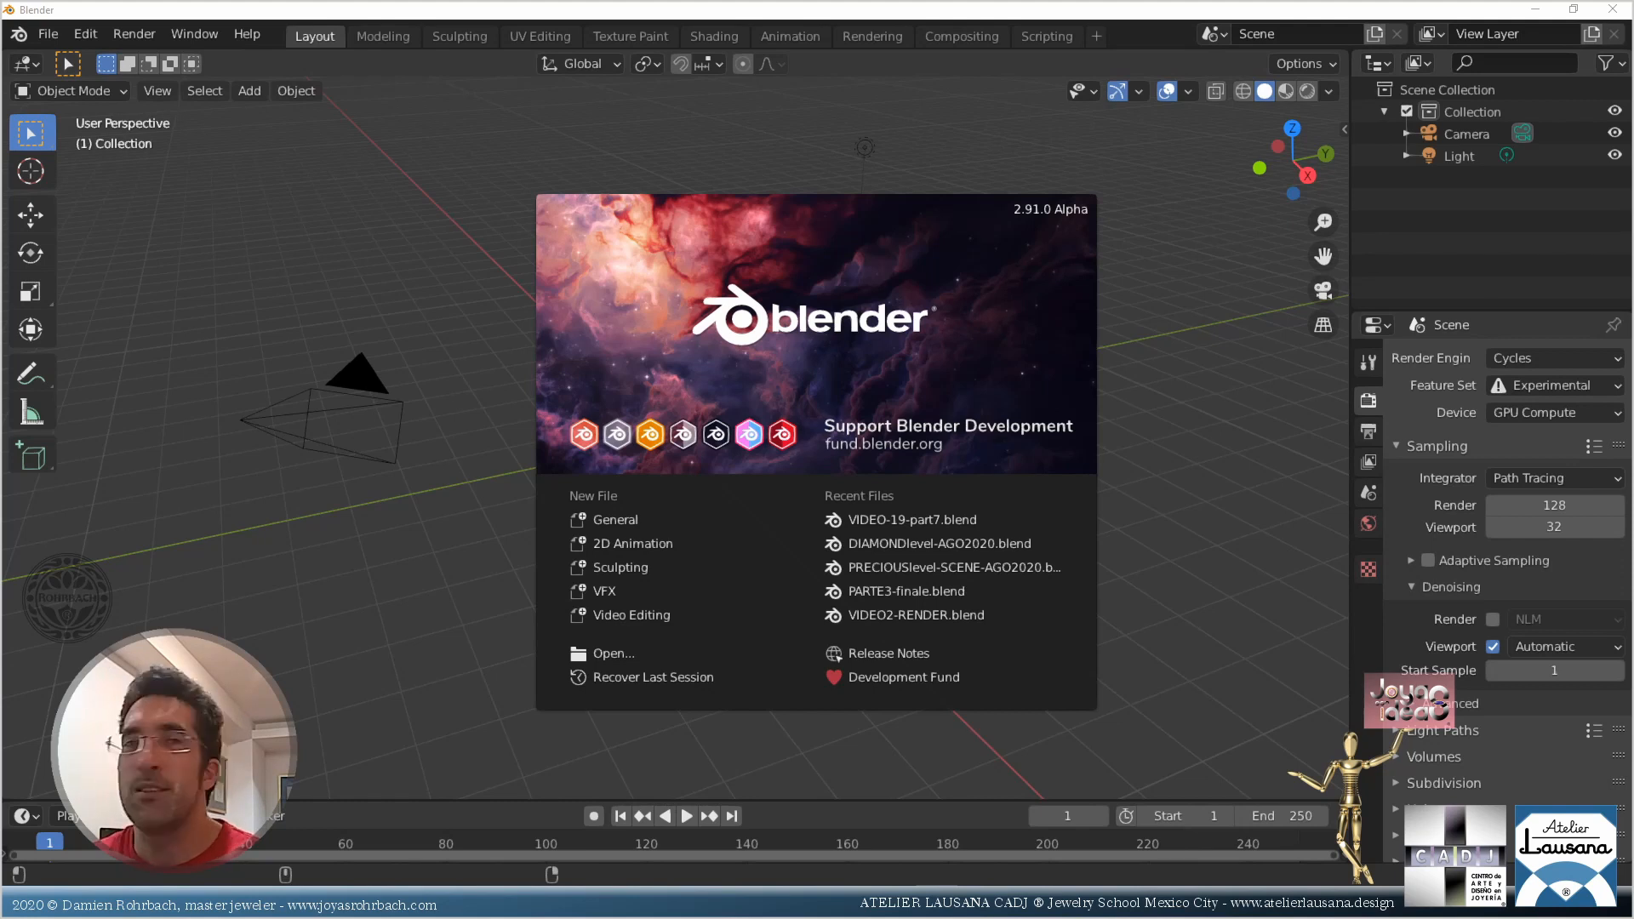
Dismiss the splash screen, show the viewport sidebar and switch to the front orthographic view
{"action": "left_click", "coordinate": [954, 255]}
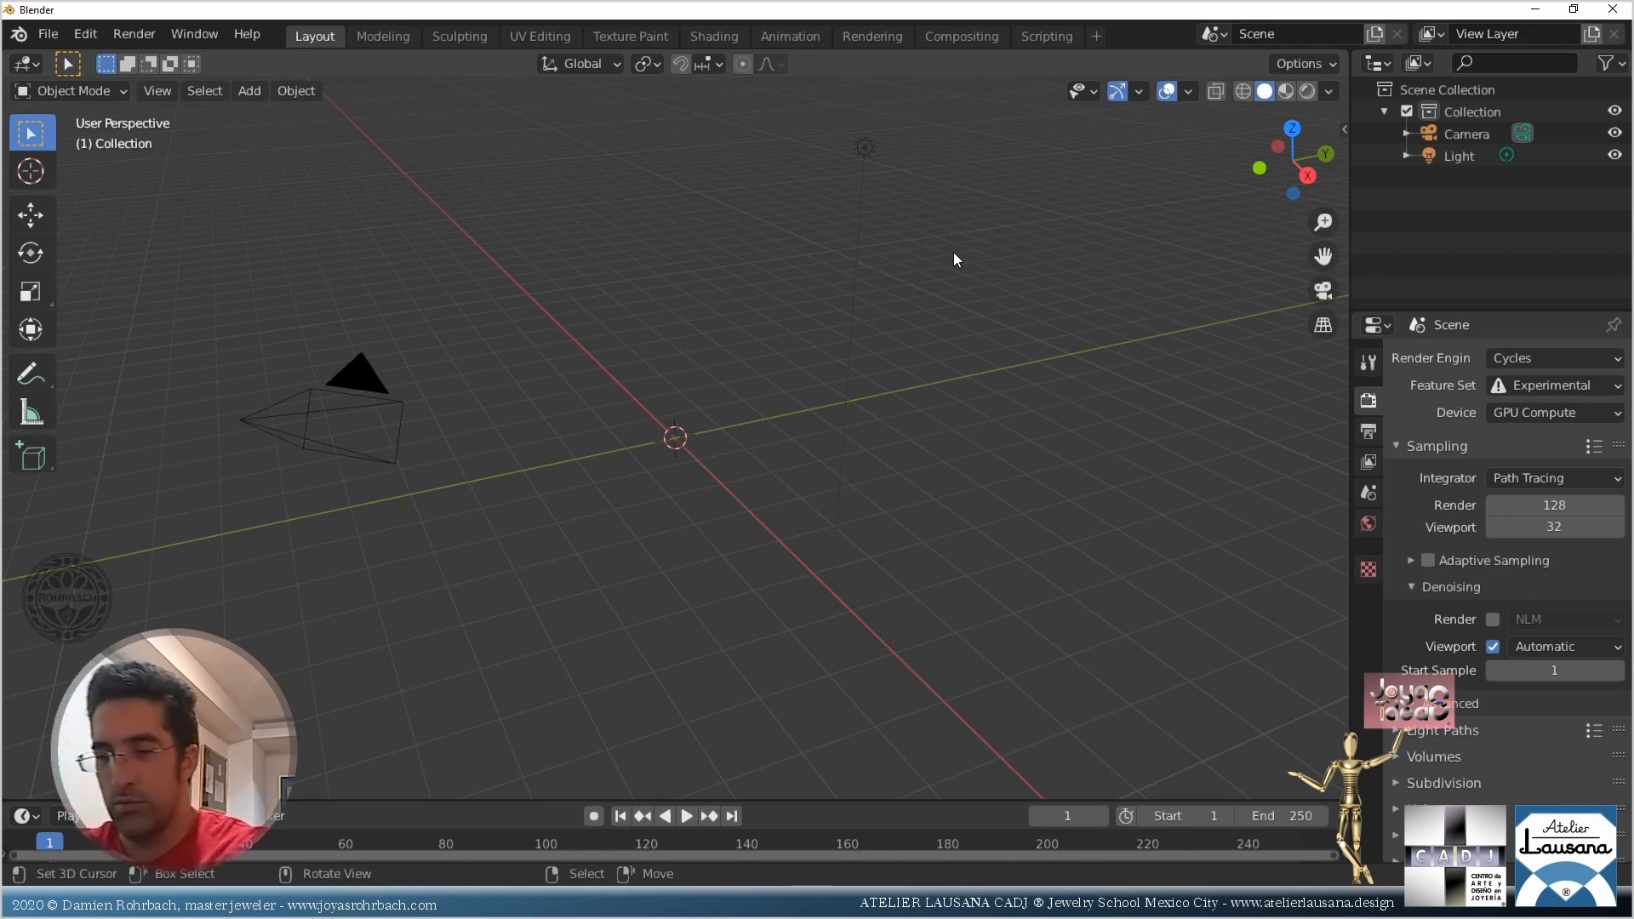
{"action": "key", "text": "n"}
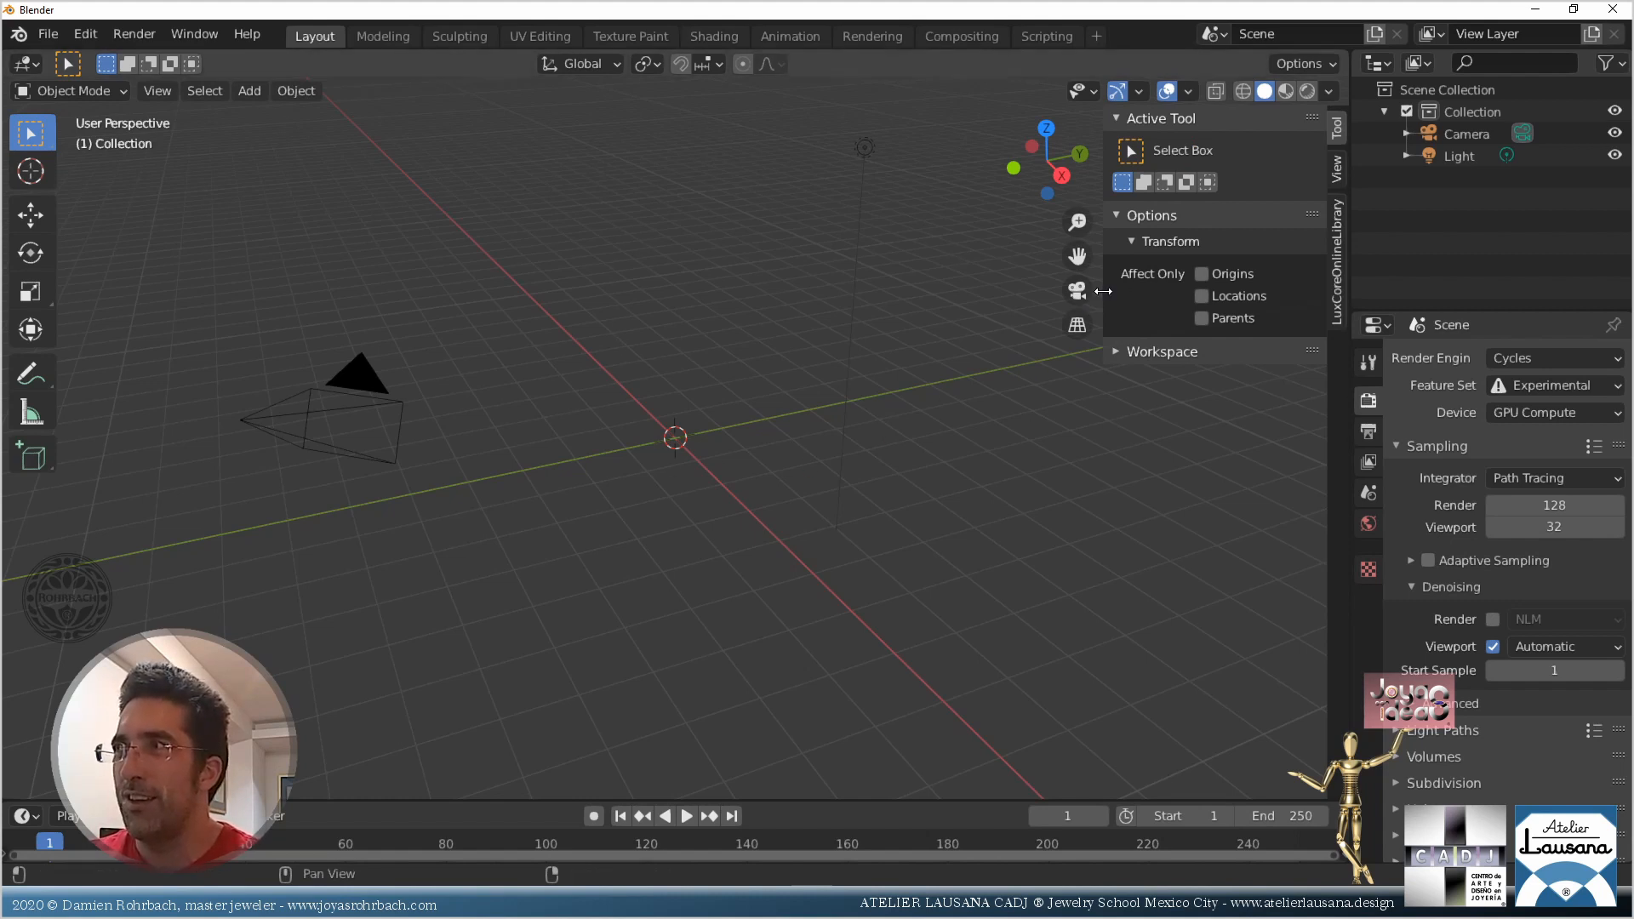
{"action": "mouse_move", "coordinate": [894, 354]}
{"action": "middle_mouse_down"}
{"action": "mouse_move", "coordinate": [824, 329]}
{"action": "mouse_move", "coordinate": [885, 358]}
{"action": "middle_mouse_up"}
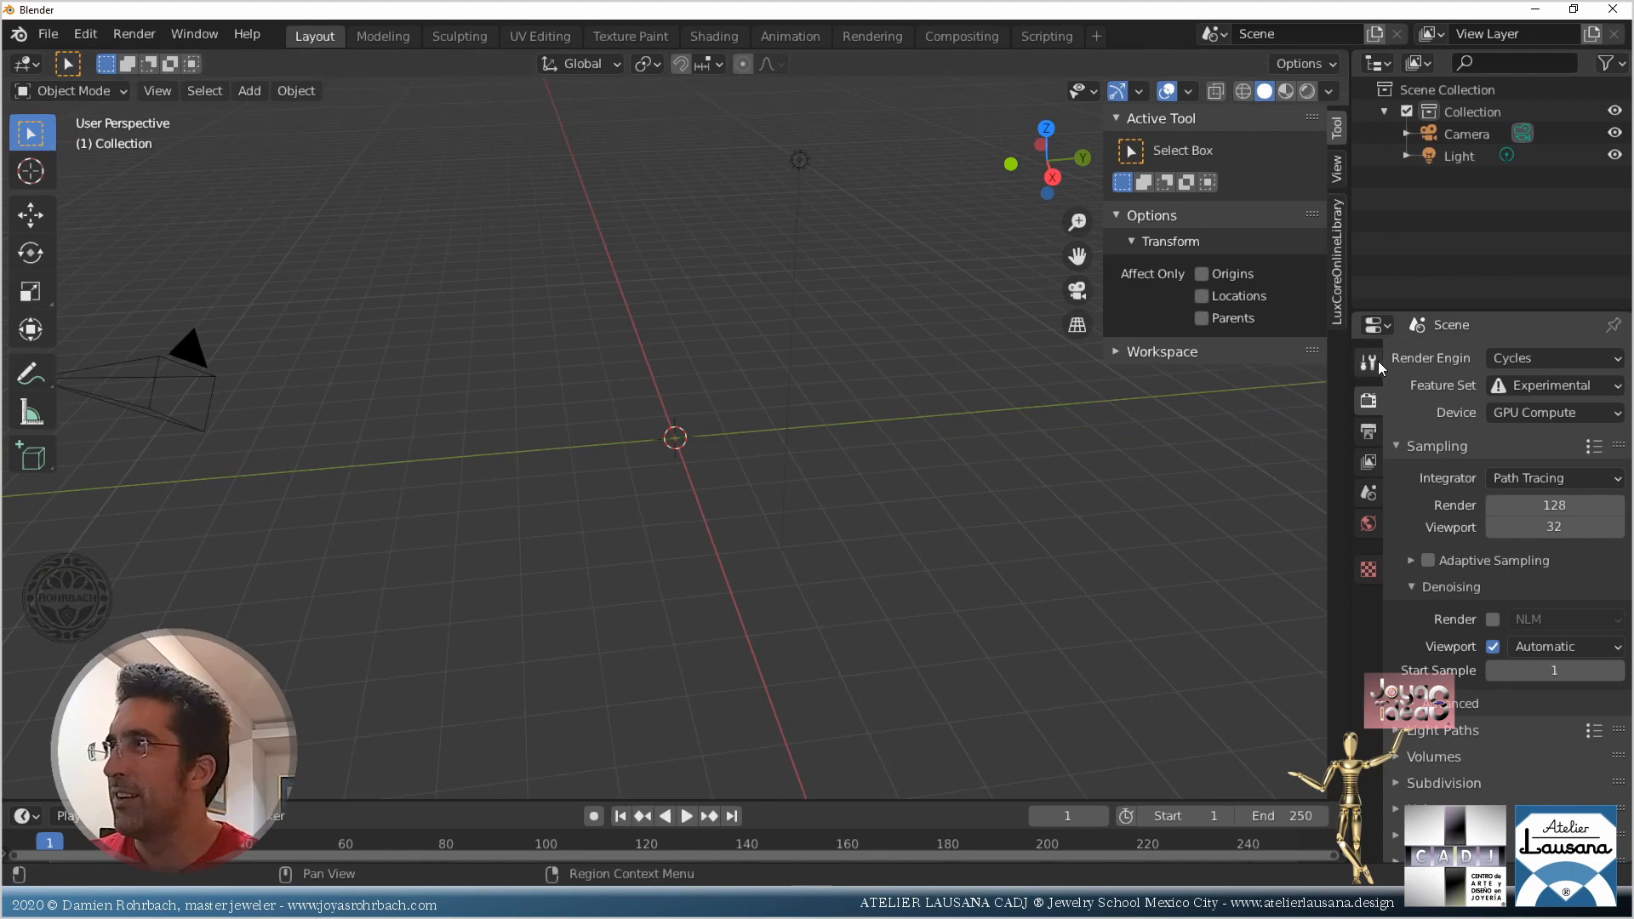
{"action": "key", "text": "KP_1"}
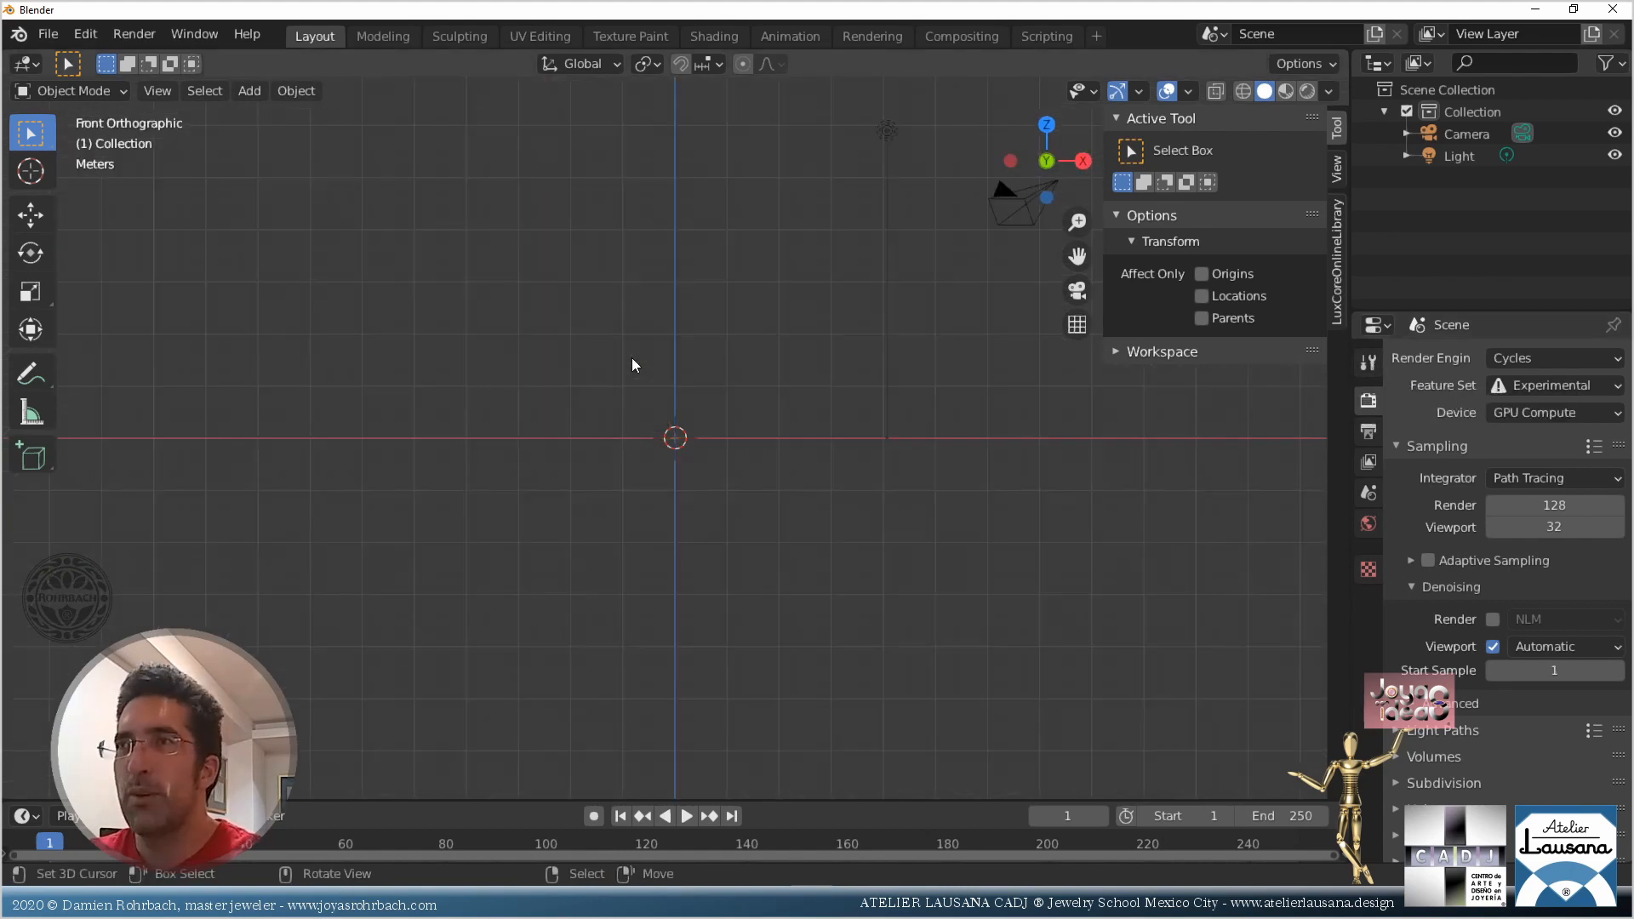
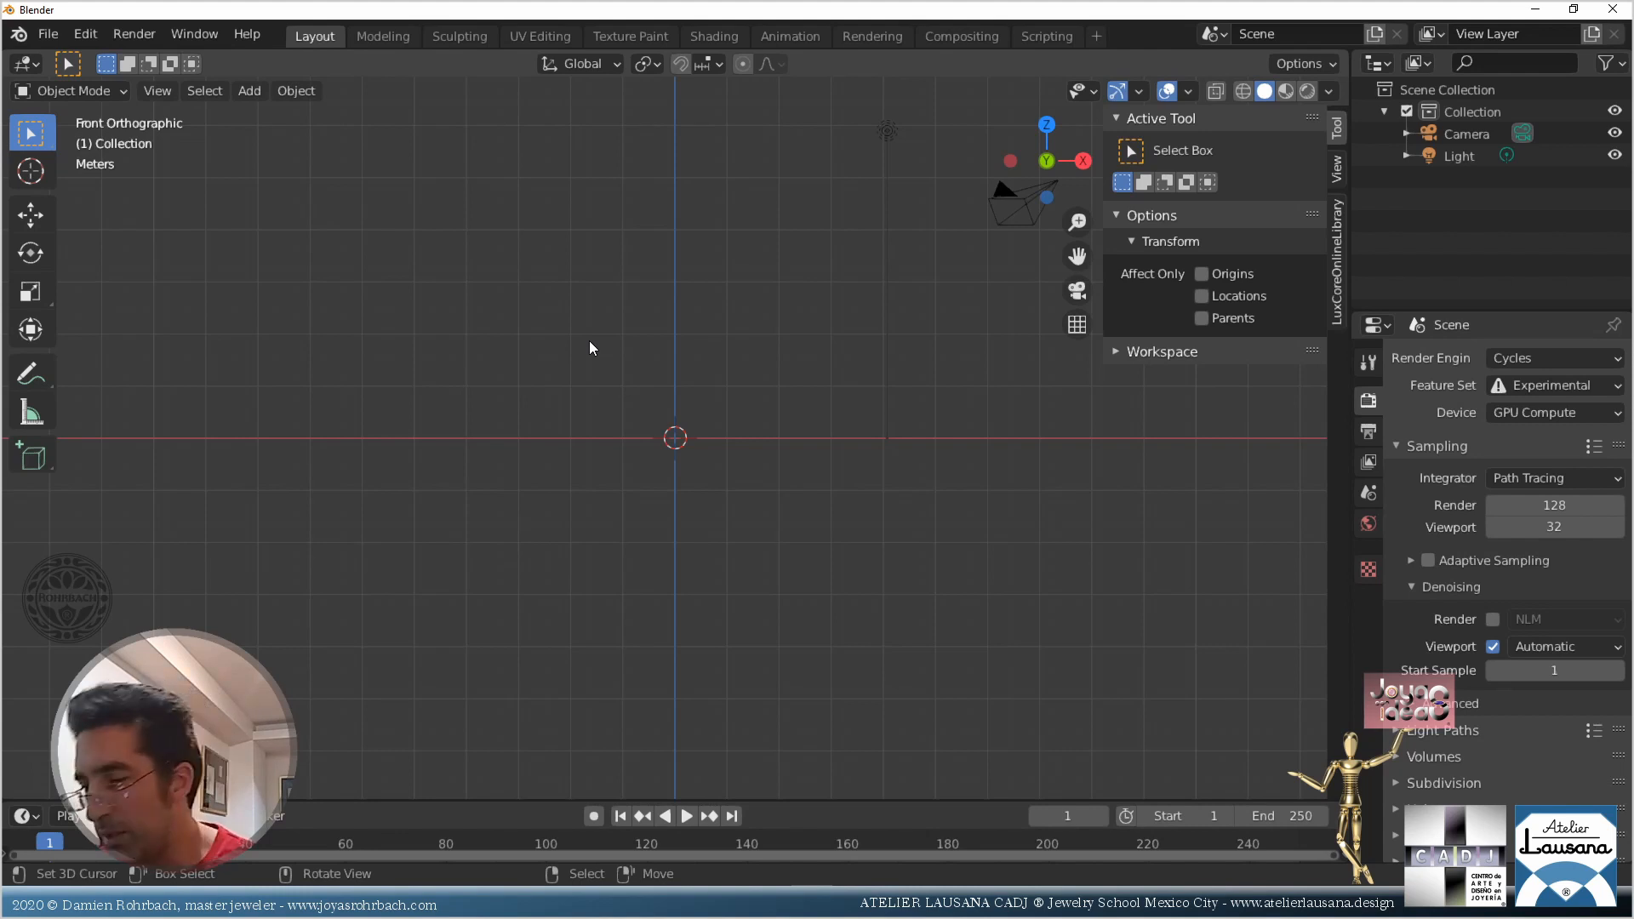
{"action": "key", "text": "Right"}
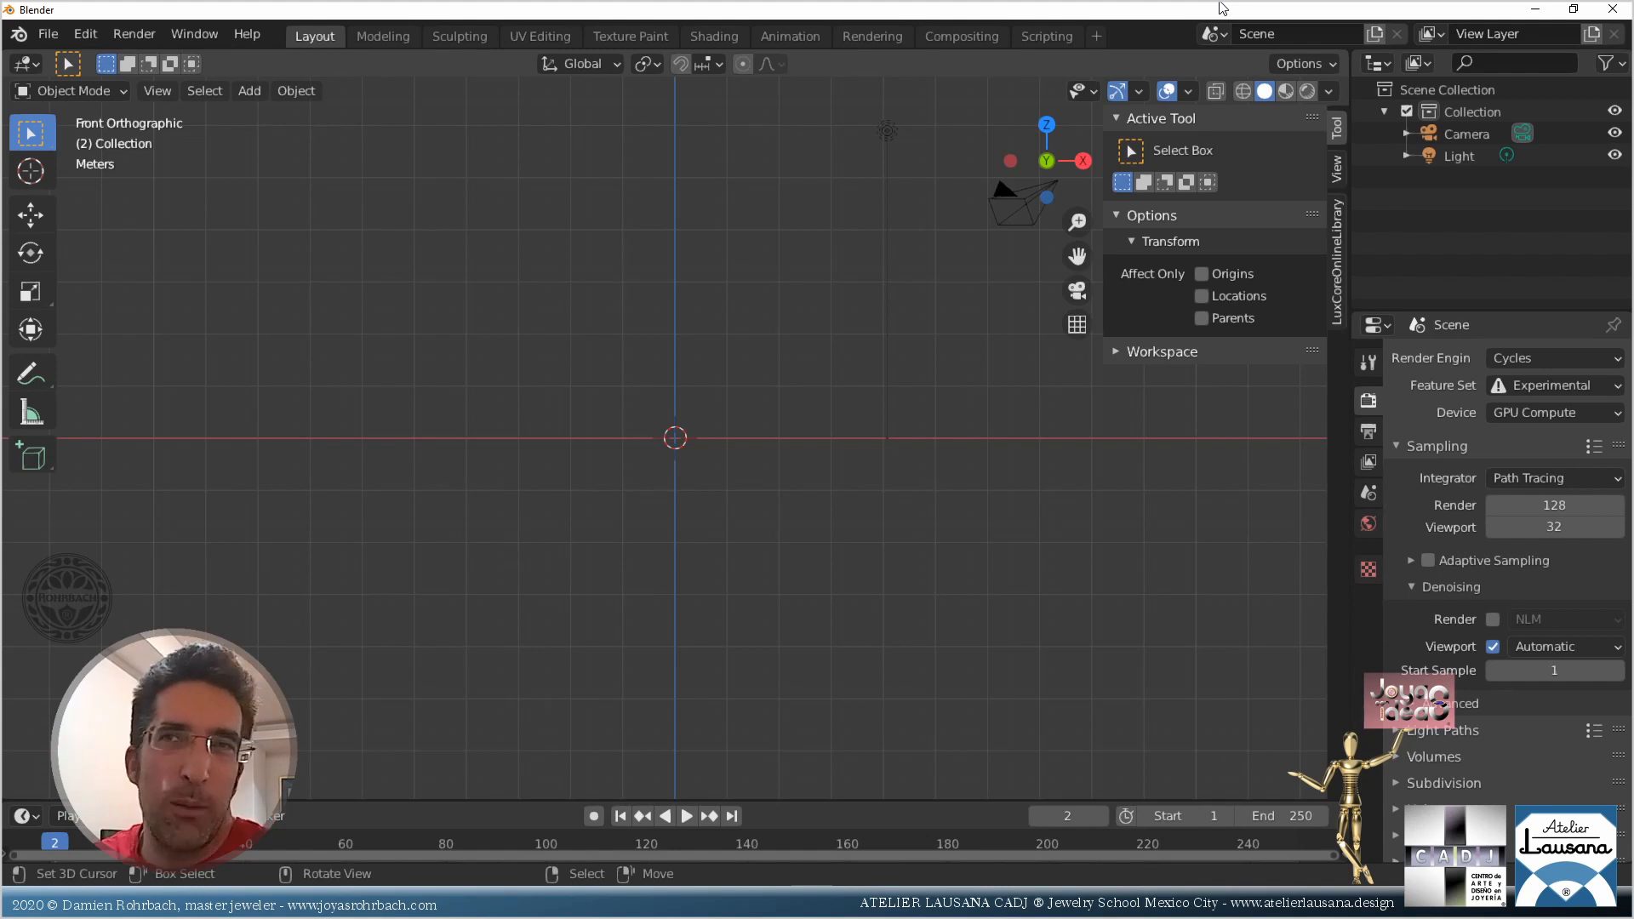
{"action": "key", "text": "space"}
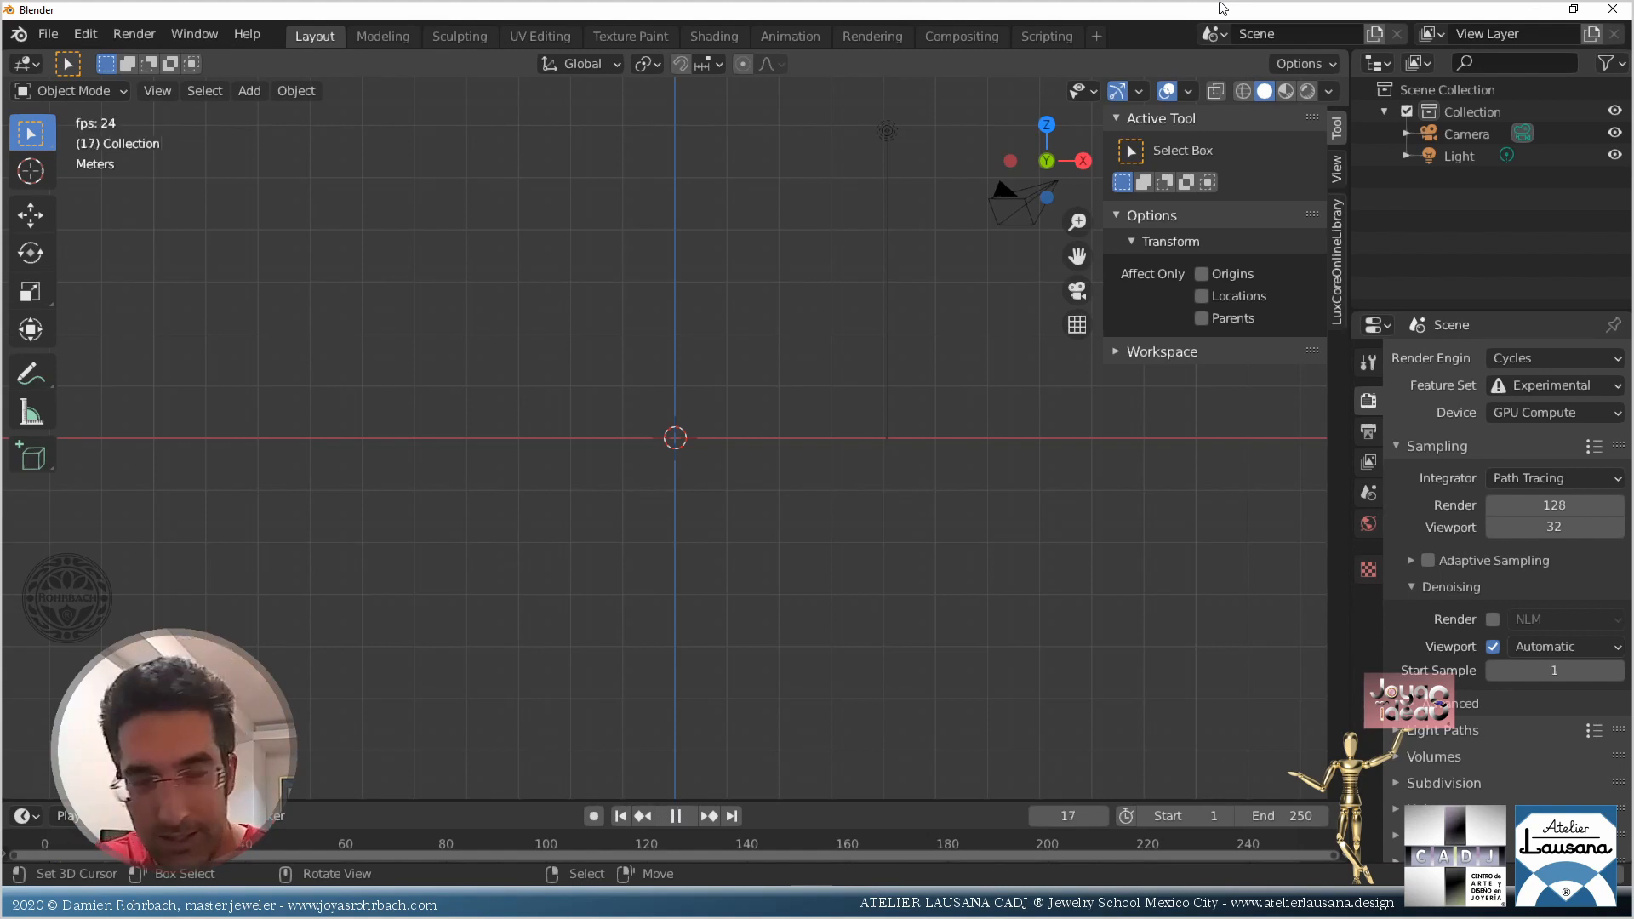
{"action": "key", "text": "space"}
{"action": "key", "text": "n"}
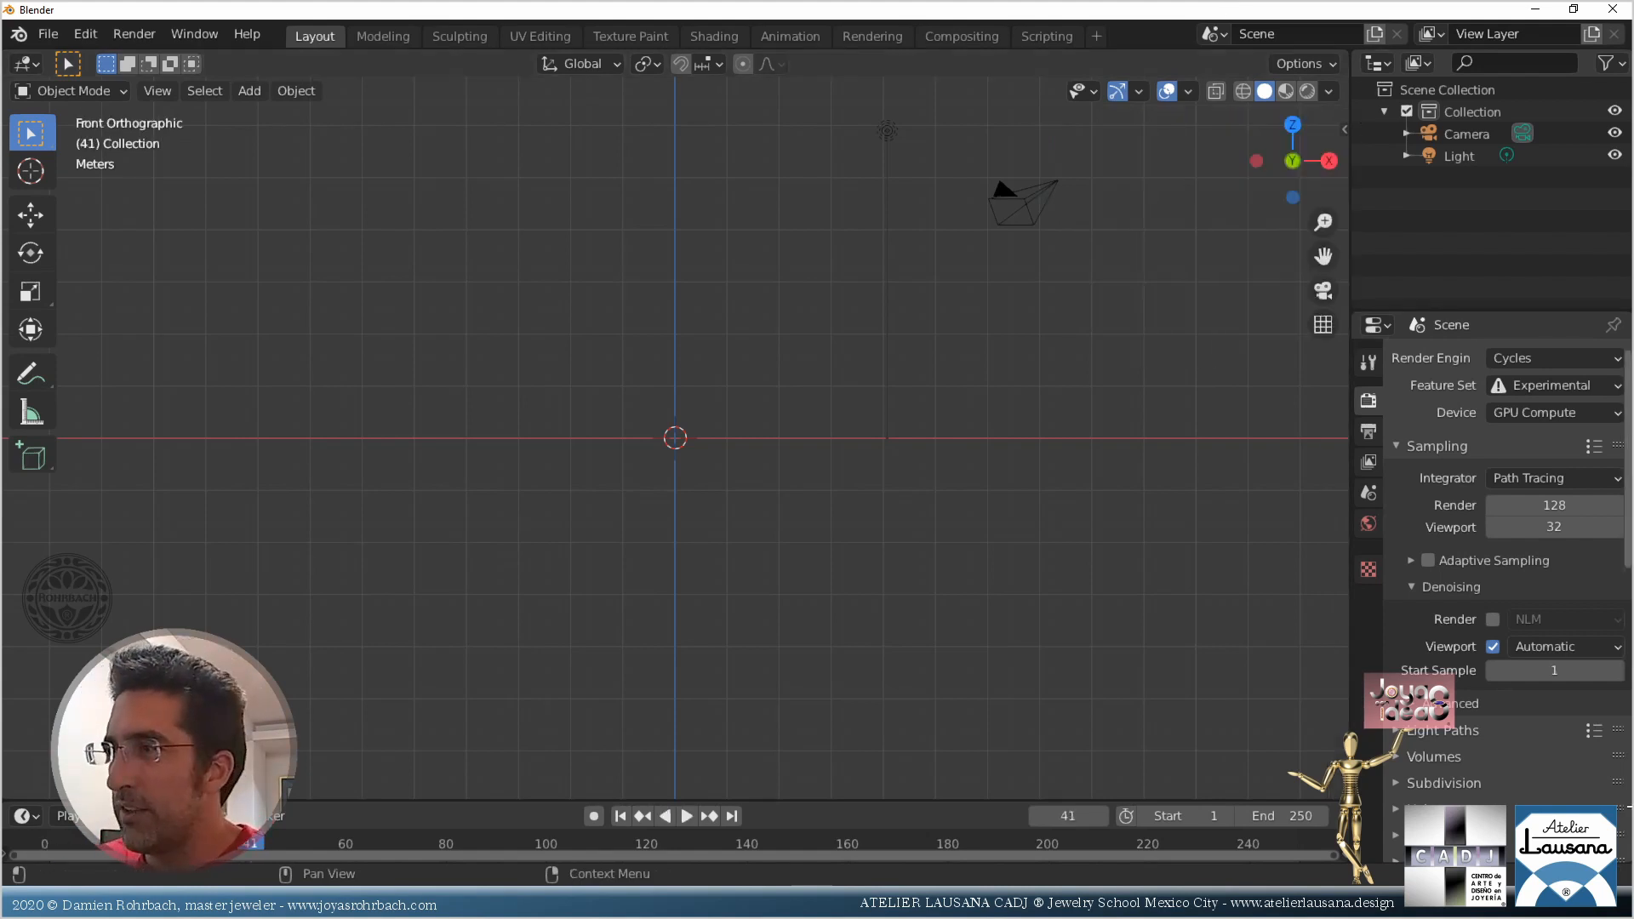
{"action": "double_click", "coordinate": [1054, 817]}
{"action": "type", "text": "1"}
{"action": "key", "text": "Return"}
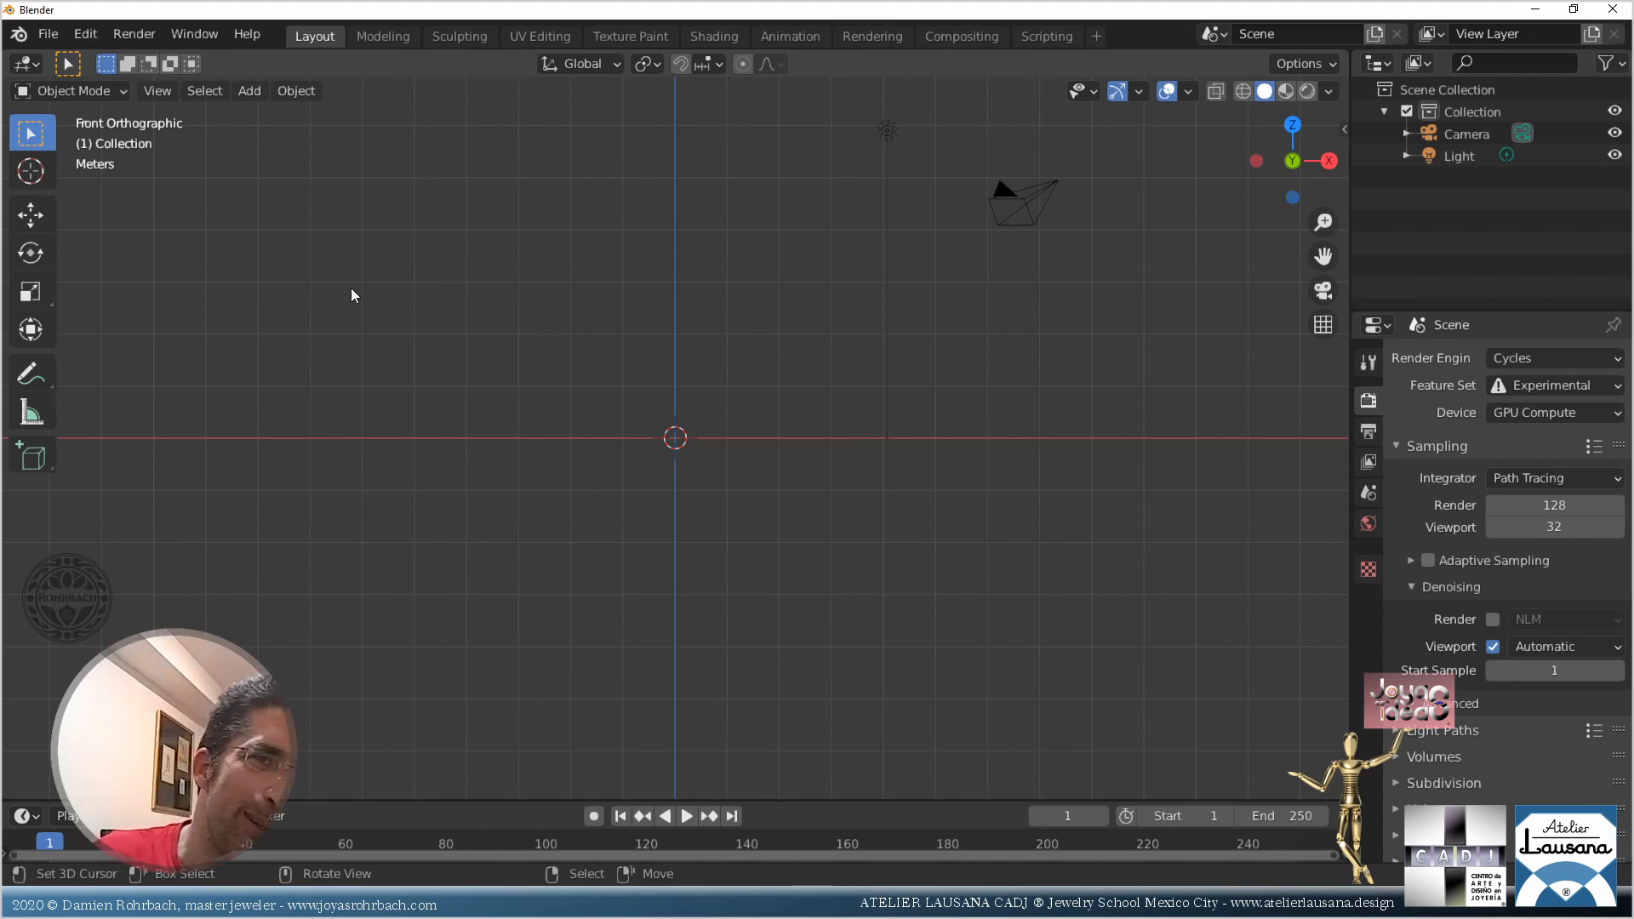
Add a Bezier circle at the origin, aligned to the view, with a radius of 9.1 m
{"action": "left_click", "coordinate": [242, 97]}
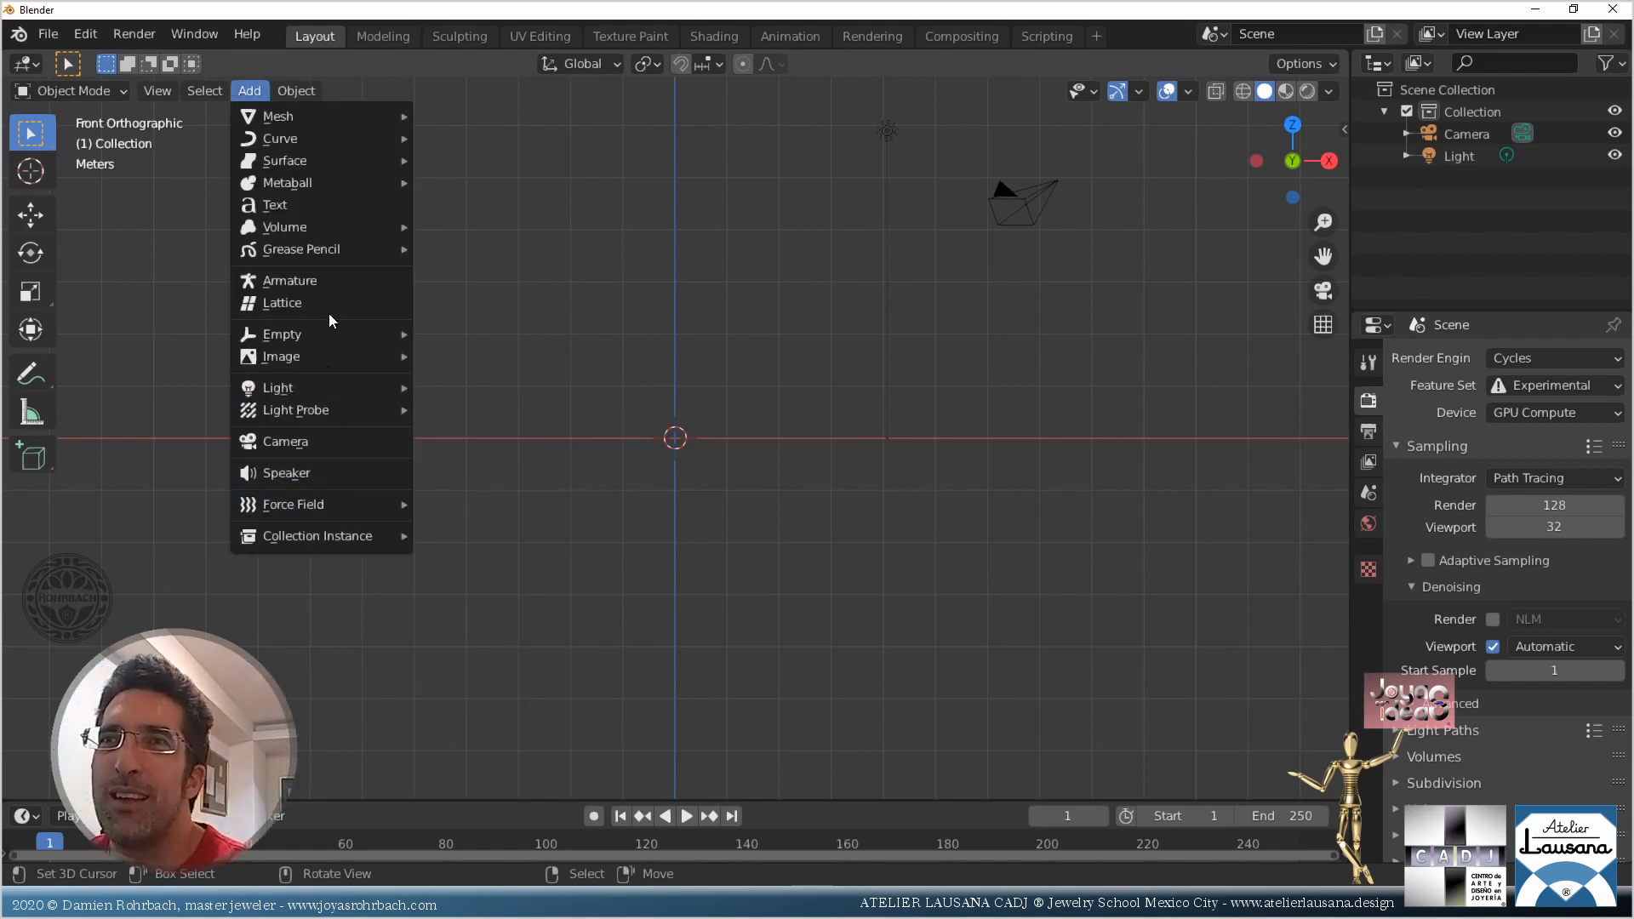
{"action": "mouse_move", "coordinate": [339, 126]}
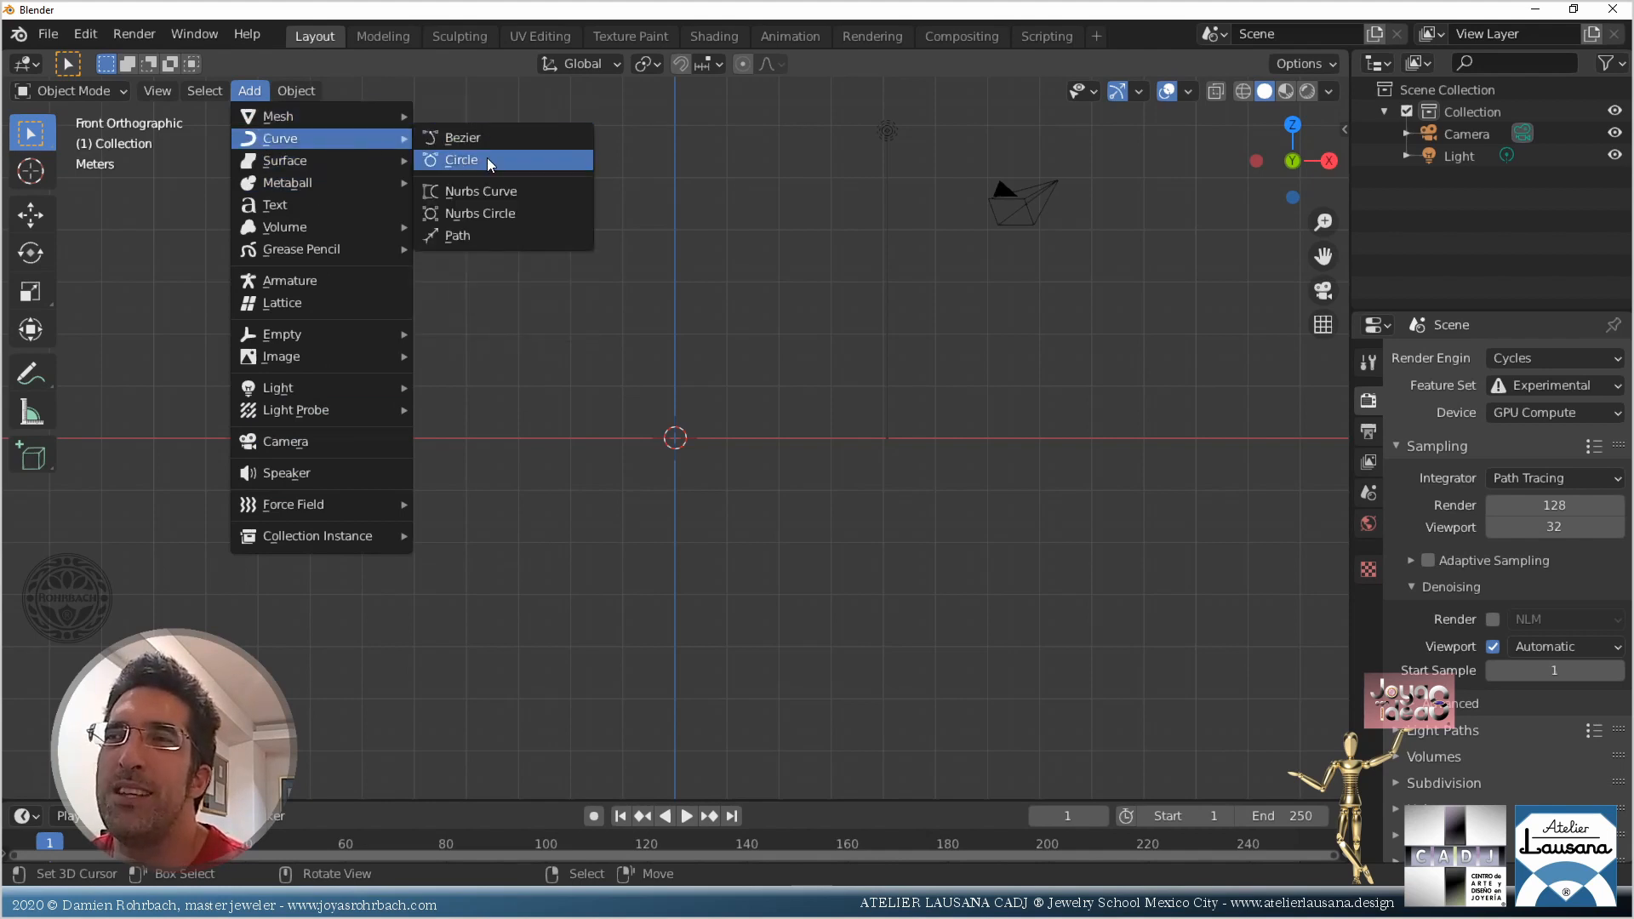
{"action": "left_click", "coordinate": [487, 159]}
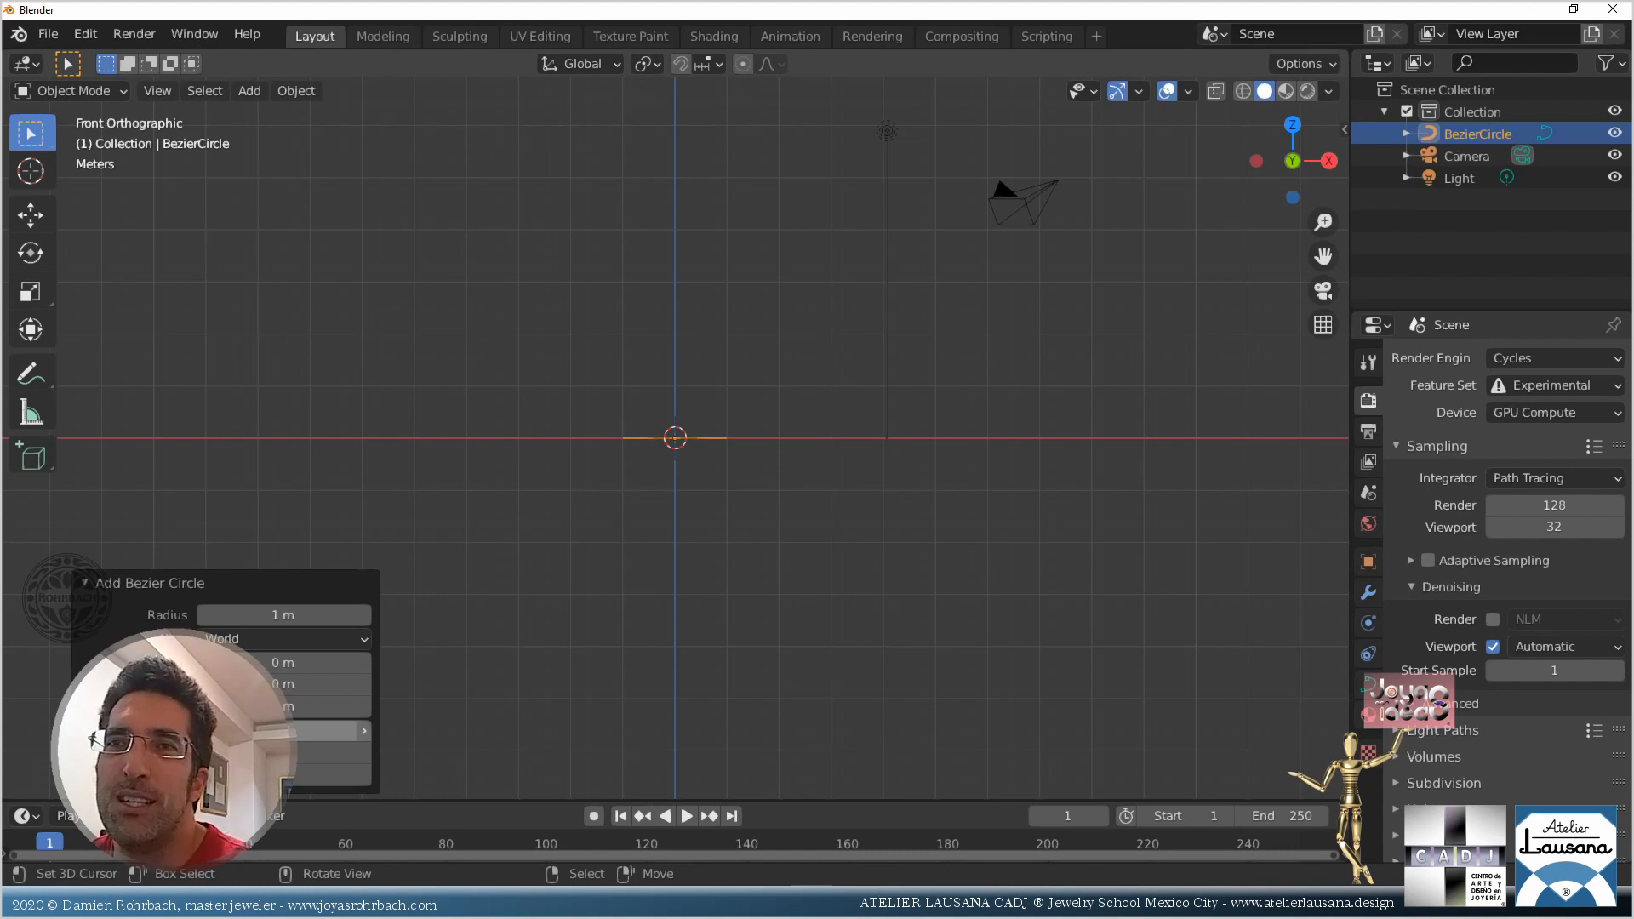
{"action": "left_click", "coordinate": [323, 638]}
{"action": "left_click", "coordinate": [328, 687]}
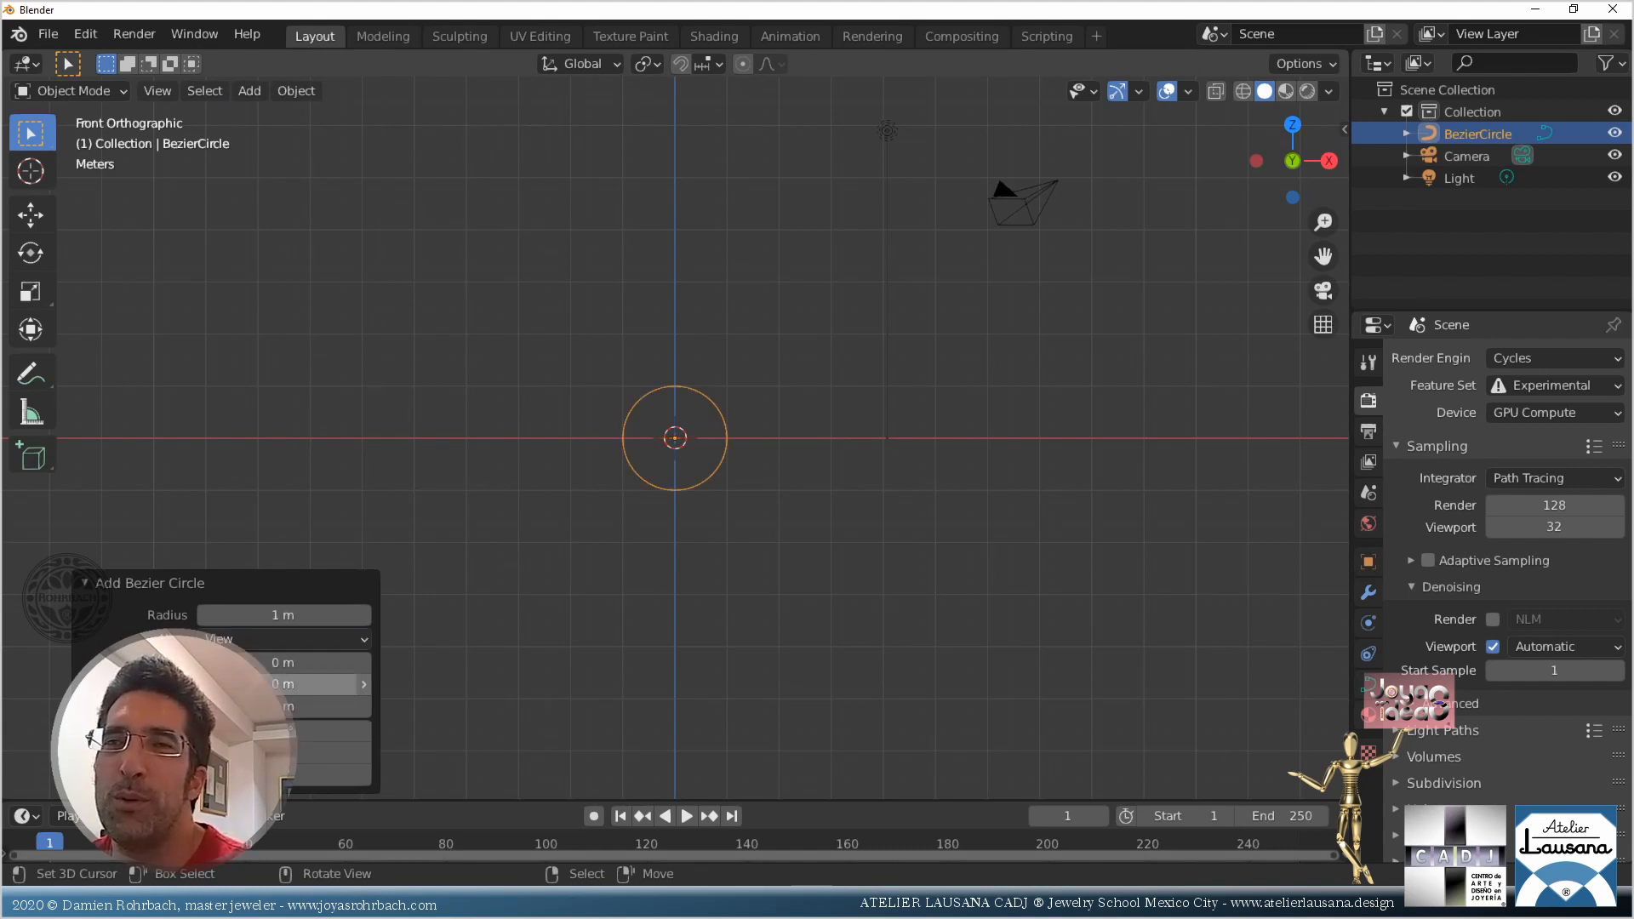
{"action": "left_click", "coordinate": [281, 613]}
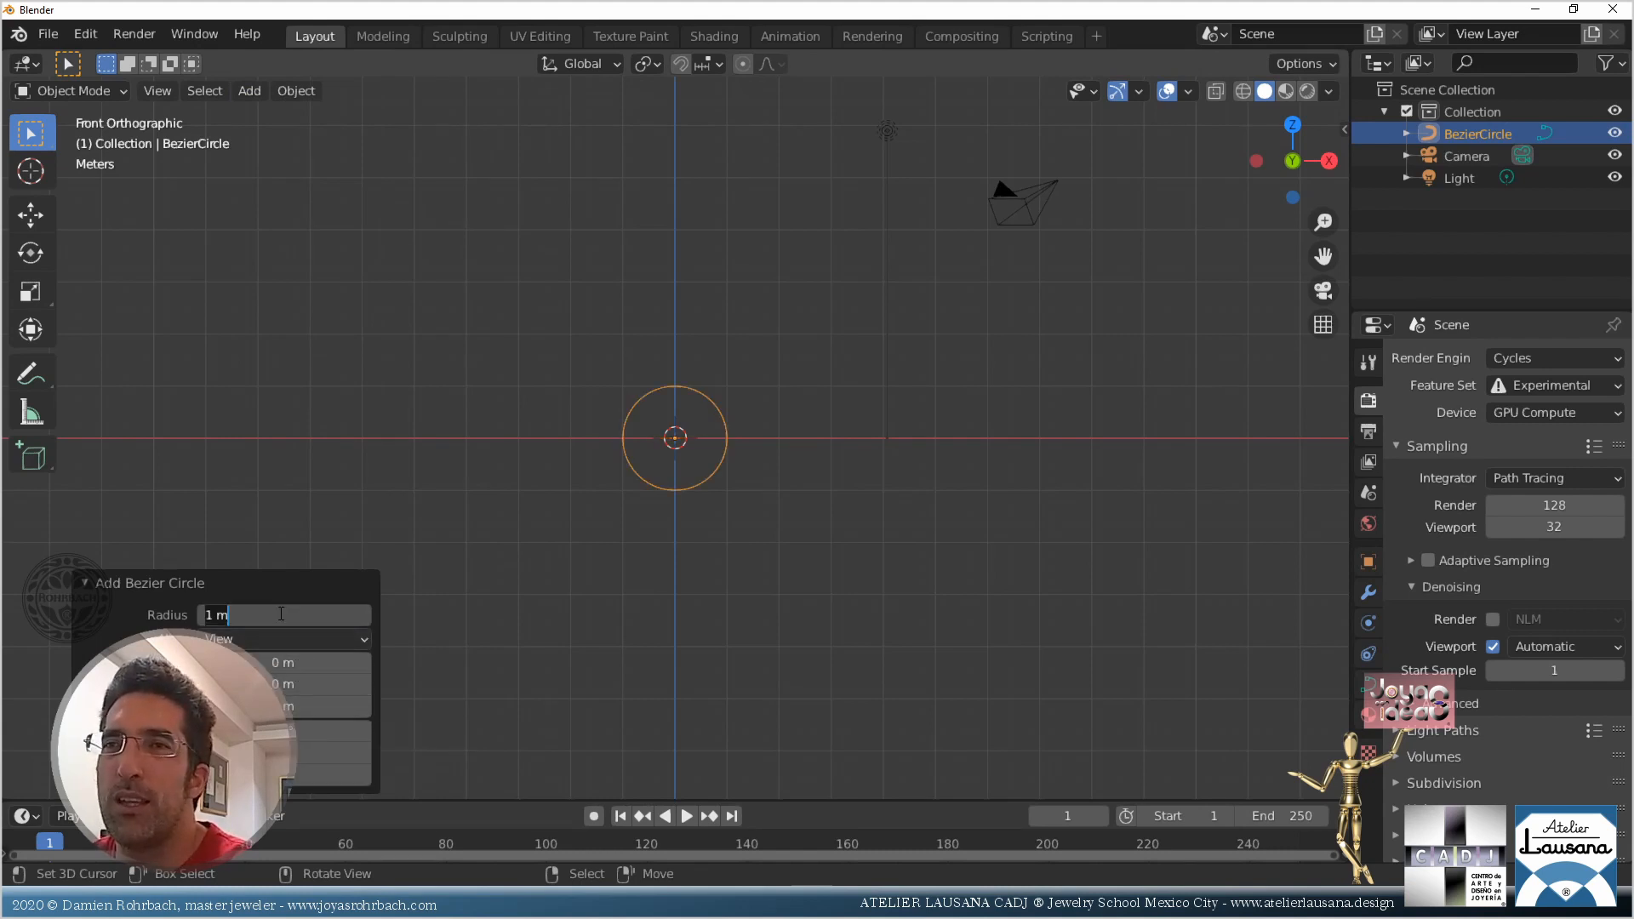
{"action": "type", "text": "9.1"}
{"action": "key", "text": "Return"}
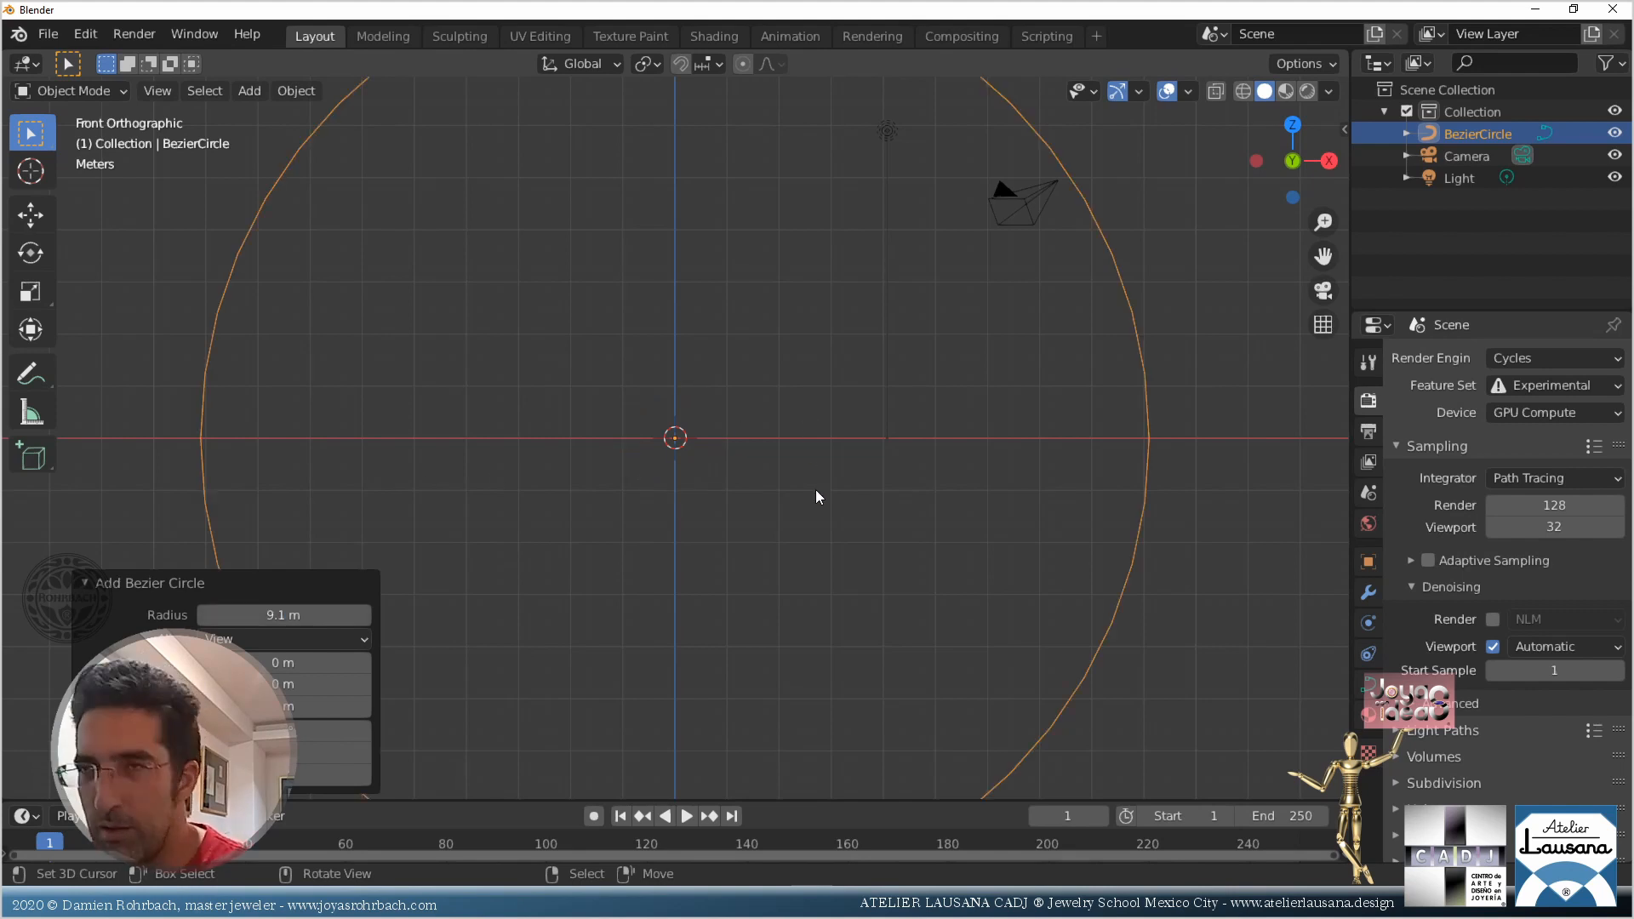
{"action": "key", "text": "KP_Decimal"}
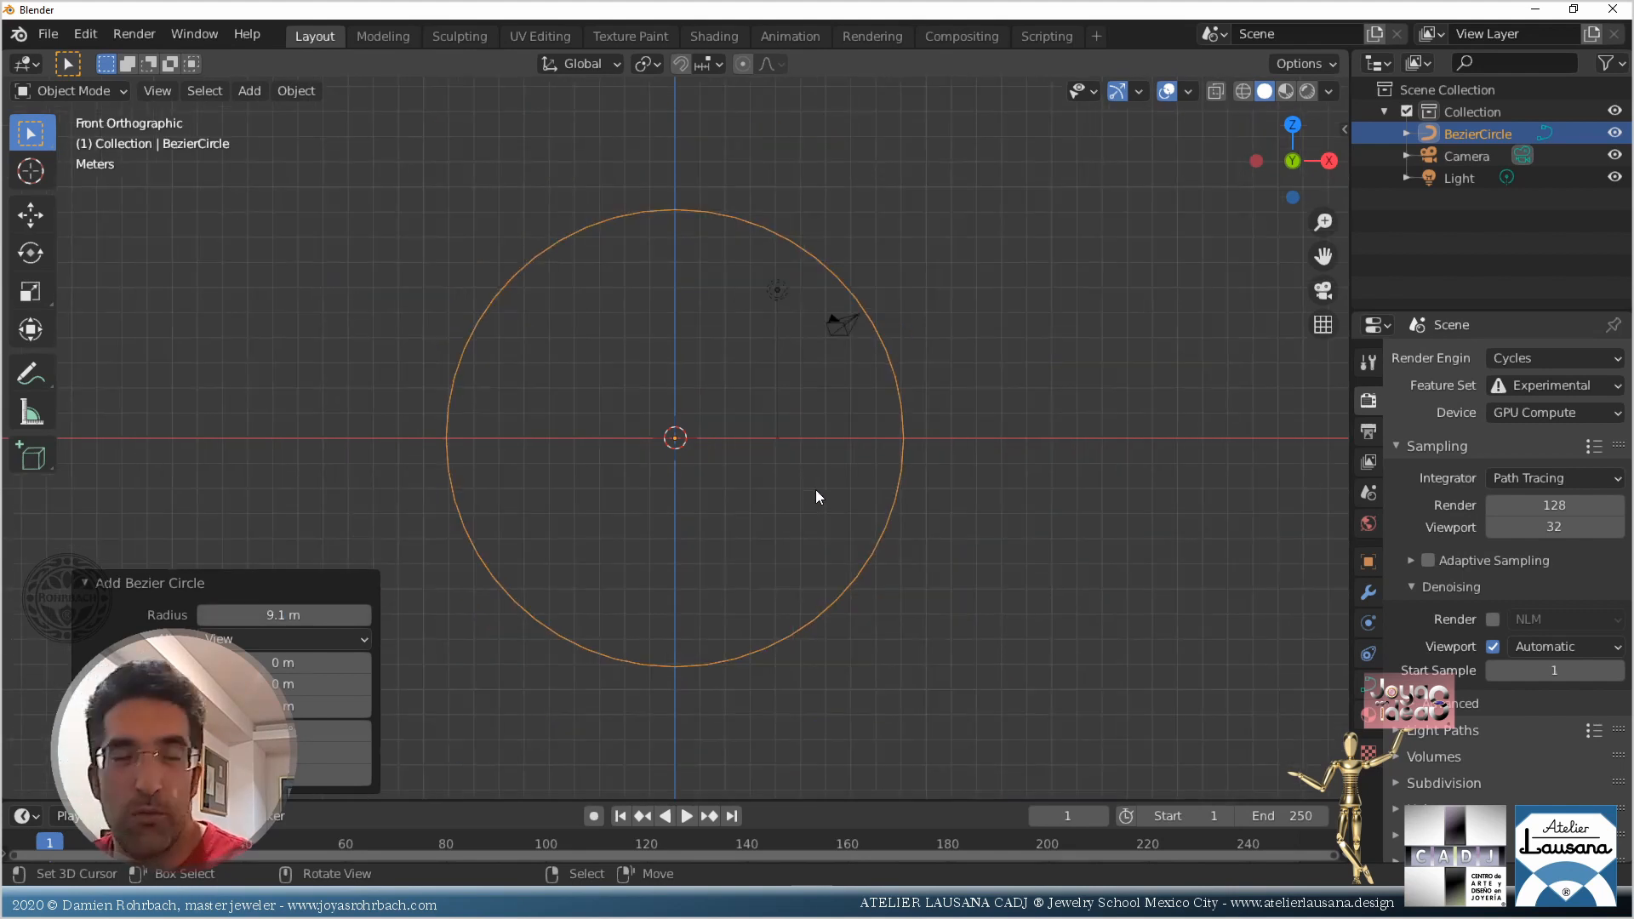
Show the circle's transform properties and dimensions, and place the 3D cursor outside the circle, below the X axis
{"action": "key", "text": "n"}
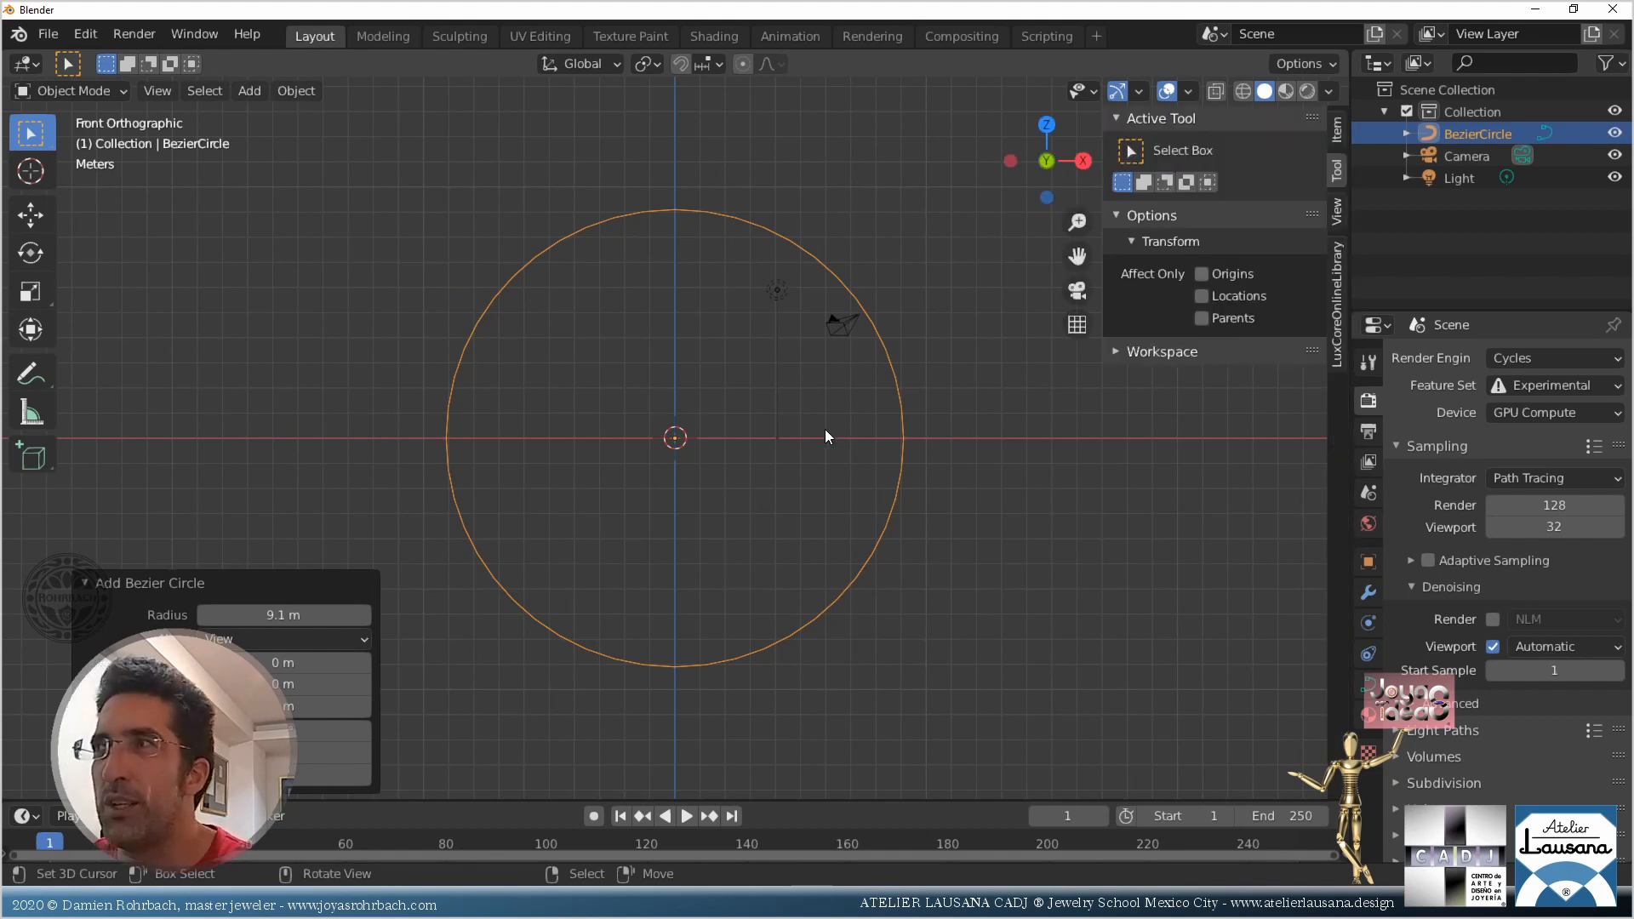
{"action": "left_click", "coordinate": [1337, 129]}
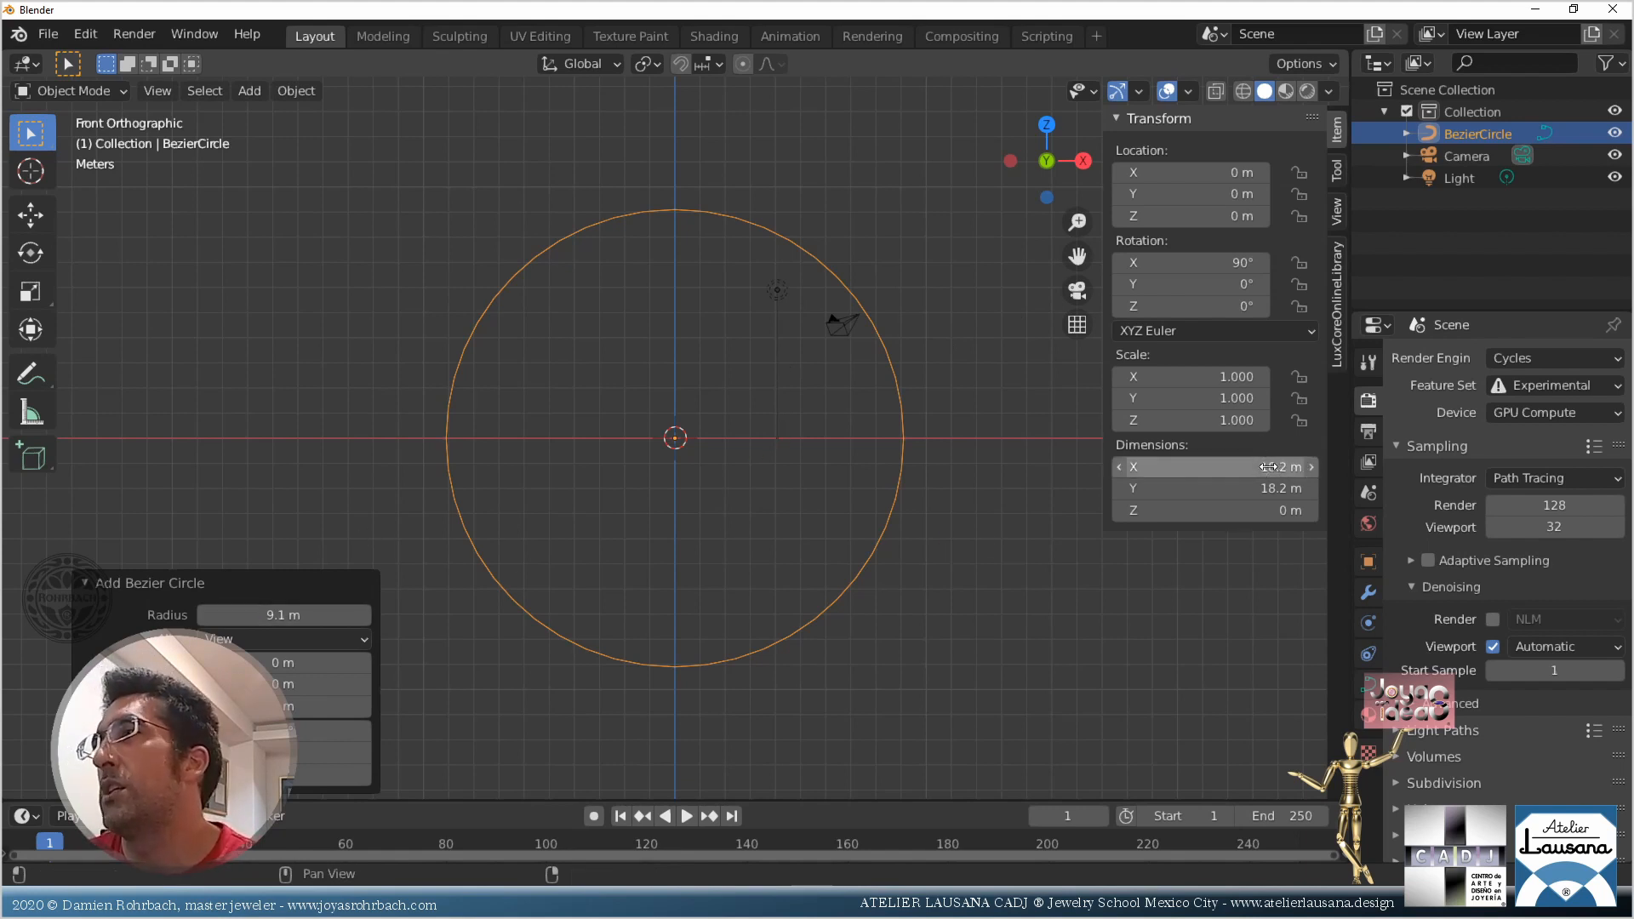
{"action": "right_click", "coordinate": [1019, 508], "text": "shift"}
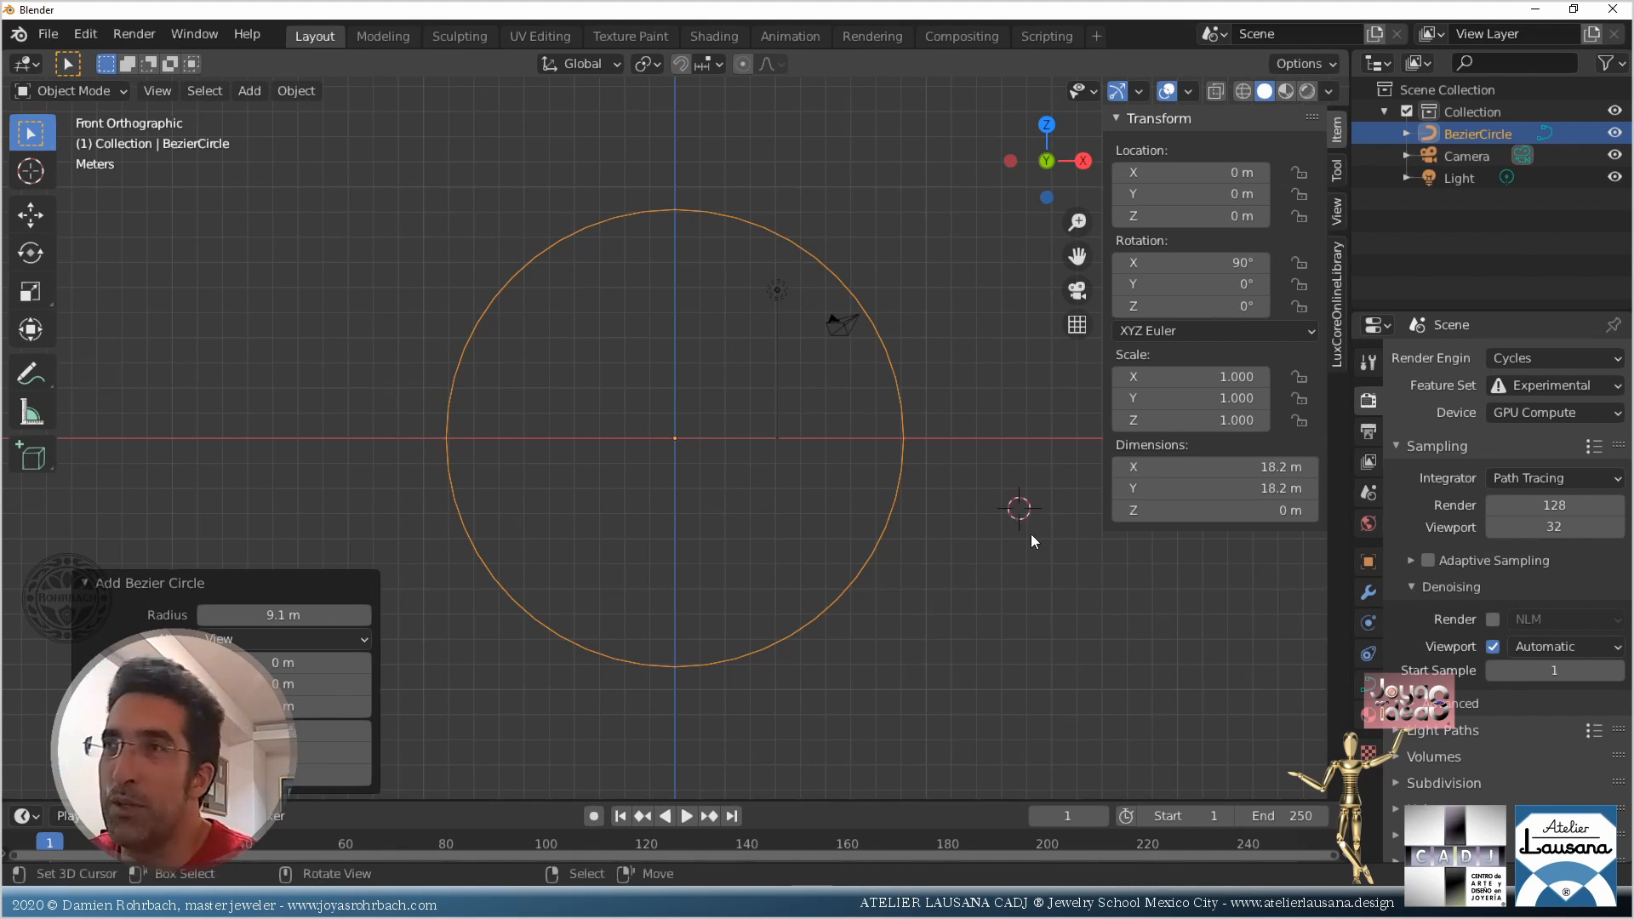
{"action": "scroll", "coordinate": [1030, 533], "scroll_direction": "down", "scroll_amount": 2}
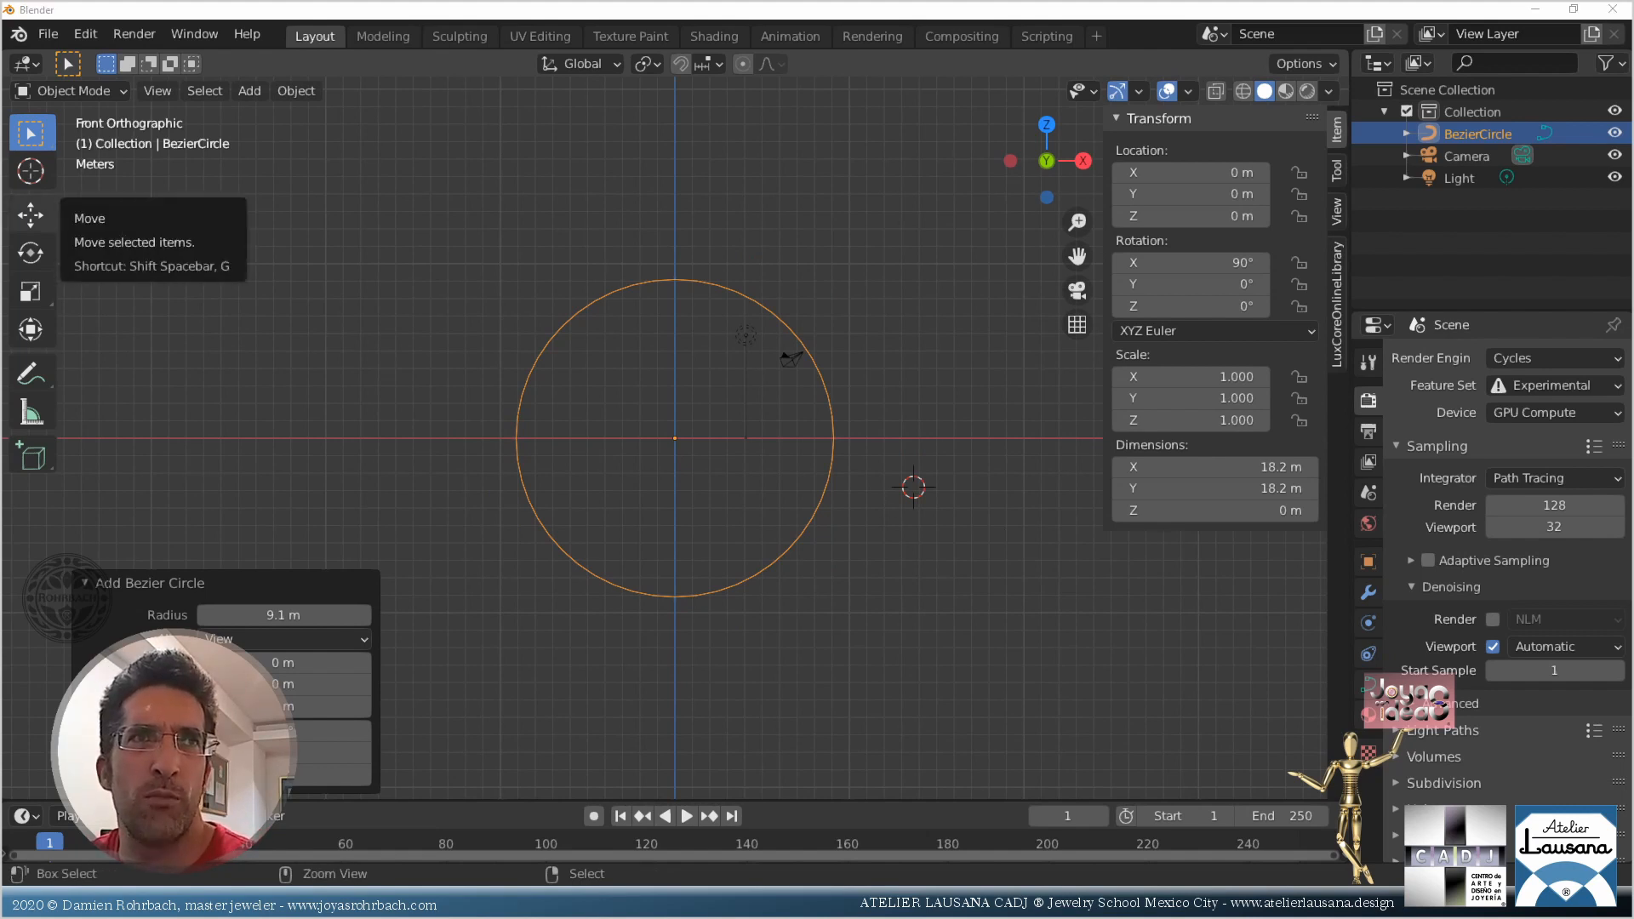
Start saving the scene and create a folder named VIDEO-20 in the parent videos folder on drive E
{"action": "key", "text": "ctrl+s"}
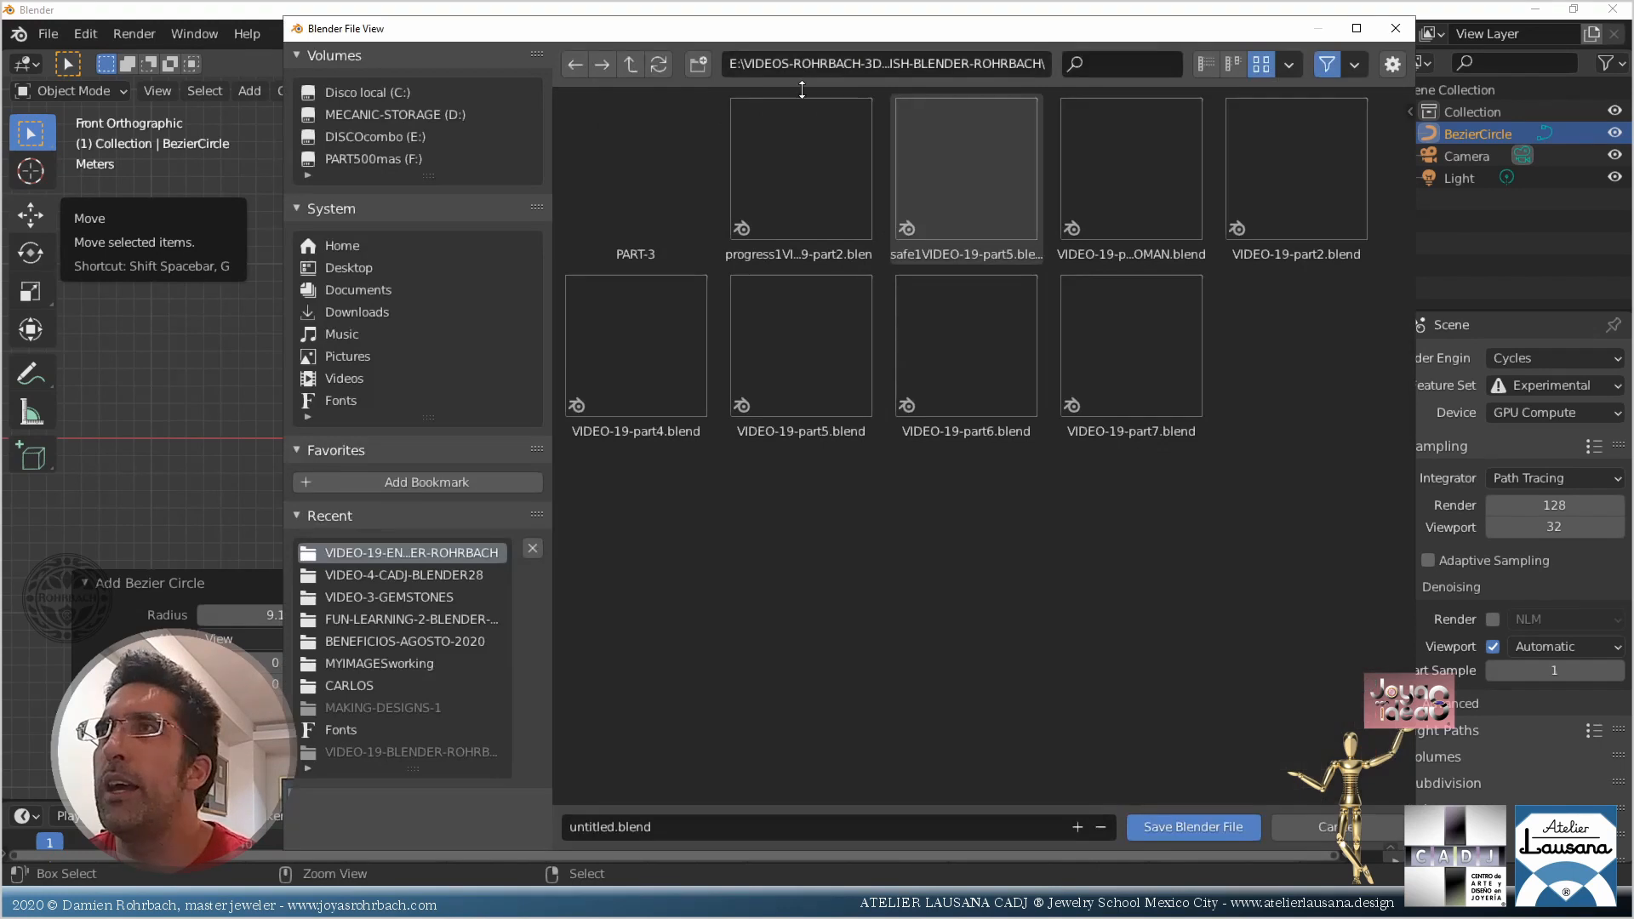
{"action": "left_click", "coordinate": [634, 64]}
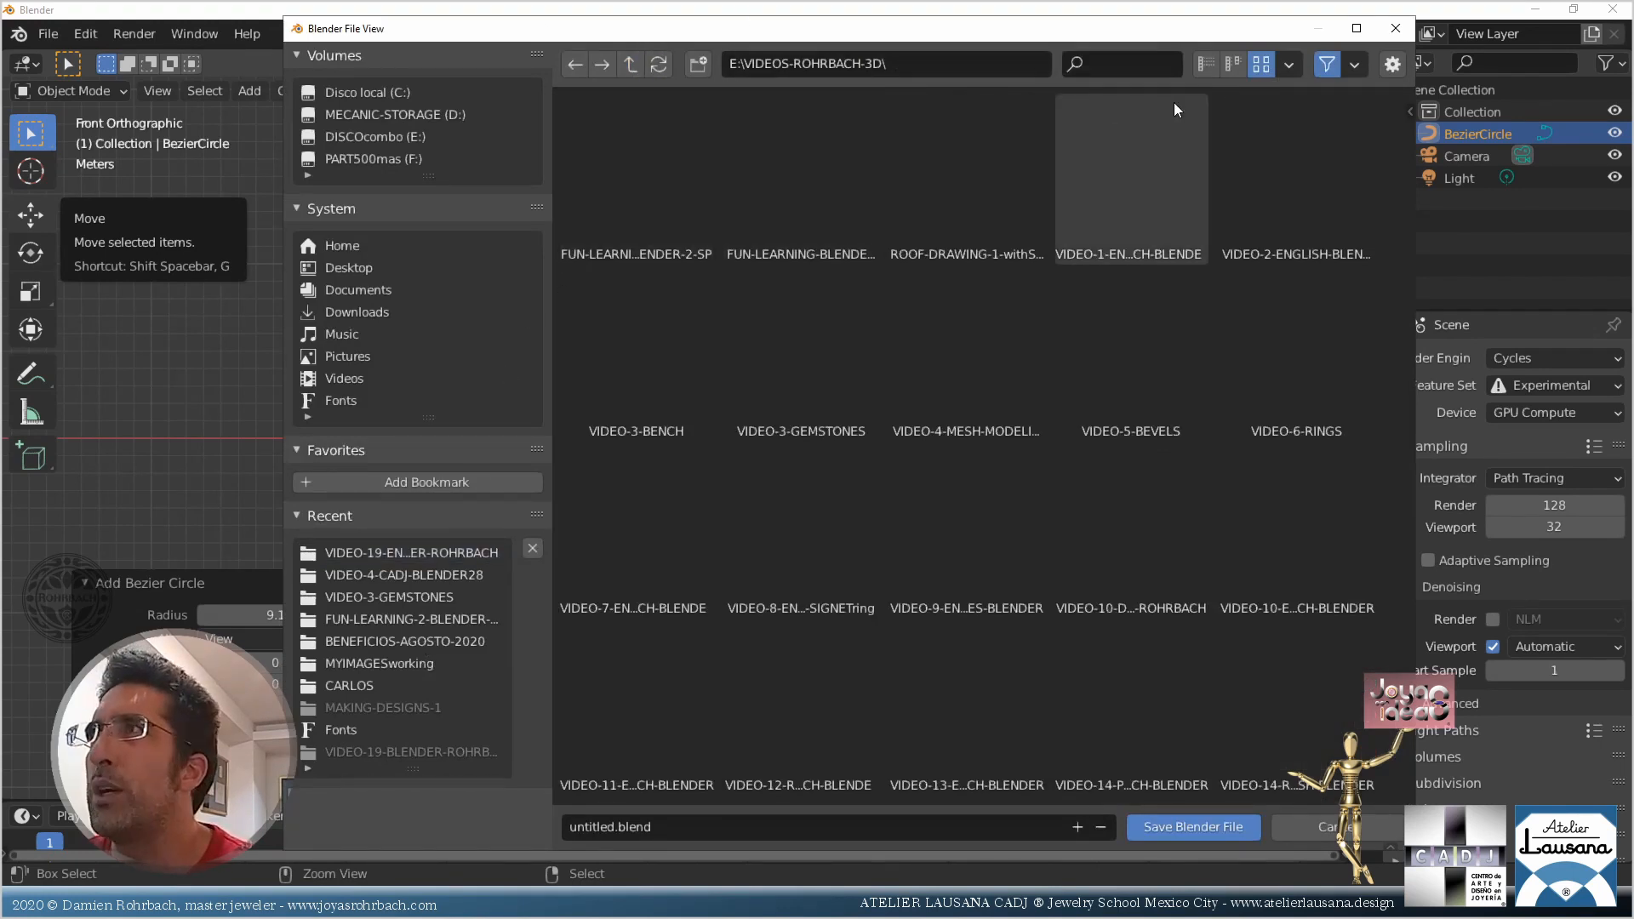
{"action": "left_click", "coordinate": [698, 64]}
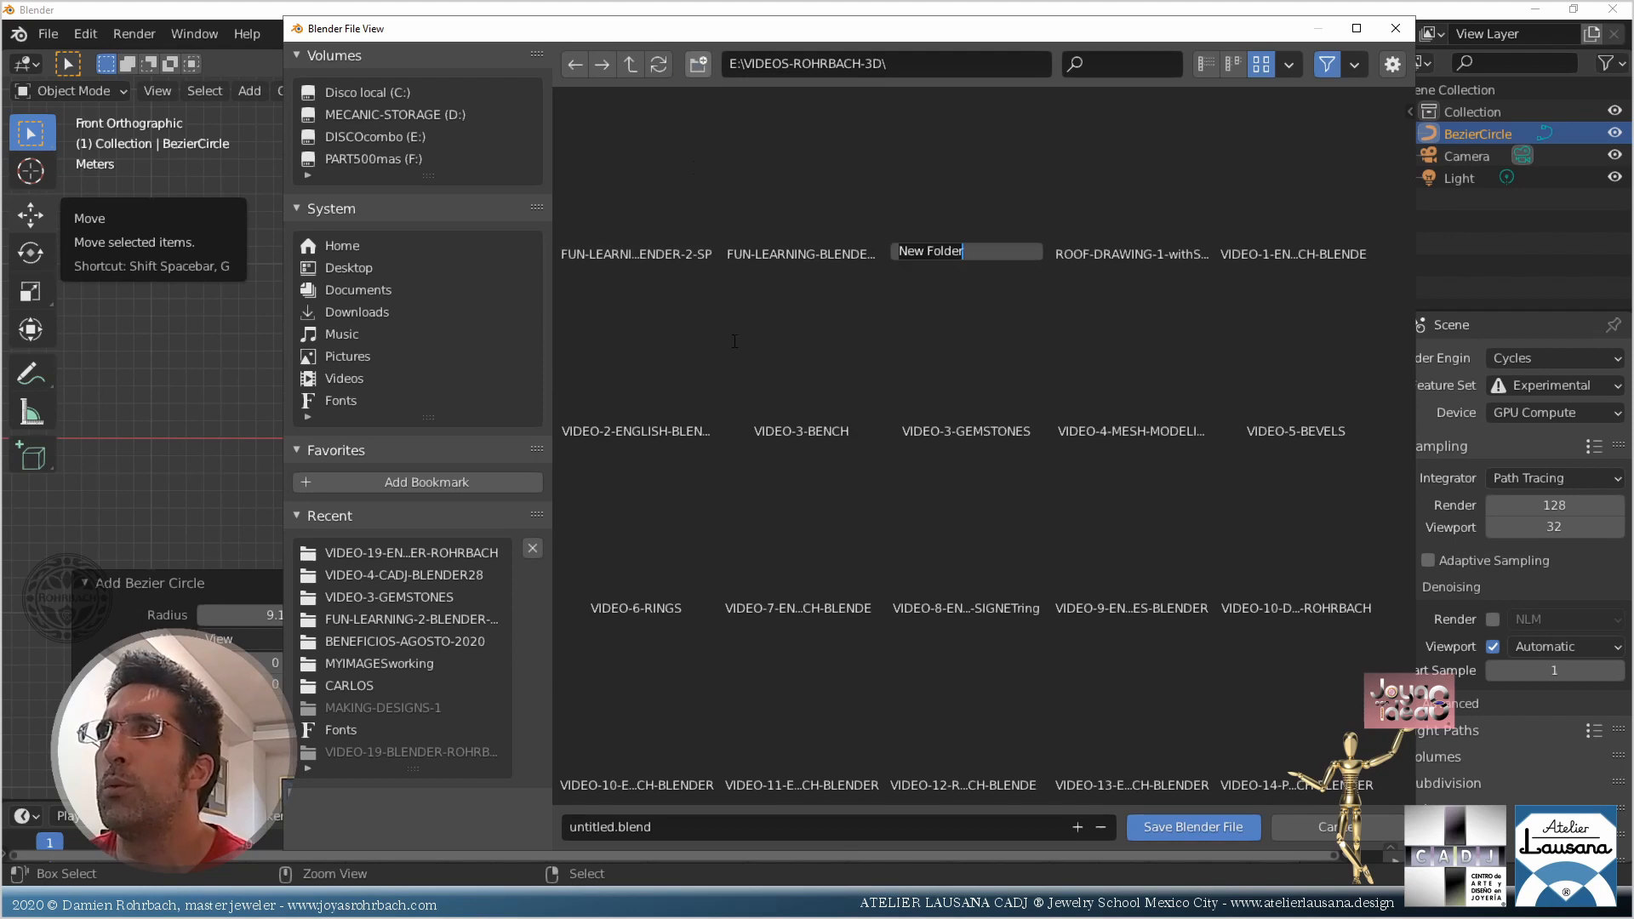
{"action": "type", "text": "VID"}
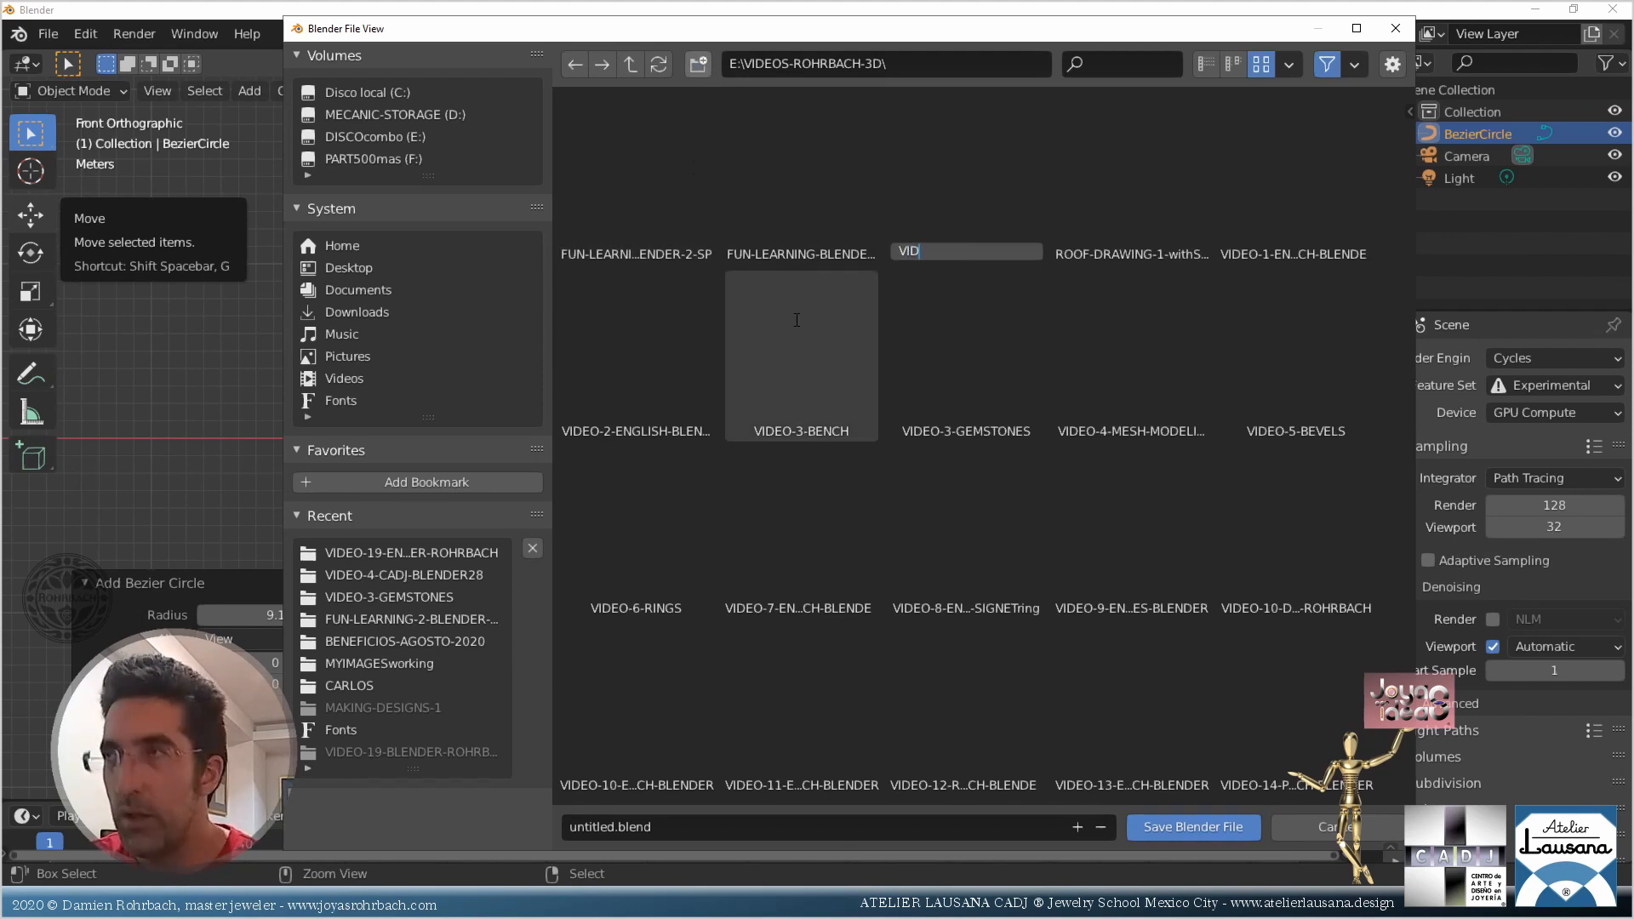
{"action": "type", "text": "EO-20"}
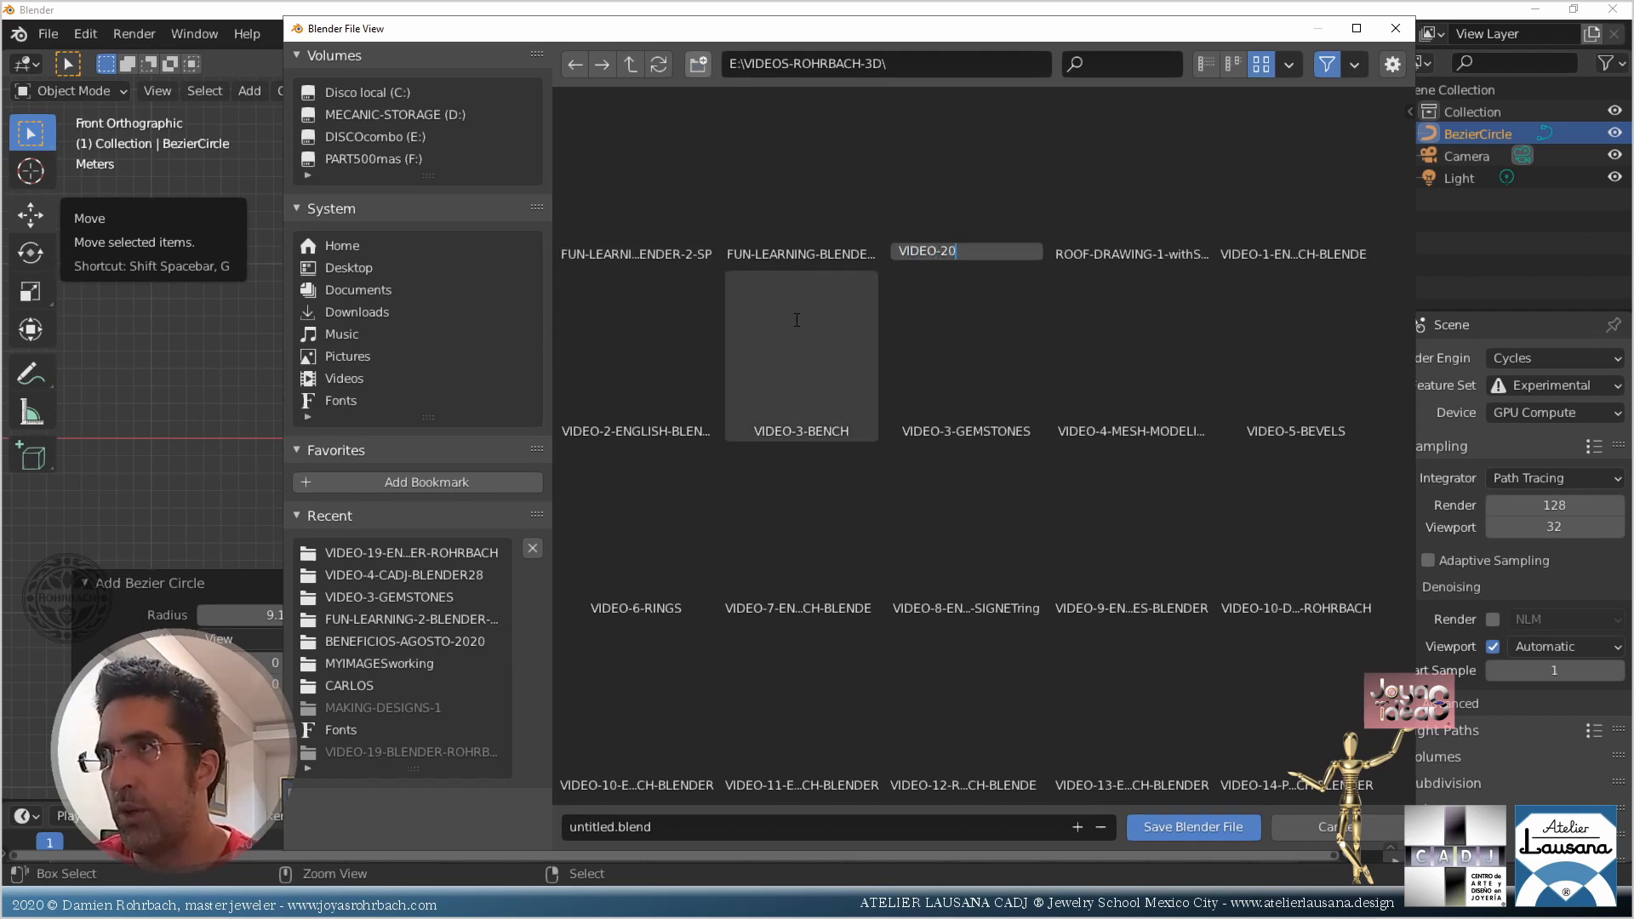
{"action": "key", "text": "Return"}
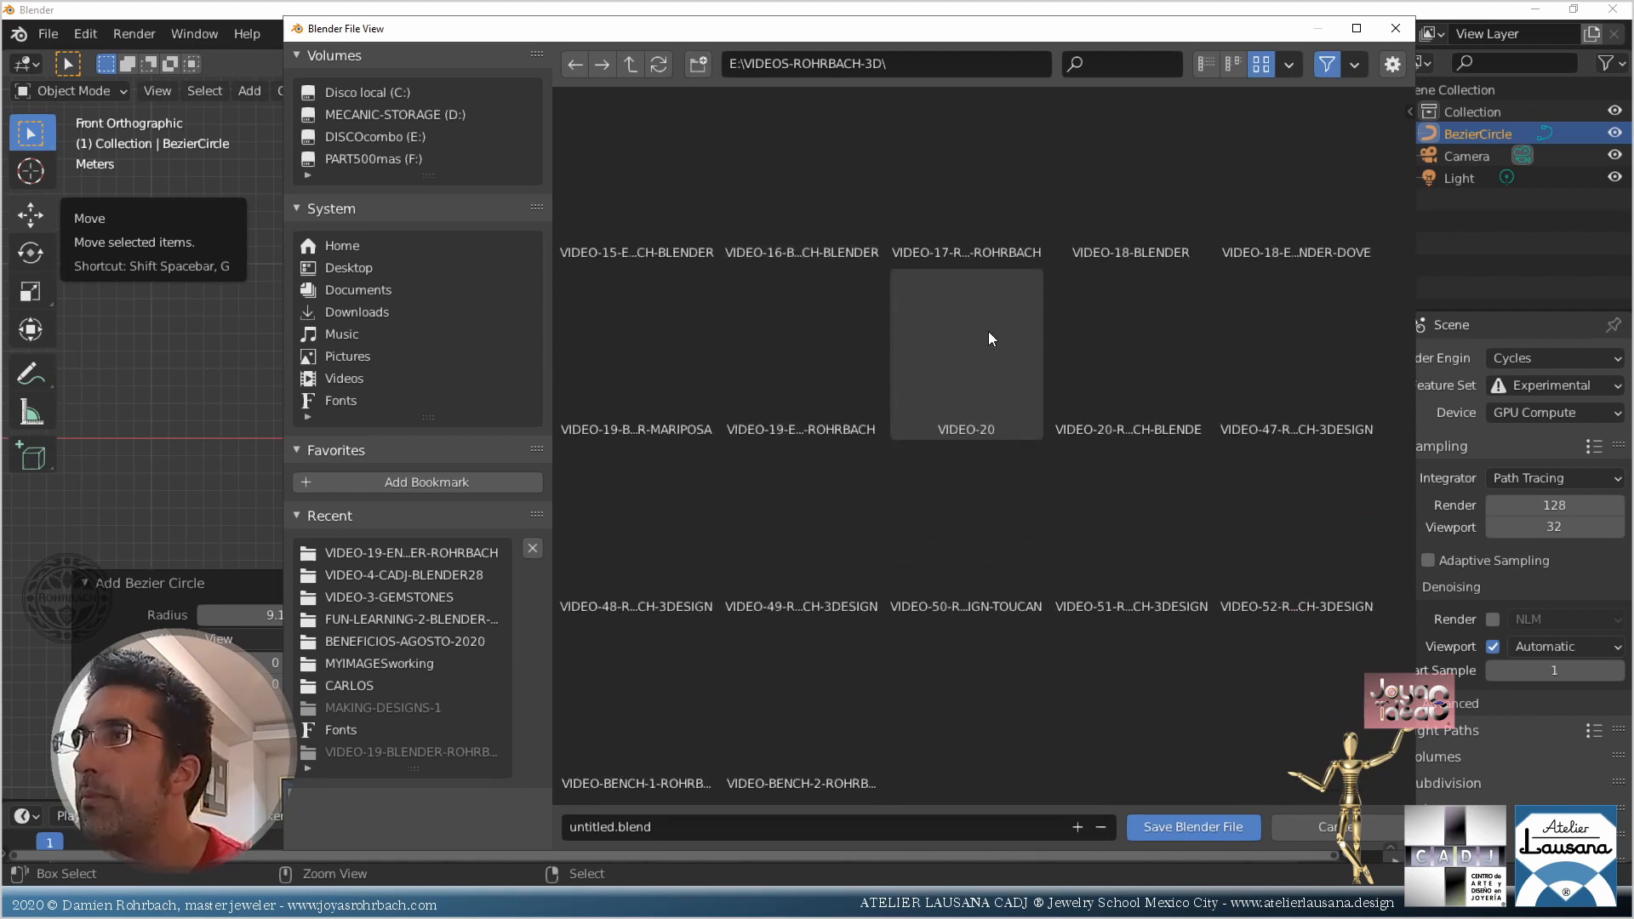
Save the scene inside the VIDEO-20 folder as ASSCHER-RING-TUTORIAL
{"action": "double_click", "coordinate": [988, 338]}
{"action": "left_click", "coordinate": [723, 826]}
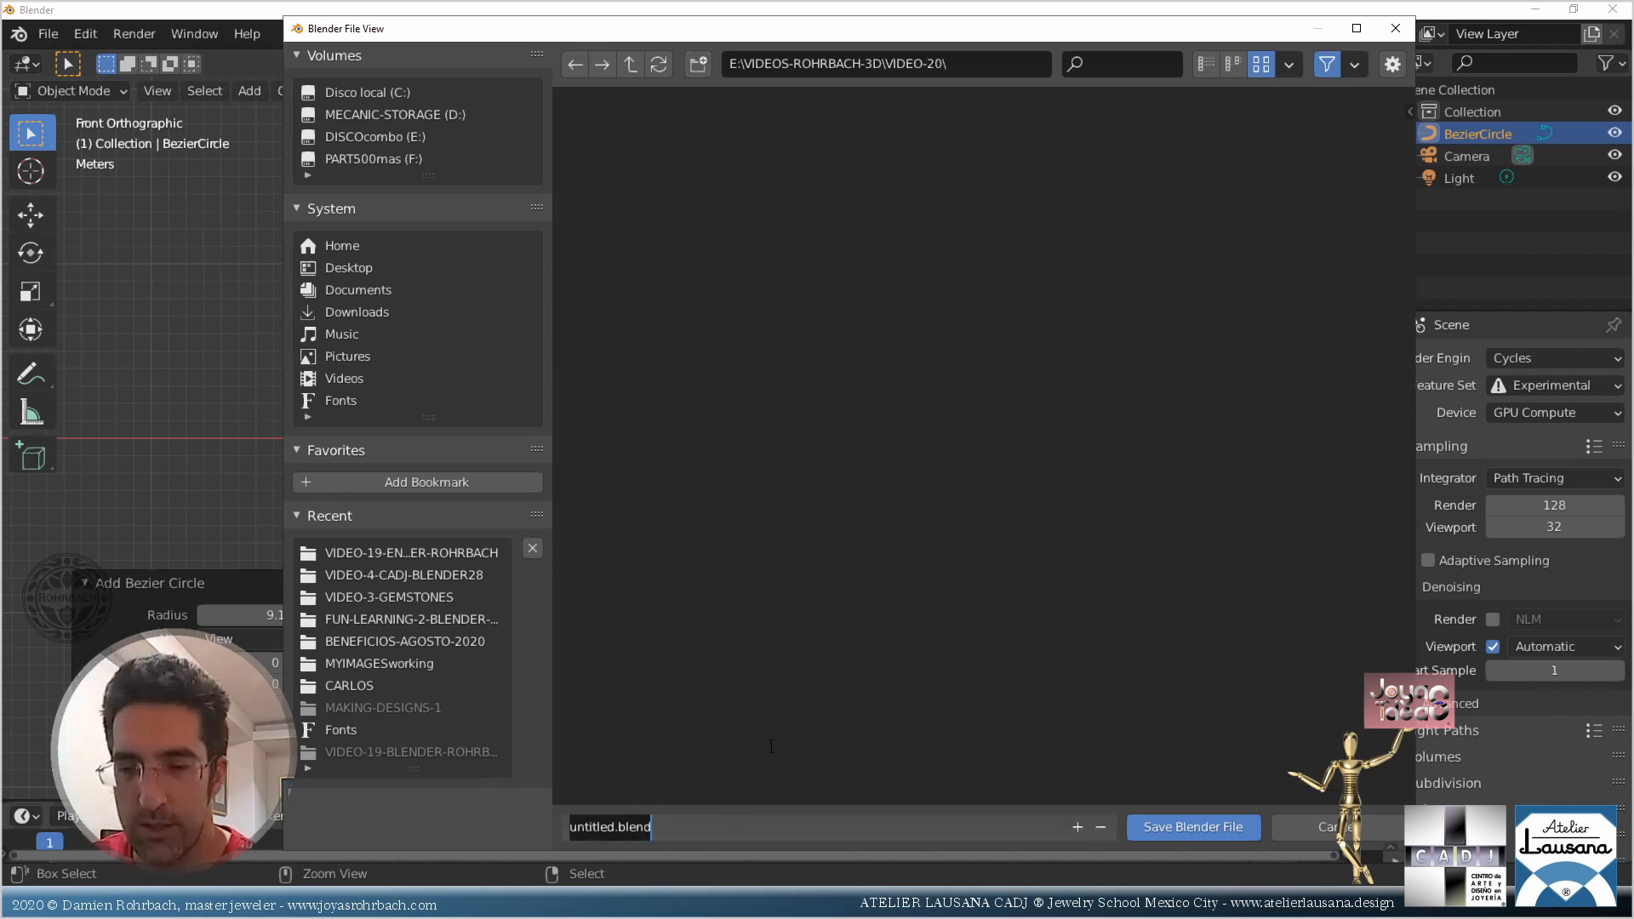
{"action": "type", "text": "ASSCHER"}
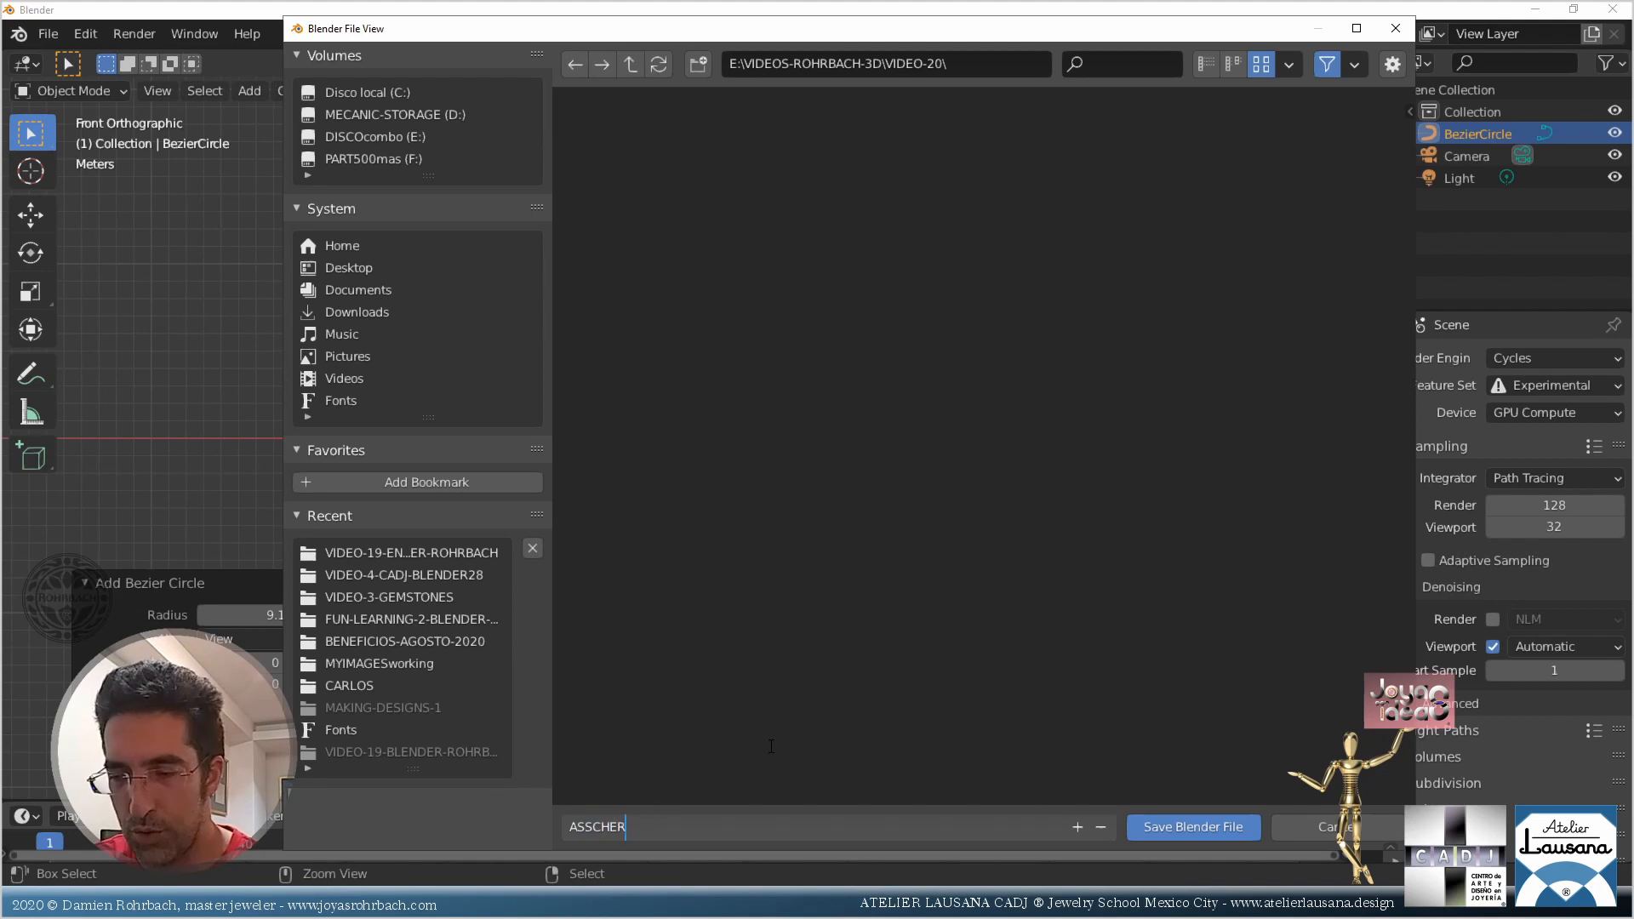
{"action": "type", "text": "-RING-TUTORIAL"}
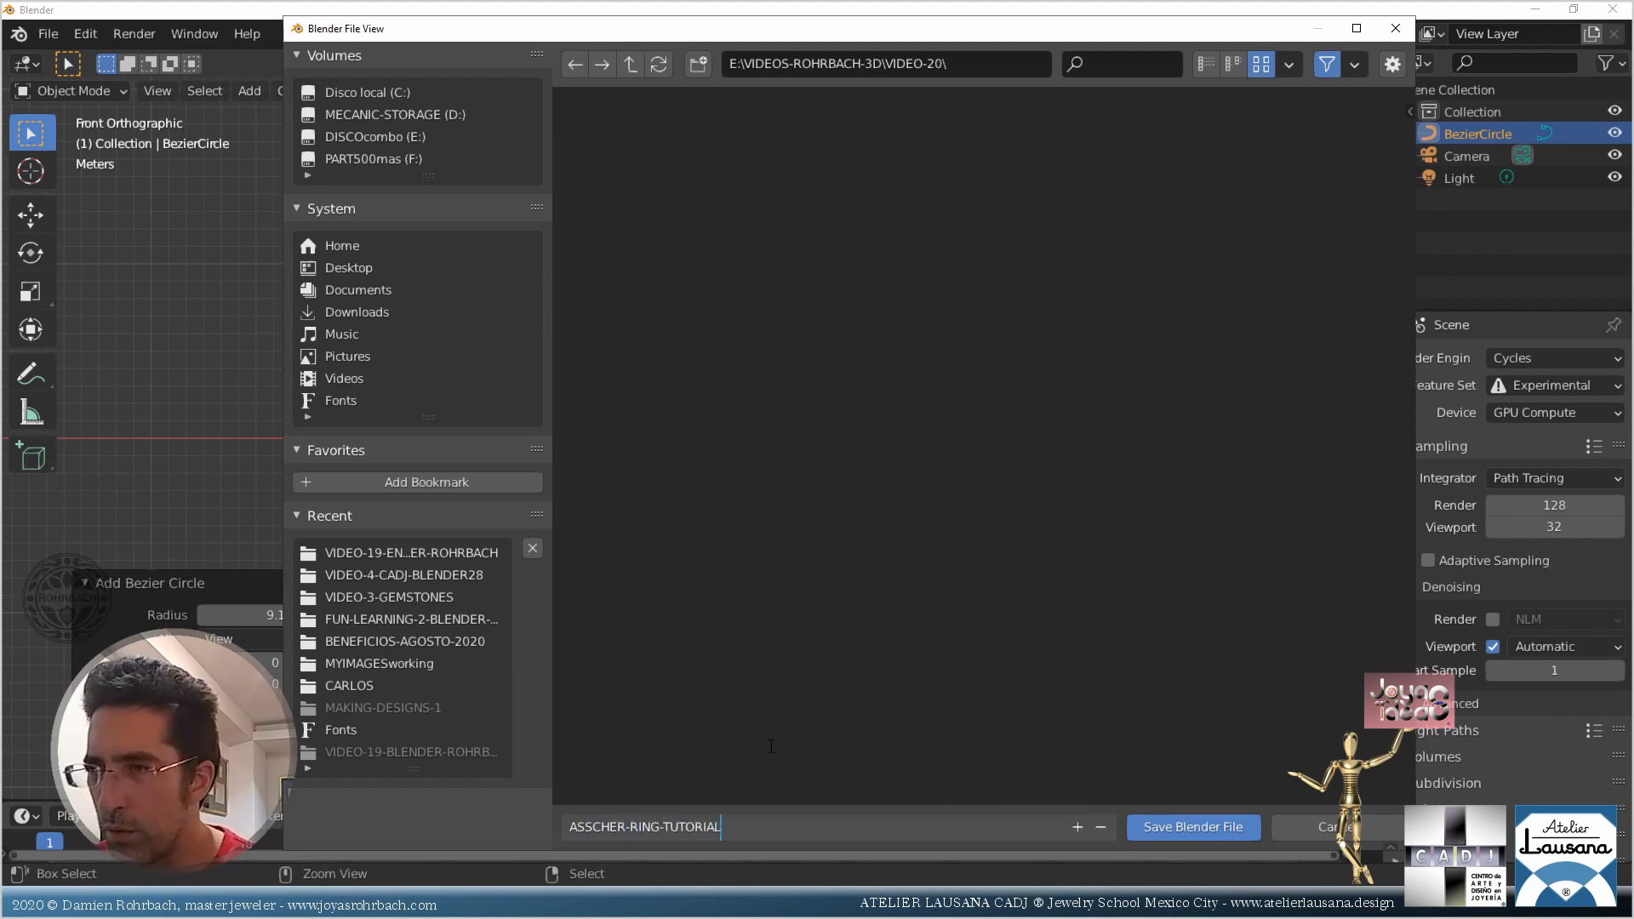
{"action": "key", "text": "Return"}
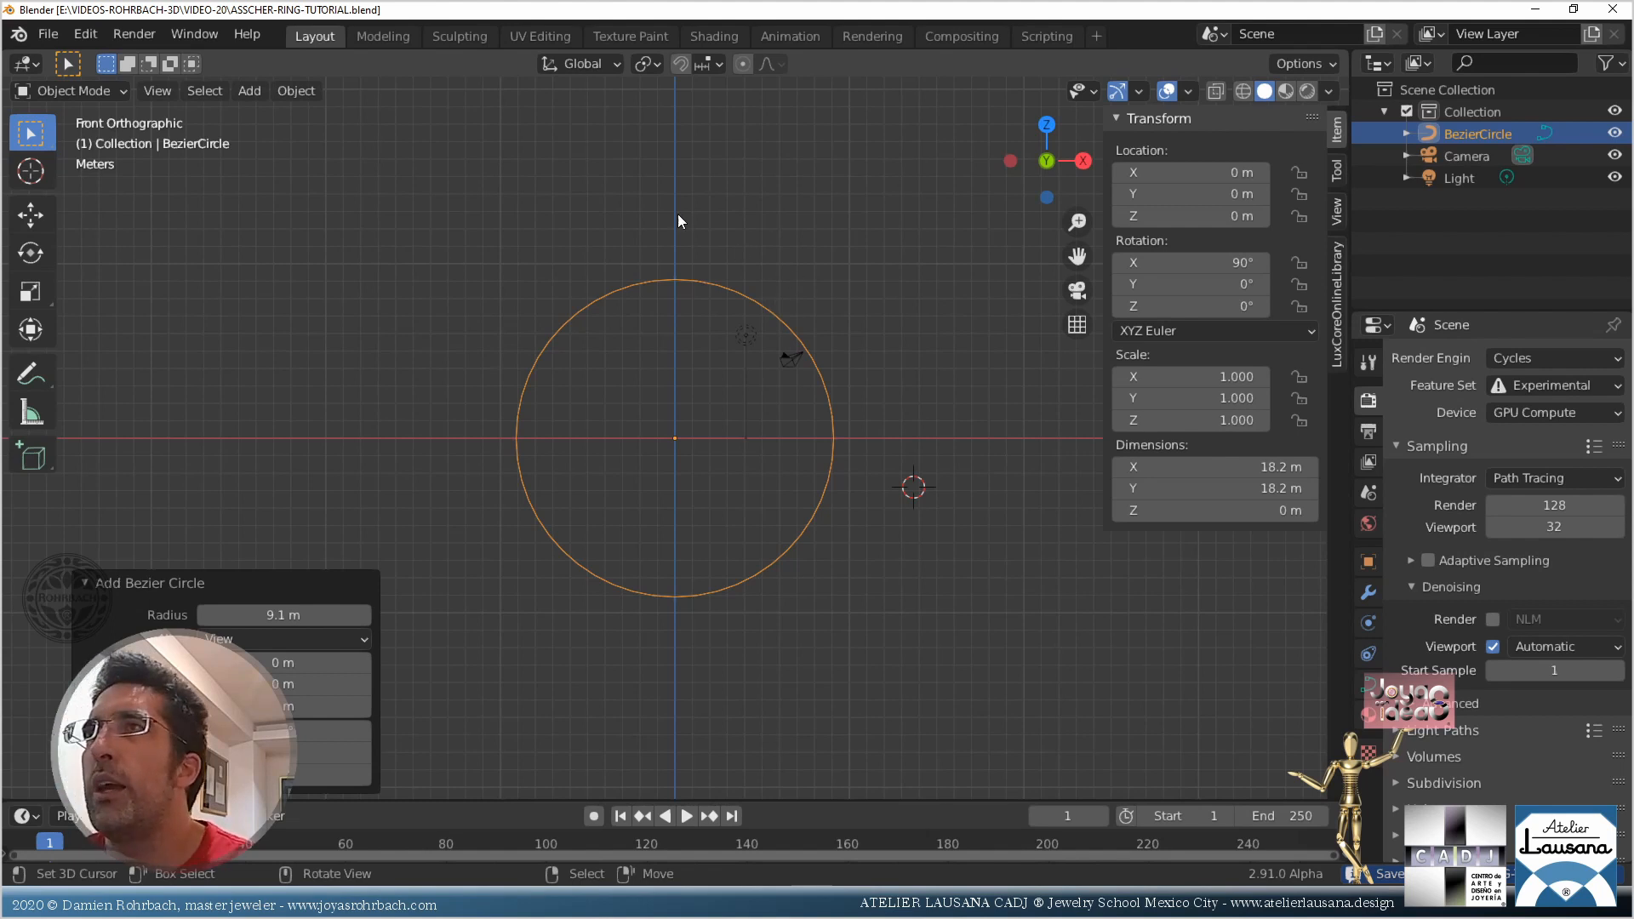
Append the ASSCHER-CUT object from the GEMSTONES-COLLECTION.blend file in the VIDEO-3-GEMSTONES folder
{"action": "middle_click_drag", "start_coordinate": [677, 213], "coordinate": [329, 202]}
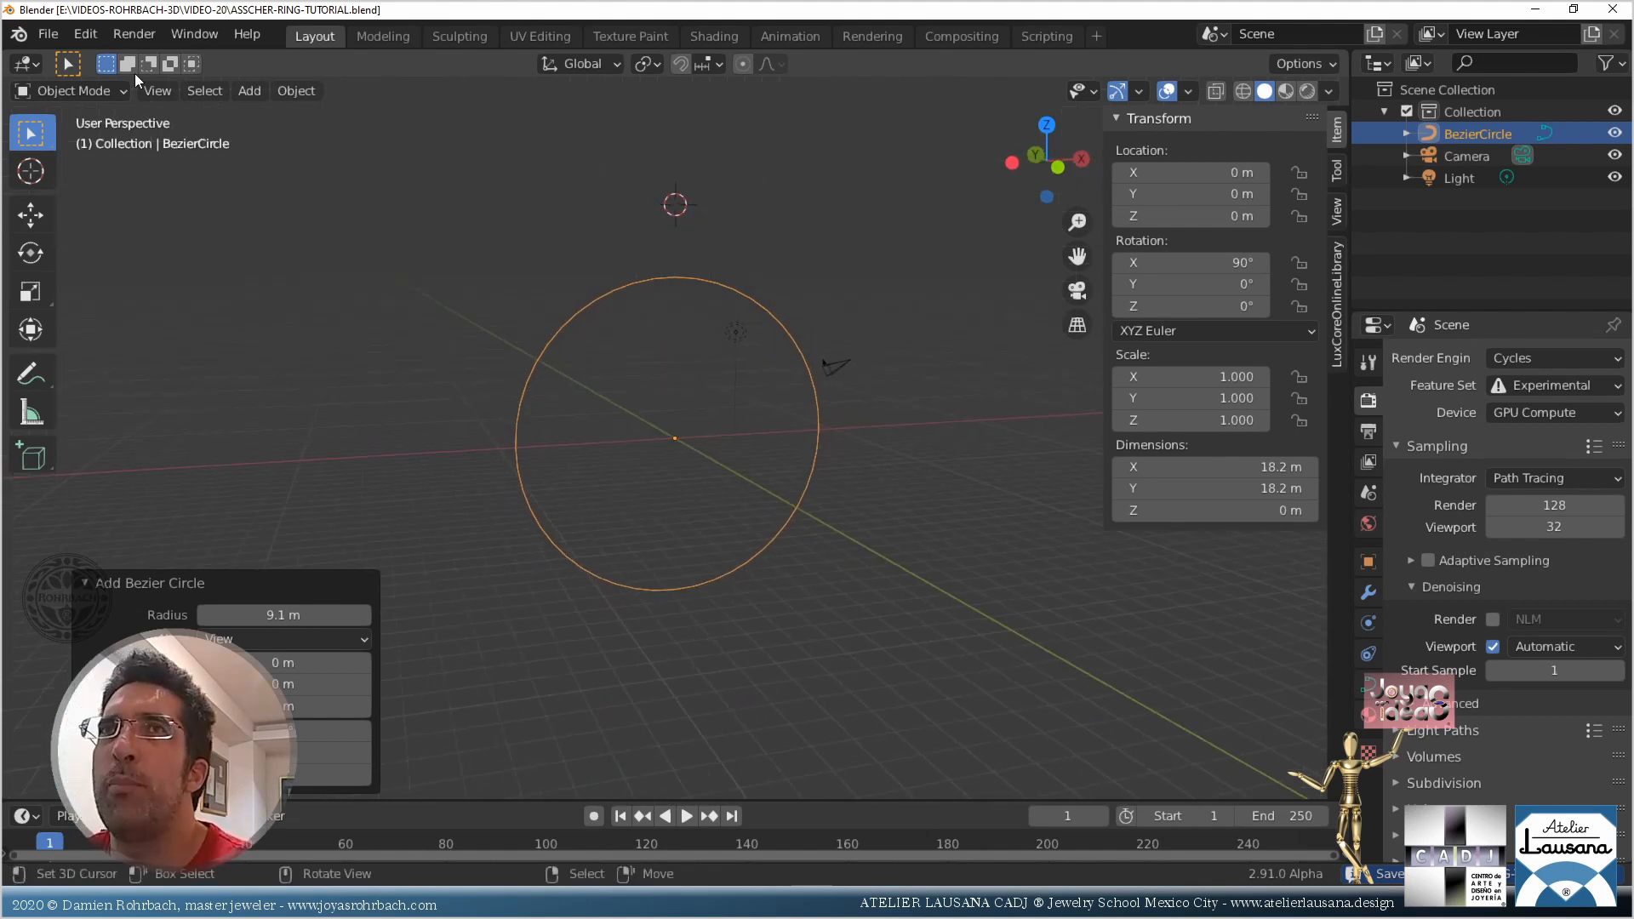
{"action": "left_click", "coordinate": [48, 34]}
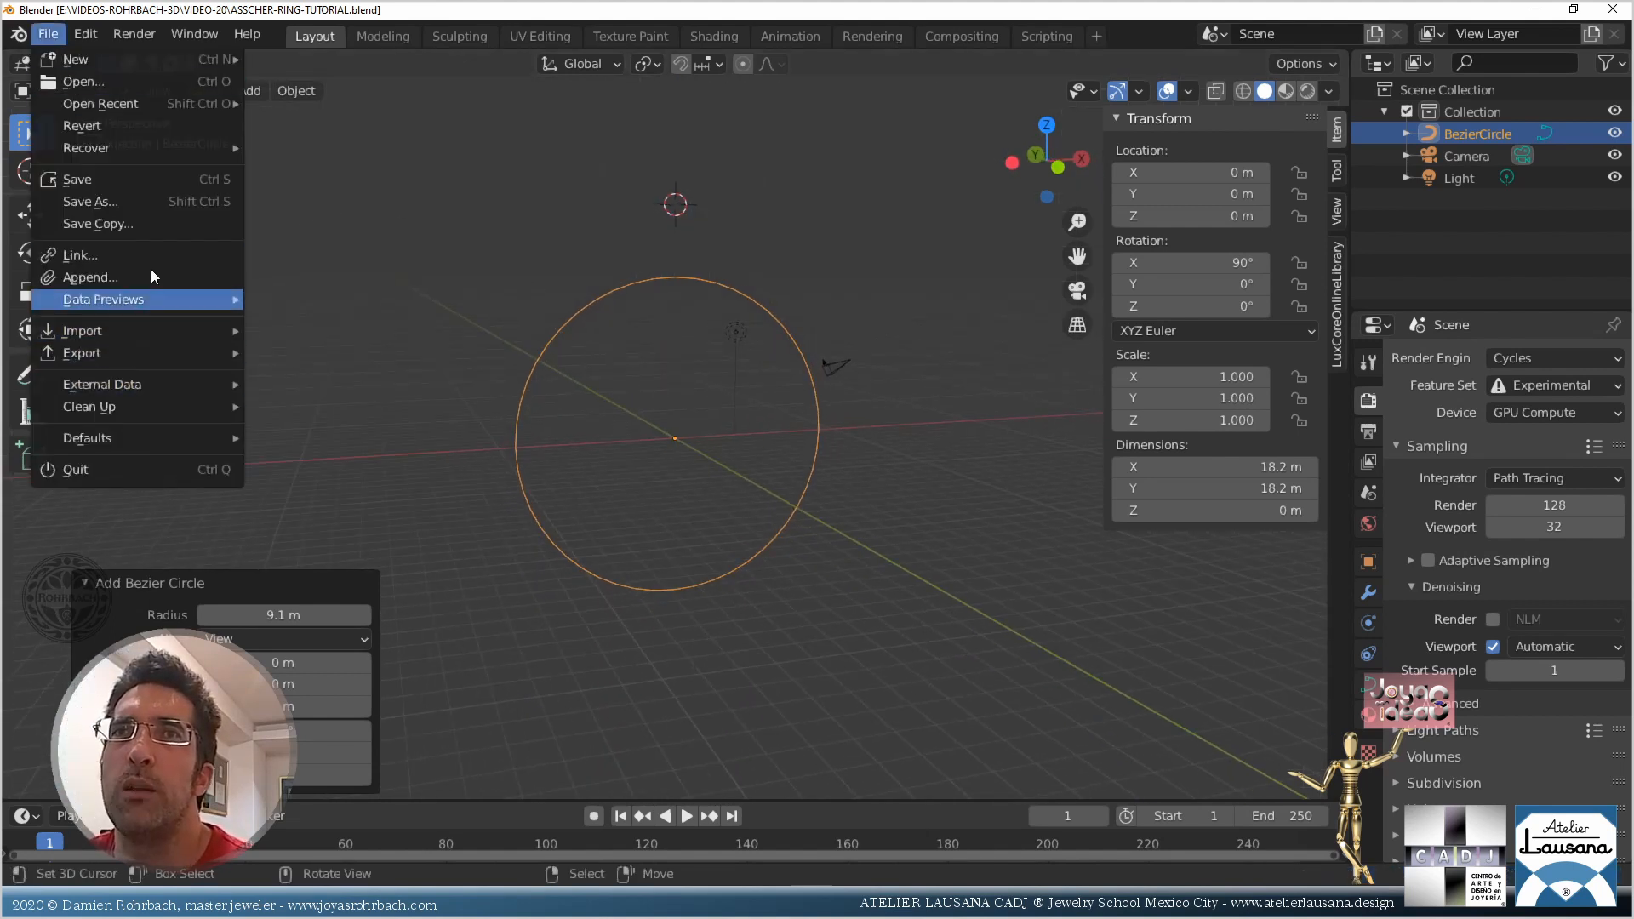
{"action": "key", "text": "Escape"}
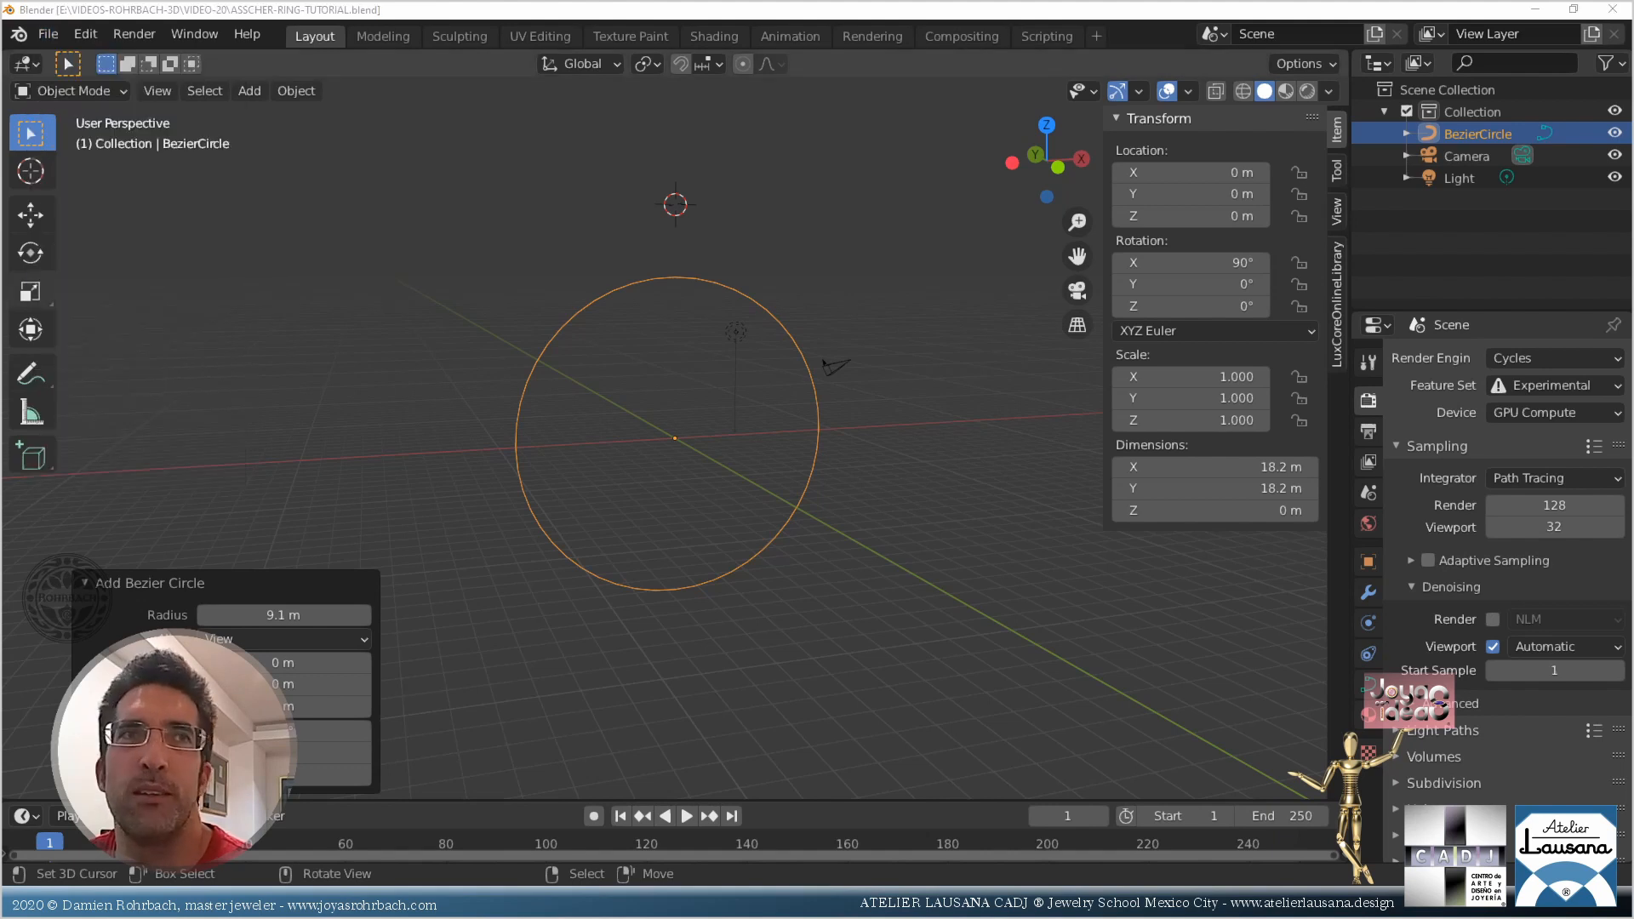
{"action": "key", "text": "shift+F1"}
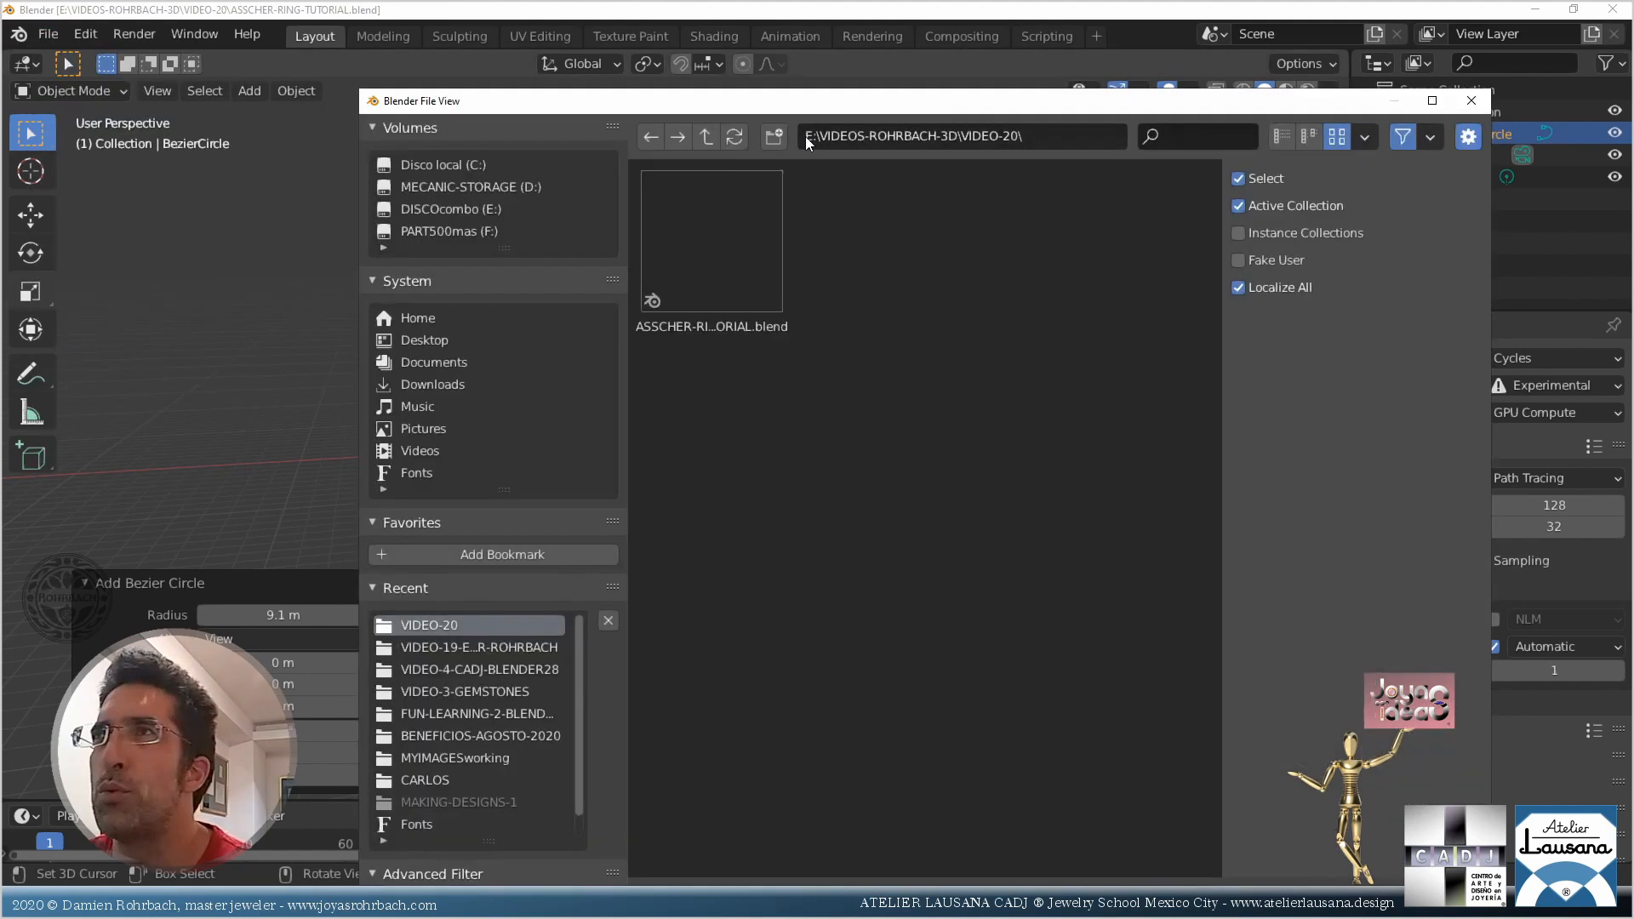
{"action": "left_click", "coordinate": [708, 136]}
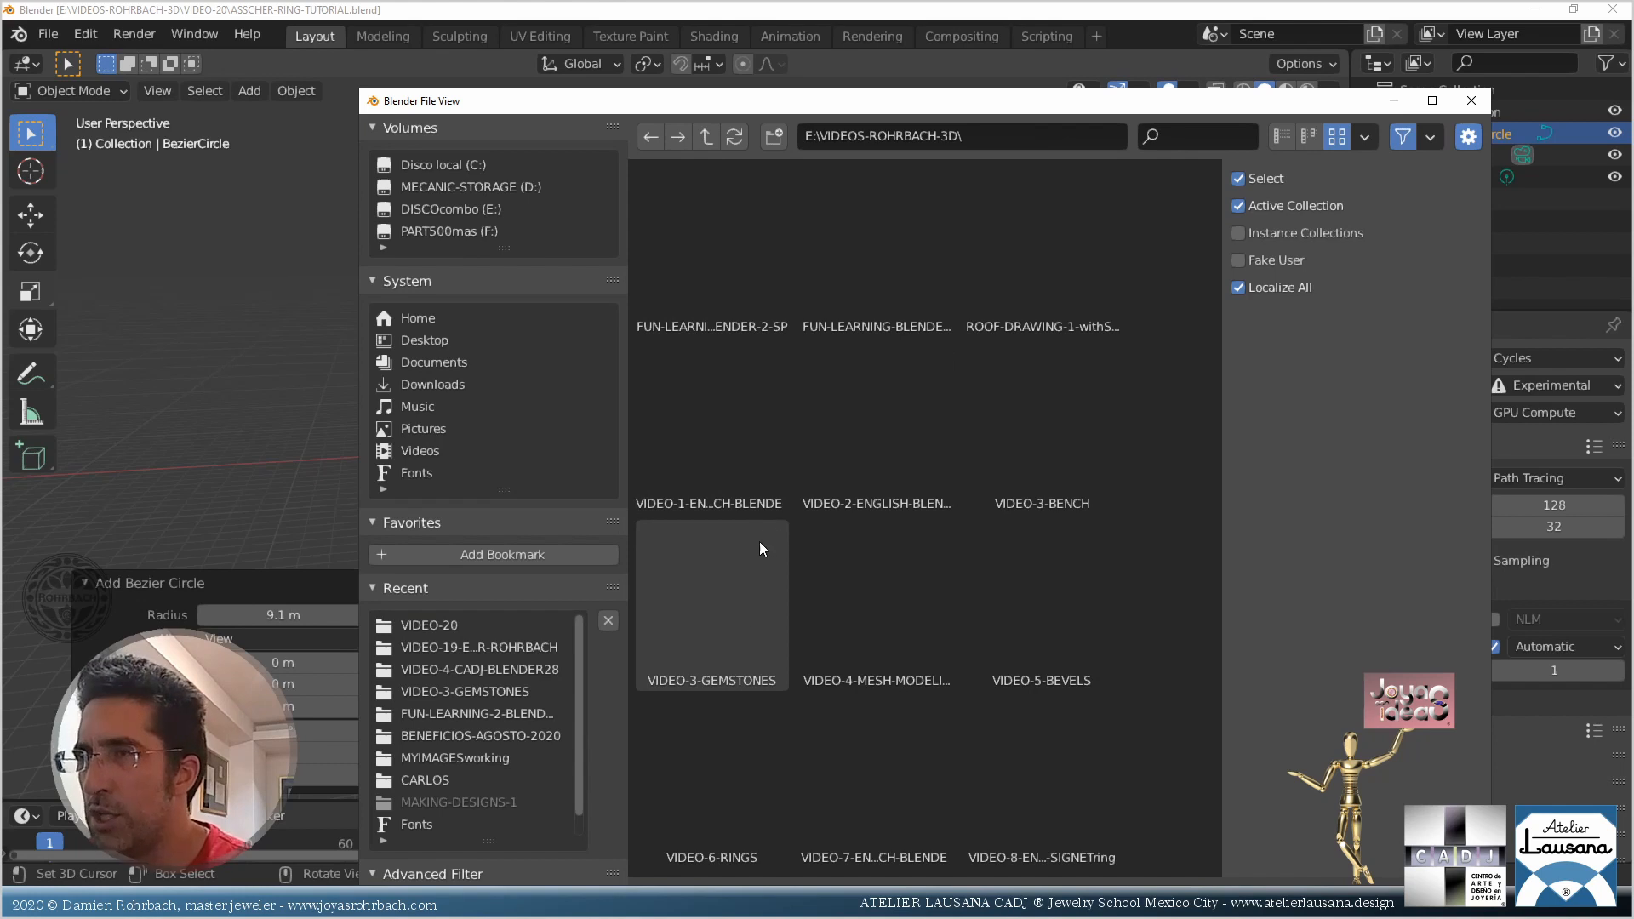
{"action": "left_click", "coordinate": [749, 610]}
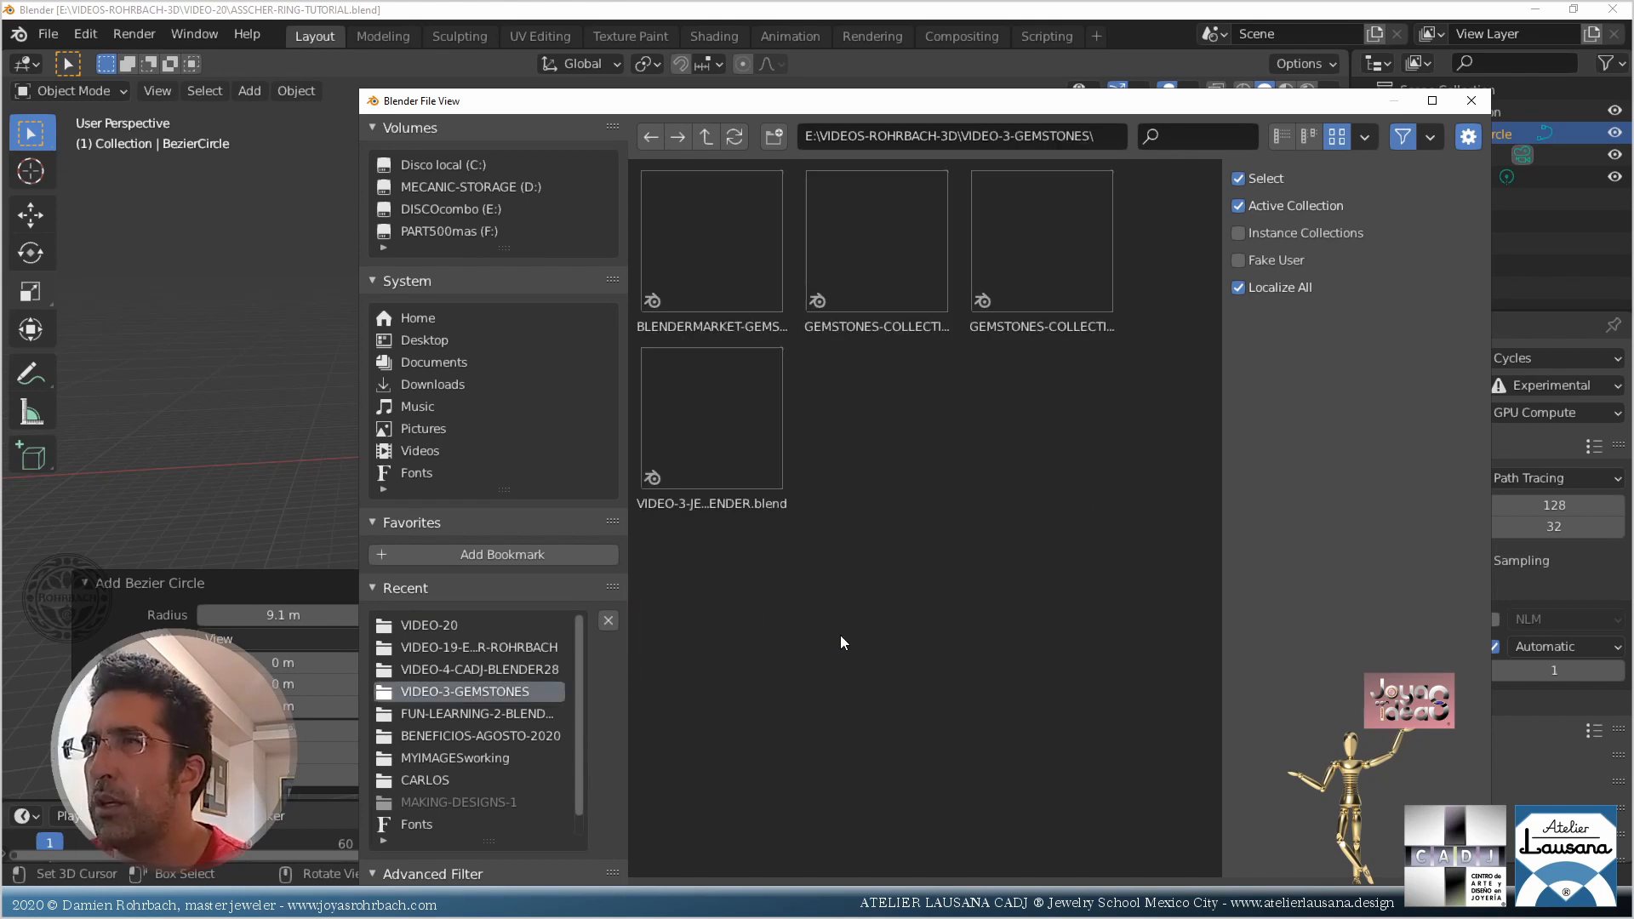
{"action": "double_click", "coordinate": [851, 238]}
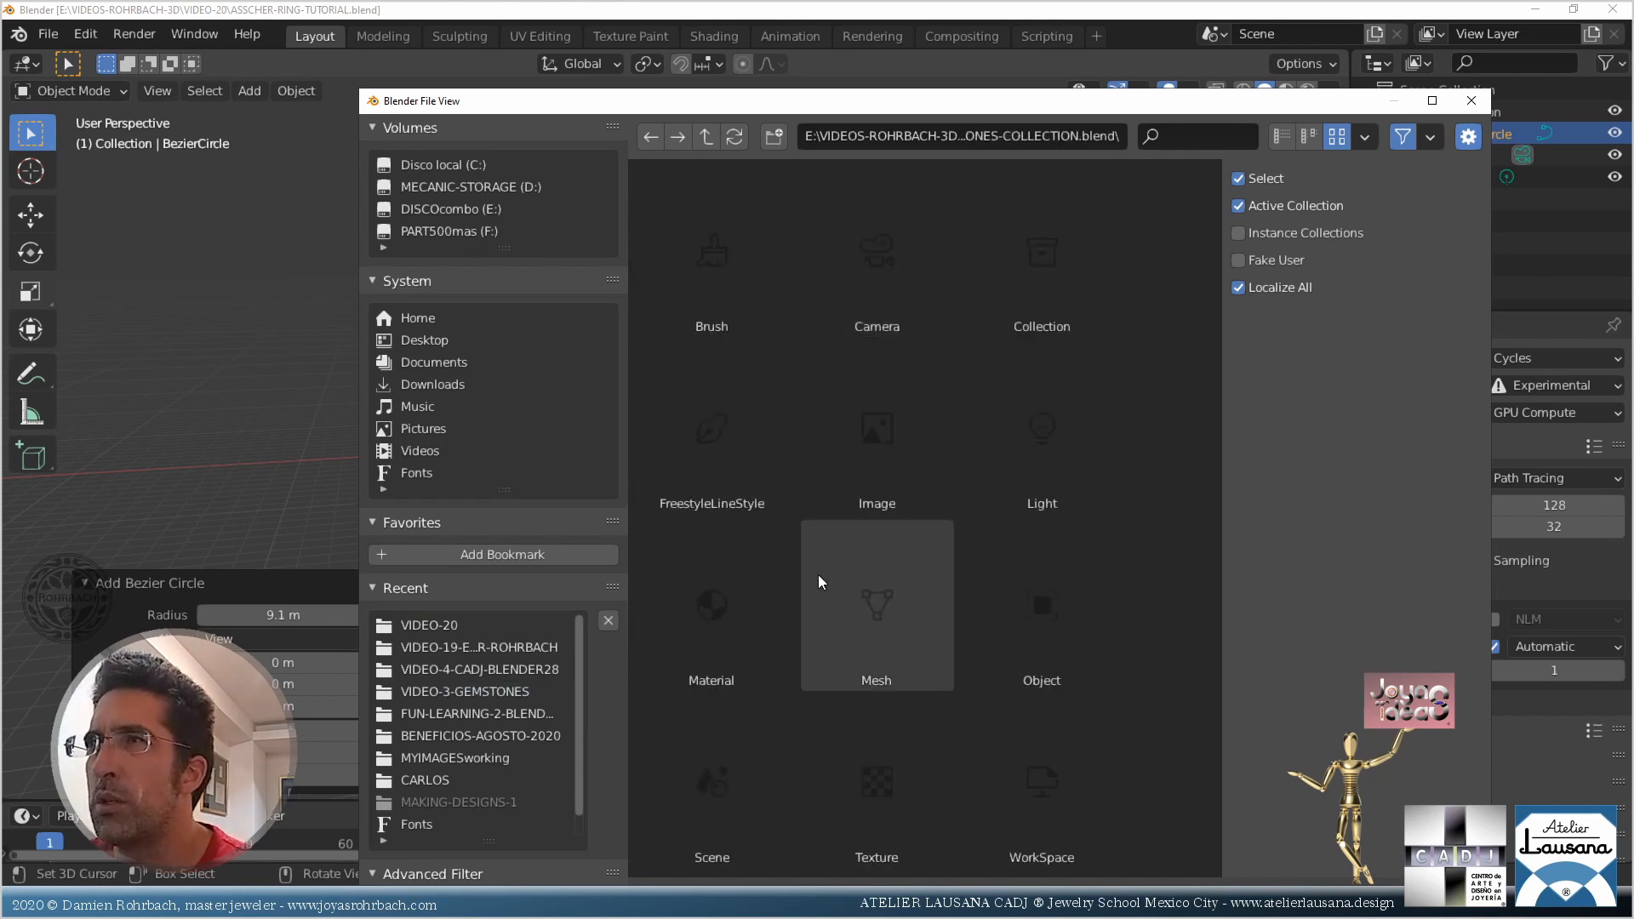
{"action": "scroll", "coordinate": [941, 557], "scroll_direction": "down", "scroll_amount": 4}
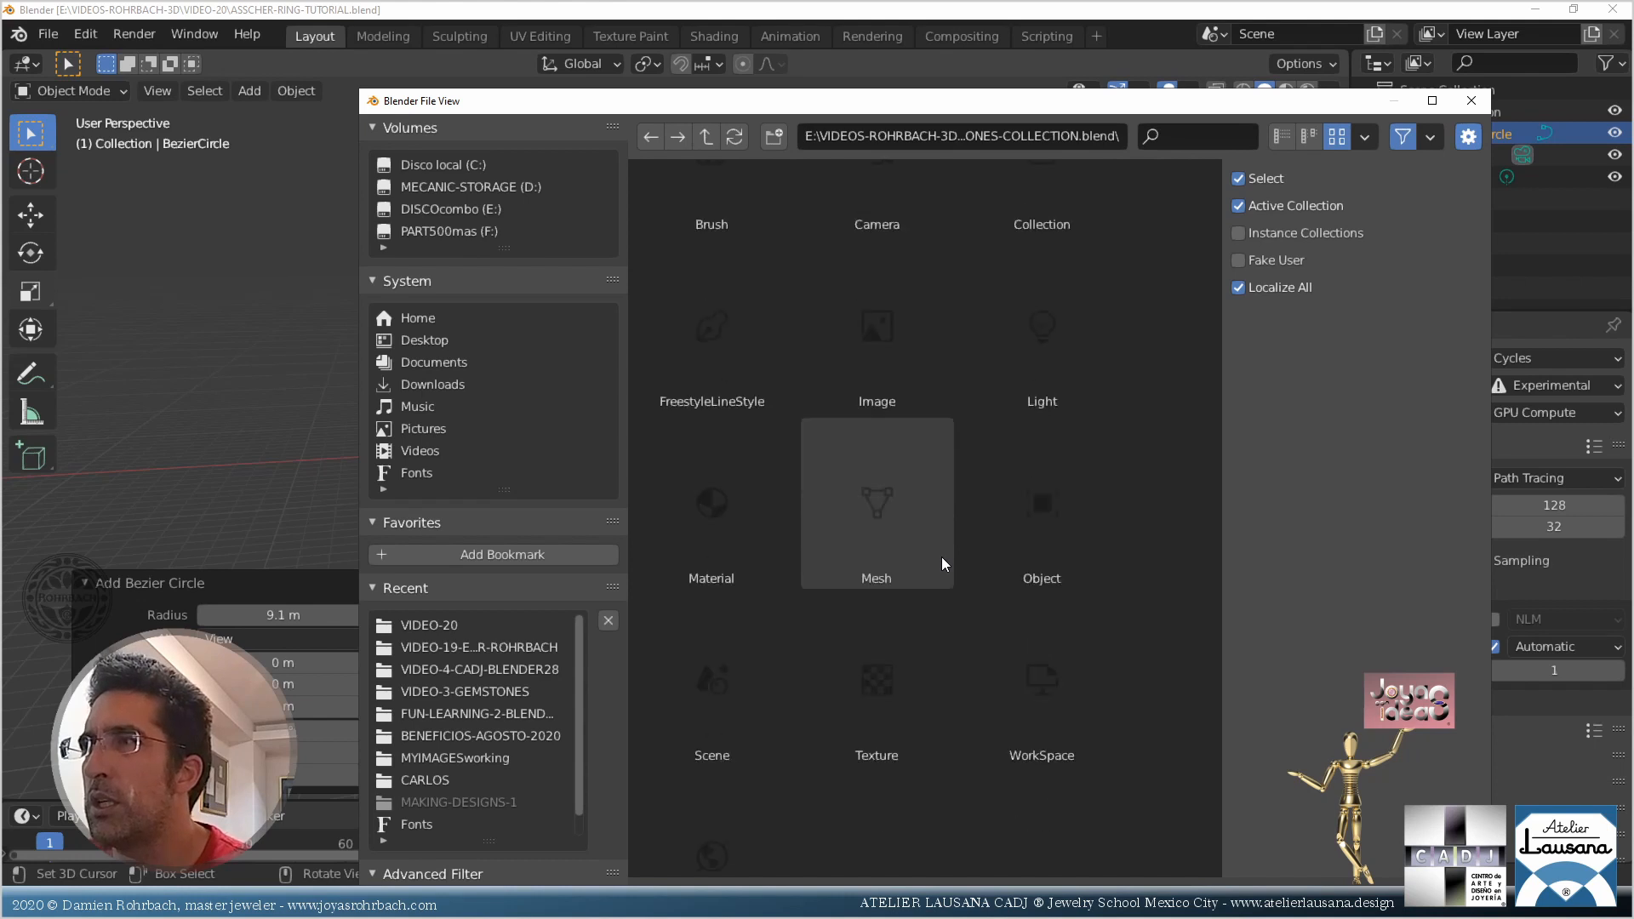
{"action": "double_click", "coordinate": [1043, 490]}
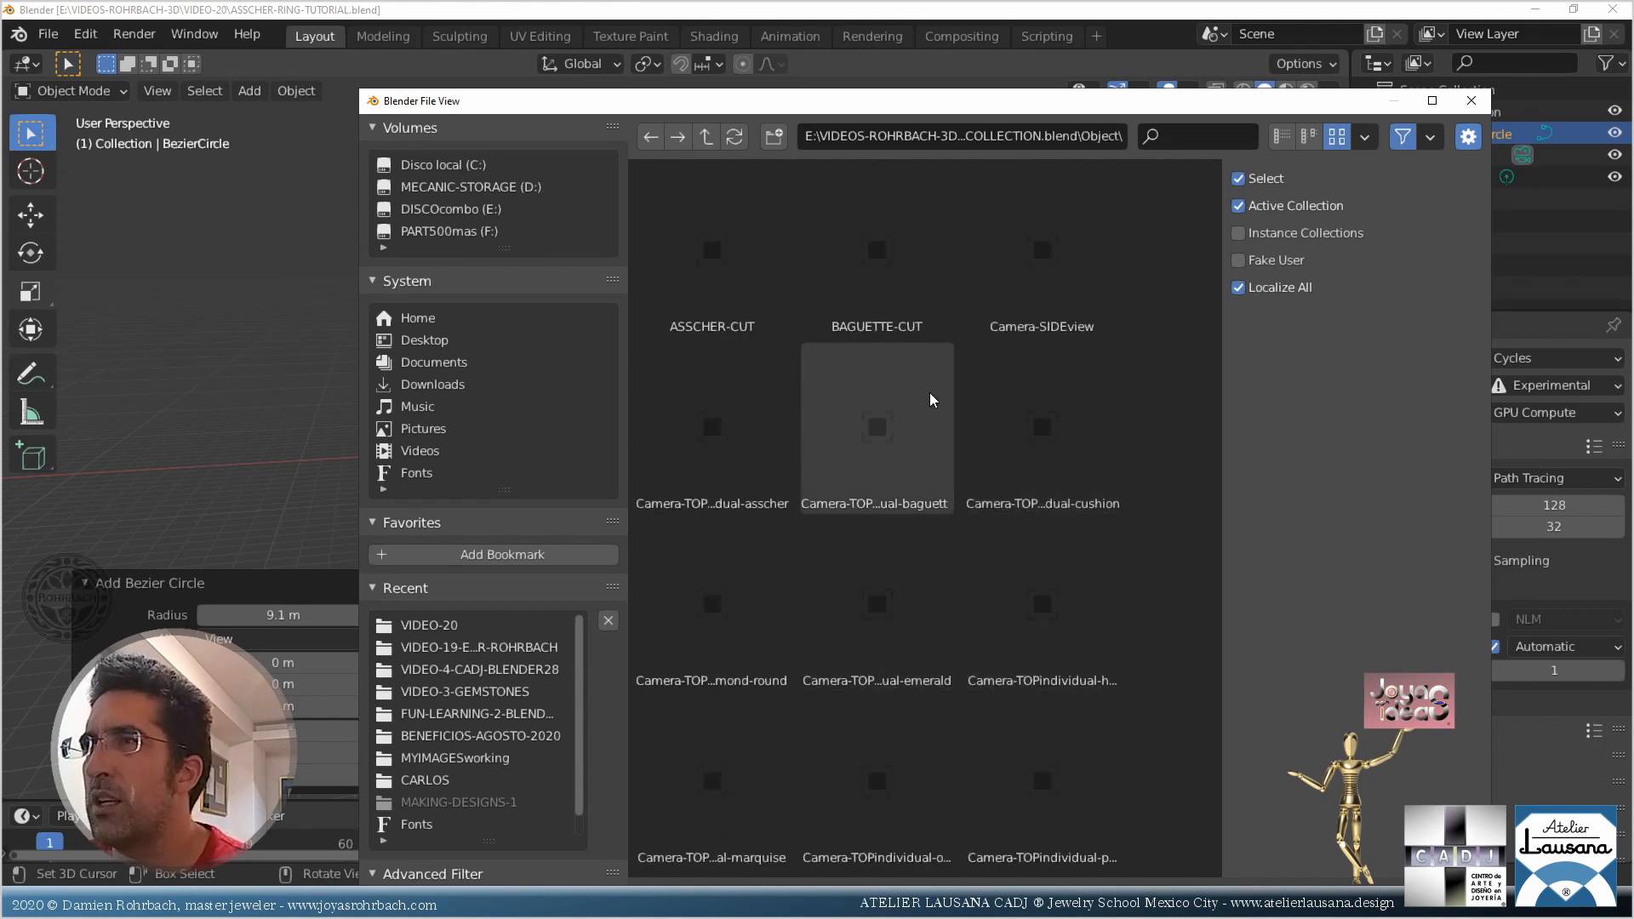
{"action": "double_click", "coordinate": [705, 259]}
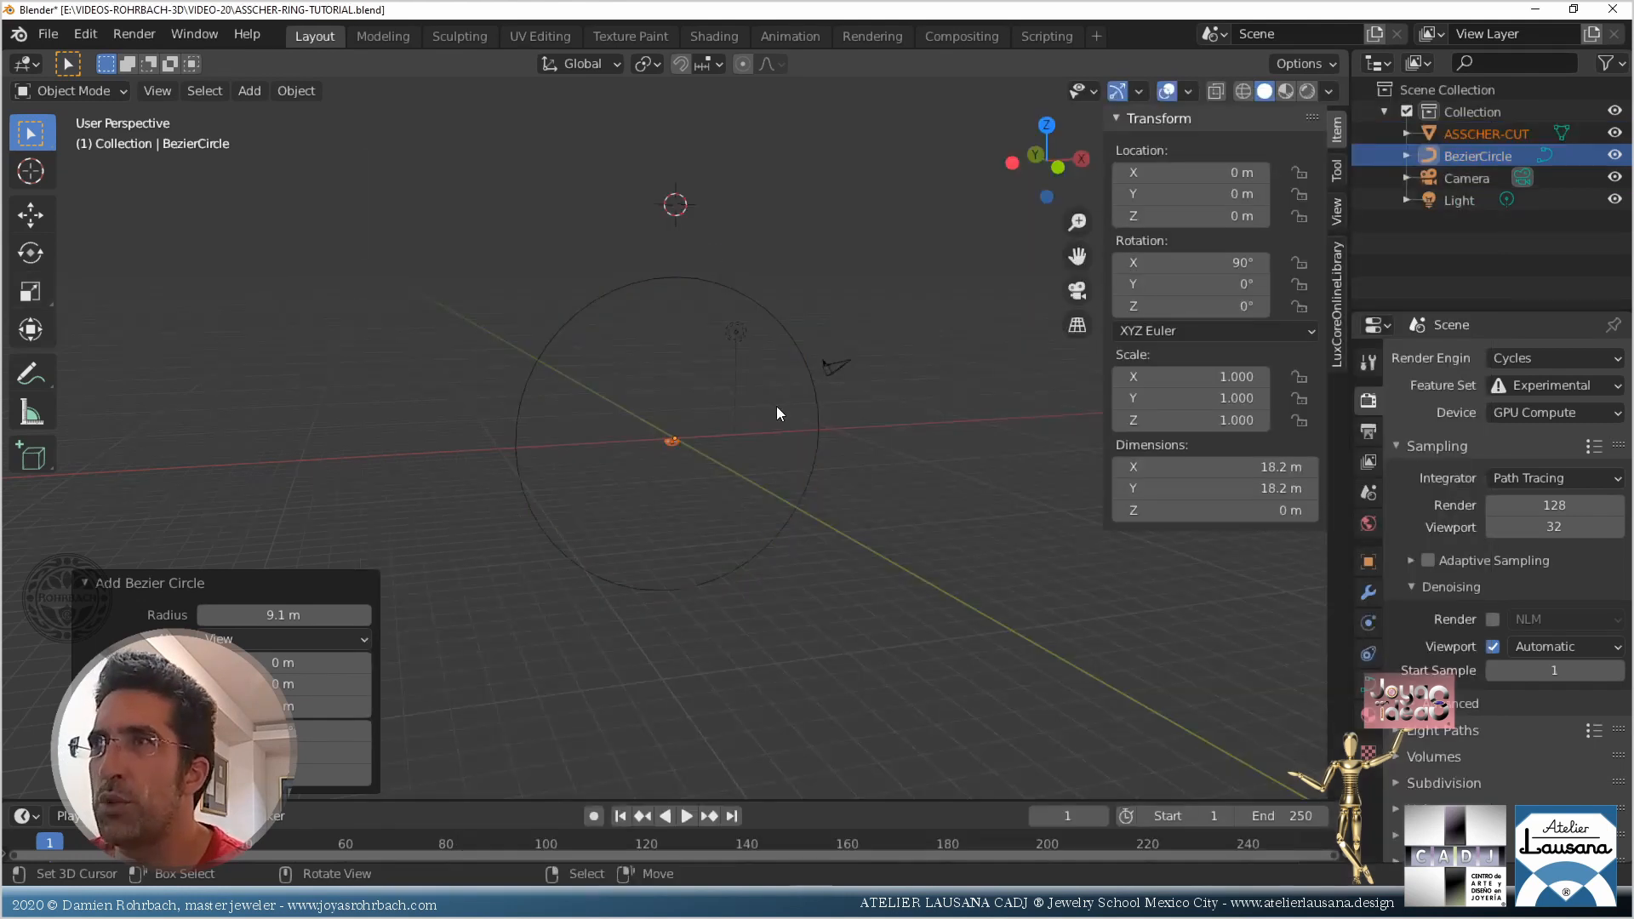
Set the appended Asscher stone's origin to its geometry
{"action": "scroll", "coordinate": [825, 471], "scroll_direction": "up", "scroll_amount": 12}
{"action": "middle_click_drag", "start_coordinate": [826, 472], "coordinate": [745, 594]}
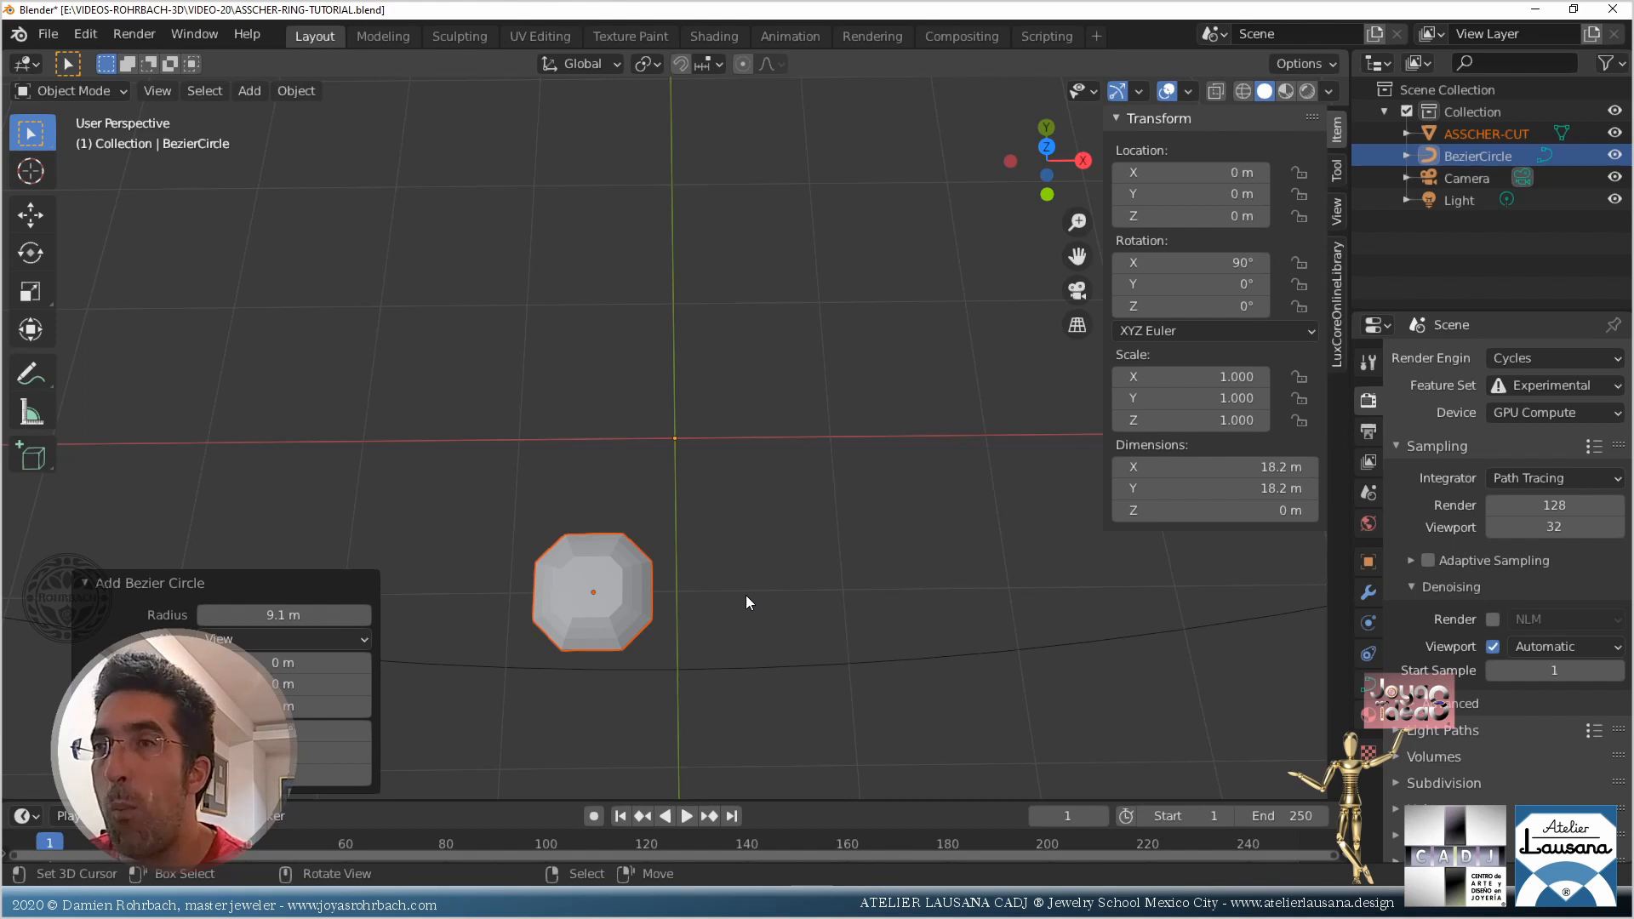
{"action": "left_click", "coordinate": [295, 91]}
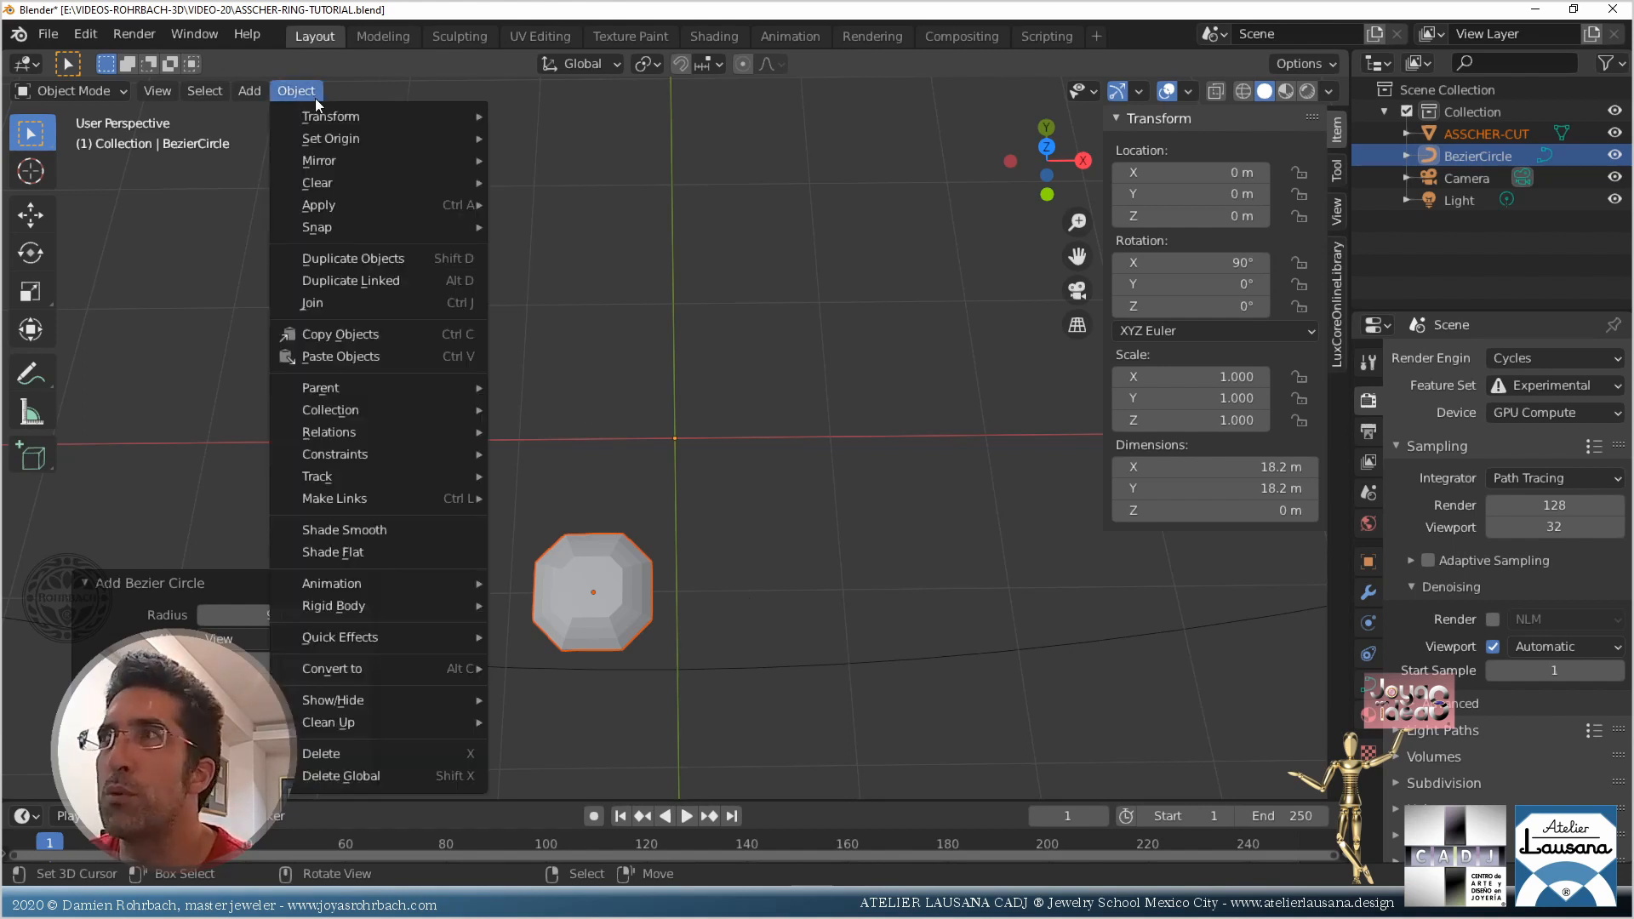
{"action": "mouse_move", "coordinate": [375, 135]}
{"action": "left_click", "coordinate": [620, 161]}
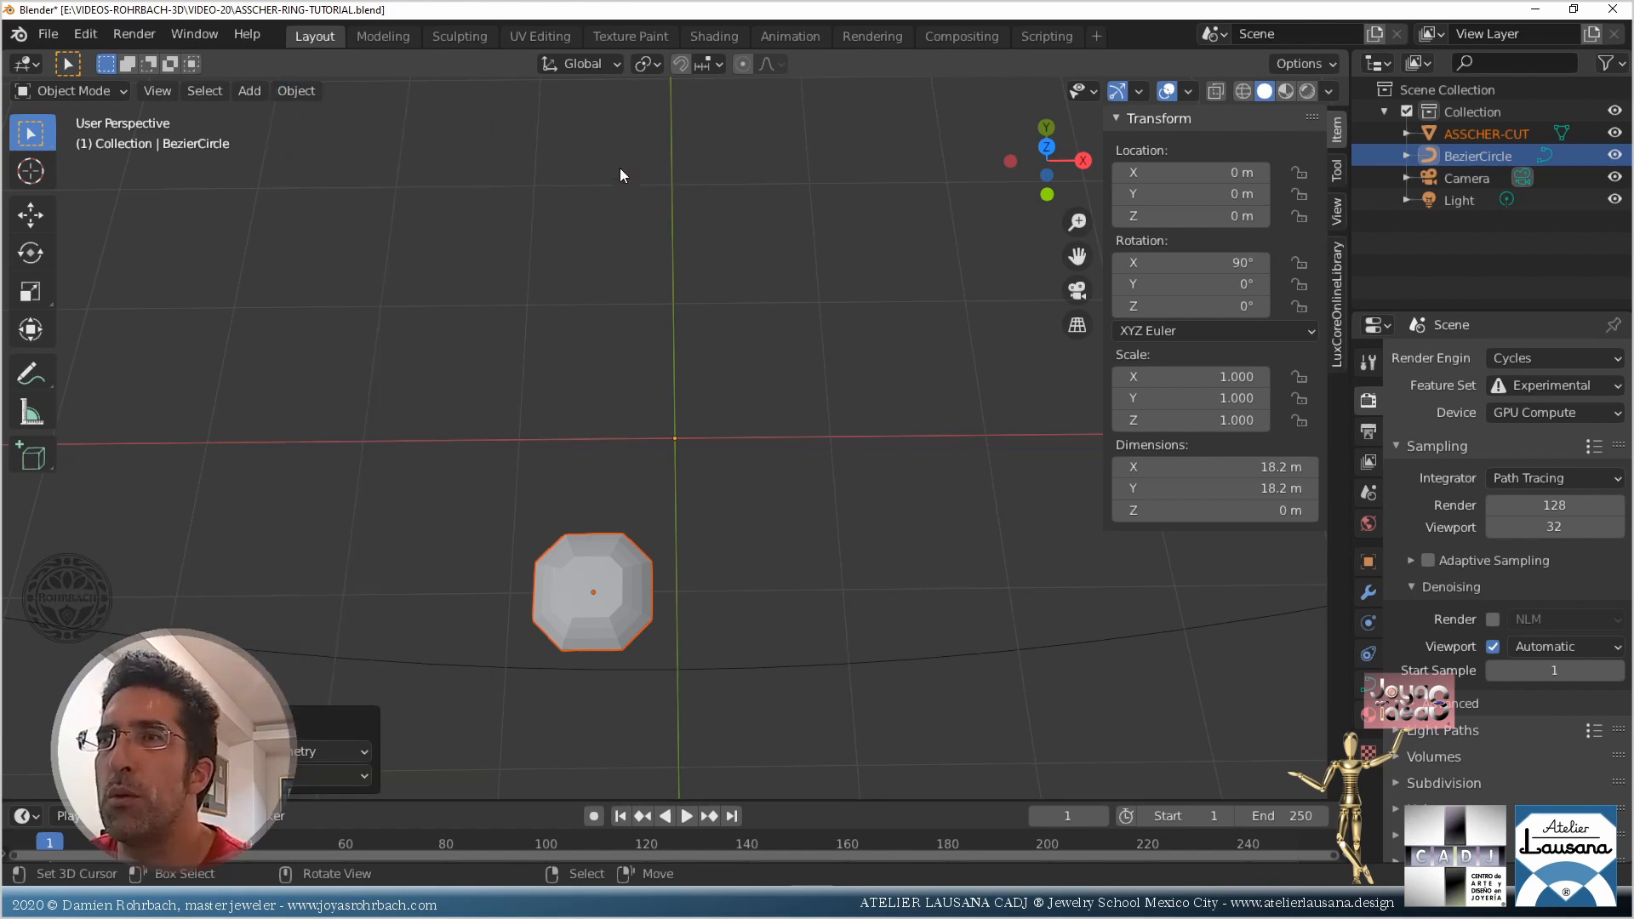
Activate the Move tool, select the Asscher stone in top view and set its X and Y location to 0 m
{"action": "left_click", "coordinate": [46, 217]}
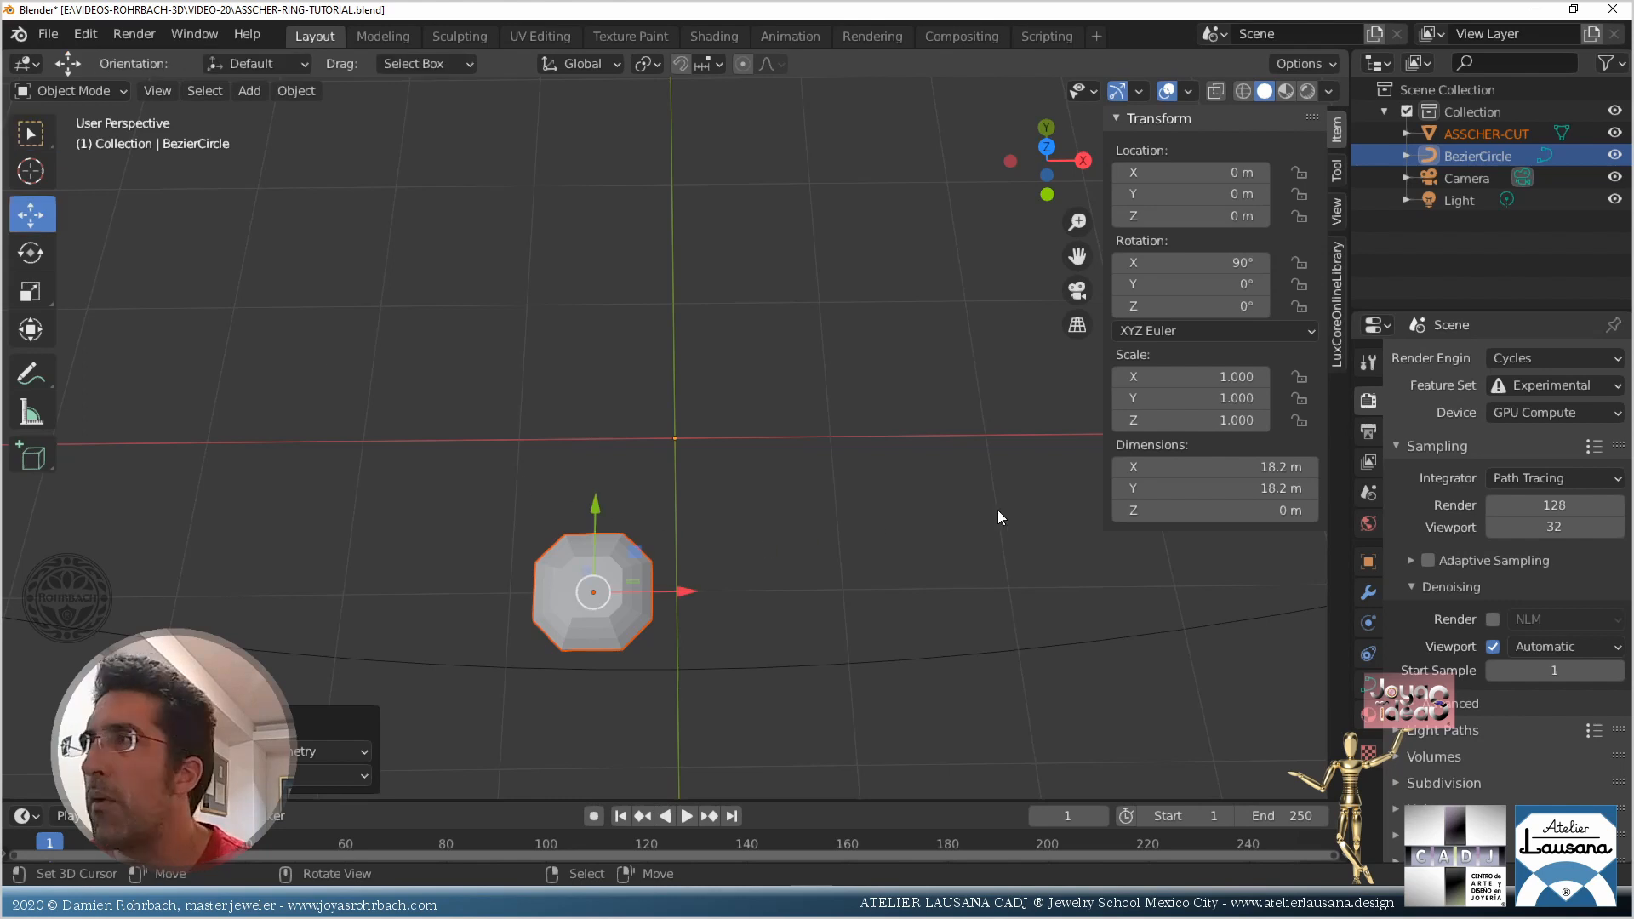
{"action": "scroll", "coordinate": [997, 509], "scroll_direction": "down", "scroll_amount": 3}
{"action": "middle_click_drag", "start_coordinate": [997, 509], "coordinate": [878, 355]}
{"action": "scroll", "coordinate": [878, 355], "scroll_direction": "up", "scroll_amount": 2}
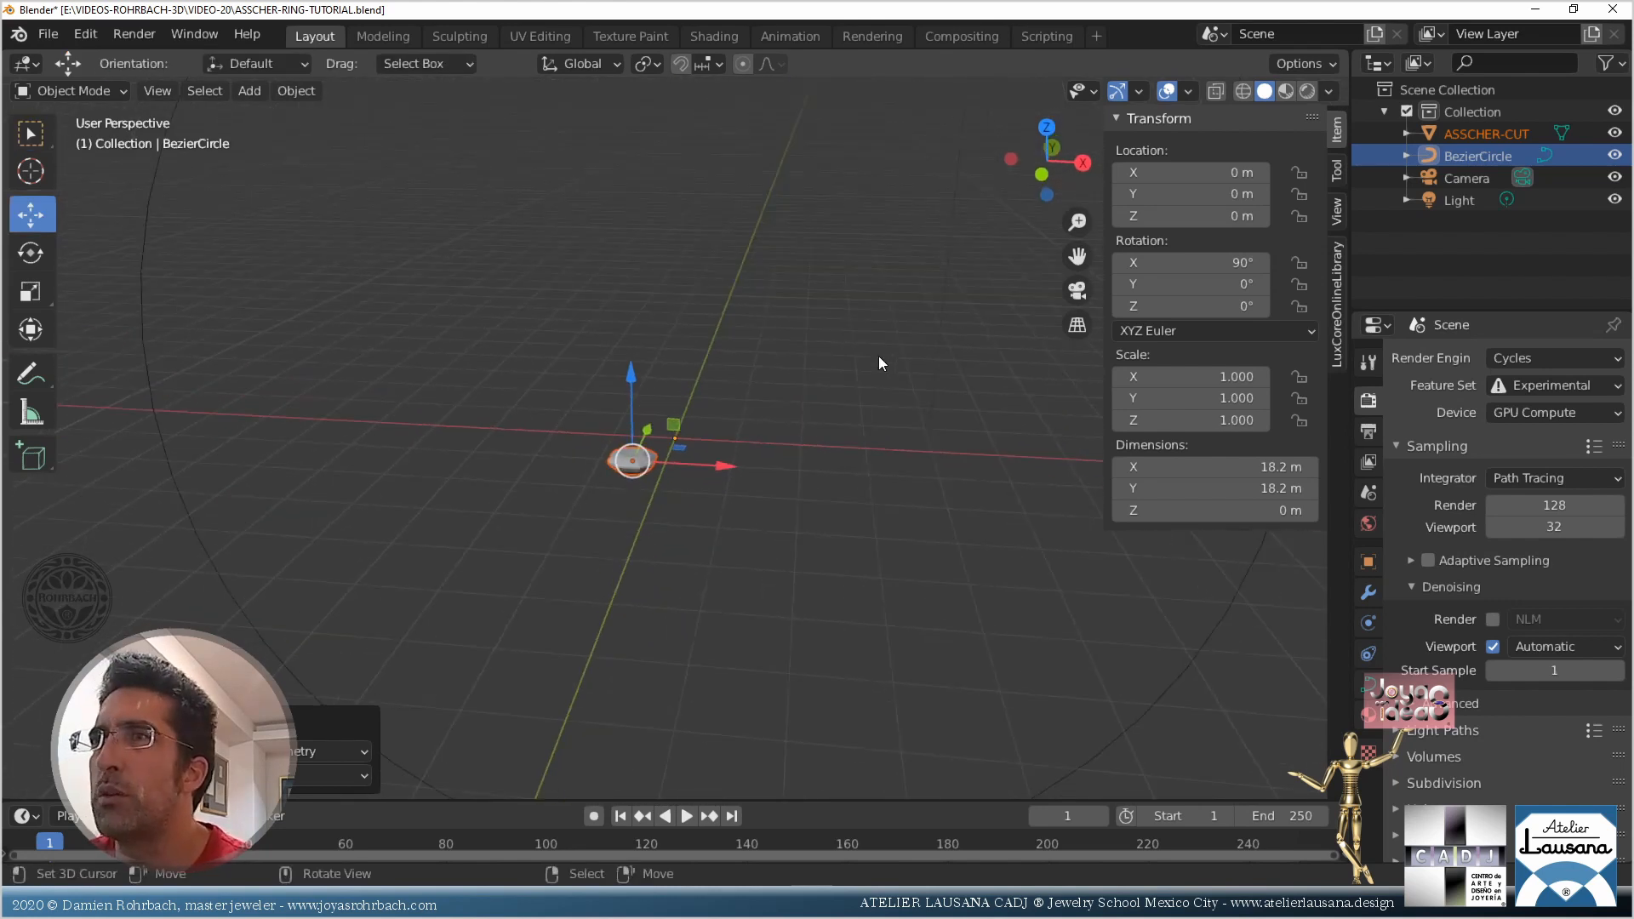
{"action": "key", "text": "KP_7"}
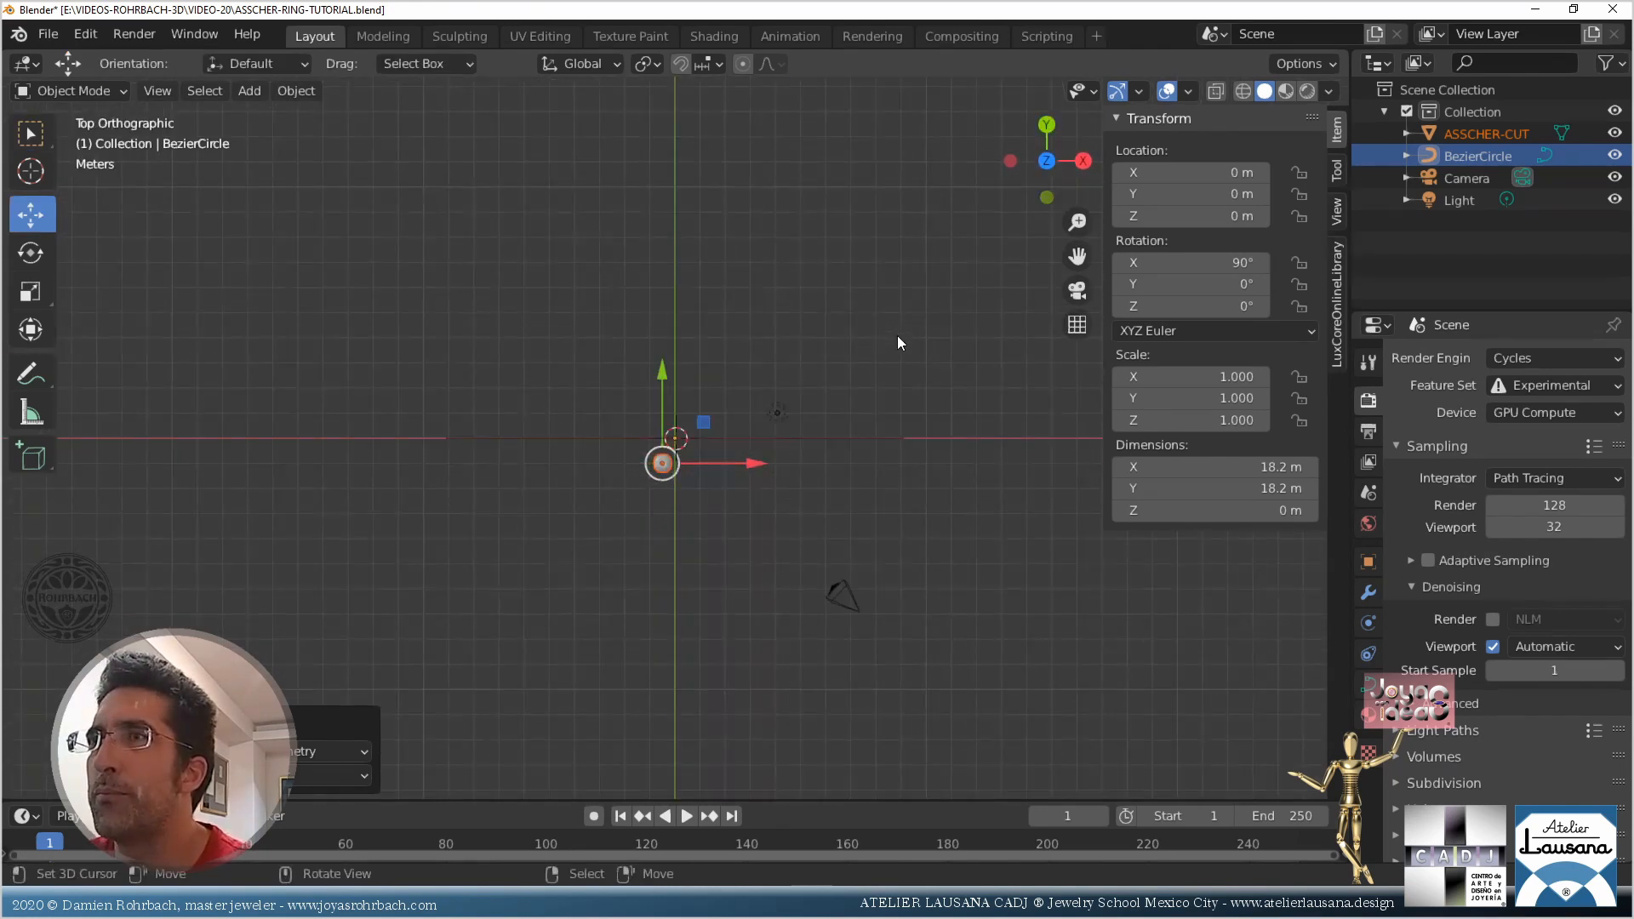
{"action": "scroll", "coordinate": [695, 470], "scroll_direction": "up", "scroll_amount": 5}
{"action": "left_click", "coordinate": [656, 517]}
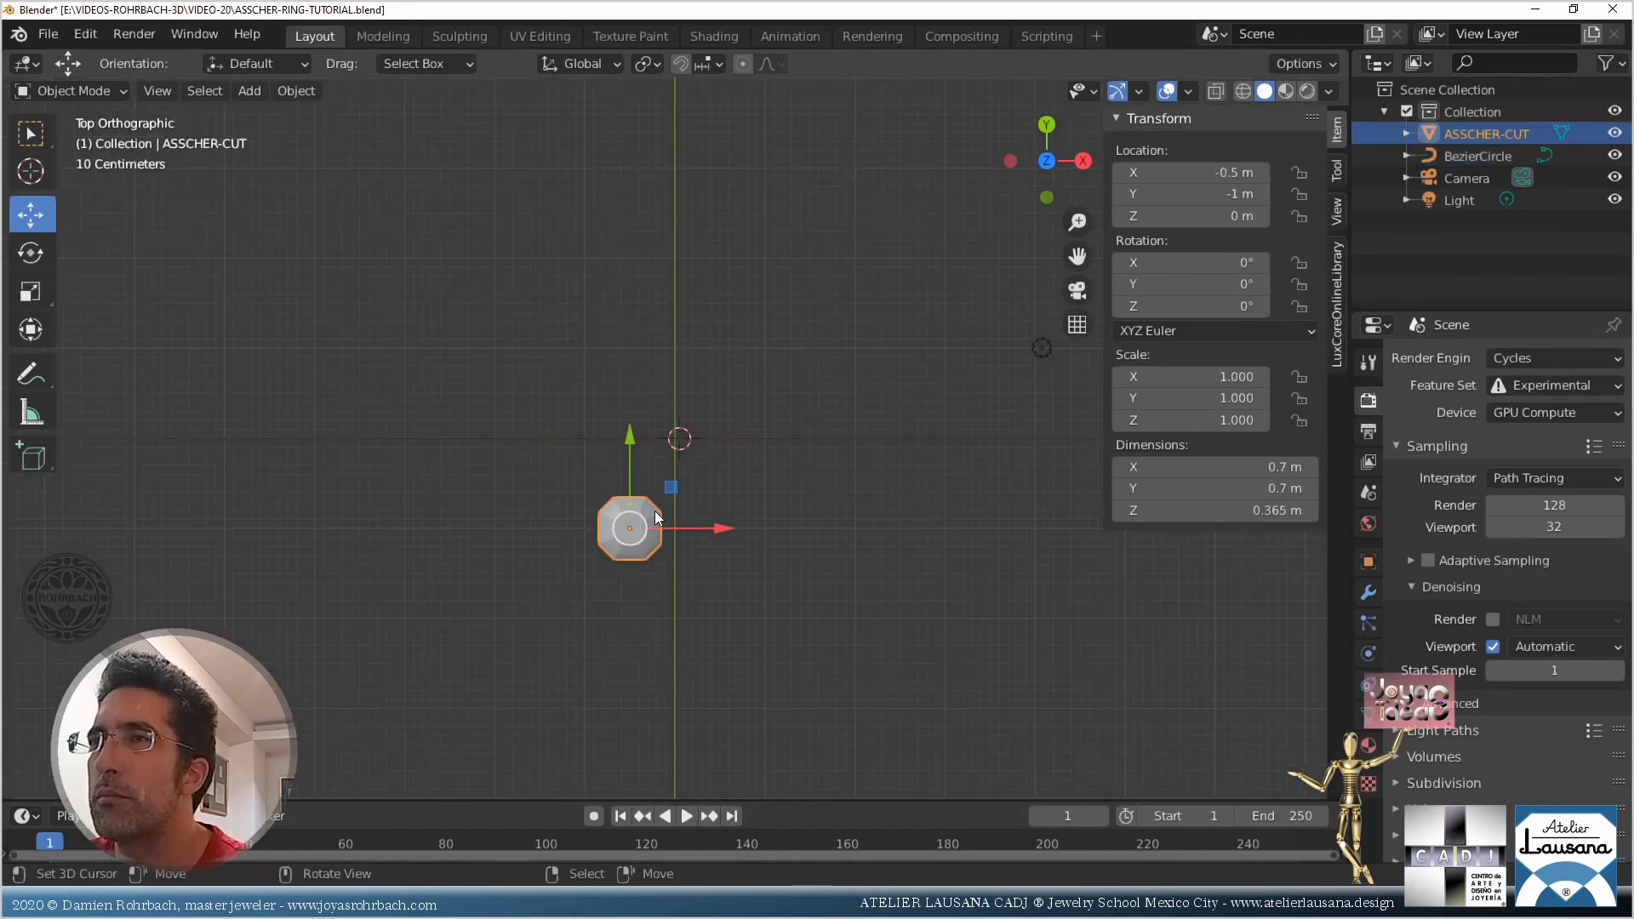
{"action": "double_click", "coordinate": [1219, 195]}
{"action": "type", "text": "0"}
{"action": "key", "text": "Return"}
{"action": "double_click", "coordinate": [1217, 172]}
{"action": "type", "text": "0"}
{"action": "key", "text": "Return"}
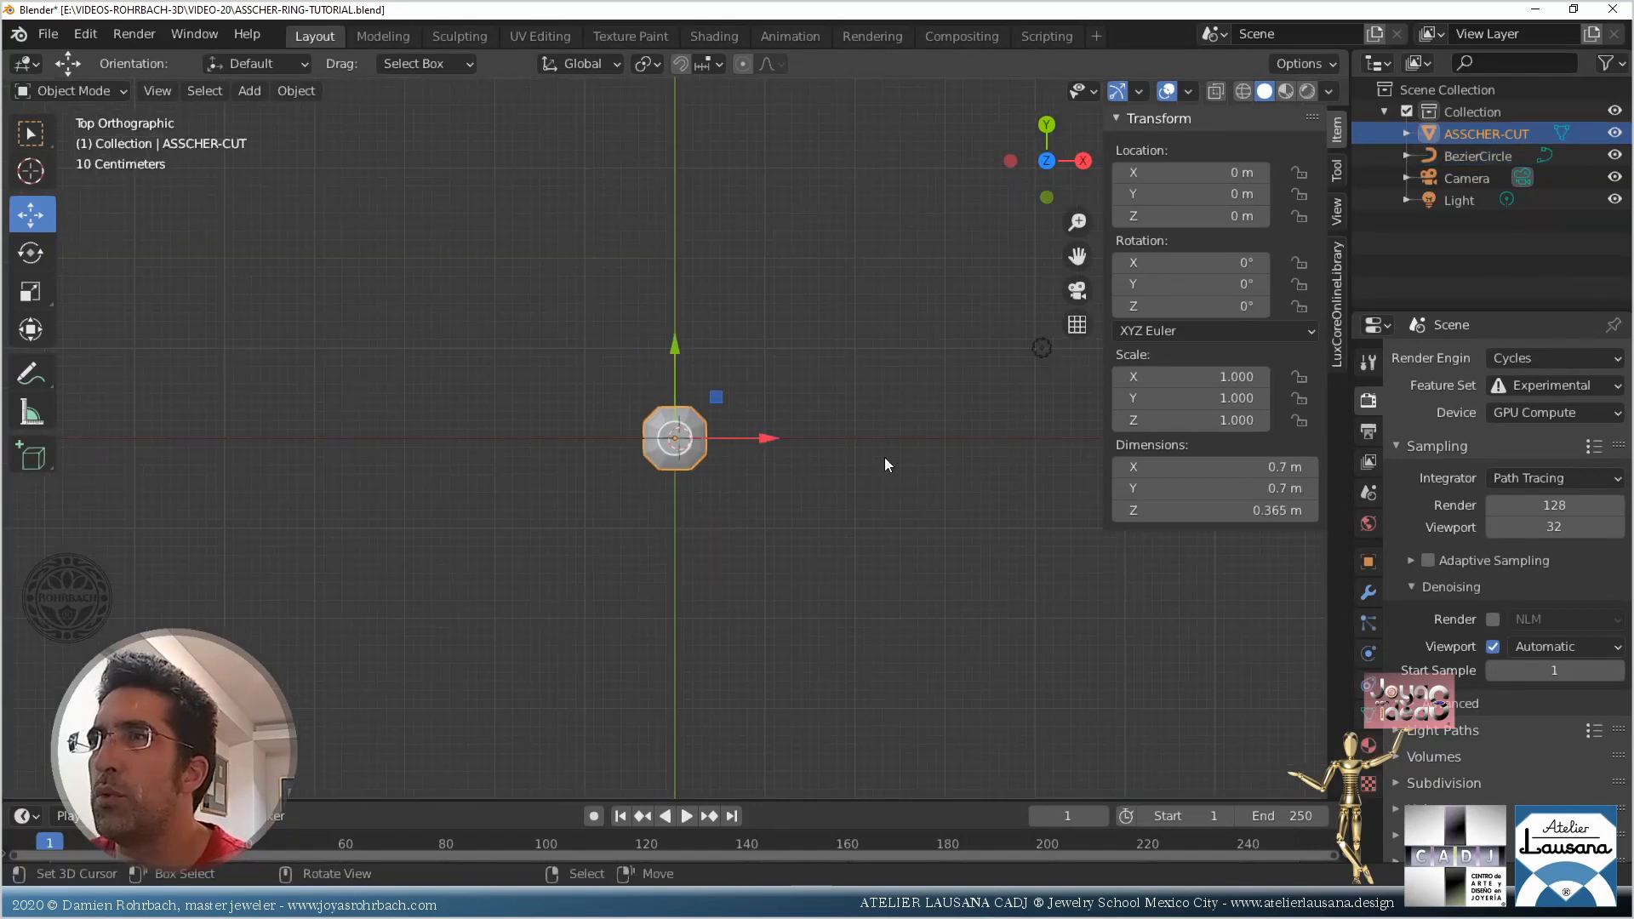
Set the Asscher stone's X and Y dimensions to 8 m each
{"action": "scroll", "coordinate": [851, 478], "scroll_direction": "down", "scroll_amount": 2}
{"action": "middle_click_drag", "start_coordinate": [851, 479], "coordinate": [855, 410]}
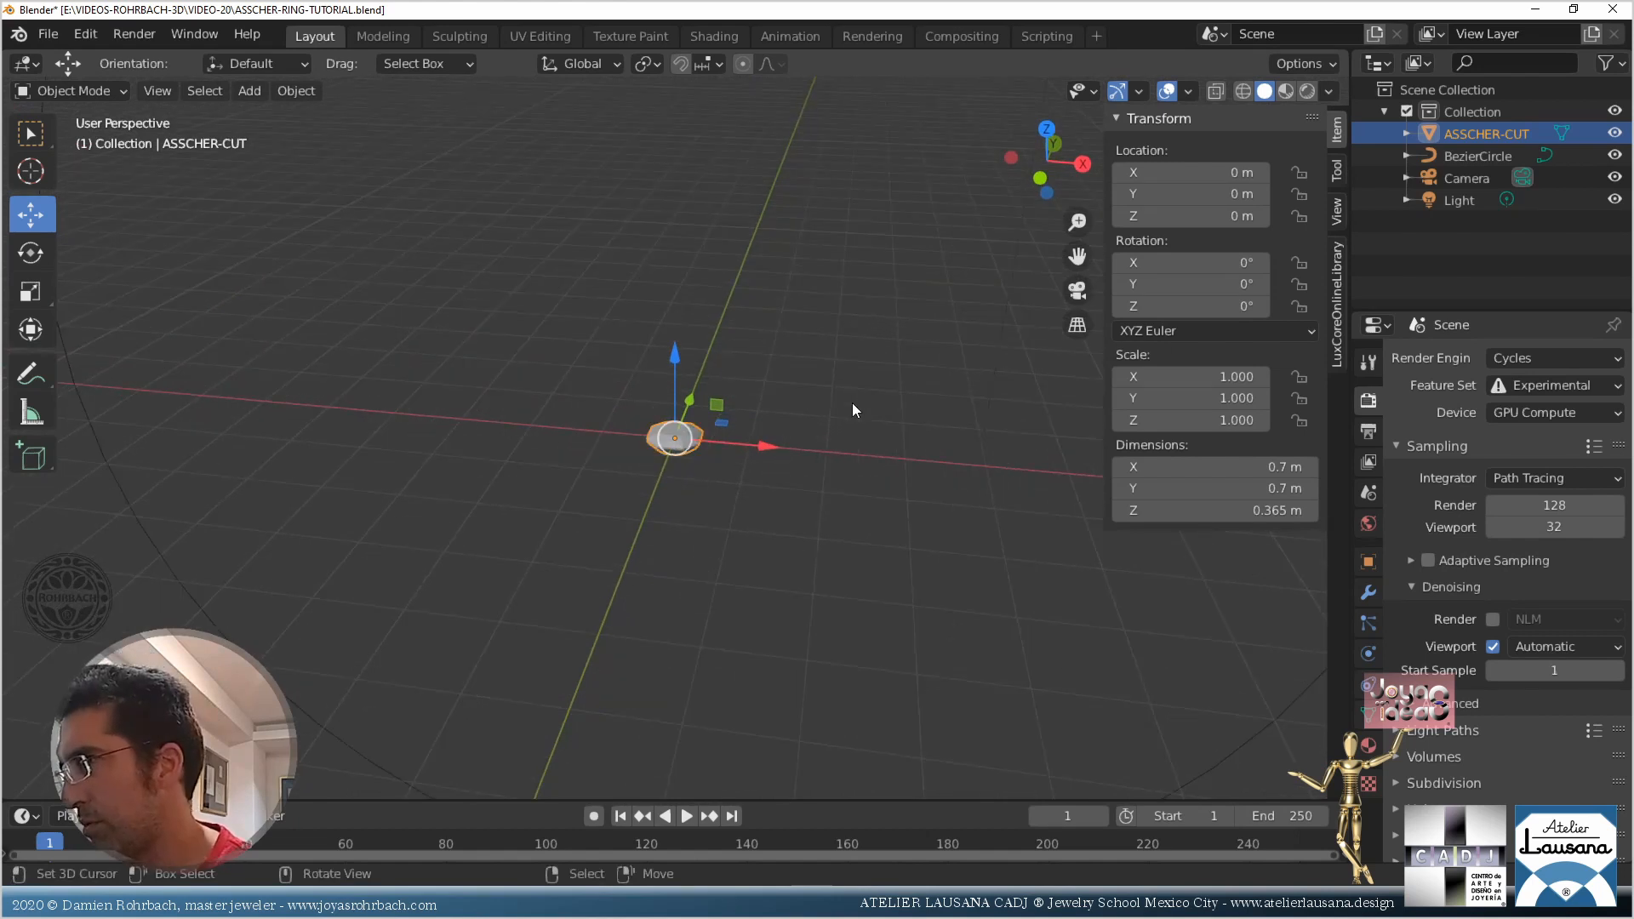
{"action": "double_click", "coordinate": [1225, 465]}
{"action": "type", "text": "8"}
{"action": "key", "text": "Return"}
{"action": "double_click", "coordinate": [1206, 484]}
{"action": "type", "text": "8"}
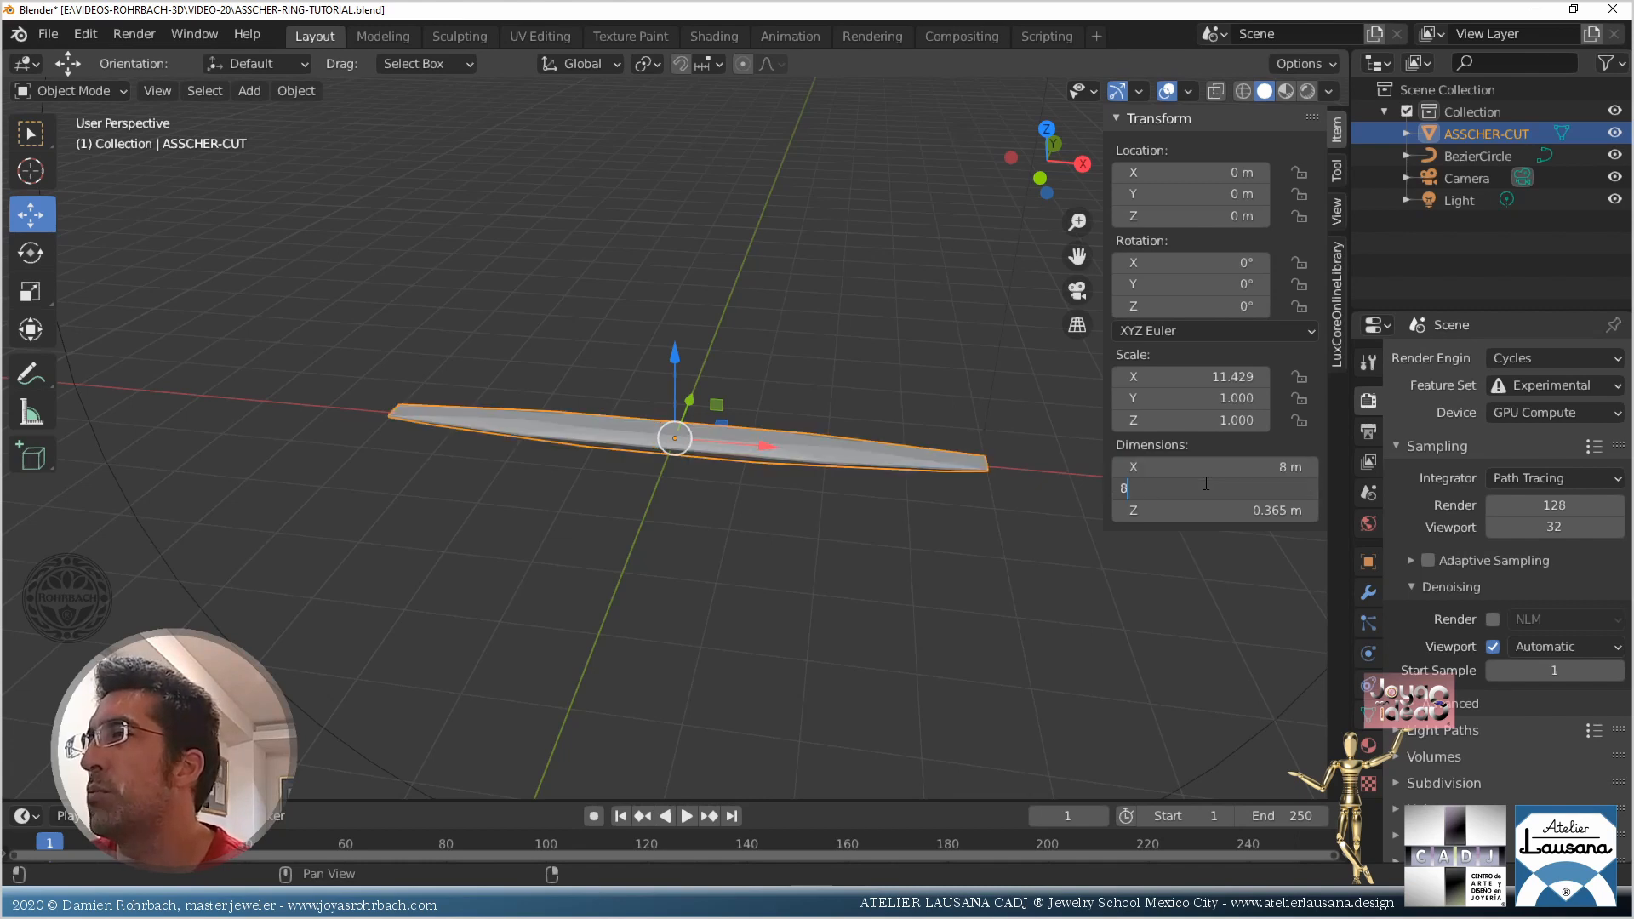
{"action": "key", "text": "Return"}
Copy the Asscher stone's Y scale of 11.4286 to its Z scale to keep the stone's proportions
{"action": "double_click", "coordinate": [1184, 398]}
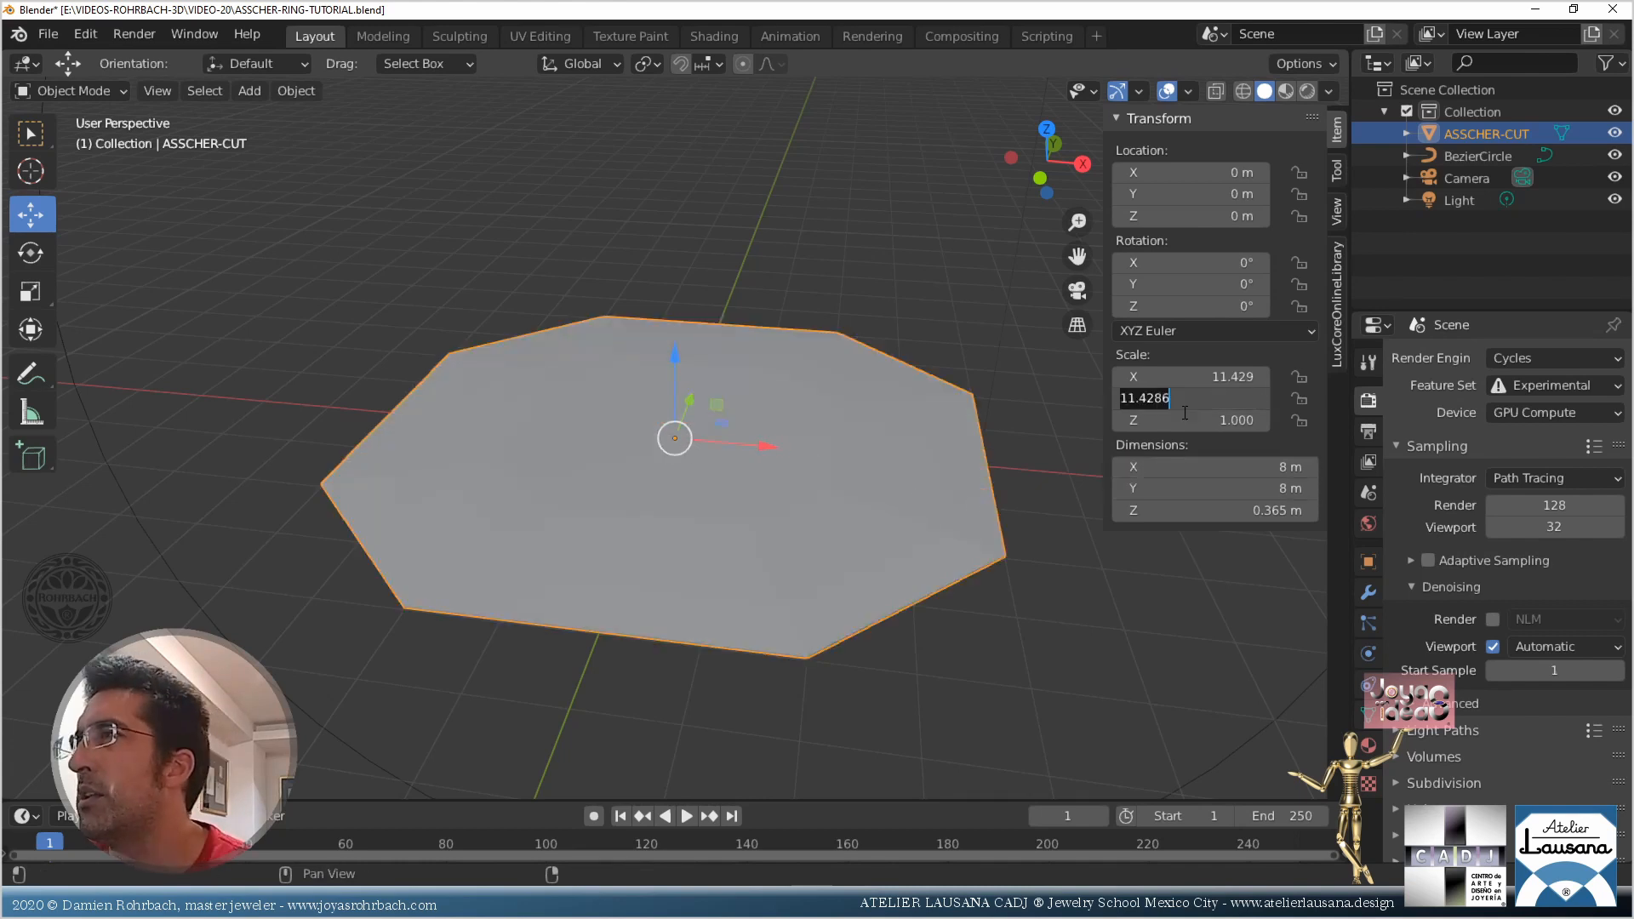
{"action": "key", "text": "ctrl+c"}
{"action": "key", "text": "Return"}
{"action": "double_click", "coordinate": [1184, 419]}
{"action": "key", "text": "ctrl+v"}
{"action": "key", "text": "Return"}
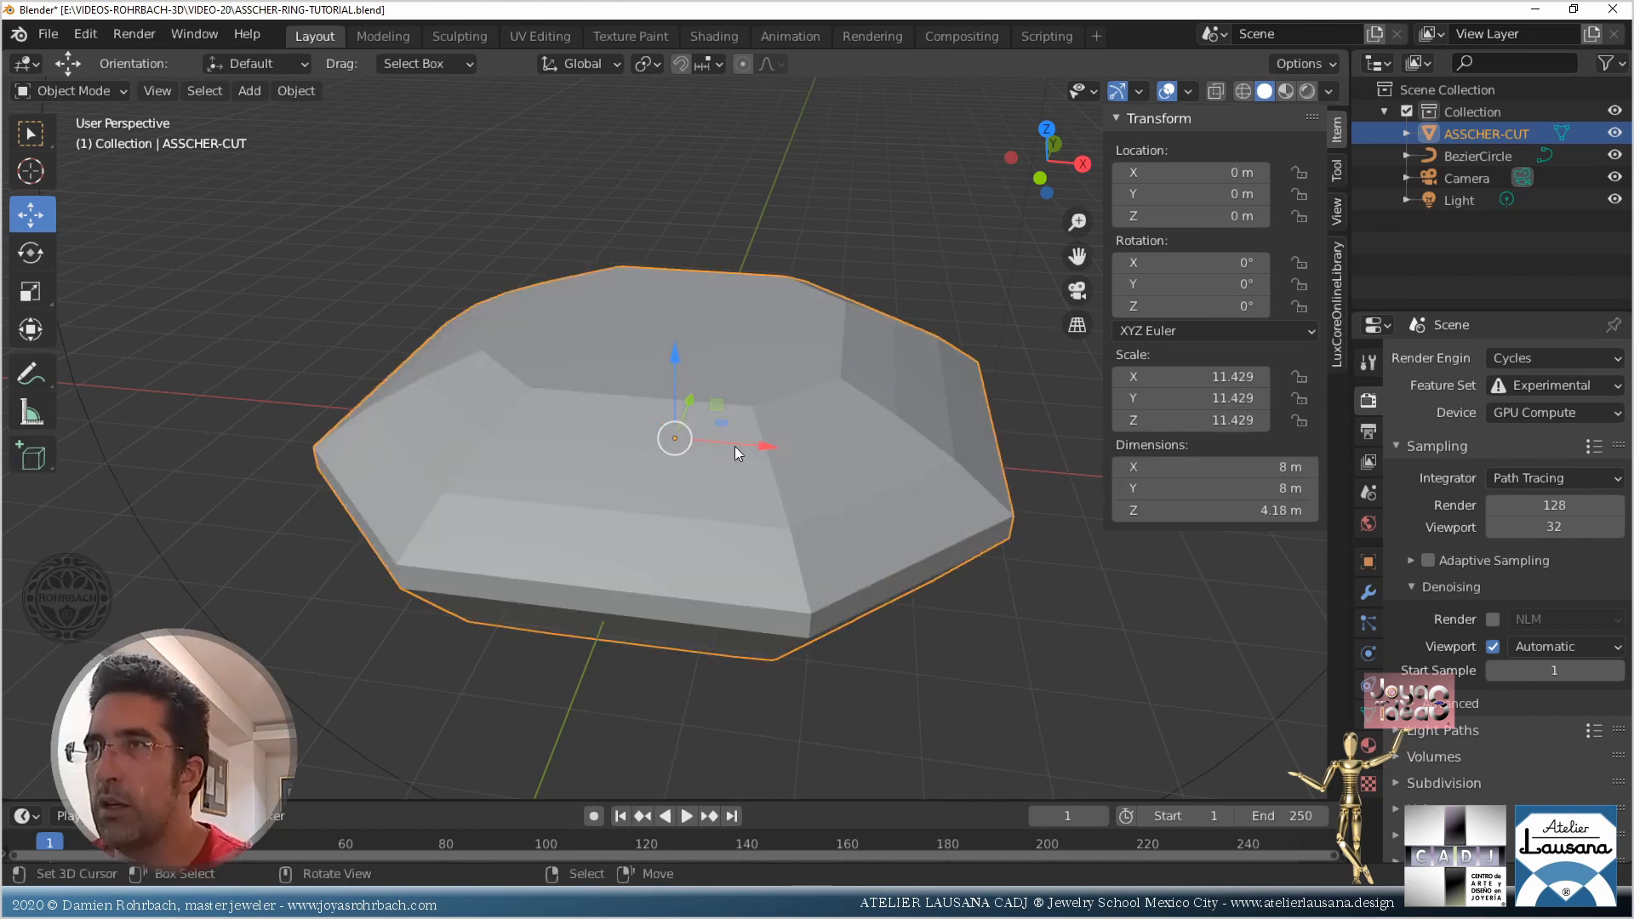
Raise the Asscher stone along Z above the circle, to a Z location of about 12.53 m, and save the scene
{"action": "scroll", "coordinate": [700, 427], "scroll_direction": "down", "scroll_amount": 7}
{"action": "key", "text": "KP_1"}
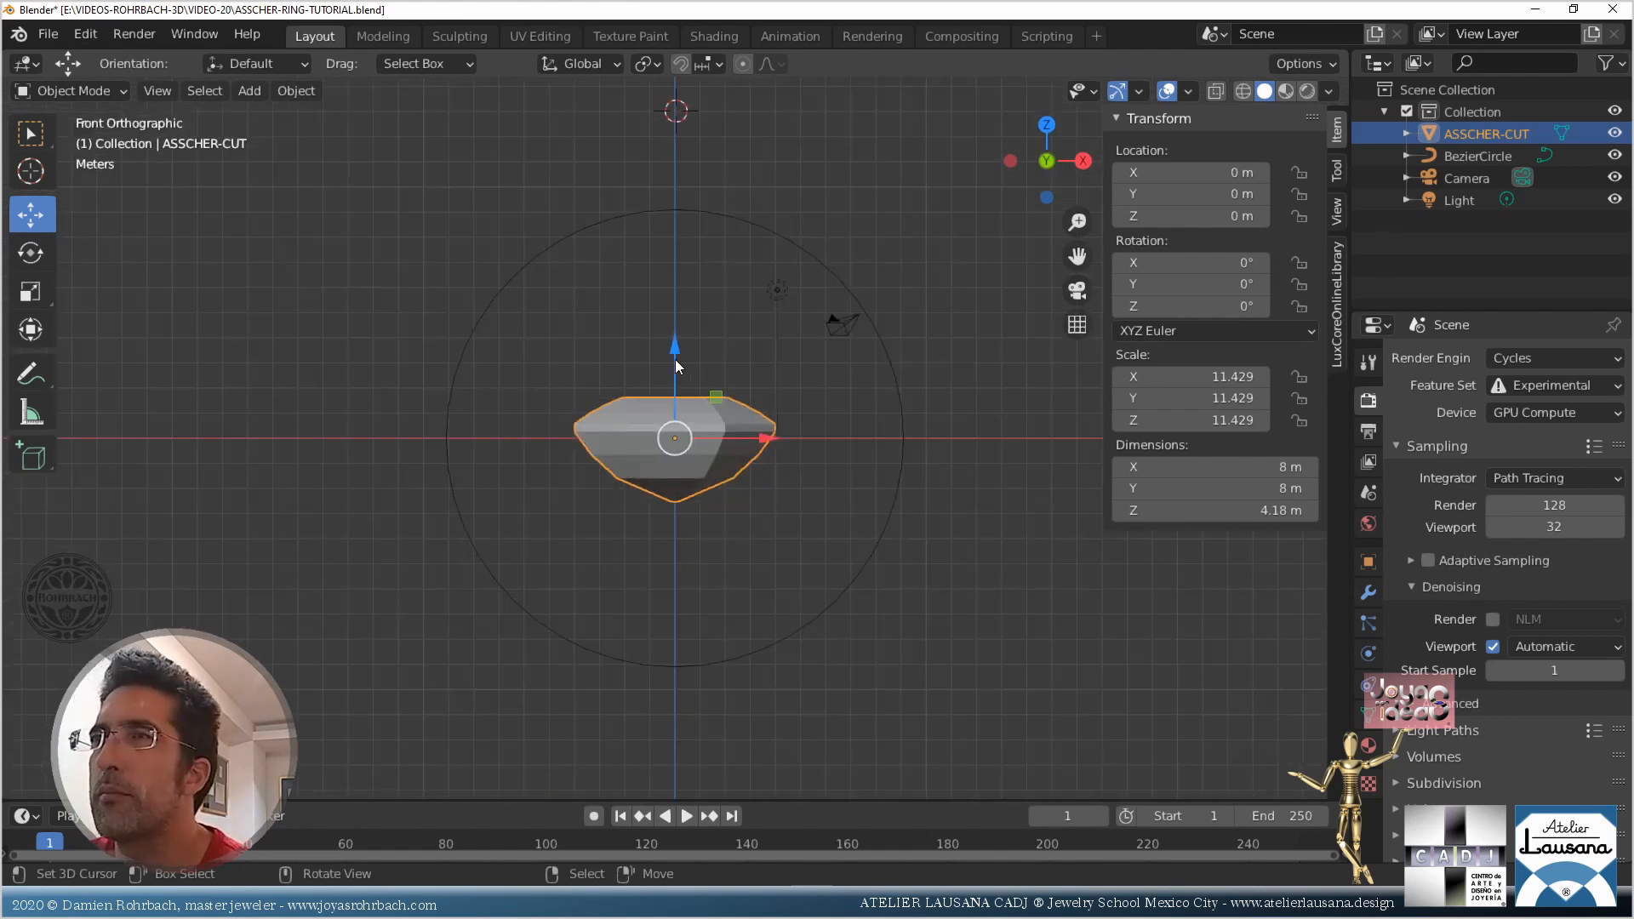
{"action": "left_click_drag", "start_coordinate": [677, 361], "coordinate": [855, 759]}
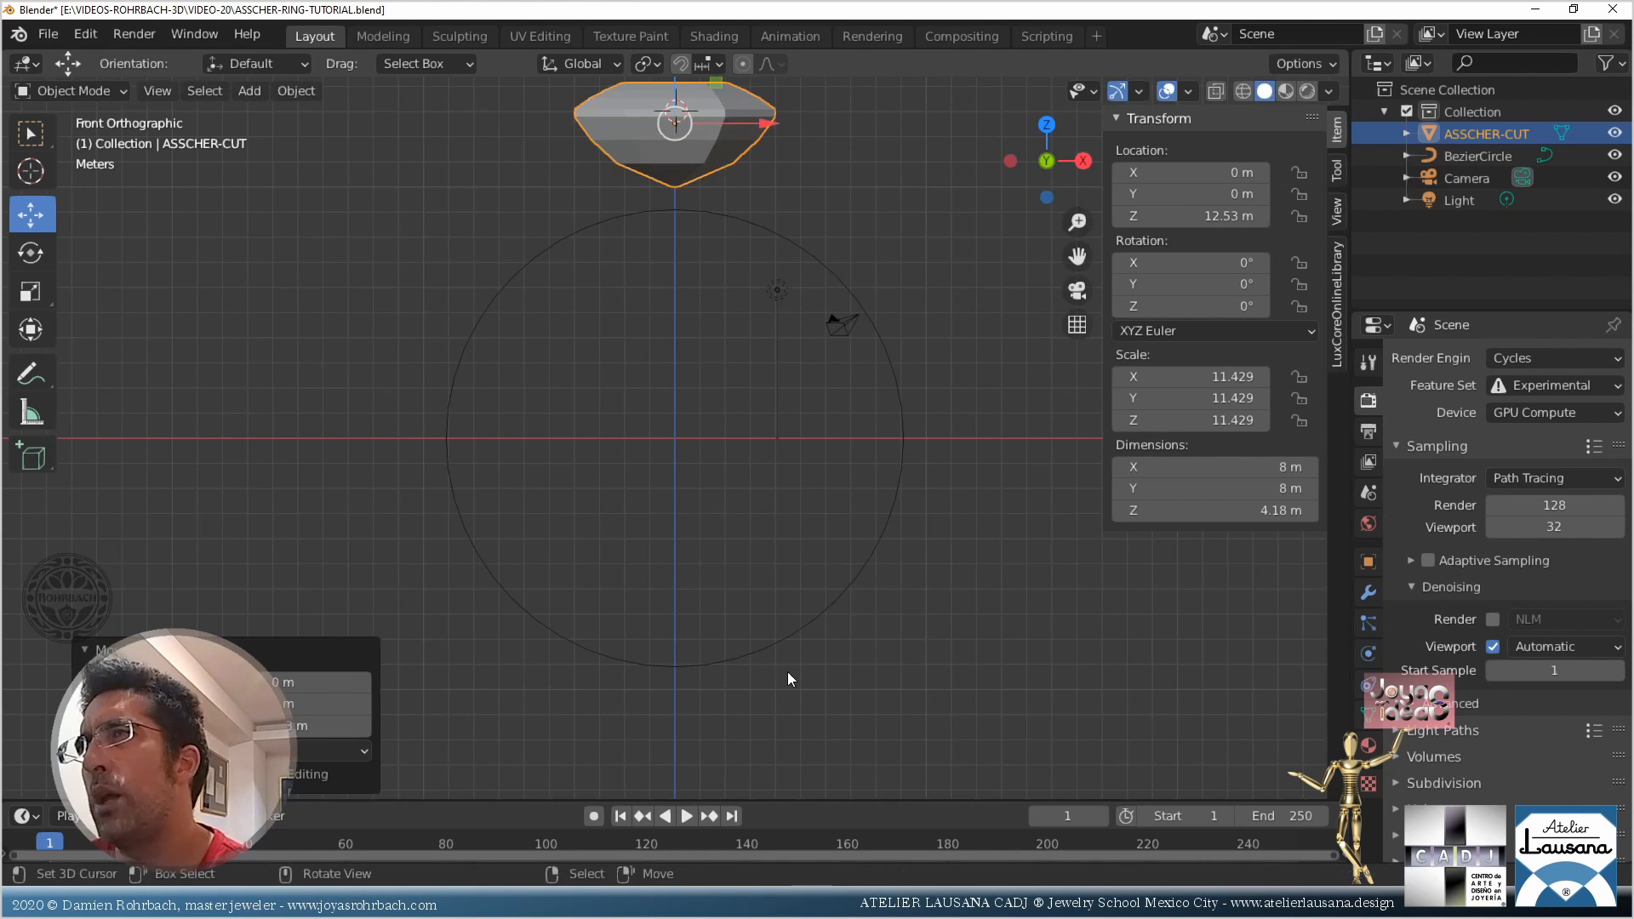
{"action": "key", "text": "ctrl+s"}
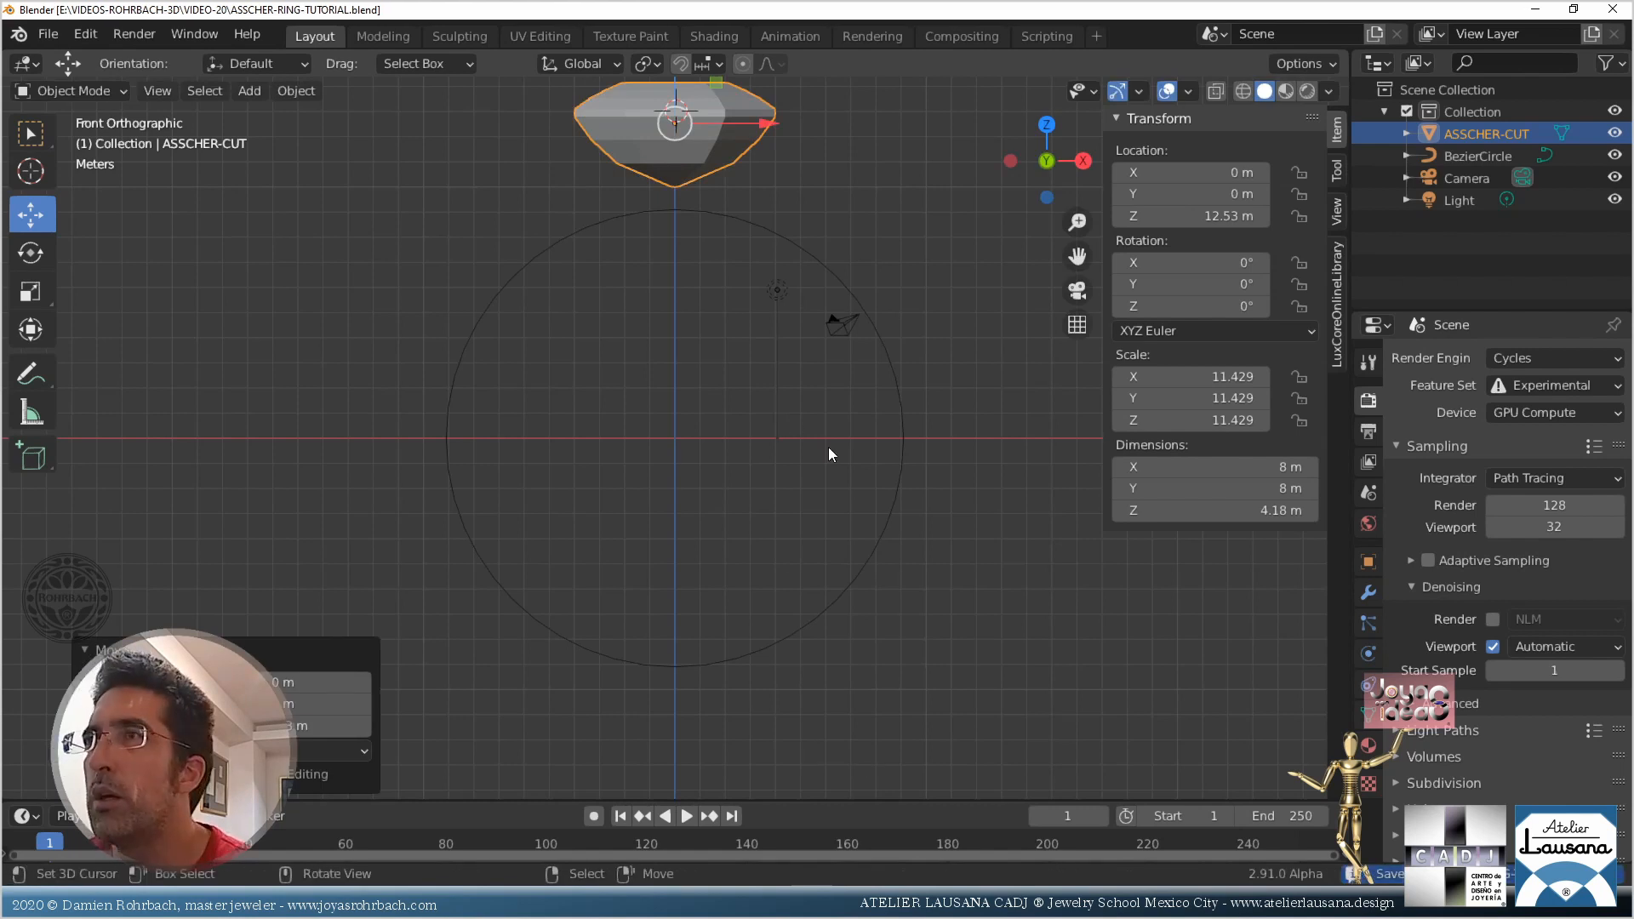
Make the Asscher stone's object, data and materials single-user, with its material settings displayed, and save the scene
{"action": "left_click", "coordinate": [289, 92]}
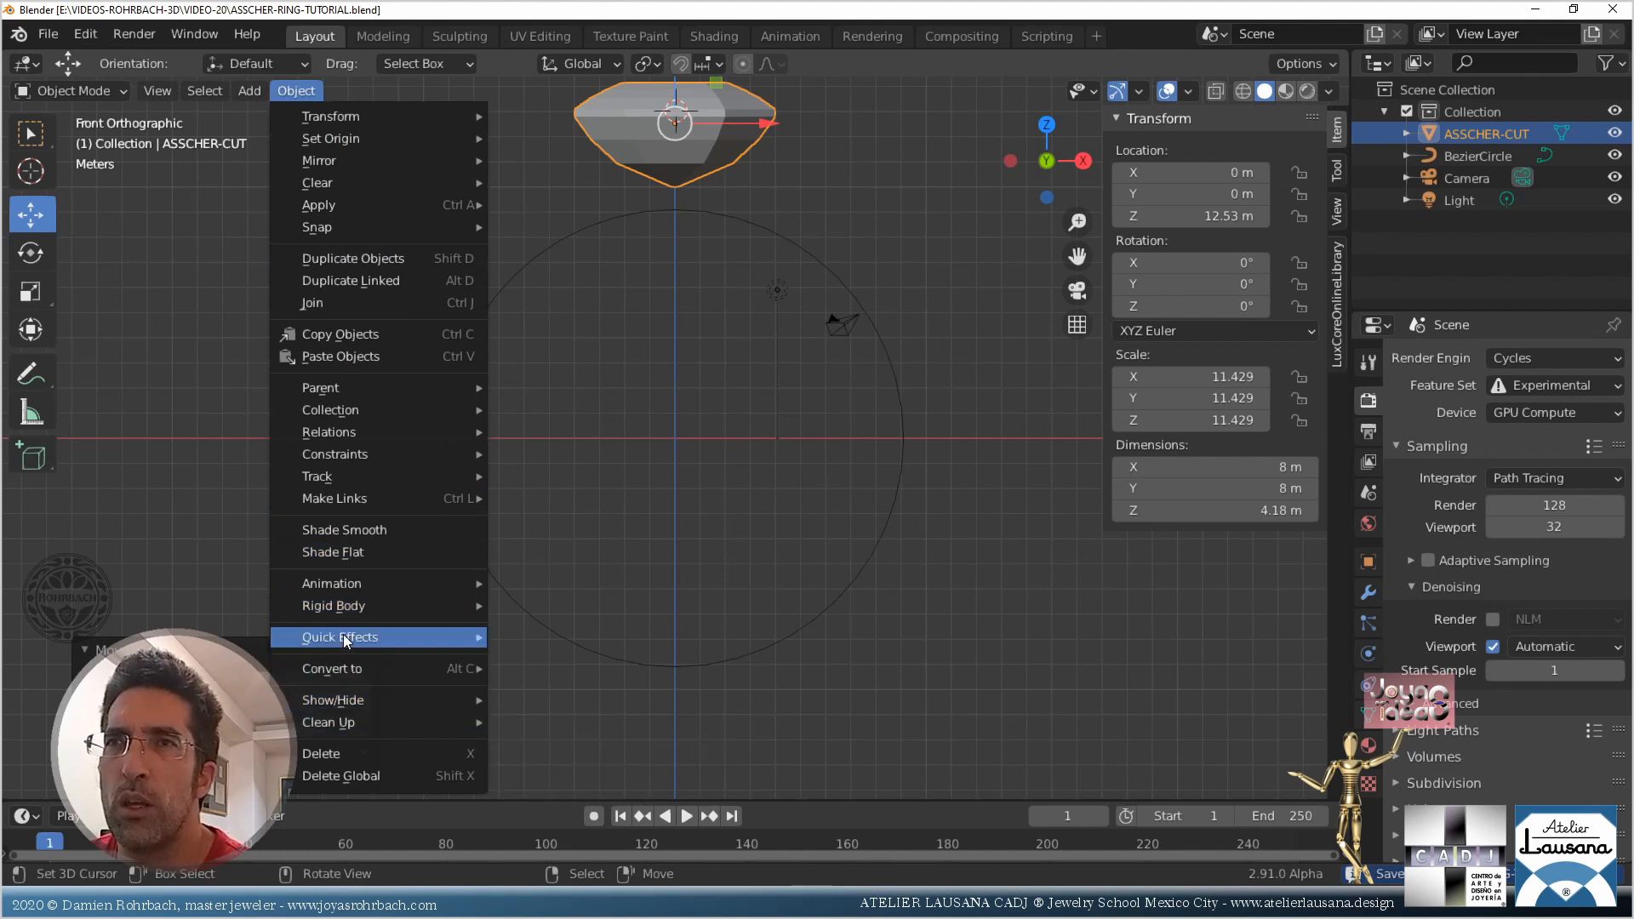
{"action": "mouse_move", "coordinate": [390, 421]}
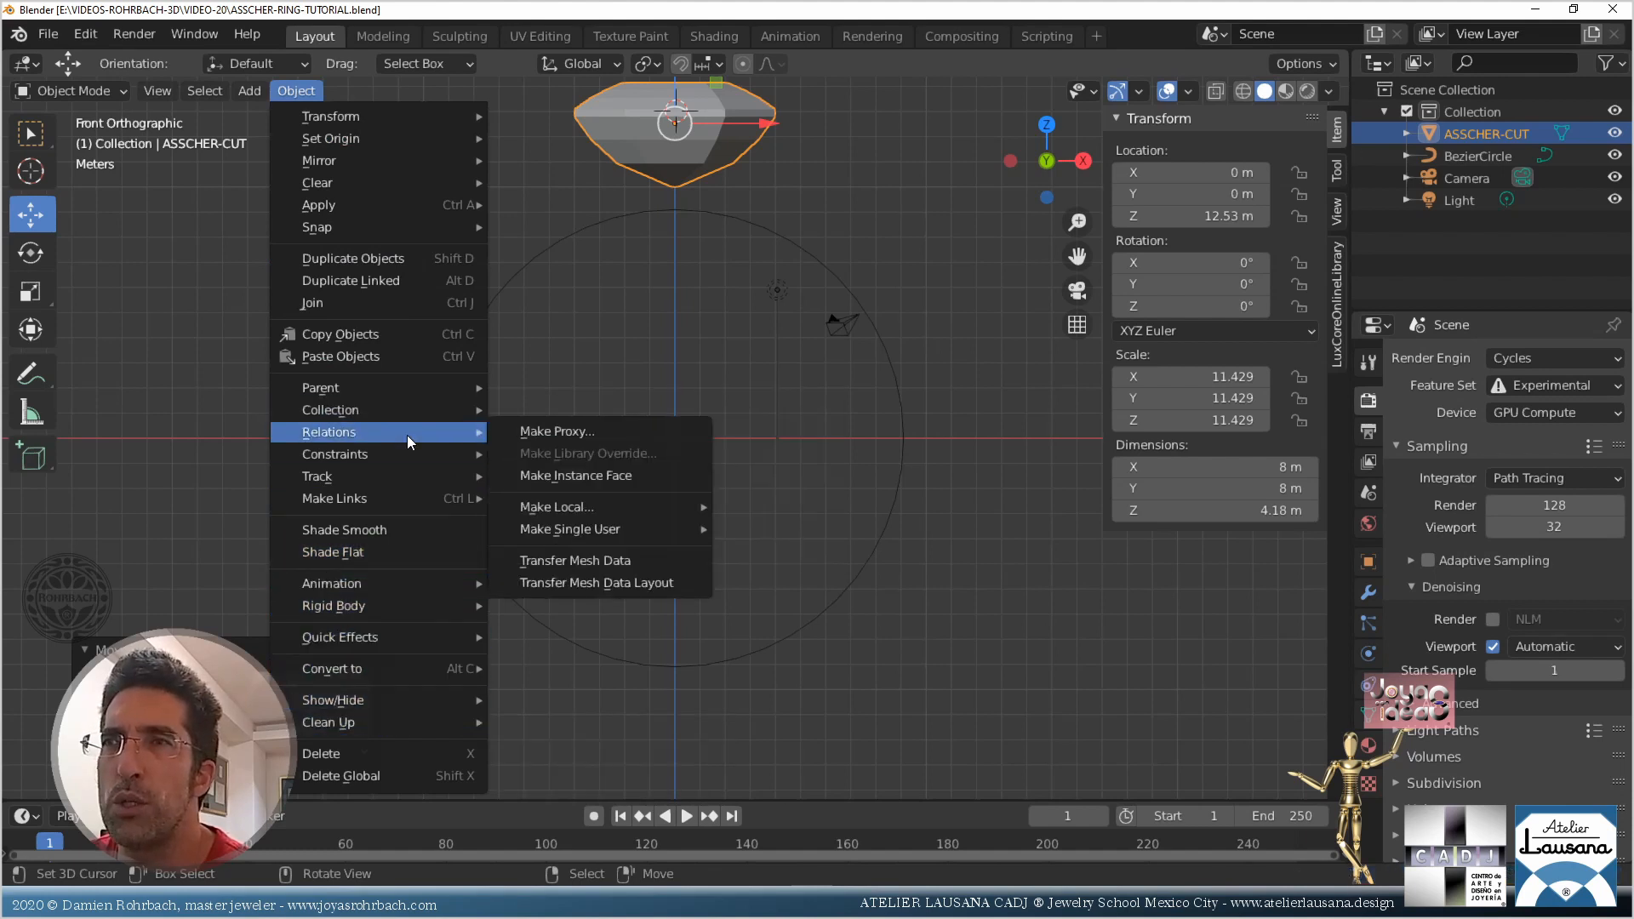
{"action": "mouse_move", "coordinate": [609, 534]}
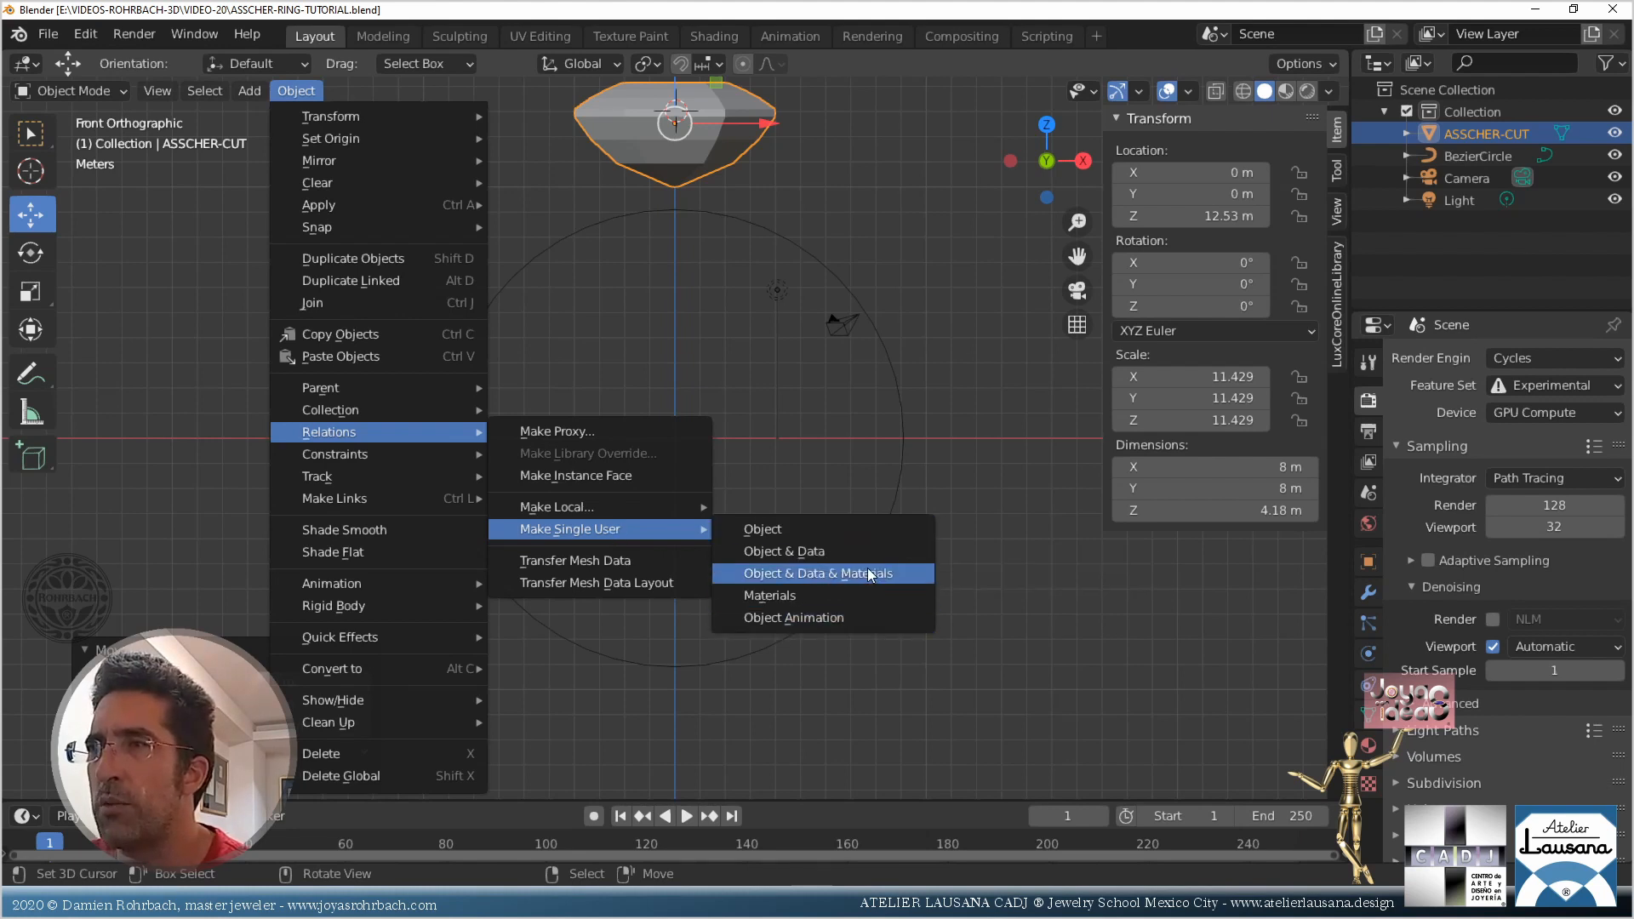
{"action": "left_click", "coordinate": [870, 576]}
{"action": "left_click", "coordinate": [1368, 744]}
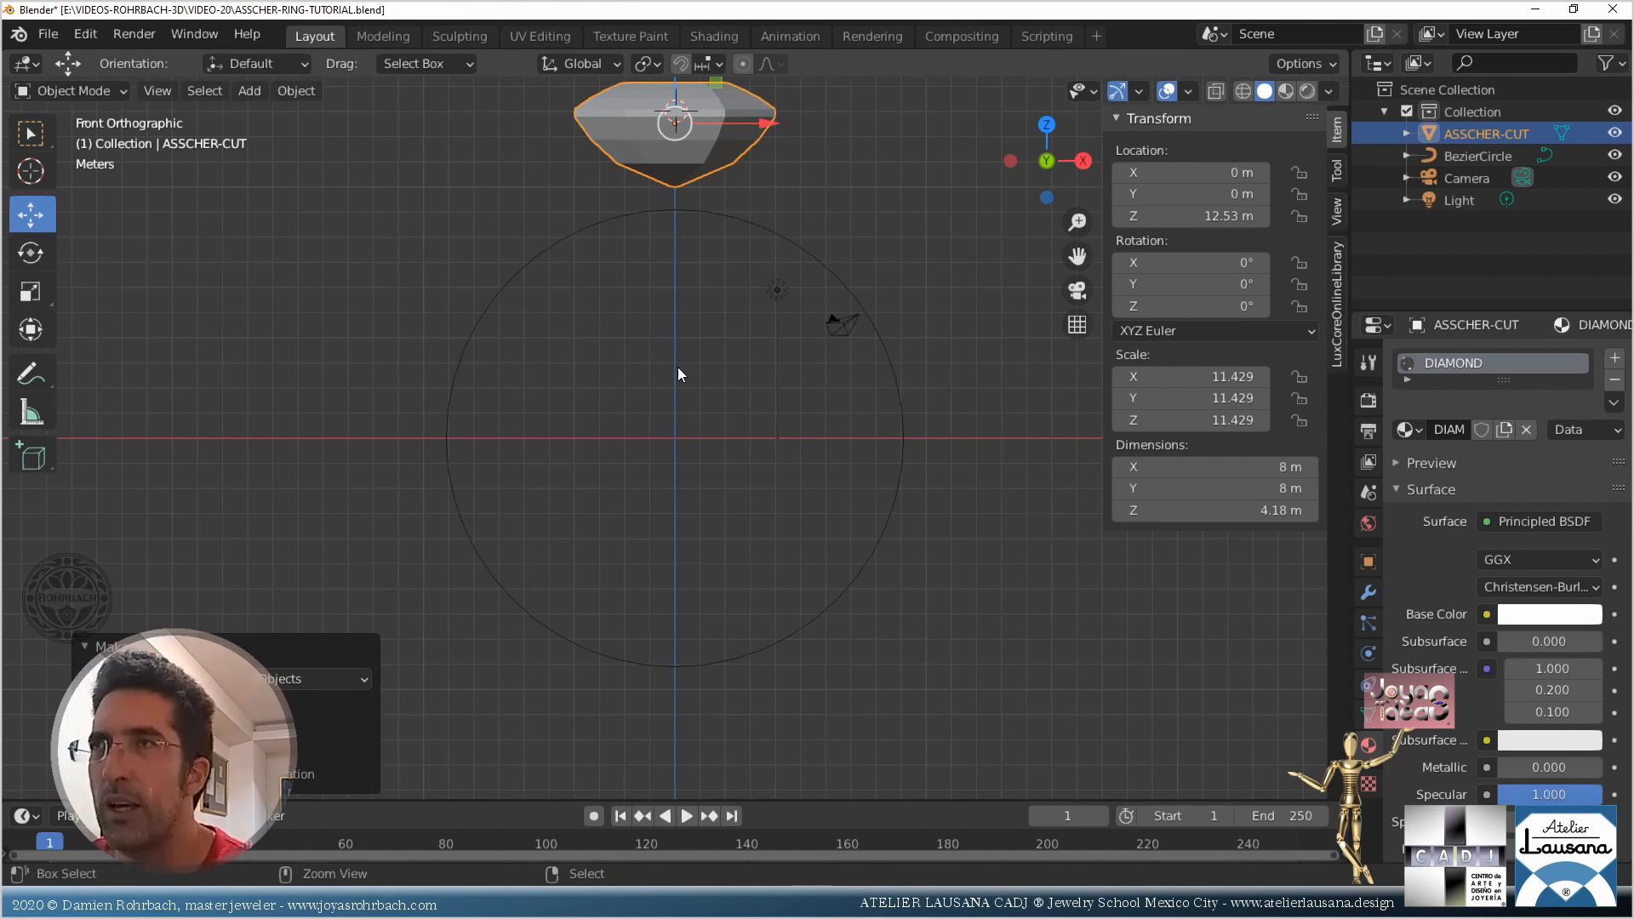
{"action": "key", "text": "ctrl+s"}
Place the 3D cursor beside the Asscher stone's lower tip in front view, and append and select the DIAMOND-Brilliant-58faces-CUT object
{"action": "middle_click_drag", "start_coordinate": [777, 292], "coordinate": [735, 417]}
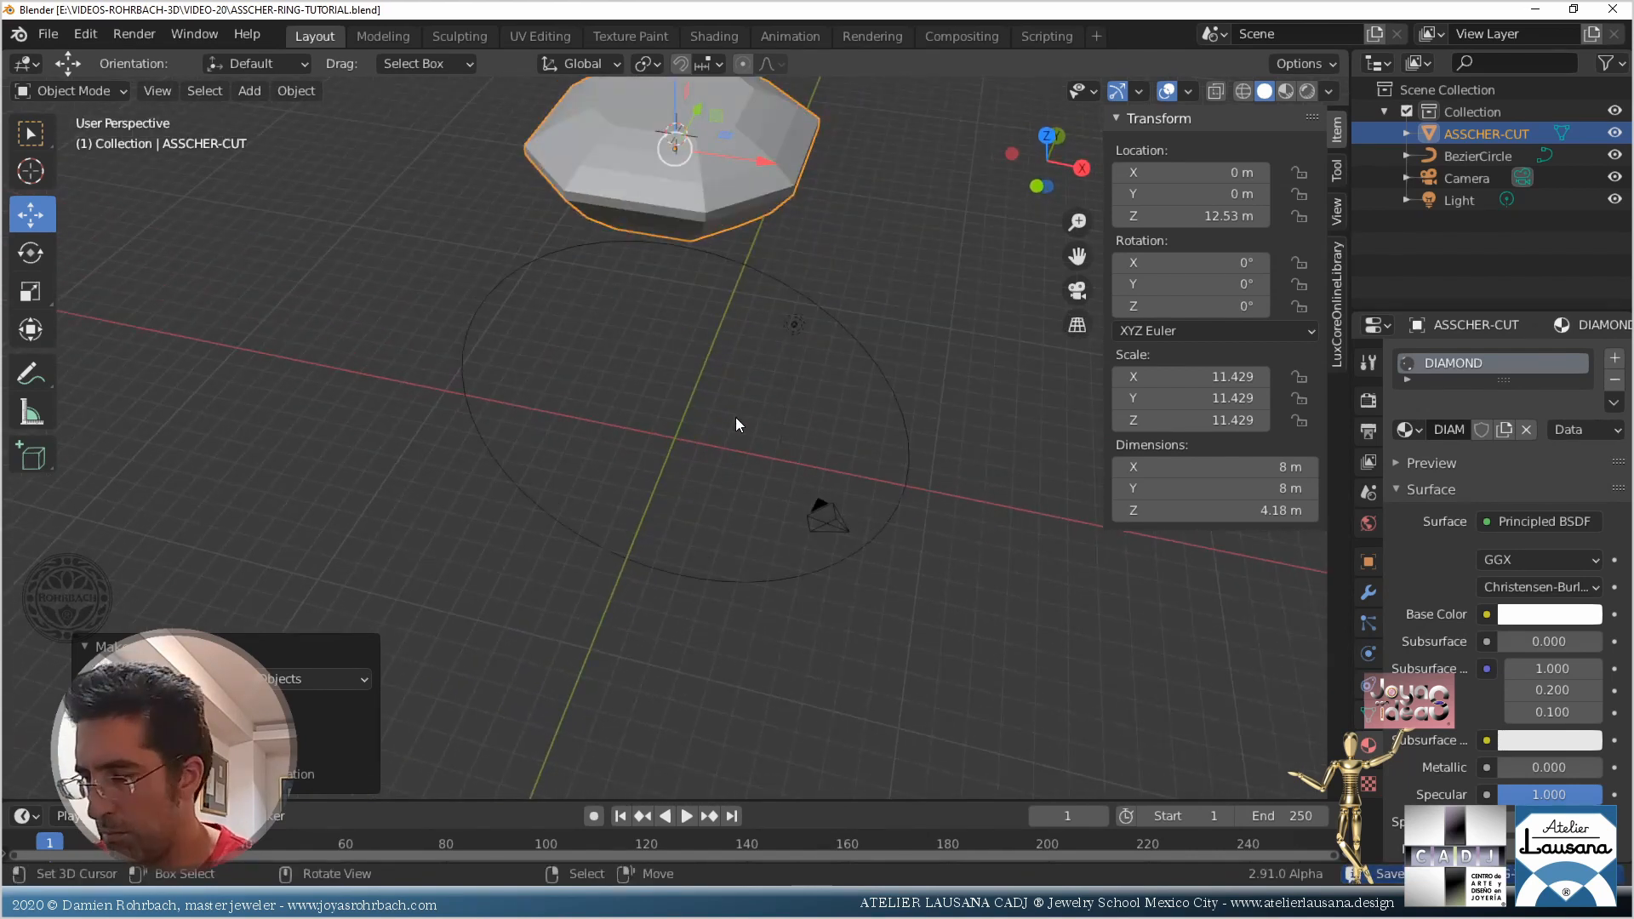
{"action": "key", "text": "KP_1"}
{"action": "left_click", "coordinate": [739, 189]}
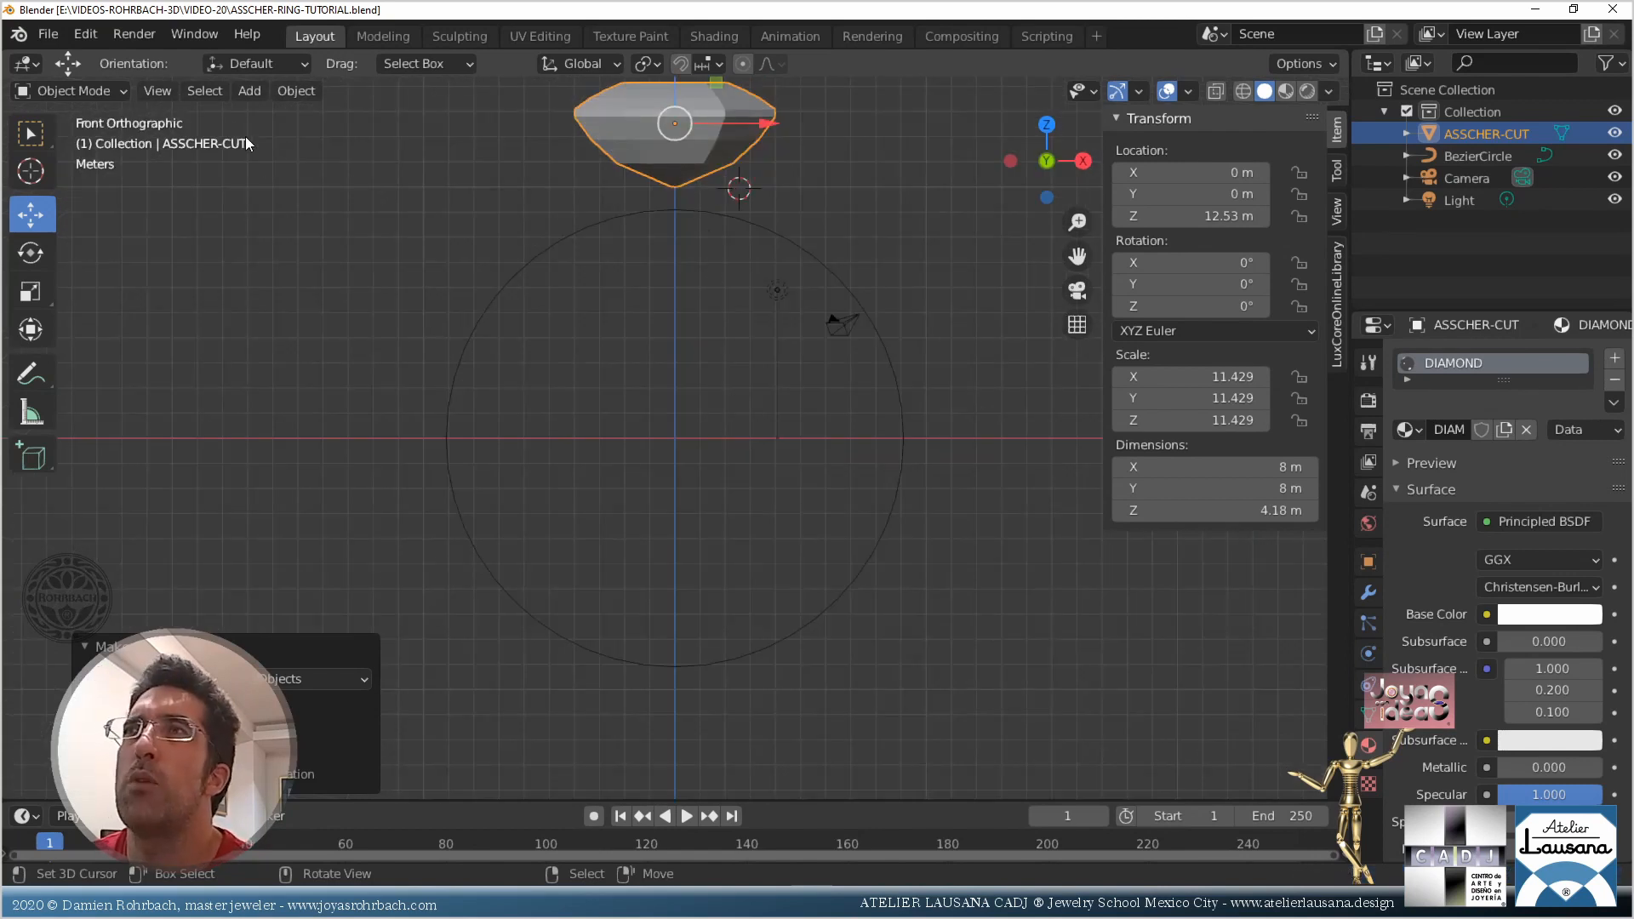
{"action": "left_click", "coordinate": [56, 39]}
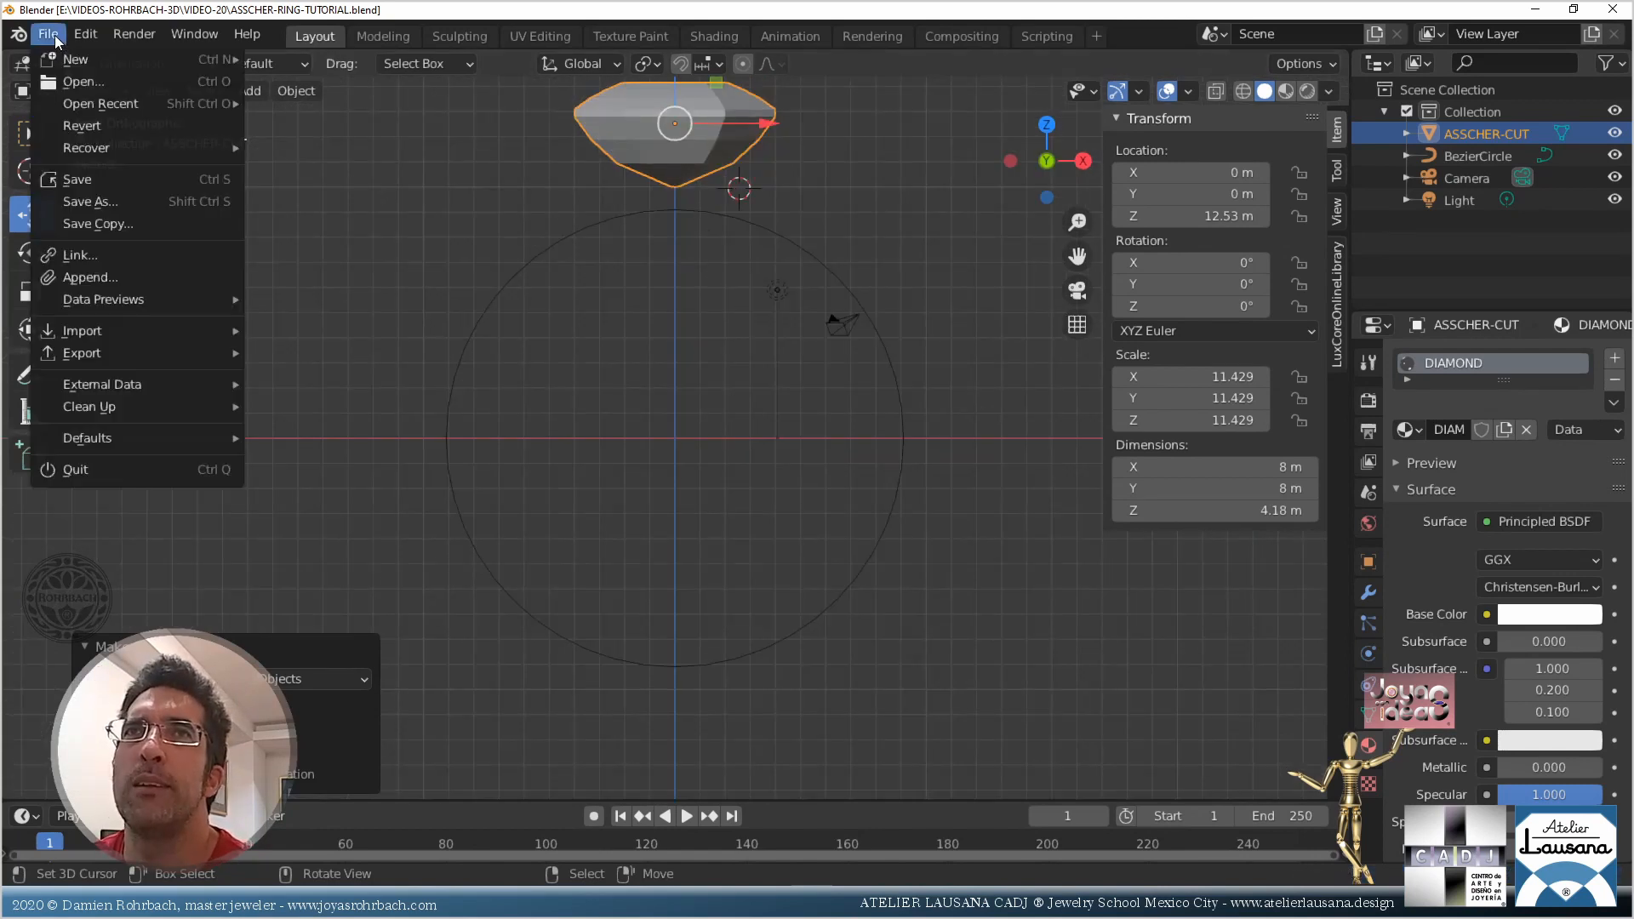
{"action": "left_click", "coordinate": [129, 274]}
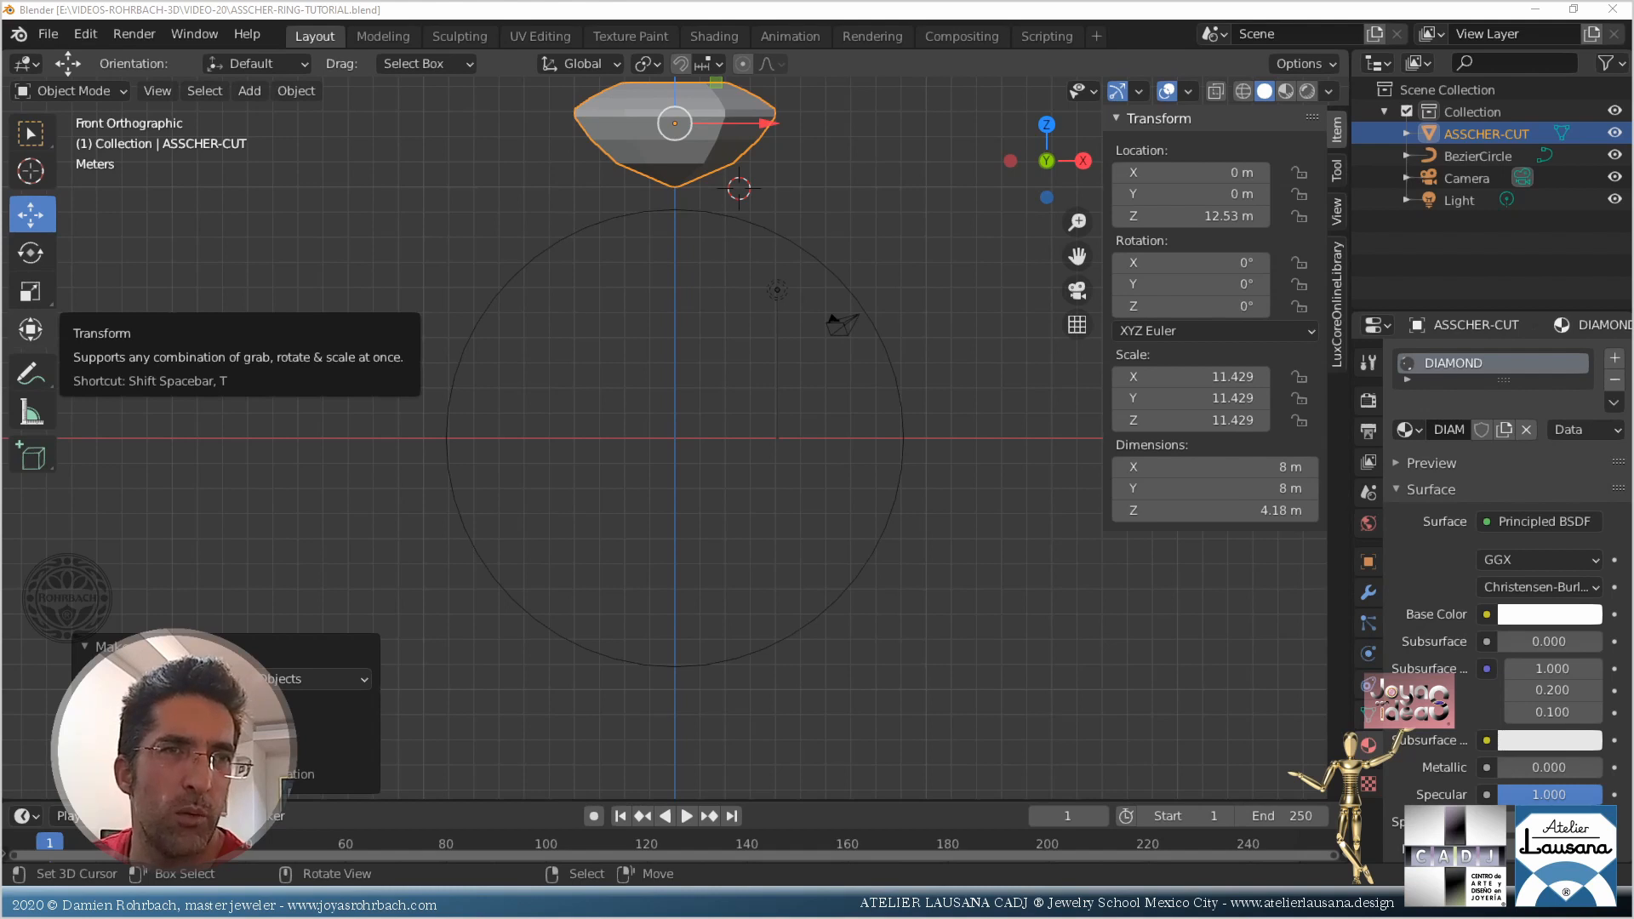
{"action": "left_click", "coordinate": [628, 438]}
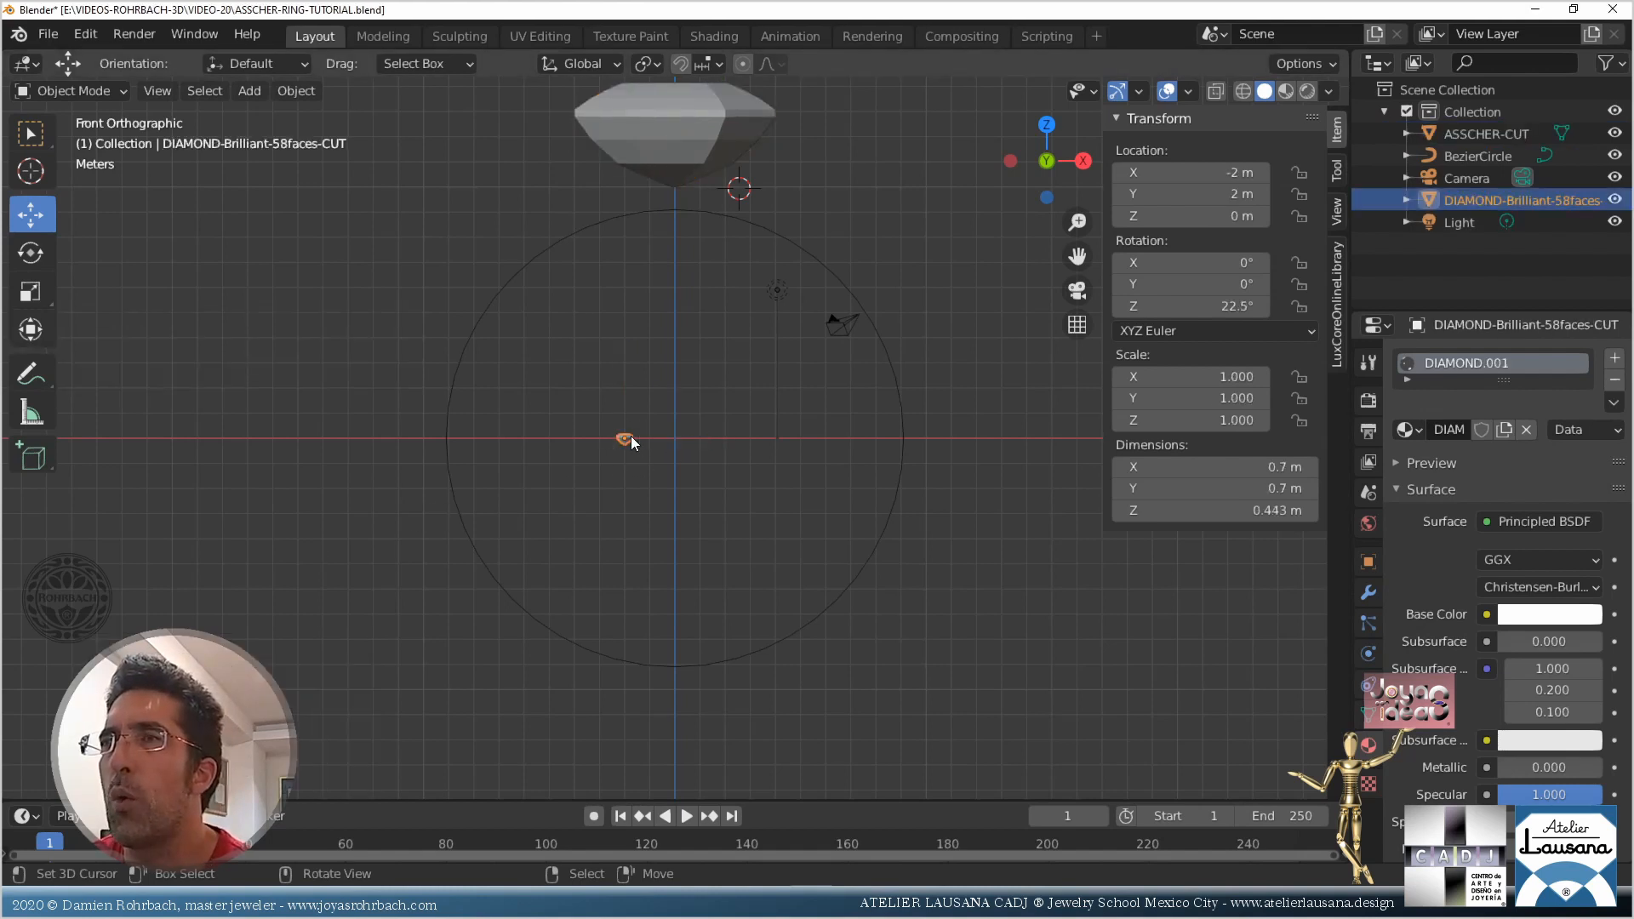
Set the brilliant-cut stone's X and Y dimensions to 2 m
{"action": "double_click", "coordinate": [1274, 467]}
{"action": "type", "text": "2"}
{"action": "key", "text": "Tab"}
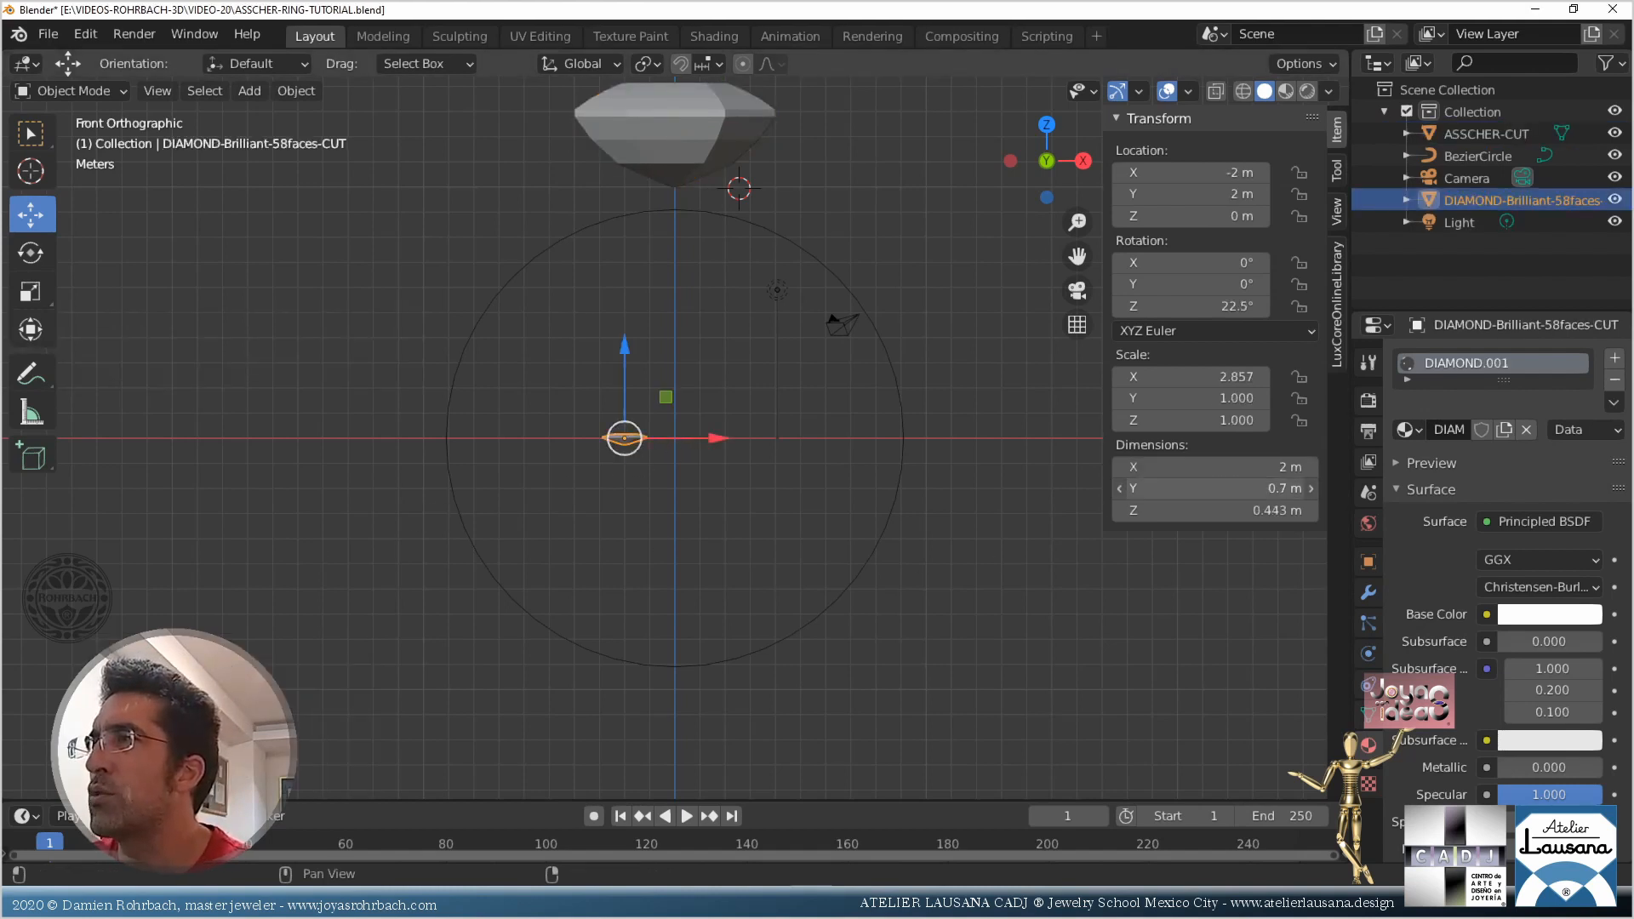
{"action": "type", "text": "2"}
{"action": "key", "text": "Return"}
Set the brilliant-cut stone's X, Y and Z dimensions to 1.5 m
{"action": "double_click", "coordinate": [1189, 467]}
{"action": "type", "text": "1.5"}
{"action": "key", "text": "Tab"}
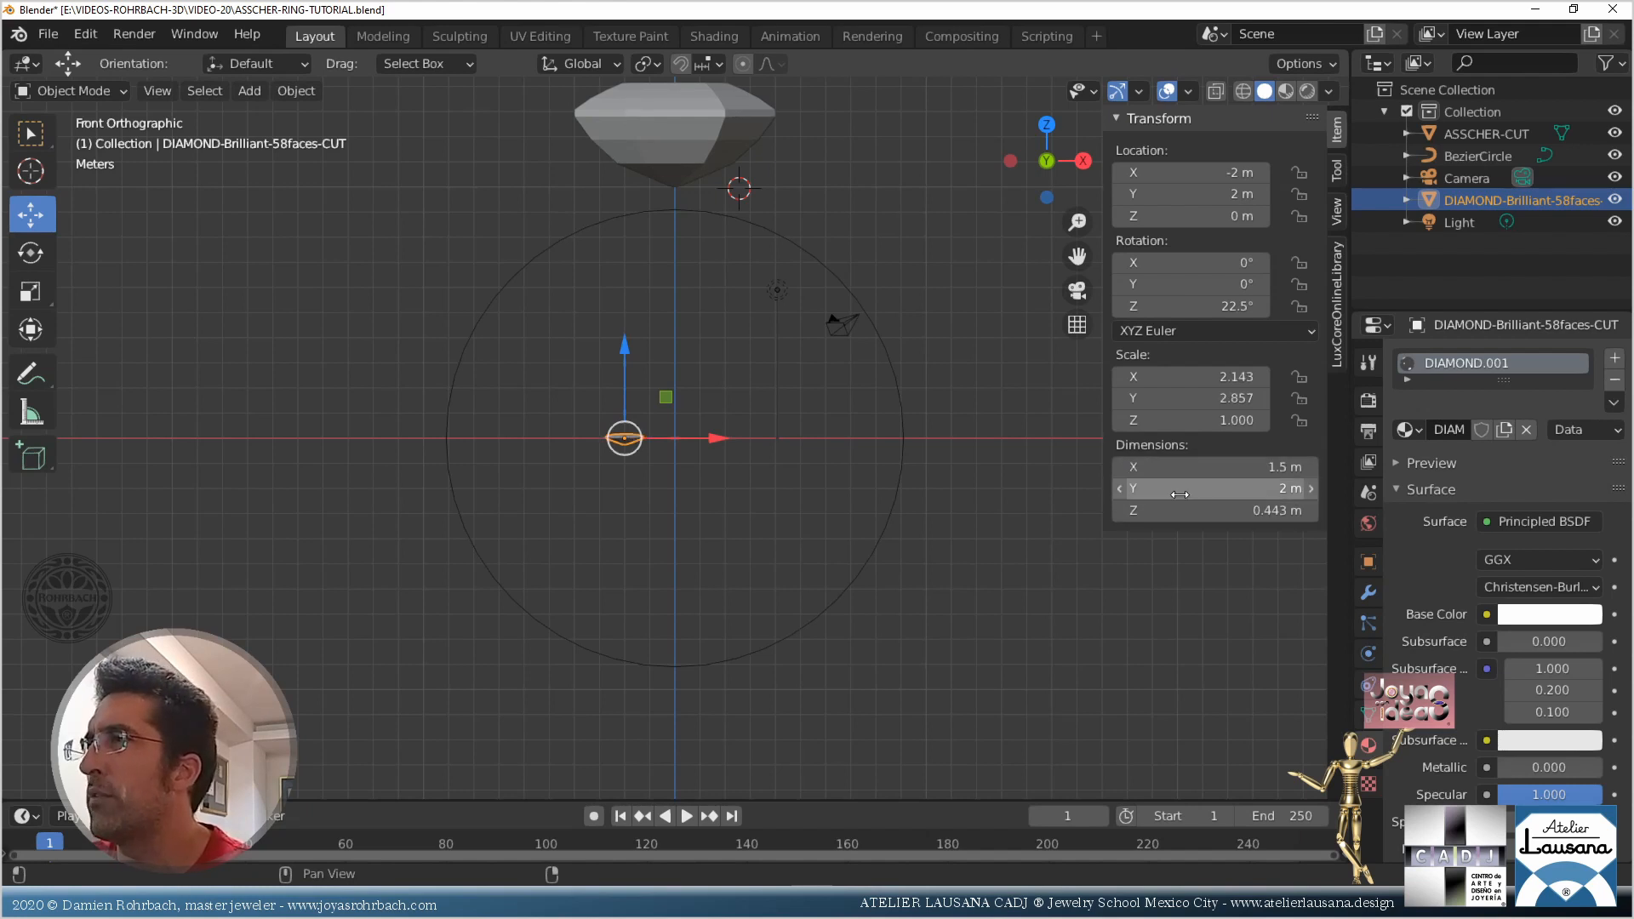
{"action": "type", "text": "1.58"}
{"action": "key", "text": "Return"}
{"action": "left_click", "coordinate": [1181, 495]}
{"action": "type", "text": "1.5"}
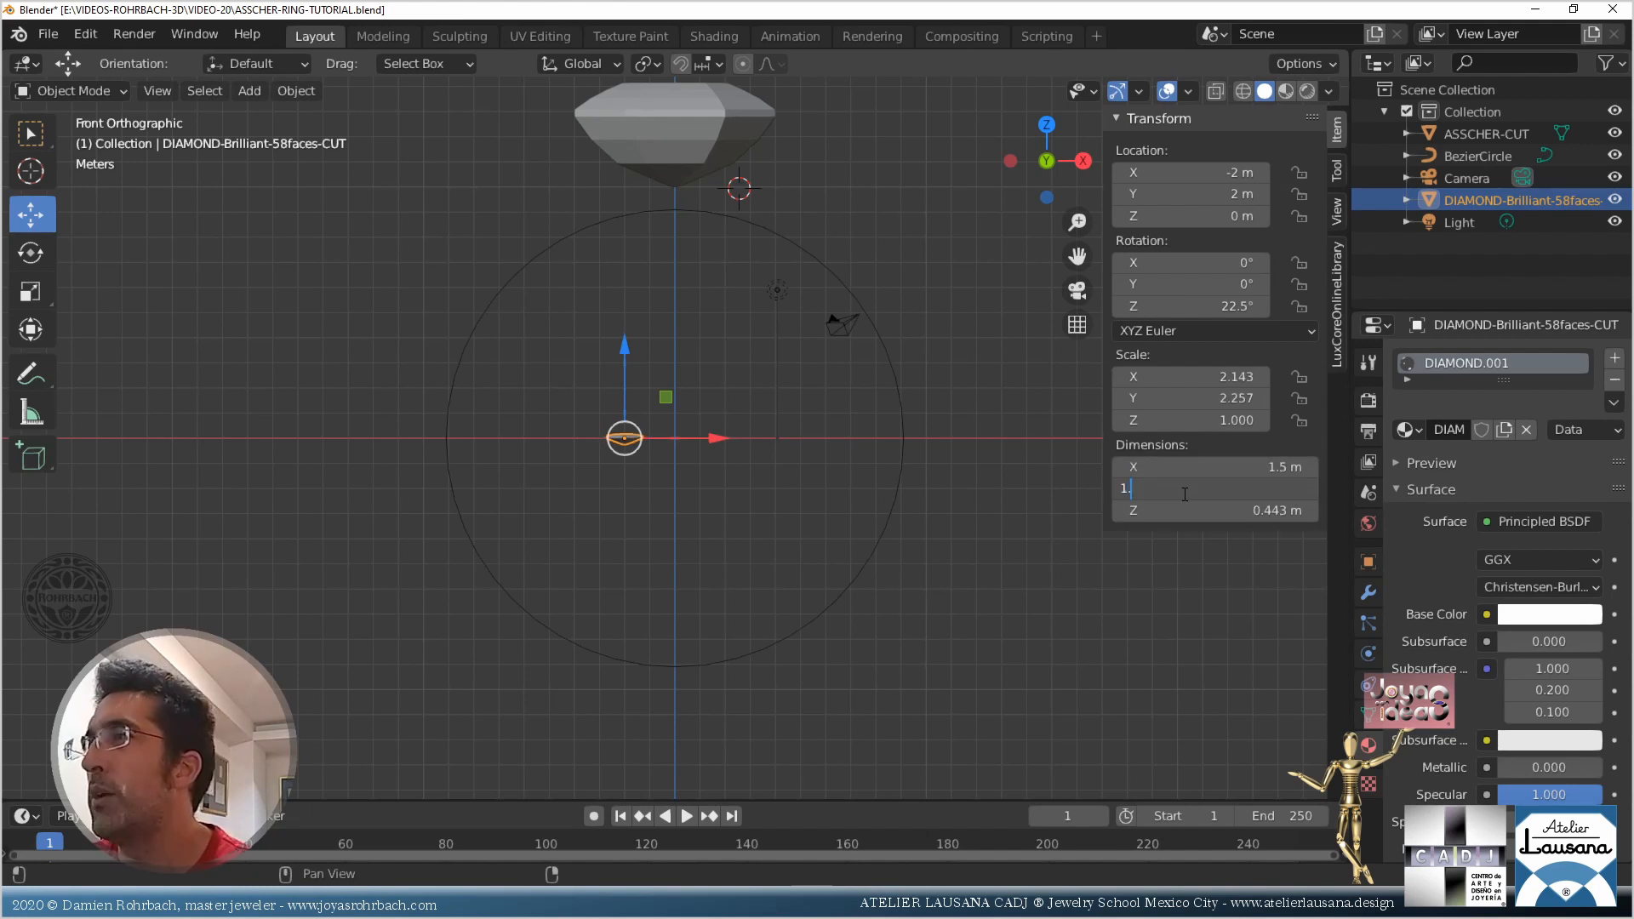
{"action": "key", "text": "Return"}
{"action": "left_click", "coordinate": [1187, 494]}
{"action": "key", "text": "Tab"}
{"action": "key", "text": "ctrl+v"}
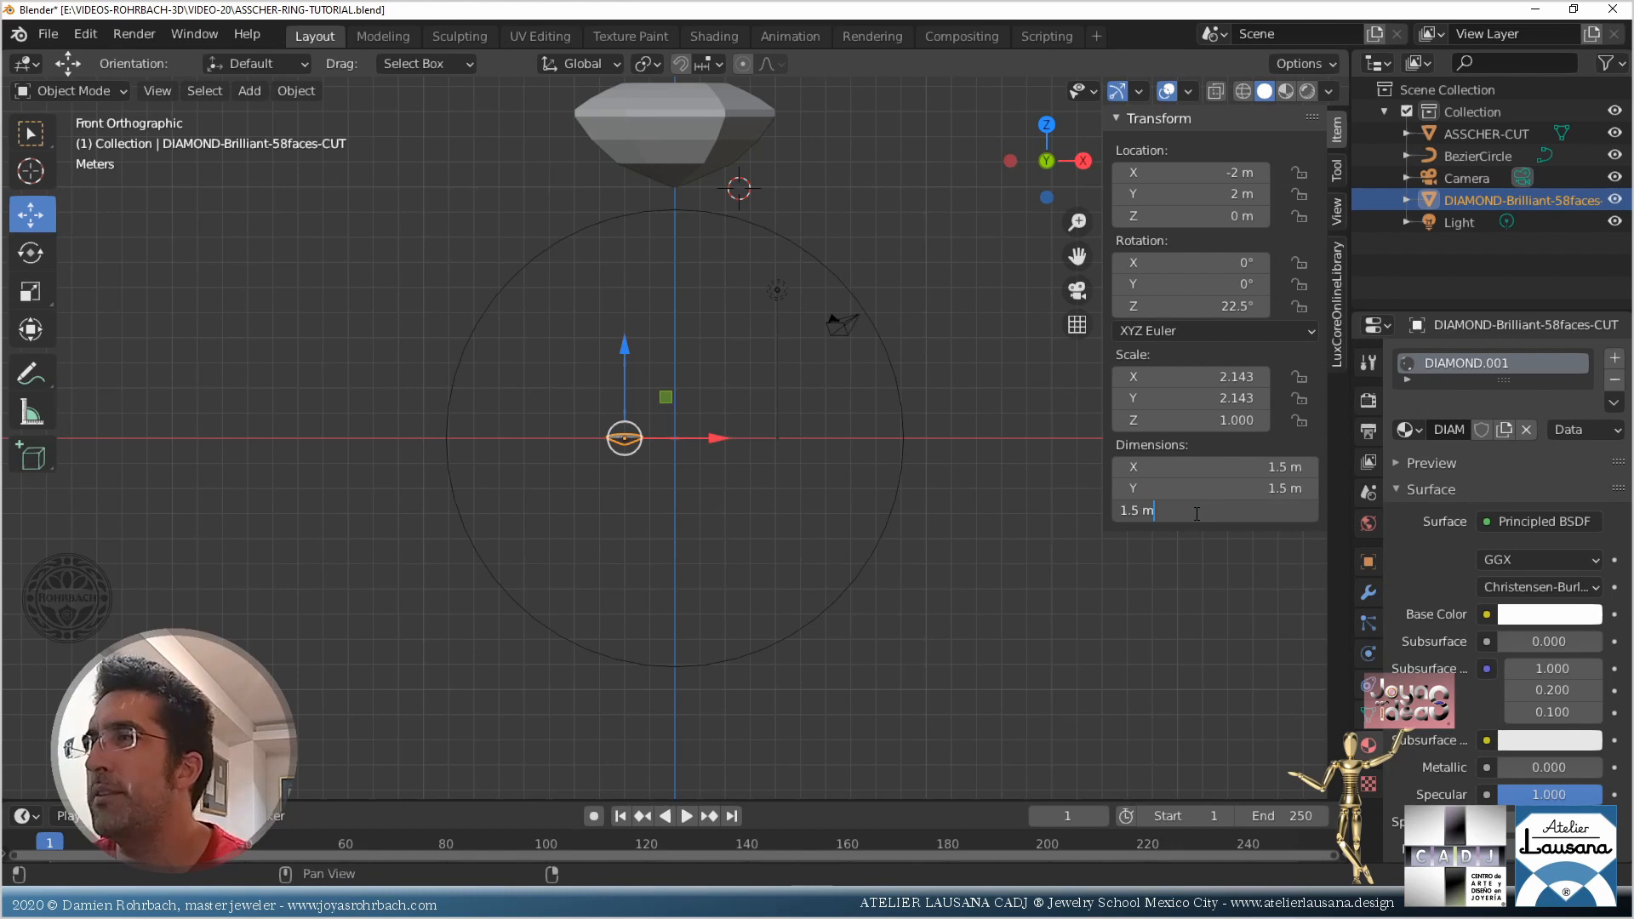
{"action": "key", "text": "Return"}
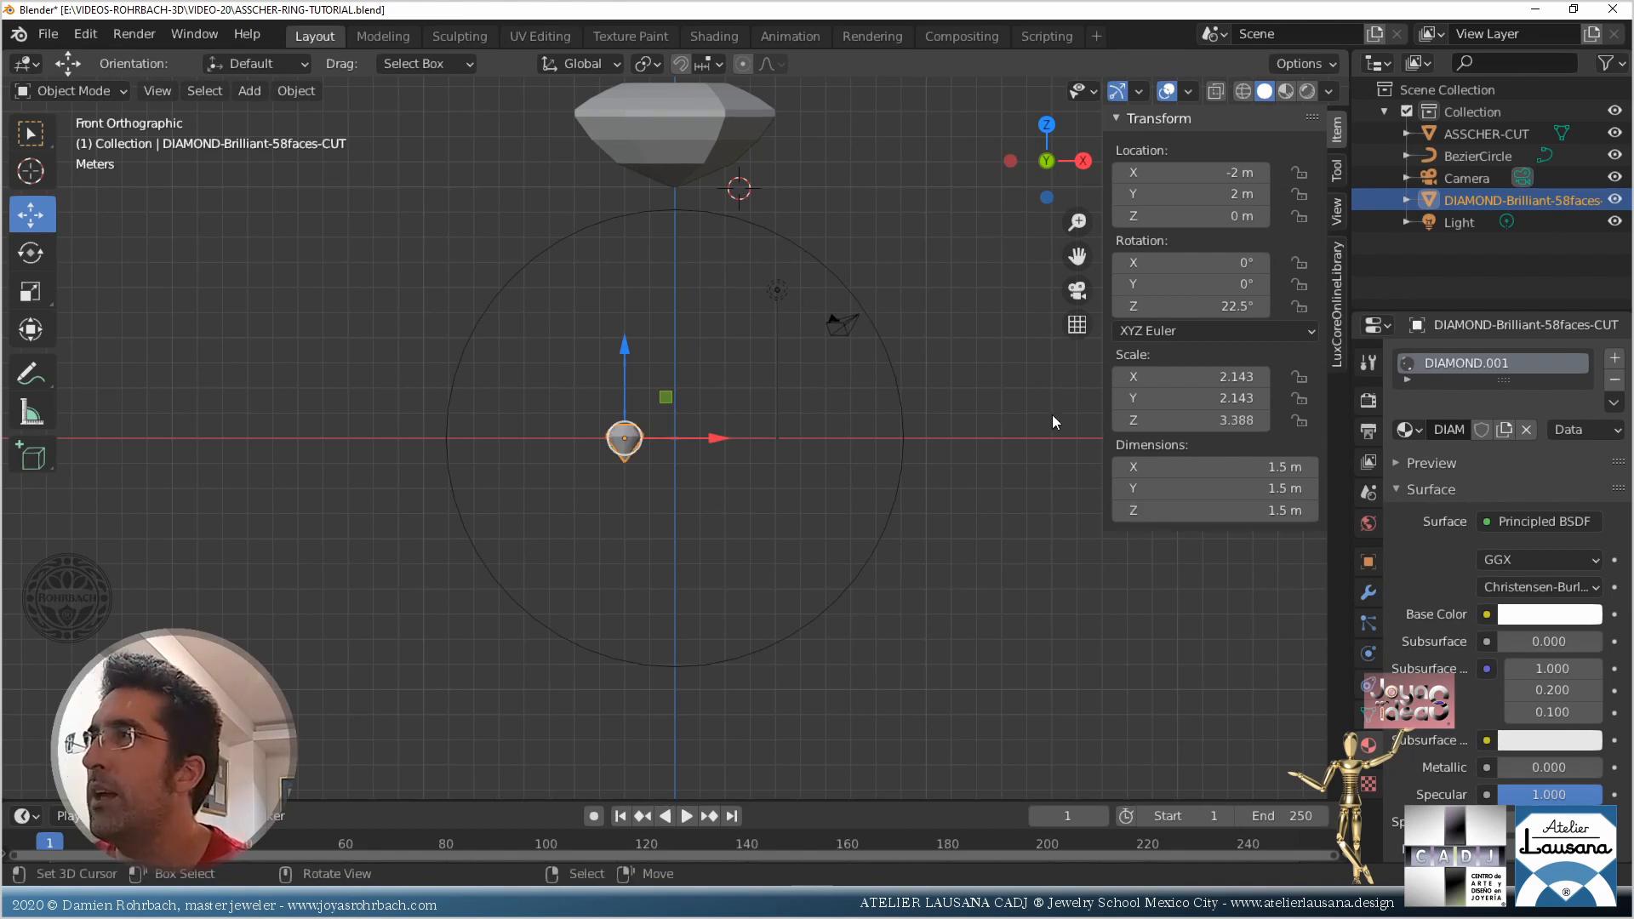
Set the brilliant-cut stone's Z scale to 2.14286, matching its X and Y scale
{"action": "double_click", "coordinate": [1191, 420]}
{"action": "key", "text": "ctrl+v"}
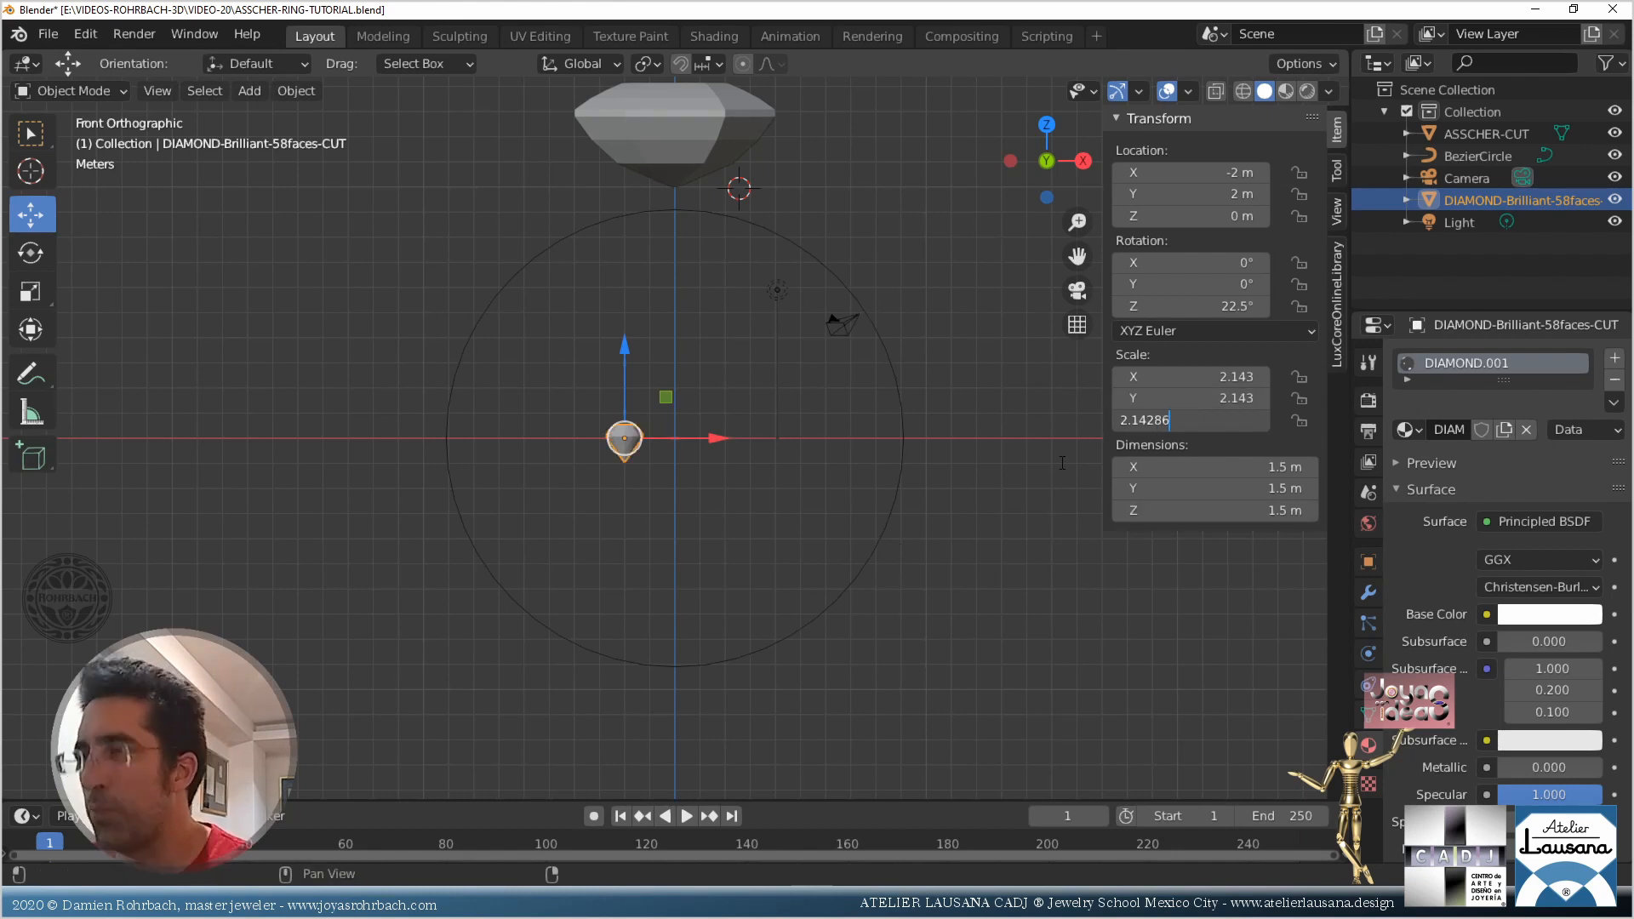
{"action": "key", "text": "Return"}
Move the brilliant-cut stone just beyond the Asscher stone's back edge, Y about 5.05 m, and raise it along Z to about 12.16 m
{"action": "scroll", "coordinate": [771, 393], "scroll_direction": "up", "scroll_amount": 5, "text": "shift"}
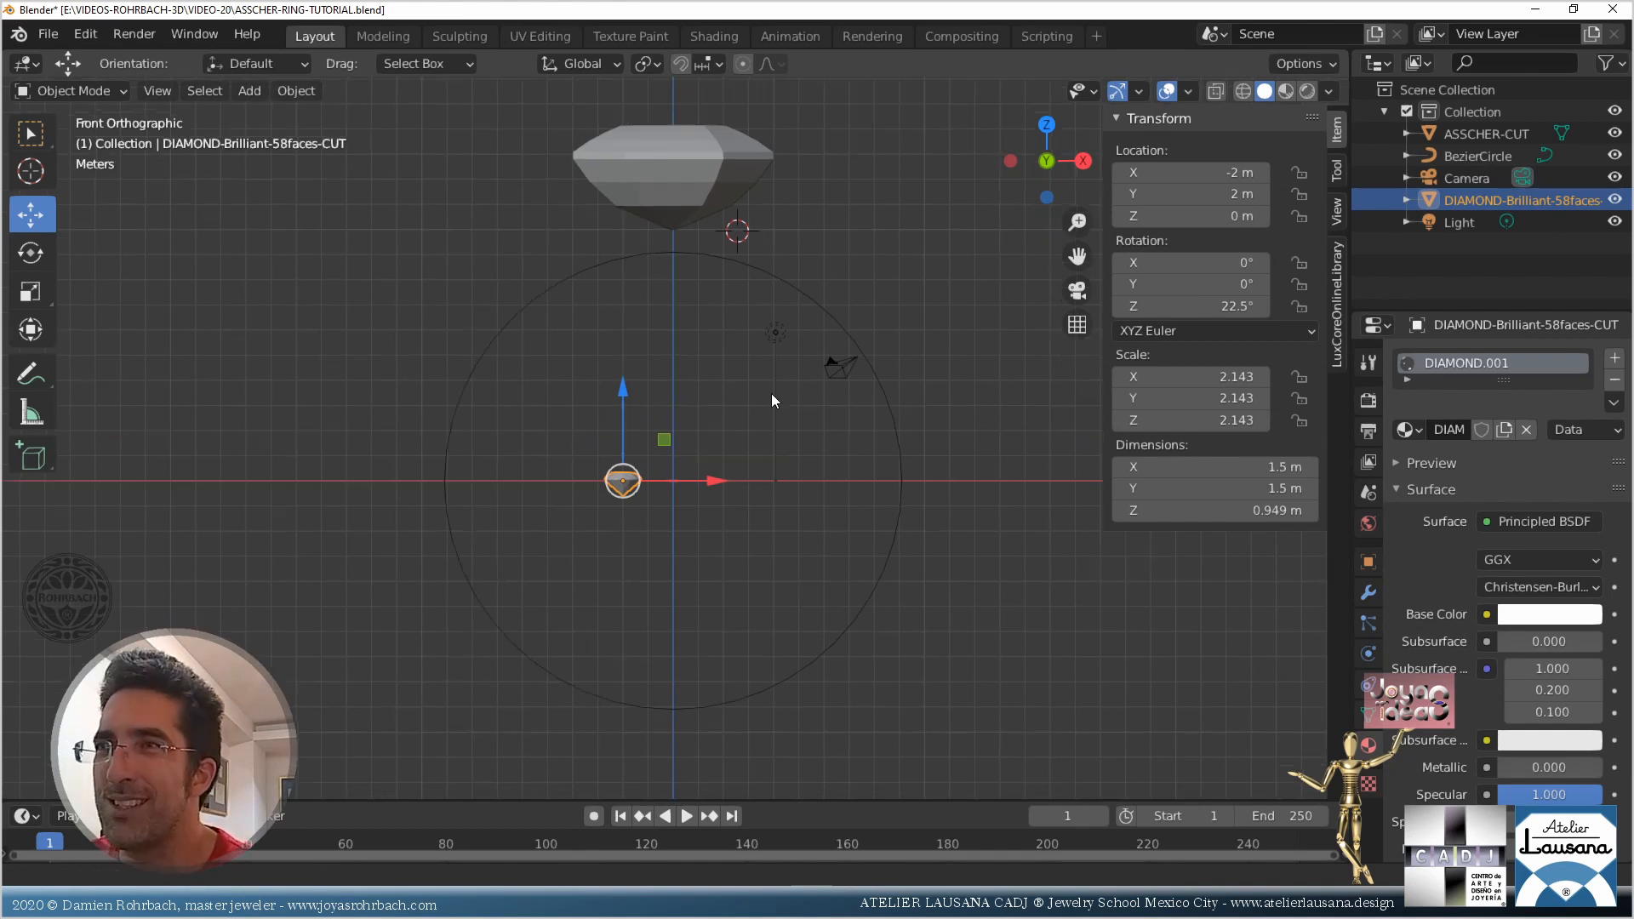
{"action": "key", "text": "KP_7"}
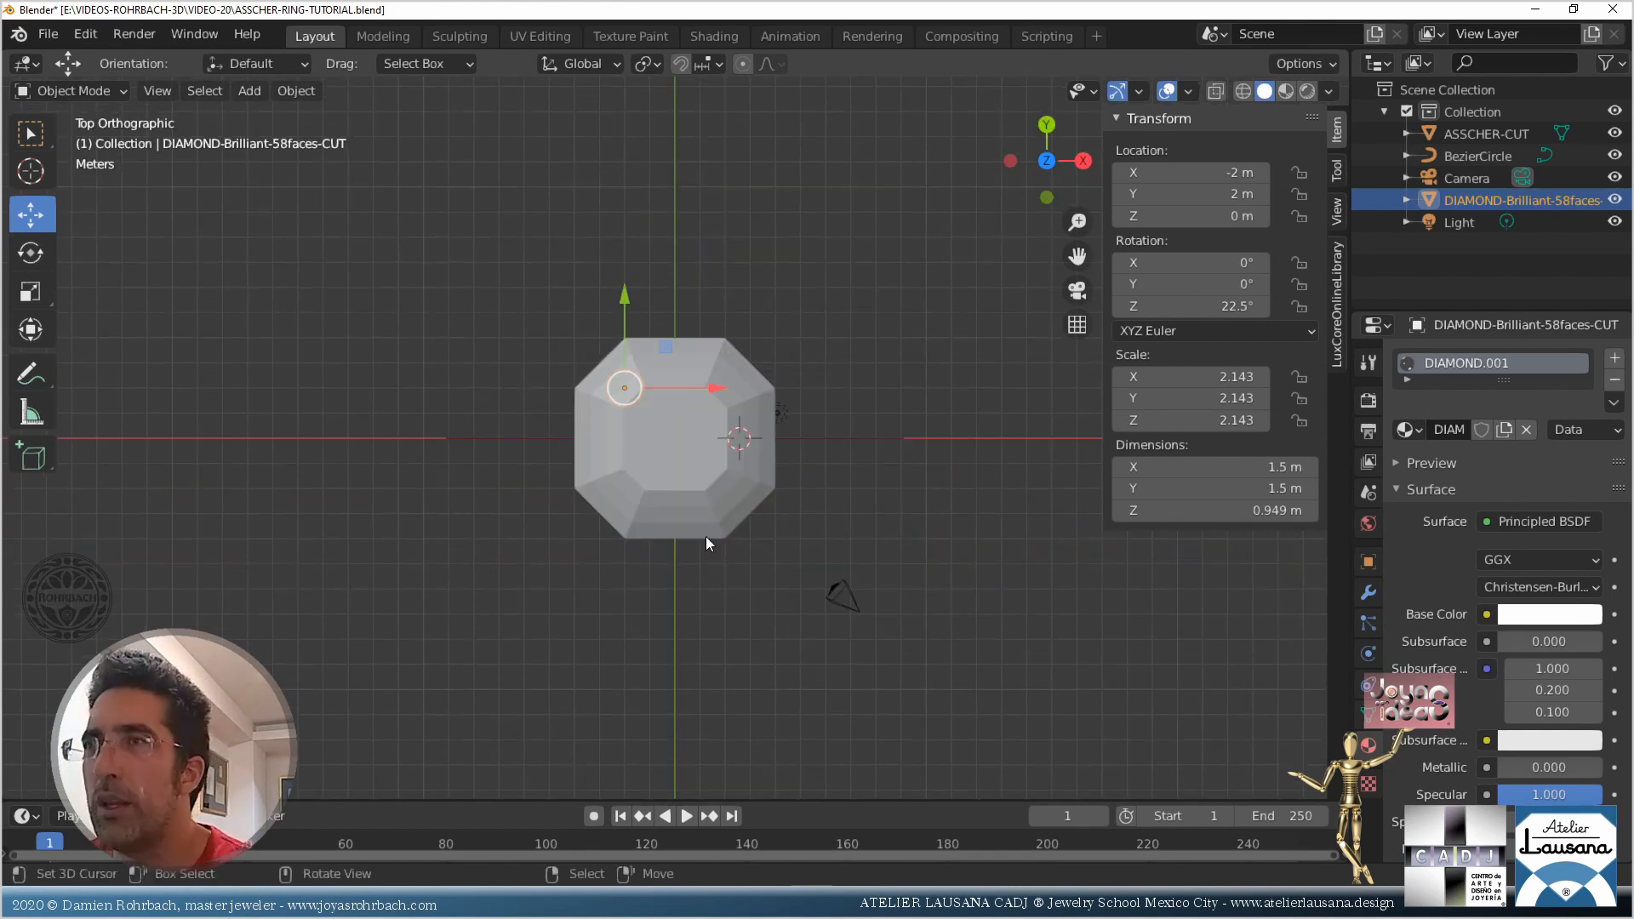
{"action": "key", "text": "g"}
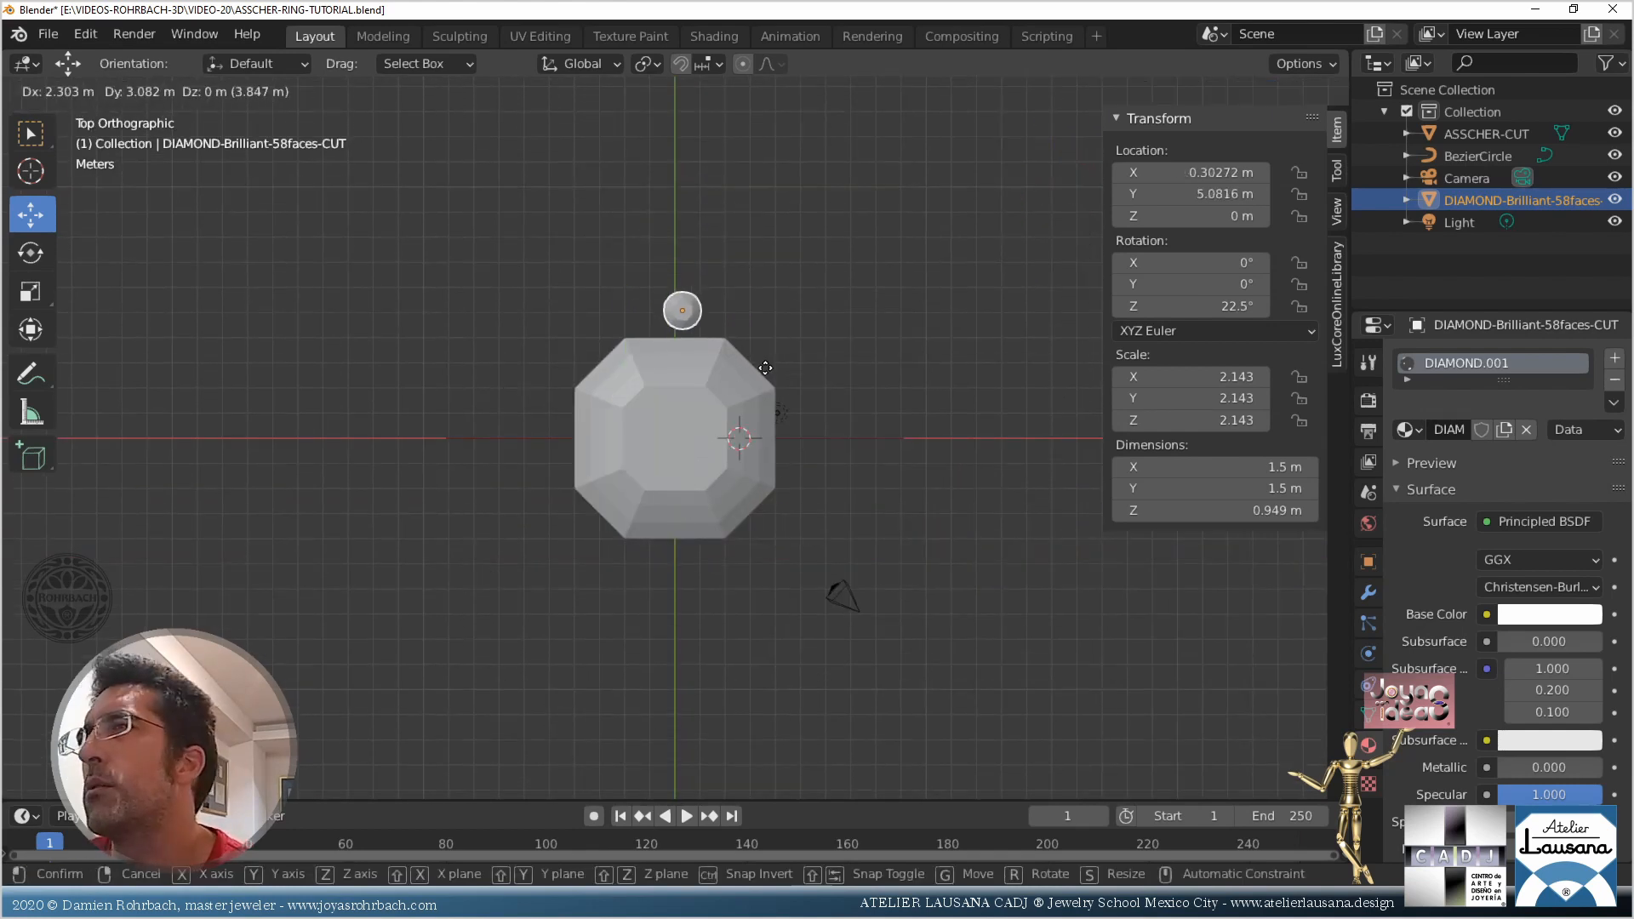
{"action": "left_click", "coordinate": [760, 370]}
{"action": "key", "text": "KP_1"}
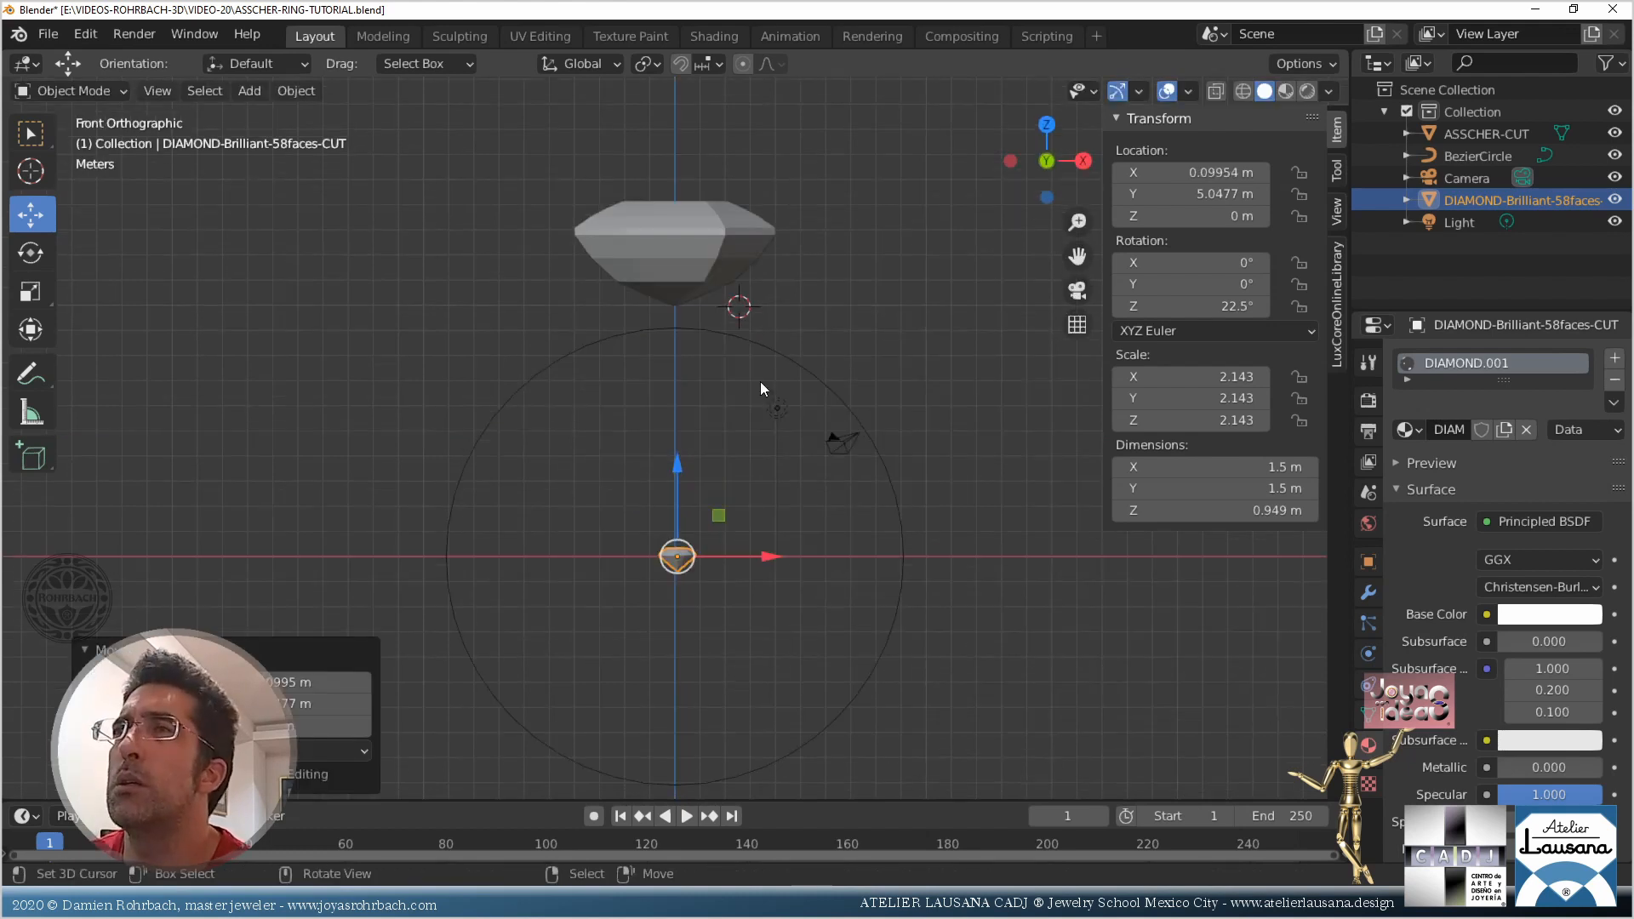
{"action": "left_click_drag", "start_coordinate": [686, 451], "coordinate": [719, 156]}
{"action": "middle_click_drag", "start_coordinate": [743, 251], "coordinate": [675, 251]}
Center the brilliant-cut stone on the Y axis with an X location of 0 m, and save the scene
{"action": "key", "text": "KP_7"}
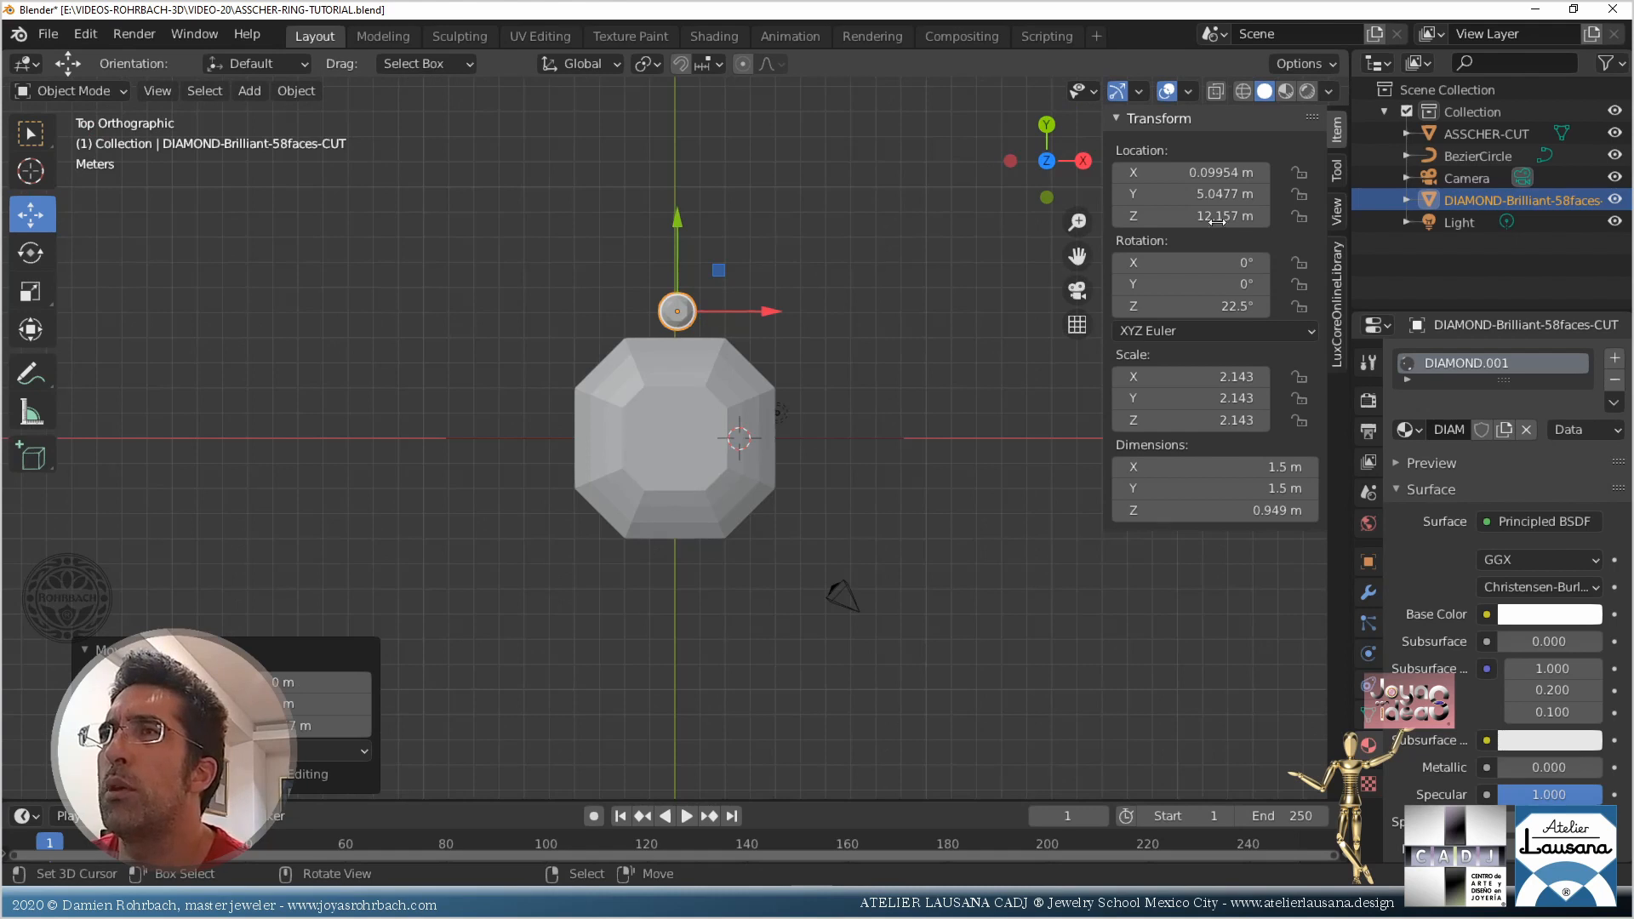
{"action": "left_click", "coordinate": [1195, 171]}
{"action": "type", "text": "0"}
{"action": "key", "text": "Return"}
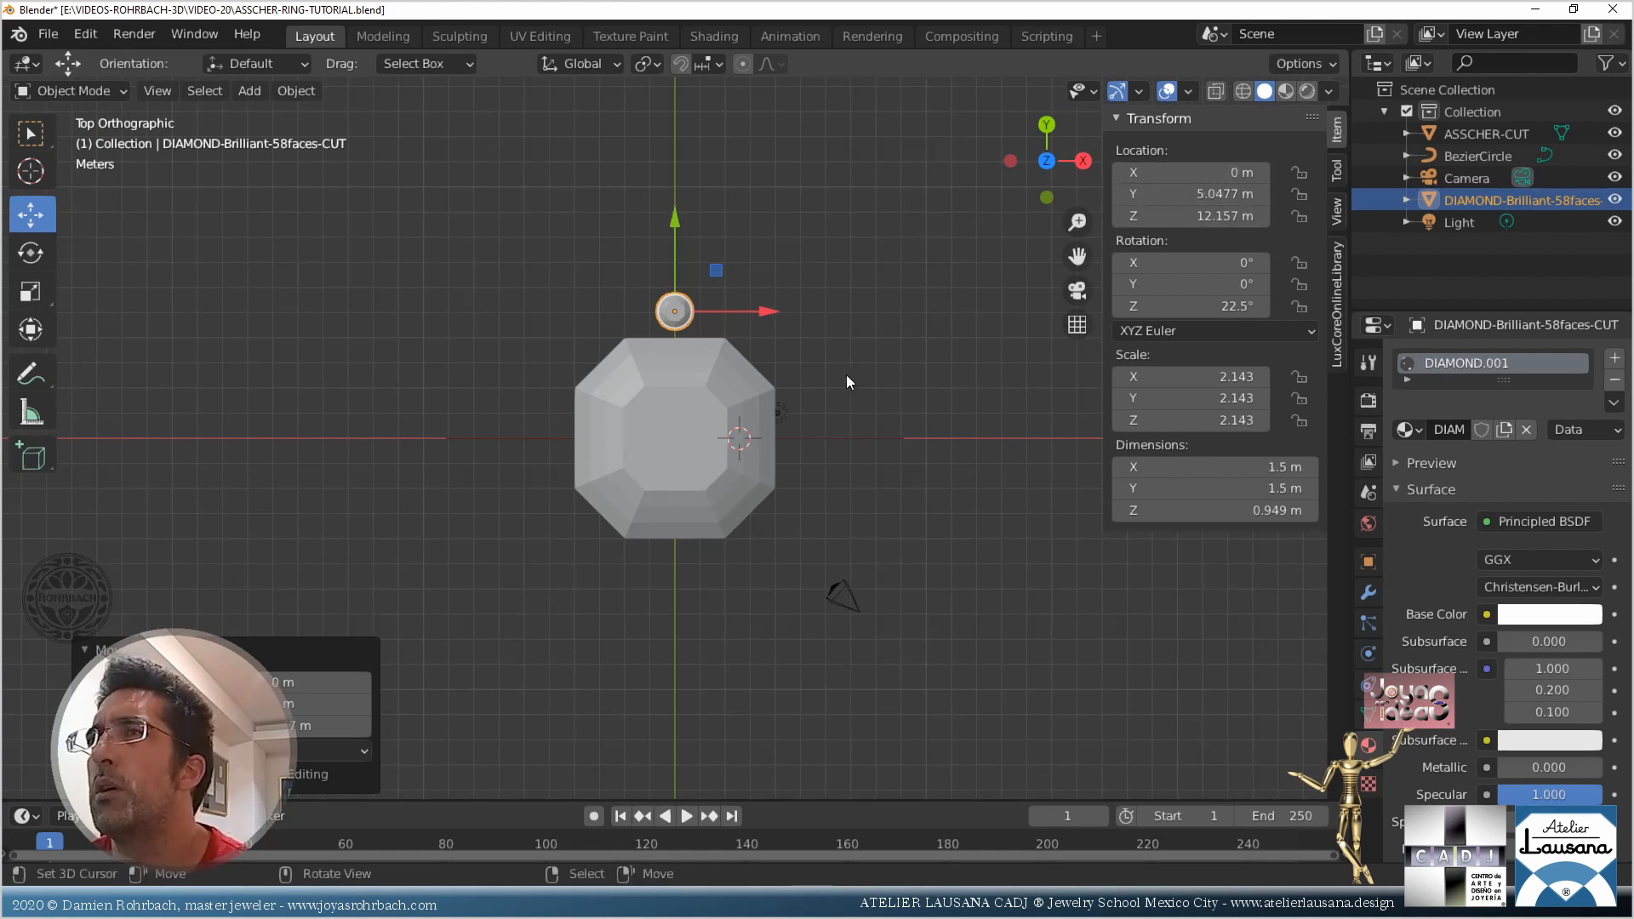
{"action": "key", "text": "ctrl+s"}
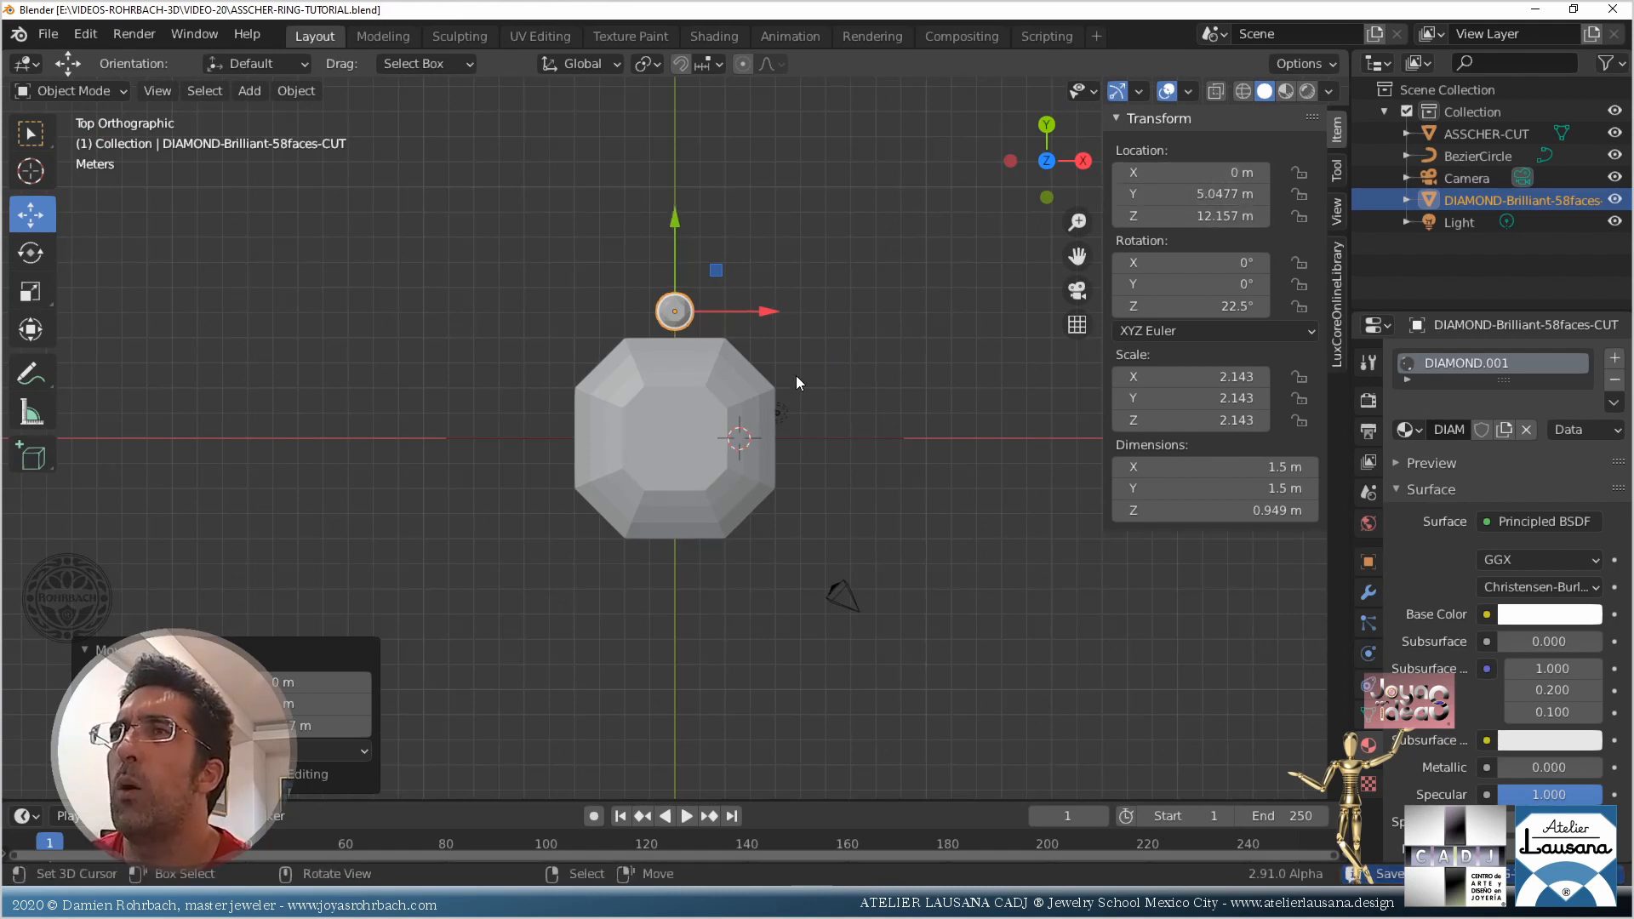
Duplicate the Asscher stone in place and hide the original ASSCHER-CUT object
{"action": "left_click", "coordinate": [748, 376]}
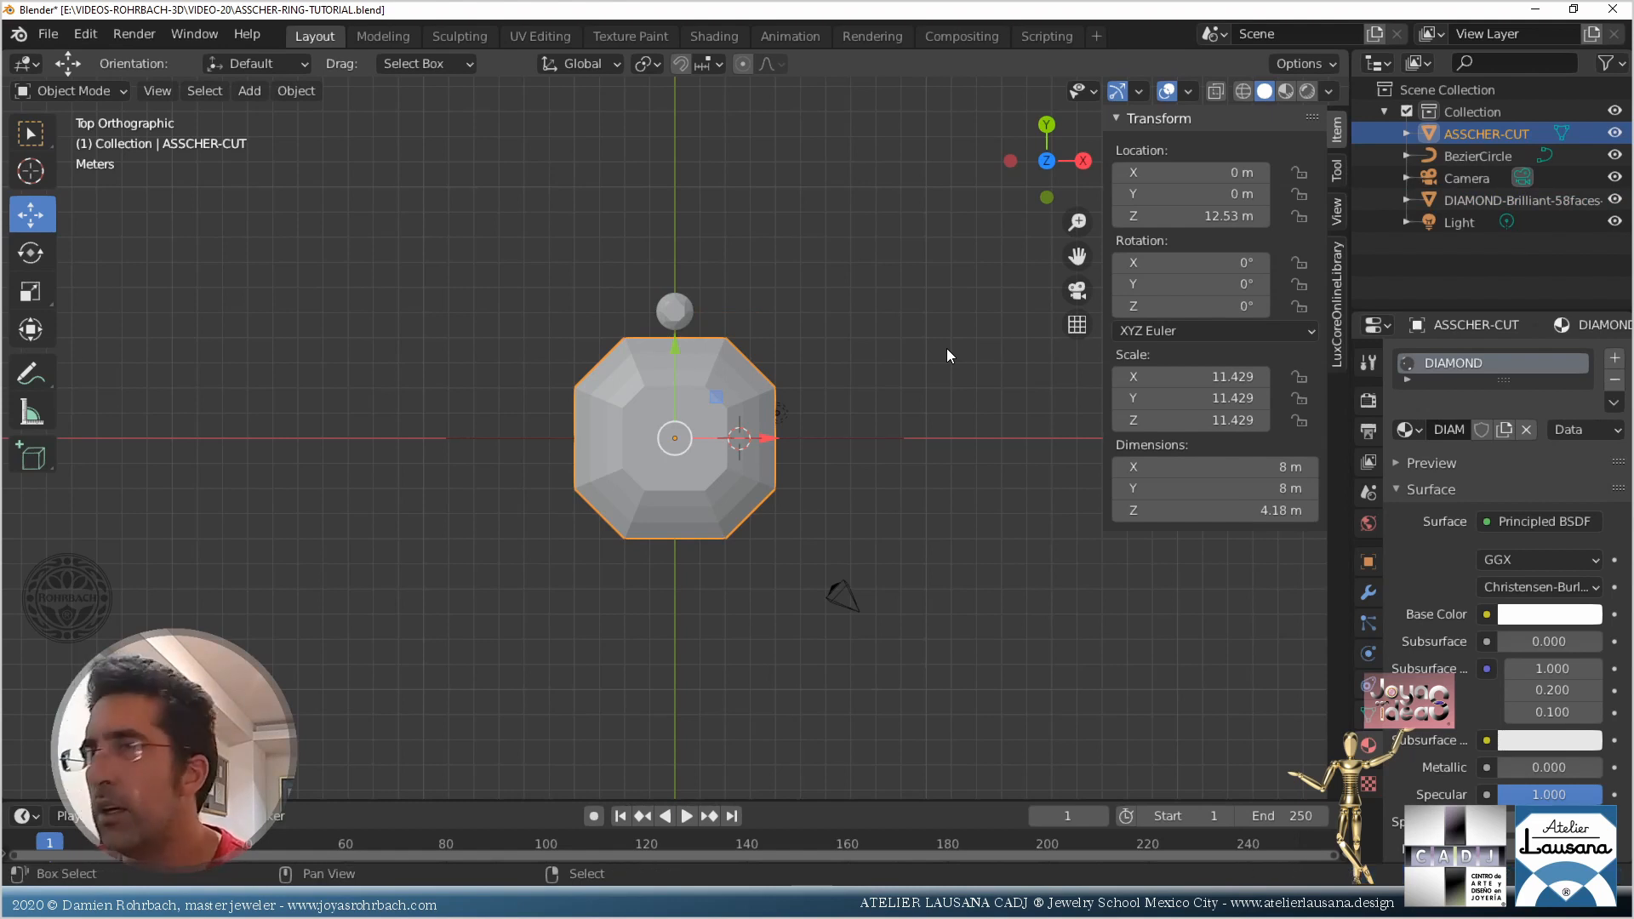
{"action": "key", "text": "shift+d"}
{"action": "right_click", "coordinate": [947, 351]}
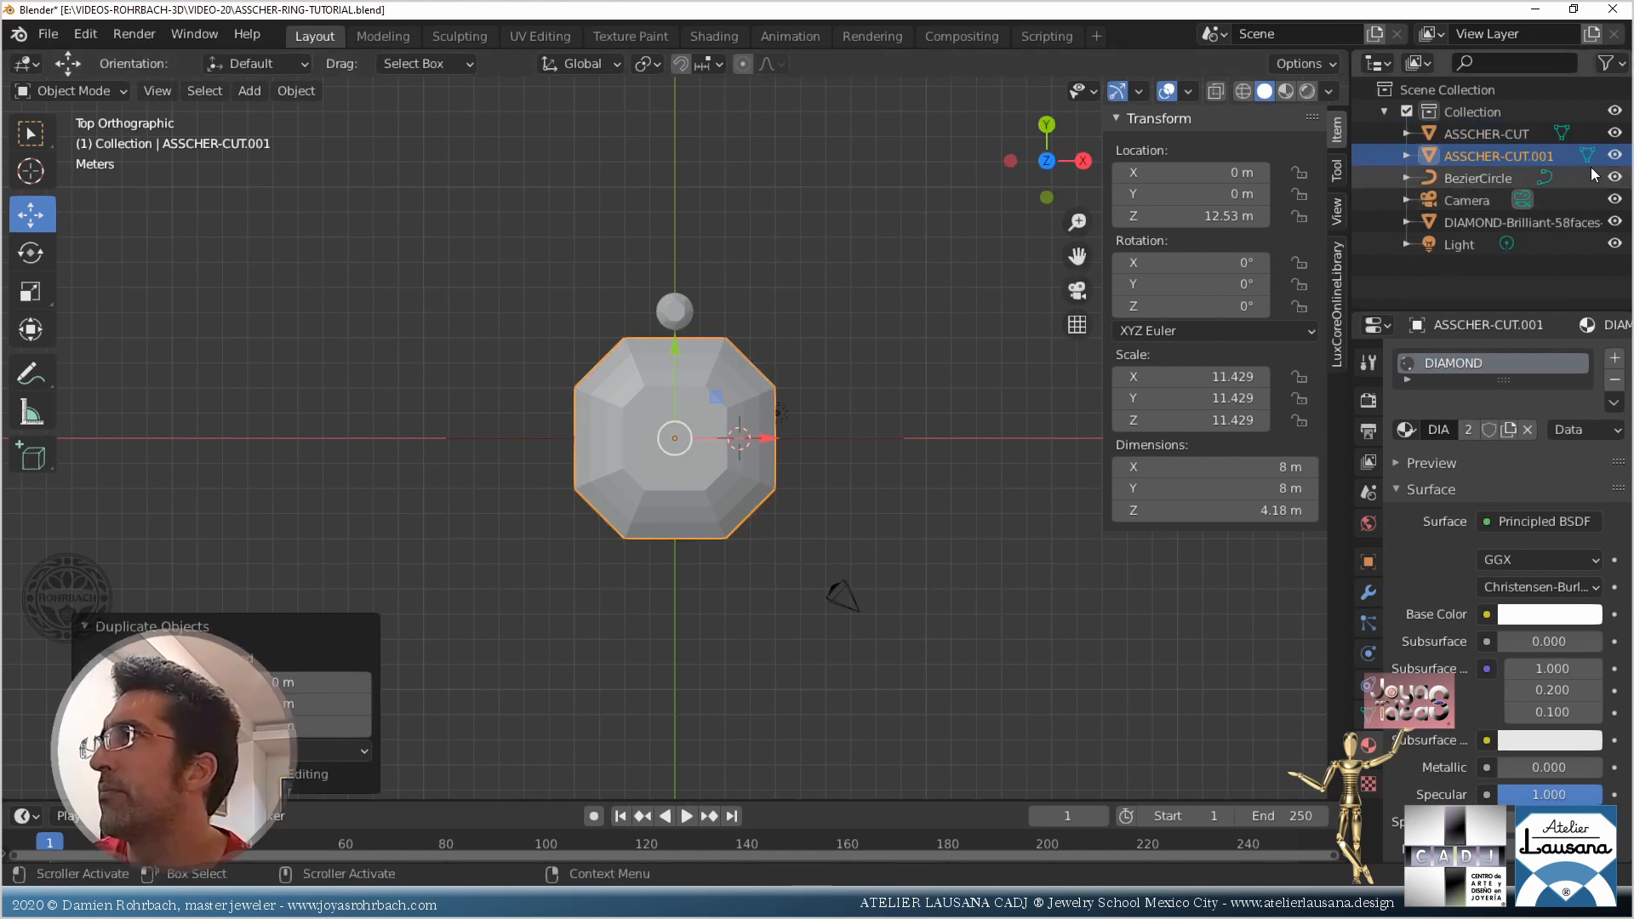
{"action": "left_click", "coordinate": [1615, 134]}
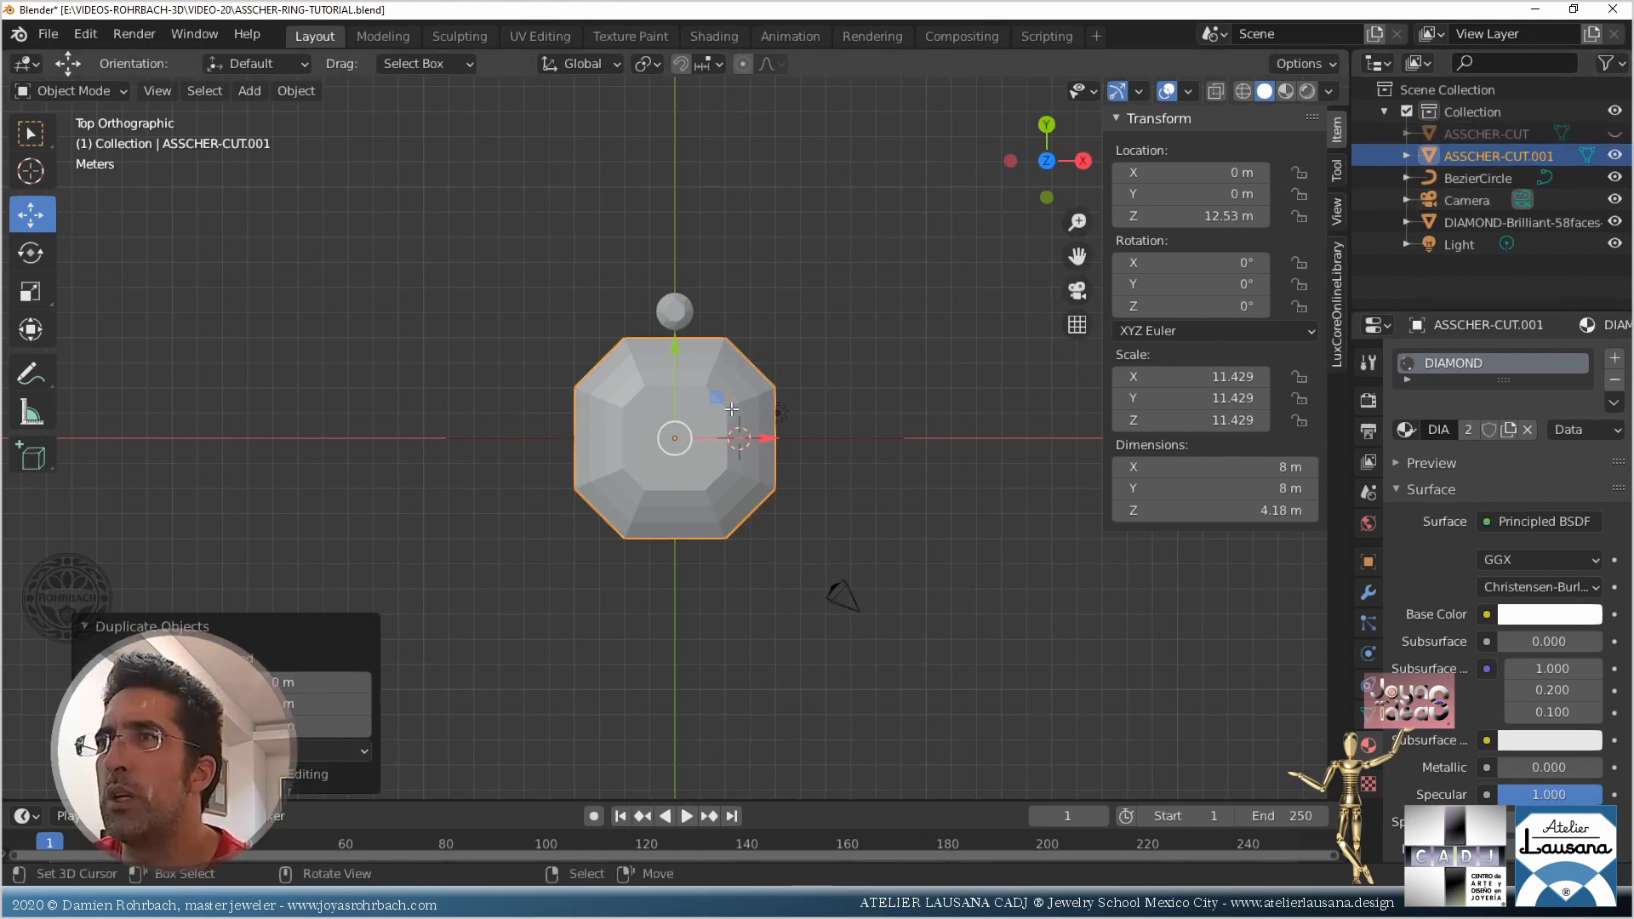
Delete all vertices inside the outer octagonal girdle of the duplicated Asscher mesh, using circle selection in top view
{"action": "key", "text": "Tab"}
{"action": "scroll", "coordinate": [672, 442], "scroll_direction": "up", "scroll_amount": 2}
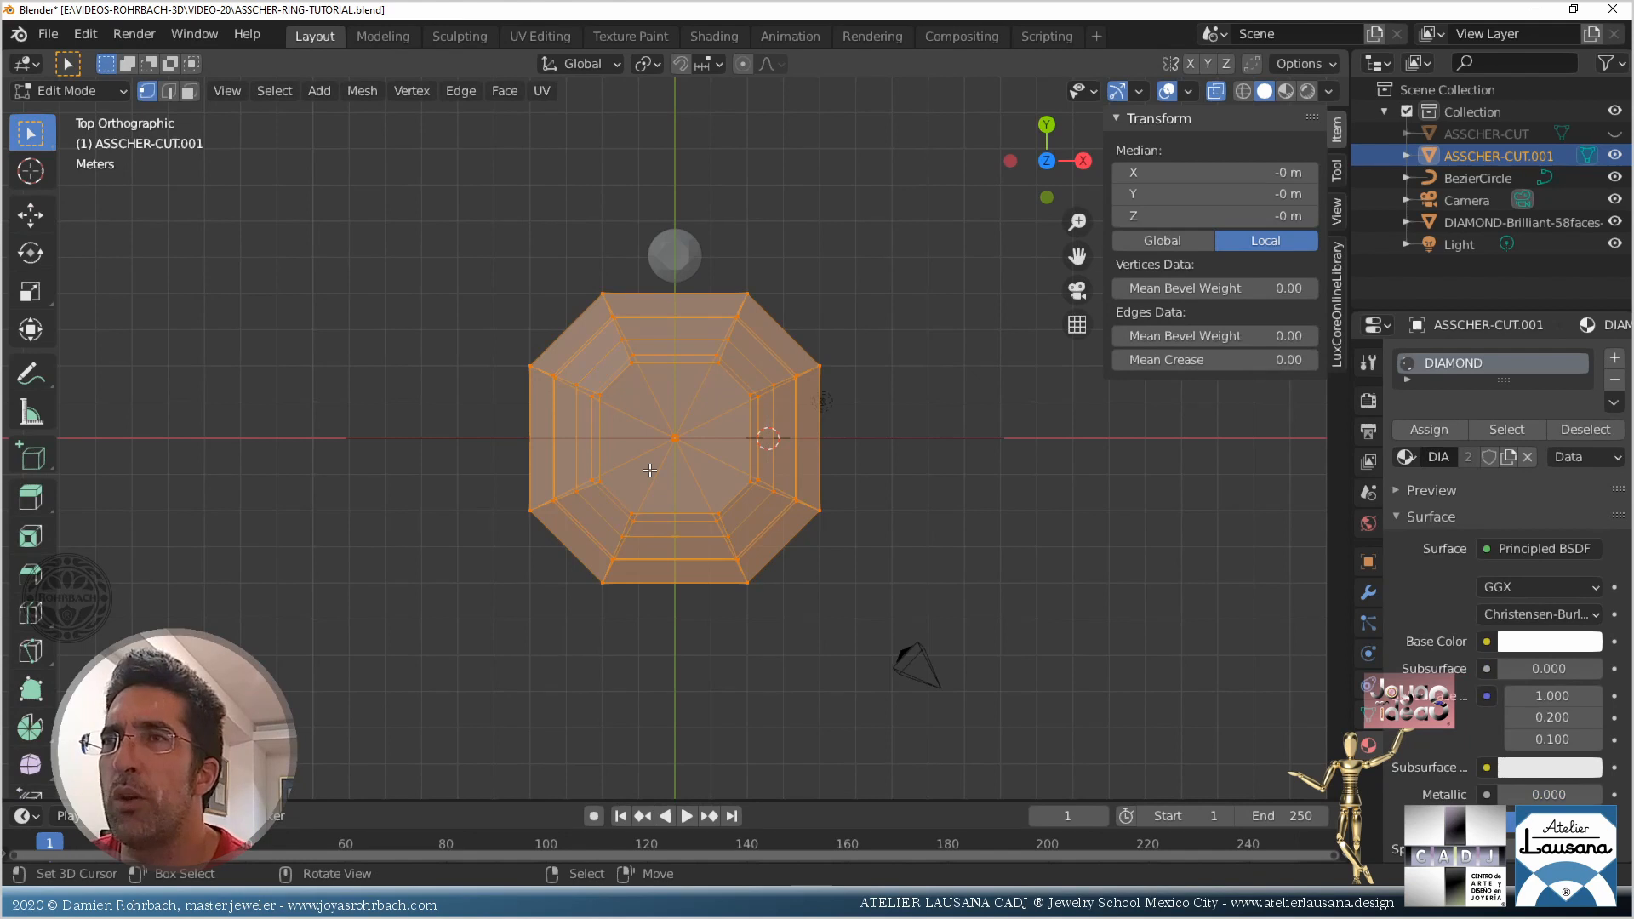
{"action": "key", "text": "alt+a"}
{"action": "key", "text": "c"}
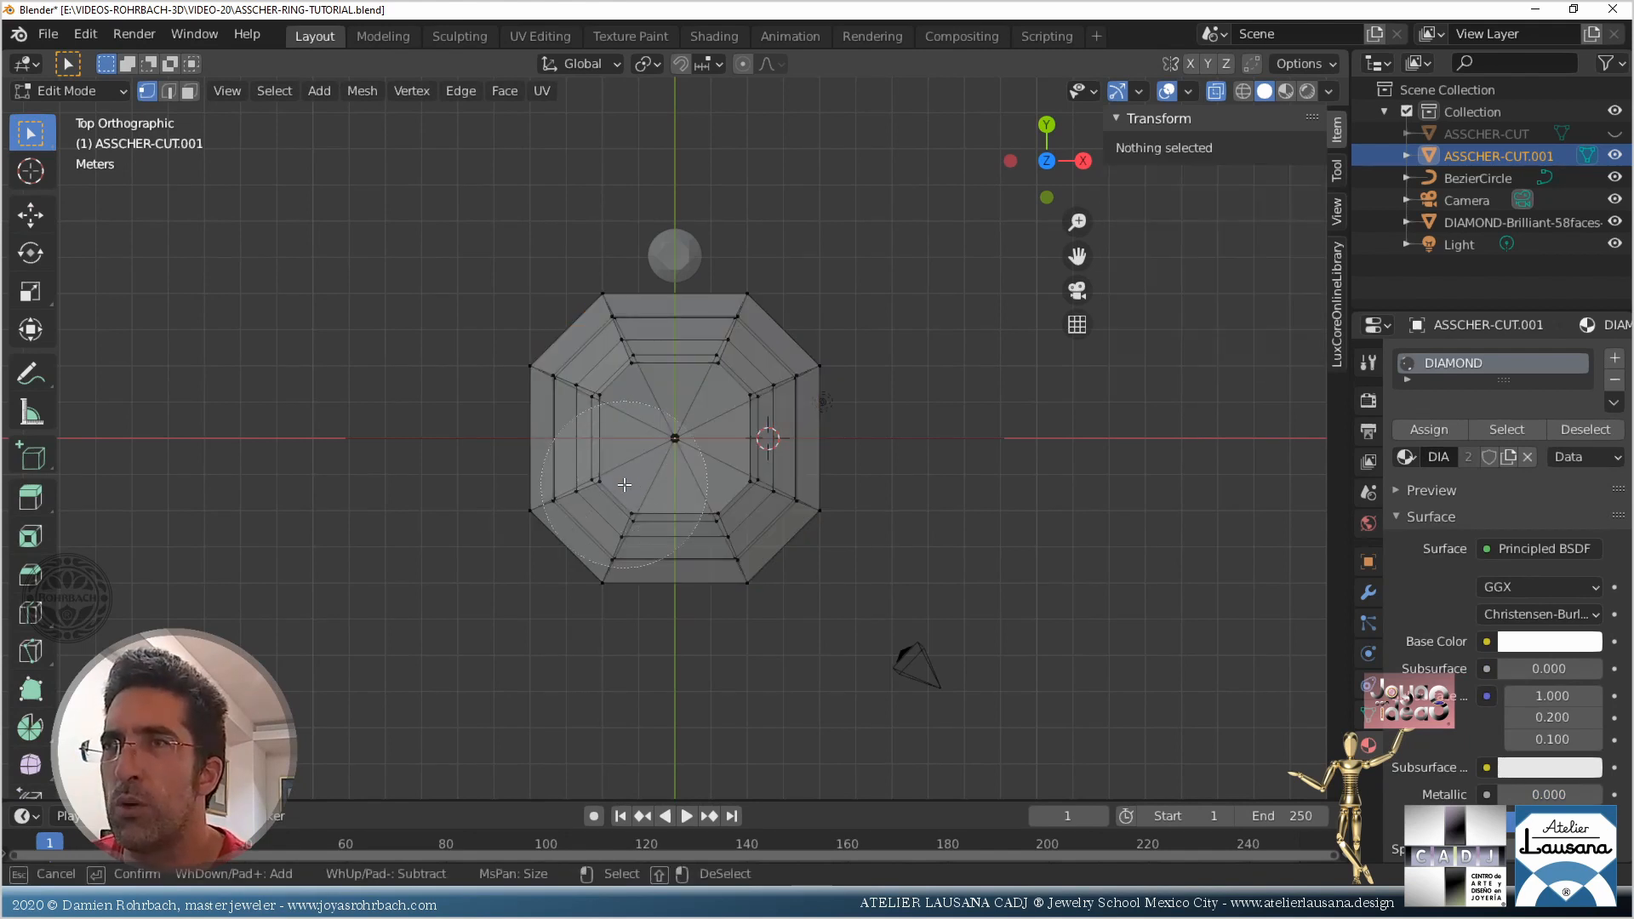
{"action": "mouse_move", "coordinate": [629, 489]}
{"action": "left_mouse_down"}
{"action": "mouse_move", "coordinate": [587, 477]}
{"action": "mouse_move", "coordinate": [613, 366]}
{"action": "mouse_move", "coordinate": [716, 398]}
{"action": "mouse_move", "coordinate": [719, 467]}
{"action": "mouse_move", "coordinate": [749, 506]}
{"action": "mouse_move", "coordinate": [689, 536]}
{"action": "mouse_move", "coordinate": [757, 493]}
{"action": "left_mouse_up"}
{"action": "scroll", "coordinate": [758, 492], "scroll_direction": "up", "scroll_amount": 4}
{"action": "key", "text": "Escape"}
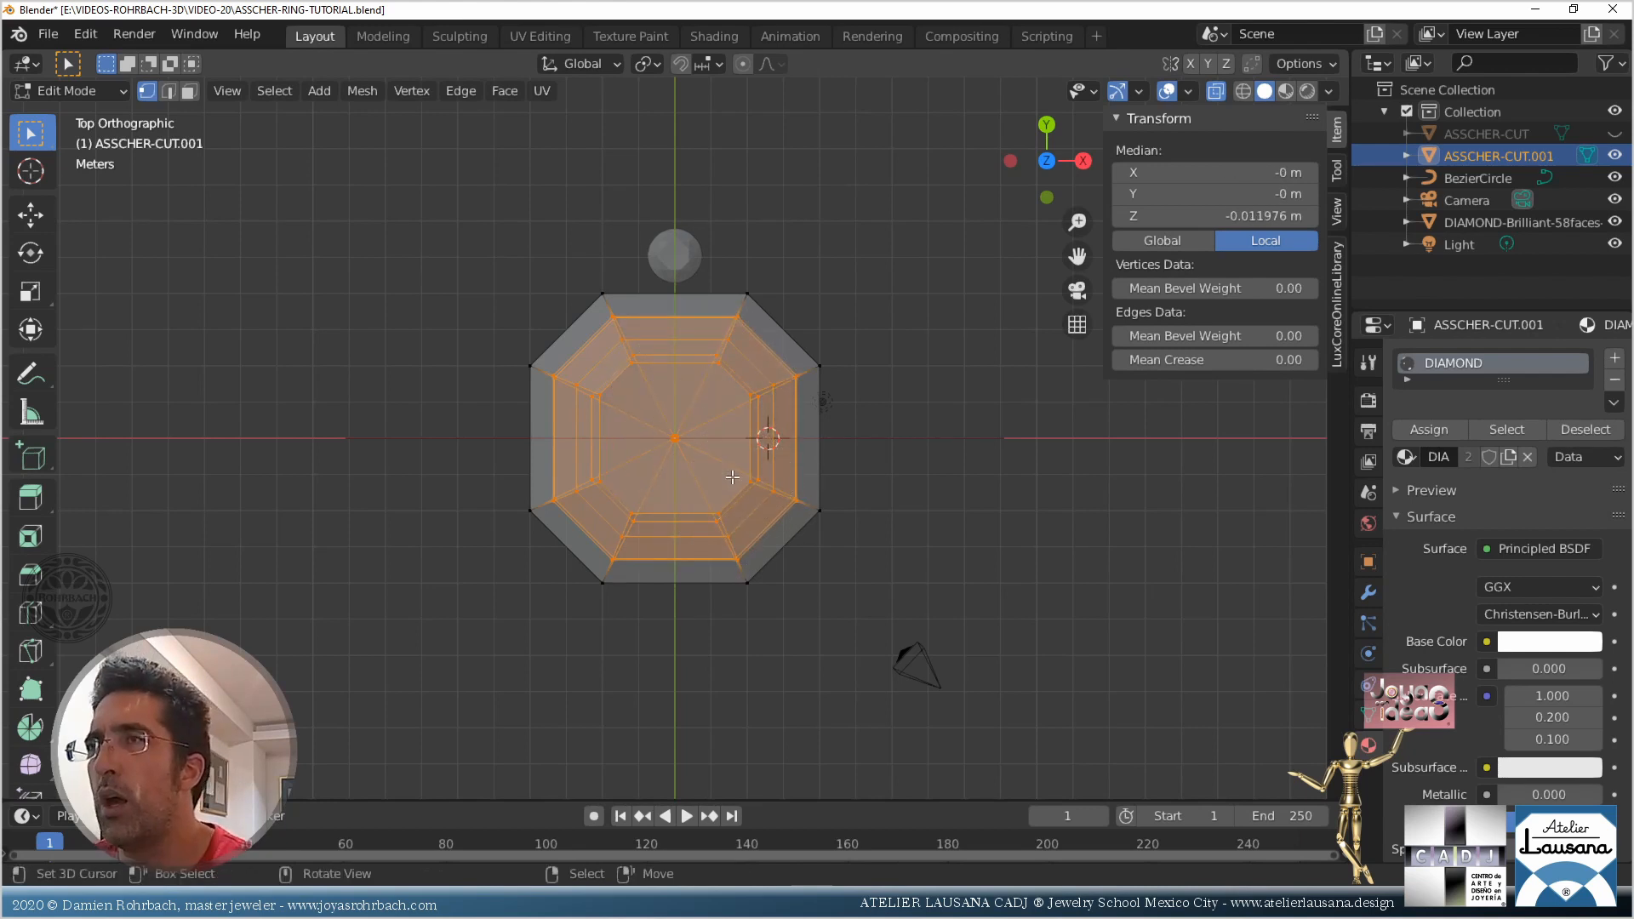
{"action": "key", "text": "x"}
{"action": "left_click", "coordinate": [731, 477]}
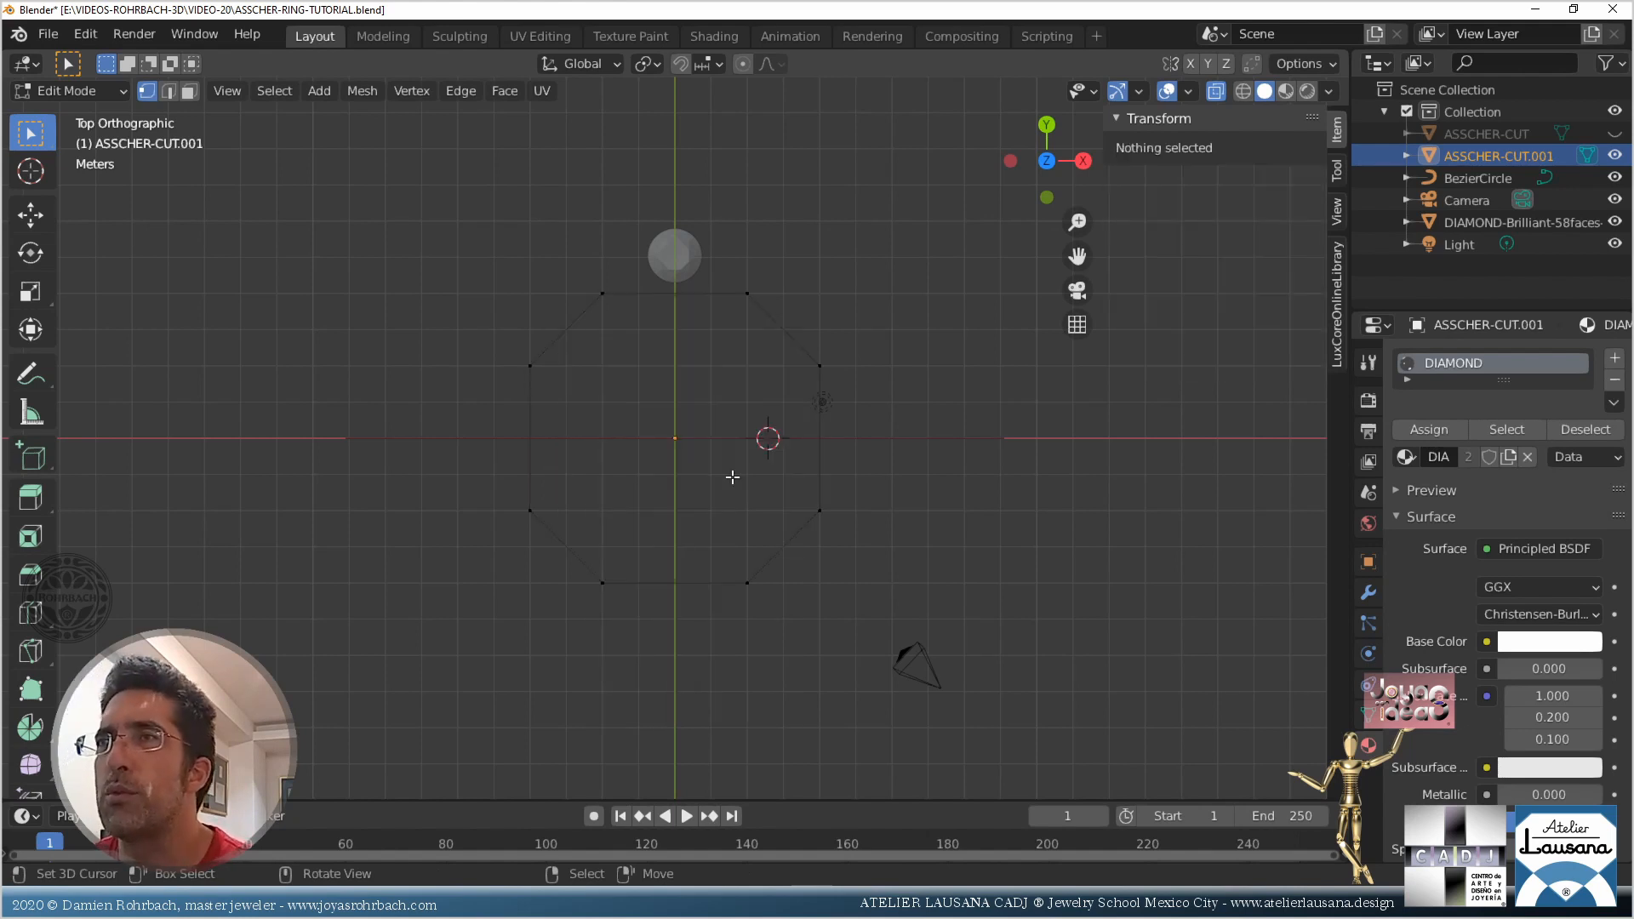
Delete the lower ring of girdle vertices in side view, keeping only the upper octagonal outline
{"action": "middle_click_drag", "start_coordinate": [717, 540], "coordinate": [685, 466]}
{"action": "key", "text": "KP_3"}
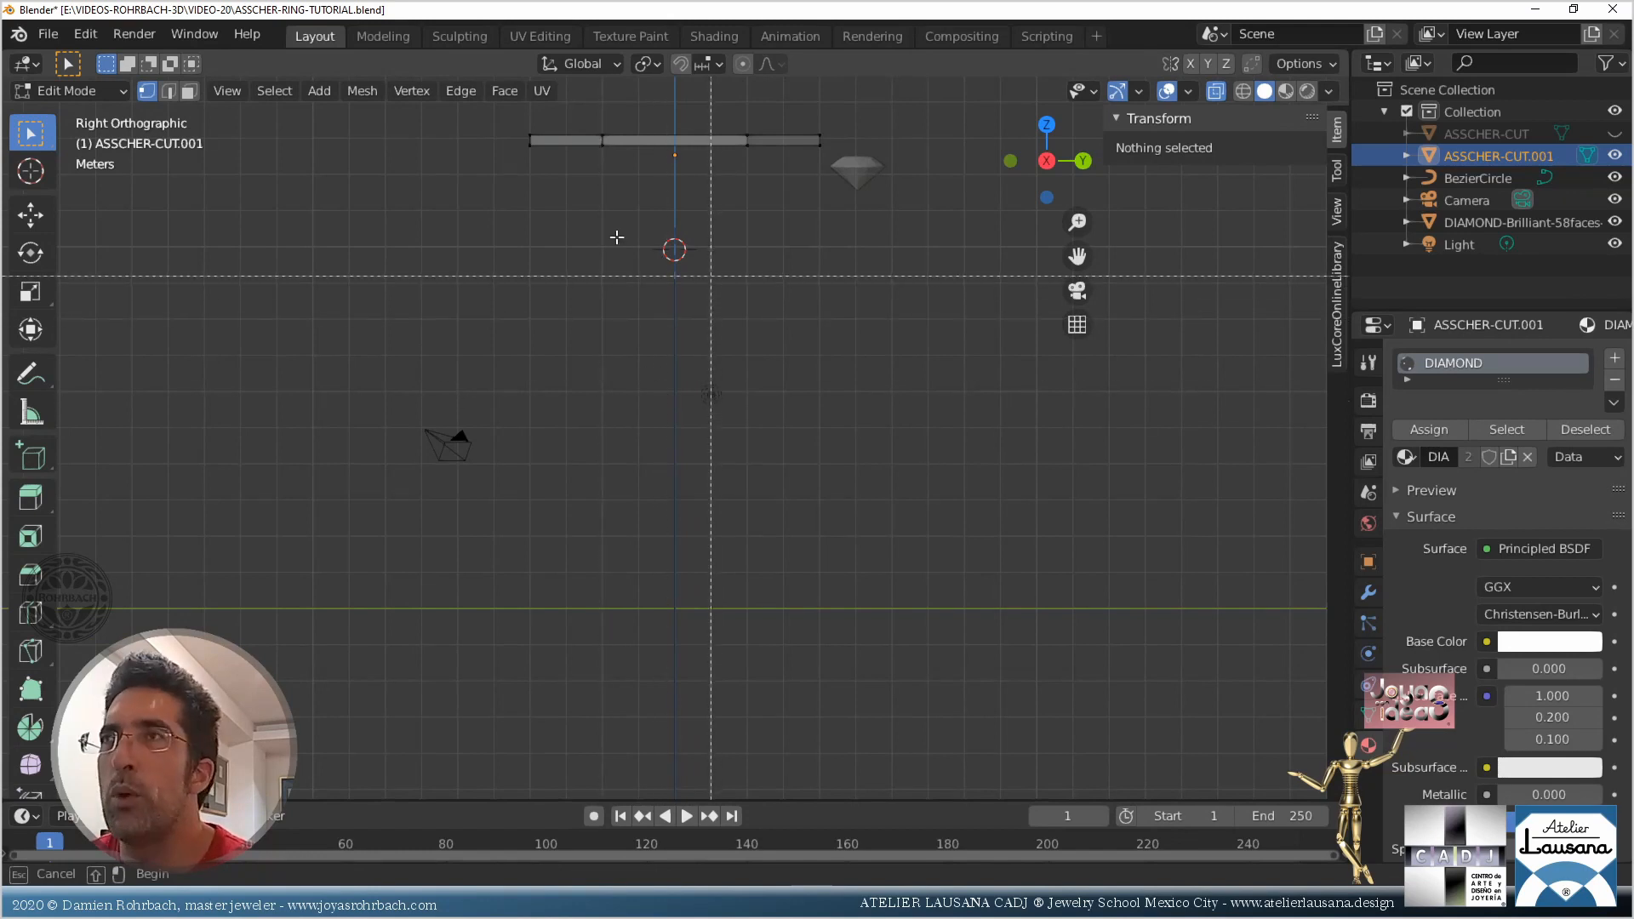
{"action": "key", "text": "b"}
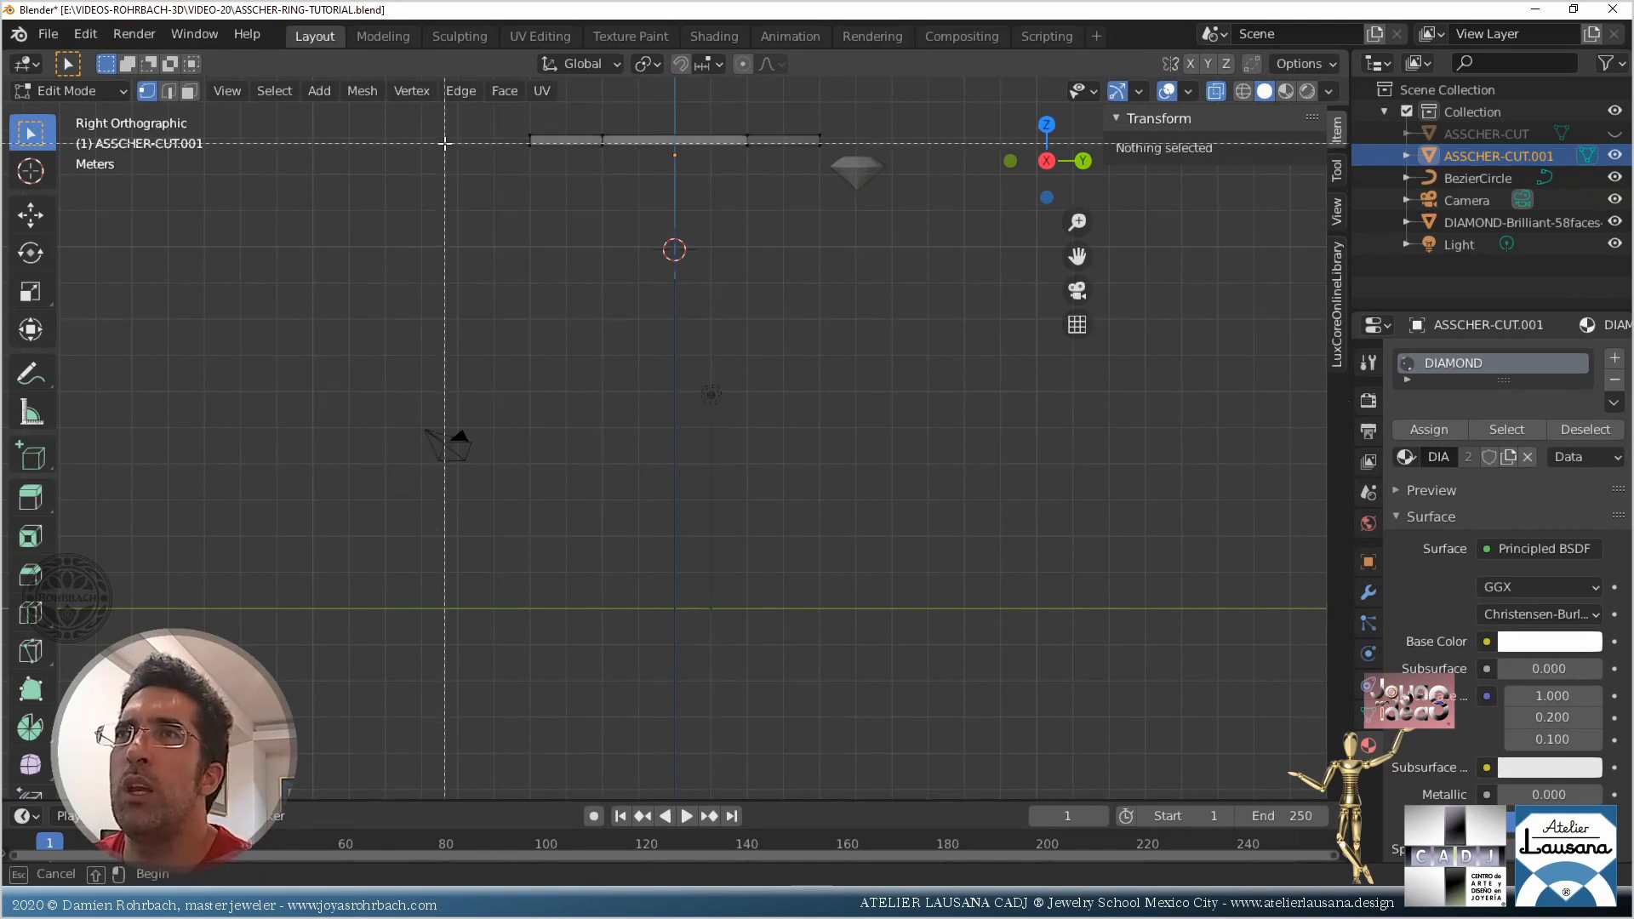
{"action": "left_click_drag", "start_coordinate": [449, 141], "coordinate": [893, 233]}
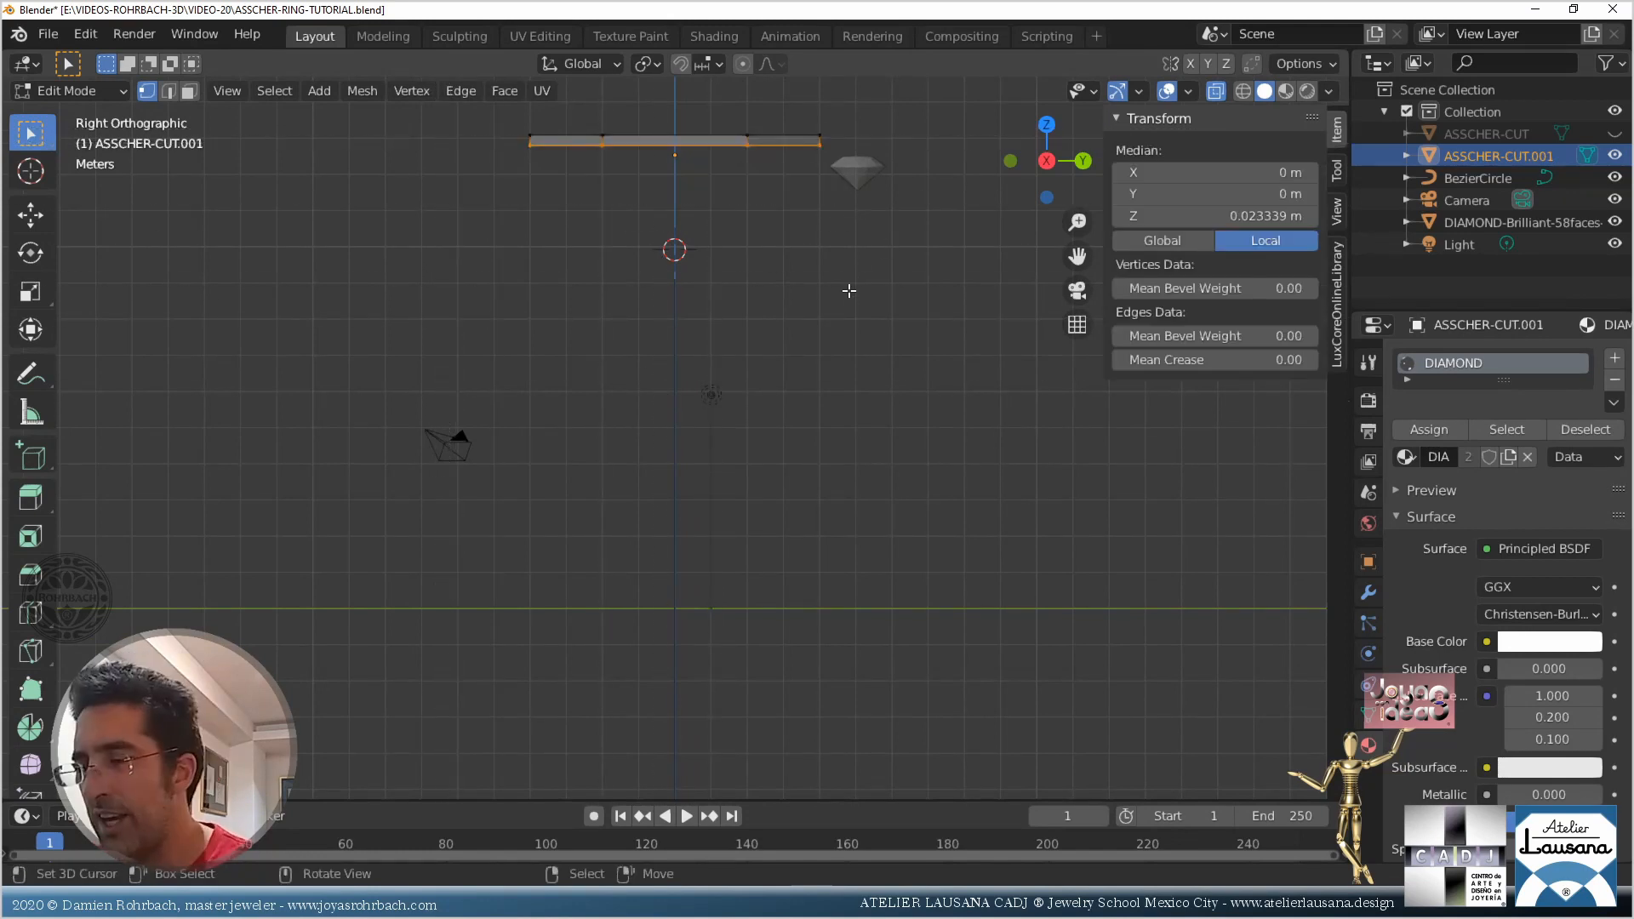
{"action": "key", "text": "x"}
{"action": "left_click", "coordinate": [846, 298]}
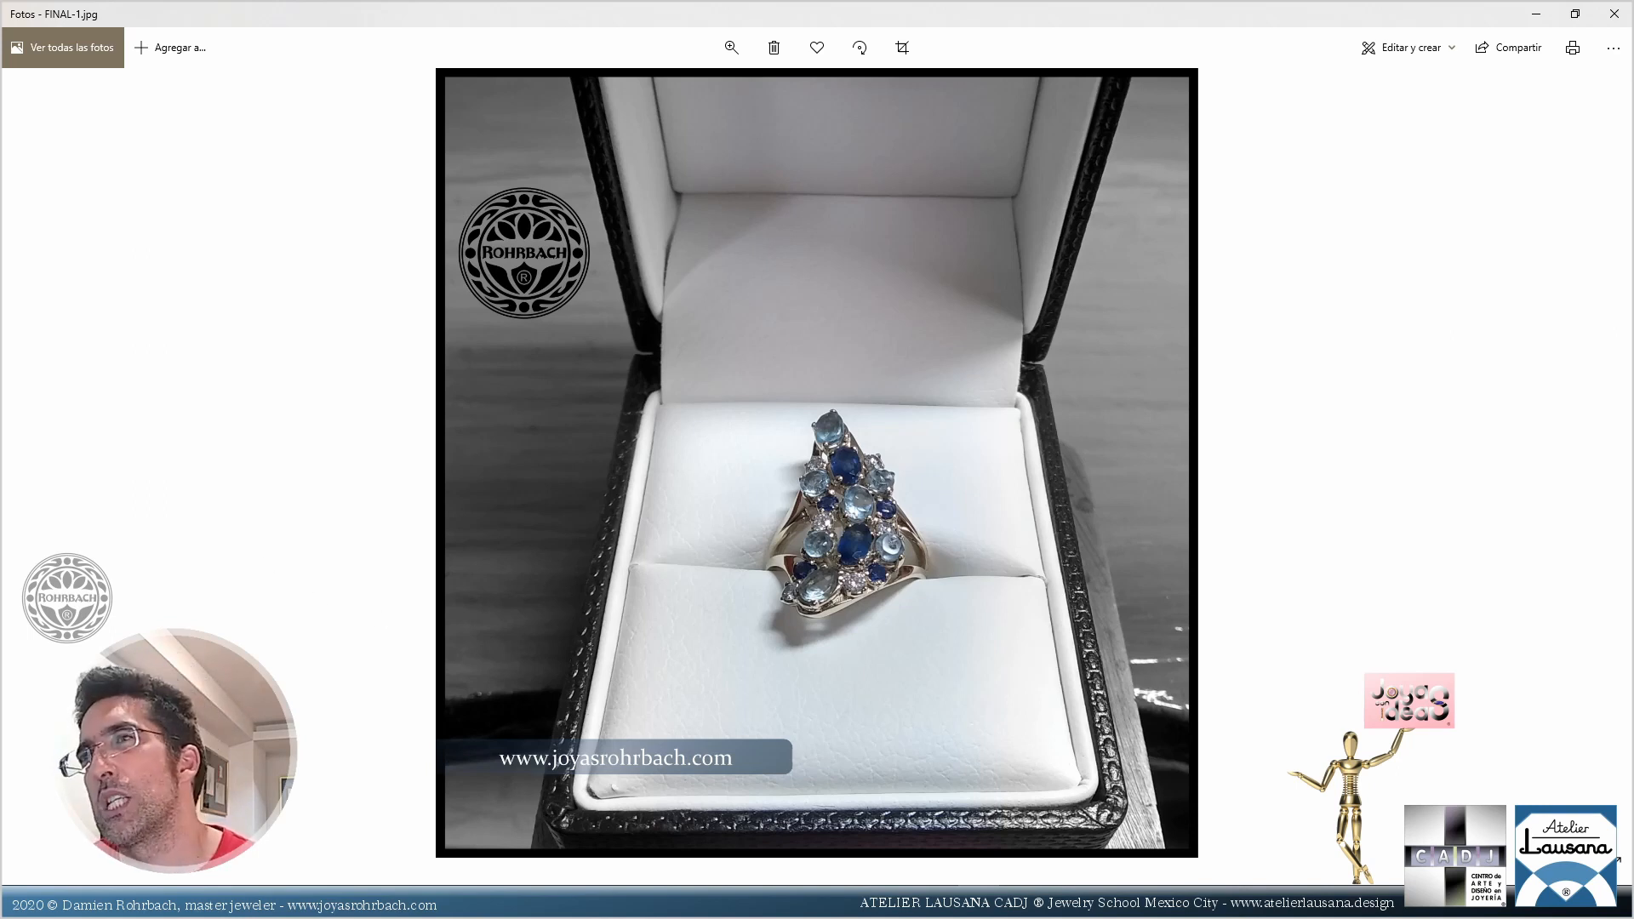
Examine the reference ring images 3.jpg and FINAL-1.jpg in Photos, and close them to return to Blender
{"action": "key", "text": "alt+Tab"}
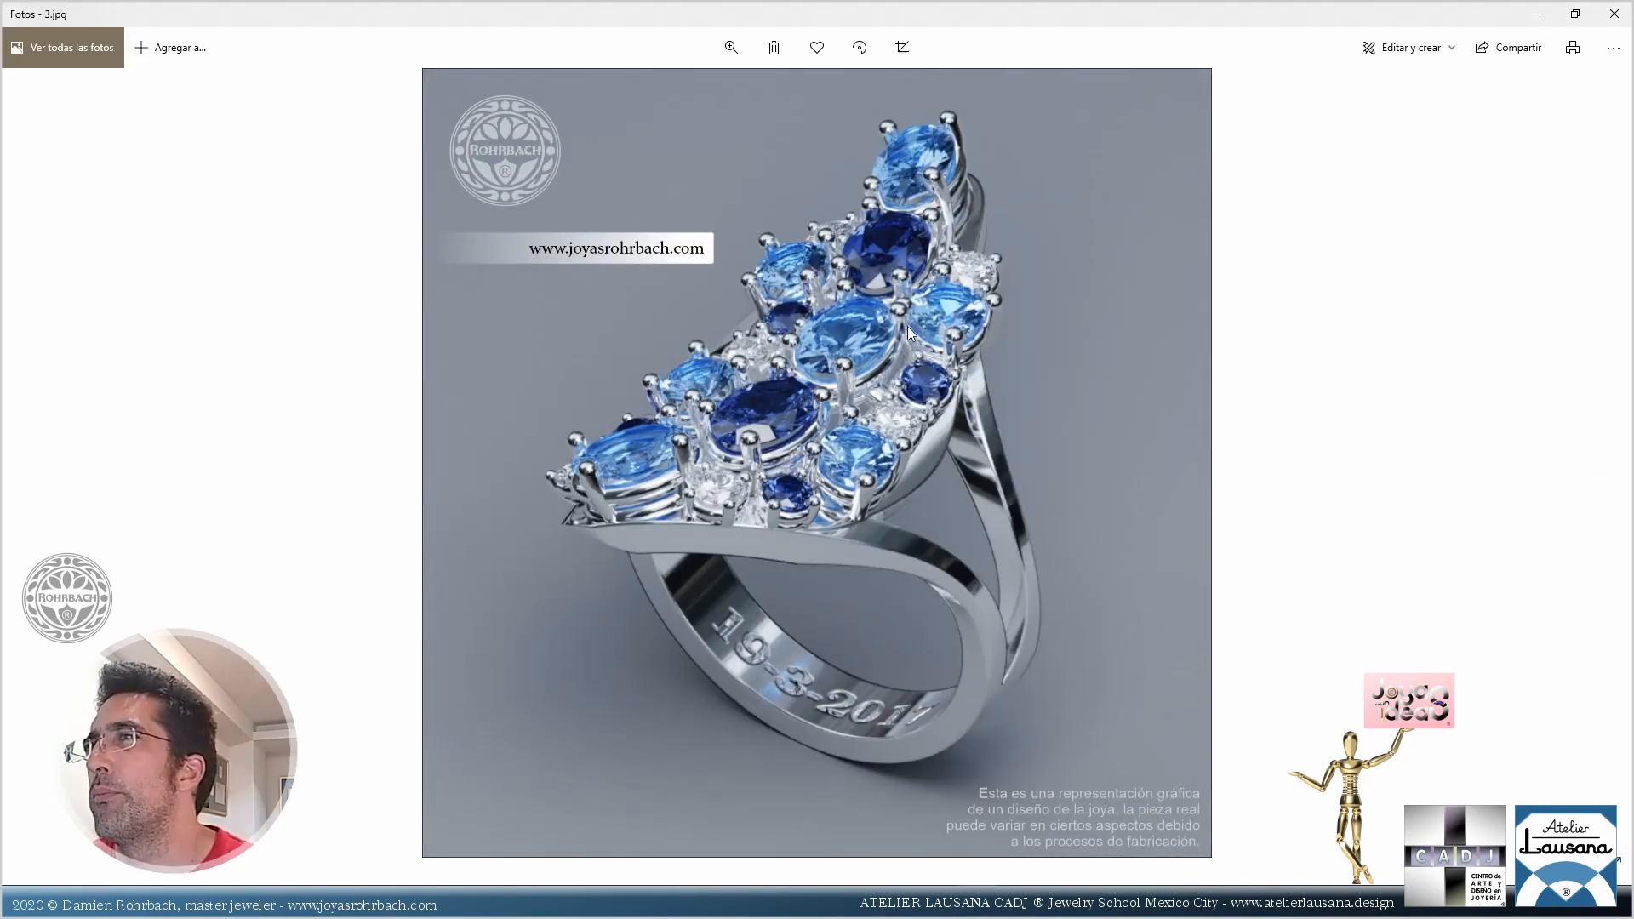
{"action": "left_click", "coordinate": [1626, 8]}
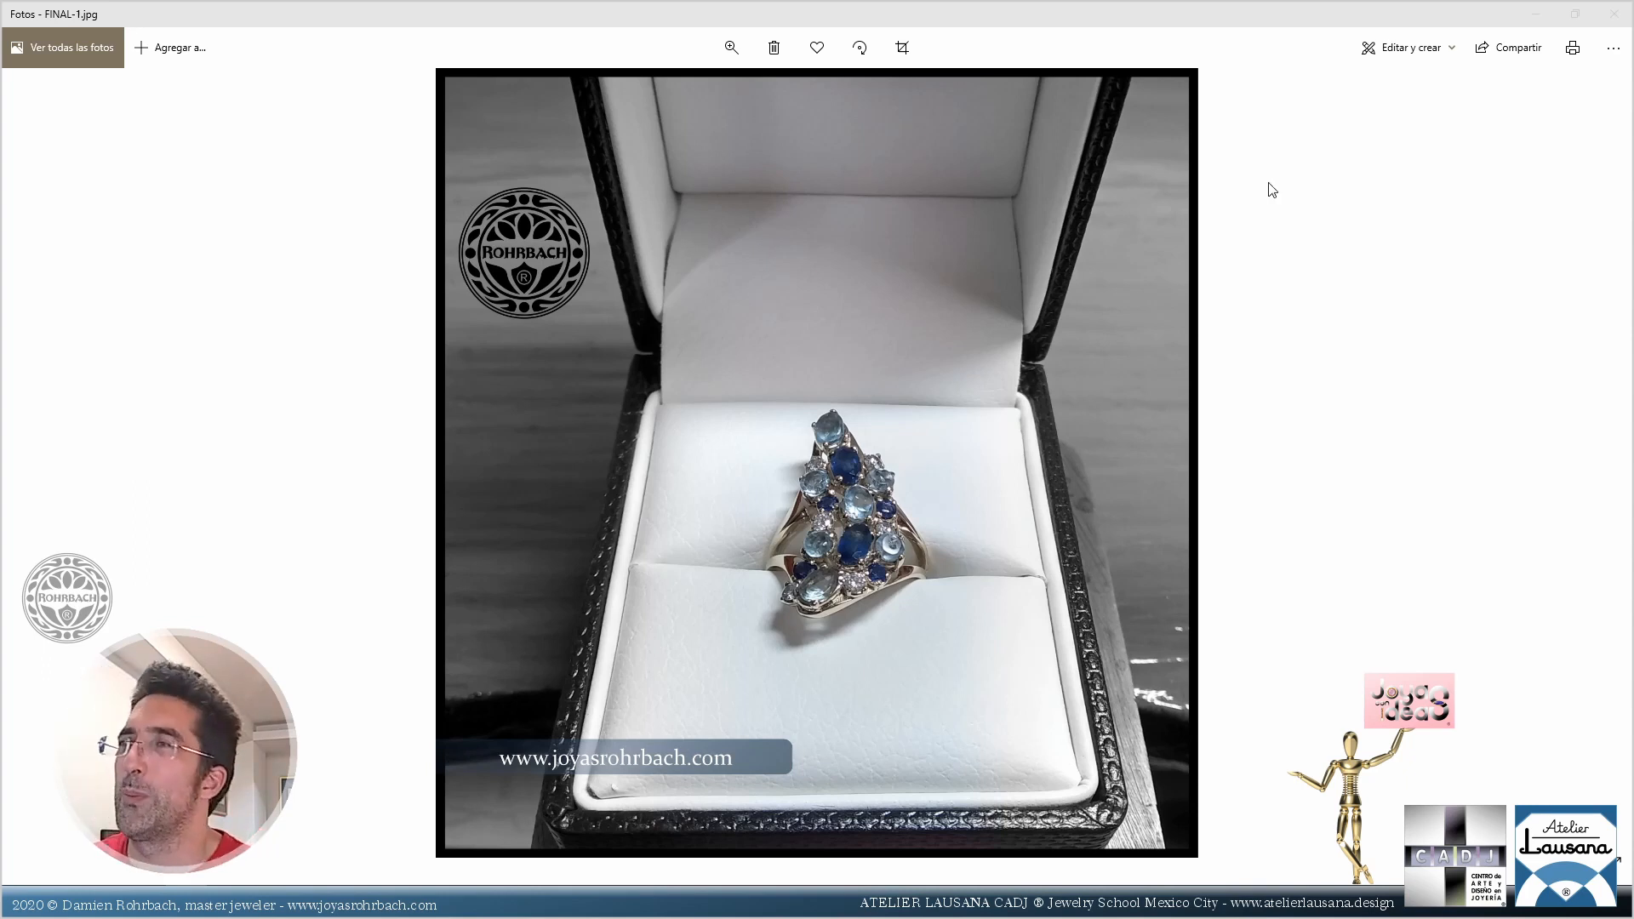
{"action": "left_click", "coordinate": [1613, 13]}
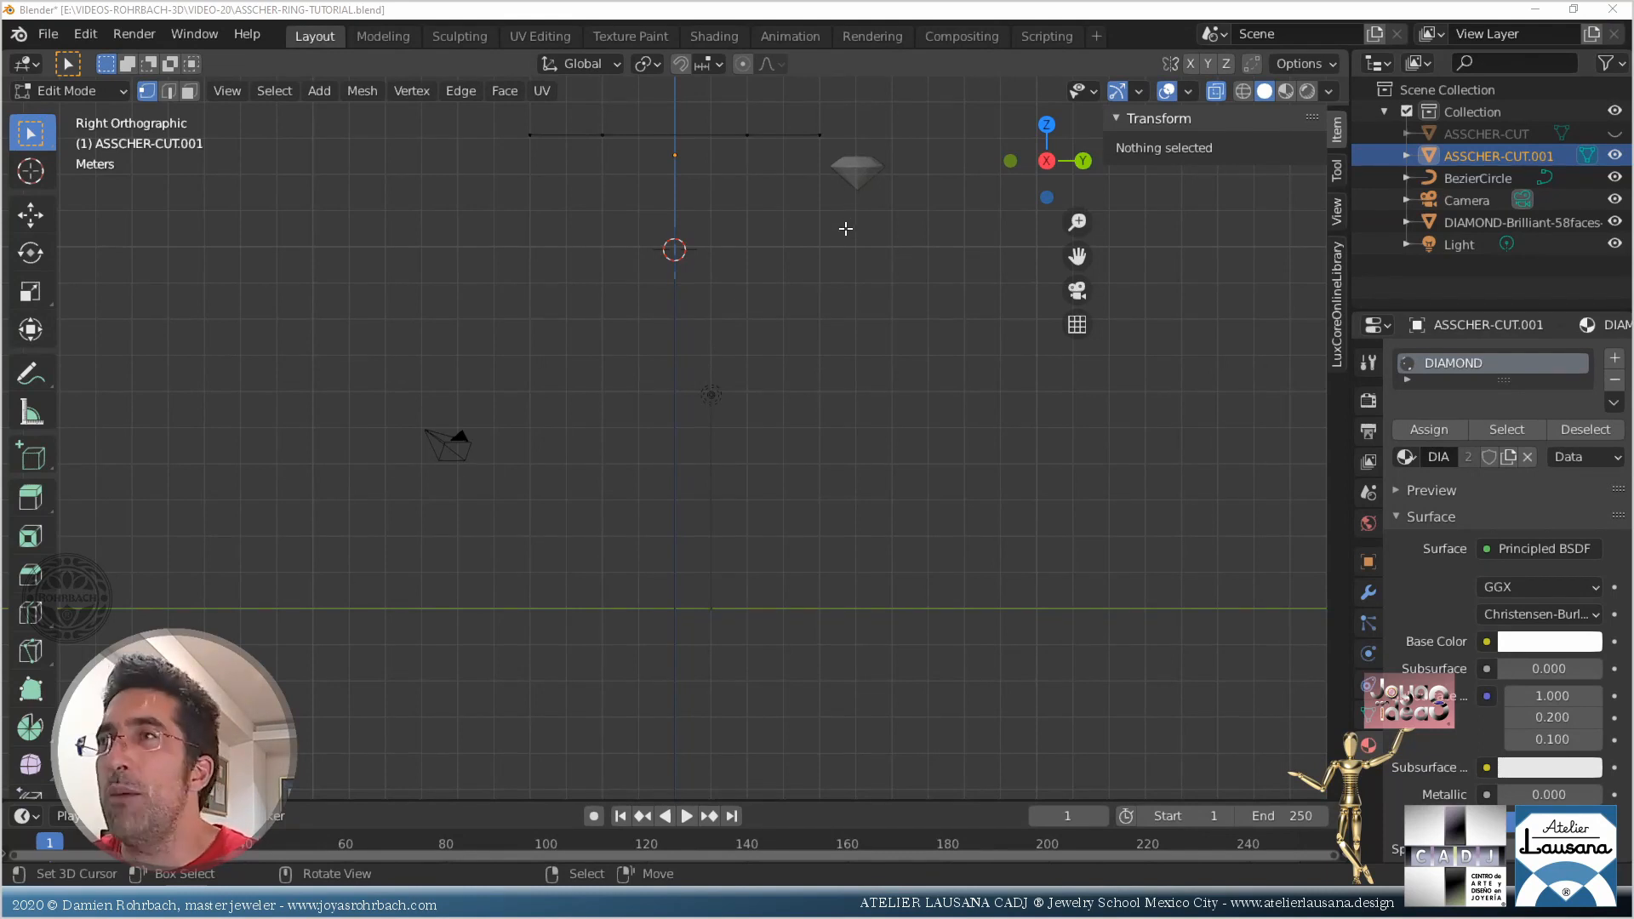
Scale the whole octagonal outline up by about 1.039, unhide the original ASSCHER-CUT stone, and save the scene
{"action": "middle_click_drag", "start_coordinate": [868, 258], "coordinate": [858, 284]}
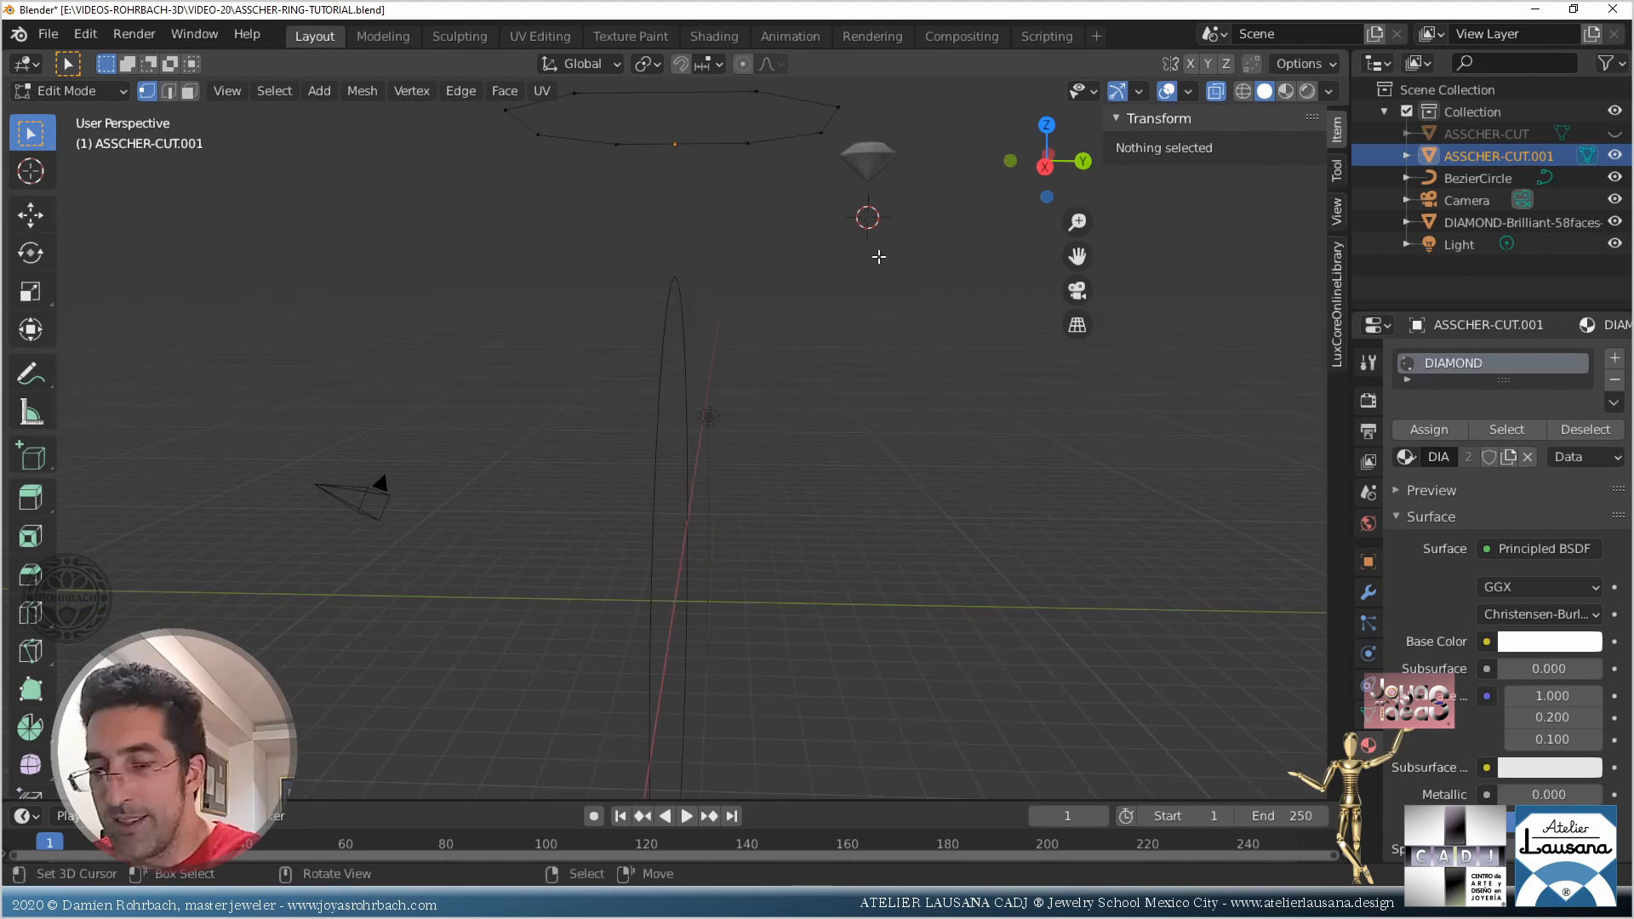
{"action": "key", "text": "a"}
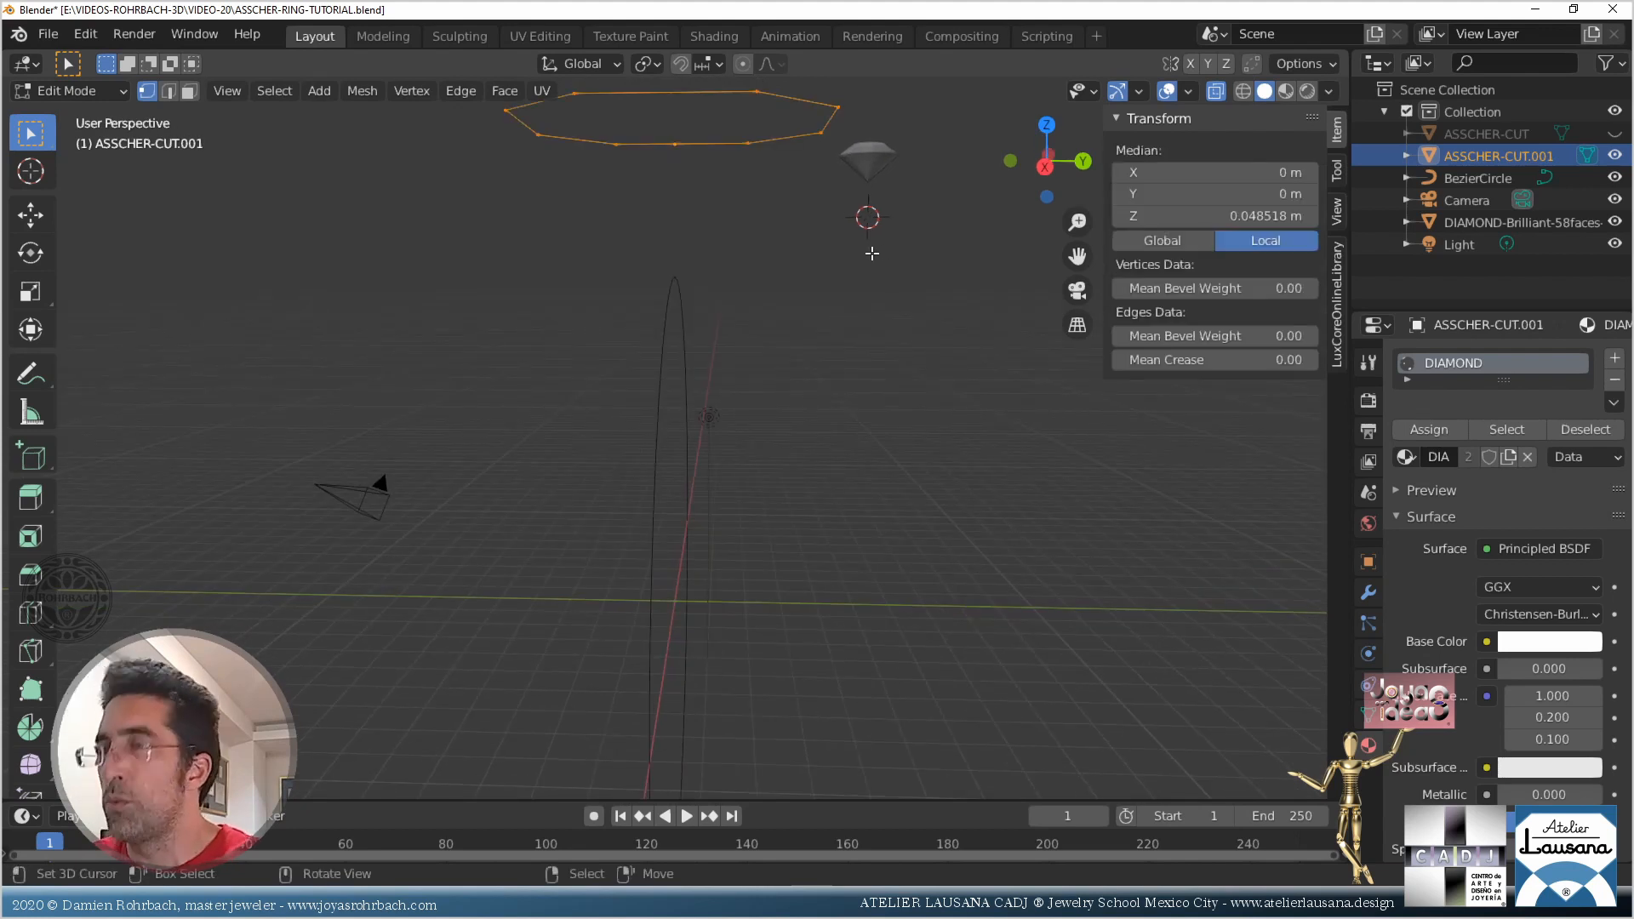
{"action": "key", "text": "KP_7"}
{"action": "scroll", "coordinate": [699, 419], "scroll_direction": "up", "scroll_amount": 4}
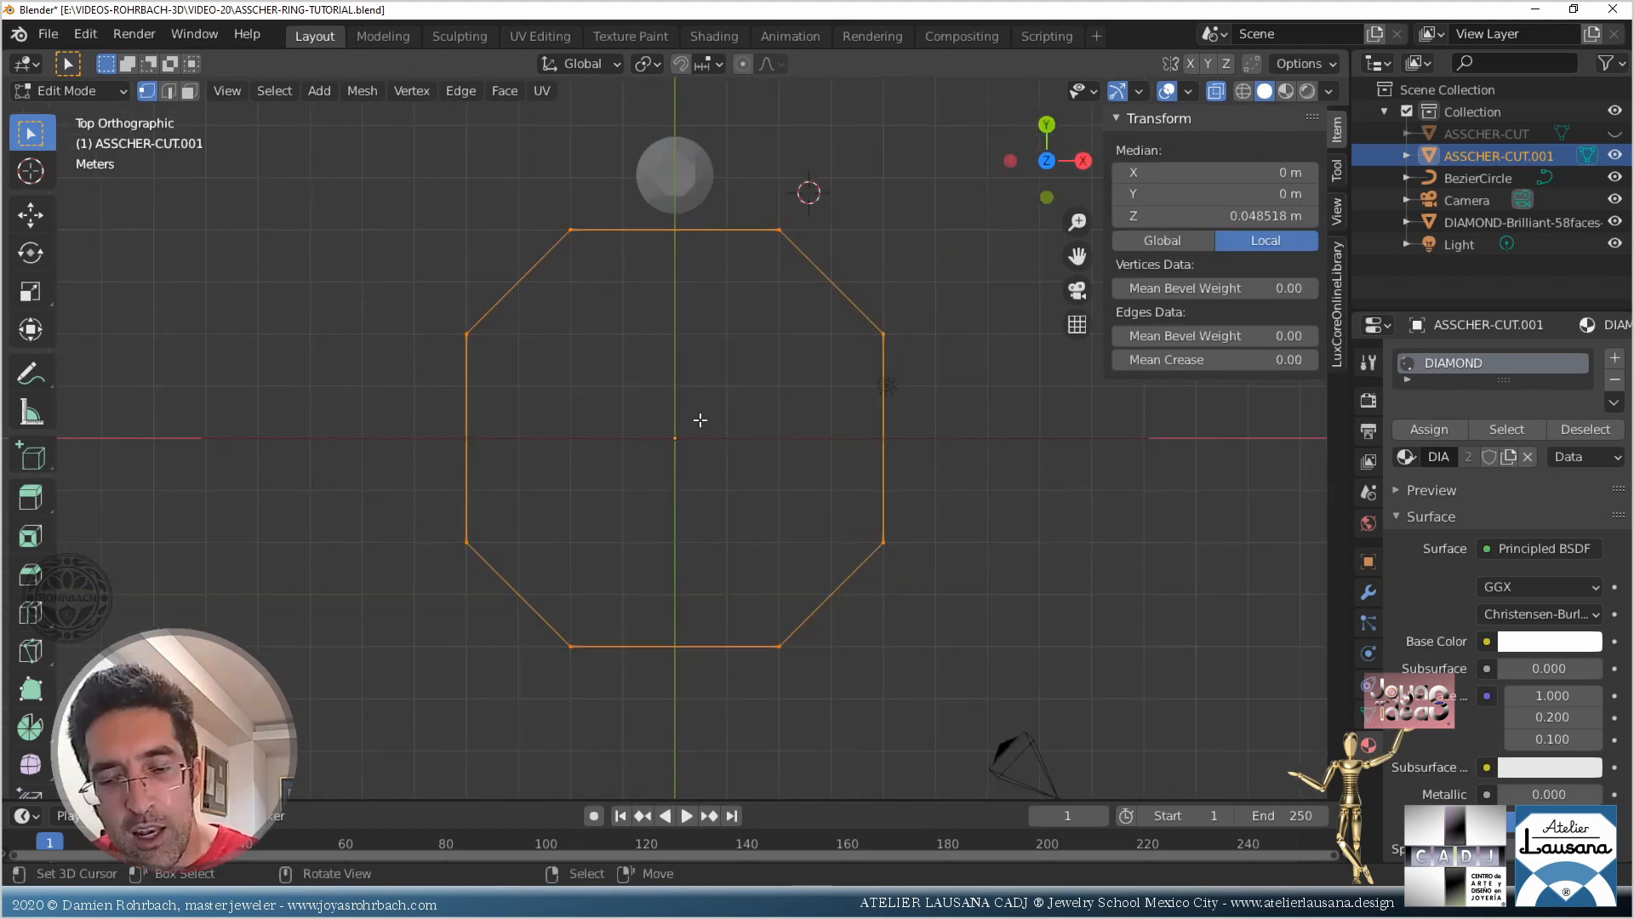
{"action": "key", "text": "s"}
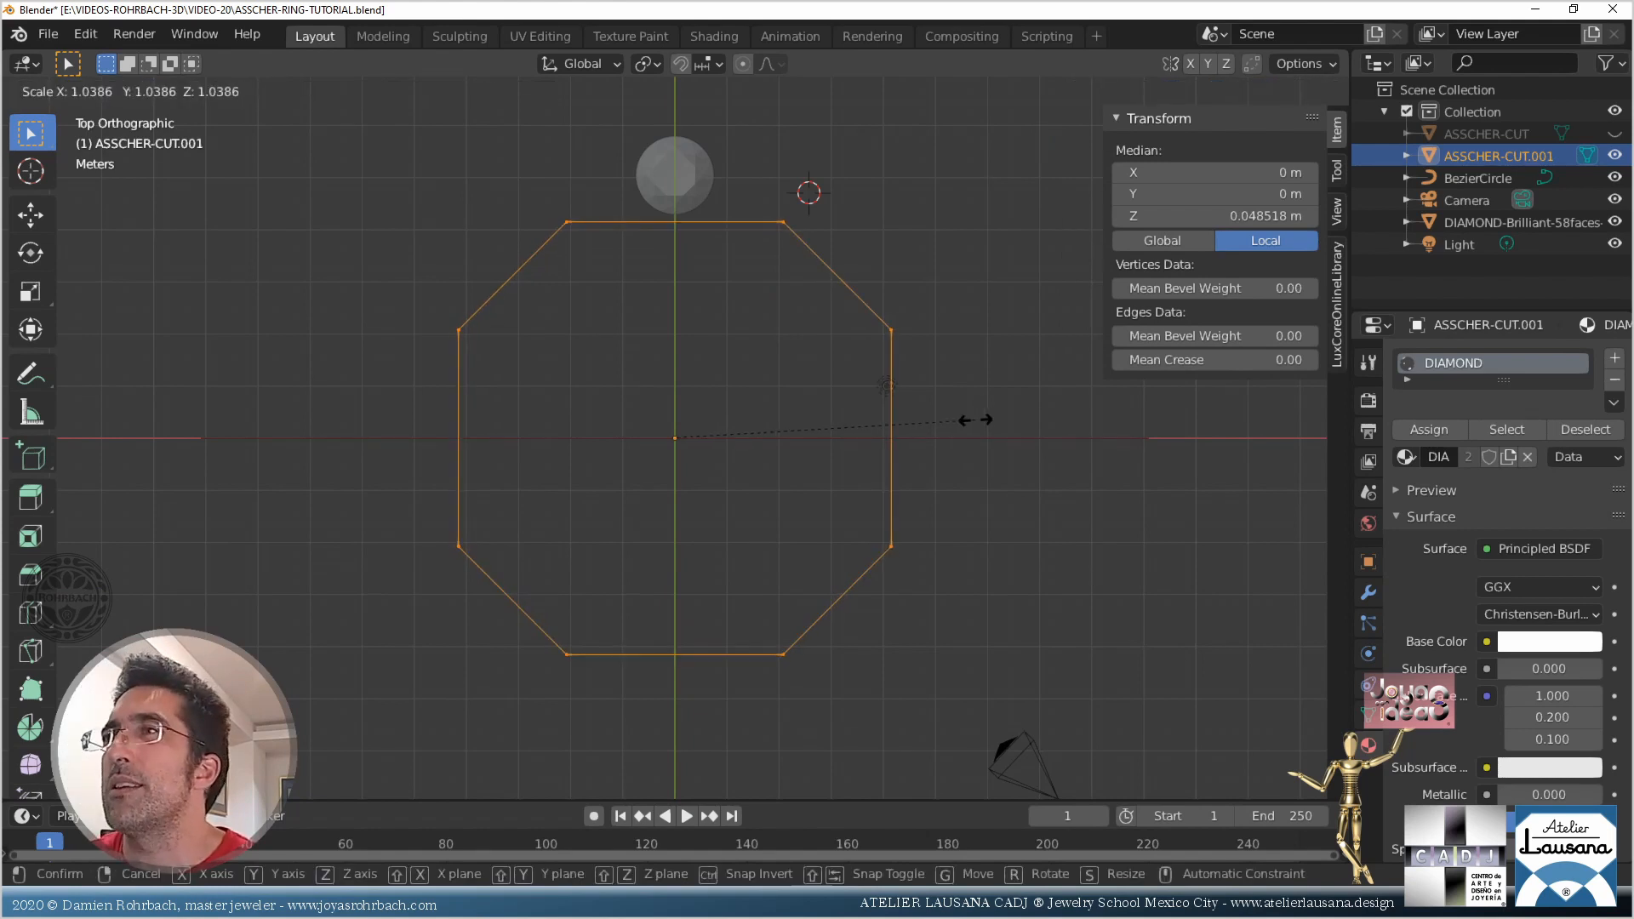
{"action": "left_click", "coordinate": [975, 420]}
{"action": "key", "text": "ctrl+s"}
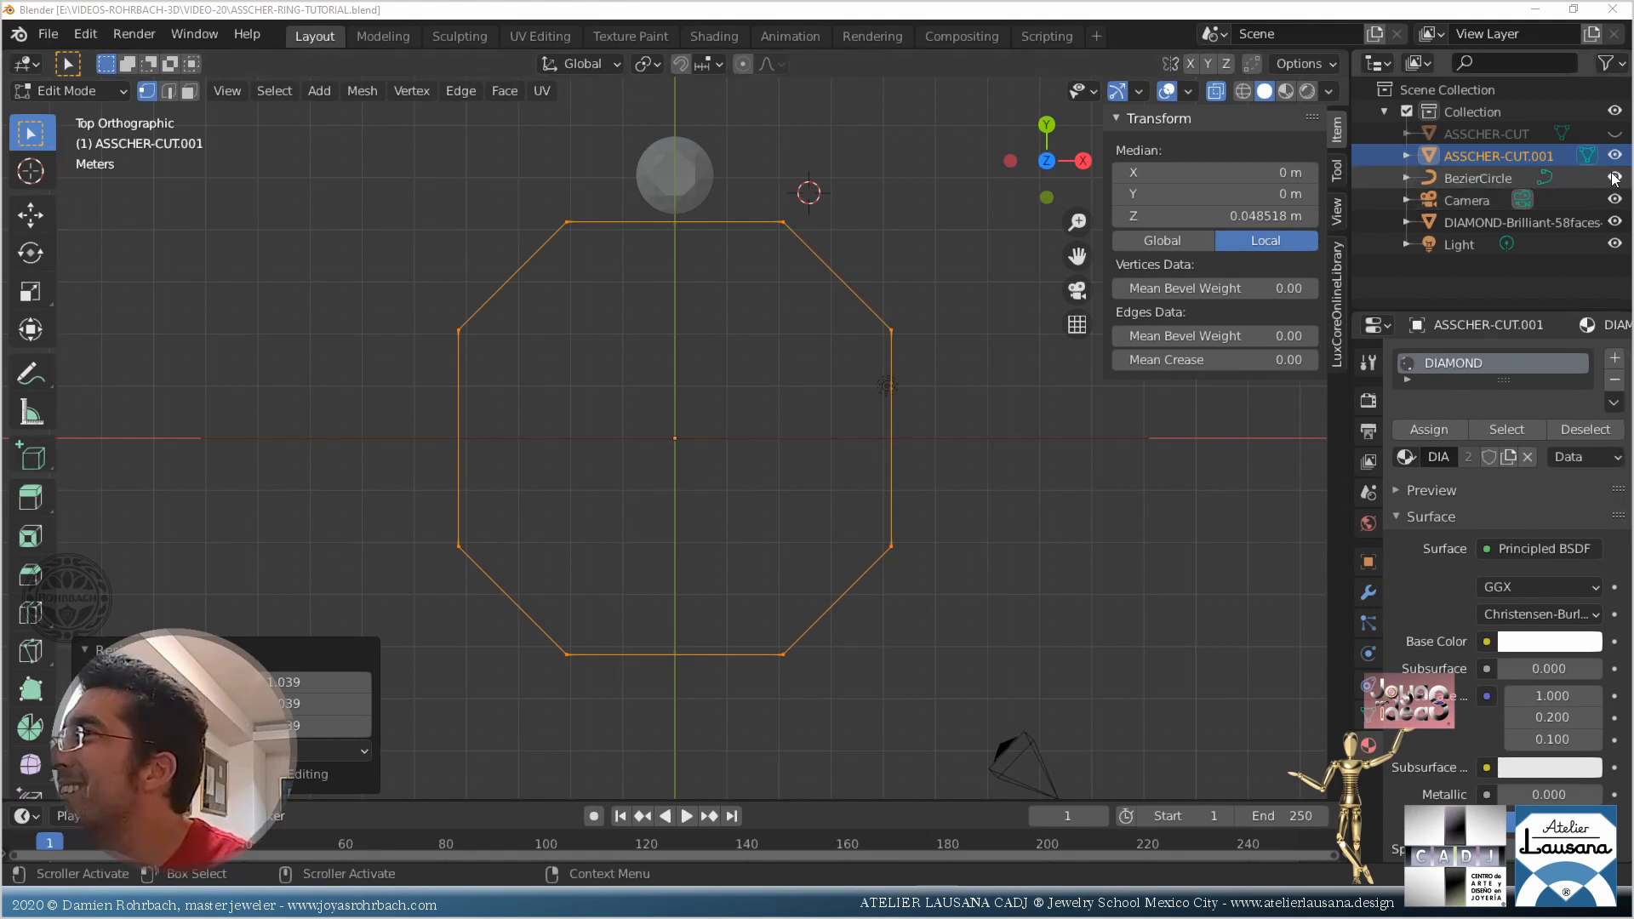
{"action": "left_click", "coordinate": [1614, 133]}
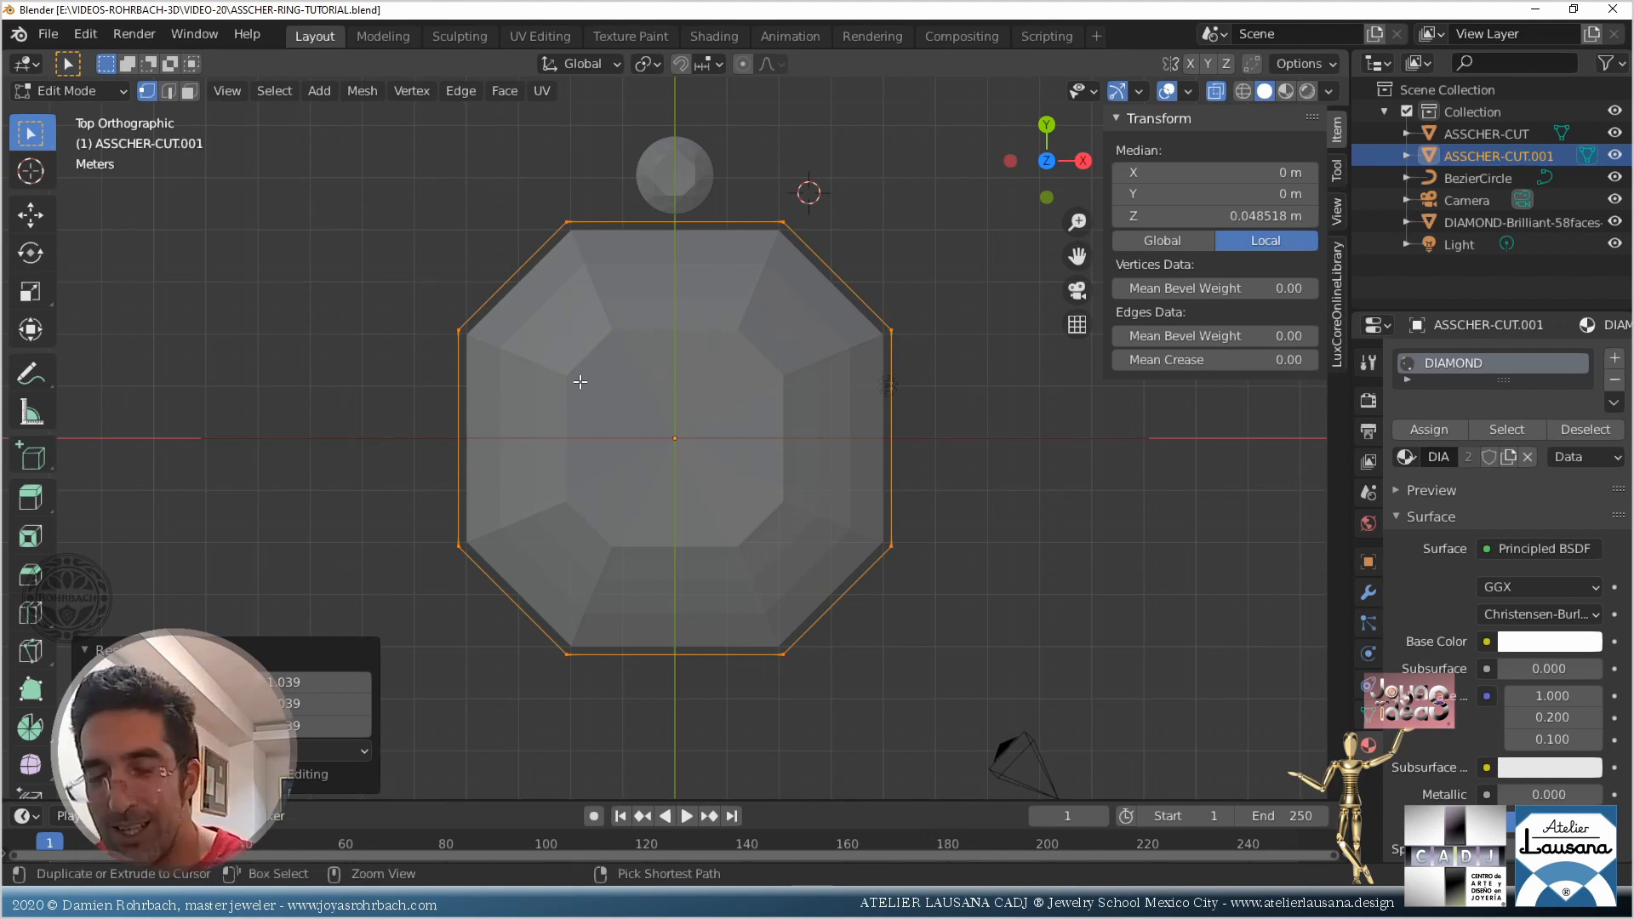
{"action": "key", "text": "ctrl+s"}
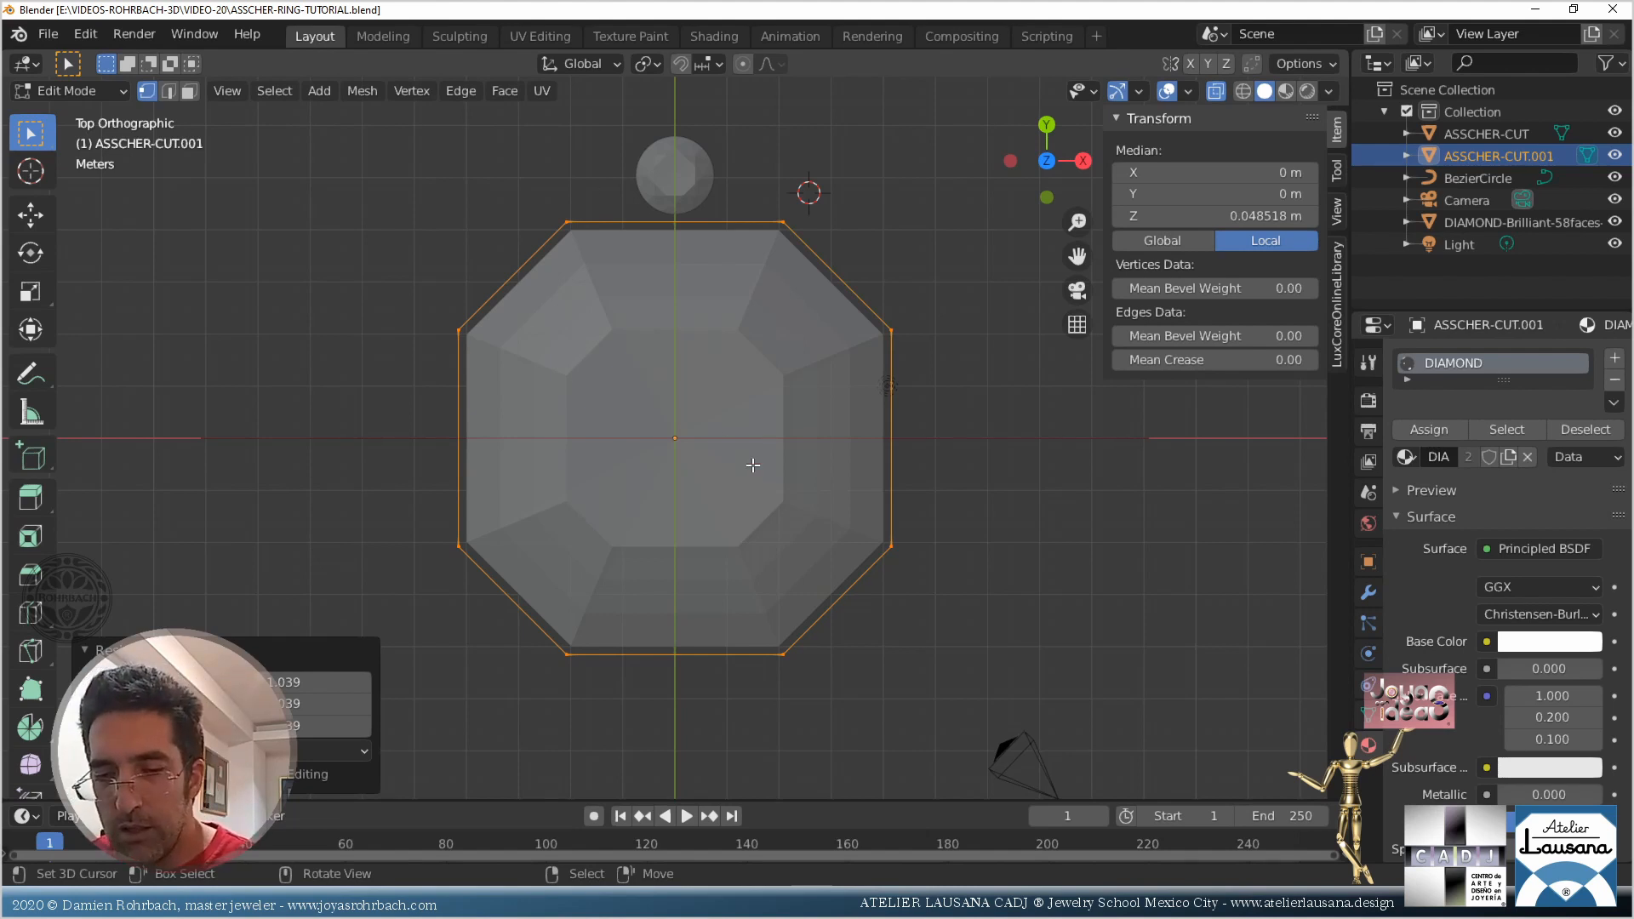
Extrude the octagonal outline outward into a flat ring, scaling the new edges by about 1.439, and save the scene
{"action": "key", "text": "e"}
{"action": "key", "text": "Escape"}
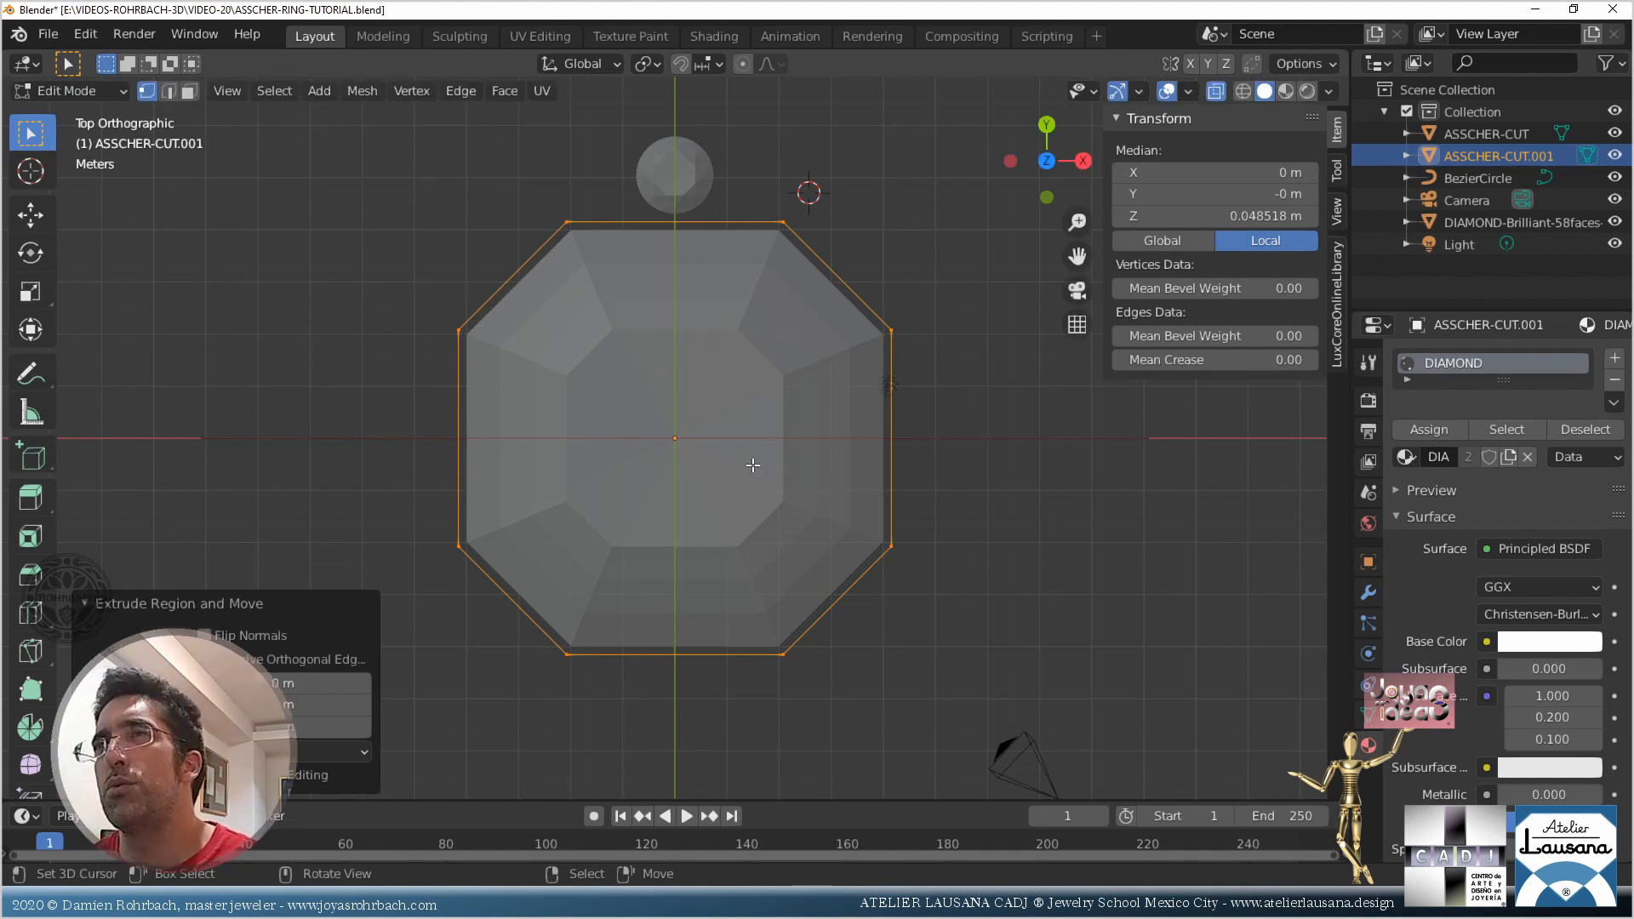
{"action": "key", "text": "s"}
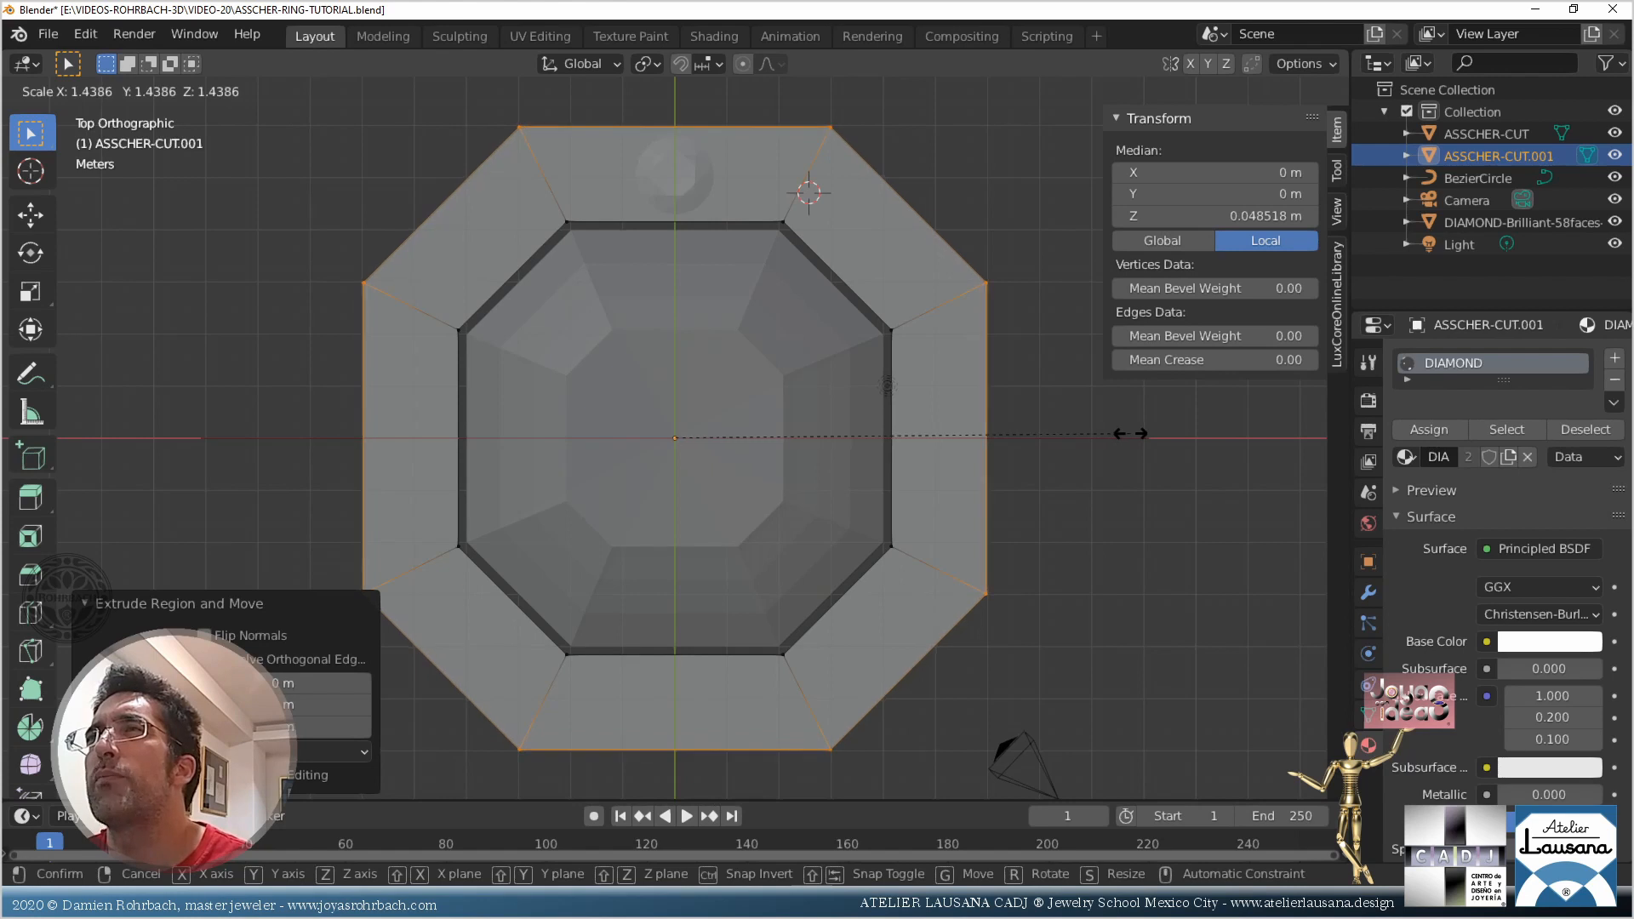
{"action": "left_click", "coordinate": [1130, 434]}
{"action": "scroll", "coordinate": [730, 363], "scroll_direction": "down", "scroll_amount": 2}
{"action": "middle_click_drag", "start_coordinate": [730, 363], "coordinate": [766, 425]}
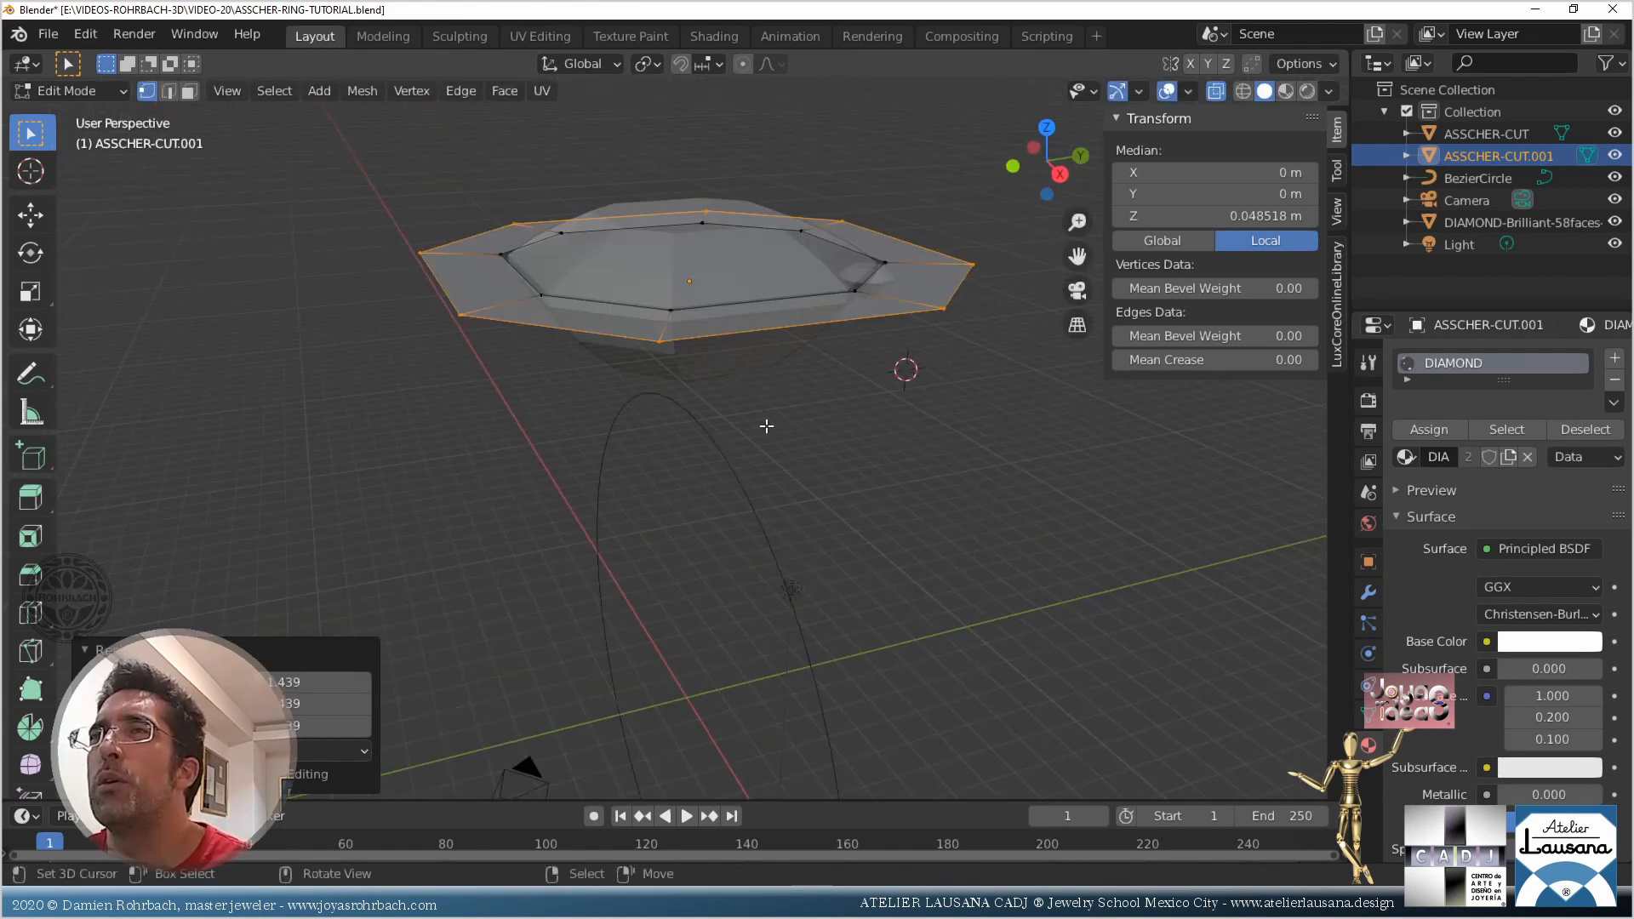
{"action": "key", "text": "a"}
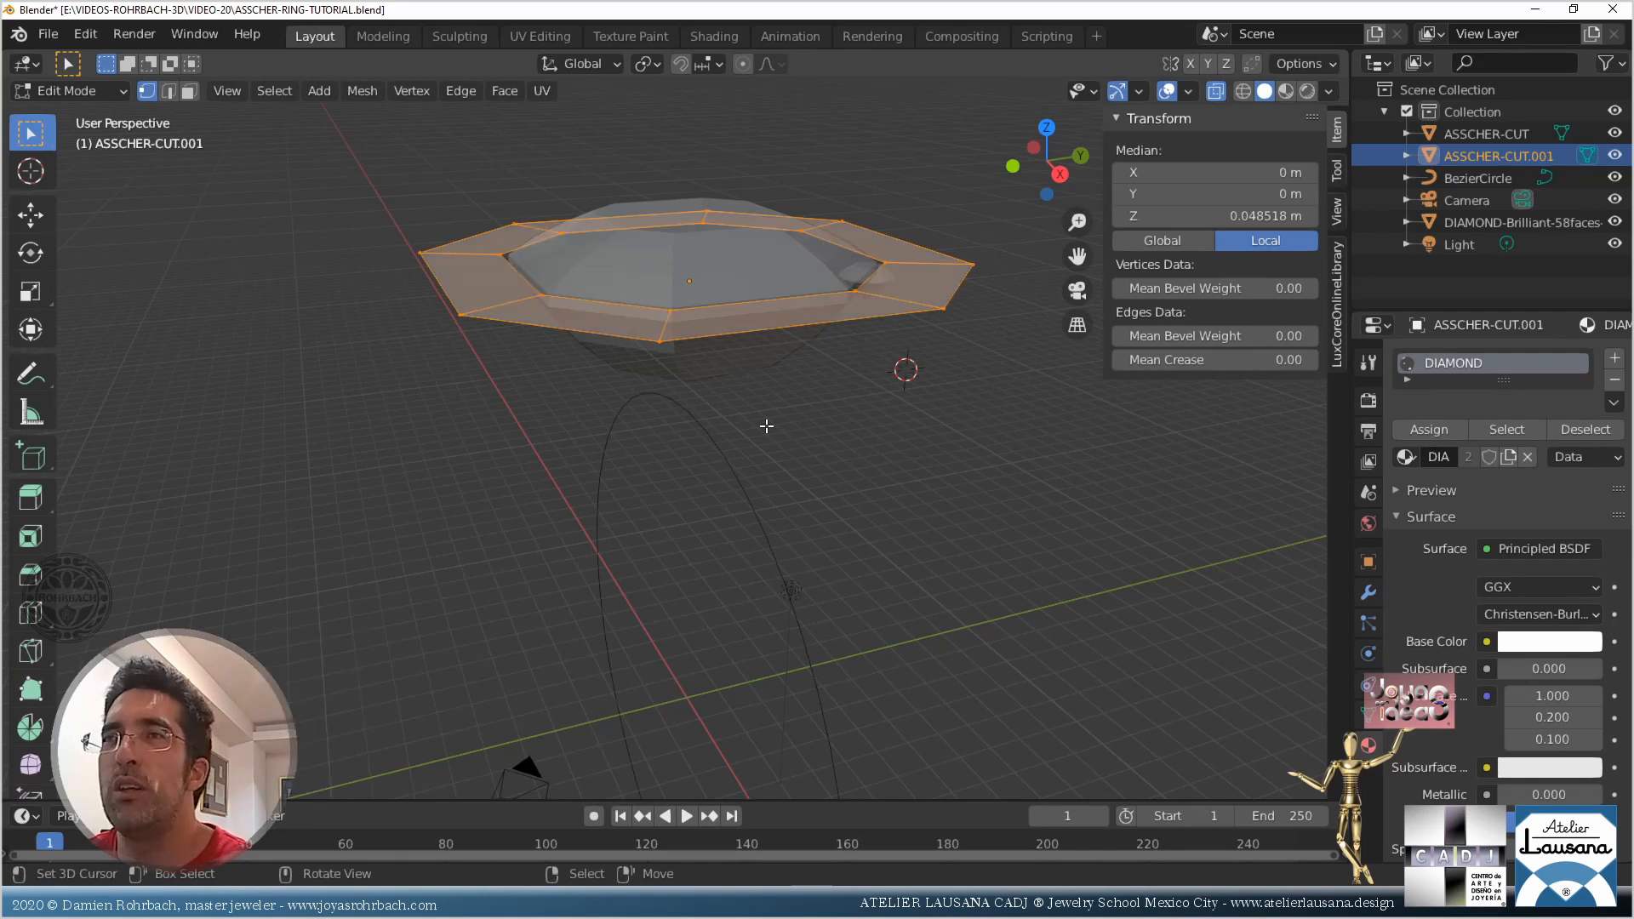
{"action": "key", "text": "ctrl+s"}
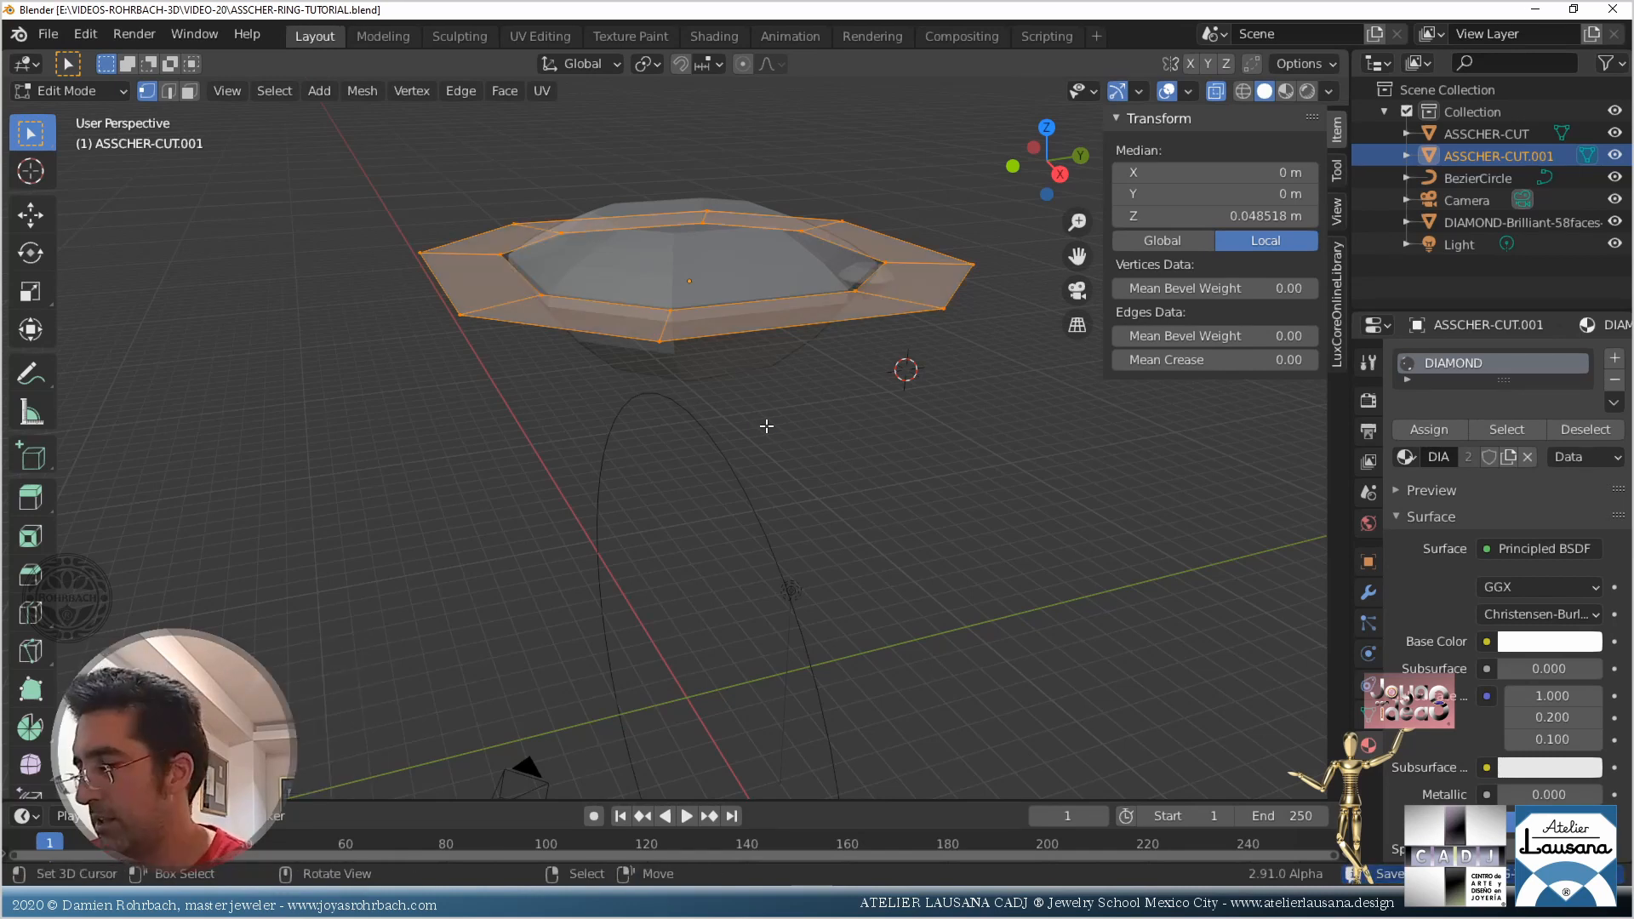
Extrude the flat octagonal ring downward in side view to form a thick band positioned just below the Asscher stone's girdle
{"action": "key", "text": "KP_3"}
{"action": "key", "text": "n"}
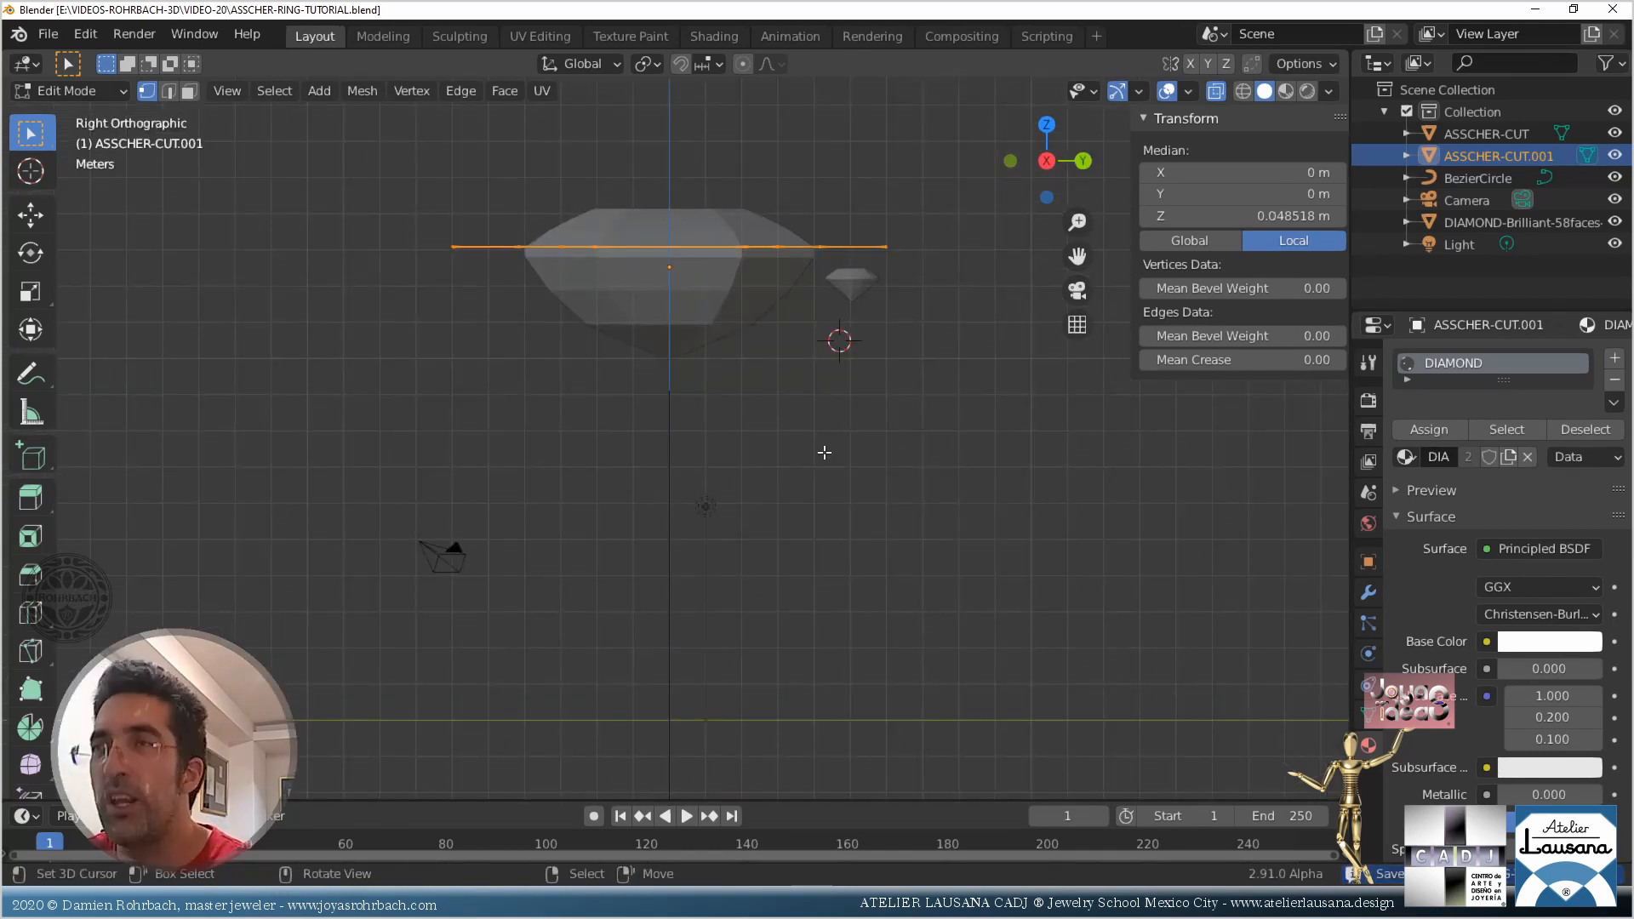
{"action": "middle_click_drag", "start_coordinate": [856, 289], "coordinate": [860, 396], "text": "shift"}
{"action": "scroll", "coordinate": [815, 367], "scroll_direction": "up", "scroll_amount": 2}
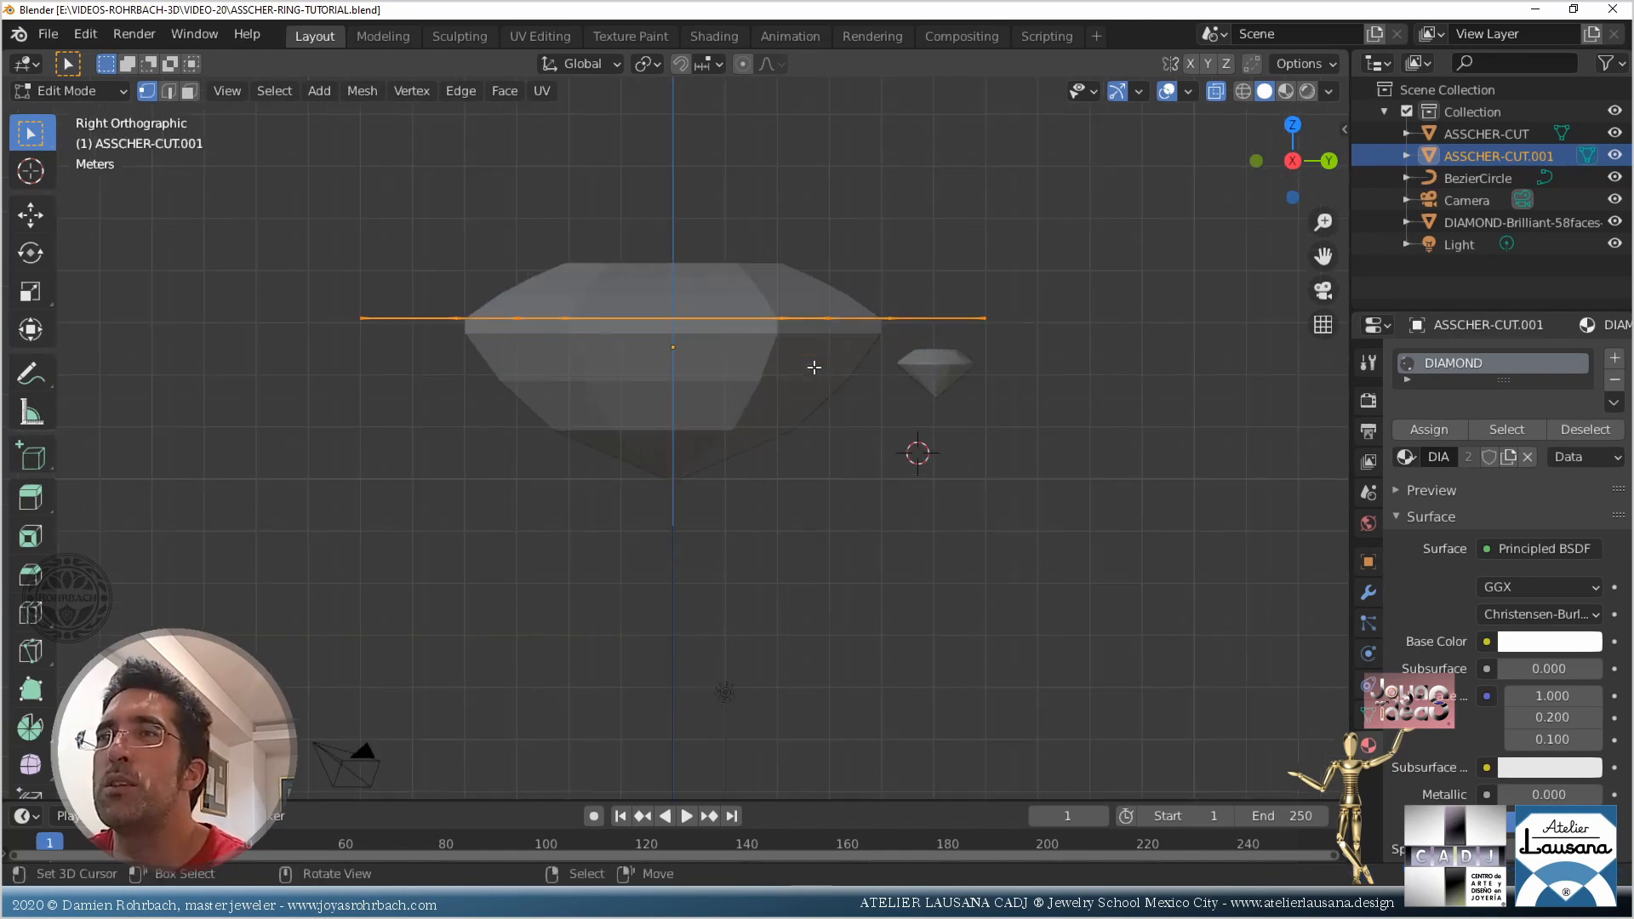
{"action": "key", "text": "e"}
{"action": "right_click", "coordinate": [814, 366]}
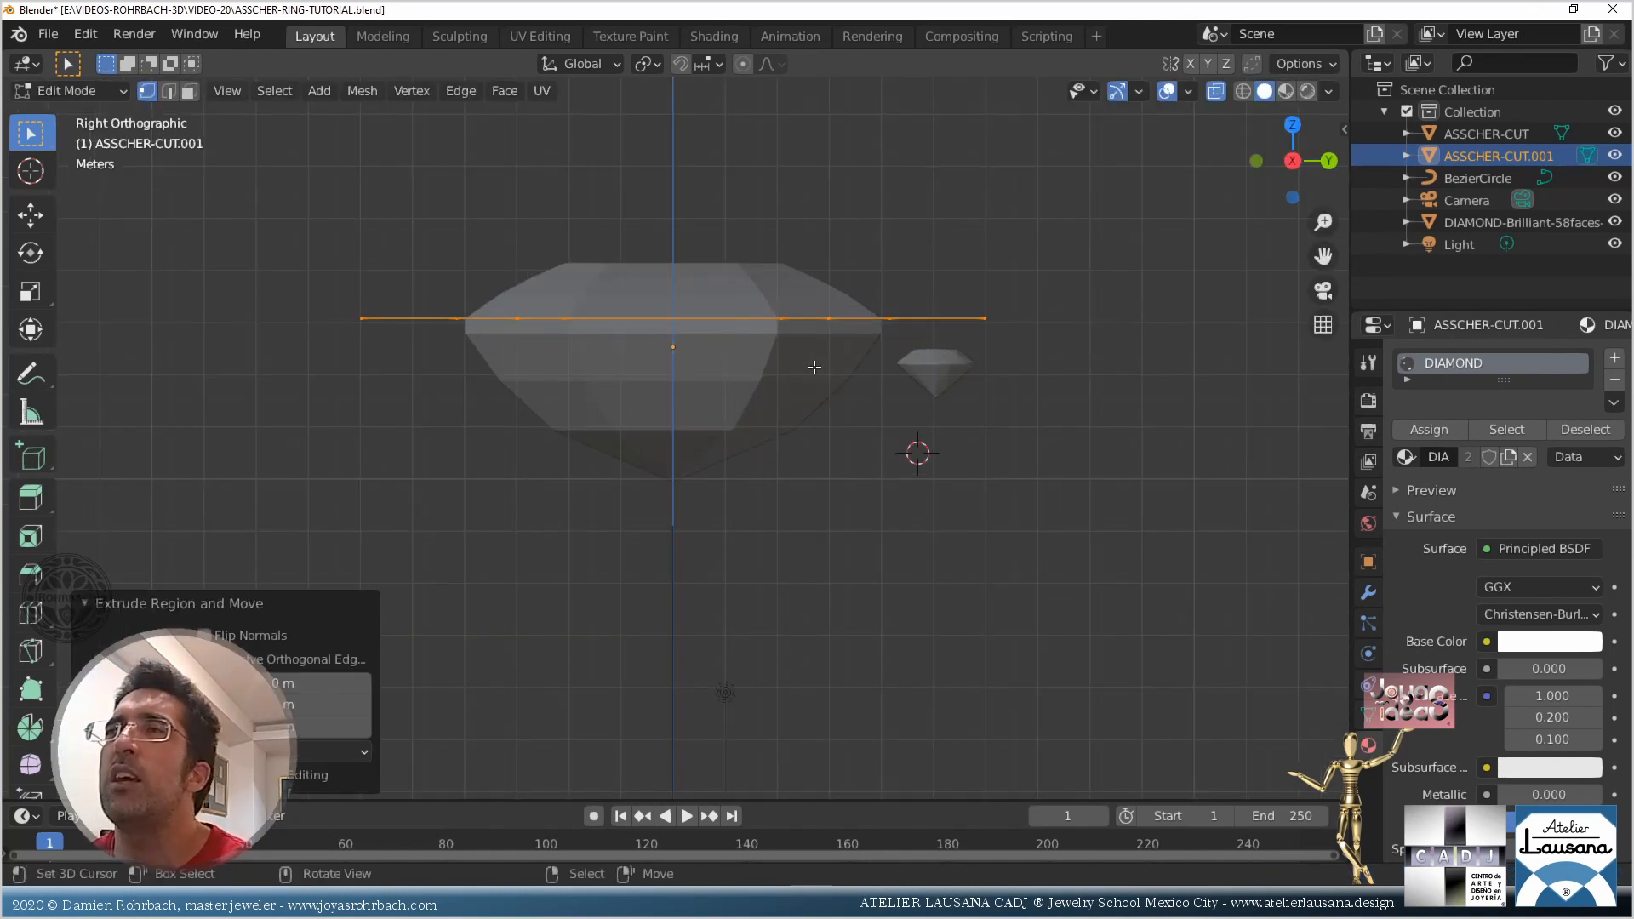
{"action": "left_click", "coordinate": [34, 213]}
{"action": "left_click_drag", "start_coordinate": [673, 228], "coordinate": [683, 284]}
{"action": "key", "text": "a"}
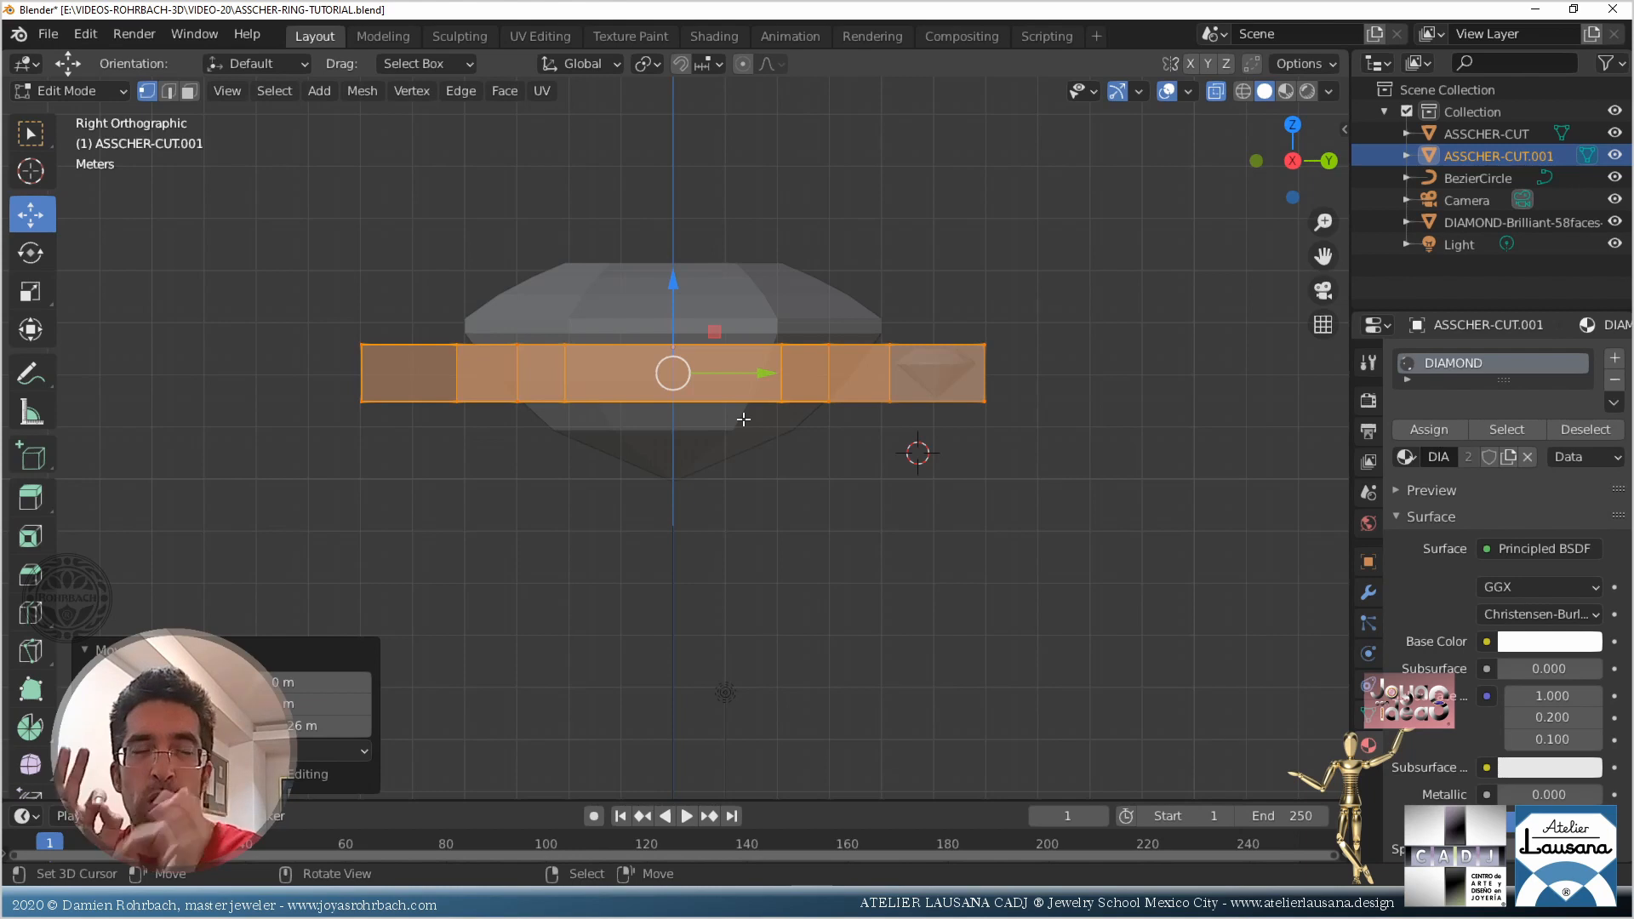
{"action": "key", "text": "n"}
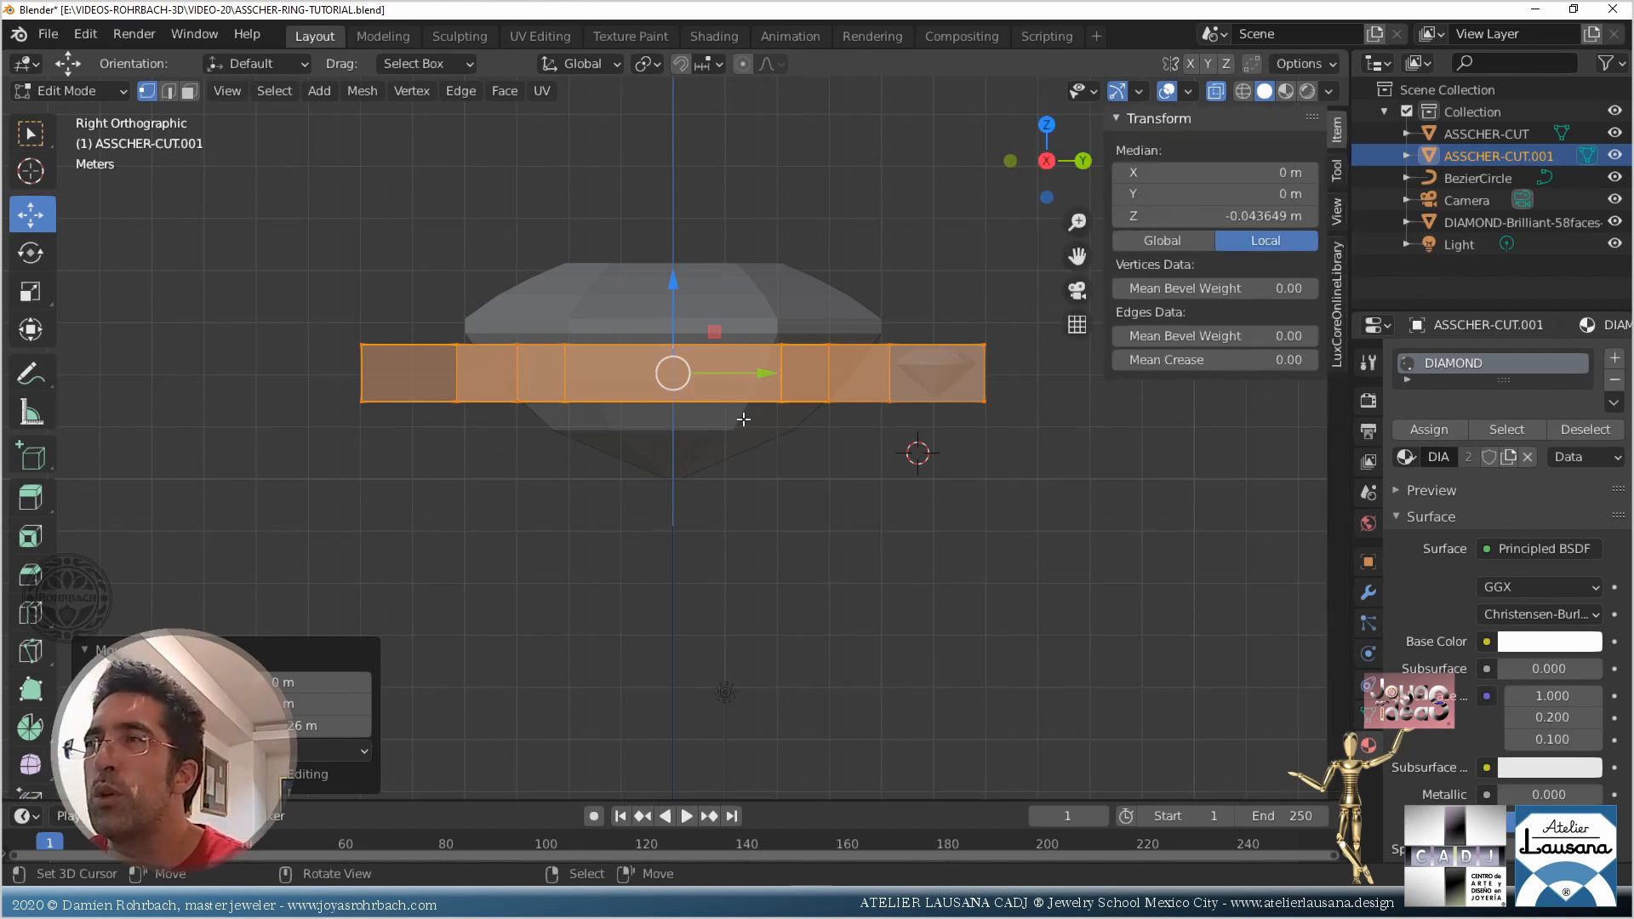
Scale the whole octagonal band along Z to about 1.26 m thick and lower it slightly beneath the girdle
{"action": "key", "text": "s"}
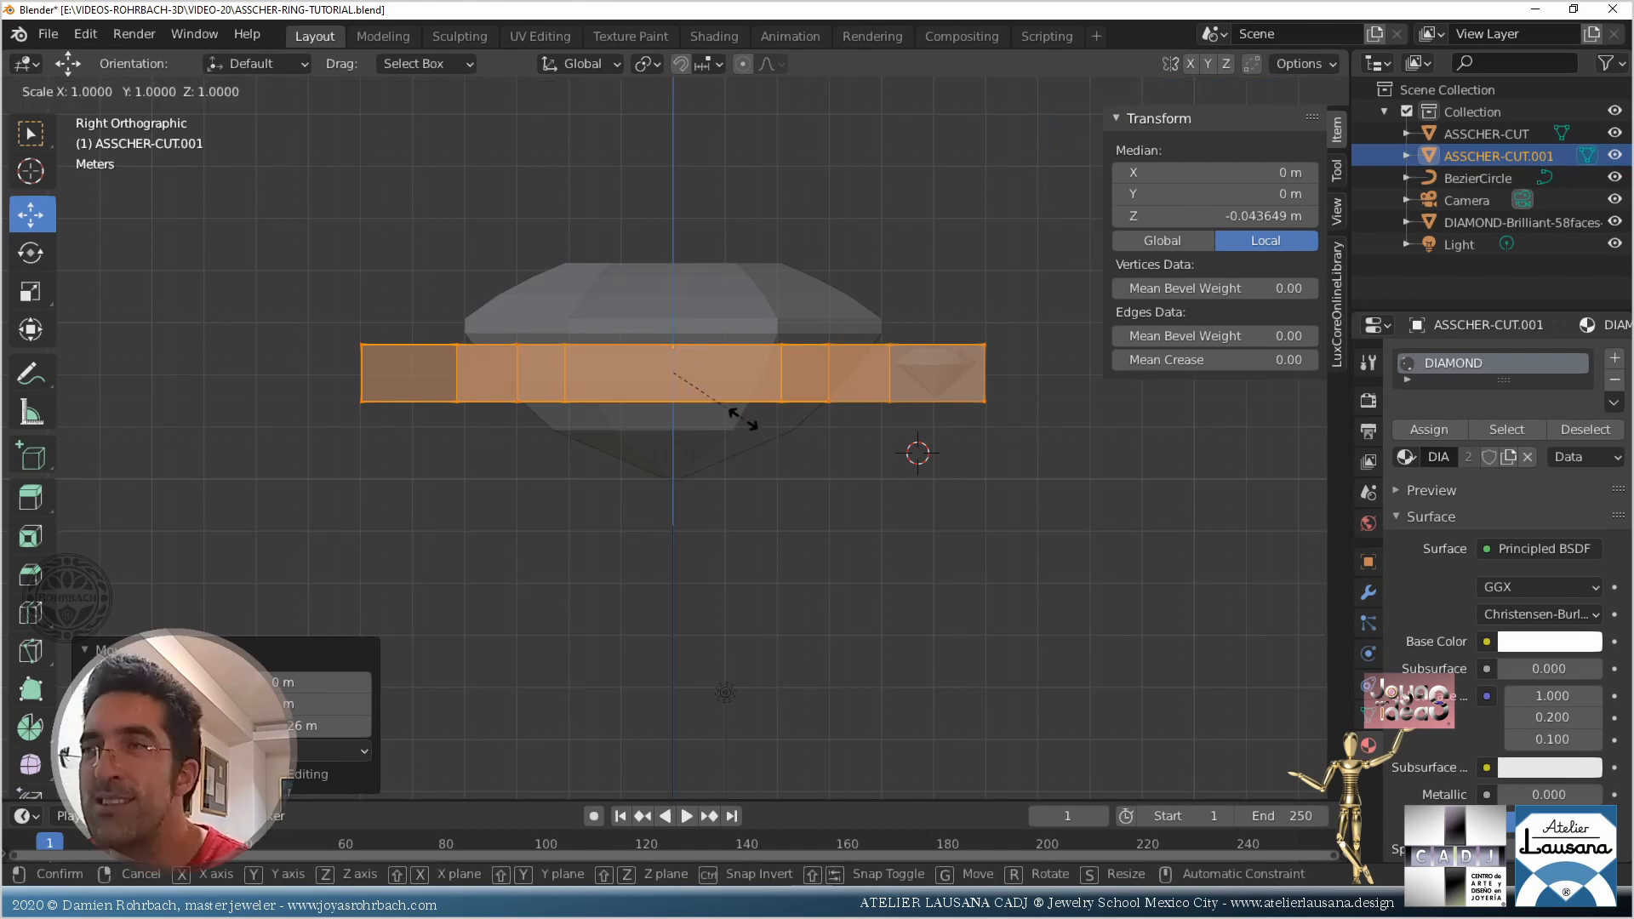
{"action": "key", "text": "z"}
{"action": "left_click", "coordinate": [758, 417]}
{"action": "scroll", "coordinate": [709, 315], "scroll_direction": "up", "scroll_amount": 4}
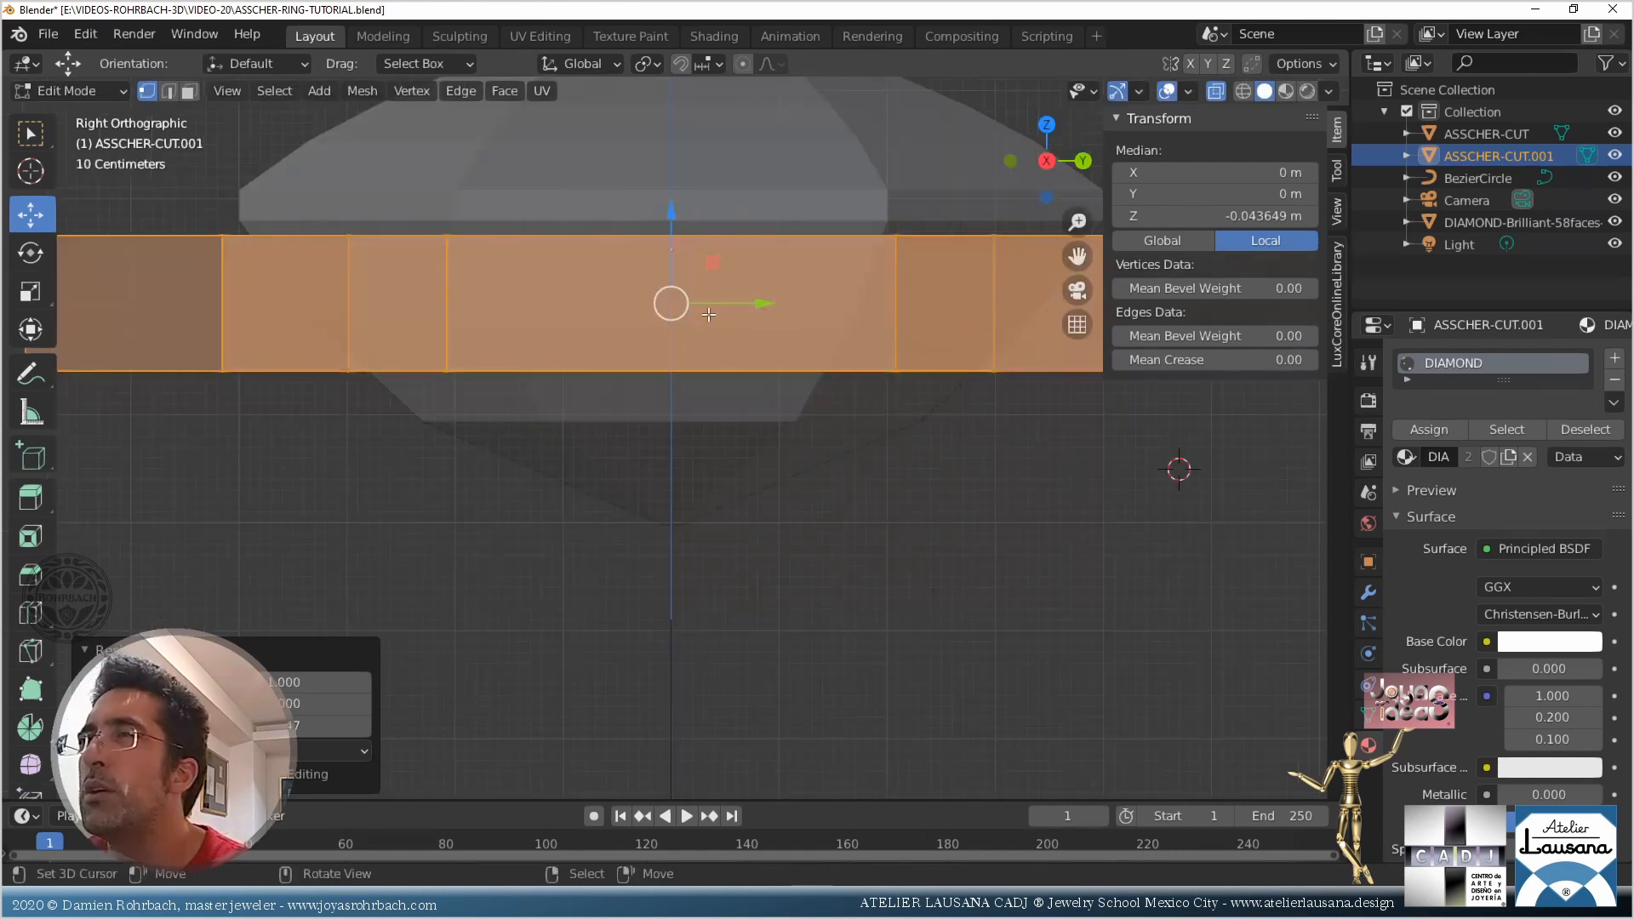
{"action": "middle_click_drag", "start_coordinate": [709, 315], "coordinate": [547, 432], "text": "shift"}
{"action": "left_click_drag", "start_coordinate": [509, 333], "coordinate": [510, 342]}
{"action": "scroll", "coordinate": [753, 417], "scroll_direction": "down", "scroll_amount": 3}
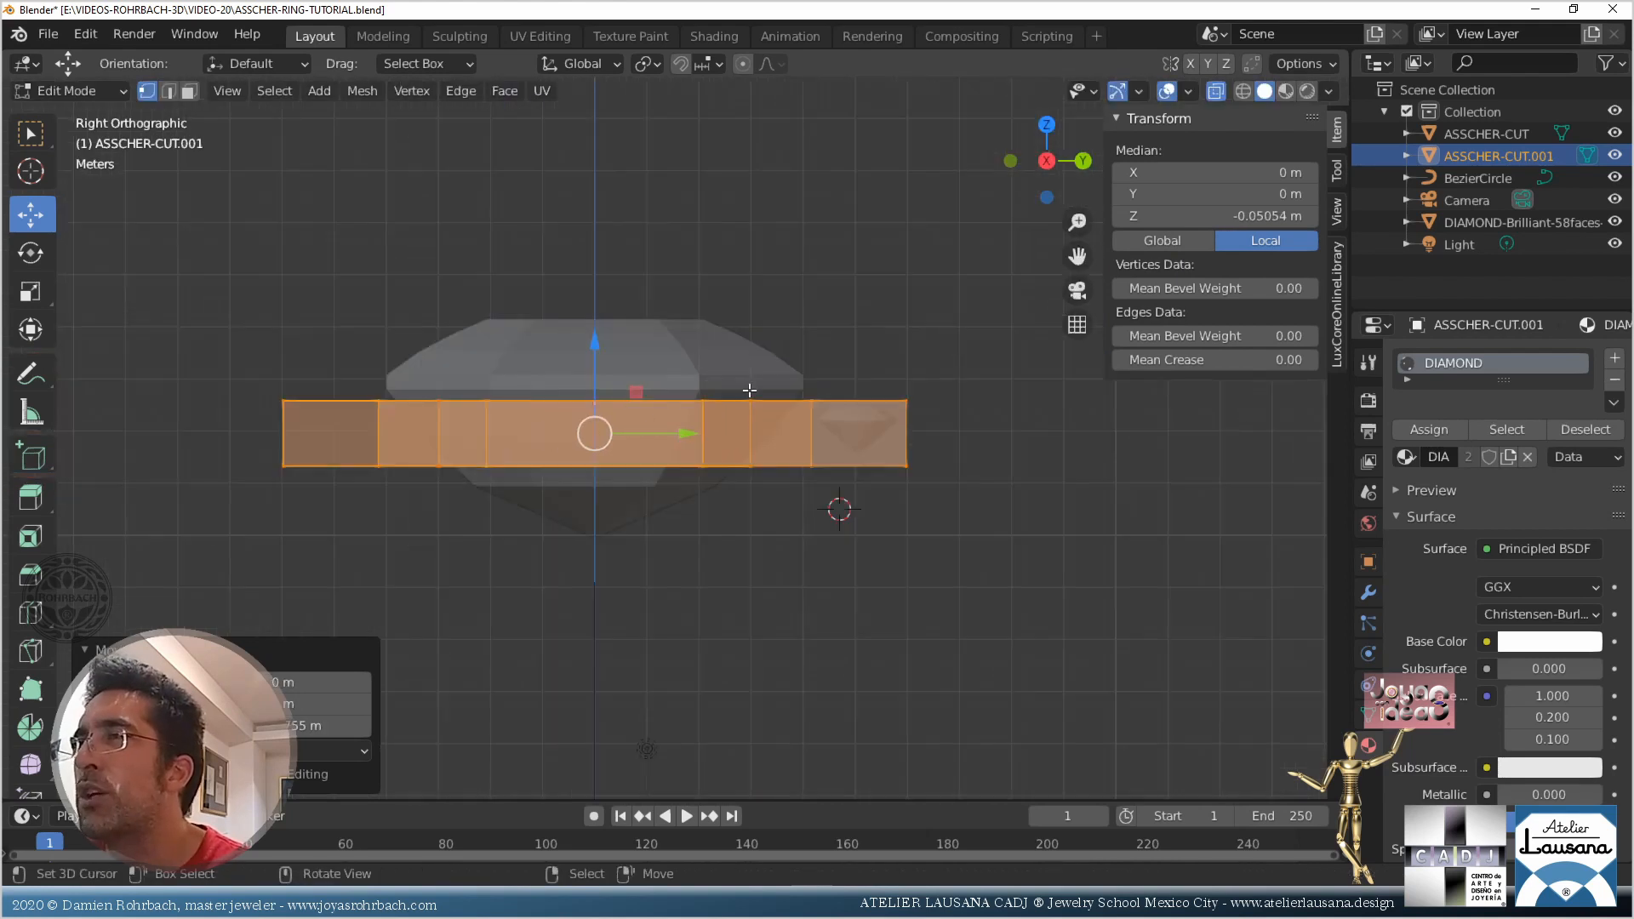
Check the octagonal band around the stone from above and from the side, and save the scene
{"action": "middle_click_drag", "start_coordinate": [749, 390], "coordinate": [797, 510]}
{"action": "key", "text": "KP_7"}
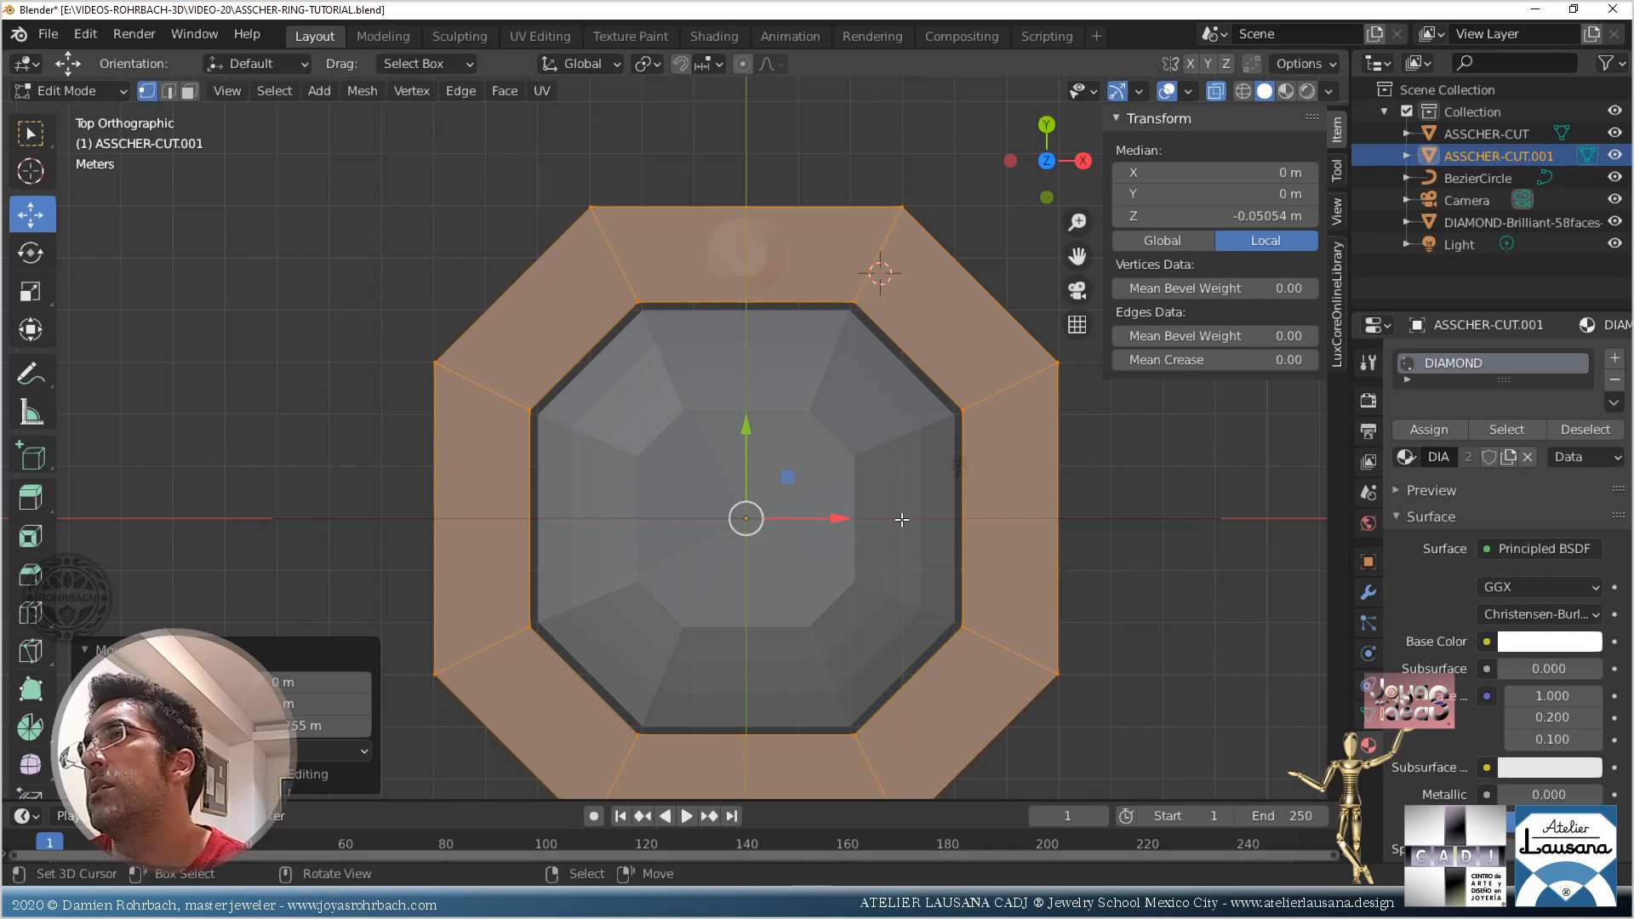
{"action": "middle_click_drag", "start_coordinate": [860, 572], "coordinate": [575, 258]}
{"action": "key", "text": "KP_3"}
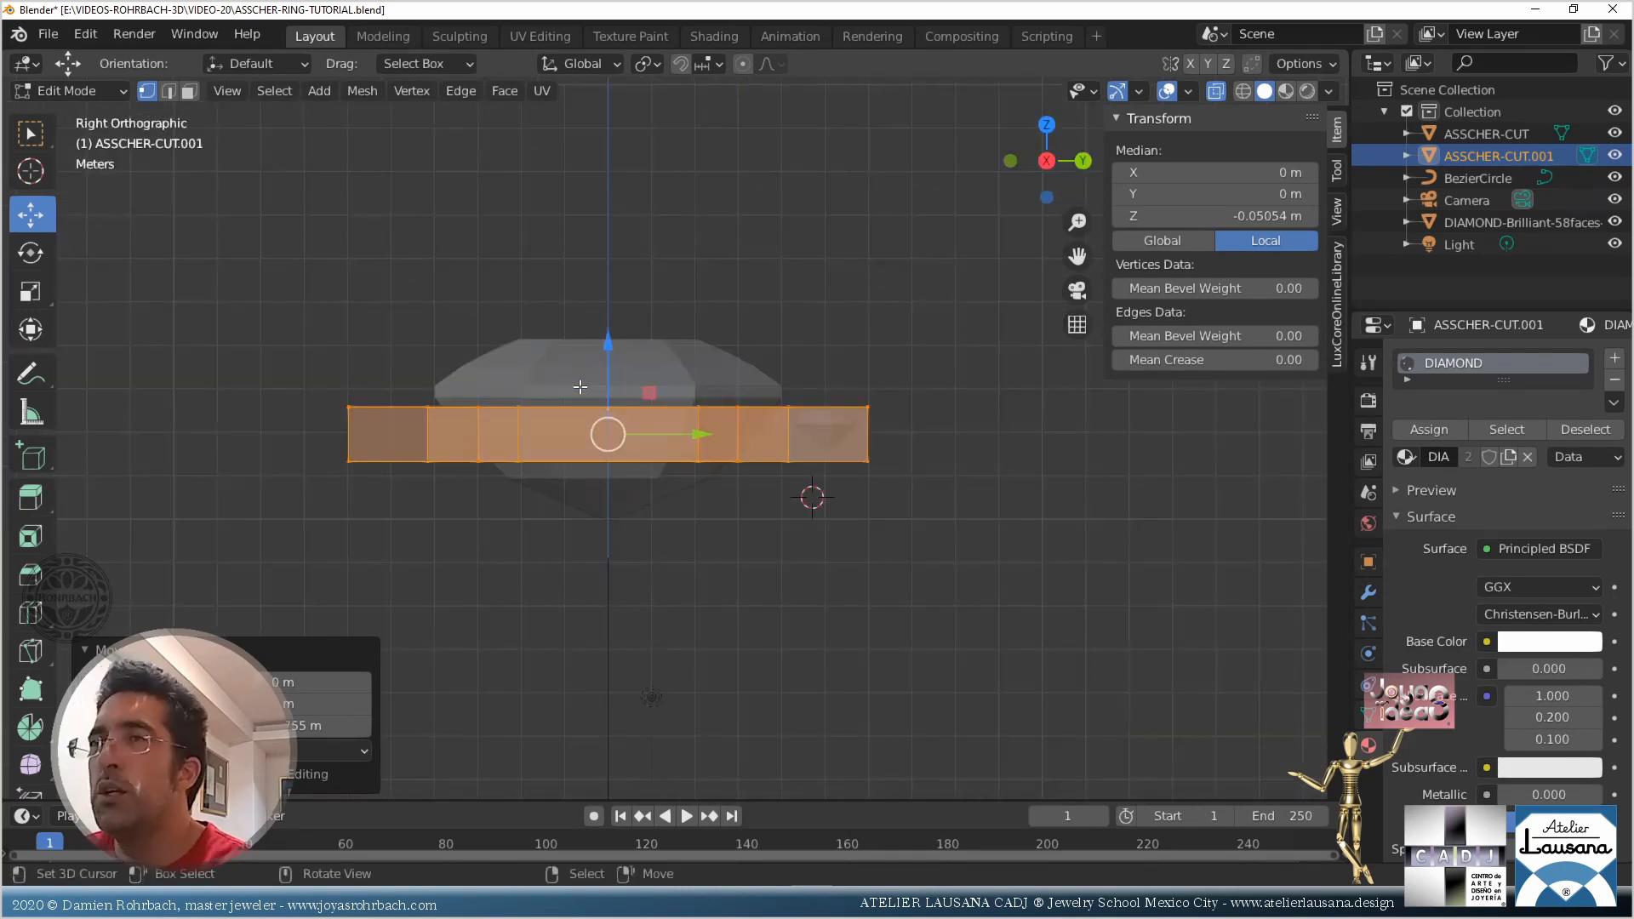
{"action": "scroll", "coordinate": [580, 374], "scroll_direction": "up", "scroll_amount": 3}
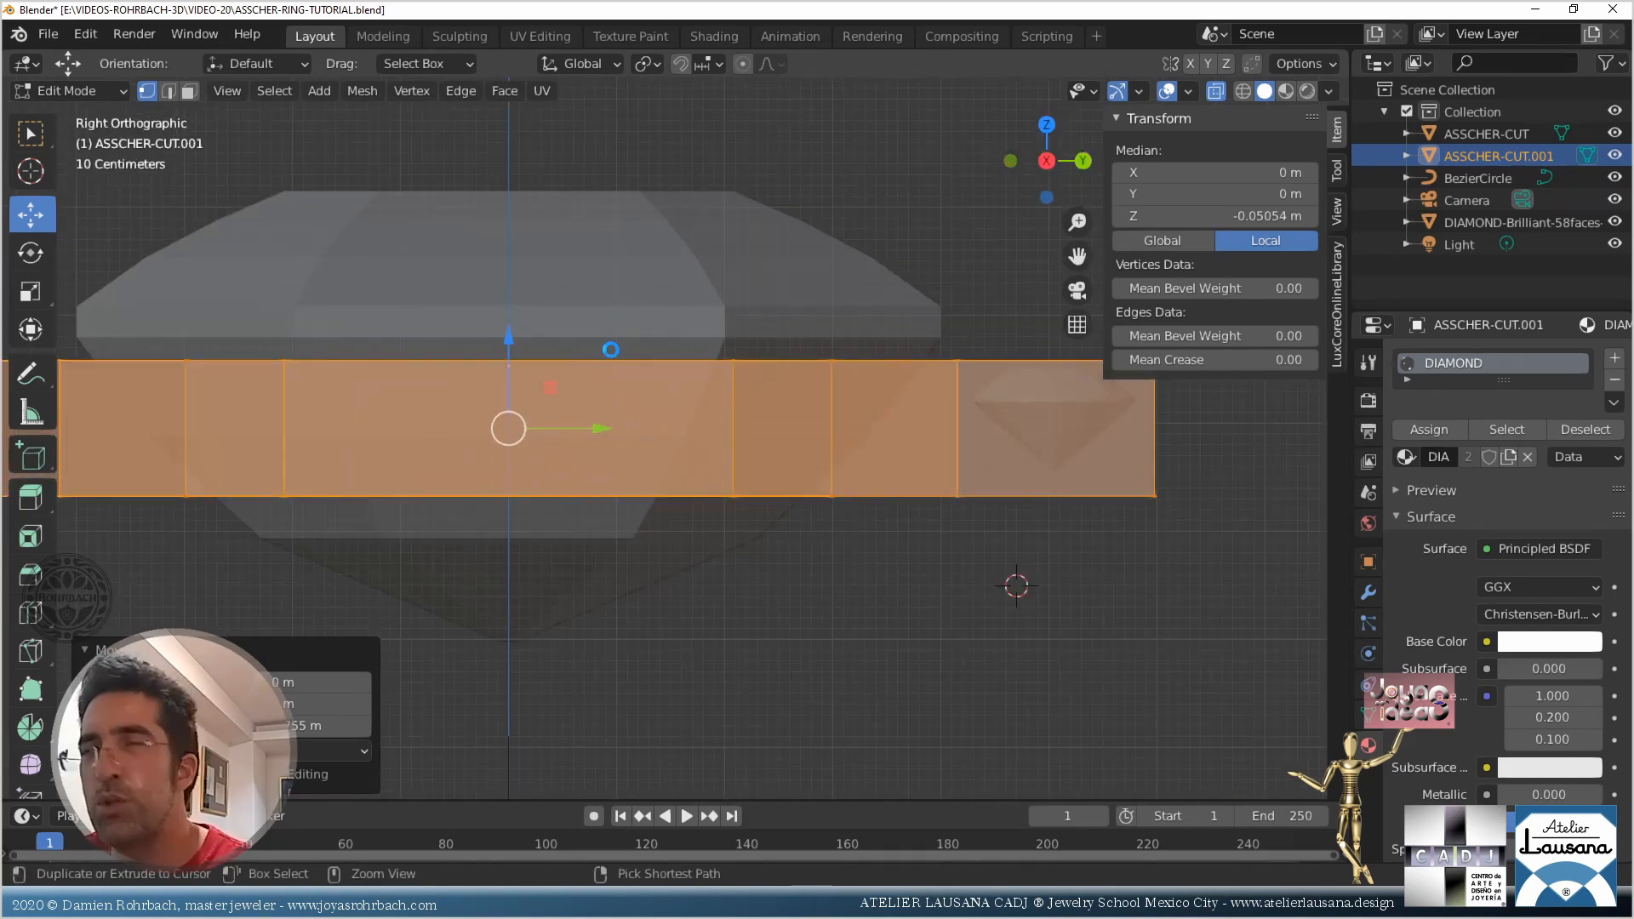
{"action": "key", "text": "ctrl+s"}
{"action": "scroll", "coordinate": [622, 386], "scroll_direction": "down", "scroll_amount": 1}
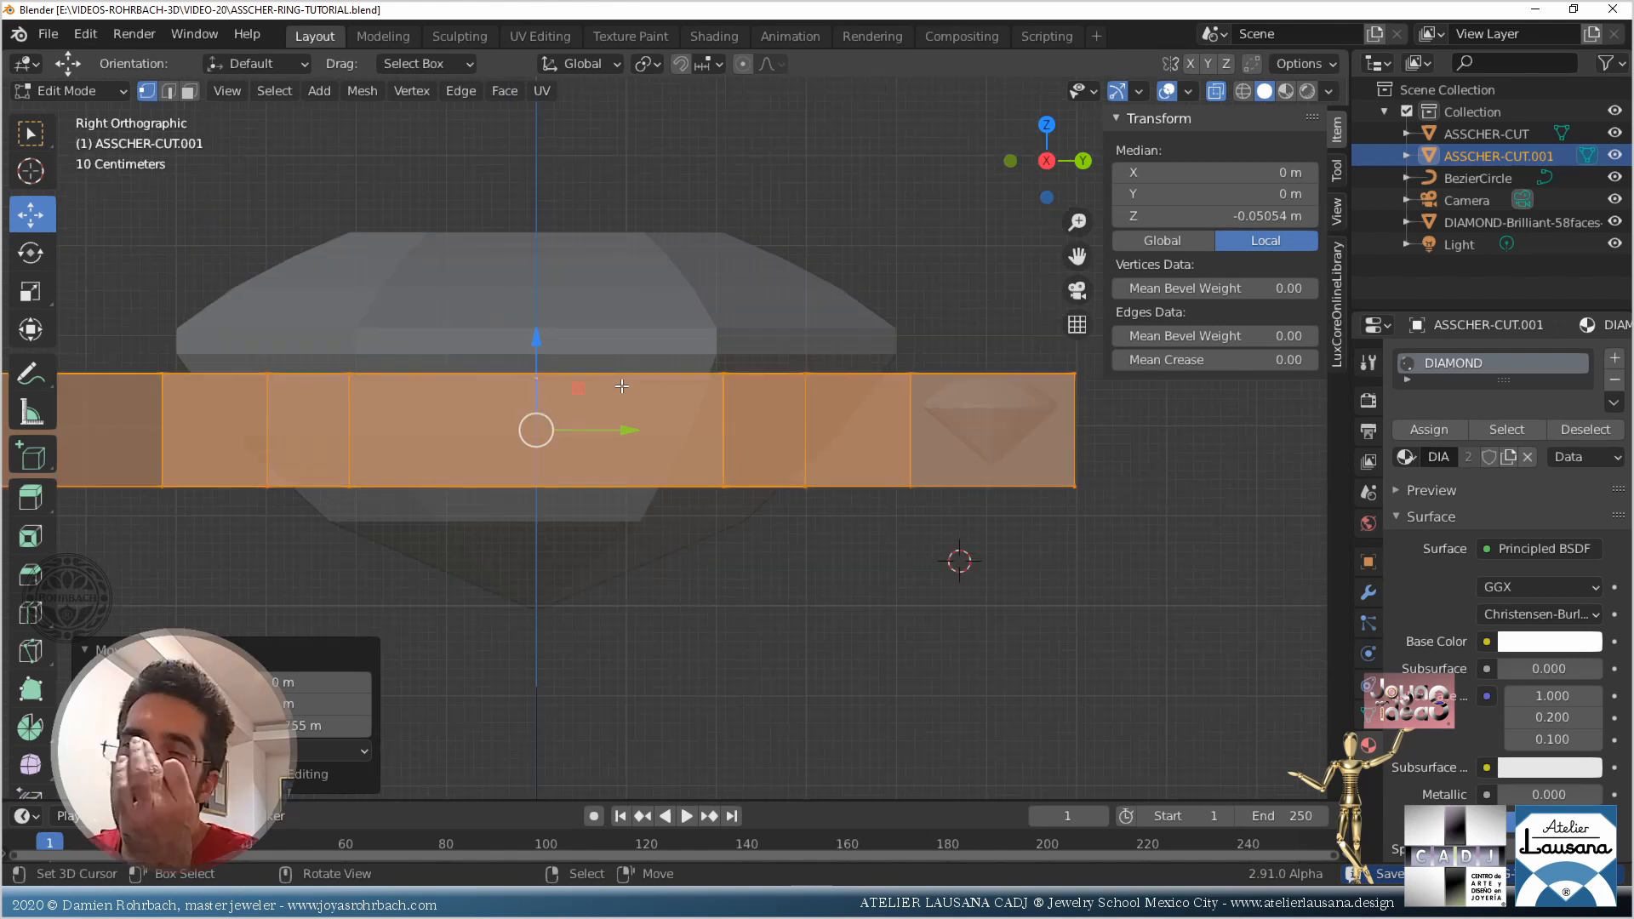
{"action": "middle_click_drag", "start_coordinate": [622, 386], "coordinate": [619, 524]}
{"action": "scroll", "coordinate": [629, 414], "scroll_direction": "down", "scroll_amount": 5}
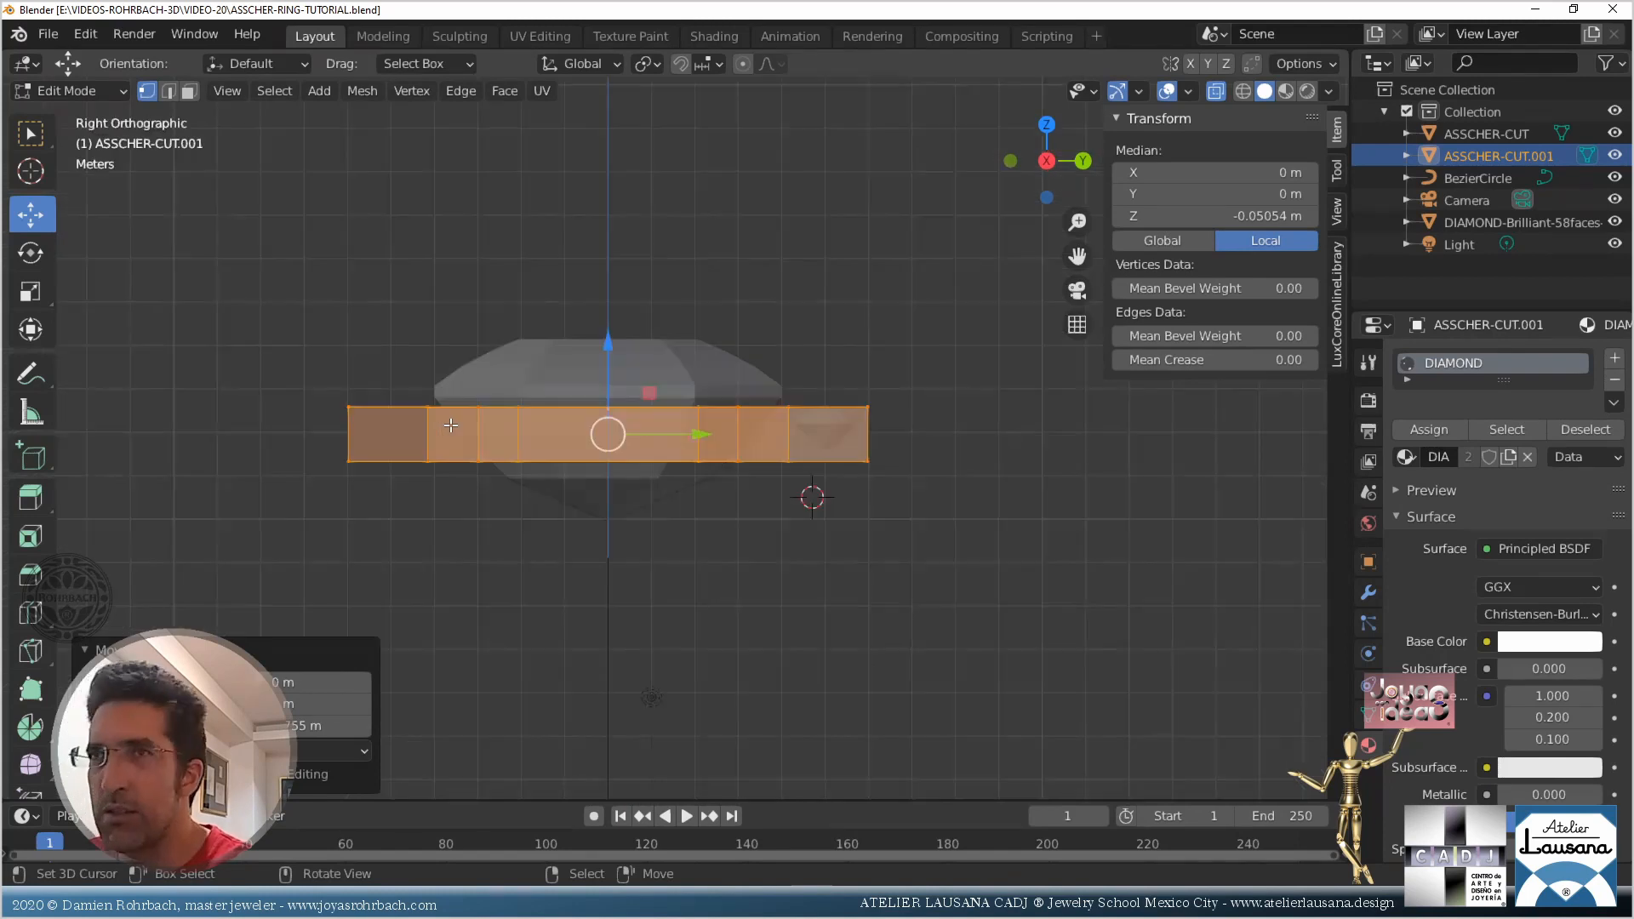
Select the eight top faces of the octagonal band, save the scene, and inset those faces by about 0.027 m
{"action": "key", "text": "KP_3"}
{"action": "middle_click_drag", "start_coordinate": [452, 266], "coordinate": [517, 426]}
{"action": "key", "text": "alt+a"}
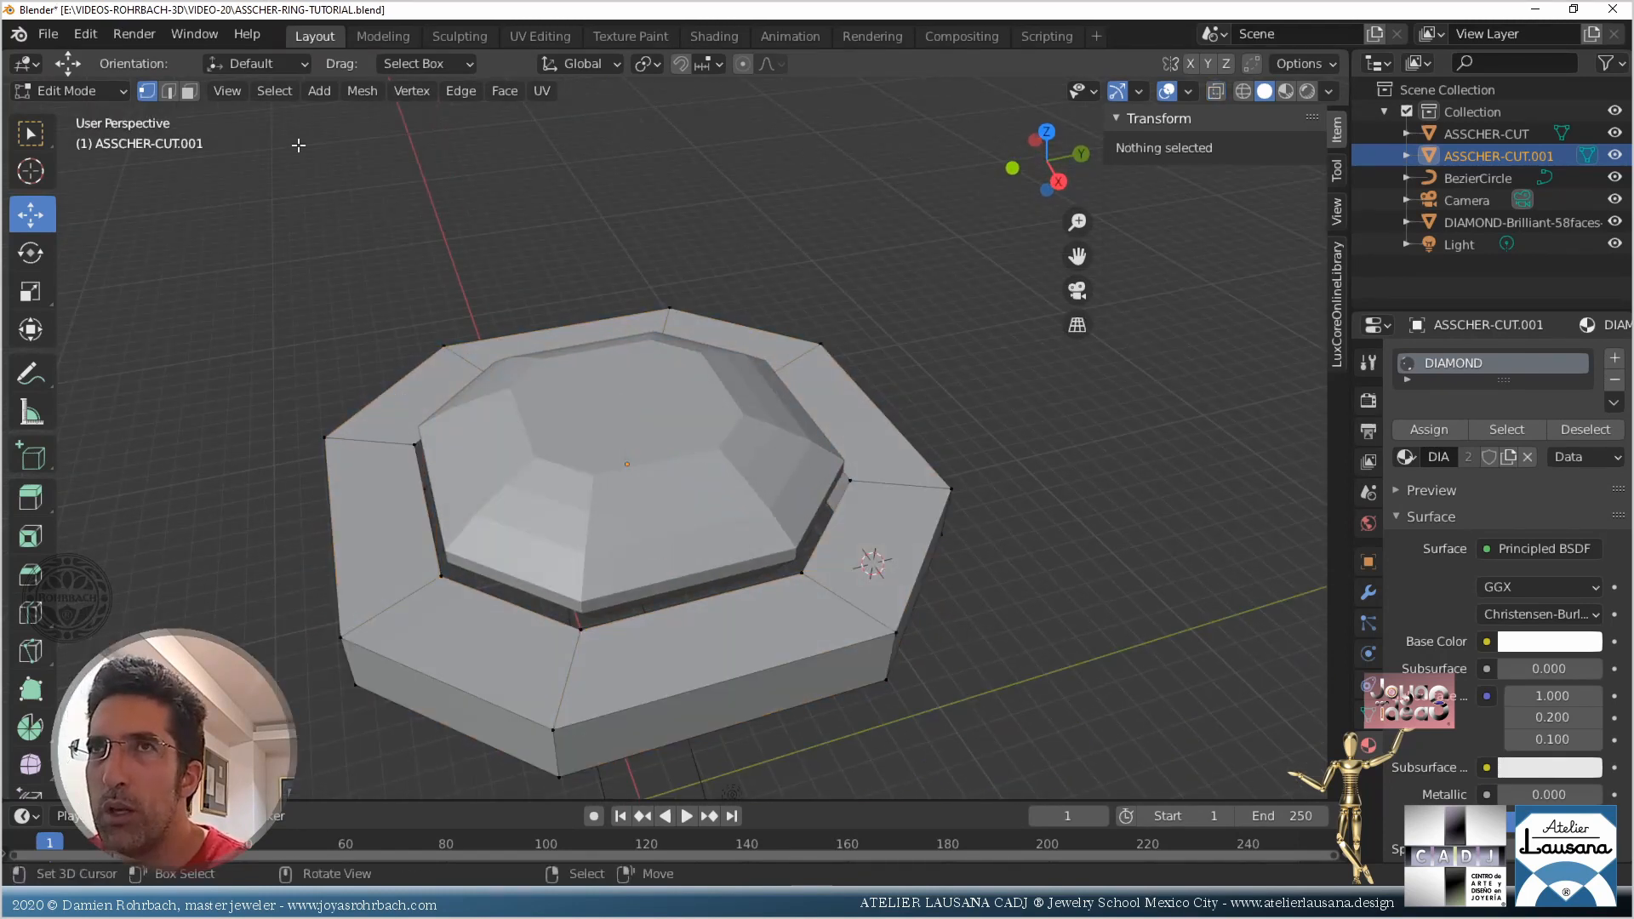
{"action": "left_click", "coordinate": [189, 90]}
{"action": "left_click", "coordinate": [416, 406]}
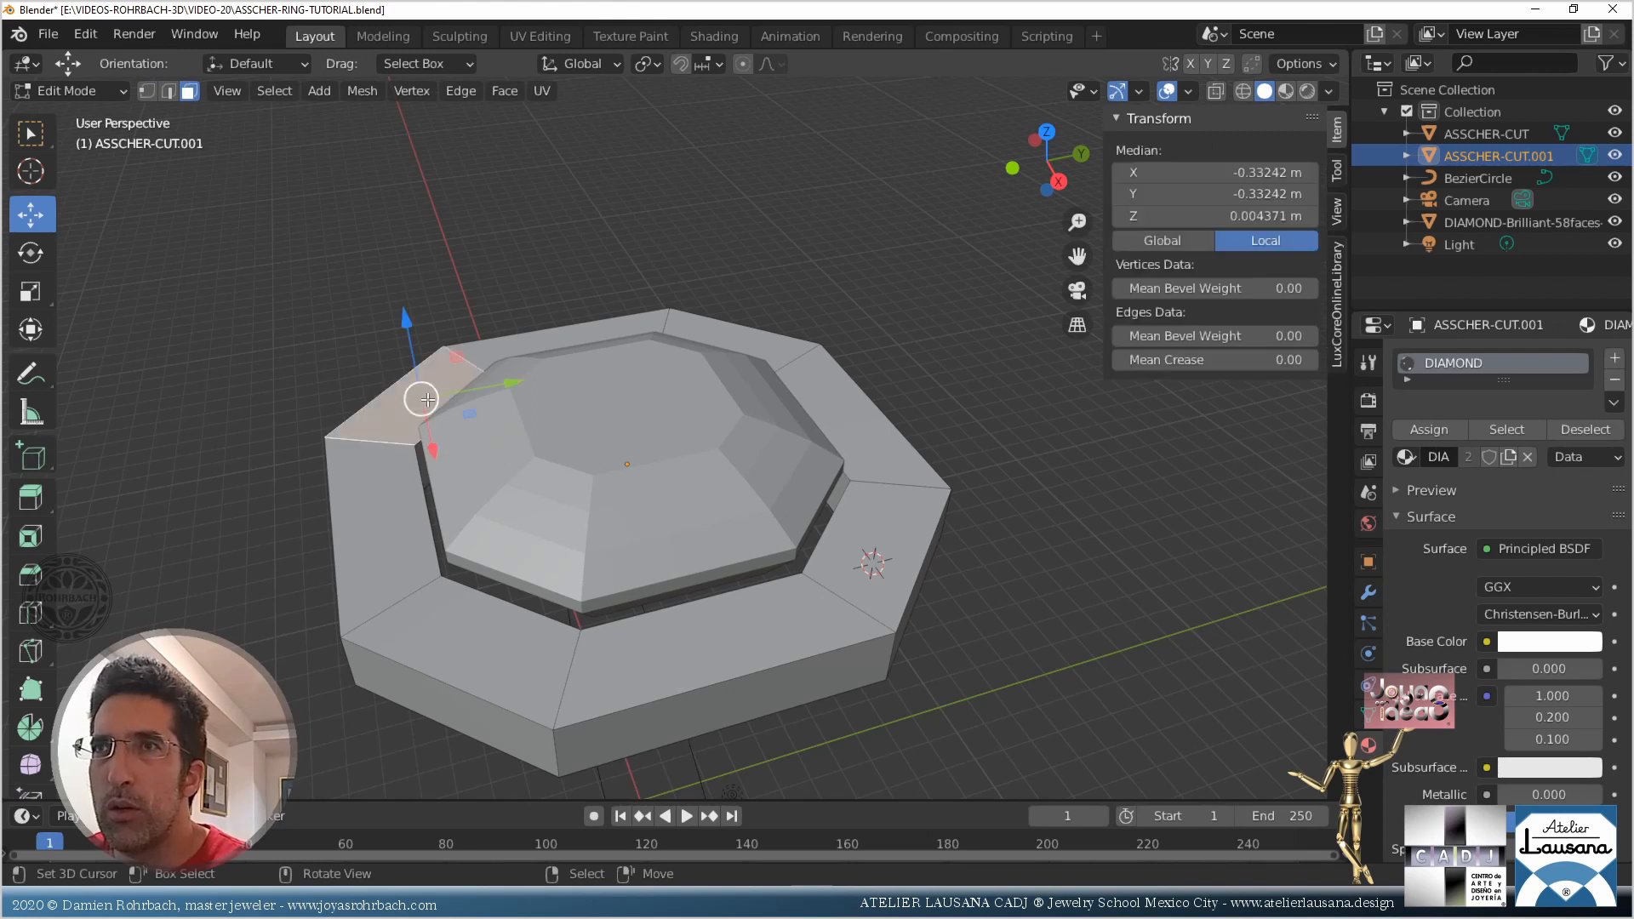
{"action": "left_click", "coordinate": [544, 339], "text": "shift"}
{"action": "left_click", "coordinate": [728, 340], "text": "shift"}
{"action": "left_click", "coordinate": [851, 400], "text": "shift"}
{"action": "left_click", "coordinate": [884, 519], "text": "shift"}
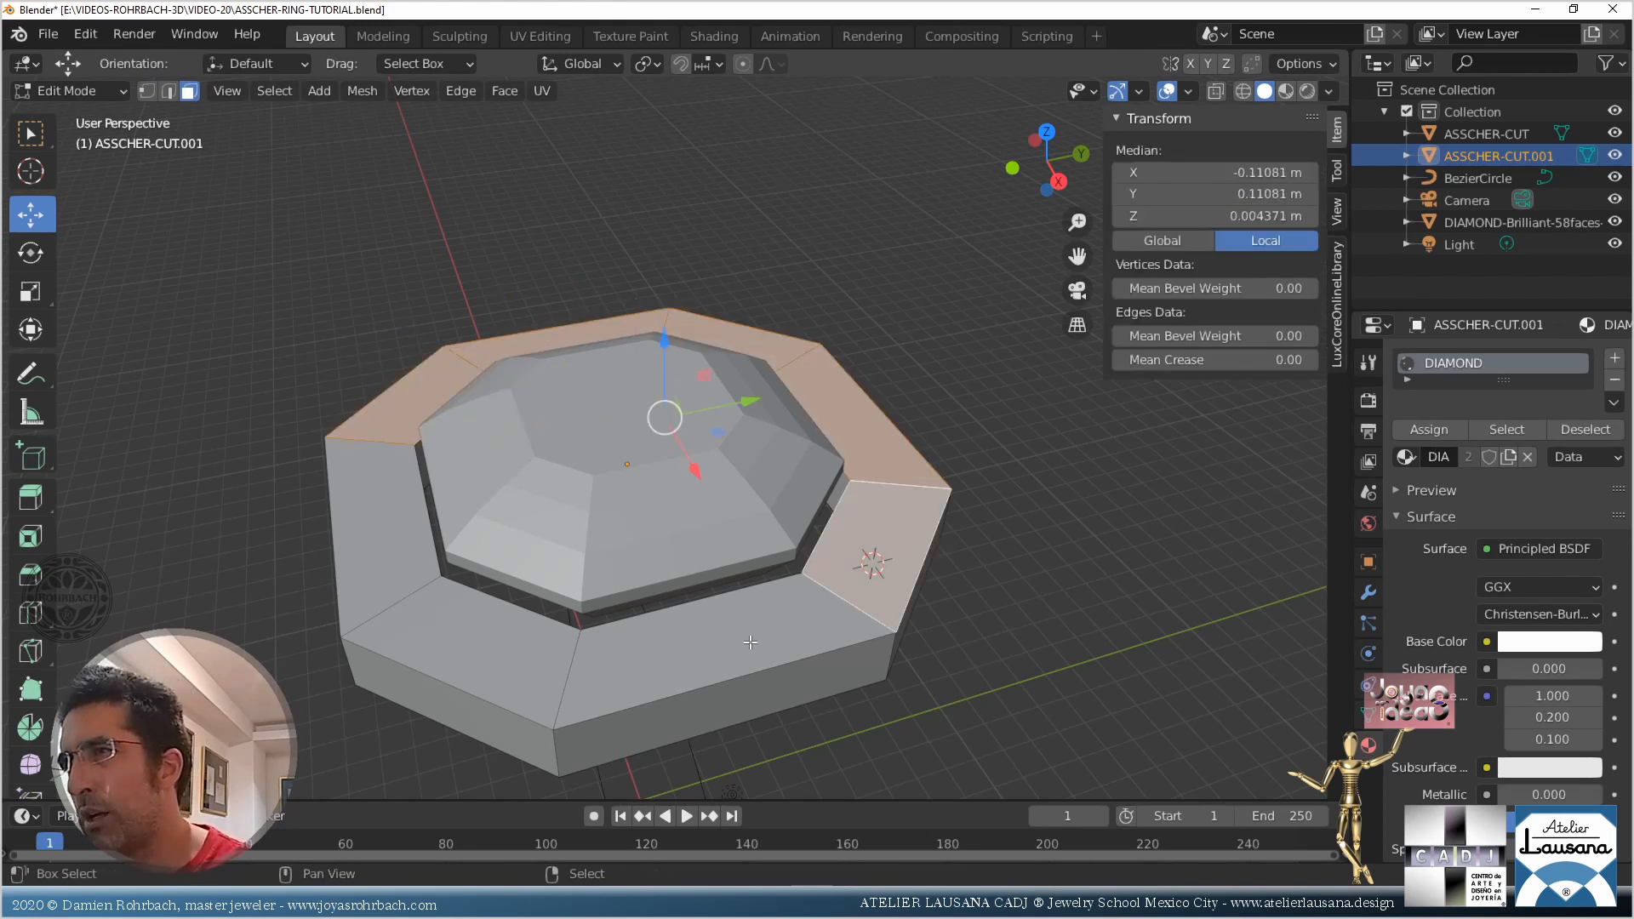
{"action": "left_click", "coordinate": [723, 651], "text": "shift"}
{"action": "left_click", "coordinate": [503, 651], "text": "shift"}
{"action": "left_click", "coordinate": [383, 532], "text": "shift"}
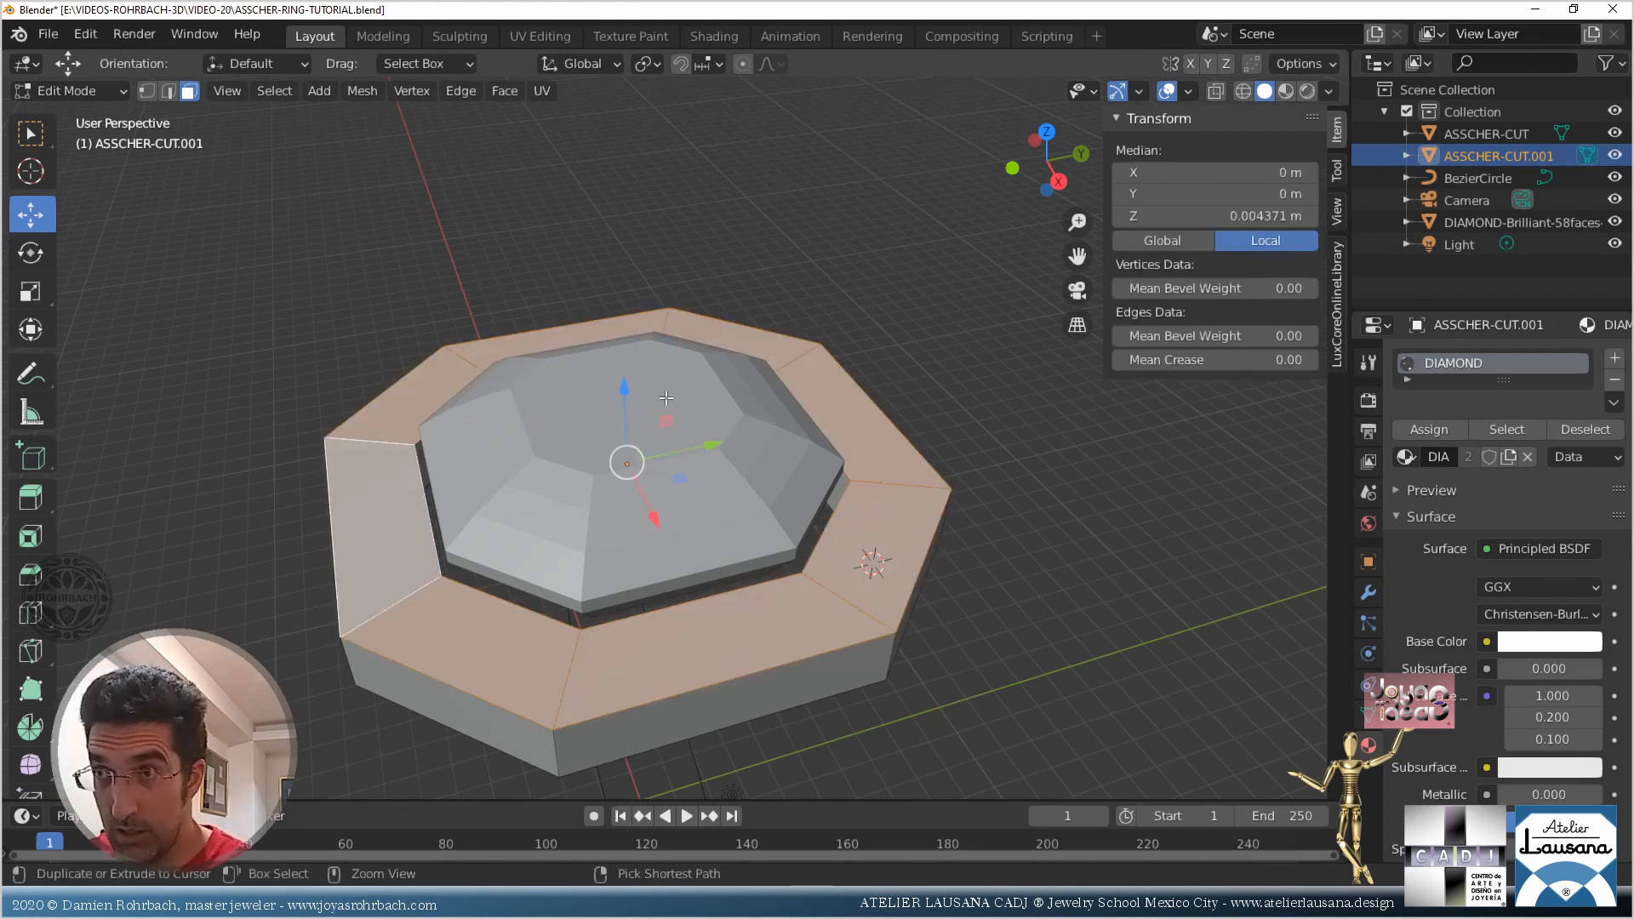
{"action": "key", "text": "ctrl+s"}
{"action": "key", "text": "KP_3"}
{"action": "middle_click_drag", "start_coordinate": [770, 313], "coordinate": [836, 403]}
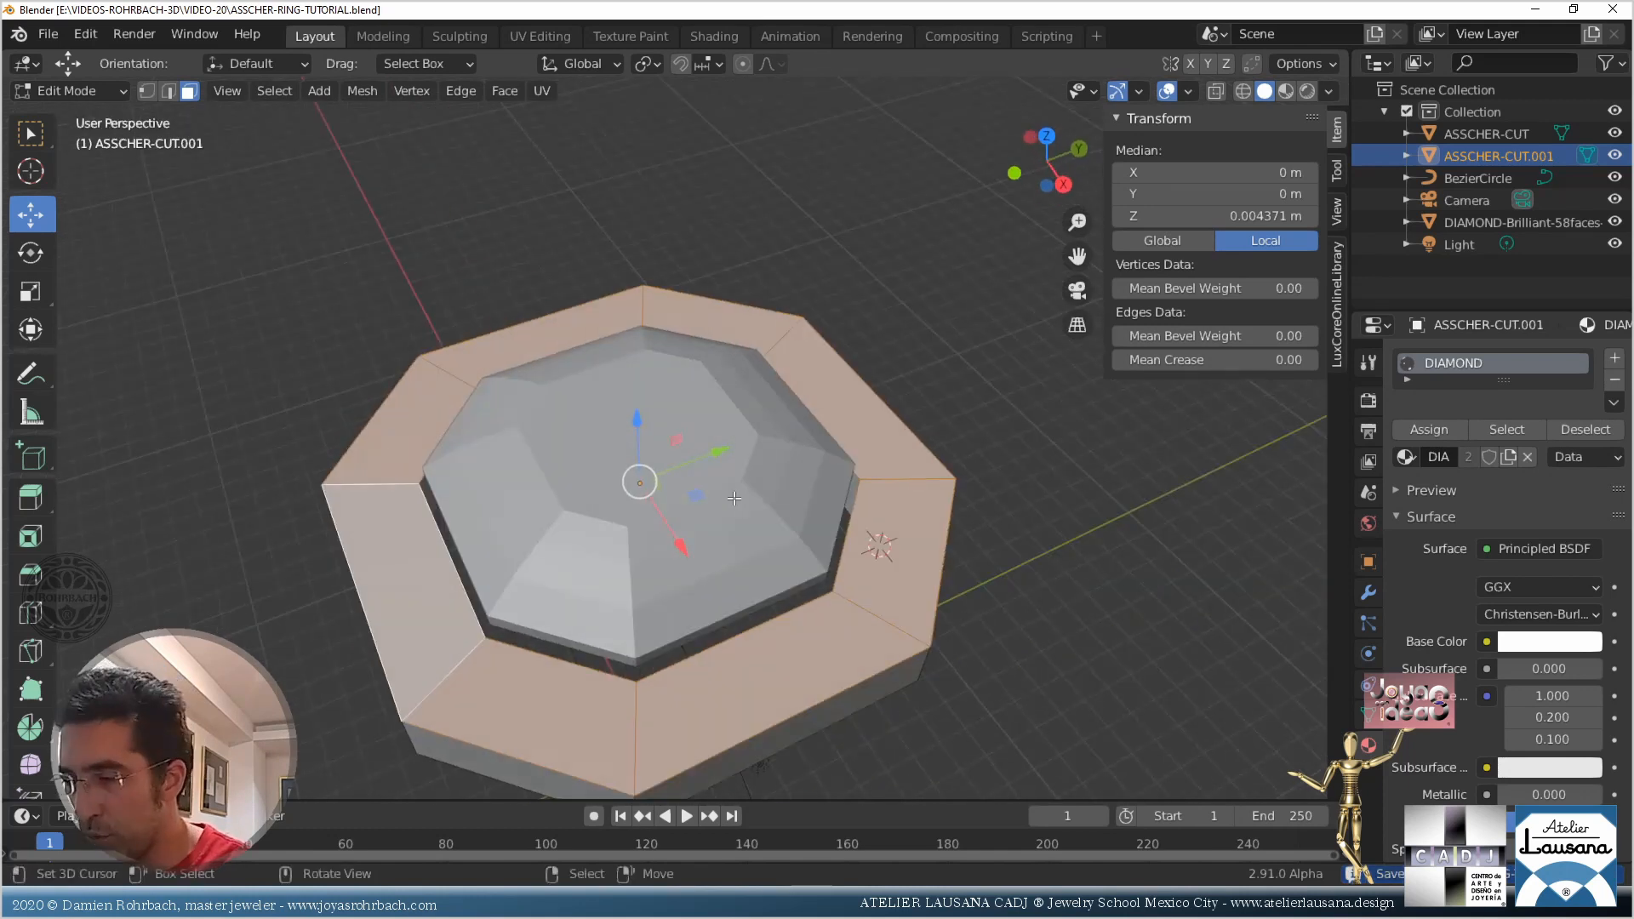
{"action": "key", "text": "KP_7"}
{"action": "key", "text": "i"}
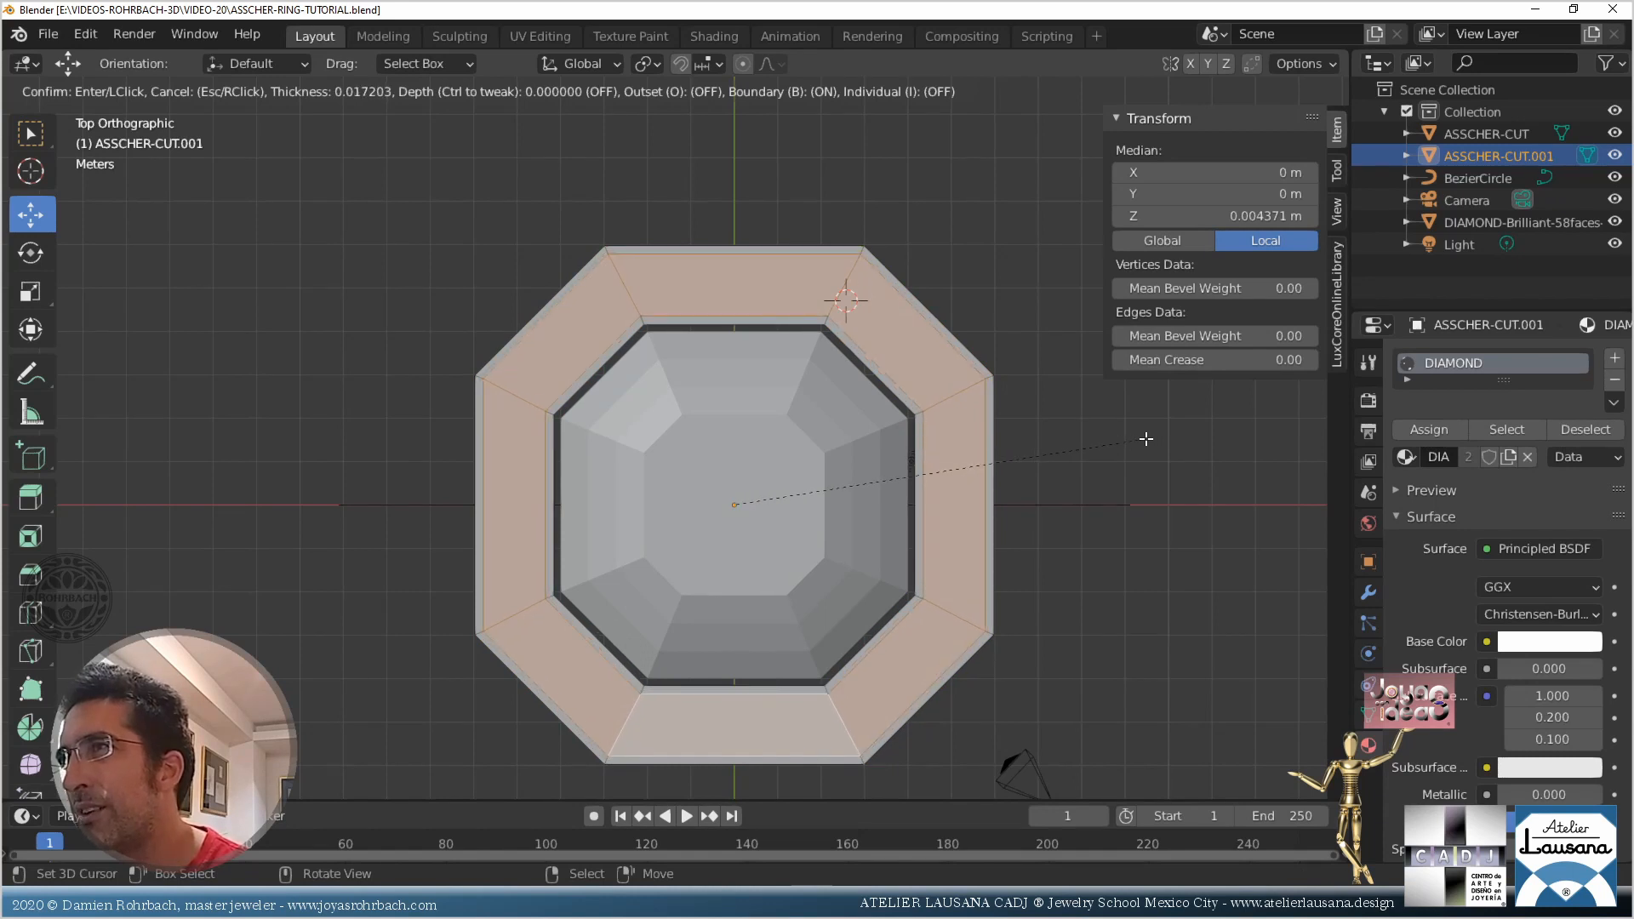
{"action": "left_click", "coordinate": [1140, 438]}
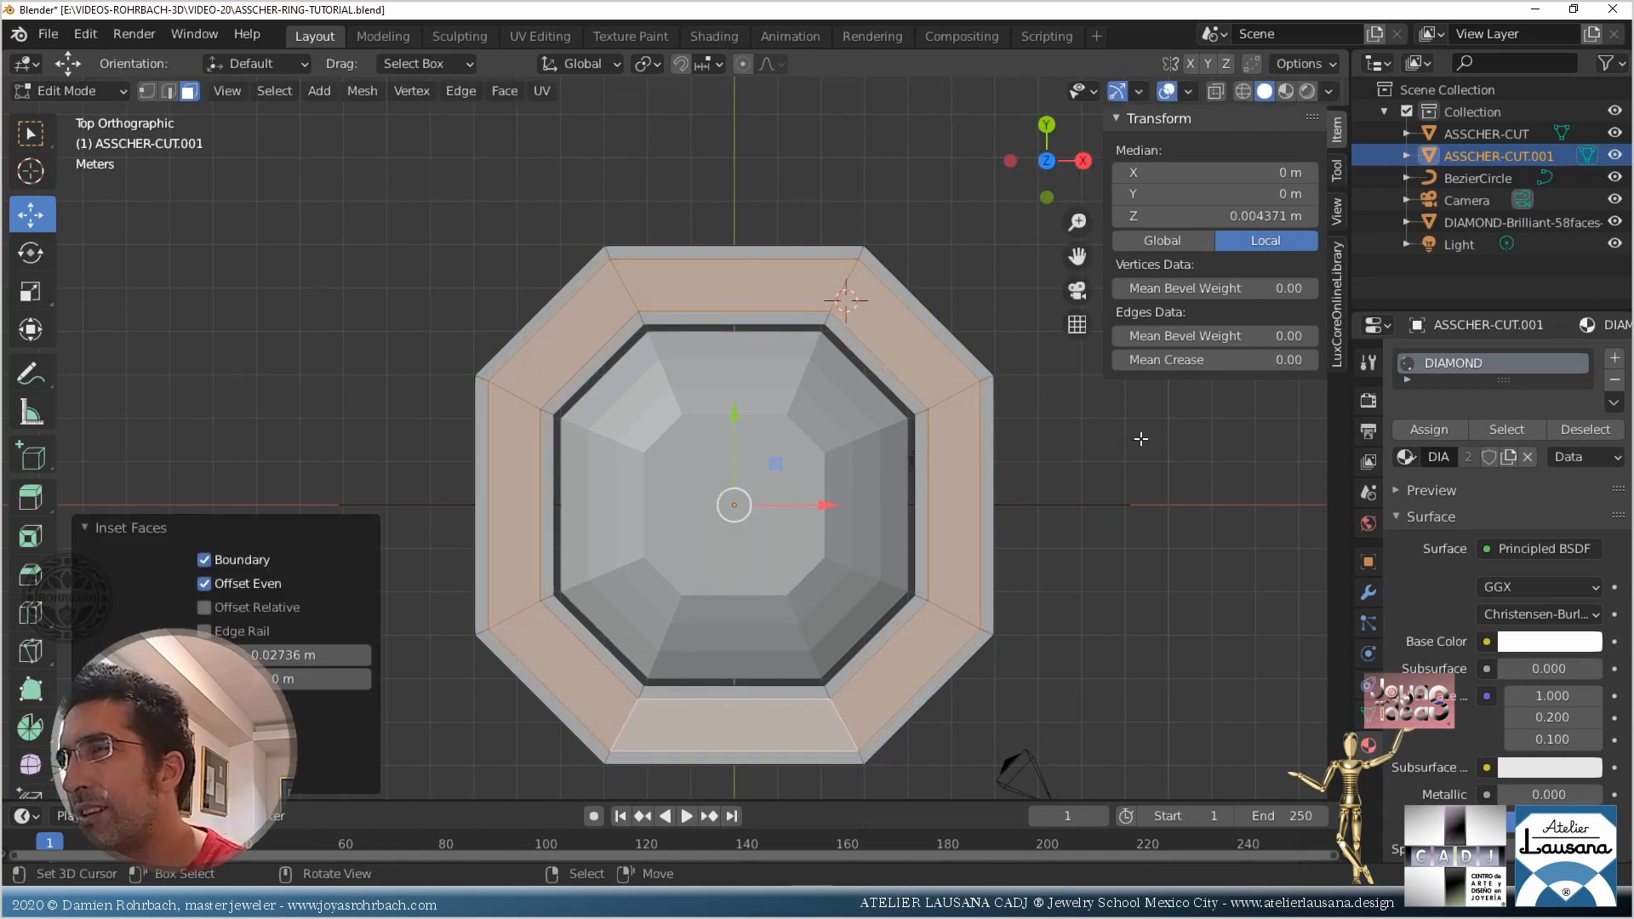
{"action": "scroll", "coordinate": [749, 383], "scroll_direction": "up", "scroll_amount": 4}
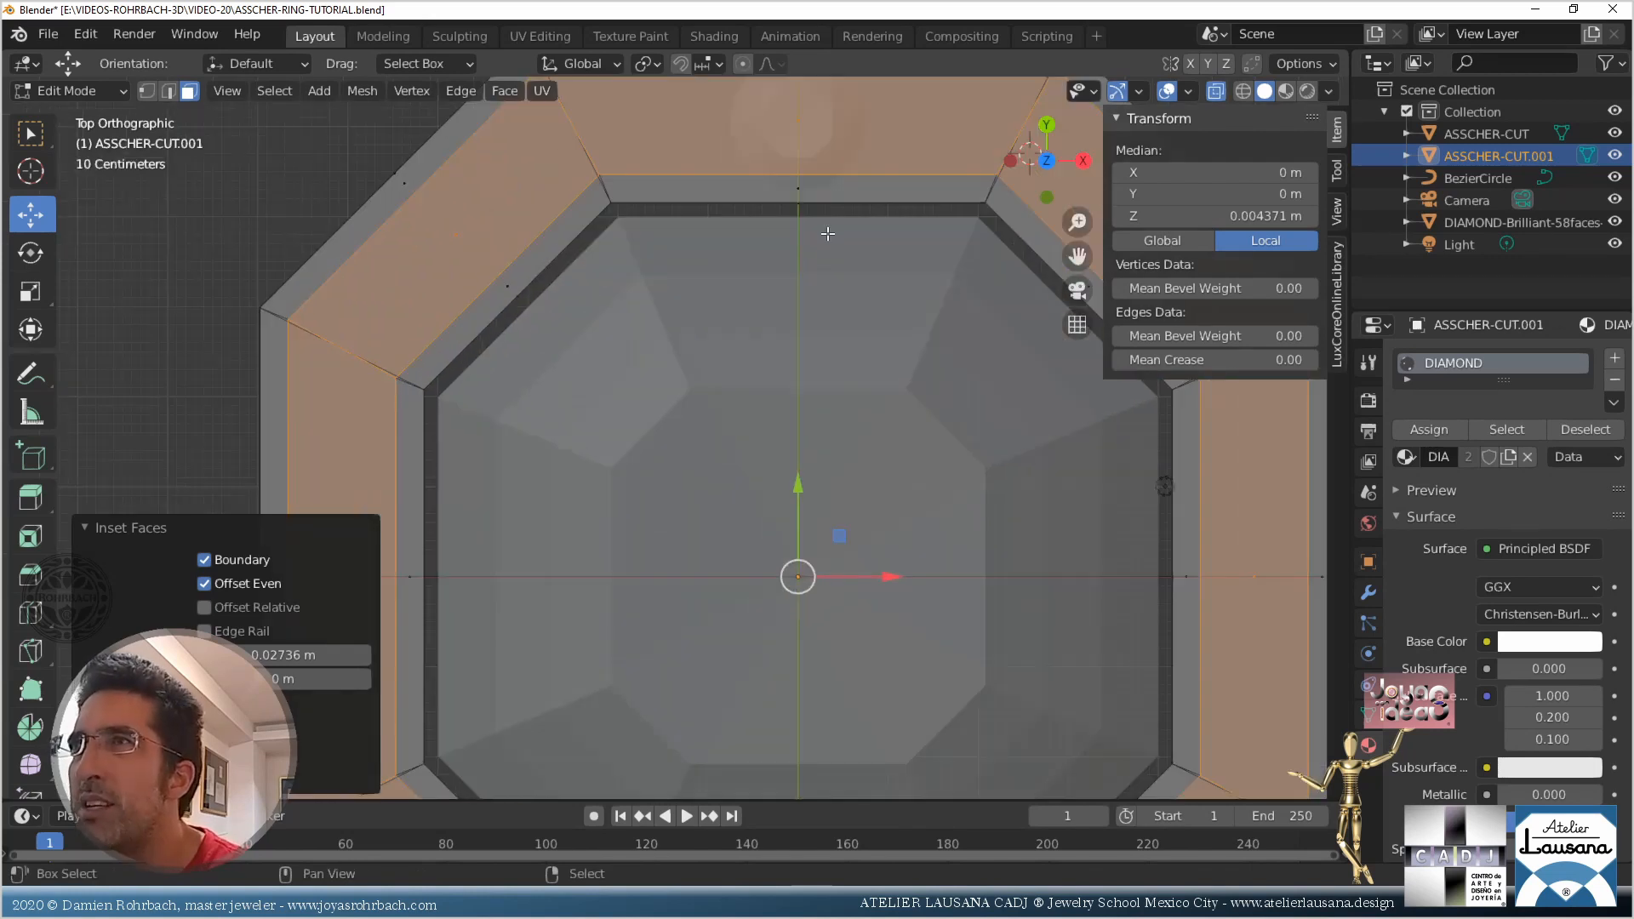
{"action": "middle_click_drag", "start_coordinate": [757, 433], "coordinate": [750, 460], "text": "shift"}
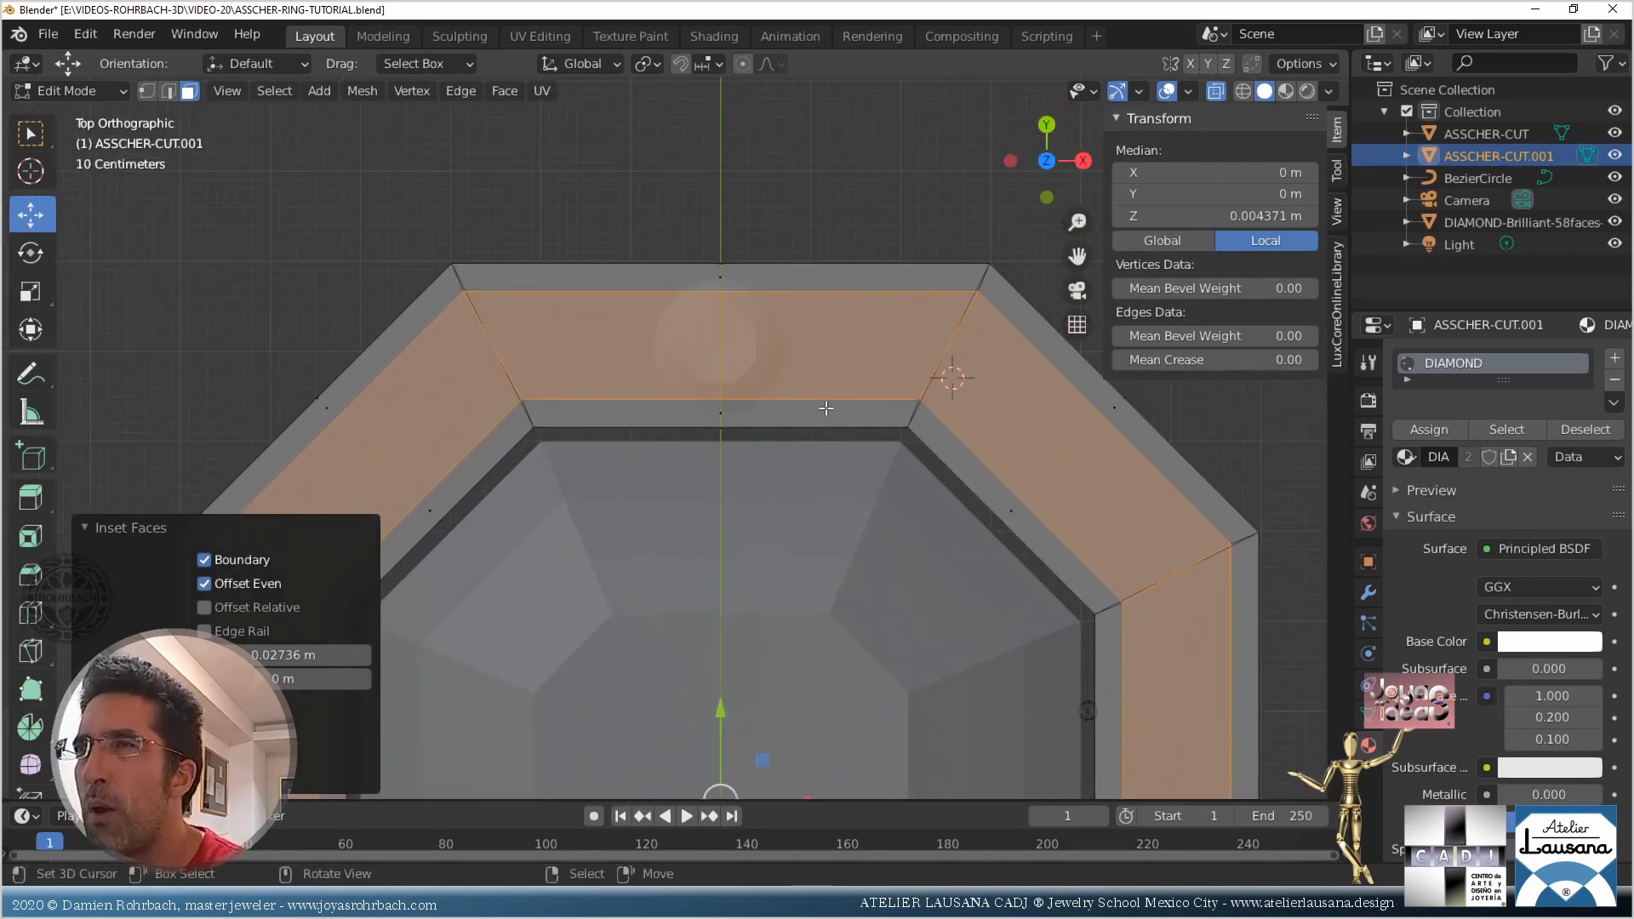
{"action": "scroll", "coordinate": [838, 400], "scroll_direction": "down", "scroll_amount": 4}
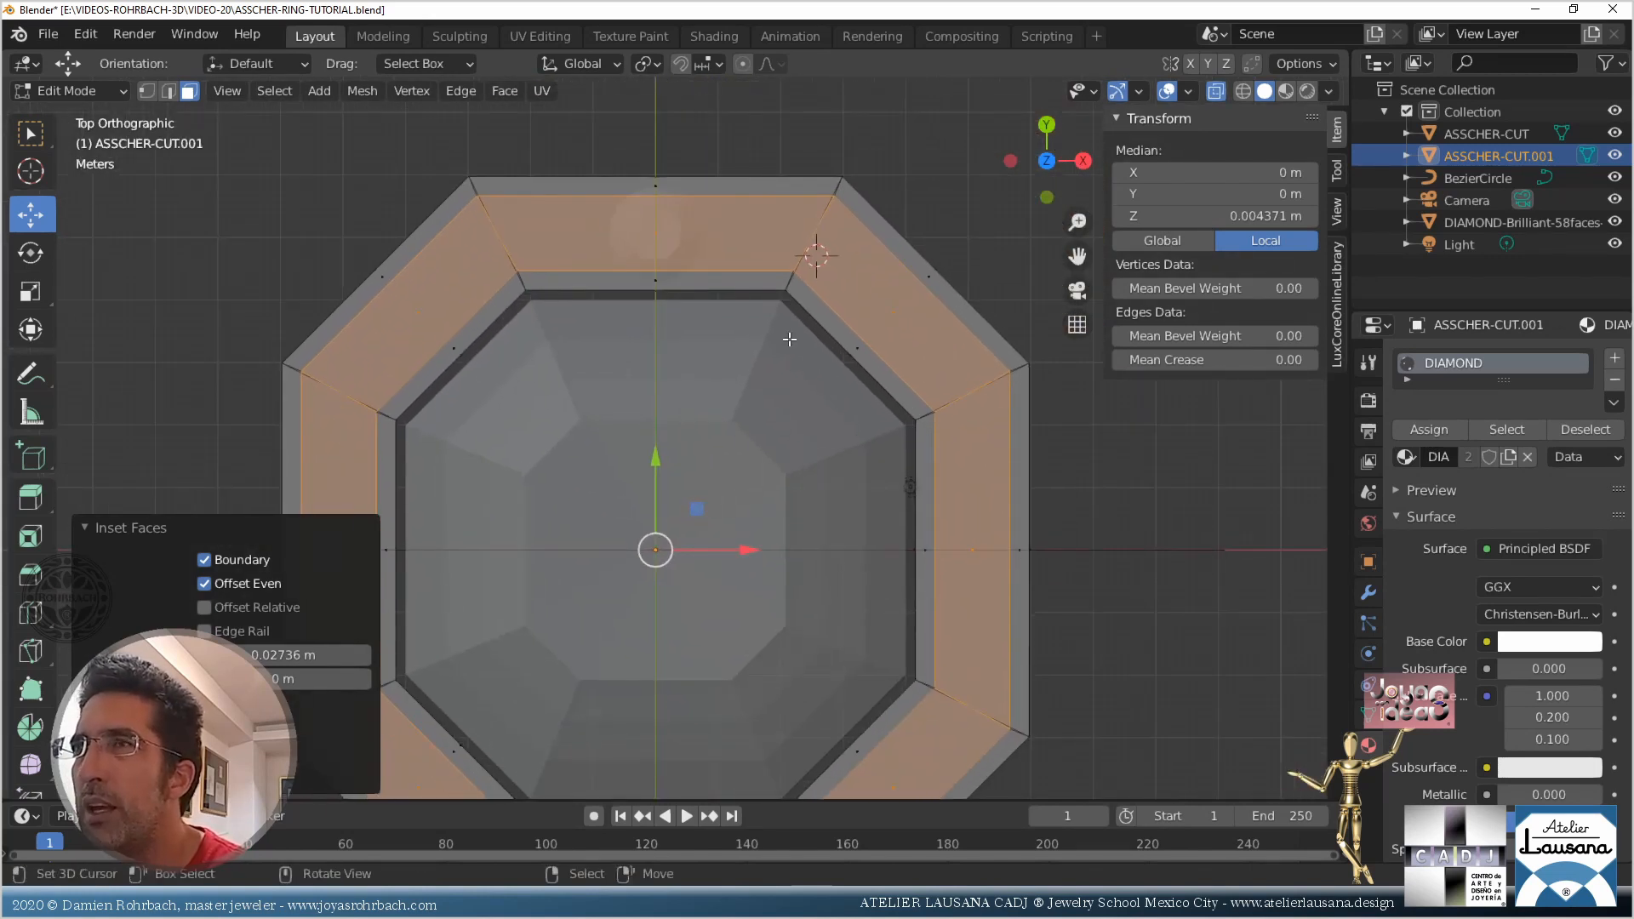
{"action": "scroll", "coordinate": [789, 339], "scroll_direction": "up", "scroll_amount": 1}
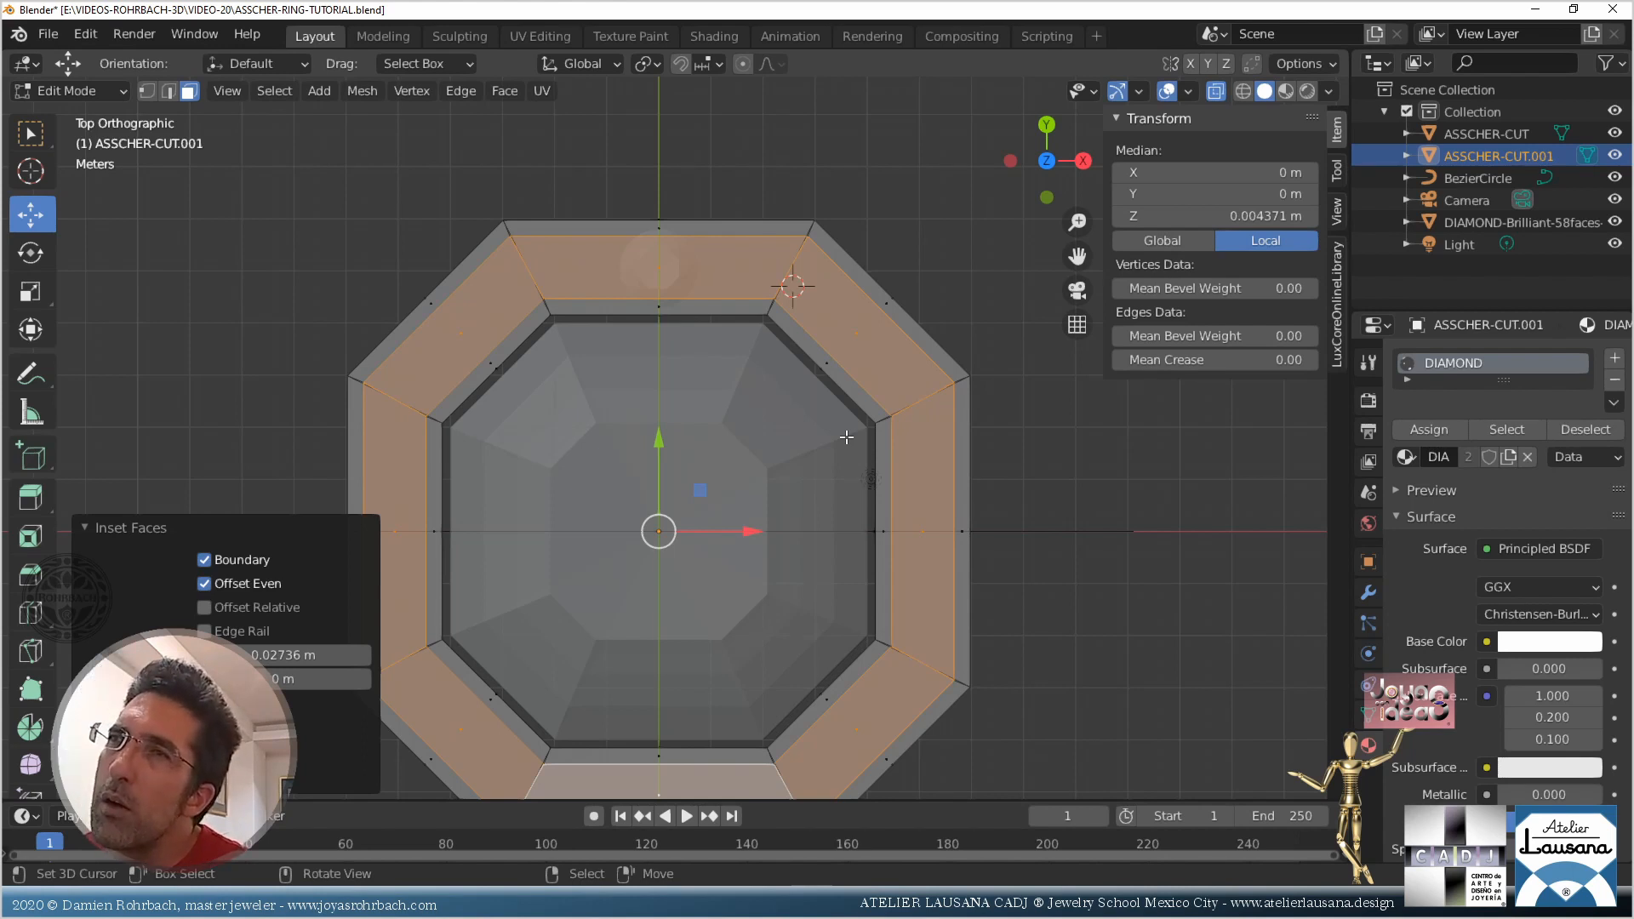
Move the small brilliant stone slightly outward on the octagonal band, about 0.1 m along Y, in top view
{"action": "key", "text": "Tab"}
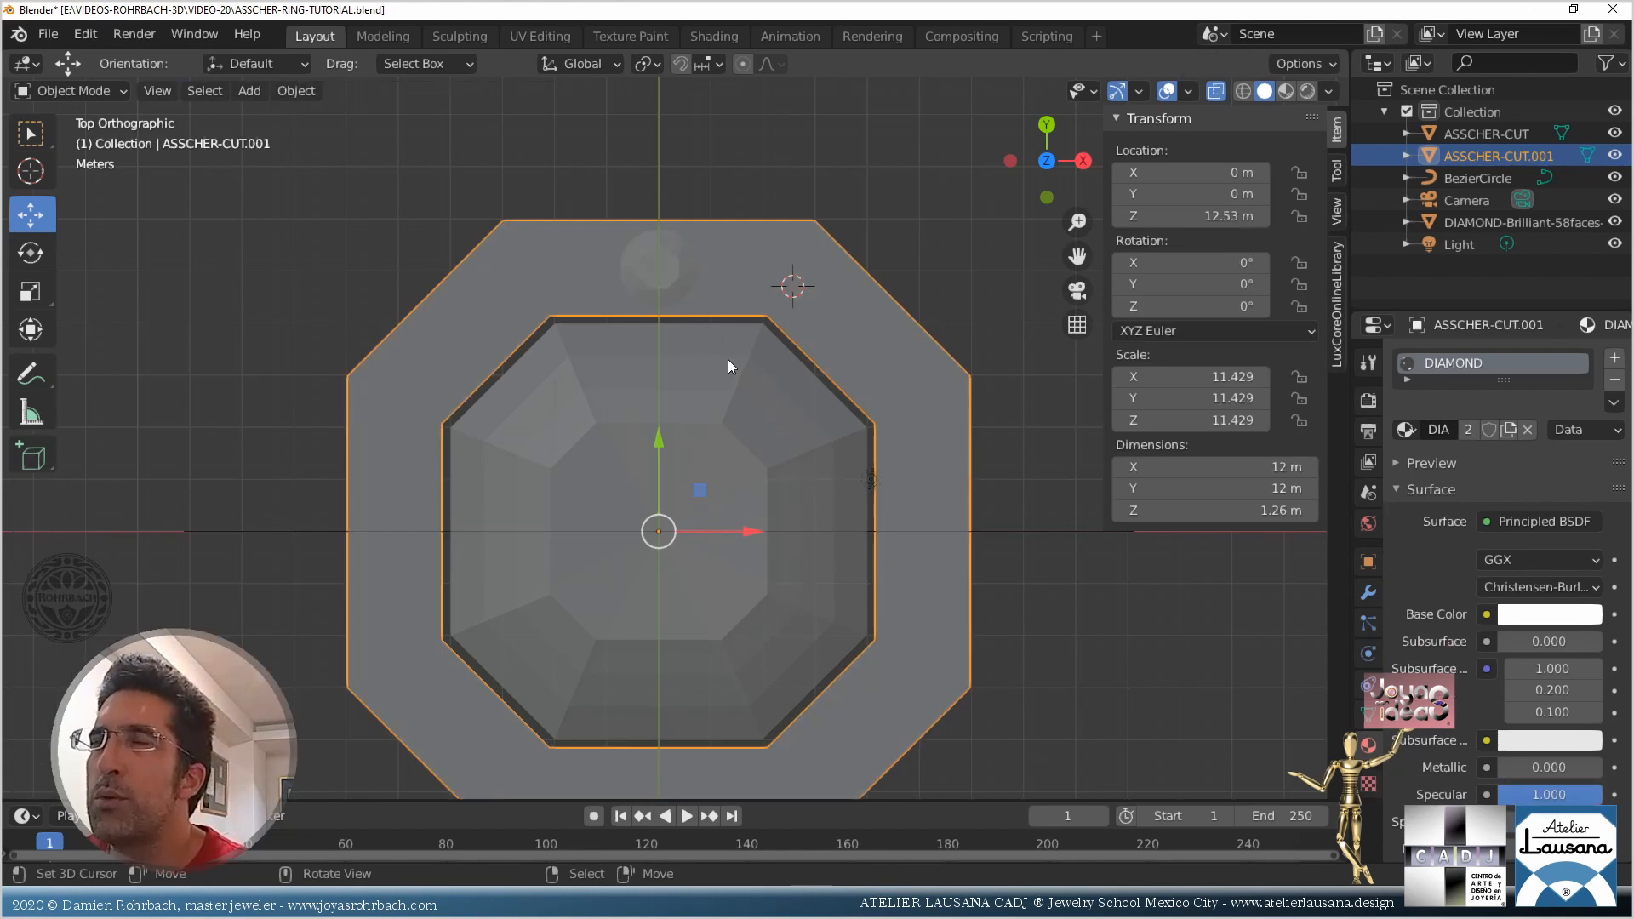
{"action": "left_click", "coordinate": [696, 275]}
{"action": "scroll", "coordinate": [694, 232], "scroll_direction": "up", "scroll_amount": 5}
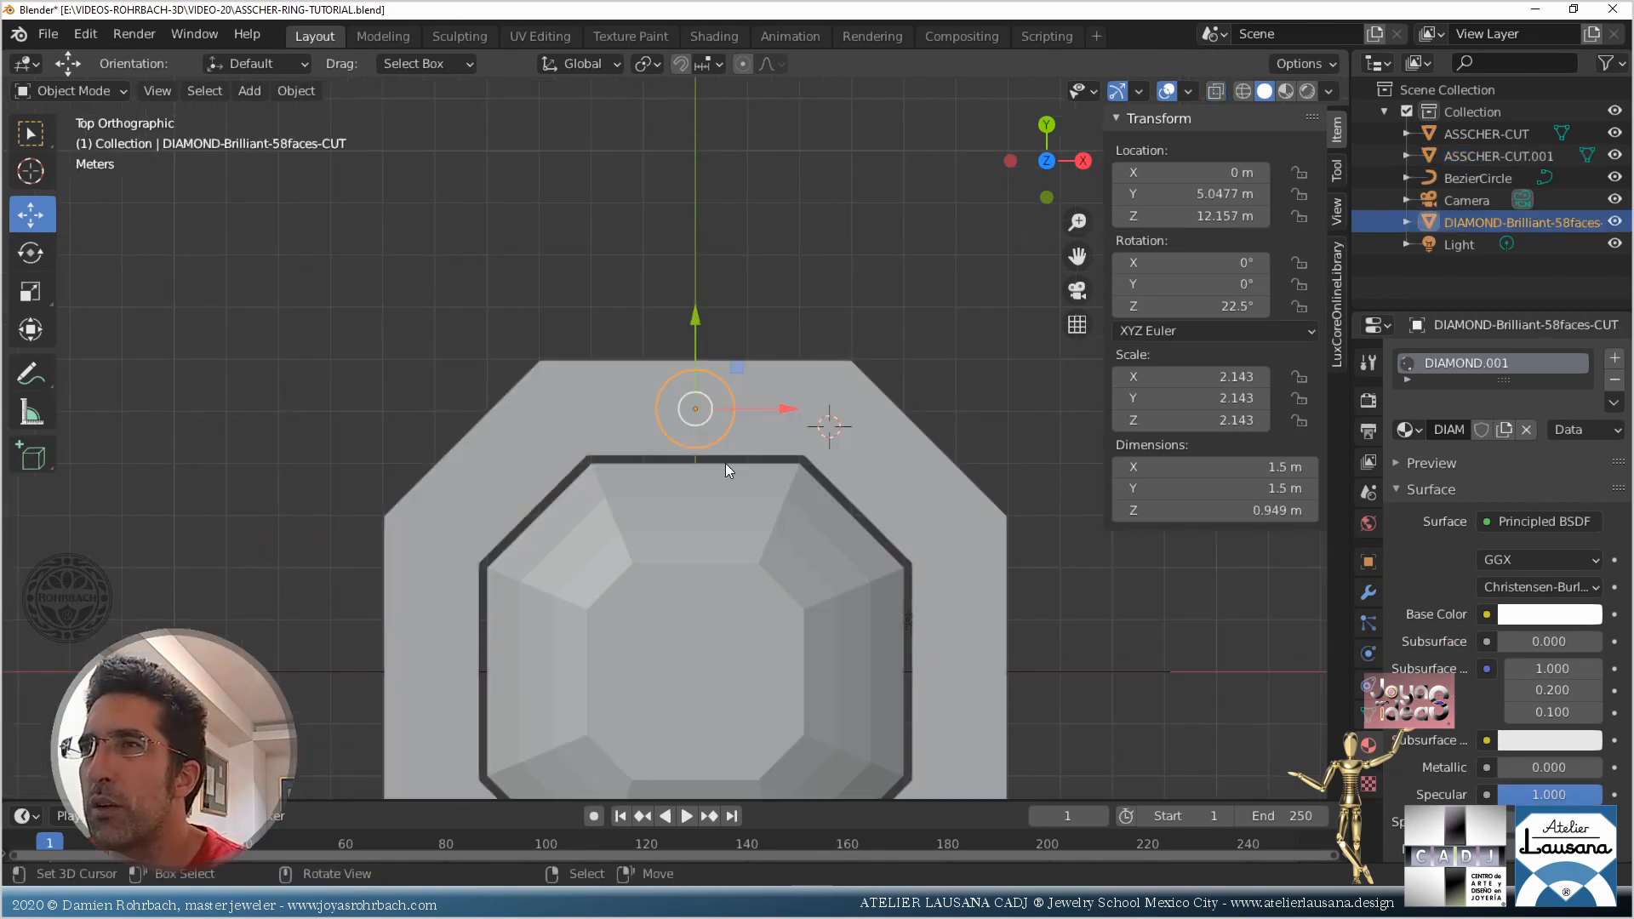
{"action": "key", "text": "n"}
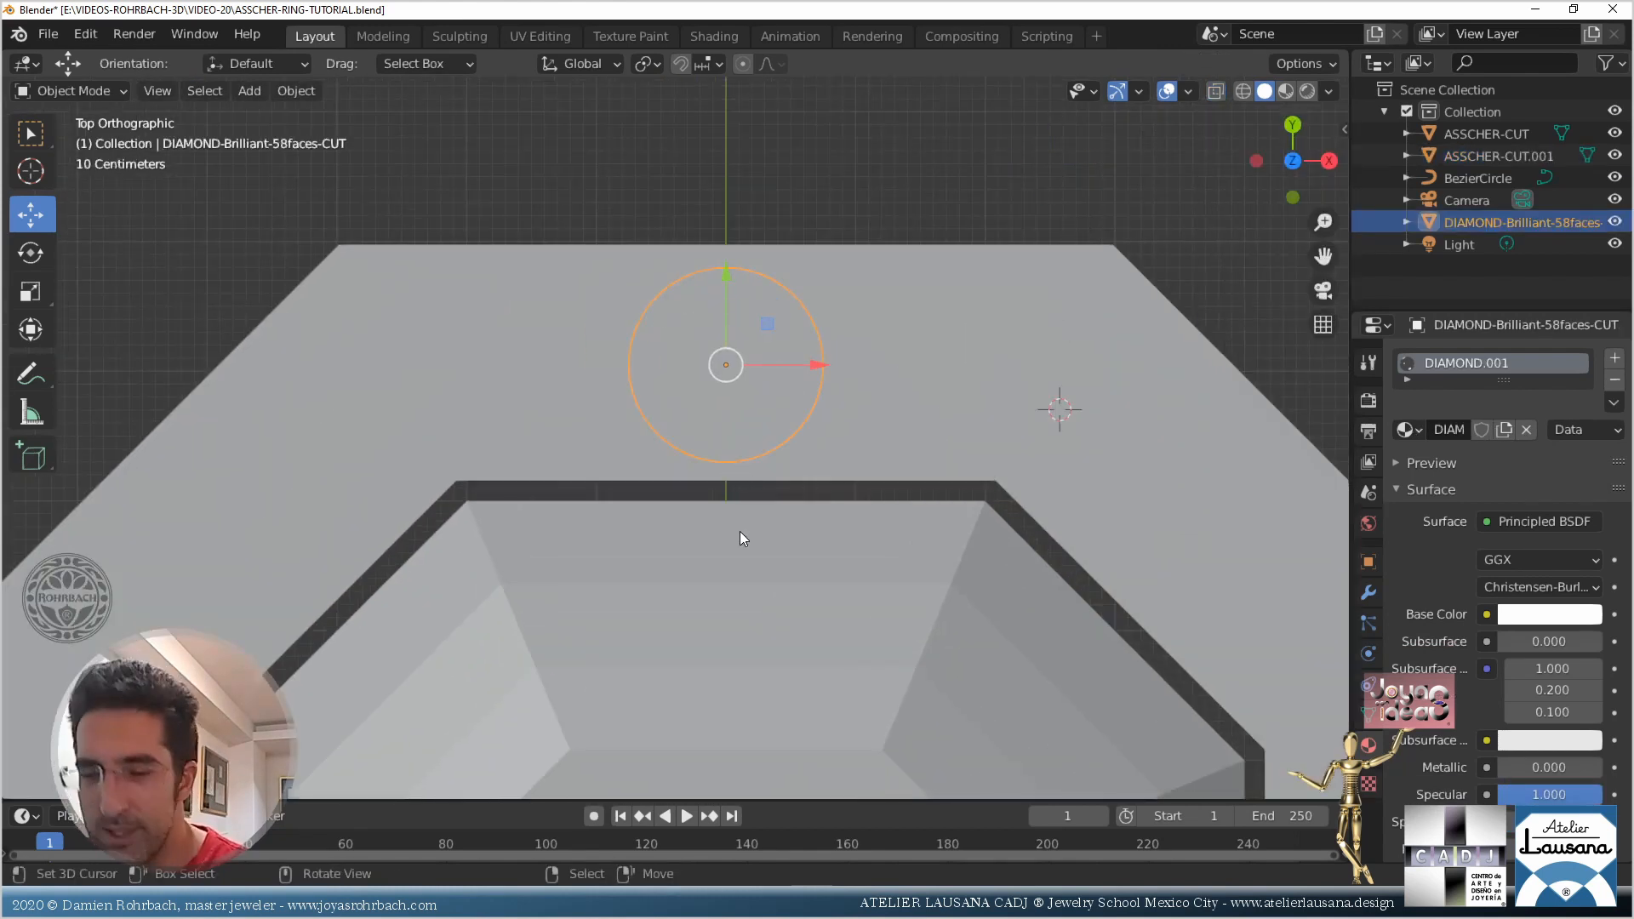
{"action": "key", "text": "alt+z"}
{"action": "scroll", "coordinate": [736, 340], "scroll_direction": "up", "scroll_amount": 1}
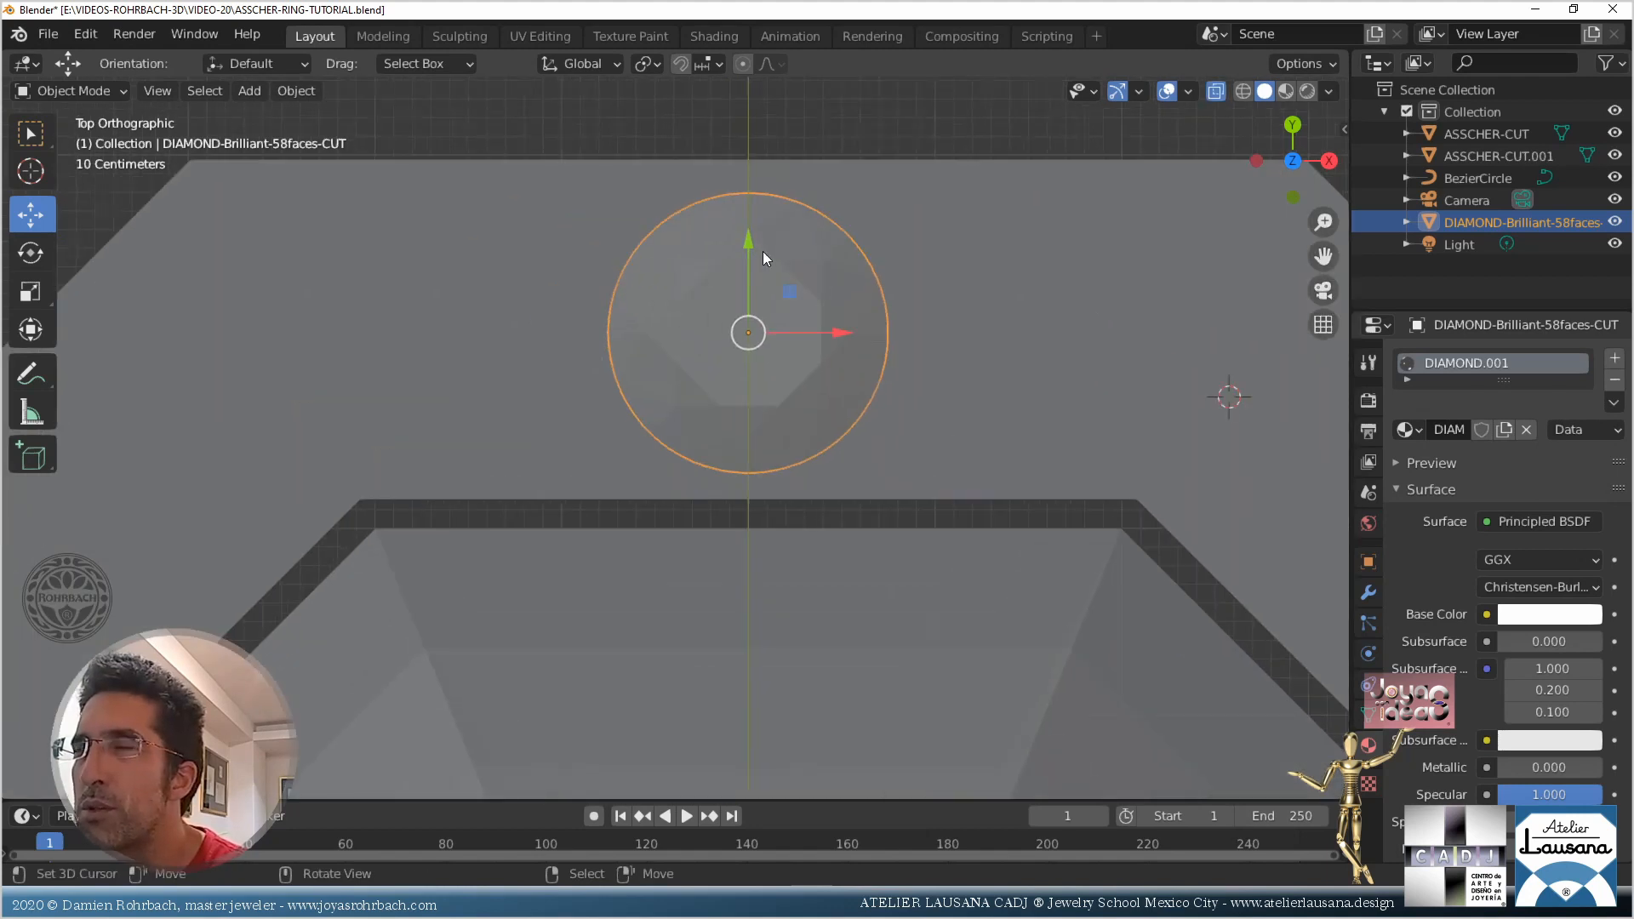
{"action": "middle_click_drag", "start_coordinate": [763, 252], "coordinate": [427, 395]}
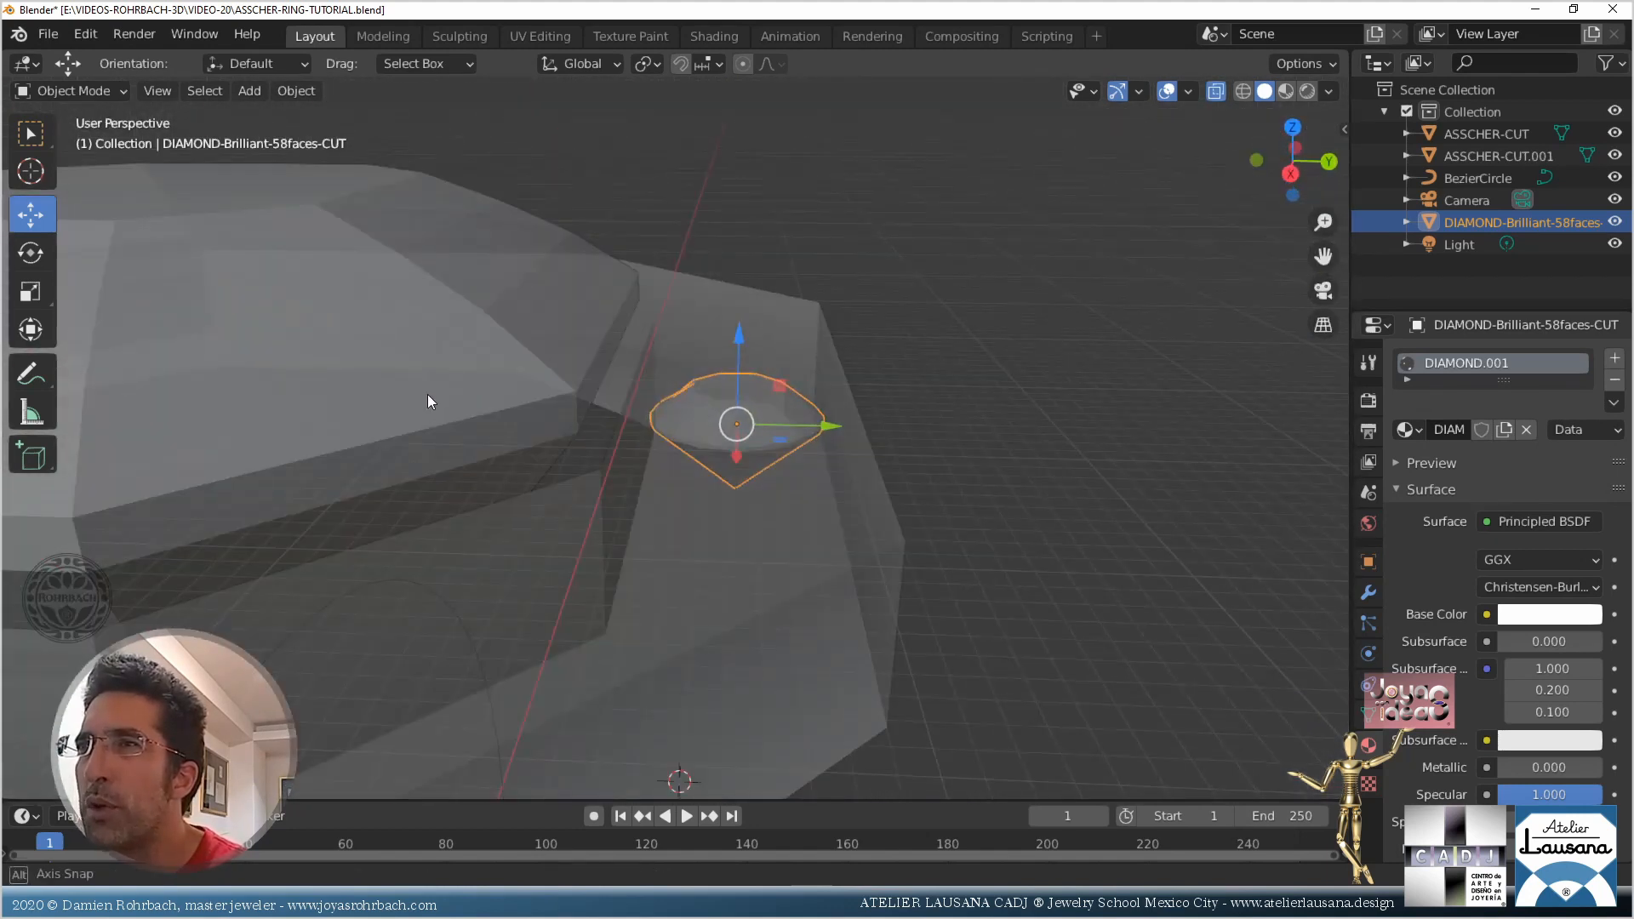
{"action": "key", "text": "KP_7"}
{"action": "scroll", "coordinate": [710, 291], "scroll_direction": "up", "scroll_amount": 3}
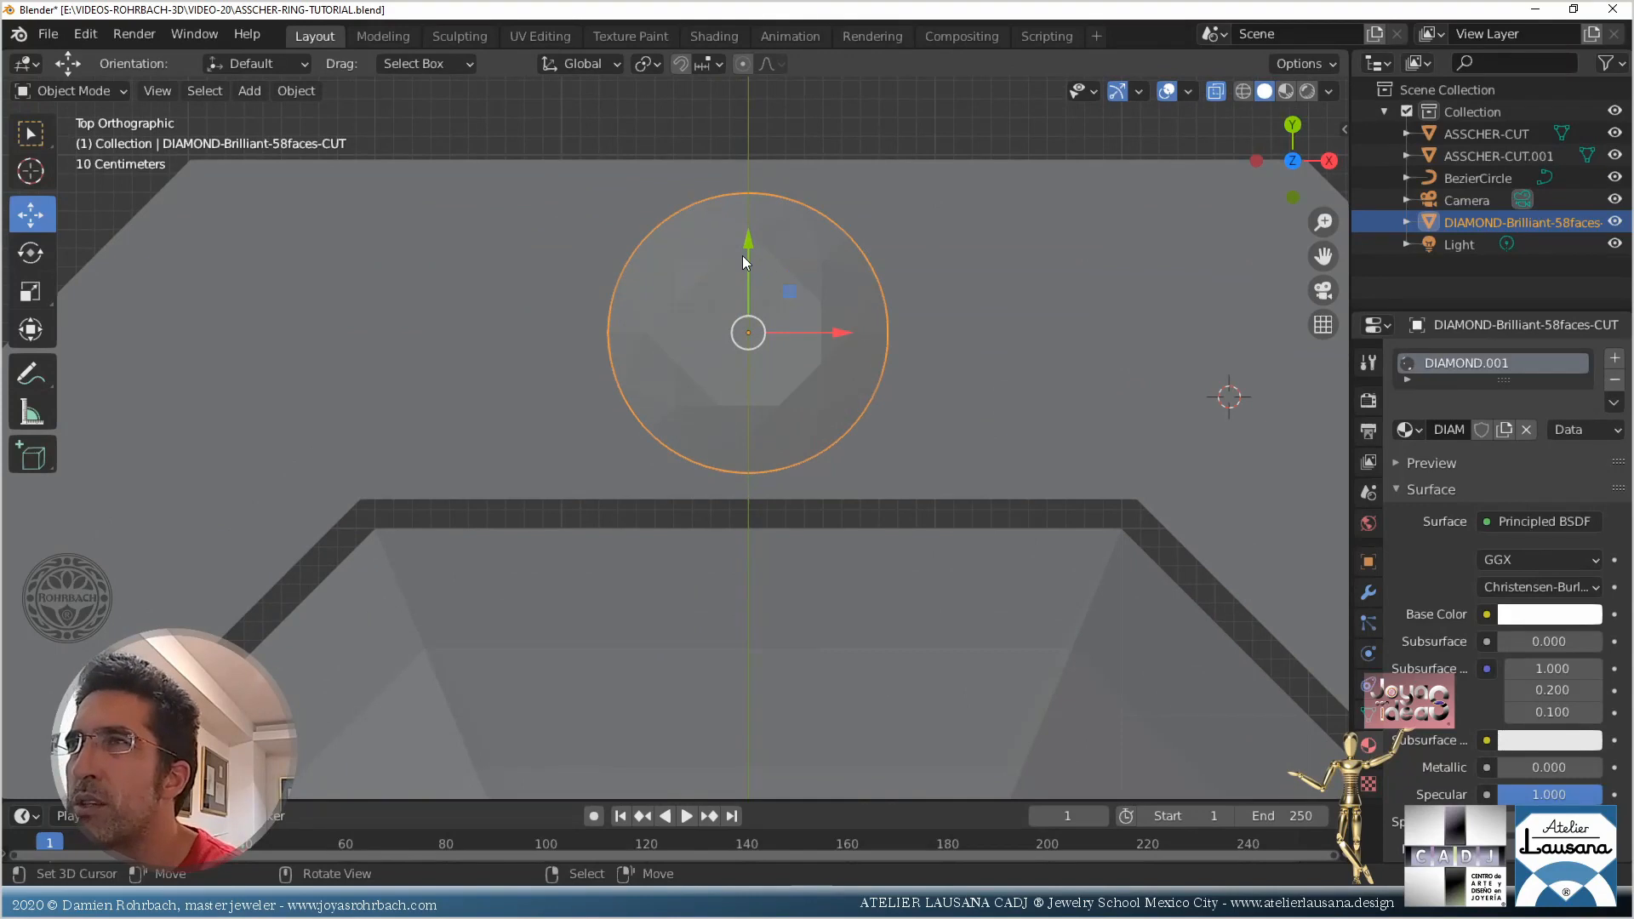
{"action": "key", "text": "g"}
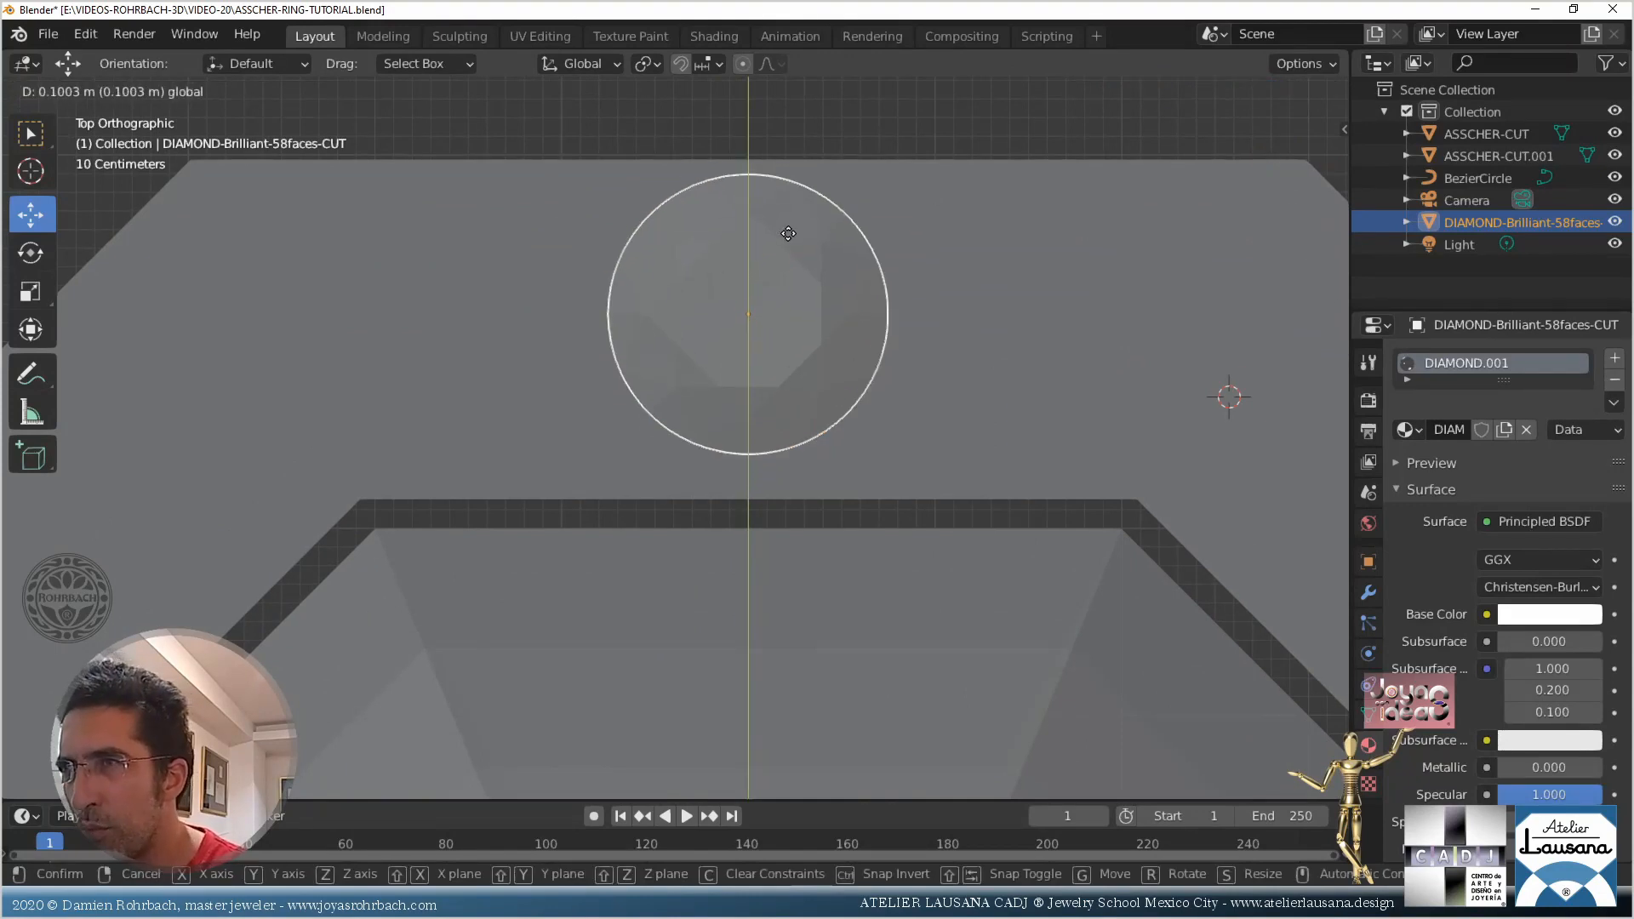
{"action": "left_click", "coordinate": [790, 228]}
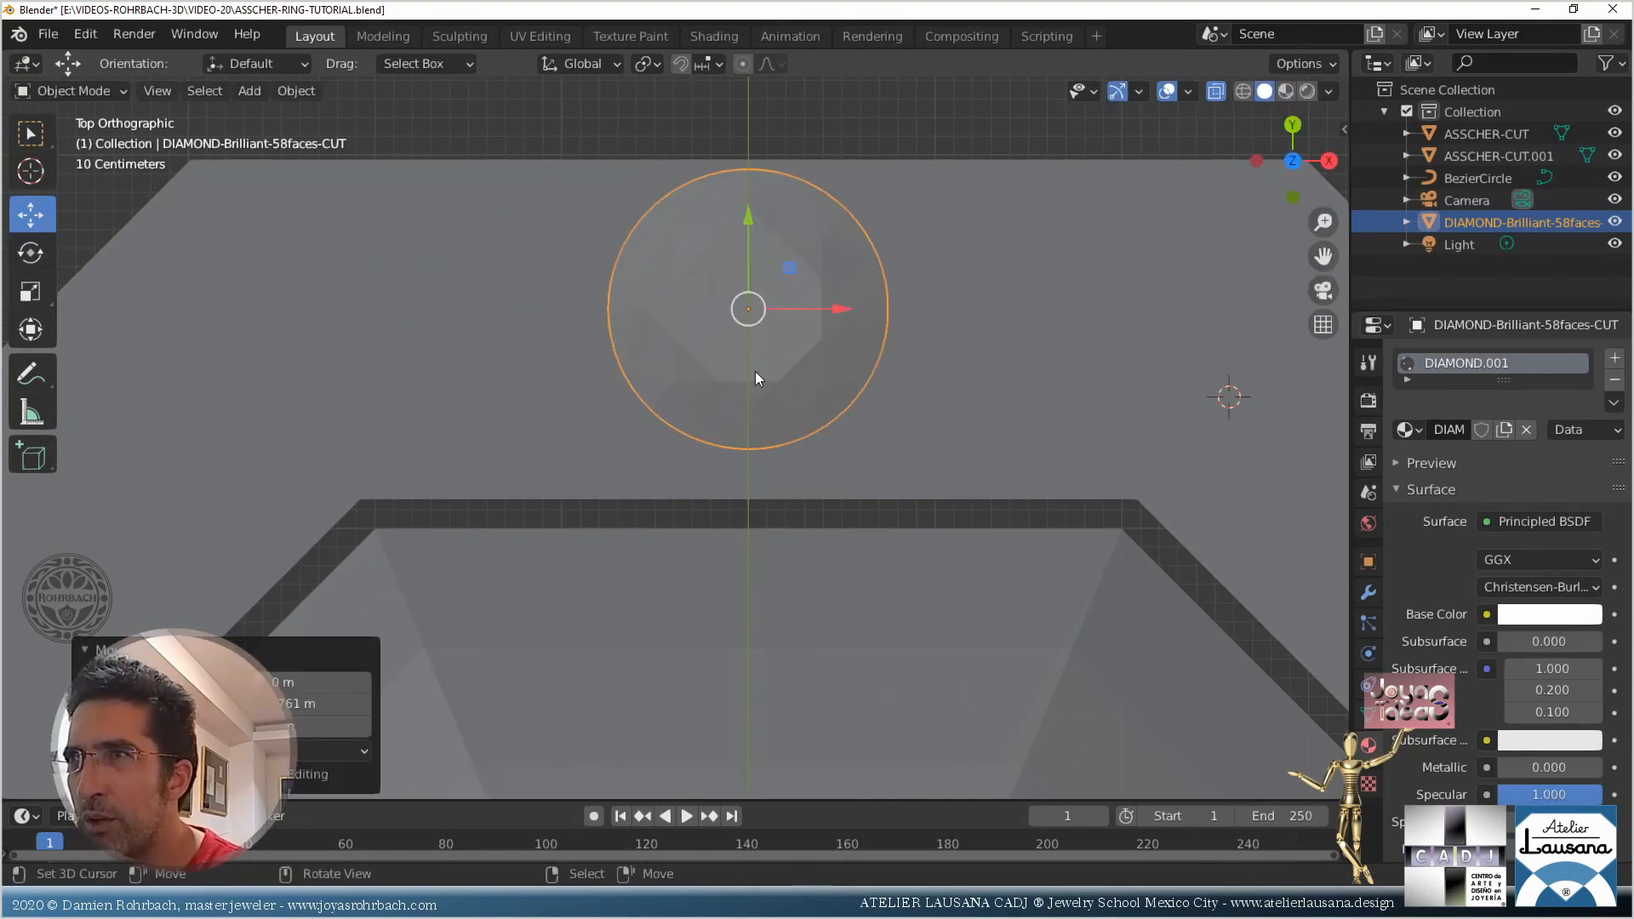
Scale the eight inset top faces of the octagonal band to 0.993
{"action": "left_click", "coordinate": [748, 477]}
{"action": "key", "text": "Tab"}
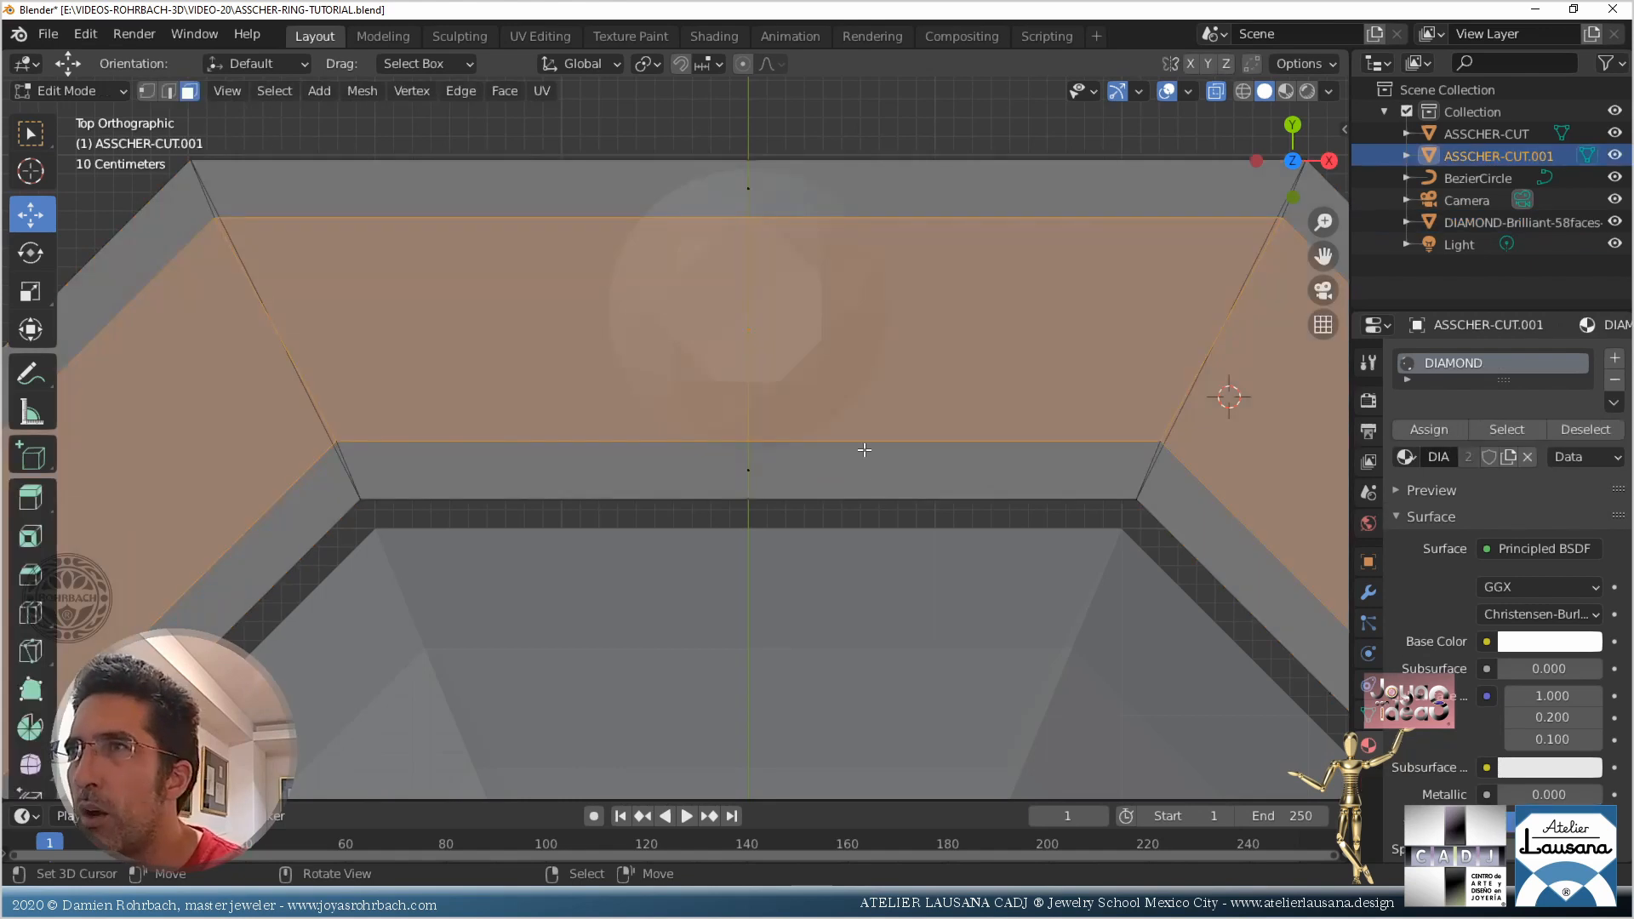
{"action": "key", "text": "s"}
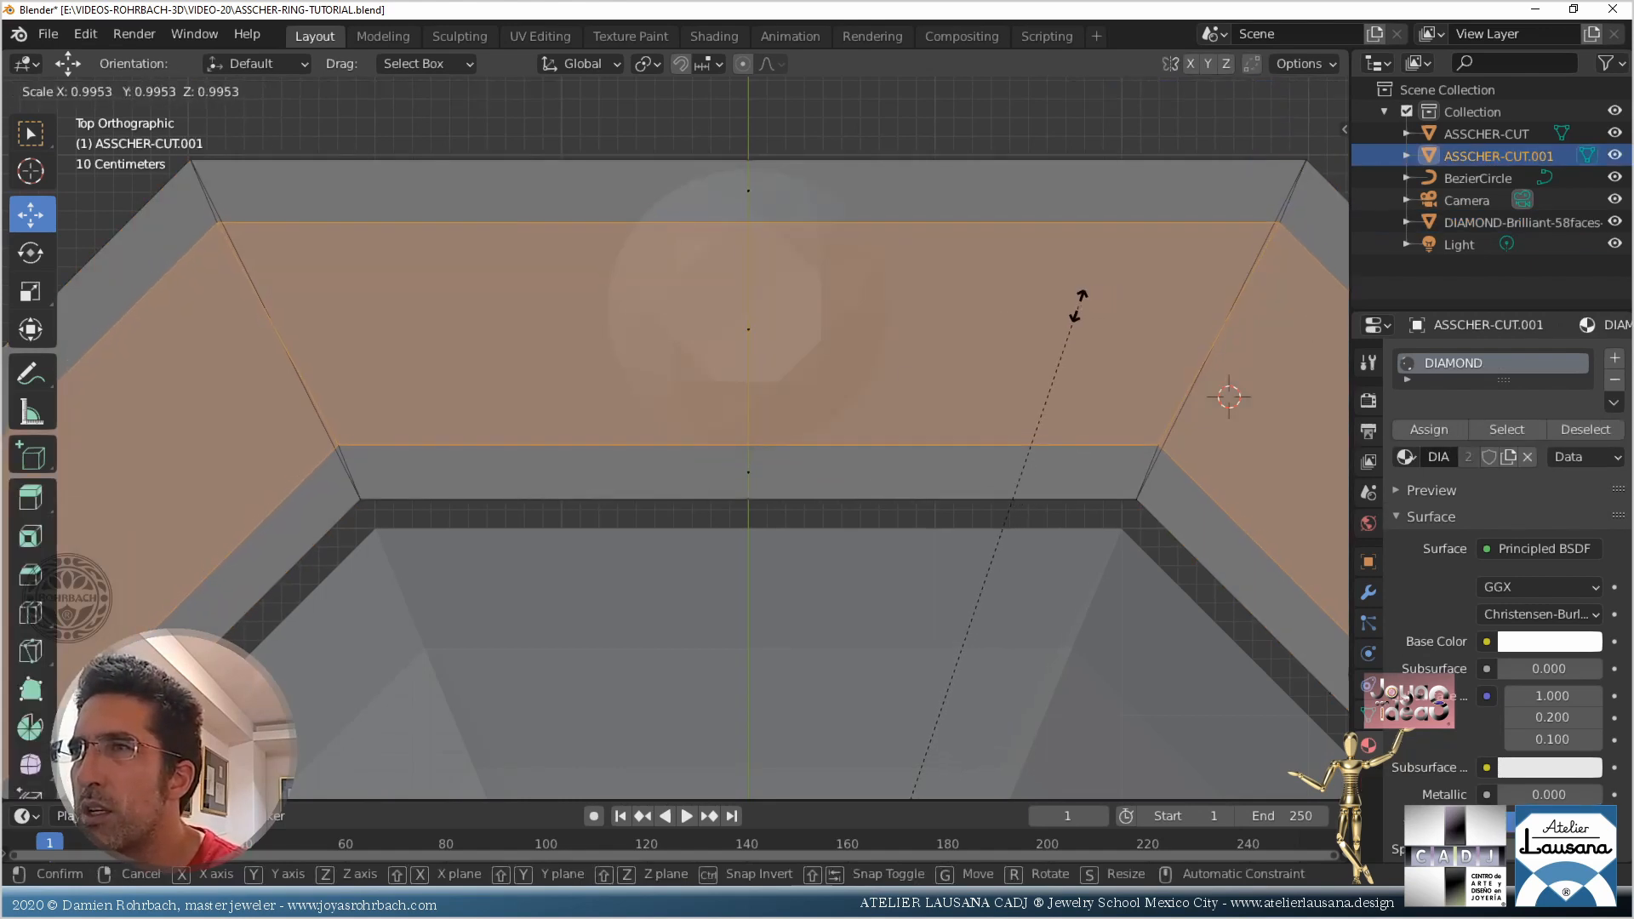
{"action": "left_click", "coordinate": [1071, 307]}
{"action": "scroll", "coordinate": [710, 308], "scroll_direction": "down", "scroll_amount": 4}
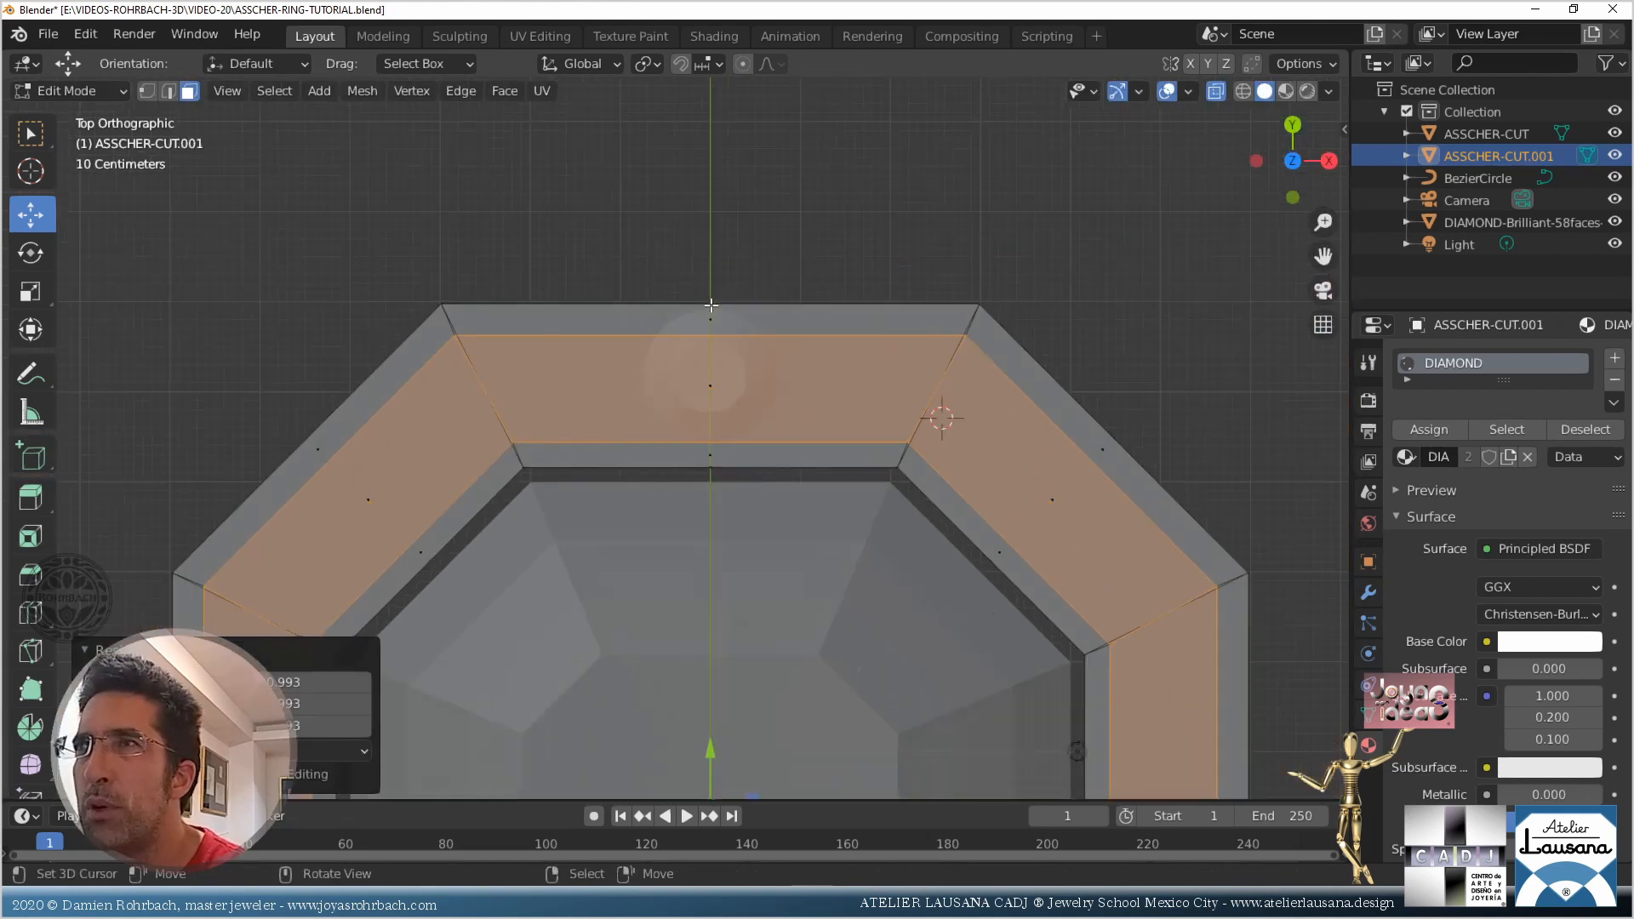
{"action": "middle_click_drag", "start_coordinate": [740, 397], "coordinate": [742, 256], "text": "shift"}
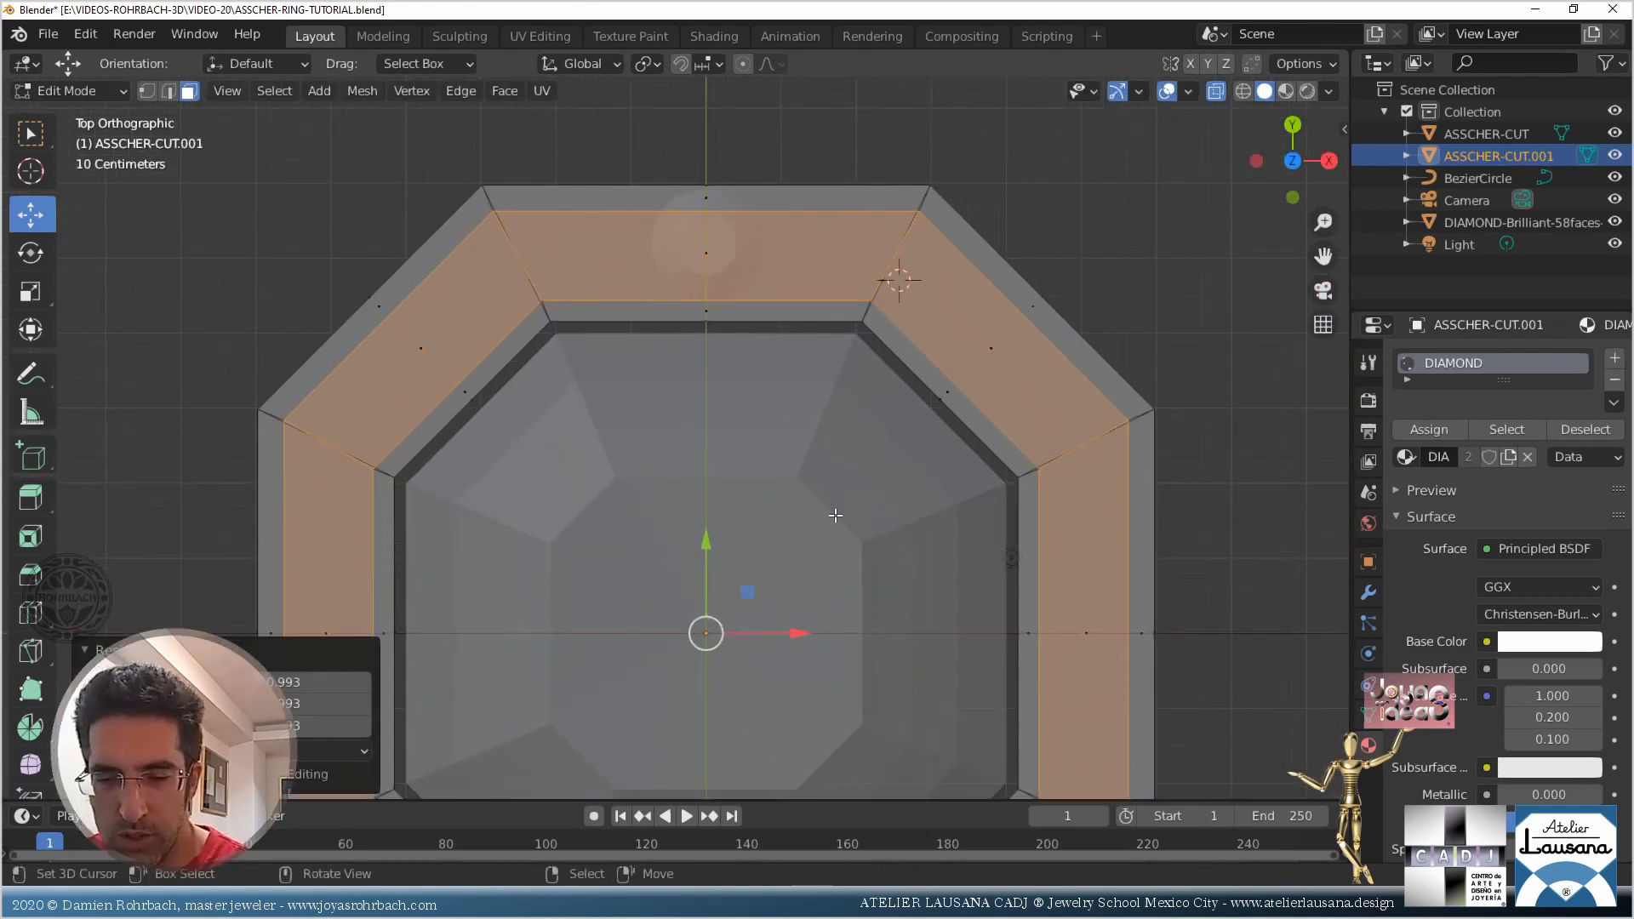
Select all vertices of the band's outer rim and its adjoining inset line, and scale them outward by a factor of 1.05
{"action": "key", "text": "alt+a"}
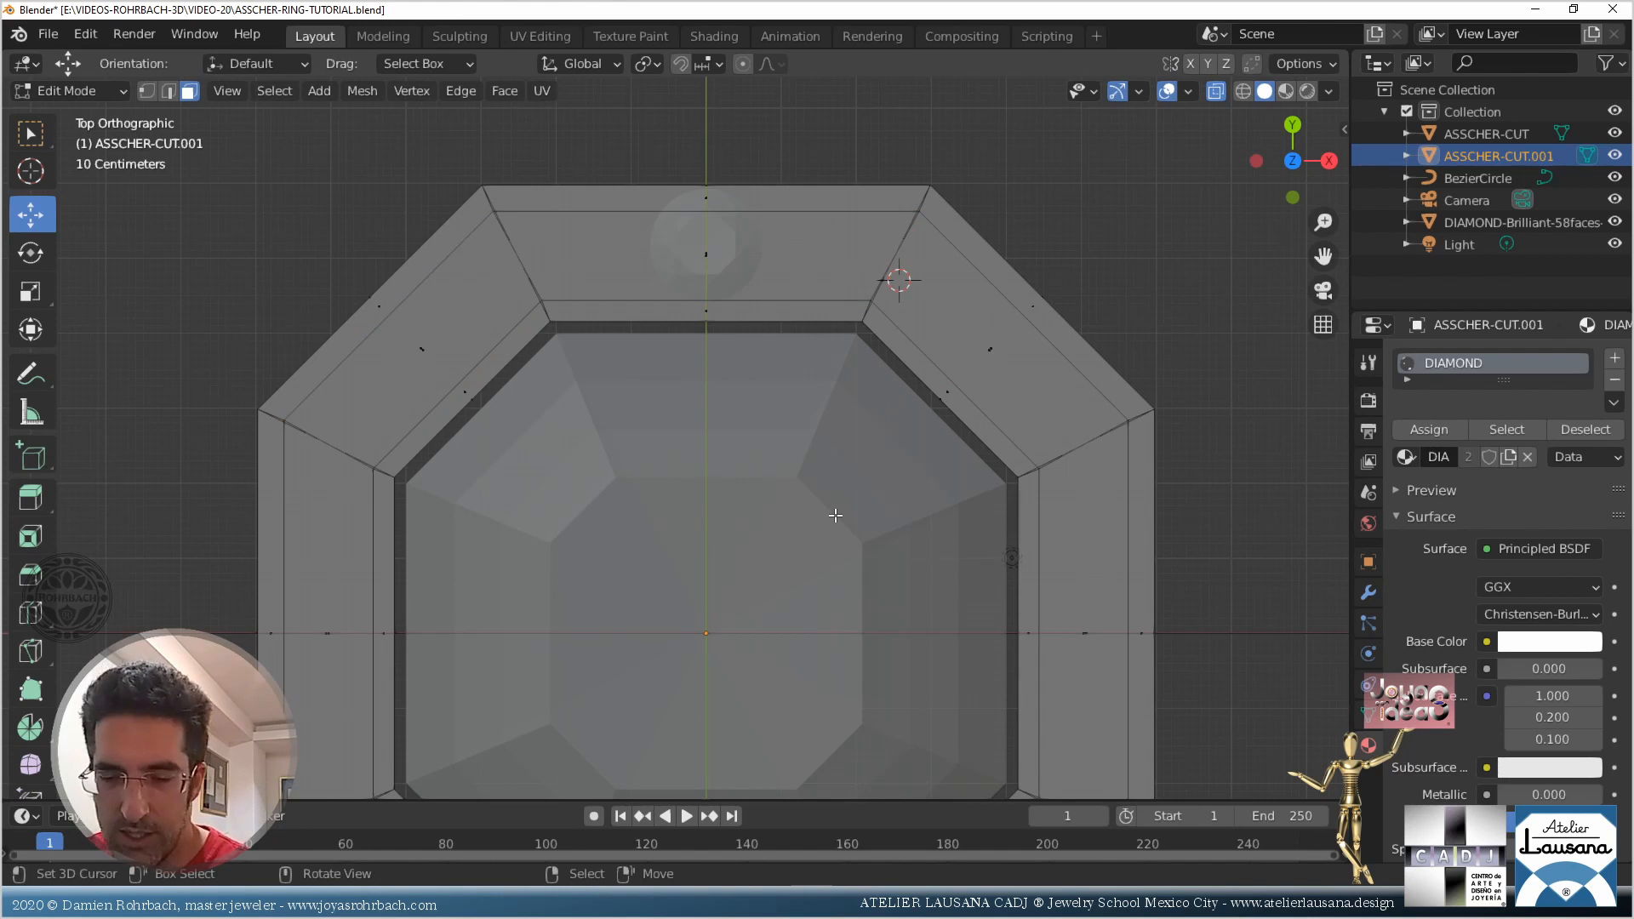
{"action": "scroll", "coordinate": [835, 515], "scroll_direction": "down", "scroll_amount": 4}
{"action": "scroll", "coordinate": [773, 644], "scroll_direction": "up", "scroll_amount": 2}
{"action": "scroll", "coordinate": [772, 389], "scroll_direction": "down", "scroll_amount": 1}
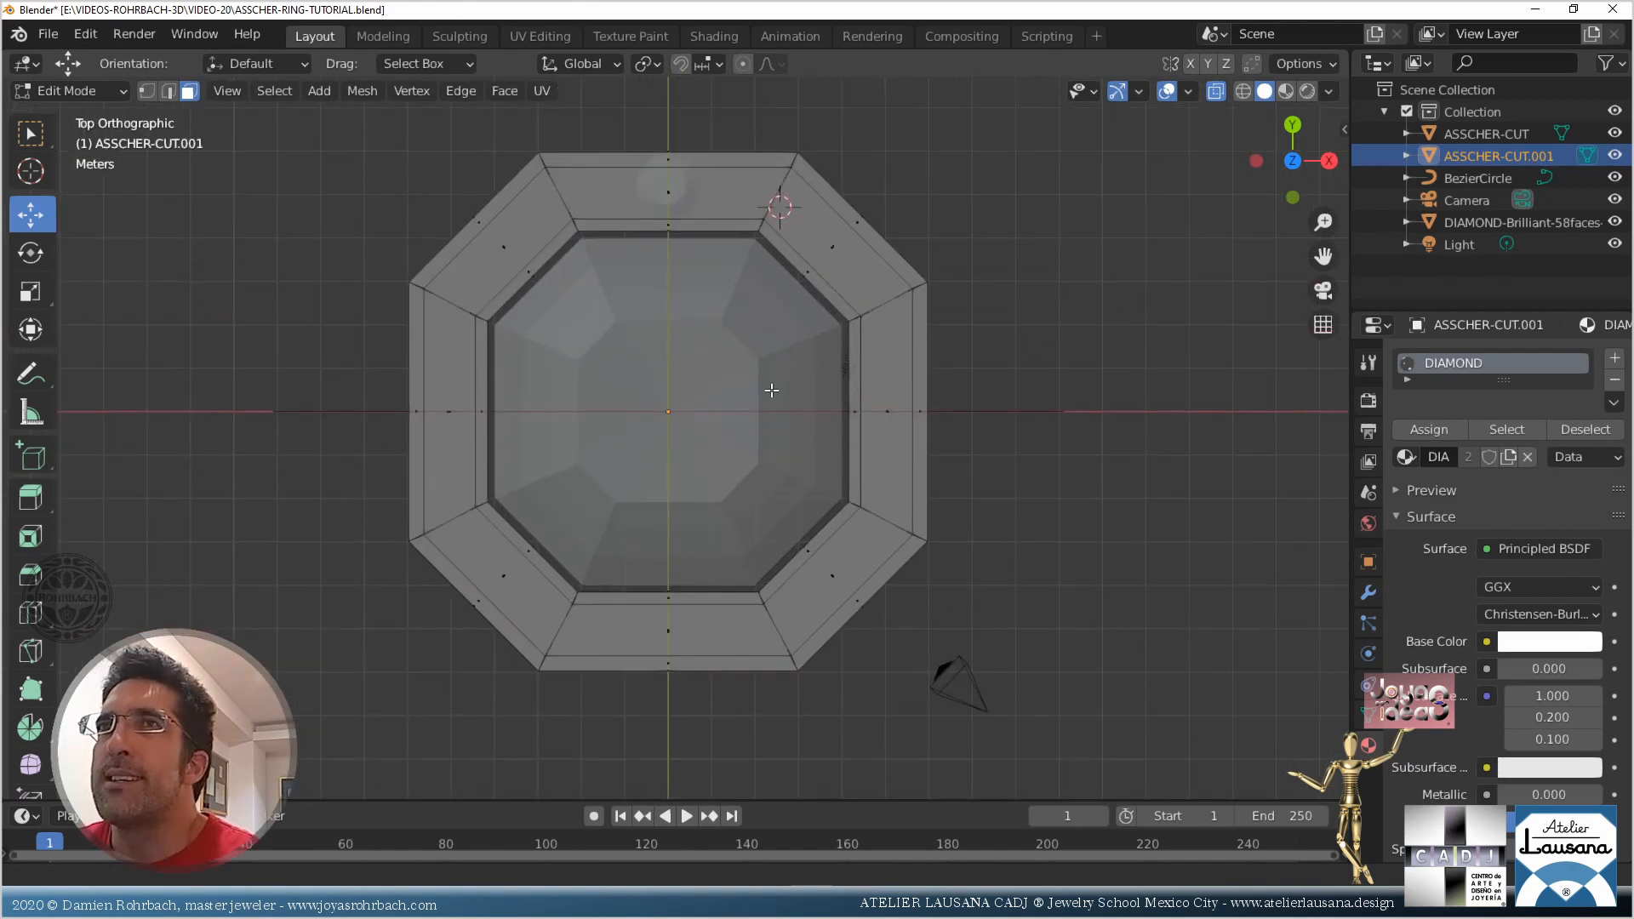
{"action": "key", "text": "1"}
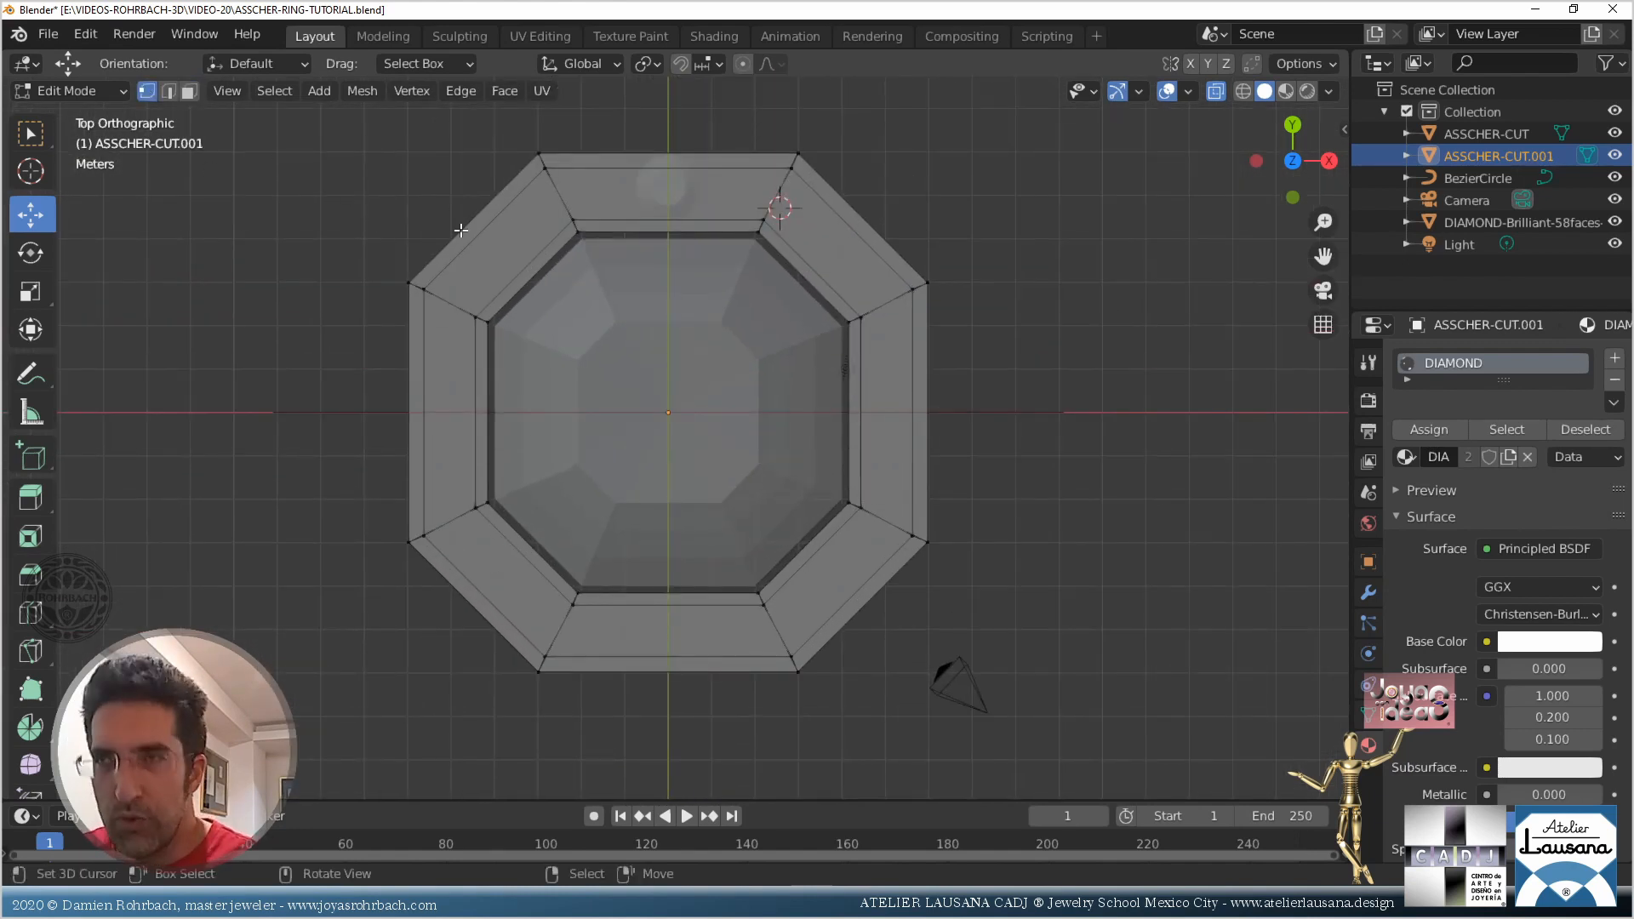
{"action": "key", "text": "c"}
{"action": "mouse_move", "coordinate": [539, 153]}
{"action": "left_mouse_down"}
{"action": "mouse_move", "coordinate": [667, 153]}
{"action": "mouse_move", "coordinate": [926, 273]}
{"action": "mouse_move", "coordinate": [953, 501]}
{"action": "mouse_move", "coordinate": [908, 661]}
{"action": "mouse_move", "coordinate": [757, 685]}
{"action": "mouse_move", "coordinate": [562, 668]}
{"action": "mouse_move", "coordinate": [416, 587]}
{"action": "mouse_move", "coordinate": [366, 388]}
{"action": "mouse_move", "coordinate": [388, 255]}
{"action": "mouse_move", "coordinate": [700, 80]}
{"action": "left_mouse_up"}
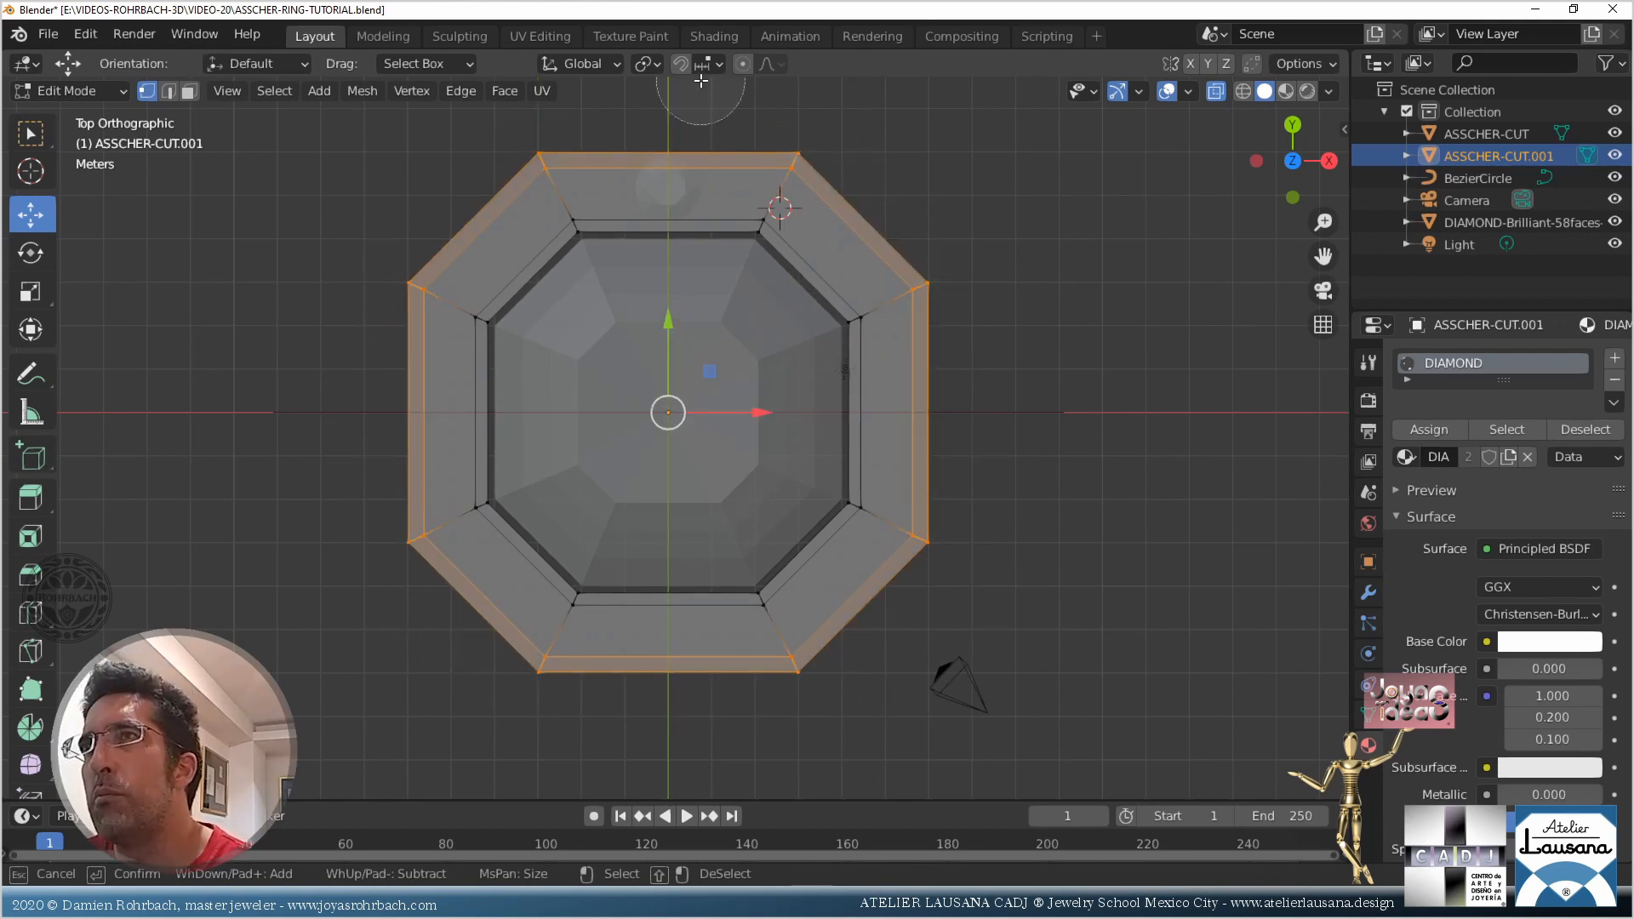
{"action": "key", "text": "Escape"}
{"action": "middle_click_drag", "start_coordinate": [728, 207], "coordinate": [746, 433], "text": "shift"}
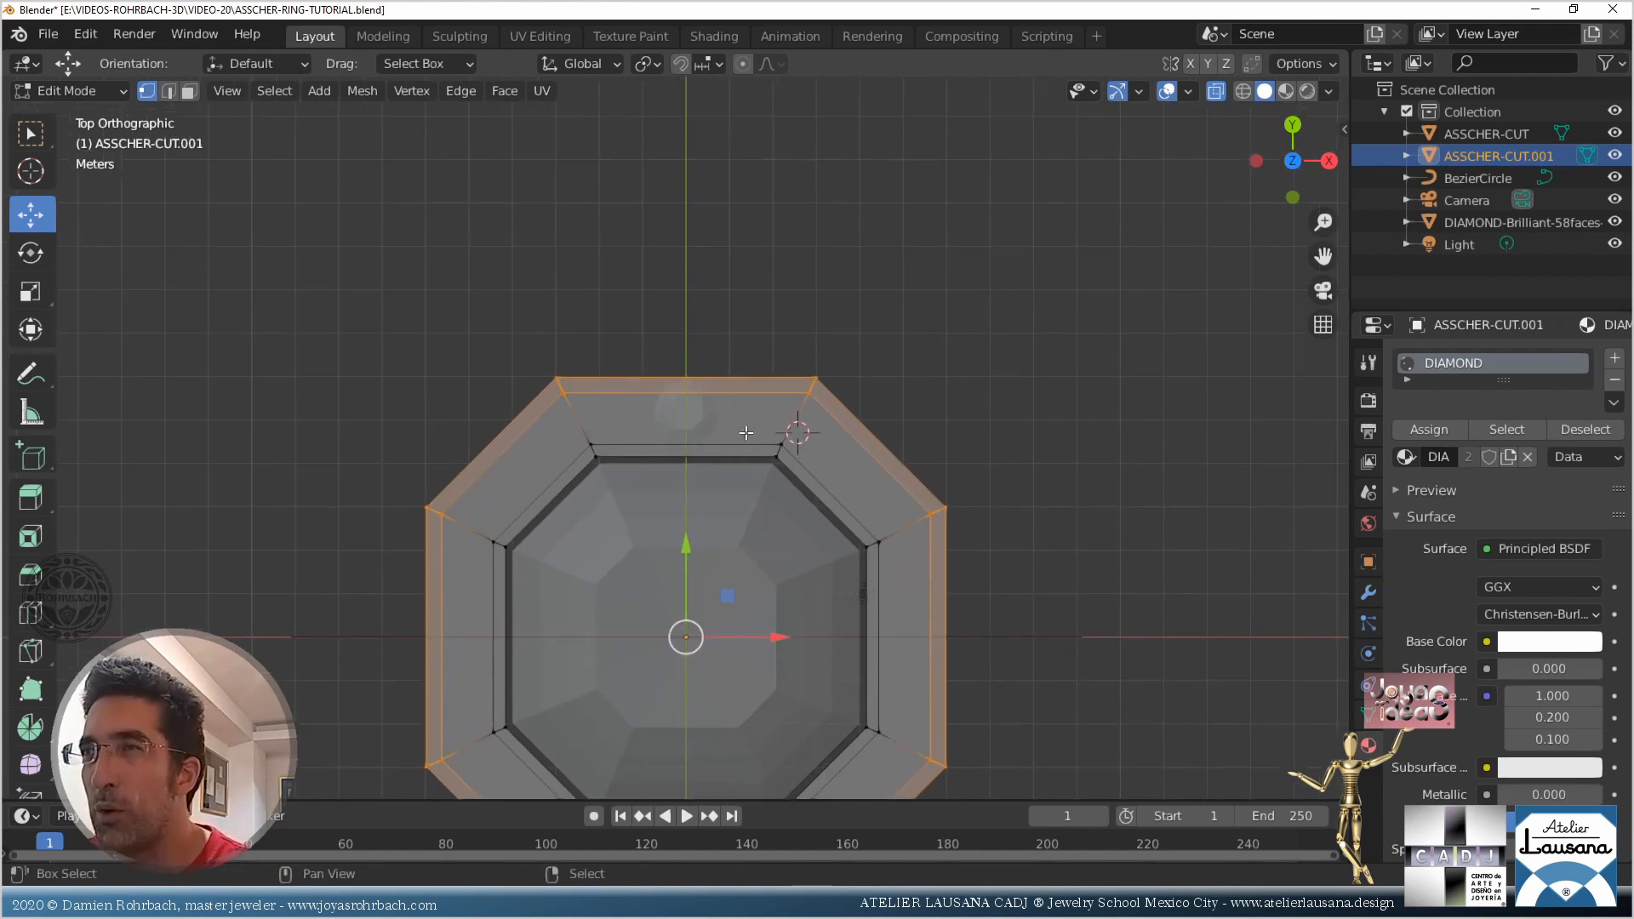
{"action": "scroll", "coordinate": [747, 432], "scroll_direction": "up", "scroll_amount": 6}
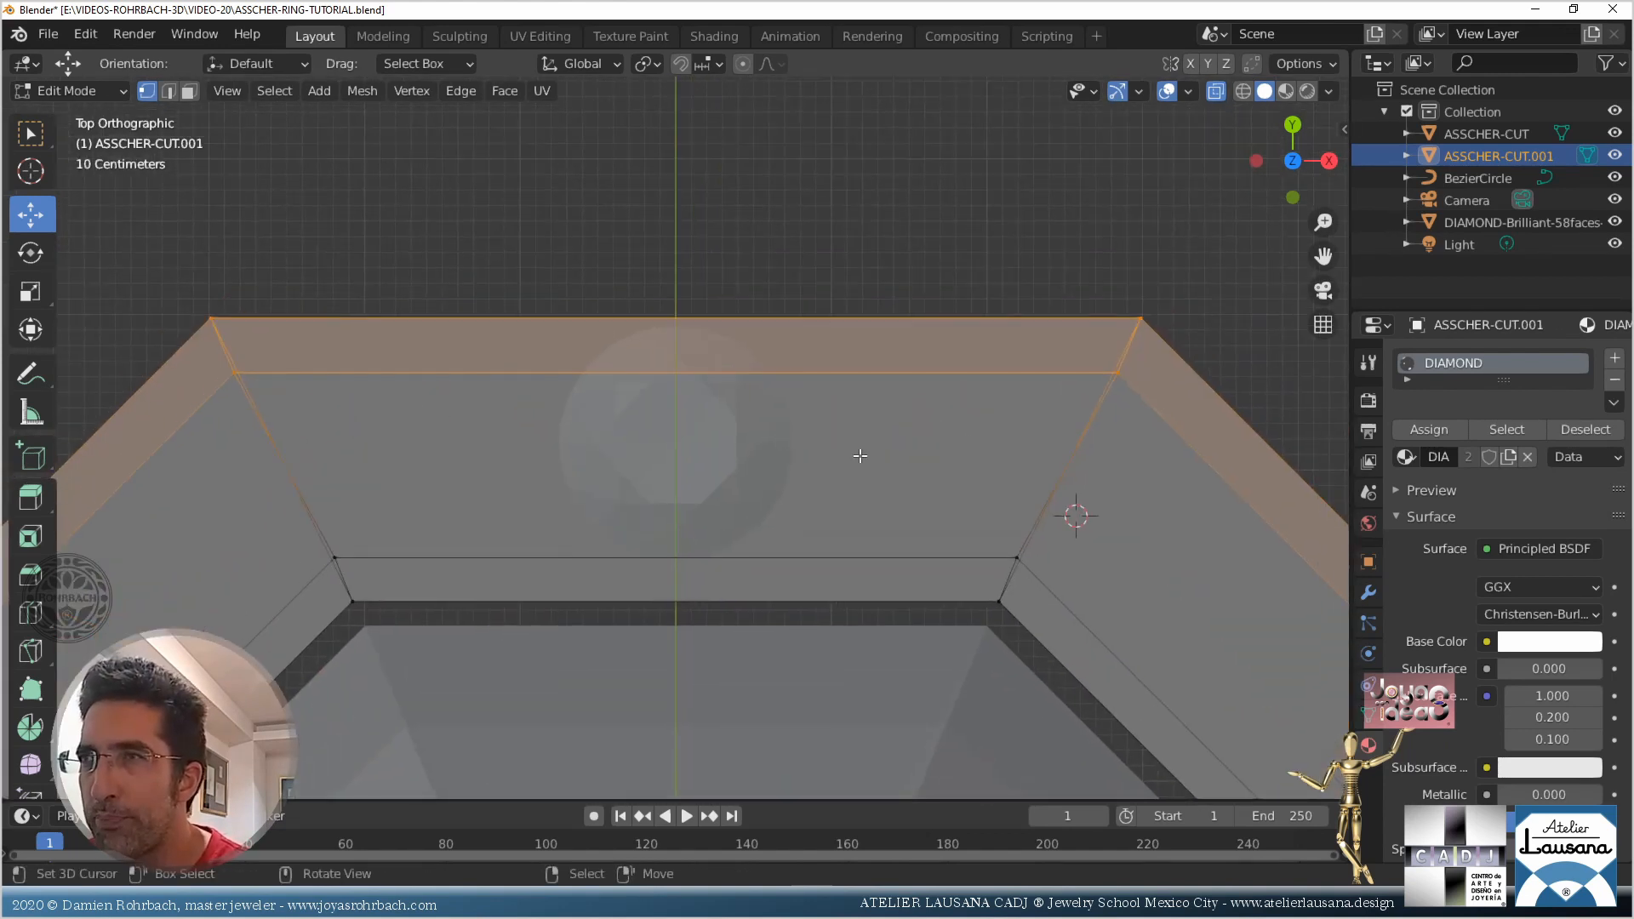
{"action": "key", "text": "s"}
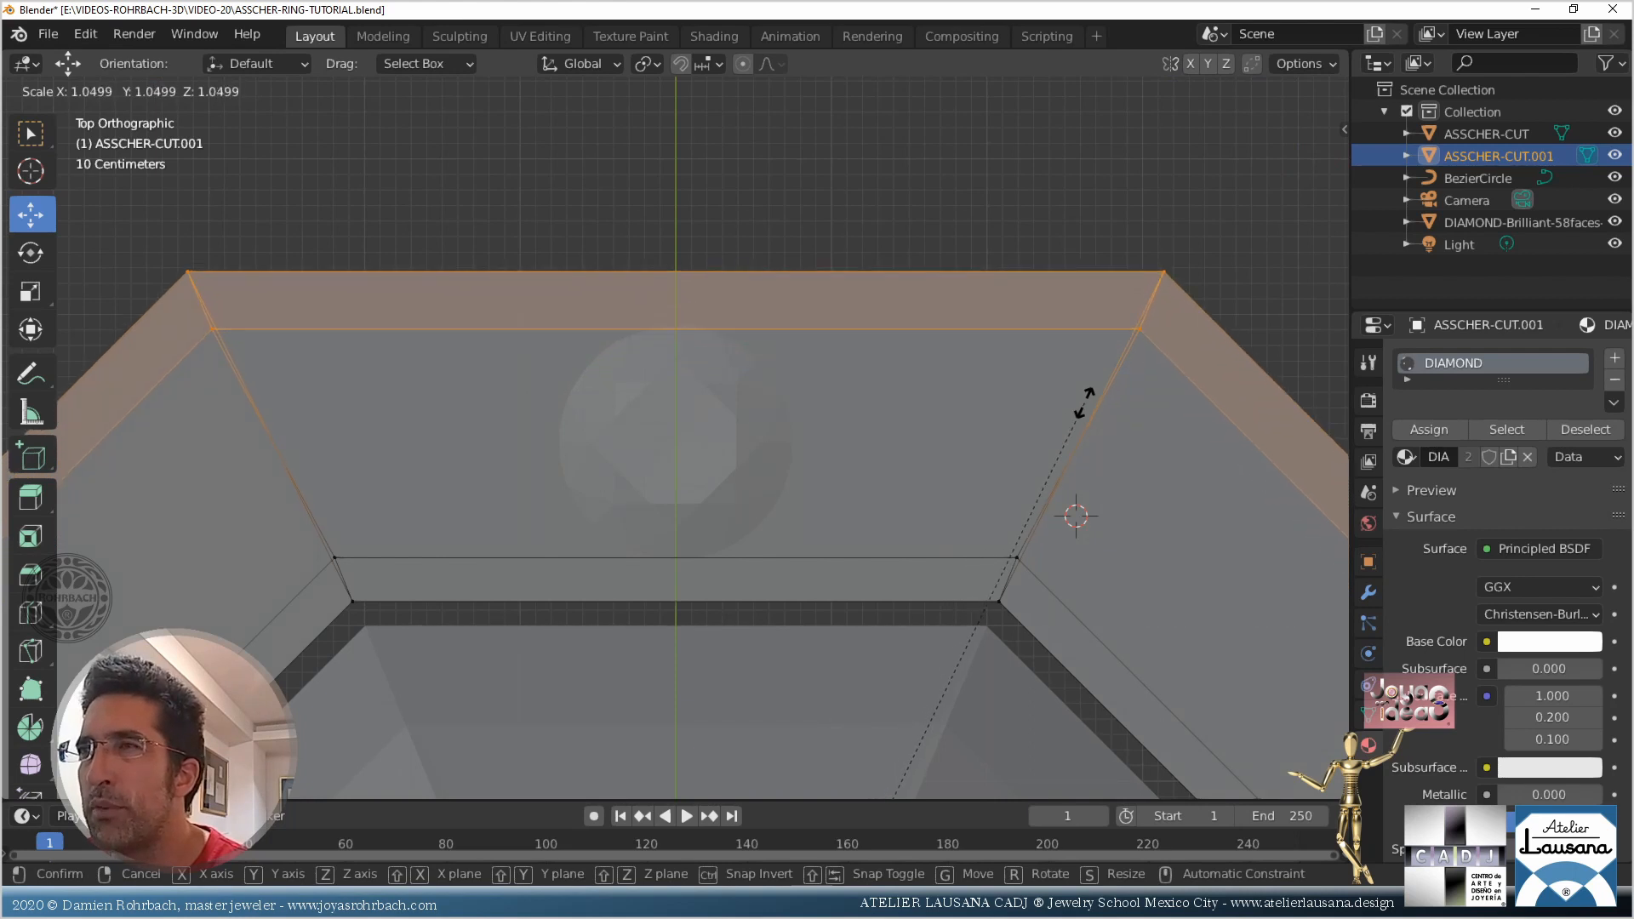
{"action": "left_click", "coordinate": [1082, 401]}
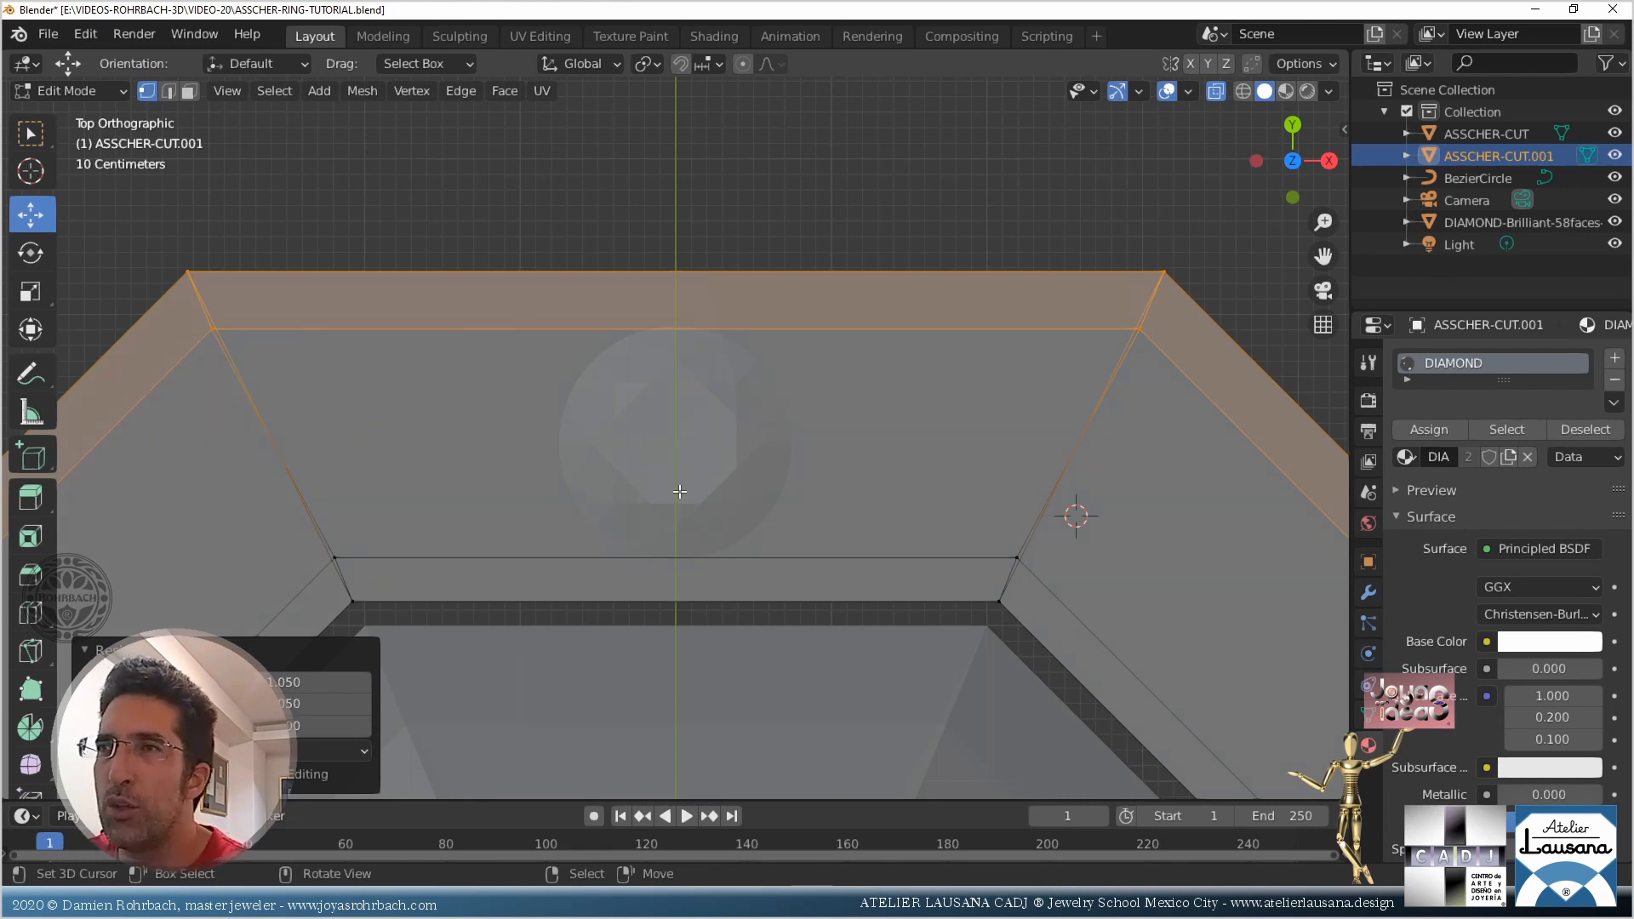
{"action": "key", "text": "KP_3"}
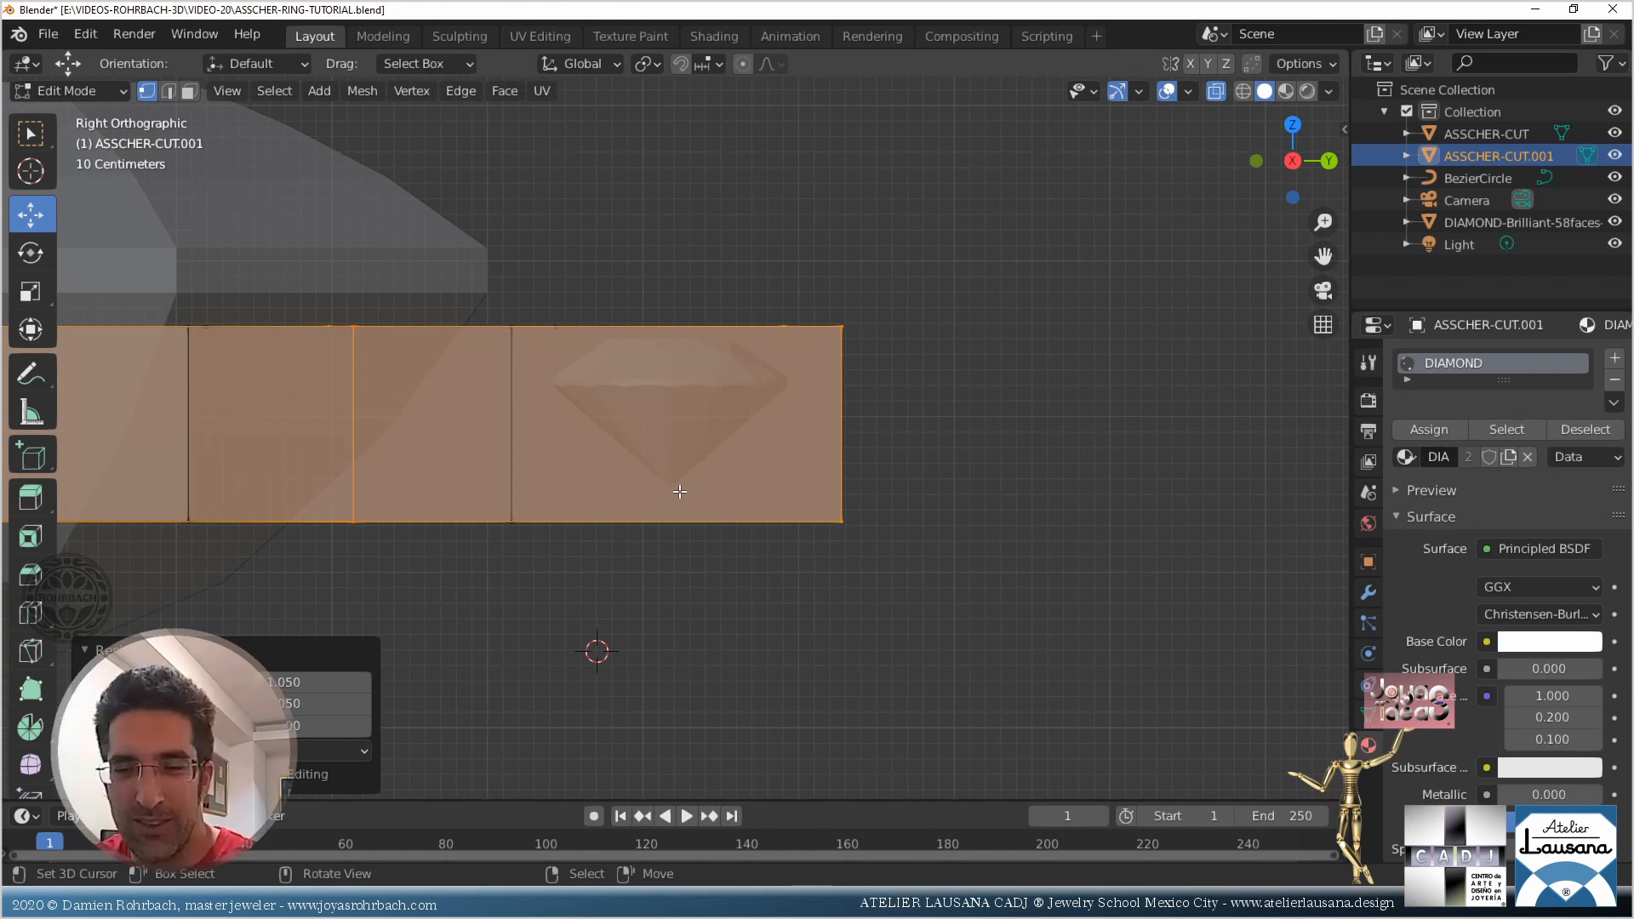
Select only the eight inset faces on top of the octagonal band and save the scene
{"action": "mouse_move", "coordinate": [643, 408]}
{"action": "middle_mouse_down"}
{"action": "mouse_move", "coordinate": [638, 332]}
{"action": "mouse_move", "coordinate": [641, 411]}
{"action": "mouse_move", "coordinate": [629, 400]}
{"action": "middle_mouse_up"}
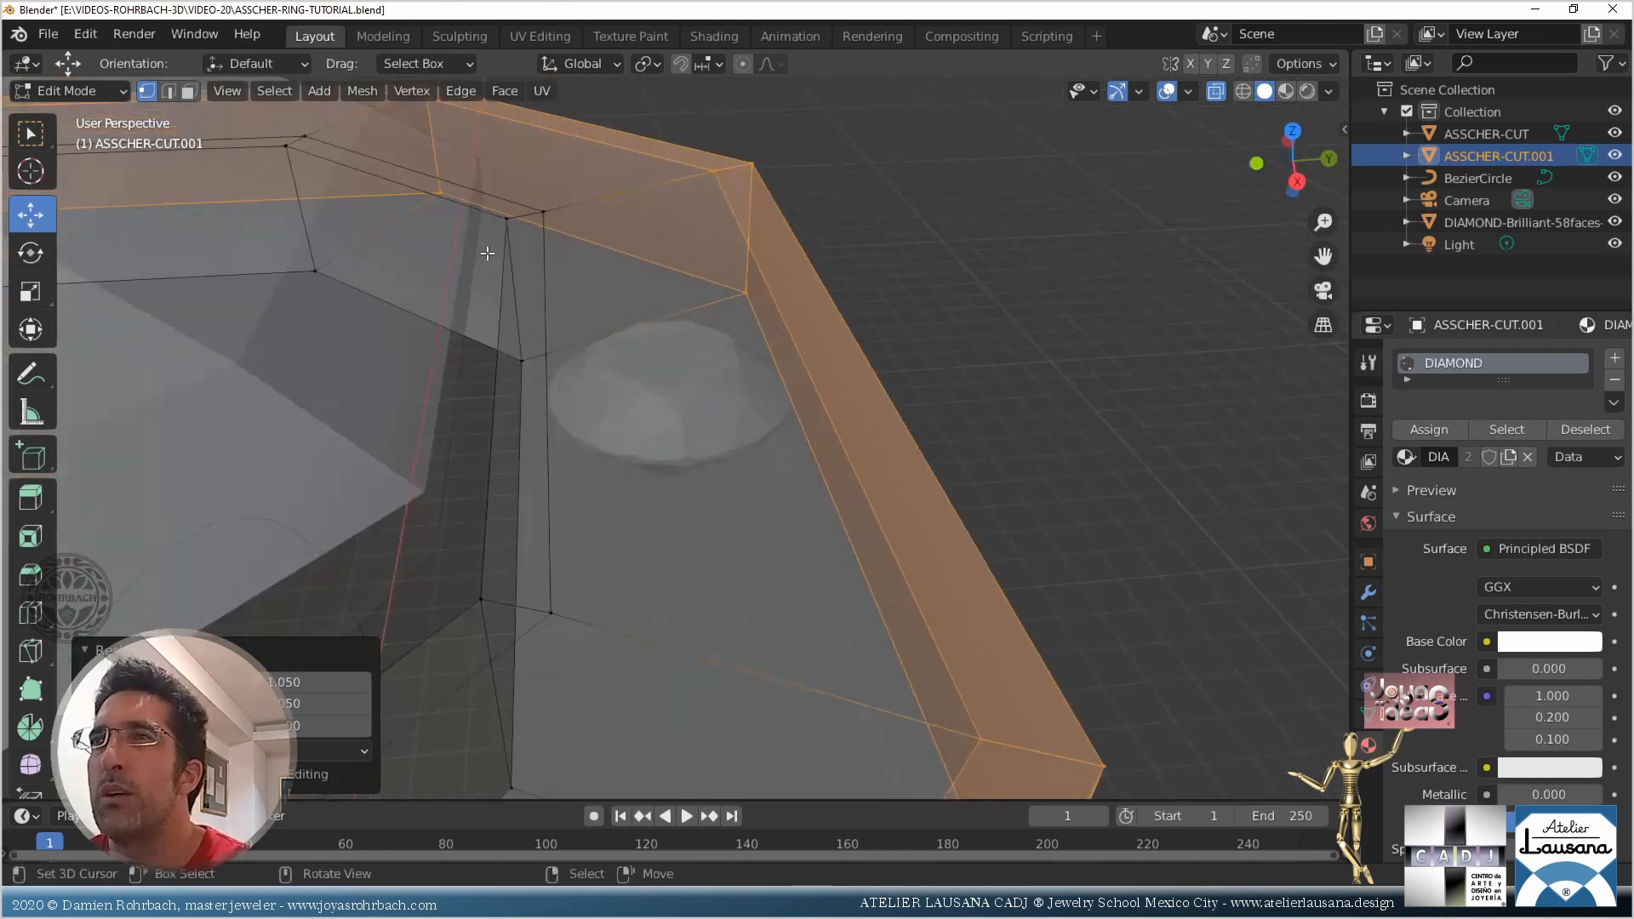
{"action": "left_click", "coordinate": [188, 91]}
{"action": "scroll", "coordinate": [493, 277], "scroll_direction": "down", "scroll_amount": 4}
{"action": "middle_click_drag", "start_coordinate": [564, 350], "coordinate": [622, 422]}
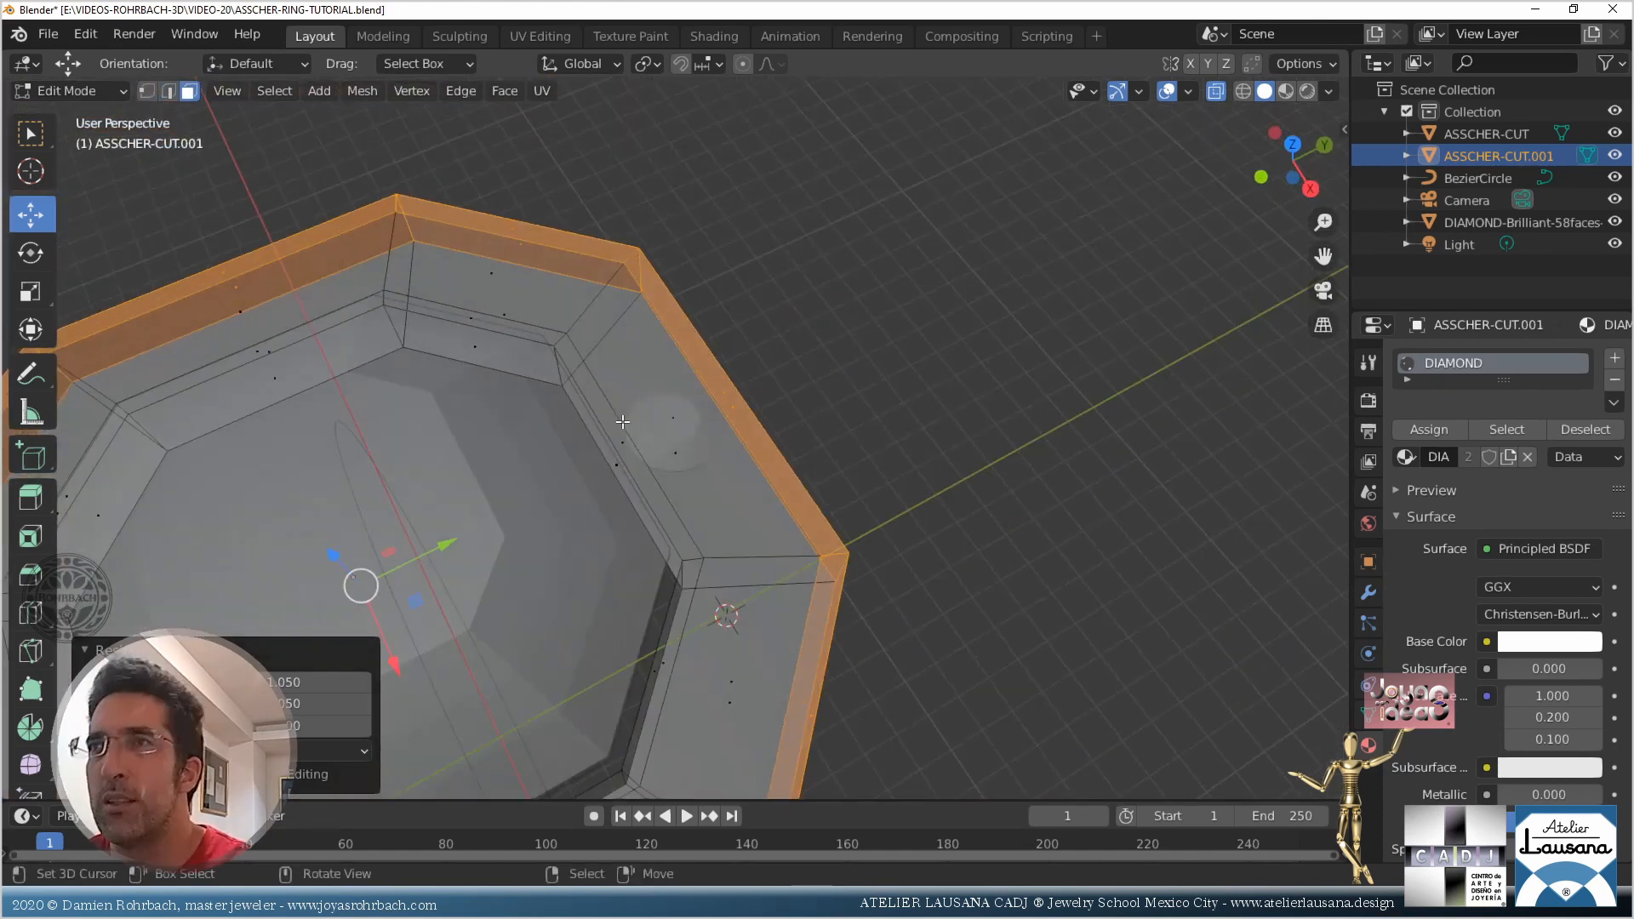
{"action": "key", "text": "KP_7"}
{"action": "key", "text": "alt+z"}
{"action": "middle_click_drag", "start_coordinate": [587, 663], "coordinate": [552, 386], "text": "shift"}
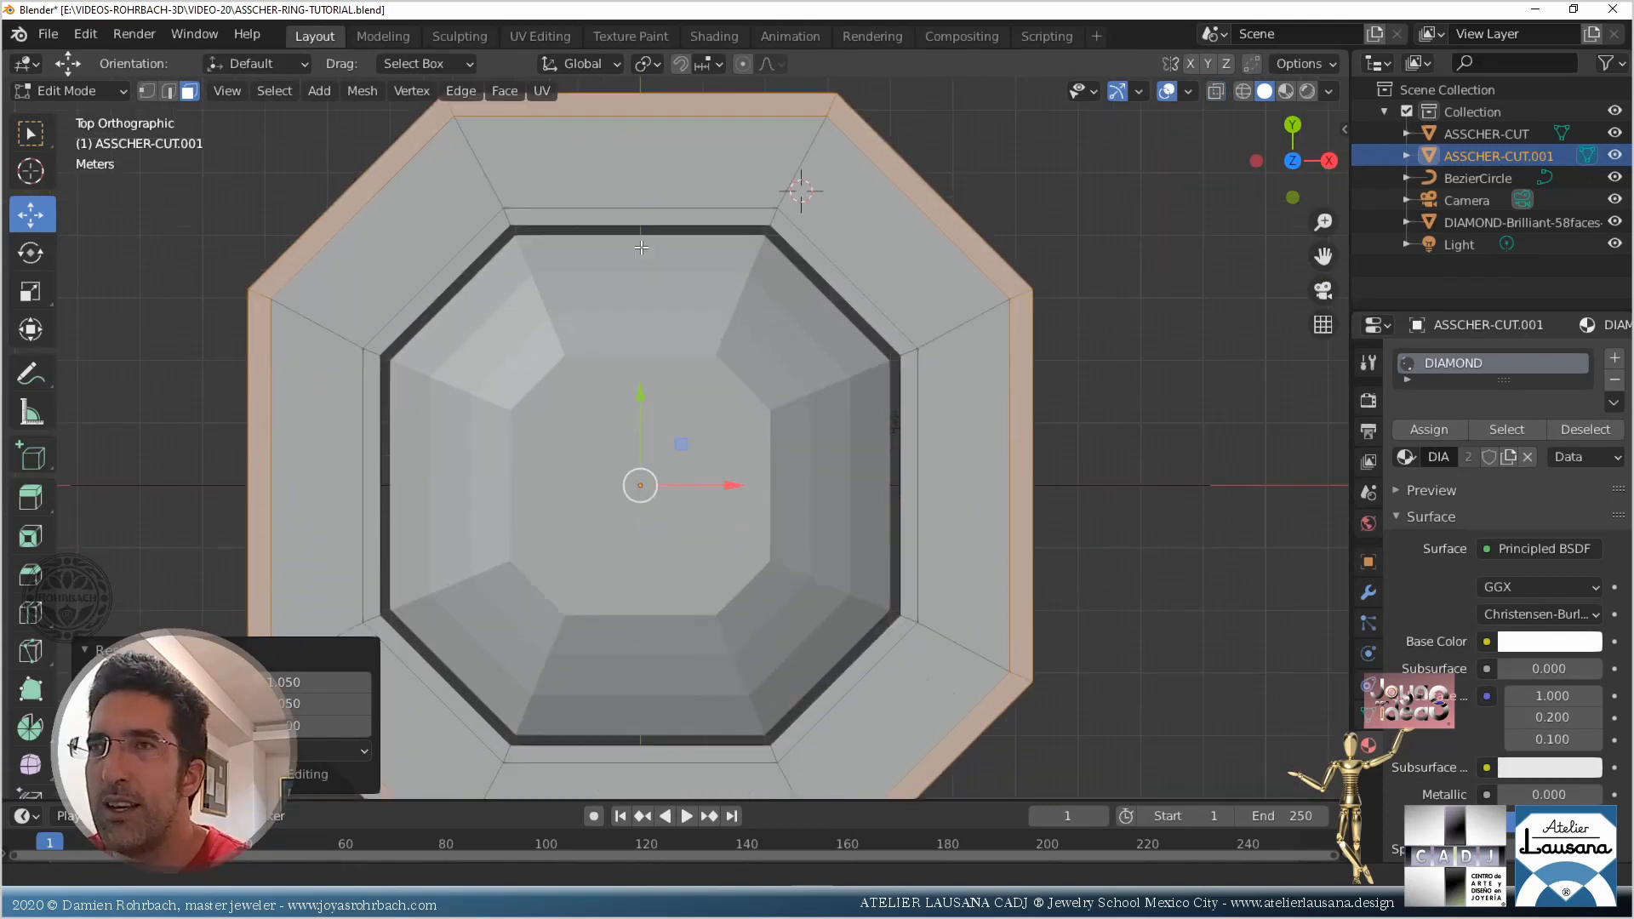
{"action": "left_click", "coordinate": [315, 476]}
{"action": "left_click", "coordinate": [383, 225], "text": "shift"}
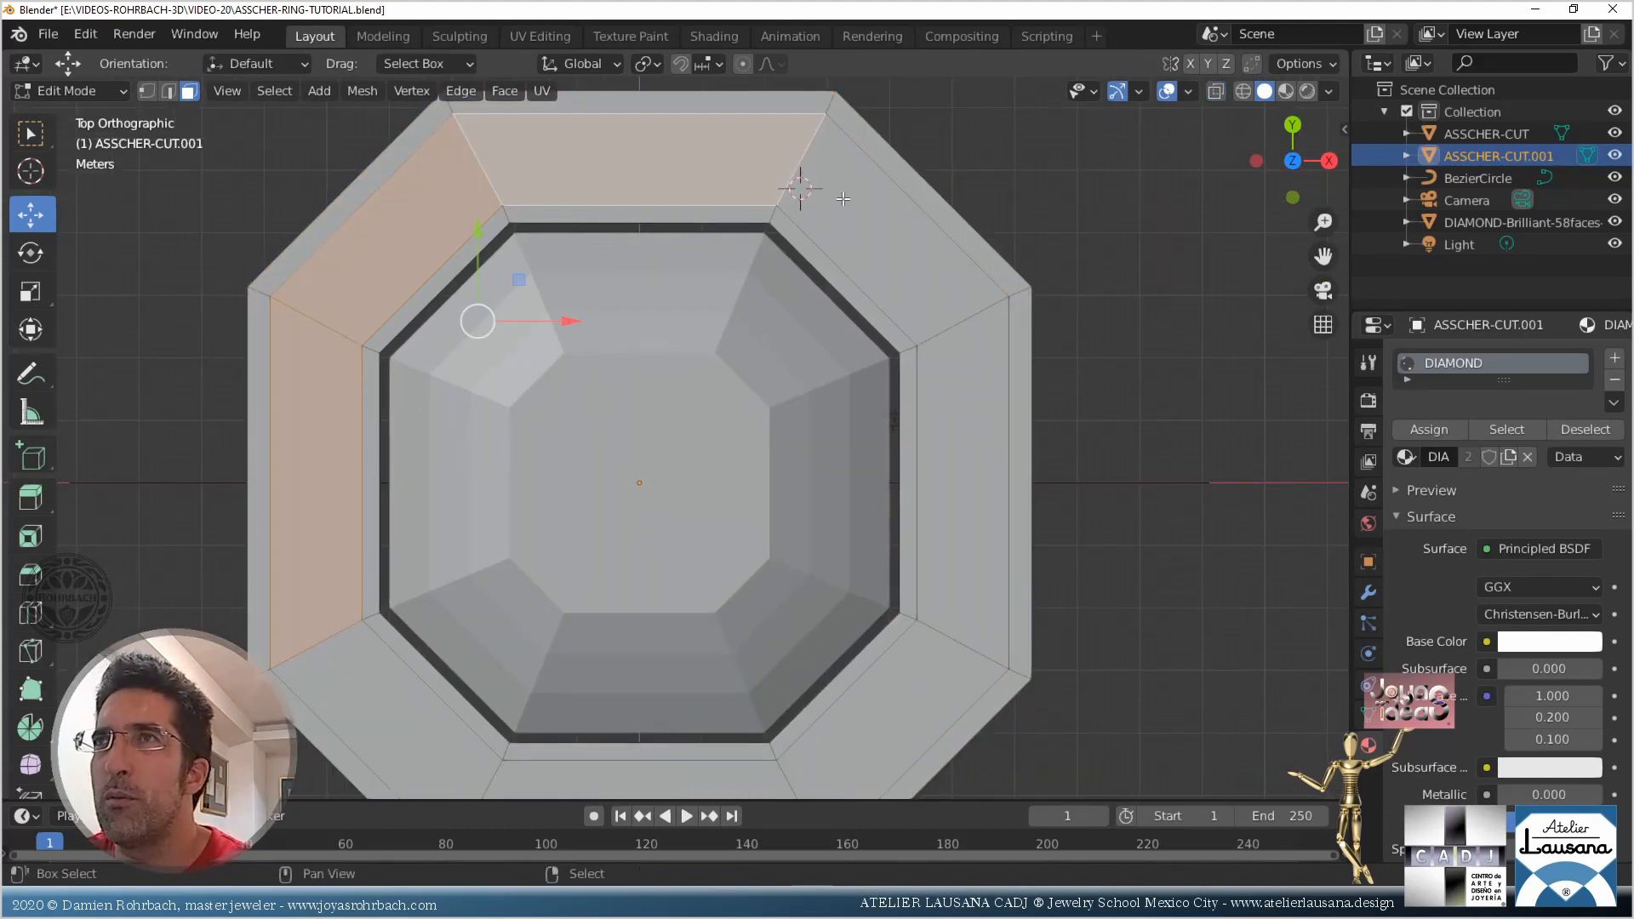
{"action": "left_click", "coordinate": [638, 158], "text": "shift"}
{"action": "left_click", "coordinate": [902, 230], "text": "shift"}
{"action": "left_click", "coordinate": [957, 416], "text": "shift"}
{"action": "left_click", "coordinate": [902, 702], "text": "shift"}
{"action": "left_click", "coordinate": [565, 781], "text": "shift"}
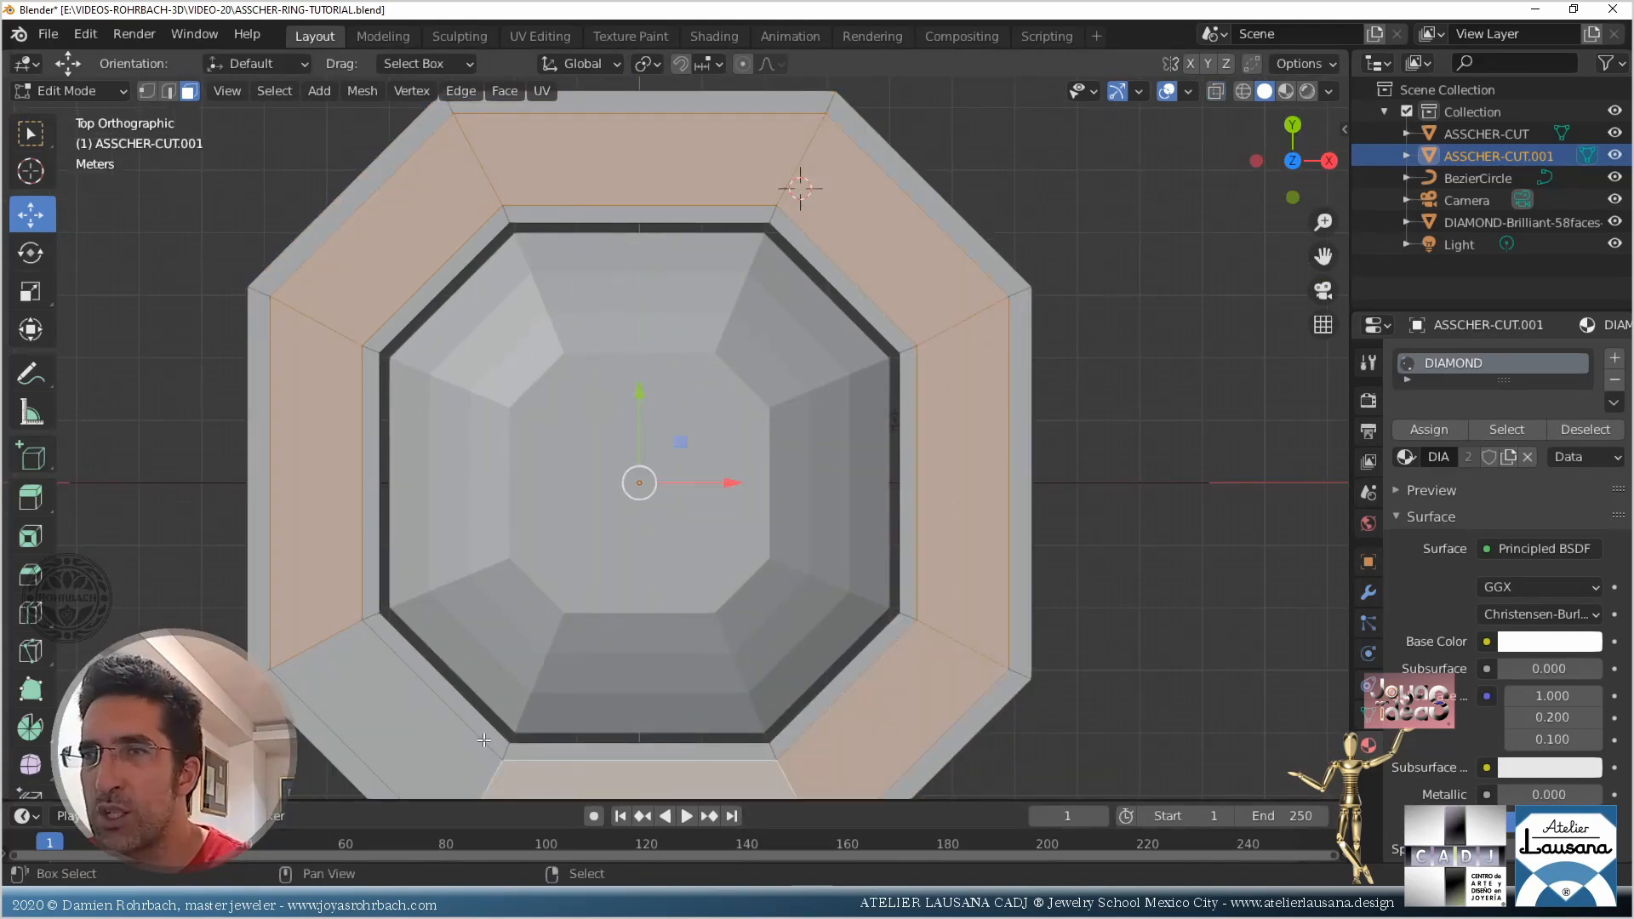
{"action": "left_click", "coordinate": [432, 720], "text": "shift"}
{"action": "key", "text": "ctrl+s"}
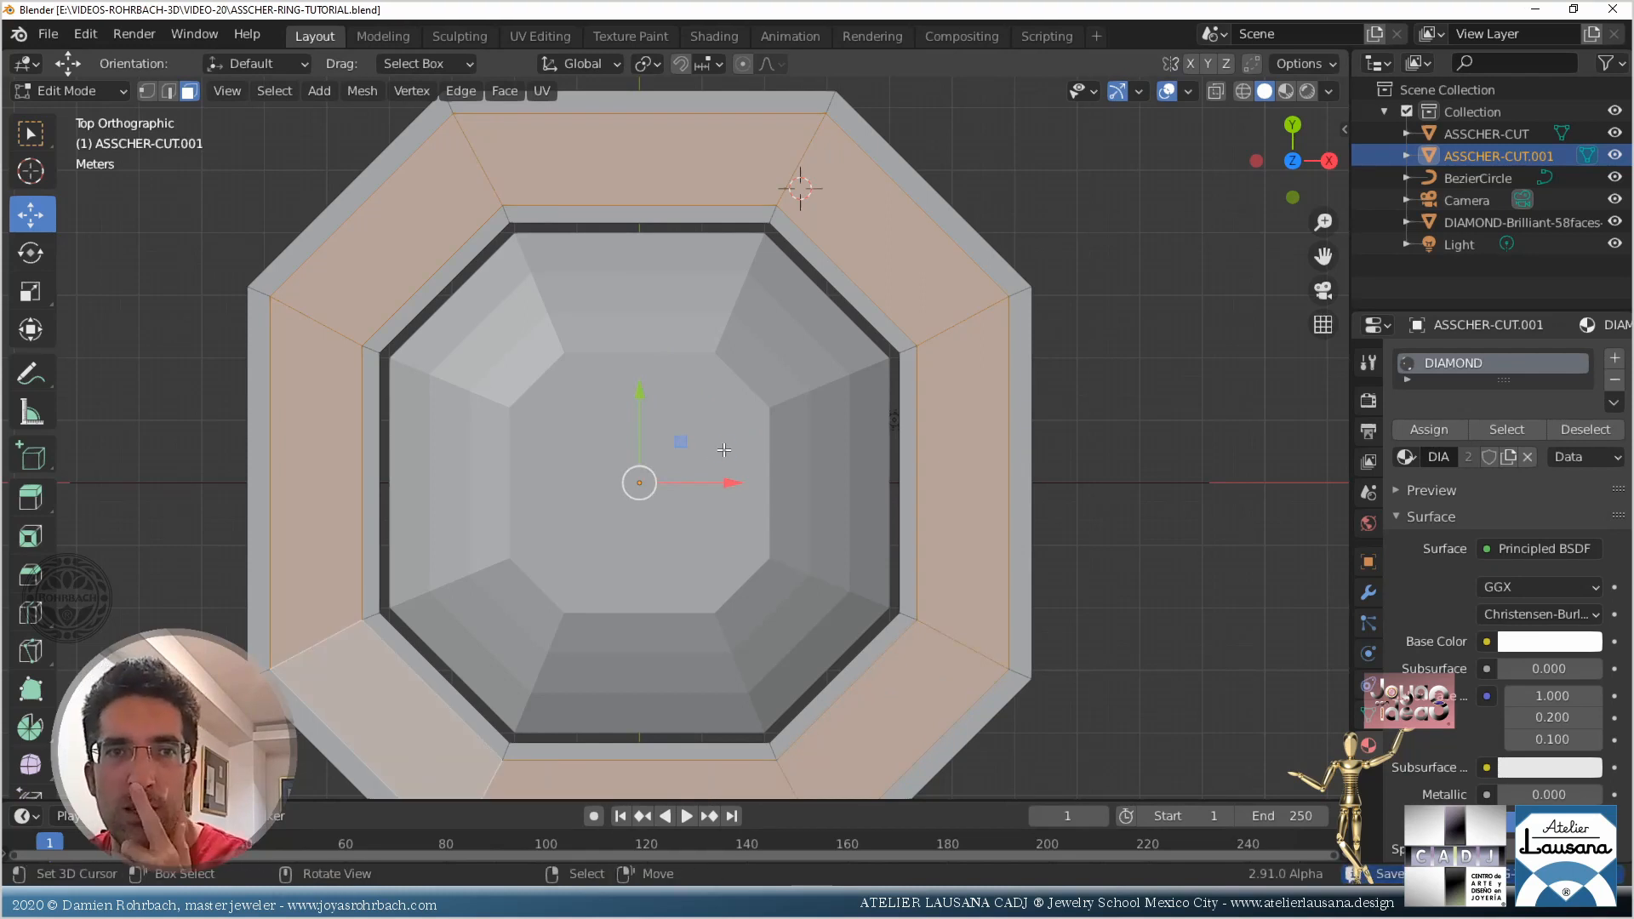
Try to lower the eight inset faces along Z without extruding, and undo the move
{"action": "middle_click_drag", "start_coordinate": [724, 449], "coordinate": [610, 328]}
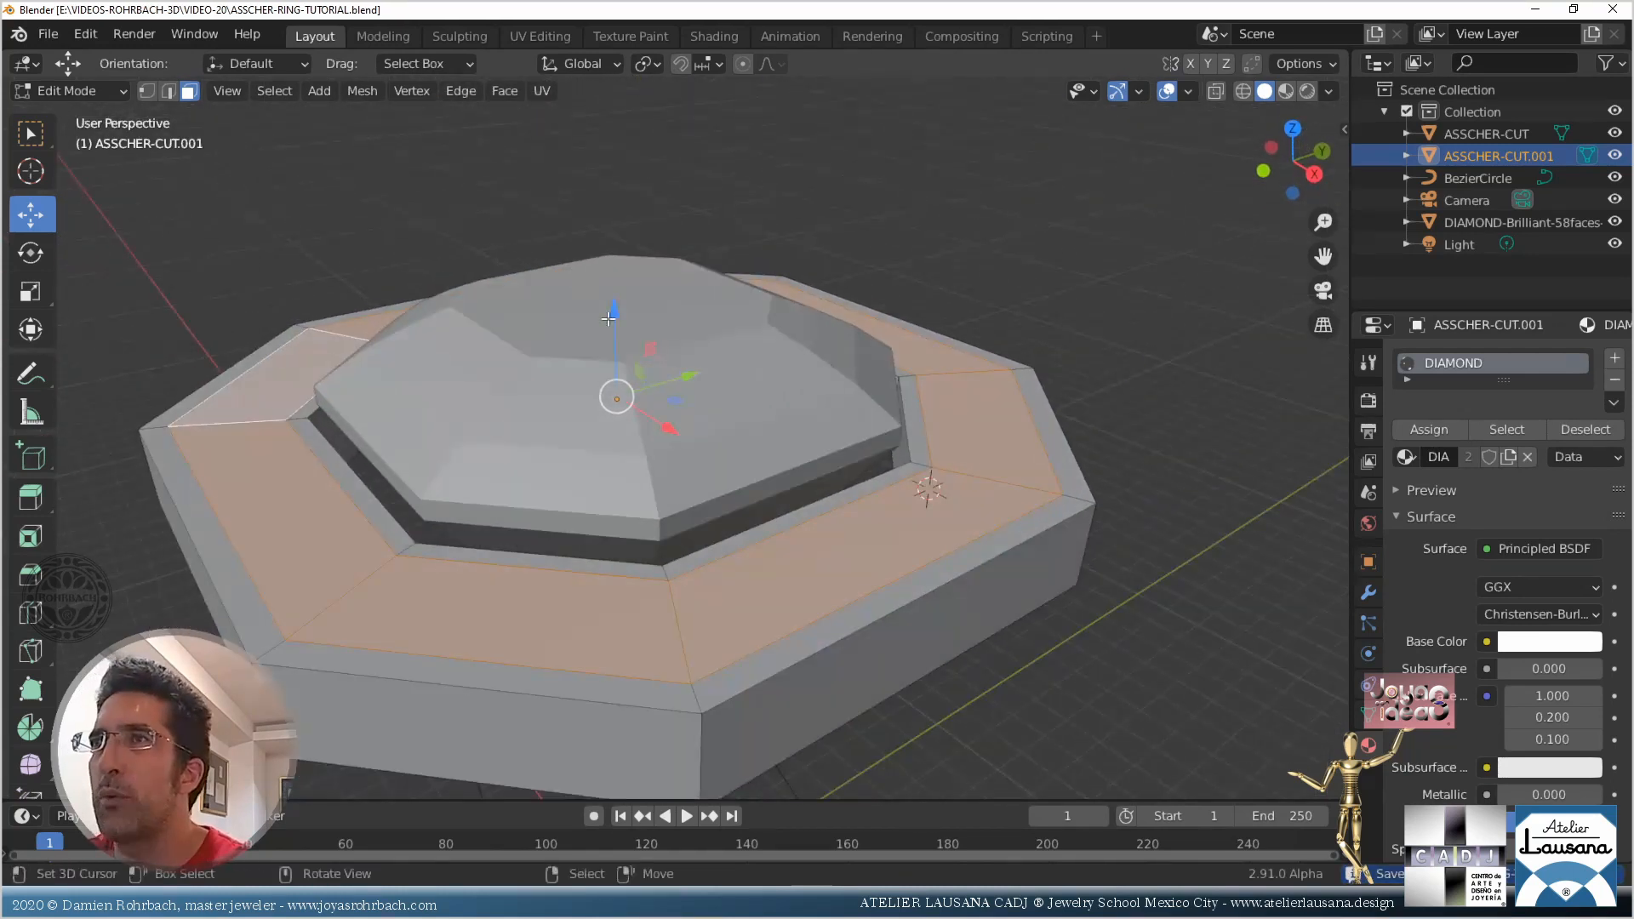
{"action": "scroll", "coordinate": [610, 328], "scroll_direction": "up", "scroll_amount": 3}
{"action": "left_click_drag", "start_coordinate": [587, 298], "coordinate": [586, 315]}
{"action": "key", "text": "ctrl+z"}
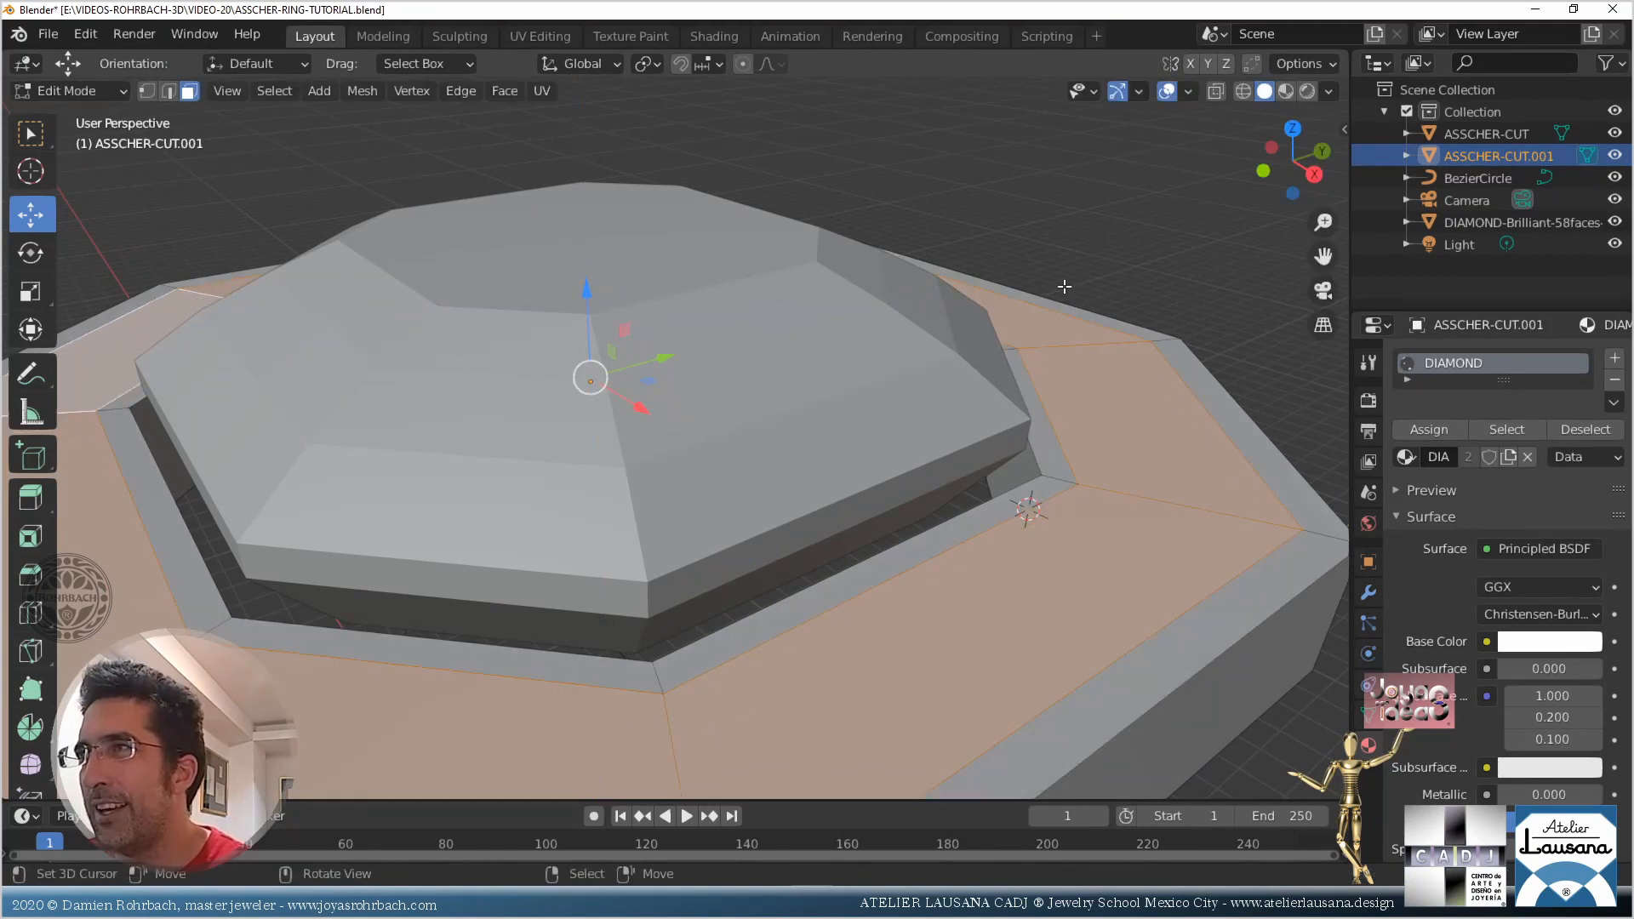
Extrude the eight inset faces down along Z to the small brilliant's girdle level, forming a recessed channel, and save the scene in Object Mode
{"action": "key", "text": "g"}
{"action": "key", "text": "z"}
{"action": "key", "text": "z"}
{"action": "key", "text": "Escape"}
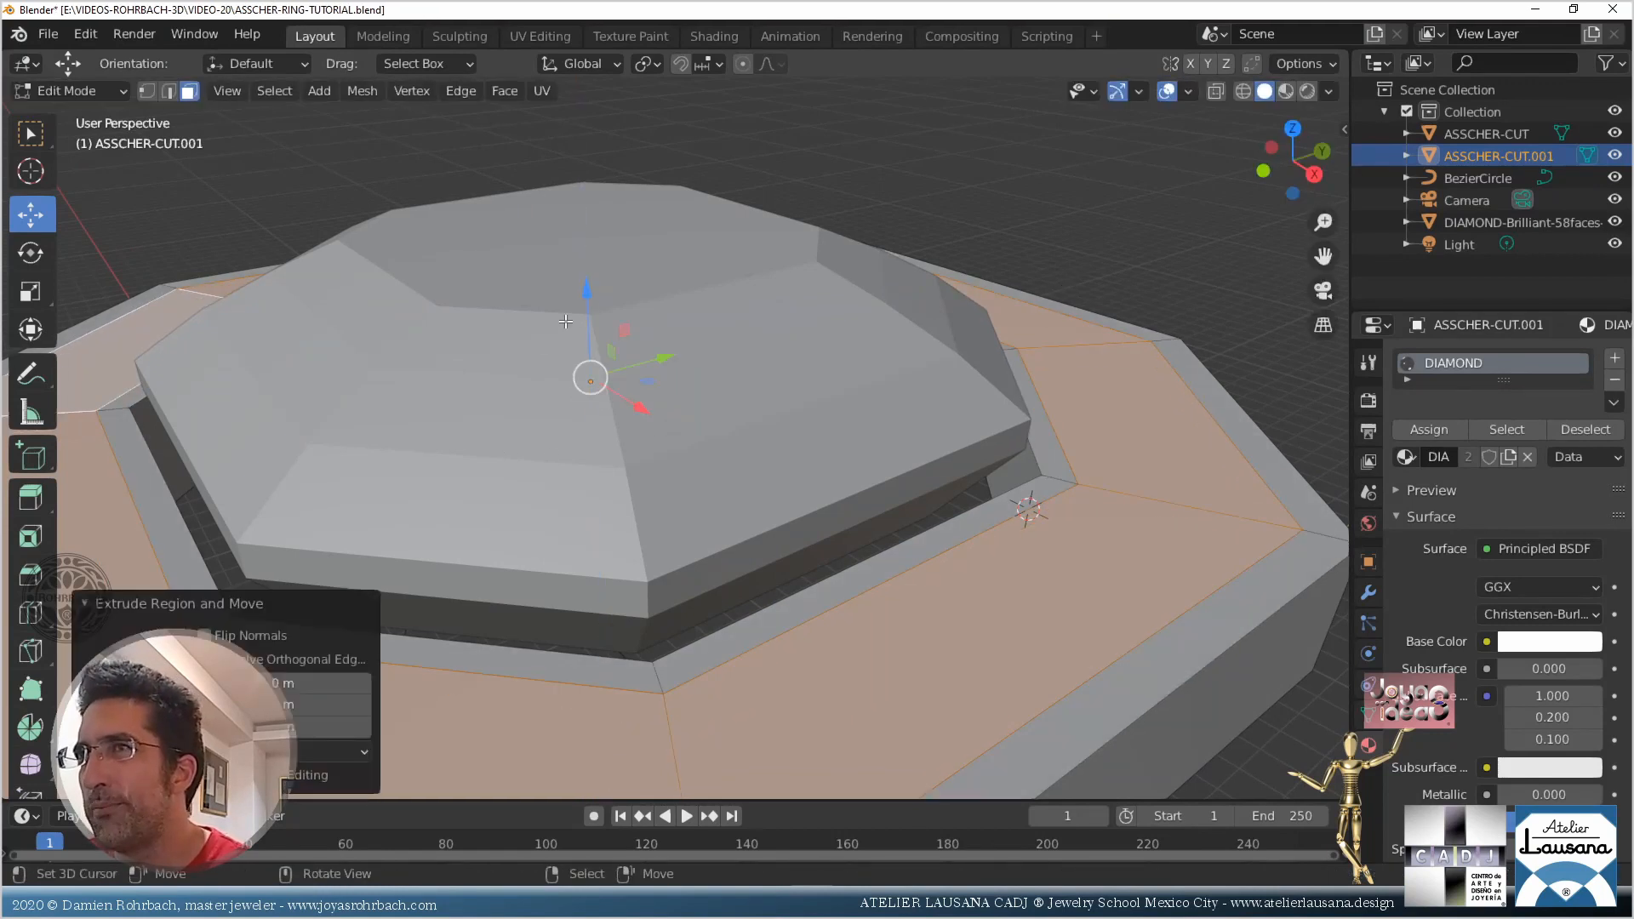
{"action": "left_click_drag", "start_coordinate": [590, 300], "coordinate": [604, 327]}
{"action": "key", "text": "KP_3"}
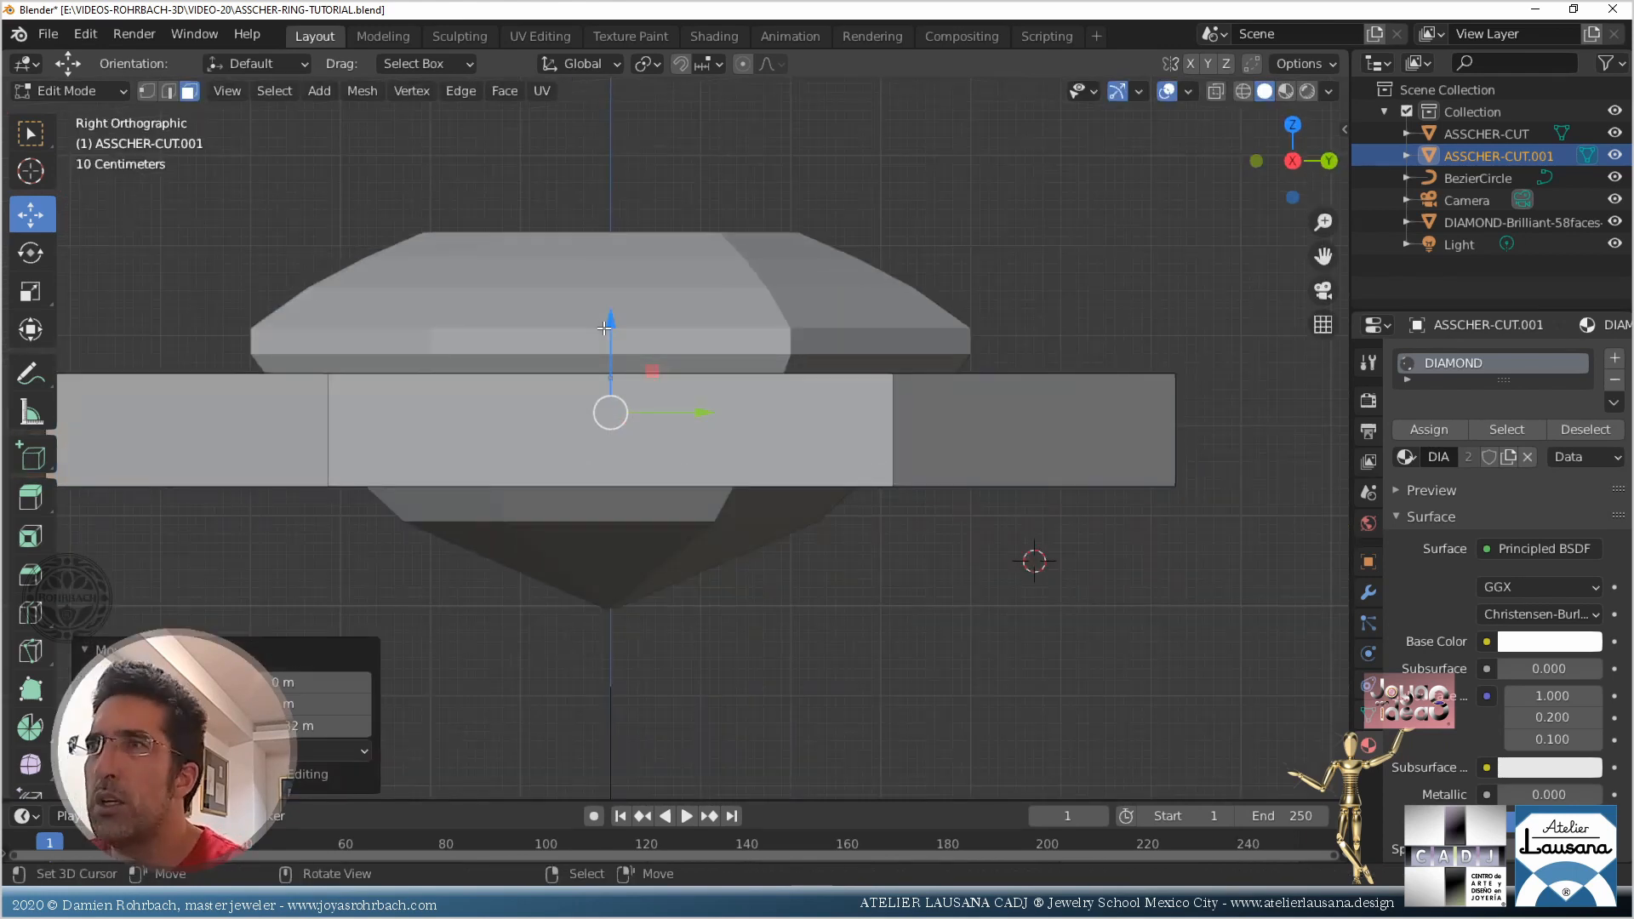
{"action": "key", "text": "alt+z"}
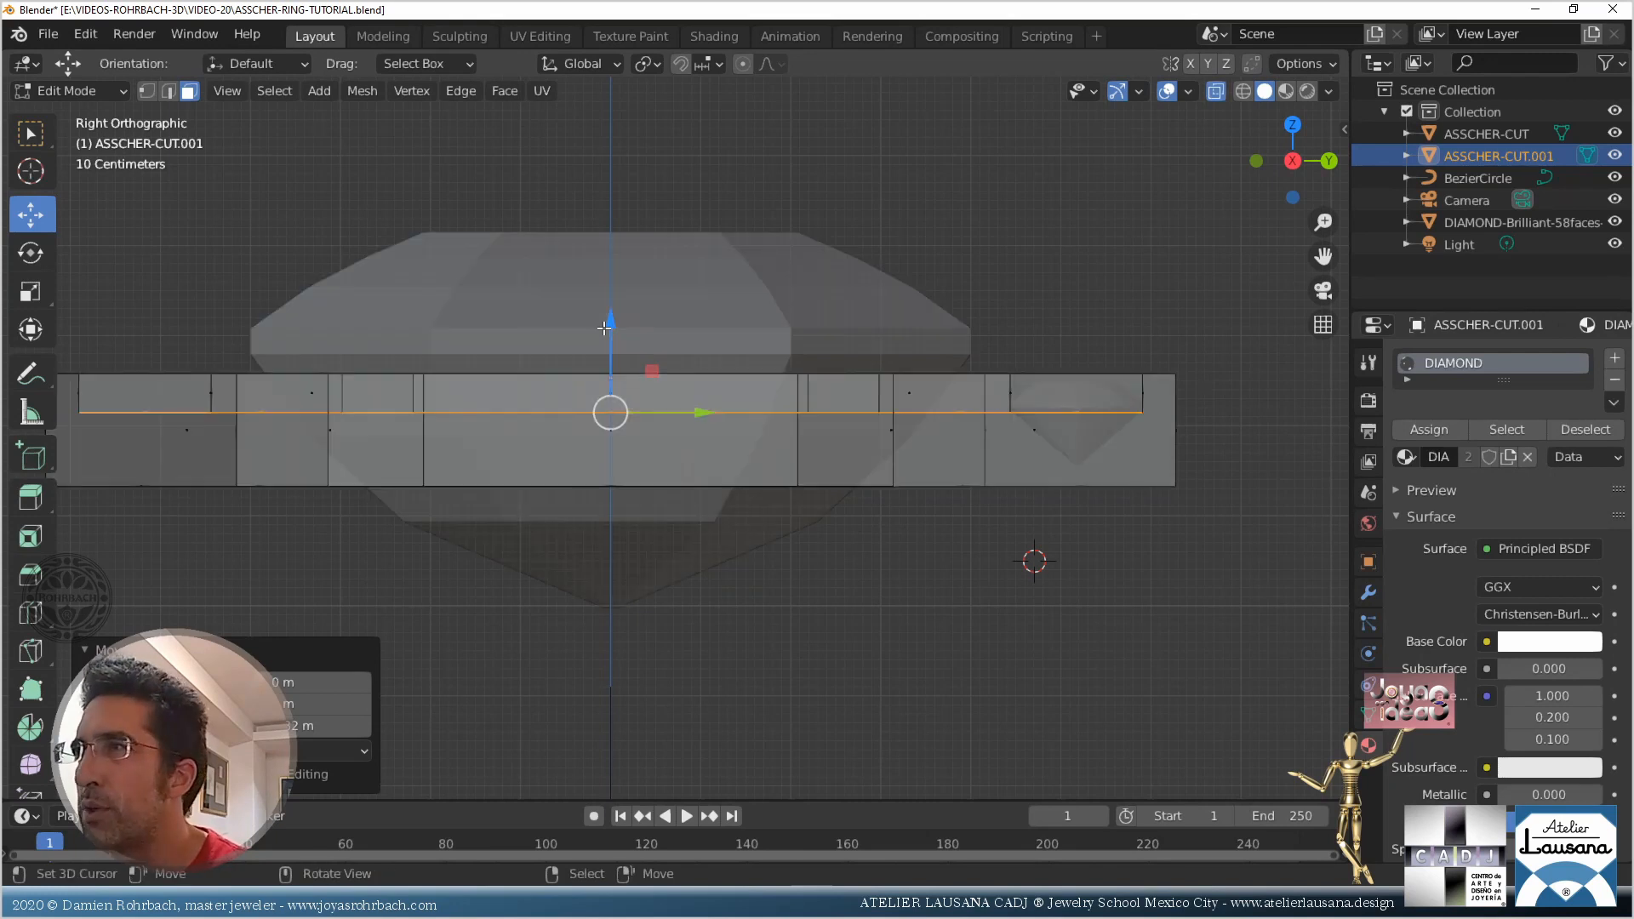
{"action": "middle_click_drag", "start_coordinate": [762, 358], "coordinate": [701, 448]}
{"action": "key", "text": "Tab"}
{"action": "key", "text": "alt+z"}
{"action": "scroll", "coordinate": [863, 416], "scroll_direction": "down", "scroll_amount": 5}
{"action": "key", "text": "ctrl+s"}
Set the octagonal halo band's X dimension to 12.55 m to match its Y dimension, and save the scene
{"action": "key", "text": "n"}
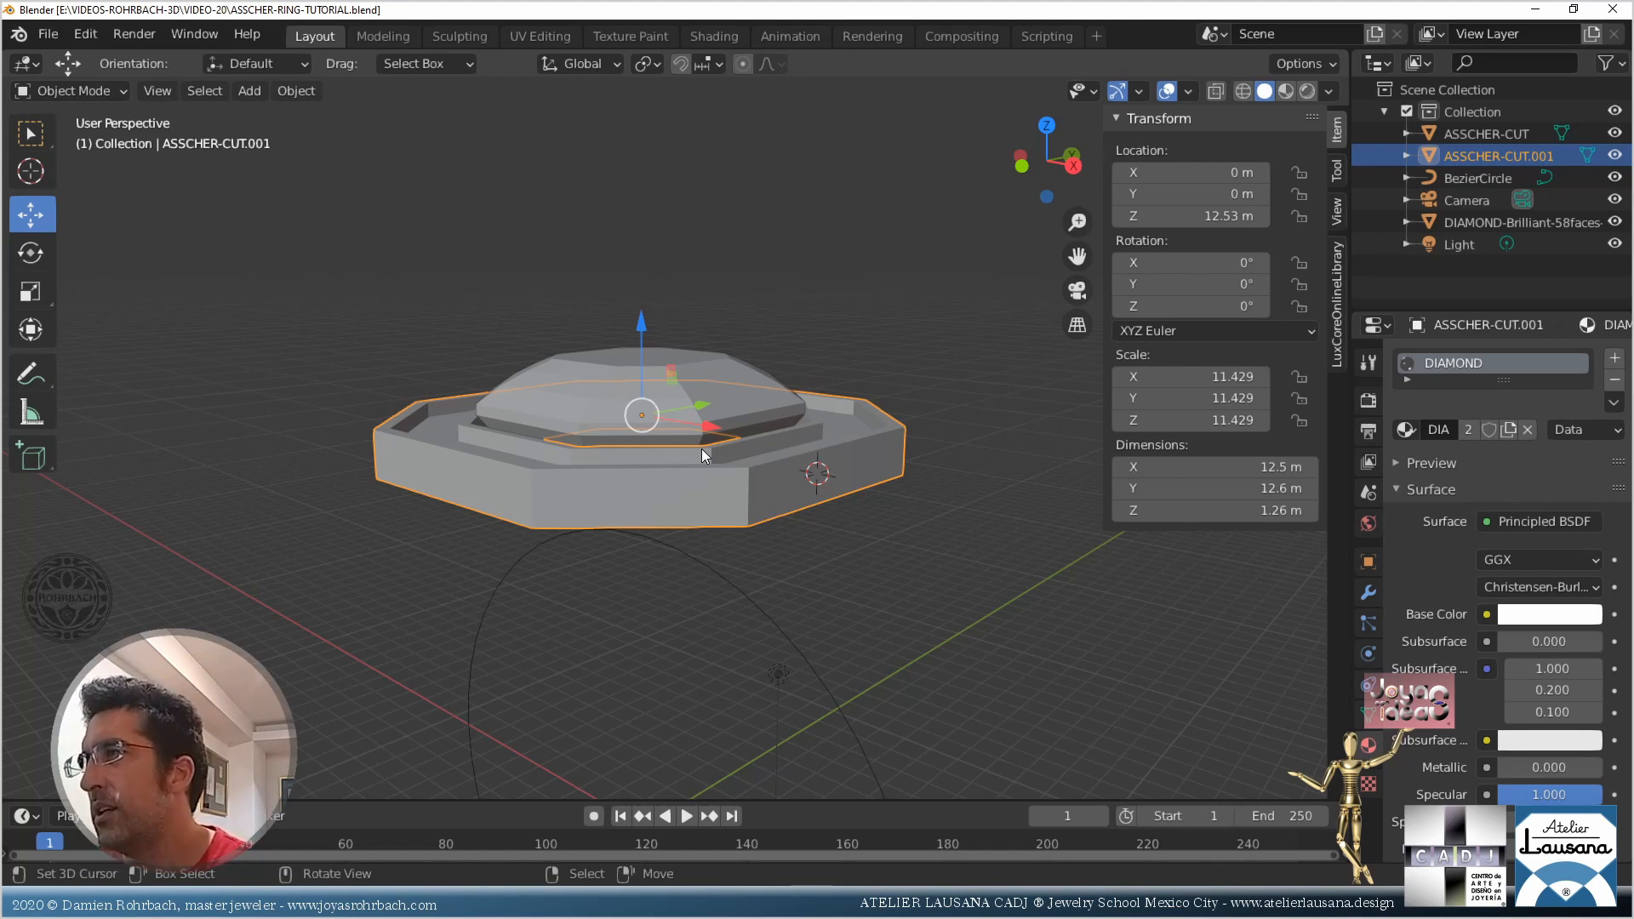
{"action": "double_click", "coordinate": [1215, 487]}
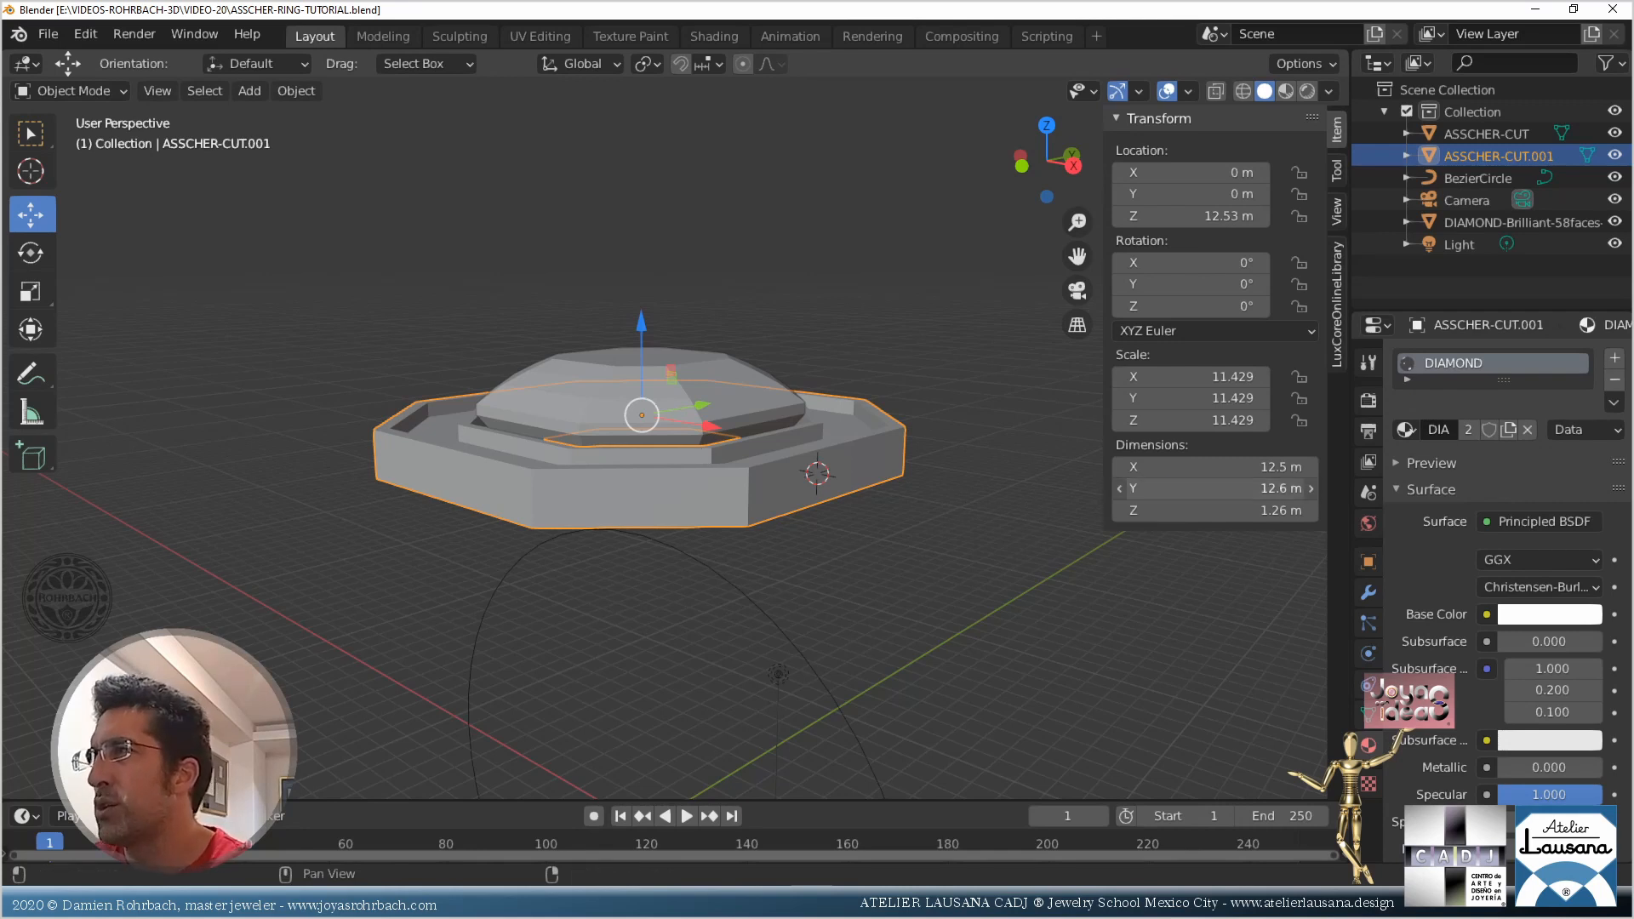
{"action": "key", "text": "Return"}
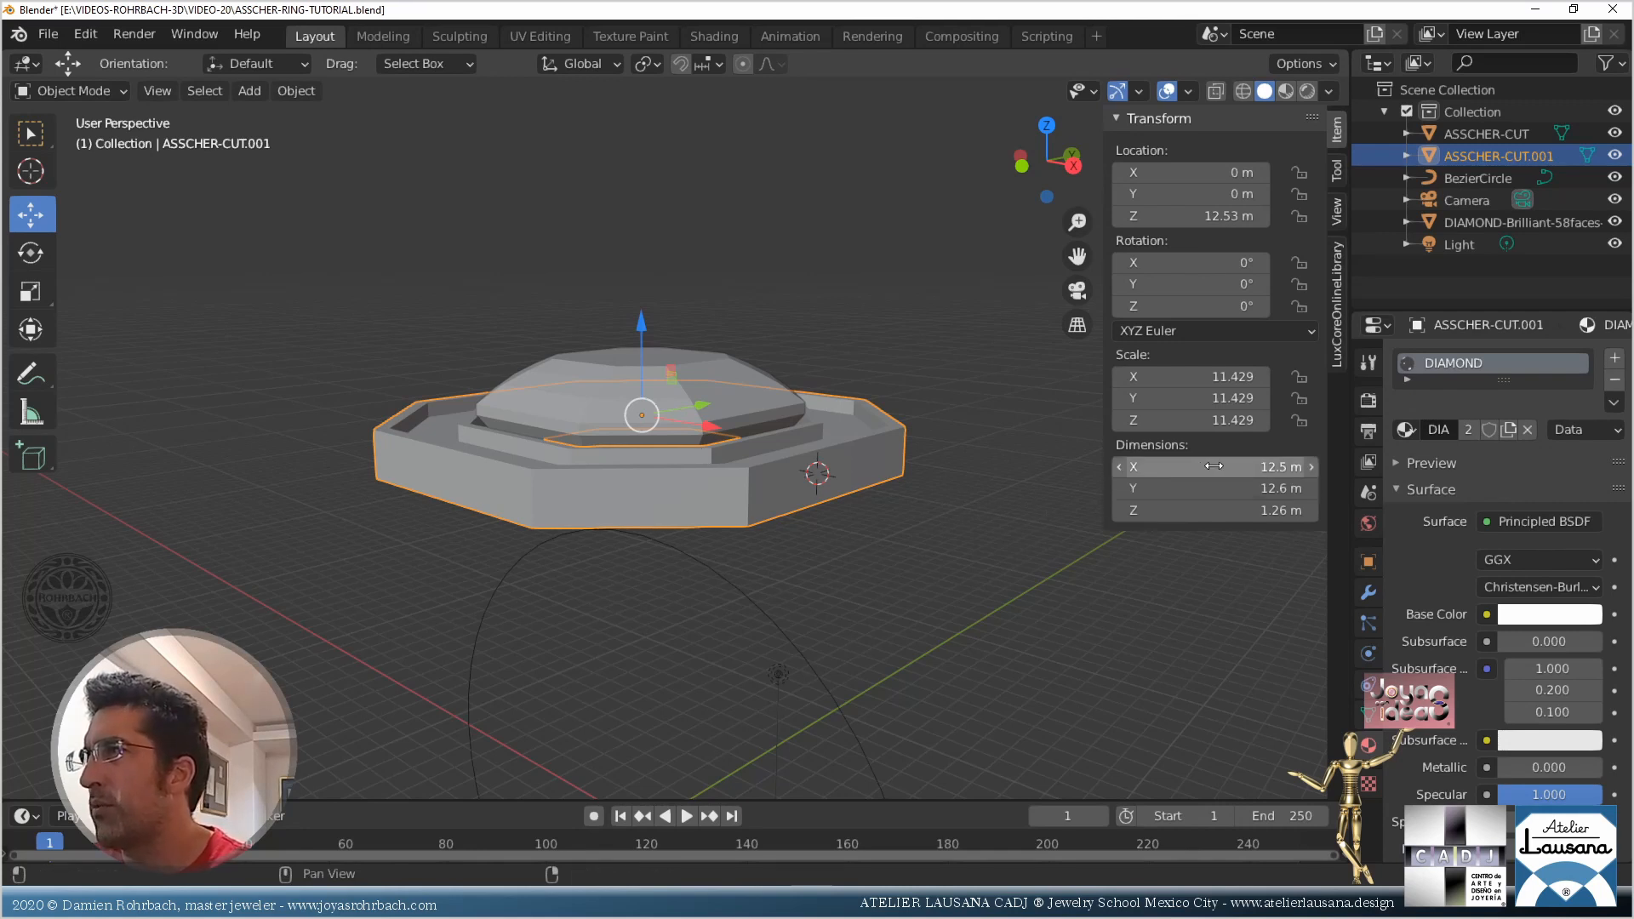
{"action": "double_click", "coordinate": [1216, 467]}
{"action": "key", "text": "Return"}
{"action": "double_click", "coordinate": [1208, 492]}
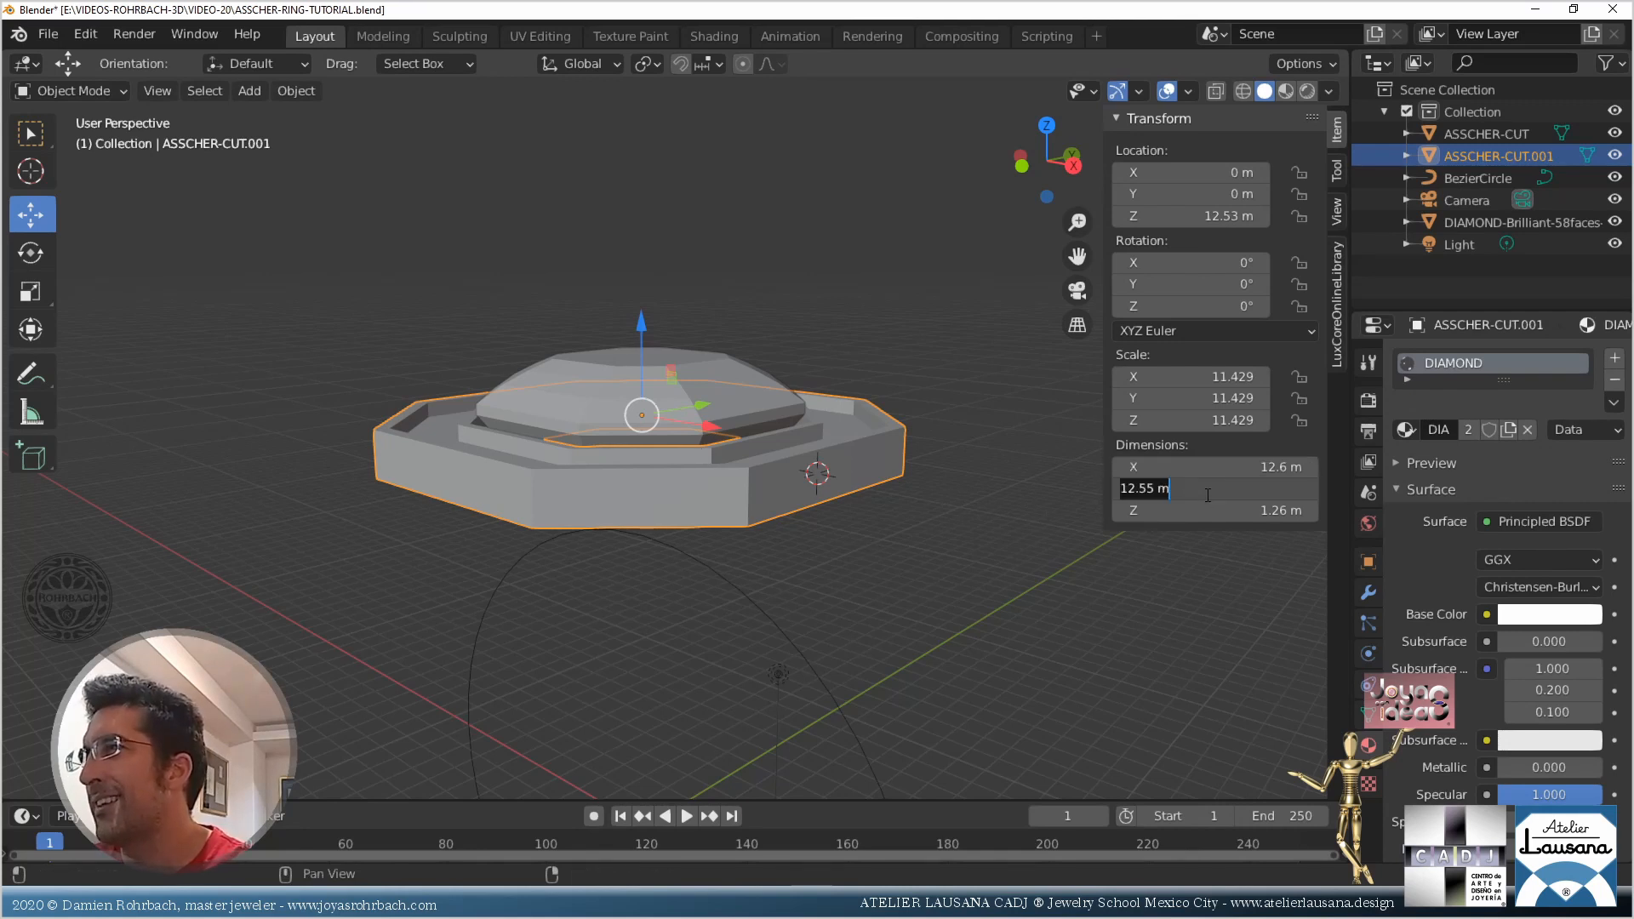
{"action": "key", "text": "Return"}
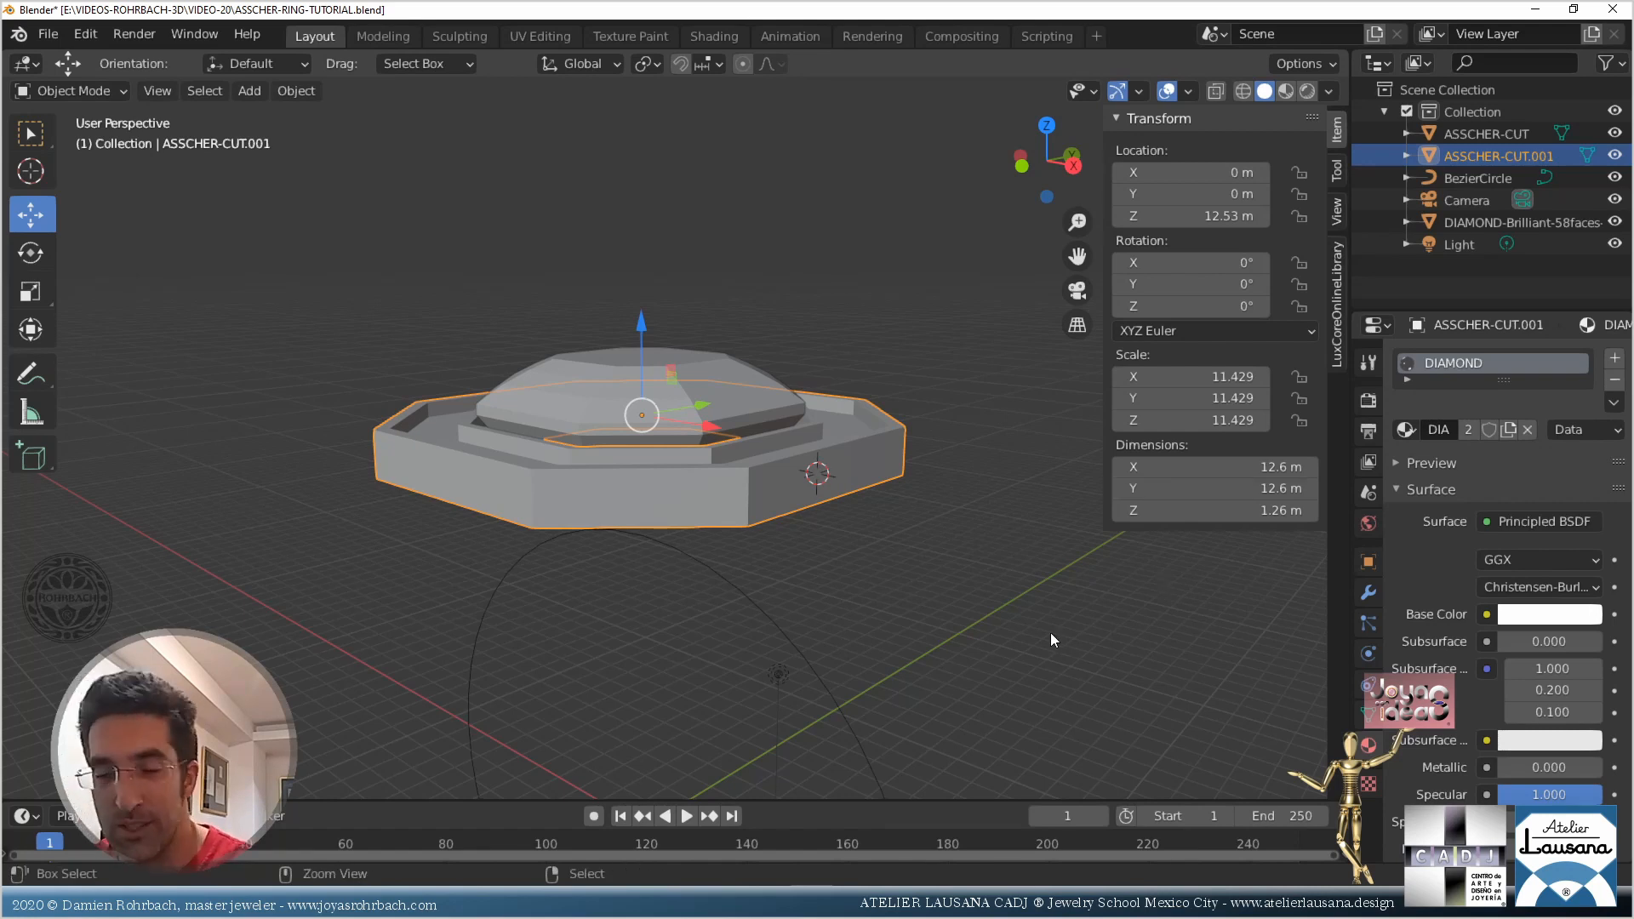
{"action": "key", "text": "ctrl+s"}
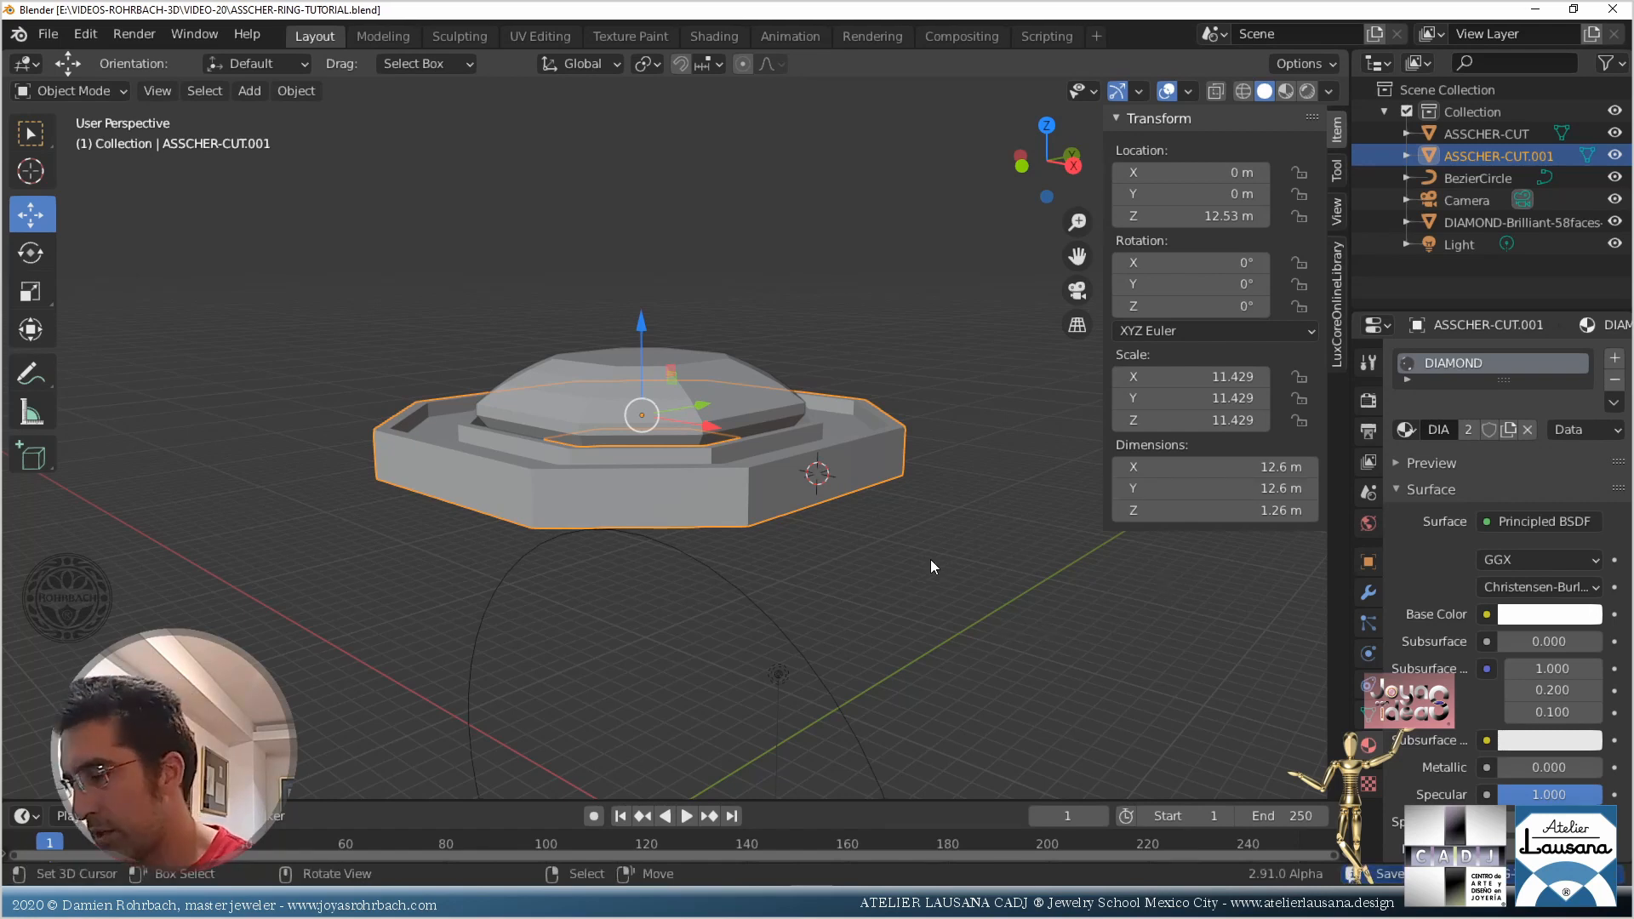
Select the small brilliant in the halo channel, check its fit from above and at an angle, and save the scene
{"action": "middle_click_drag", "start_coordinate": [931, 559], "coordinate": [999, 662]}
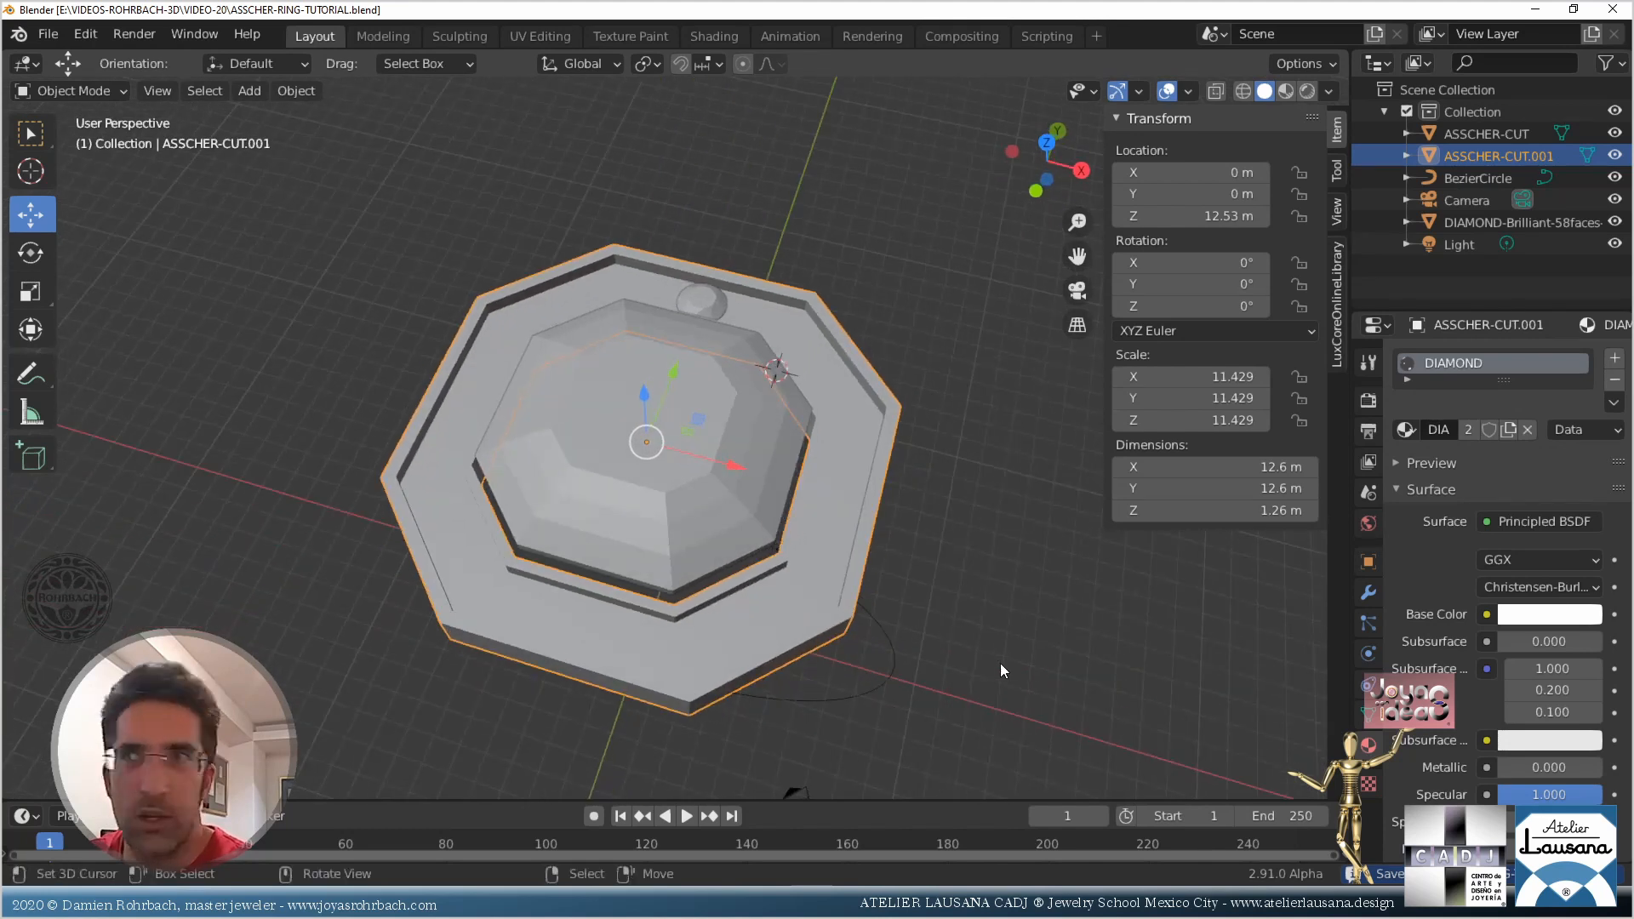
{"action": "key", "text": "KP_7"}
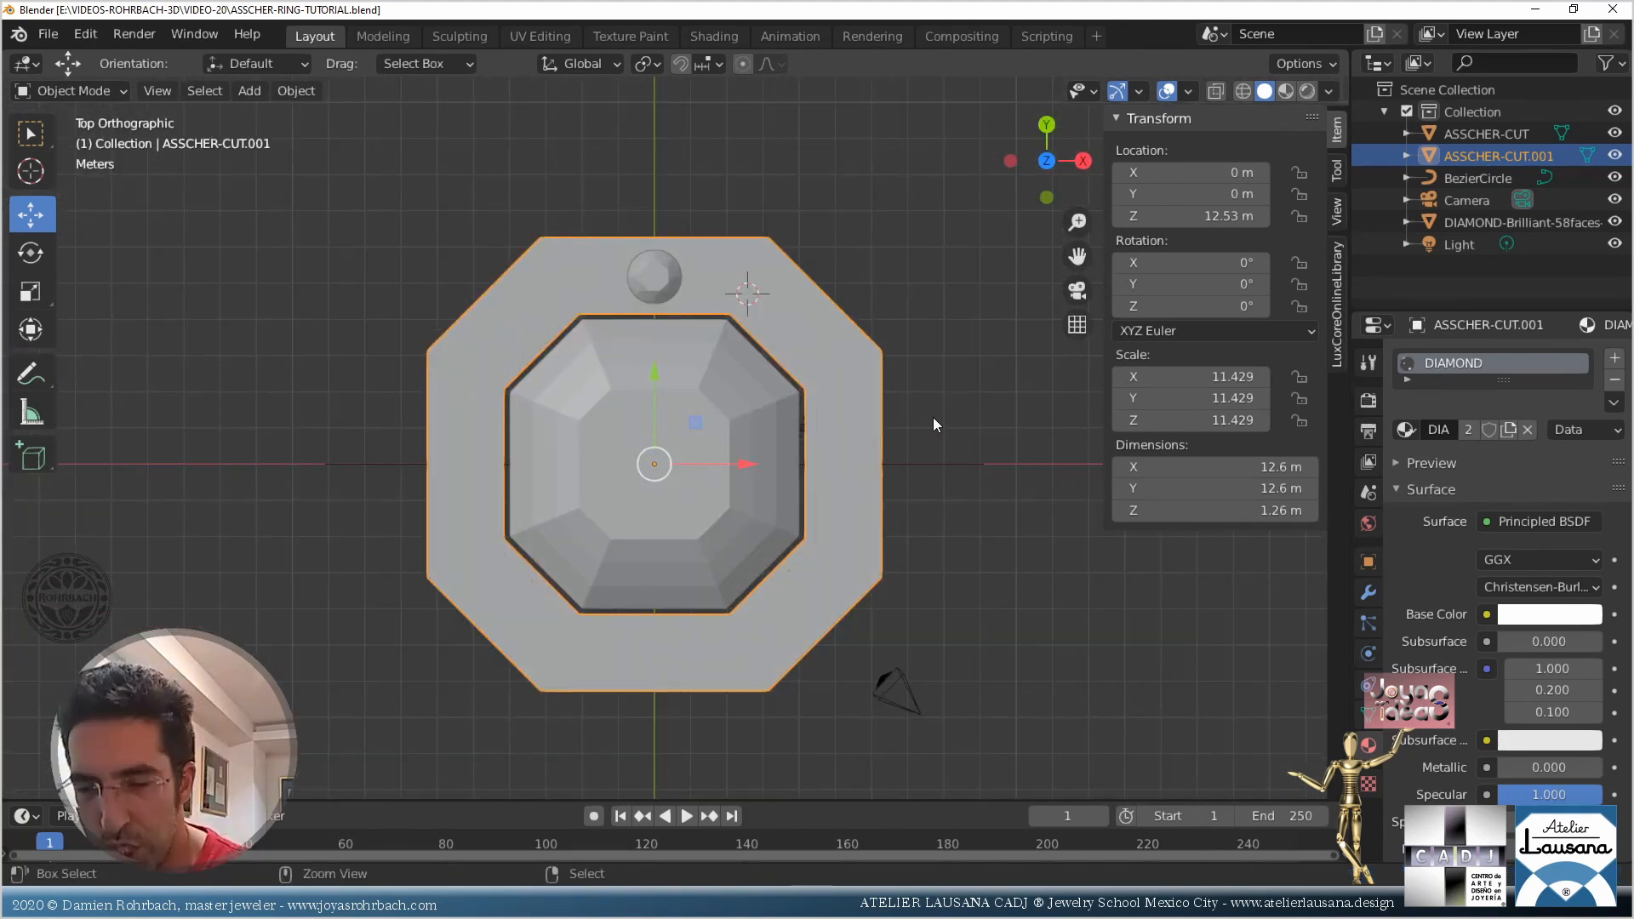
{"action": "left_click", "coordinate": [670, 274]}
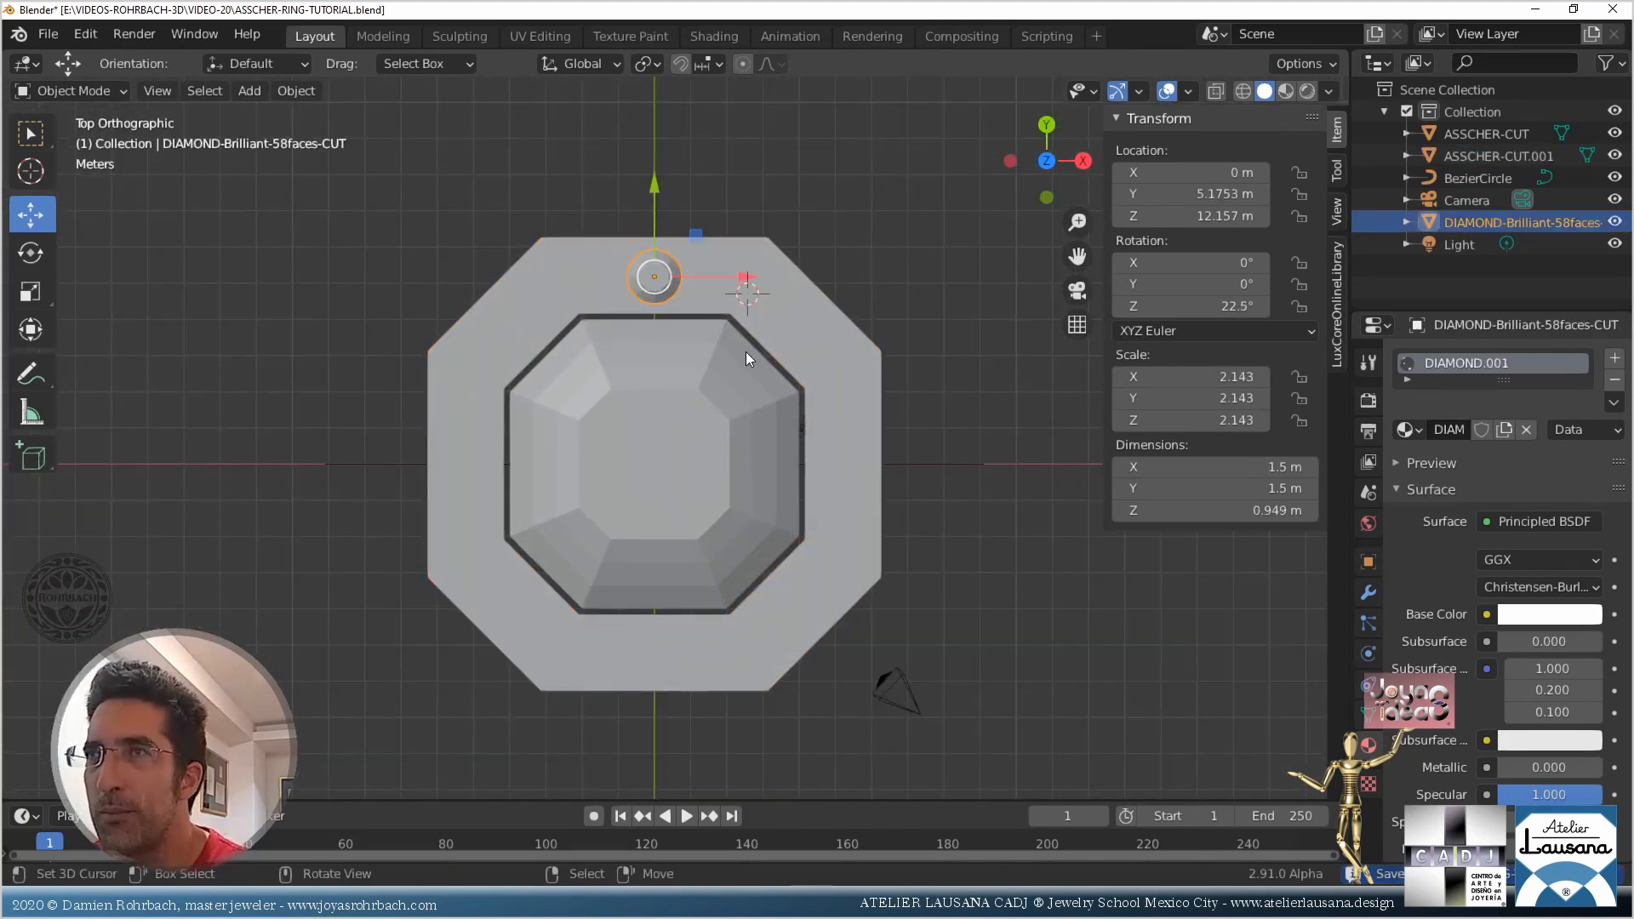
{"action": "key", "text": "alt+z"}
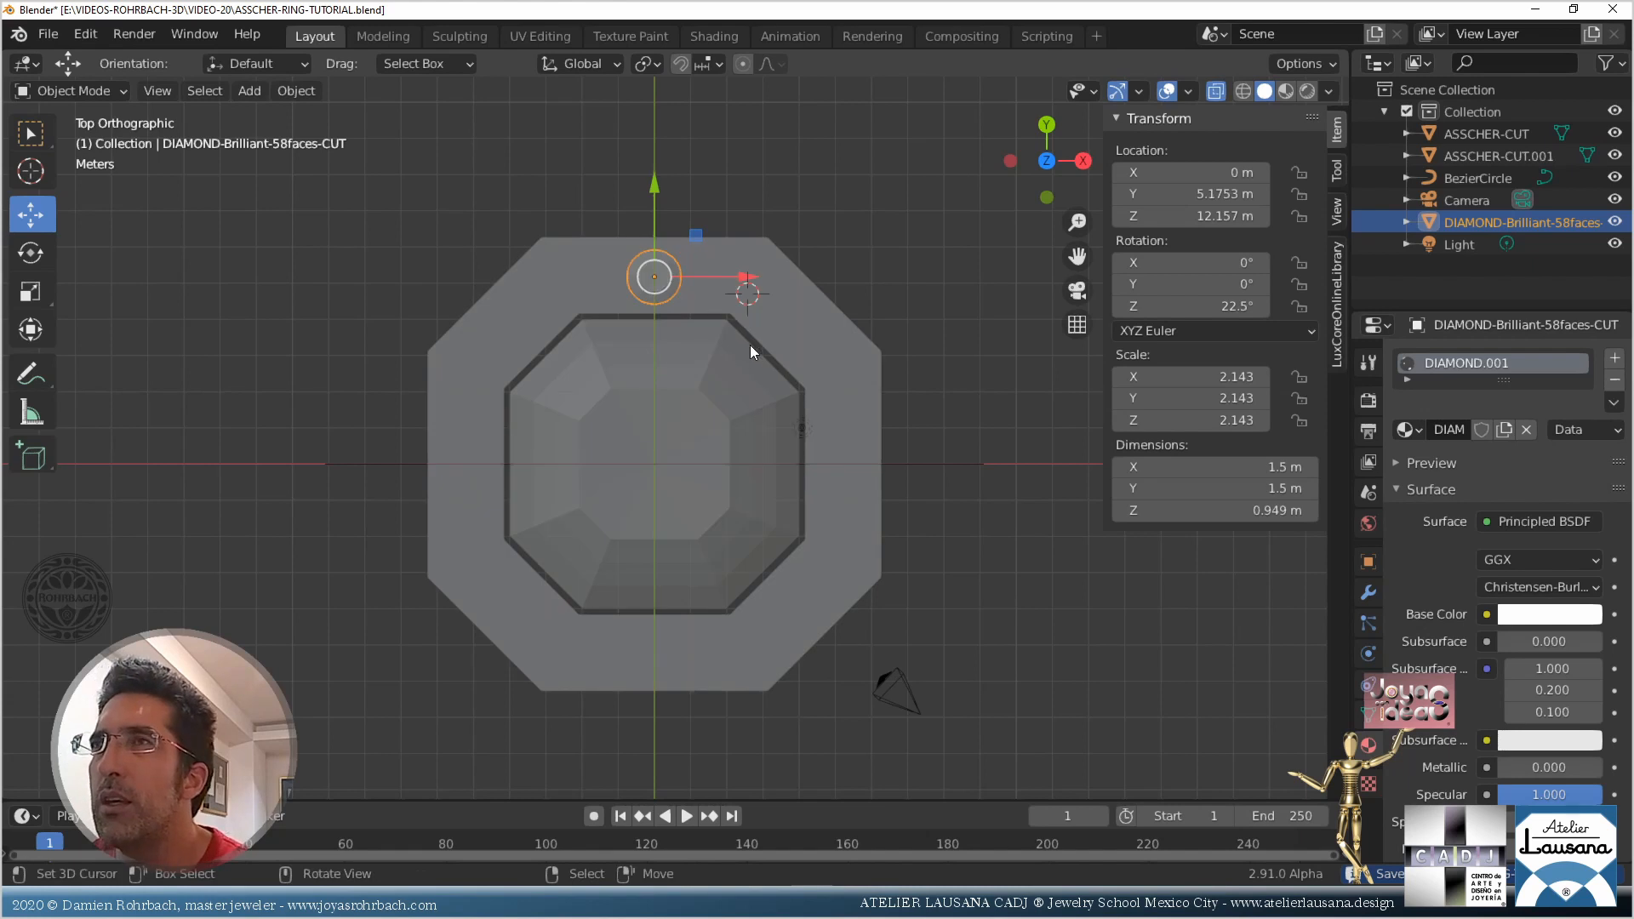
{"action": "middle_click_drag", "start_coordinate": [749, 345], "coordinate": [738, 307]}
{"action": "key", "text": "KP_7"}
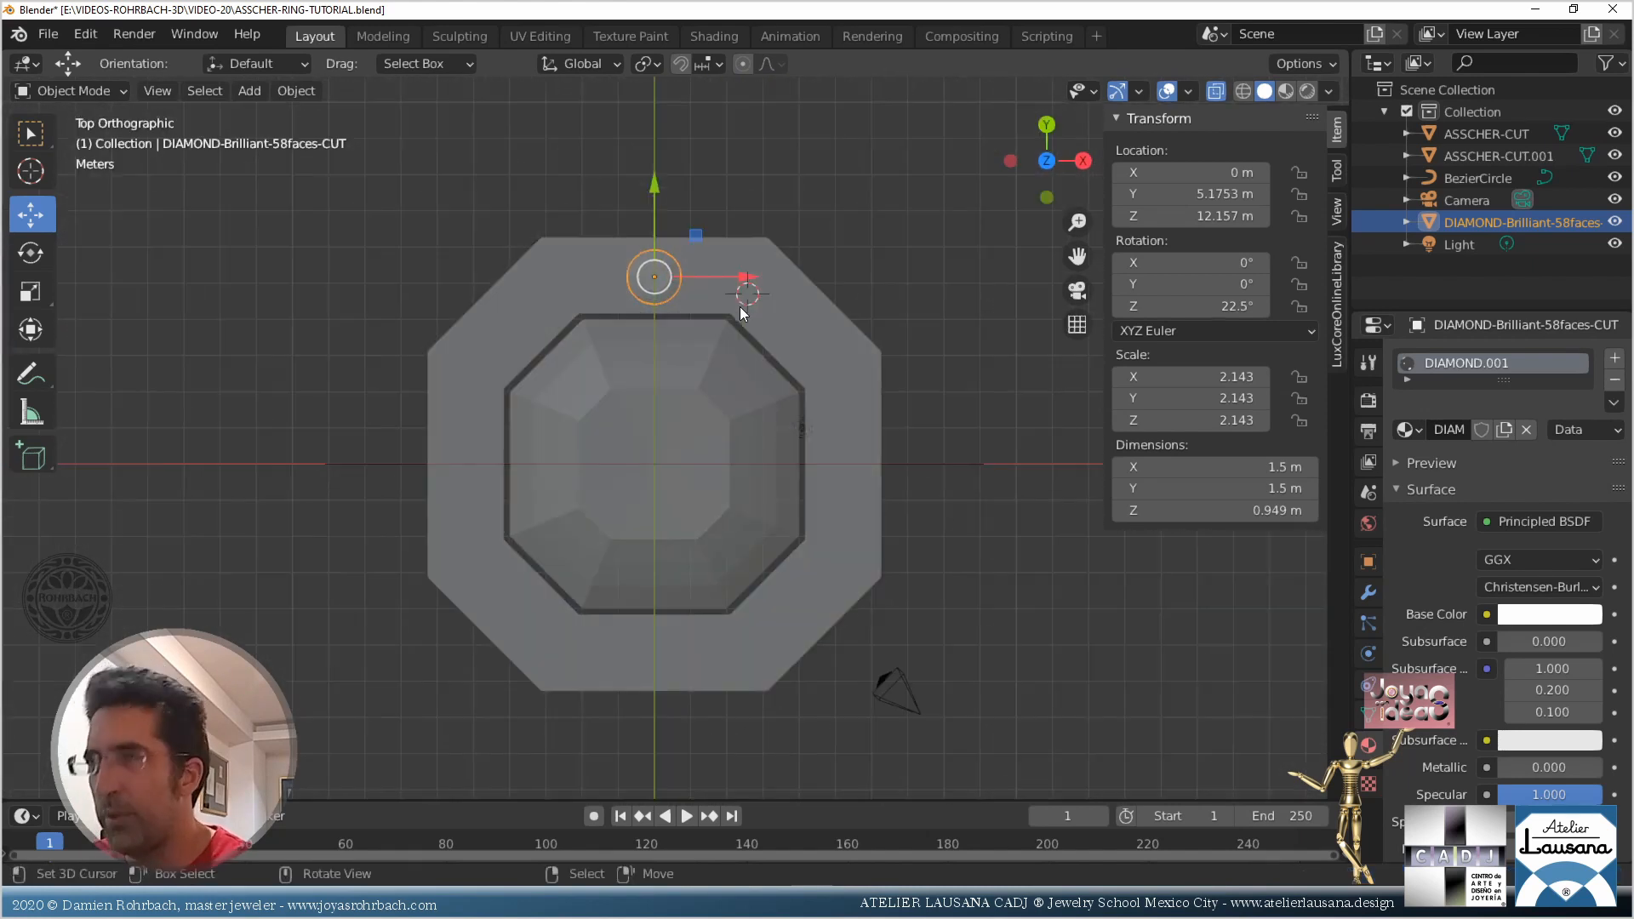
{"action": "scroll", "coordinate": [692, 240], "scroll_direction": "up", "scroll_amount": 5}
{"action": "key", "text": "alt+z"}
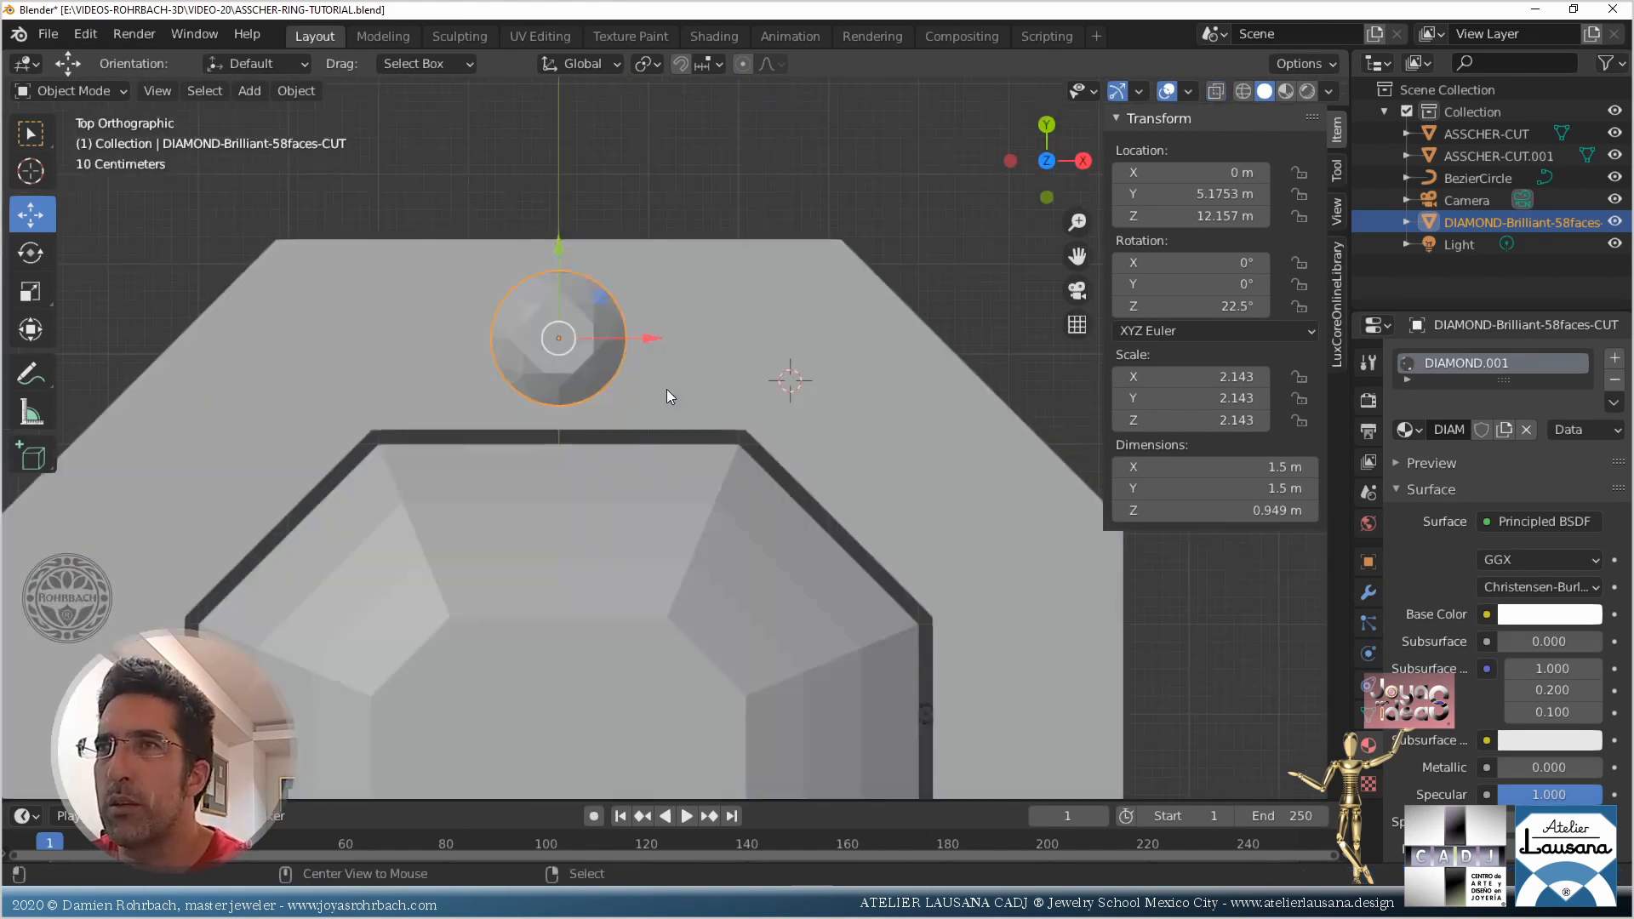
{"action": "key", "text": "n"}
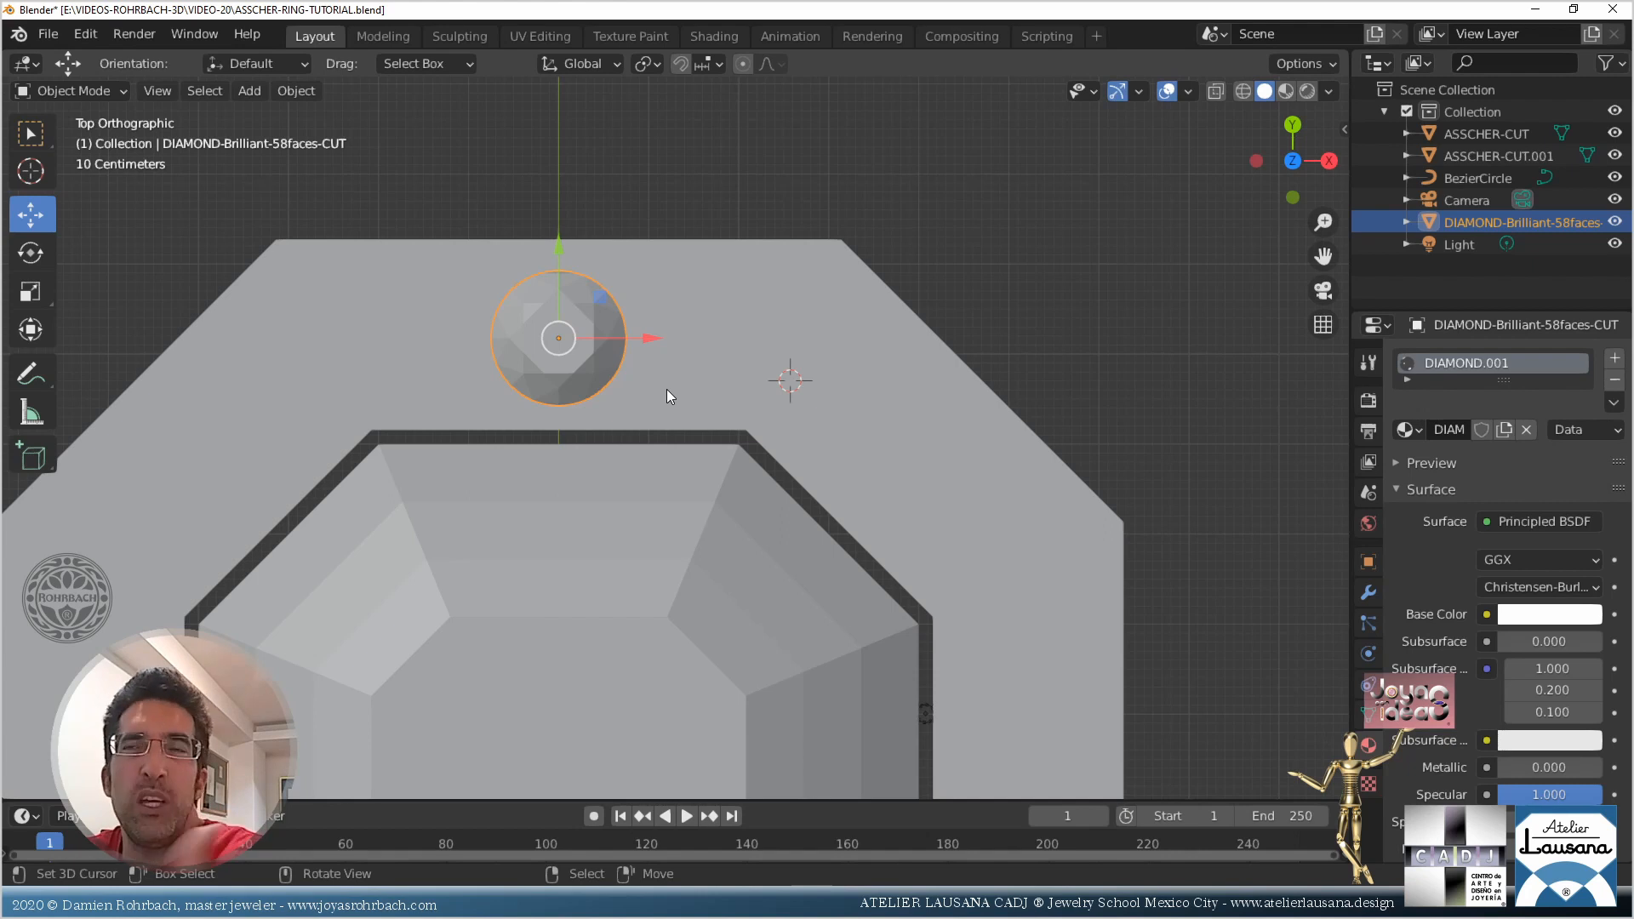
{"action": "scroll", "coordinate": [545, 548], "scroll_direction": "down", "scroll_amount": 4}
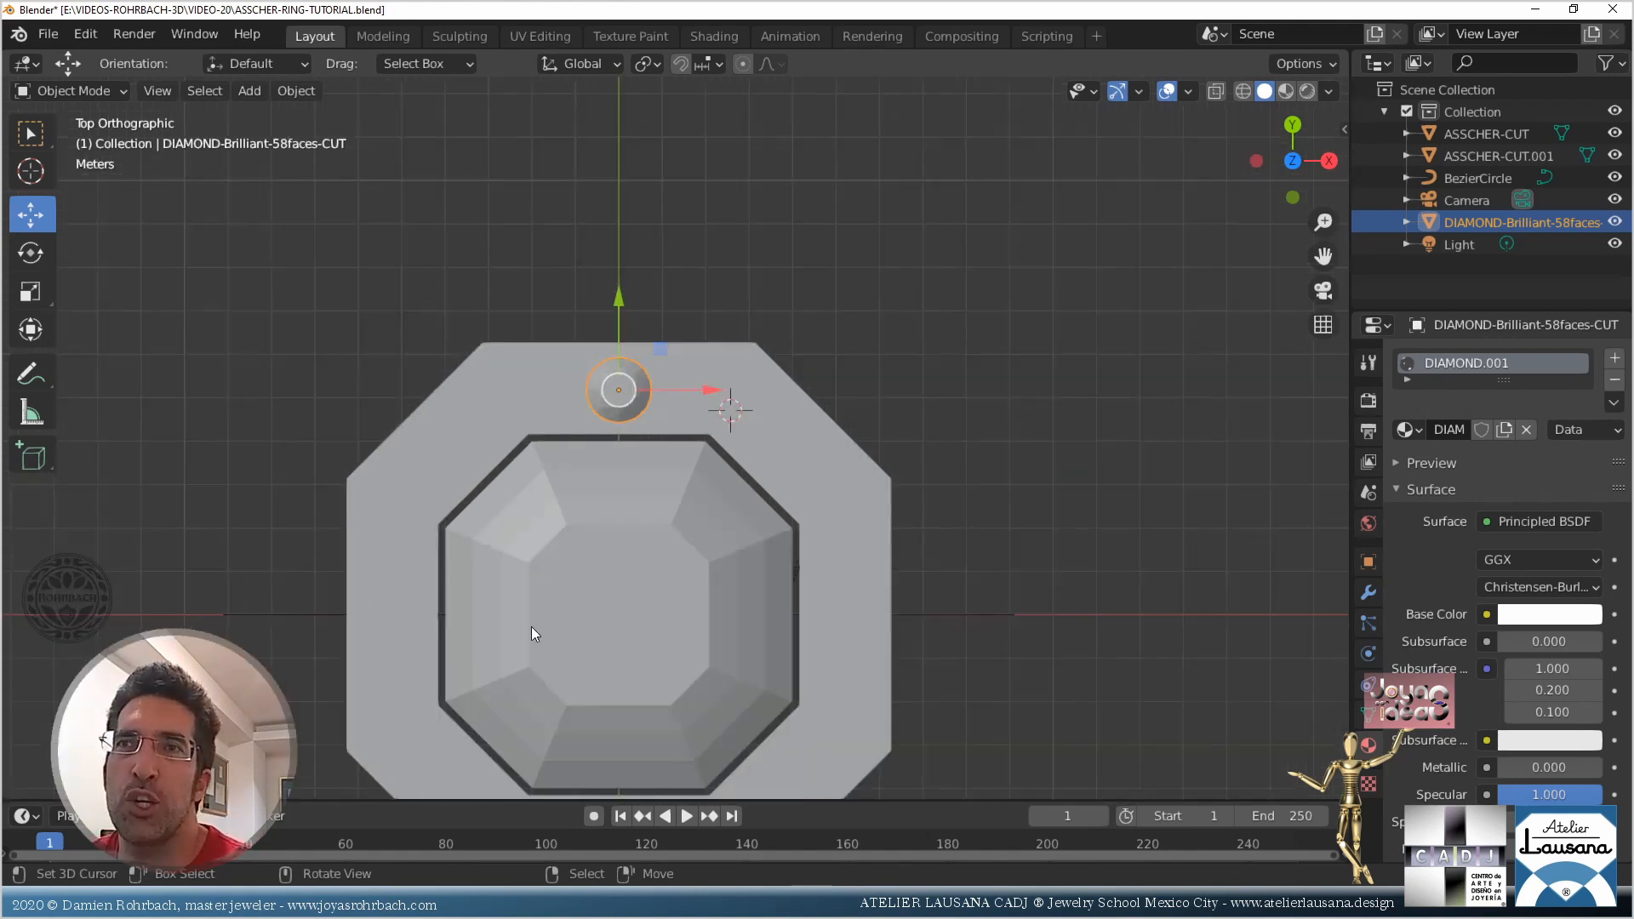
{"action": "middle_click_drag", "start_coordinate": [531, 626], "coordinate": [368, 457]}
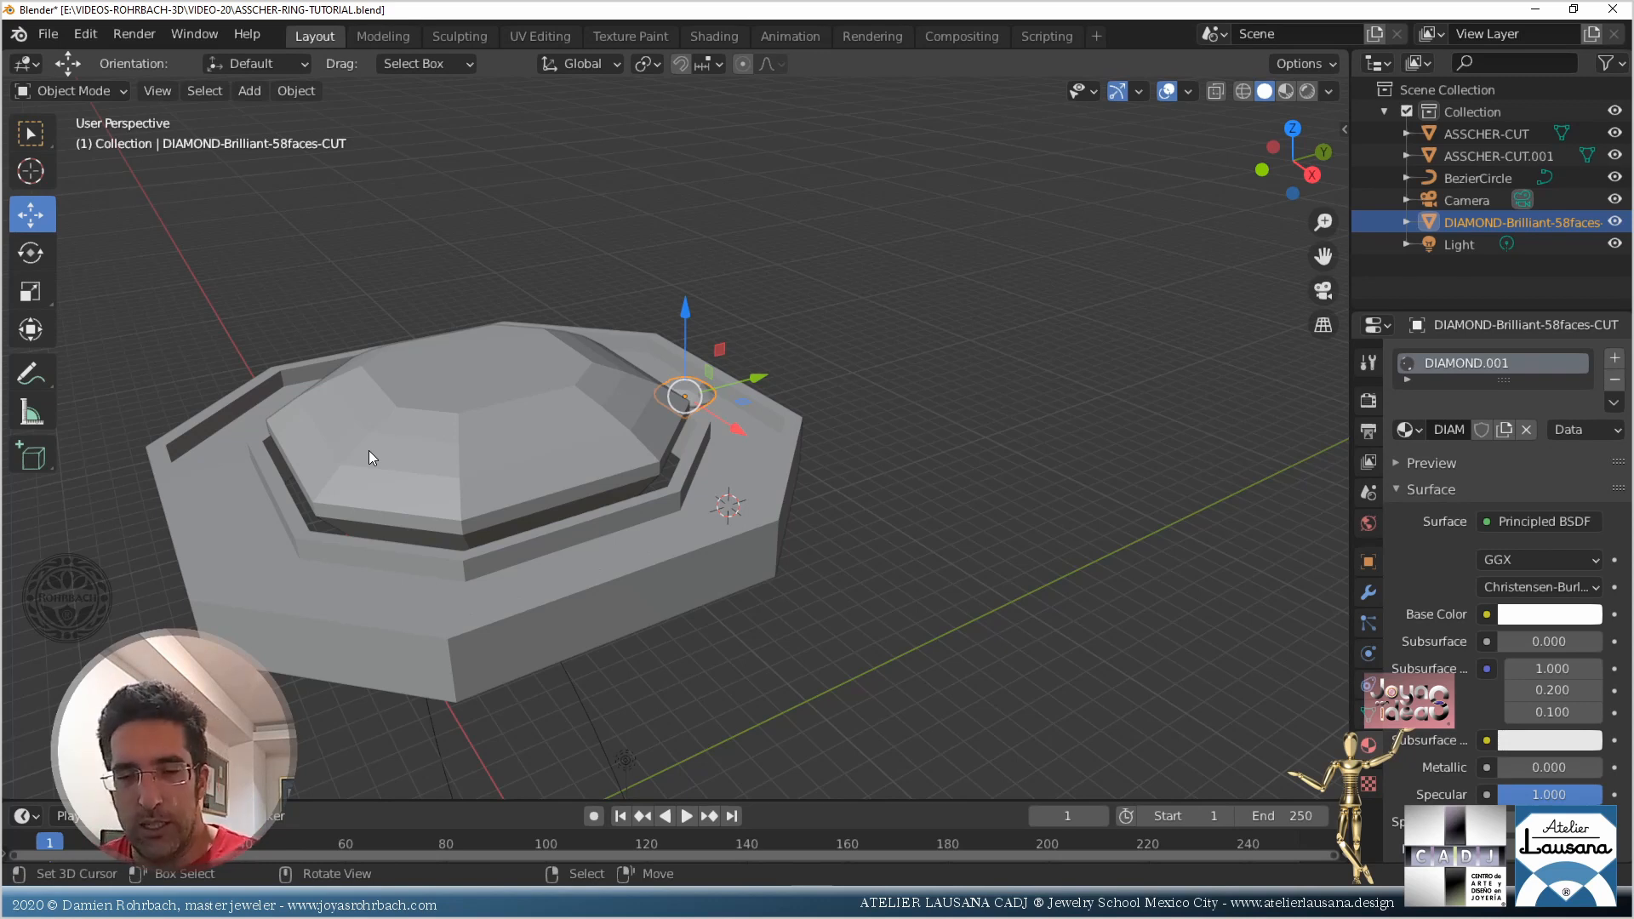
{"action": "key", "text": "ctrl+s"}
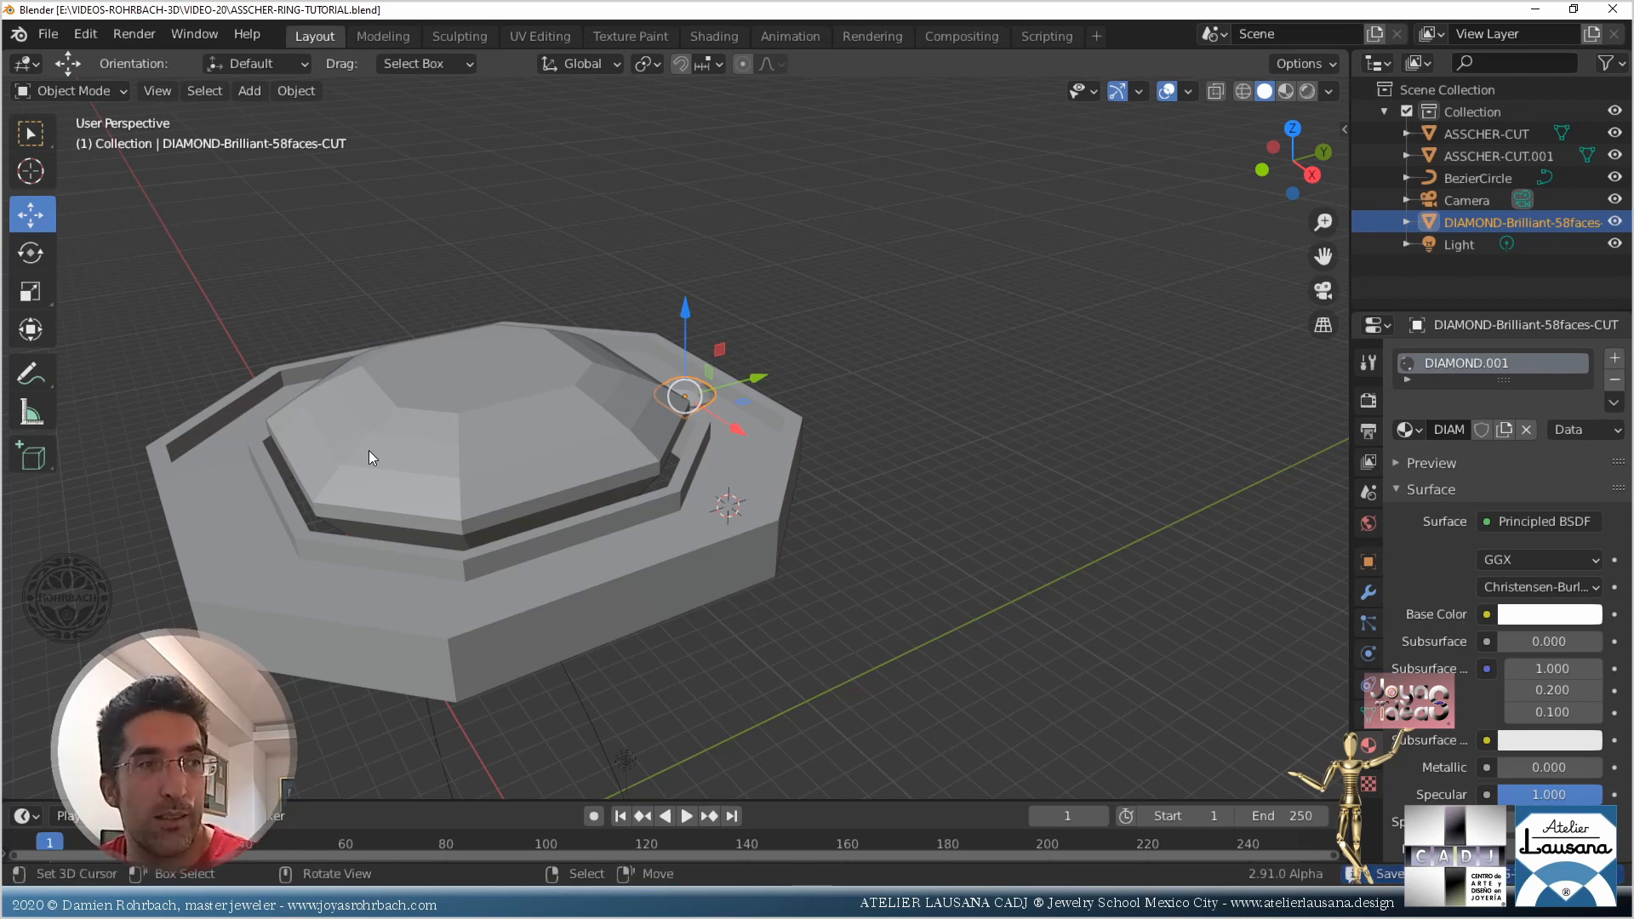
Duplicate the small brilliant in place and move the copy along the channel to about X 1.567 m
{"action": "key", "text": "n"}
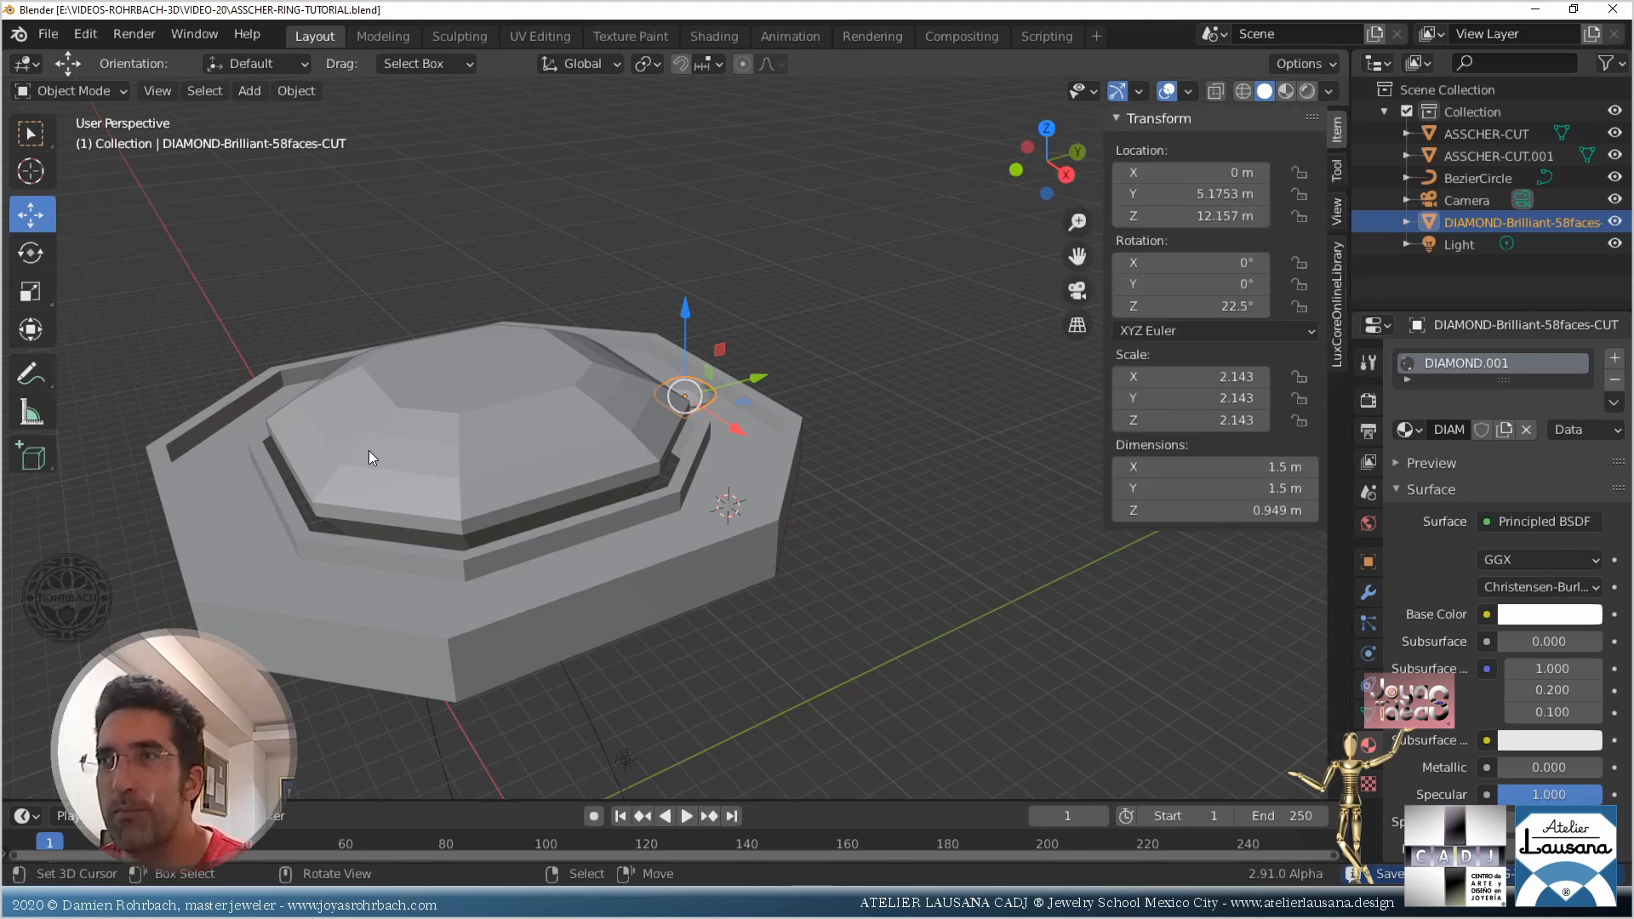
{"action": "key", "text": "KP_7"}
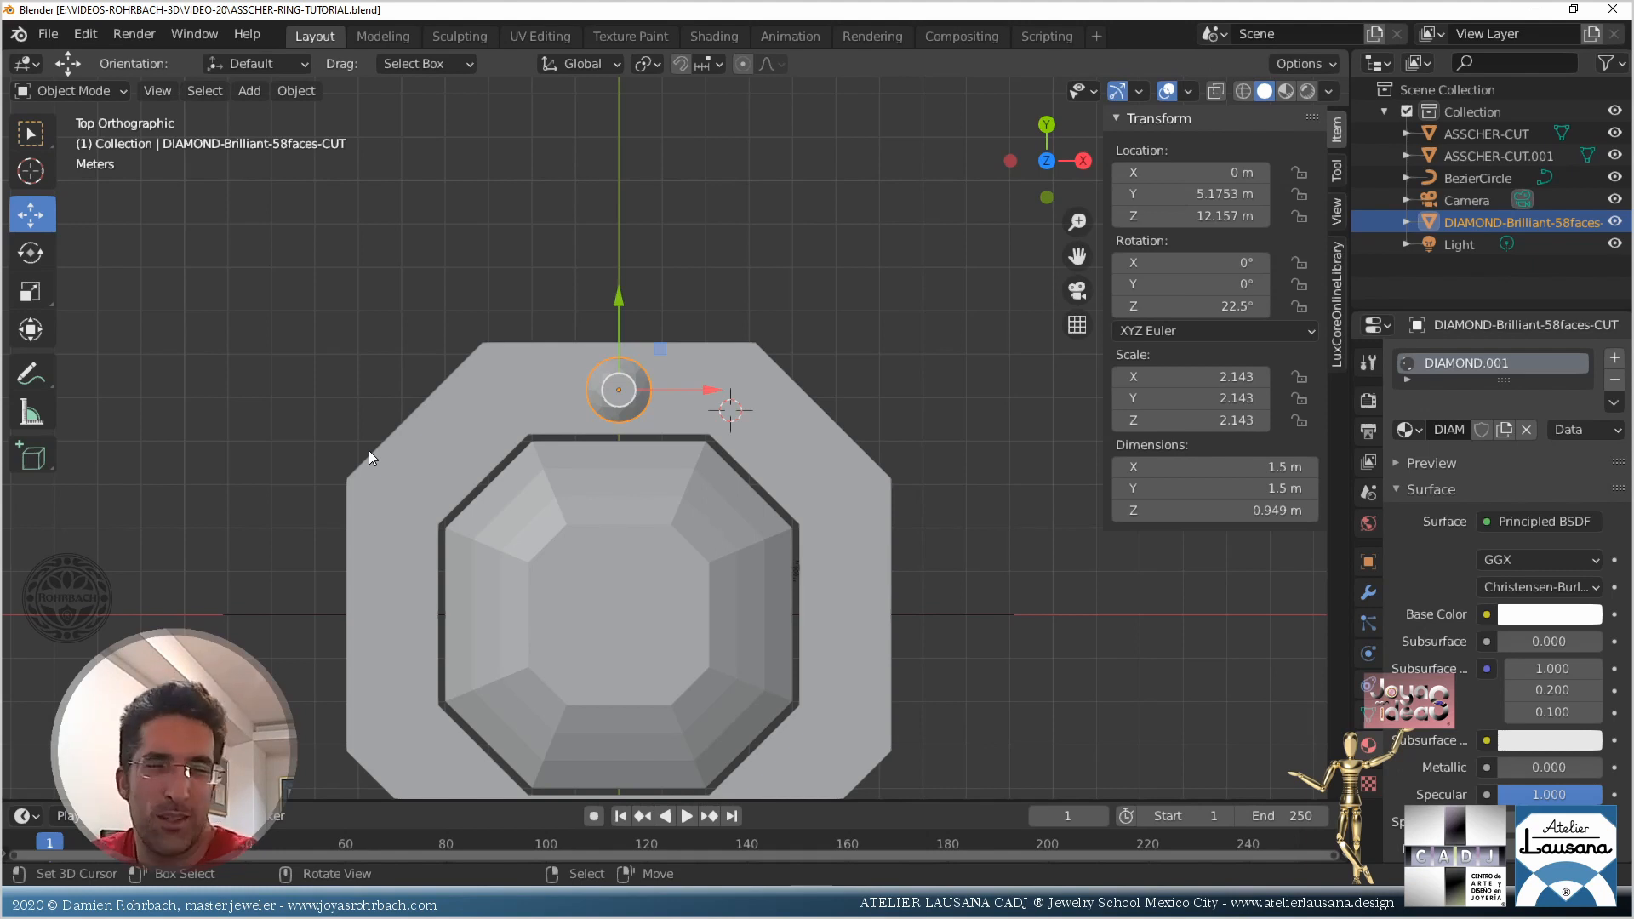
{"action": "scroll", "coordinate": [427, 513], "scroll_direction": "up", "scroll_amount": 3}
{"action": "middle_click_drag", "start_coordinate": [427, 513], "coordinate": [435, 415]}
{"action": "key", "text": "shift+d"}
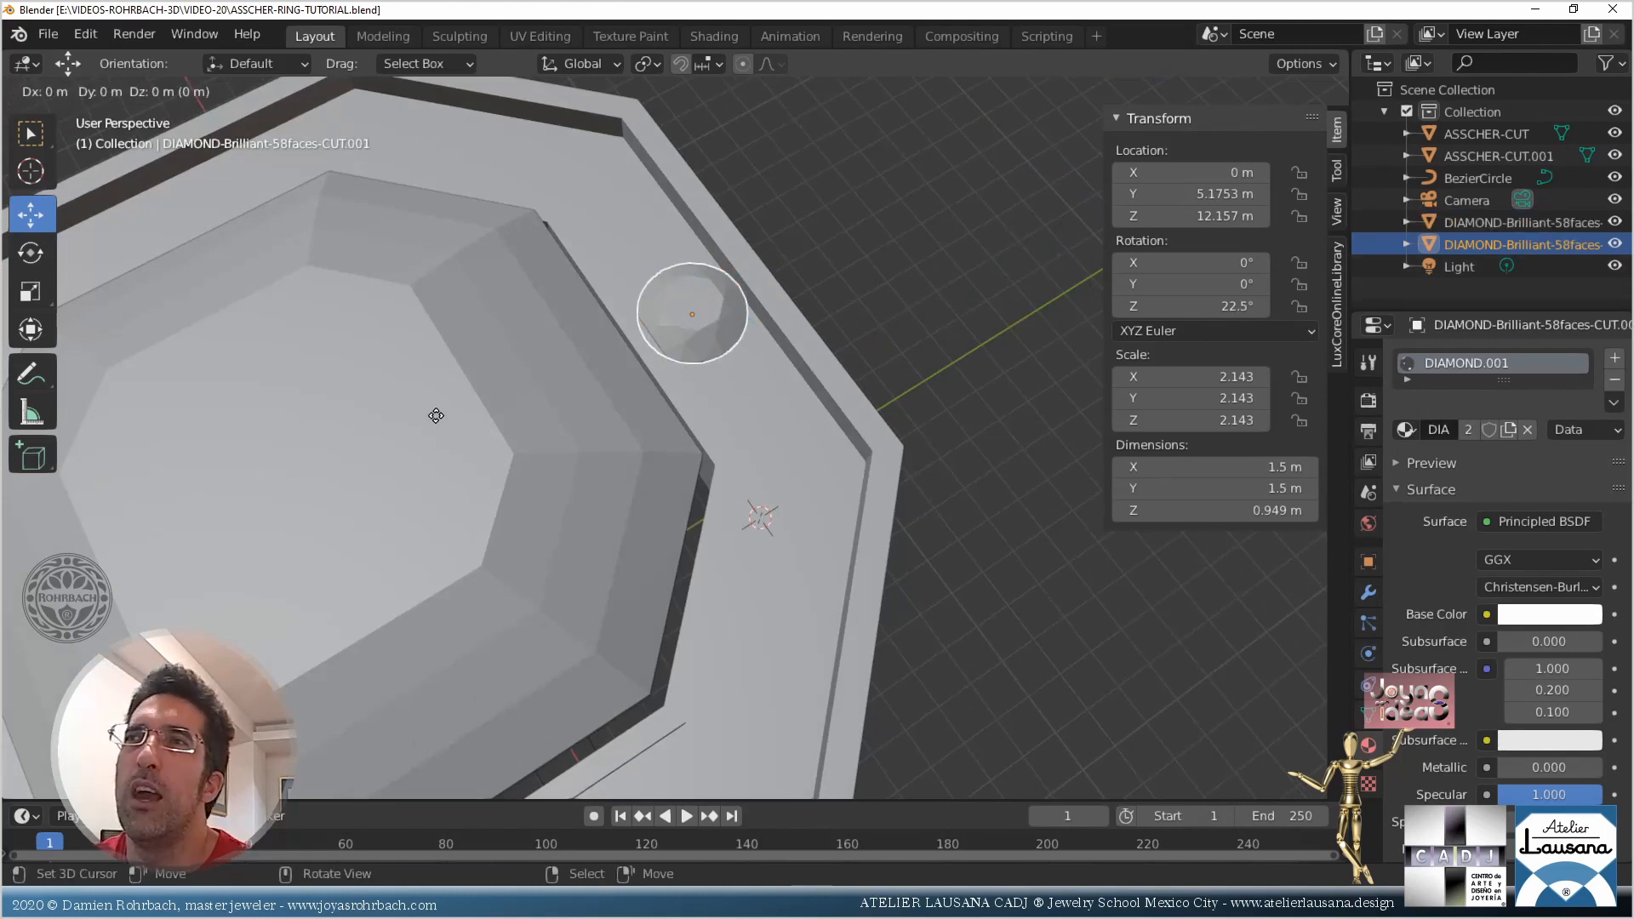
{"action": "right_click", "coordinate": [436, 415]}
{"action": "left_click_drag", "start_coordinate": [737, 400], "coordinate": [812, 475]}
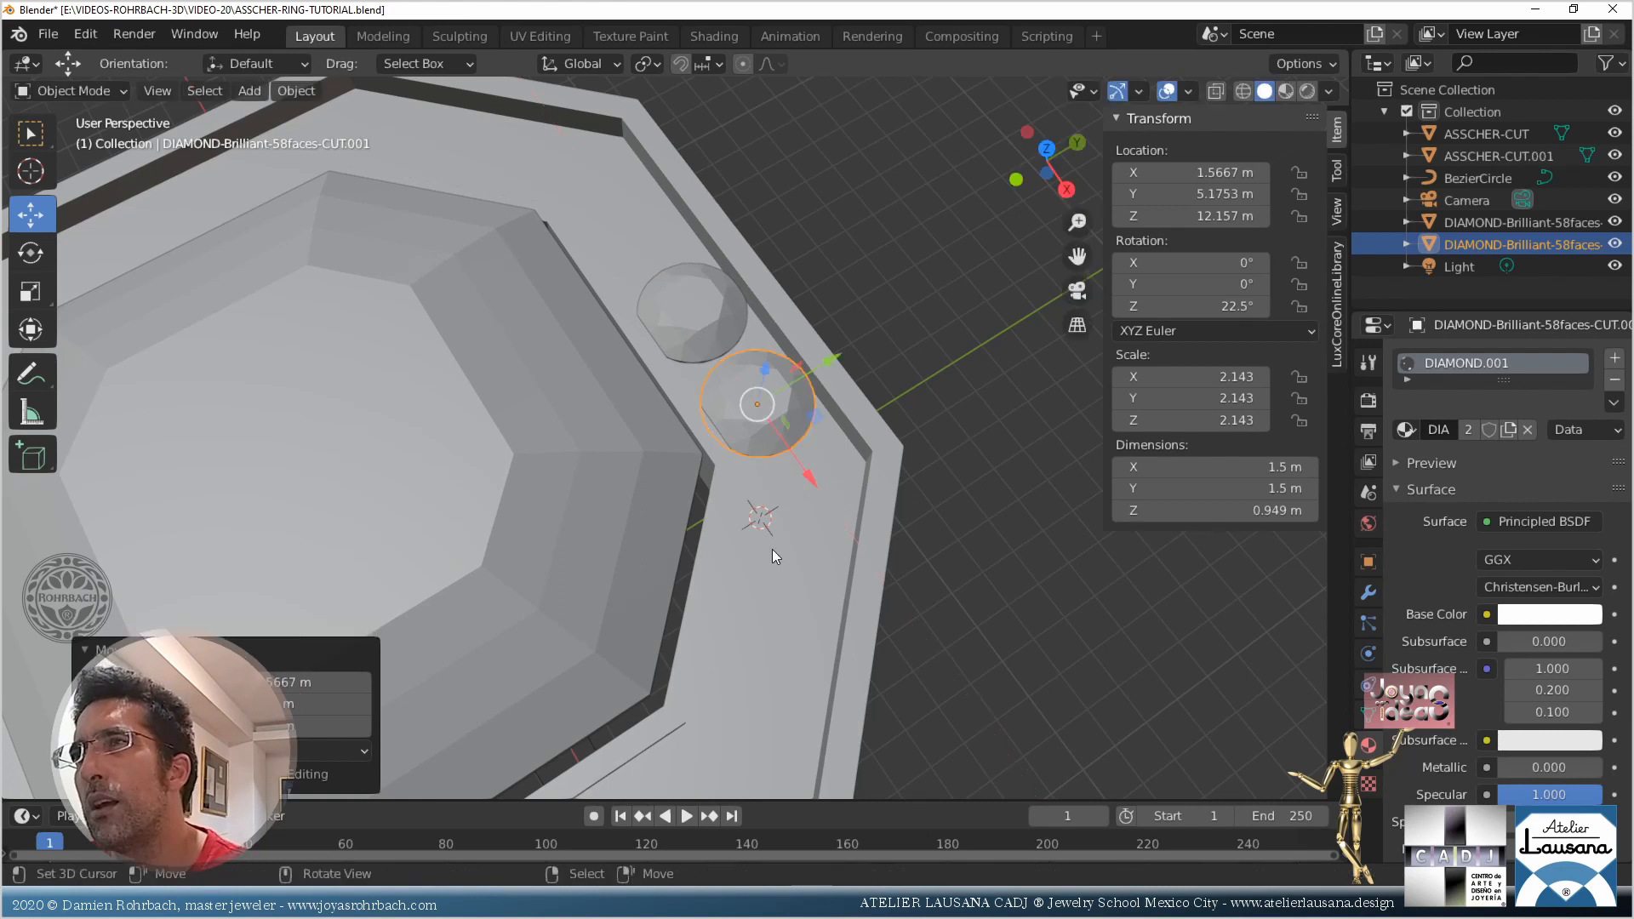
Duplicate the second brilliant, place the copy near the channel's corner at about X 3.075 m, Y 4.722 m, and save the scene
{"action": "key", "text": "KP_7"}
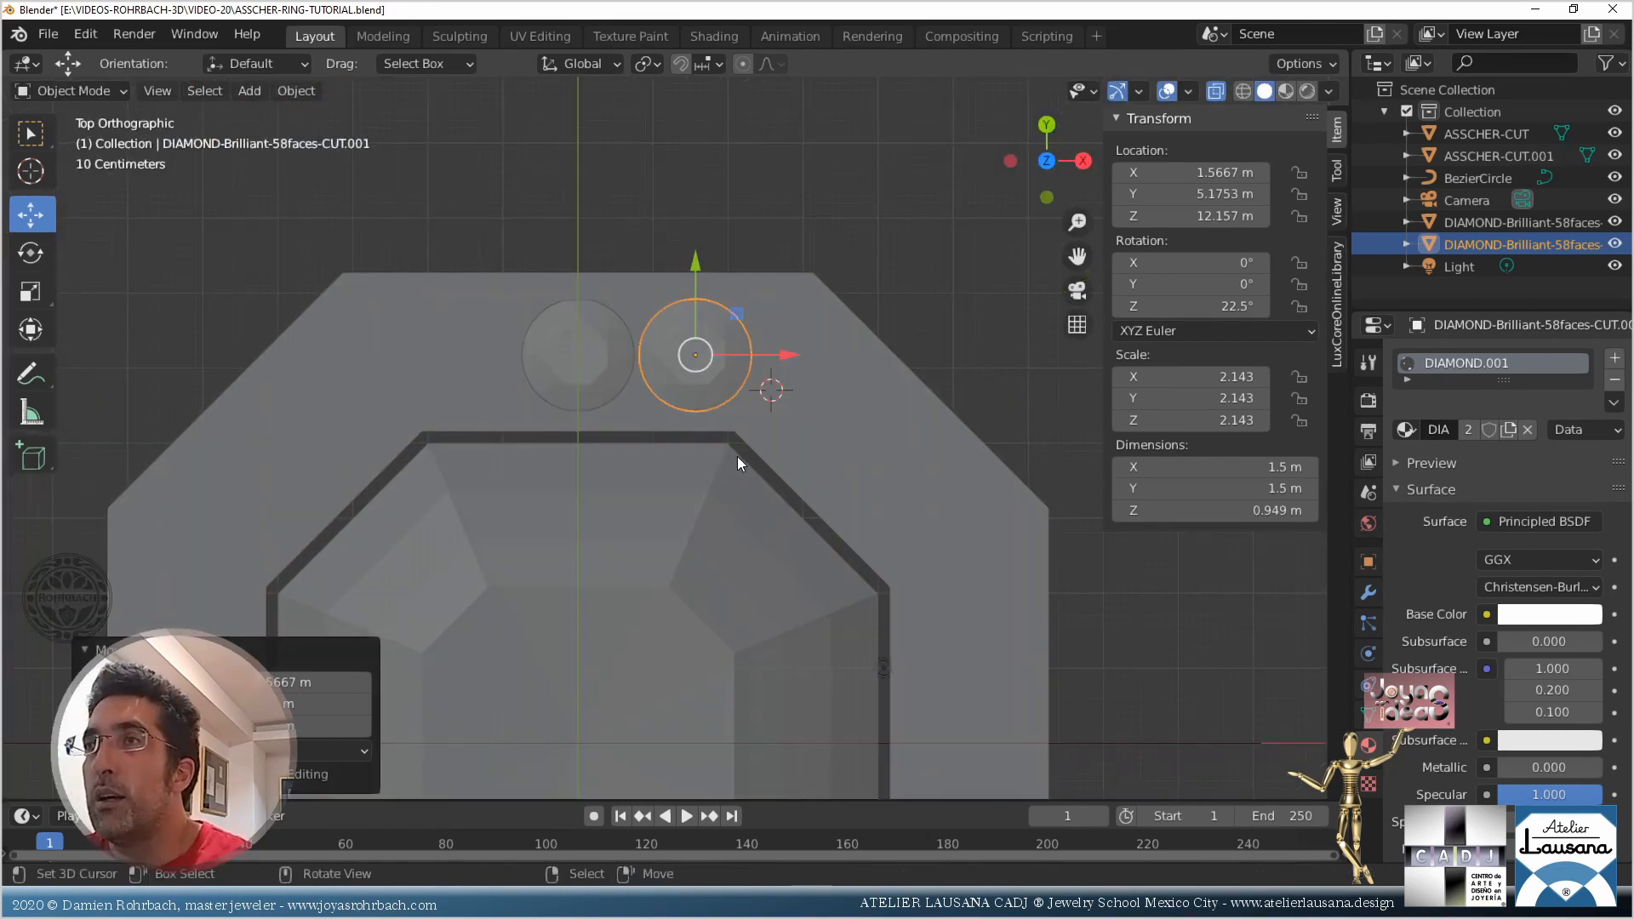
{"action": "middle_click_drag", "start_coordinate": [736, 456], "coordinate": [672, 344]}
{"action": "key", "text": "KP_7"}
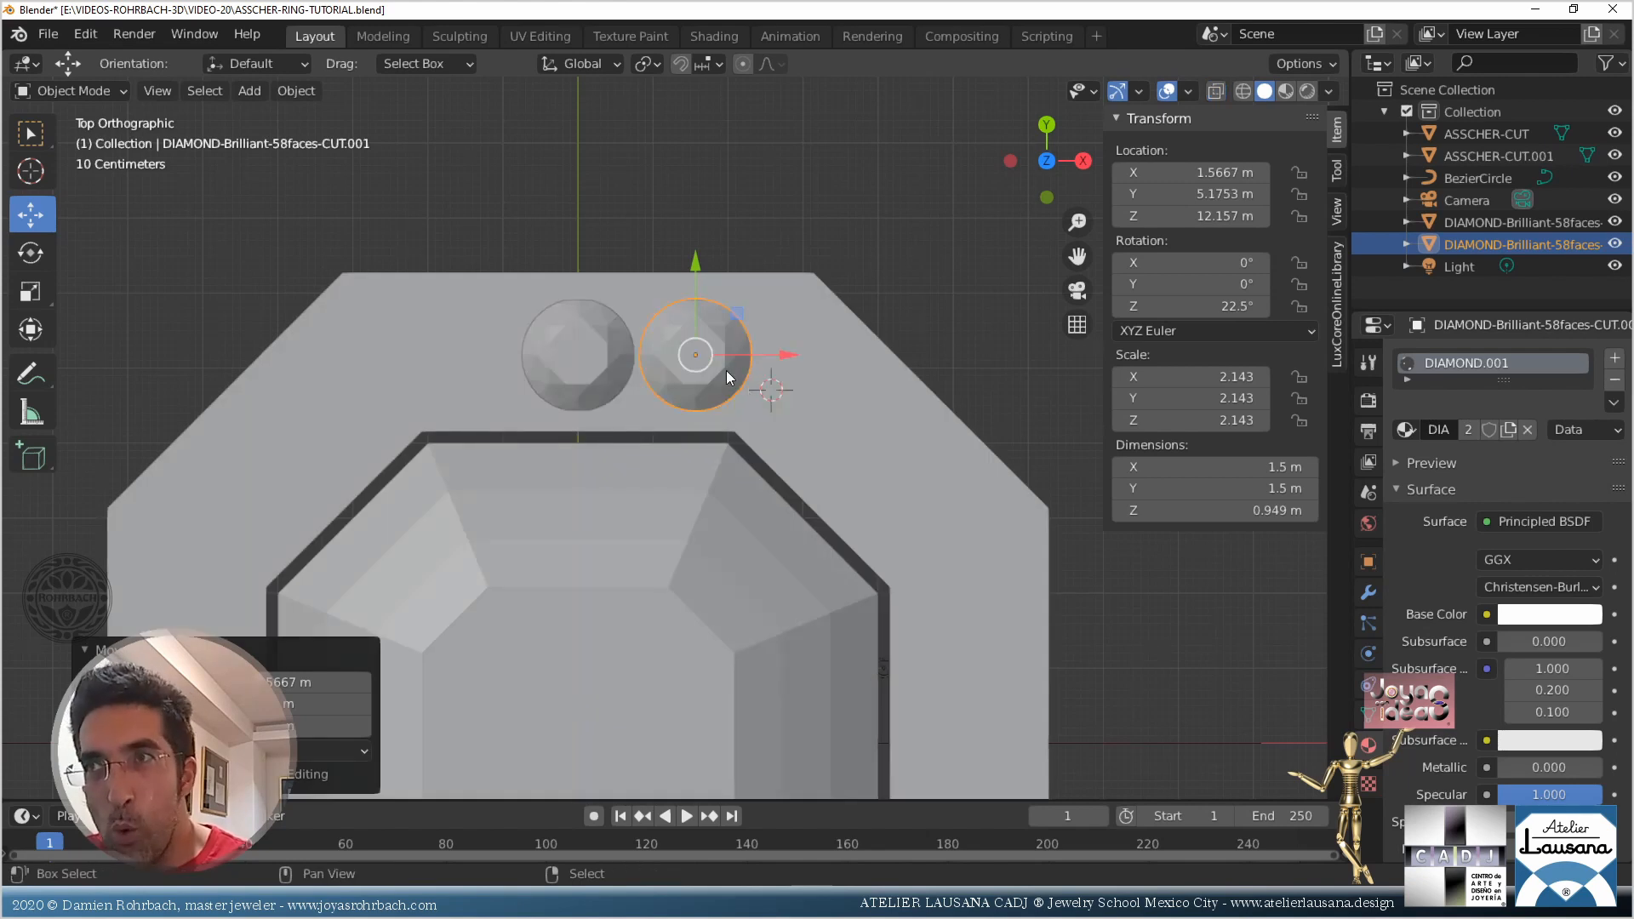
{"action": "key", "text": "shift+d"}
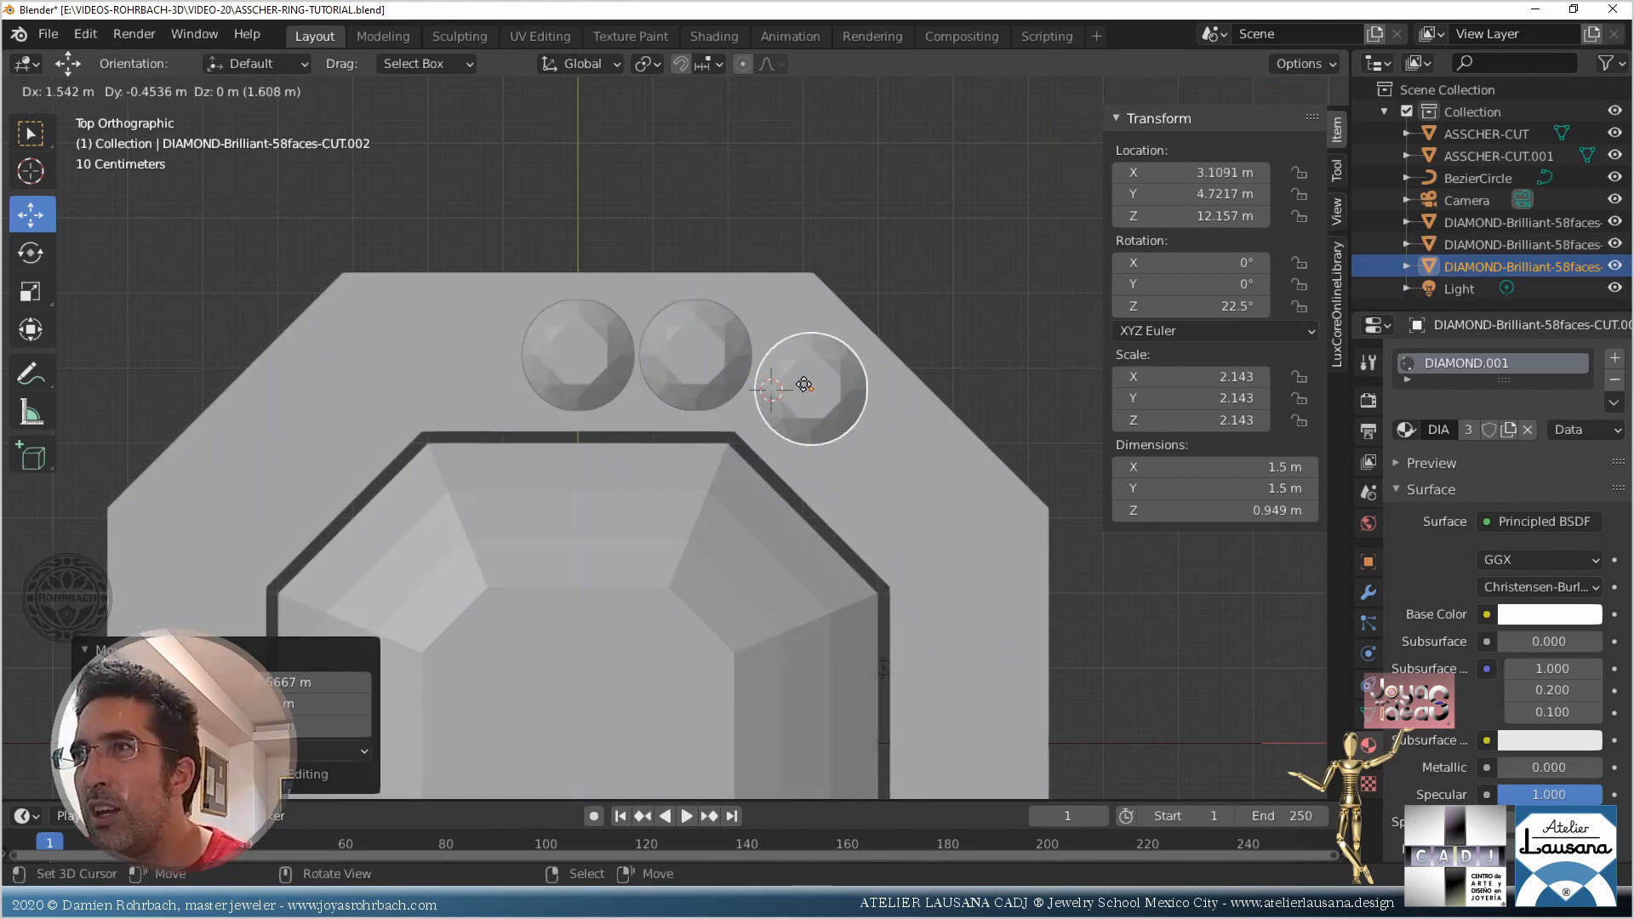
{"action": "left_click", "coordinate": [802, 385]}
{"action": "key", "text": "alt+z"}
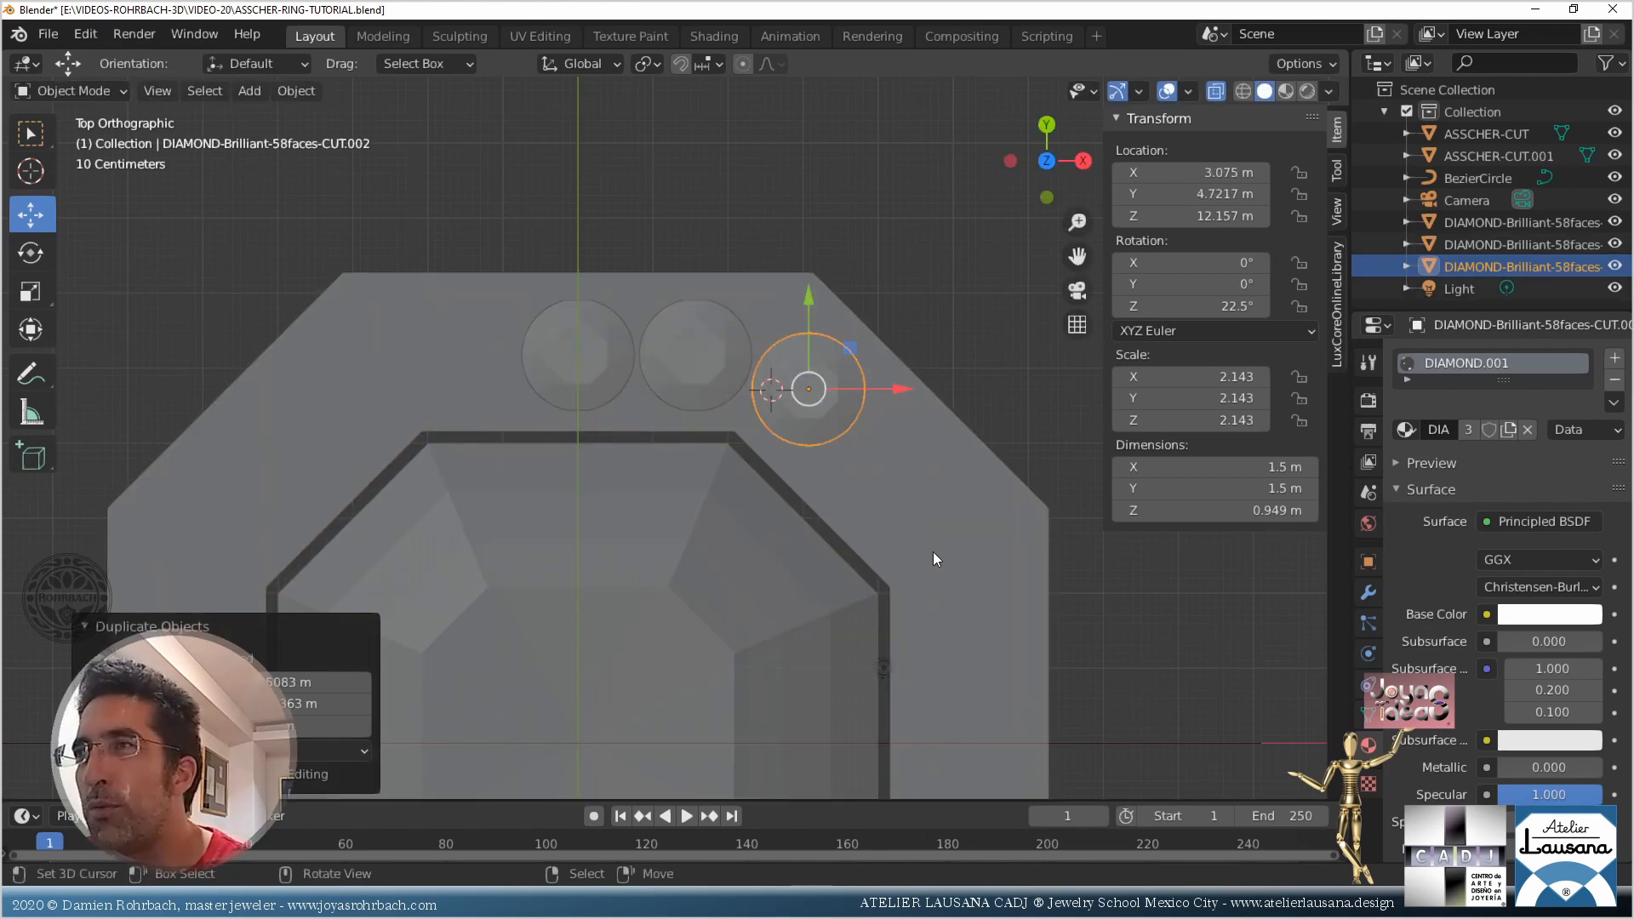
{"action": "key", "text": "n"}
{"action": "middle_click_drag", "start_coordinate": [920, 558], "coordinate": [698, 436]}
{"action": "key", "text": "alt+z"}
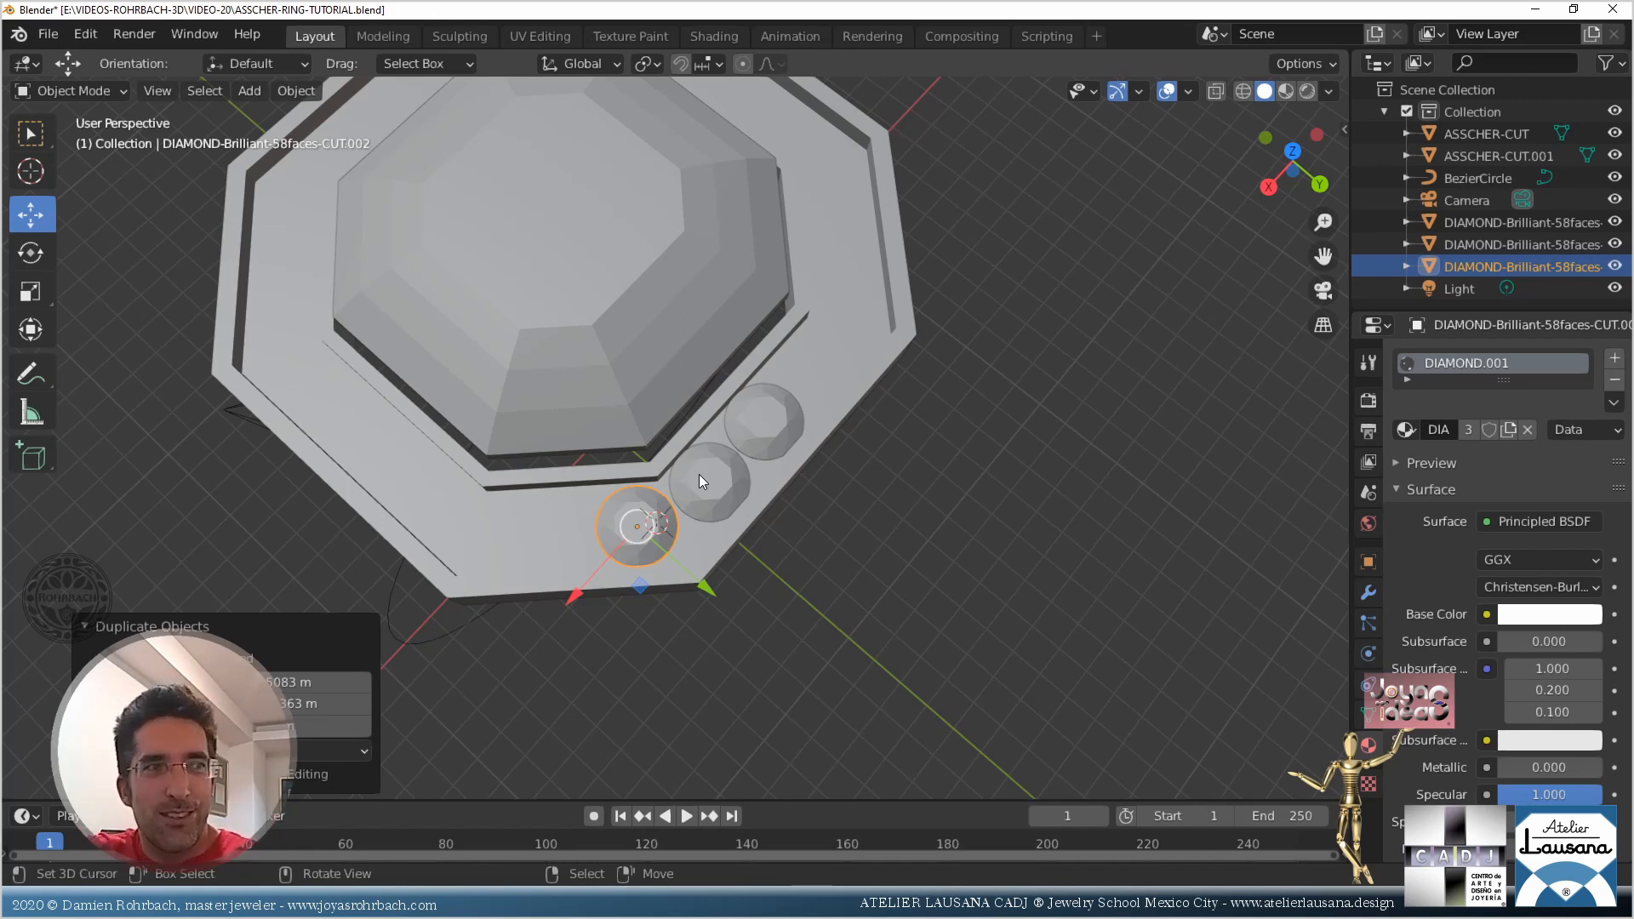
{"action": "key", "text": "n"}
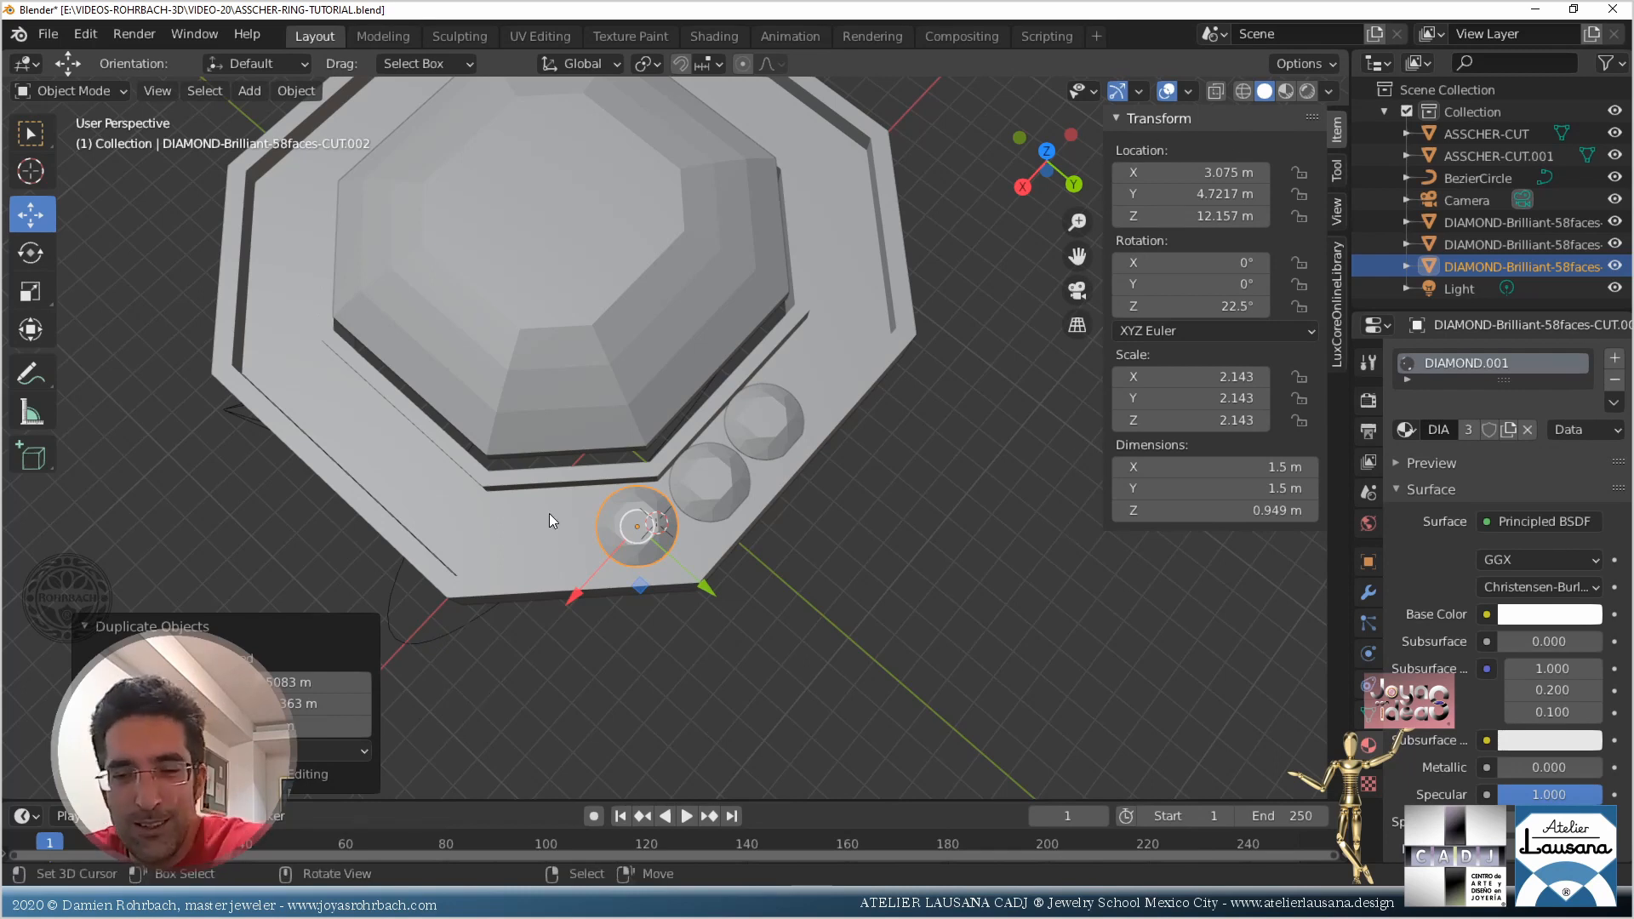
{"action": "key", "text": "ctrl+s"}
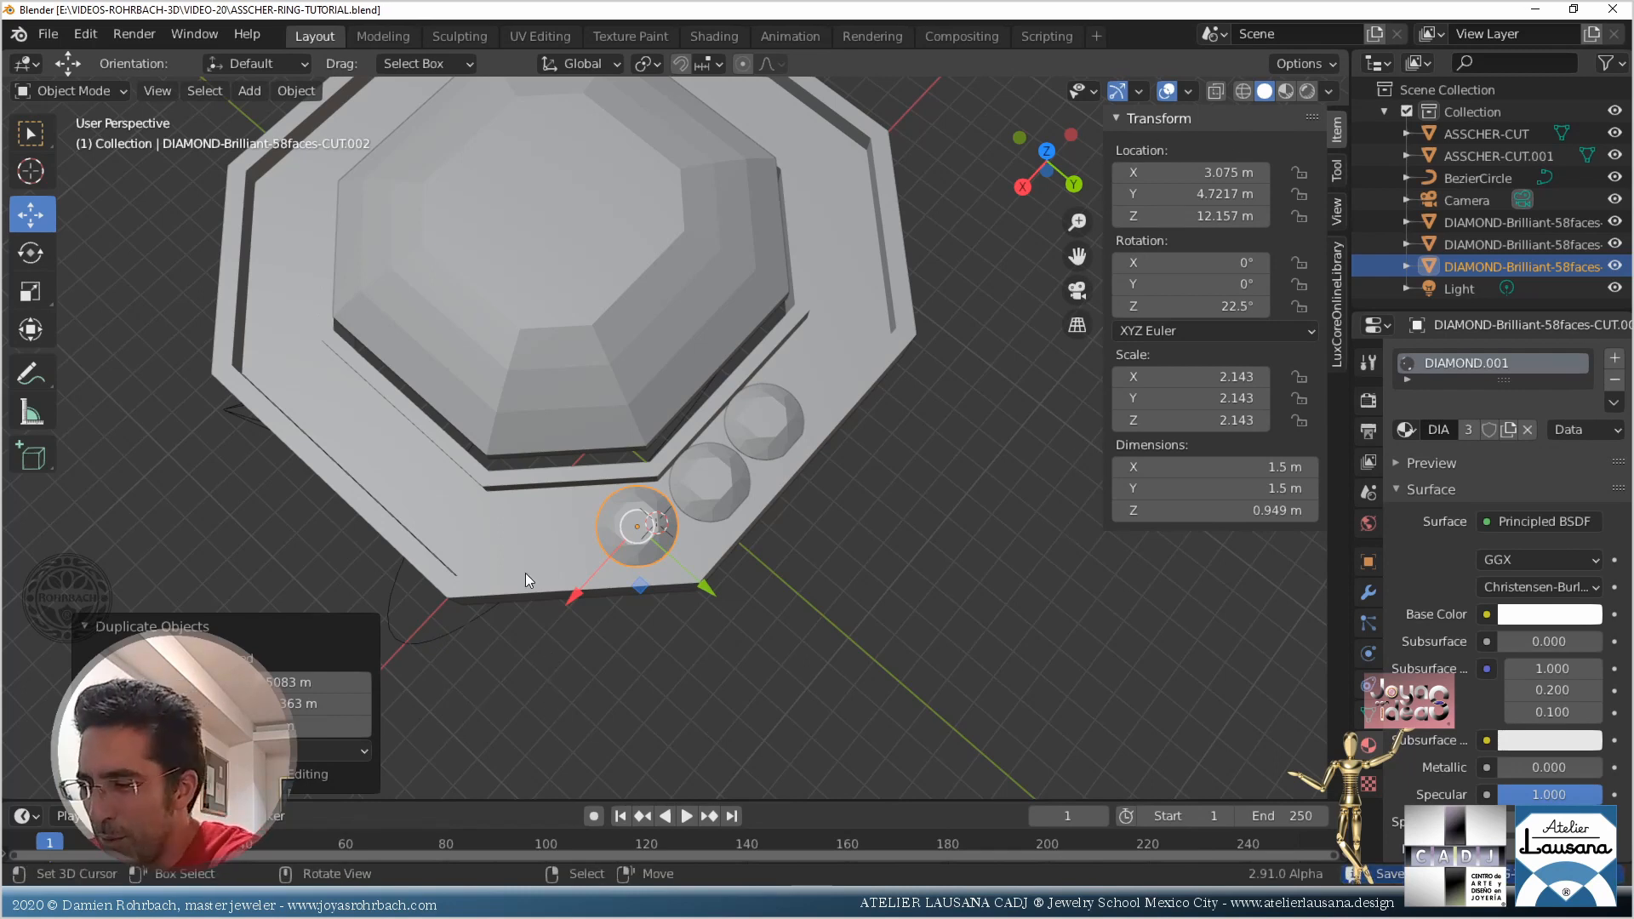
Join the two duplicated brilliants beside the original into a single object
{"action": "key", "text": "KP_7"}
{"action": "scroll", "coordinate": [753, 395], "scroll_direction": "up", "scroll_amount": 3}
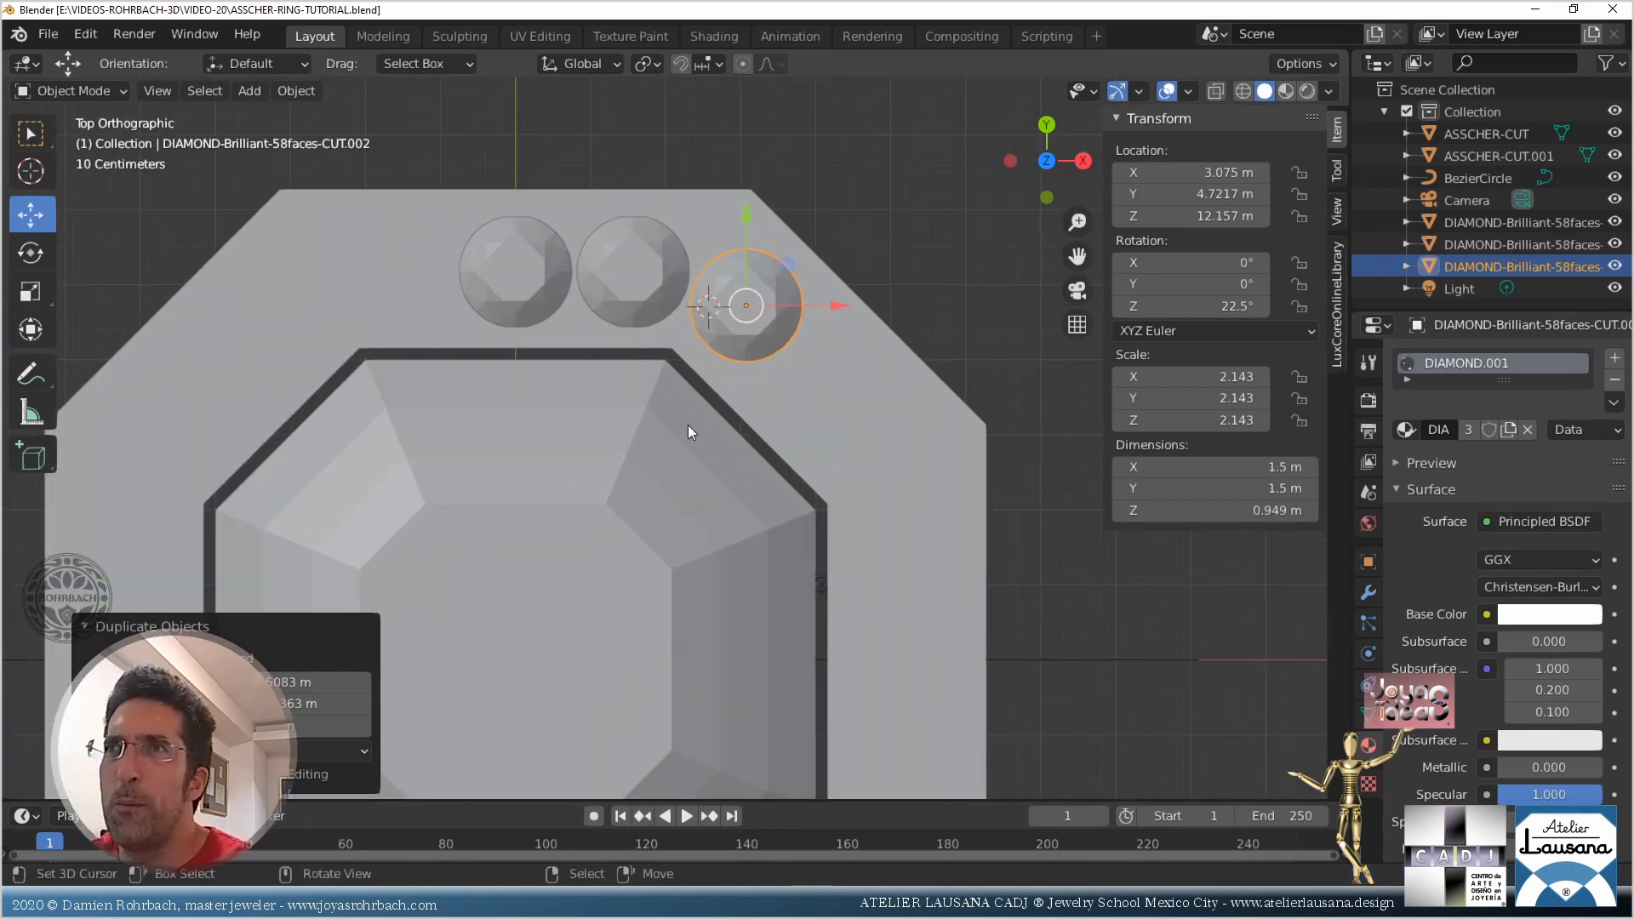
{"action": "left_click", "coordinate": [652, 273]}
{"action": "left_click", "coordinate": [744, 301], "text": "shift"}
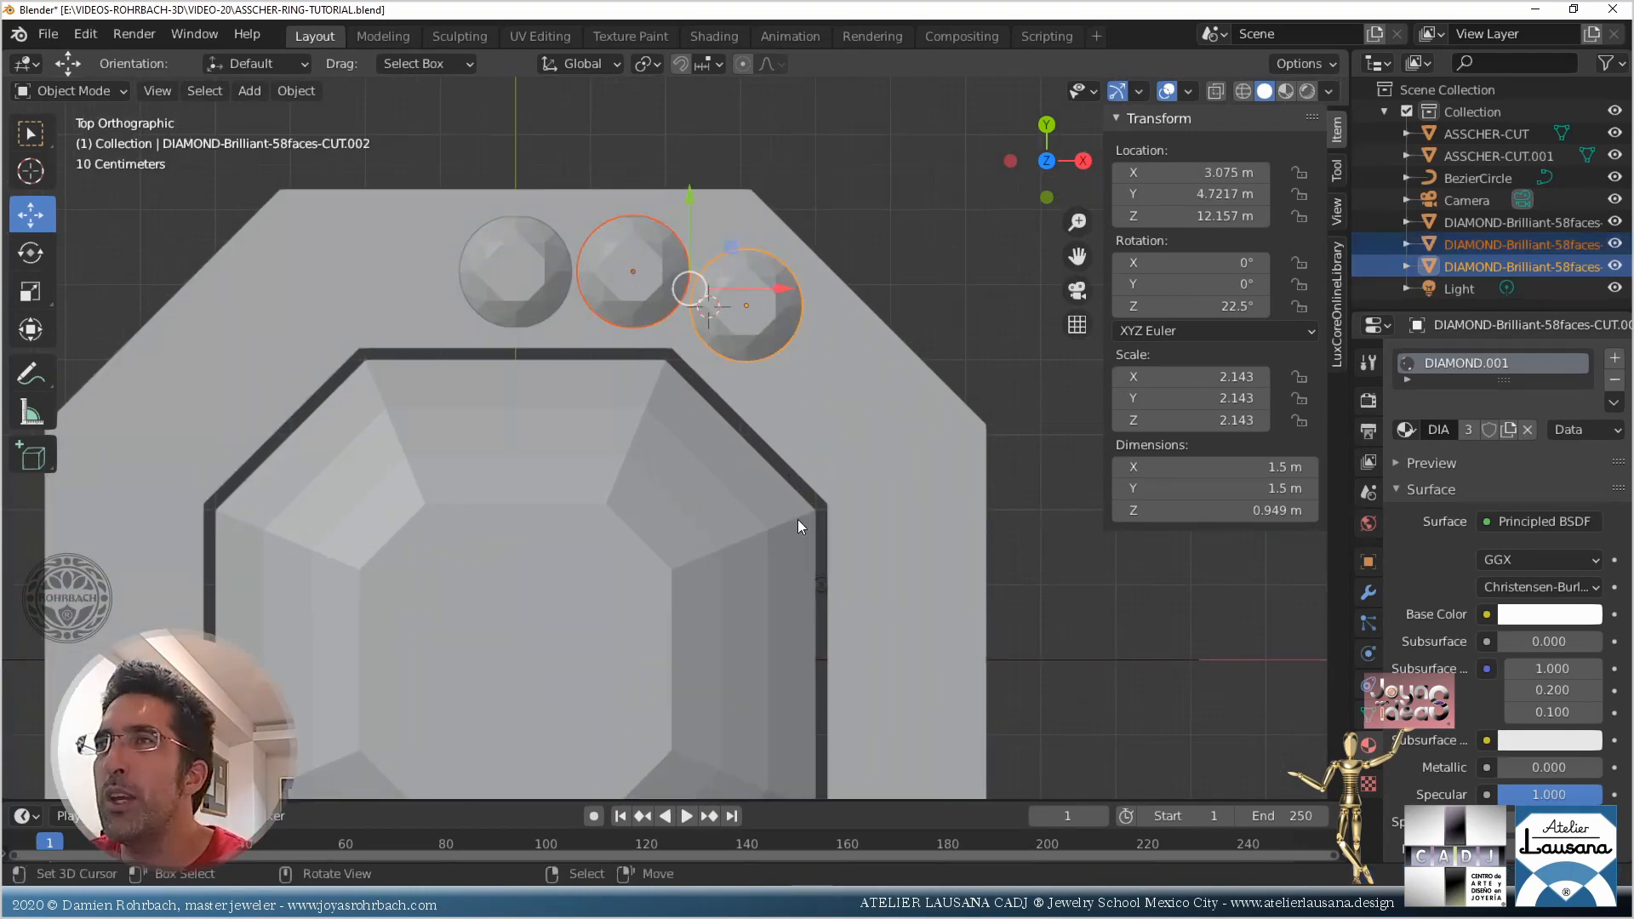
{"action": "key", "text": "ctrl+j"}
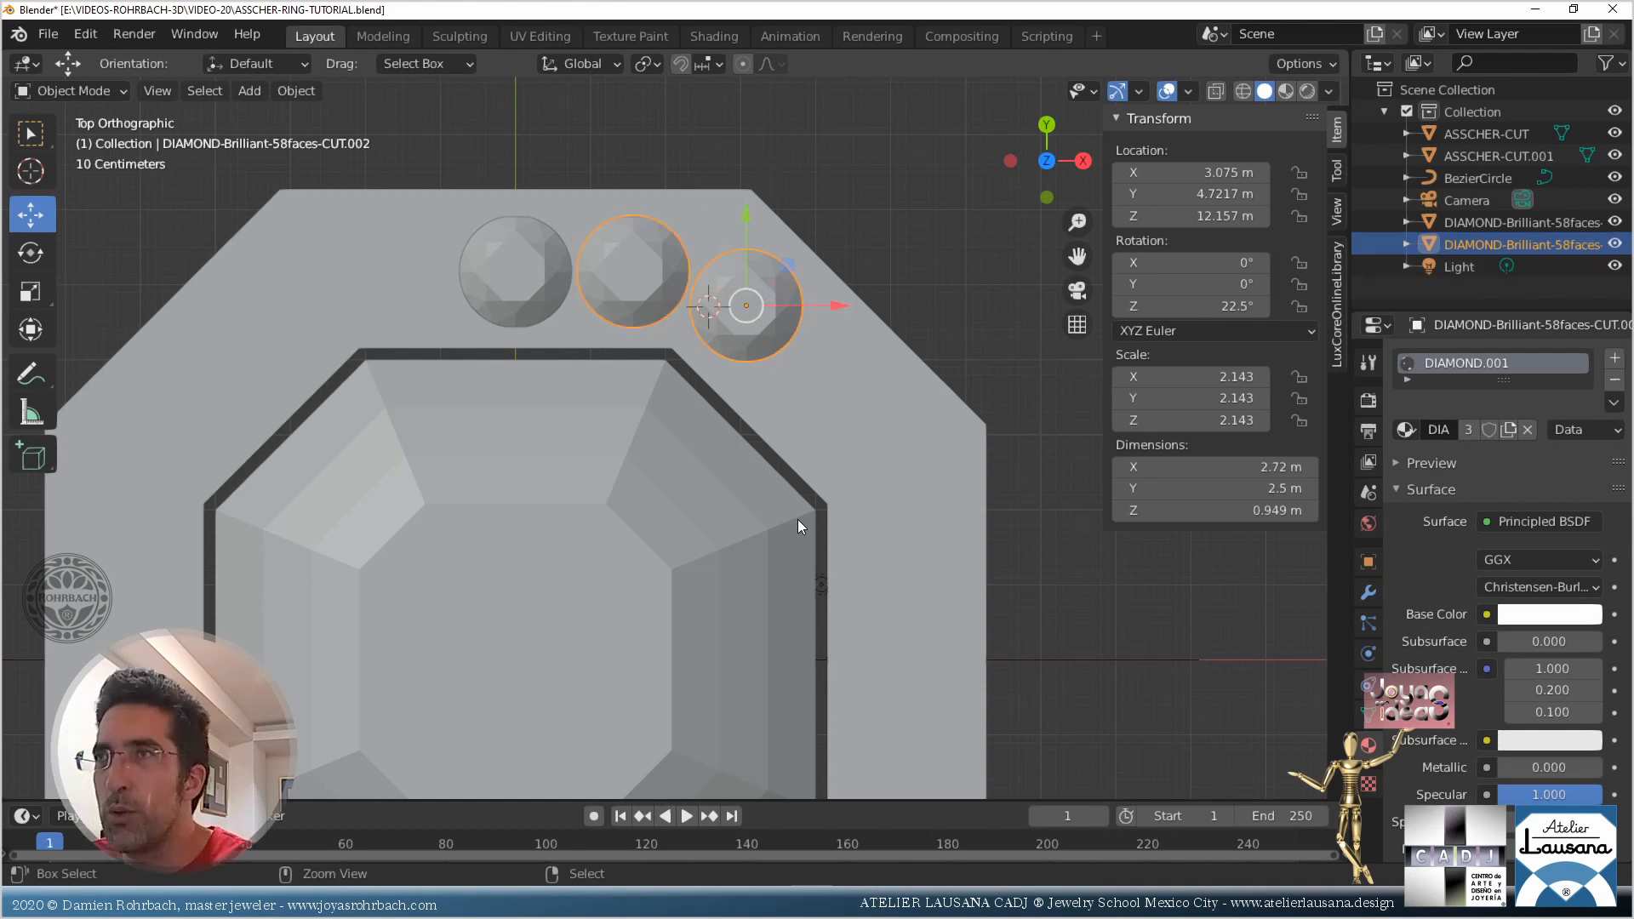
Add a Mirror modifier on the X axis to the joined brilliants, using the central Asscher-cut stone as mirror object
{"action": "left_click", "coordinate": [1368, 594]}
{"action": "left_click", "coordinate": [1454, 357]}
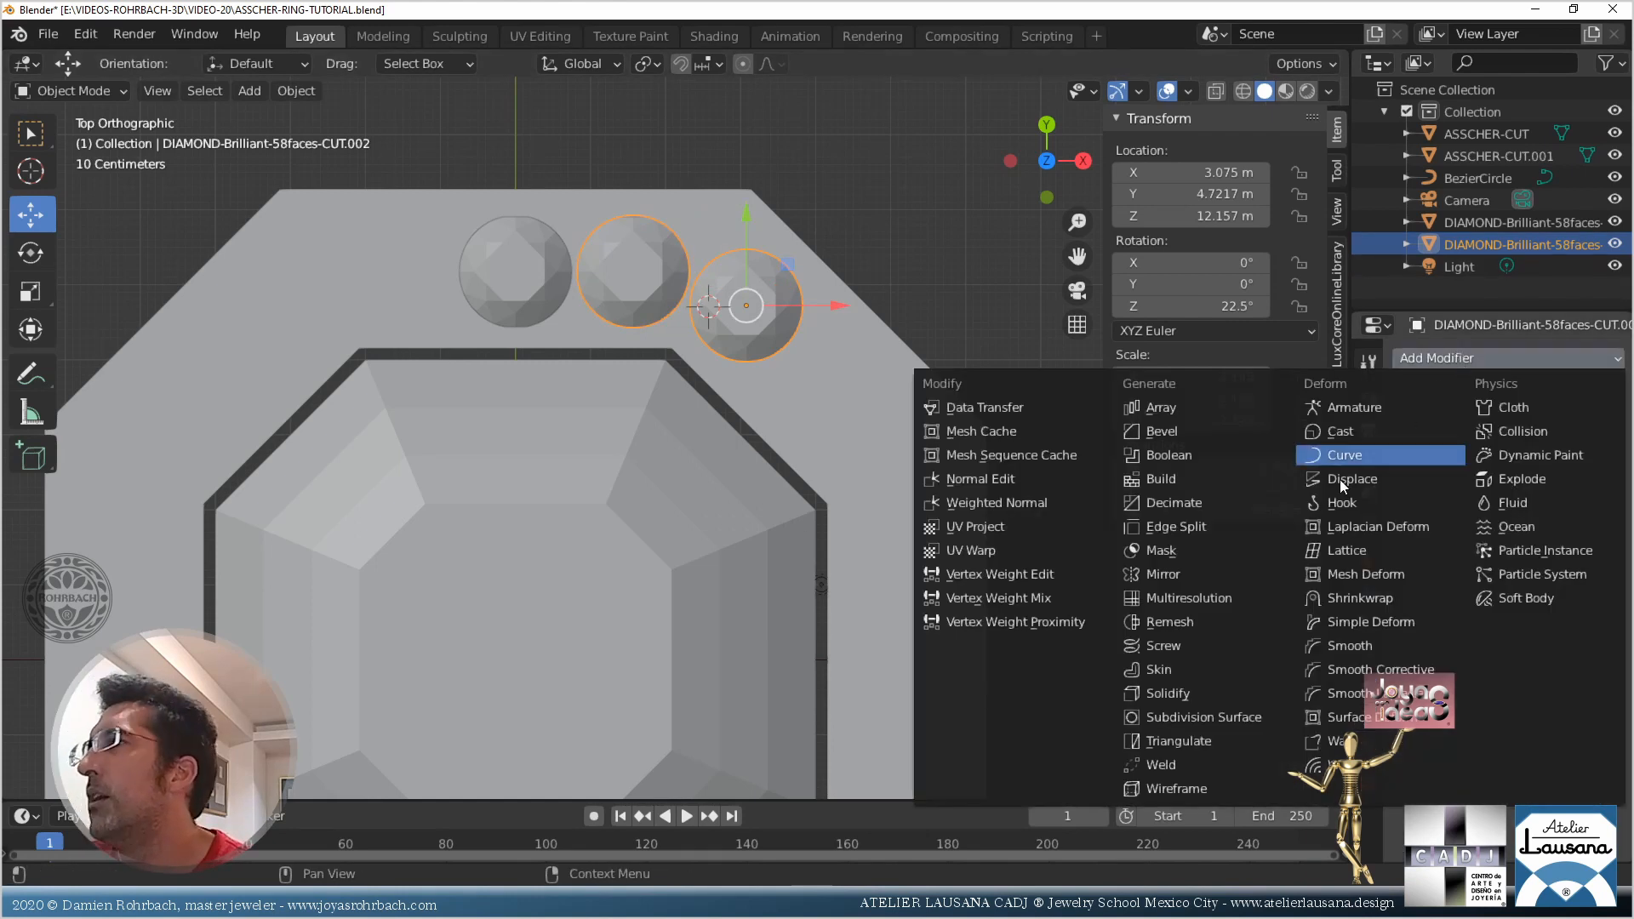
{"action": "left_click", "coordinate": [1238, 572]}
{"action": "left_click", "coordinate": [1586, 507]}
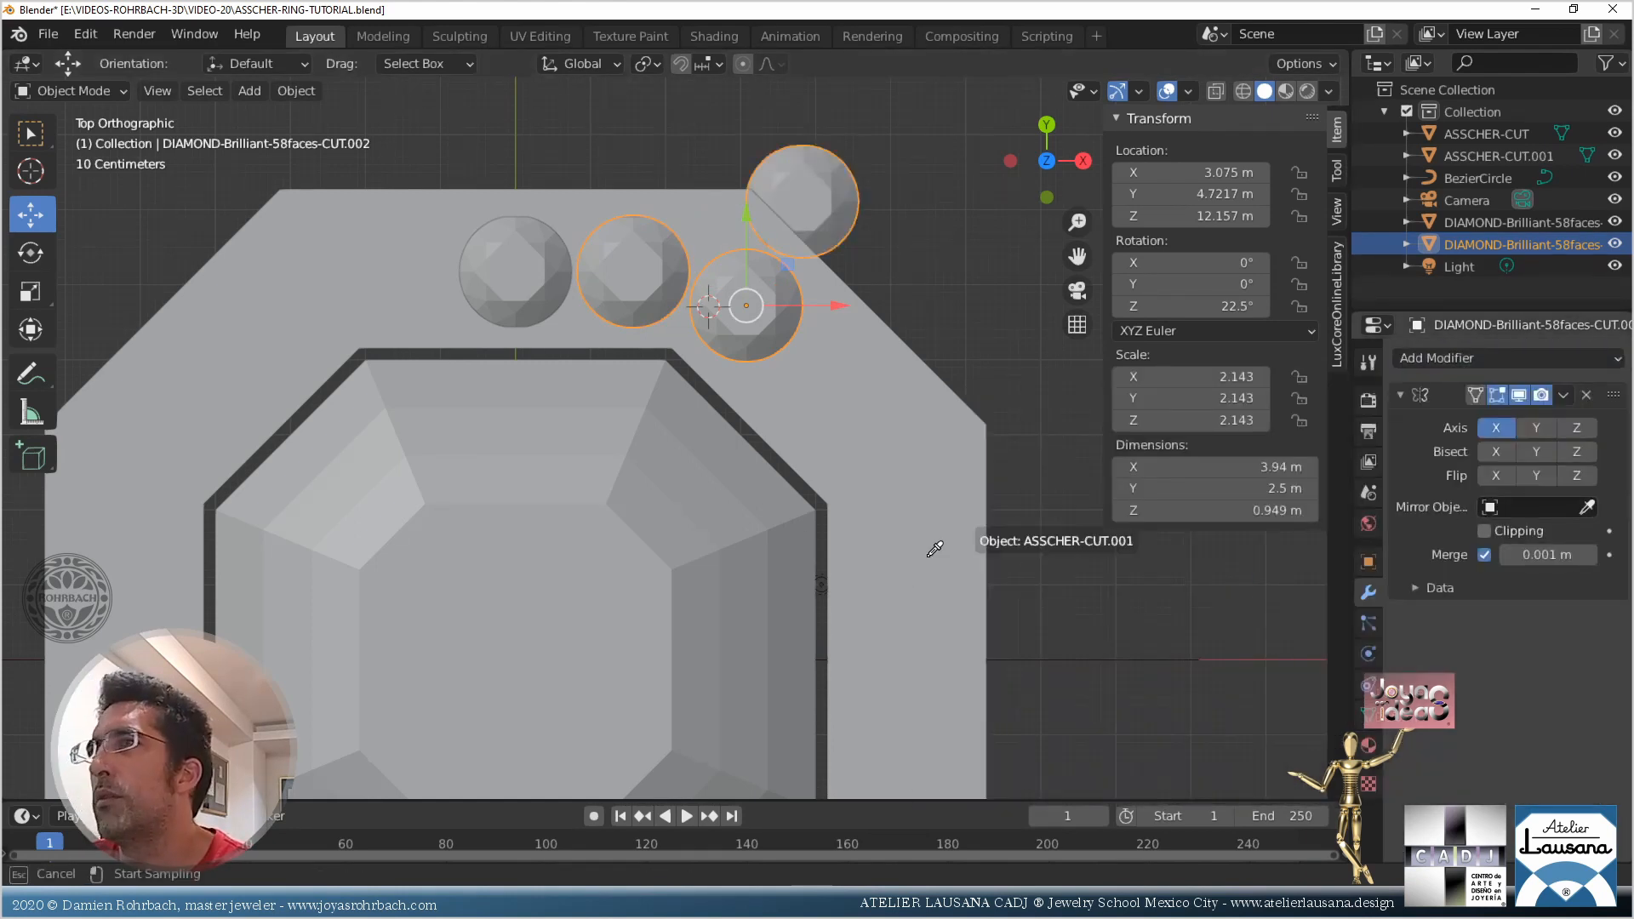
{"action": "left_click", "coordinate": [708, 554]}
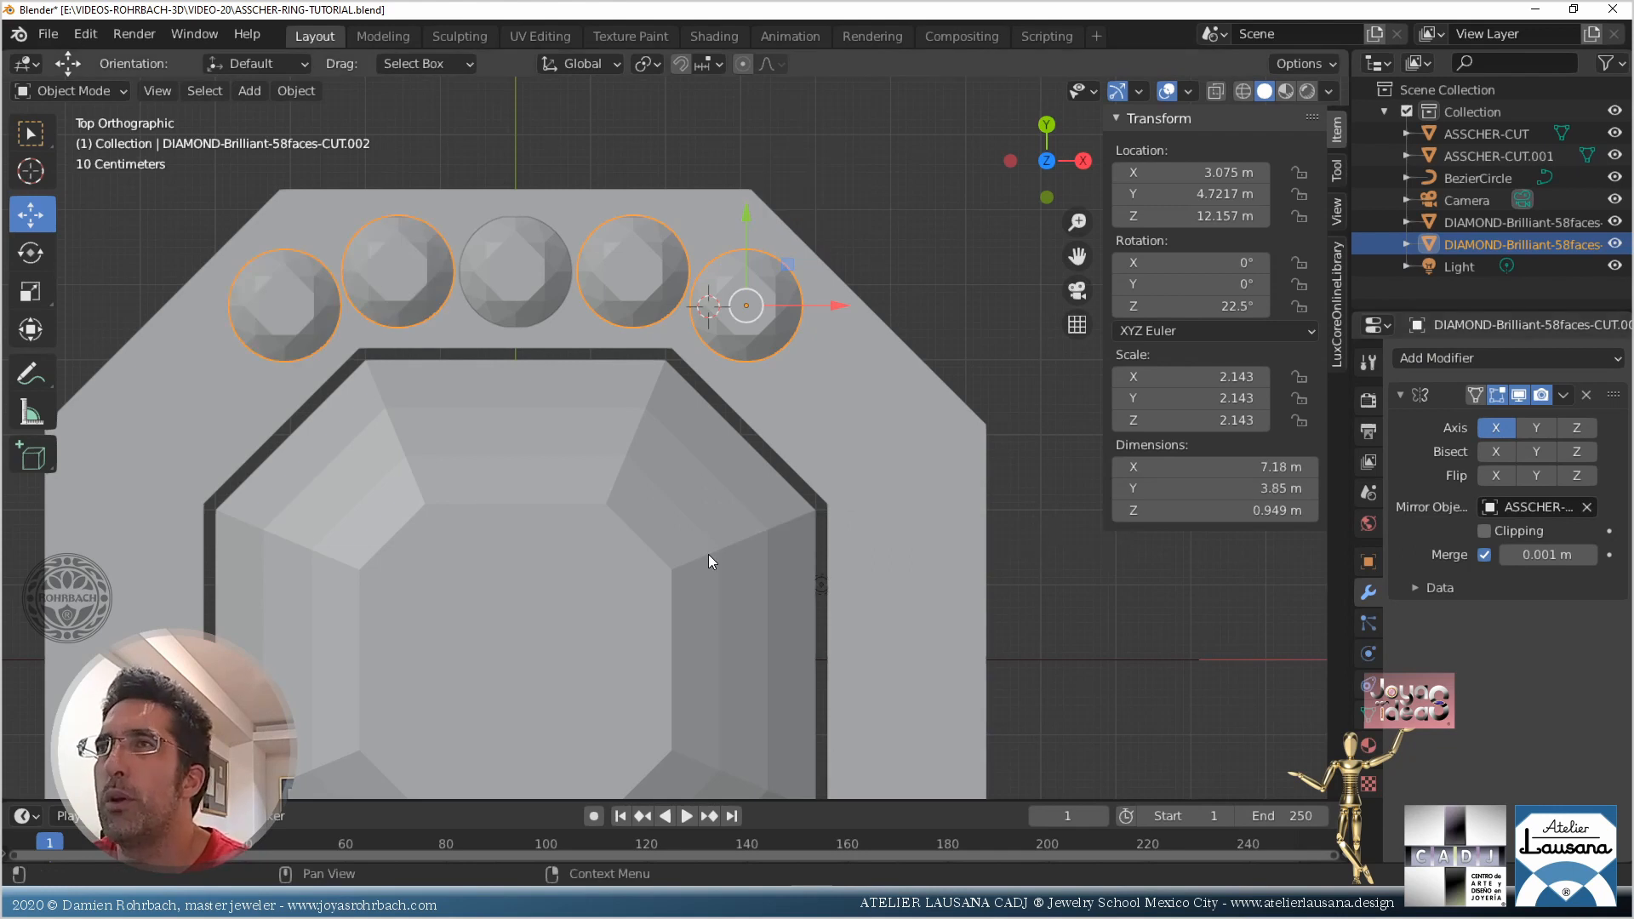
Add the middle brilliant to the selection and convert the selected brilliants to mesh
{"action": "left_click", "coordinate": [524, 288], "text": "shift"}
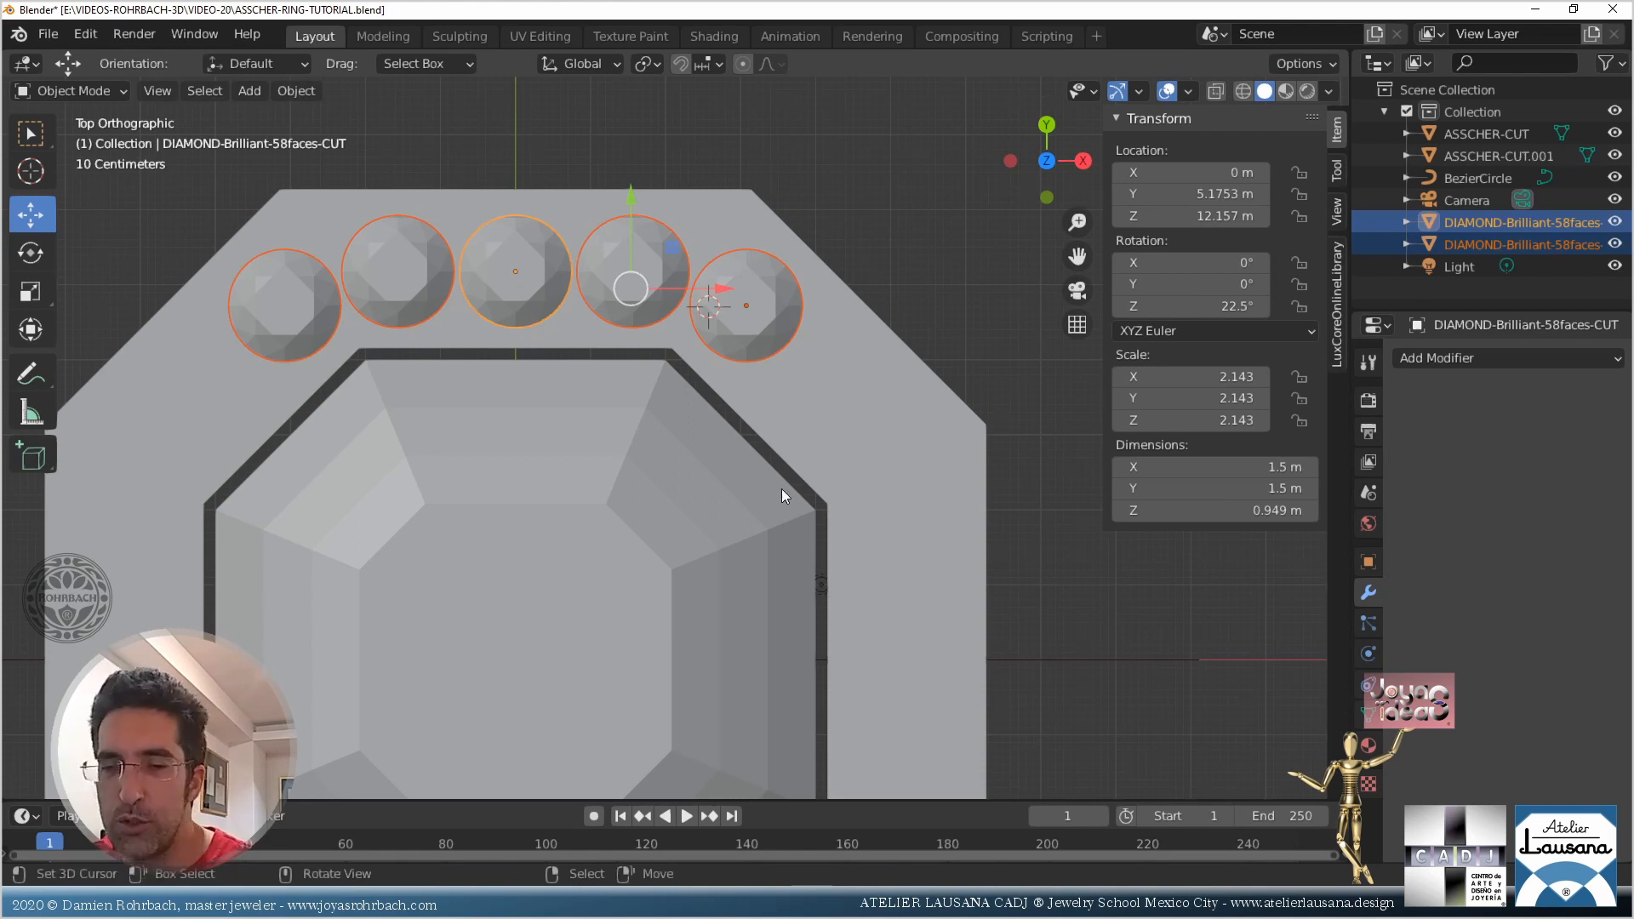
{"action": "key", "text": "alt+c"}
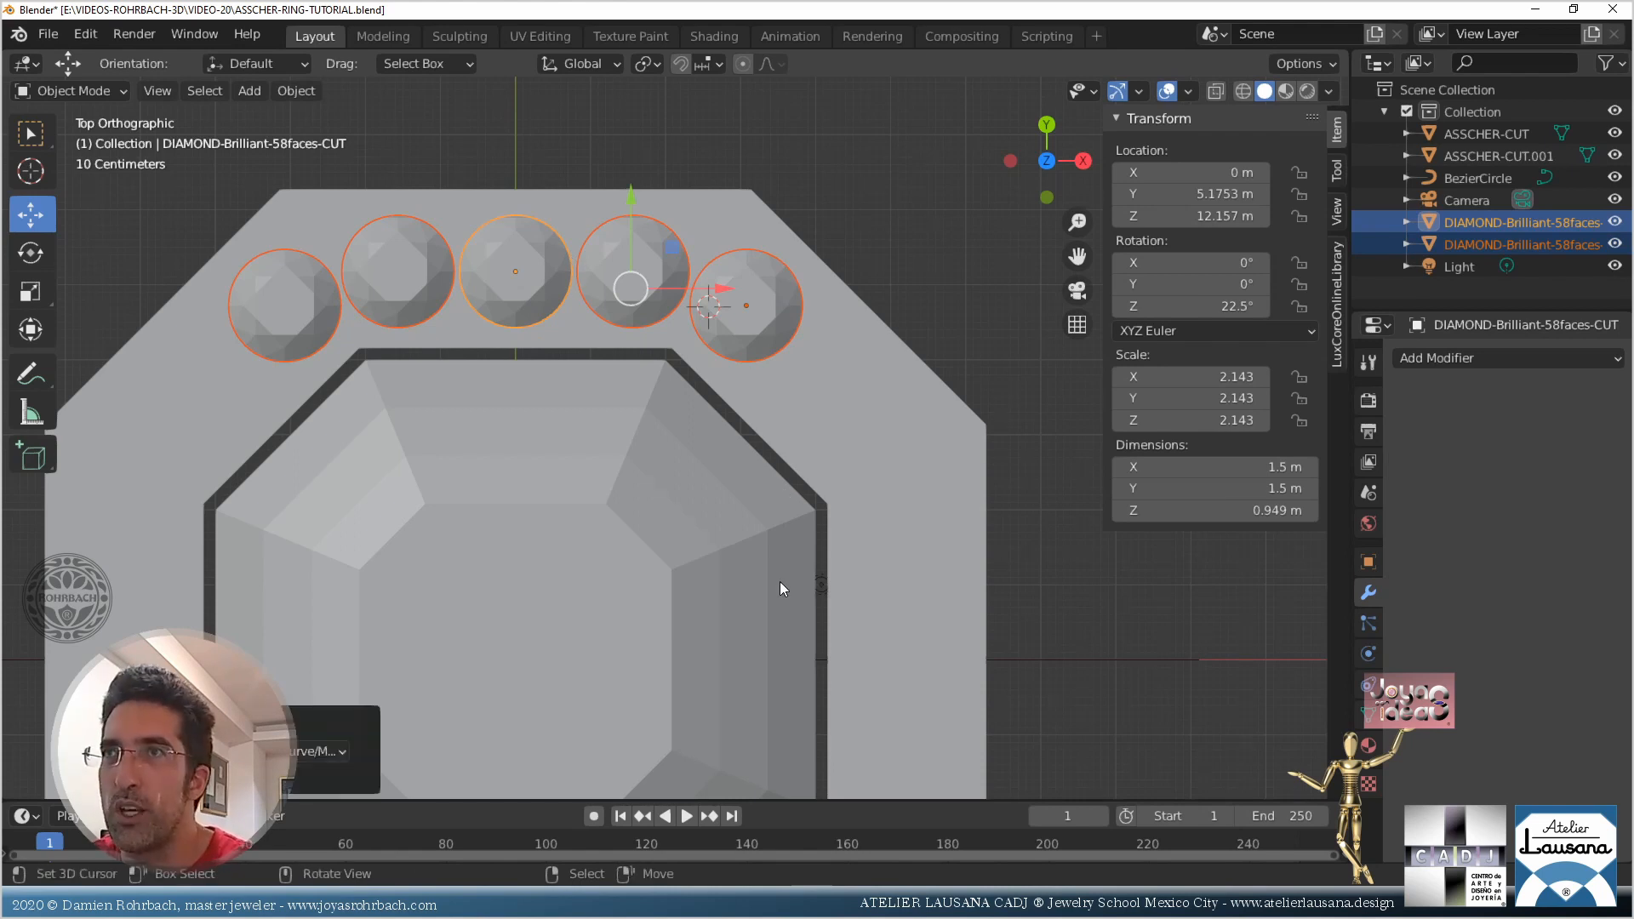
Join all five brilliants into one object, remove its Subdivision modifier, and save the scene
{"action": "key", "text": "ctrl+j"}
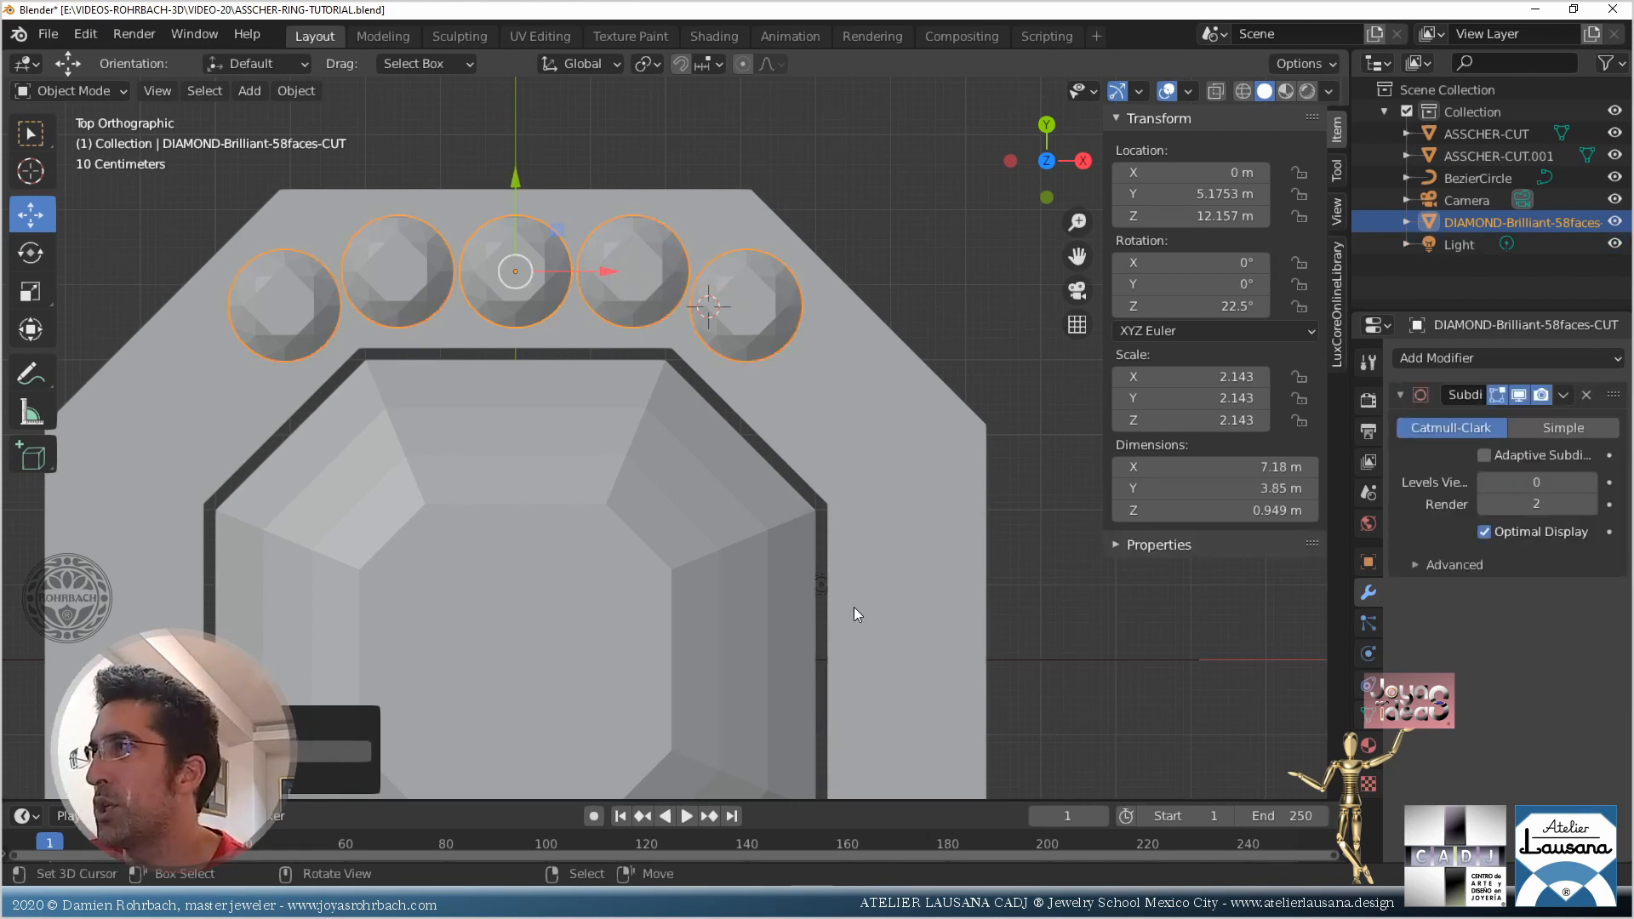
{"action": "left_click", "coordinate": [1585, 395]}
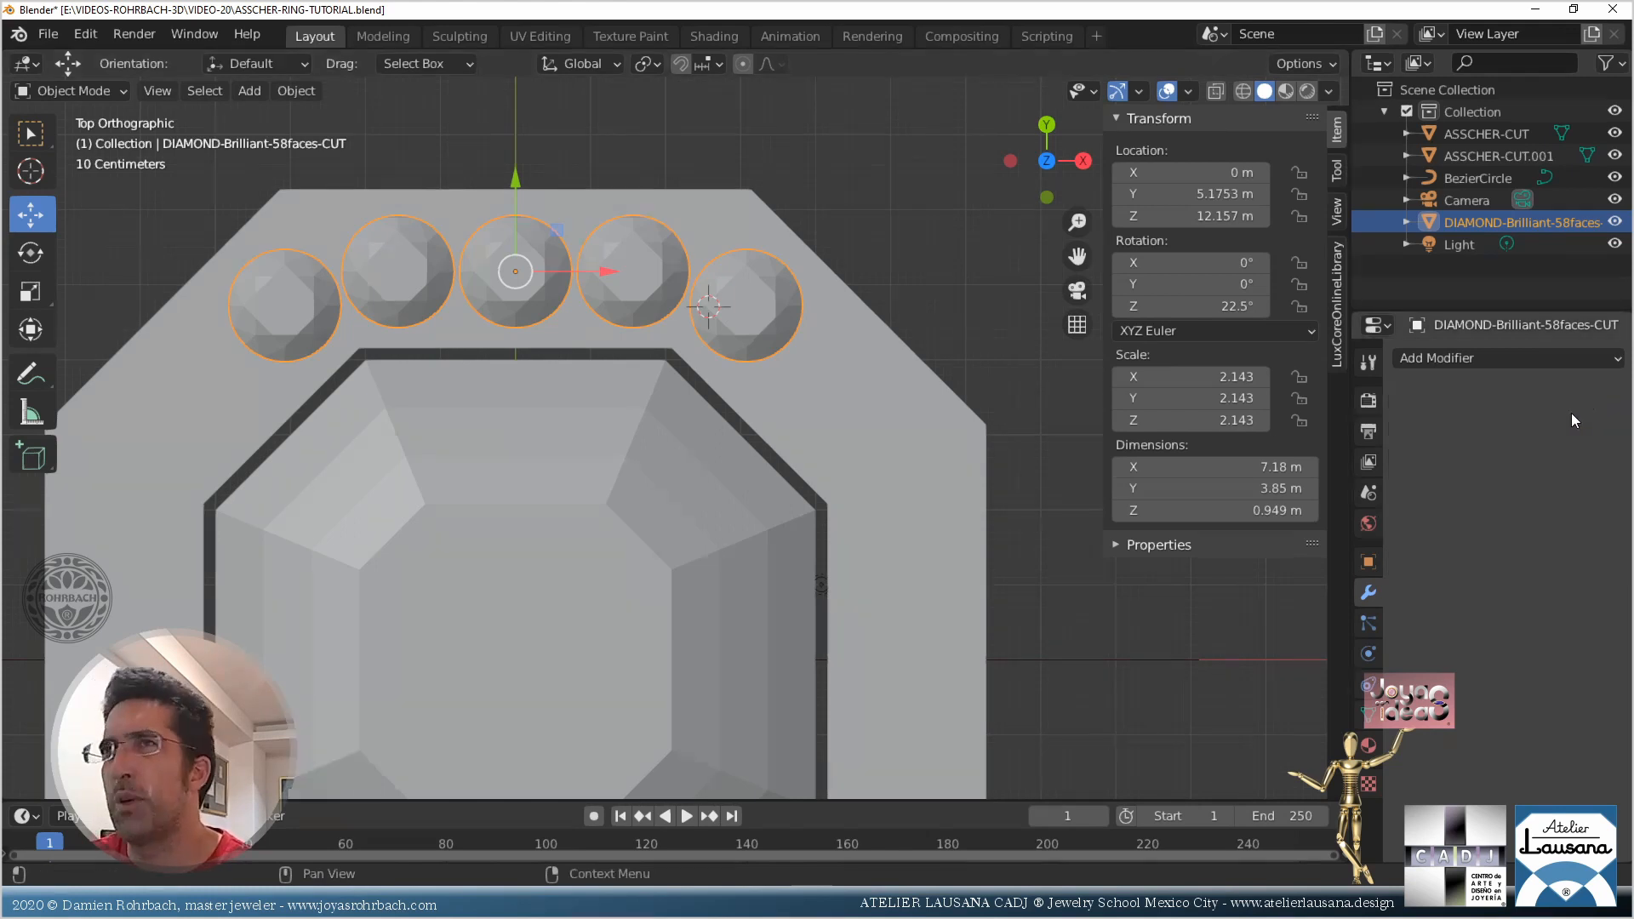
{"action": "key", "text": "ctrl+s"}
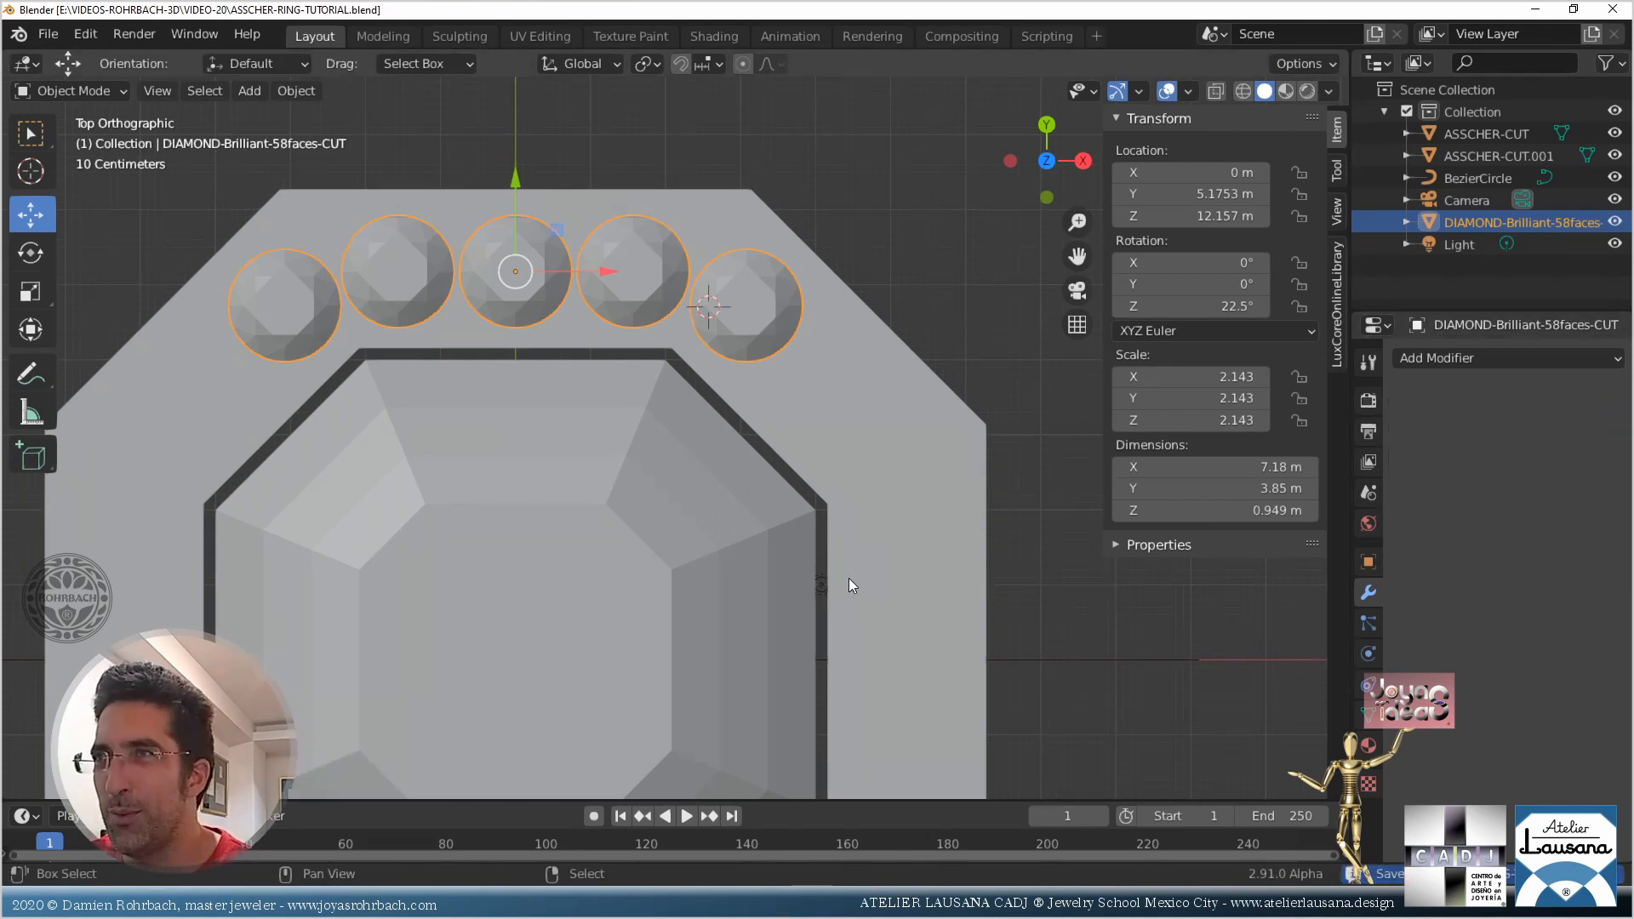
Mirror the row of brilliants on the Y axis only, using the central Asscher-cut stone as mirror object, and convert the result to mesh
{"action": "middle_click_drag", "start_coordinate": [849, 579], "coordinate": [825, 533], "text": "shift"}
{"action": "scroll", "coordinate": [822, 586], "scroll_direction": "down", "scroll_amount": 2}
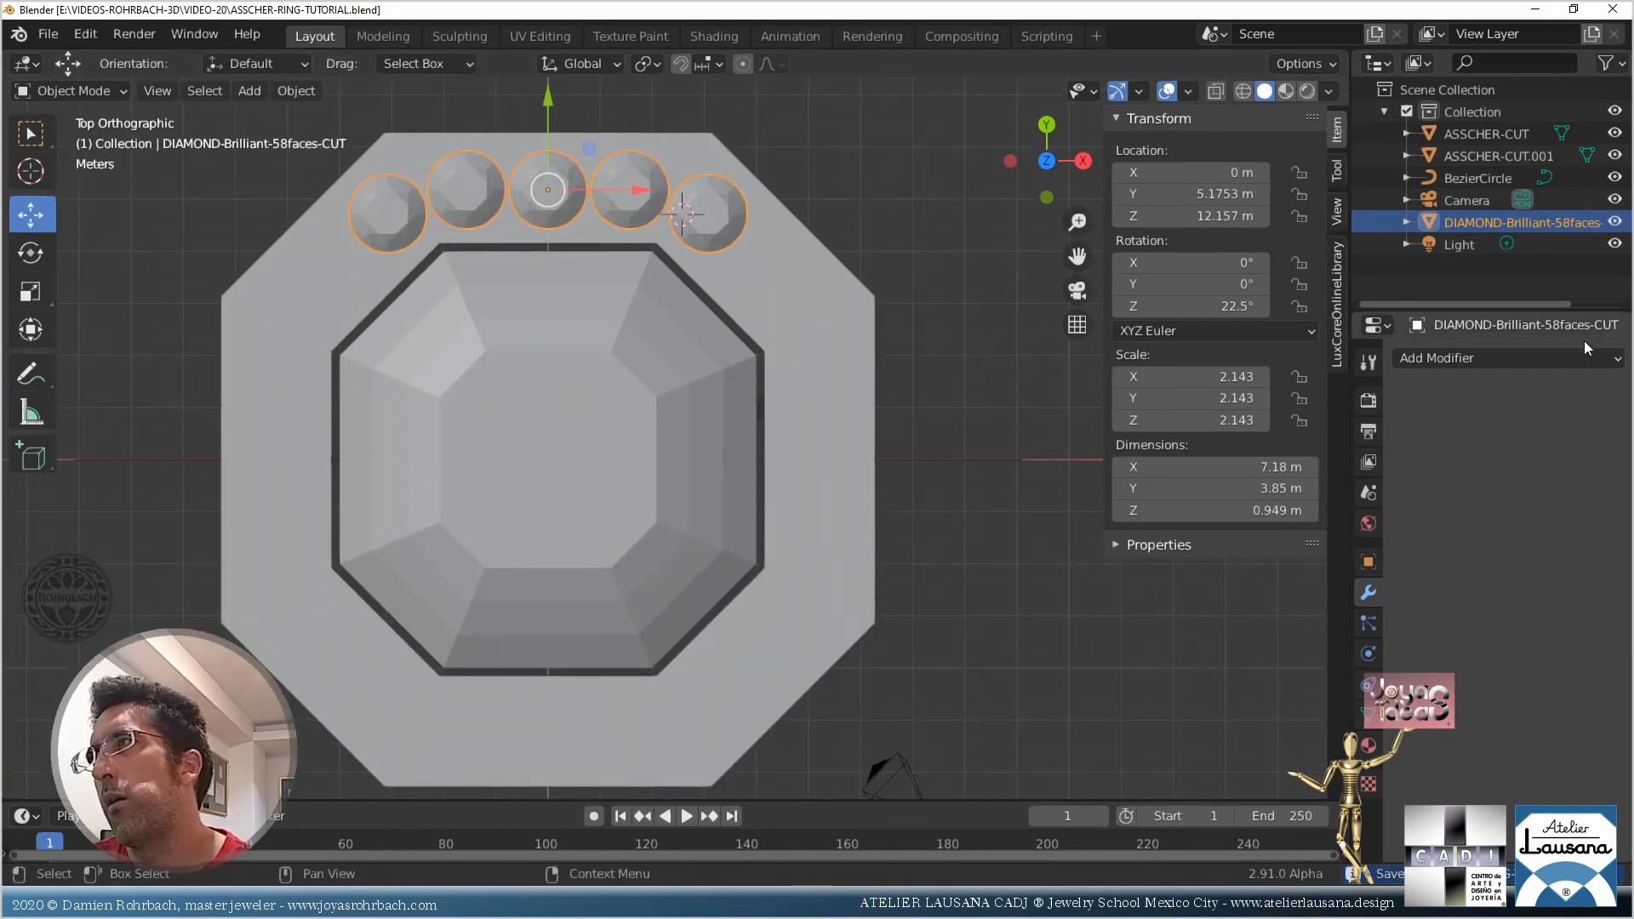
{"action": "left_click", "coordinate": [1519, 358]}
{"action": "left_click", "coordinate": [1223, 576]}
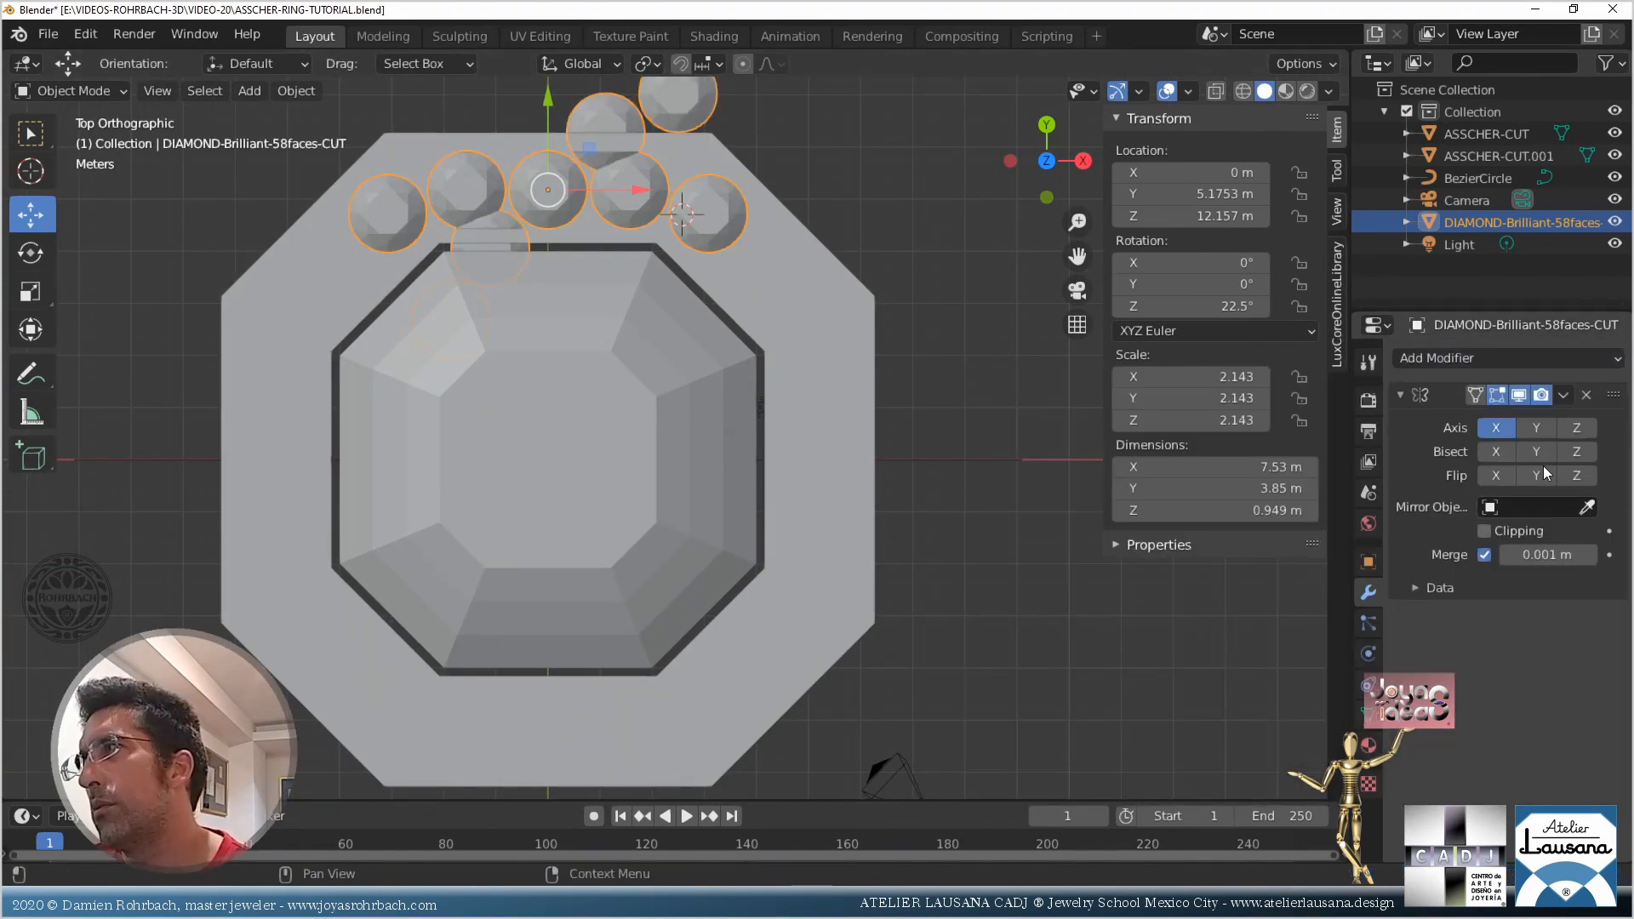
{"action": "left_click", "coordinate": [1536, 427]}
{"action": "left_click", "coordinate": [1495, 427]}
{"action": "left_click", "coordinate": [1587, 507]}
{"action": "left_click", "coordinate": [531, 417]}
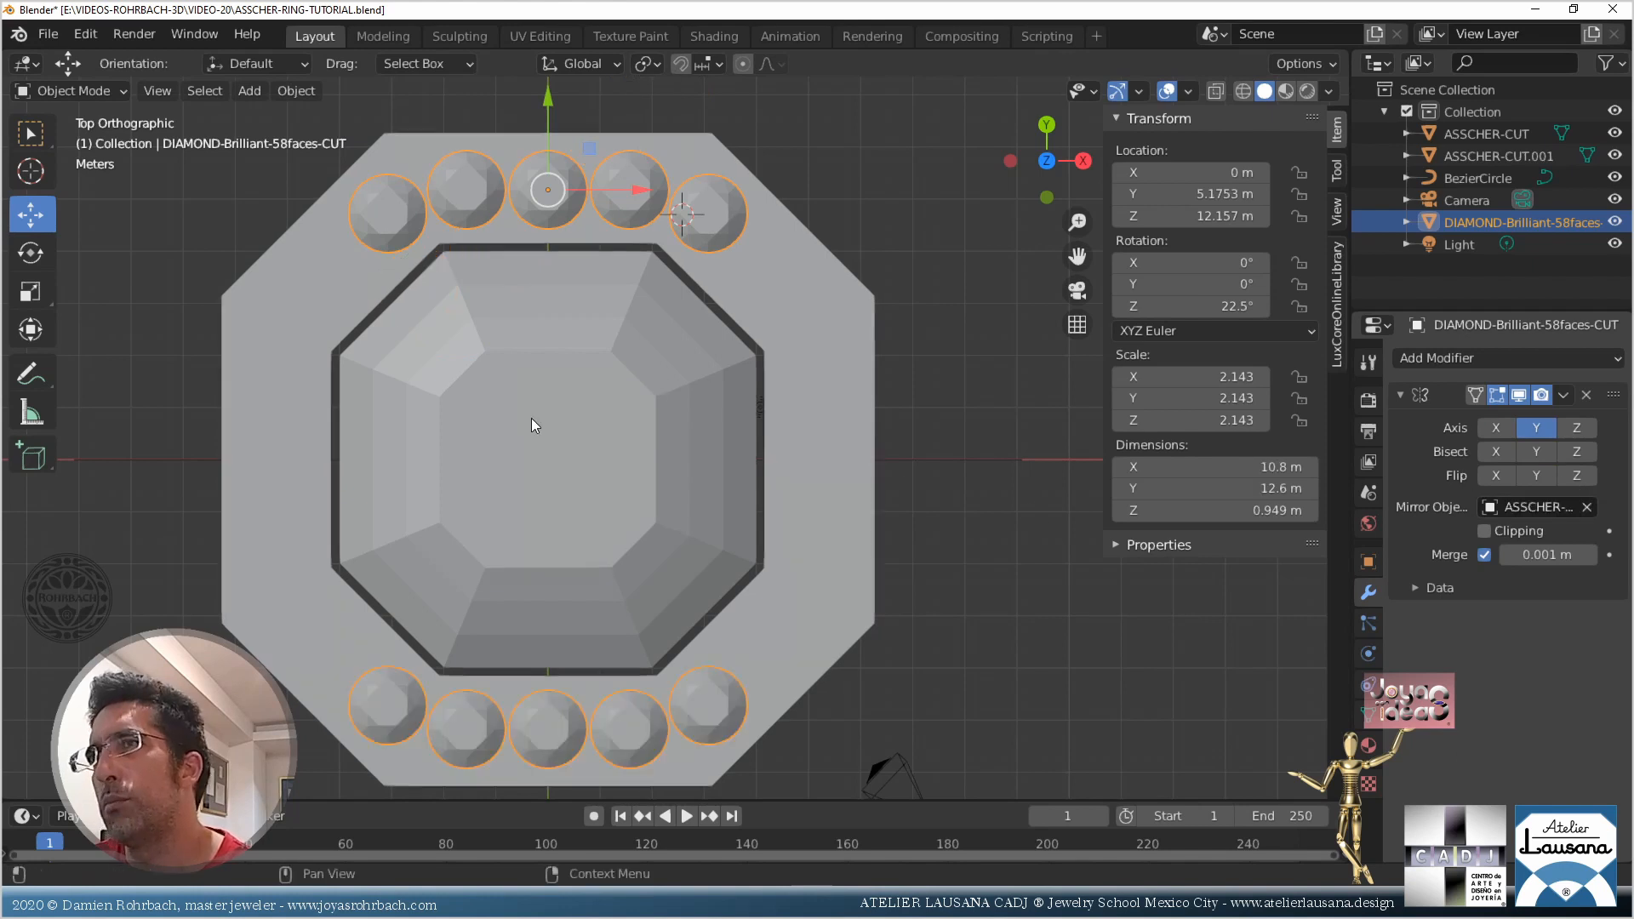
{"action": "key", "text": "alt+c"}
{"action": "left_click", "coordinate": [885, 599]}
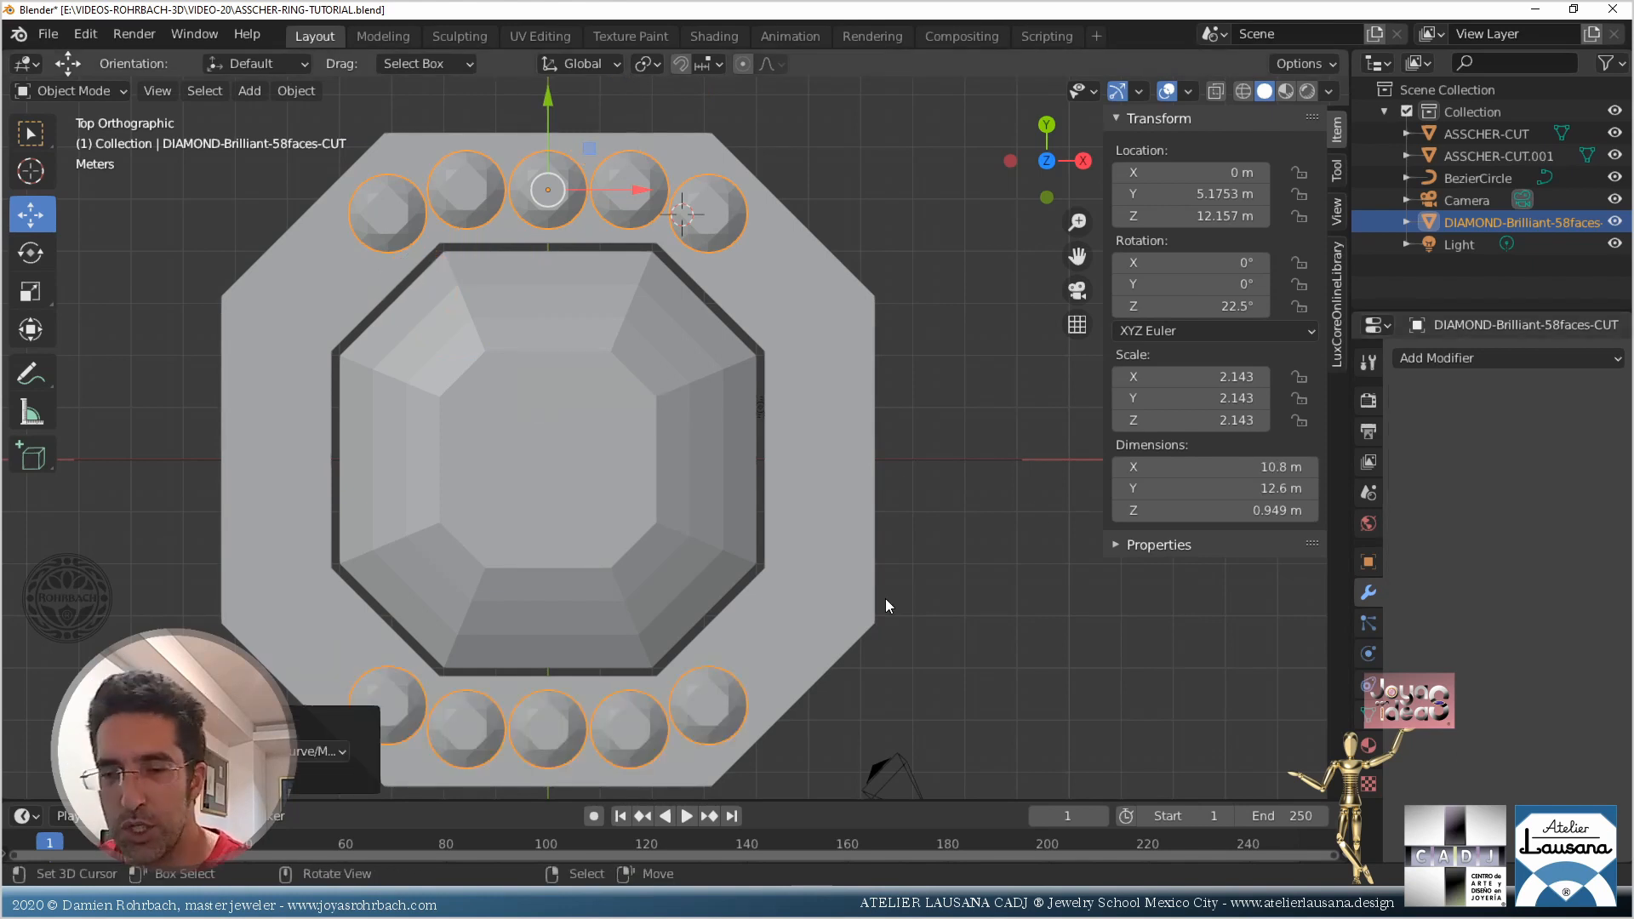
Duplicate the mirrored brilliants in place, set the copy's origin to its geometry, and reset its X location to 0 m
{"action": "key", "text": "shift+d"}
{"action": "right_click", "coordinate": [885, 600]}
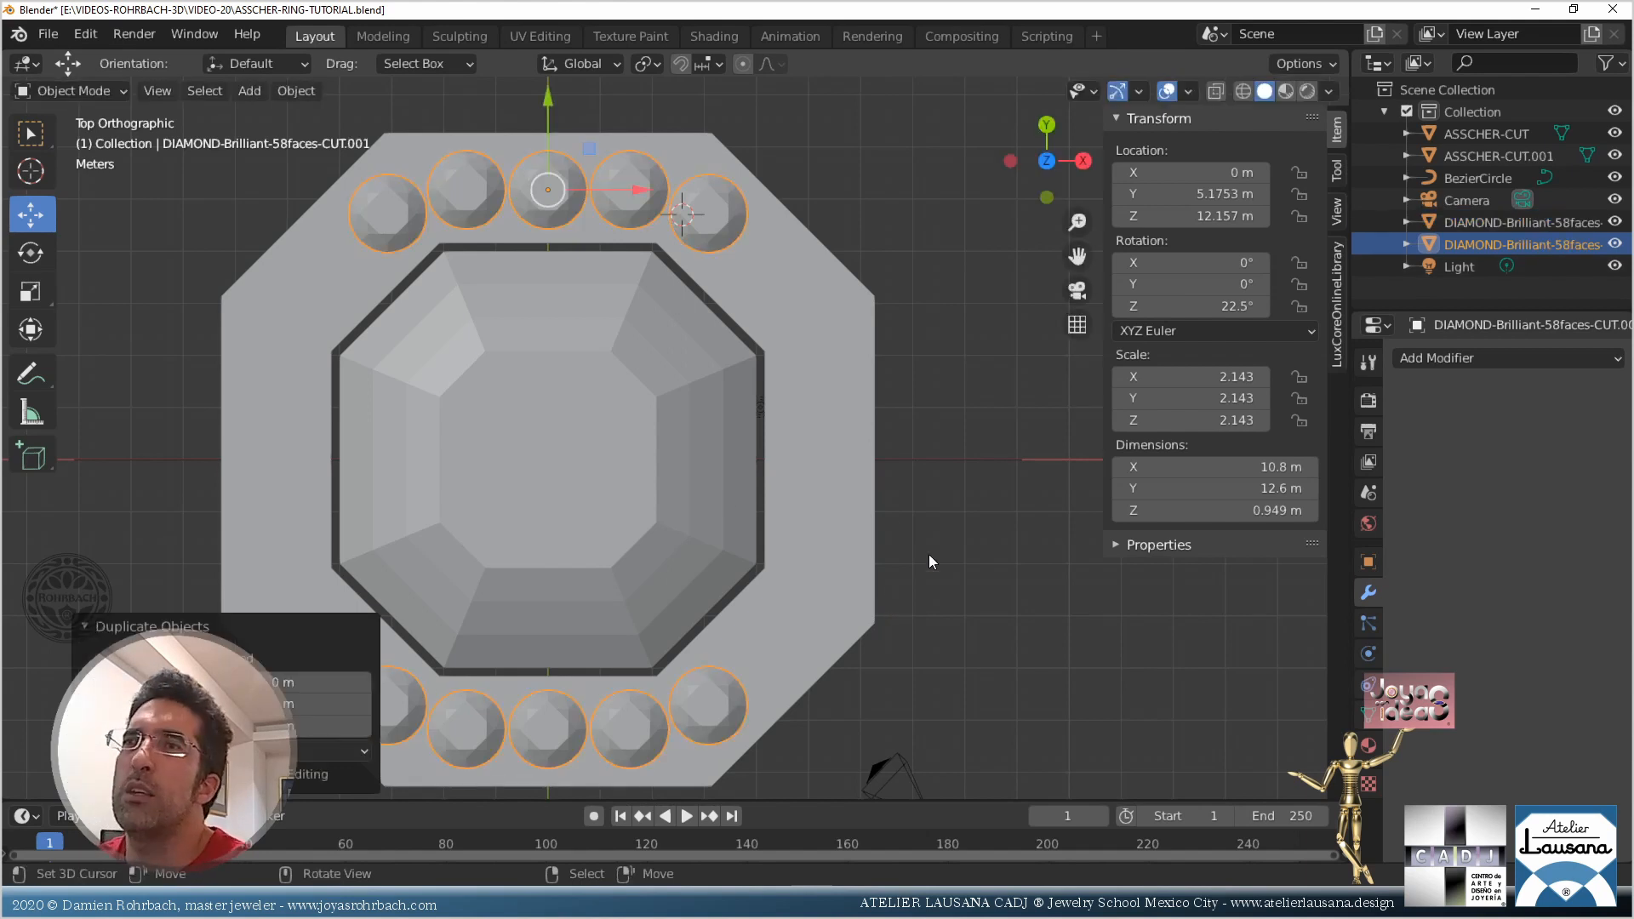
{"action": "left_click", "coordinate": [316, 94]}
{"action": "mouse_move", "coordinate": [360, 138]}
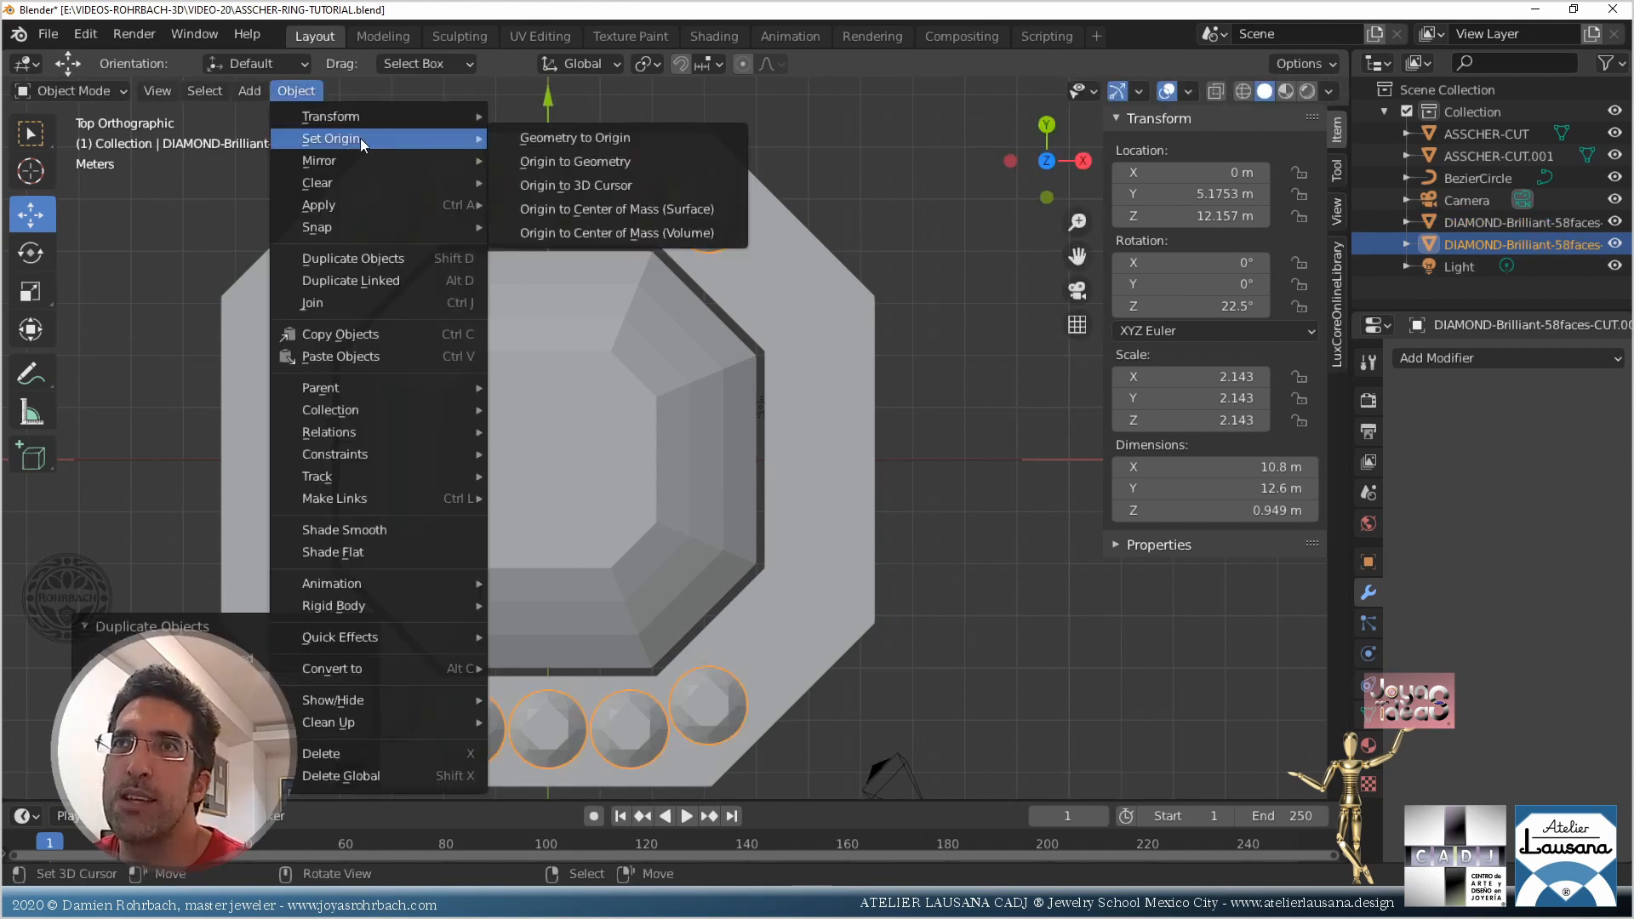
{"action": "left_click", "coordinate": [600, 158]}
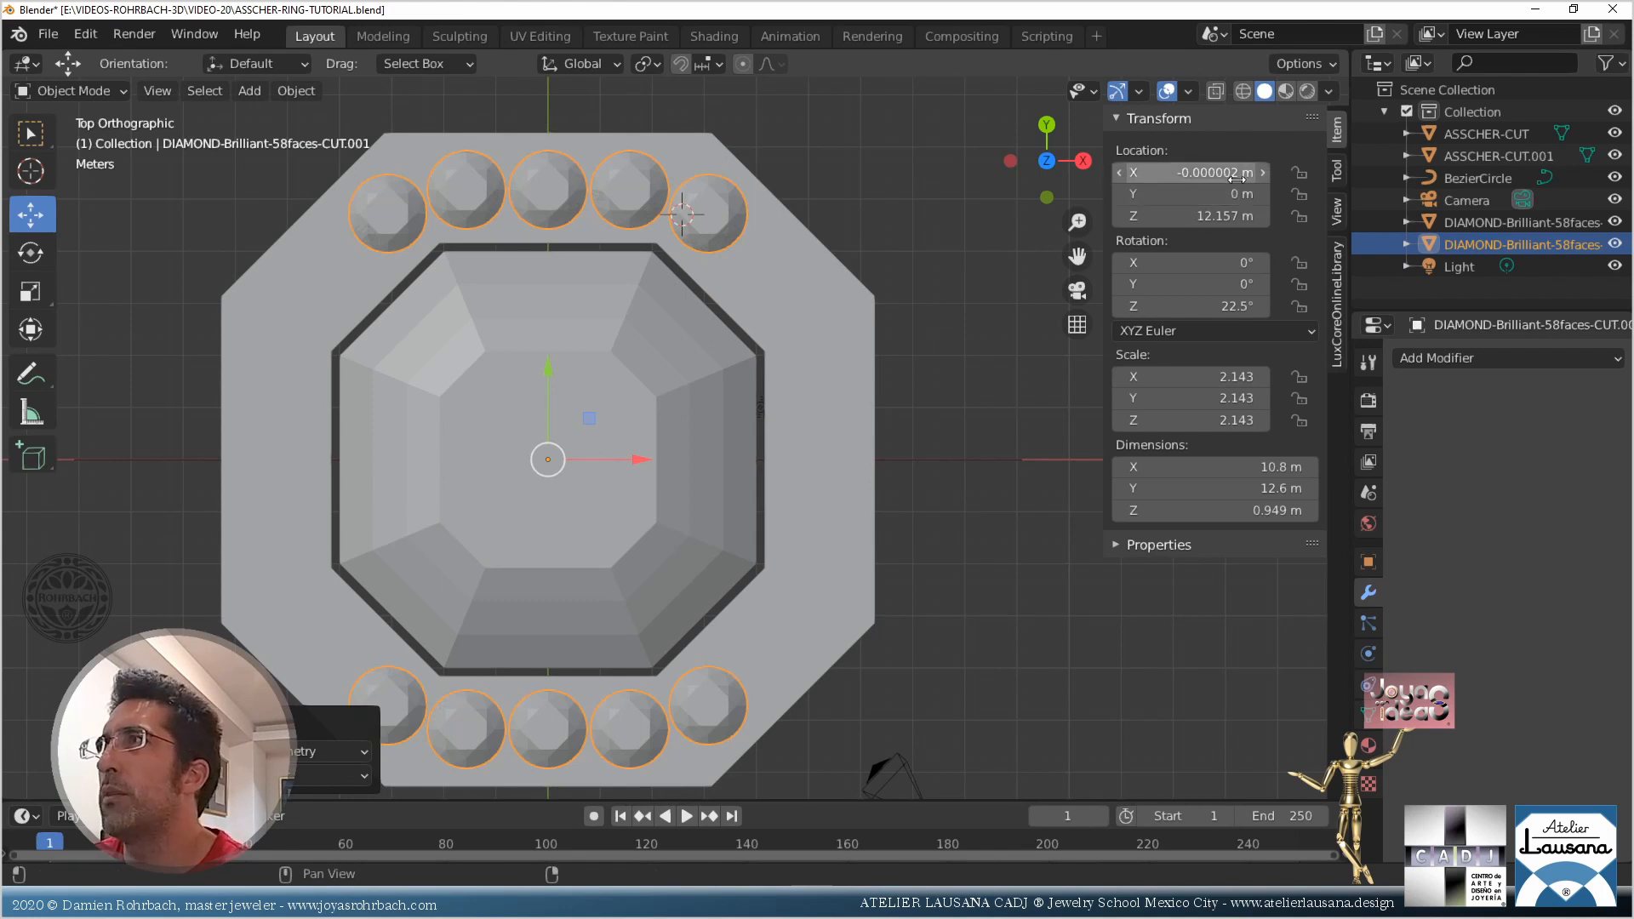
{"action": "key", "text": "BackSpace"}
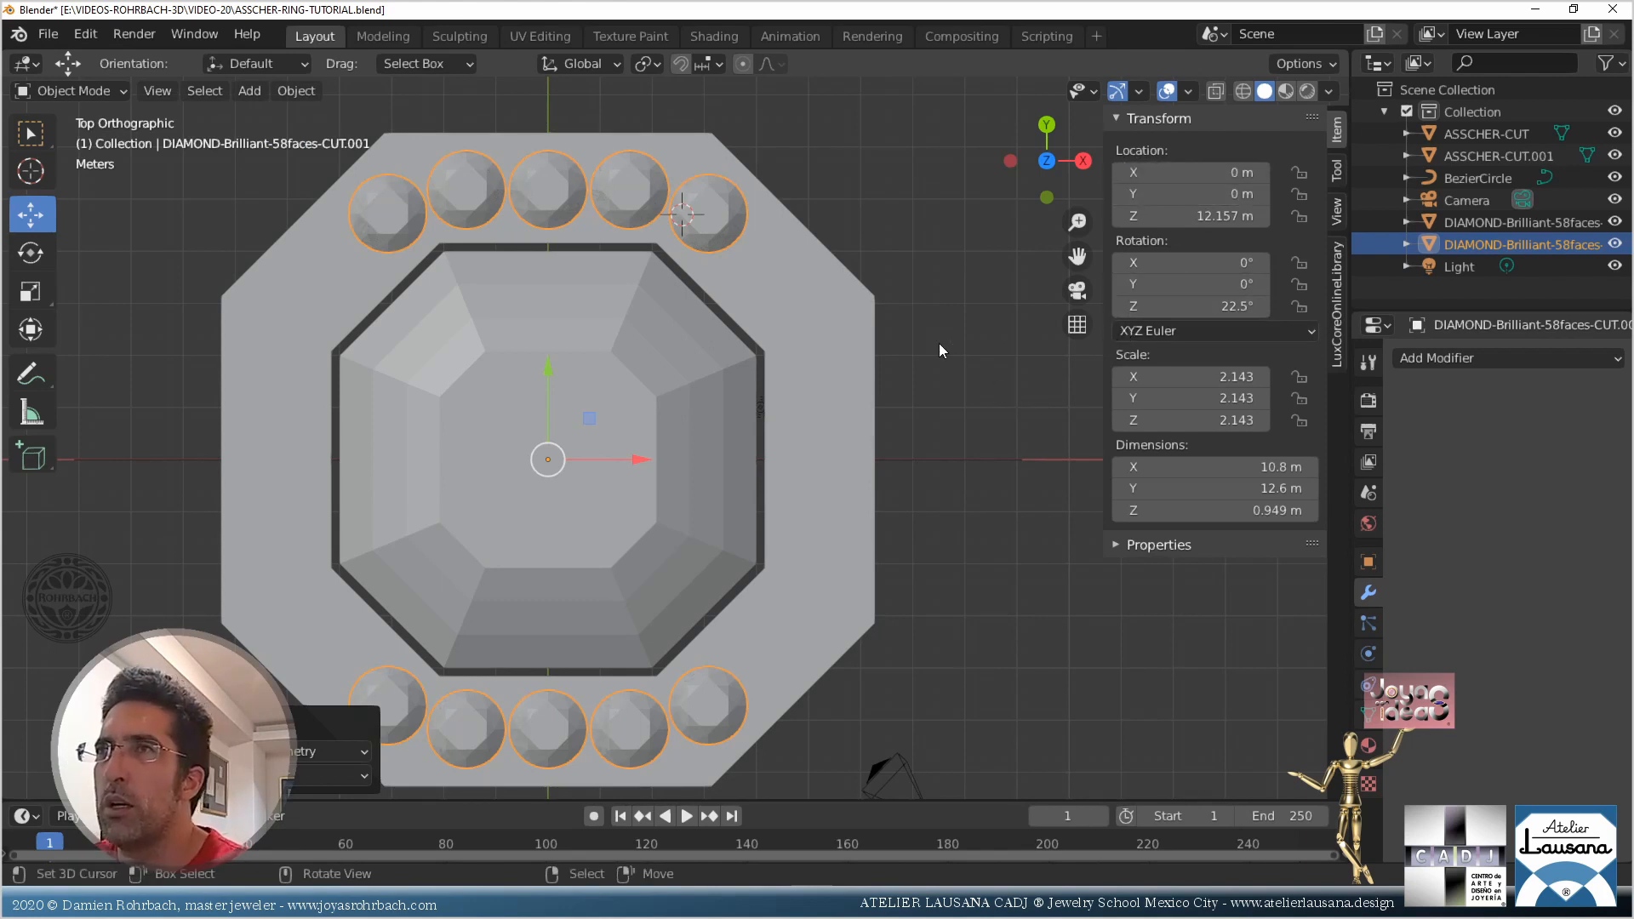
Apply the duplicated brilliants' rotation, set their Z rotation to 90° to fill the halo's two sides, and save the scene
{"action": "key", "text": "ctrl+a"}
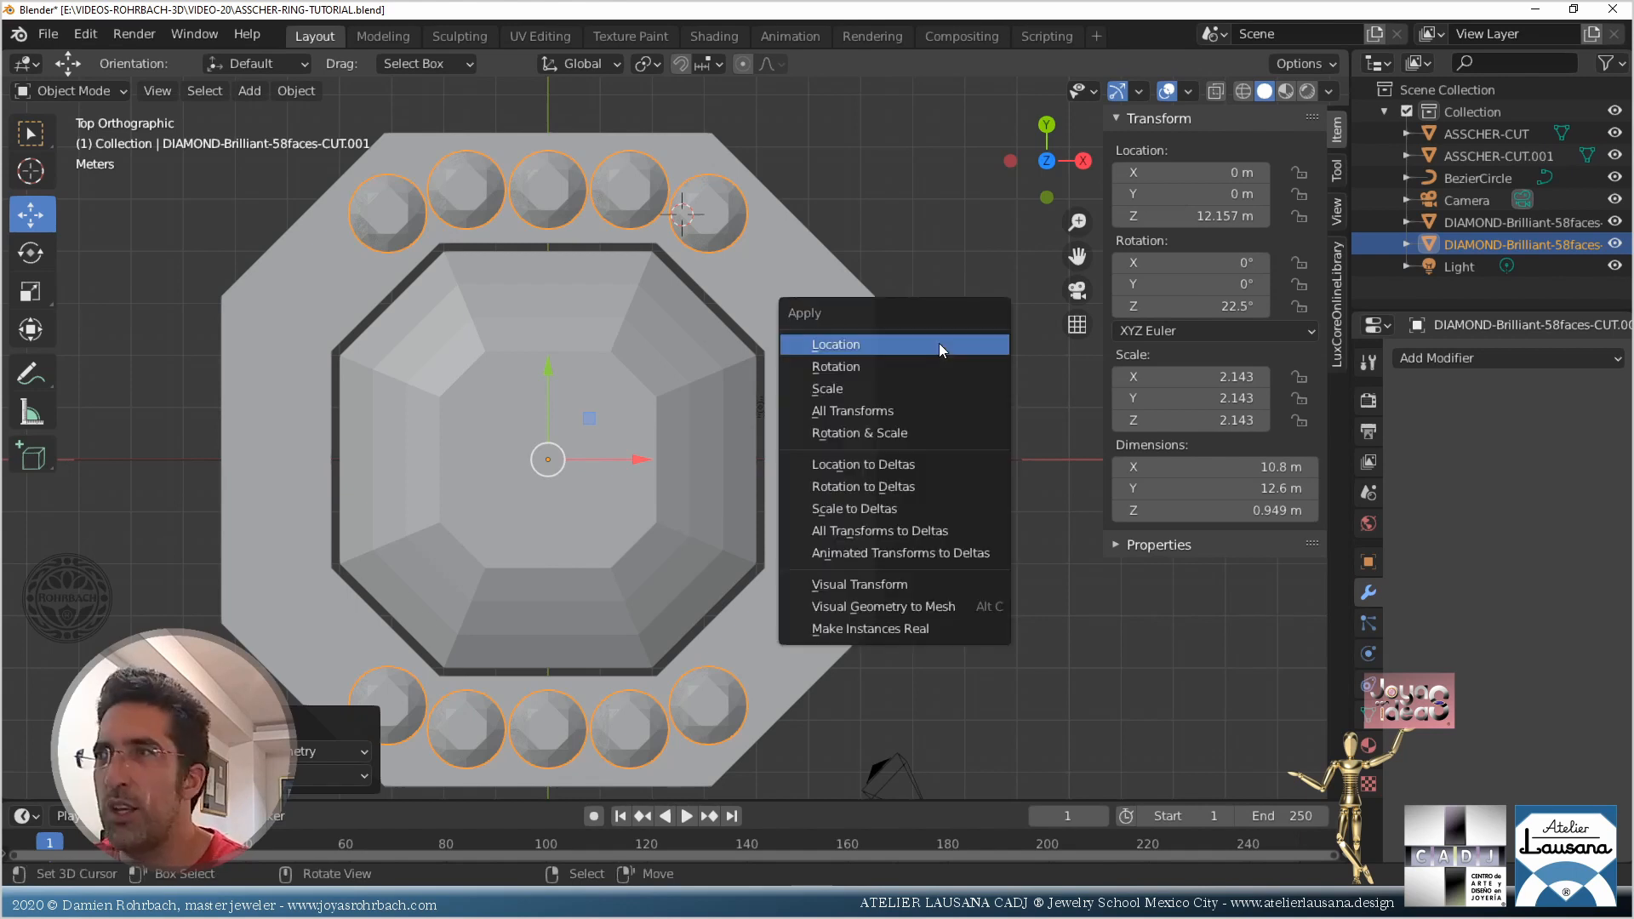
{"action": "left_click", "coordinate": [867, 368]}
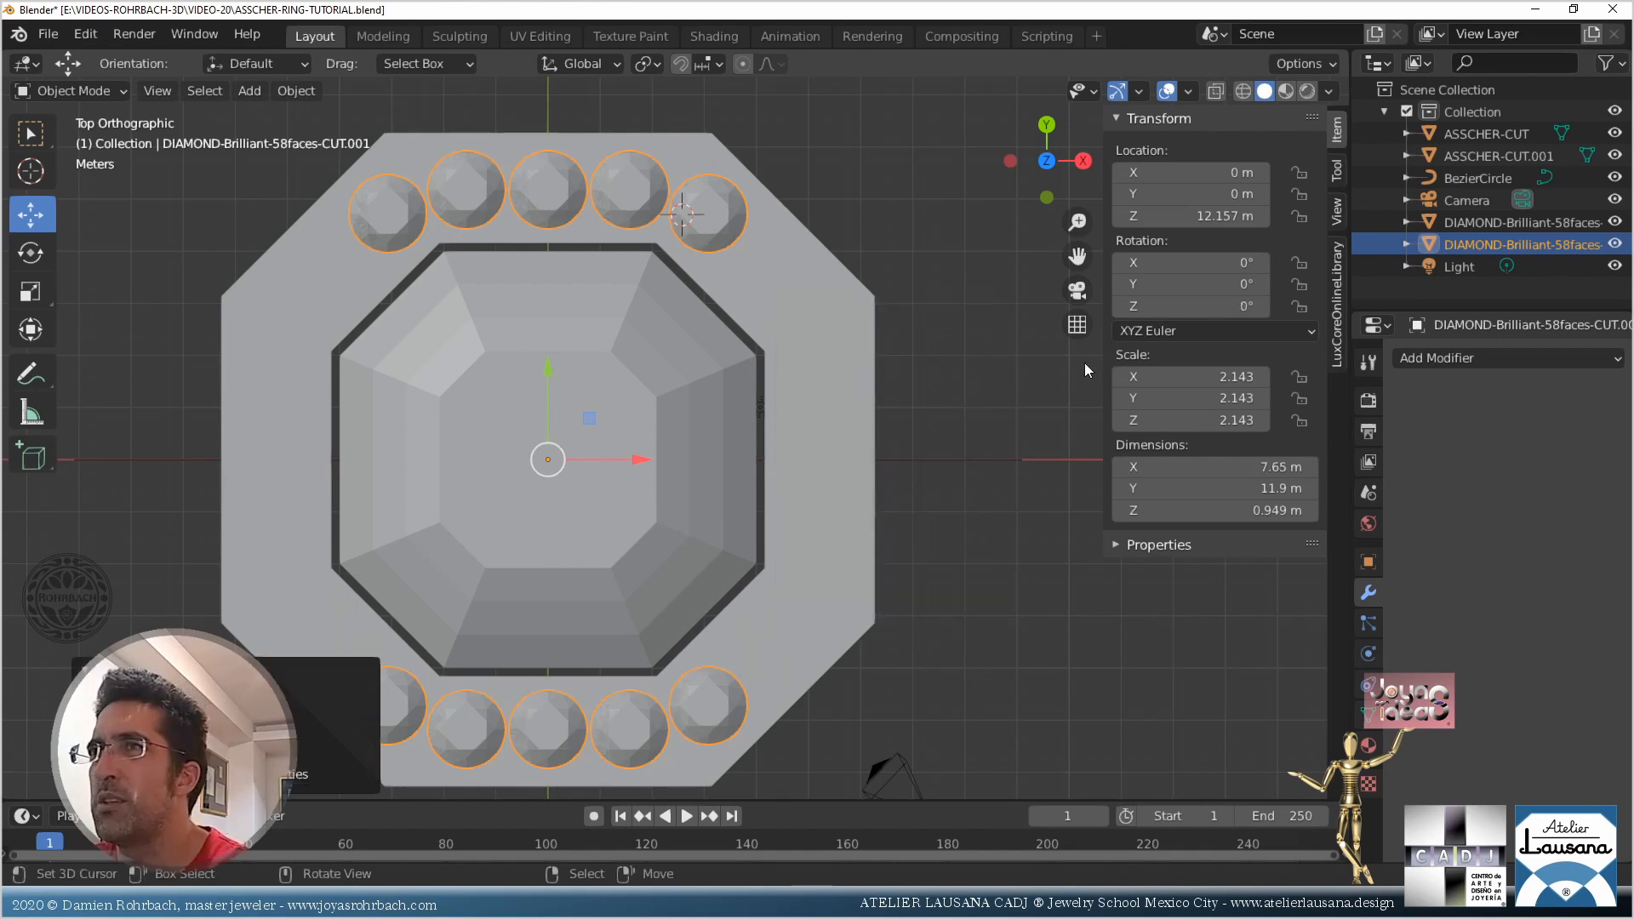
{"action": "double_click", "coordinate": [1191, 305]}
{"action": "type", "text": "90"}
{"action": "key", "text": "Return"}
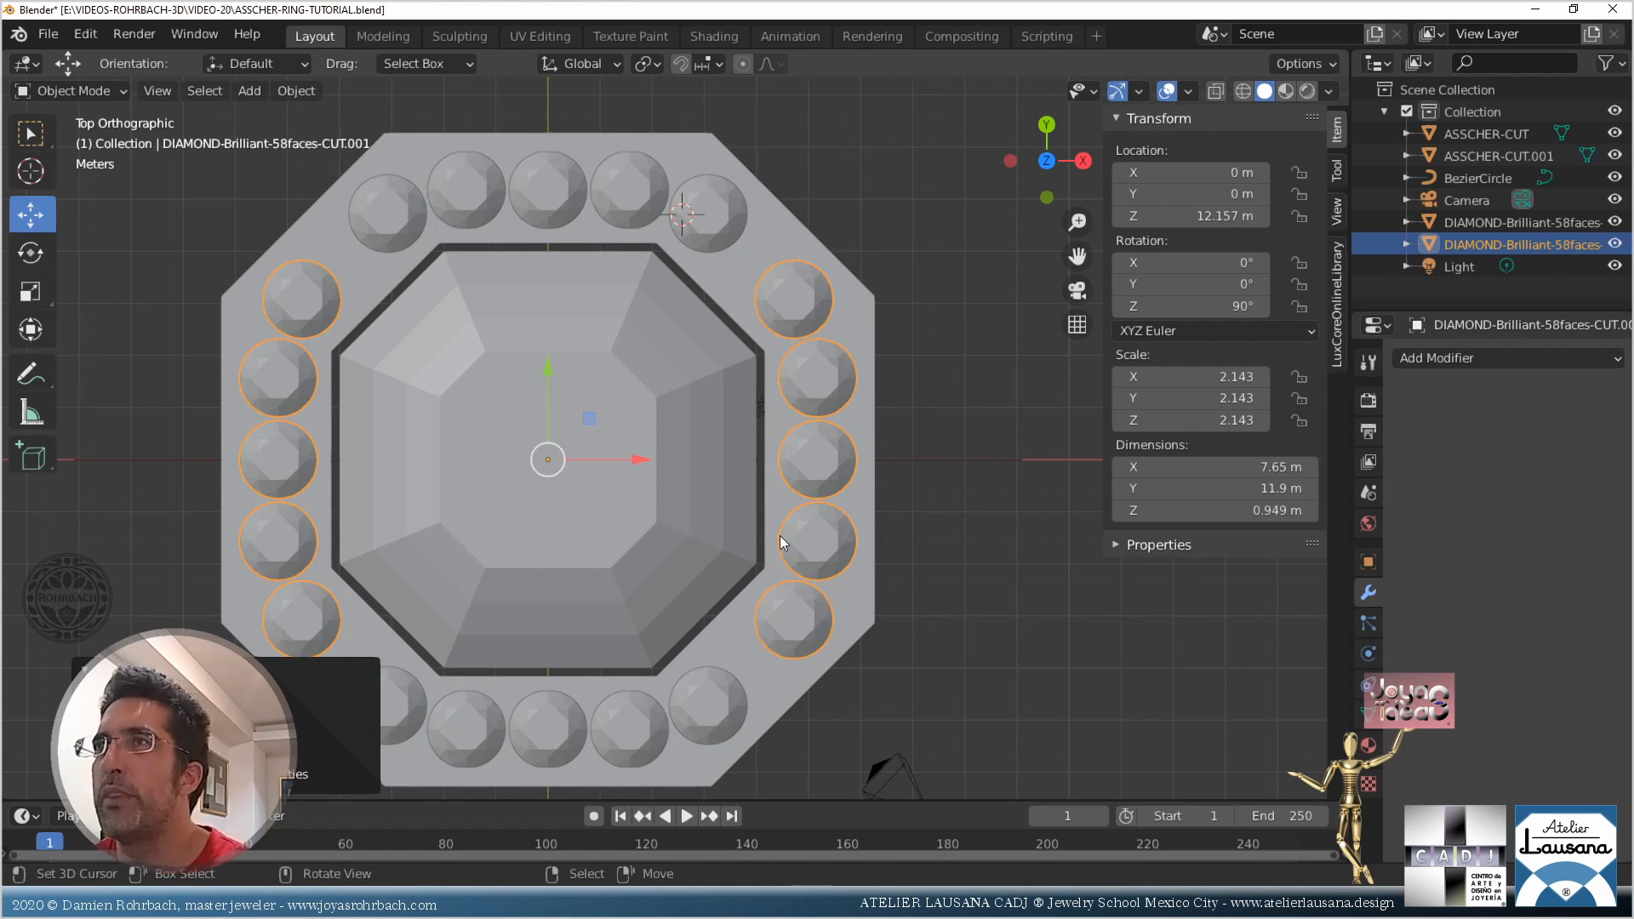
{"action": "middle_click_drag", "start_coordinate": [779, 535], "coordinate": [899, 434]}
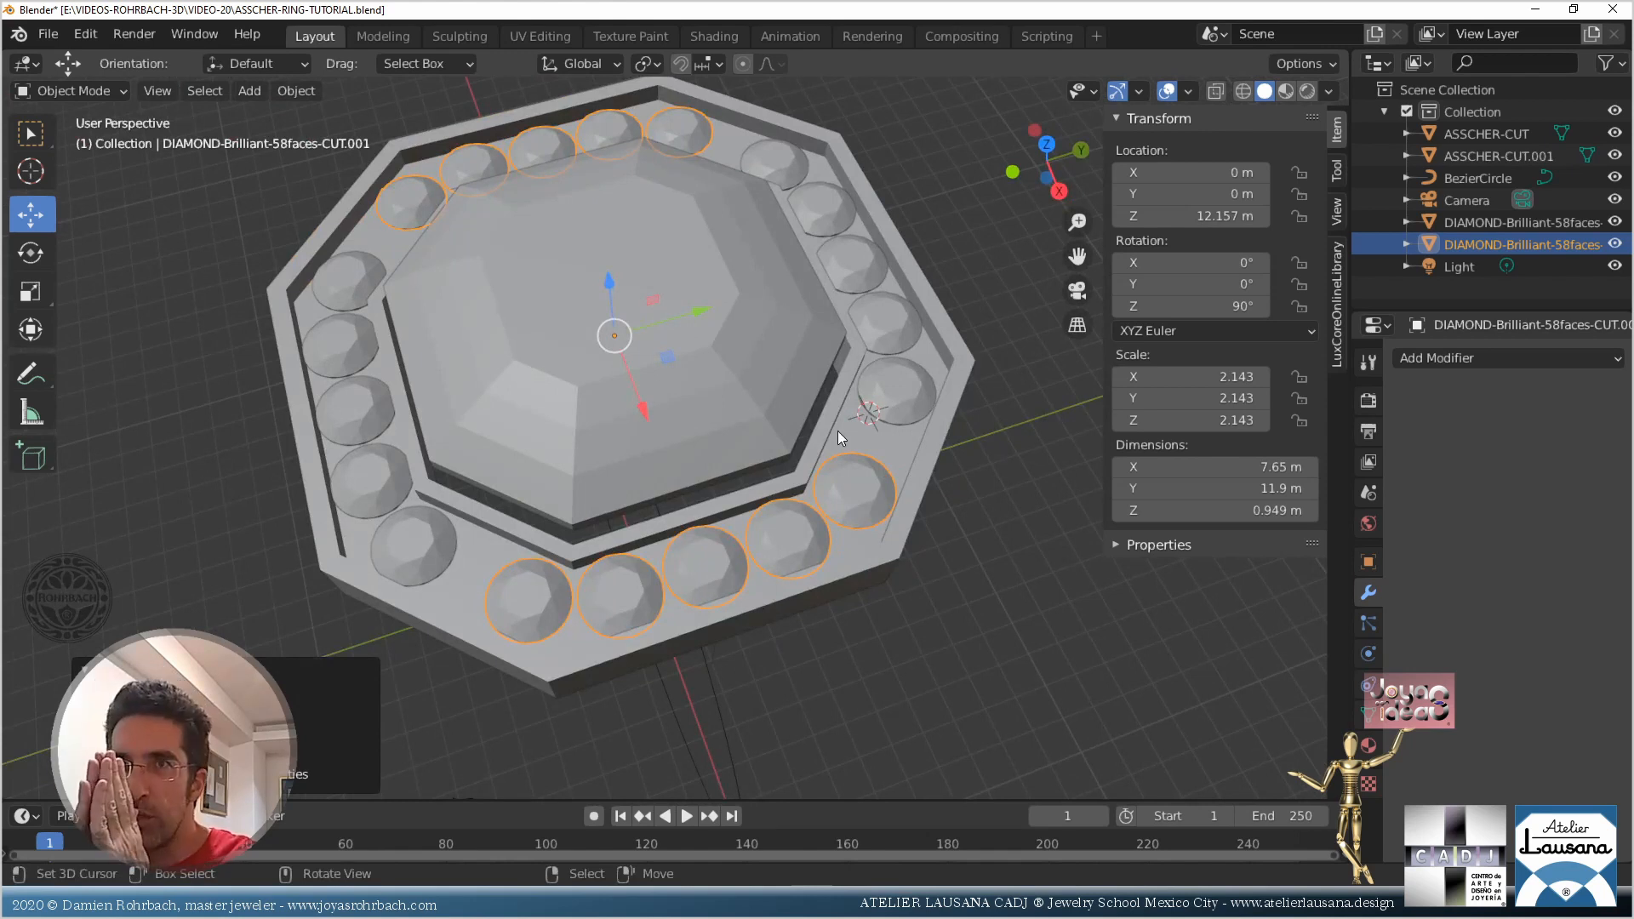
{"action": "key", "text": "KP_7"}
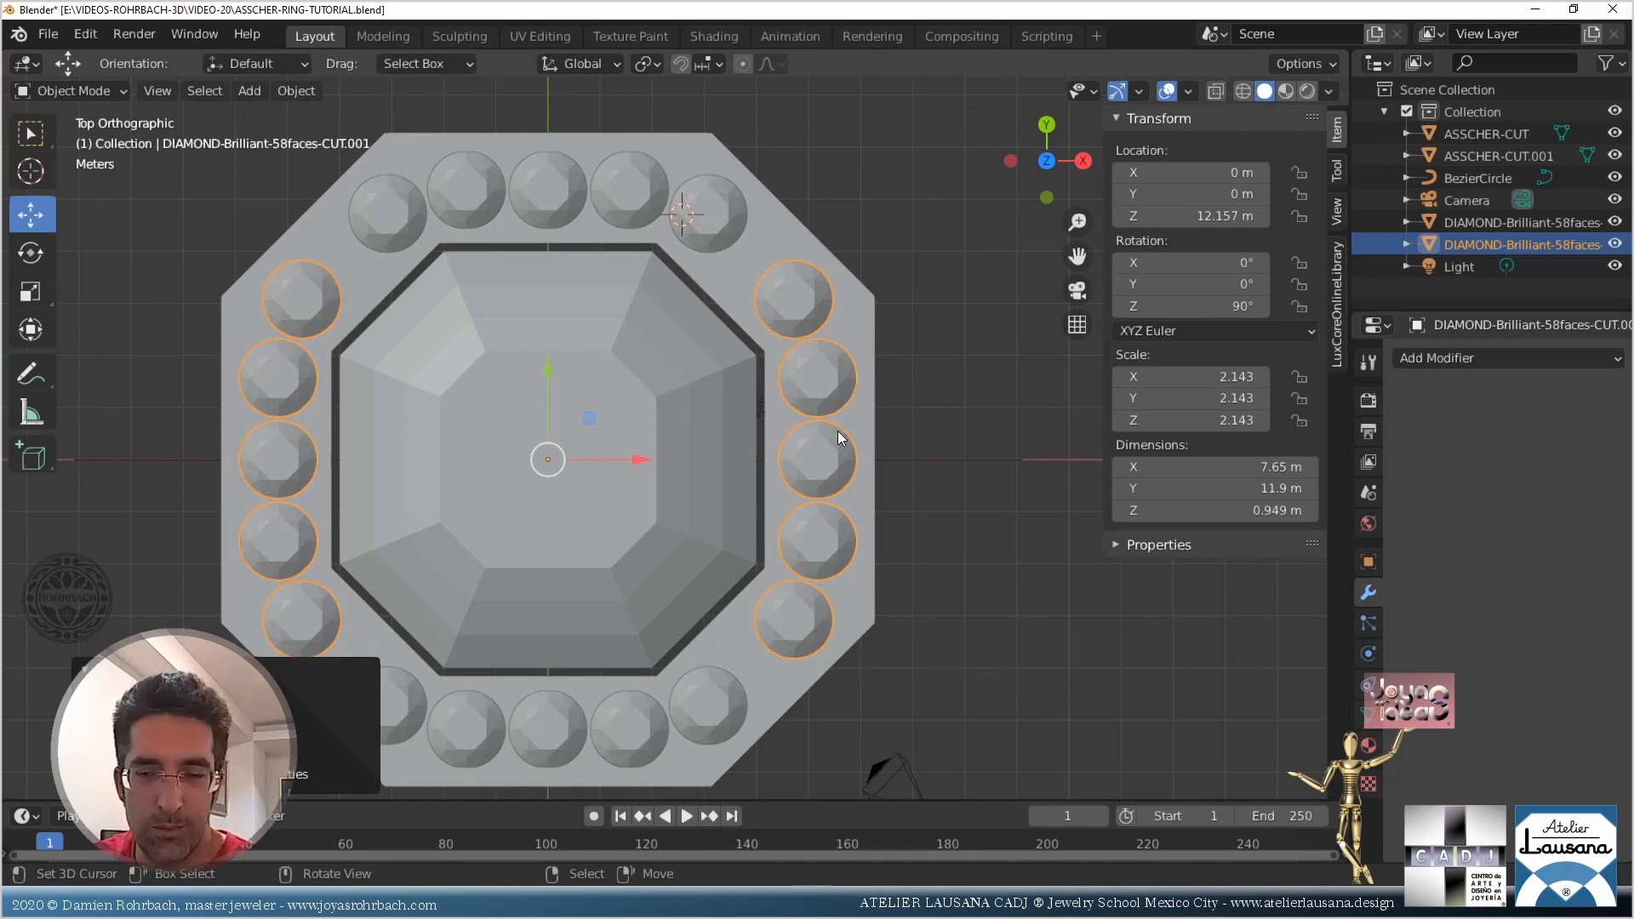
{"action": "key", "text": "ctrl+s"}
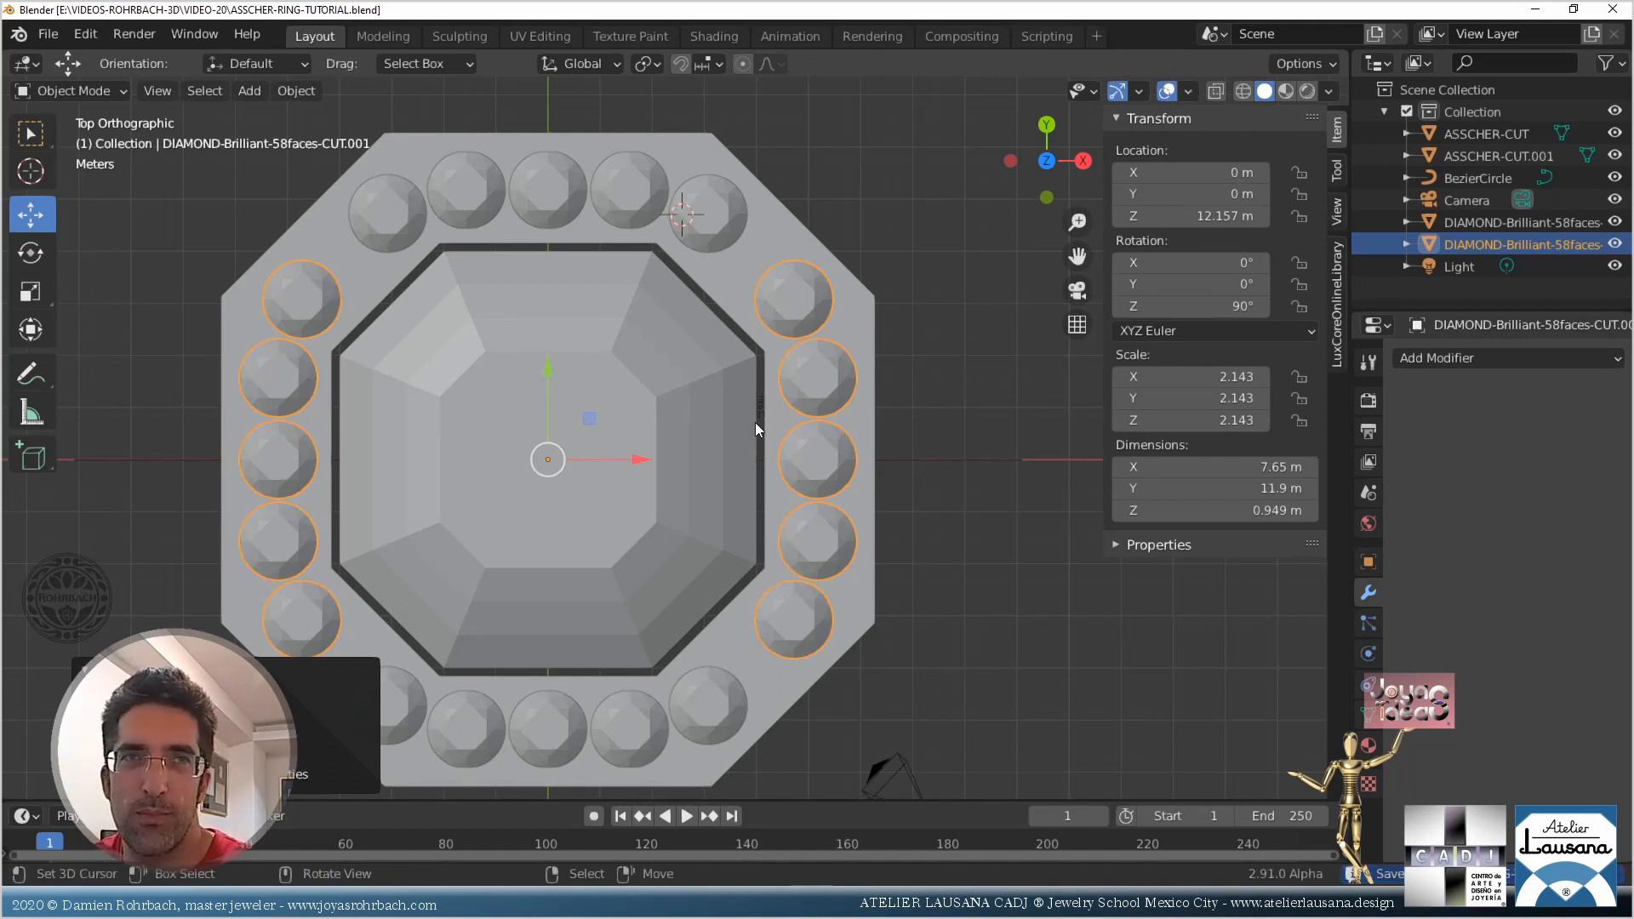
Enter Edit Mode on the original brilliants' mesh with X-ray on and clear the face selection
{"action": "scroll", "coordinate": [715, 281], "scroll_direction": "up", "scroll_amount": 4}
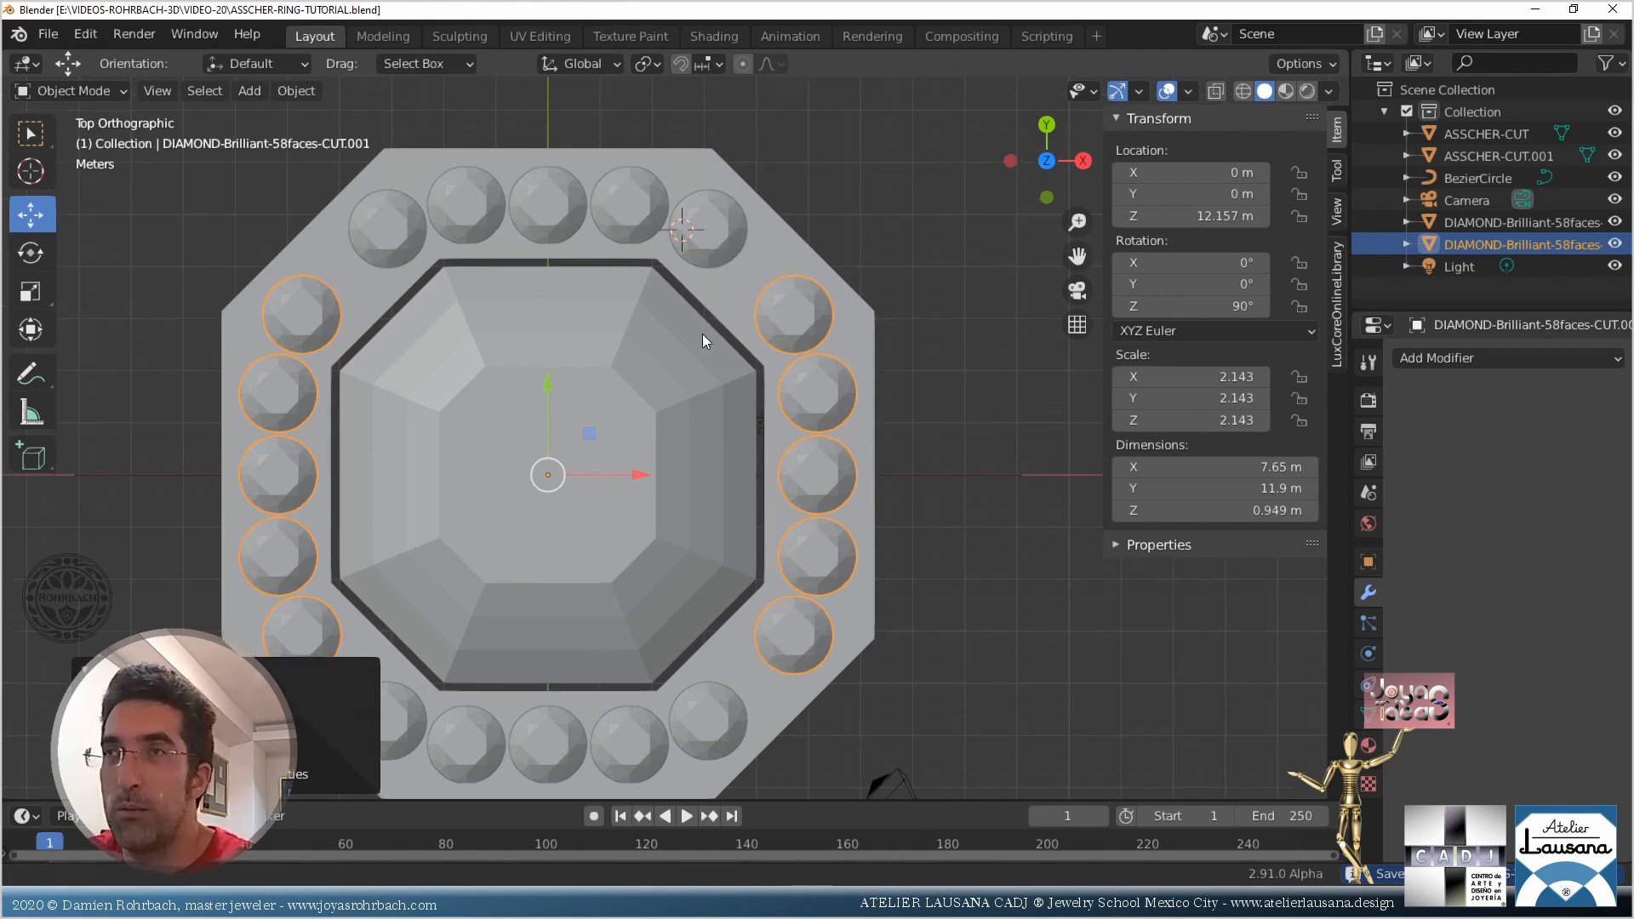
{"action": "left_click", "coordinate": [721, 554]}
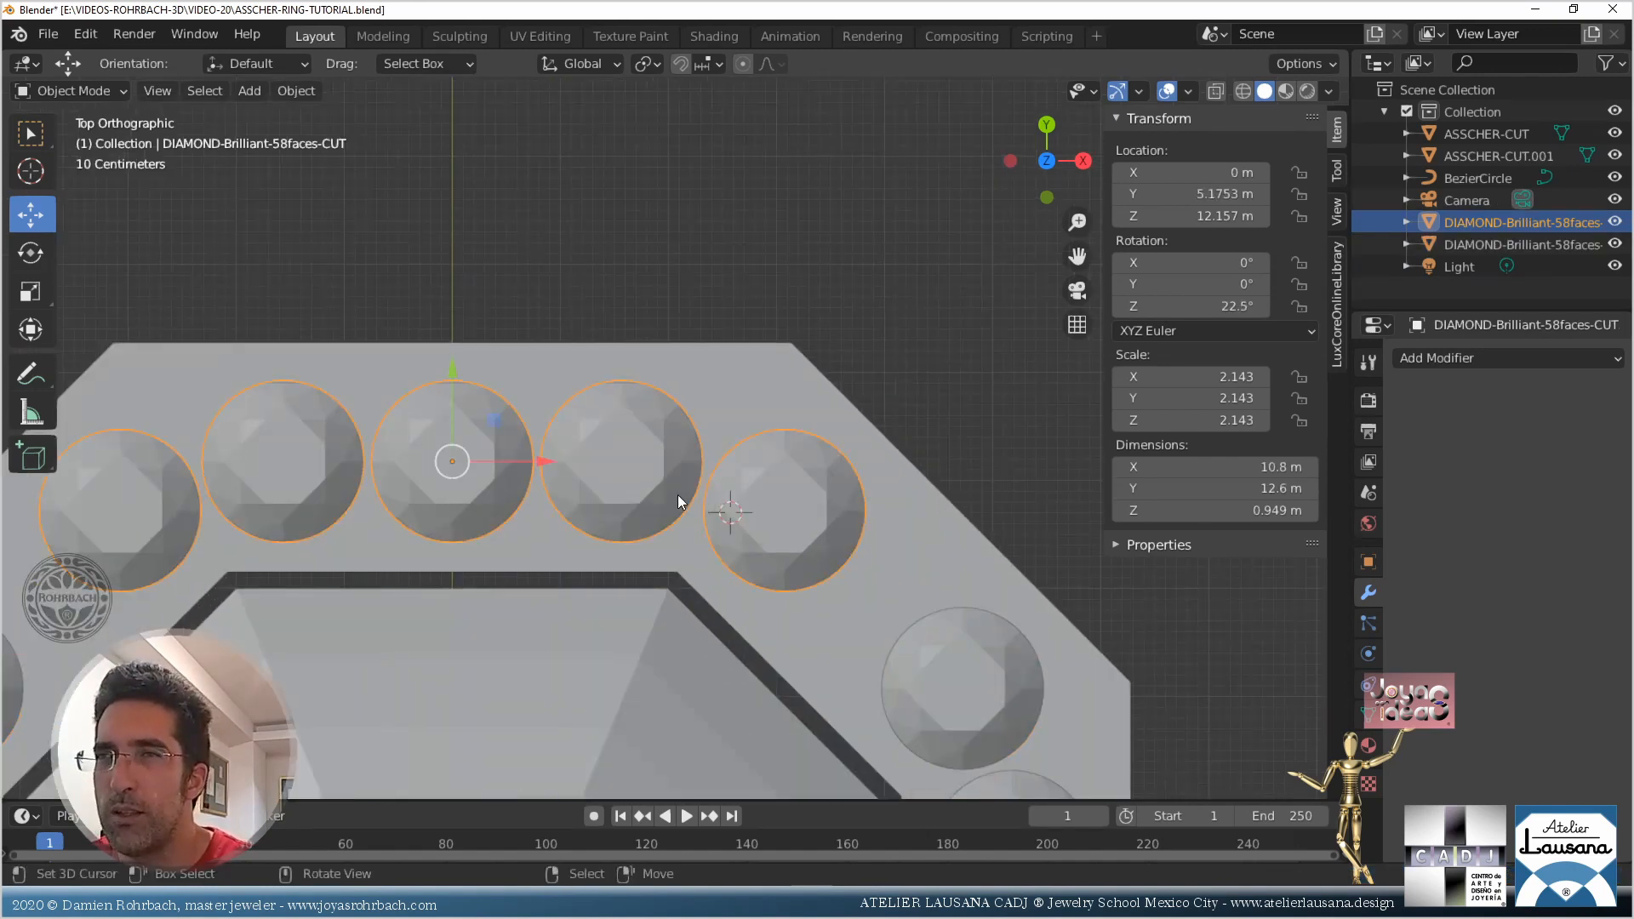
{"action": "key", "text": "Tab"}
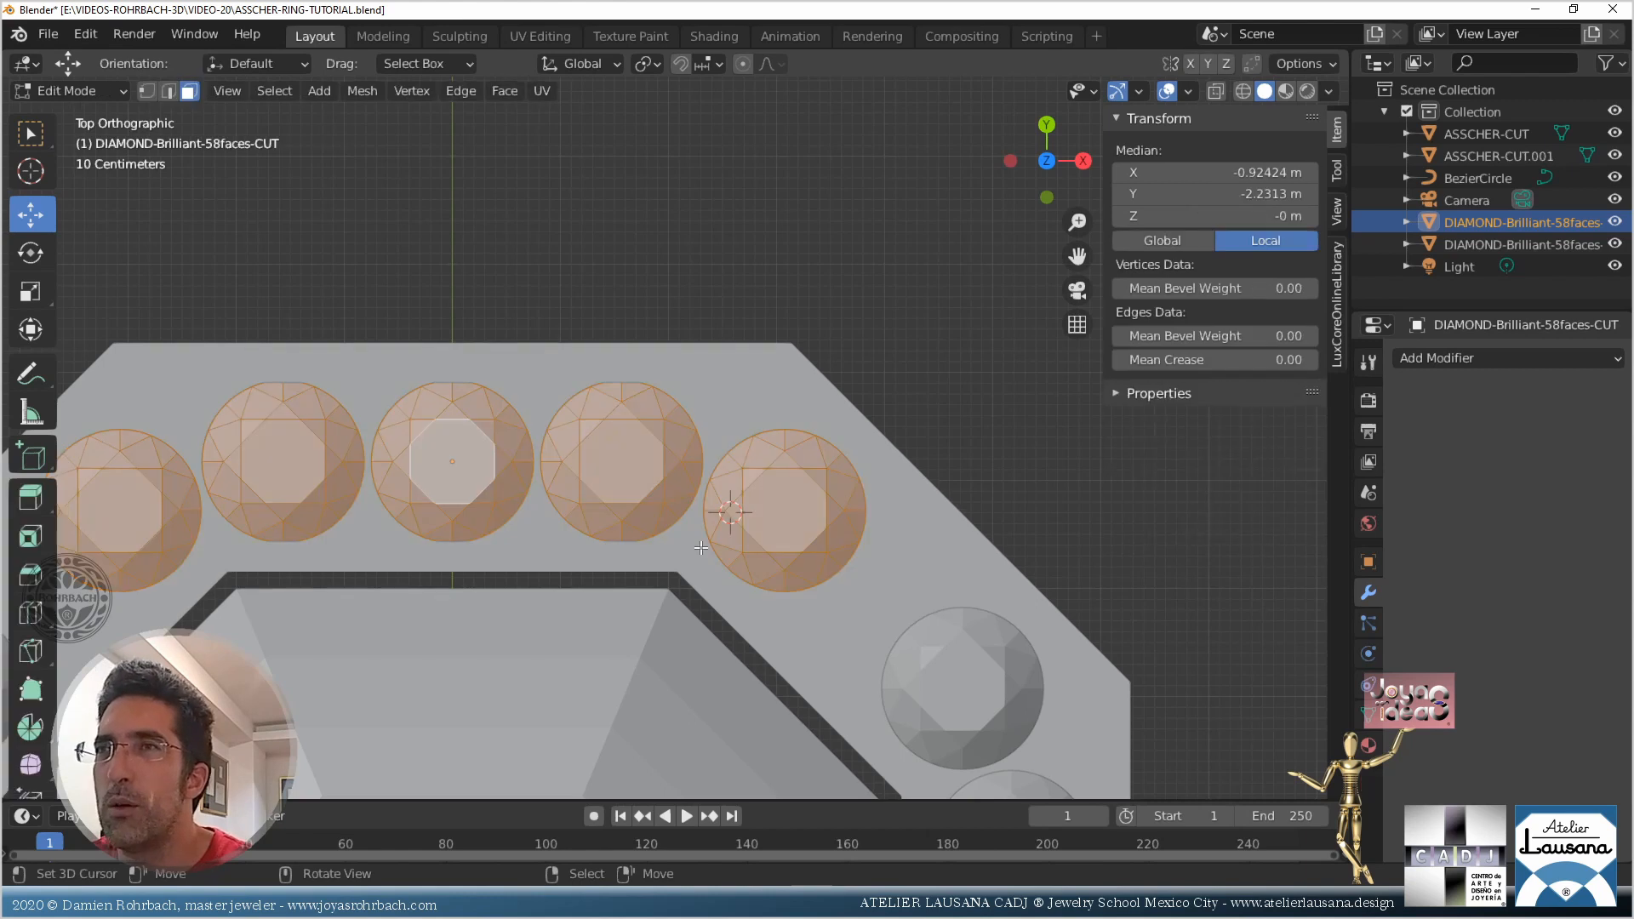
{"action": "middle_click_drag", "start_coordinate": [681, 502], "coordinate": [654, 403], "text": "shift"}
{"action": "key", "text": "alt+z"}
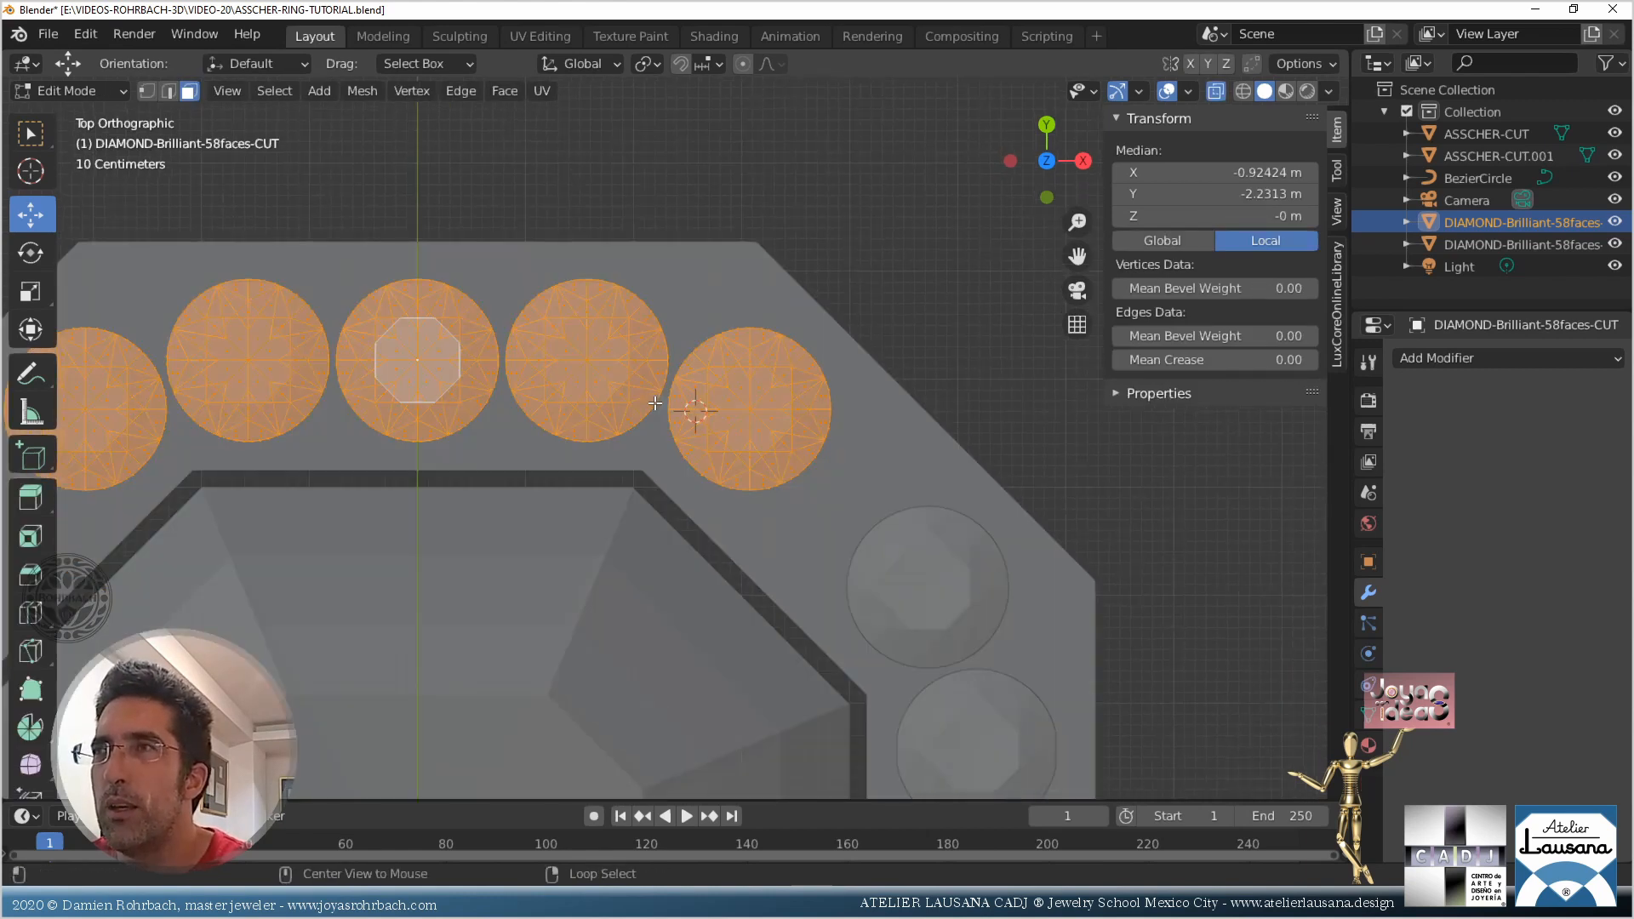
{"action": "key", "text": "alt+a"}
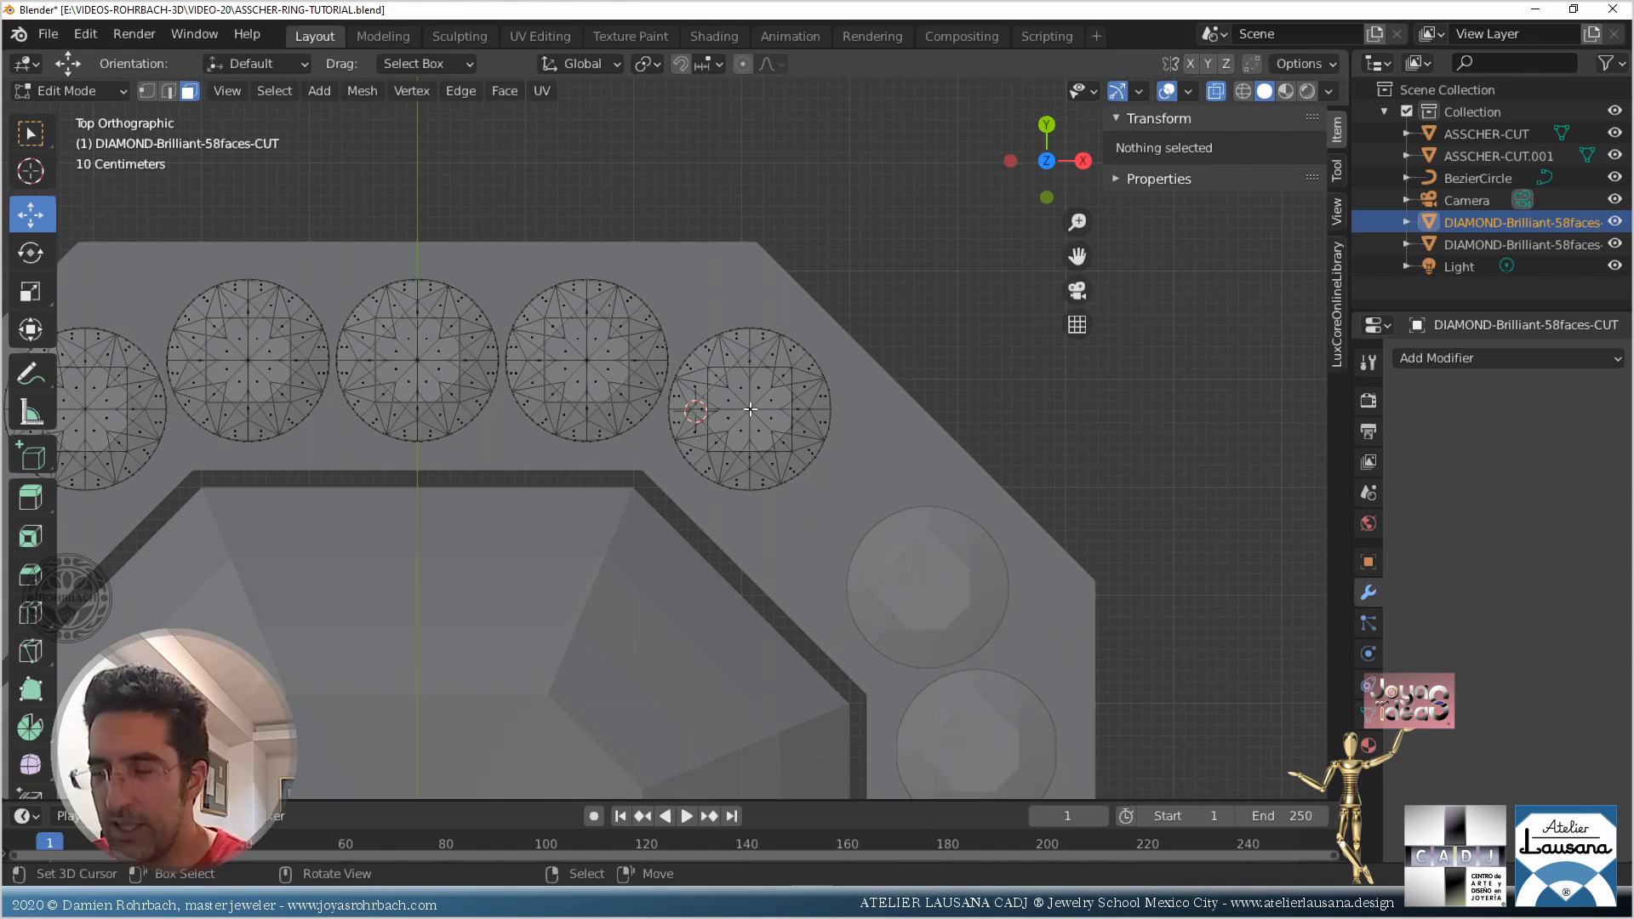
Move the upper row's right corner brilliant about 0.141 m in X and -0.164 m in Y, then return to Object Mode
{"action": "key", "text": "l"}
{"action": "scroll", "coordinate": [780, 449], "scroll_direction": "up", "scroll_amount": 2}
{"action": "scroll", "coordinate": [780, 449], "scroll_direction": "down", "scroll_amount": 2}
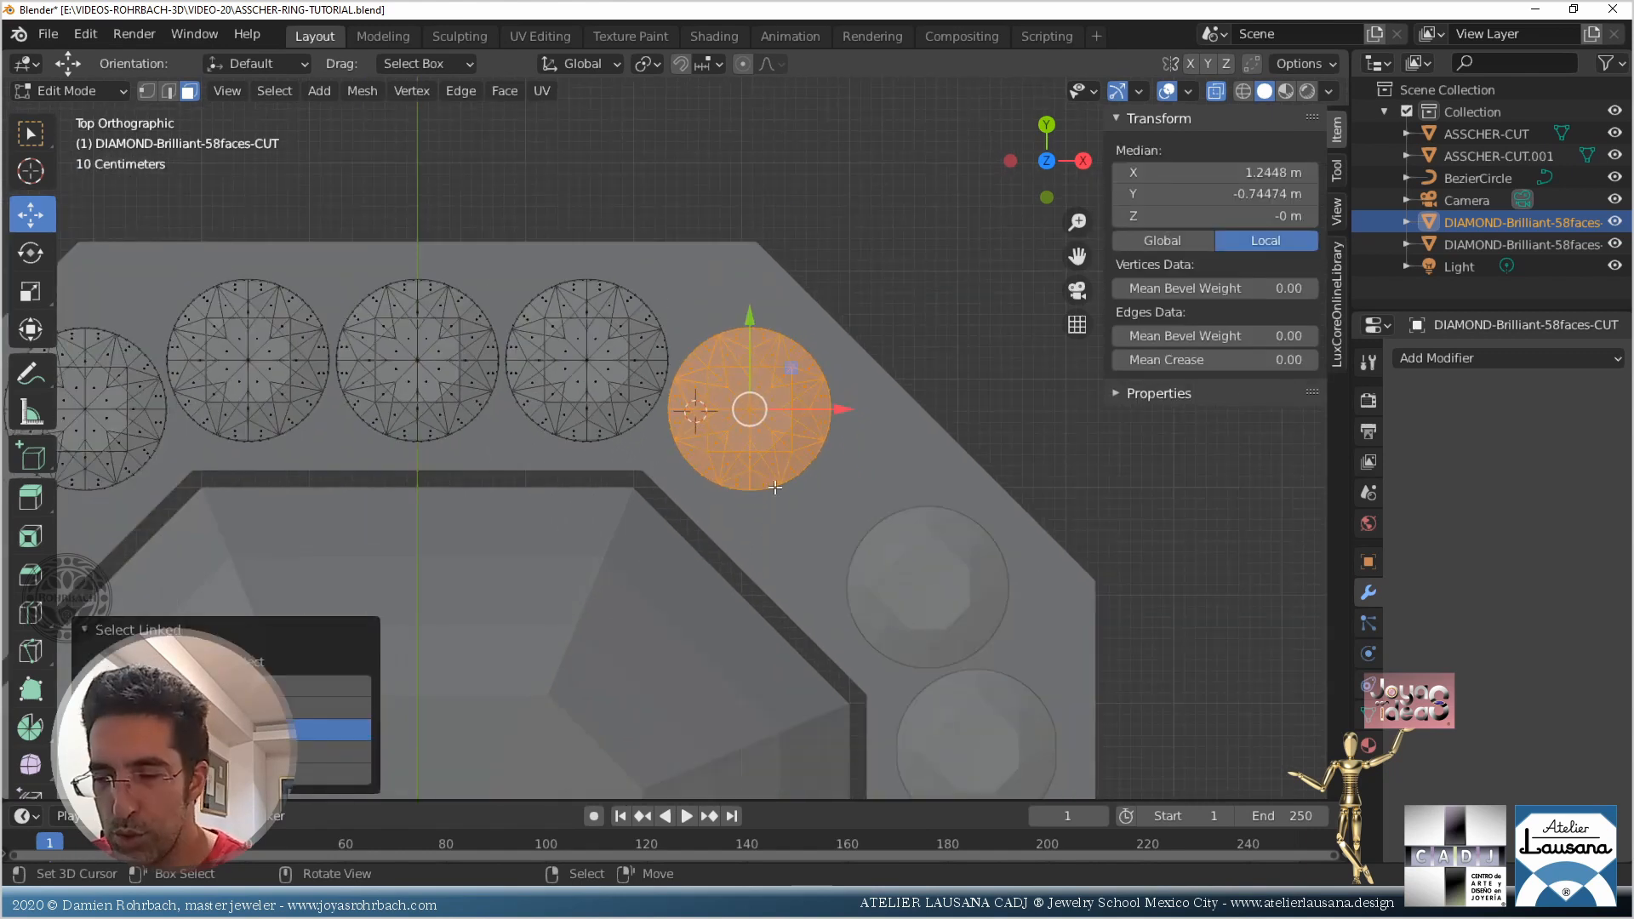
{"action": "middle_click_drag", "start_coordinate": [796, 482], "coordinate": [687, 388]}
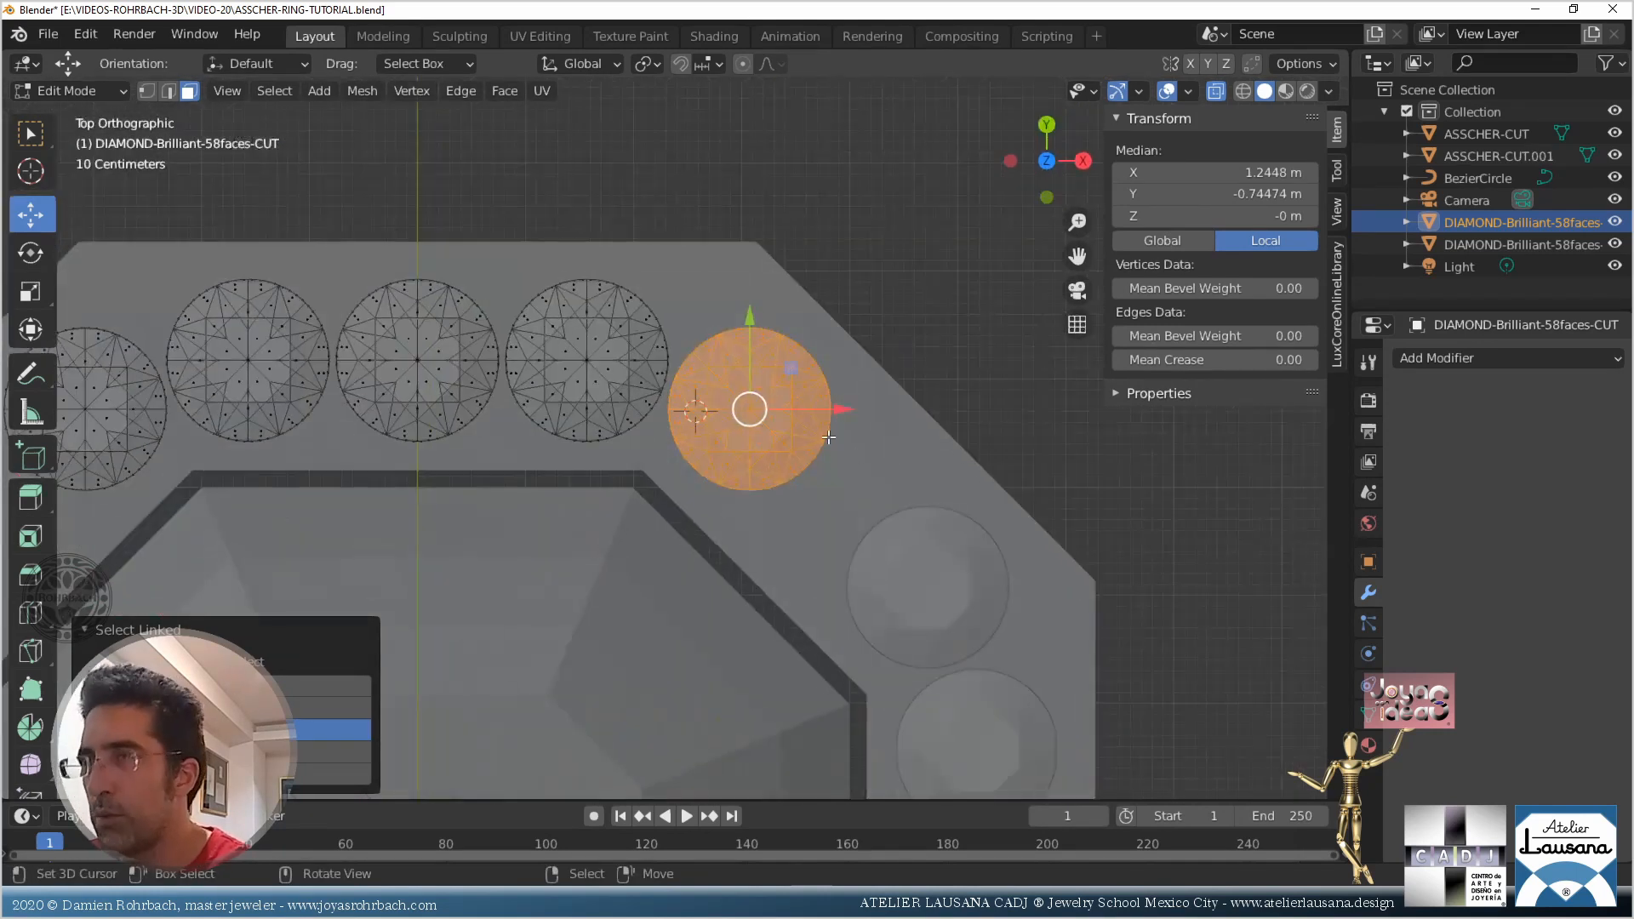
{"action": "key", "text": "KP_7"}
{"action": "scroll", "coordinate": [830, 417], "scroll_direction": "up", "scroll_amount": 3}
{"action": "key", "text": "g"}
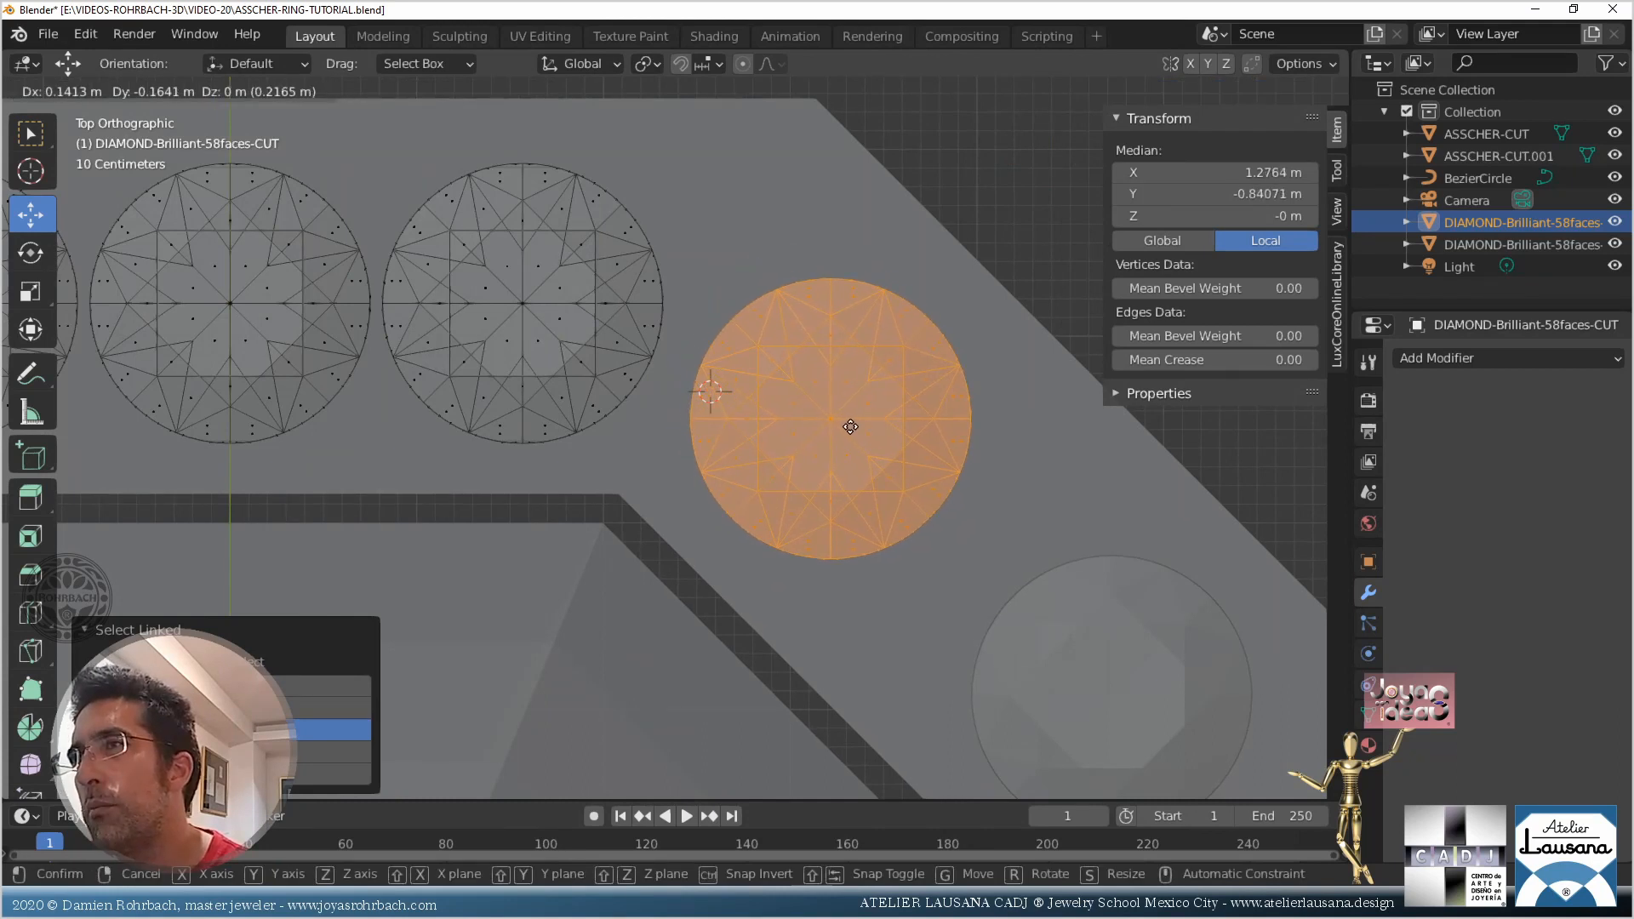
{"action": "left_click", "coordinate": [851, 427]}
{"action": "key", "text": "shift+z"}
{"action": "scroll", "coordinate": [841, 428], "scroll_direction": "down", "scroll_amount": 5}
{"action": "middle_click_drag", "start_coordinate": [840, 428], "coordinate": [803, 419]}
{"action": "scroll", "coordinate": [810, 425], "scroll_direction": "down", "scroll_amount": 1}
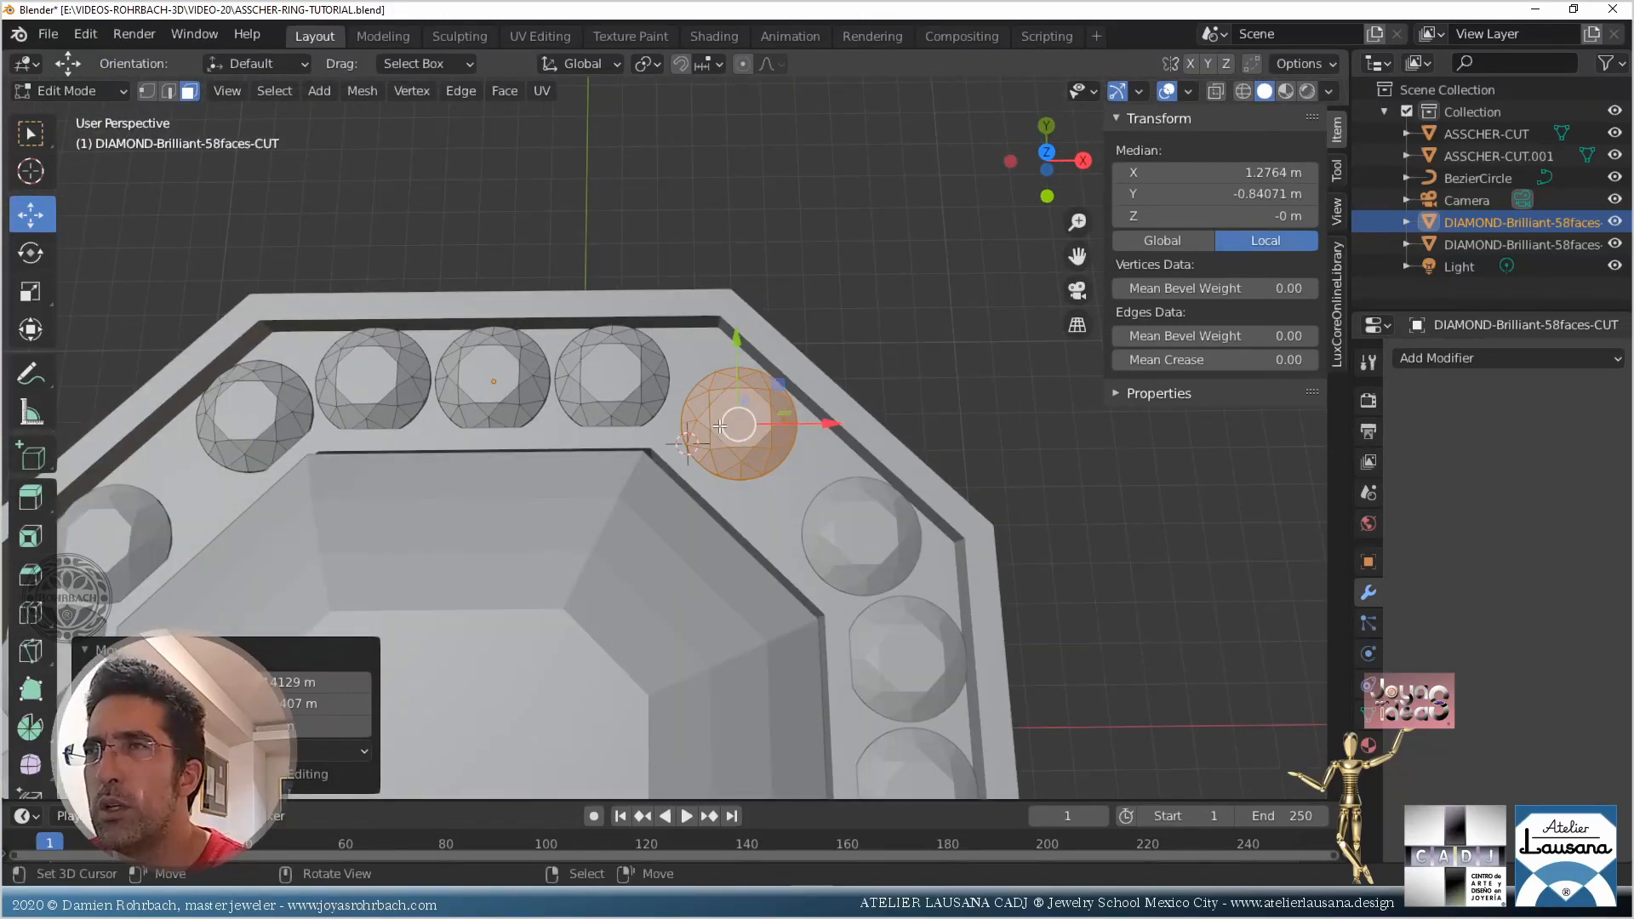
{"action": "key", "text": "Tab"}
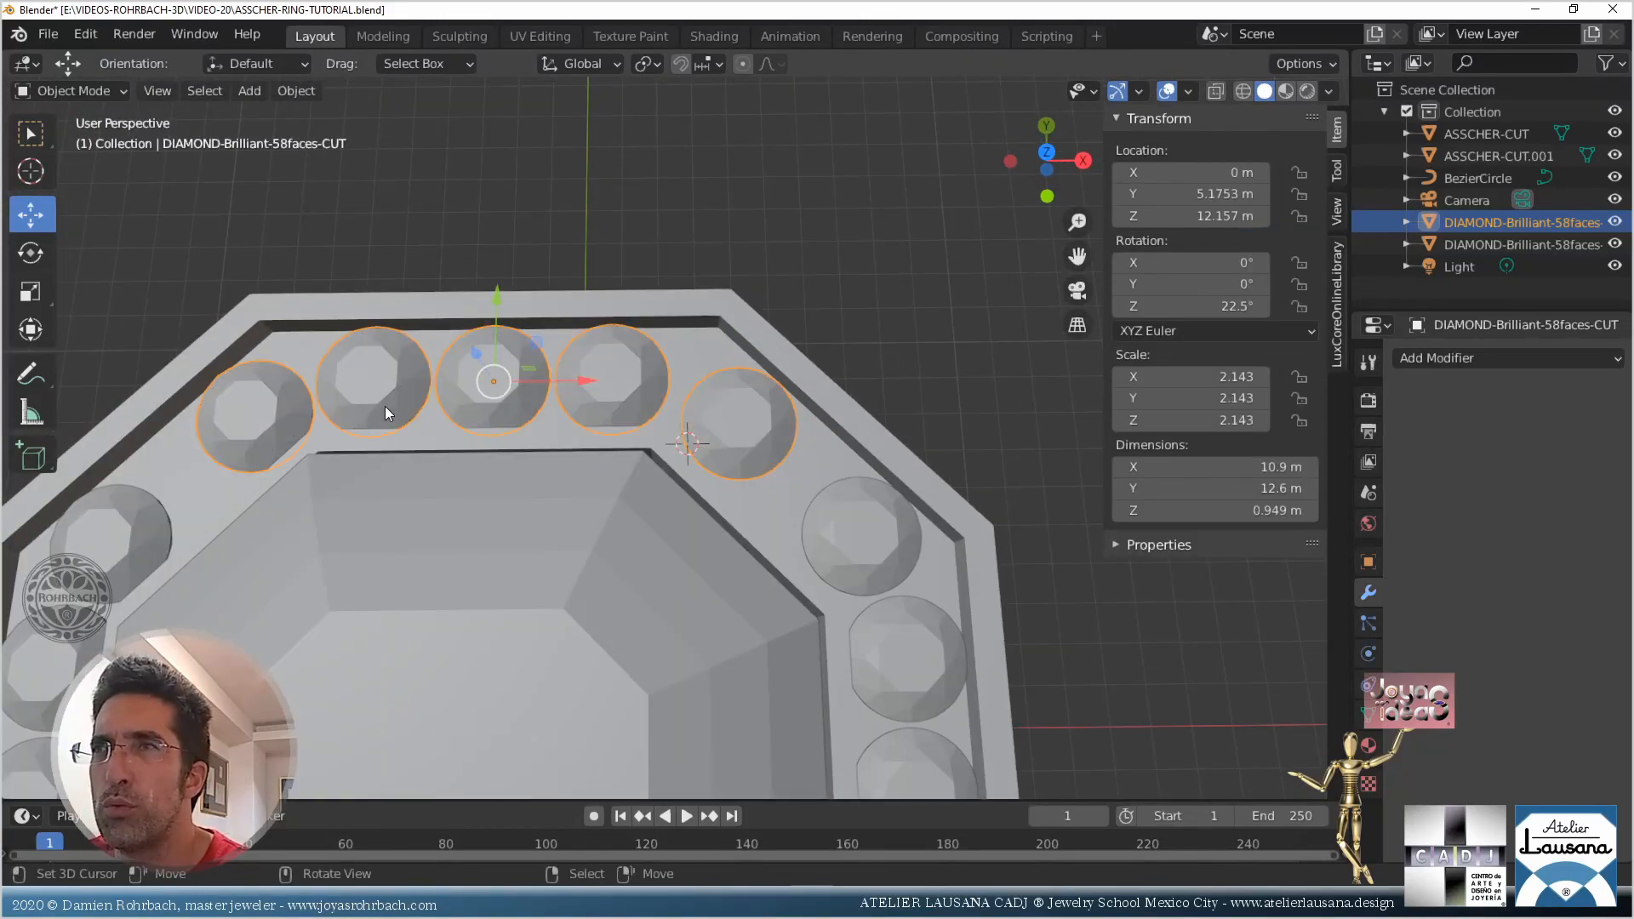
Delete the two brilliants left of the middle stone in the upper row's mesh and return to Object Mode
{"action": "key", "text": "Tab"}
{"action": "key", "text": "alt+a"}
{"action": "left_click", "coordinate": [268, 418]}
{"action": "key", "text": "ctrl+l"}
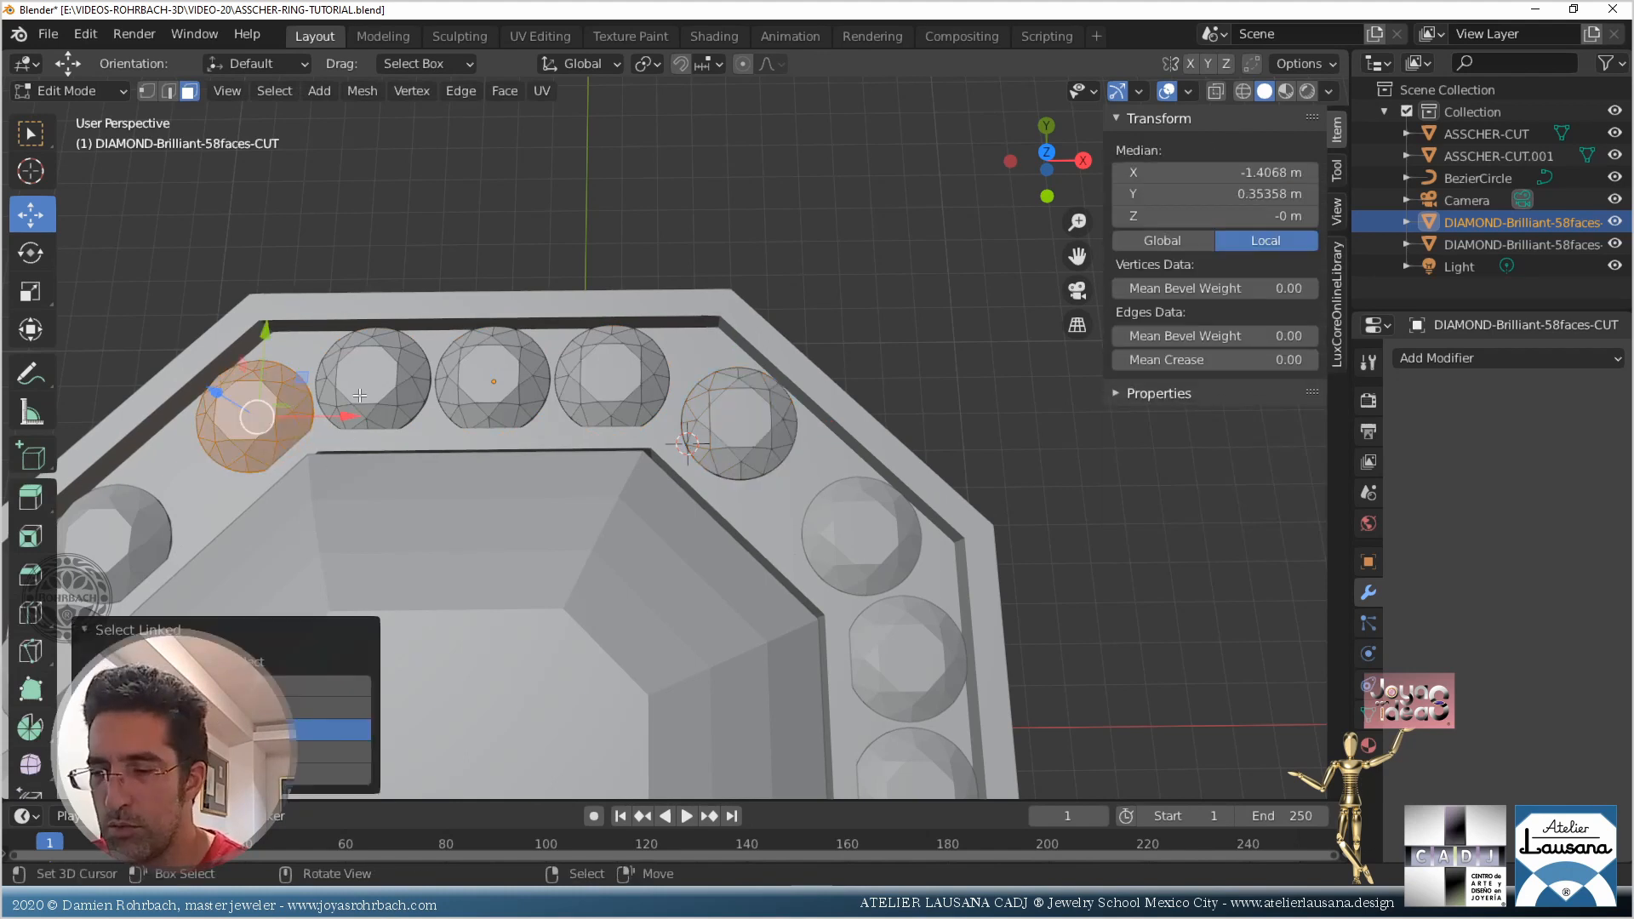
{"action": "key", "text": "l"}
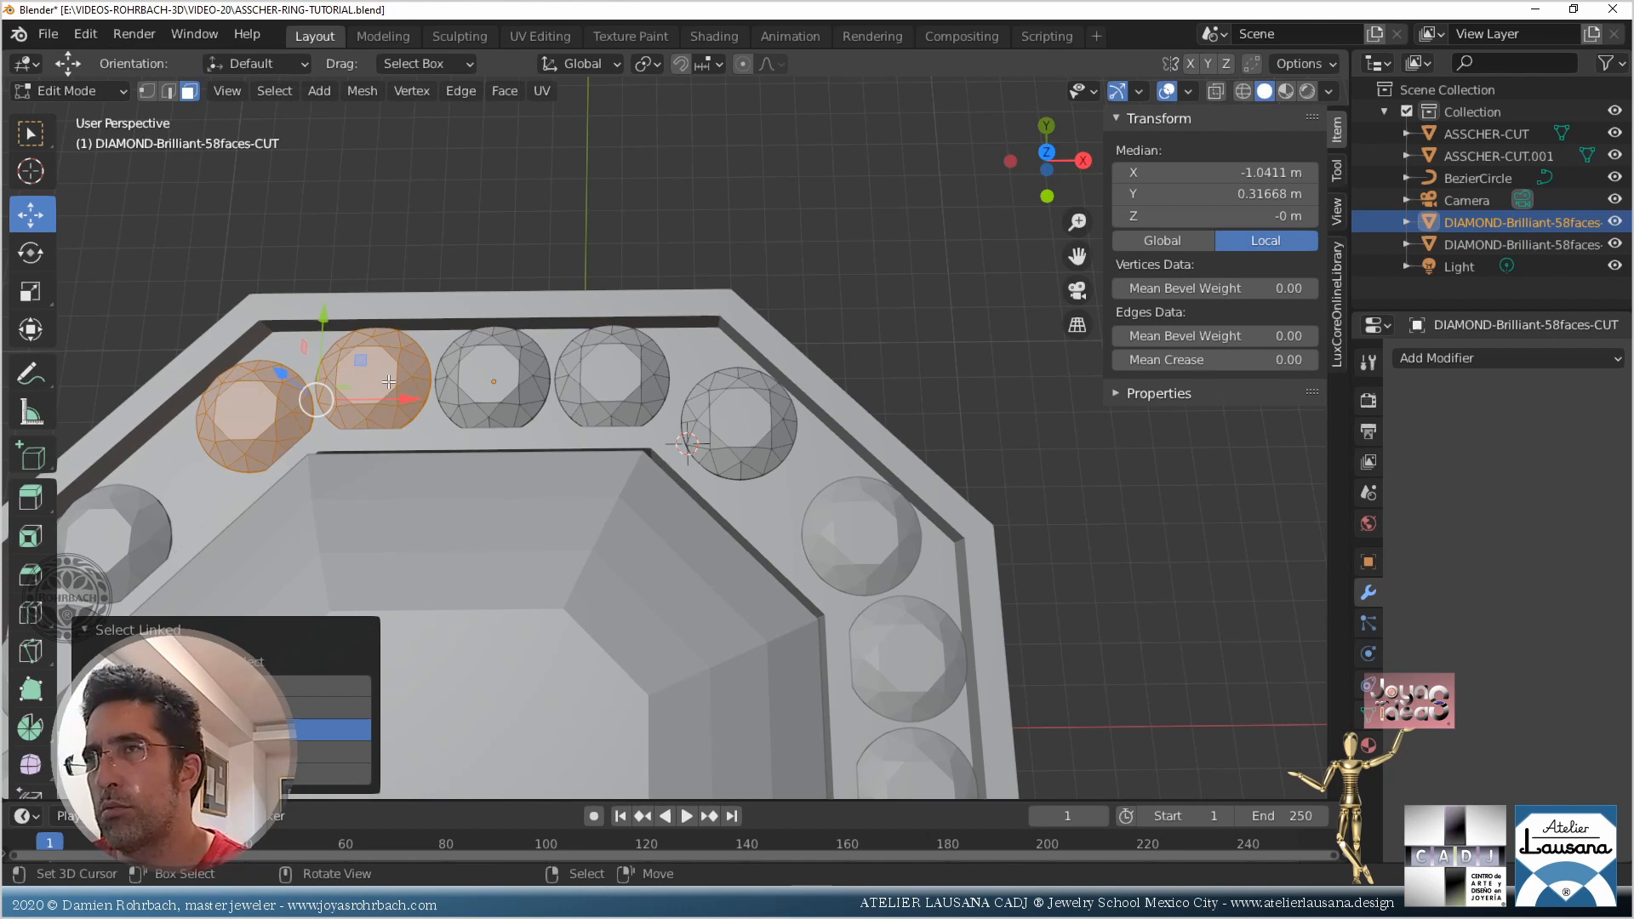
{"action": "key", "text": "x"}
{"action": "left_click", "coordinate": [389, 381]}
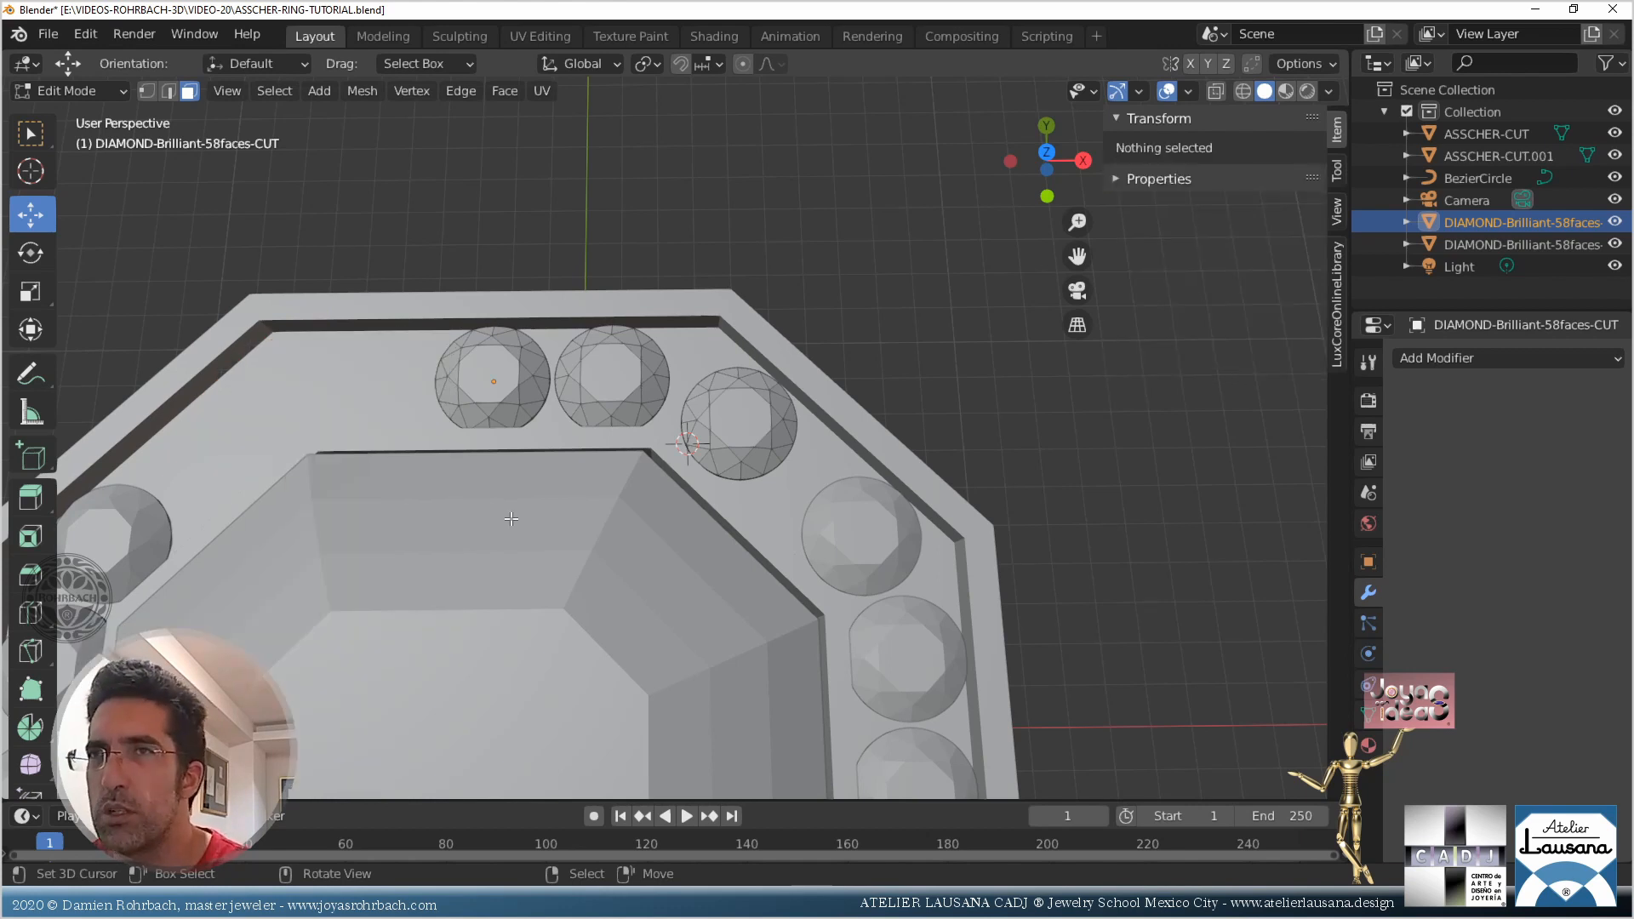
{"action": "scroll", "coordinate": [527, 505], "scroll_direction": "down", "scroll_amount": 3}
{"action": "scroll", "coordinate": [528, 506], "scroll_direction": "down", "scroll_amount": 2}
{"action": "scroll", "coordinate": [446, 475], "scroll_direction": "up", "scroll_amount": 2}
{"action": "key", "text": "Tab"}
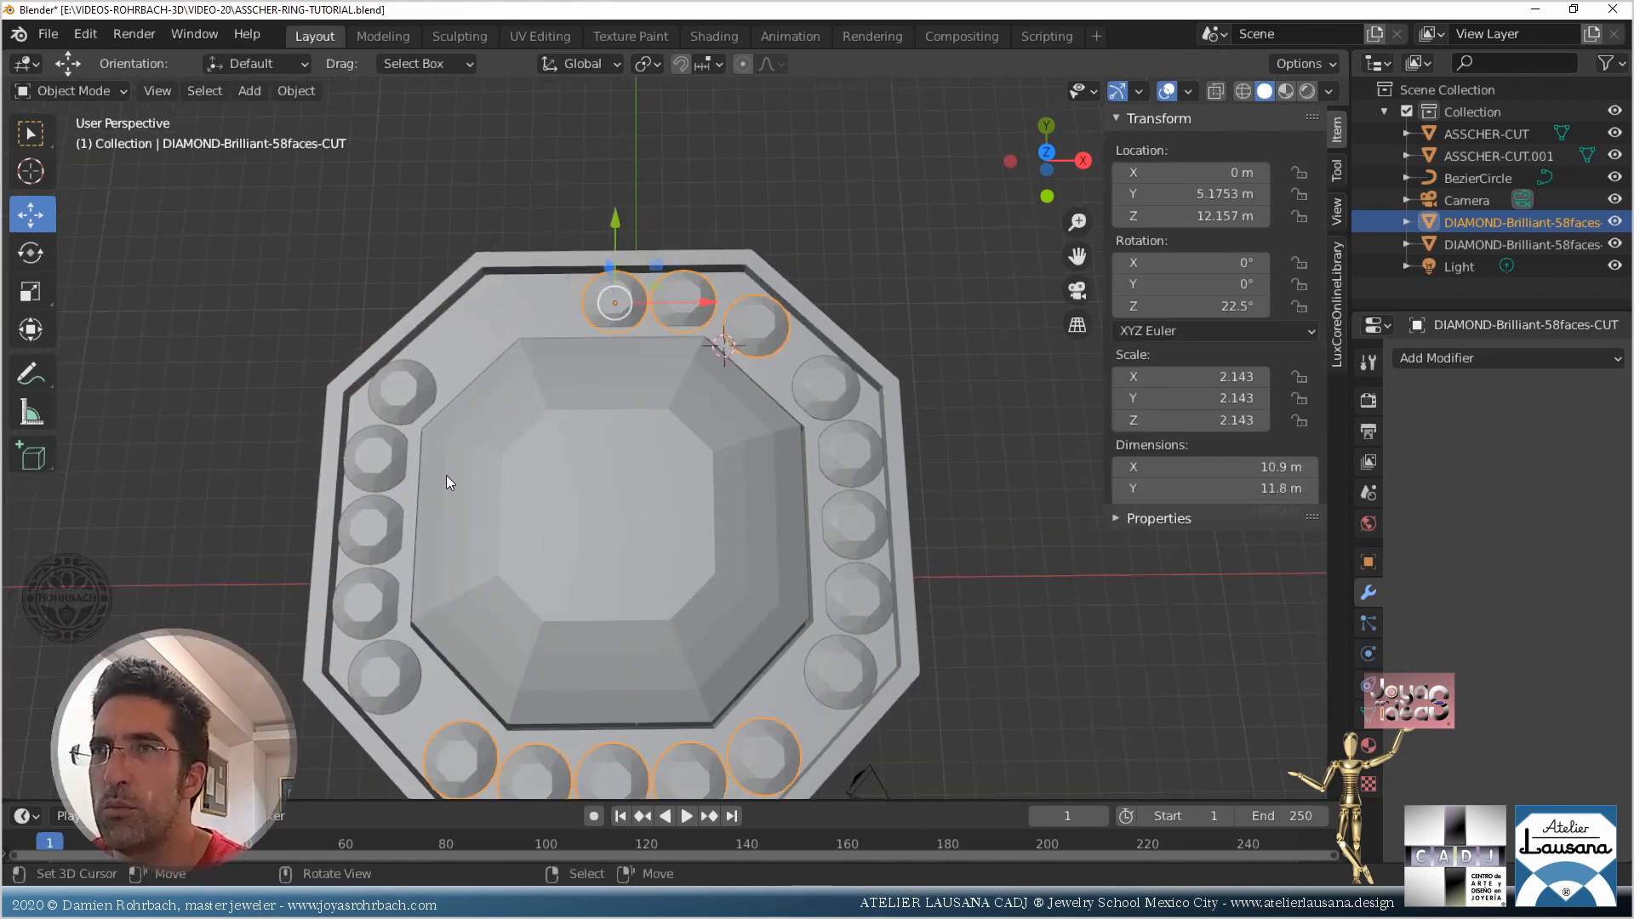
Delete the duplicated brilliants along the halo's sides and remove the five lower-row stones from the remaining brilliants' mesh
{"action": "left_click", "coordinate": [419, 395]}
{"action": "key", "text": "Delete"}
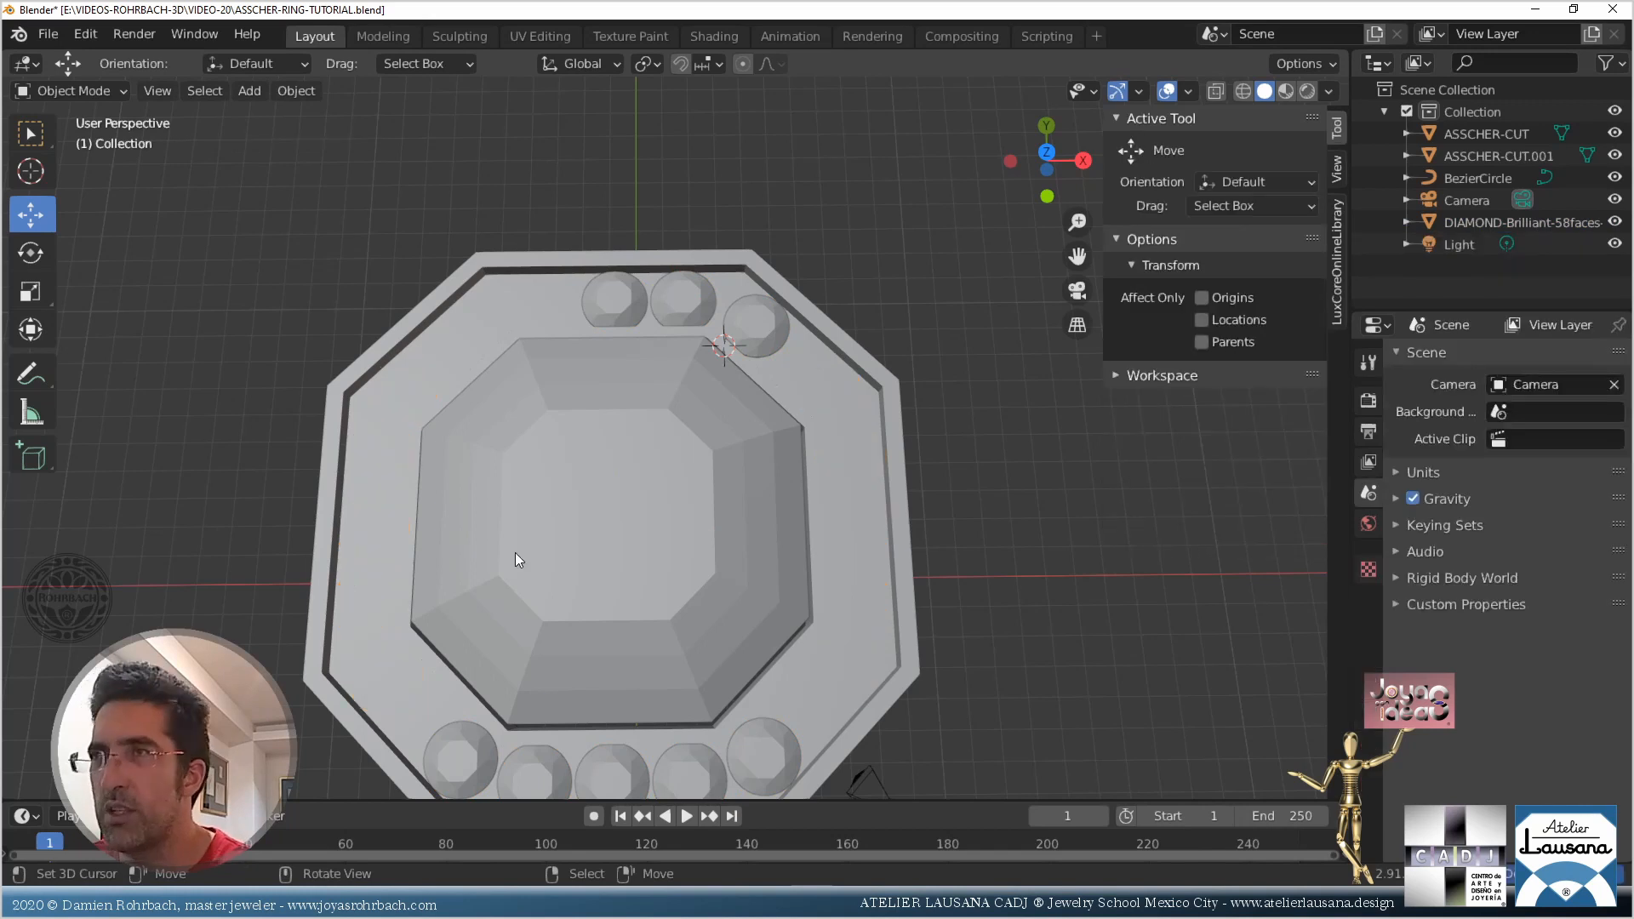
{"action": "left_click", "coordinate": [625, 756]}
{"action": "key", "text": "Tab"}
{"action": "middle_click_drag", "start_coordinate": [622, 586], "coordinate": [608, 361], "text": "shift"}
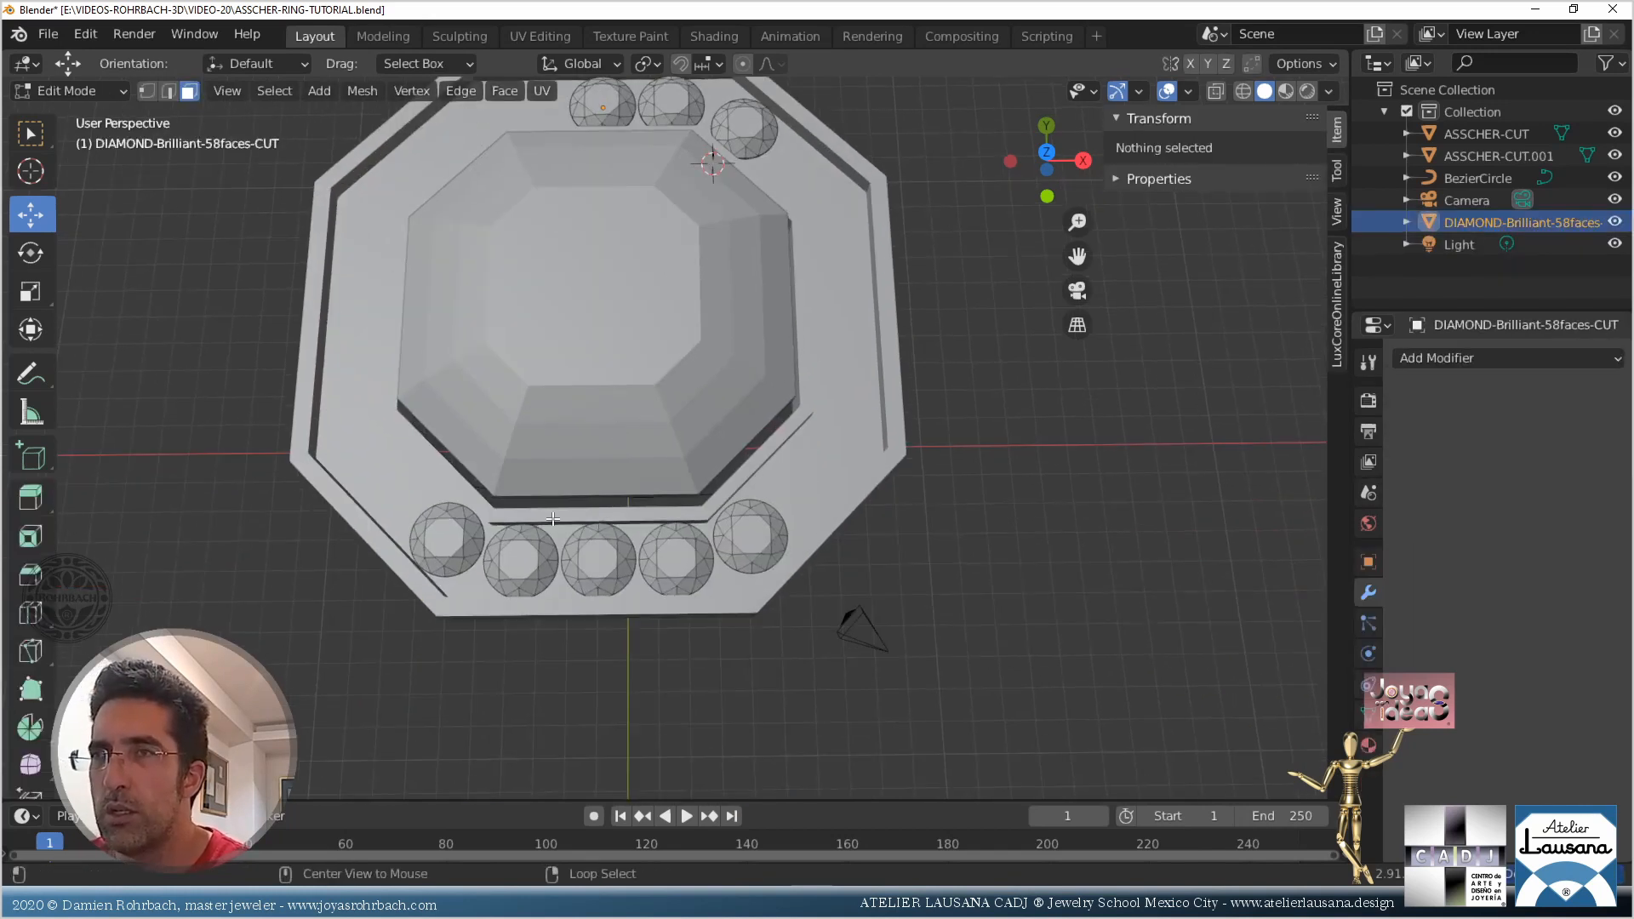
{"action": "key", "text": "alt+z"}
{"action": "key", "text": "n"}
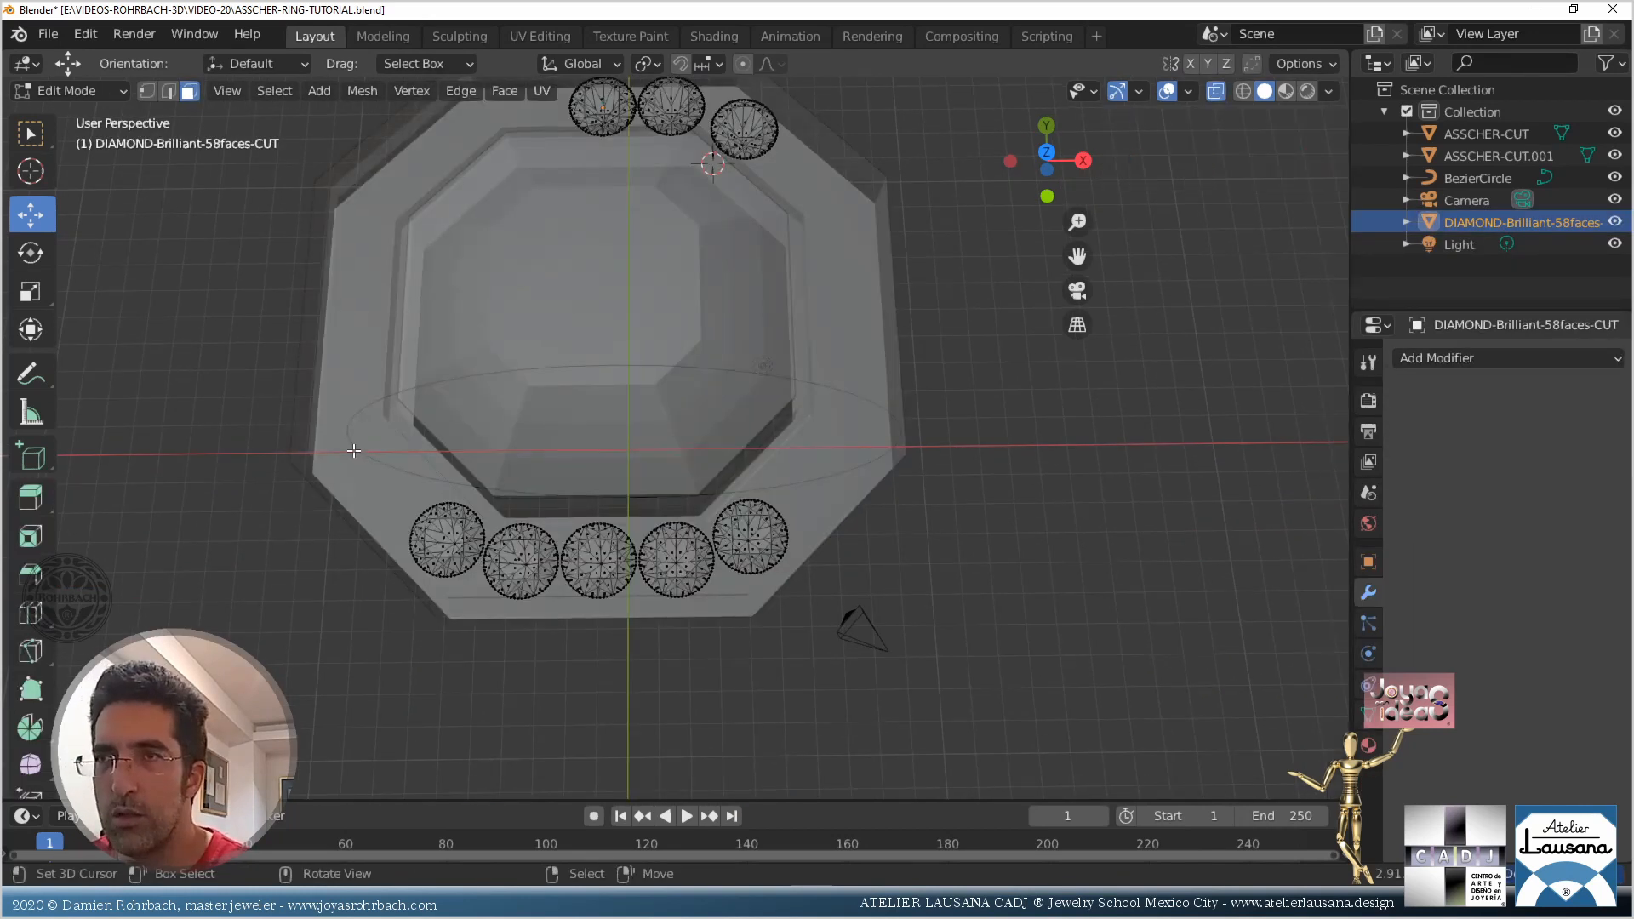
{"action": "left_click_drag", "start_coordinate": [353, 449], "coordinate": [921, 676]}
{"action": "key", "text": "x"}
{"action": "left_click", "coordinate": [896, 365]}
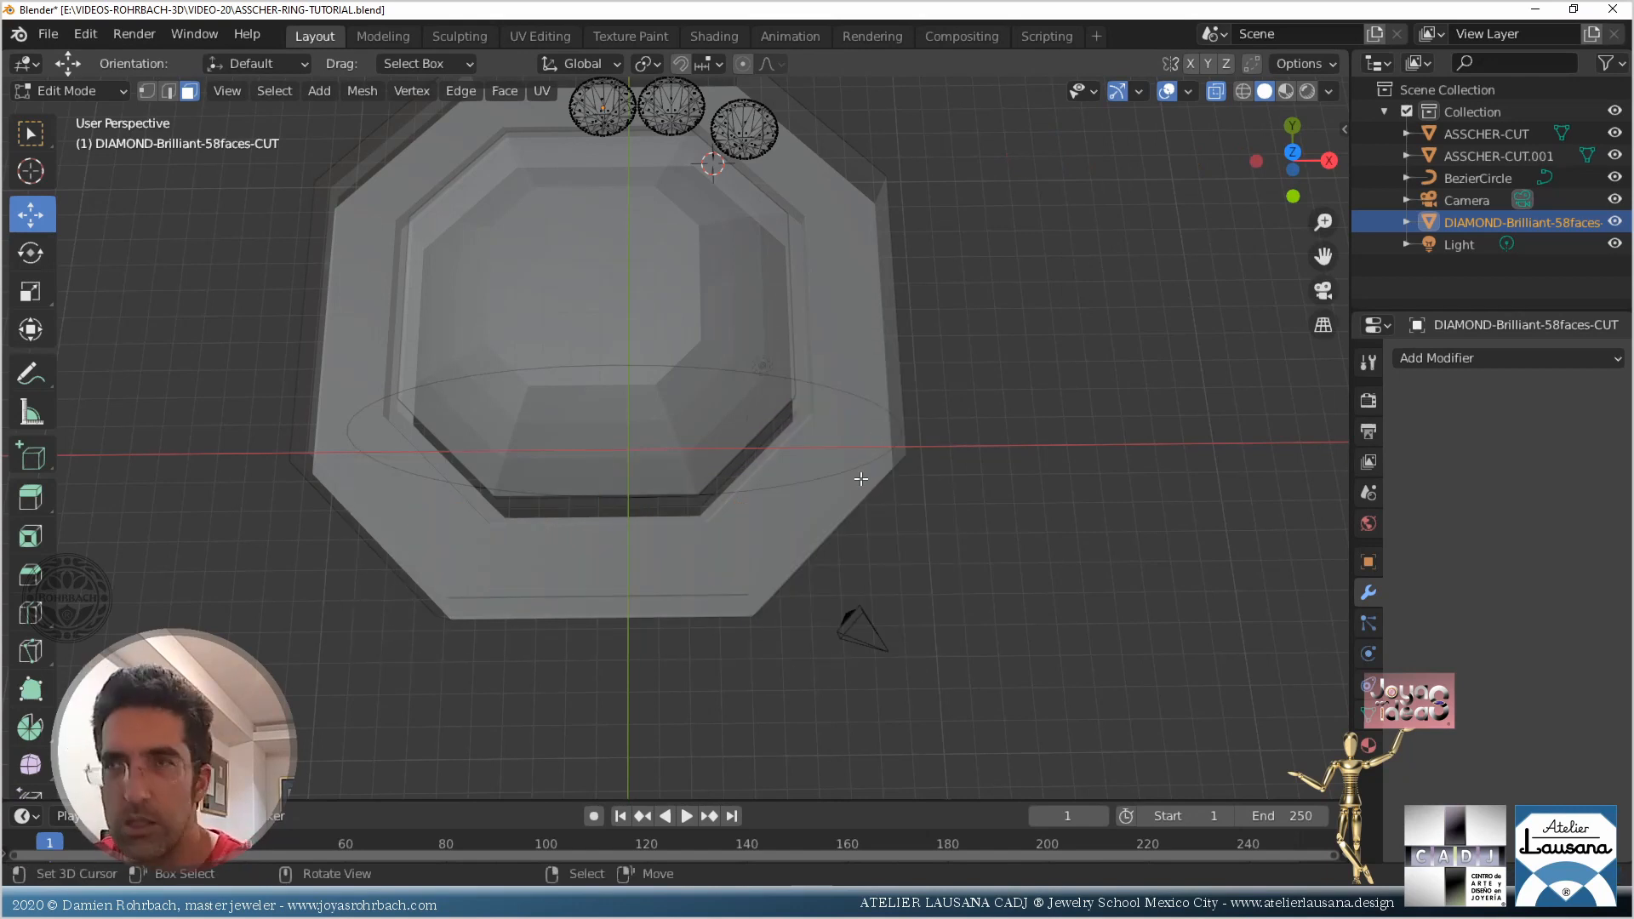
Return to Object Mode, save the file, and display the brilliants' transform values
{"action": "key", "text": "Tab"}
{"action": "middle_click_drag", "start_coordinate": [759, 222], "coordinate": [650, 550]}
{"action": "key", "text": "ctrl+s"}
{"action": "scroll", "coordinate": [712, 448], "scroll_direction": "up", "scroll_amount": 3}
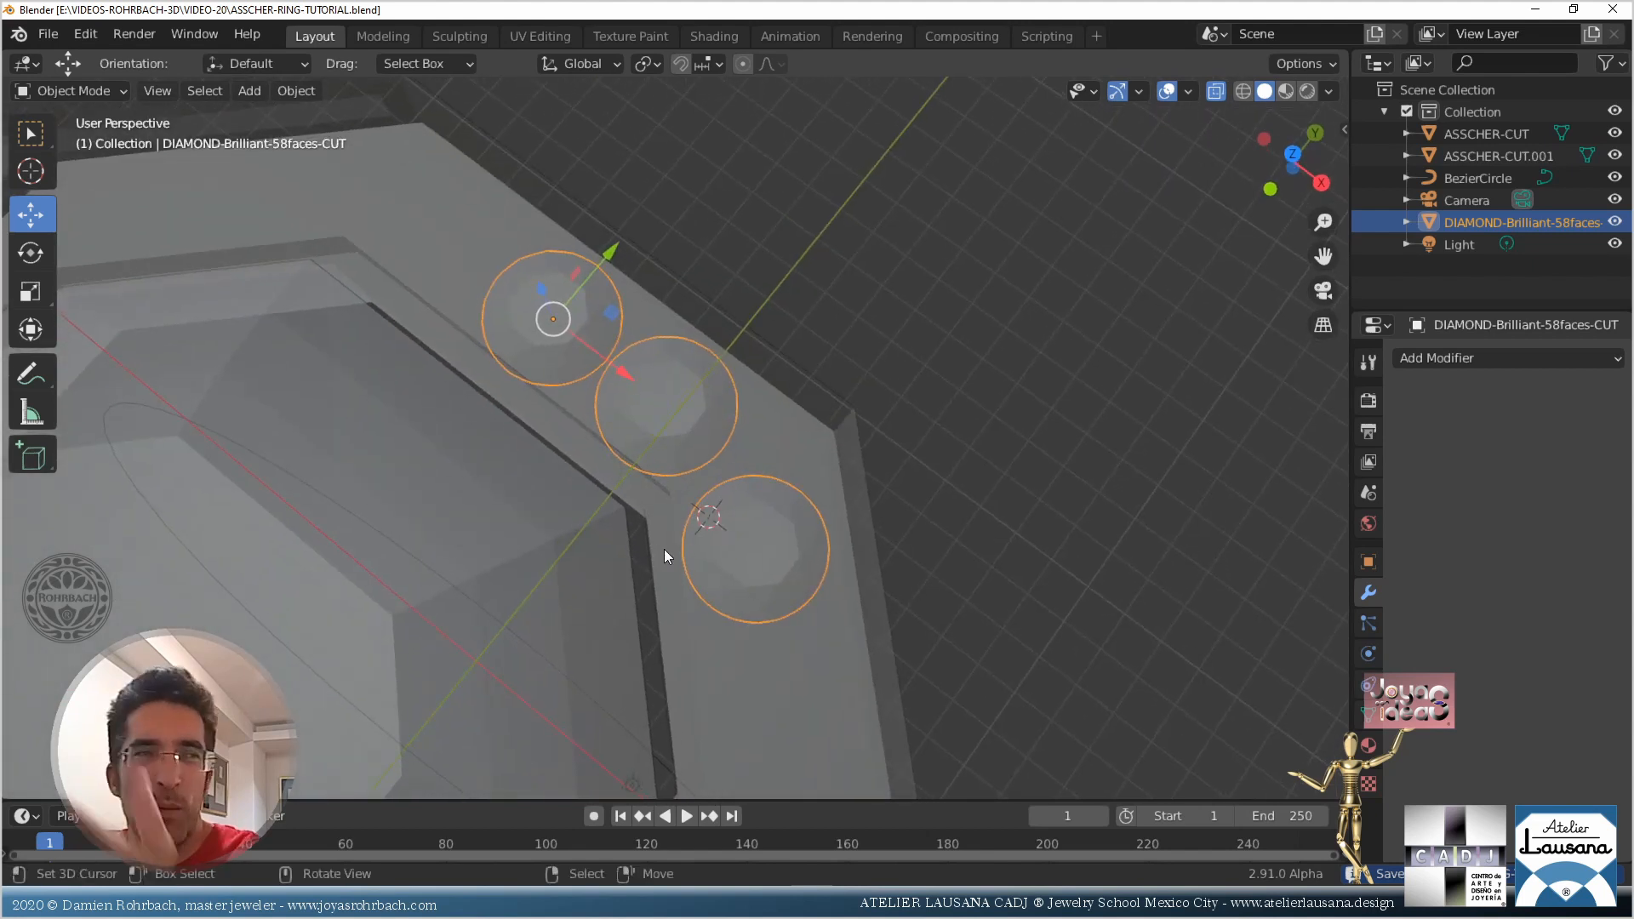
{"action": "middle_click_drag", "start_coordinate": [686, 481], "coordinate": [788, 503]}
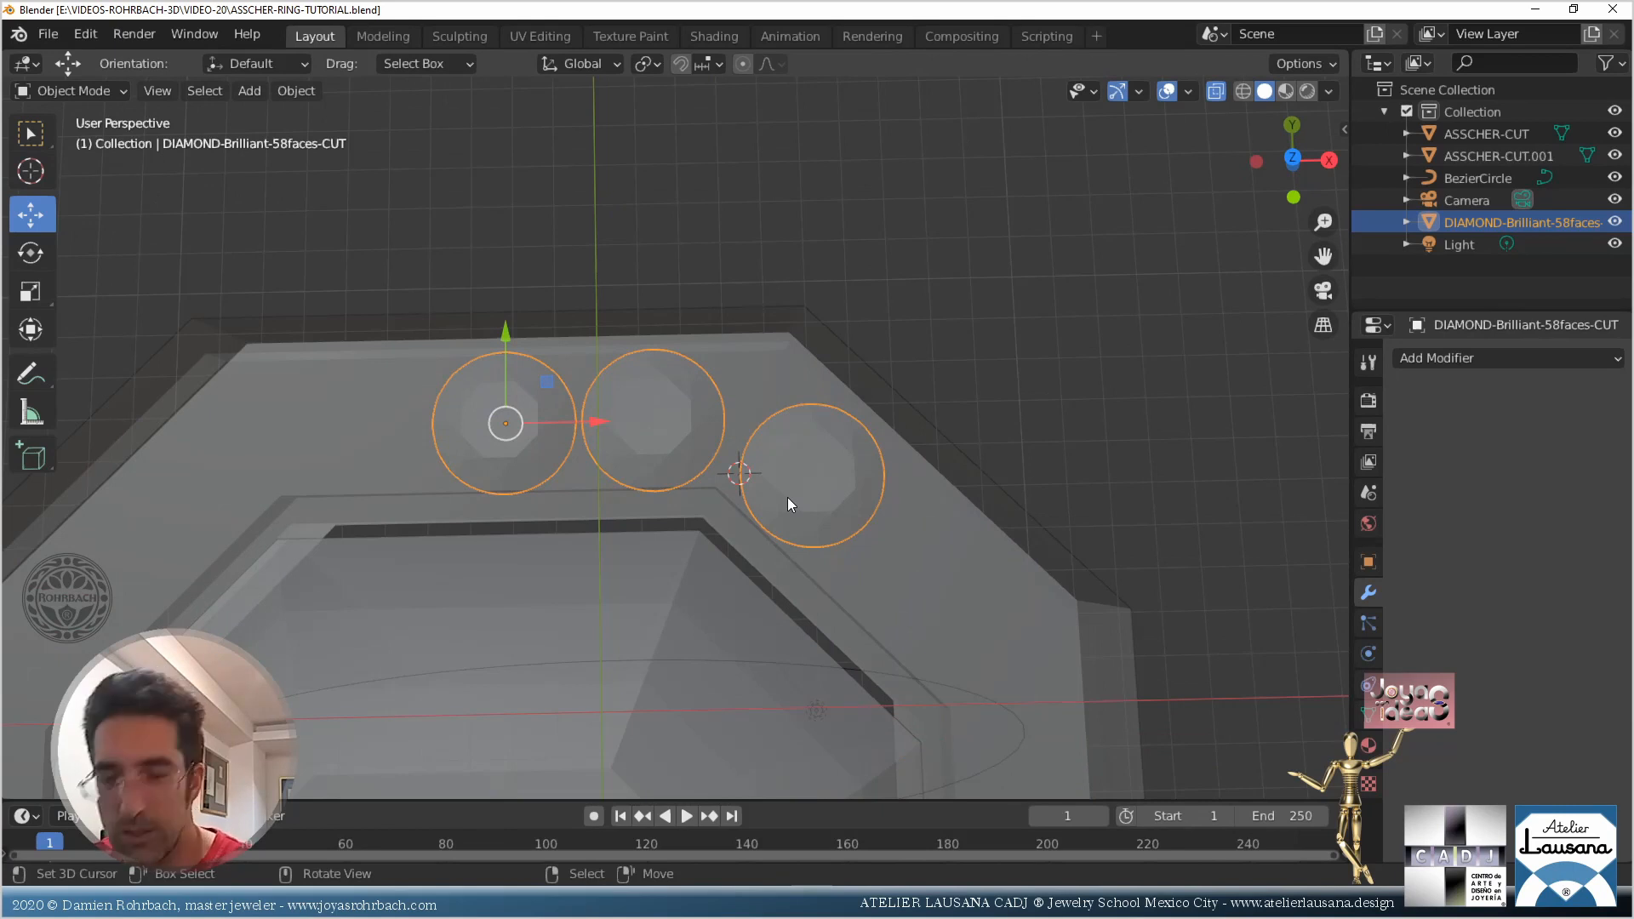
{"action": "key", "text": "n"}
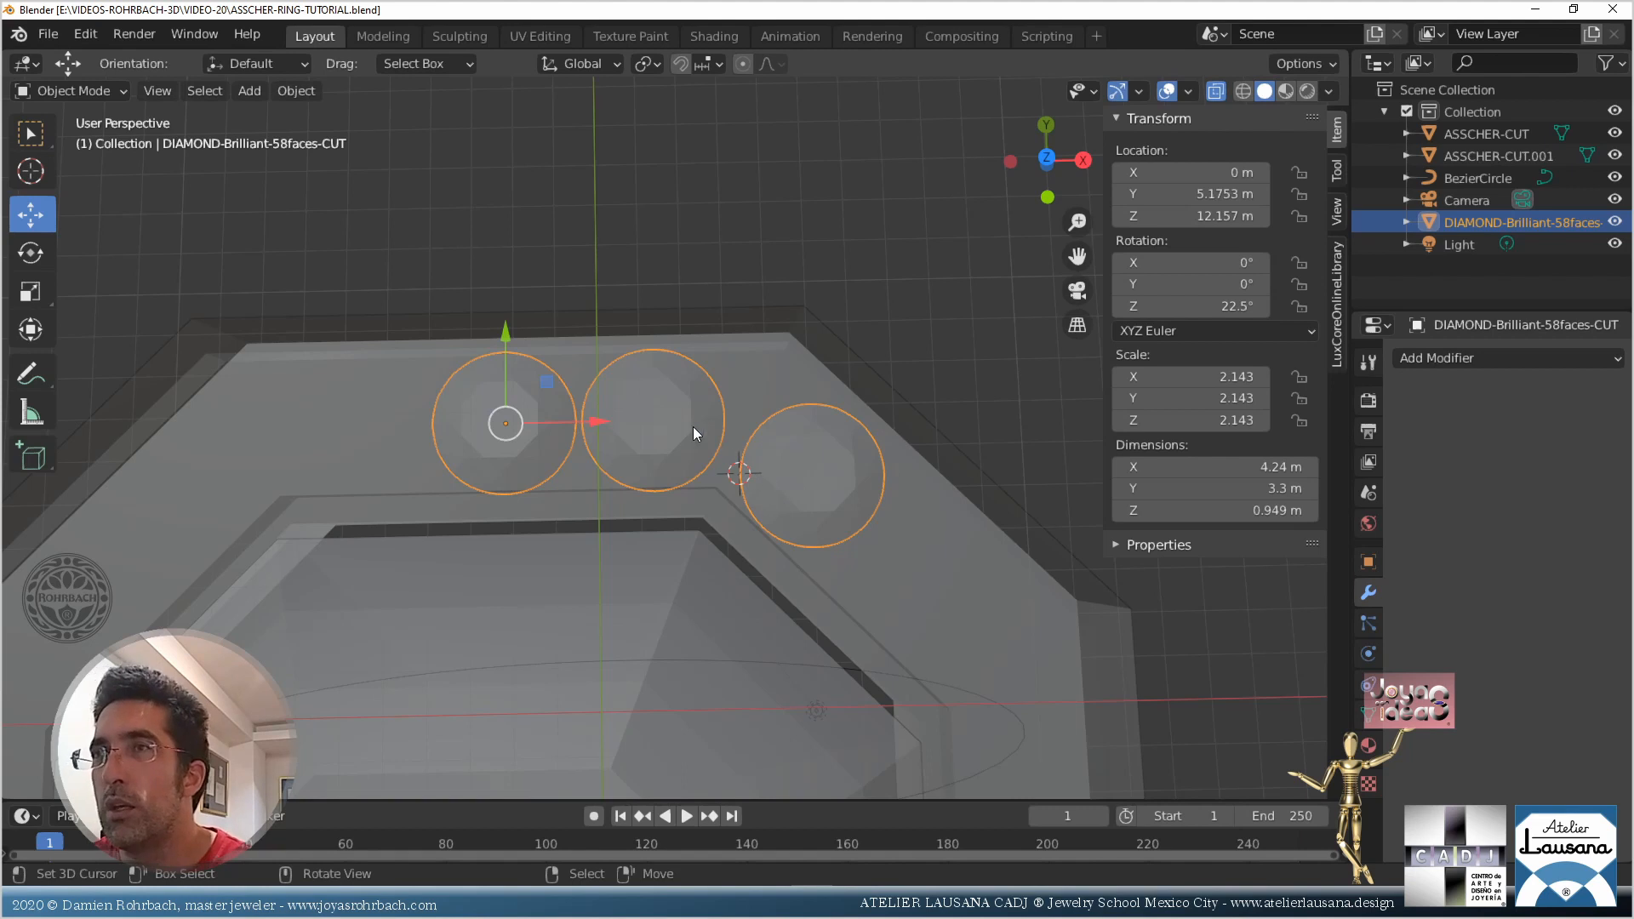
Separate the middle brilliant of the upper row into its own object, then select the remaining two-stone object in Object Mode
{"action": "key", "text": "Tab"}
{"action": "key", "text": "l"}
{"action": "key", "text": "p"}
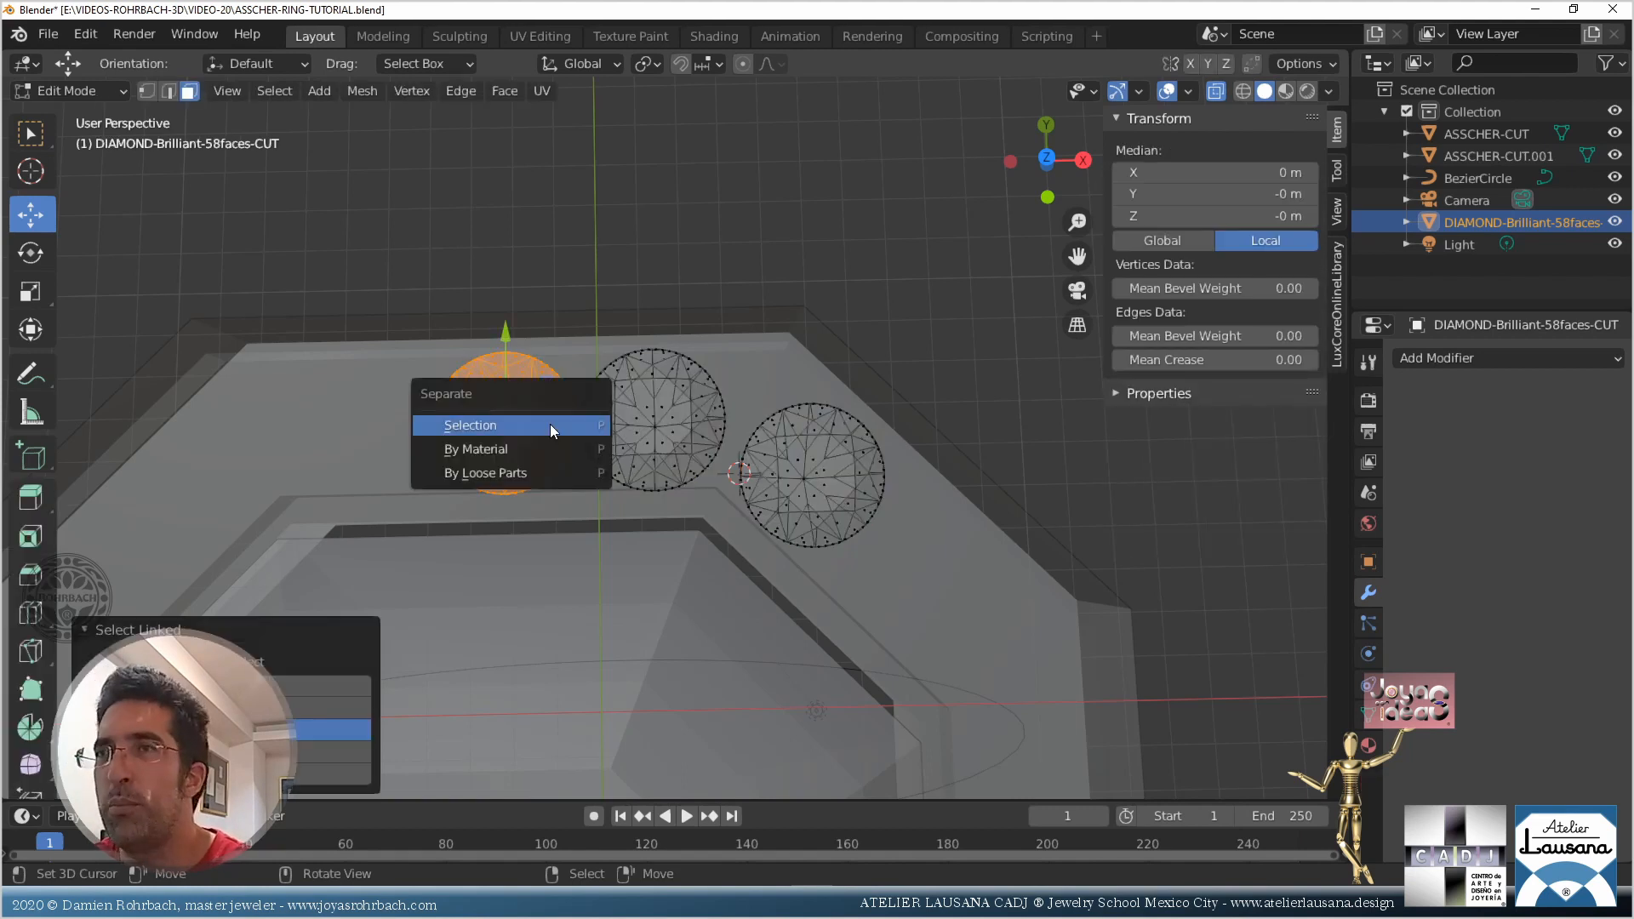
{"action": "left_click", "coordinate": [550, 427]}
{"action": "key", "text": "Tab"}
{"action": "left_click", "coordinate": [629, 436]}
{"action": "left_click", "coordinate": [767, 426]}
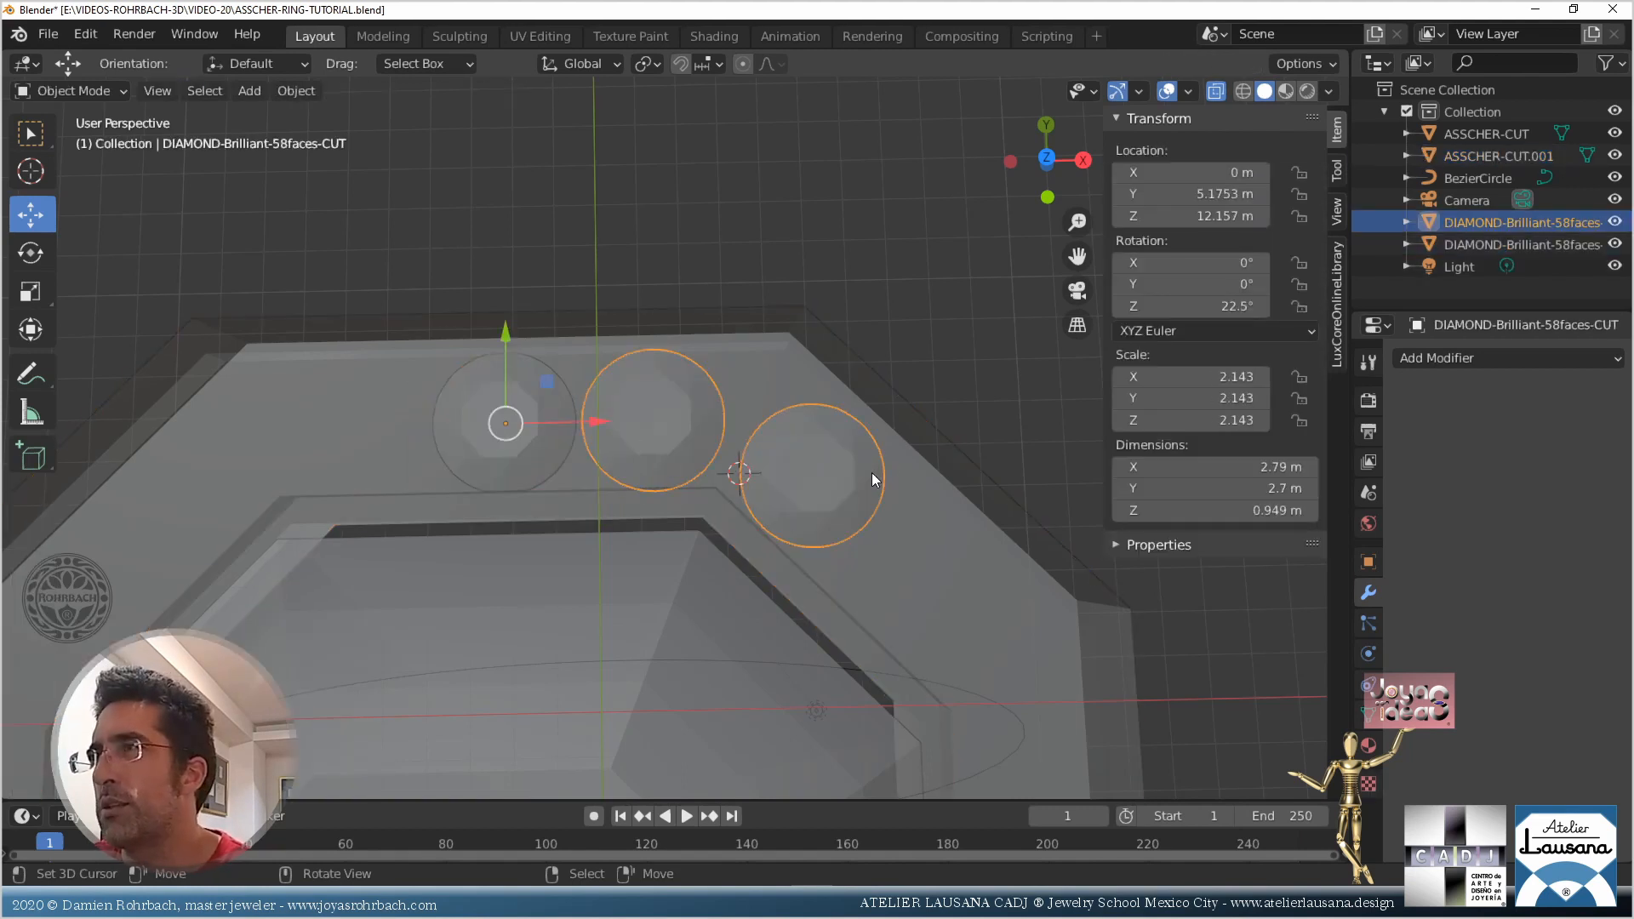
Add a Mirror modifier to the two brilliants on the X and Y axes, using the Asscher-cut centre stone as mirror object
{"action": "left_click", "coordinate": [1412, 358]}
{"action": "left_click", "coordinate": [1181, 566]}
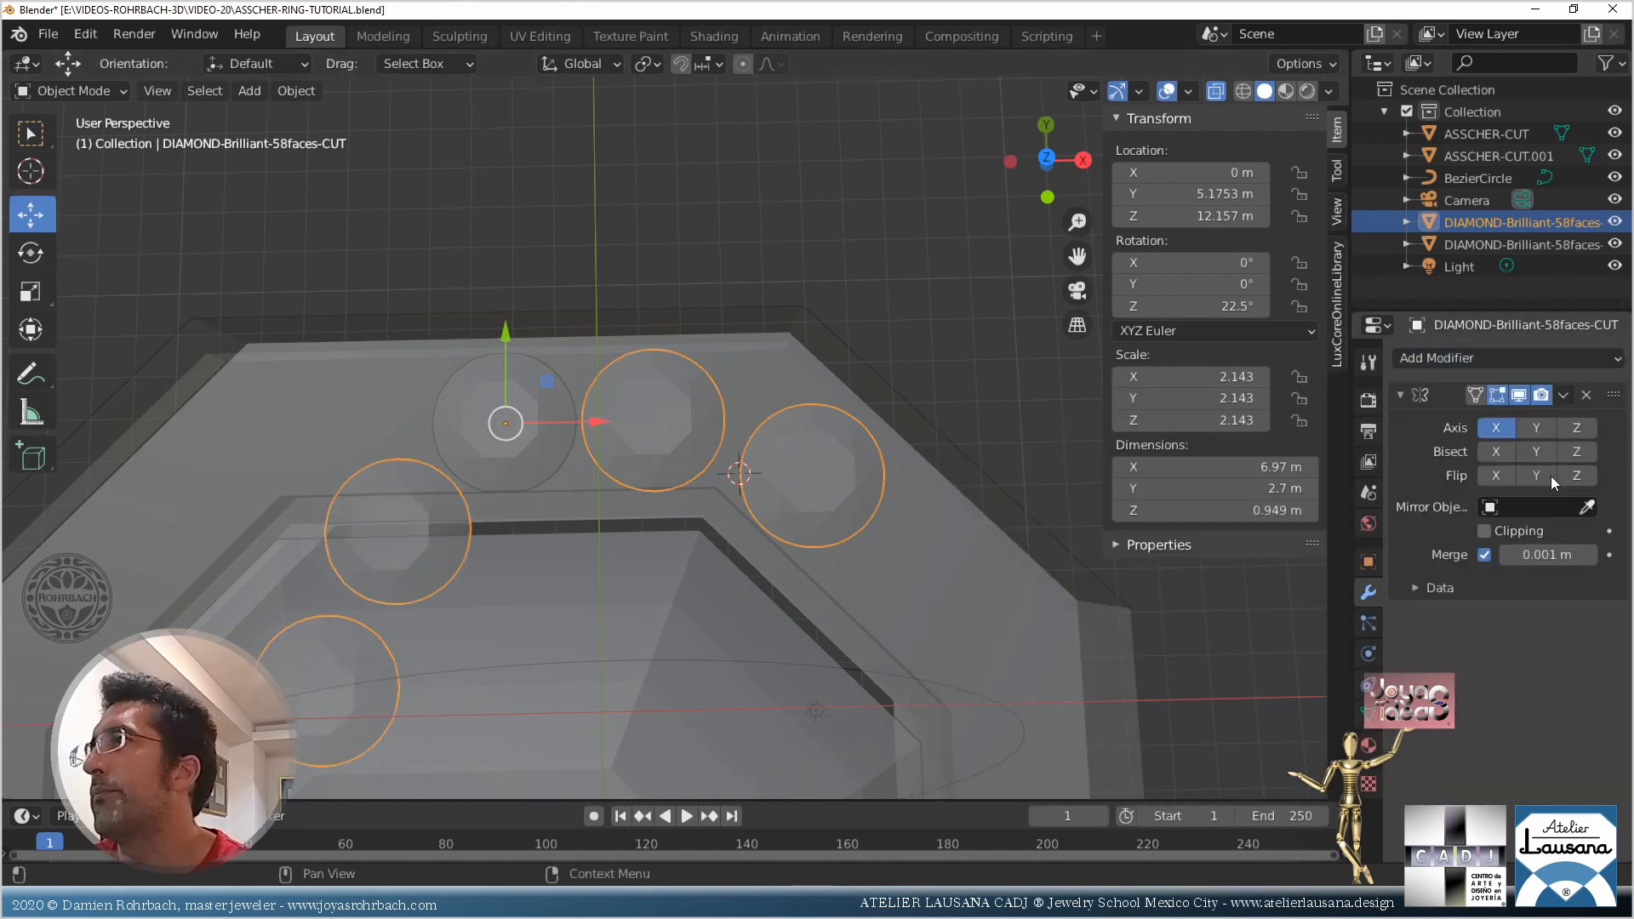
{"action": "left_click", "coordinate": [1586, 506]}
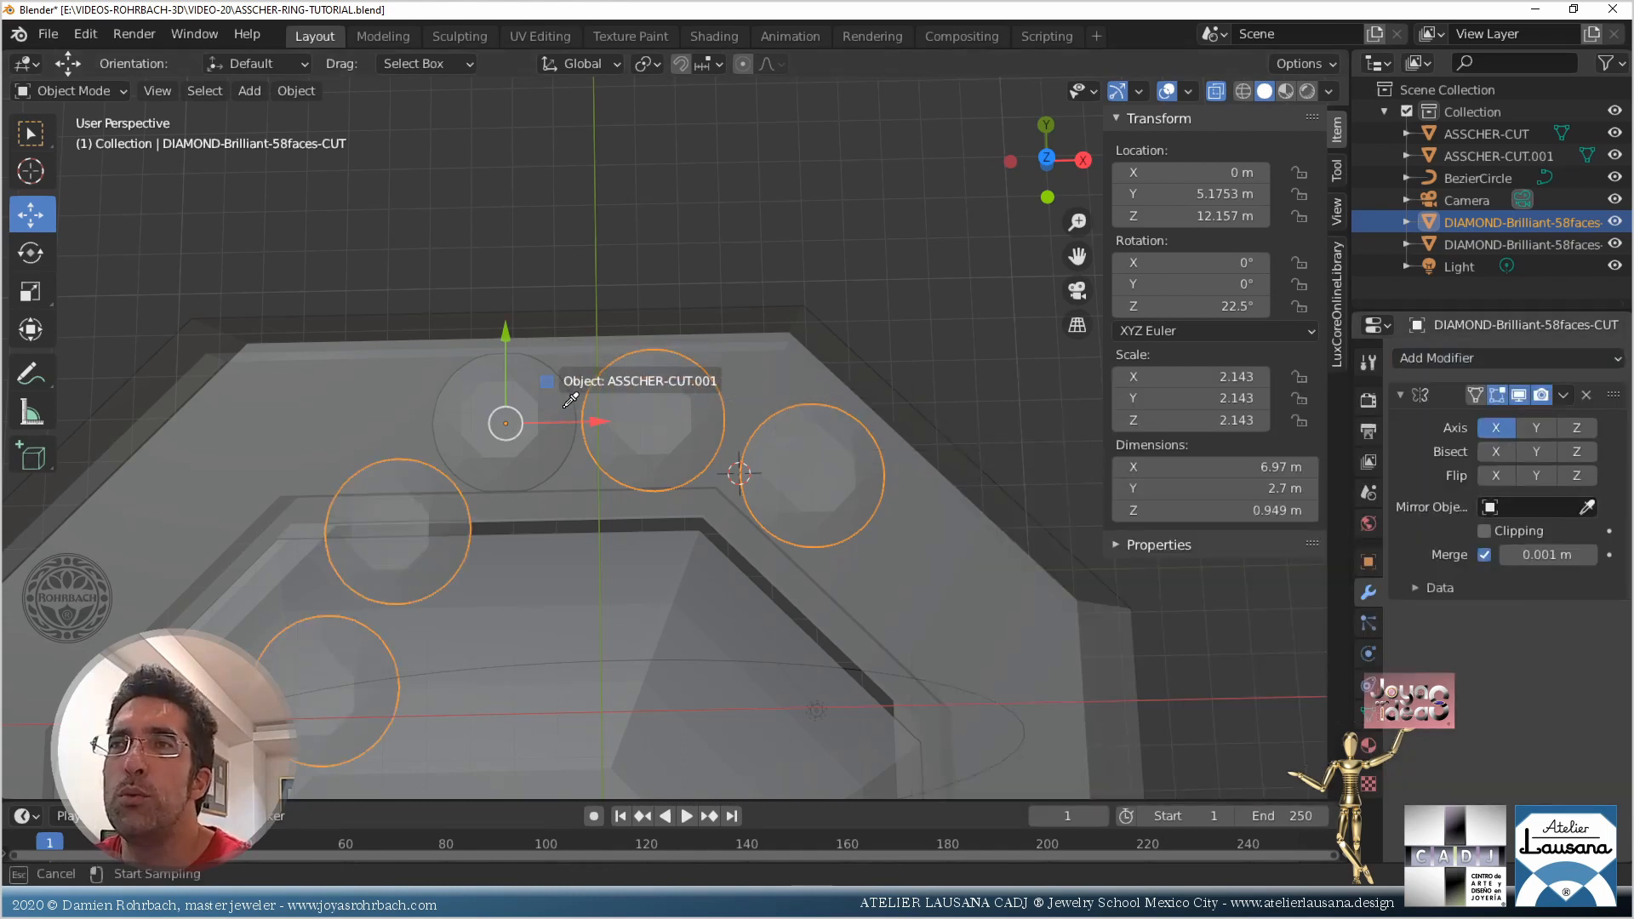
{"action": "left_click", "coordinate": [696, 568]}
{"action": "scroll", "coordinate": [696, 568], "scroll_direction": "down", "scroll_amount": 2}
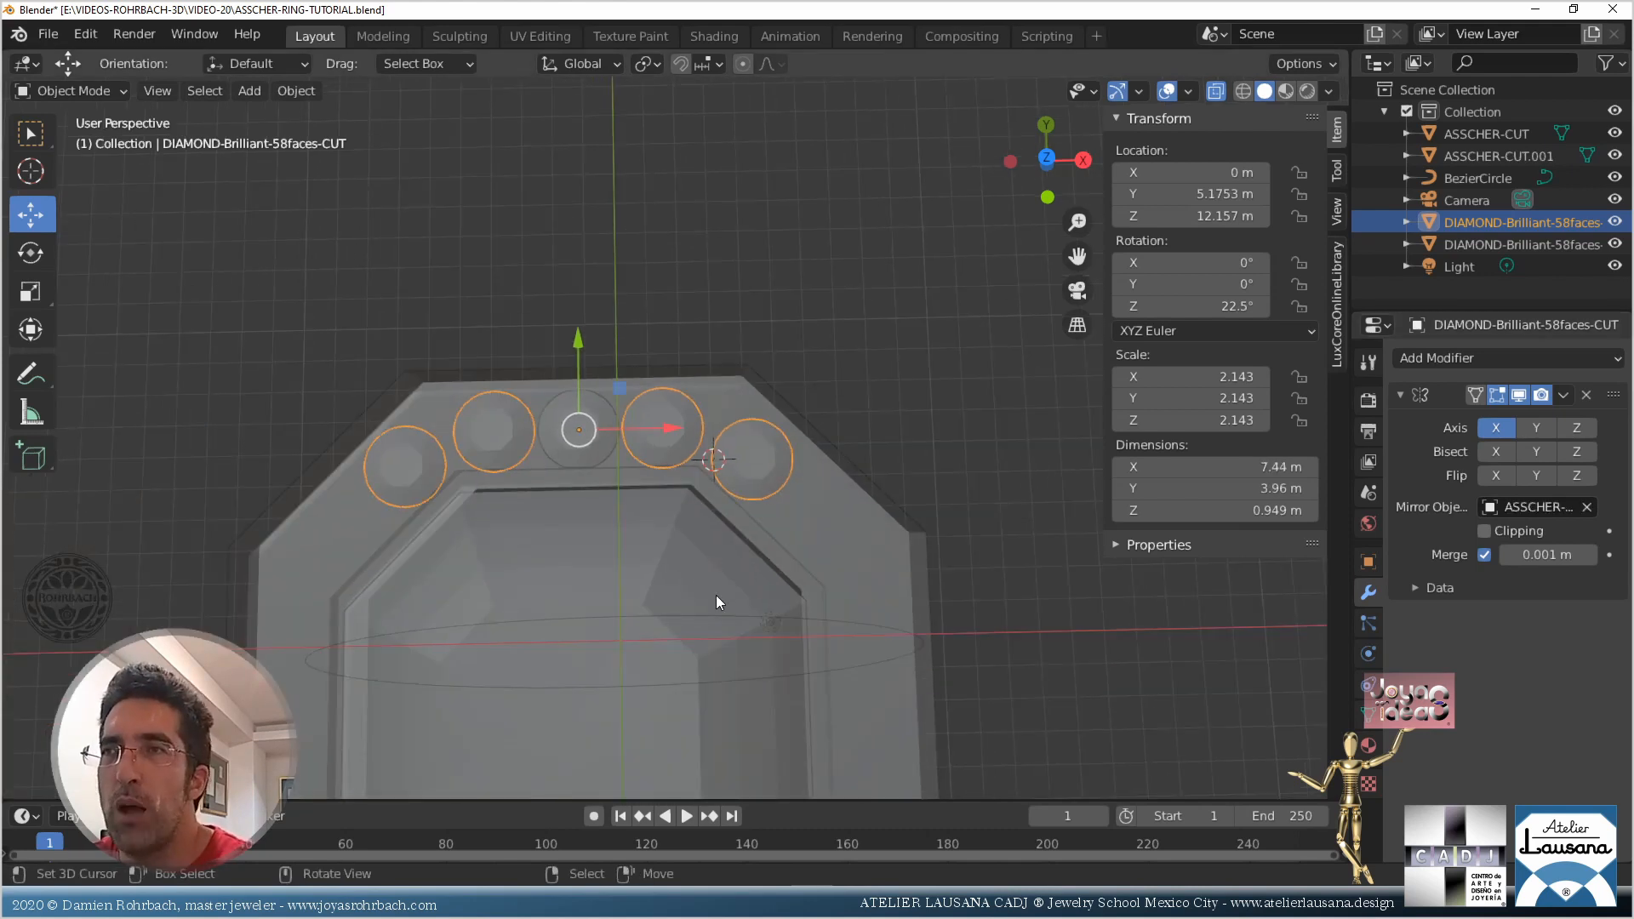
{"action": "middle_click_drag", "start_coordinate": [717, 595], "coordinate": [662, 448], "text": "shift"}
{"action": "left_click", "coordinate": [1534, 429]}
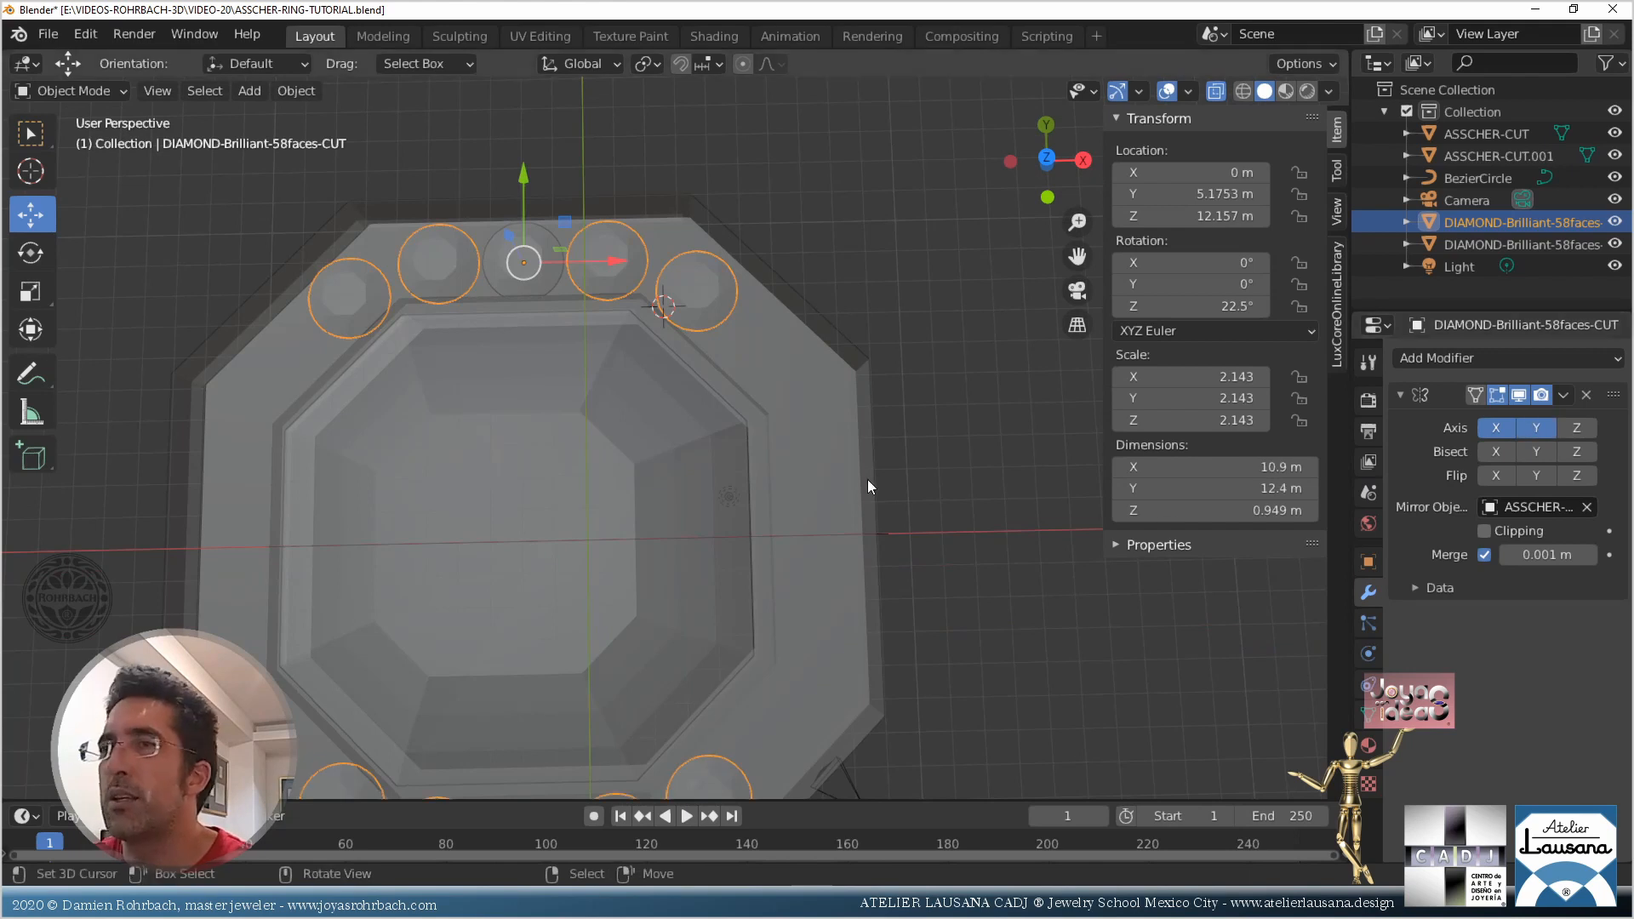
{"action": "scroll", "coordinate": [793, 391], "scroll_direction": "down", "scroll_amount": 4}
{"action": "scroll", "coordinate": [778, 398], "scroll_direction": "up", "scroll_amount": 3}
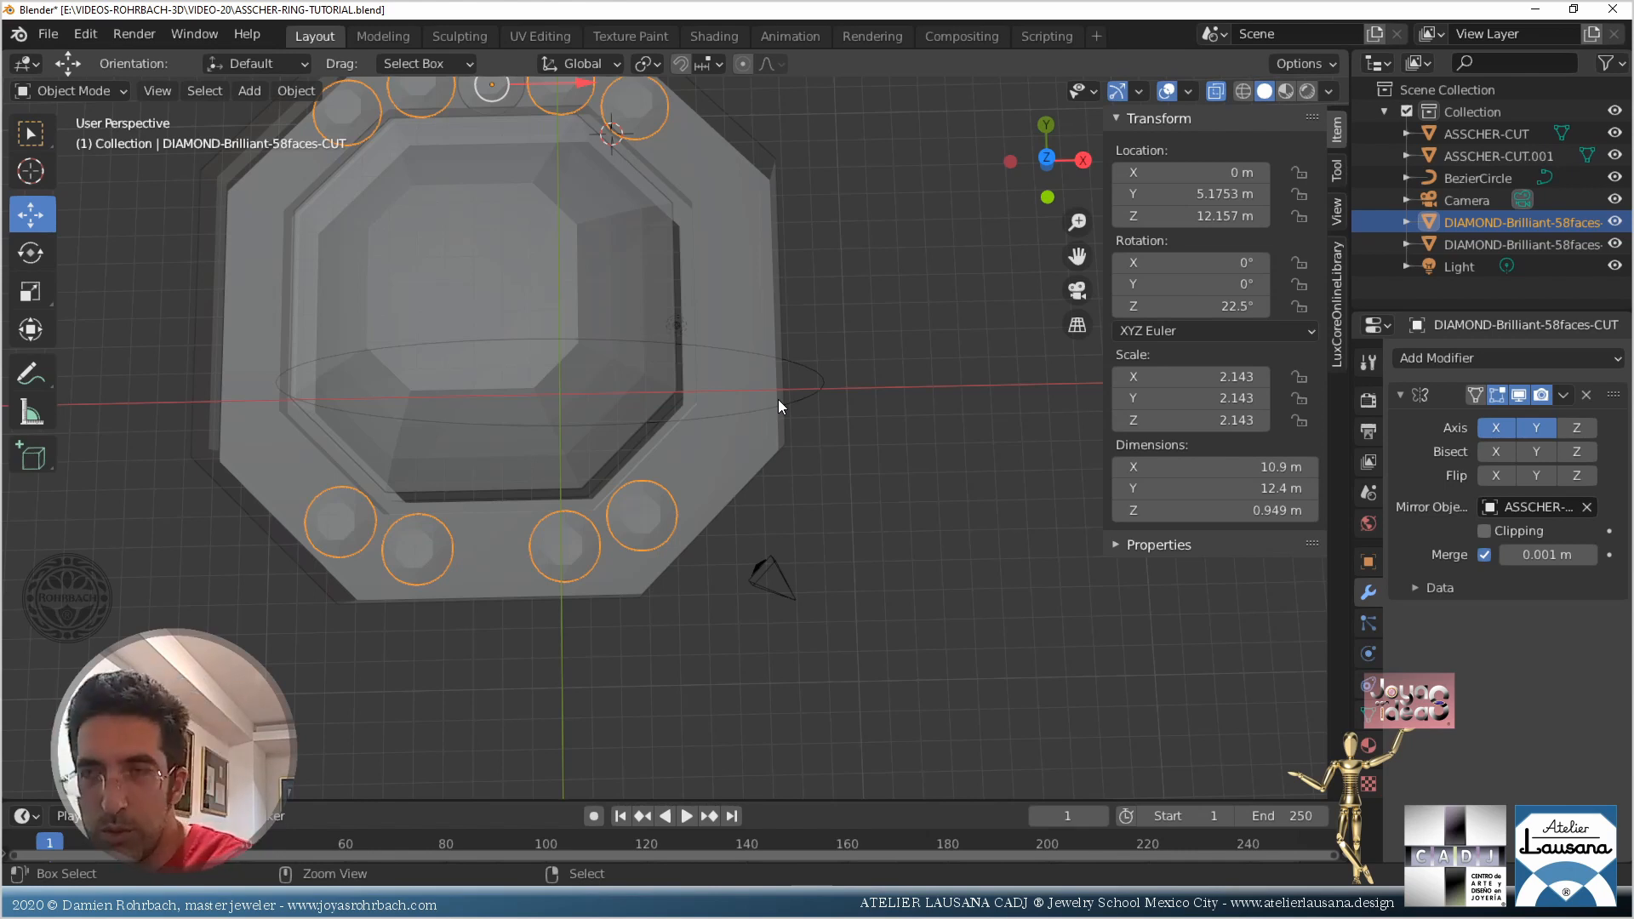
Convert the mirrored brilliants to a mesh and duplicate them in place
{"action": "key", "text": "alt+c"}
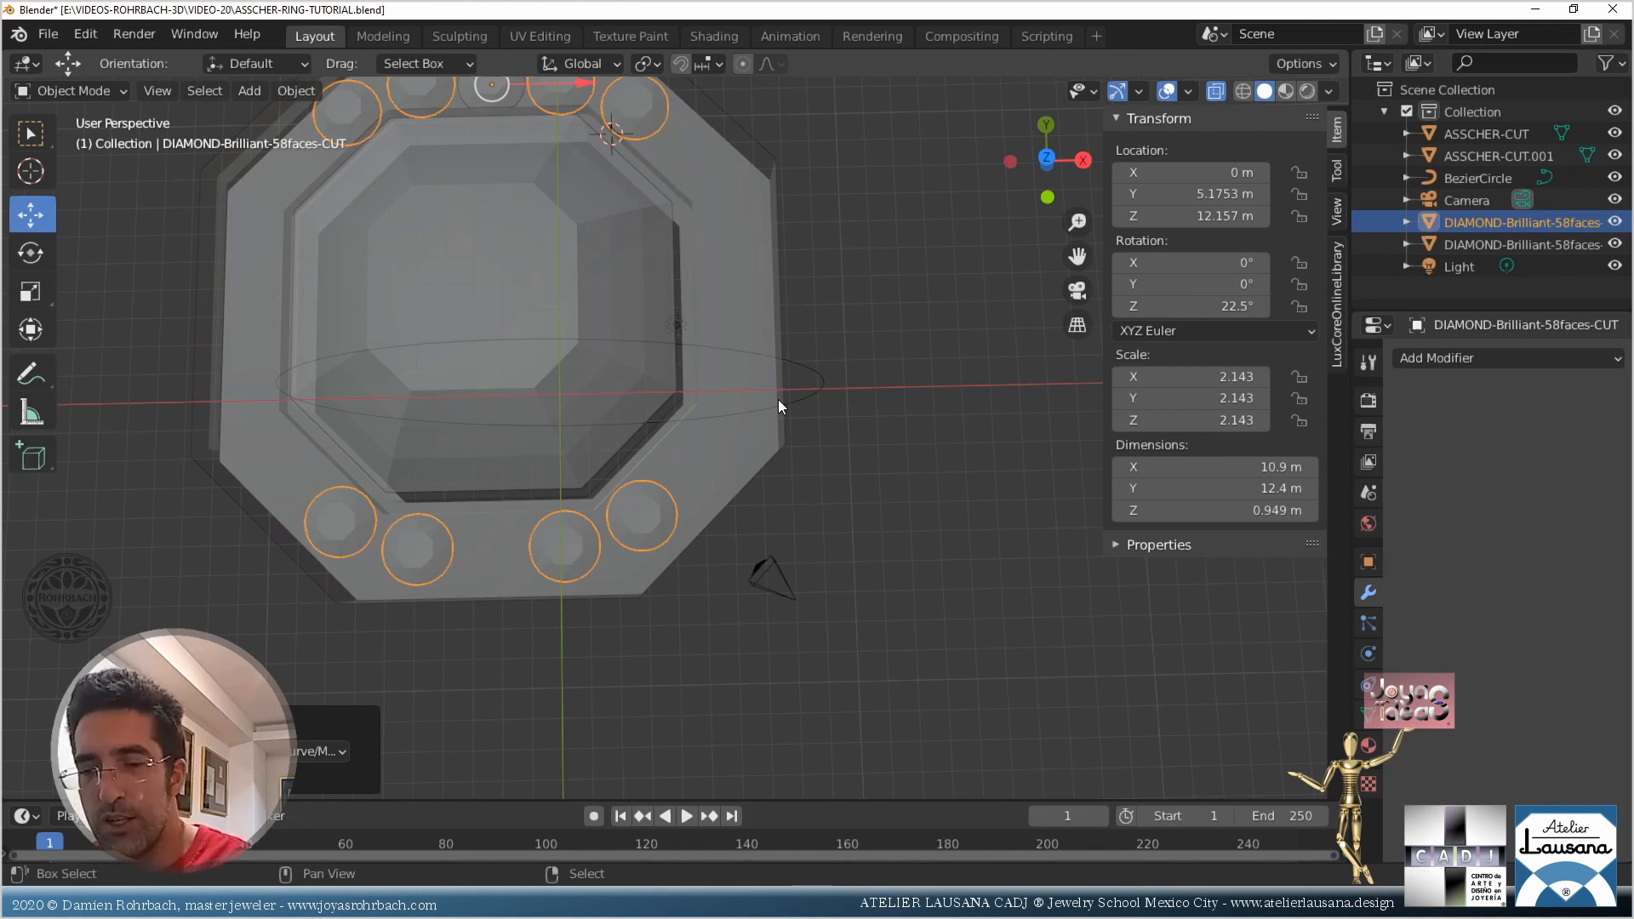
{"action": "key", "text": "shift+d"}
{"action": "right_click", "coordinate": [778, 406]}
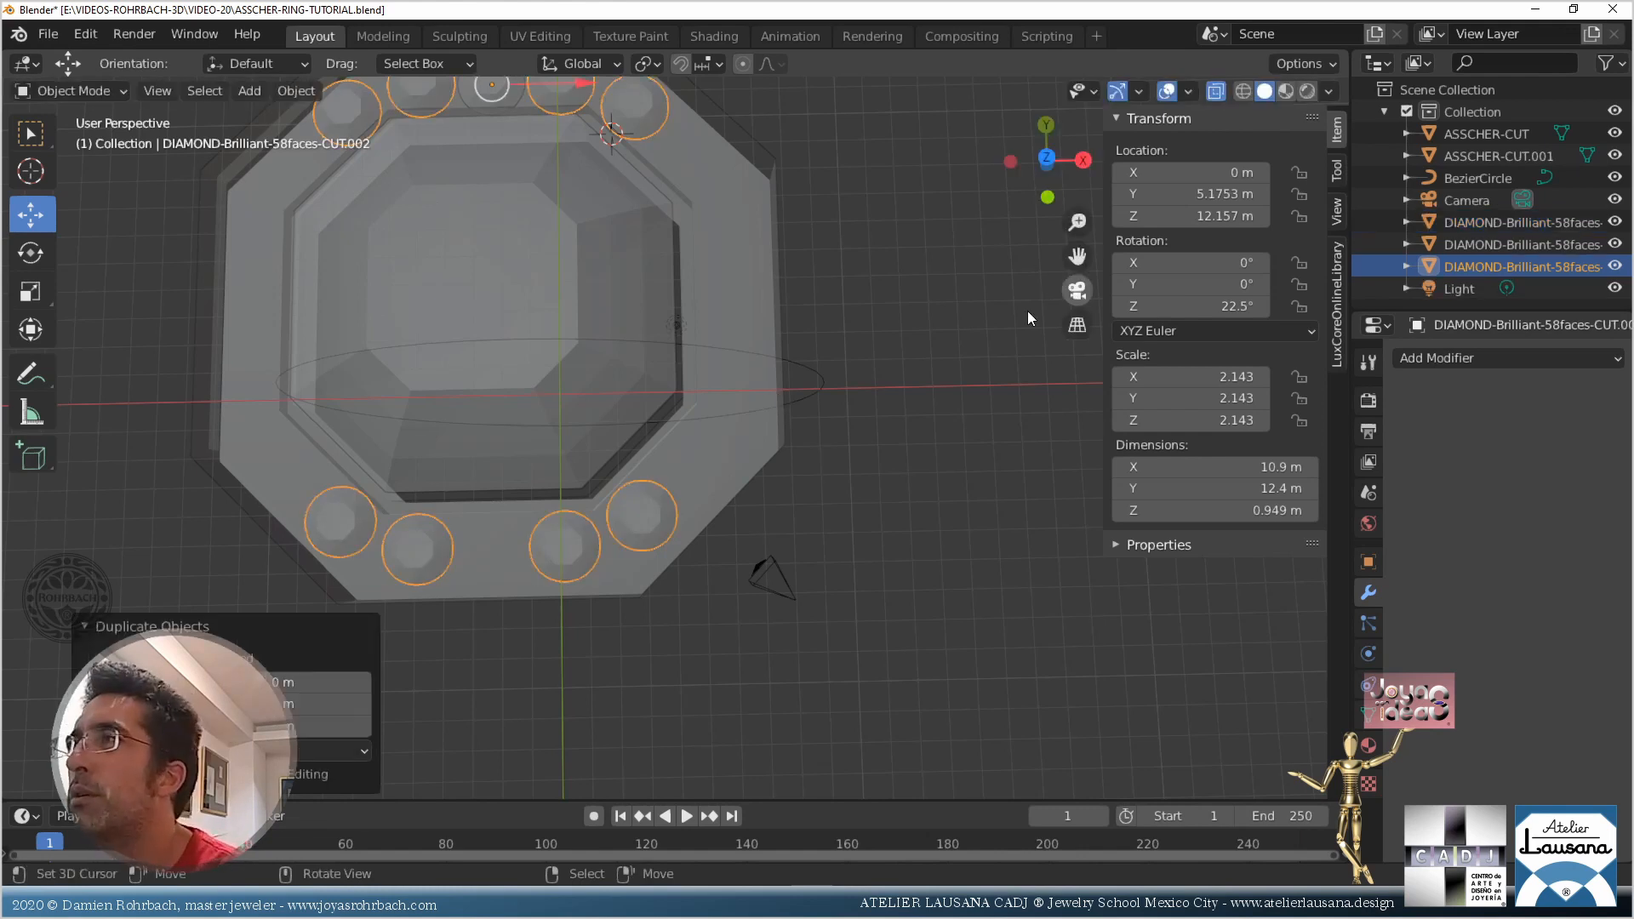
Try to apply the duplicated brilliants' location, then undo it
{"action": "key", "text": "ctrl+a"}
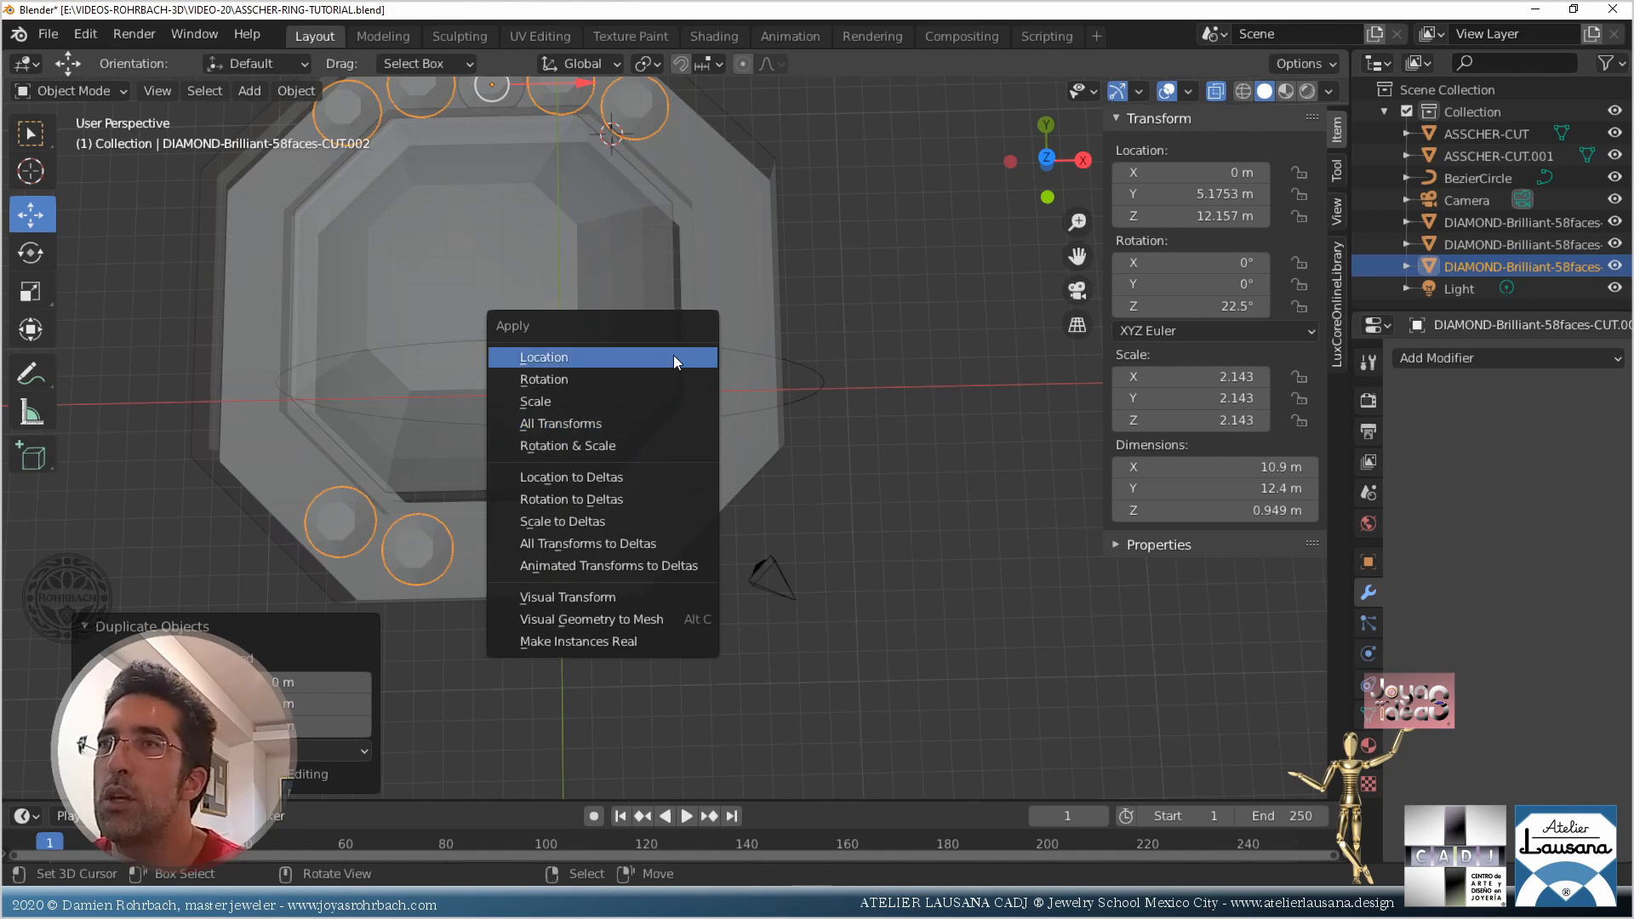
{"action": "left_click", "coordinate": [692, 366]}
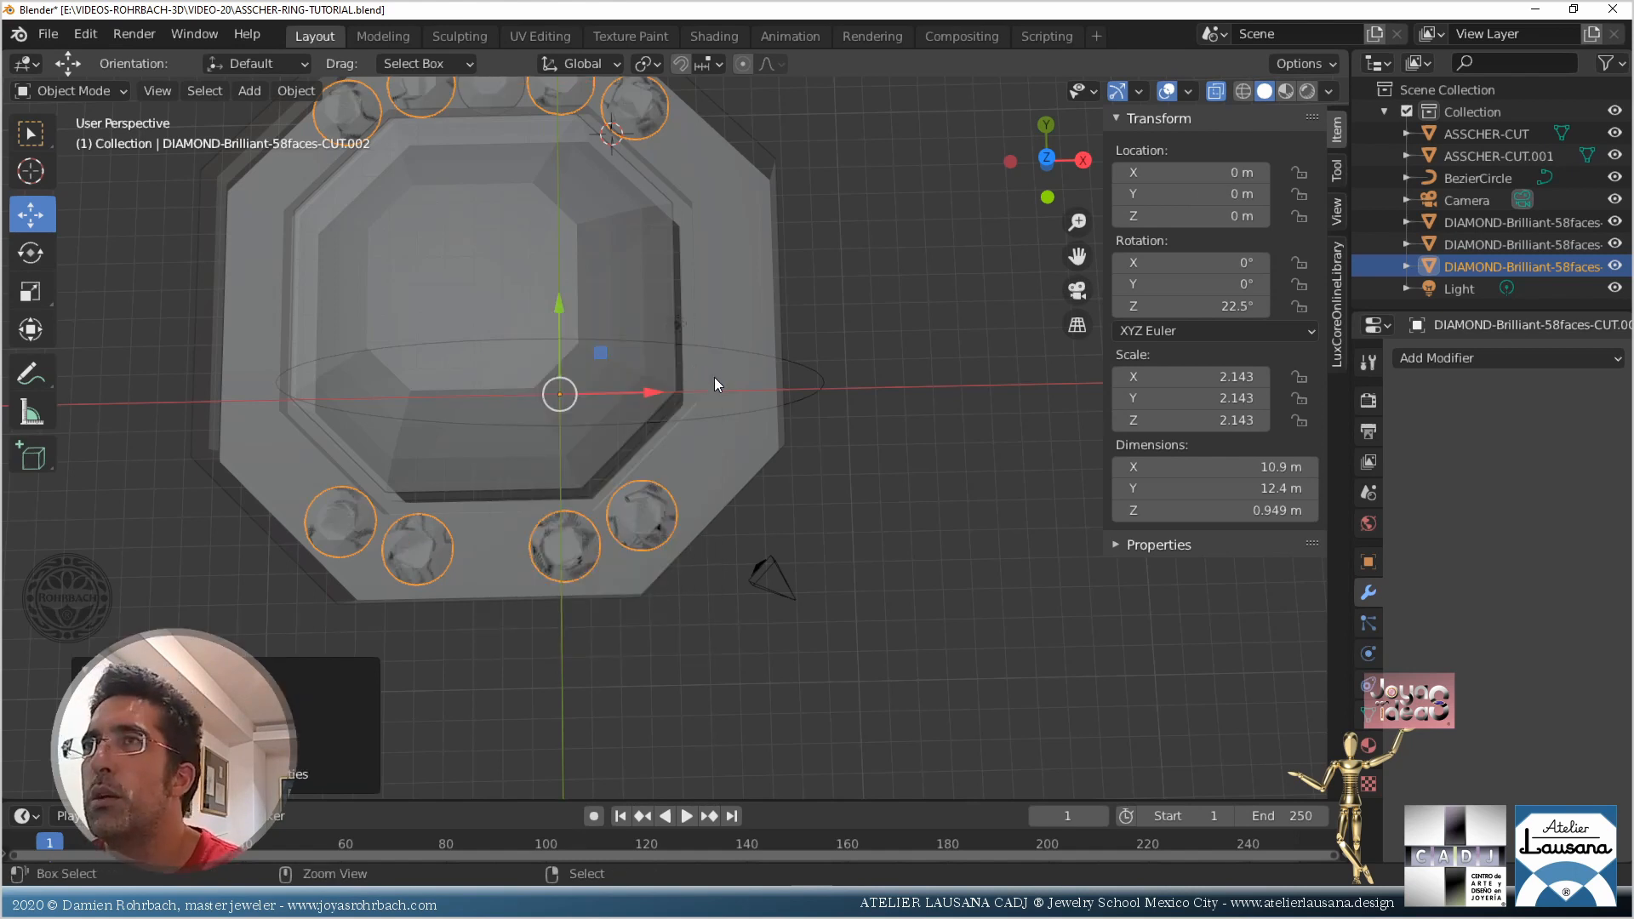
{"action": "key", "text": "ctrl+z"}
Apply the duplicated brilliants' rotation, try a 90° Z rotation about the existing origin, and undo that rotation
{"action": "key", "text": "ctrl+a"}
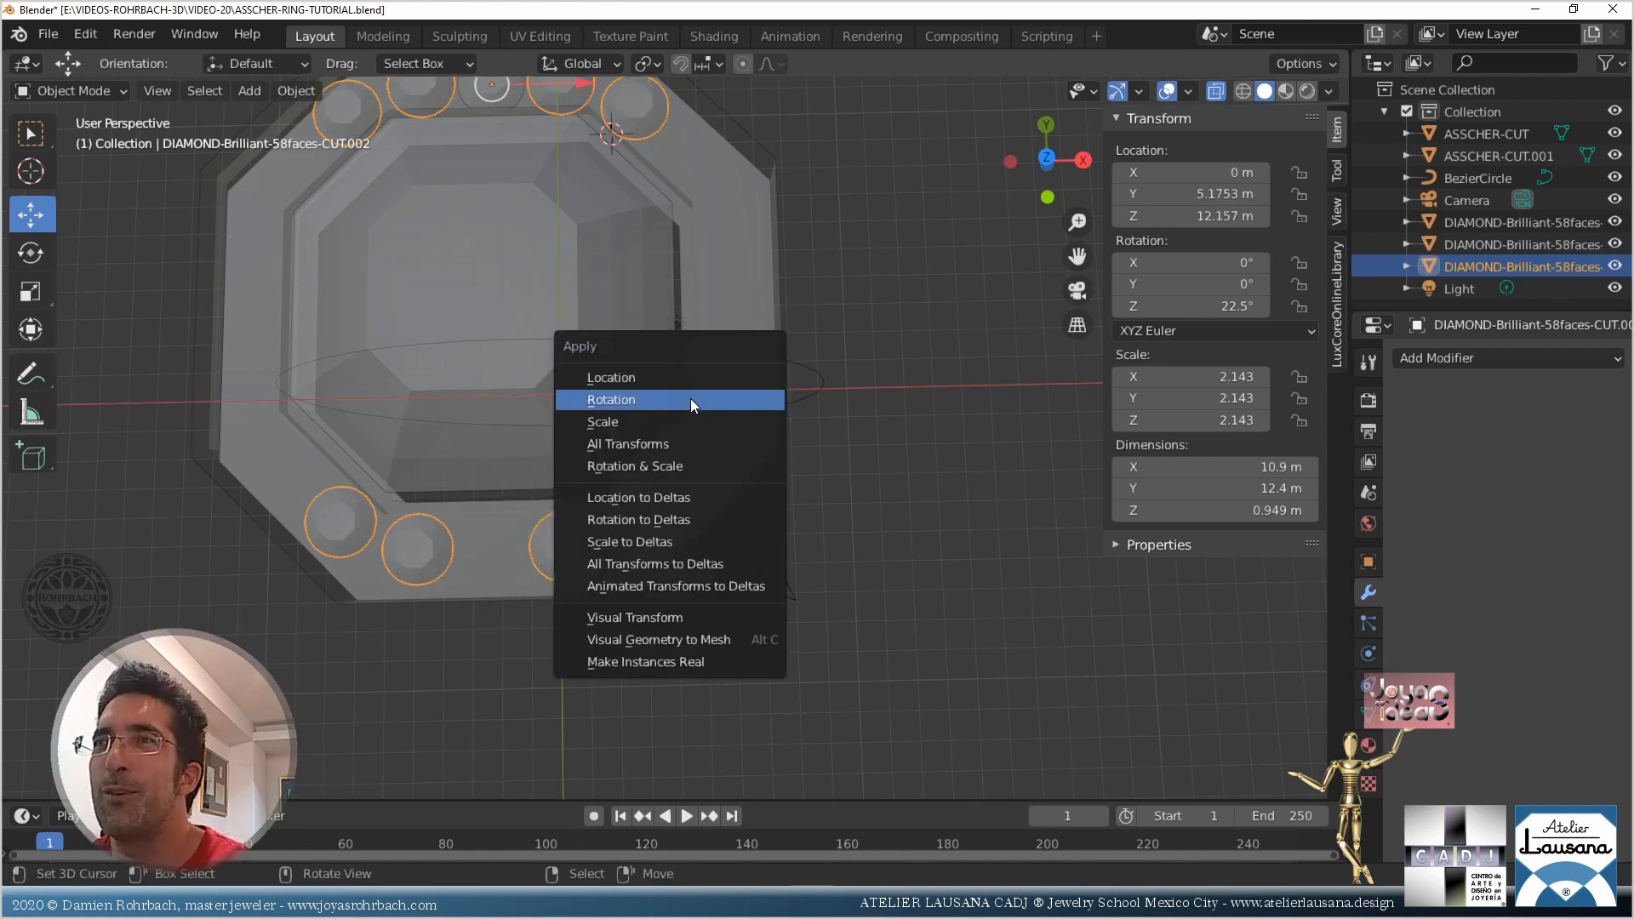
{"action": "left_click", "coordinate": [691, 398]}
{"action": "left_click", "coordinate": [1170, 308]}
{"action": "type", "text": "90"}
{"action": "key", "text": "Return"}
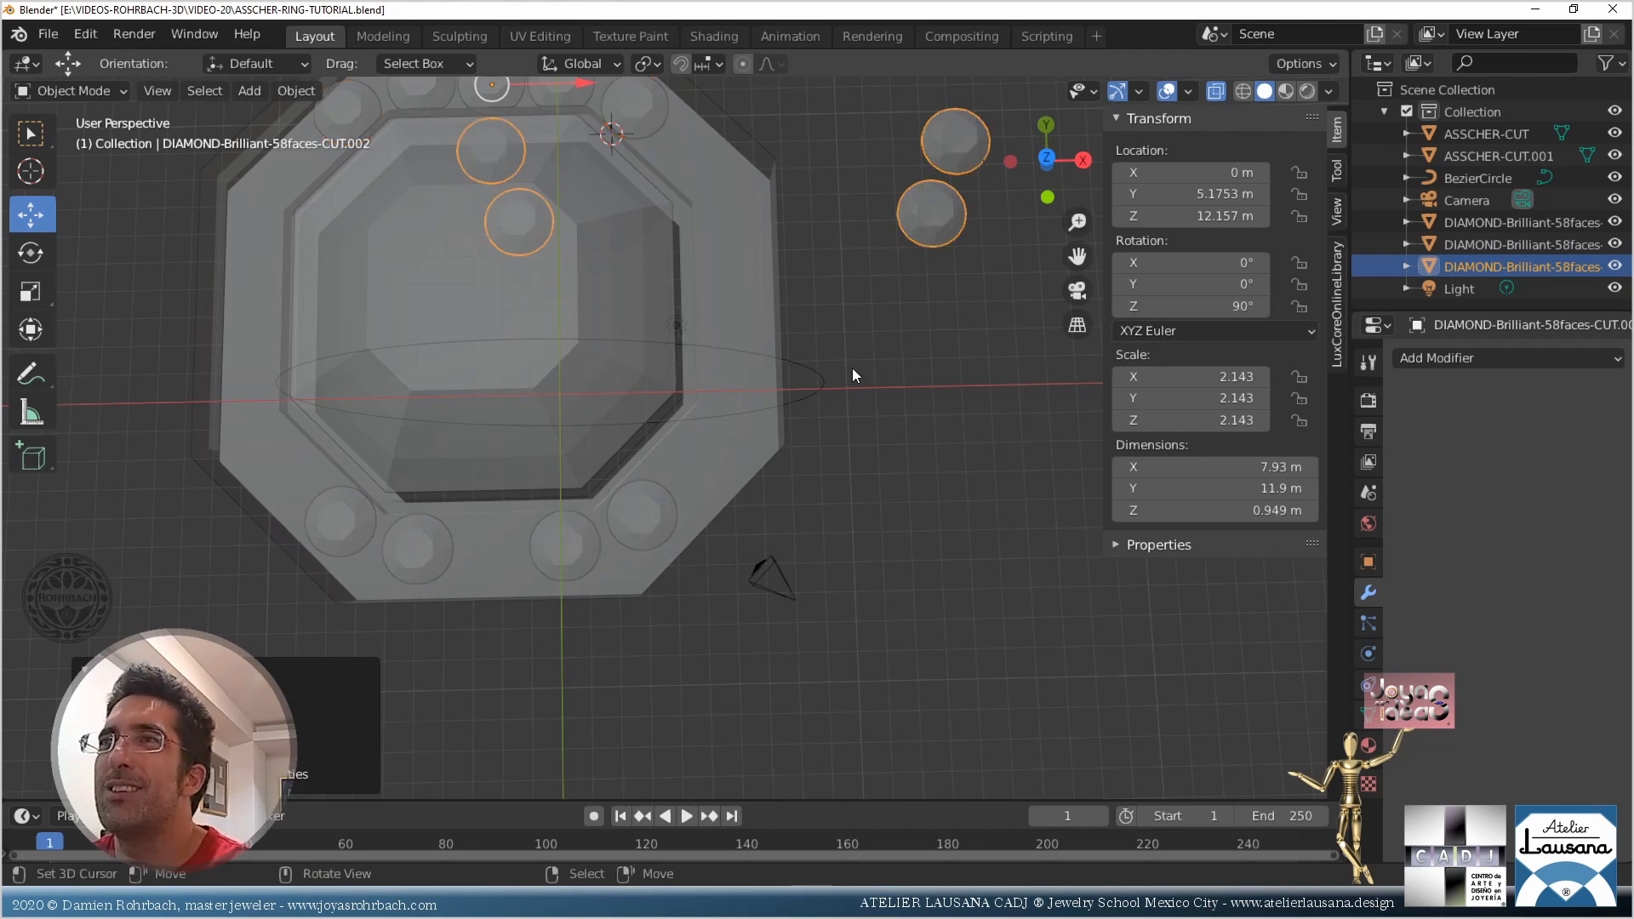
{"action": "scroll", "coordinate": [672, 240], "scroll_direction": "down", "scroll_amount": 3}
{"action": "scroll", "coordinate": [672, 243], "scroll_direction": "up", "scroll_amount": 3}
{"action": "key", "text": "ctrl+z"}
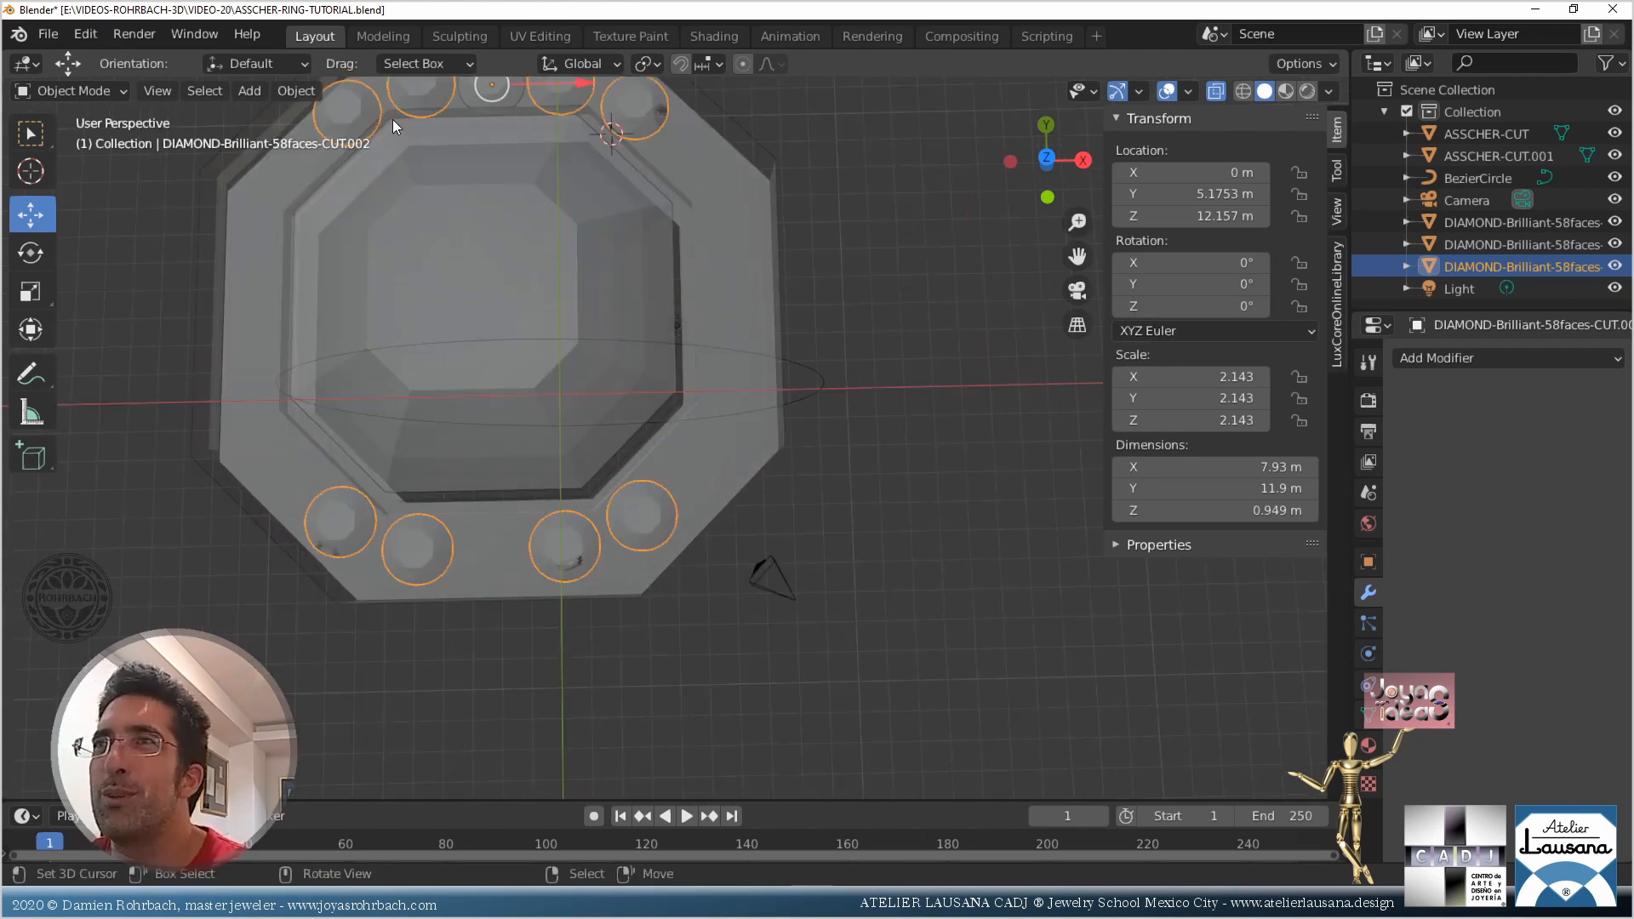
Set the duplicated brilliants' origin to their geometry and set their Z rotation to 90°
{"action": "left_click", "coordinate": [296, 90]}
{"action": "mouse_move", "coordinate": [388, 140]}
{"action": "left_click", "coordinate": [584, 162]}
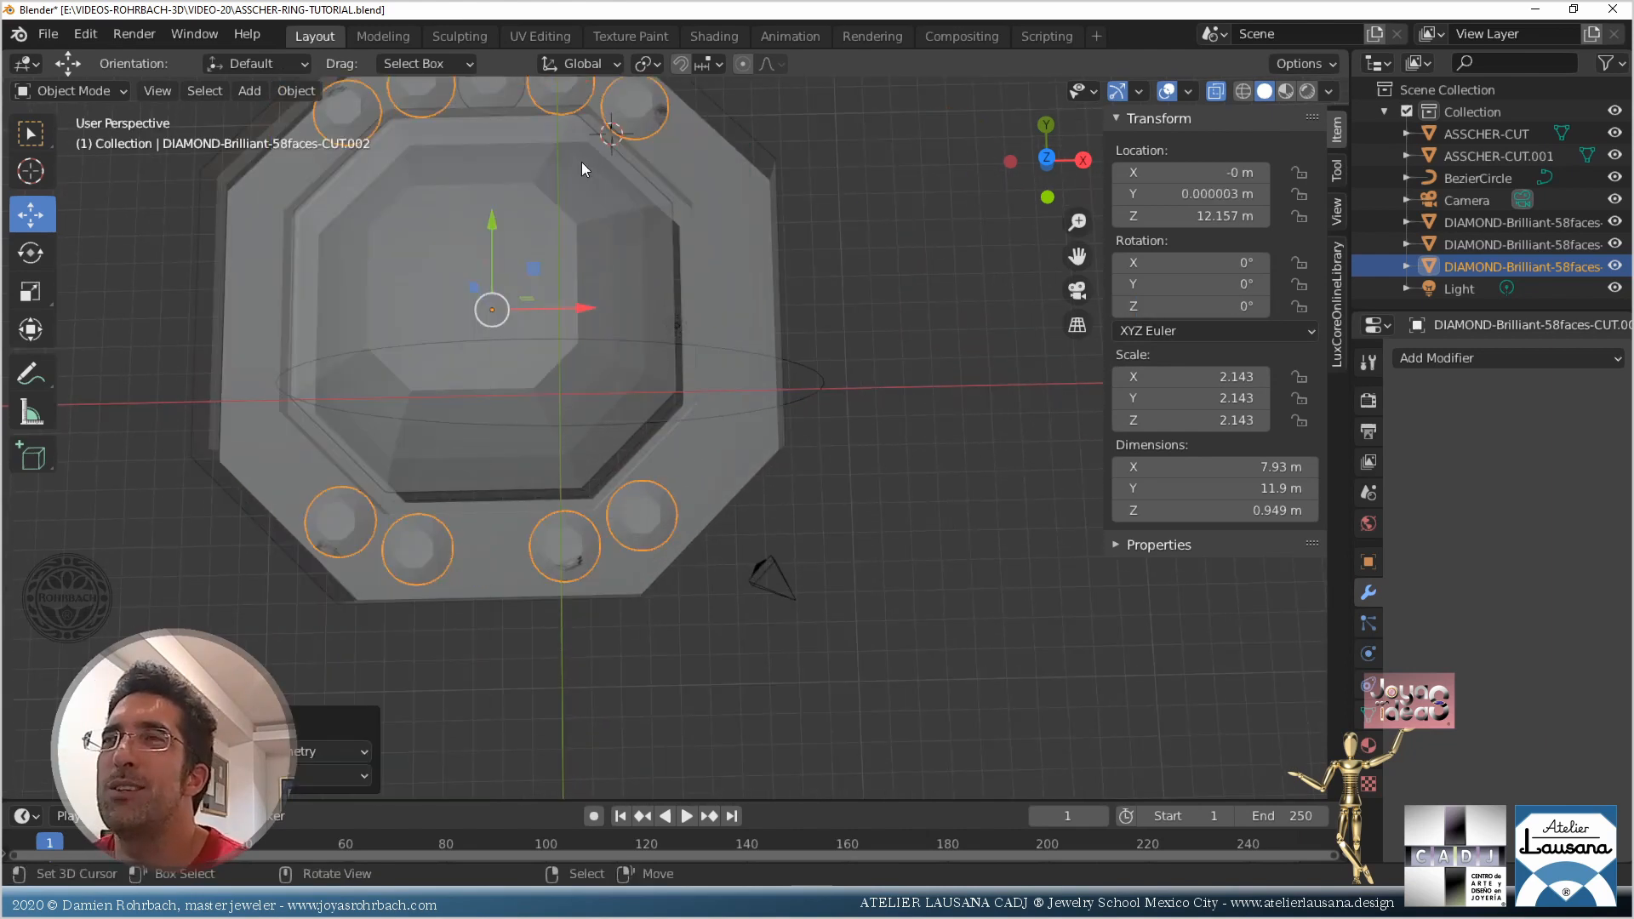
{"action": "left_click", "coordinate": [1183, 329]}
{"action": "left_click", "coordinate": [1183, 306]}
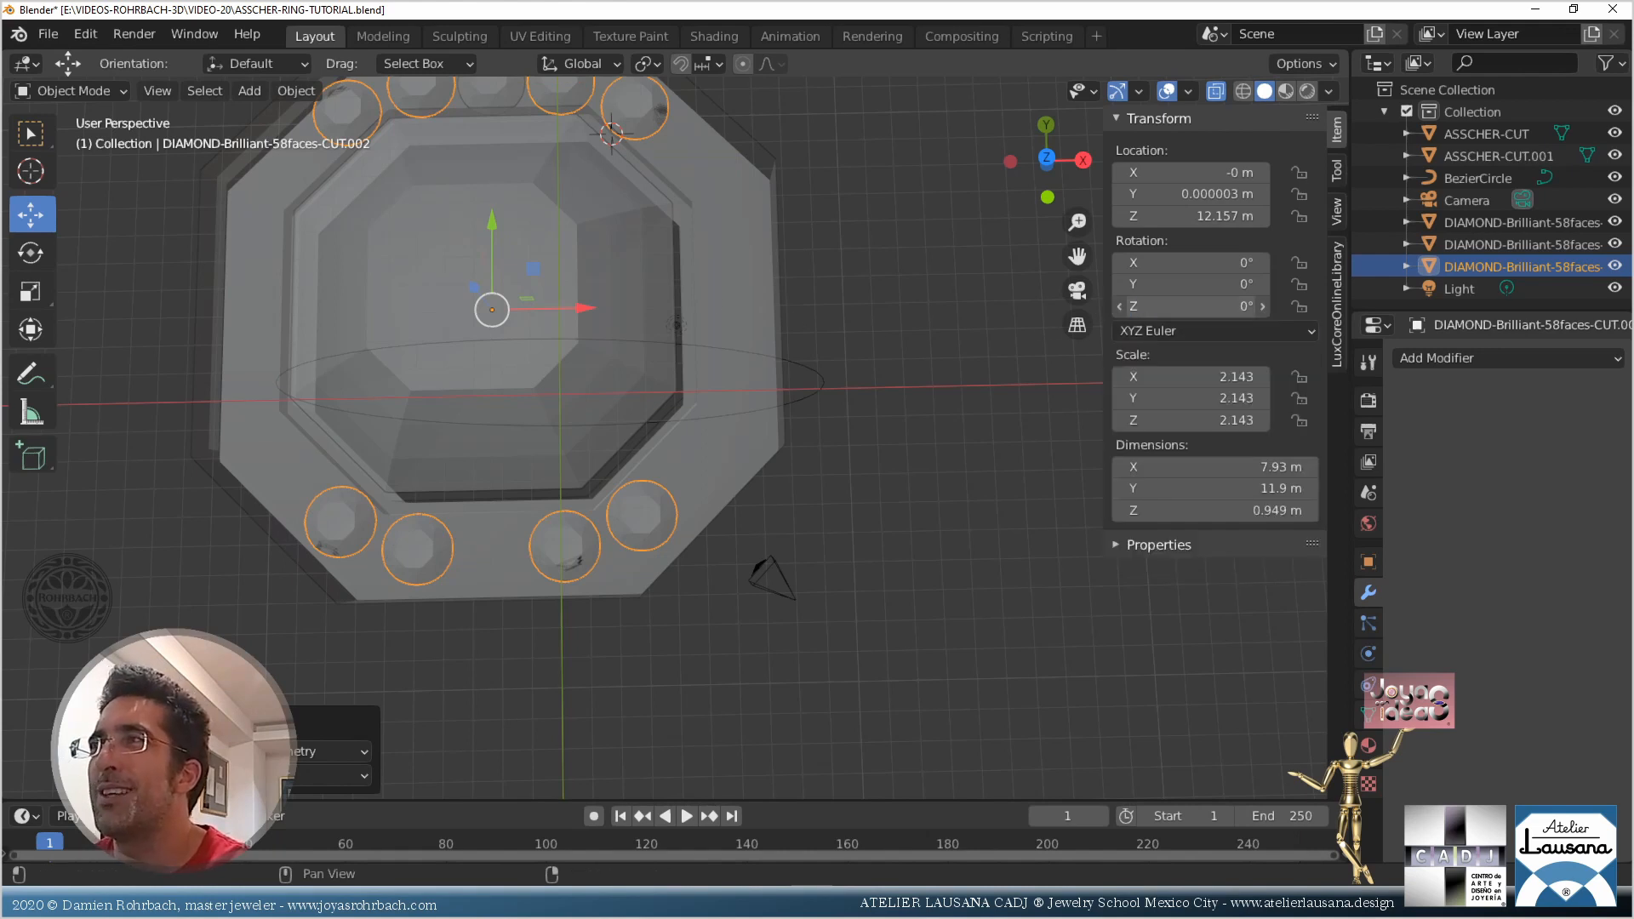
{"action": "type", "text": "90"}
{"action": "key", "text": "Return"}
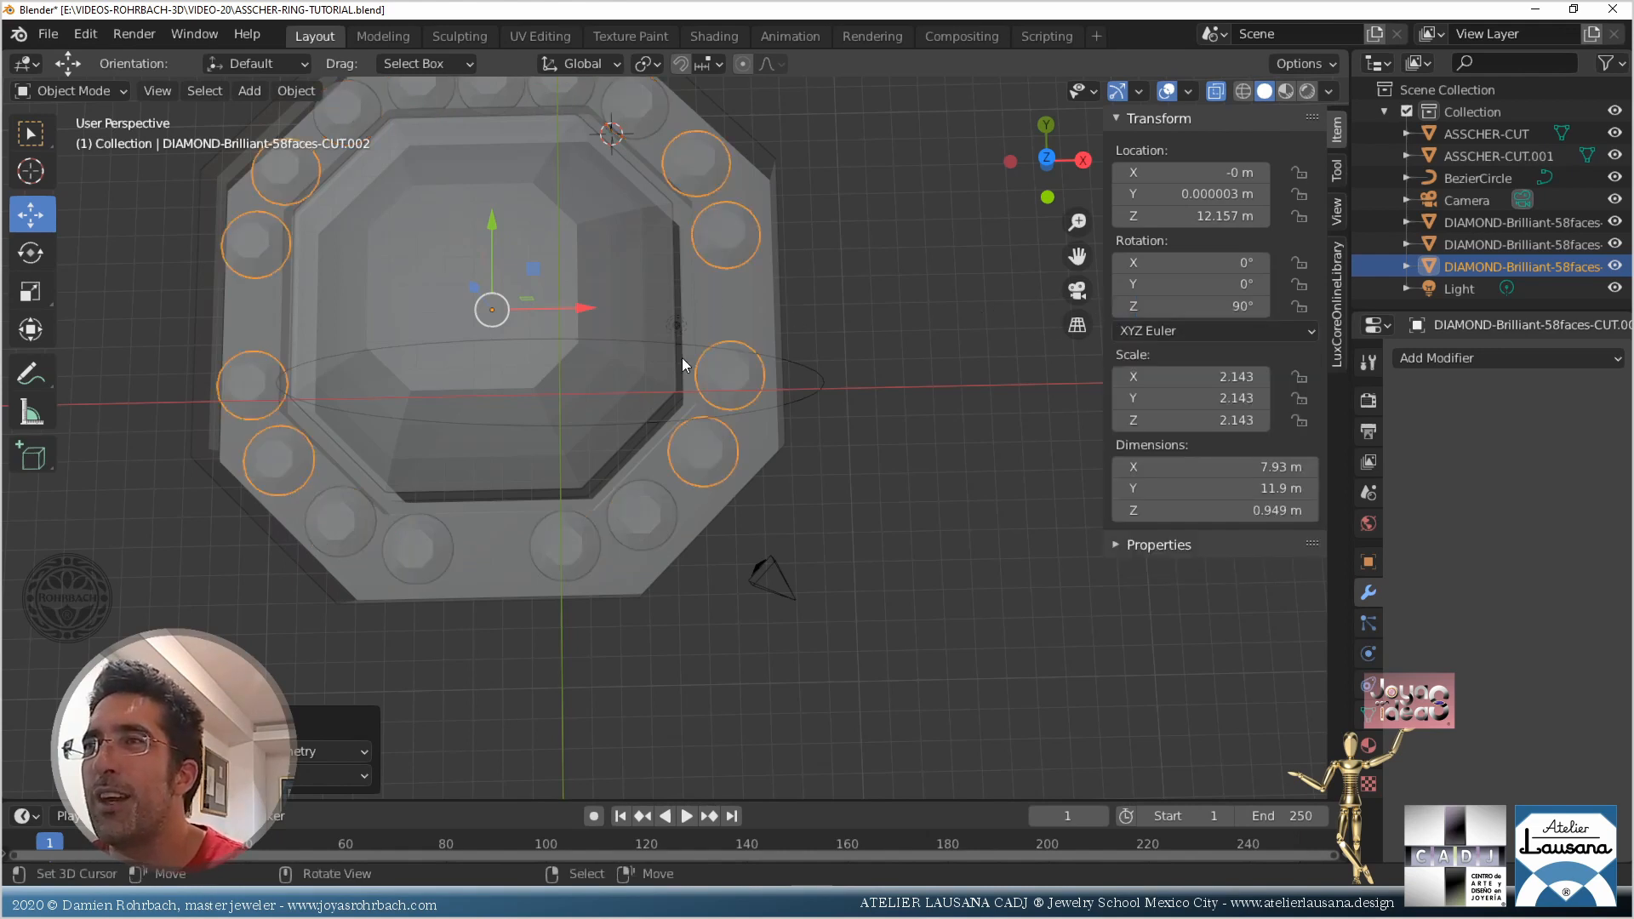
Check the spacing of the corner brilliants in top view, then undo back to before the duplication
{"action": "scroll", "coordinate": [672, 370], "scroll_direction": "up", "scroll_amount": 5}
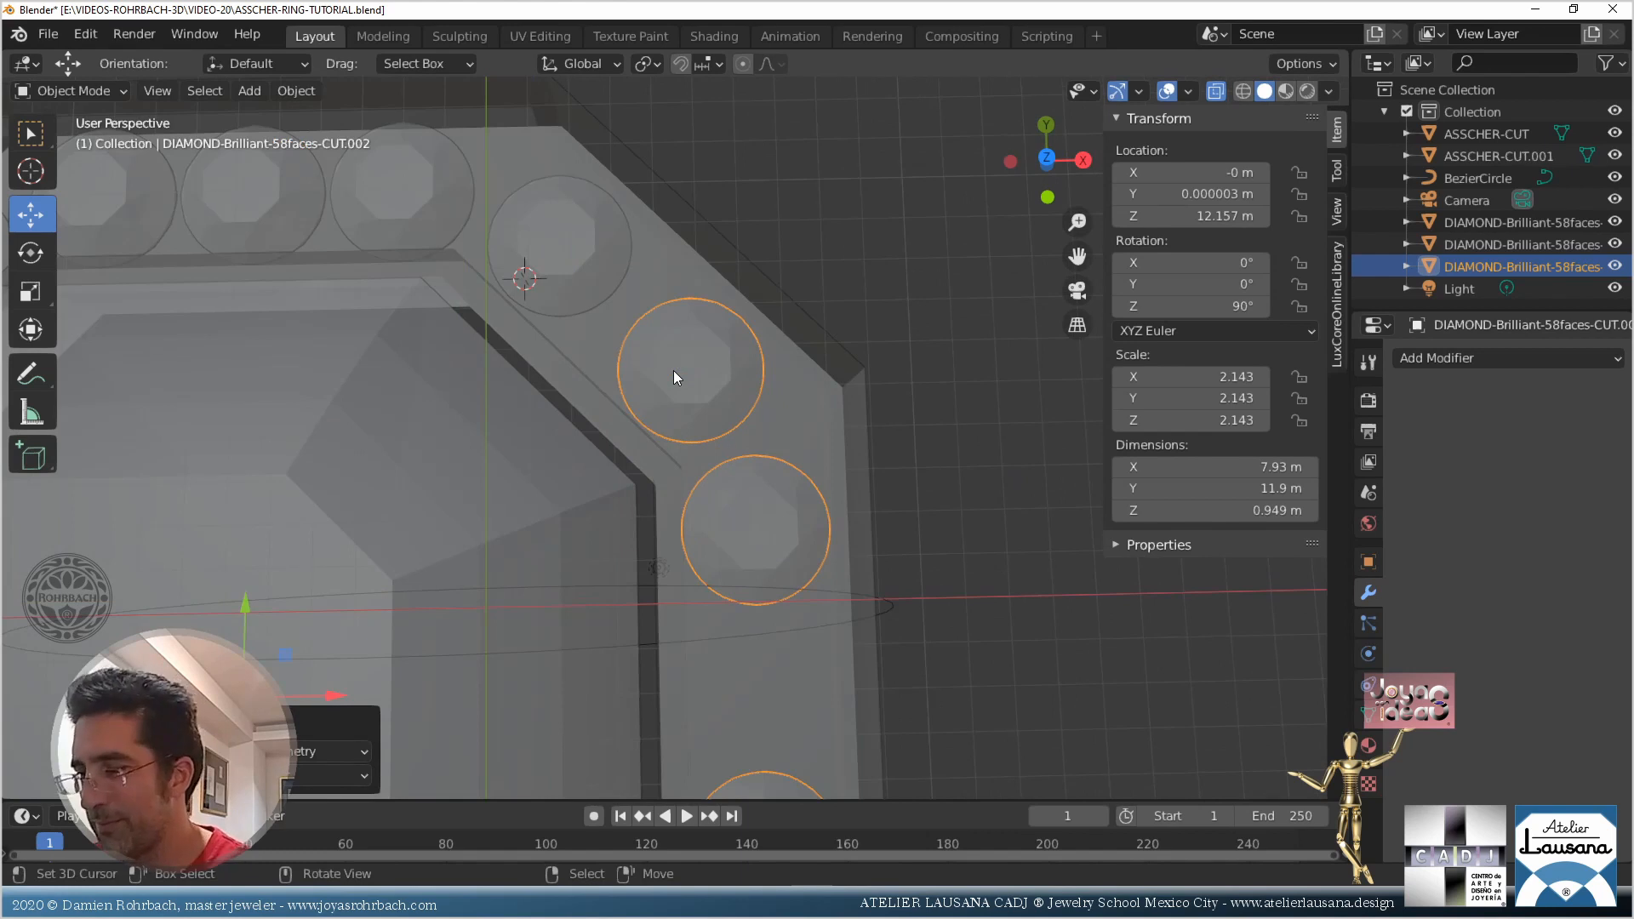
{"action": "key", "text": "KP_1"}
{"action": "key", "text": "KP_7"}
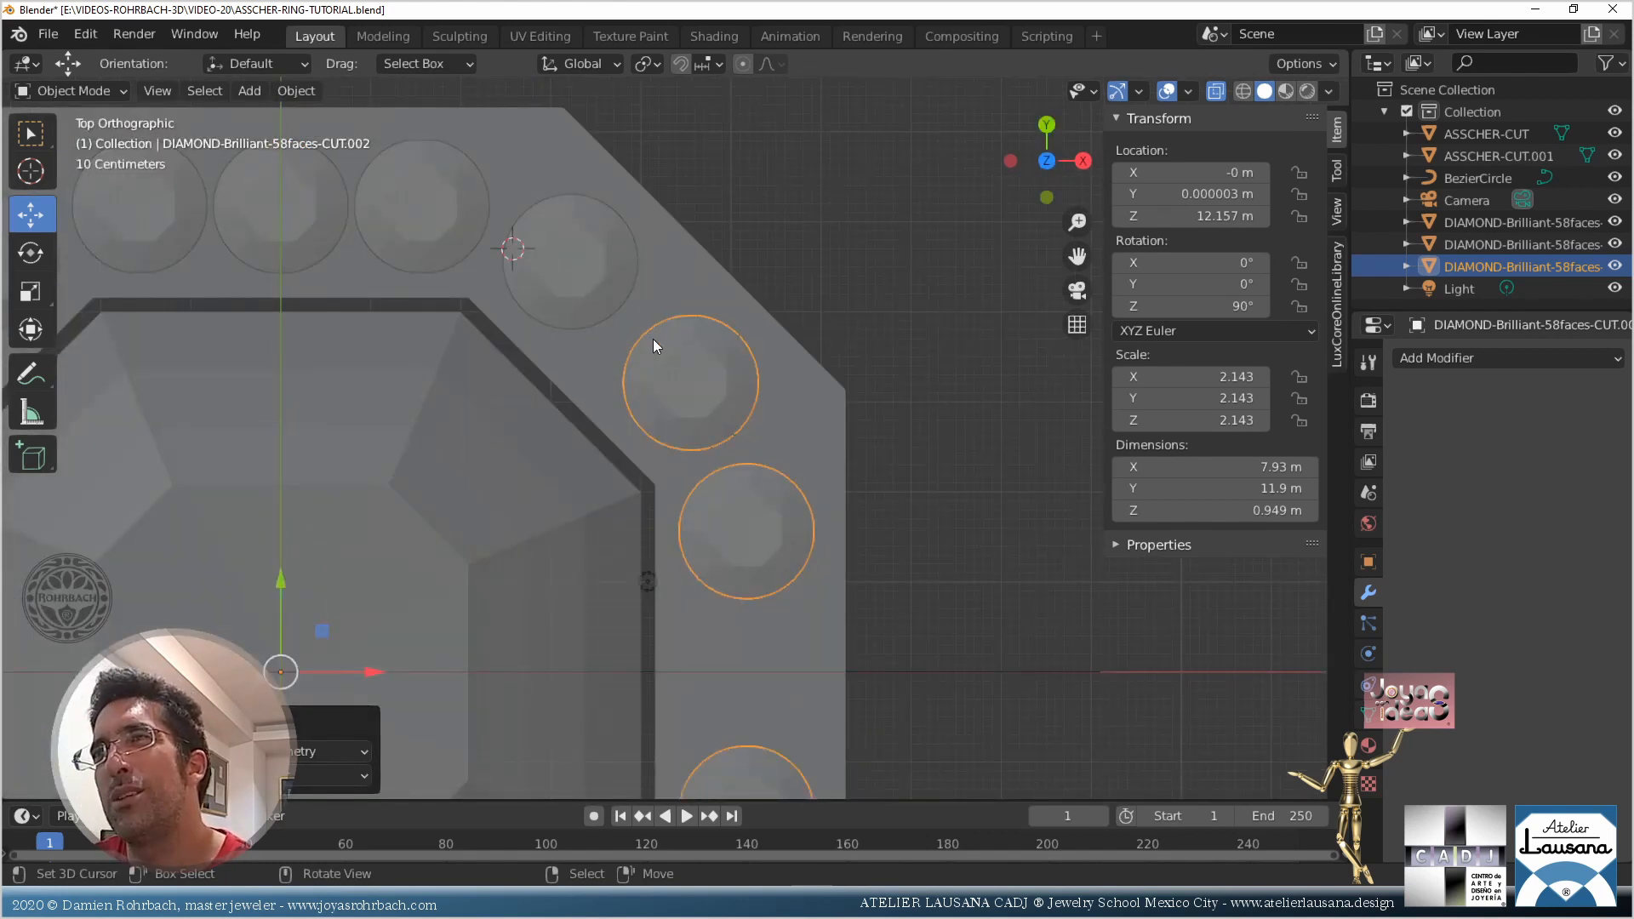
{"action": "scroll", "coordinate": [653, 345], "scroll_direction": "down", "scroll_amount": 3}
{"action": "key", "text": "ctrl+z"}
{"action": "key", "text": "ctrl+z"}
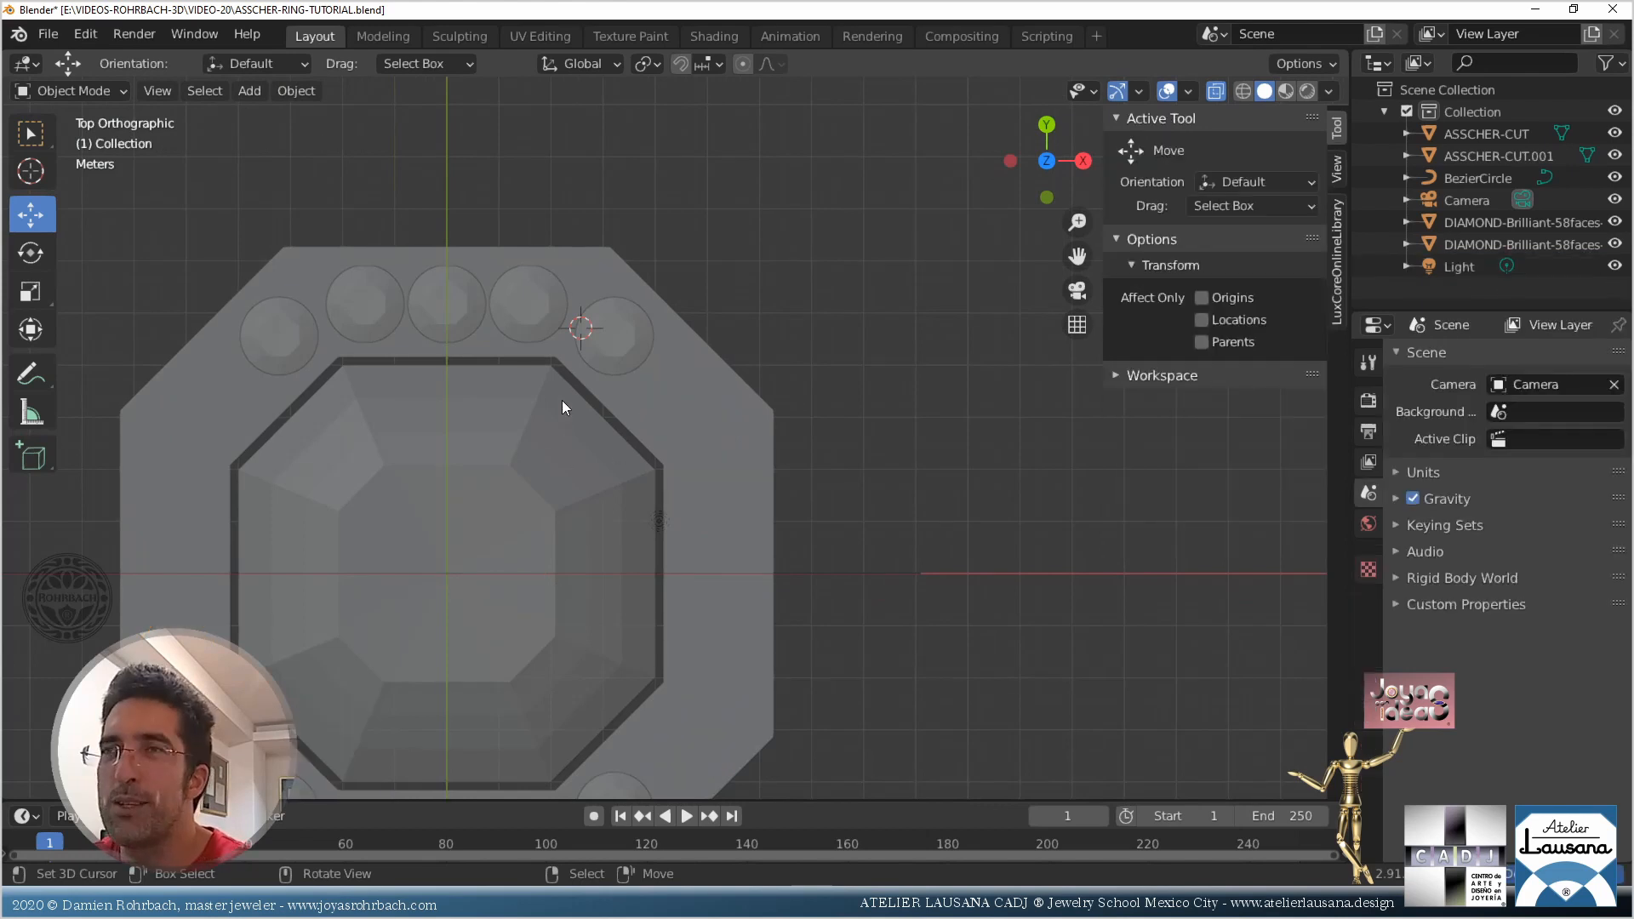
In Edit Mode, delete the four lower brilliants and the two on the upper row's left side from the mesh
{"action": "scroll", "coordinate": [696, 482], "scroll_direction": "down", "scroll_amount": 2}
{"action": "key", "text": "Tab"}
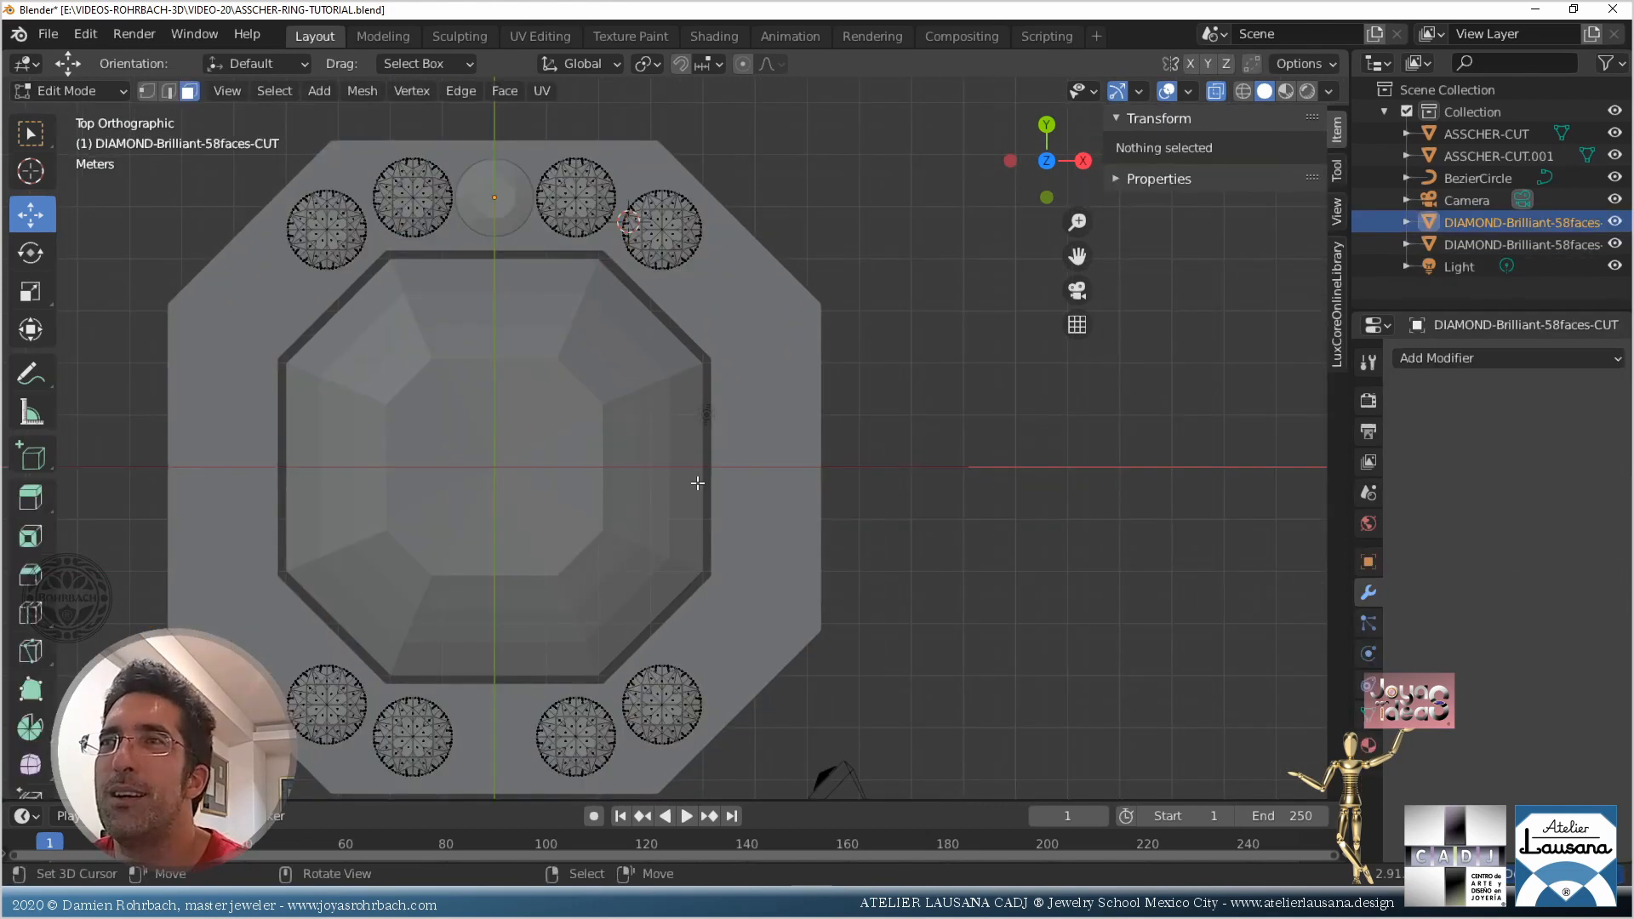
{"action": "scroll", "coordinate": [696, 483], "scroll_direction": "down", "scroll_amount": 1}
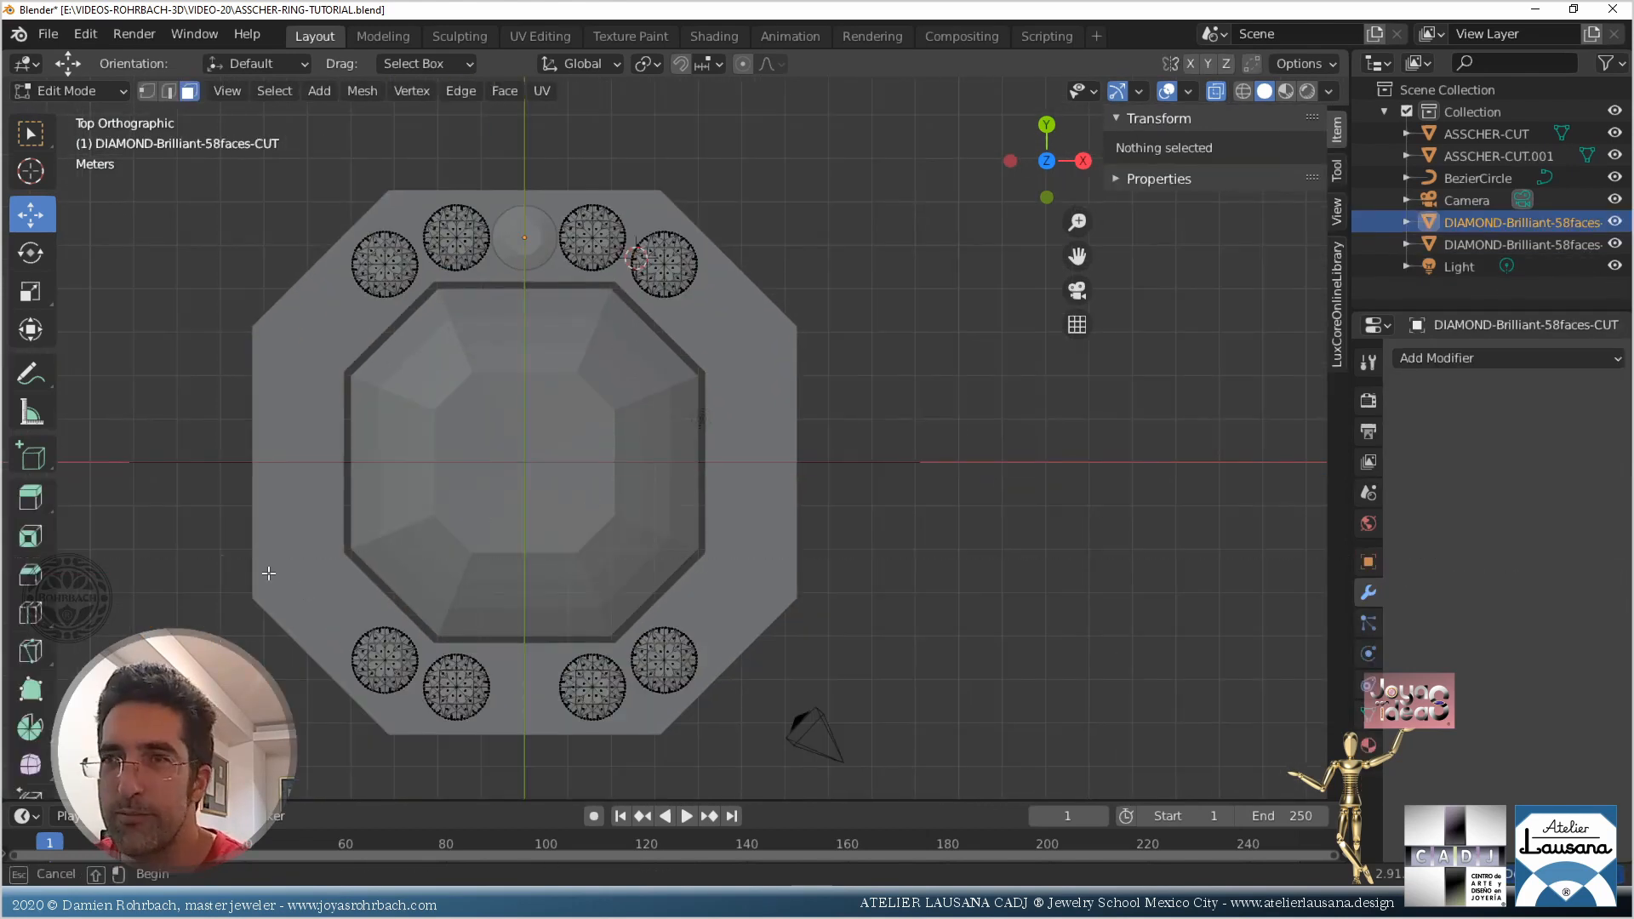
{"action": "left_click_drag", "start_coordinate": [221, 554], "coordinate": [808, 746]}
{"action": "key", "text": "x"}
{"action": "left_click", "coordinate": [757, 545]}
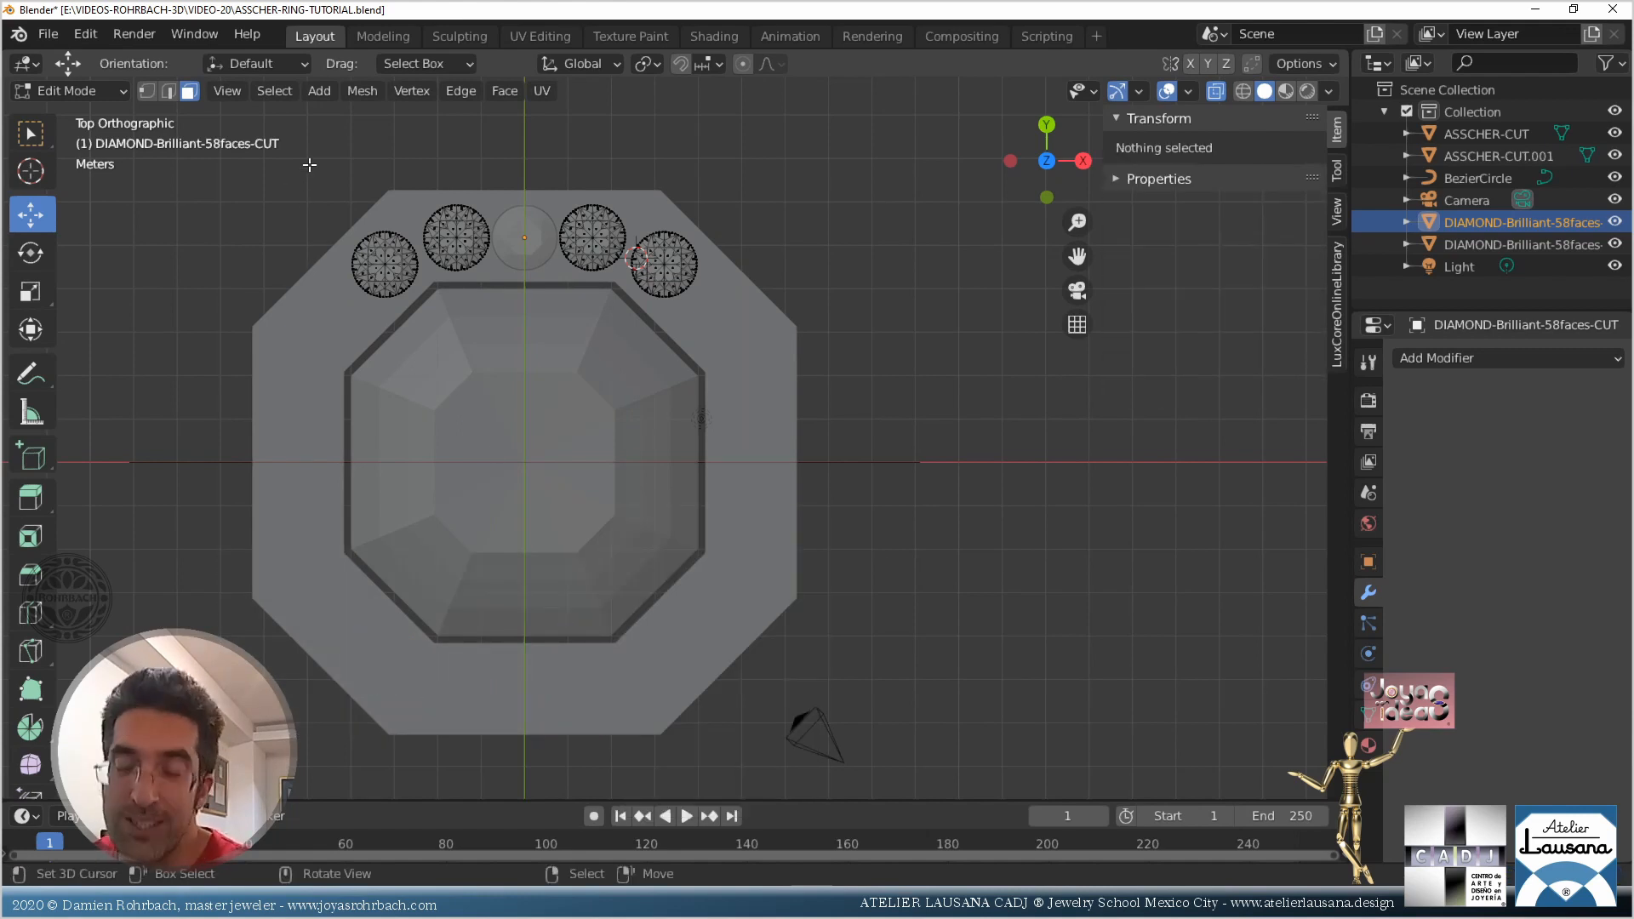
{"action": "left_click_drag", "start_coordinate": [297, 180], "coordinate": [510, 368]}
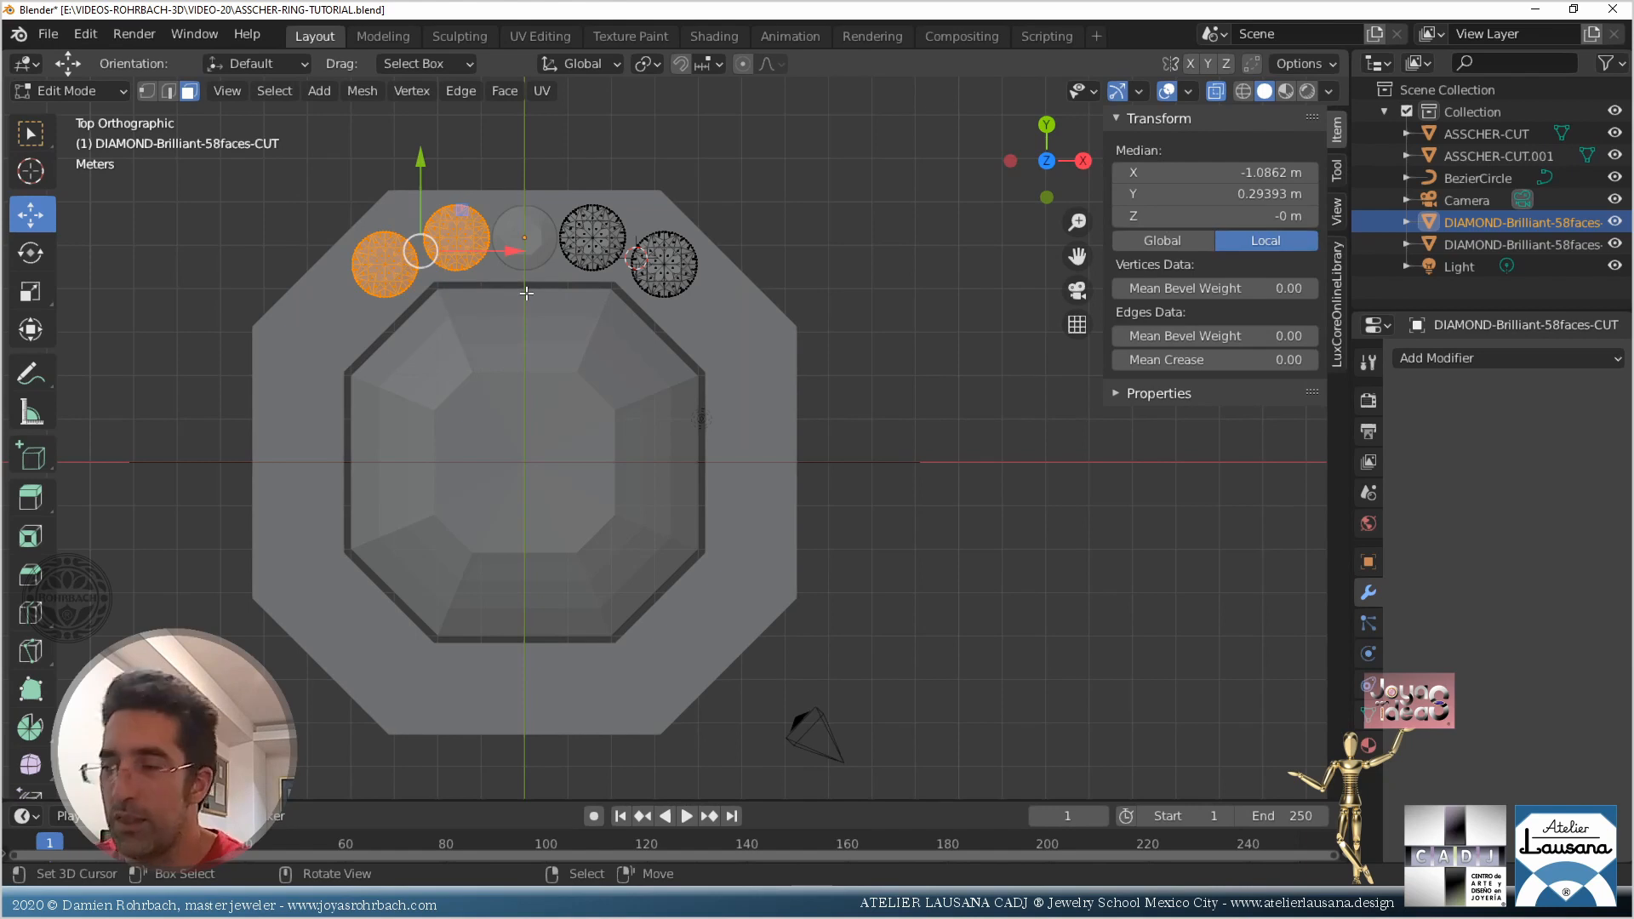
{"action": "key", "text": "x"}
{"action": "left_click", "coordinate": [556, 264]}
Turn off X-ray and move the upper right corner brilliant about 0.08 m in X and -0.087 m in Y
{"action": "middle_click_drag", "start_coordinate": [686, 321], "coordinate": [559, 463], "text": "shift"}
{"action": "scroll", "coordinate": [559, 463], "scroll_direction": "up", "scroll_amount": 6}
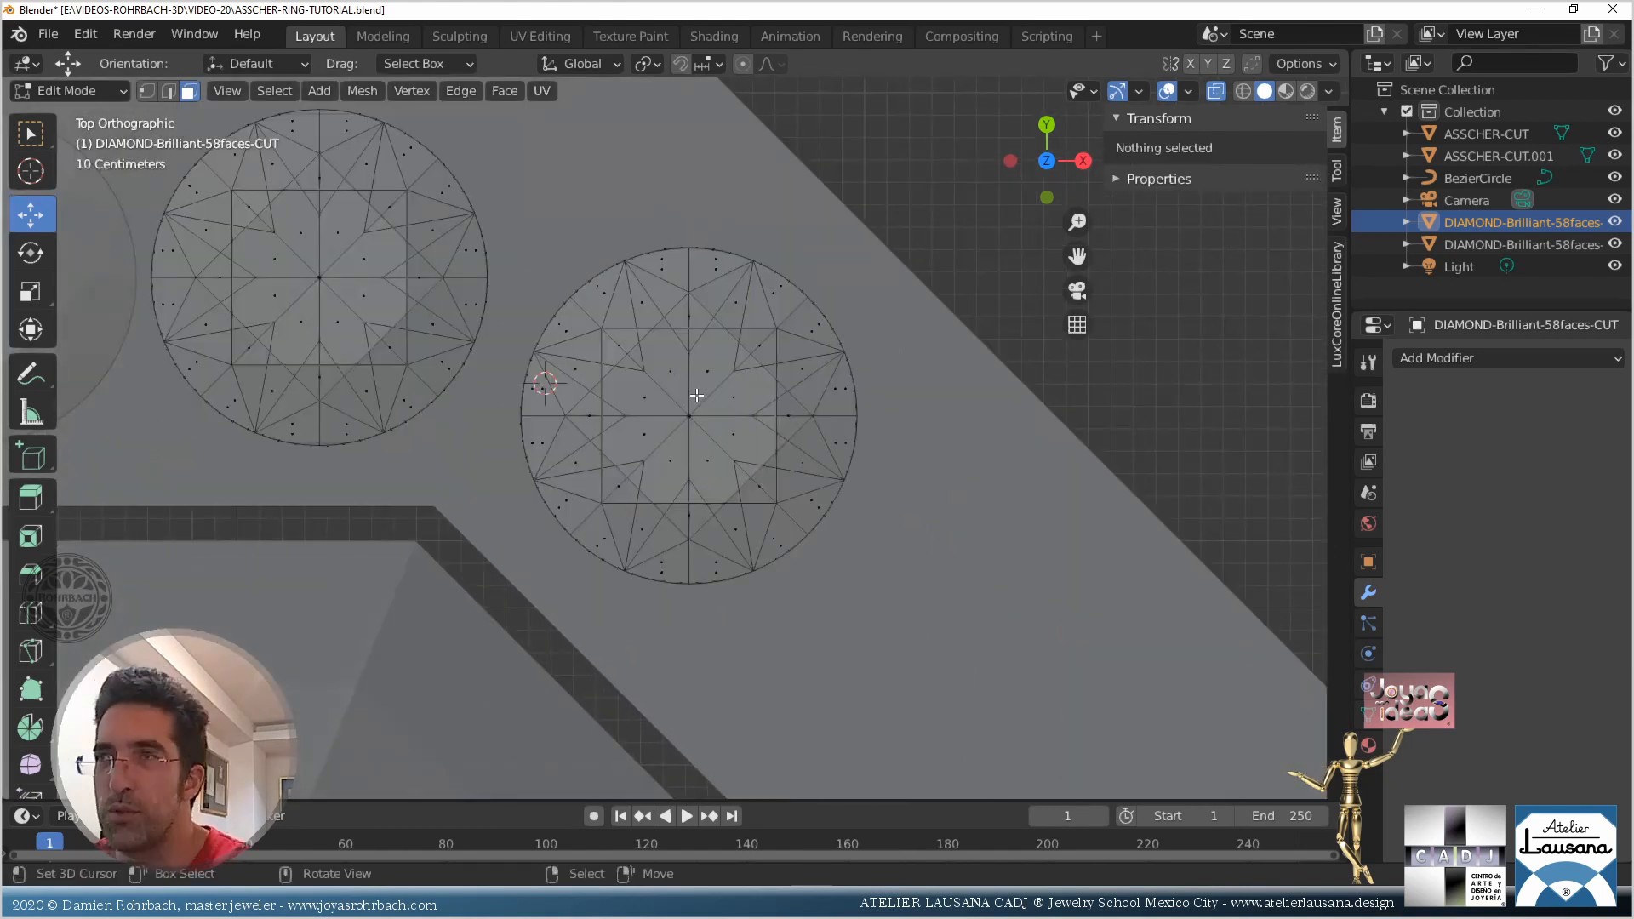
{"action": "key", "text": "l"}
{"action": "key", "text": "alt+z"}
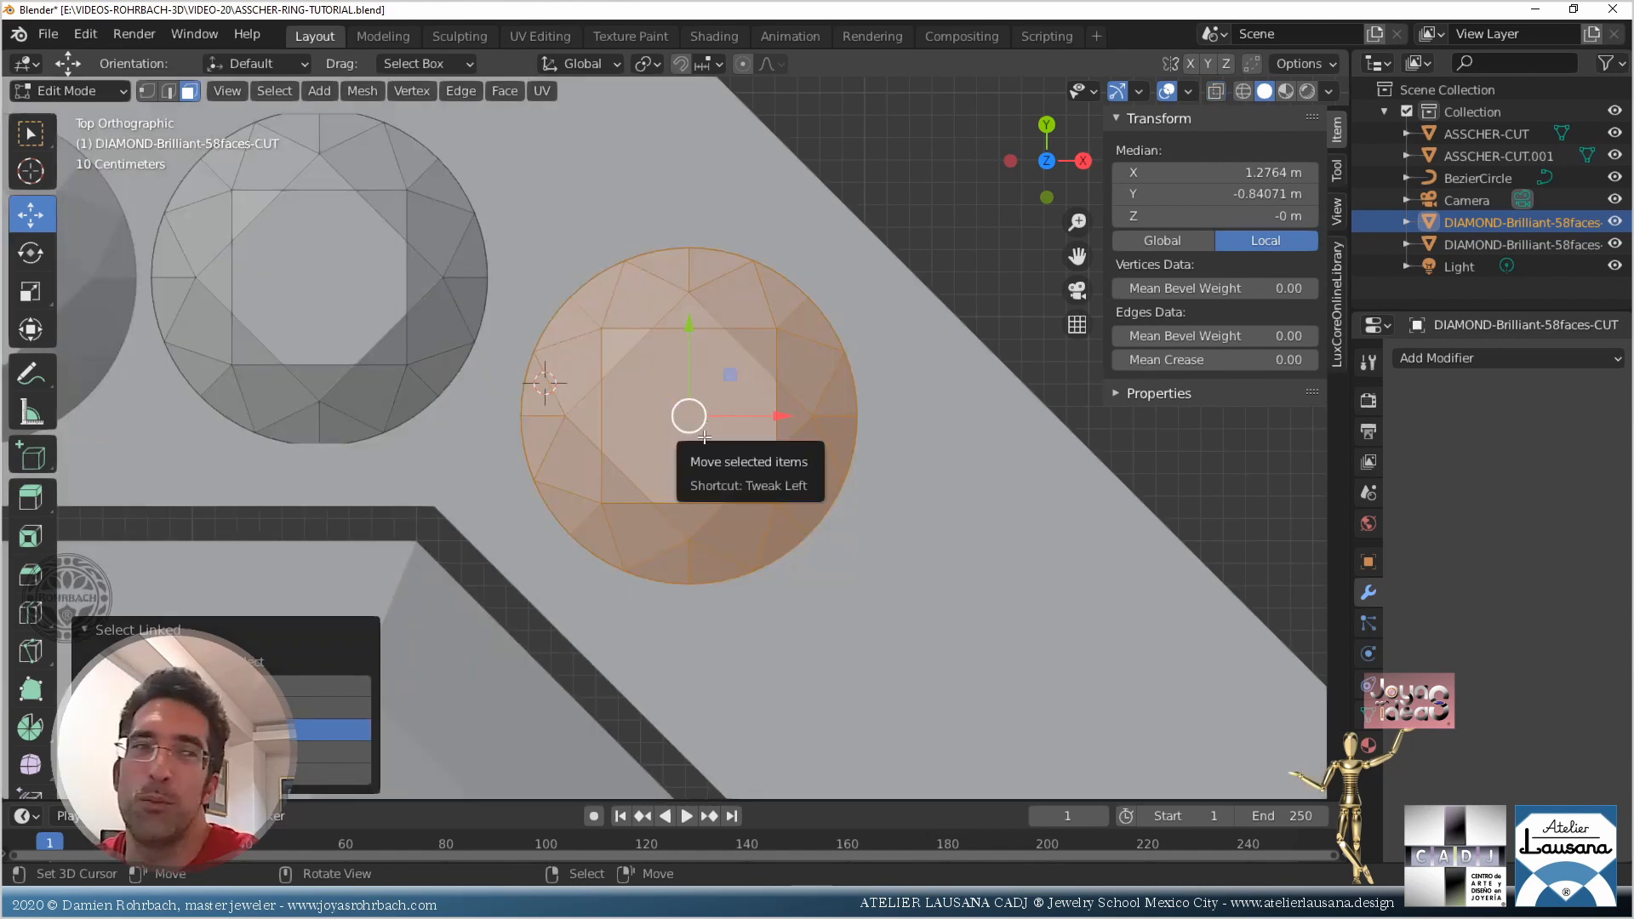
{"action": "left_click_drag", "start_coordinate": [704, 437], "coordinate": [721, 457]}
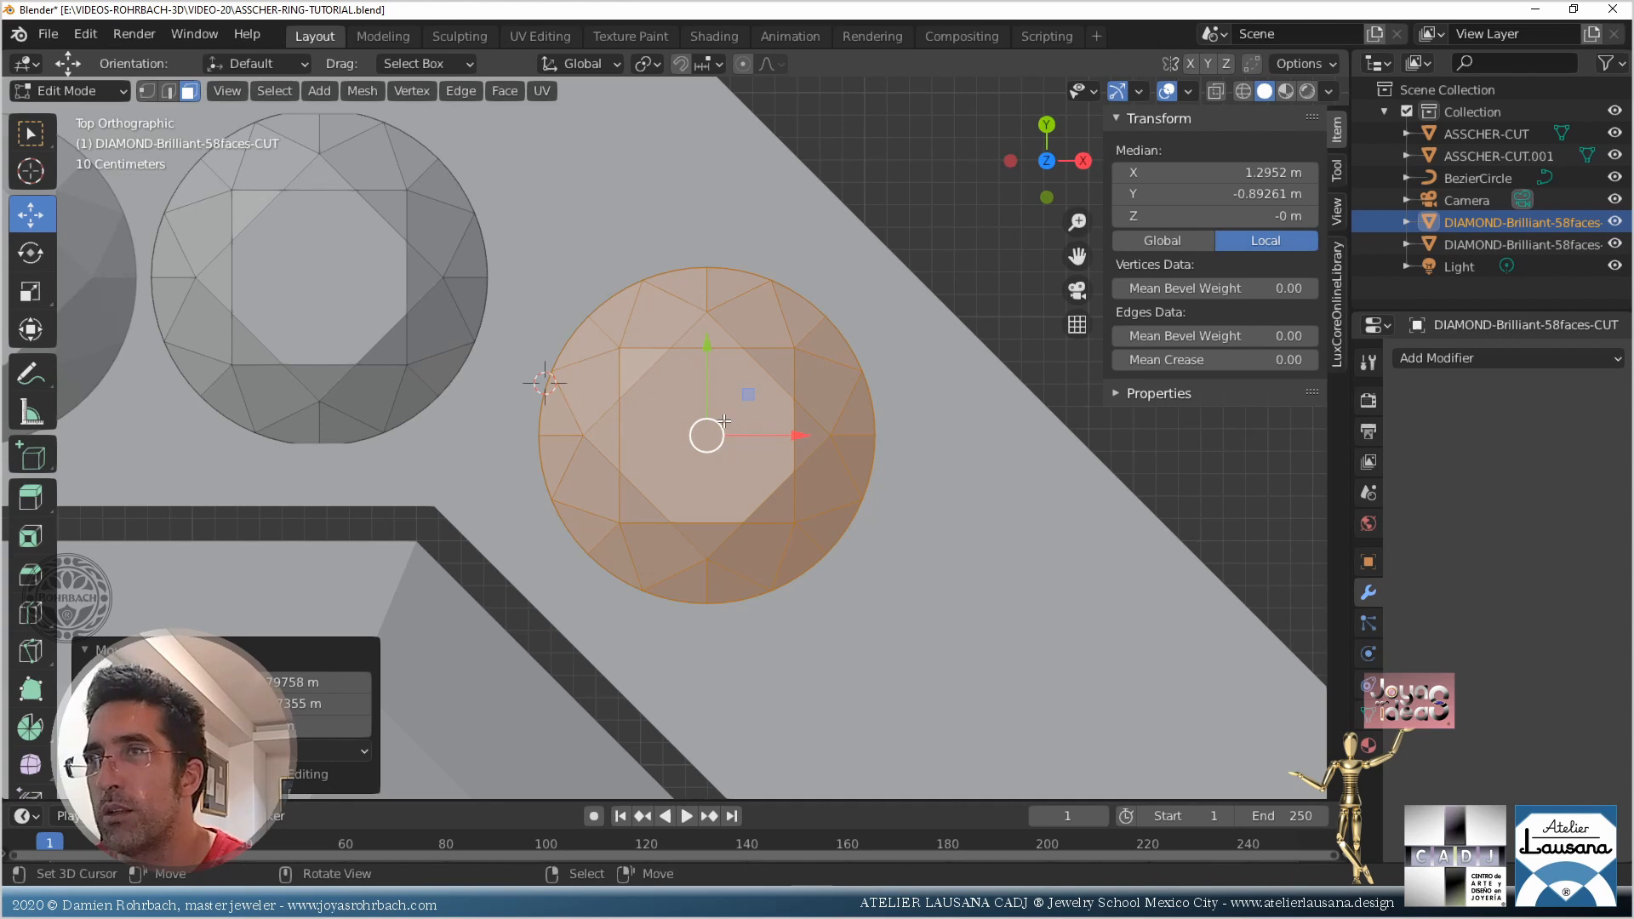
{"action": "scroll", "coordinate": [709, 473], "scroll_direction": "down", "scroll_amount": 4}
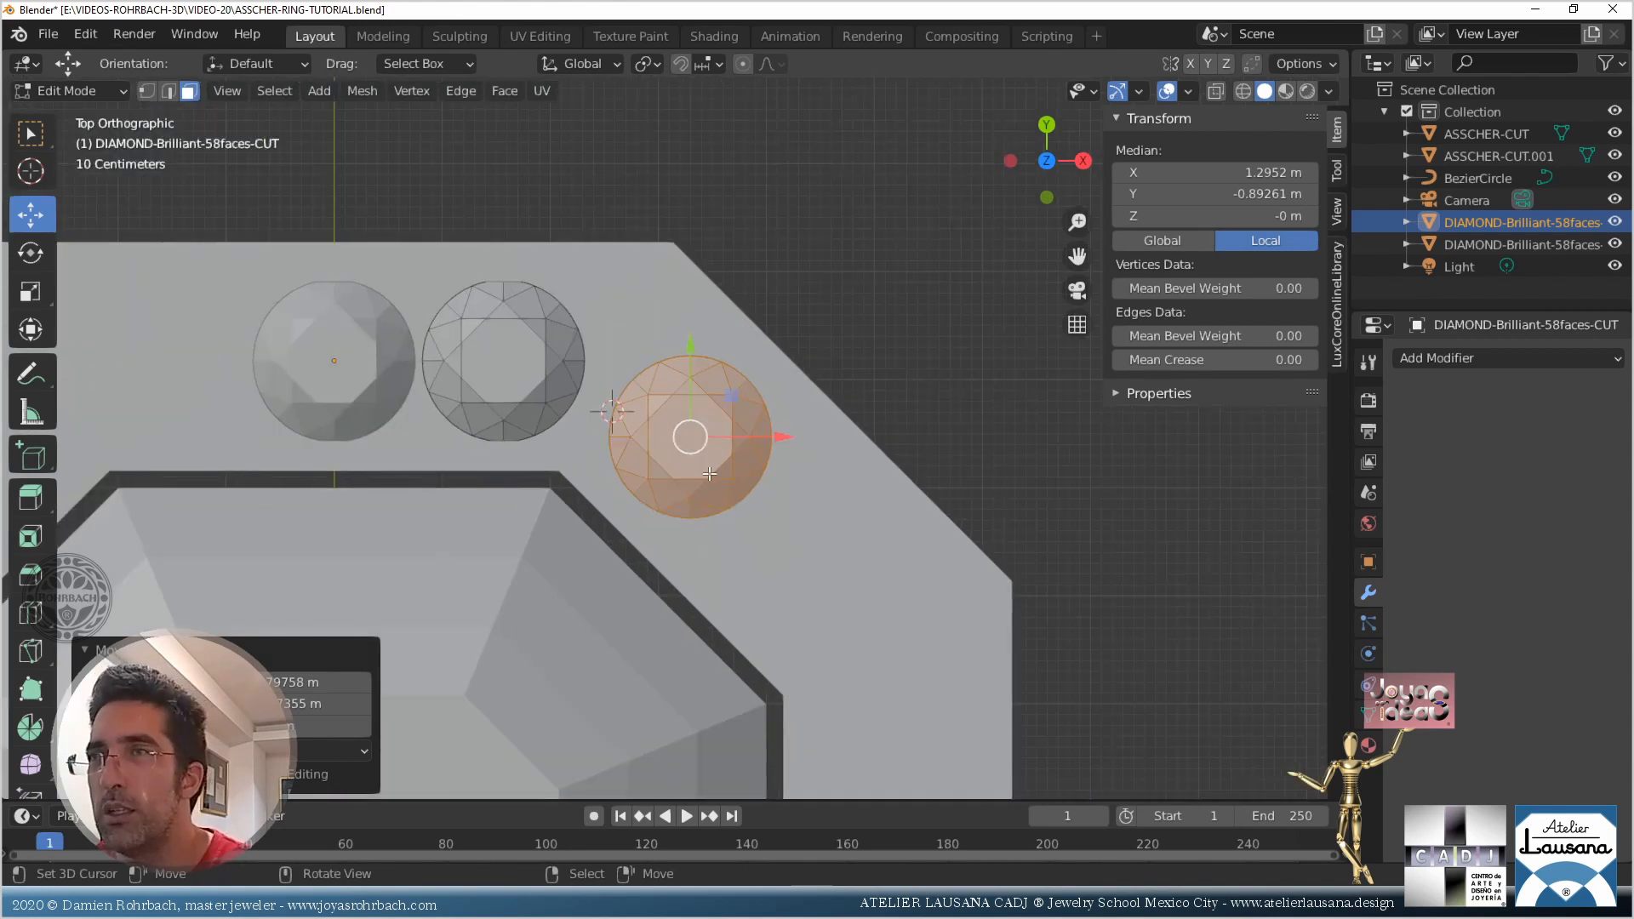
Move the brilliant beside the middle stone about 0.151 m along X towards the corner brilliant
{"action": "left_click", "coordinate": [562, 384]}
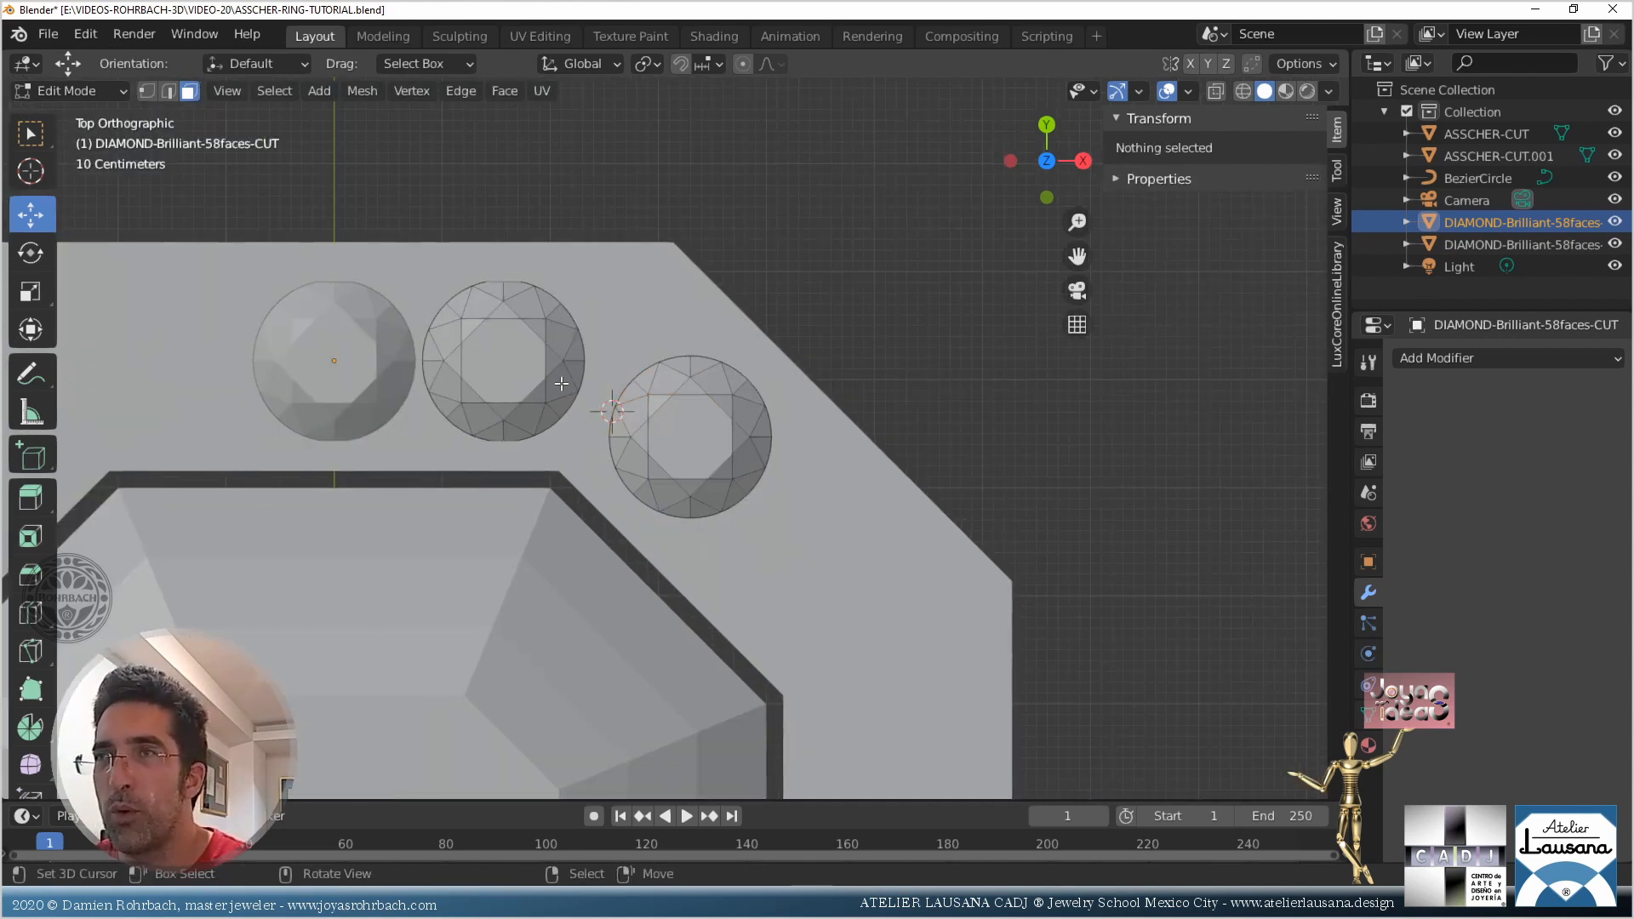
{"action": "key", "text": "l"}
{"action": "scroll", "coordinate": [562, 379], "scroll_direction": "up", "scroll_amount": 1}
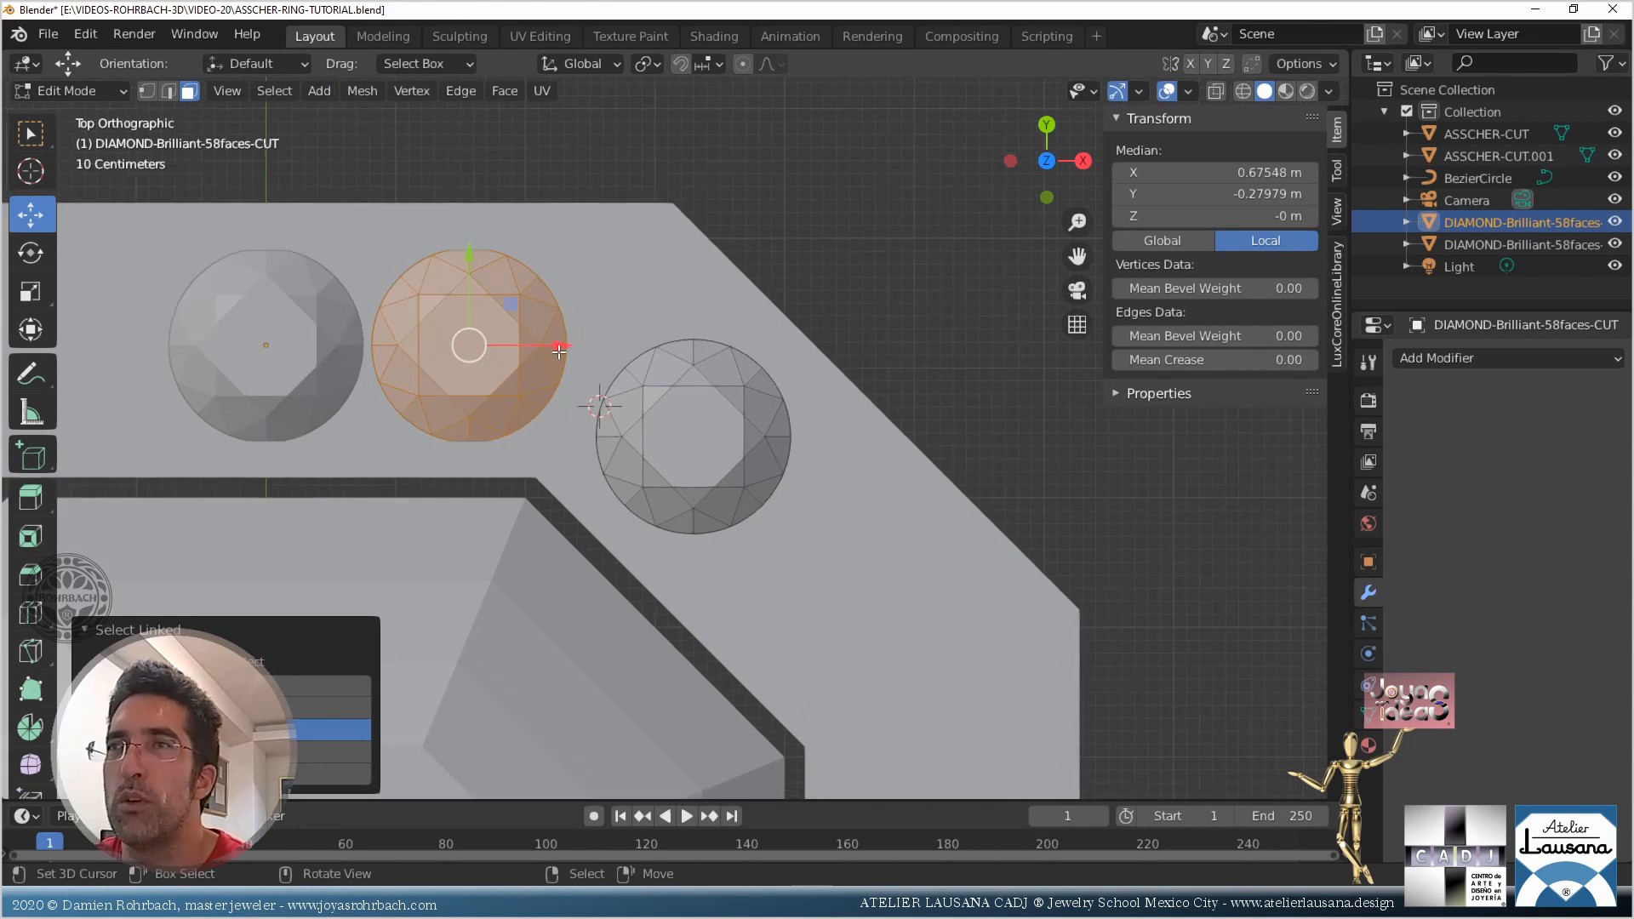
{"action": "key", "text": "g"}
{"action": "key", "text": "x"}
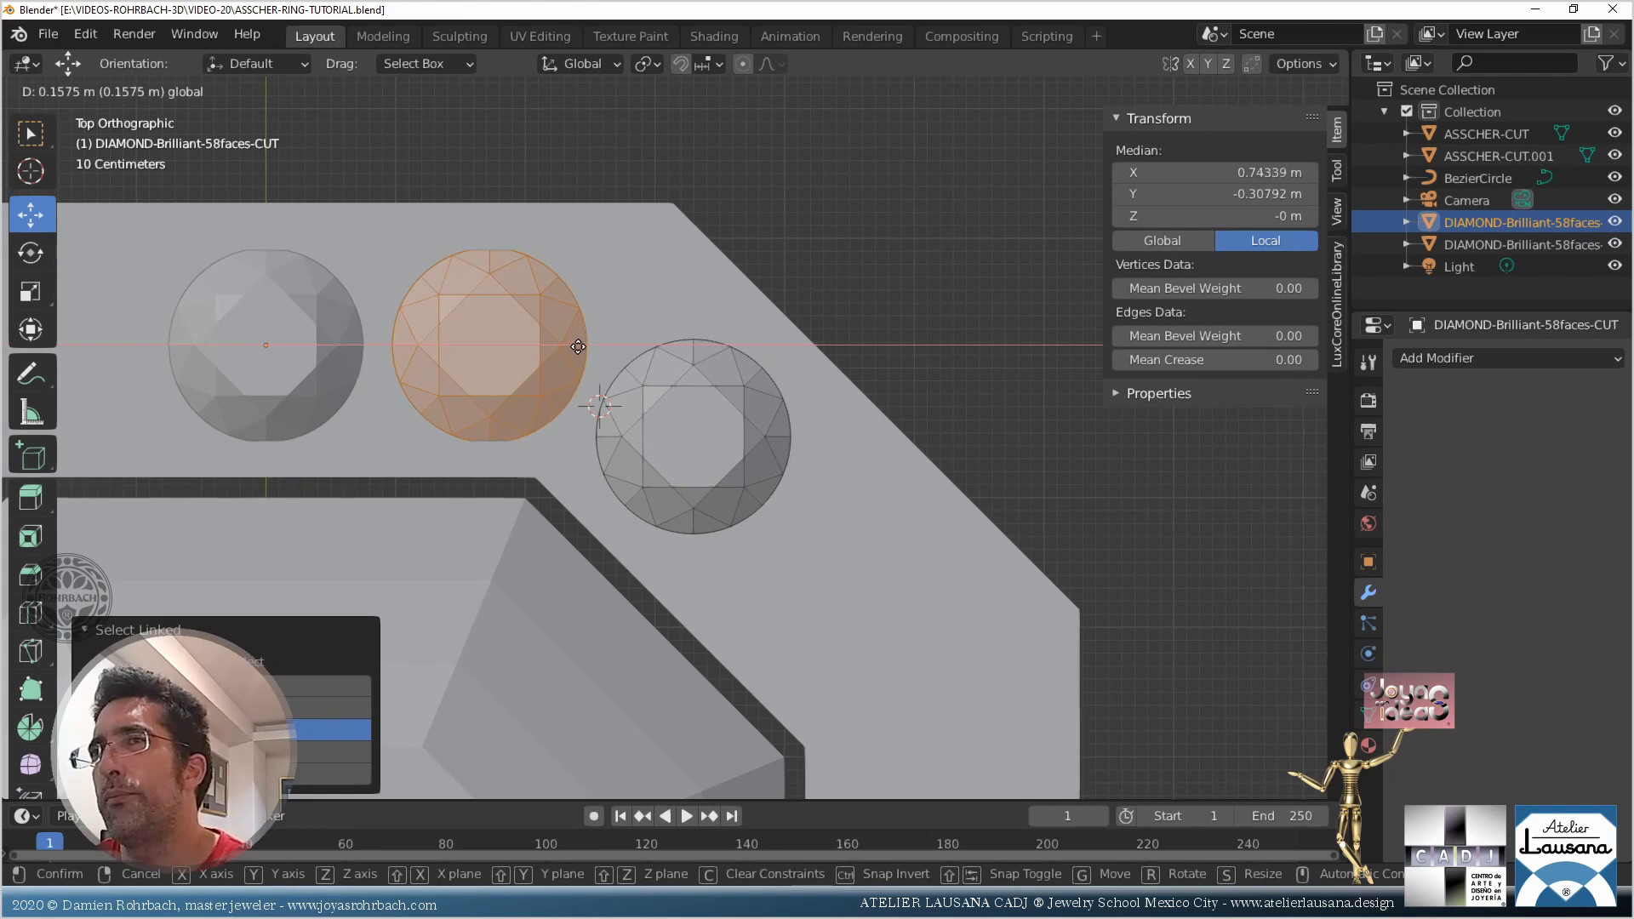
{"action": "left_click", "coordinate": [572, 347]}
{"action": "scroll", "coordinate": [770, 281], "scroll_direction": "down", "scroll_amount": 3}
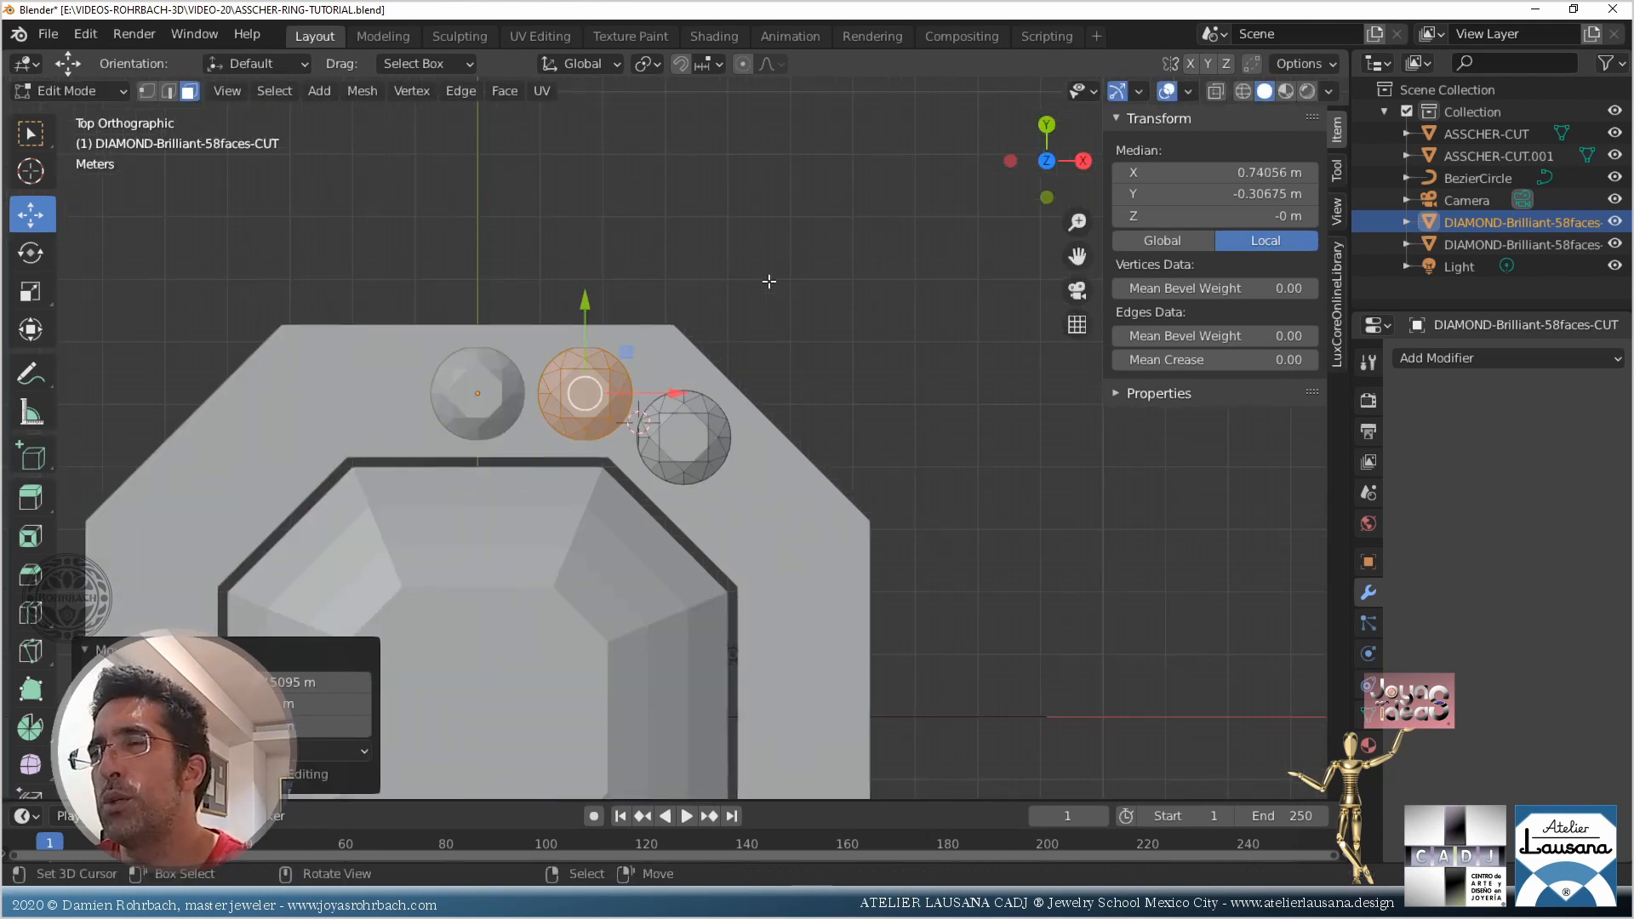
Leave Edit Mode and mirror the two upper right brilliants across X and Y about the central Asscher stone with a Mirror modifier
{"action": "key", "text": "Tab"}
{"action": "scroll", "coordinate": [842, 417], "scroll_direction": "down", "scroll_amount": 5, "text": "shift"}
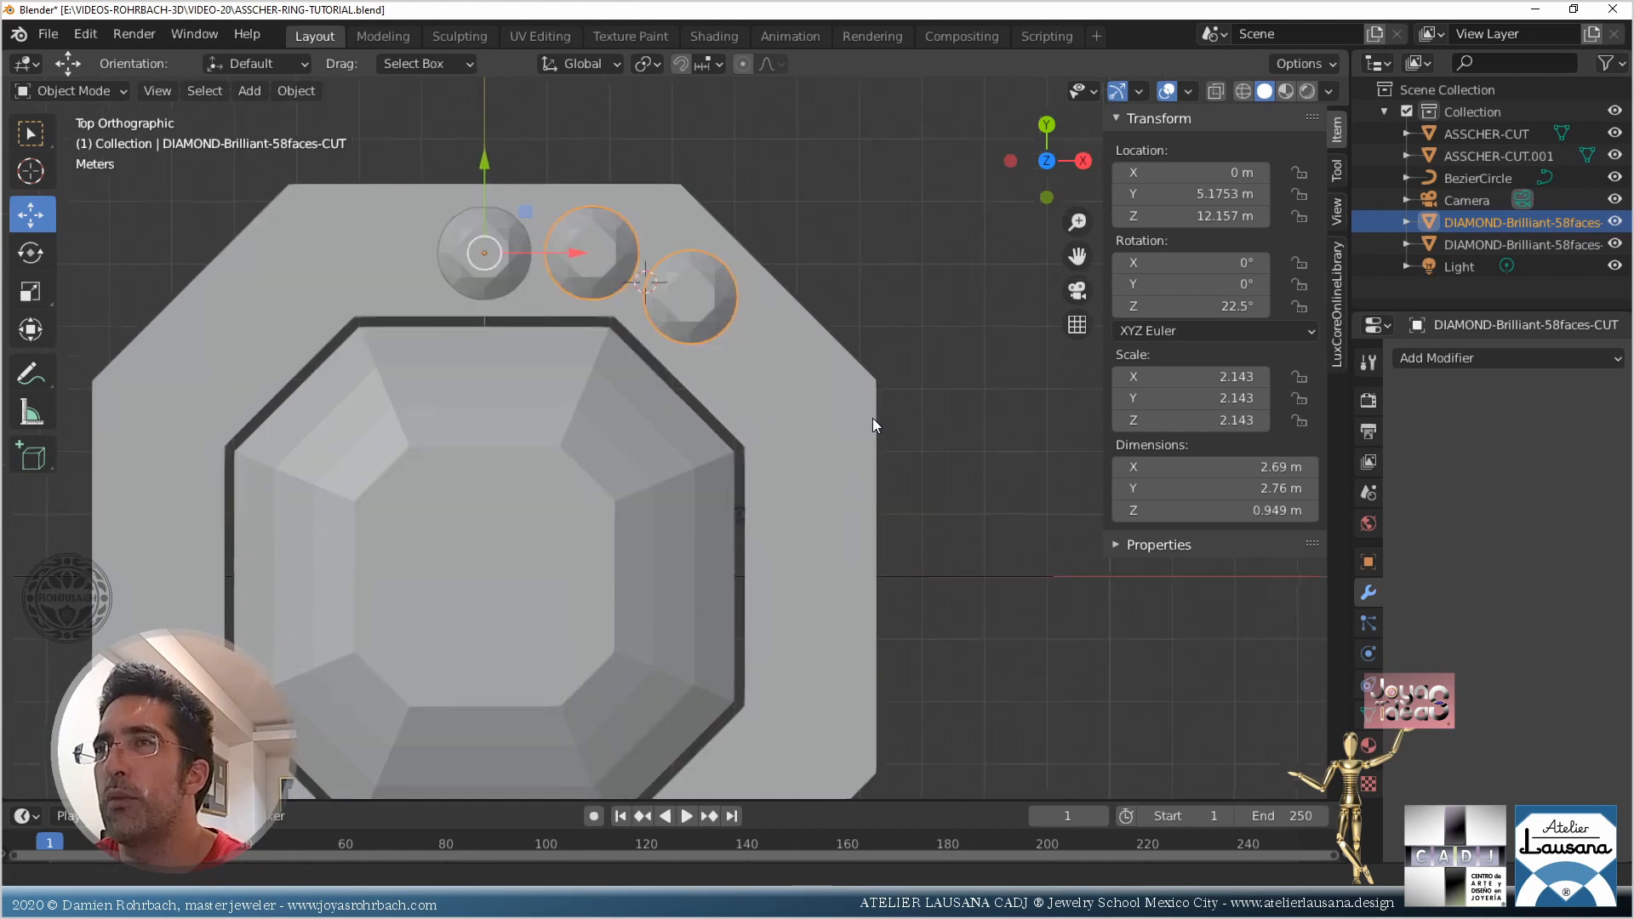
{"action": "scroll", "coordinate": [875, 424], "scroll_direction": "down", "scroll_amount": 1, "text": "shift"}
{"action": "left_click", "coordinate": [1508, 361]}
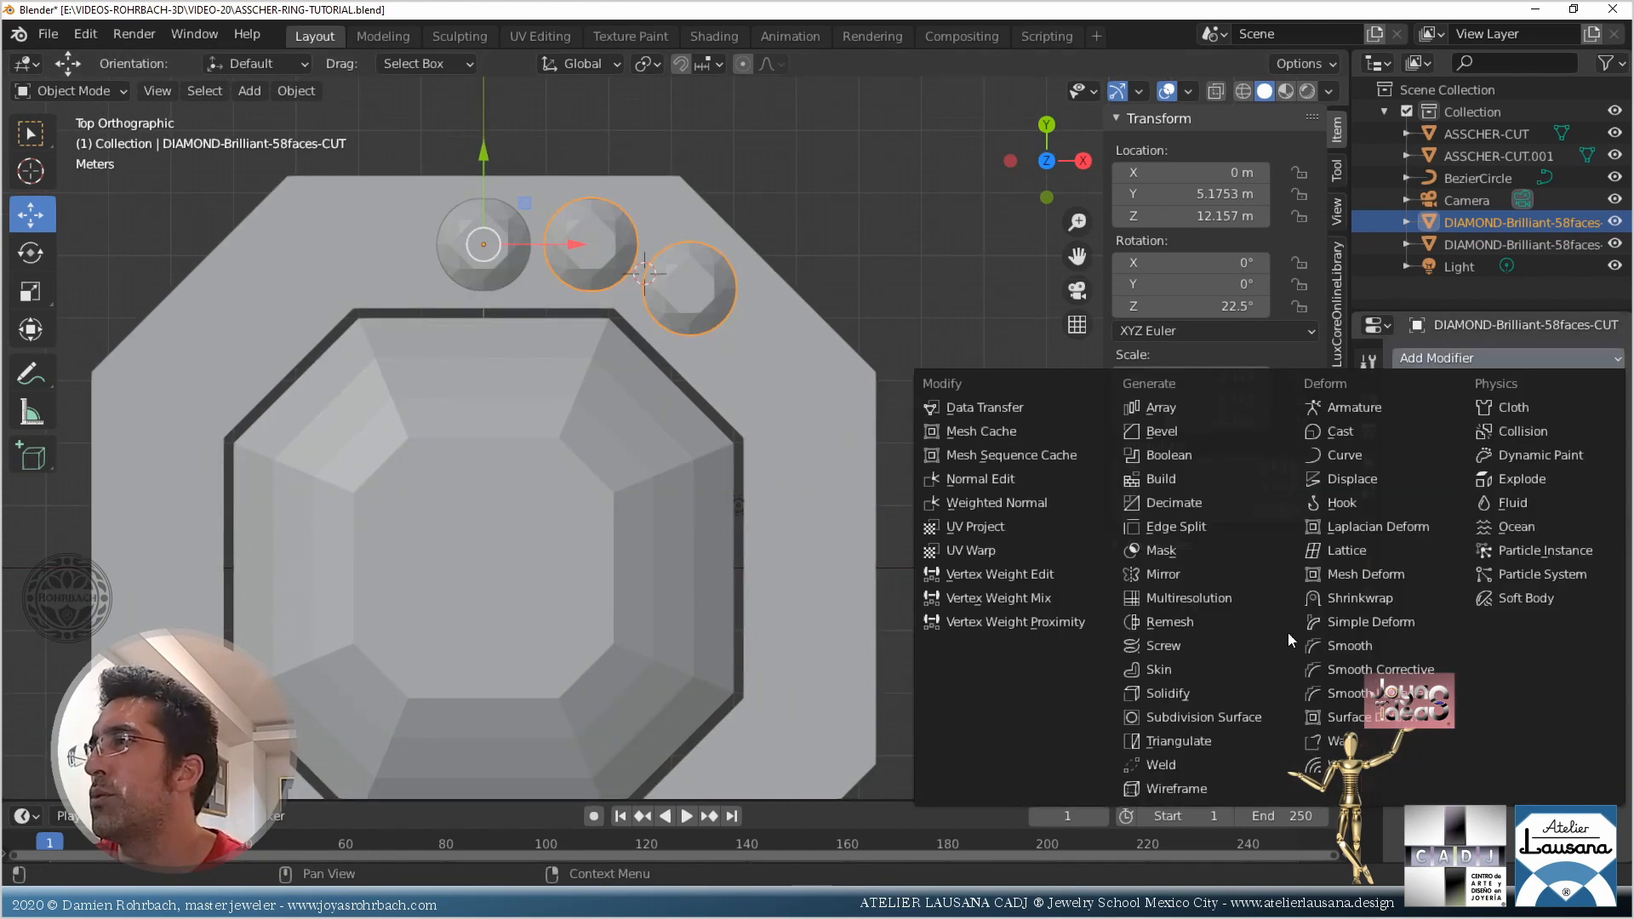
{"action": "left_click", "coordinate": [1200, 578]}
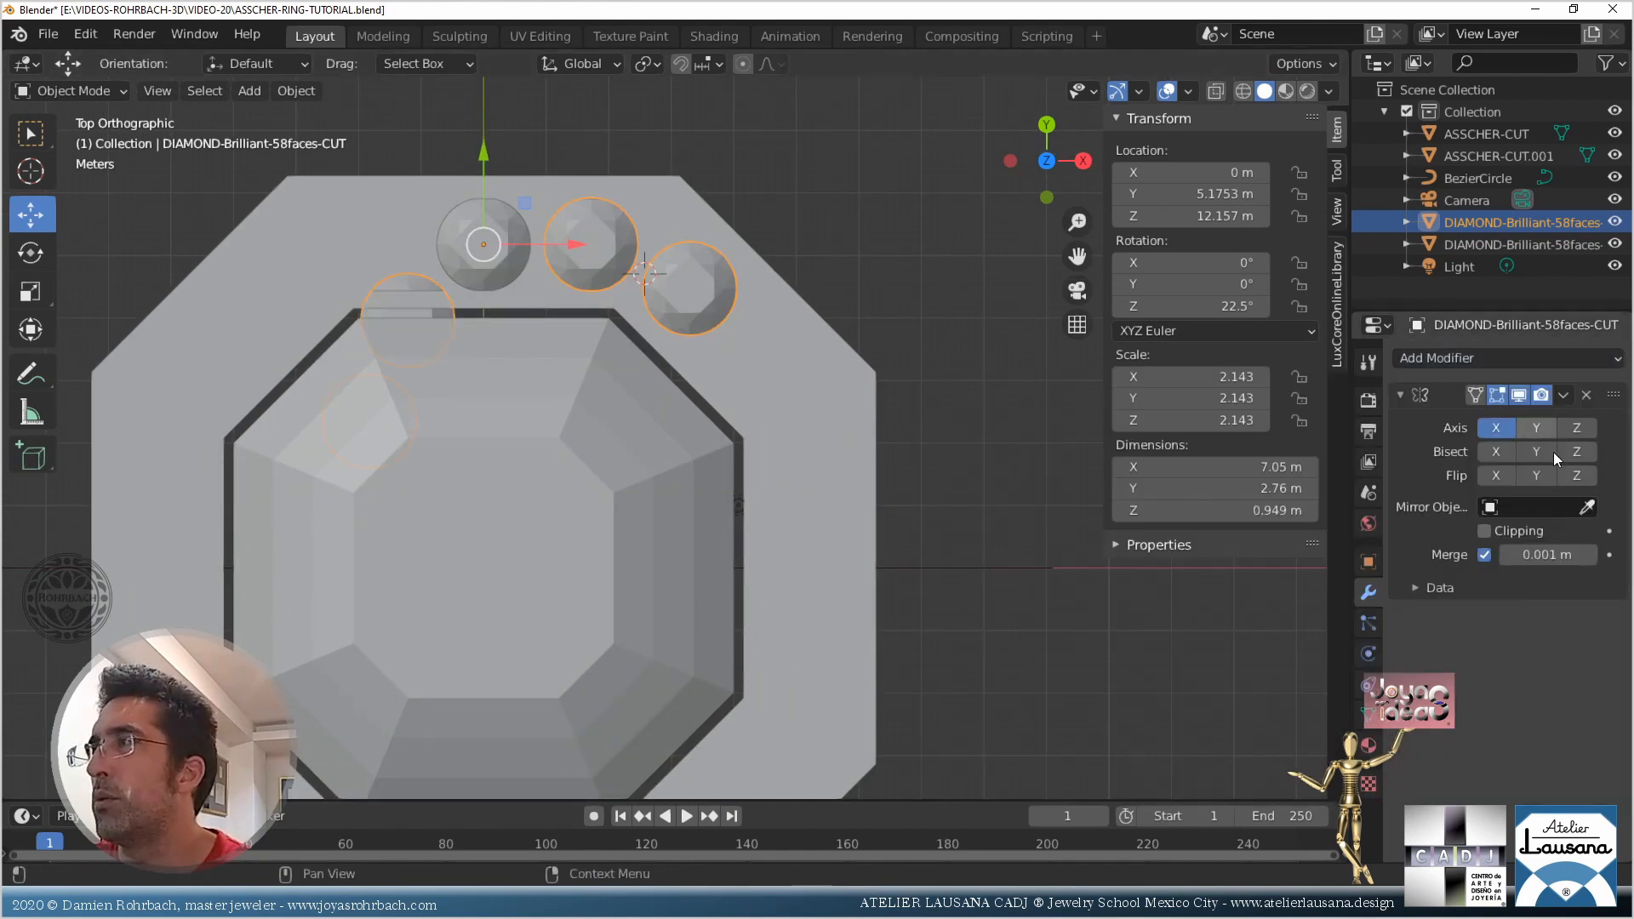
{"action": "left_click", "coordinate": [1535, 427]}
{"action": "left_click", "coordinate": [1586, 507]}
{"action": "left_click", "coordinate": [492, 492]}
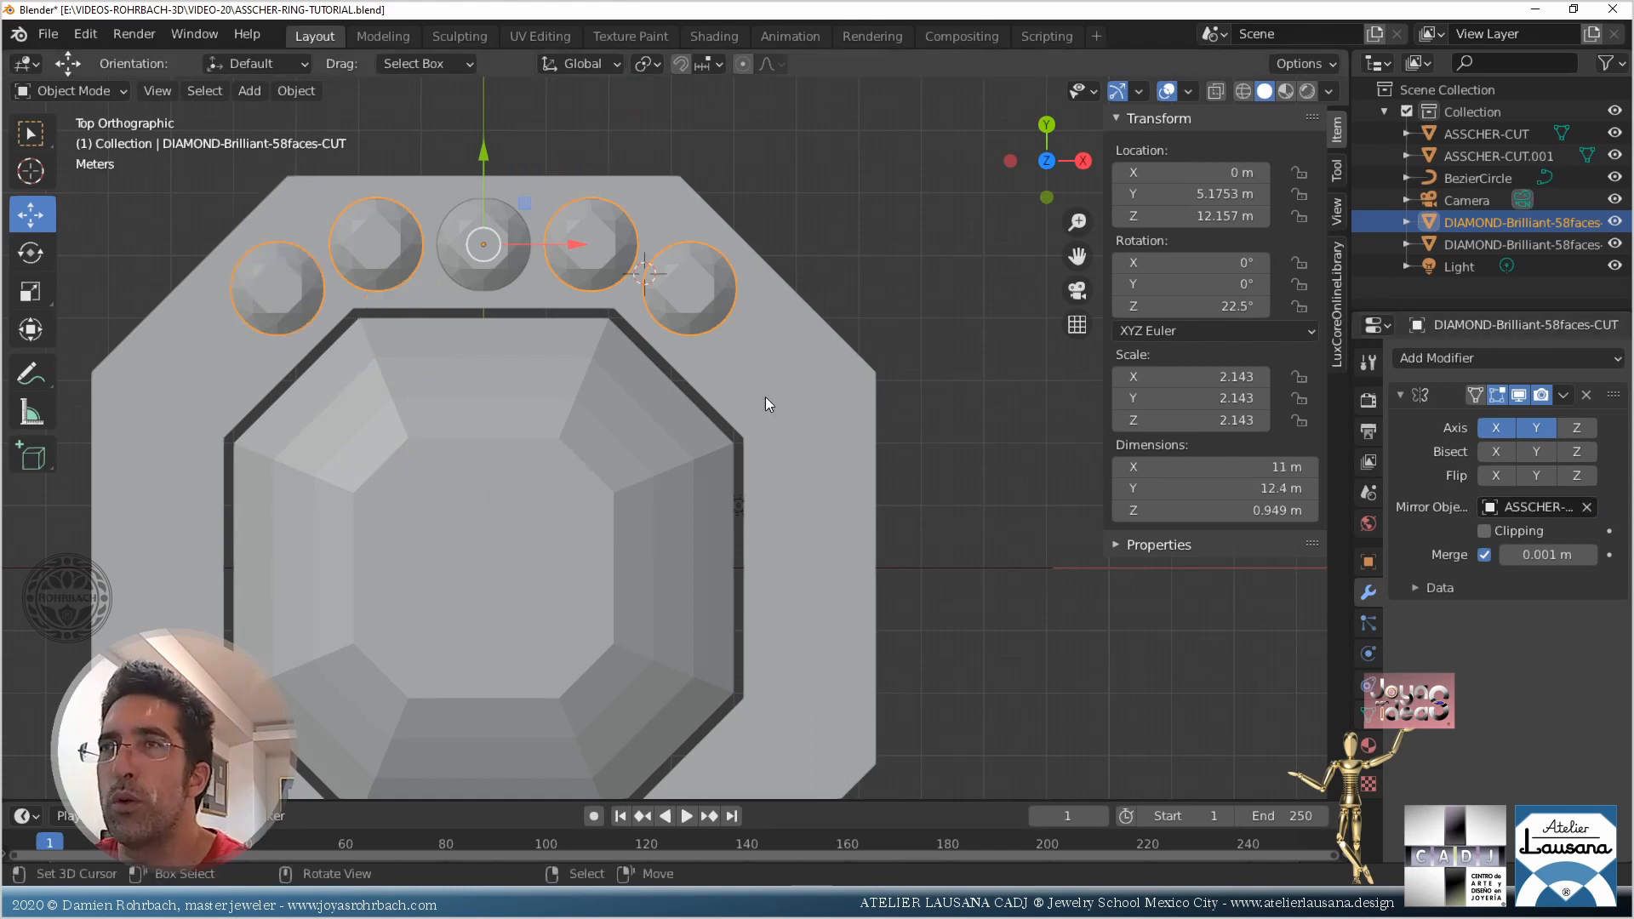
Apply the mirrored brilliants' rotation and save the file
{"action": "key", "text": "ctrl+a"}
{"action": "left_click", "coordinate": [743, 407]}
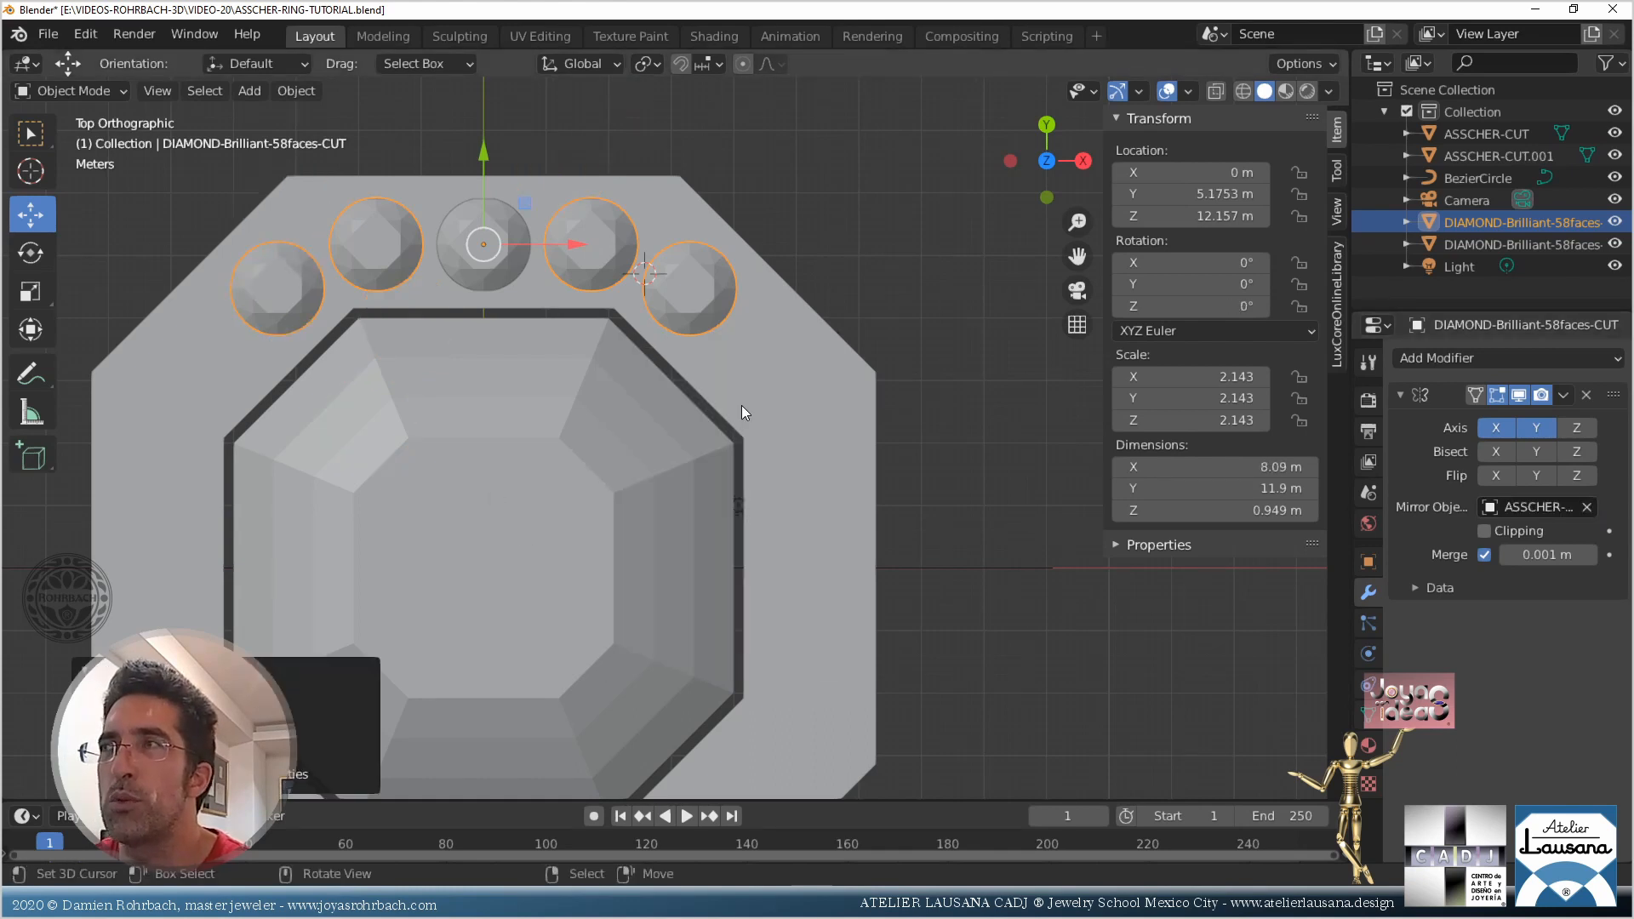
{"action": "scroll", "coordinate": [742, 412], "scroll_direction": "down", "scroll_amount": 2}
{"action": "key", "text": "ctrl+s"}
{"action": "scroll", "coordinate": [769, 445], "scroll_direction": "down", "scroll_amount": 1}
{"action": "scroll", "coordinate": [773, 393], "scroll_direction": "up", "scroll_amount": 1}
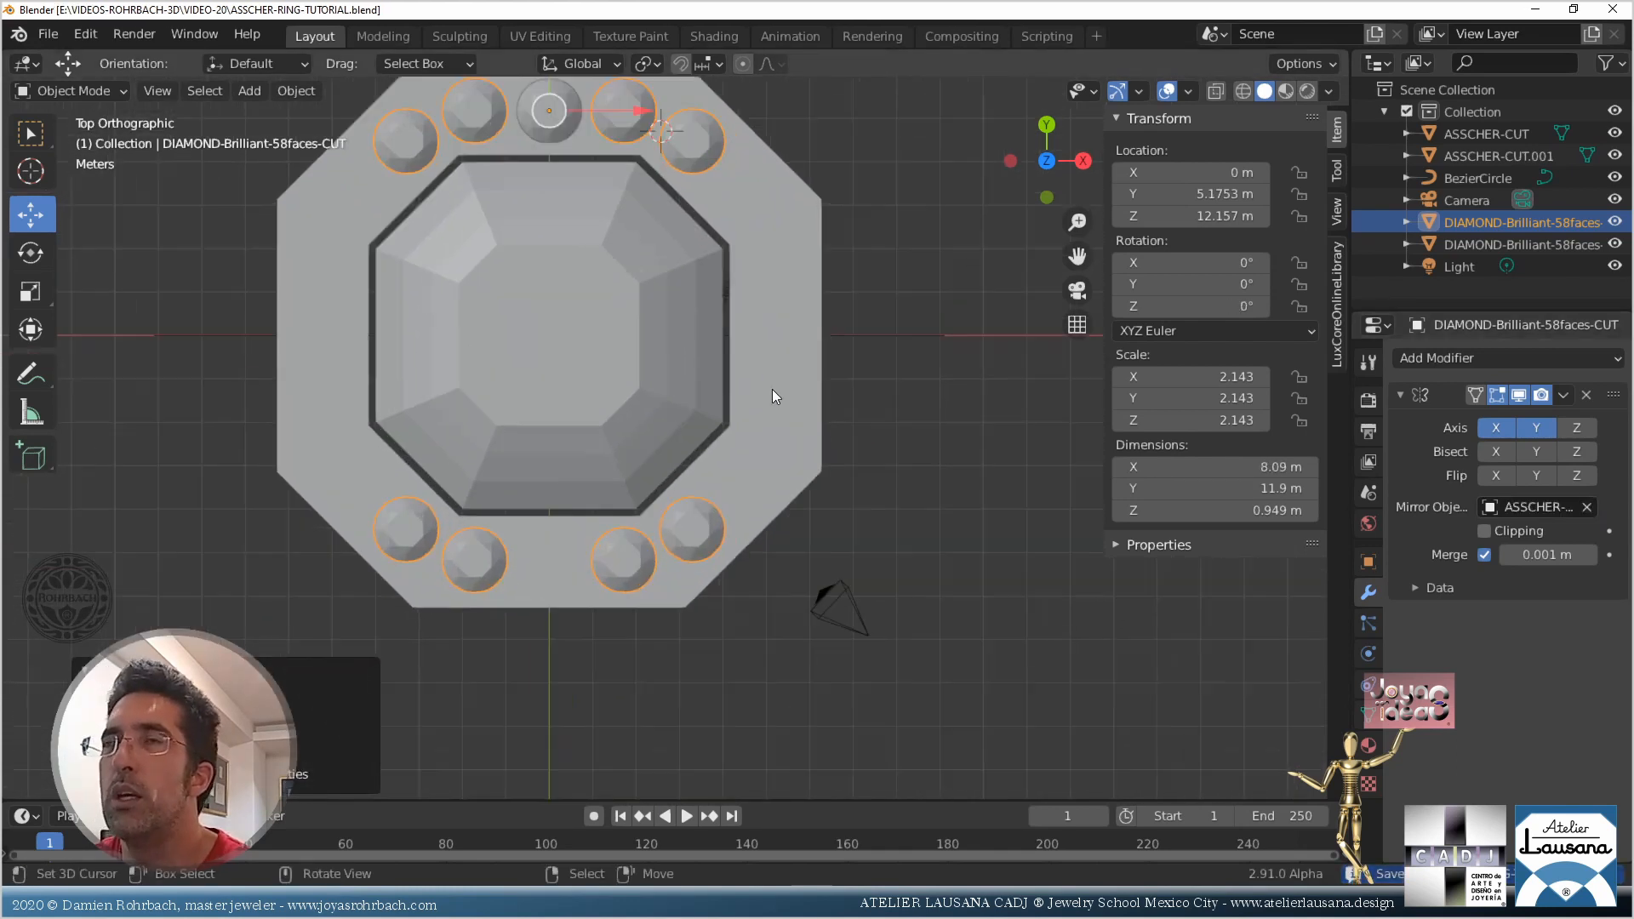
{"action": "scroll", "coordinate": [773, 390], "scroll_direction": "up", "scroll_amount": 1}
Convert a copy of the mirrored brilliants to mesh and try rotating it 90° about Z around its off-centre origin
{"action": "key", "text": "alt+c"}
{"action": "left_click", "coordinate": [773, 390]}
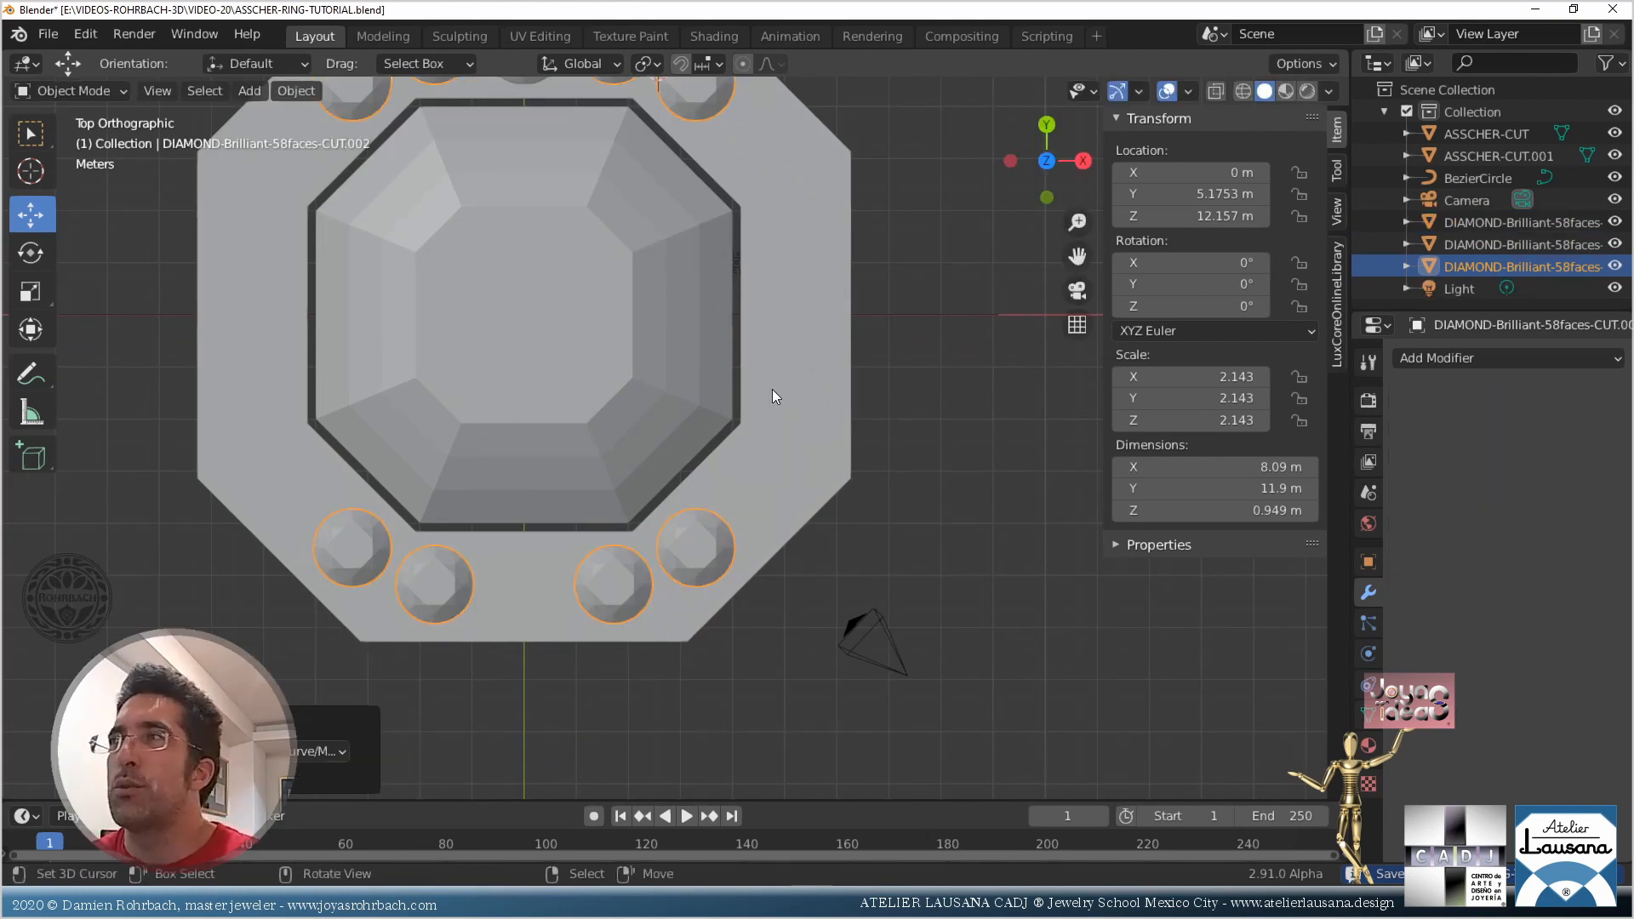
{"action": "left_click", "coordinate": [1226, 306]}
{"action": "type", "text": "90"}
{"action": "key", "text": "Return"}
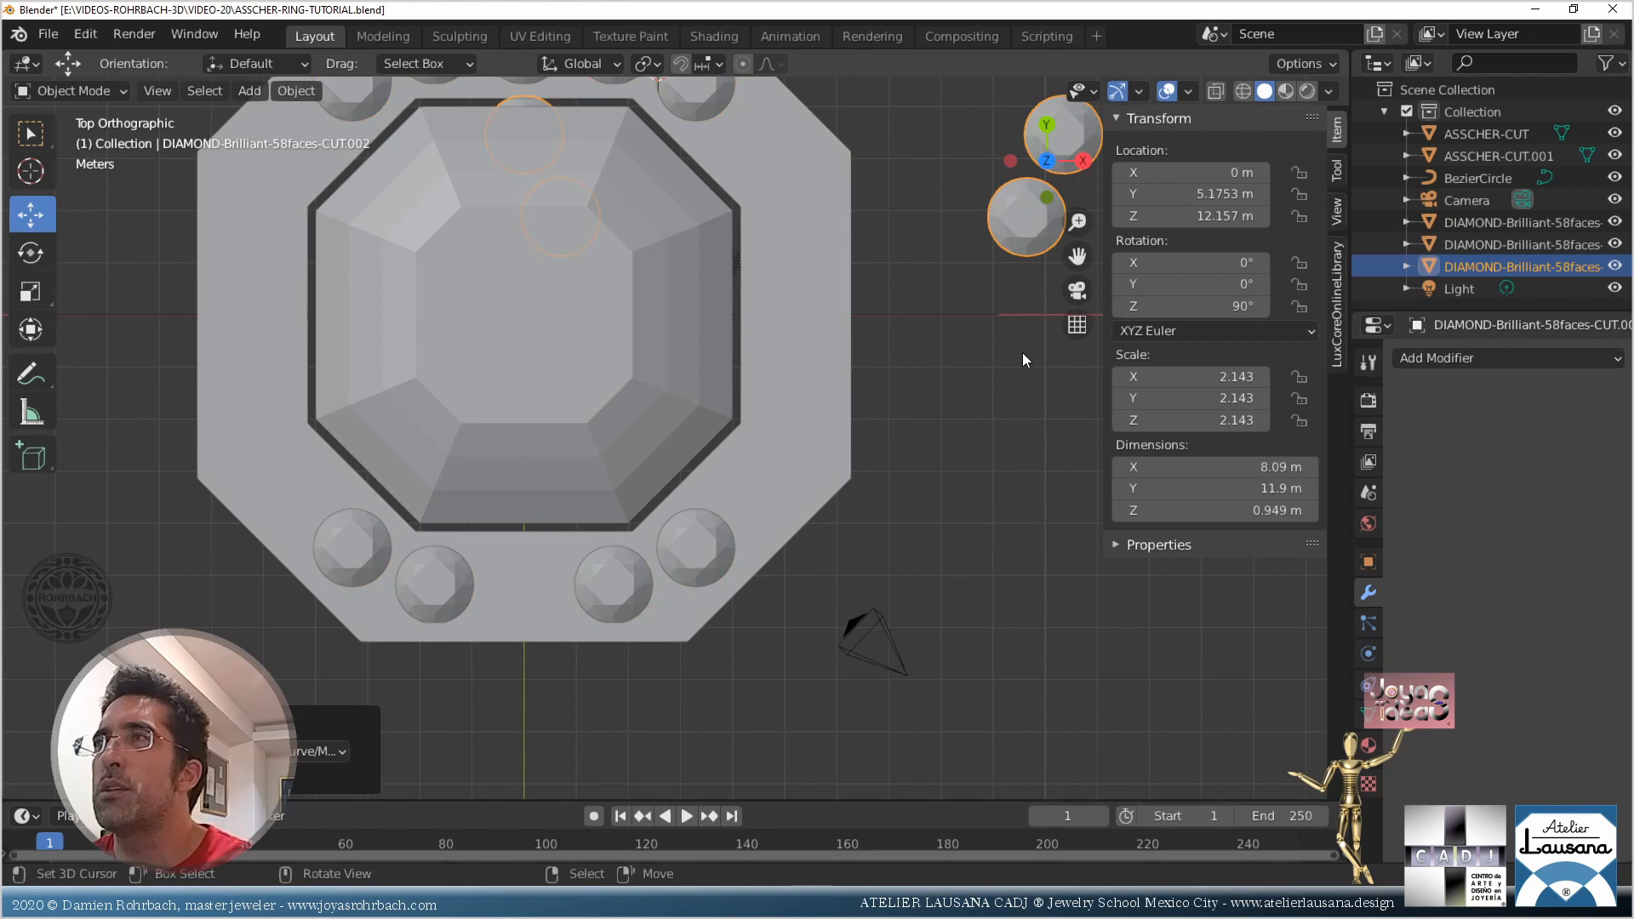
{"action": "key", "text": "ctrl+z"}
Set the copied brilliants' origin to their geometry and rotate the copy 90° about Z
{"action": "left_click", "coordinate": [296, 90]}
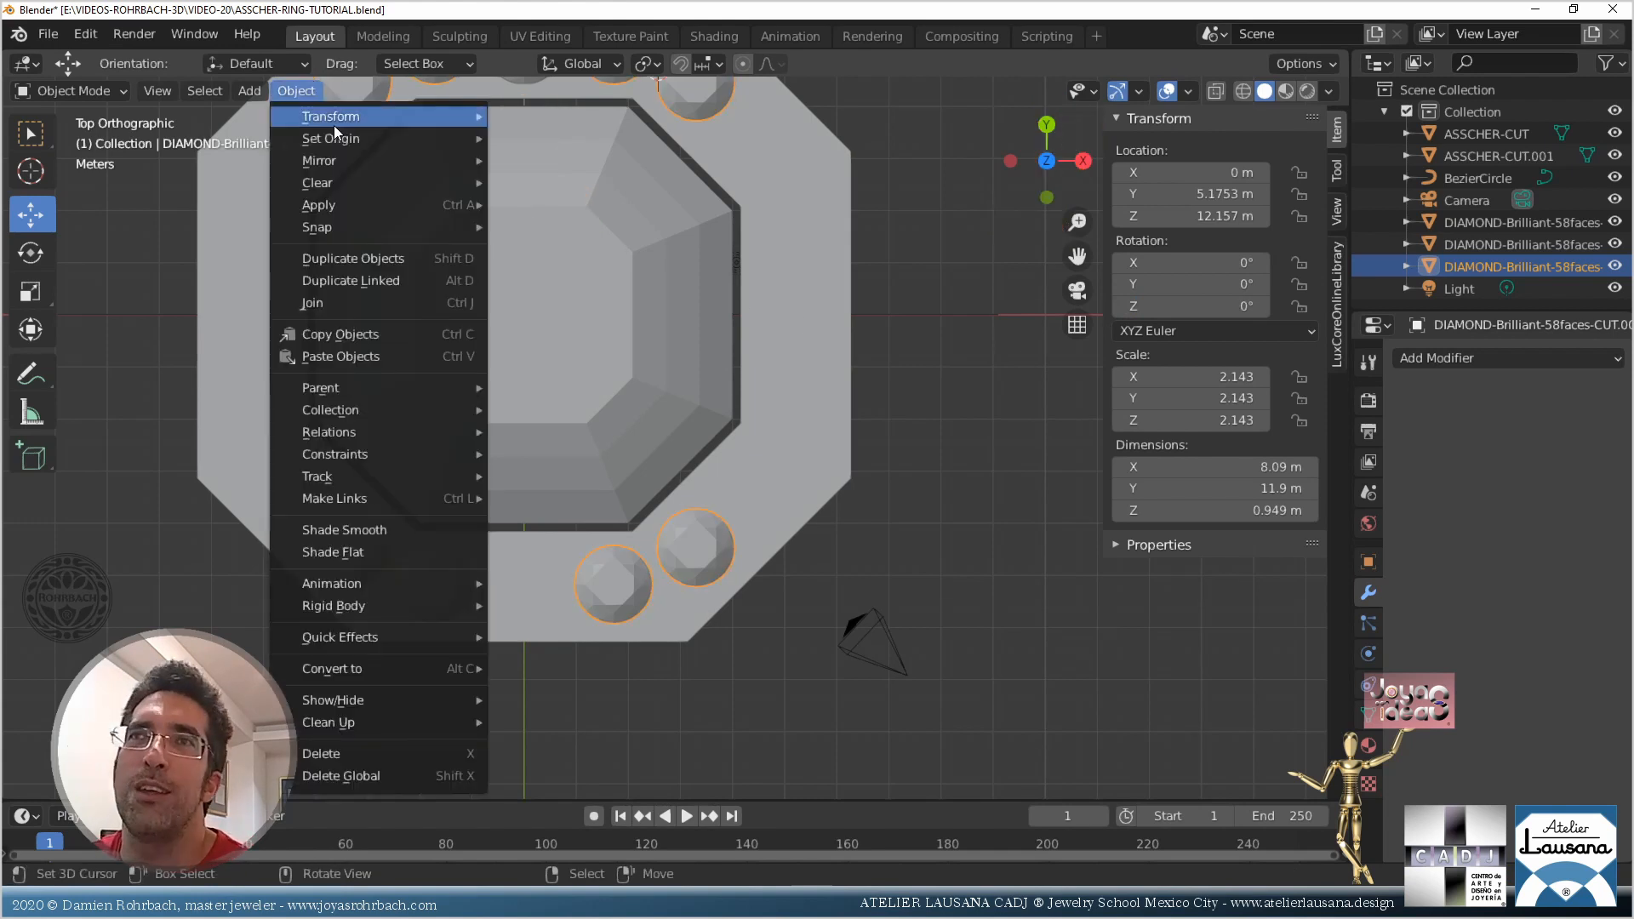
{"action": "mouse_move", "coordinate": [340, 140]}
{"action": "left_click", "coordinate": [626, 160]}
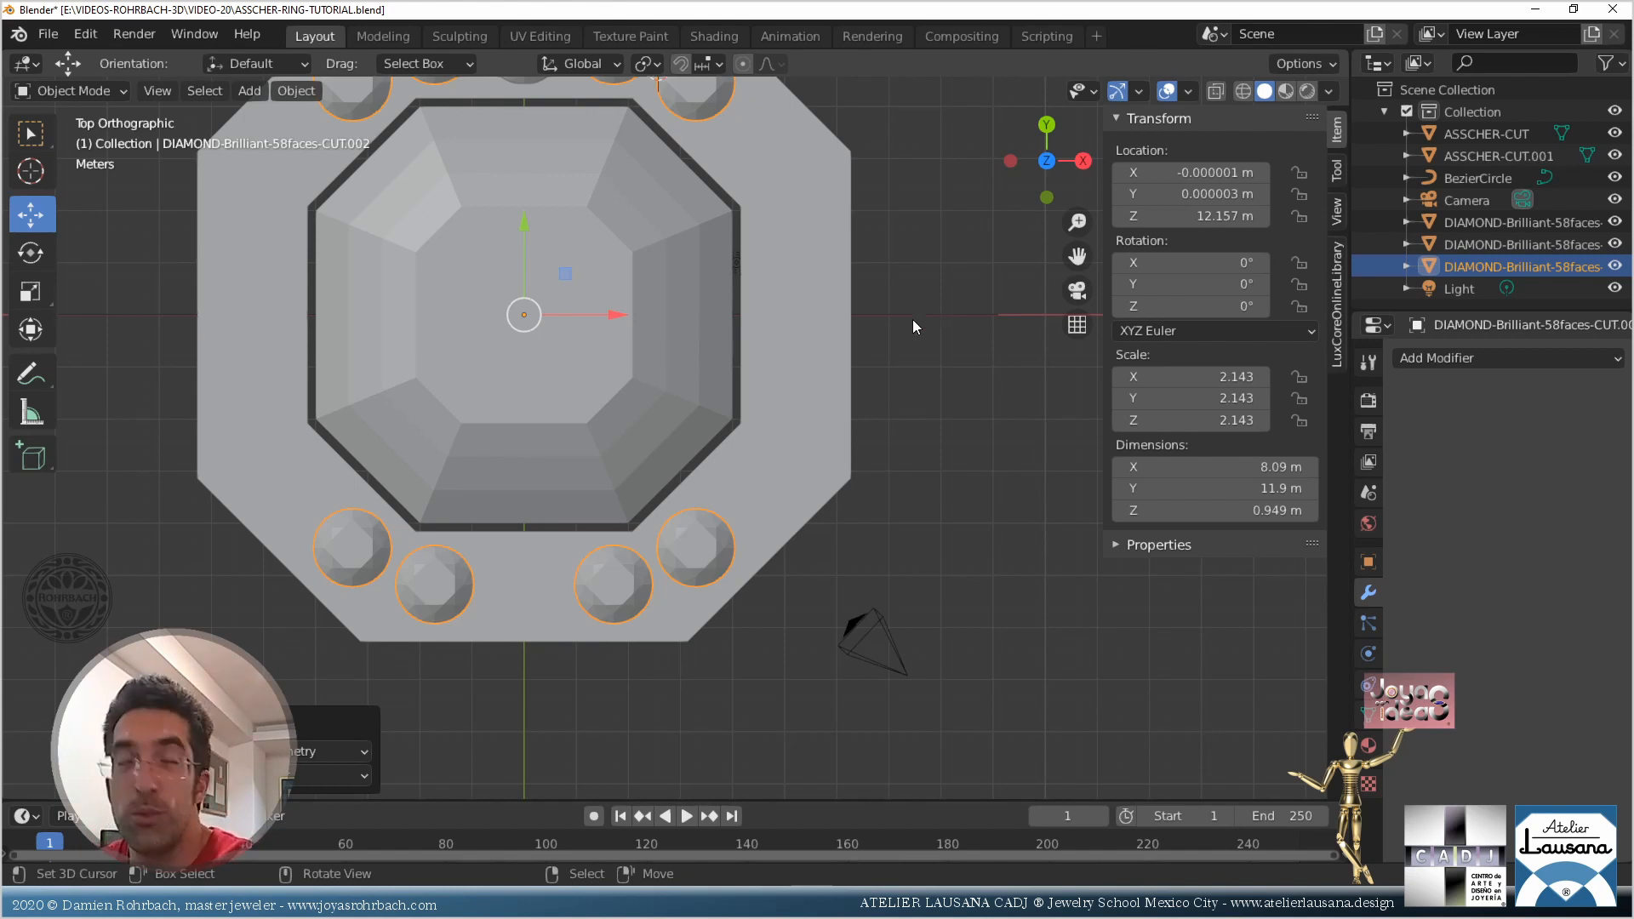
{"action": "left_click", "coordinate": [1134, 304]}
{"action": "type", "text": "90"}
{"action": "key", "text": "Return"}
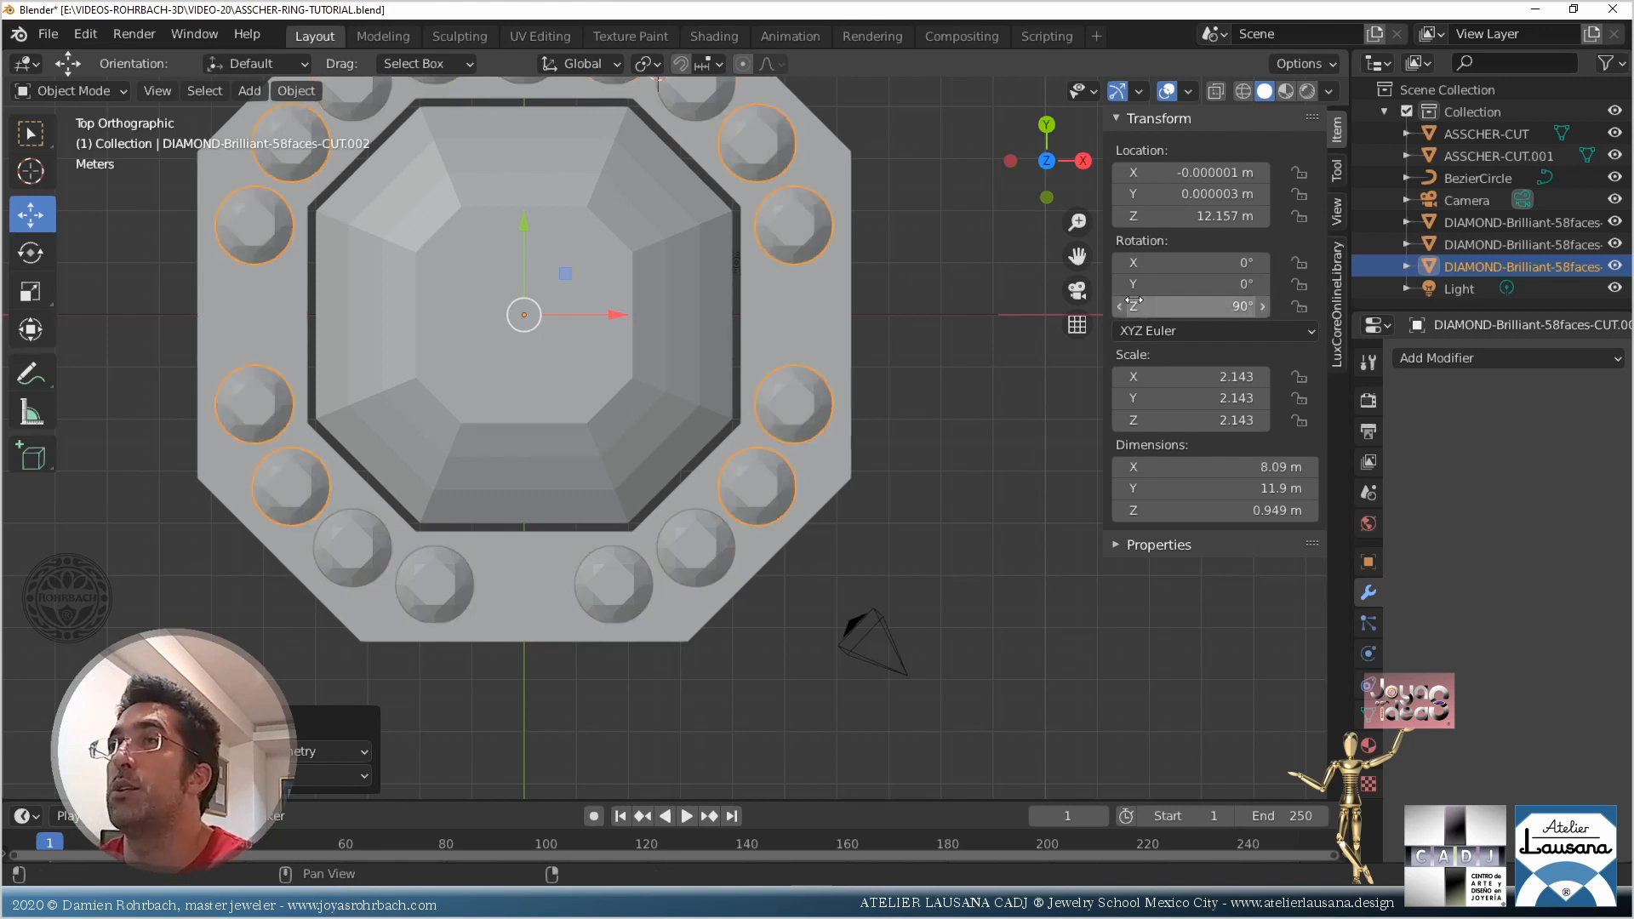
Delete the rotated copy of the brilliants on the halo's two sides
{"action": "scroll", "coordinate": [885, 350], "scroll_direction": "down", "scroll_amount": 3}
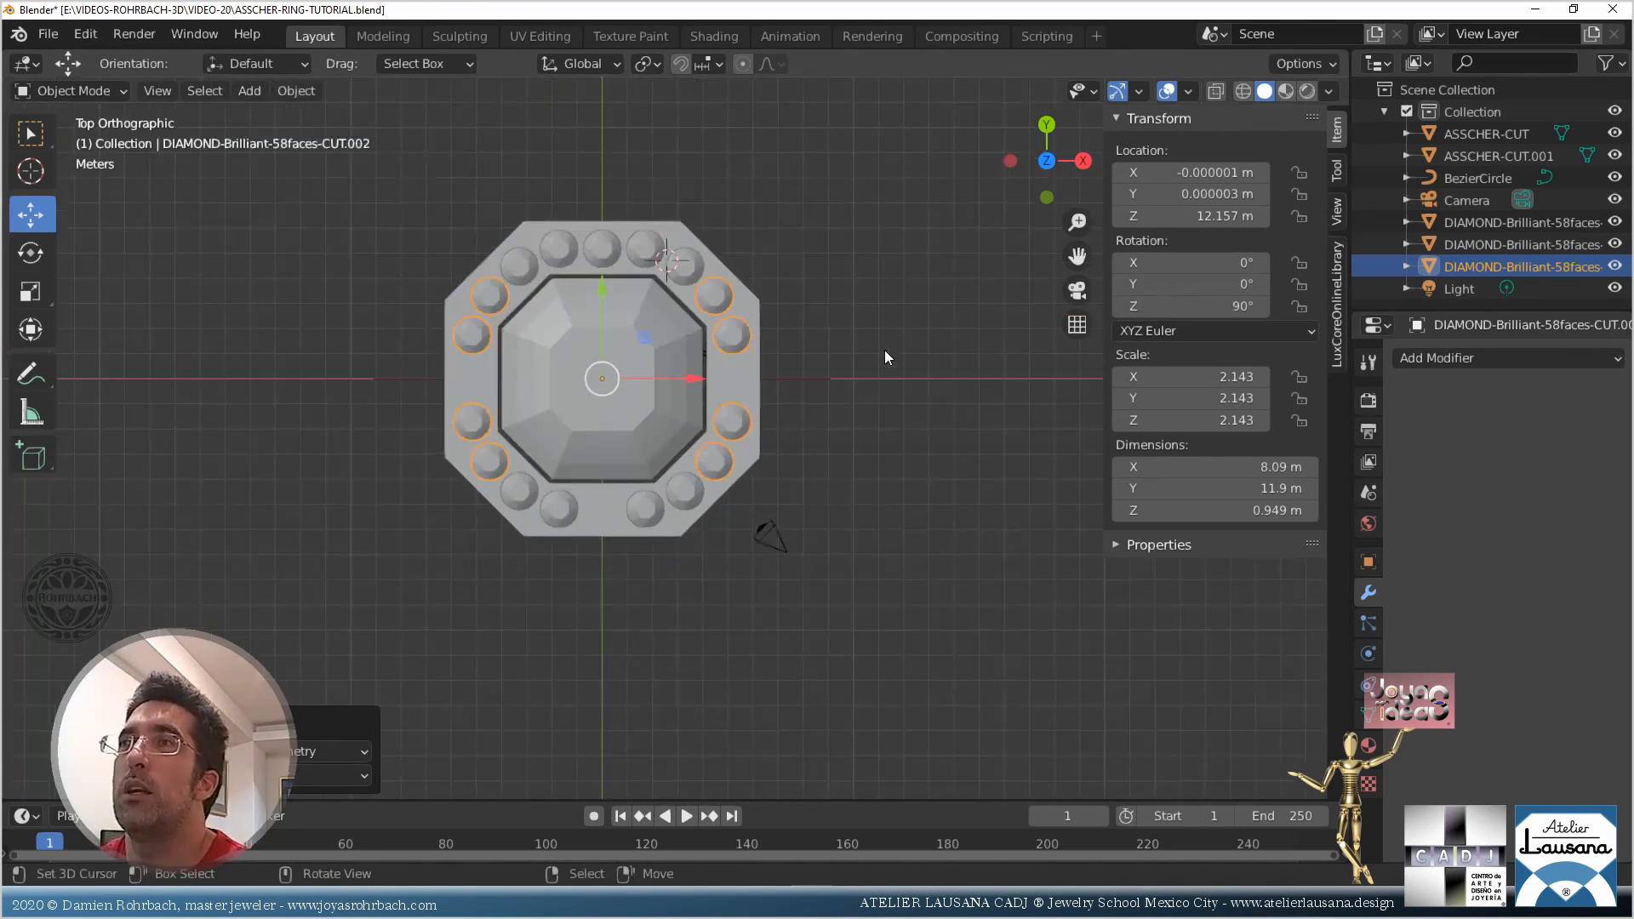
{"action": "scroll", "coordinate": [811, 363], "scroll_direction": "up", "scroll_amount": 1}
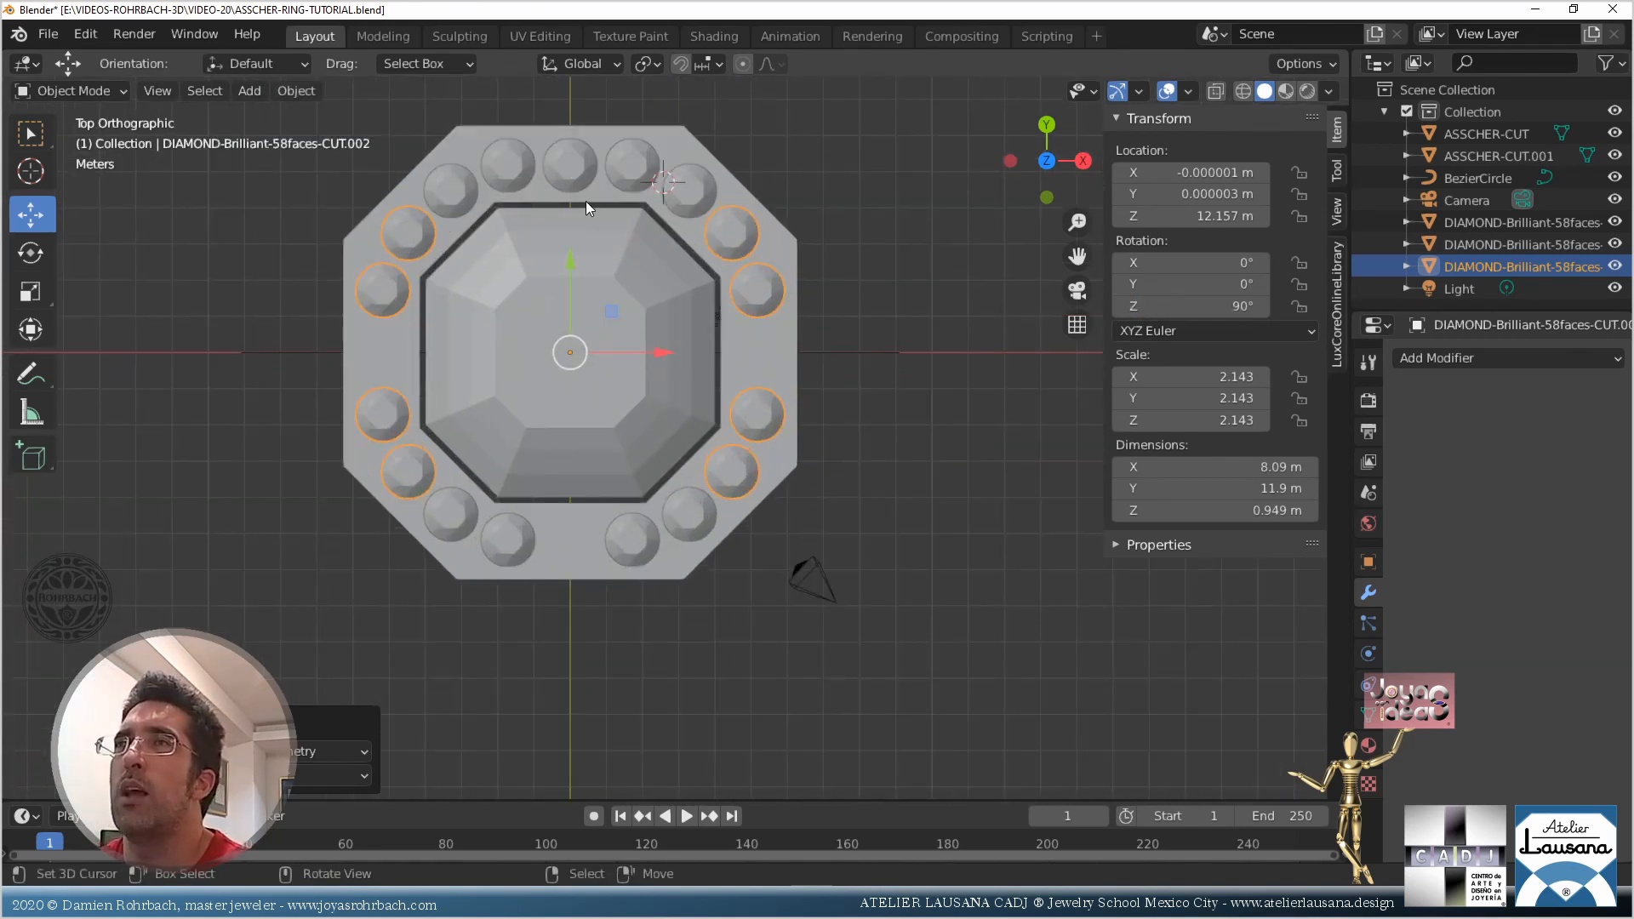
{"action": "key", "text": "Delete"}
Mirror the middle brilliant of the upper row across Y only, using the central Asscher stone as mirror object
{"action": "left_click", "coordinate": [591, 150]}
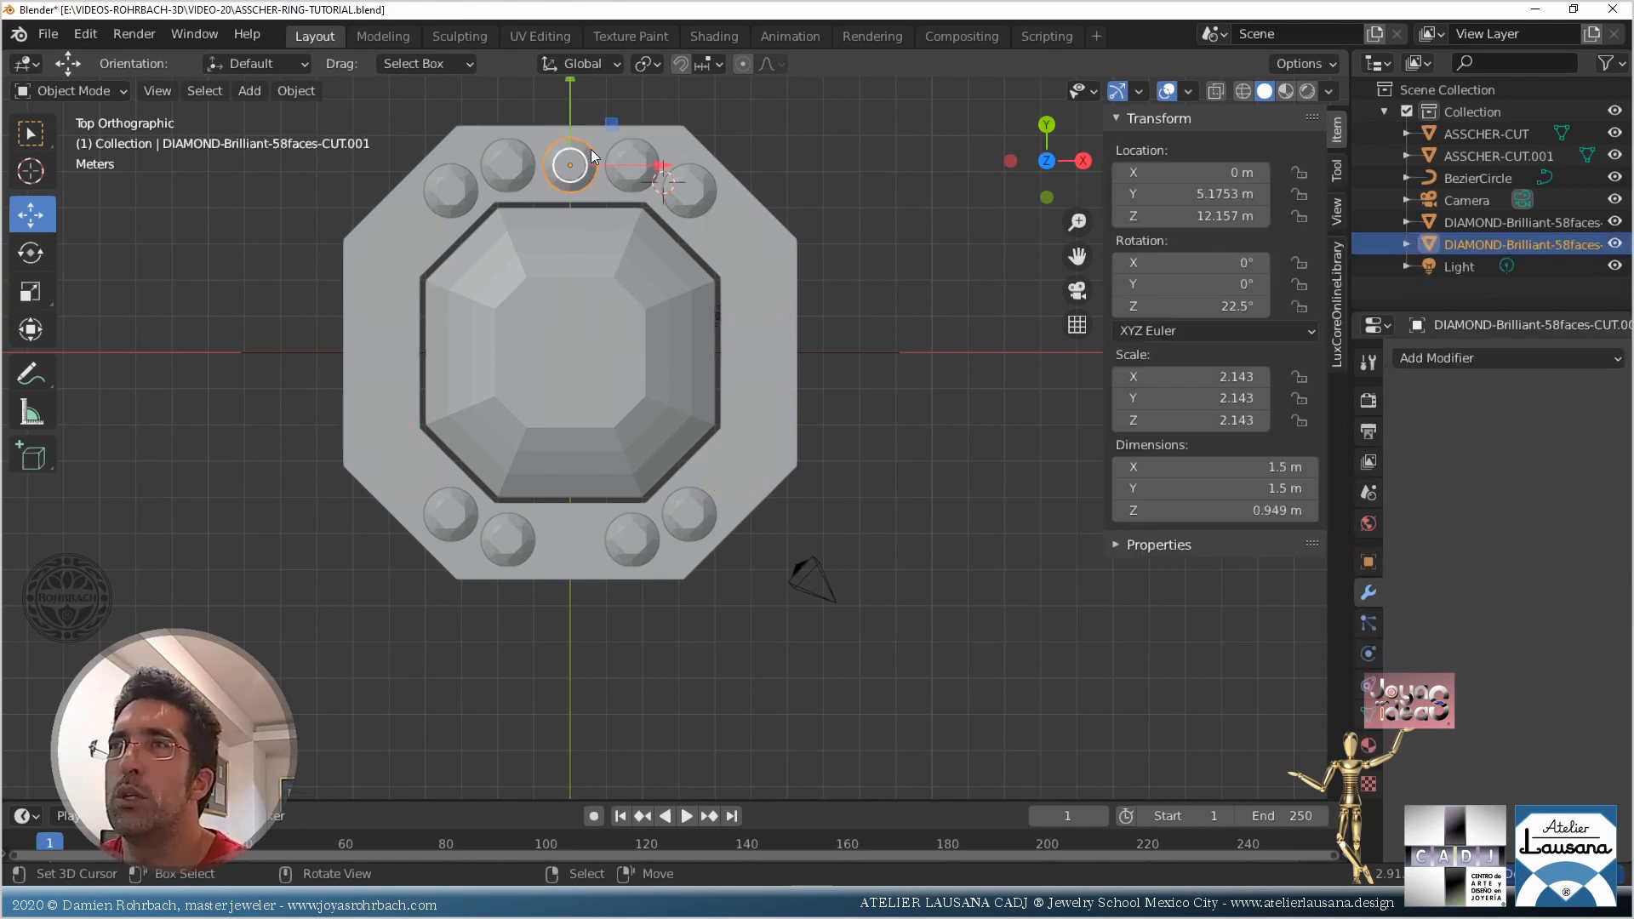
{"action": "left_click", "coordinate": [1421, 358]}
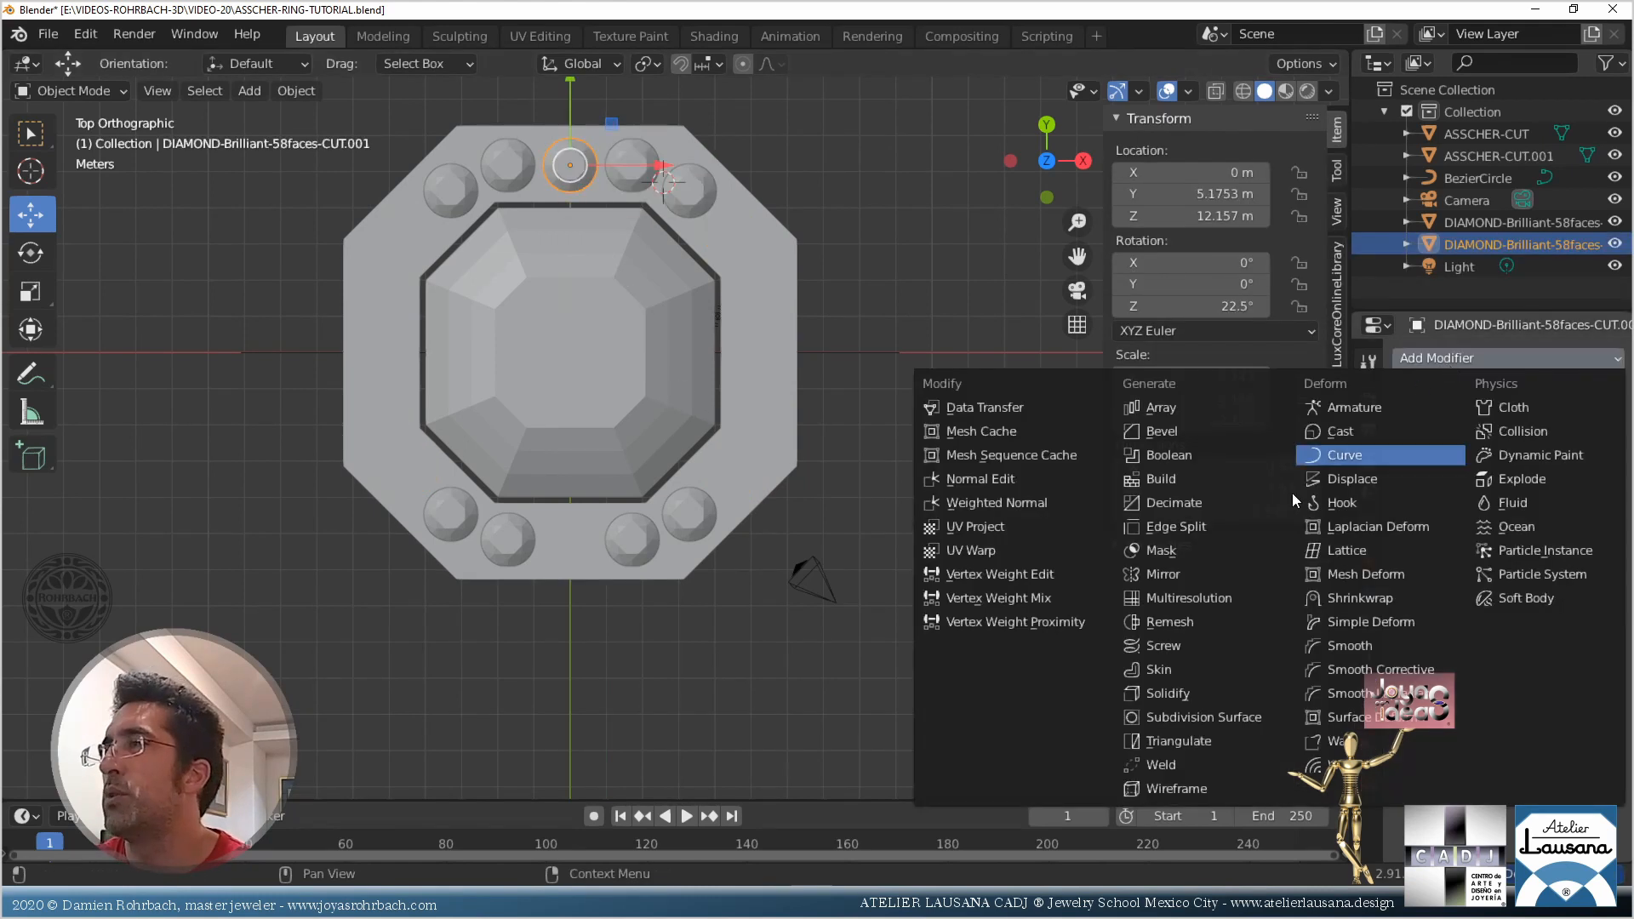
{"action": "left_click", "coordinate": [1230, 567]}
{"action": "left_click", "coordinate": [1536, 427]}
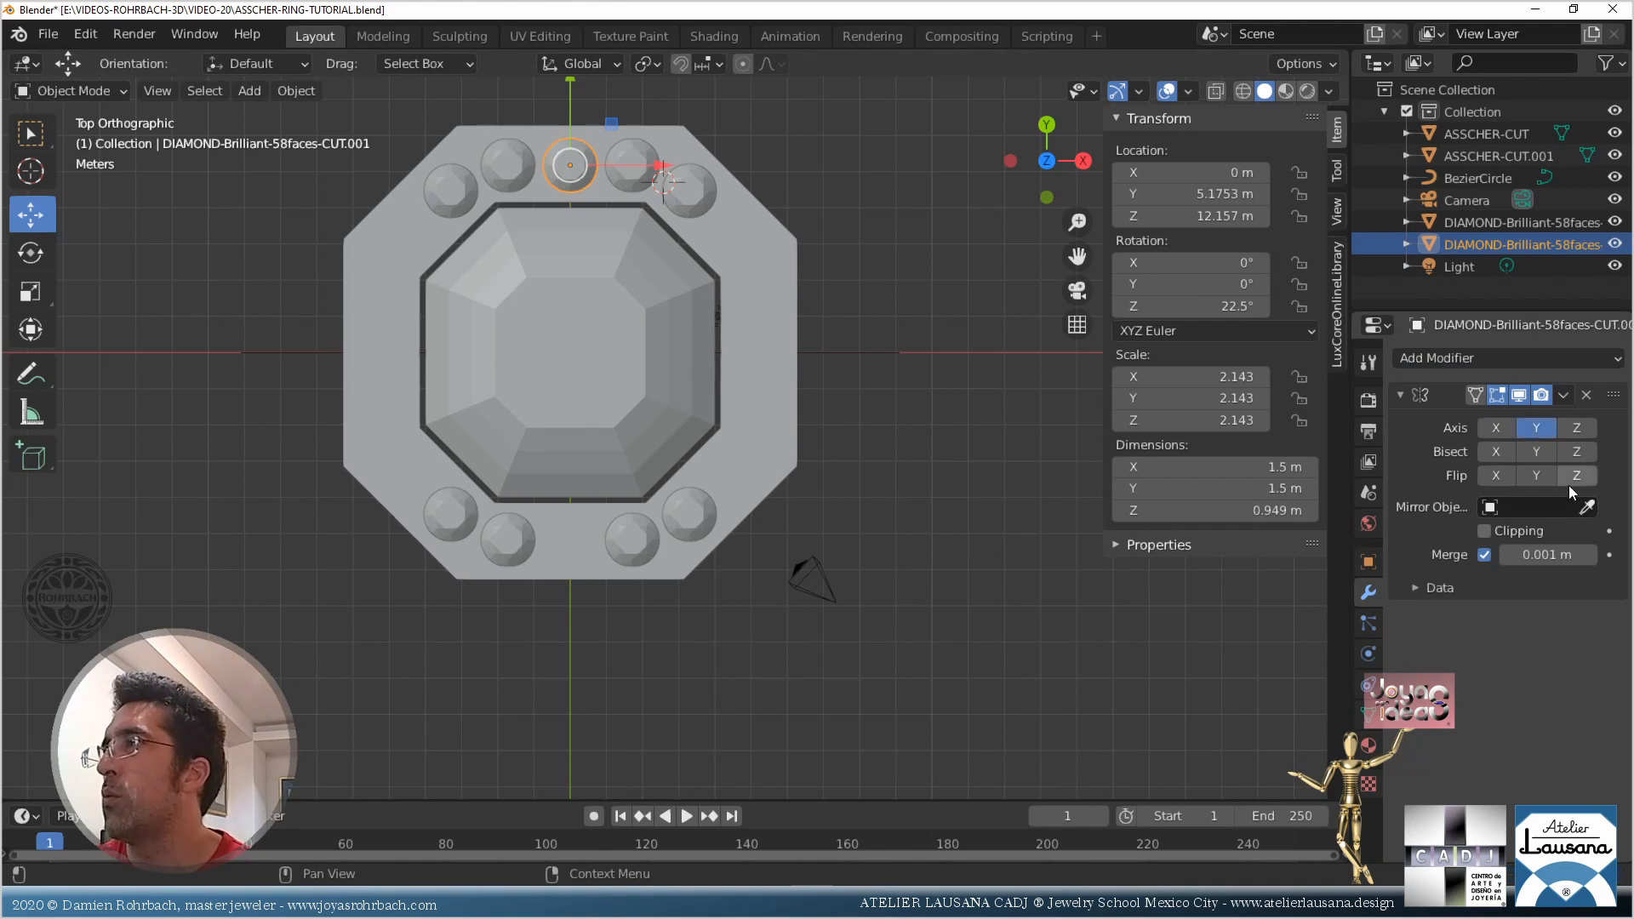
{"action": "left_click", "coordinate": [1587, 507]}
{"action": "left_click", "coordinate": [623, 370]}
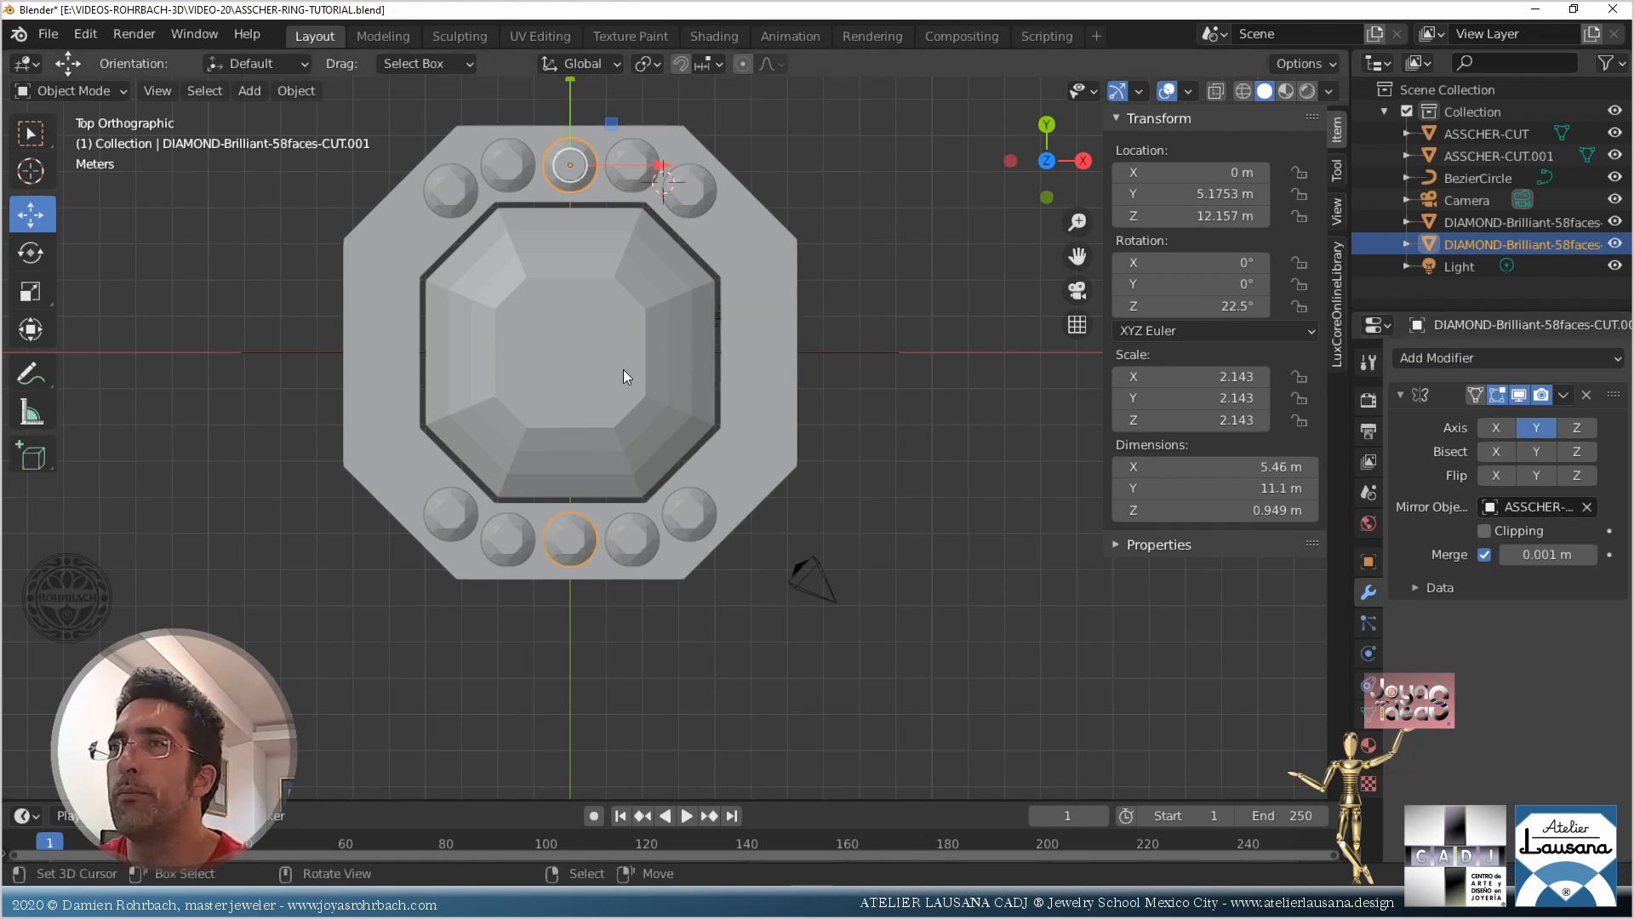
Convert the middle brilliants and the other mirrored brilliants to meshes and join them into one object
{"action": "left_click", "coordinate": [642, 523], "text": "shift"}
{"action": "key", "text": "alt+c"}
{"action": "left_click", "coordinate": [875, 509]}
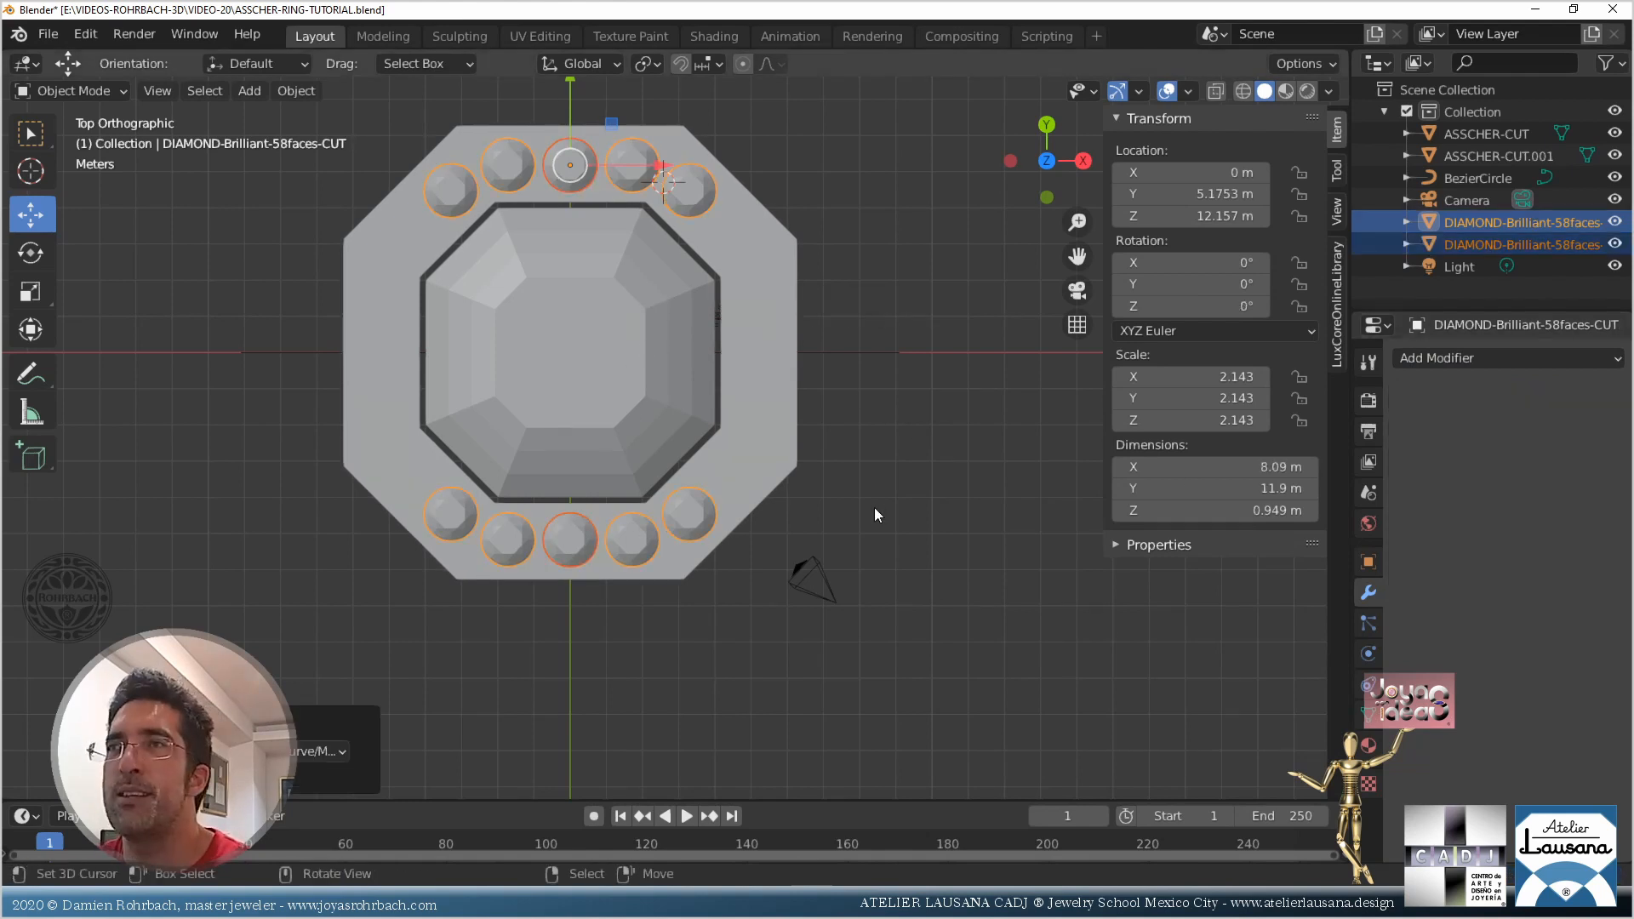
{"action": "key", "text": "ctrl+j"}
Duplicate the joined upper and lower brilliants in place
{"action": "key", "text": "shift+d"}
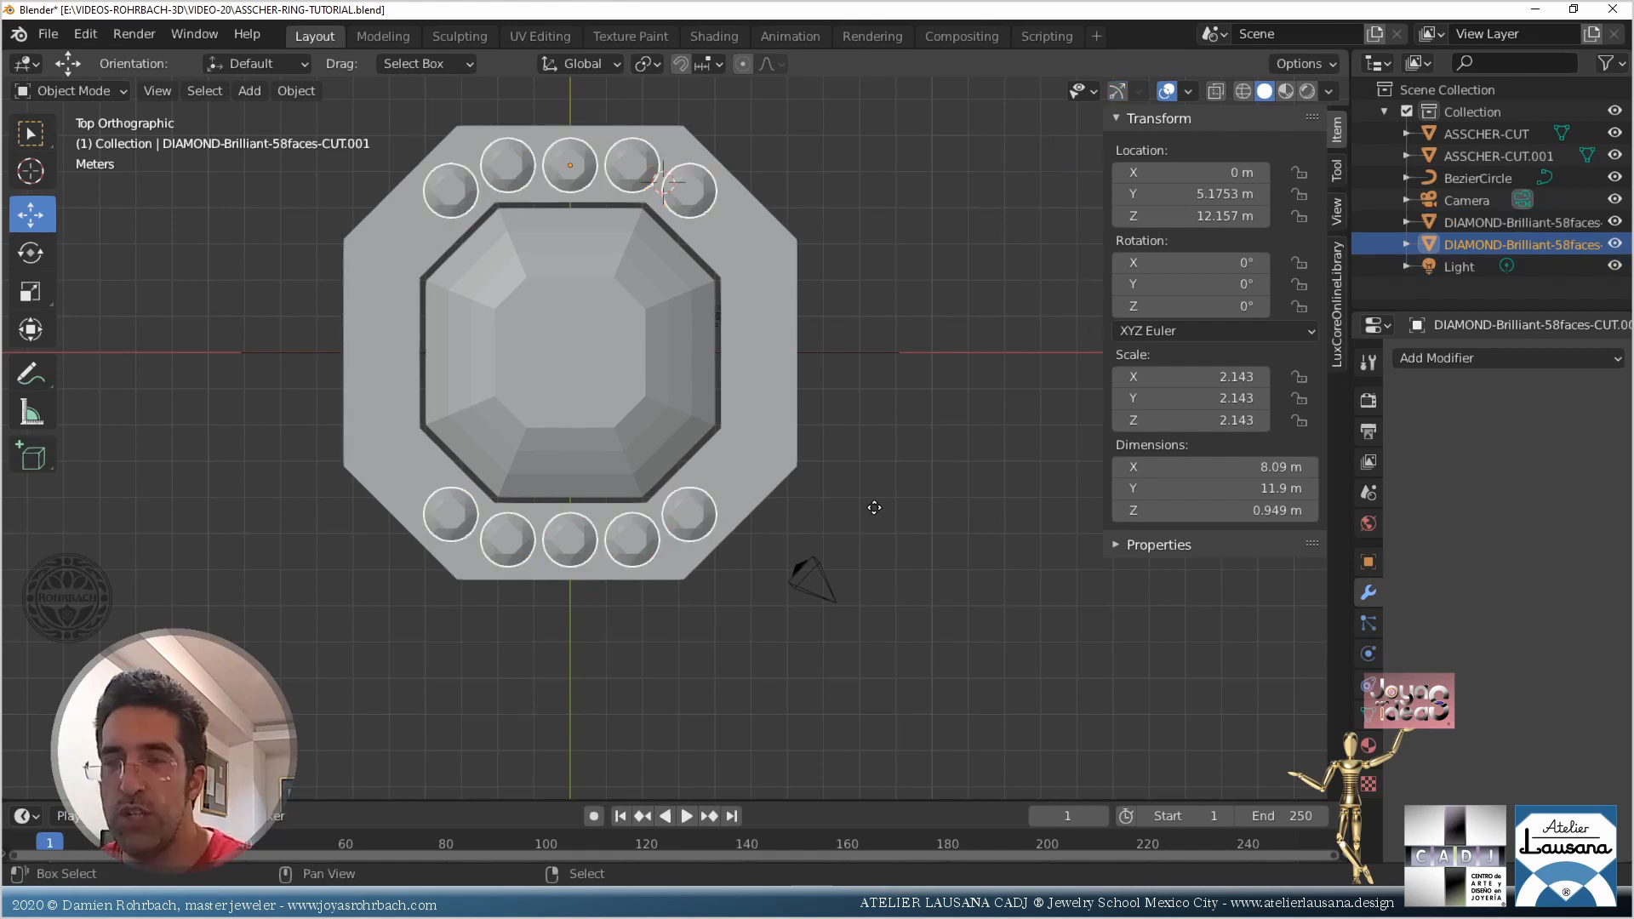
{"action": "right_click", "coordinate": [875, 507]}
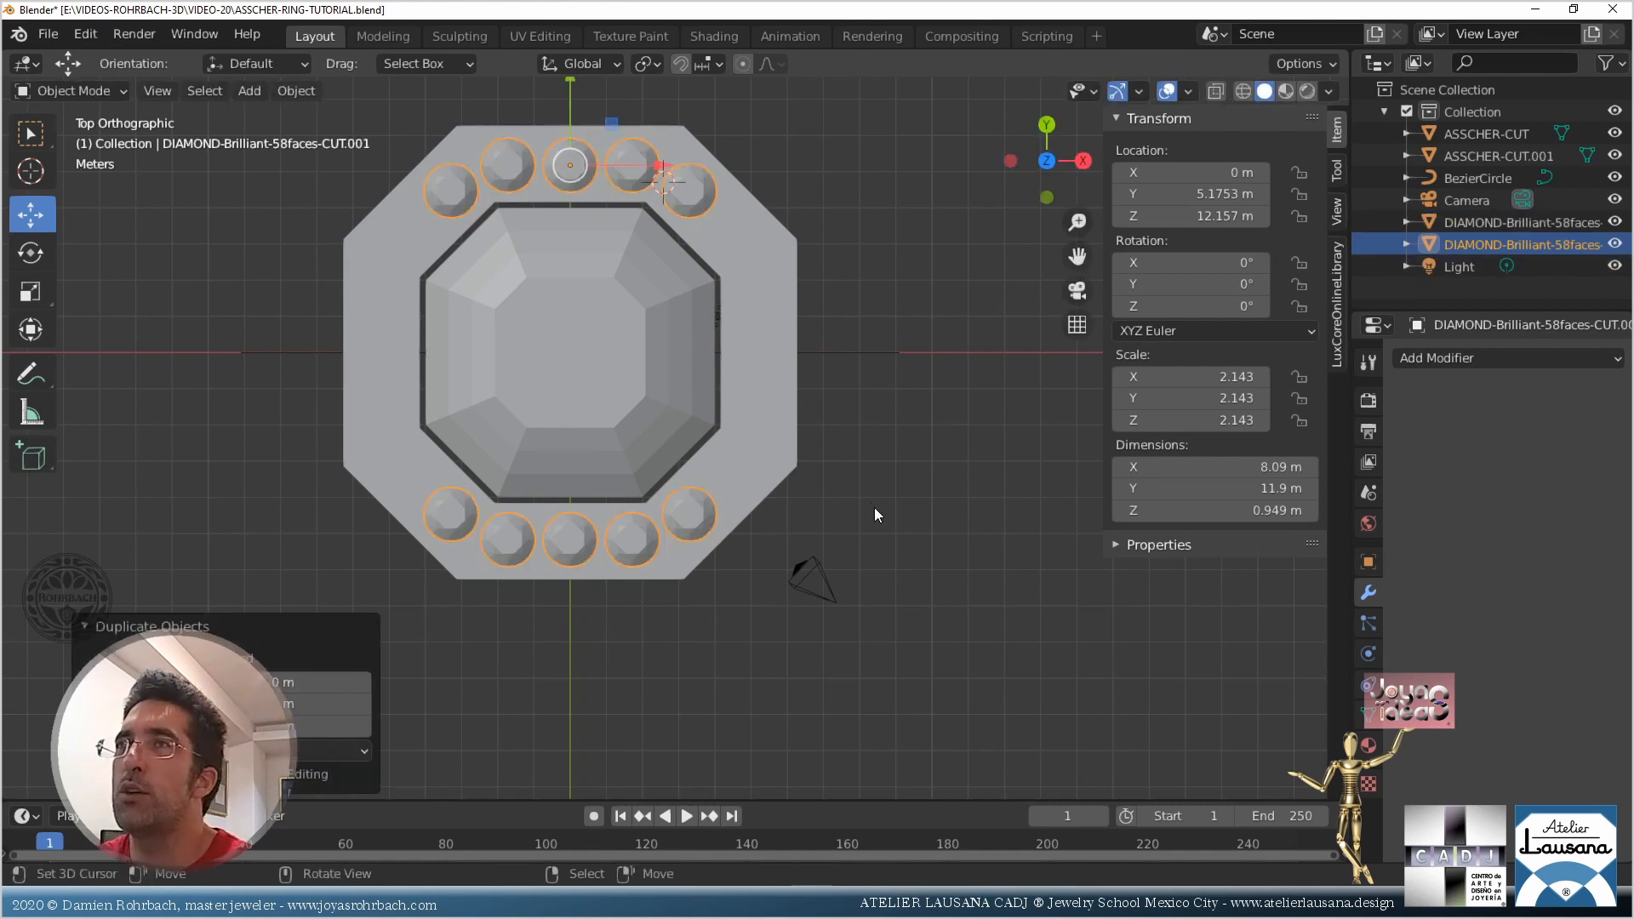
Try rotating the duplicated brilliants 90° about Z around their off-centre origin, then undo the rotation
{"action": "left_click", "coordinate": [1189, 306]}
{"action": "type", "text": "90"}
{"action": "key", "text": "Return"}
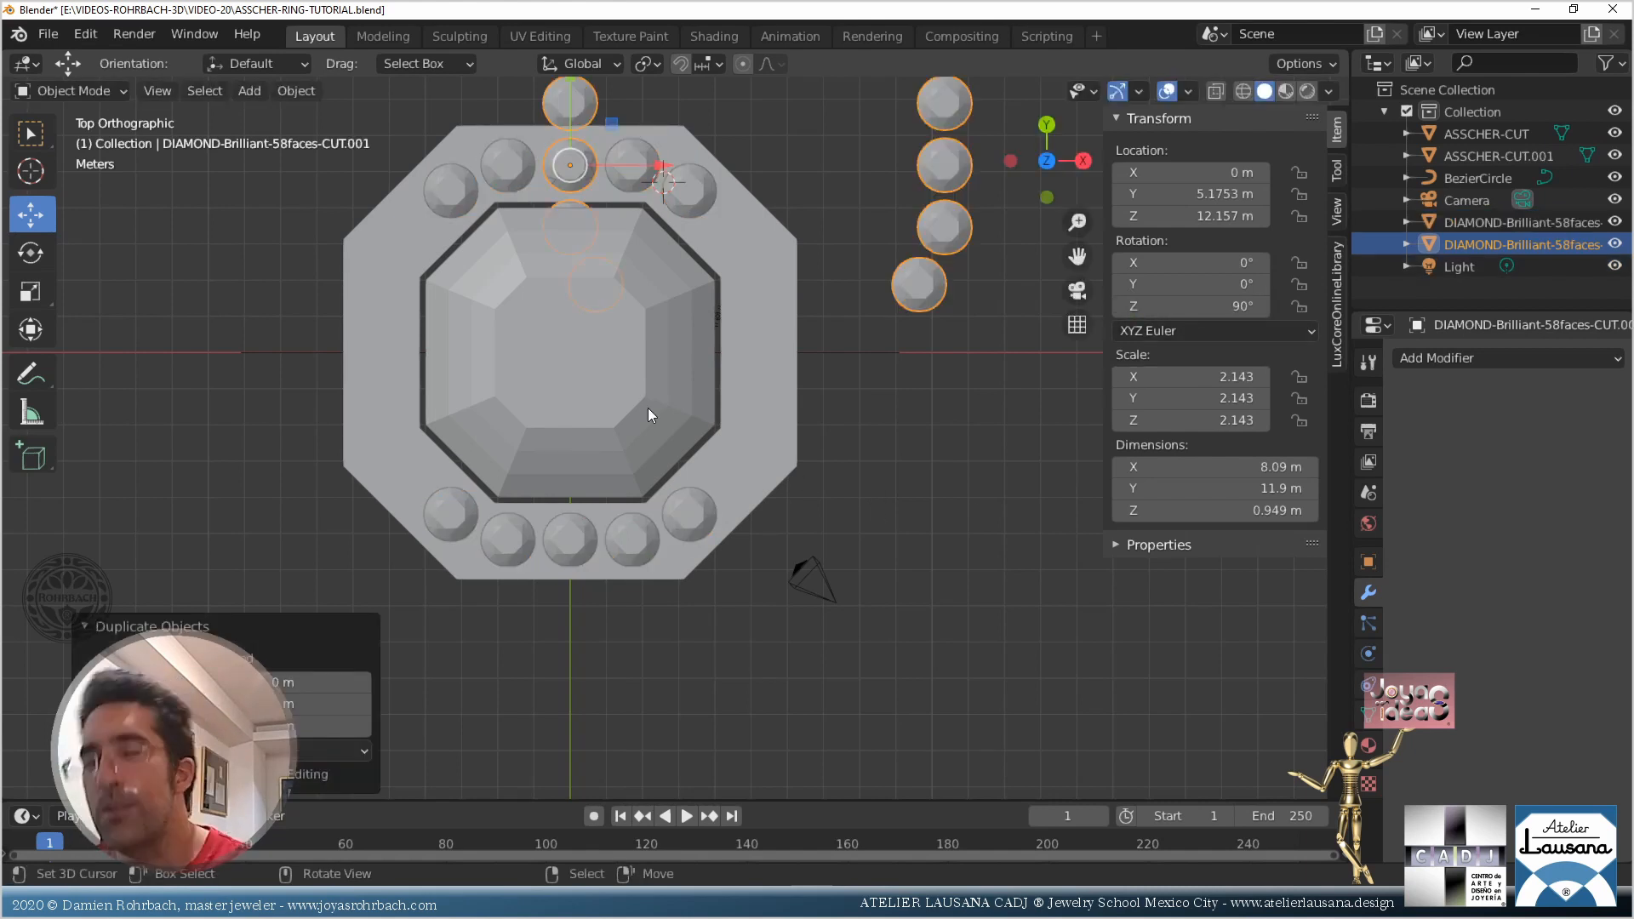
{"action": "key", "text": "ctrl+z"}
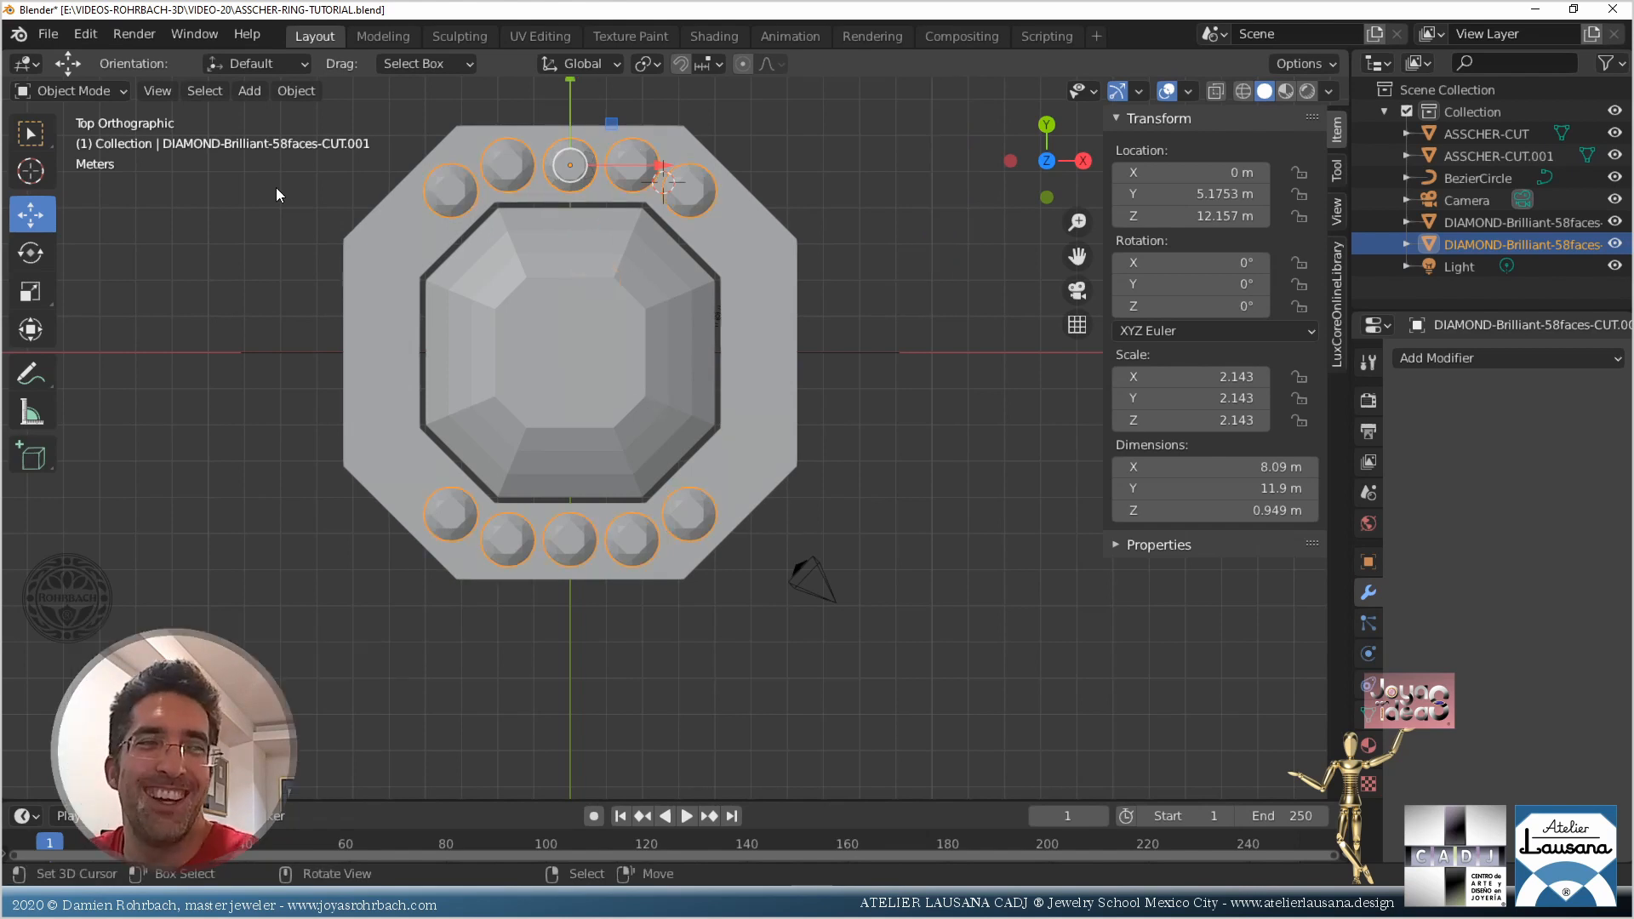
Set the duplicated brilliants' origin to their geometry and rotate them 90° about Z to fill the halo's two sides
{"action": "left_click", "coordinate": [294, 91]}
{"action": "mouse_move", "coordinate": [366, 142]}
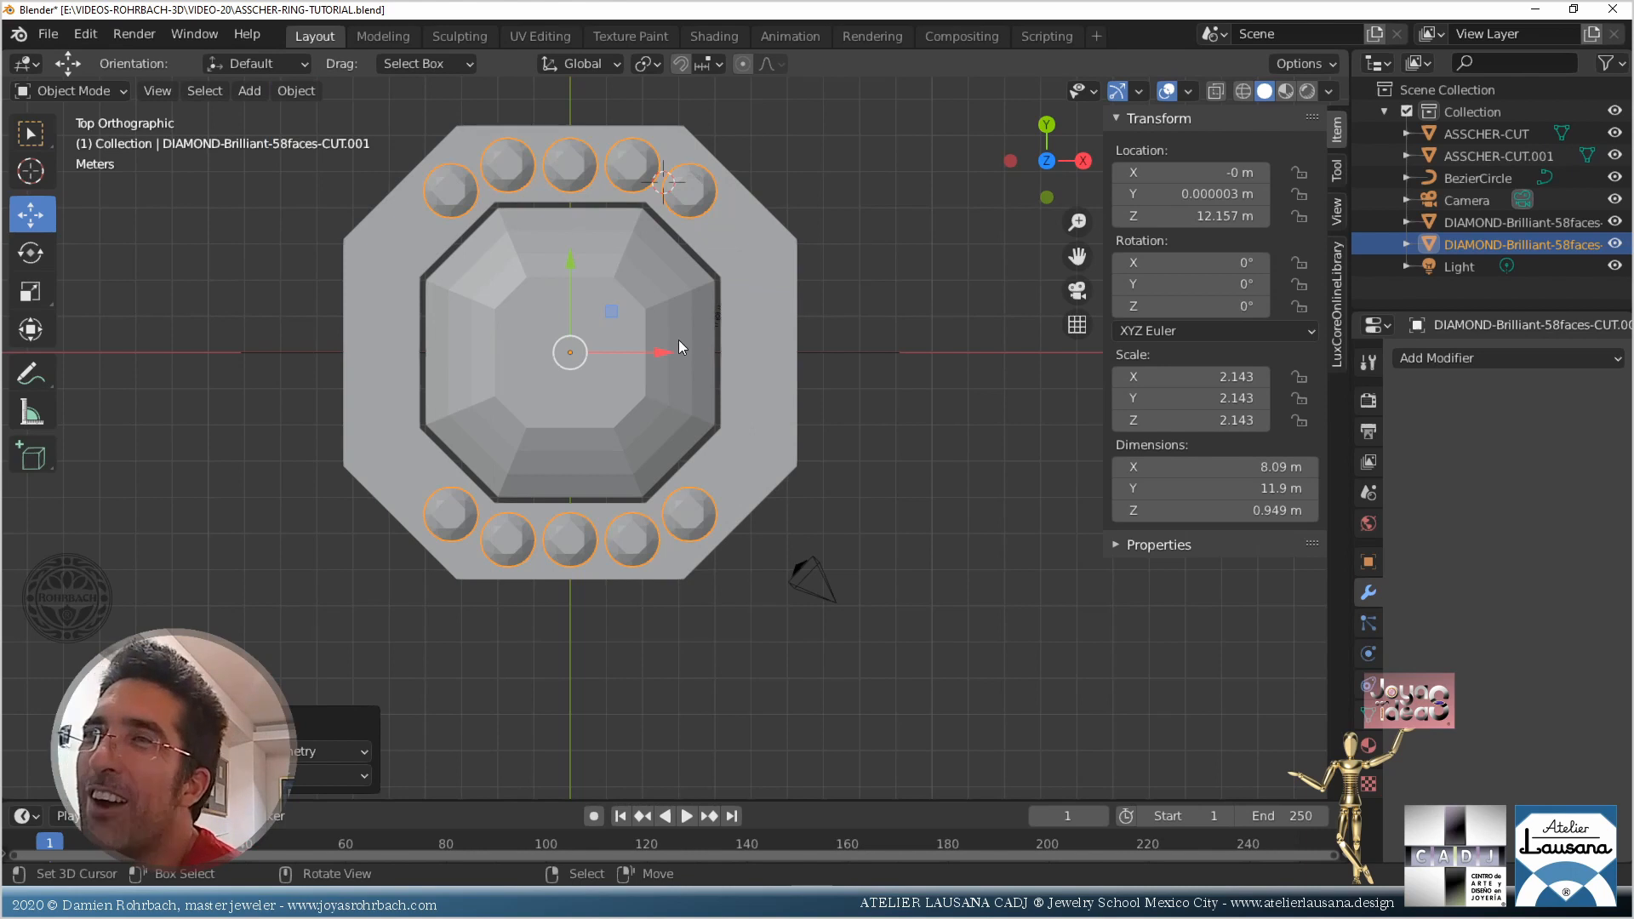
{"action": "left_click", "coordinate": [1187, 308]}
{"action": "type", "text": "90"}
{"action": "key", "text": "Return"}
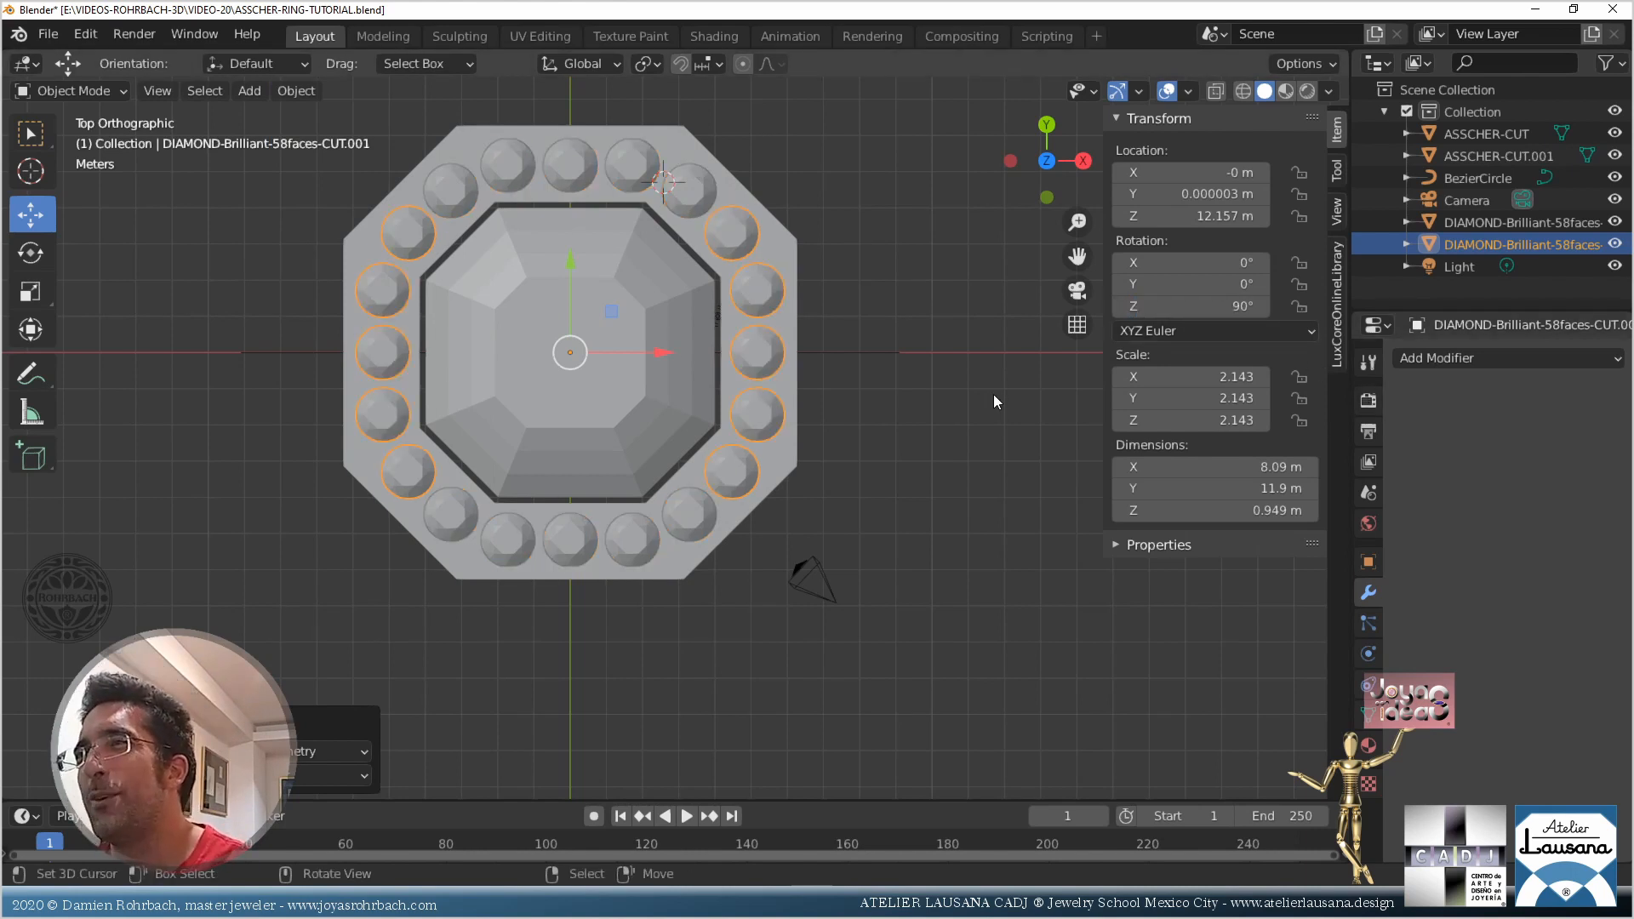
Save the file and inspect the brilliant-filled halo in perspective and from the top
{"action": "middle_click_drag", "start_coordinate": [792, 644], "coordinate": [688, 519]}
{"action": "key", "text": "ctrl+s"}
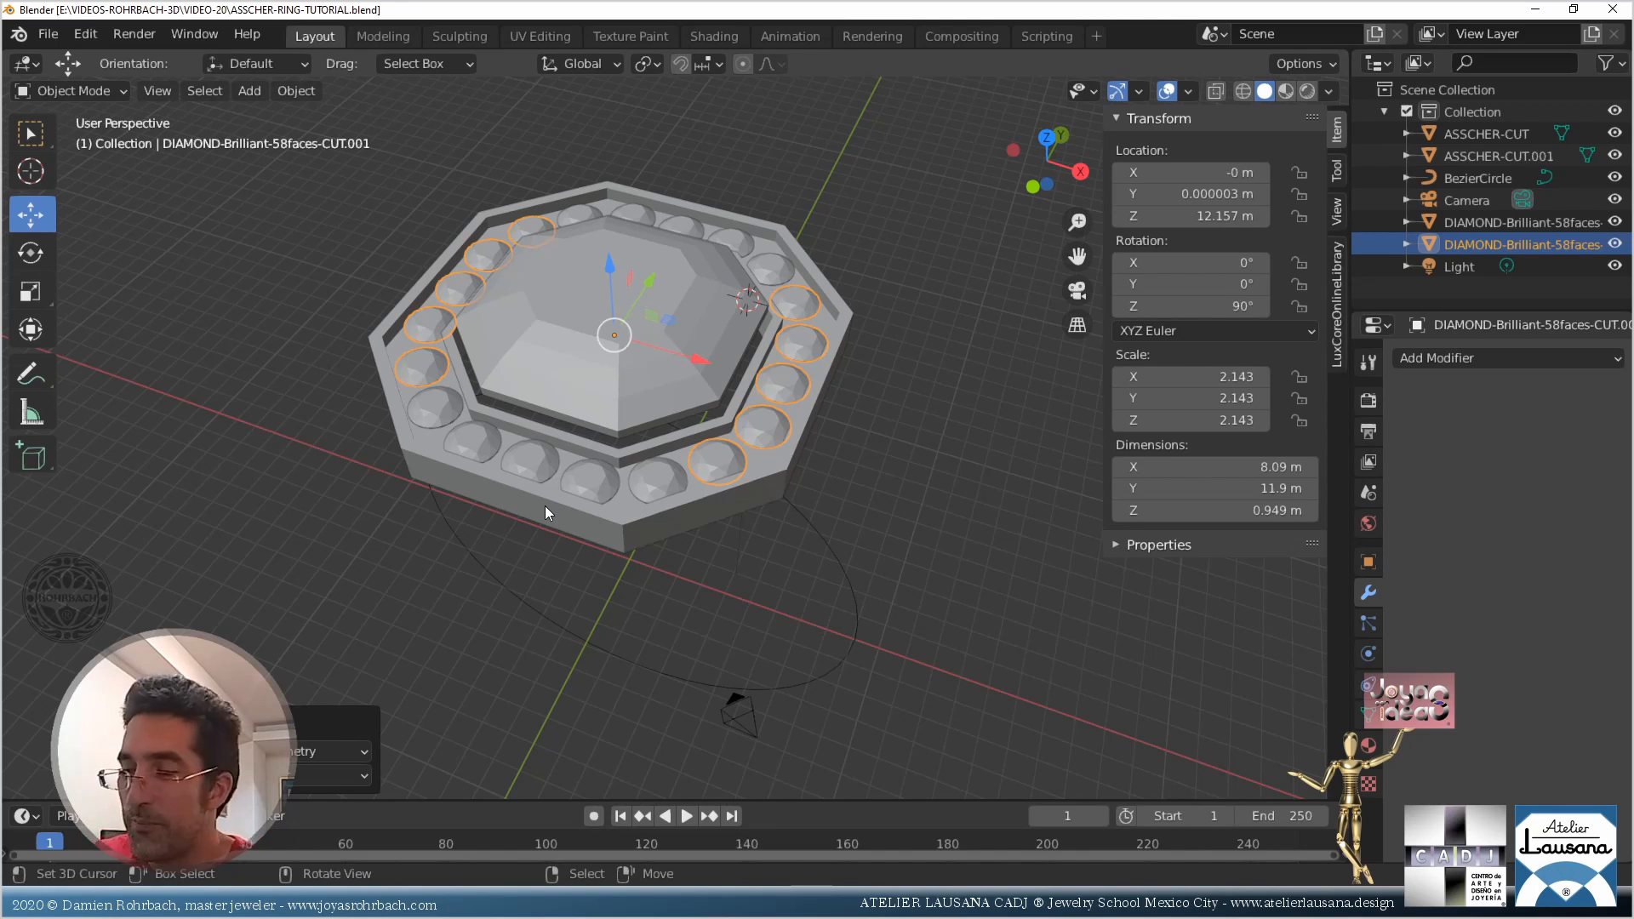
{"action": "key", "text": "KP_7"}
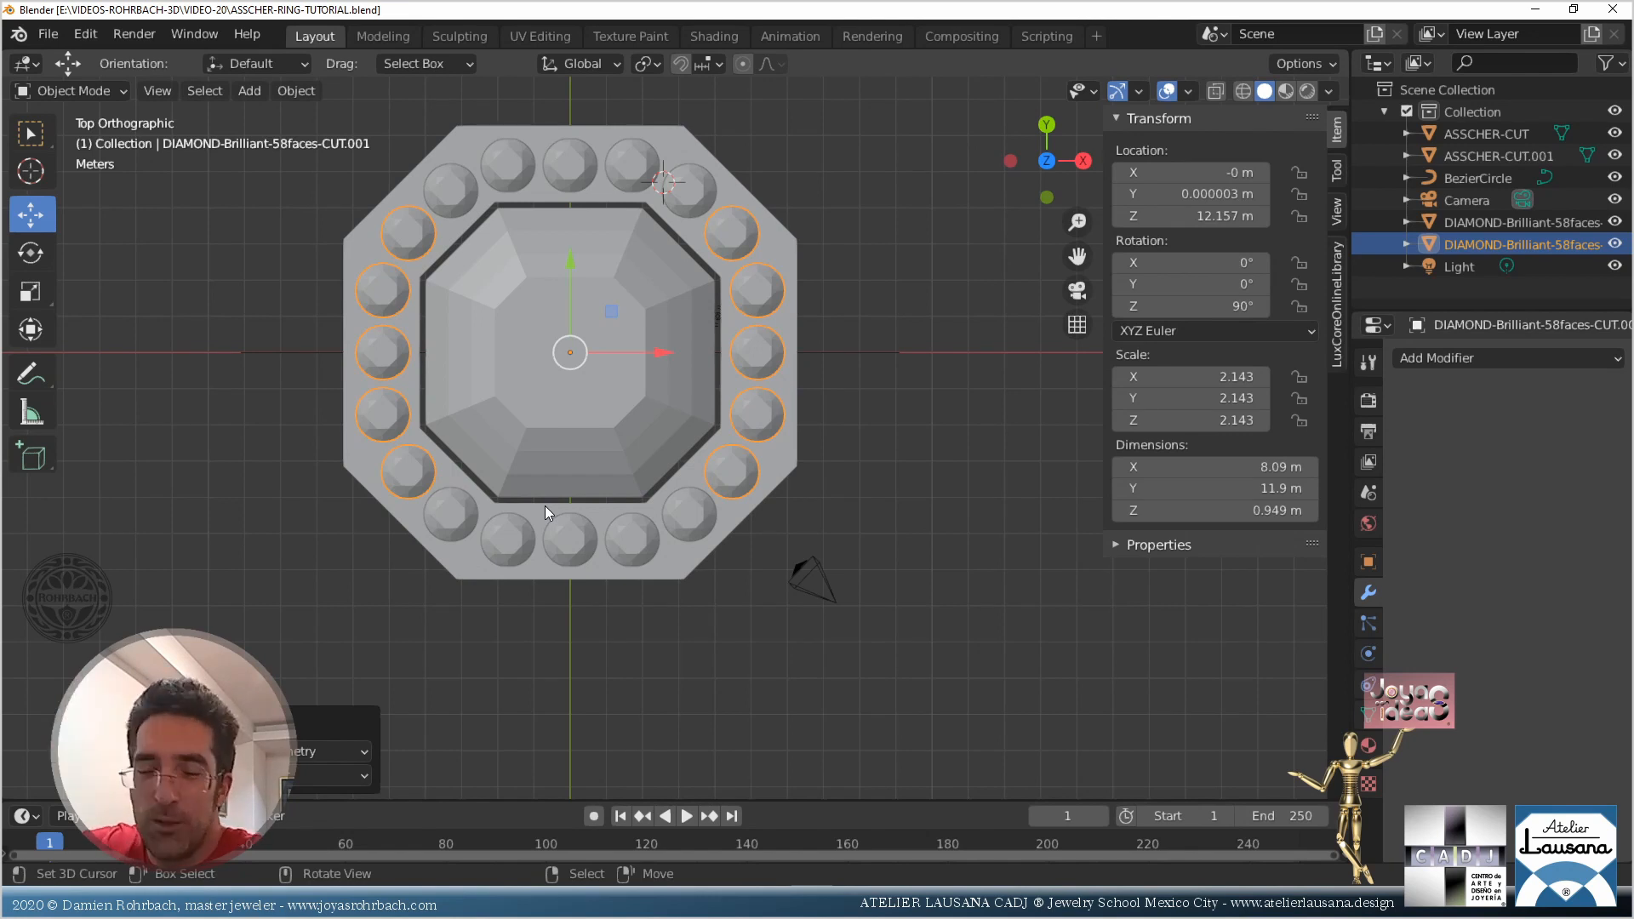
{"action": "key", "text": "ctrl+s"}
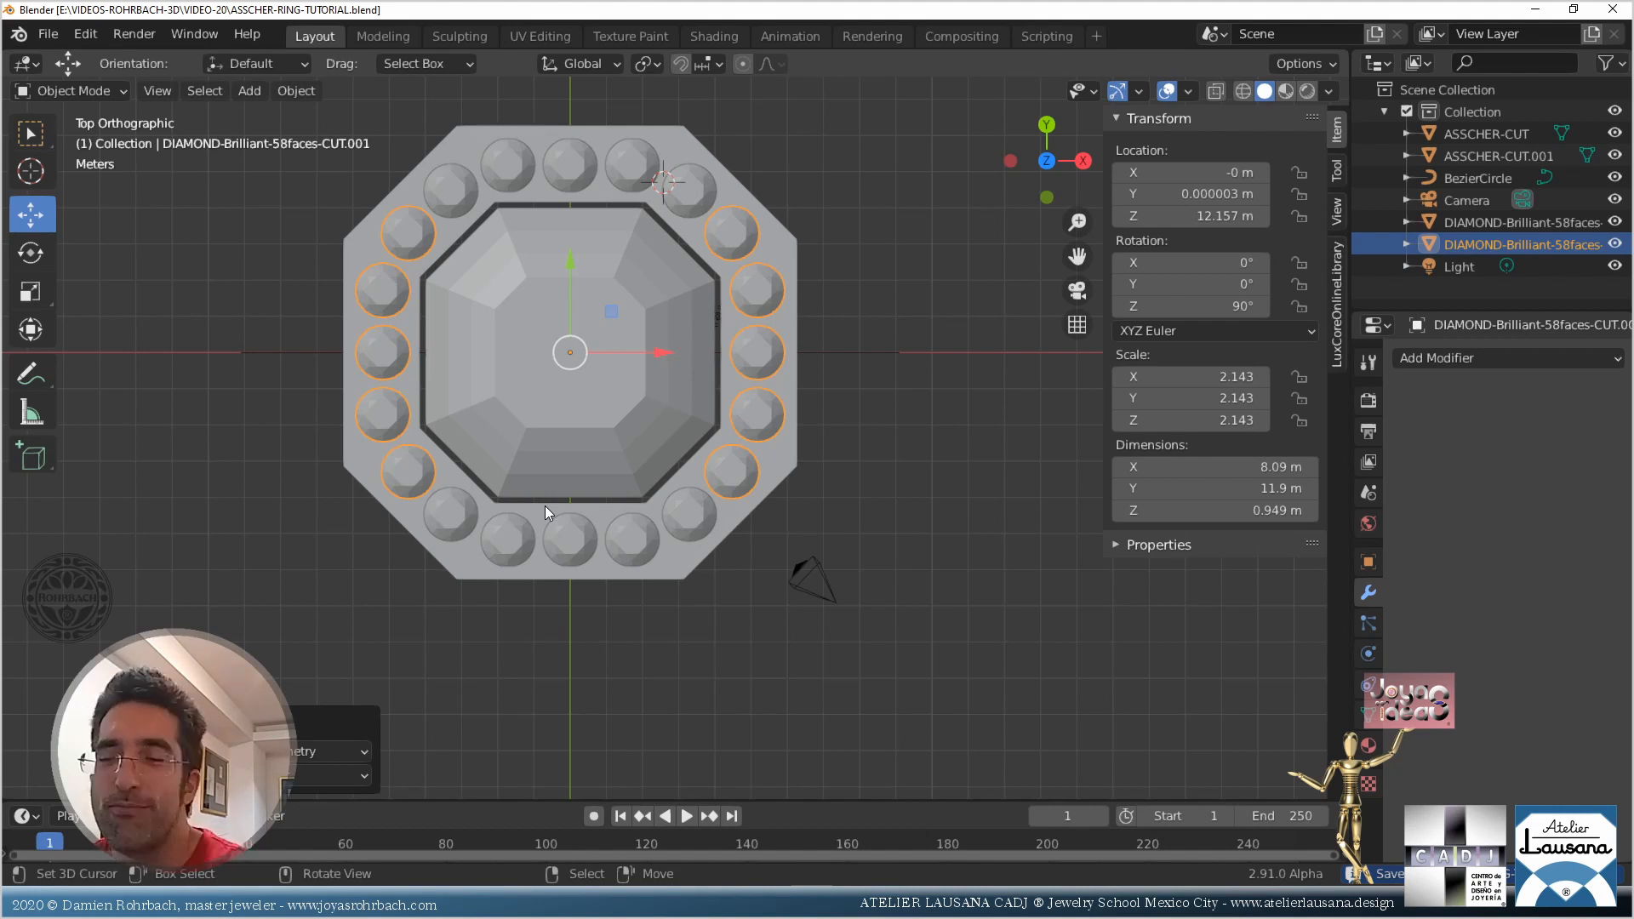
{"action": "middle_click_drag", "start_coordinate": [659, 582], "coordinate": [576, 555]}
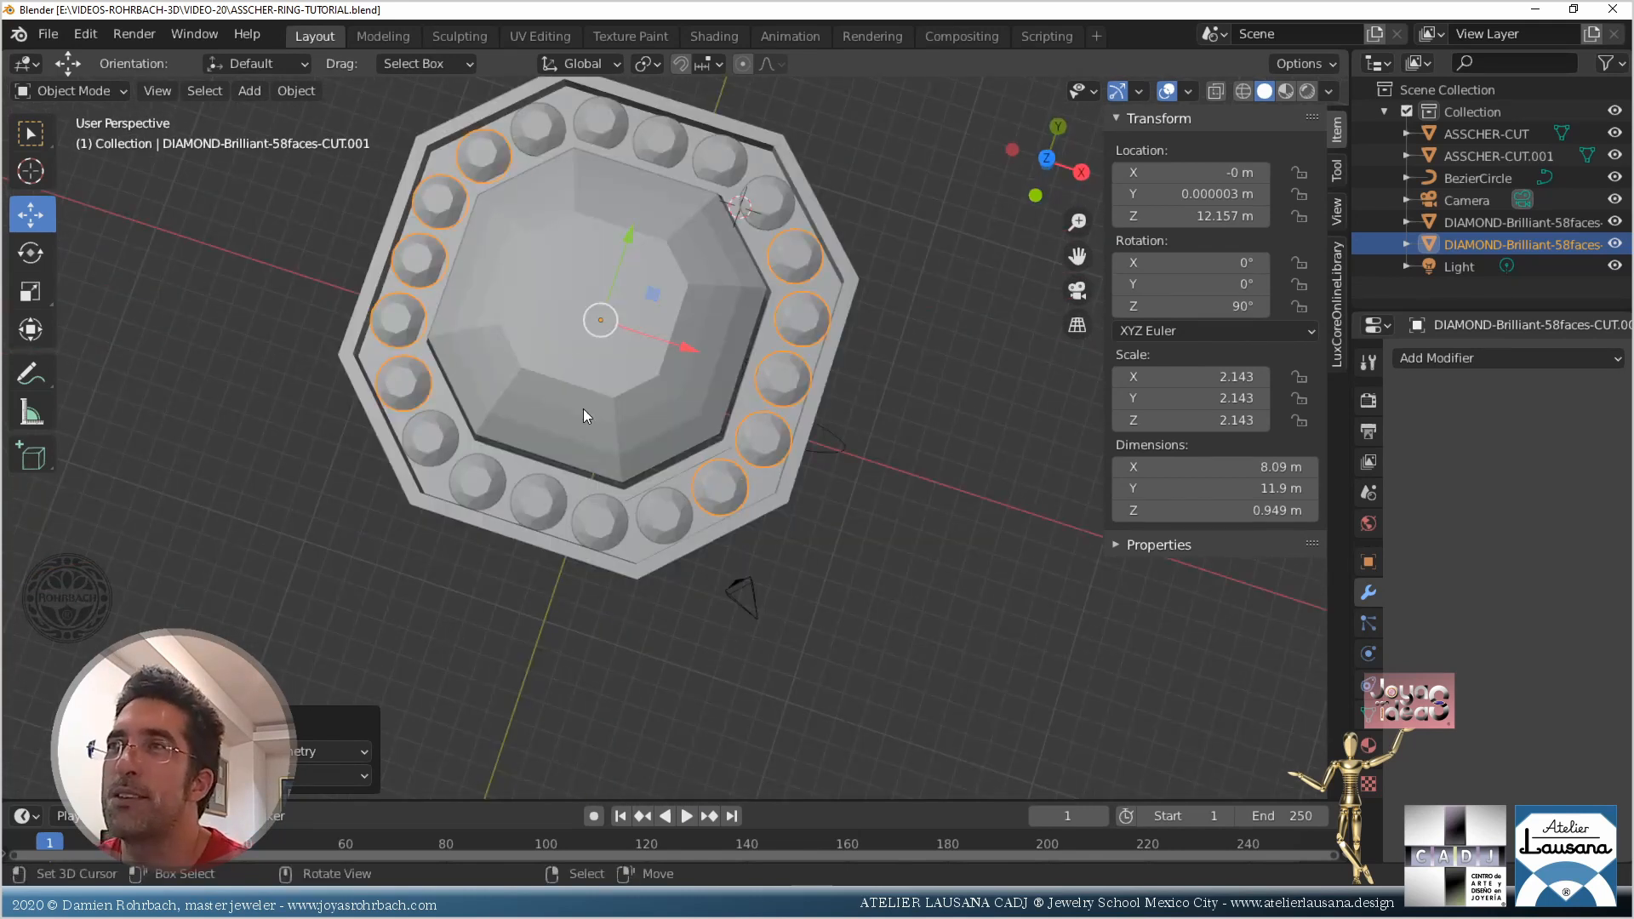
{"action": "middle_click_drag", "start_coordinate": [584, 416], "coordinate": [599, 336]}
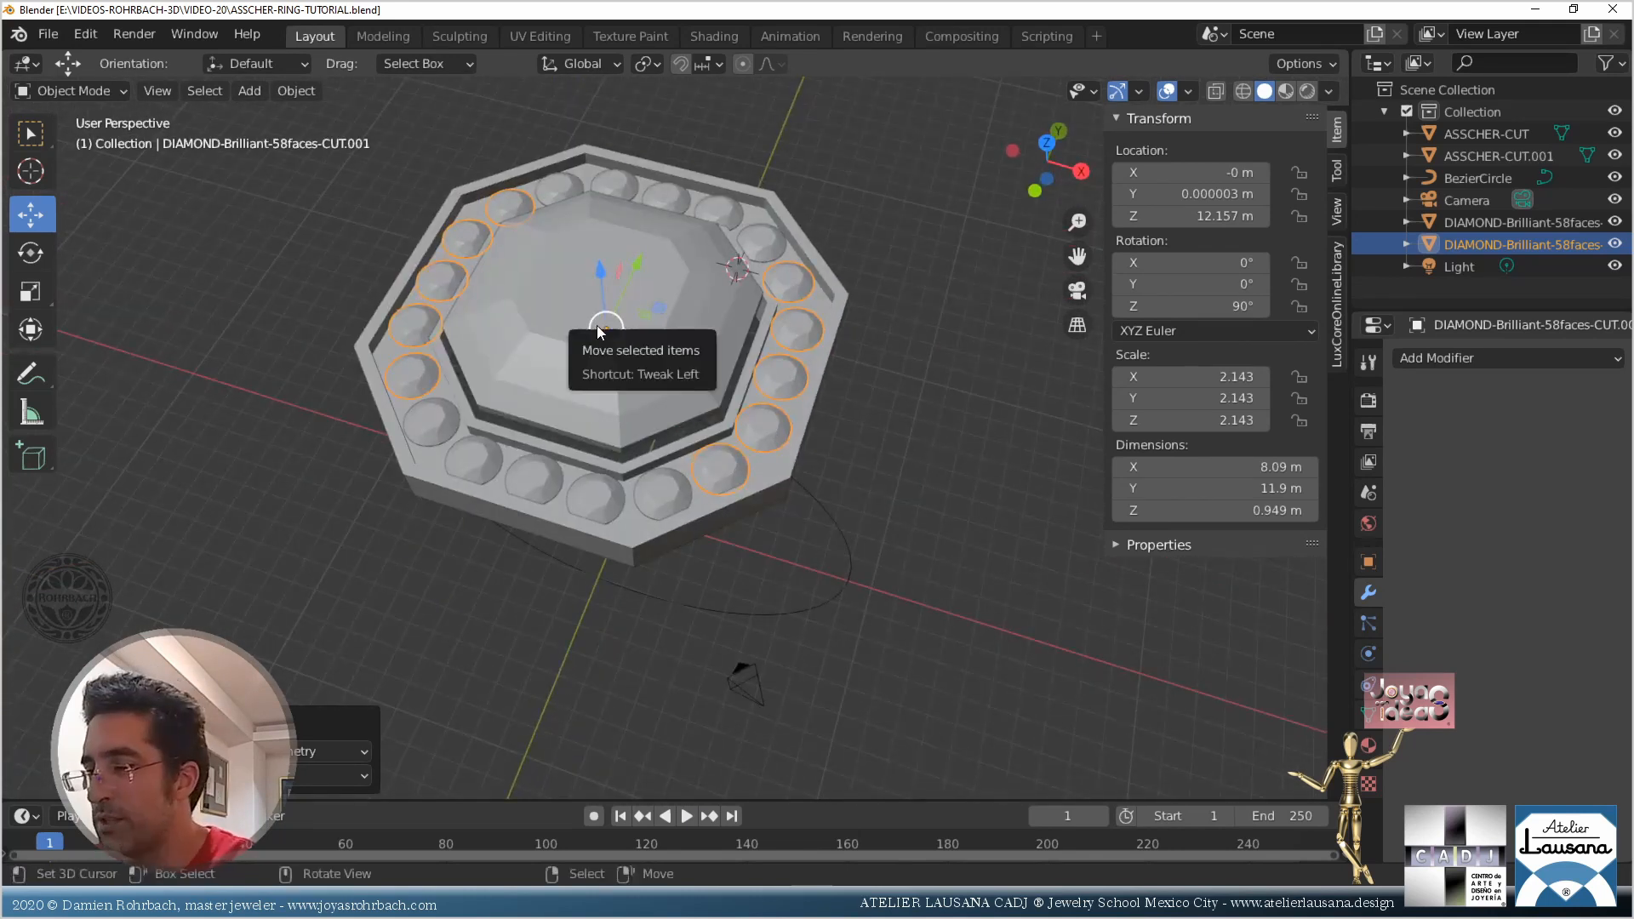
{"action": "key", "text": "KP_7"}
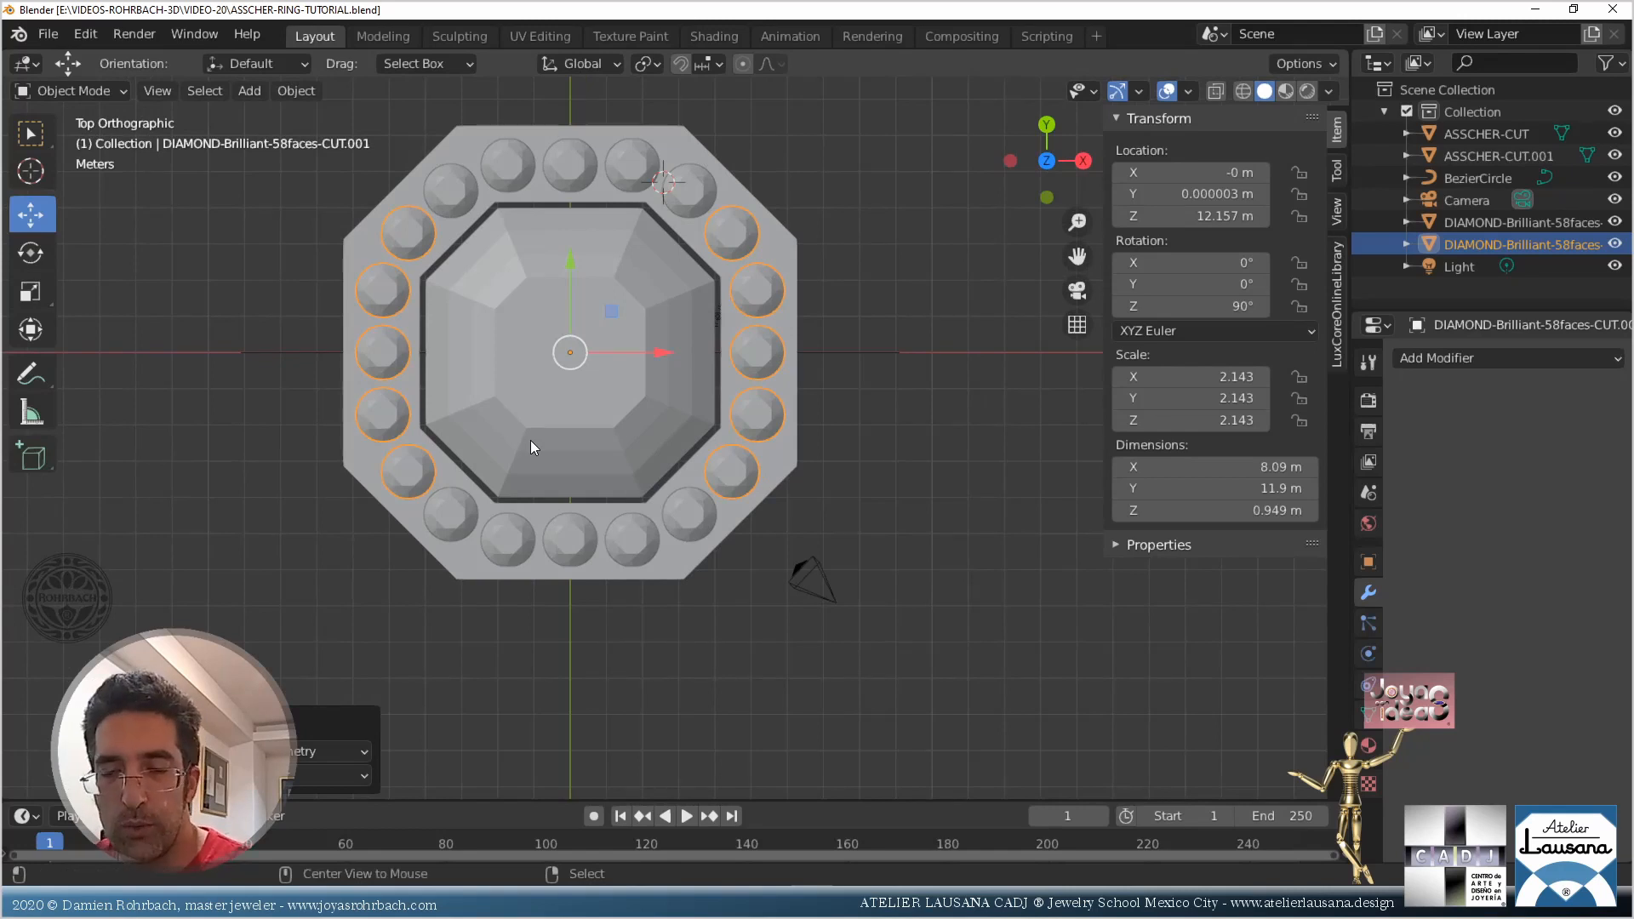
Deselect everything and hide the viewport's transform properties
{"action": "key", "text": "alt+a"}
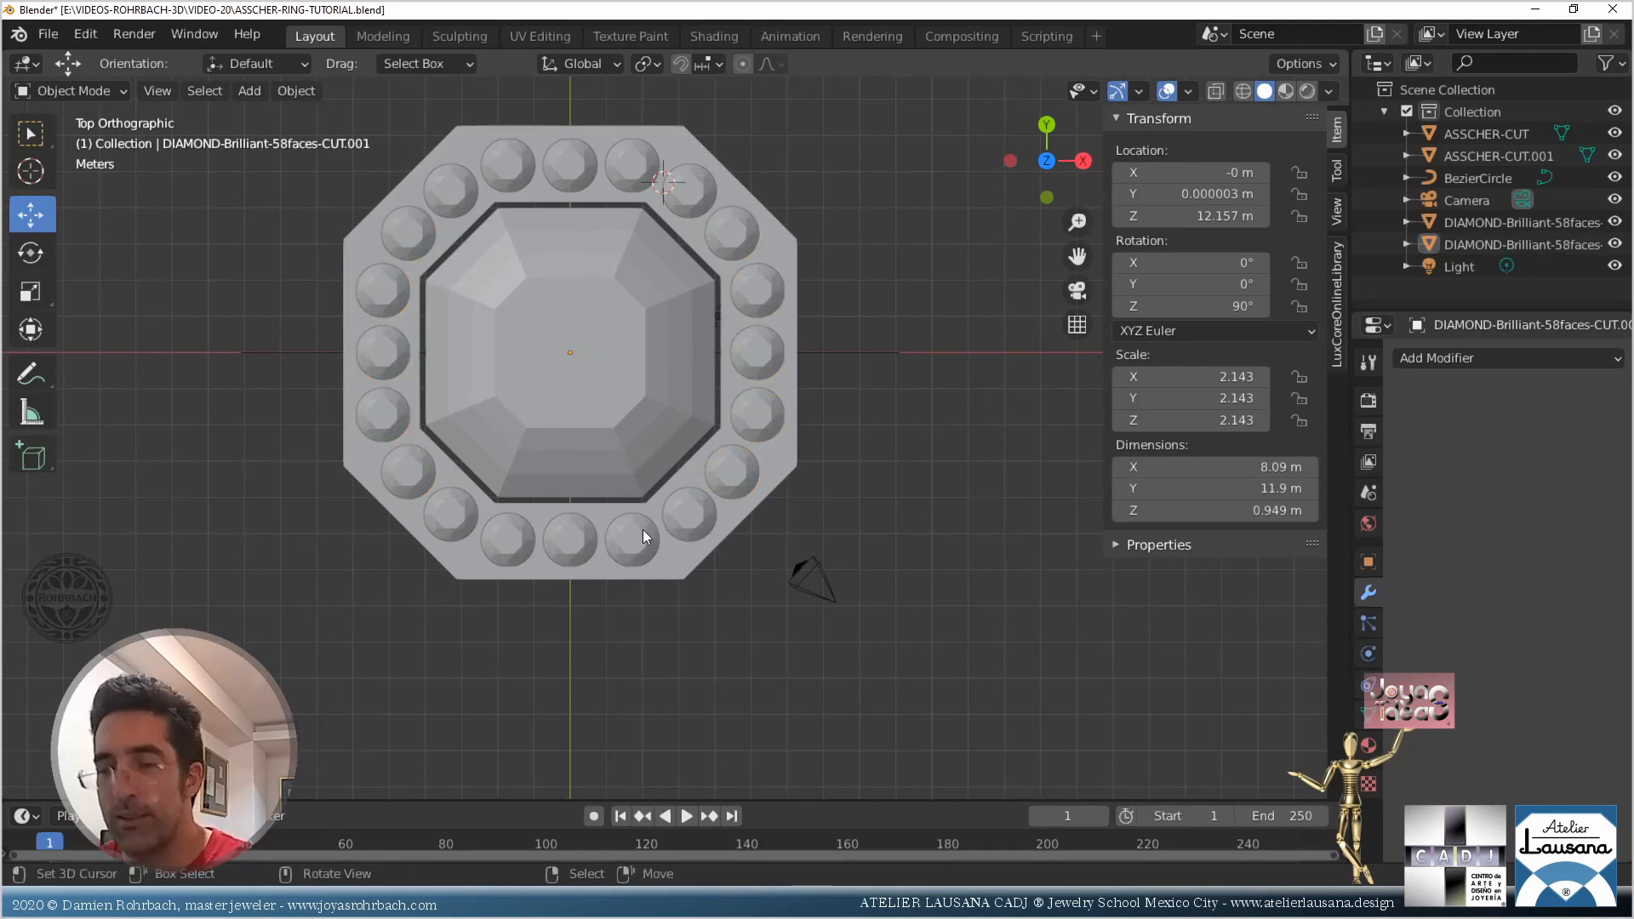
{"action": "key", "text": "n"}
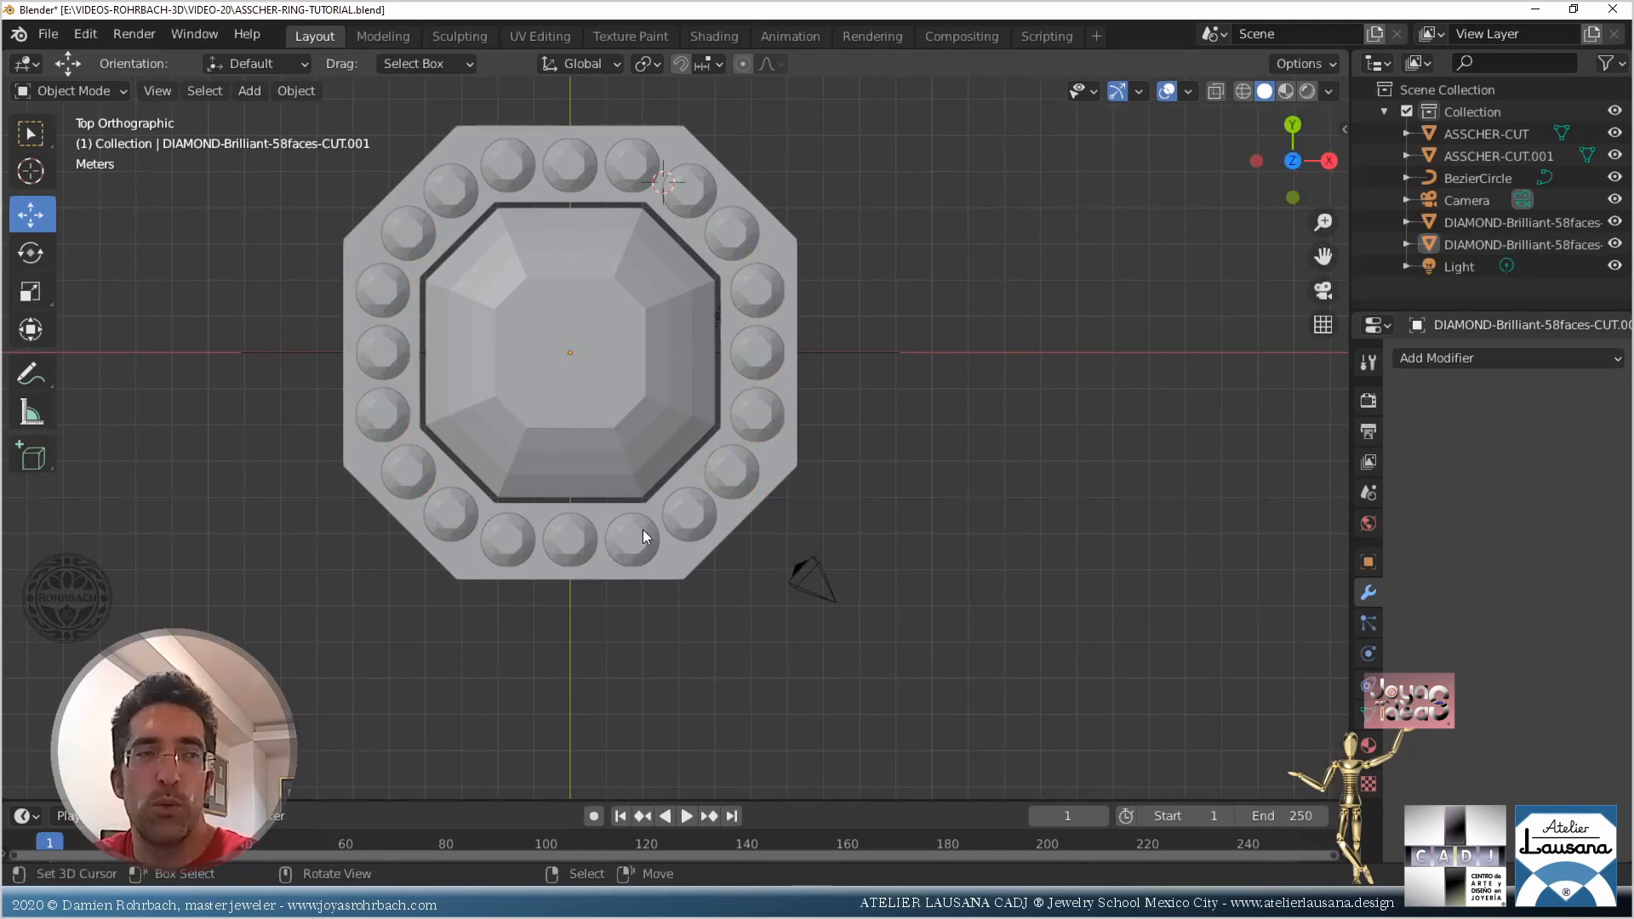
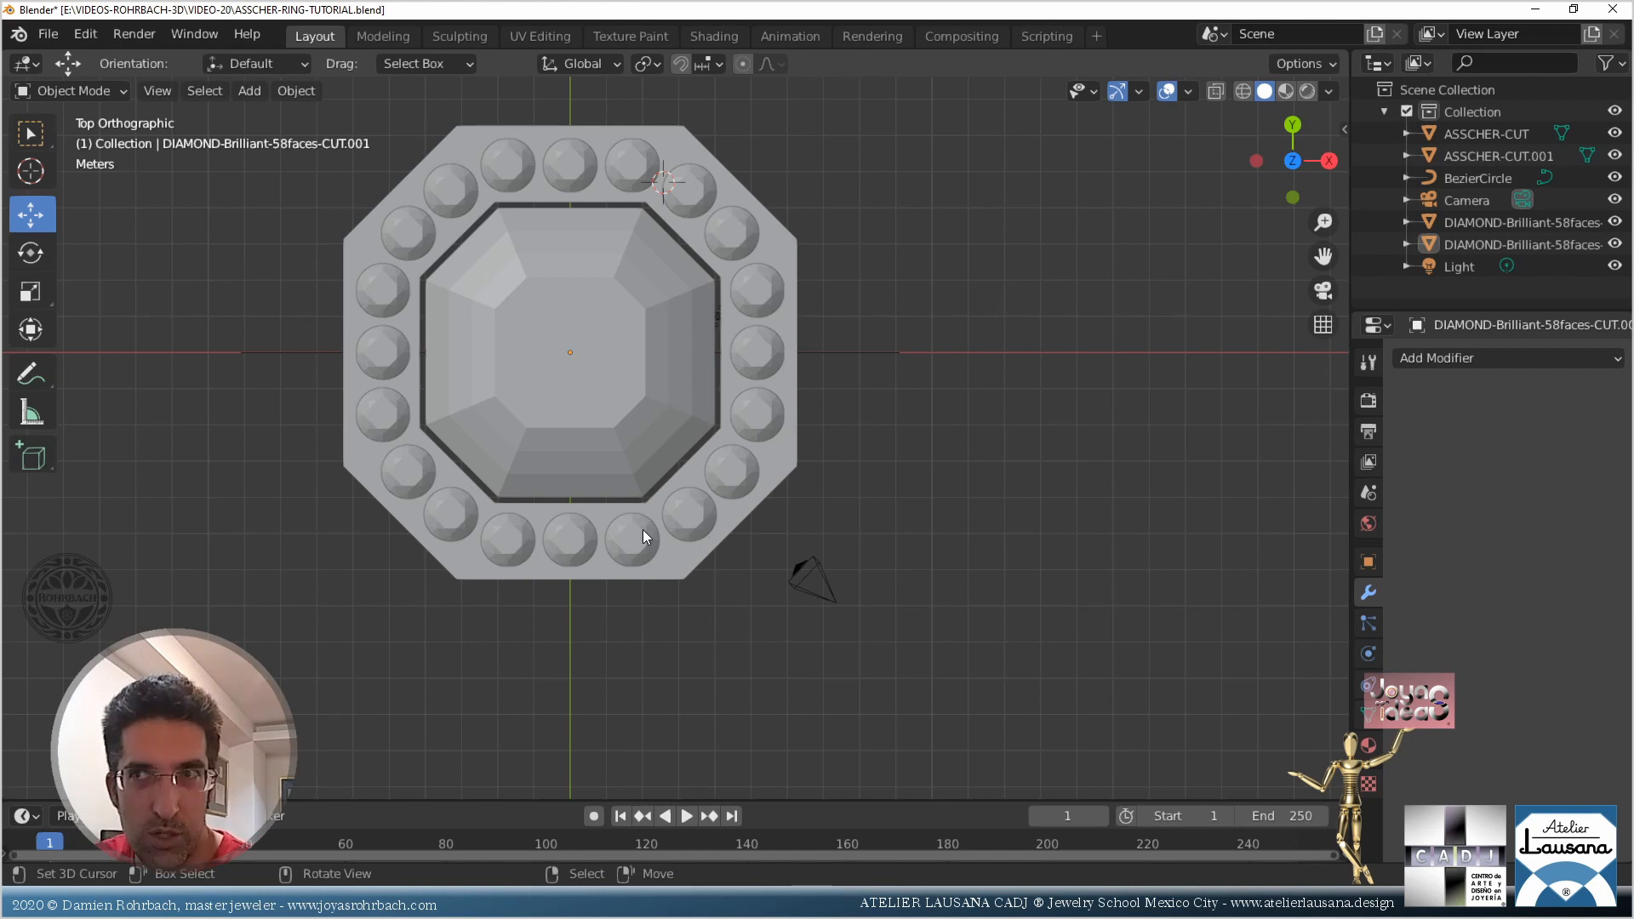
Add a UV sphere over the centre stone's upper facets and scale it down to about 0.71 m across
{"action": "right_click", "coordinate": [631, 304], "text": "shift"}
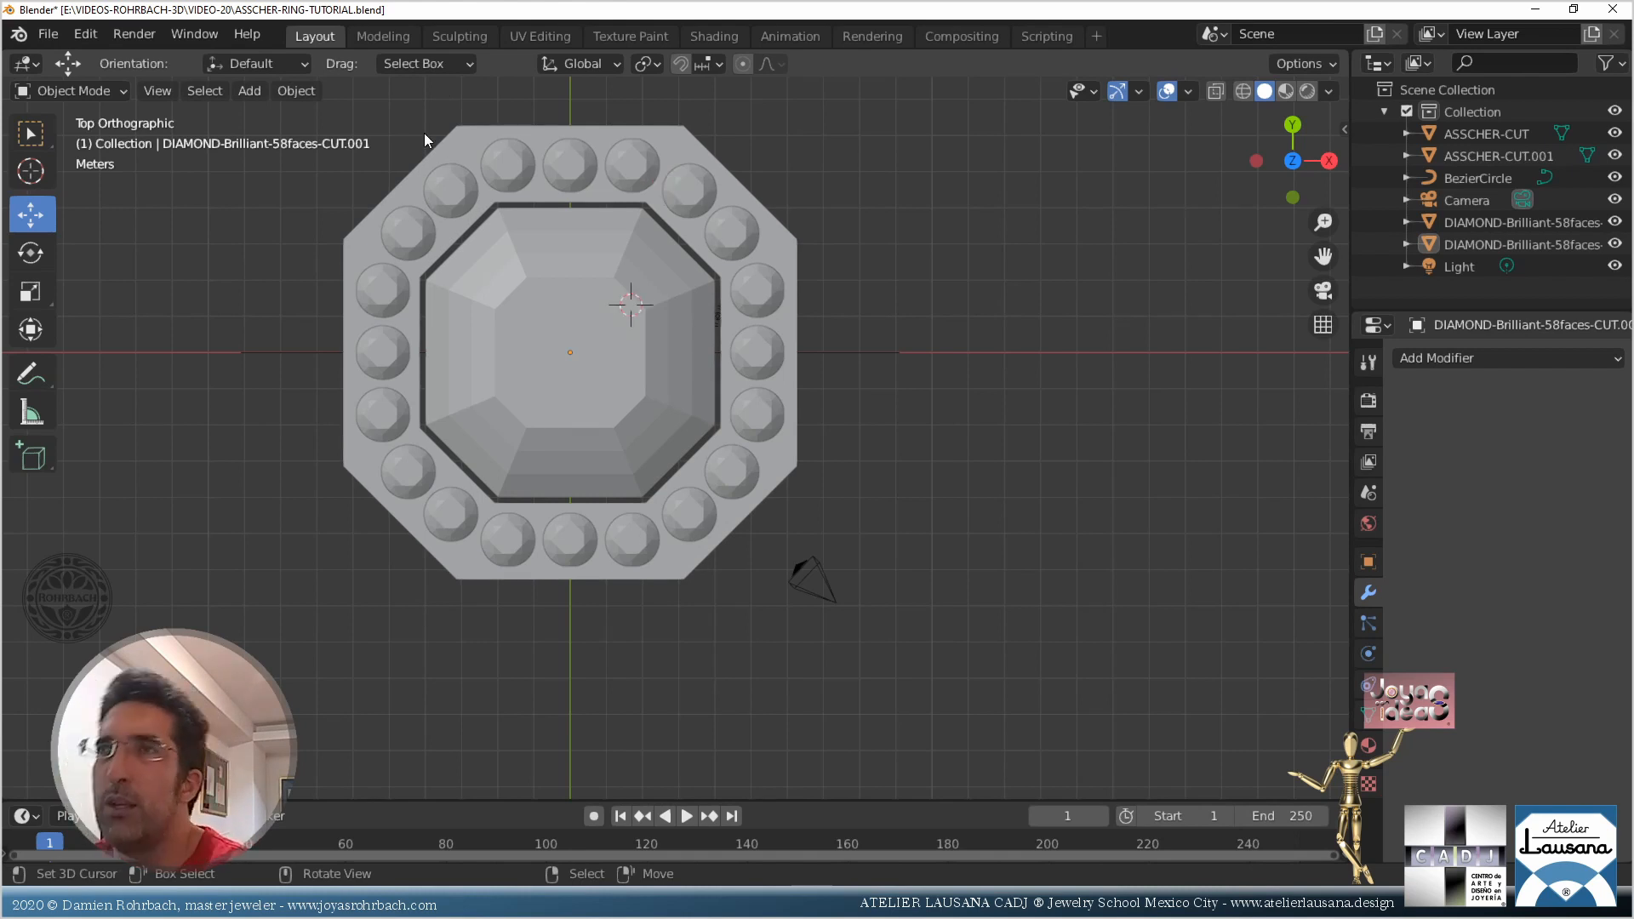
{"action": "left_click", "coordinate": [250, 90]}
{"action": "mouse_move", "coordinate": [273, 119]}
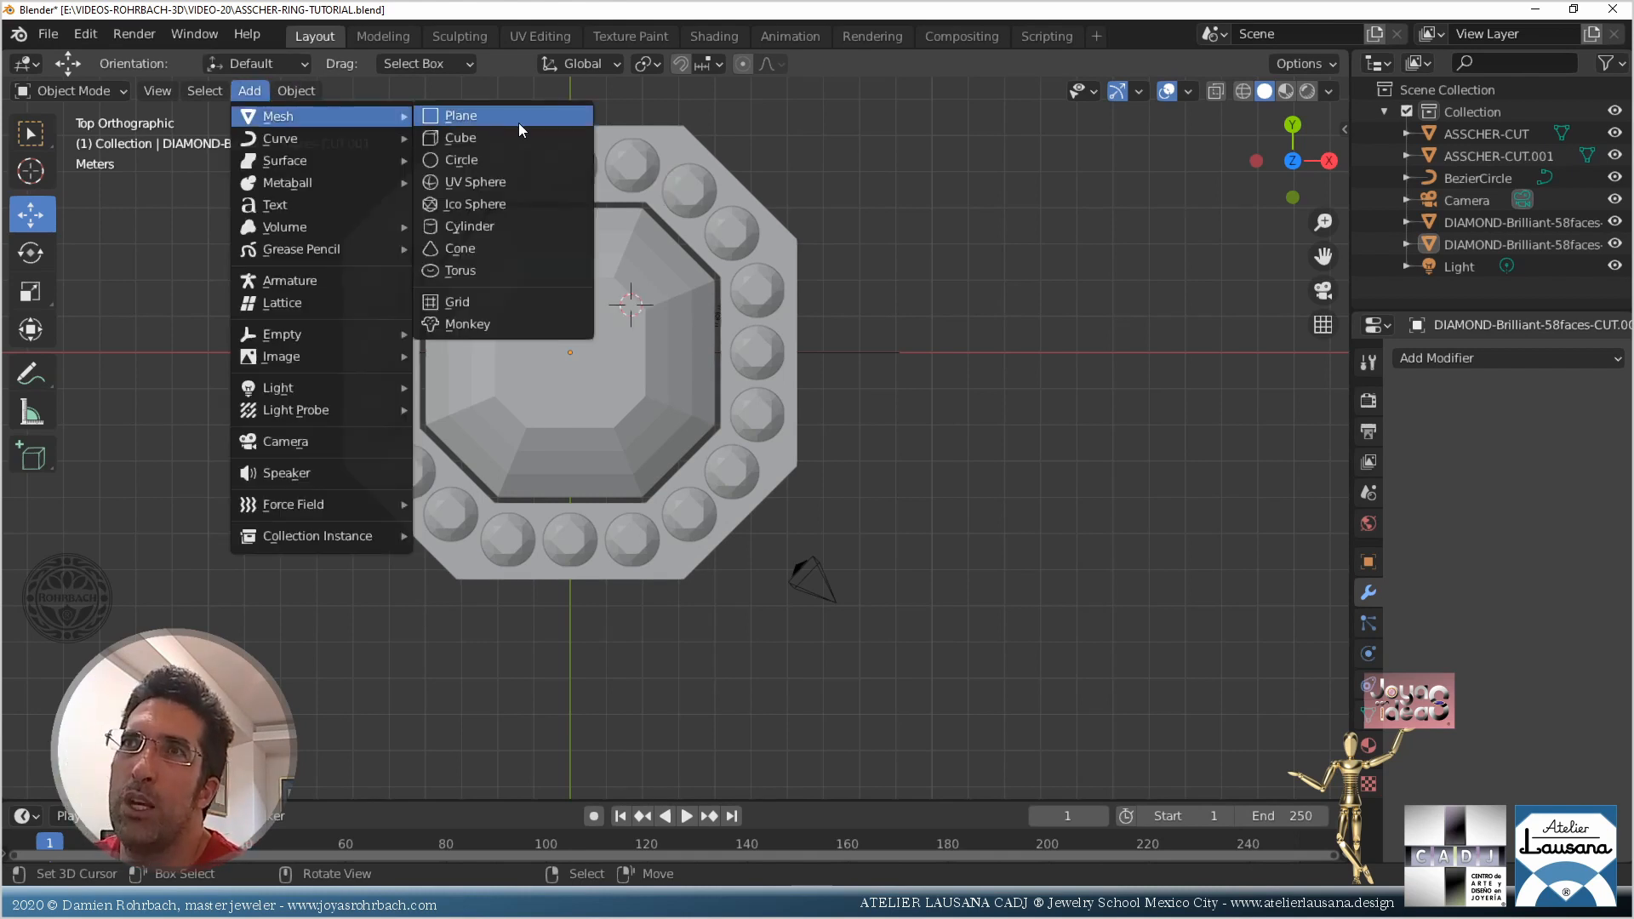
{"action": "left_click", "coordinate": [504, 179]}
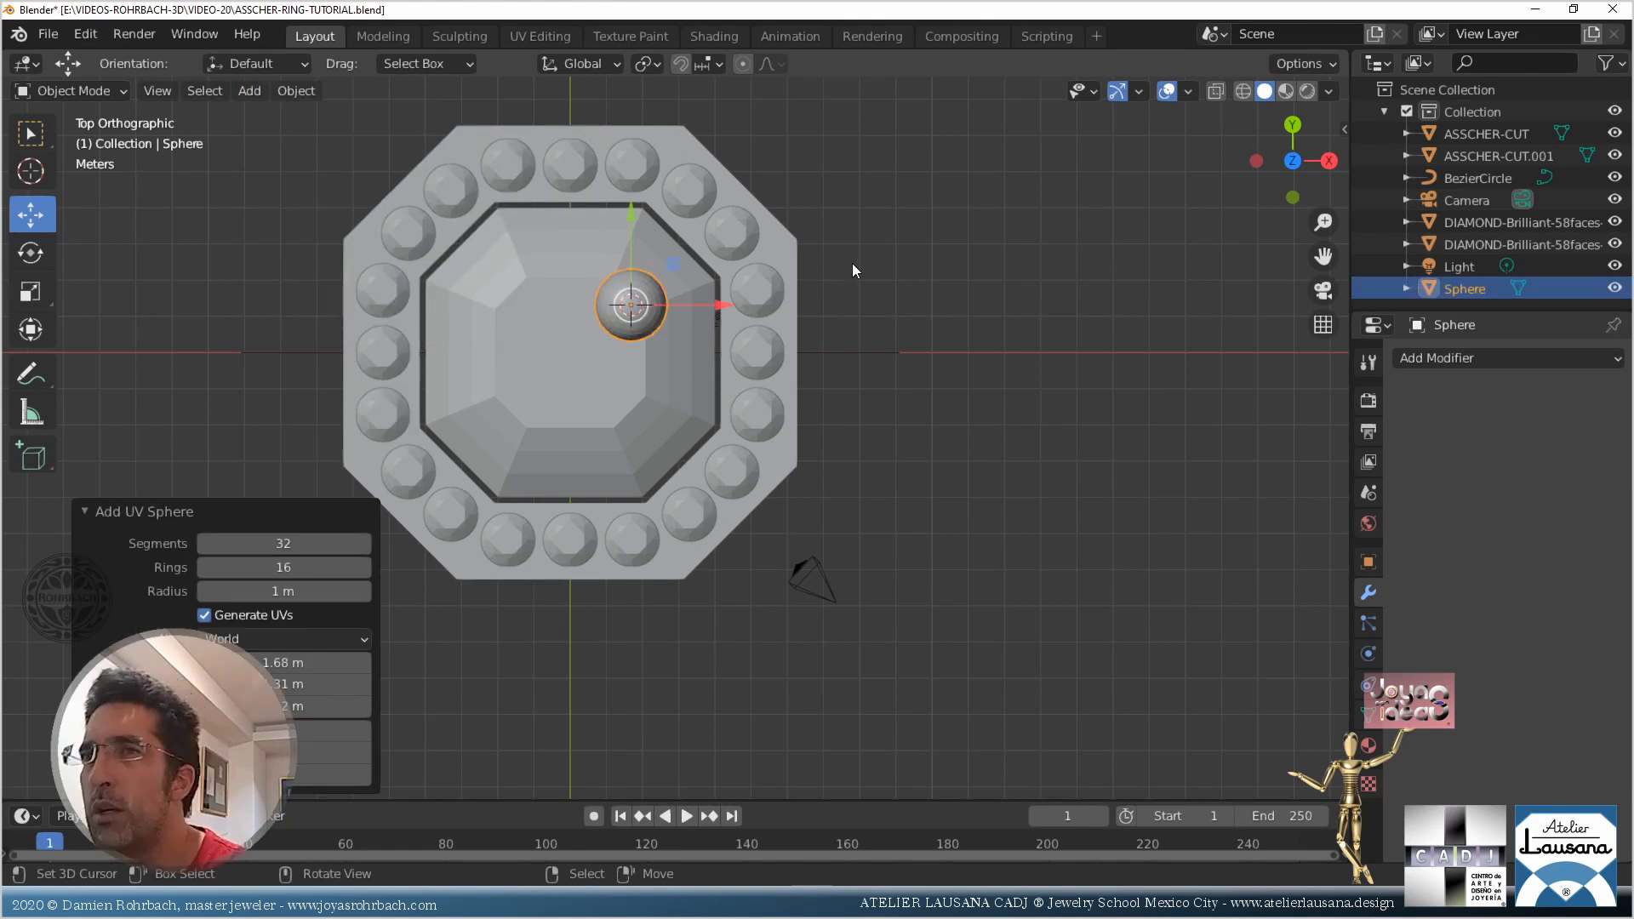
{"action": "key", "text": "n"}
{"action": "key", "text": "s"}
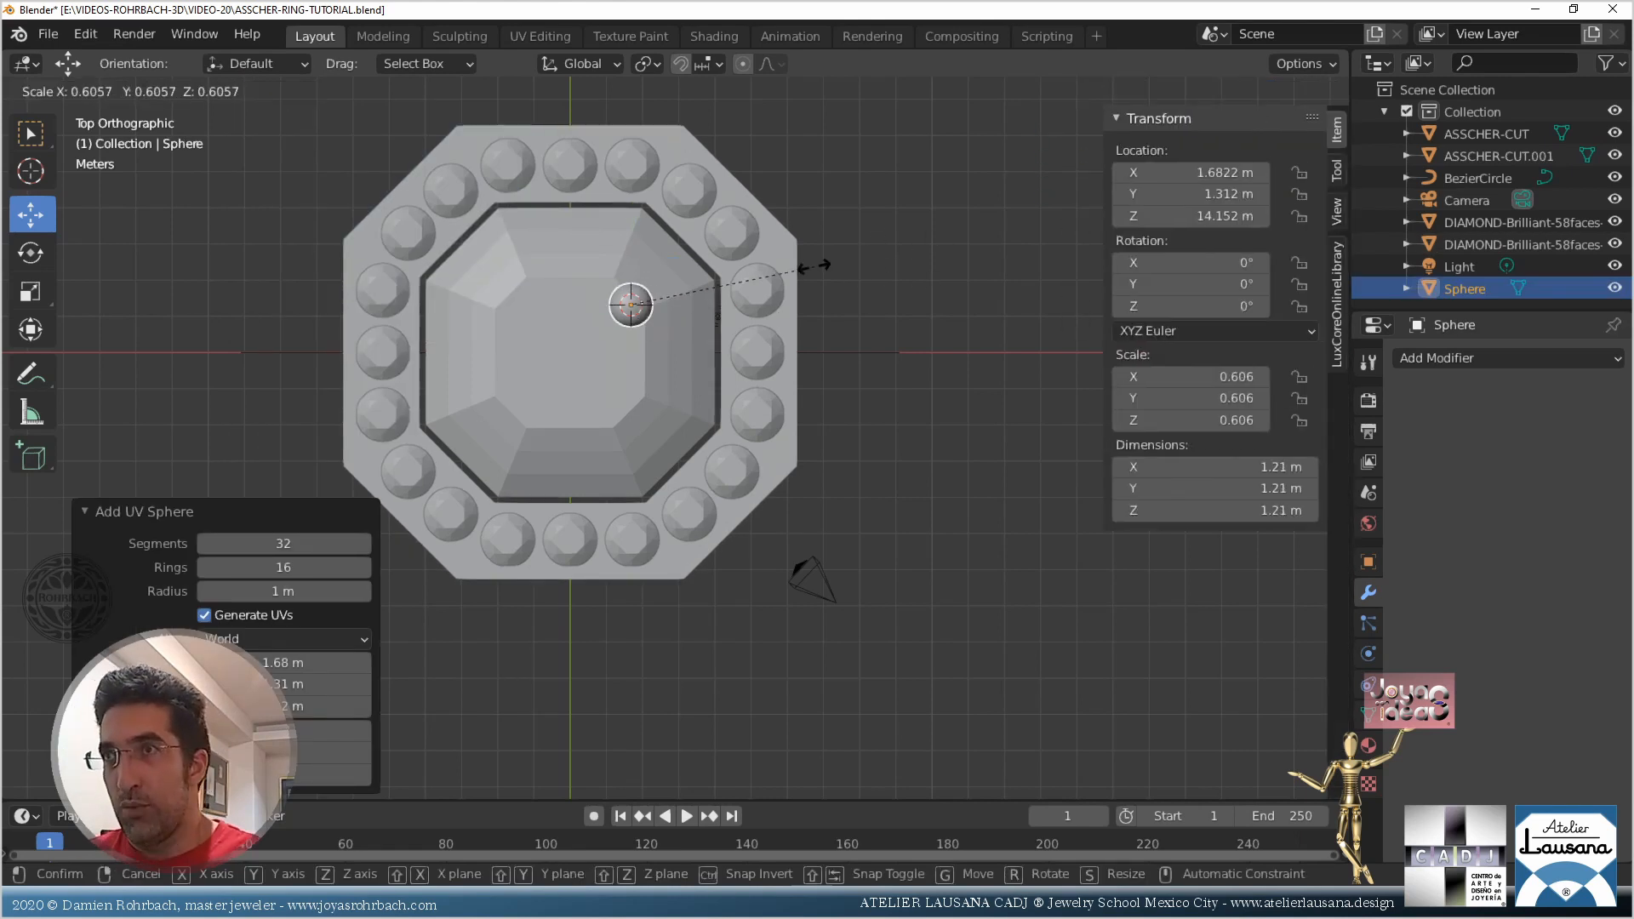
{"action": "left_click", "coordinate": [744, 279]}
Move the sphere between two adjacent brilliants on the halo's upper straight edge and shrink it to about 0.64 m across
{"action": "scroll", "coordinate": [691, 407], "scroll_direction": "up", "scroll_amount": 5}
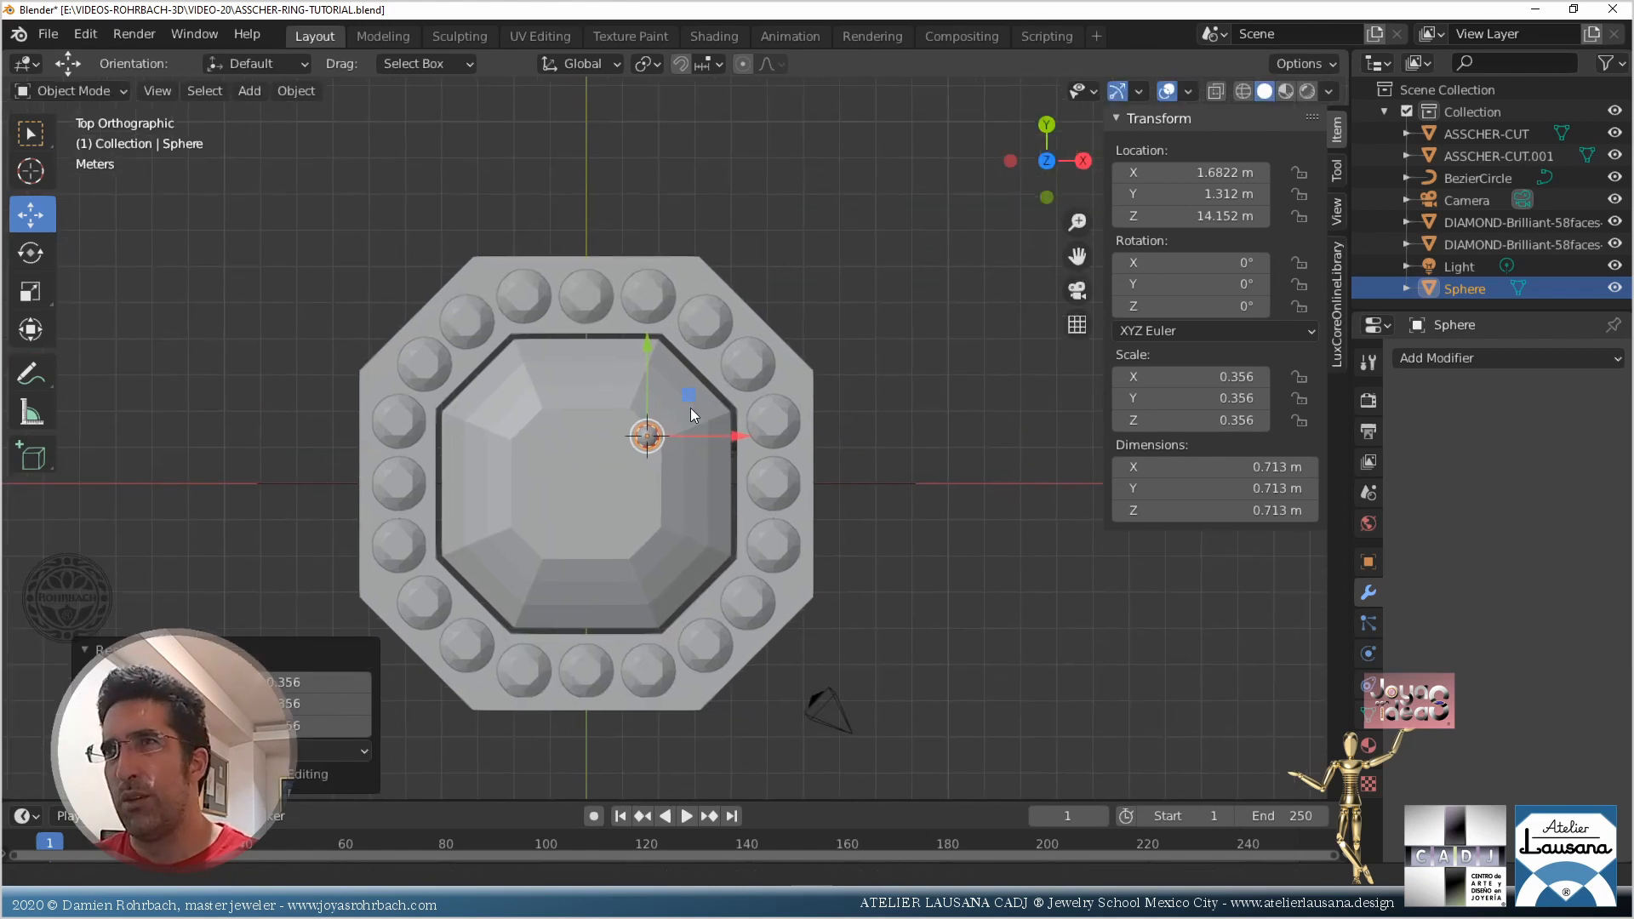
{"action": "key", "text": "alt+z"}
{"action": "key", "text": "g"}
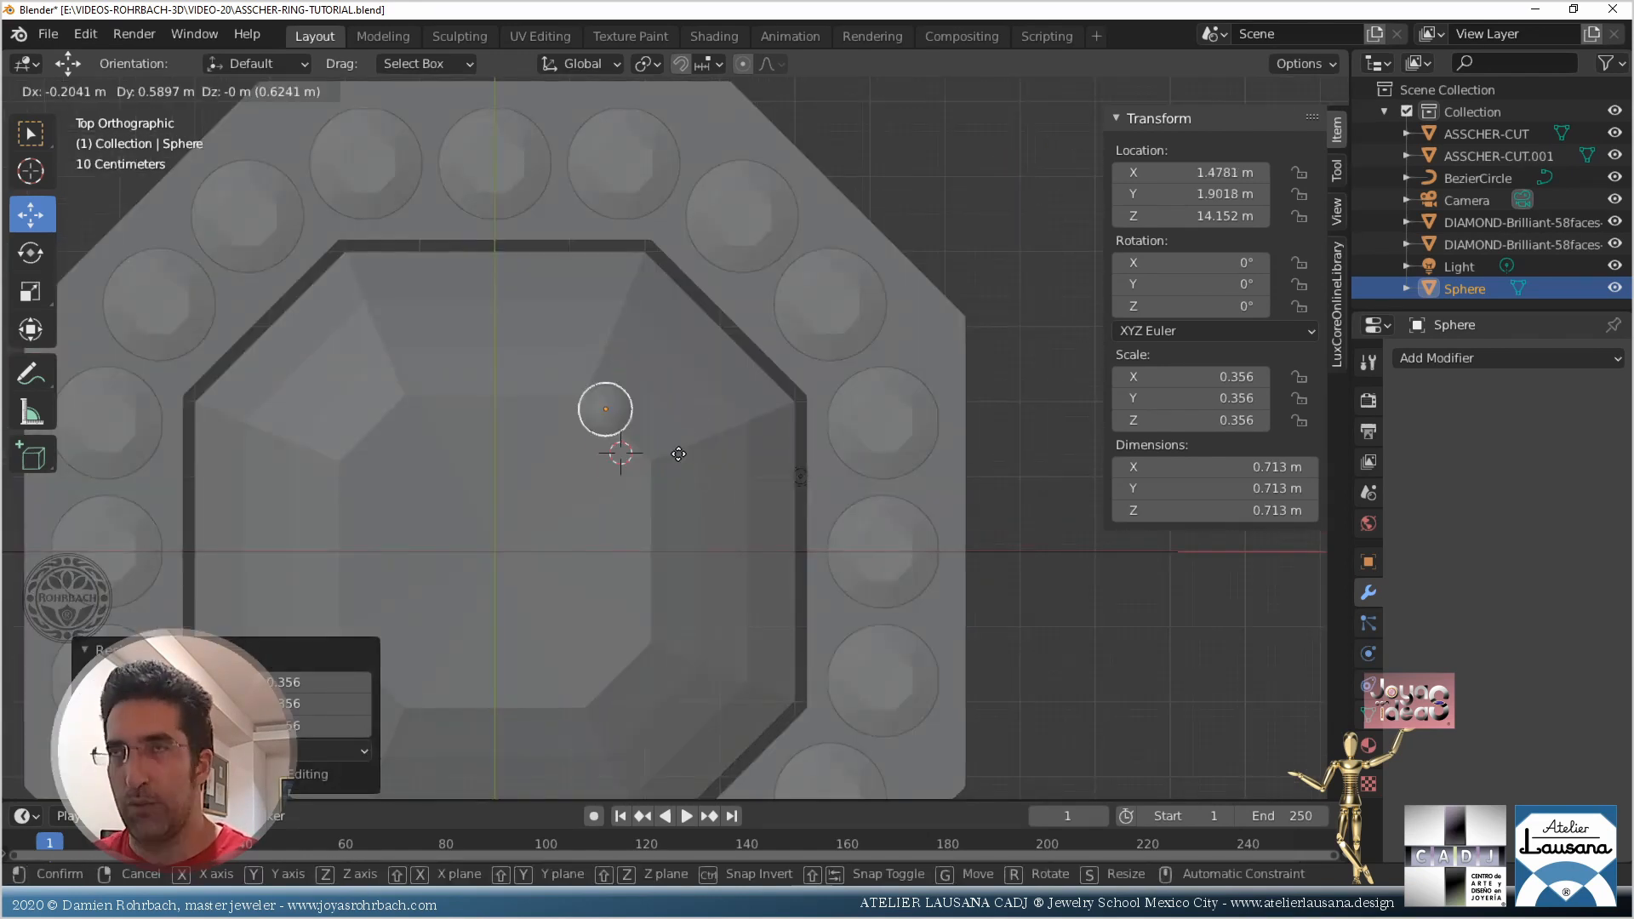
{"action": "left_click", "coordinate": [642, 174]}
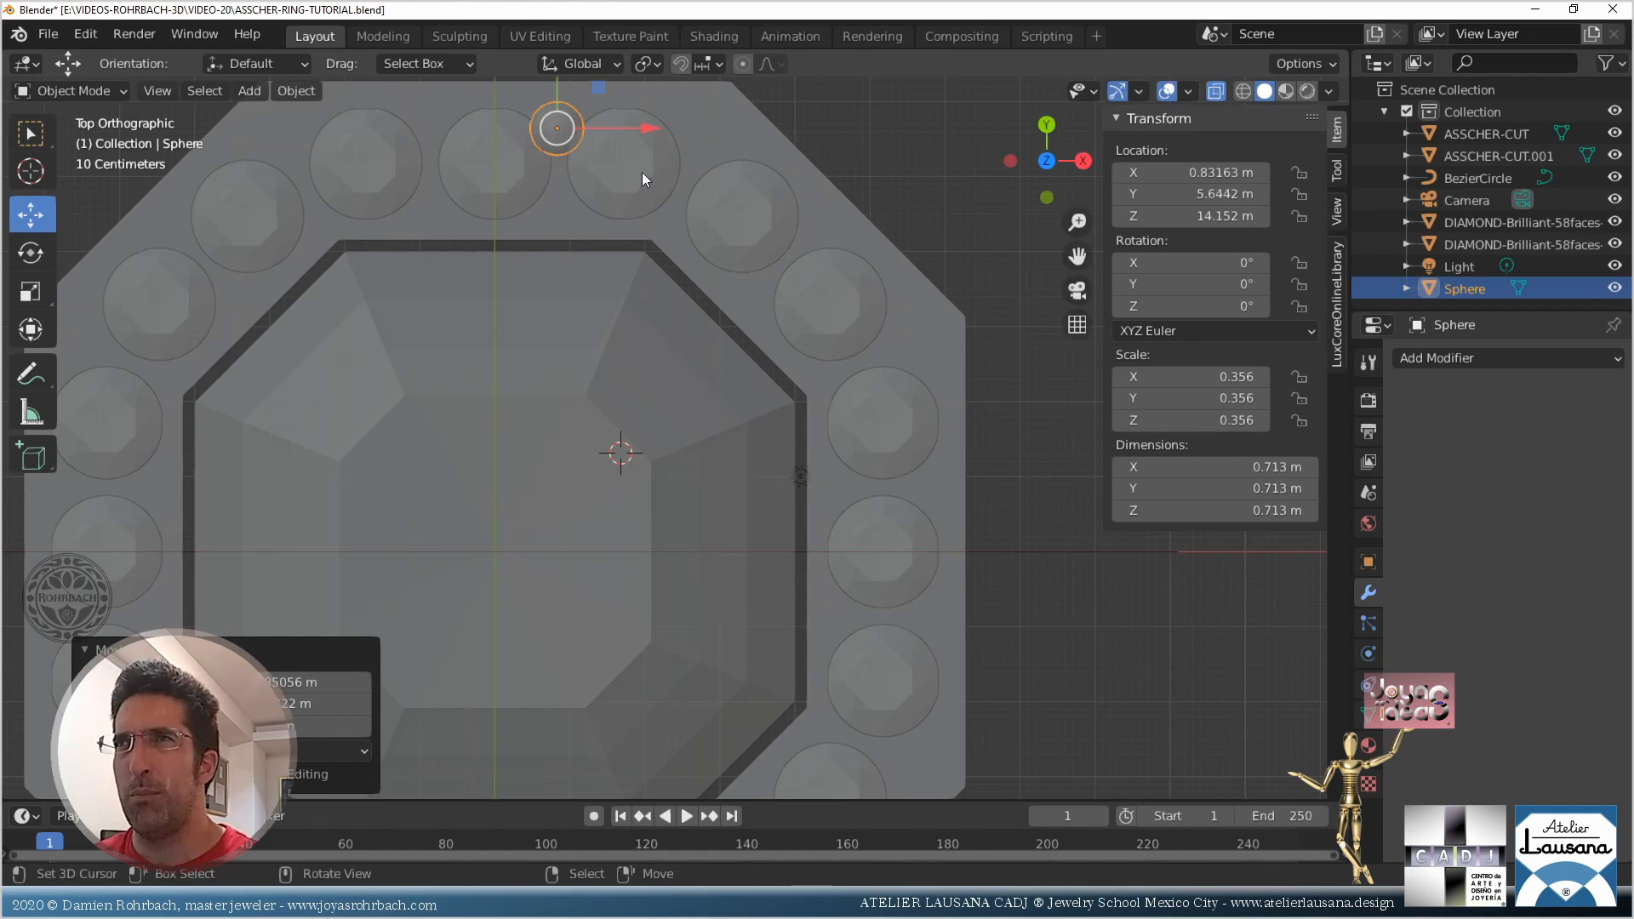
{"action": "key", "text": "s"}
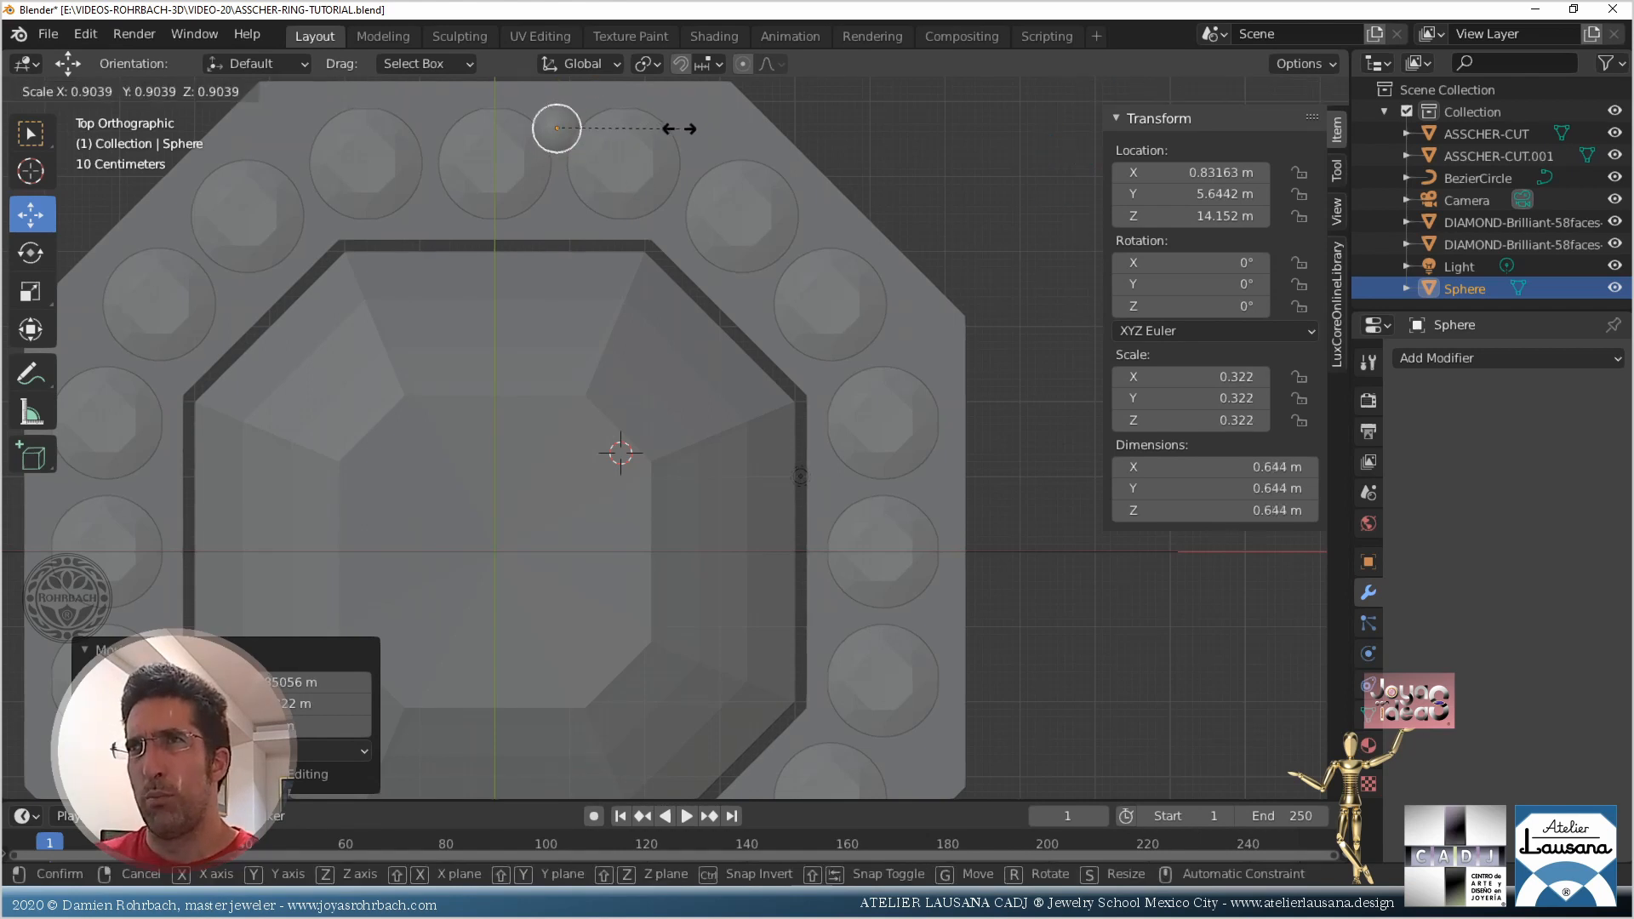
{"action": "left_click", "coordinate": [672, 125]}
{"action": "middle_click_drag", "start_coordinate": [665, 178], "coordinate": [714, 350], "text": "shift"}
{"action": "scroll", "coordinate": [713, 351], "scroll_direction": "up", "scroll_amount": 2}
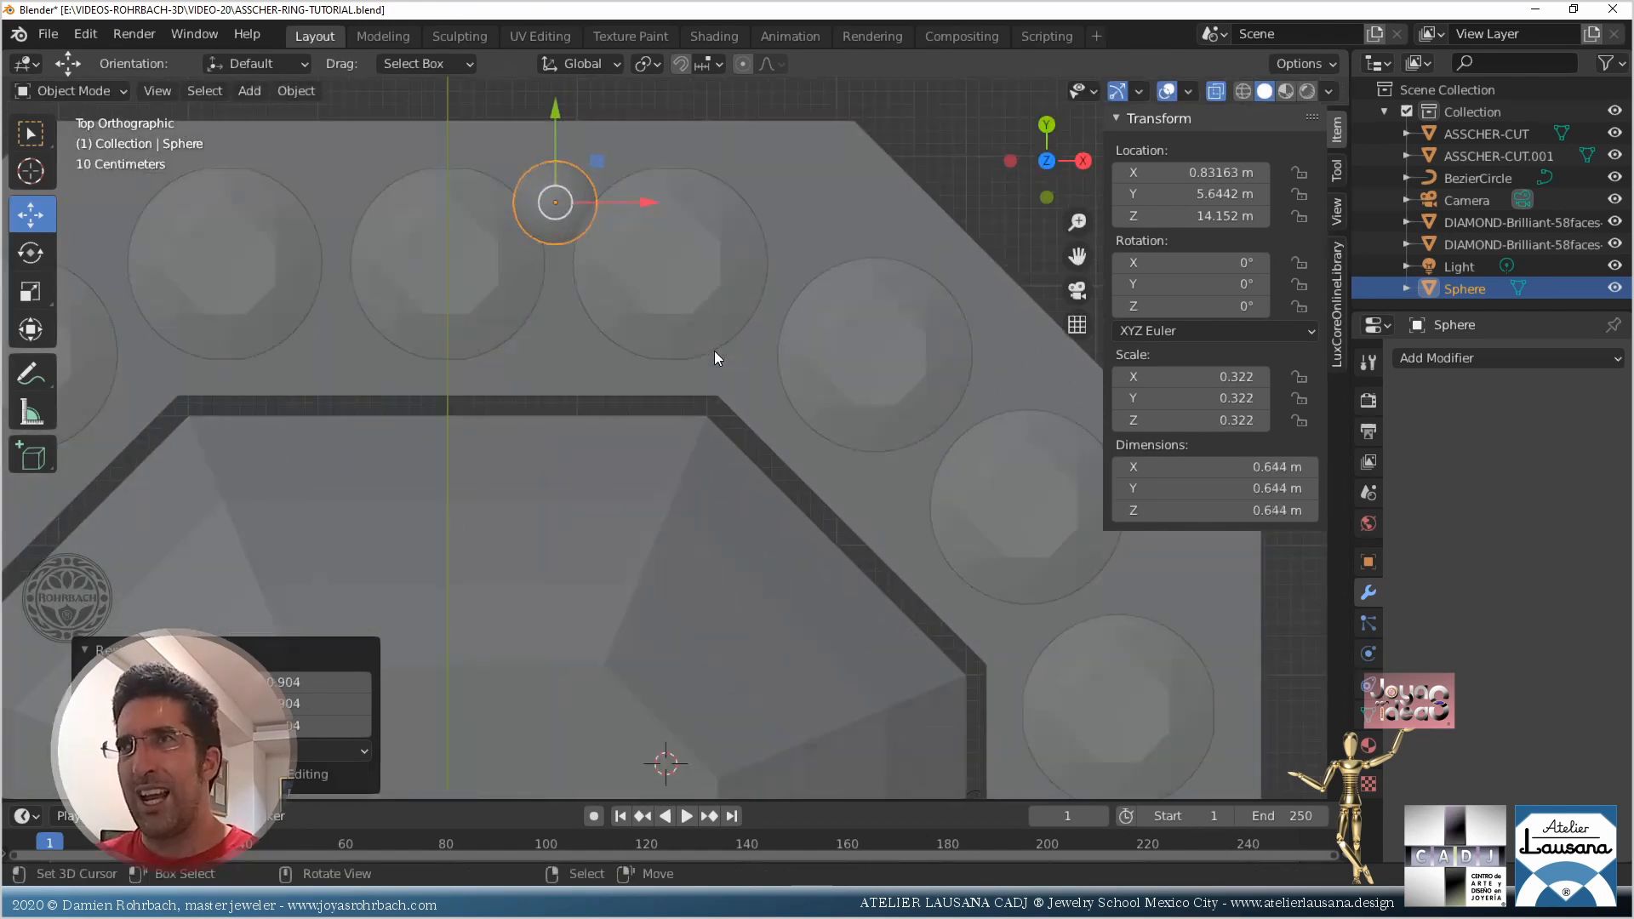
{"action": "scroll", "coordinate": [663, 340], "scroll_direction": "up", "scroll_amount": 1}
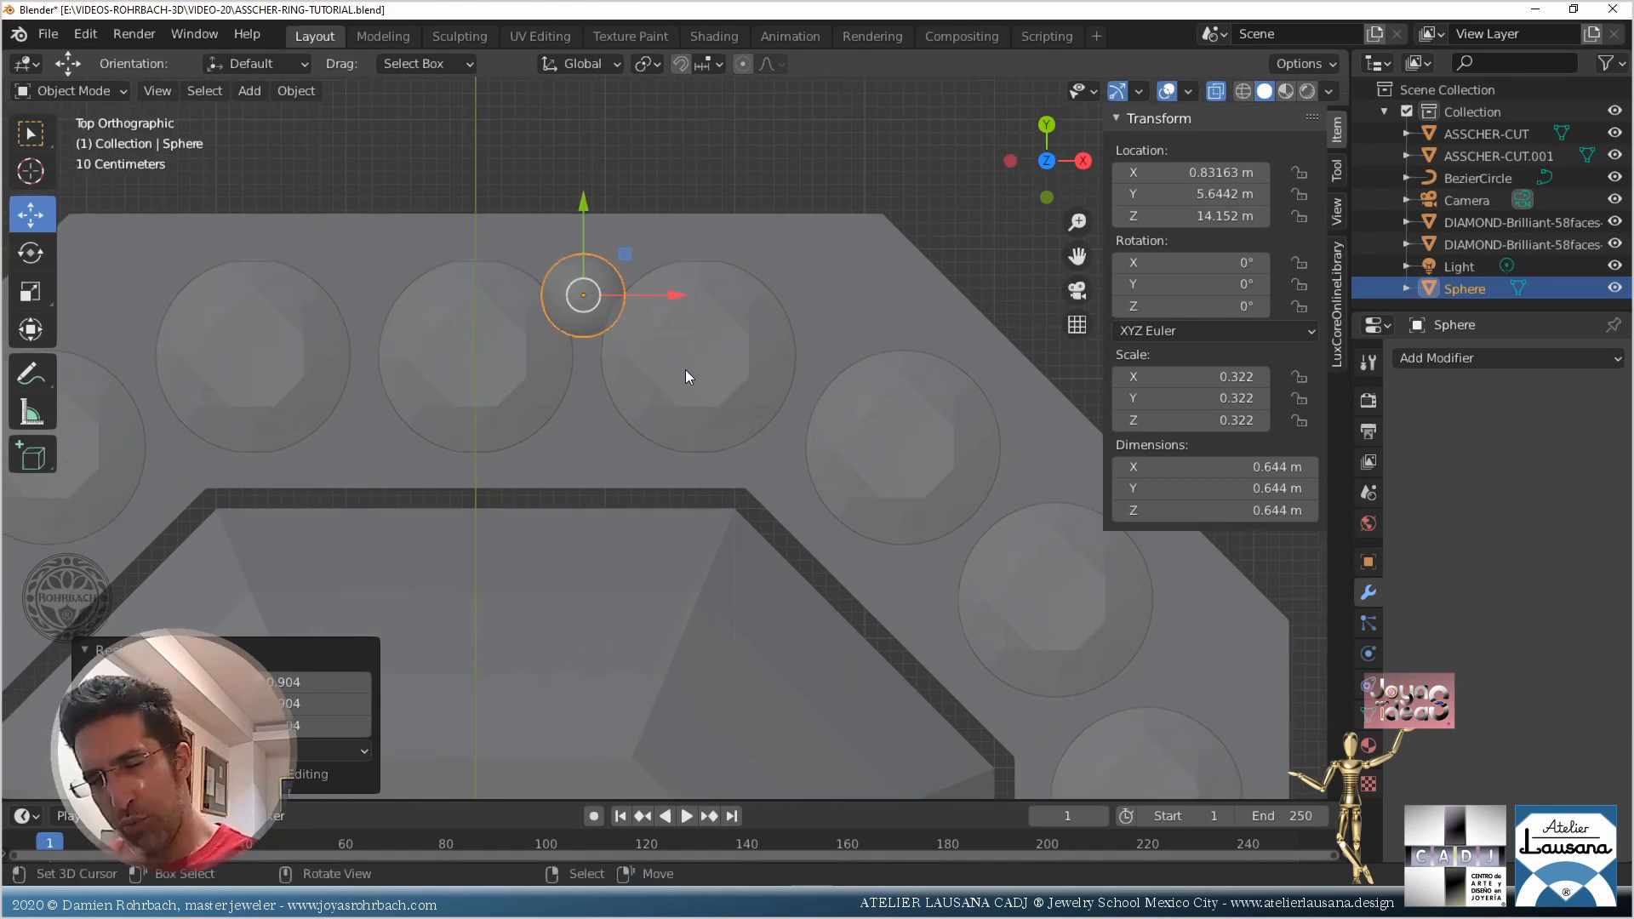
{"action": "middle_click_drag", "start_coordinate": [695, 266], "coordinate": [702, 335], "text": "shift"}
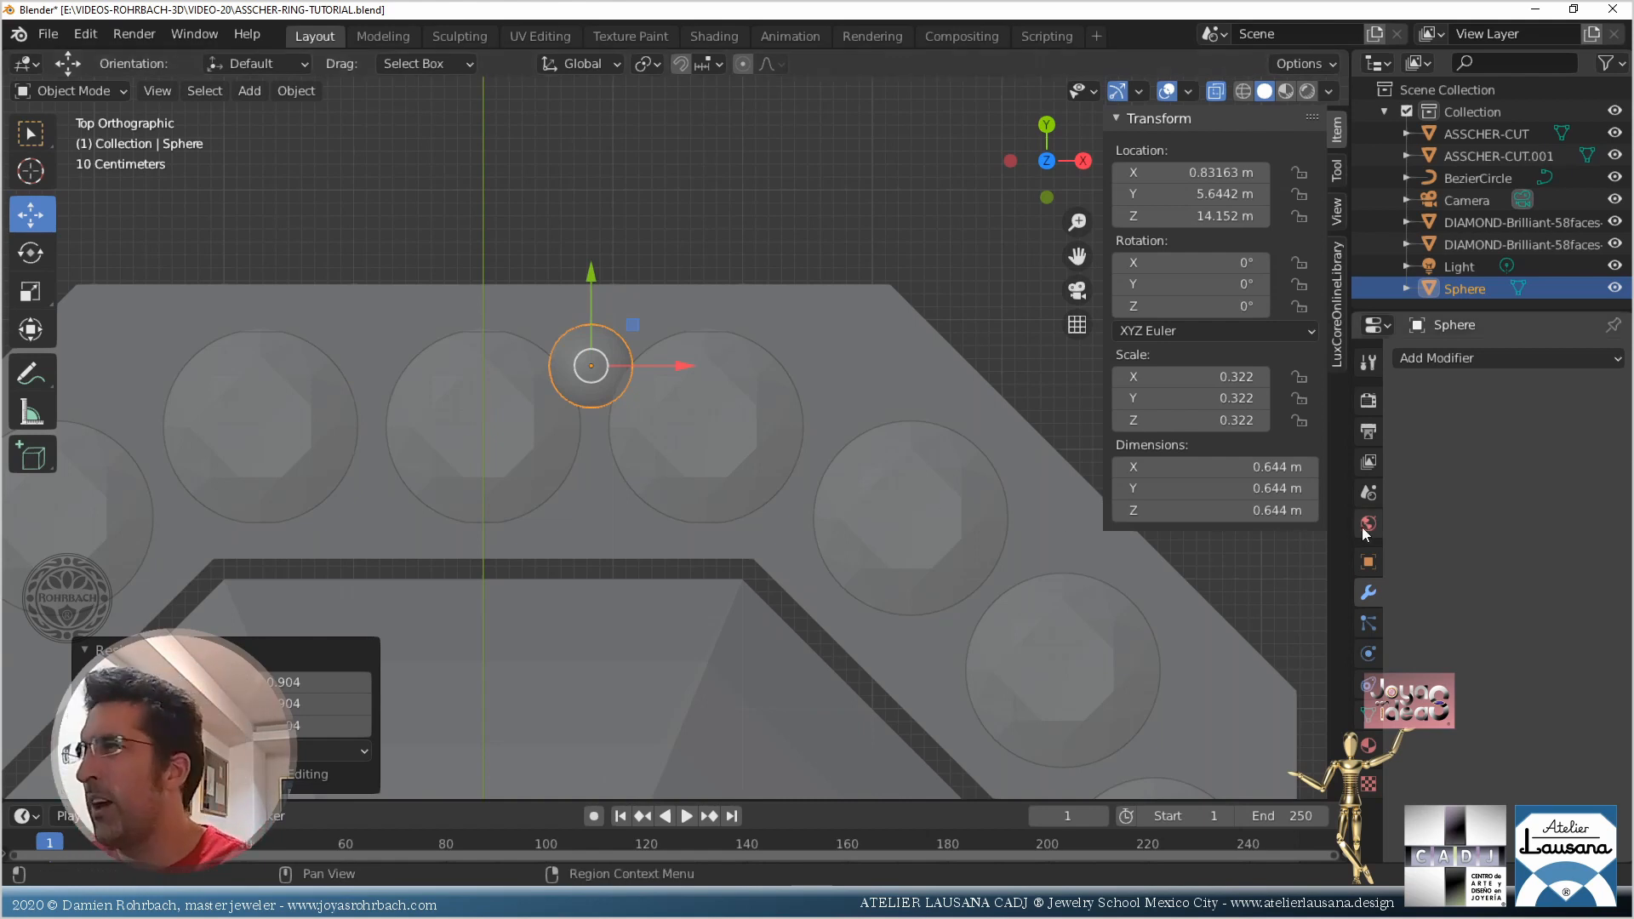
Set the sphere's X, Y and Z dimensions to 0.62 m
{"action": "left_click", "coordinate": [1180, 467]}
{"action": "type", "text": ".62"}
{"action": "key", "text": "Tab"}
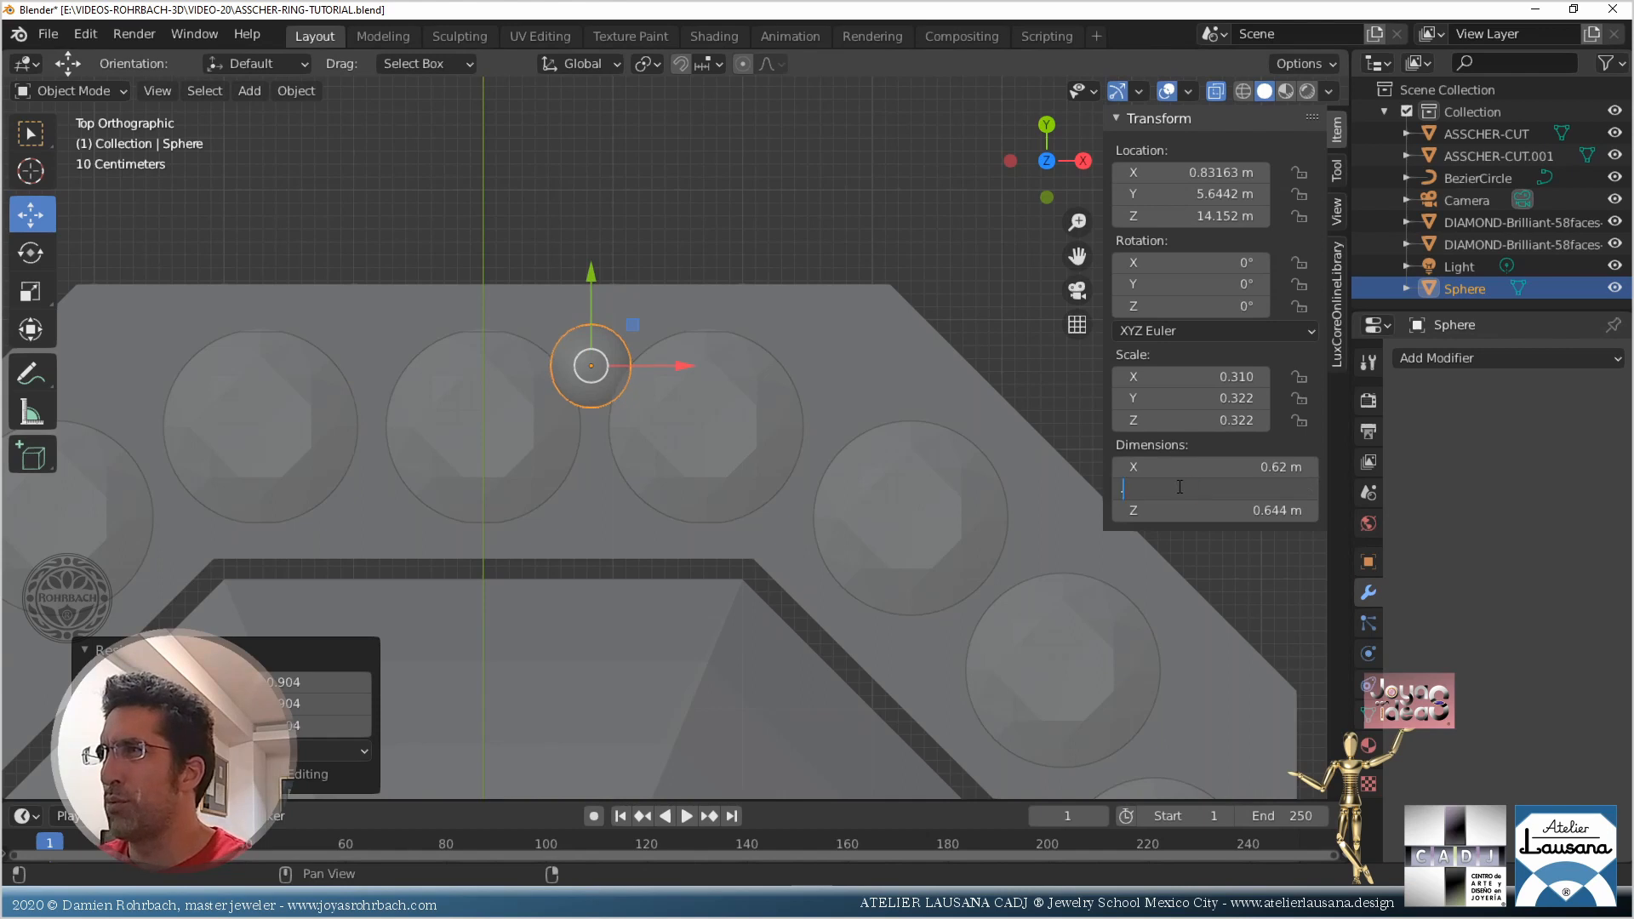
{"action": "type", "text": ".62"}
{"action": "key", "text": "Tab"}
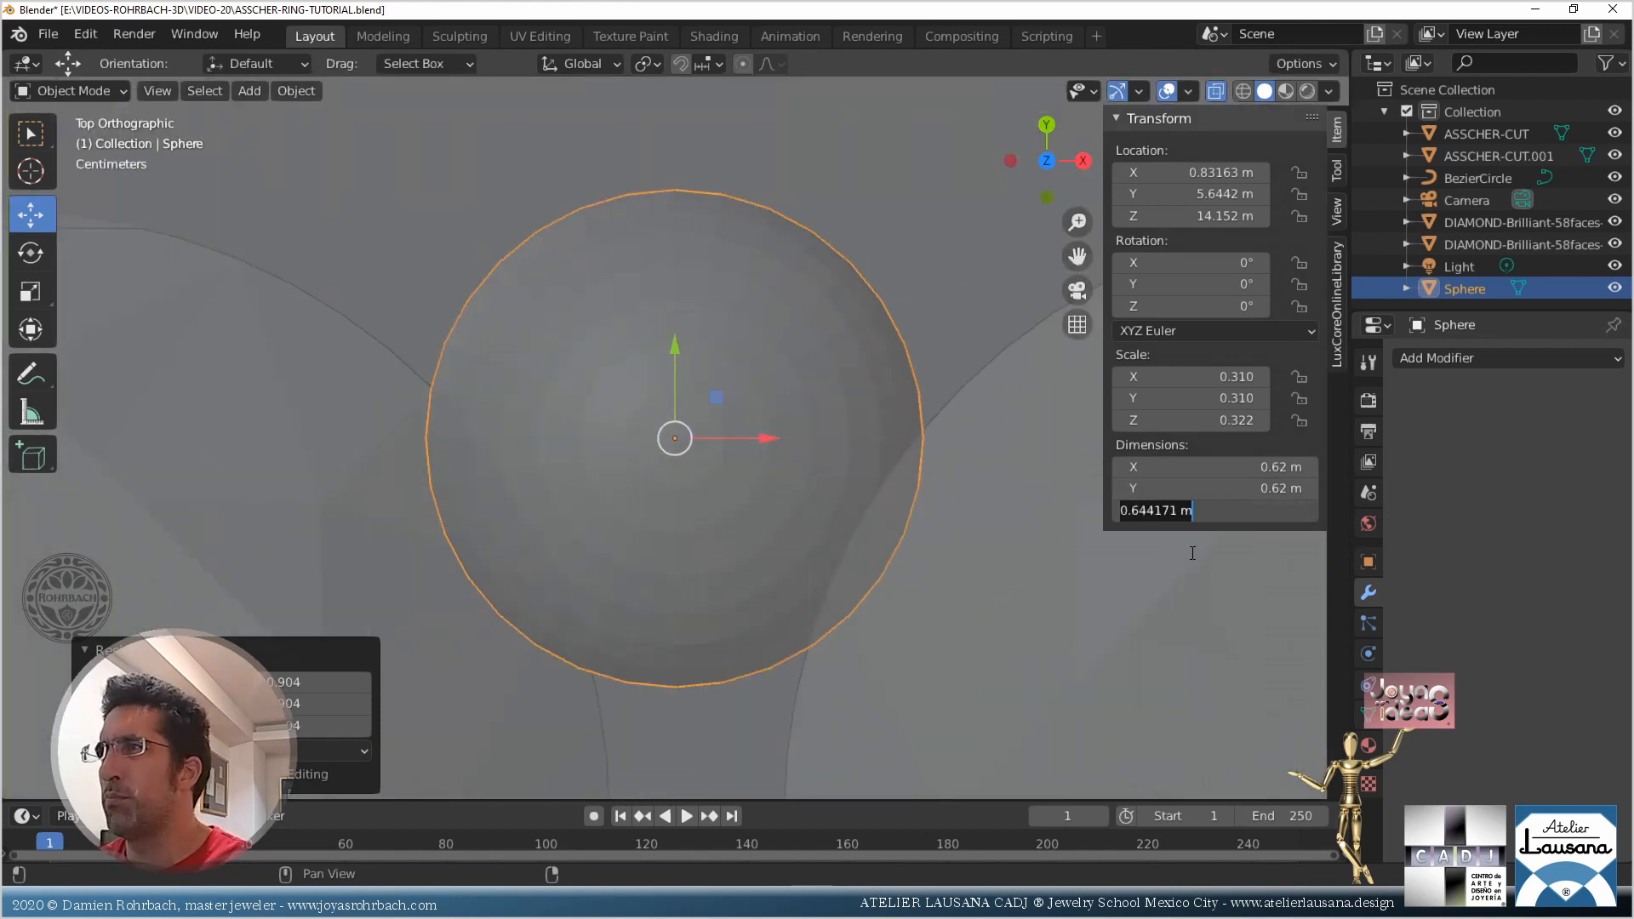
{"action": "type", "text": ".62"}
{"action": "key", "text": "Return"}
Lower the sphere along Z to a height of about 12.18 m so it sits between the brilliants
{"action": "scroll", "coordinate": [574, 405], "scroll_direction": "down", "scroll_amount": 2}
{"action": "middle_click_drag", "start_coordinate": [575, 405], "coordinate": [662, 221]}
{"action": "scroll", "coordinate": [664, 232], "scroll_direction": "down", "scroll_amount": 2}
{"action": "key", "text": "g"}
{"action": "key", "text": "z"}
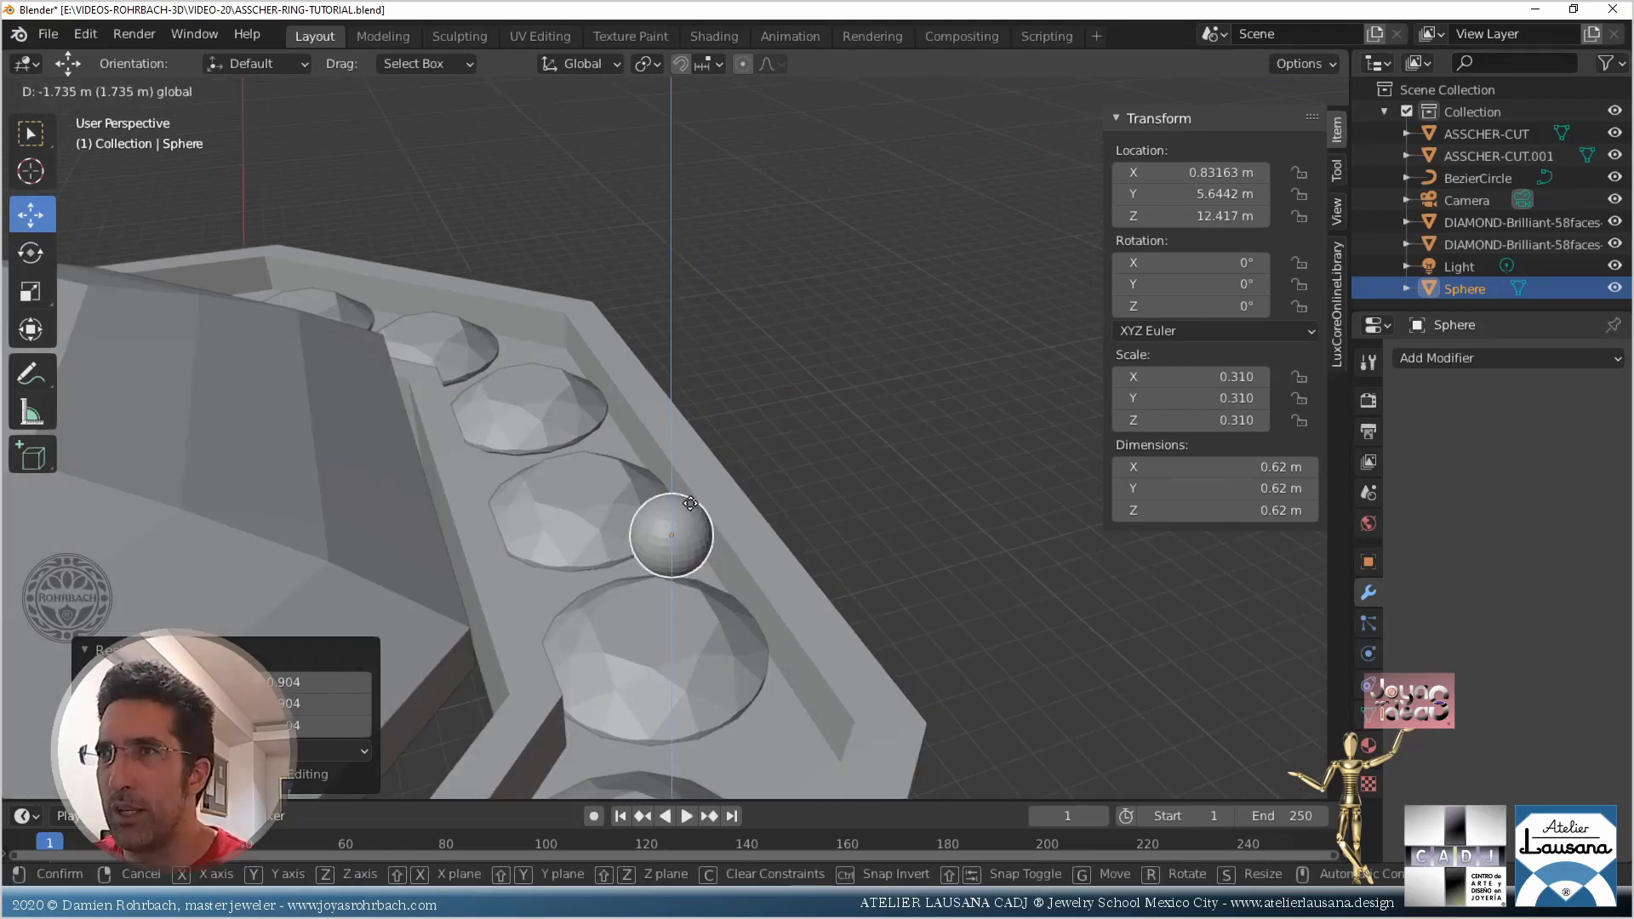
{"action": "left_click", "coordinate": [698, 487]}
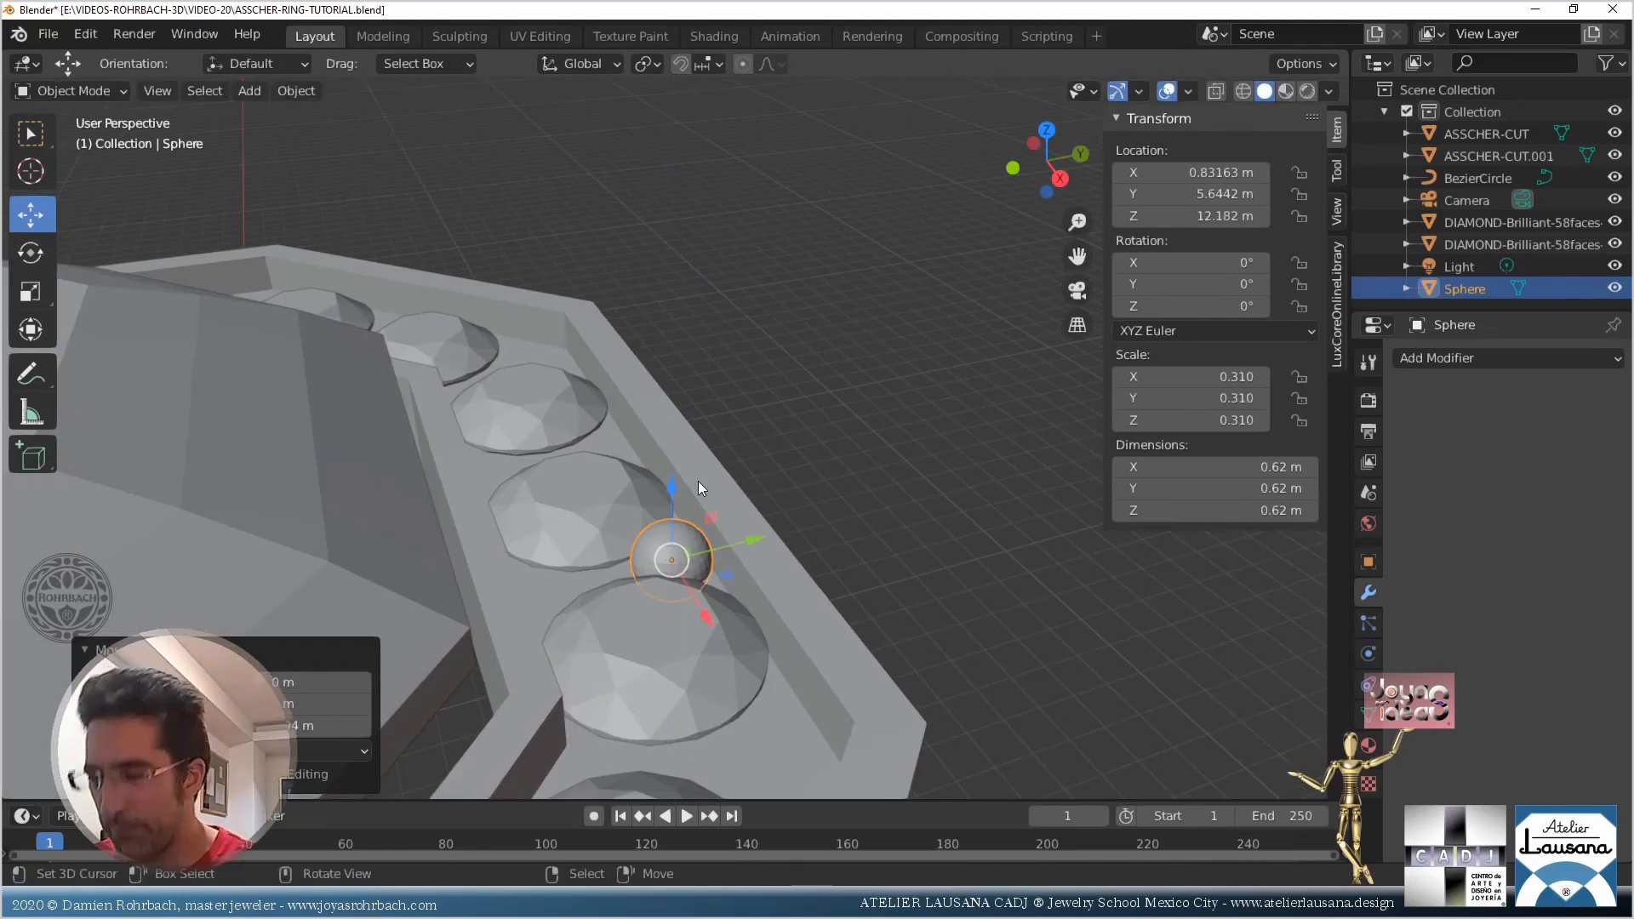
Fine-tune the sphere's height in the right side view to about 12.22 m, near the brilliants' girdle
{"action": "key", "text": "KP_3"}
{"action": "scroll", "coordinate": [709, 531], "scroll_direction": "up", "scroll_amount": 3}
{"action": "key", "text": "KP_Decimal"}
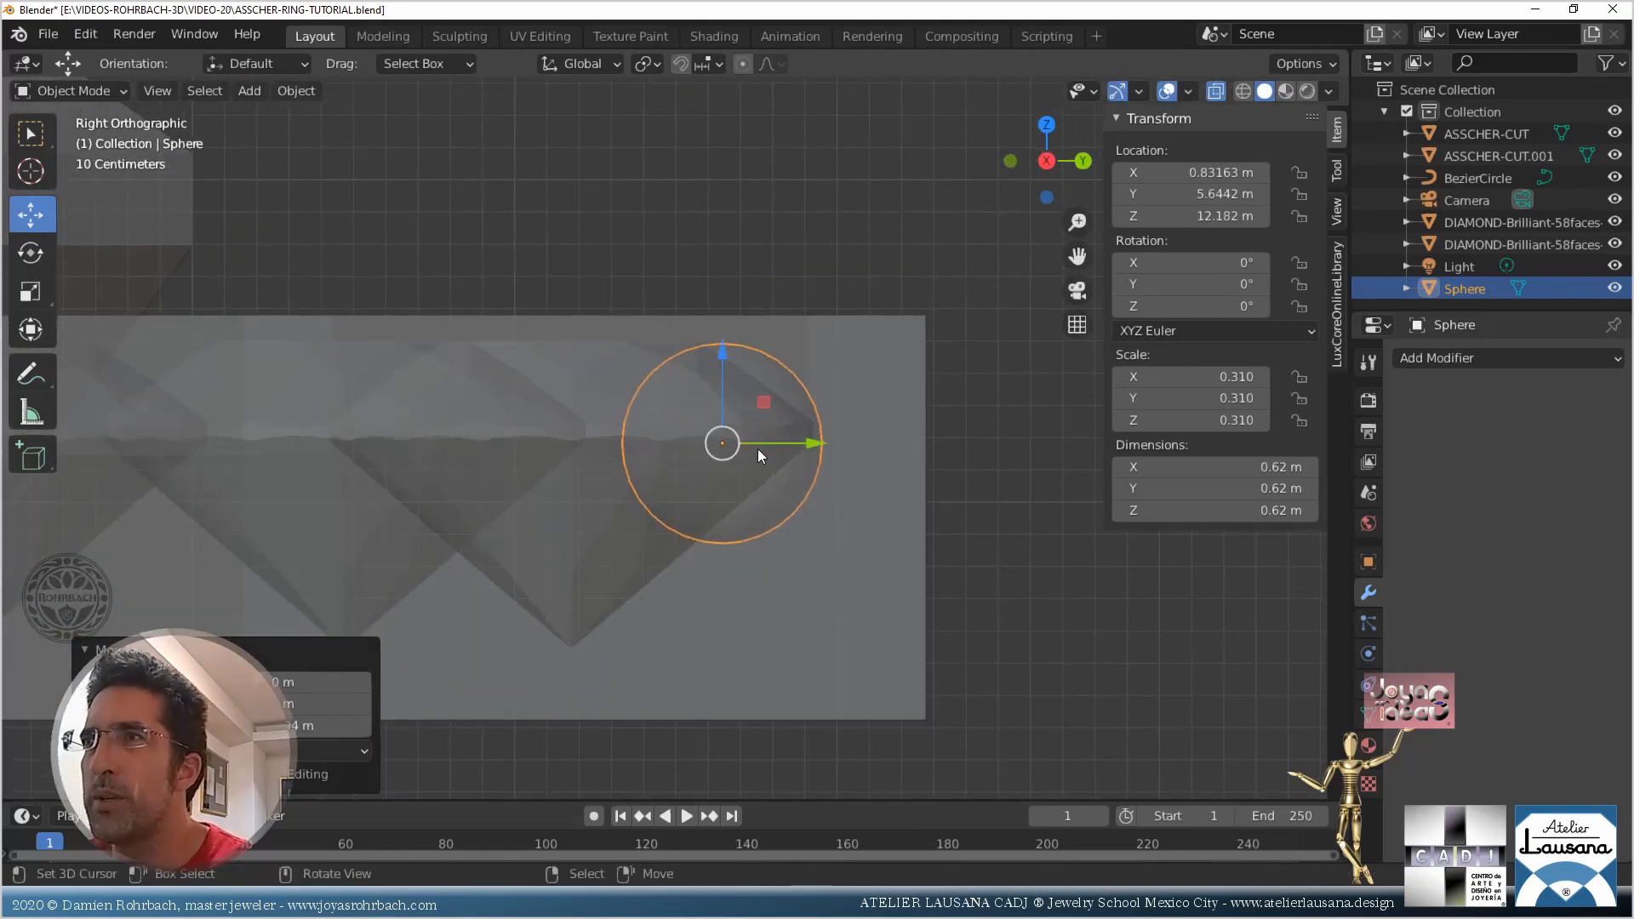
{"action": "key", "text": "g"}
{"action": "key", "text": "z"}
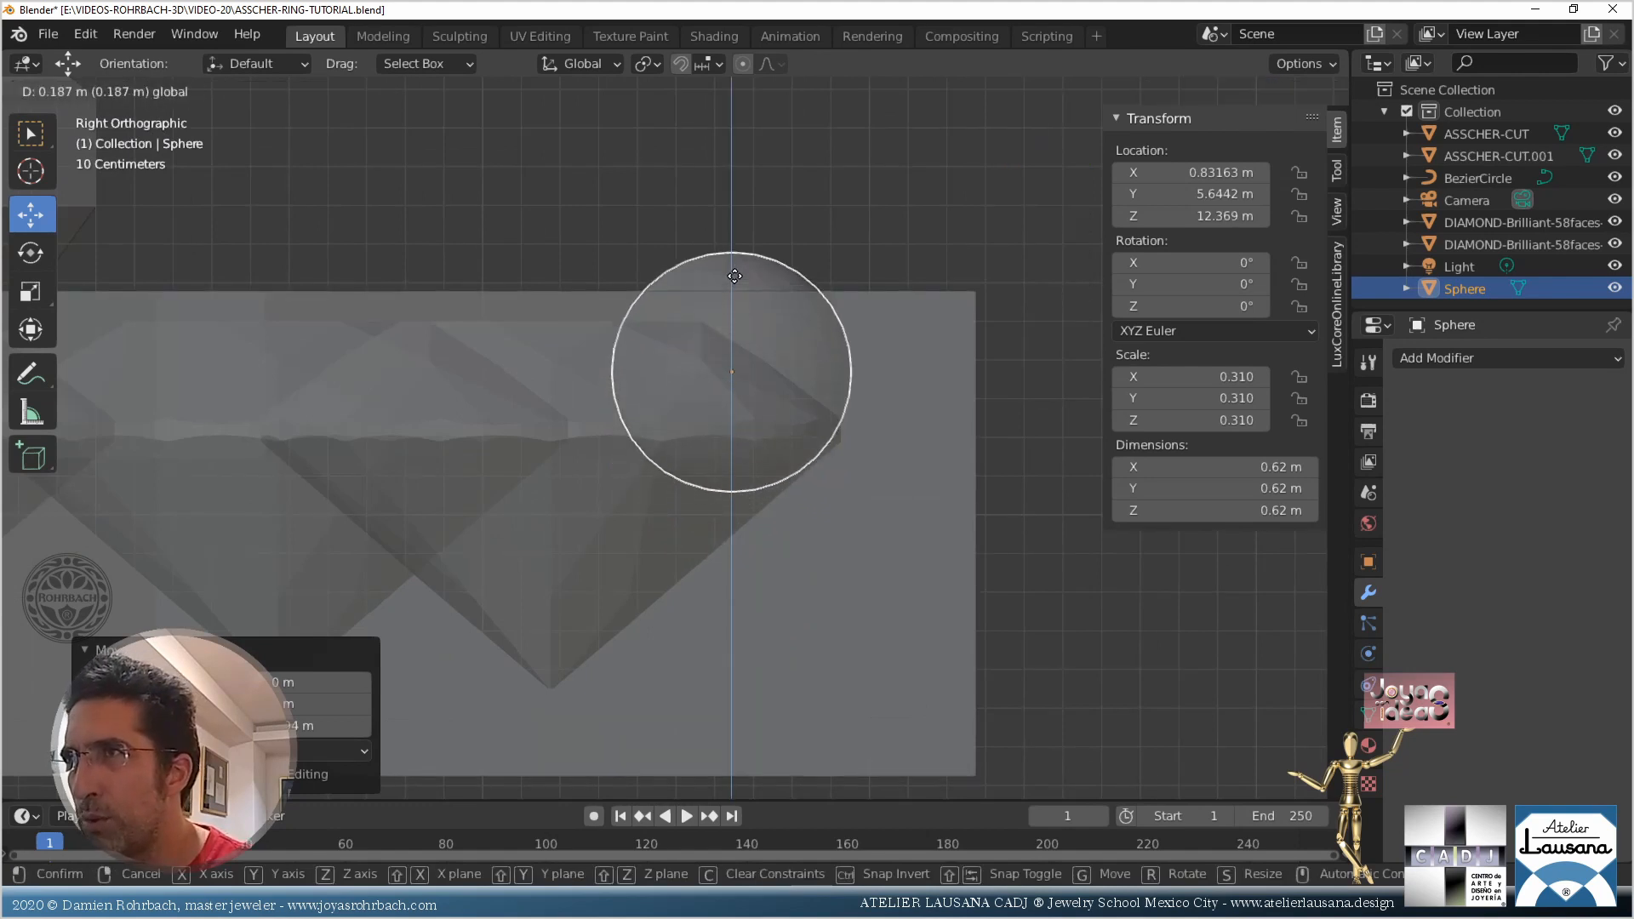
{"action": "left_click", "coordinate": [734, 276]}
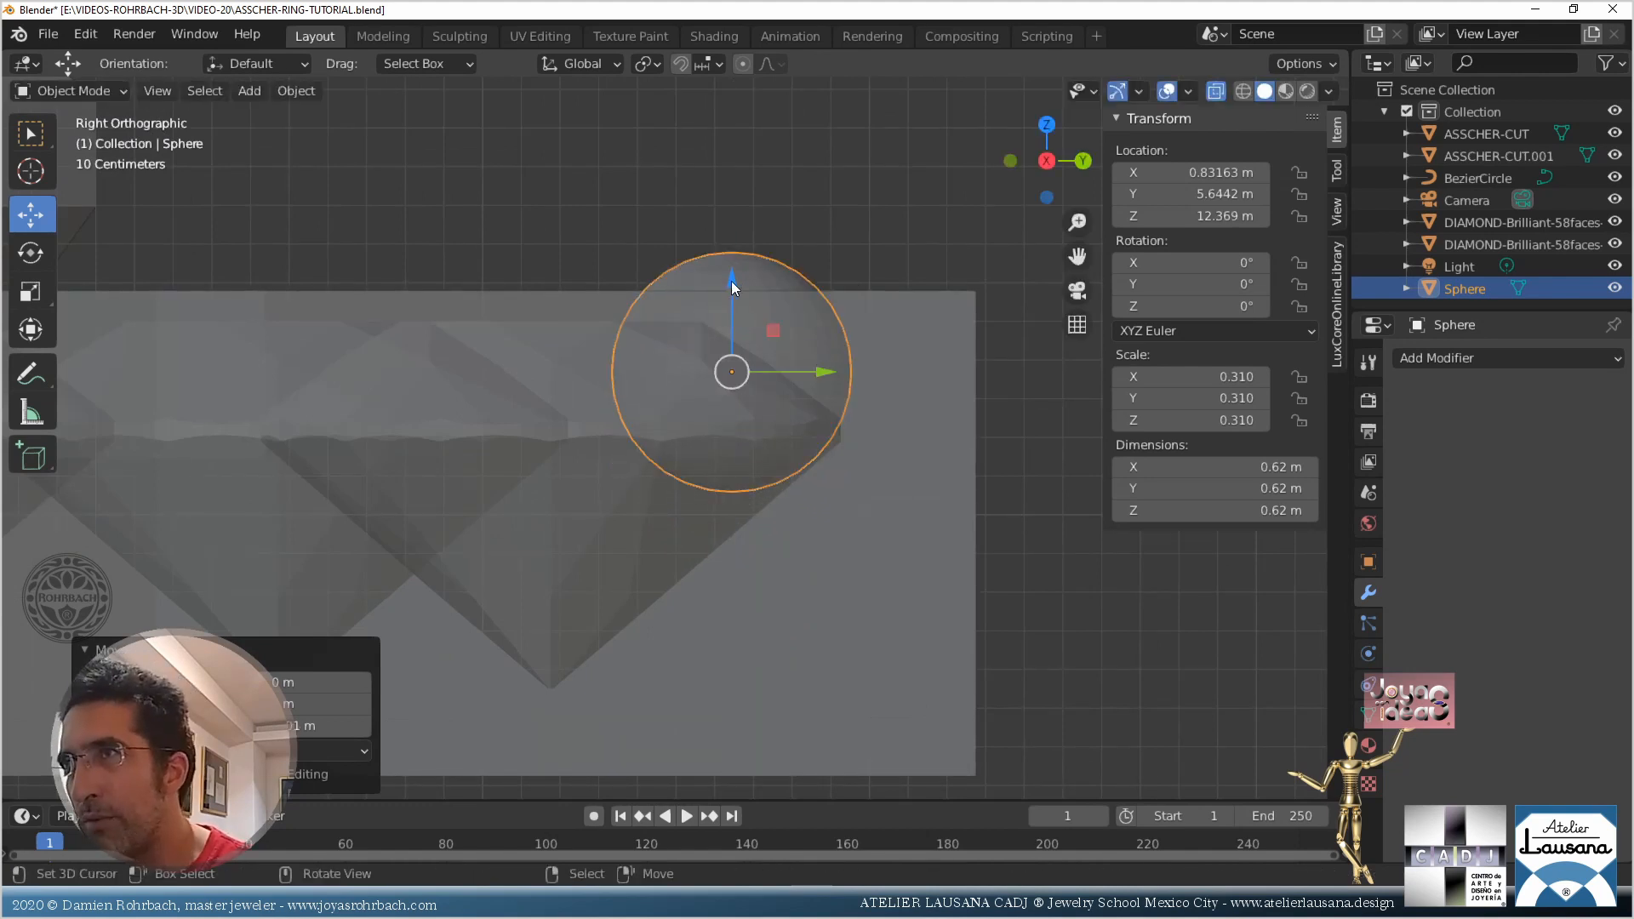
{"action": "key", "text": "g"}
{"action": "key", "text": "z"}
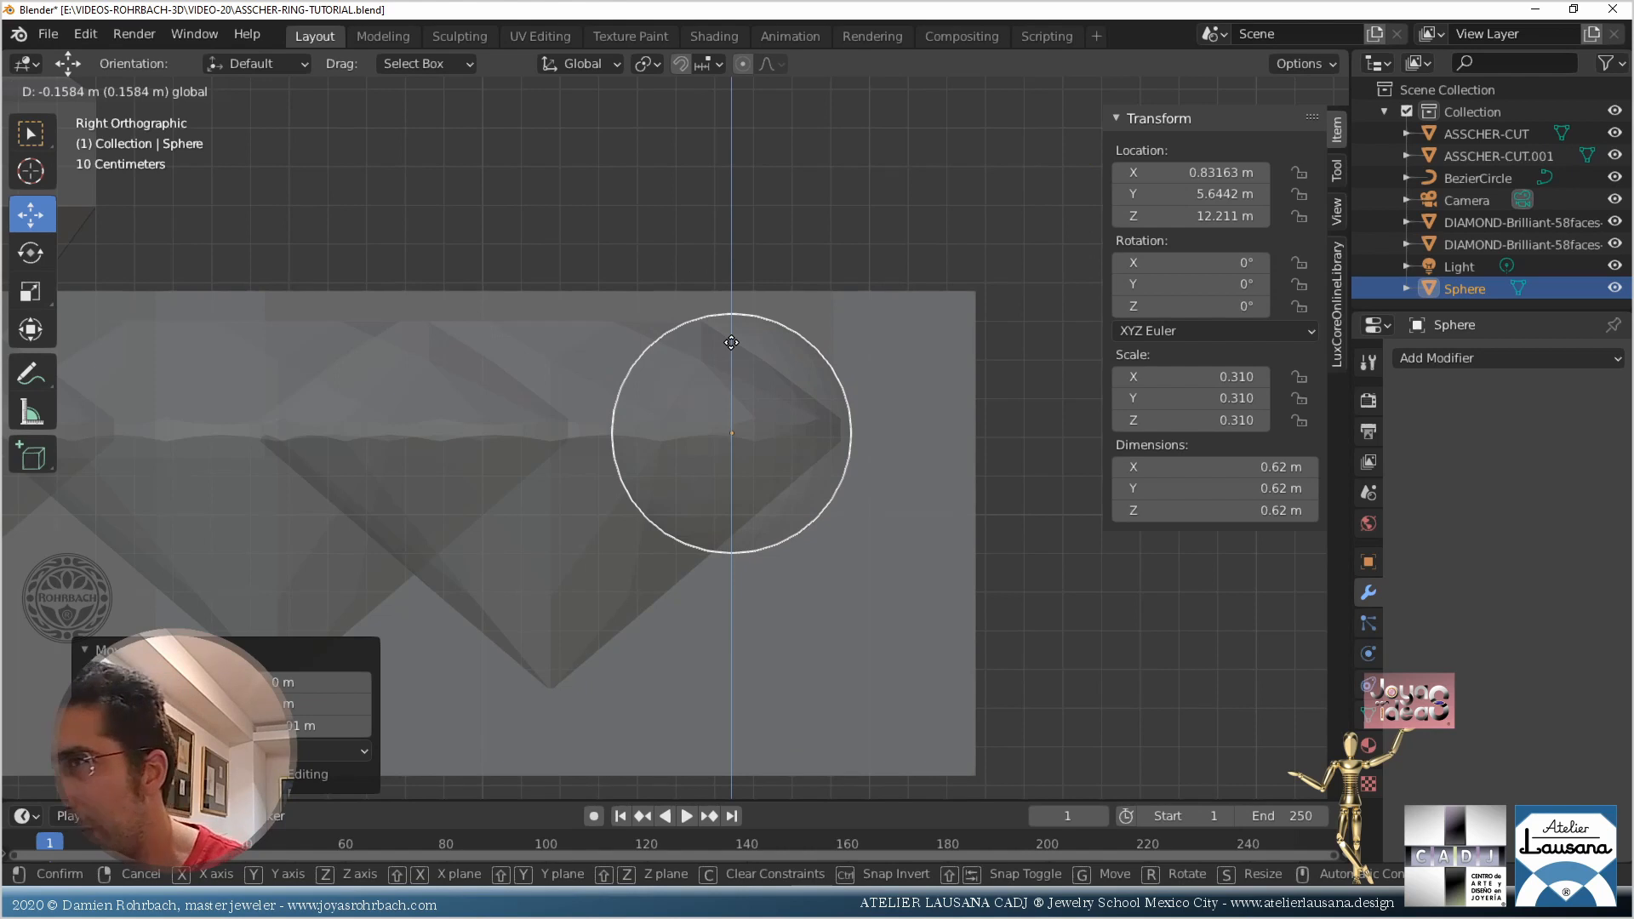
{"action": "left_click", "coordinate": [726, 375]}
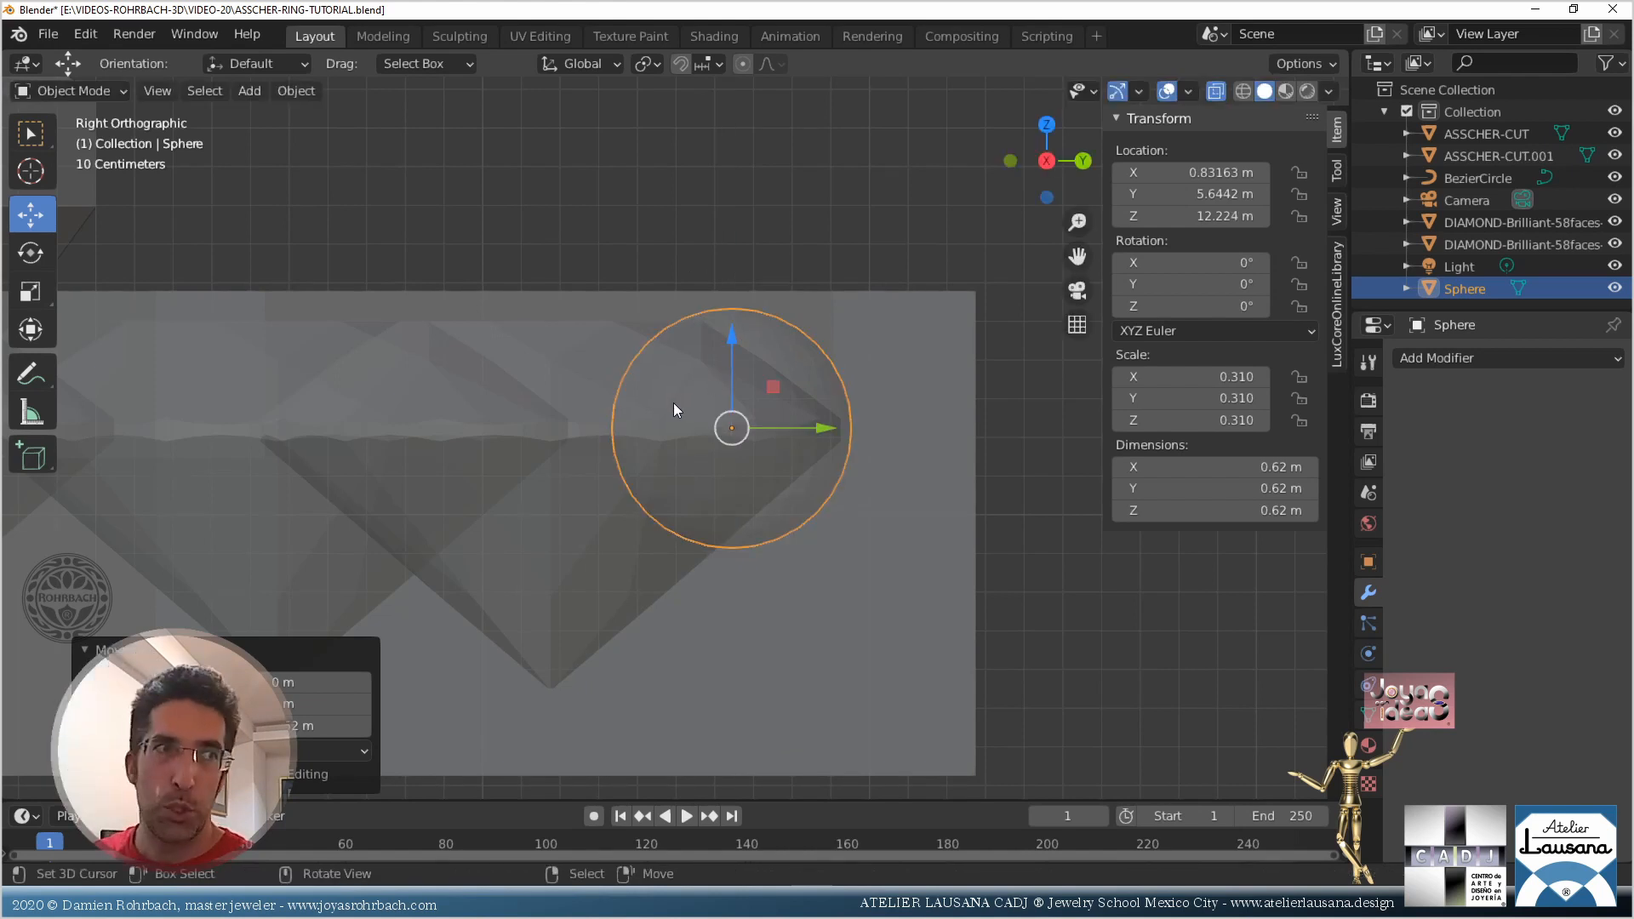
Apply smooth shading to the sphere
{"action": "middle_click_drag", "start_coordinate": [673, 405], "coordinate": [705, 470]}
{"action": "left_click", "coordinate": [295, 91]}
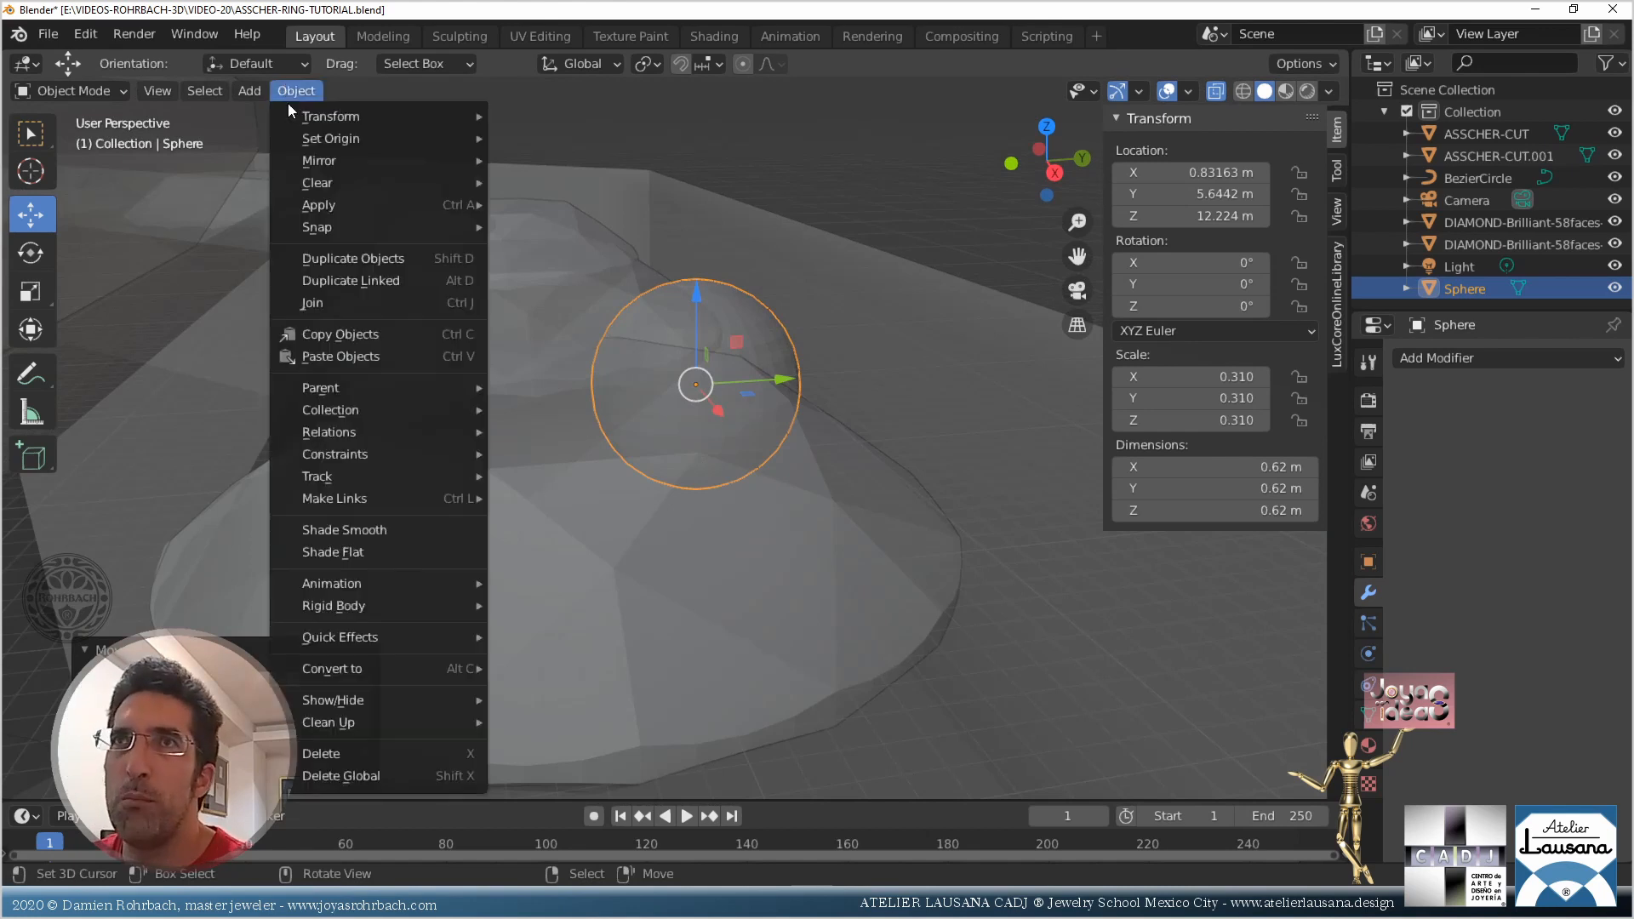
{"action": "left_click", "coordinate": [379, 533]}
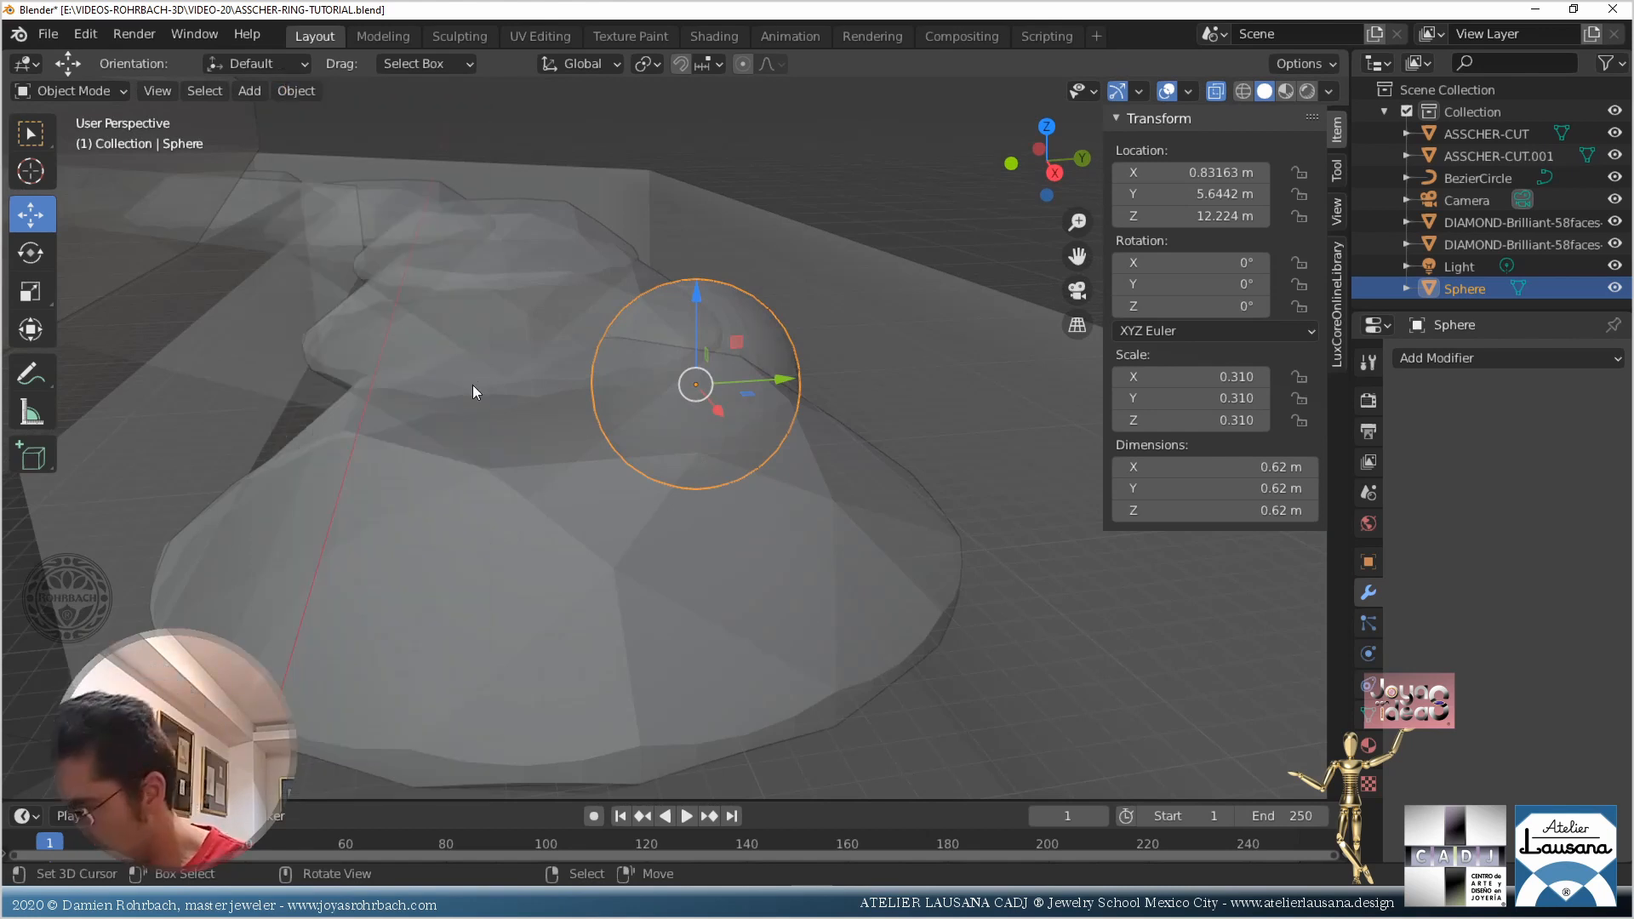
Move the vertices of the sphere's lower half down about 0.35 m along Z to form a capsule-shaped prong
{"action": "key", "text": "KP_3"}
{"action": "key", "text": "Tab"}
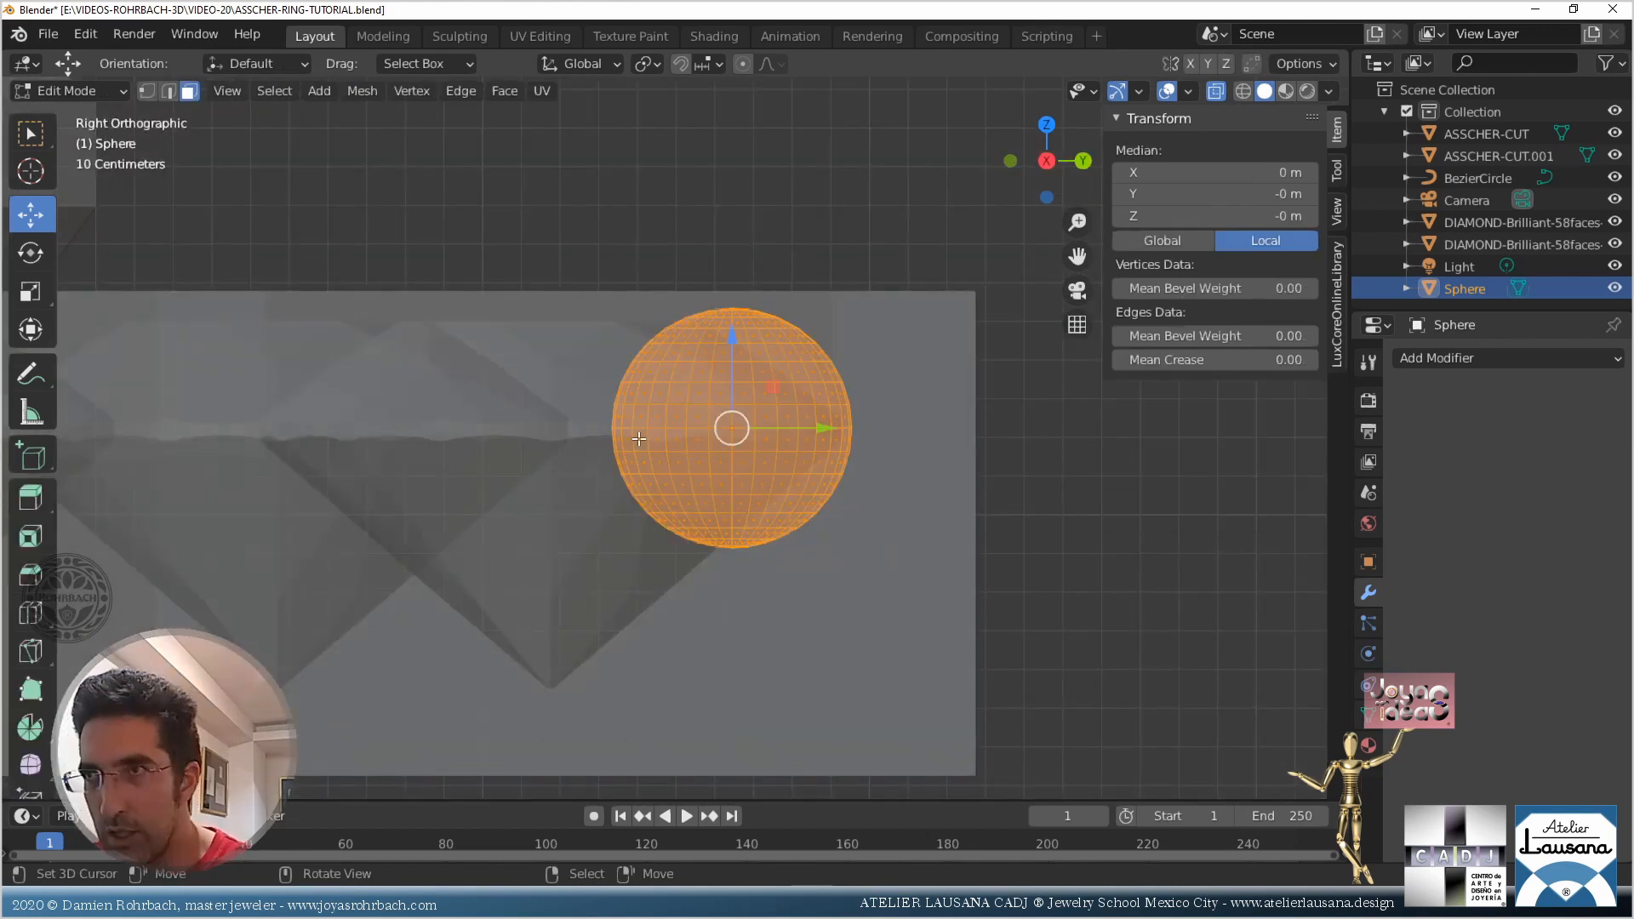
{"action": "key", "text": "alt+z"}
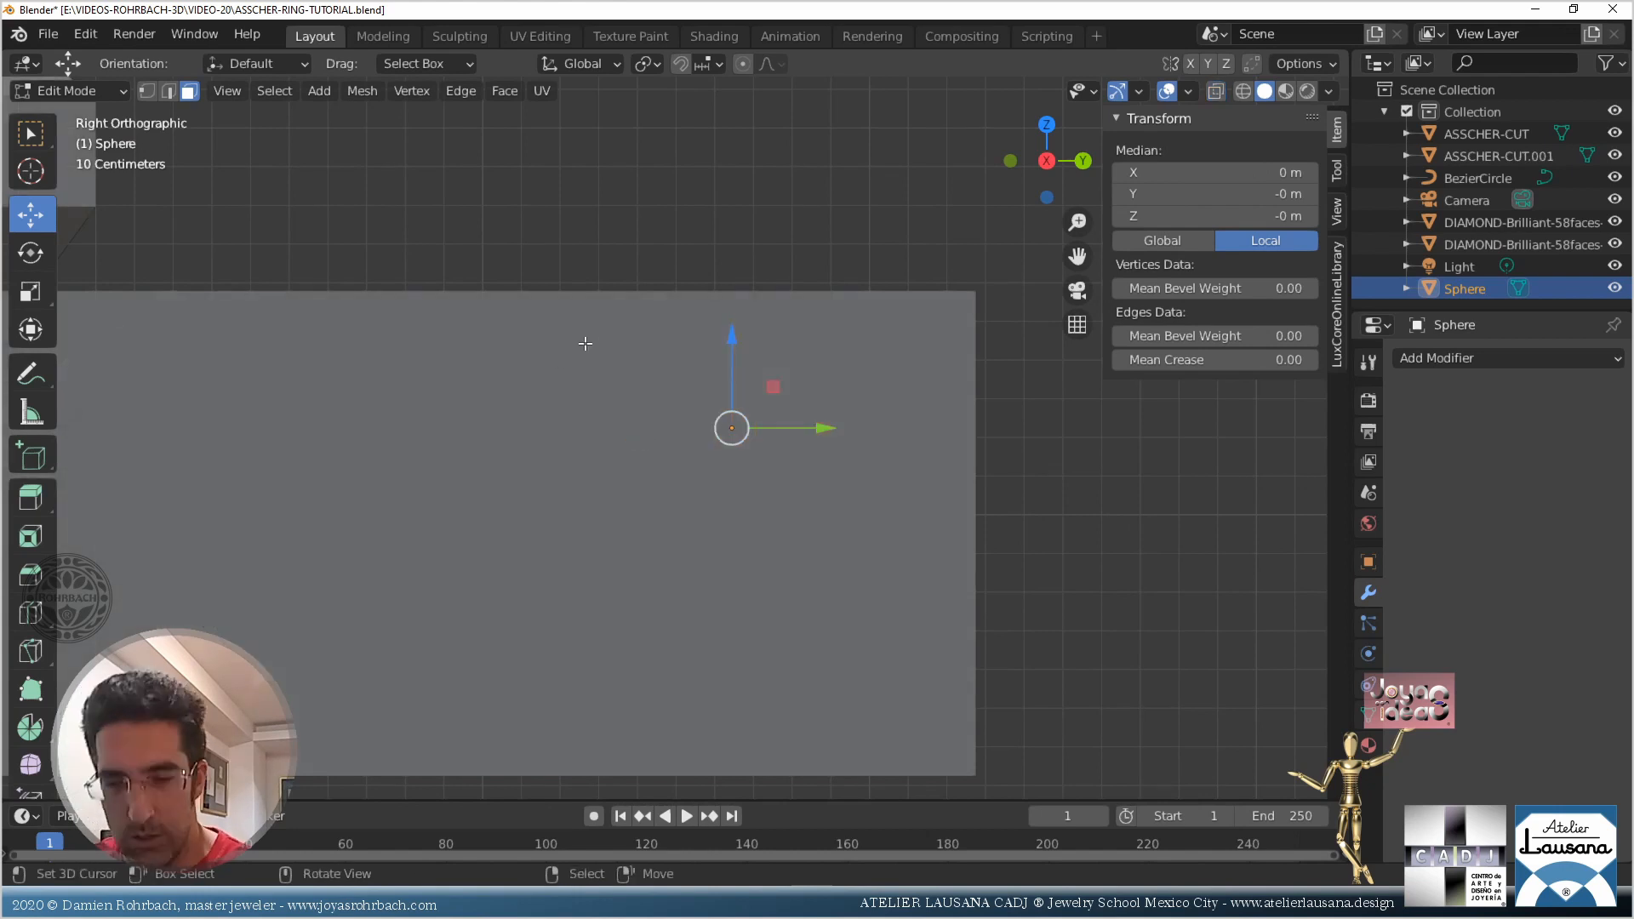
{"action": "key", "text": "alt+z"}
{"action": "left_click", "coordinate": [147, 91]}
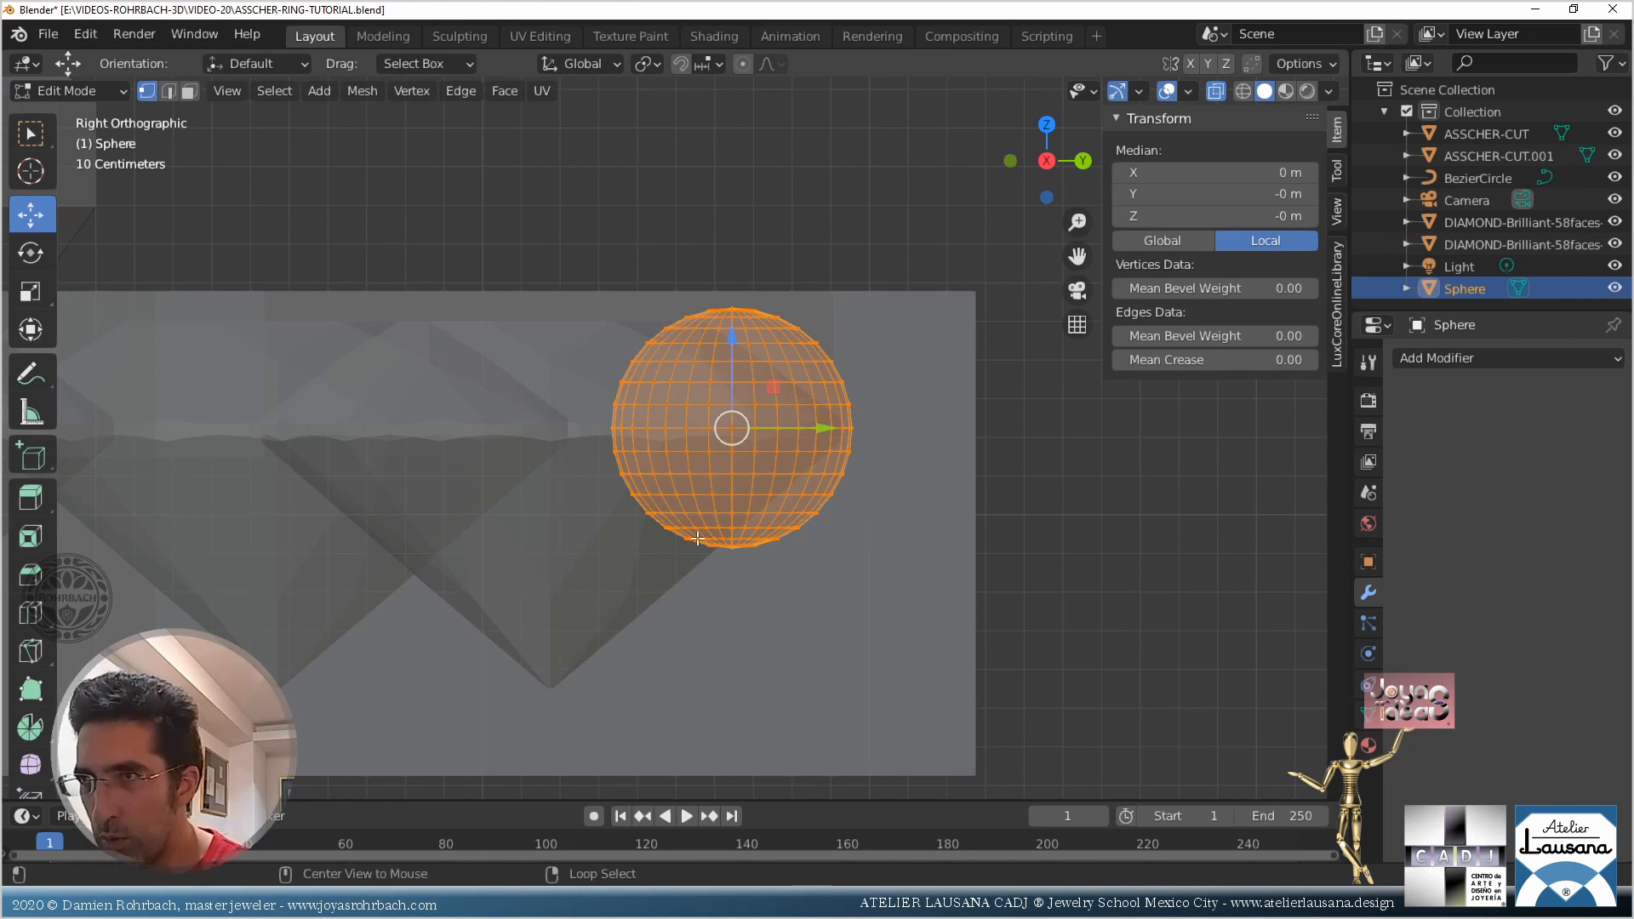
{"action": "key", "text": "alt+a"}
{"action": "key", "text": "b"}
{"action": "left_click_drag", "start_coordinate": [547, 446], "coordinate": [905, 605]}
{"action": "key", "text": "g"}
{"action": "key", "text": "z"}
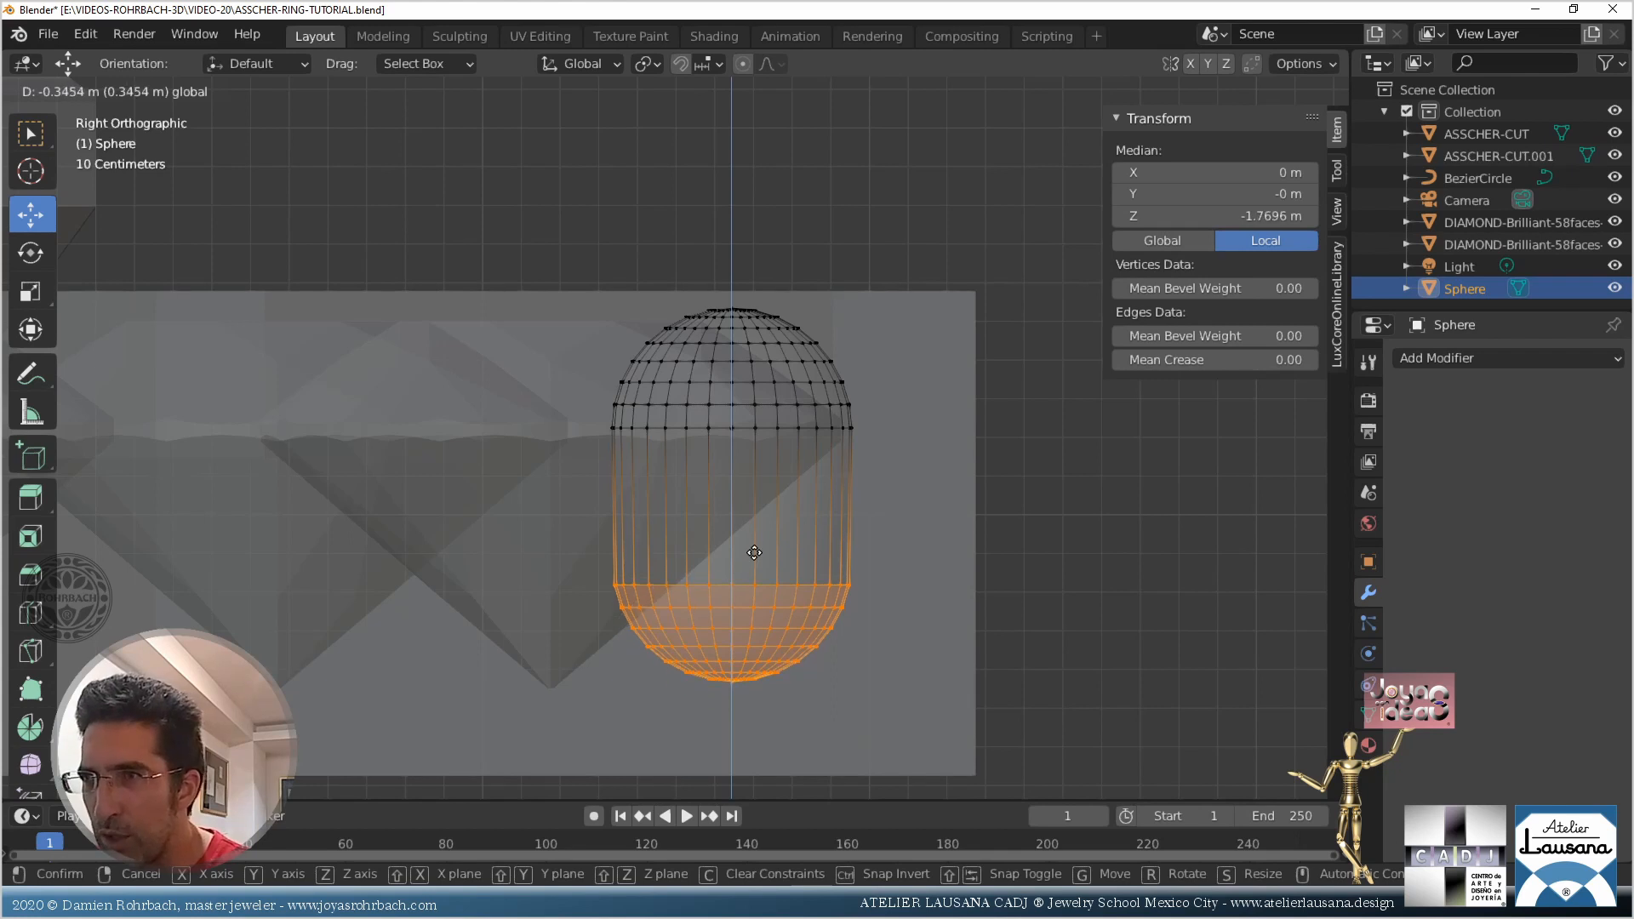
{"action": "left_click", "coordinate": [754, 551]}
{"action": "key", "text": "Tab"}
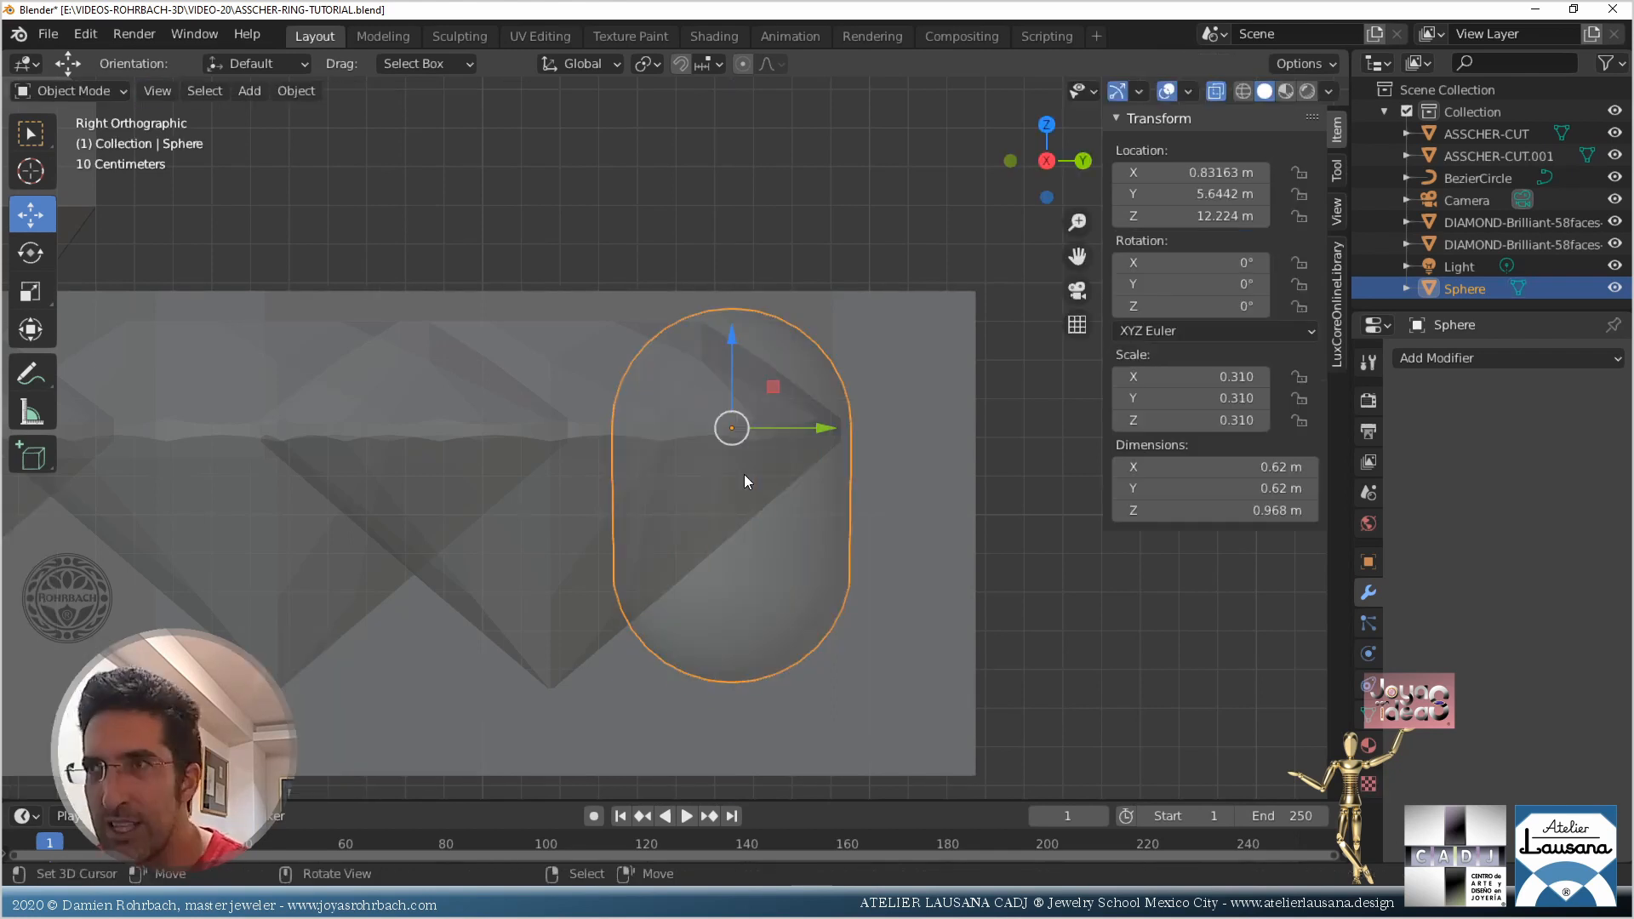
Reposition the prong in the top view to about X 0.86 m, Y 5.59 m between the brilliants and save the file
{"action": "scroll", "coordinate": [744, 473], "scroll_direction": "down", "scroll_amount": 3}
{"action": "middle_click_drag", "start_coordinate": [576, 309], "coordinate": [828, 519]}
{"action": "scroll", "coordinate": [815, 523], "scroll_direction": "up", "scroll_amount": 3}
{"action": "key", "text": "KP_7"}
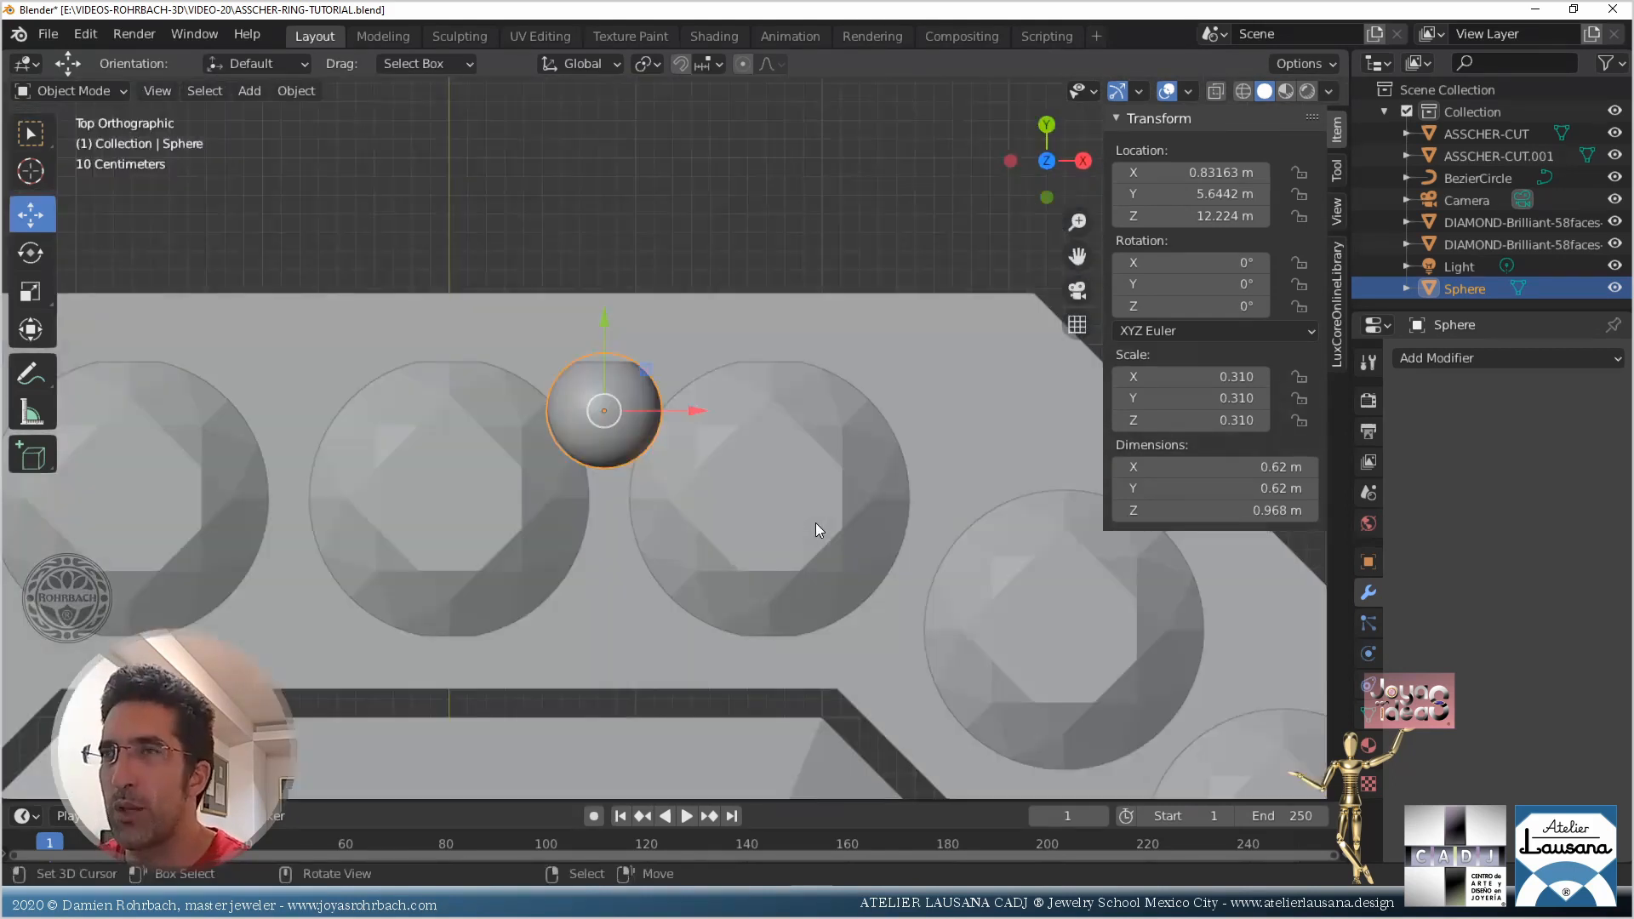
{"action": "middle_click_drag", "start_coordinate": [686, 485], "coordinate": [635, 441], "text": "shift"}
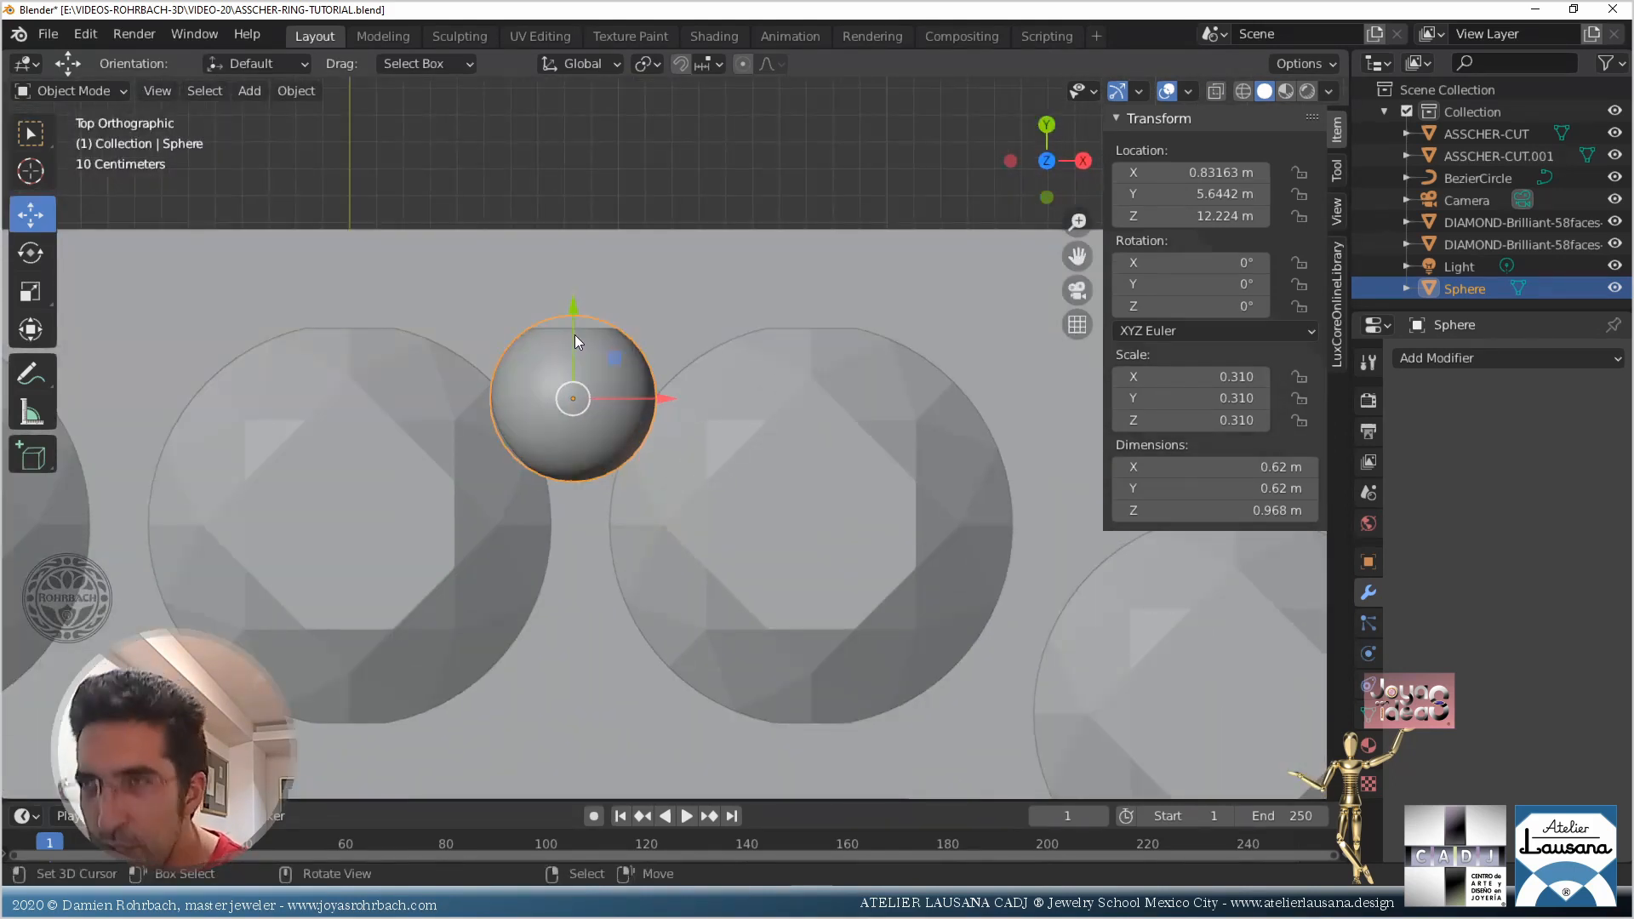
{"action": "key", "text": "g"}
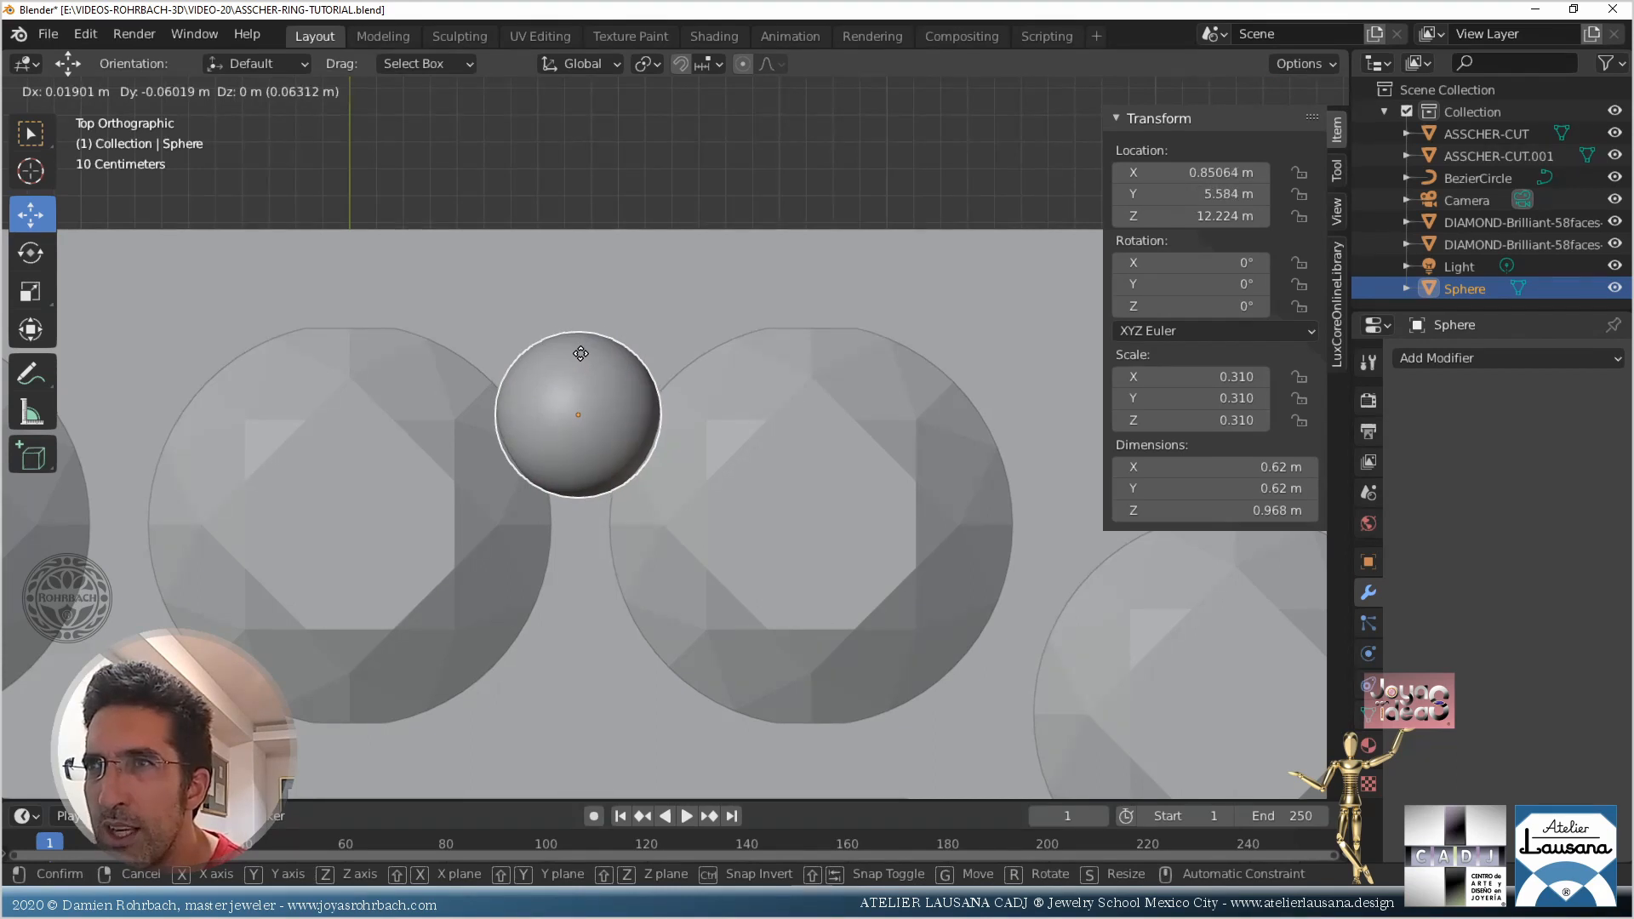
{"action": "left_click", "coordinate": [583, 351]}
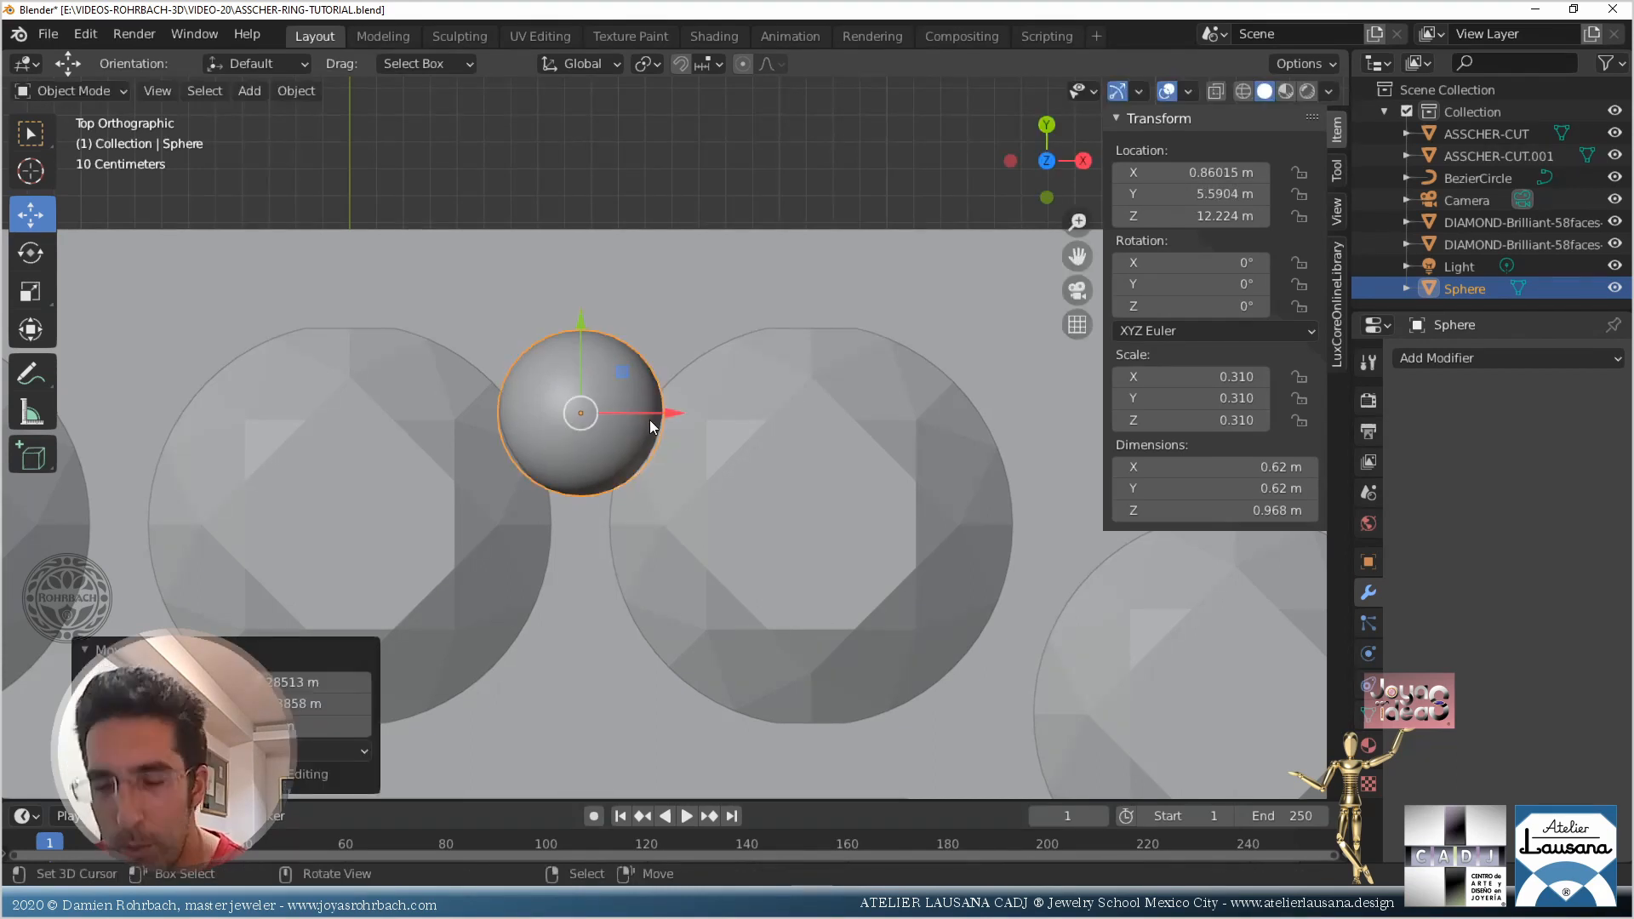
{"action": "key", "text": "ctrl+s"}
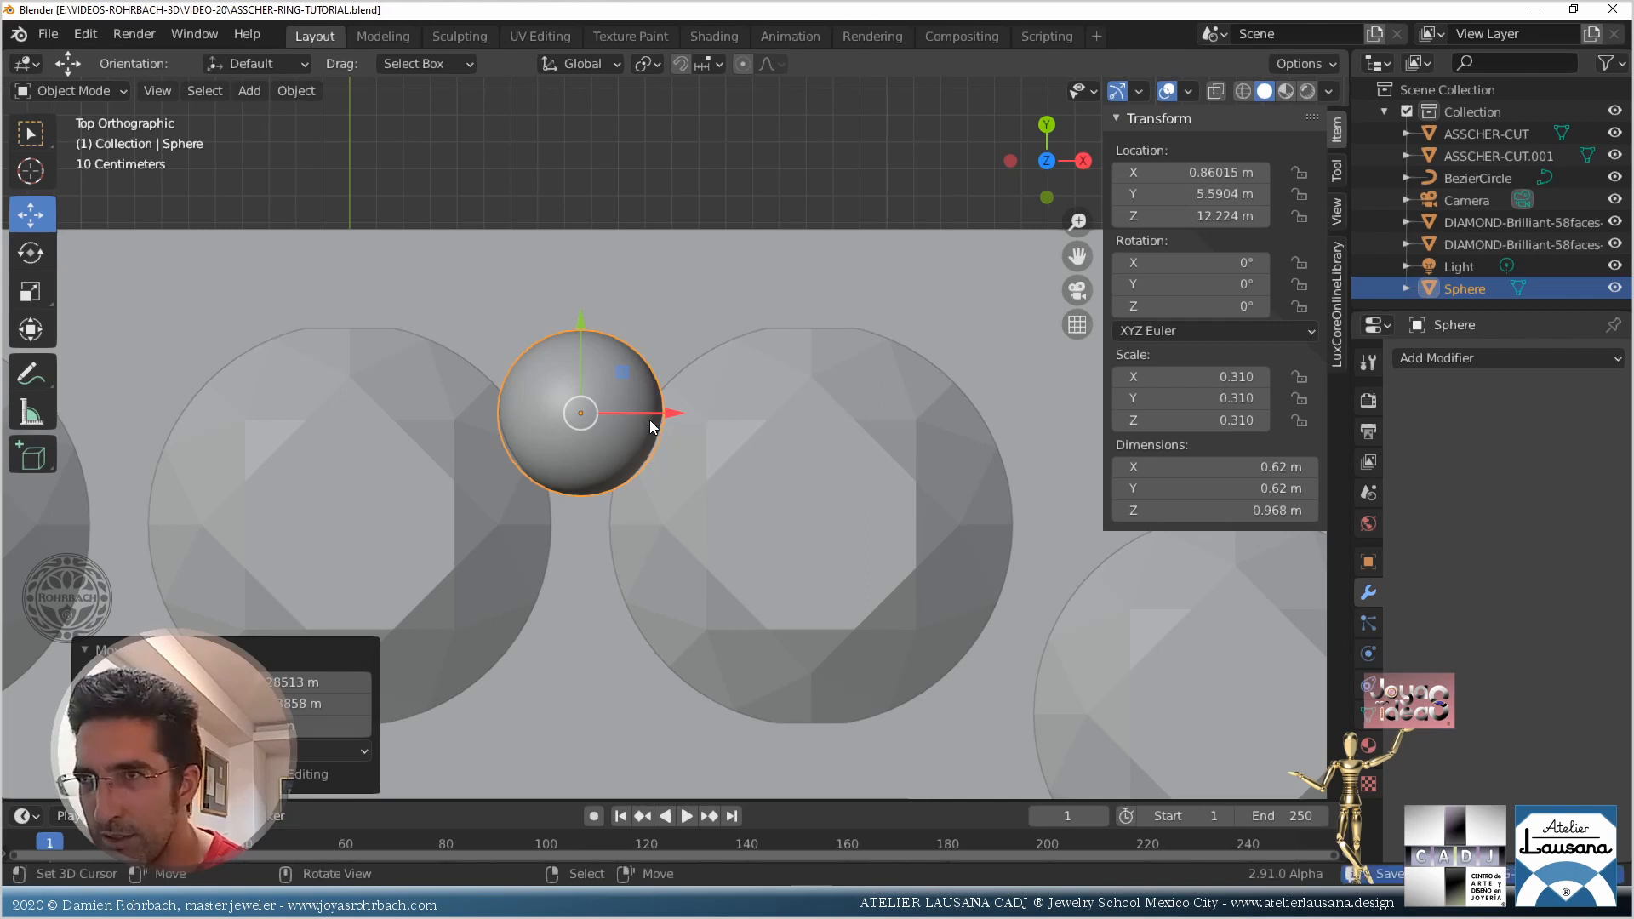
Duplicate the prong in the top view and move the copy about 0.85 m along negative Y, between the same two brilliants
{"action": "key", "text": "n"}
{"action": "middle_click_drag", "start_coordinate": [653, 426], "coordinate": [508, 454]}
{"action": "scroll", "coordinate": [521, 442], "scroll_direction": "down", "scroll_amount": 2}
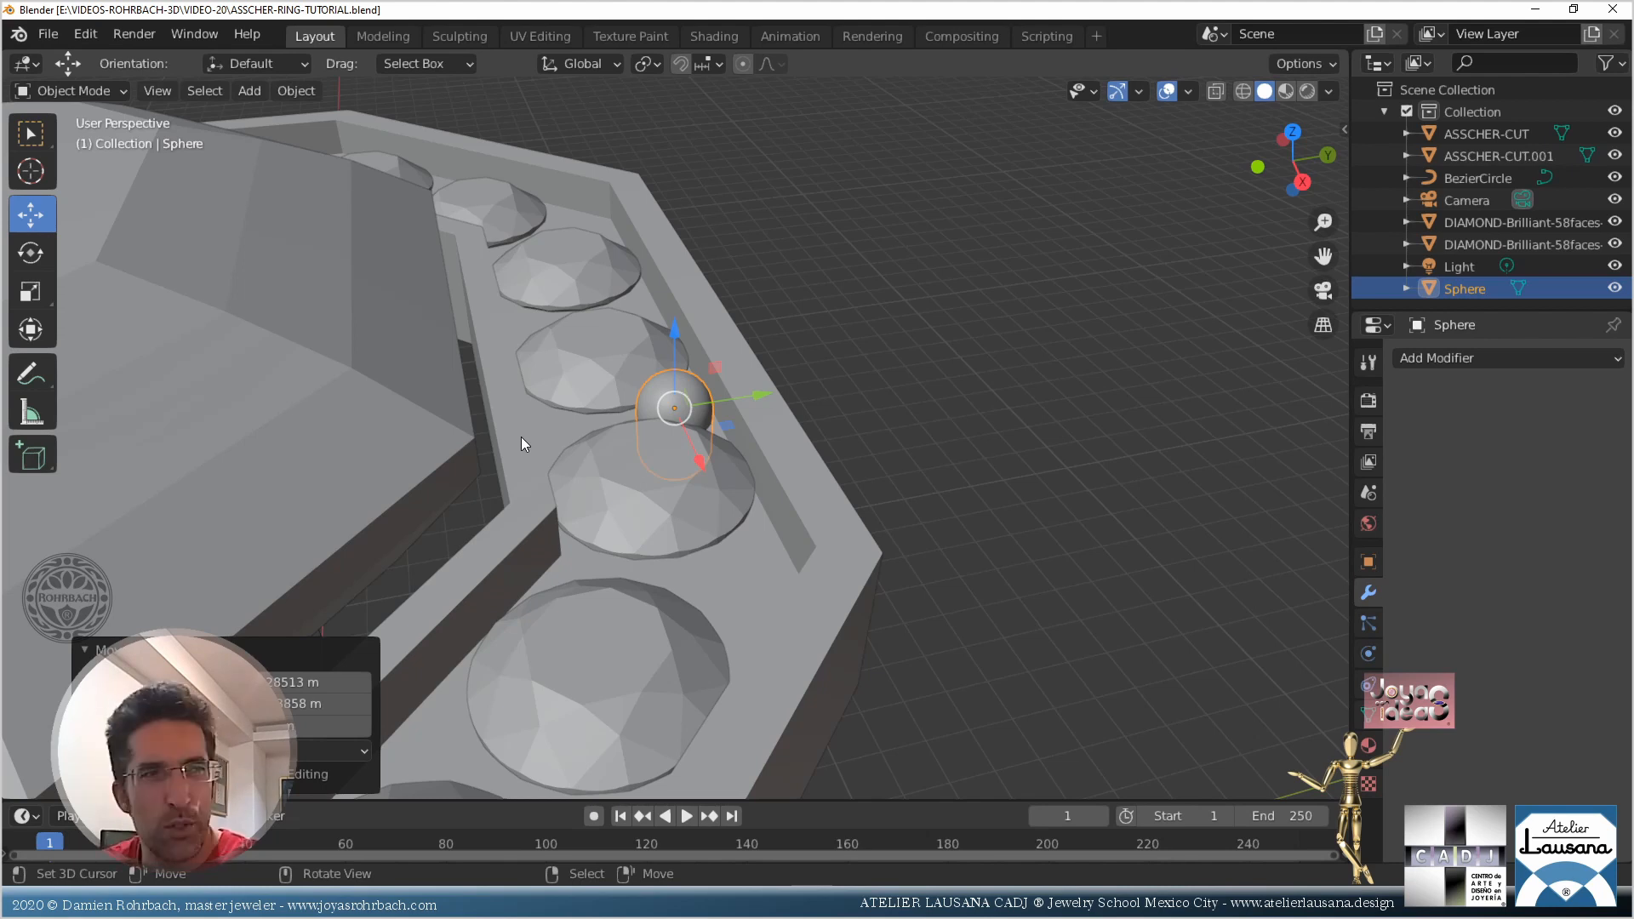
{"action": "key", "text": "KP_7"}
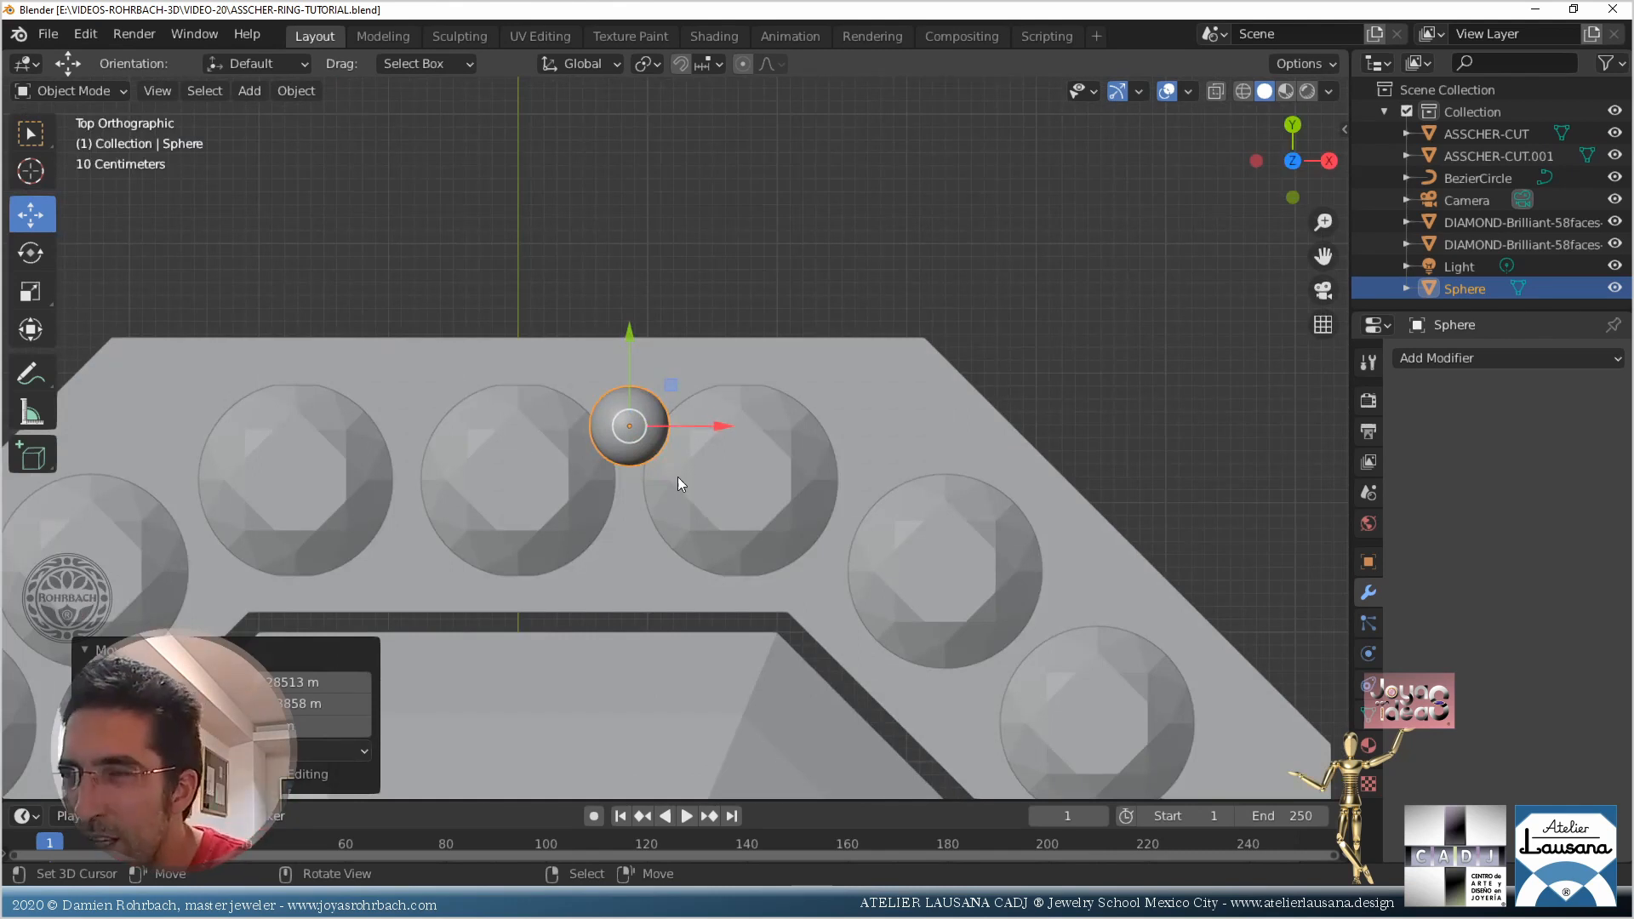
{"action": "key", "text": "shift+d"}
{"action": "right_click", "coordinate": [686, 375]}
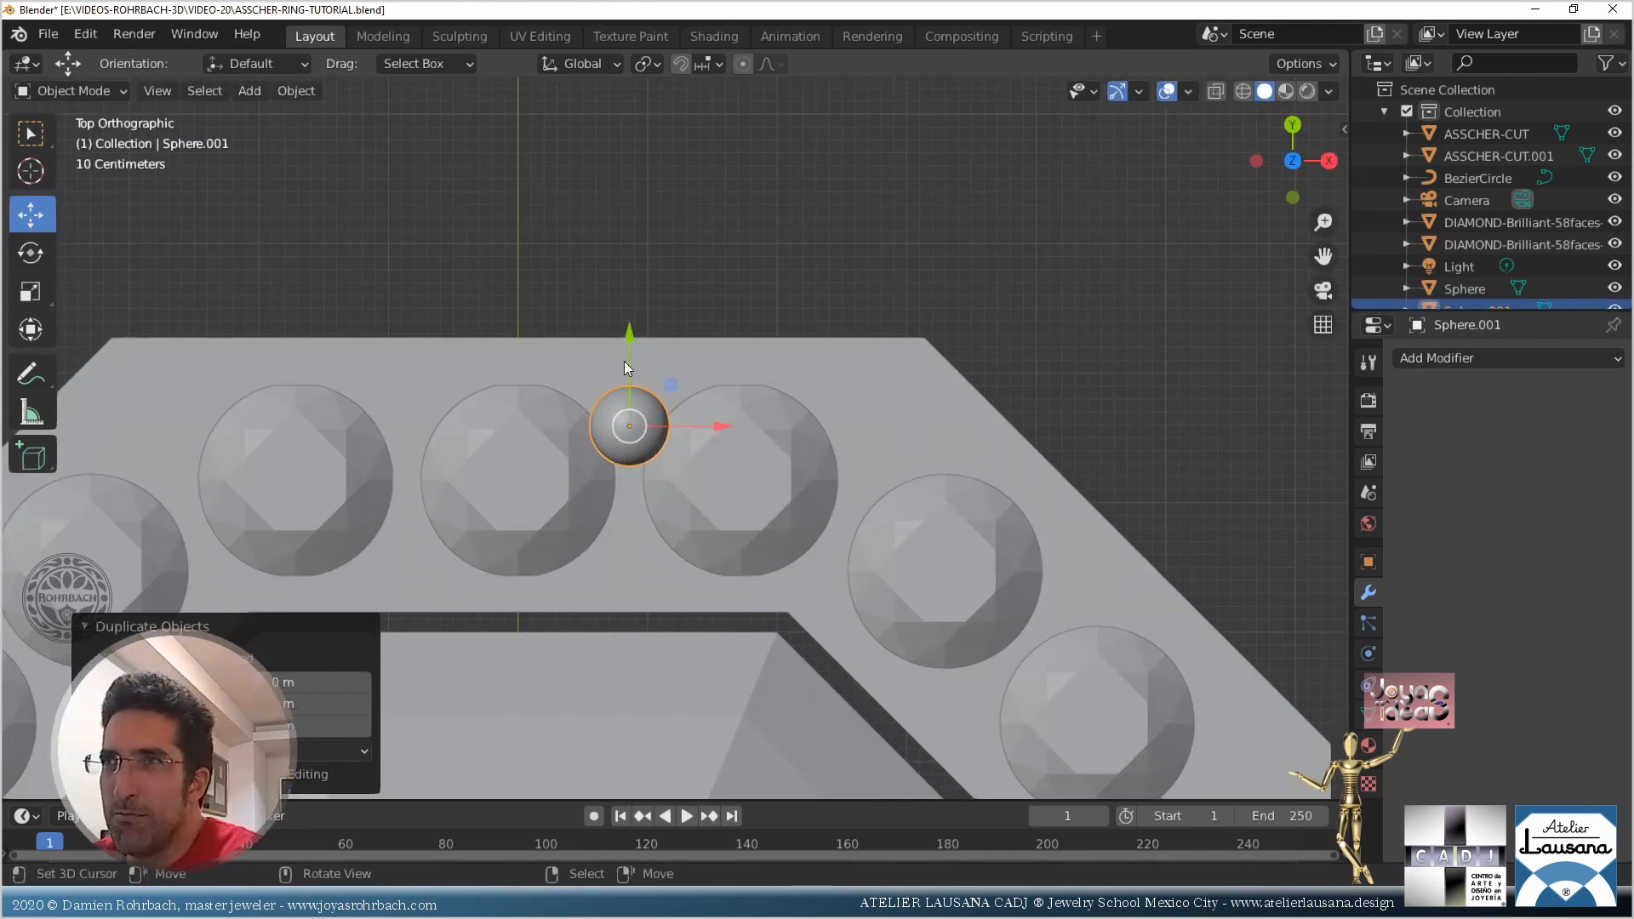
{"action": "key", "text": "g"}
{"action": "key", "text": "y"}
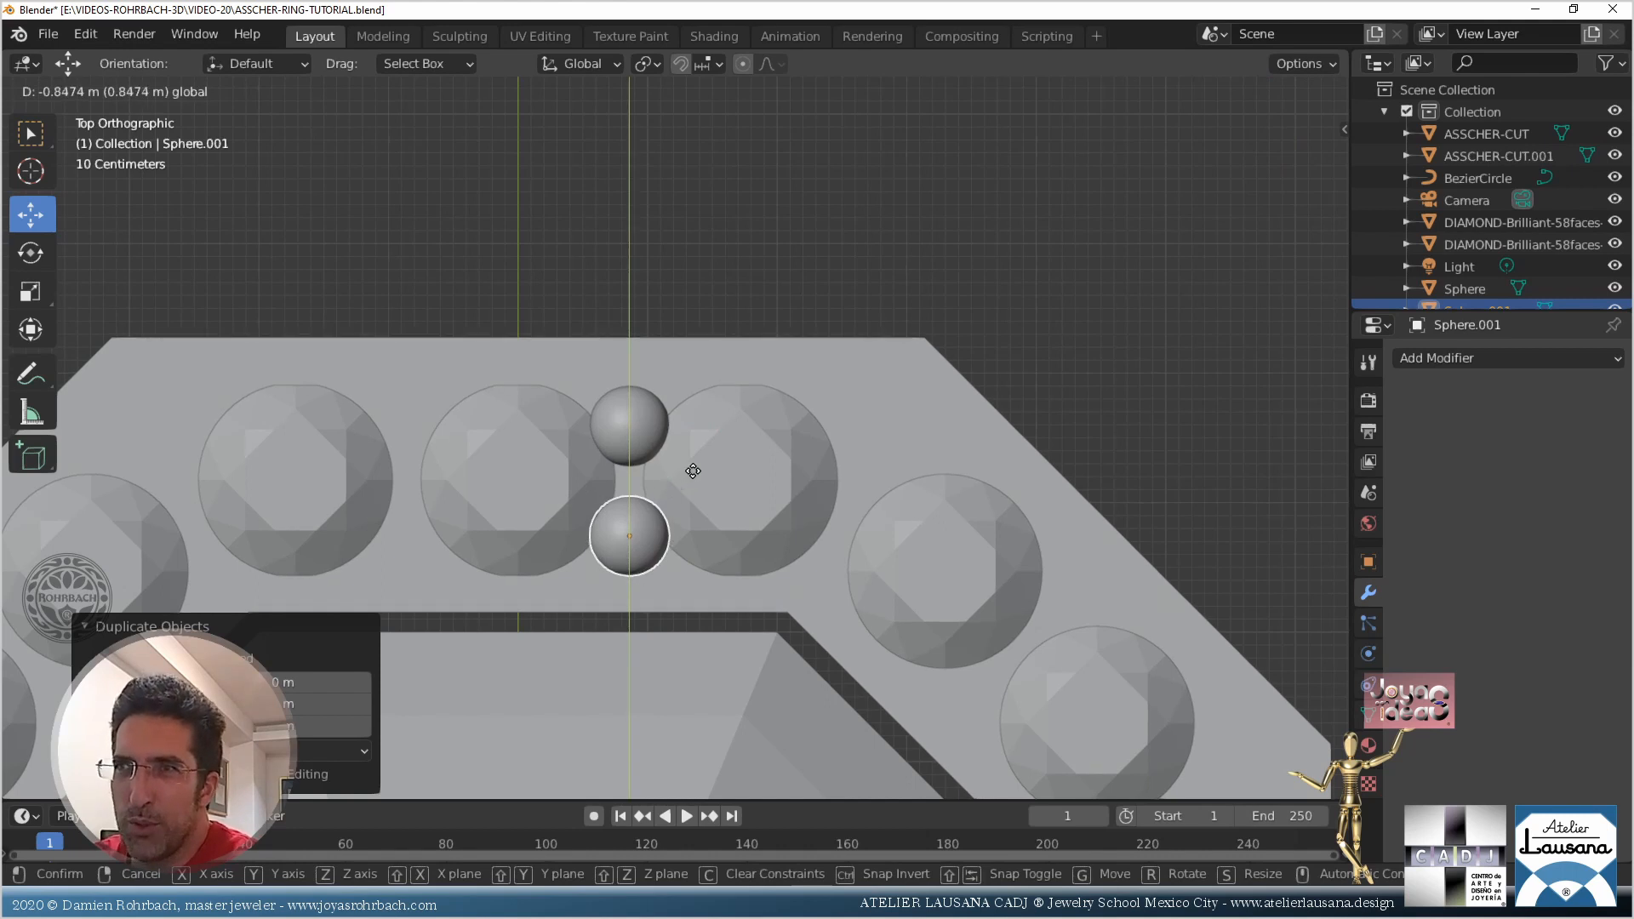
{"action": "left_click", "coordinate": [692, 471]}
Duplicate both prongs together and move the copies along positive X to the far side of the adjacent brilliant
{"action": "left_click", "coordinate": [645, 430]}
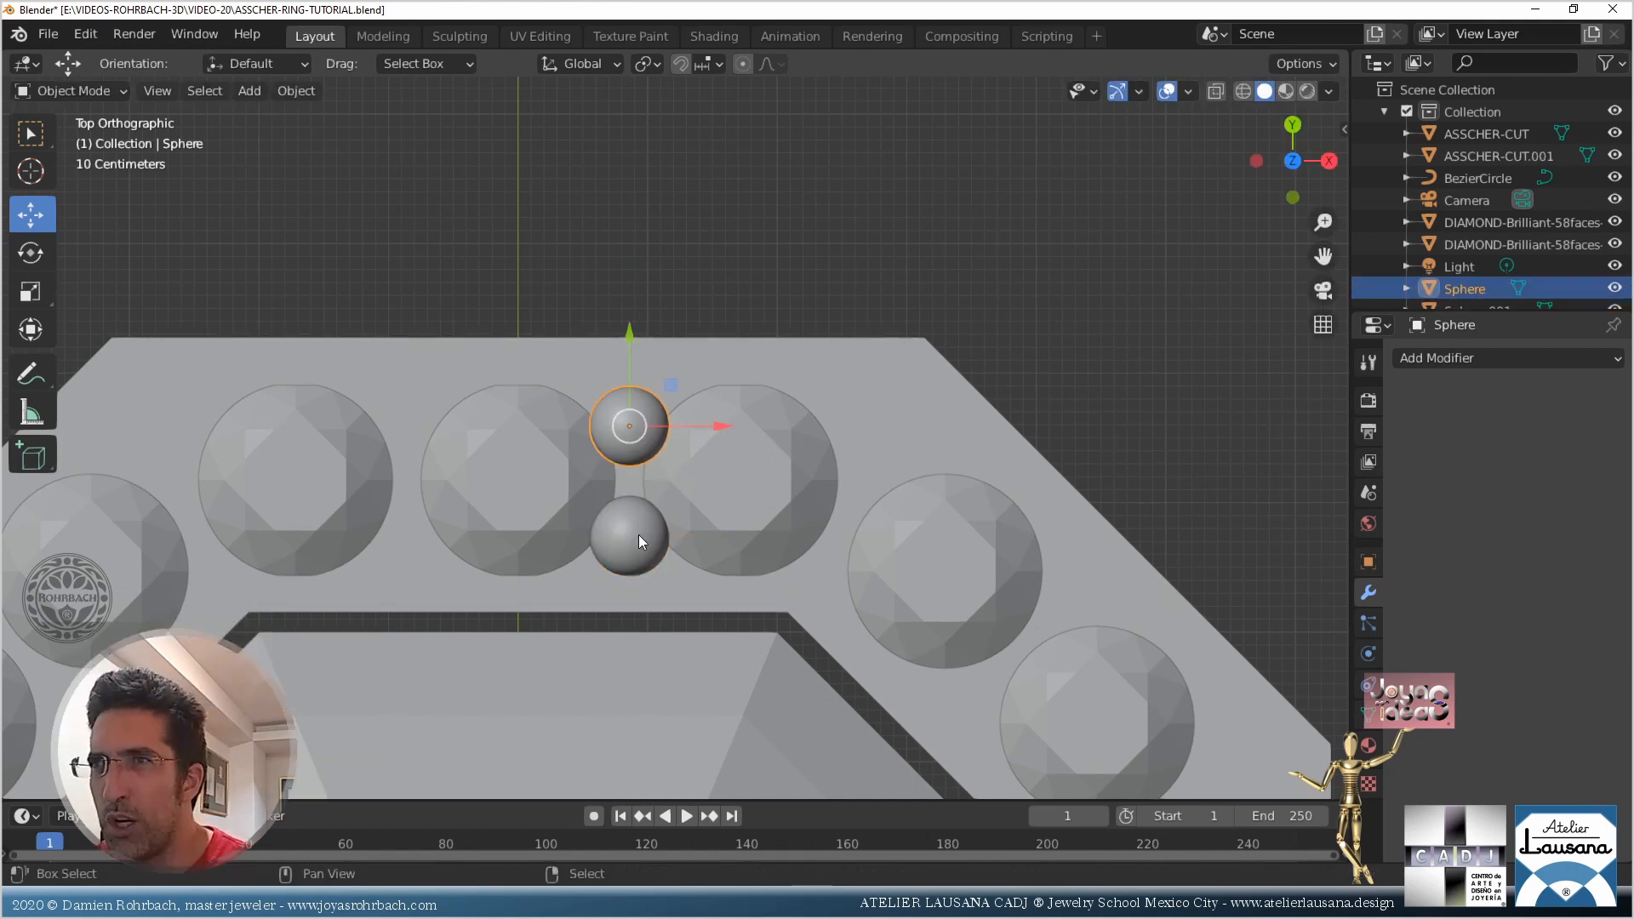
{"action": "left_click", "coordinate": [638, 534], "text": "shift"}
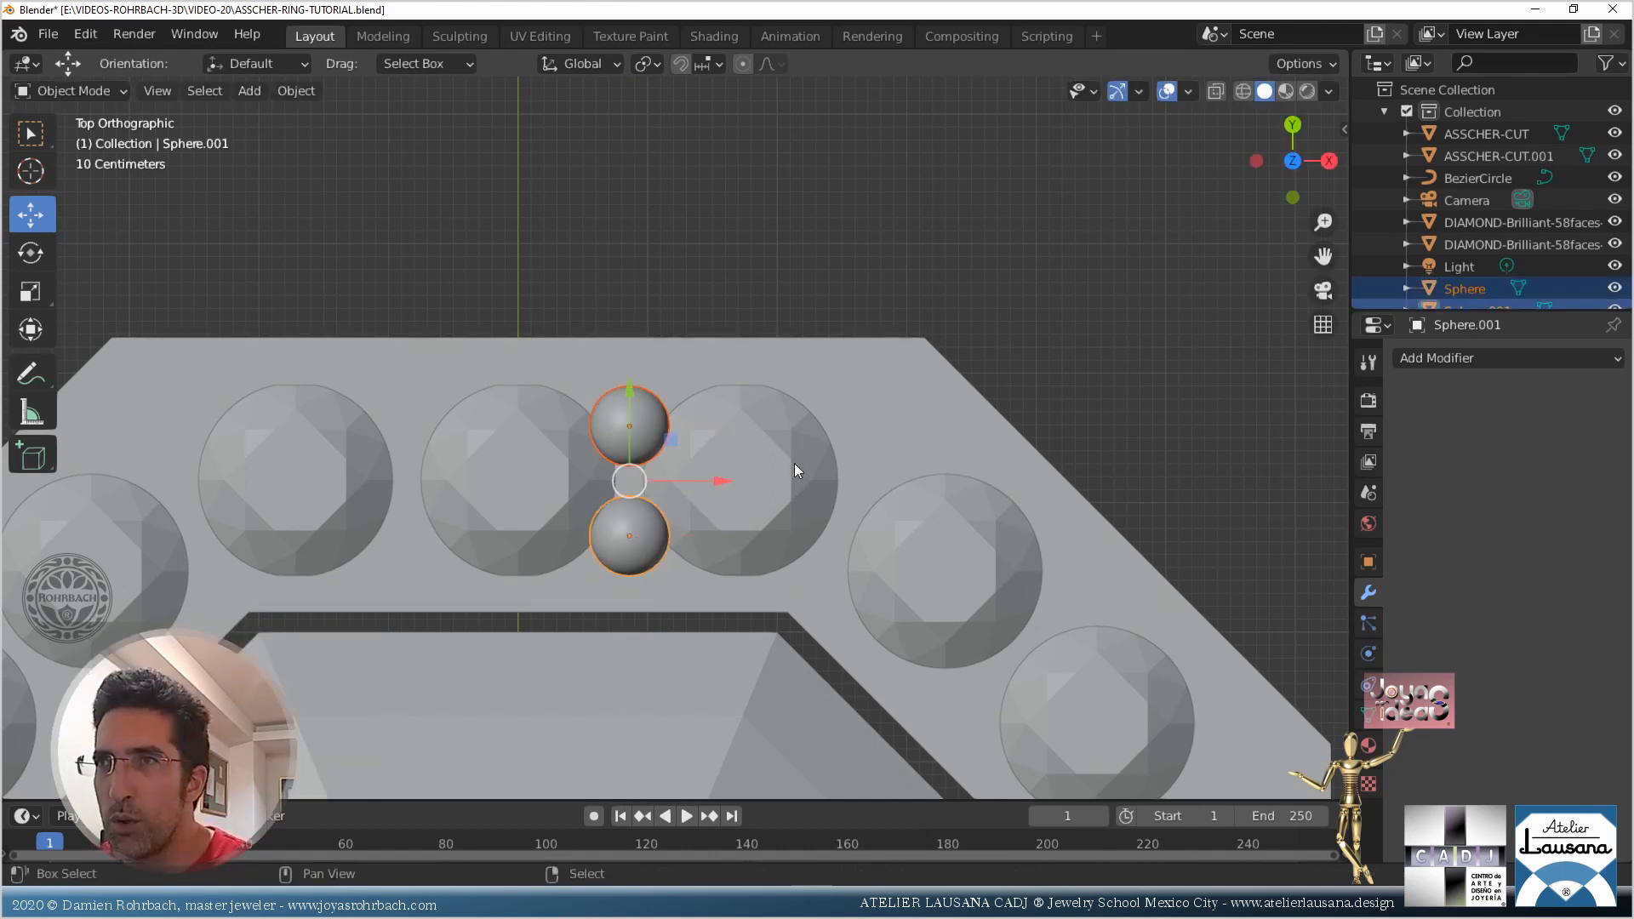
{"action": "key", "text": "shift+d"}
{"action": "right_click", "coordinate": [795, 465]}
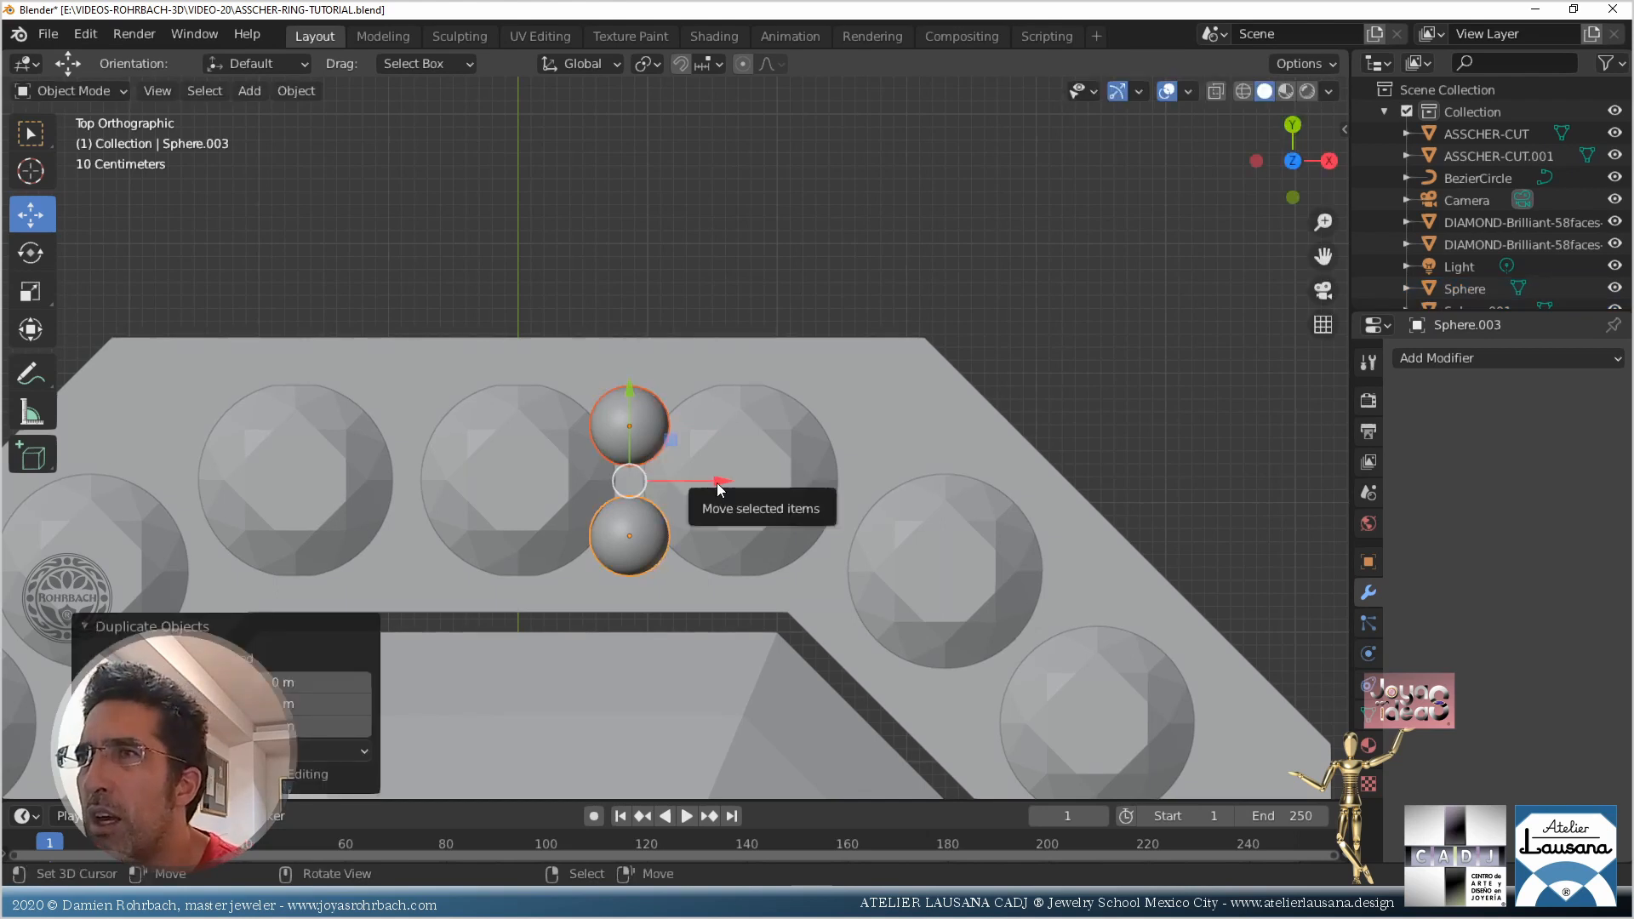
{"action": "left_click_drag", "start_coordinate": [717, 482], "coordinate": [929, 485]}
{"action": "left_click", "coordinate": [824, 634]}
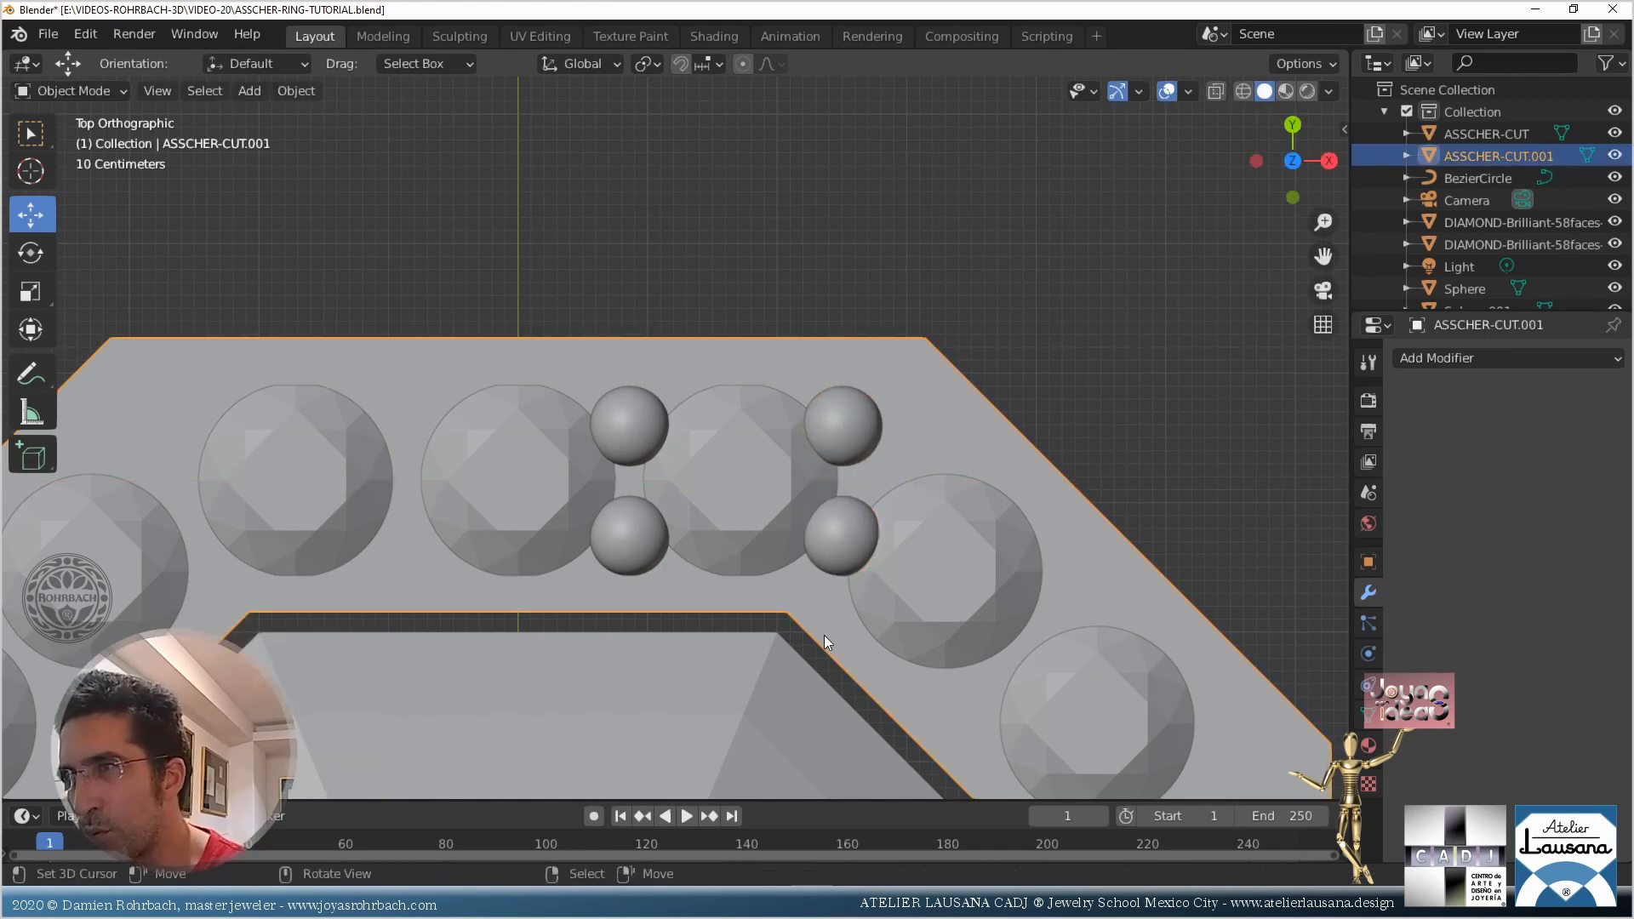
Move the inner copied prong slightly down and inward so it sits in the gap between the straight-side brilliant and the corner brilliant
{"action": "left_click", "coordinate": [831, 541]}
{"action": "middle_click_drag", "start_coordinate": [936, 529], "coordinate": [839, 423], "text": "shift"}
{"action": "scroll", "coordinate": [839, 421], "scroll_direction": "up", "scroll_amount": 6}
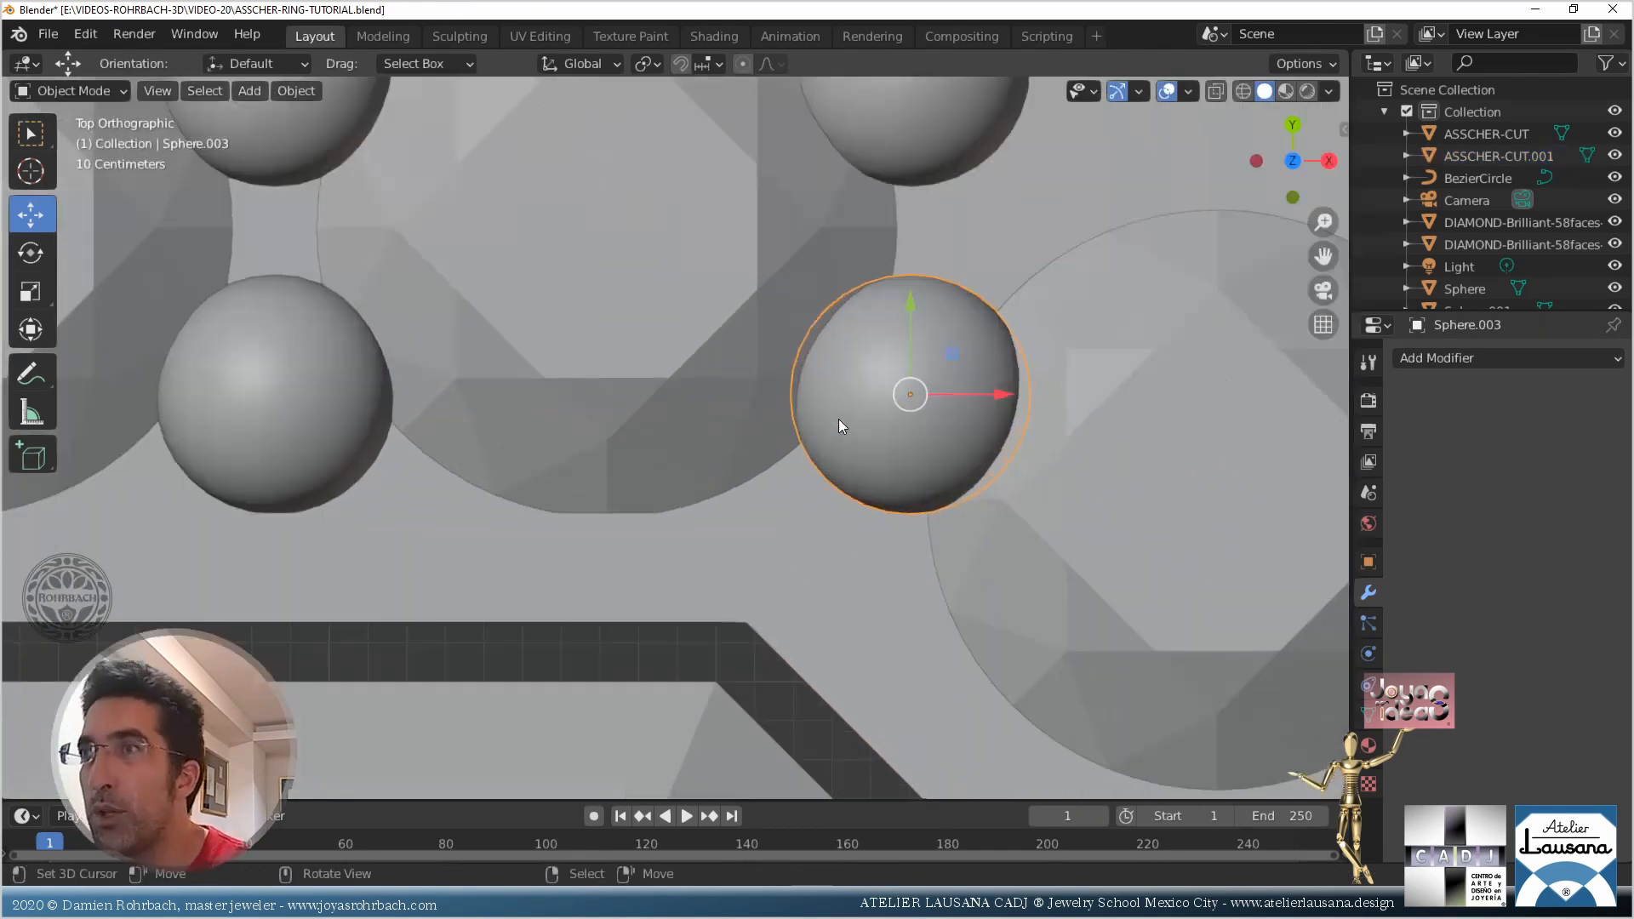
{"action": "key", "text": "alt+z"}
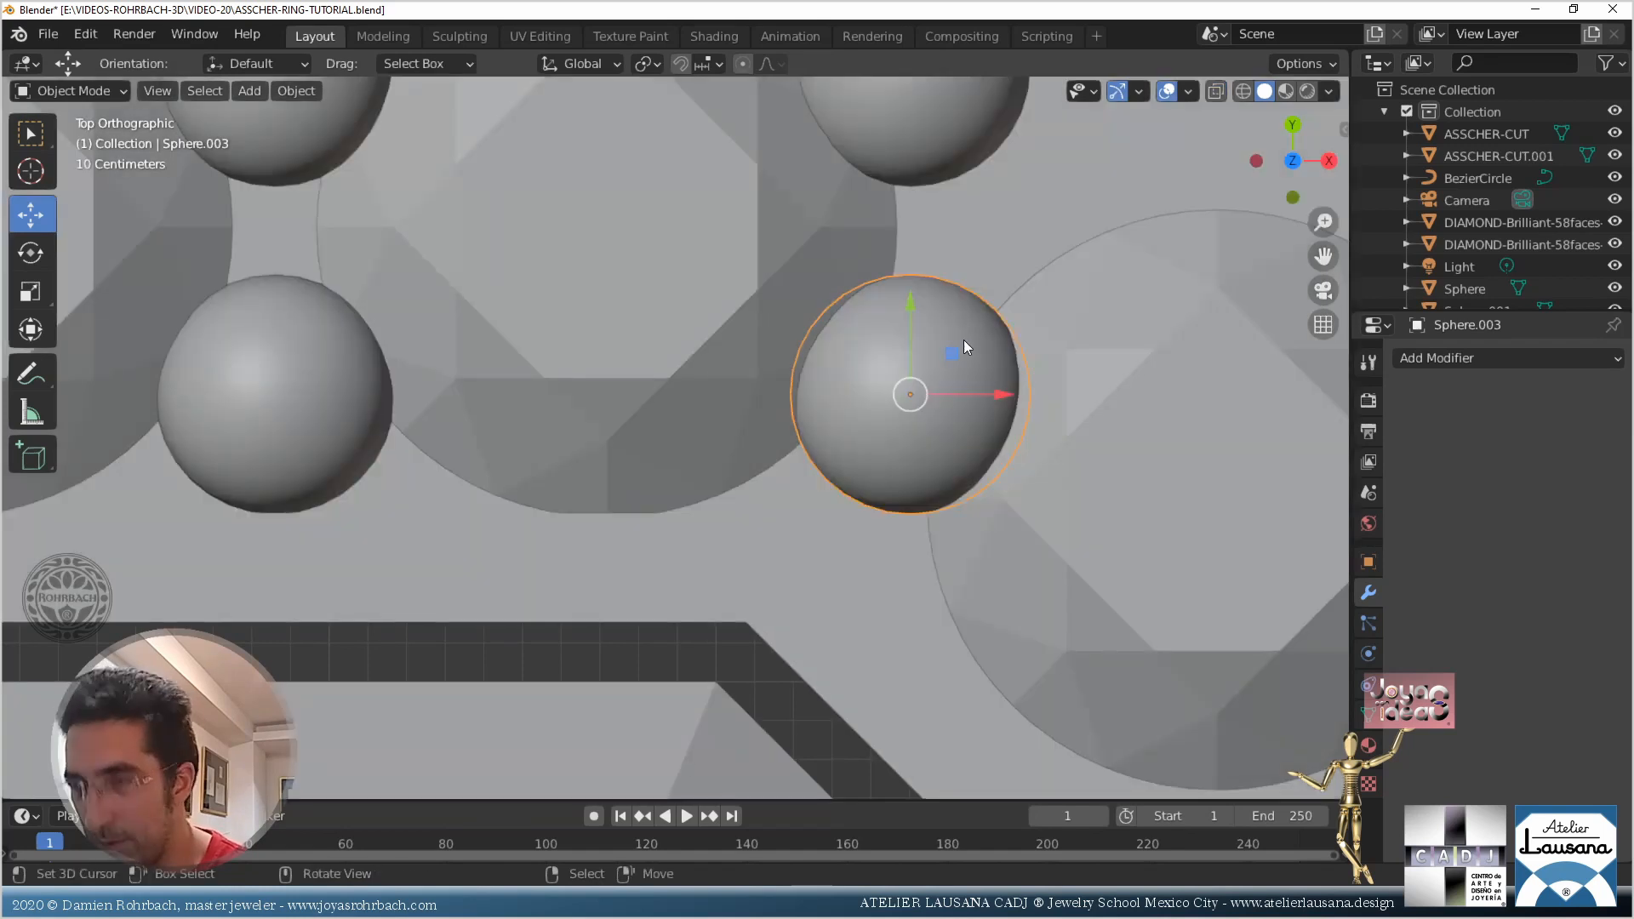
{"action": "key", "text": "g"}
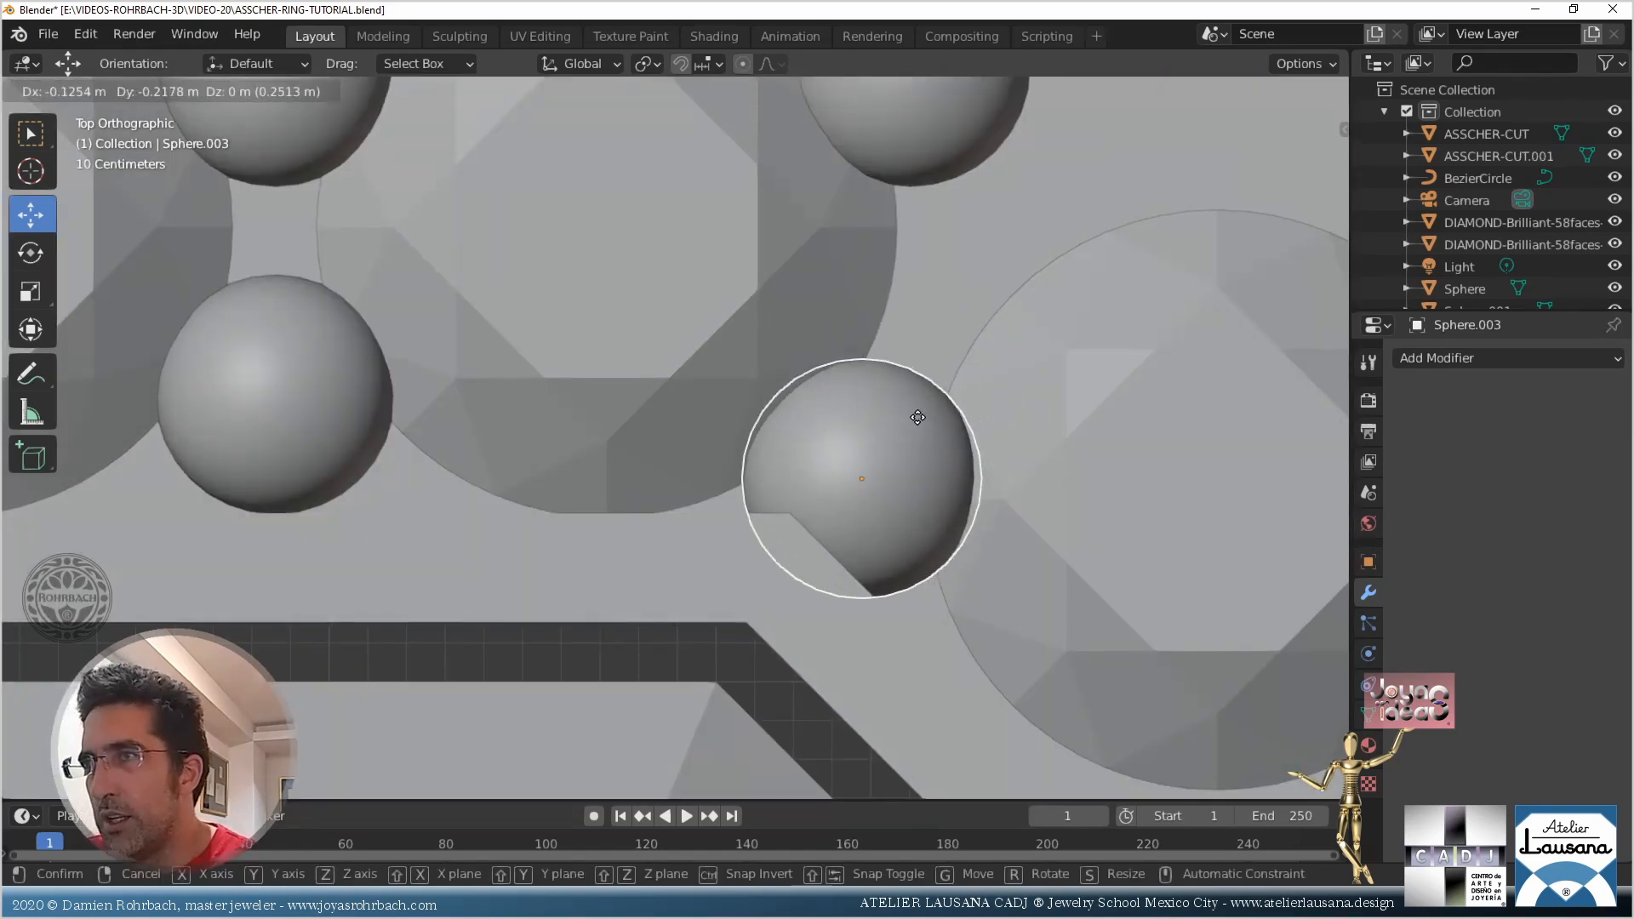
{"action": "left_click", "coordinate": [939, 379]}
Duplicate the inner corner prong and place the copy about 0.59 m along X and 0.68 m along Y, at the corner brilliant's outer edge
{"action": "scroll", "coordinate": [936, 380], "scroll_direction": "down", "scroll_amount": 5}
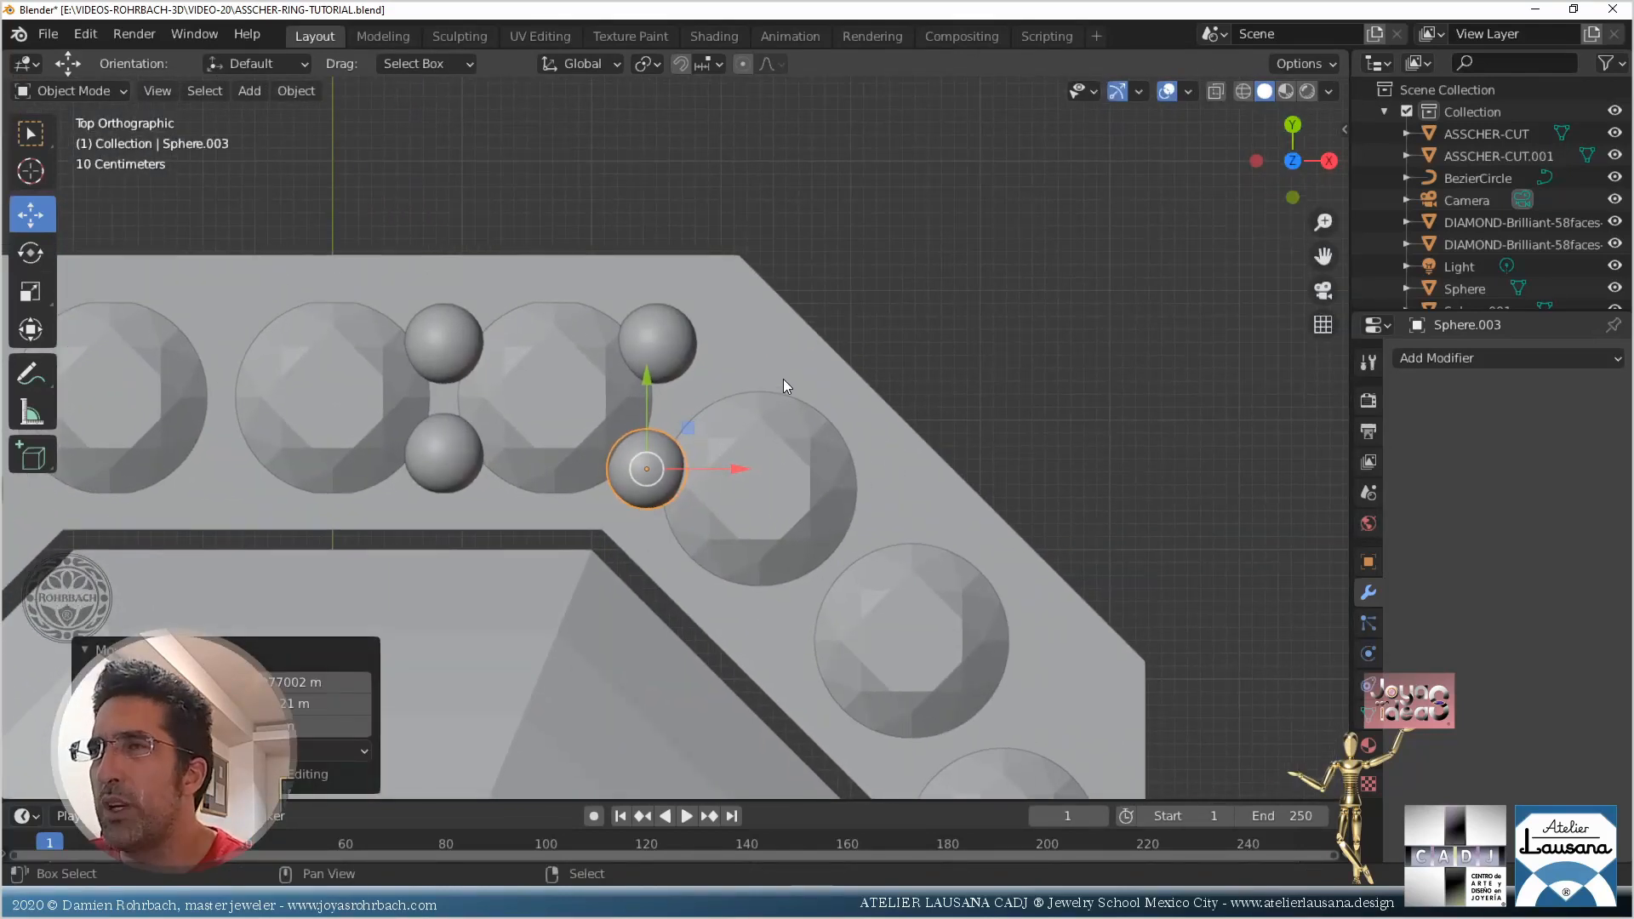
{"action": "scroll", "coordinate": [676, 465], "scroll_direction": "up", "scroll_amount": 3}
{"action": "key", "text": "shift+d"}
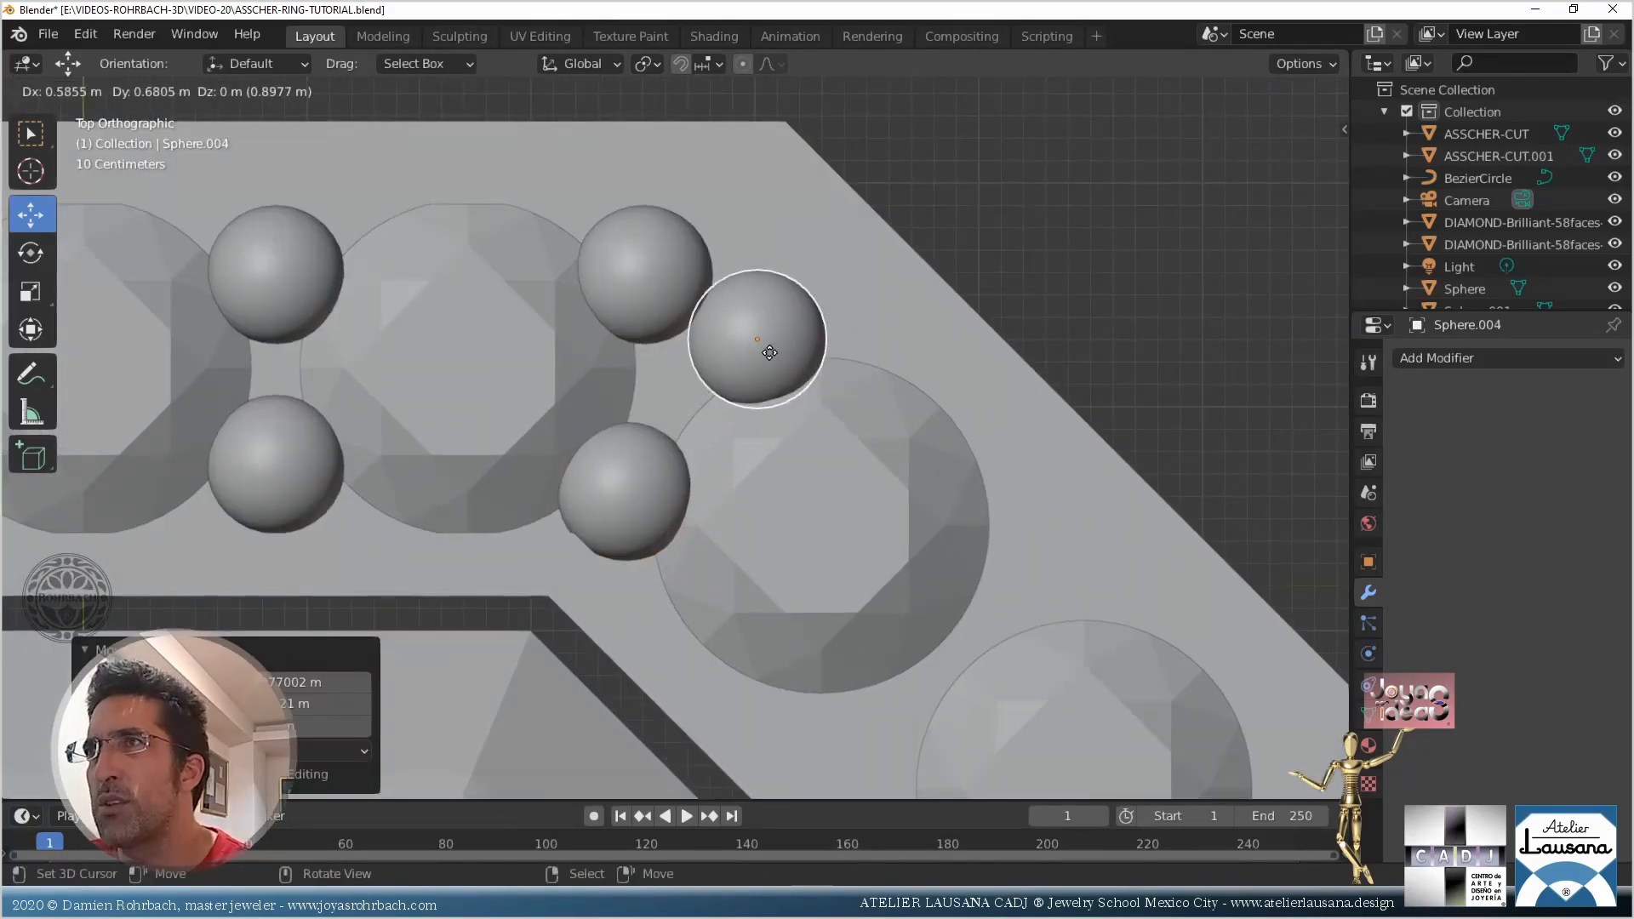
{"action": "left_click", "coordinate": [770, 352]}
{"action": "key", "text": "alt+z"}
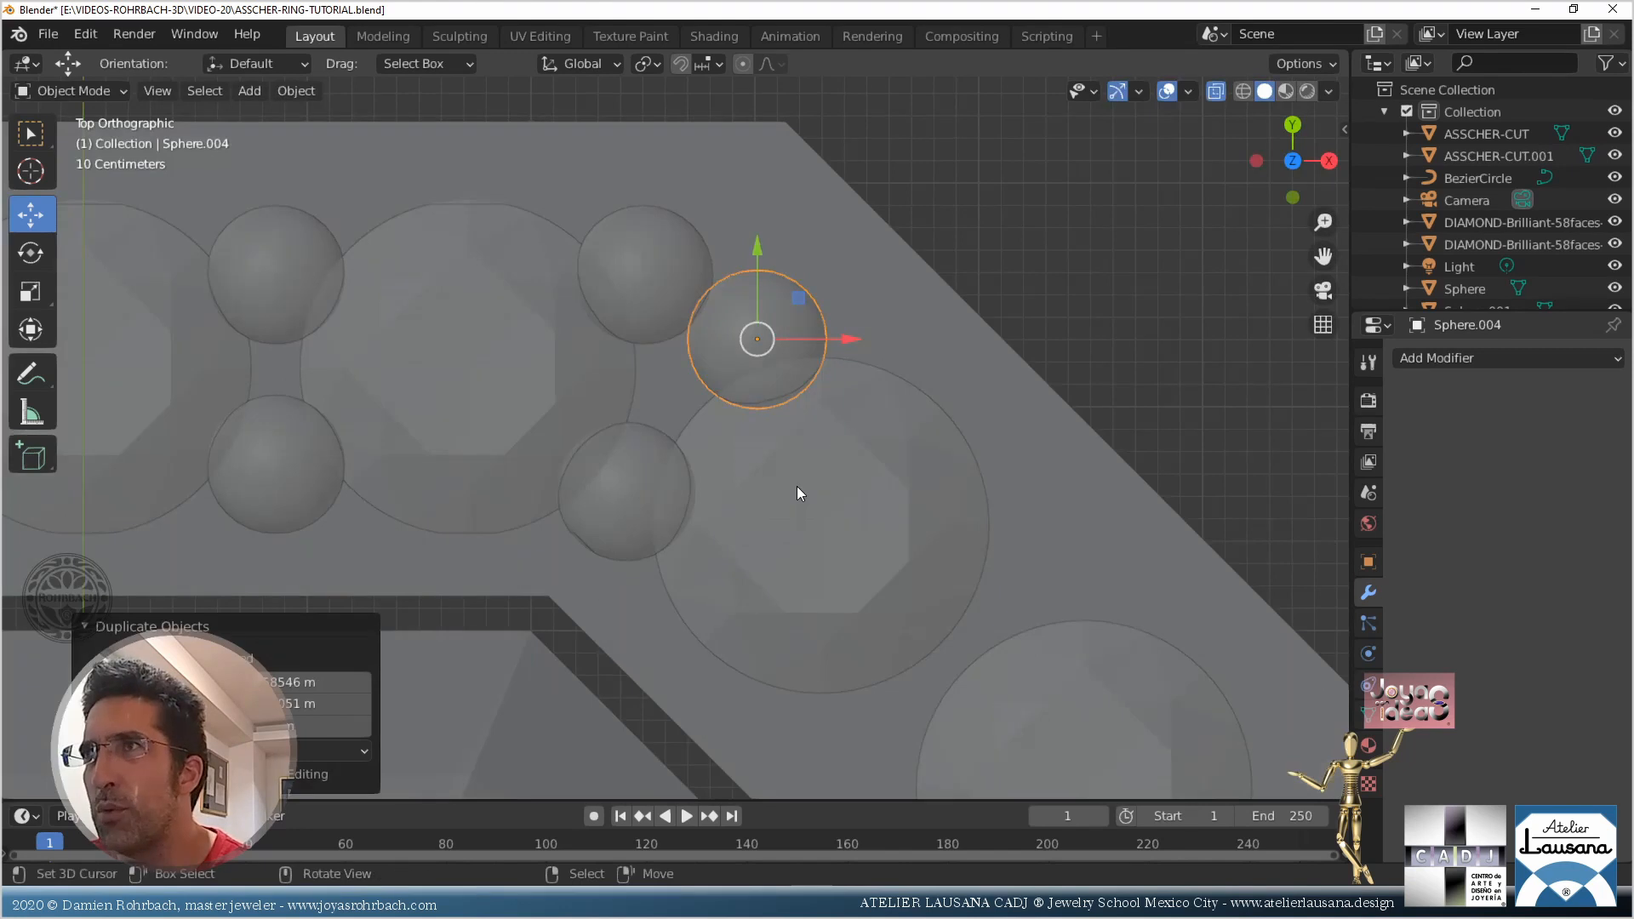
{"action": "key", "text": "alt+z"}
Nudge the outer corner prong about 0.07 m along X and 0.065 m along Y, and save the file
{"action": "middle_click_drag", "start_coordinate": [796, 486], "coordinate": [684, 604]}
{"action": "key", "text": "g"}
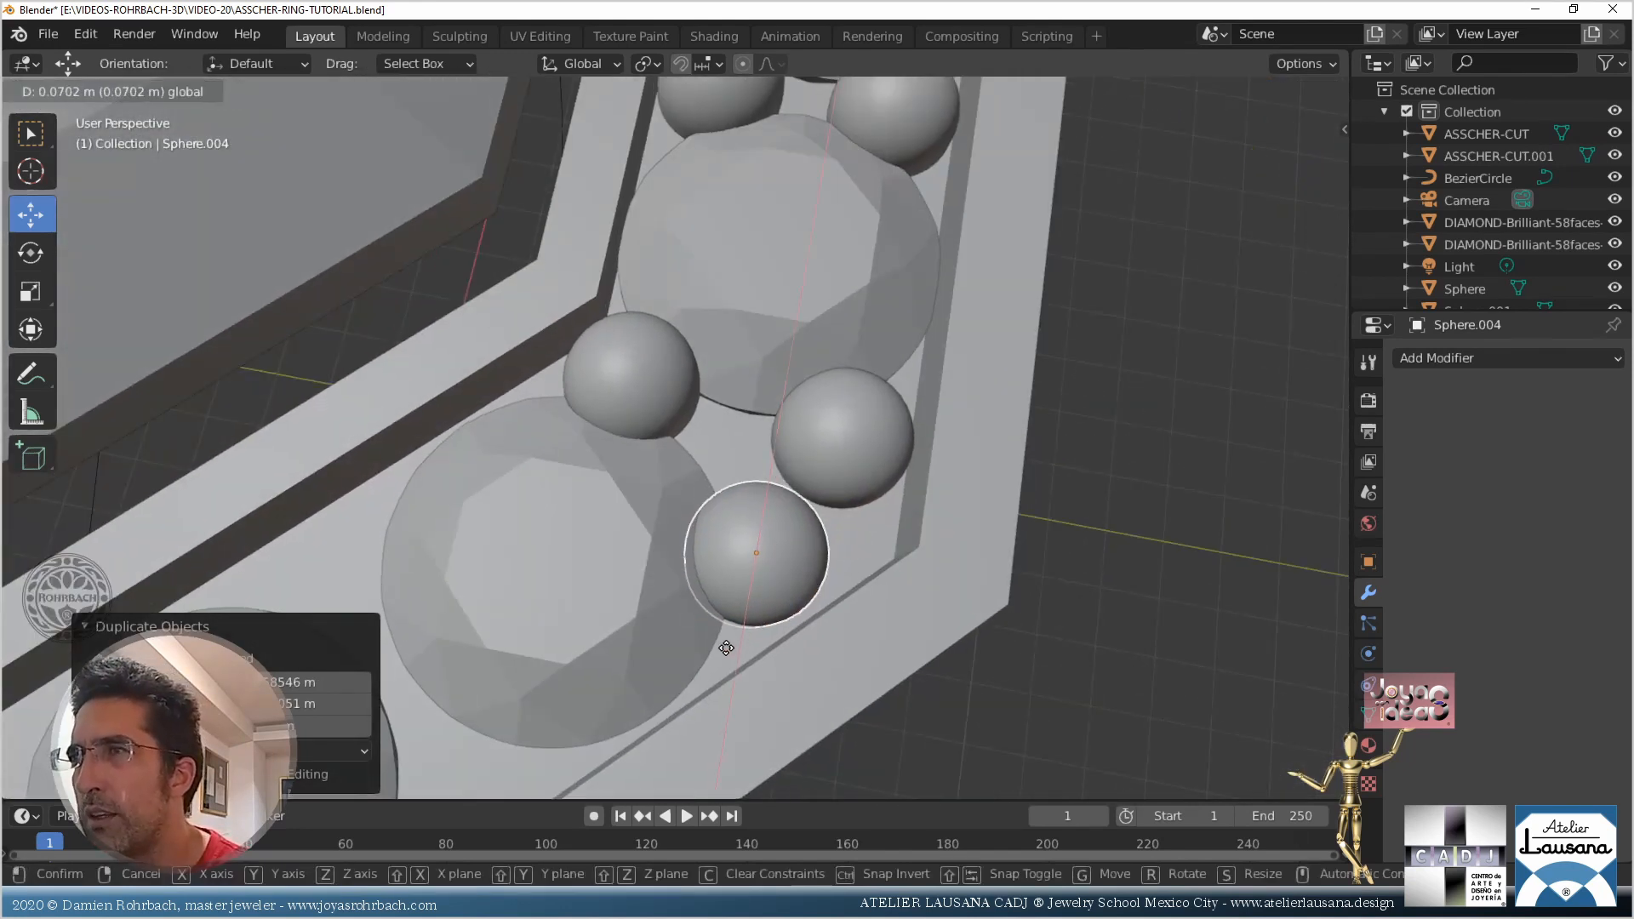
{"action": "left_click", "coordinate": [829, 598]}
{"action": "key", "text": "g"}
{"action": "key", "text": "y"}
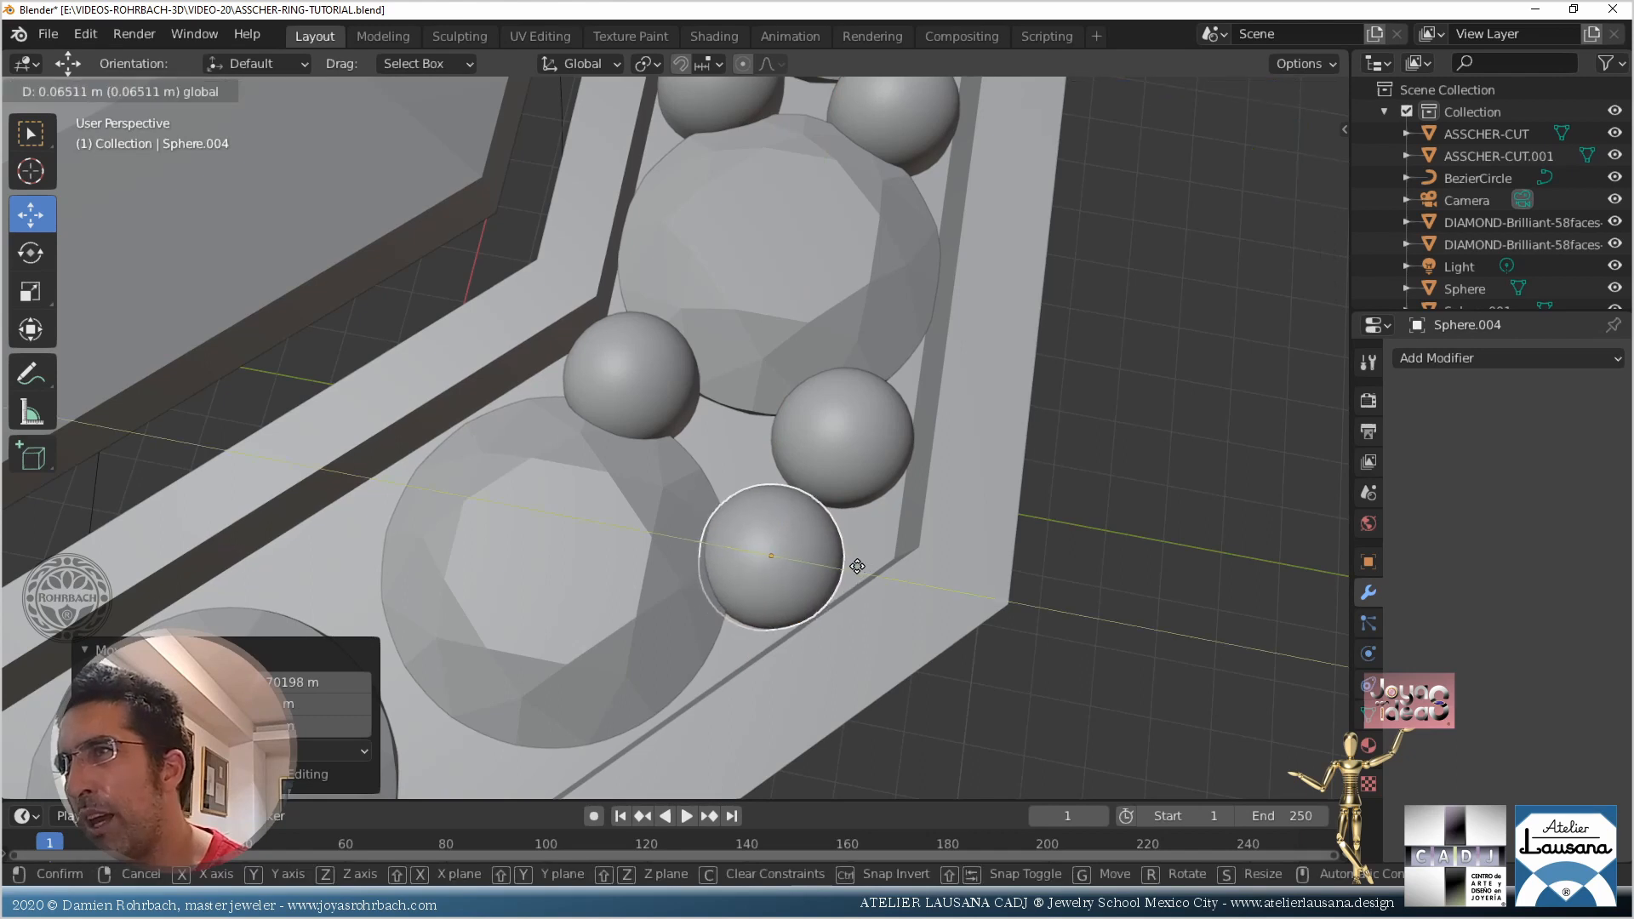
{"action": "left_click", "coordinate": [857, 566]}
{"action": "scroll", "coordinate": [702, 559], "scroll_direction": "down", "scroll_amount": 5}
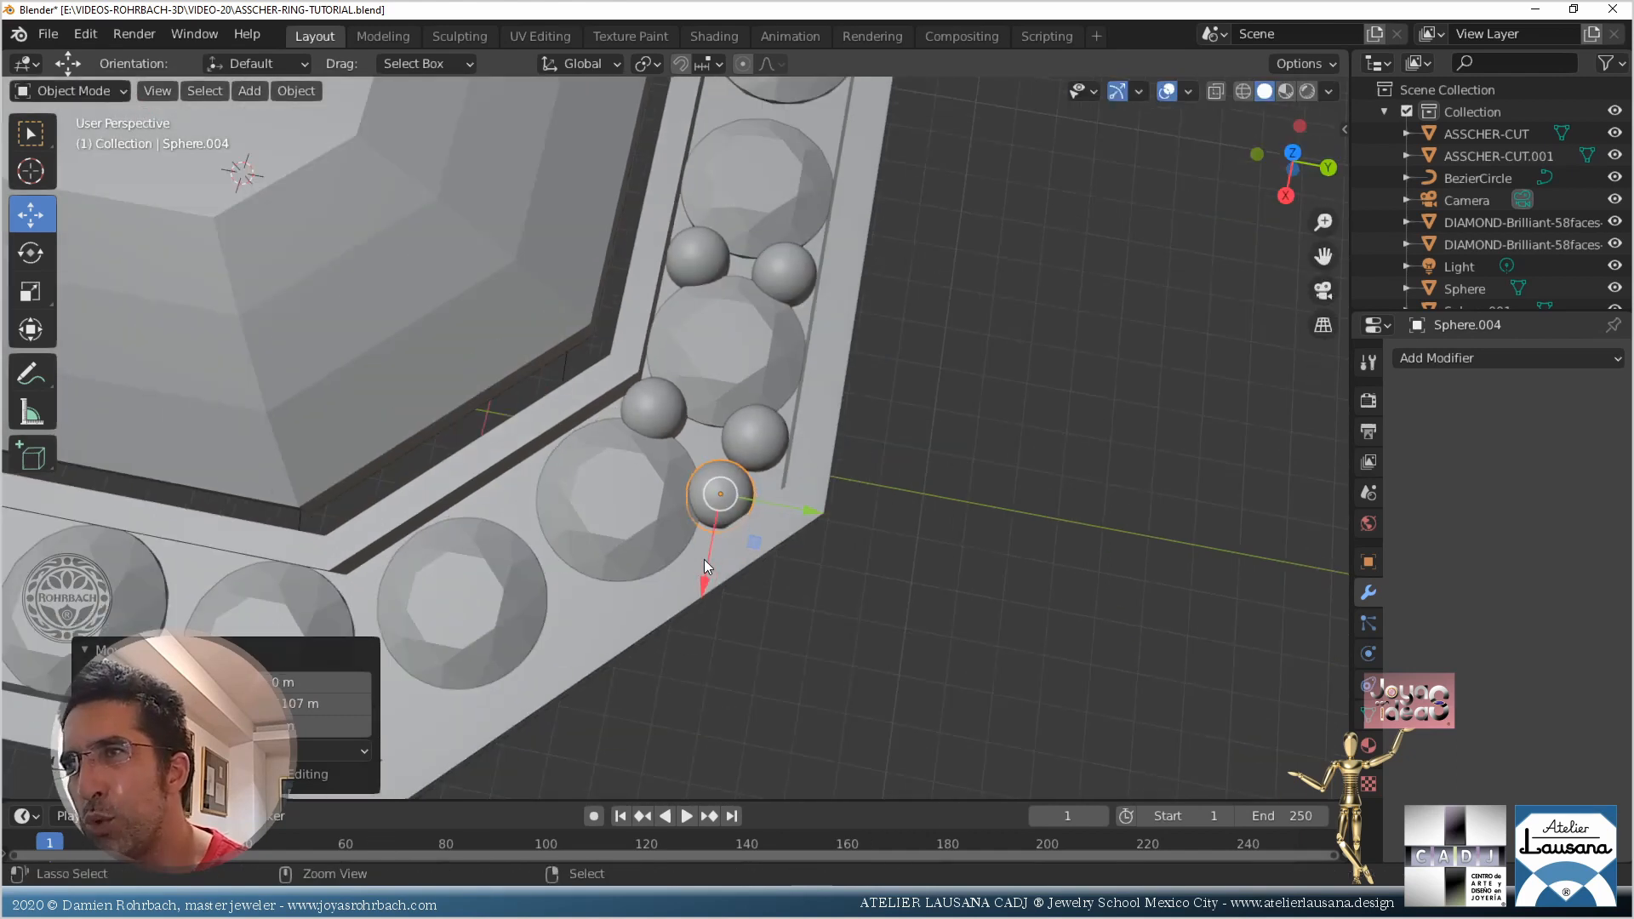
{"action": "key", "text": "ctrl+s"}
{"action": "middle_click_drag", "start_coordinate": [636, 534], "coordinate": [621, 498]}
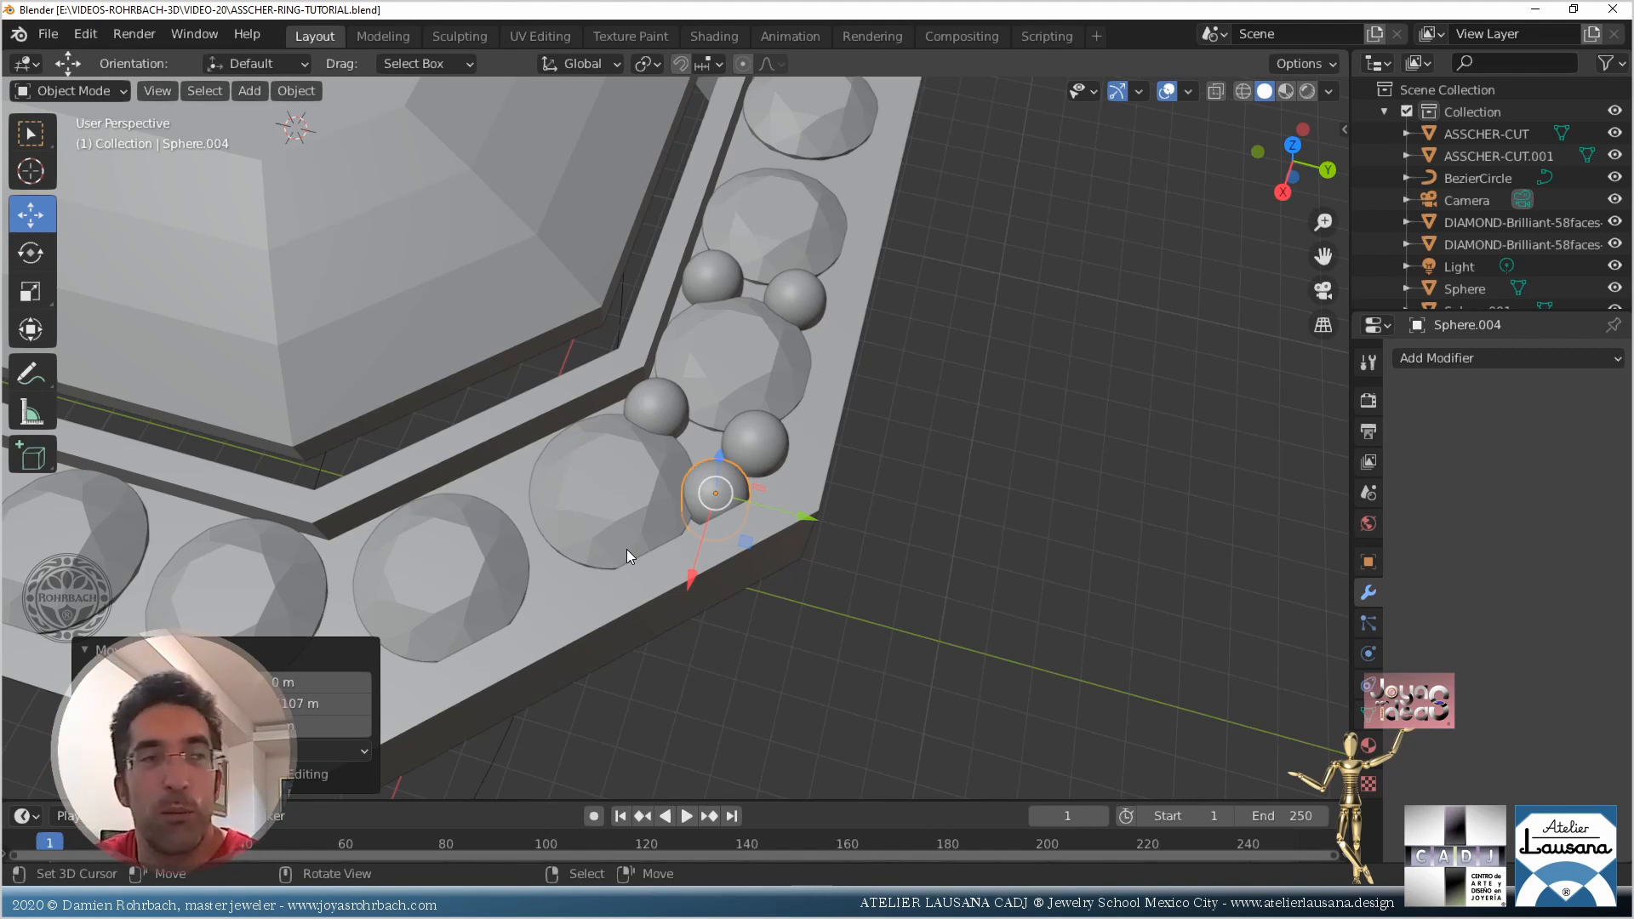
{"action": "key", "text": "KP_7"}
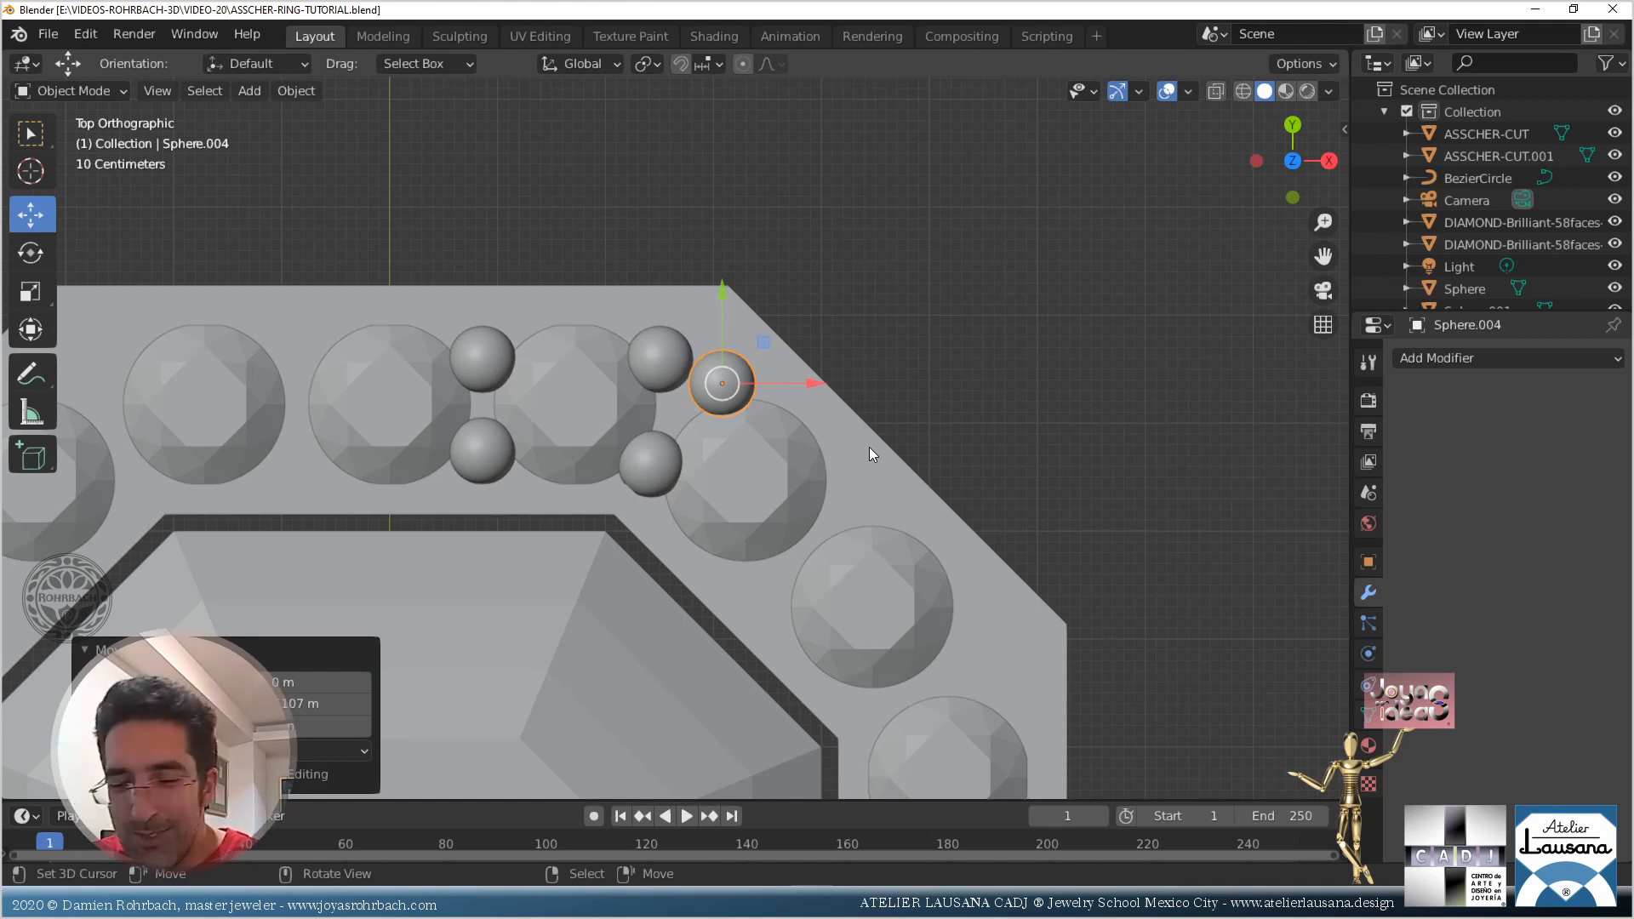
Duplicate the selected bead and place the copy in the outer gap between the first two diamonds on the diagonal edge
{"action": "middle_click_drag", "start_coordinate": [801, 468], "coordinate": [703, 410], "text": "shift"}
{"action": "key", "text": "shift+d"}
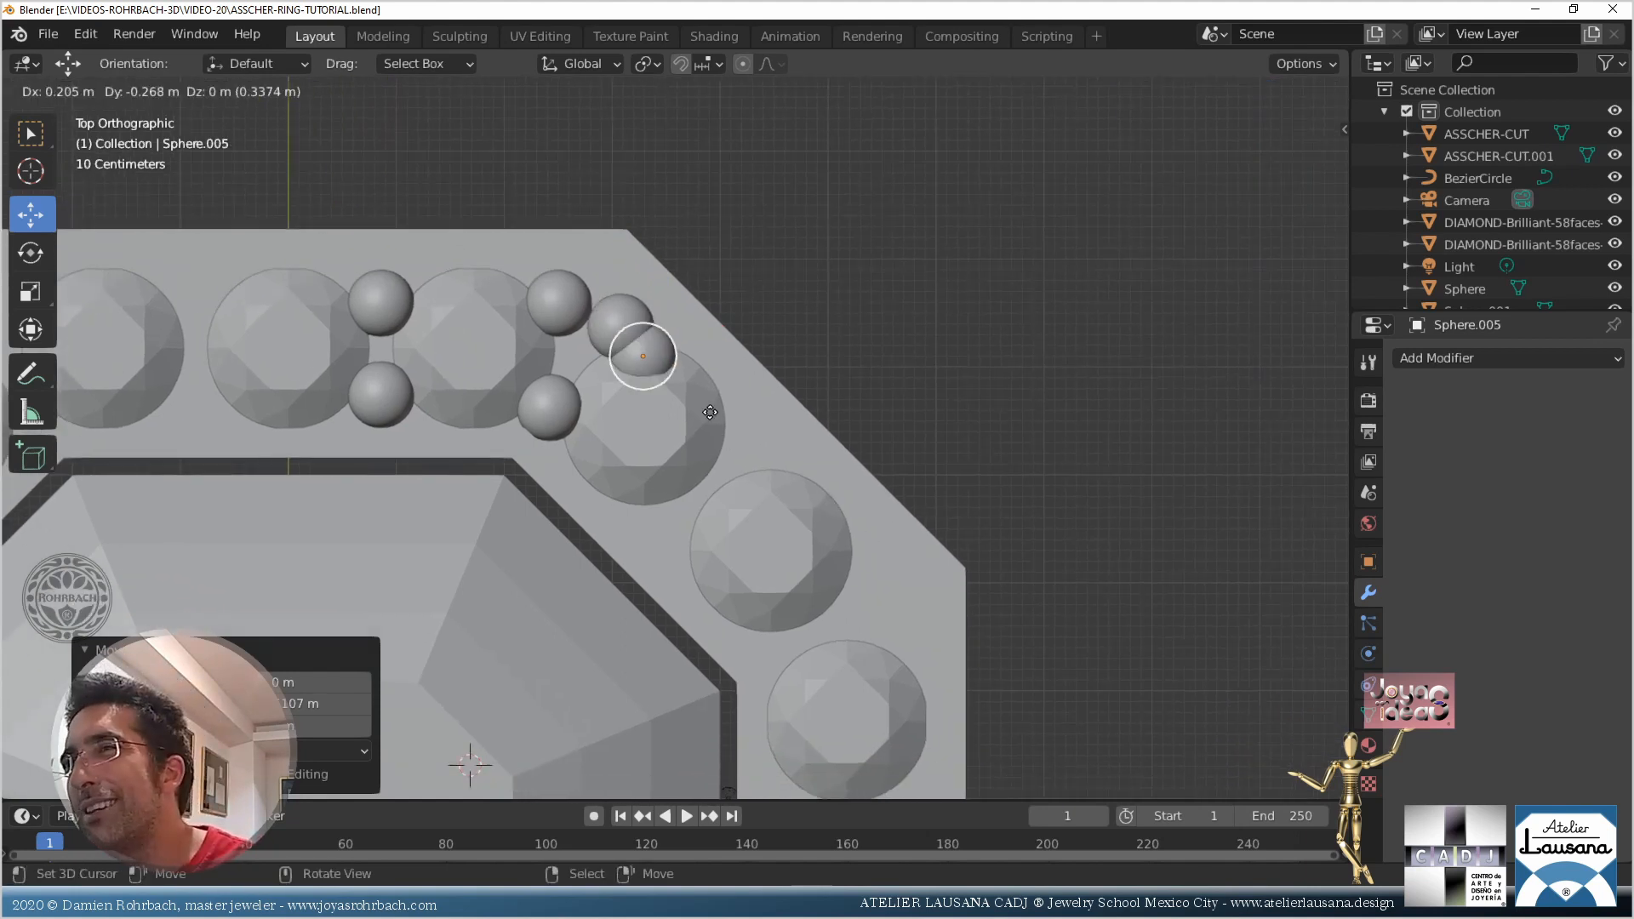
{"action": "left_click", "coordinate": [791, 476]}
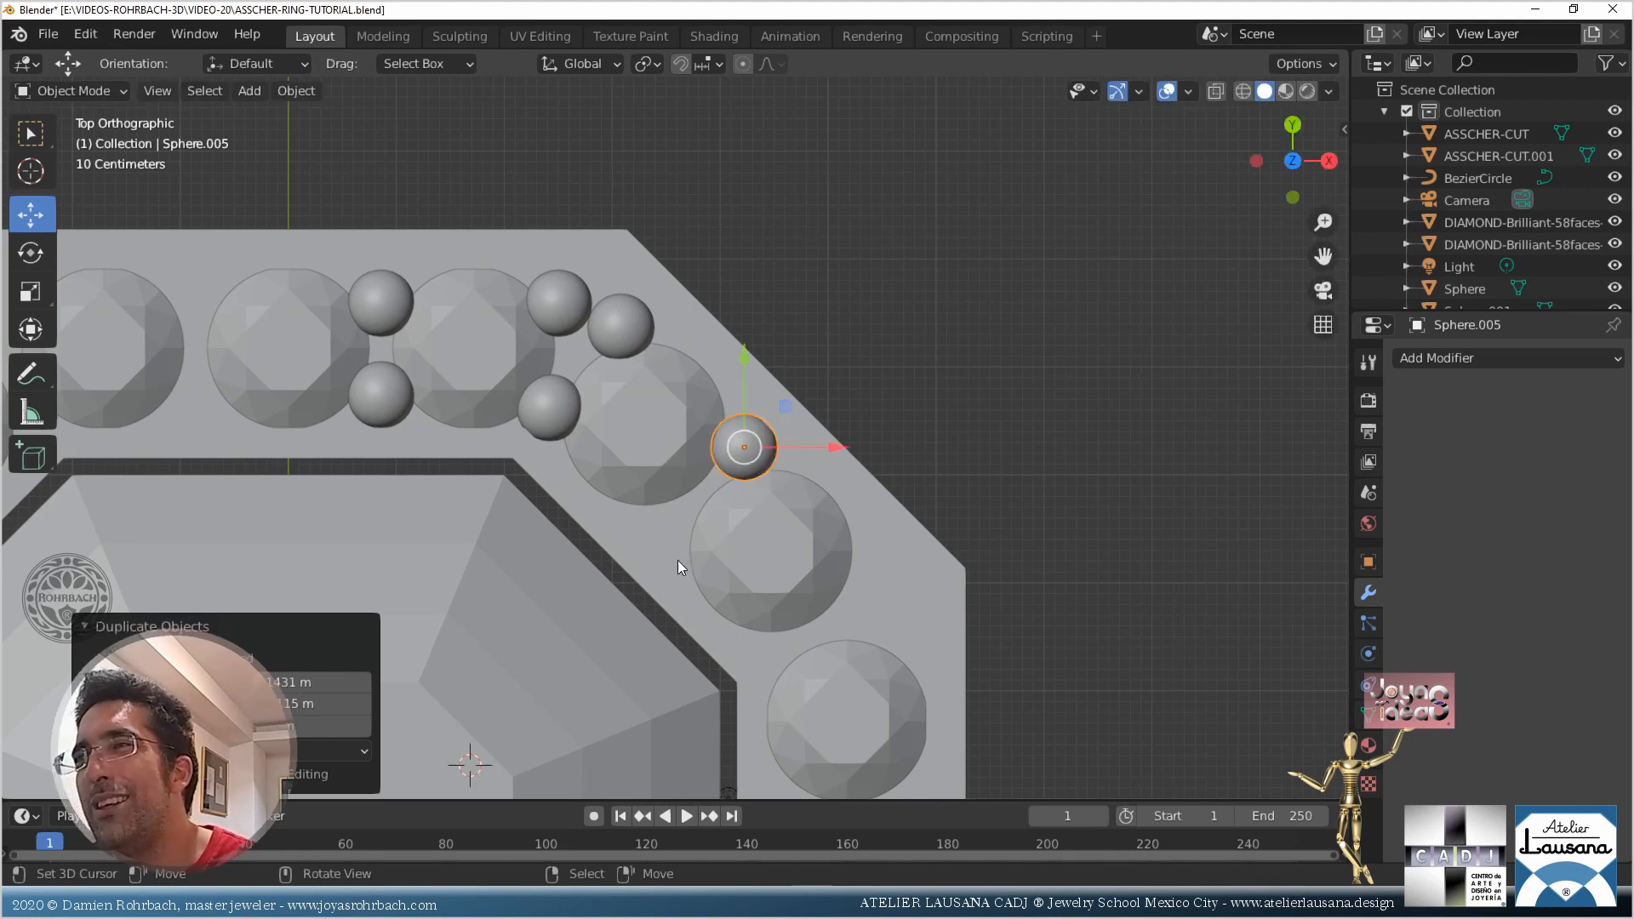
Duplicate that bead into the inner gap between the same two diamonds and nudge the copy slightly towards the lower diamond
{"action": "scroll", "coordinate": [724, 442], "scroll_direction": "up", "scroll_amount": 1}
{"action": "scroll", "coordinate": [744, 379], "scroll_direction": "up", "scroll_amount": 1}
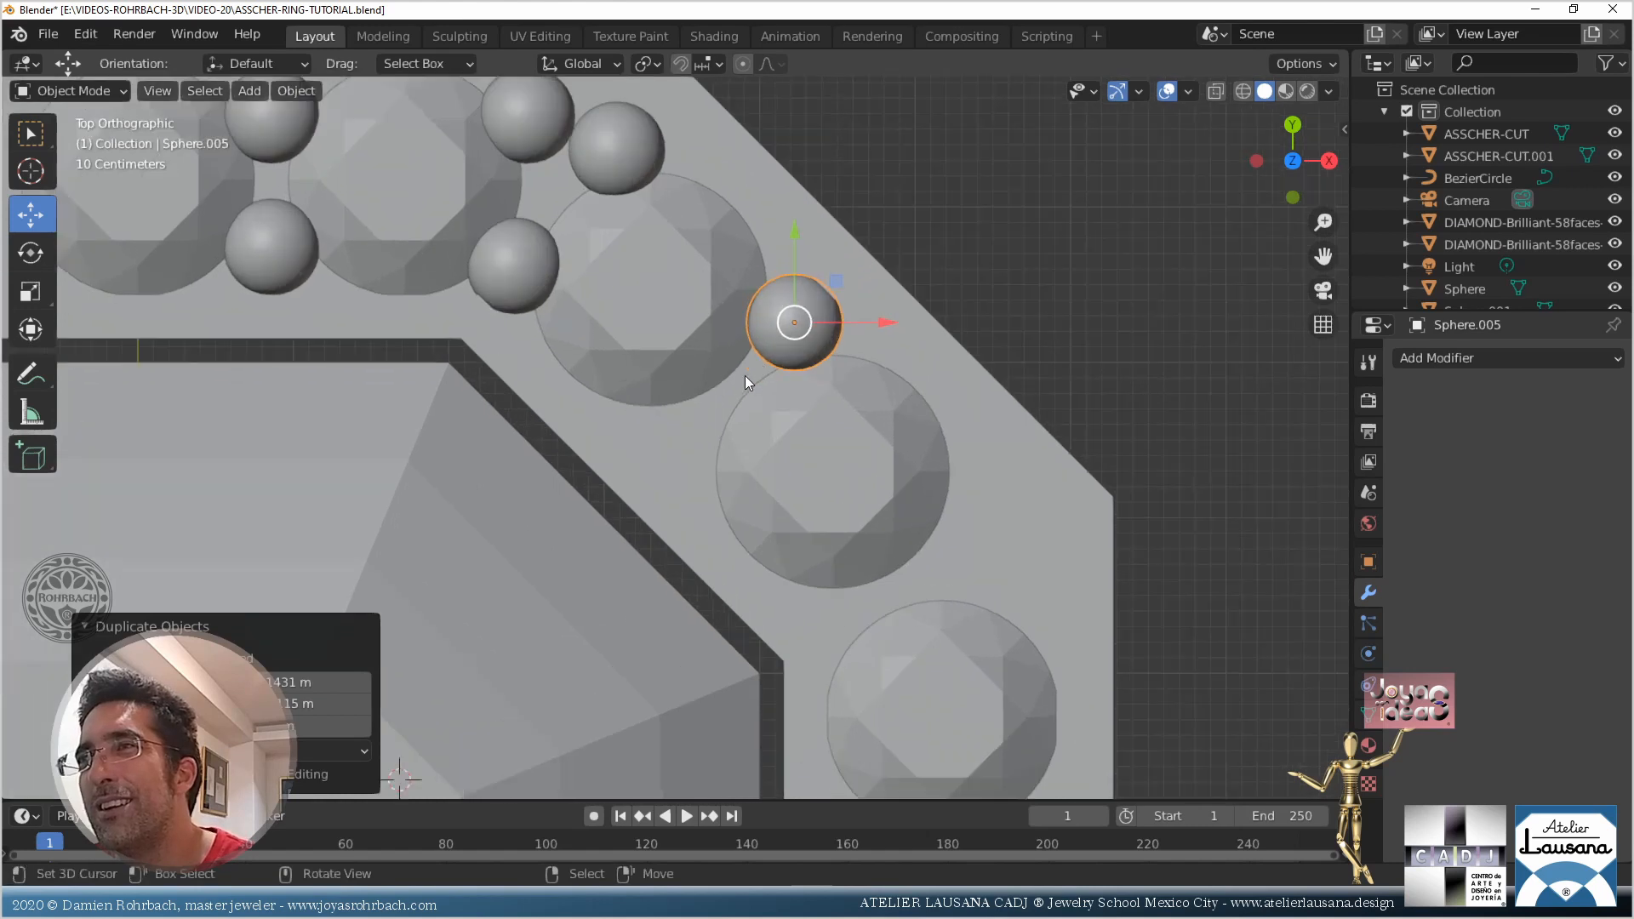
{"action": "key", "text": "shift+d"}
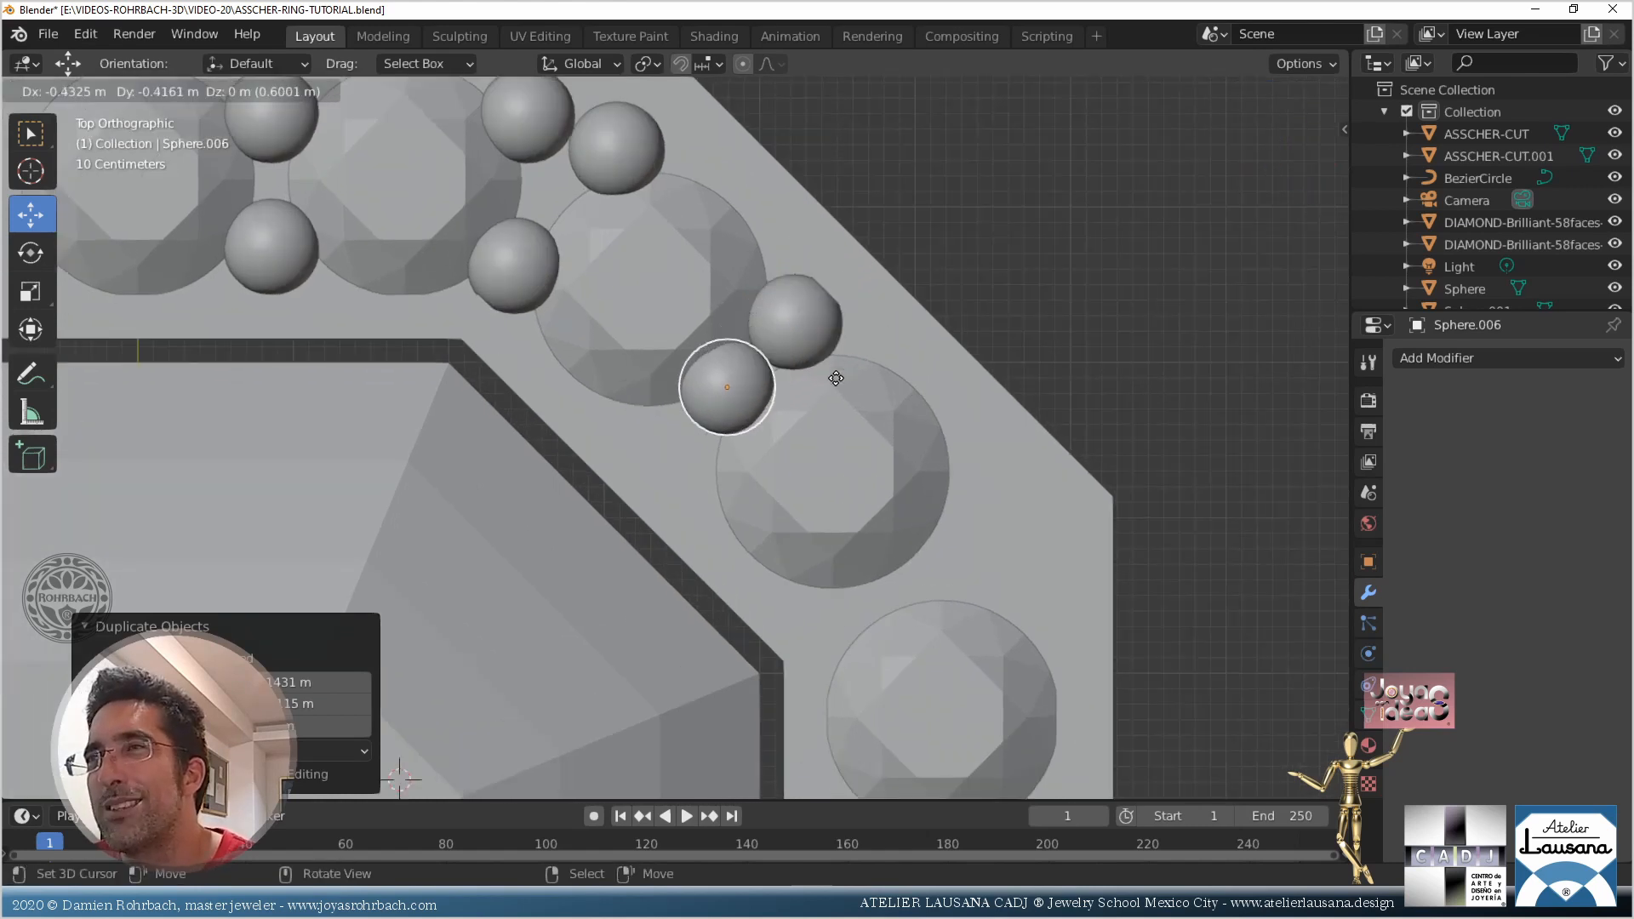
{"action": "left_click", "coordinate": [803, 422]}
{"action": "scroll", "coordinate": [779, 434], "scroll_direction": "up", "scroll_amount": 4}
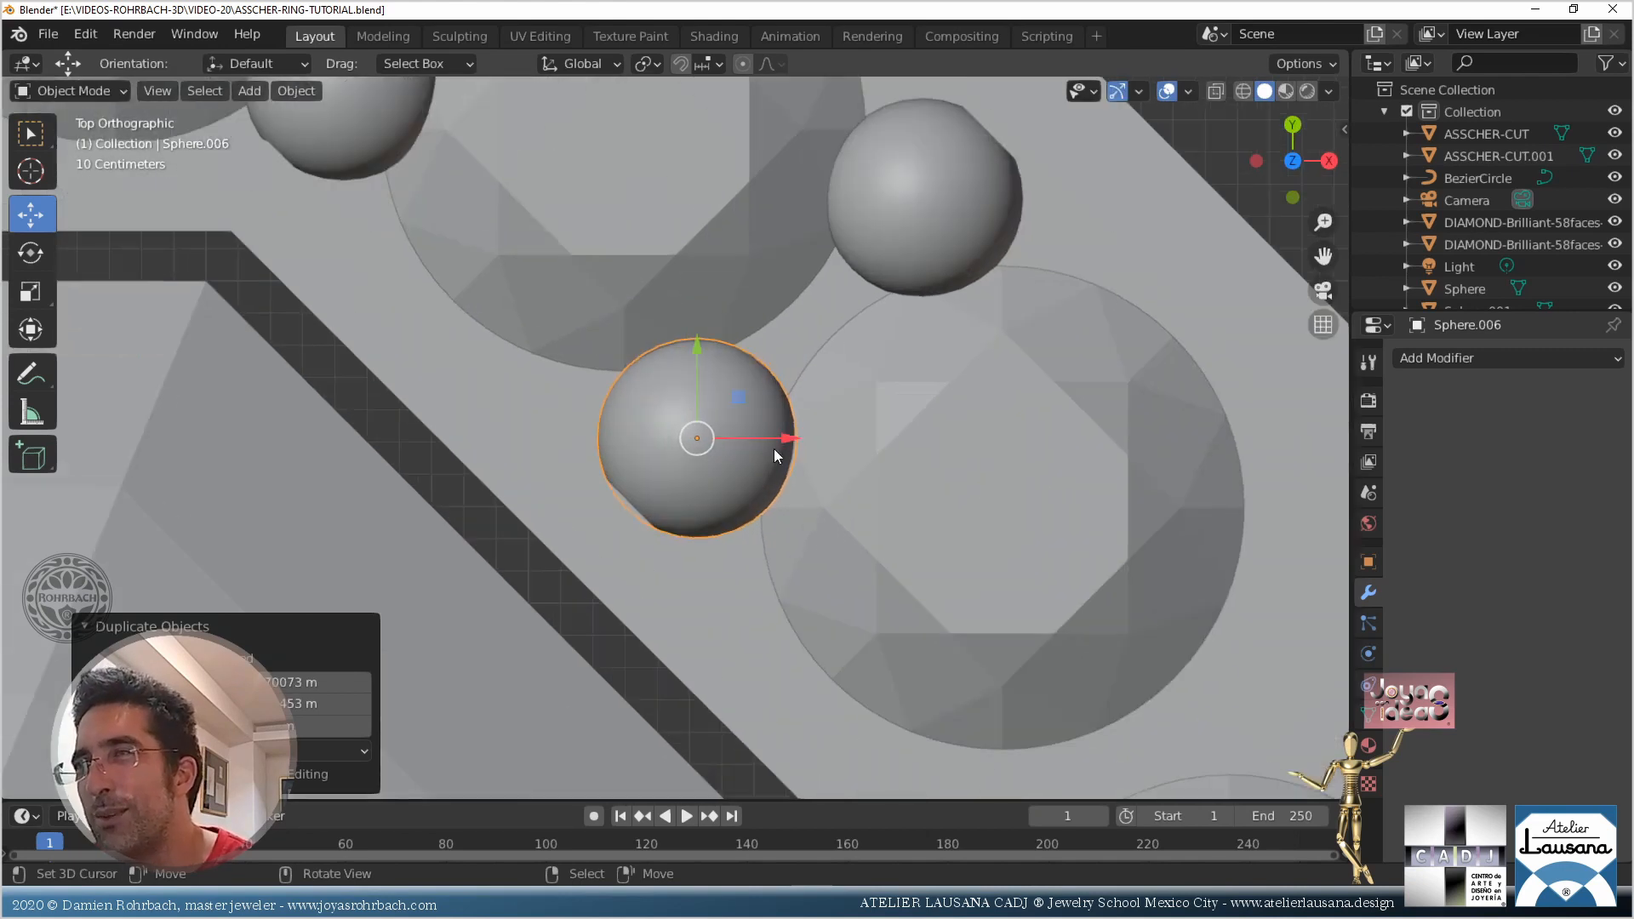
{"action": "key", "text": "g"}
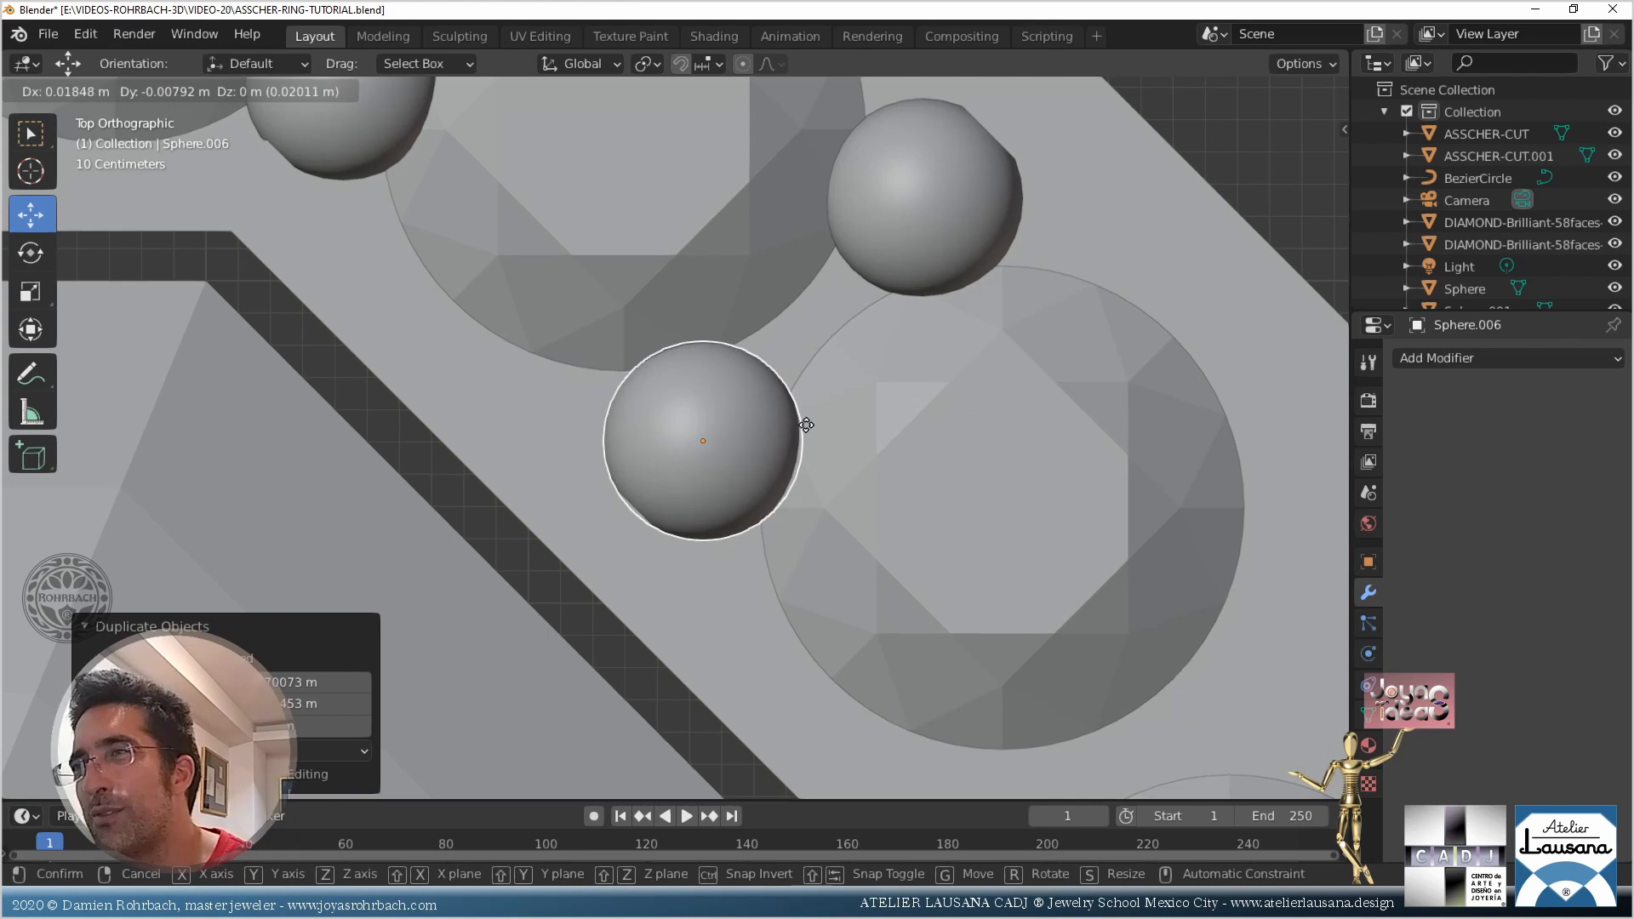
{"action": "left_click", "coordinate": [805, 432]}
{"action": "scroll", "coordinate": [805, 433], "scroll_direction": "down", "scroll_amount": 5}
{"action": "scroll", "coordinate": [856, 369], "scroll_direction": "up", "scroll_amount": 2}
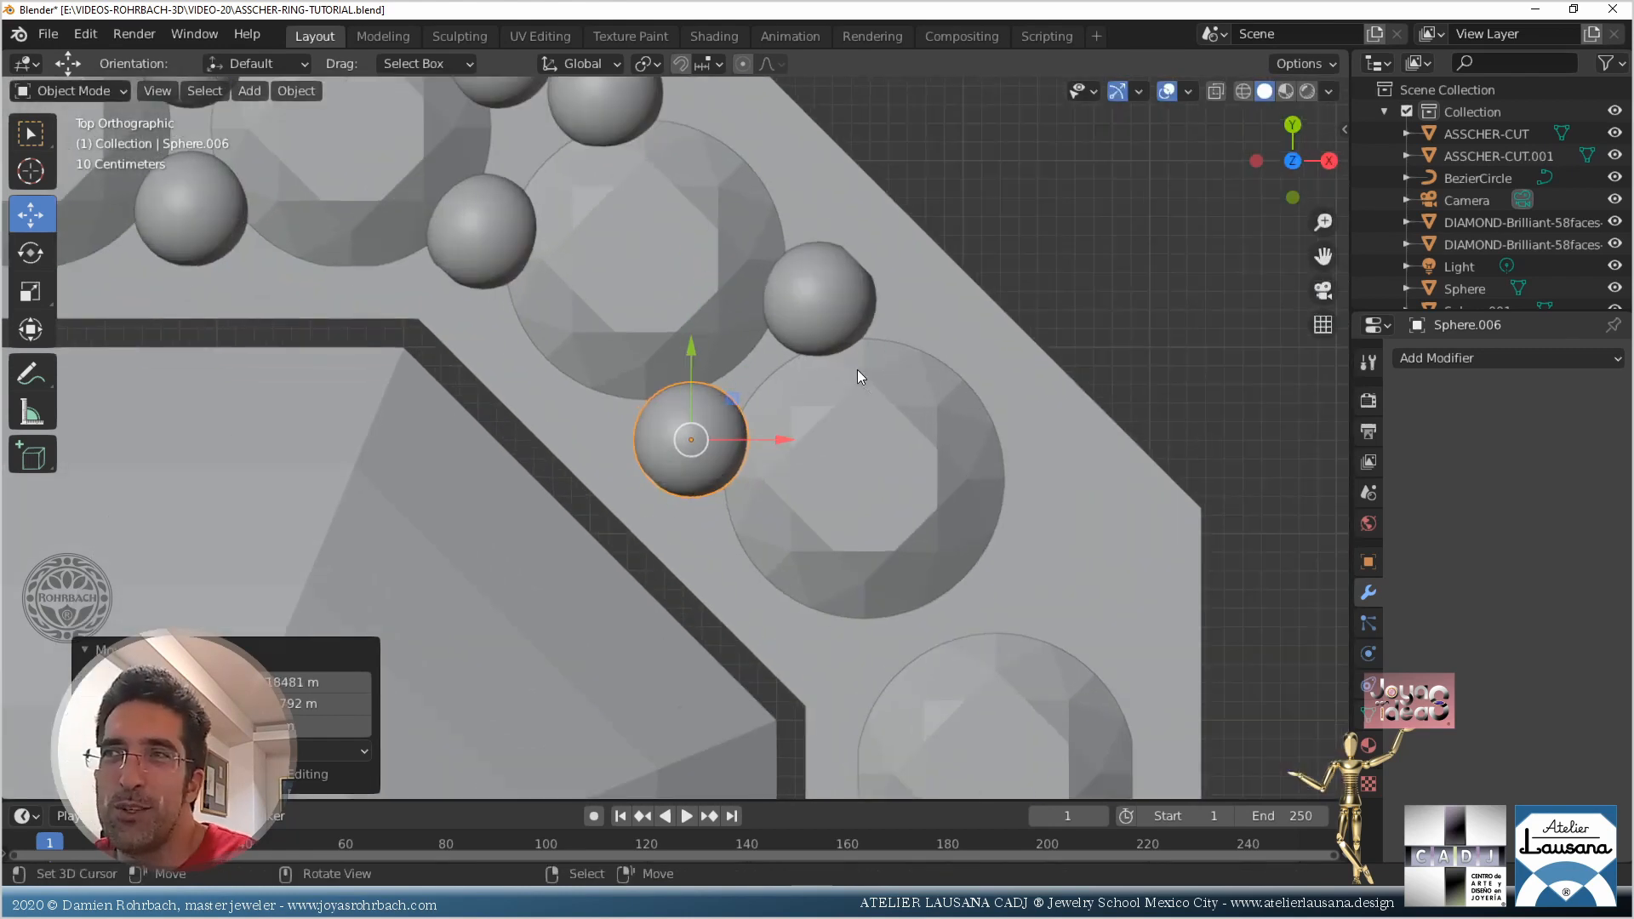
Nudge the outer bead between the two diagonal-edge diamonds into a finer position and save the file
{"action": "left_click", "coordinate": [859, 319]}
{"action": "middle_click_drag", "start_coordinate": [892, 296], "coordinate": [848, 339], "text": "shift"}
{"action": "scroll", "coordinate": [788, 414], "scroll_direction": "up", "scroll_amount": 3}
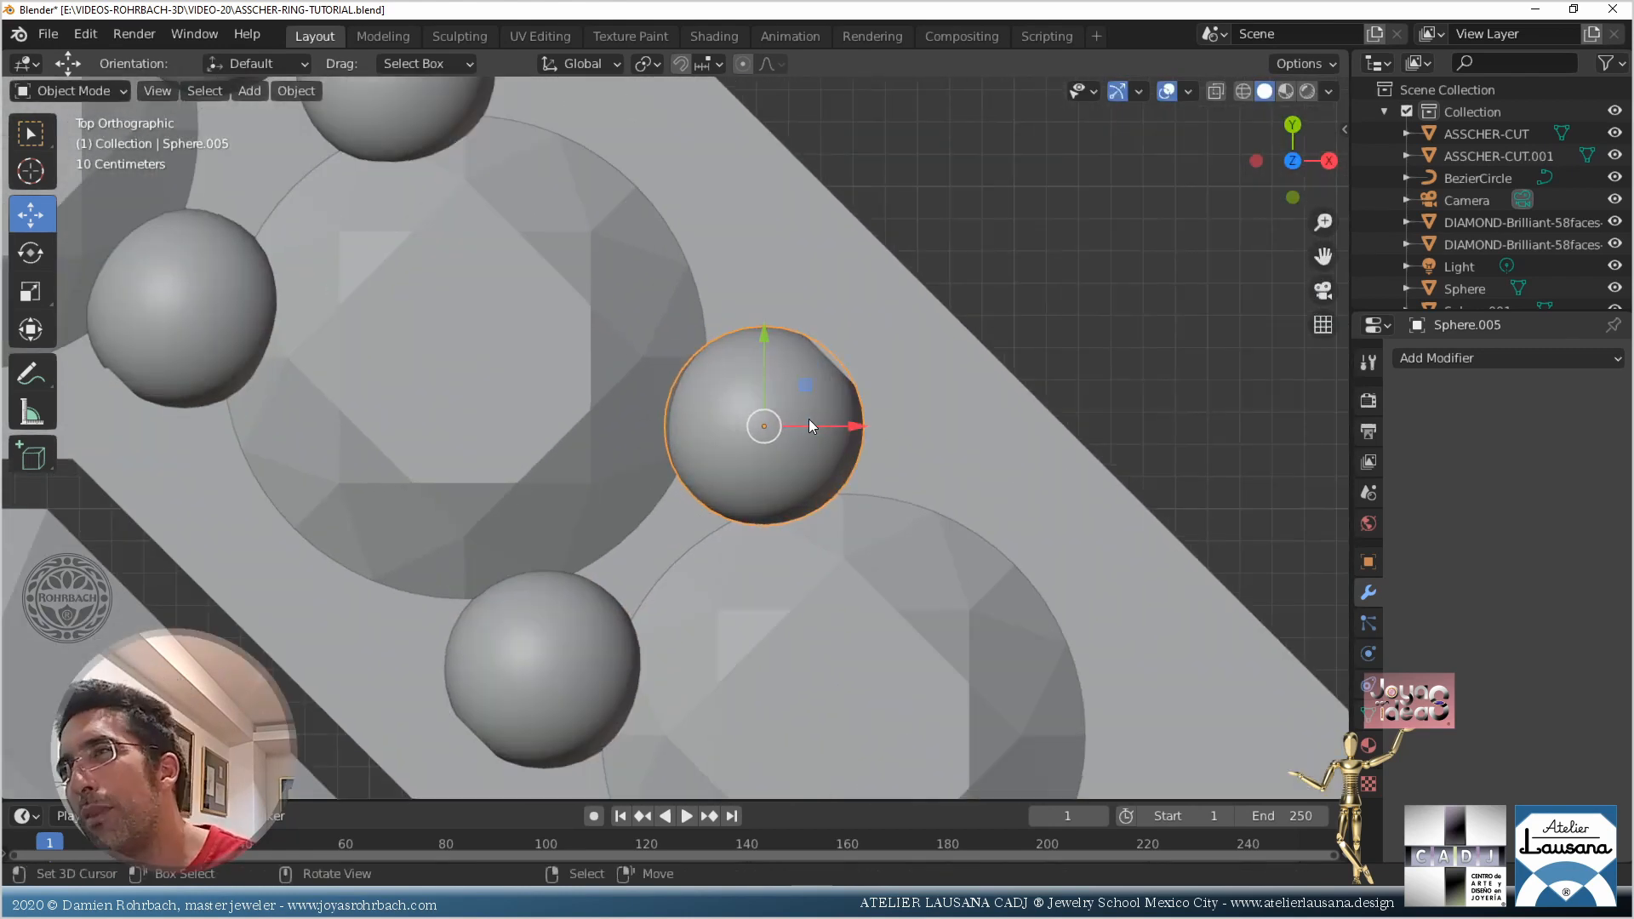
{"action": "key", "text": "g"}
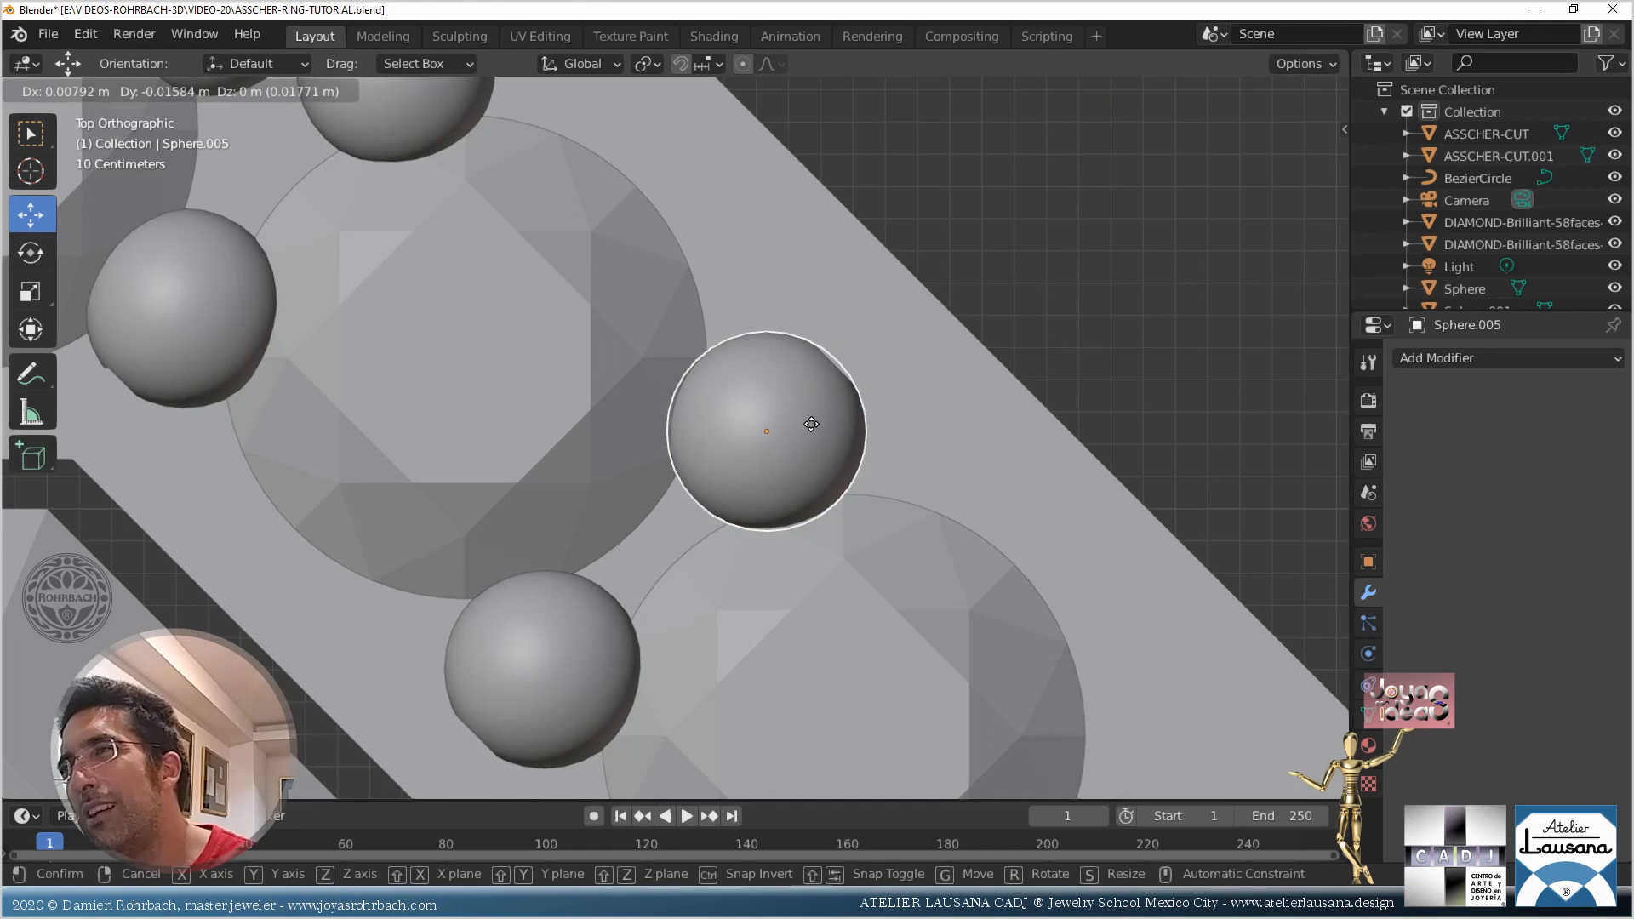
{"action": "left_click", "coordinate": [808, 426]}
{"action": "middle_click_drag", "start_coordinate": [808, 426], "coordinate": [624, 483]}
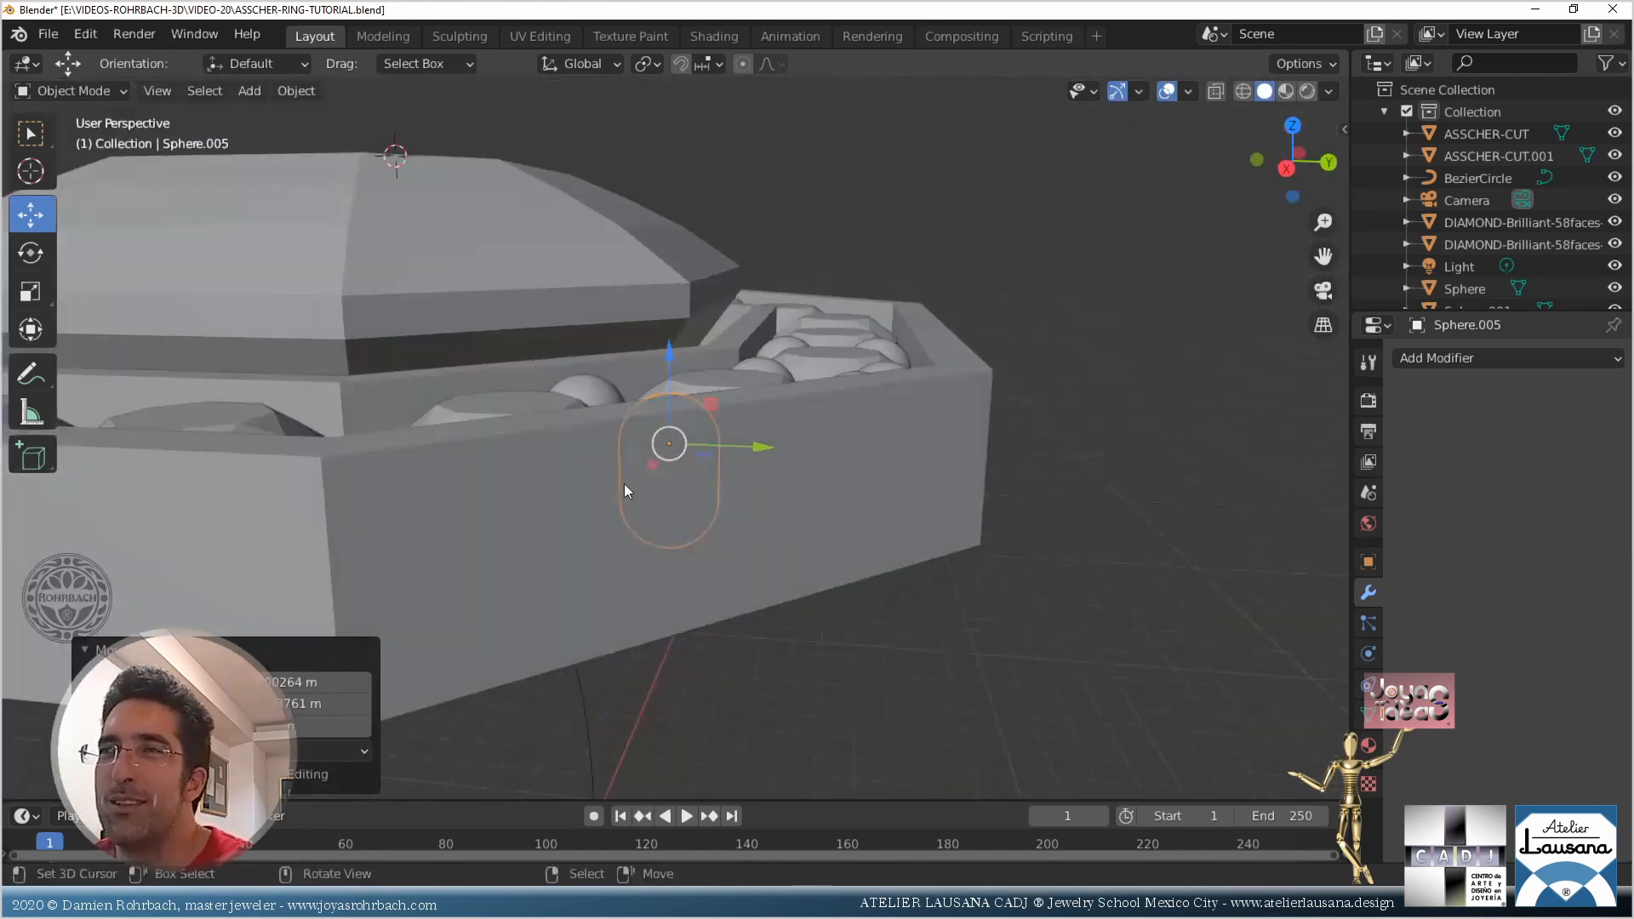
{"action": "key", "text": "ctrl+s"}
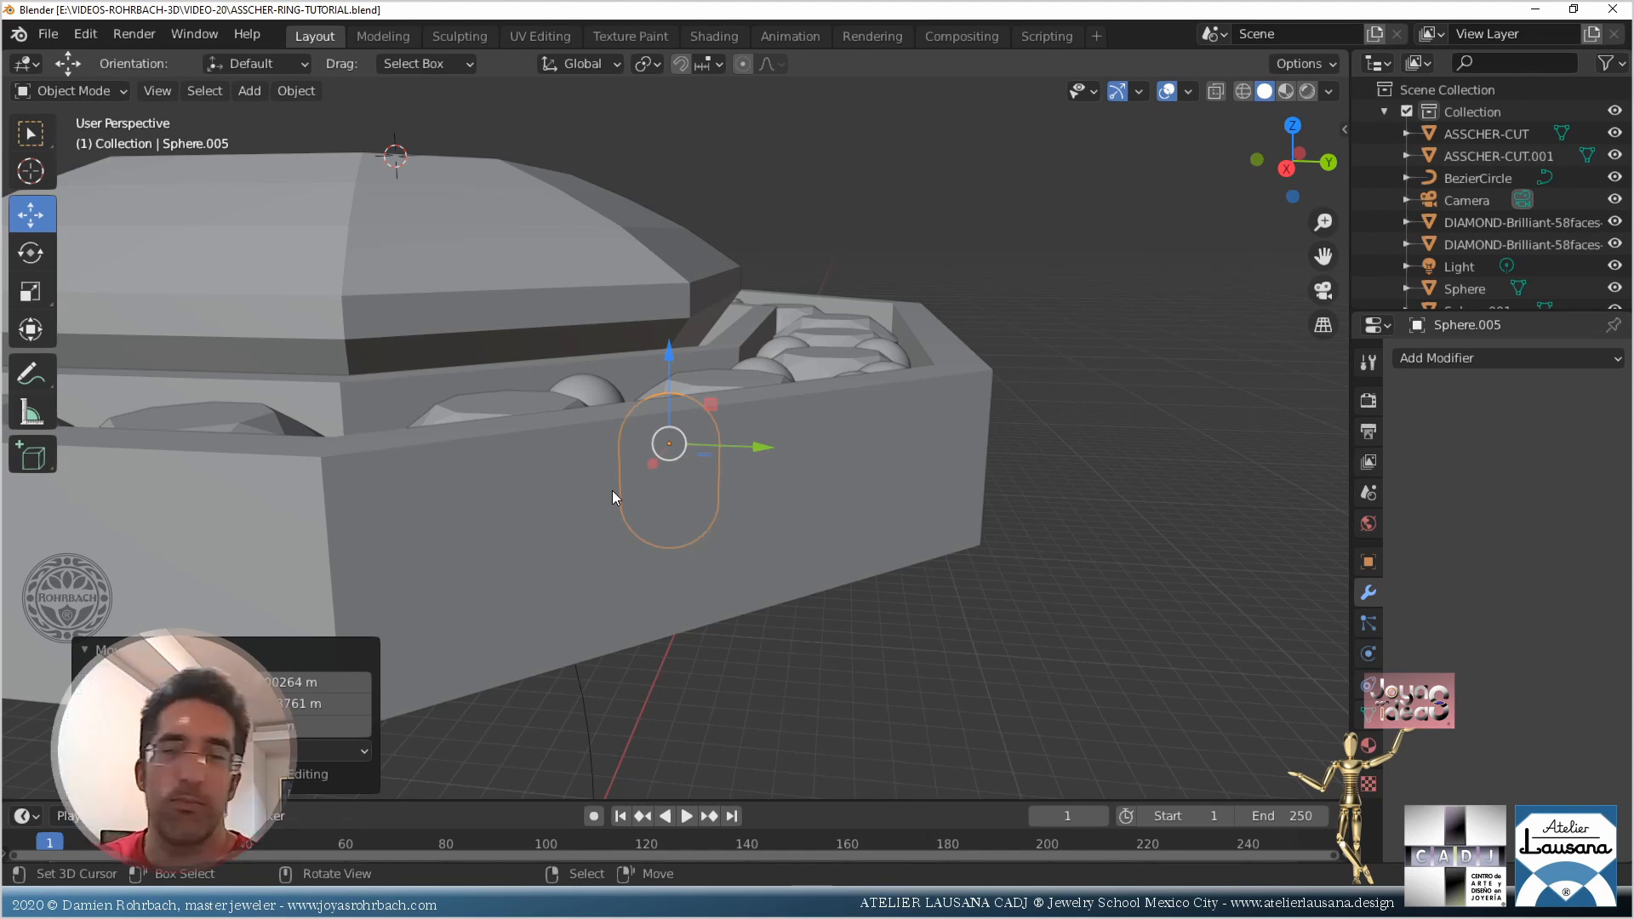
{"action": "key", "text": "KP_7"}
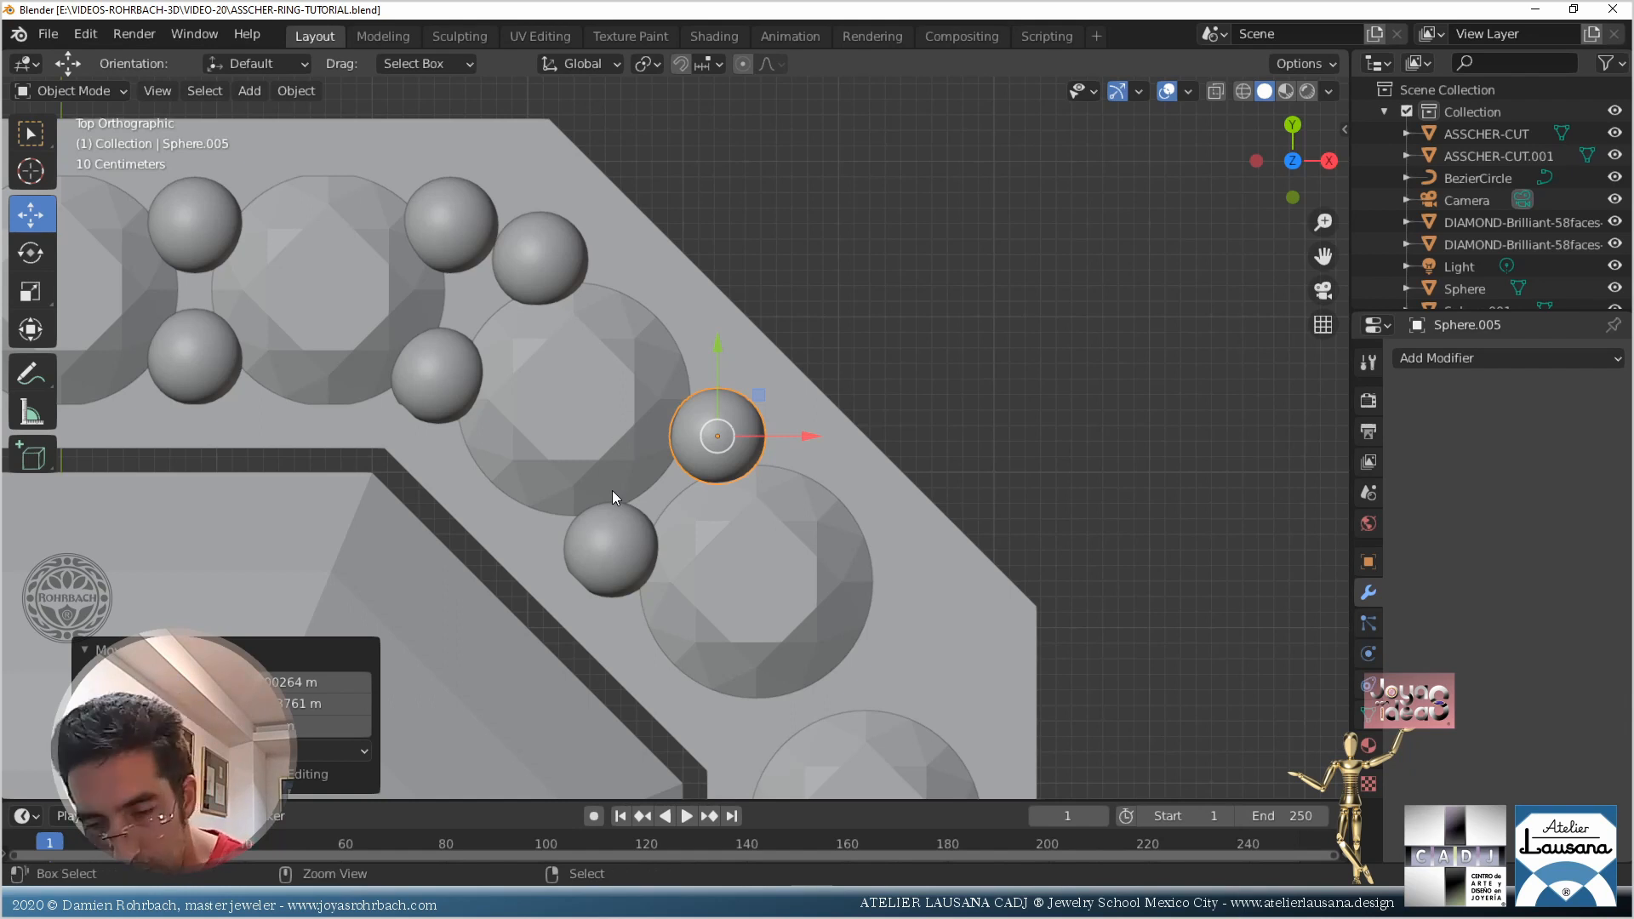
{"action": "key", "text": "ctrl+s"}
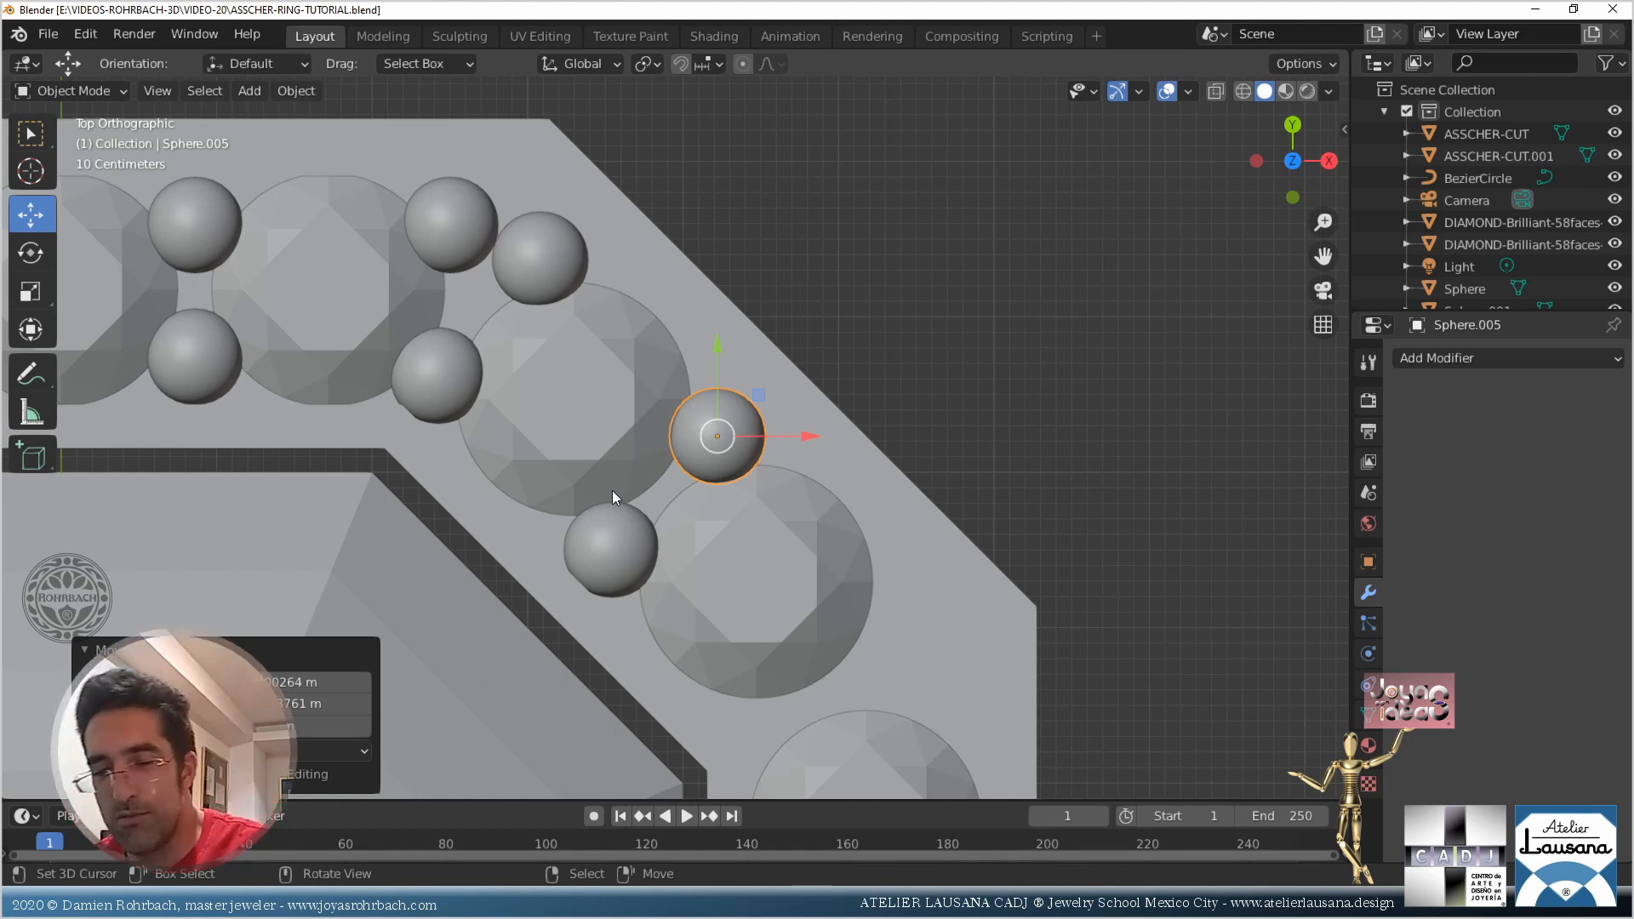
{"action": "key", "text": "ctrl+s"}
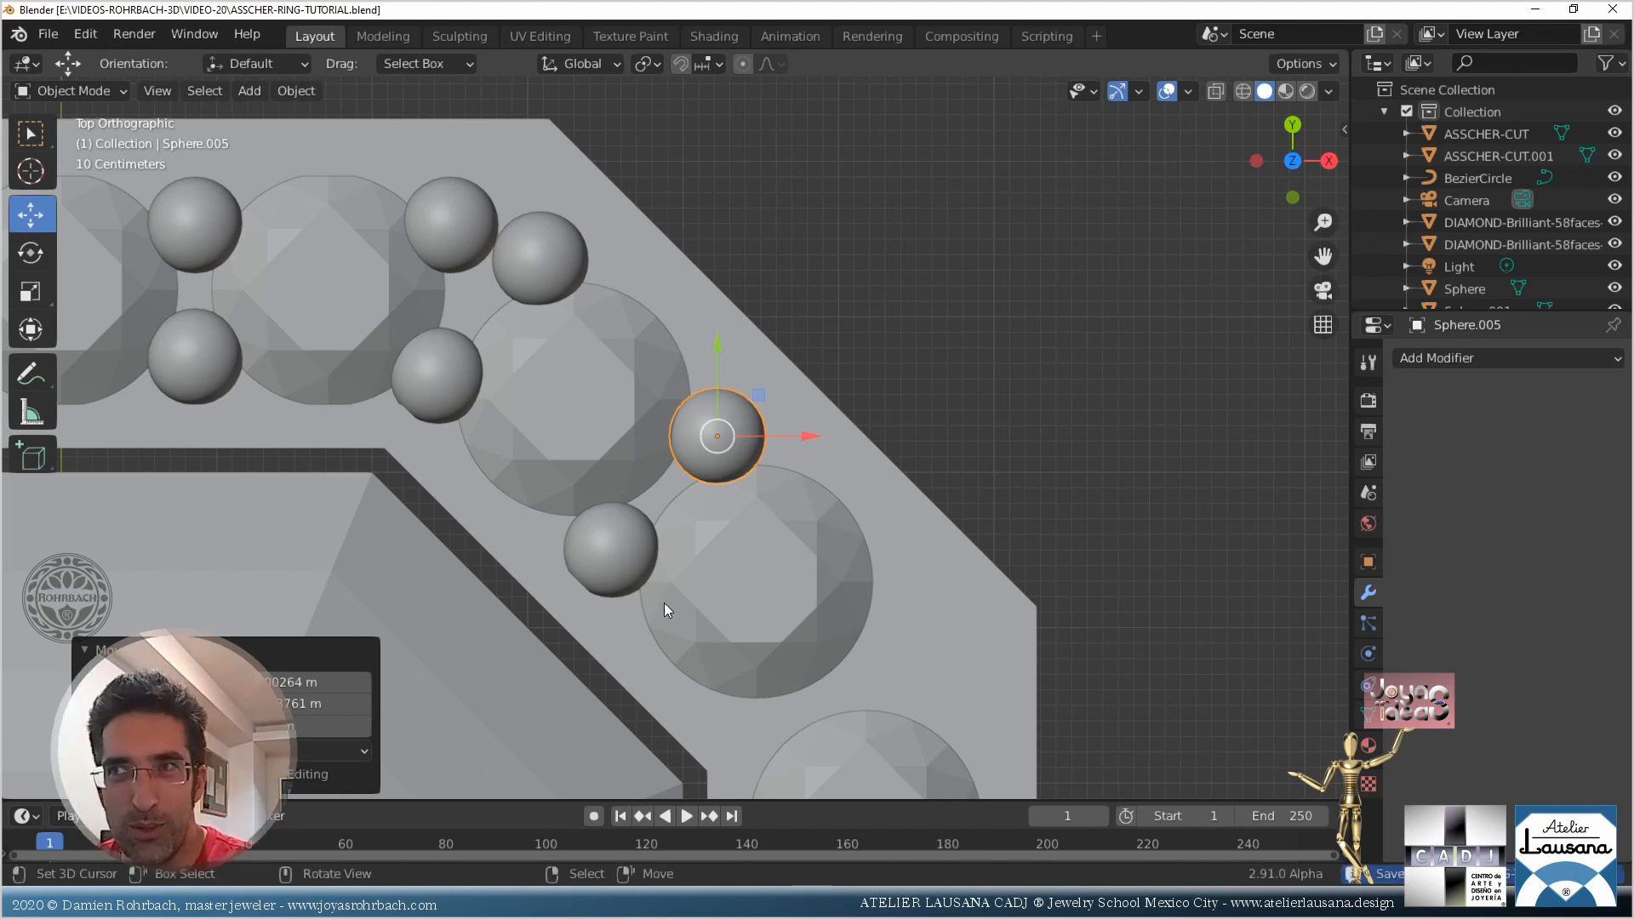
Join the four beads around the upper edge's rightmost diamond and the neighbouring outer corner bead into one object
{"action": "middle_click_drag", "start_coordinate": [663, 603], "coordinate": [469, 603]}
{"action": "scroll", "coordinate": [553, 485], "scroll_direction": "down", "scroll_amount": 4}
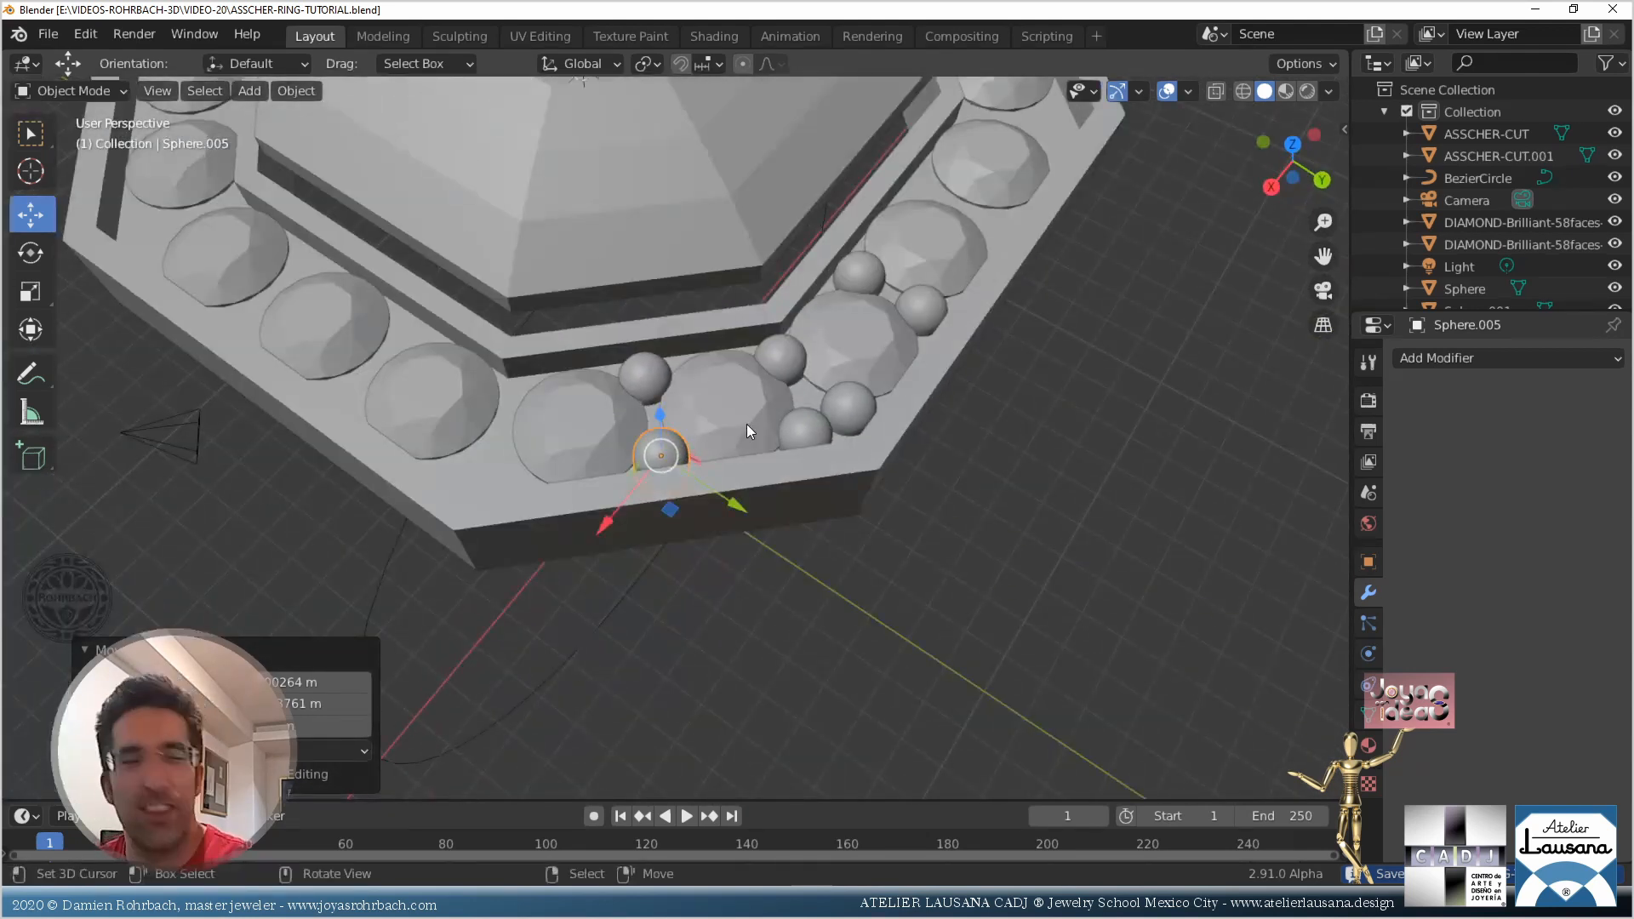
{"action": "middle_click_drag", "start_coordinate": [747, 423], "coordinate": [798, 422]}
{"action": "key", "text": "KP_7"}
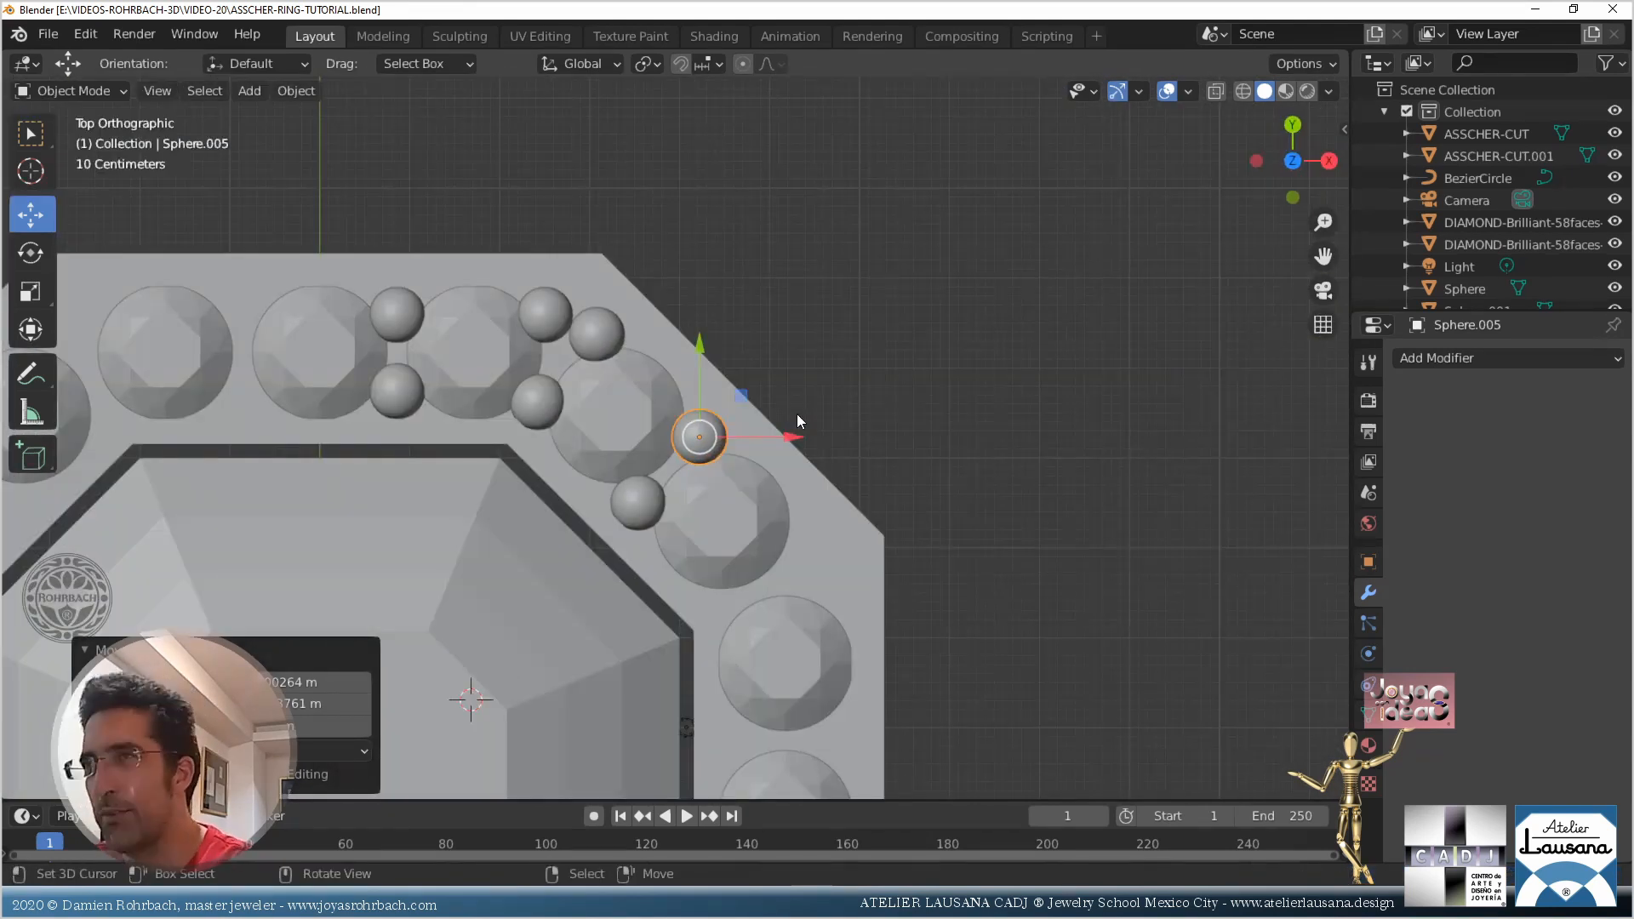
{"action": "left_click", "coordinate": [403, 329]}
{"action": "left_click", "coordinate": [401, 397], "text": "shift"}
{"action": "left_click", "coordinate": [522, 396], "text": "shift"}
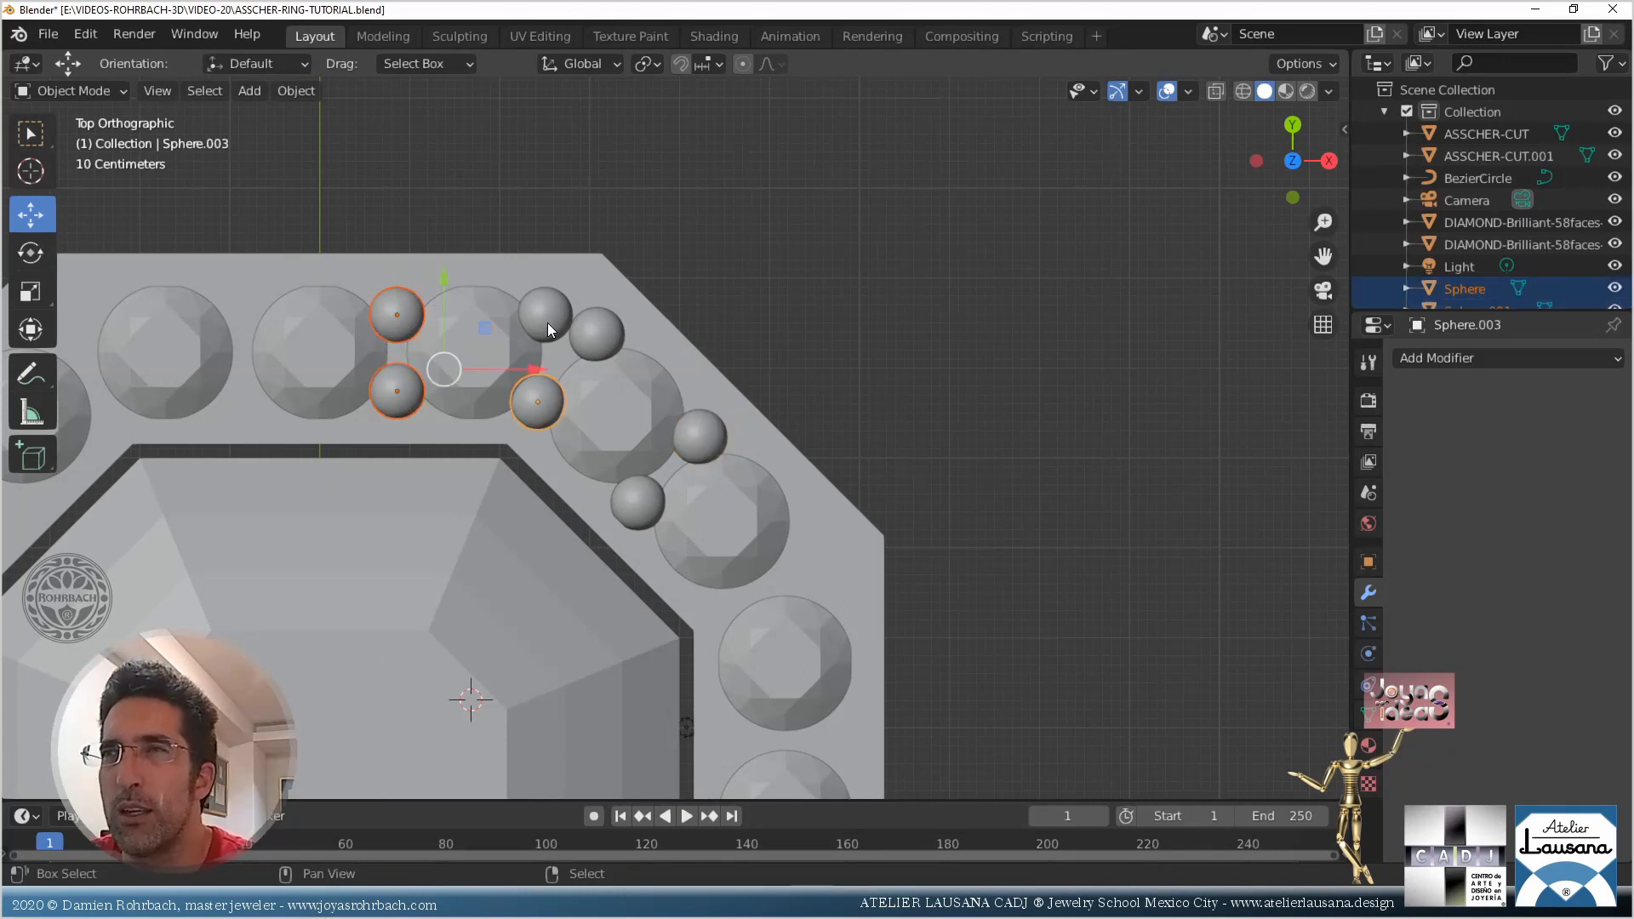
{"action": "right_click", "coordinate": [548, 324], "text": "shift"}
{"action": "right_click", "coordinate": [602, 334], "text": "shift"}
{"action": "scroll", "coordinate": [591, 479], "scroll_direction": "down", "scroll_amount": 2}
{"action": "middle_click_drag", "start_coordinate": [588, 483], "coordinate": [708, 488], "text": "shift"}
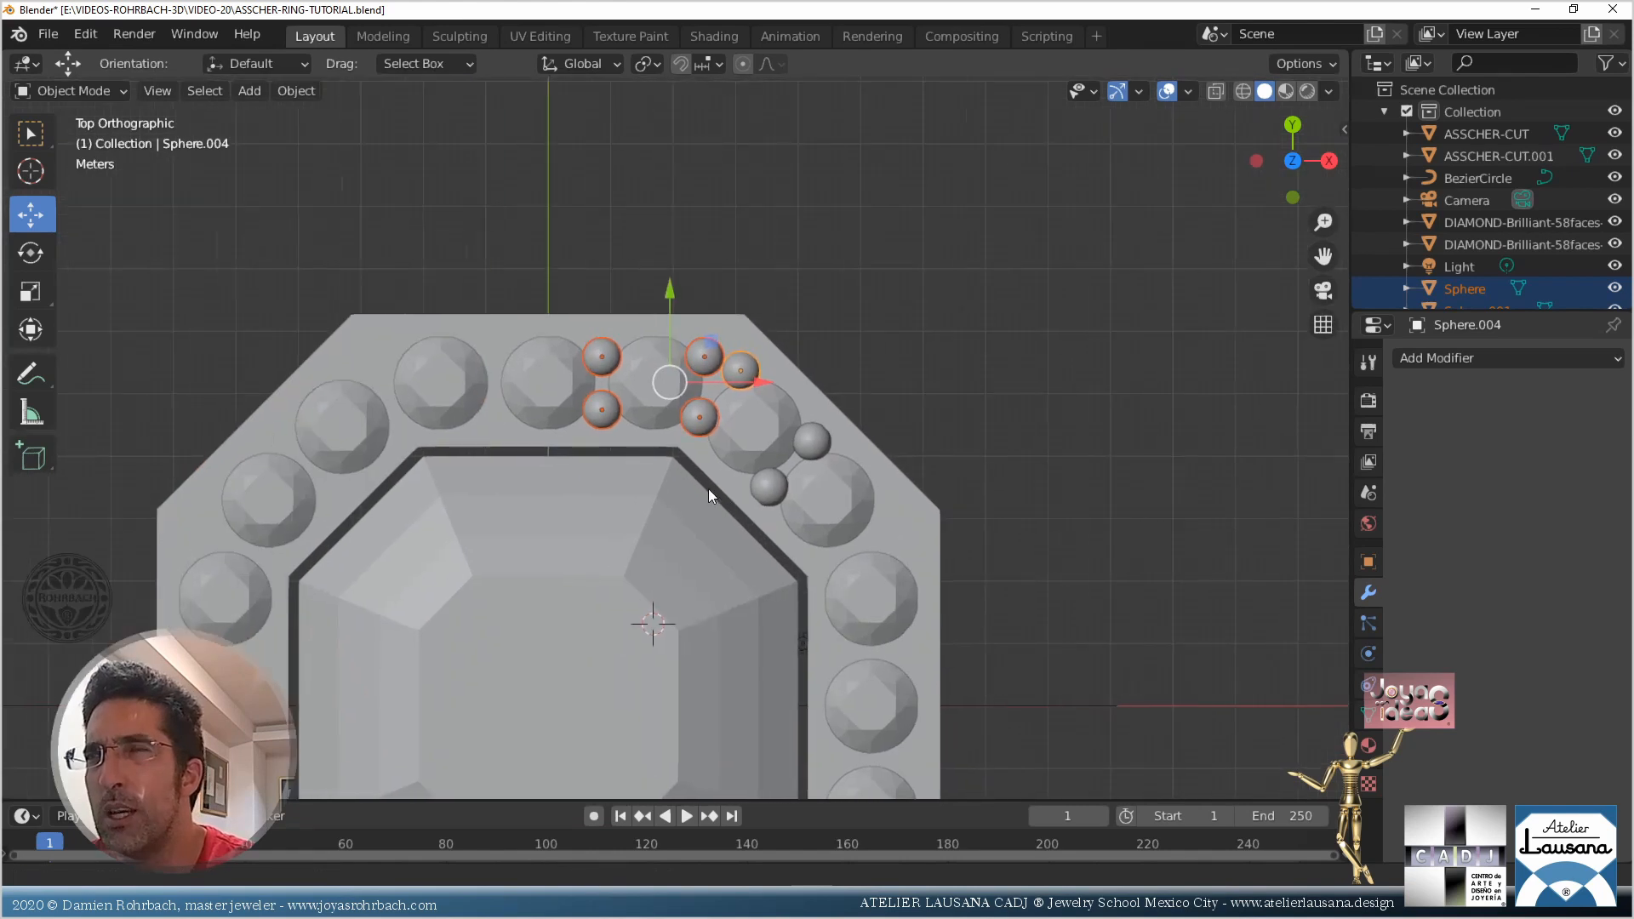
{"action": "scroll", "coordinate": [722, 445], "scroll_direction": "up", "scroll_amount": 2}
{"action": "key", "text": "ctrl+j"}
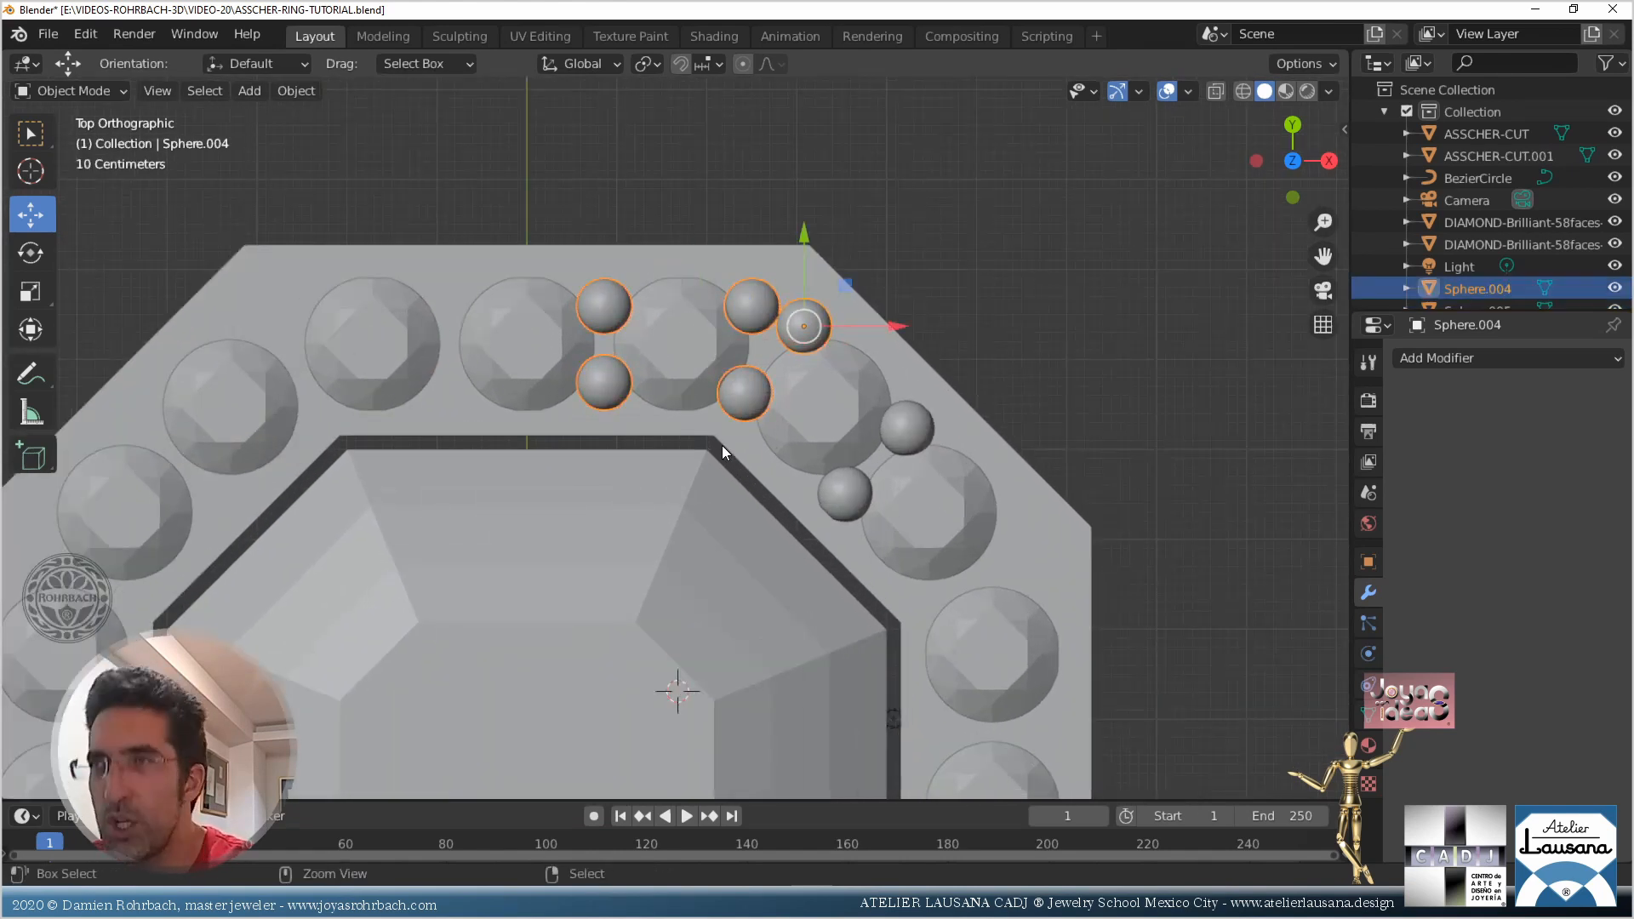
Mirror the joined beads on the X and Y axes with a Mirror modifier, using the central Asscher-cut stone as mirror object, and save
{"action": "left_click", "coordinate": [1492, 357]}
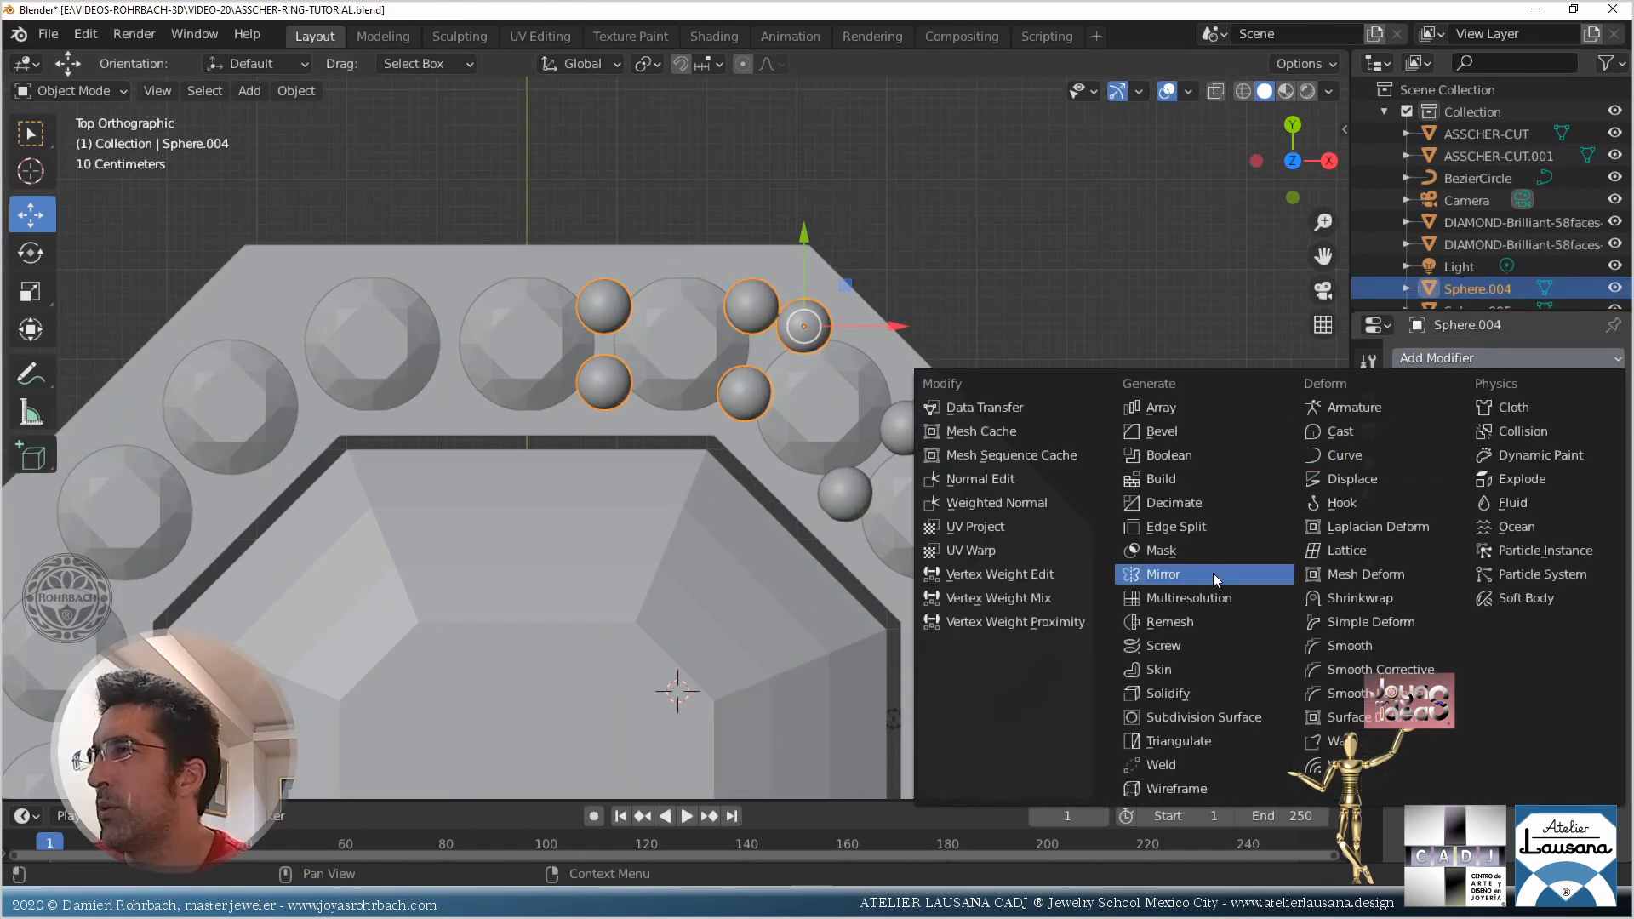
{"action": "left_click", "coordinate": [1192, 573]}
{"action": "left_click", "coordinate": [1586, 506]}
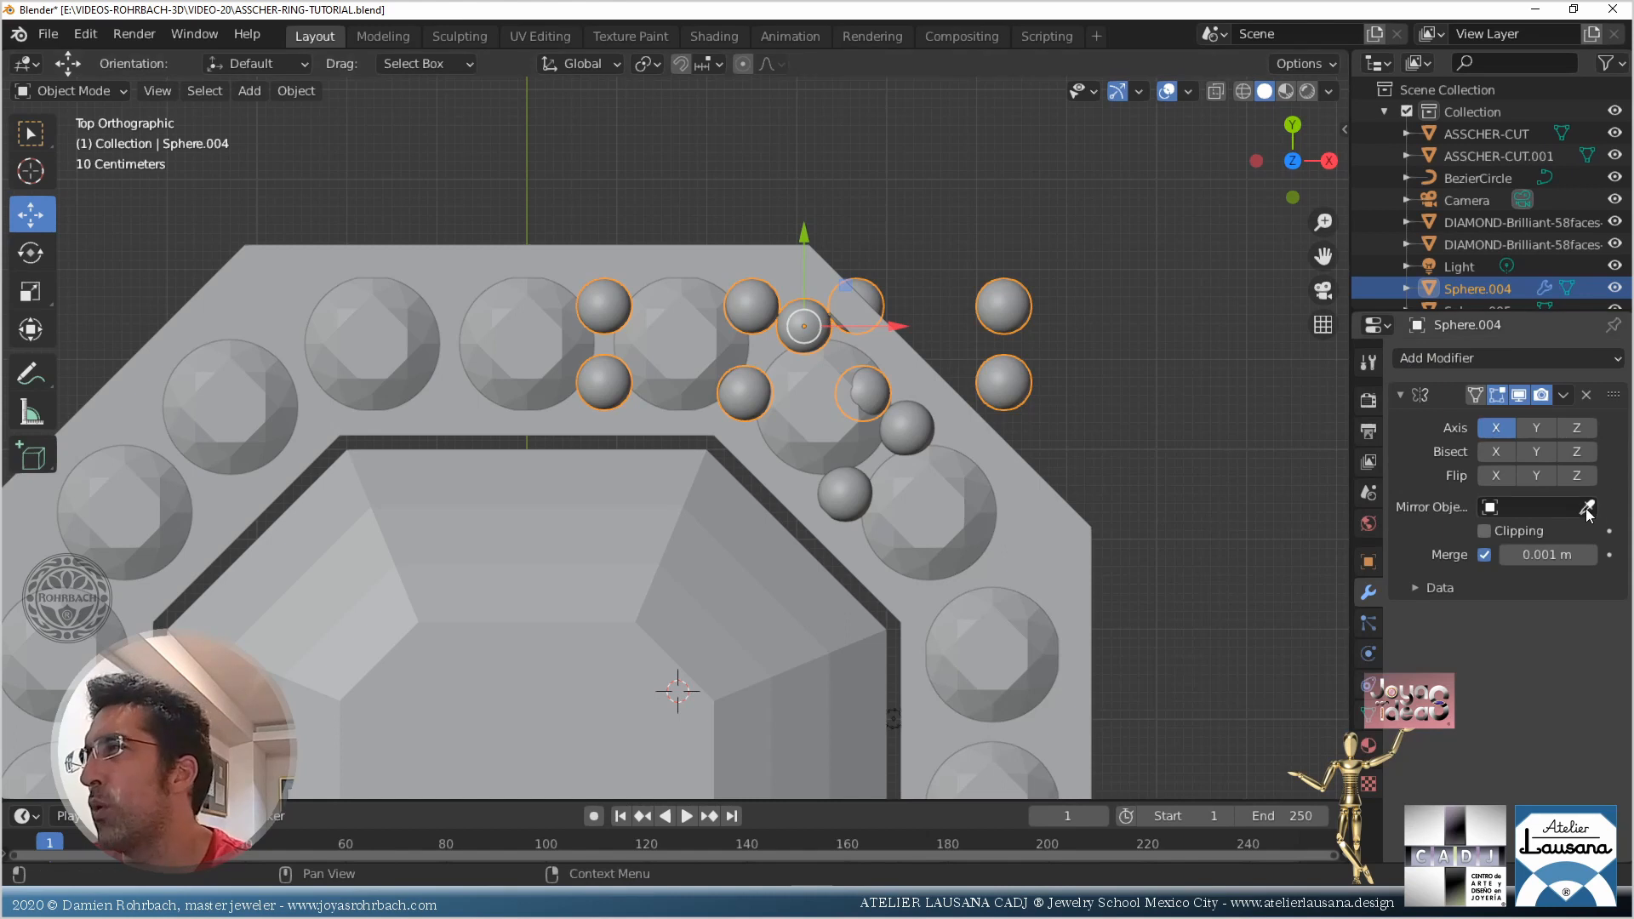
{"action": "left_click", "coordinate": [727, 544]}
{"action": "left_click", "coordinate": [1550, 425]}
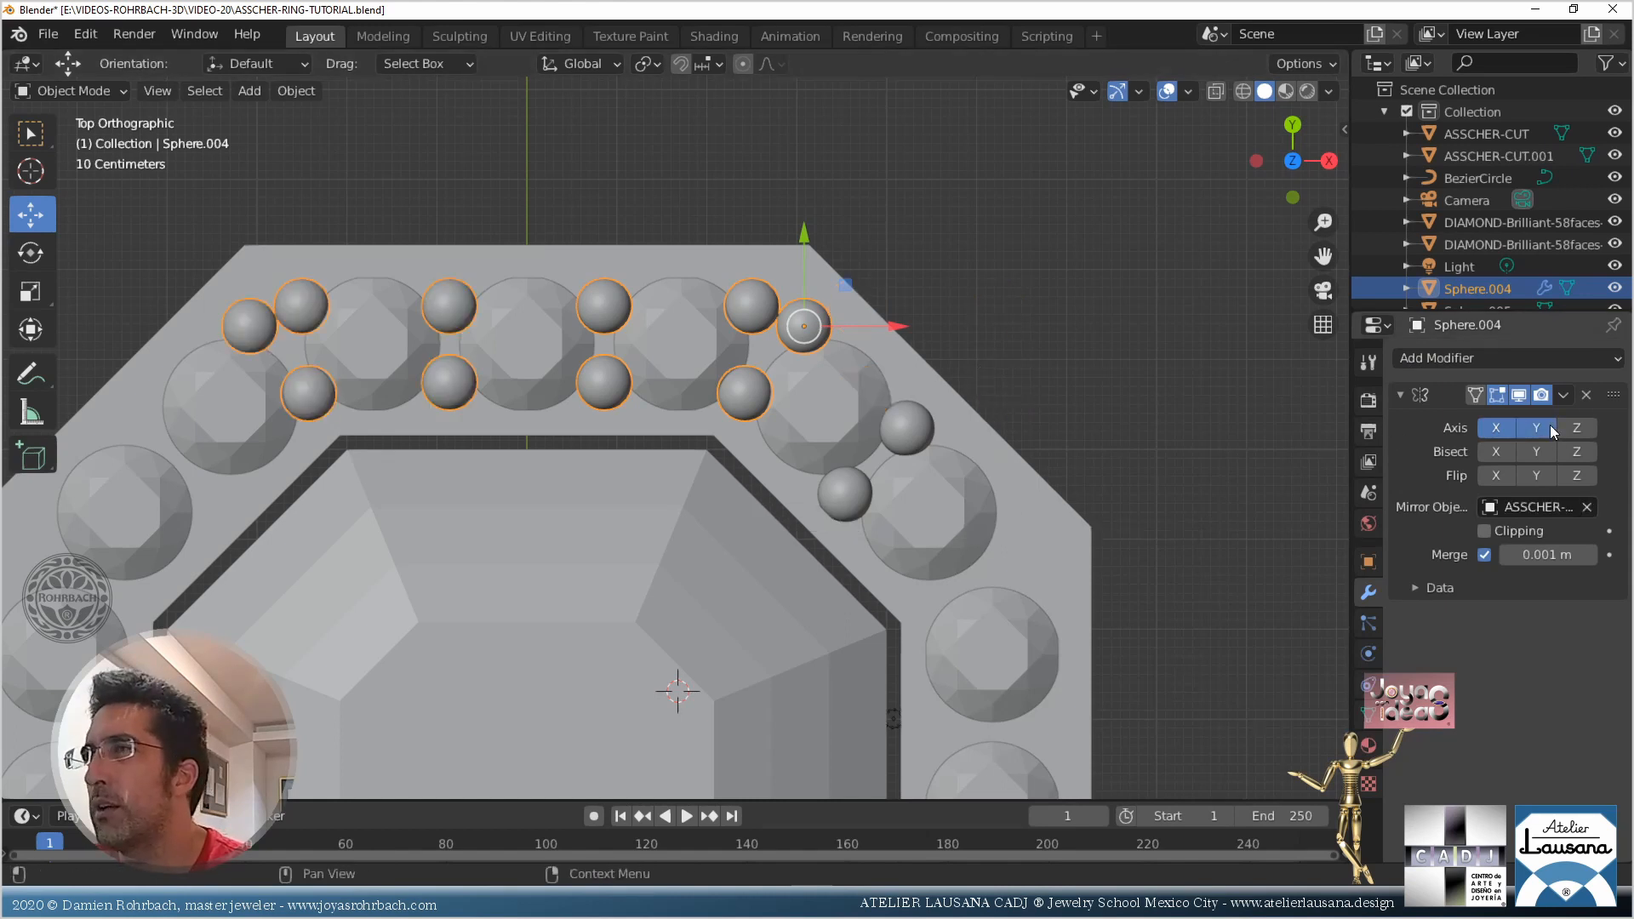
{"action": "scroll", "coordinate": [906, 425], "scroll_direction": "down", "scroll_amount": 6}
{"action": "scroll", "coordinate": [815, 464], "scroll_direction": "up", "scroll_amount": 4}
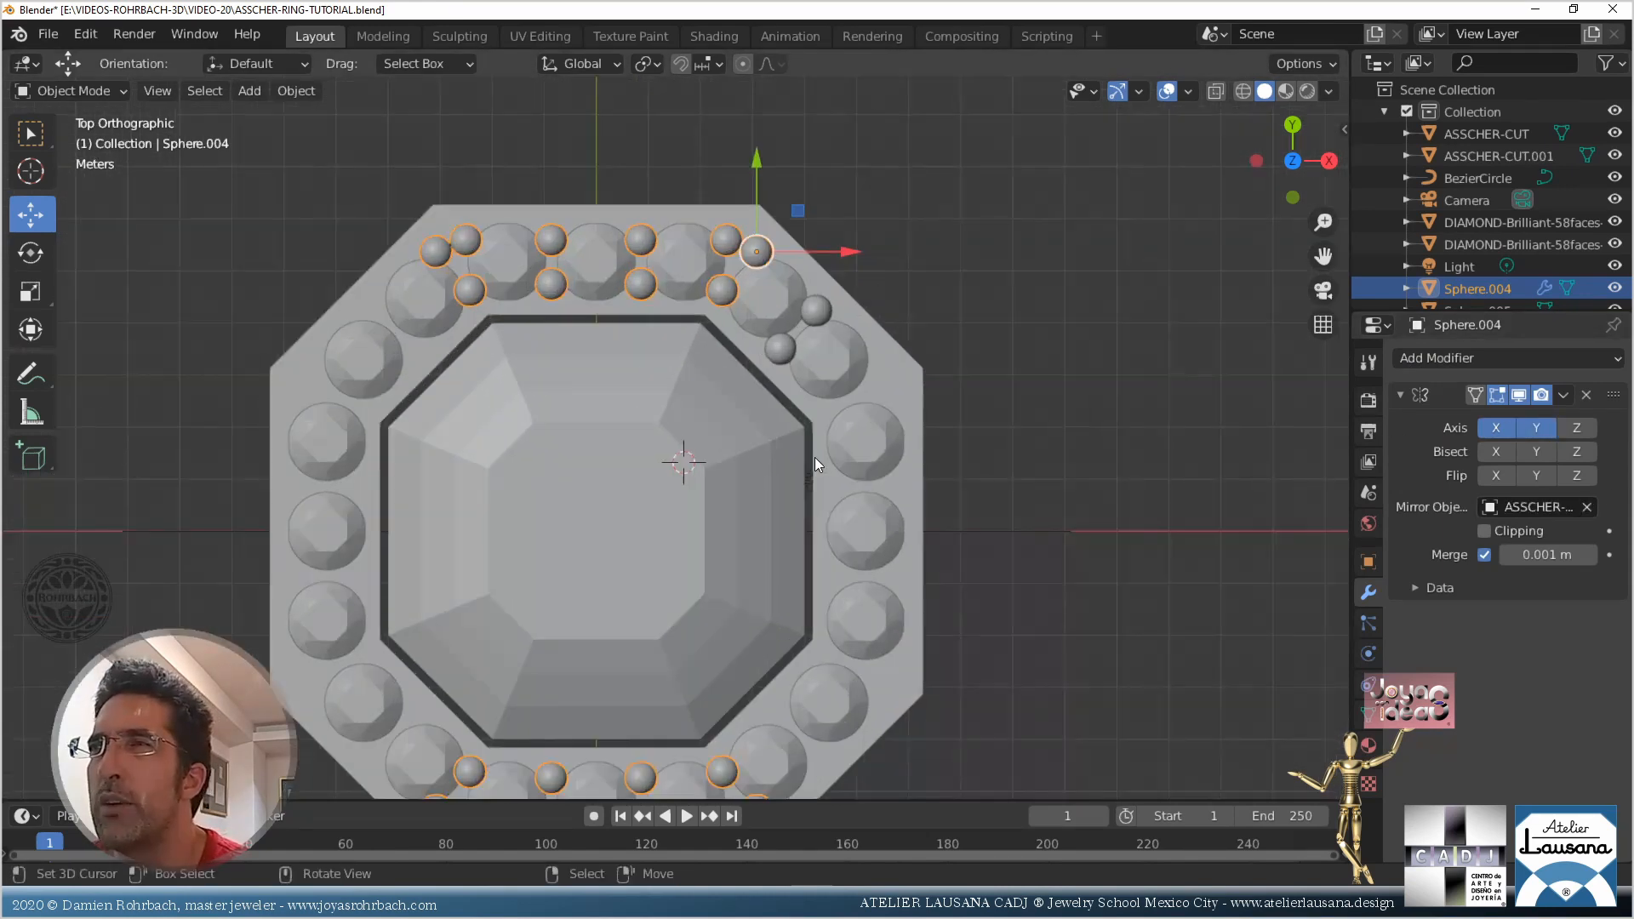
{"action": "key", "text": "ctrl+s"}
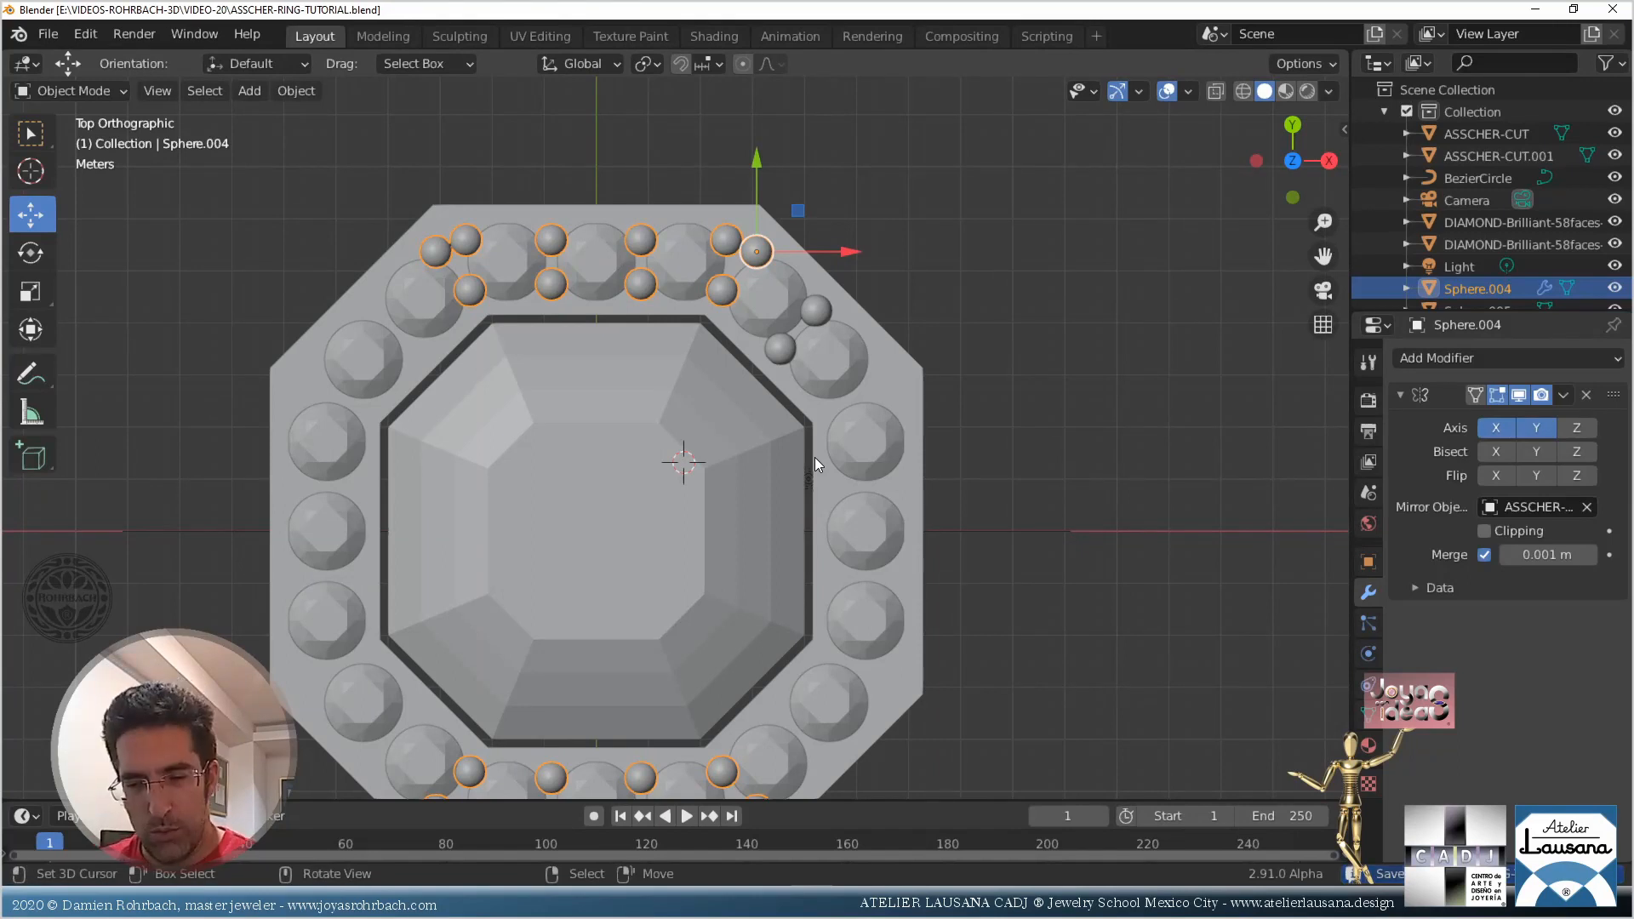
Convert the mirrored bead object to a mesh and duplicate it in place
{"action": "key", "text": "alt+c"}
{"action": "left_click", "coordinate": [814, 464]}
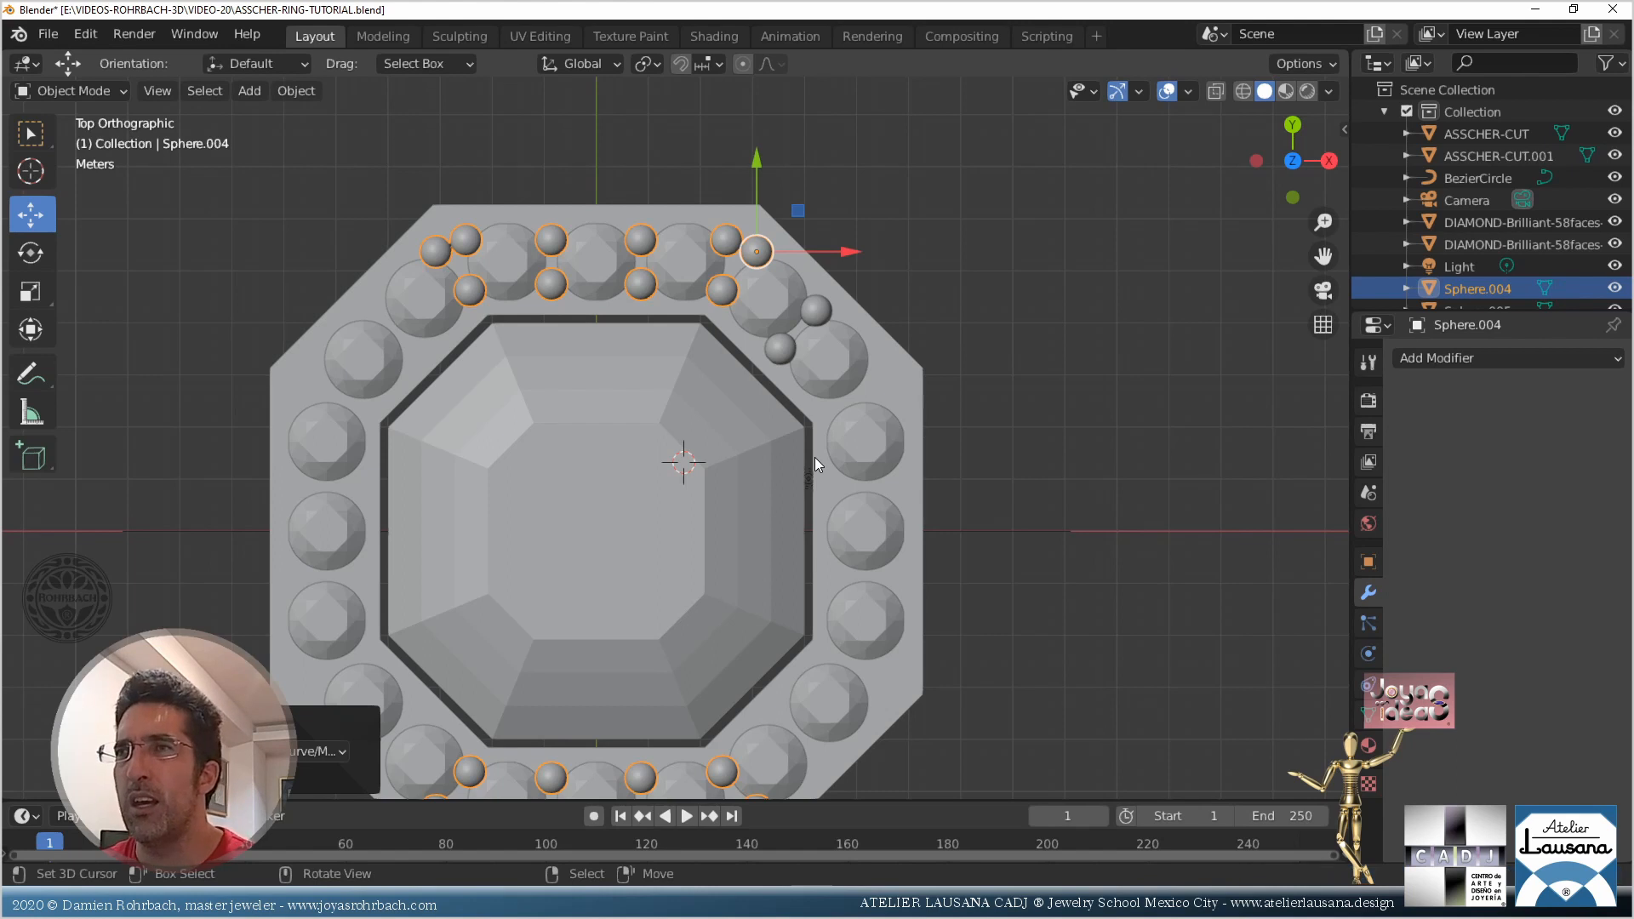
{"action": "key", "text": "shift+d"}
{"action": "right_click", "coordinate": [814, 460]}
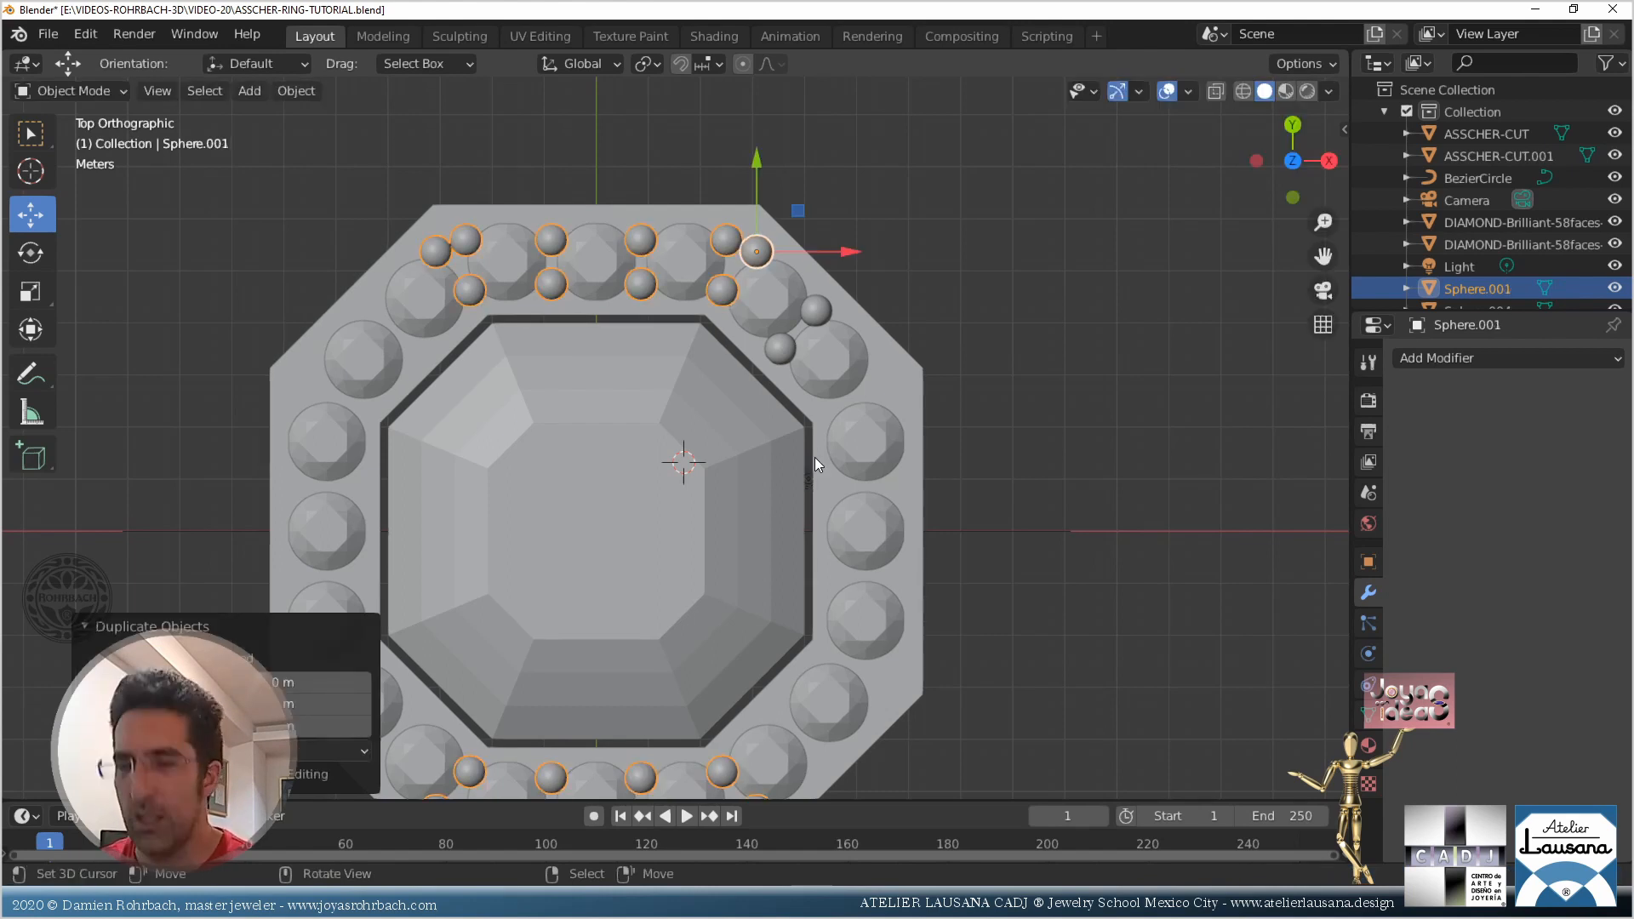
Set the duplicate bead object's origin to its geometry and its Z rotation to 90°
{"action": "key", "text": "n"}
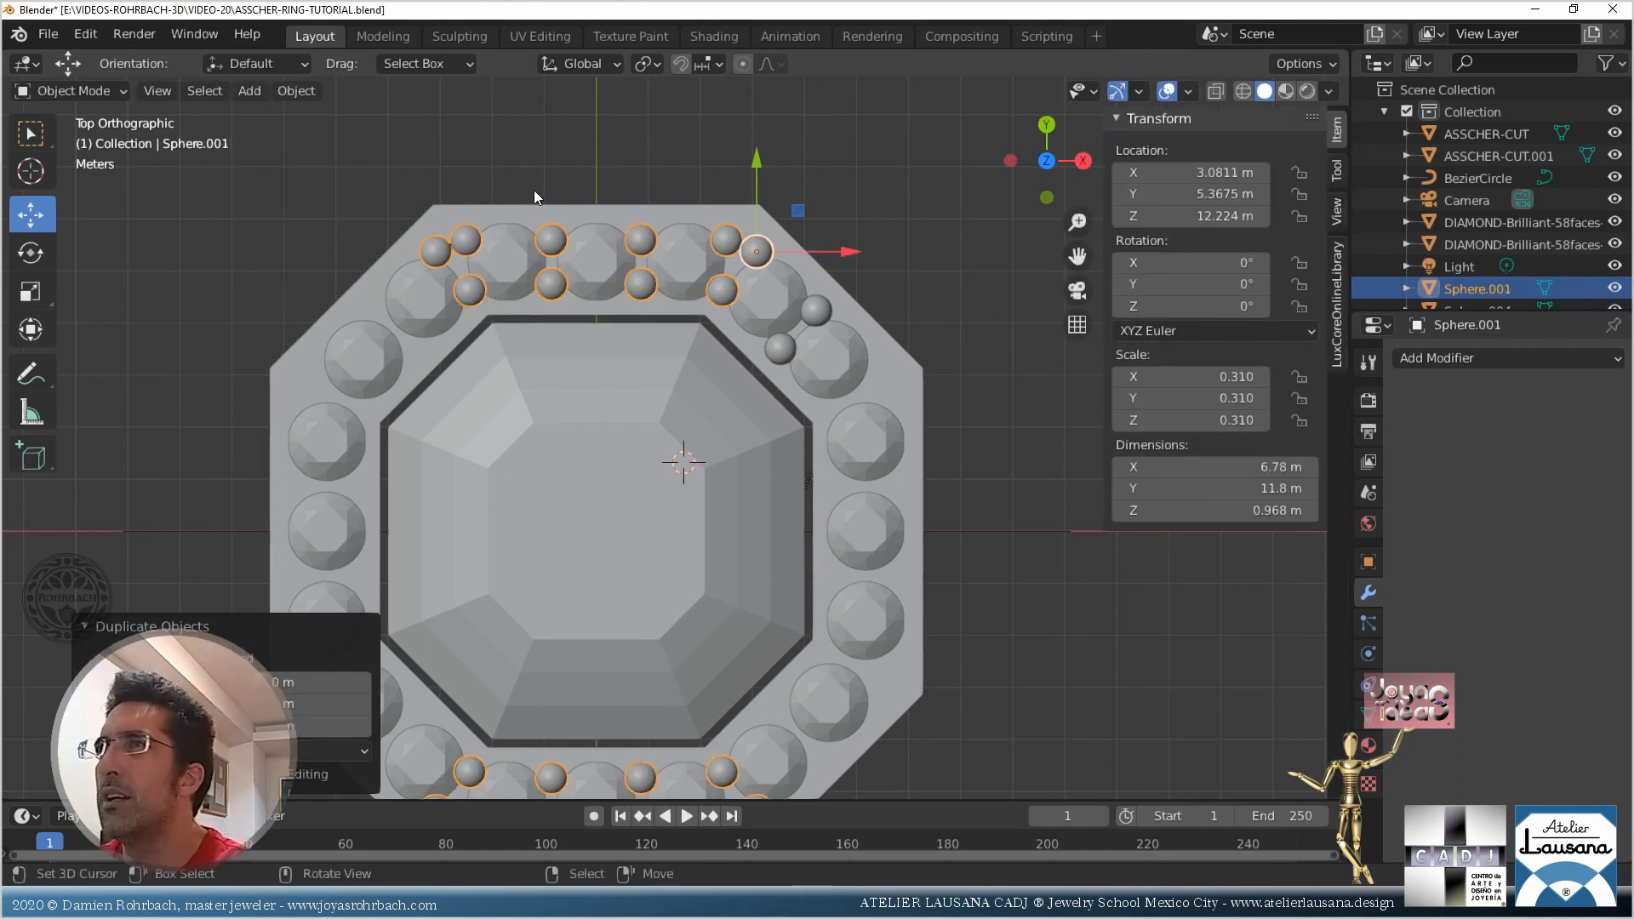
{"action": "left_click", "coordinate": [316, 95]}
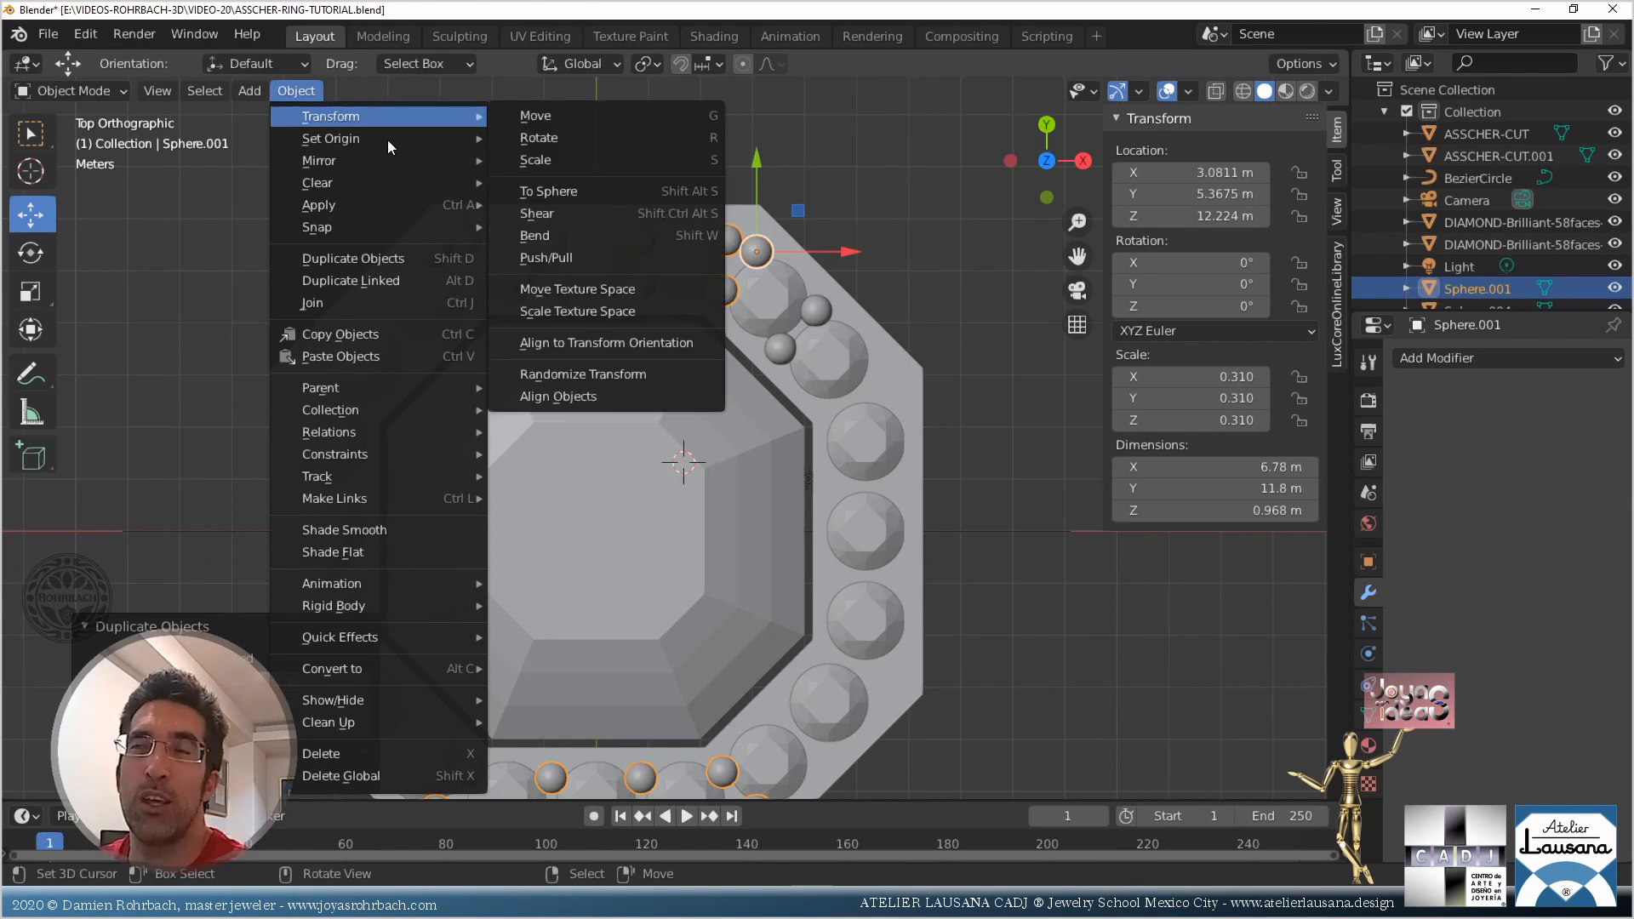
{"action": "mouse_move", "coordinate": [387, 140]}
{"action": "left_click", "coordinate": [580, 160]}
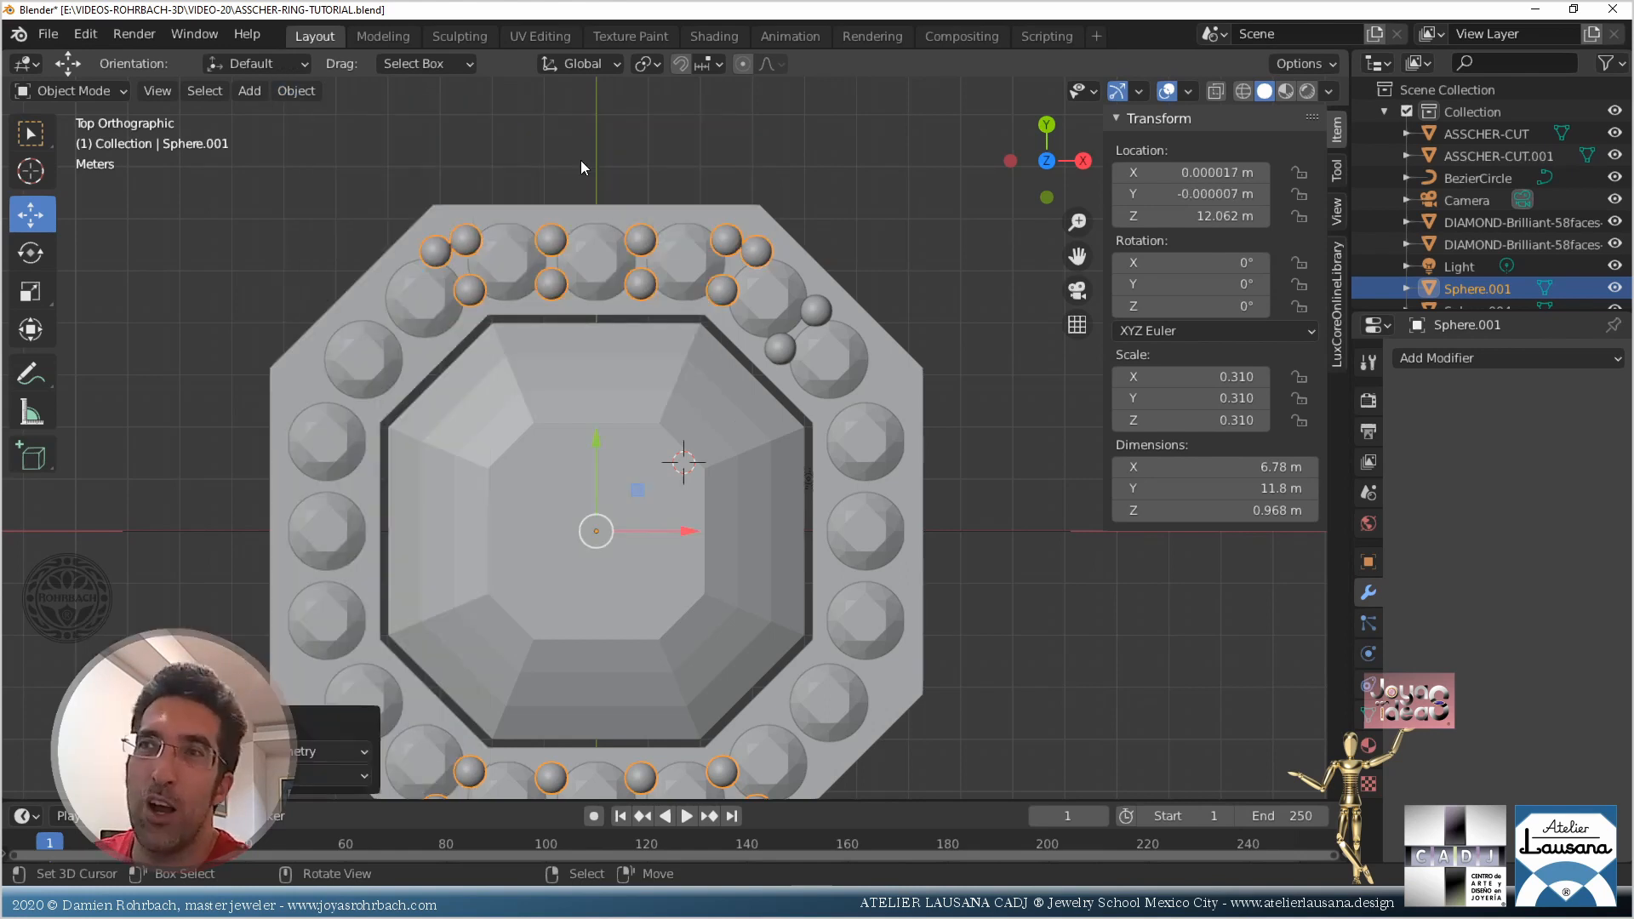
{"action": "left_click", "coordinate": [1166, 308]}
{"action": "type", "text": "90"}
{"action": "key", "text": "Return"}
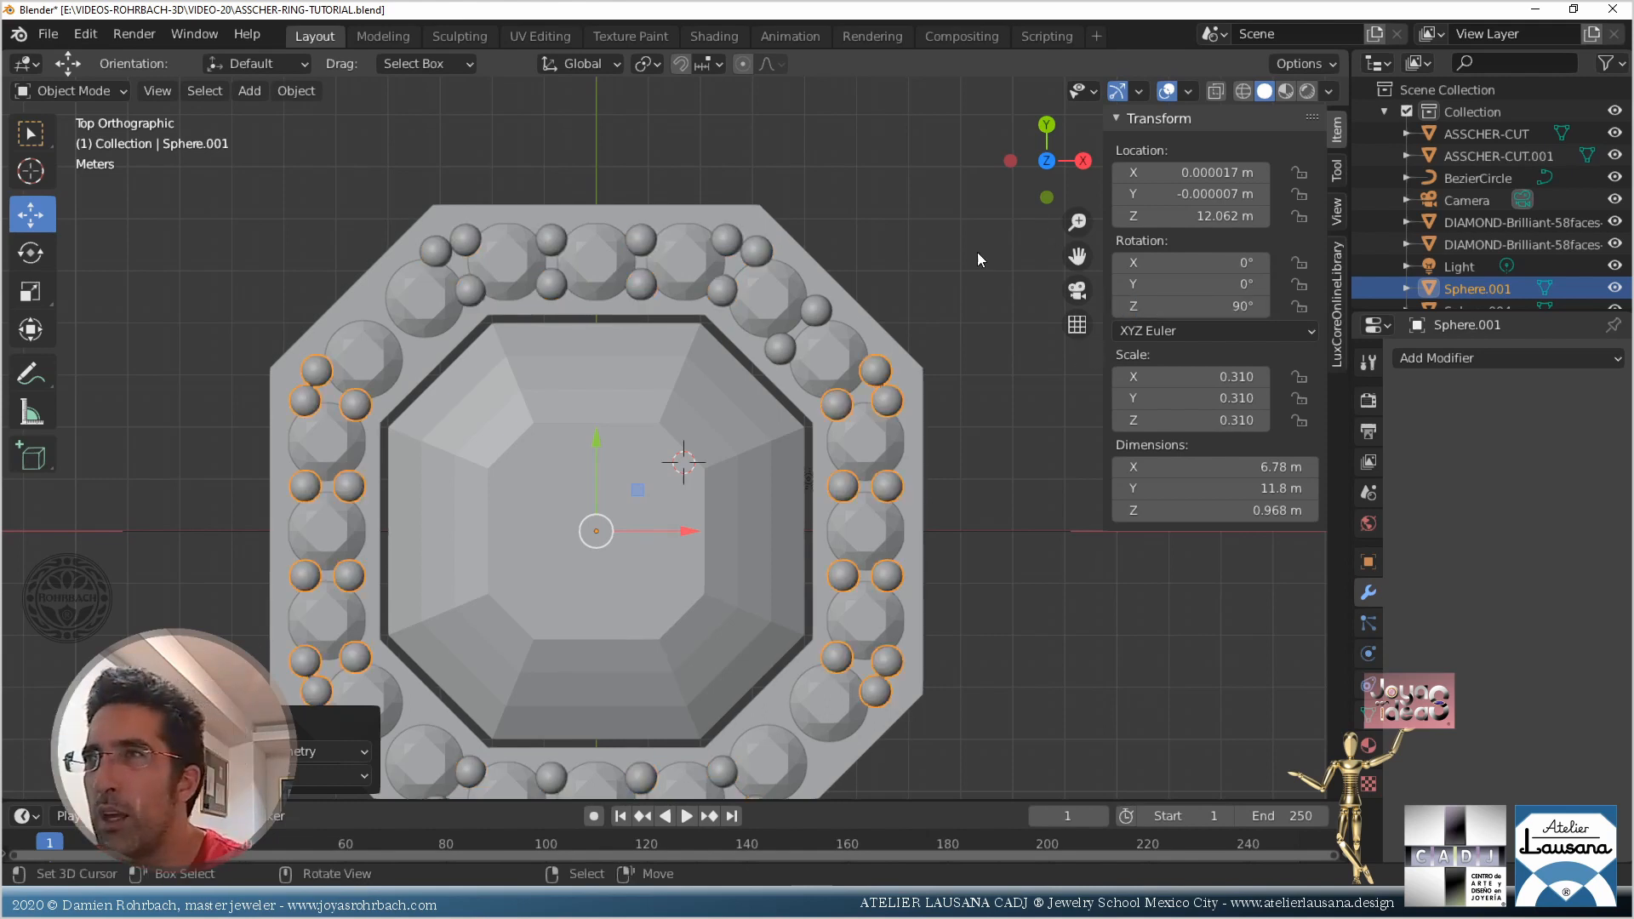
Join the two remaining beads on the upper-right diagonal edge into one object and save the file
{"action": "left_click", "coordinate": [817, 311]}
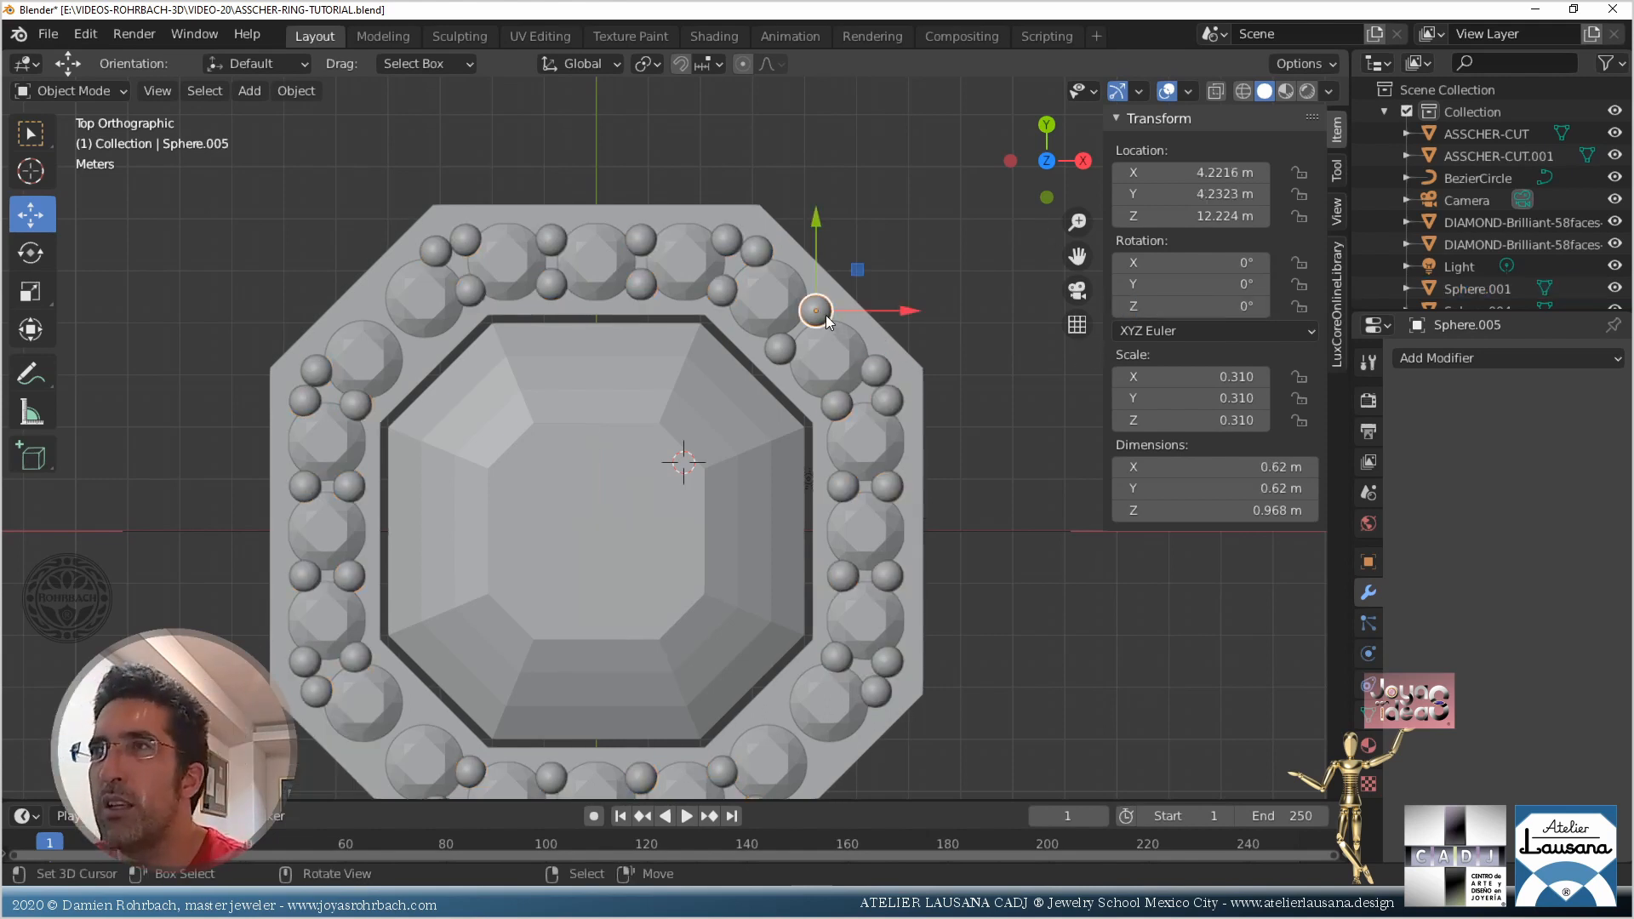
{"action": "left_click", "coordinate": [790, 355], "text": "shift"}
{"action": "key", "text": "ctrl+s"}
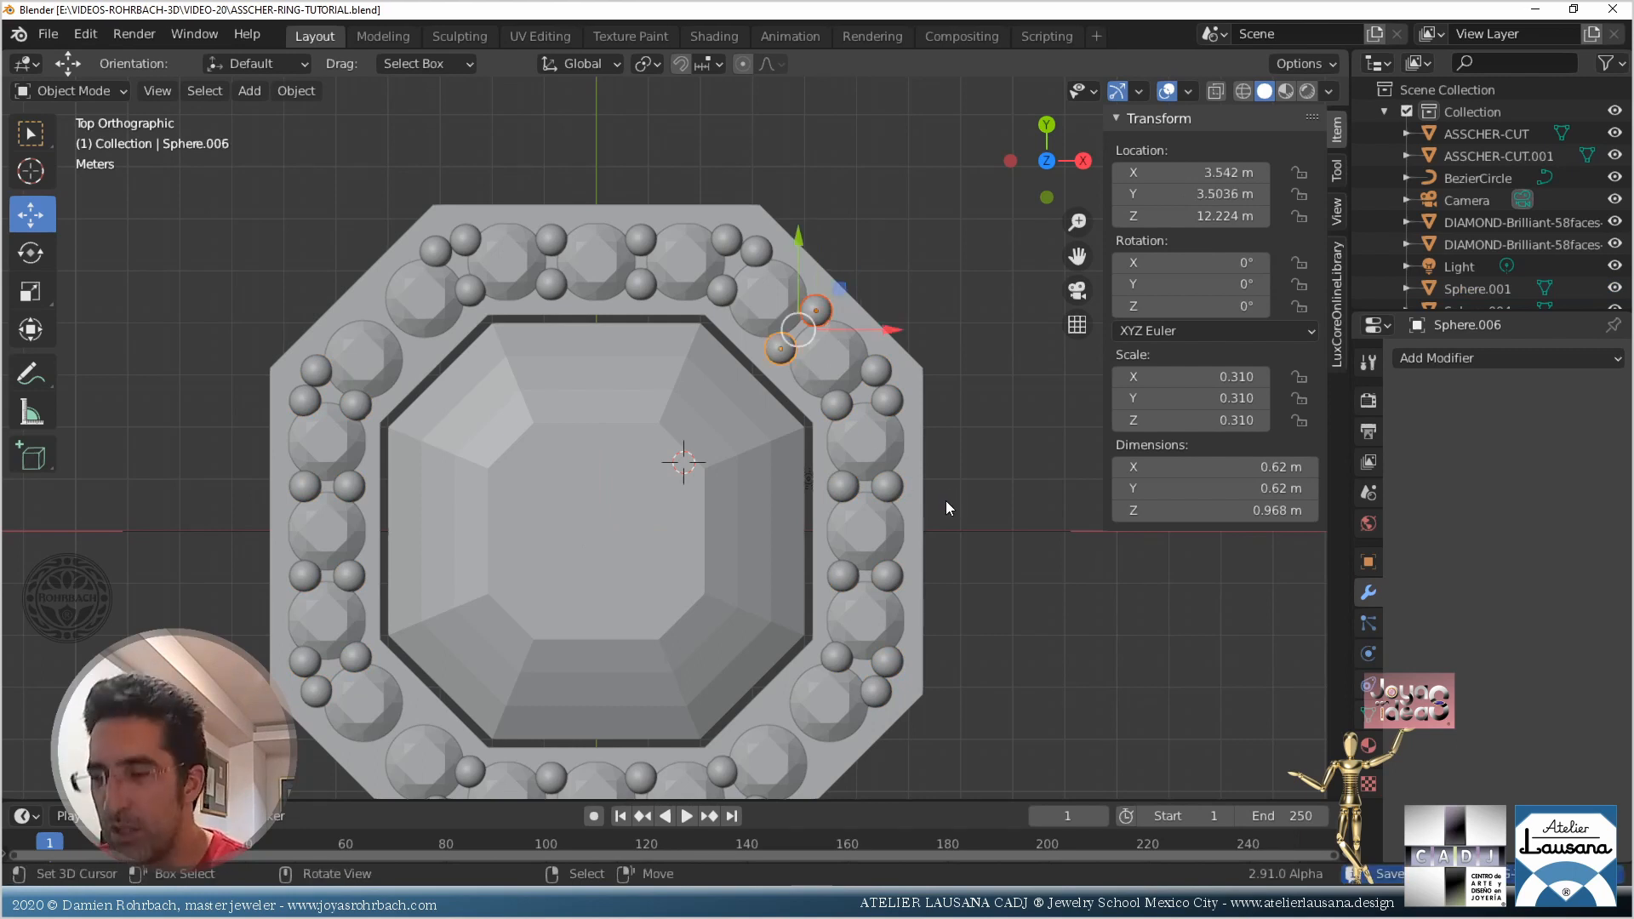
{"action": "key", "text": "ctrl+j"}
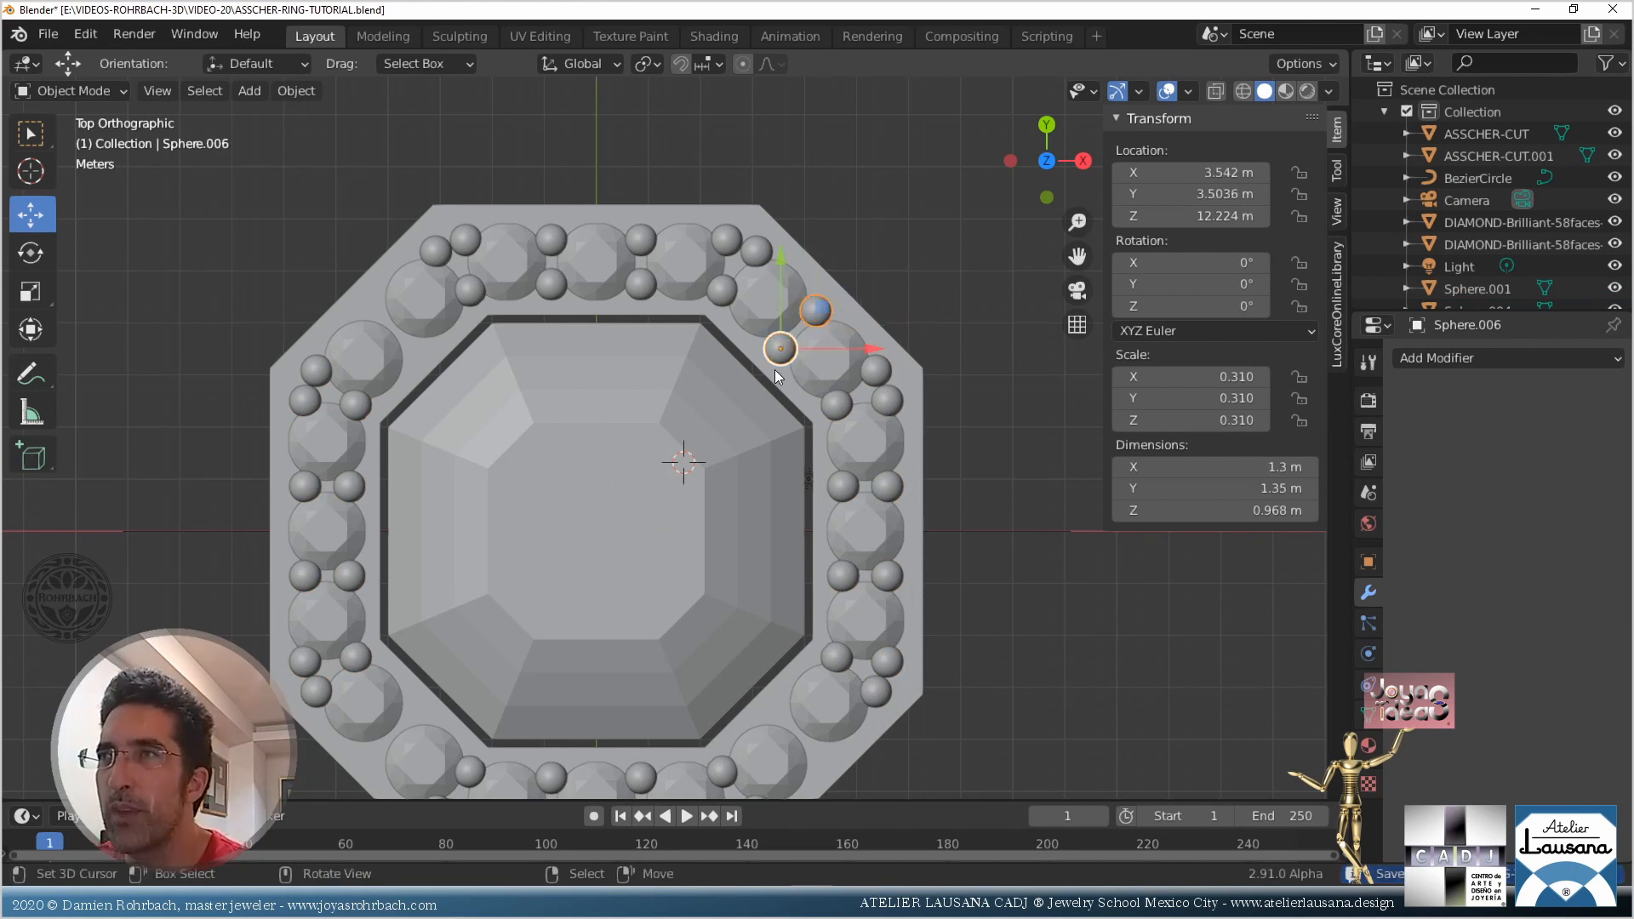
Add a Mirror modifier on X and Y to the diagonal-edge bead pair, with the central Asscher-cut stone as mirror object, and save
{"action": "left_click", "coordinate": [1524, 360]}
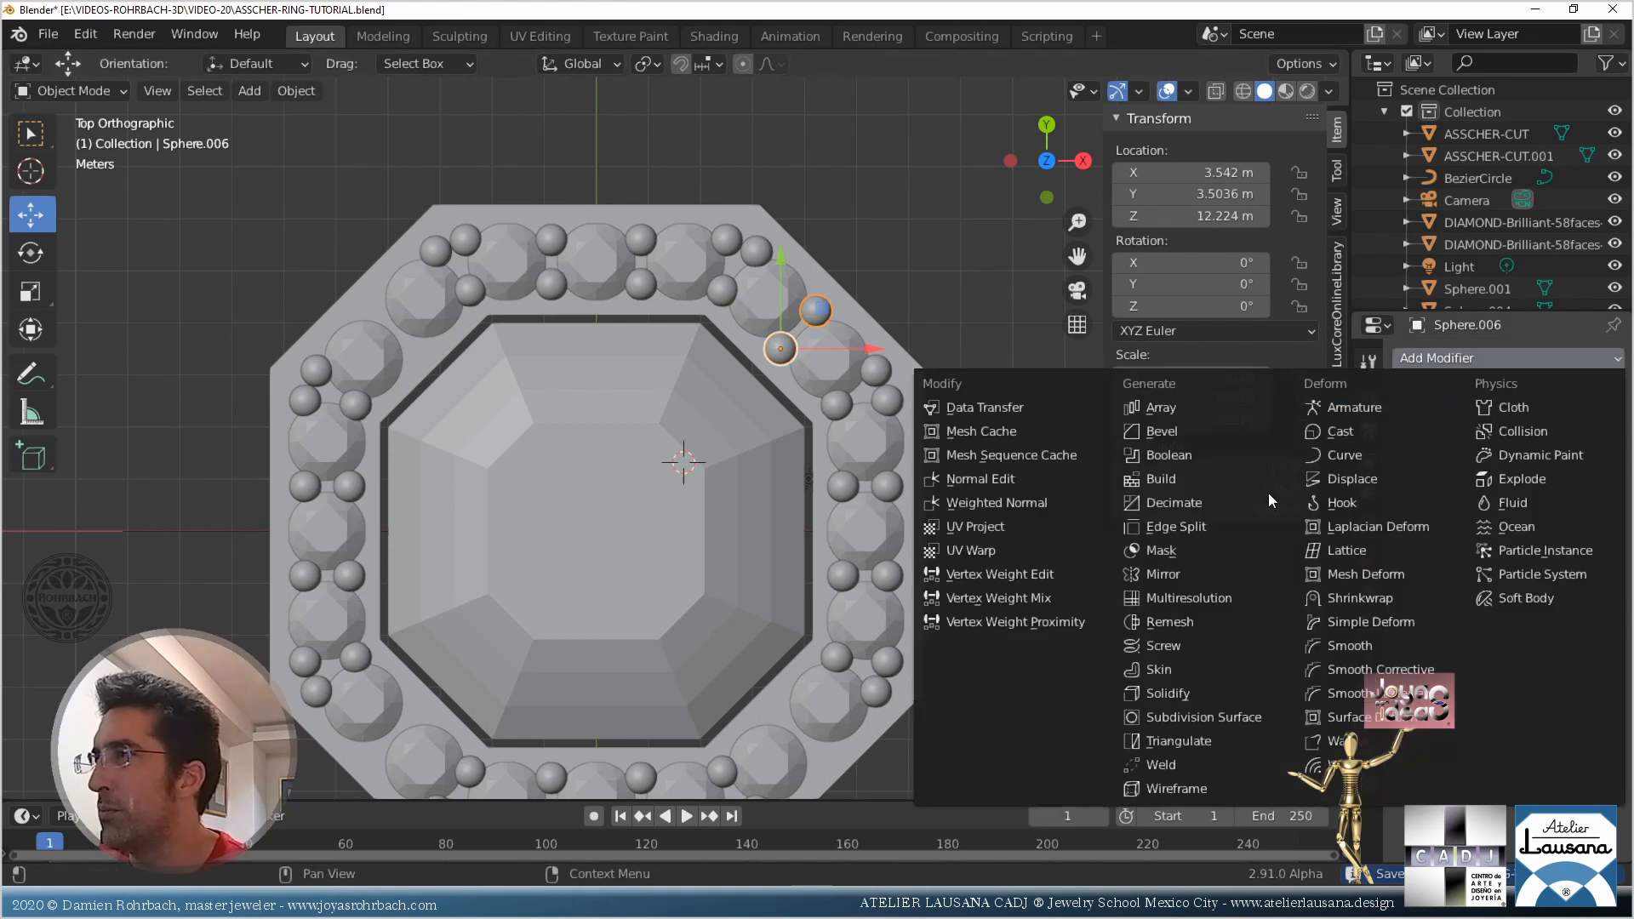
{"action": "left_click", "coordinate": [1208, 577]}
{"action": "left_click", "coordinate": [1535, 428]}
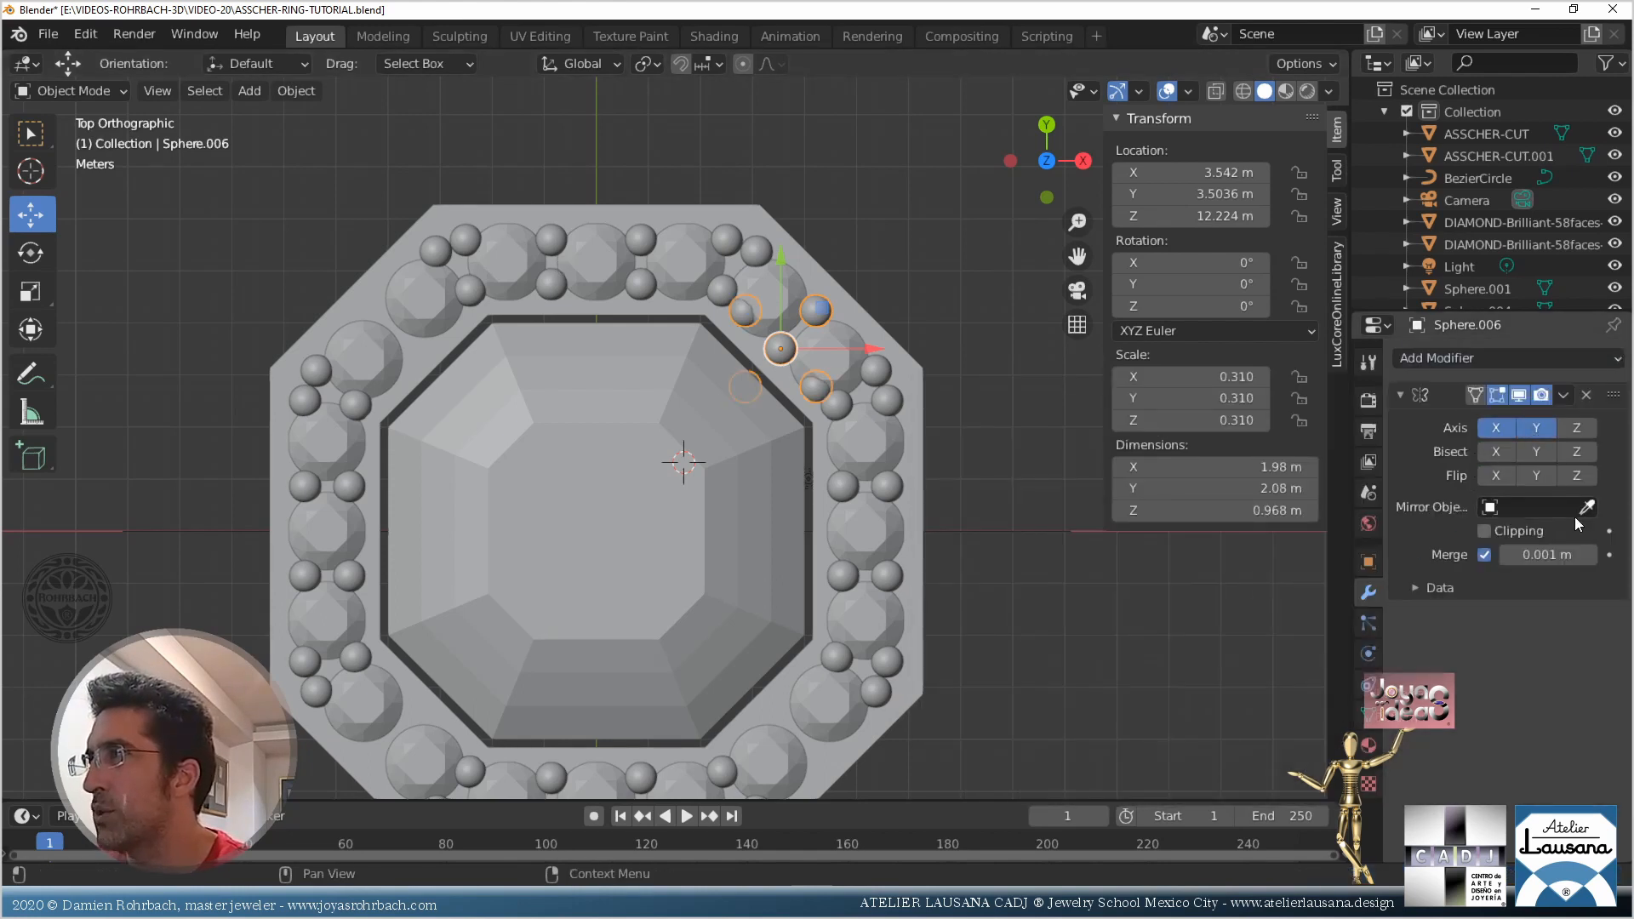
{"action": "left_click", "coordinate": [1586, 507]}
{"action": "left_click", "coordinate": [780, 545]}
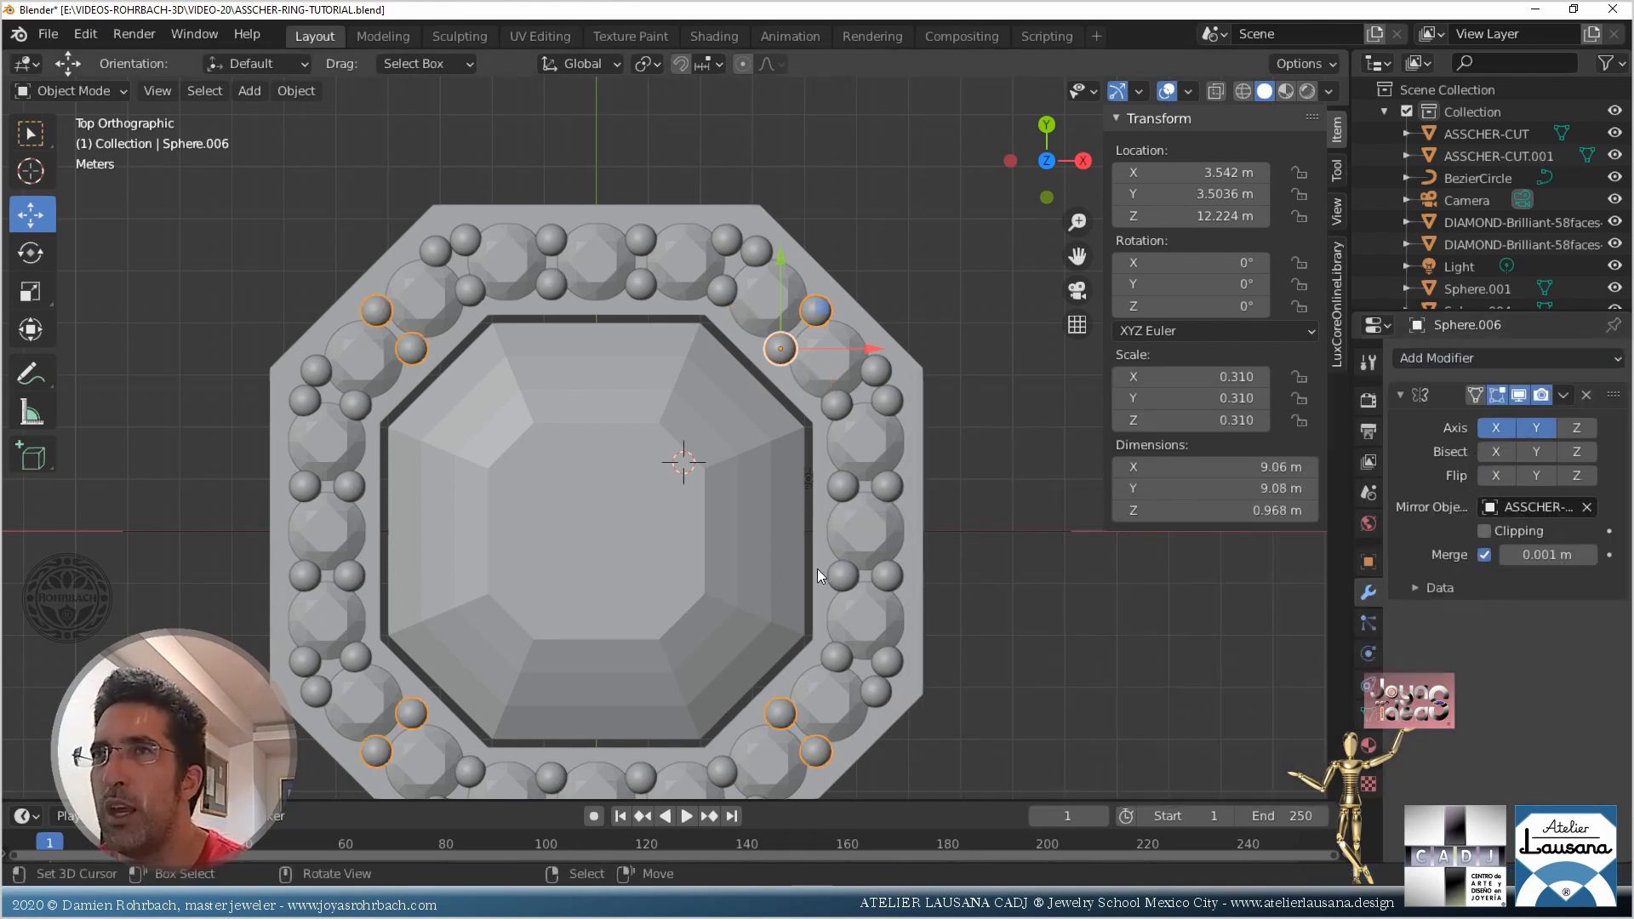
{"action": "middle_click_drag", "start_coordinate": [806, 708], "coordinate": [578, 544]}
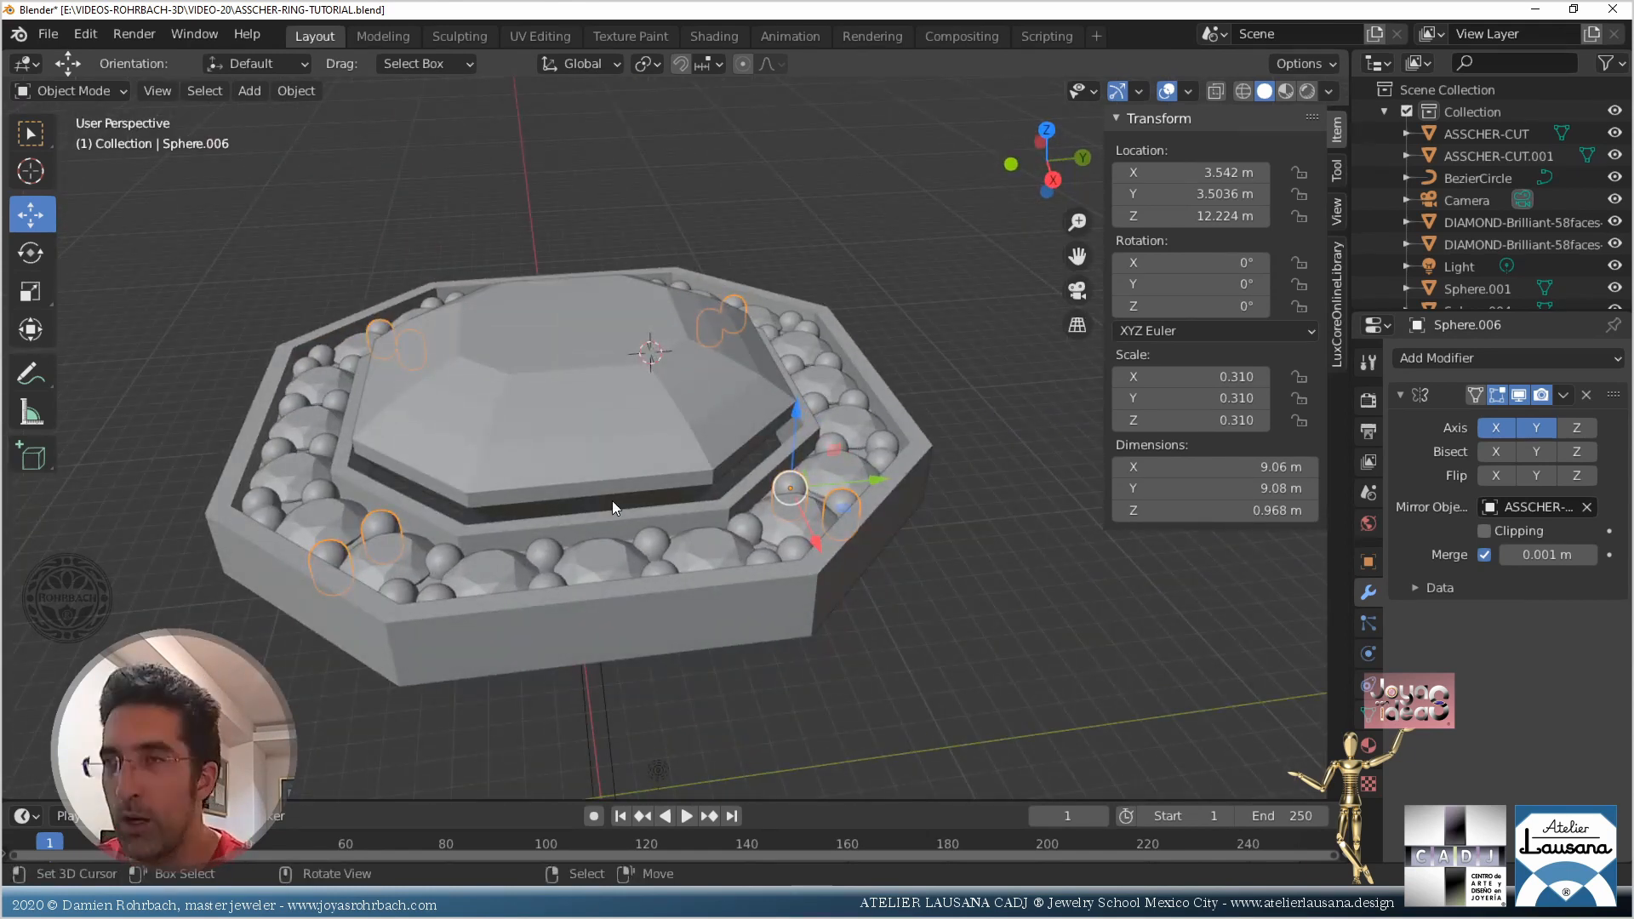
{"action": "key", "text": "n"}
{"action": "middle_click_drag", "start_coordinate": [798, 435], "coordinate": [766, 510]}
{"action": "key", "text": "ctrl+s"}
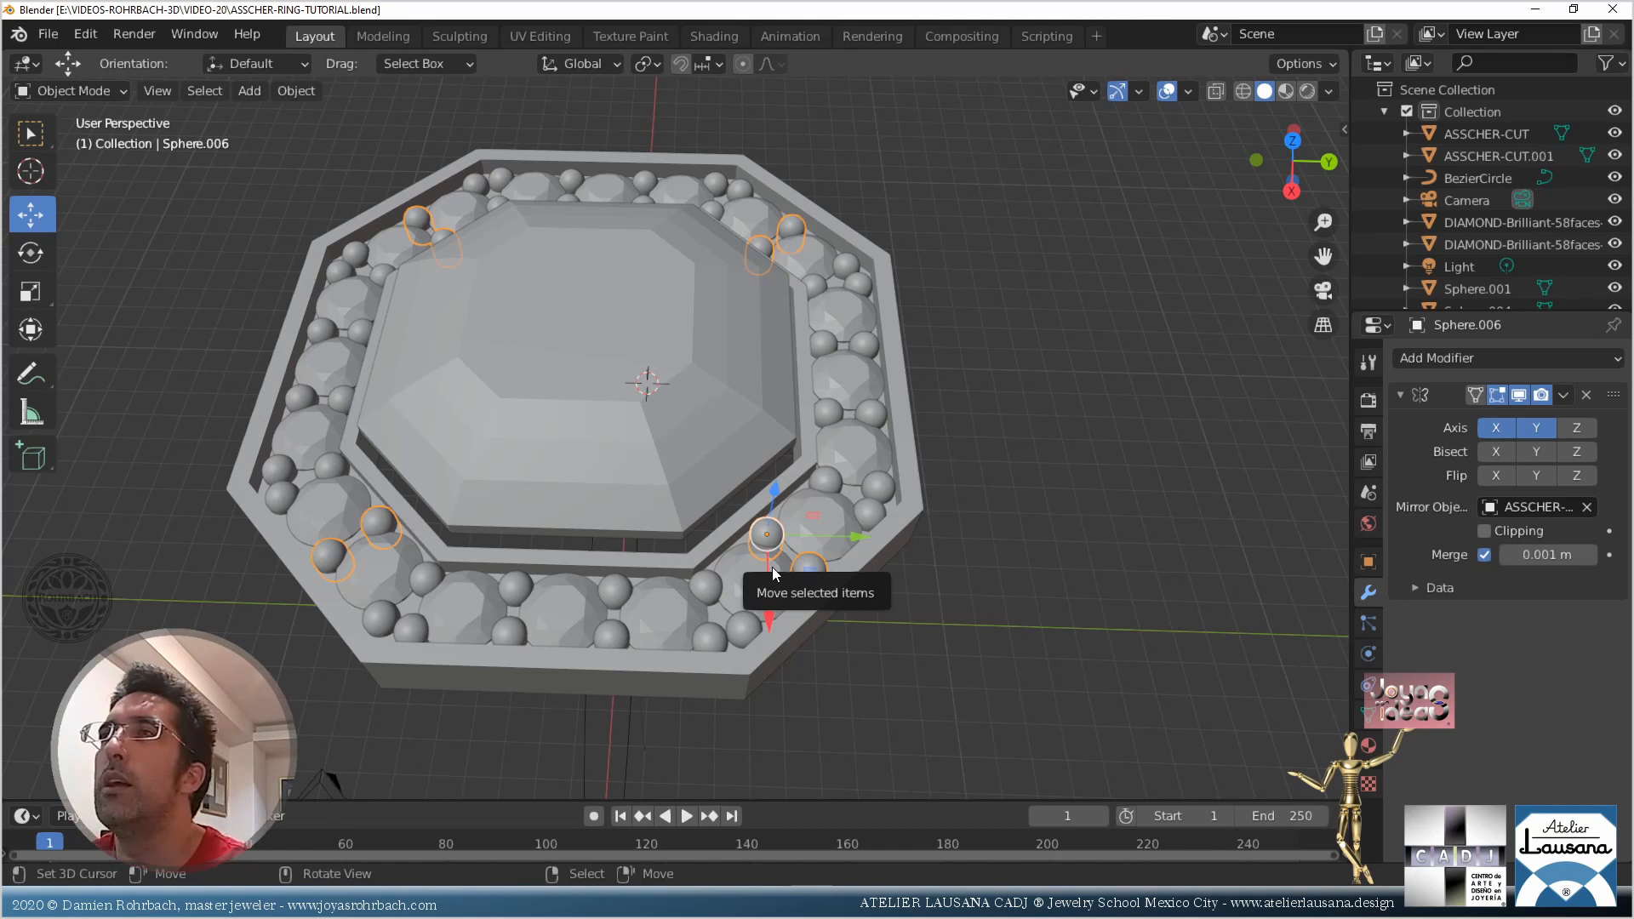
Snap the 3D cursor to the origin of the middle diamond on the halo's upper edge, working in top view
{"action": "middle_click_drag", "start_coordinate": [861, 509], "coordinate": [801, 548]}
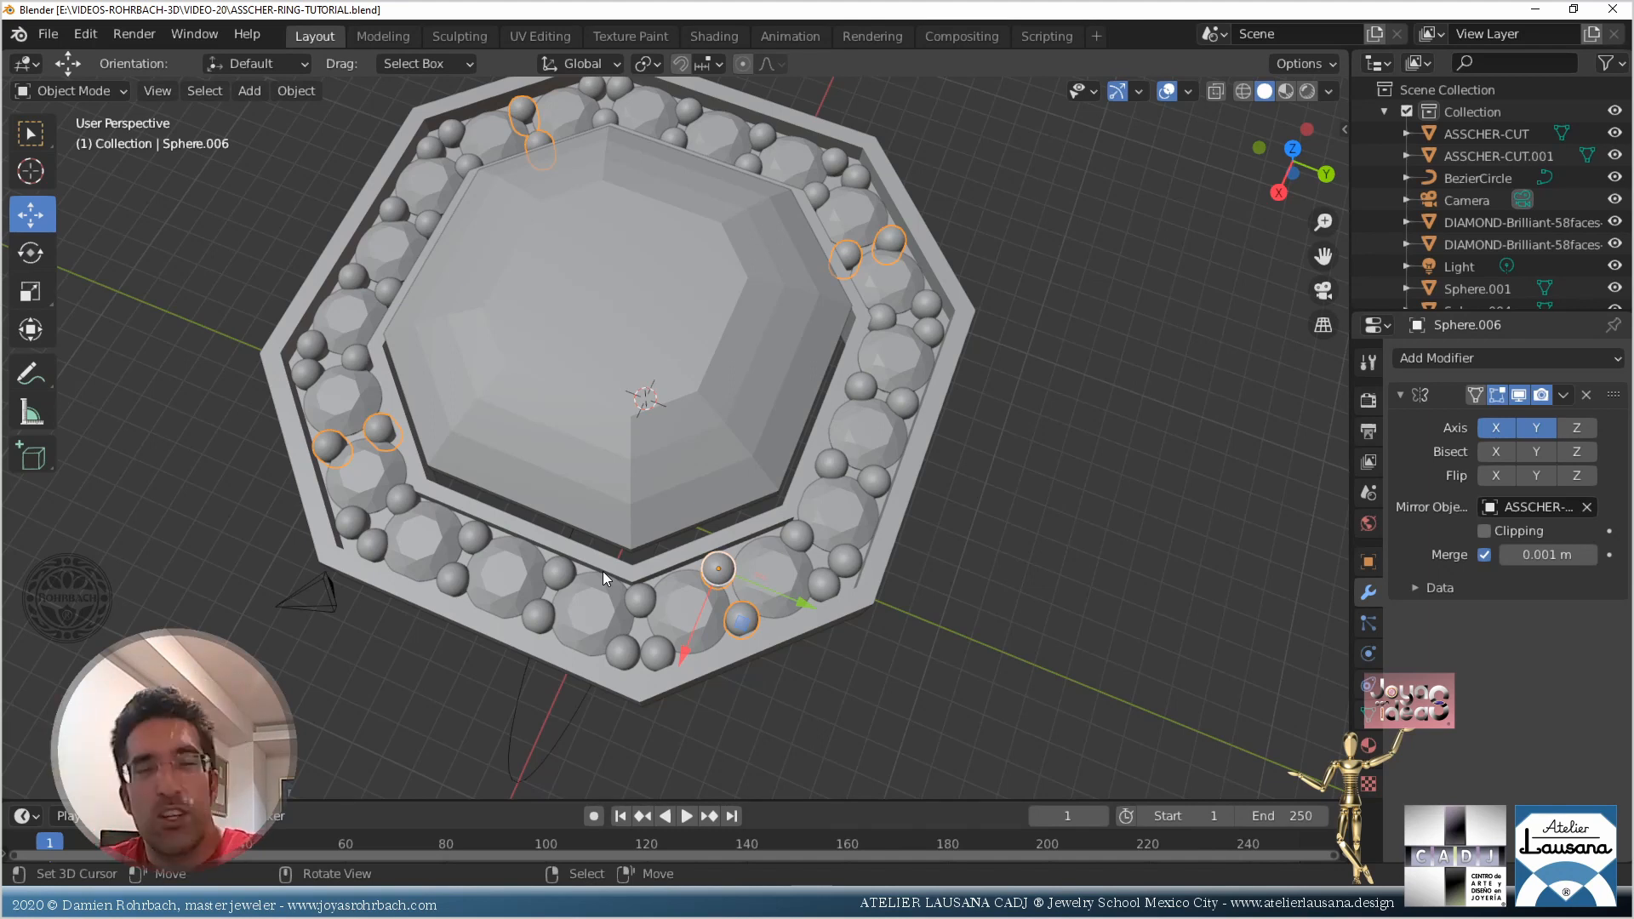
{"action": "left_click", "coordinate": [827, 531]}
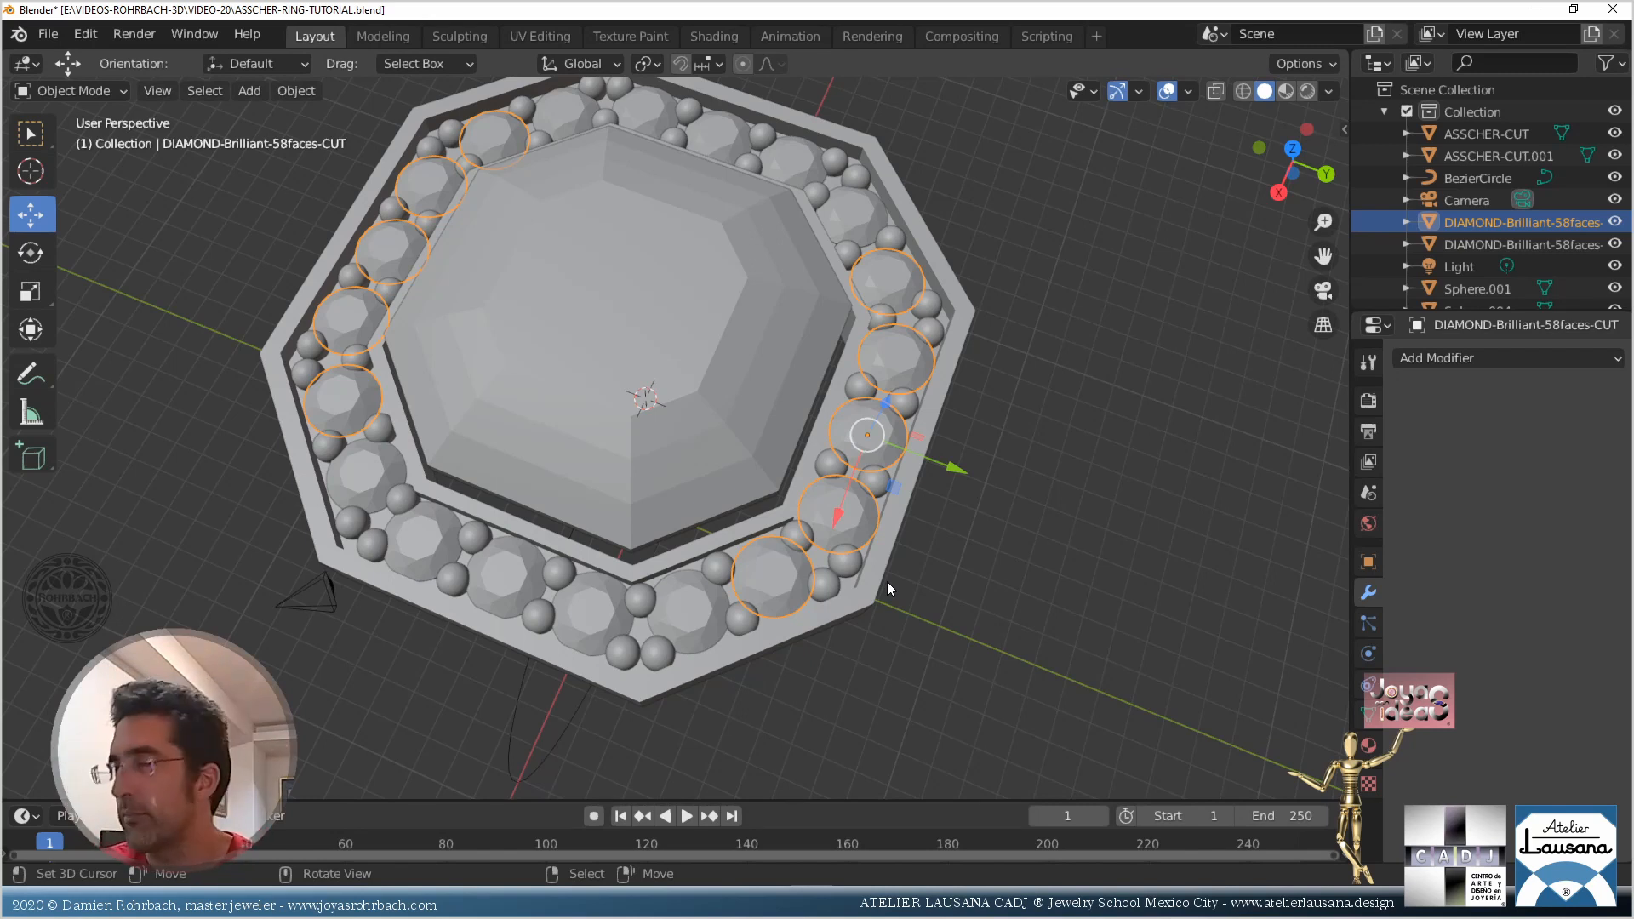
{"action": "key", "text": "KP_1"}
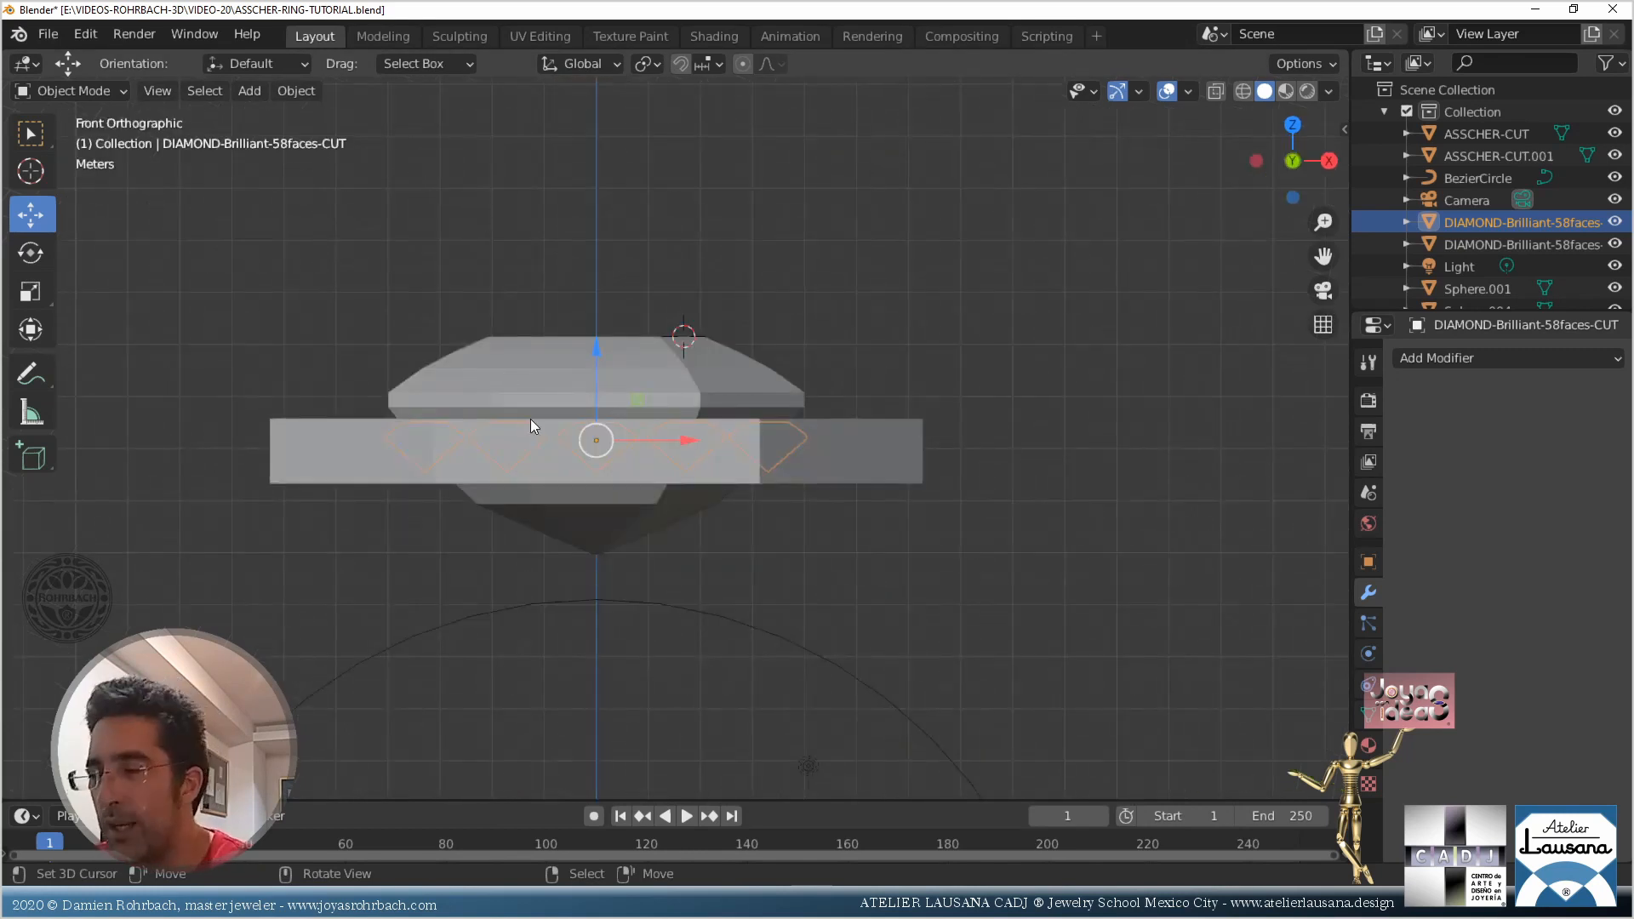
{"action": "key", "text": "KP_7"}
{"action": "middle_click_drag", "start_coordinate": [582, 323], "coordinate": [618, 456], "text": "shift"}
{"action": "scroll", "coordinate": [618, 456], "scroll_direction": "up", "scroll_amount": 7}
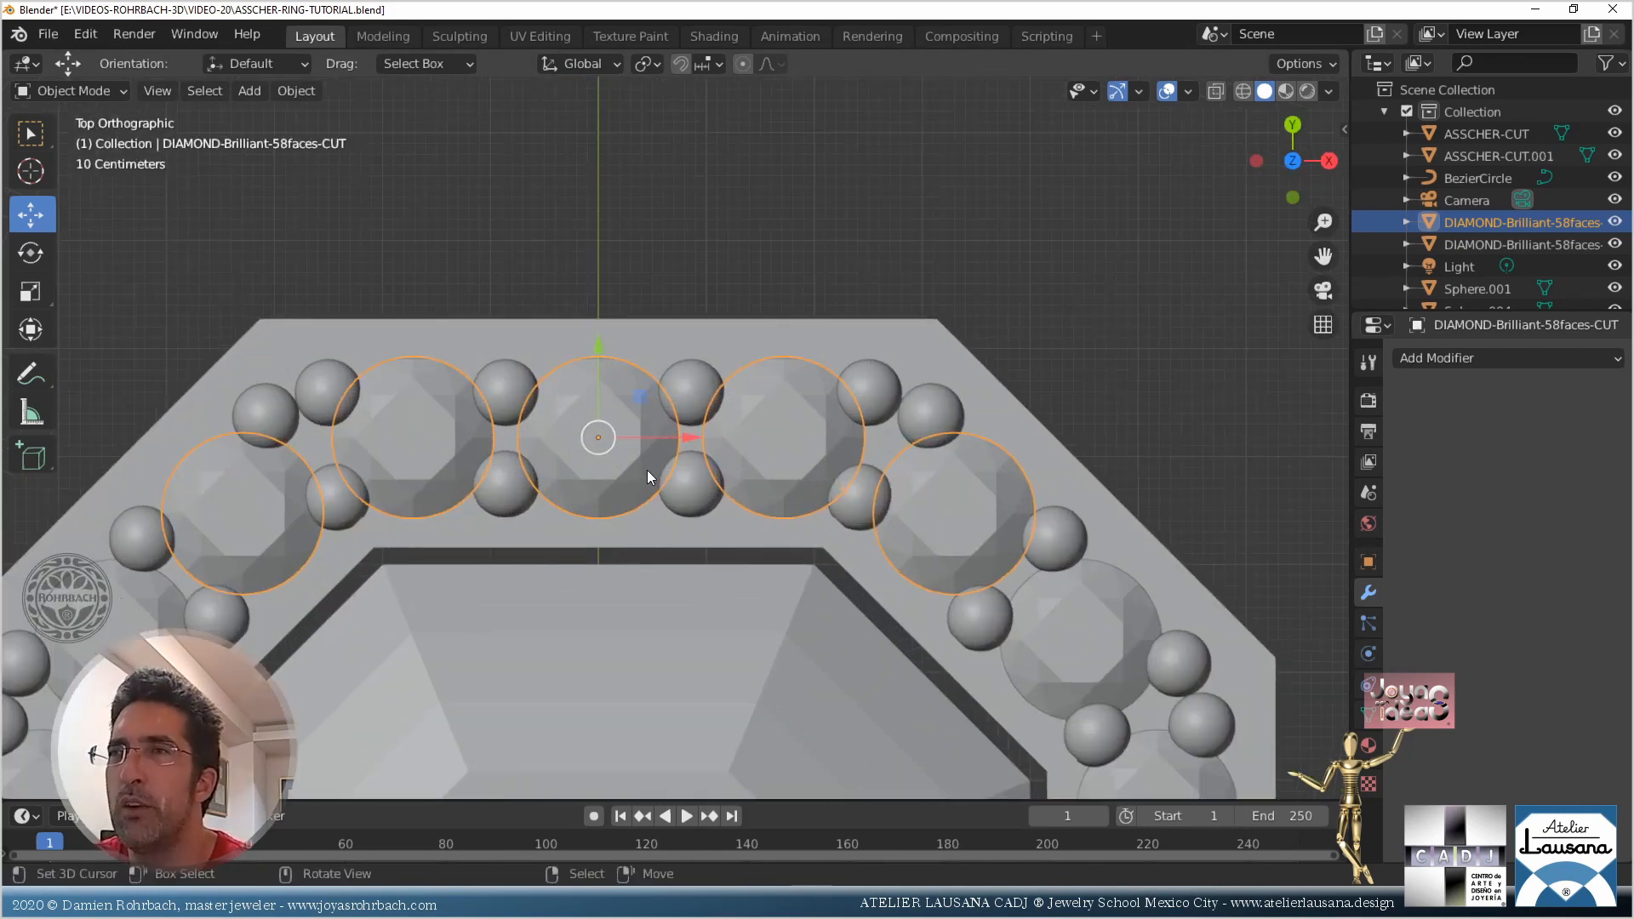
{"action": "key", "text": "shift+s"}
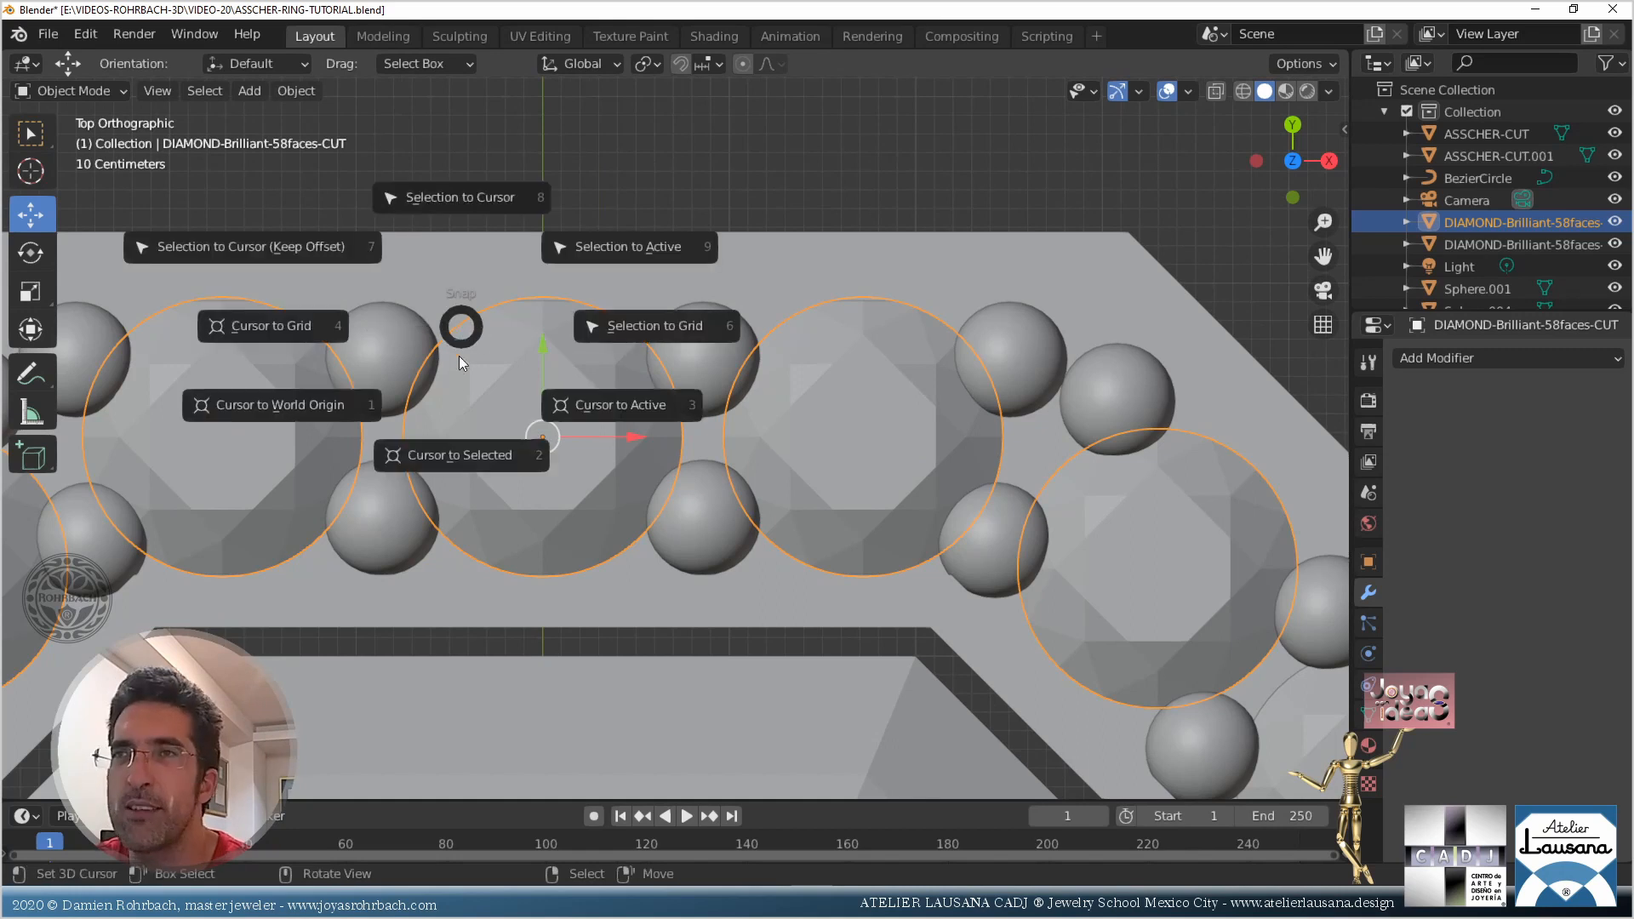
{"action": "left_click", "coordinate": [483, 458]}
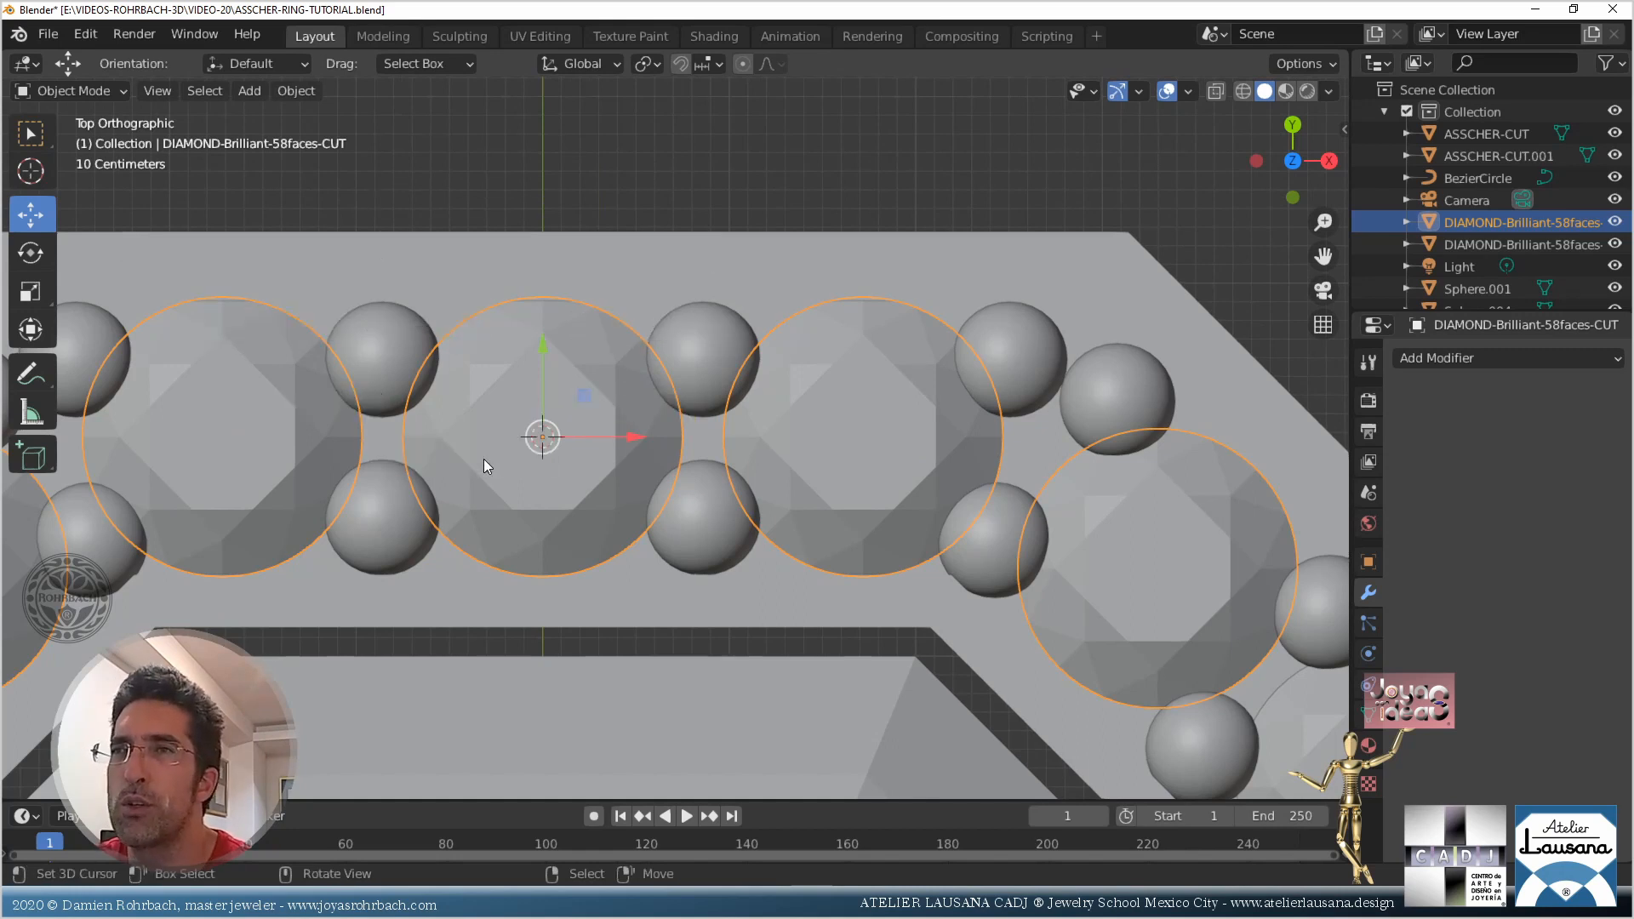
Add a mesh circle at the 3D cursor and, with X-ray on, scale it to about 0.76 to match the diamond's outline
{"action": "left_click", "coordinate": [252, 90]}
{"action": "mouse_move", "coordinate": [285, 120]}
{"action": "left_click", "coordinate": [502, 167]}
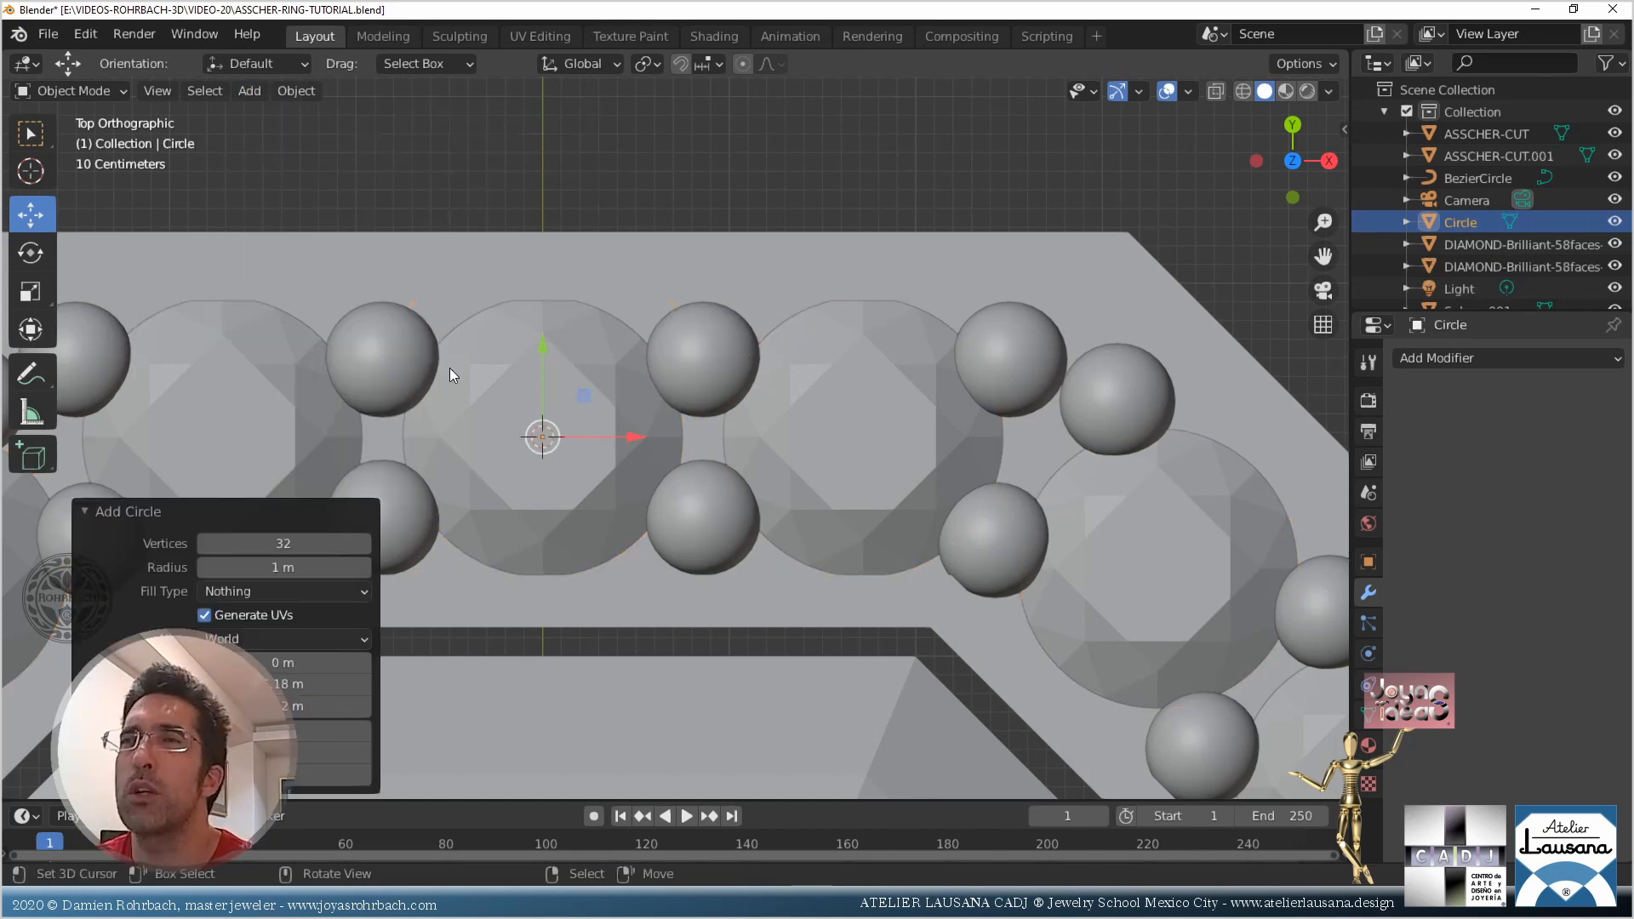
{"action": "key", "text": "alt+z"}
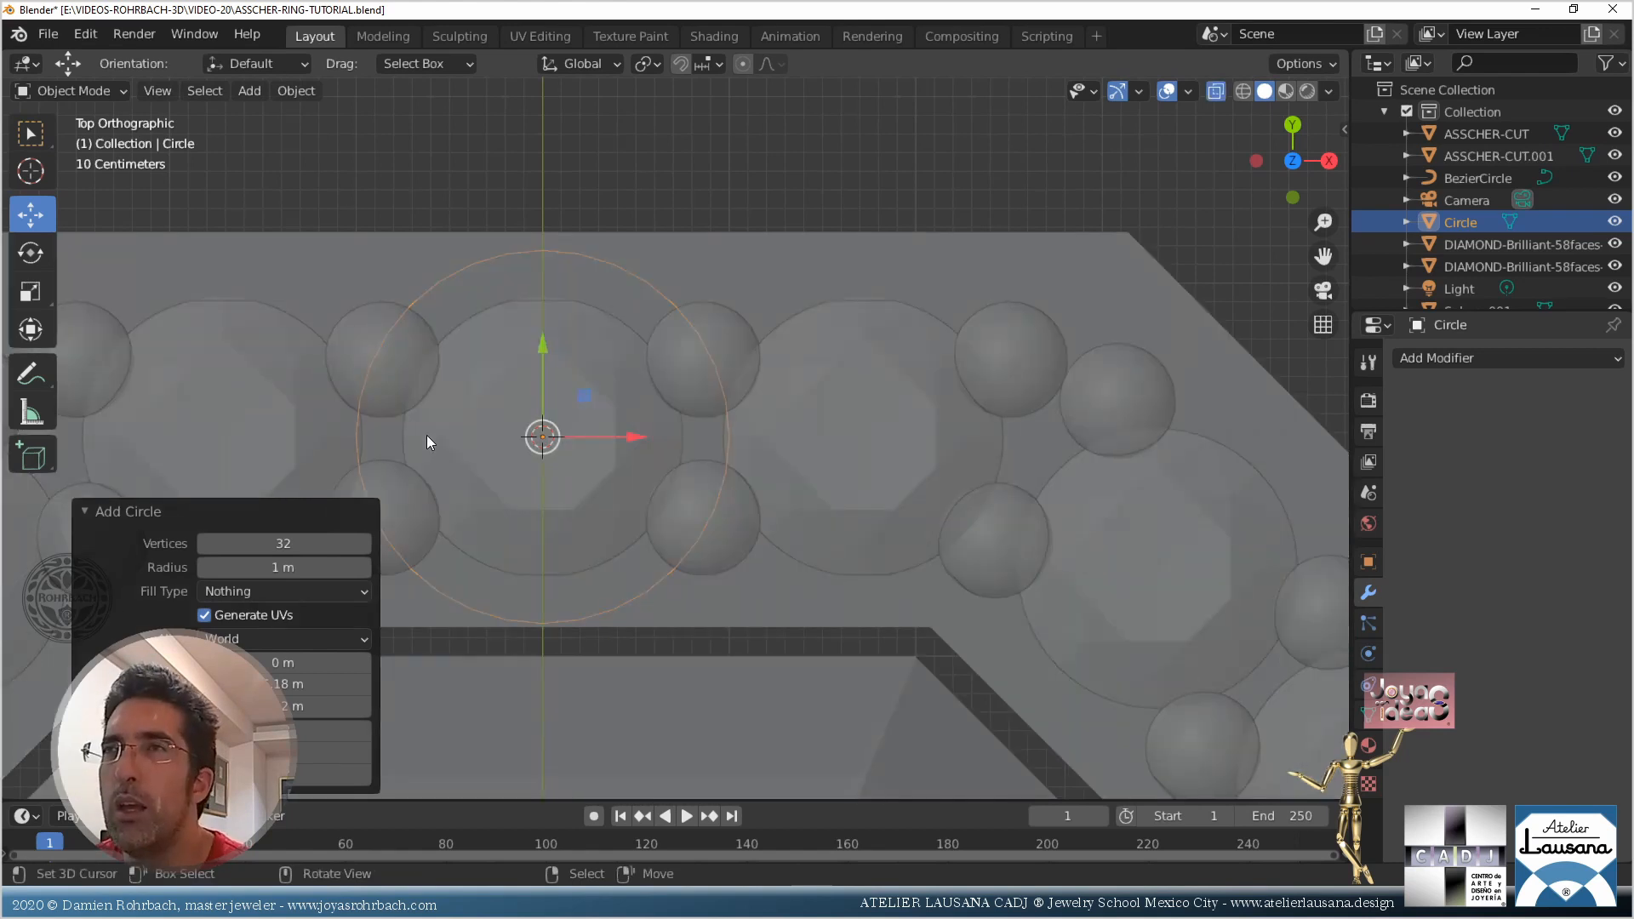
{"action": "key", "text": "s"}
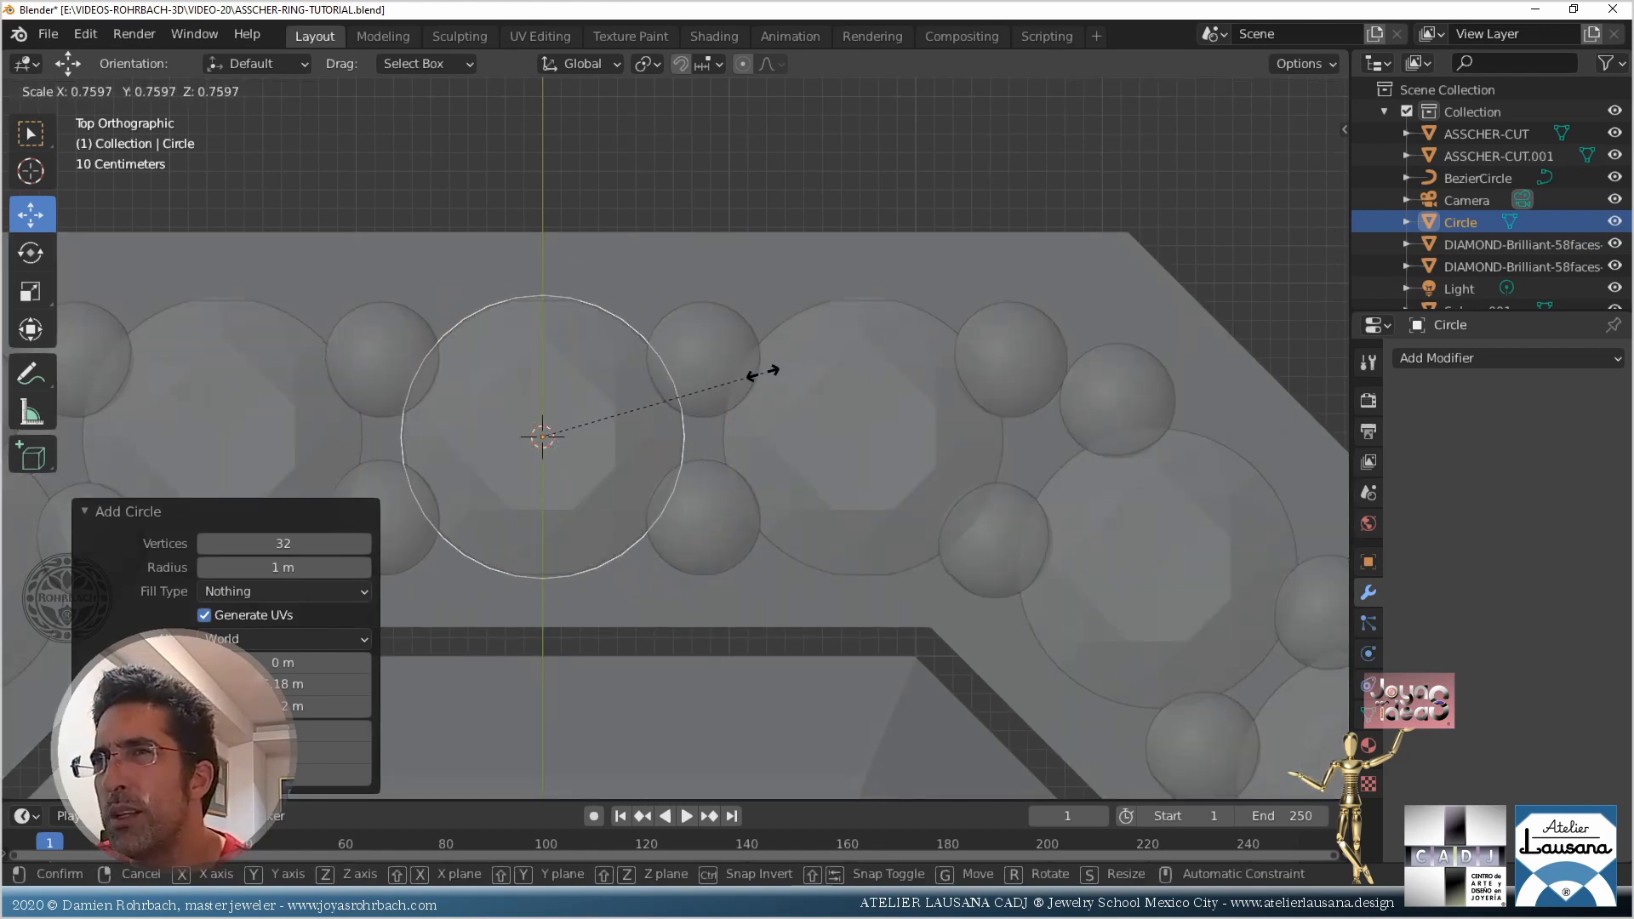
{"action": "left_click", "coordinate": [762, 373]}
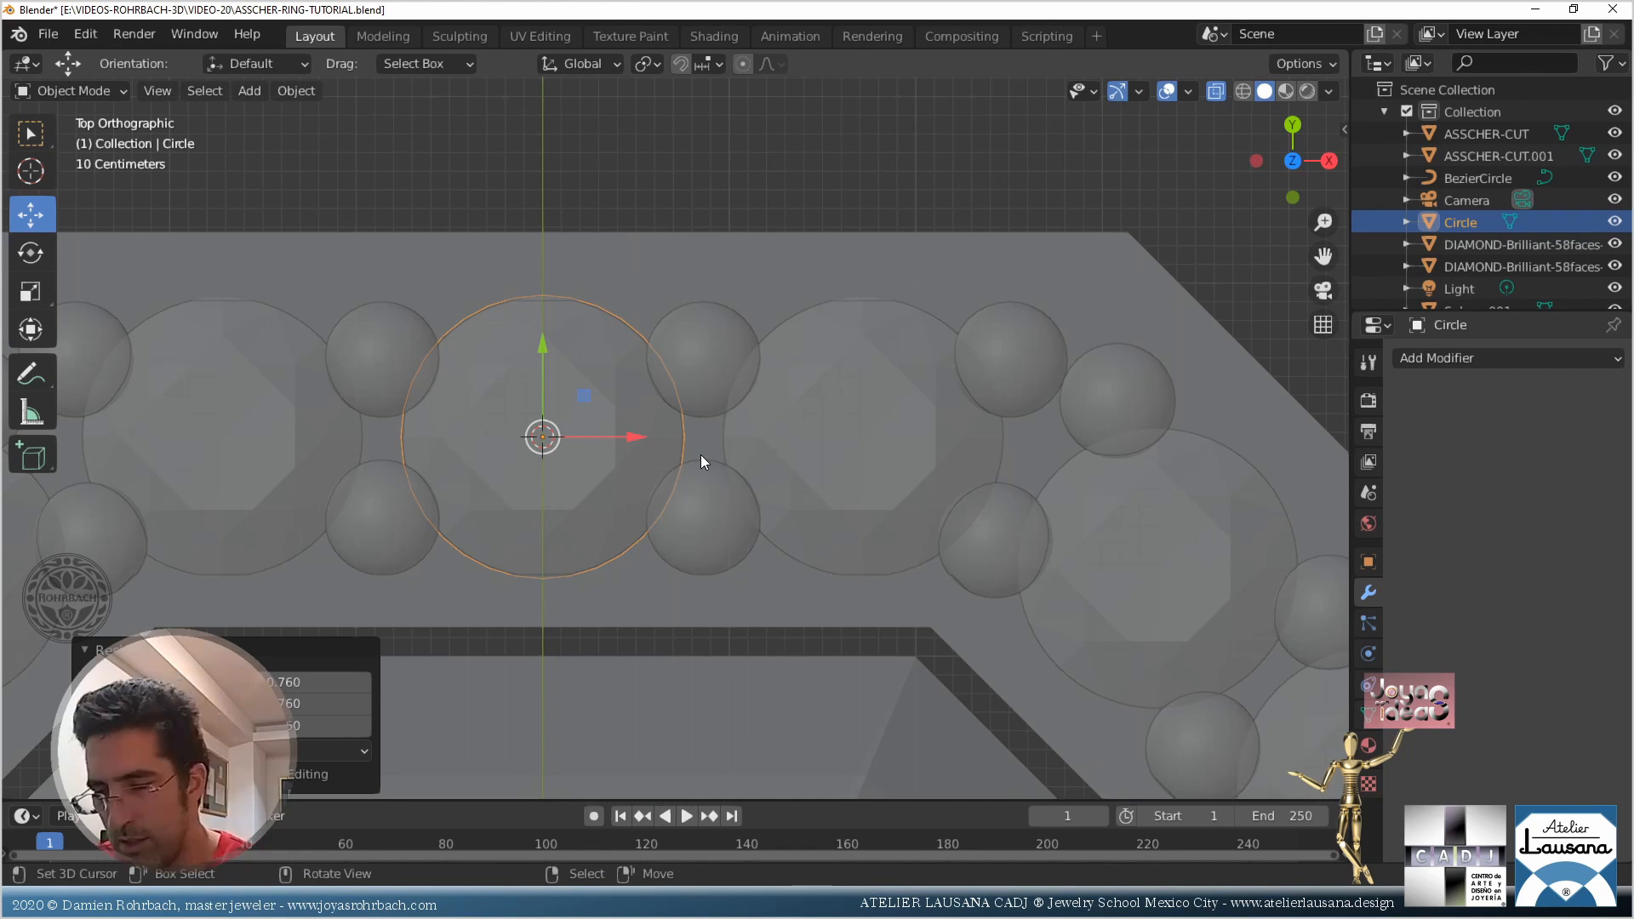
Extrude the circle straight up to well above the setting and fill its upper rim with a face
{"action": "middle_click_drag", "start_coordinate": [701, 454], "coordinate": [725, 341]}
{"action": "key", "text": "Tab"}
{"action": "scroll", "coordinate": [725, 342], "scroll_direction": "up", "scroll_amount": 3}
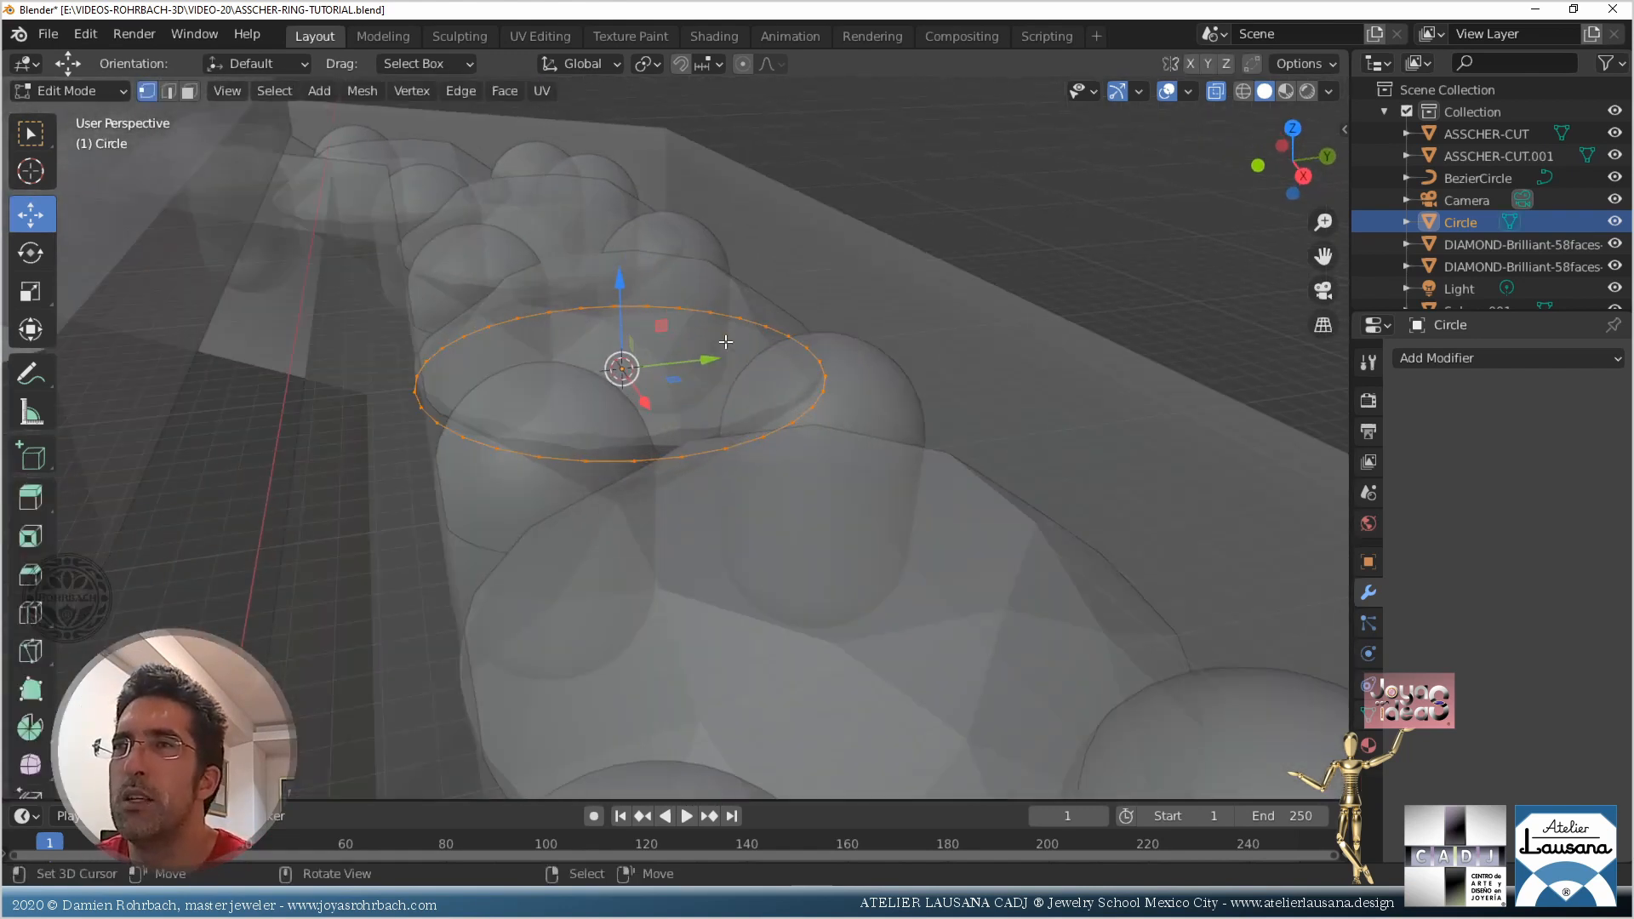
{"action": "key", "text": "e"}
{"action": "right_click", "coordinate": [717, 252]}
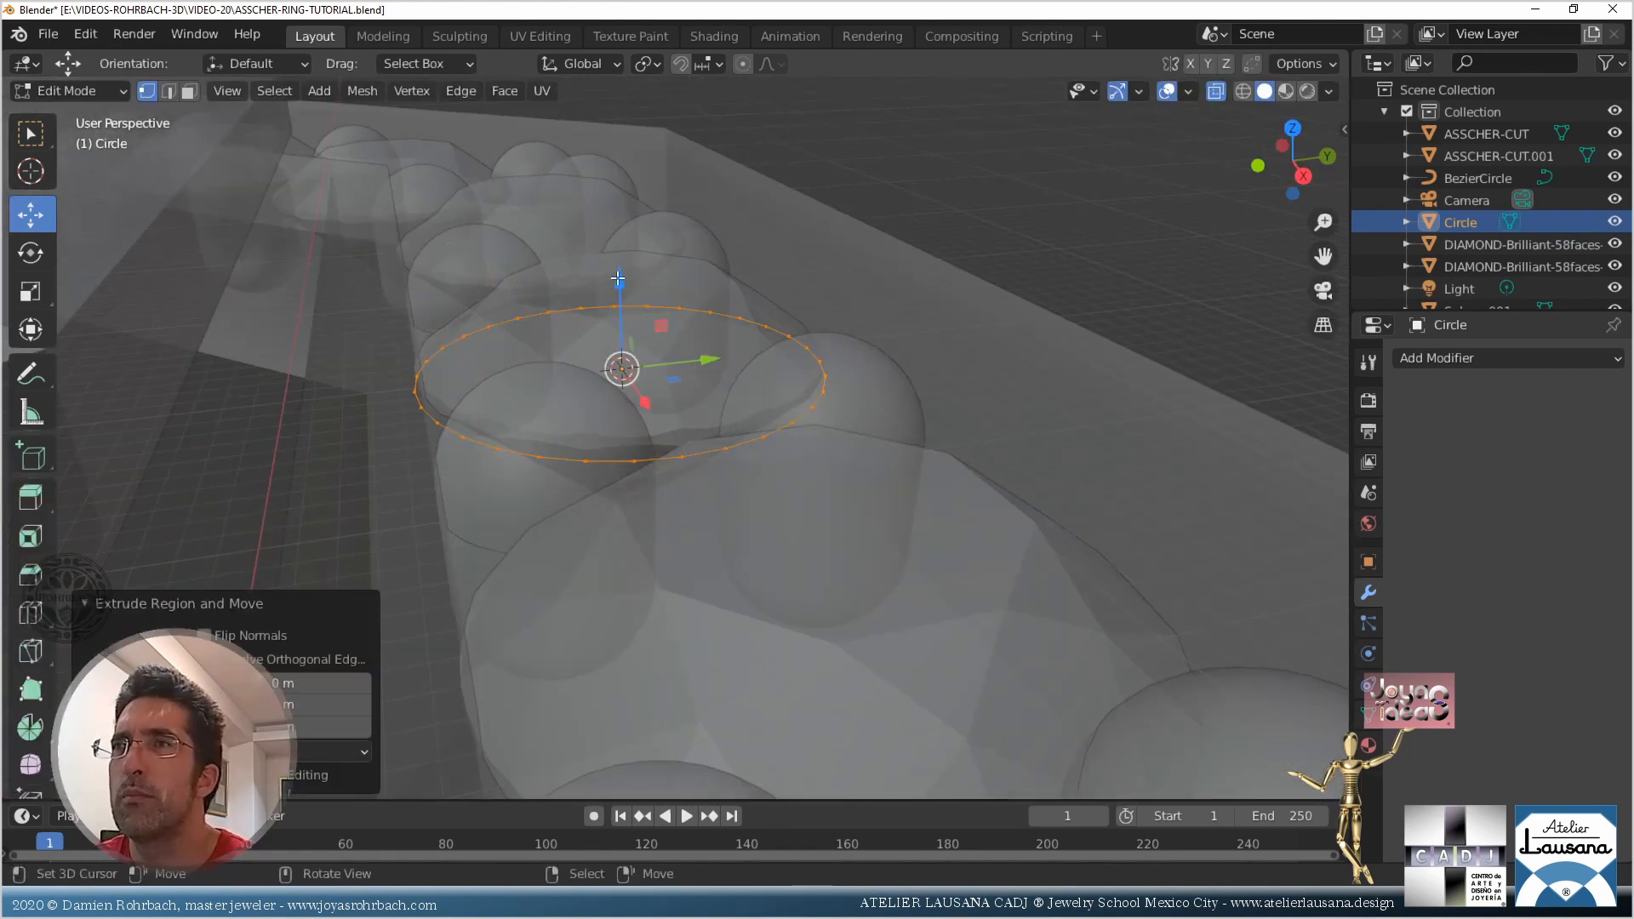
{"action": "left_click_drag", "start_coordinate": [619, 279], "coordinate": [636, 90]}
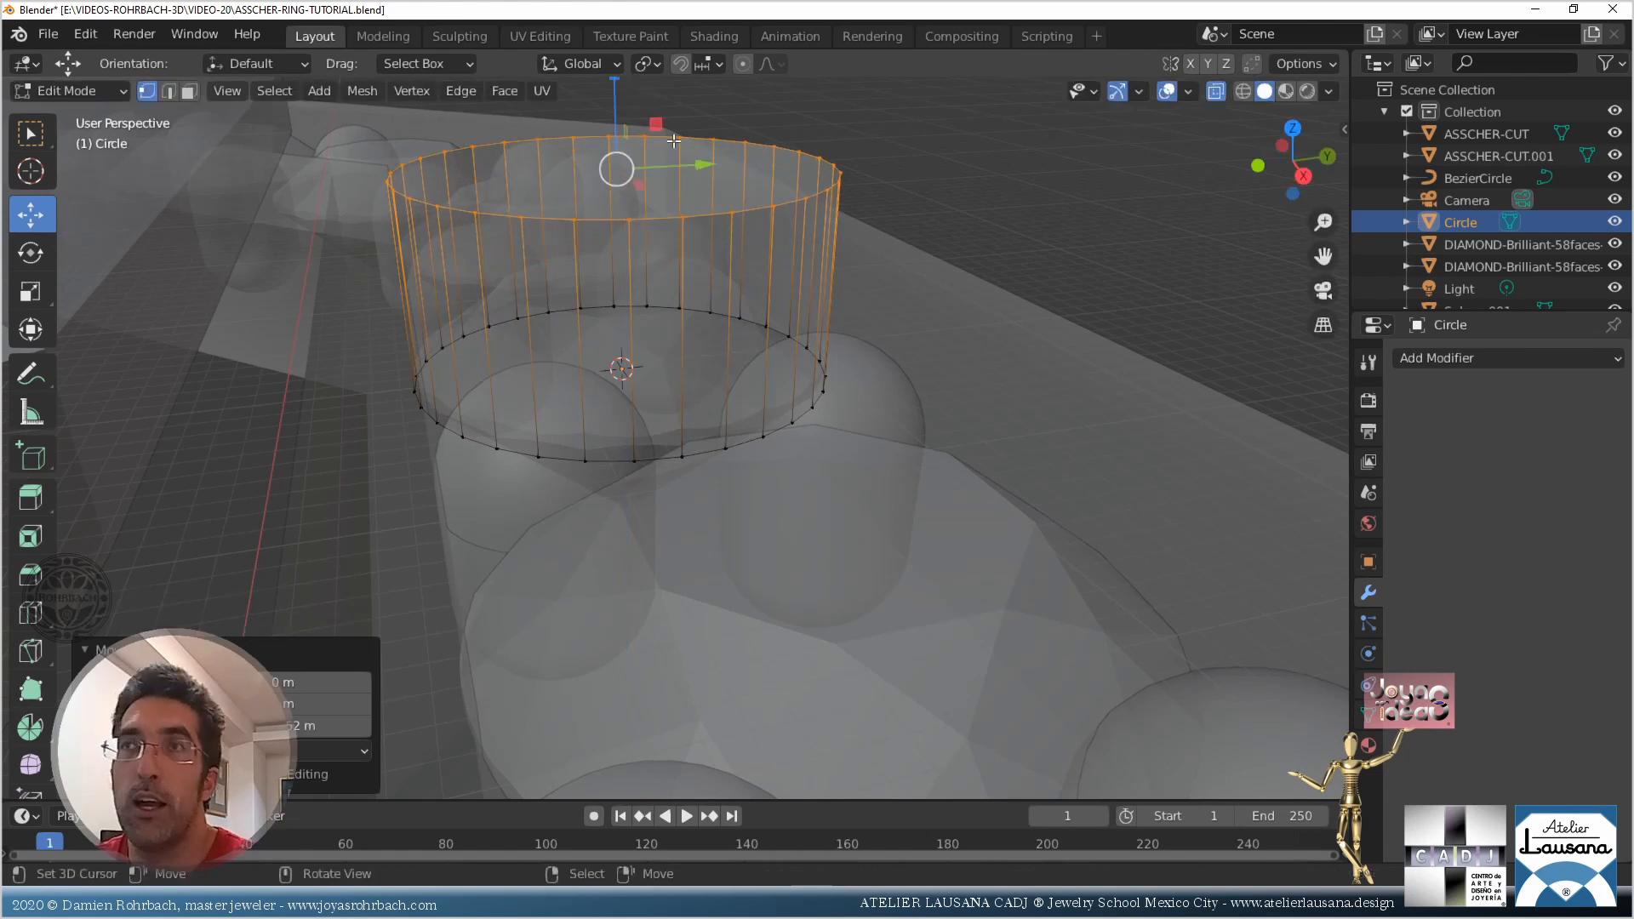
{"action": "key", "text": "f"}
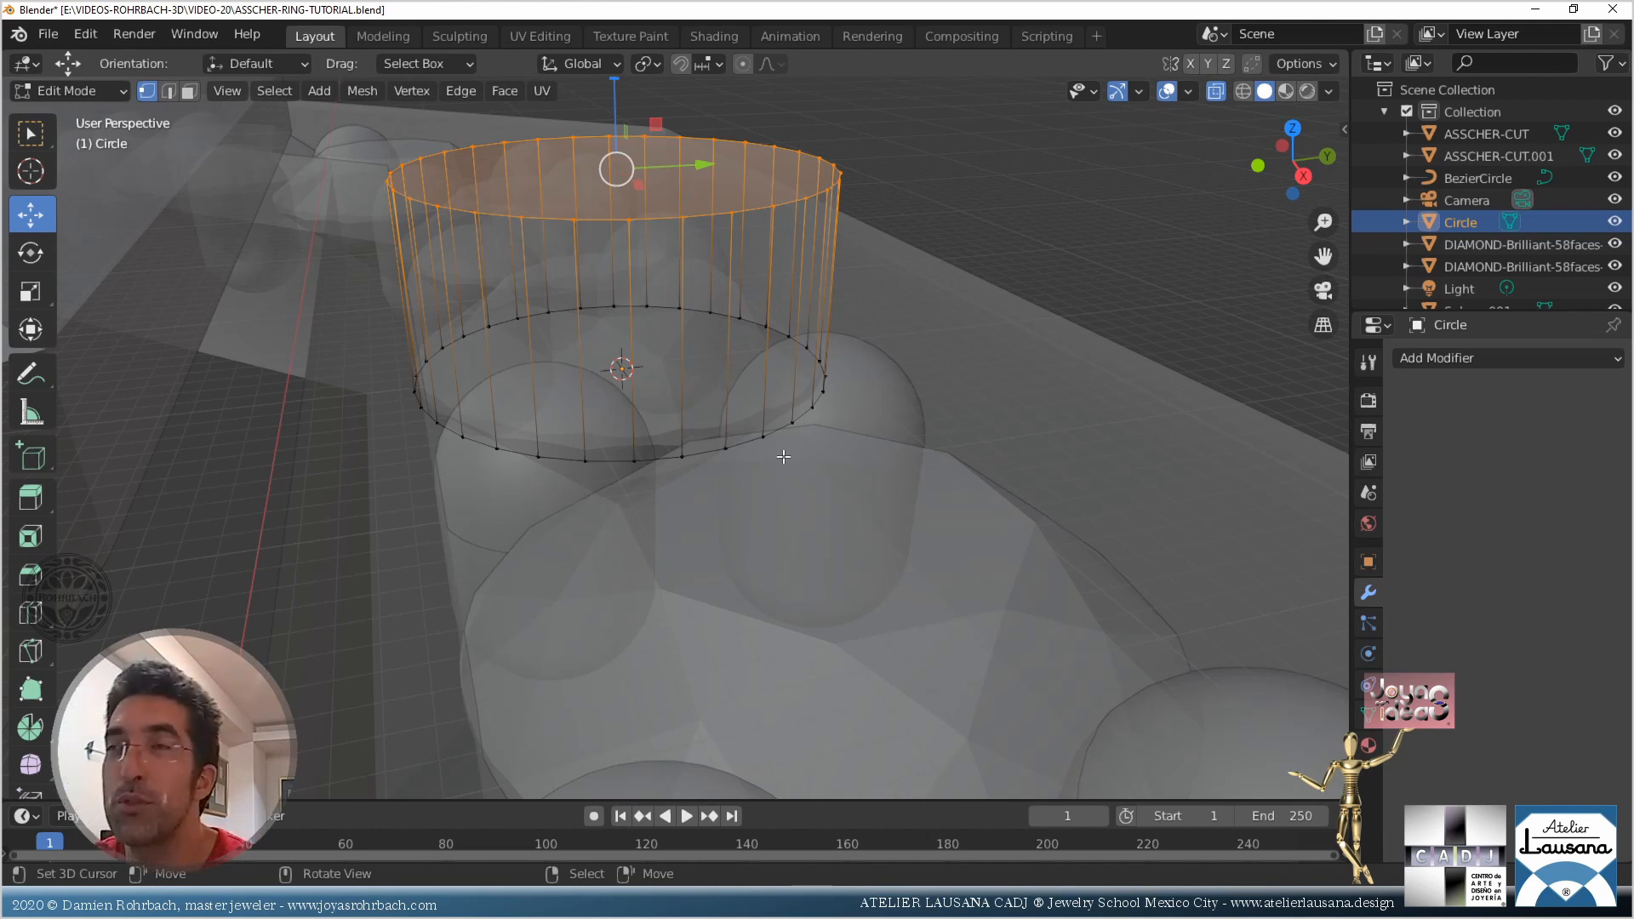
Extrude the cylinder's lower edge ring down along Z and scale it to about half its width, following the diamond's pavilion
{"action": "middle_click_drag", "start_coordinate": [761, 464], "coordinate": [643, 442]}
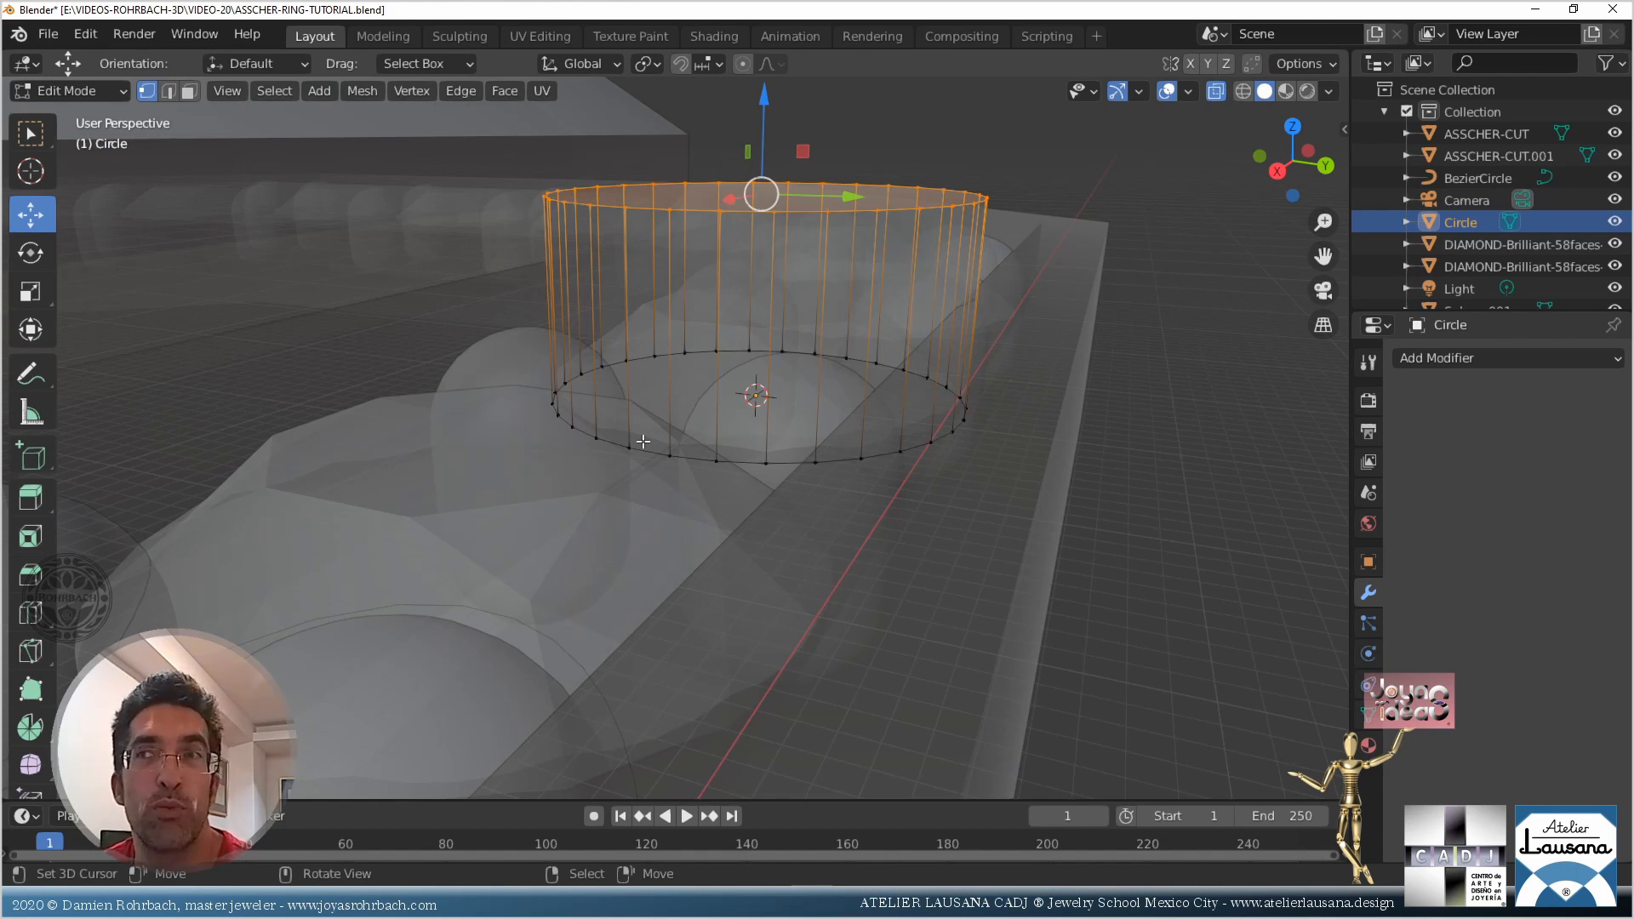
{"action": "key", "text": "alt+a"}
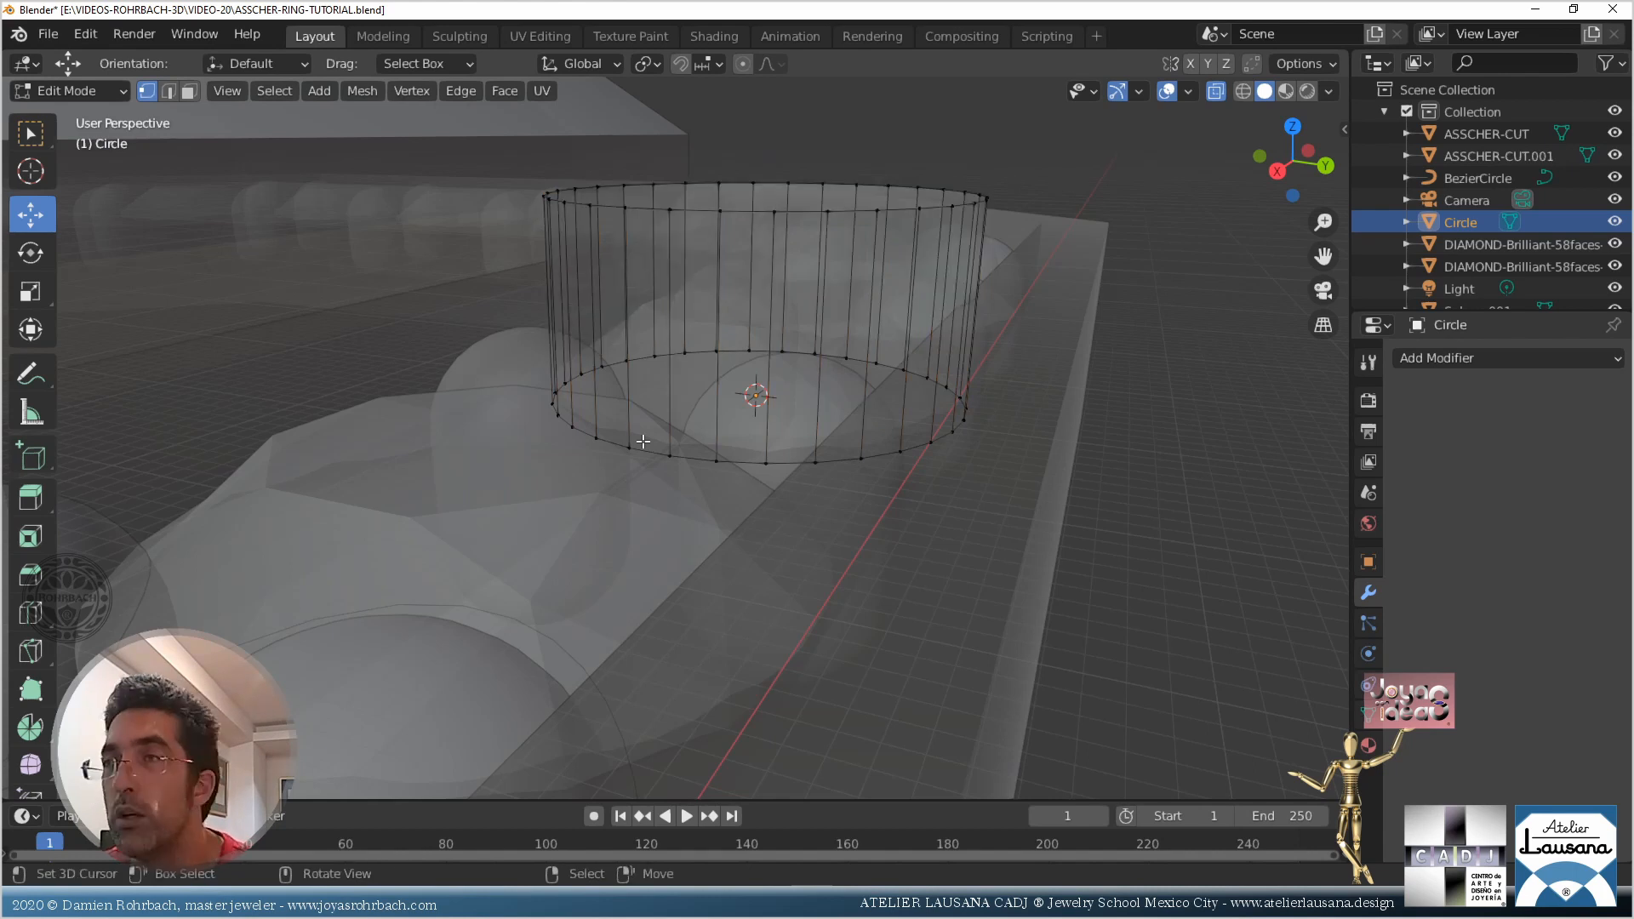
{"action": "key", "text": "b"}
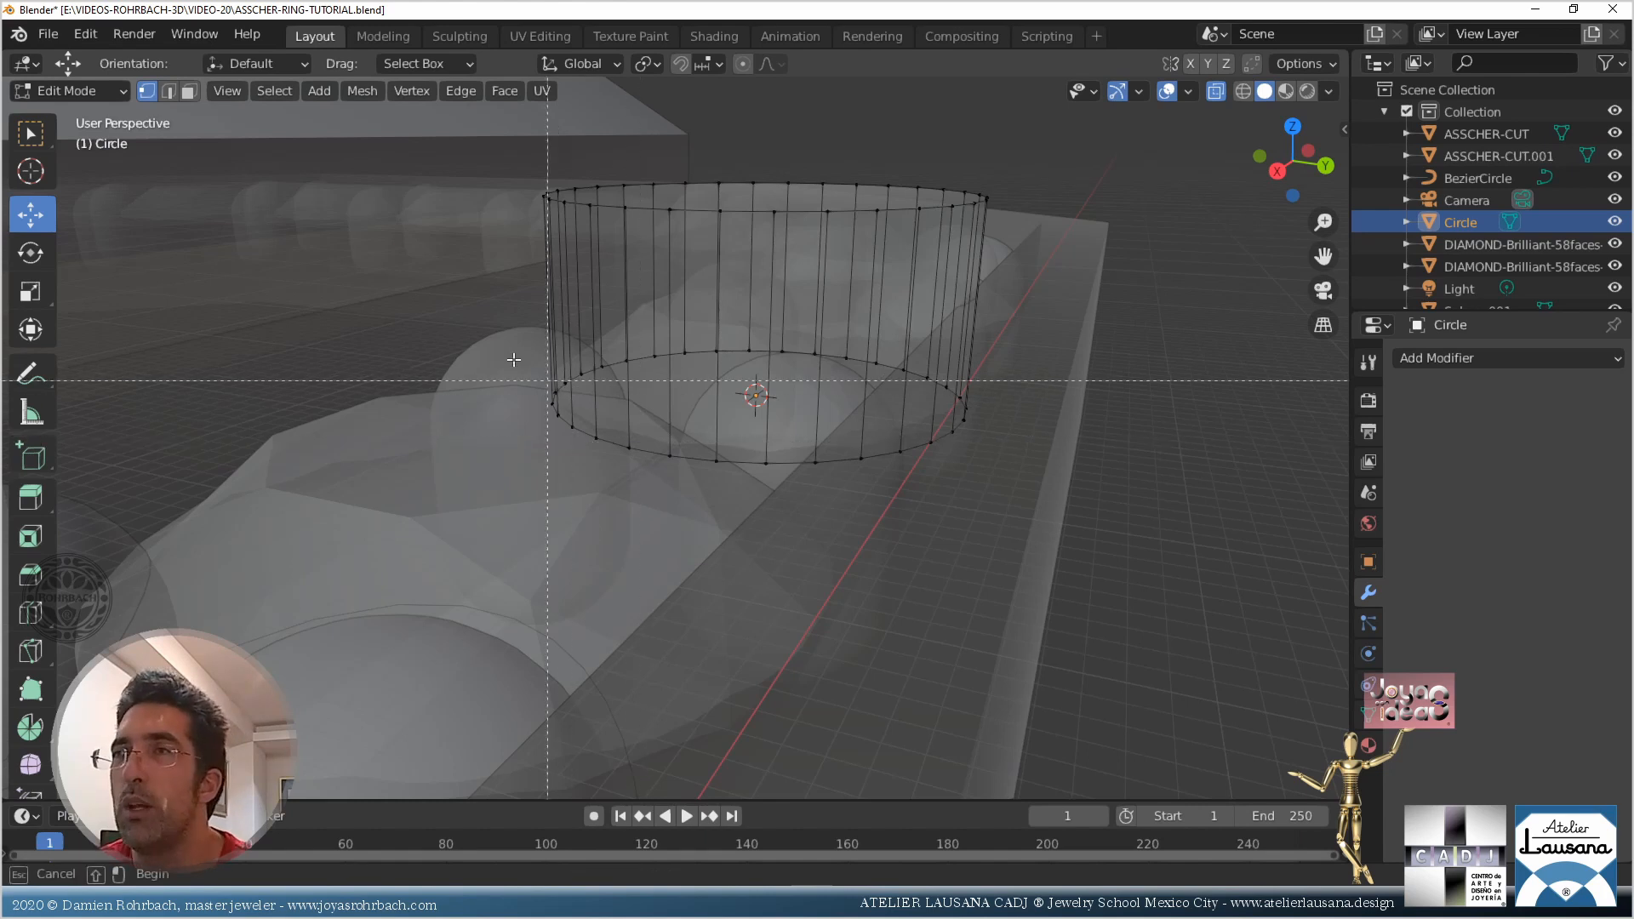
{"action": "left_click_drag", "start_coordinate": [486, 288], "coordinate": [1045, 504]}
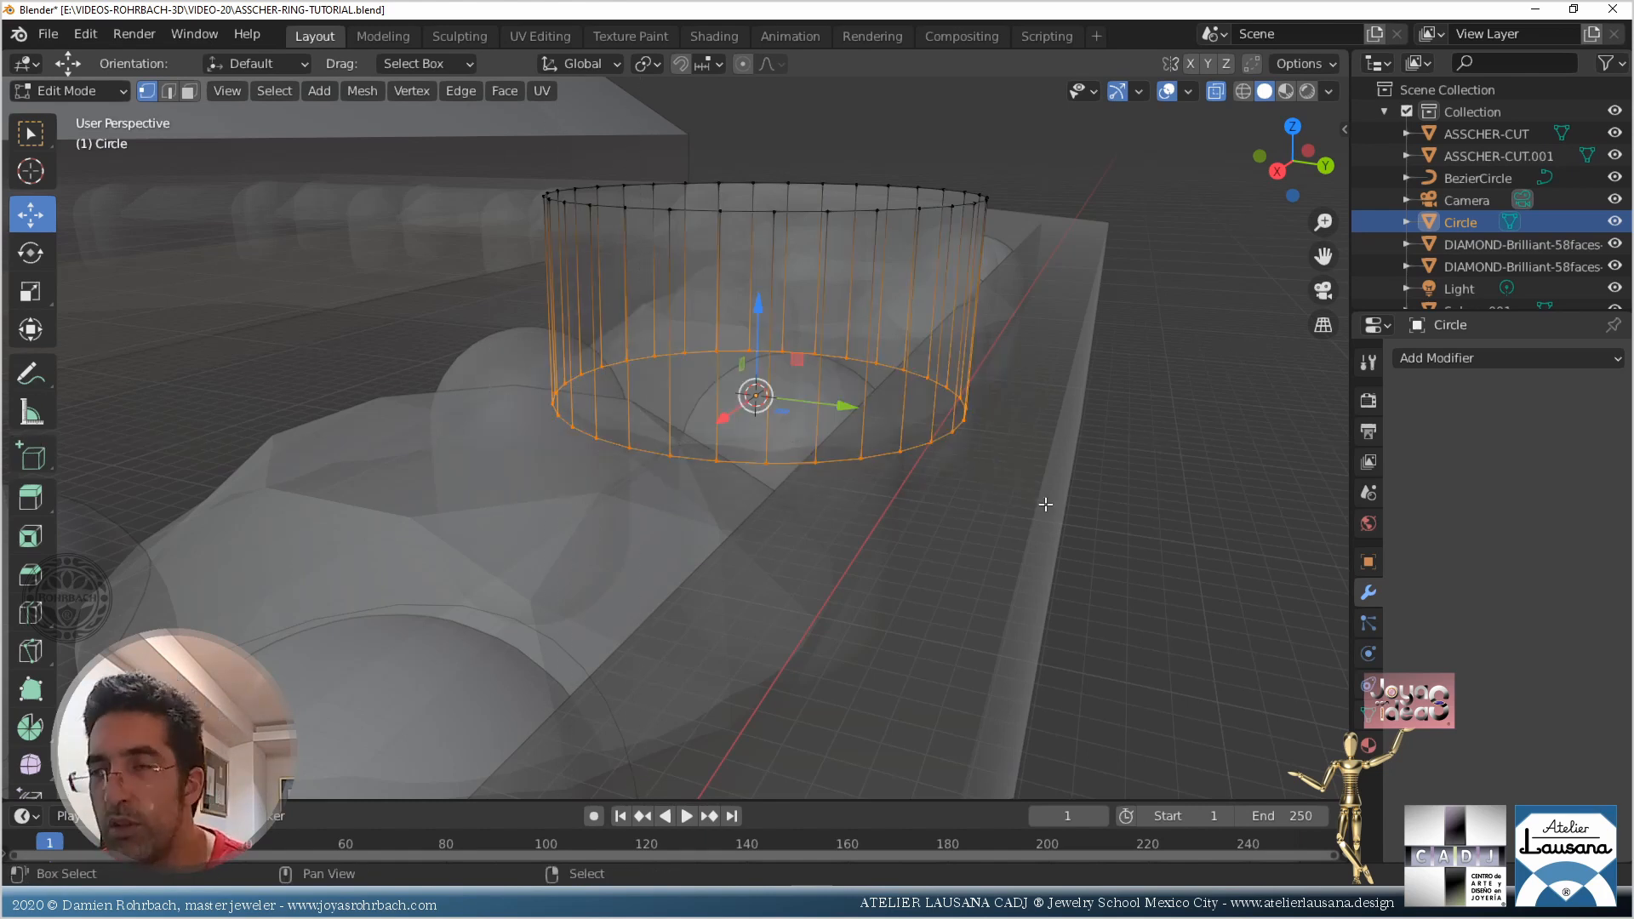
{"action": "key", "text": "e"}
{"action": "right_click", "coordinate": [1045, 504]}
{"action": "key", "text": "KP_3"}
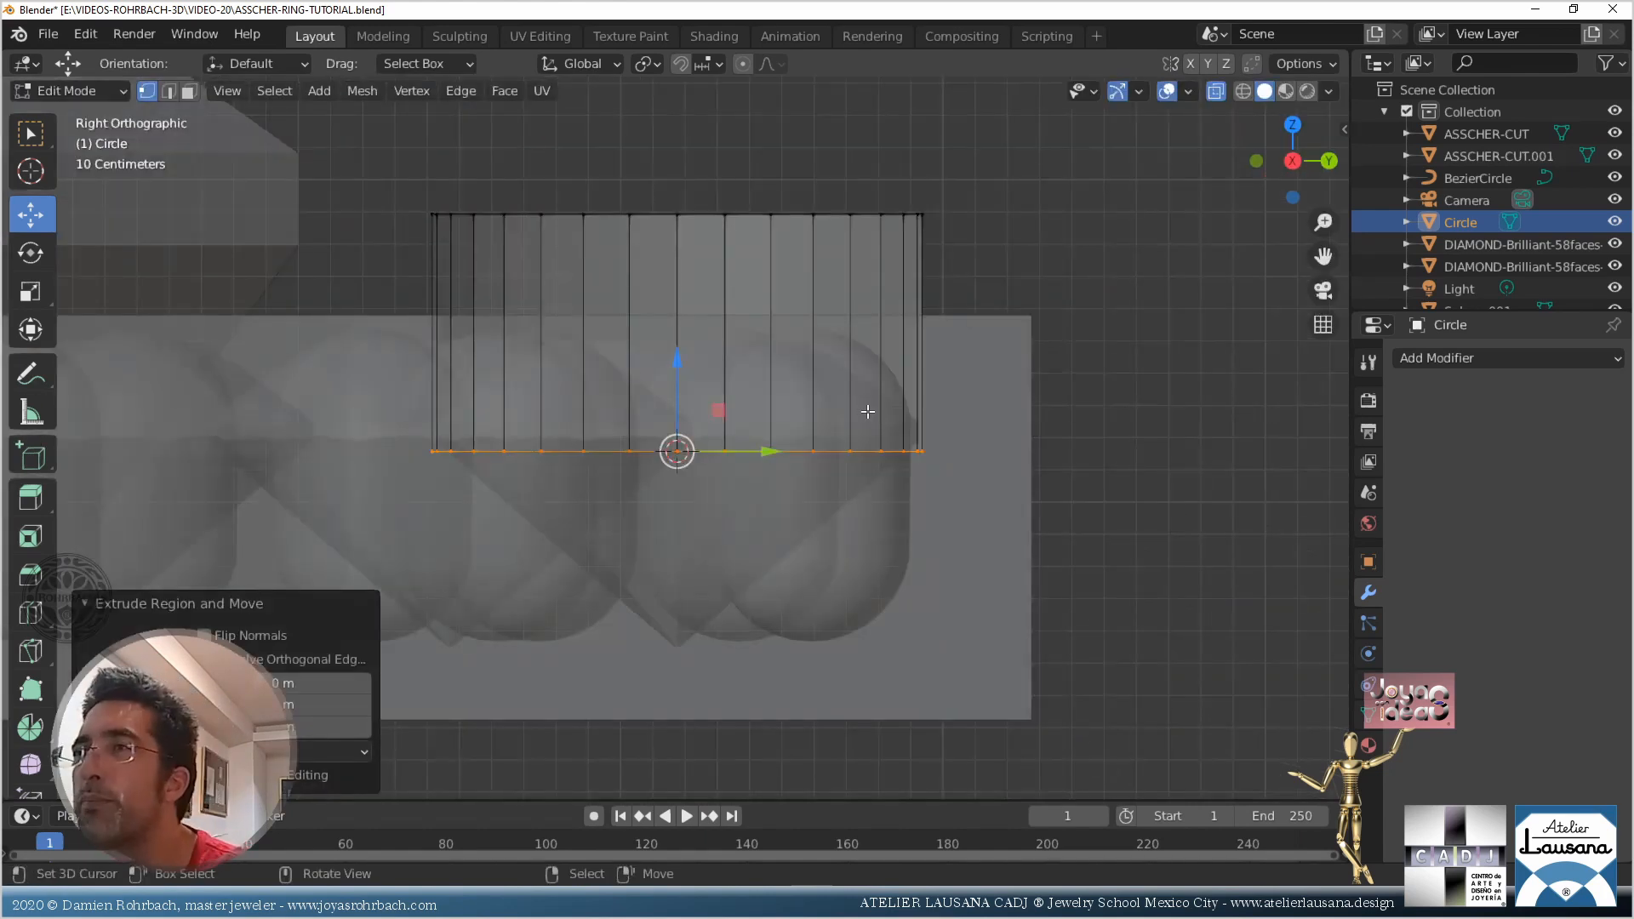
{"action": "scroll", "coordinate": [1045, 505], "scroll_direction": "up", "scroll_amount": 2}
{"action": "key", "text": "g"}
{"action": "key", "text": "z"}
{"action": "left_click", "coordinate": [721, 519]}
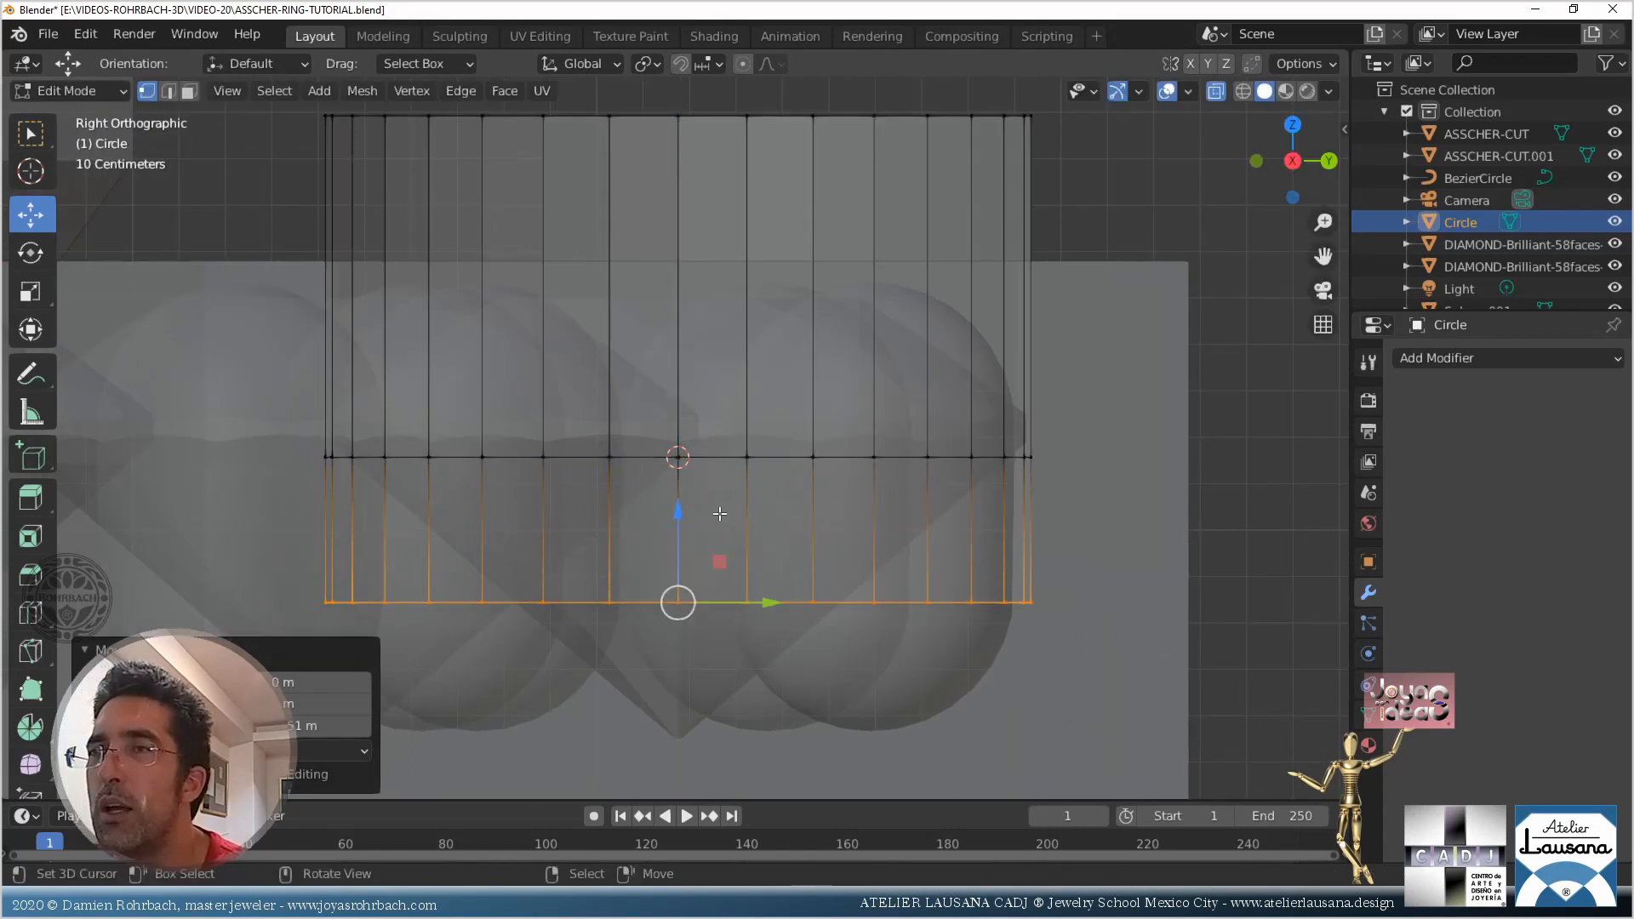
{"action": "key", "text": "s"}
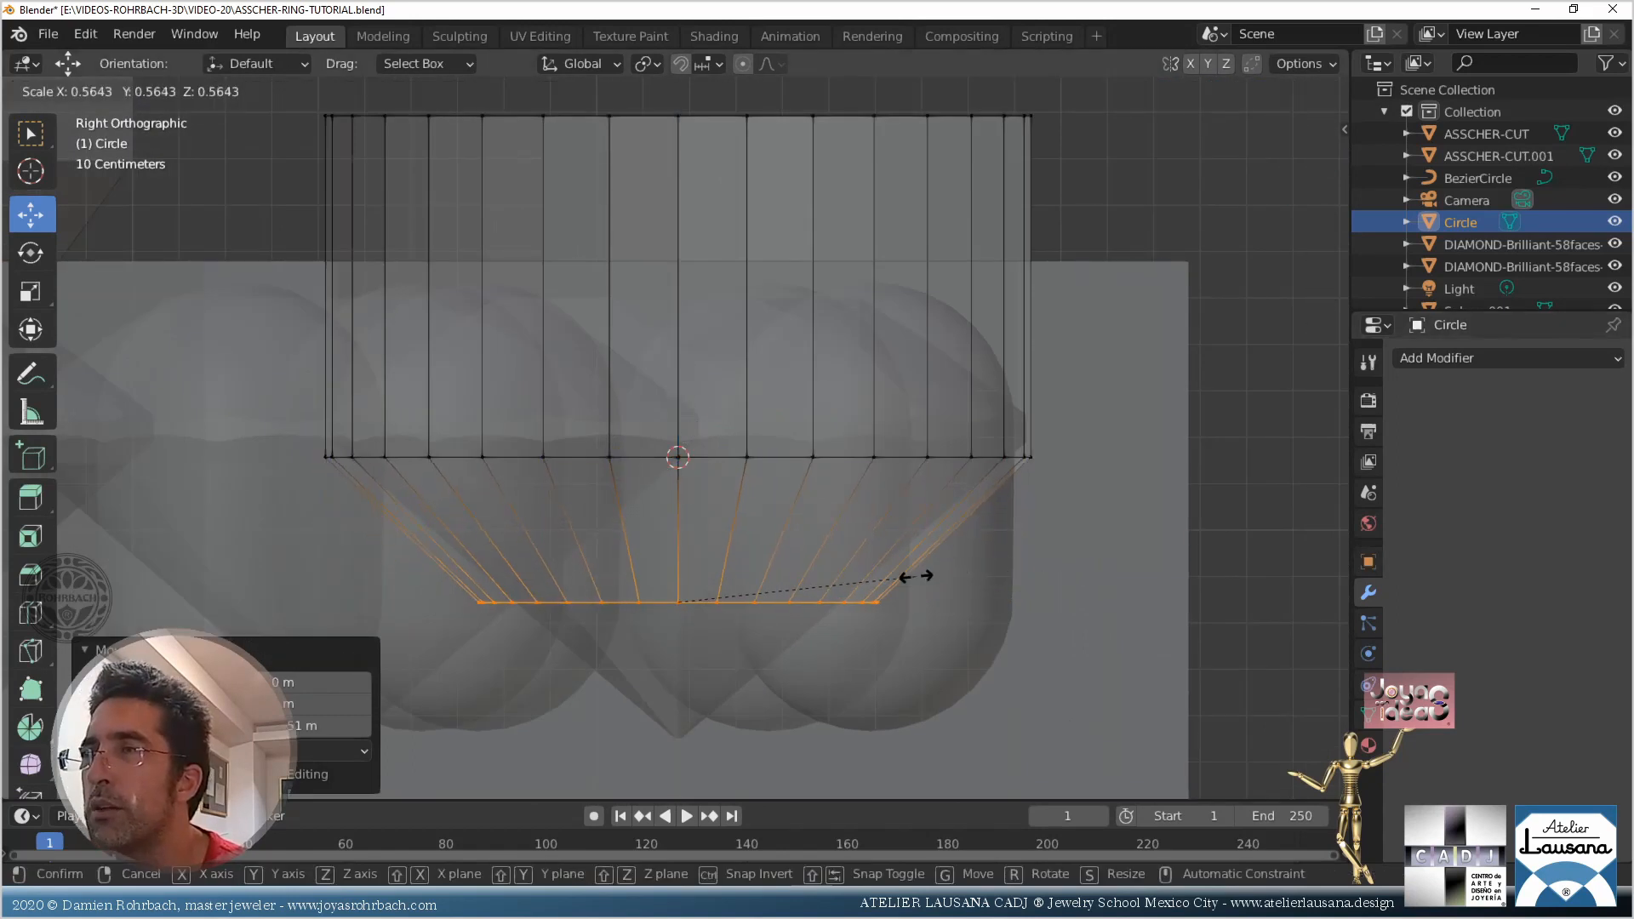
{"action": "left_click", "coordinate": [900, 580]}
Extrude the narrowed ring a short way further down along Z and scale it to about 0.517
{"action": "middle_click_drag", "start_coordinate": [820, 576], "coordinate": [876, 388], "text": "shift"}
{"action": "key", "text": "e"}
{"action": "right_click", "coordinate": [848, 476]}
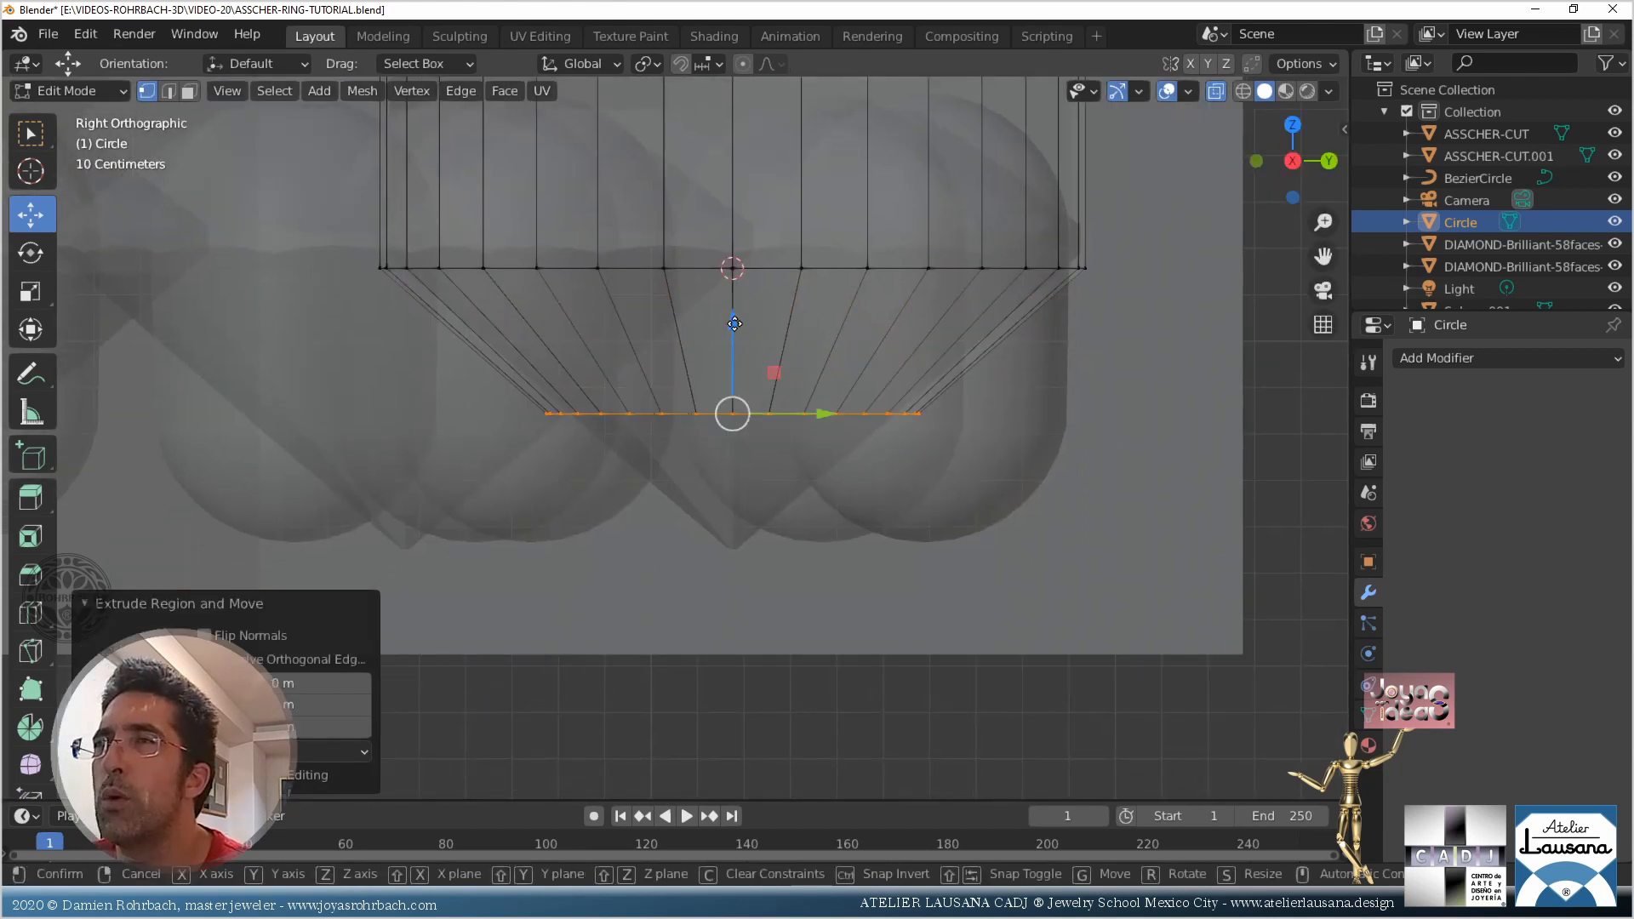
{"action": "key", "text": "g"}
{"action": "key", "text": "z"}
{"action": "left_click", "coordinate": [987, 434]}
{"action": "key", "text": "s"}
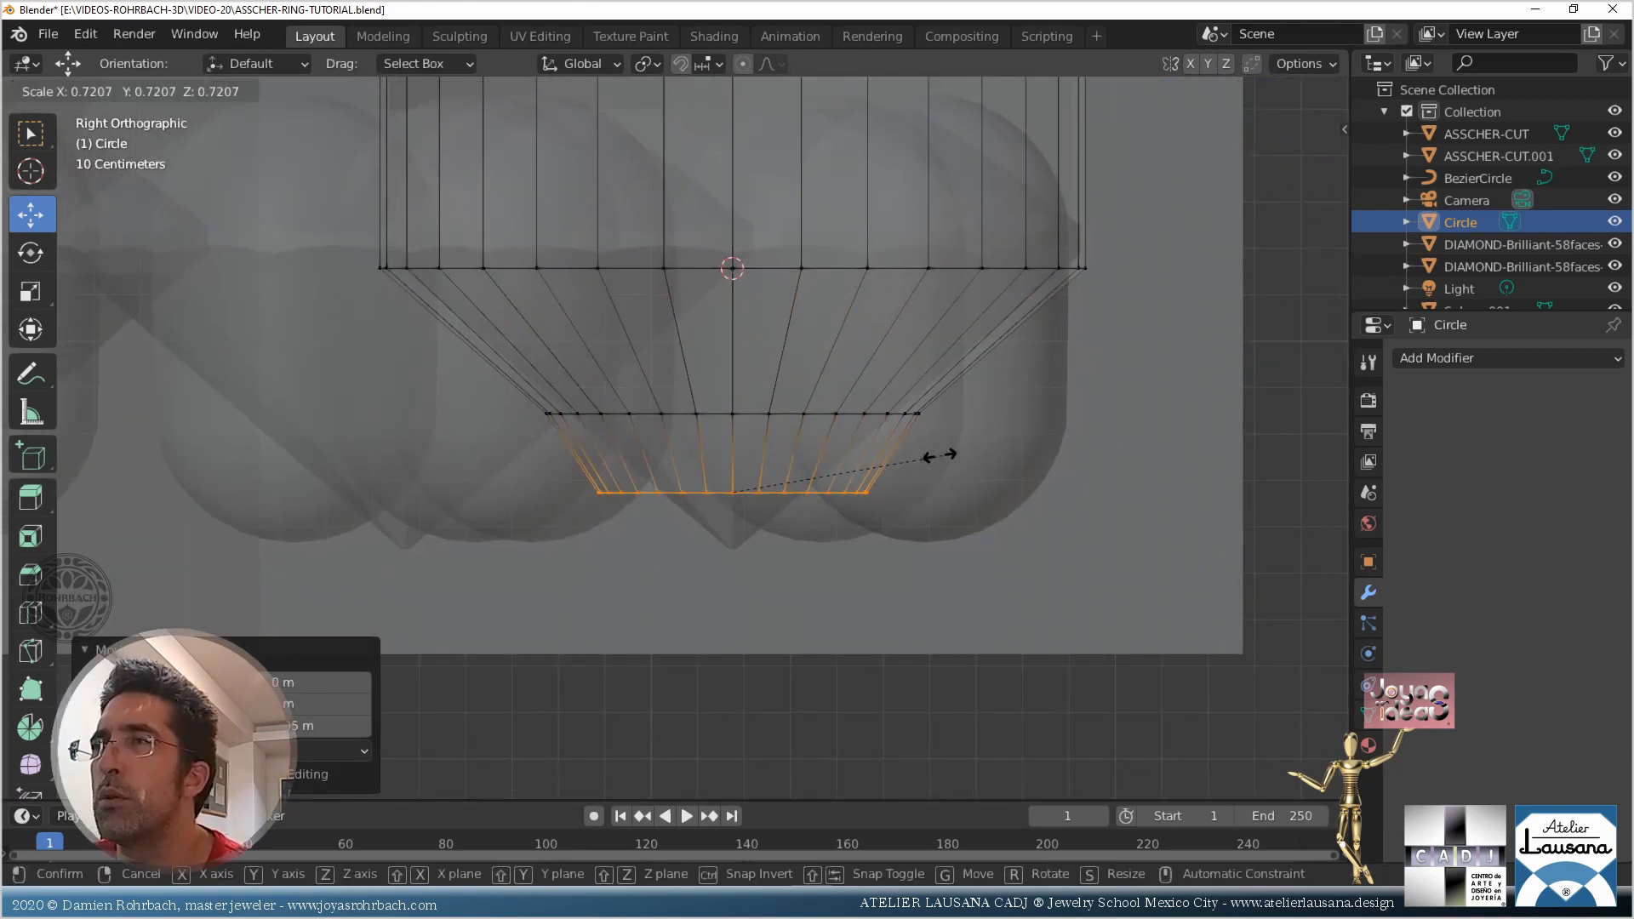
{"action": "left_click", "coordinate": [881, 460]}
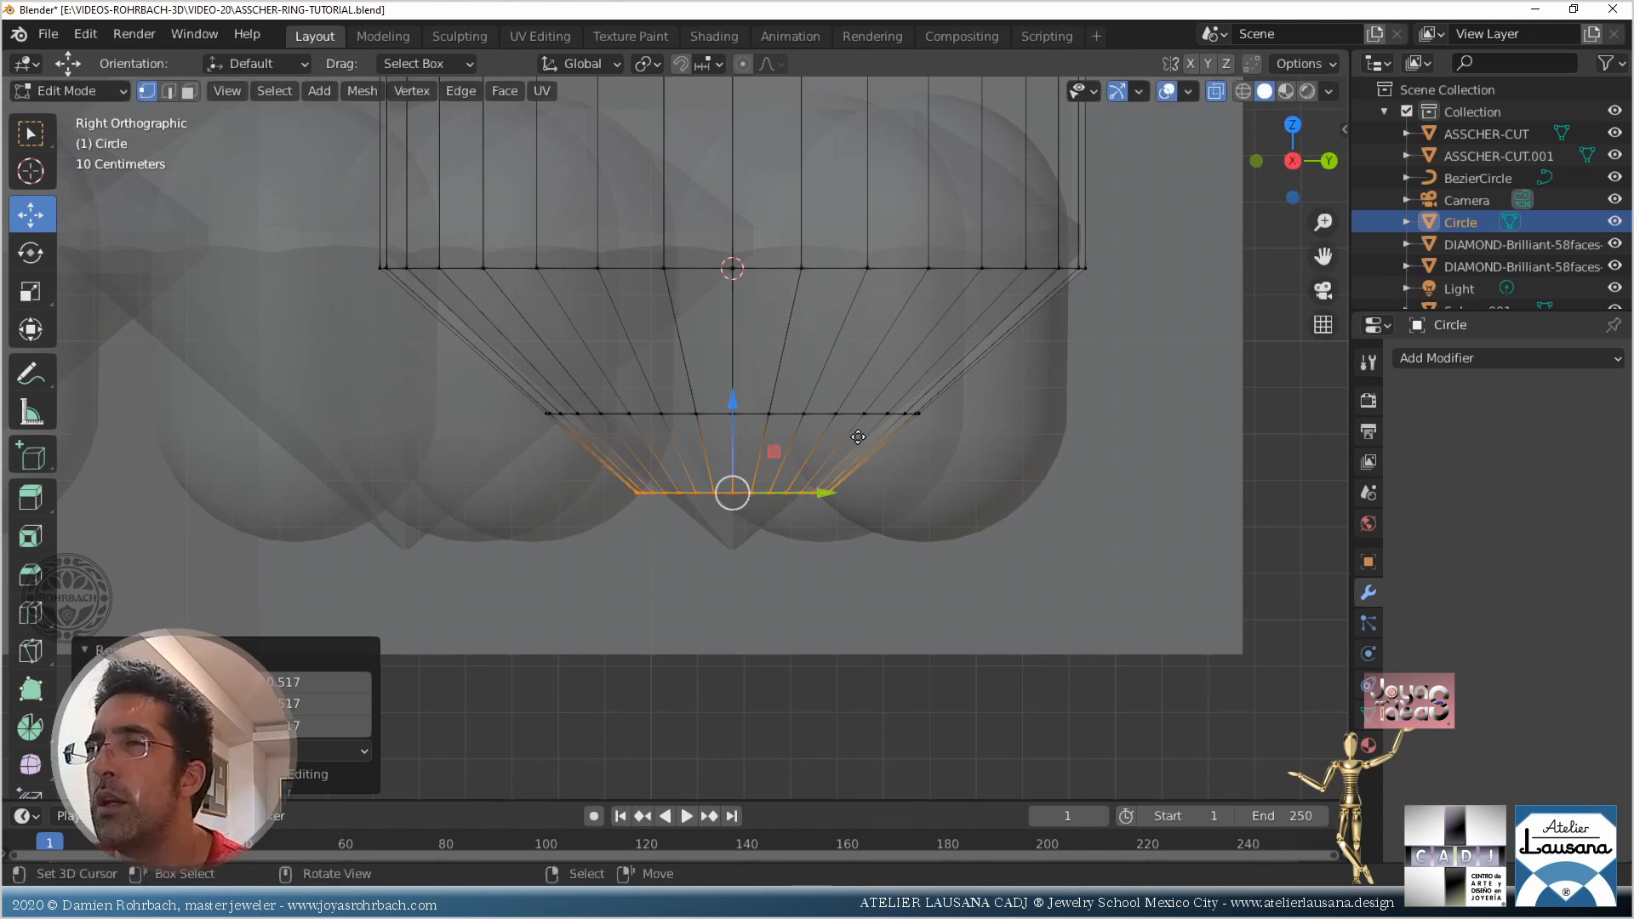
Extrude the smallest ring straight down through and well below the setting, fill its end, leave Edit Mode and save the file
{"action": "key", "text": "e"}
{"action": "right_click", "coordinate": [858, 436]}
{"action": "left_click_drag", "start_coordinate": [733, 404], "coordinate": [801, 691]}
{"action": "scroll", "coordinate": [815, 542], "scroll_direction": "down", "scroll_amount": 4}
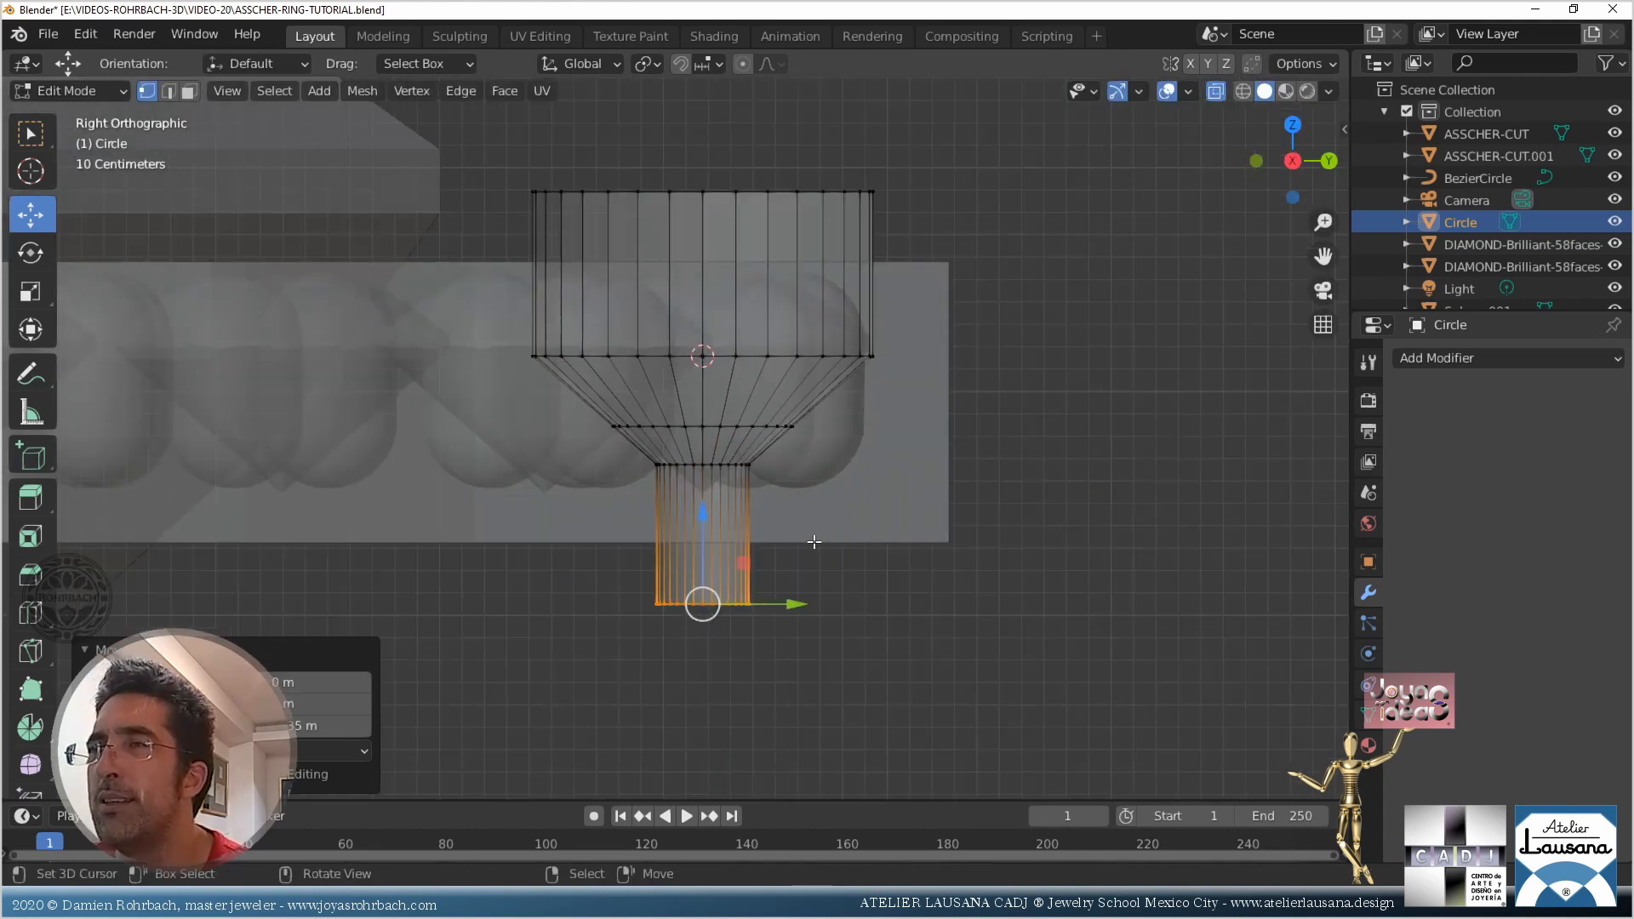
{"action": "left_click_drag", "start_coordinate": [706, 506], "coordinate": [770, 725]}
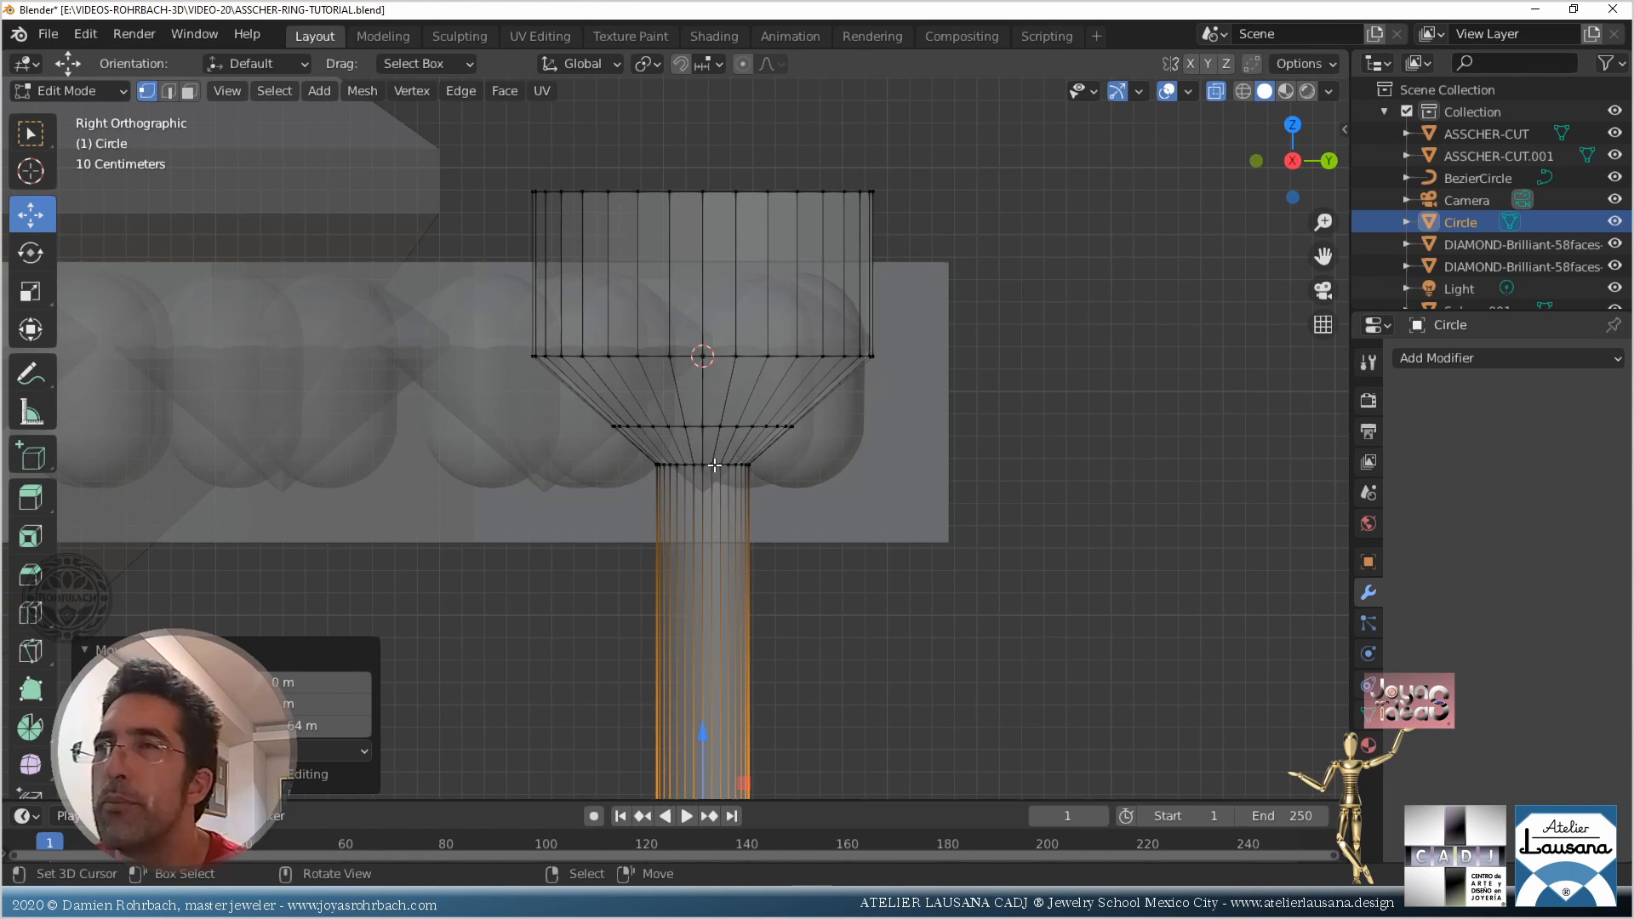
{"action": "key", "text": "f"}
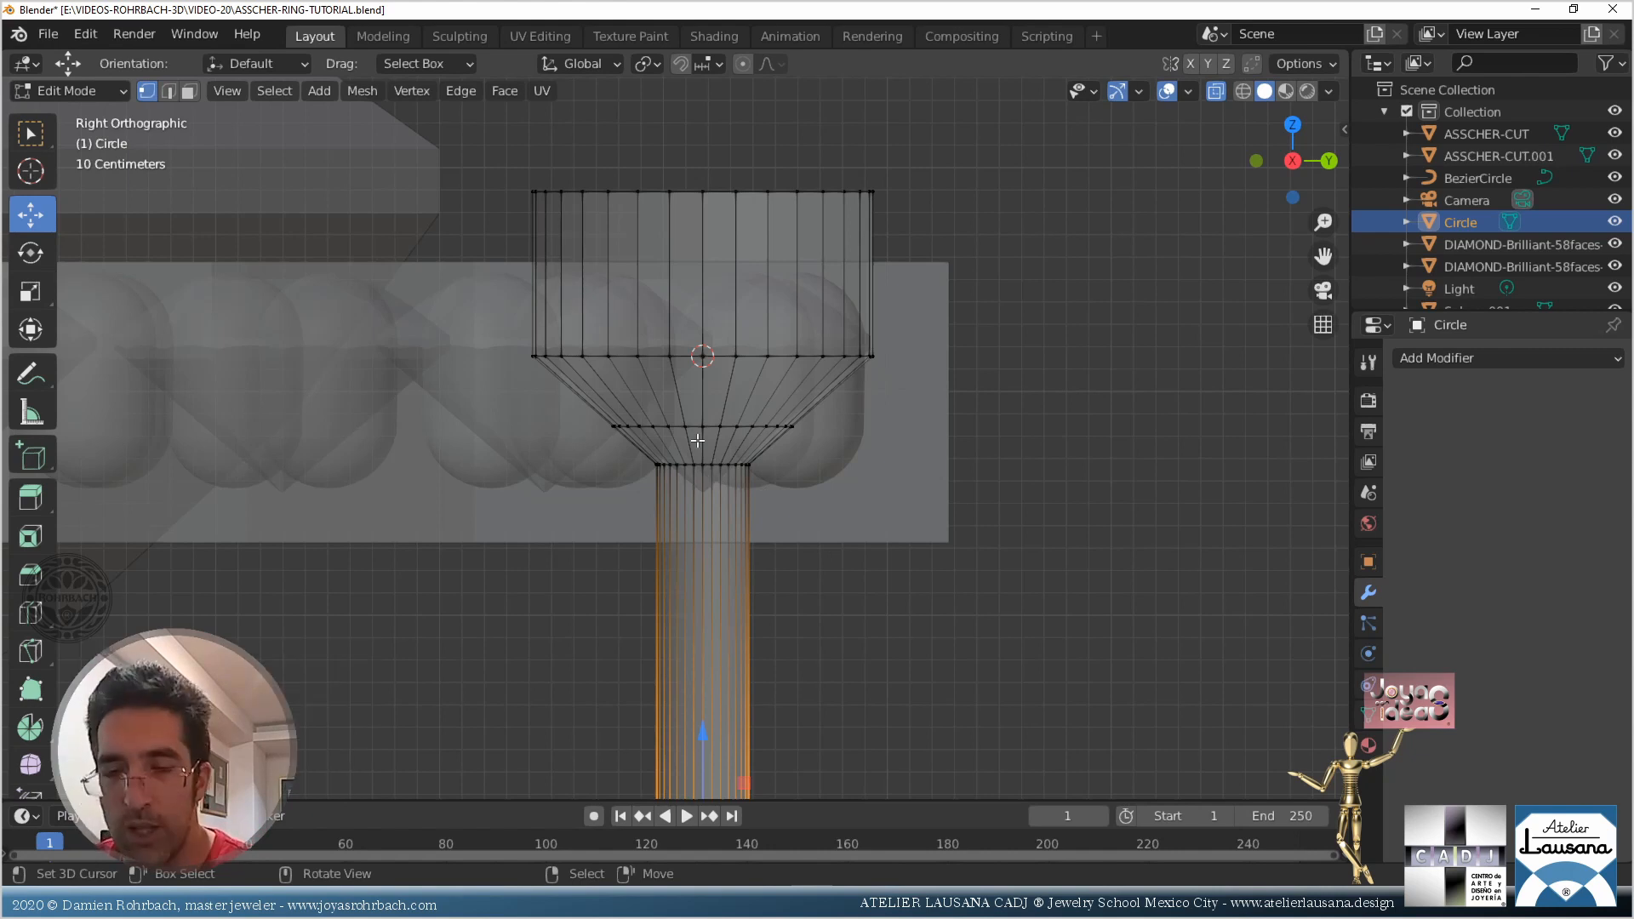
{"action": "middle_click_drag", "start_coordinate": [698, 439], "coordinate": [886, 351]}
{"action": "key", "text": "Tab"}
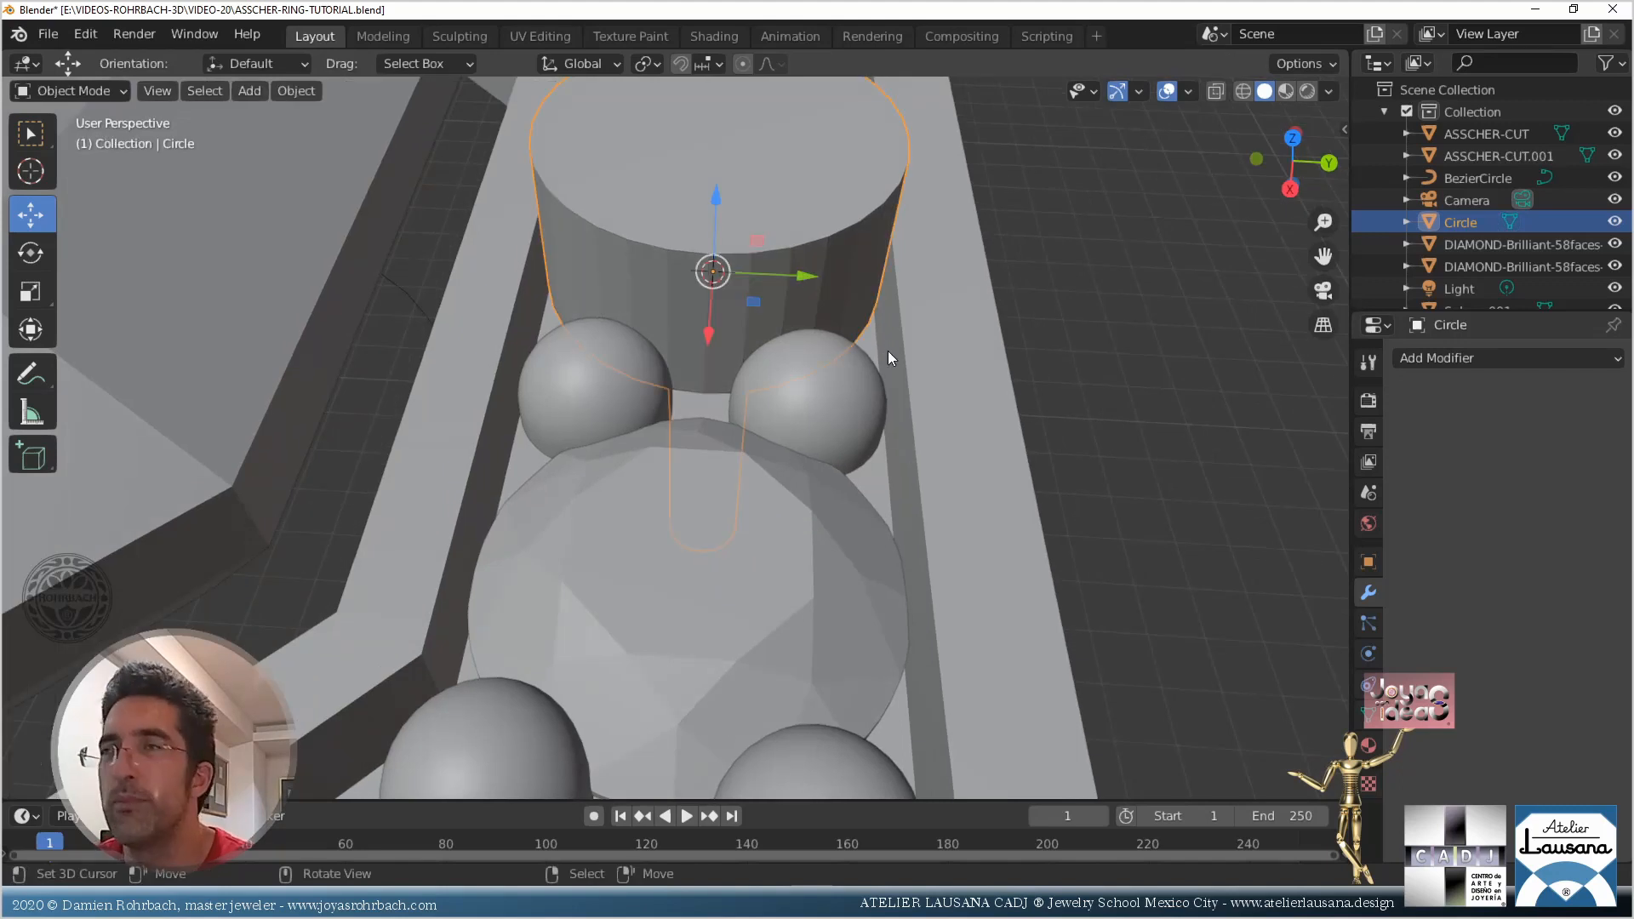
{"action": "key", "text": "ctrl+s"}
Duplicate the stone cutter along X onto the neighbouring halo diamond in the +X direction and fine-tune its centring from the top view
{"action": "key", "text": "KP_7"}
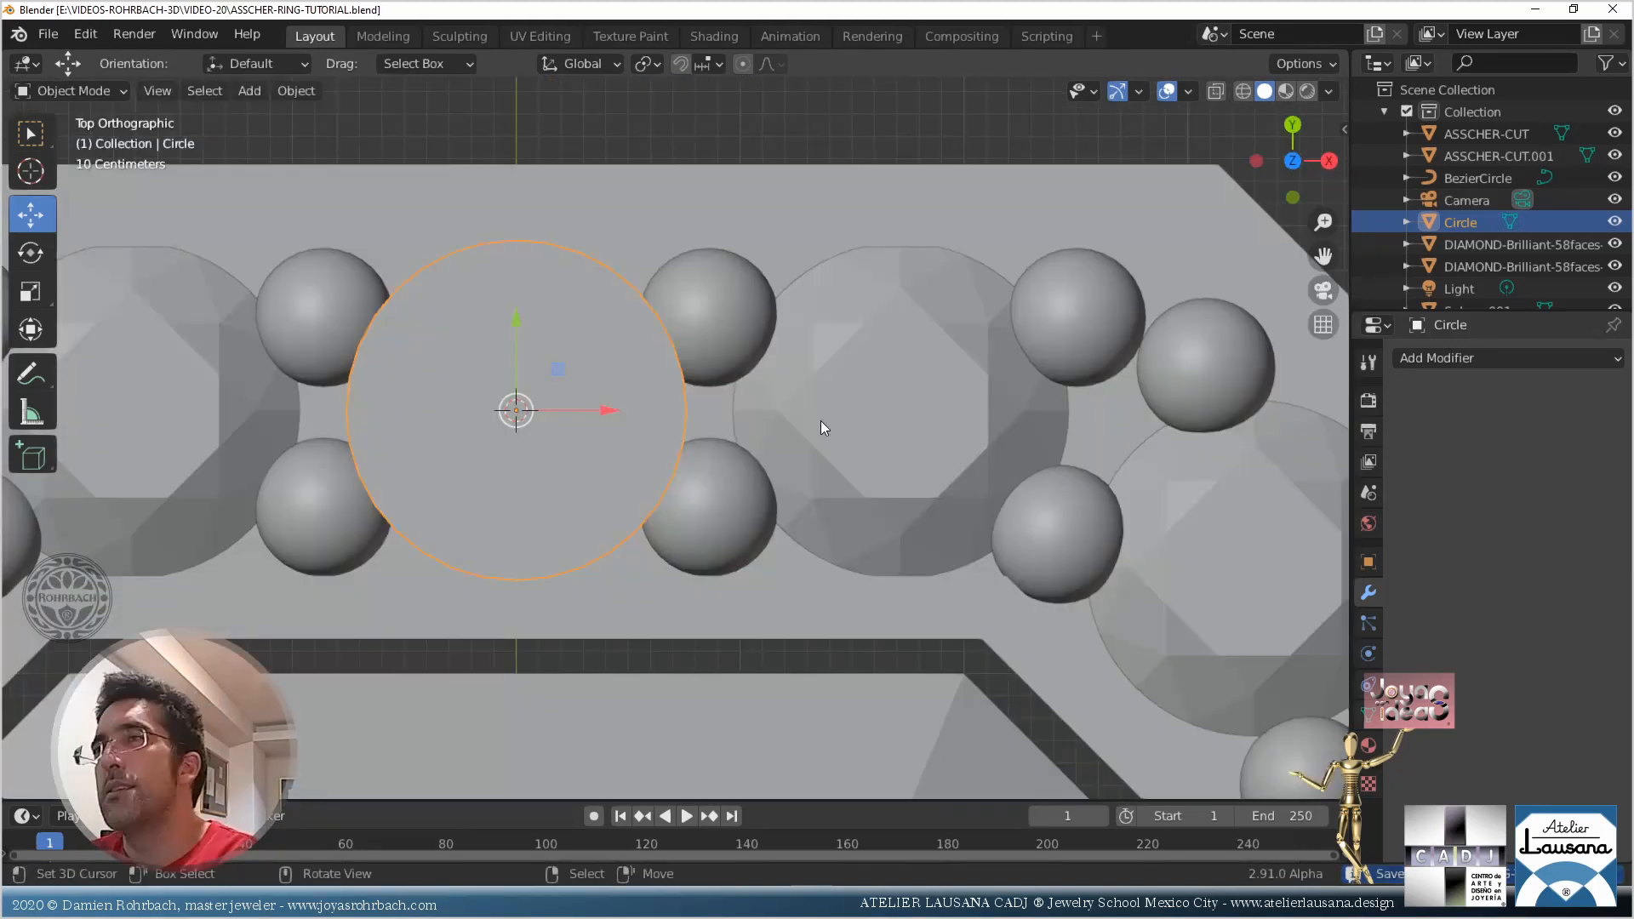
{"action": "key", "text": "shift+d"}
{"action": "right_click", "coordinate": [594, 413]}
{"action": "key", "text": "g"}
{"action": "key", "text": "x"}
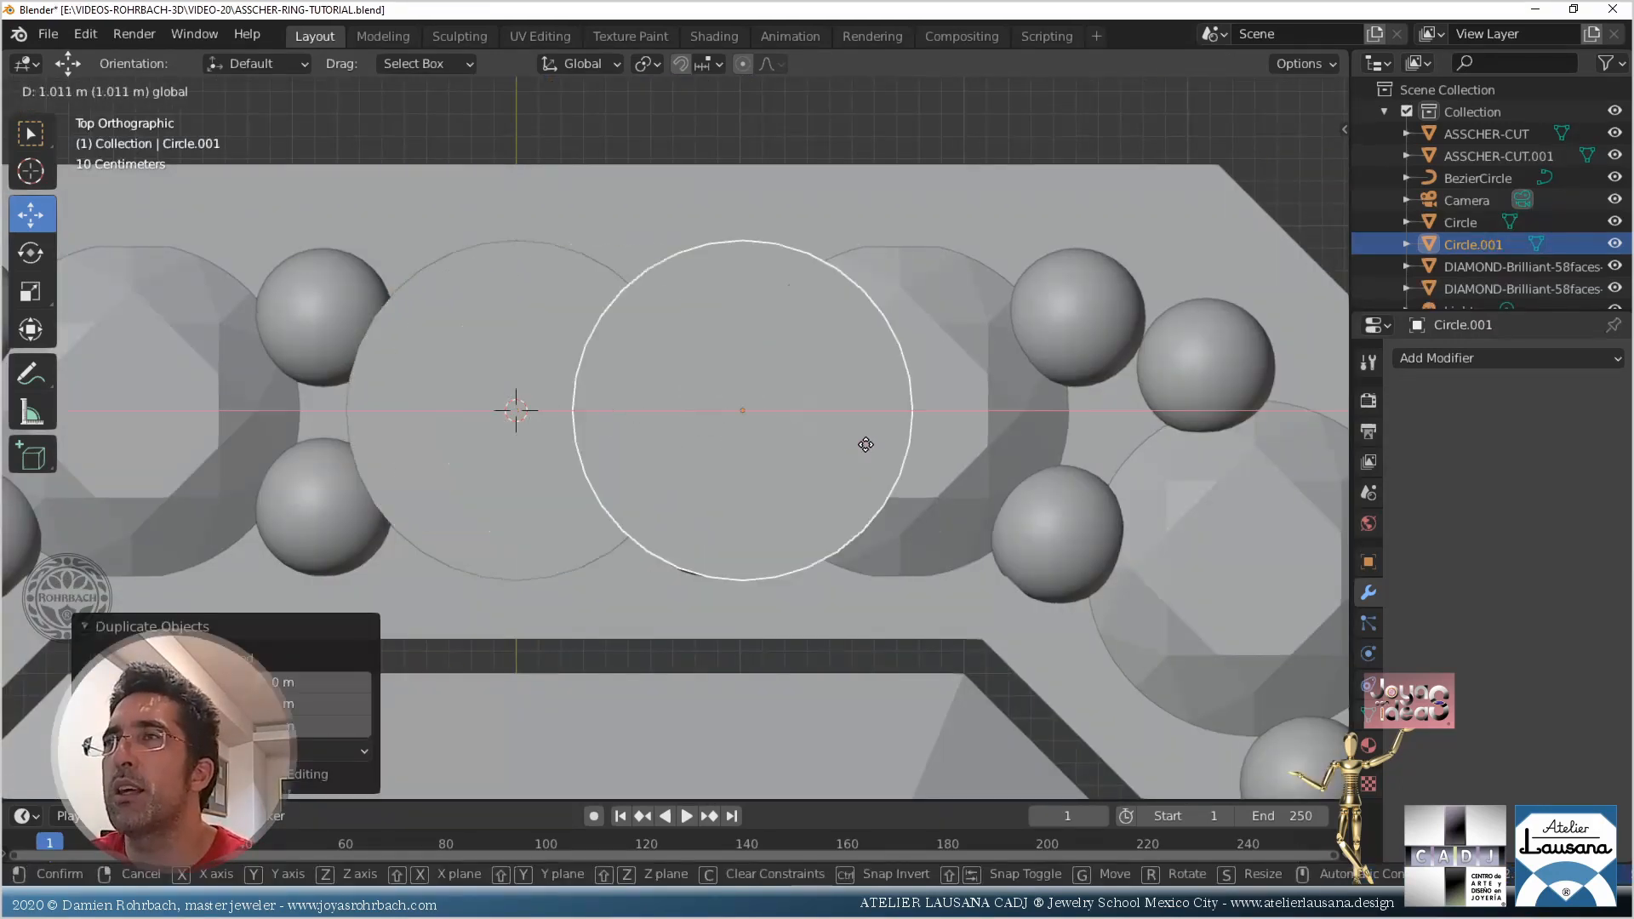
{"action": "left_click", "coordinate": [974, 452]}
{"action": "middle_click_drag", "start_coordinate": [1057, 437], "coordinate": [850, 393], "text": "shift"}
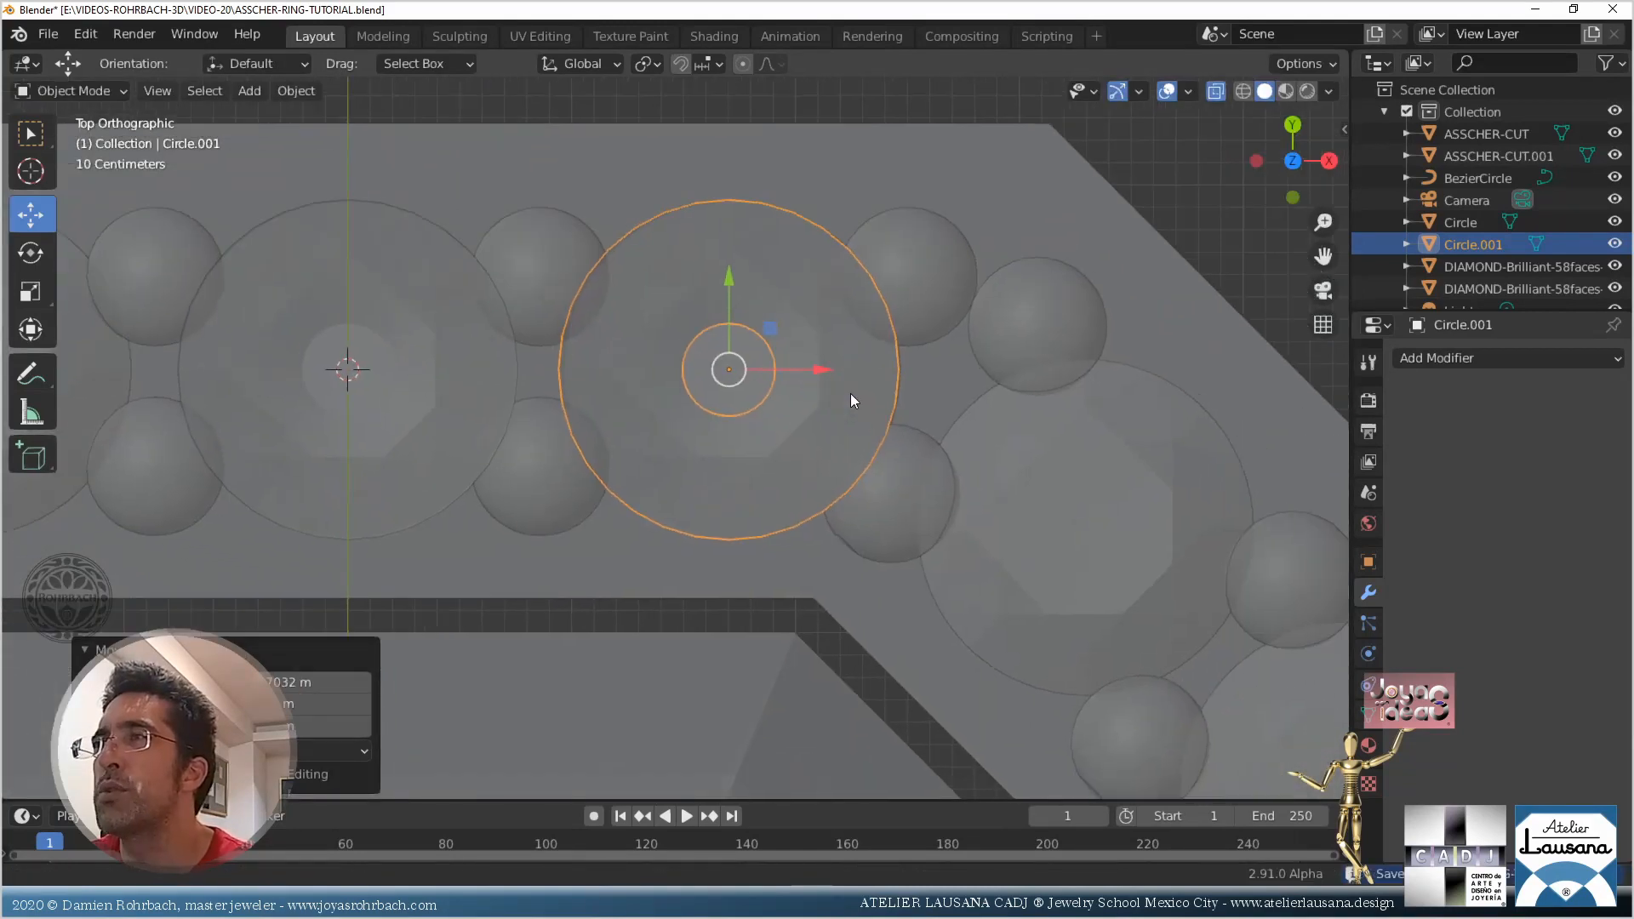
{"action": "scroll", "coordinate": [817, 375], "scroll_direction": "up", "scroll_amount": 3}
{"action": "left_click_drag", "start_coordinate": [783, 252], "coordinate": [790, 249]}
Duplicate the copied cutter about 1.58 m in X and -0.71 m in Y, onto the first diamond past the halo's corner
{"action": "scroll", "coordinate": [866, 354], "scroll_direction": "down", "scroll_amount": 5}
{"action": "scroll", "coordinate": [740, 388], "scroll_direction": "down", "scroll_amount": 4}
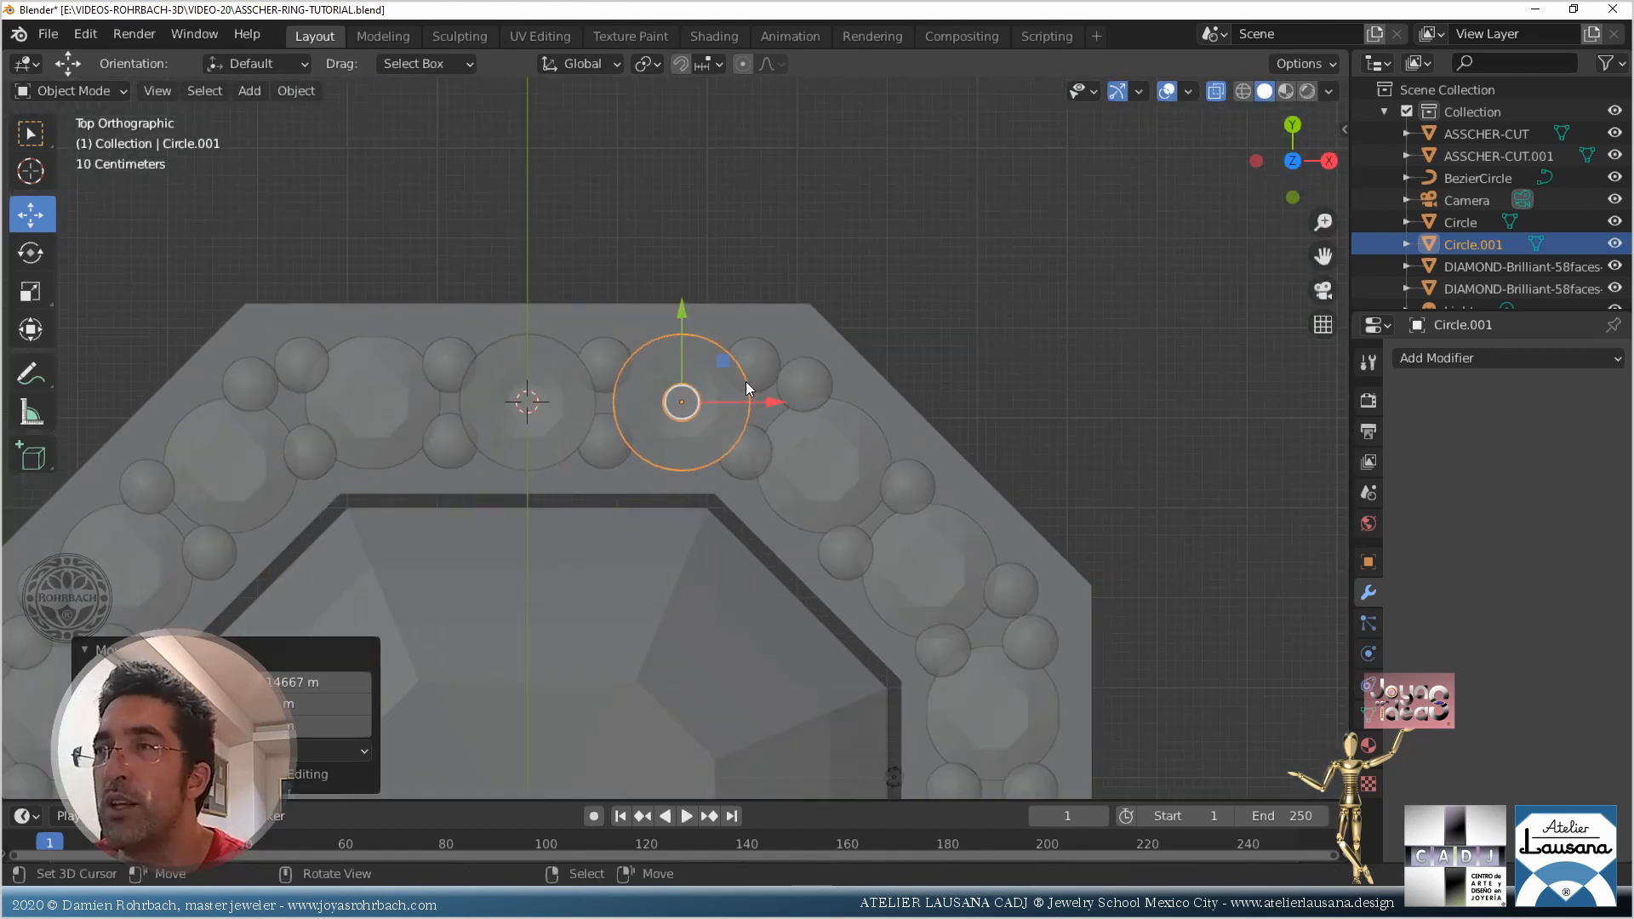
{"action": "middle_click_drag", "start_coordinate": [745, 382], "coordinate": [694, 342], "text": "shift"}
{"action": "scroll", "coordinate": [748, 374], "scroll_direction": "up", "scroll_amount": 5}
{"action": "key", "text": "shift+d"}
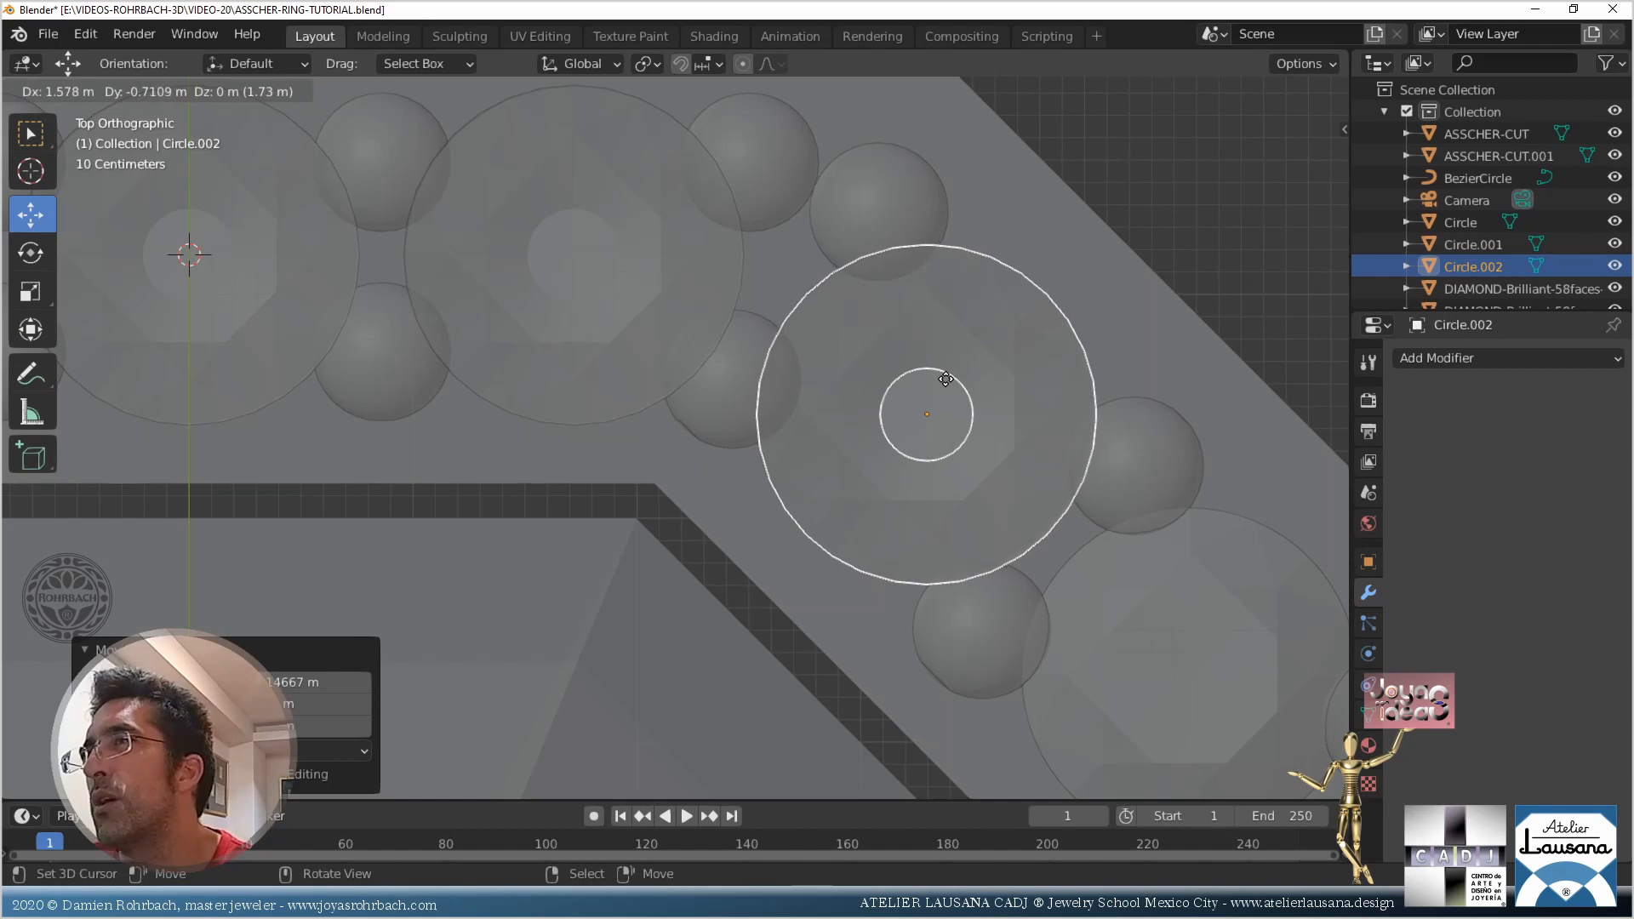
{"action": "left_click", "coordinate": [946, 375]}
Nudge the newest cutter copy along Y to centre it on its diamond and save the file
{"action": "scroll", "coordinate": [1109, 339], "scroll_direction": "up", "scroll_amount": 5}
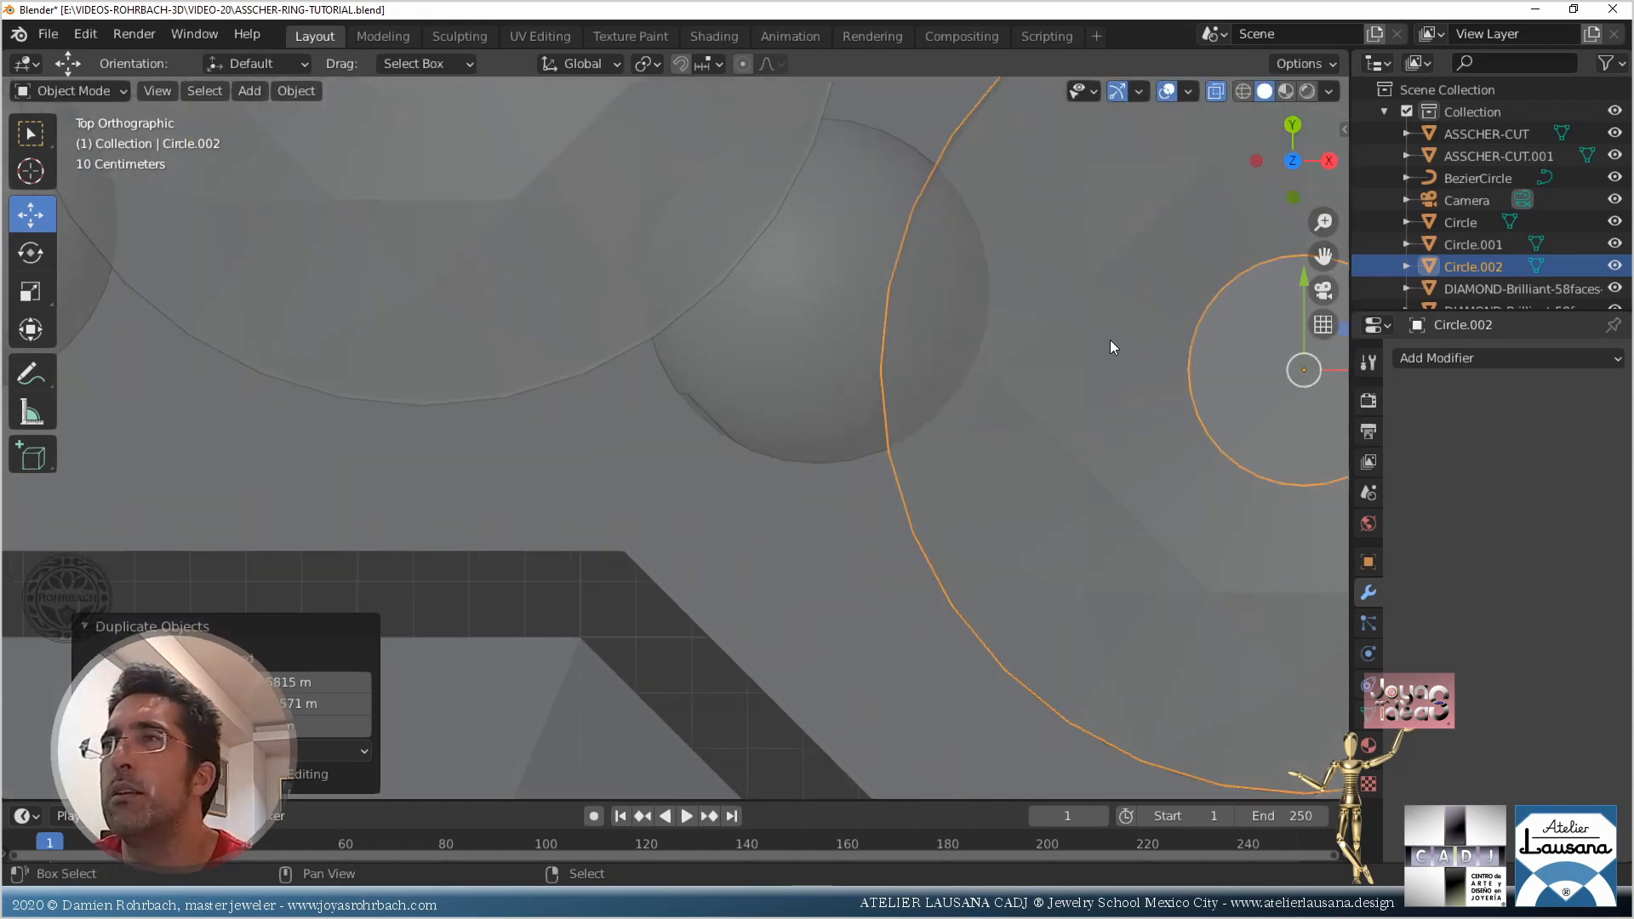
{"action": "middle_click_drag", "start_coordinate": [1110, 340], "coordinate": [473, 391], "text": "shift"}
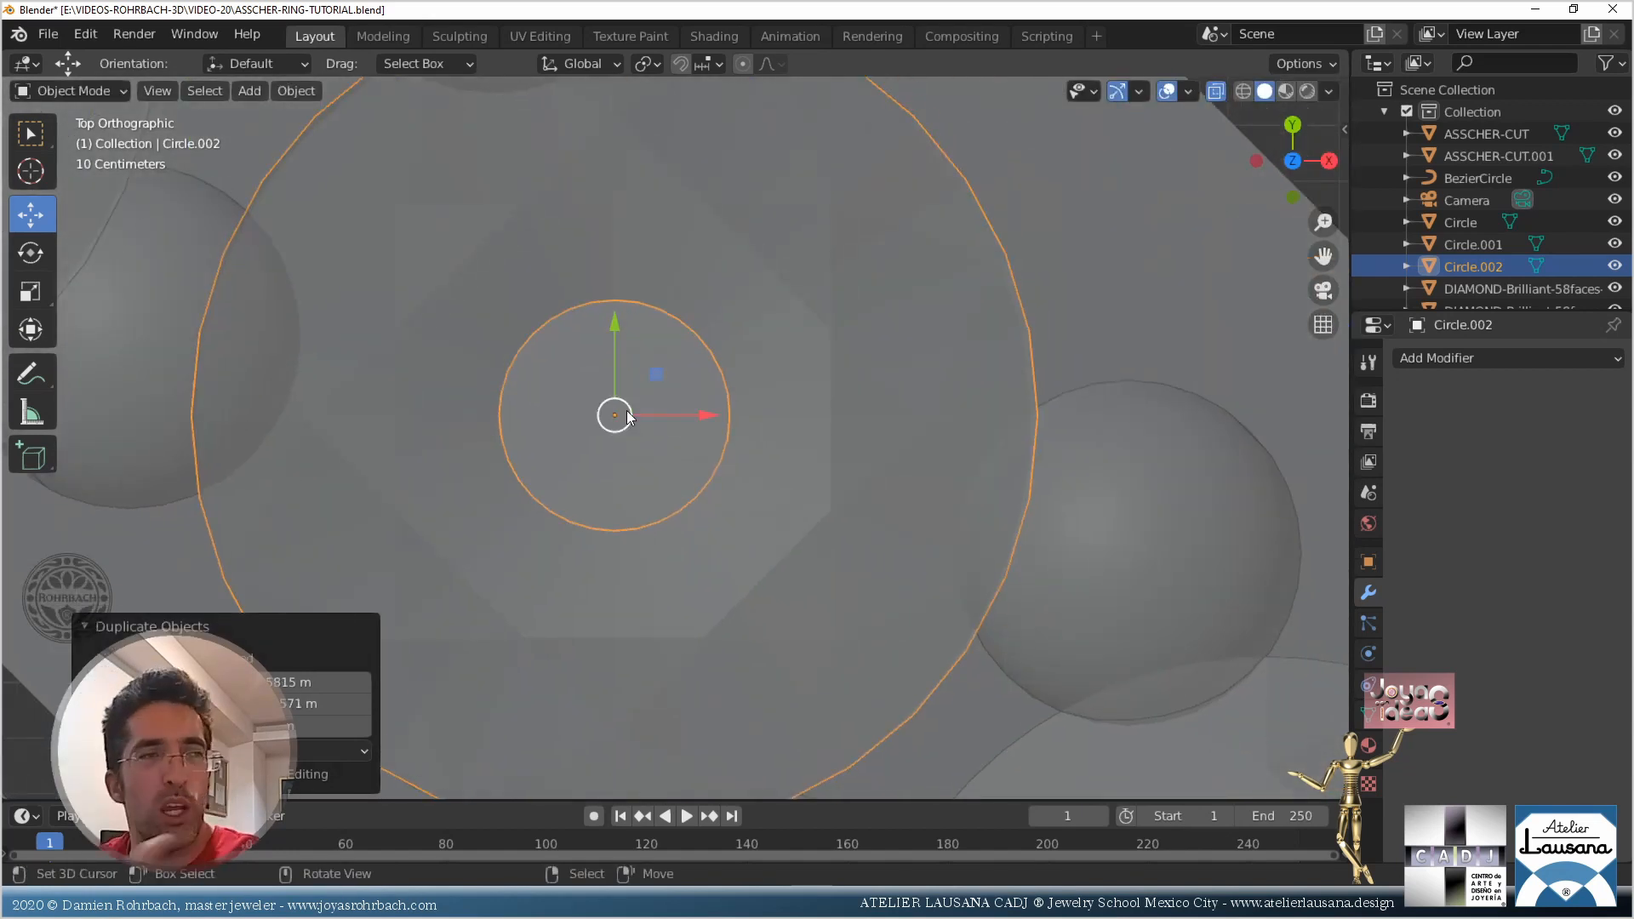
{"action": "scroll", "coordinate": [629, 410], "scroll_direction": "down", "scroll_amount": 2}
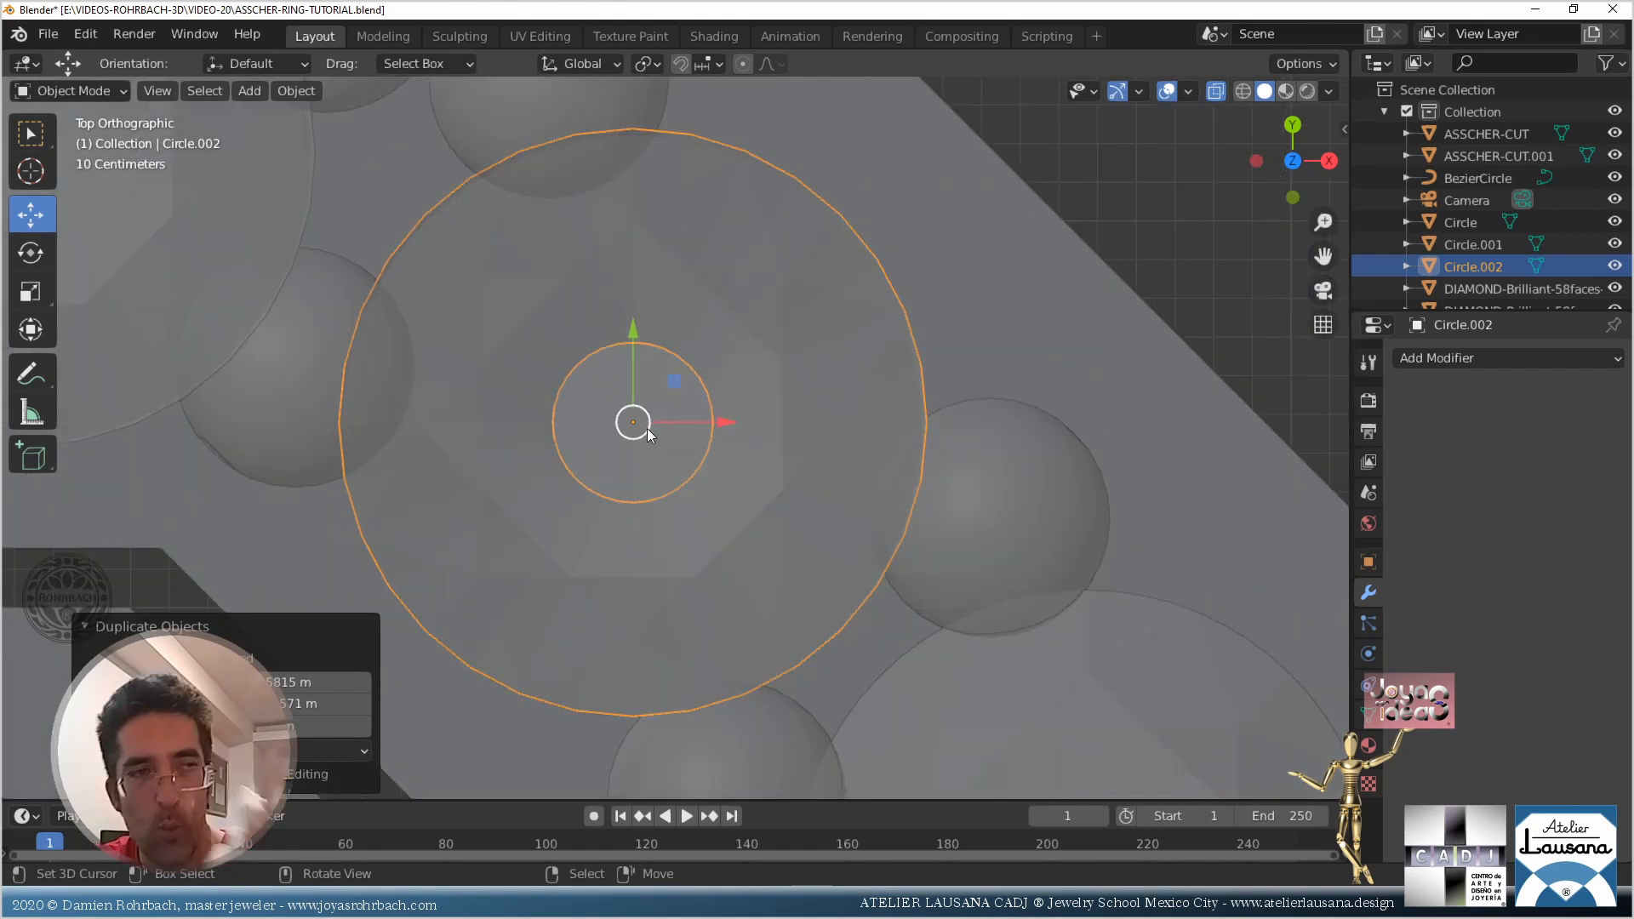
{"action": "key", "text": "alt+z"}
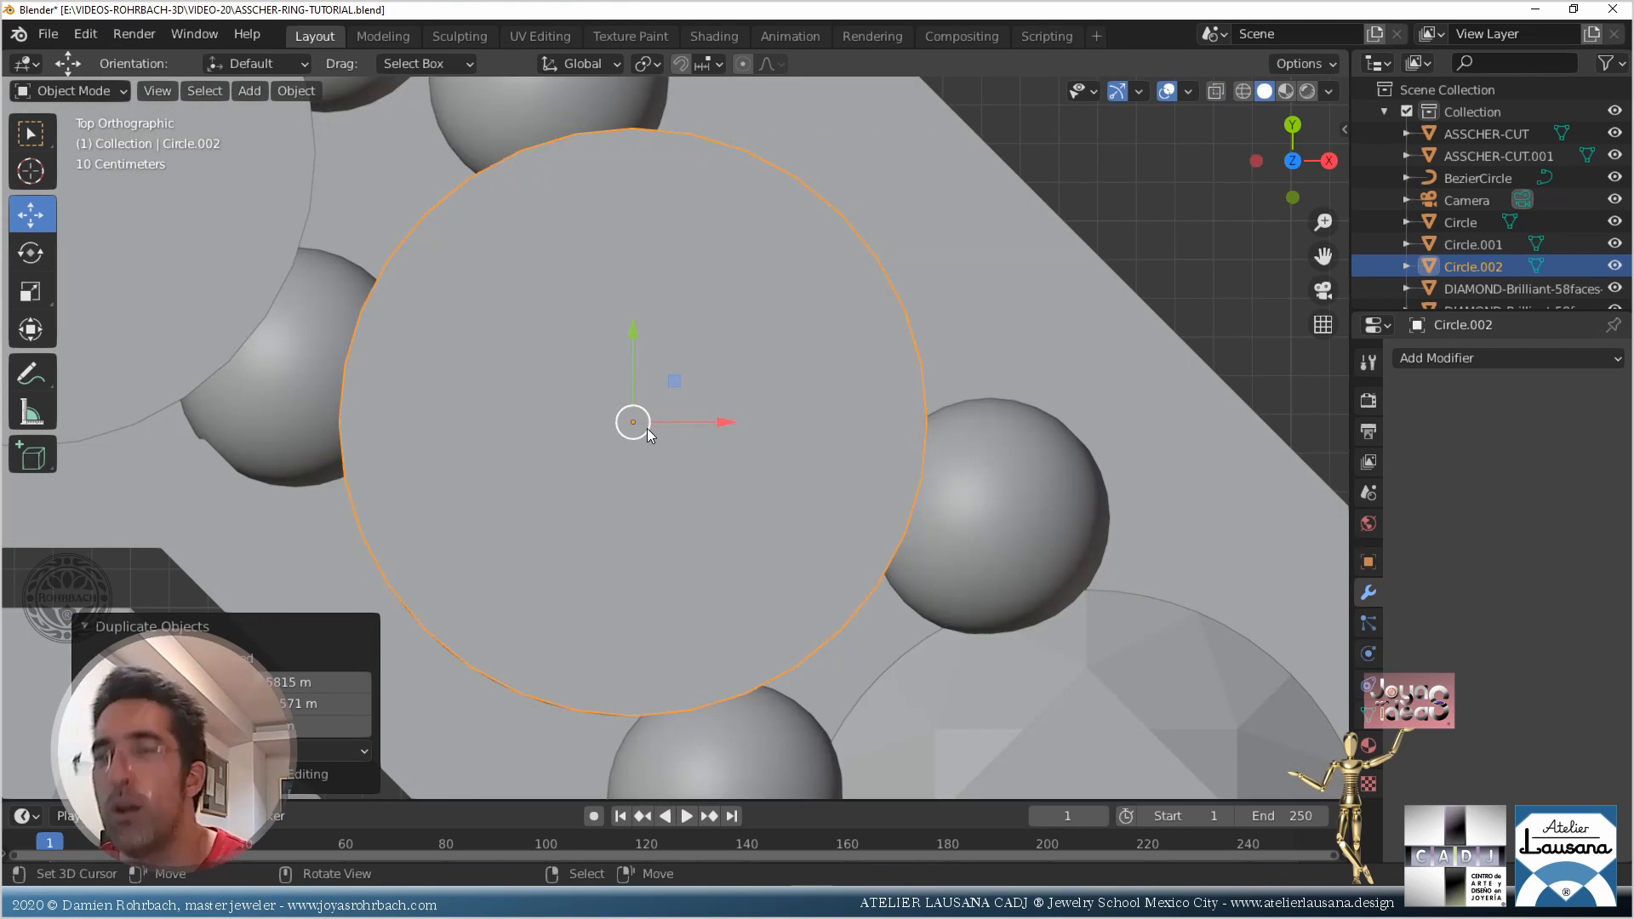
{"action": "key", "text": "alt+z"}
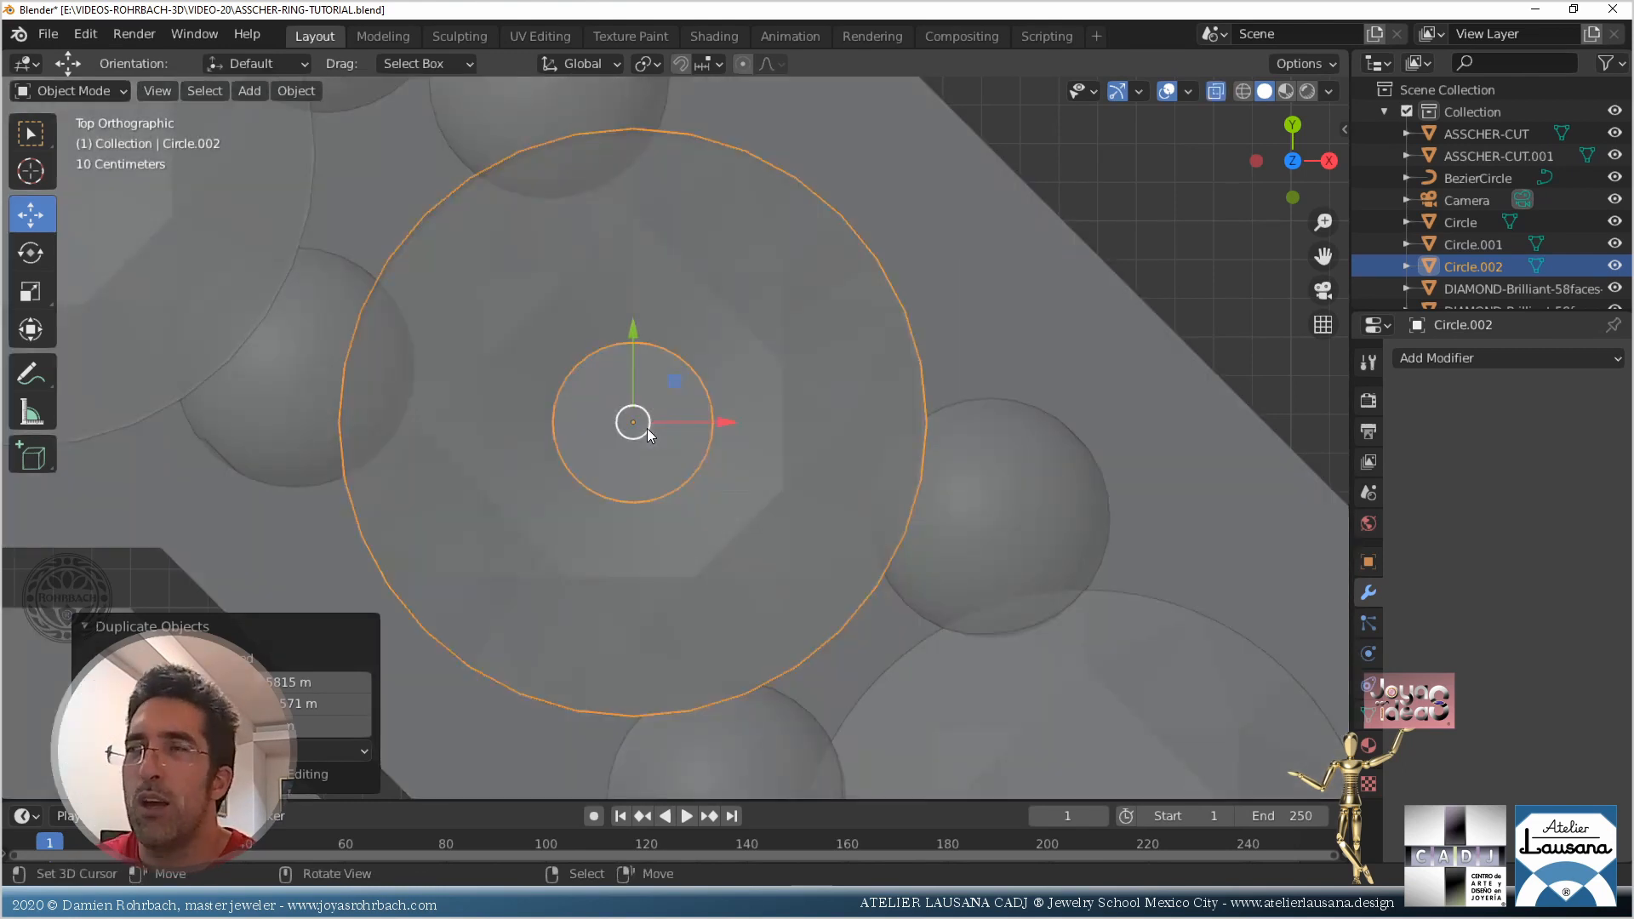
{"action": "scroll", "coordinate": [757, 329], "scroll_direction": "up", "scroll_amount": 4}
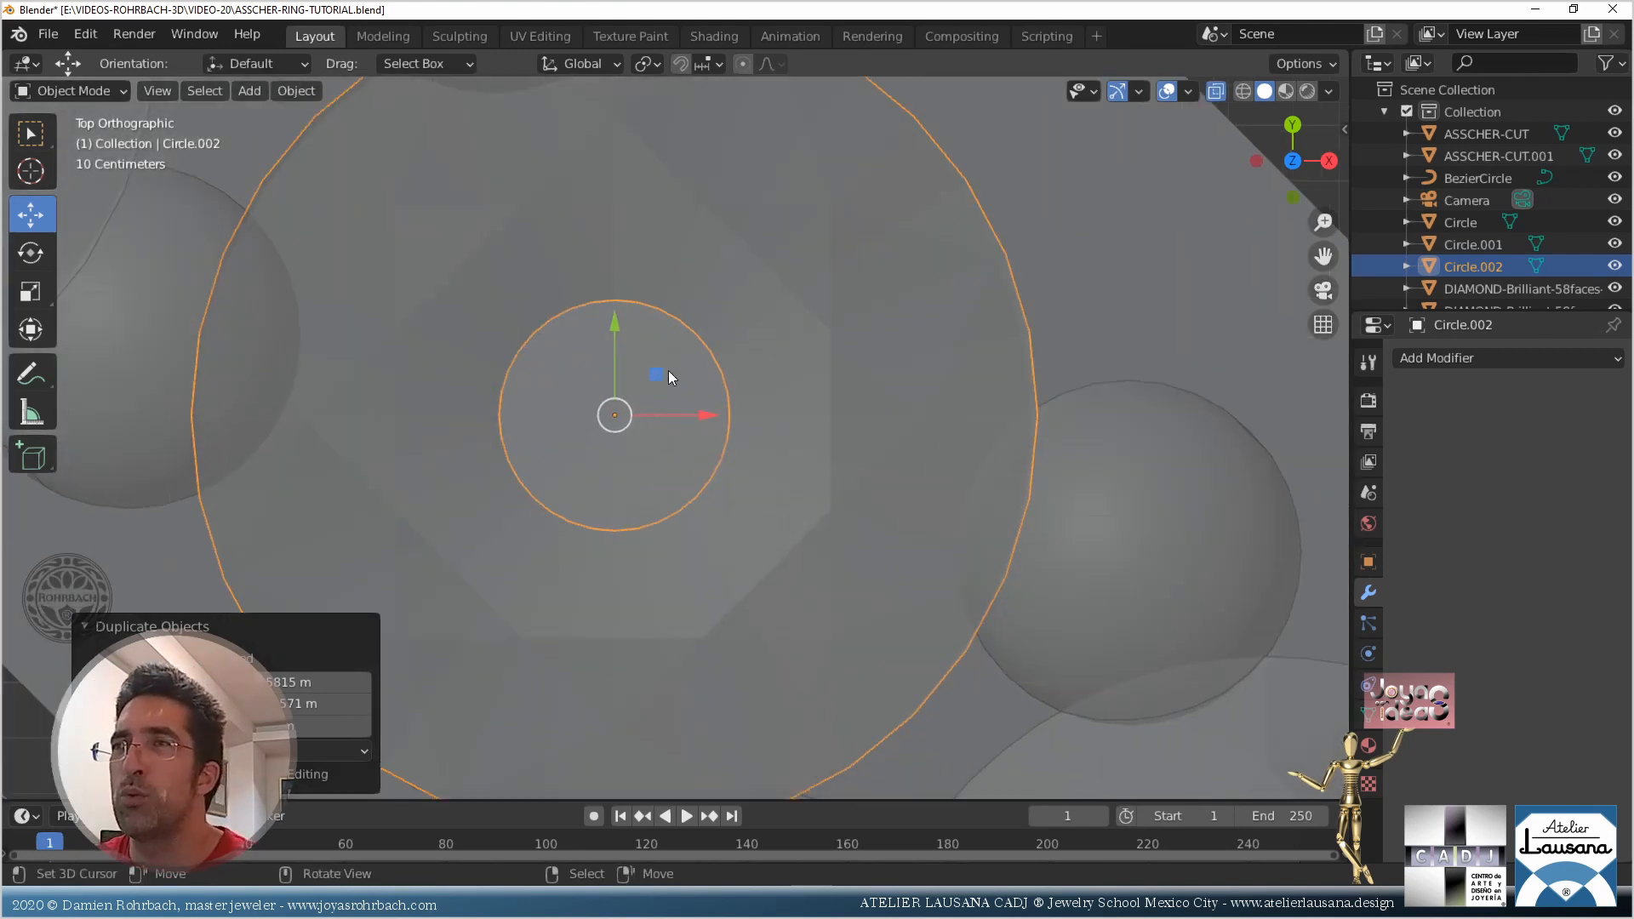
{"action": "middle_click_drag", "start_coordinate": [614, 339], "coordinate": [695, 423], "text": "shift"}
{"action": "scroll", "coordinate": [662, 488], "scroll_direction": "up", "scroll_amount": 3}
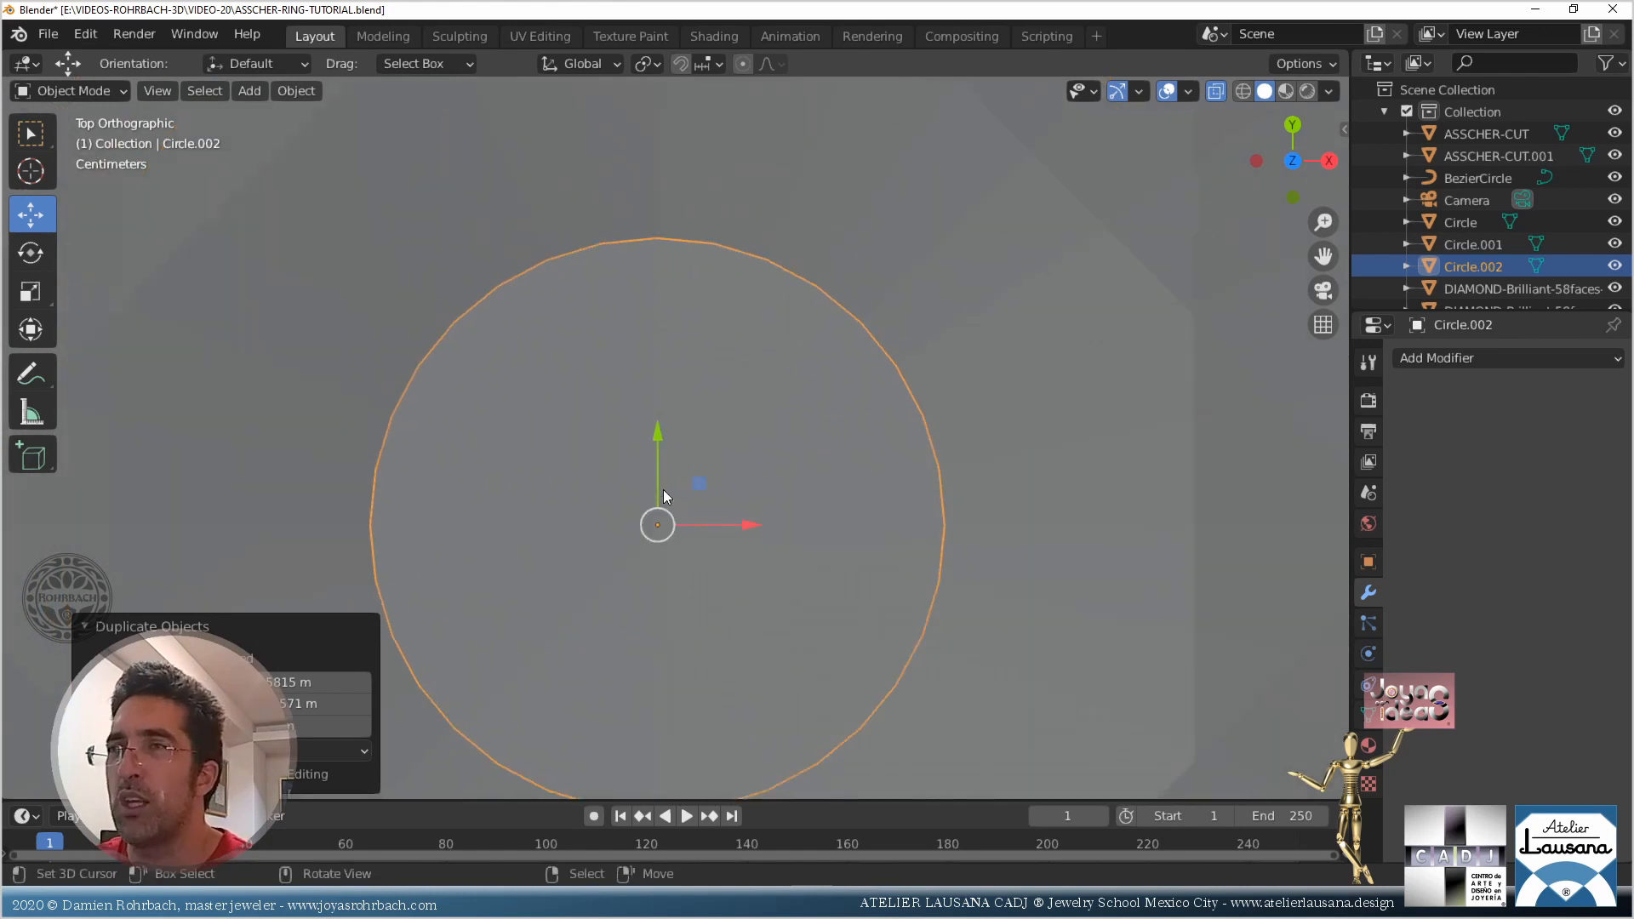
{"action": "left_click_drag", "start_coordinate": [661, 441], "coordinate": [774, 421]}
{"action": "scroll", "coordinate": [775, 425], "scroll_direction": "down", "scroll_amount": 10}
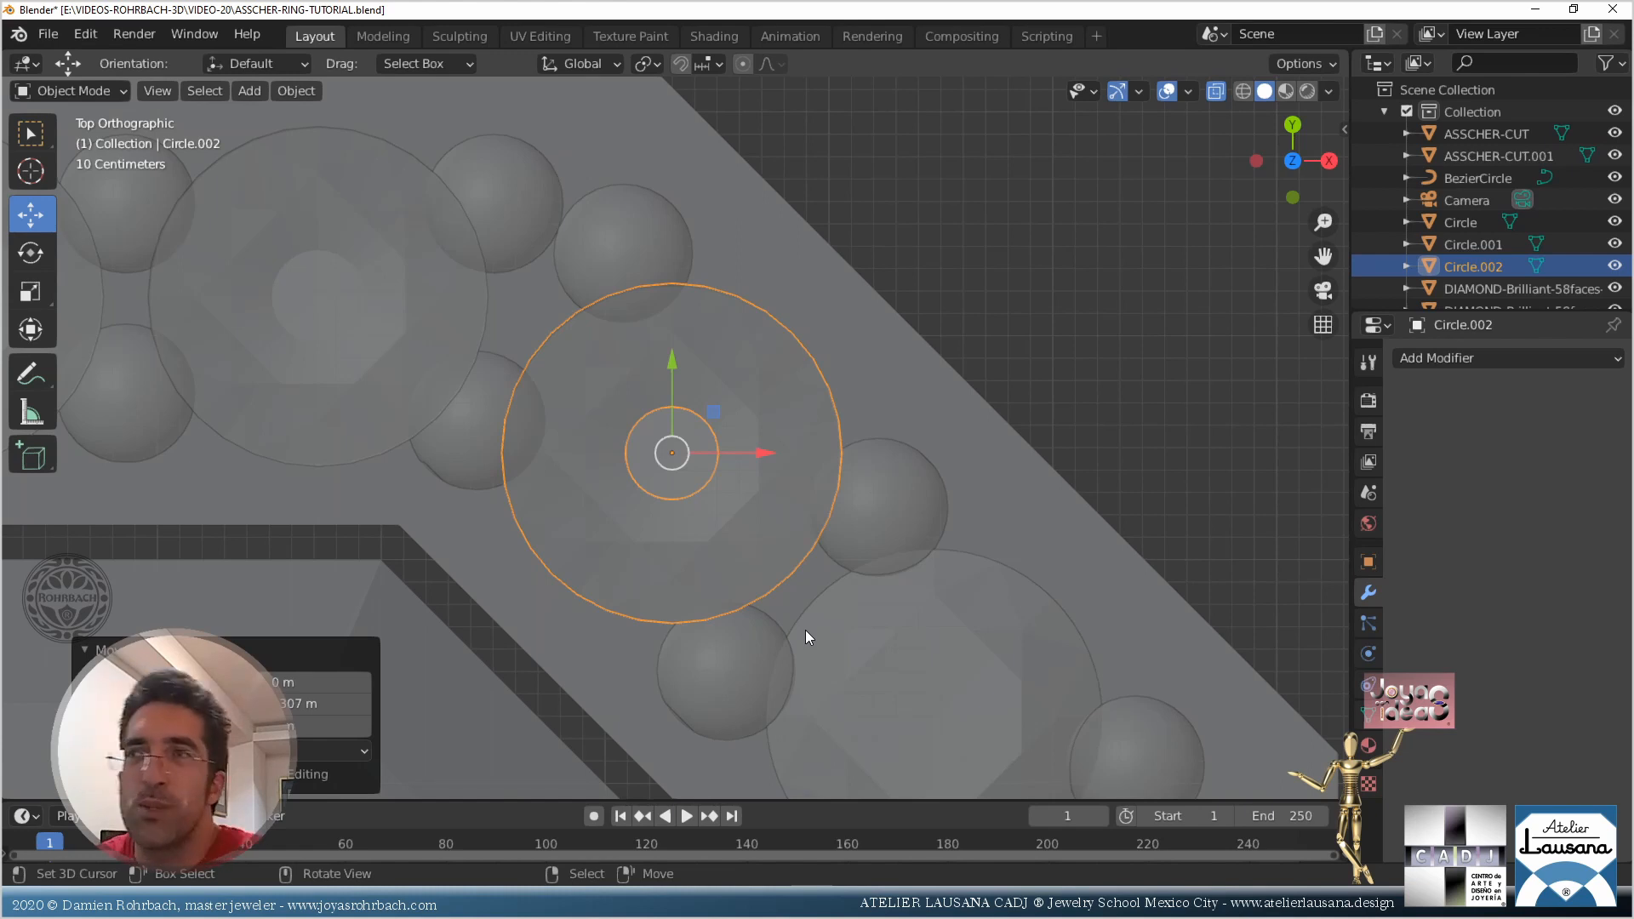
{"action": "middle_click_drag", "start_coordinate": [798, 423], "coordinate": [542, 446]}
{"action": "scroll", "coordinate": [540, 444], "scroll_direction": "down", "scroll_amount": 5}
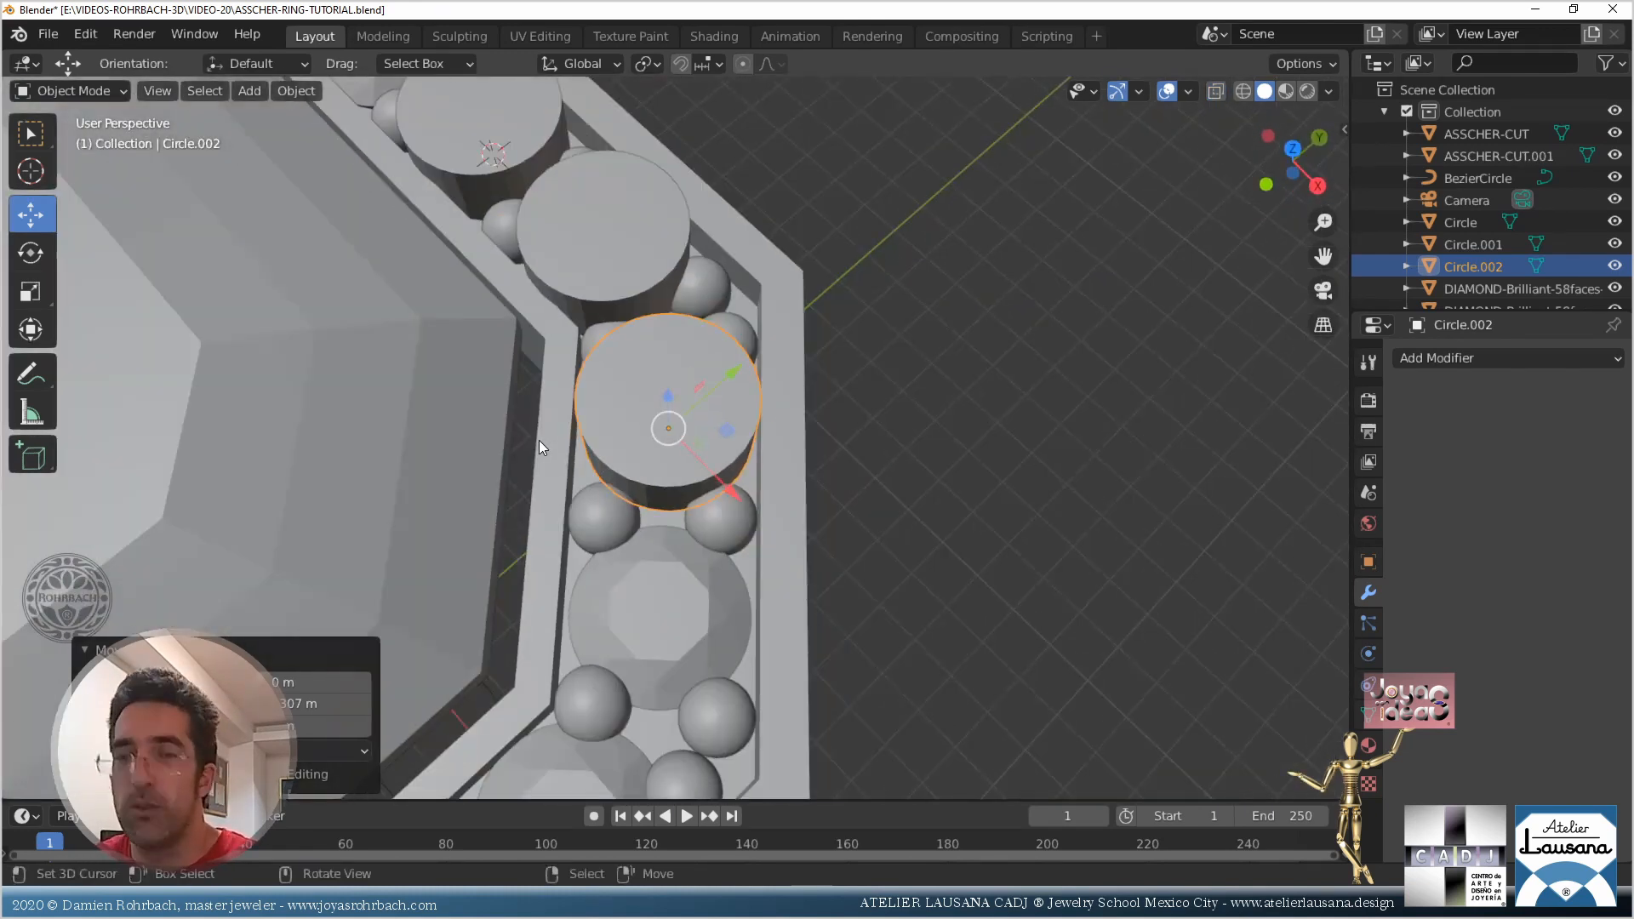
{"action": "key", "text": "ctrl+s"}
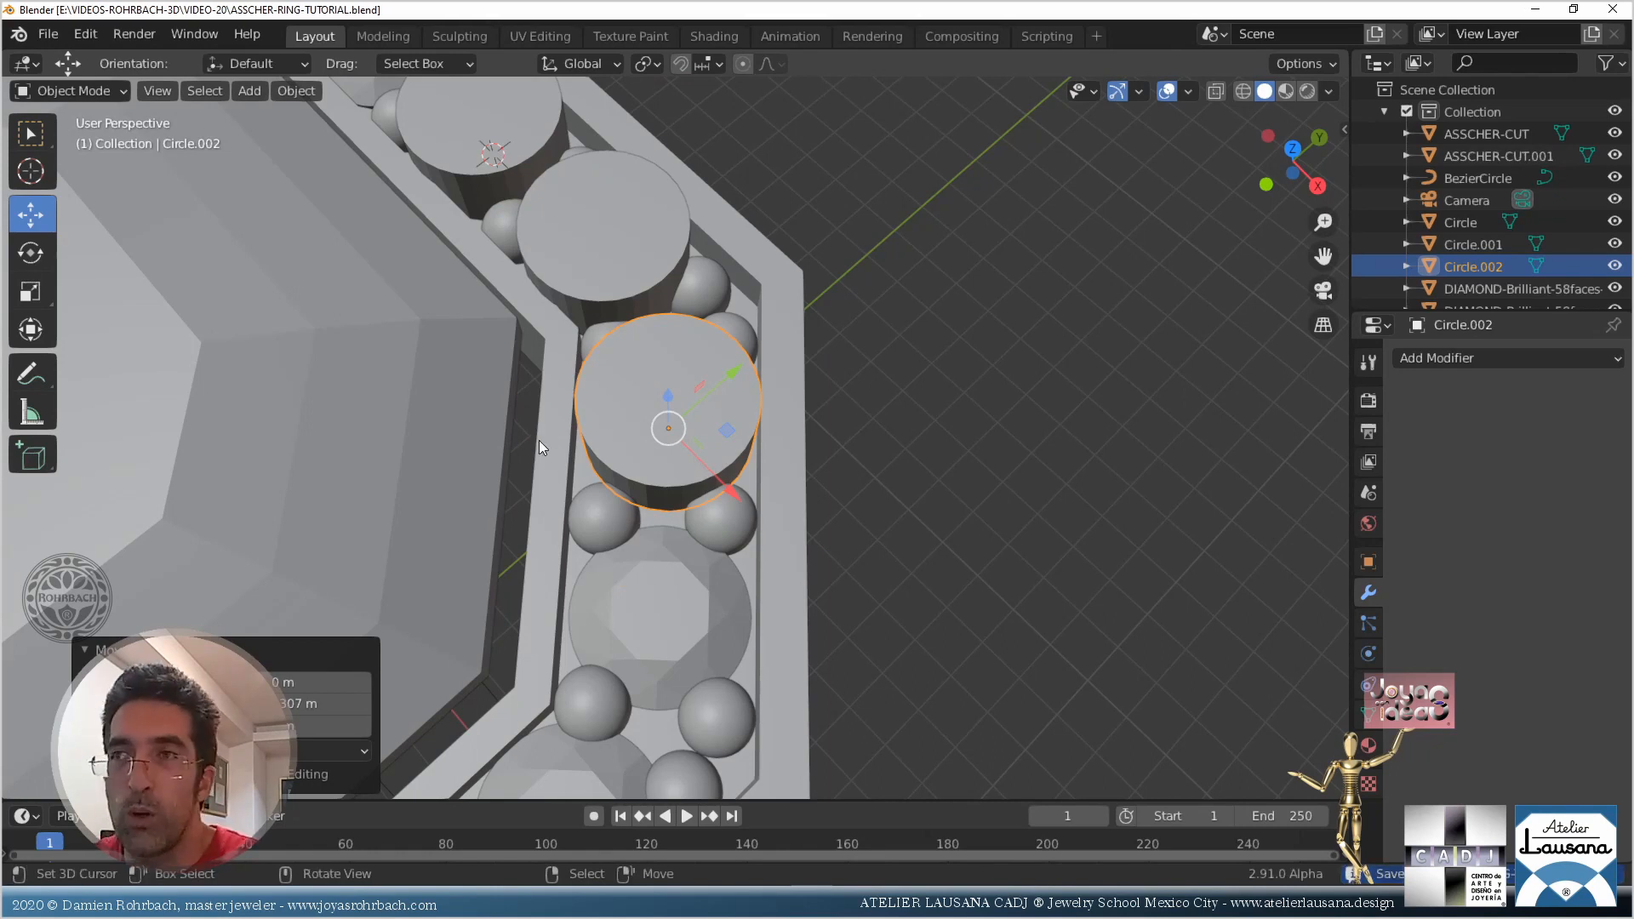
Join the two copied cutters into one object, leaving the original cutter separate
{"action": "middle_click_drag", "start_coordinate": [498, 441], "coordinate": [590, 426]}
{"action": "scroll", "coordinate": [591, 425], "scroll_direction": "down", "scroll_amount": 3}
{"action": "left_click", "coordinate": [606, 331], "text": "shift"}
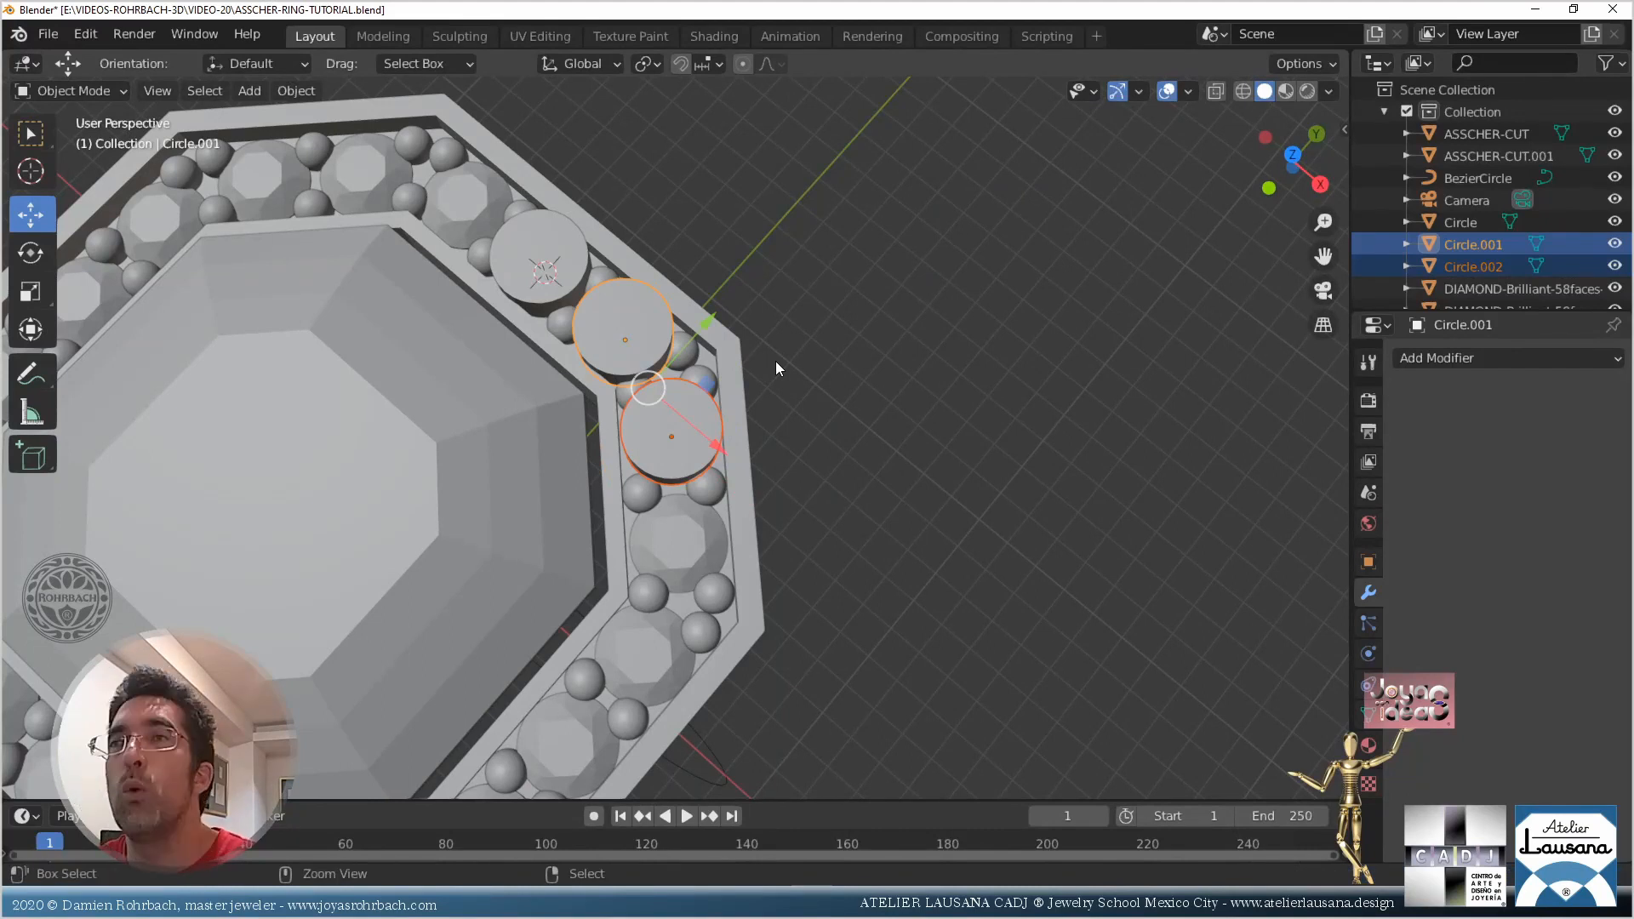
{"action": "key", "text": "ctrl+j"}
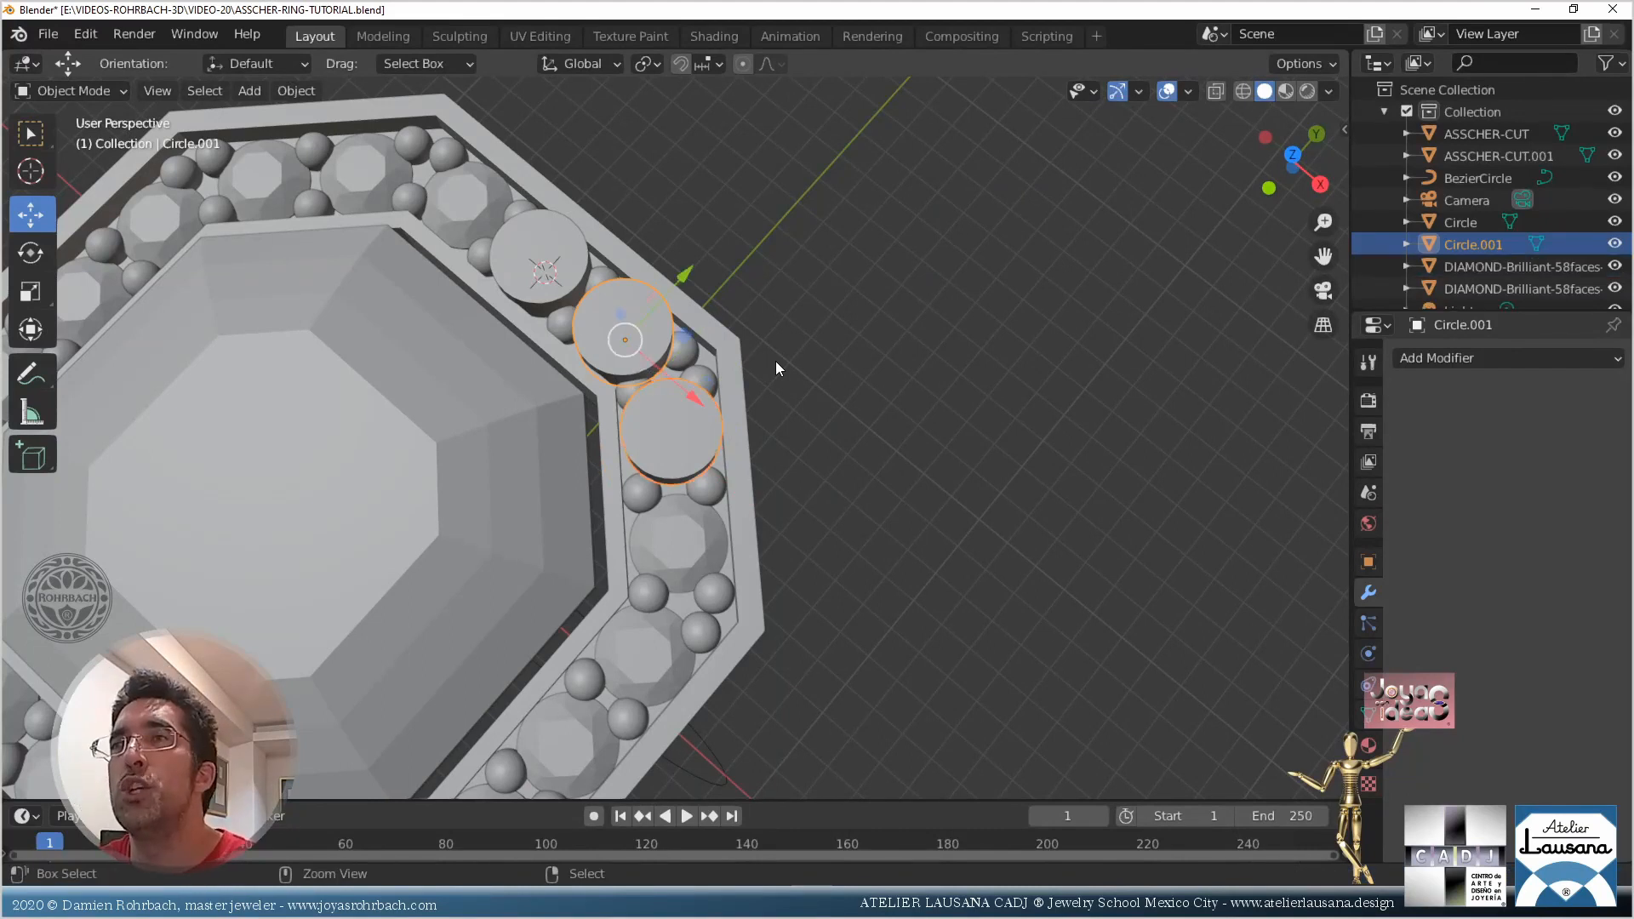
Mirror the joined cutters with a Mirror modifier on the X axis only, using the central Asscher stone as mirror object, and convert to mesh
{"action": "left_click", "coordinate": [1437, 357]}
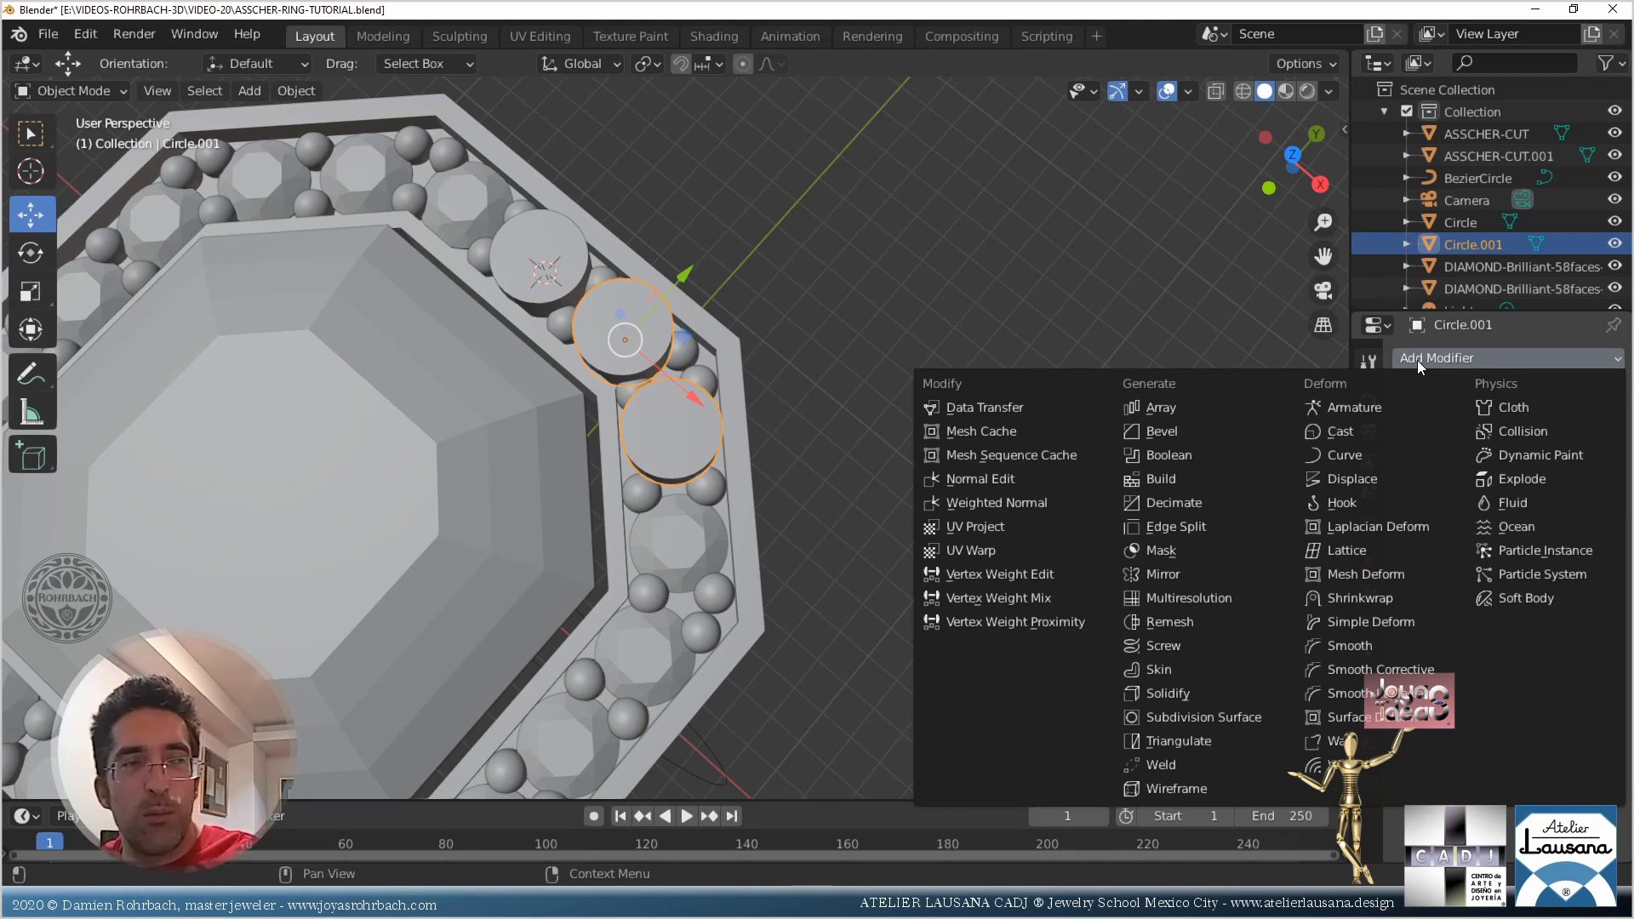
{"action": "left_click", "coordinate": [1195, 580]}
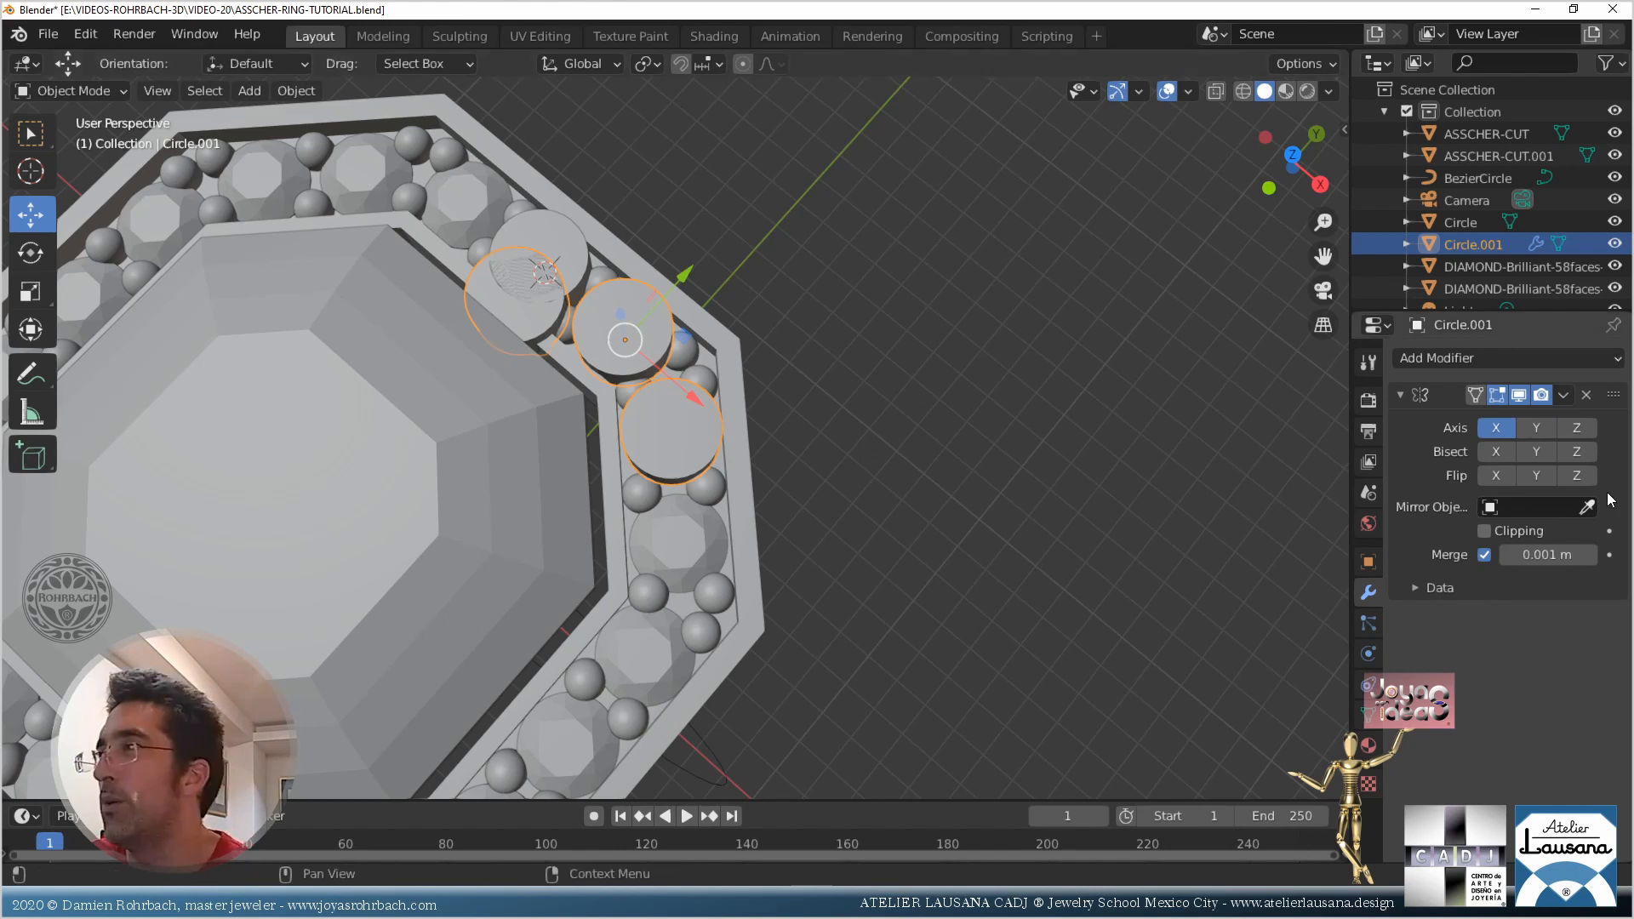
{"action": "left_click", "coordinate": [1545, 429]}
{"action": "left_click", "coordinate": [1587, 507]}
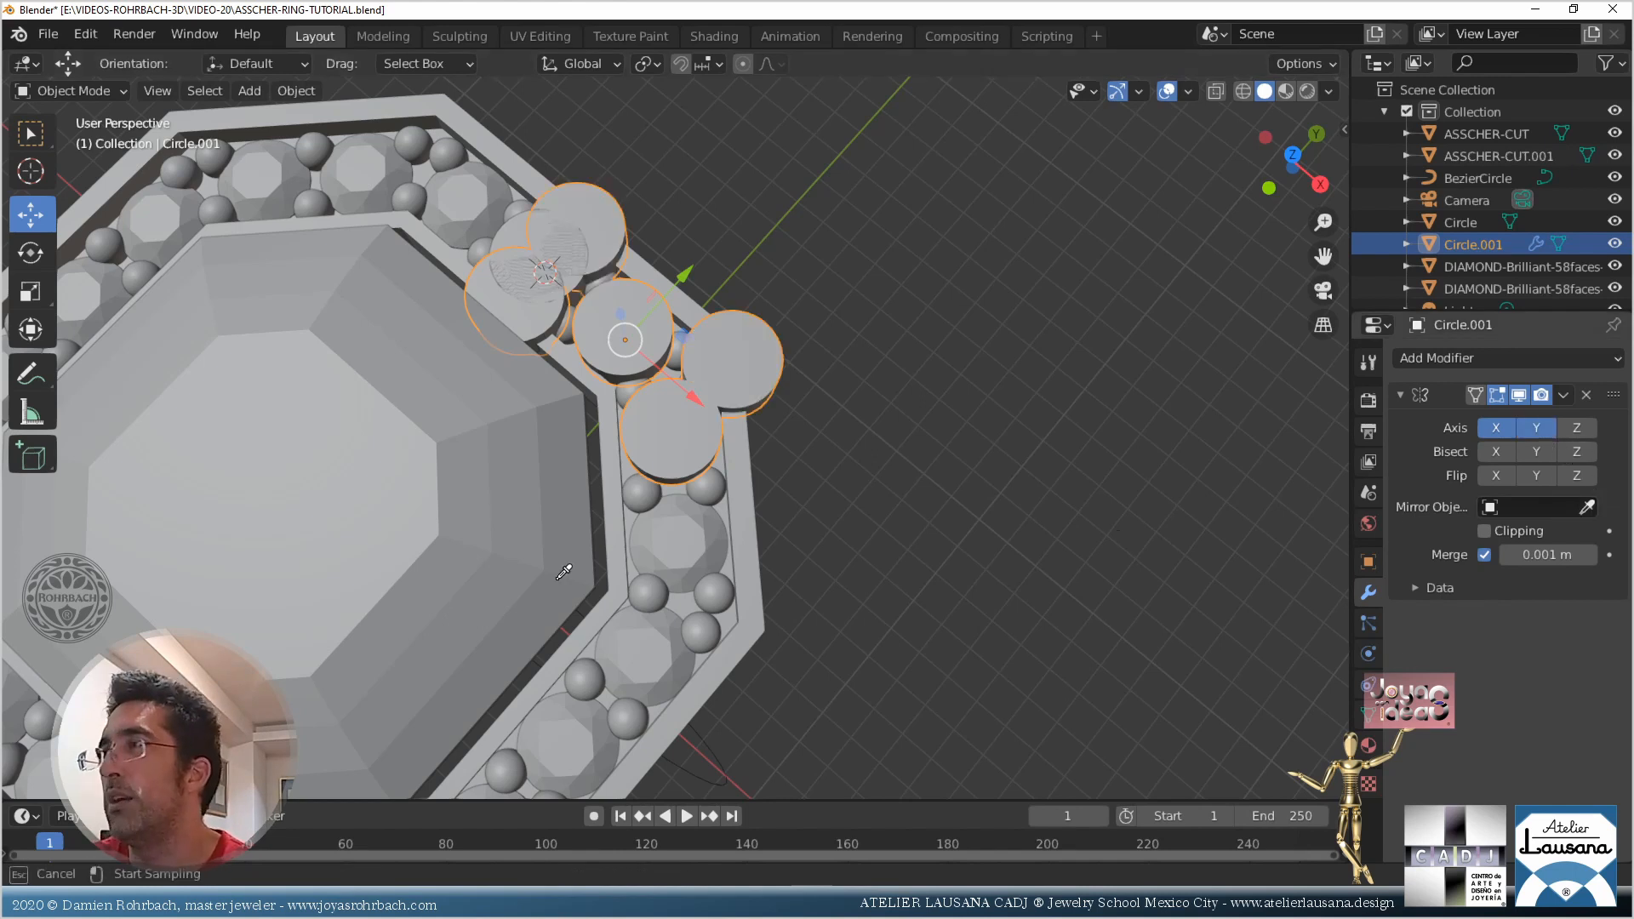
{"action": "left_click", "coordinate": [264, 455]}
{"action": "scroll", "coordinate": [793, 509], "scroll_direction": "down", "scroll_amount": 5}
{"action": "scroll", "coordinate": [793, 509], "scroll_direction": "up", "scroll_amount": 5}
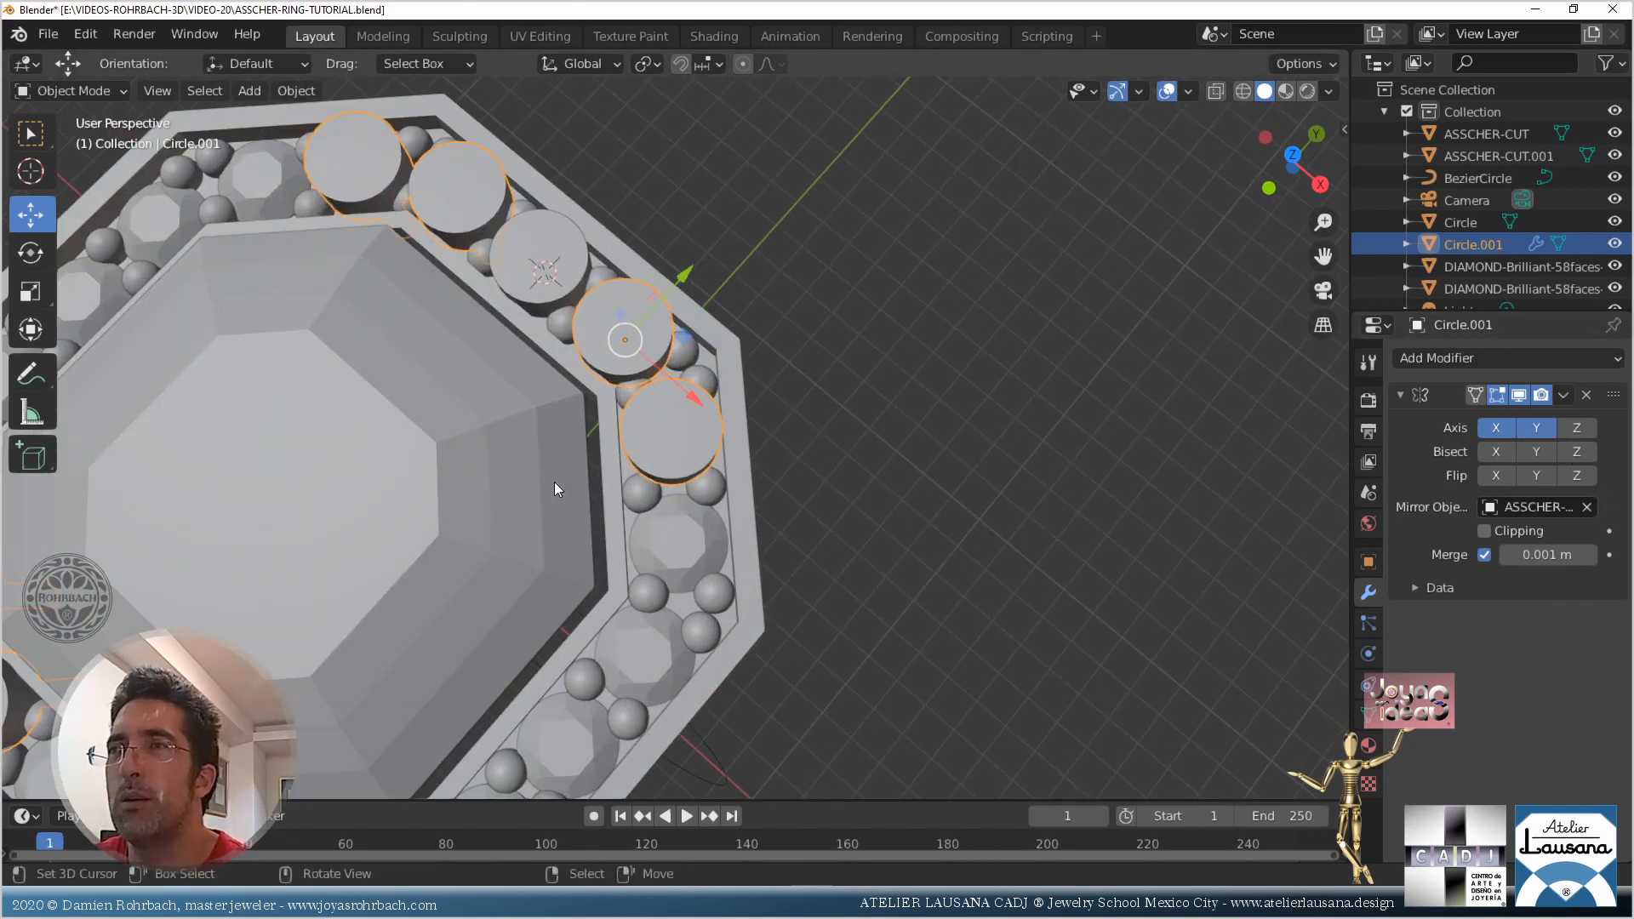
{"action": "scroll", "coordinate": [554, 481], "scroll_direction": "down", "scroll_amount": 1}
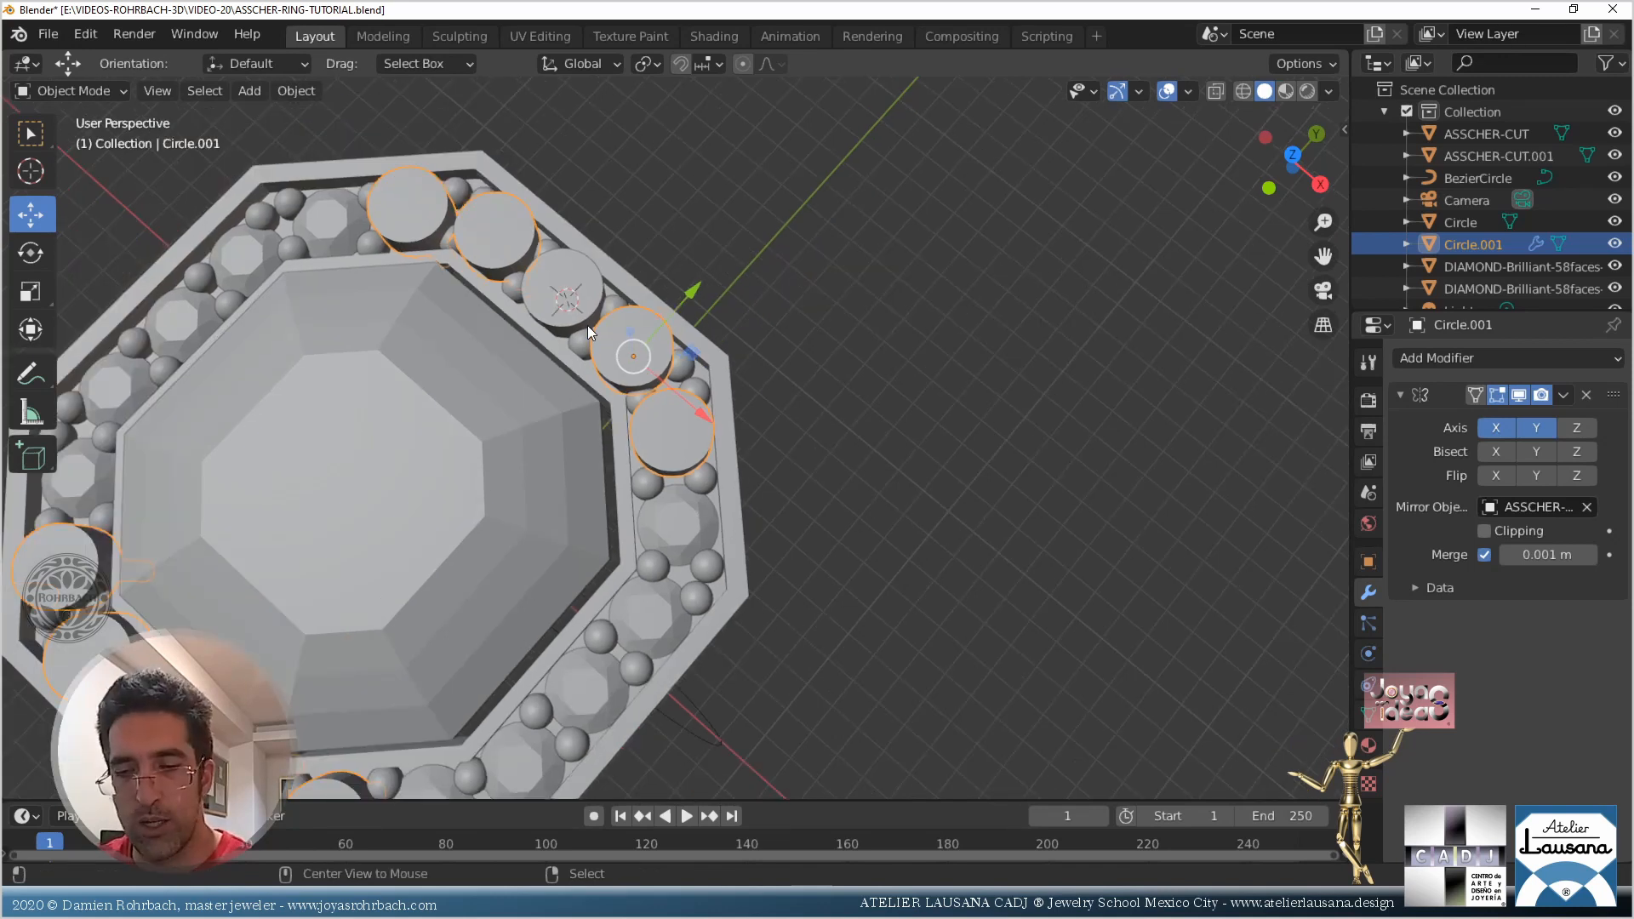
{"action": "left_click", "coordinate": [1531, 428]}
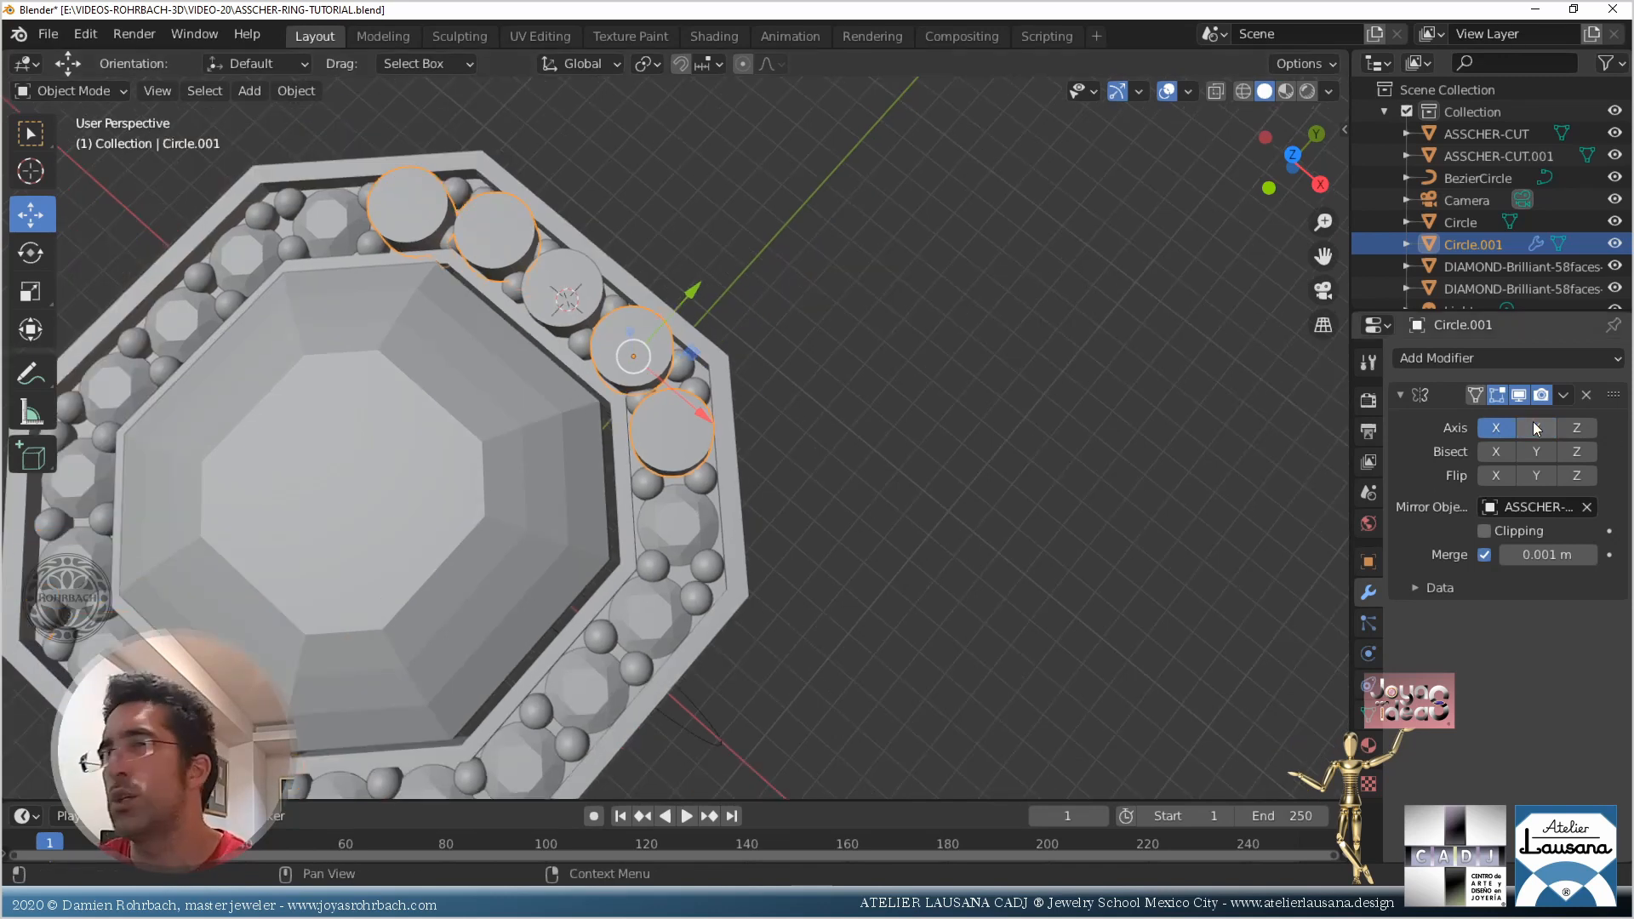
{"action": "key", "text": "ctrl+a"}
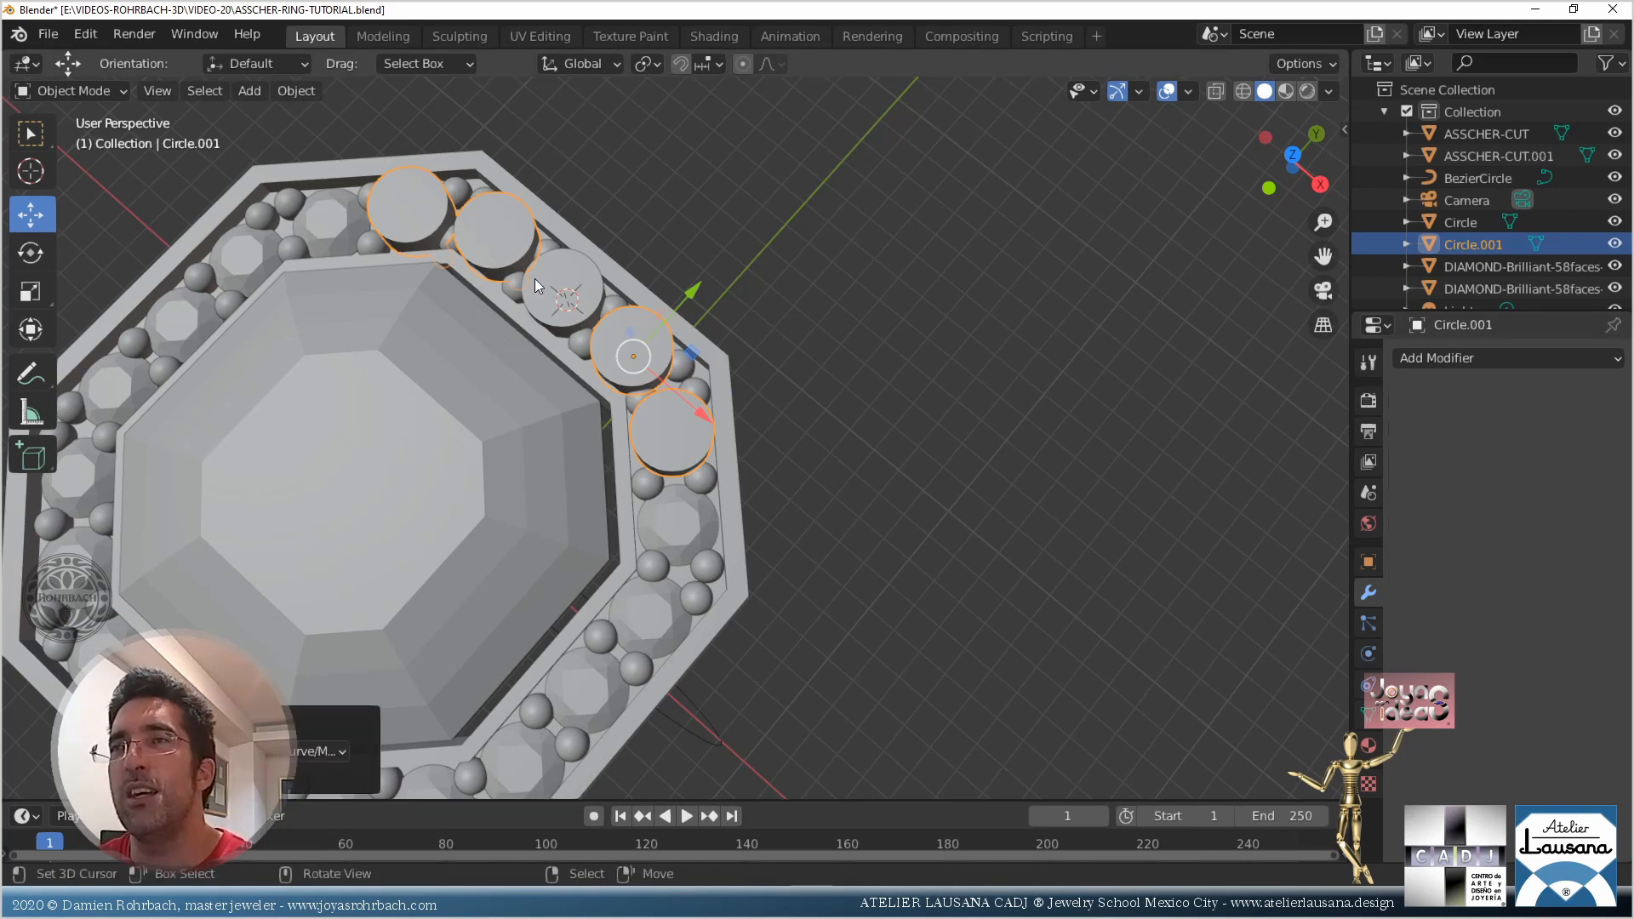
Join the mirrored cutters with the original cutter, then mirror them on Y only about the central Asscher stone and convert to mesh
{"action": "left_click", "coordinate": [540, 274], "text": "shift"}
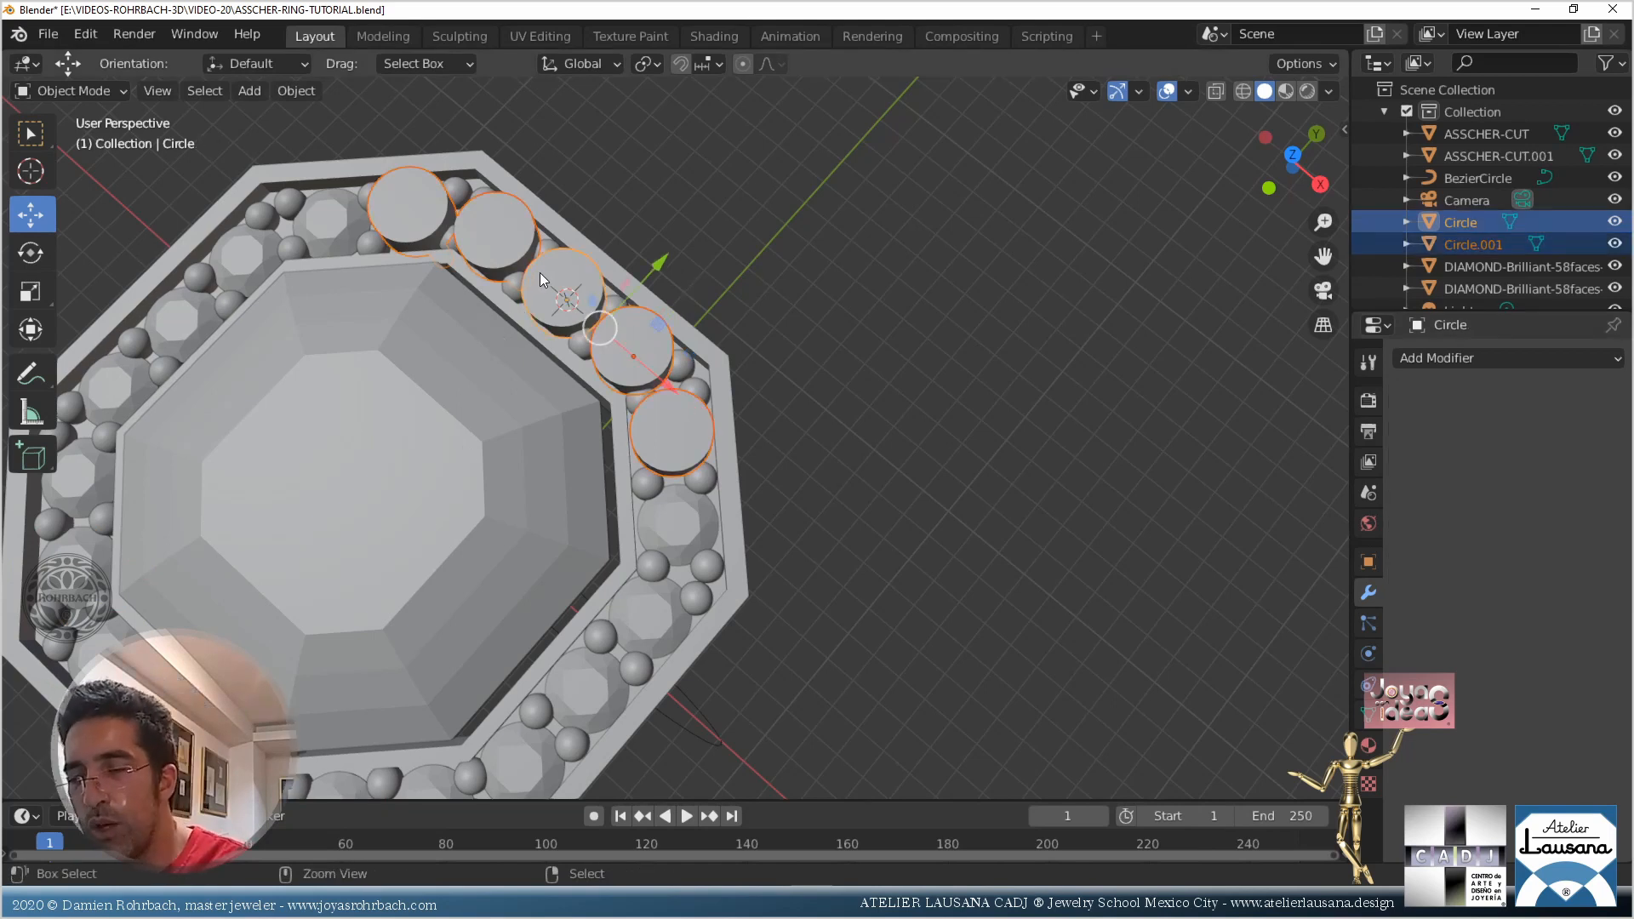
{"action": "key", "text": "ctrl+j"}
{"action": "left_click", "coordinate": [1502, 359]}
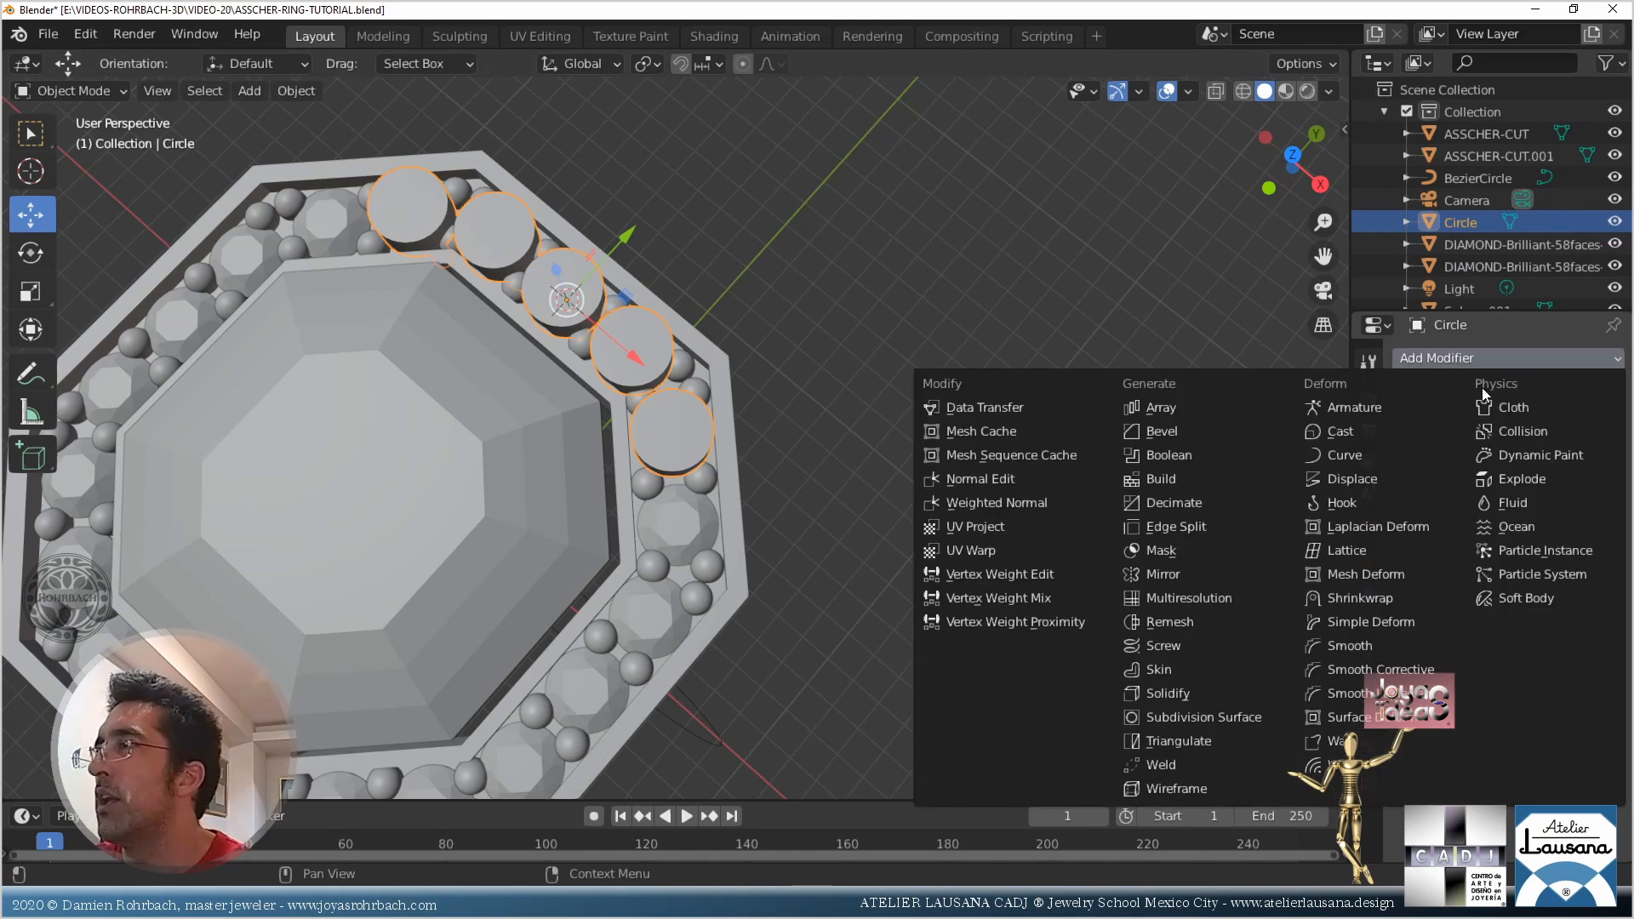
{"action": "left_click", "coordinate": [1208, 579]}
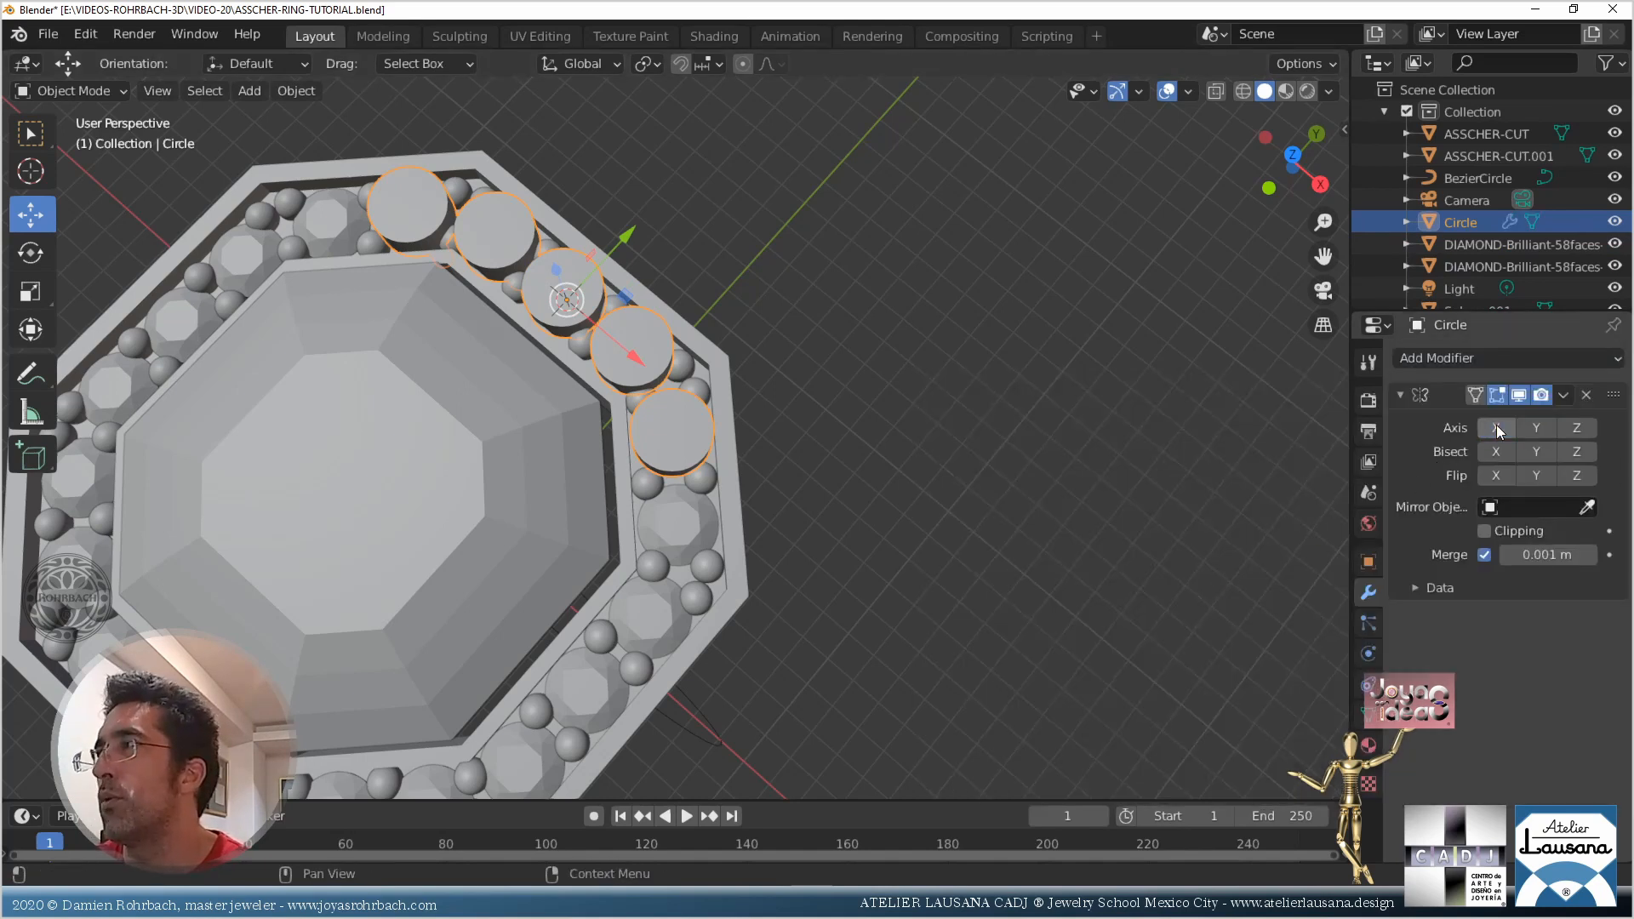
{"action": "left_click", "coordinate": [1534, 430]}
{"action": "left_click", "coordinate": [1586, 507]}
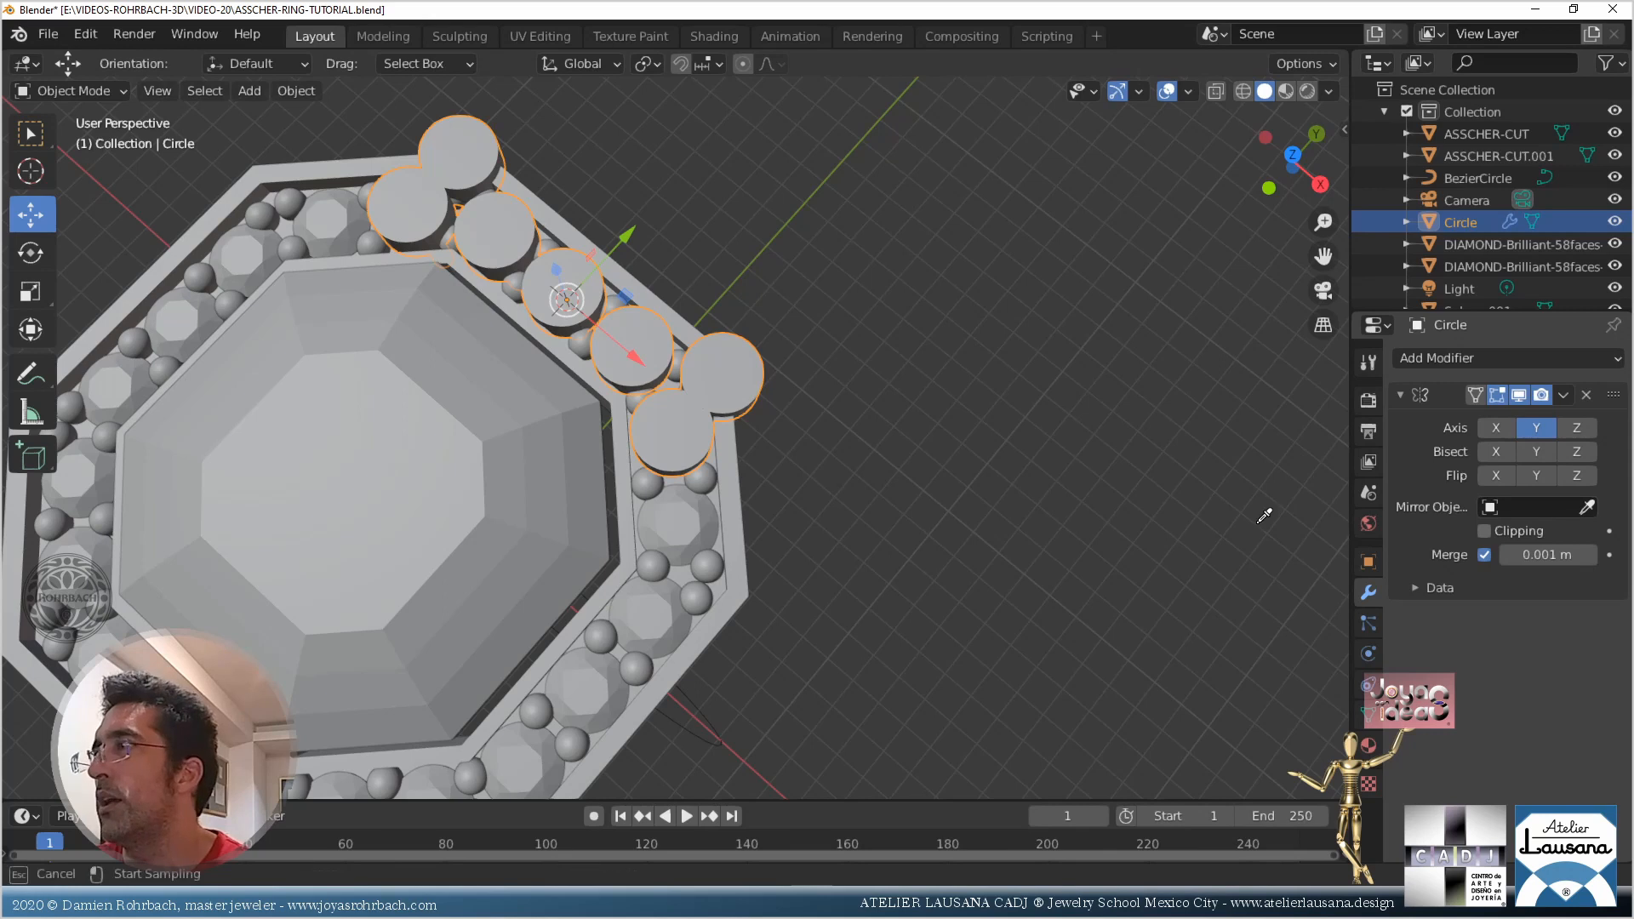
{"action": "left_click", "coordinate": [401, 462]}
{"action": "scroll", "coordinate": [570, 507], "scroll_direction": "down", "scroll_amount": 3}
{"action": "key", "text": "alt+c"}
{"action": "left_click", "coordinate": [683, 457]}
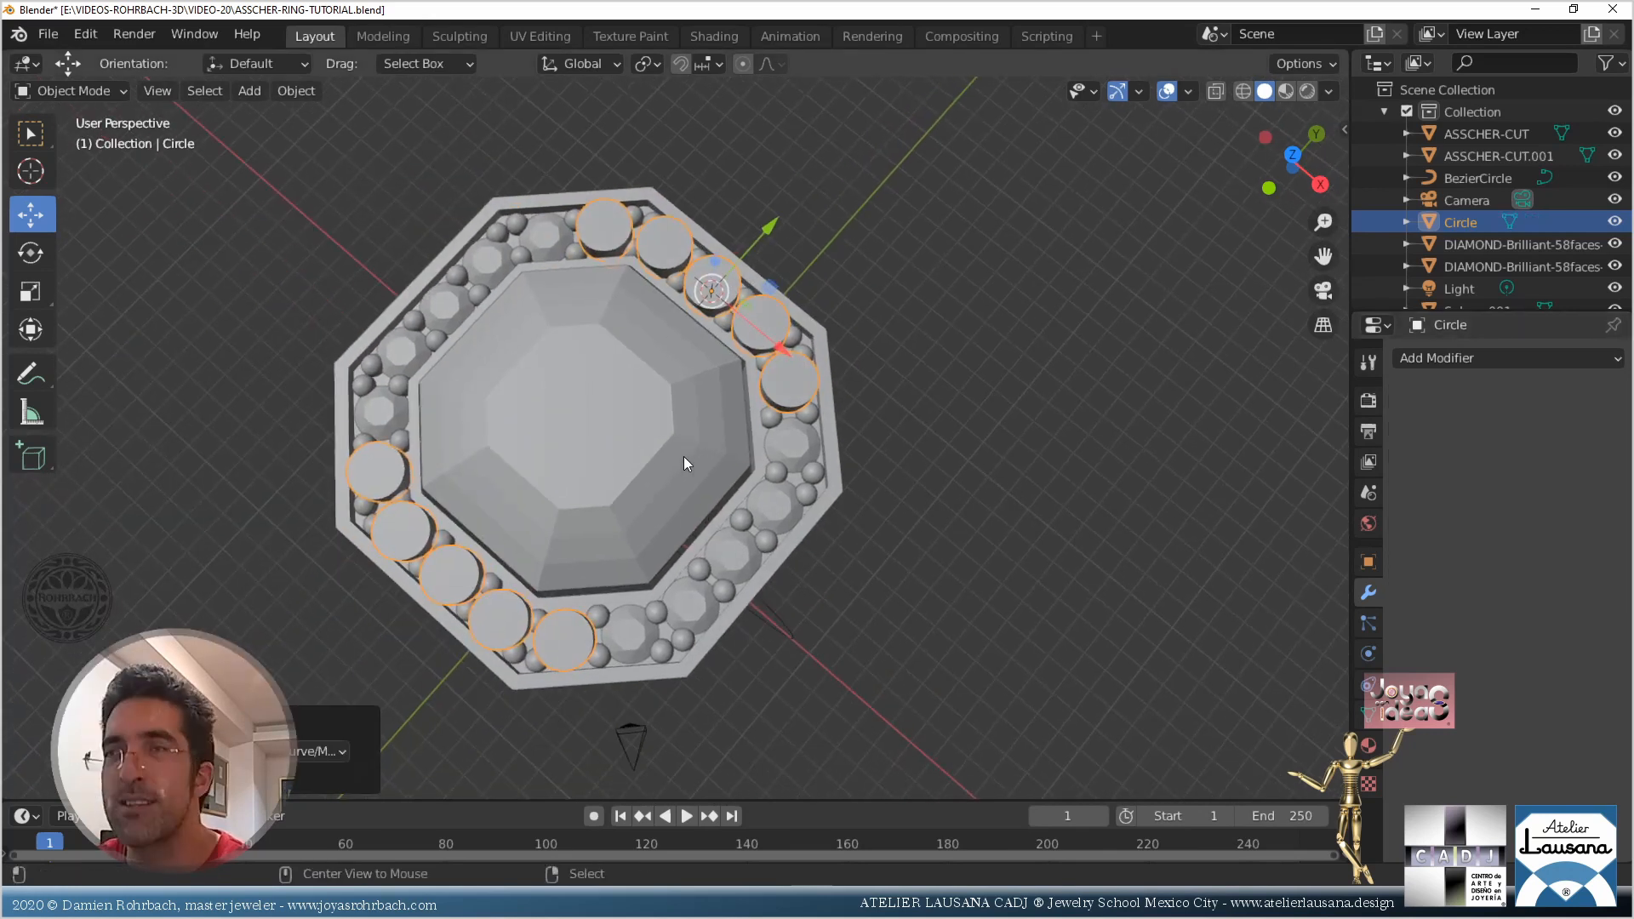
Duplicate the ten joined cutters in place and show the copy's transform values
{"action": "key", "text": "shift+d"}
{"action": "left_click", "coordinate": [683, 457]}
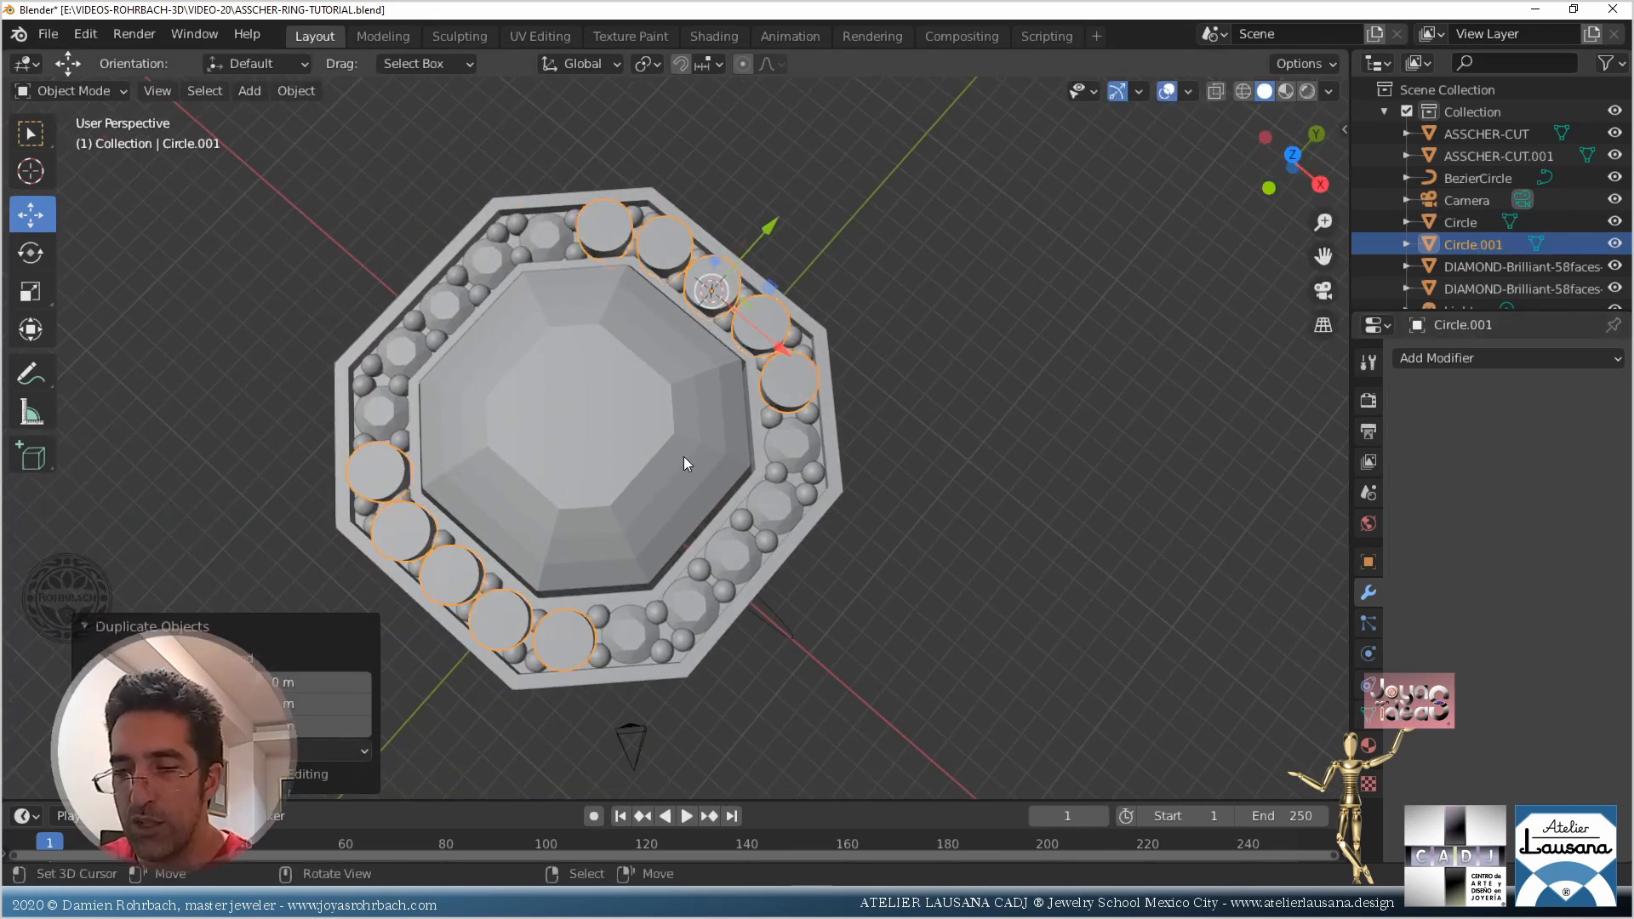
{"action": "key", "text": "n"}
{"action": "left_click", "coordinate": [1191, 305]}
{"action": "type", "text": "90"}
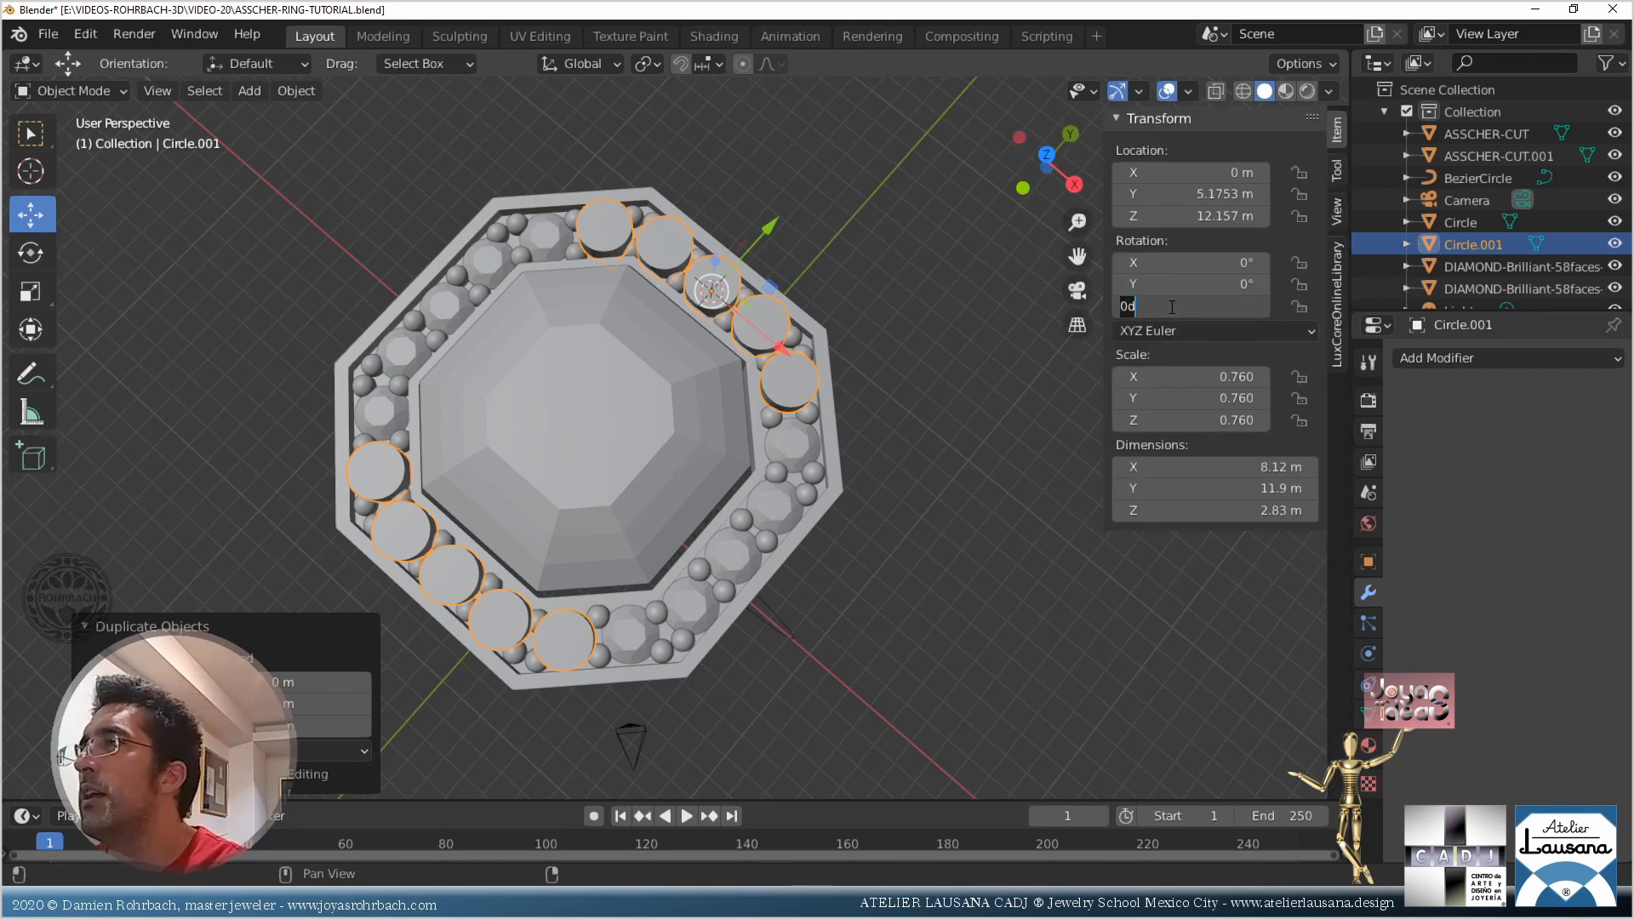
{"action": "key", "text": "Escape"}
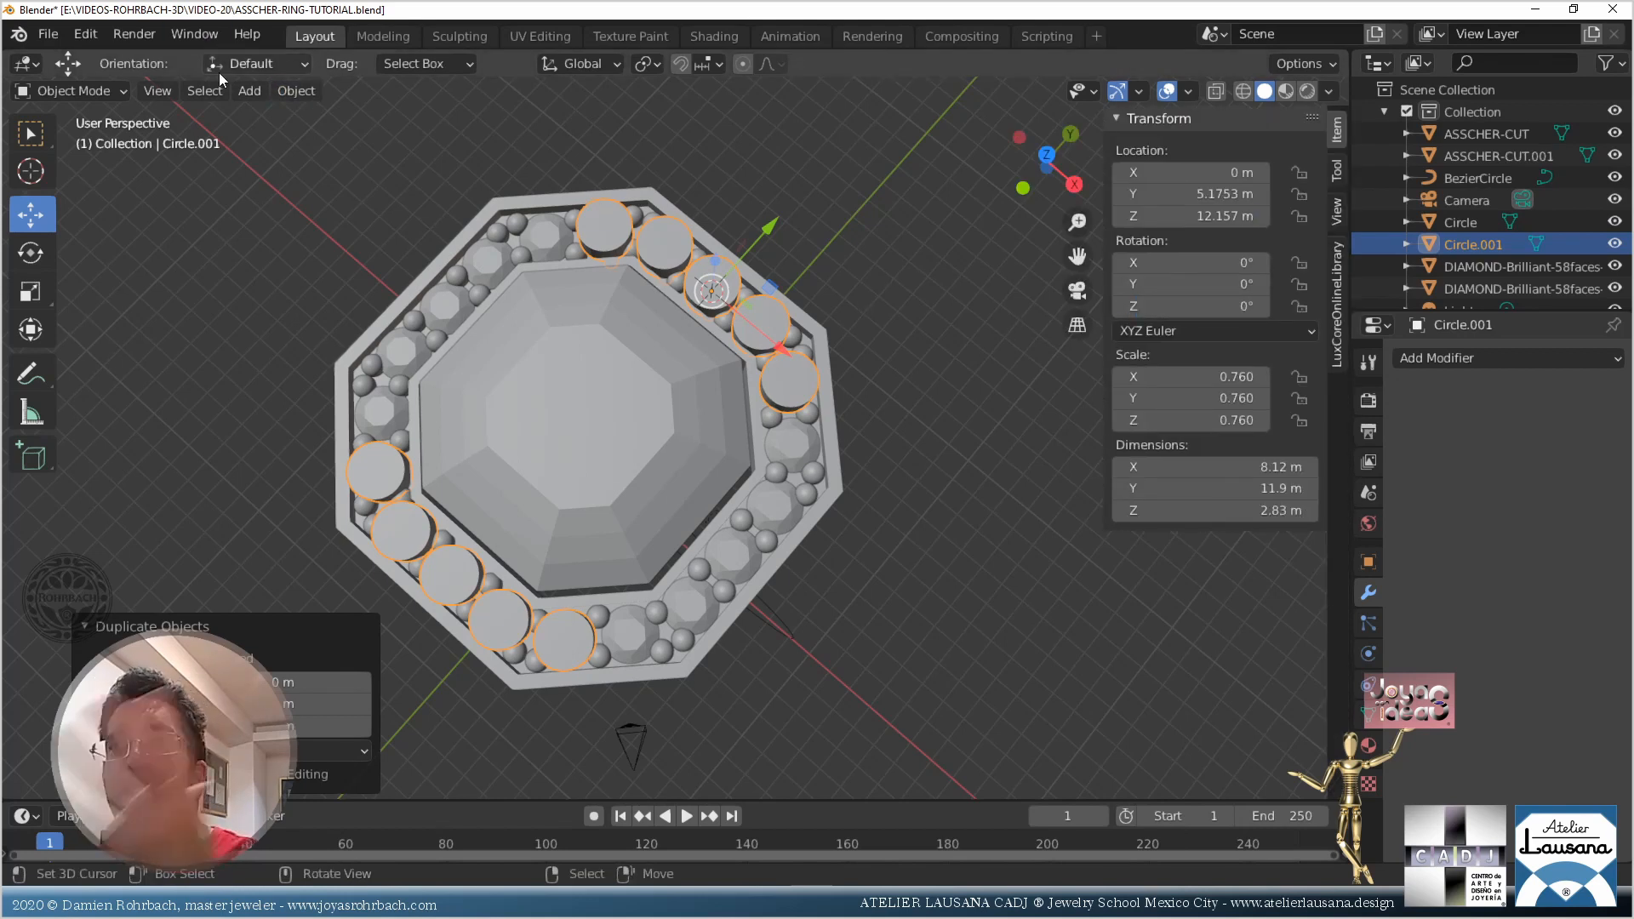
Set the duplicated cutters' origin to the centre of their geometry
{"action": "left_click", "coordinate": [282, 93]}
{"action": "mouse_move", "coordinate": [337, 145]}
{"action": "left_click", "coordinate": [555, 161]}
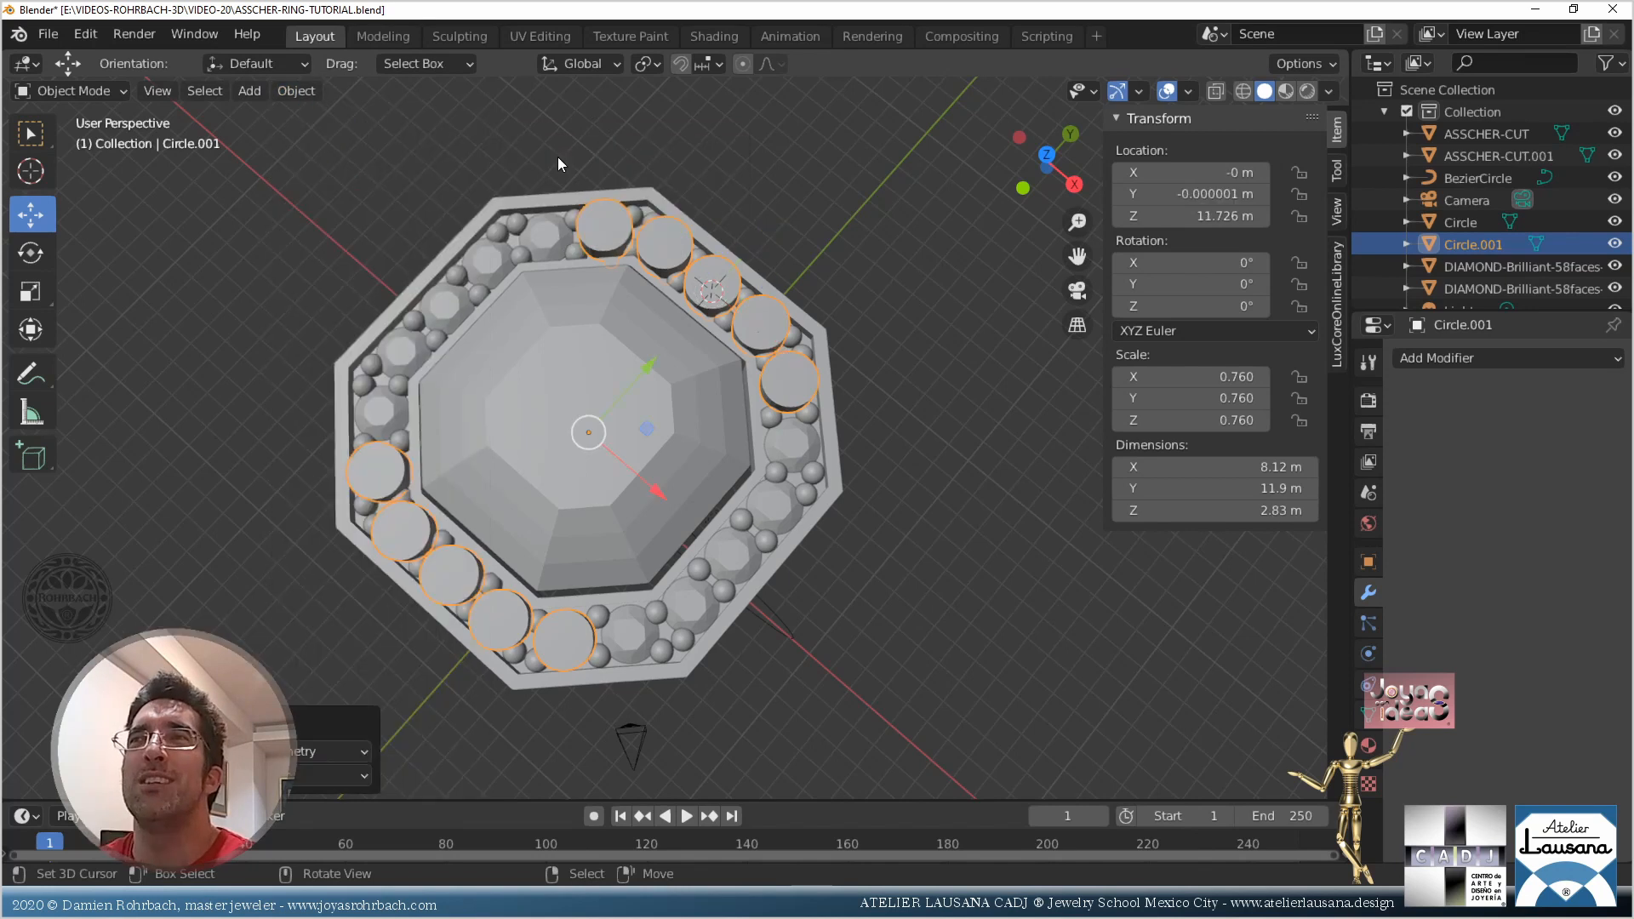
Set the duplicated cutters' Z rotation to 90° to cover the remaining halo diamonds and save the file
{"action": "left_click", "coordinate": [1200, 307]}
{"action": "type", "text": "90"}
{"action": "key", "text": "Return"}
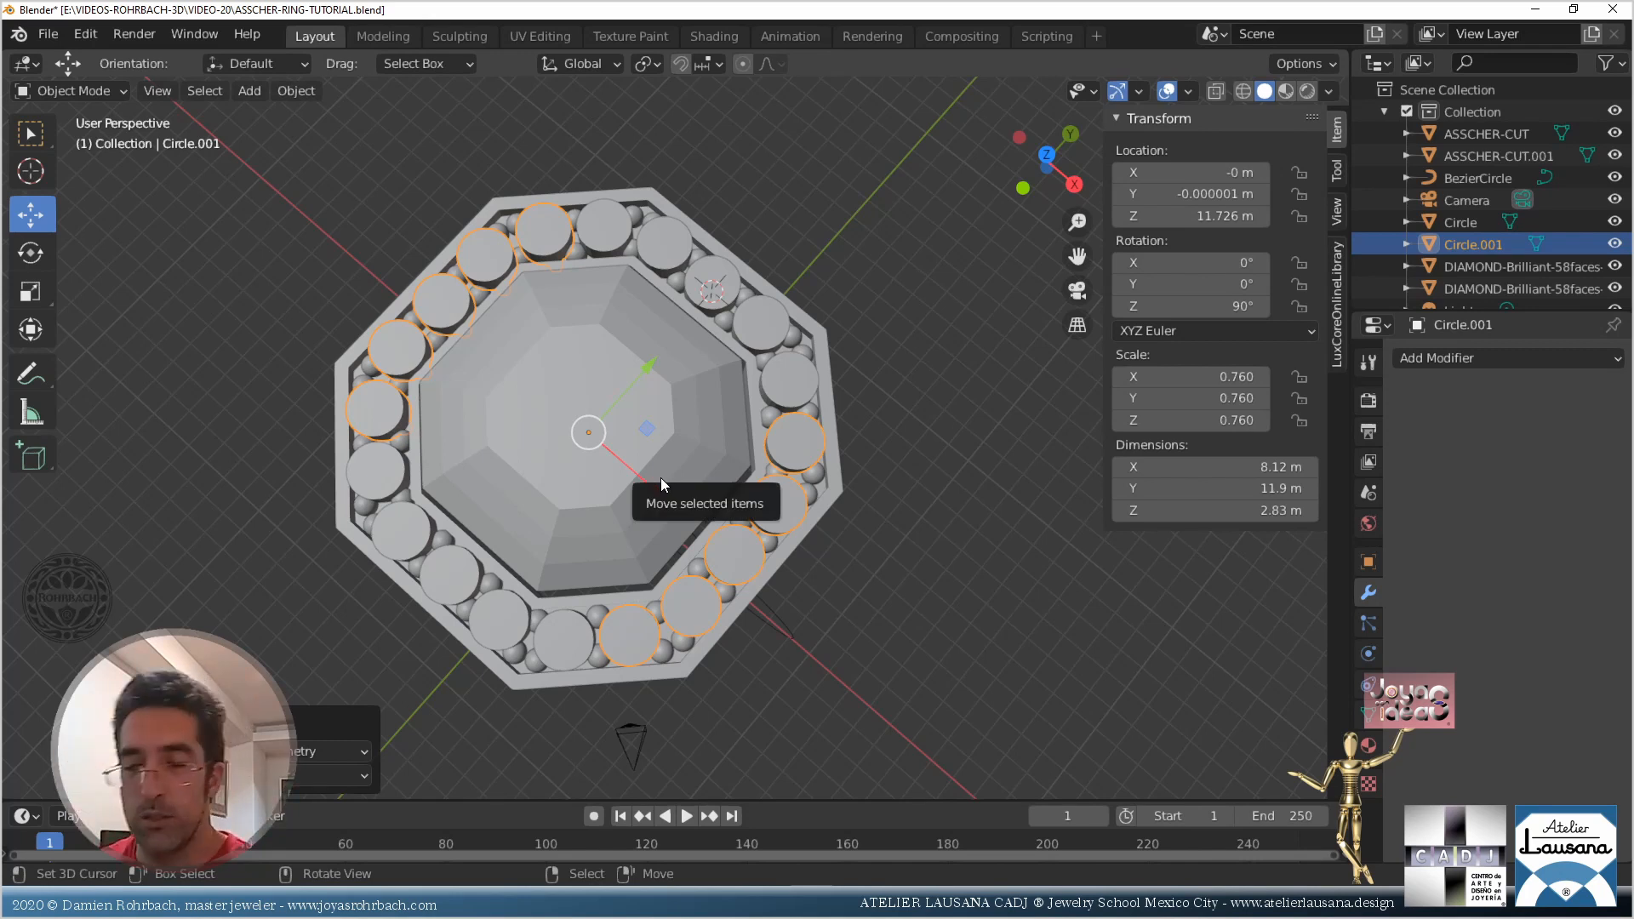
{"action": "key", "text": "ctrl+s"}
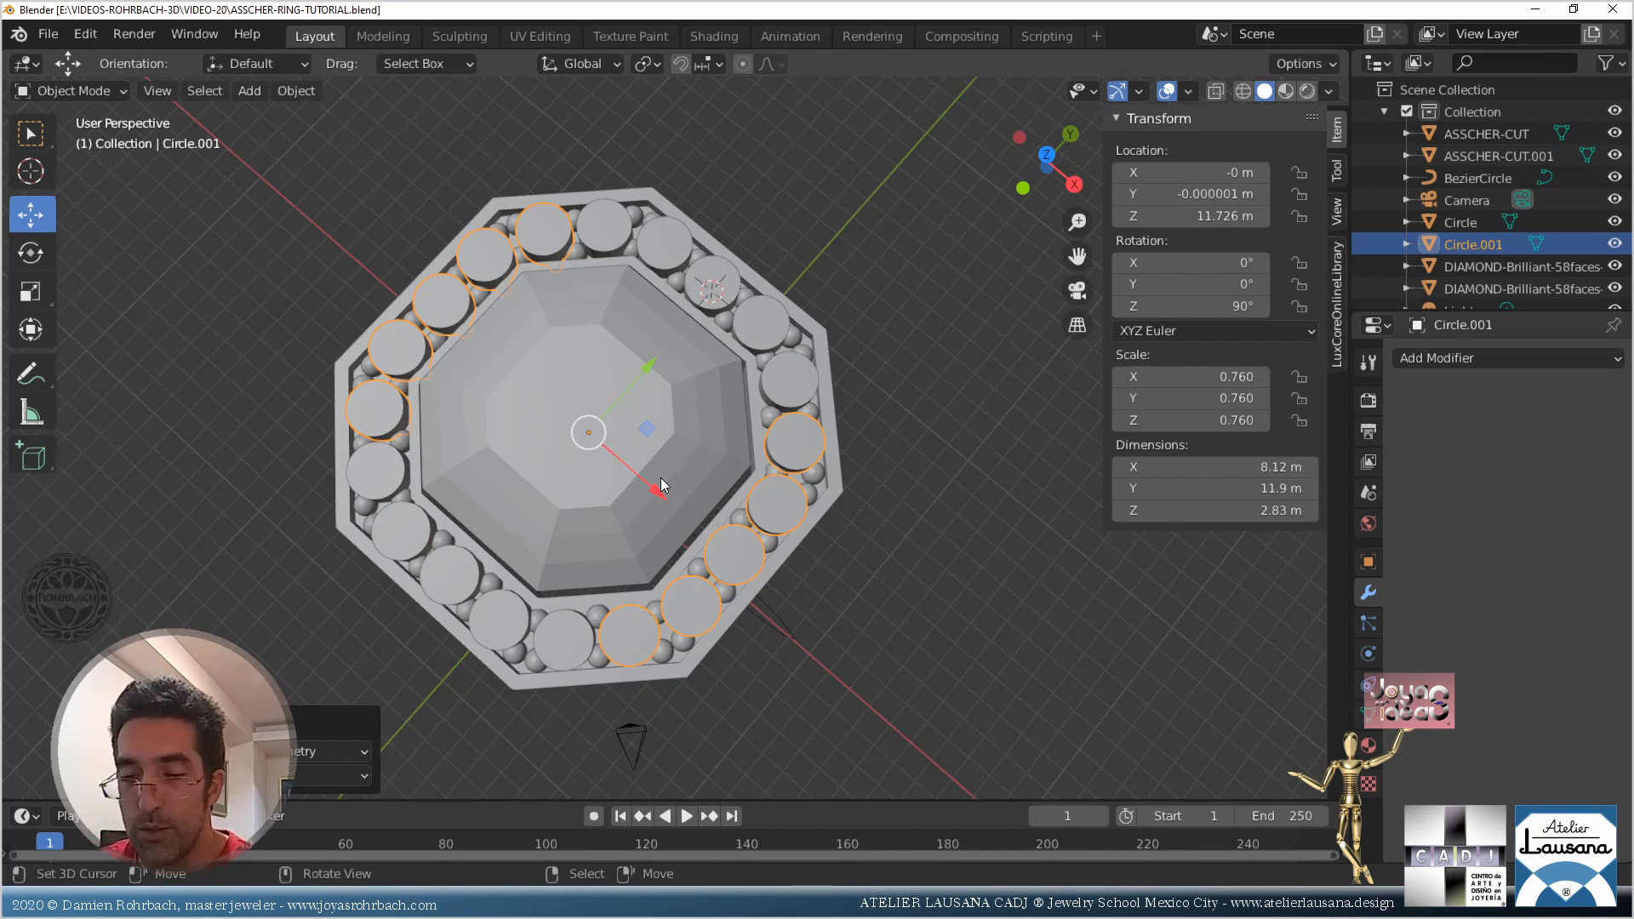
Convert both sets of halo stone cutters to mesh and join them into one object
{"action": "key", "text": "n"}
{"action": "middle_click_drag", "start_coordinate": [497, 157], "coordinate": [548, 223]}
{"action": "middle_click_drag", "start_coordinate": [754, 479], "coordinate": [735, 508]}
{"action": "left_click", "coordinate": [924, 446], "text": "shift"}
{"action": "middle_click_drag", "start_coordinate": [924, 446], "coordinate": [892, 488]}
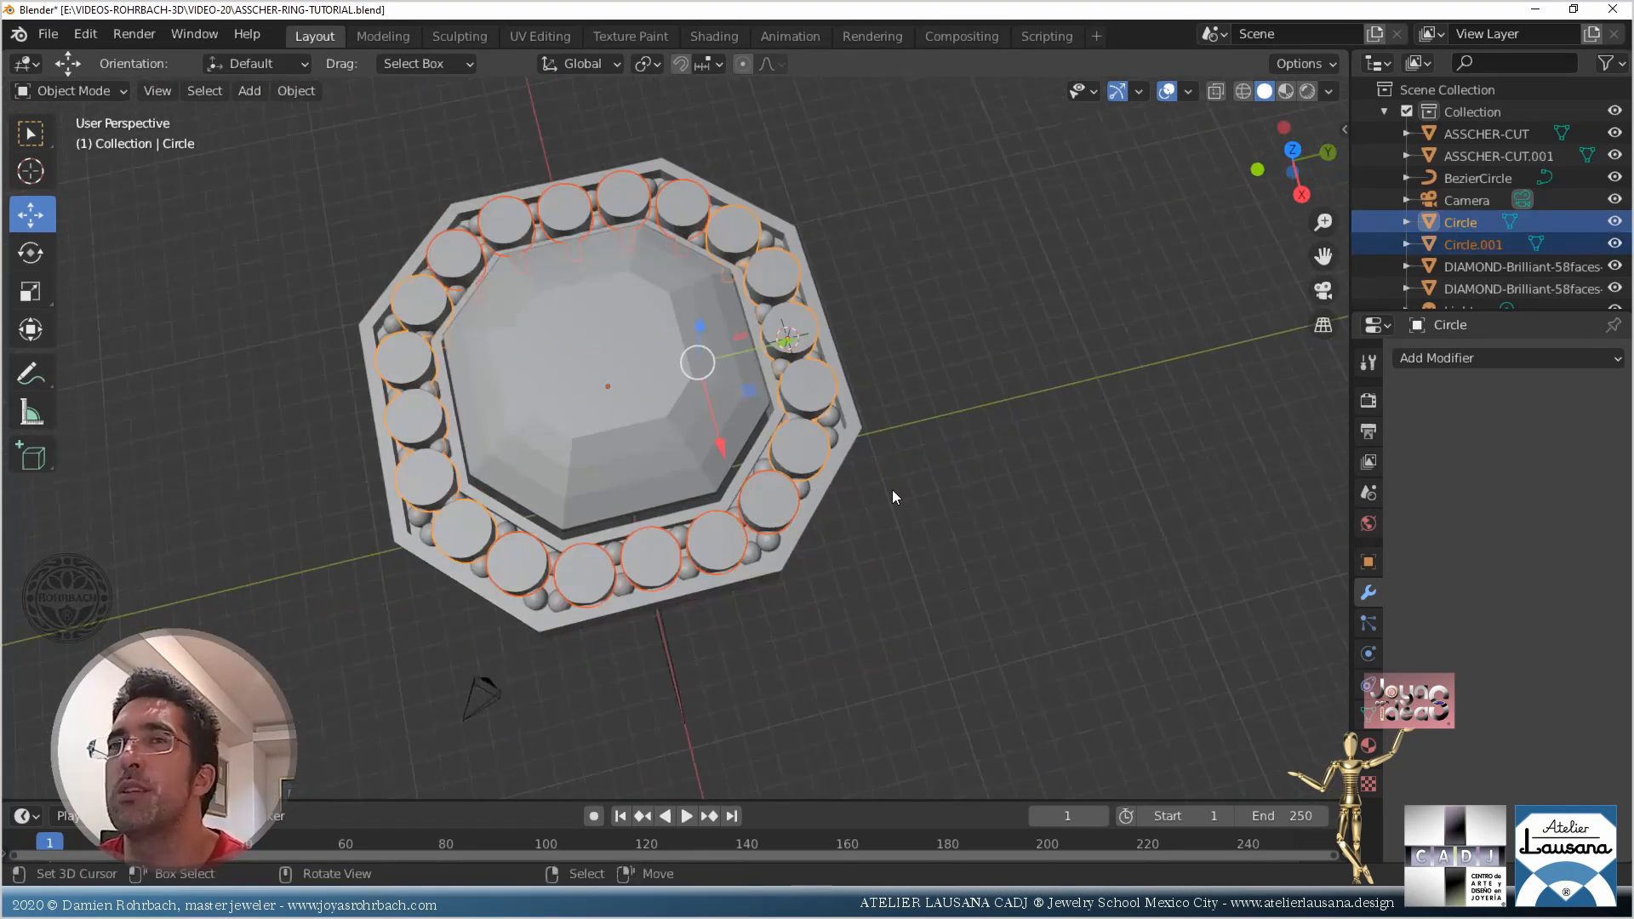
{"action": "key", "text": "alt+c"}
{"action": "left_click", "coordinate": [778, 451]}
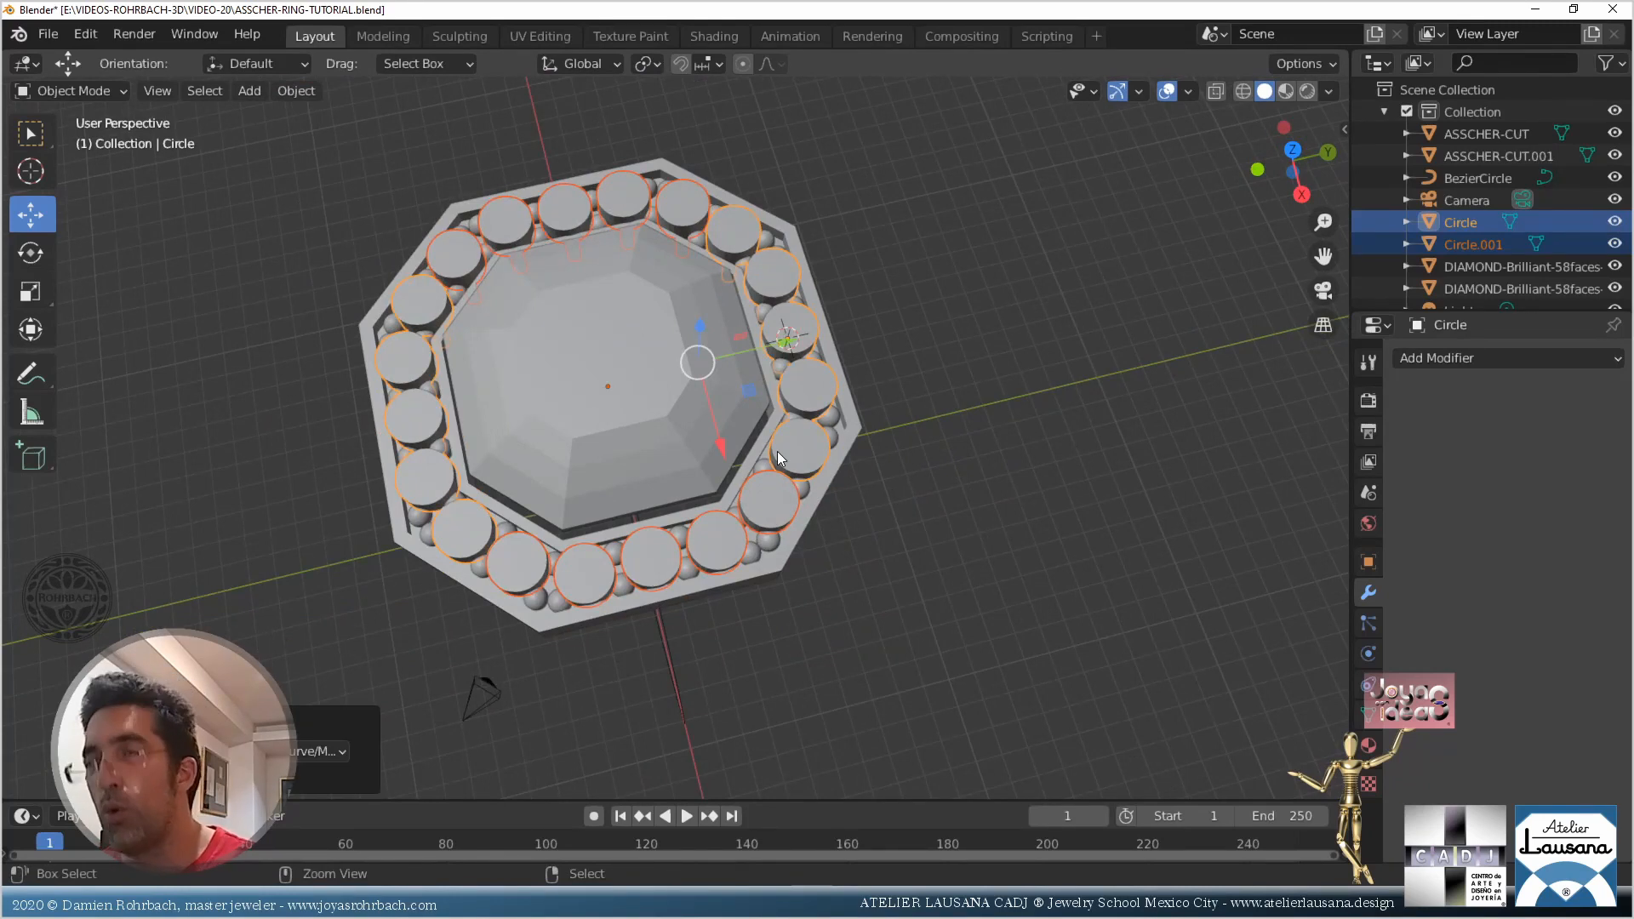
{"action": "key", "text": "ctrl+j"}
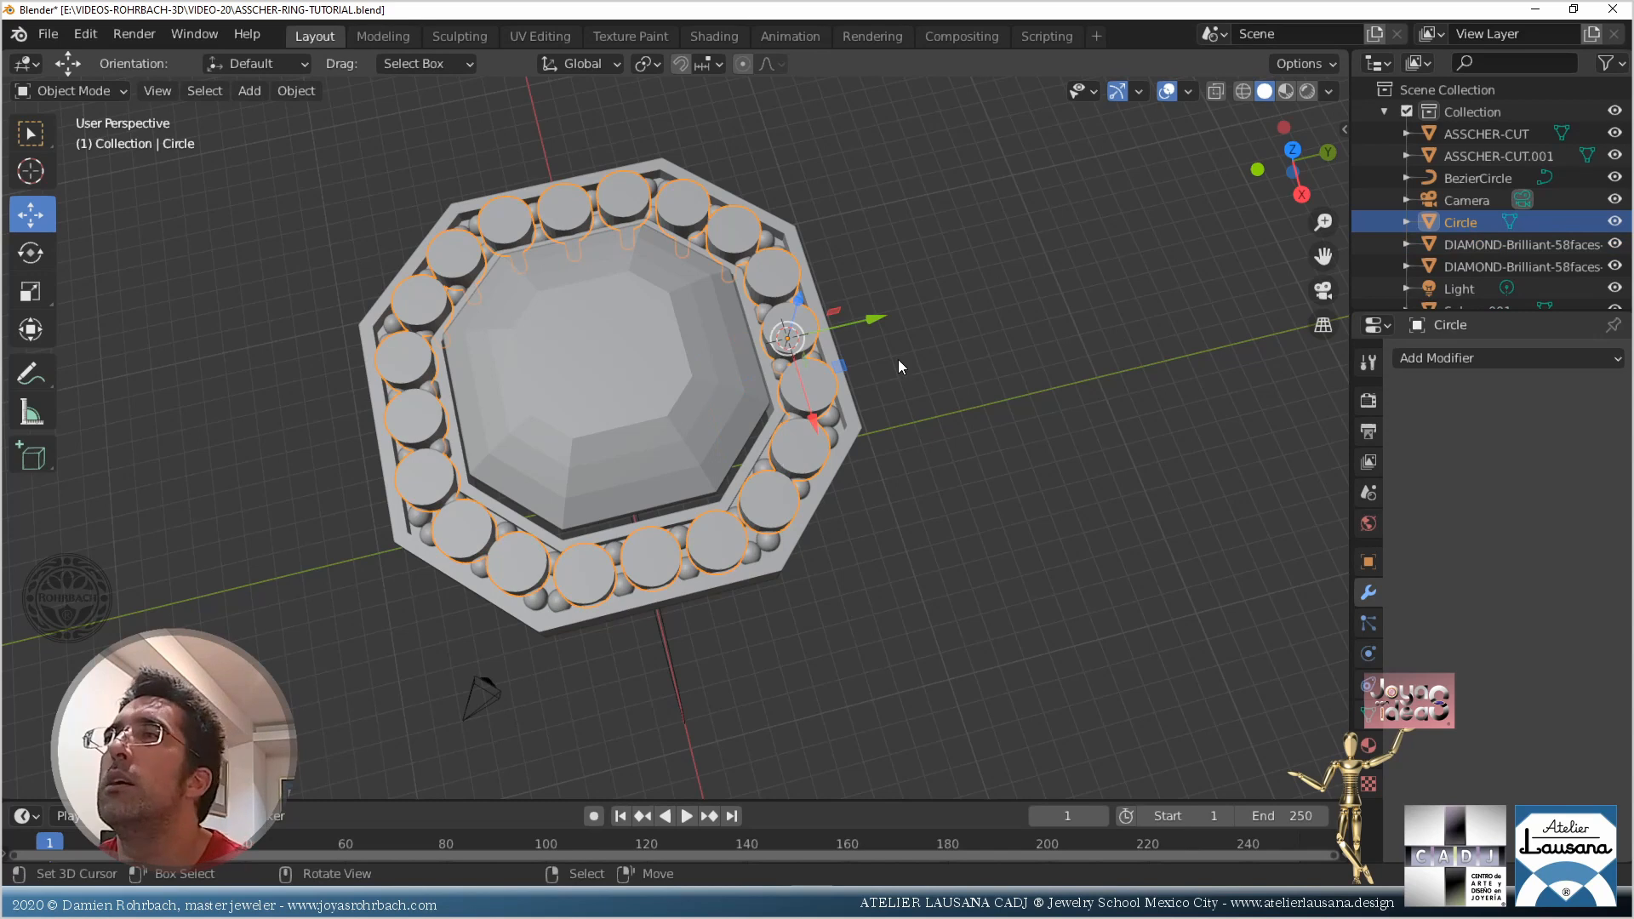
Add a Boolean modifier set to Difference to the octagonal halo, using the joined stone cutters as its object
{"action": "left_click", "coordinate": [836, 345]}
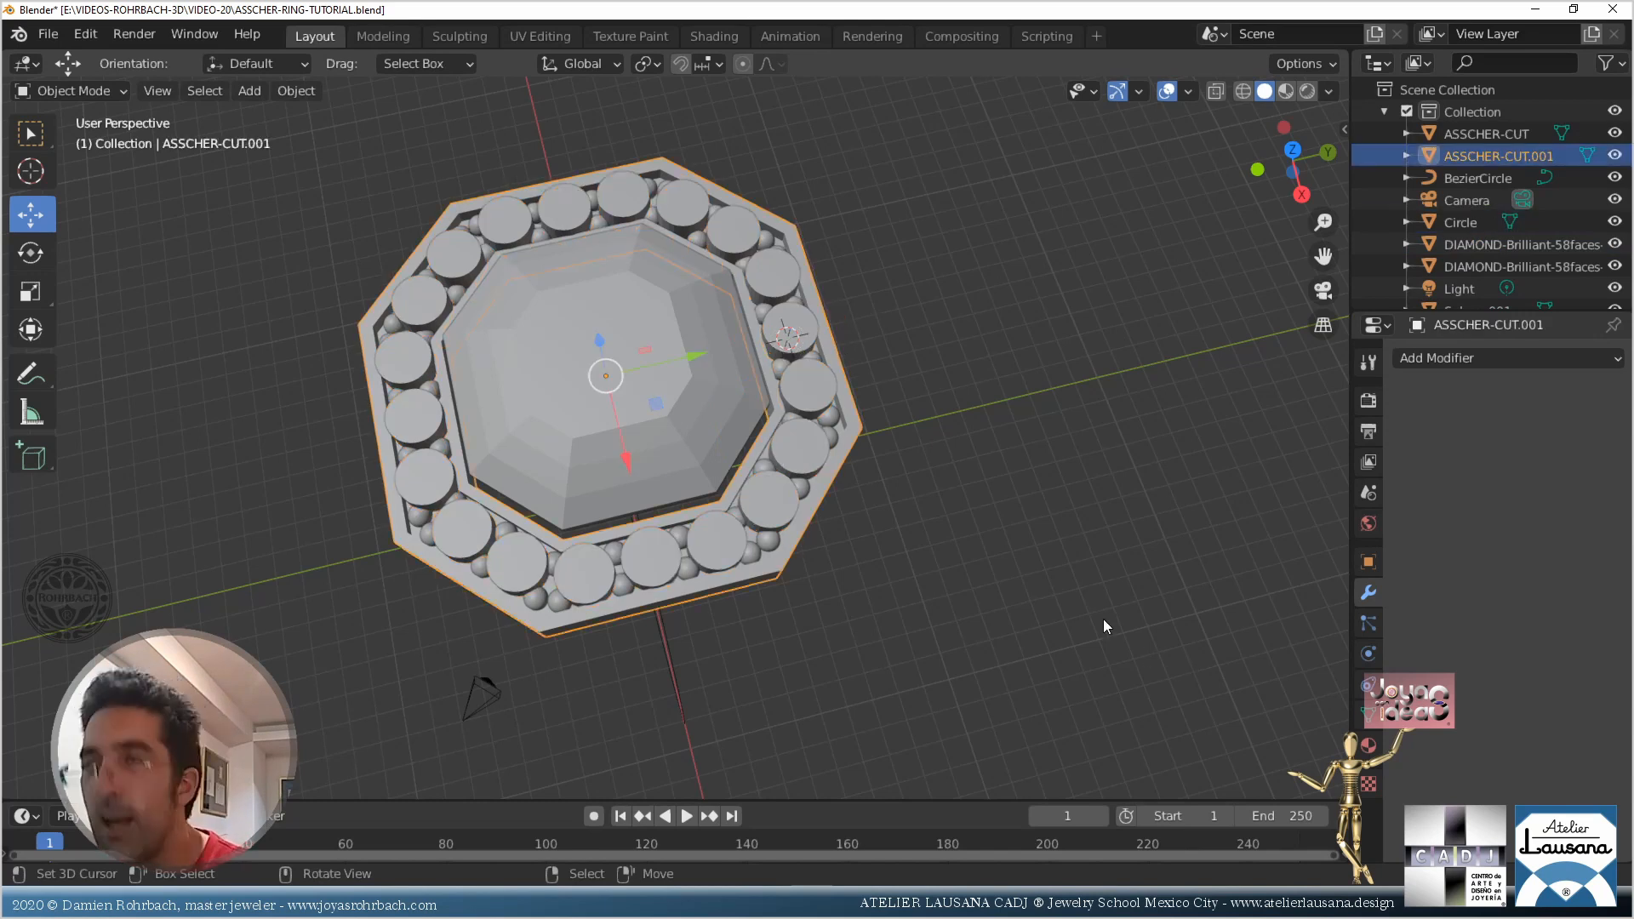
{"action": "key", "text": "n"}
{"action": "left_click", "coordinate": [1479, 359]}
{"action": "left_click", "coordinate": [1464, 358]}
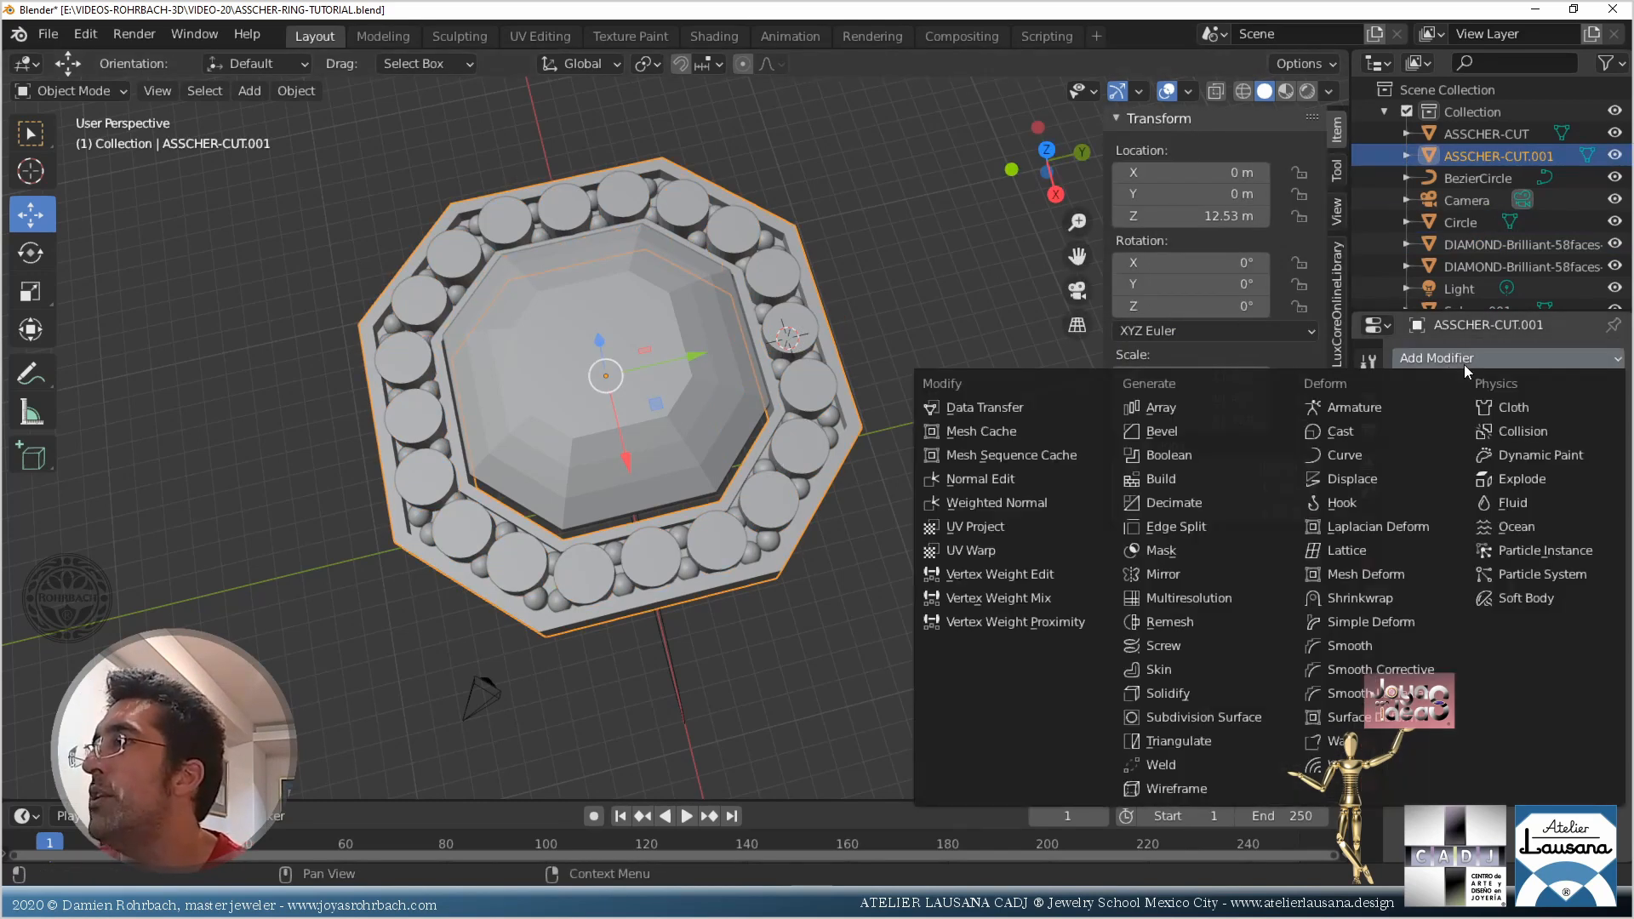
{"action": "left_click", "coordinate": [1188, 451]}
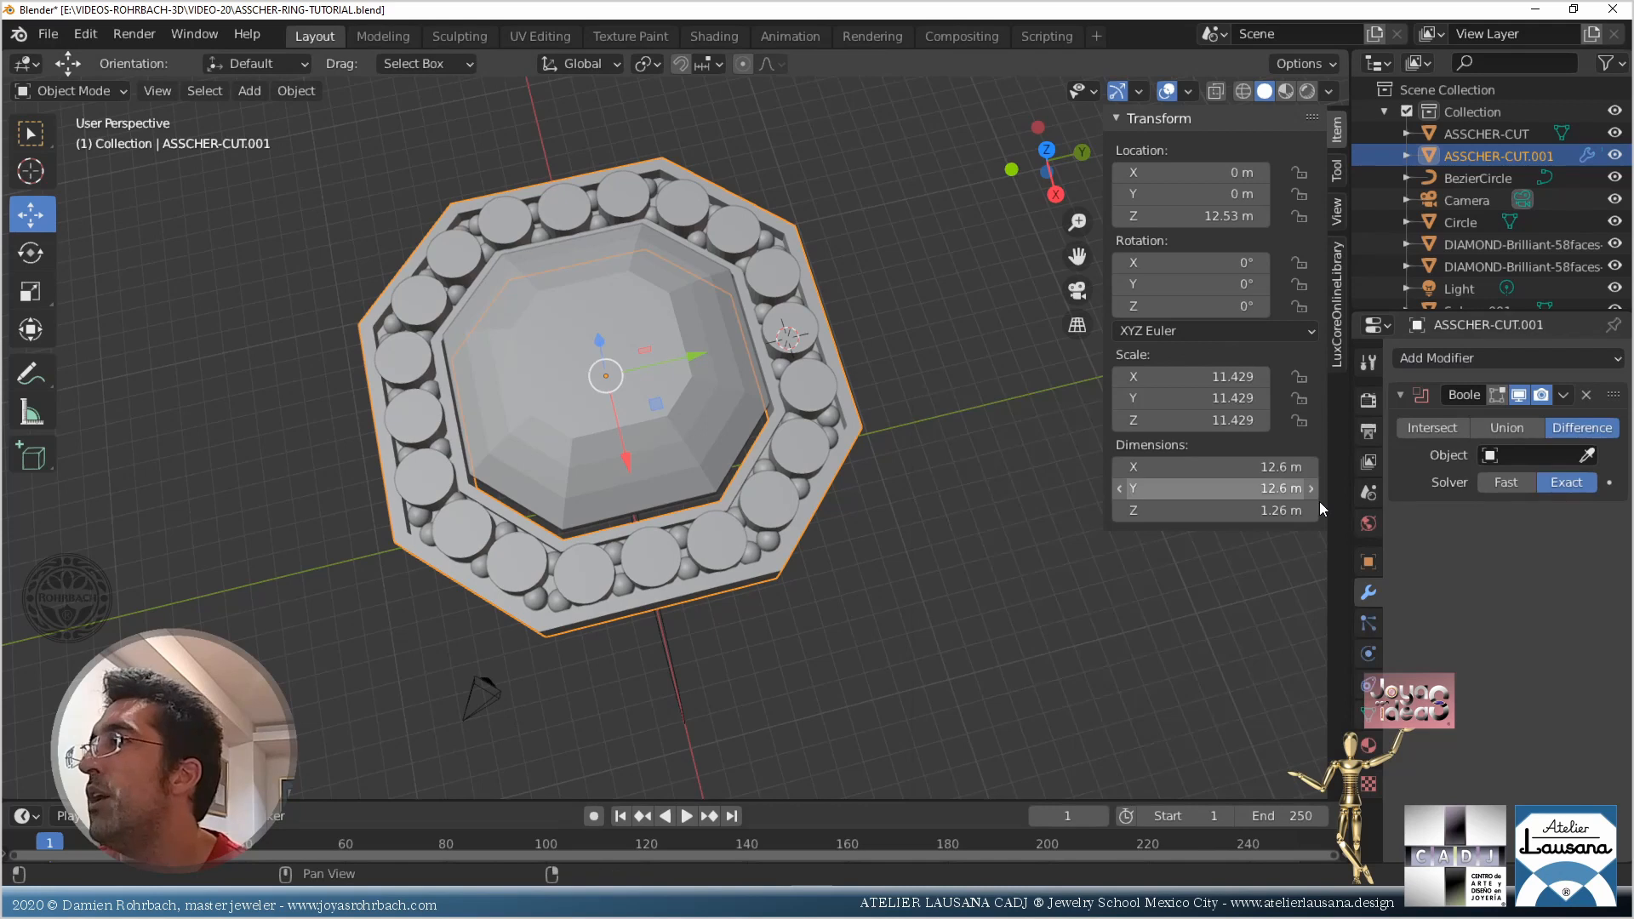
{"action": "left_click", "coordinate": [1586, 455]}
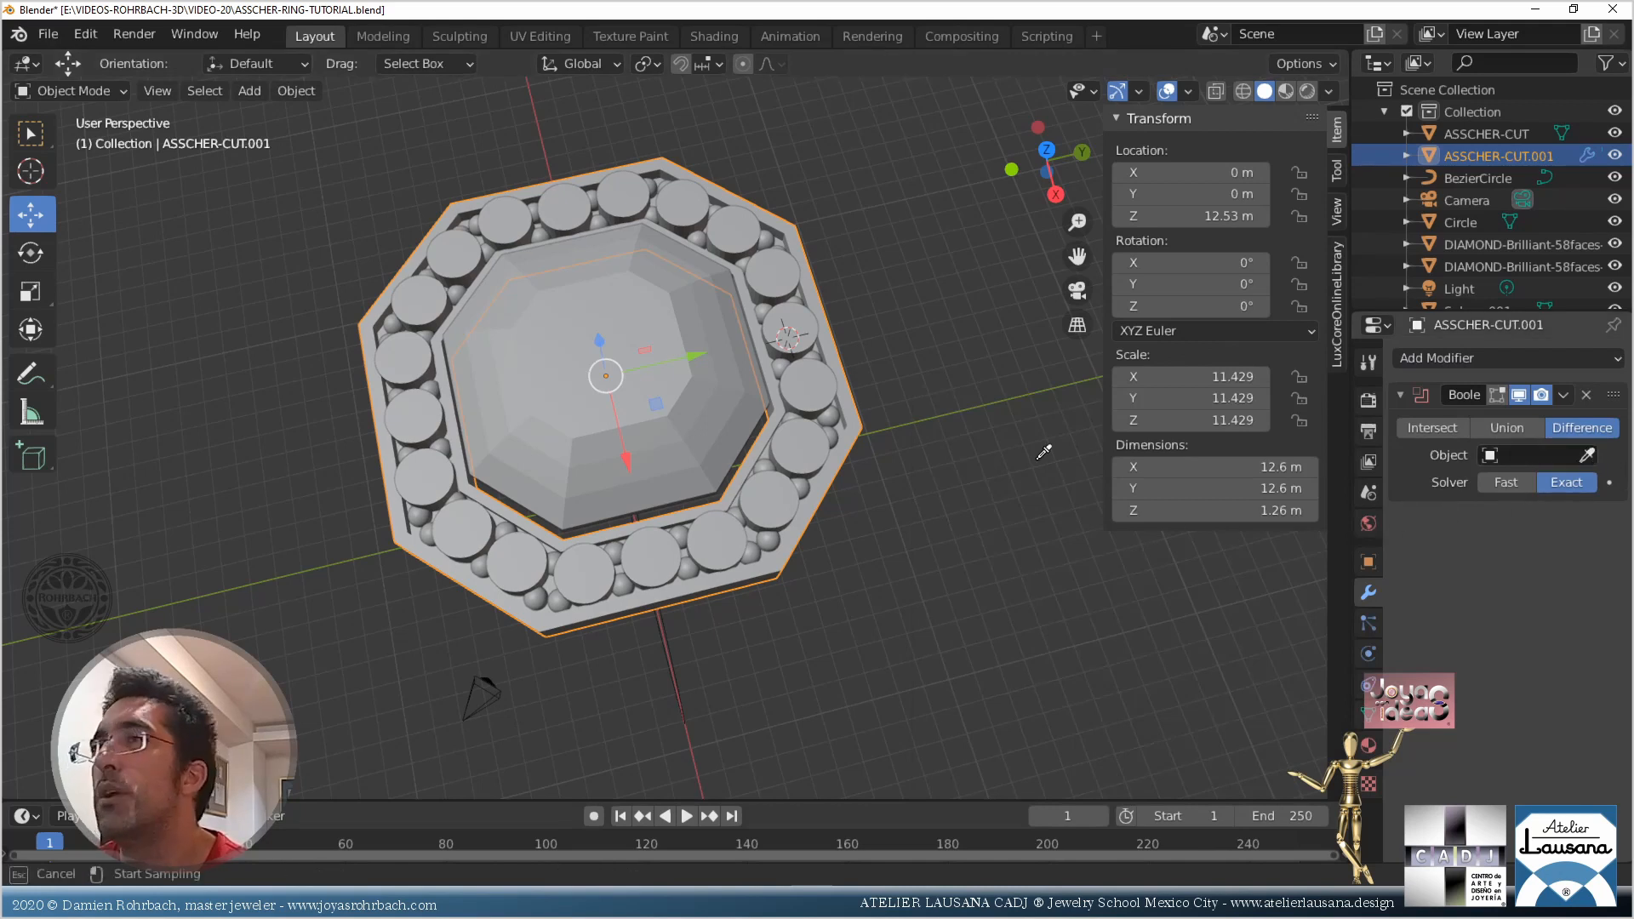
{"action": "left_click", "coordinate": [788, 274]}
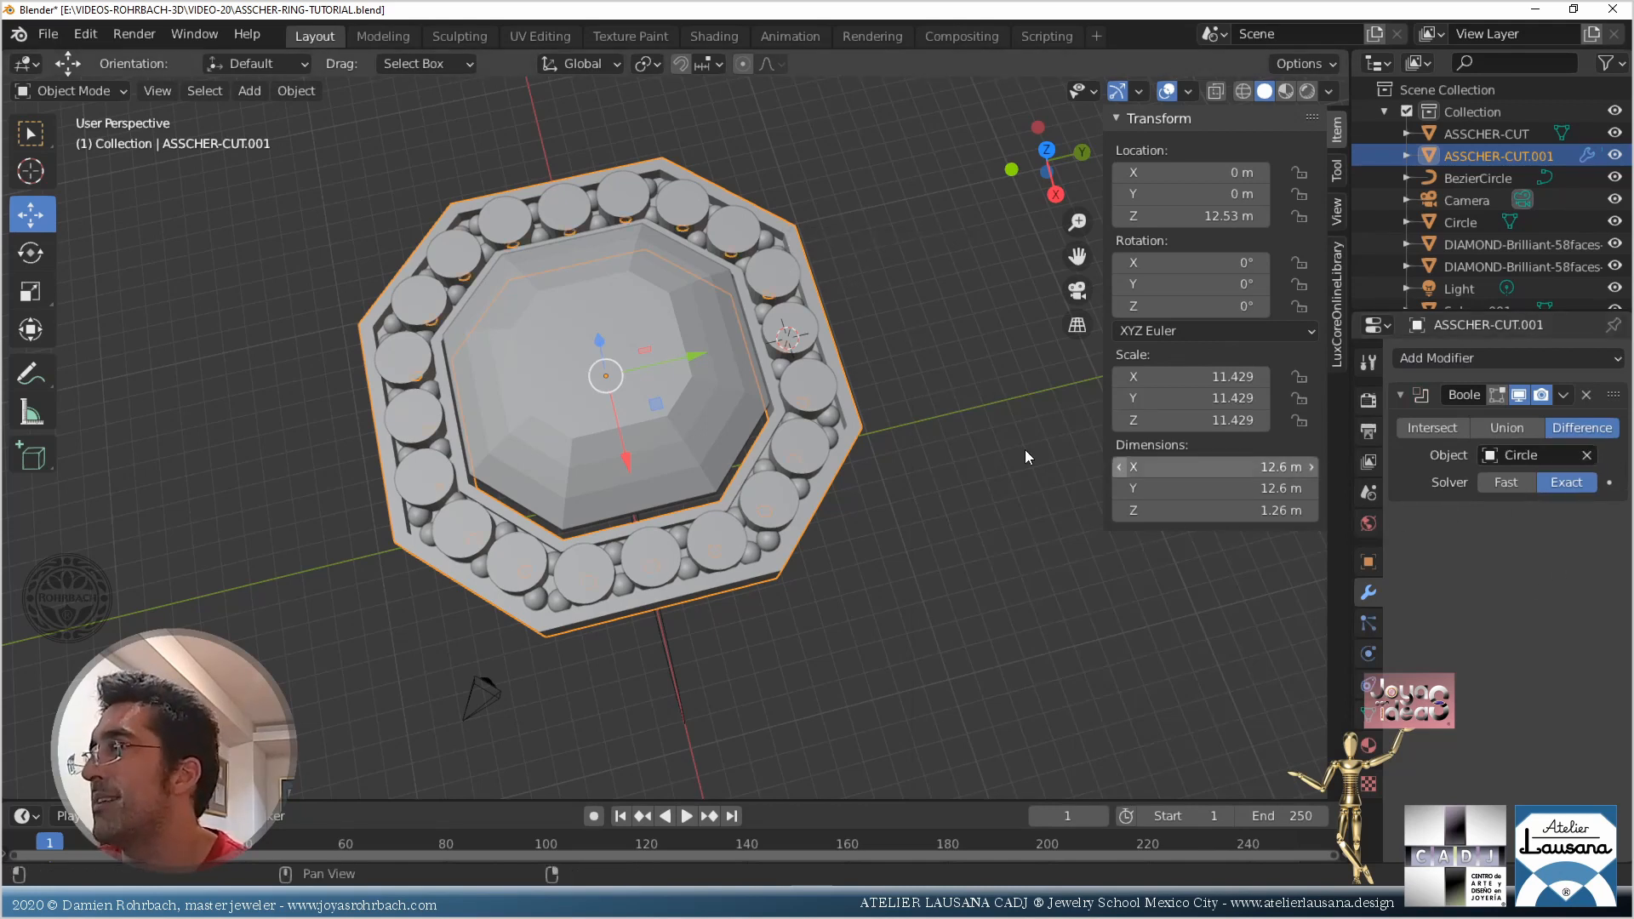
Hide the joined stone cutters, save the file and inspect the seats cut into the halo
{"action": "left_click", "coordinate": [795, 287]}
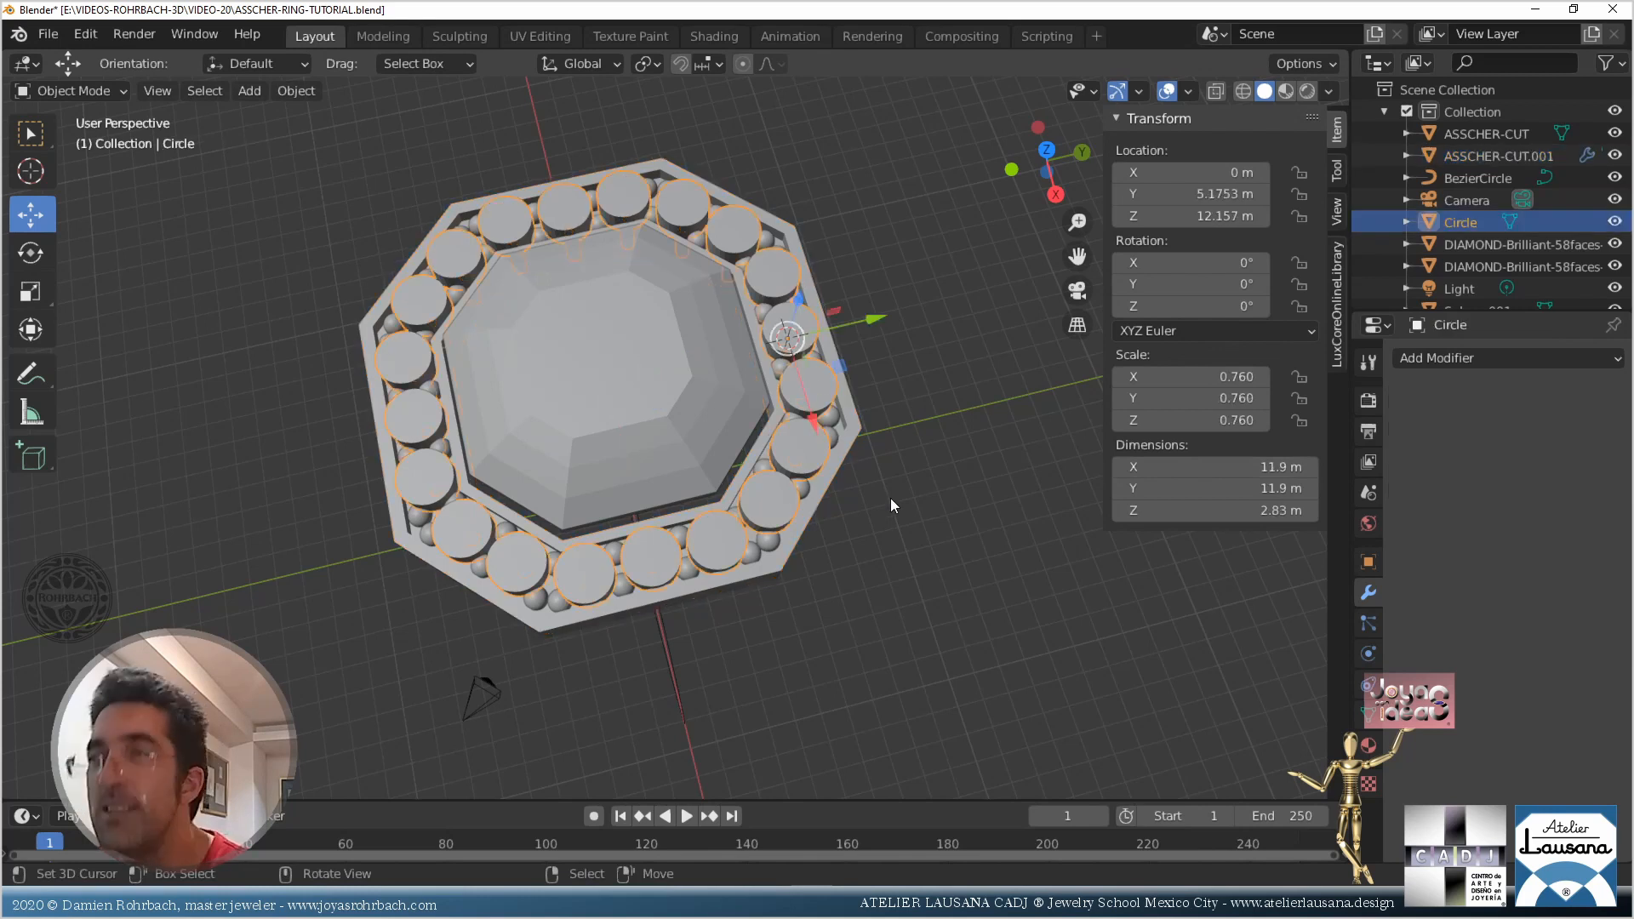
{"action": "key", "text": "h"}
{"action": "middle_click_drag", "start_coordinate": [884, 713], "coordinate": [815, 539]}
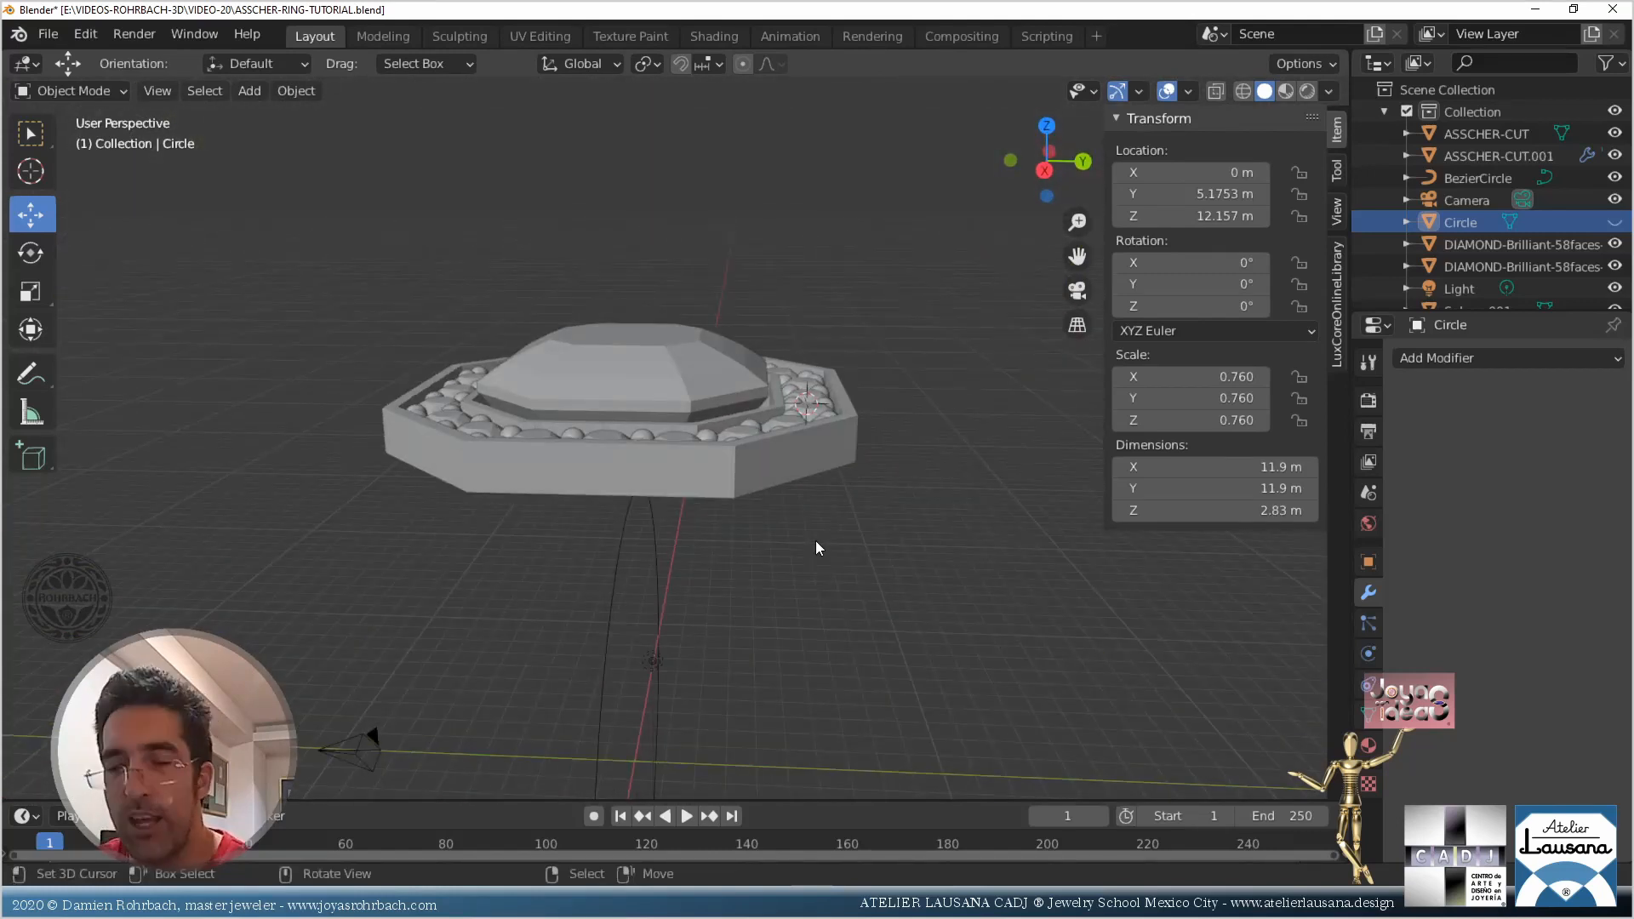
{"action": "key", "text": "ctrl+s"}
{"action": "middle_click_drag", "start_coordinate": [557, 345], "coordinate": [696, 477]}
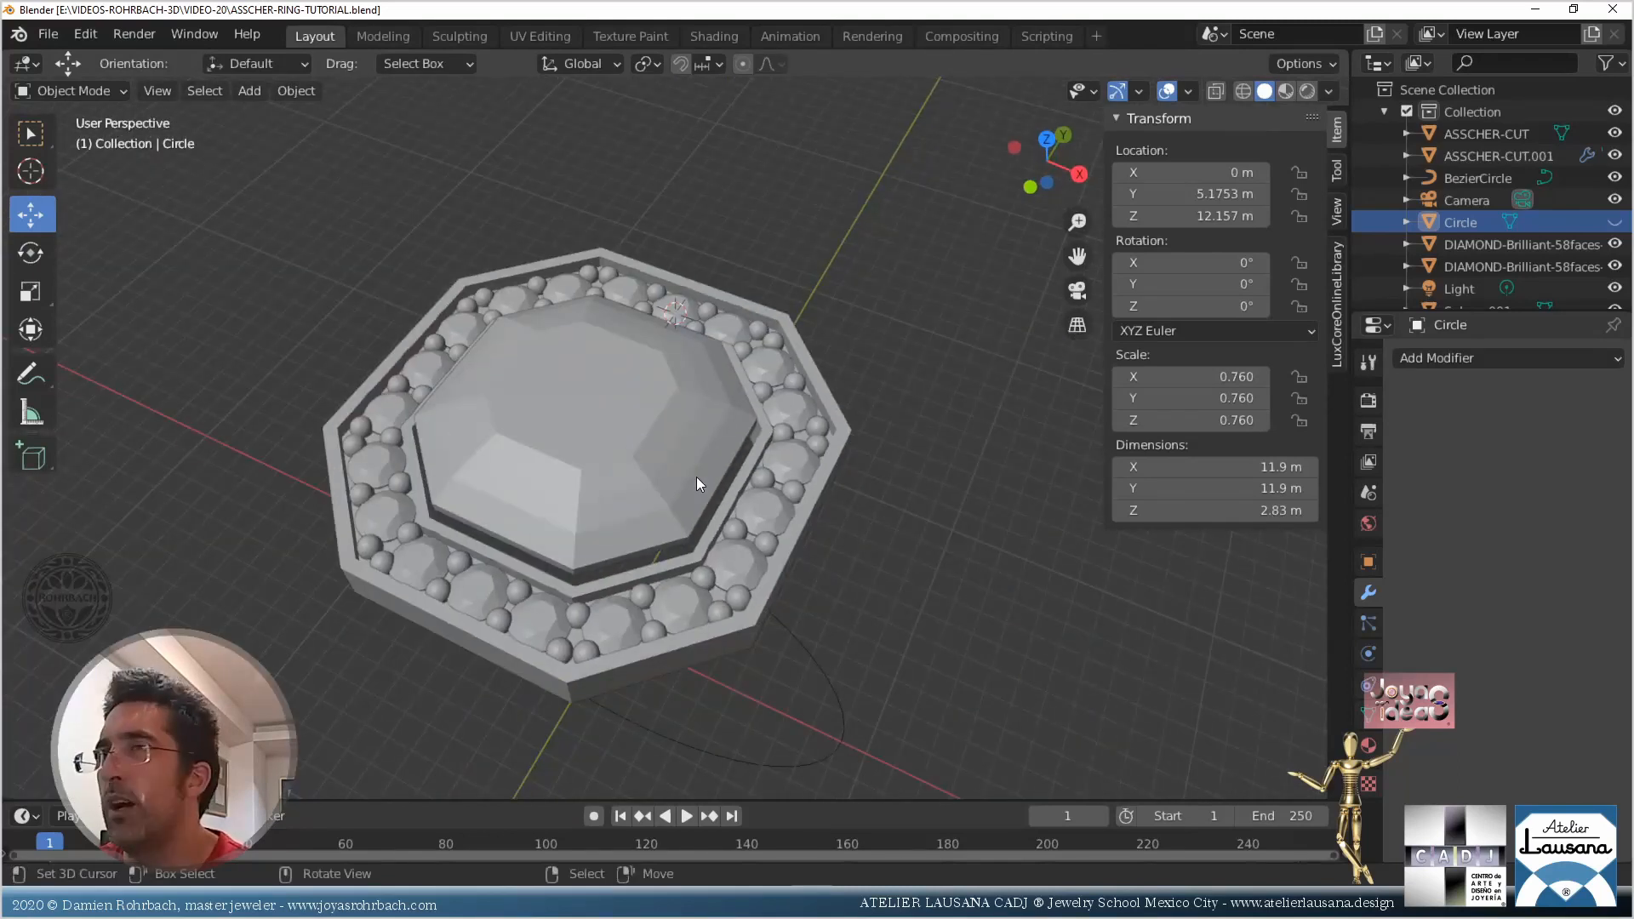
{"action": "scroll", "coordinate": [697, 482], "scroll_direction": "up", "scroll_amount": 4}
{"action": "key", "text": "n"}
{"action": "scroll", "coordinate": [696, 477], "scroll_direction": "down", "scroll_amount": 4}
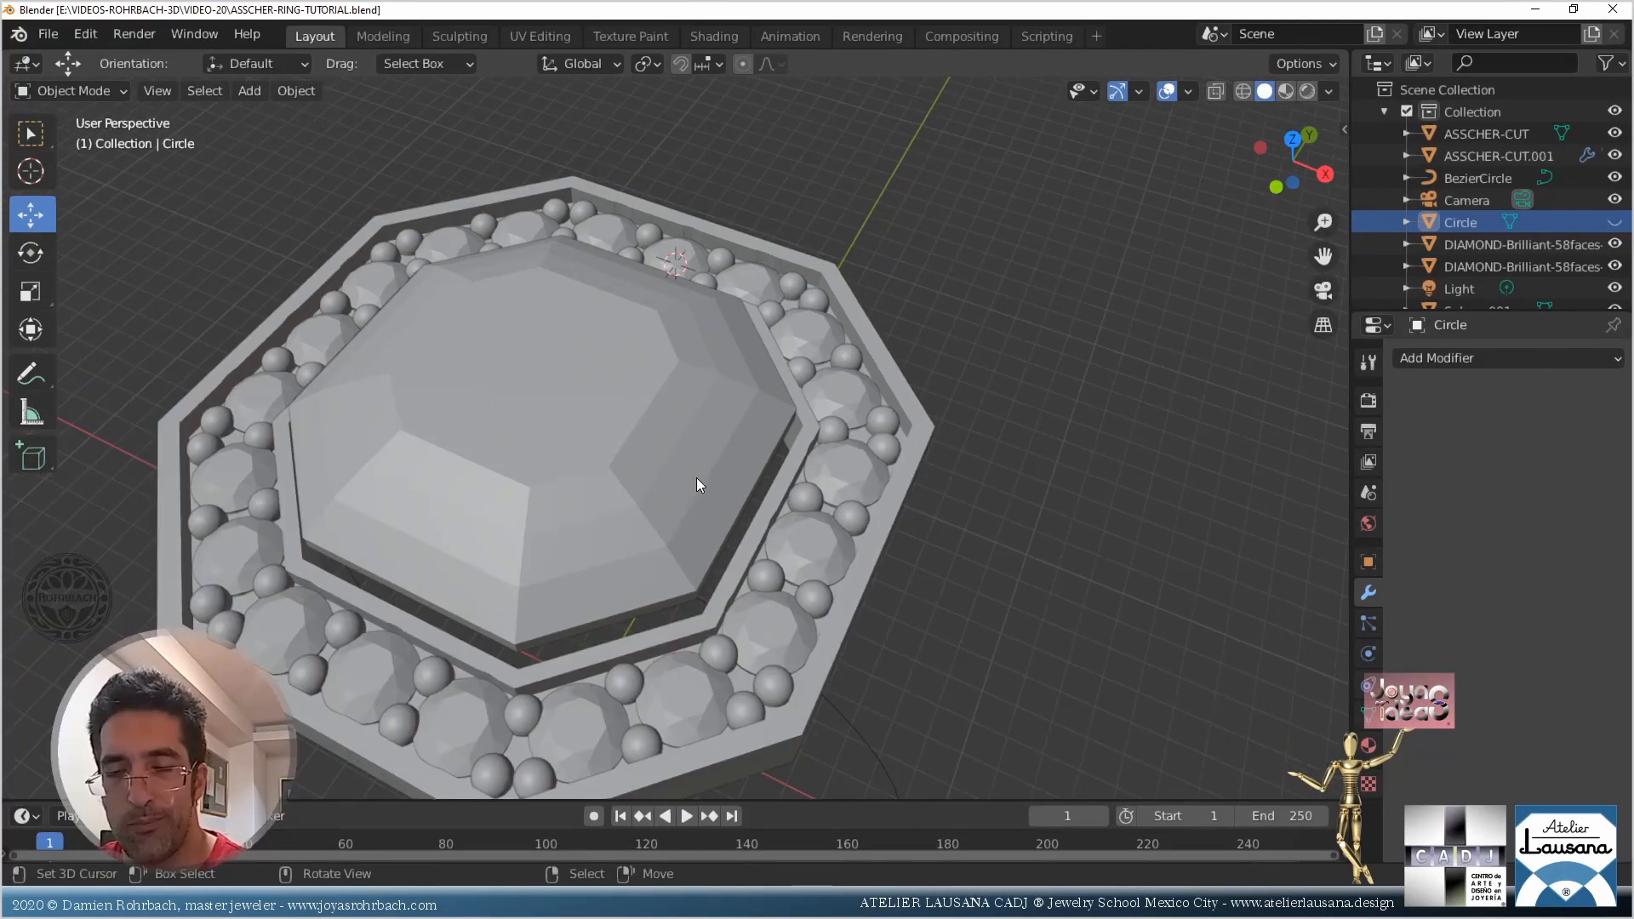
{"action": "middle_click_drag", "start_coordinate": [696, 478], "coordinate": [713, 470]}
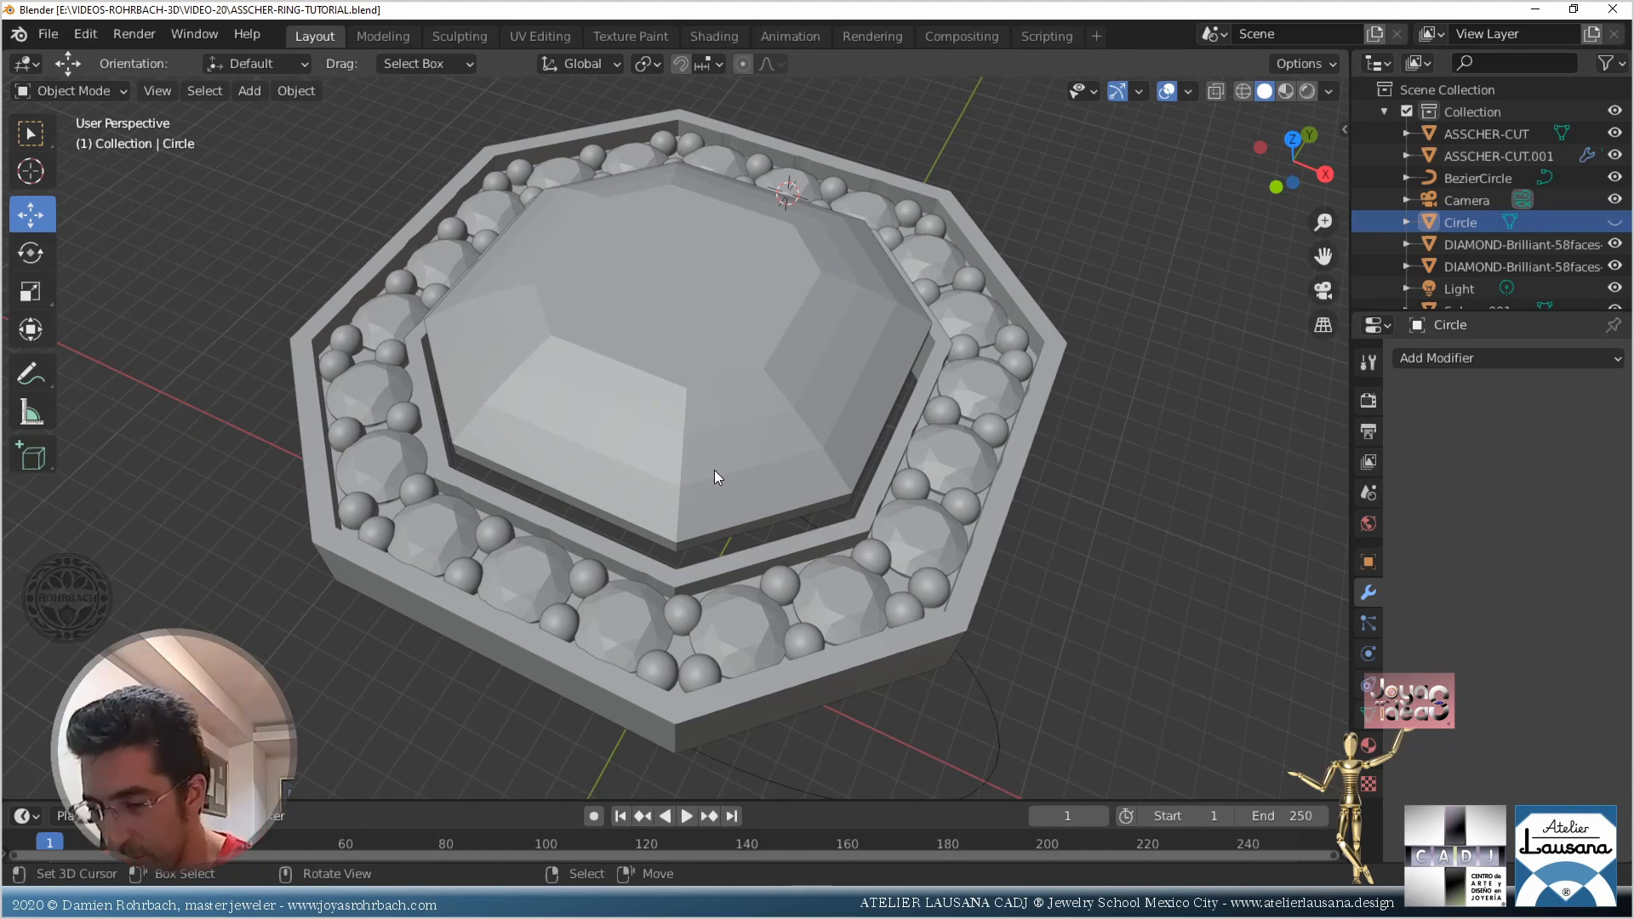
Add a 2 m plane centred on the middle culet hole of one straight side, seen from below with X-ray shading
{"action": "key", "text": "ctrl+KP_7"}
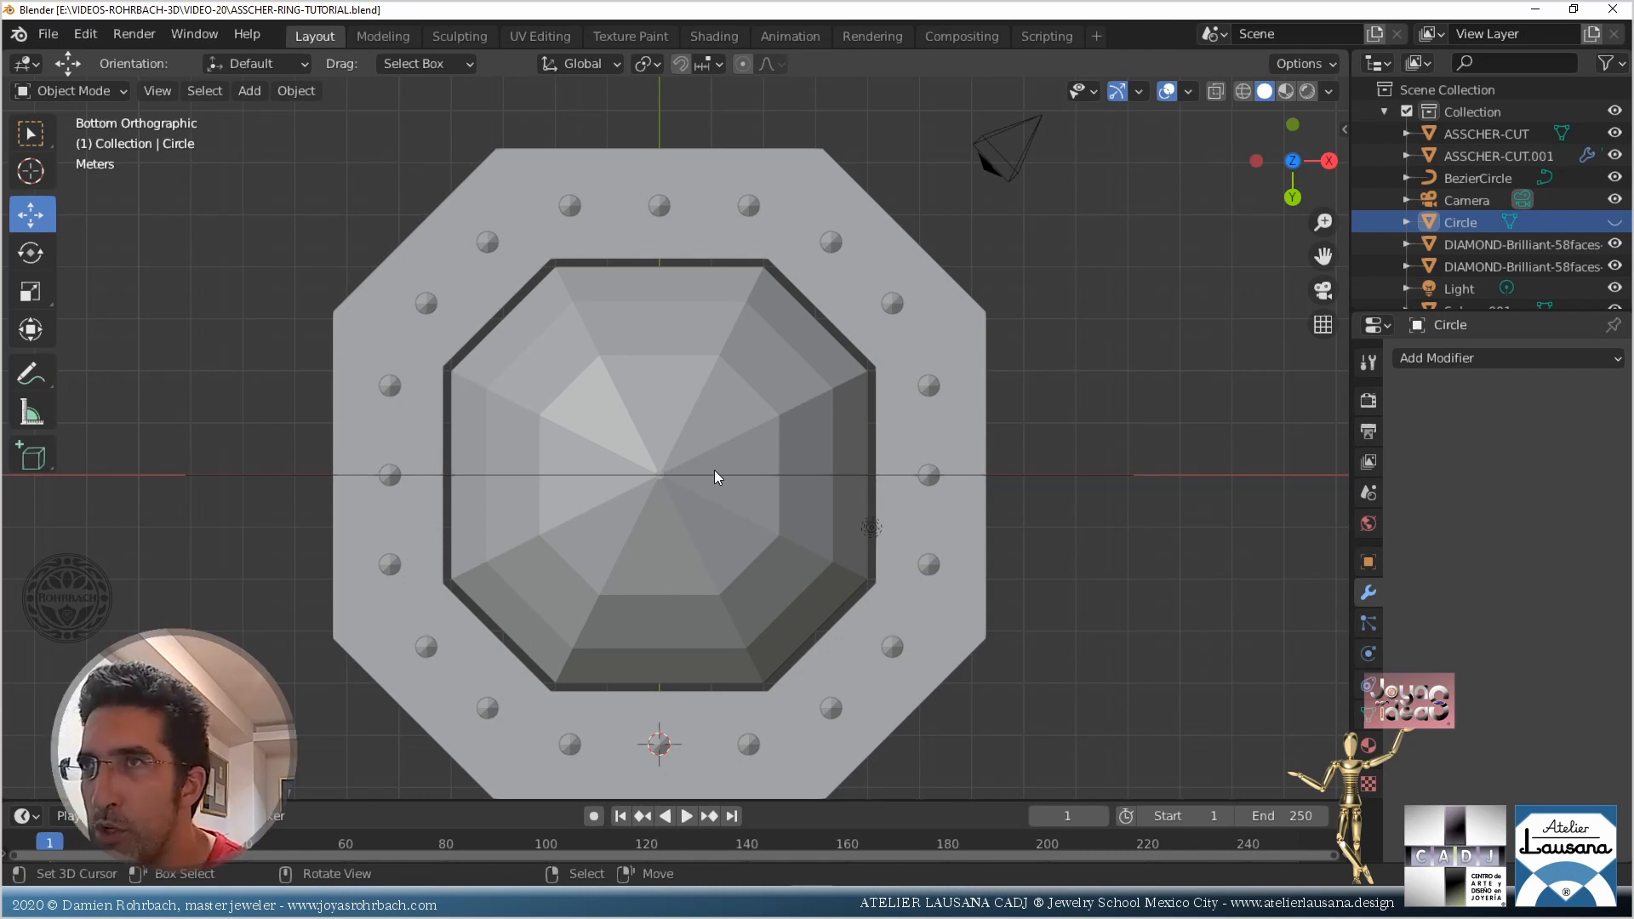
{"action": "key", "text": "alt+z"}
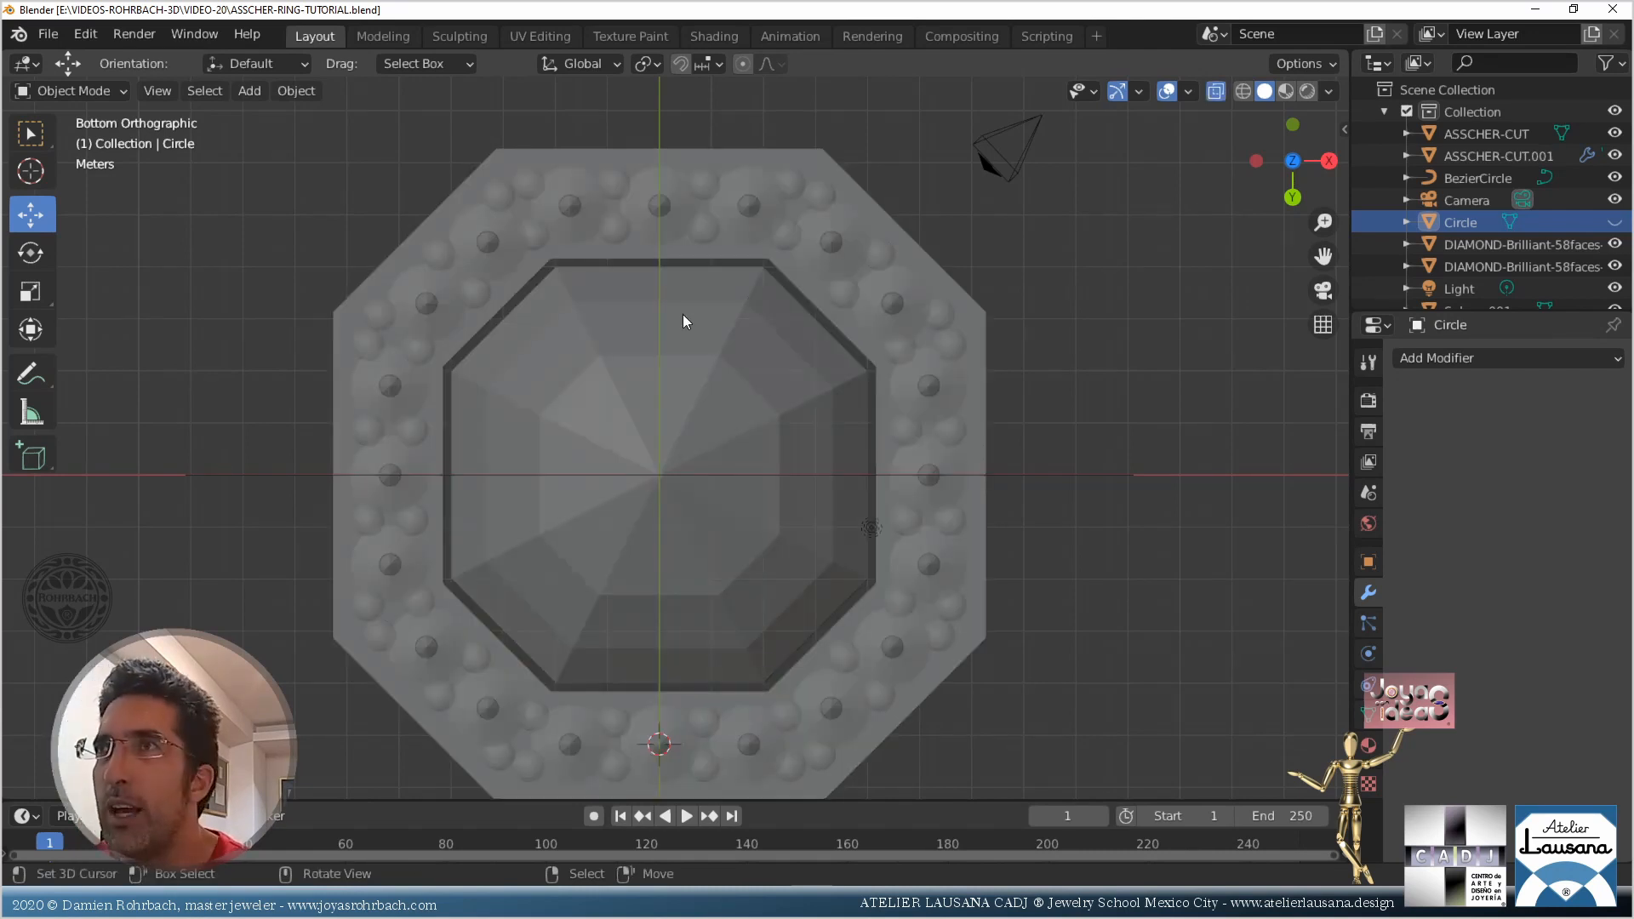
{"action": "scroll", "coordinate": [679, 467], "scroll_direction": "up", "scroll_amount": 4}
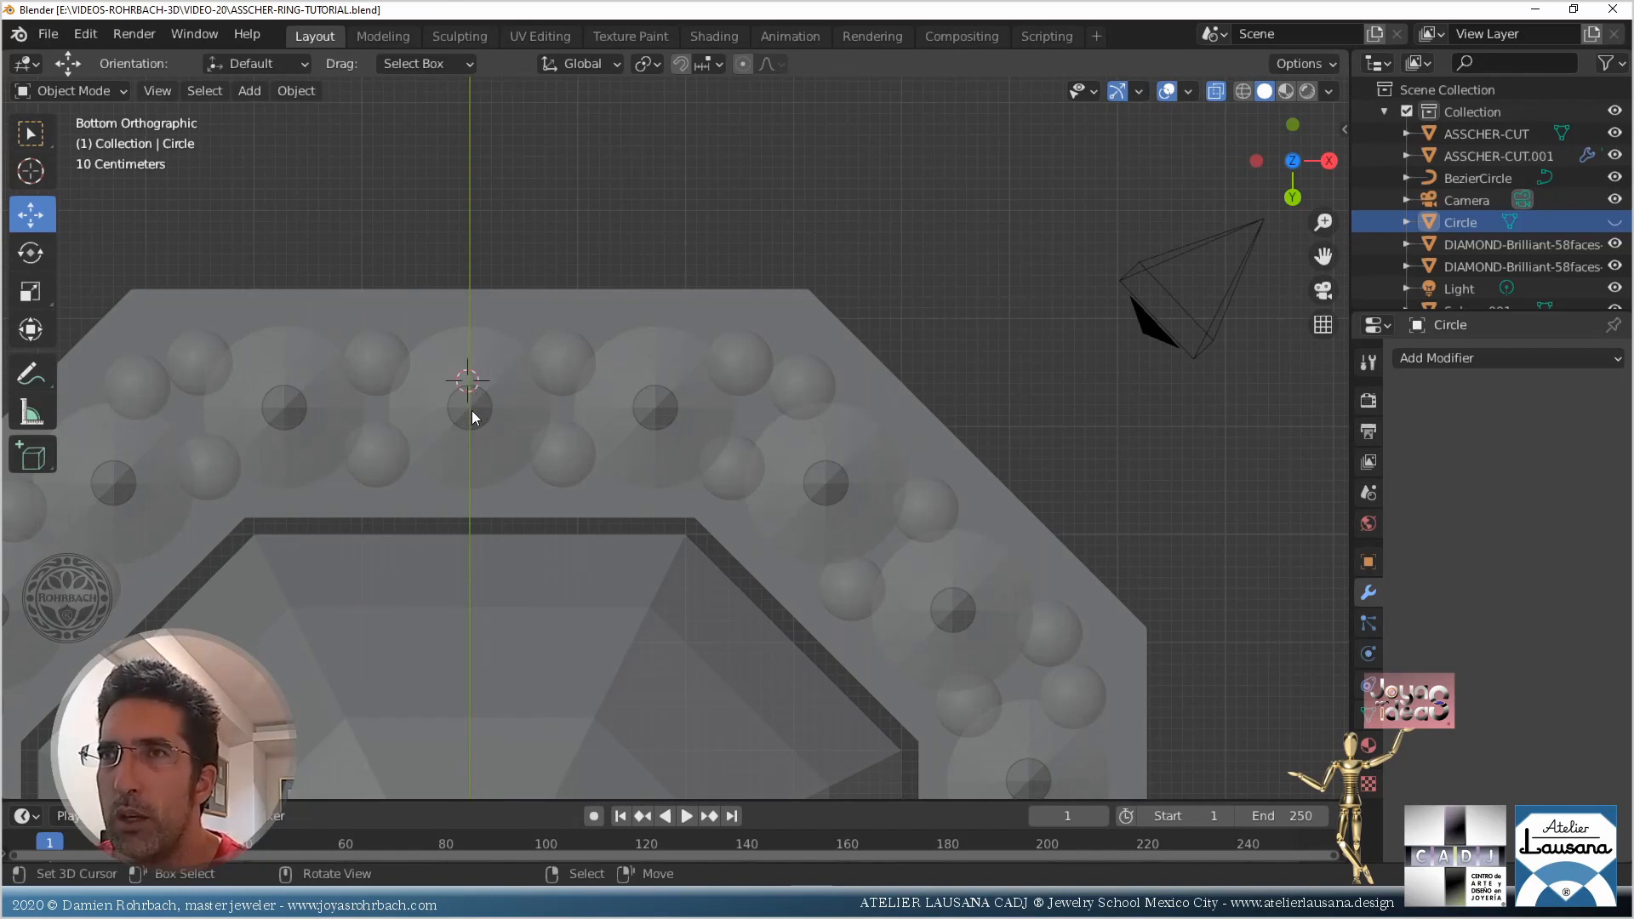
{"action": "left_click", "coordinate": [257, 94]}
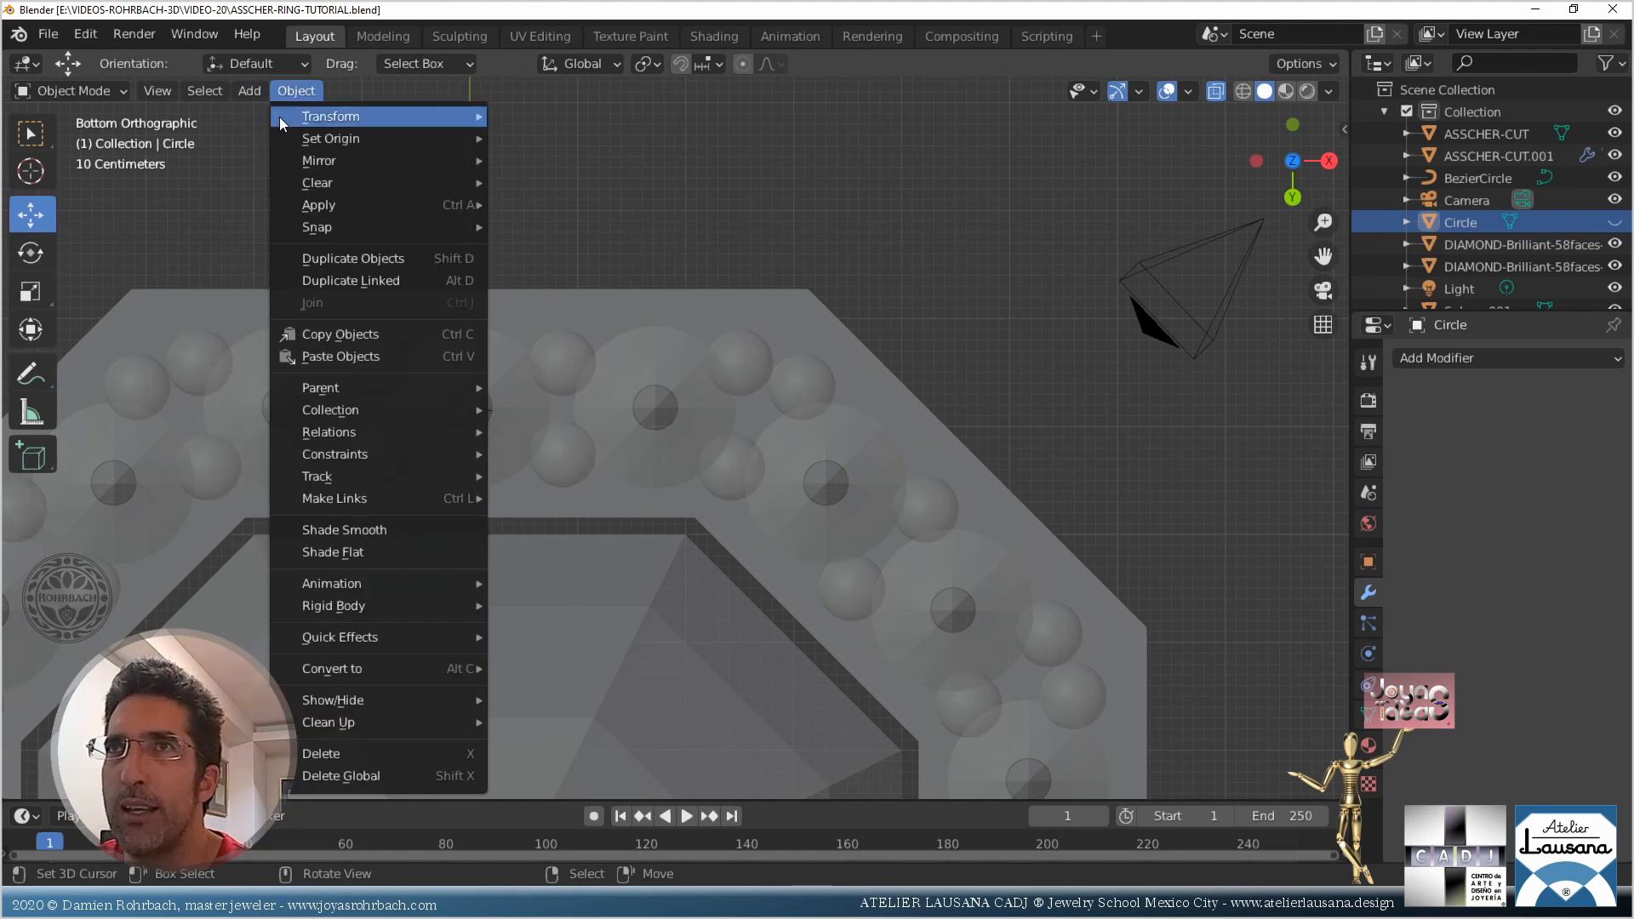
{"action": "mouse_move", "coordinate": [261, 97]}
{"action": "left_click", "coordinate": [446, 125]}
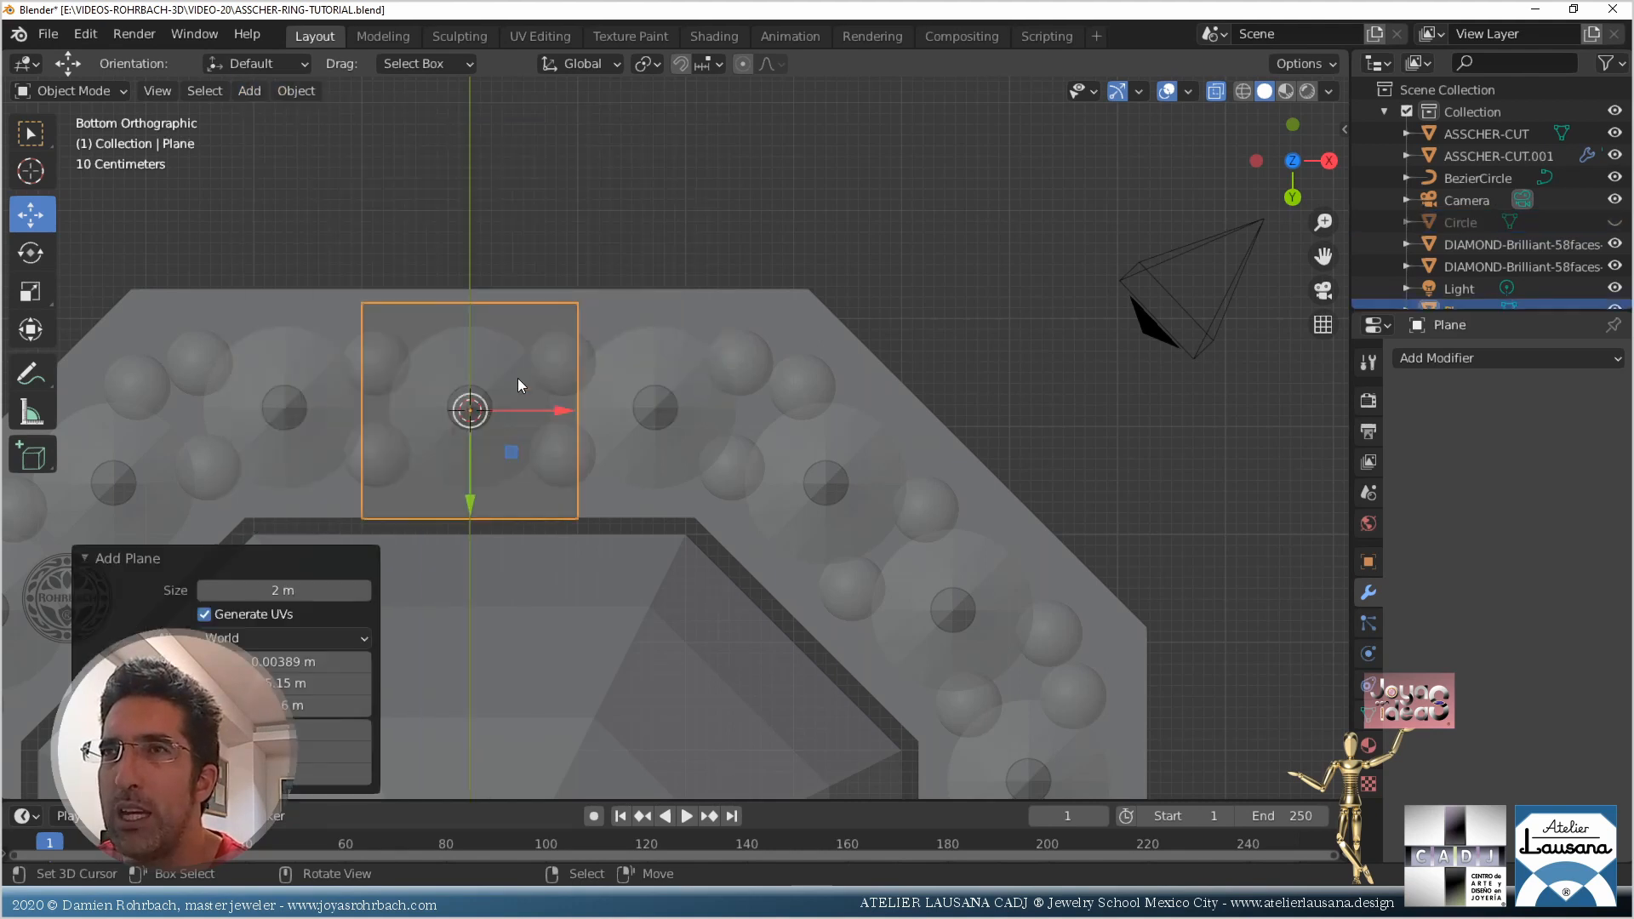
{"action": "key", "text": "KP_Decimal"}
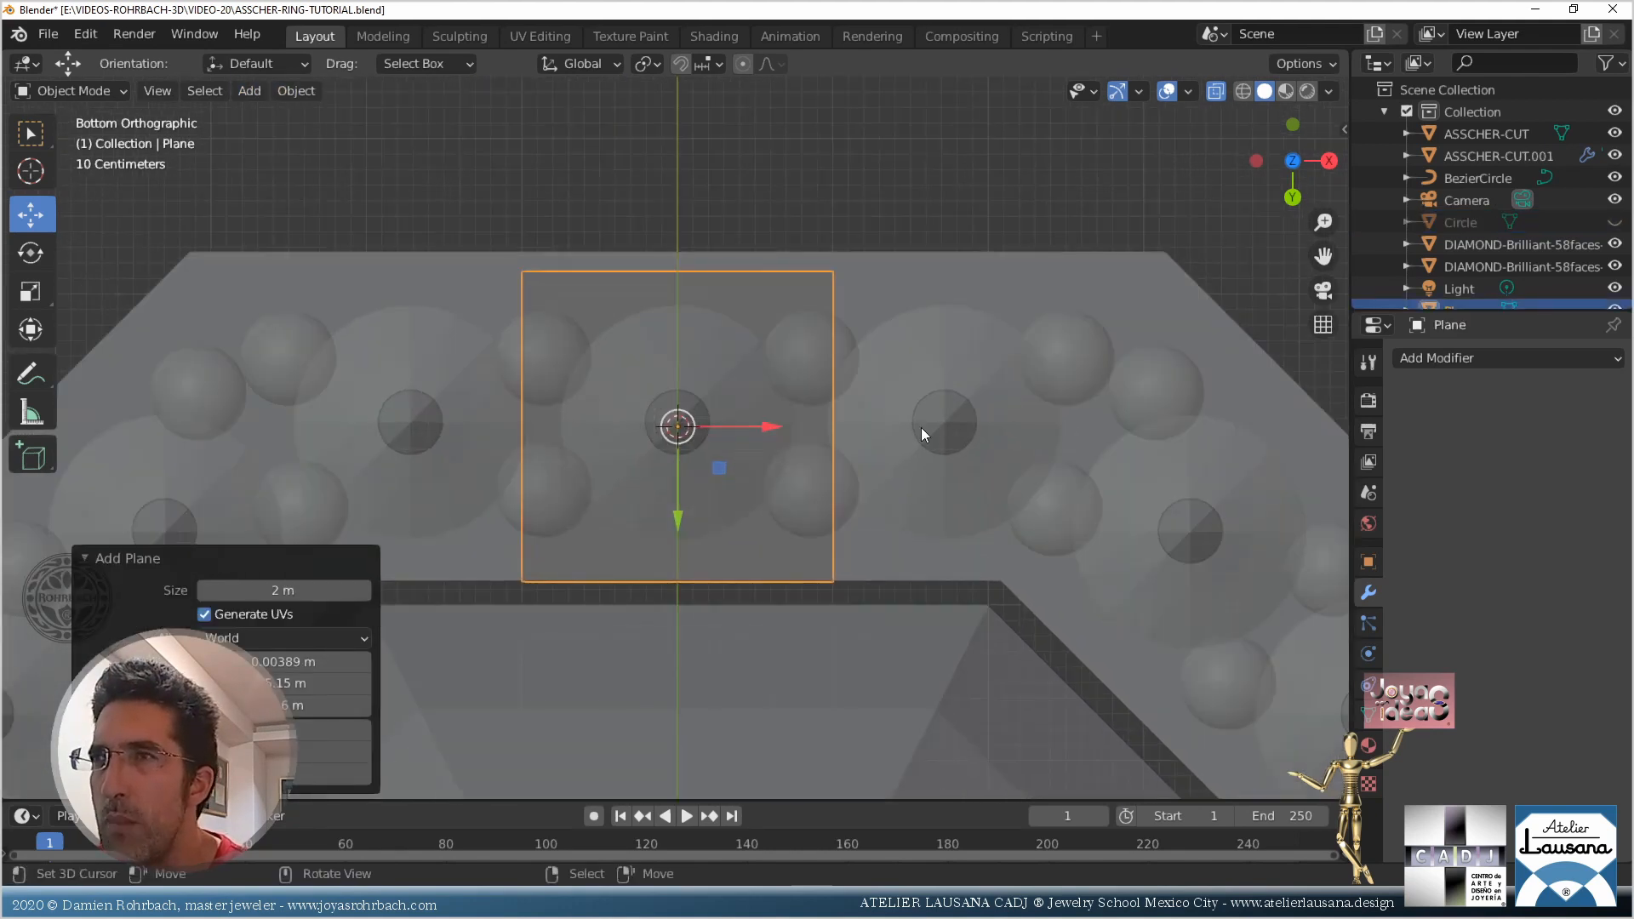
Move the plane along Z to about 10.54 m, clear of the halo's underside, and reset its X location to 0
{"action": "middle_click_drag", "start_coordinate": [961, 387], "coordinate": [579, 421]}
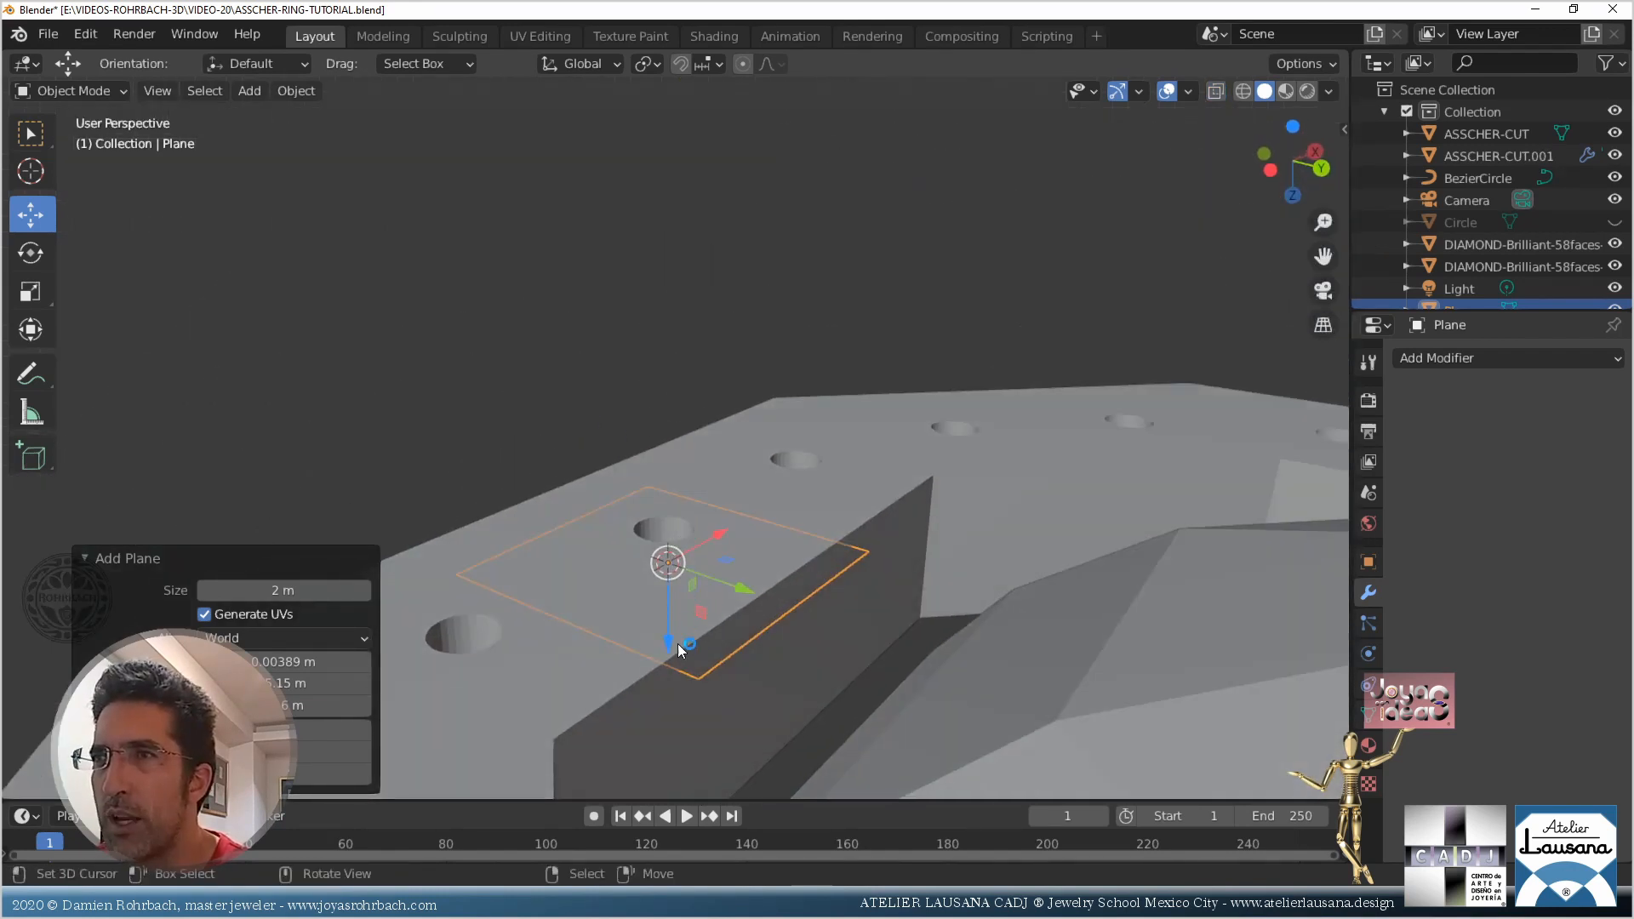
{"action": "left_click_drag", "start_coordinate": [679, 651], "coordinate": [647, 502]}
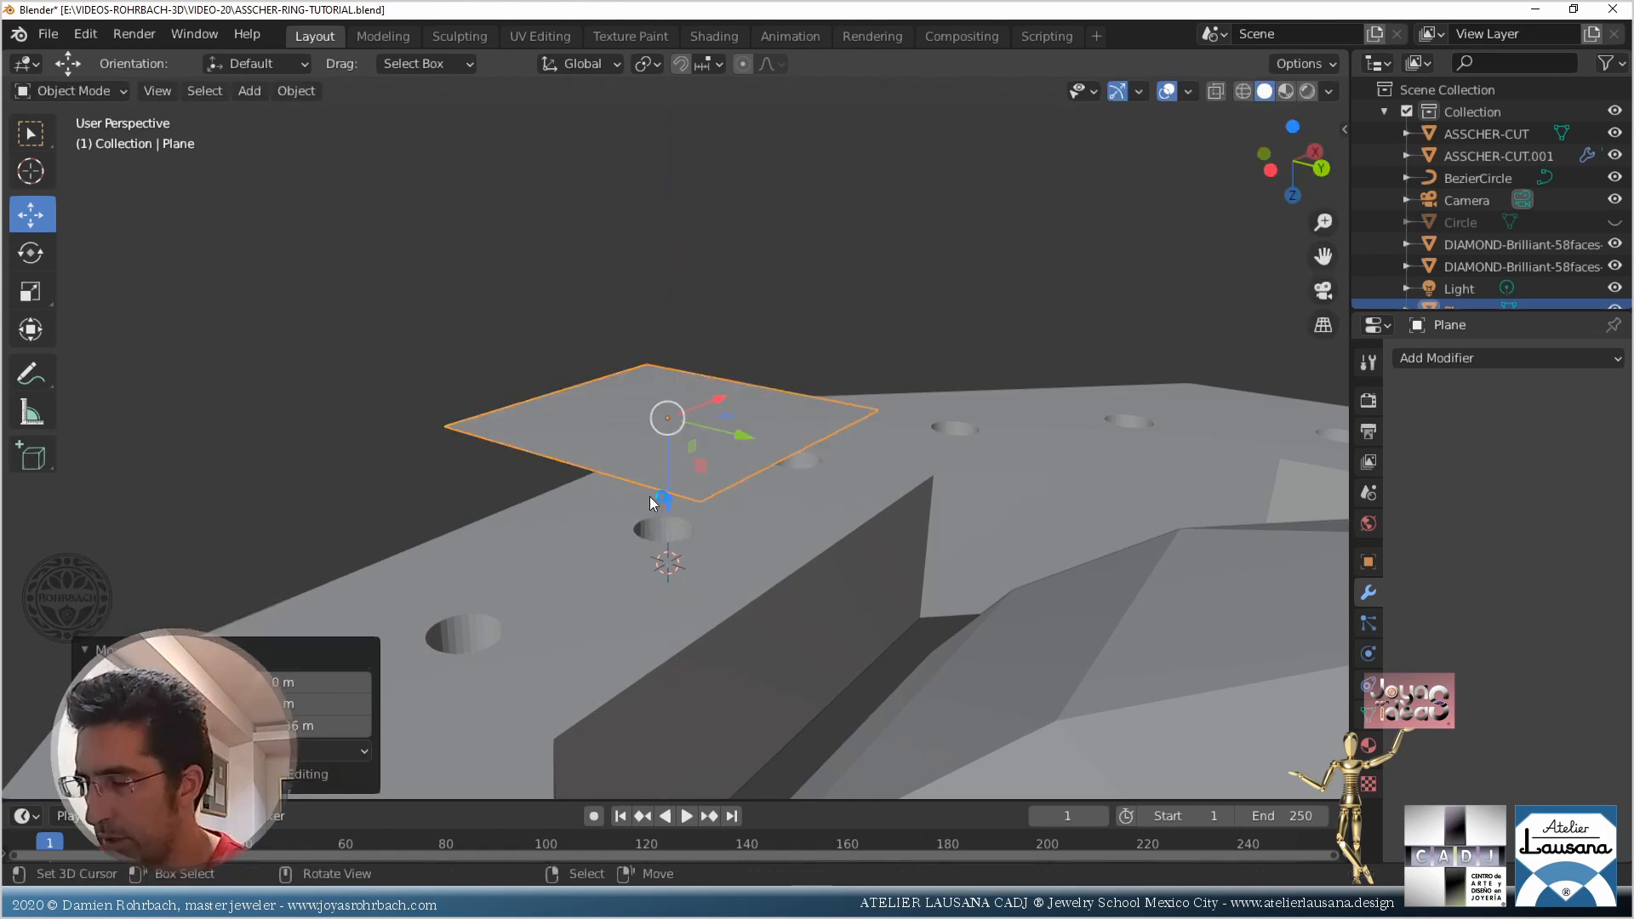
{"action": "key", "text": "n"}
{"action": "key", "text": "KP_7"}
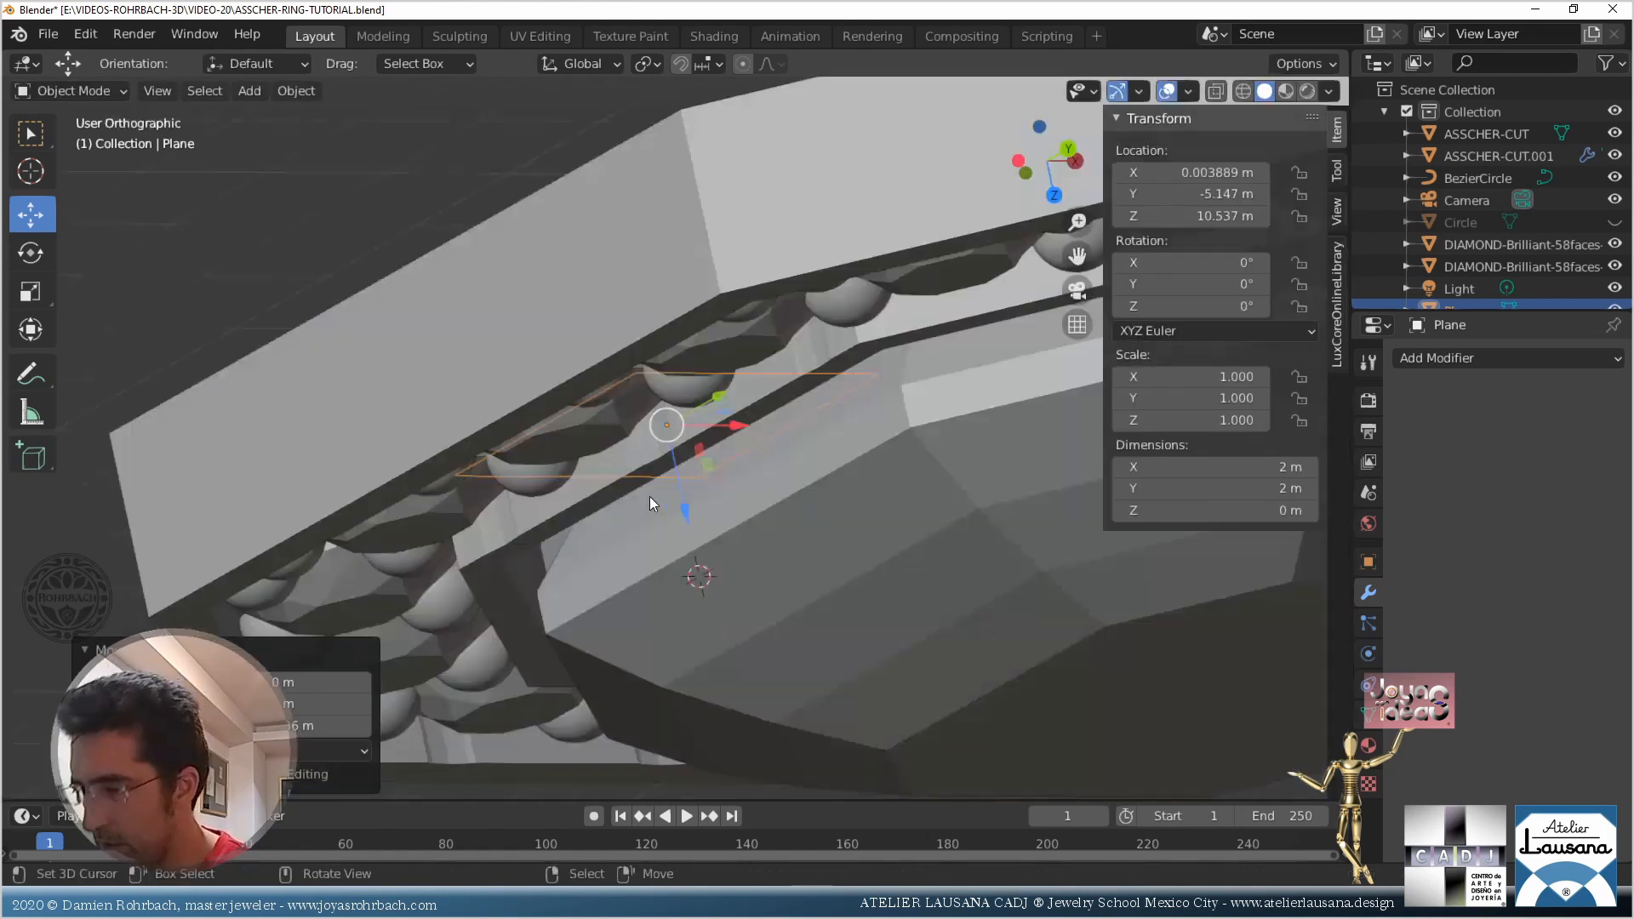
{"action": "key", "text": "ctrl+KP_7"}
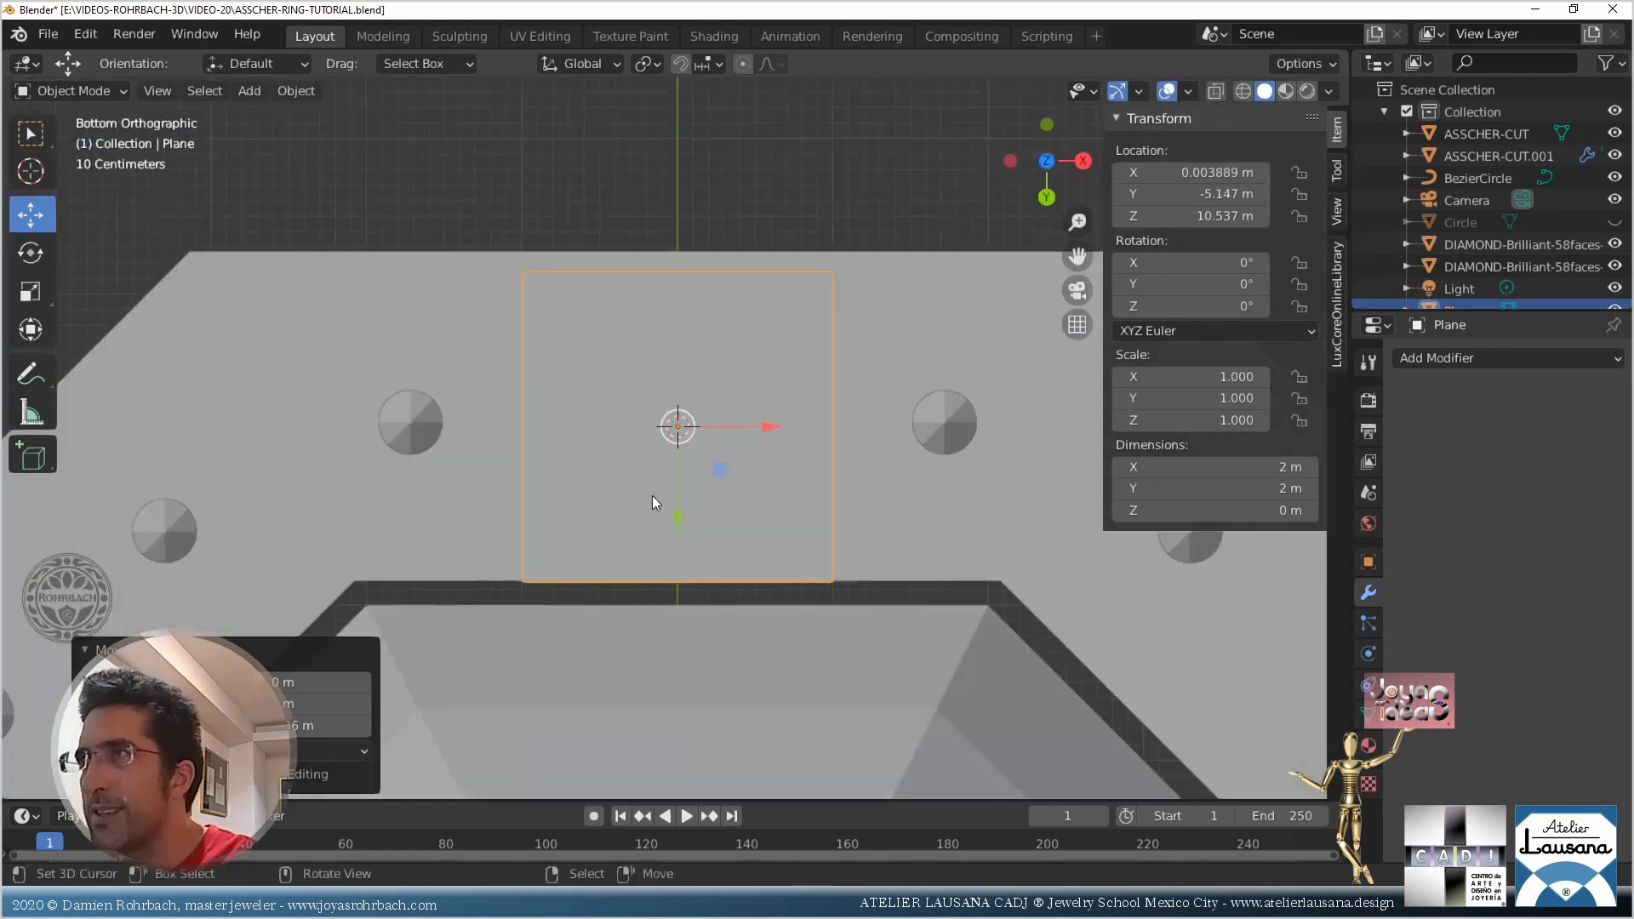
{"action": "key", "text": "BackSpace"}
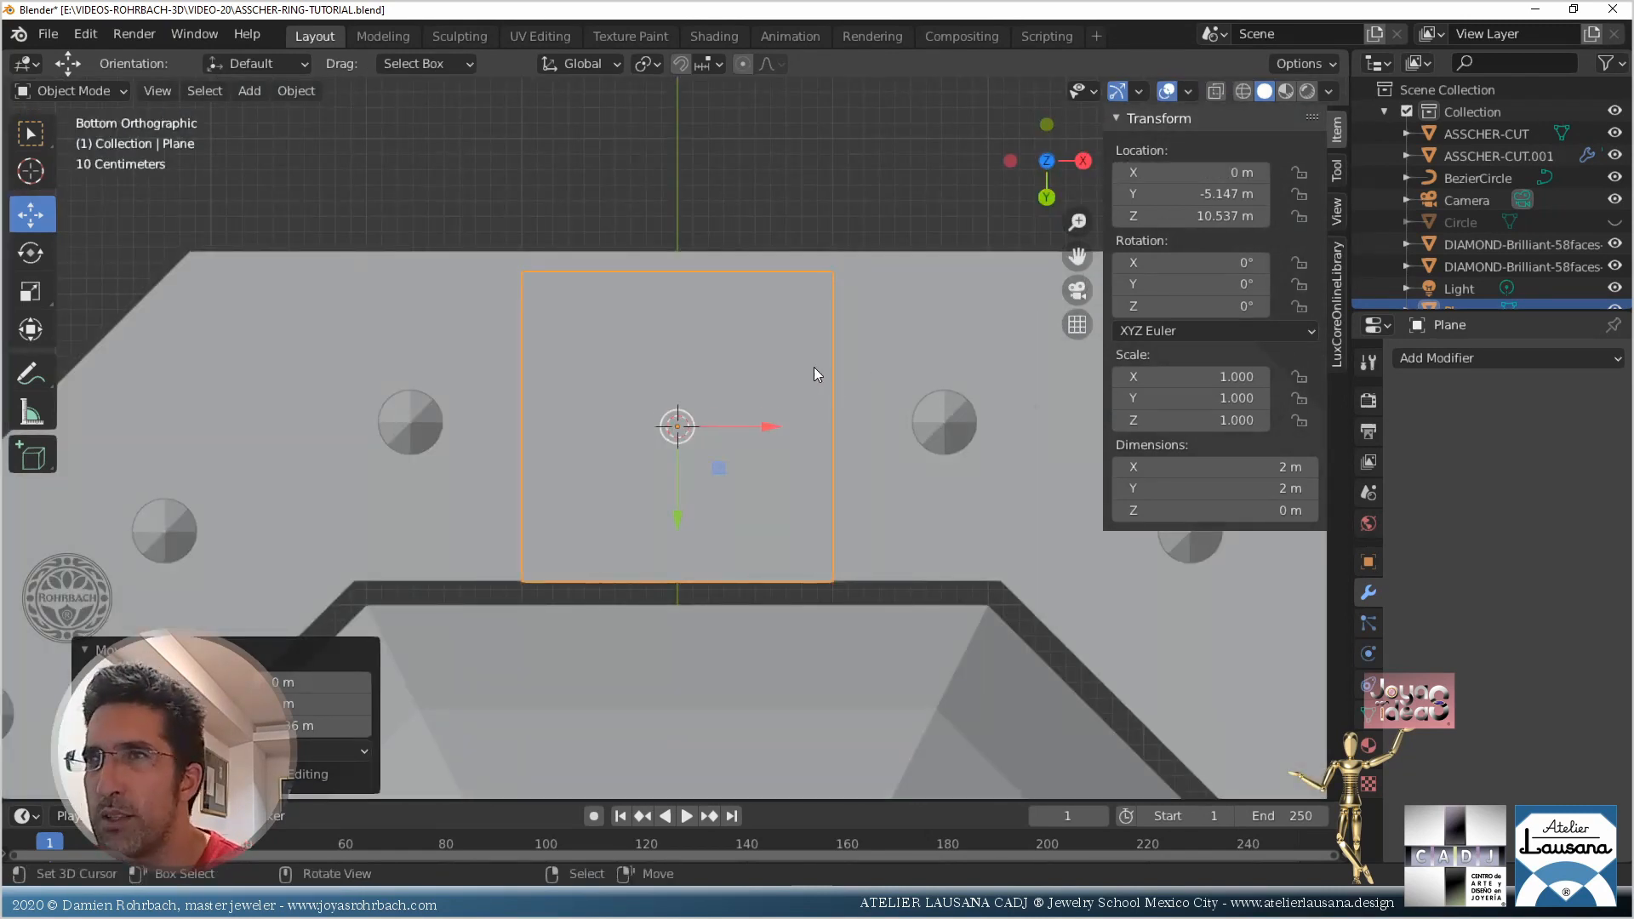
Move the plane about 0.26 m along Y so its outer edge lines up with the outer beads
{"action": "scroll", "coordinate": [756, 462], "scroll_direction": "up", "scroll_amount": 1}
{"action": "key", "text": "alt+z"}
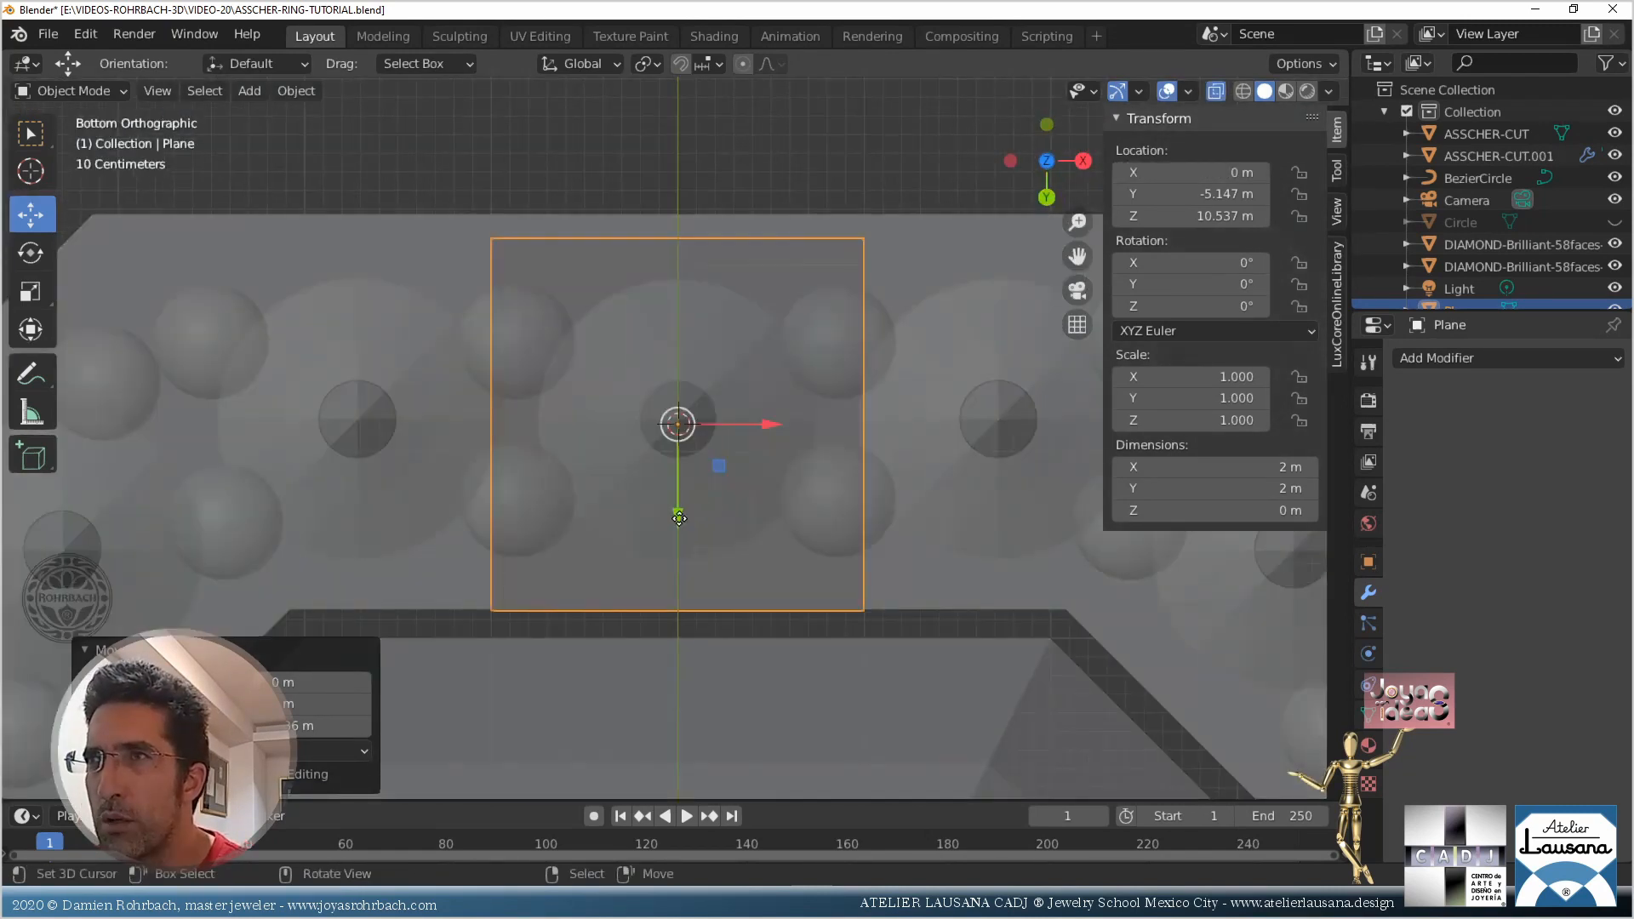
{"action": "key", "text": "g"}
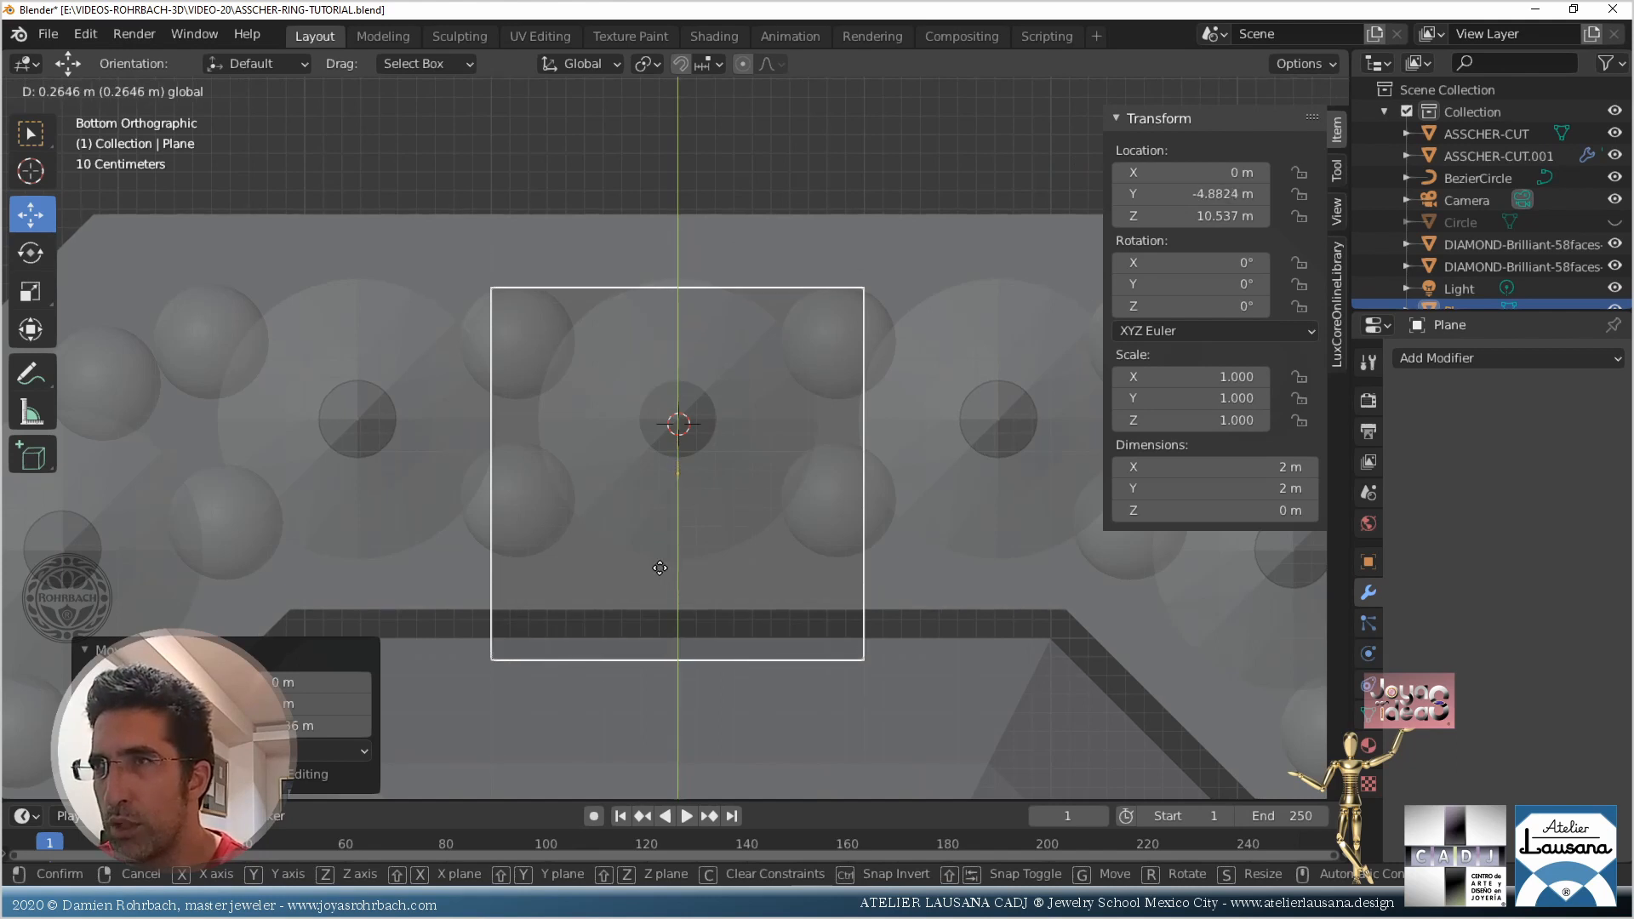
{"action": "left_click", "coordinate": [662, 561]}
Pull the plane's inner edge in to about 0.4 m local Y and scale the whole plane to about 0.794 on X
{"action": "key", "text": "Tab"}
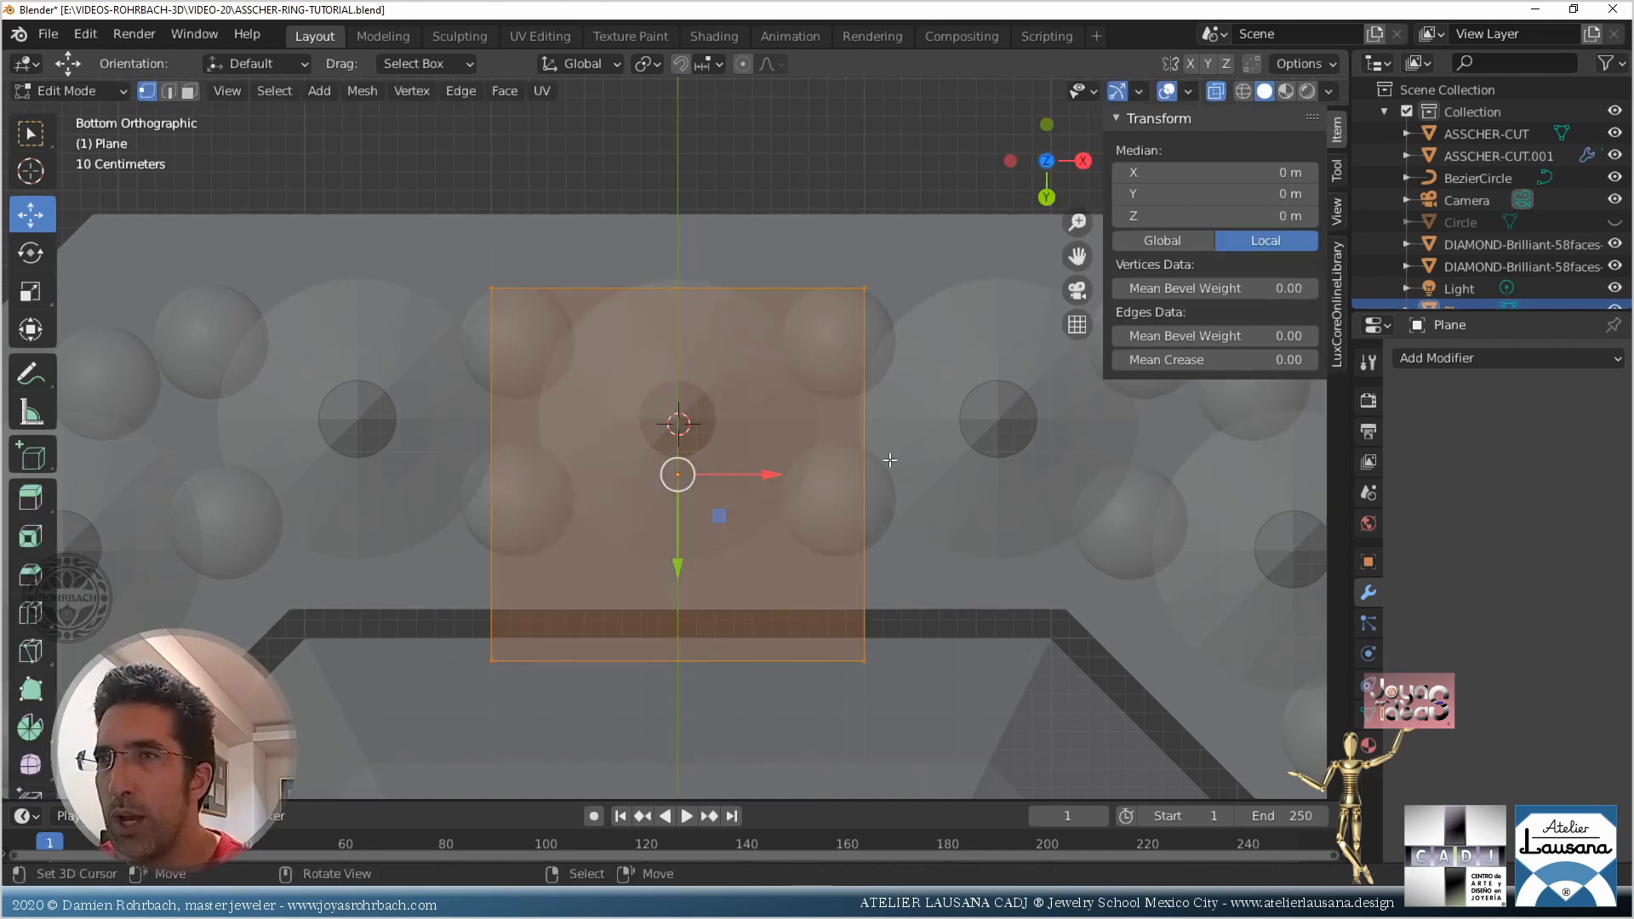
{"action": "left_click", "coordinate": [487, 657]}
{"action": "left_click", "coordinate": [855, 659], "text": "shift"}
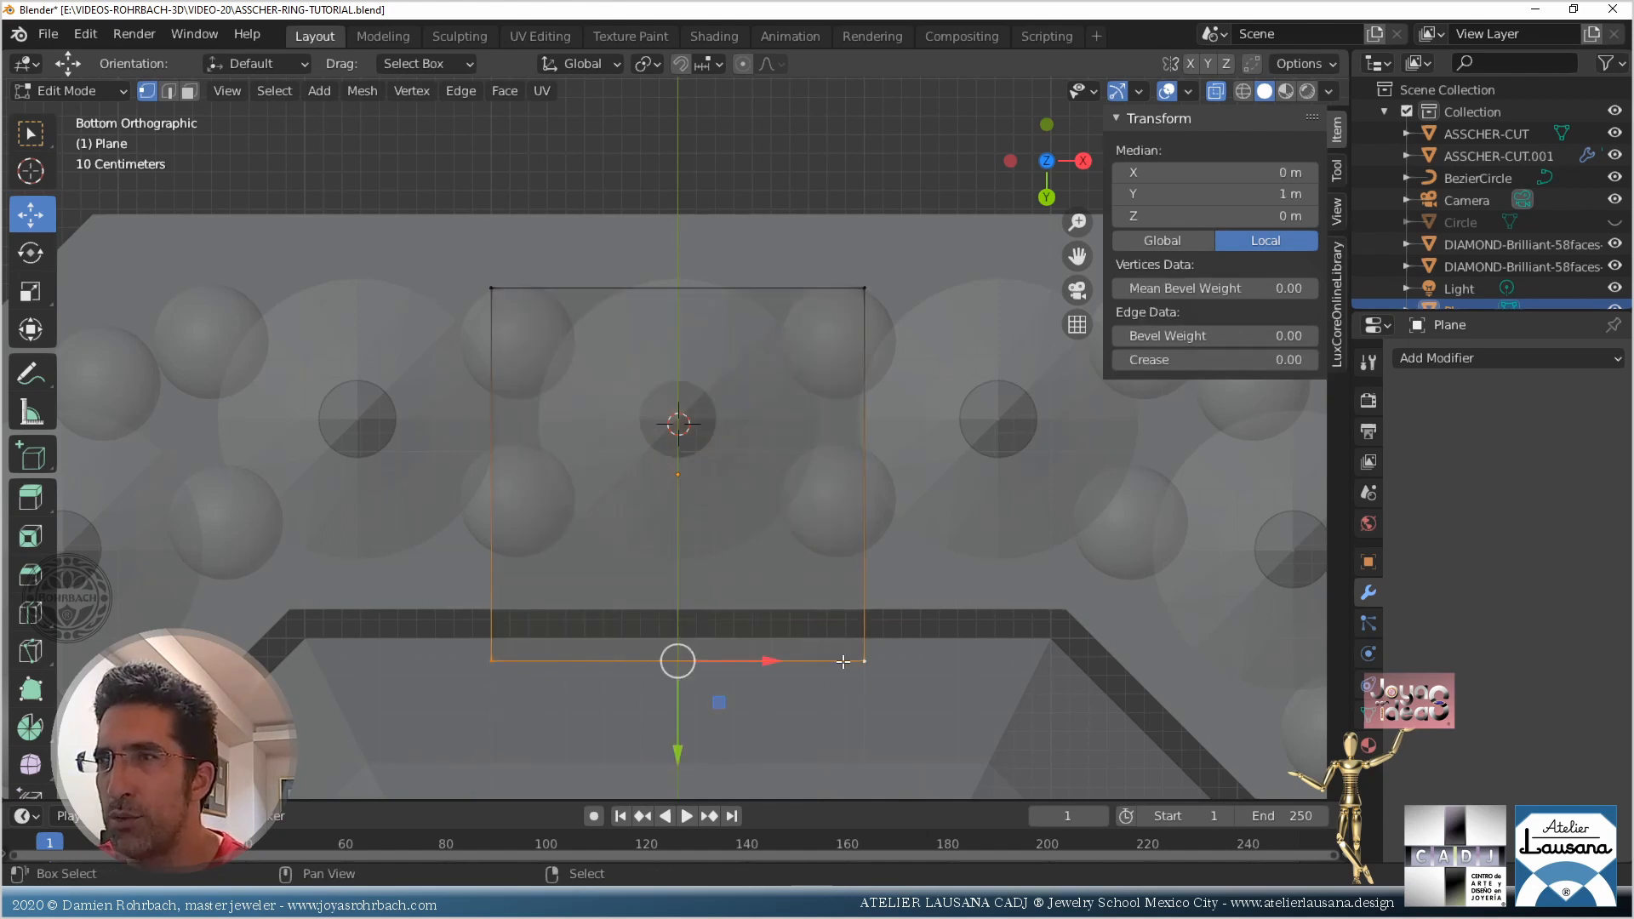
{"action": "left_click_drag", "start_coordinate": [687, 741], "coordinate": [691, 636]}
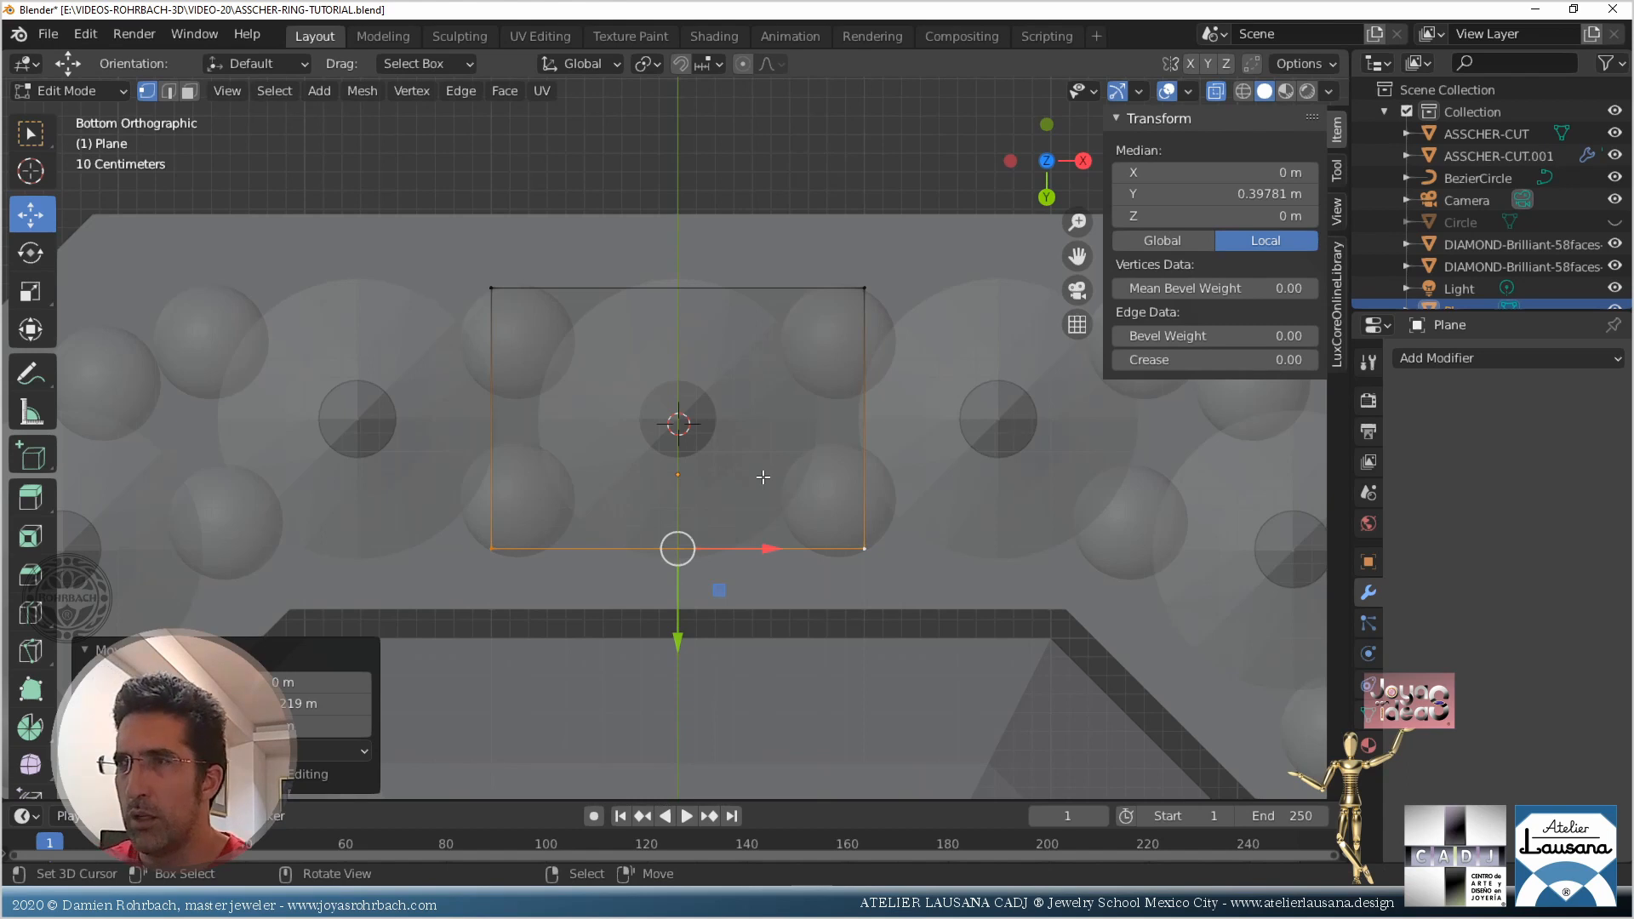
{"action": "scroll", "coordinate": [763, 478], "scroll_direction": "down", "scroll_amount": 1}
{"action": "key", "text": "a"}
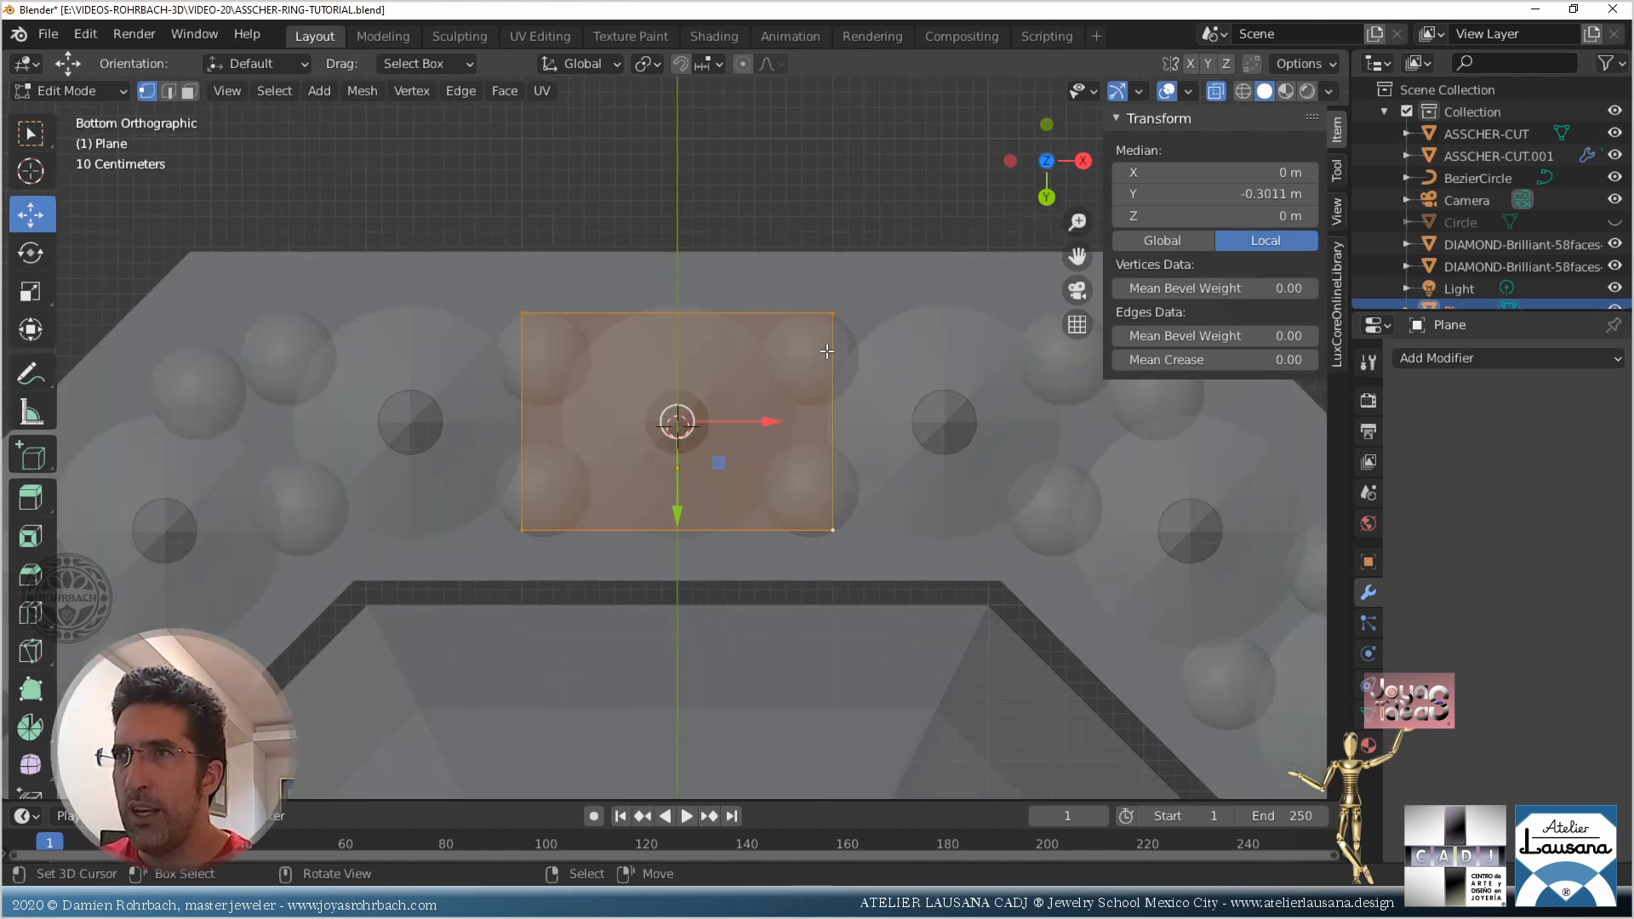
{"action": "key", "text": "s"}
{"action": "key", "text": "x"}
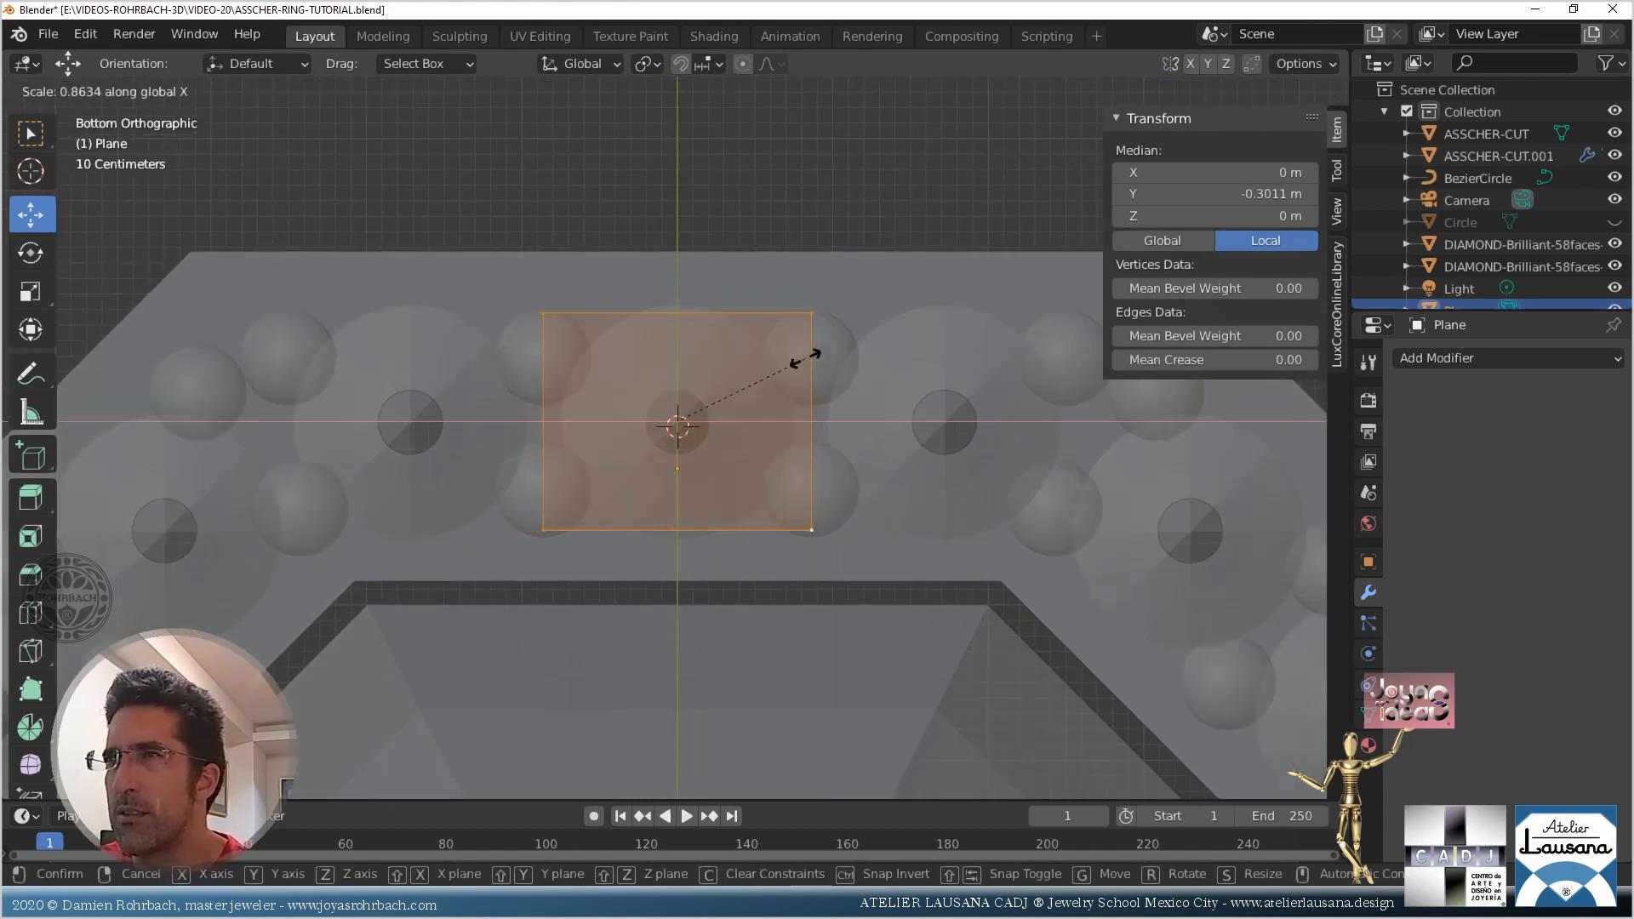
{"action": "left_click", "coordinate": [793, 359]}
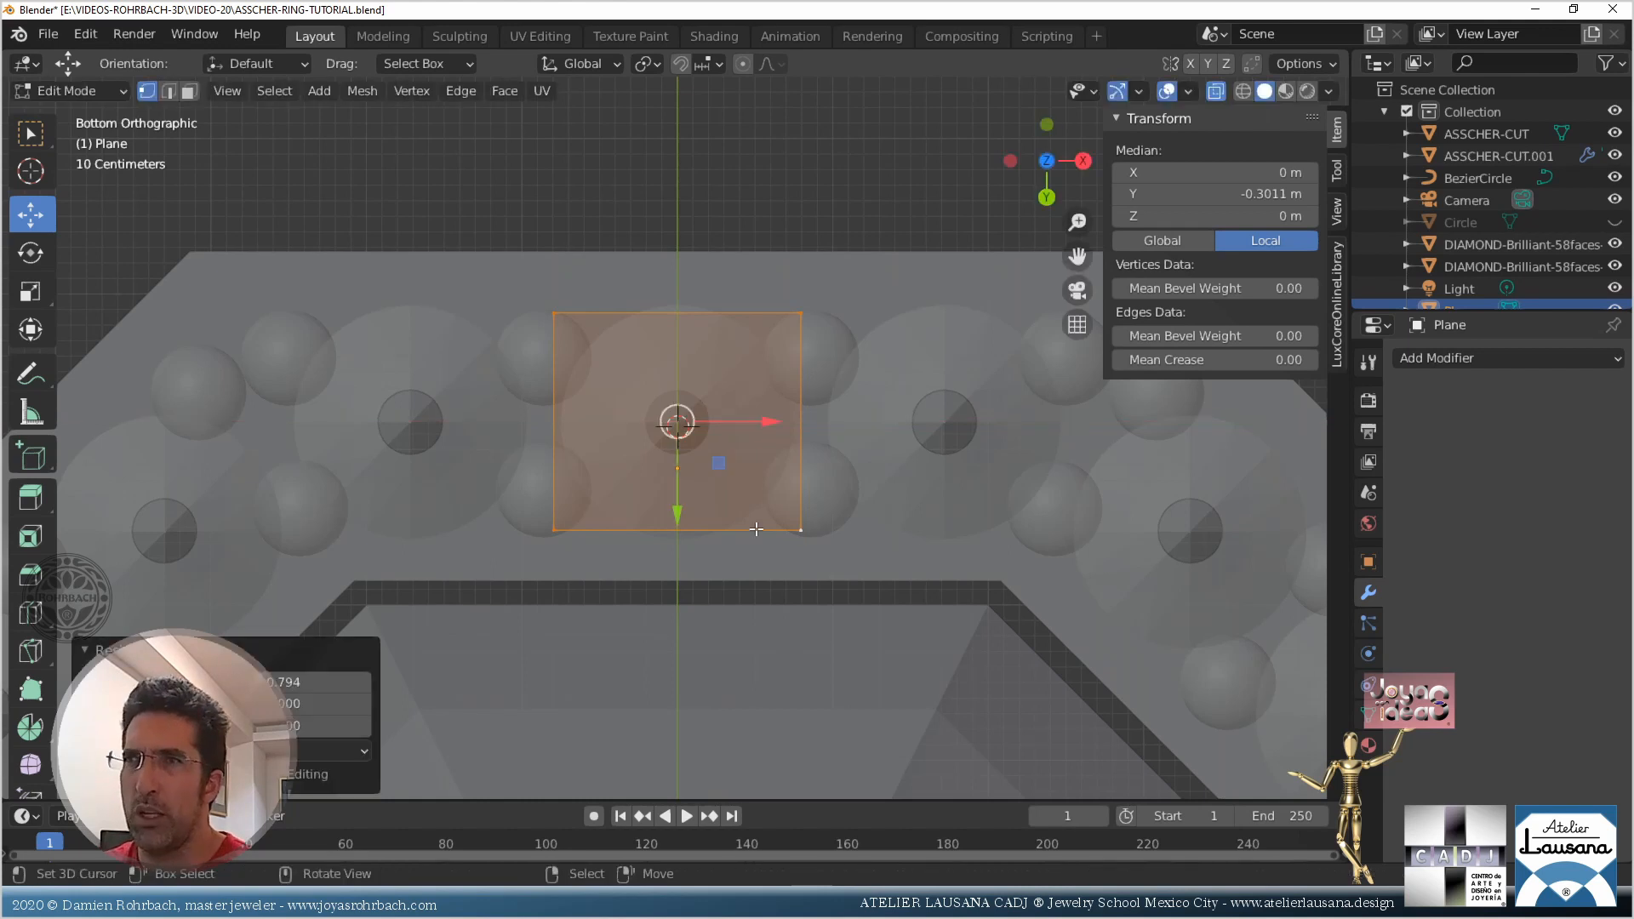
Extrude the plane about 0.9 m along Z so the block reaches just into the halo's underside
{"action": "middle_click_drag", "start_coordinate": [729, 585], "coordinate": [822, 376]}
{"action": "scroll", "coordinate": [741, 512], "scroll_direction": "up", "scroll_amount": 2}
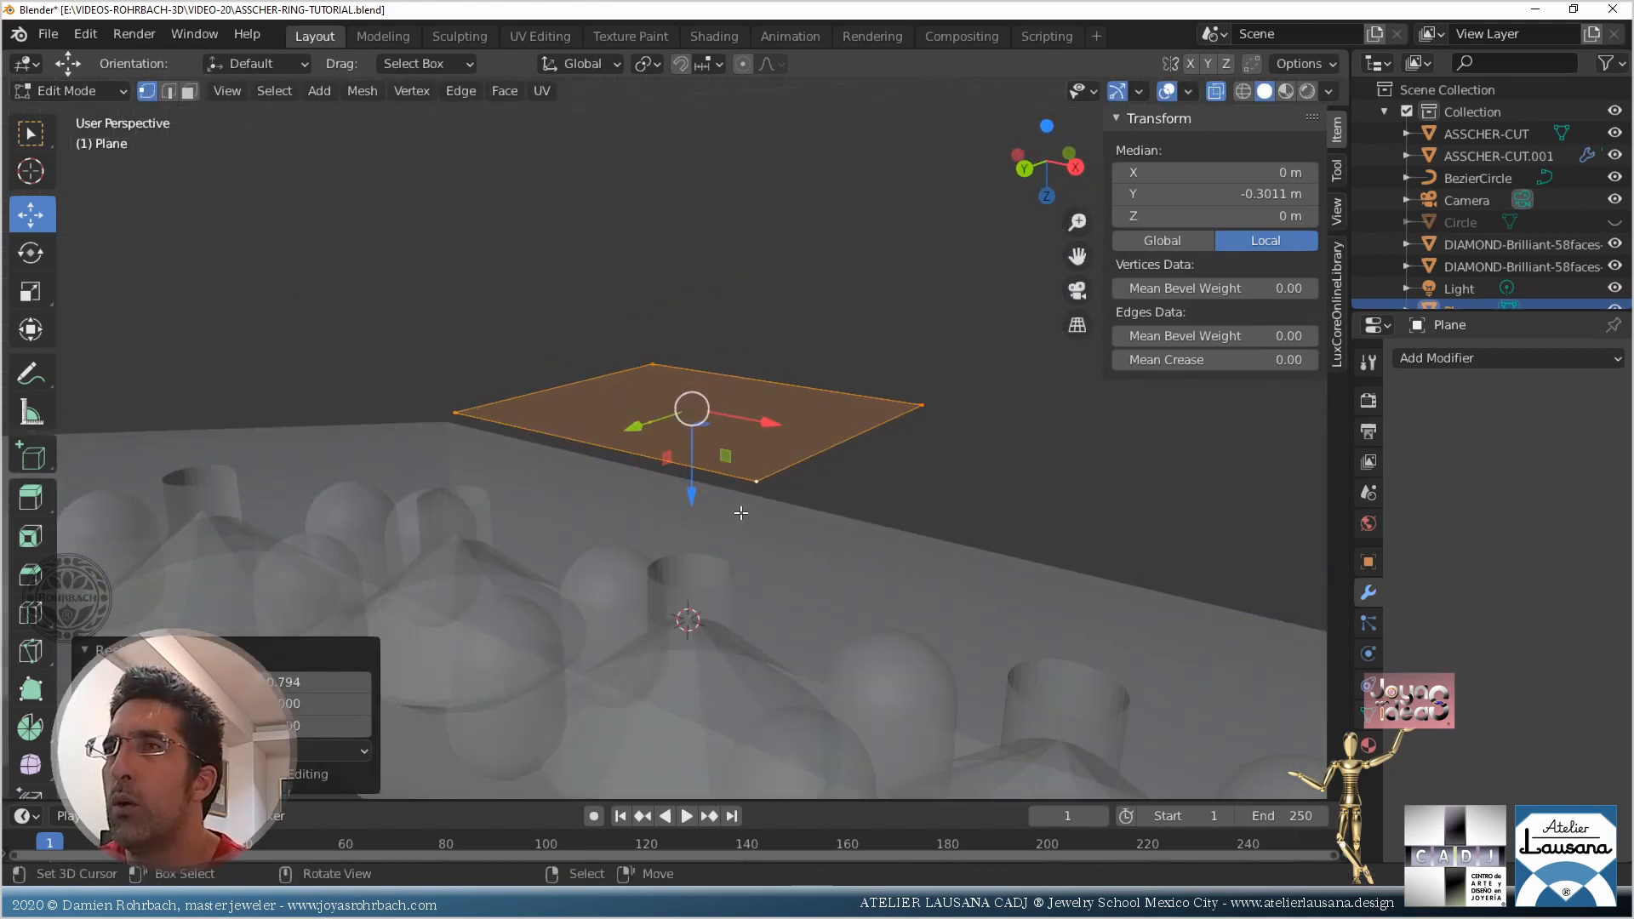
{"action": "key", "text": "e"}
{"action": "left_click", "coordinate": [740, 513]}
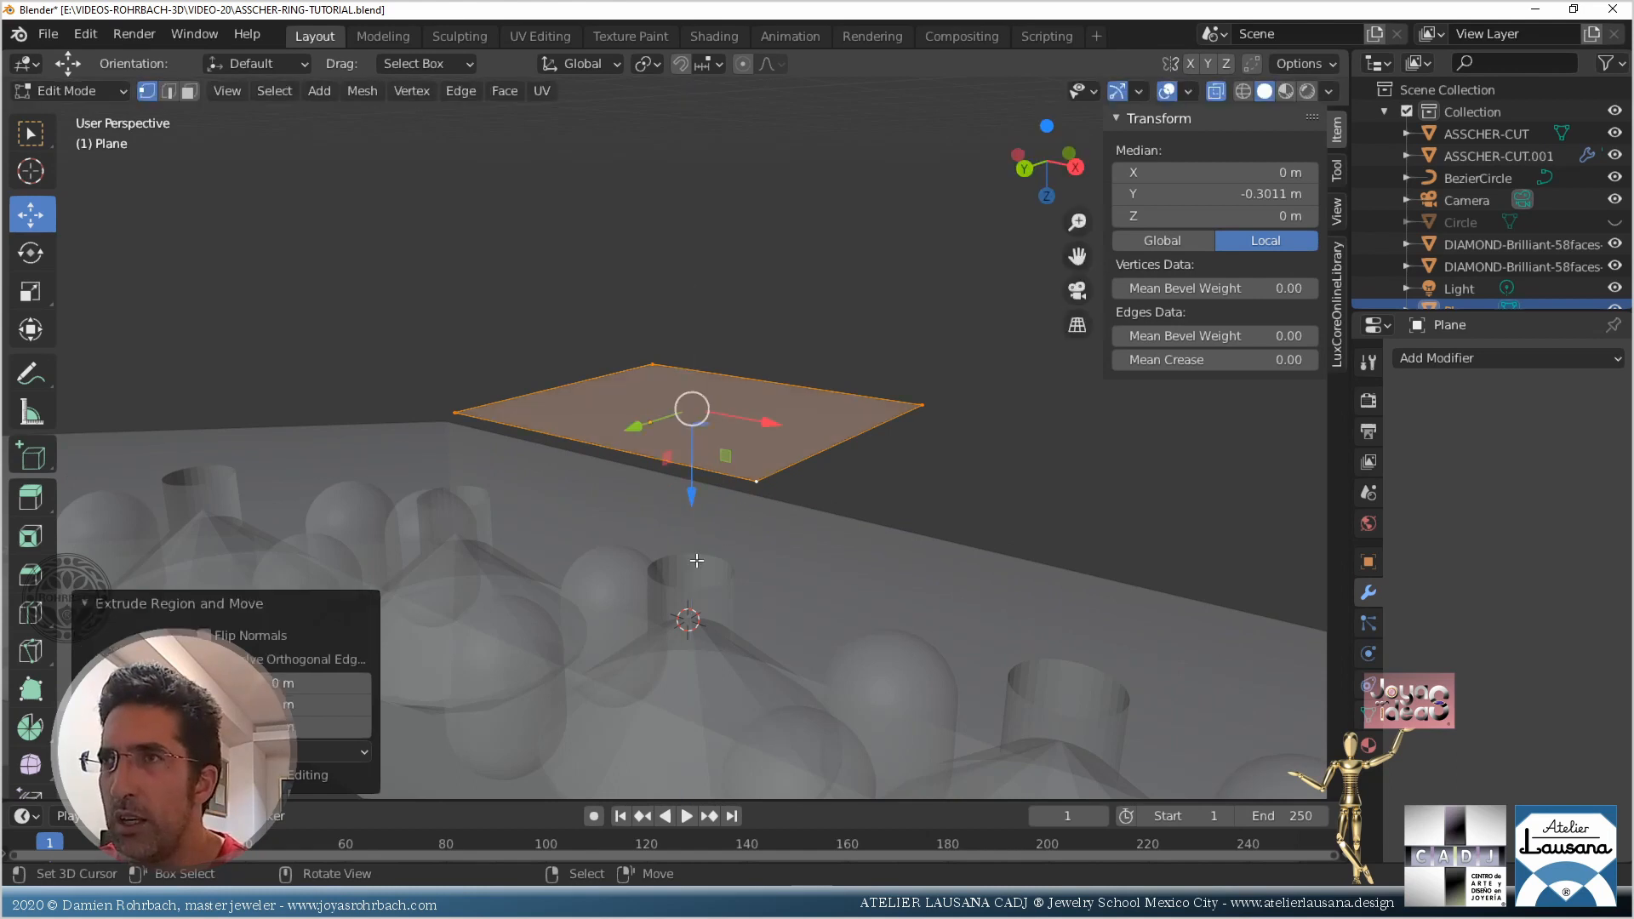
{"action": "key", "text": "g"}
{"action": "key", "text": "z"}
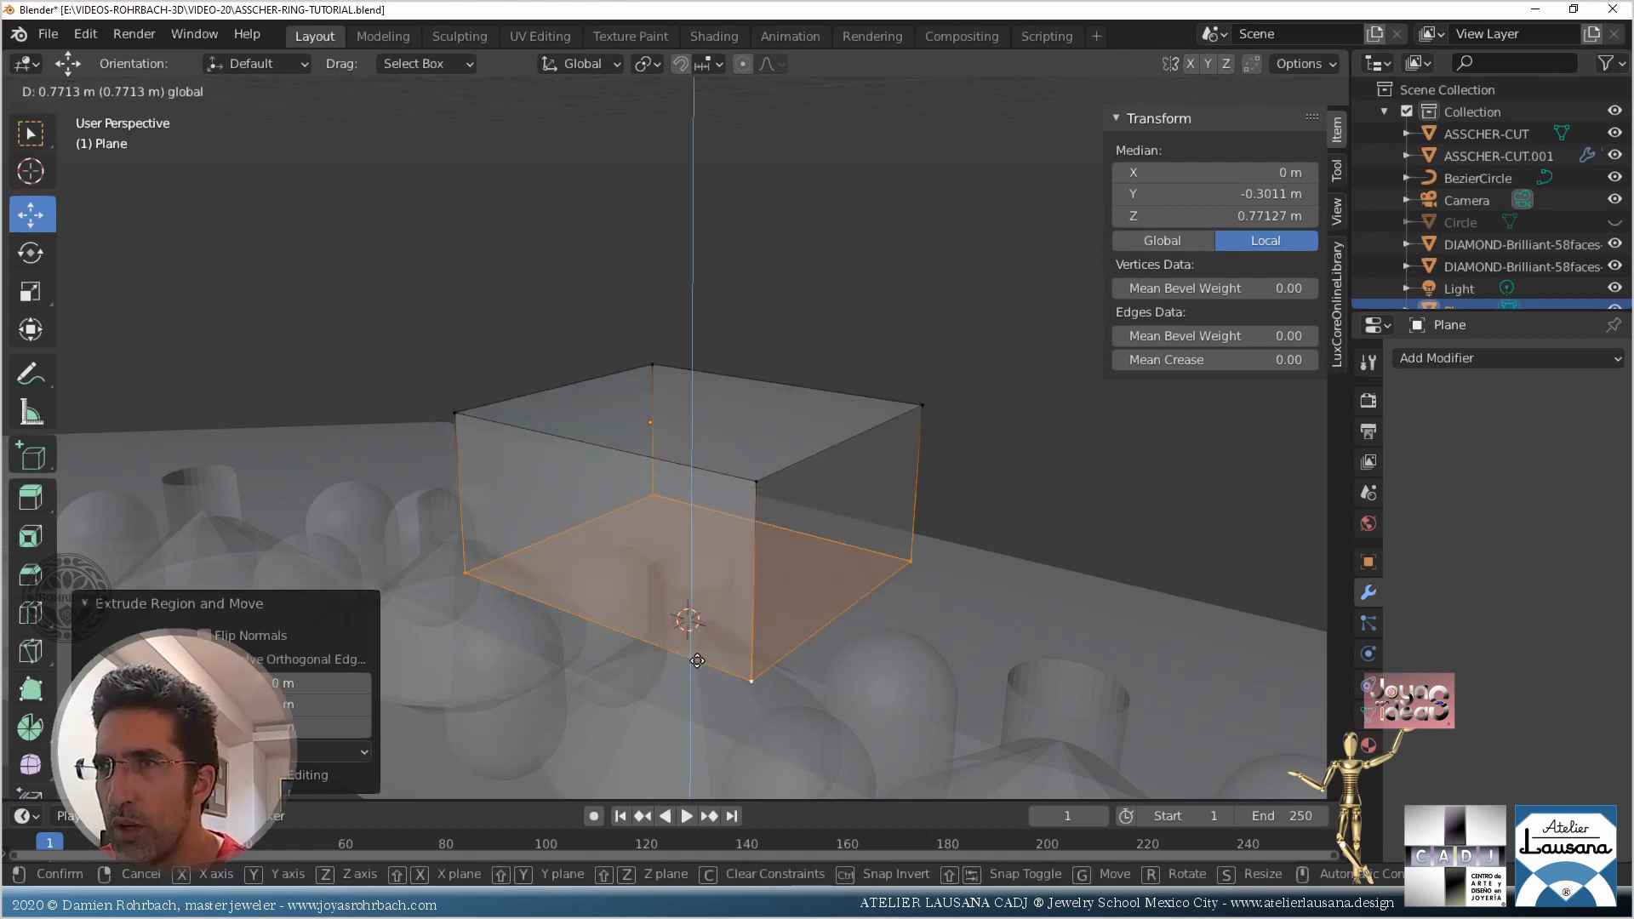
{"action": "left_click", "coordinate": [706, 672]}
{"action": "middle_click_drag", "start_coordinate": [706, 672], "coordinate": [743, 481]}
{"action": "left_click_drag", "start_coordinate": [725, 506], "coordinate": [723, 459]}
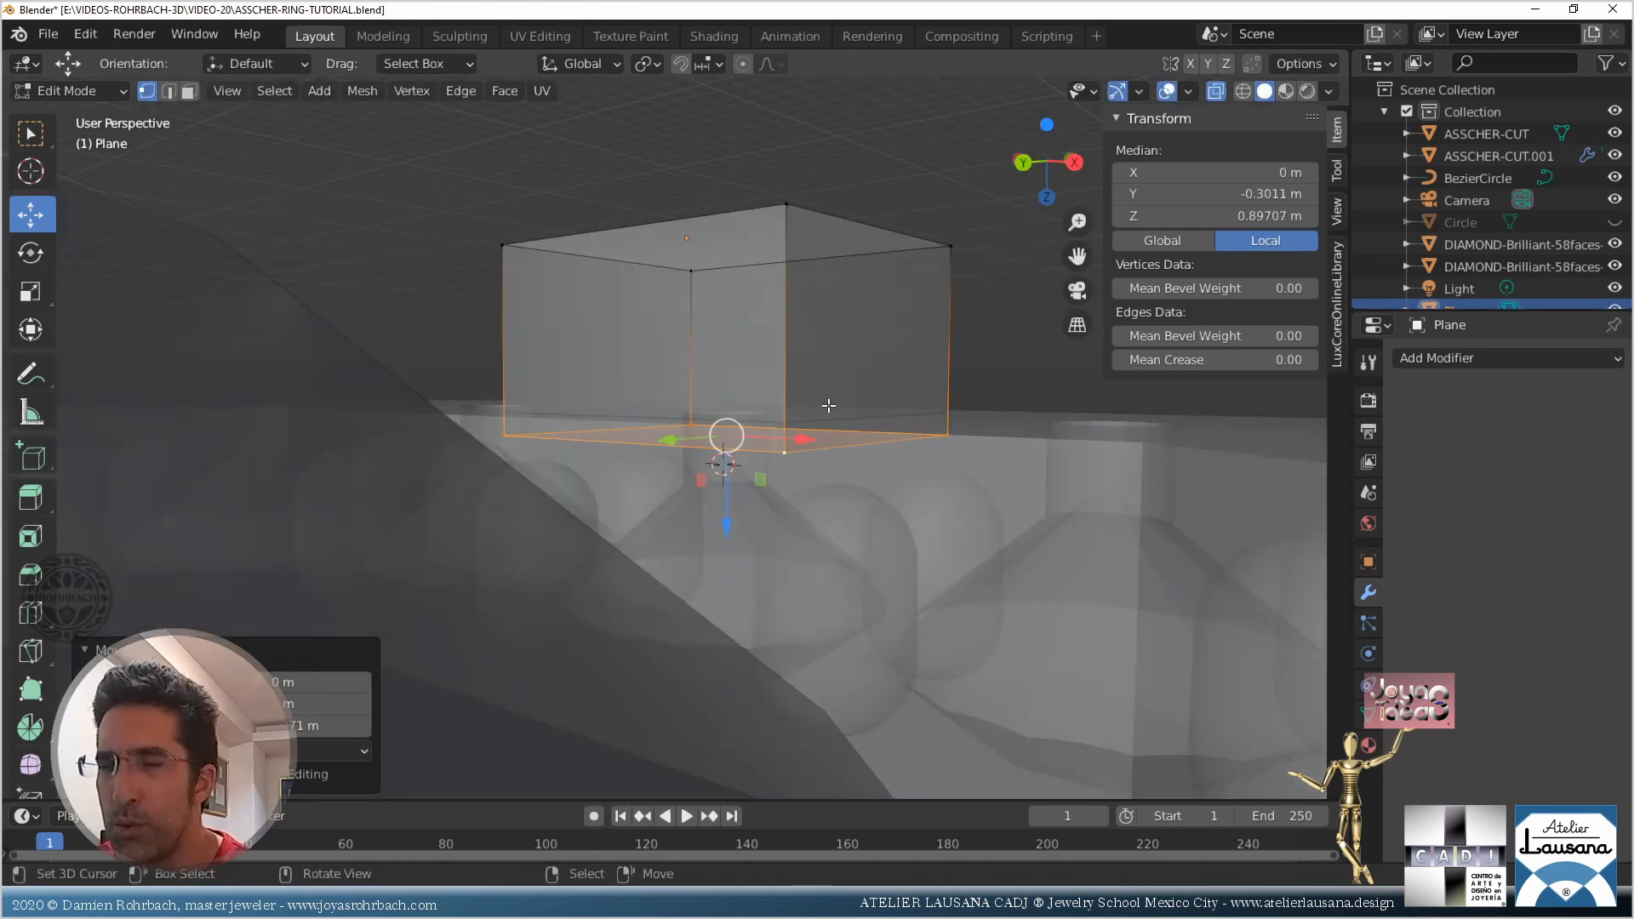
Extrude the block's inner face another 0.4 m along Z into the halo and scale it to 0.3 to form a taper
{"action": "key", "text": "e"}
{"action": "right_click", "coordinate": [828, 405]}
{"action": "left_click_drag", "start_coordinate": [730, 532], "coordinate": [736, 609]}
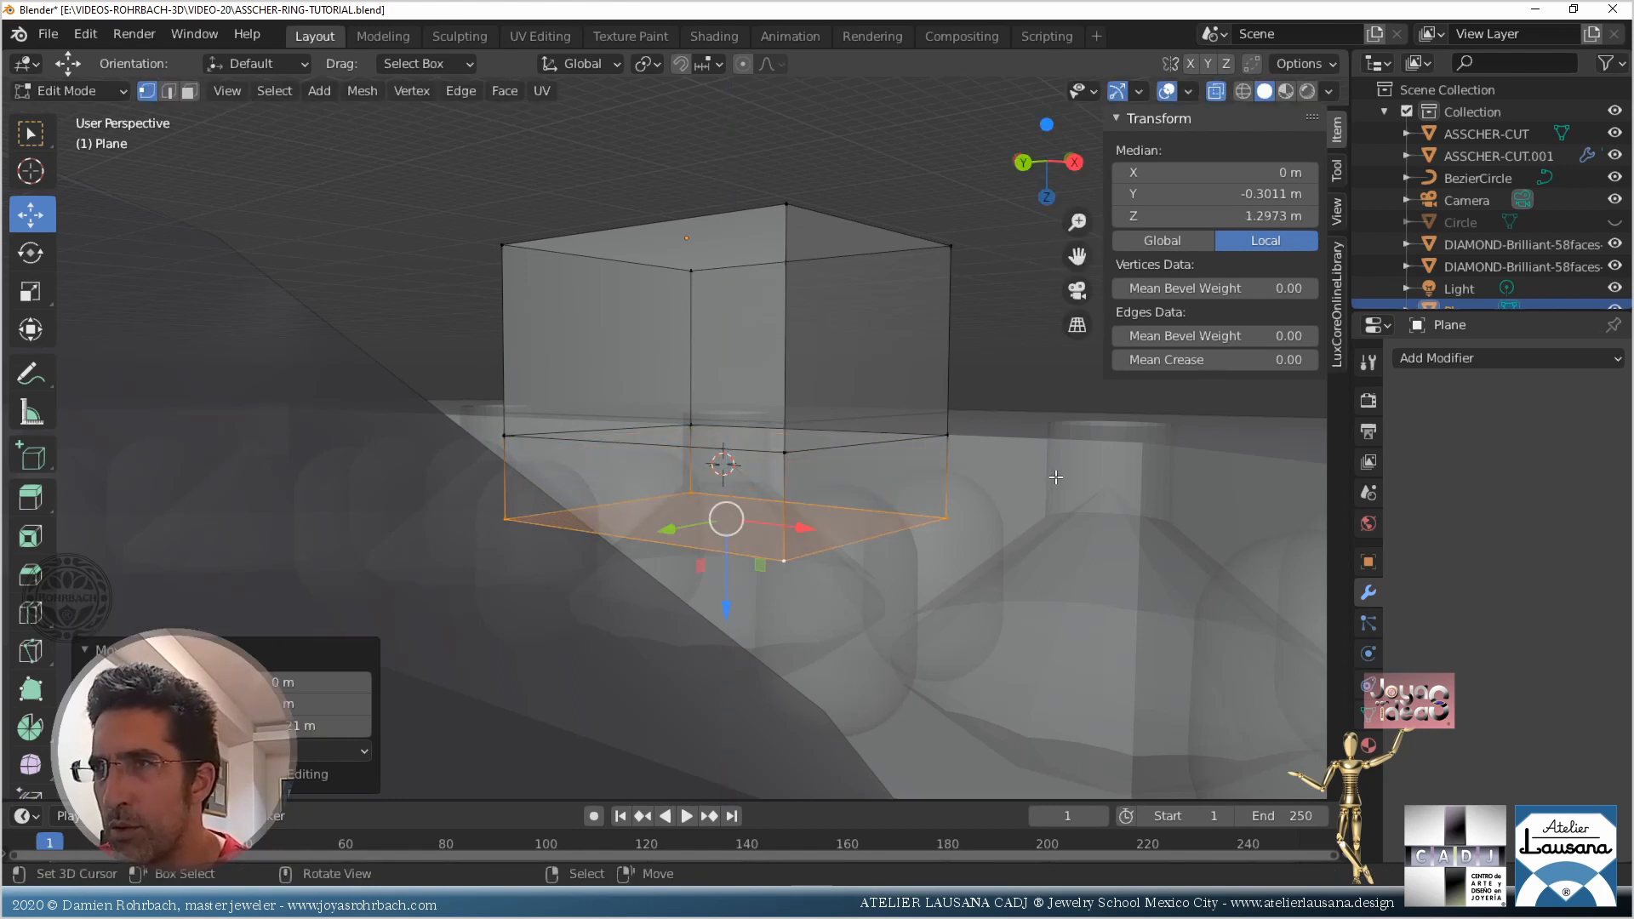
{"action": "key", "text": "s"}
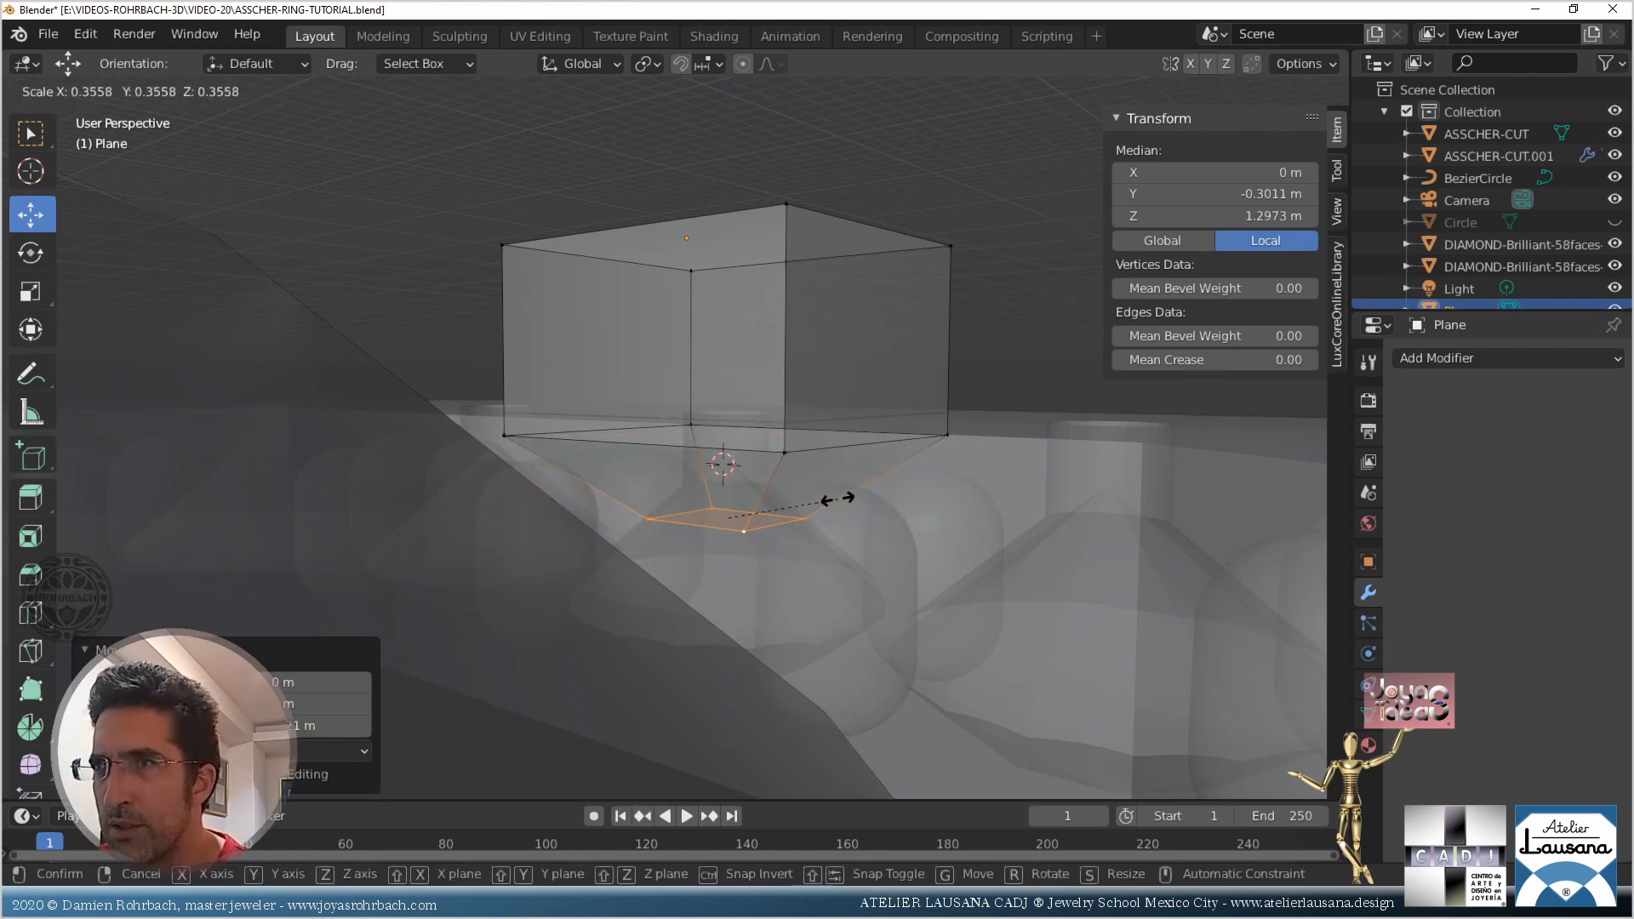
{"action": "left_click", "coordinate": [830, 499]}
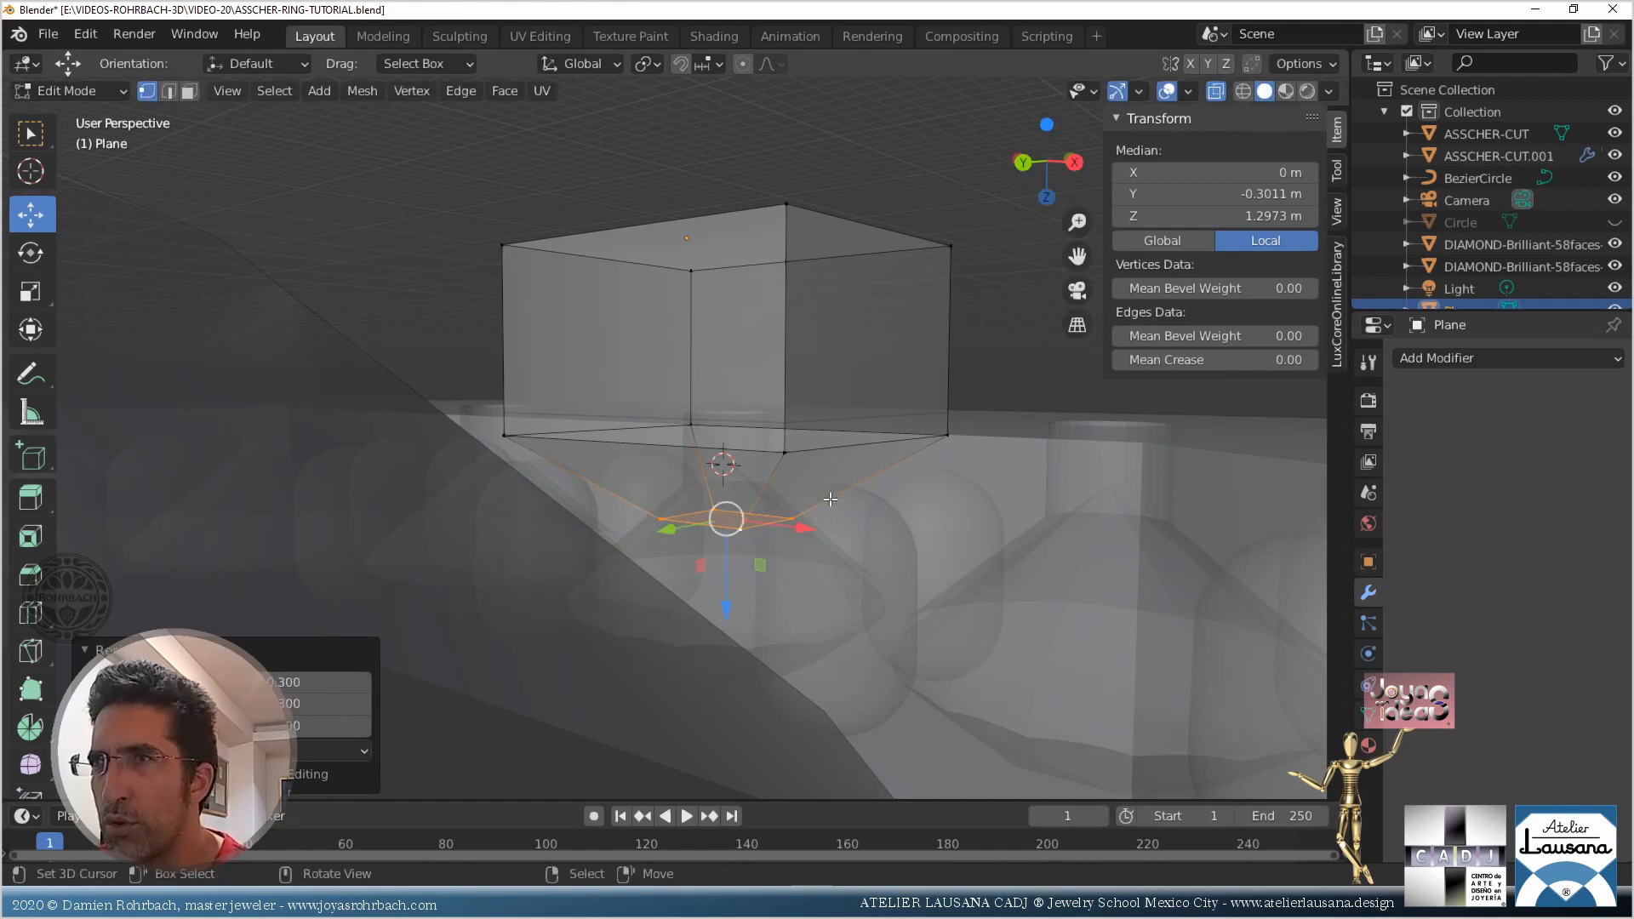
In the right view, move the edge loop where the taper starts about 0.08 m along Z, deeper into the halo
{"action": "middle_click_drag", "start_coordinate": [838, 326], "coordinate": [686, 324]}
{"action": "scroll", "coordinate": [737, 420], "scroll_direction": "up", "scroll_amount": 1}
{"action": "key", "text": "KP_3"}
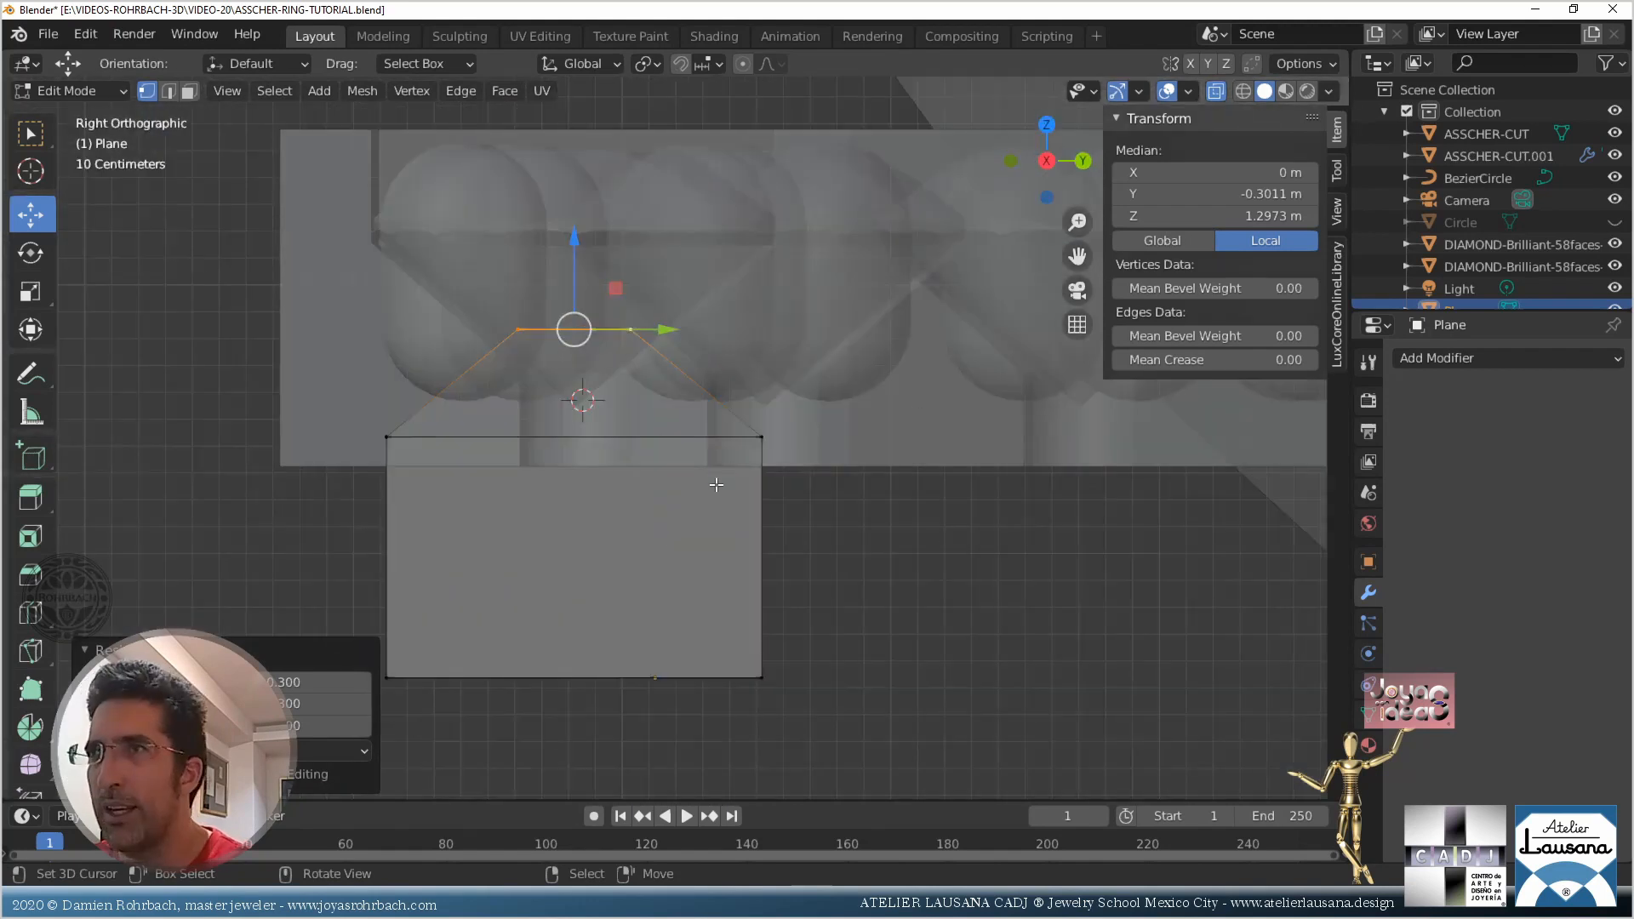
{"action": "middle_click_drag", "start_coordinate": [593, 424], "coordinate": [688, 428], "text": "shift"}
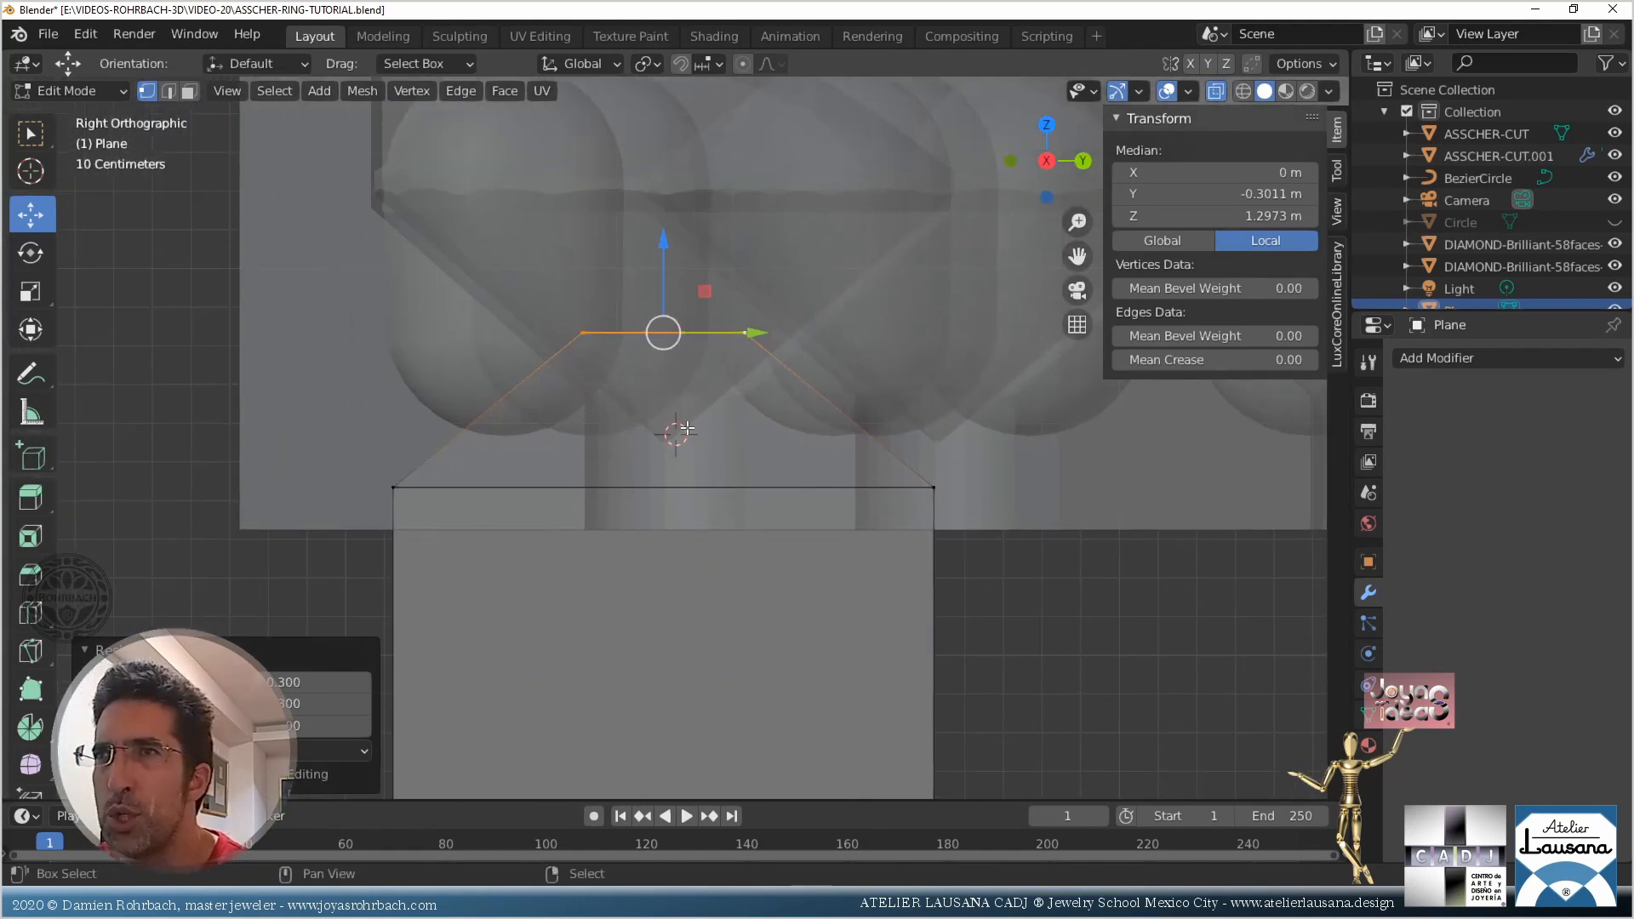
{"action": "key", "text": "alt+a"}
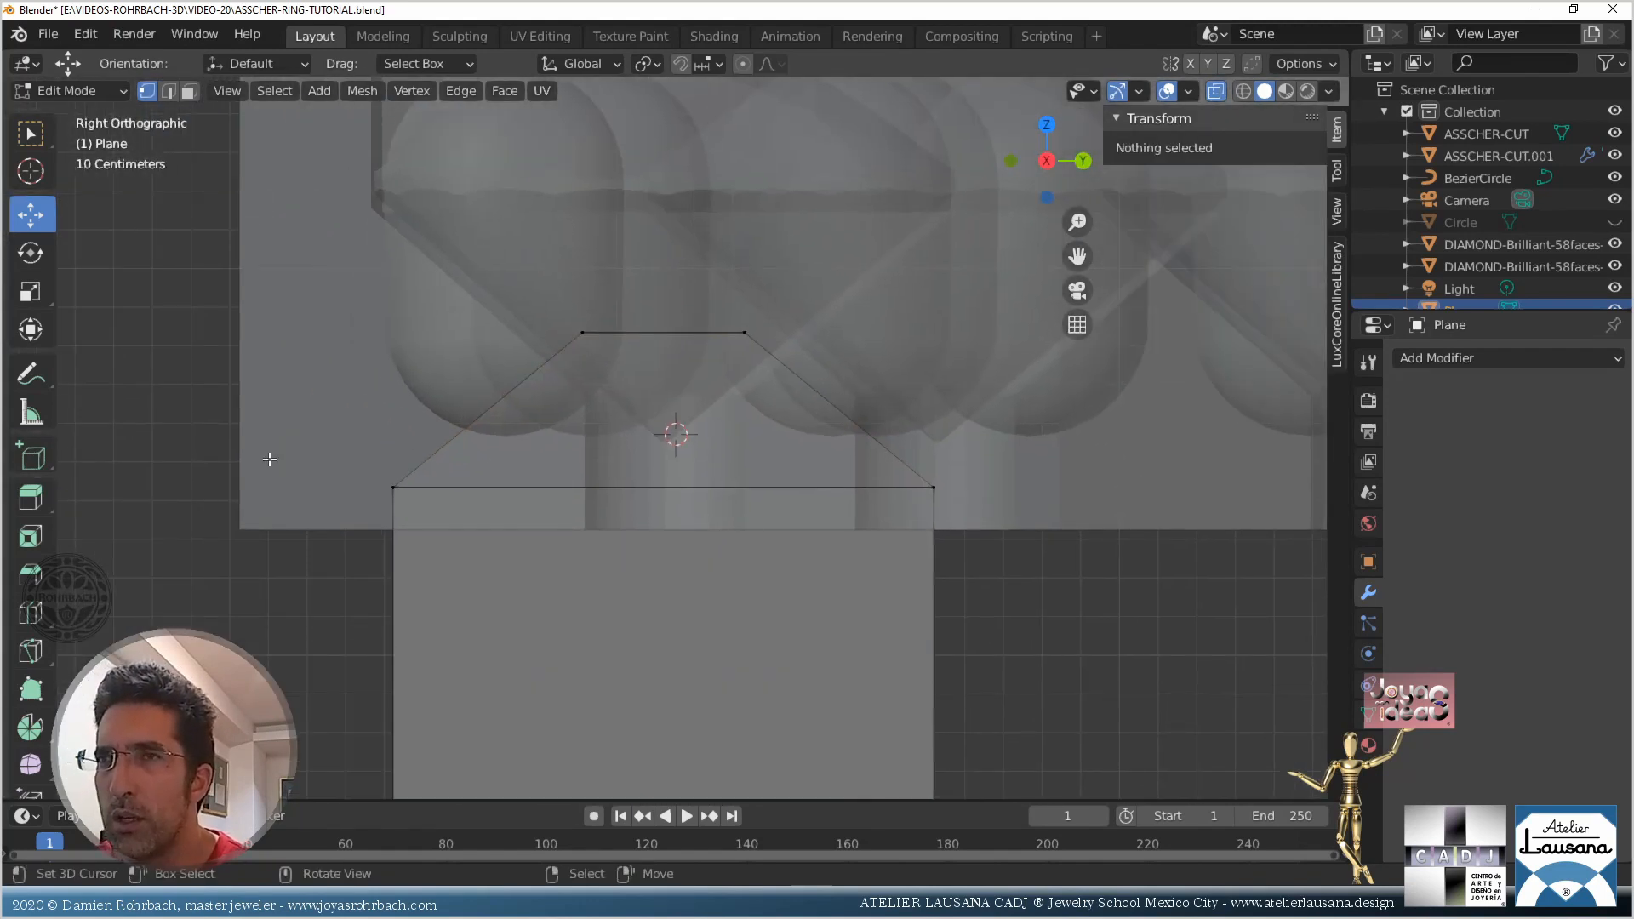
{"action": "left_click_drag", "start_coordinate": [326, 456], "coordinate": [978, 524]}
{"action": "left_click_drag", "start_coordinate": [665, 402], "coordinate": [707, 428]}
{"action": "scroll", "coordinate": [707, 429], "scroll_direction": "down", "scroll_amount": 3}
{"action": "middle_click_drag", "start_coordinate": [715, 477], "coordinate": [773, 440]}
{"action": "scroll", "coordinate": [840, 219], "scroll_direction": "up", "scroll_amount": 3}
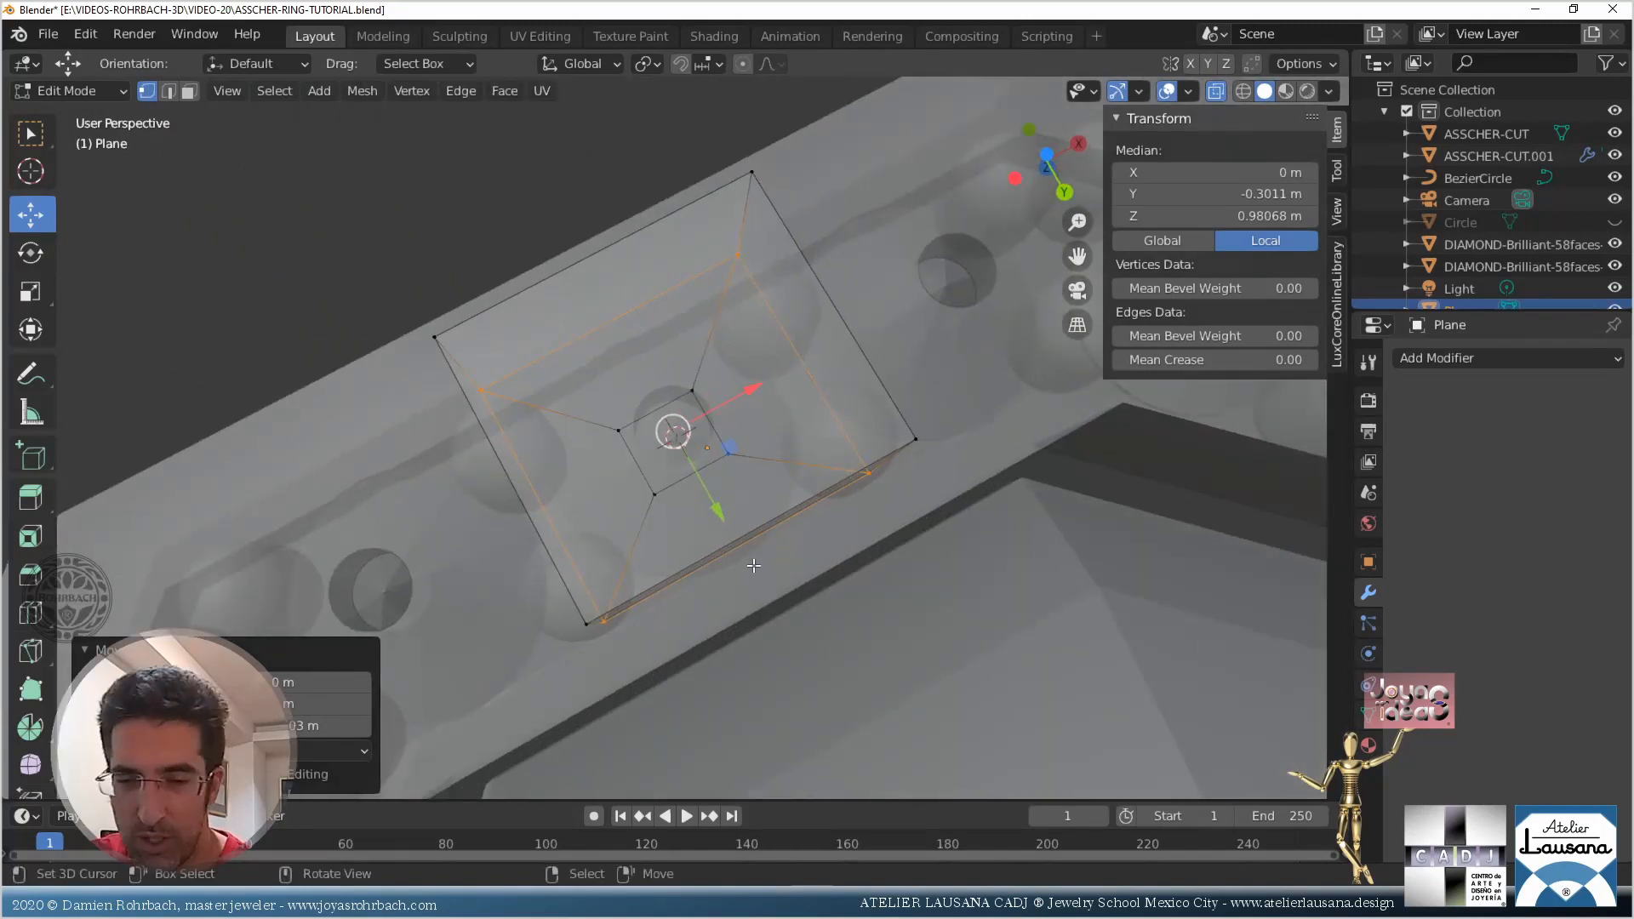
{"action": "middle_click_drag", "start_coordinate": [753, 565], "coordinate": [582, 433]}
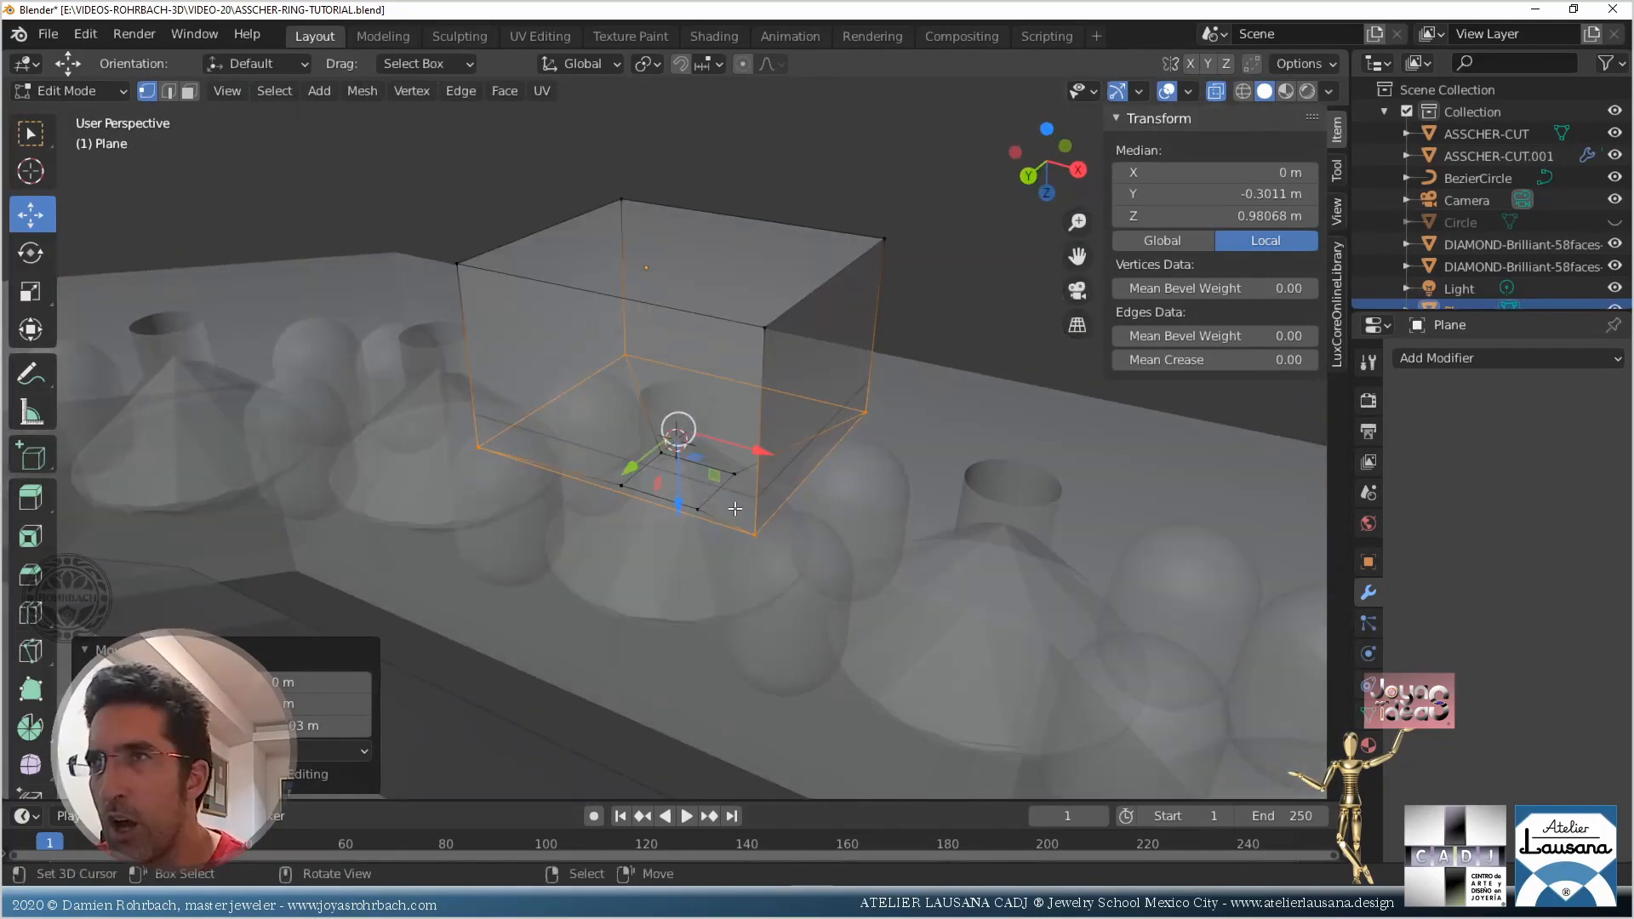
Finish editing the cutter mesh, save the file and turn off X-ray shading
{"action": "key", "text": "Tab"}
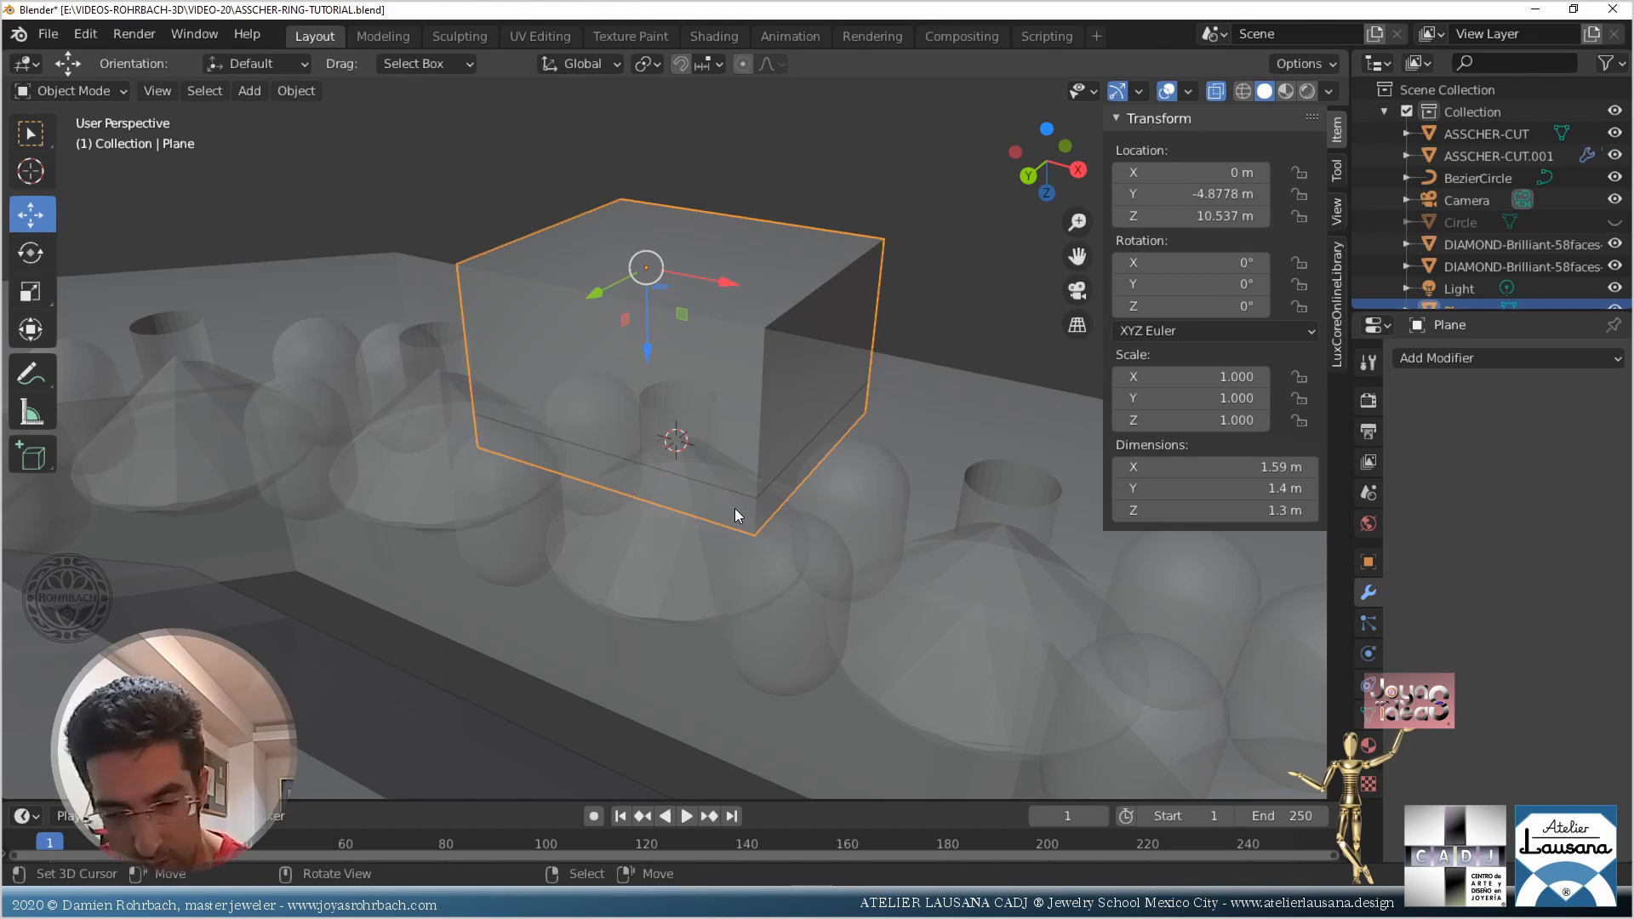
{"action": "key", "text": "ctrl+s"}
{"action": "key", "text": "alt+z"}
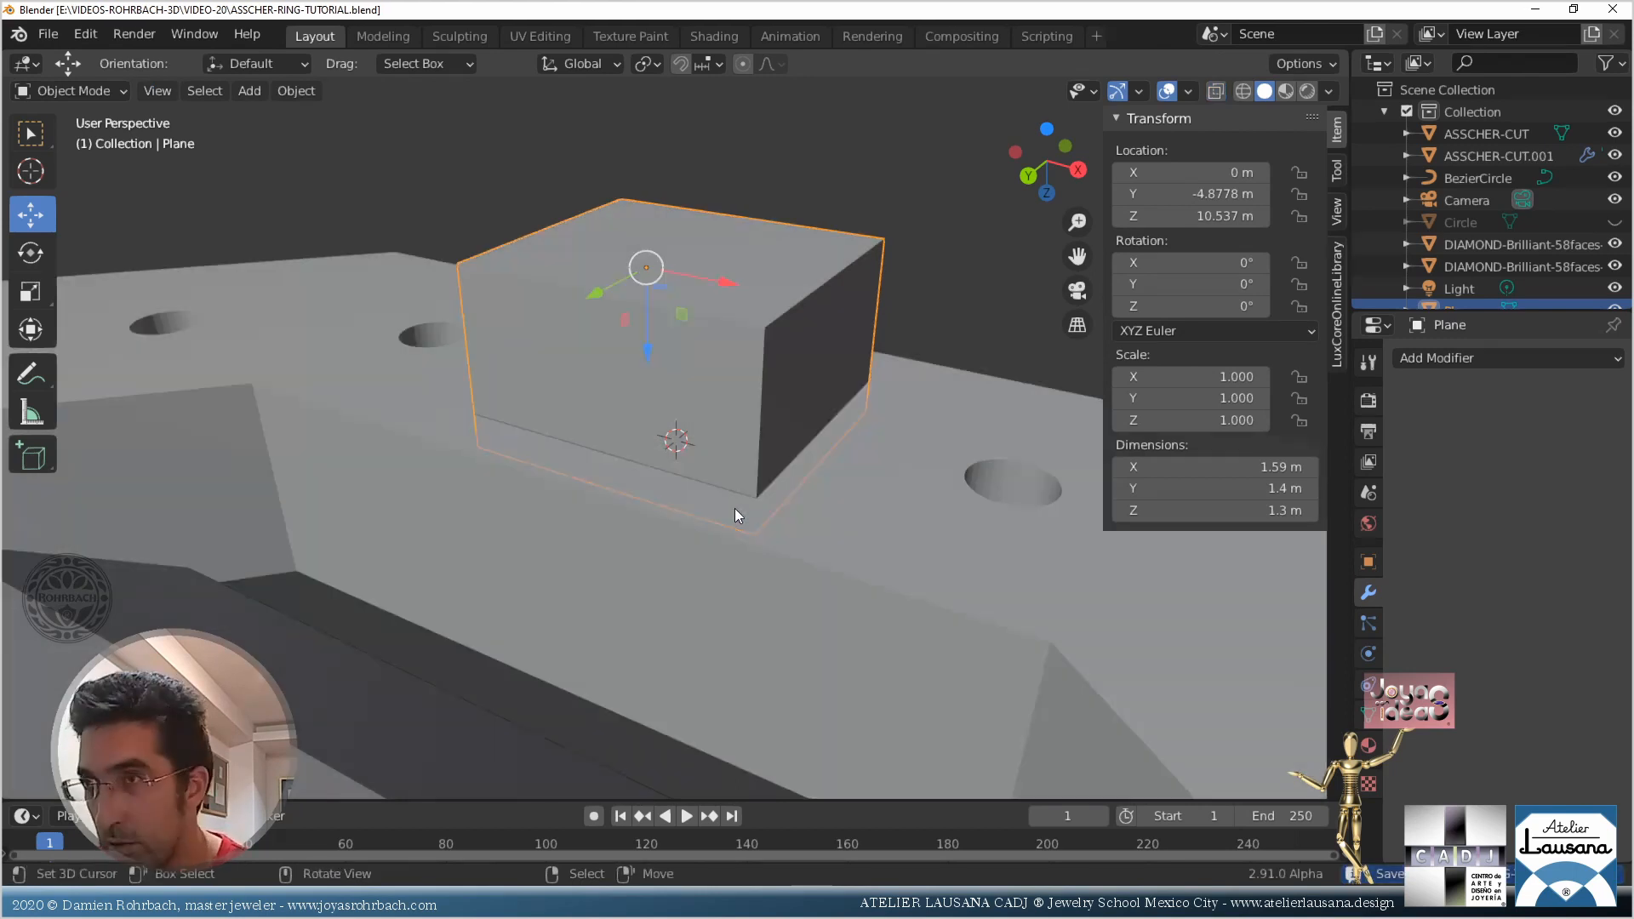
{"action": "middle_click_drag", "start_coordinate": [735, 510], "coordinate": [827, 476]}
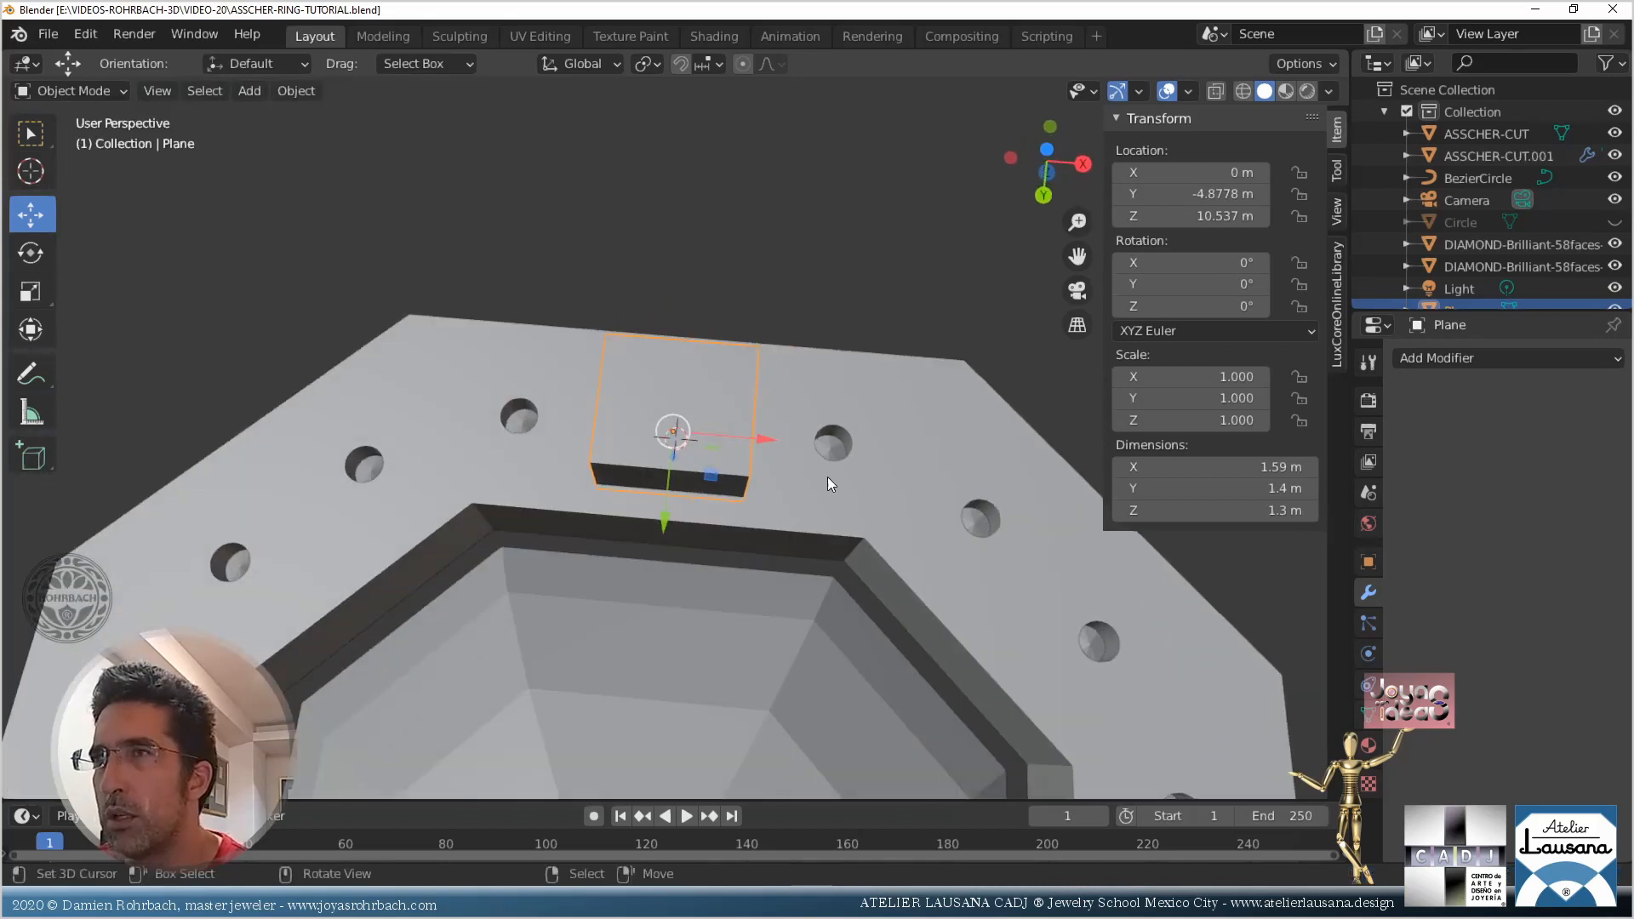
From the bottom view, duplicate the cutter about 1.708 m along X over the next culet hole
{"action": "key", "text": "KP_7"}
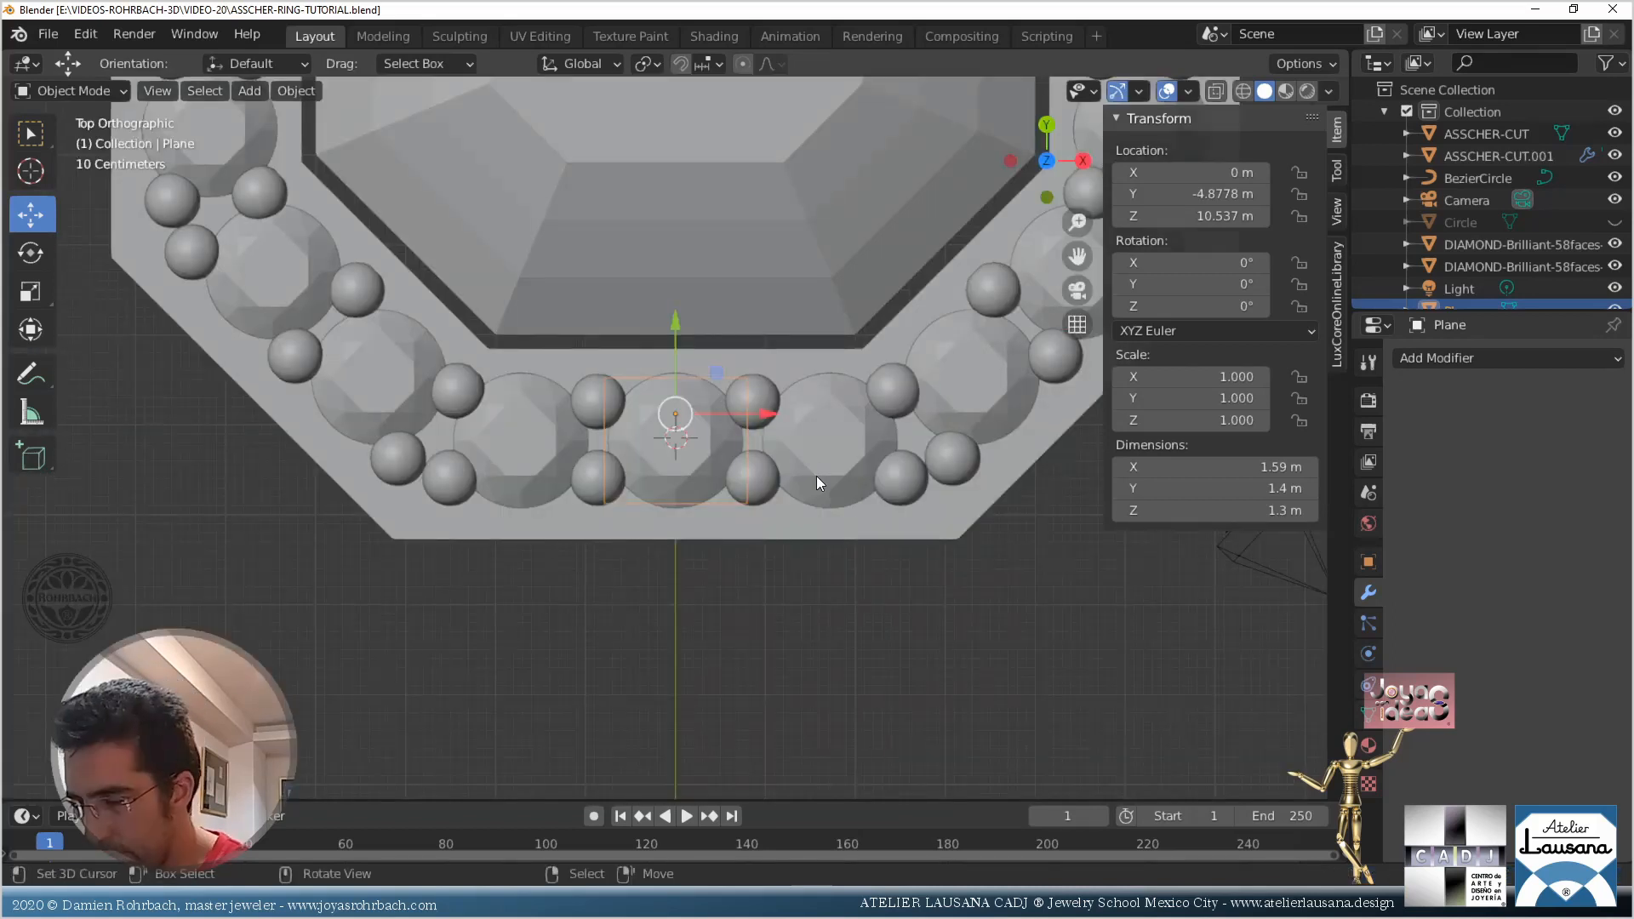
{"action": "key", "text": "ctrl+KP_7"}
{"action": "scroll", "coordinate": [896, 505], "scroll_direction": "up", "scroll_amount": 2}
{"action": "middle_click_drag", "start_coordinate": [896, 505], "coordinate": [574, 430], "text": "shift"}
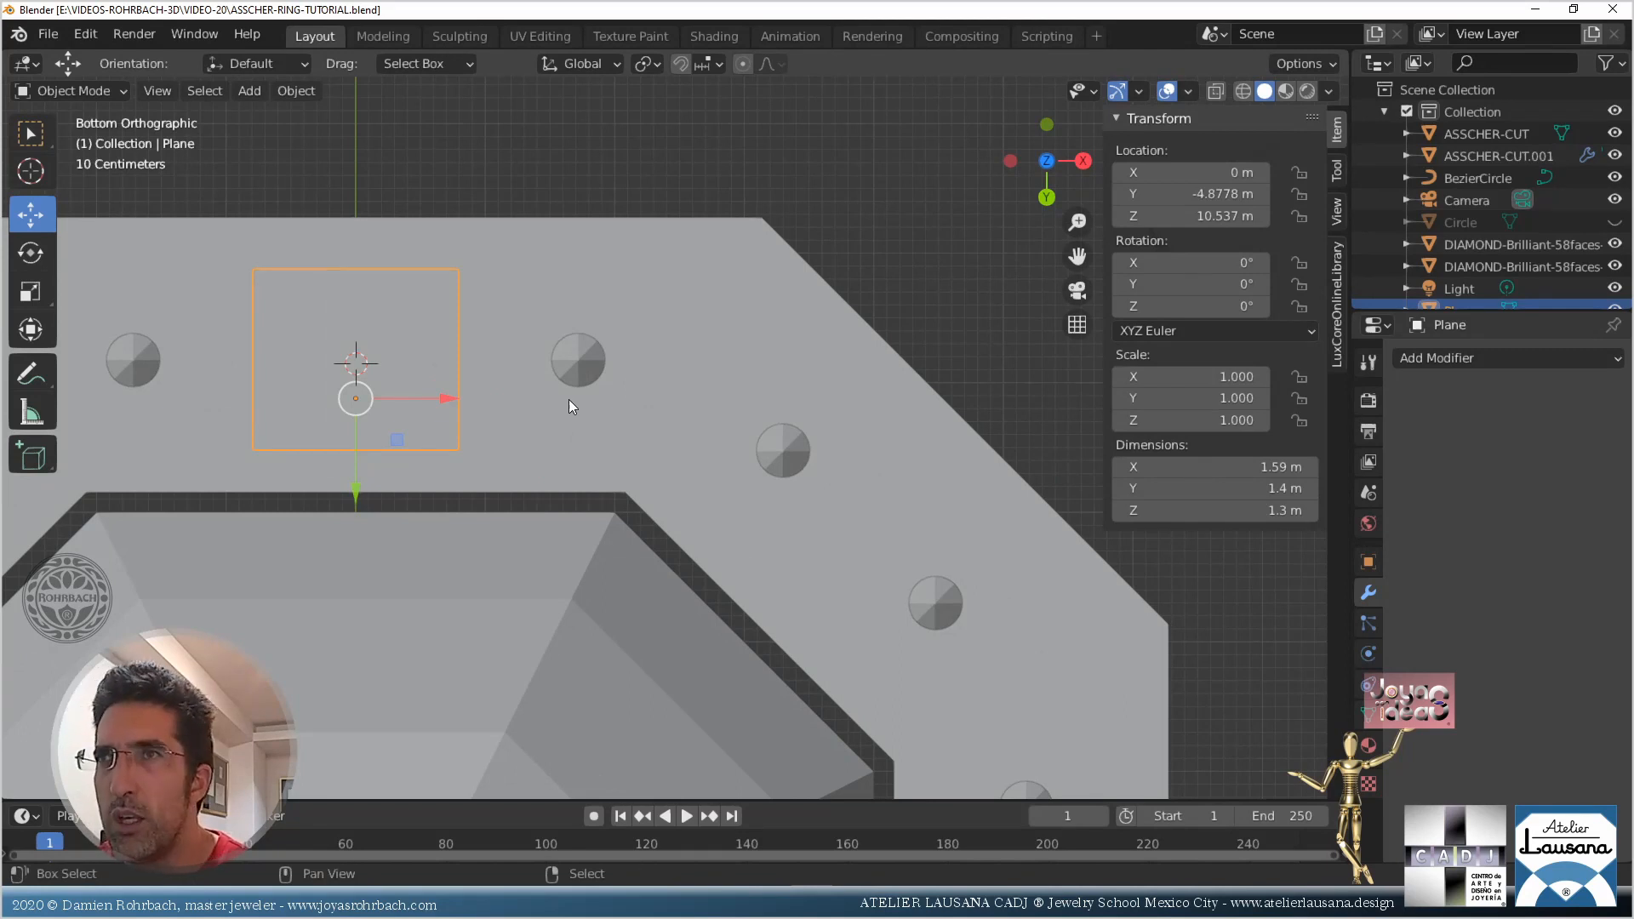
{"action": "key", "text": "shift+d"}
{"action": "right_click", "coordinate": [422, 504]}
{"action": "left_click_drag", "start_coordinate": [460, 400], "coordinate": [667, 421]}
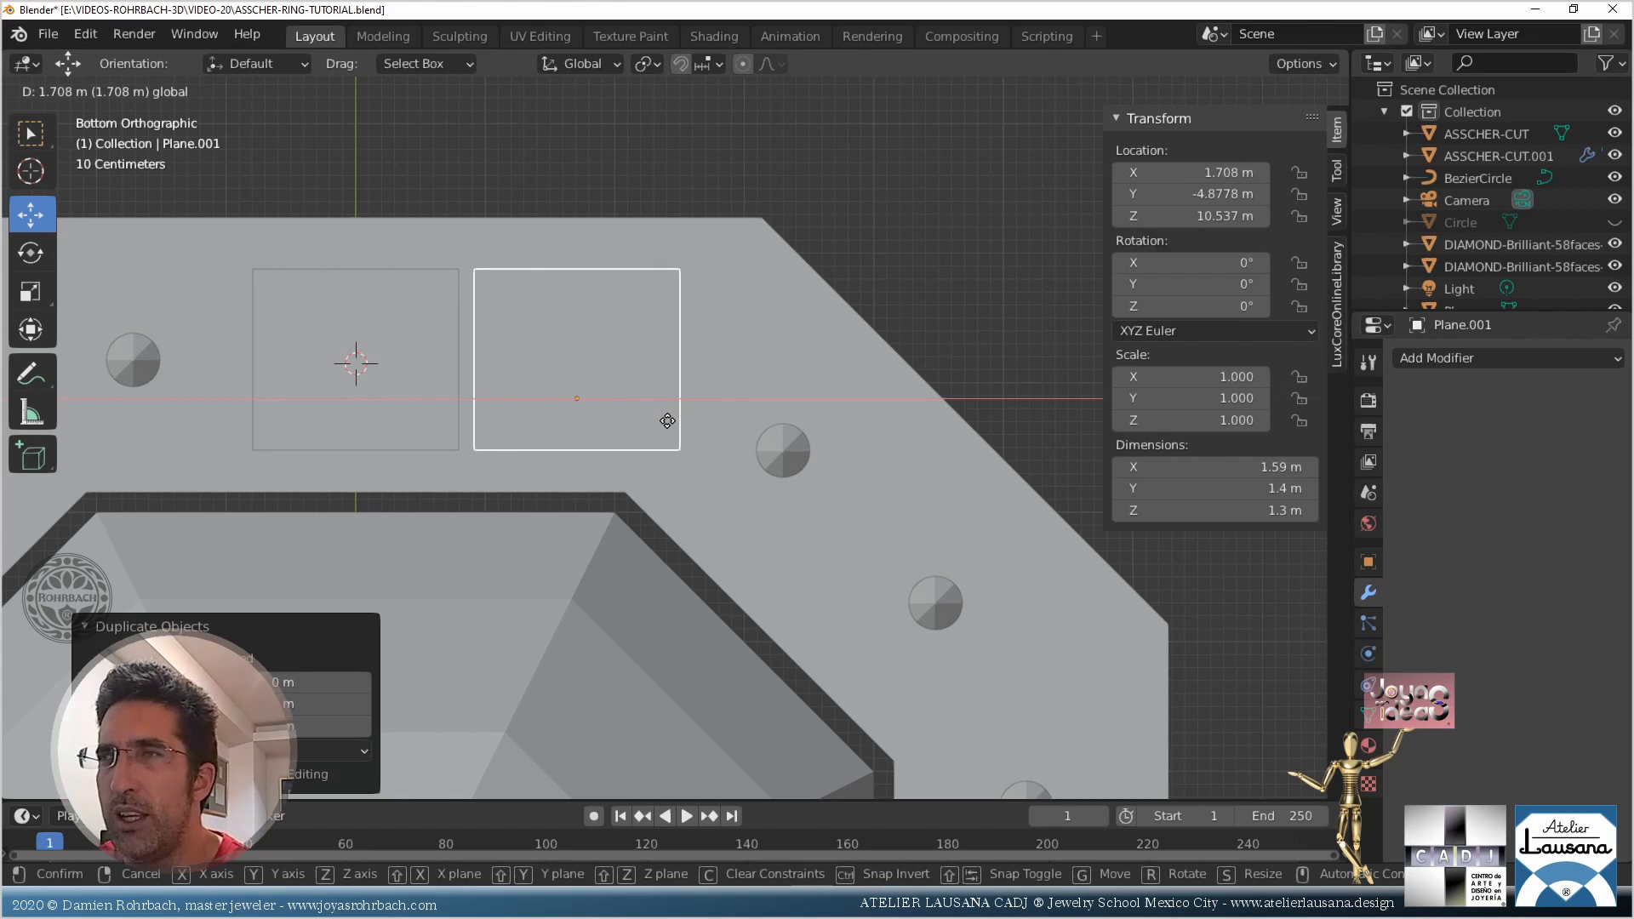
{"action": "left_click", "coordinate": [667, 420]}
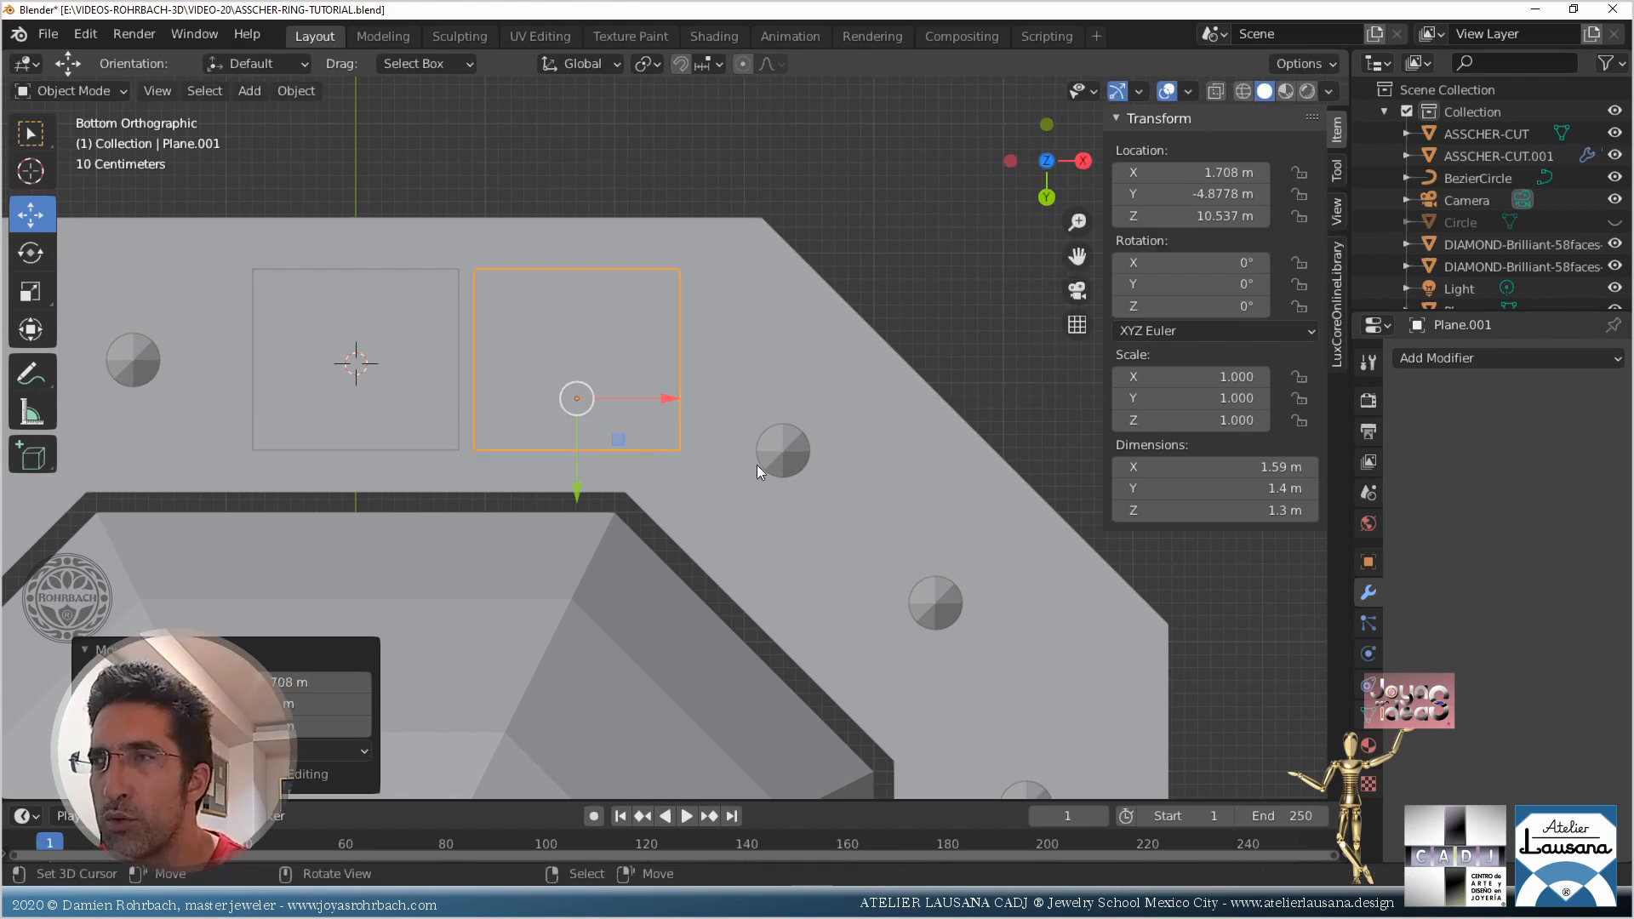
Duplicate the second cutter in place and set the copy's Z rotation to 45°
{"action": "scroll", "coordinate": [757, 464], "scroll_direction": "down", "scroll_amount": 3}
{"action": "scroll", "coordinate": [757, 464], "scroll_direction": "down", "scroll_amount": 2}
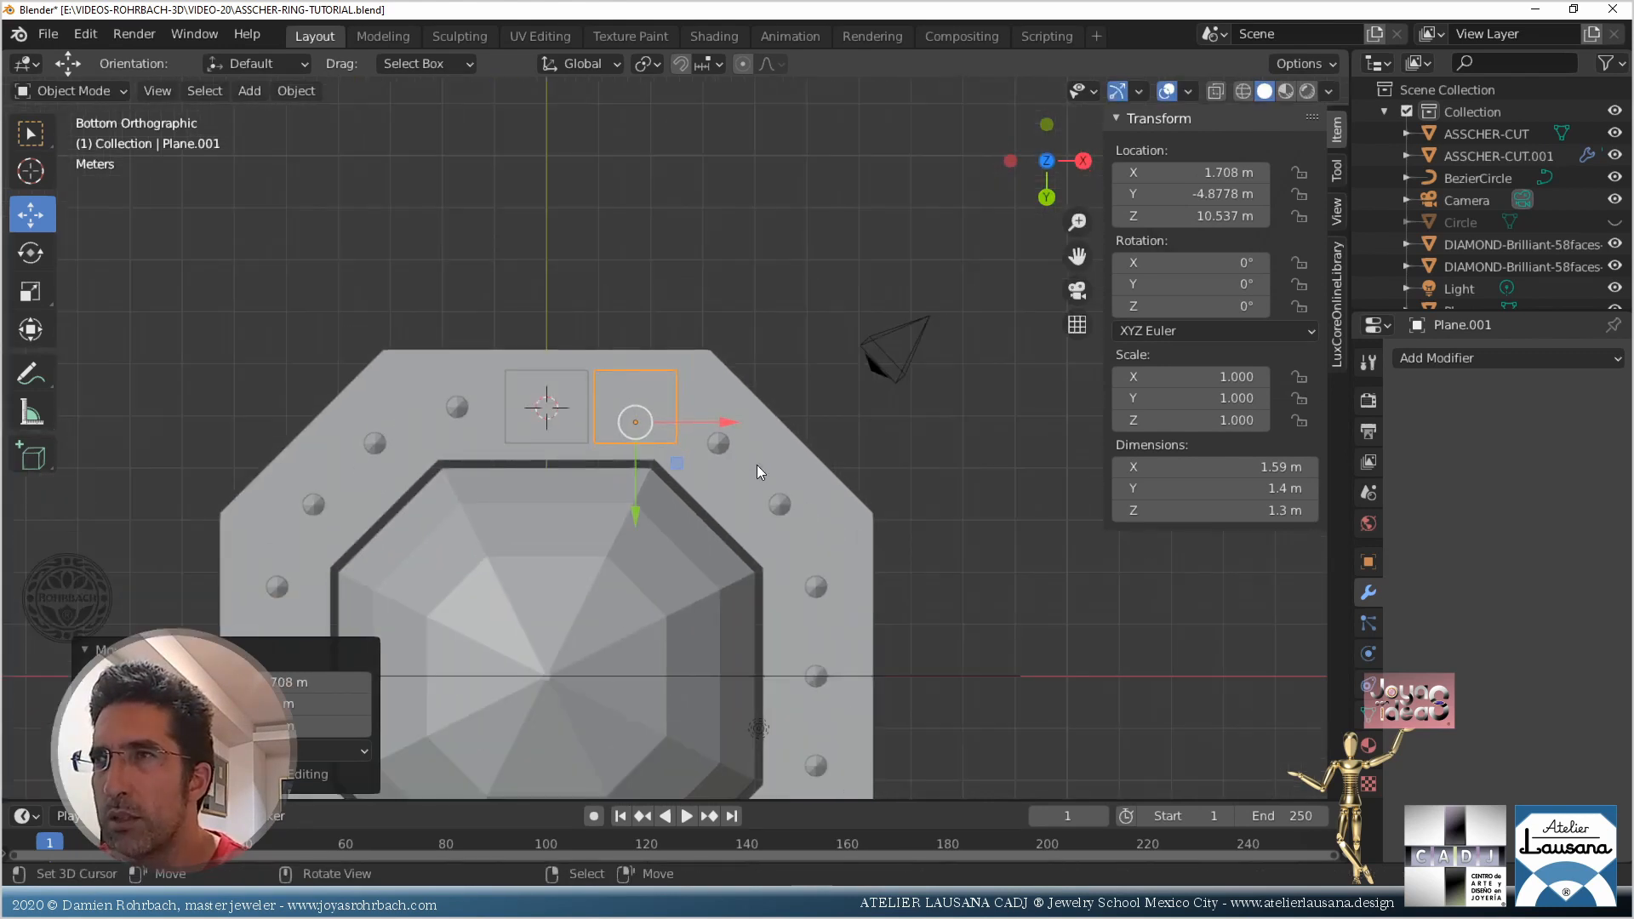
{"action": "scroll", "coordinate": [758, 465], "scroll_direction": "up", "scroll_amount": 3}
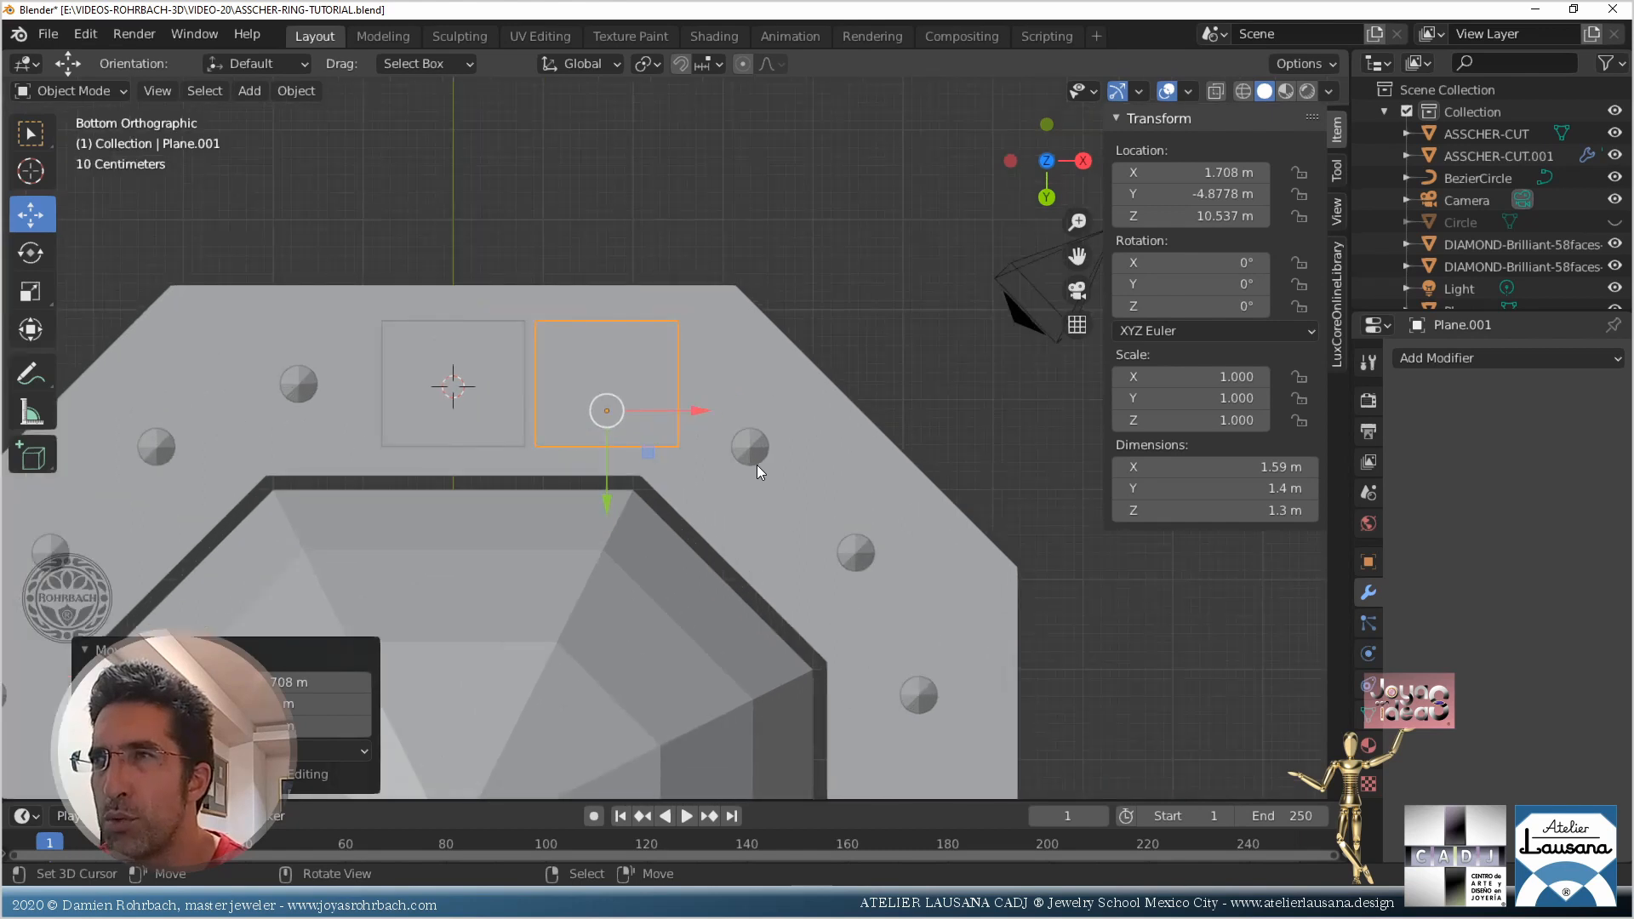
{"action": "key", "text": "shift+d"}
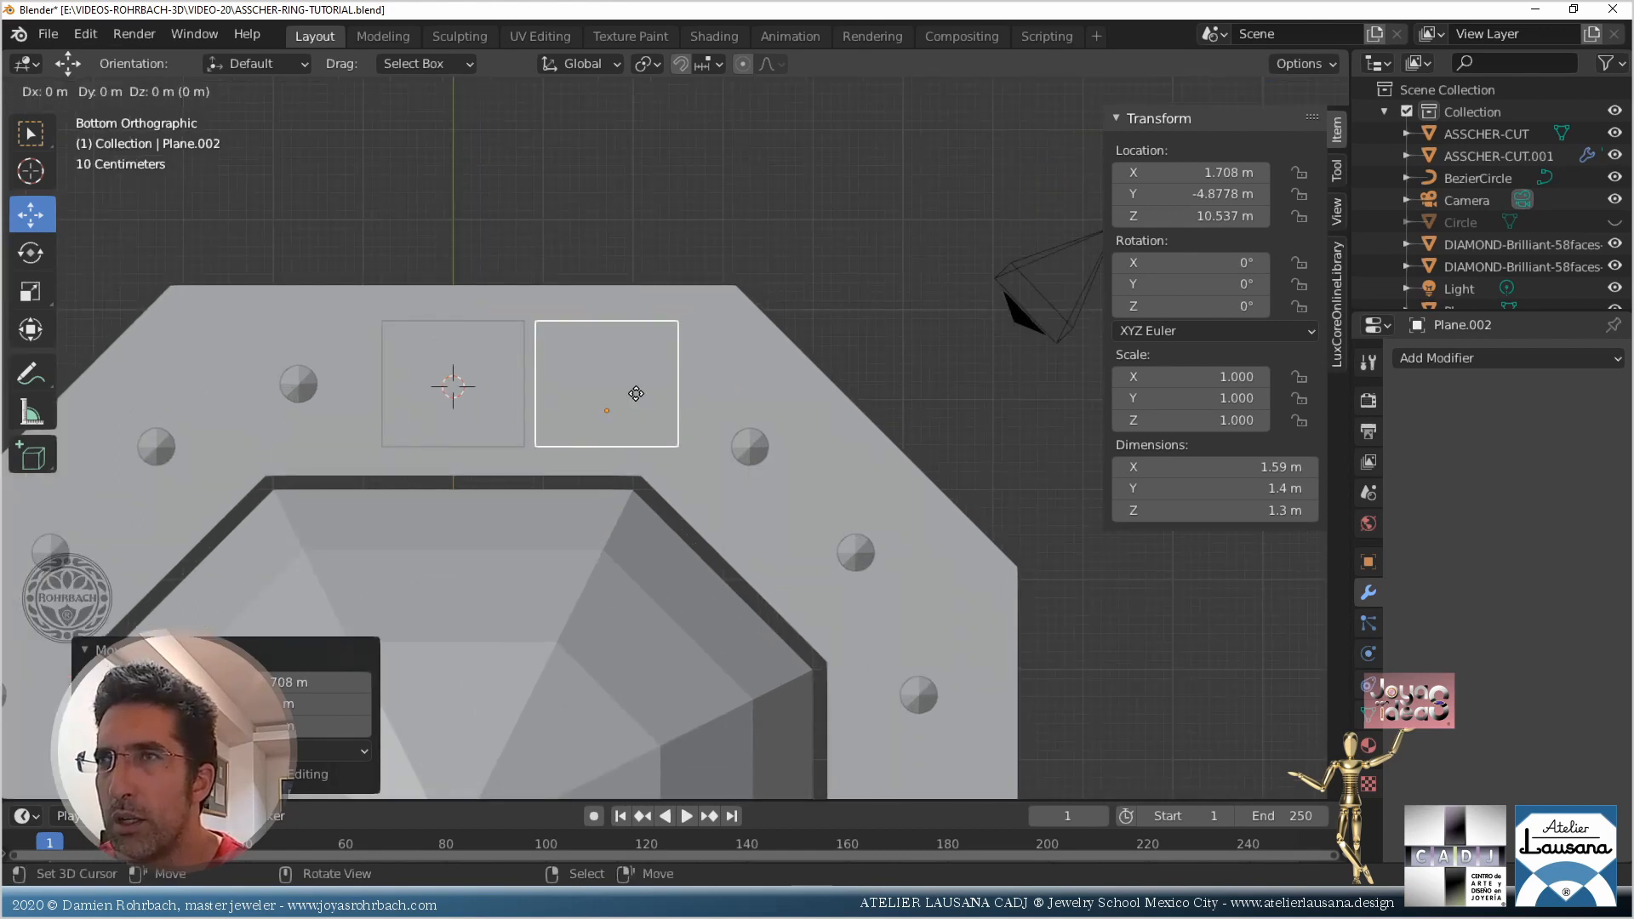
{"action": "key", "text": "Escape"}
{"action": "left_click", "coordinate": [1211, 307]}
{"action": "type", "text": "45"}
{"action": "key", "text": "Return"}
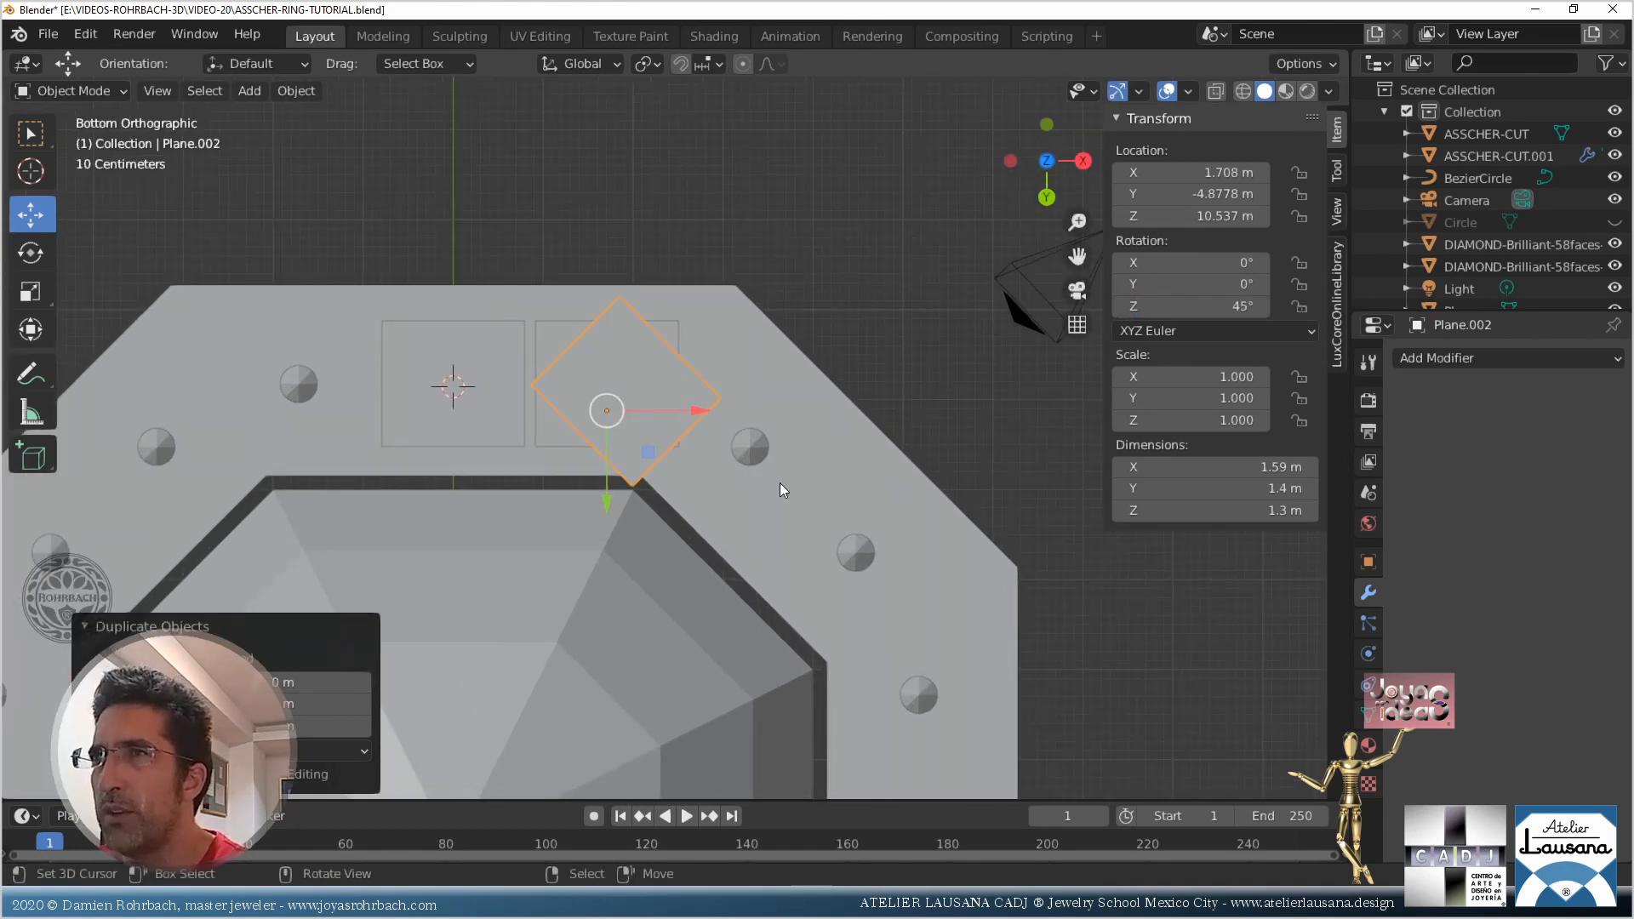
Move the rotated cutter over the diagonal side's first culet hole, set its origin to geometry, and enable X-ray shading
{"action": "left_click_drag", "start_coordinate": [606, 409], "coordinate": [736, 469]}
{"action": "left_click", "coordinate": [295, 90]}
{"action": "mouse_move", "coordinate": [396, 140]}
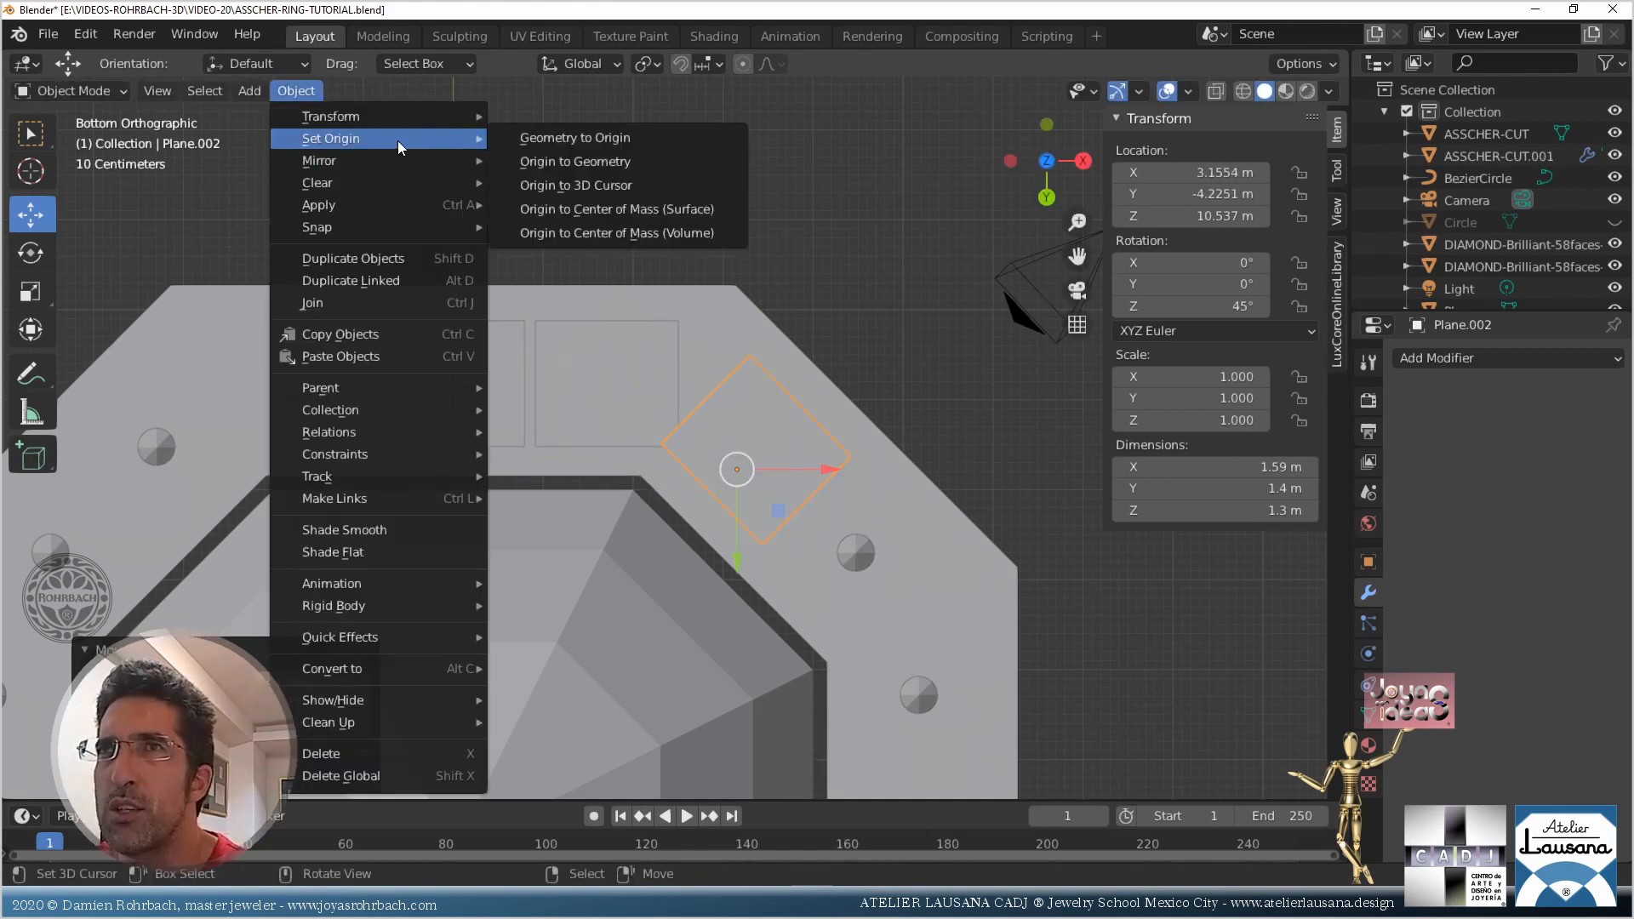
{"action": "left_click", "coordinate": [594, 161]}
{"action": "scroll", "coordinate": [809, 518], "scroll_direction": "up", "scroll_amount": 3}
{"action": "key", "text": "alt+z"}
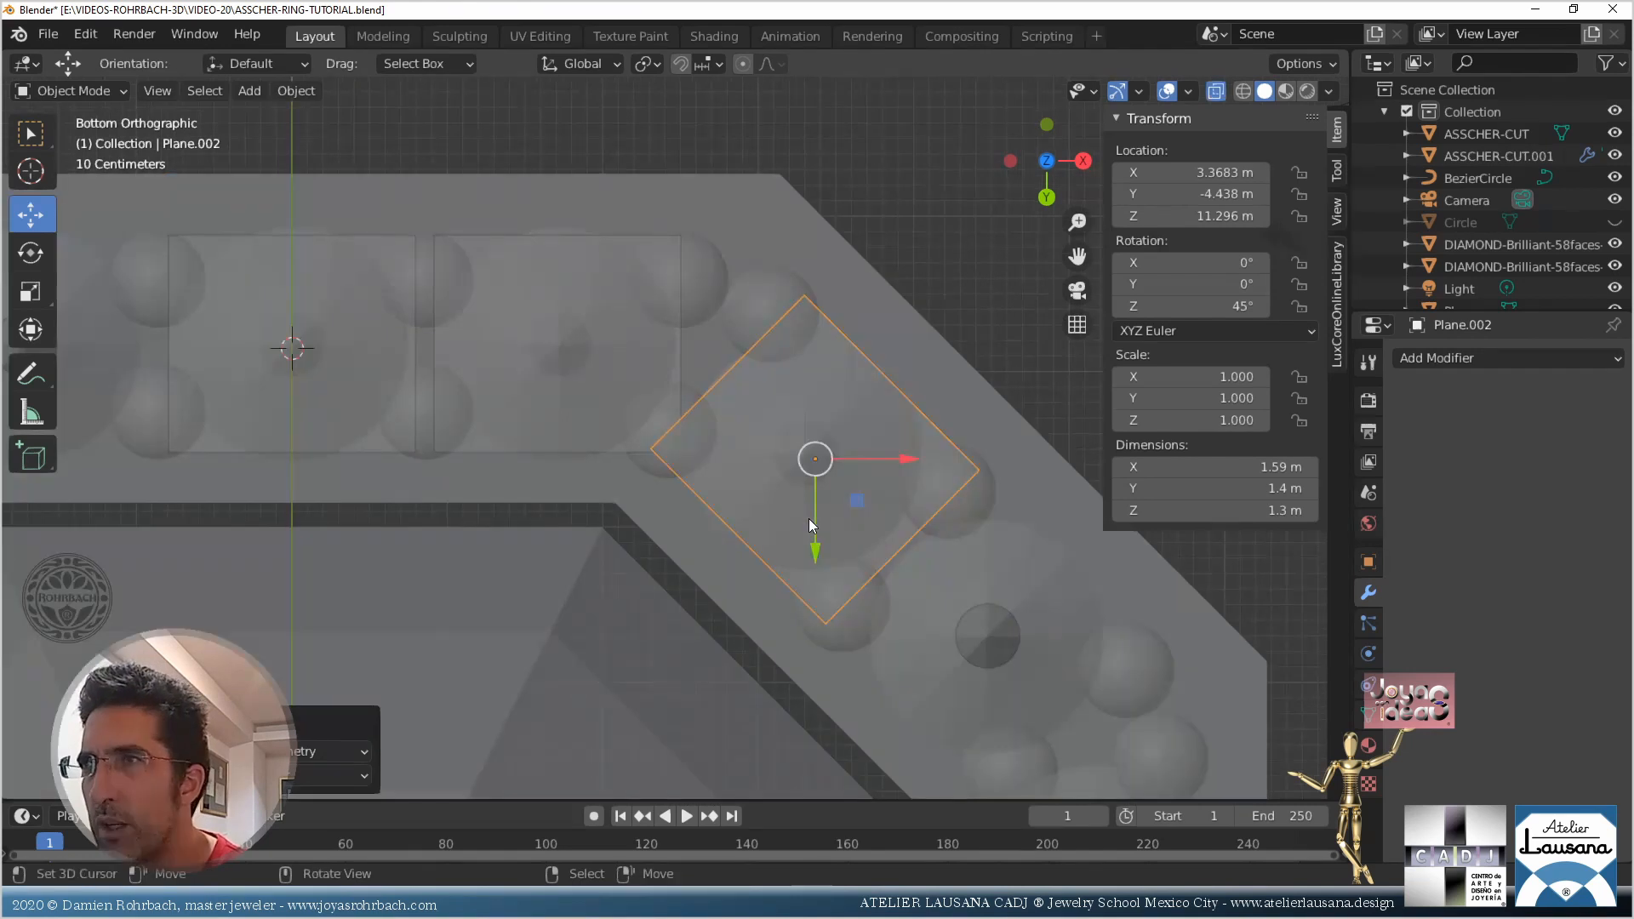
Centre the rotated cutter on its culet hole at about X 3.297 m, Y -4.47 m, and save the file
{"action": "scroll", "coordinate": [875, 471], "scroll_direction": "up", "scroll_amount": 4}
{"action": "key", "text": "g"}
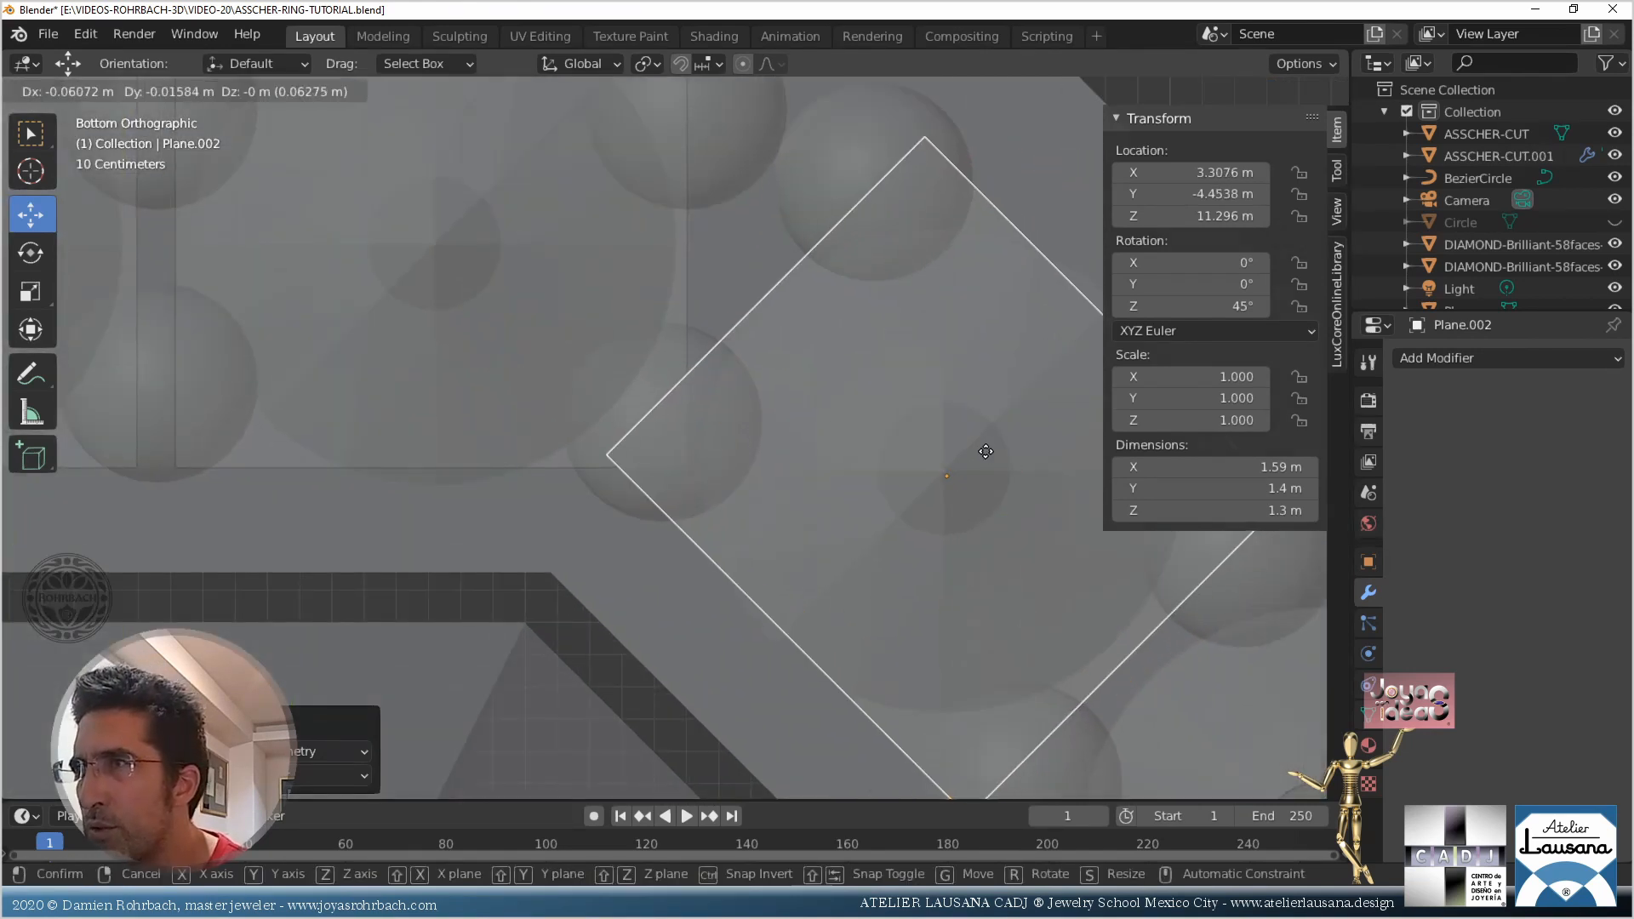
{"action": "left_click", "coordinate": [986, 448]}
{"action": "scroll", "coordinate": [617, 527], "scroll_direction": "down", "scroll_amount": 3}
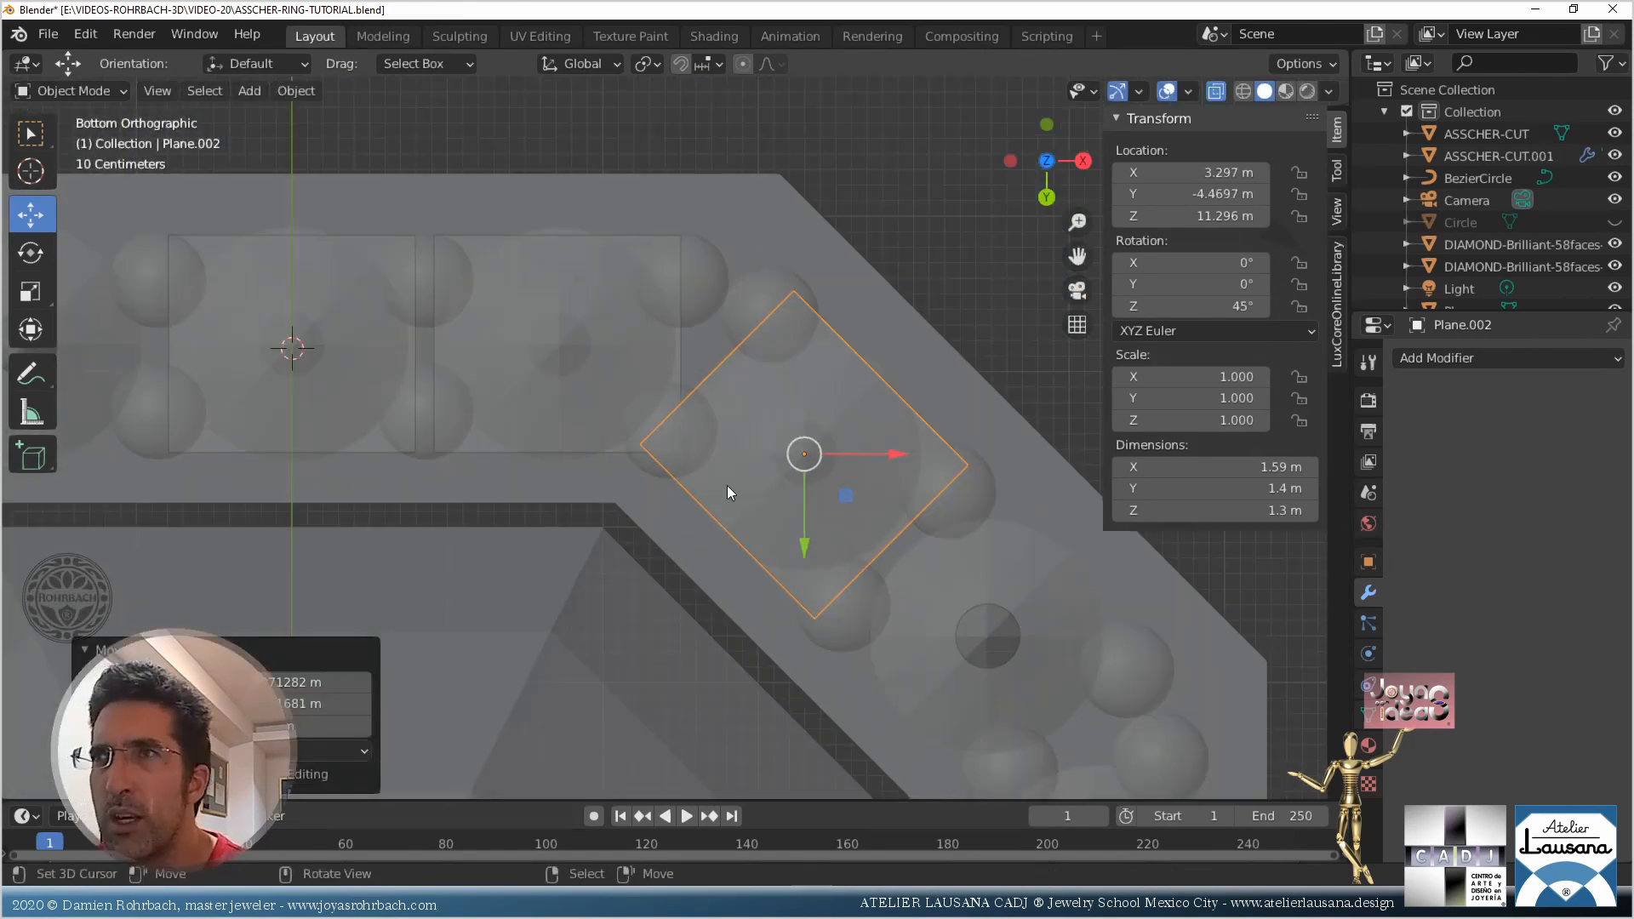
{"action": "scroll", "coordinate": [727, 485], "scroll_direction": "up", "scroll_amount": 2}
{"action": "key", "text": "ctrl+s"}
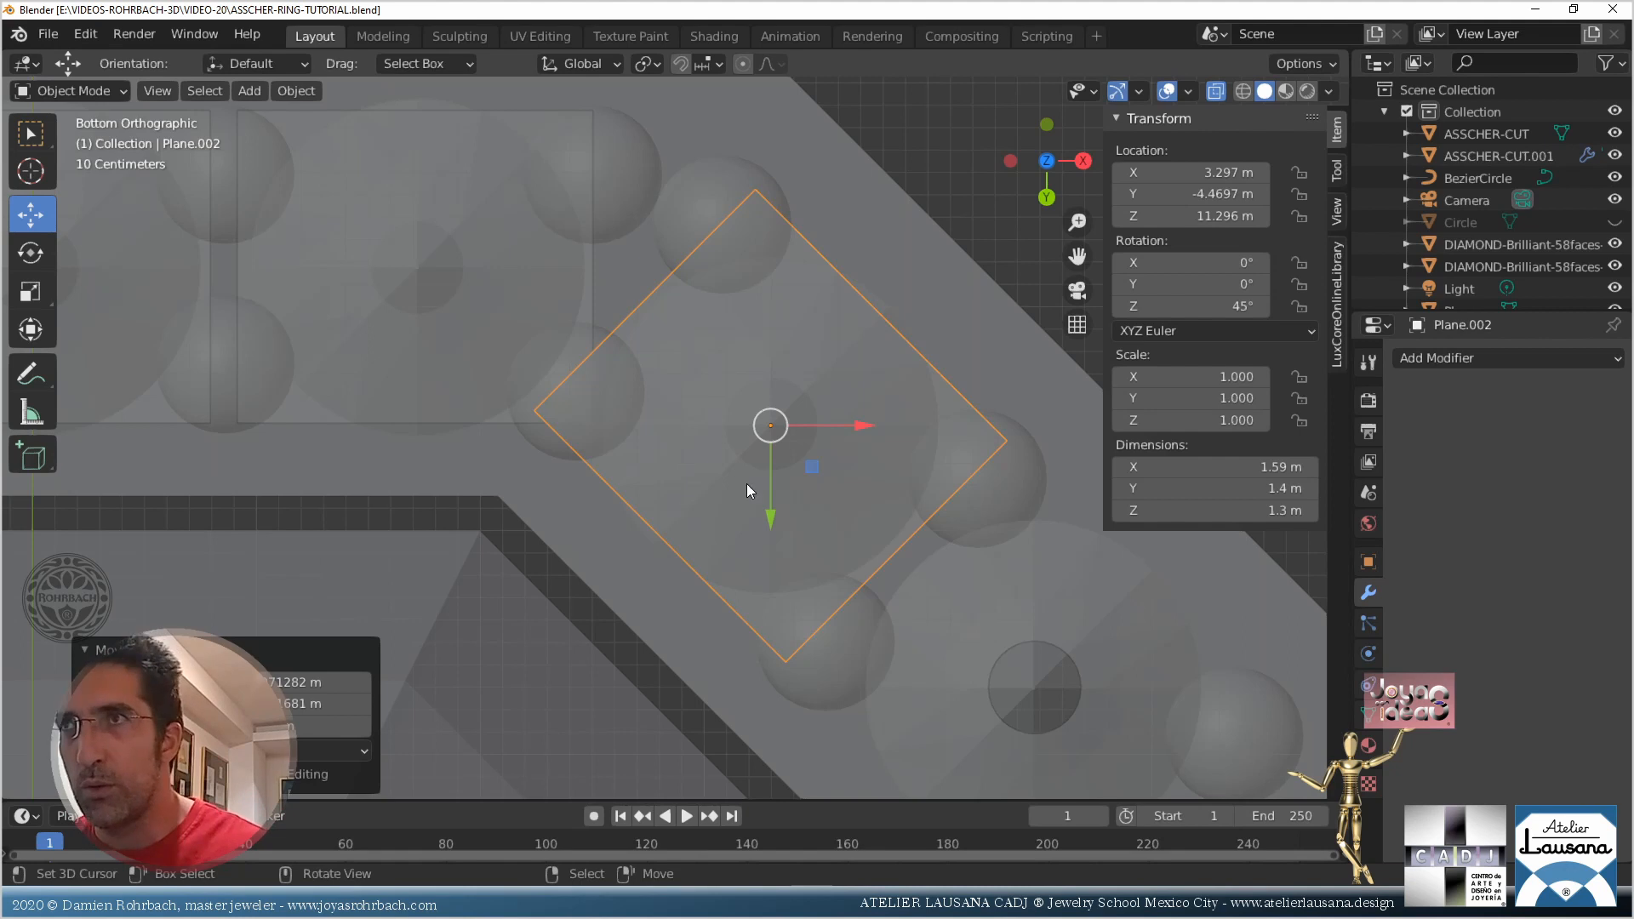
Hide the transform sidebar and clear the vertex selection in the rotated cutter's mesh, keeping X-ray shading on
{"action": "scroll", "coordinate": [677, 320], "scroll_direction": "down", "scroll_amount": 2}
{"action": "scroll", "coordinate": [677, 320], "scroll_direction": "up", "scroll_amount": 2}
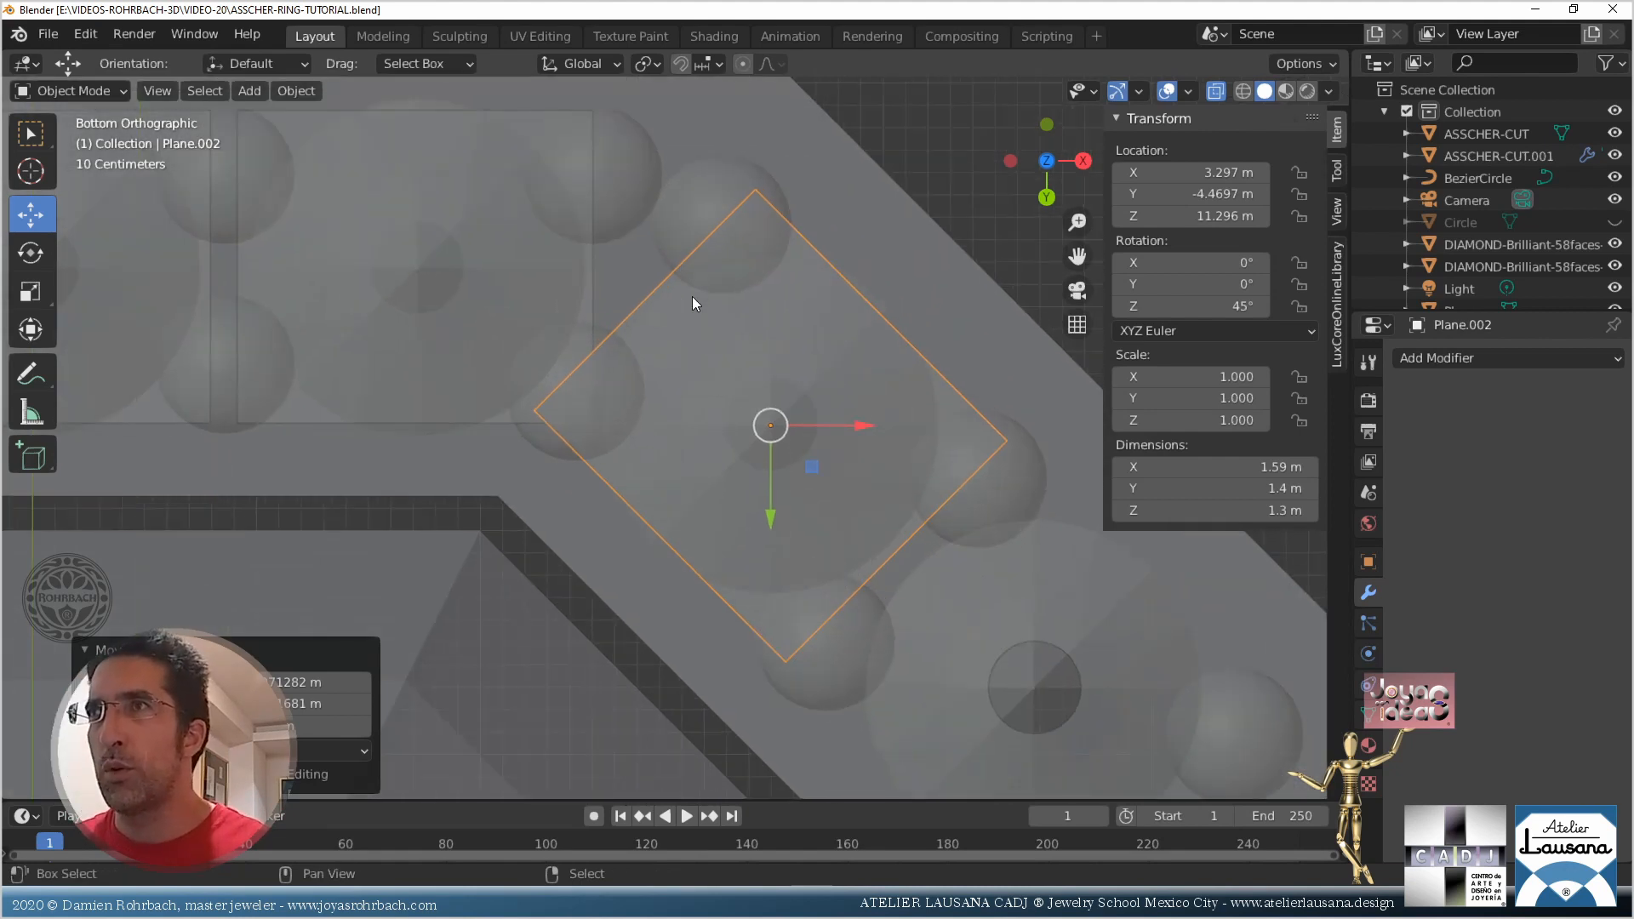
{"action": "middle_click_drag", "start_coordinate": [691, 296], "coordinate": [709, 354], "text": "shift"}
{"action": "key", "text": "n"}
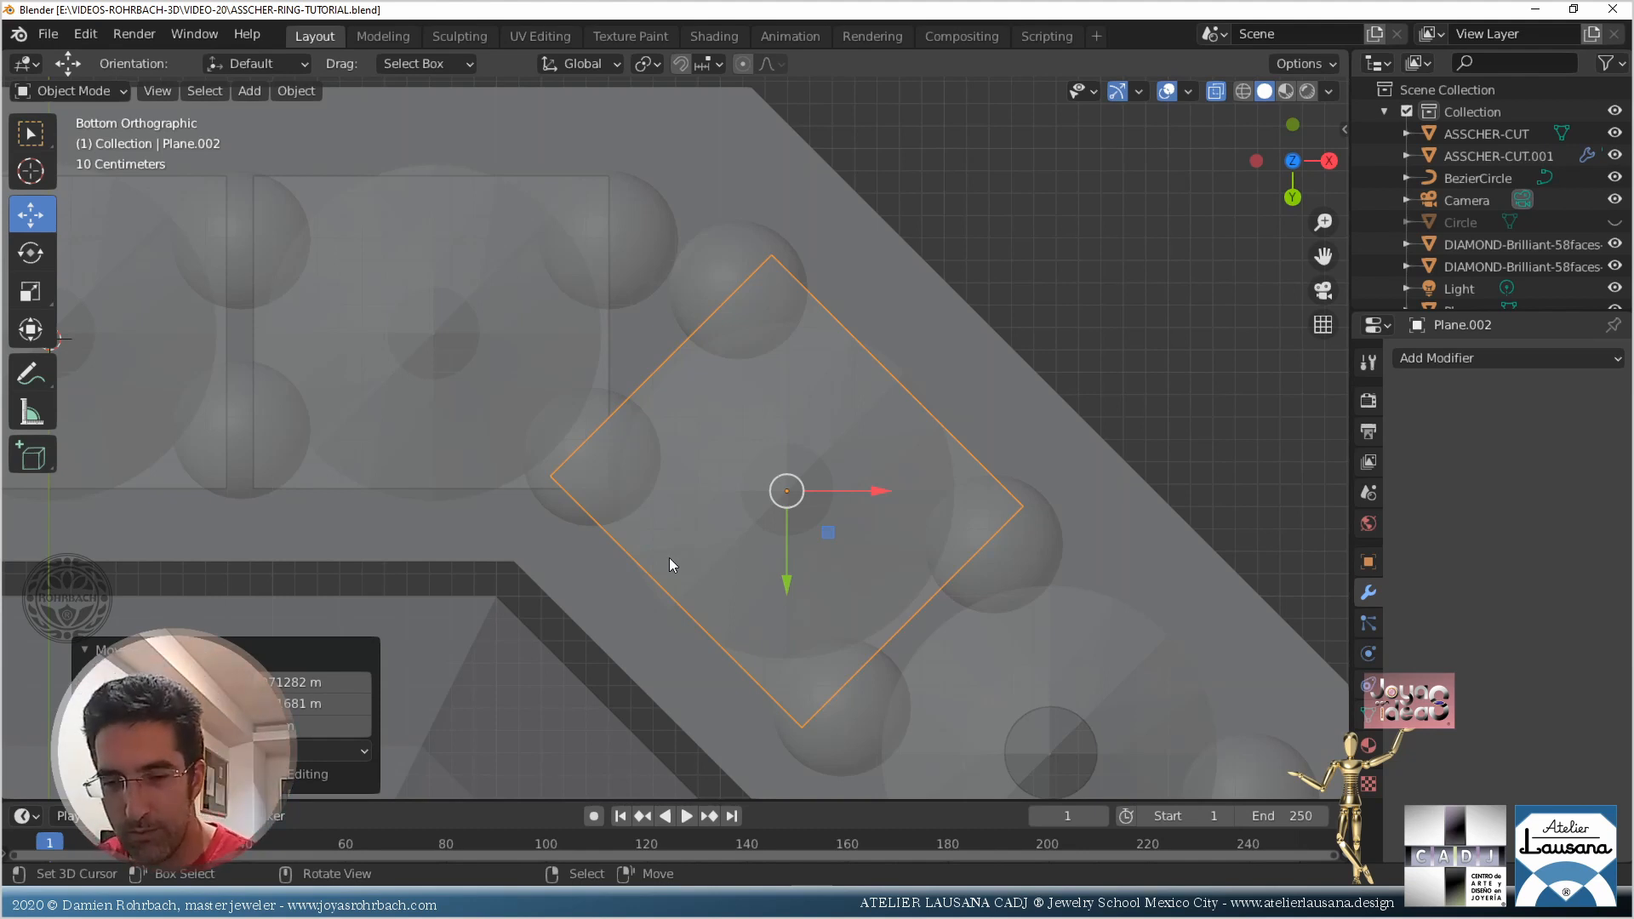
{"action": "key", "text": "Tab"}
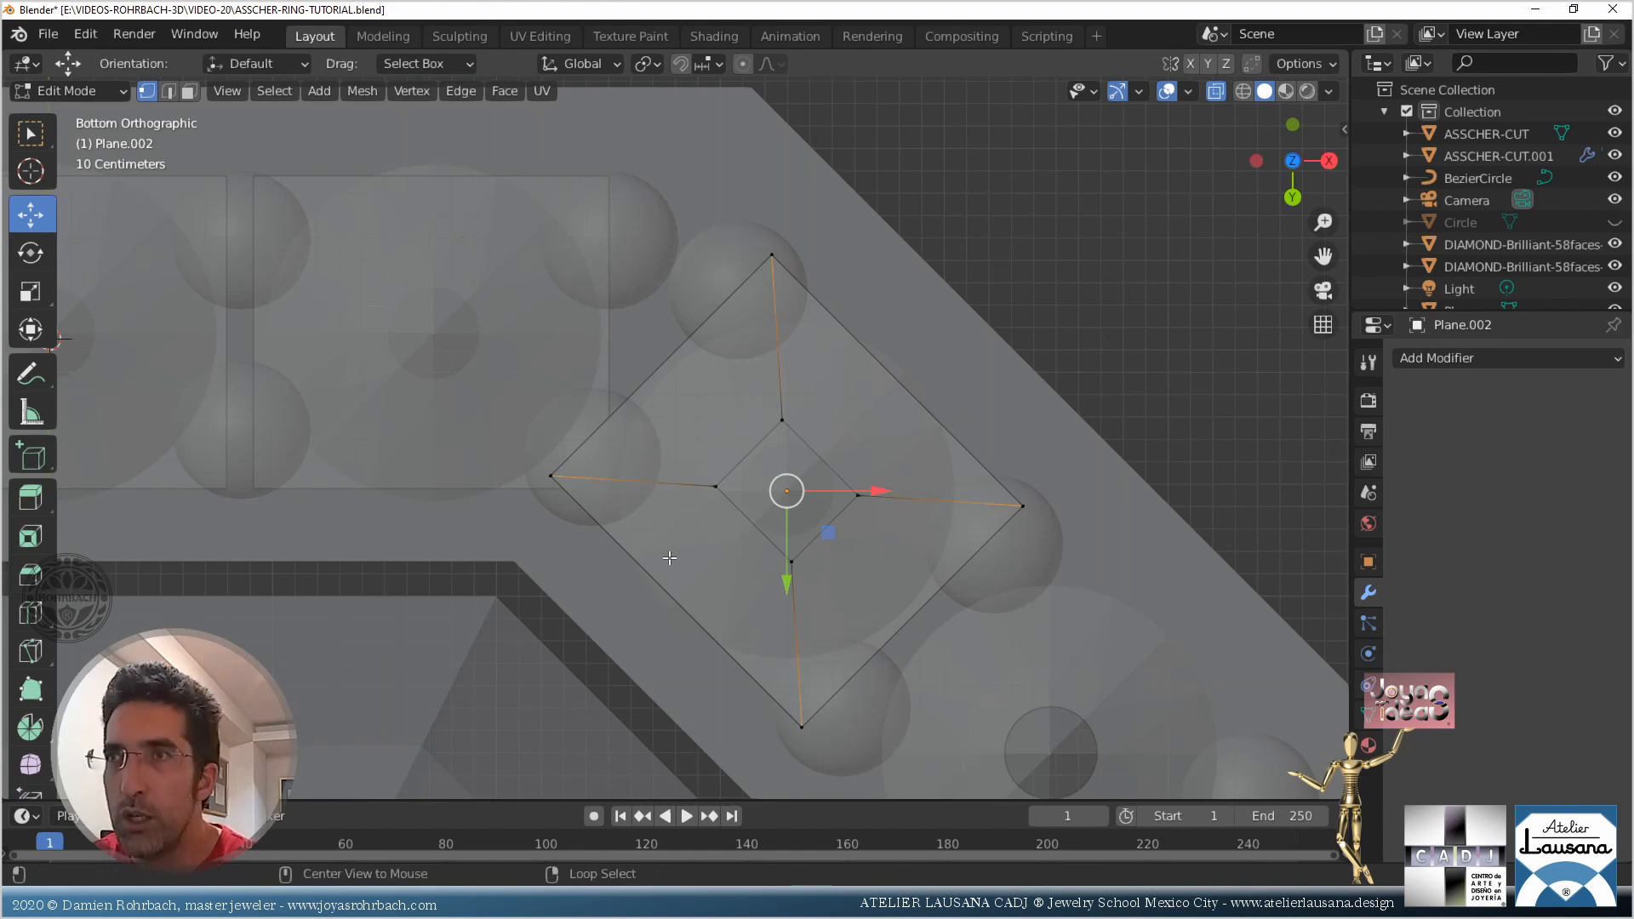
{"action": "key", "text": "alt+z"}
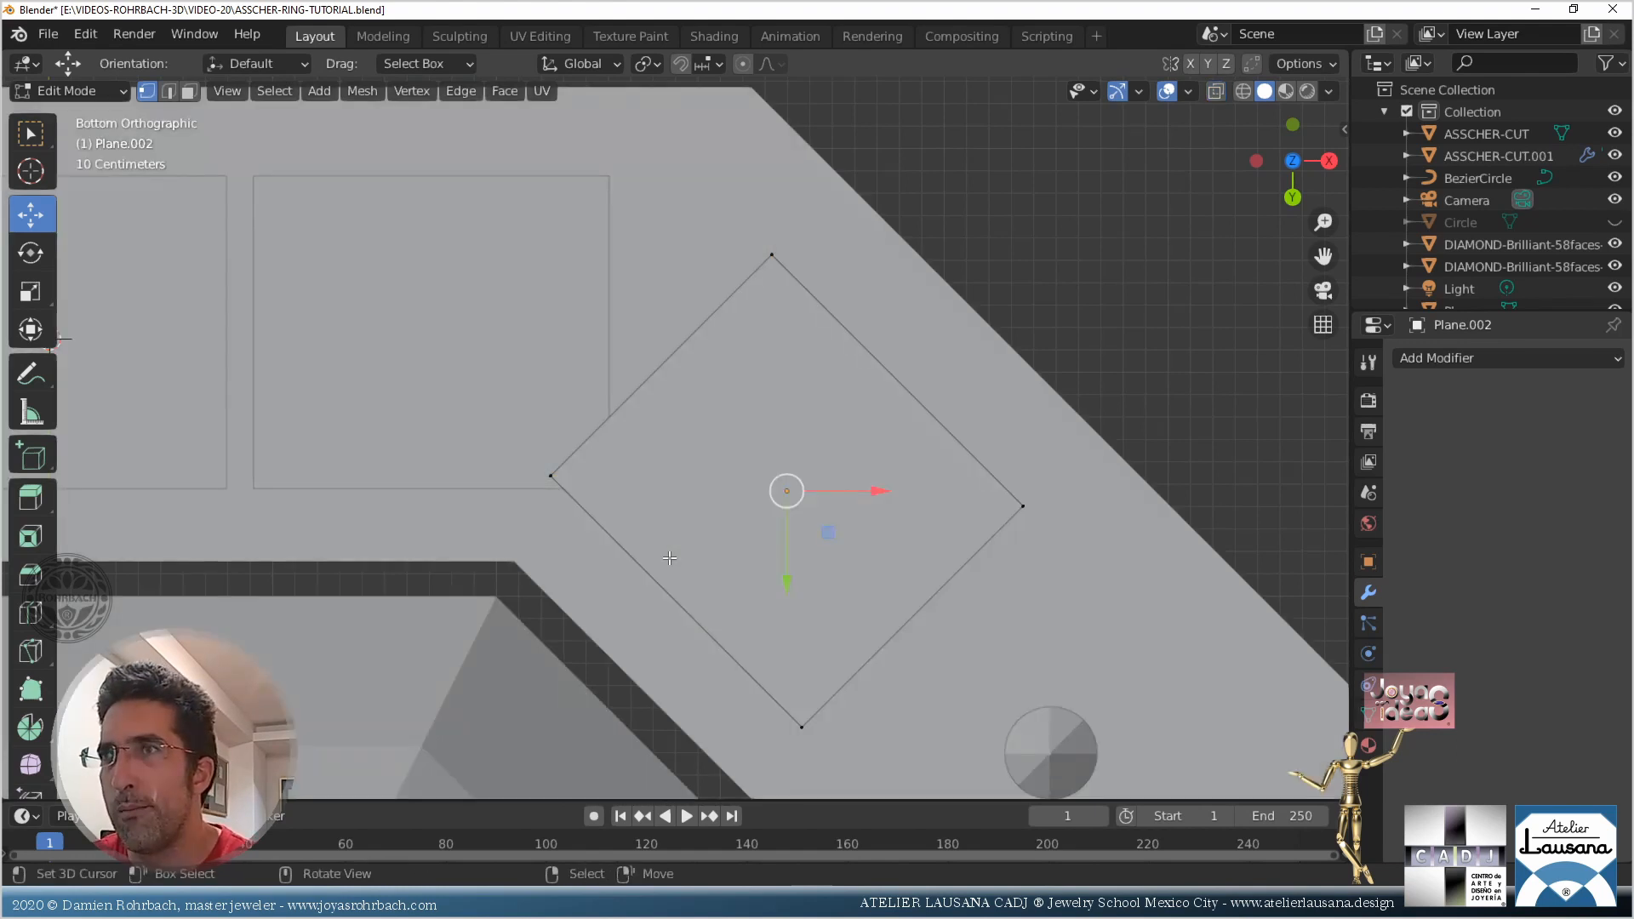
{"action": "key", "text": "alt+z"}
{"action": "key", "text": "alt+a"}
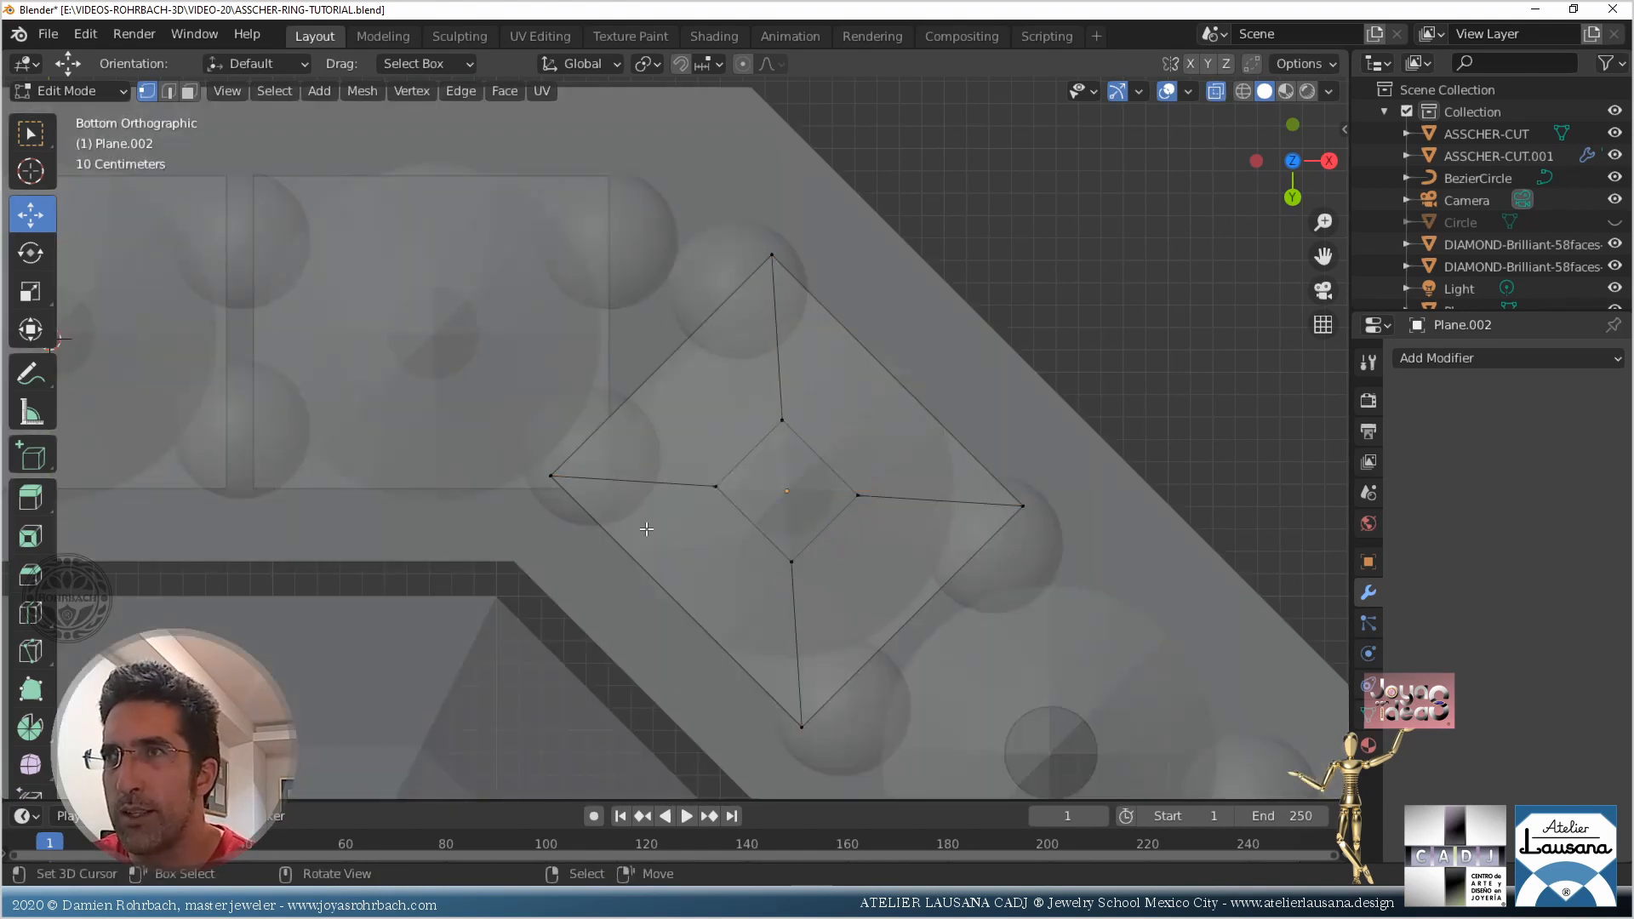
{"action": "middle_click_drag", "start_coordinate": [646, 472], "coordinate": [769, 504], "text": "shift"}
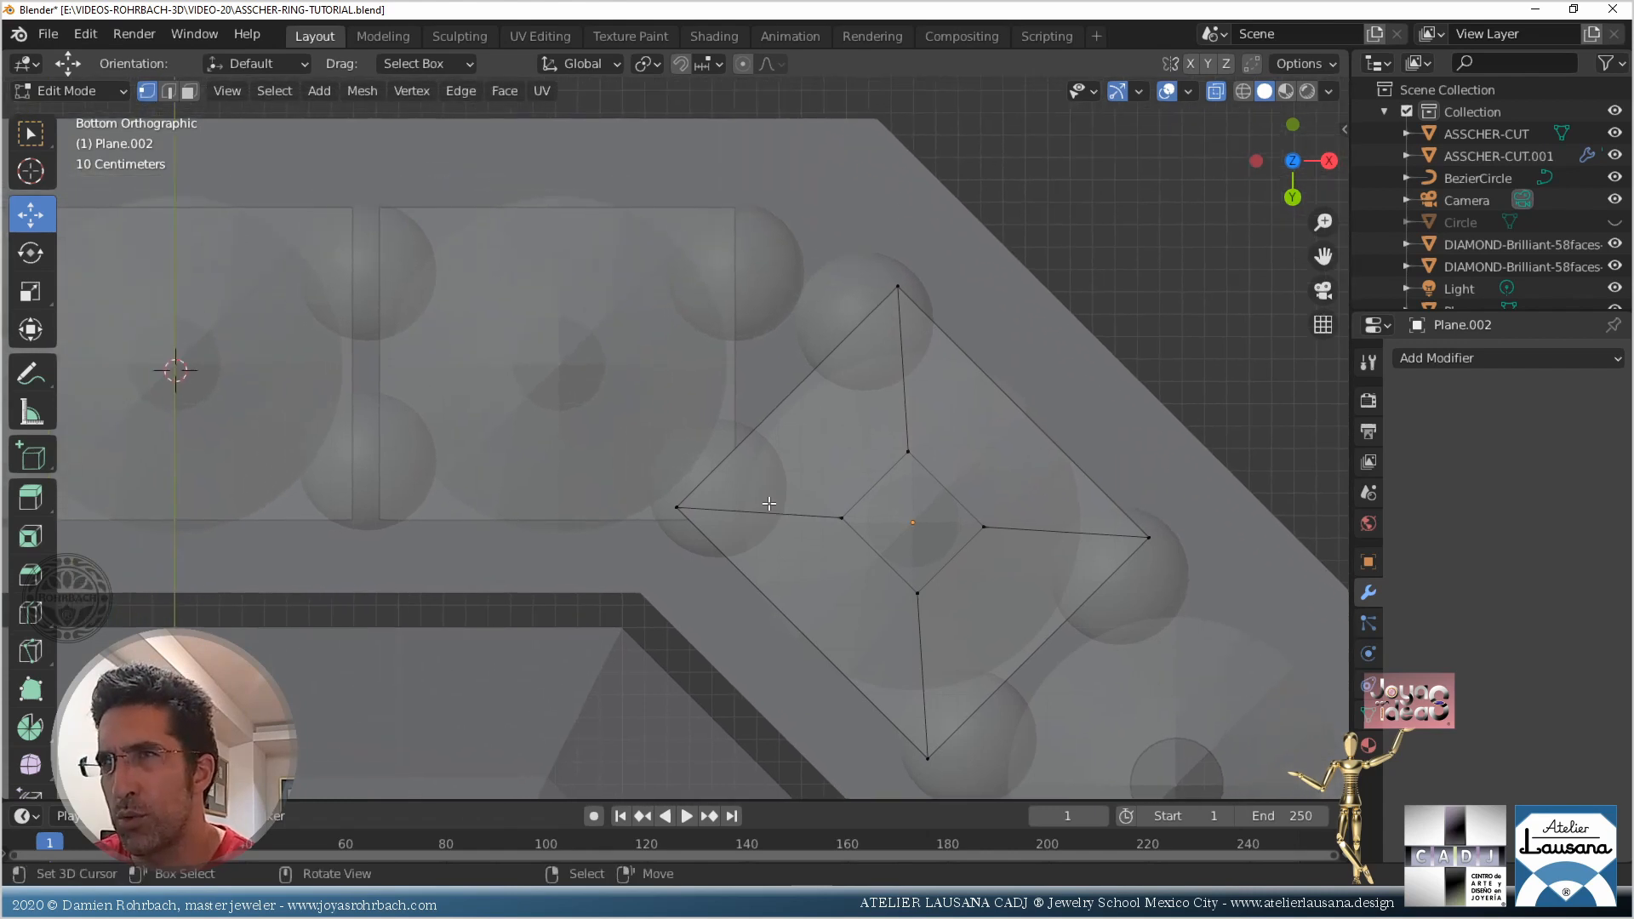
Slant the second straight-side cutter's end facing the diagonal by moving its inner corner vertices inward and outer corner vertices outward along X
{"action": "key", "text": "Tab"}
{"action": "left_click", "coordinate": [656, 257]}
{"action": "right_click", "coordinate": [718, 212]}
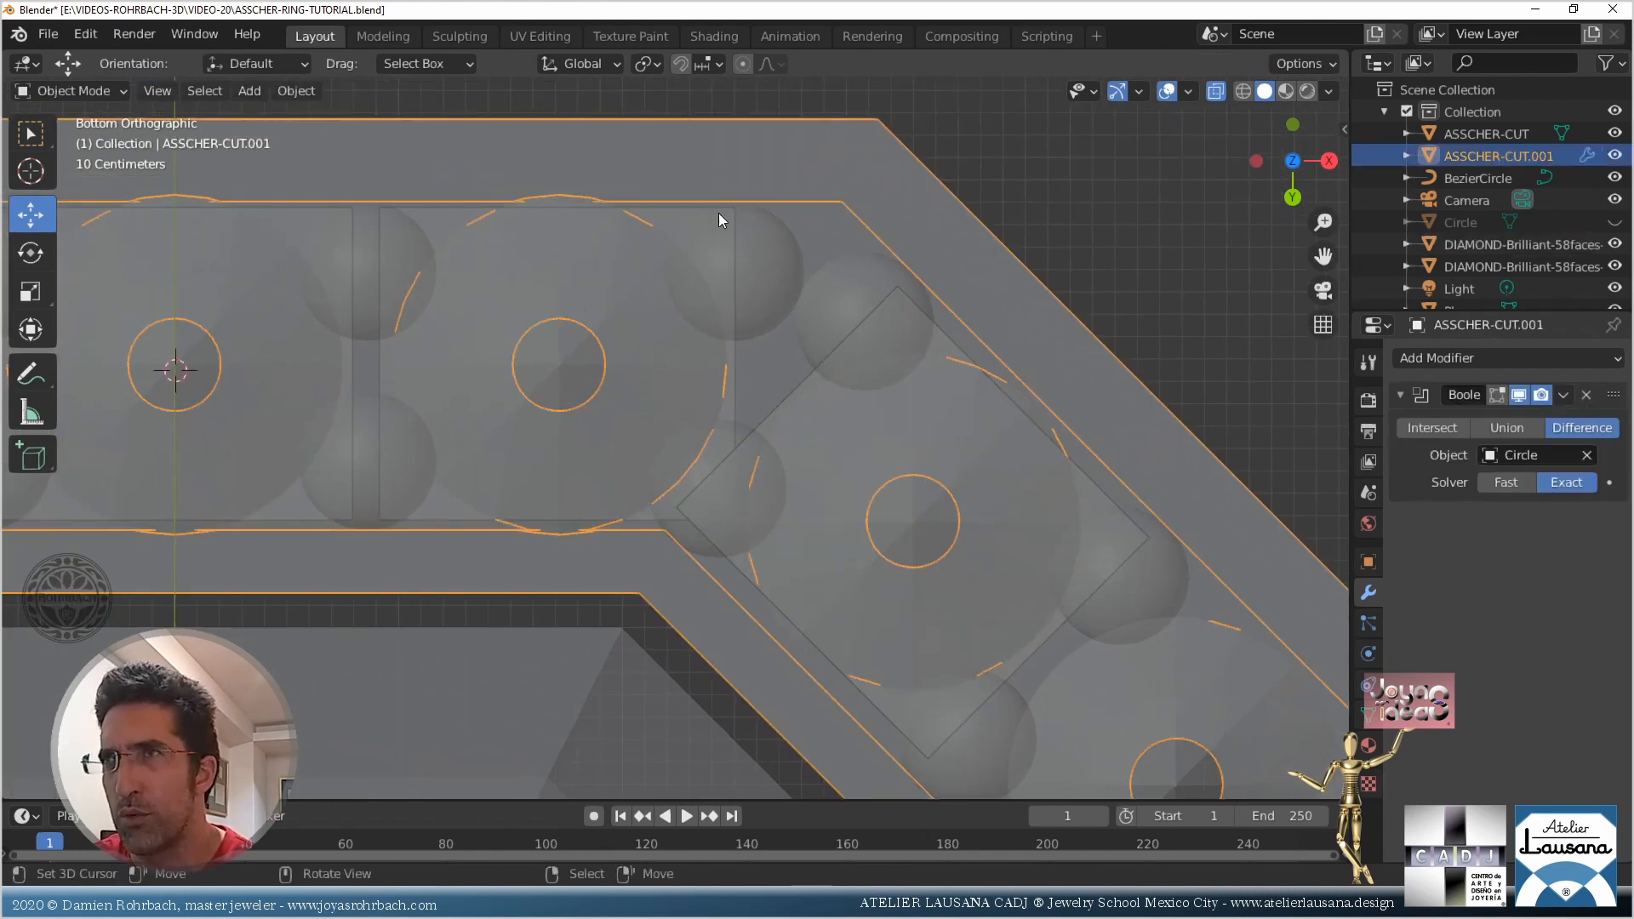
{"action": "right_click", "coordinate": [718, 213]}
{"action": "right_click", "coordinate": [653, 207]}
{"action": "key", "text": "Tab"}
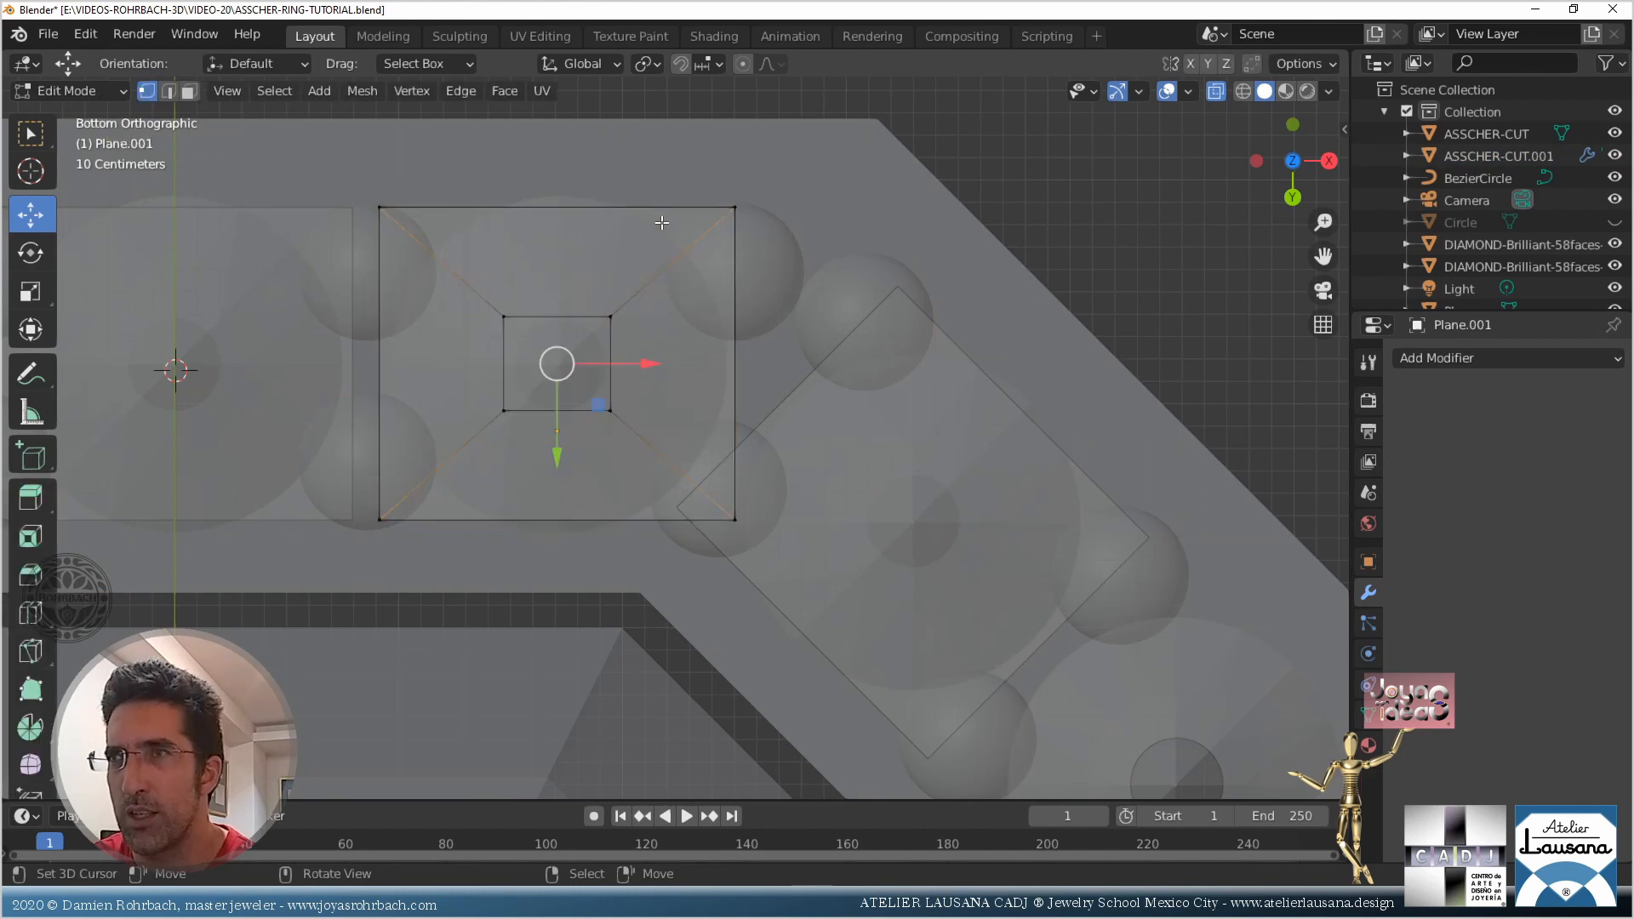
{"action": "key", "text": "alt+a"}
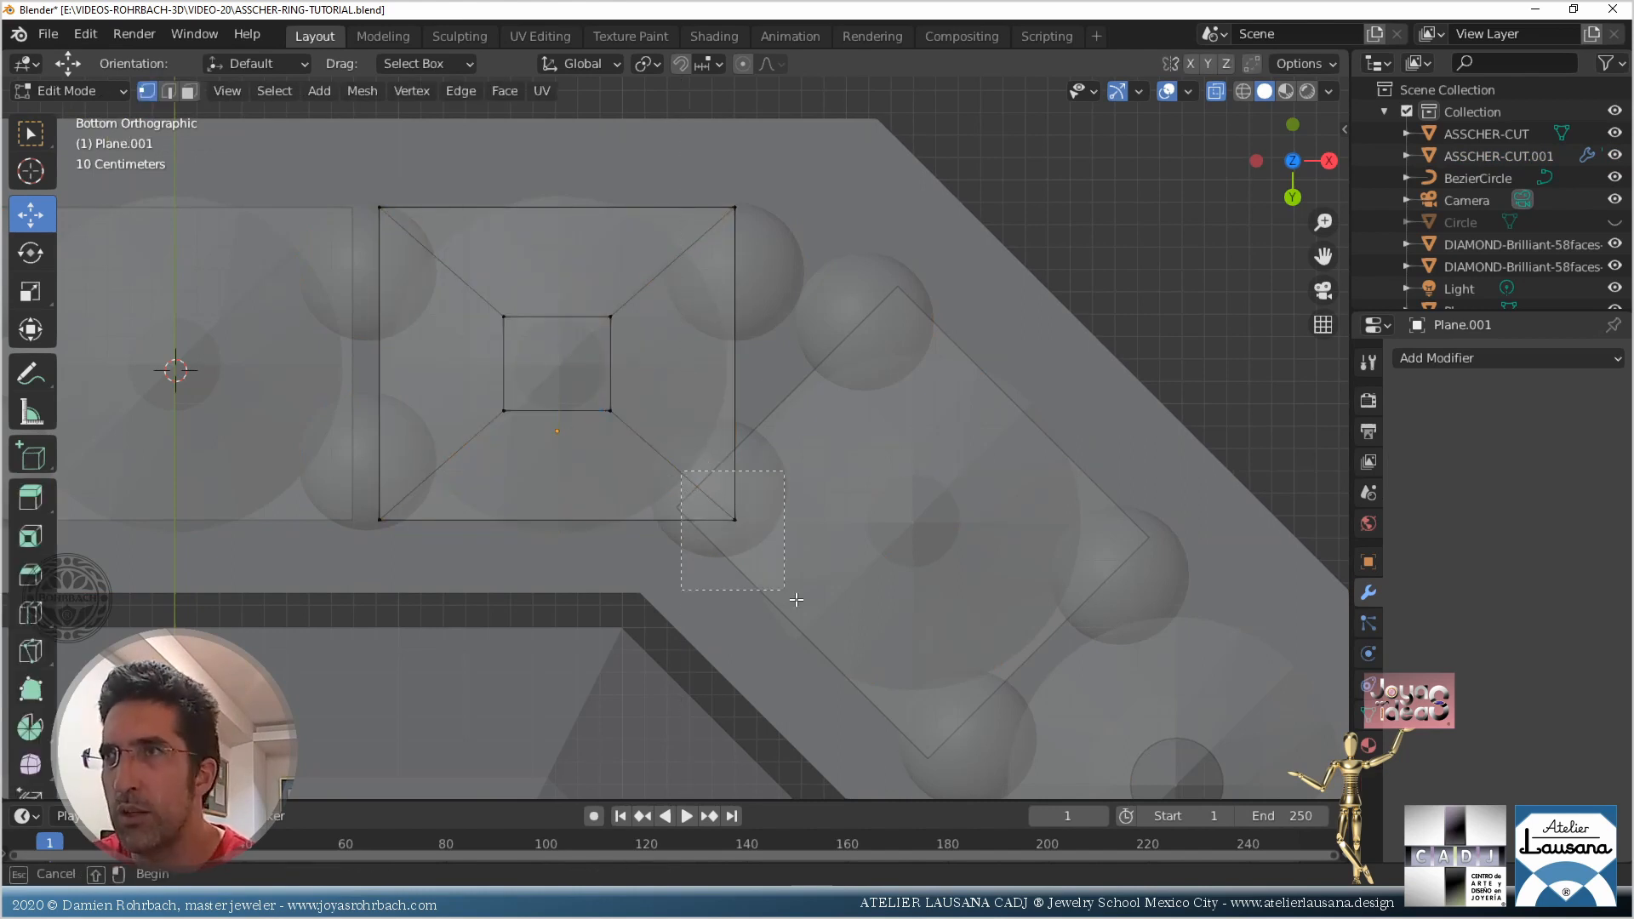
{"action": "right_click", "coordinate": [739, 525]}
{"action": "left_click_drag", "start_coordinate": [829, 527], "coordinate": [750, 543]}
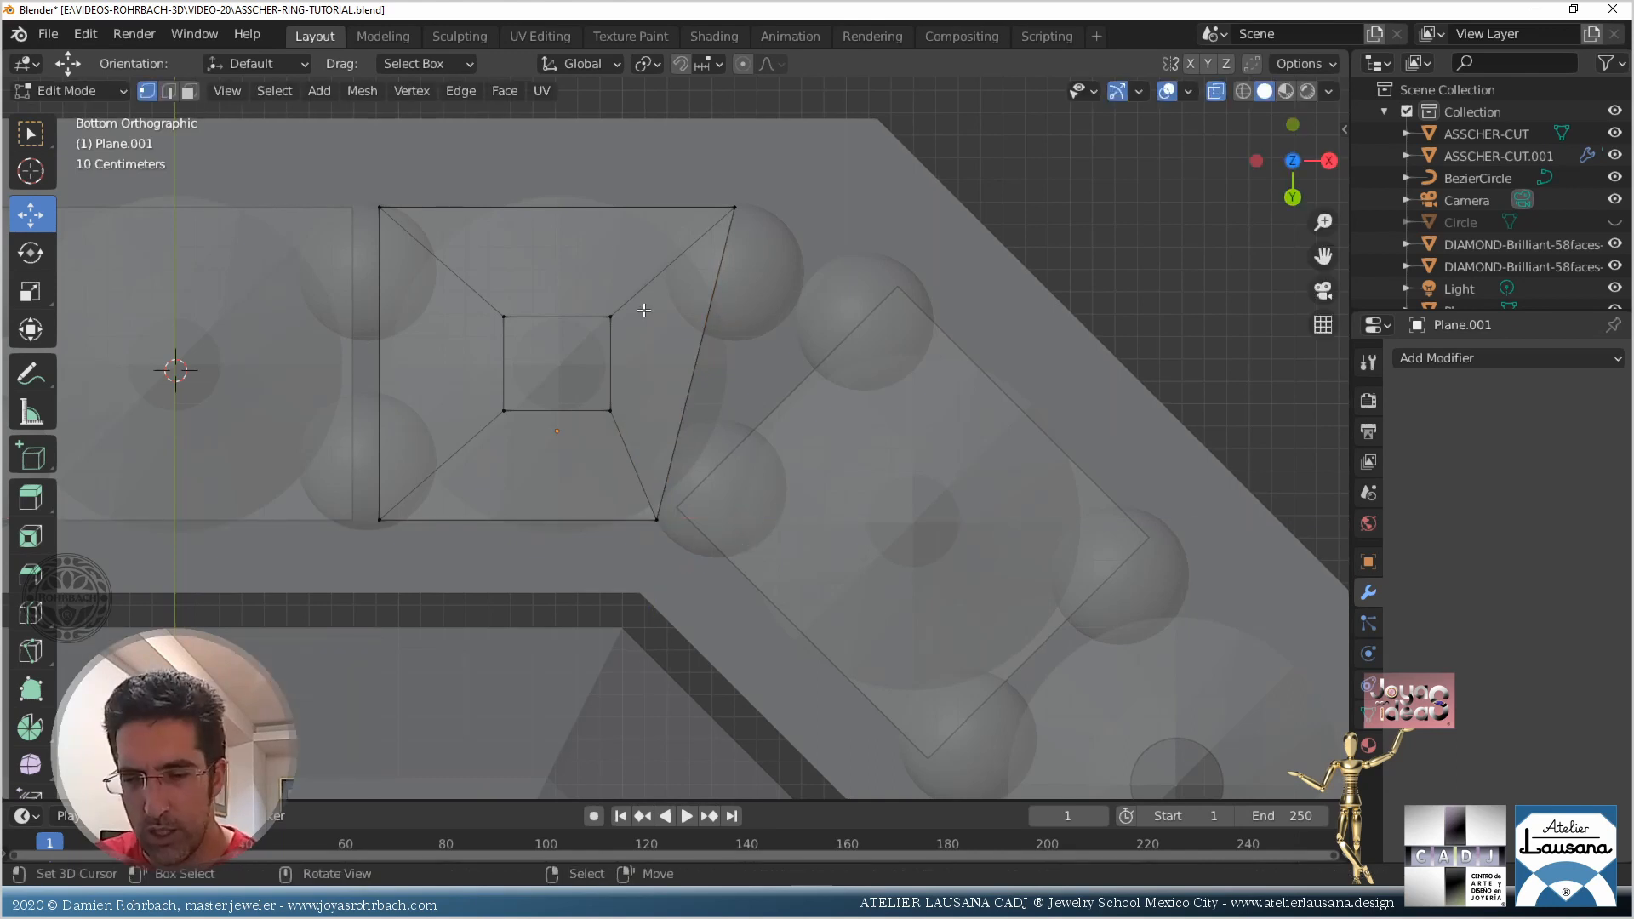
{"action": "right_click", "coordinate": [737, 210]}
{"action": "left_click_drag", "start_coordinate": [813, 210], "coordinate": [912, 217]}
Fine-tune the inner and outer corners of the cutter's slanted end along X, leave mesh editing, and save the file
{"action": "right_click", "coordinate": [657, 523]}
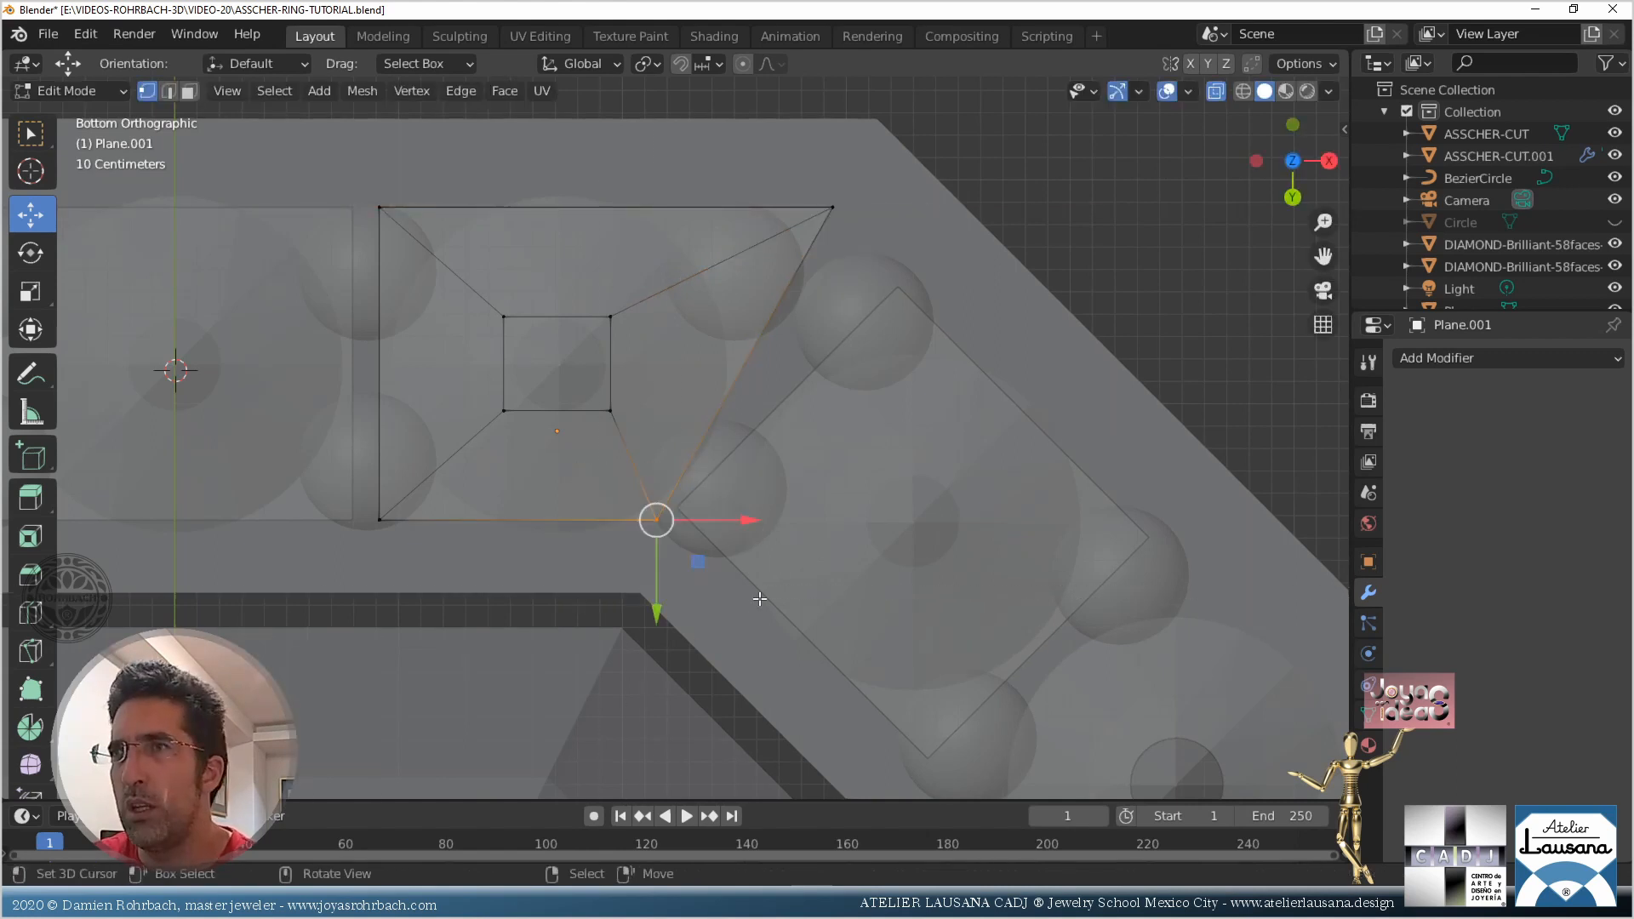
{"action": "left_click_drag", "start_coordinate": [754, 519], "coordinate": [743, 523]}
{"action": "left_click", "coordinate": [778, 309]}
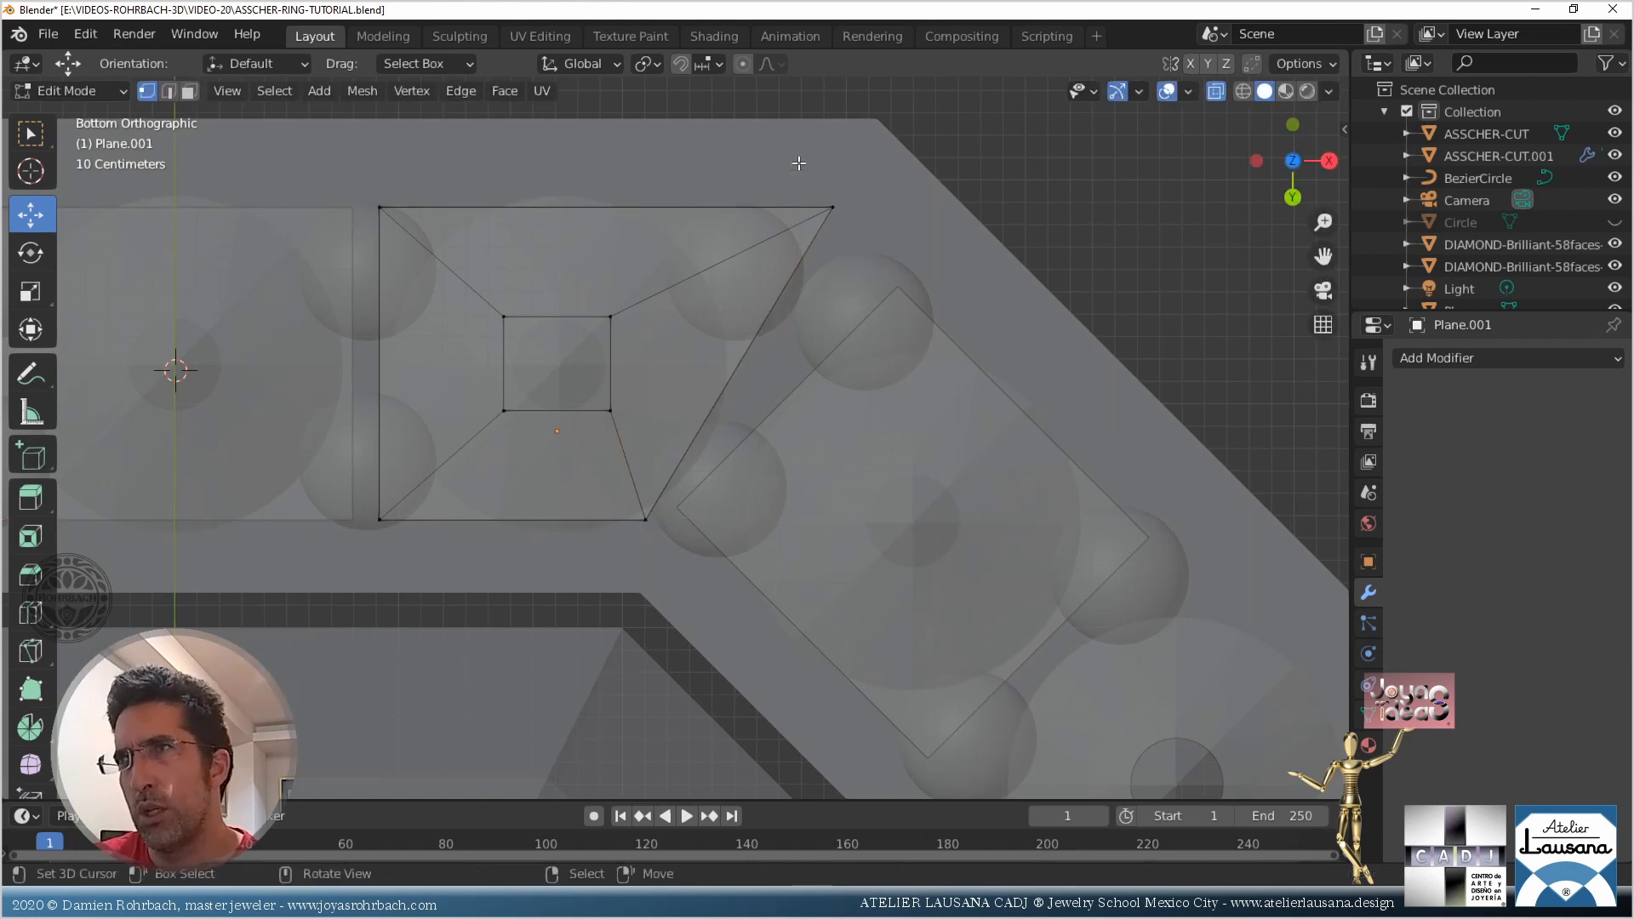
{"action": "left_click_drag", "start_coordinate": [799, 151], "coordinate": [925, 339]}
{"action": "left_click_drag", "start_coordinate": [926, 209], "coordinate": [905, 213]}
{"action": "scroll", "coordinate": [902, 324], "scroll_direction": "down", "scroll_amount": 4}
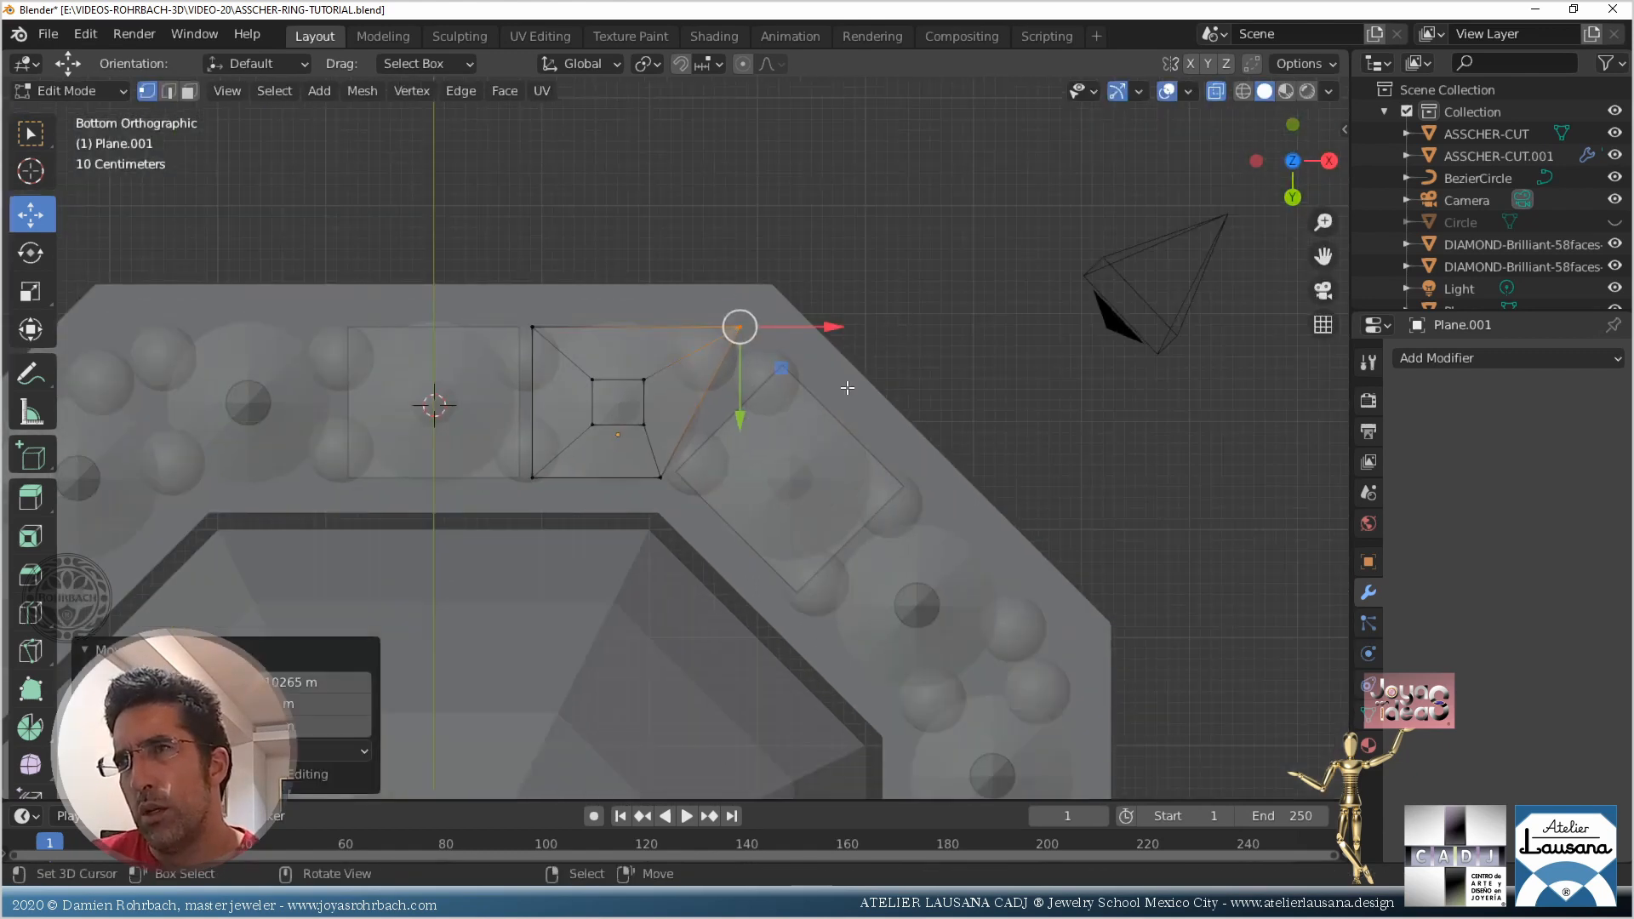
{"action": "scroll", "coordinate": [847, 388], "scroll_direction": "up", "scroll_amount": 2}
{"action": "key", "text": "Tab"}
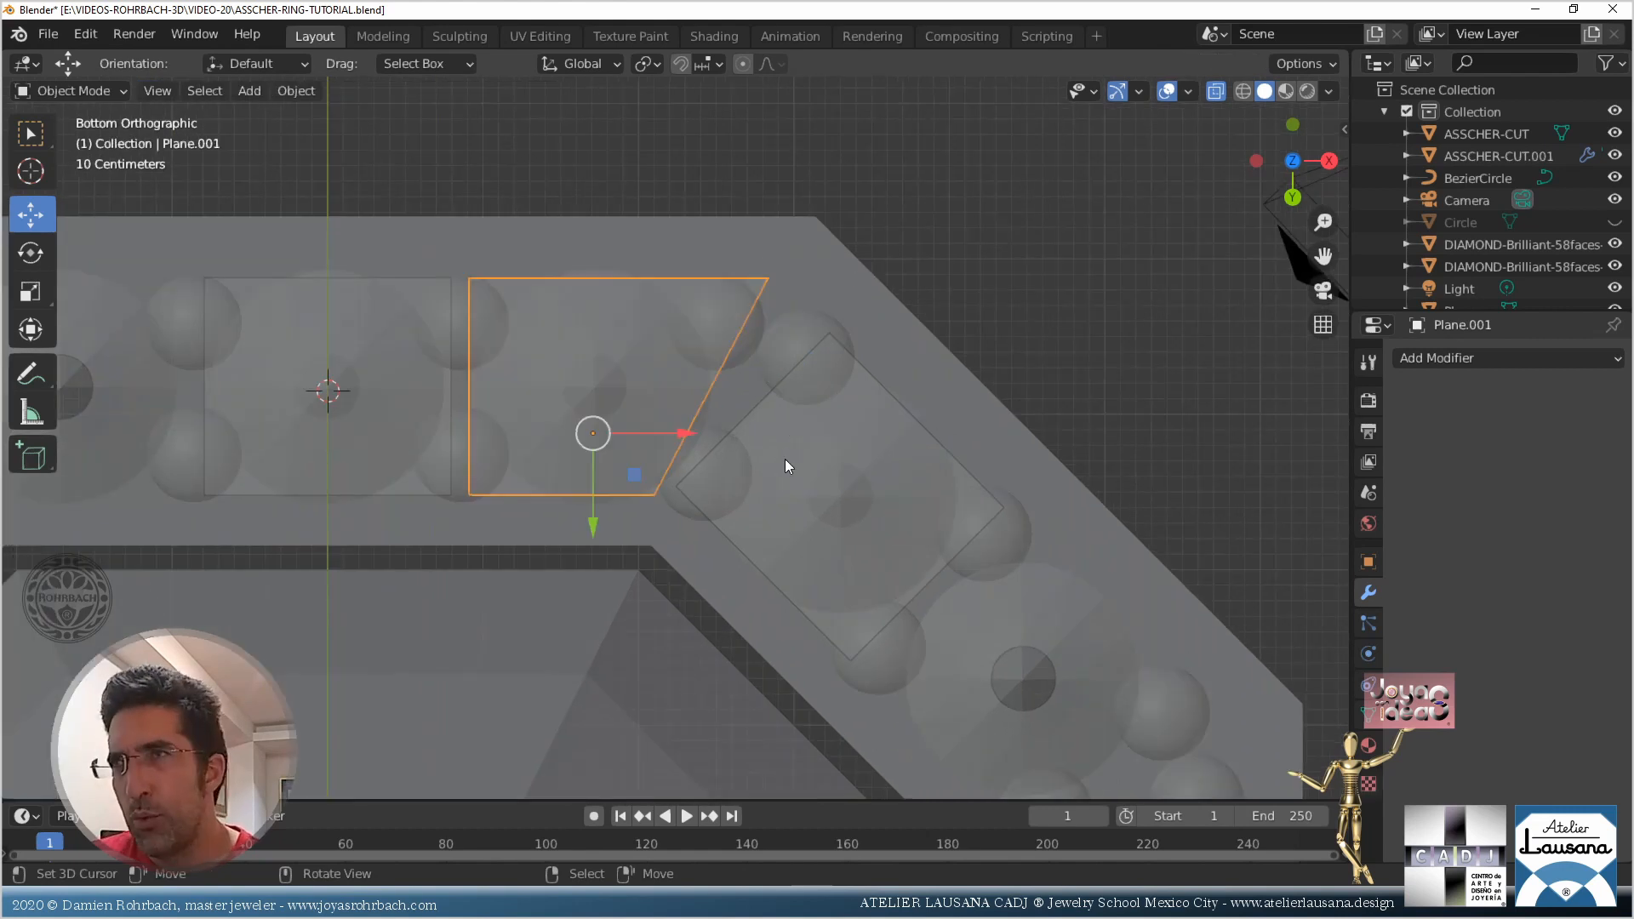
{"action": "key", "text": "ctrl+s"}
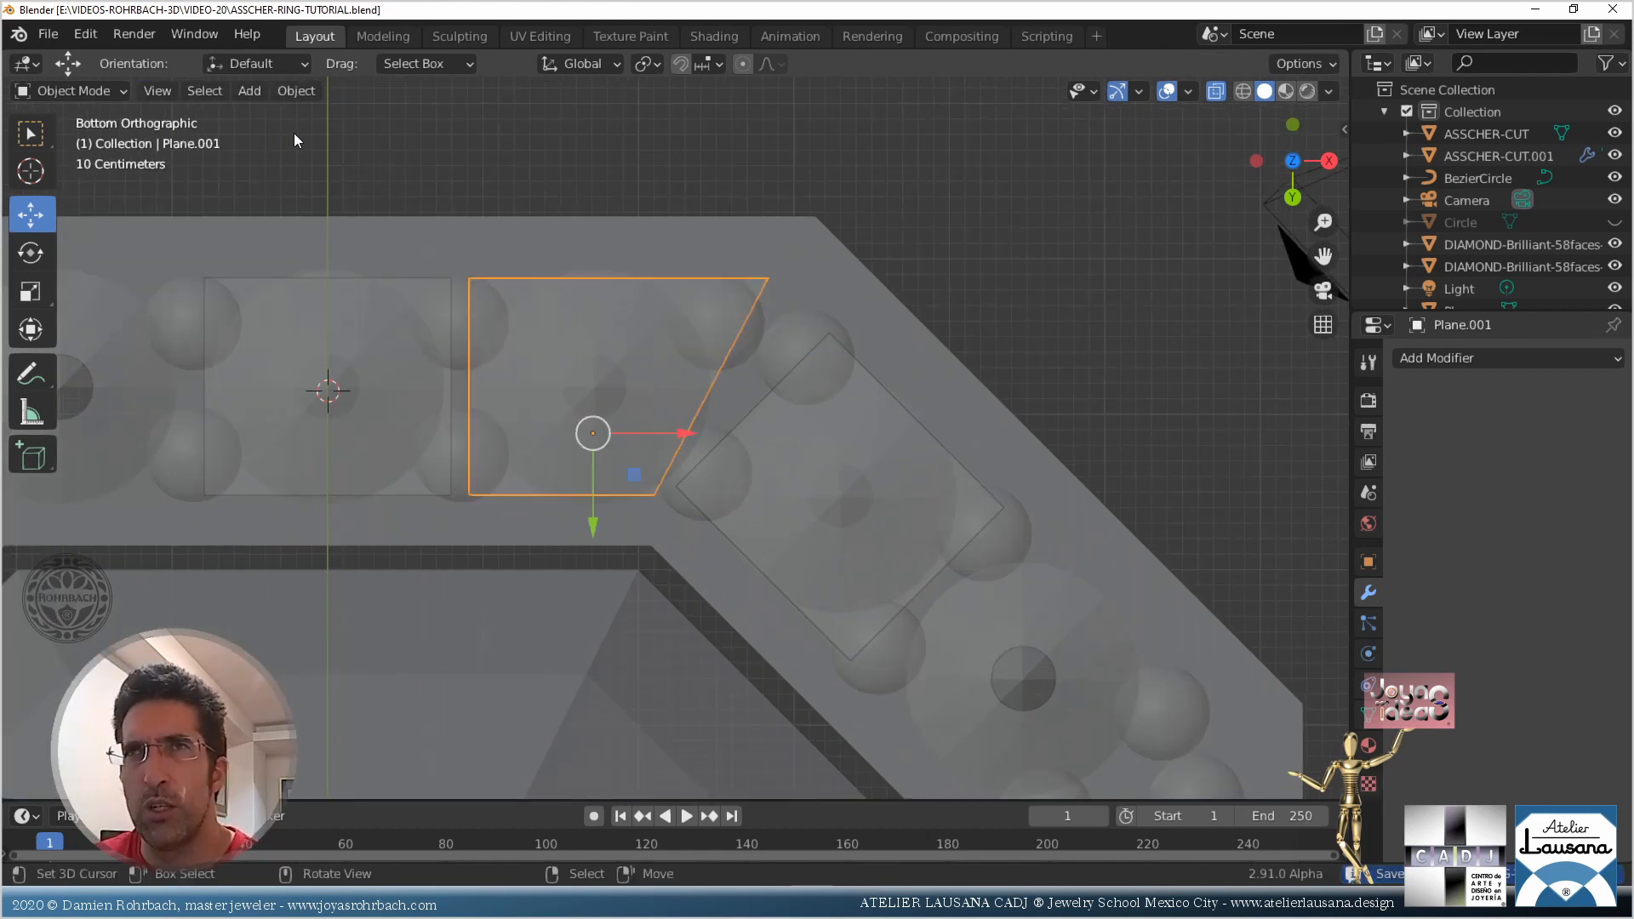
Add a mesh plane aligned to the right-side view and scale it up by about 3.25
{"action": "left_click", "coordinate": [253, 92]}
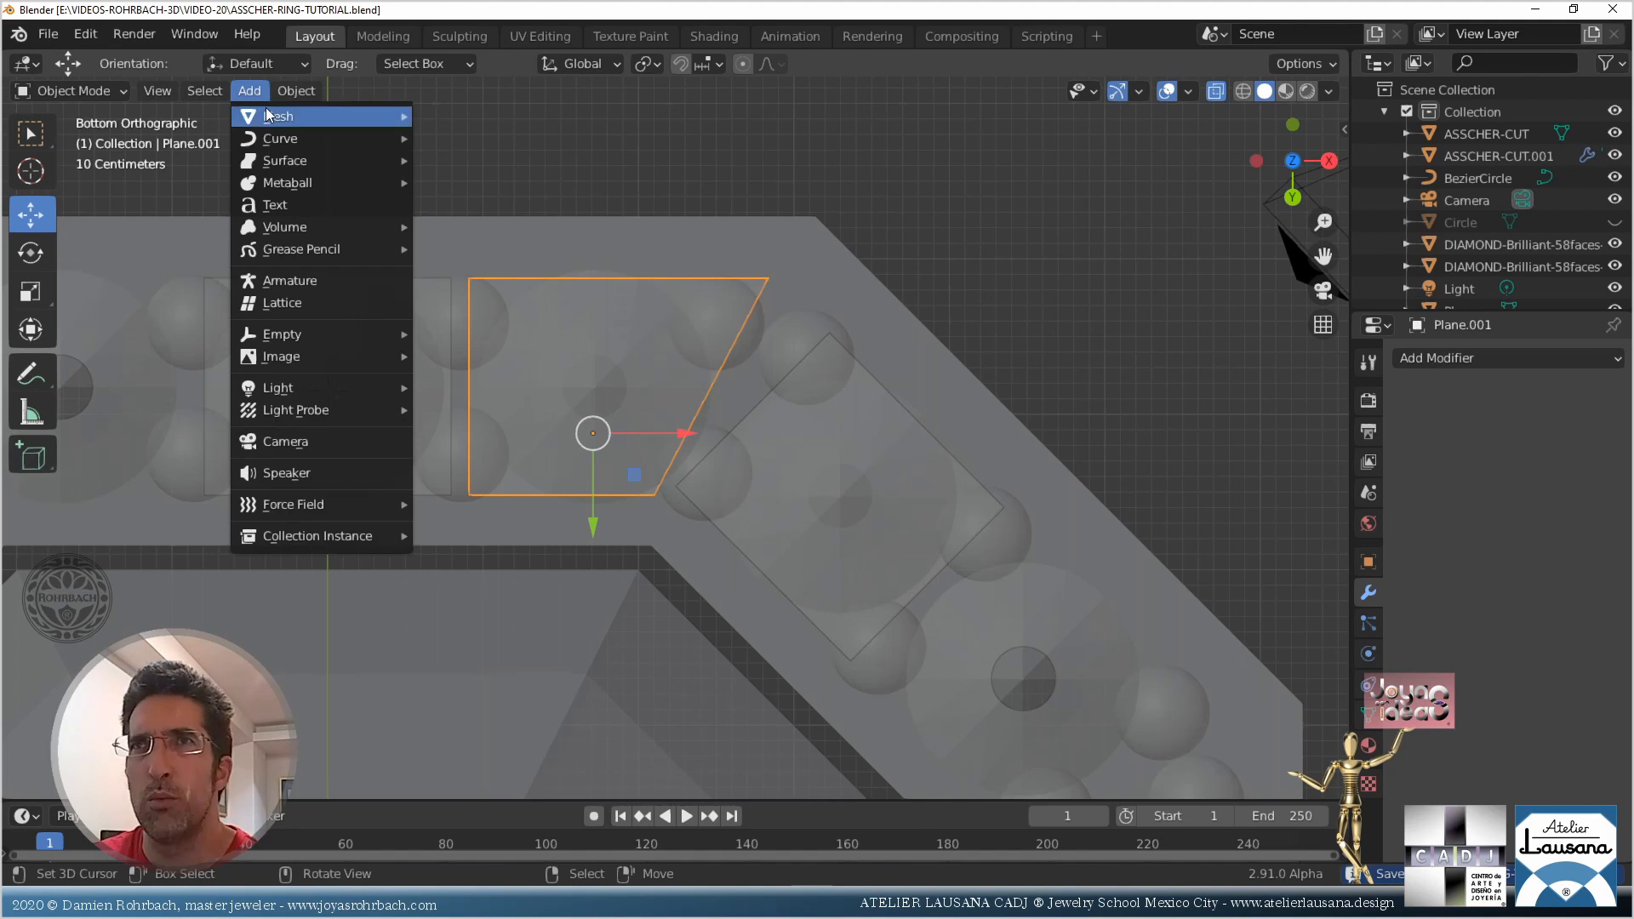
{"action": "middle_click_drag", "start_coordinate": [727, 497], "coordinate": [723, 522]}
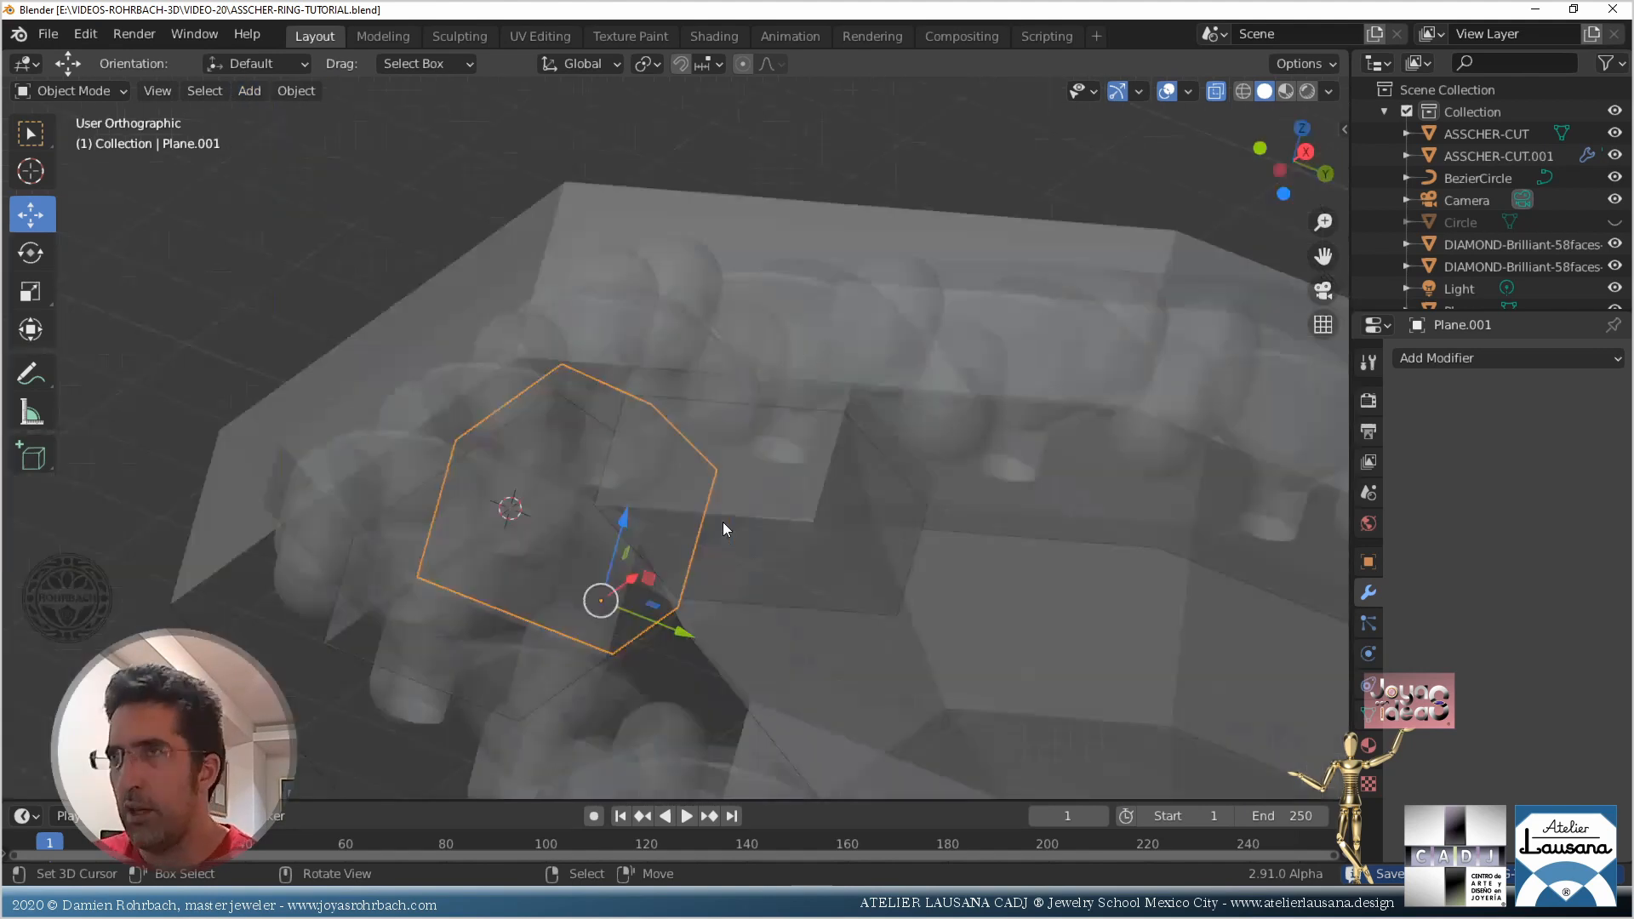
{"action": "key", "text": "KP_3"}
{"action": "left_click", "coordinate": [250, 91]}
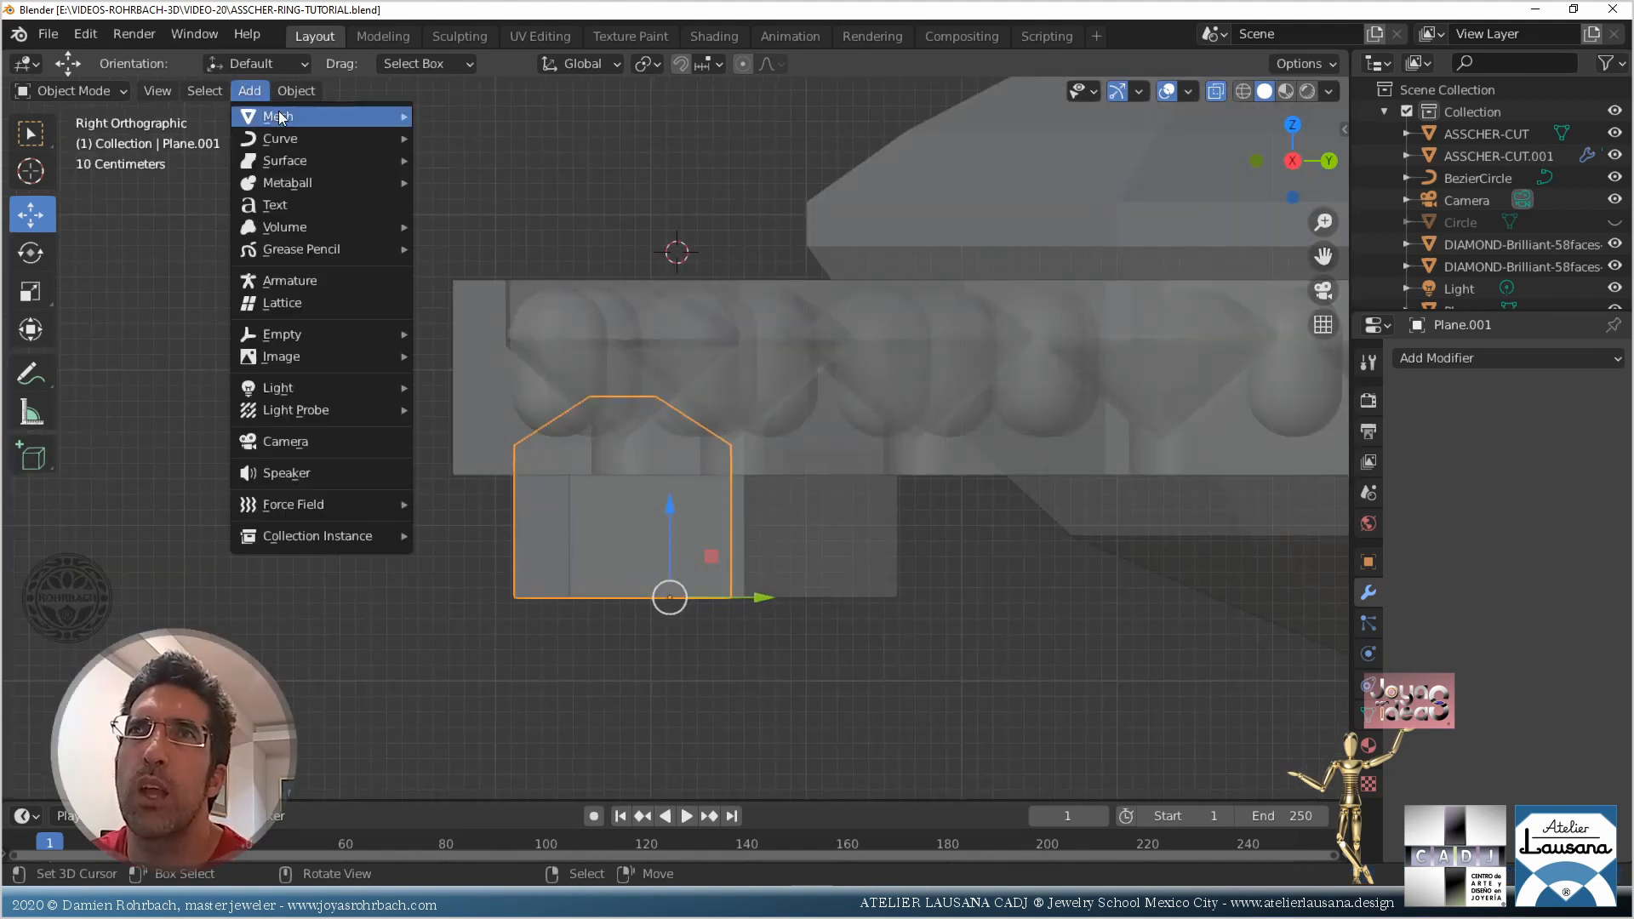
{"action": "mouse_move", "coordinate": [280, 117]}
{"action": "left_click", "coordinate": [511, 120]}
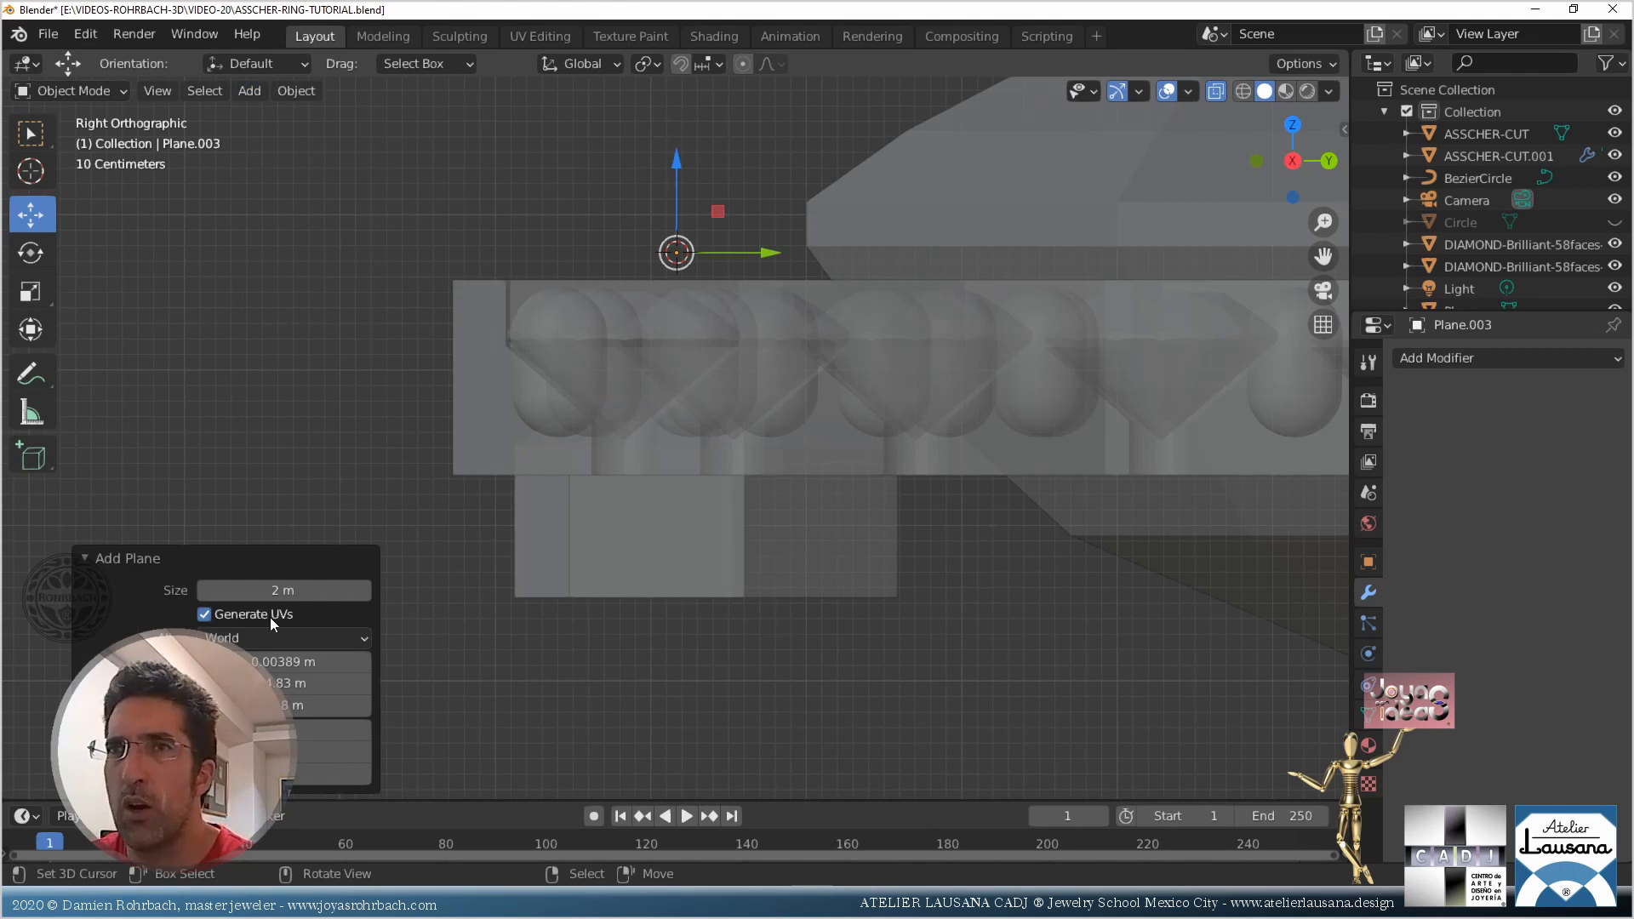
{"action": "left_click", "coordinate": [273, 638]}
{"action": "left_click", "coordinate": [281, 662]}
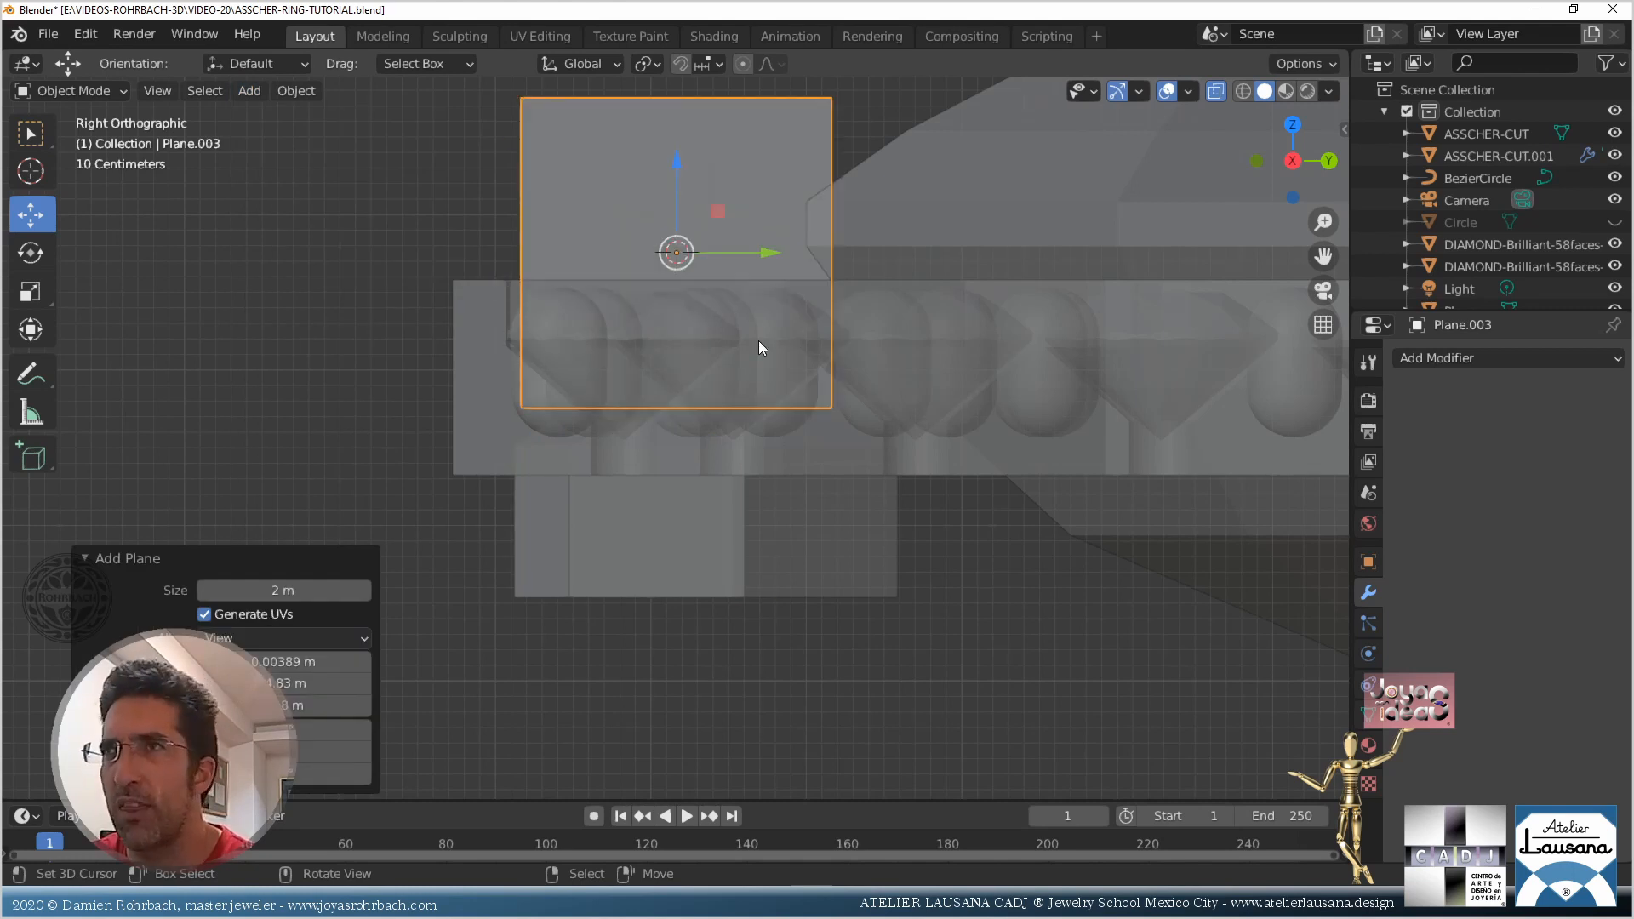
{"action": "scroll", "coordinate": [758, 341], "scroll_direction": "down", "scroll_amount": 5}
{"action": "key", "text": "s"}
{"action": "left_click", "coordinate": [1049, 356]}
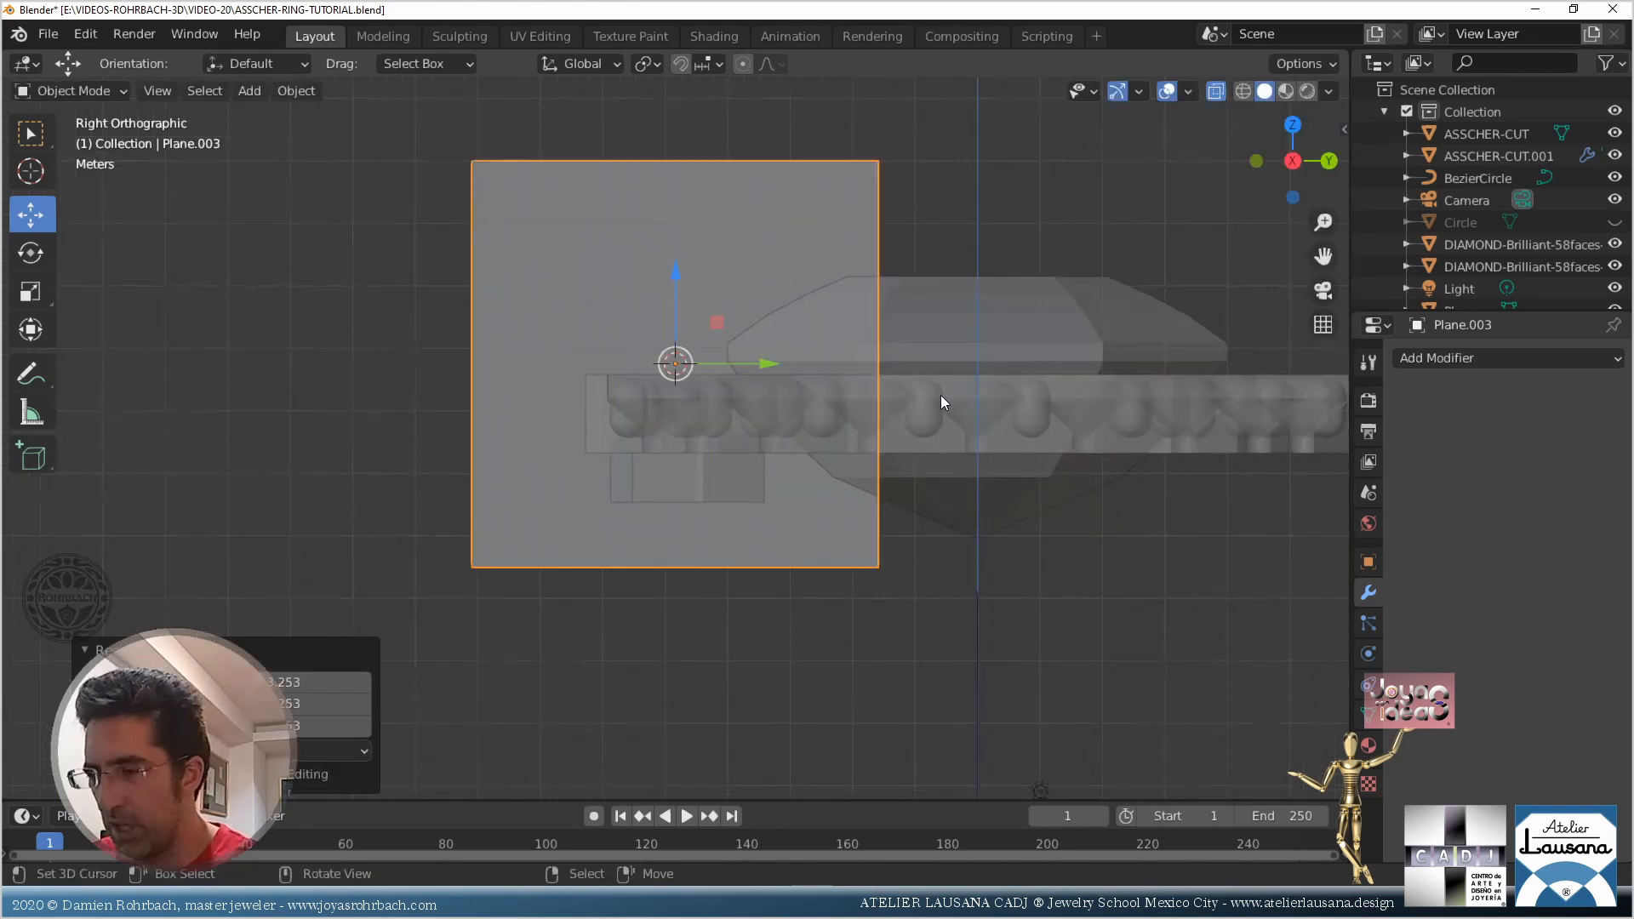
In the bottom view, tilt the plane and move it to the halo corner between the straight and diagonal cutters
{"action": "key", "text": "KP_7"}
{"action": "scroll", "coordinate": [640, 252], "scroll_direction": "up", "scroll_amount": 5}
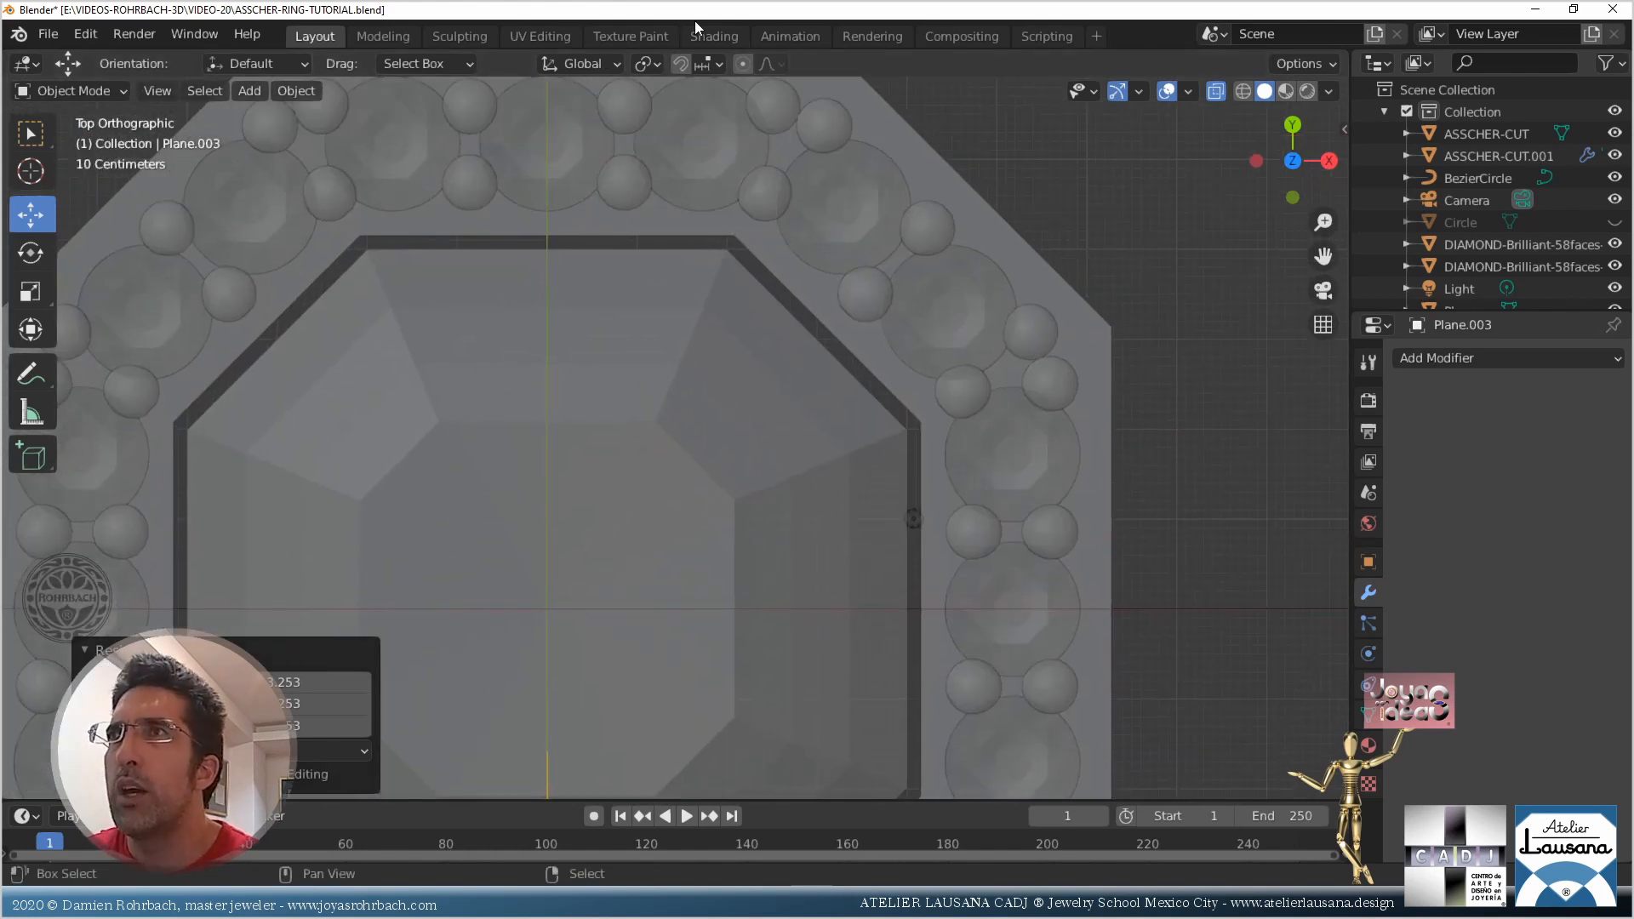
{"action": "scroll", "coordinate": [667, 252], "scroll_direction": "down", "scroll_amount": 5}
{"action": "key", "text": "ctrl+KP_7"}
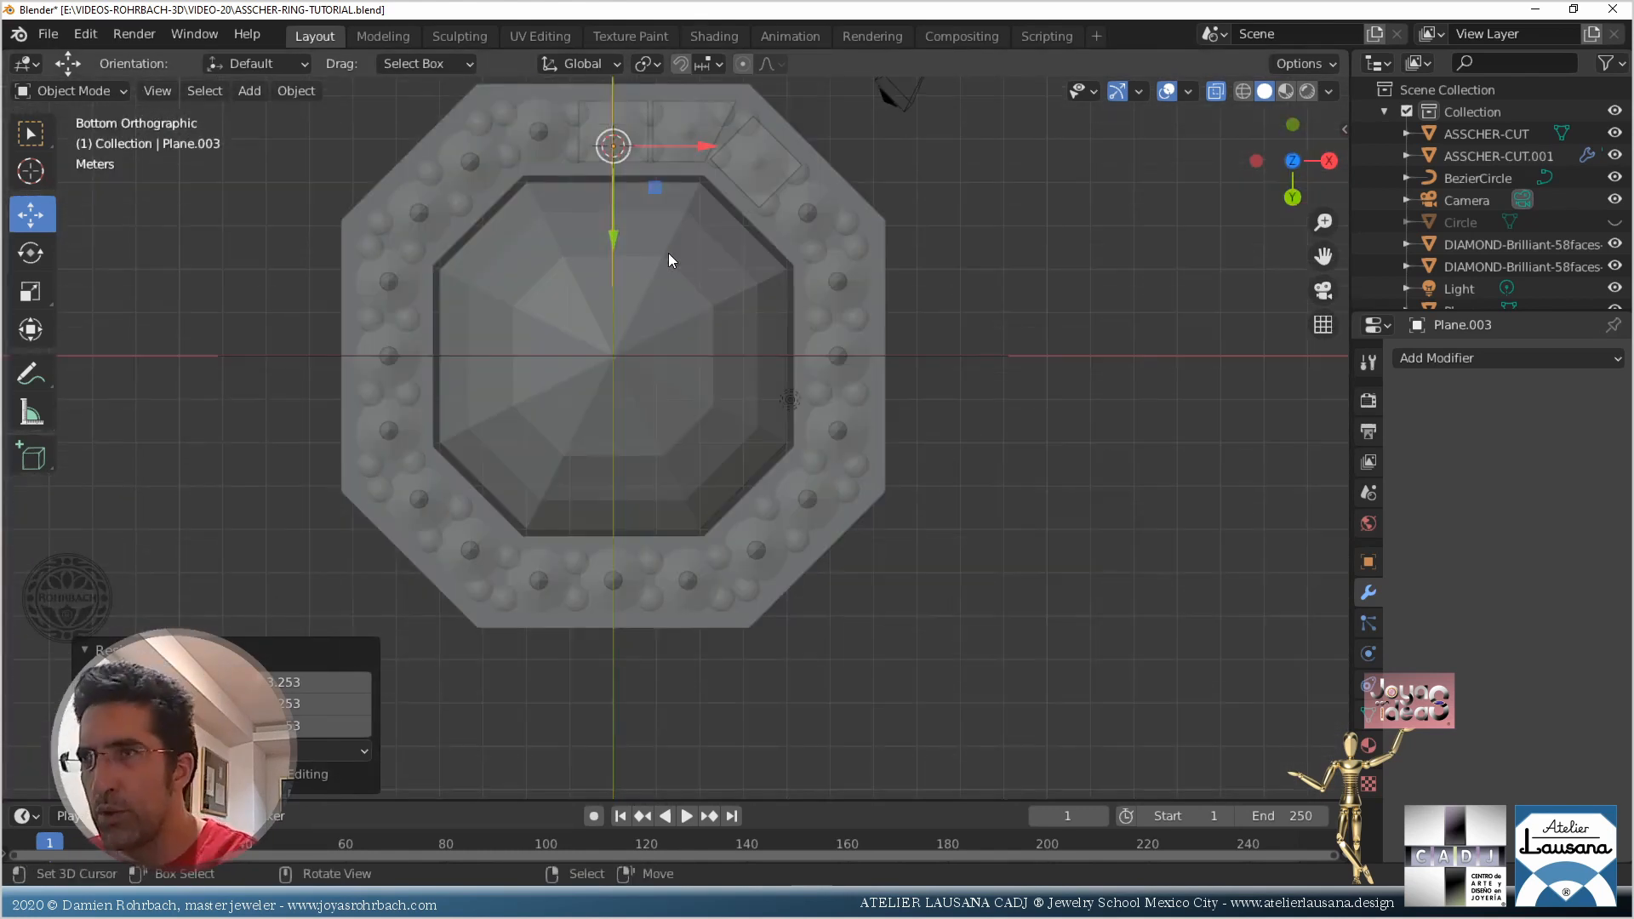
{"action": "middle_click_drag", "start_coordinate": [654, 163], "coordinate": [636, 359], "text": "shift"}
{"action": "scroll", "coordinate": [636, 357], "scroll_direction": "up", "scroll_amount": 4}
{"action": "key", "text": "r"}
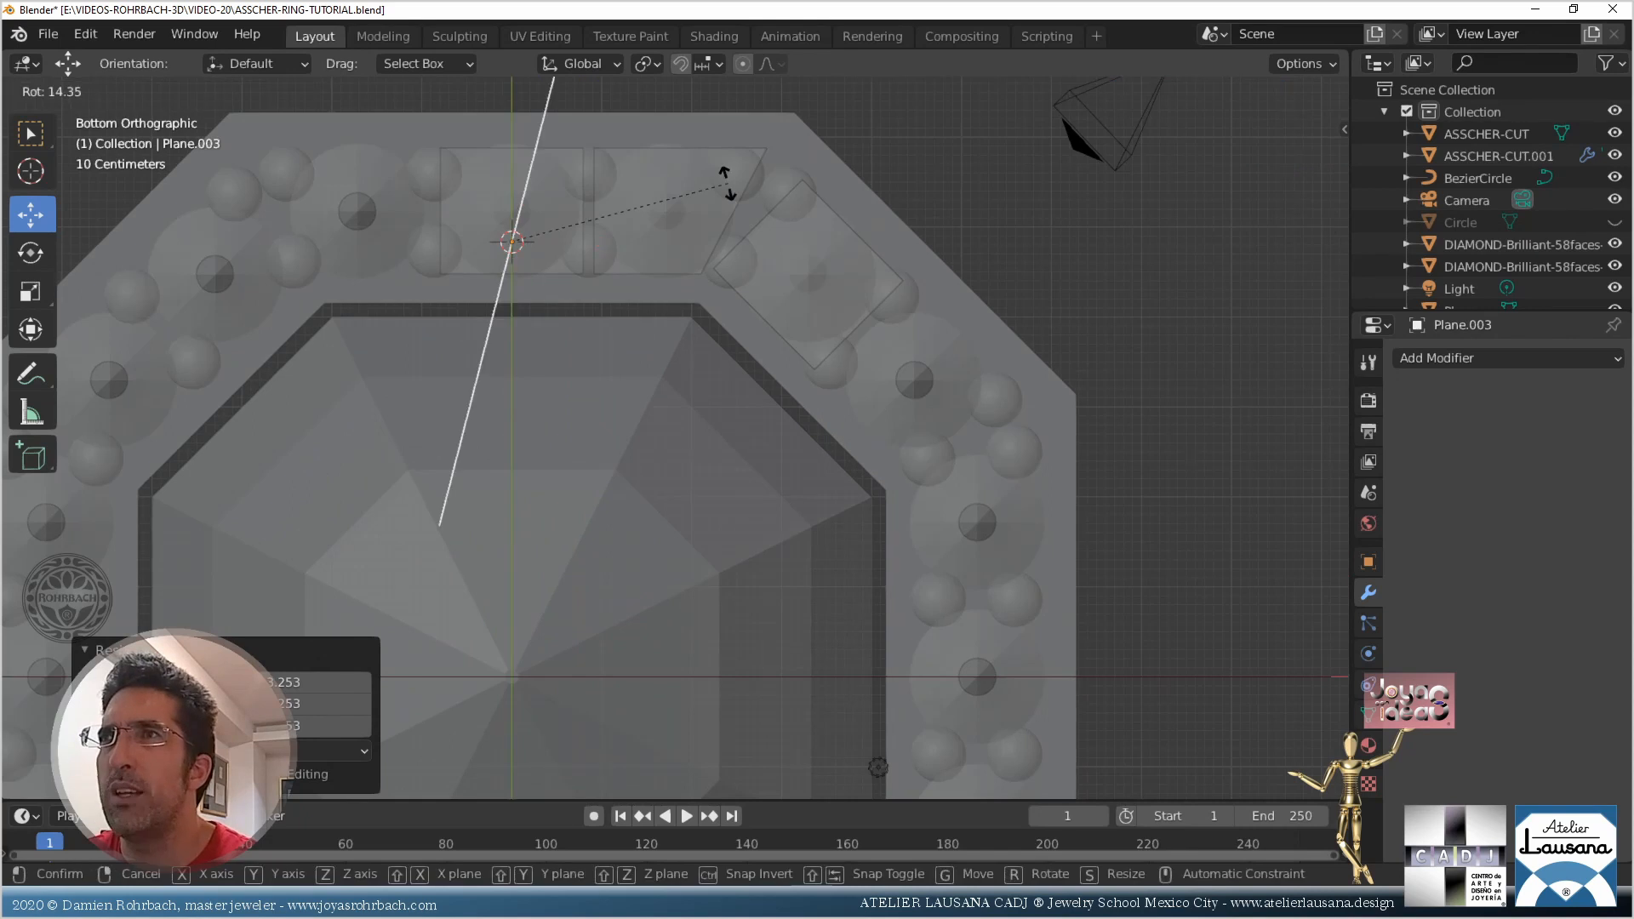
{"action": "left_click", "coordinate": [725, 182]}
{"action": "key", "text": "g"}
{"action": "left_click", "coordinate": [624, 544]}
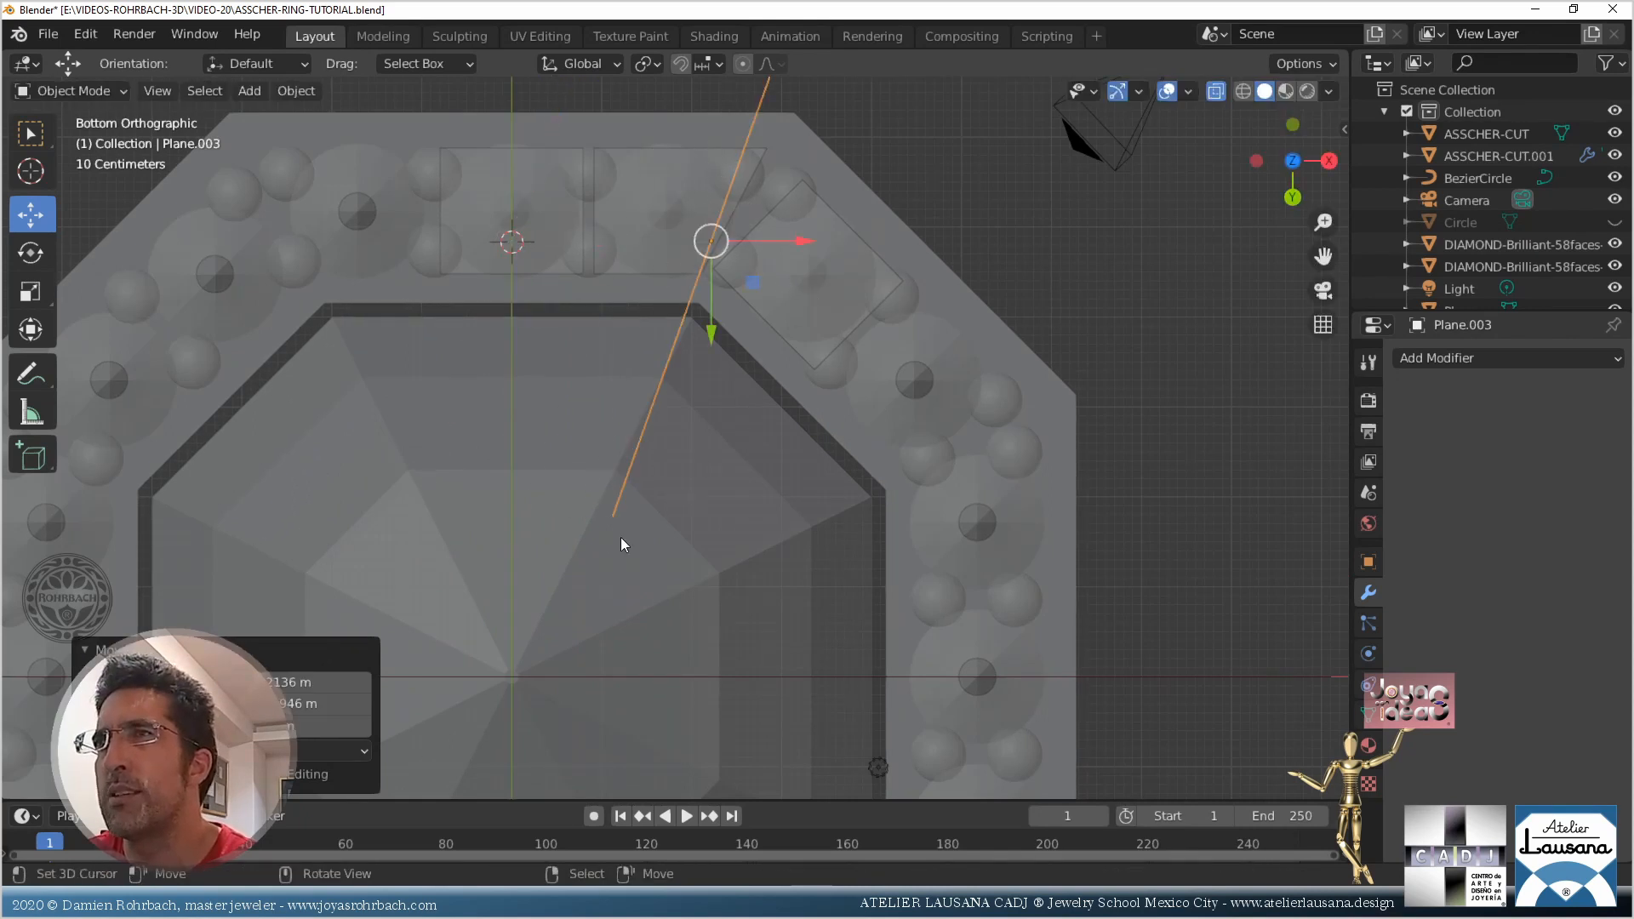
Refine the plane's rotation and position so it follows the halo corner's dividing line between the straight and diagonal sides
{"action": "key", "text": "r"}
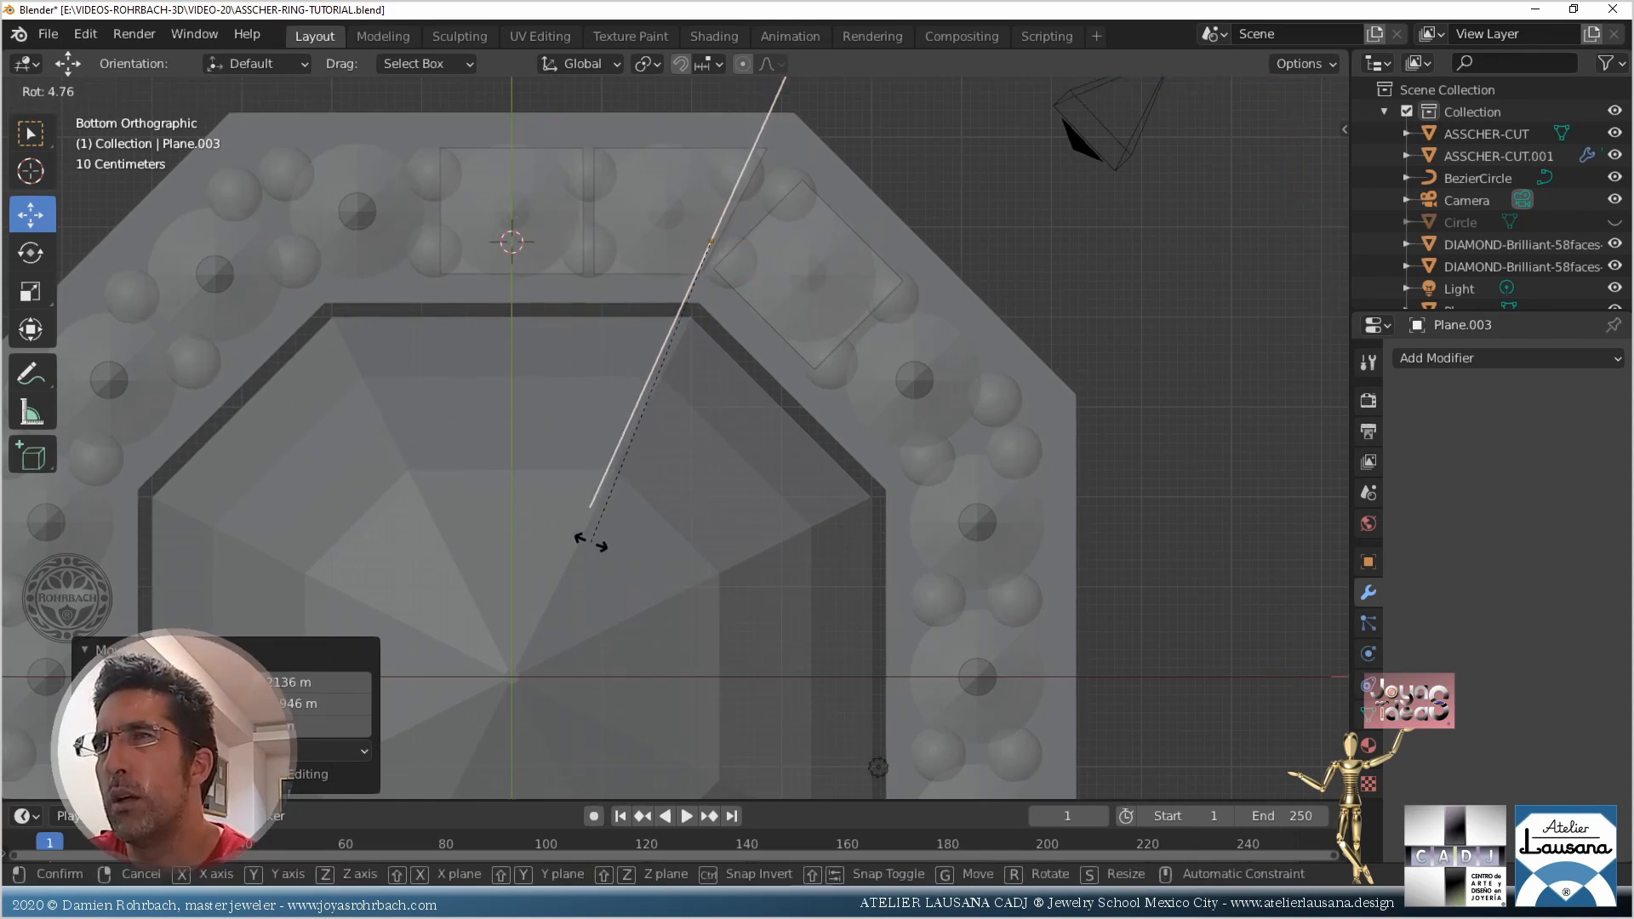
{"action": "left_click", "coordinate": [586, 544]}
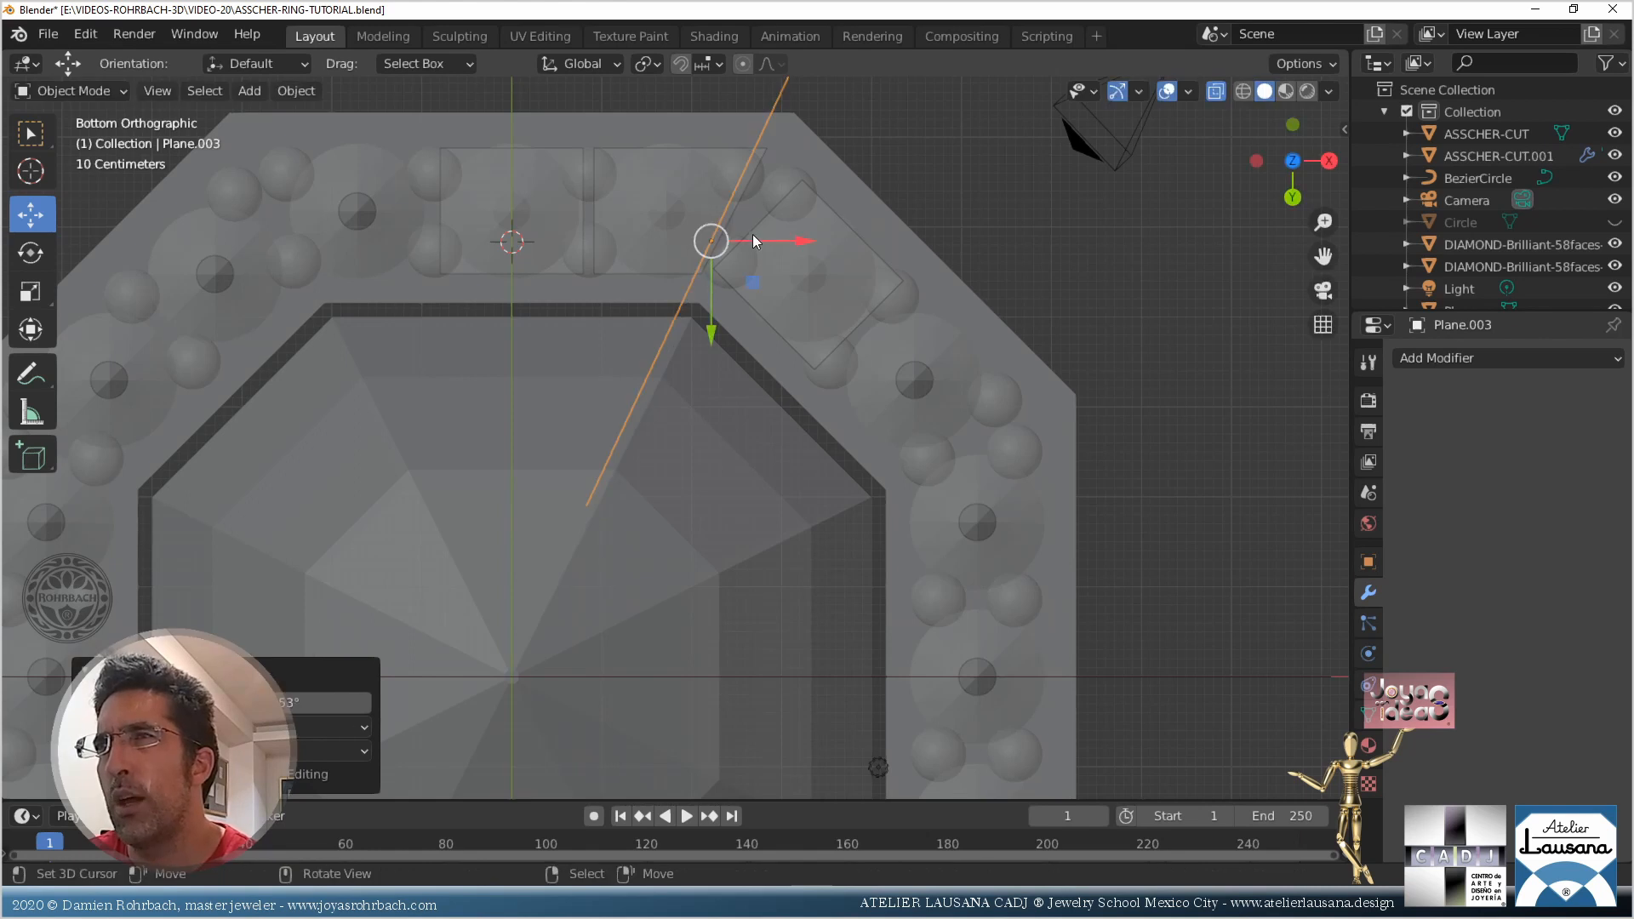
{"action": "key", "text": "g"}
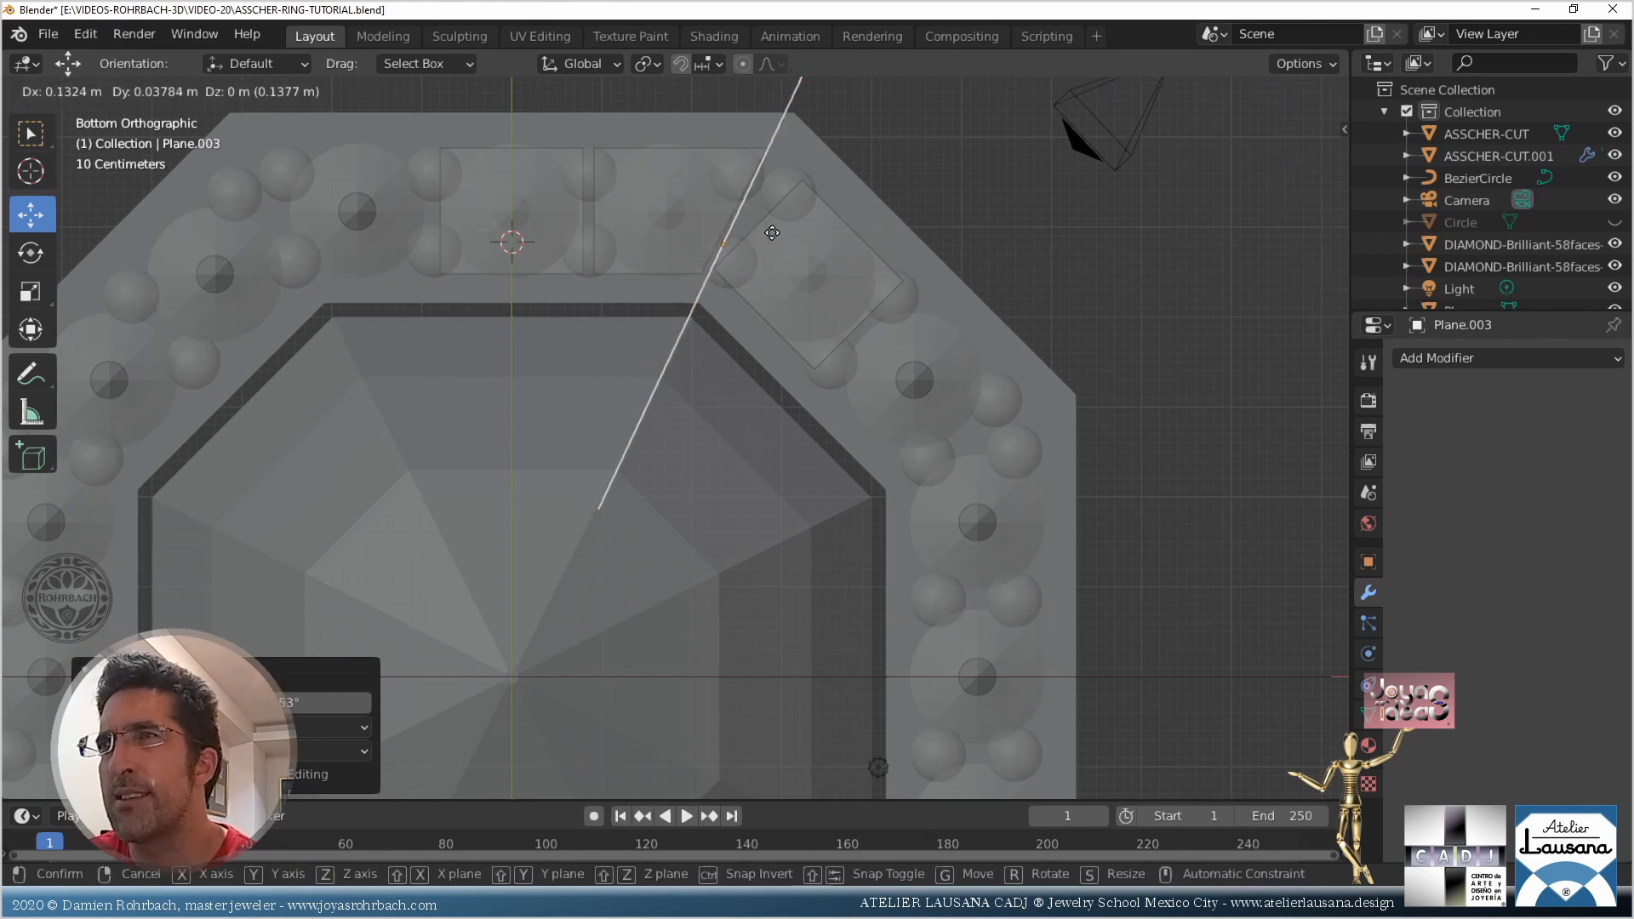
{"action": "left_click", "coordinate": [772, 233]}
{"action": "scroll", "coordinate": [779, 408], "scroll_direction": "up", "scroll_amount": 3}
{"action": "key", "text": "r"}
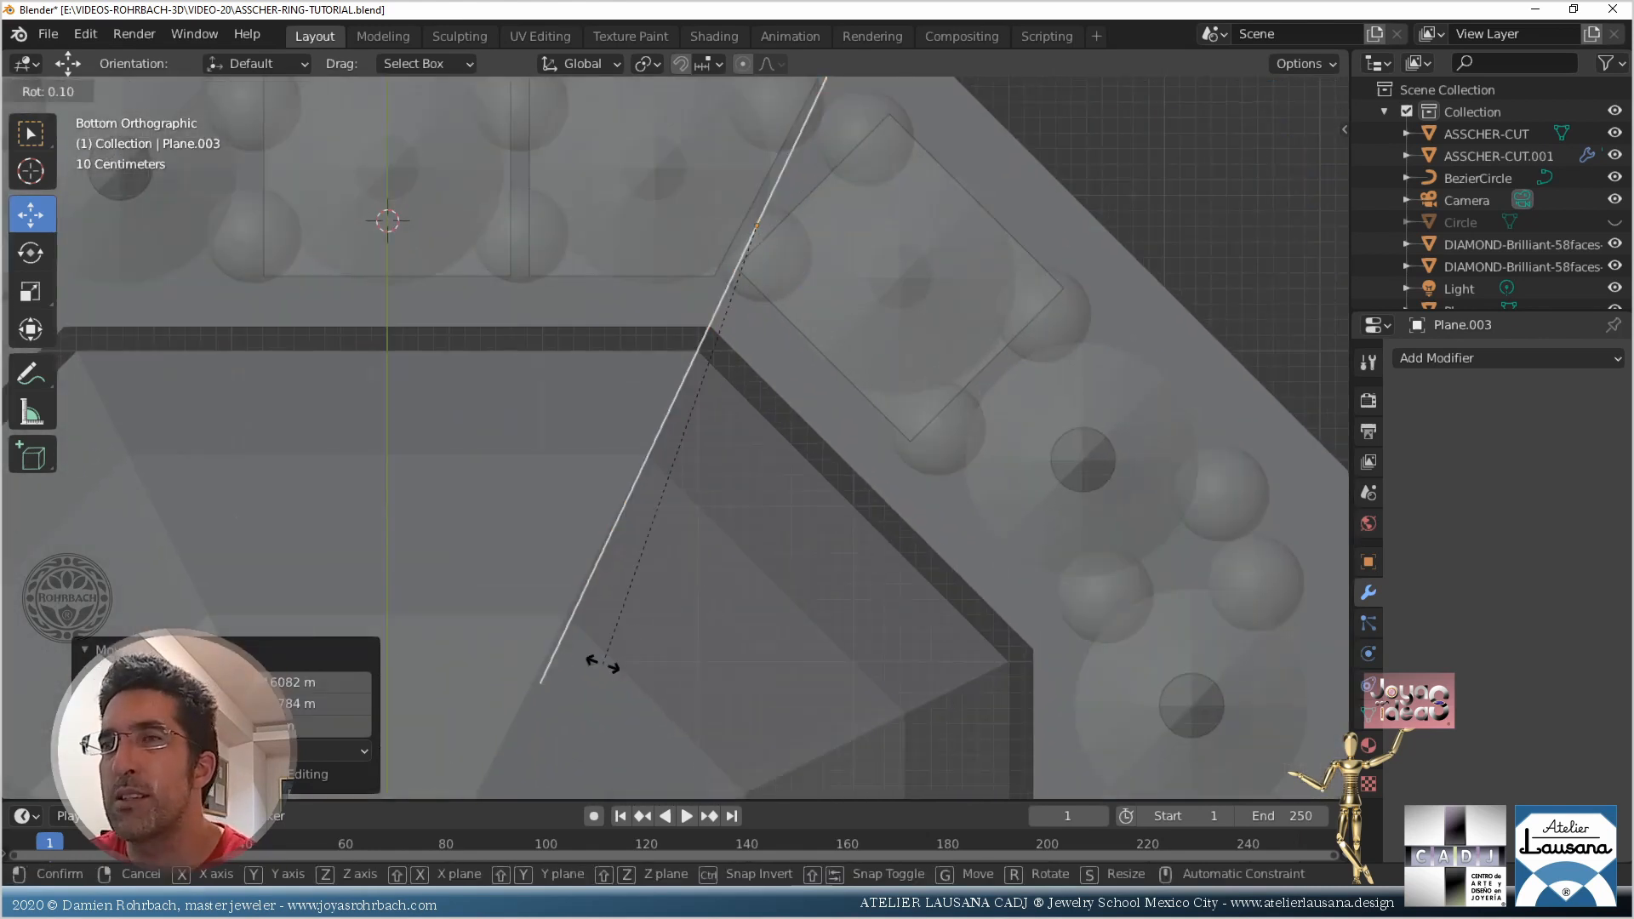
{"action": "left_click", "coordinate": [594, 666]}
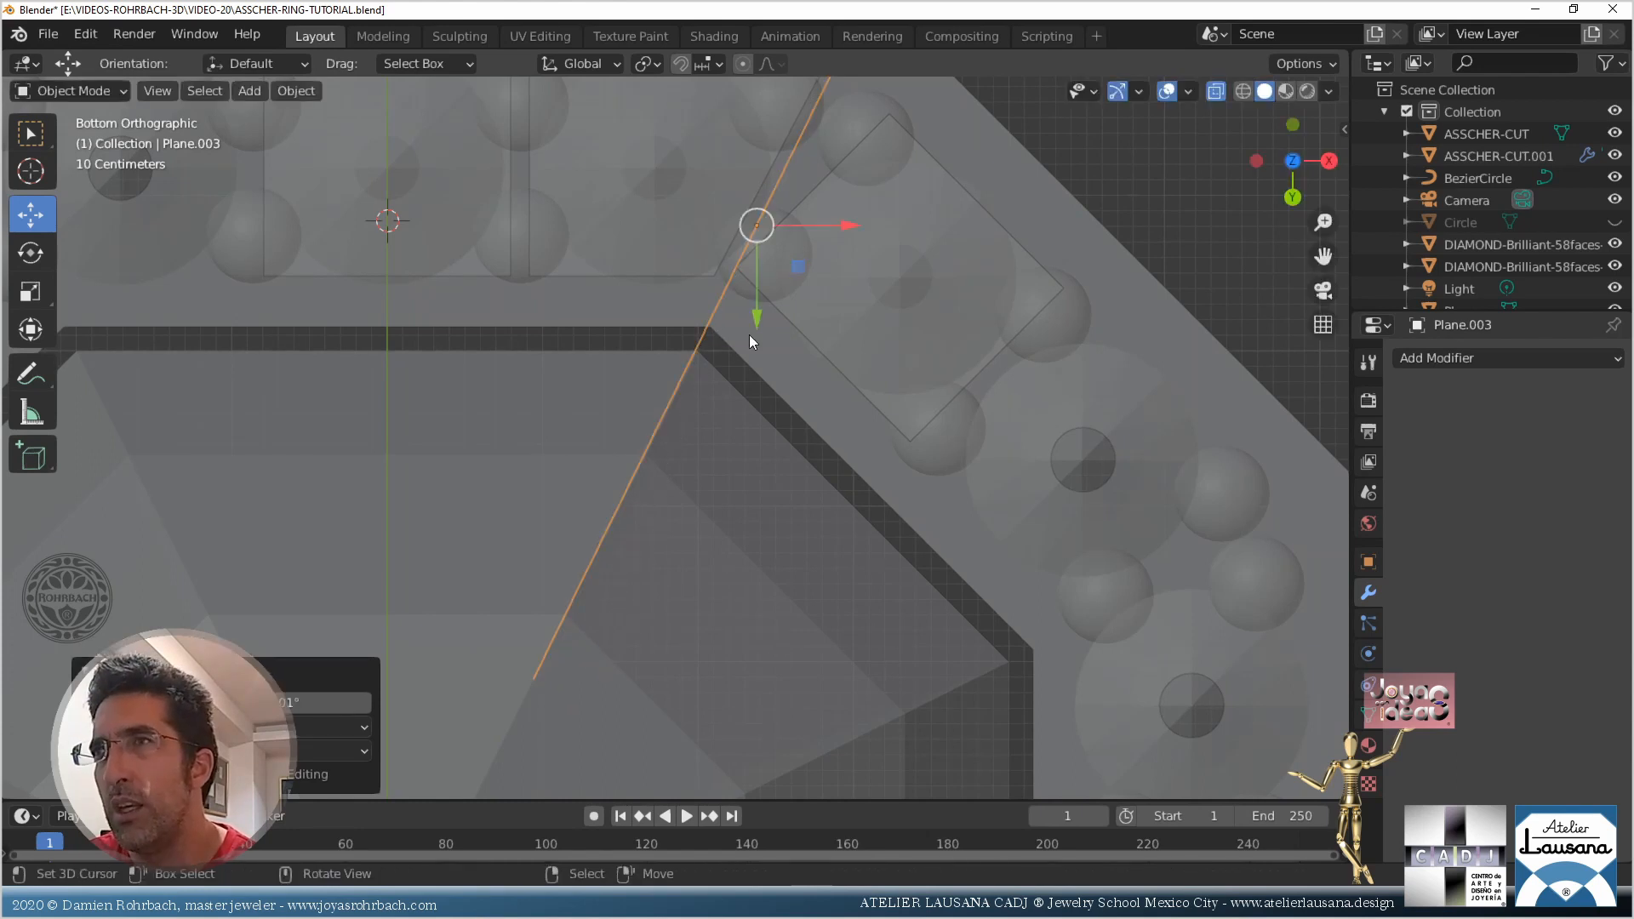
Nudge the corner plane slightly along X to line it up with the halo's corner, and save the file
{"action": "scroll", "coordinate": [749, 328], "scroll_direction": "down", "scroll_amount": 3}
{"action": "scroll", "coordinate": [778, 288], "scroll_direction": "up", "scroll_amount": 3}
{"action": "middle_click_drag", "start_coordinate": [778, 288], "coordinate": [708, 384], "text": "shift"}
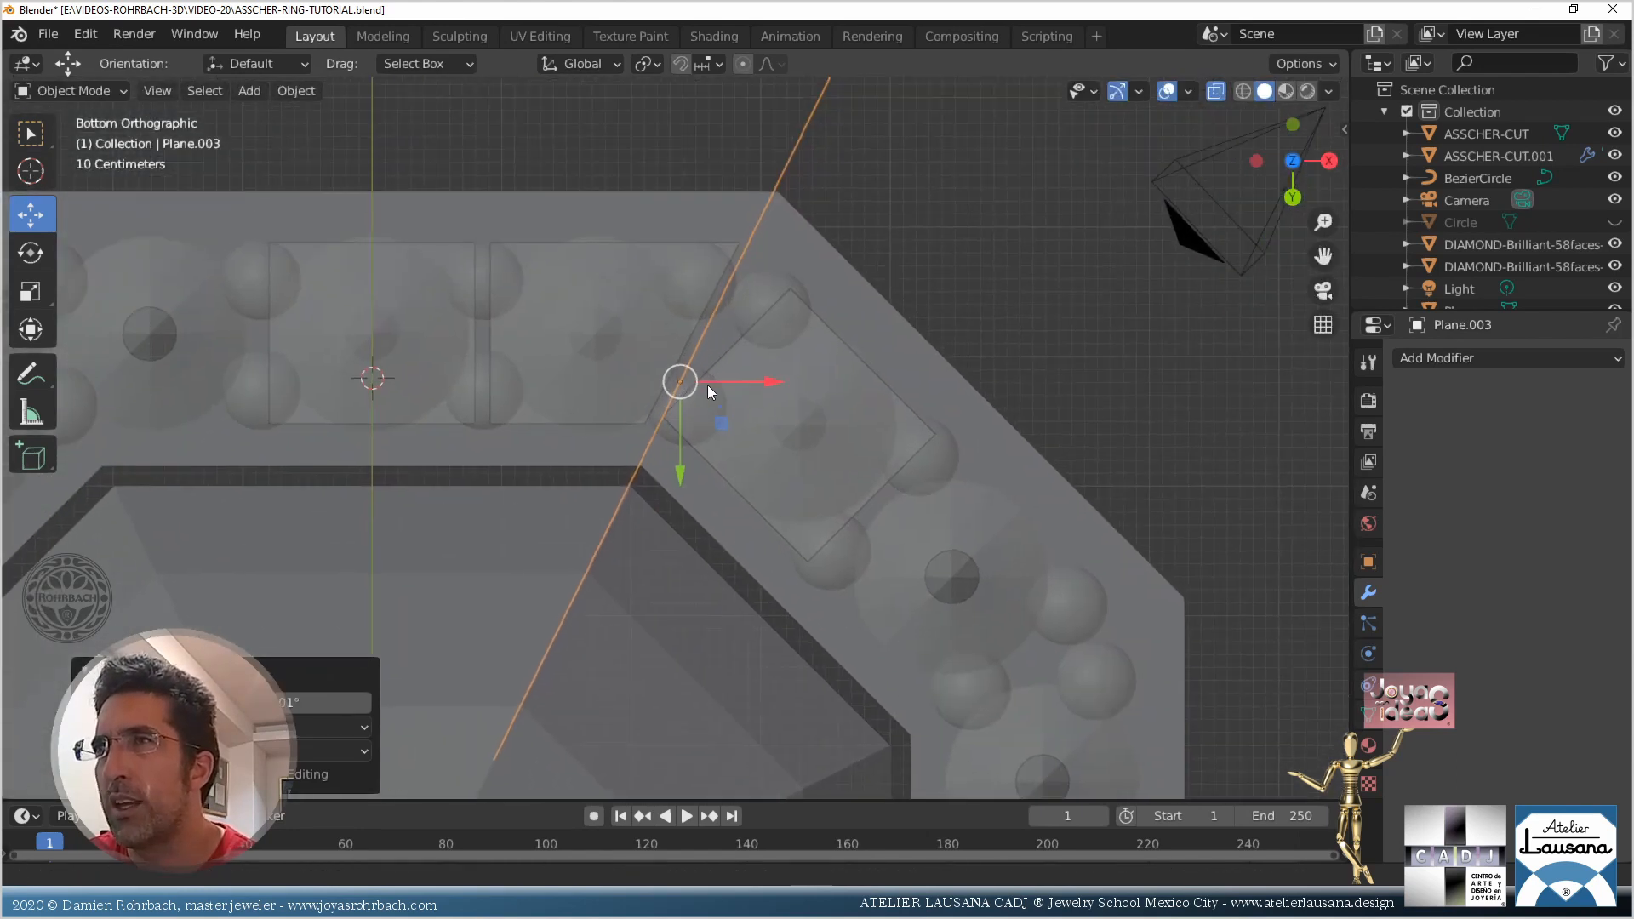
{"action": "scroll", "coordinate": [708, 385], "scroll_direction": "up", "scroll_amount": 3}
{"action": "left_click_drag", "start_coordinate": [754, 345], "coordinate": [760, 342]}
{"action": "scroll", "coordinate": [773, 380], "scroll_direction": "down", "scroll_amount": 4}
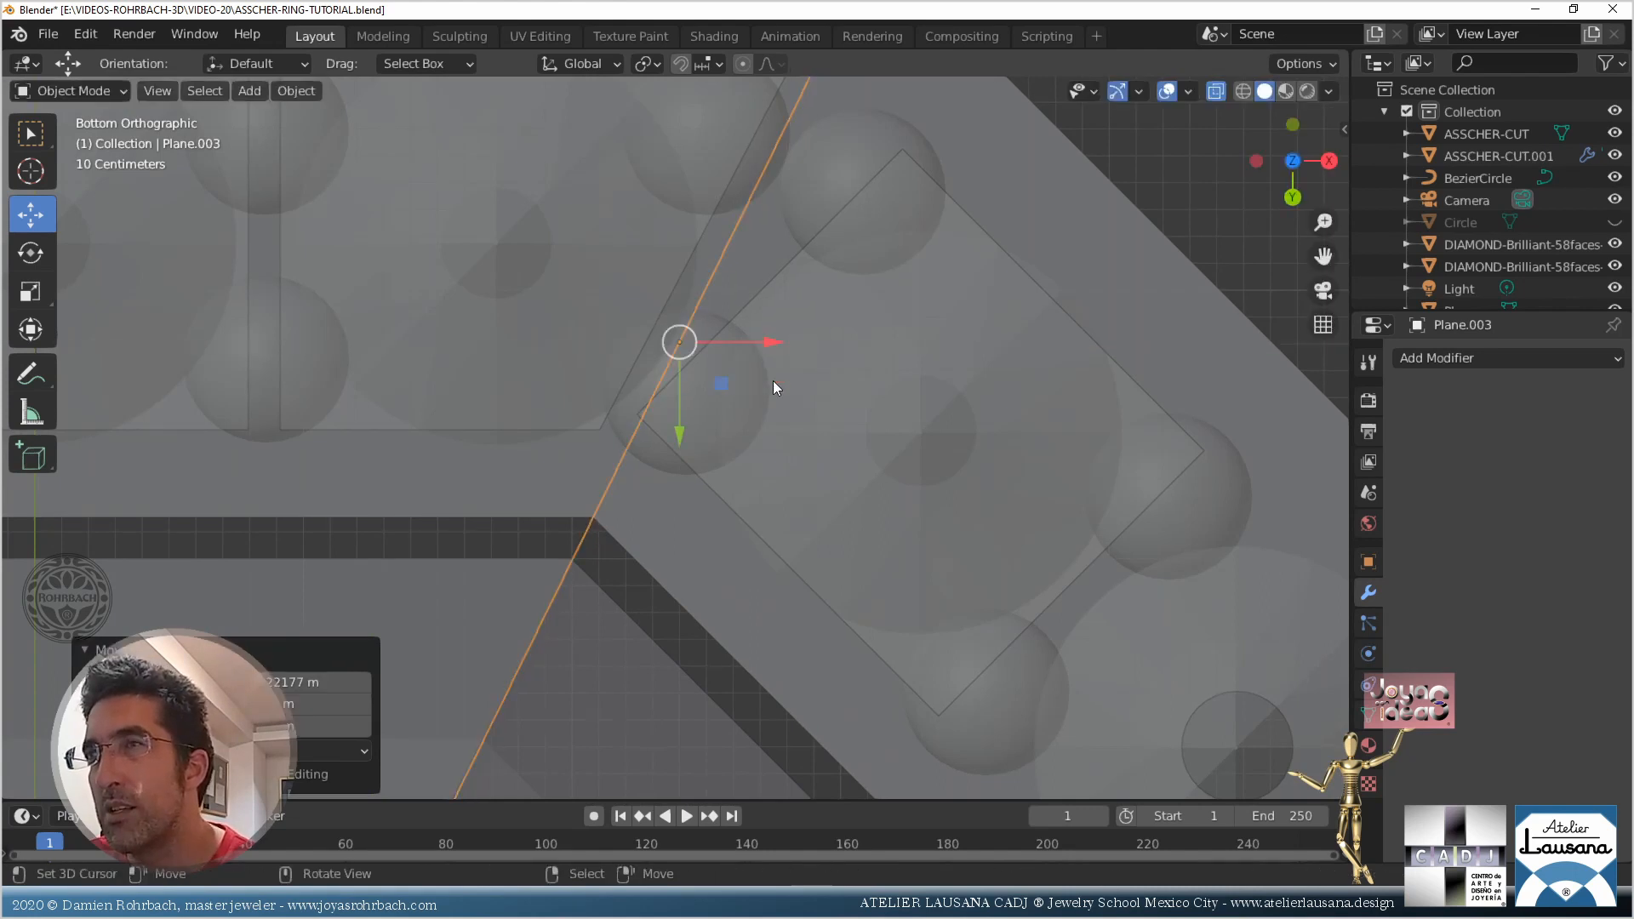
{"action": "key", "text": "ctrl+s"}
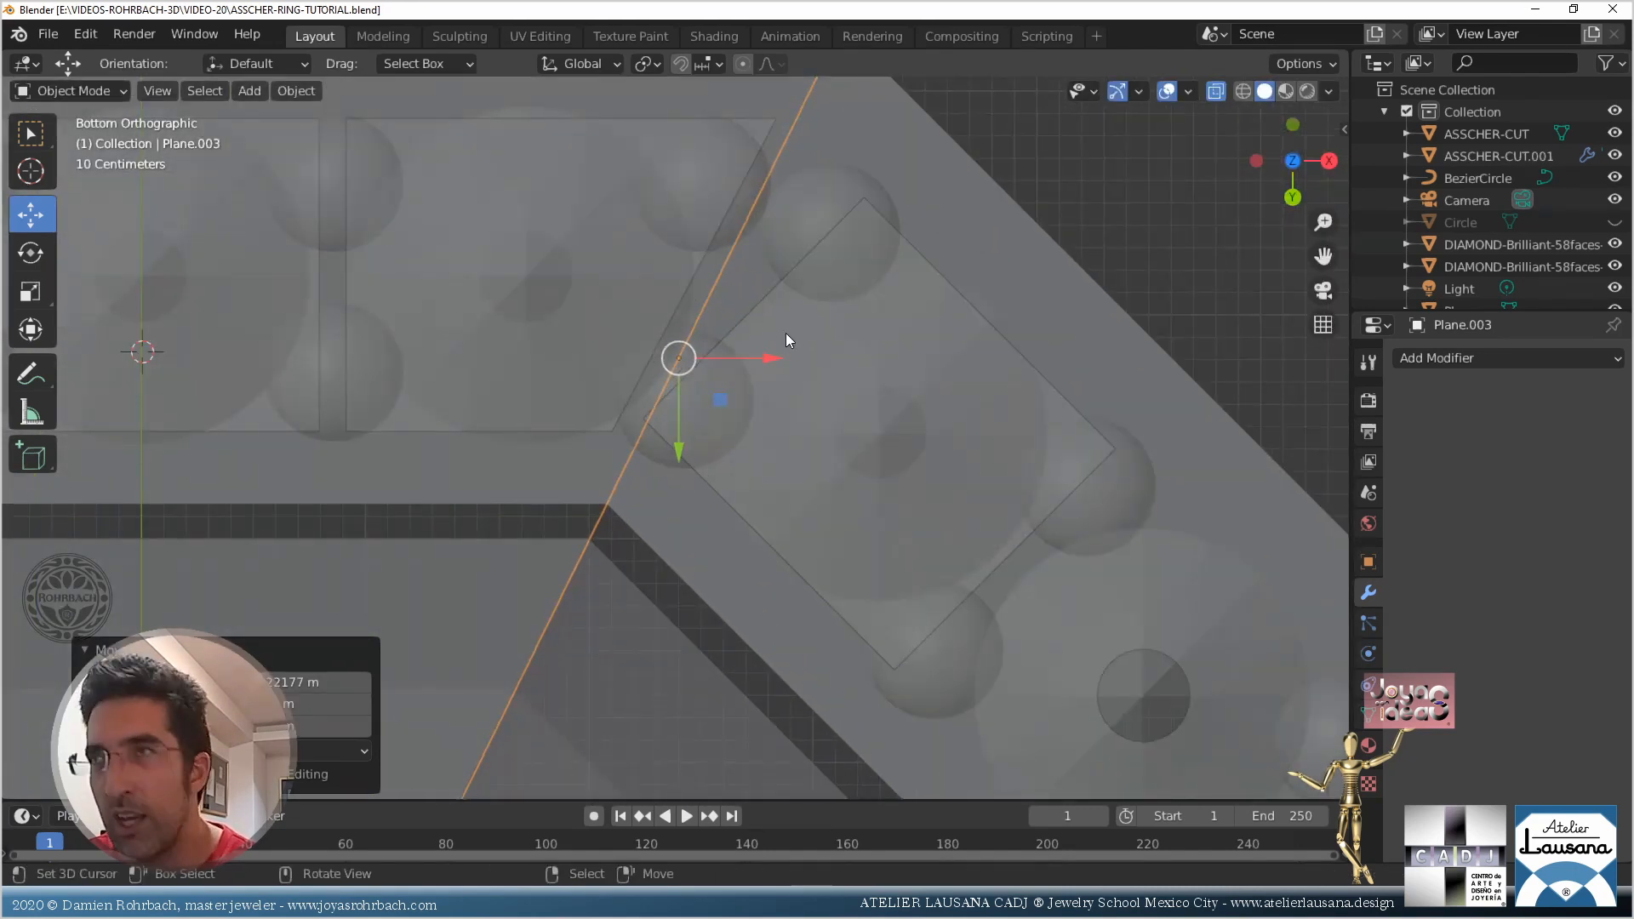
Duplicate the corner plane toward the straight side and set the copy's X offset to 0.15 m in that direction
{"action": "scroll", "coordinate": [786, 339], "scroll_direction": "down", "scroll_amount": 3}
{"action": "scroll", "coordinate": [787, 339], "scroll_direction": "up", "scroll_amount": 8}
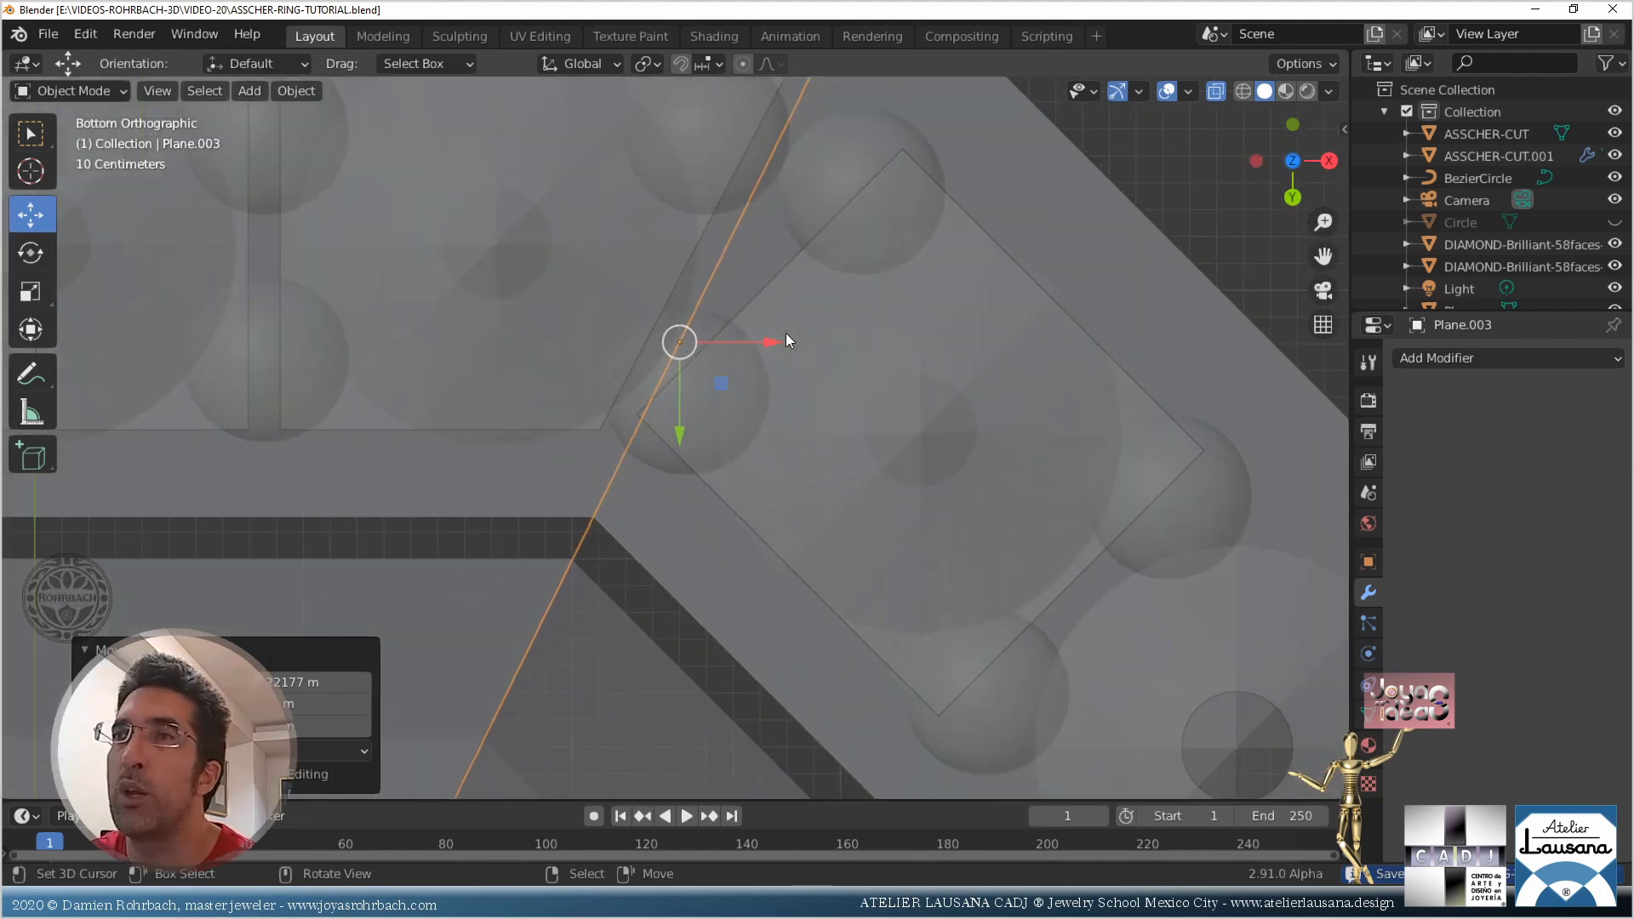
{"action": "scroll", "coordinate": [785, 338], "scroll_direction": "down", "scroll_amount": 4}
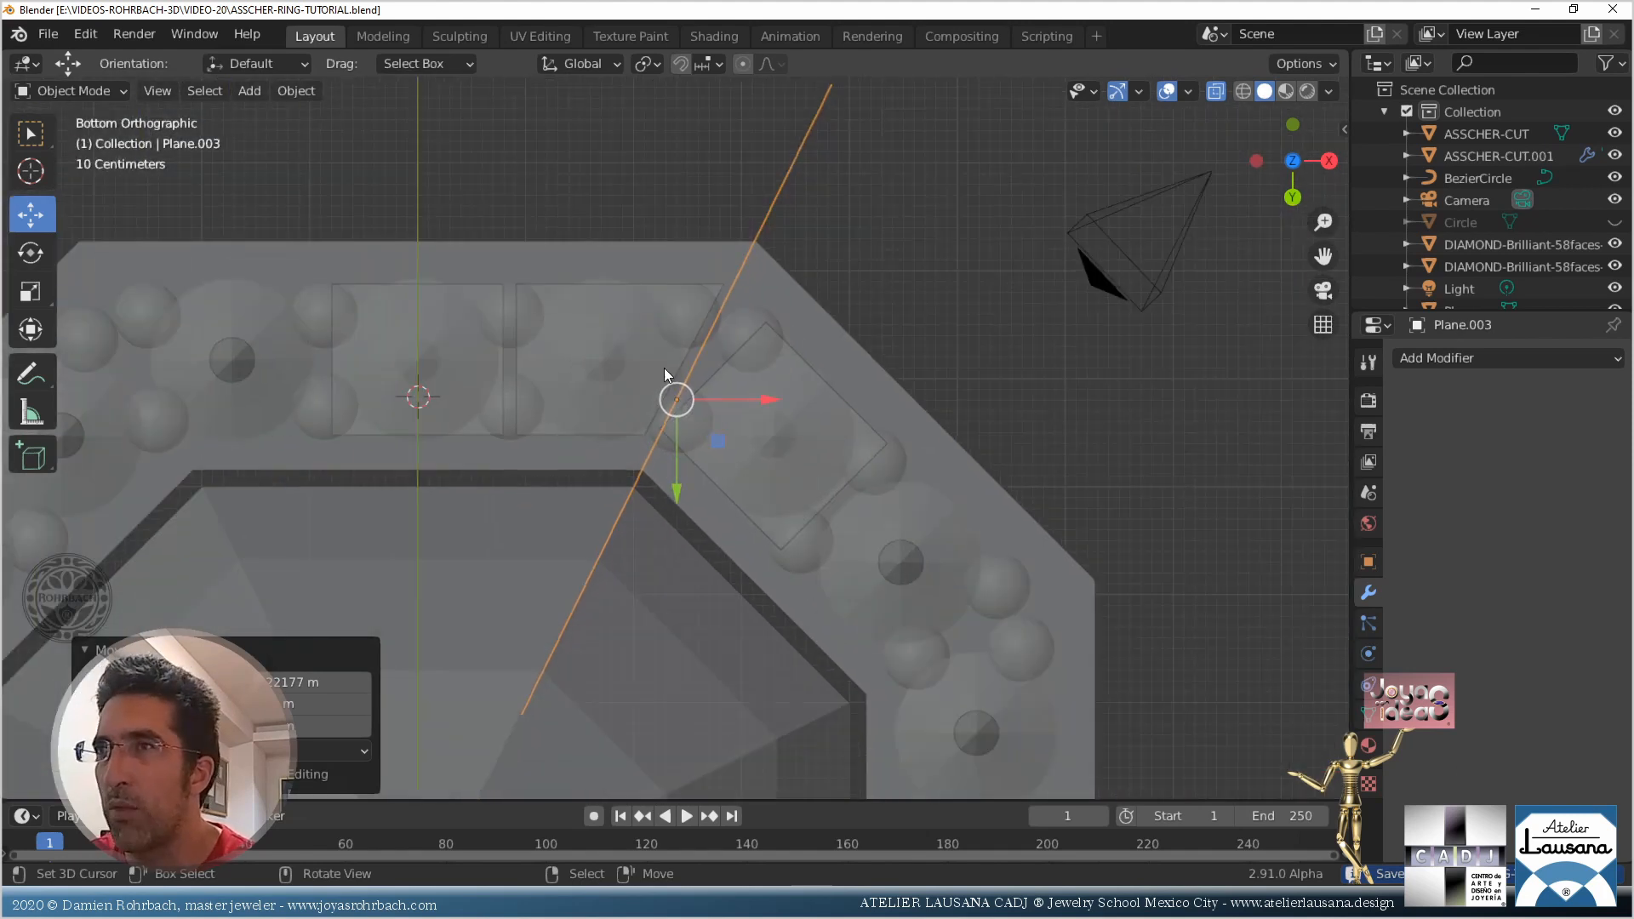
{"action": "scroll", "coordinate": [665, 373], "scroll_direction": "up", "scroll_amount": 4}
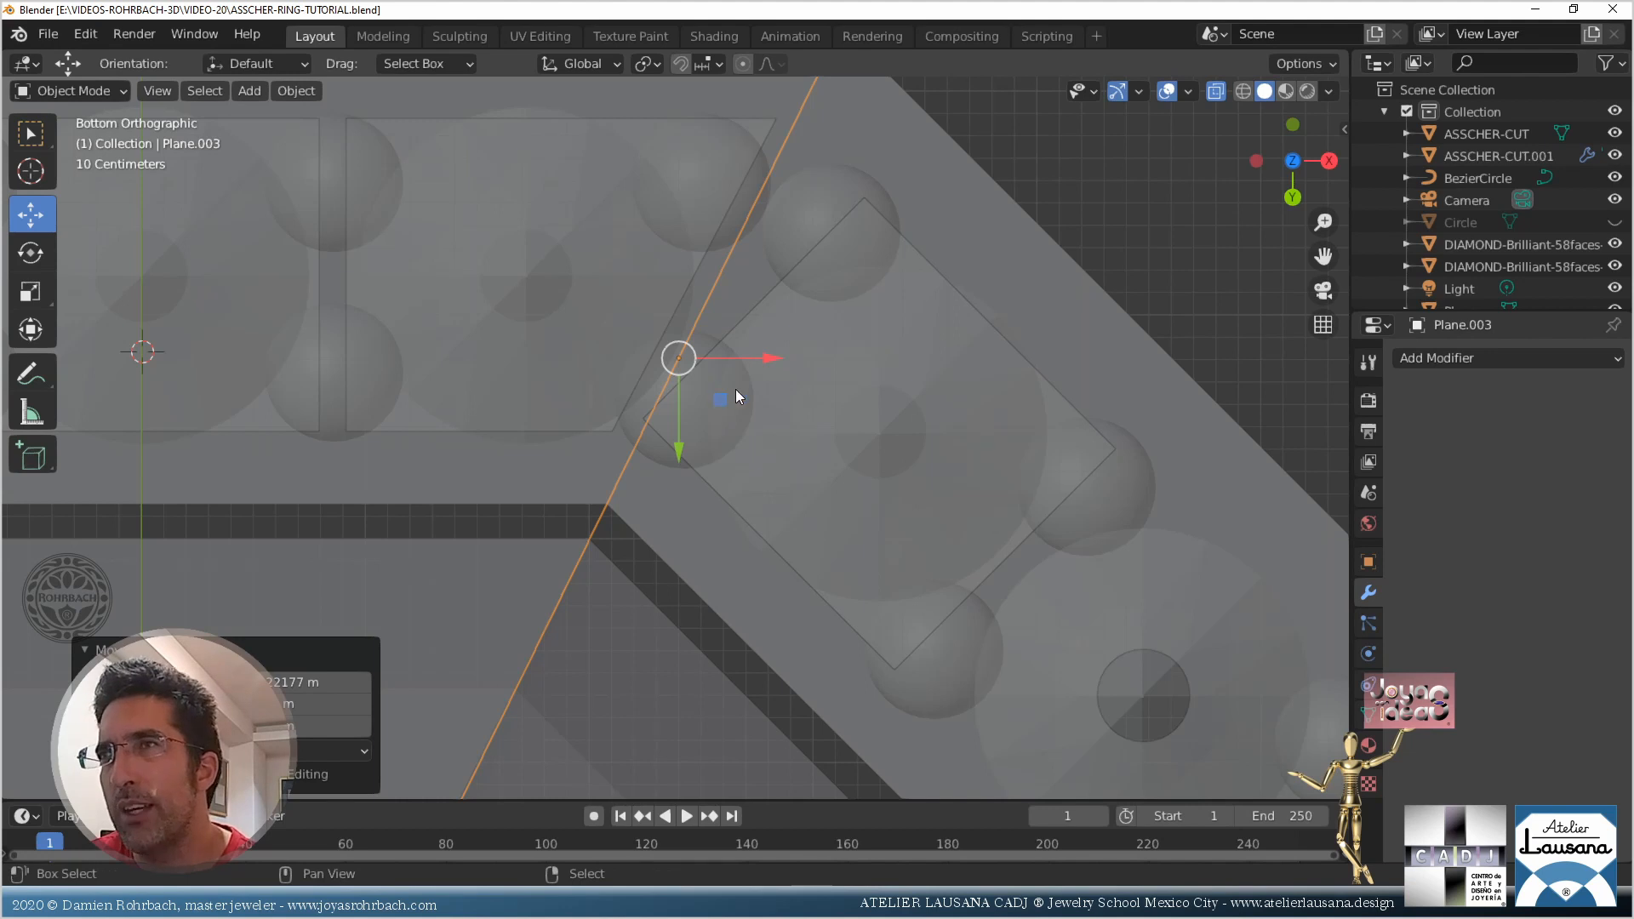
{"action": "key", "text": "shift+d"}
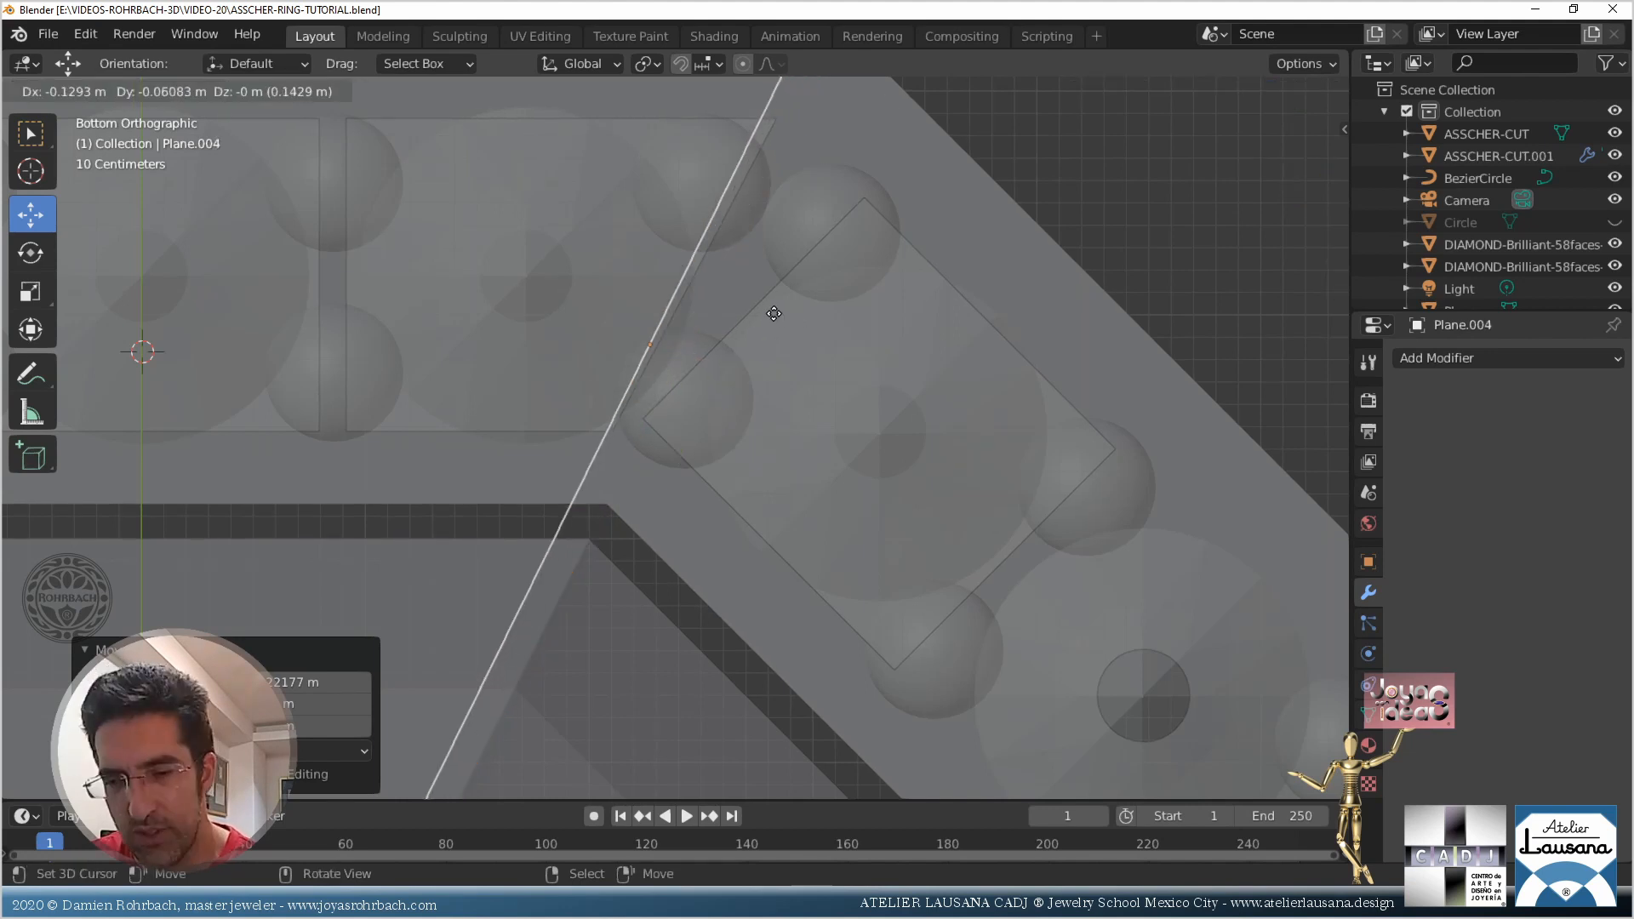
{"action": "left_click", "coordinate": [763, 314]}
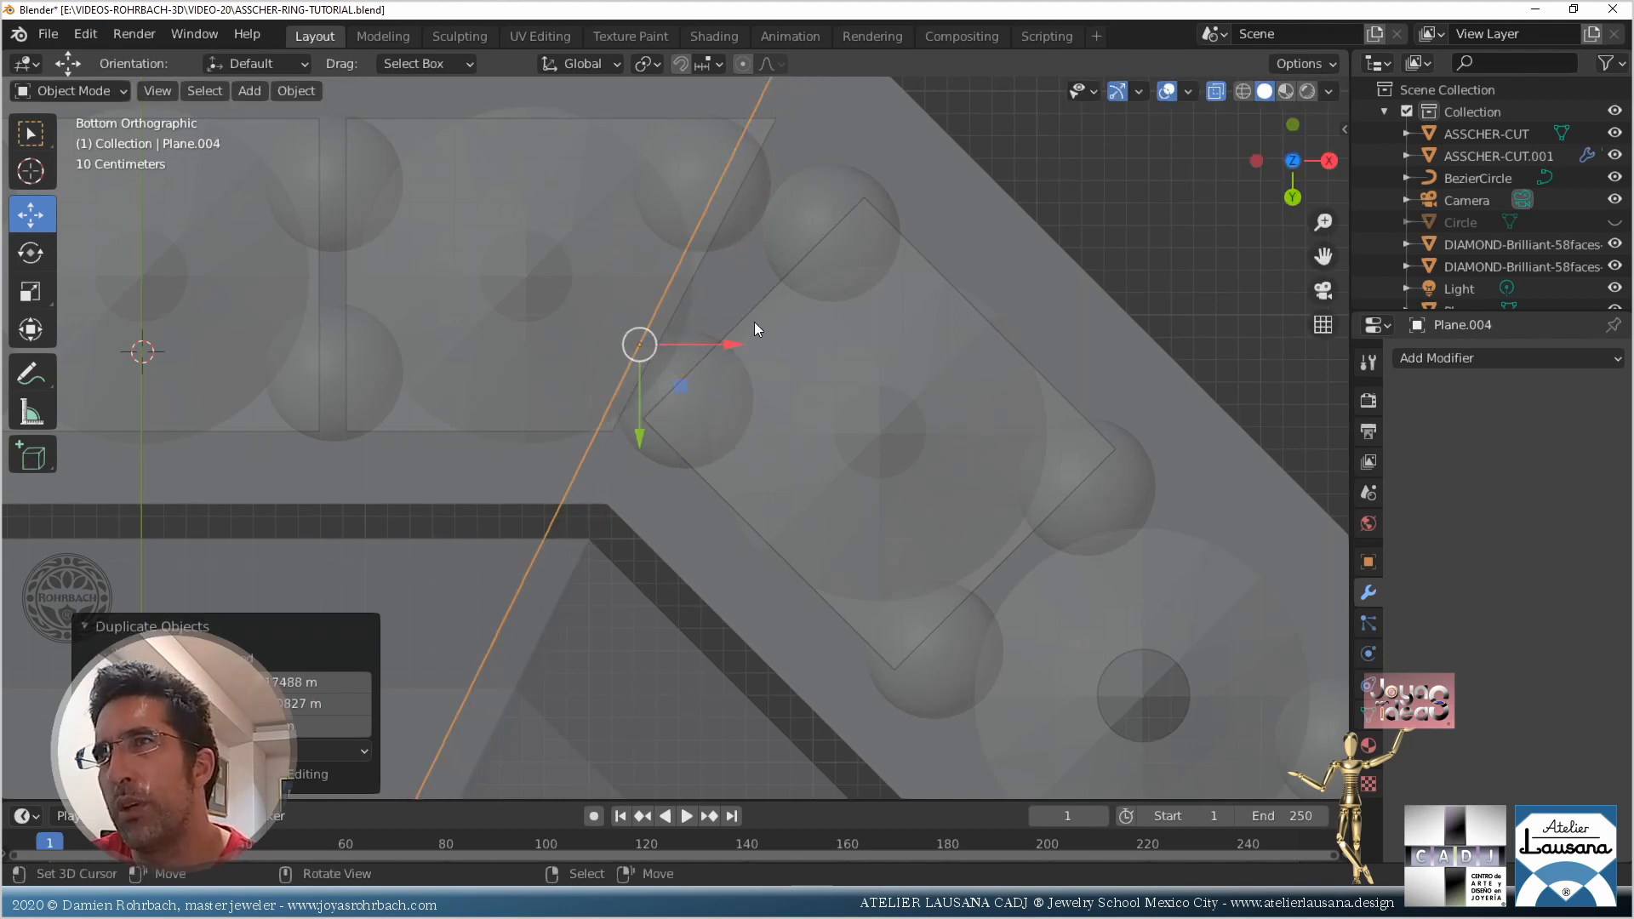
{"action": "left_click", "coordinate": [349, 681]}
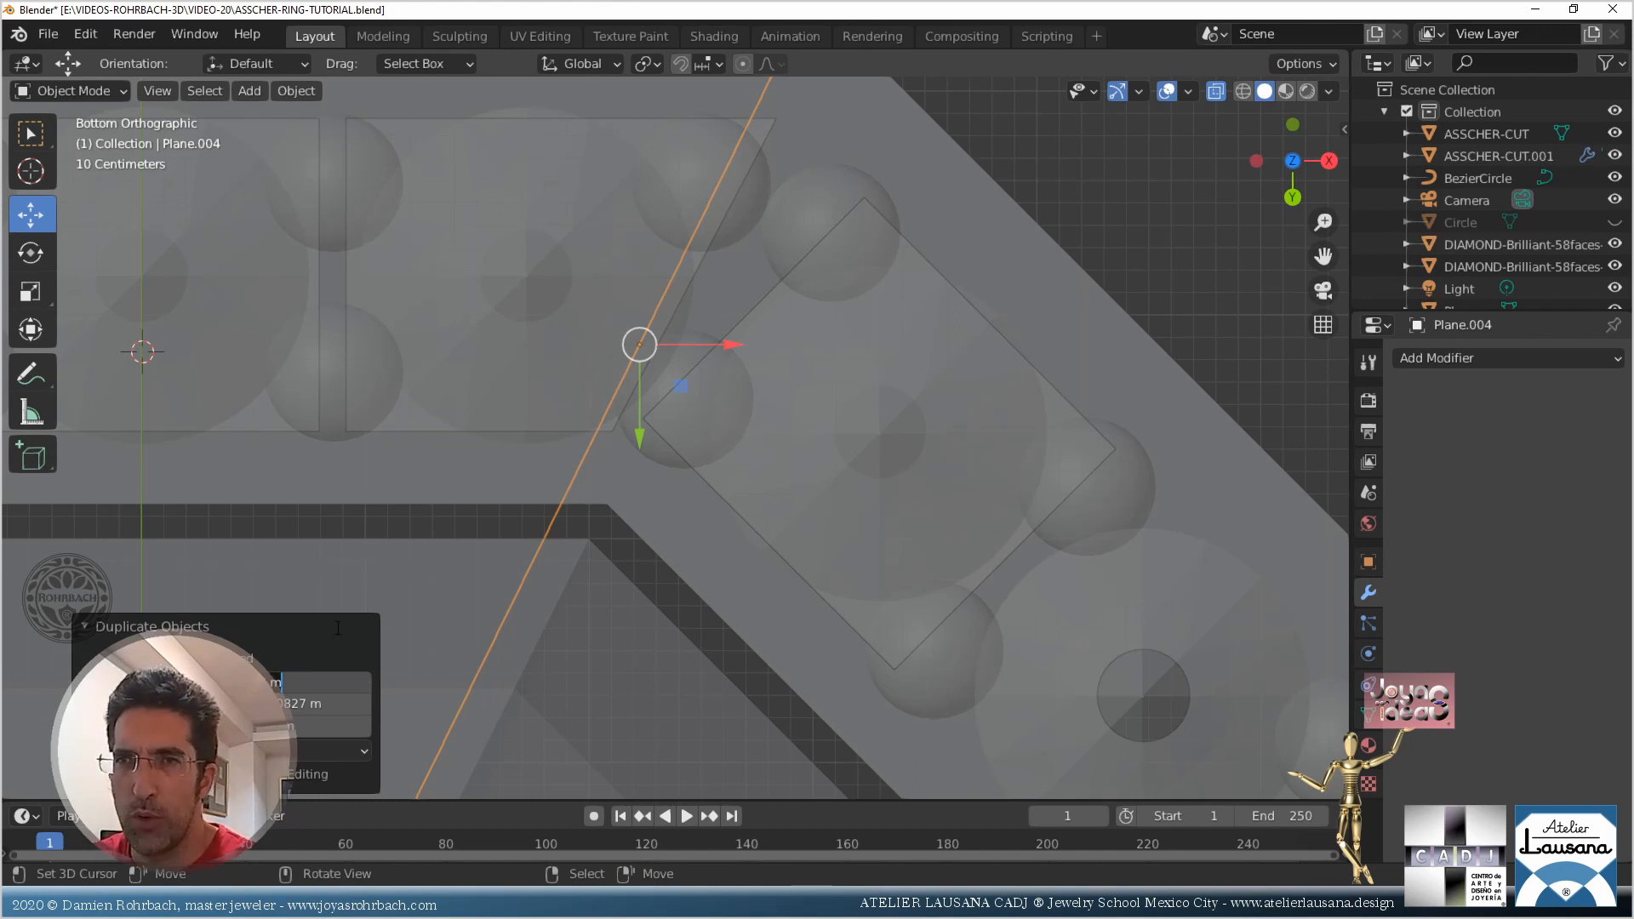
{"action": "key", "text": "BackSpace"}
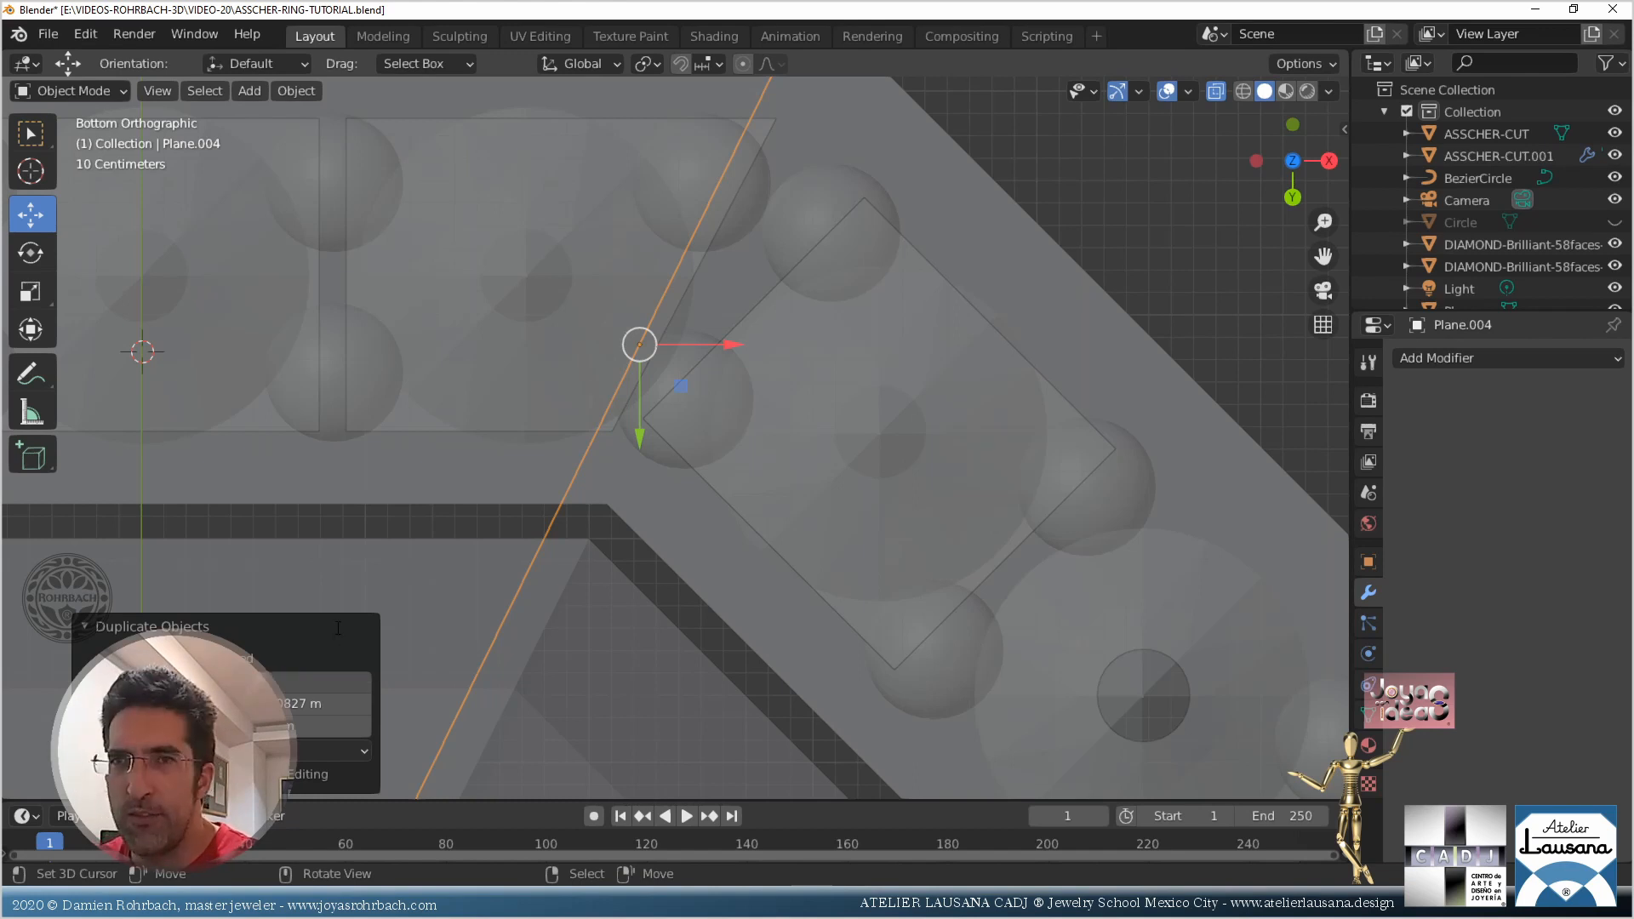
{"action": "type", "text": "0.15"}
{"action": "key", "text": "Return"}
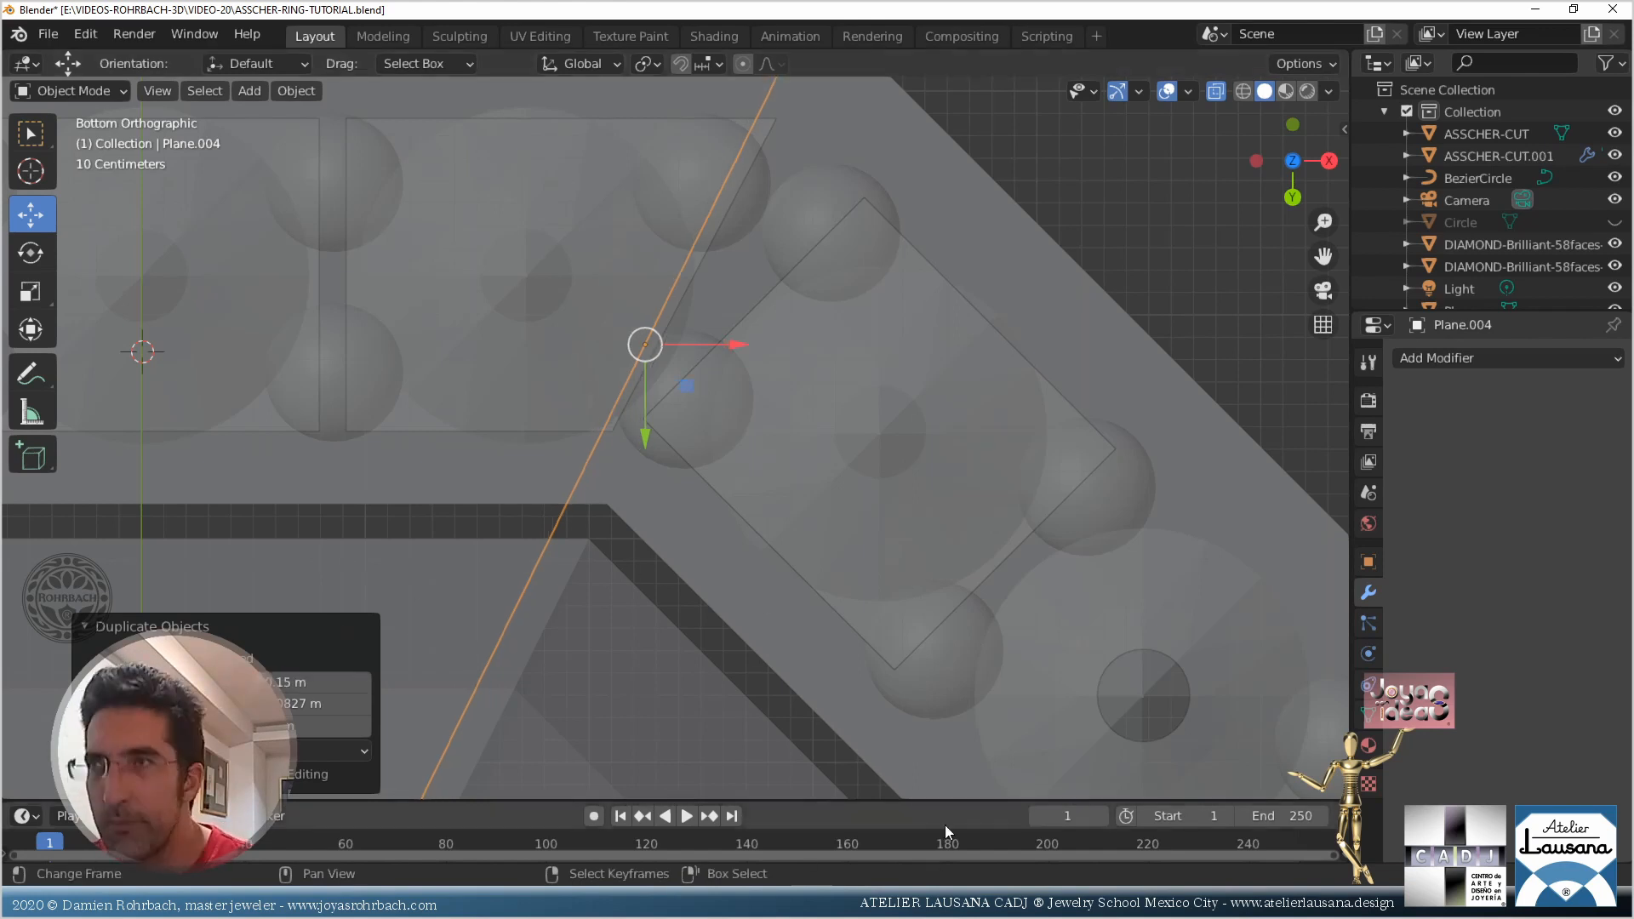
Duplicate the halo corner guide plane and offset the copy 0.15 m along X toward the diagonal side
{"action": "middle_click_drag", "start_coordinate": [825, 534], "coordinate": [758, 273]}
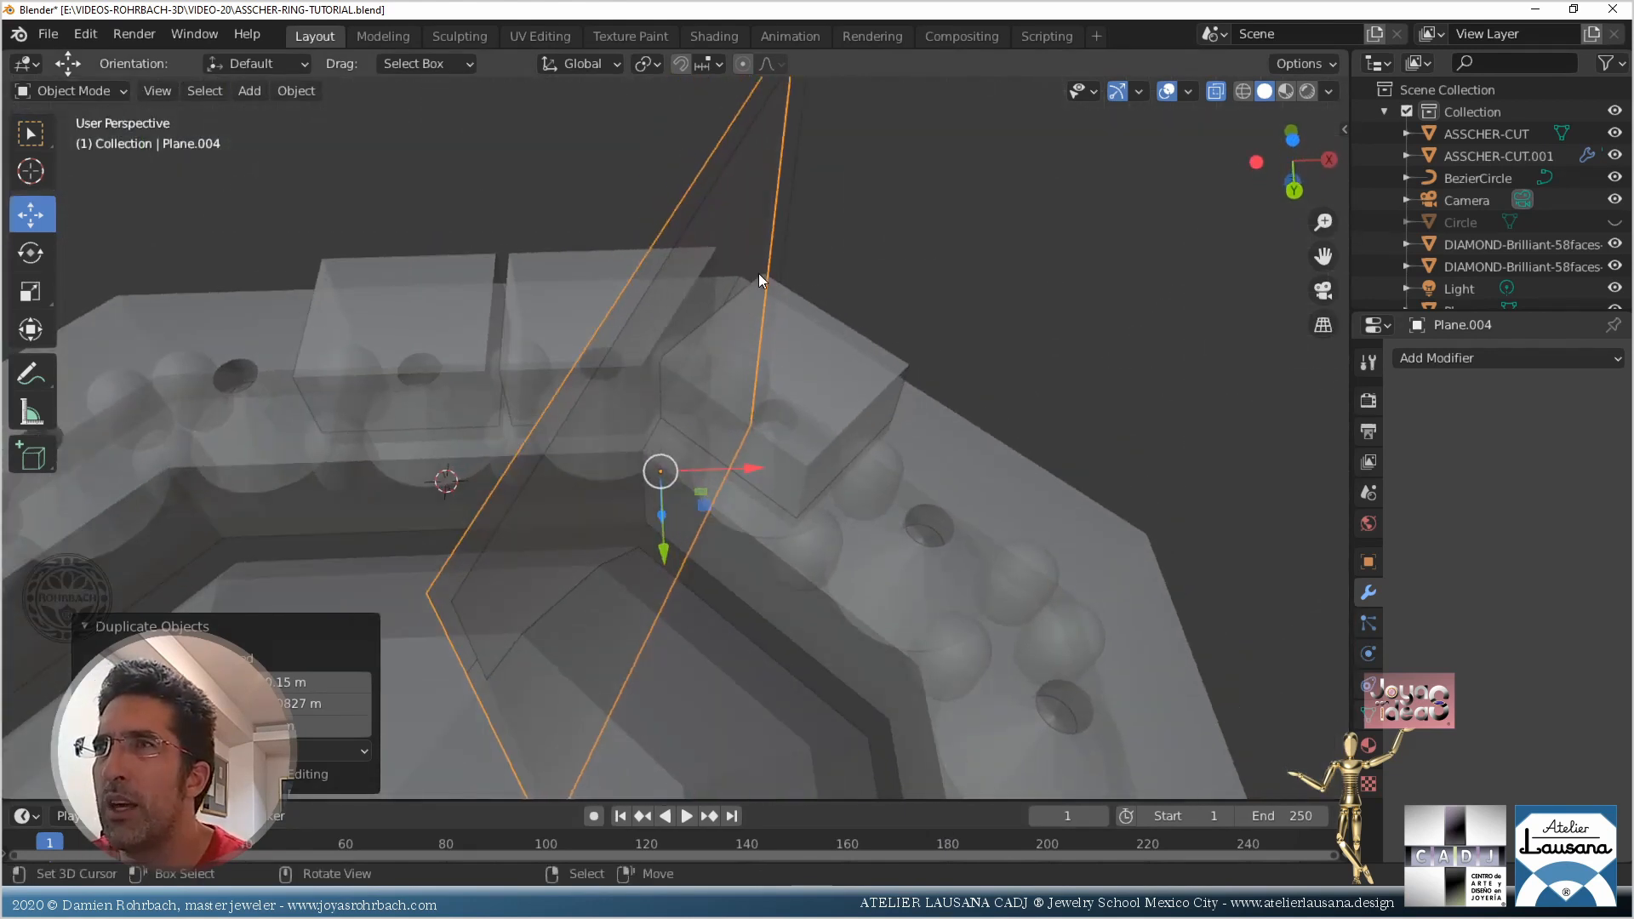
{"action": "key", "text": "shift+d"}
{"action": "key", "text": "Return"}
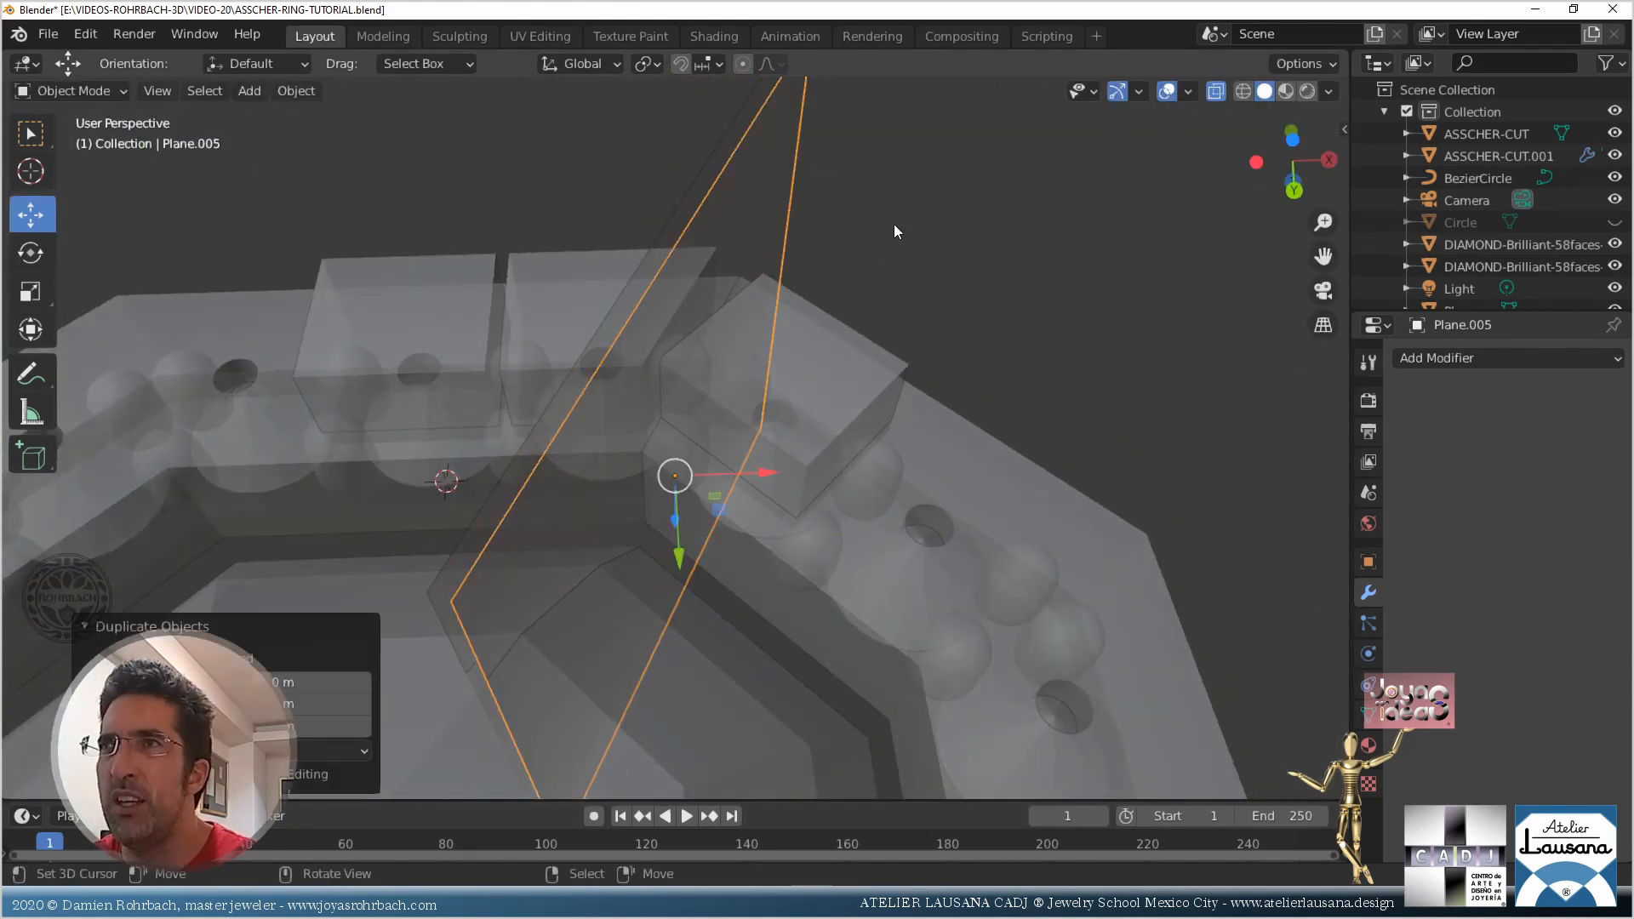
{"action": "left_click", "coordinate": [302, 685]}
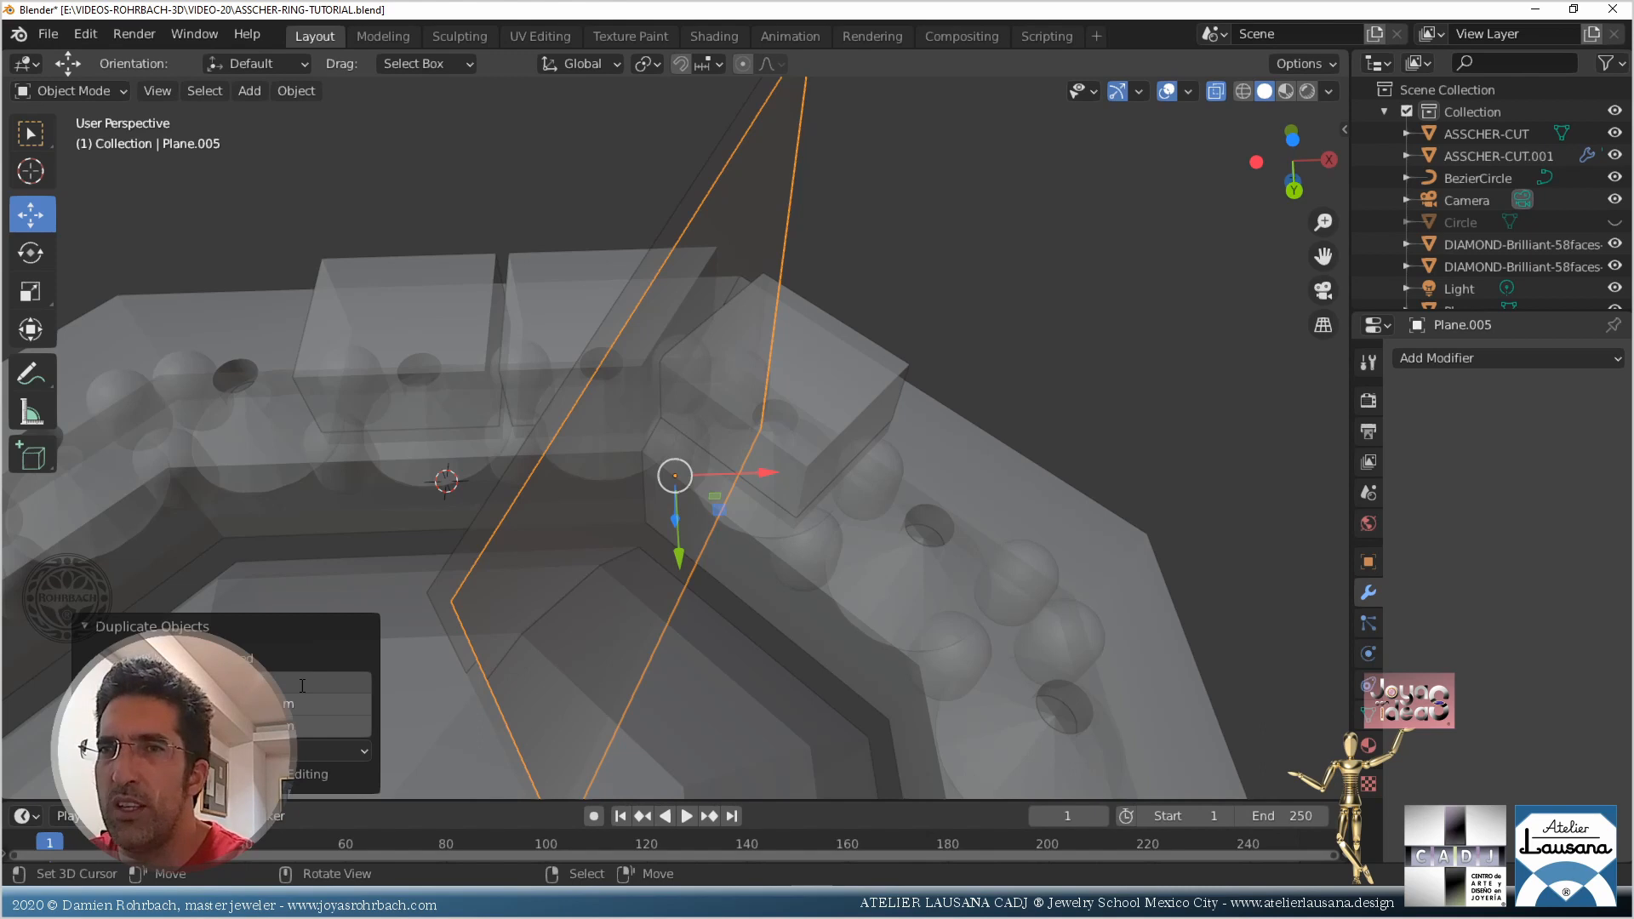
{"action": "type", "text": "0.15"}
{"action": "key", "text": "Return"}
{"action": "key", "text": "KP_1"}
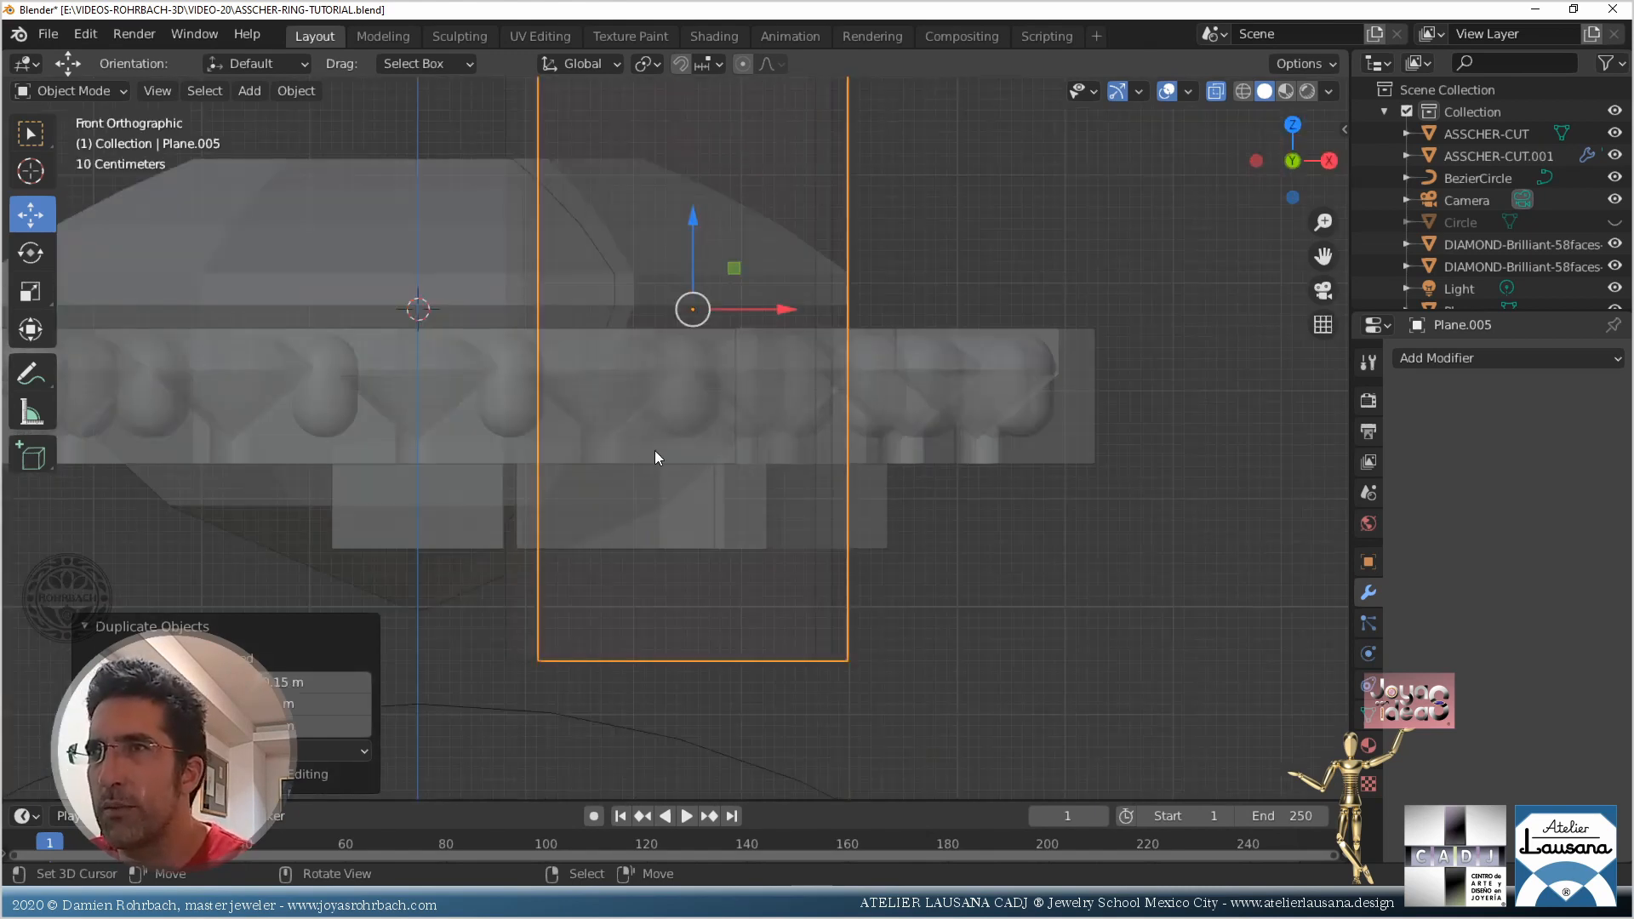
{"action": "middle_click_drag", "start_coordinate": [635, 330], "coordinate": [742, 489]}
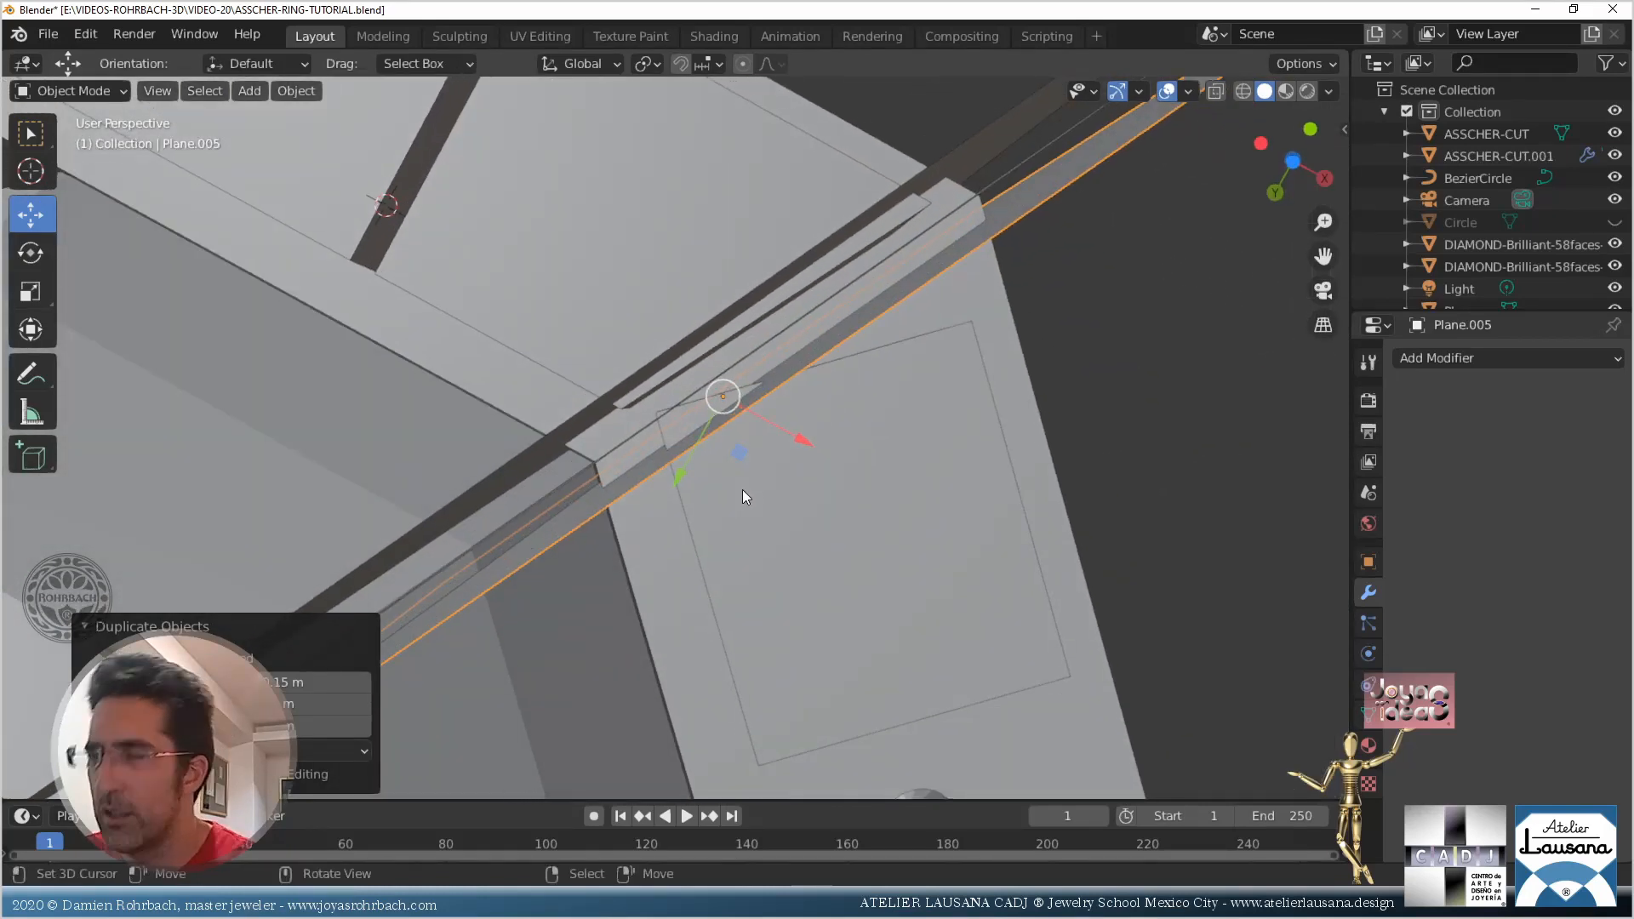
Move the outer corner vertices of the straight-side cutter along X to meet the straight-side guide plane
{"action": "left_click", "coordinate": [774, 203]}
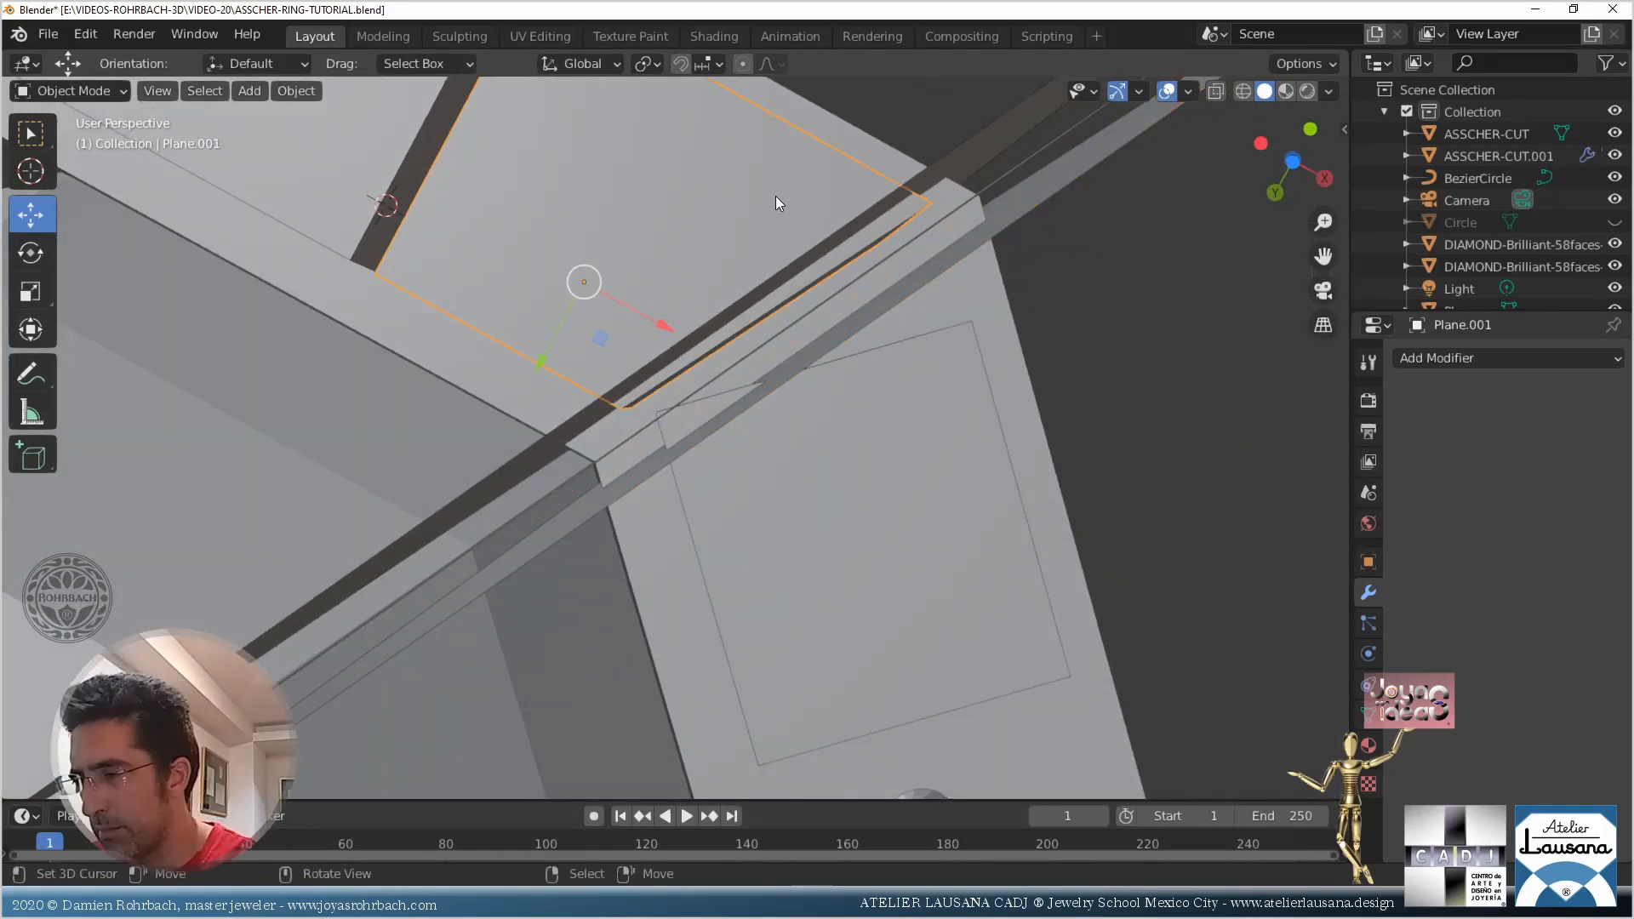
{"action": "key", "text": "ctrl+KP_7"}
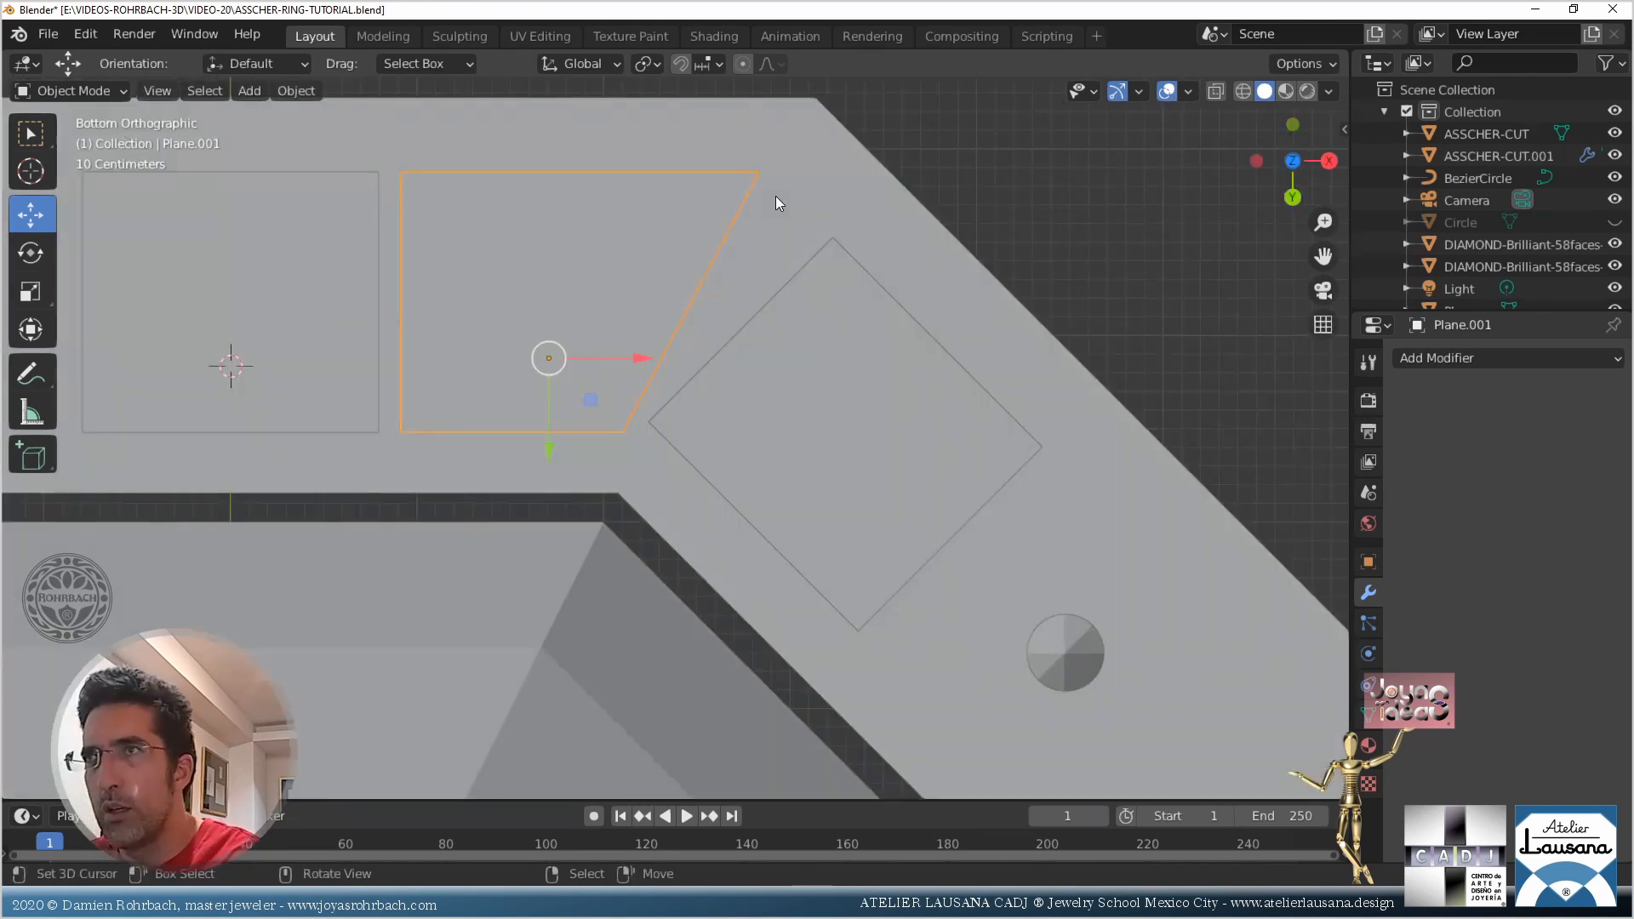
{"action": "key", "text": "alt+z"}
{"action": "mouse_move", "coordinate": [752, 235]}
{"action": "middle_mouse_down"}
{"action": "mouse_move", "coordinate": [662, 330]}
{"action": "mouse_move", "coordinate": [747, 273]}
{"action": "mouse_move", "coordinate": [850, 273]}
{"action": "mouse_move", "coordinate": [738, 288]}
{"action": "mouse_move", "coordinate": [677, 320]}
{"action": "mouse_move", "coordinate": [695, 340]}
{"action": "mouse_move", "coordinate": [777, 317]}
{"action": "mouse_move", "coordinate": [802, 273]}
{"action": "mouse_move", "coordinate": [749, 245]}
{"action": "middle_mouse_up"}
{"action": "key", "text": "Tab"}
{"action": "scroll", "coordinate": [695, 340], "scroll_direction": "up", "scroll_amount": 2}
{"action": "key", "text": "alt+z"}
{"action": "scroll", "coordinate": [776, 318], "scroll_direction": "up", "scroll_amount": 3}
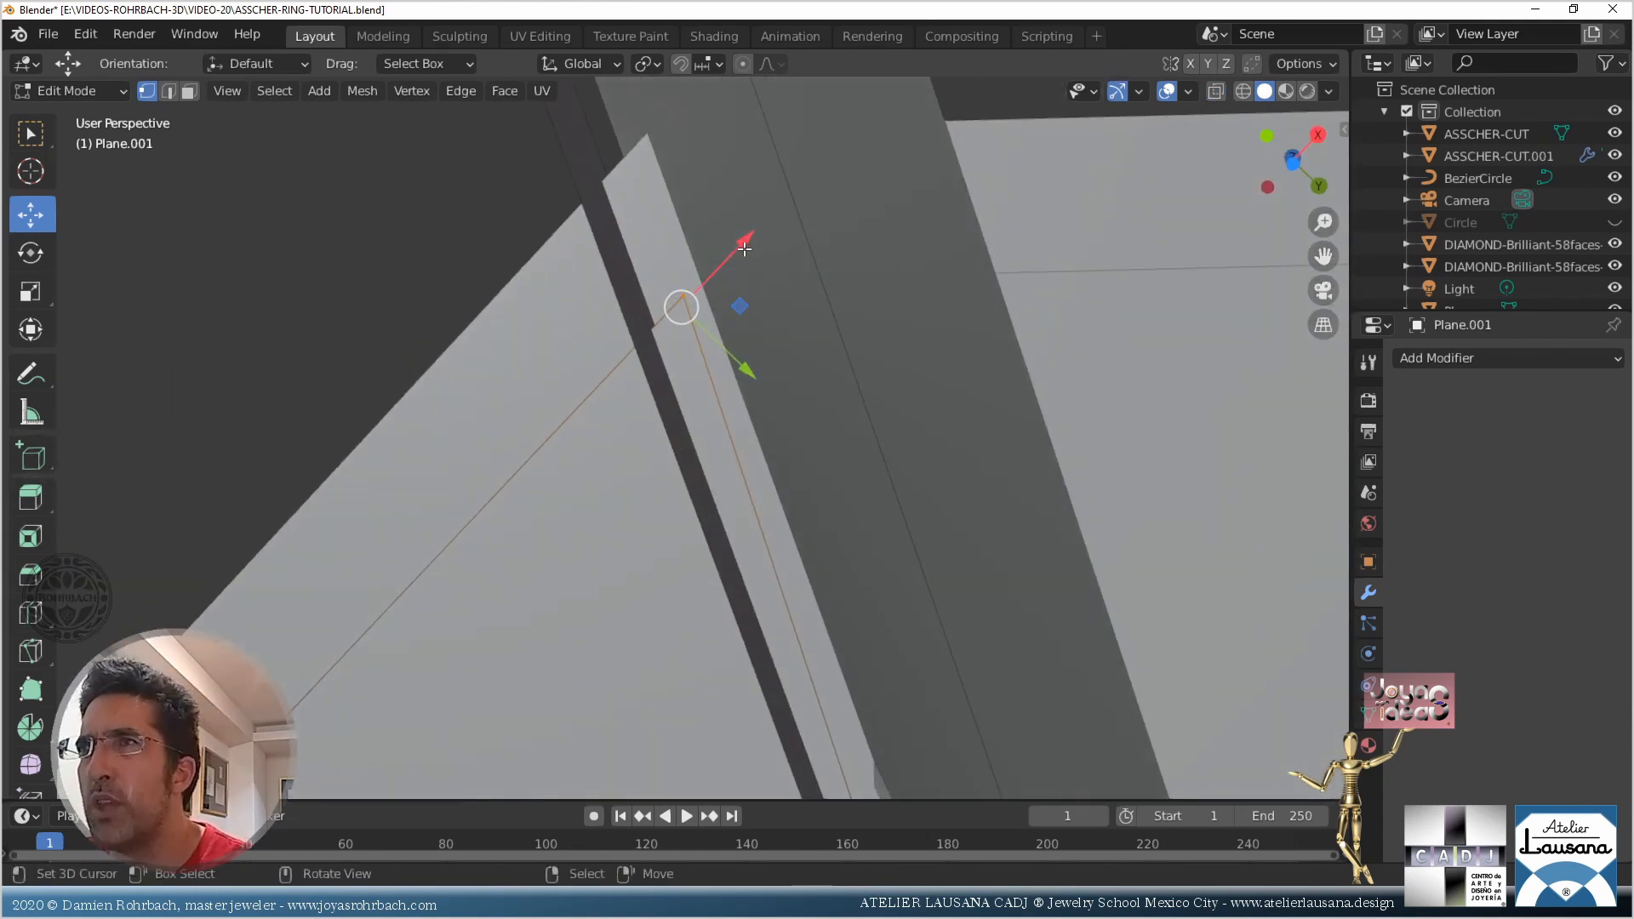
{"action": "left_click_drag", "start_coordinate": [744, 248], "coordinate": [715, 259]}
Select the straight-side cutter's inner corner vertices, shift them slightly along X to the guide plane, and finish editing that mesh
{"action": "scroll", "coordinate": [769, 358], "scroll_direction": "down", "scroll_amount": 3}
{"action": "middle_click_drag", "start_coordinate": [800, 383], "coordinate": [778, 277], "text": "shift"}
{"action": "key", "text": "alt+z"}
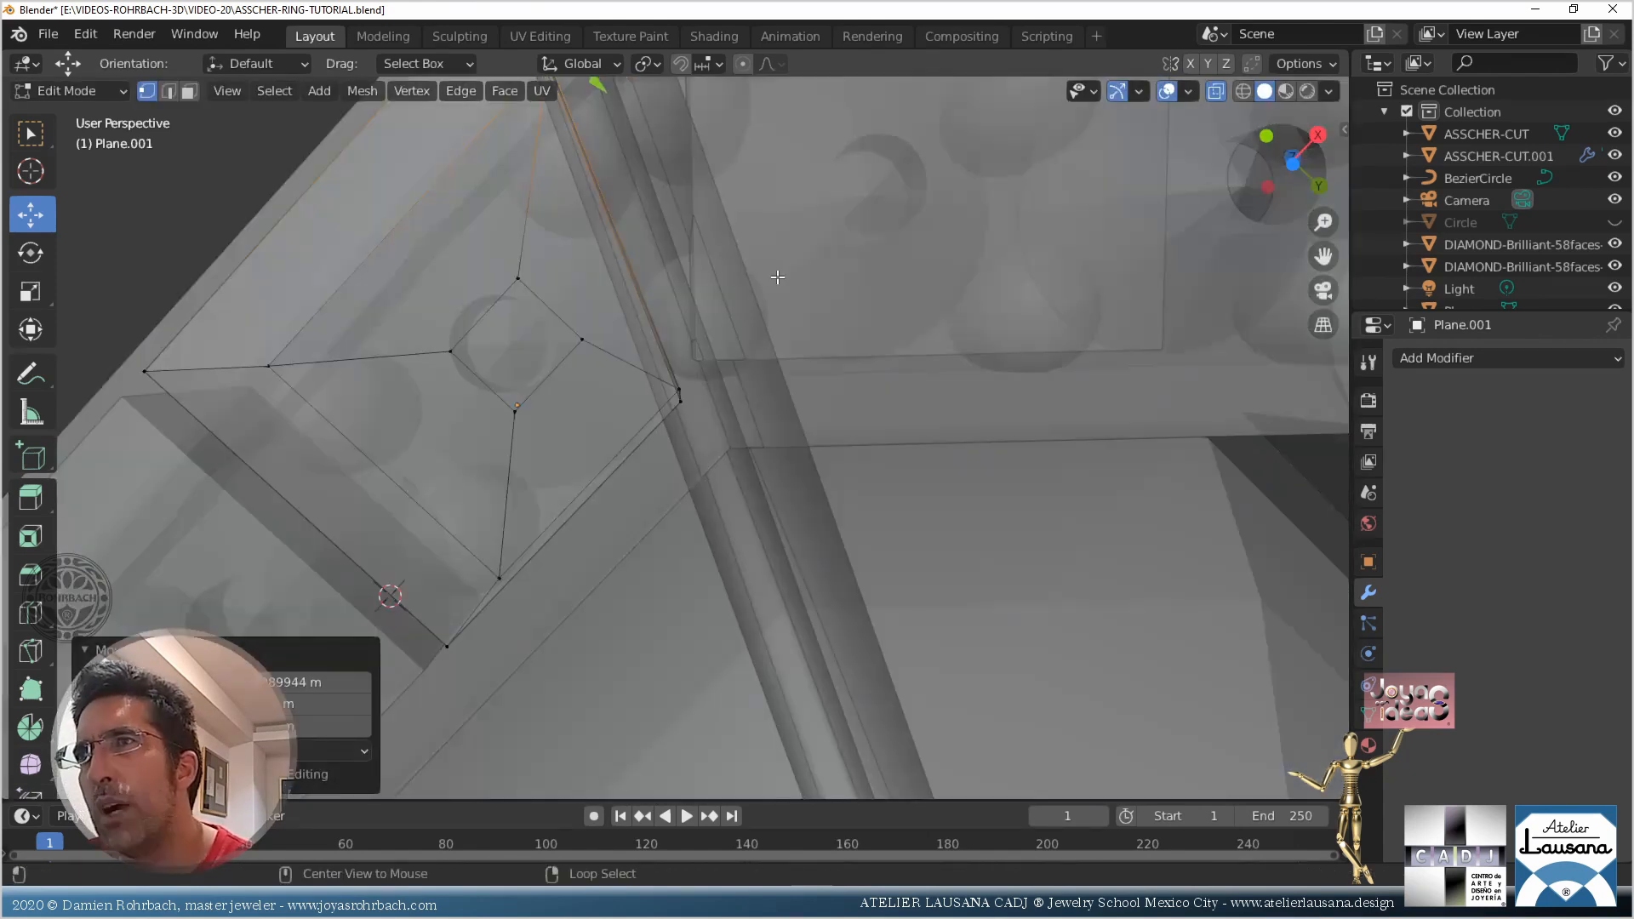
{"action": "key", "text": "alt+a"}
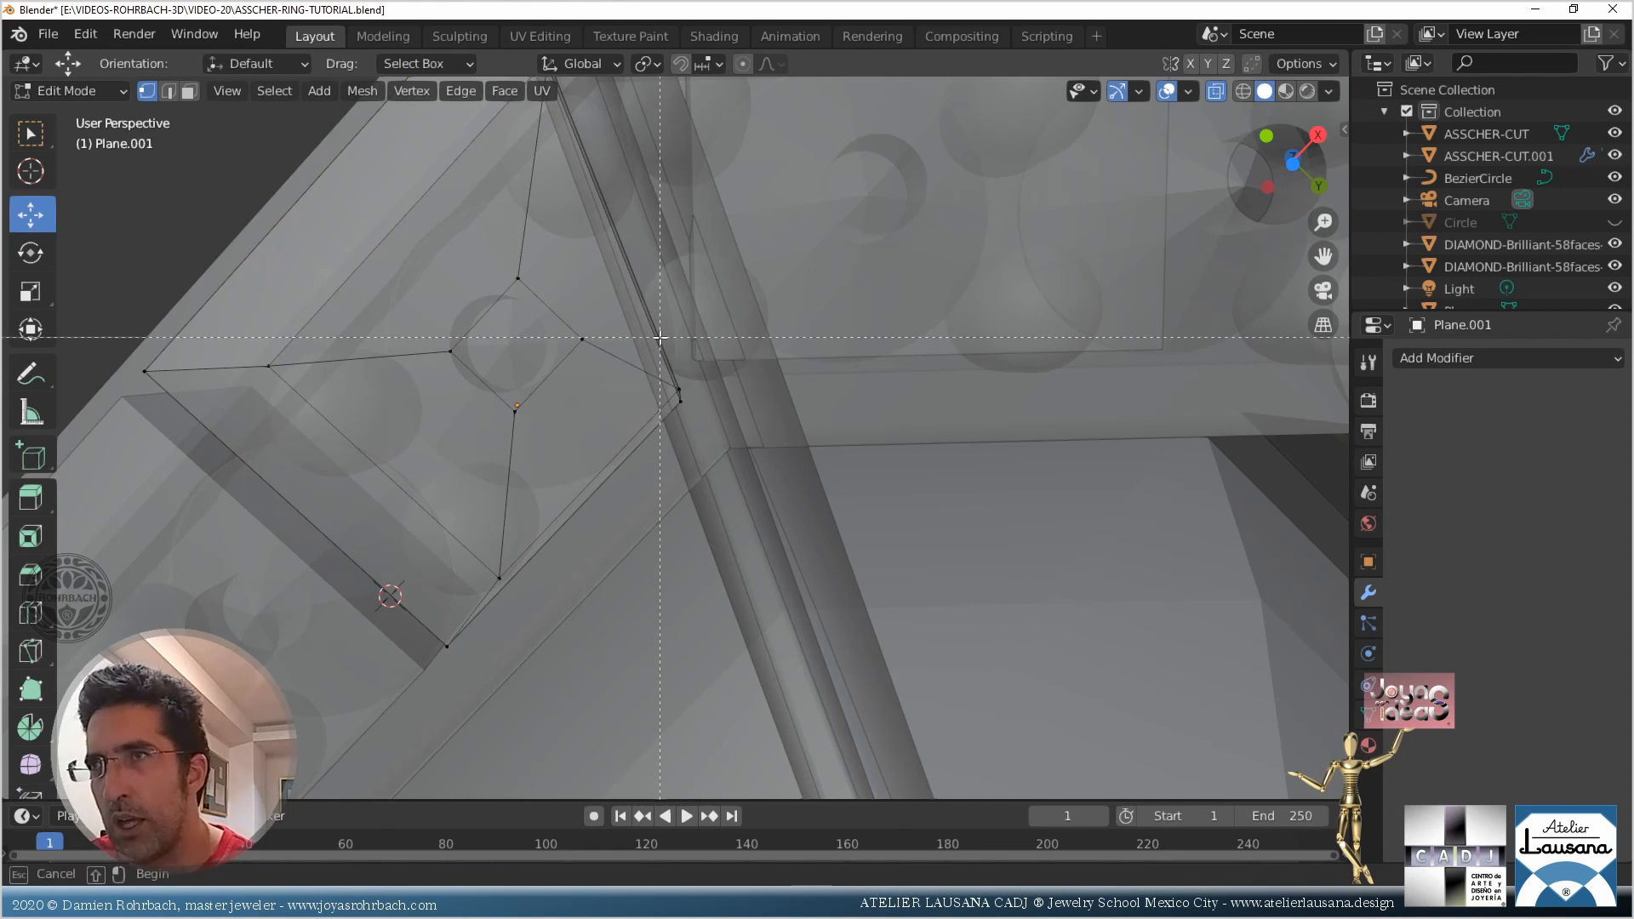
{"action": "left_click", "coordinate": [694, 404]}
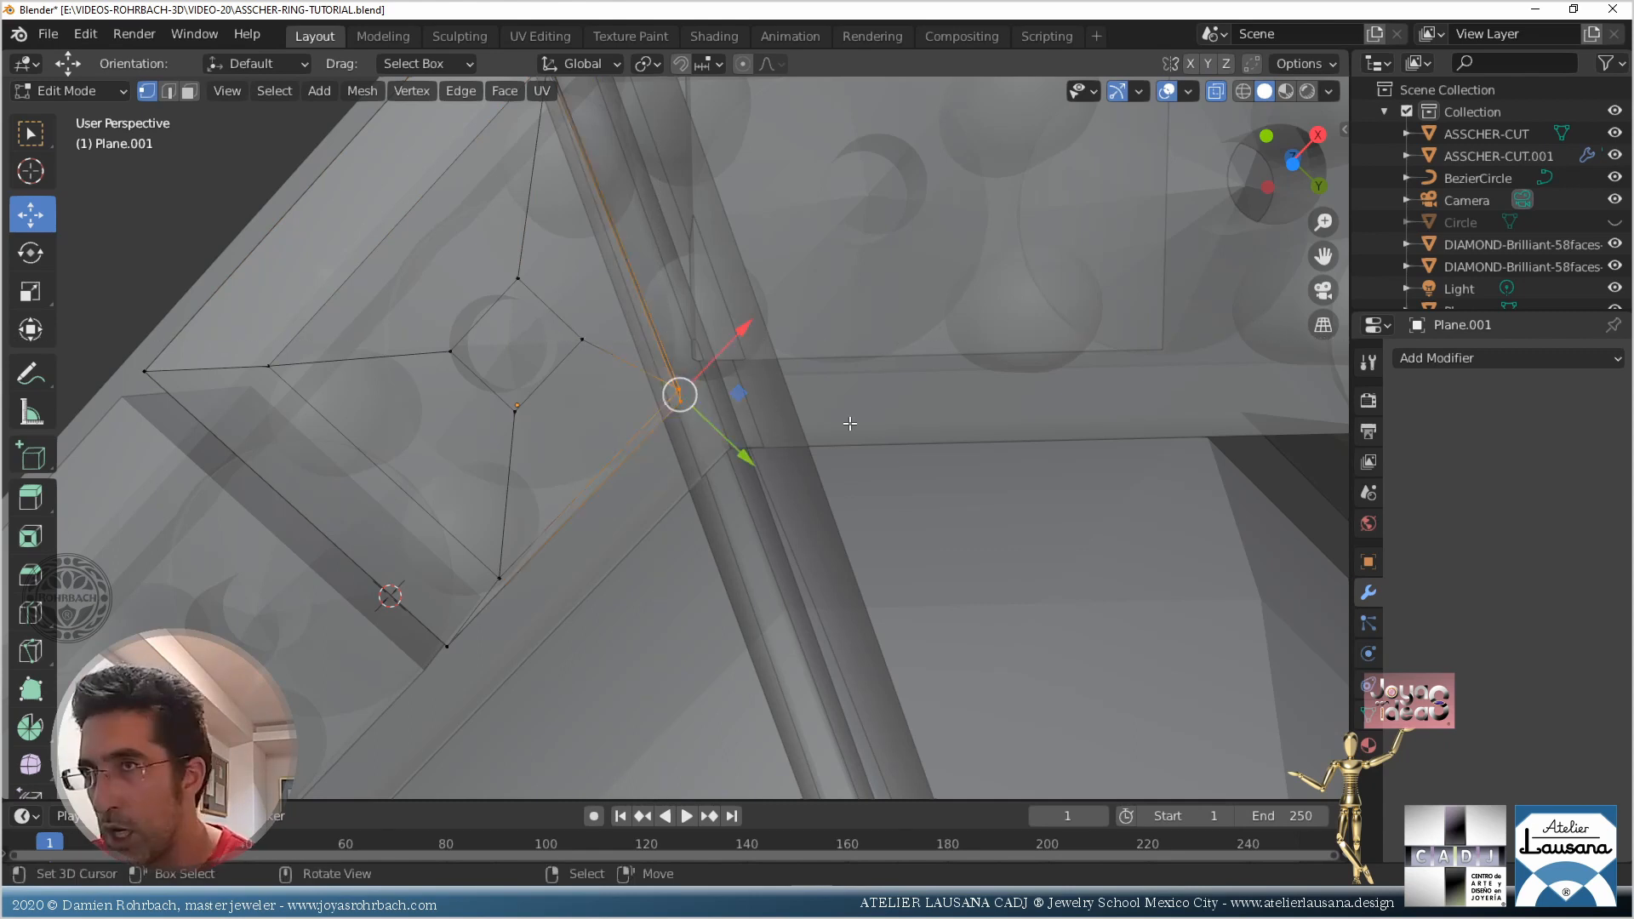
{"action": "key", "text": "alt+z"}
{"action": "left_click_drag", "start_coordinate": [743, 327], "coordinate": [738, 331]}
{"action": "scroll", "coordinate": [792, 357], "scroll_direction": "down", "scroll_amount": 3}
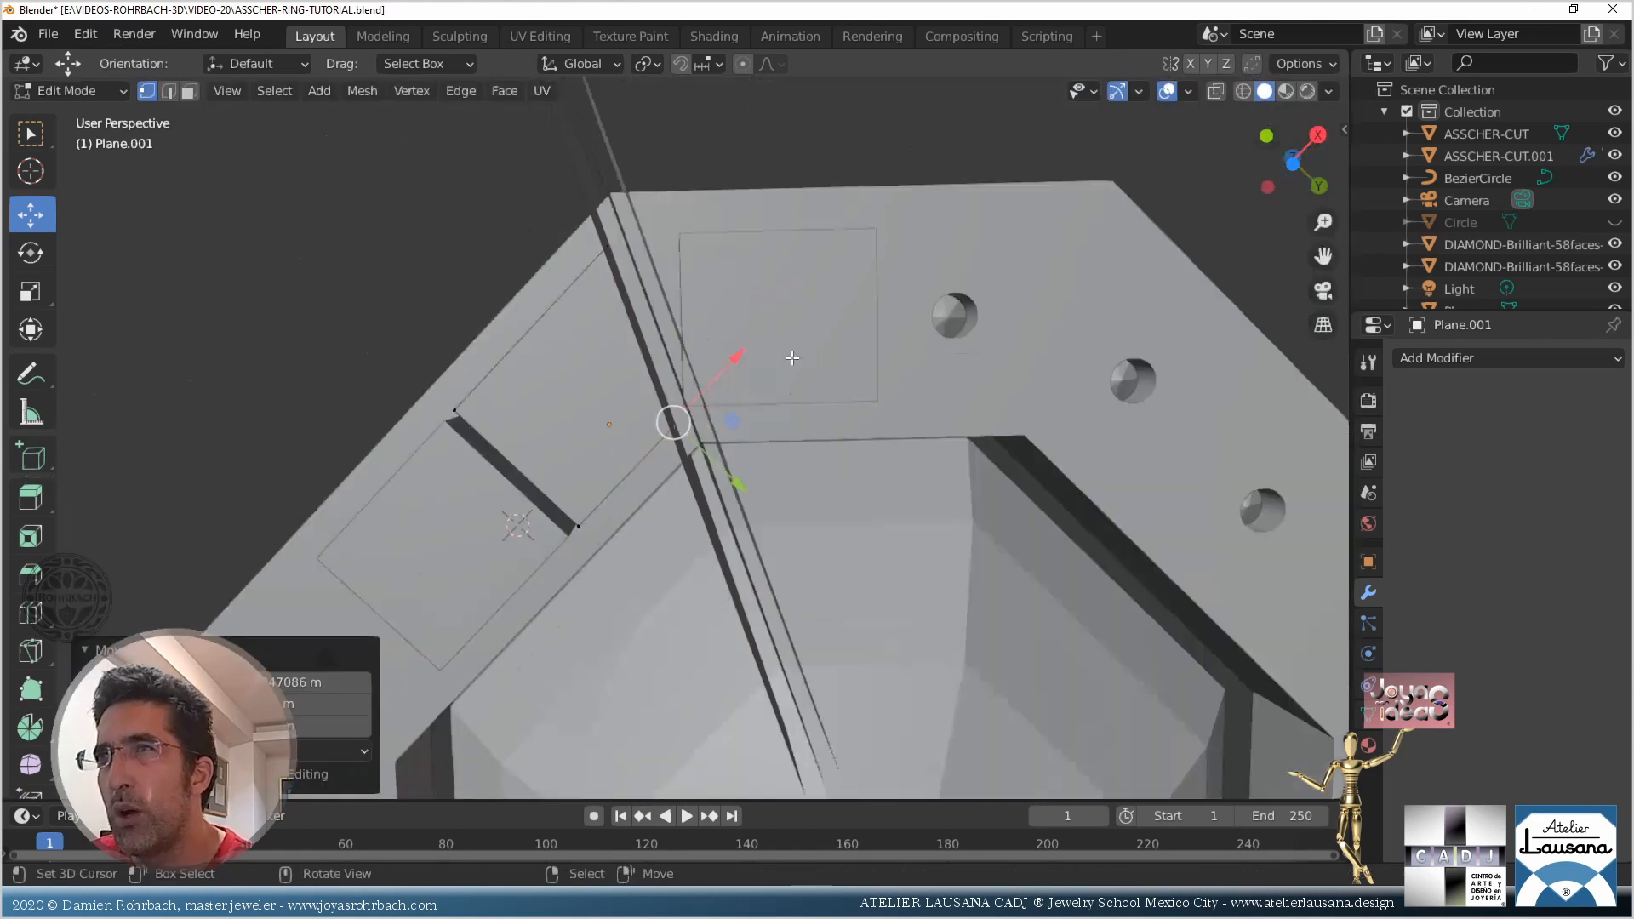
{"action": "scroll", "coordinate": [805, 467], "scroll_direction": "down", "scroll_amount": 2}
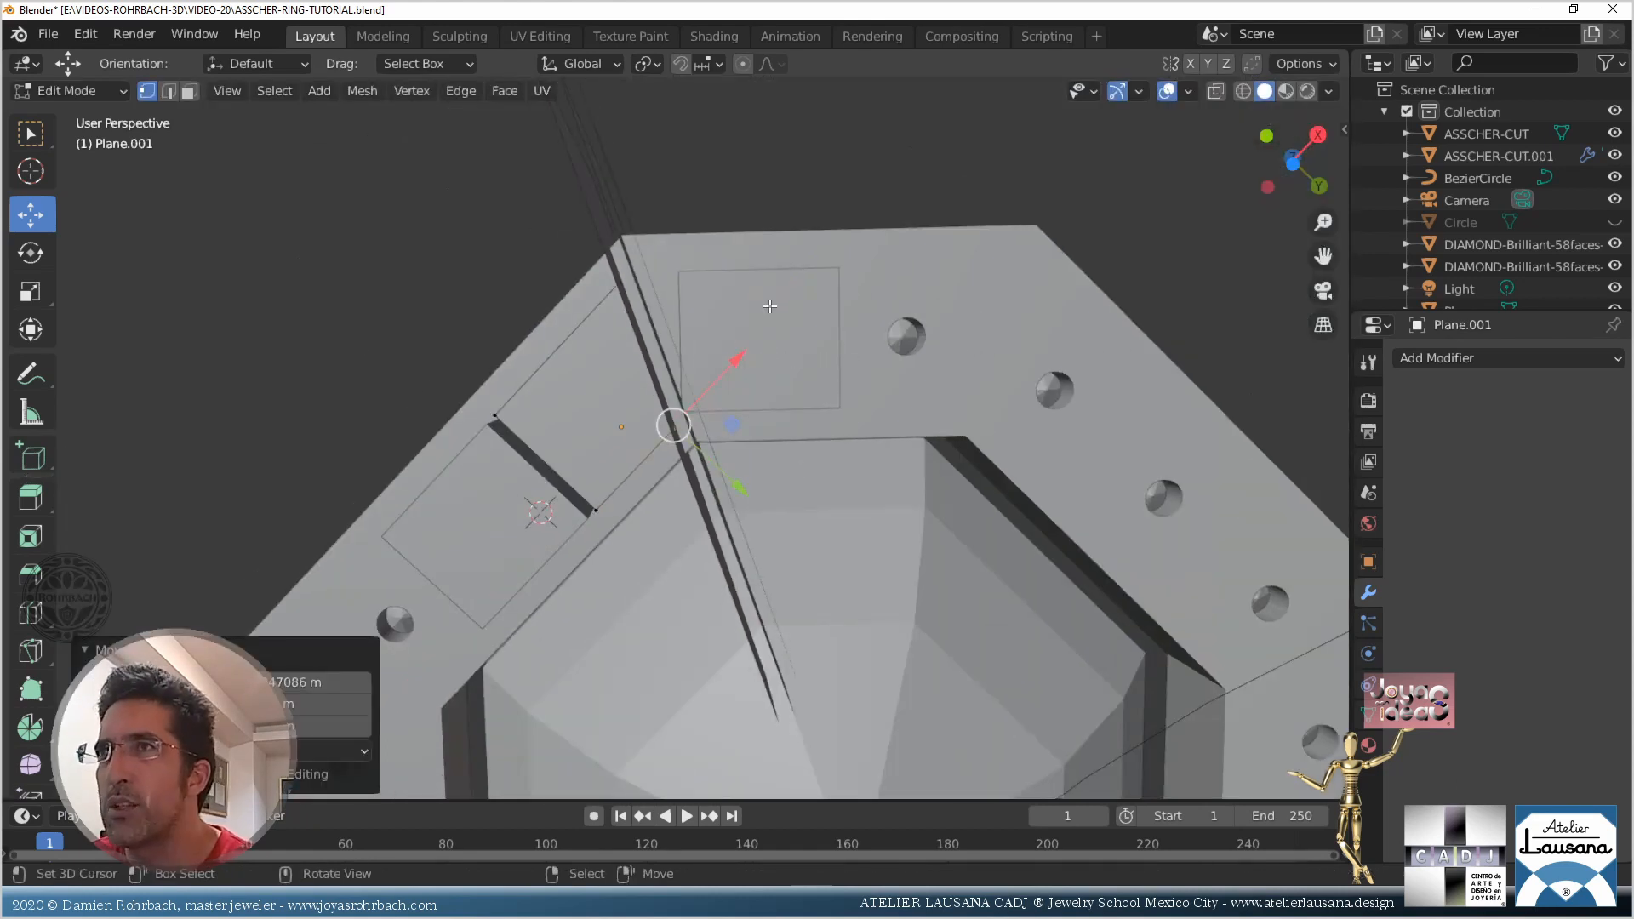
{"action": "key", "text": "Tab"}
Edit the diagonal cutter's mesh, select its inner corner vertices nearest the guide planes, and try scaling them
{"action": "left_click", "coordinate": [757, 297]}
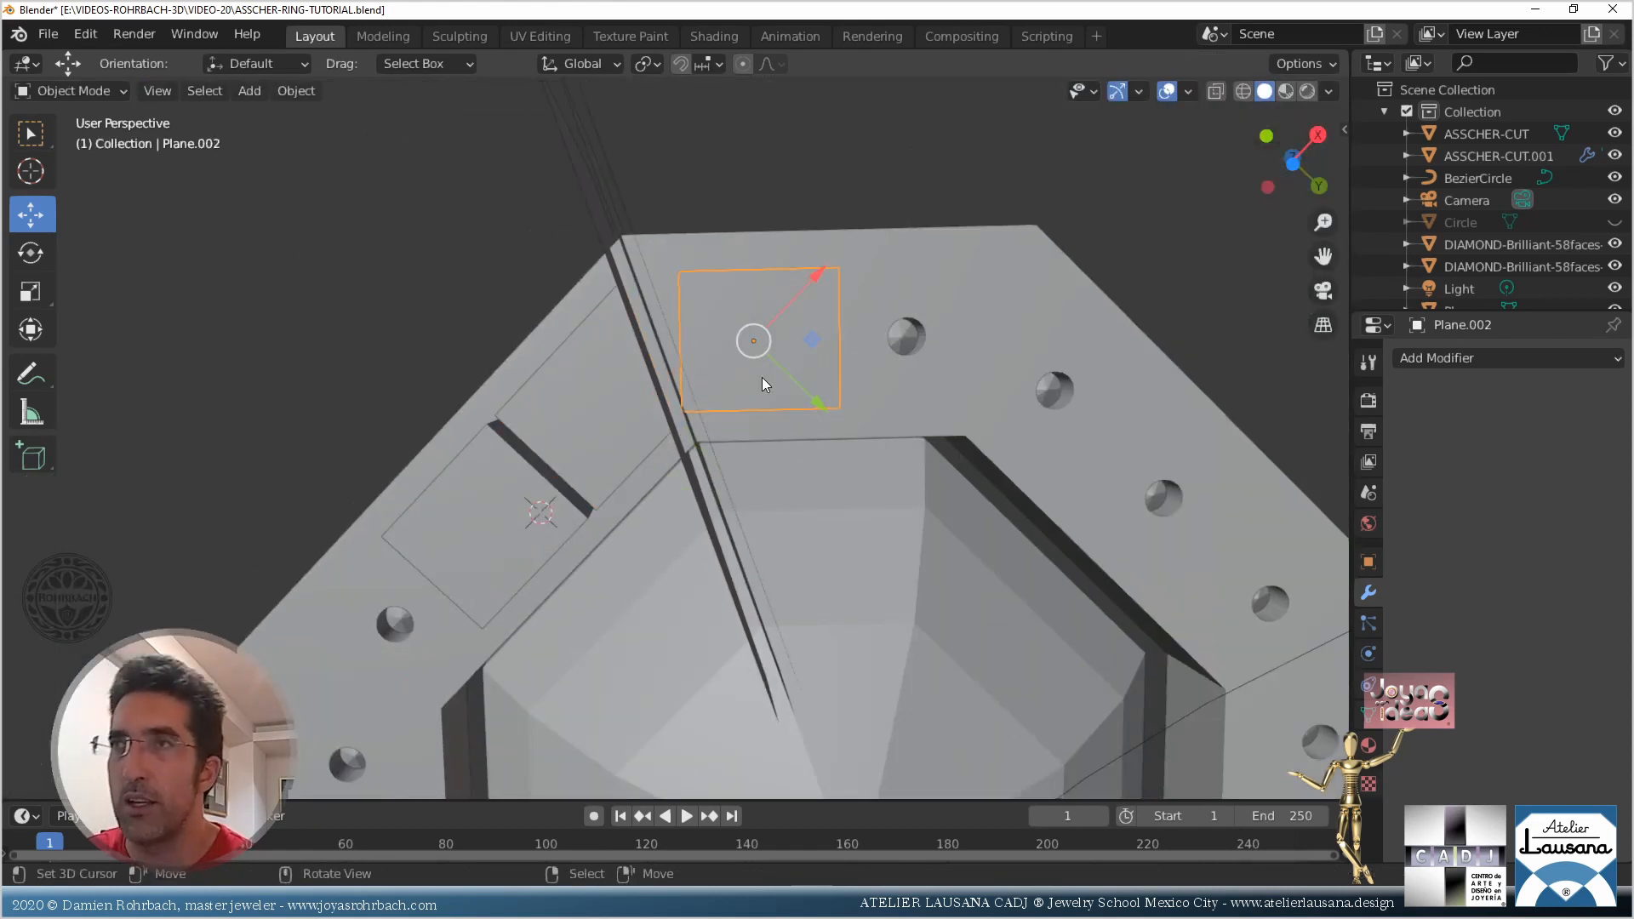
{"action": "key", "text": "Tab"}
{"action": "key", "text": "alt+z"}
{"action": "scroll", "coordinate": [717, 465], "scroll_direction": "up", "scroll_amount": 5}
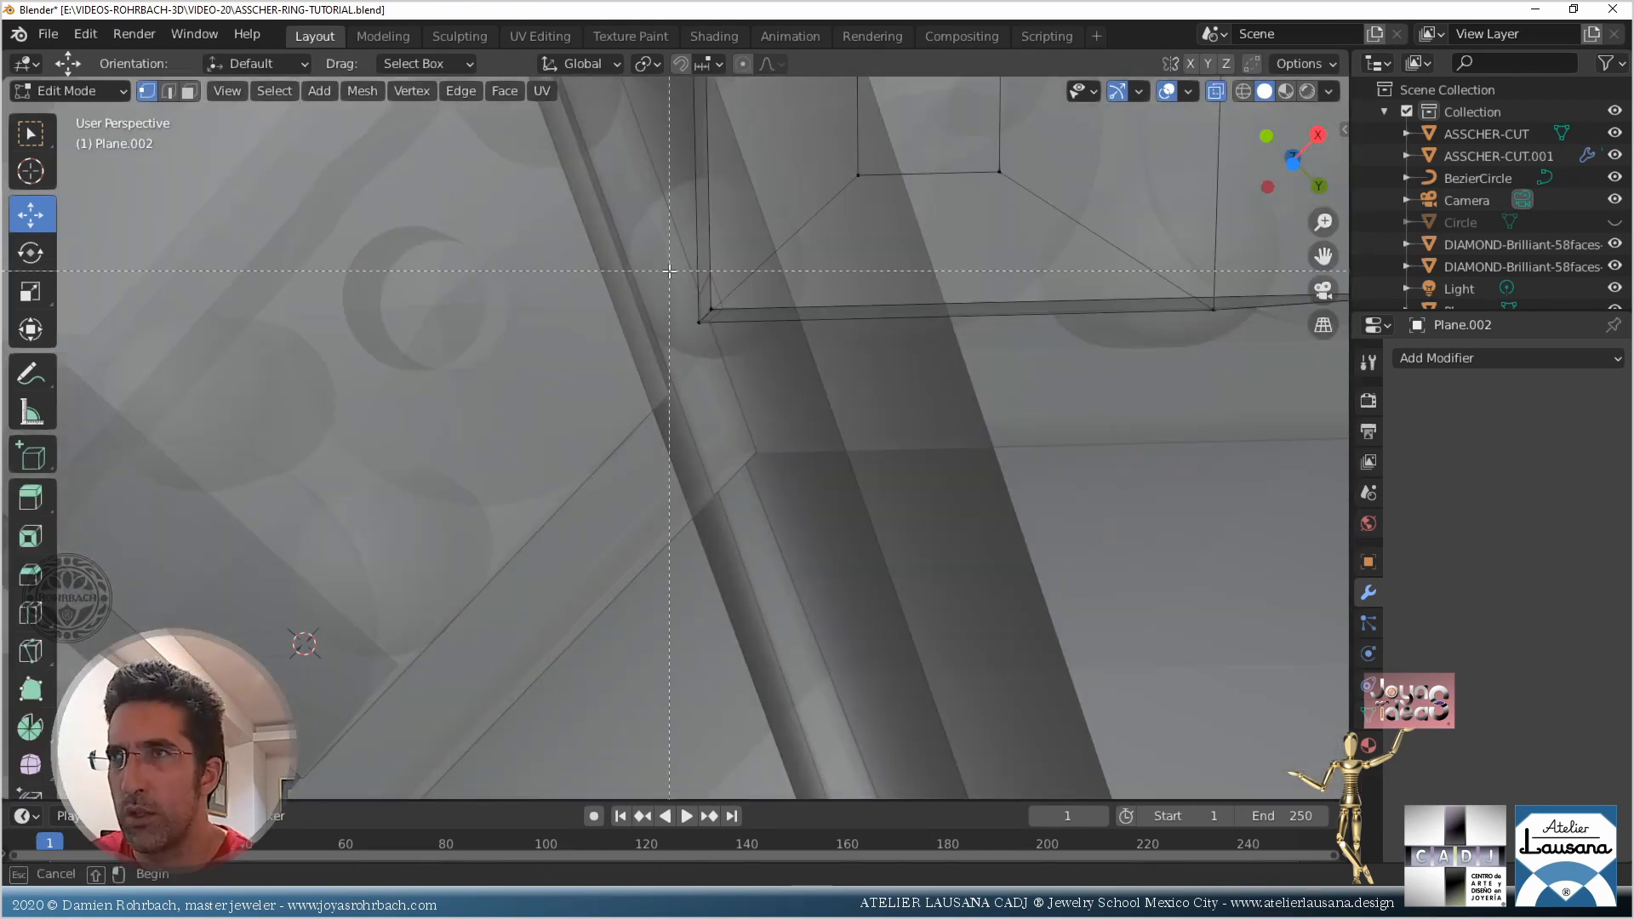
{"action": "left_click", "coordinate": [703, 316]}
{"action": "mouse_move", "coordinate": [845, 304]}
{"action": "middle_mouse_down"}
{"action": "mouse_move", "coordinate": [784, 321]}
{"action": "mouse_move", "coordinate": [830, 315]}
{"action": "mouse_move", "coordinate": [812, 327]}
{"action": "mouse_move", "coordinate": [759, 327]}
{"action": "middle_mouse_up"}
{"action": "key", "text": "alt+z"}
{"action": "key", "text": "s"}
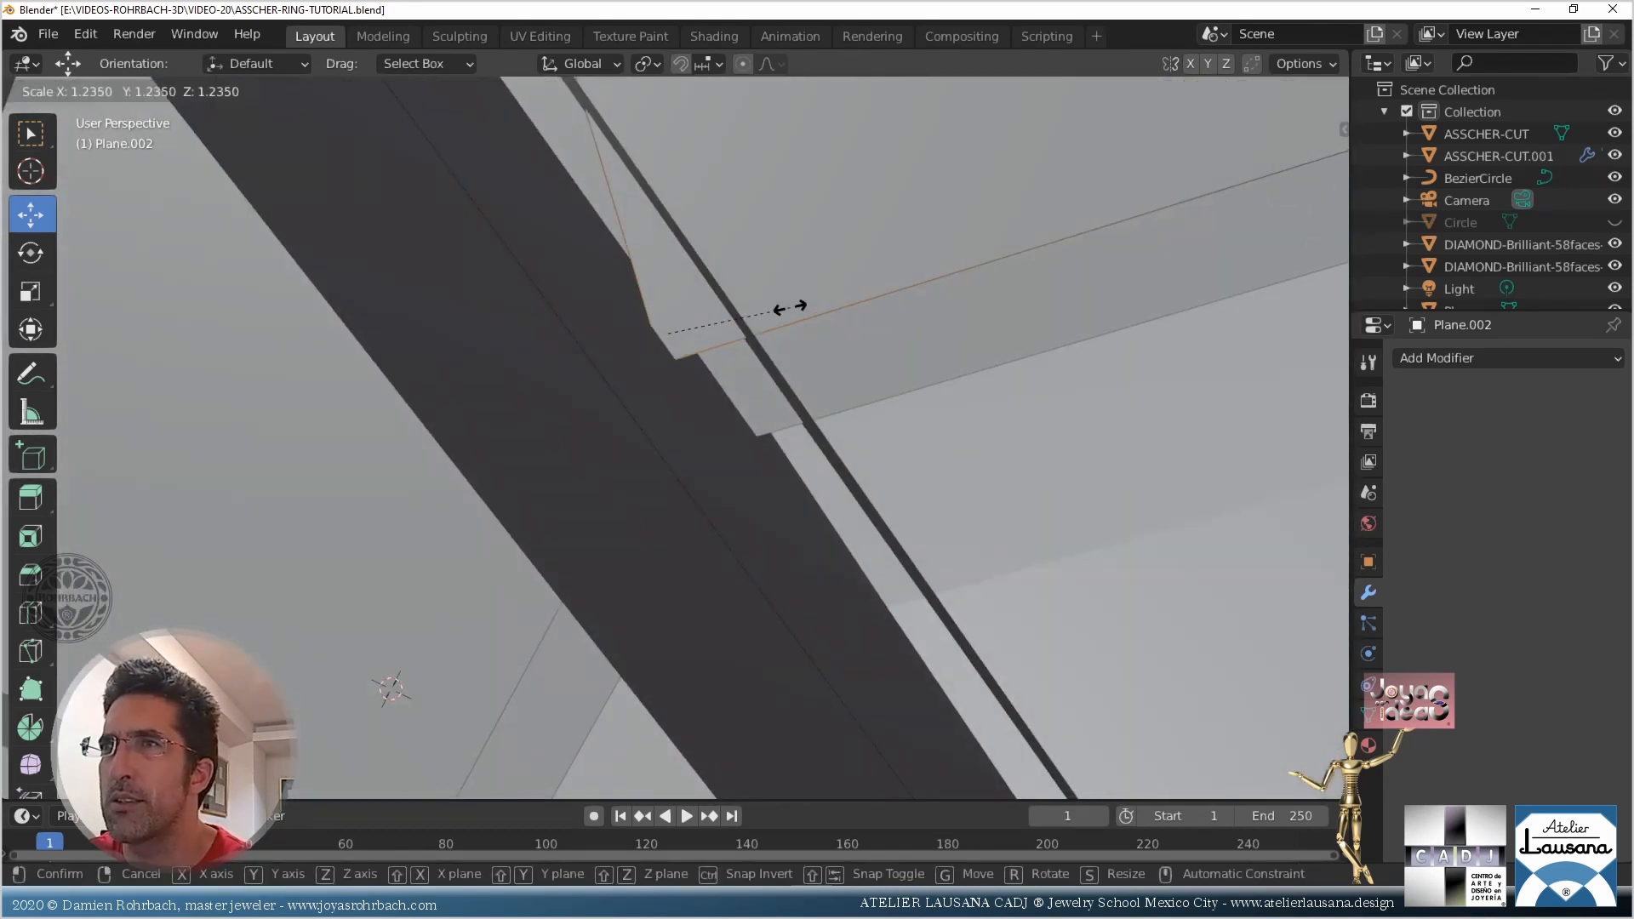
{"action": "right_click", "coordinate": [842, 273]}
Return to the bottom view, finish editing the diagonal cutter, and save the file
{"action": "middle_click_drag", "start_coordinate": [765, 311], "coordinate": [767, 301]}
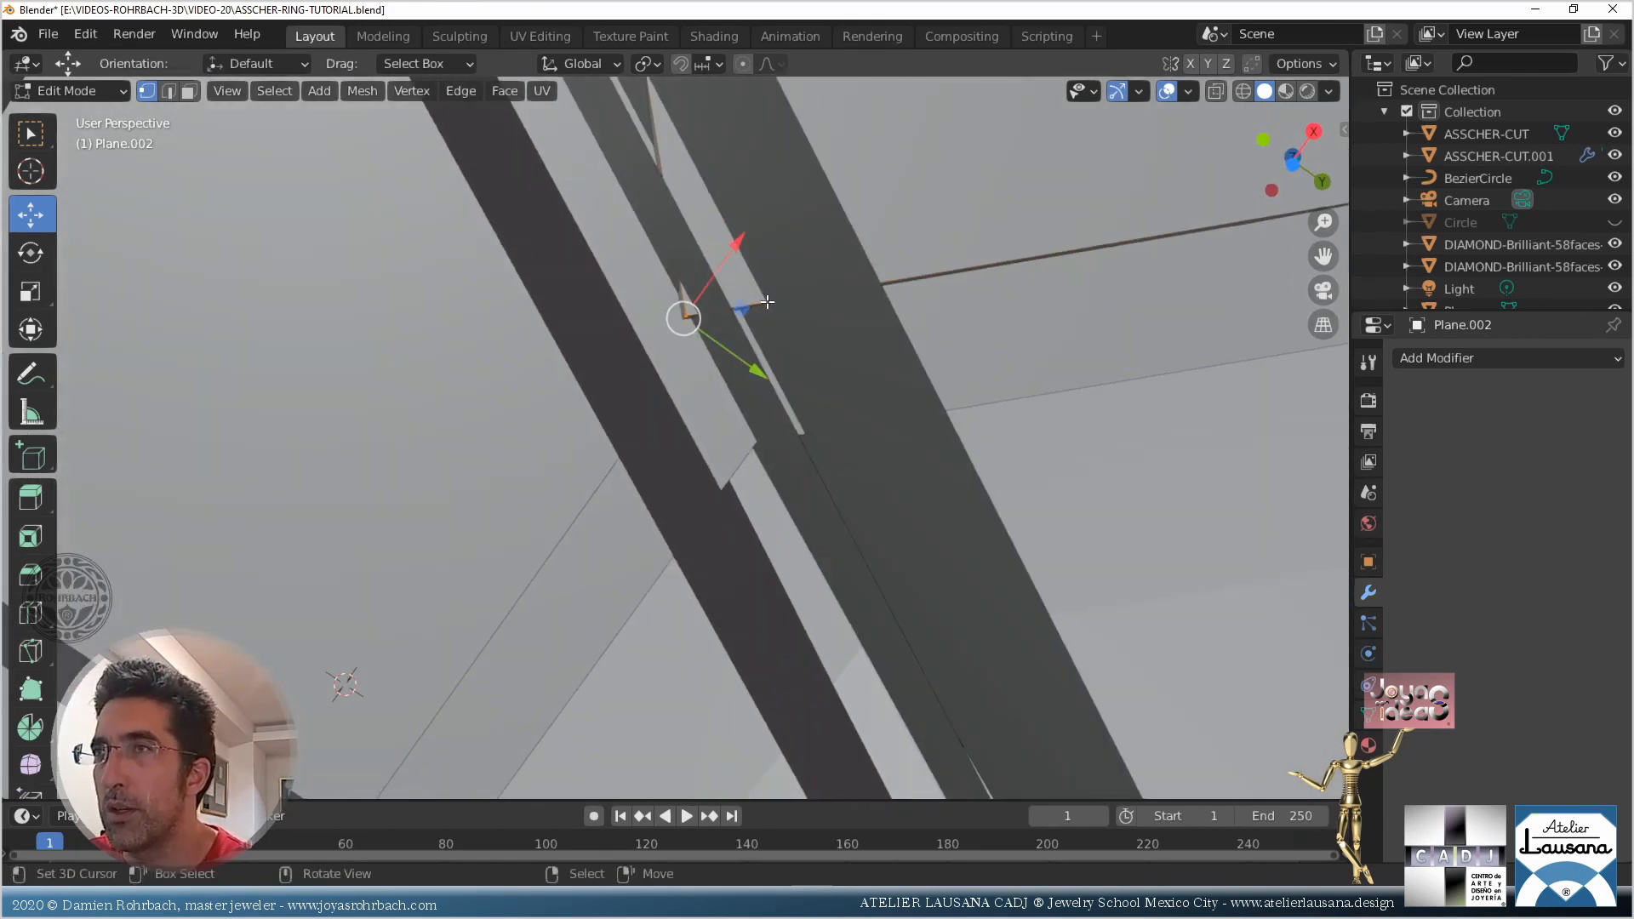
{"action": "key", "text": "KP_7"}
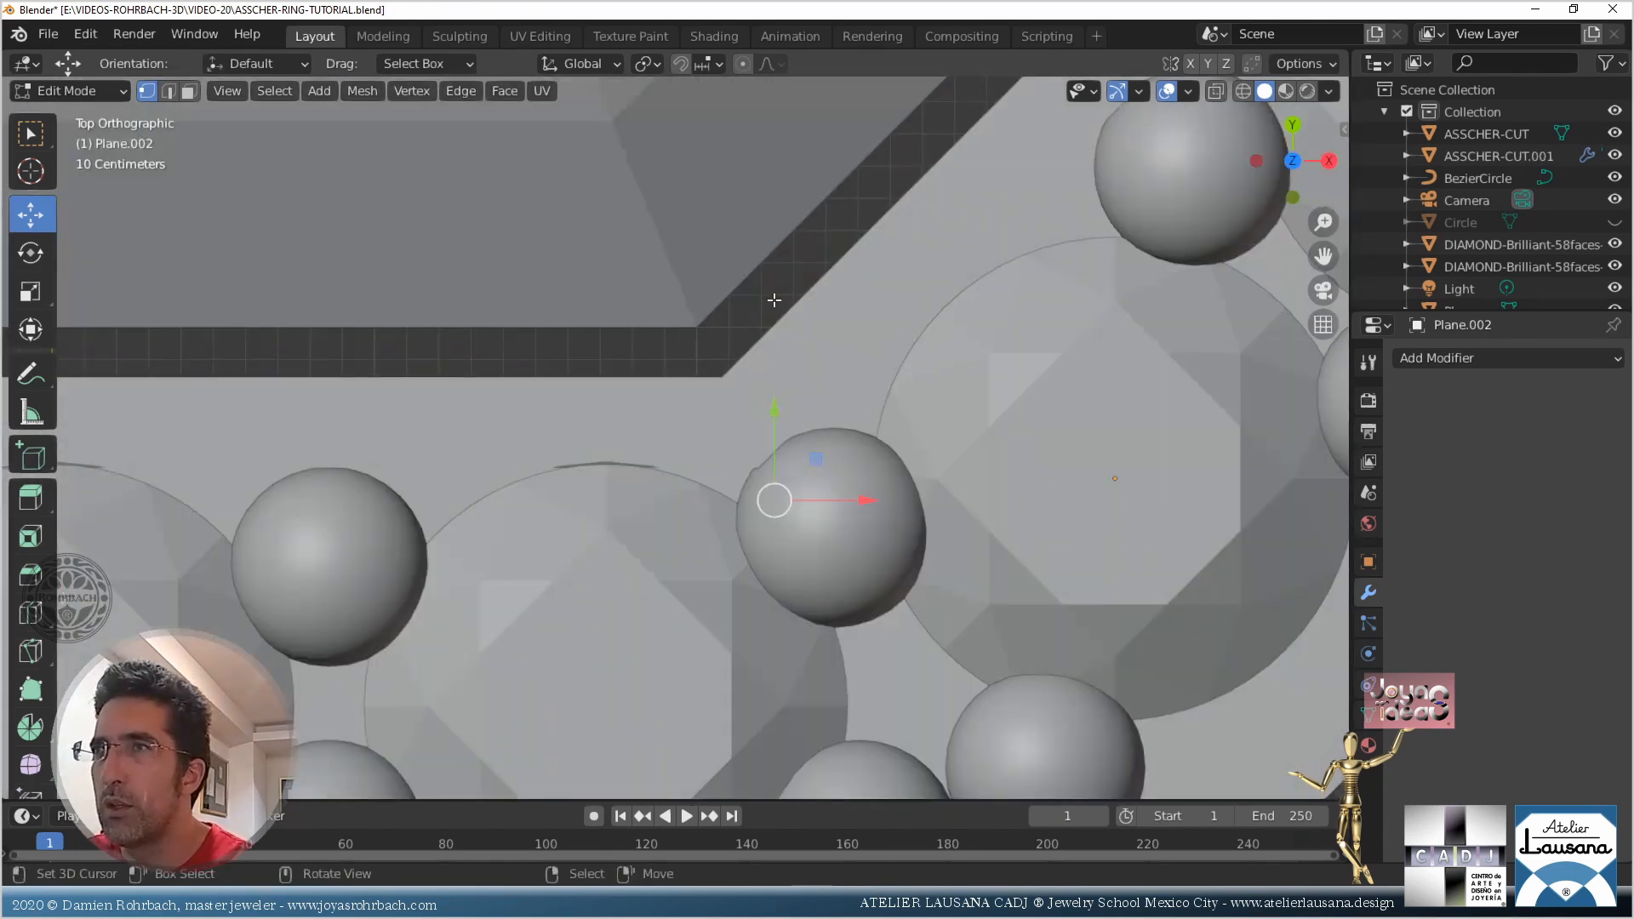
{"action": "key", "text": "ctrl+KP_7"}
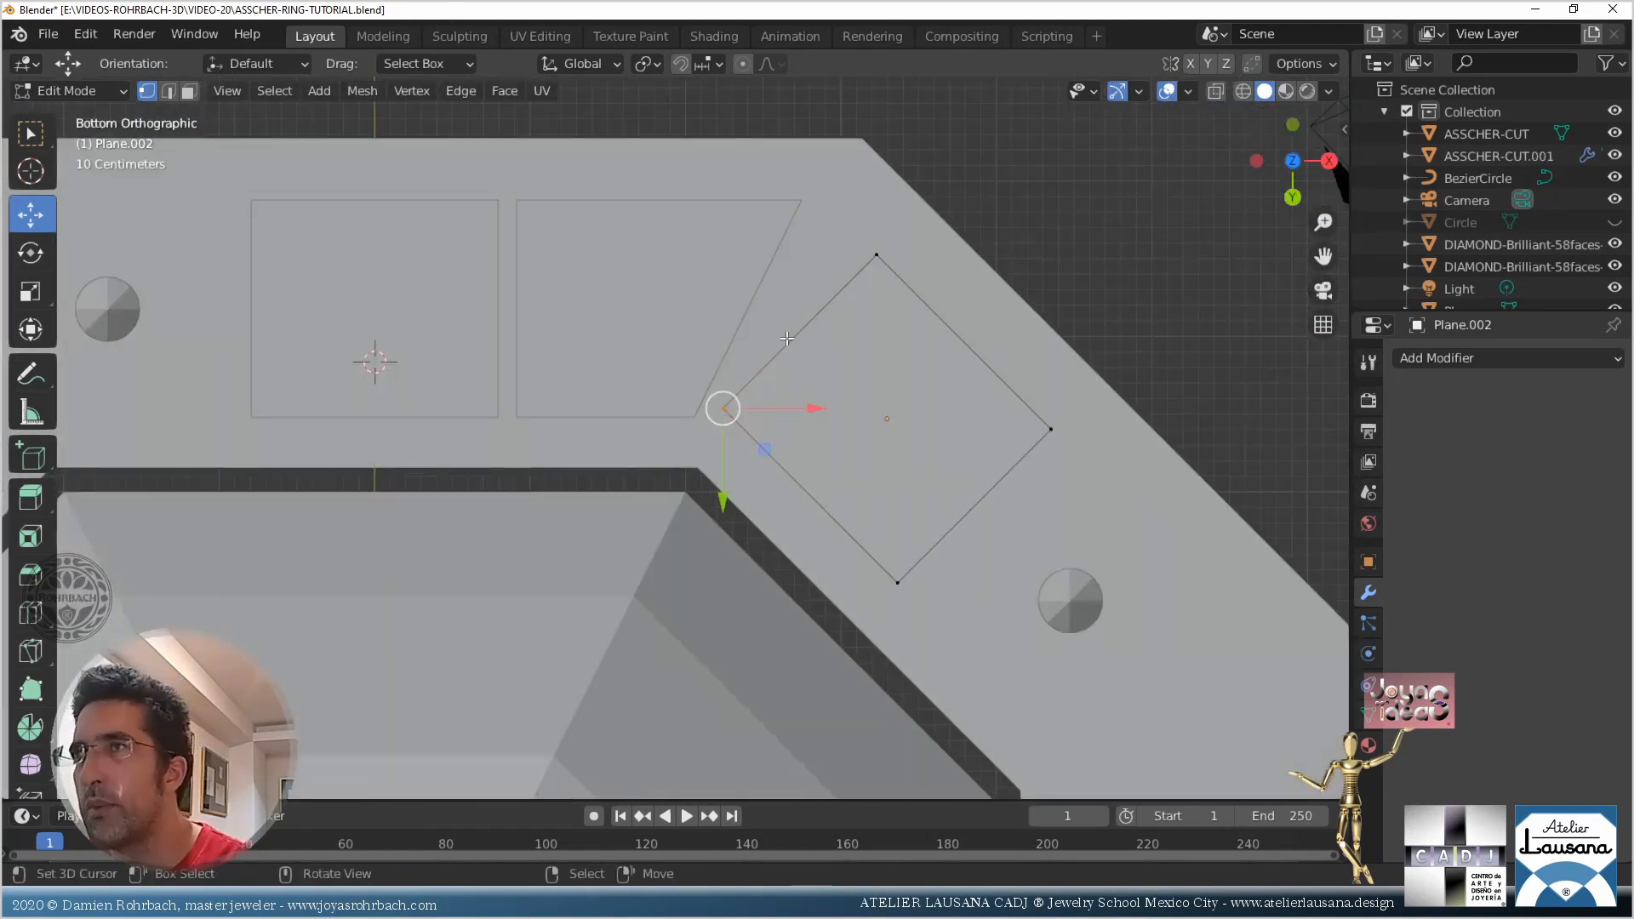
{"action": "scroll", "coordinate": [782, 341], "scroll_direction": "up", "scroll_amount": 3}
{"action": "key", "text": "Tab"}
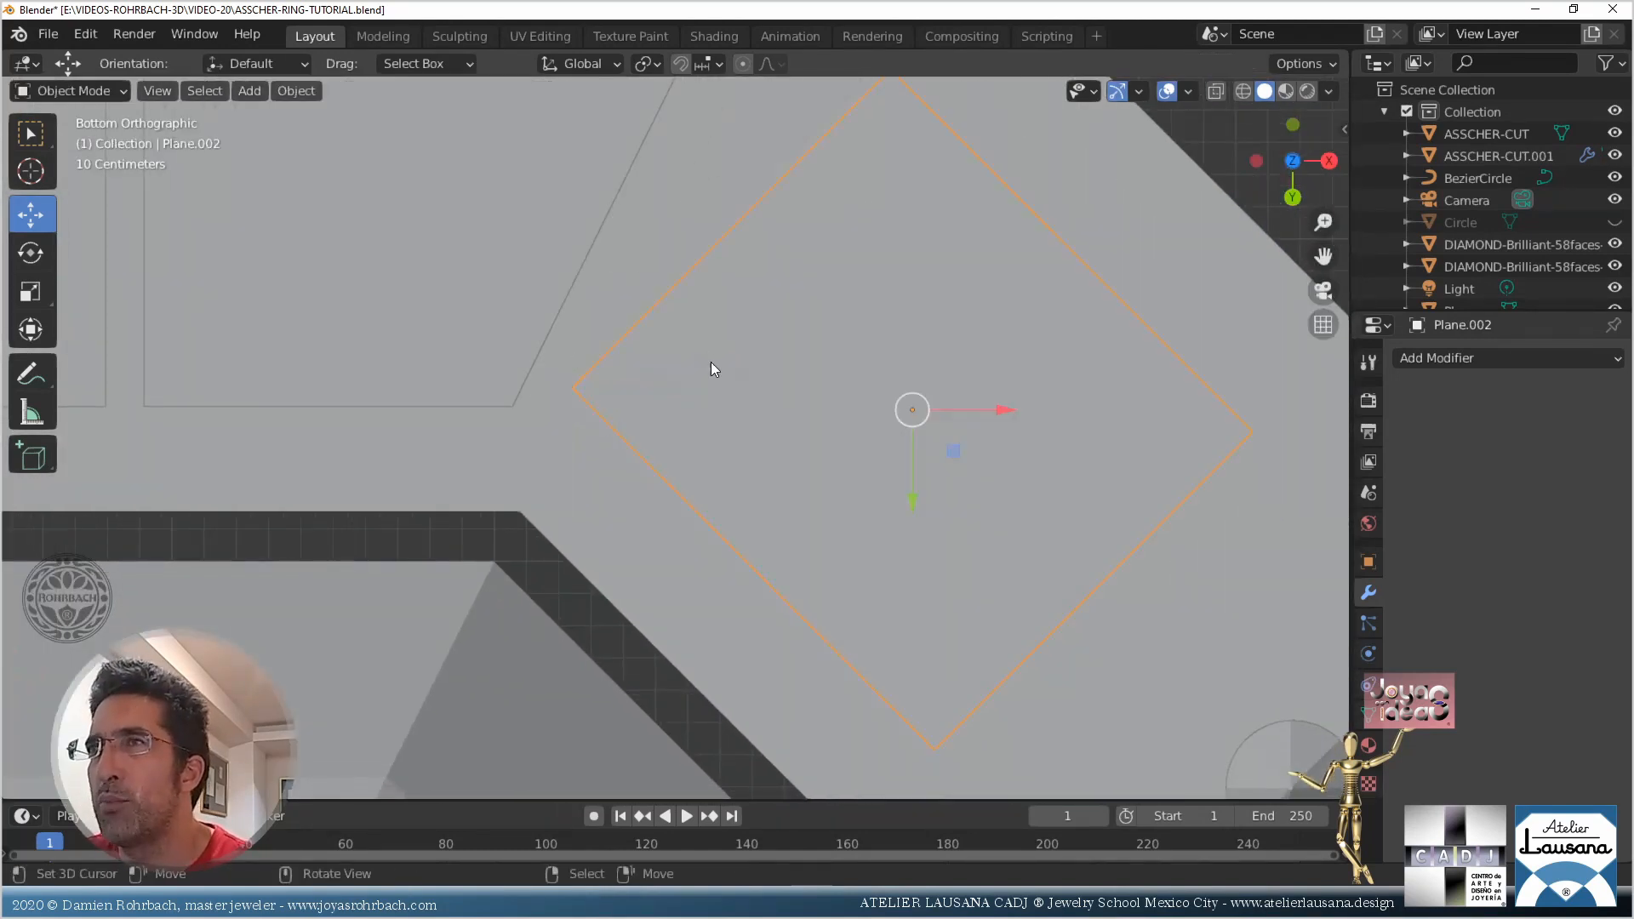
{"action": "scroll", "coordinate": [758, 382], "scroll_direction": "down", "scroll_amount": 4}
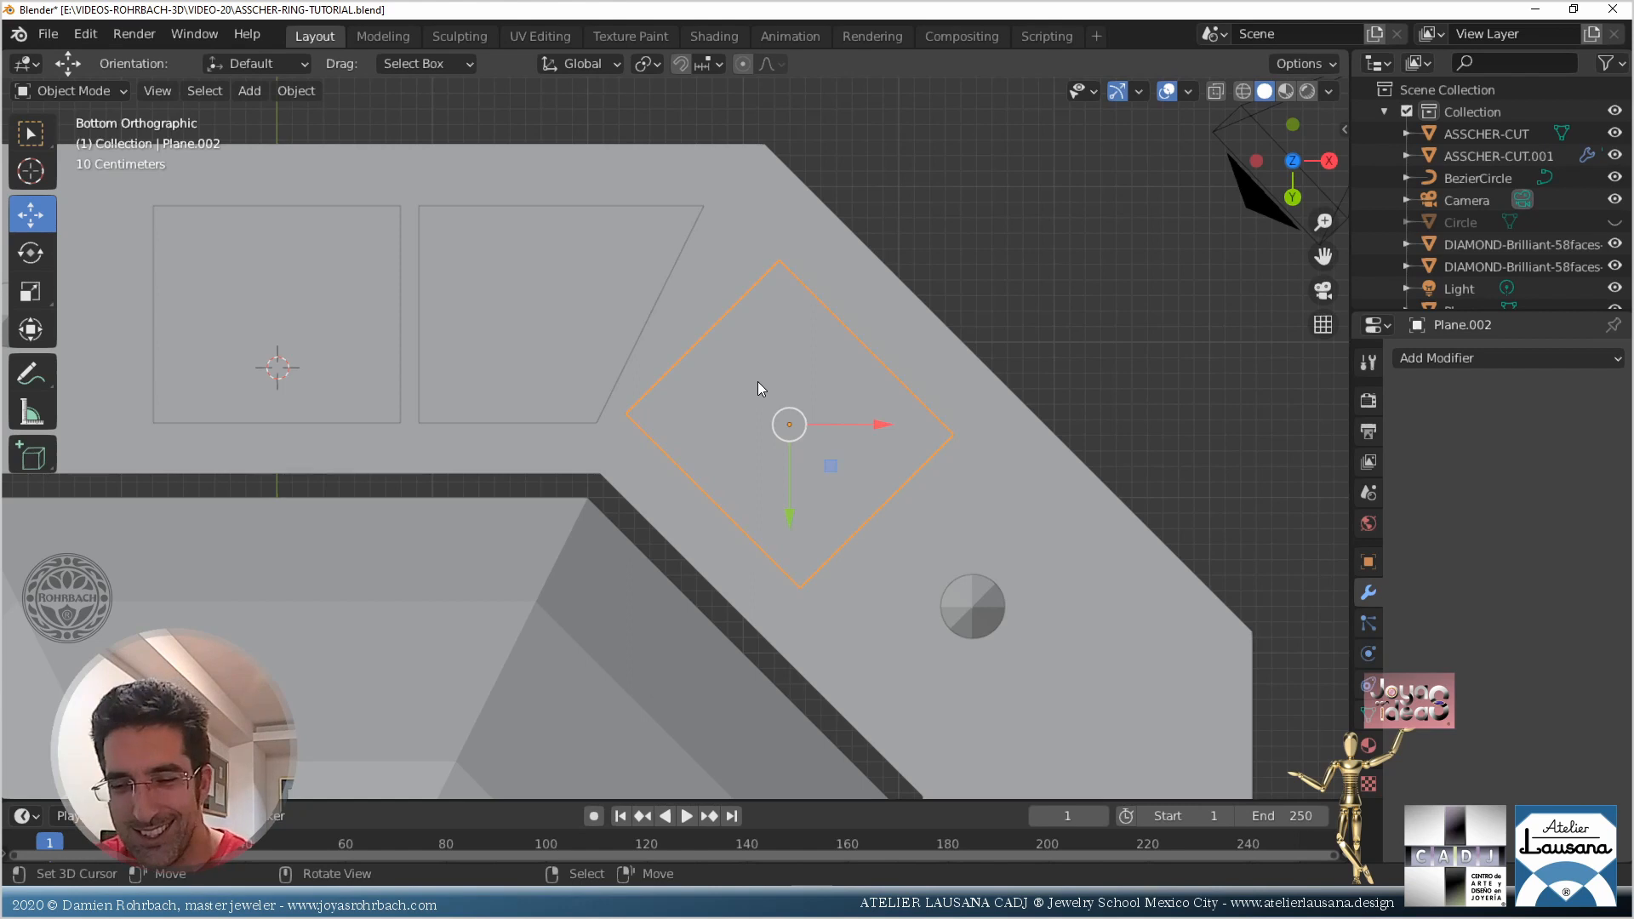
{"action": "key", "text": "ctrl+s"}
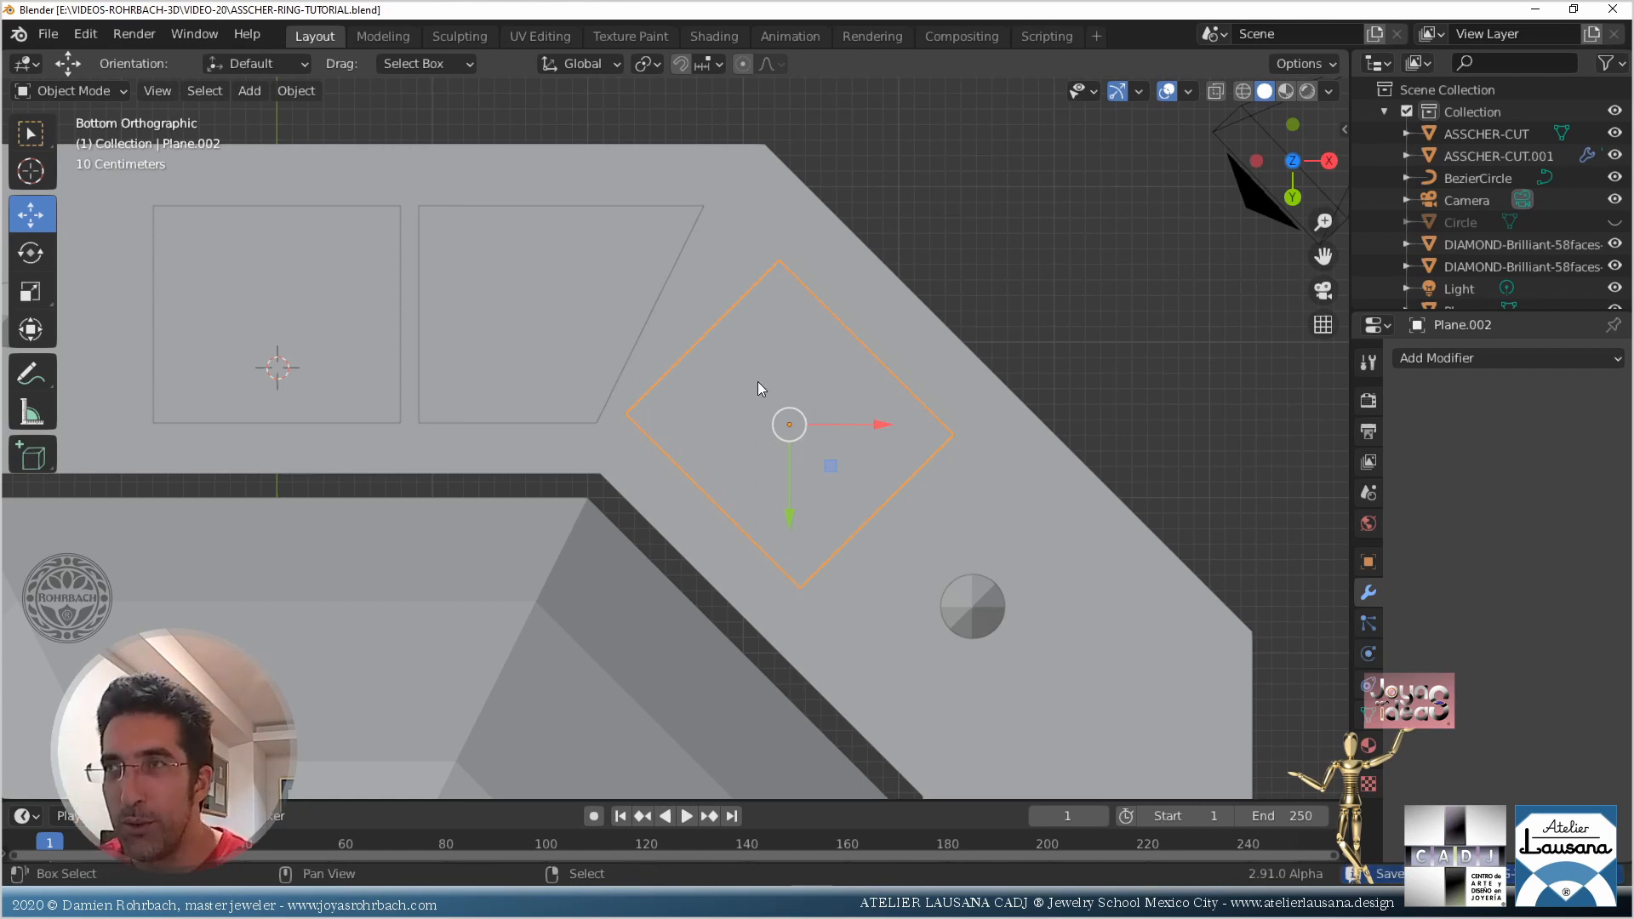
{"action": "key", "text": "shift+d"}
{"action": "right_click", "coordinate": [758, 381]}
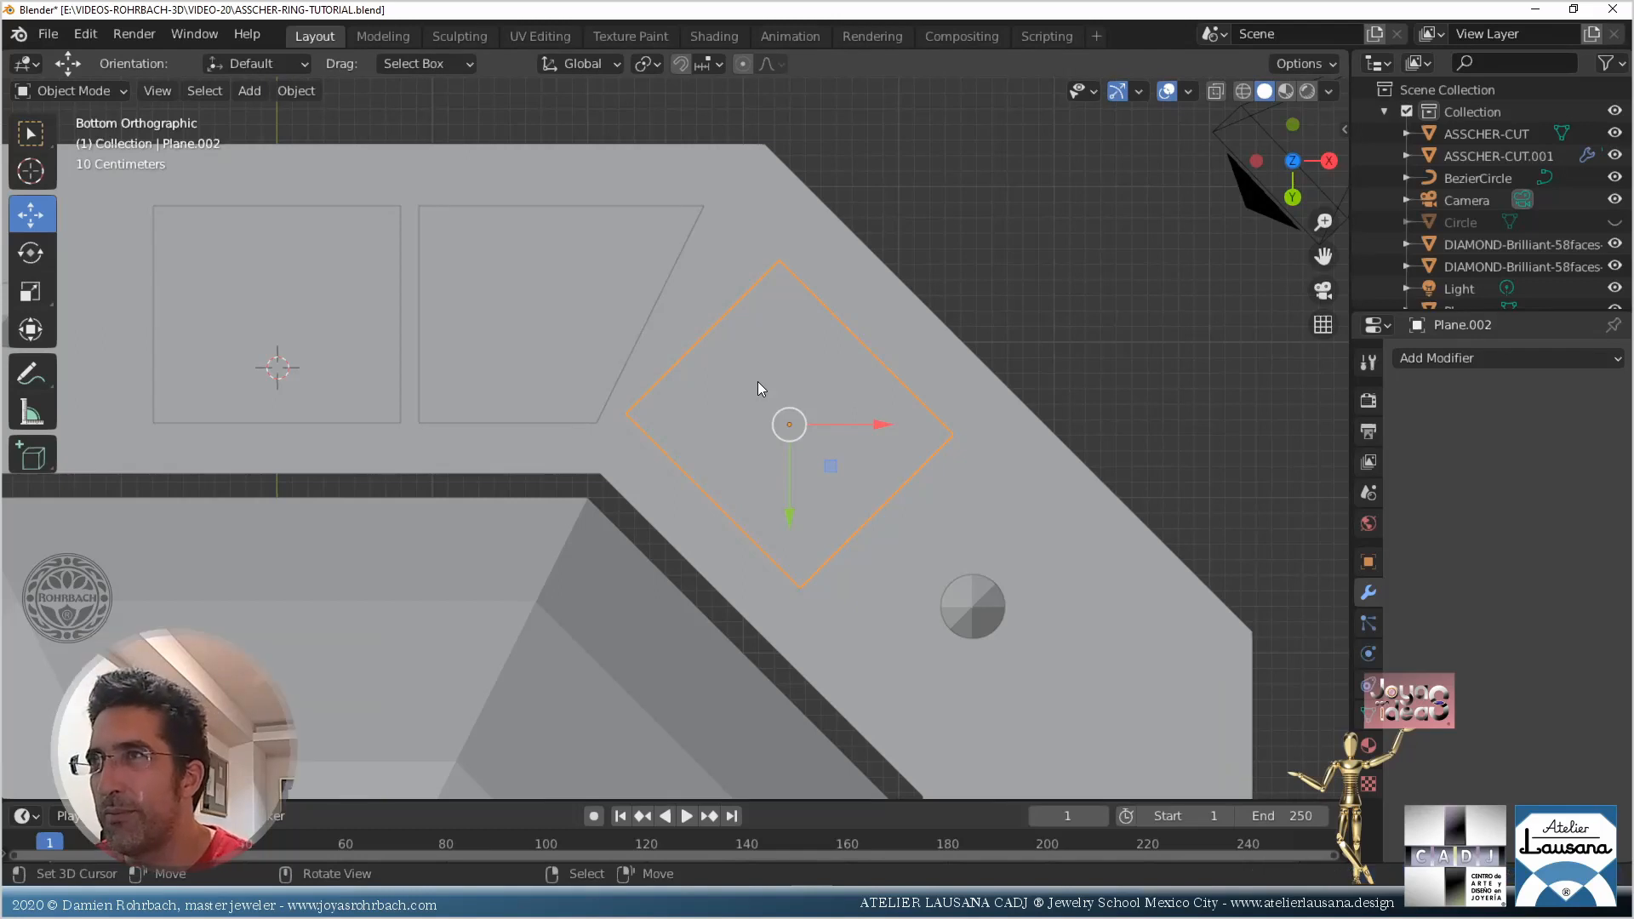
Move the diagonal cutter's inner corner vertices about 0.127 m in X and 0.12 m in Y, and adjust them to the diagonal-side guide plane
{"action": "key", "text": "Tab"}
{"action": "scroll", "coordinate": [714, 420], "scroll_direction": "up", "scroll_amount": 3}
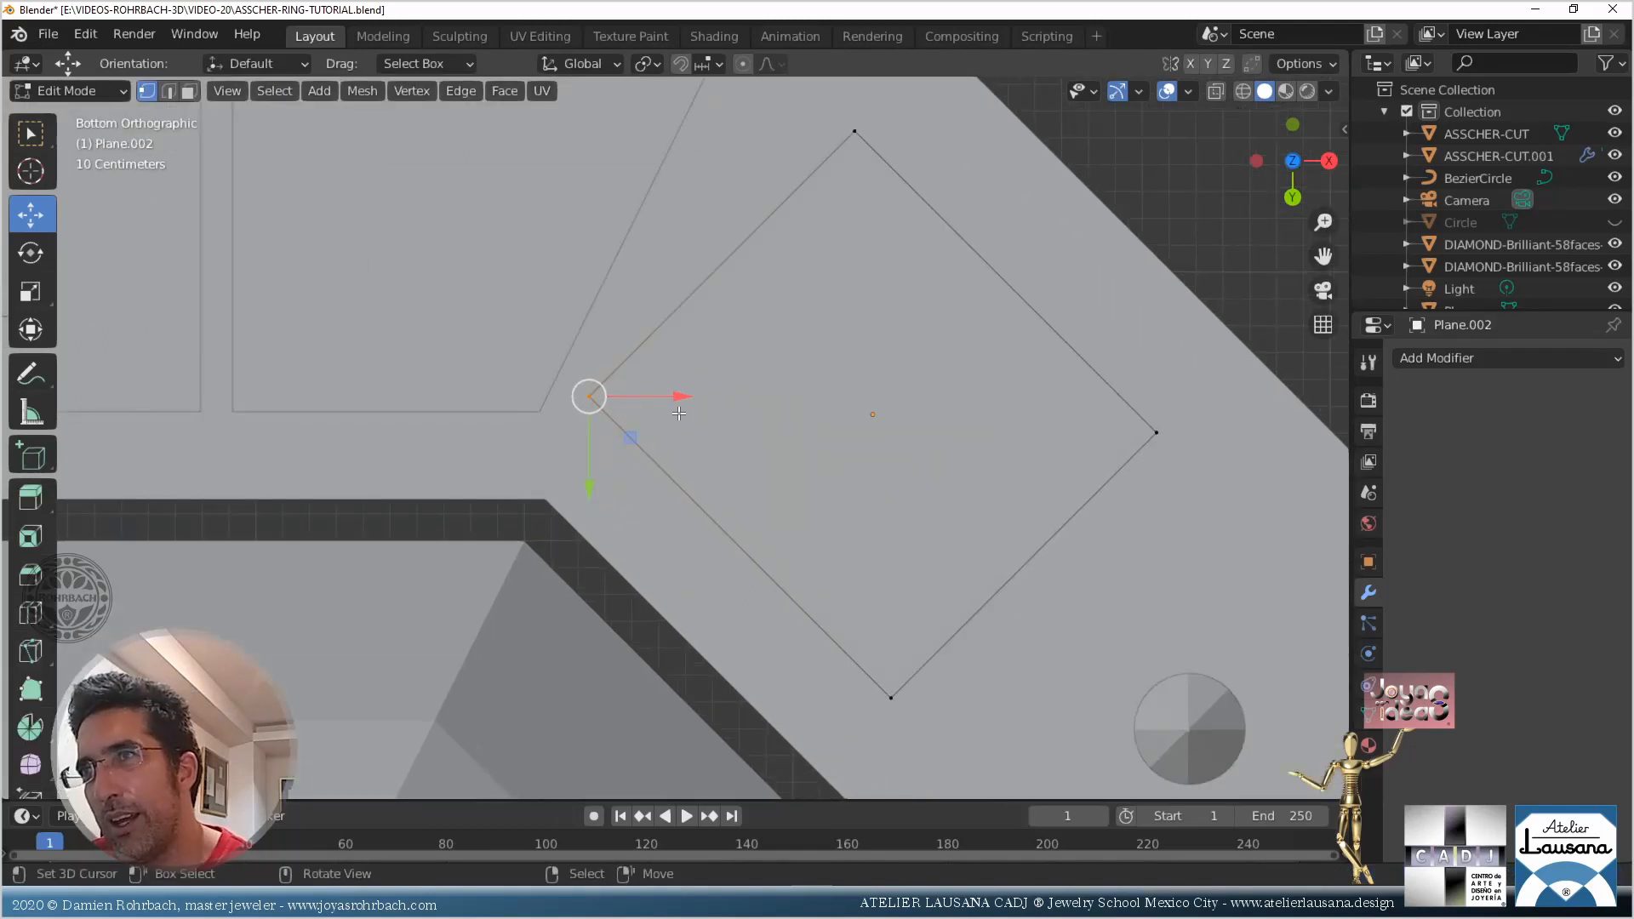
{"action": "key", "text": "alt+z"}
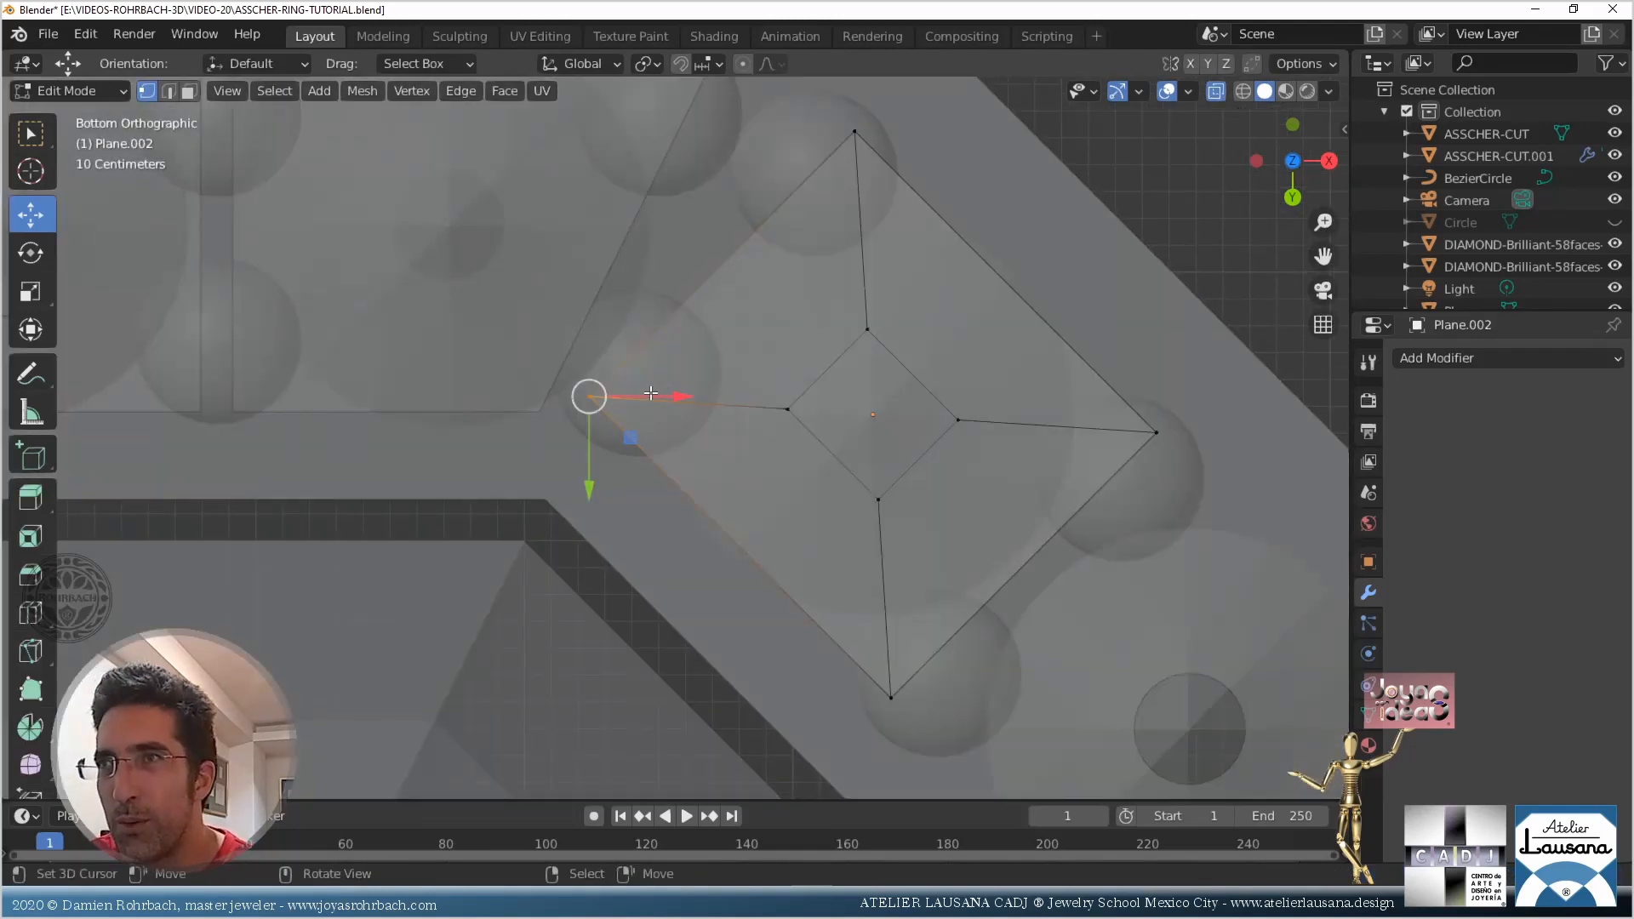
{"action": "key", "text": "g"}
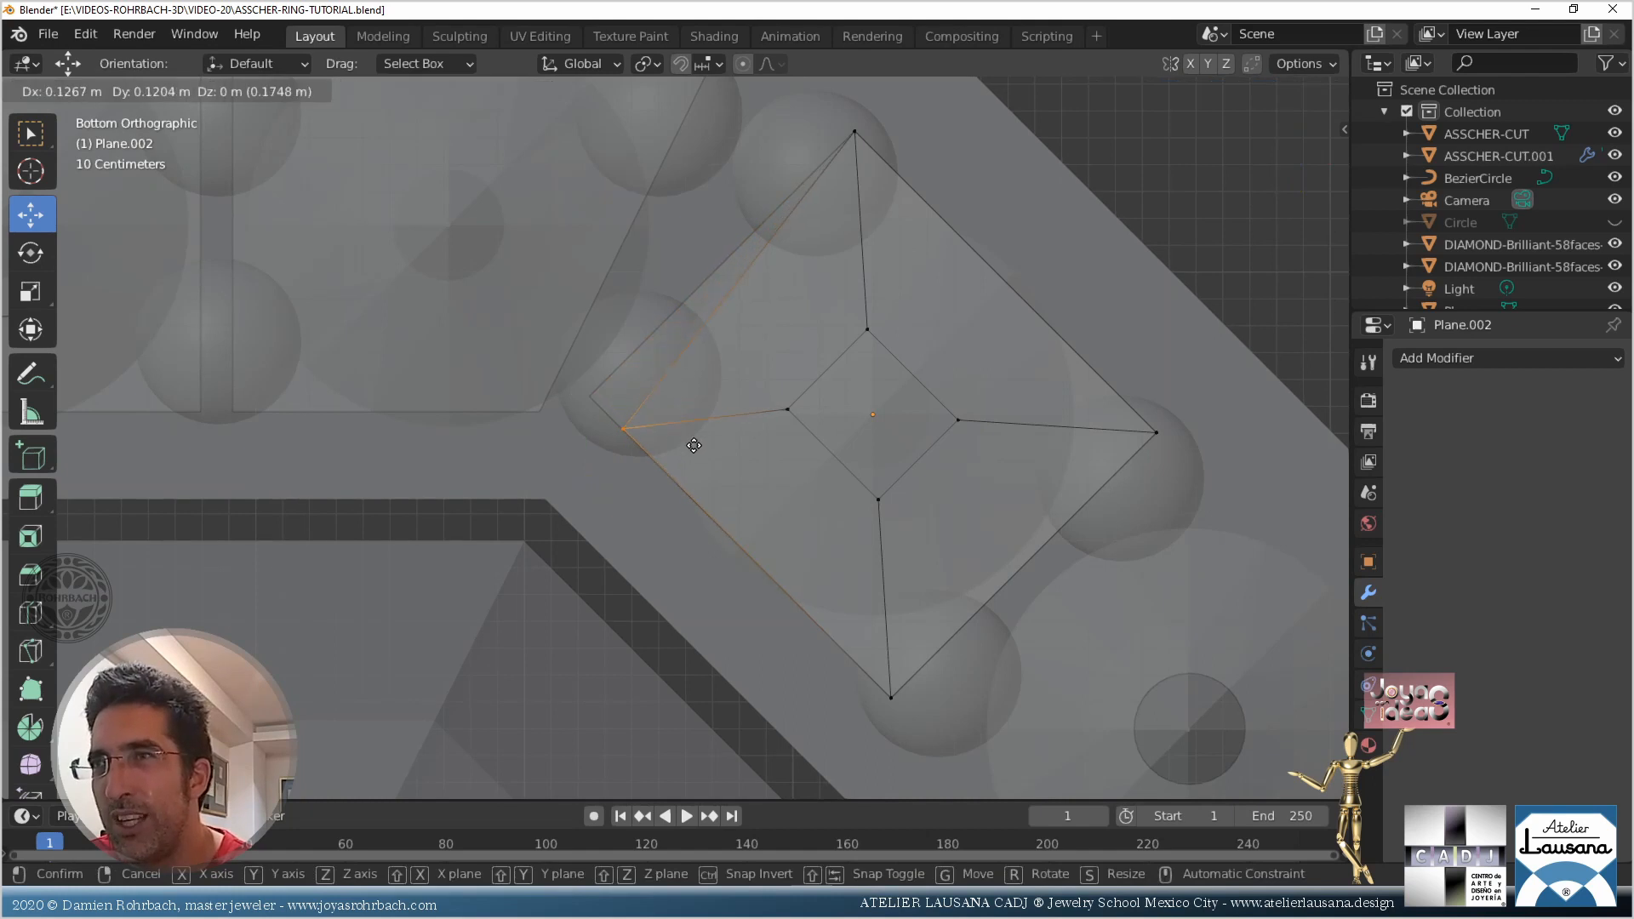
{"action": "left_click", "coordinate": [693, 445]}
{"action": "middle_click_drag", "start_coordinate": [755, 576], "coordinate": [788, 507]}
{"action": "scroll", "coordinate": [747, 545], "scroll_direction": "up", "scroll_amount": 5}
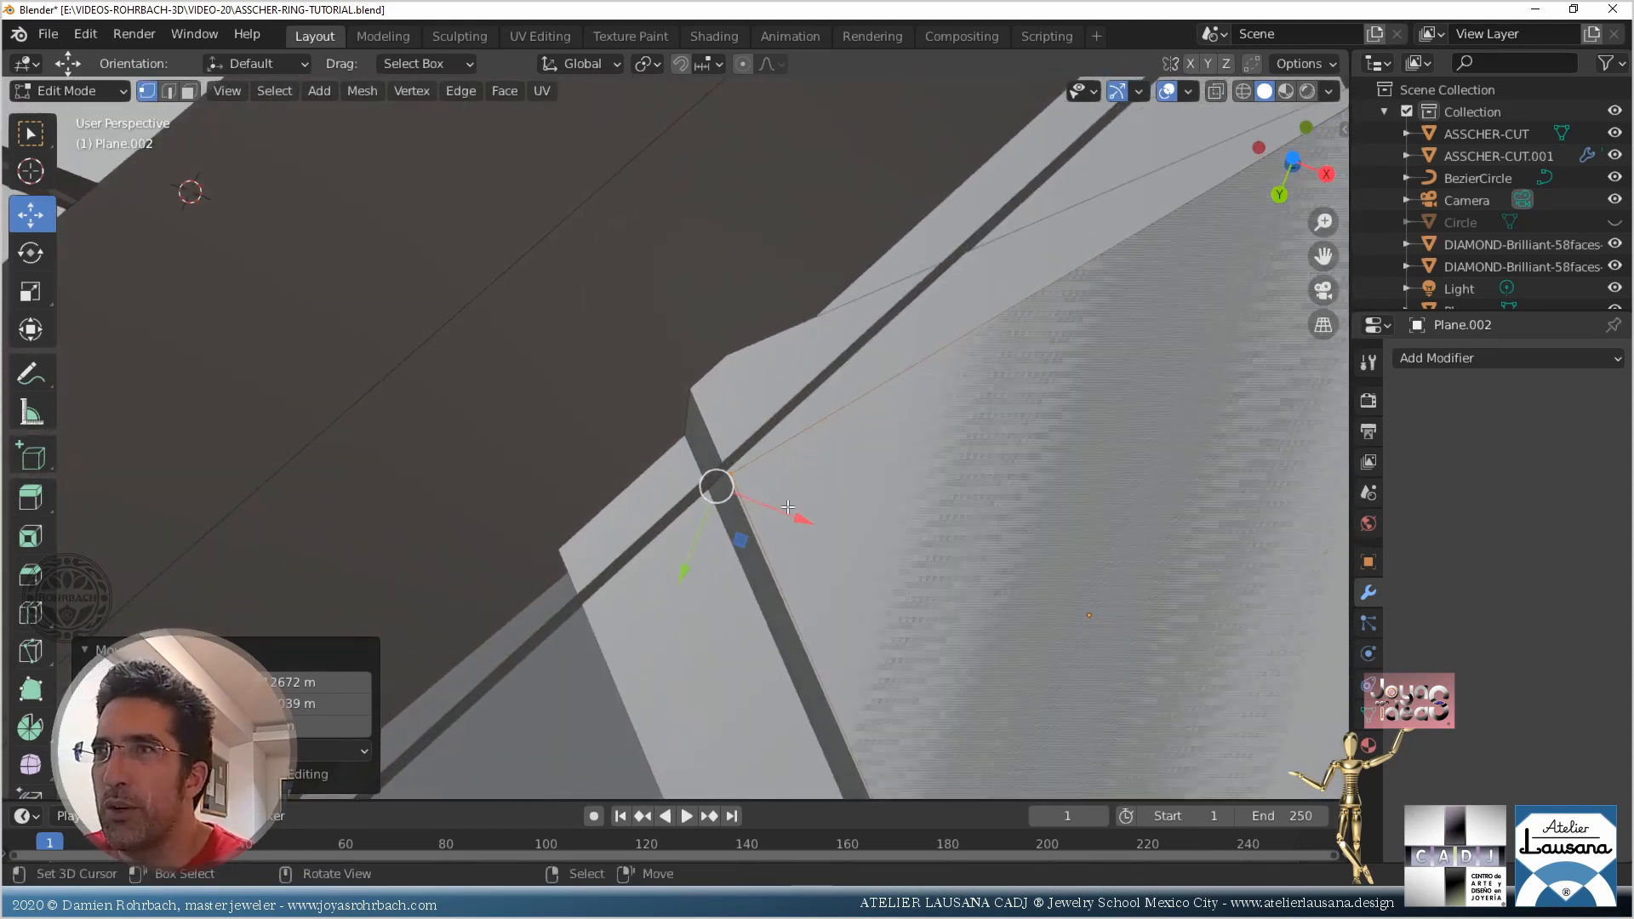
{"action": "left_click_drag", "start_coordinate": [788, 507], "coordinate": [787, 544]}
{"action": "mouse_move", "coordinate": [784, 552]}
{"action": "middle_mouse_down"}
{"action": "mouse_move", "coordinate": [779, 537]}
{"action": "mouse_move", "coordinate": [783, 552]}
{"action": "middle_mouse_up"}
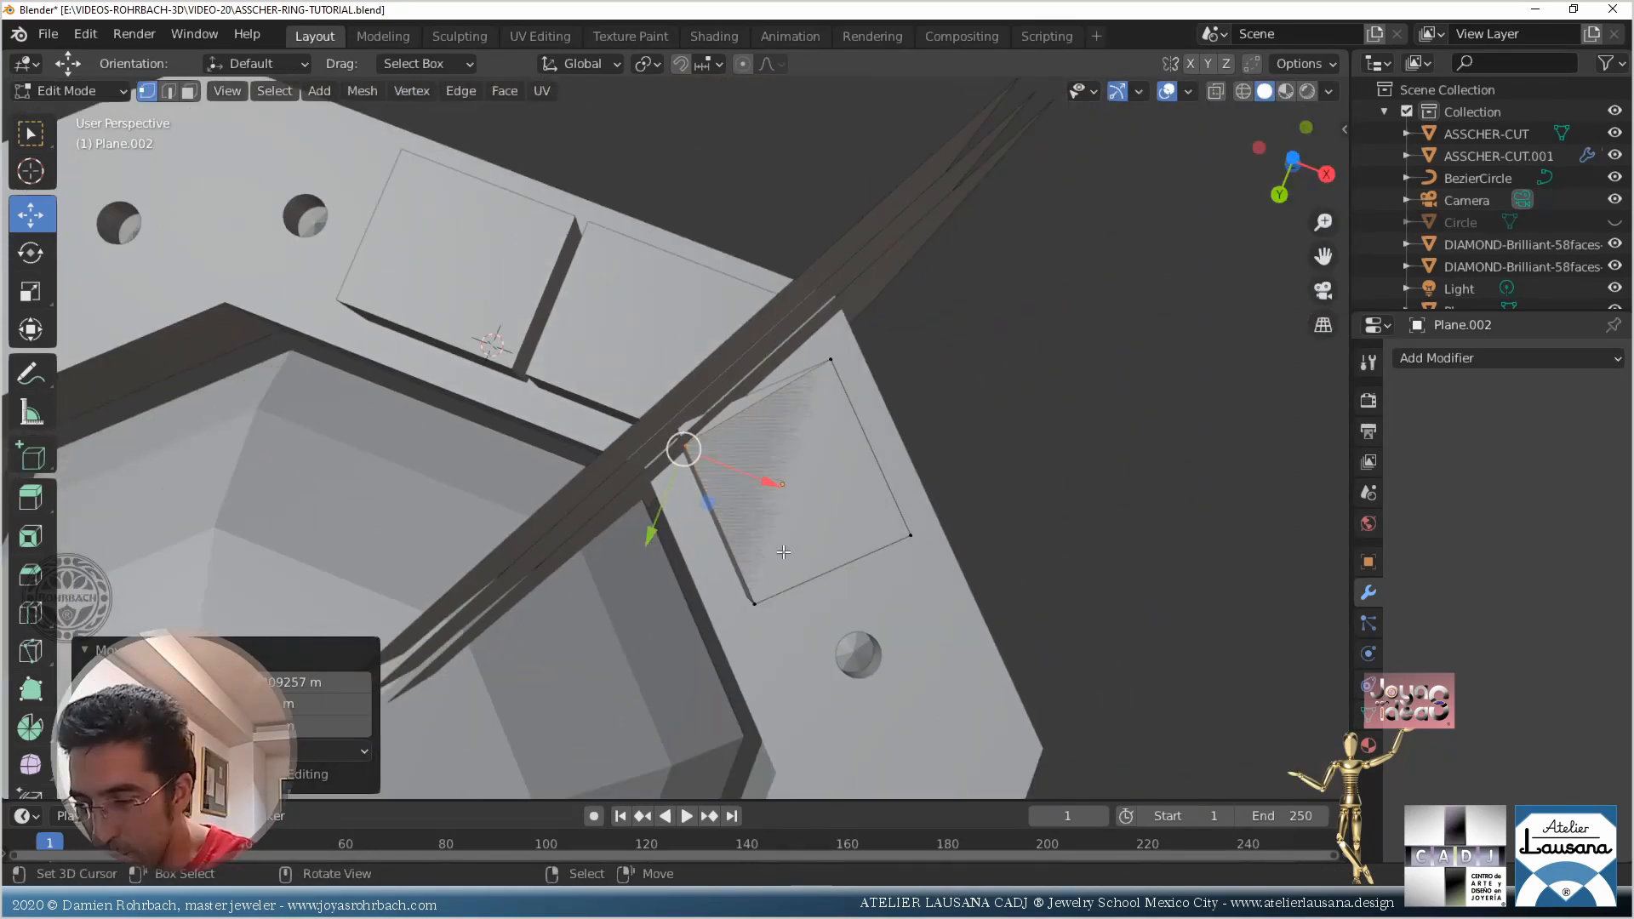
From the see-through bottom view, select the diagonal cutter's outer corner vertices nearest the guide planes
{"action": "middle_click_drag", "start_coordinate": [784, 551], "coordinate": [930, 332], "text": "alt"}
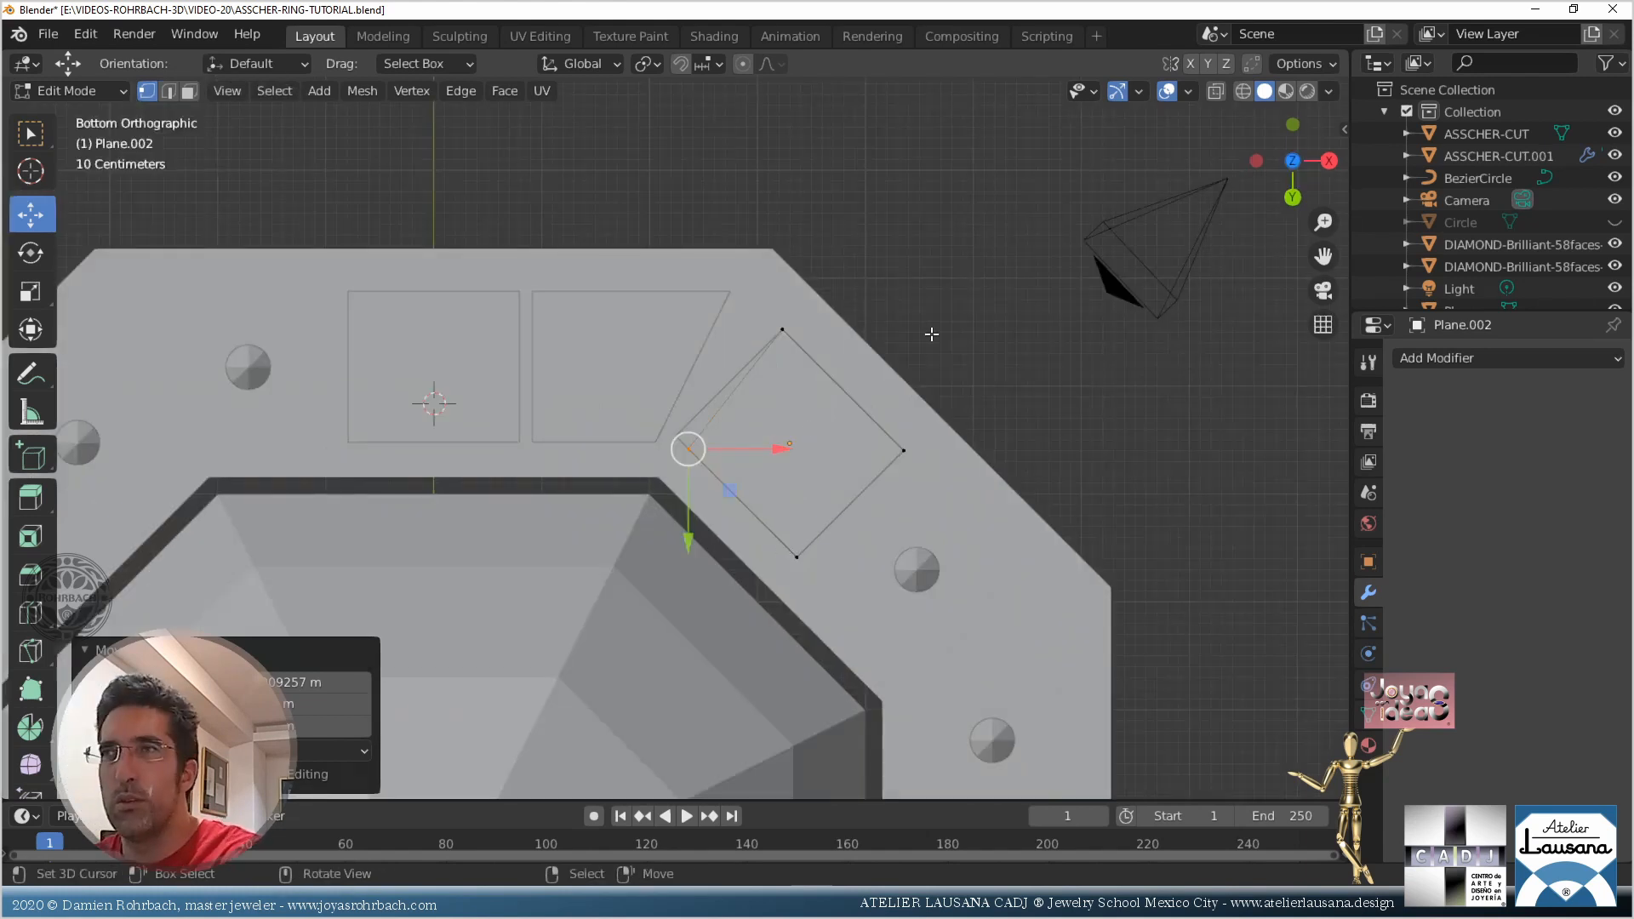
{"action": "key", "text": "alt+z"}
{"action": "left_click", "coordinate": [815, 409]}
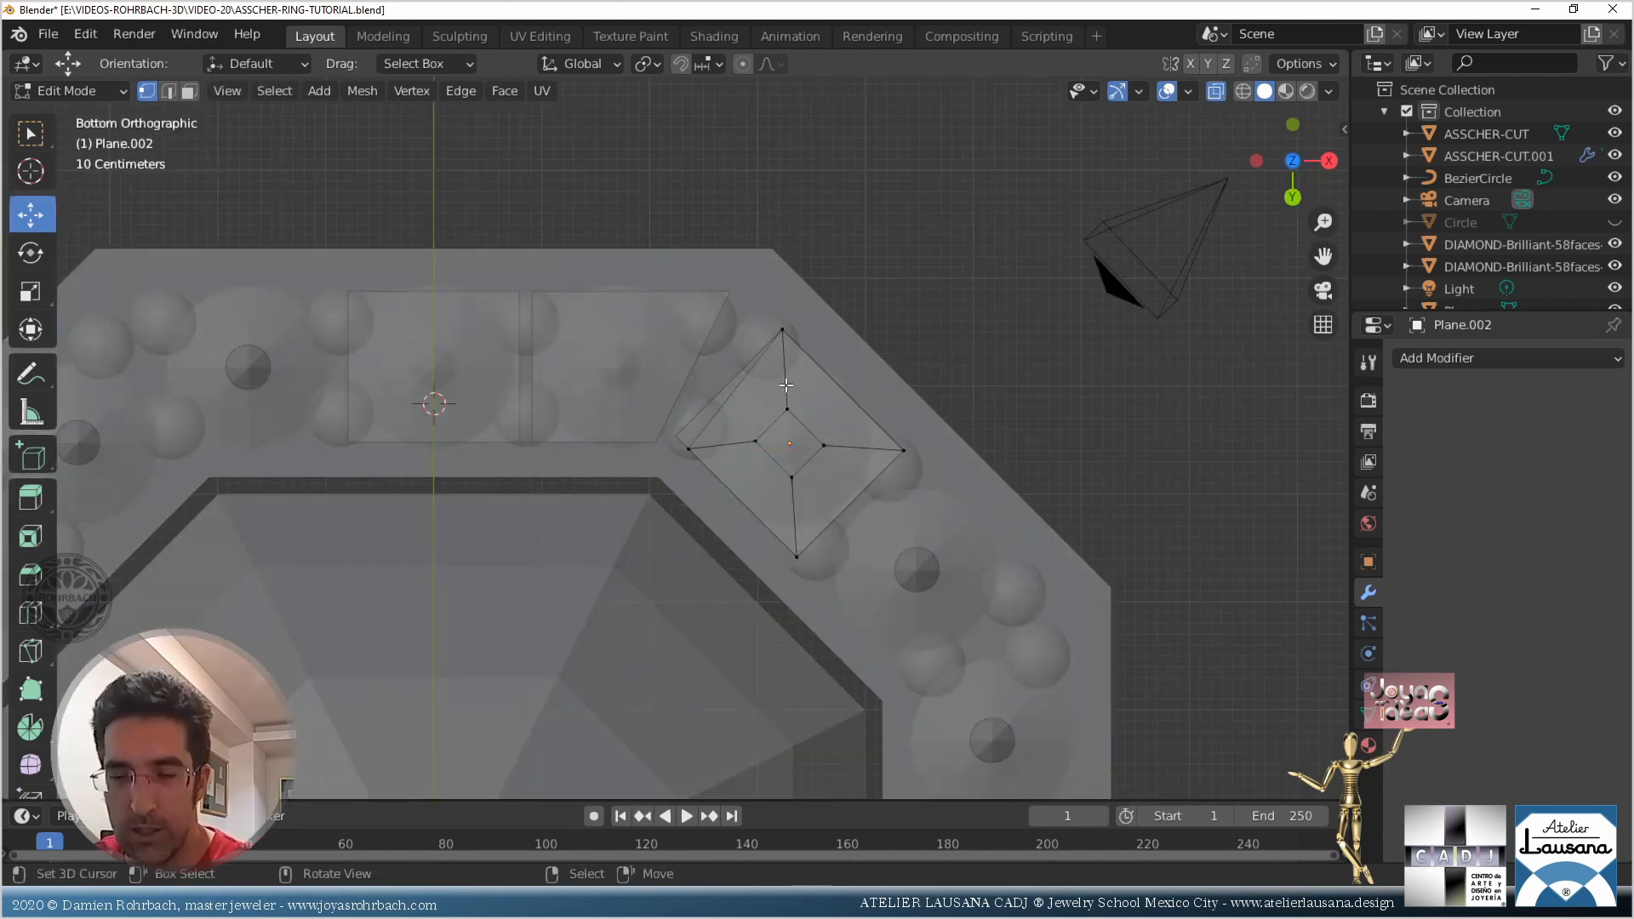
{"action": "key", "text": "b"}
{"action": "left_click_drag", "start_coordinate": [745, 290], "coordinate": [823, 334]}
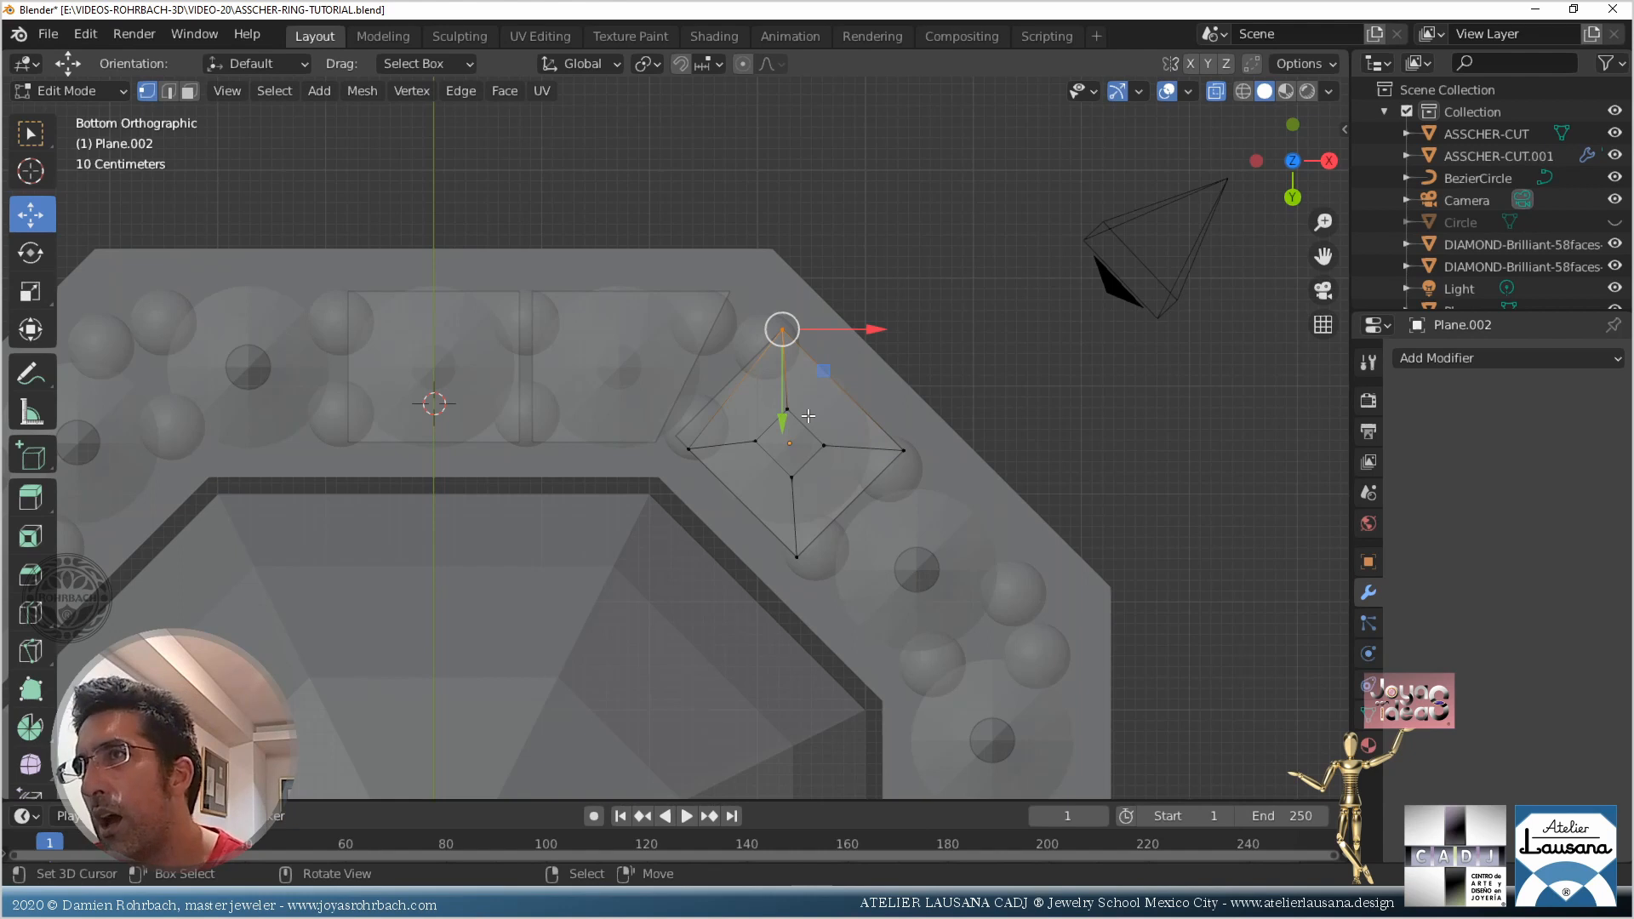
{"action": "middle_click_drag", "start_coordinate": [859, 364], "coordinate": [777, 480], "text": "shift"}
{"action": "scroll", "coordinate": [777, 481], "scroll_direction": "up", "scroll_amount": 5}
{"action": "middle_click_drag", "start_coordinate": [676, 569], "coordinate": [627, 566]}
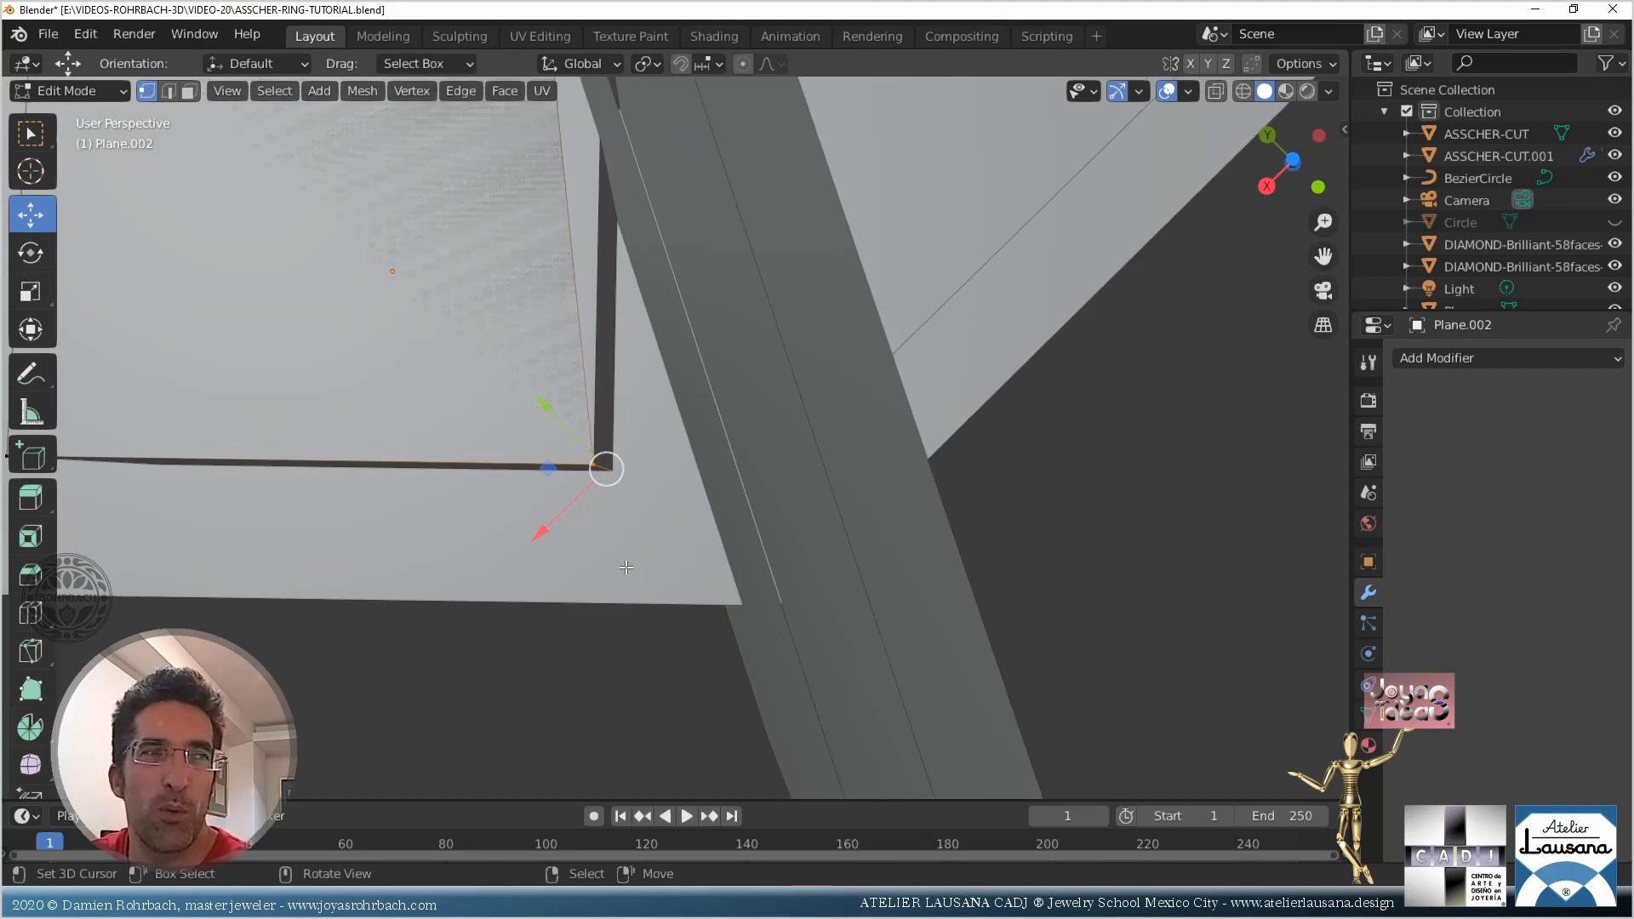
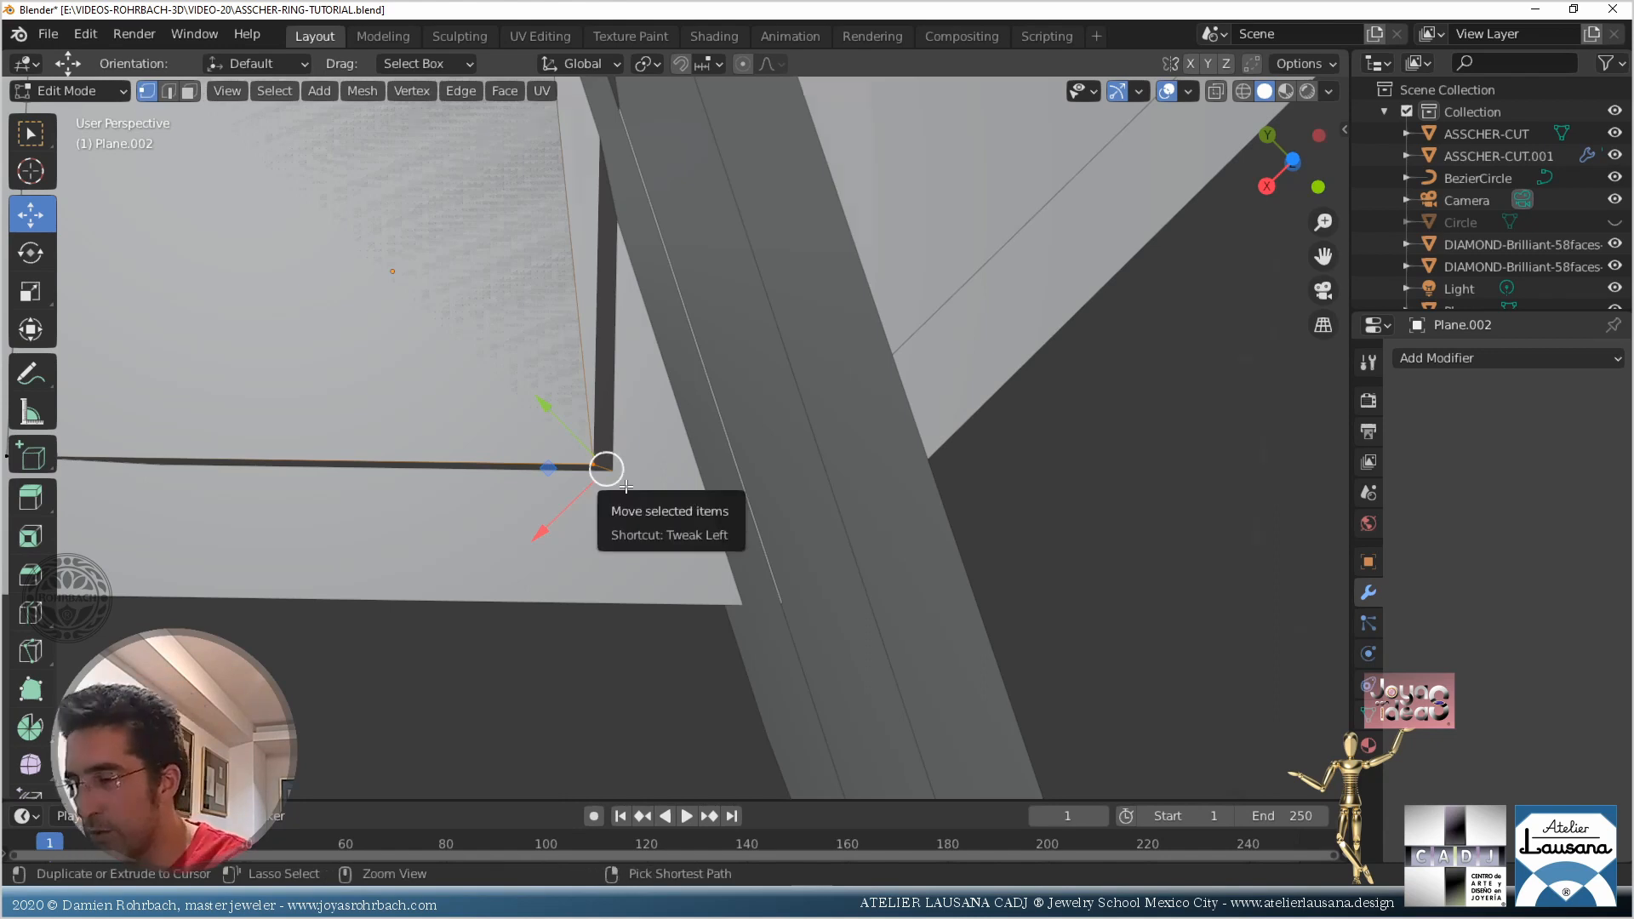
Move the diagonal cutter's outer corner vertices freehand in the bottom view toward the diagonal-side guide plane
{"action": "key", "text": "ctrl+KP_7"}
{"action": "scroll", "coordinate": [737, 456], "scroll_direction": "up", "scroll_amount": 2}
{"action": "key", "text": "alt+z"}
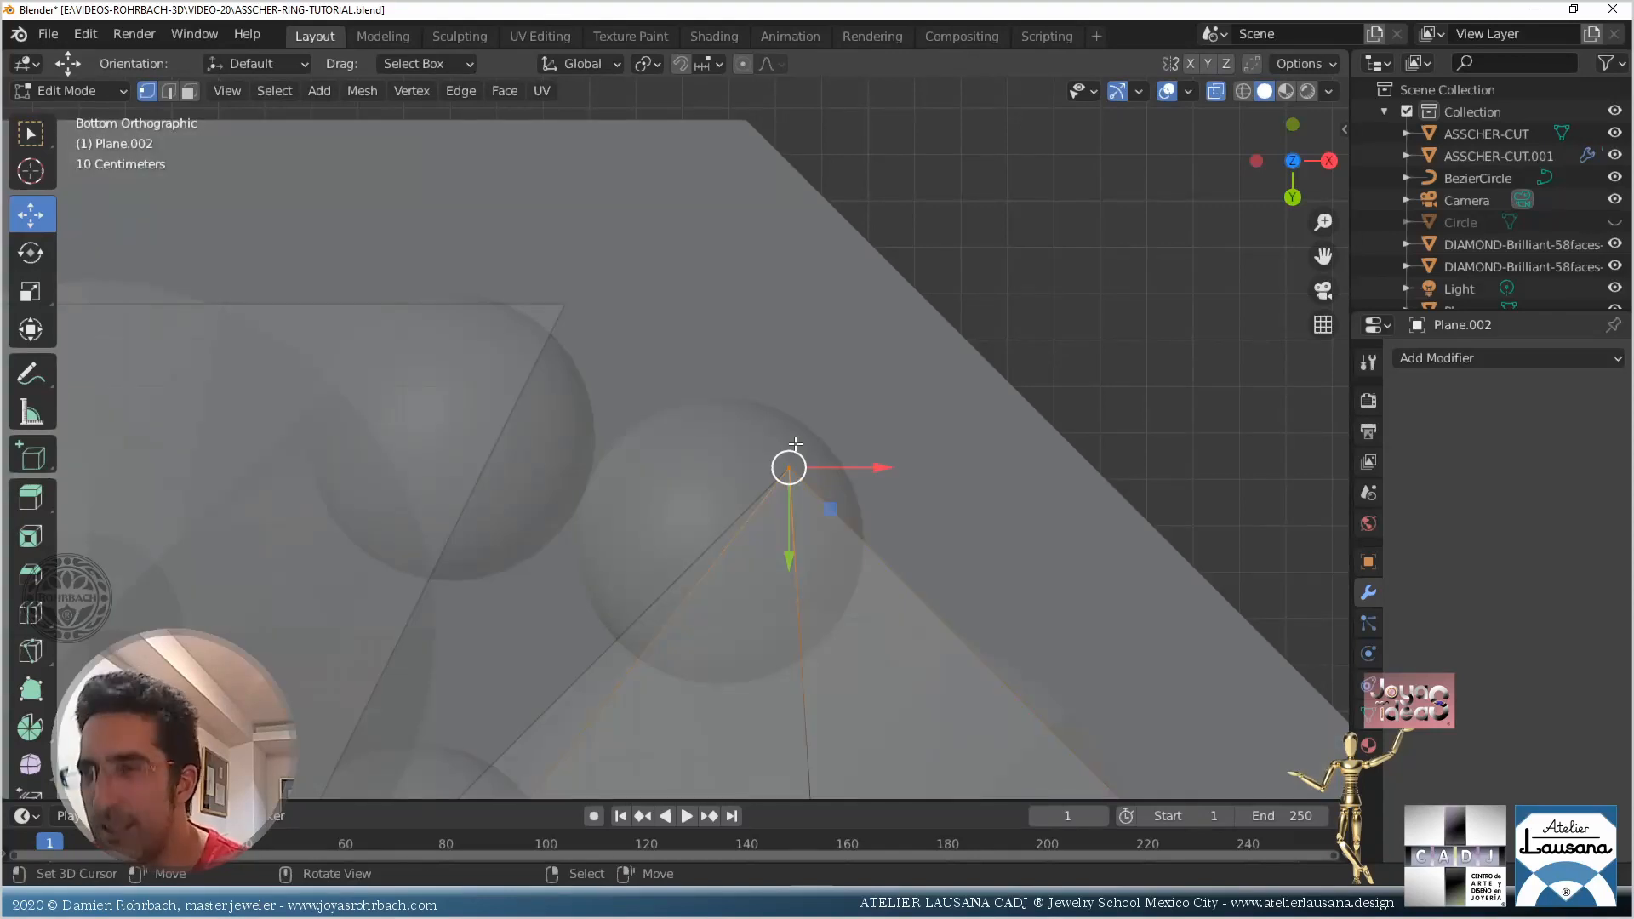
{"action": "left_click_drag", "start_coordinate": [795, 444], "coordinate": [738, 372]}
{"action": "middle_click_drag", "start_coordinate": [737, 373], "coordinate": [747, 550]}
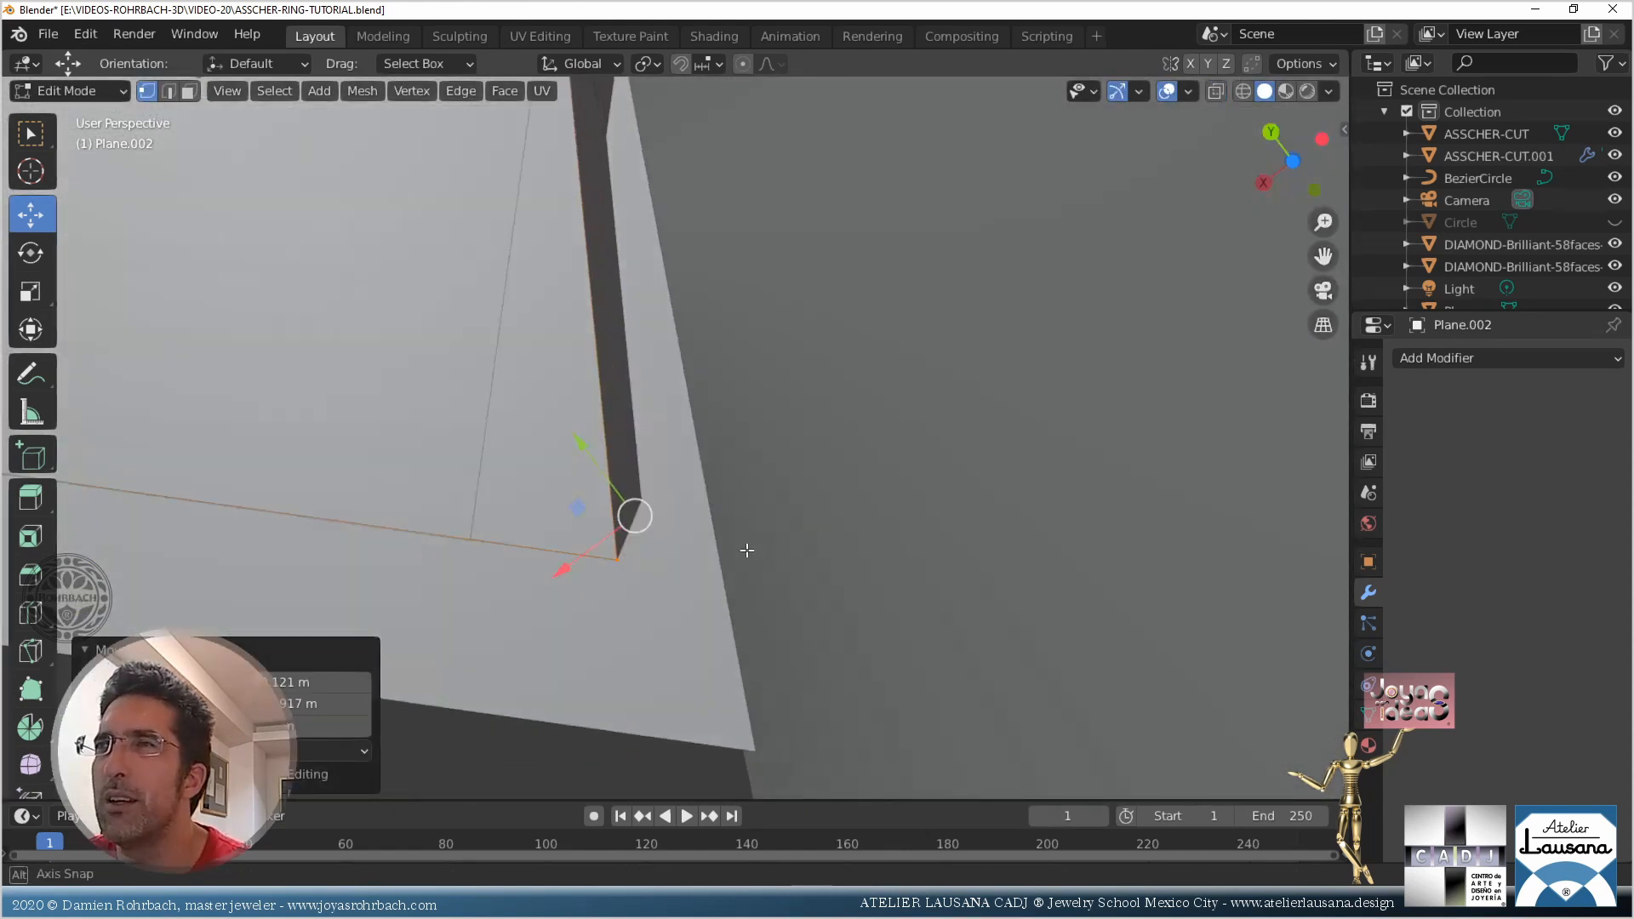
{"action": "scroll", "coordinate": [748, 551], "scroll_direction": "down", "scroll_amount": 5}
{"action": "scroll", "coordinate": [747, 551], "scroll_direction": "up", "scroll_amount": 6}
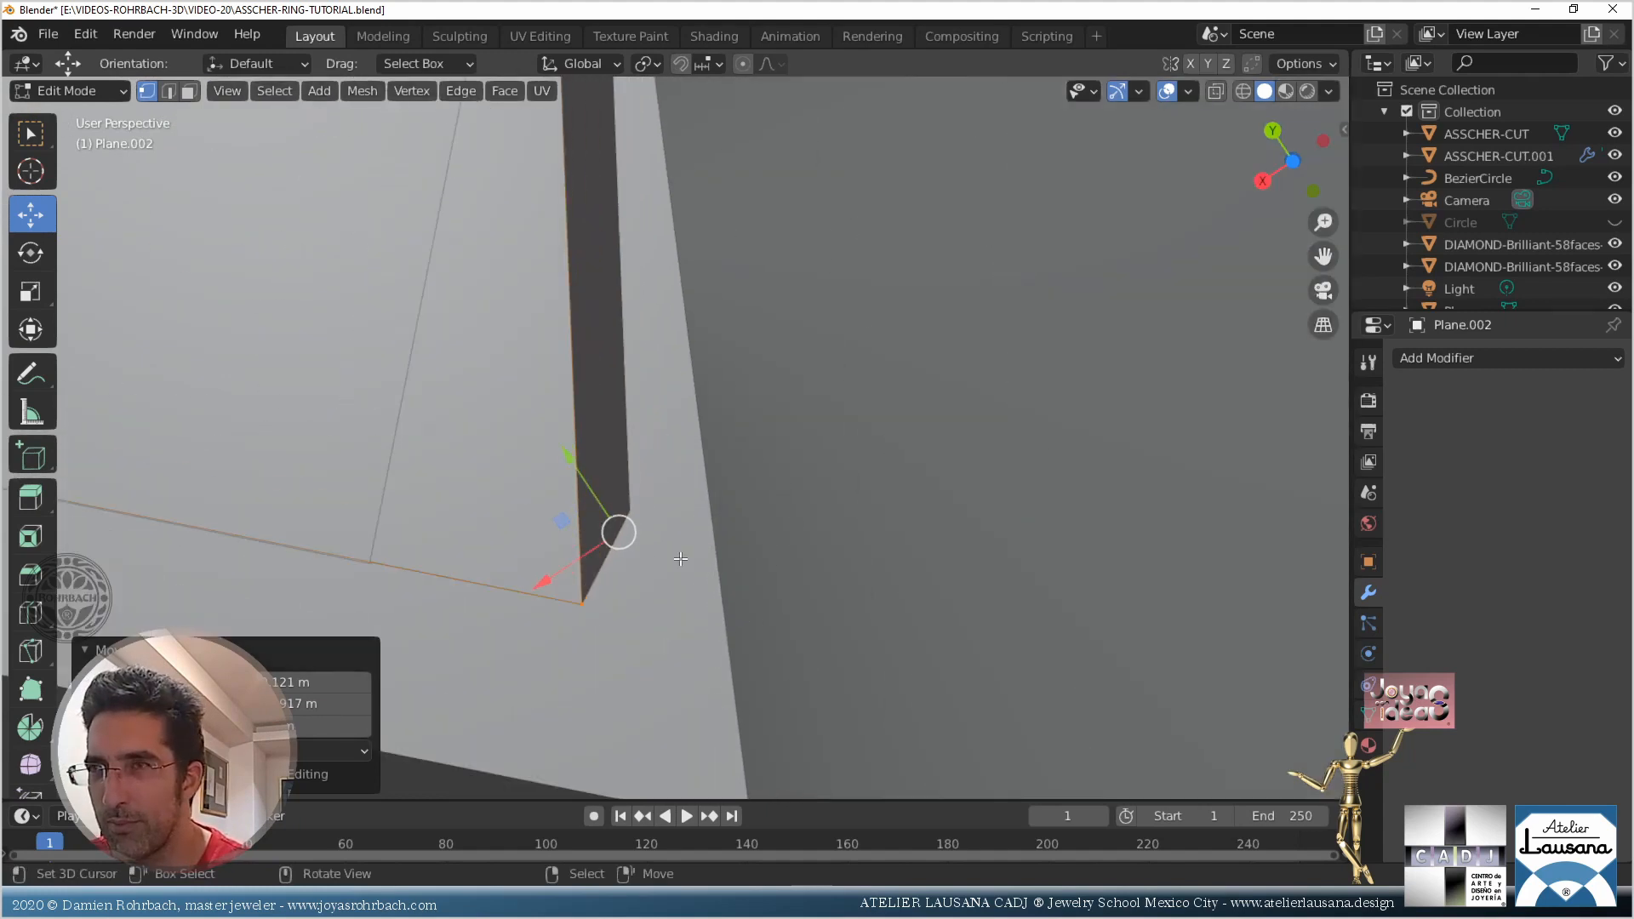
Fit the outer corner vertices to the guide plane within XY, finishing with about -0.013 m X and -0.011 m Y, and finish mesh editing
{"action": "key", "text": "g"}
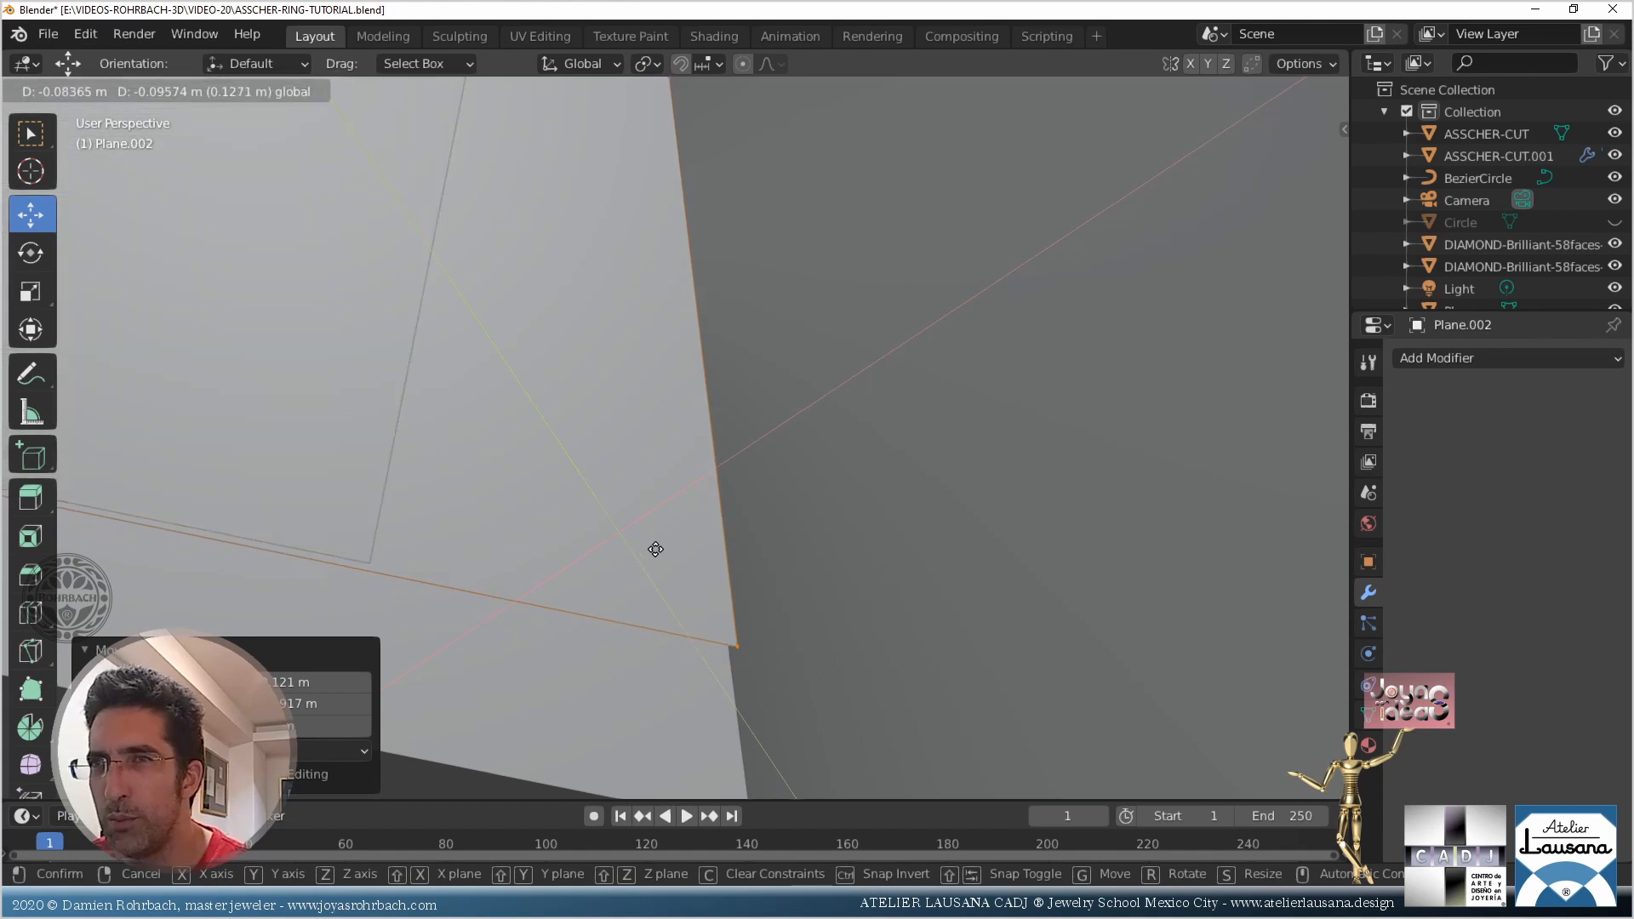
{"action": "left_click", "coordinate": [654, 543]}
{"action": "middle_click_drag", "start_coordinate": [654, 543], "coordinate": [691, 473]}
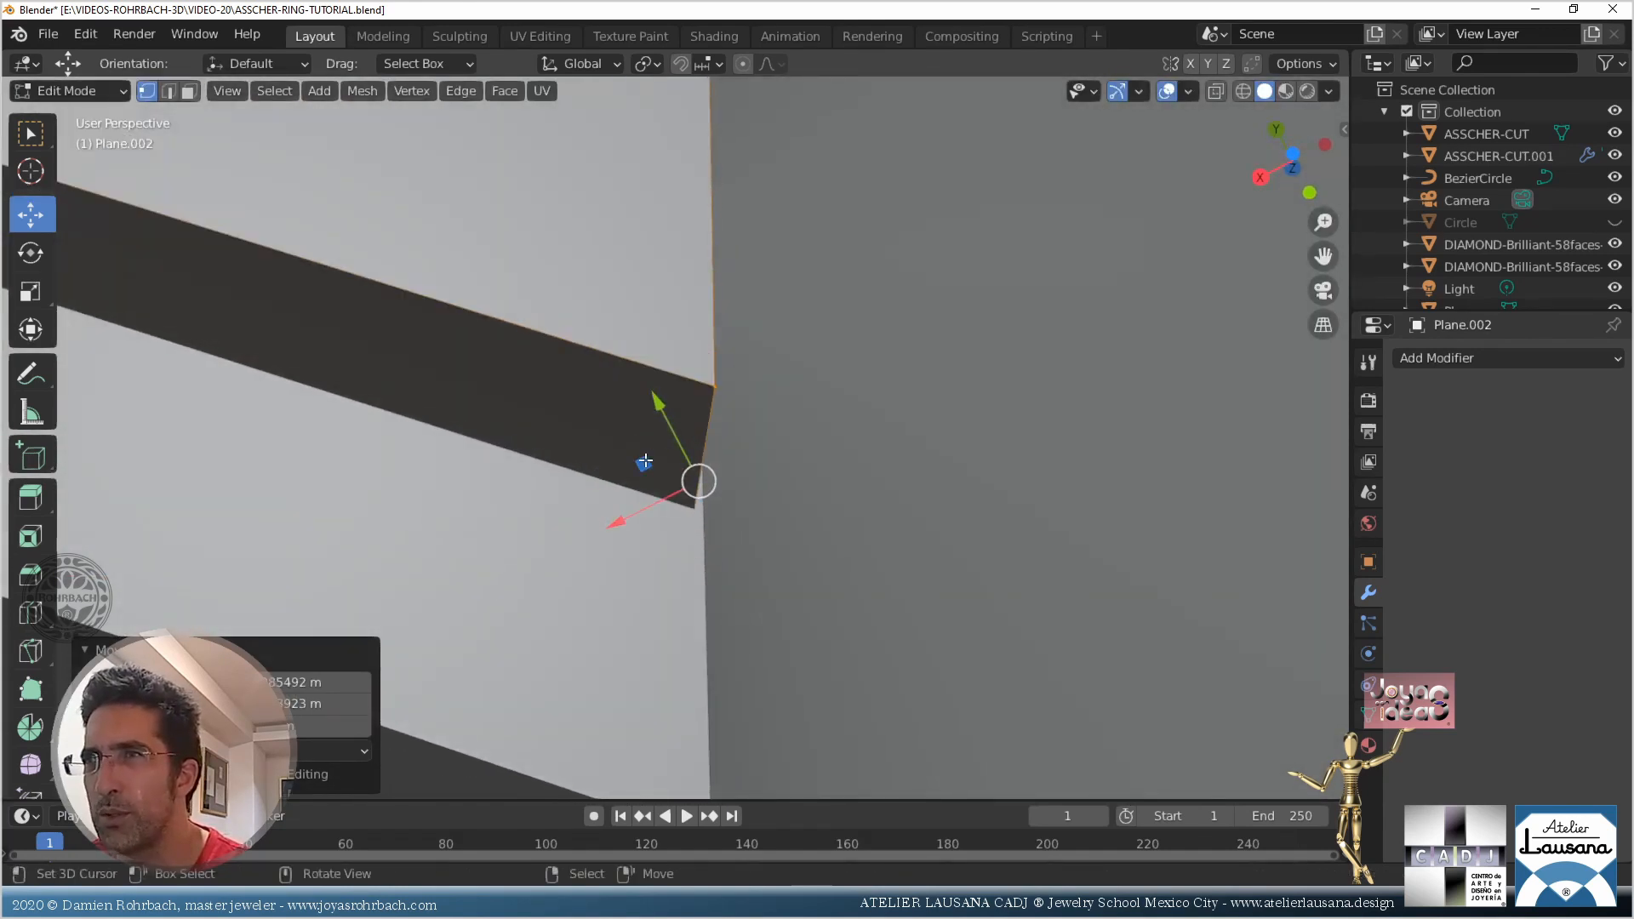
{"action": "key", "text": "g"}
{"action": "key", "text": "shift+z"}
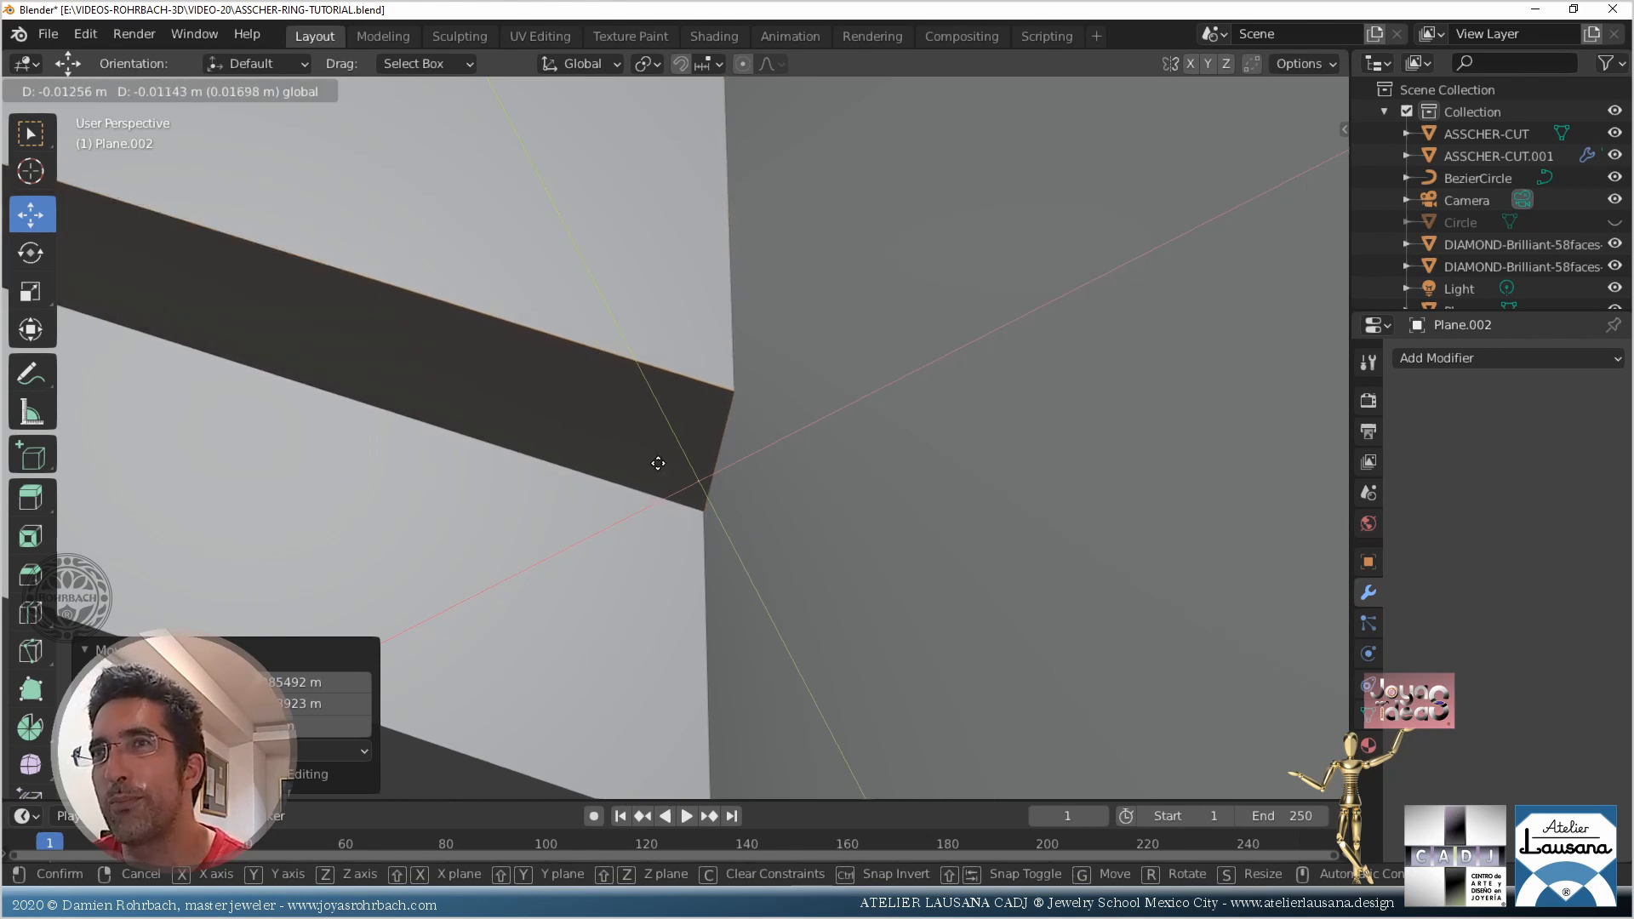
{"action": "left_click", "coordinate": [657, 464]}
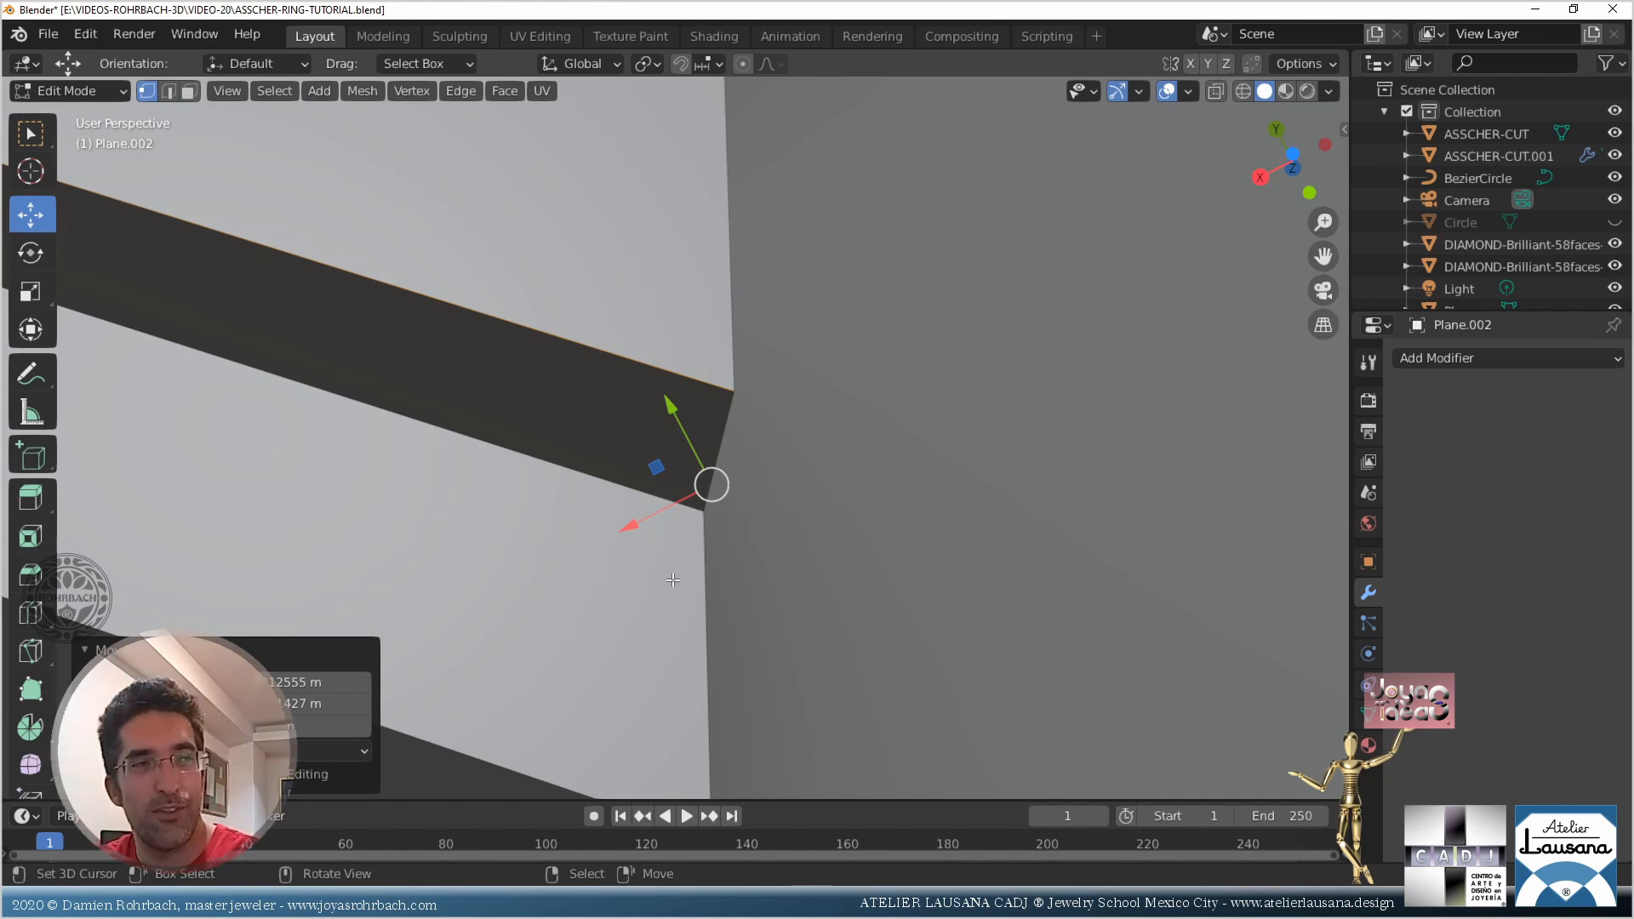
{"action": "middle_click_drag", "start_coordinate": [672, 579], "coordinate": [764, 334]}
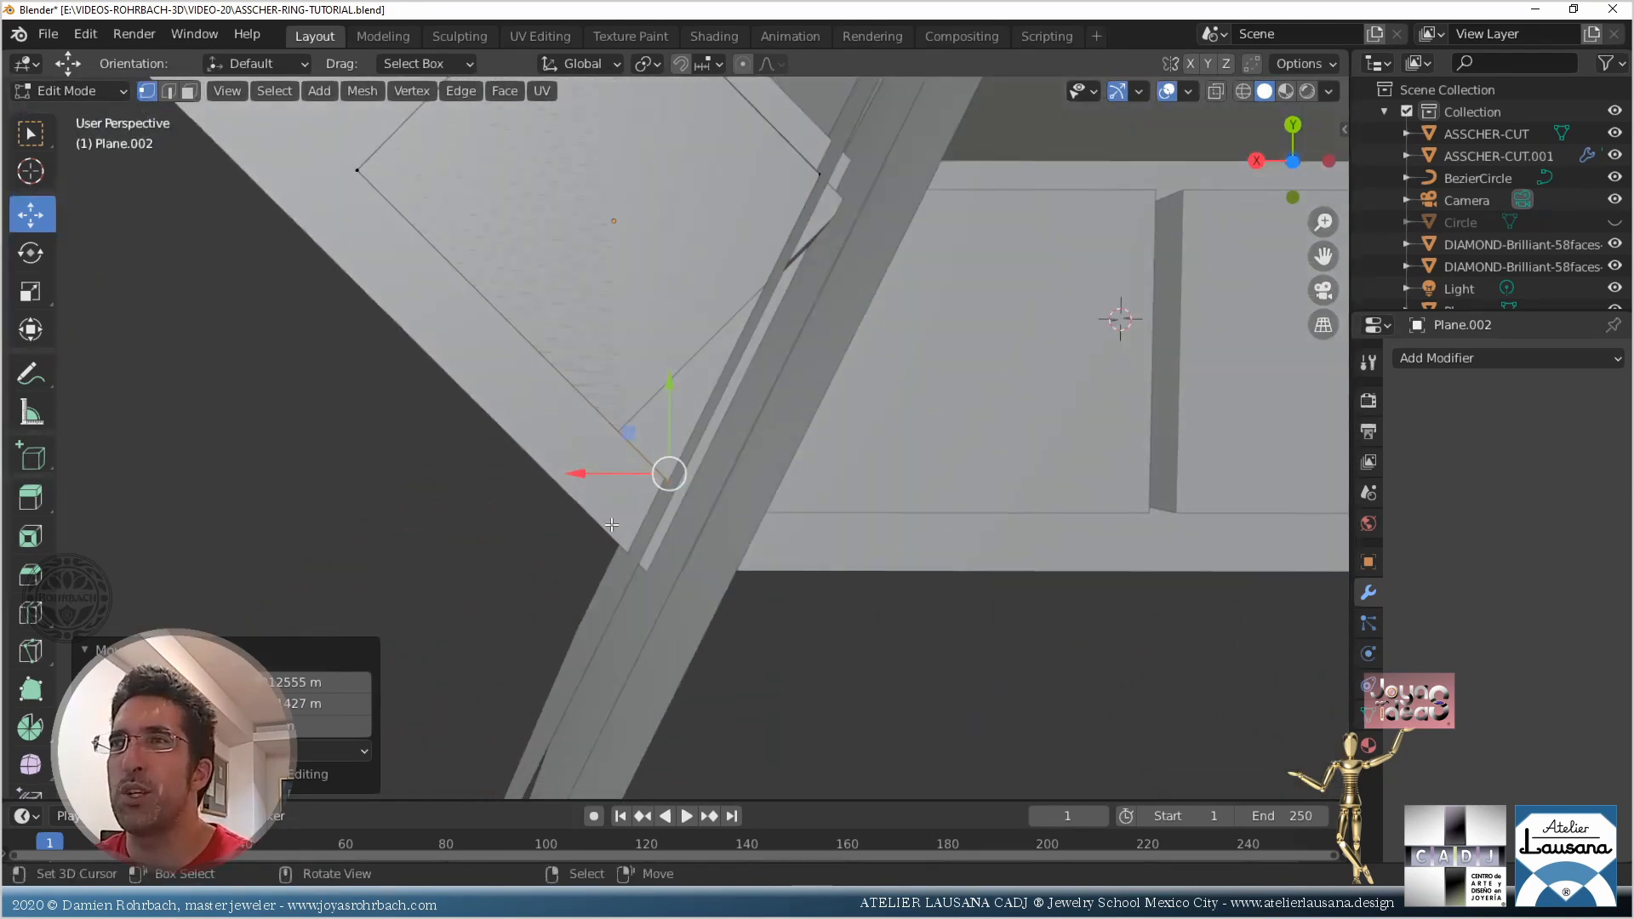
{"action": "key", "text": "Tab"}
Delete the leftover cutter copy Plane.006 overlapping the edited diagonal cutter, and save the file
{"action": "left_click", "coordinate": [830, 202]}
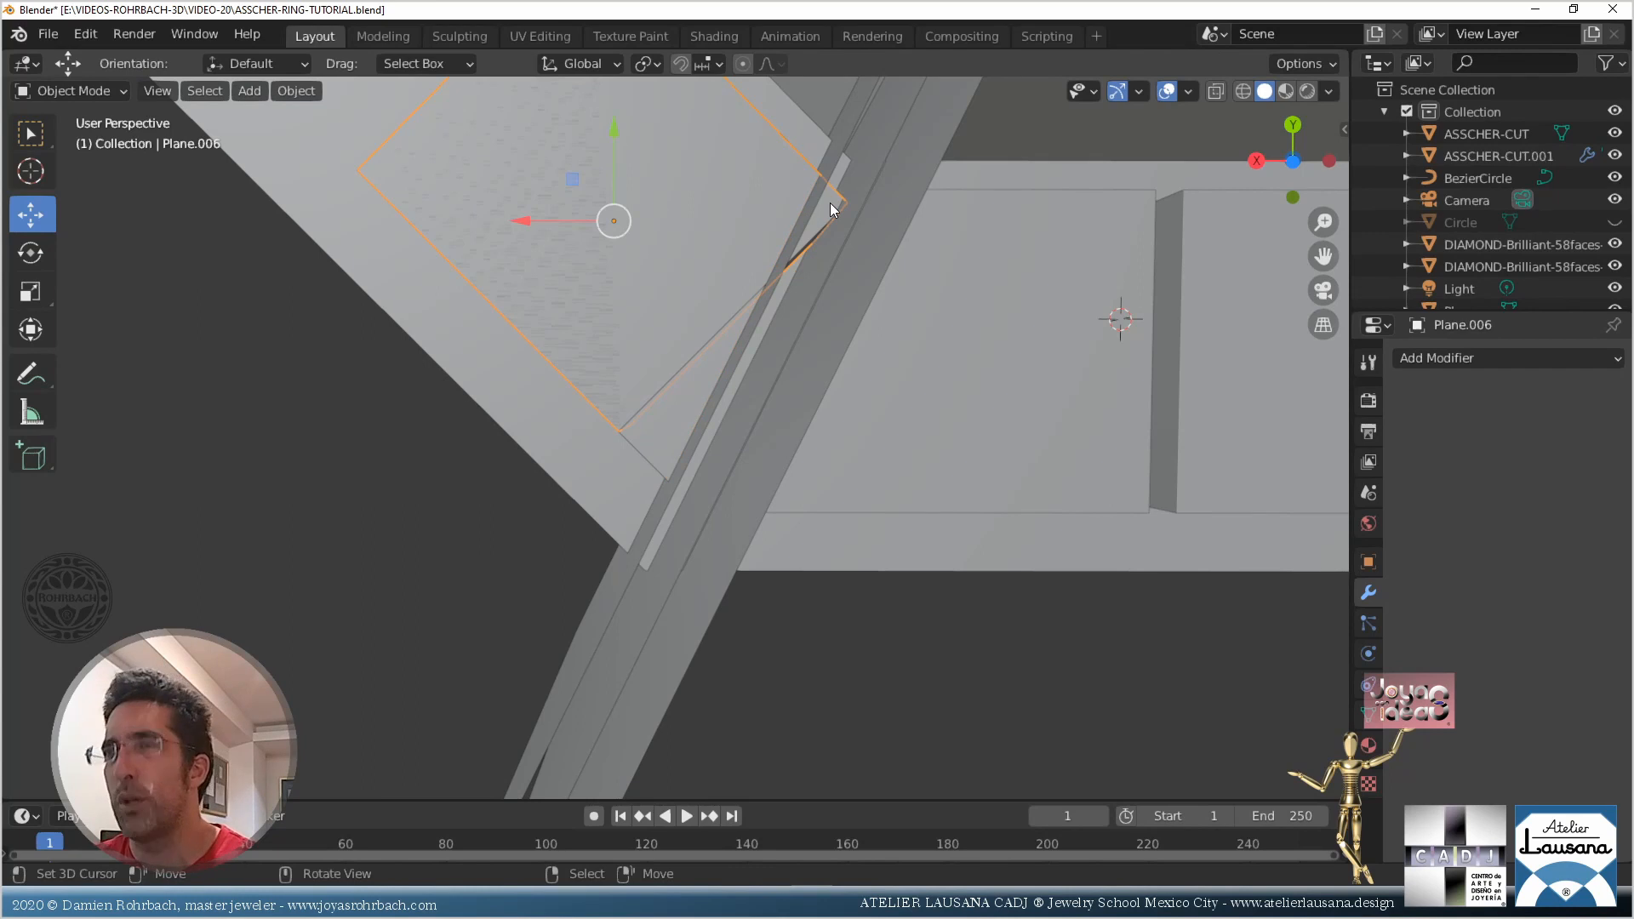
{"action": "key", "text": "Delete"}
{"action": "middle_click_drag", "start_coordinate": [808, 384], "coordinate": [674, 585]}
{"action": "scroll", "coordinate": [861, 621], "scroll_direction": "down", "scroll_amount": 4}
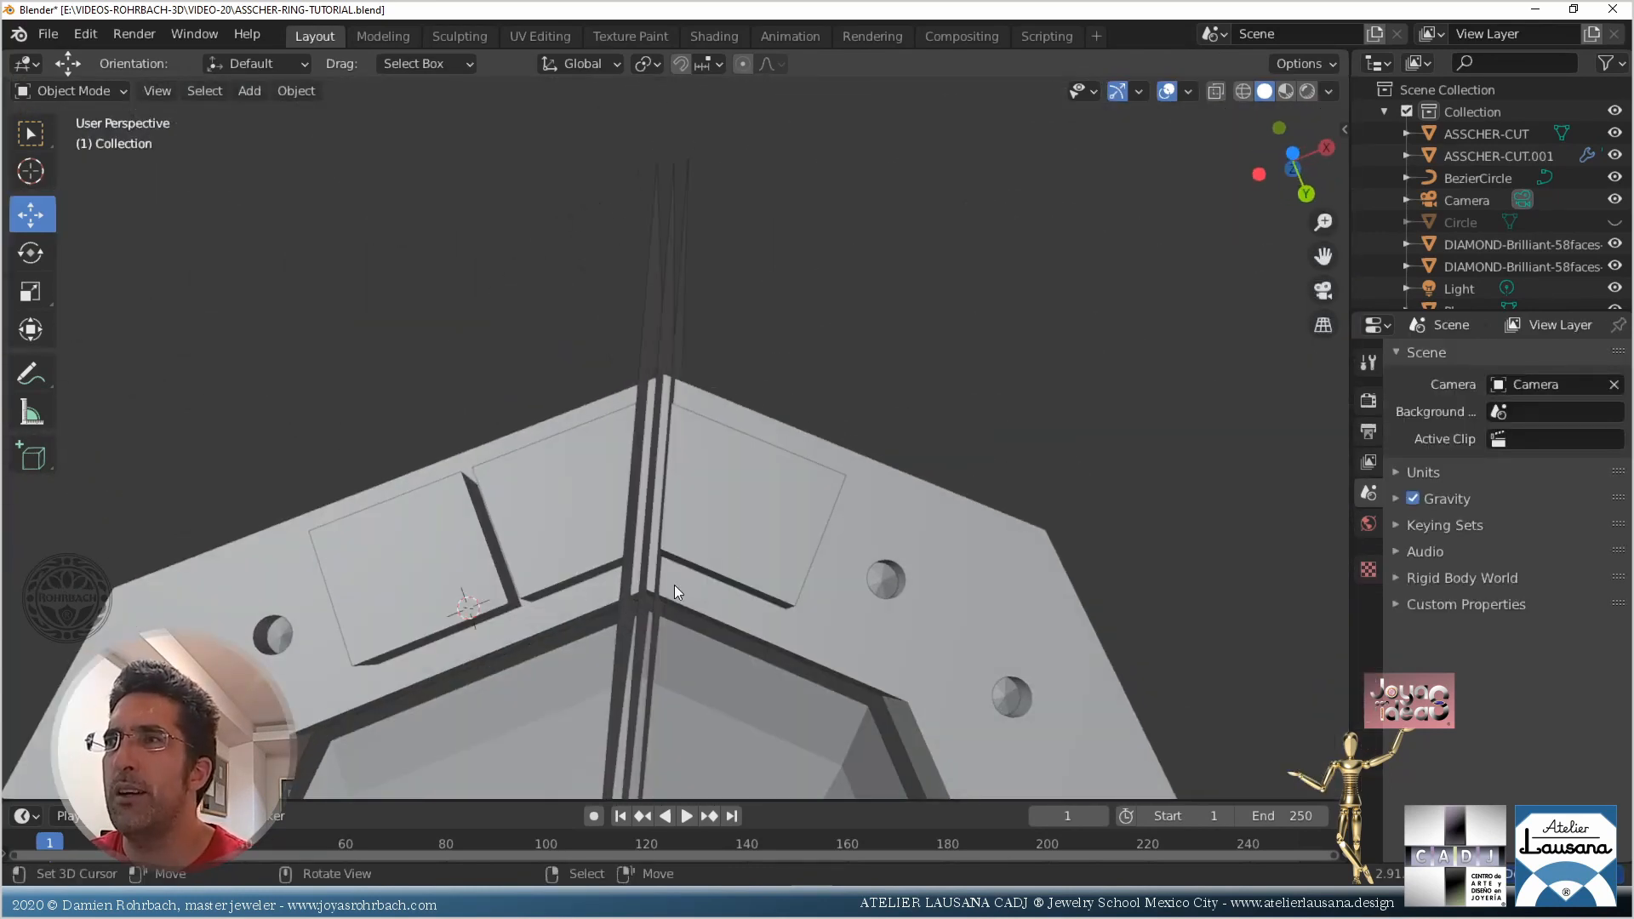
{"action": "key", "text": "ctrl+s"}
Select the straight-side and diagonal cutters, and add an X-axis Mirror modifier to the diagonal one using ASSCHER-CUT as mirror object
{"action": "scroll", "coordinate": [679, 564], "scroll_direction": "down", "scroll_amount": 2}
{"action": "scroll", "coordinate": [645, 488], "scroll_direction": "up", "scroll_amount": 5}
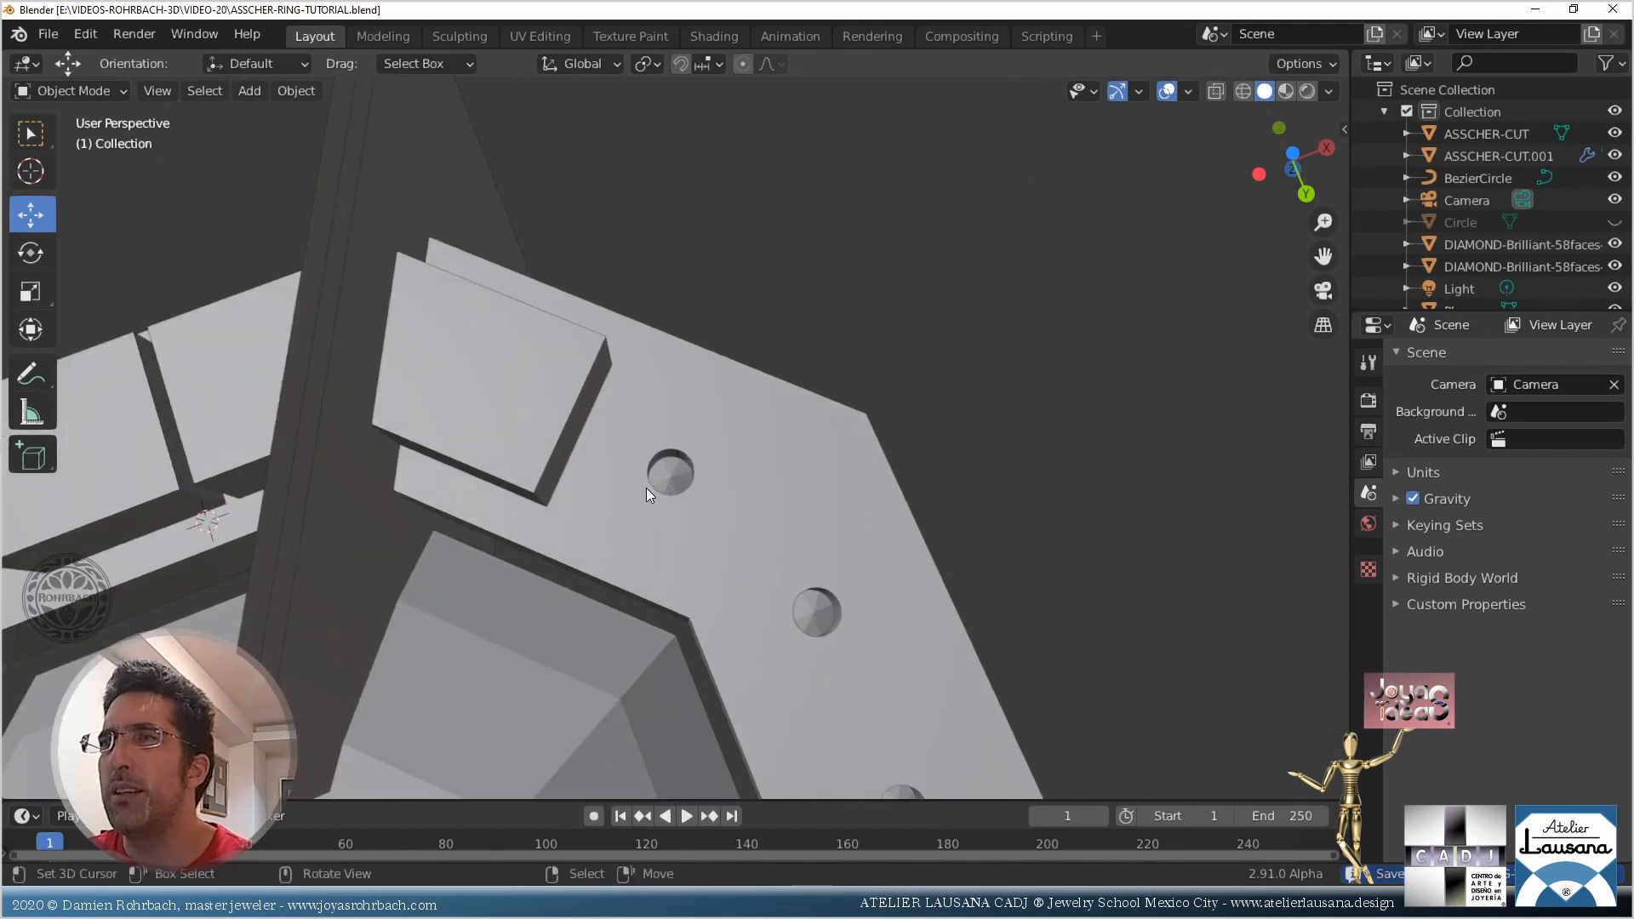
{"action": "middle_click_drag", "start_coordinate": [440, 462], "coordinate": [892, 517]}
{"action": "scroll", "coordinate": [724, 626], "scroll_direction": "up", "scroll_amount": 3}
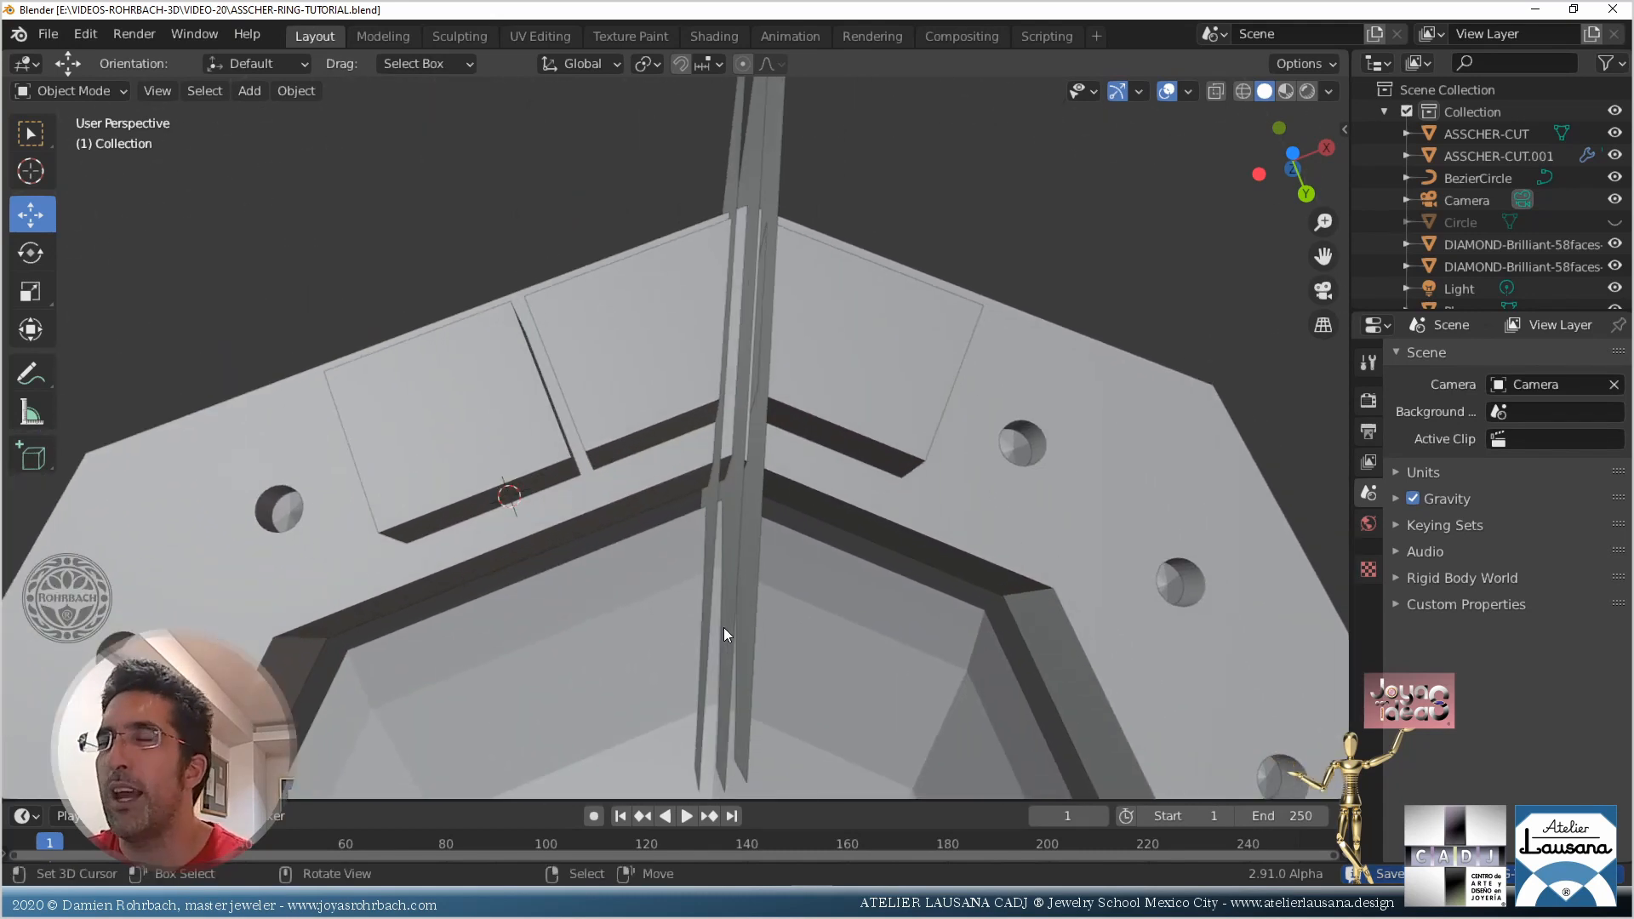
{"action": "right_click", "coordinate": [601, 385]}
{"action": "right_click", "coordinate": [881, 352], "text": "shift"}
{"action": "scroll", "coordinate": [749, 669], "scroll_direction": "down", "scroll_amount": 3}
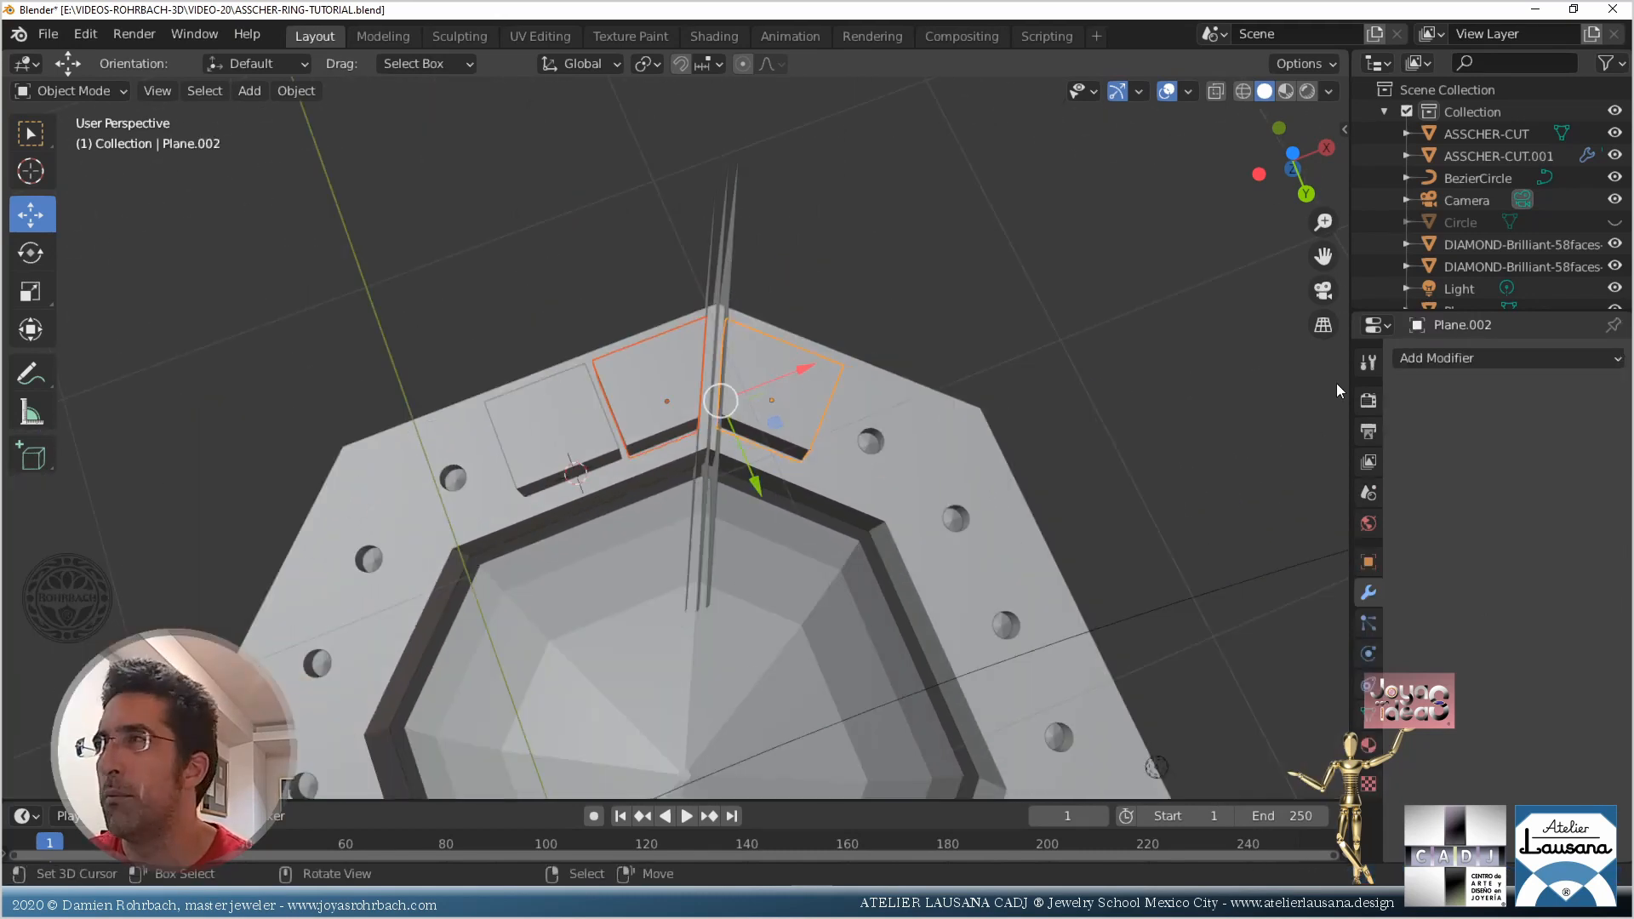
{"action": "left_click", "coordinate": [1431, 358]}
{"action": "left_click", "coordinate": [1191, 580]}
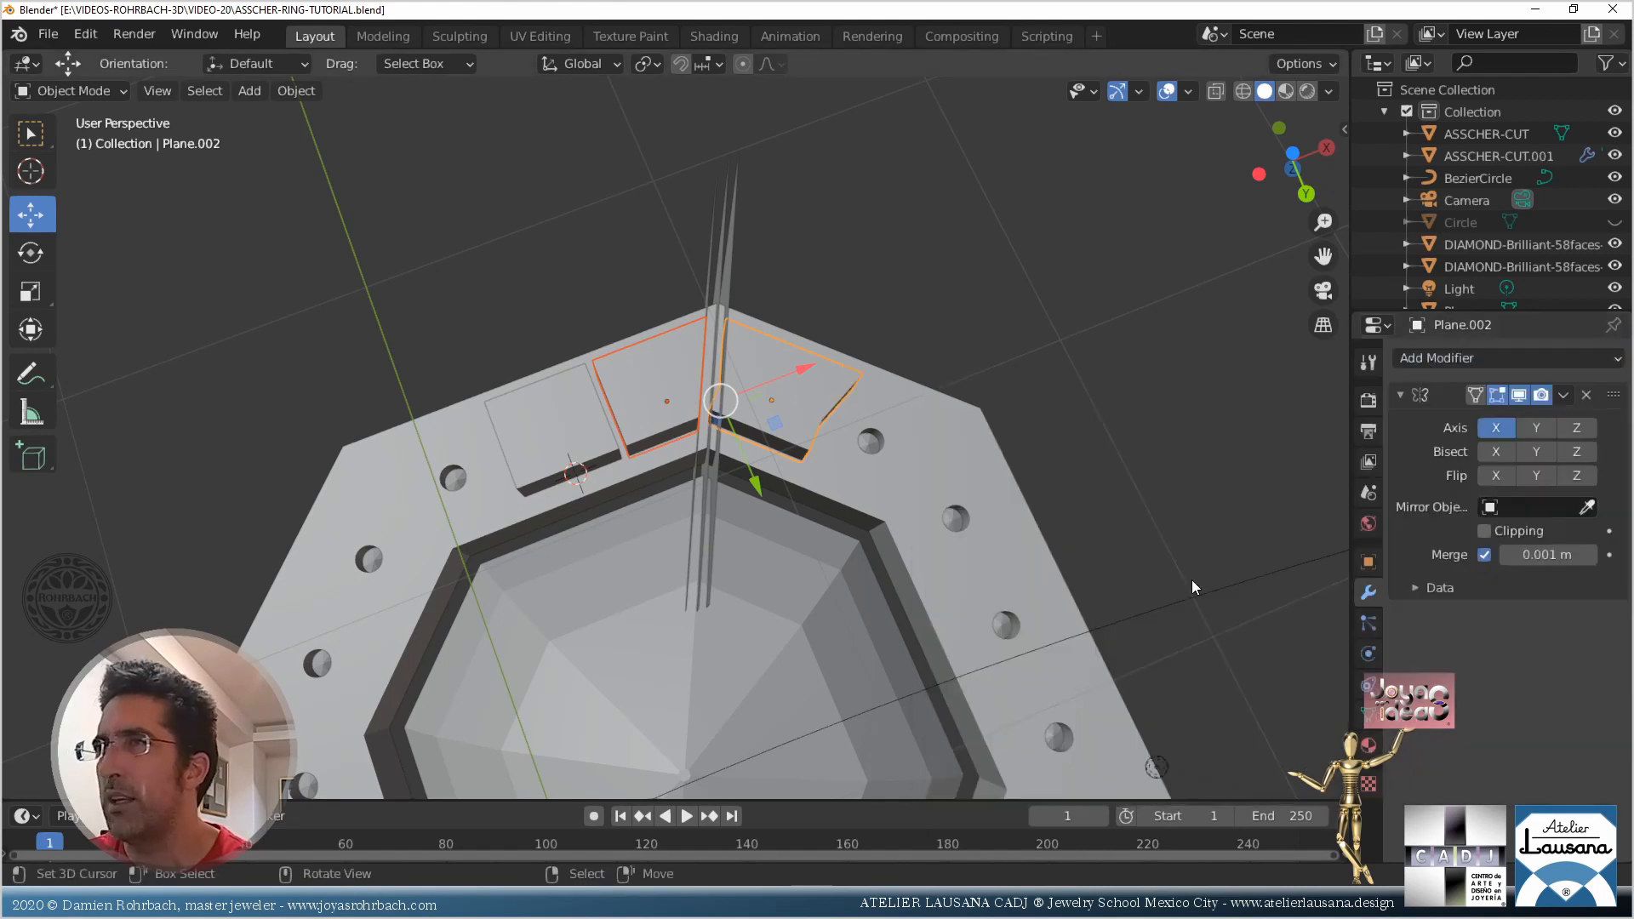
{"action": "left_click", "coordinate": [1587, 508]}
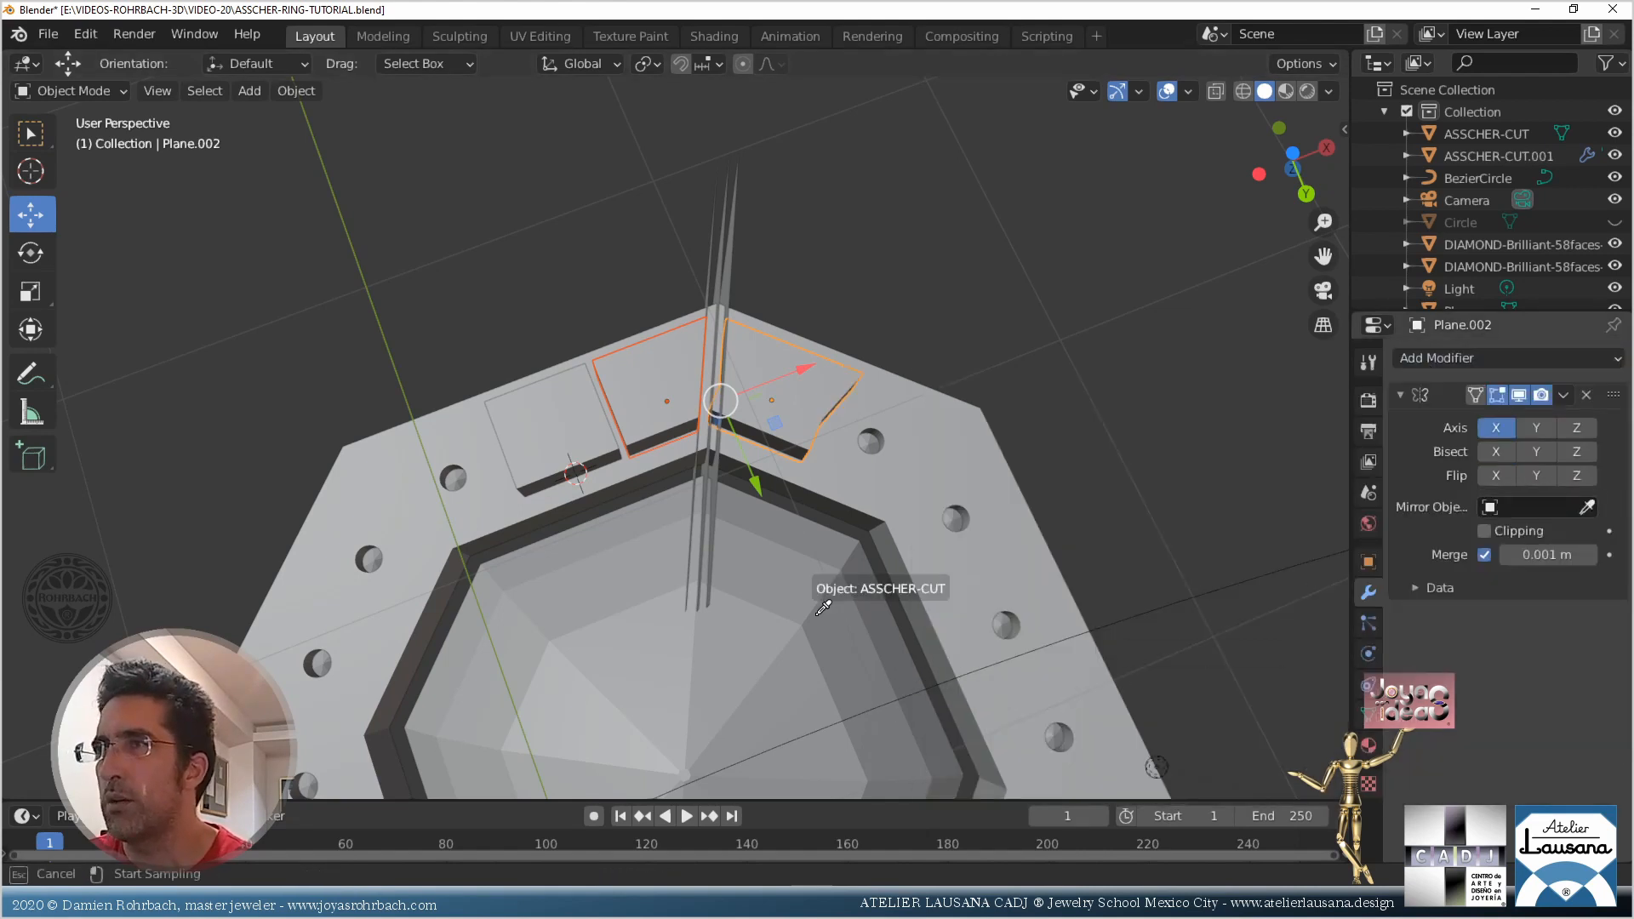
{"action": "left_click", "coordinate": [807, 572]}
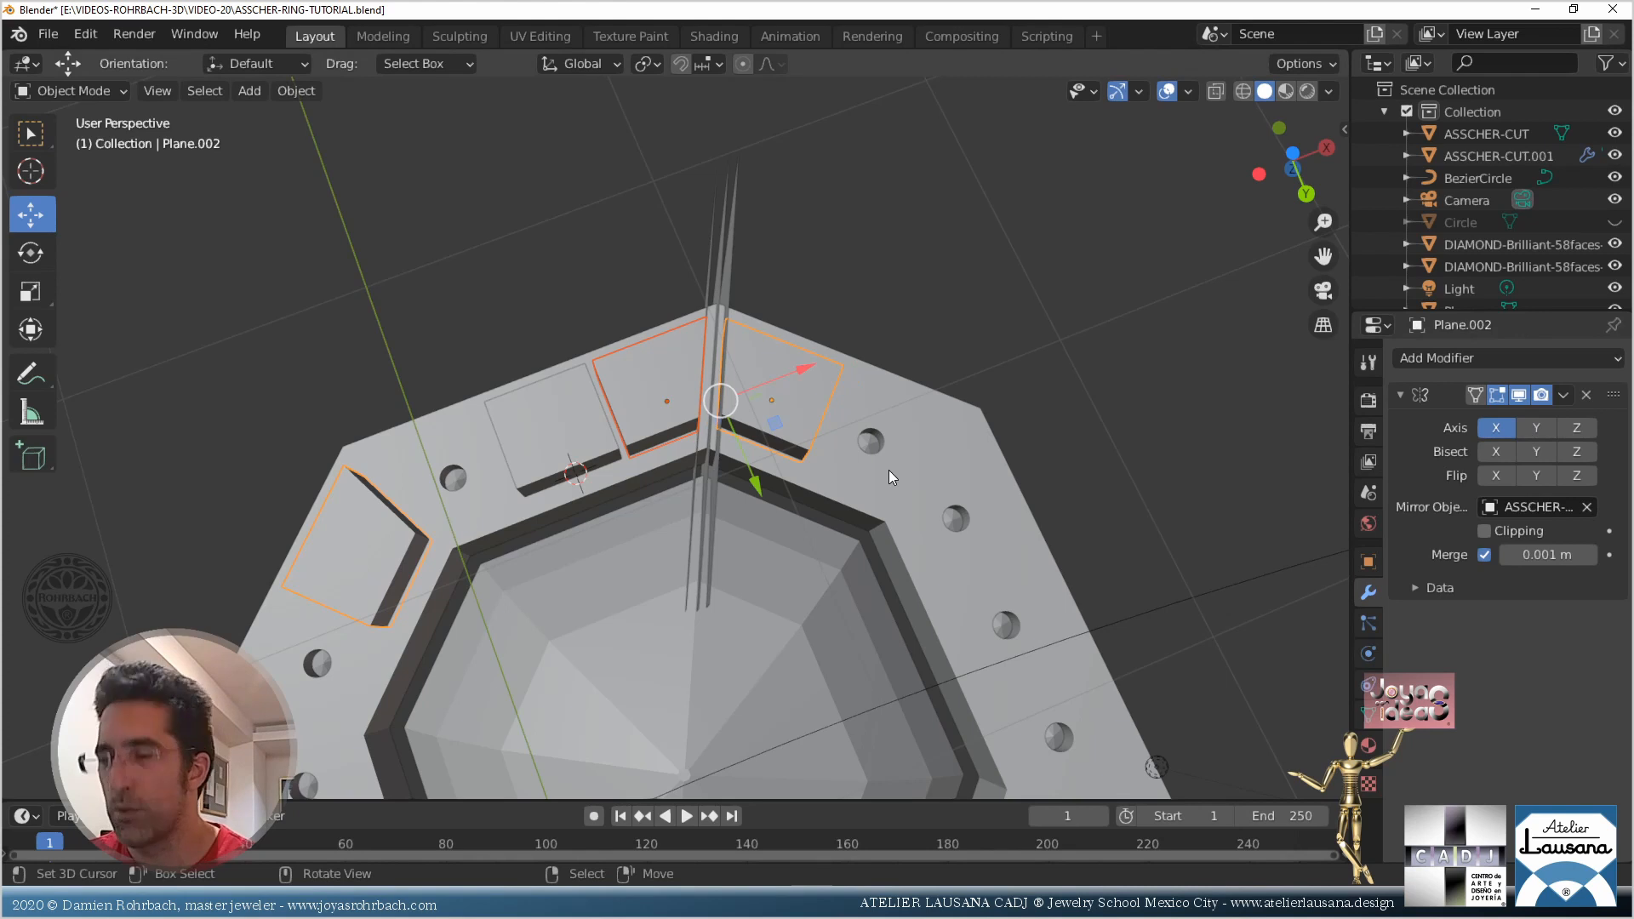
Join the straight-side cutter into the mirrored diagonal cutter and also enable mirroring along Y
{"action": "key", "text": "ctrl+j"}
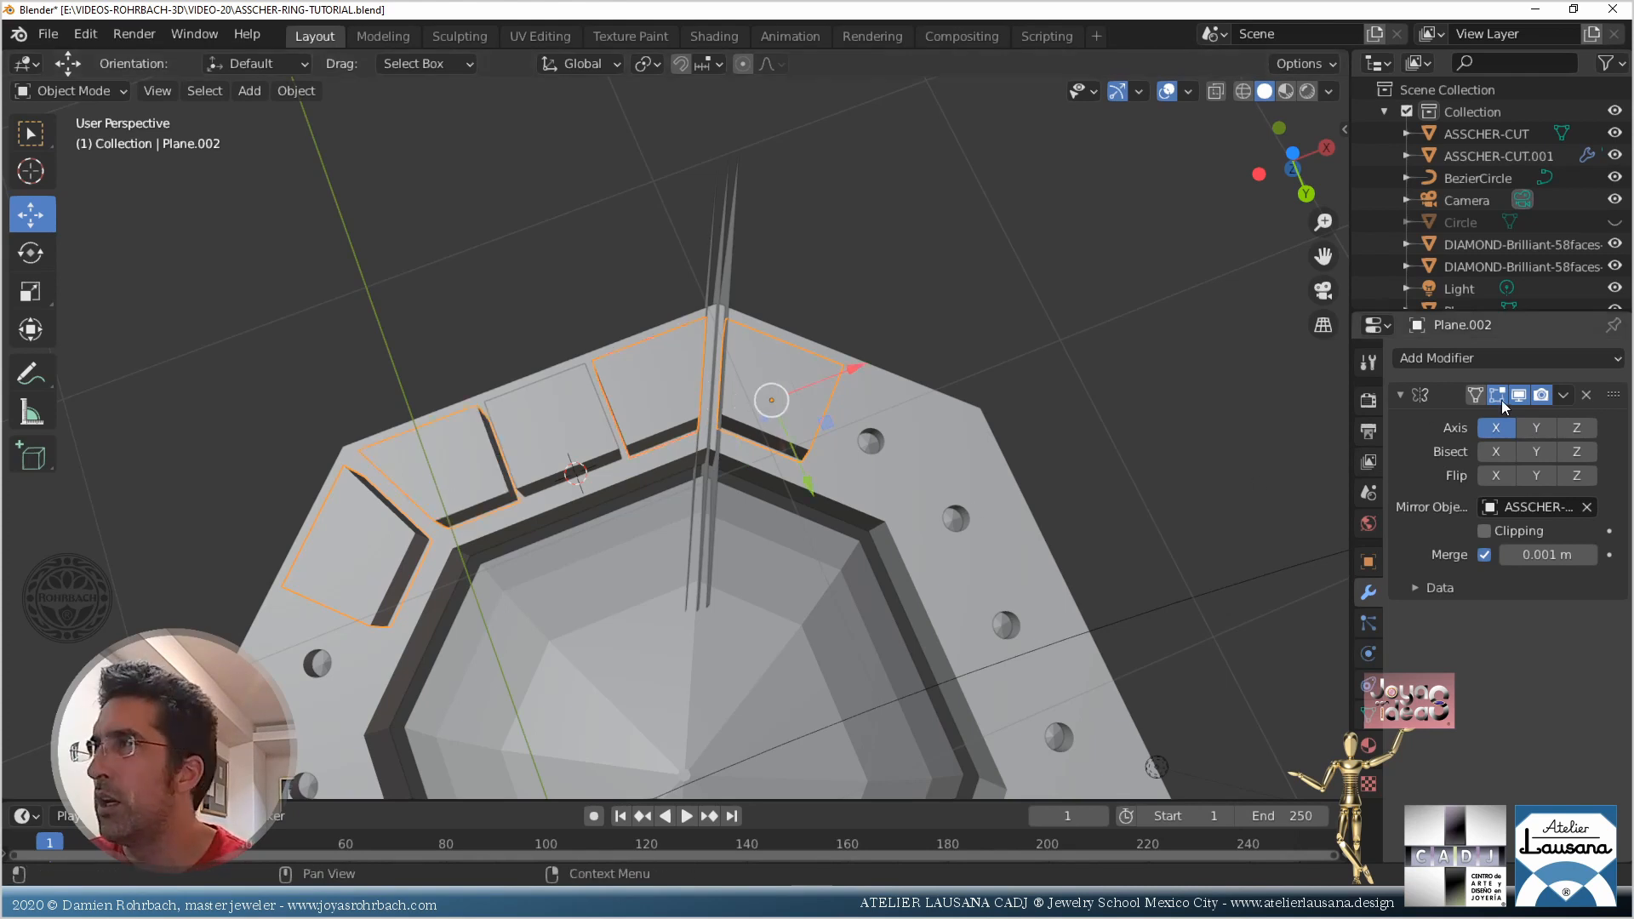
{"action": "left_click", "coordinate": [1536, 428]}
{"action": "scroll", "coordinate": [896, 604], "scroll_direction": "down", "scroll_amount": 4}
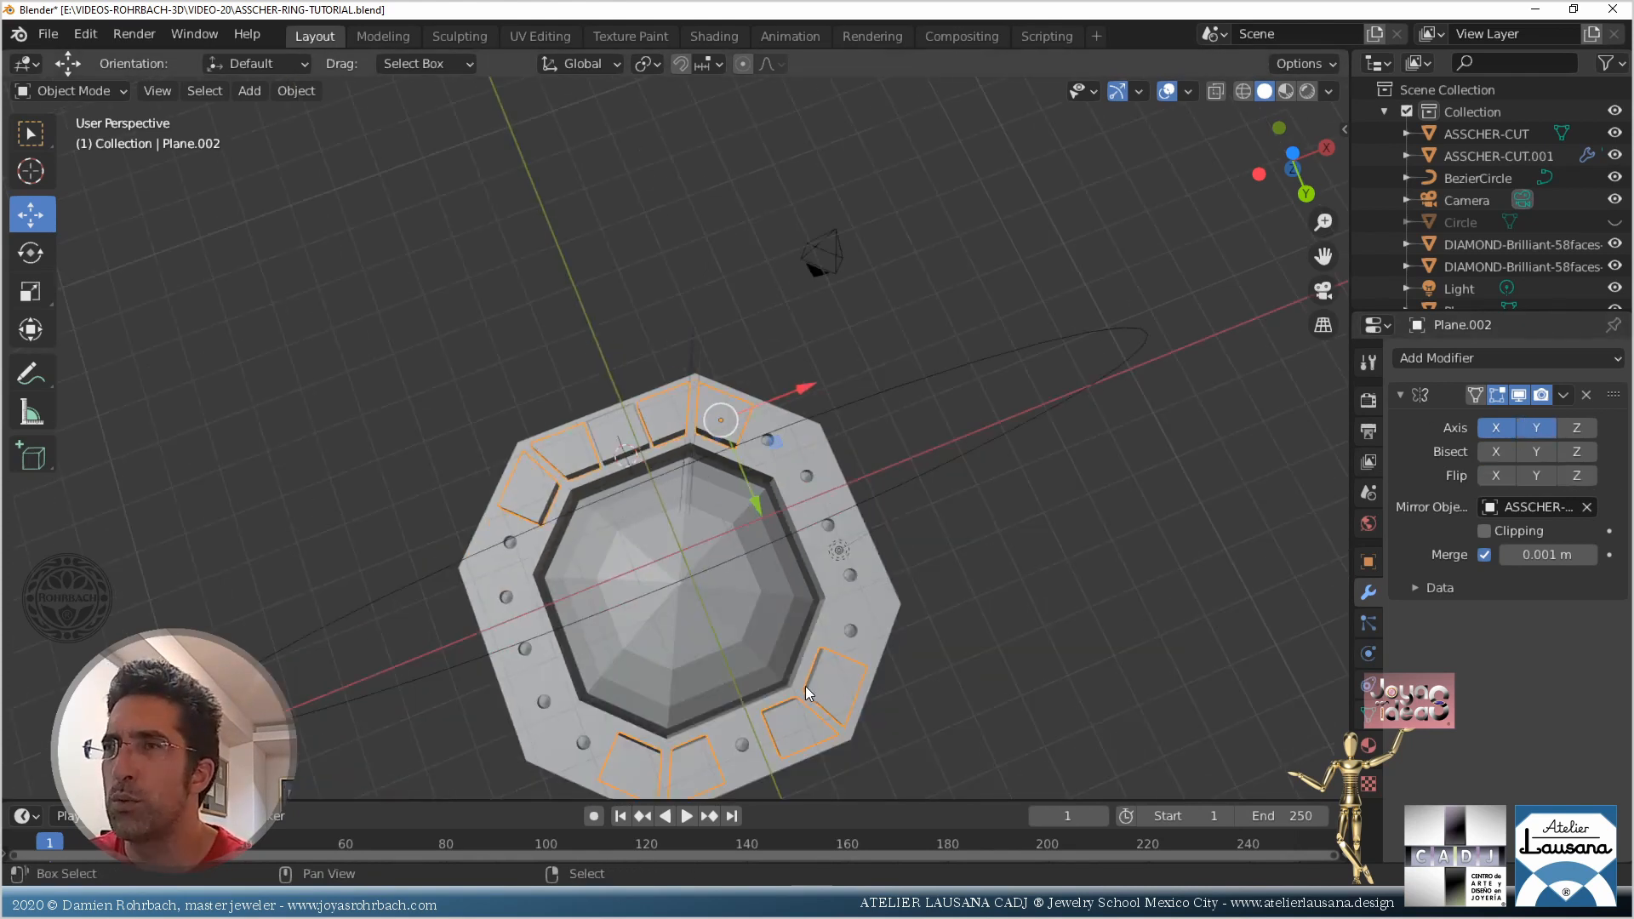
{"action": "scroll", "coordinate": [722, 509], "scroll_direction": "up", "scroll_amount": 3}
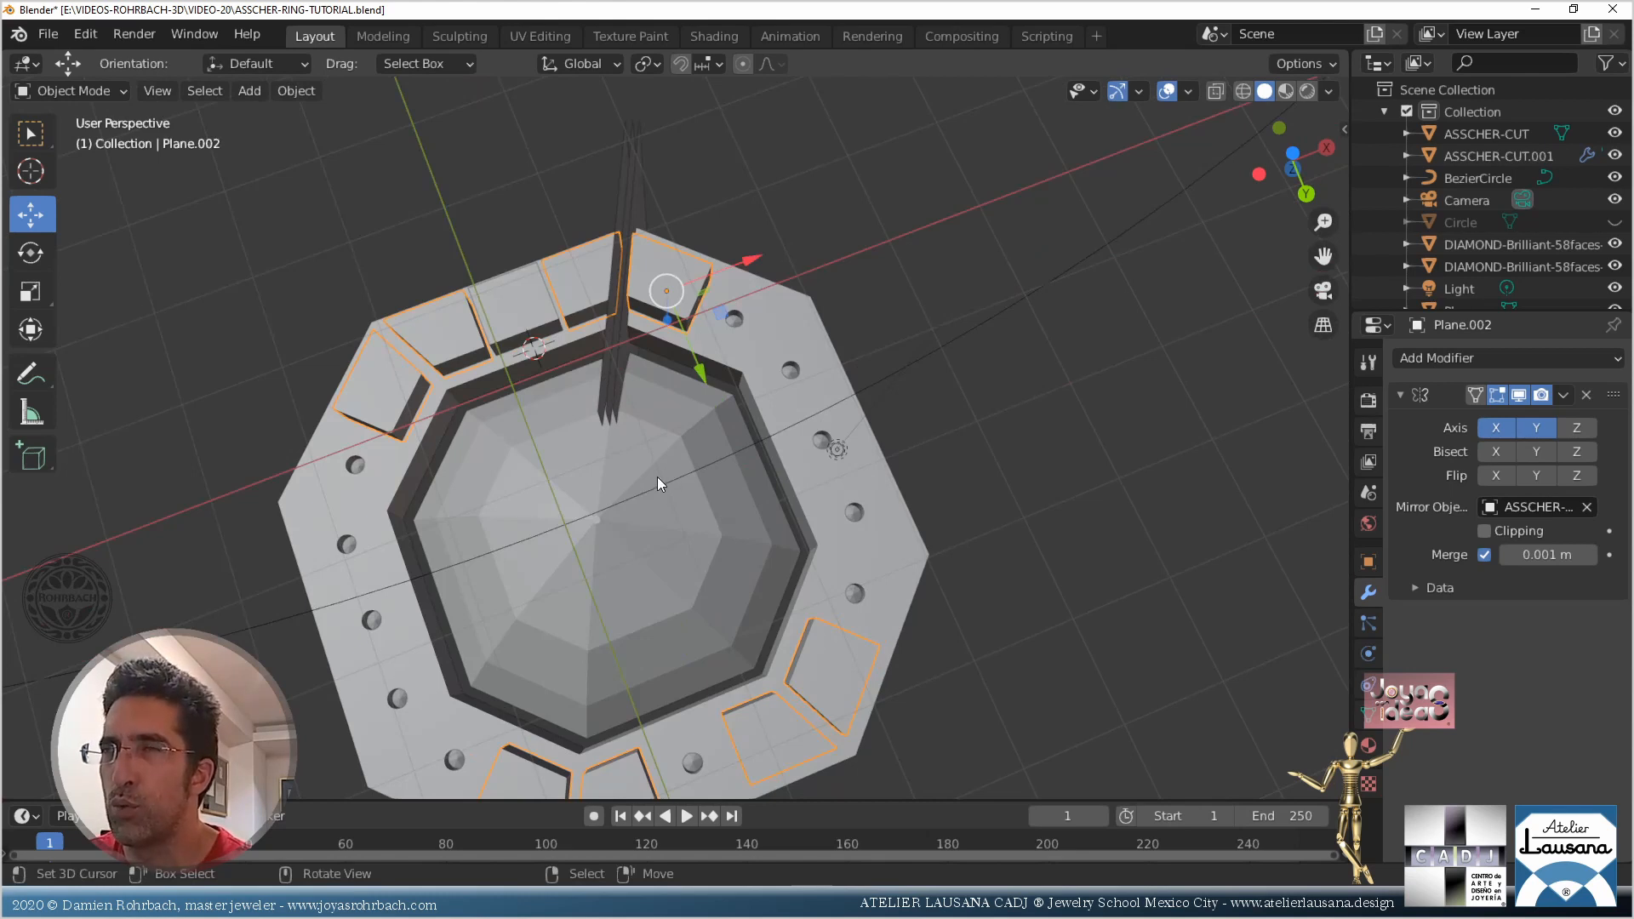
Convert the mirrored cutter set to a plain mesh and set its origin to its geometry
{"action": "key", "text": "alt+c"}
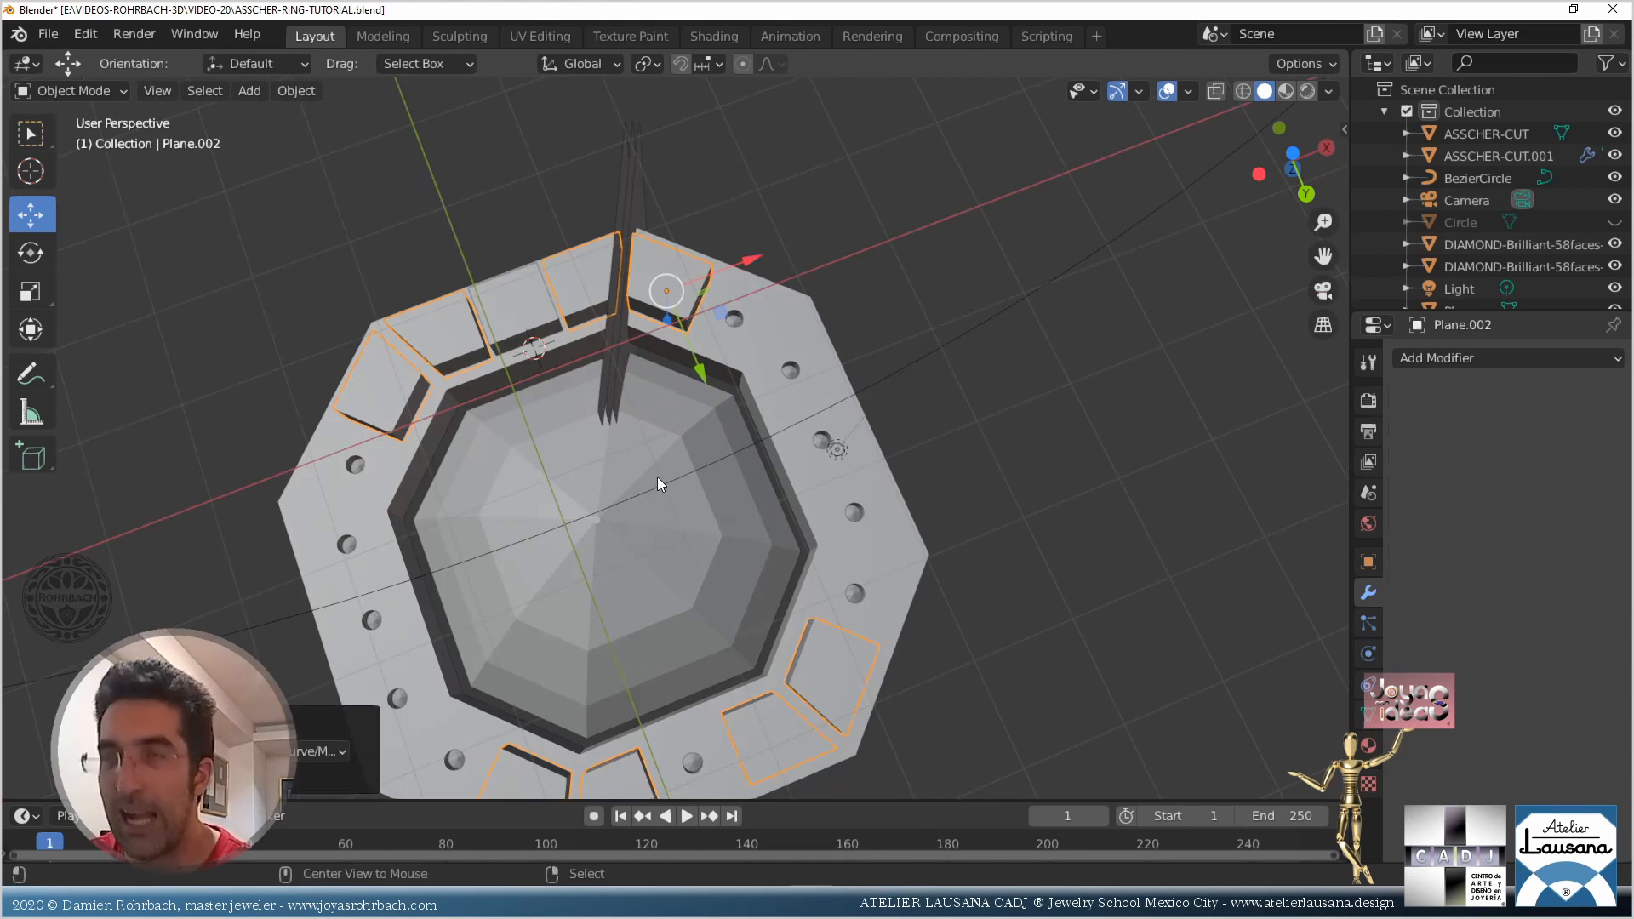
{"action": "left_click", "coordinate": [296, 92]}
{"action": "mouse_move", "coordinate": [363, 145]}
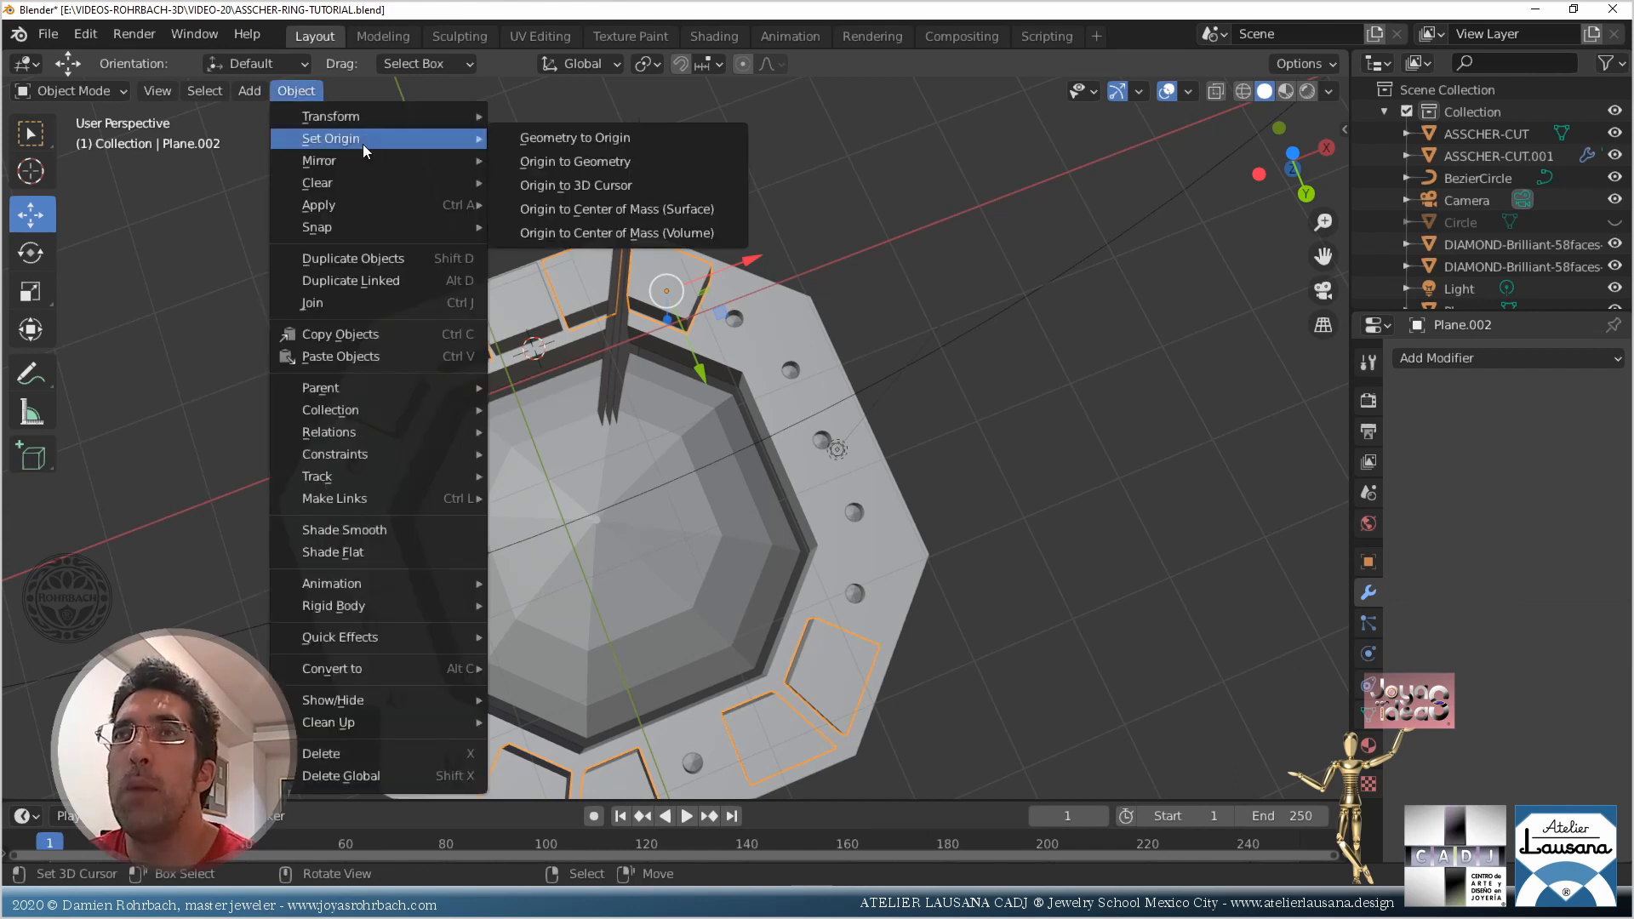
{"action": "left_click", "coordinate": [580, 158]}
Duplicate the mirrored cutter set in place and apply the copy's rotation
{"action": "key", "text": "shift+d"}
{"action": "key", "text": "Escape"}
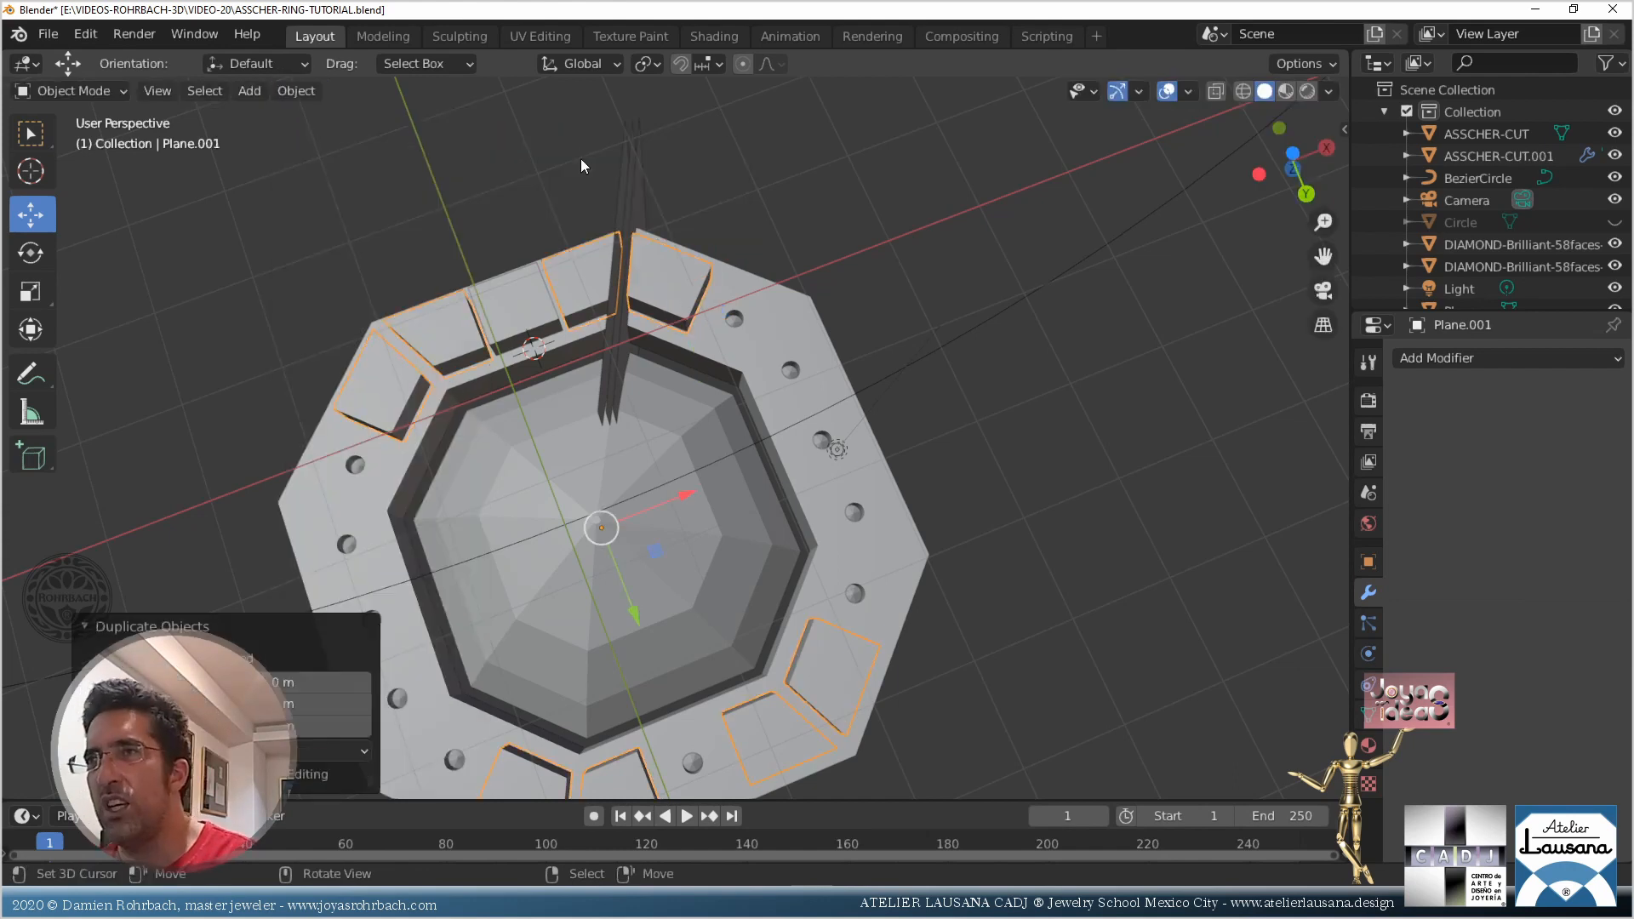
{"action": "key", "text": "n"}
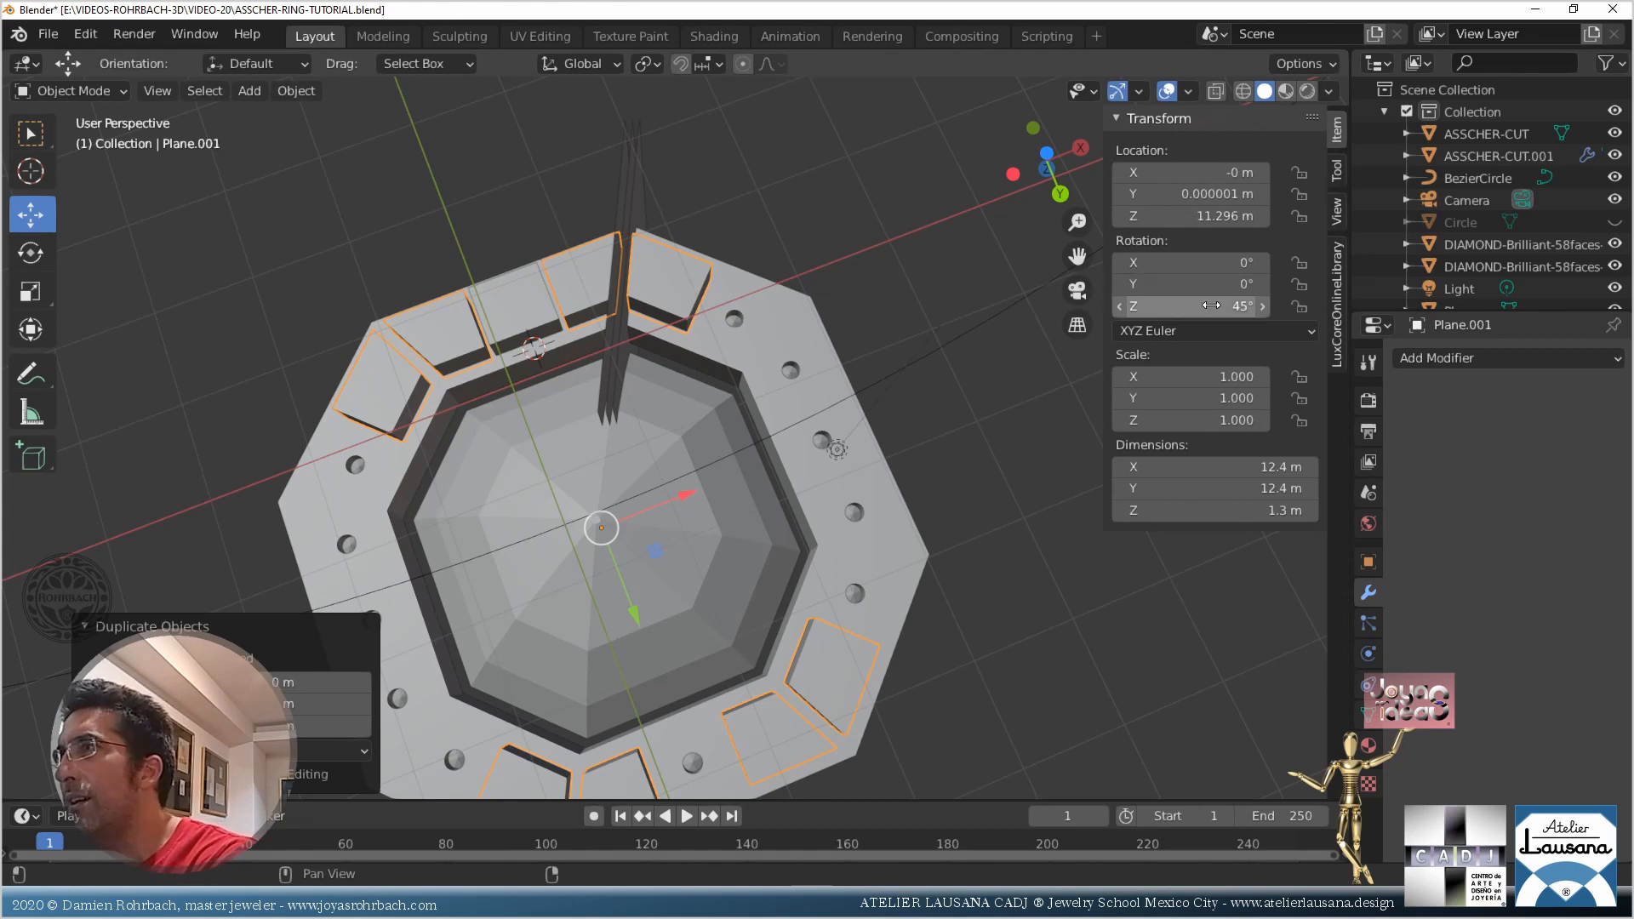
{"action": "key", "text": "ctrl+a"}
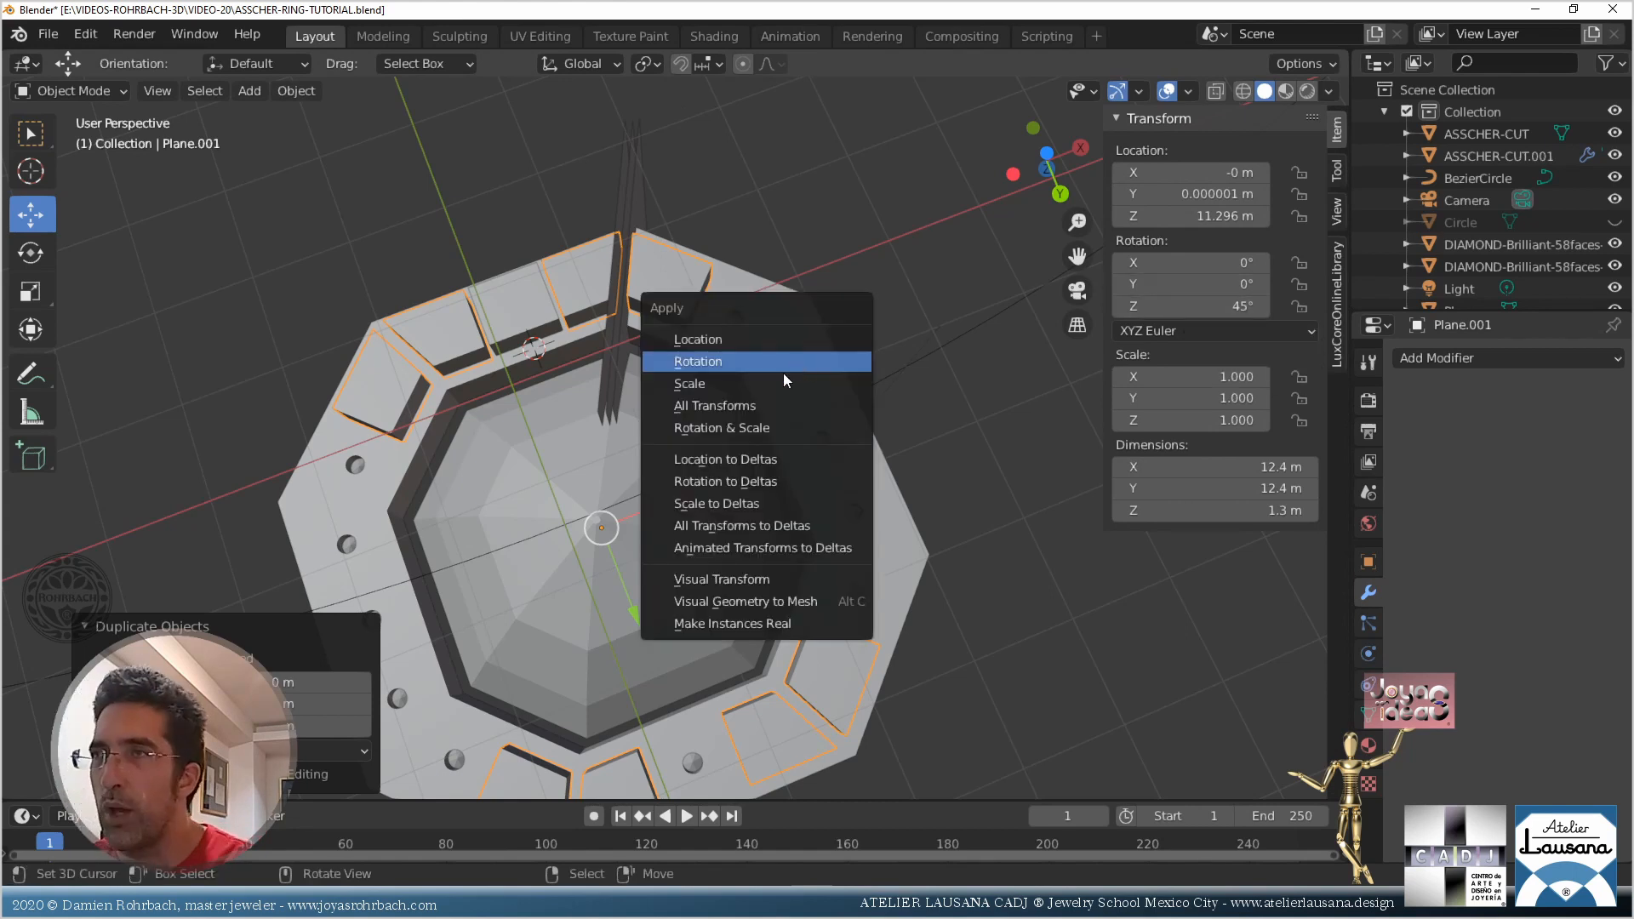
{"action": "left_click", "coordinate": [757, 361]}
Set the duplicated cutter set's Z rotation to 90° and check its placement around the halo
{"action": "double_click", "coordinate": [1192, 306]}
{"action": "type", "text": "90"}
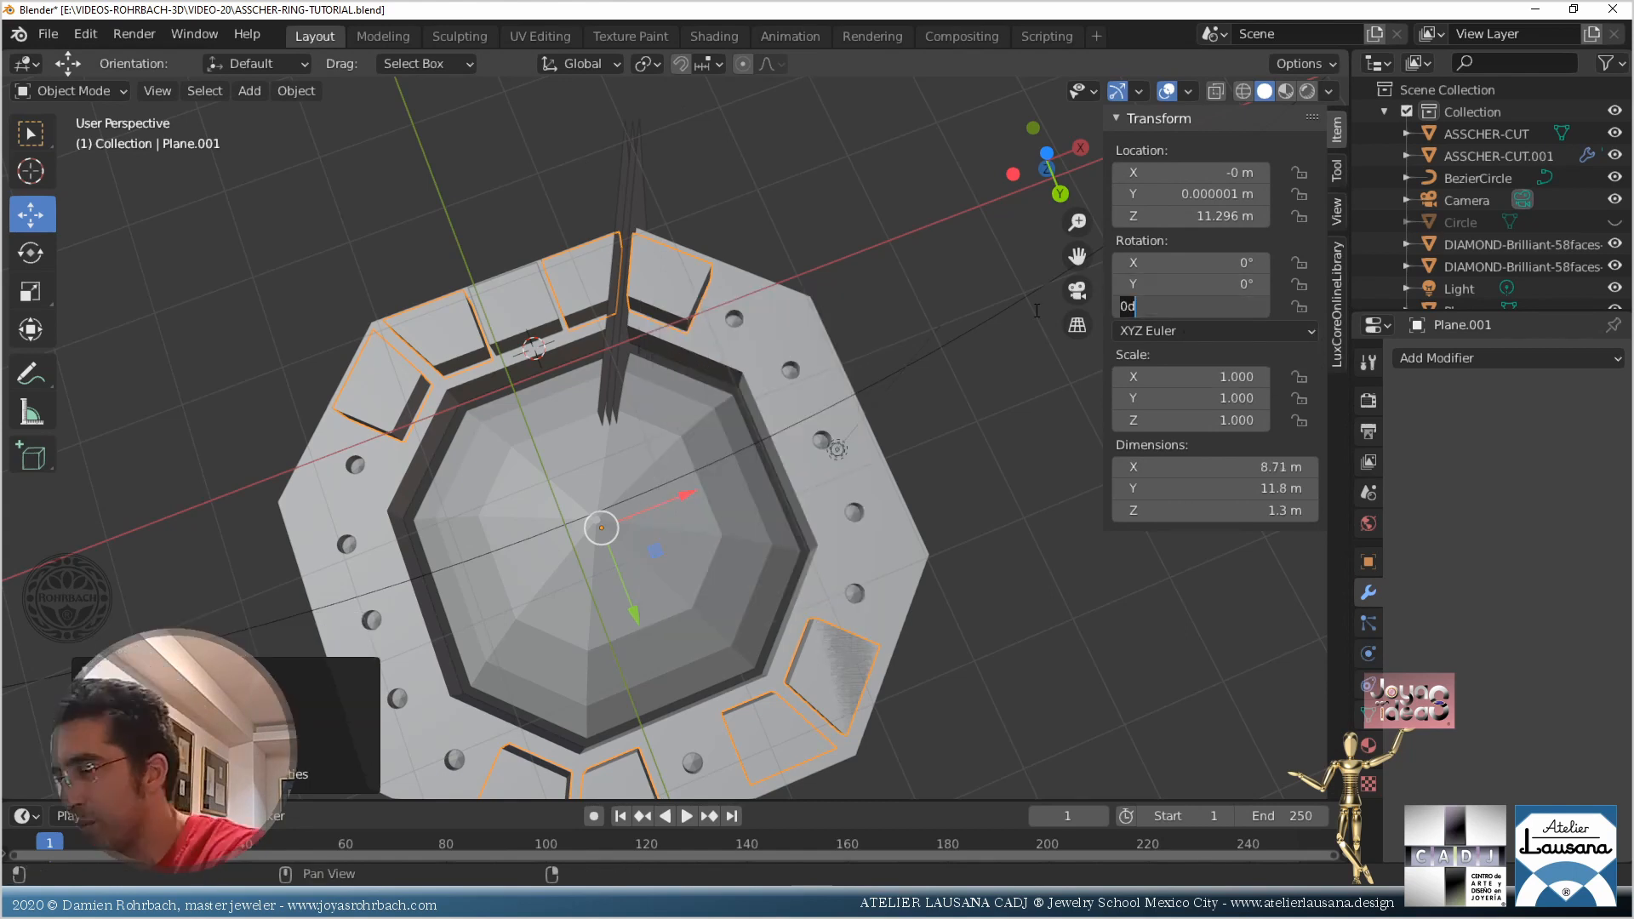
{"action": "key", "text": "Return"}
{"action": "middle_click_drag", "start_coordinate": [853, 438], "coordinate": [798, 457]}
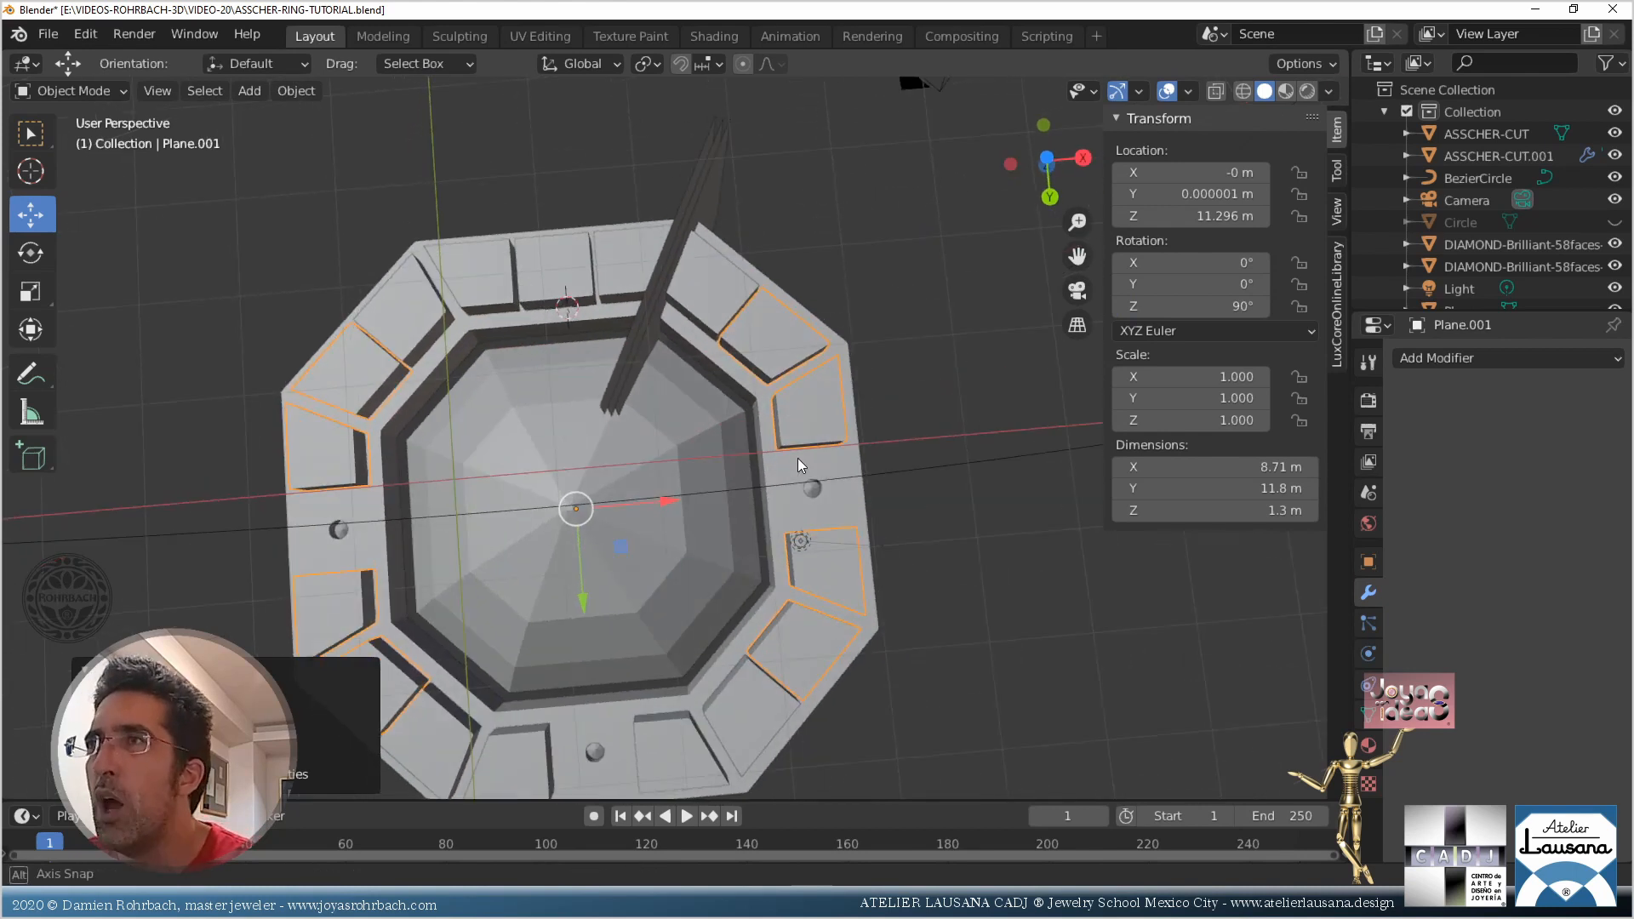
{"action": "scroll", "coordinate": [754, 281], "scroll_direction": "up", "scroll_amount": 1}
{"action": "key", "text": "KP_7"}
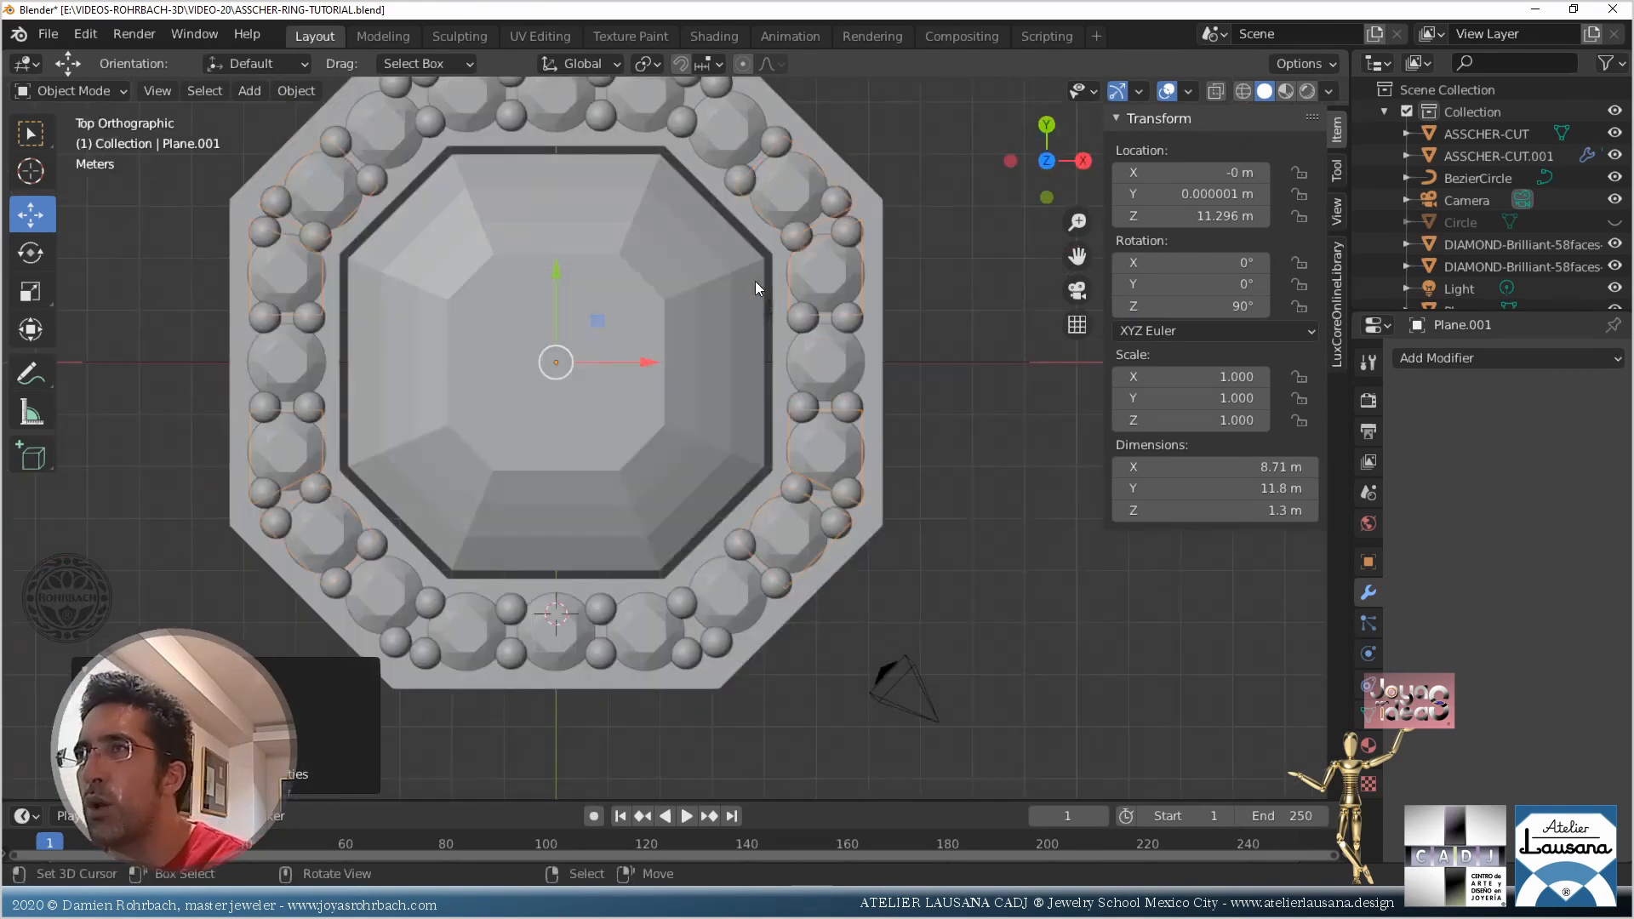
{"action": "middle_click_drag", "start_coordinate": [754, 281], "coordinate": [902, 732]}
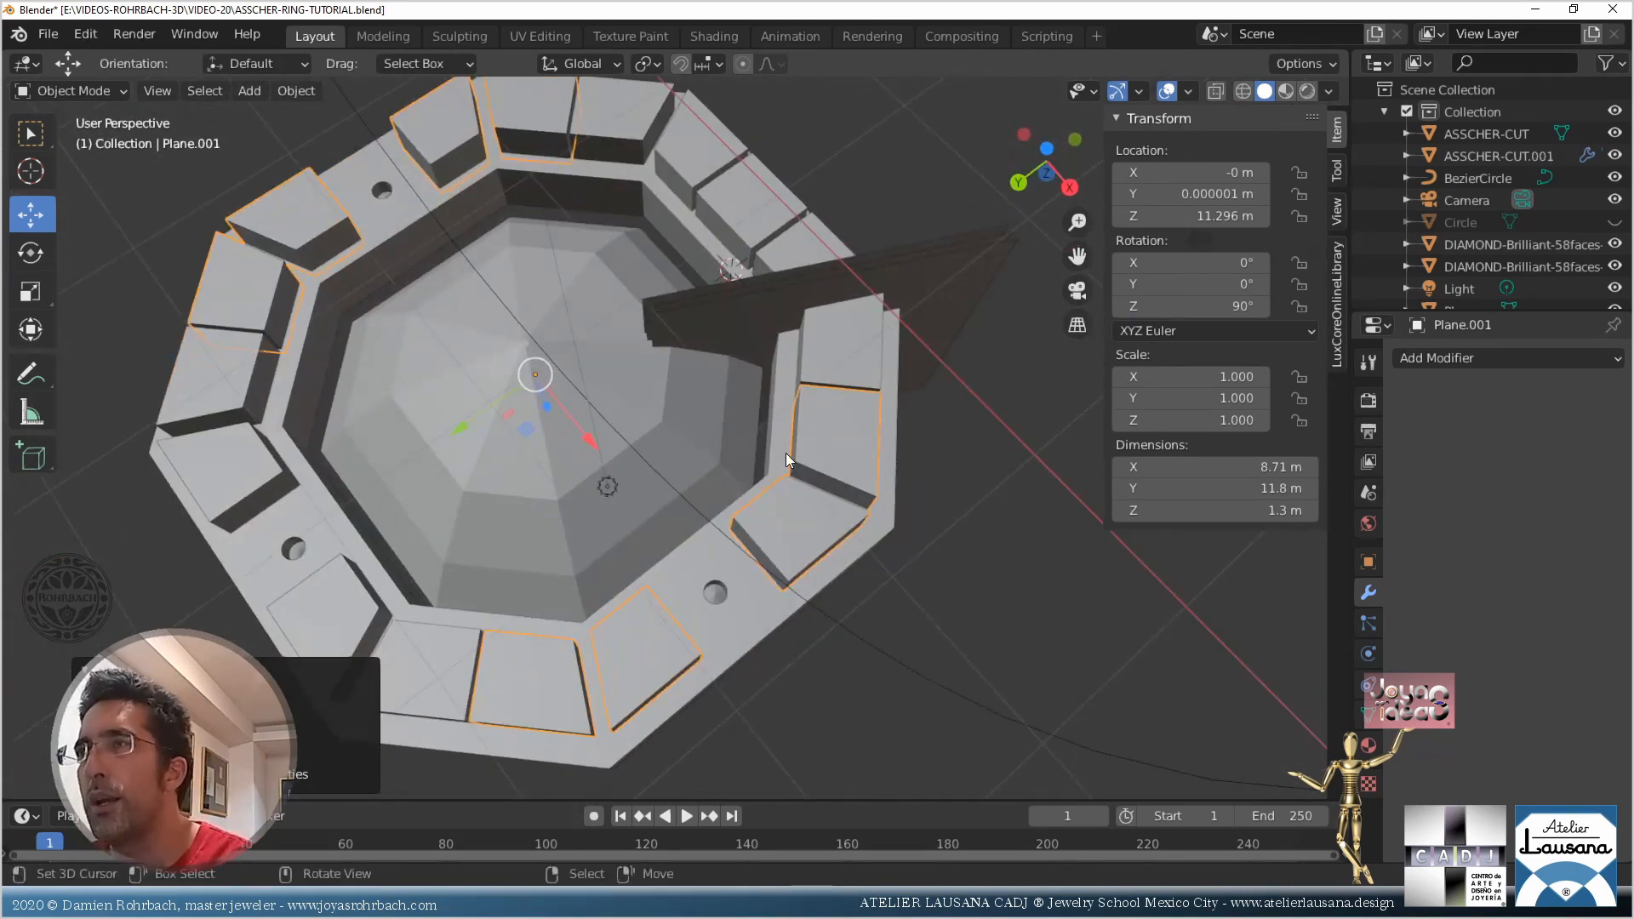
Duplicate the 45° cutter set's upper-right diagonal cutter in place and separate the selected copy into its own object
{"action": "key", "text": "ctrl+KP_7"}
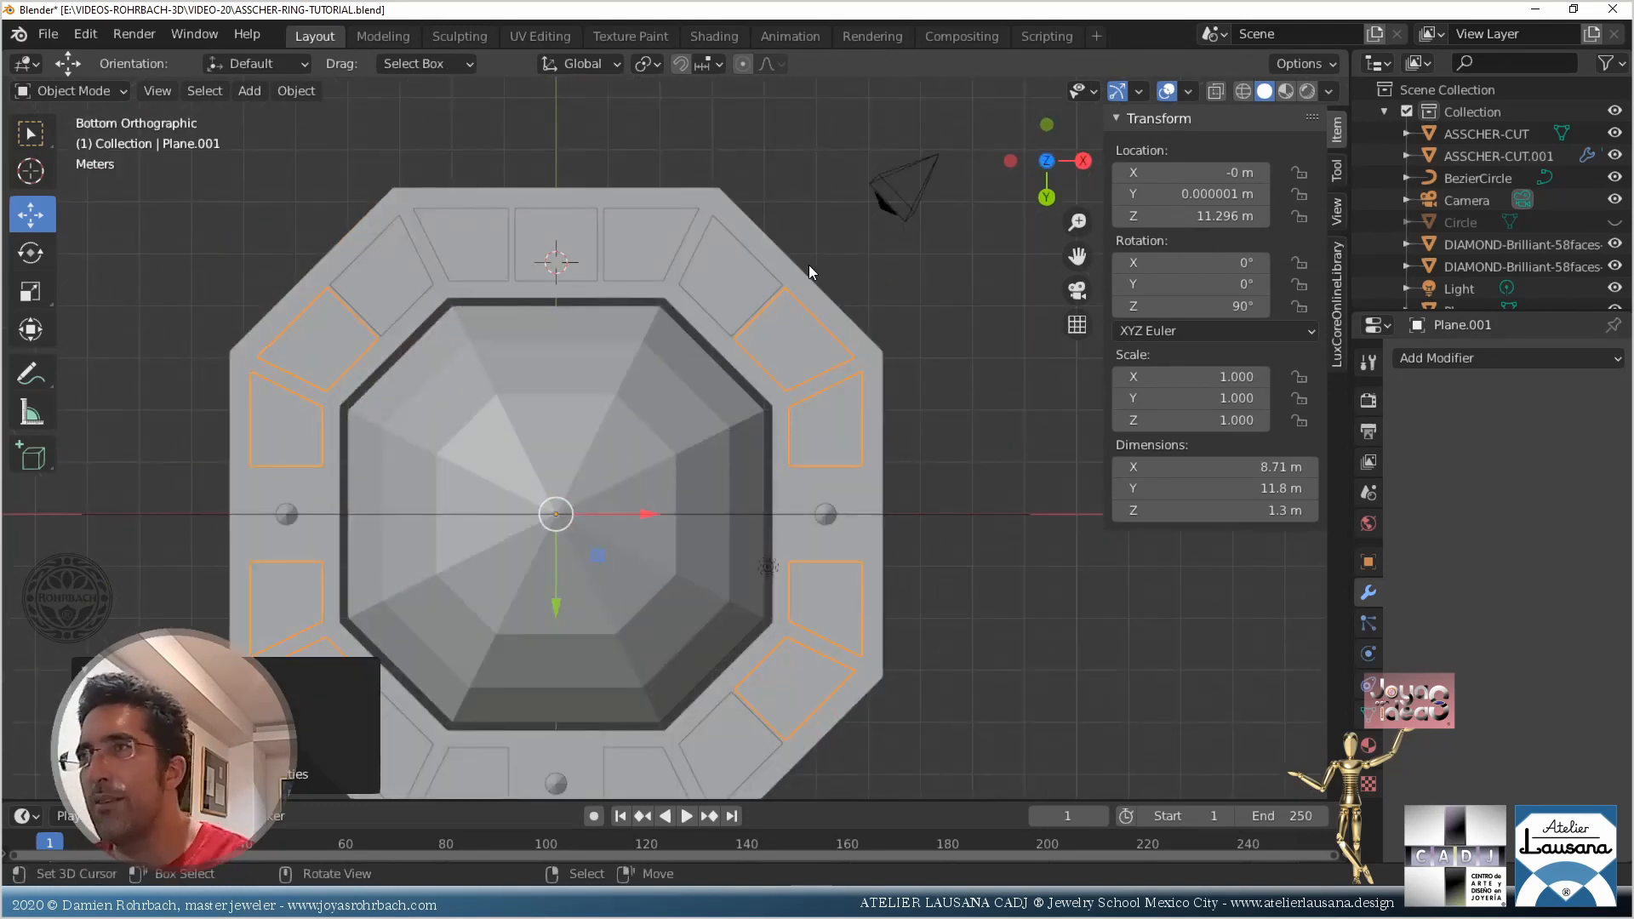
{"action": "left_click", "coordinate": [754, 273]}
{"action": "middle_click_drag", "start_coordinate": [803, 192], "coordinate": [719, 389], "text": "shift"}
{"action": "scroll", "coordinate": [720, 390], "scroll_direction": "up", "scroll_amount": 3}
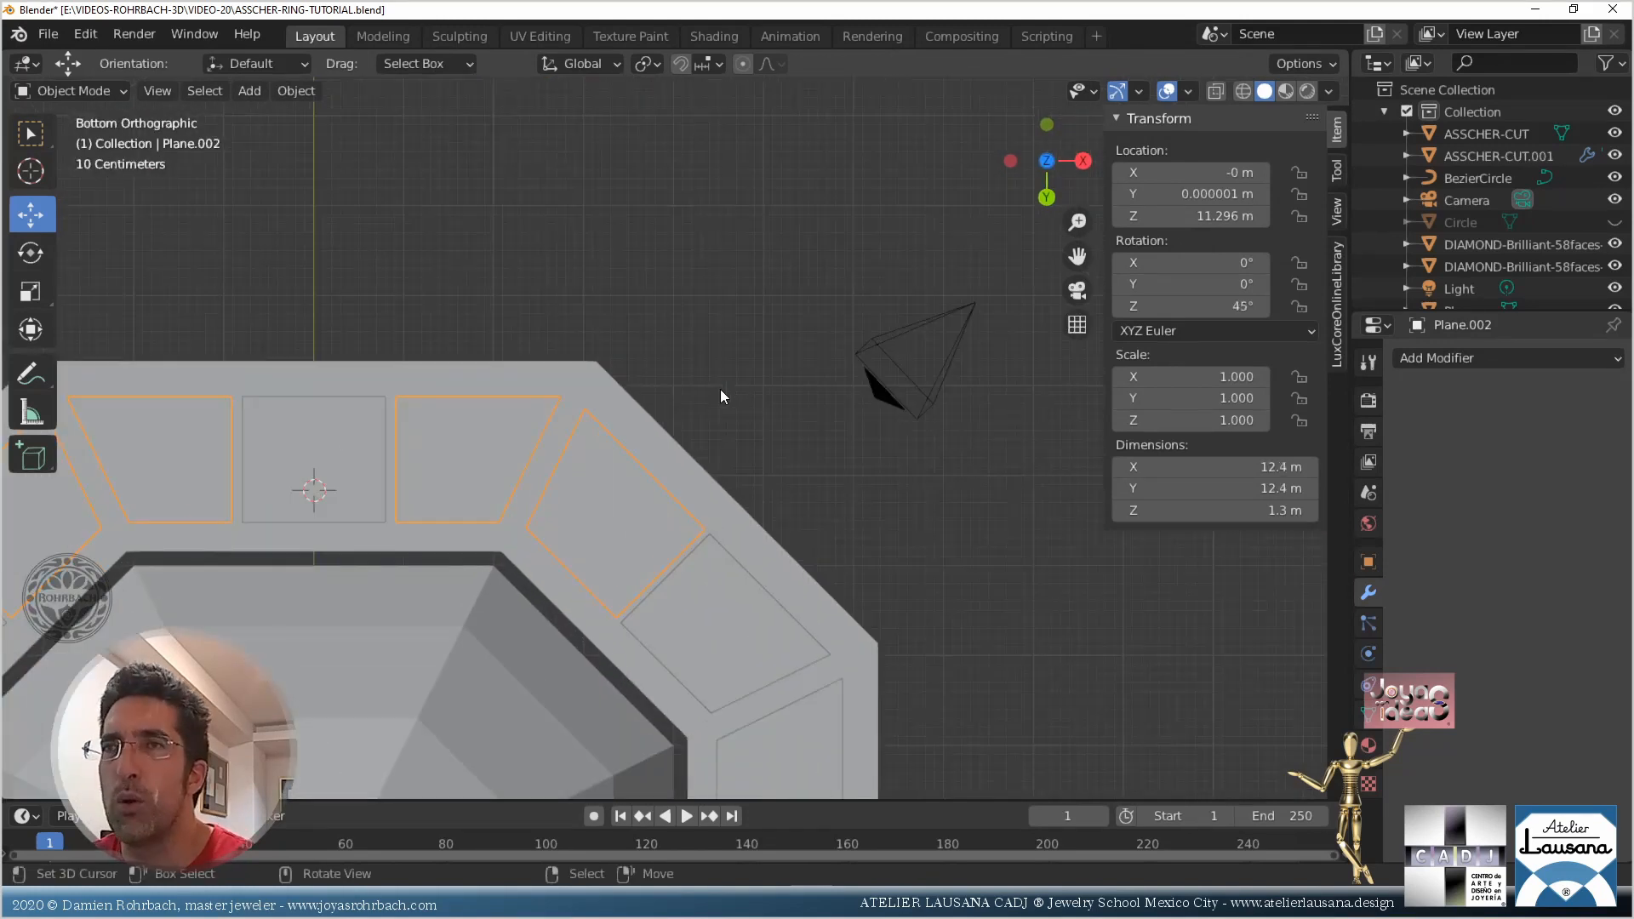
{"action": "key", "text": "Tab"}
{"action": "middle_click_drag", "start_coordinate": [654, 552], "coordinate": [665, 412], "text": "shift"}
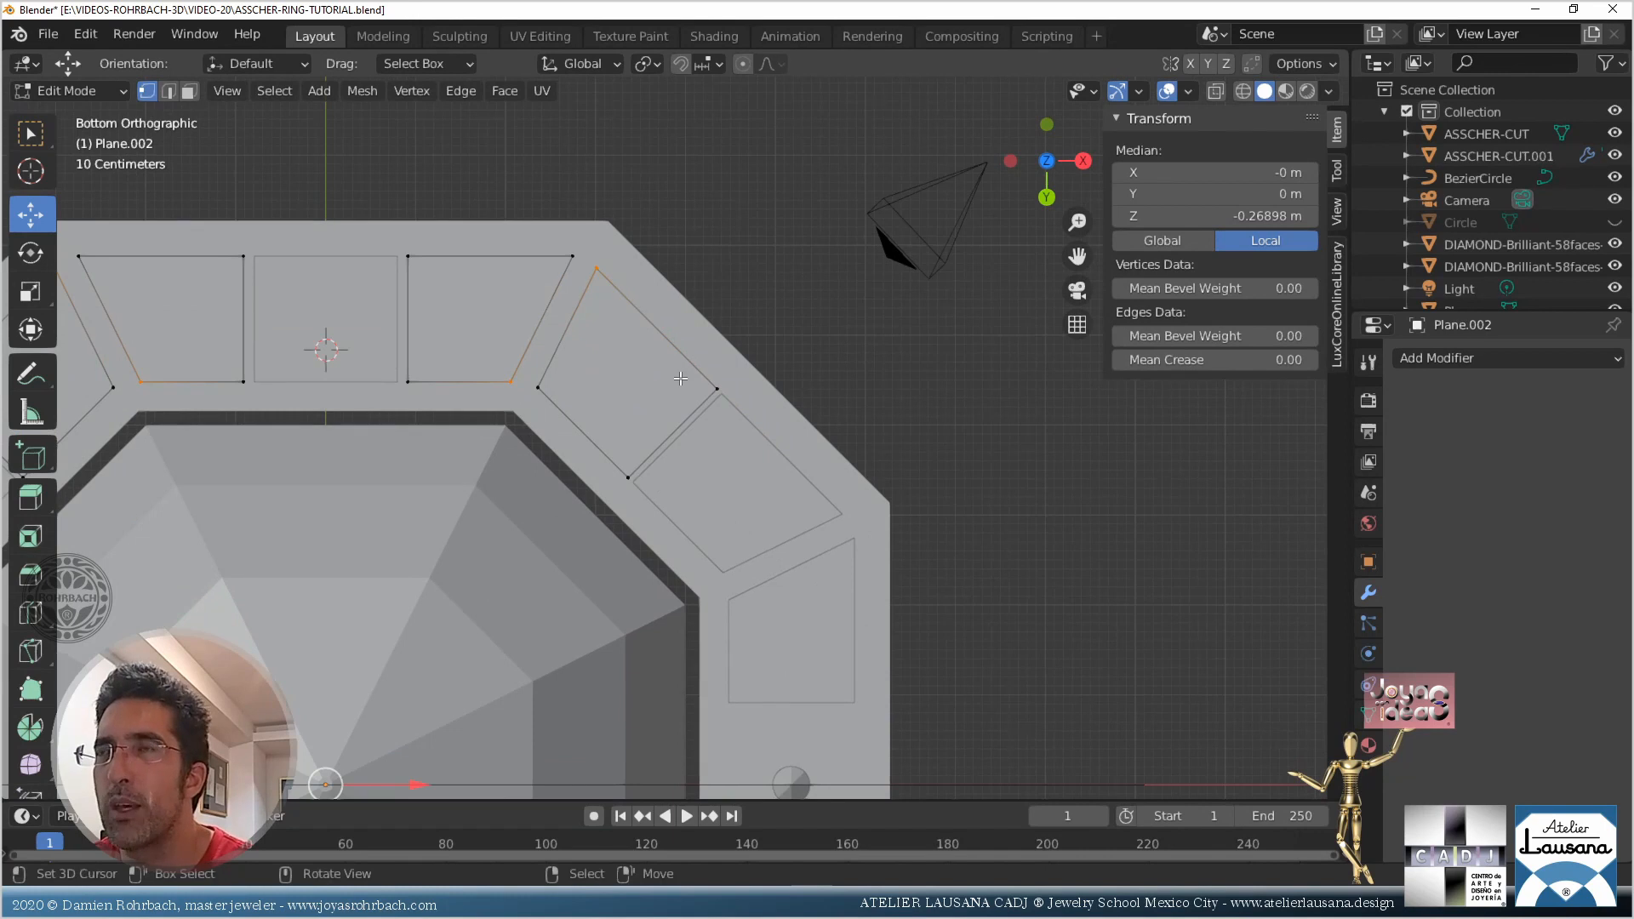
{"action": "key", "text": "alt+a"}
{"action": "key", "text": "l"}
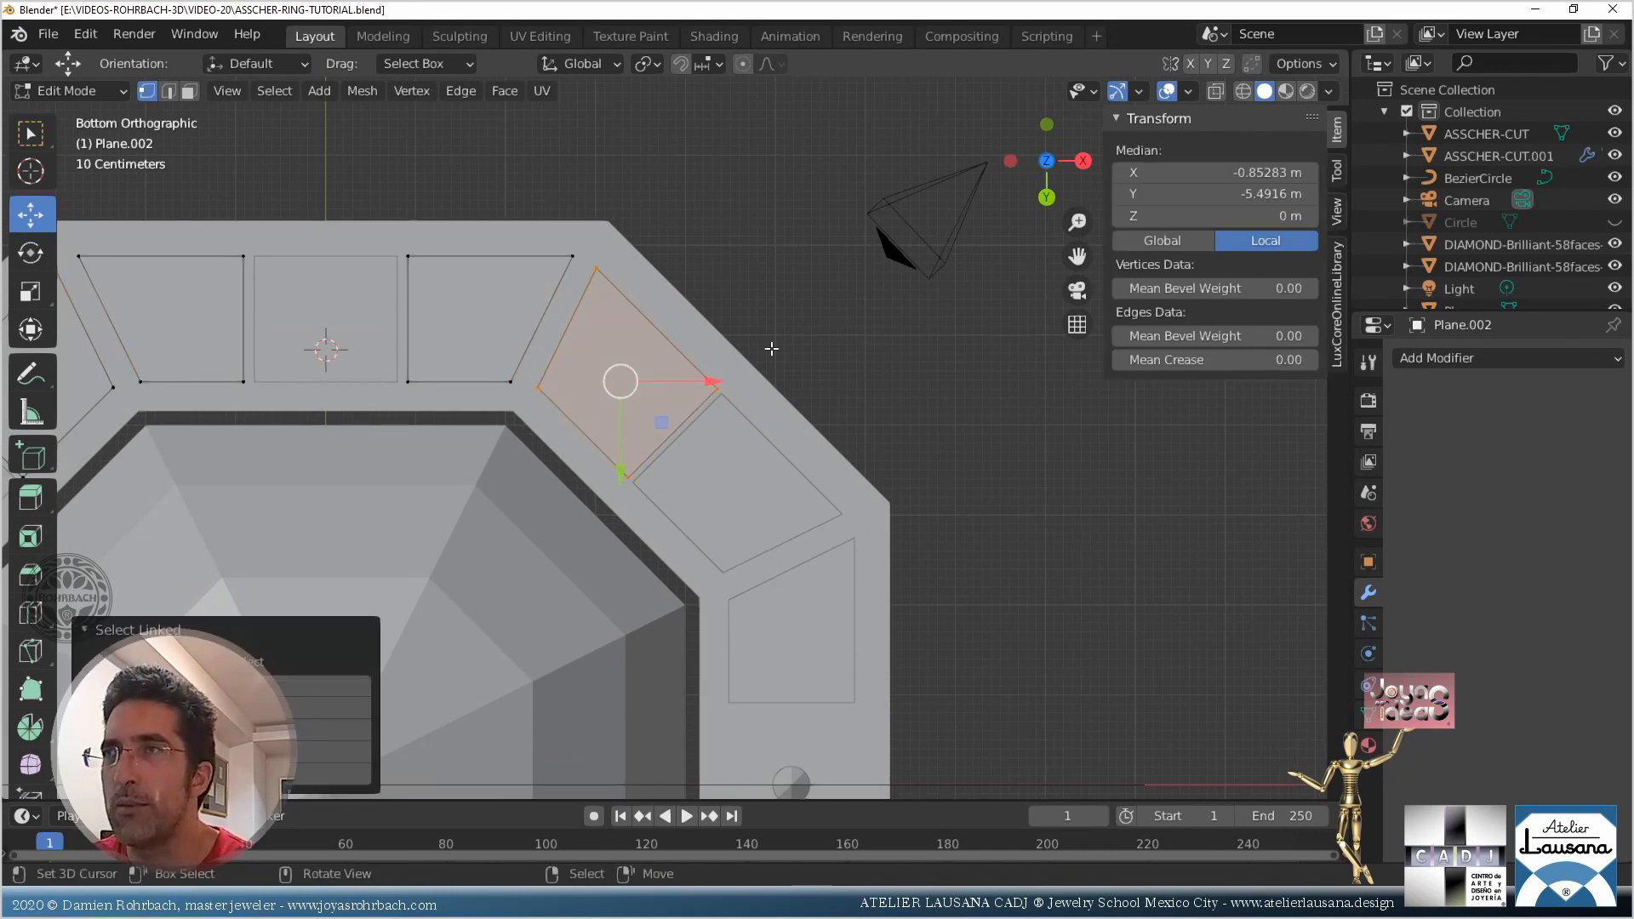
{"action": "key", "text": "shift+d"}
{"action": "key", "text": "Escape"}
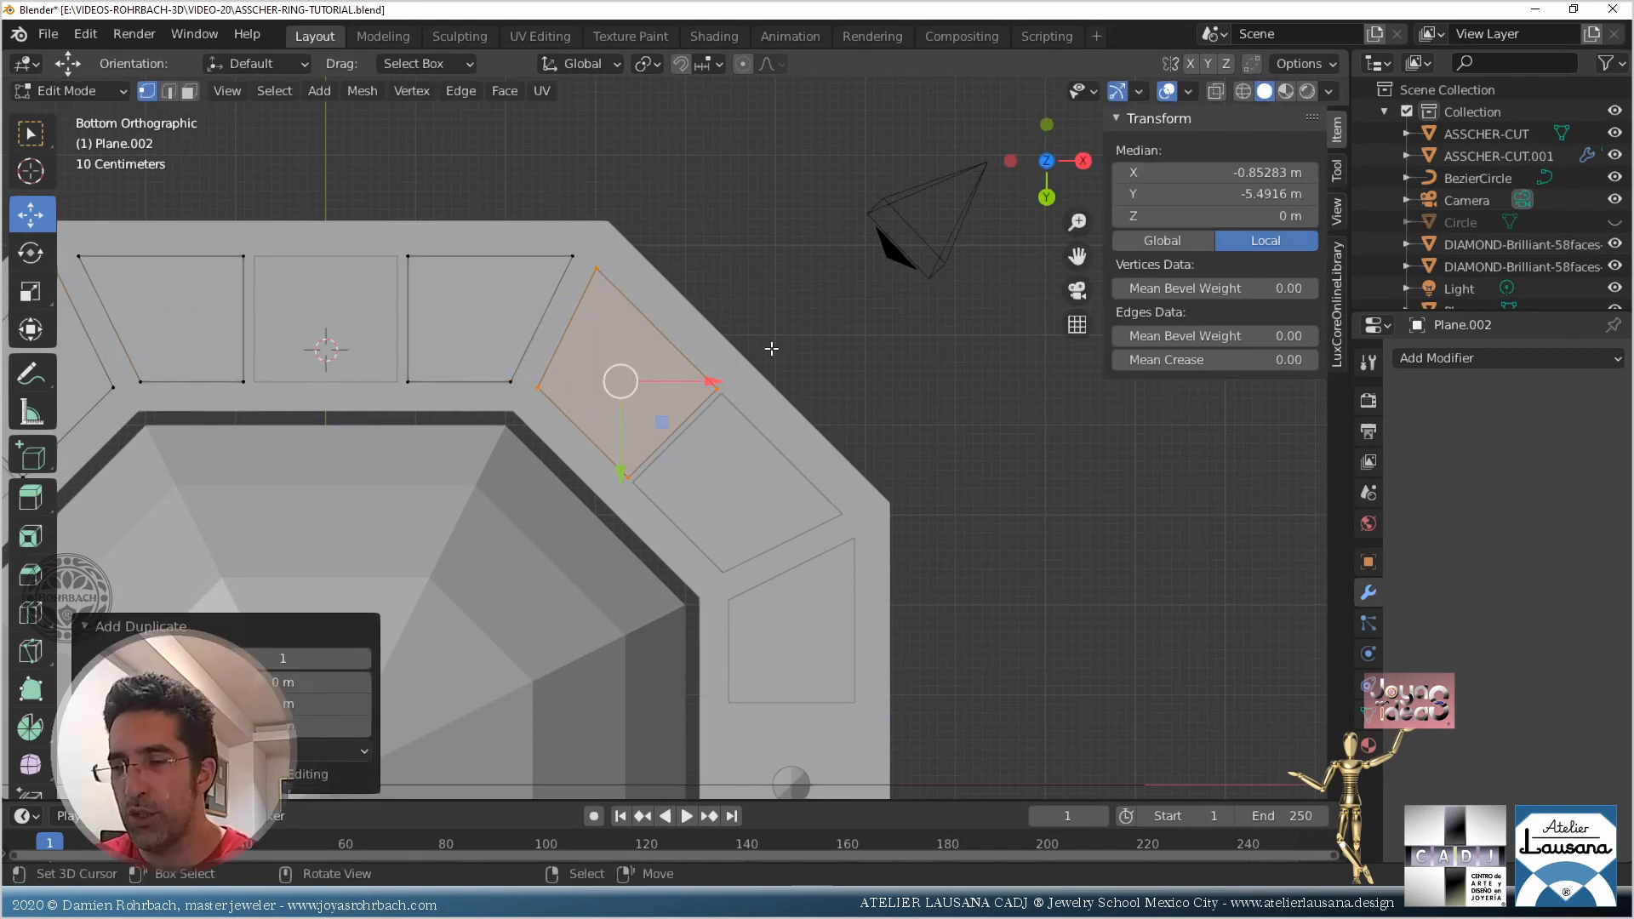
{"action": "key", "text": "p"}
{"action": "left_click", "coordinate": [771, 349]}
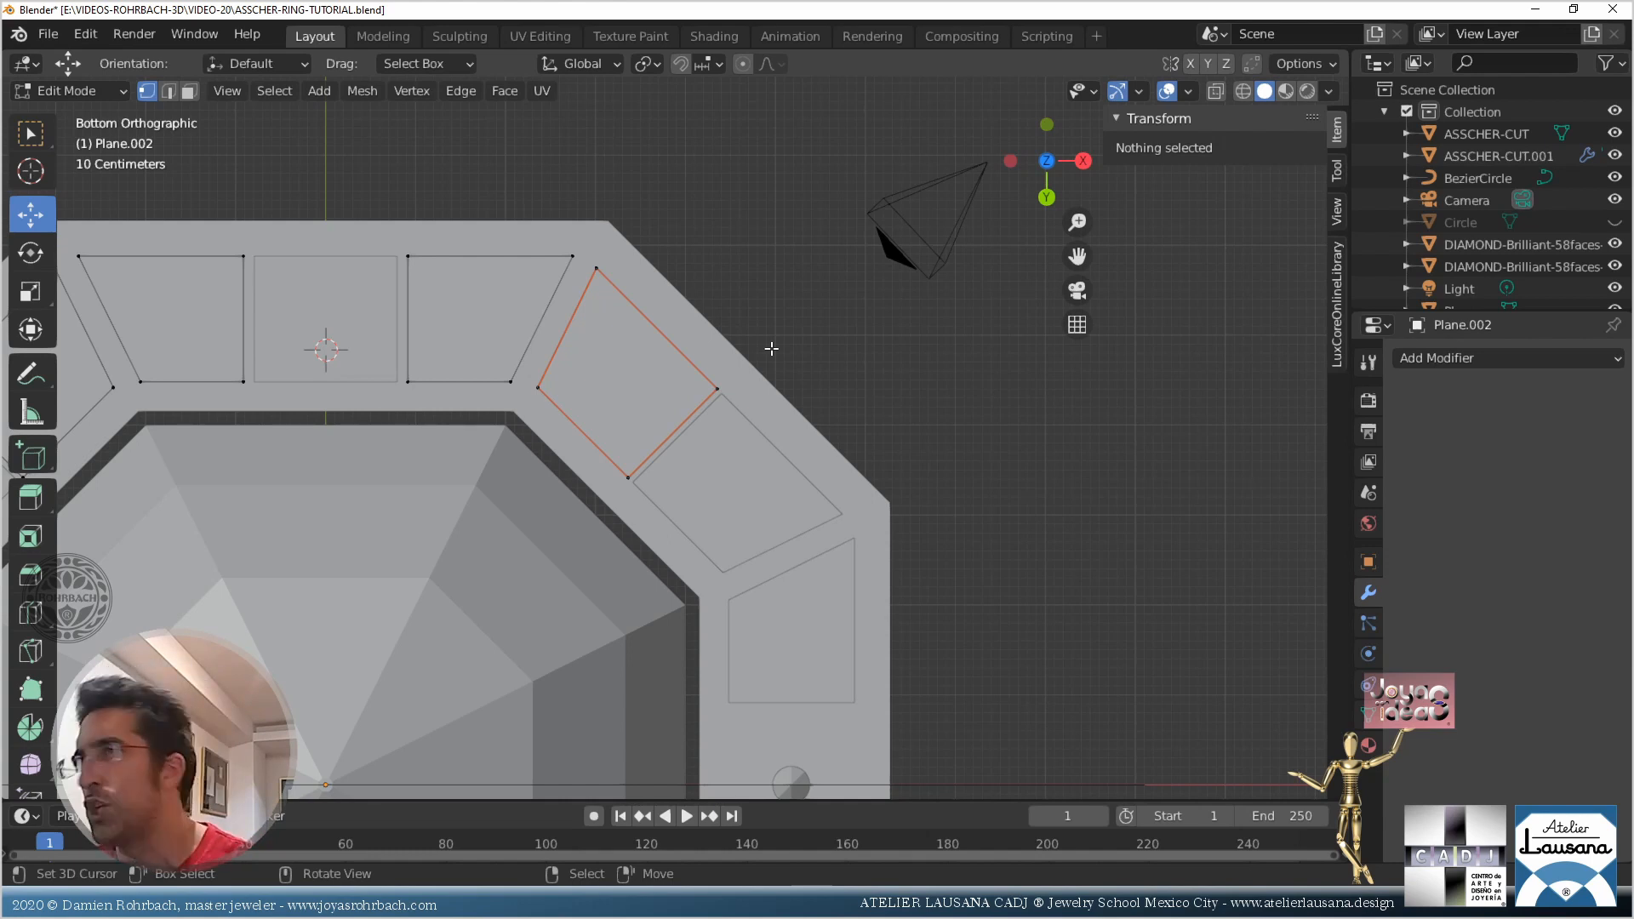
{"action": "key", "text": "Tab"}
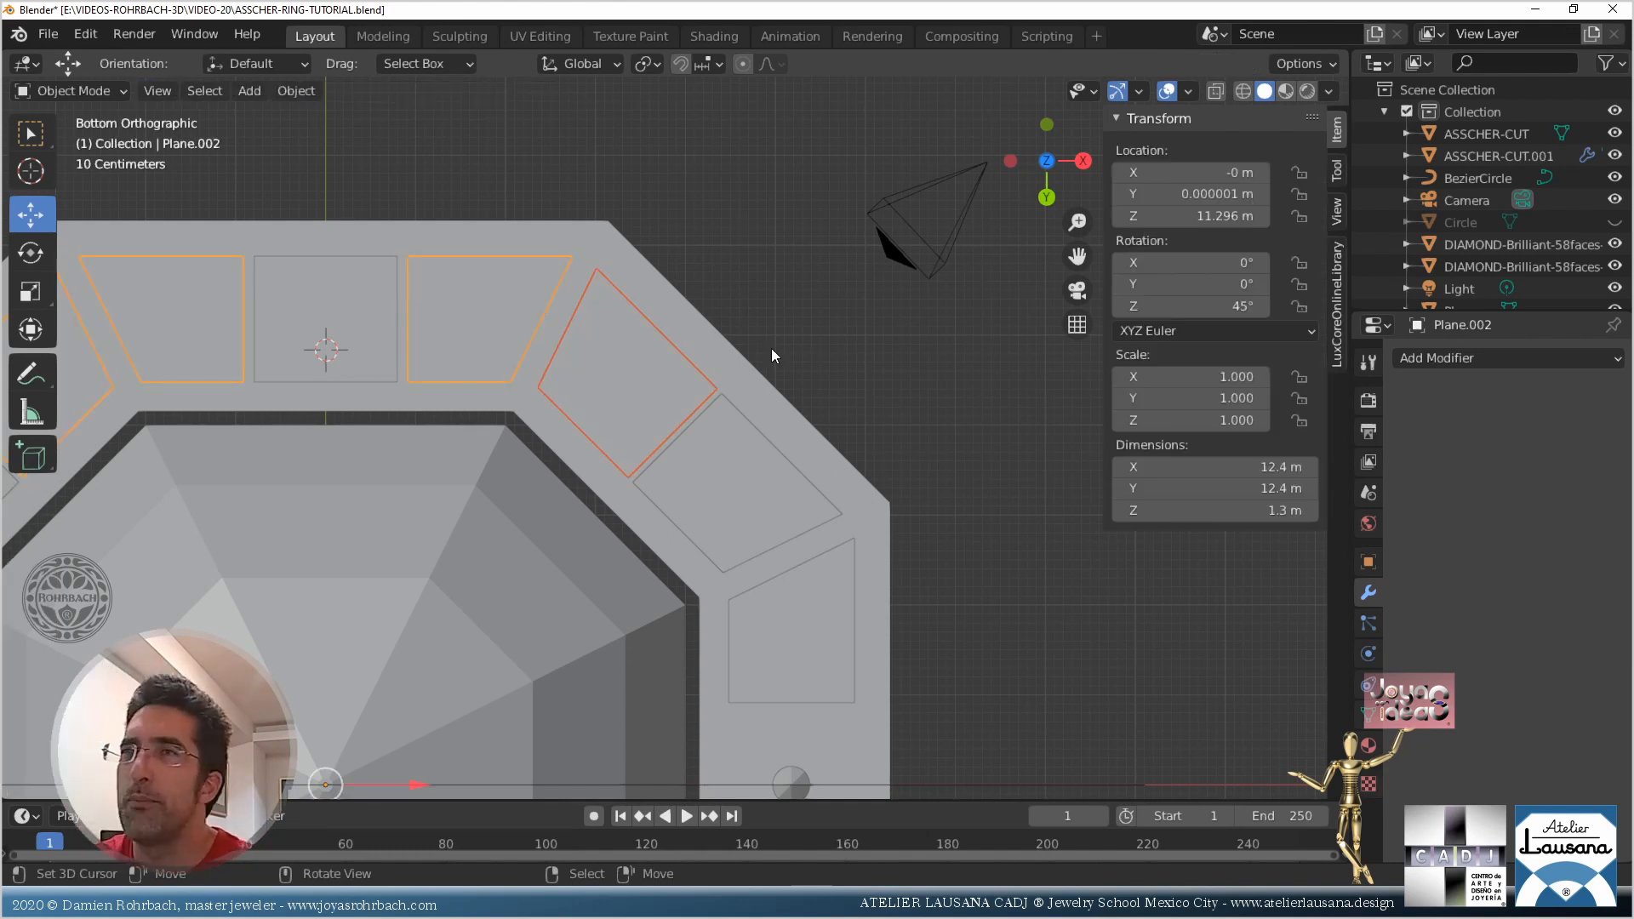
Reopen the 45° cutter set's mesh for editing and turn on see-through display
{"action": "left_click", "coordinate": [508, 295]}
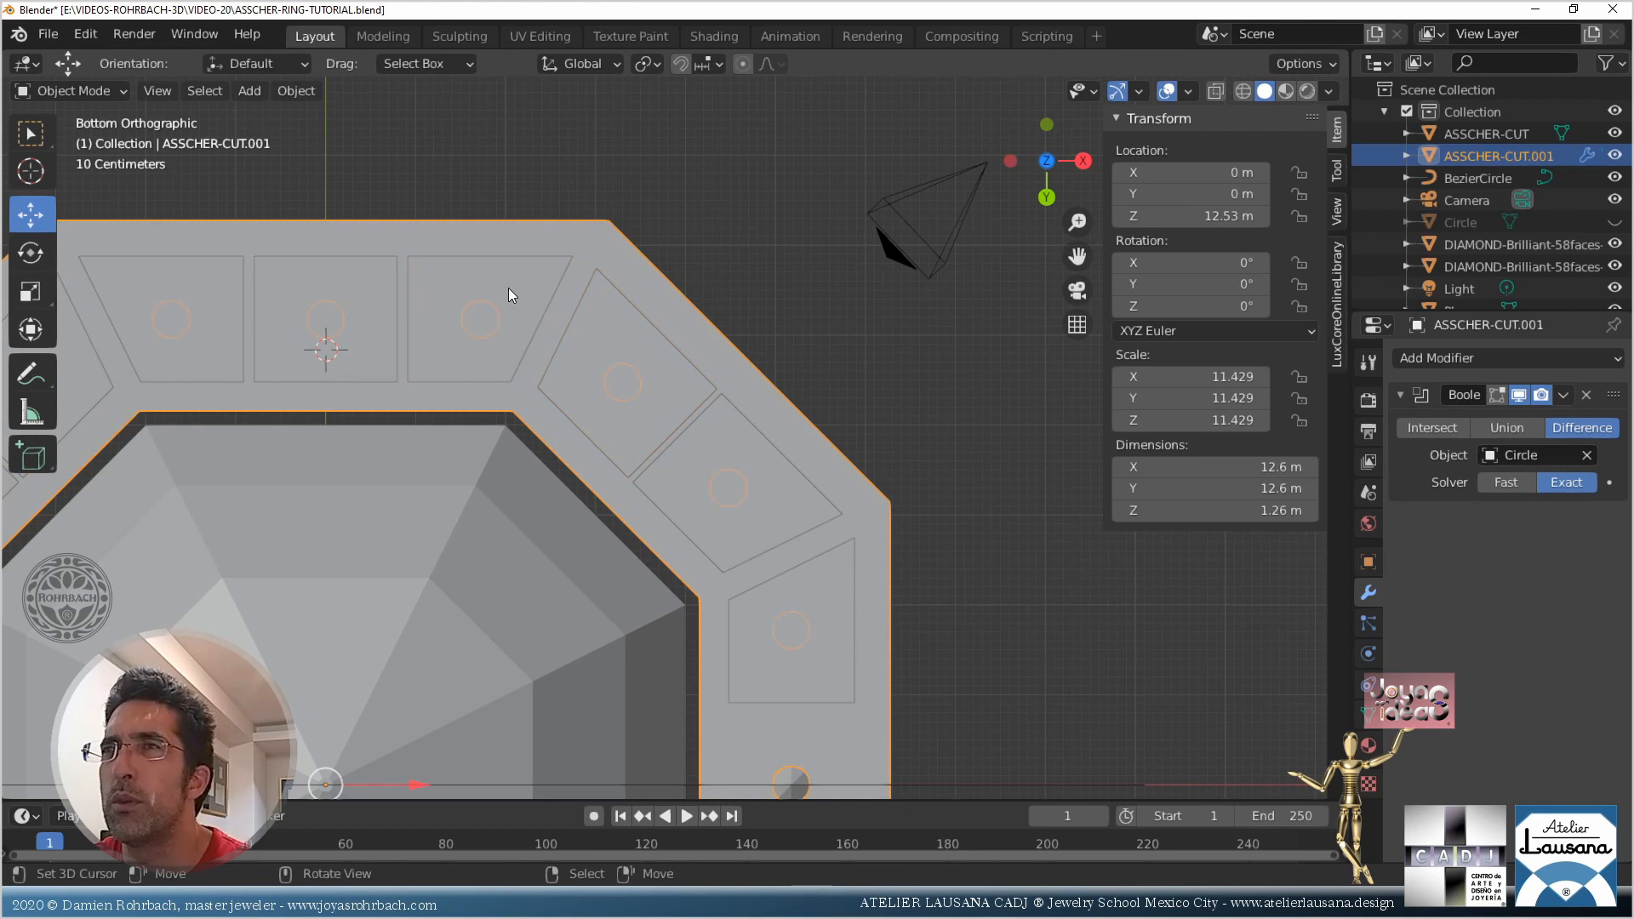
{"action": "left_click", "coordinate": [551, 253]}
{"action": "key", "text": "Tab"}
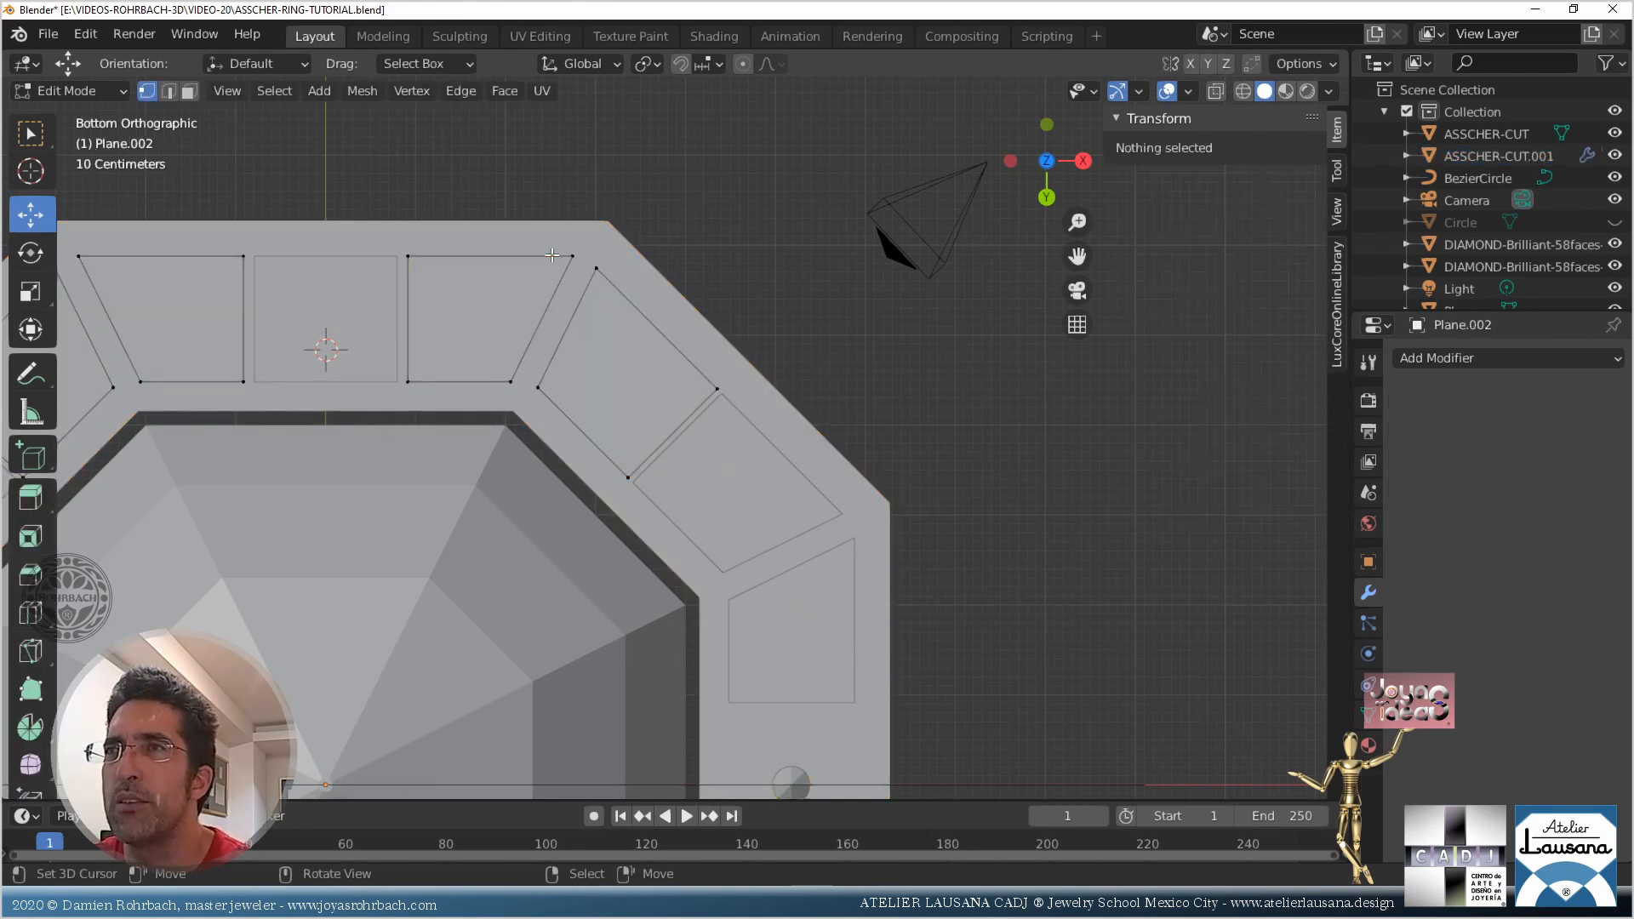
{"action": "scroll", "coordinate": [660, 395], "scroll_direction": "up", "scroll_amount": 2}
{"action": "scroll", "coordinate": [696, 428], "scroll_direction": "up", "scroll_amount": 2}
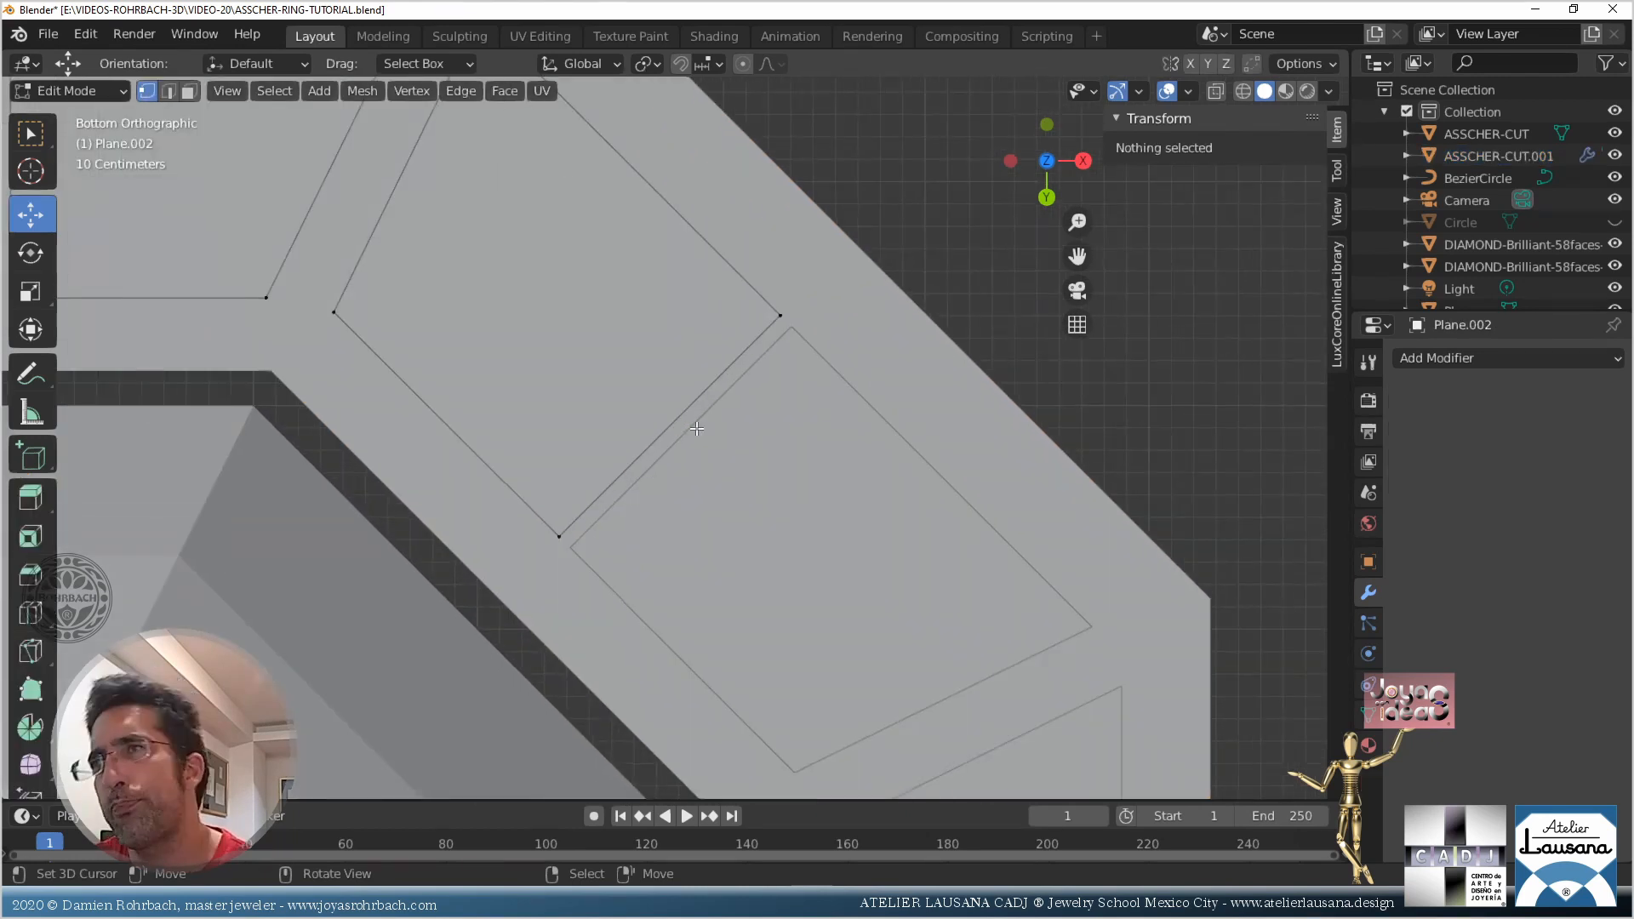
{"action": "key", "text": "alt+z"}
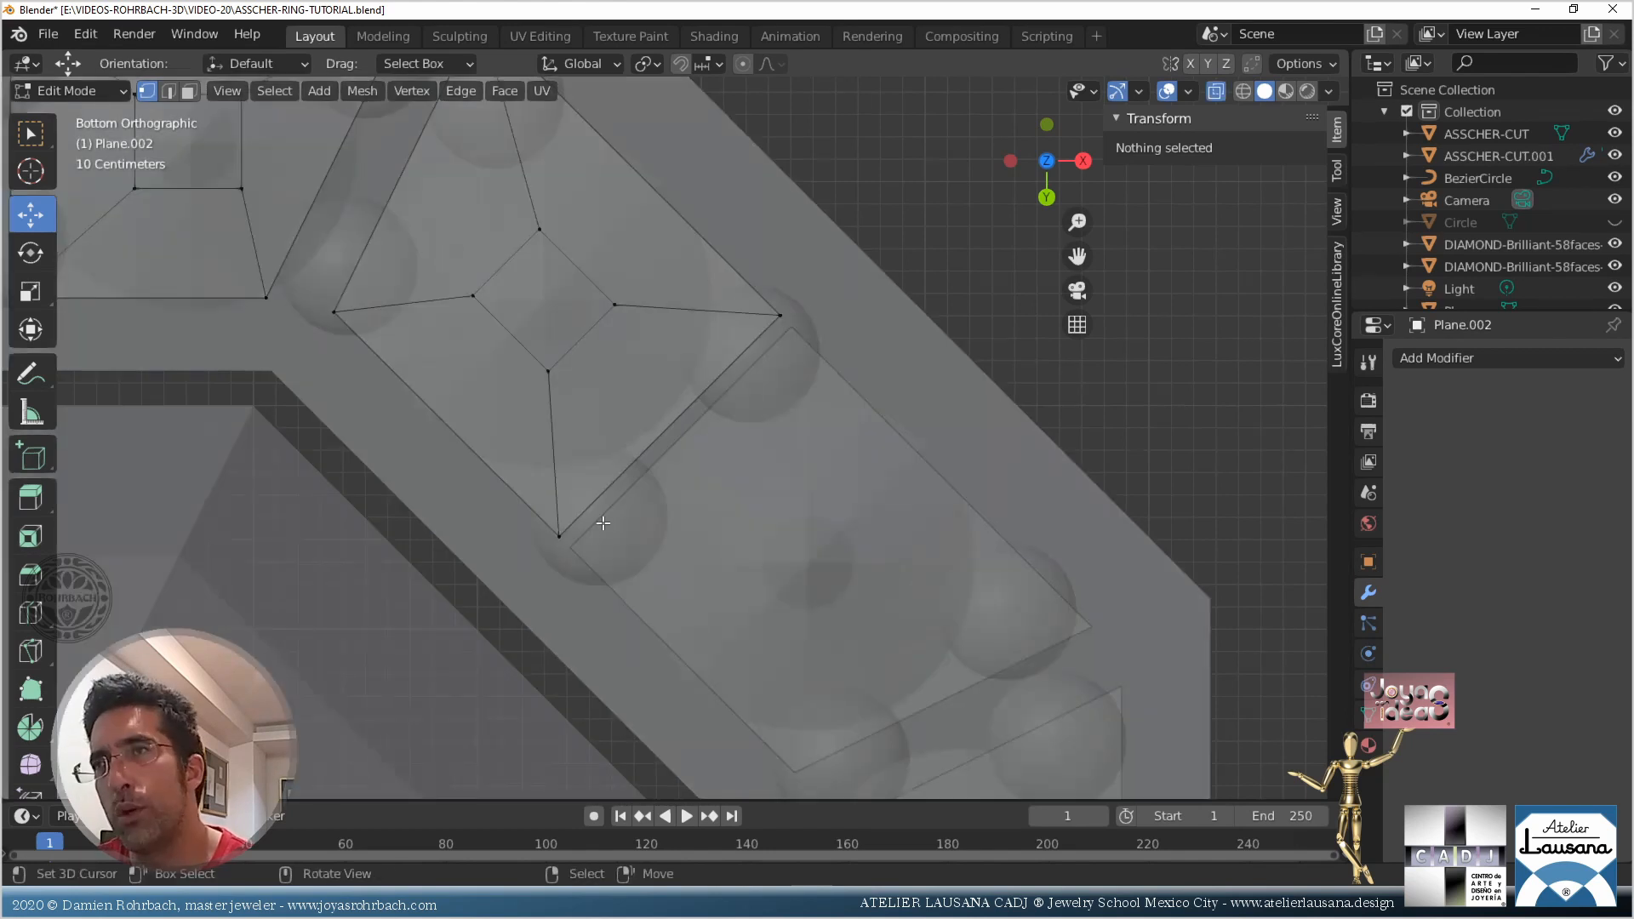
Move the diagonal cutter's end edge facing the neighbouring cutter inward by about 0.12 m, shortening the cutter
{"action": "left_click", "coordinate": [558, 536]}
{"action": "key", "text": "c"}
{"action": "left_click", "coordinate": [754, 333]}
{"action": "key", "text": "Escape"}
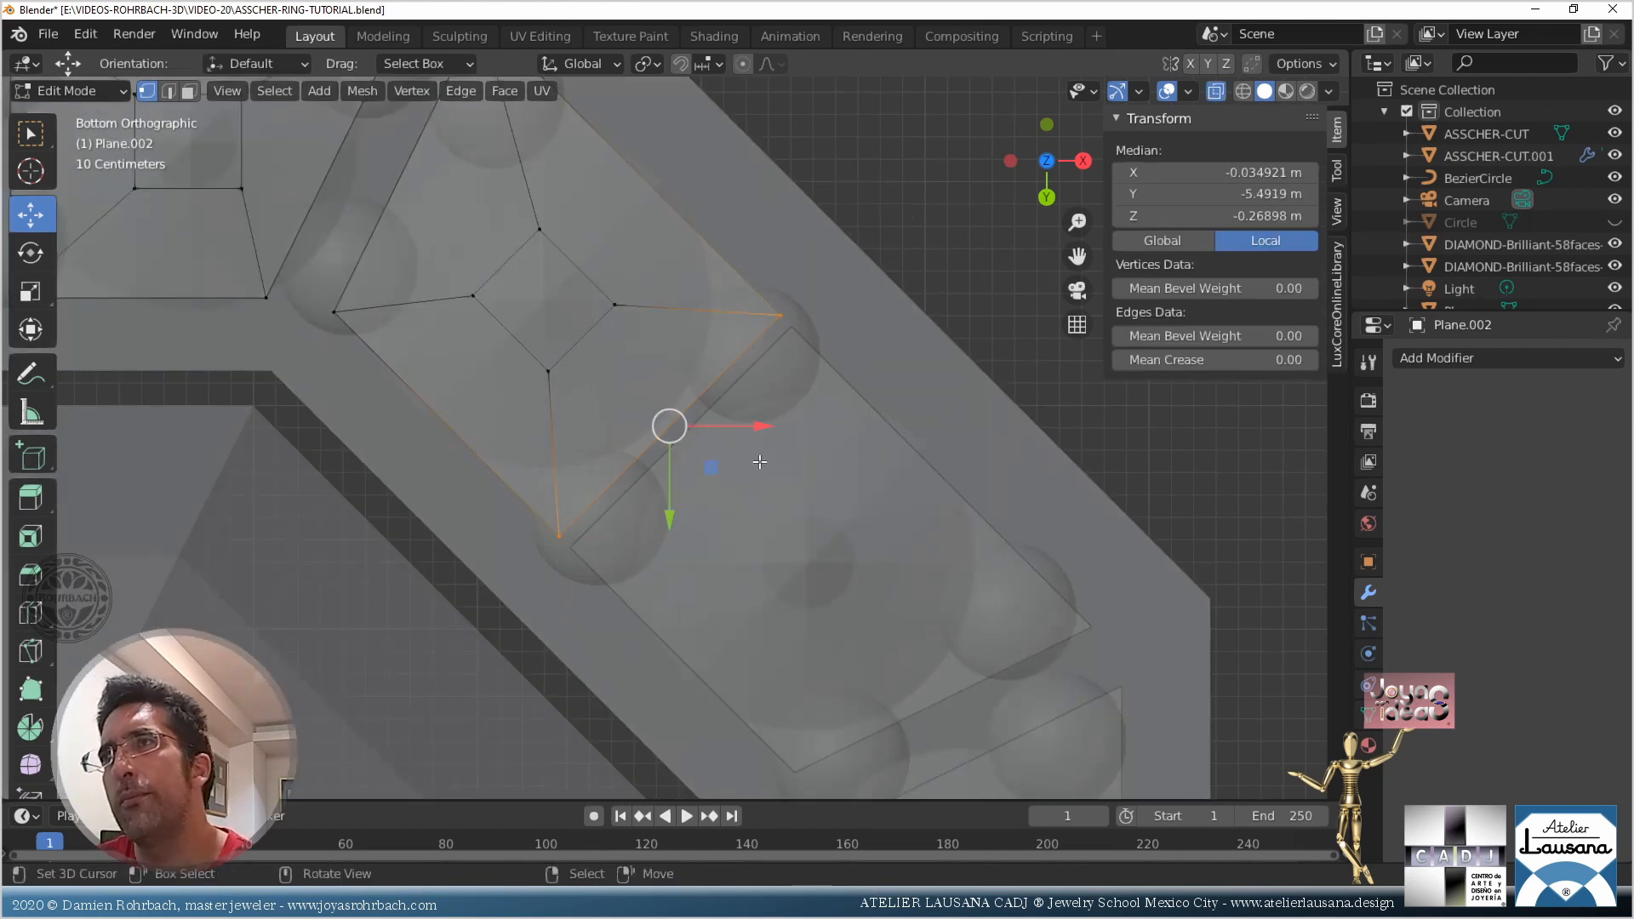
{"action": "key", "text": "g"}
{"action": "key", "text": "g"}
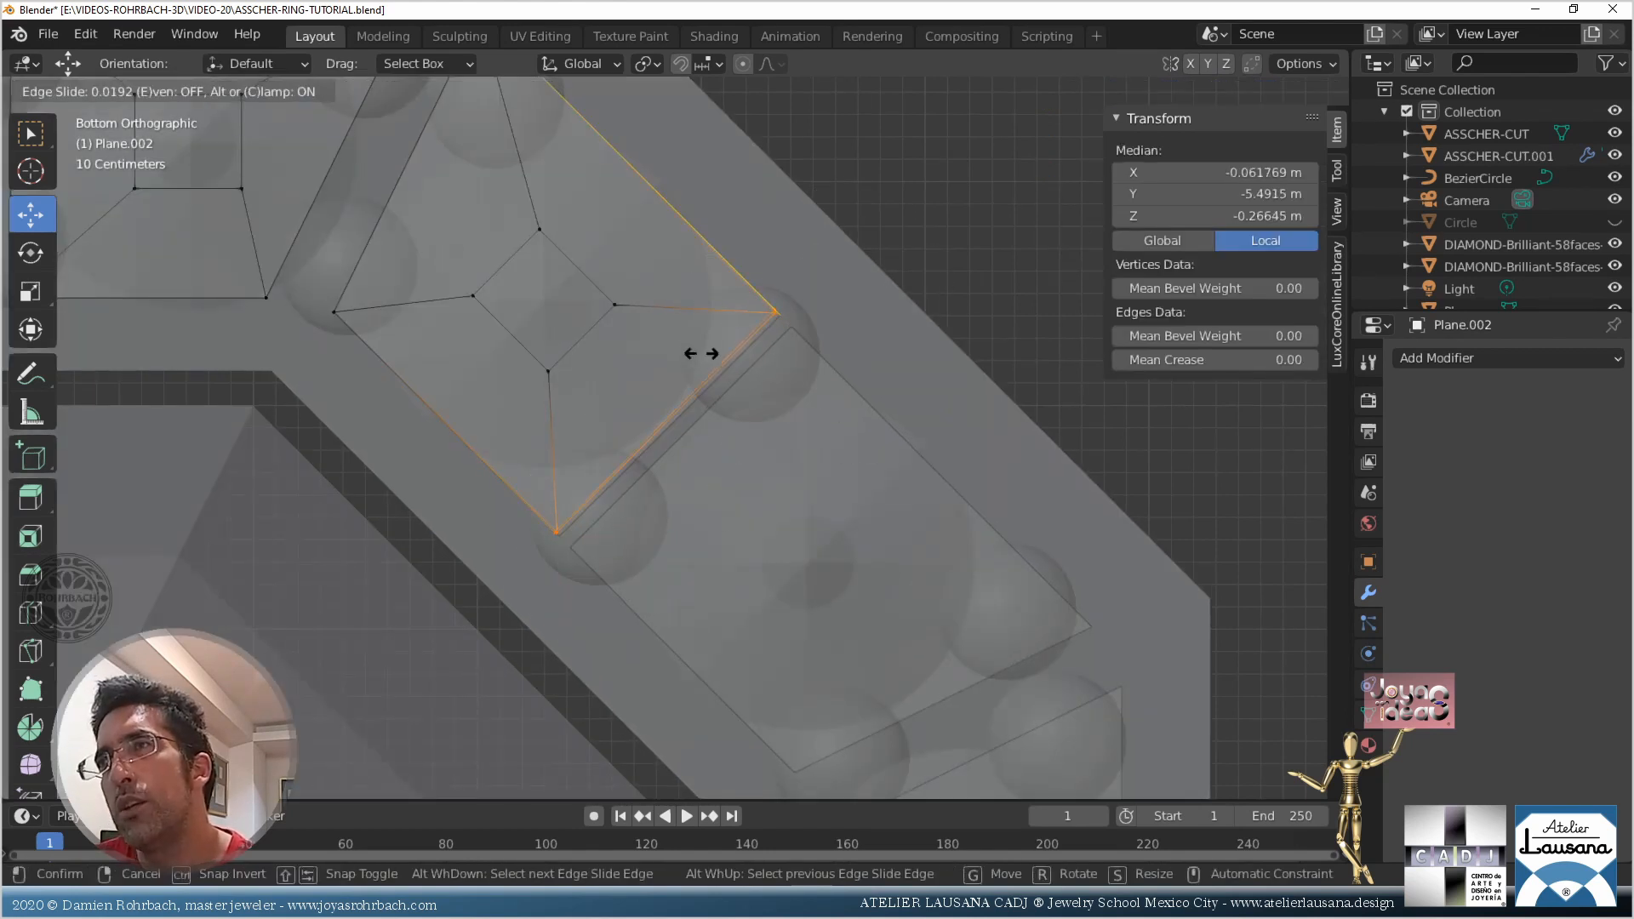
{"action": "right_click", "coordinate": [678, 335]}
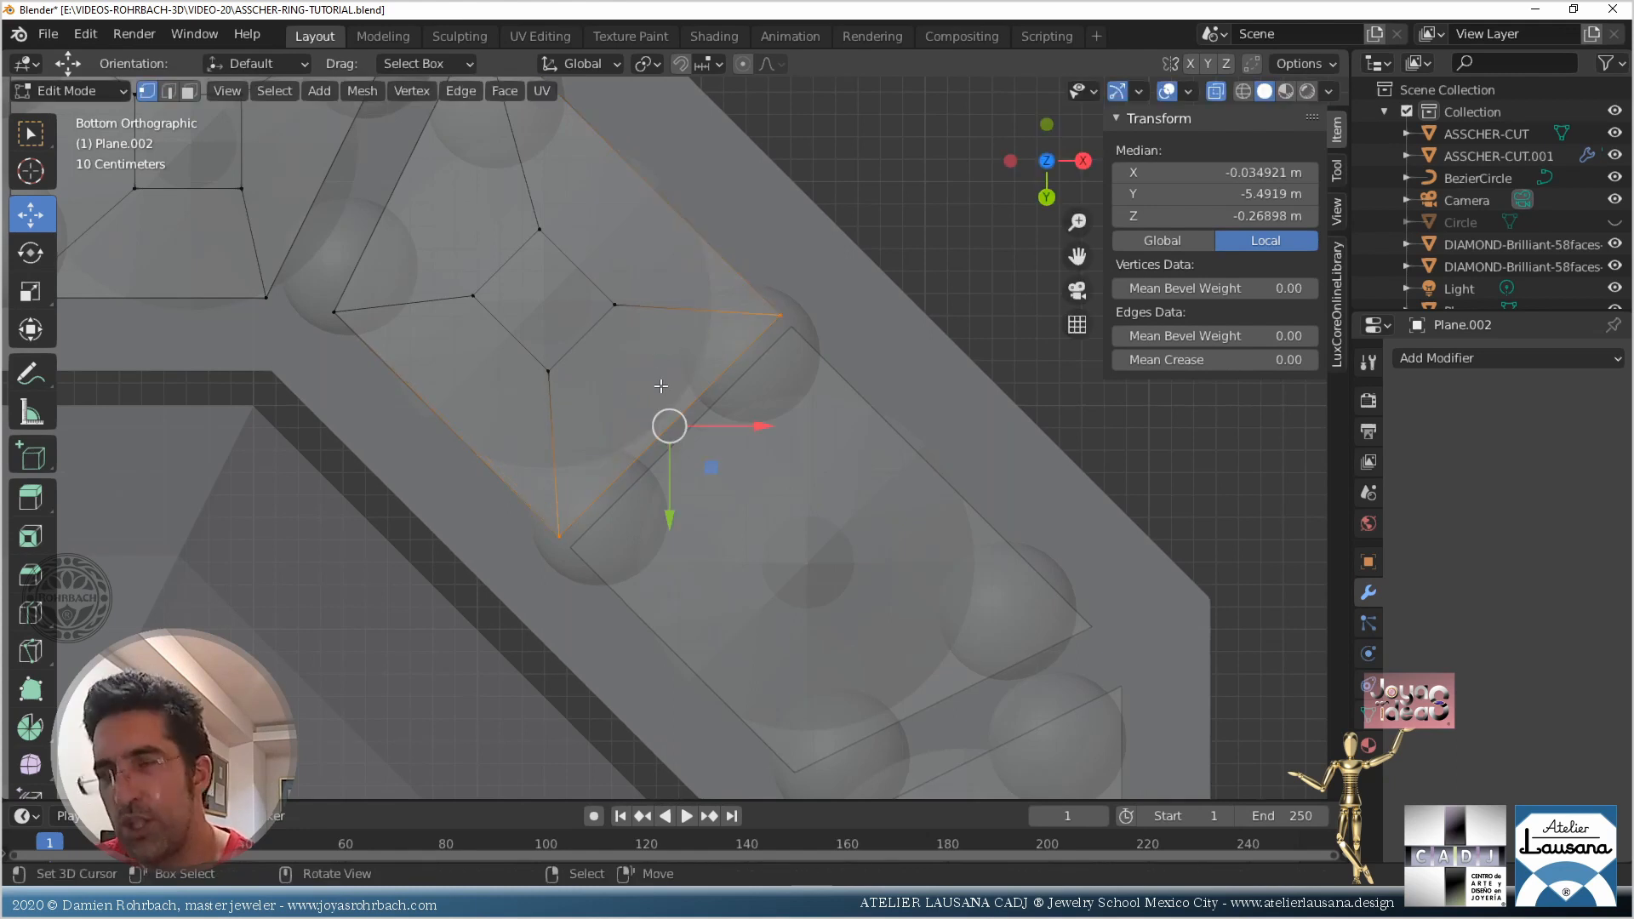
{"action": "key", "text": "g"}
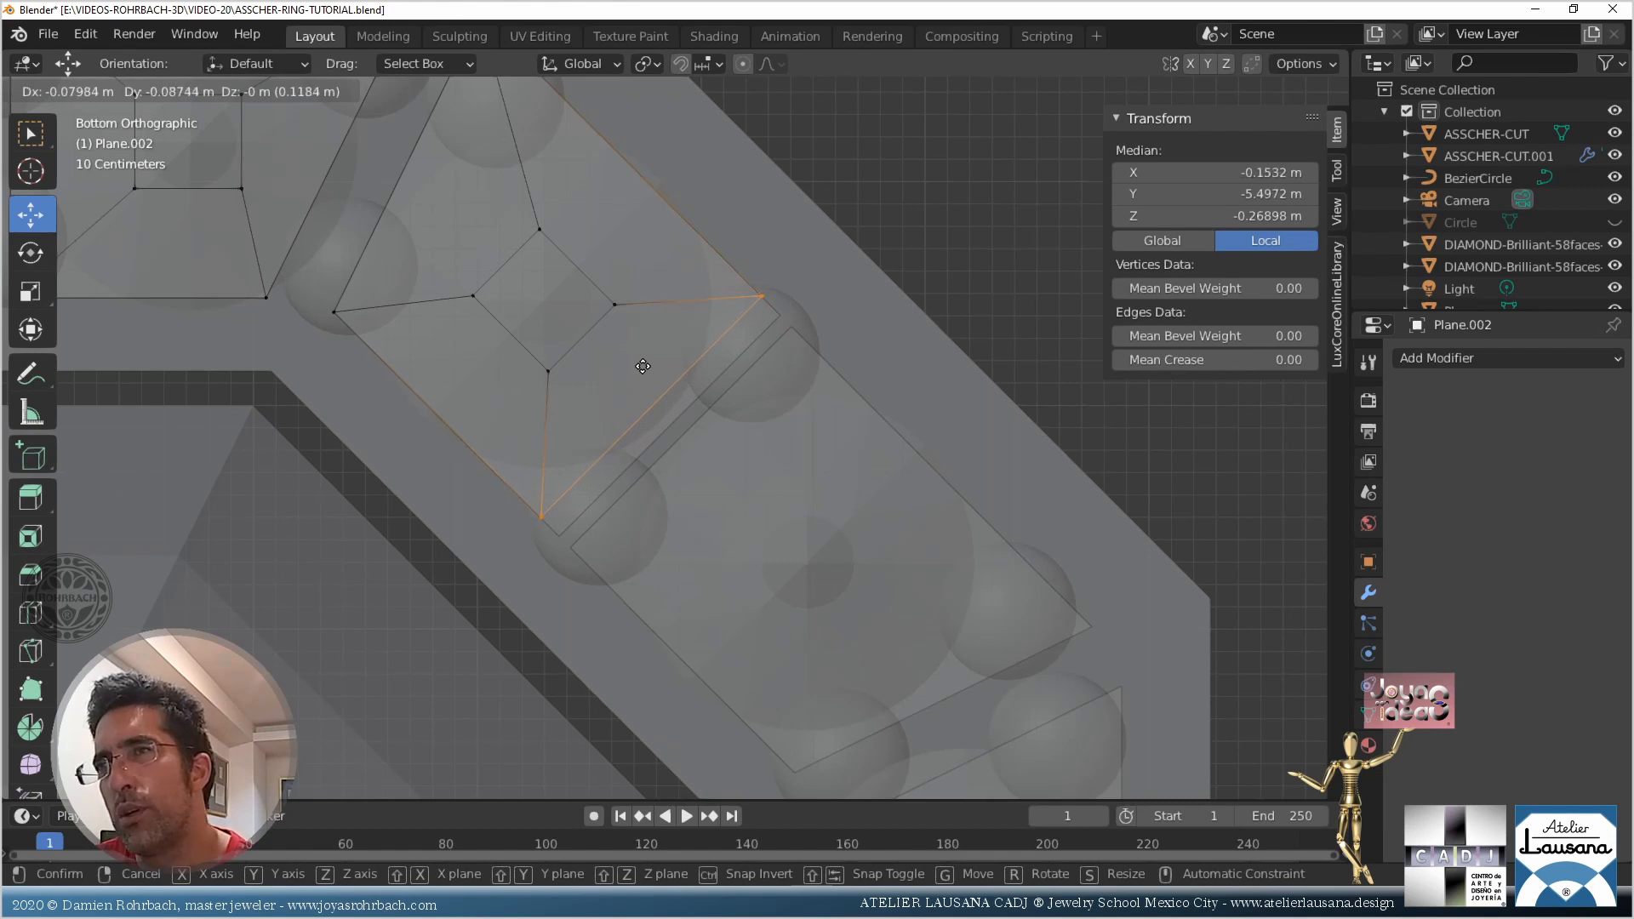
{"action": "left_click", "coordinate": [642, 366]}
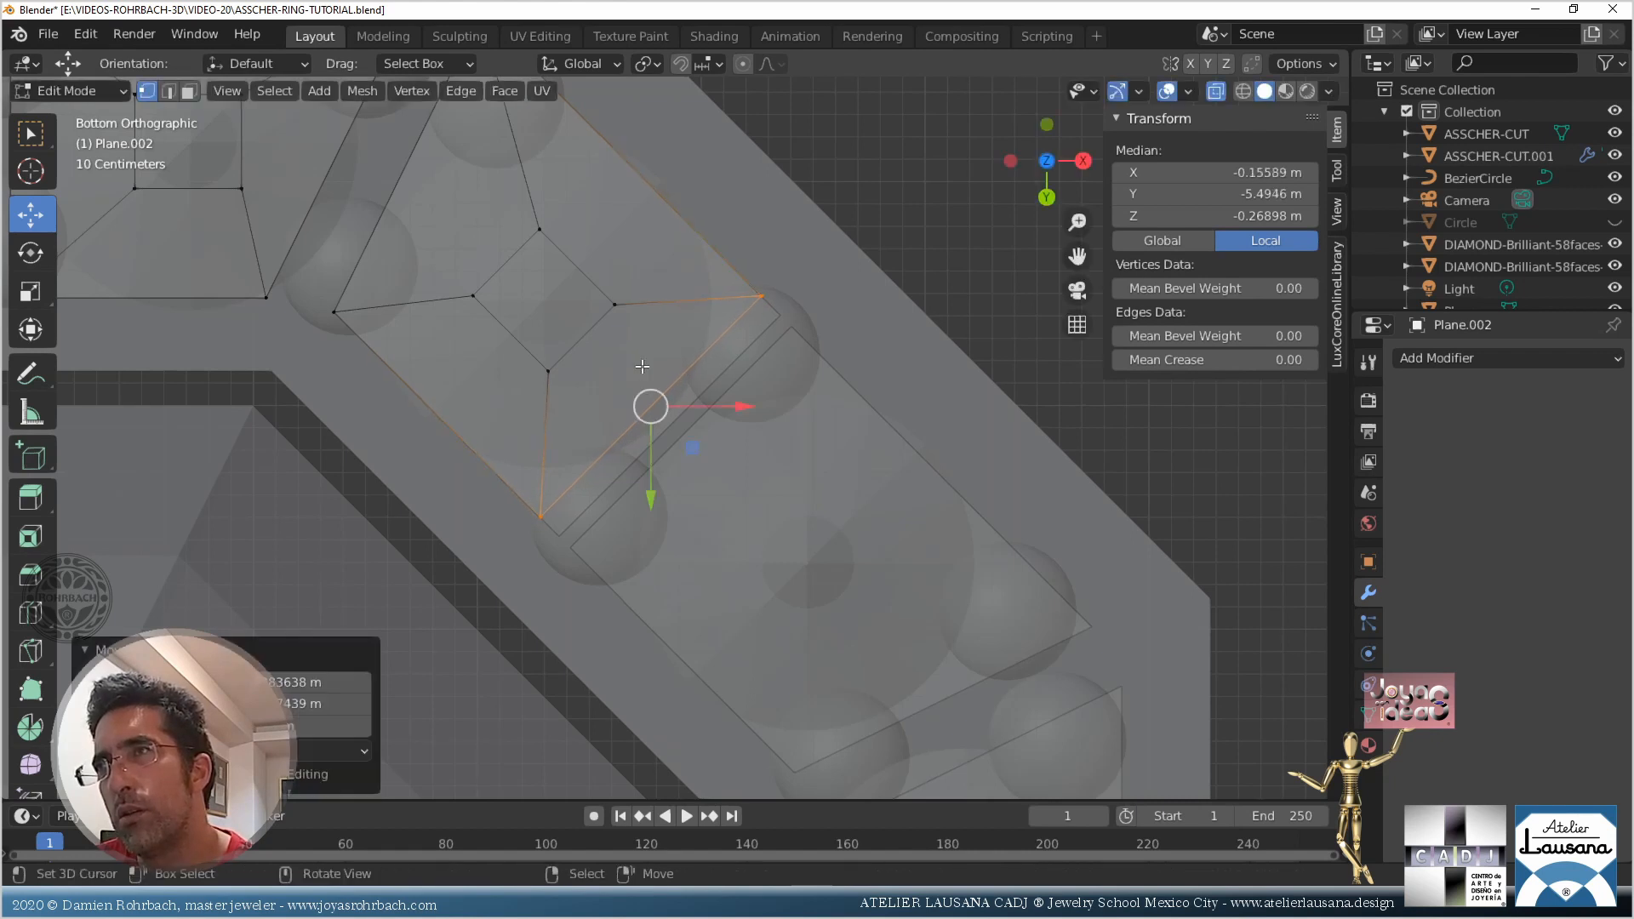
Delete the two cutters on the halo's upper-left portion from the 45° cutter set
{"action": "scroll", "coordinate": [690, 457], "scroll_direction": "down", "scroll_amount": 5}
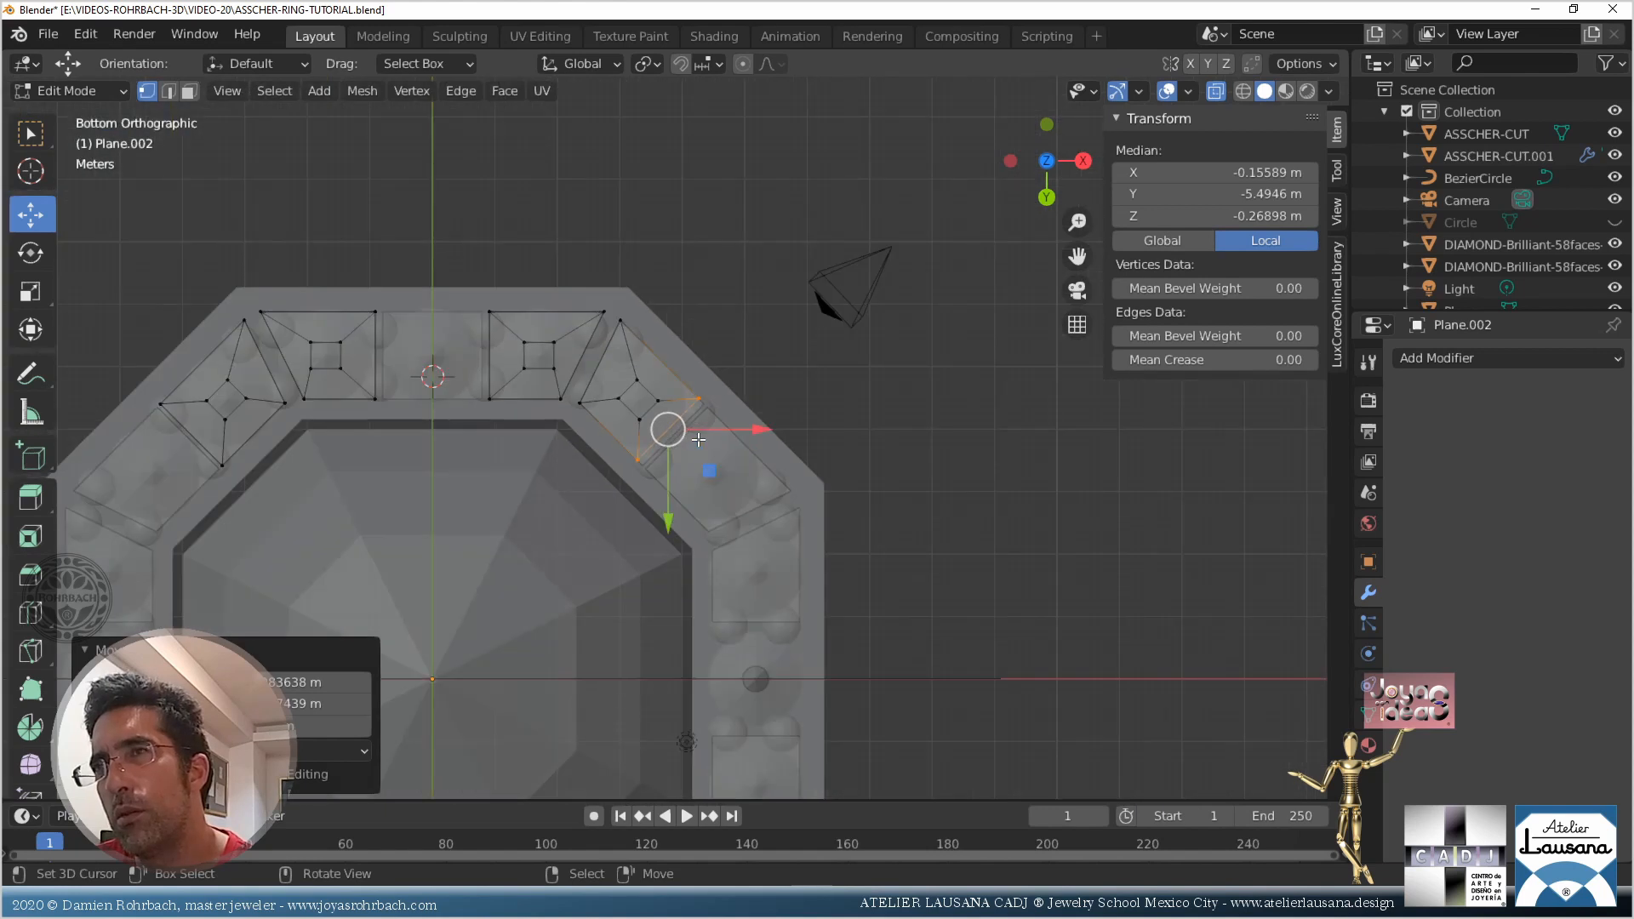
{"action": "left_click", "coordinate": [240, 398]}
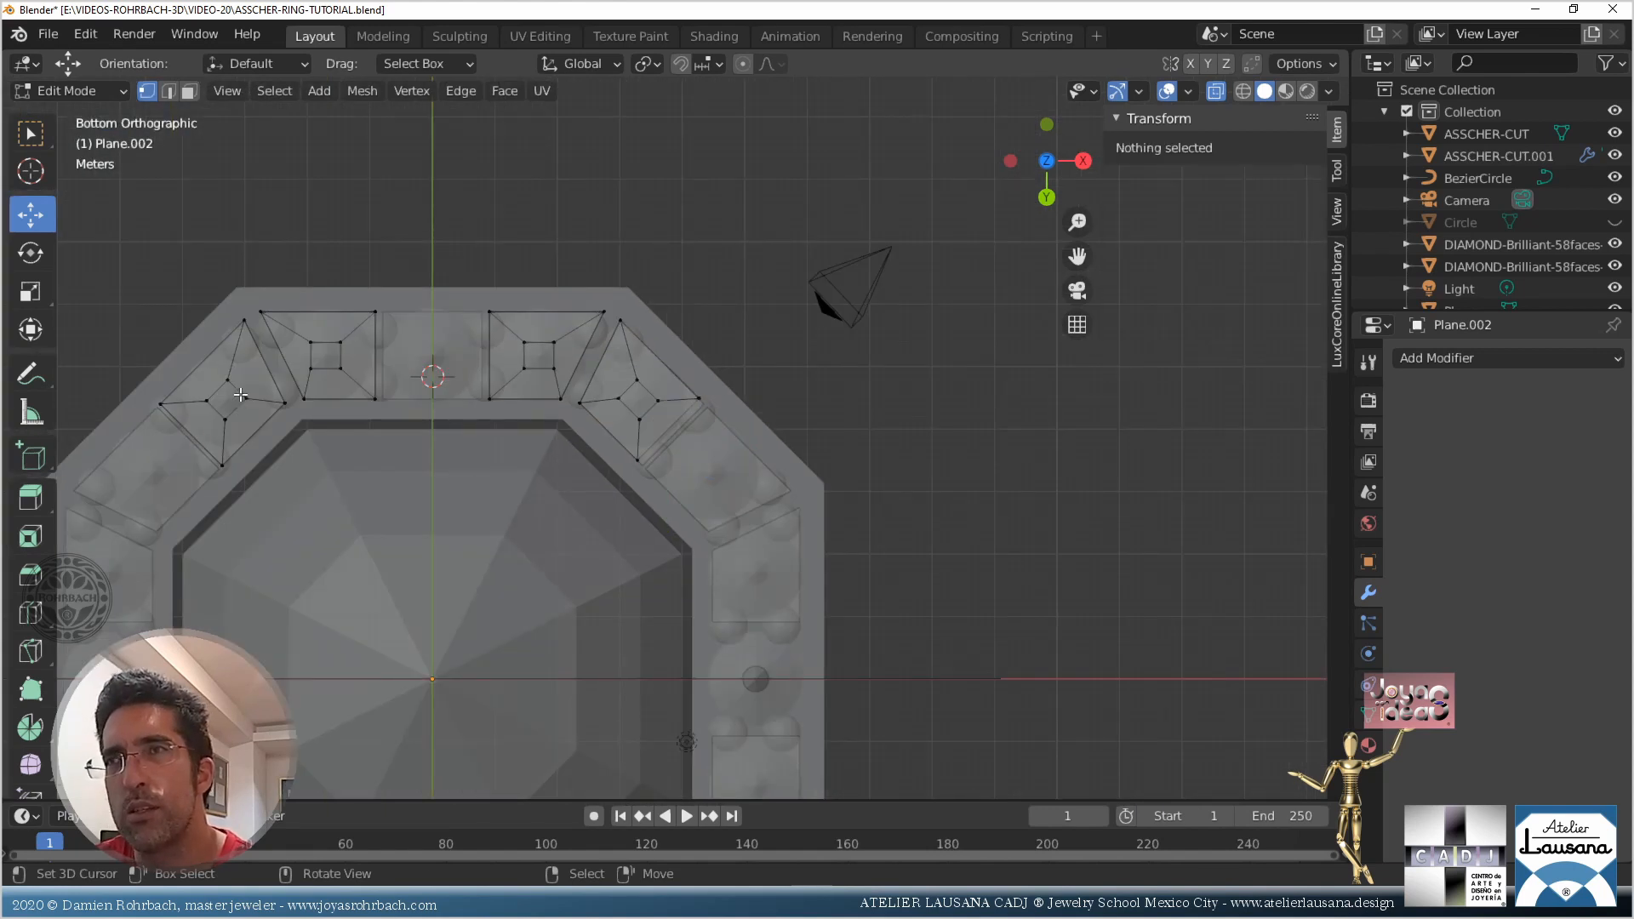
{"action": "key", "text": "c"}
{"action": "left_click", "coordinate": [222, 348]}
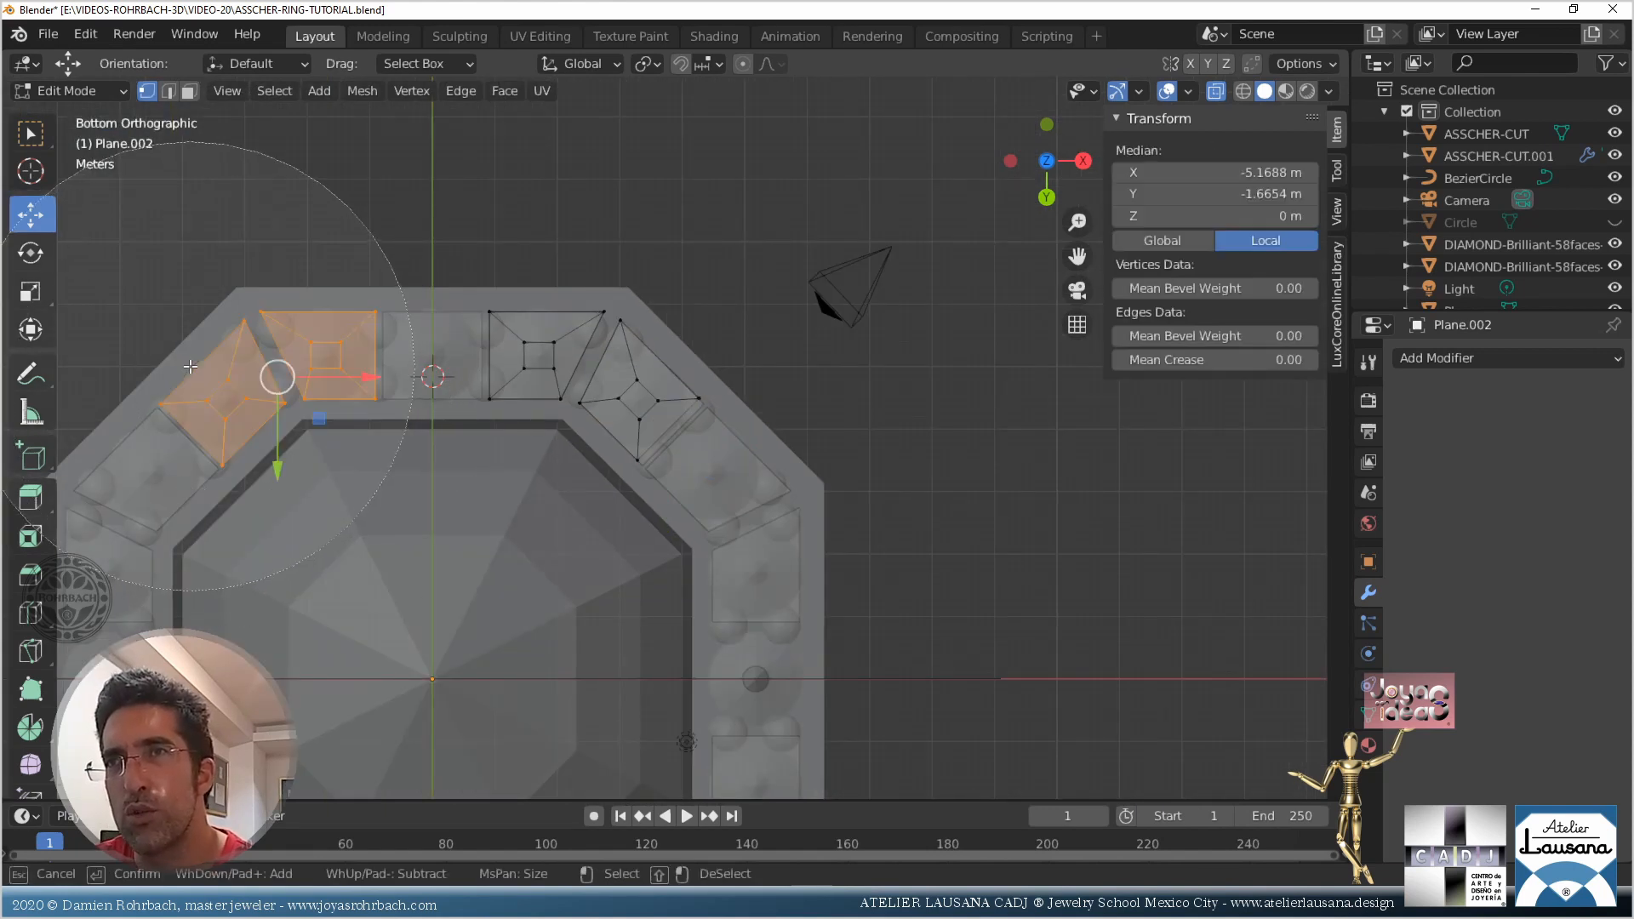
{"action": "right_click", "coordinate": [291, 366]}
{"action": "key", "text": "x"}
{"action": "left_click", "coordinate": [371, 246]}
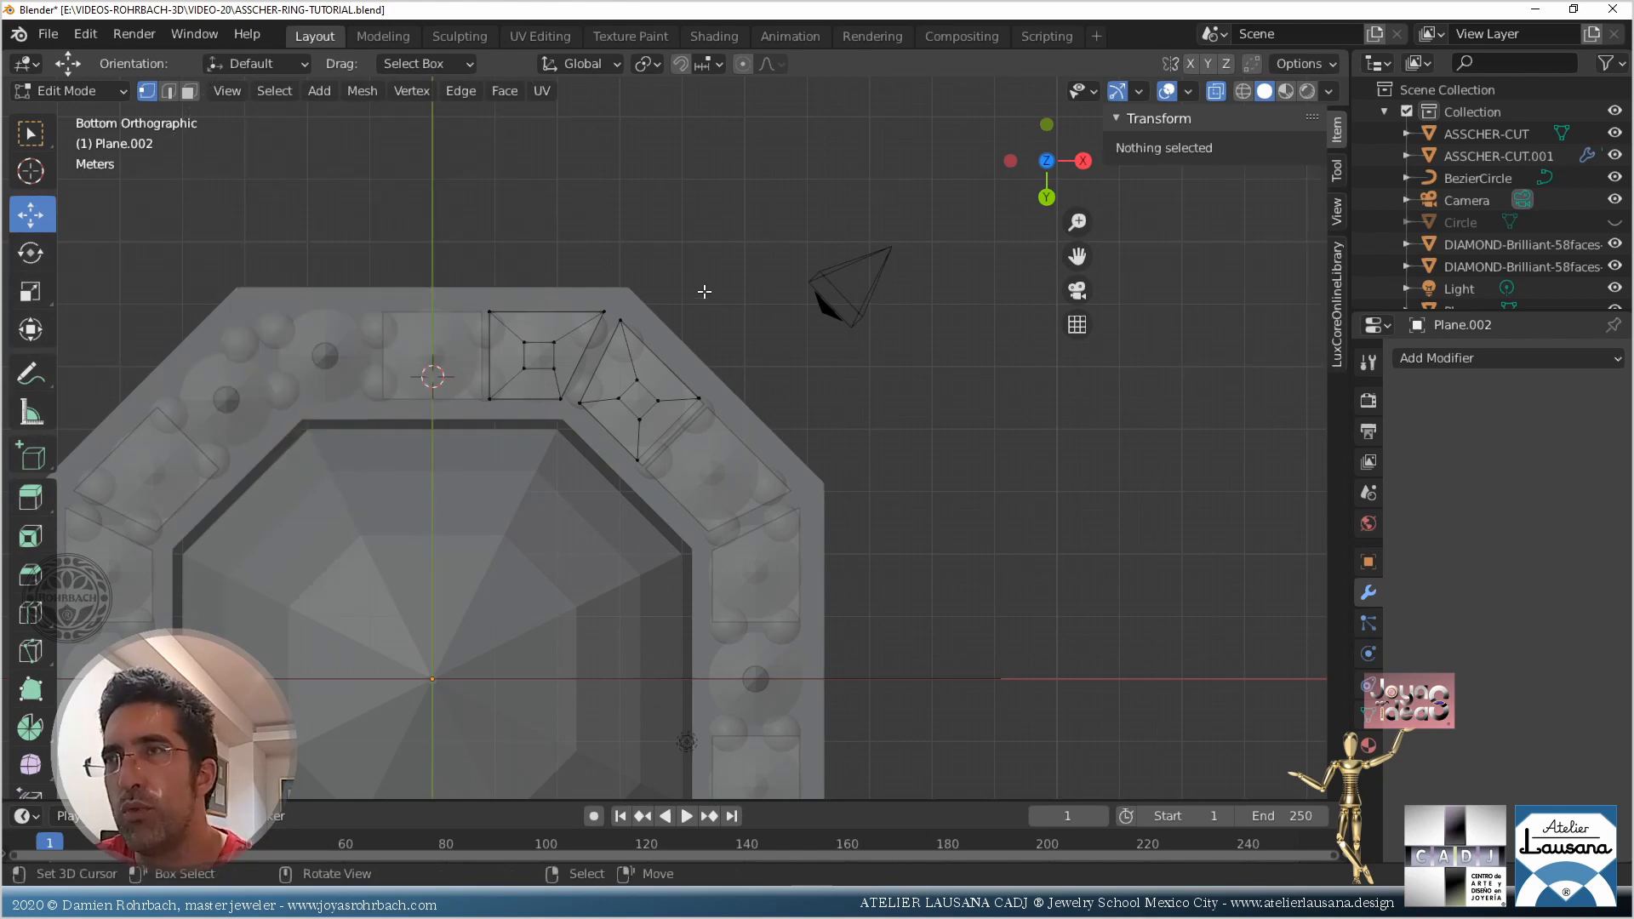
{"action": "key", "text": "Tab"}
Delete the four cutters along the halo's lower side from the same set and save the file
{"action": "scroll", "coordinate": [747, 274], "scroll_direction": "down", "scroll_amount": 4}
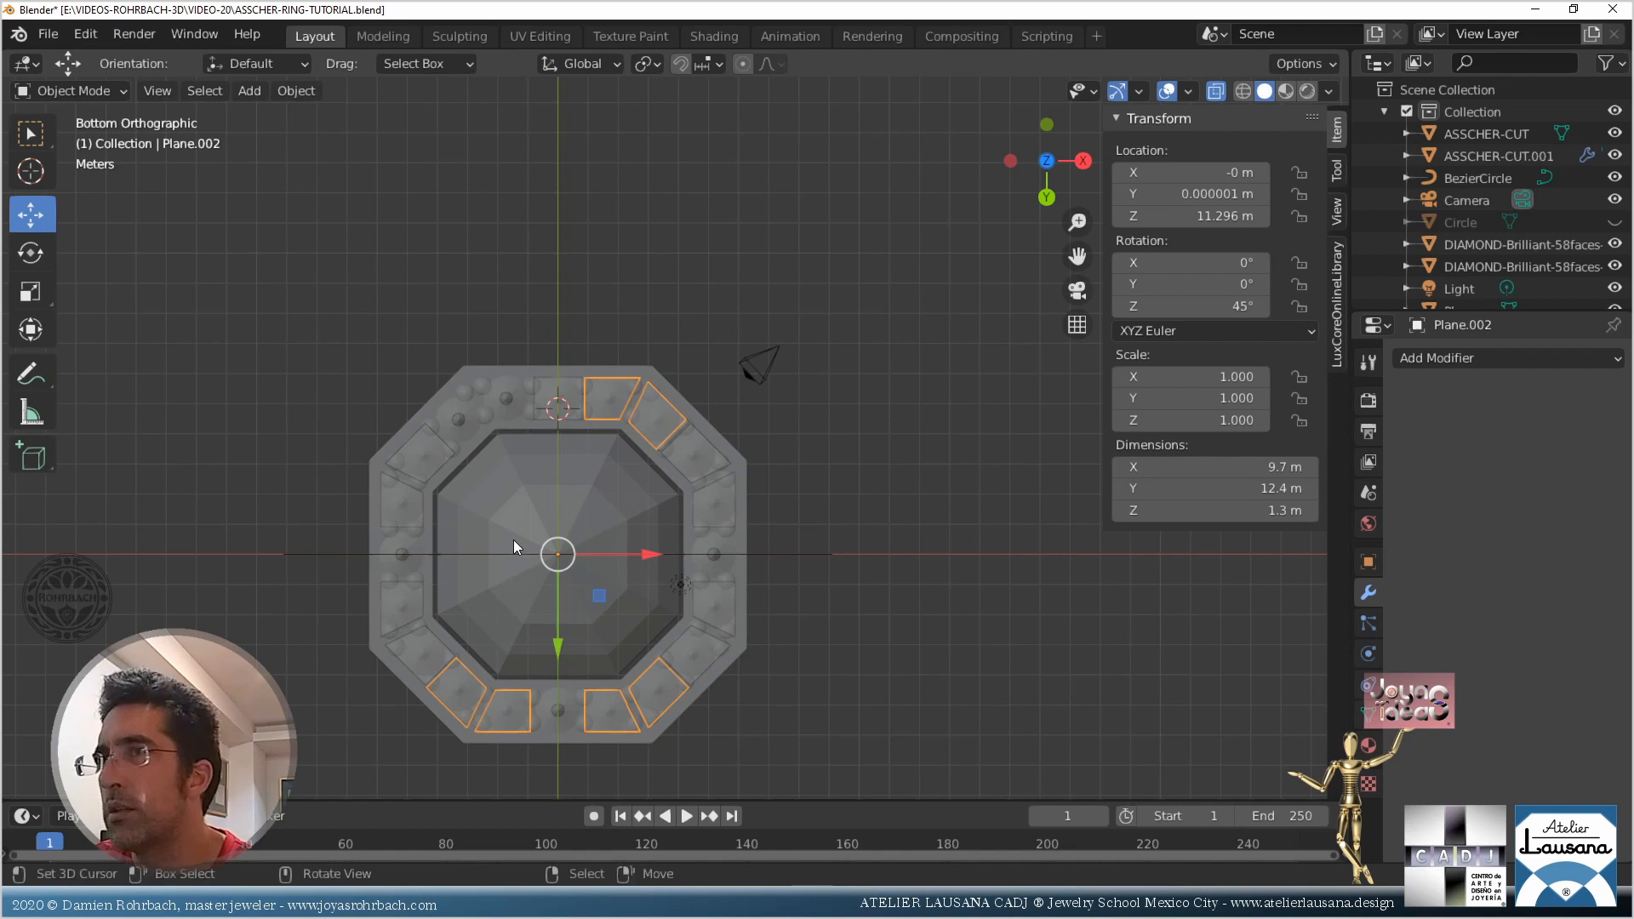
{"action": "key", "text": "Tab"}
{"action": "key", "text": "b"}
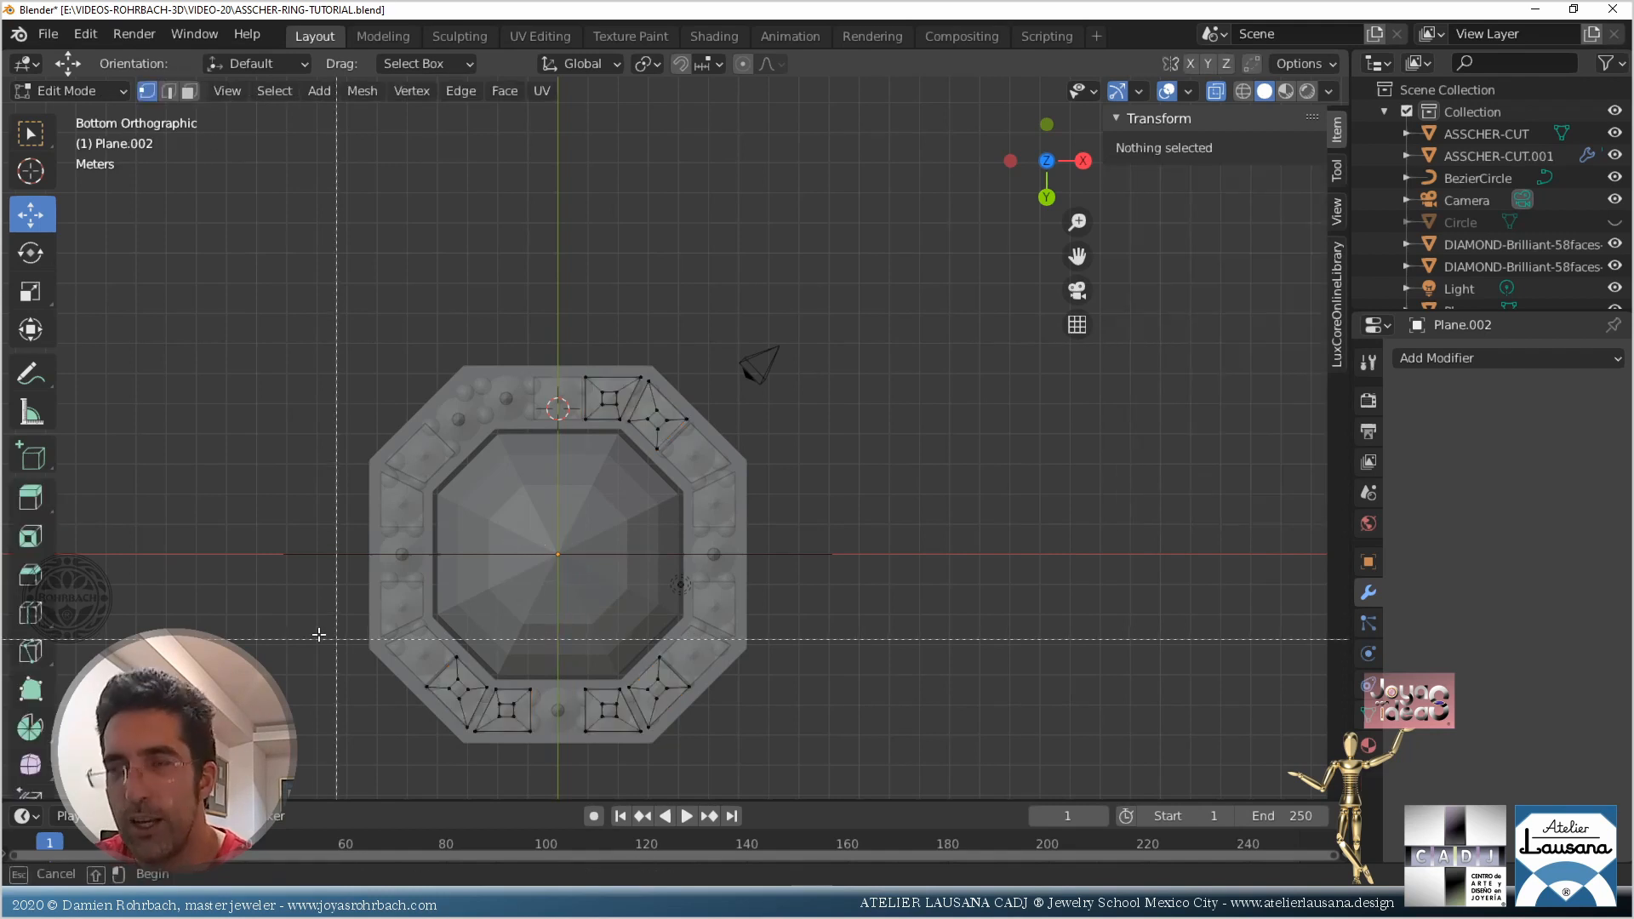
{"action": "left_click_drag", "start_coordinate": [321, 636], "coordinate": [753, 766]}
{"action": "key", "text": "x"}
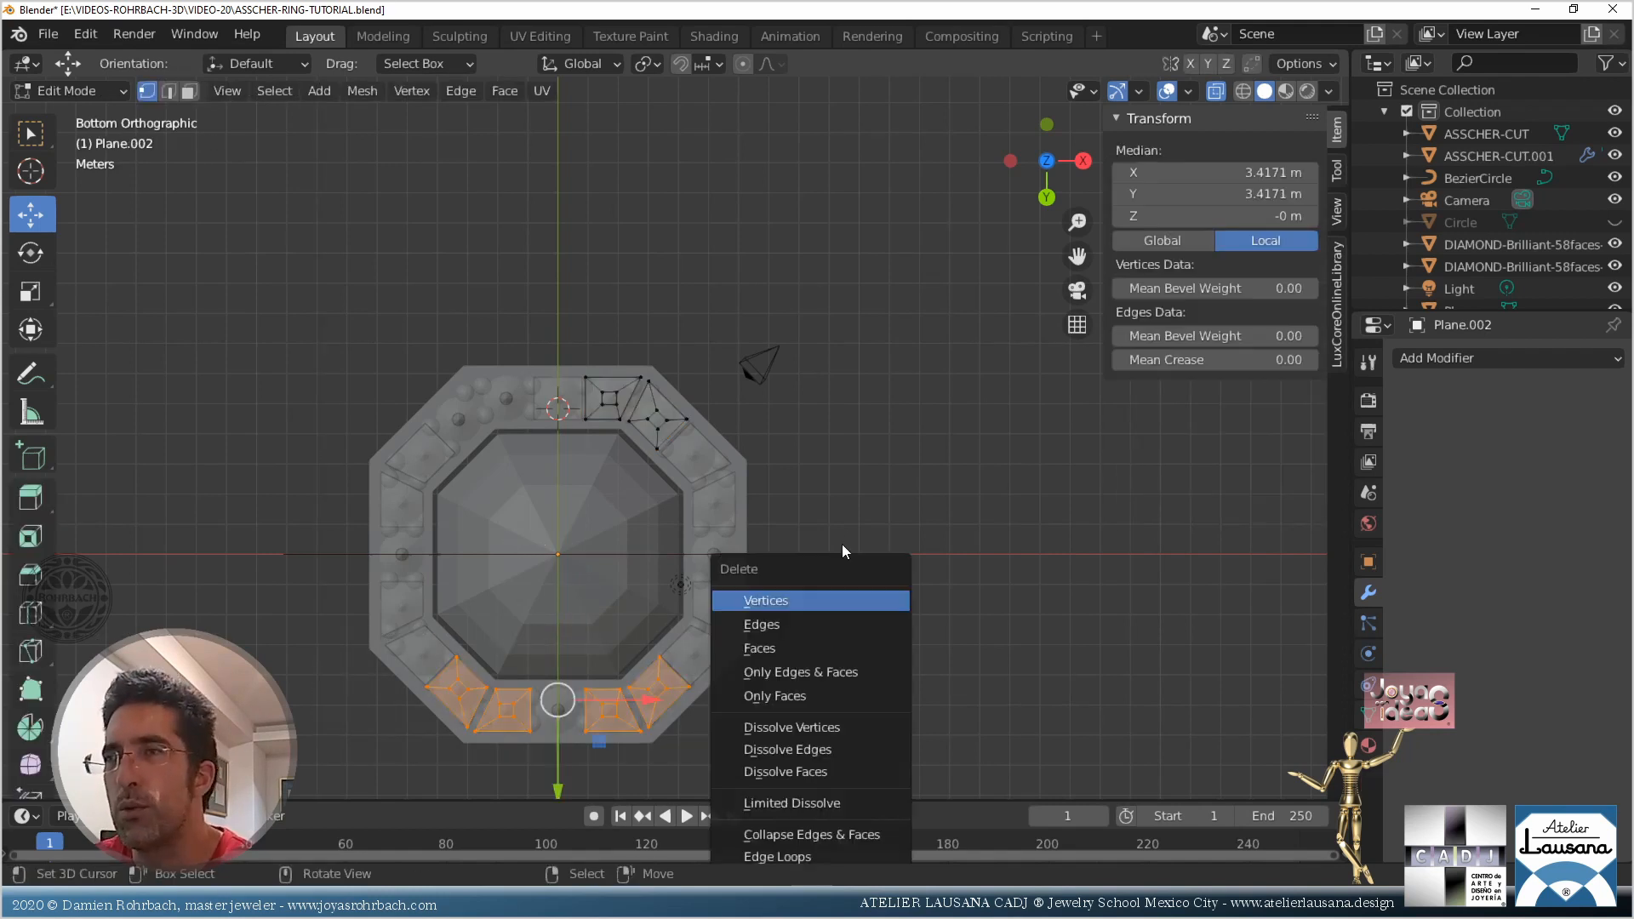
{"action": "left_click", "coordinate": [794, 600]}
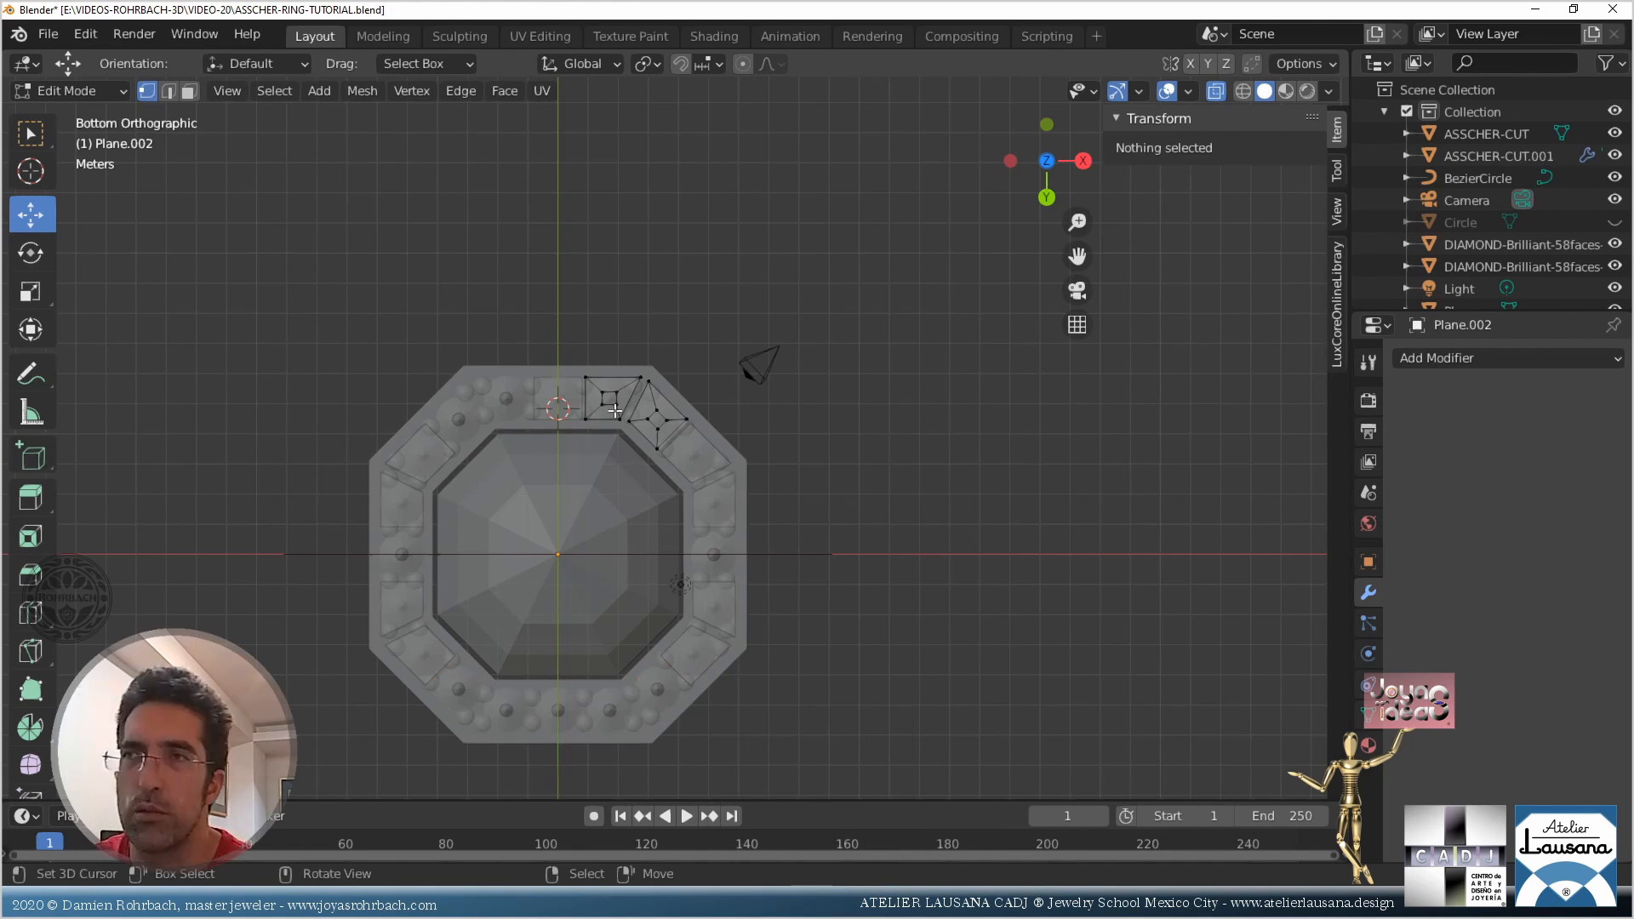
{"action": "key", "text": "Tab"}
{"action": "scroll", "coordinate": [712, 399], "scroll_direction": "up", "scroll_amount": 5}
{"action": "key", "text": "ctrl+s"}
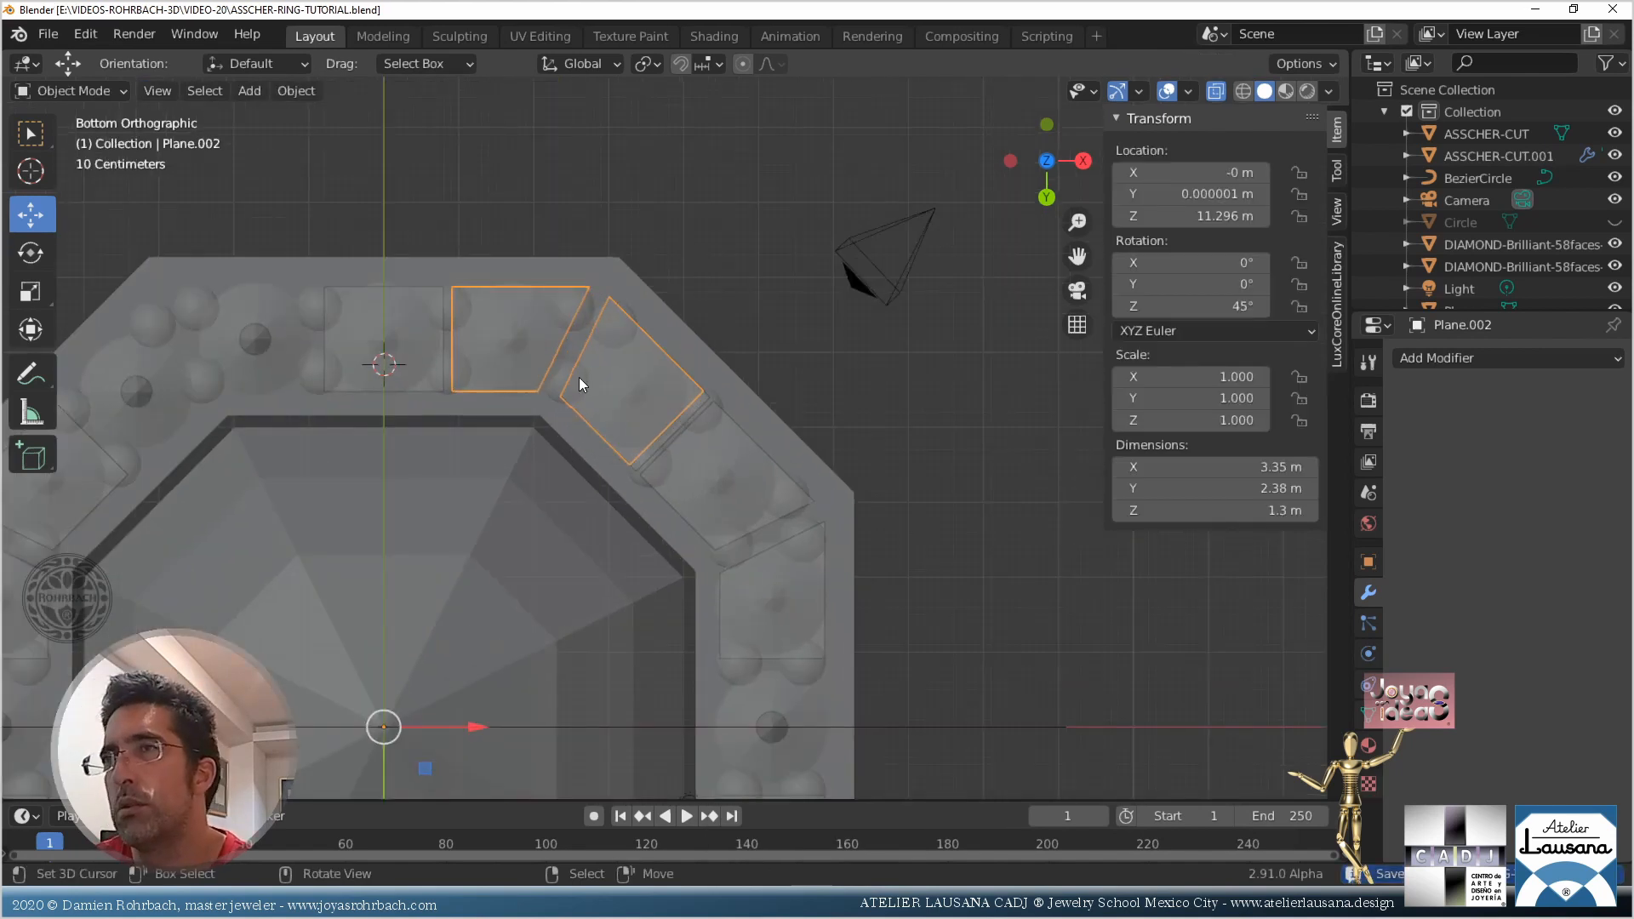
Mirror the remaining two cutters along X and Y, using the central Asscher-cut stone as the mirror object
{"action": "scroll", "coordinate": [578, 376], "scroll_direction": "up", "scroll_amount": 3}
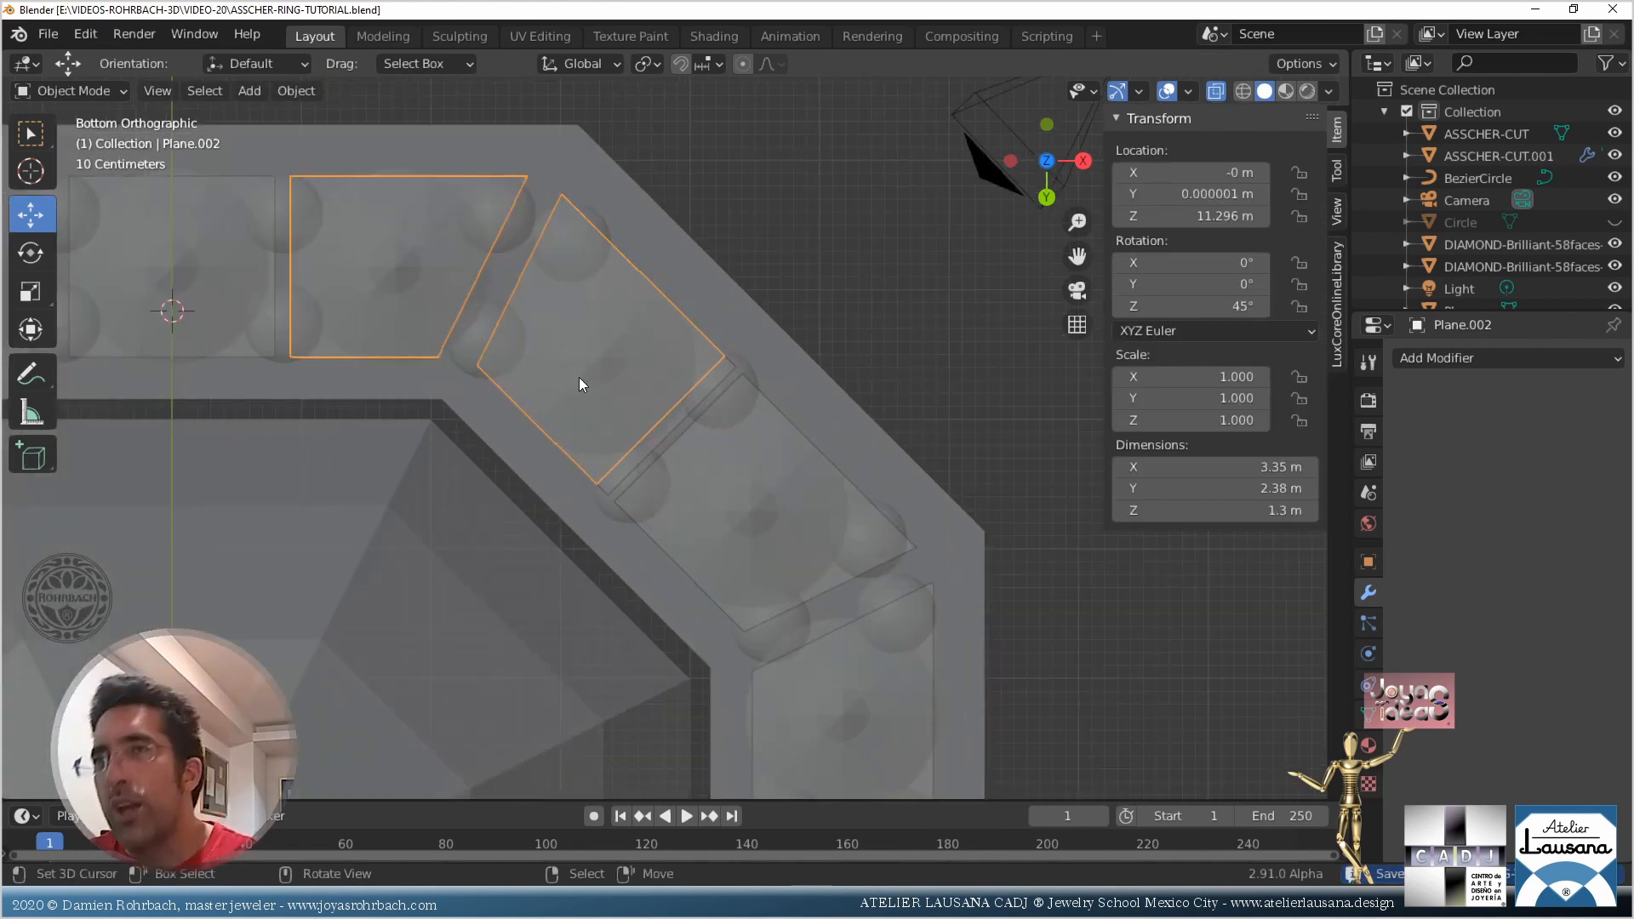
{"action": "scroll", "coordinate": [579, 376], "scroll_direction": "down", "scroll_amount": 4}
{"action": "left_click", "coordinate": [1472, 361]}
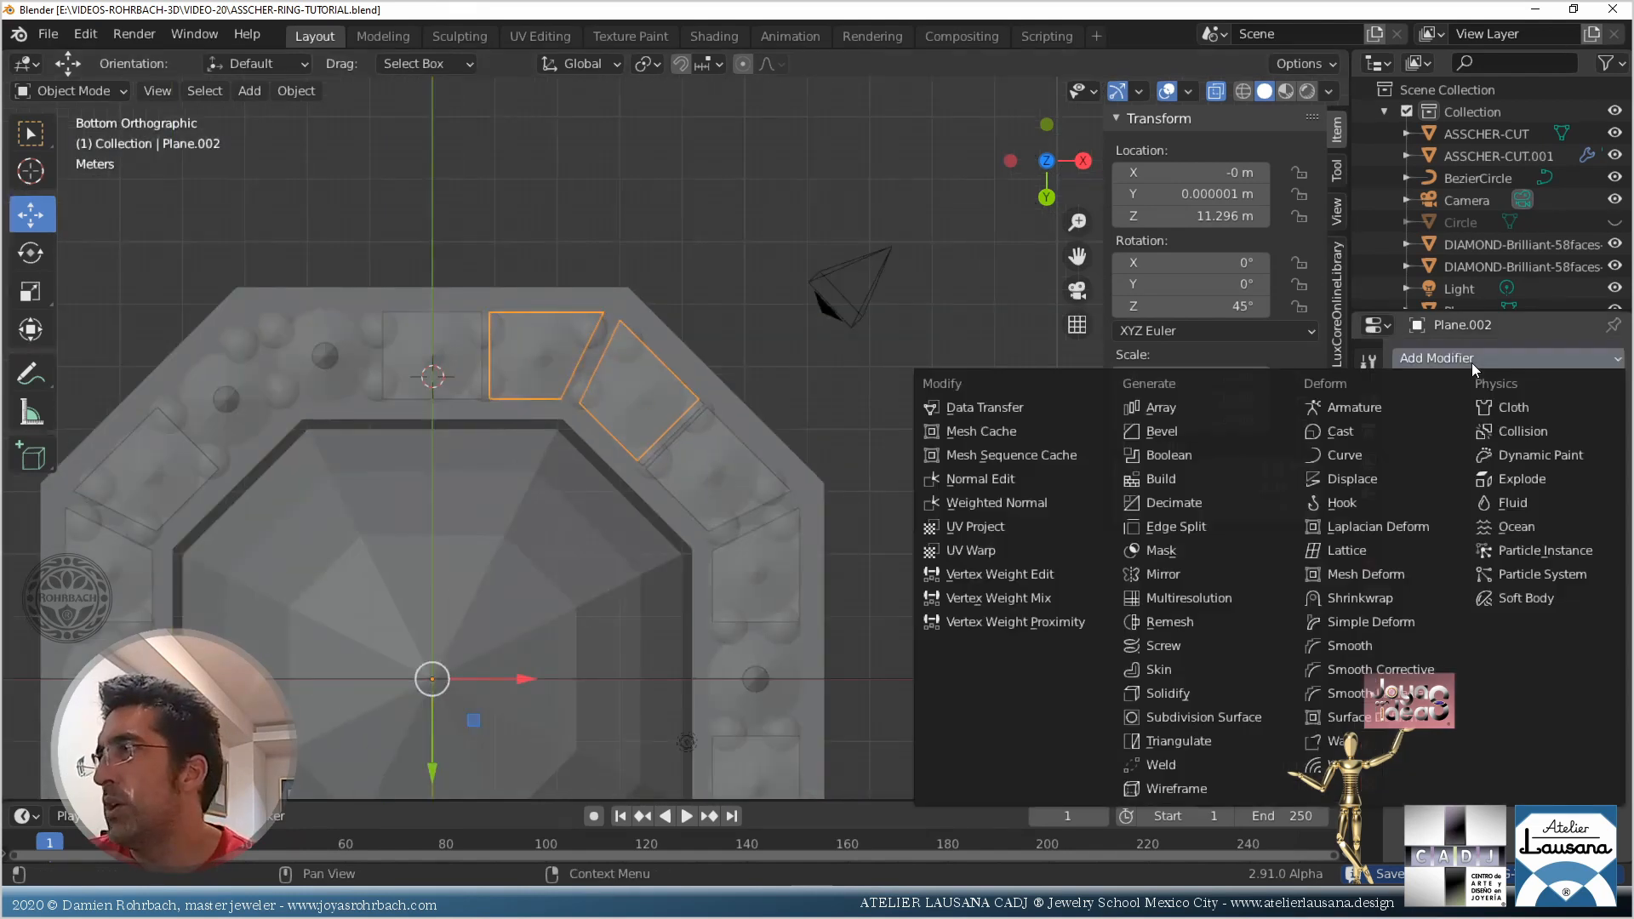
{"action": "left_click", "coordinate": [1200, 570]}
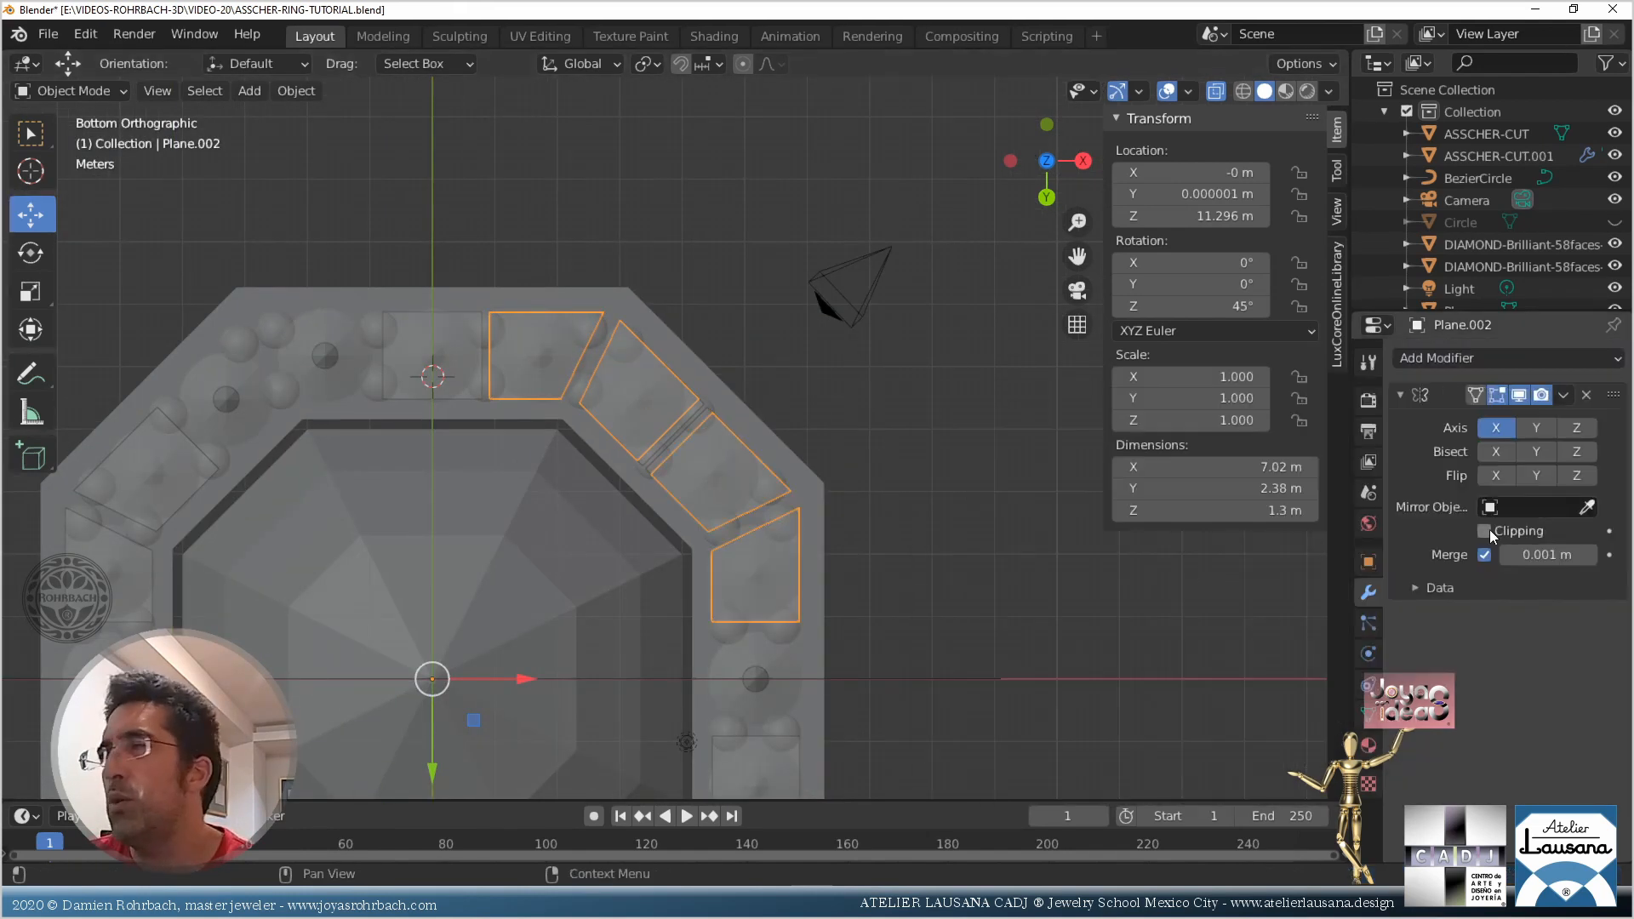
{"action": "left_click", "coordinate": [1594, 509]}
{"action": "left_click", "coordinate": [623, 559]}
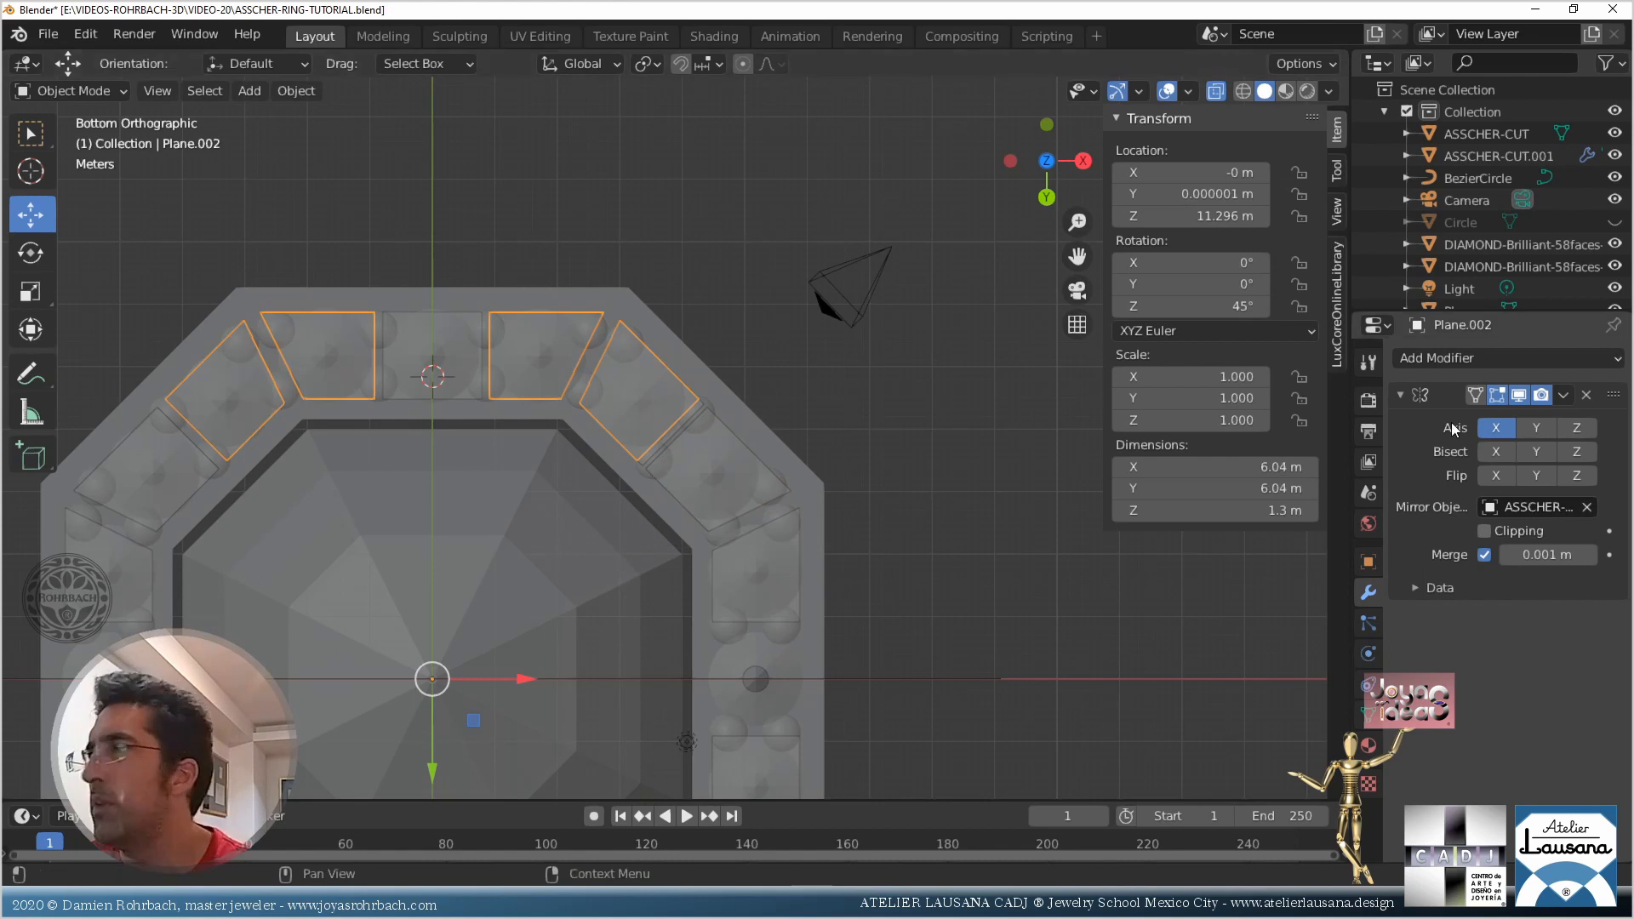
{"action": "left_click", "coordinate": [1538, 428]}
{"action": "scroll", "coordinate": [131, 518], "scroll_direction": "down", "scroll_amount": 4}
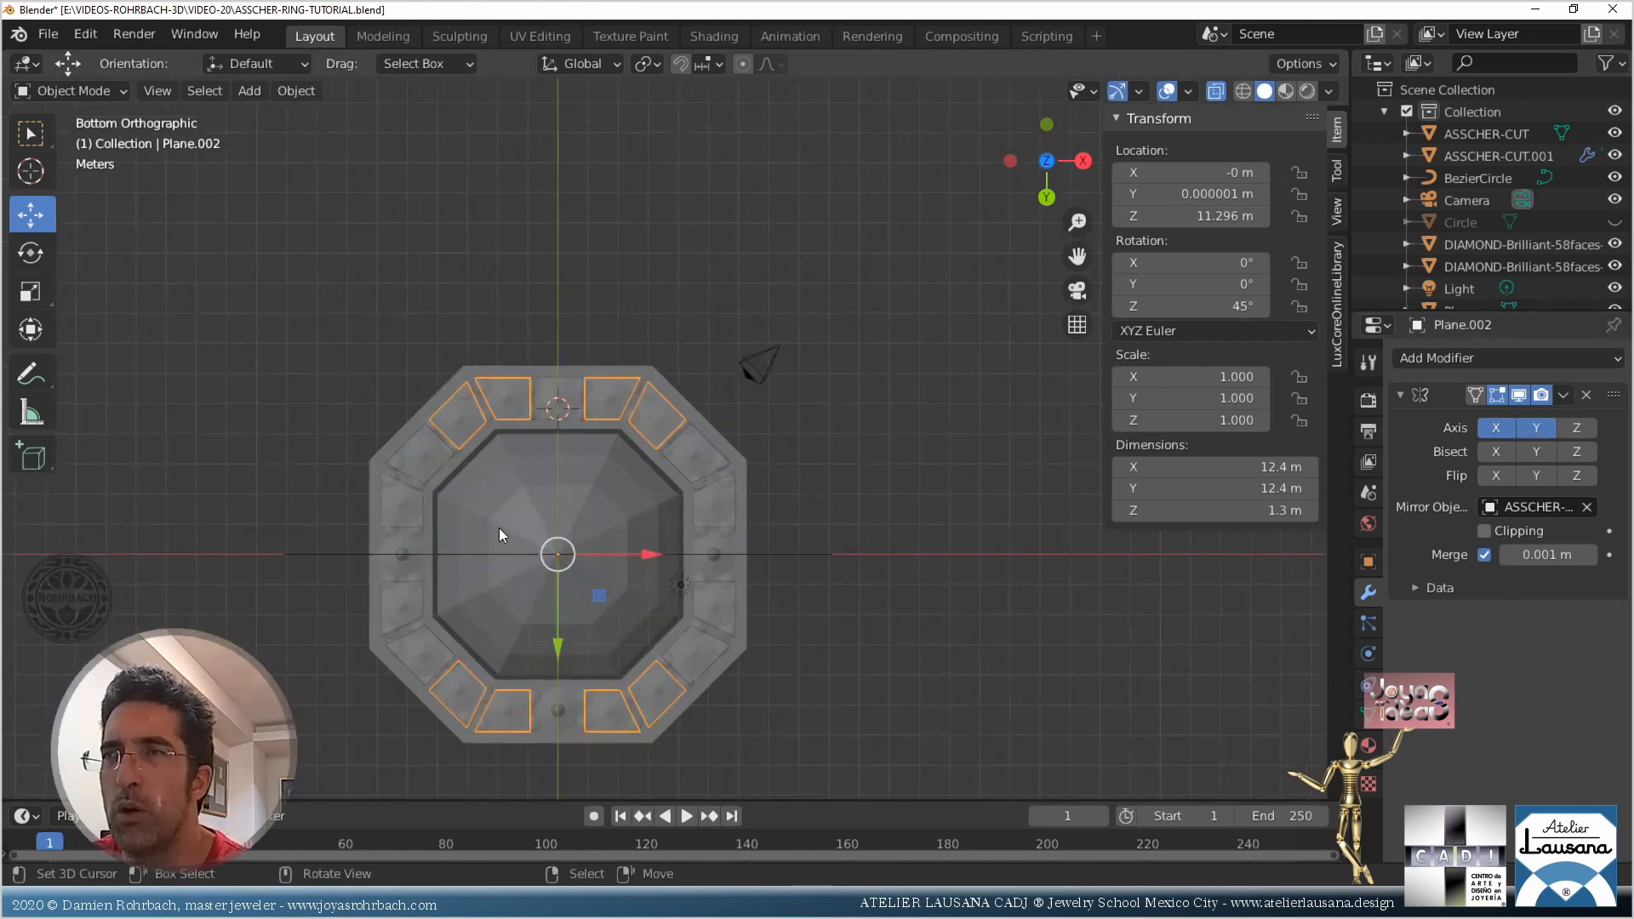
Apply the mirrored cutter set's rotation and convert the set to a plain mesh
{"action": "key", "text": "ctrl+a"}
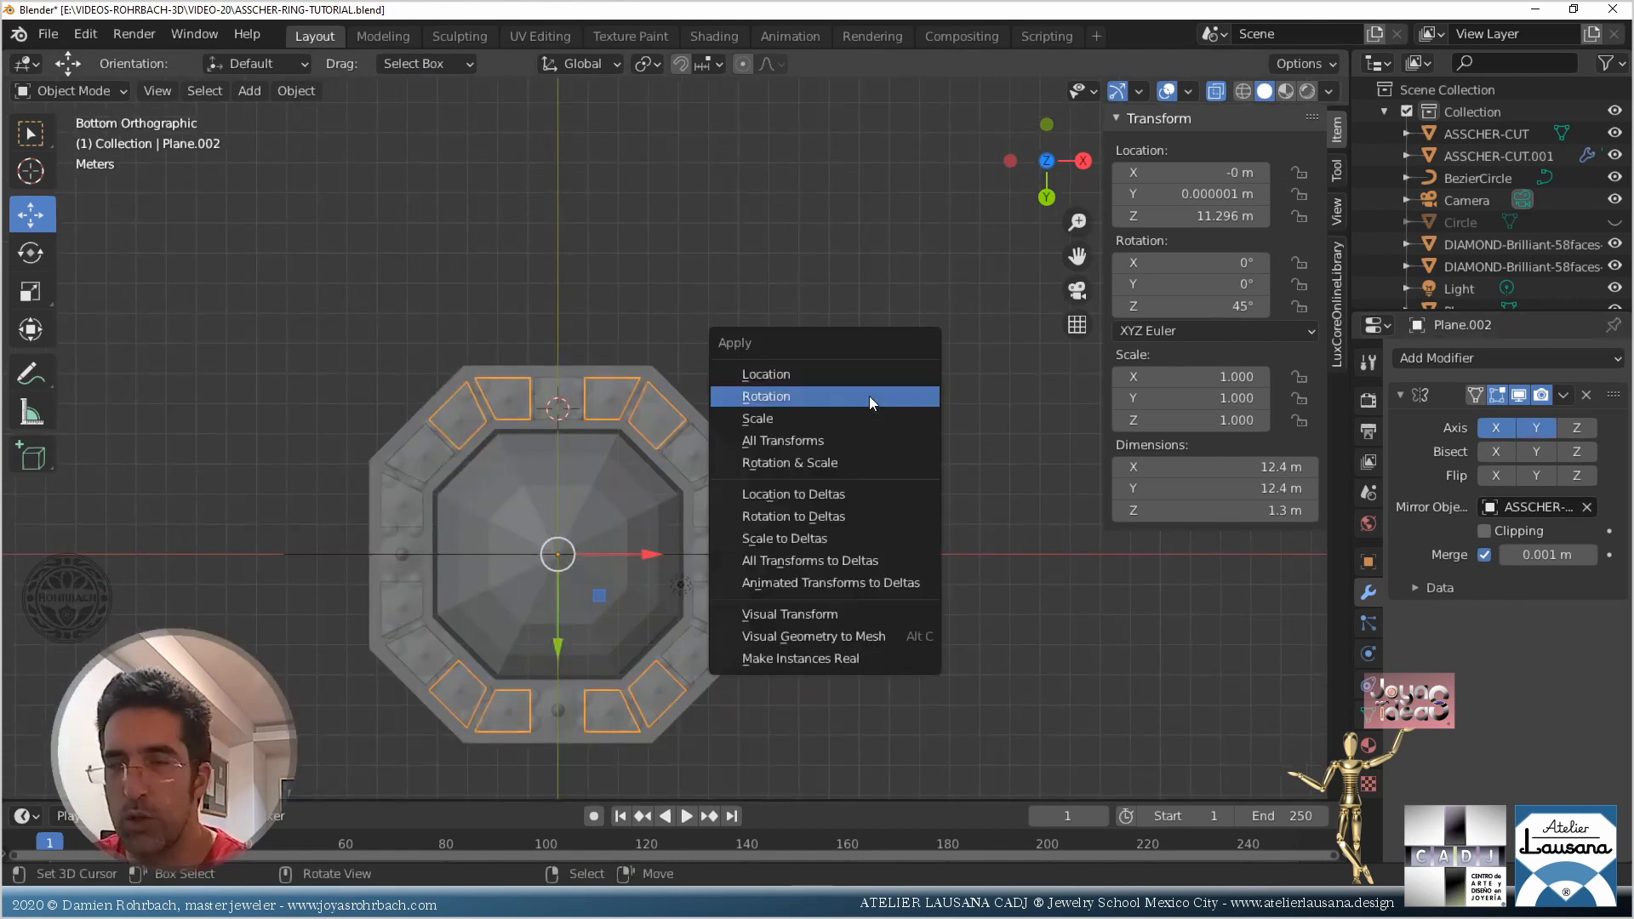
{"action": "left_click", "coordinate": [831, 395]}
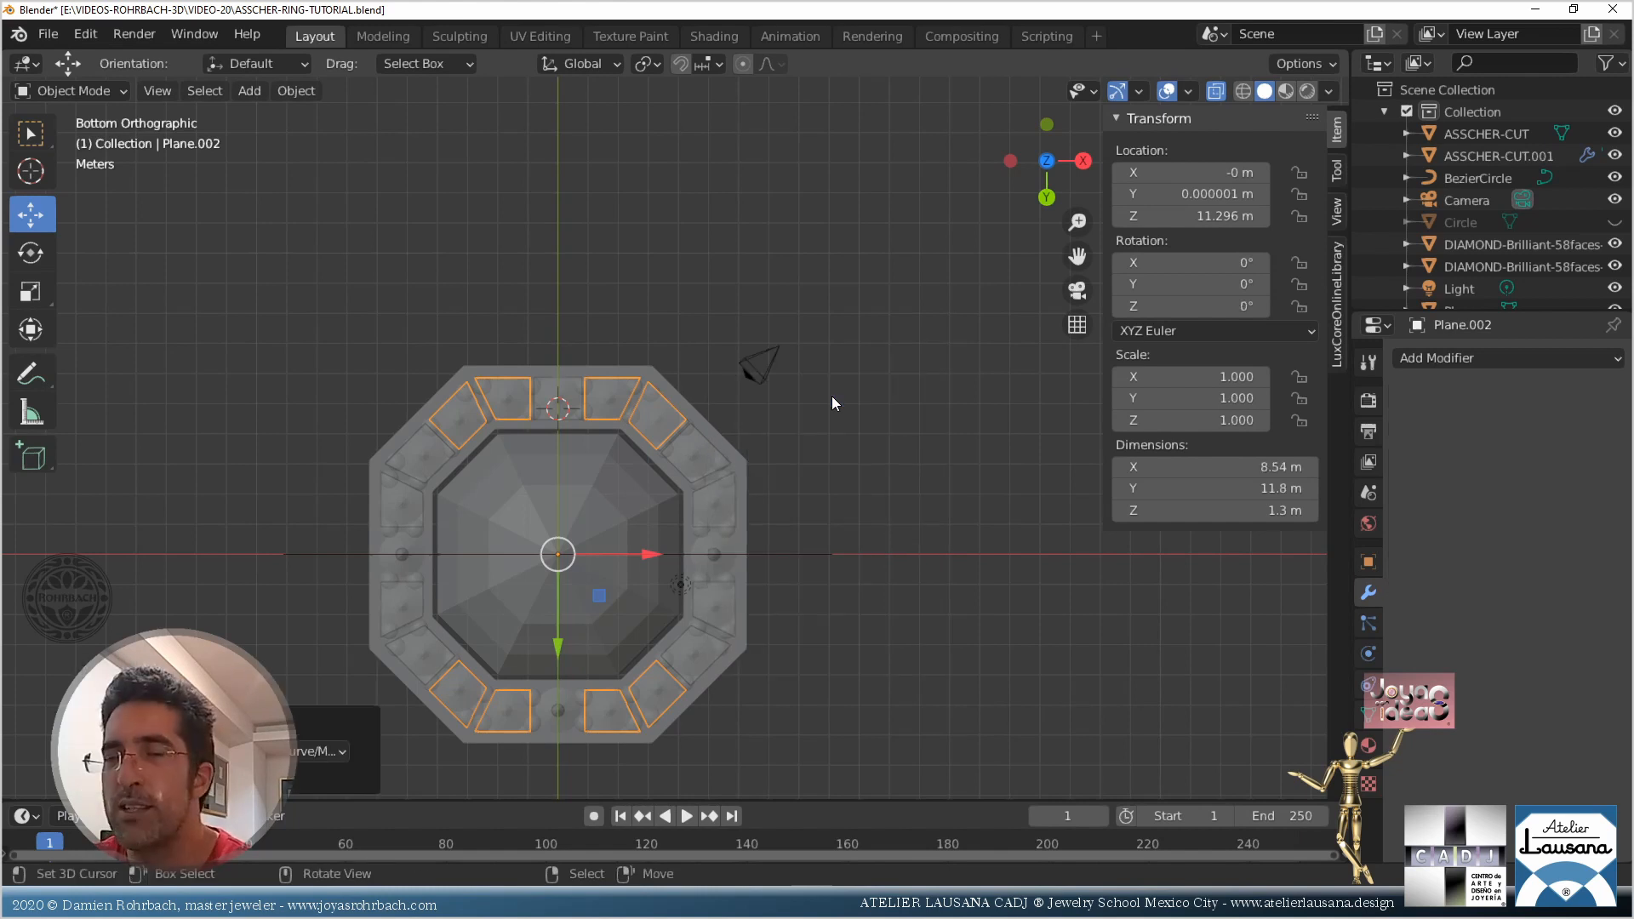
Duplicate the cutter set in place, set the copy's Z rotation to 90° and inspect the gap between diagonal cutters
{"action": "key", "text": "shift+d"}
{"action": "key", "text": "Escape"}
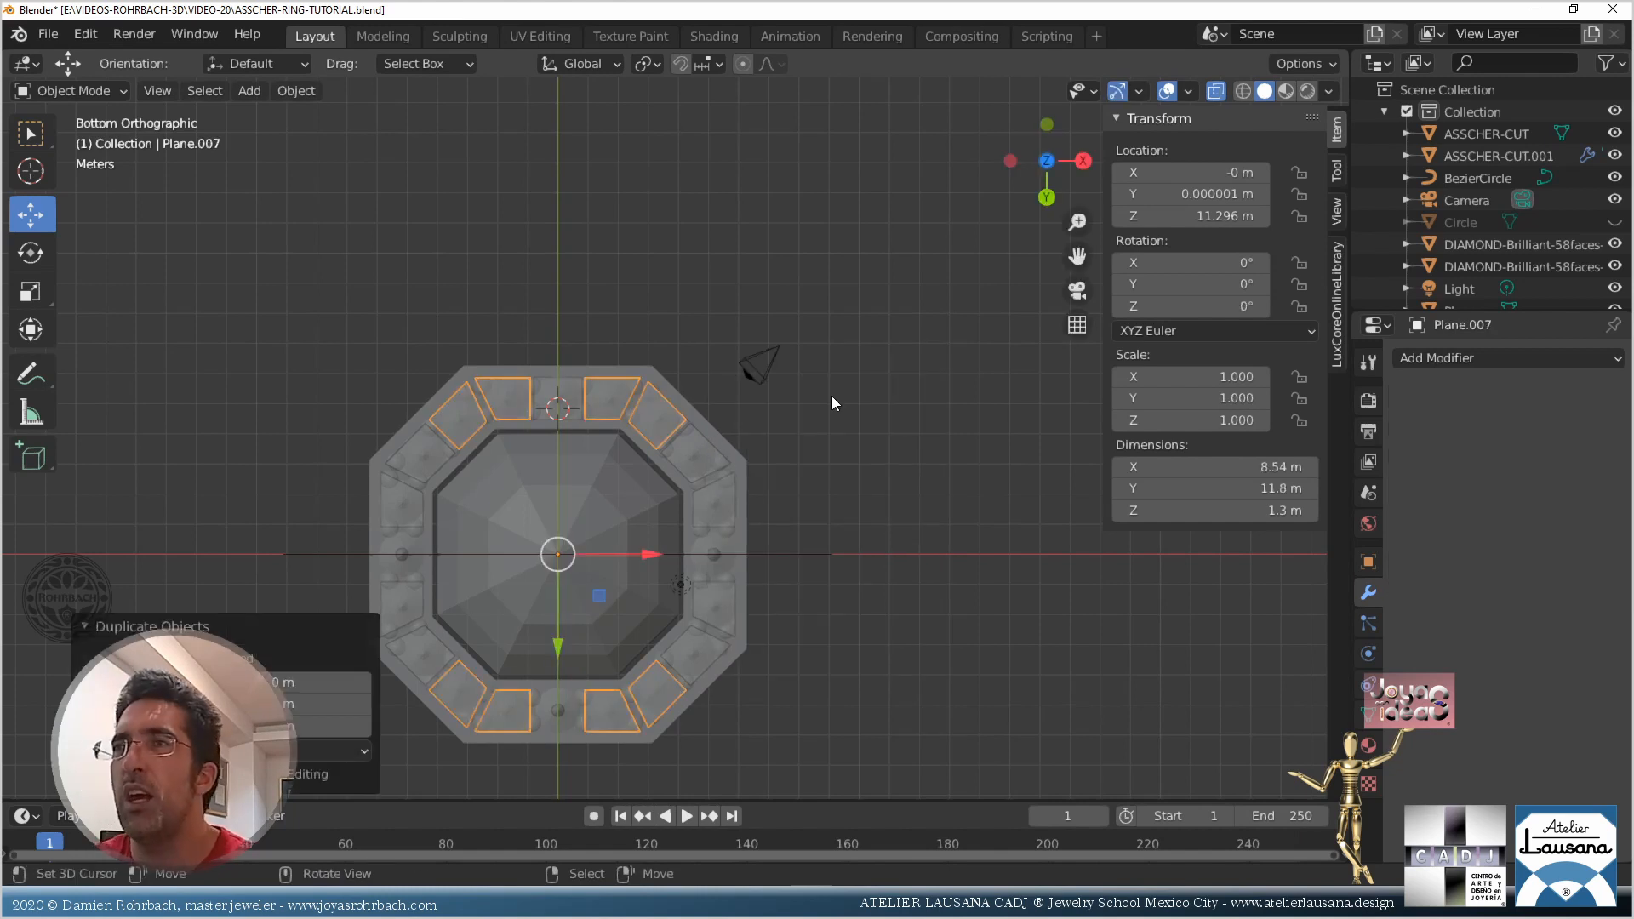
{"action": "left_click", "coordinate": [1191, 305]}
{"action": "type", "text": "90"}
{"action": "key", "text": "Return"}
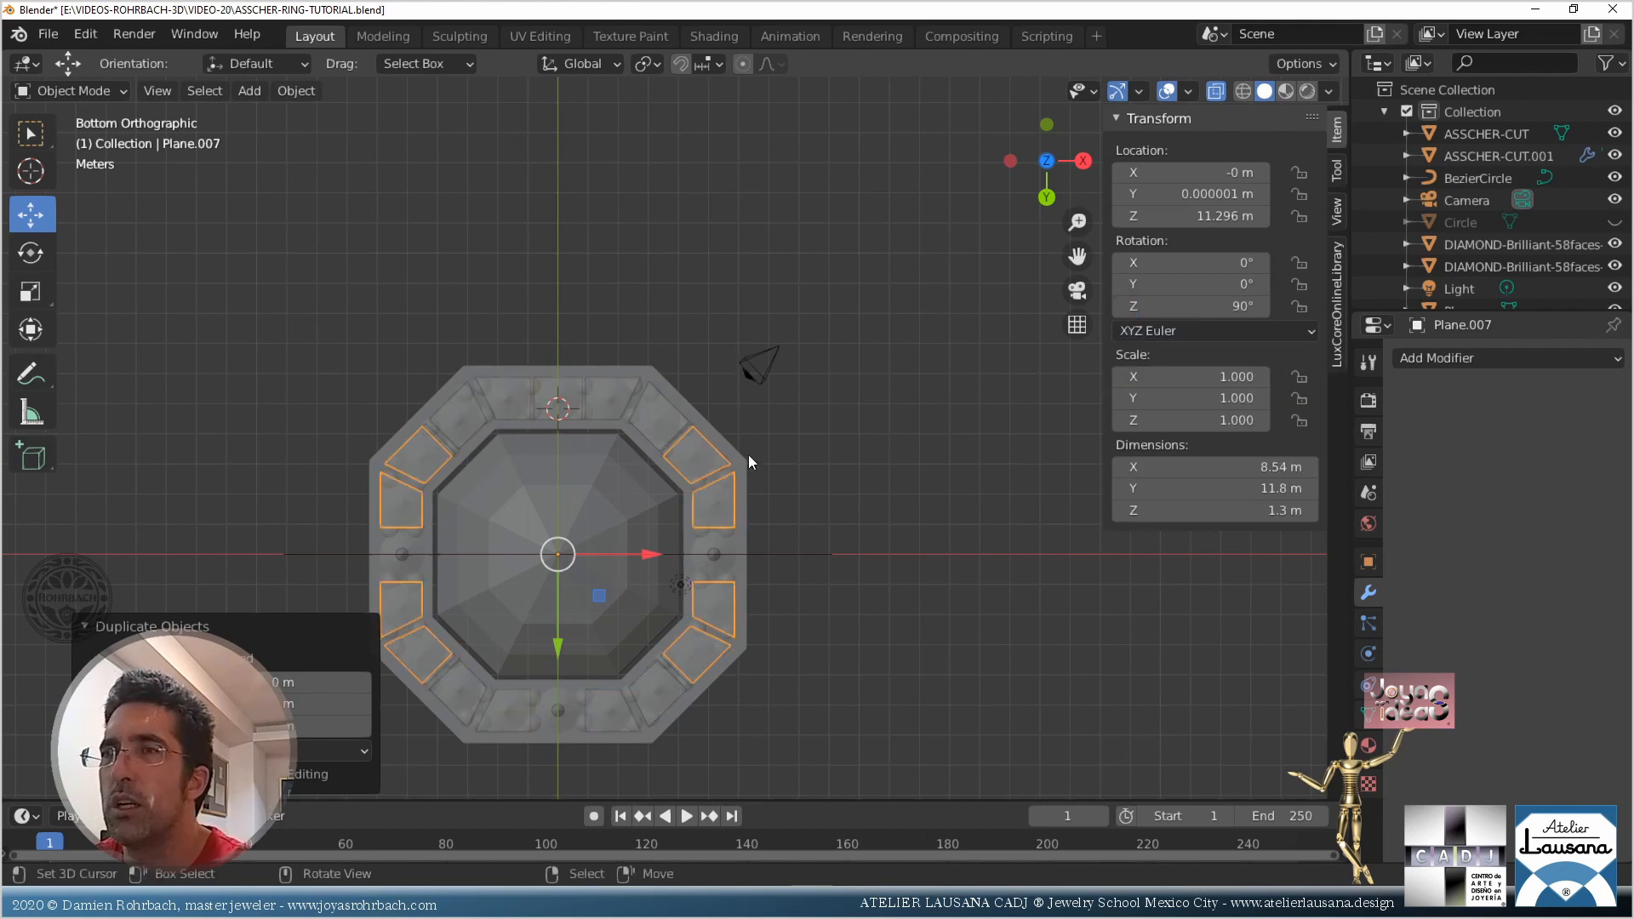
{"action": "scroll", "coordinate": [747, 485], "scroll_direction": "up", "scroll_amount": 9}
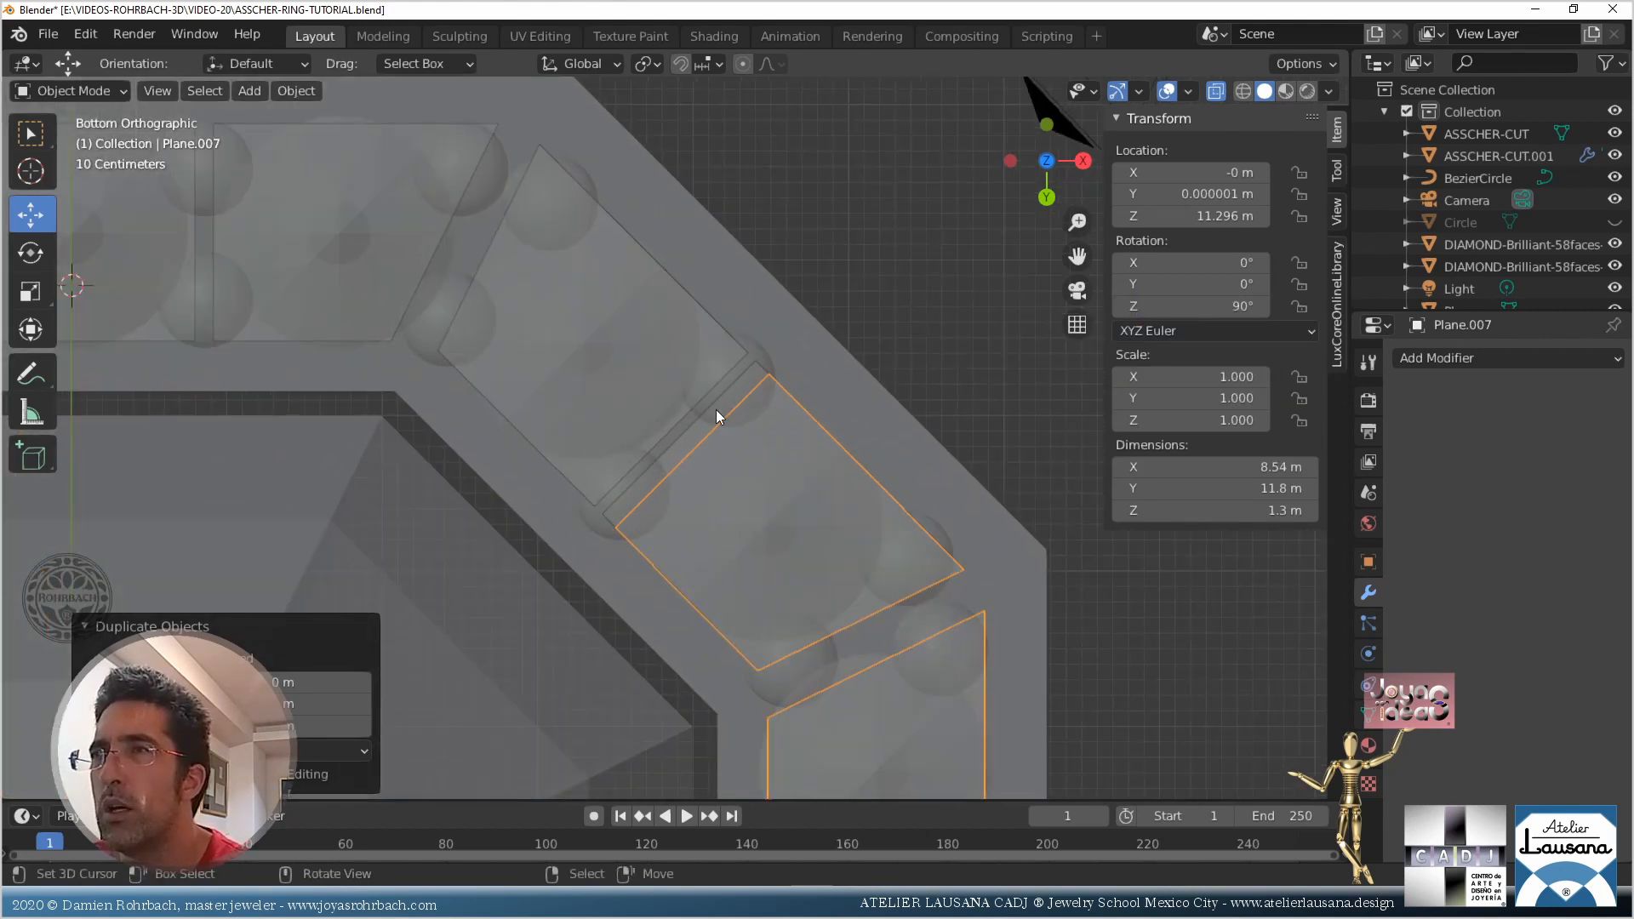
Select the neighbouring diagonal cutters of both sets in turn and examine the gap between them
{"action": "left_click", "coordinate": [713, 379]}
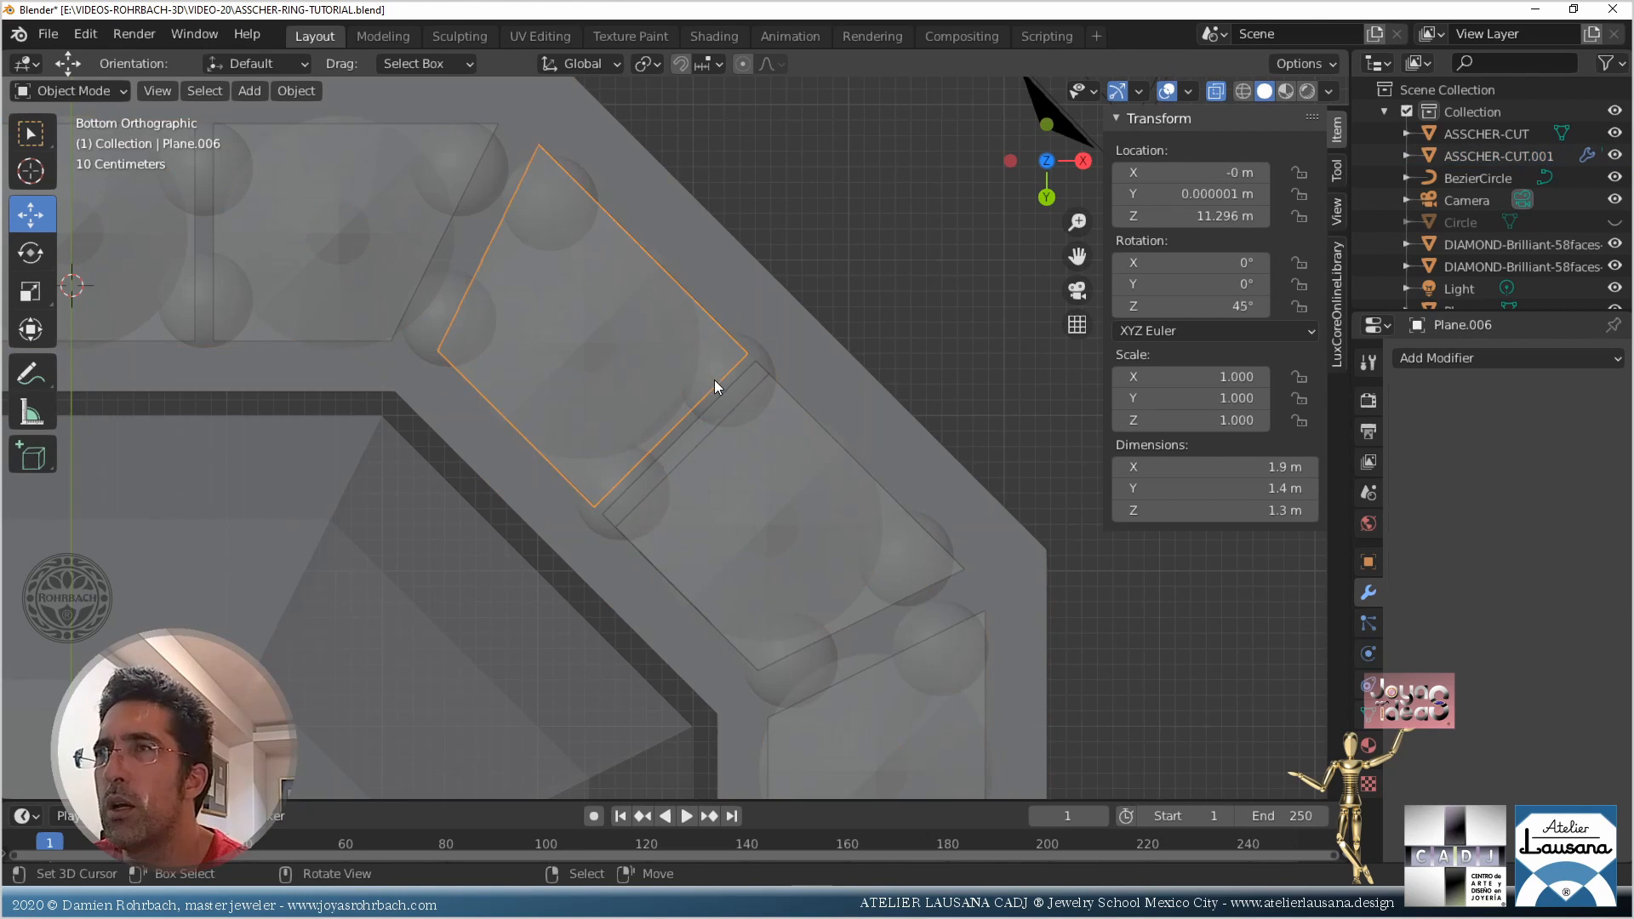
{"action": "left_click", "coordinate": [732, 402]}
{"action": "scroll", "coordinate": [733, 402], "scroll_direction": "down", "scroll_amount": 2}
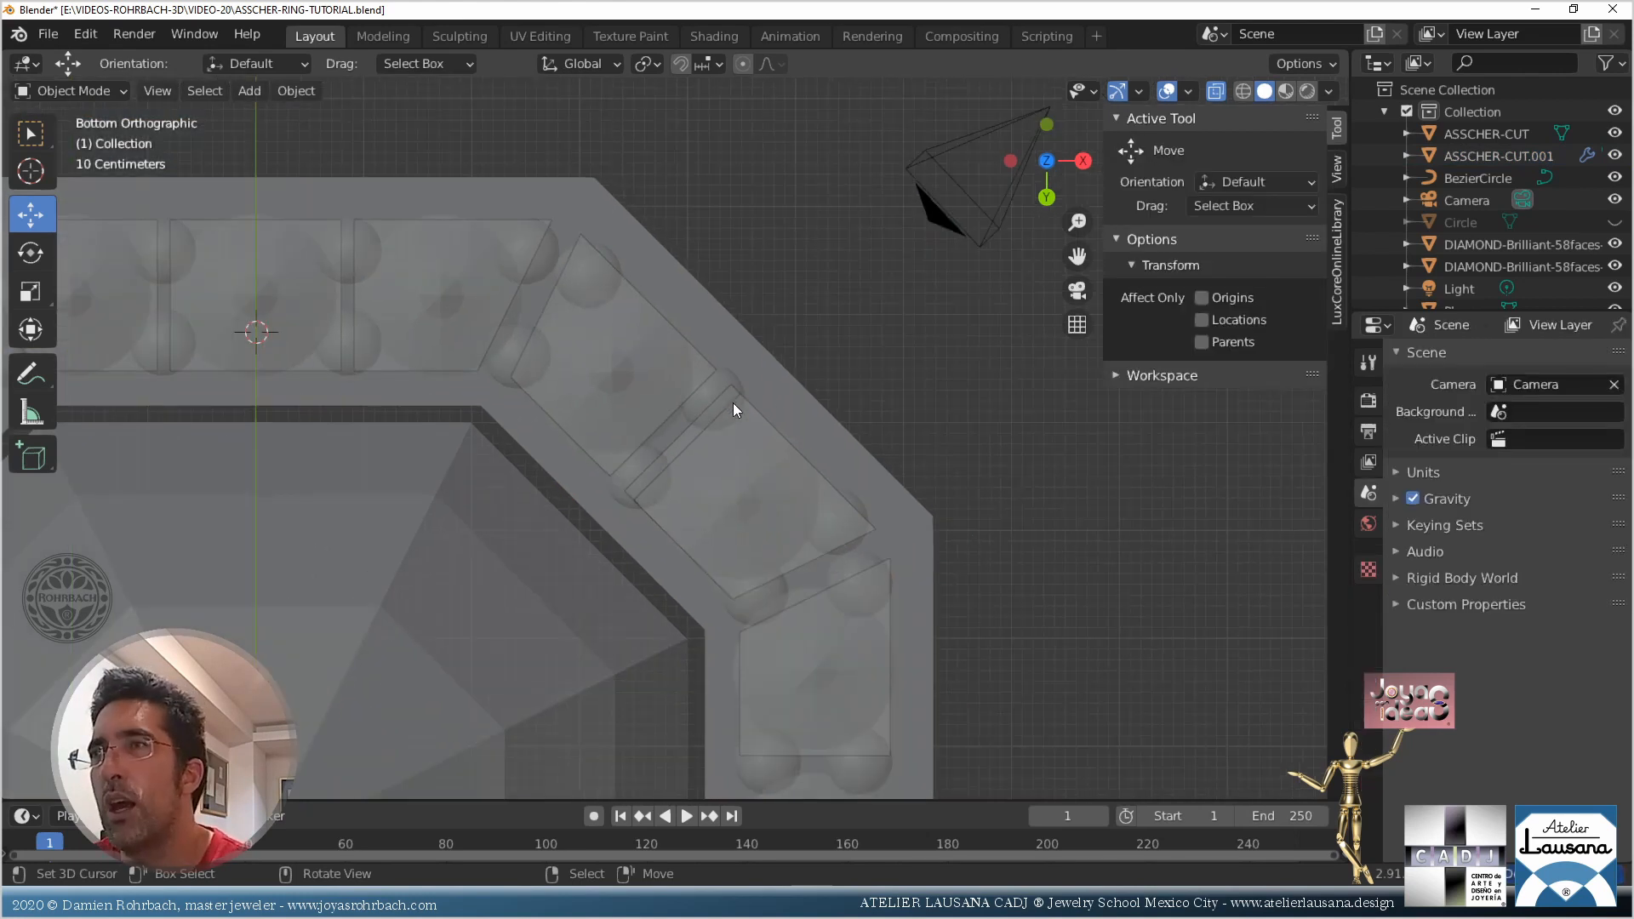
{"action": "left_click", "coordinate": [692, 422]}
{"action": "left_click", "coordinate": [688, 428]}
{"action": "left_click", "coordinate": [684, 430]}
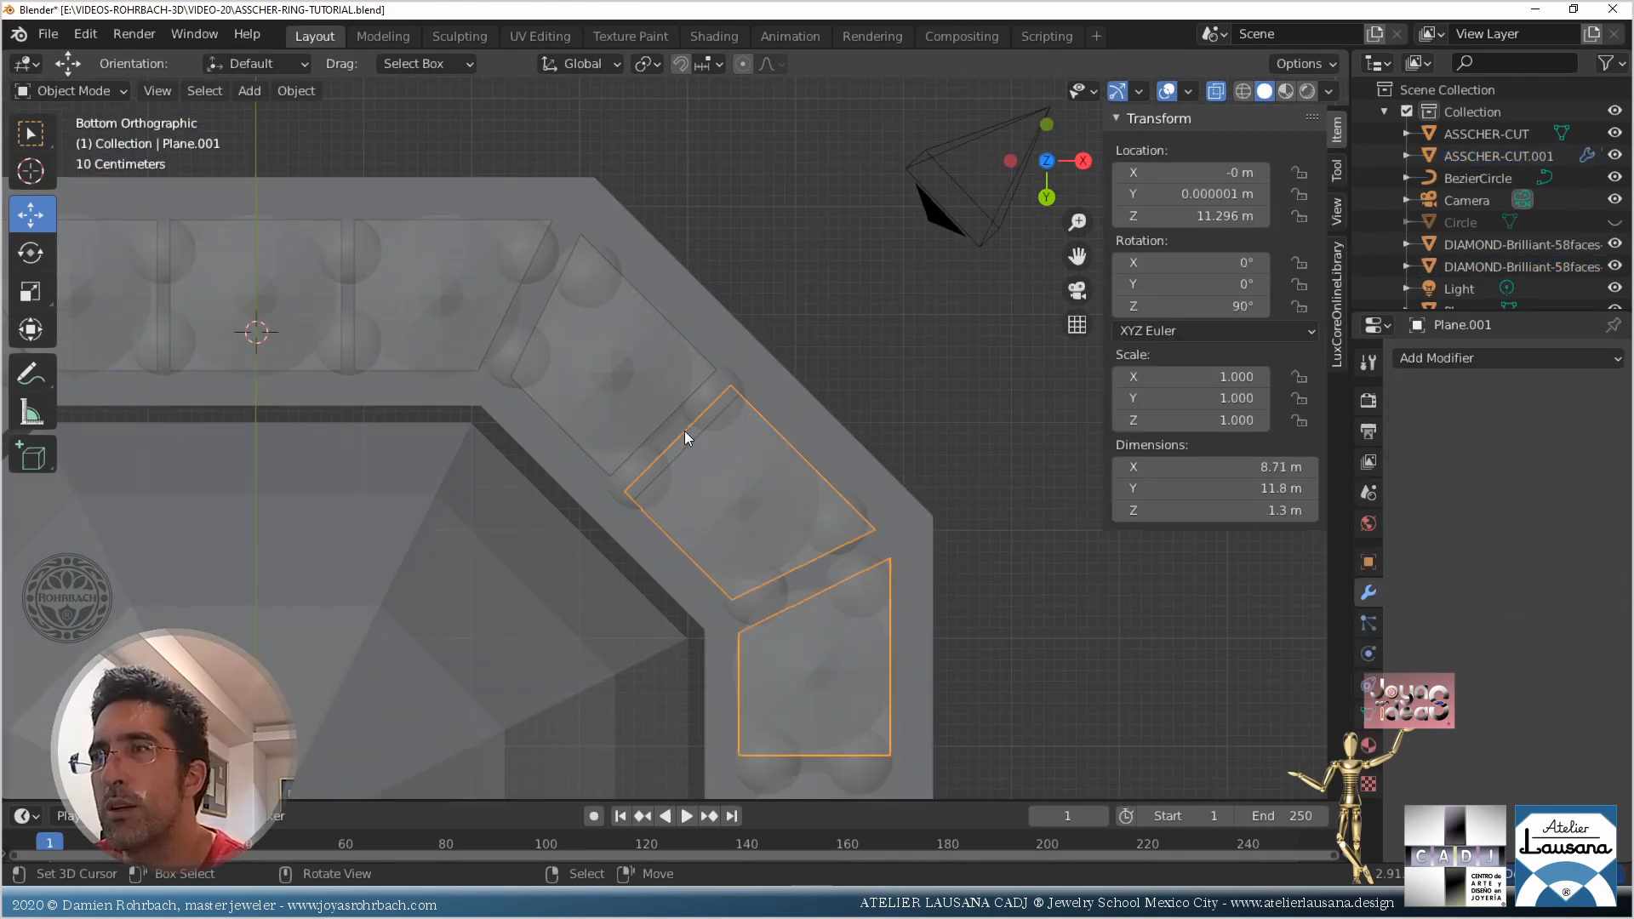
{"action": "scroll", "coordinate": [684, 430], "scroll_direction": "down", "scroll_amount": 5}
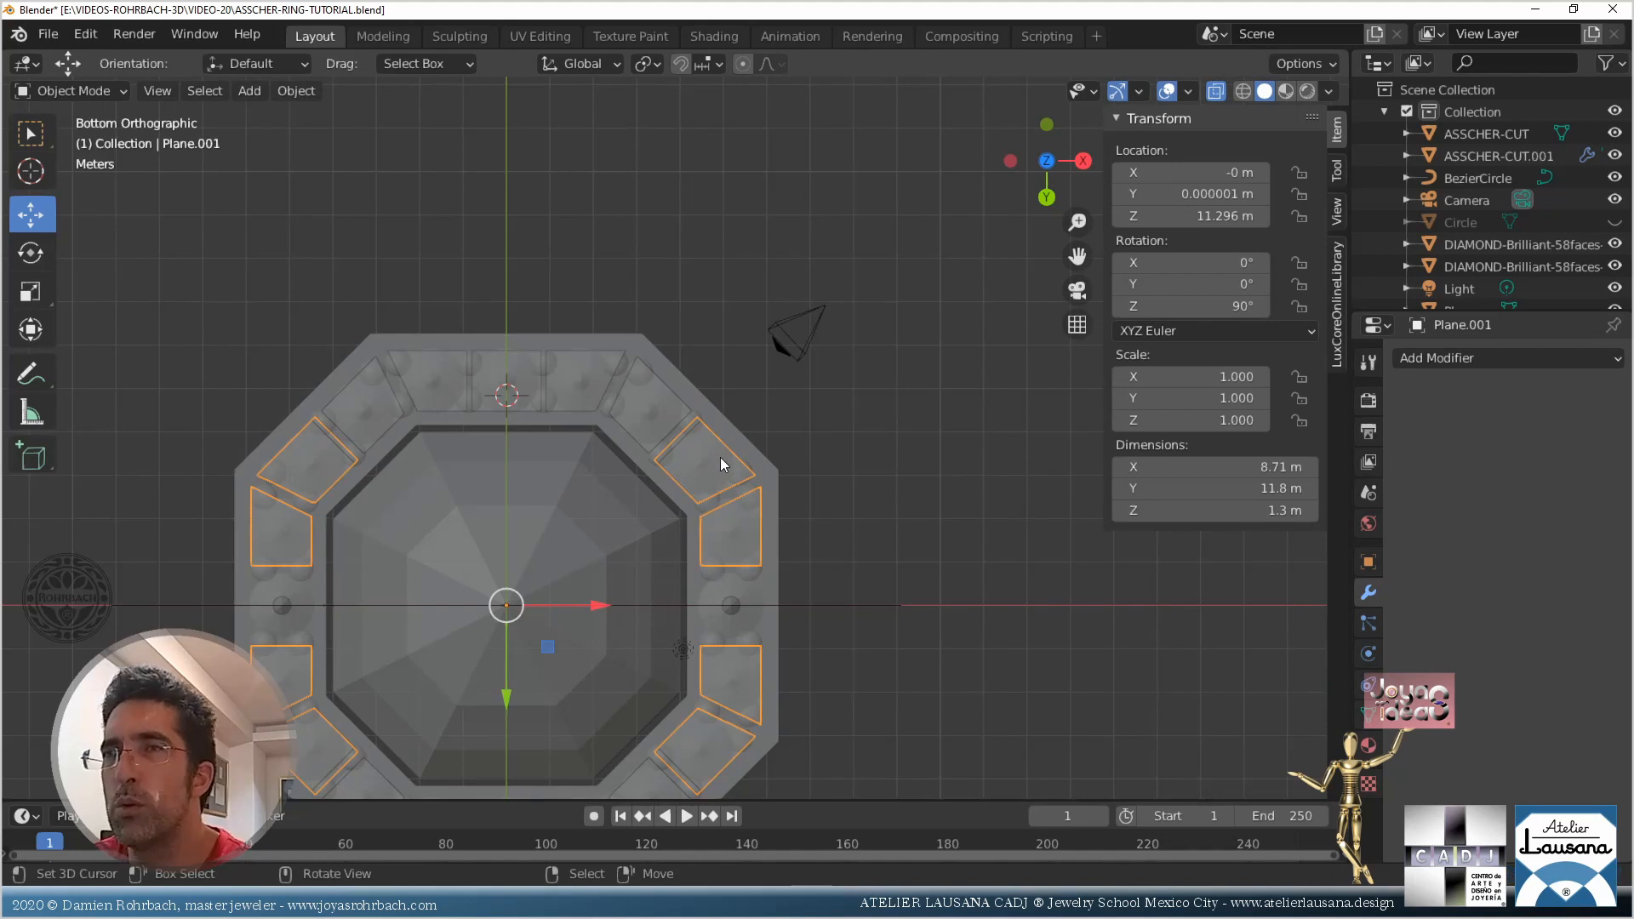
{"action": "left_click", "coordinate": [721, 461]}
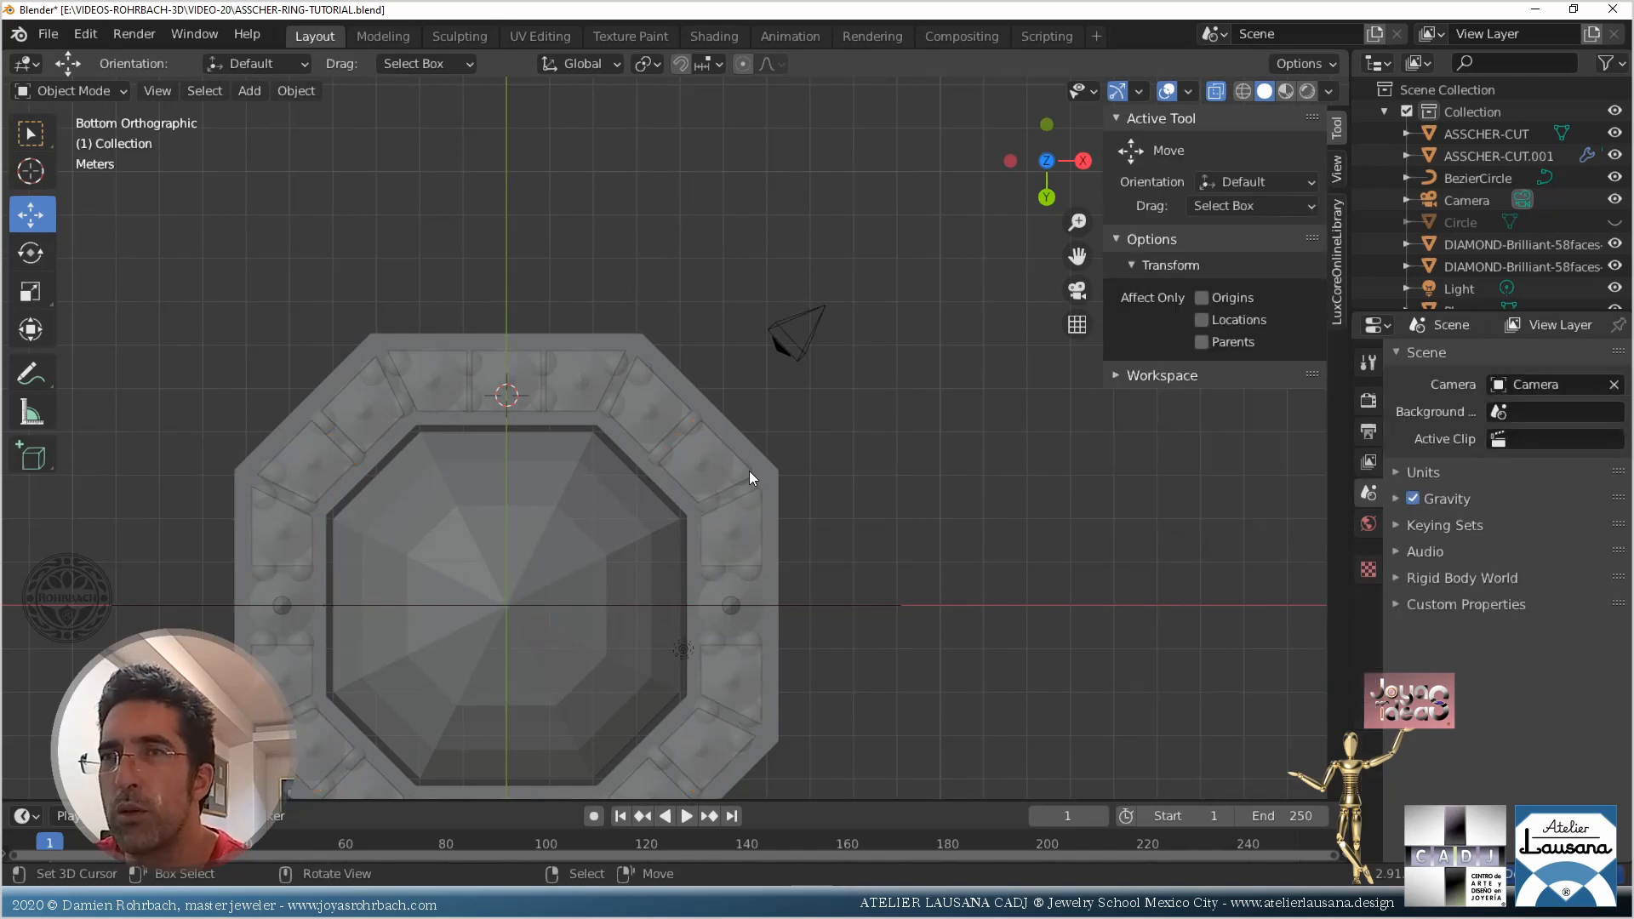
Open the halo's single central cutter for mesh editing, framed from below
{"action": "middle_click_drag", "start_coordinate": [799, 442], "coordinate": [618, 372]}
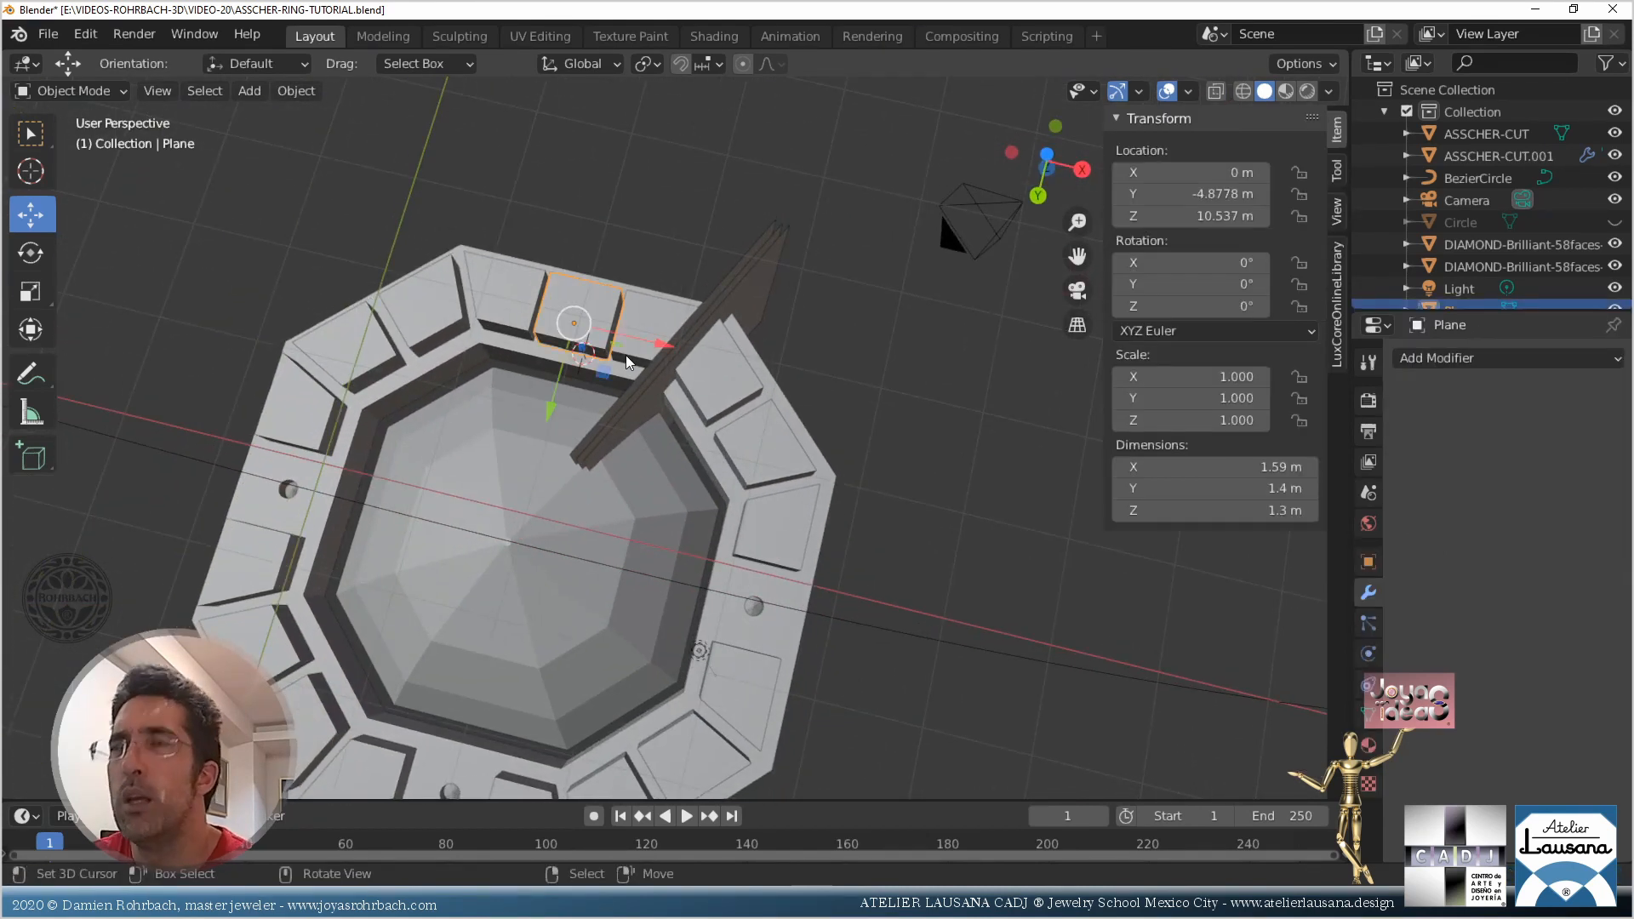
{"action": "key", "text": "KP_7"}
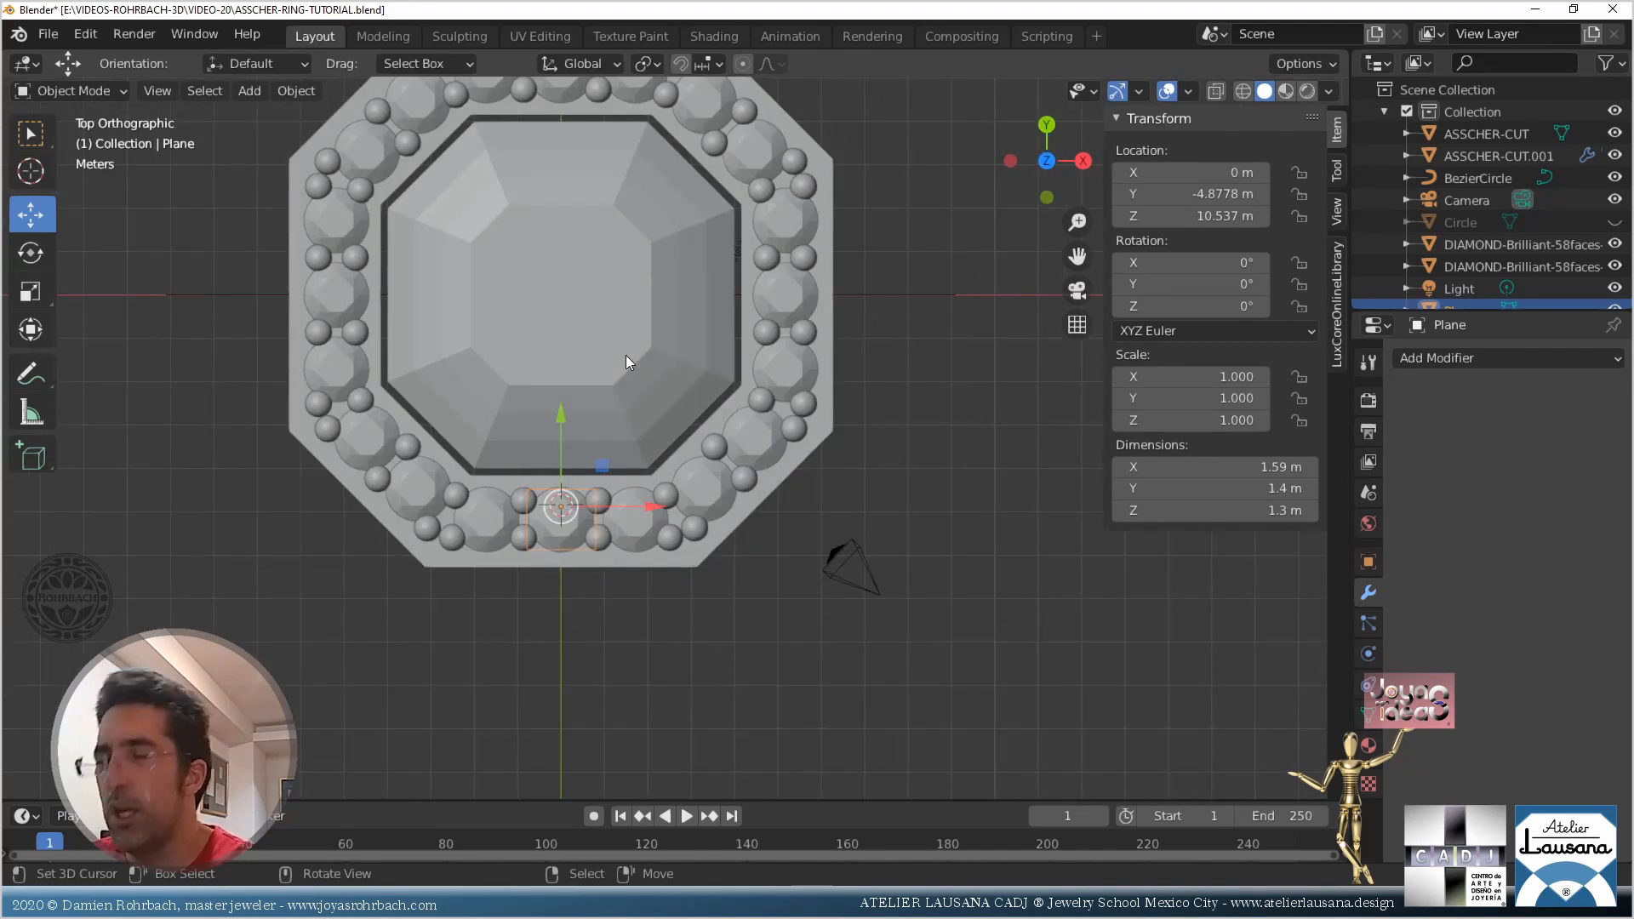
{"action": "key", "text": "ctrl+KP_7"}
{"action": "key", "text": "KP_Decimal"}
{"action": "key", "text": "Tab"}
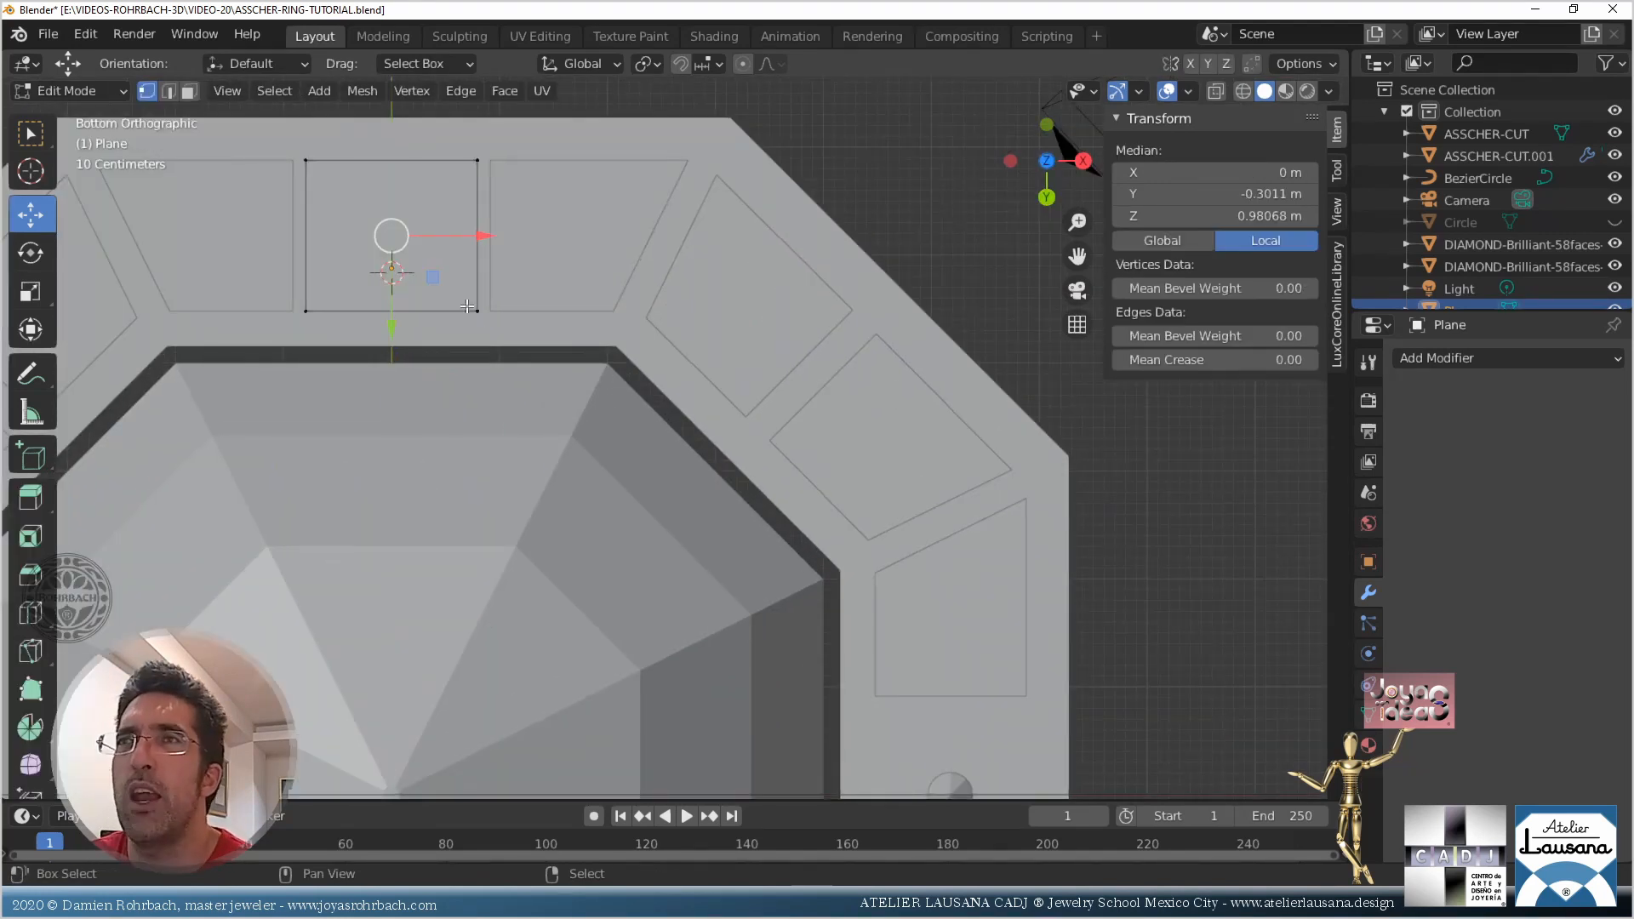
{"action": "key", "text": "alt+a"}
{"action": "key", "text": "a"}
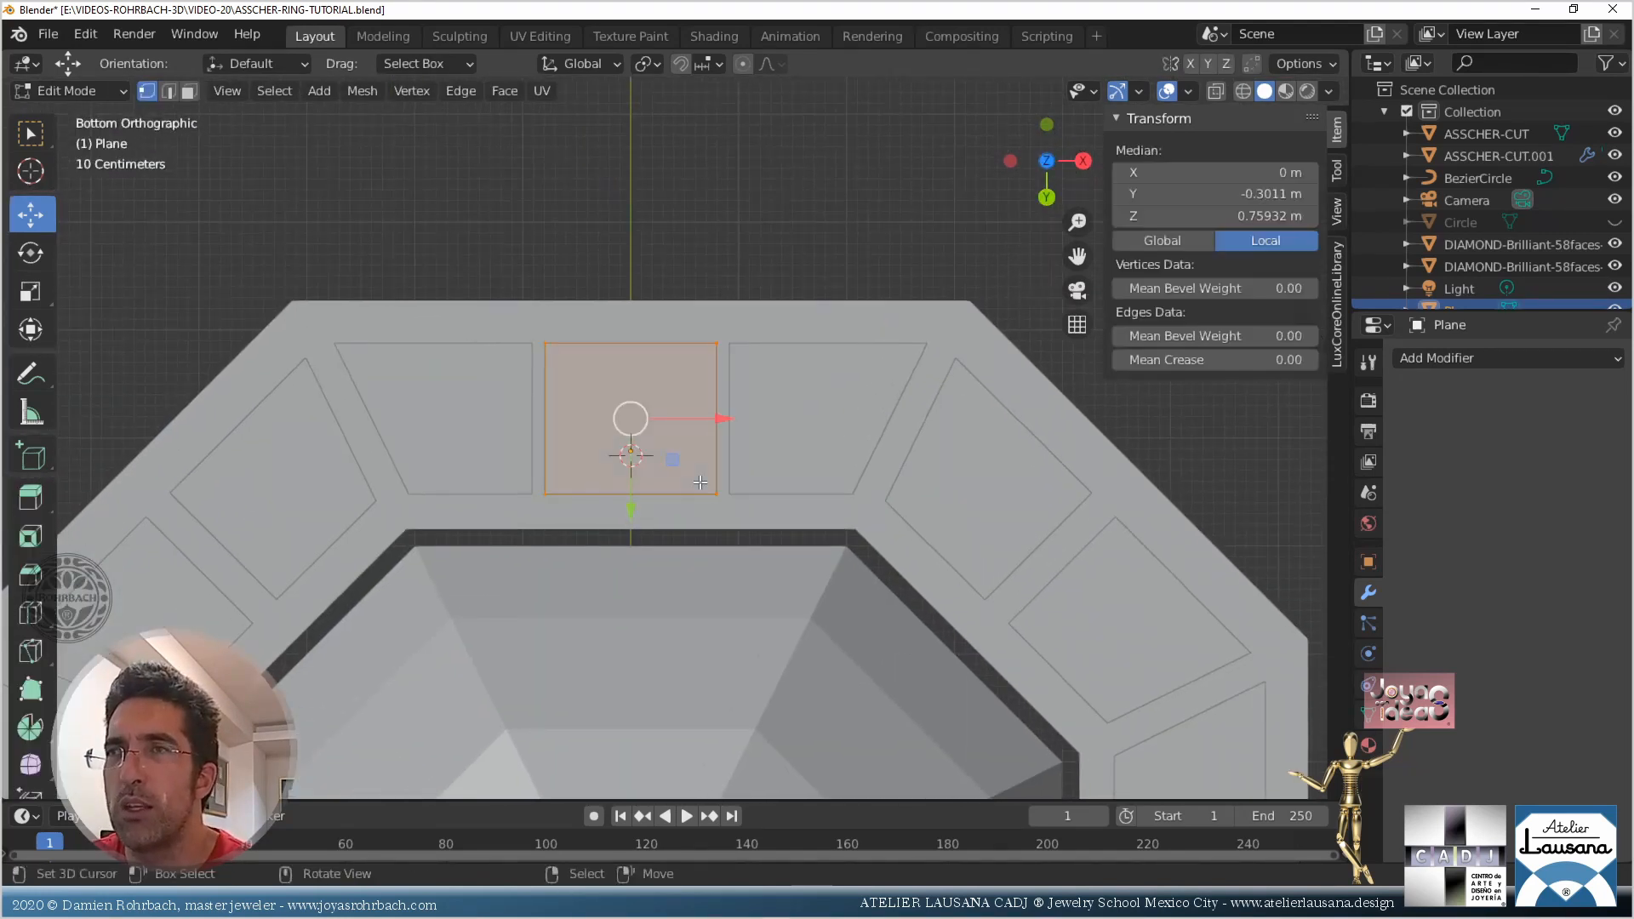
Narrow the central cutter's wide base along X, scaling both side edges by about 0.78 to a width of about 1.24 m
{"action": "key", "text": "alt+z"}
{"action": "key", "text": "alt+a"}
{"action": "key", "text": "b"}
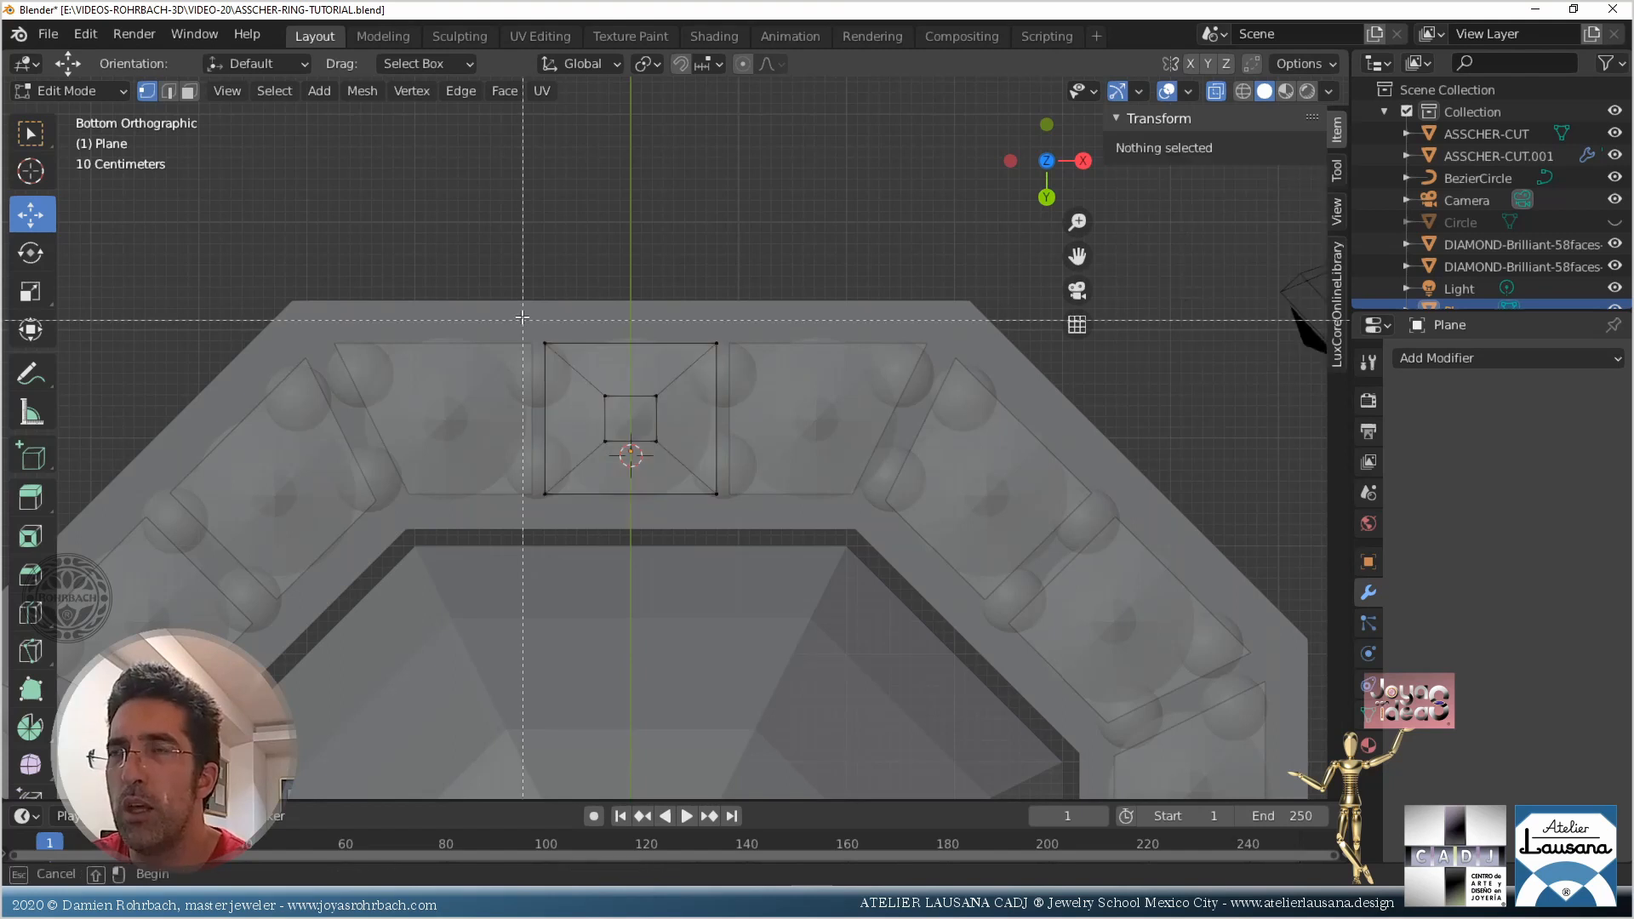
{"action": "left_click_drag", "start_coordinate": [522, 320], "coordinate": [564, 561]}
{"action": "key", "text": "b"}
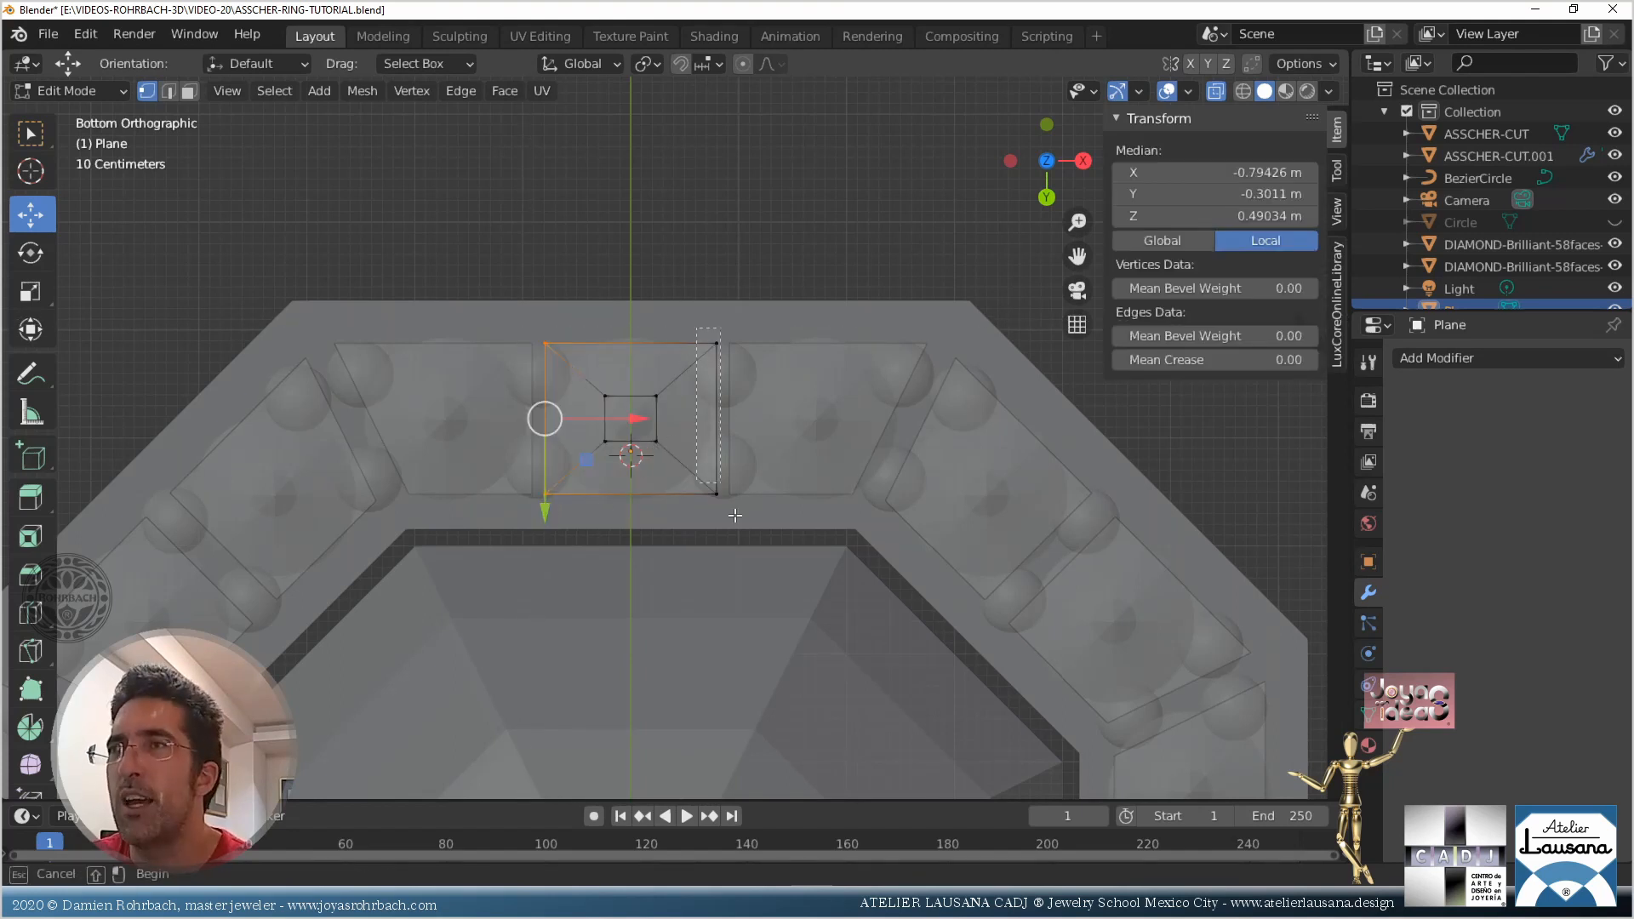
{"action": "left_click_drag", "start_coordinate": [702, 323], "coordinate": [731, 521]}
{"action": "key", "text": "s"}
{"action": "key", "text": "x"}
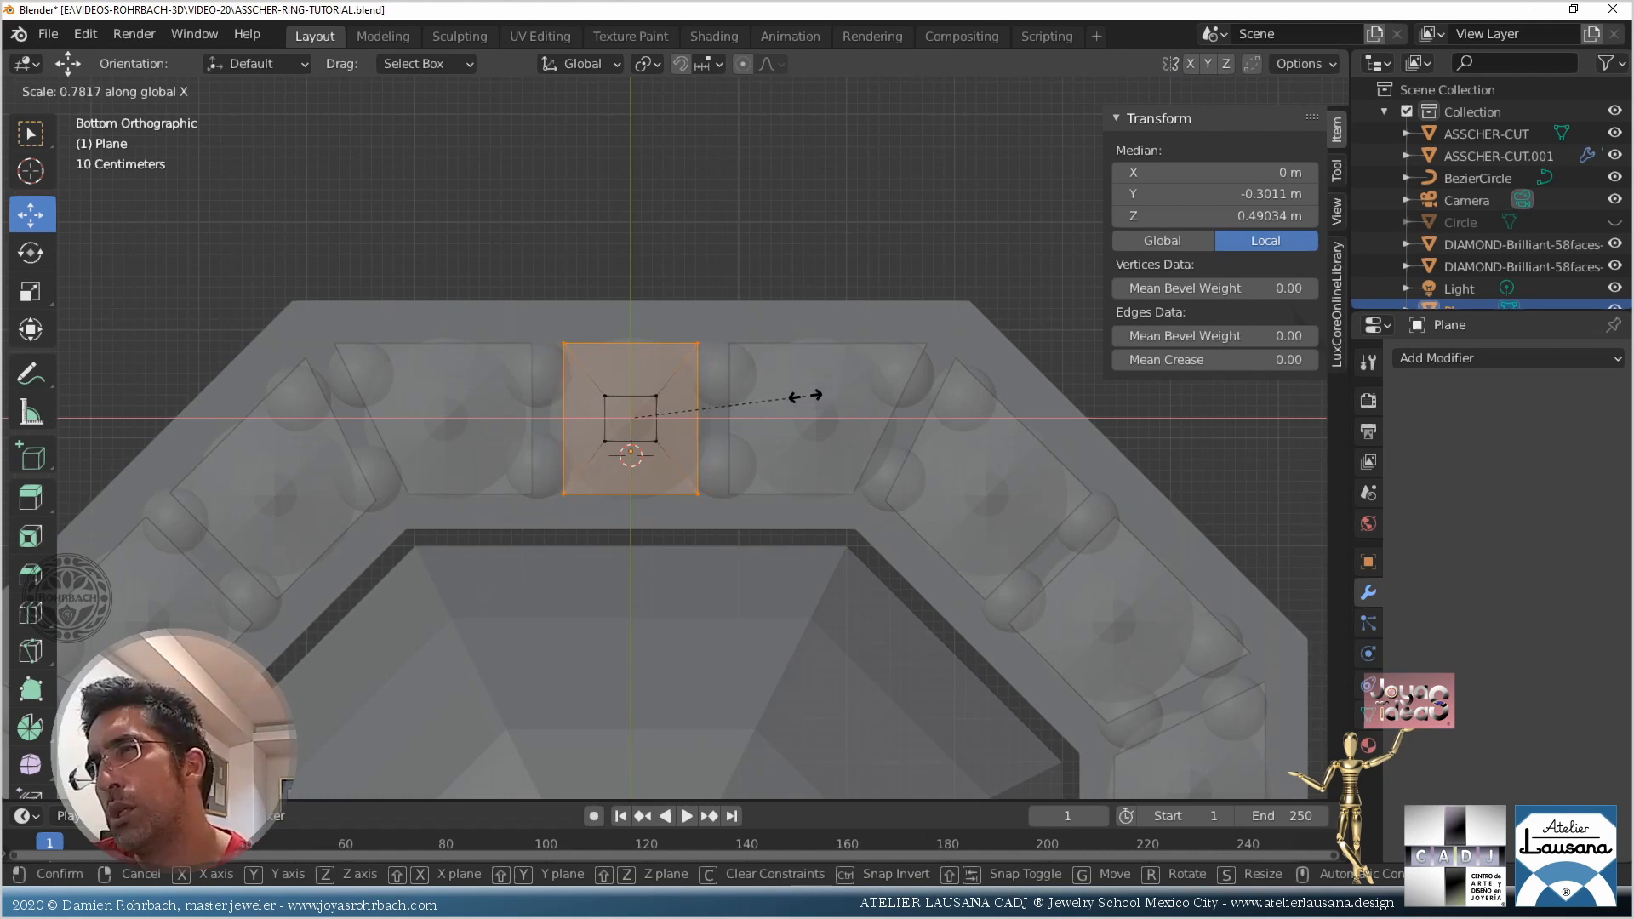
{"action": "left_click", "coordinate": [804, 396]}
{"action": "scroll", "coordinate": [774, 564], "scroll_direction": "down", "scroll_amount": 4}
{"action": "key", "text": "Tab"}
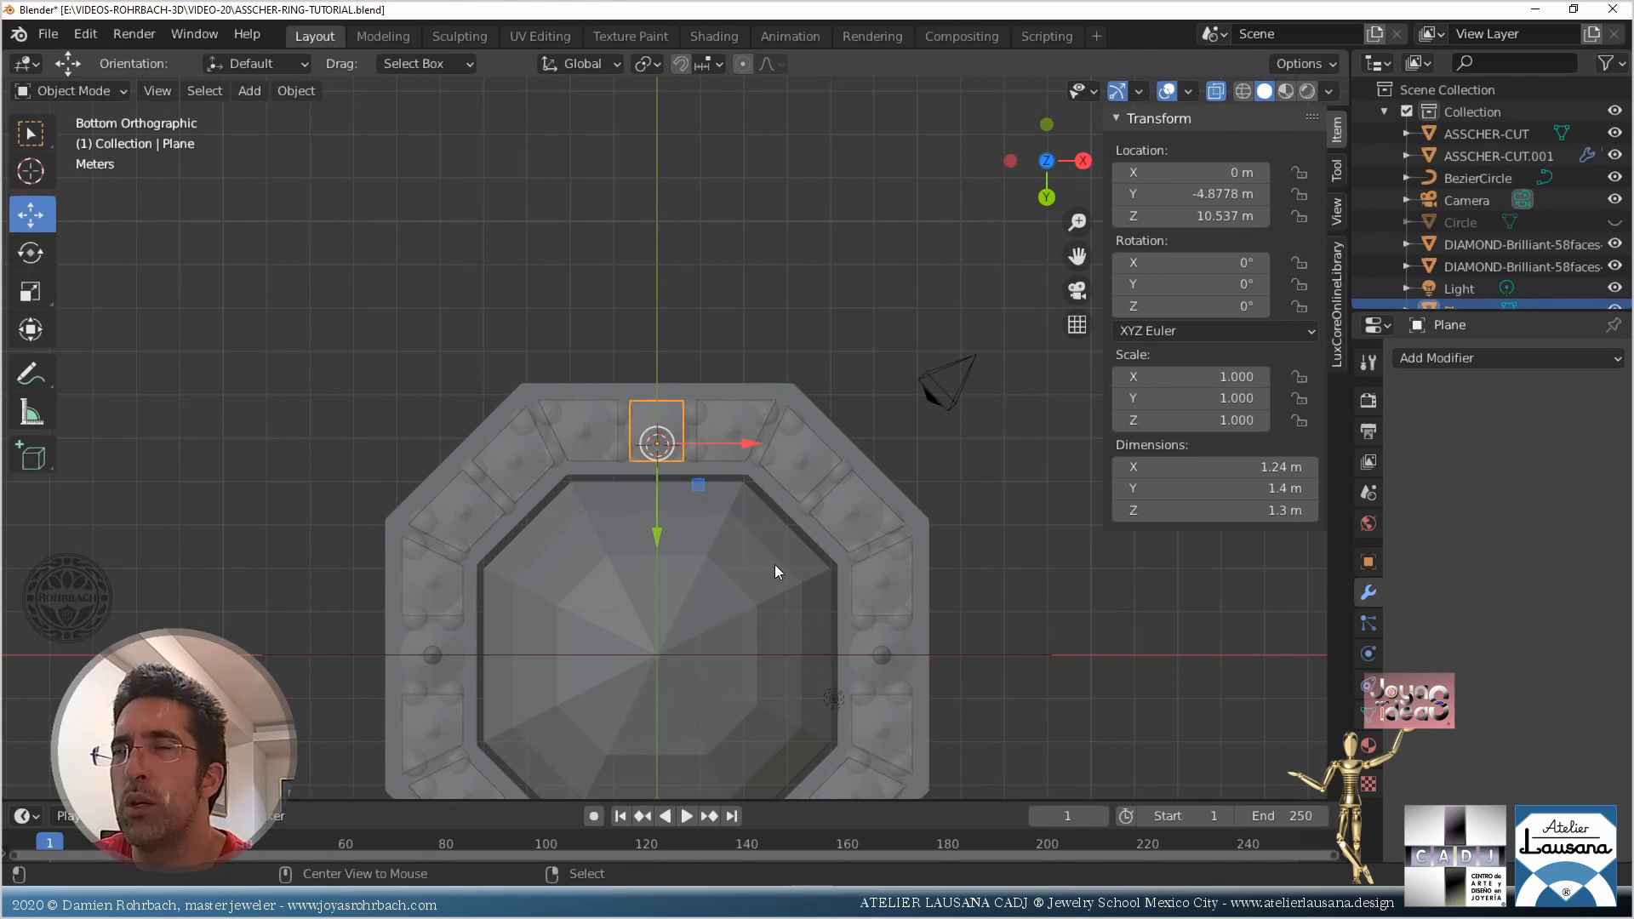
Convert the narrowed central cutter and the unrotated mirrored cutter set to plain mesh and join them into one object
{"action": "right_click", "coordinate": [740, 421], "text": "shift"}
{"action": "scroll", "coordinate": [738, 420], "scroll_direction": "down", "scroll_amount": 2}
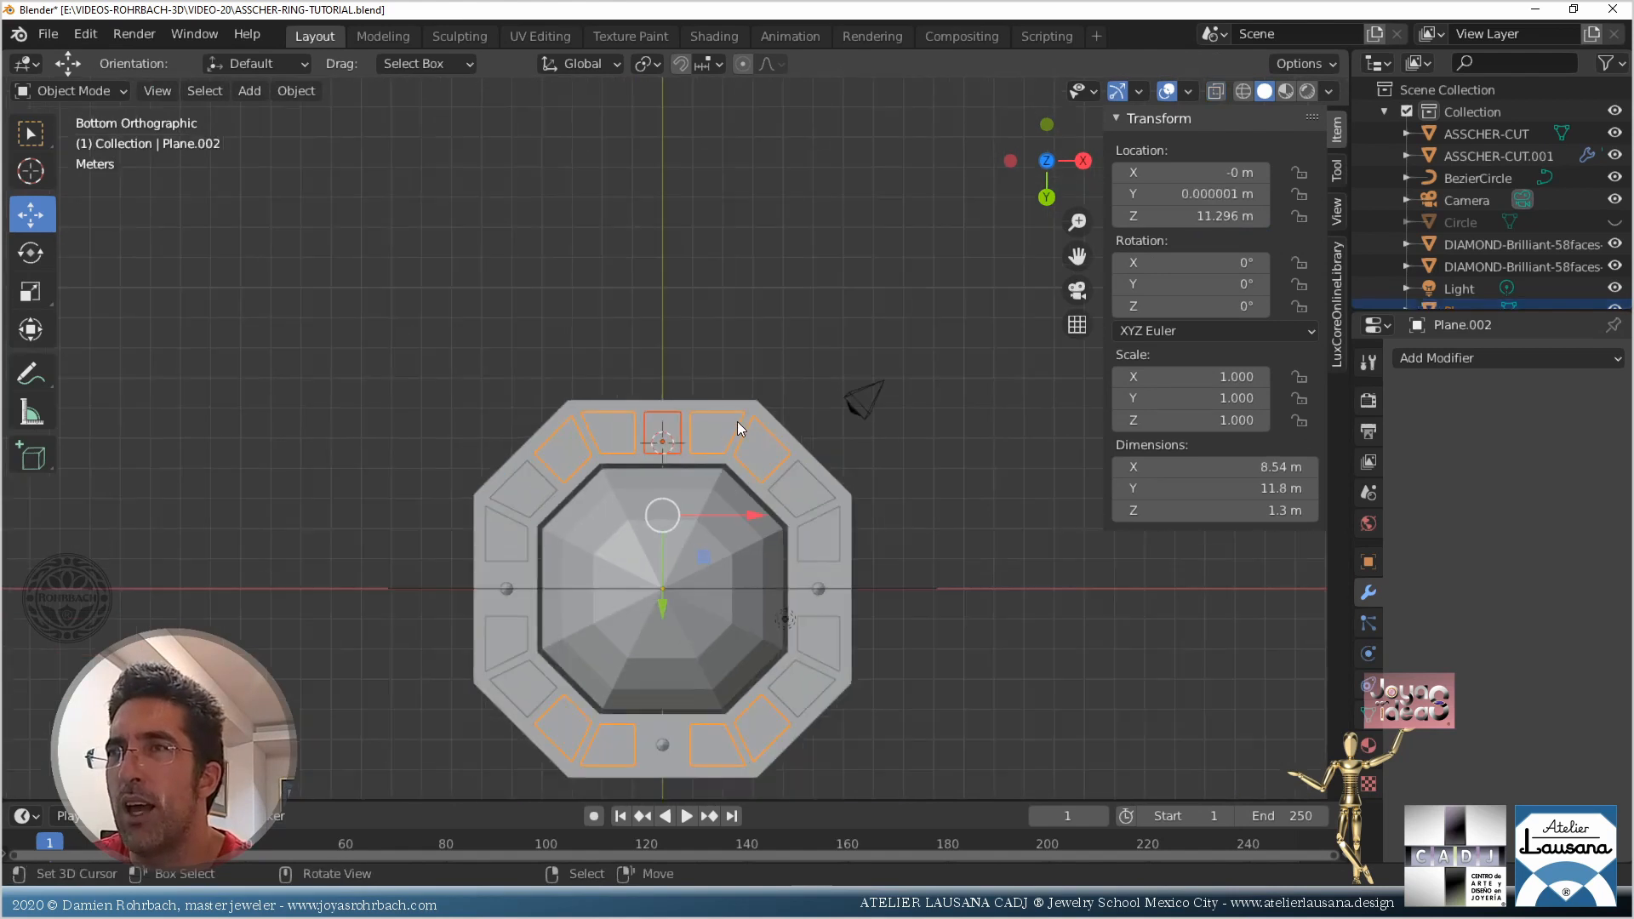
{"action": "middle_click_drag", "start_coordinate": [745, 530], "coordinate": [707, 485], "text": "shift"}
{"action": "scroll", "coordinate": [718, 484], "scroll_direction": "up", "scroll_amount": 2}
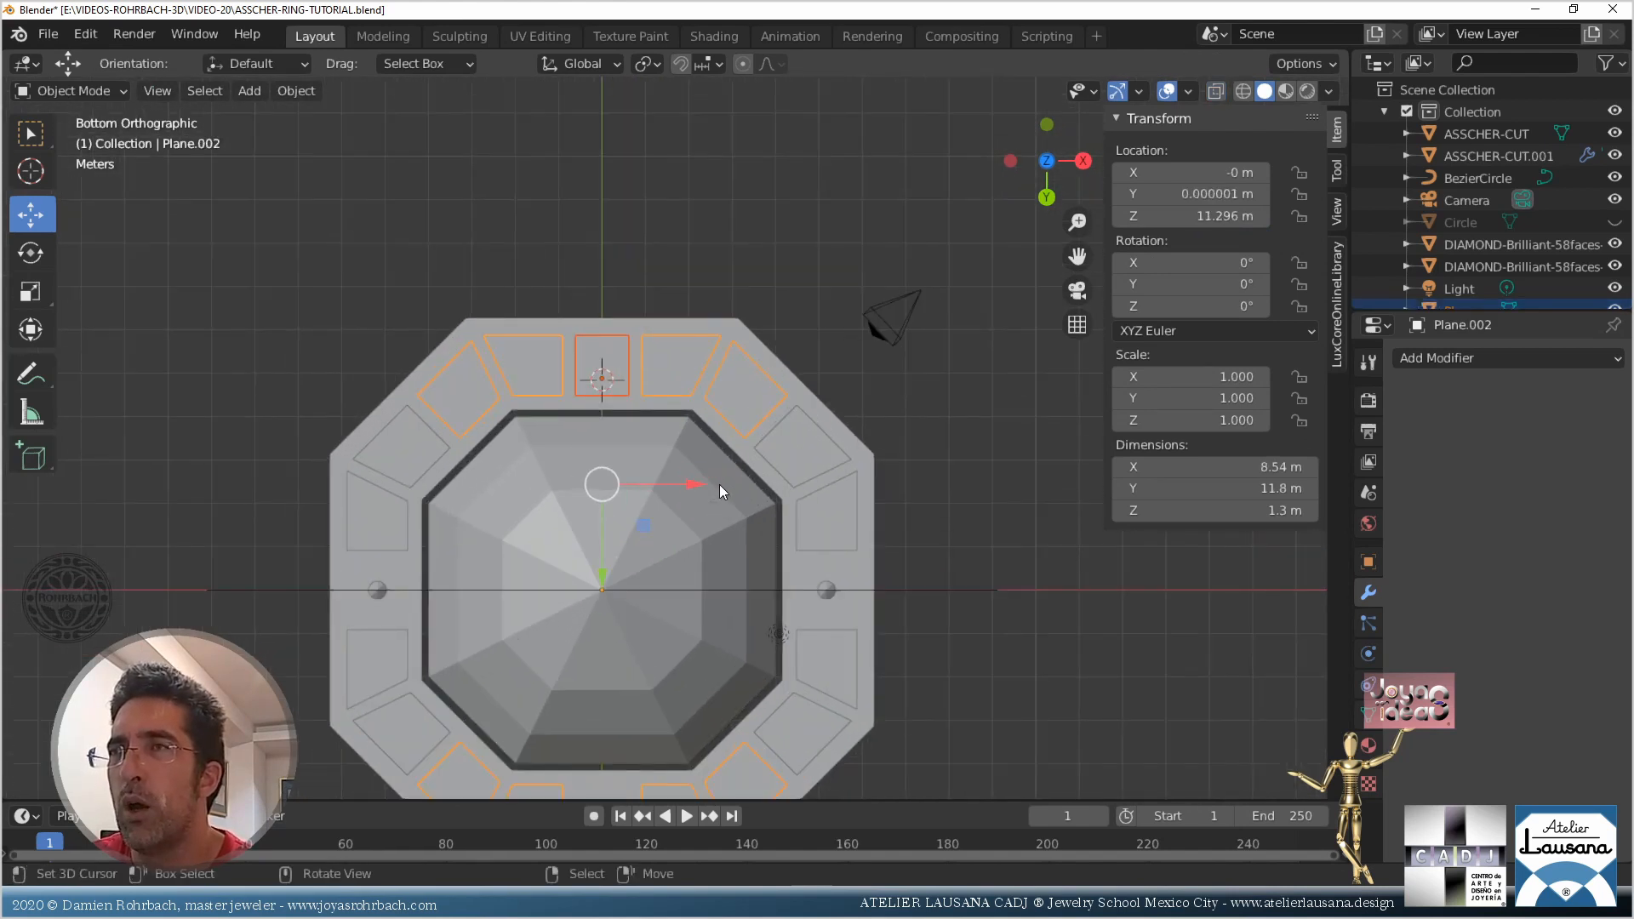
{"action": "key", "text": "alt+c"}
{"action": "left_click", "coordinate": [718, 483]}
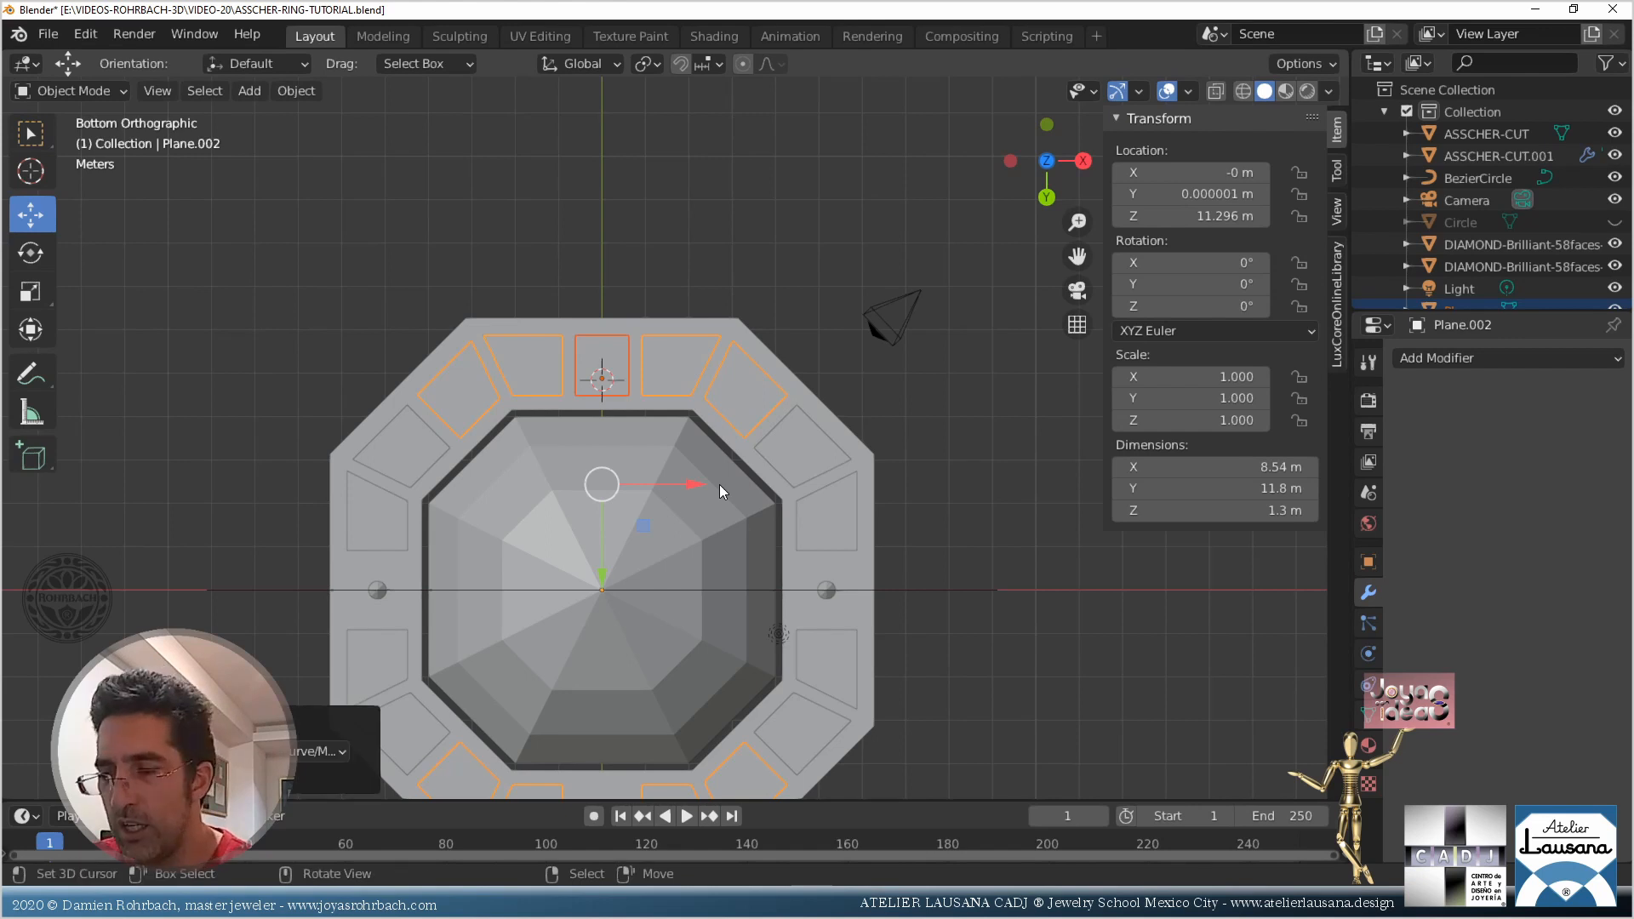
{"action": "key", "text": "ctrl+j"}
Delete the 90° rotated cutter copy and the four cutters opposite the central cutter in the joined set
{"action": "right_click", "coordinate": [769, 447]}
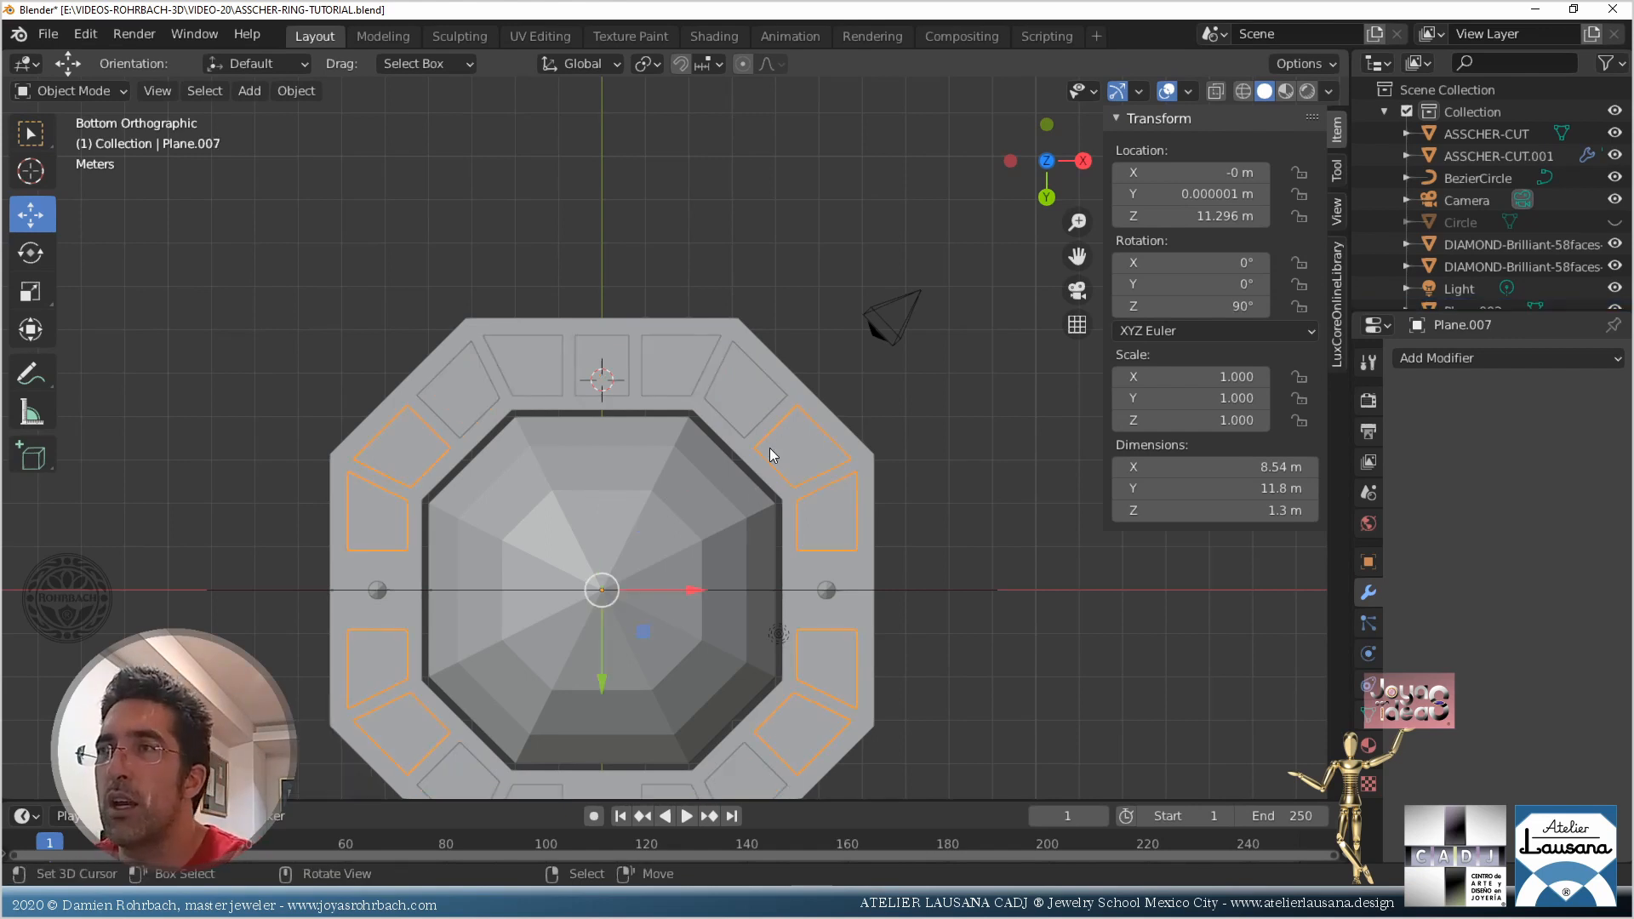
{"action": "key", "text": "Delete"}
{"action": "right_click", "coordinate": [687, 372]}
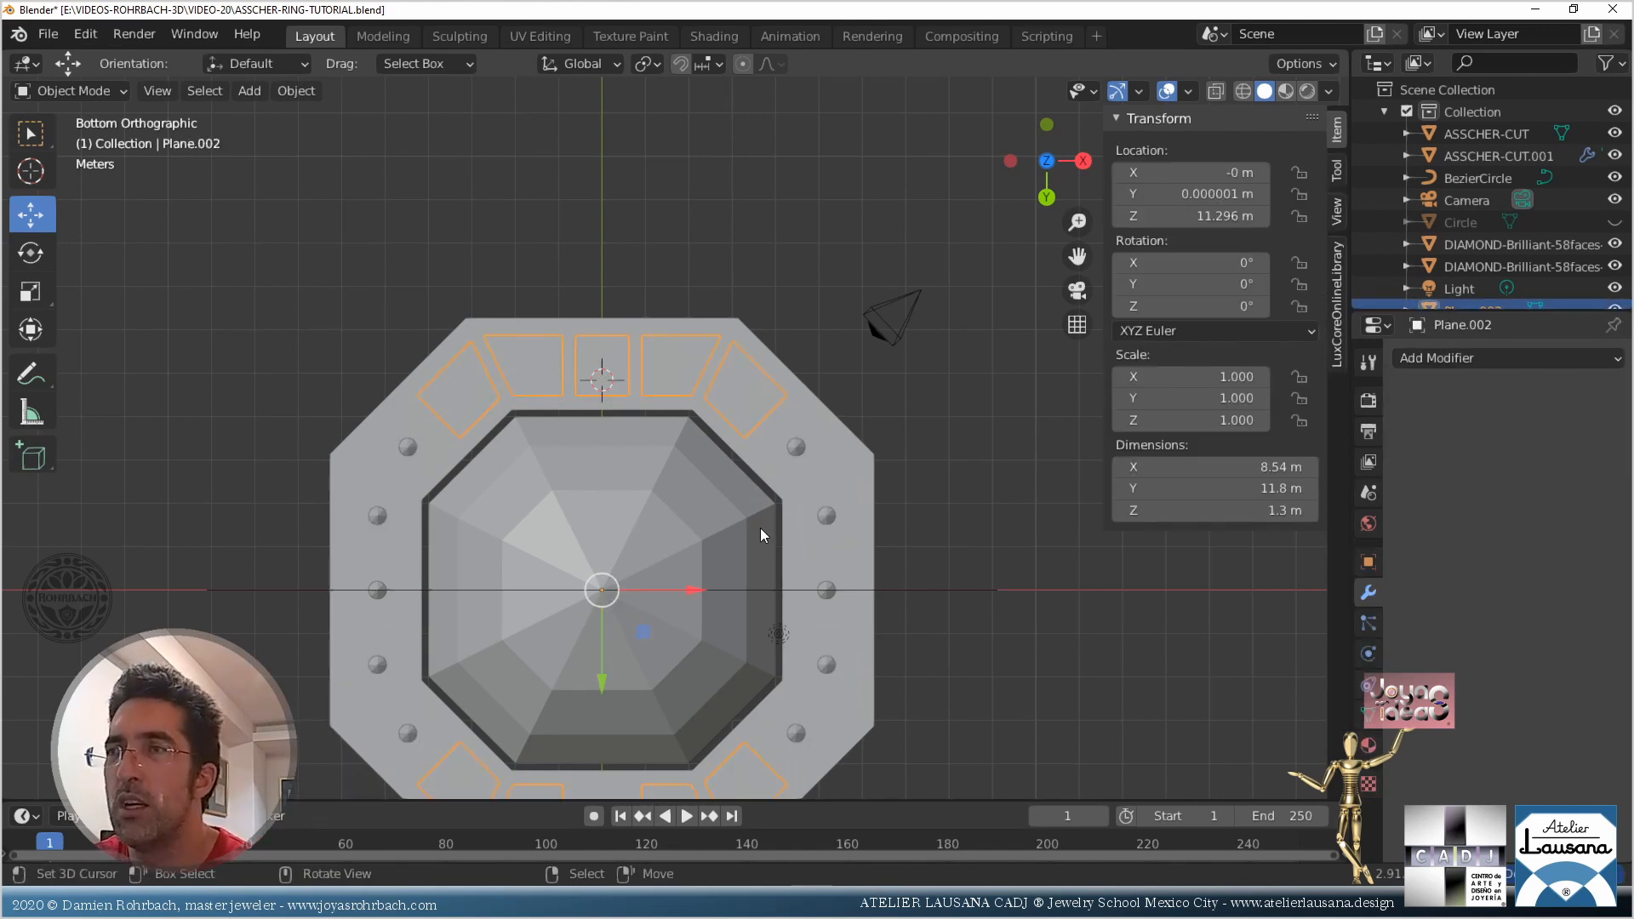
{"action": "middle_click_drag", "start_coordinate": [732, 576], "coordinate": [727, 460], "text": "shift"}
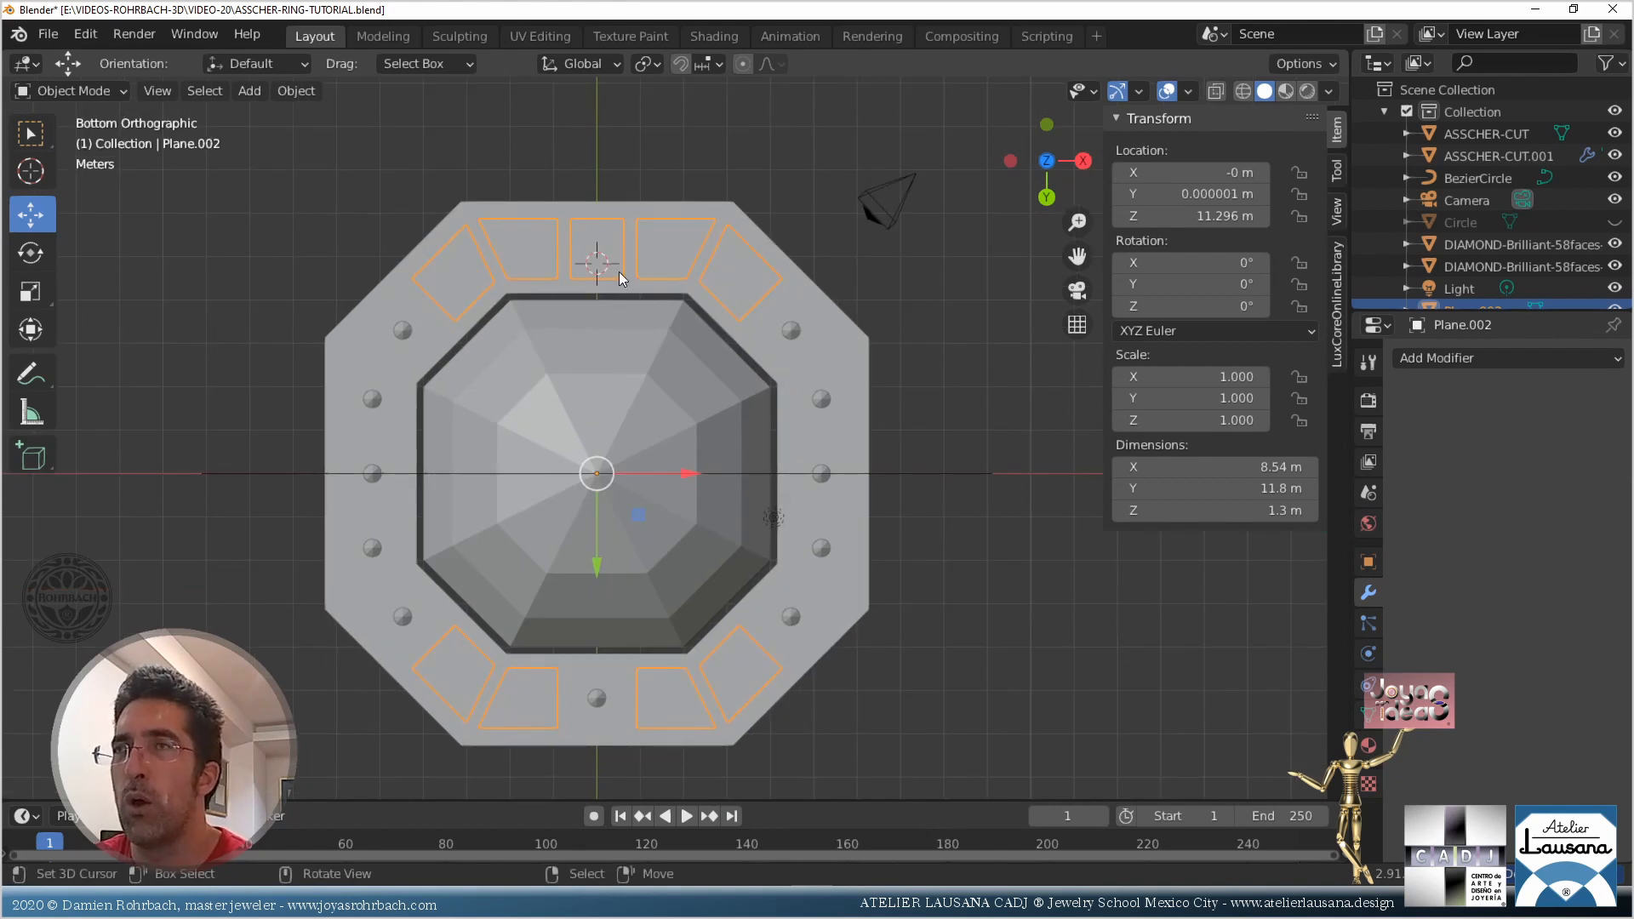
{"action": "key", "text": "Tab"}
{"action": "key", "text": "alt+z"}
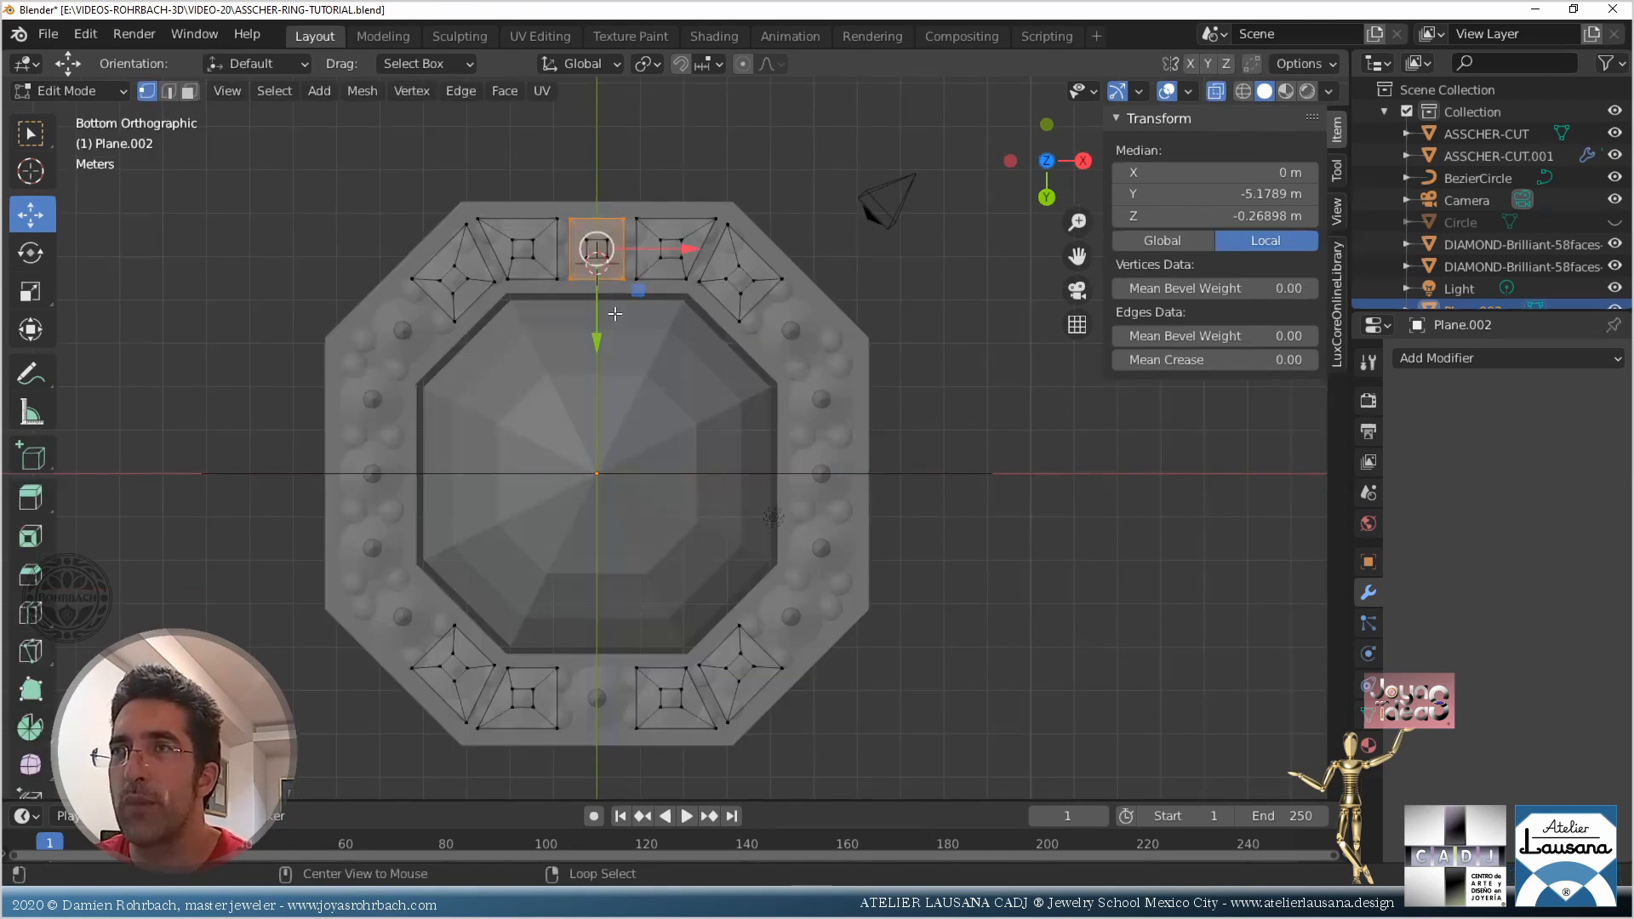
{"action": "key", "text": "alt+a"}
{"action": "key", "text": "b"}
{"action": "left_click_drag", "start_coordinate": [325, 538], "coordinate": [930, 788]}
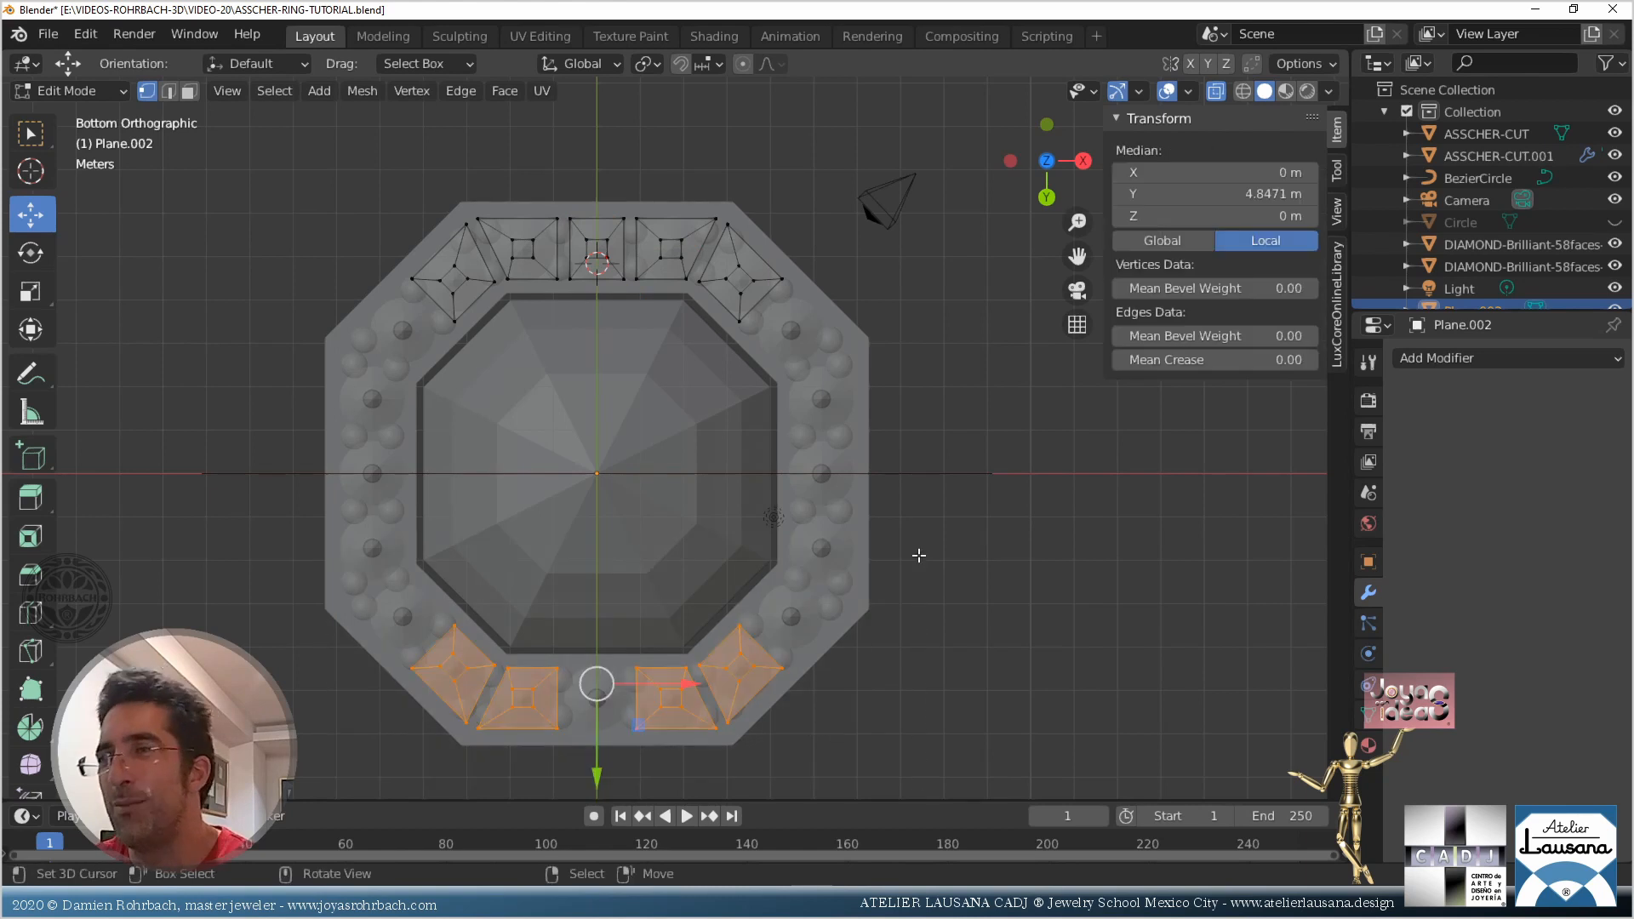
{"action": "key", "text": "x"}
{"action": "left_click", "coordinate": [860, 521]}
{"action": "key", "text": "Tab"}
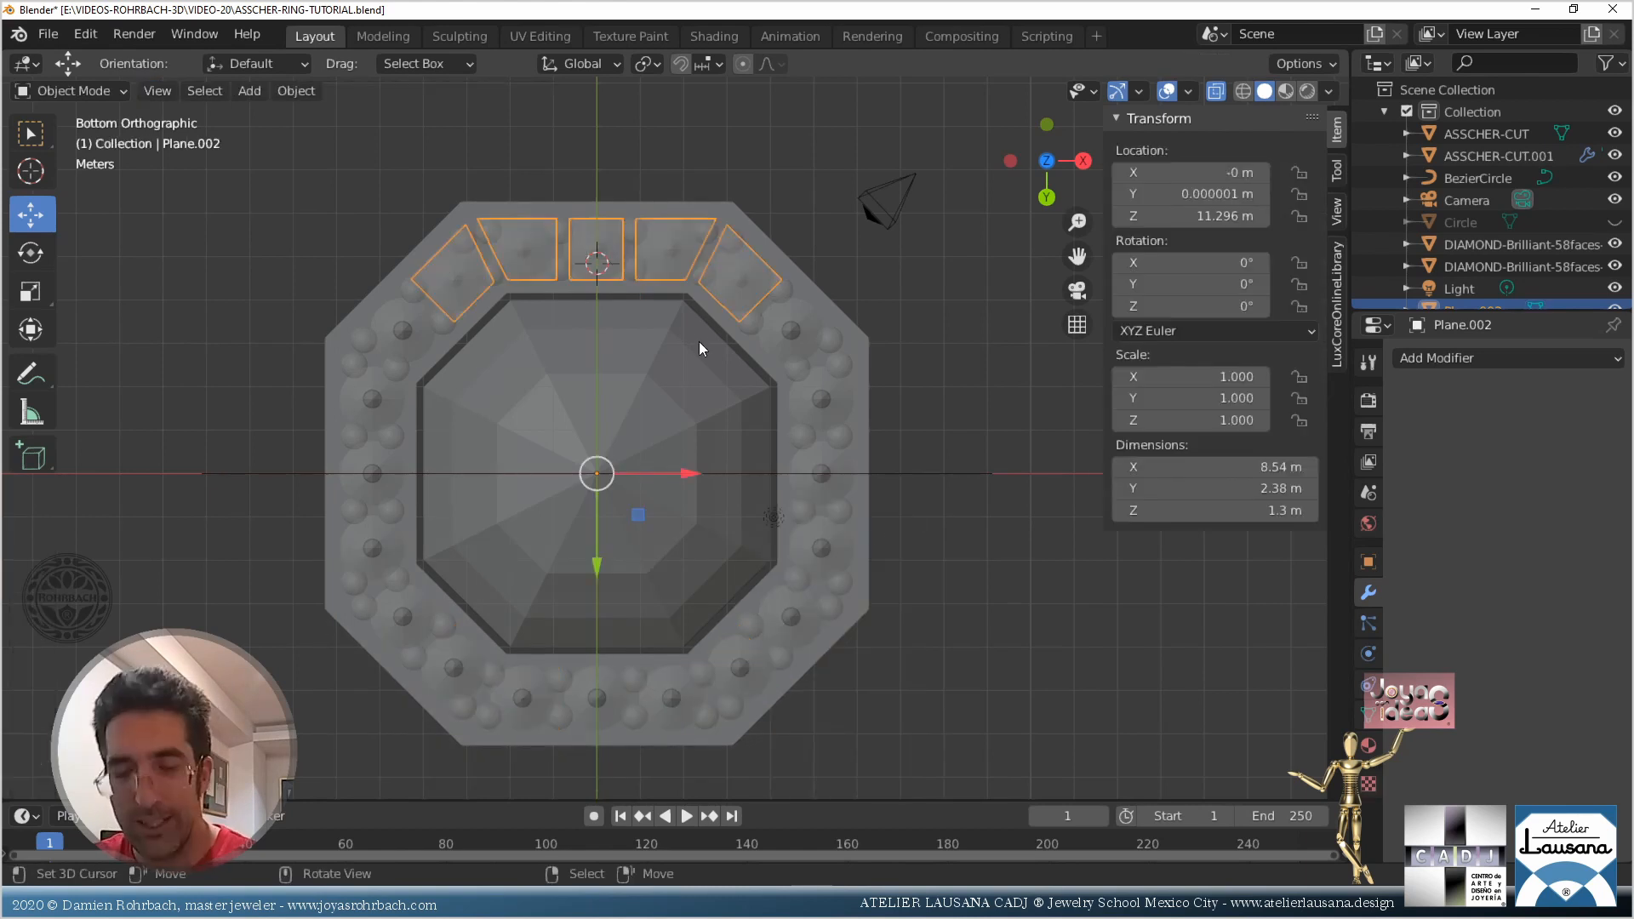
Mirror the five remaining cutters along Y only, using the central Asscher-cut stone as the mirror object
{"action": "left_click", "coordinate": [1458, 358]}
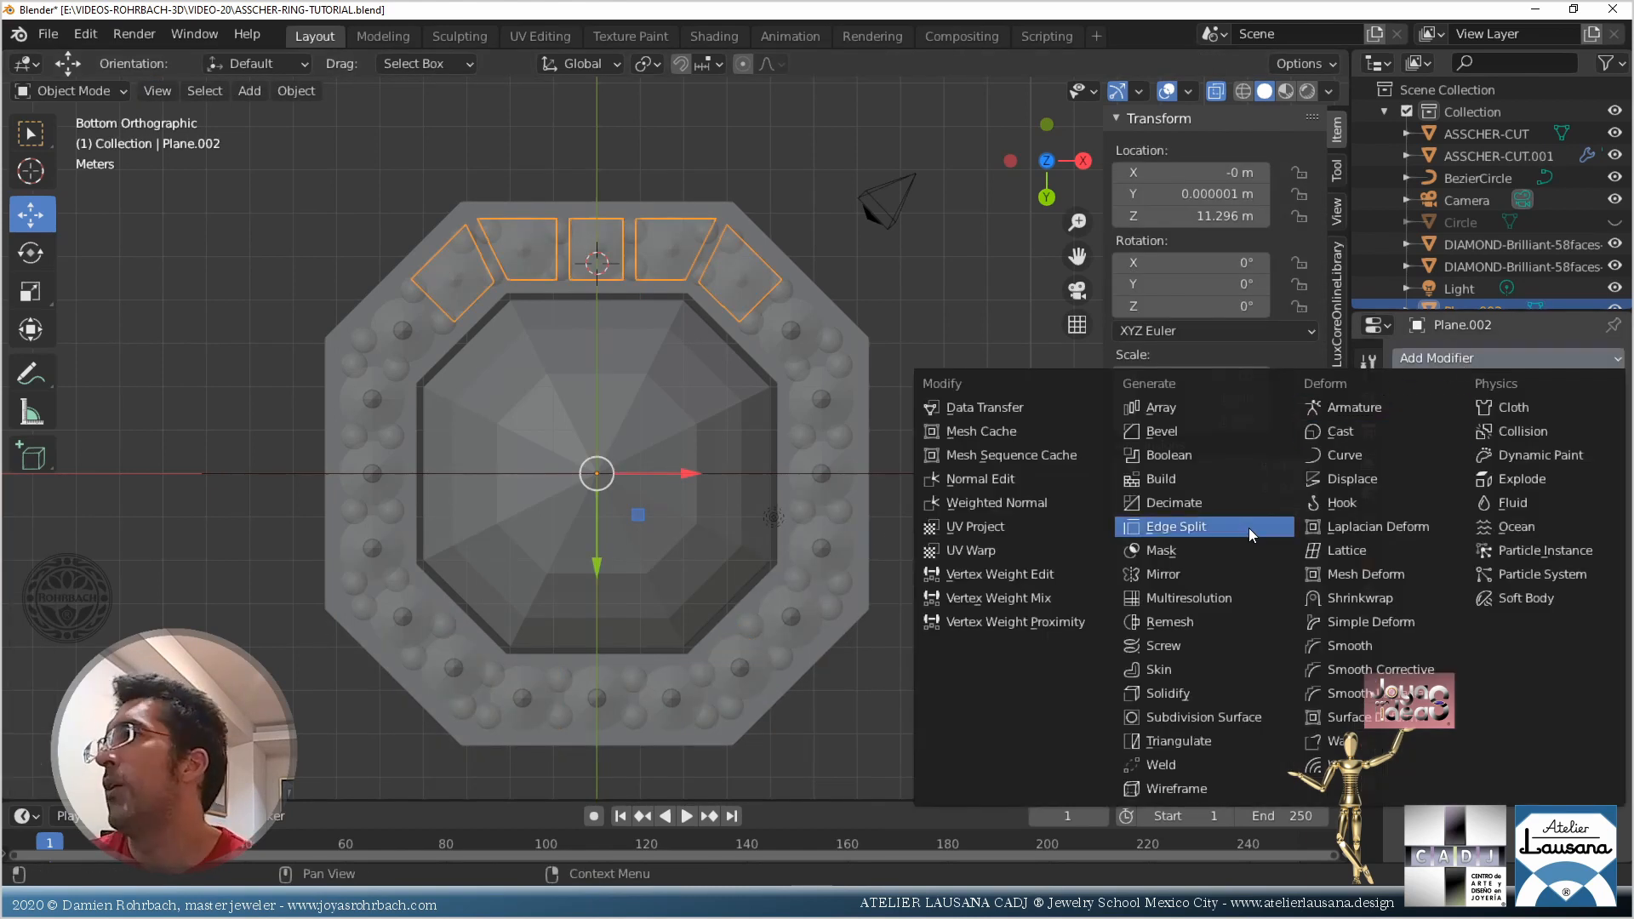
{"action": "left_click", "coordinate": [1202, 579]}
{"action": "left_click", "coordinate": [1537, 429]}
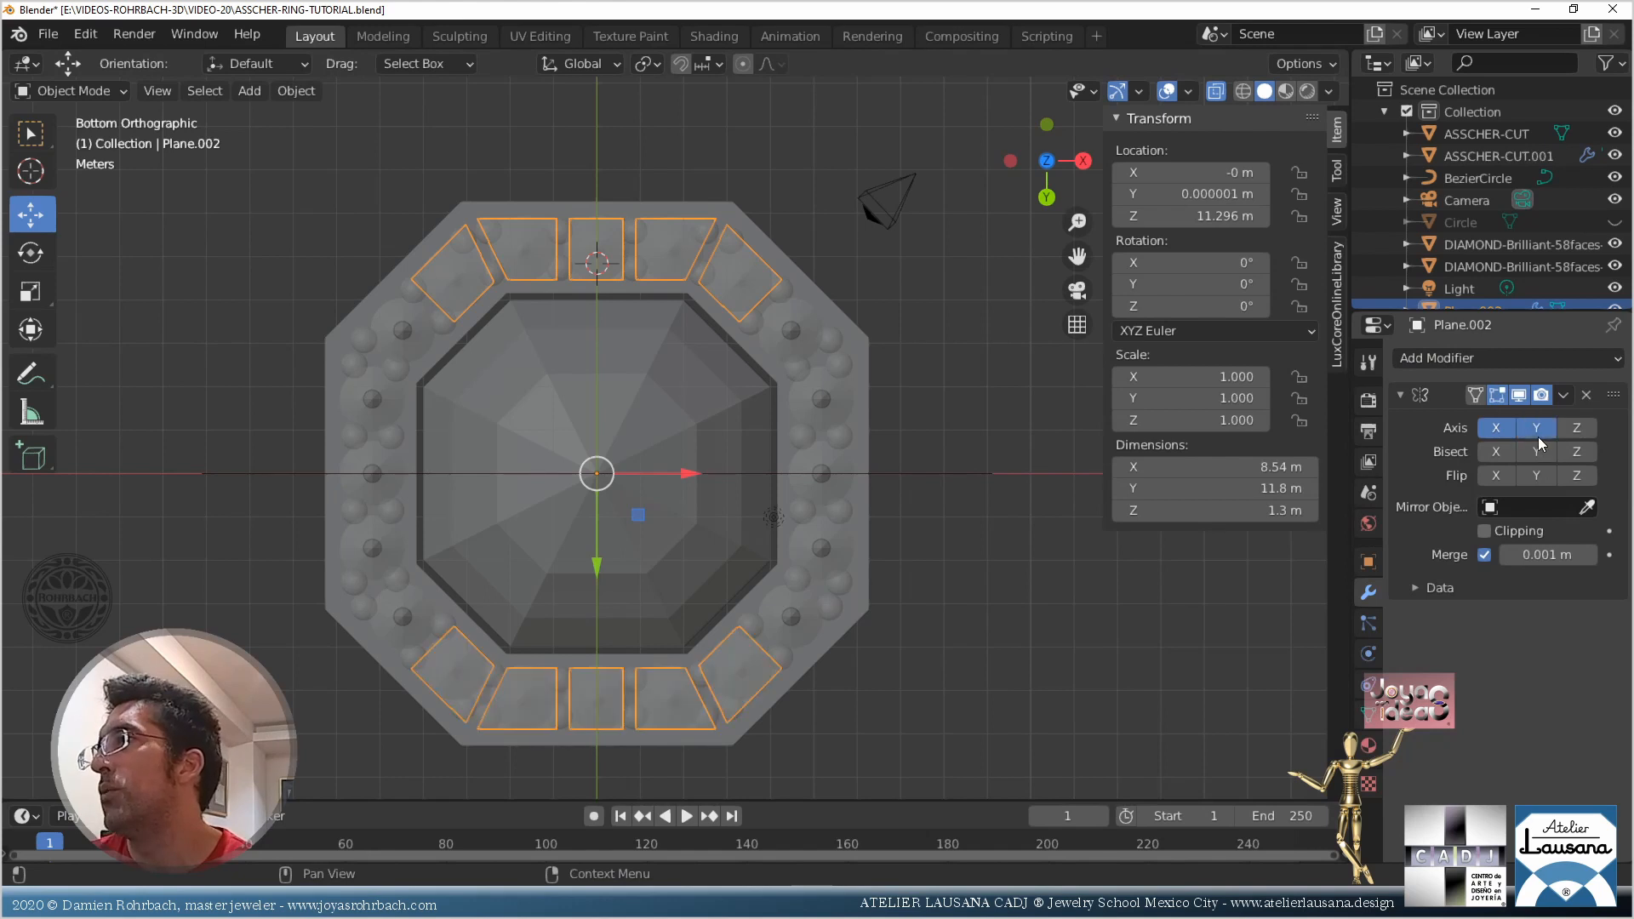
{"action": "left_click", "coordinate": [1587, 508]}
{"action": "left_click", "coordinate": [629, 387]}
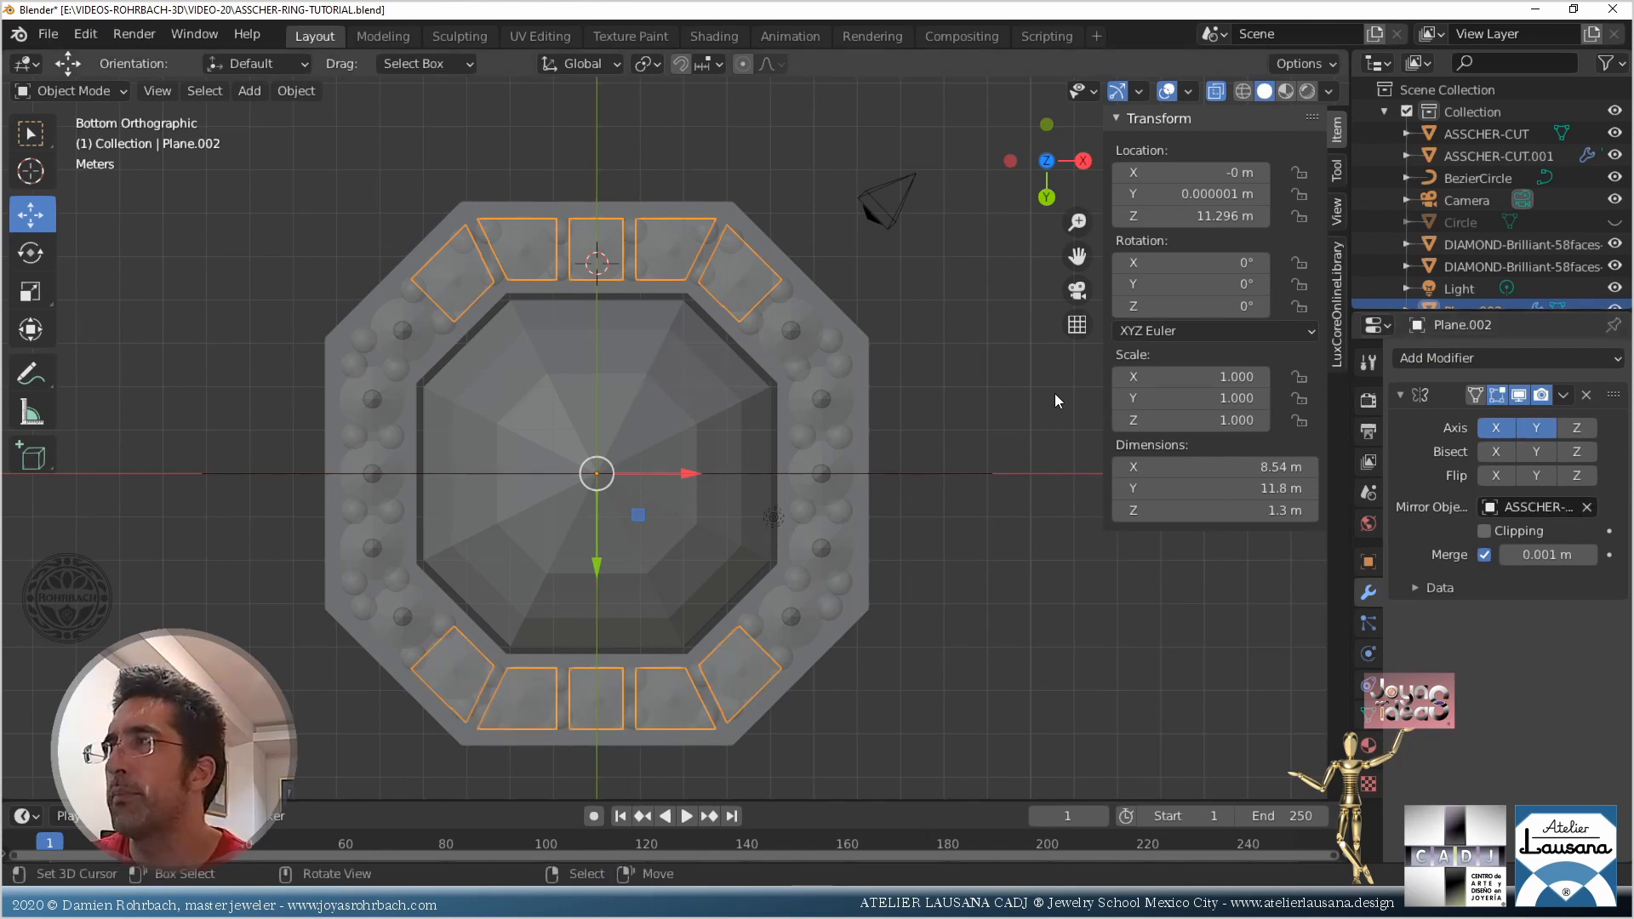
{"action": "left_click", "coordinate": [1496, 427]}
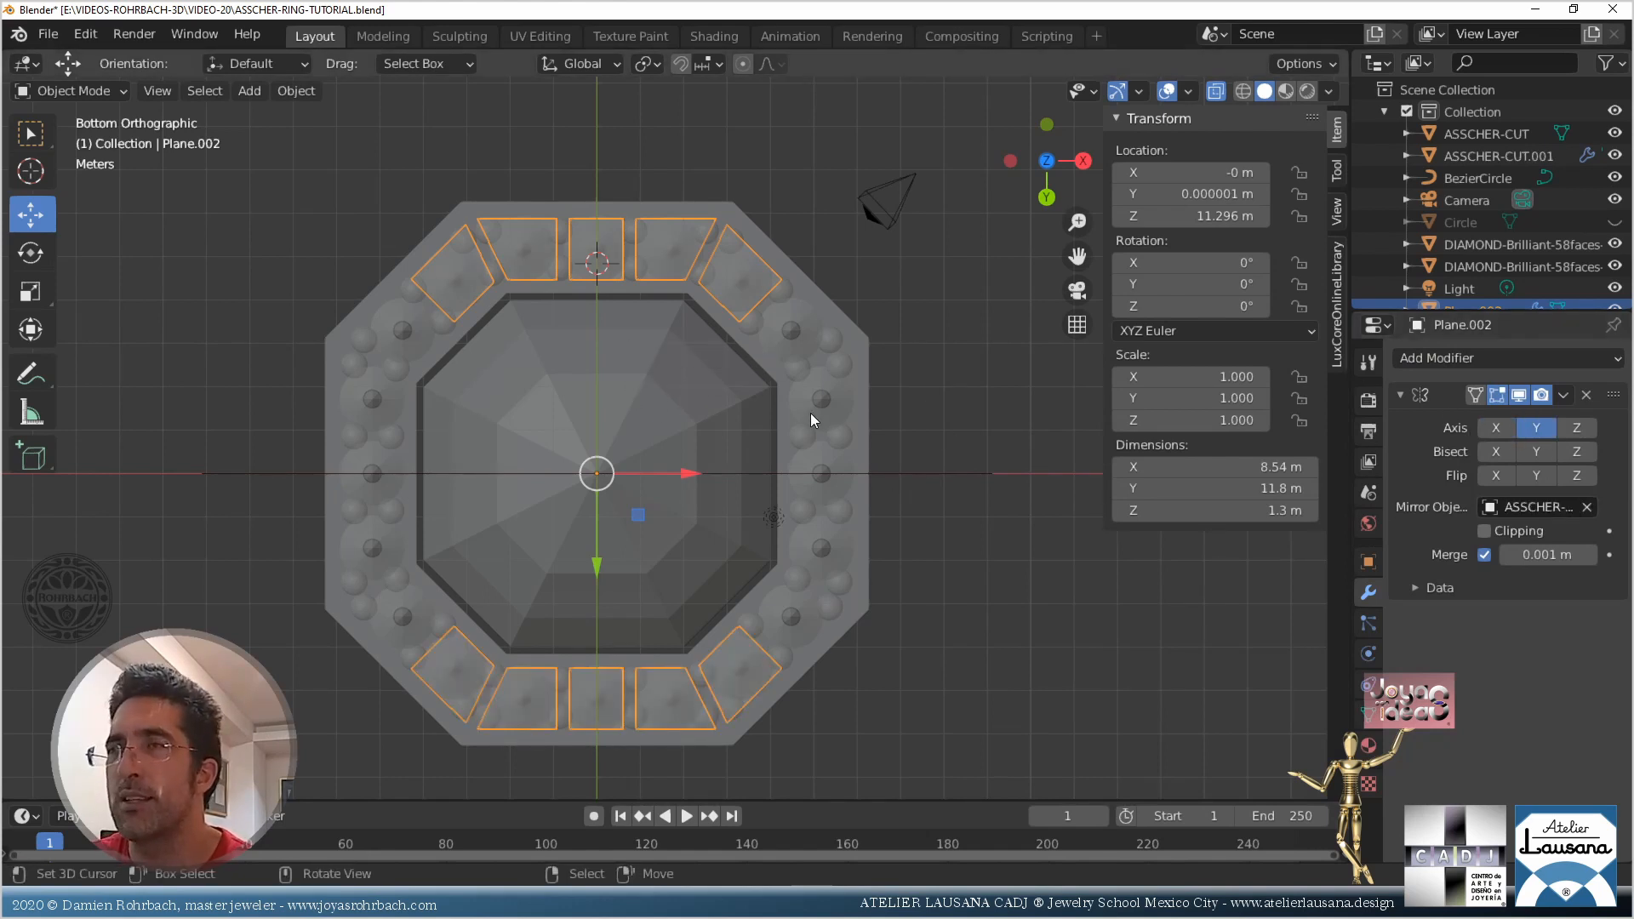
Convert the mirrored cutter set to a plain mesh and duplicate it in place with a Z rotation of 90°
{"action": "key", "text": "alt+c"}
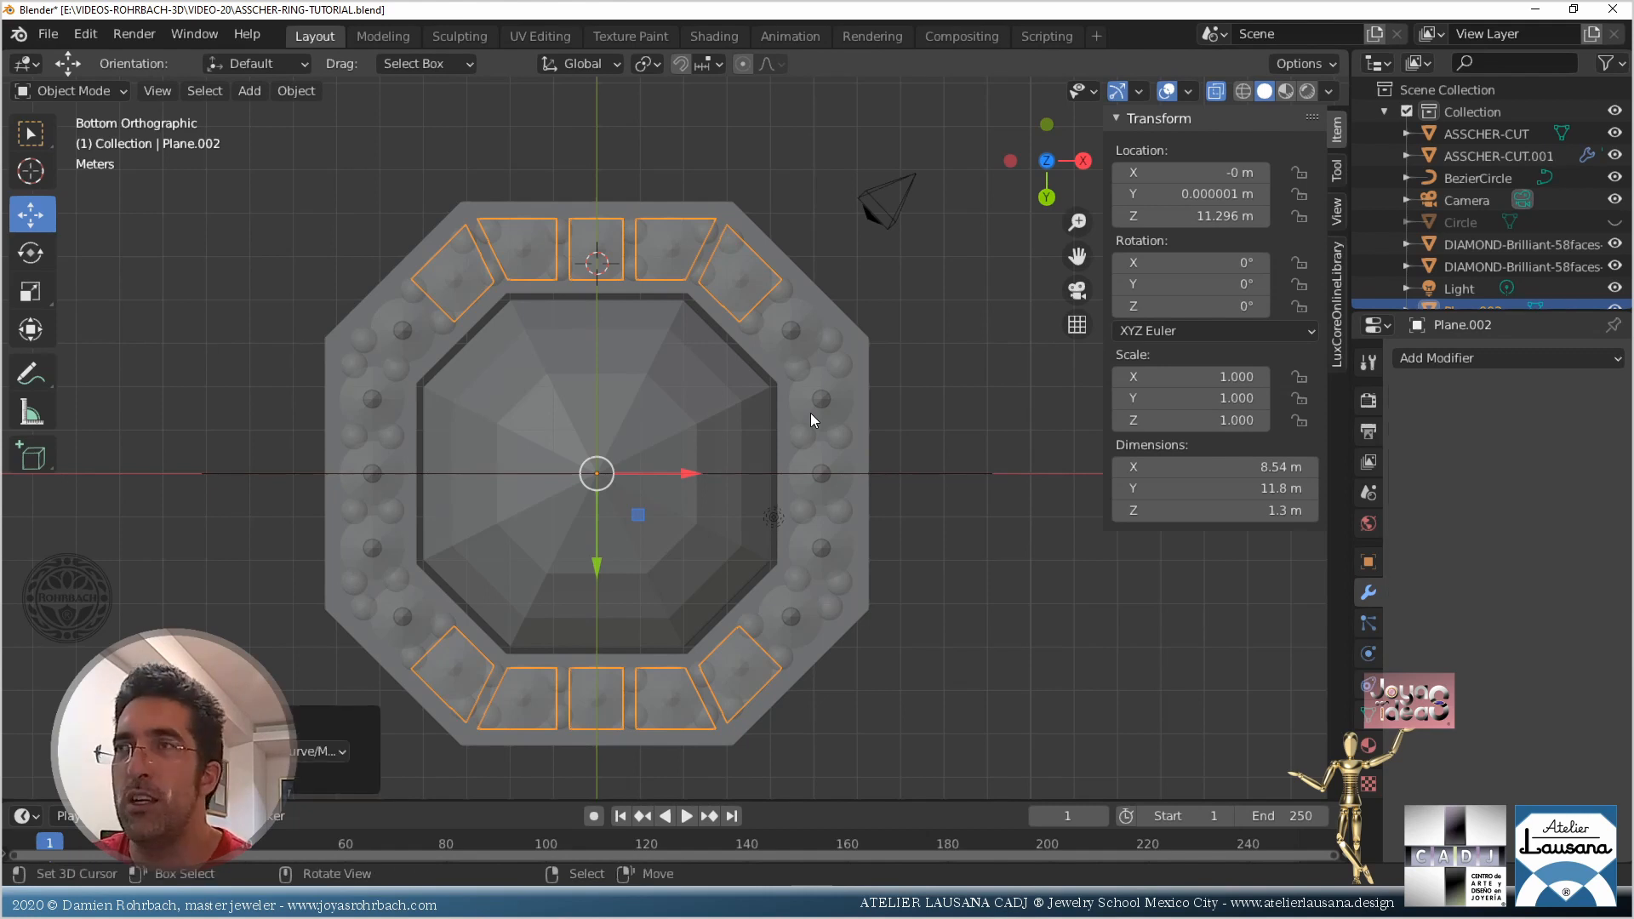
{"action": "key", "text": "shift+d"}
{"action": "right_click", "coordinate": [811, 421]}
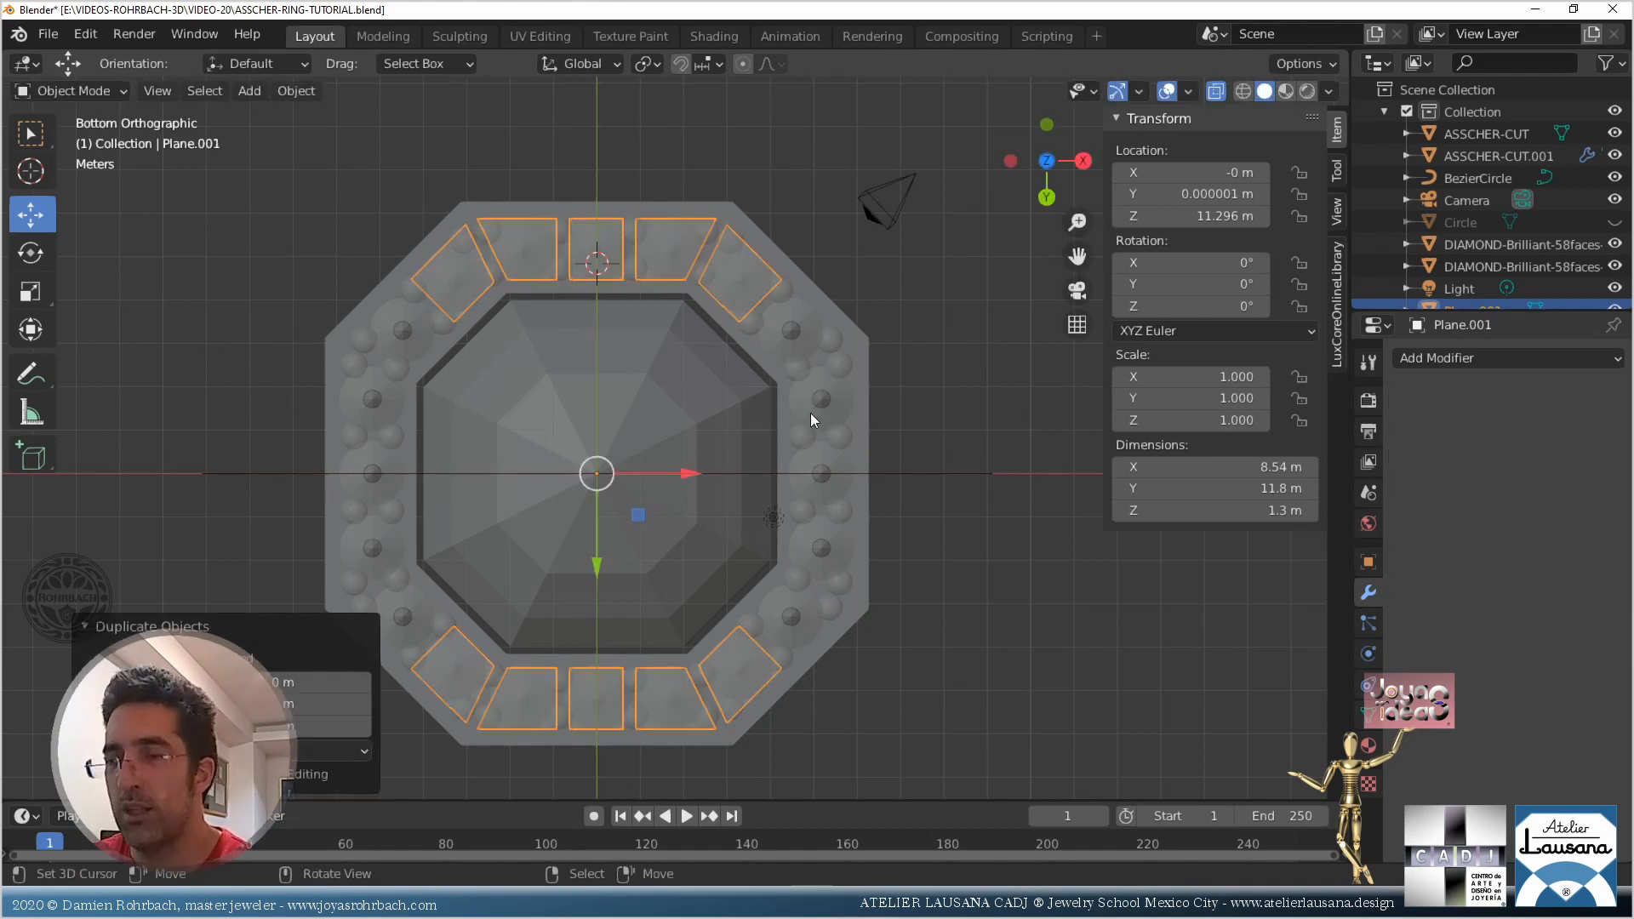
{"action": "left_click", "coordinate": [1226, 308]}
{"action": "type", "text": "90"}
{"action": "key", "text": "Return"}
Delete the leftover flat plane that crosses the halo
{"action": "middle_click_drag", "start_coordinate": [921, 376], "coordinate": [915, 619]}
{"action": "left_click", "coordinate": [962, 367]}
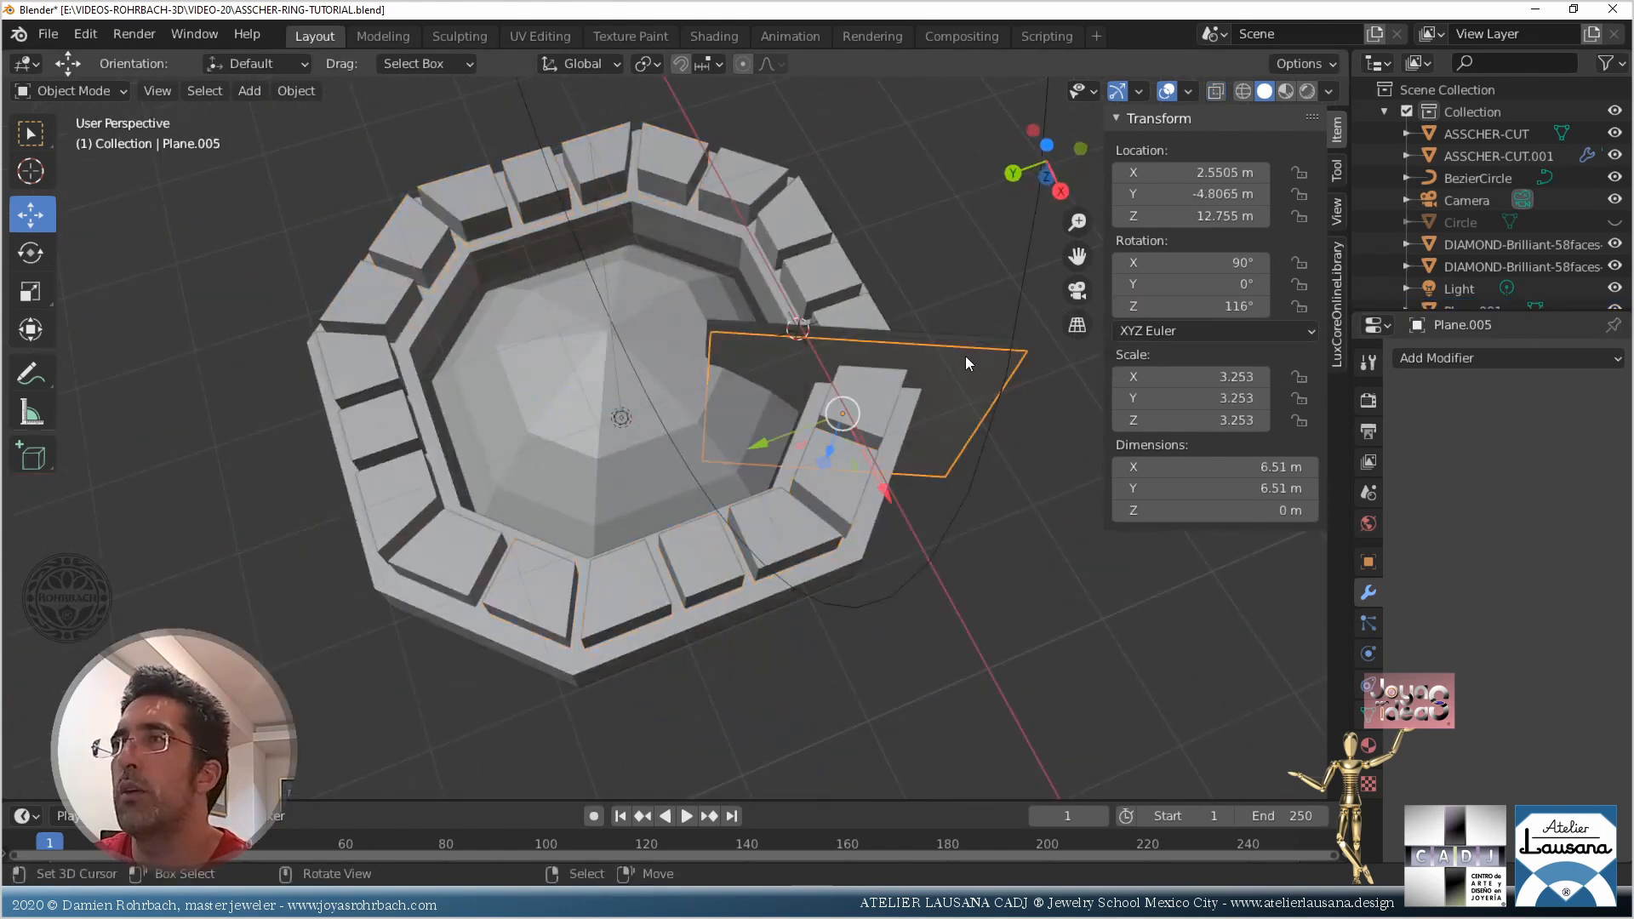
{"action": "key", "text": "Delete"}
{"action": "middle_click_drag", "start_coordinate": [897, 453], "coordinate": [802, 533]}
Save the file and join the two cutter sets into one object
{"action": "key", "text": "ctrl+s"}
{"action": "left_click", "coordinate": [819, 488]}
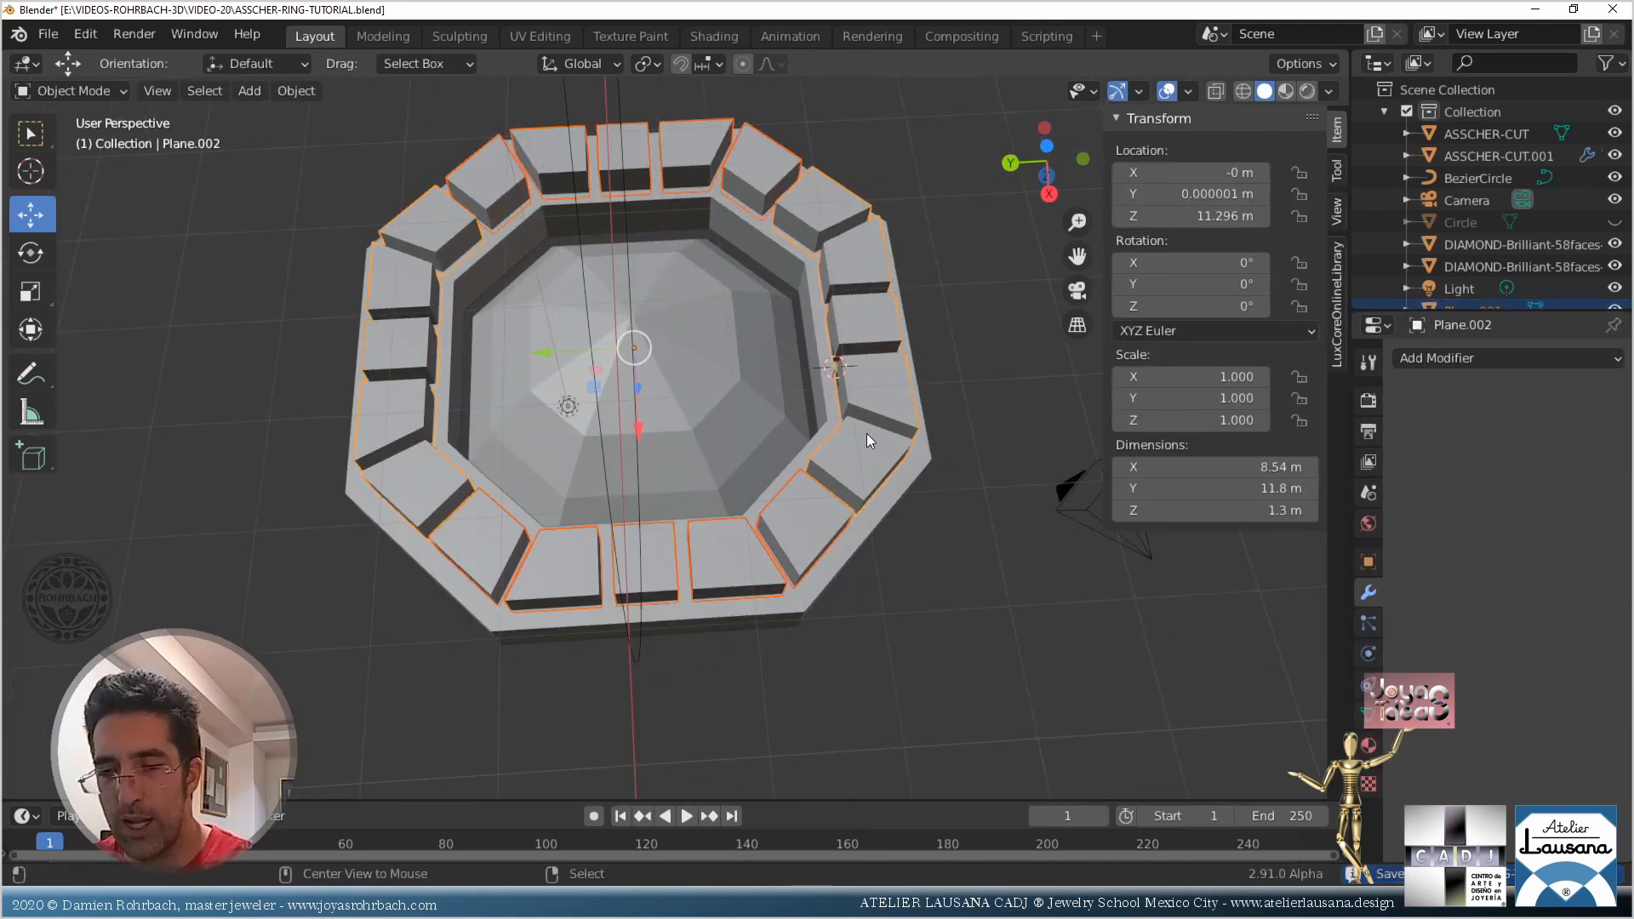
{"action": "key", "text": "ctrl+j"}
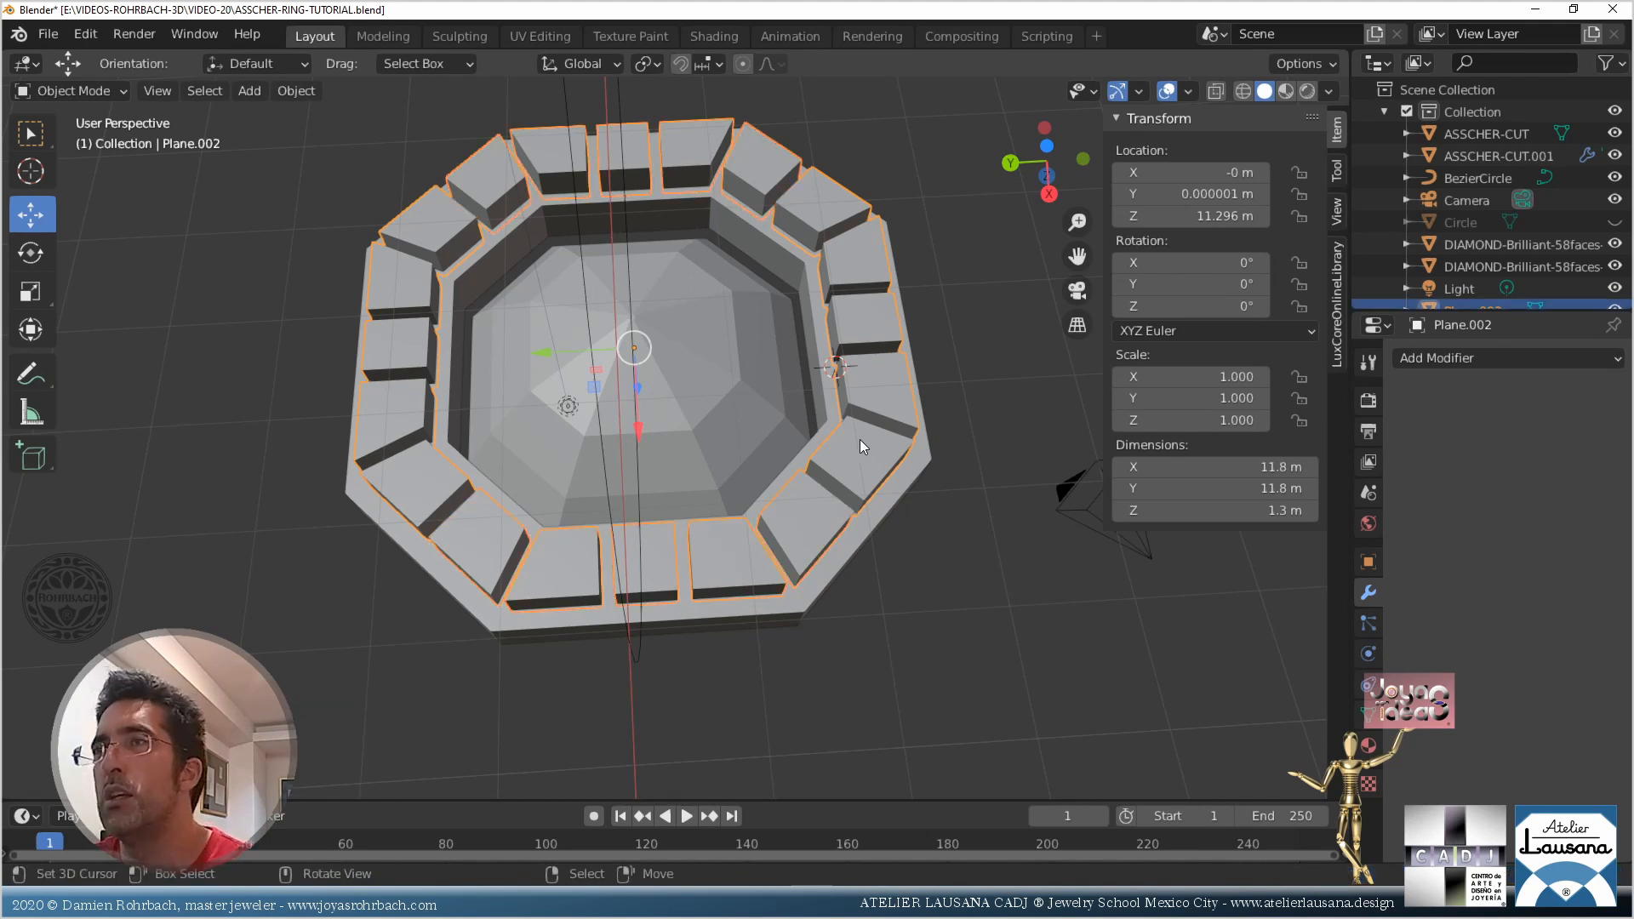
Add a second Boolean modifier to the halo, set to Difference, with the joined cutter ring as its object
{"action": "scroll", "coordinate": [859, 440], "scroll_direction": "down", "scroll_amount": 3}
{"action": "middle_click_drag", "start_coordinate": [860, 439], "coordinate": [713, 452]}
{"action": "scroll", "coordinate": [713, 453], "scroll_direction": "up", "scroll_amount": 5}
{"action": "left_click", "coordinate": [770, 579]}
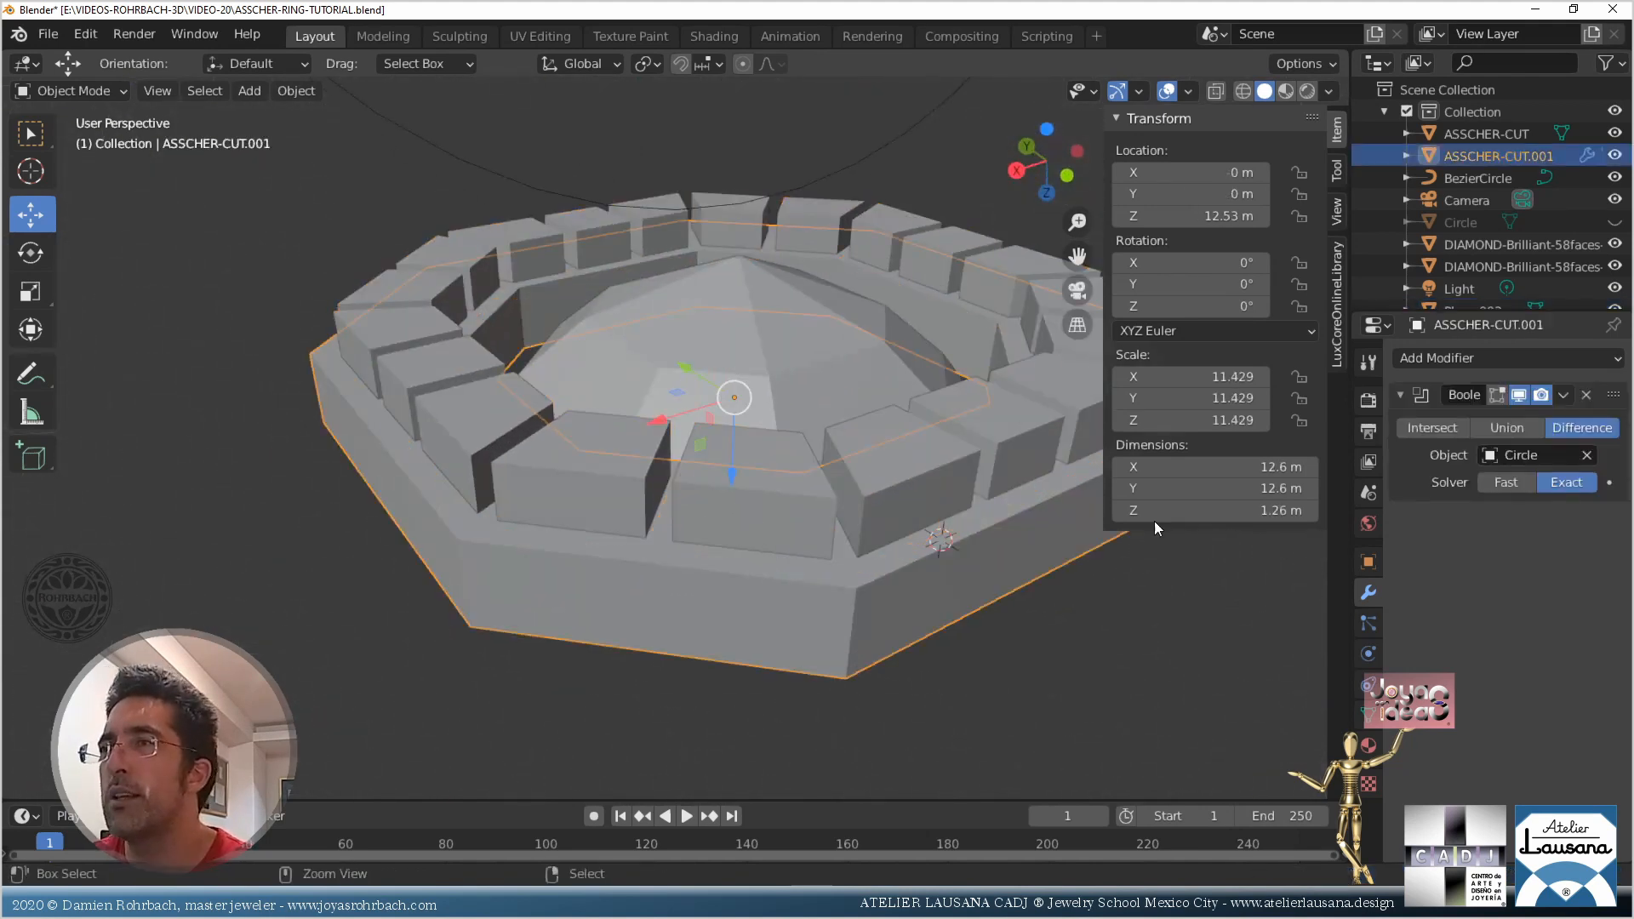
{"action": "left_click", "coordinate": [1467, 356]}
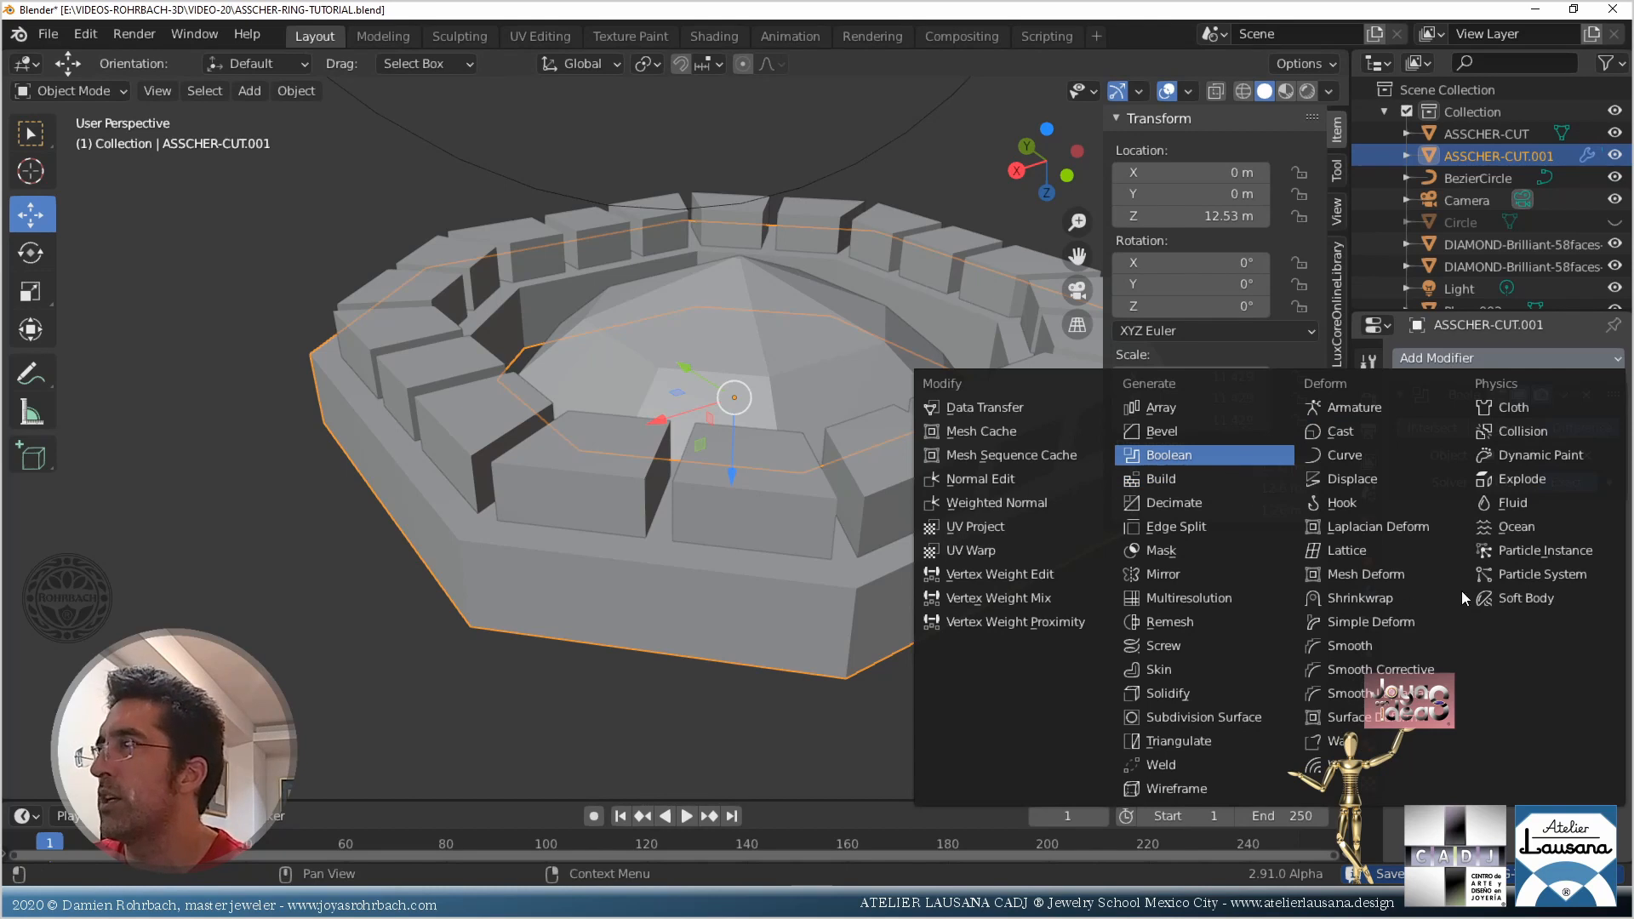
{"action": "left_click", "coordinate": [1225, 456]}
{"action": "left_click", "coordinate": [1587, 579]}
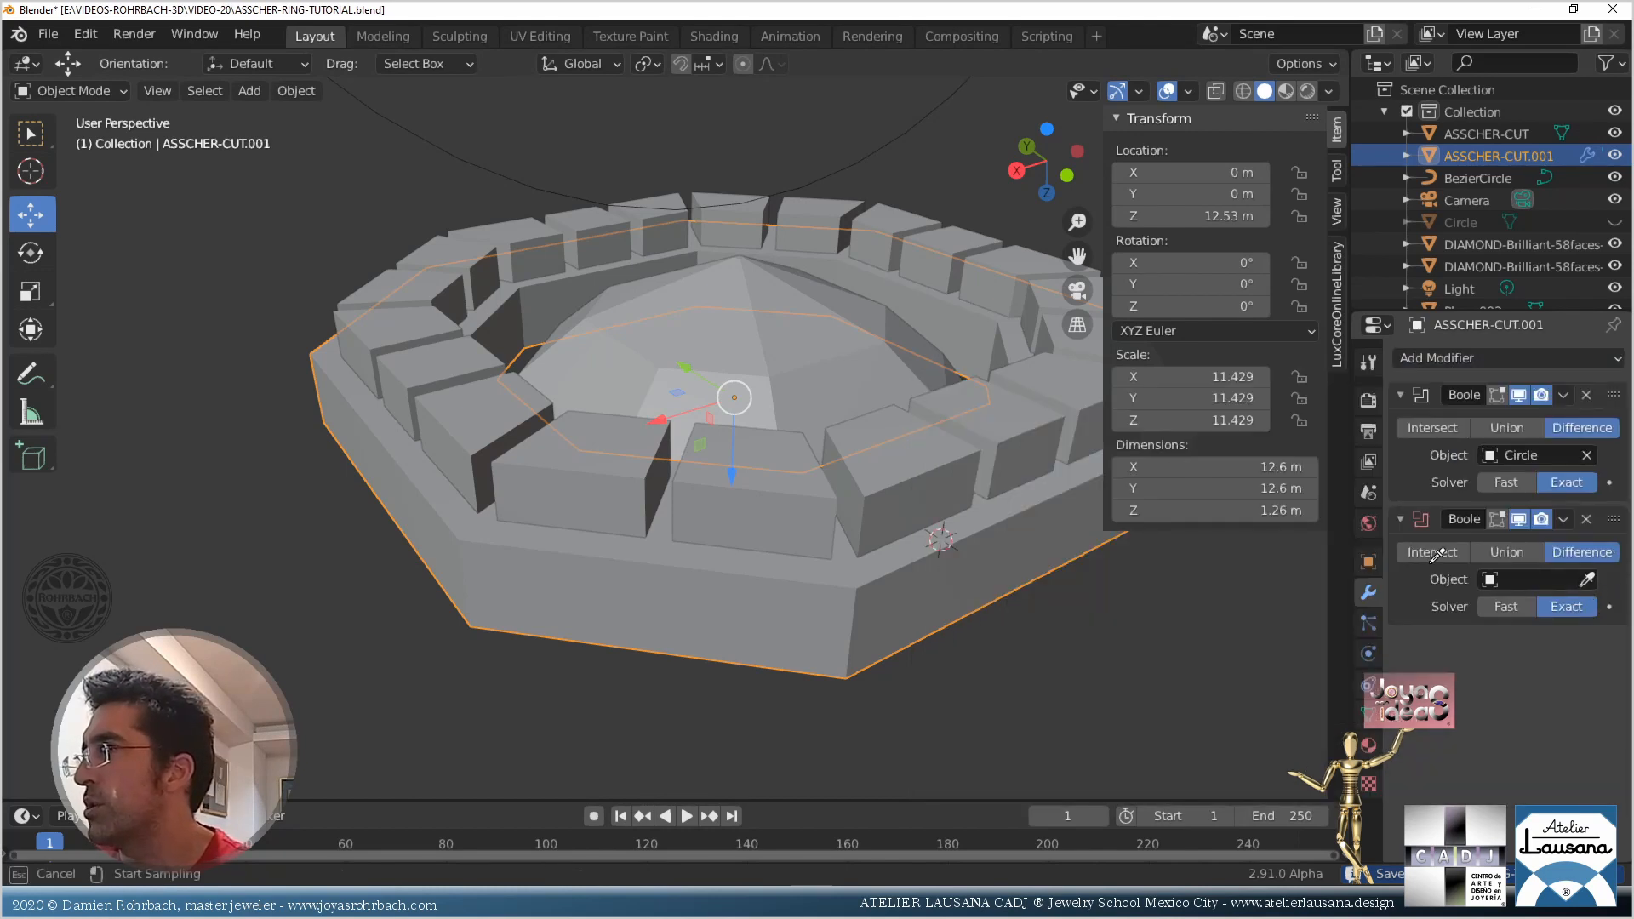
{"action": "left_click", "coordinate": [1035, 446]}
{"action": "left_click", "coordinate": [1035, 446]}
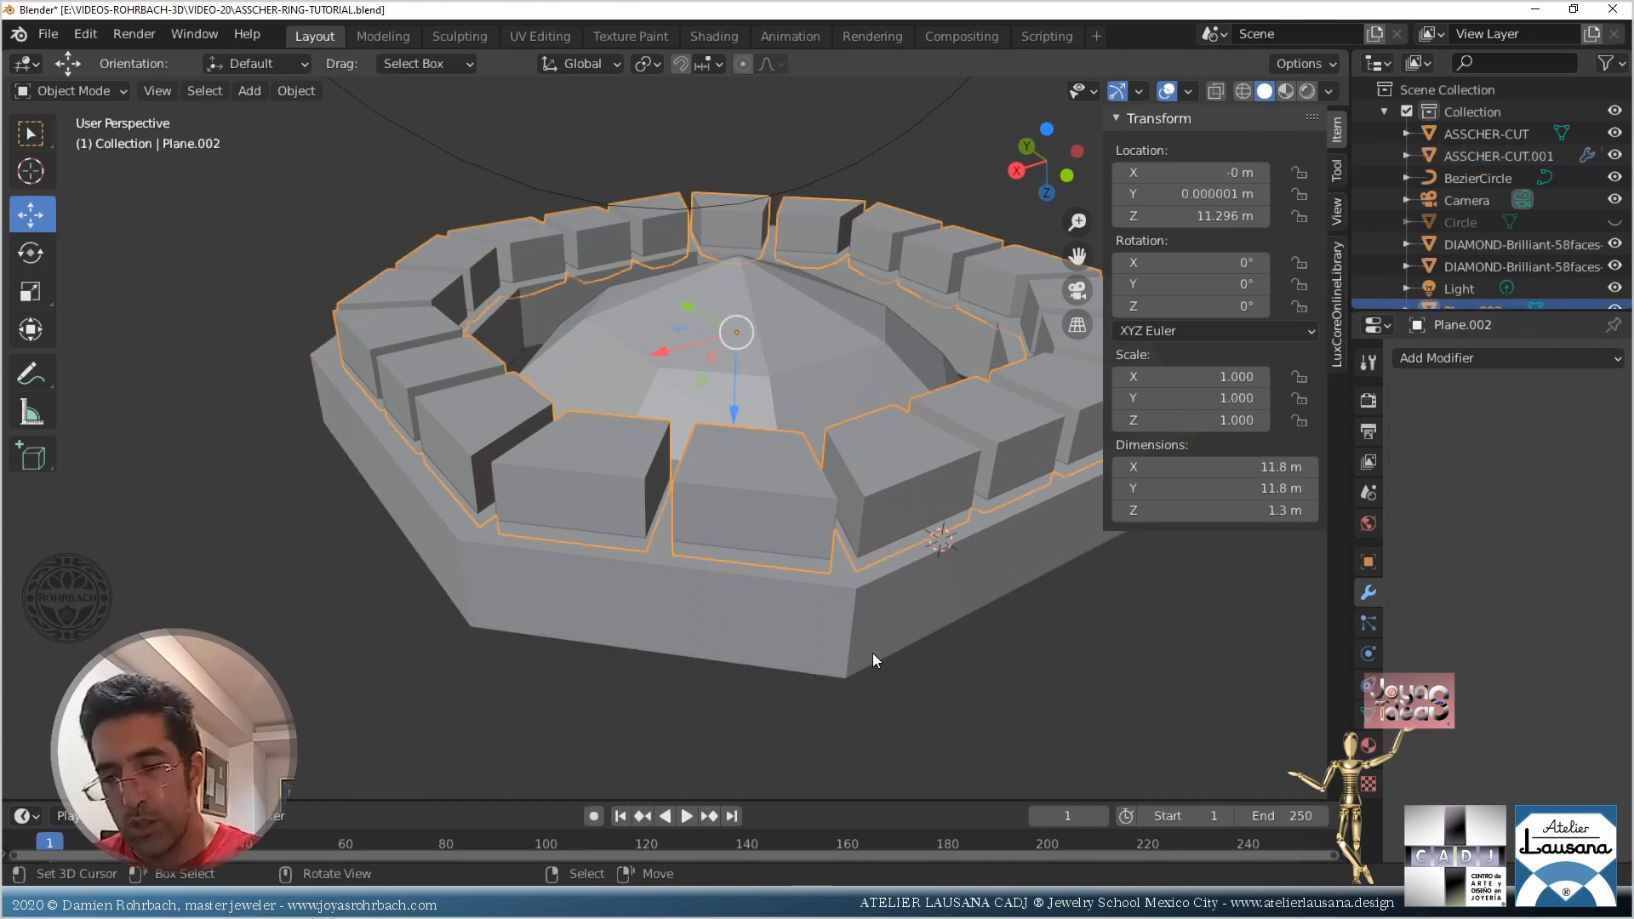
Hide the joined cutter ring so the halo's underside can be inspected
{"action": "key", "text": "h"}
{"action": "middle_click_drag", "start_coordinate": [872, 652], "coordinate": [829, 487]}
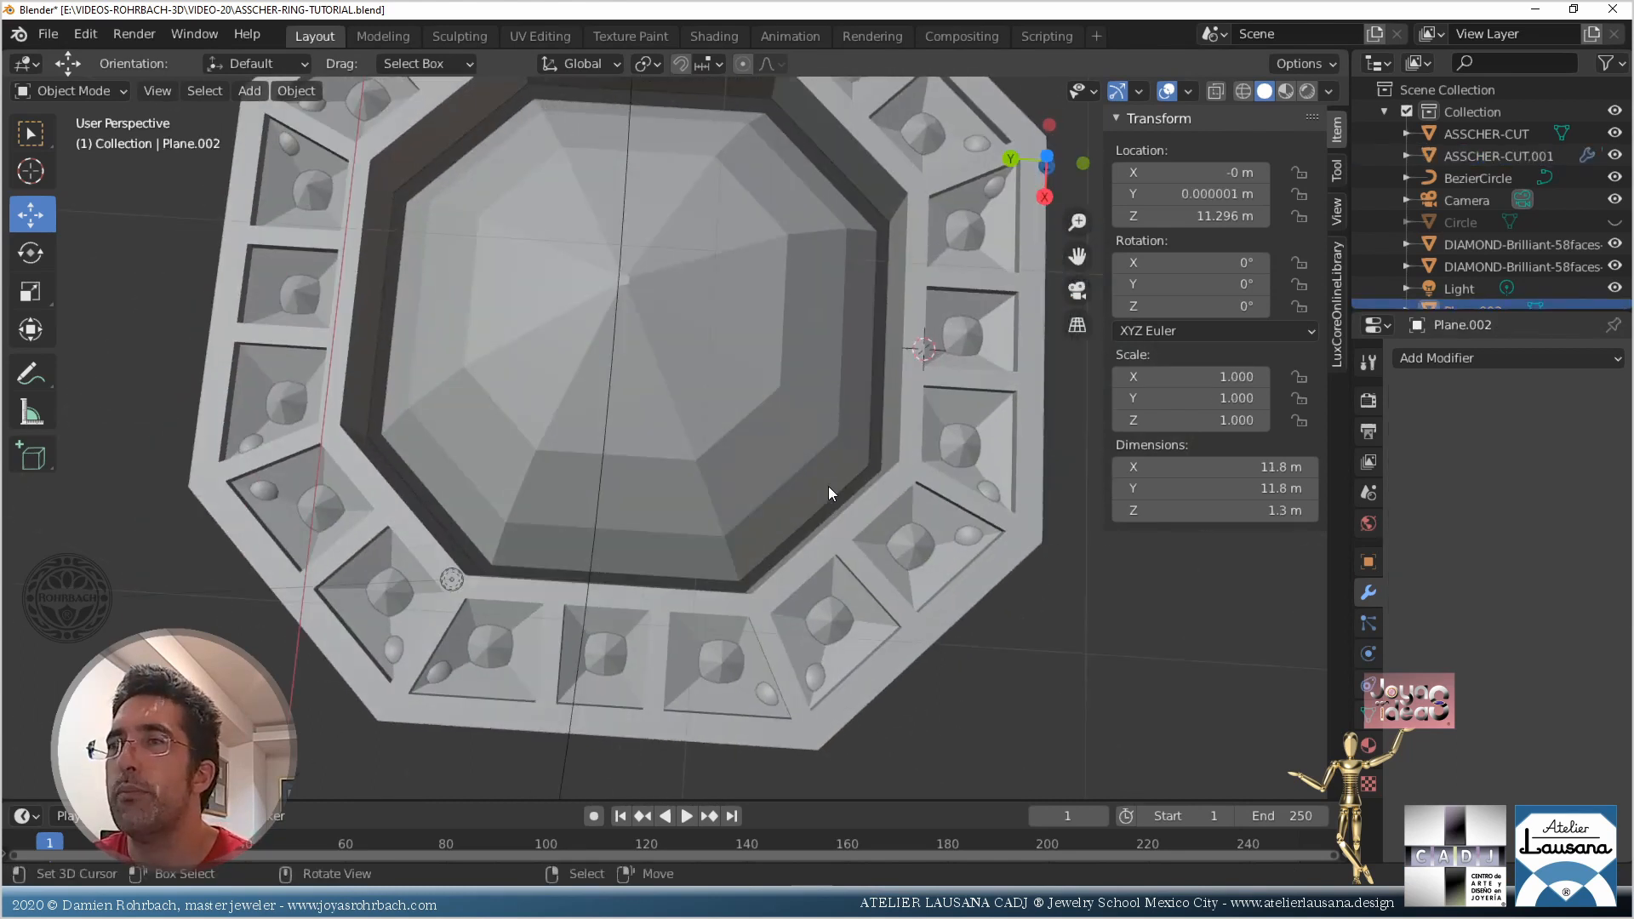
Select all the prong sphere sets around the halo, save the file and join the sets into one object
{"action": "left_click", "coordinate": [987, 493]}
{"action": "left_click", "coordinate": [995, 491]}
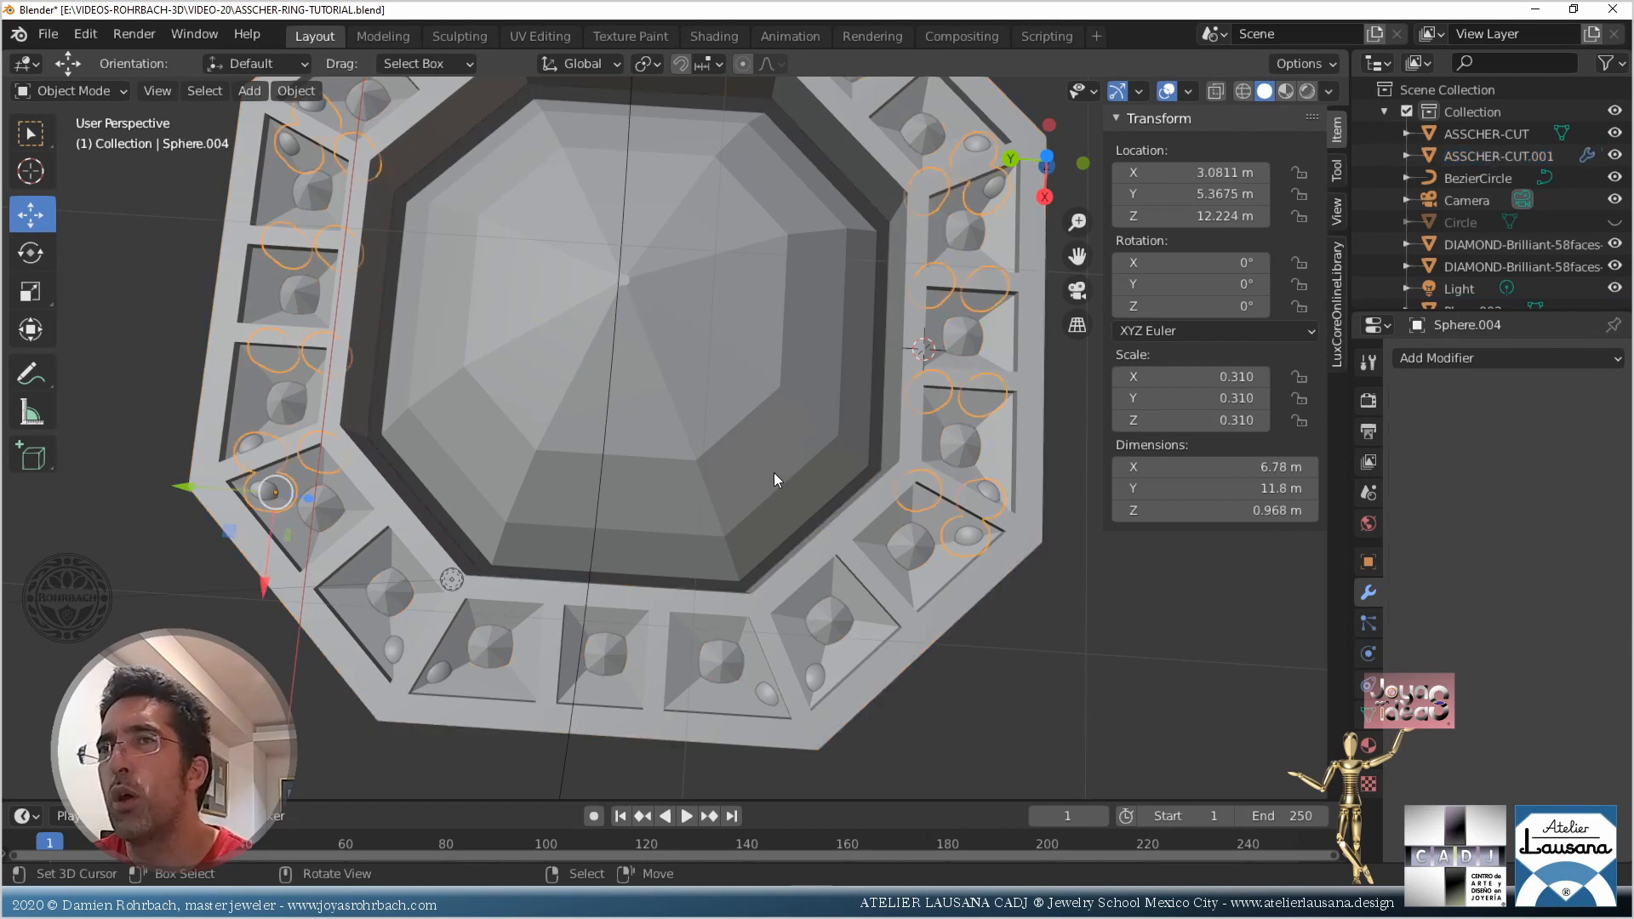
{"action": "middle_click_drag", "start_coordinate": [774, 475], "coordinate": [752, 572]}
{"action": "right_click", "coordinate": [815, 478], "text": "shift"}
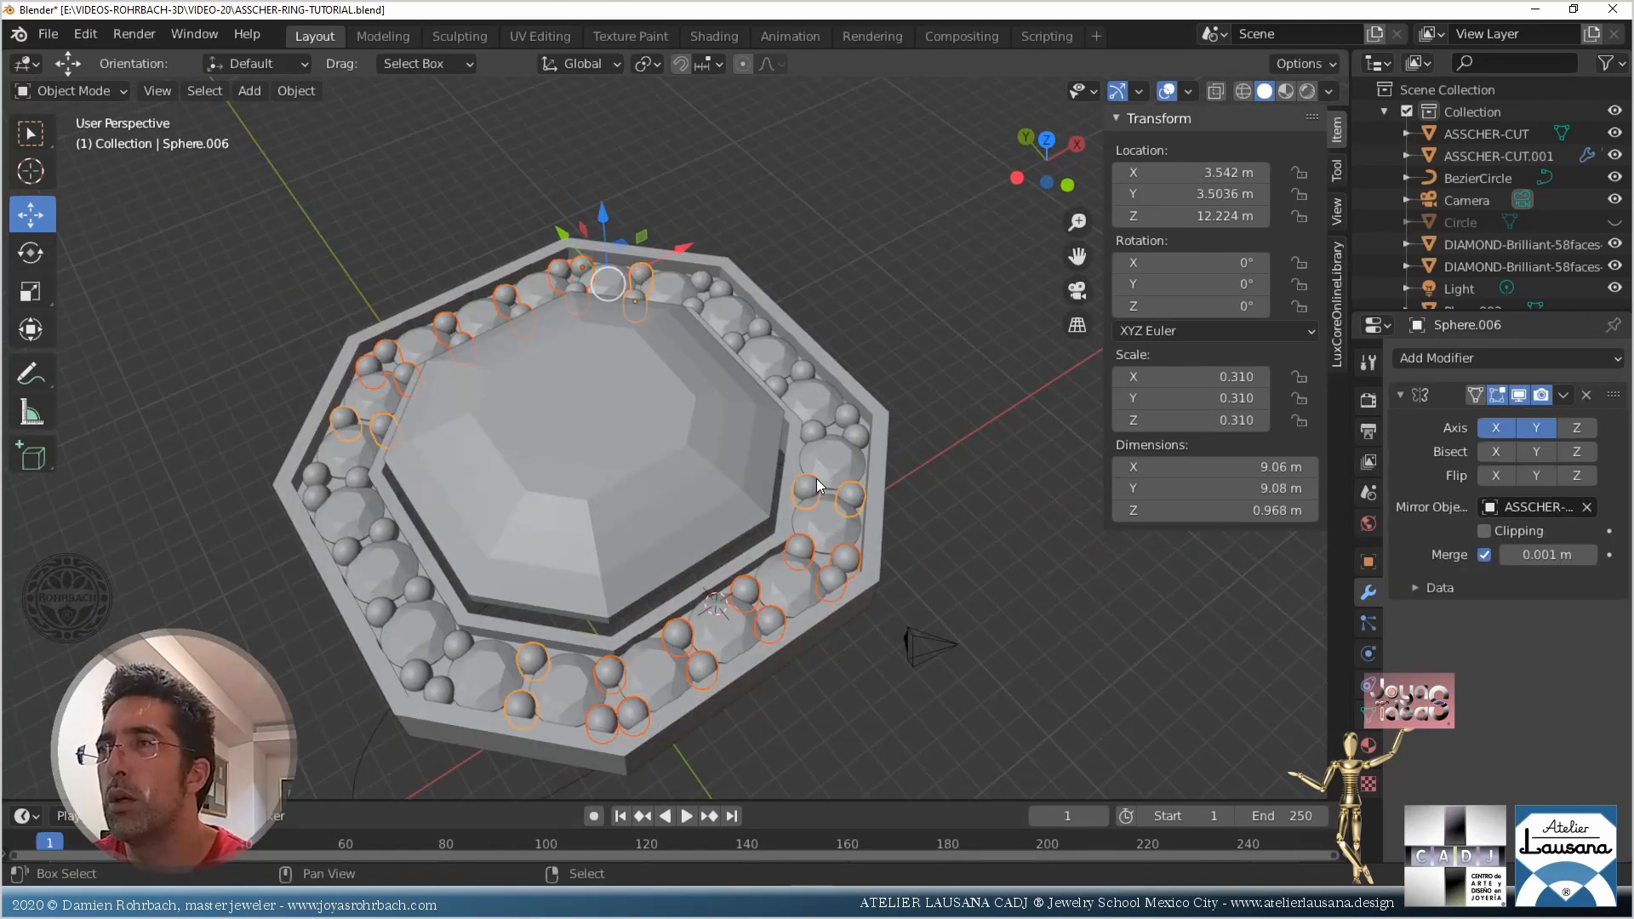
{"action": "right_click", "coordinate": [811, 431], "text": "shift"}
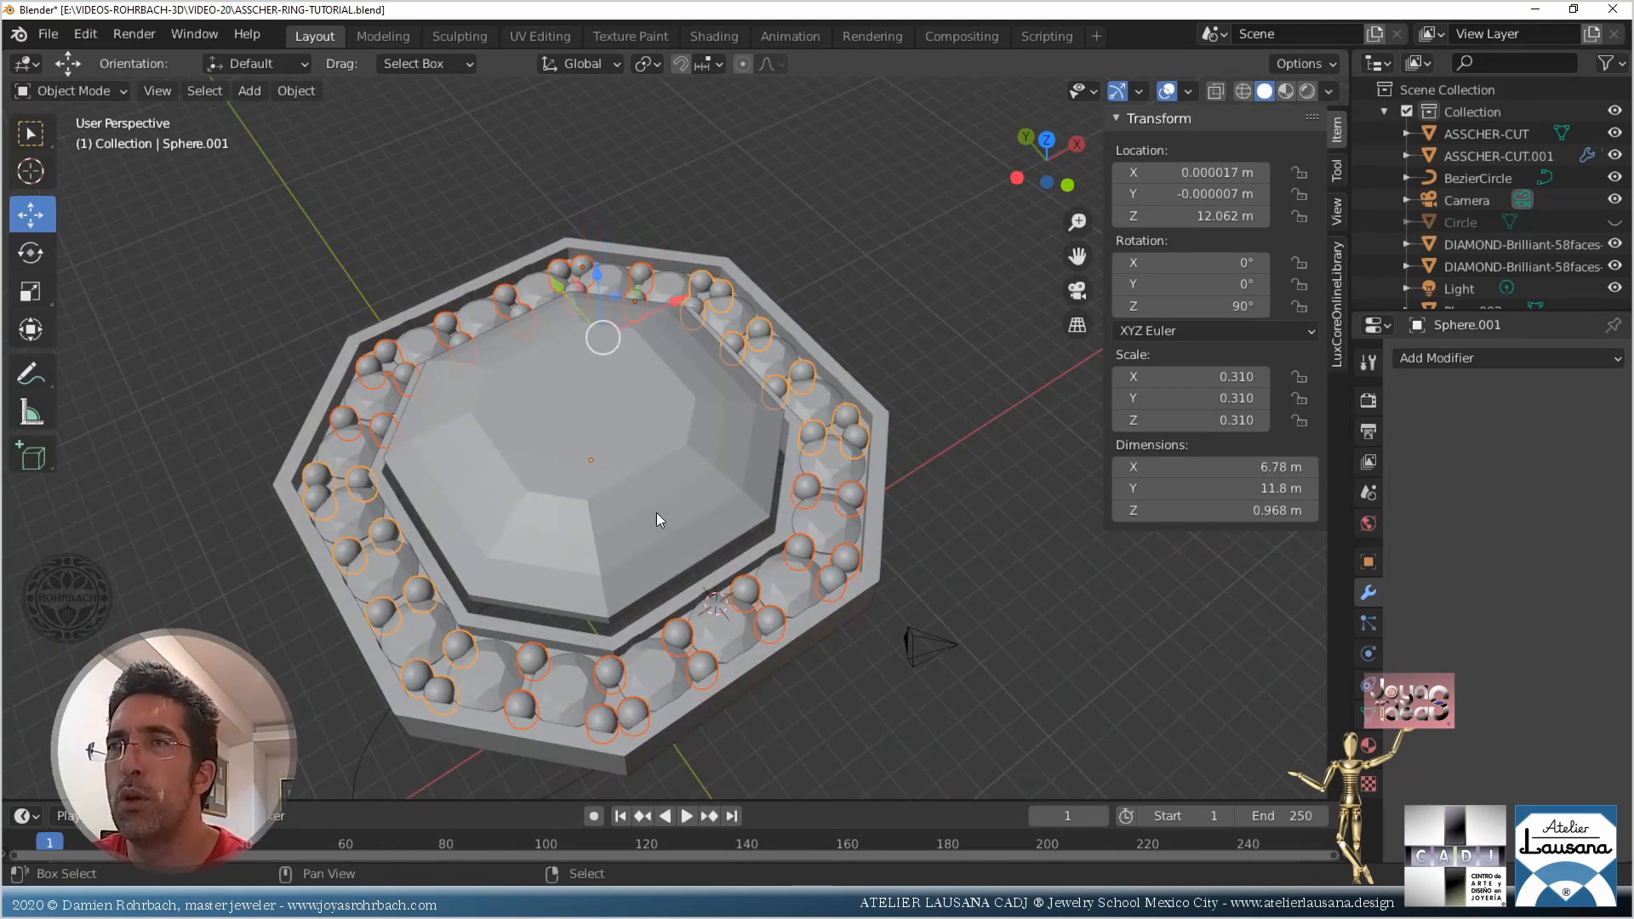
{"action": "key", "text": "ctrl+s"}
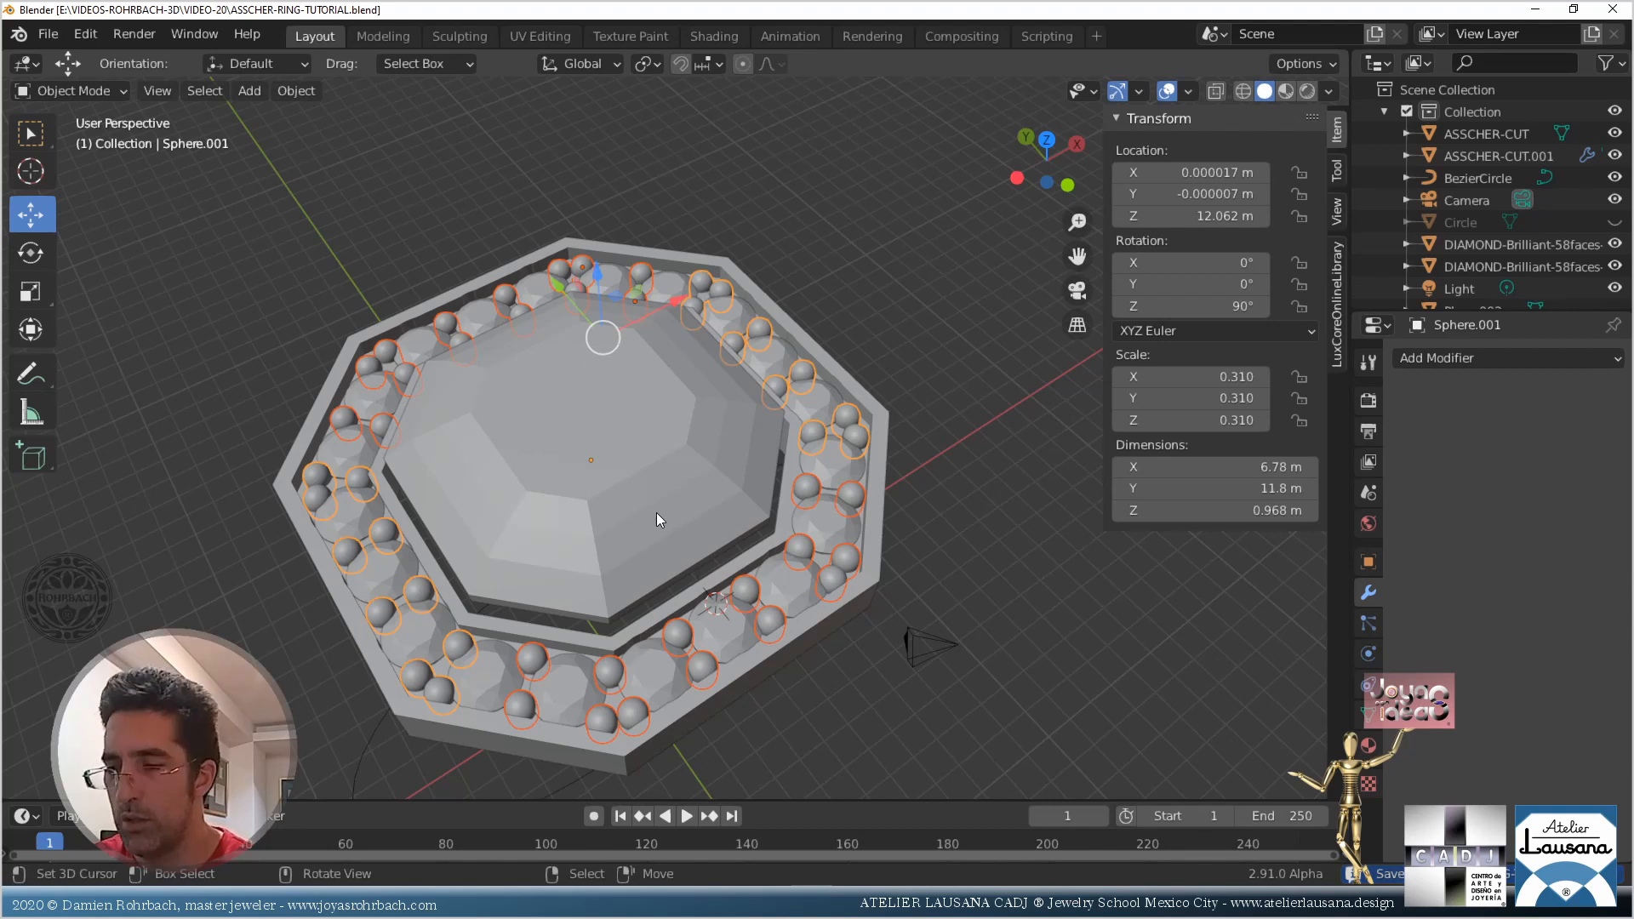
{"action": "key", "text": "ctrl+j"}
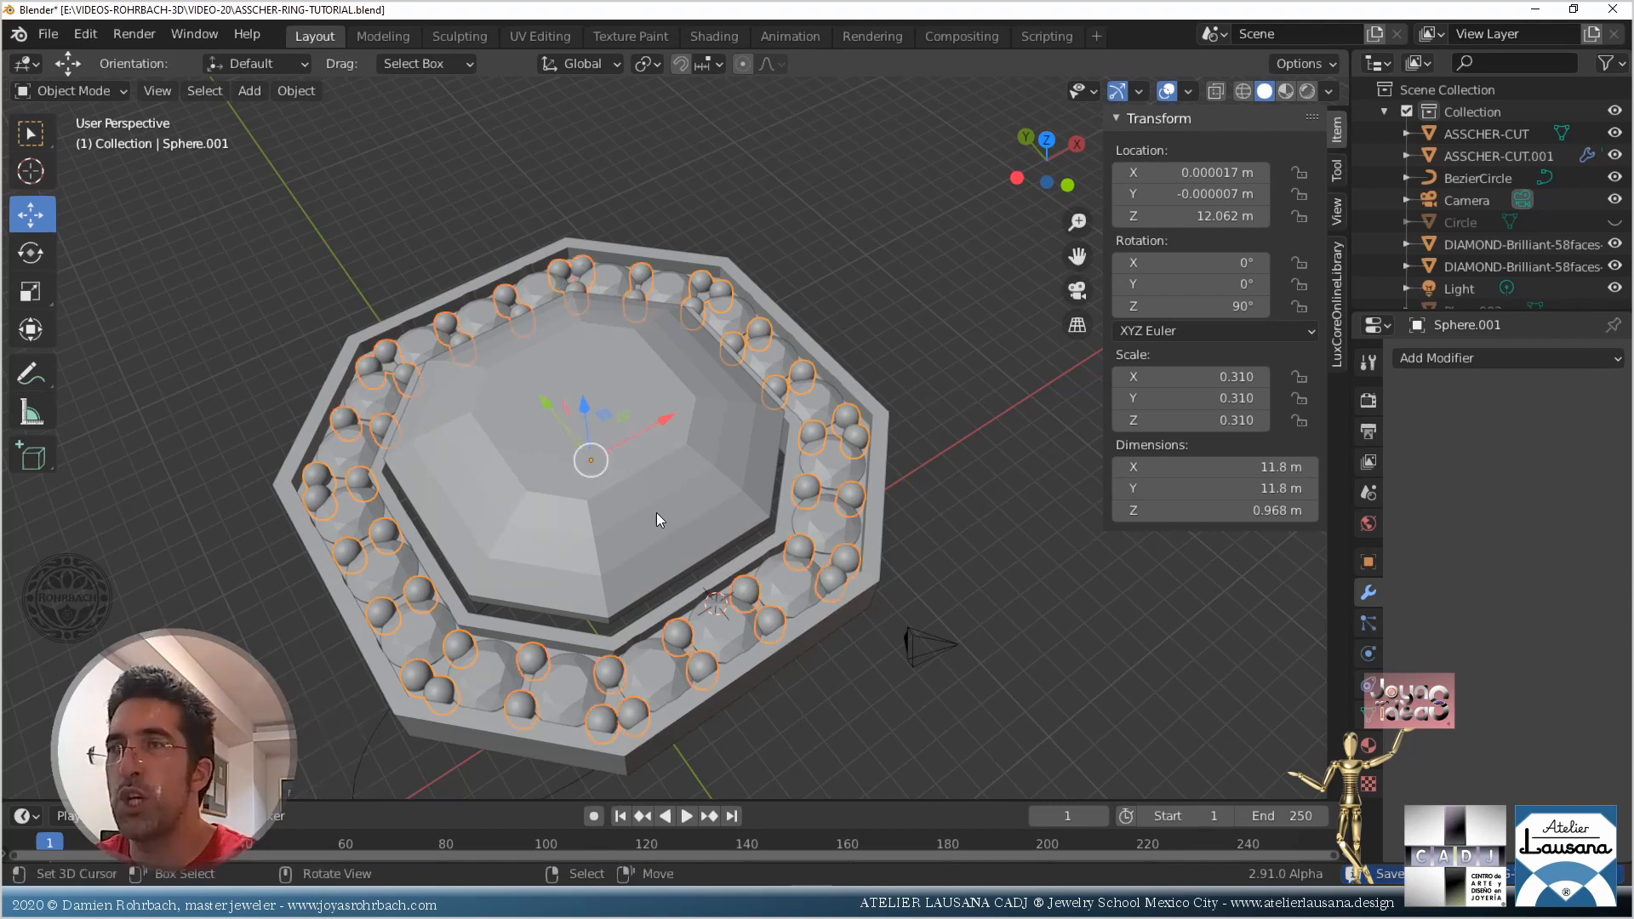
Shorten the joined prongs to about 0.818 m in height by raising their lower vertices along Z
{"action": "key", "text": "KP_3"}
{"action": "scroll", "coordinate": [656, 512], "scroll_direction": "up", "scroll_amount": 2}
{"action": "key", "text": "Tab"}
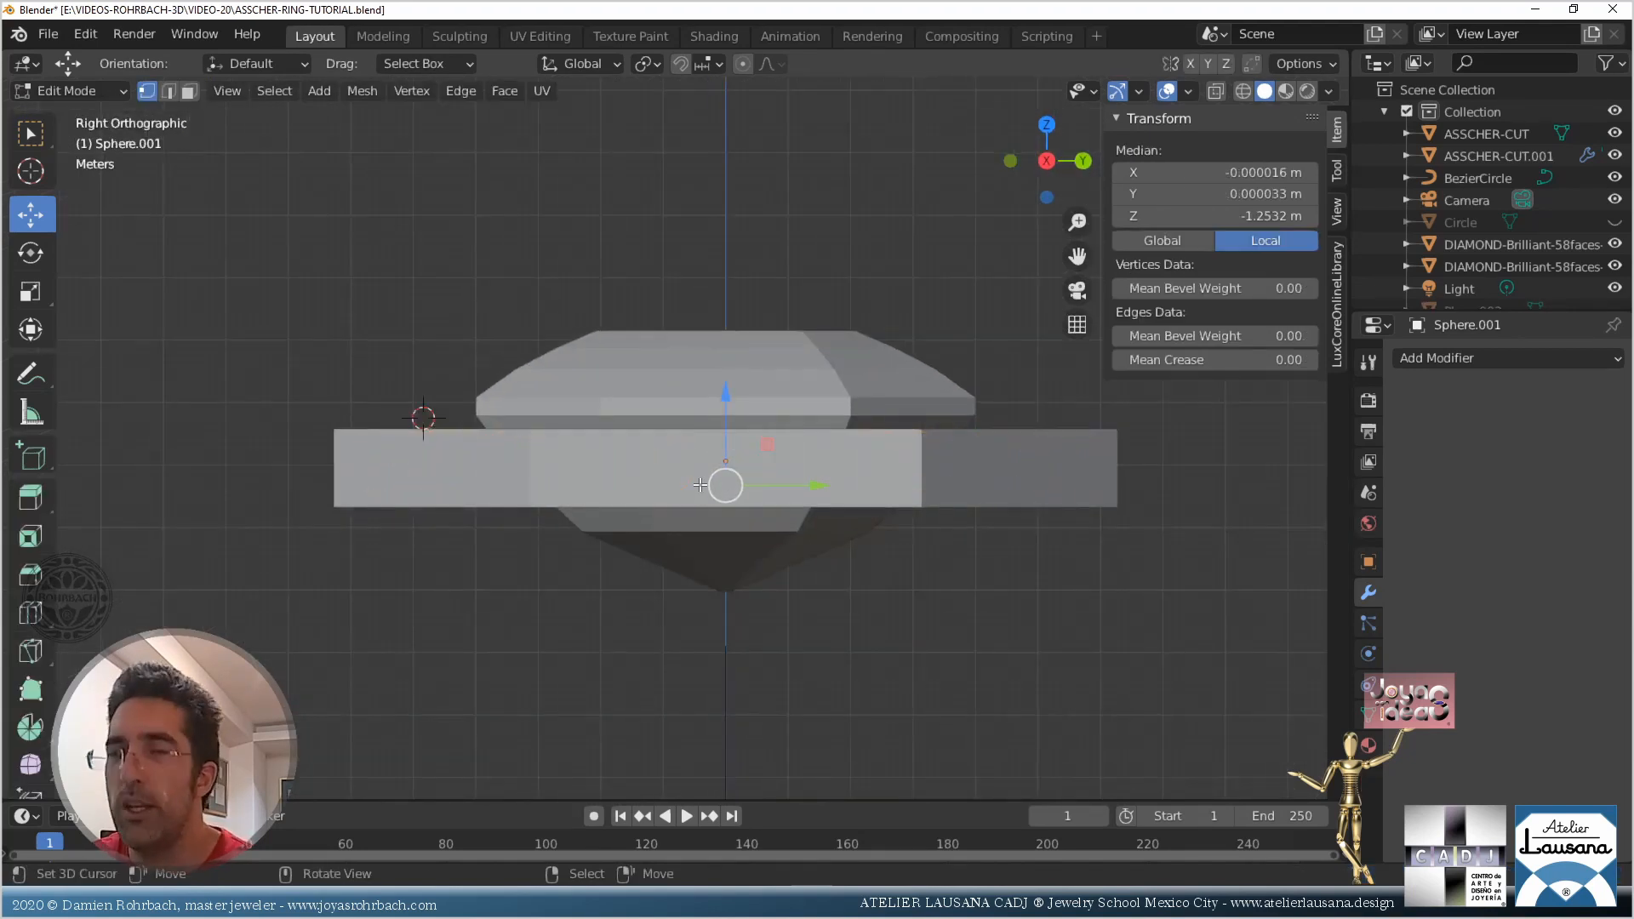
{"action": "key", "text": "alt+z"}
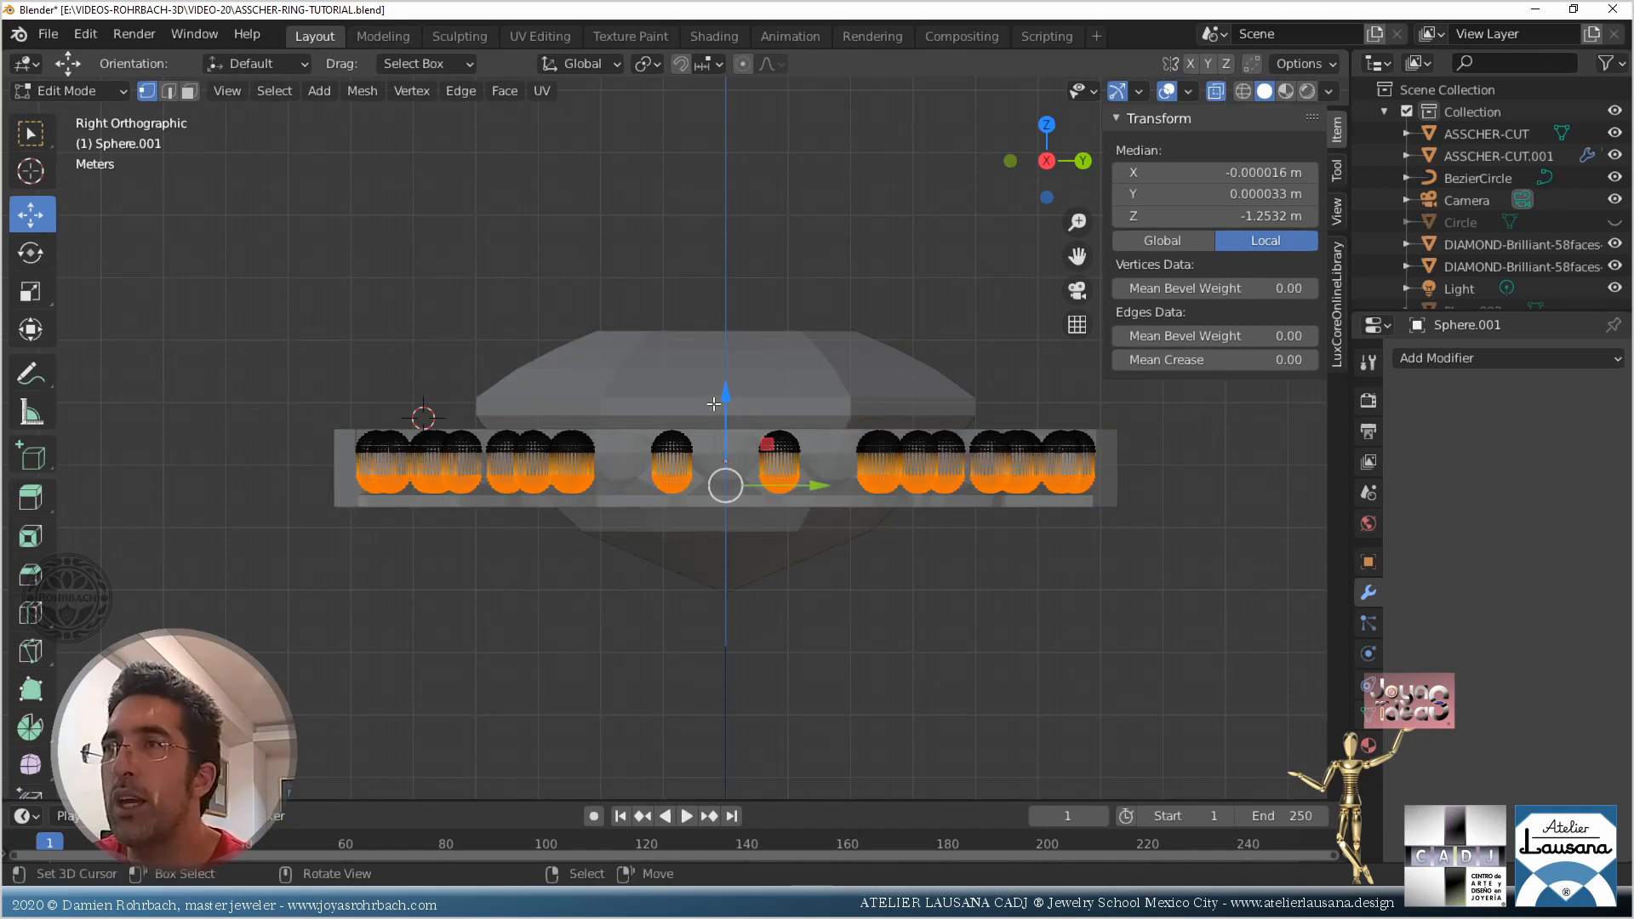
{"action": "key", "text": "g"}
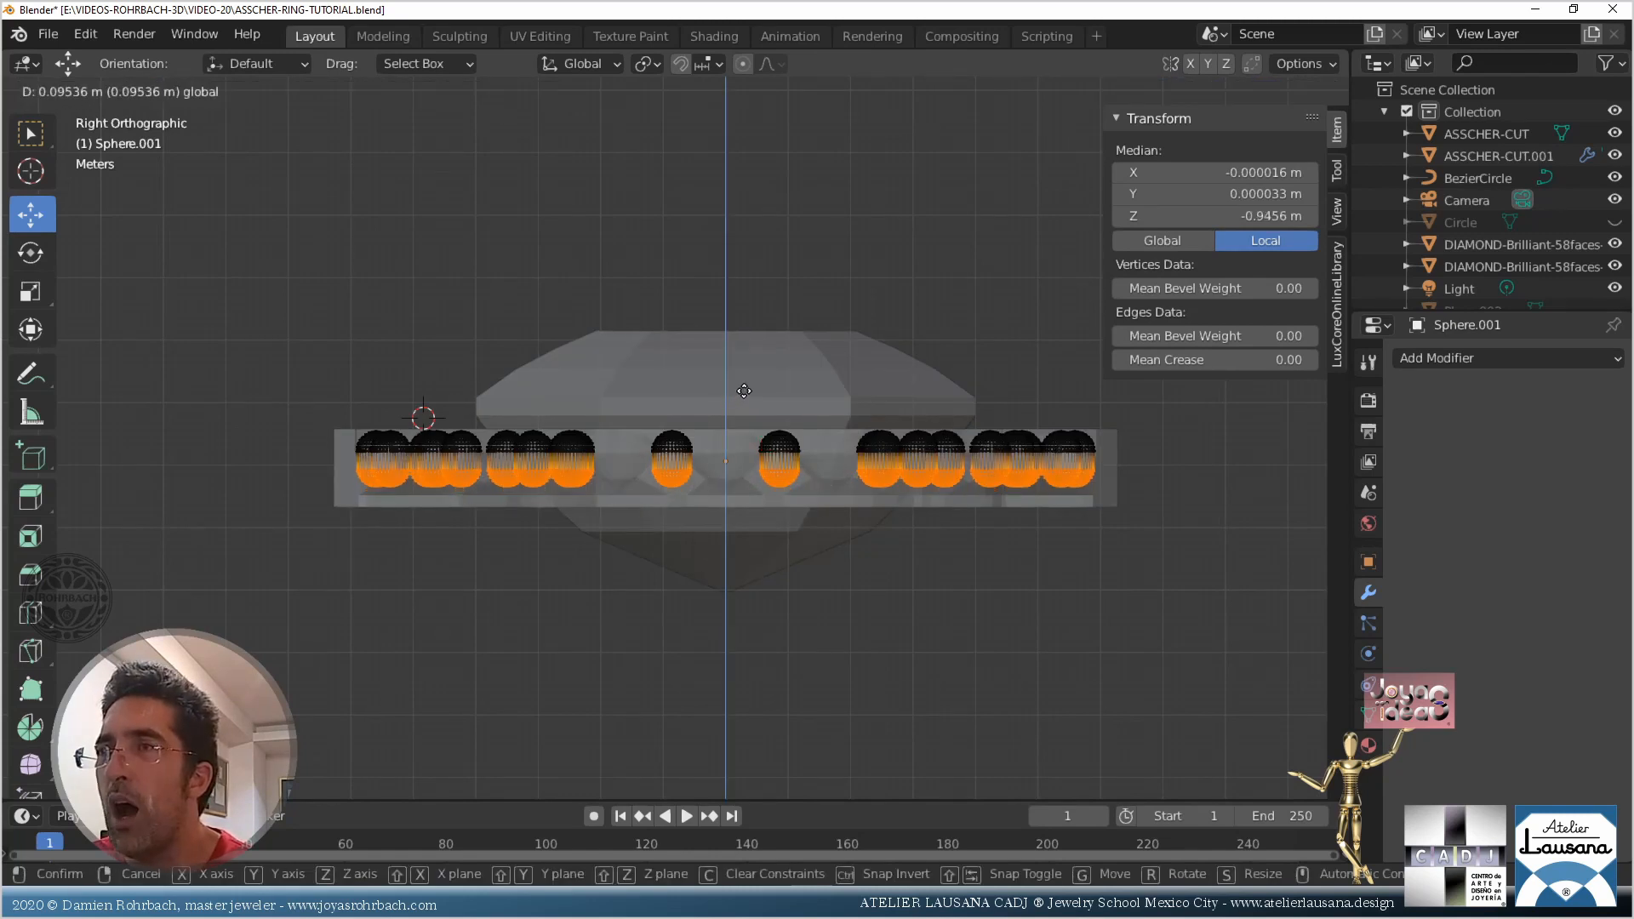
{"action": "left_click", "coordinate": [753, 387]}
{"action": "key", "text": "Tab"}
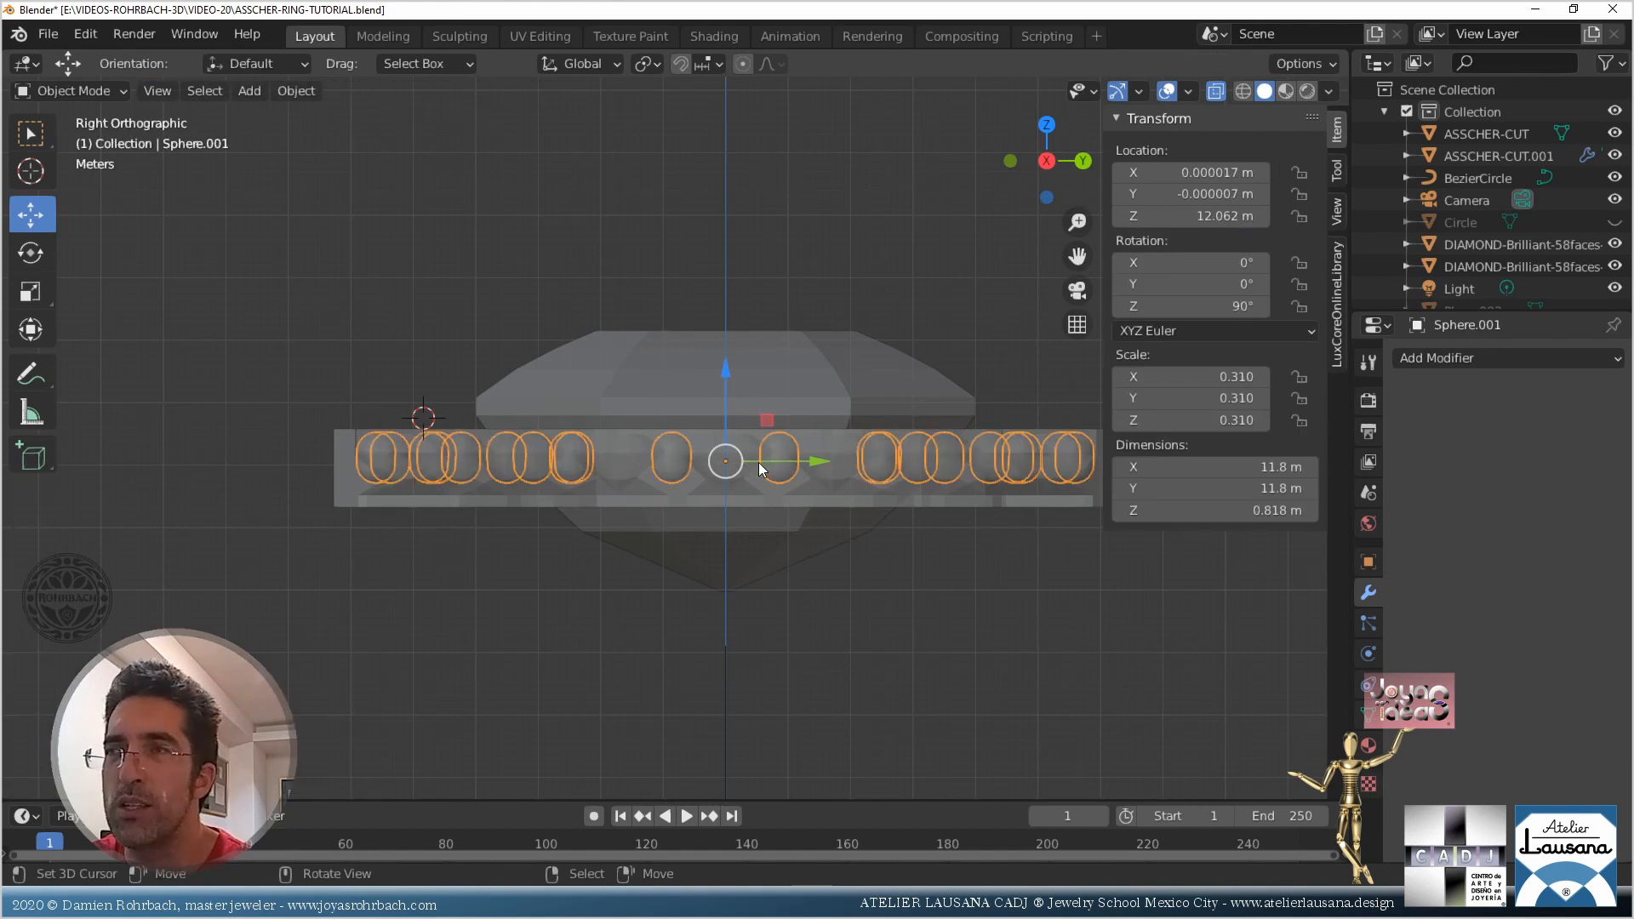
{"action": "key", "text": "alt+z"}
{"action": "middle_click_drag", "start_coordinate": [758, 462], "coordinate": [732, 259]}
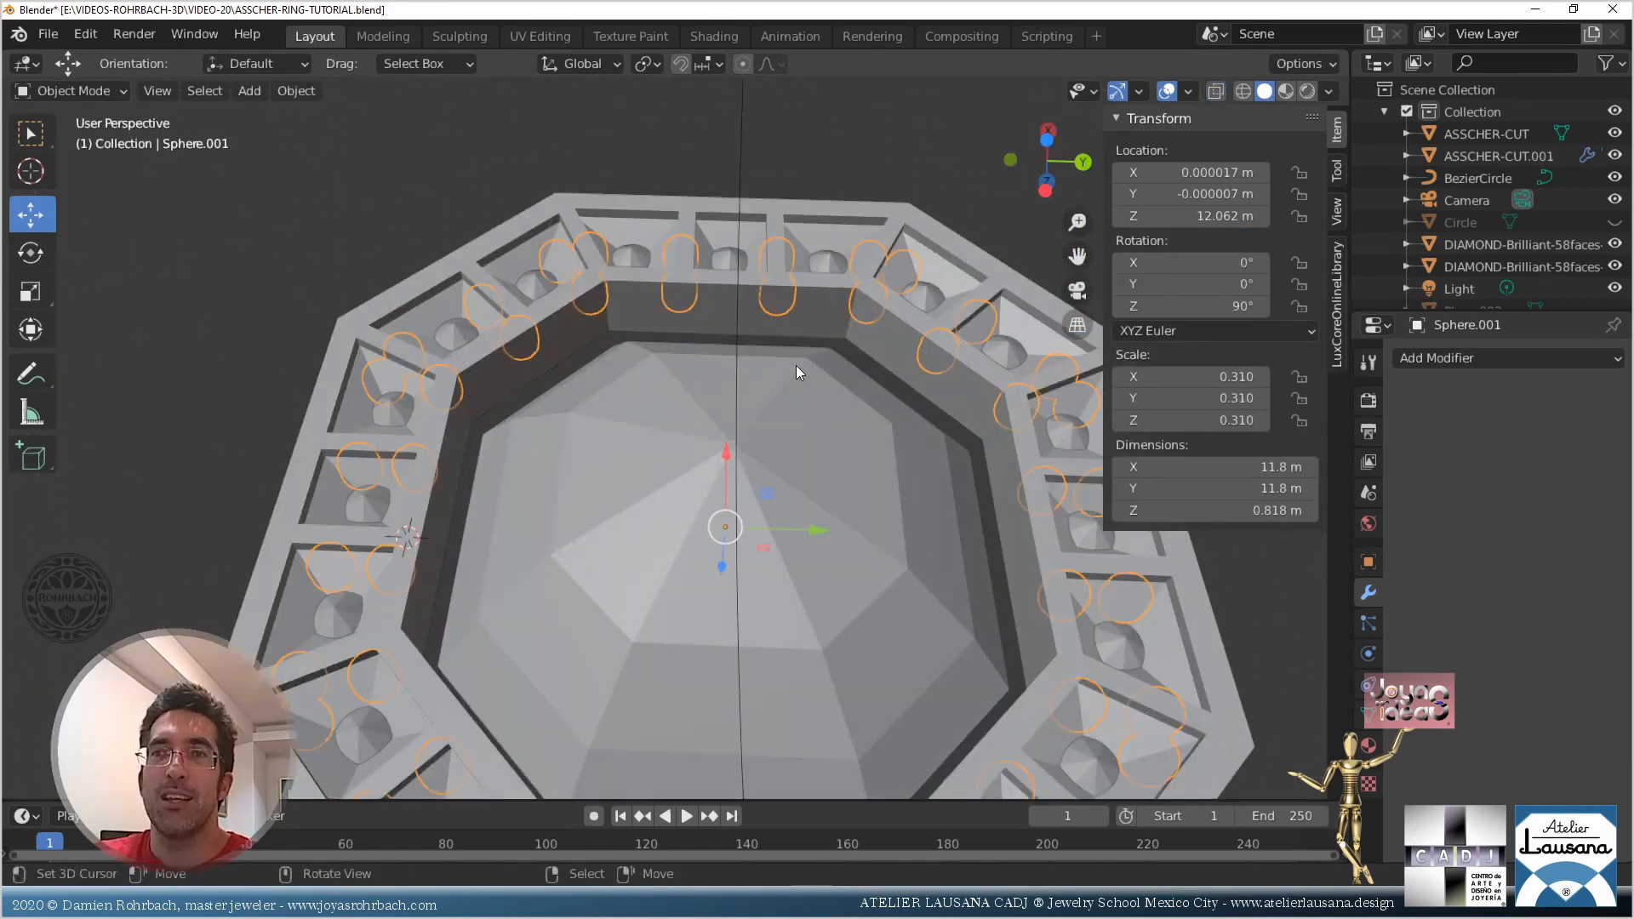
Join the two sets of brilliant-cut diamonds around the halo into one object
{"action": "middle_click_drag", "start_coordinate": [737, 316], "coordinate": [730, 606]}
{"action": "left_click", "coordinate": [669, 521]}
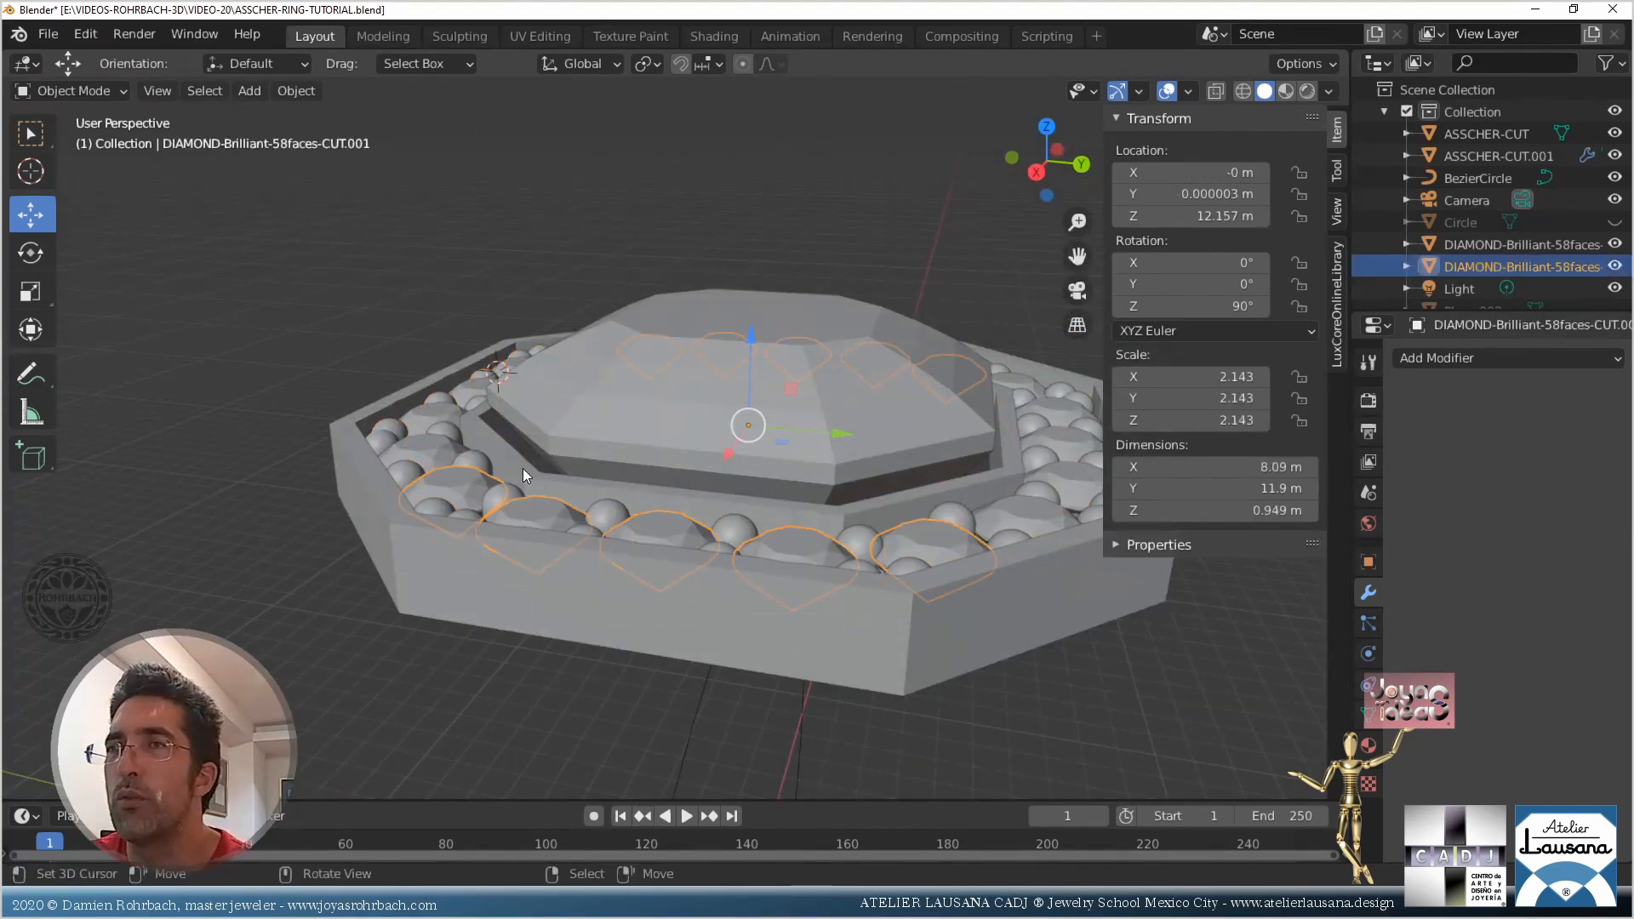
{"action": "left_click", "coordinate": [430, 448], "text": "shift"}
{"action": "middle_click_drag", "start_coordinate": [807, 418], "coordinate": [702, 499]}
{"action": "key", "text": "ctrl+j"}
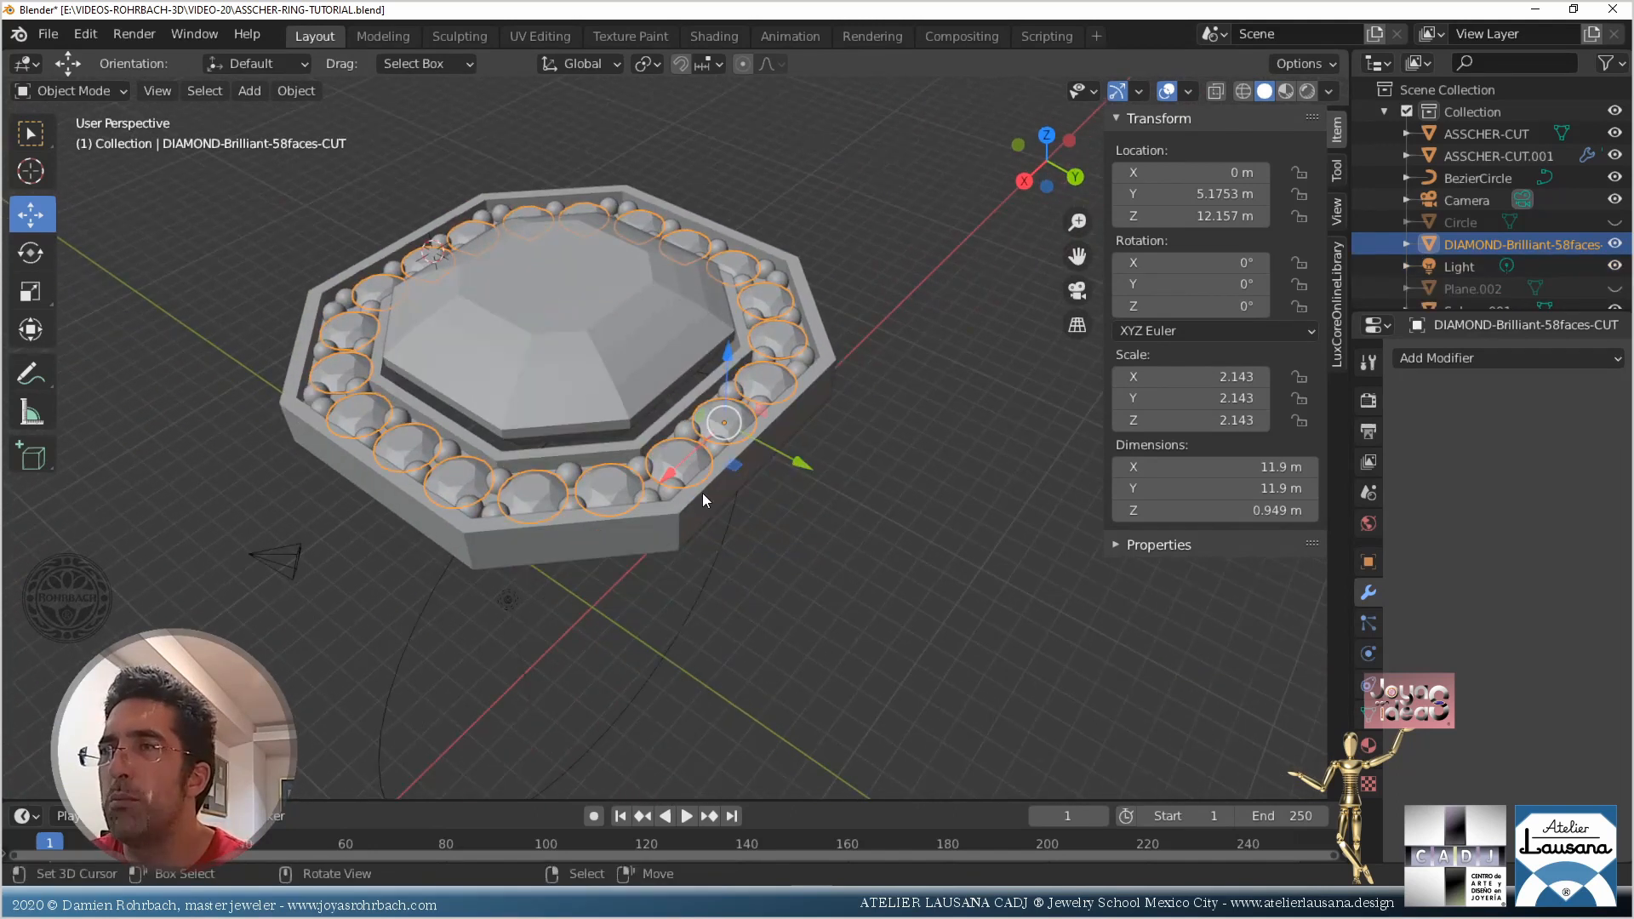
Raise the joined diamond ring along Z to about 12.322 m
{"action": "scroll", "coordinate": [703, 499], "scroll_direction": "up", "scroll_amount": 5}
{"action": "left_click_drag", "start_coordinate": [780, 361], "coordinate": [807, 332]}
{"action": "scroll", "coordinate": [703, 492], "scroll_direction": "down", "scroll_amount": 8}
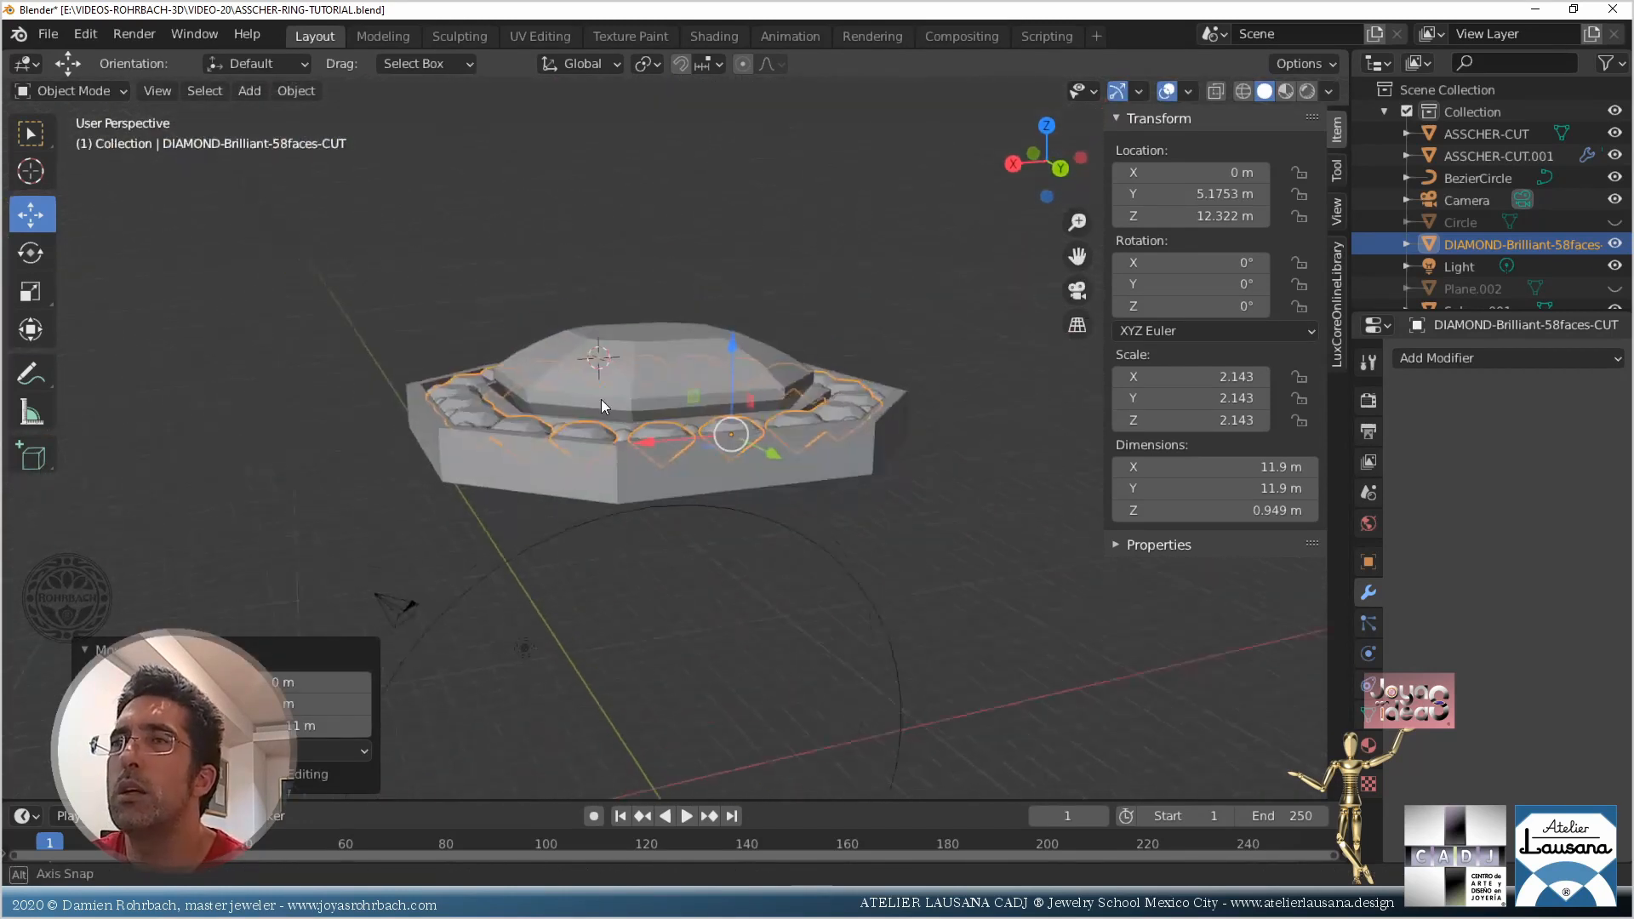
Save the ring file with the pavé diamonds in place around the octagonal halo
{"action": "middle_click_drag", "start_coordinate": [601, 400], "coordinate": [653, 519]}
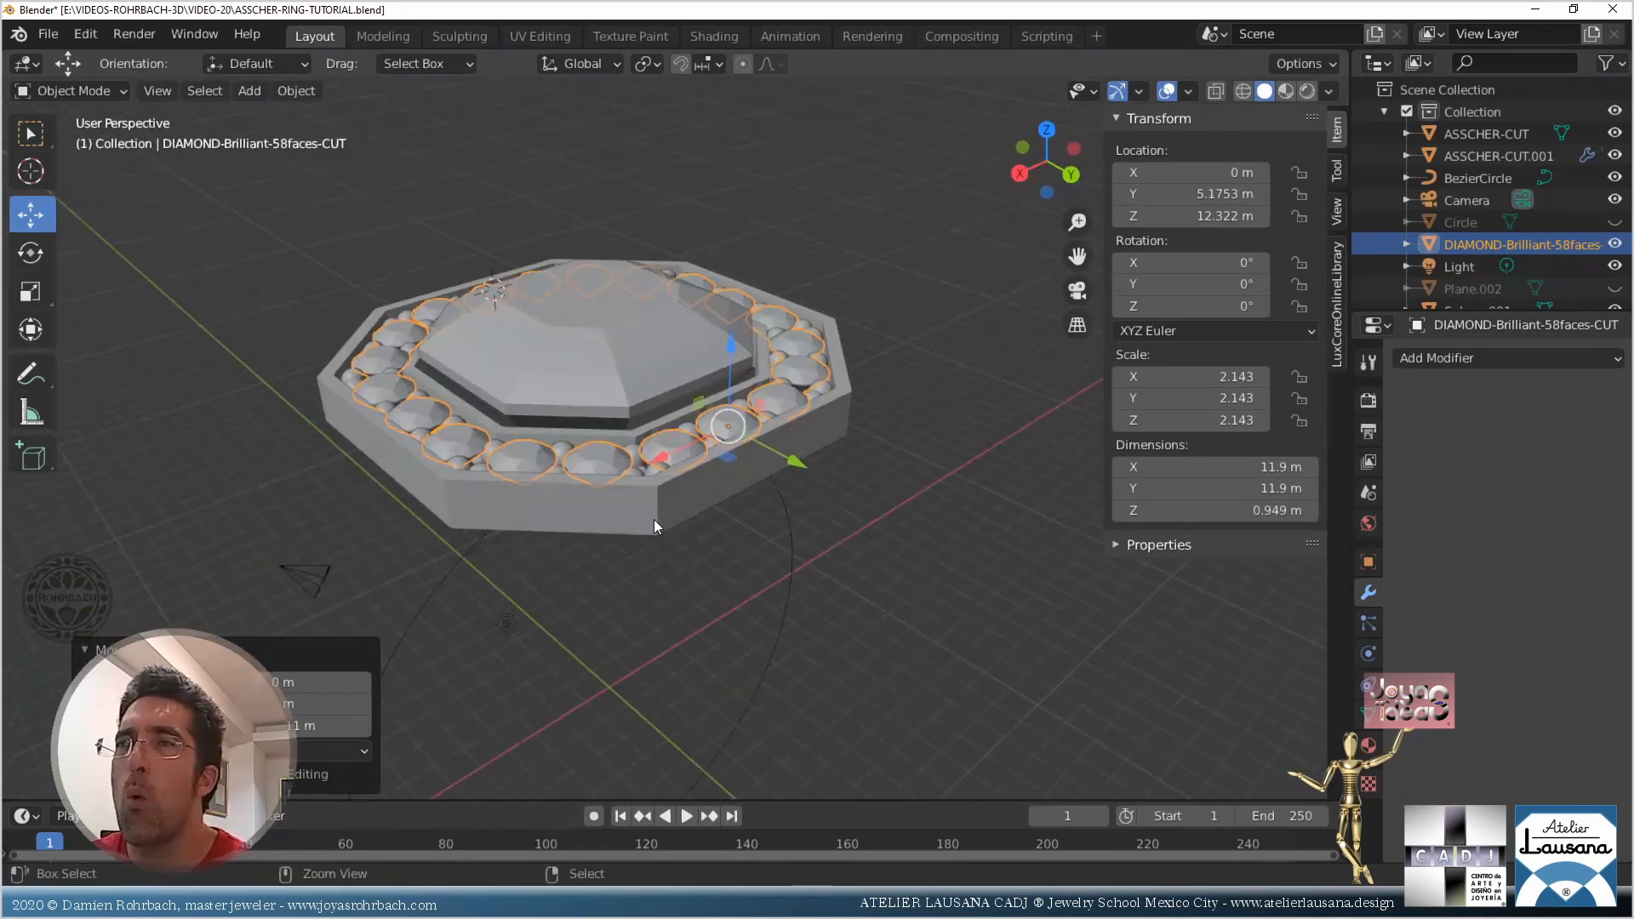
{"action": "key", "text": "ctrl+s"}
{"action": "middle_click_drag", "start_coordinate": [576, 579], "coordinate": [744, 221]}
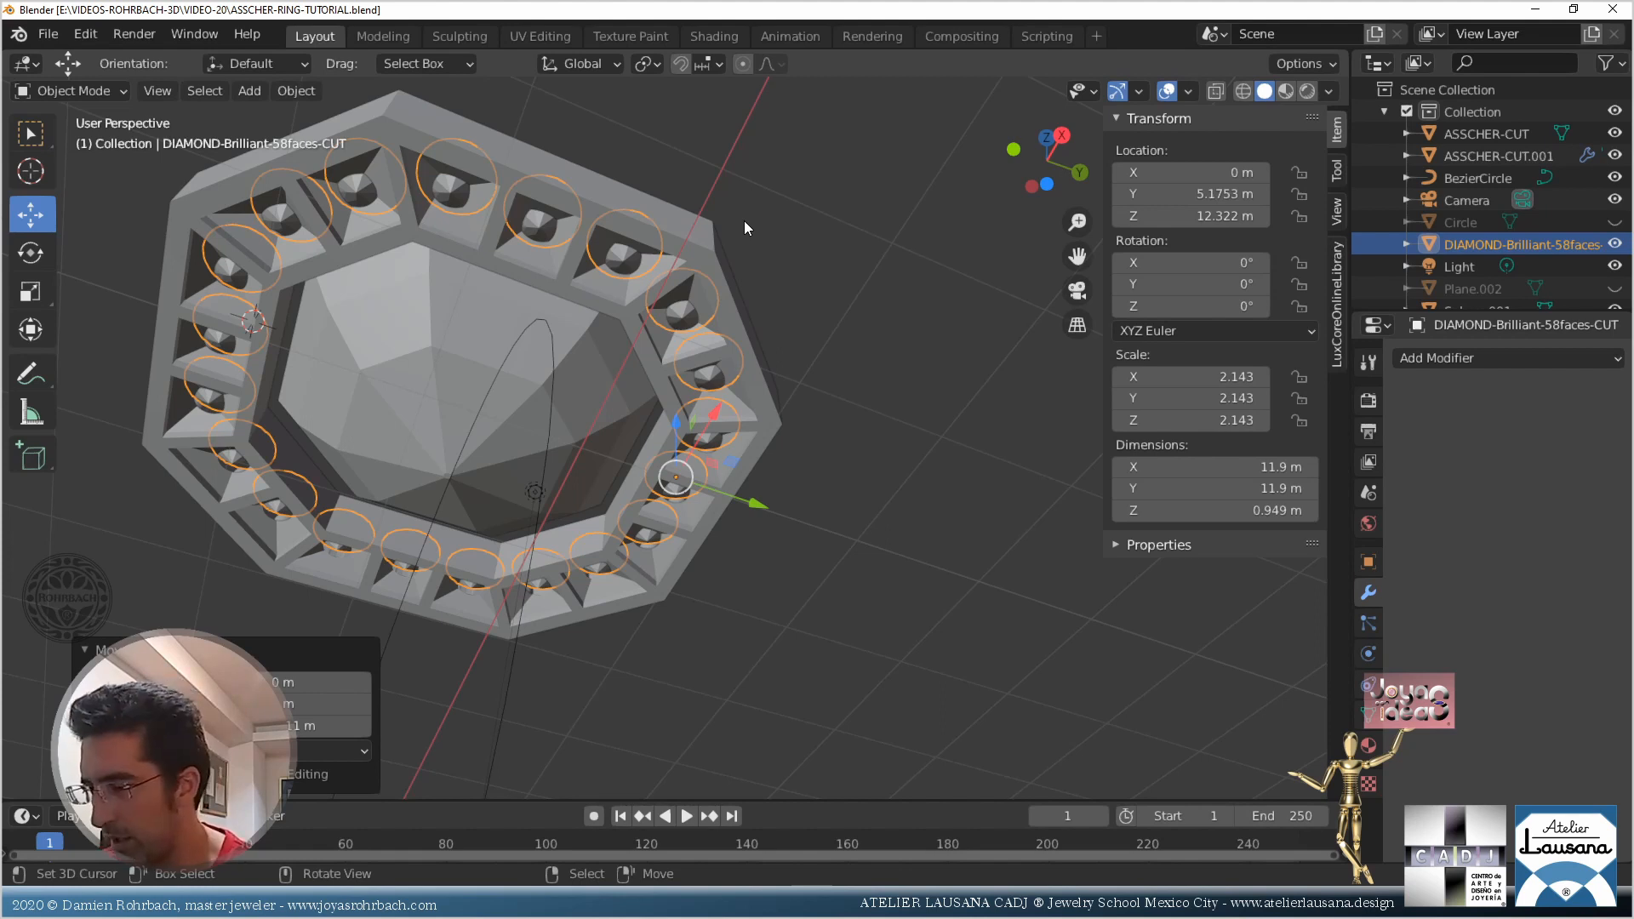
Examine the halo, its diamonds and the central Asscher-cut stone from above and from several angles
{"action": "key", "text": "KP_7"}
{"action": "scroll", "coordinate": [743, 221], "scroll_direction": "down", "scroll_amount": 5}
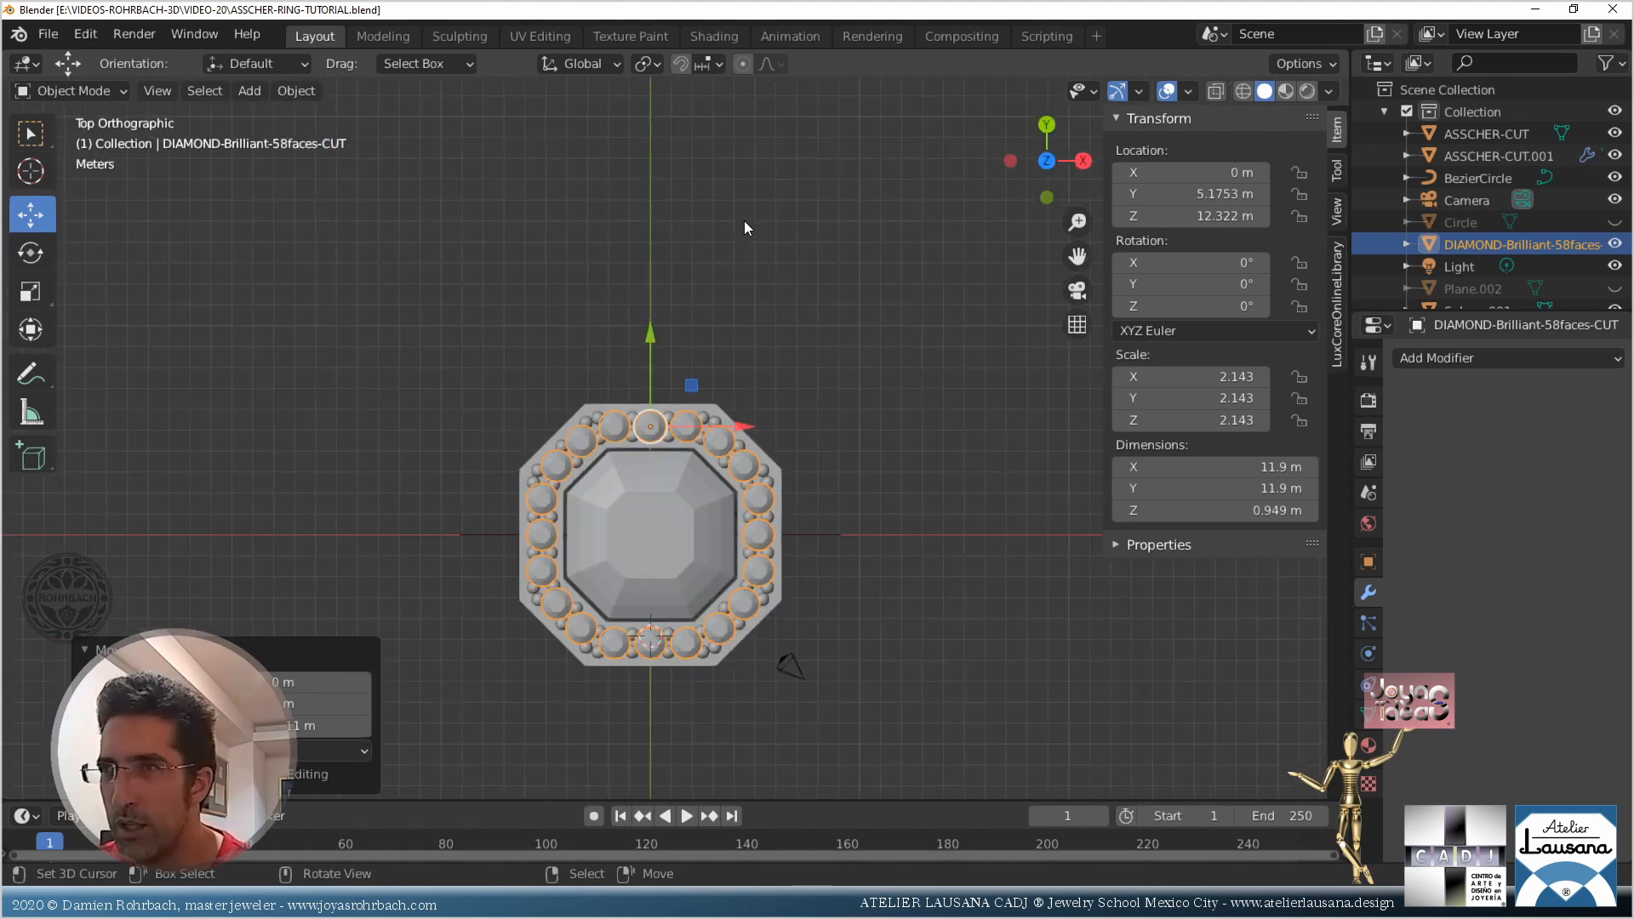
{"action": "scroll", "coordinate": [604, 442], "scroll_direction": "up", "scroll_amount": 3}
{"action": "key", "text": "n"}
{"action": "middle_click_drag", "start_coordinate": [557, 720], "coordinate": [437, 555]}
{"action": "scroll", "coordinate": [604, 522], "scroll_direction": "up", "scroll_amount": 2}
{"action": "middle_click_drag", "start_coordinate": [604, 523], "coordinate": [553, 533]}
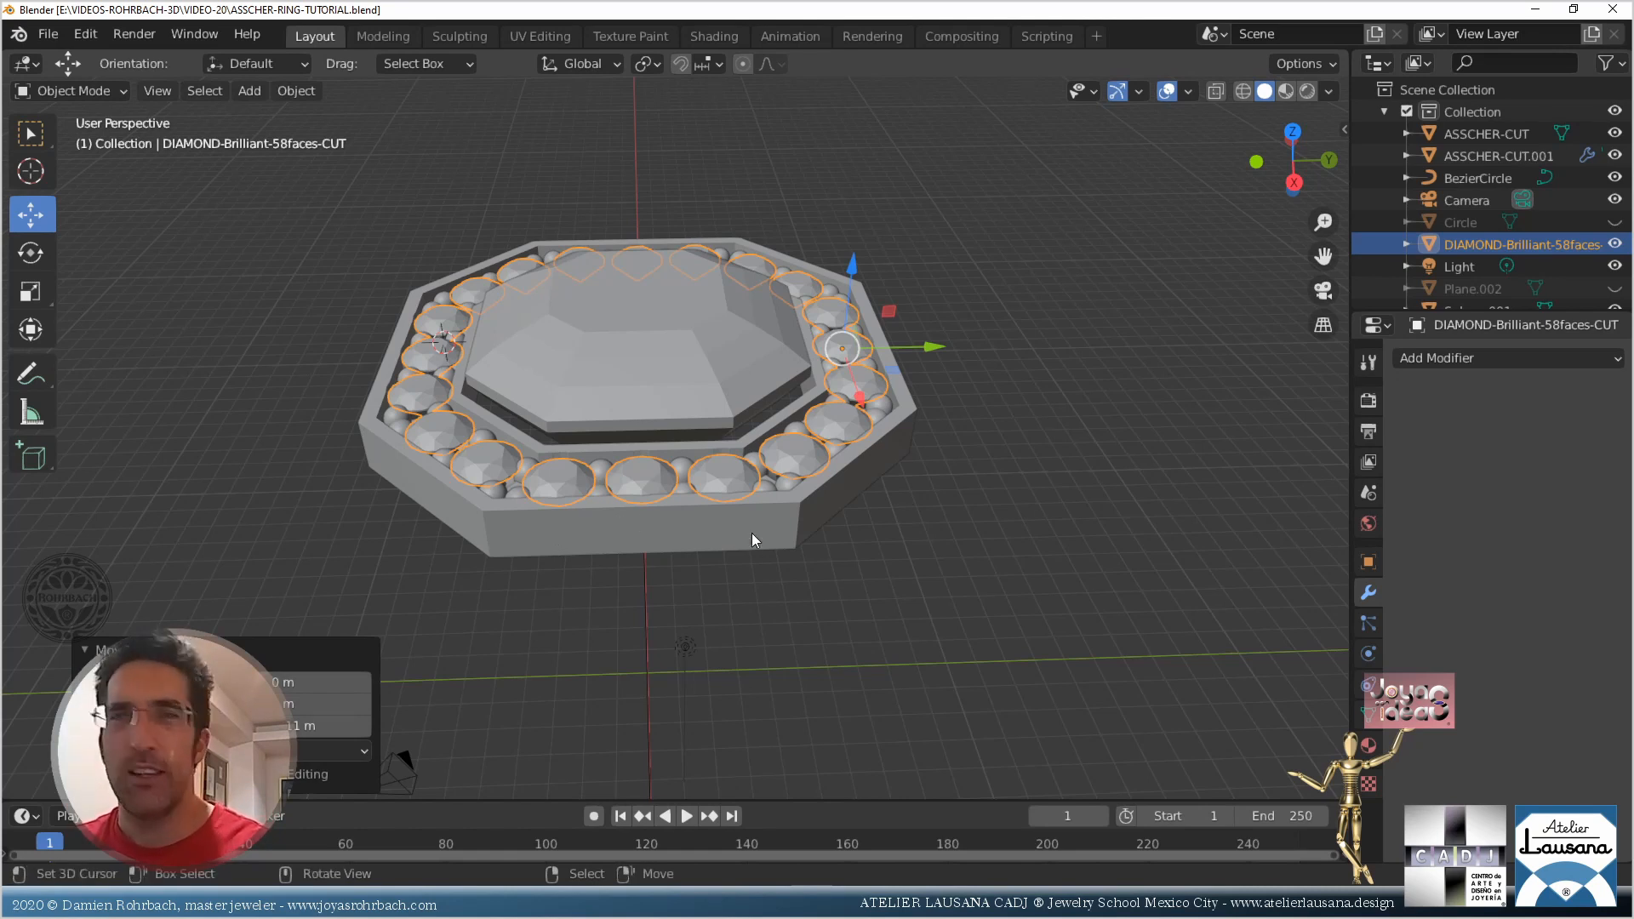
{"action": "middle_click_drag", "start_coordinate": [727, 580], "coordinate": [819, 325]}
{"action": "scroll", "coordinate": [672, 314], "scroll_direction": "up", "scroll_amount": 3}
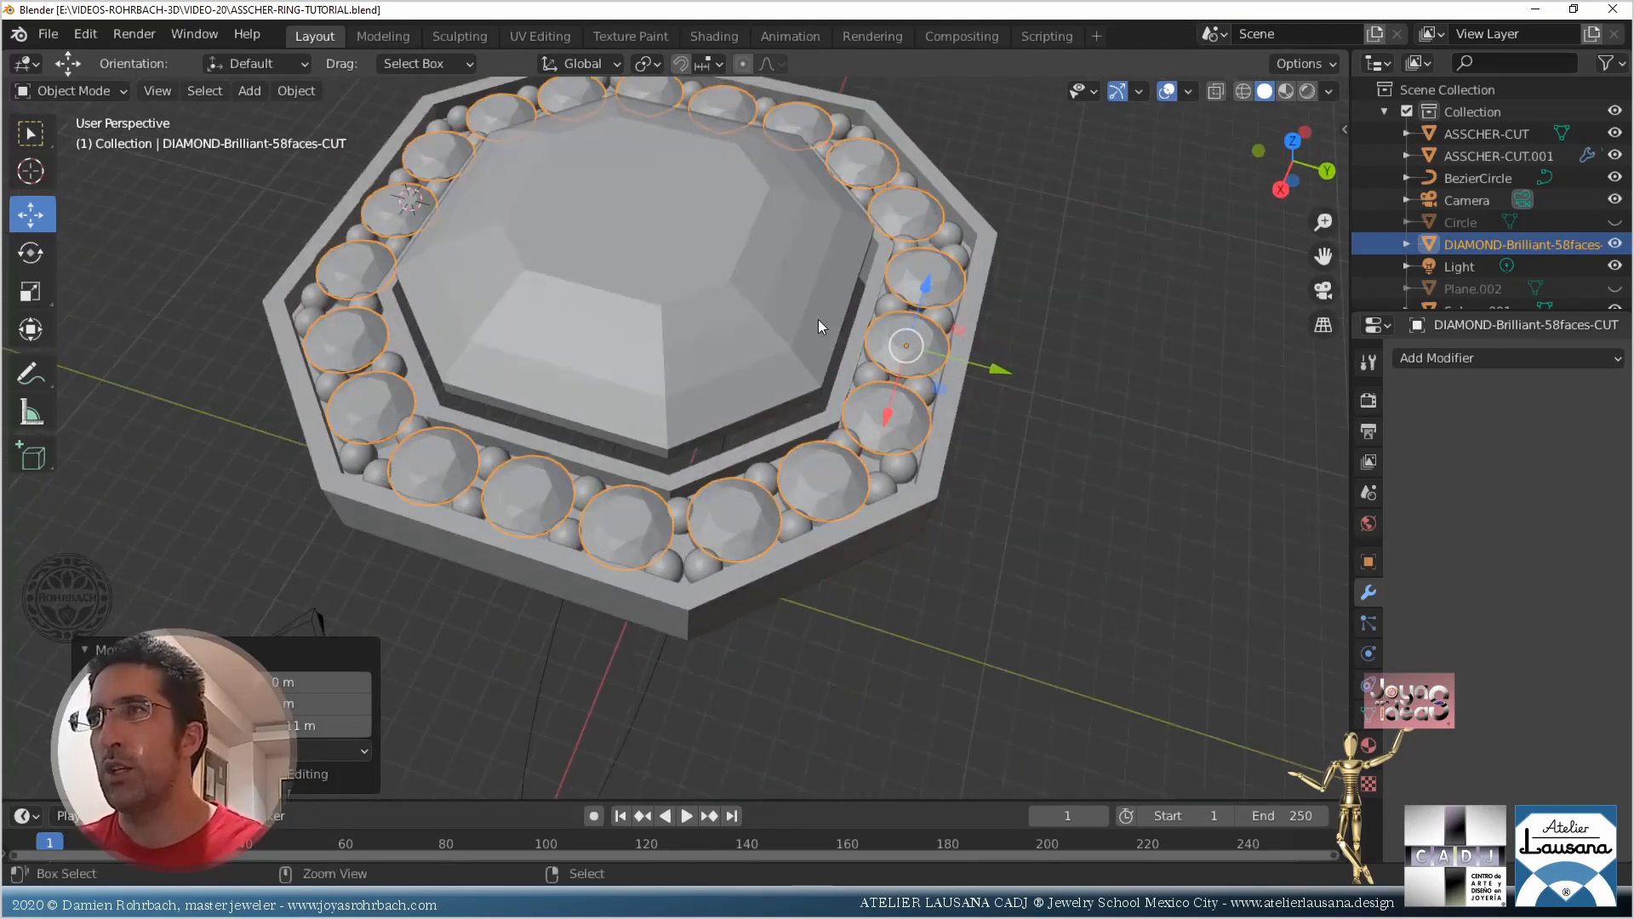
{"action": "middle_click_drag", "start_coordinate": [799, 419], "coordinate": [733, 456]}
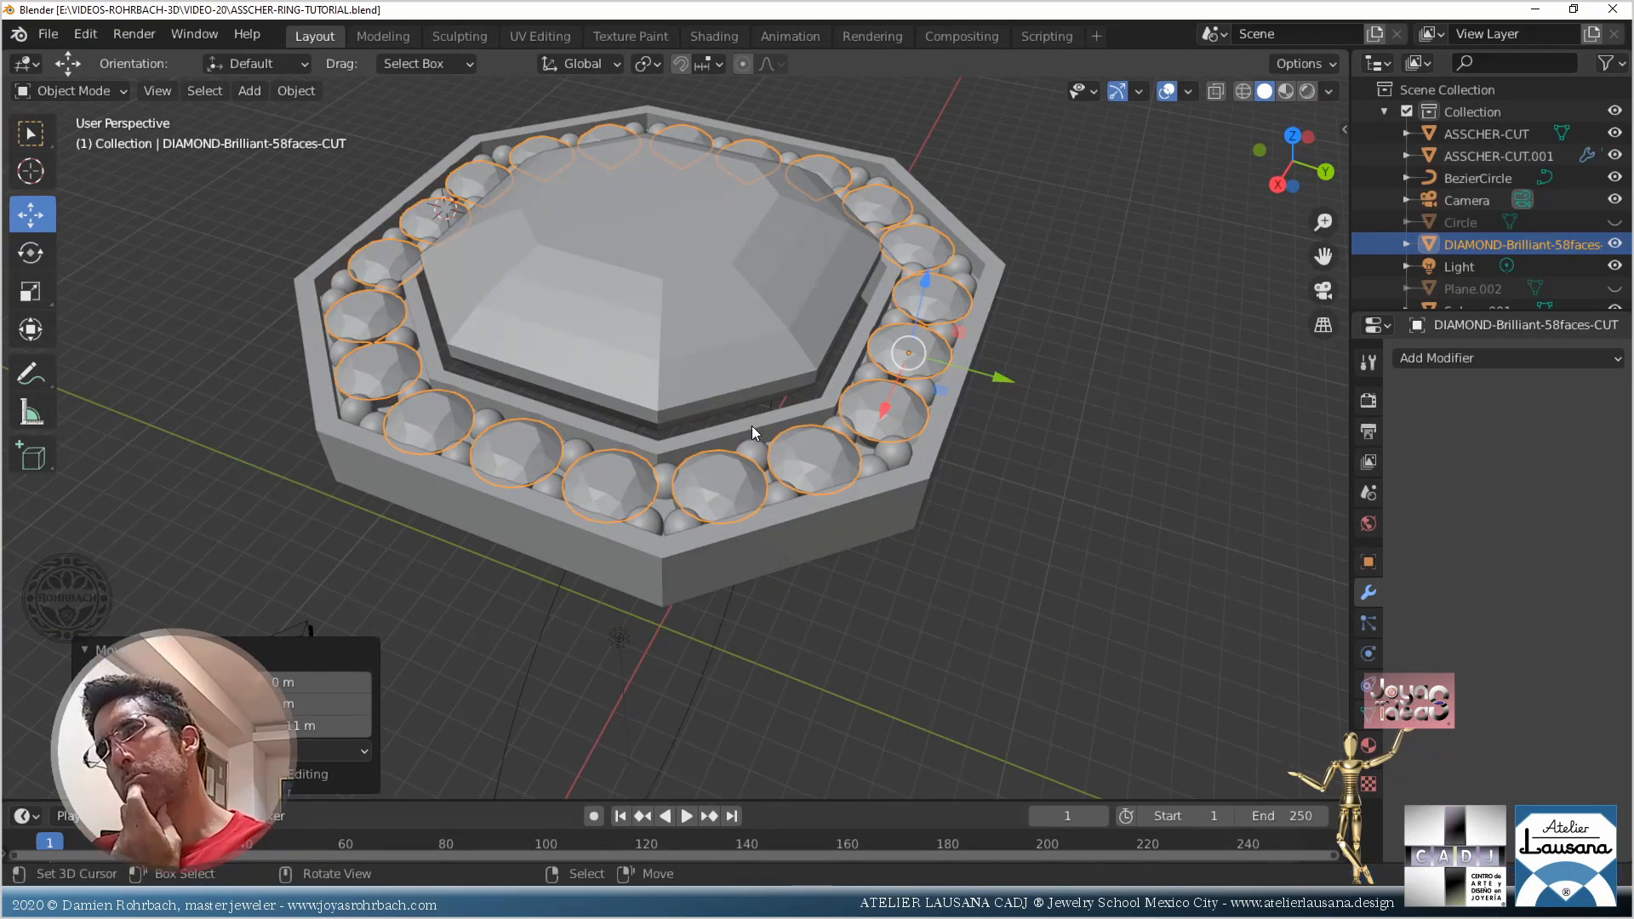
Add a Bezier curve aligned to the right orthographic view, next to the edge of the Asscher-cut stone
{"action": "left_click", "coordinate": [712, 396]}
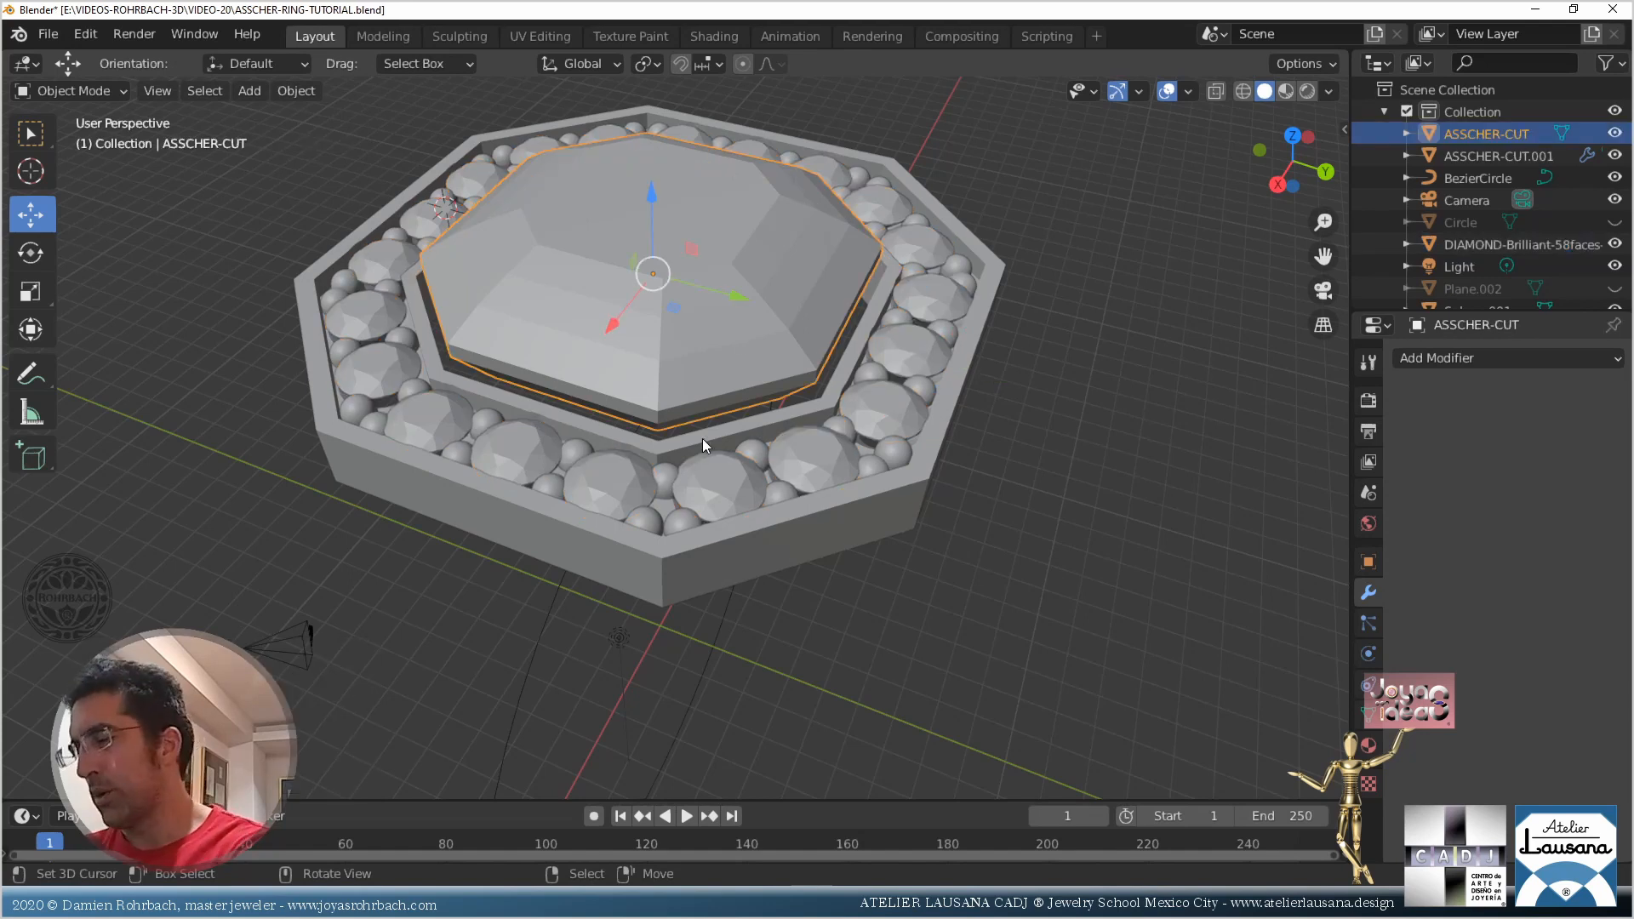
{"action": "key", "text": "KP_3"}
{"action": "scroll", "coordinate": [770, 324], "scroll_direction": "up", "scroll_amount": 2}
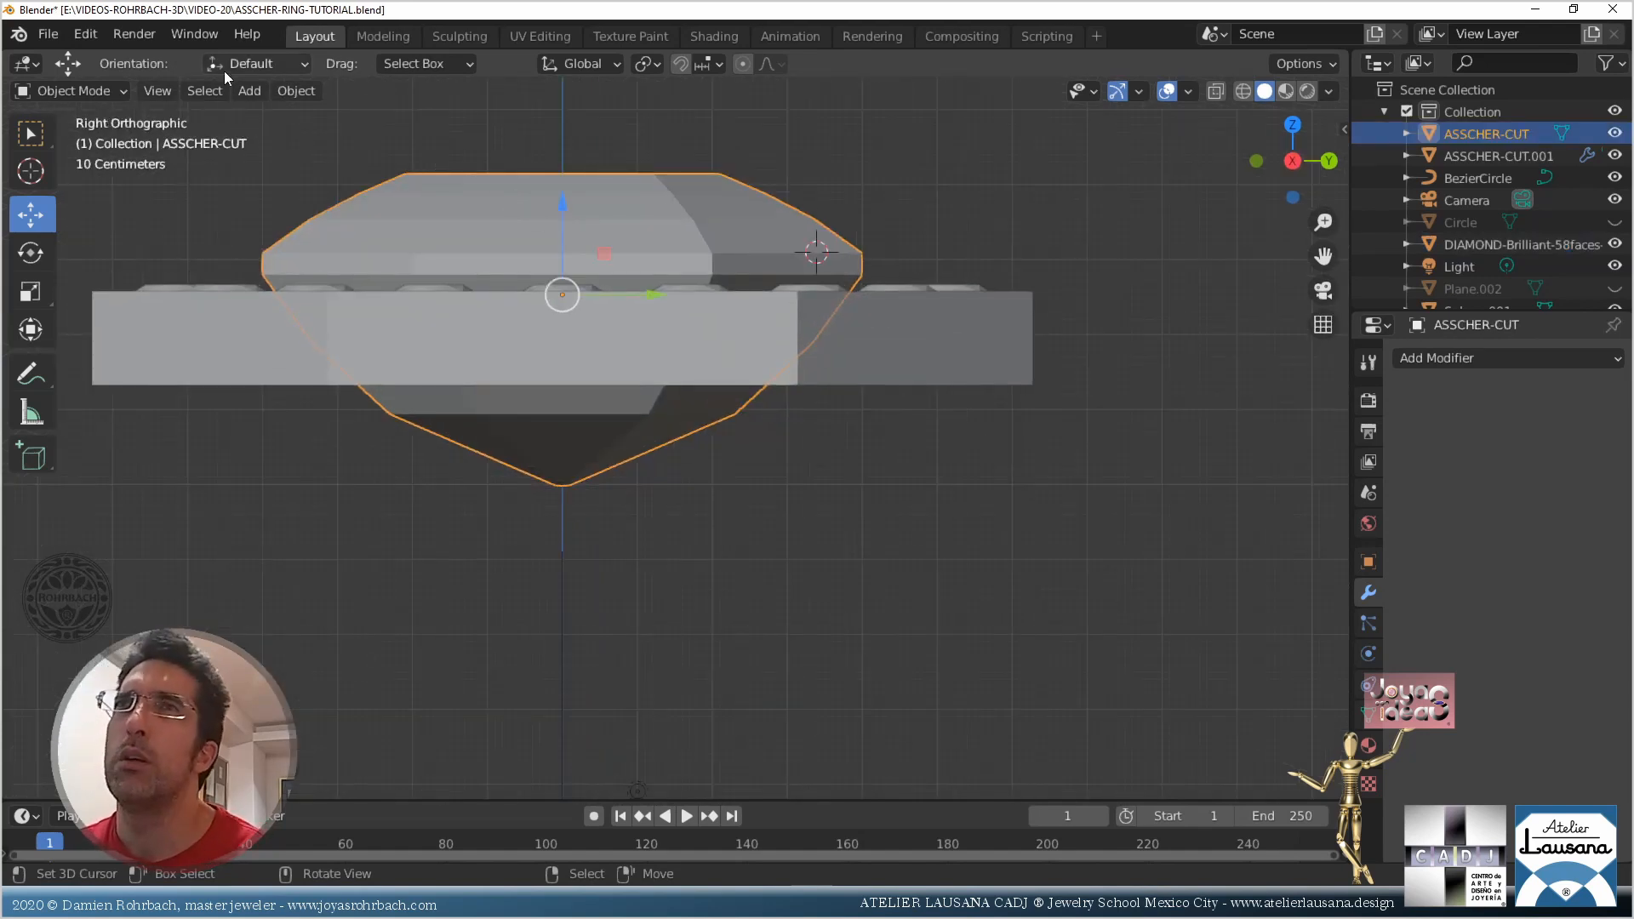
{"action": "left_click", "coordinate": [250, 90]}
{"action": "mouse_move", "coordinate": [281, 138]}
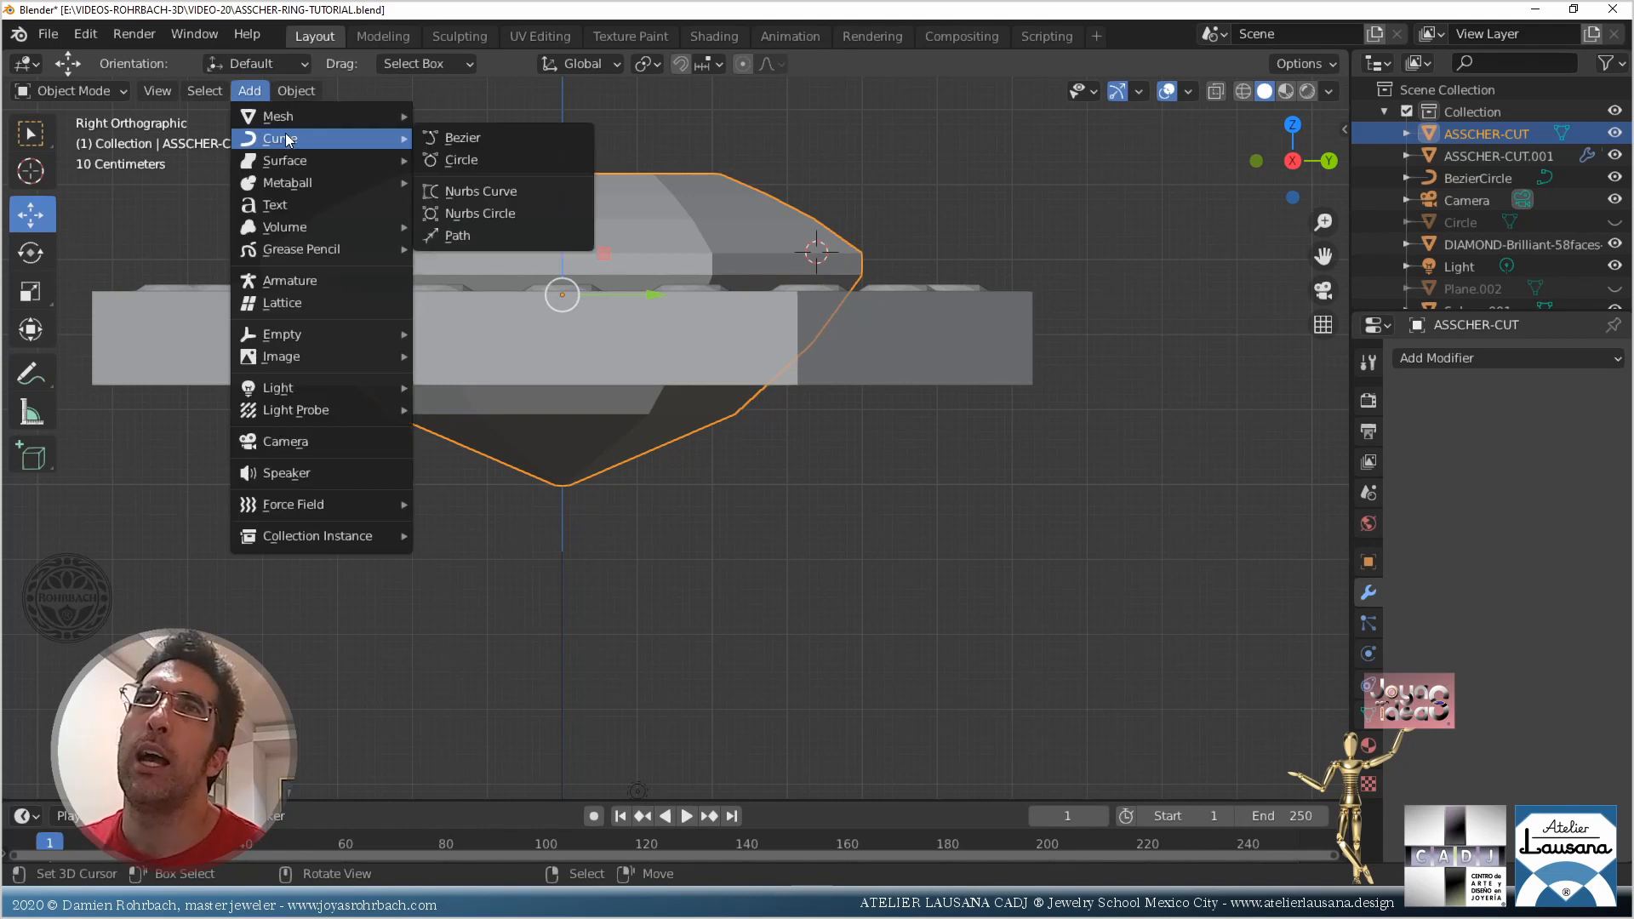
{"action": "left_click", "coordinate": [522, 136]}
{"action": "left_click", "coordinate": [281, 639]}
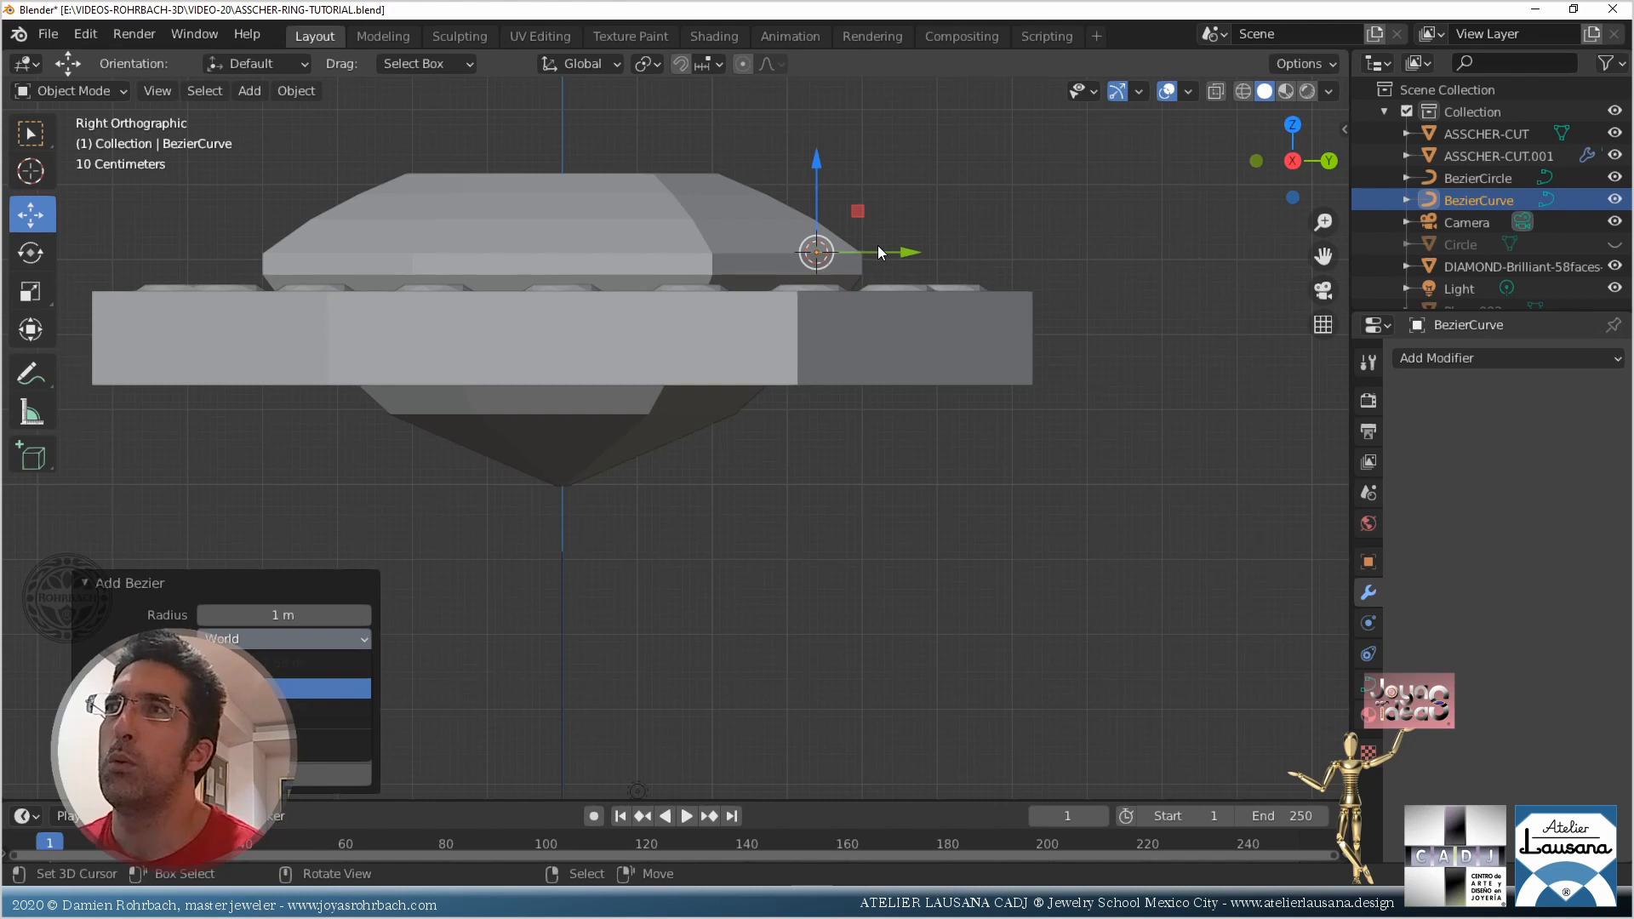
{"action": "middle_click_drag", "start_coordinate": [878, 246], "coordinate": [701, 452], "text": "shift"}
{"action": "scroll", "coordinate": [701, 452], "scroll_direction": "up", "scroll_amount": 4}
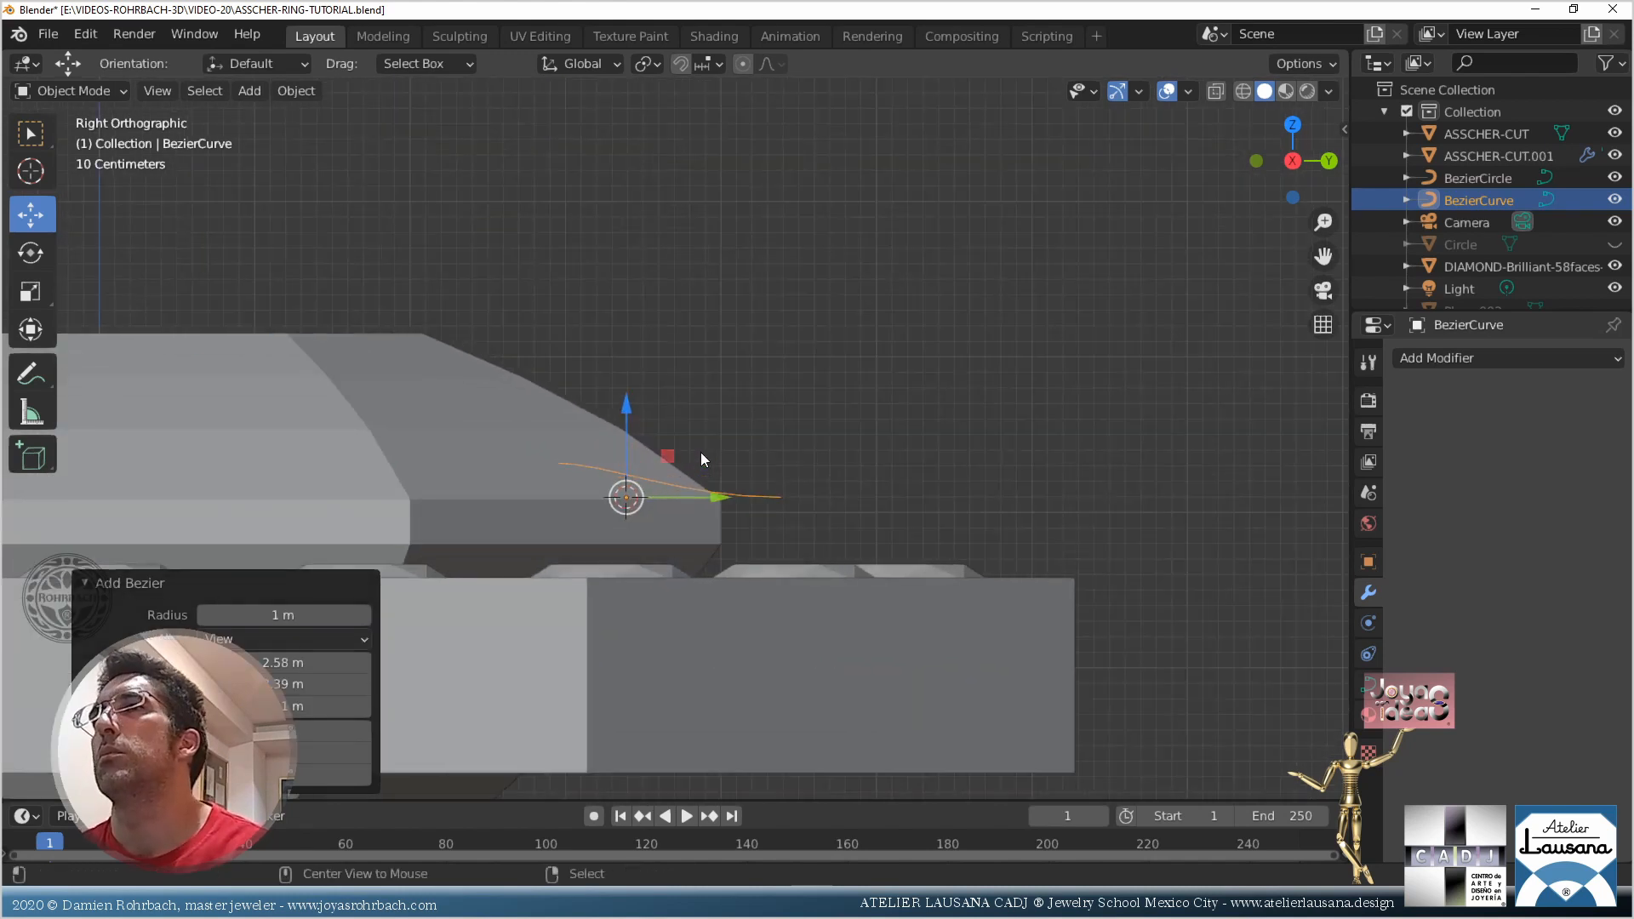
With X-ray on, edit the curve: move one end to the stone's girdle and the other down below it inside the halo
{"action": "key", "text": "alt+z"}
{"action": "key", "text": "Tab"}
{"action": "left_click", "coordinate": [489, 491]}
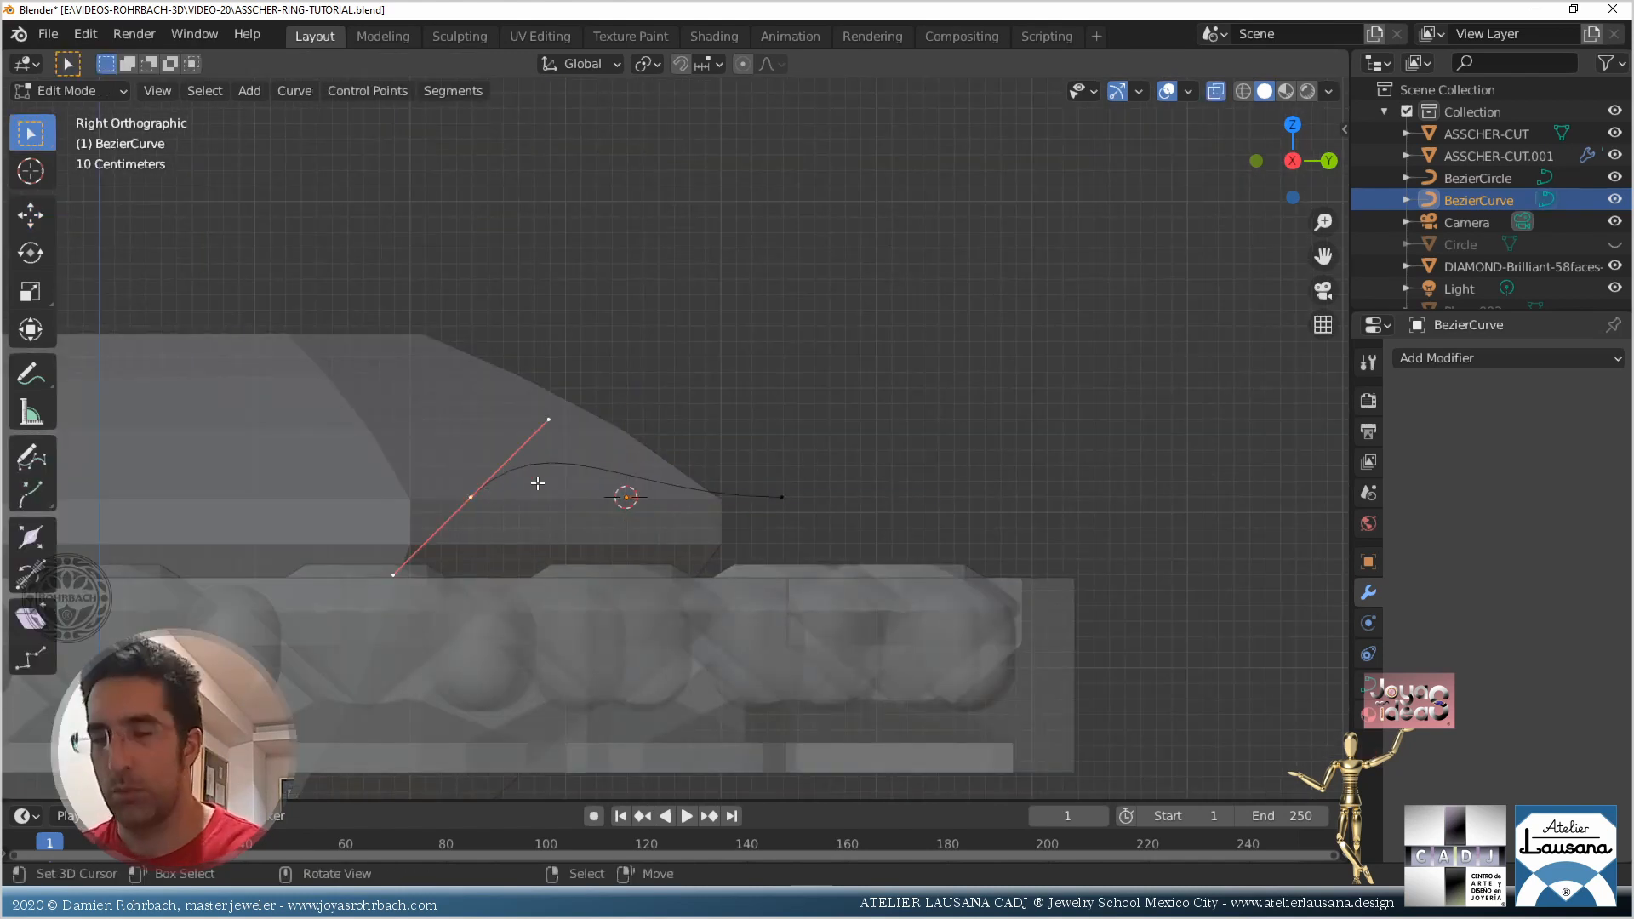
{"action": "key", "text": "g"}
{"action": "left_click", "coordinate": [785, 456]}
{"action": "right_click", "coordinate": [786, 499]}
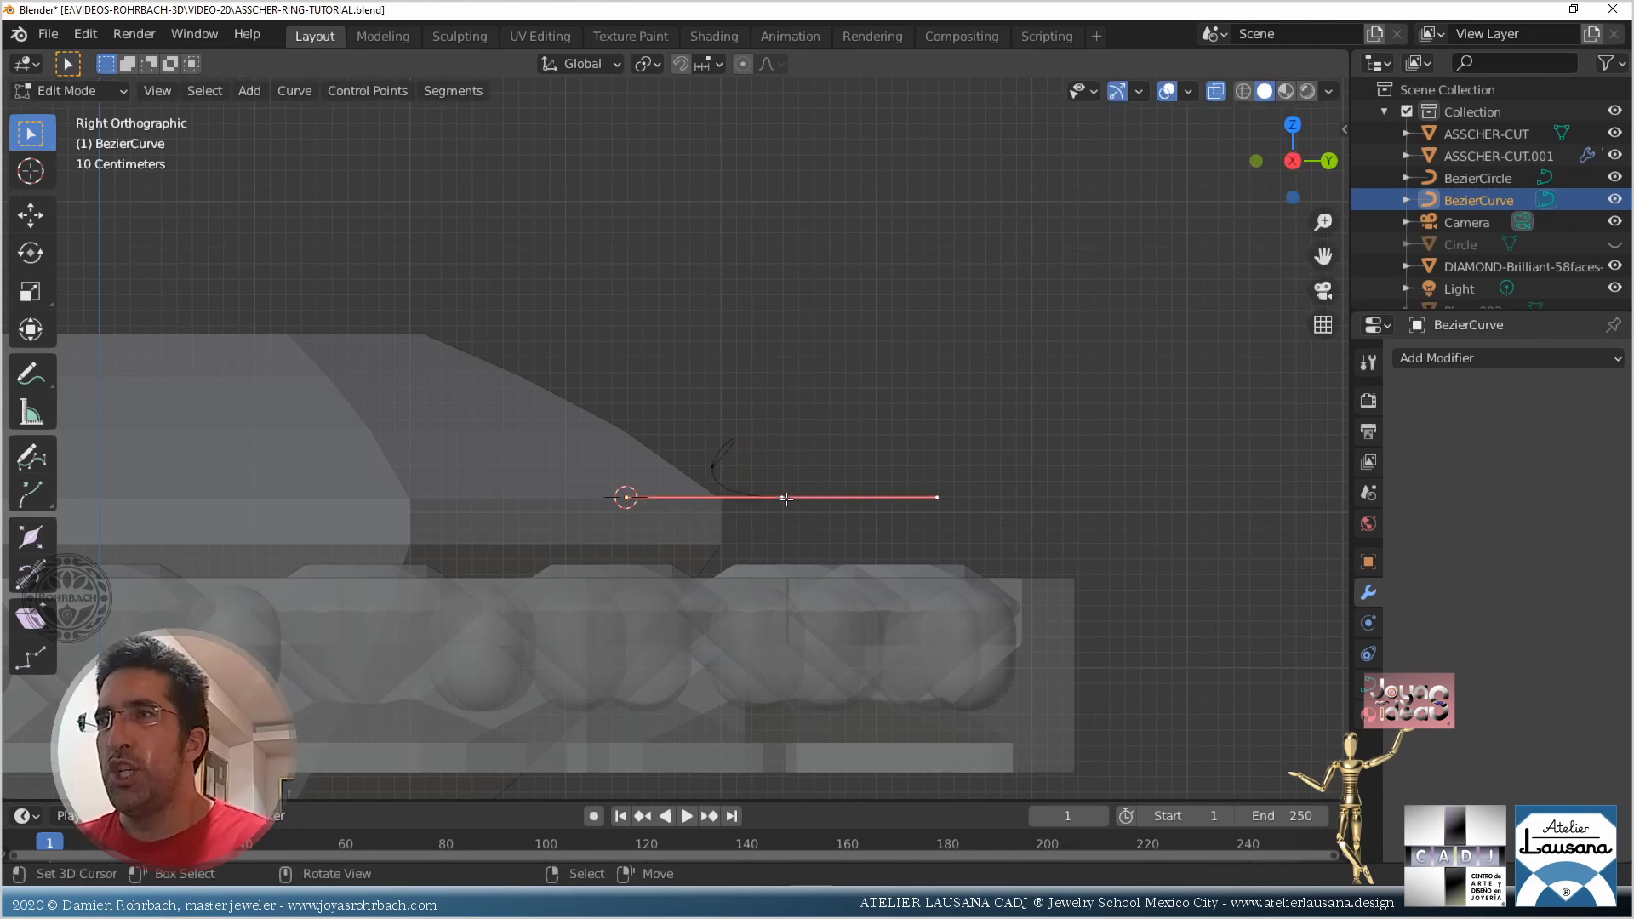
{"action": "key", "text": "g"}
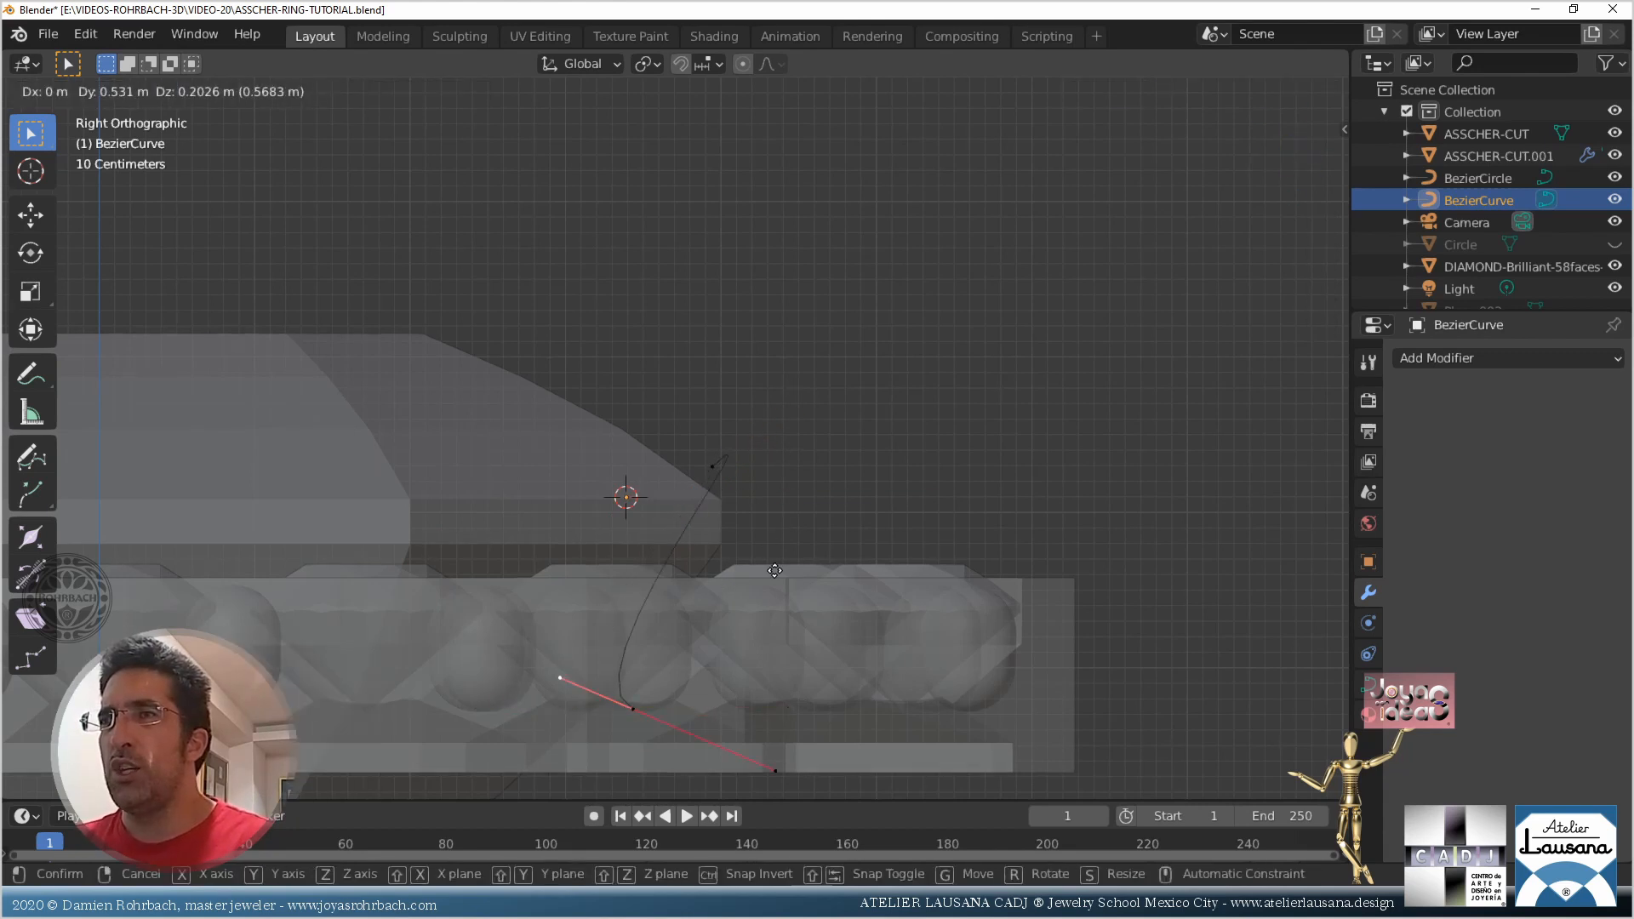
{"action": "left_click", "coordinate": [838, 557]}
Swing the upper point's handle downward so the curve wraps the girdle, and raise the lower end point
{"action": "right_click", "coordinate": [714, 464]}
{"action": "right_click", "coordinate": [807, 395]}
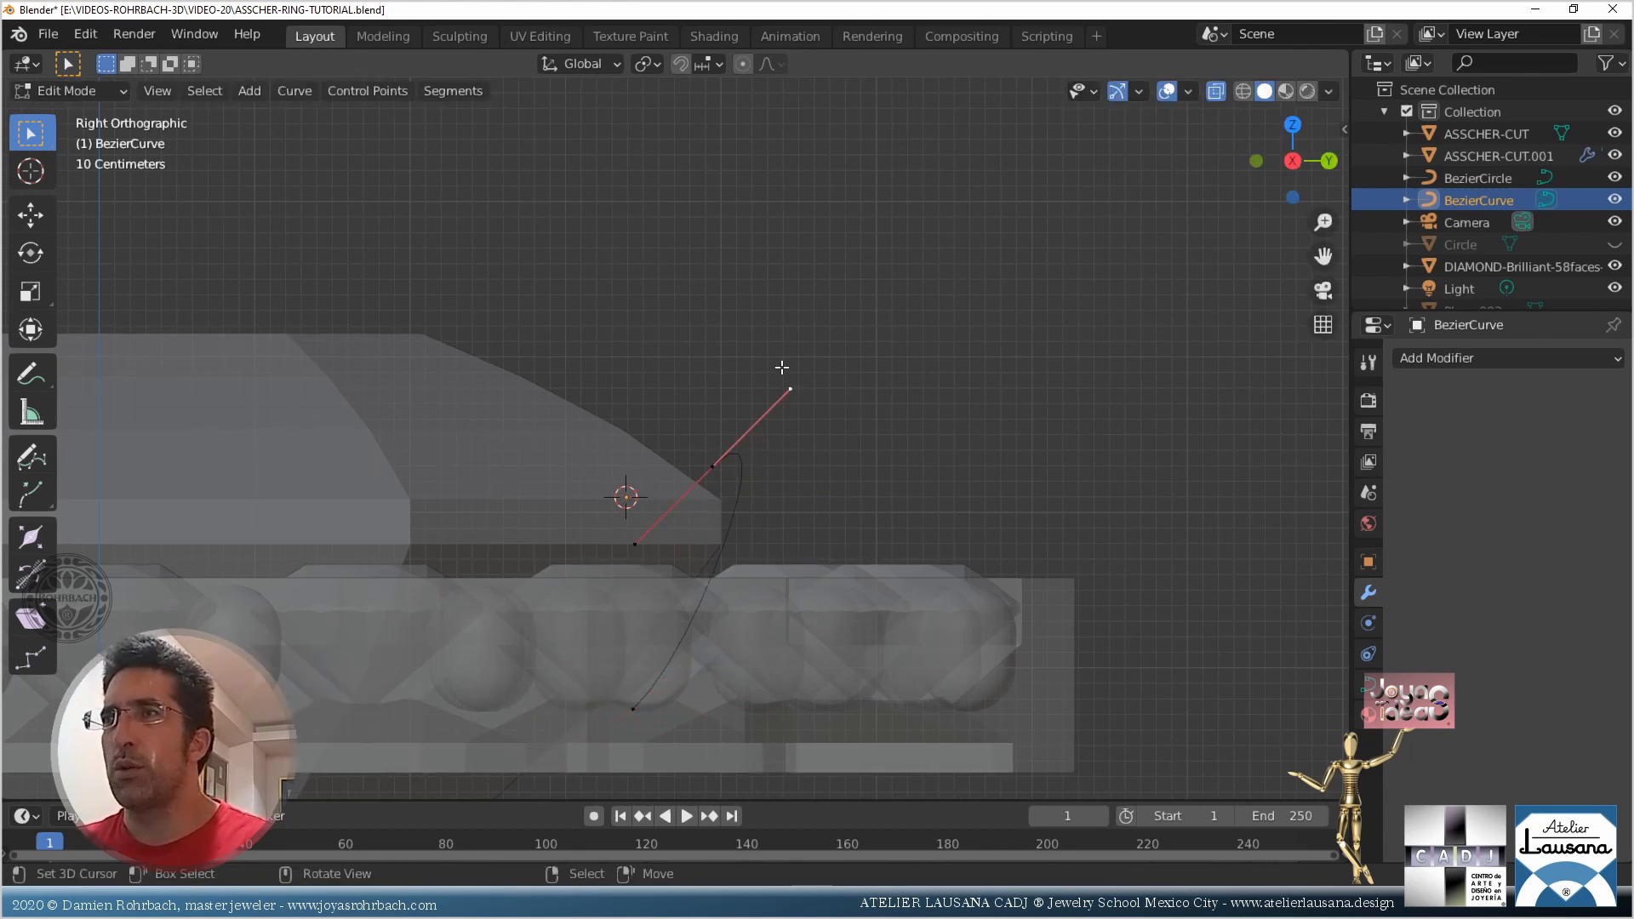
{"action": "key", "text": "g"}
{"action": "left_click", "coordinate": [722, 585]}
{"action": "right_click", "coordinate": [654, 684]}
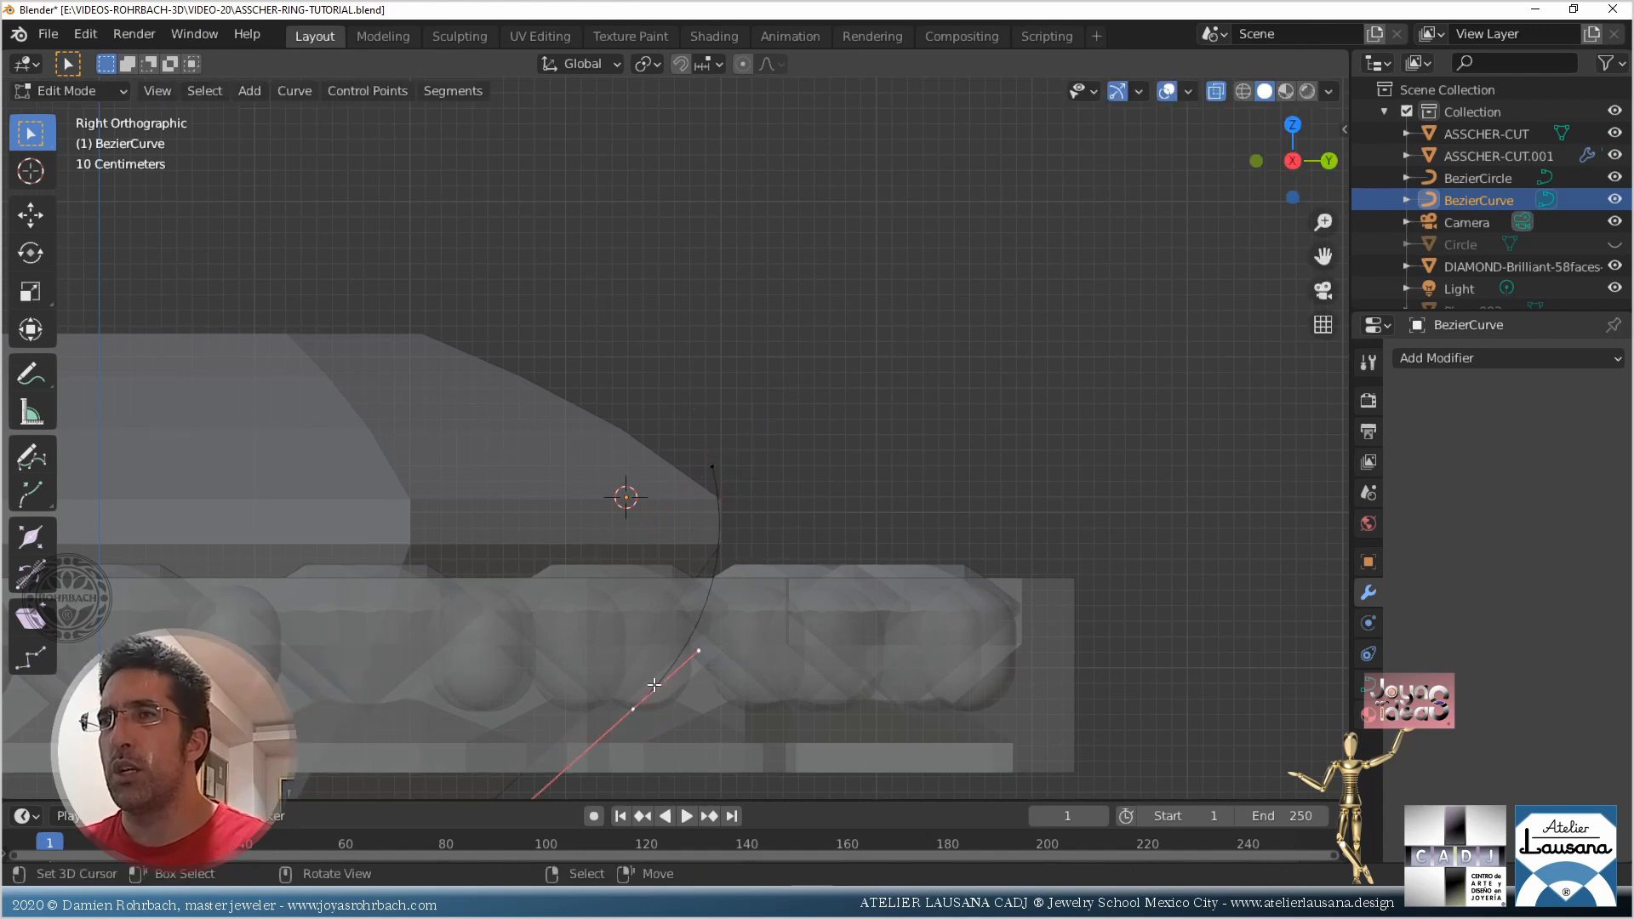
{"action": "key", "text": "g"}
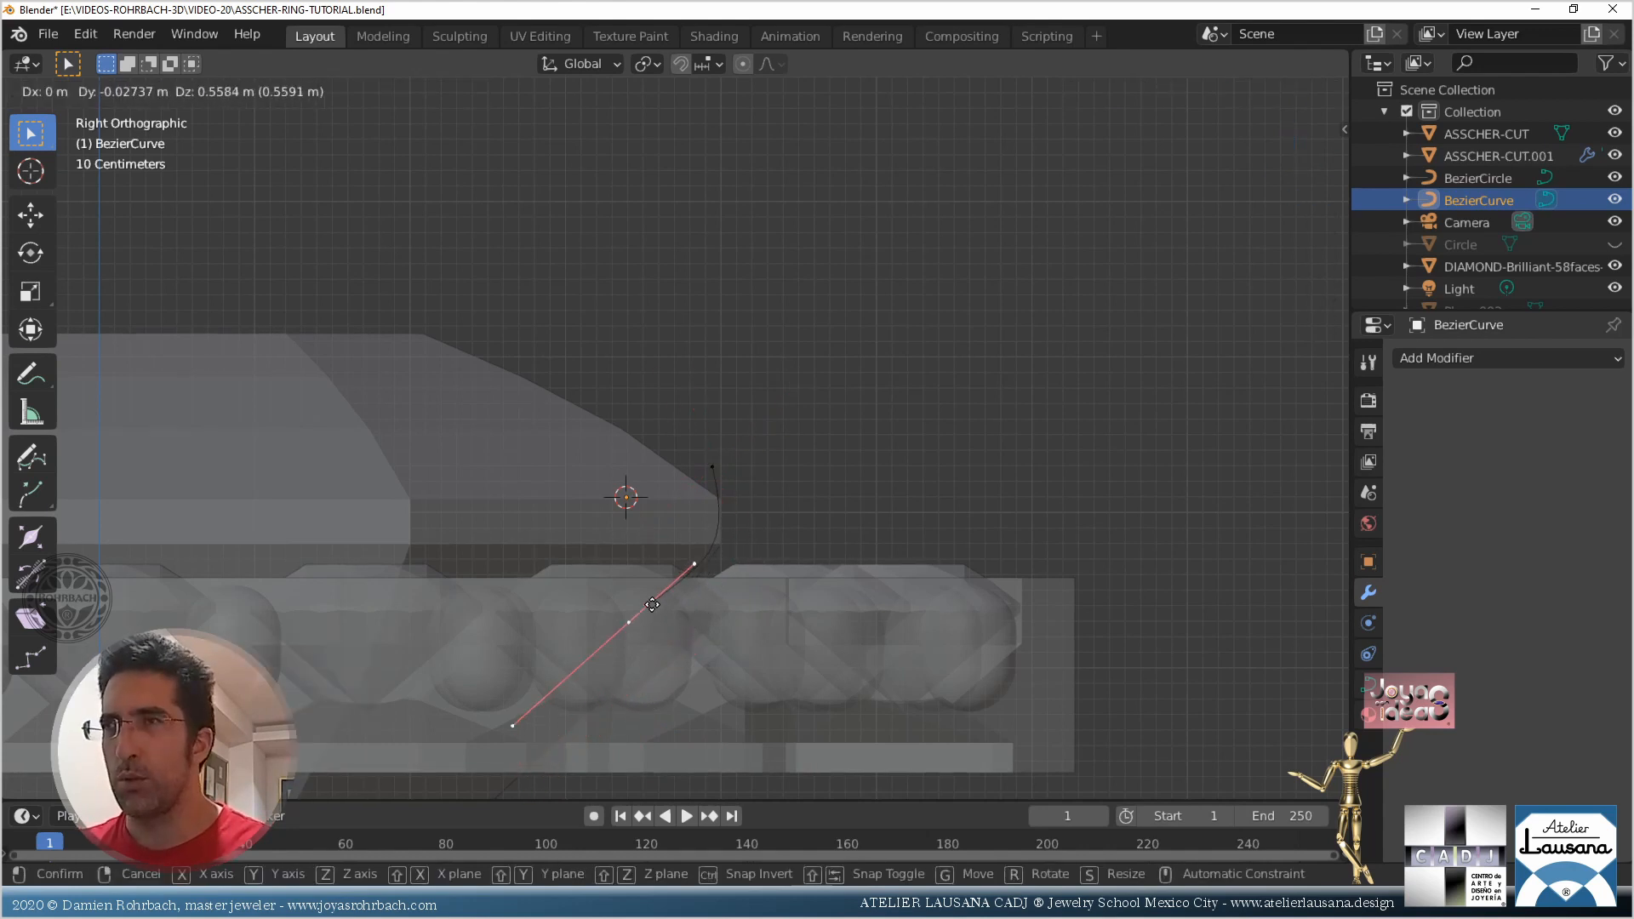
{"action": "left_click", "coordinate": [654, 598]}
Shift the upper end outward from the girdle, turn its handle straight down, and adjust the lower point's handle
{"action": "right_click", "coordinate": [719, 474]}
{"action": "key", "text": "g"}
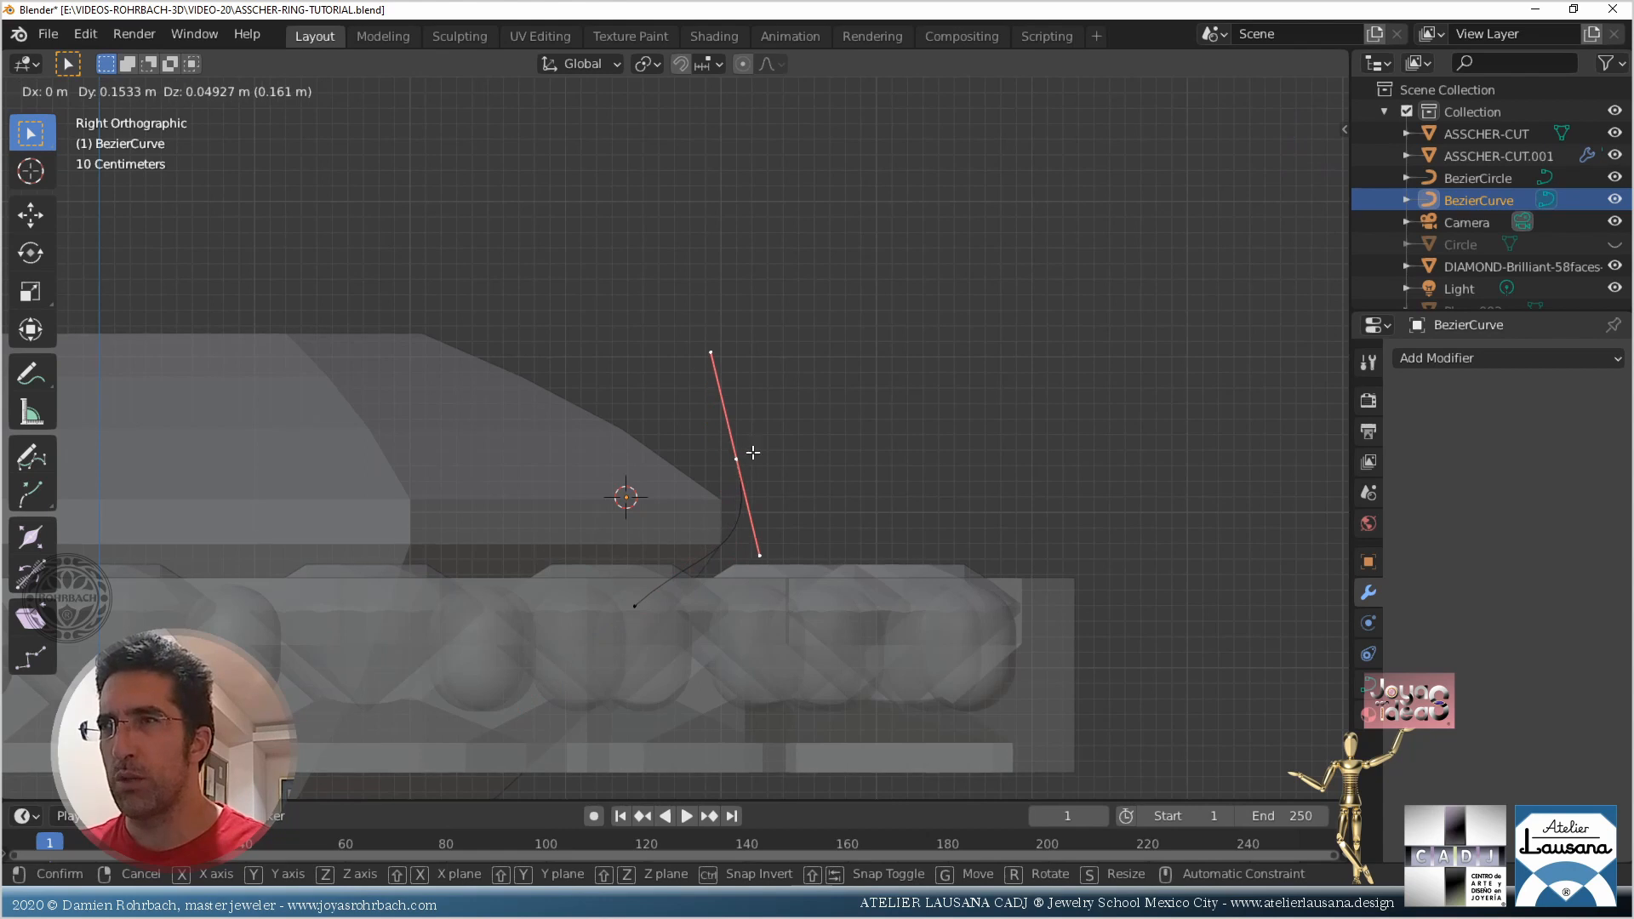
{"action": "left_click", "coordinate": [757, 463]}
{"action": "key", "text": "r"}
{"action": "left_click", "coordinate": [747, 554]}
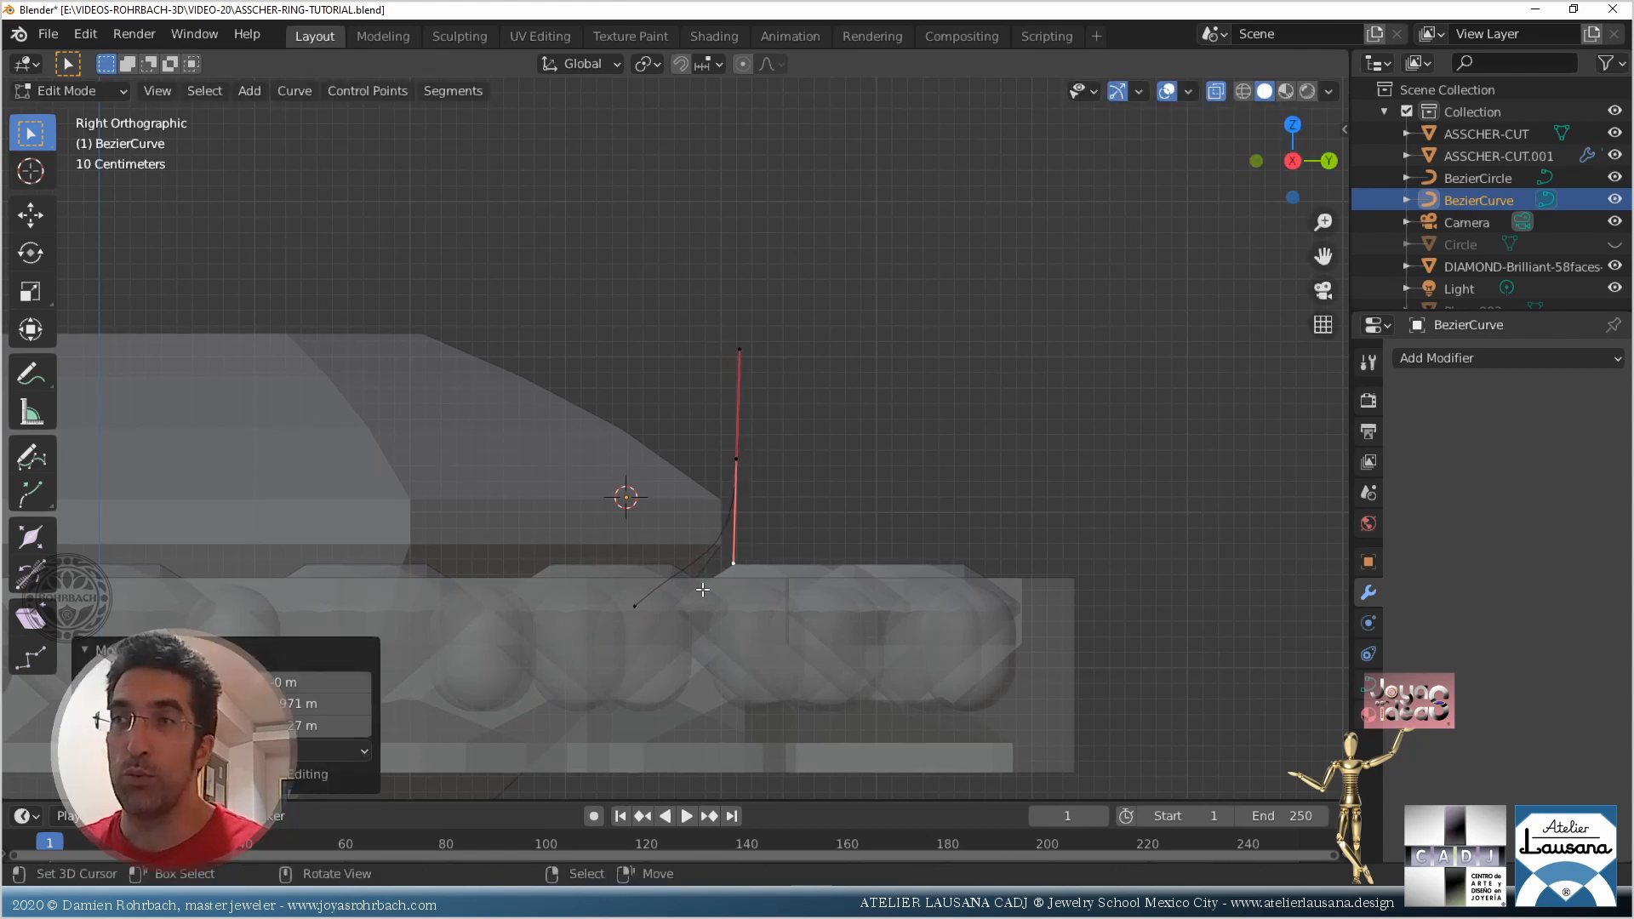
{"action": "right_click", "coordinate": [642, 612]}
{"action": "key", "text": "g"}
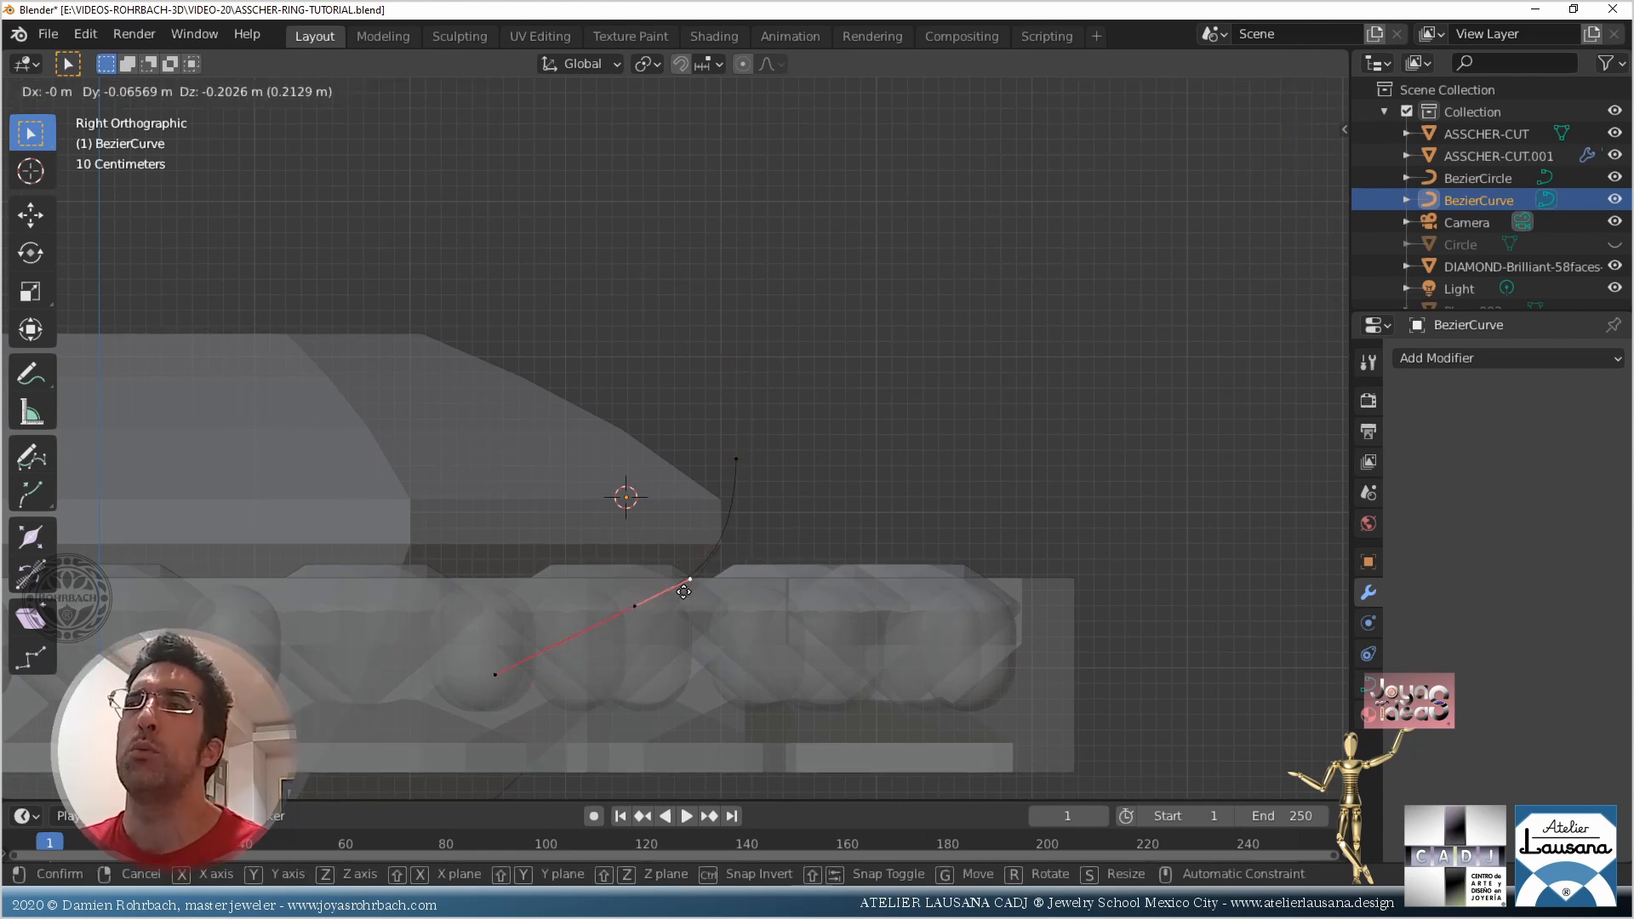
{"action": "left_click", "coordinate": [678, 590]}
Extend the curve with a third control point below and adjust the neighbouring handles into a tighter C-shaped bend
{"action": "right_click", "coordinate": [637, 605]}
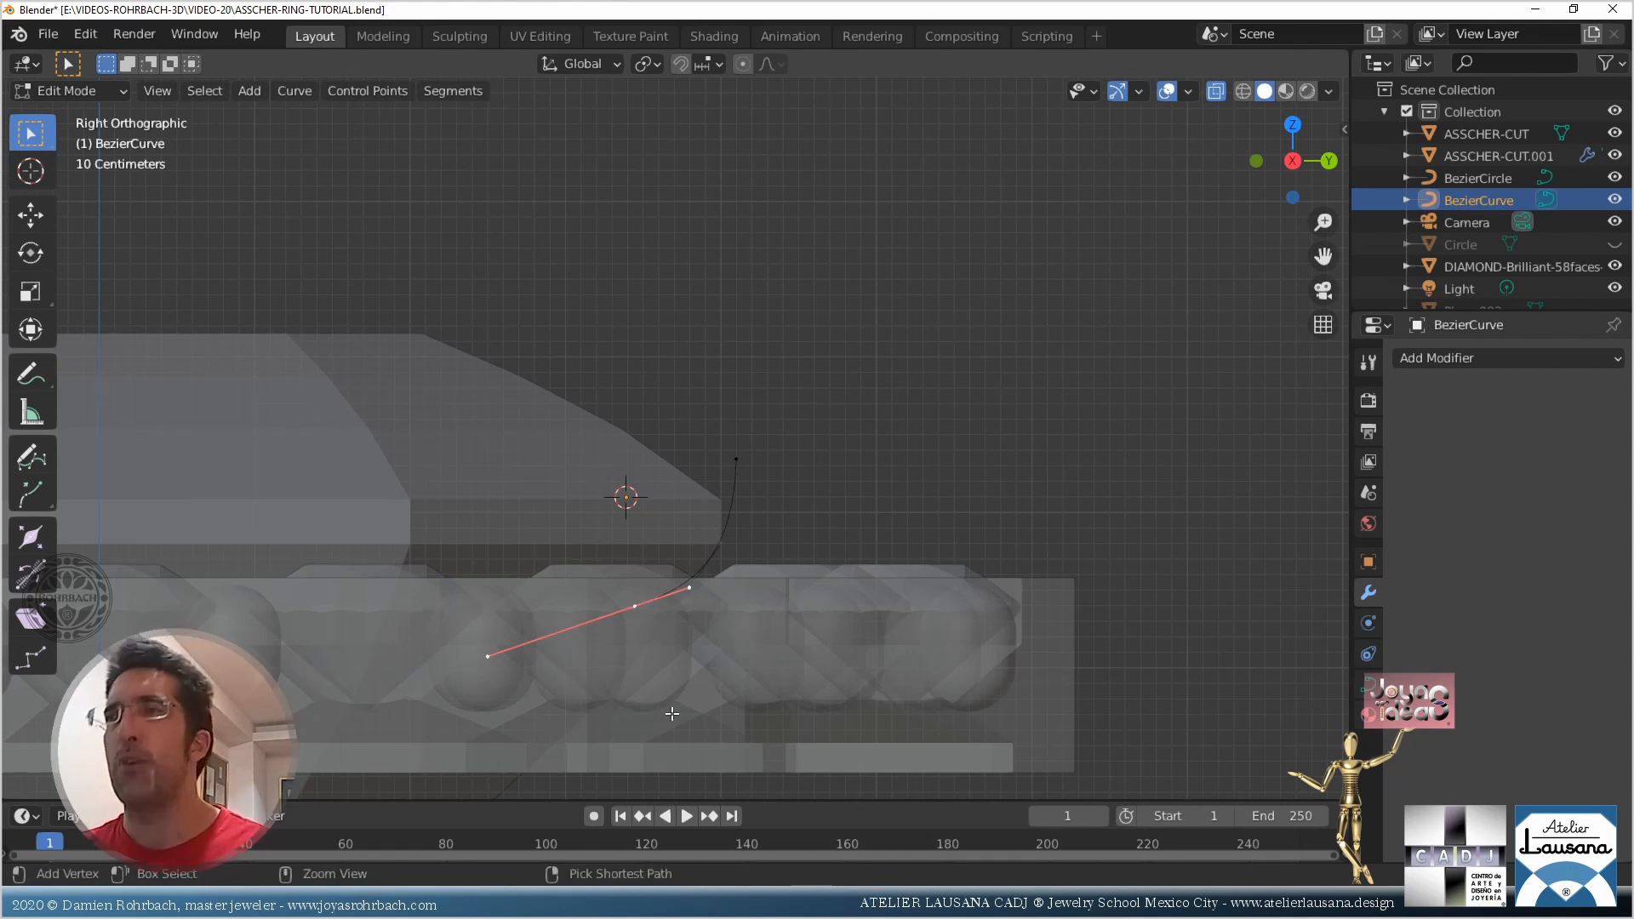
{"action": "left_click", "coordinate": [672, 713], "text": "ctrl"}
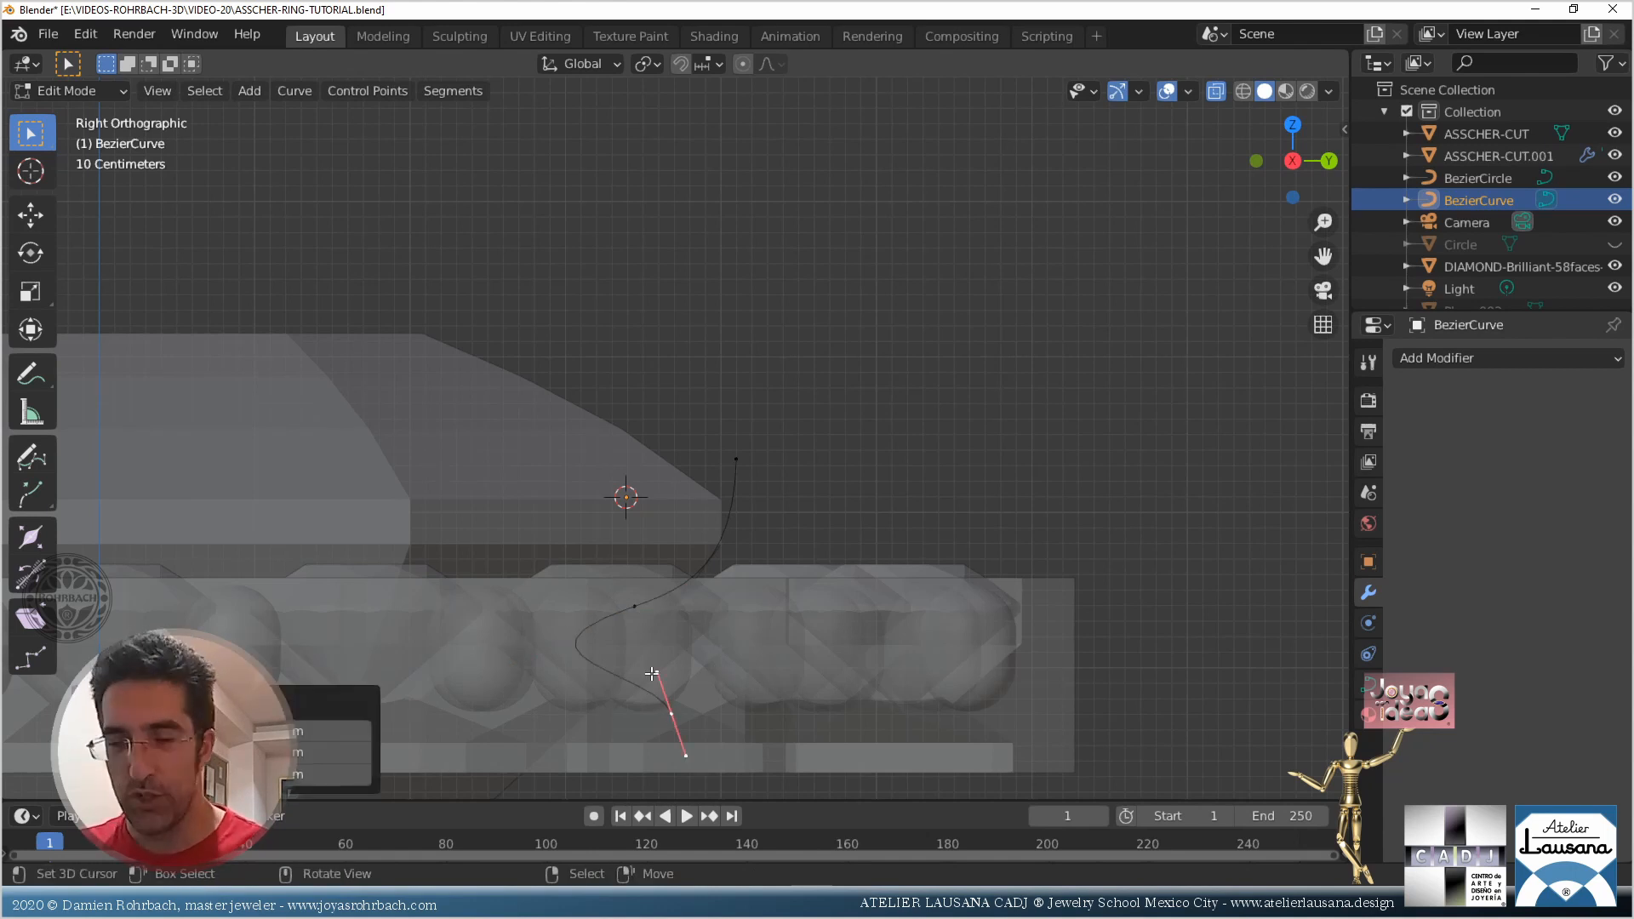
{"action": "key", "text": "g"}
{"action": "left_click", "coordinate": [615, 710]}
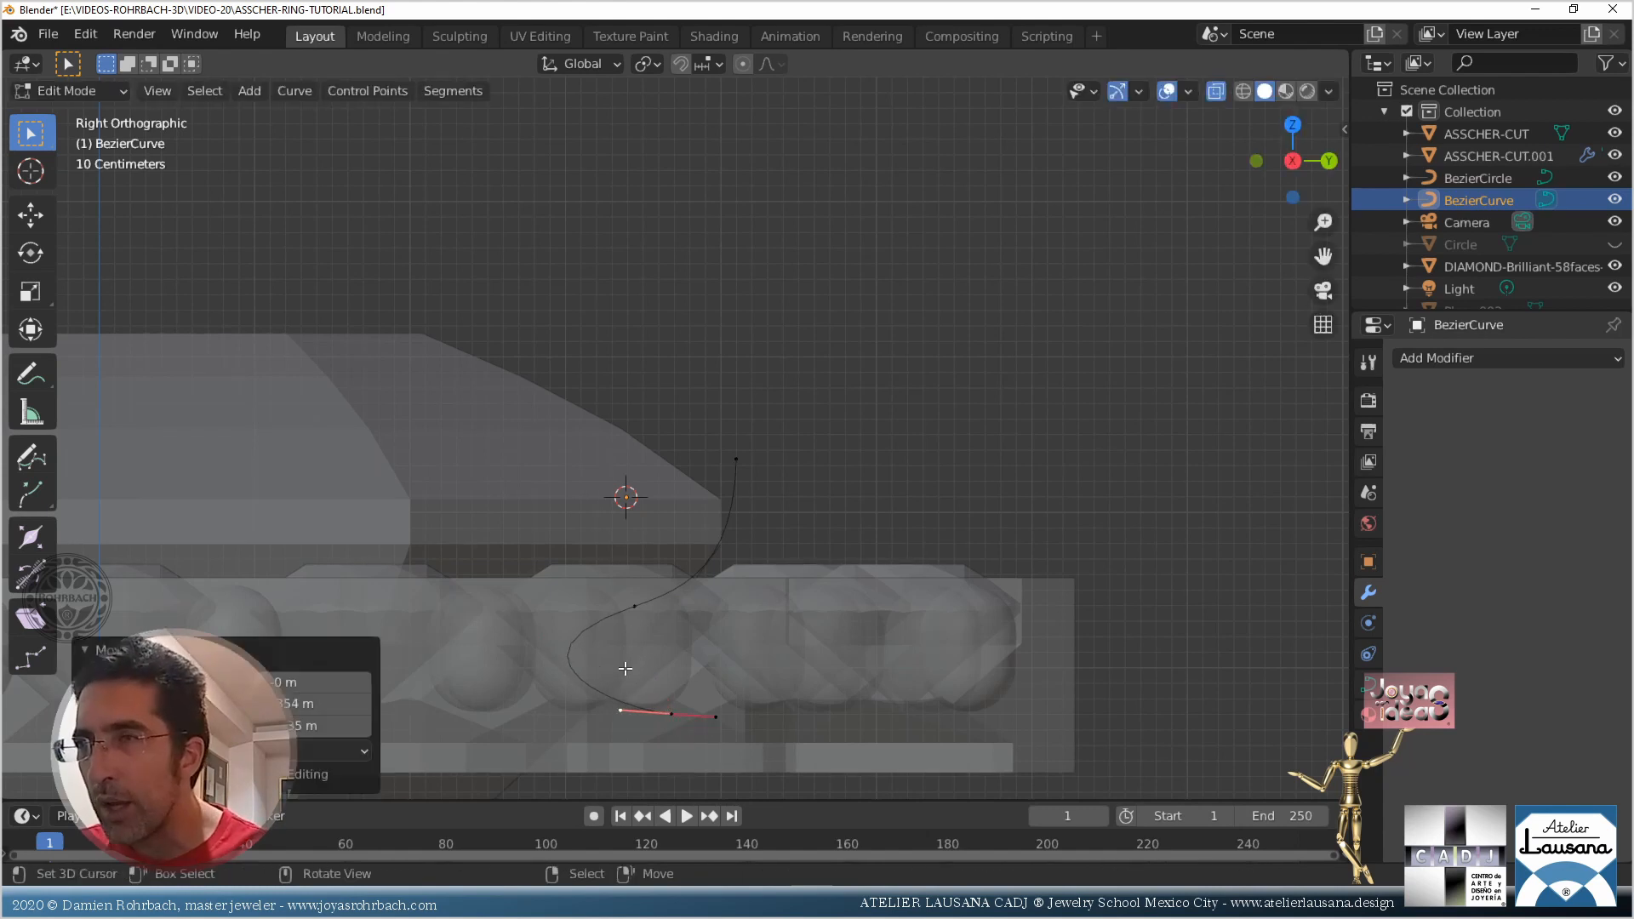
{"action": "right_click", "coordinate": [646, 603]}
{"action": "right_click", "coordinate": [497, 657]}
{"action": "key", "text": "g"}
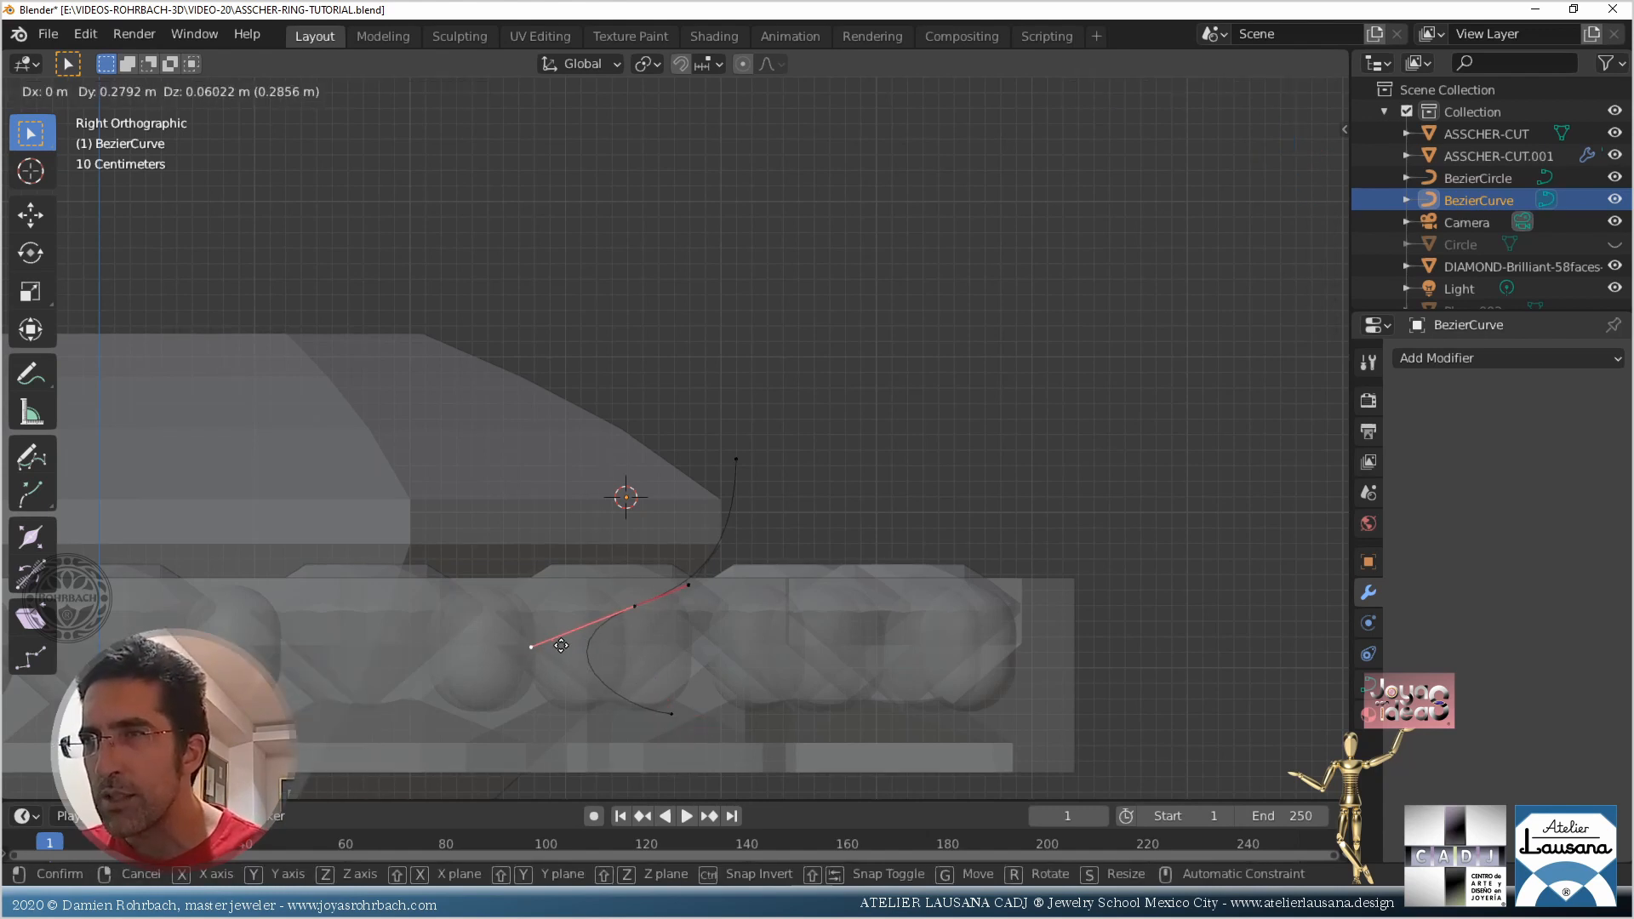
{"action": "left_click", "coordinate": [609, 631]}
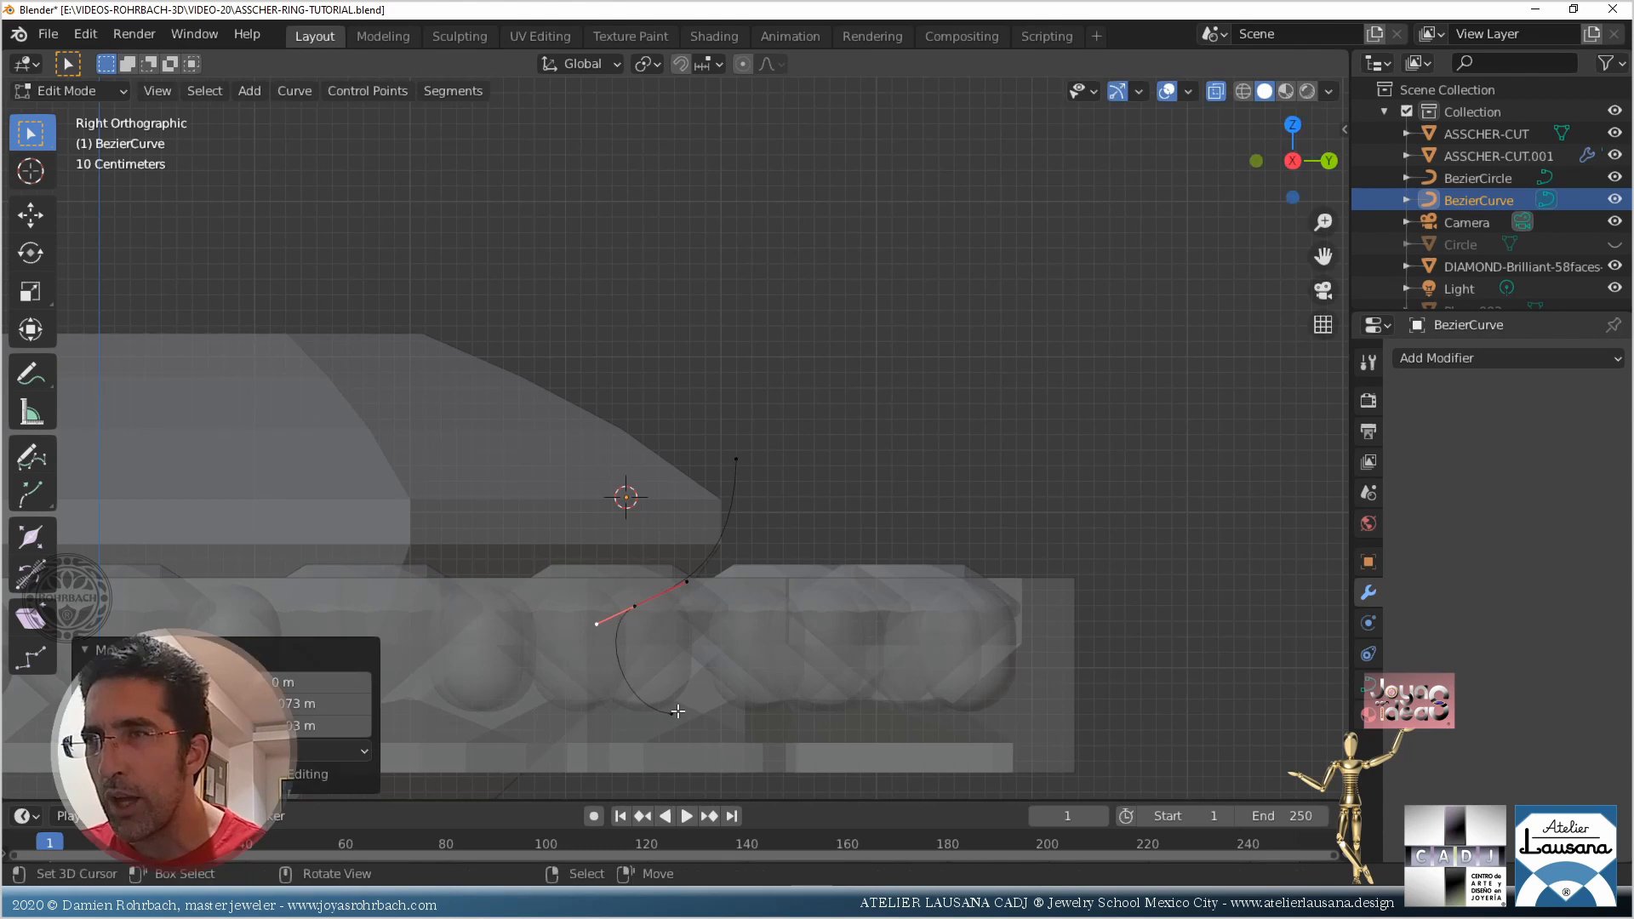
Level the bottom control point's handles horizontally and finish editing the curve
{"action": "right_click", "coordinate": [671, 713]}
{"action": "key", "text": "g"}
{"action": "left_click", "coordinate": [711, 693]}
{"action": "right_click", "coordinate": [620, 707]}
{"action": "key", "text": "g"}
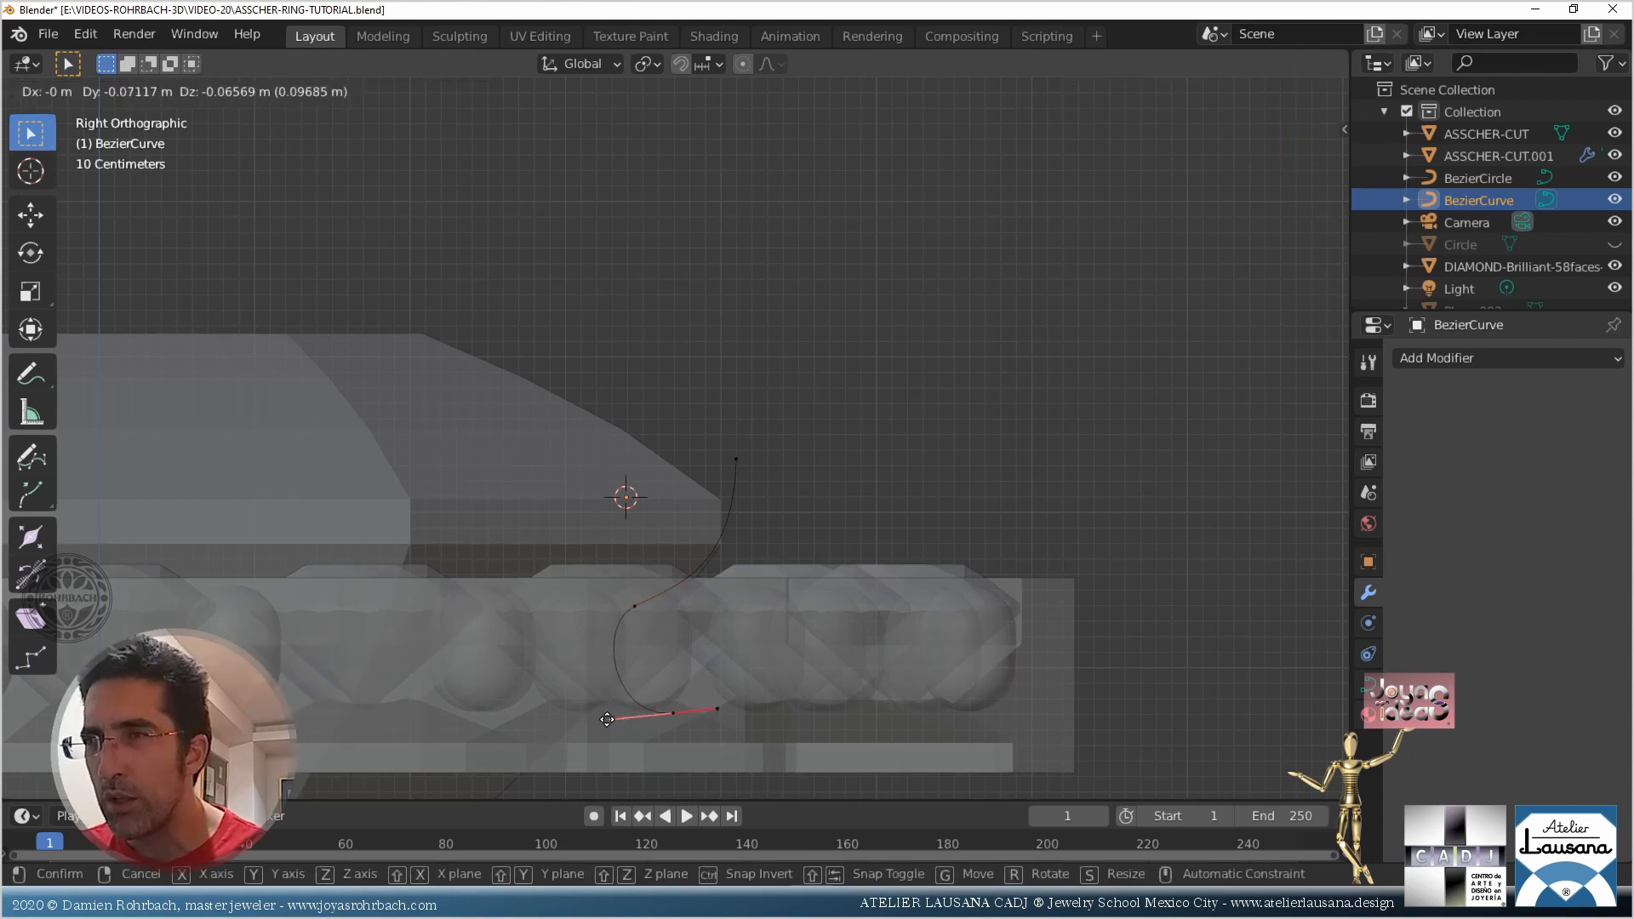
{"action": "left_click", "coordinate": [612, 713]}
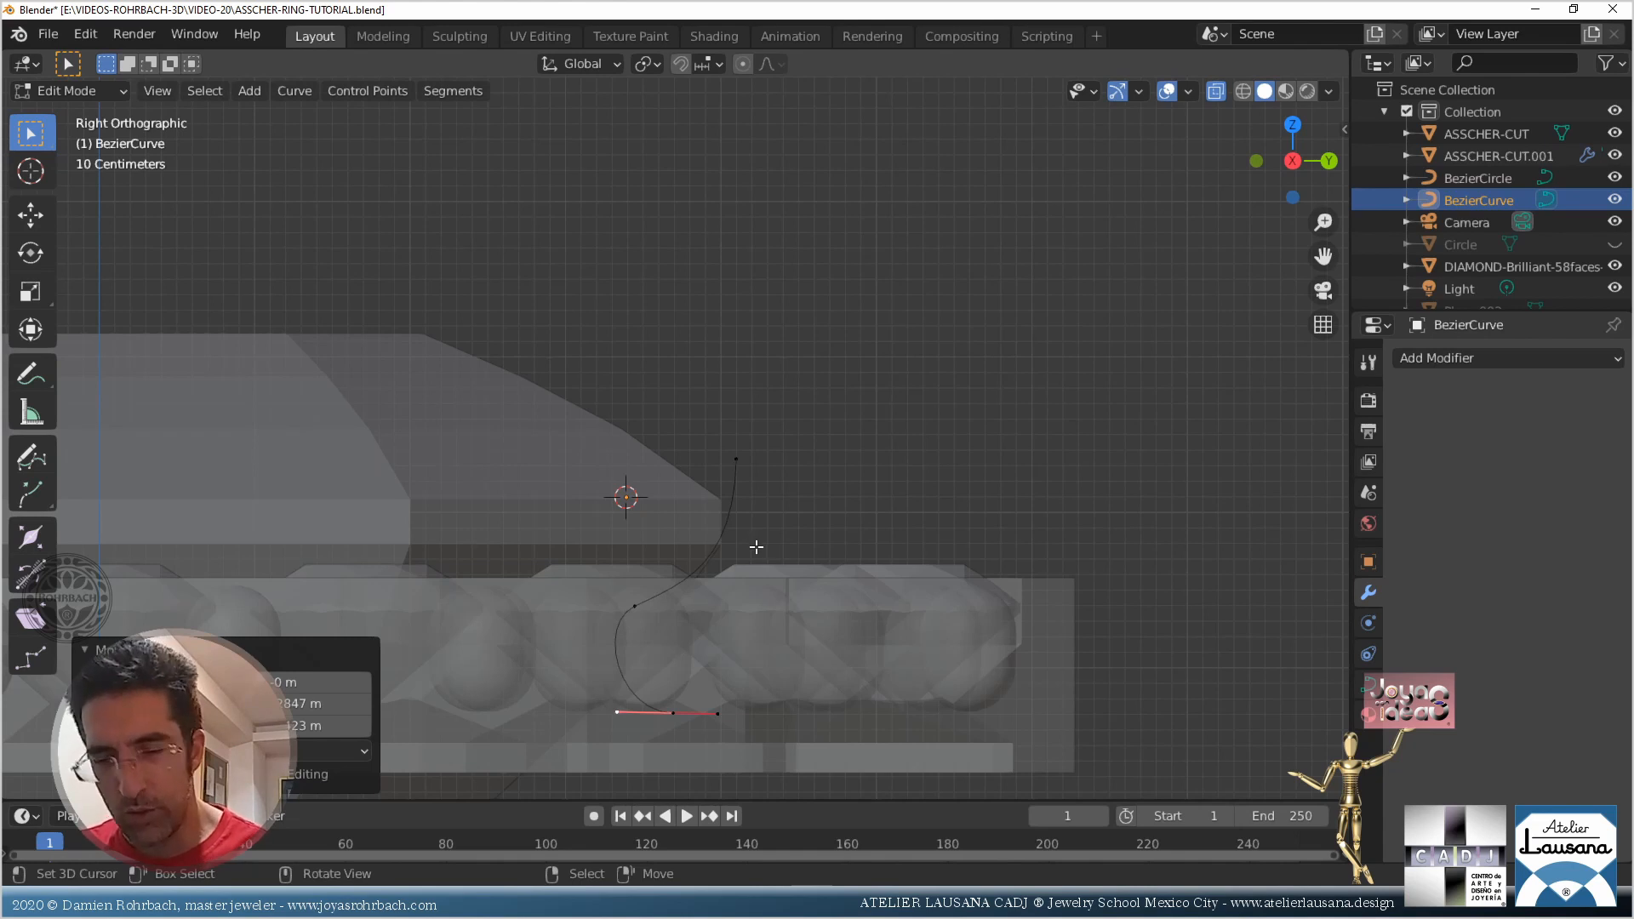
{"action": "key", "text": "Tab"}
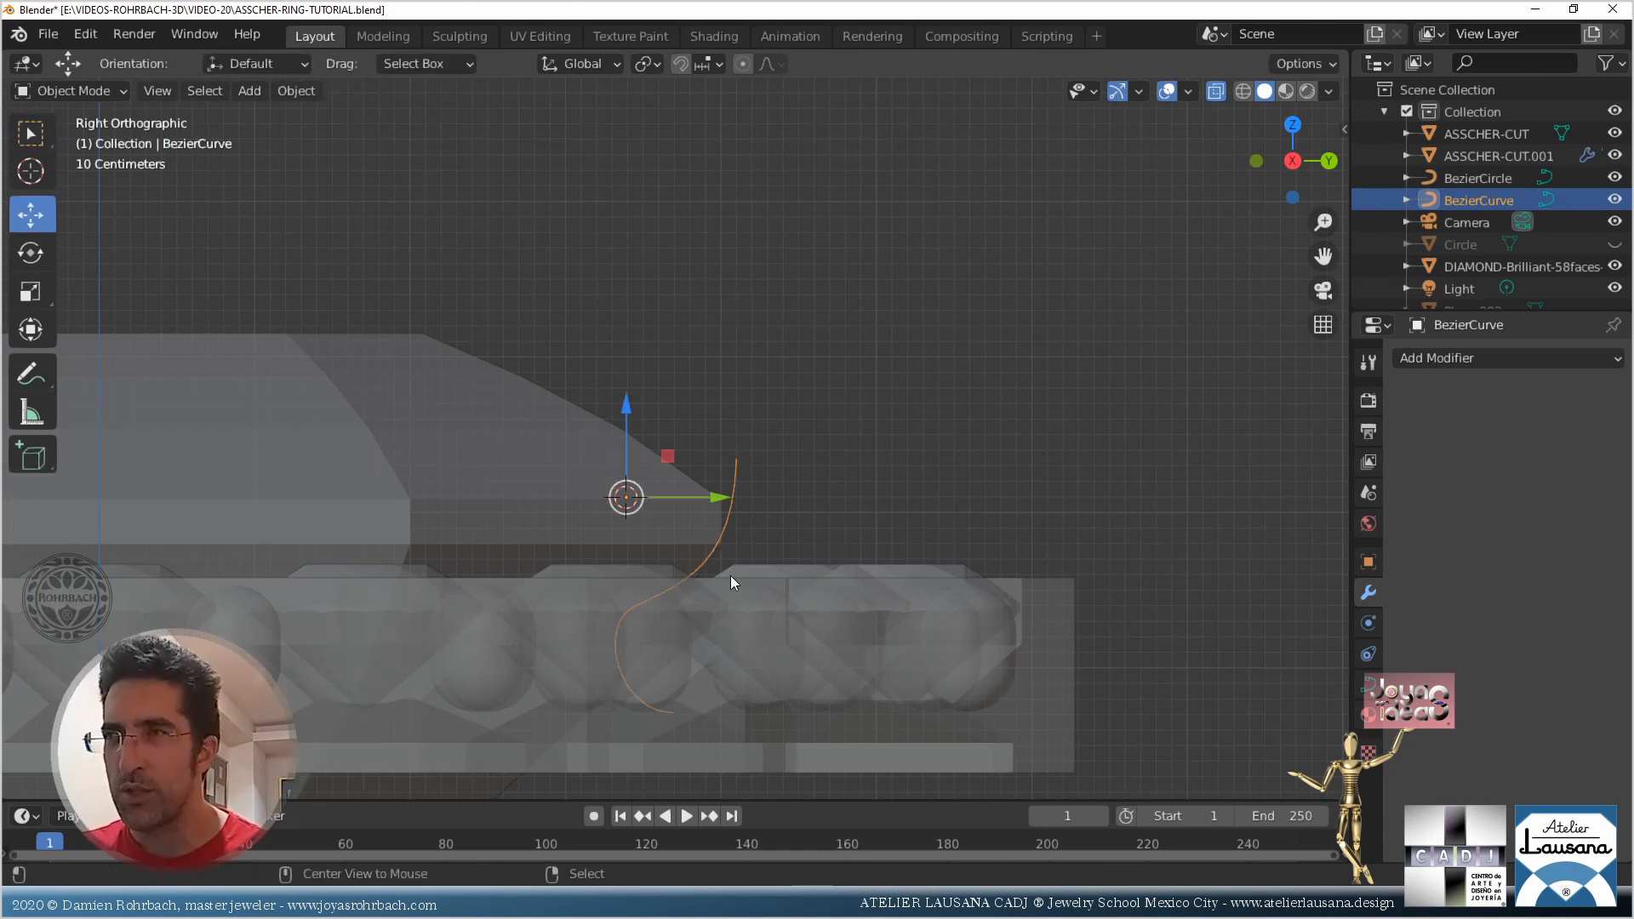
Move the curve along X and Y to the corner of the Asscher-cut stone and save the file
{"action": "middle_click_drag", "start_coordinate": [730, 575], "coordinate": [651, 636]}
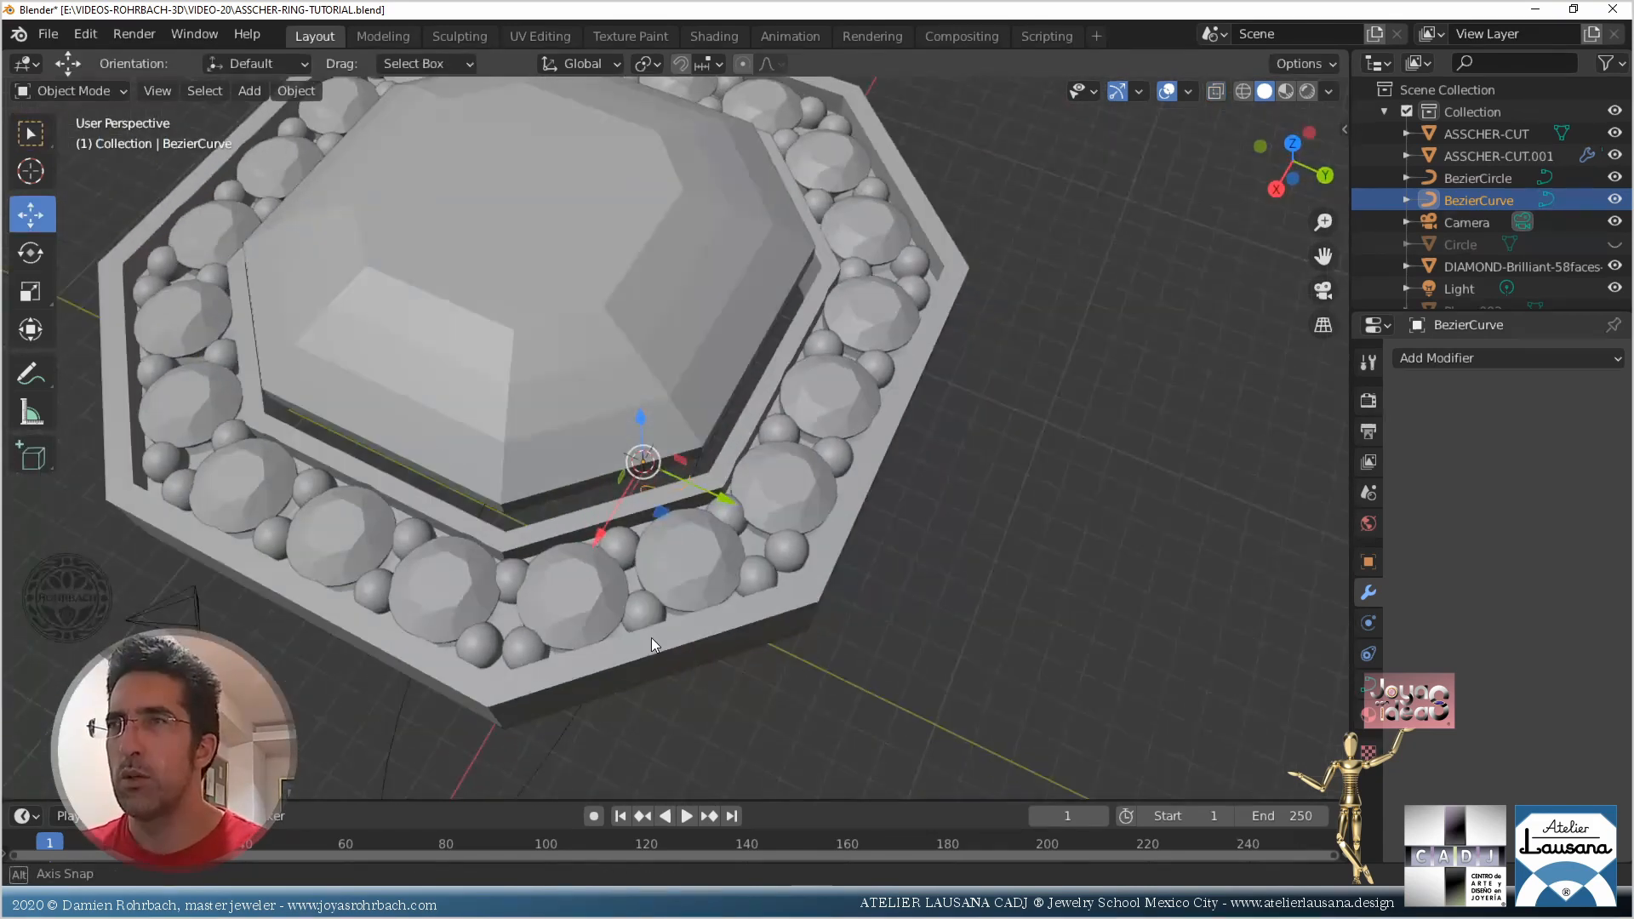
{"action": "scroll", "coordinate": [701, 471], "scroll_direction": "up", "scroll_amount": 2}
{"action": "middle_click_drag", "start_coordinate": [701, 471], "coordinate": [614, 566]}
{"action": "scroll", "coordinate": [544, 492], "scroll_direction": "up", "scroll_amount": 3}
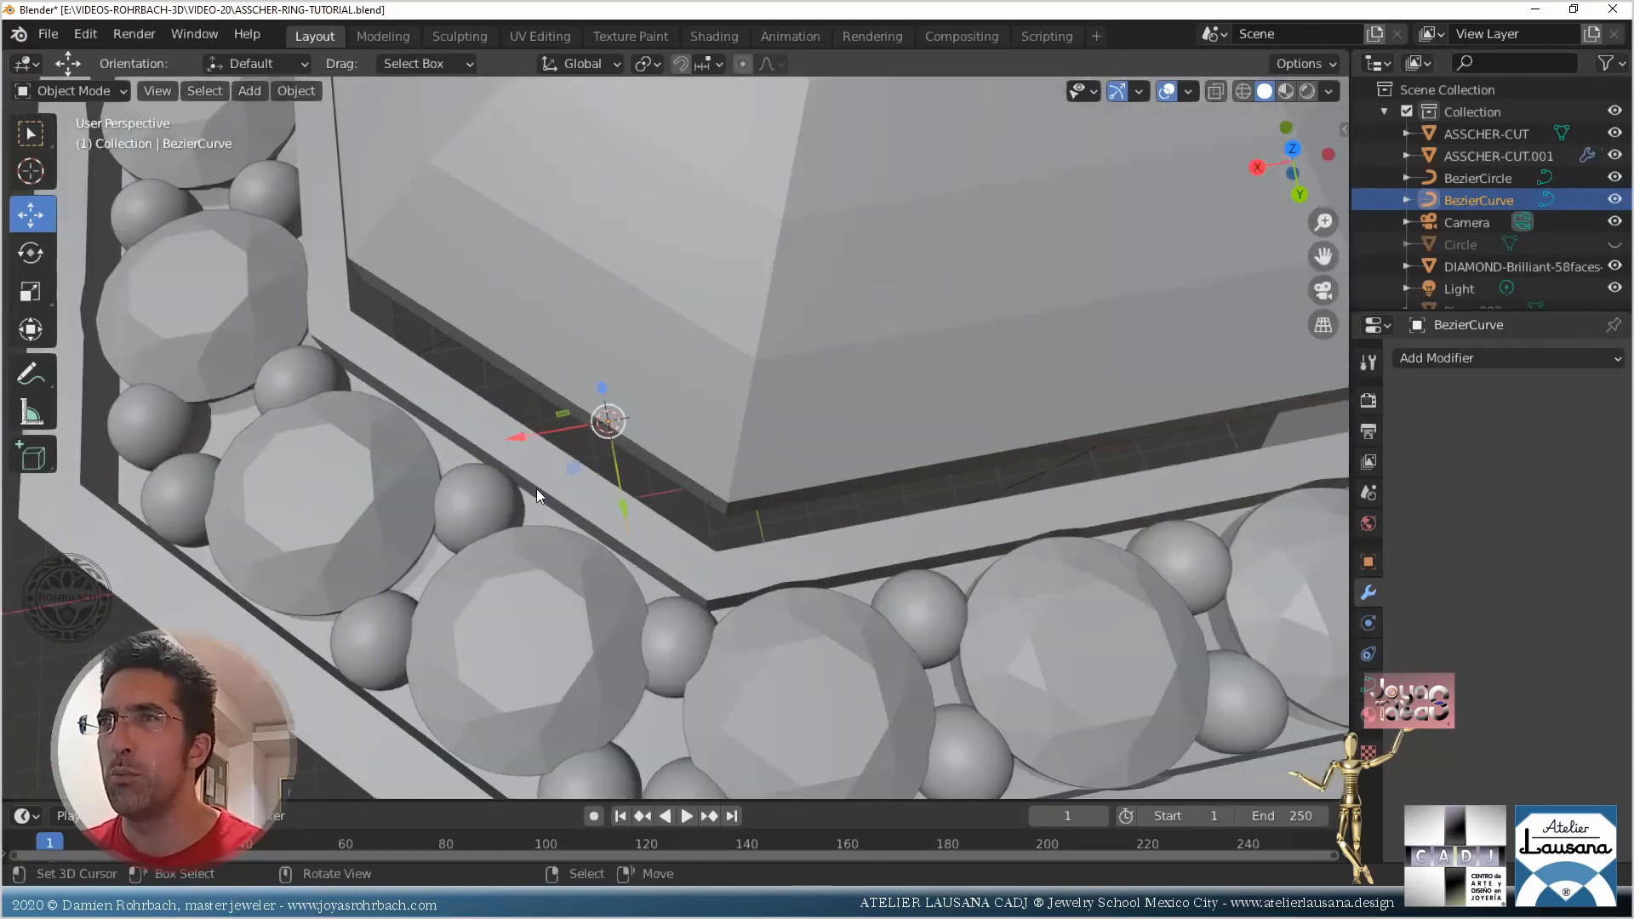
{"action": "left_click_drag", "start_coordinate": [521, 443], "coordinate": [630, 451]}
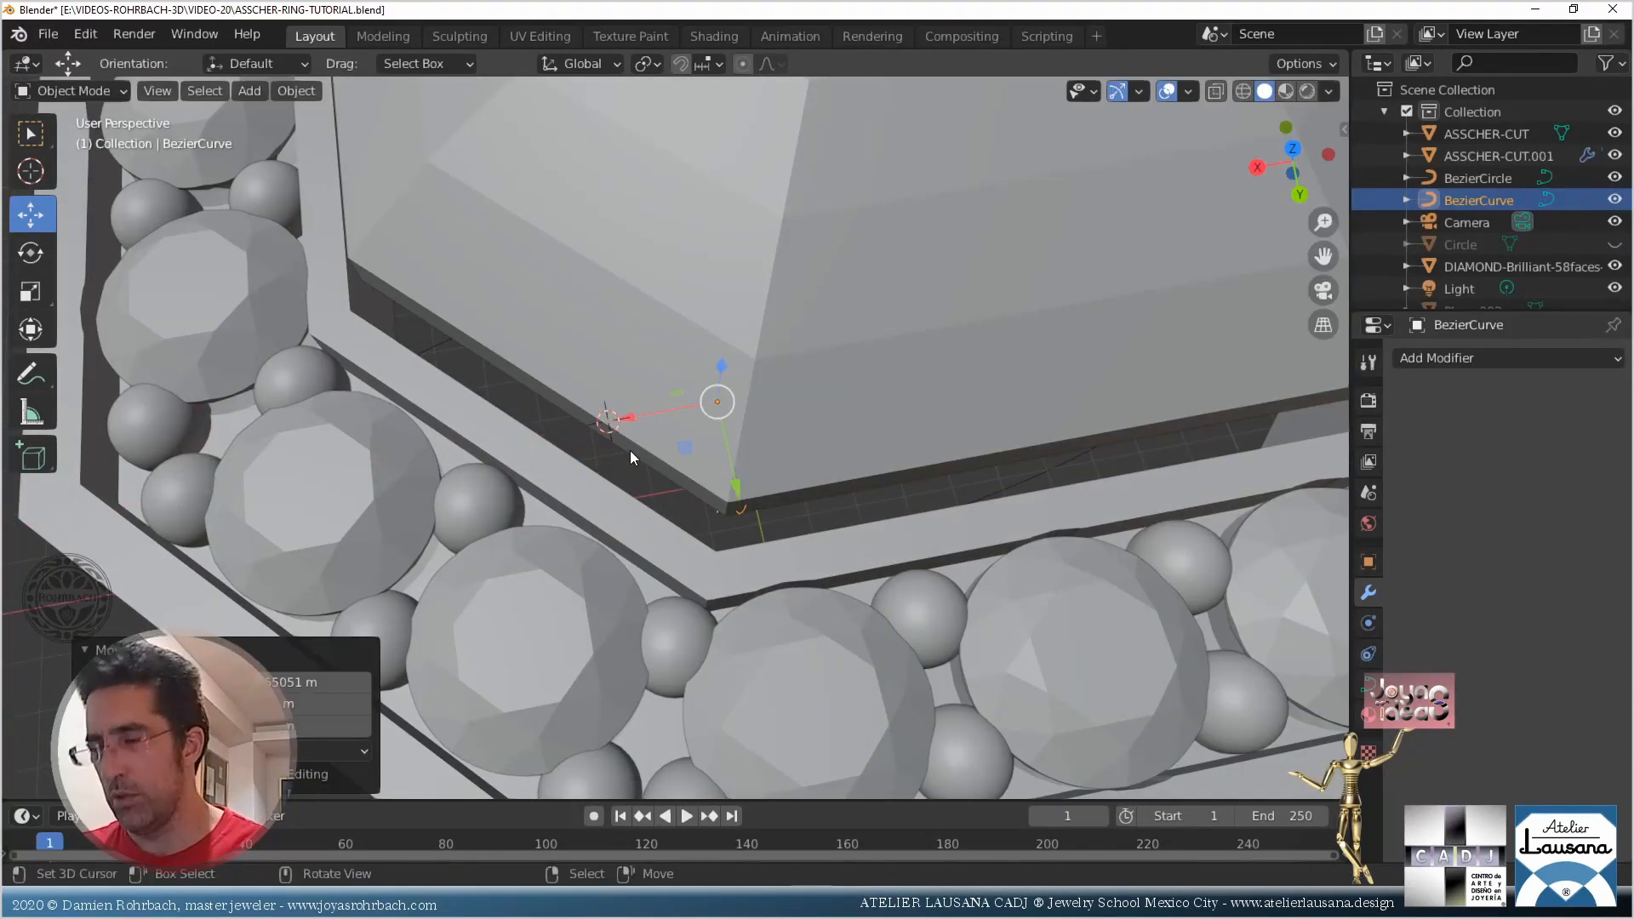
{"action": "middle_click_drag", "start_coordinate": [630, 451], "coordinate": [735, 488]}
{"action": "left_click_drag", "start_coordinate": [763, 463], "coordinate": [737, 564]}
{"action": "middle_click_drag", "start_coordinate": [737, 564], "coordinate": [584, 534]}
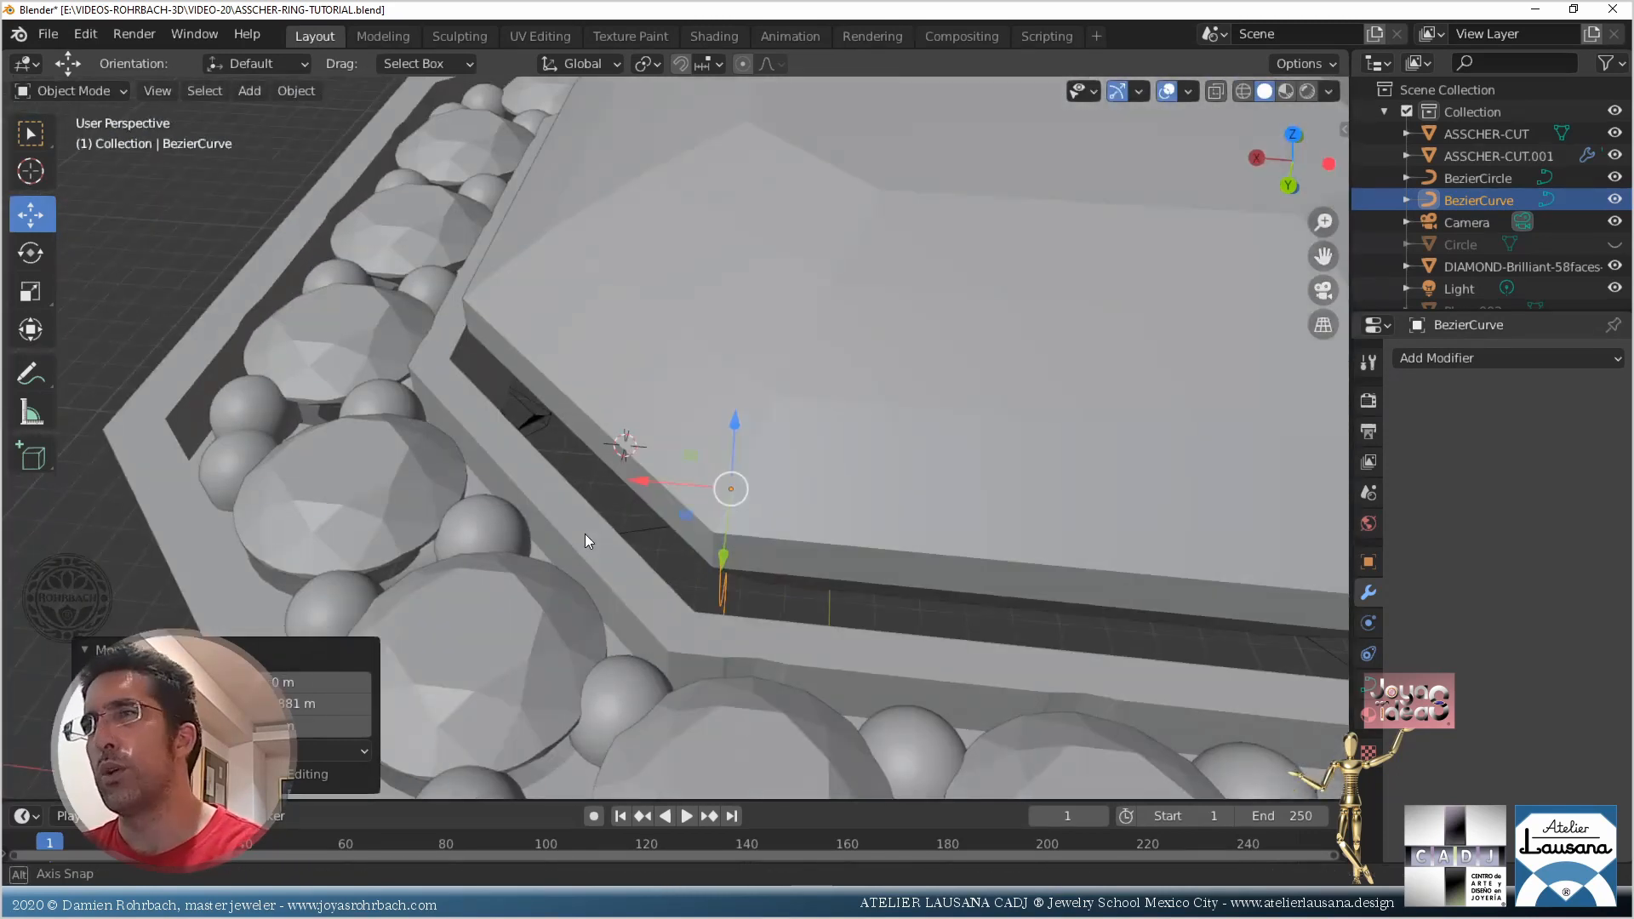
{"action": "key", "text": "ctrl+s"}
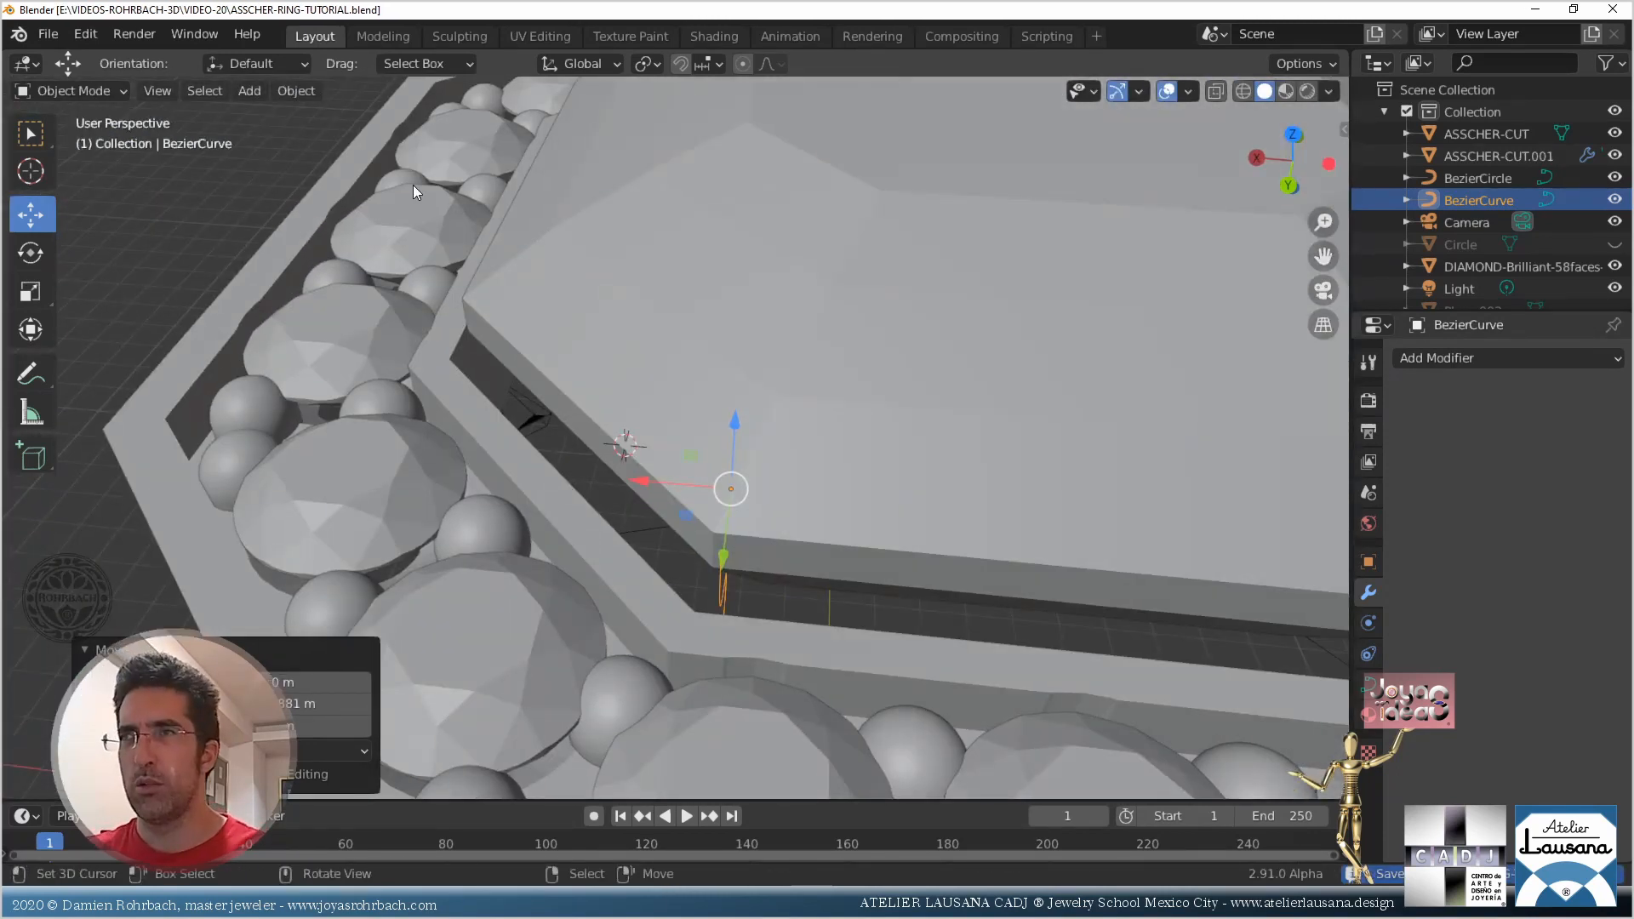
Add a Bezier circle at the 3D cursor in top view and scale it down to about 1.04 m across
{"action": "left_click", "coordinate": [260, 93]}
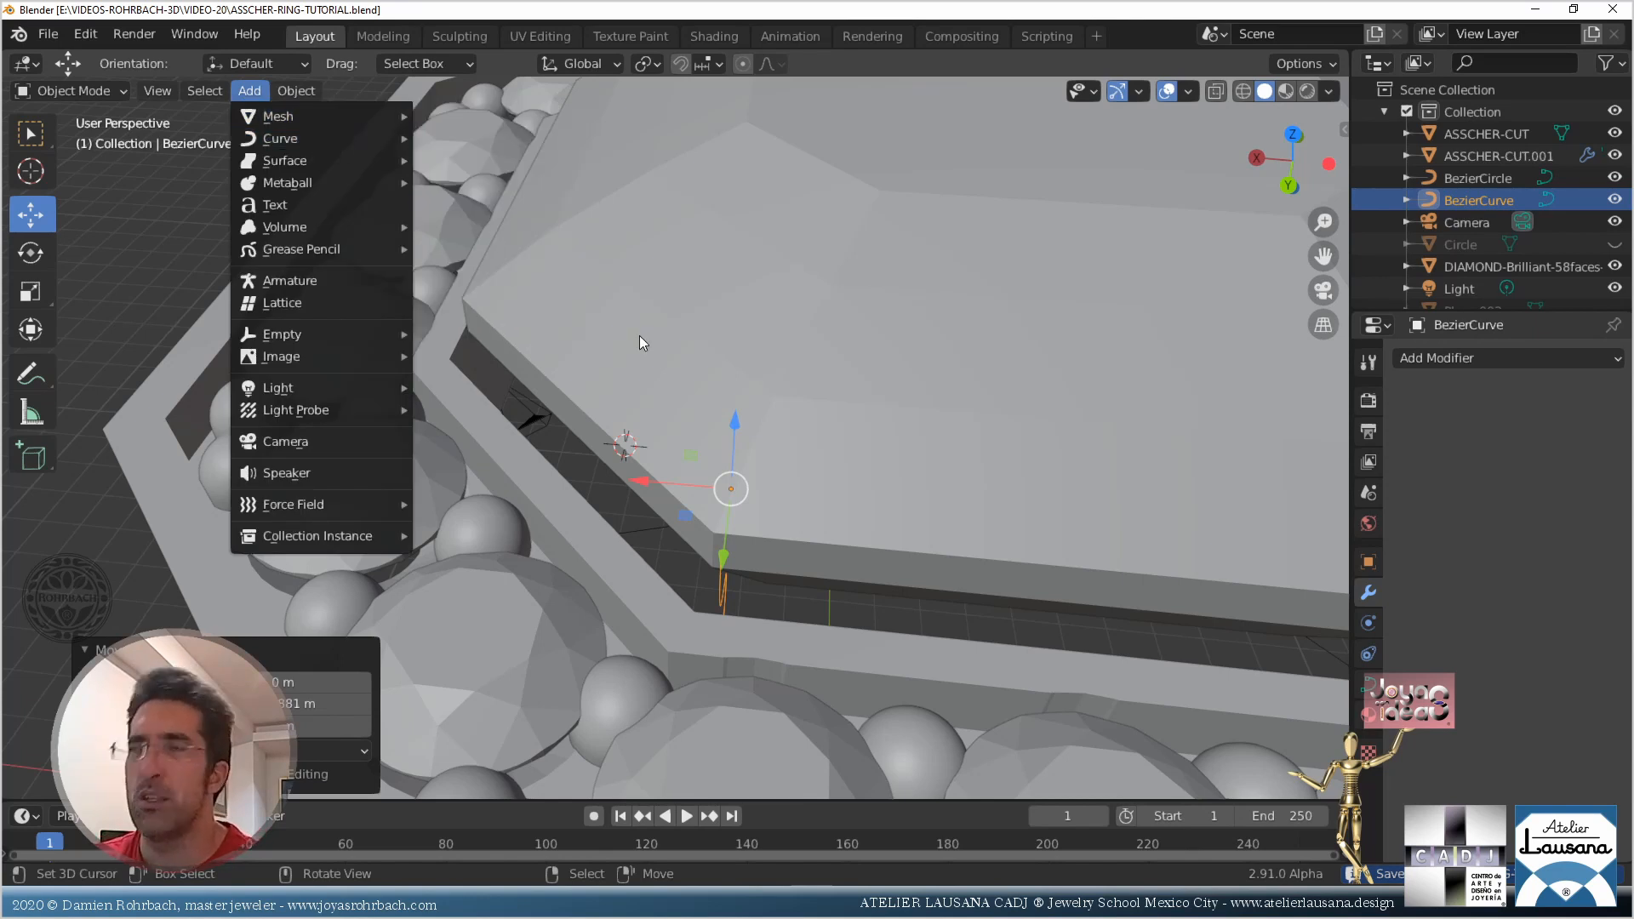
{"action": "key", "text": "KP_7"}
{"action": "scroll", "coordinate": [637, 290], "scroll_direction": "down", "scroll_amount": 6}
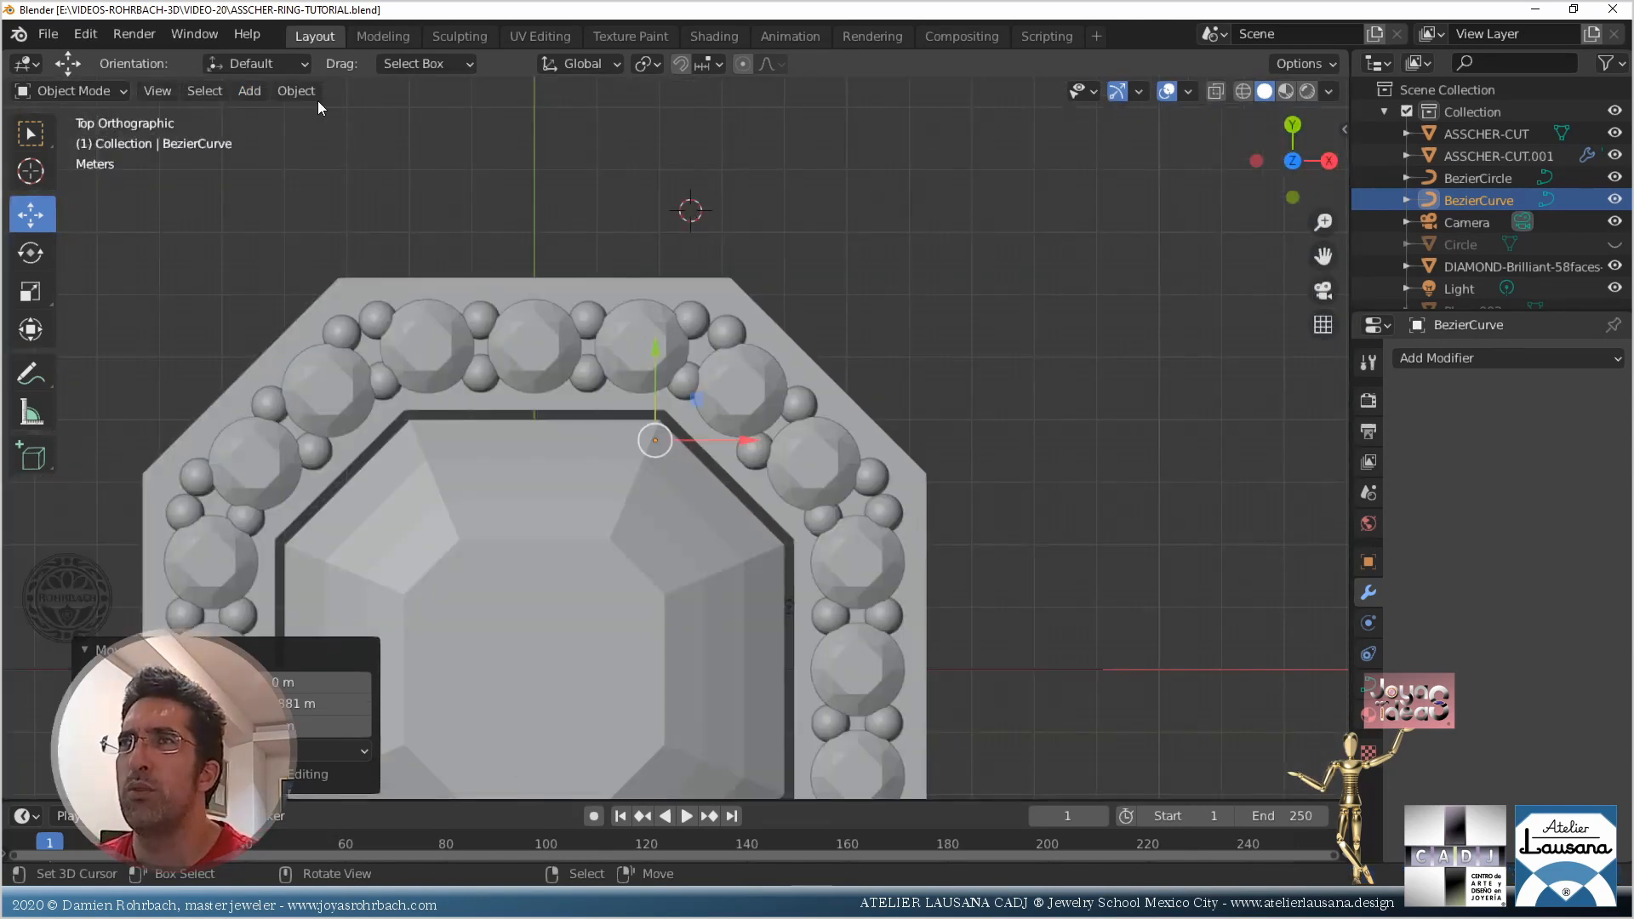
{"action": "left_click", "coordinate": [249, 90]}
{"action": "mouse_move", "coordinate": [283, 137]}
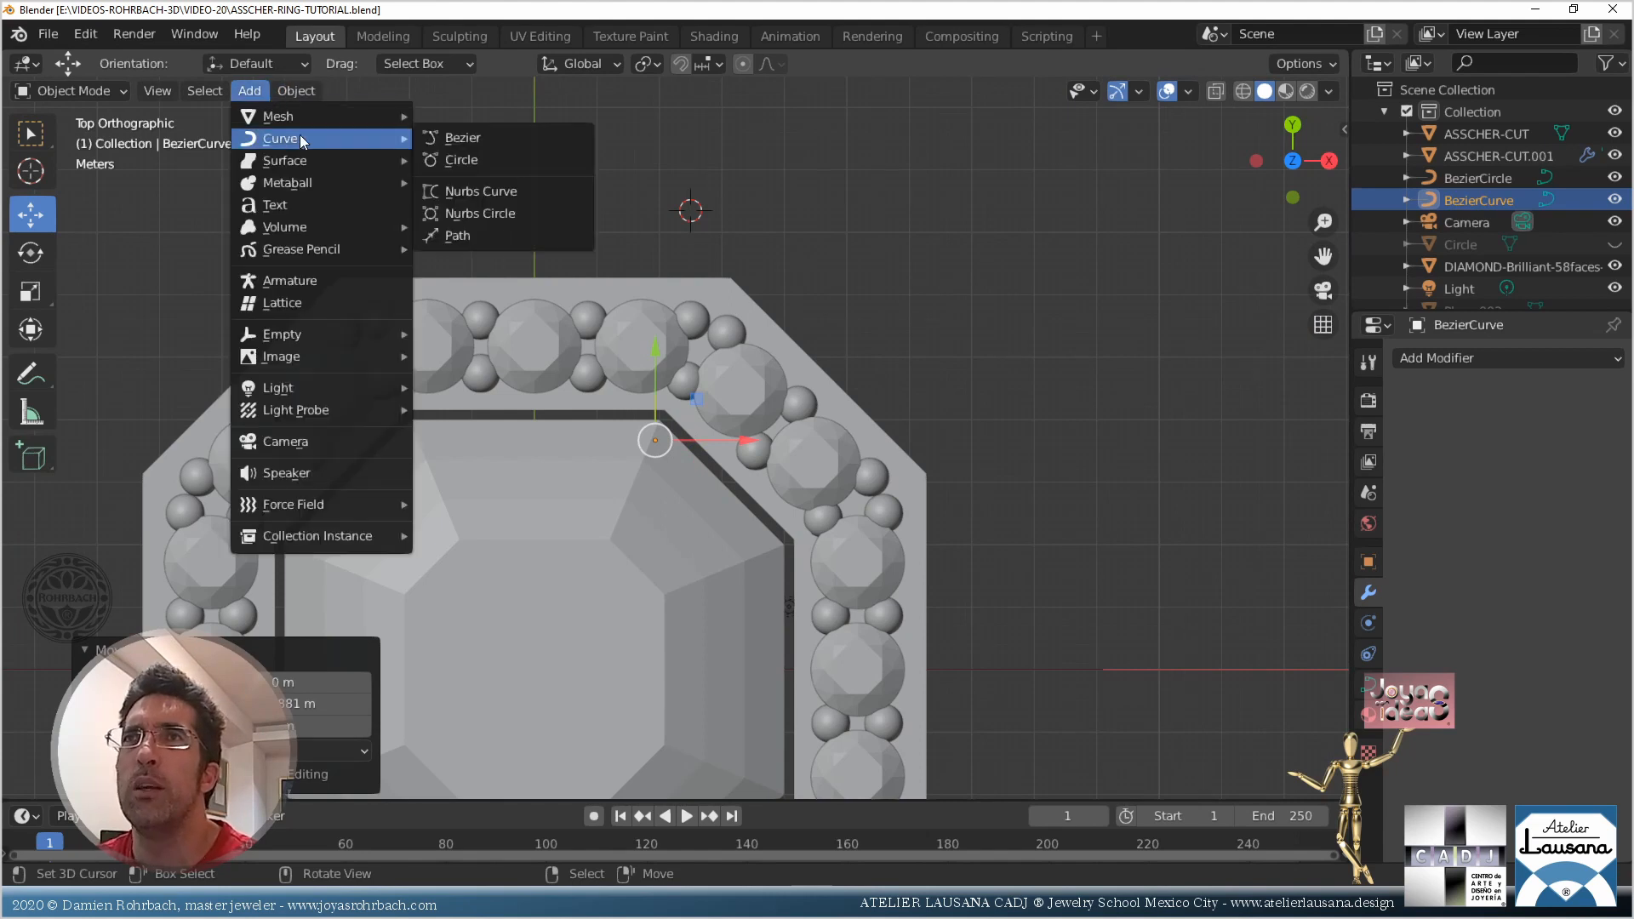
{"action": "left_click", "coordinate": [459, 158]}
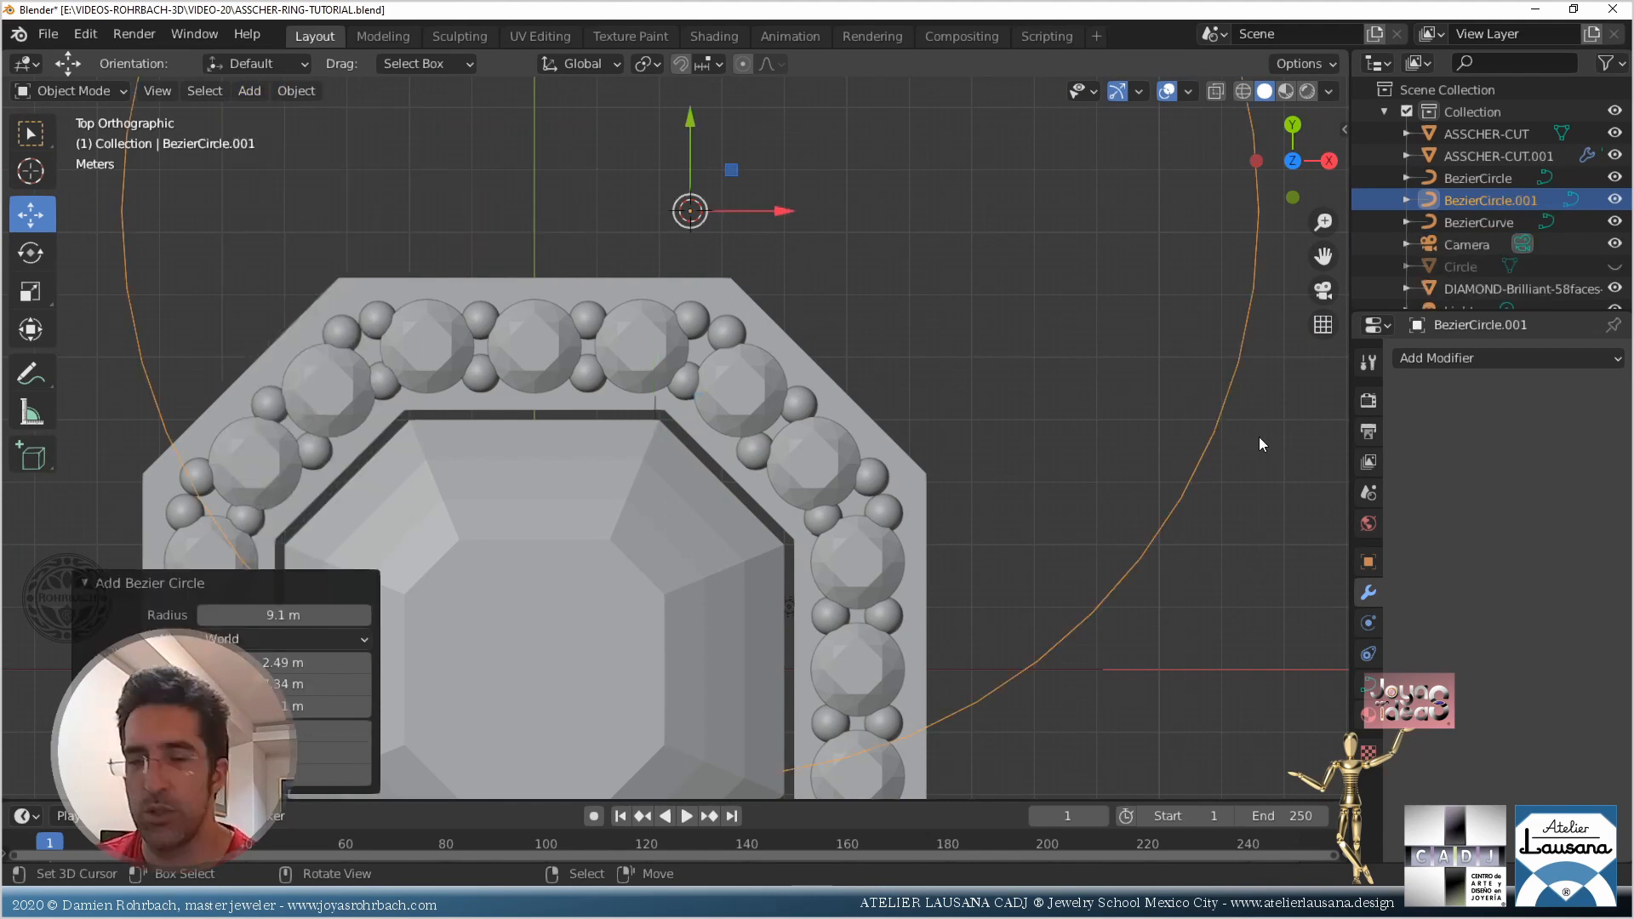
{"action": "key", "text": "s"}
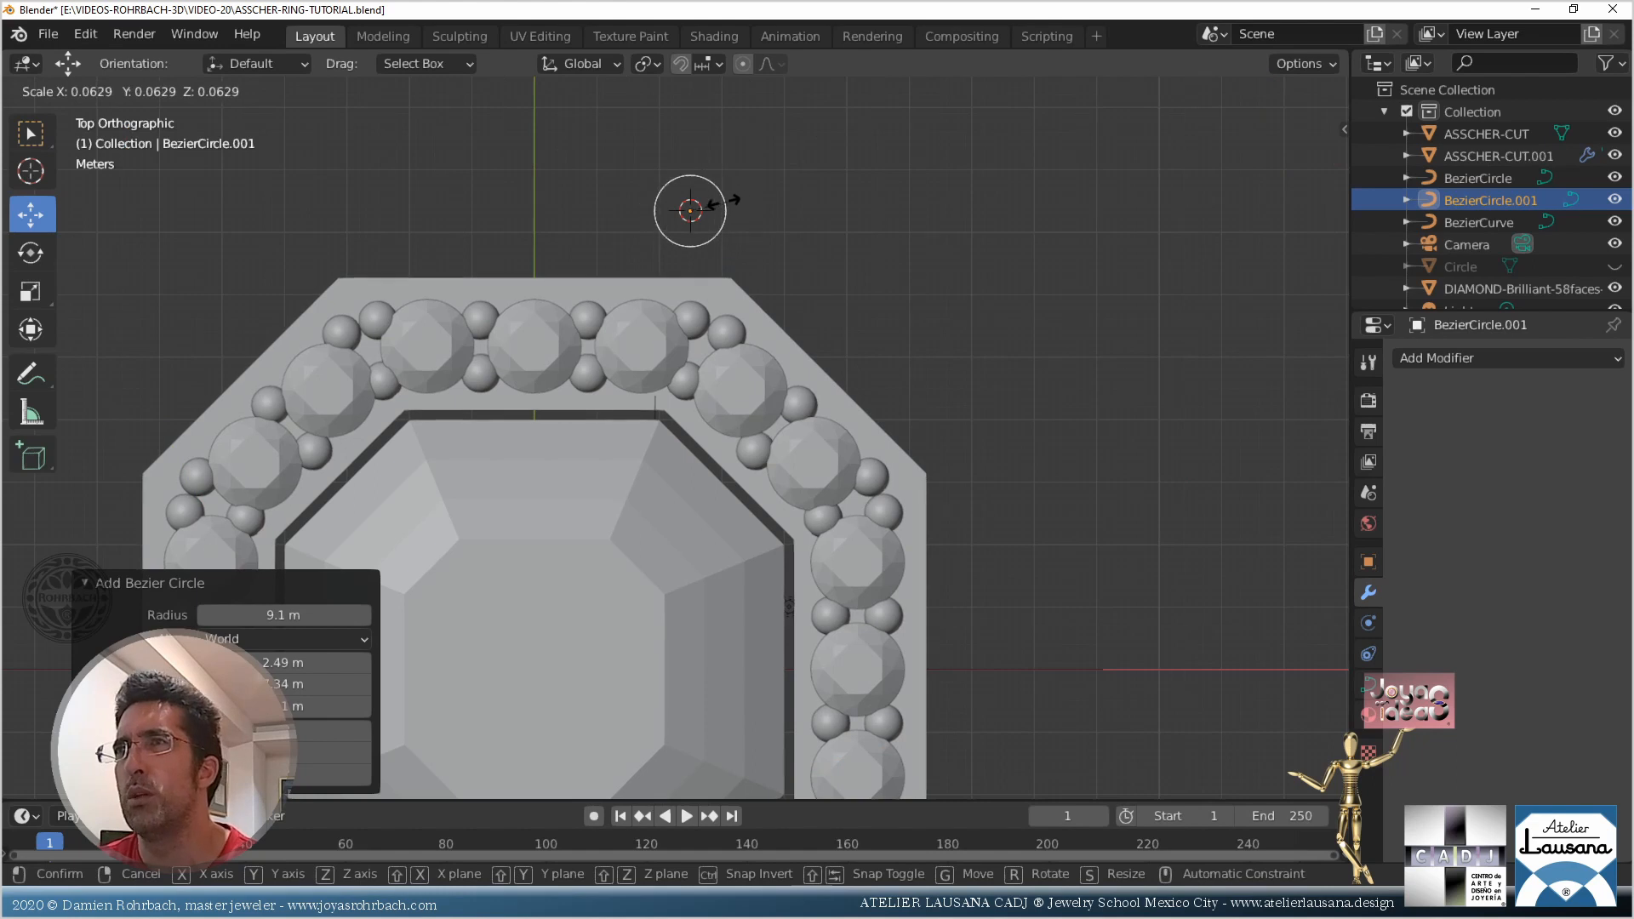
{"action": "left_click", "coordinate": [725, 204]}
Set the circle's X and Y dimensions to 1 m and save the file
{"action": "key", "text": "n"}
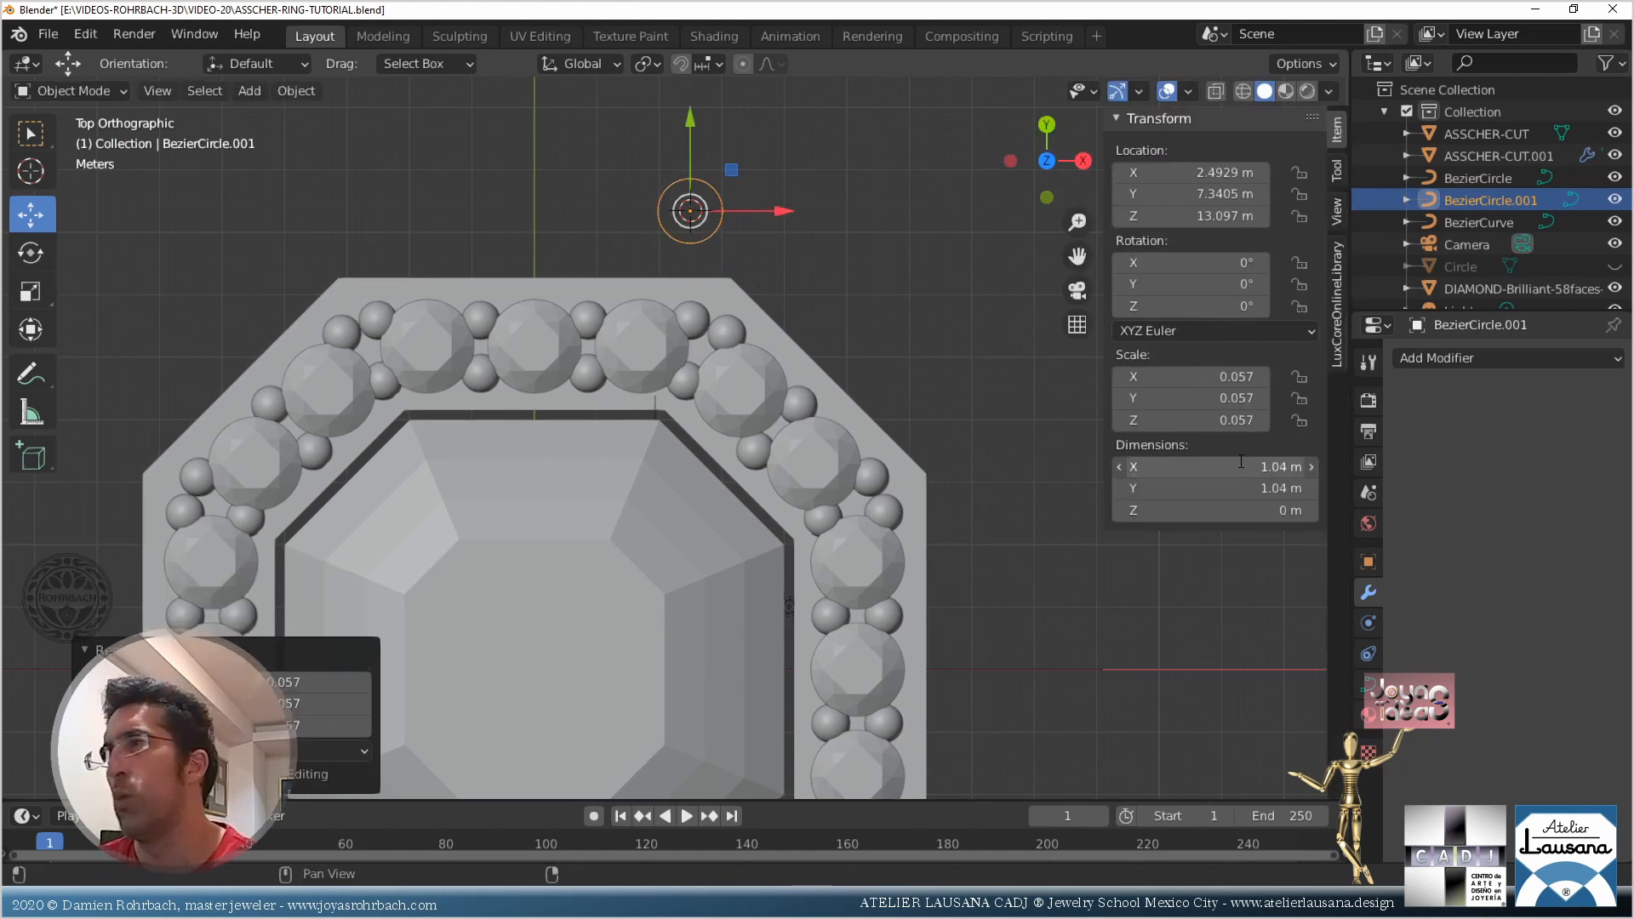
{"action": "left_click", "coordinate": [1241, 466]}
{"action": "type", "text": "1"}
{"action": "key", "text": "Tab"}
{"action": "type", "text": "1"}
{"action": "key", "text": "Return"}
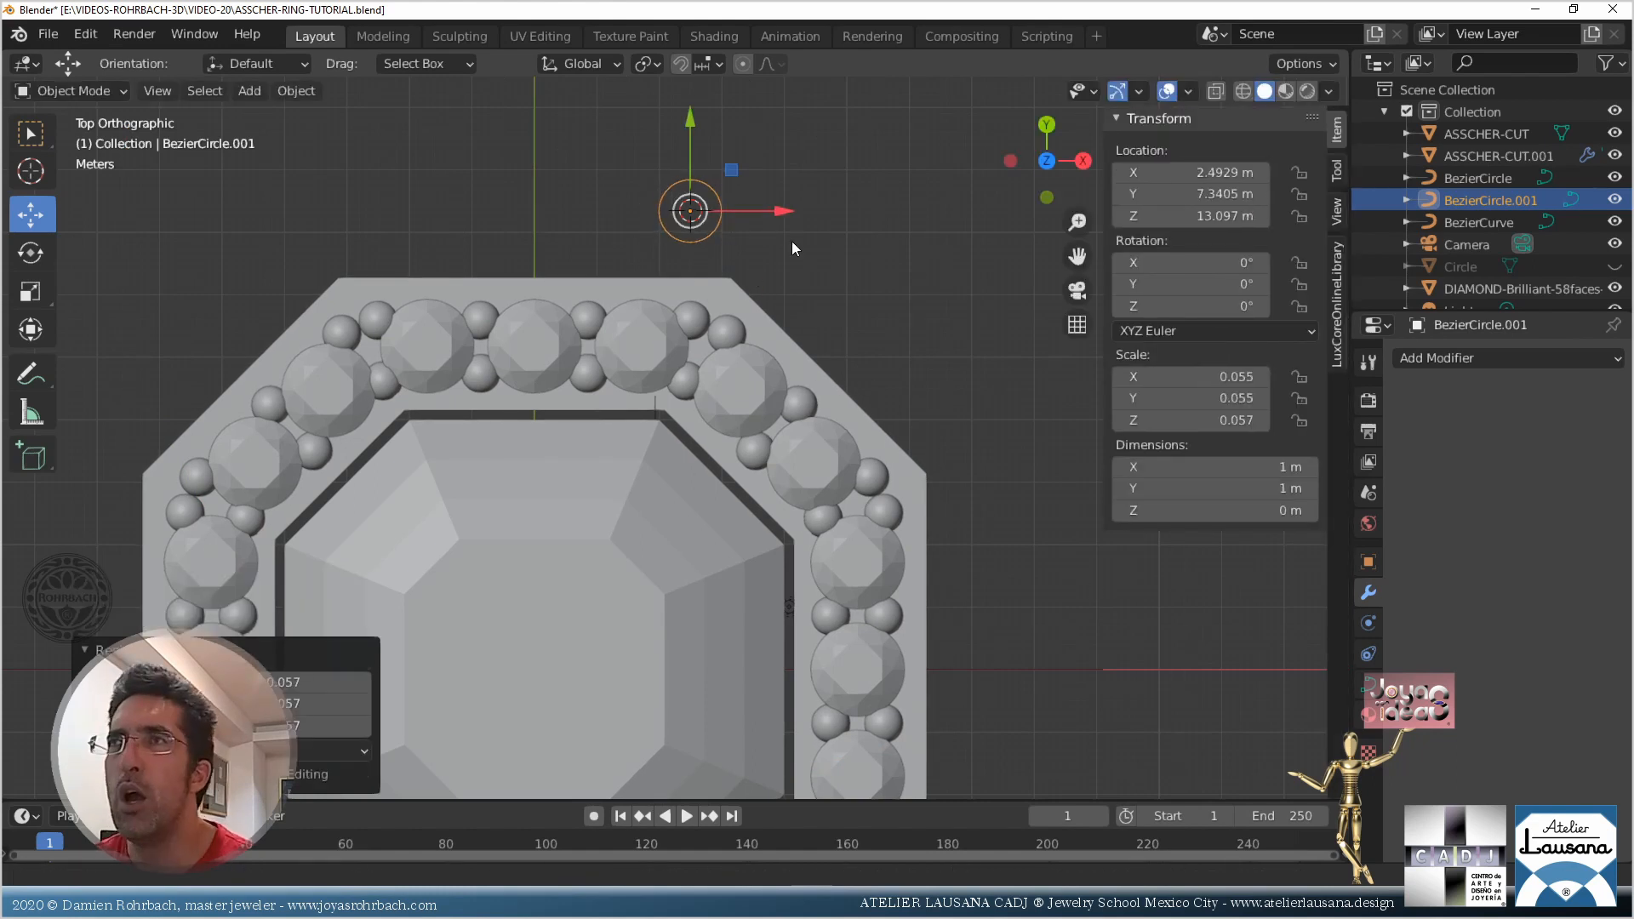
{"action": "middle_click_drag", "start_coordinate": [791, 249], "coordinate": [773, 444], "text": "shift"}
{"action": "scroll", "coordinate": [773, 444], "scroll_direction": "up", "scroll_amount": 3}
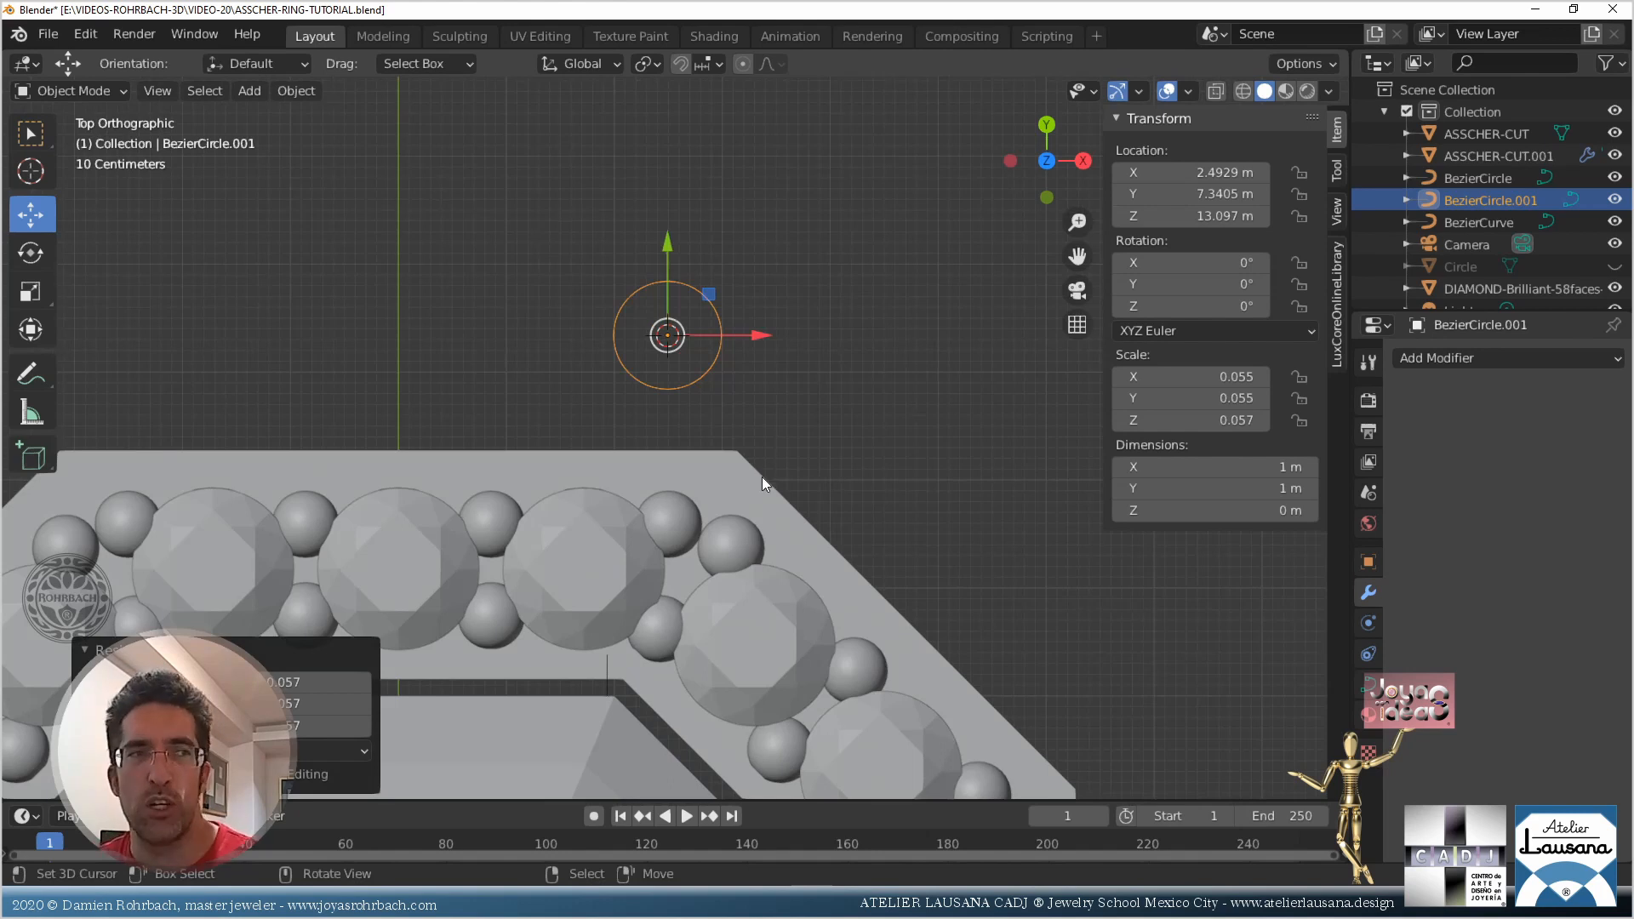
{"action": "key", "text": "ctrl+s"}
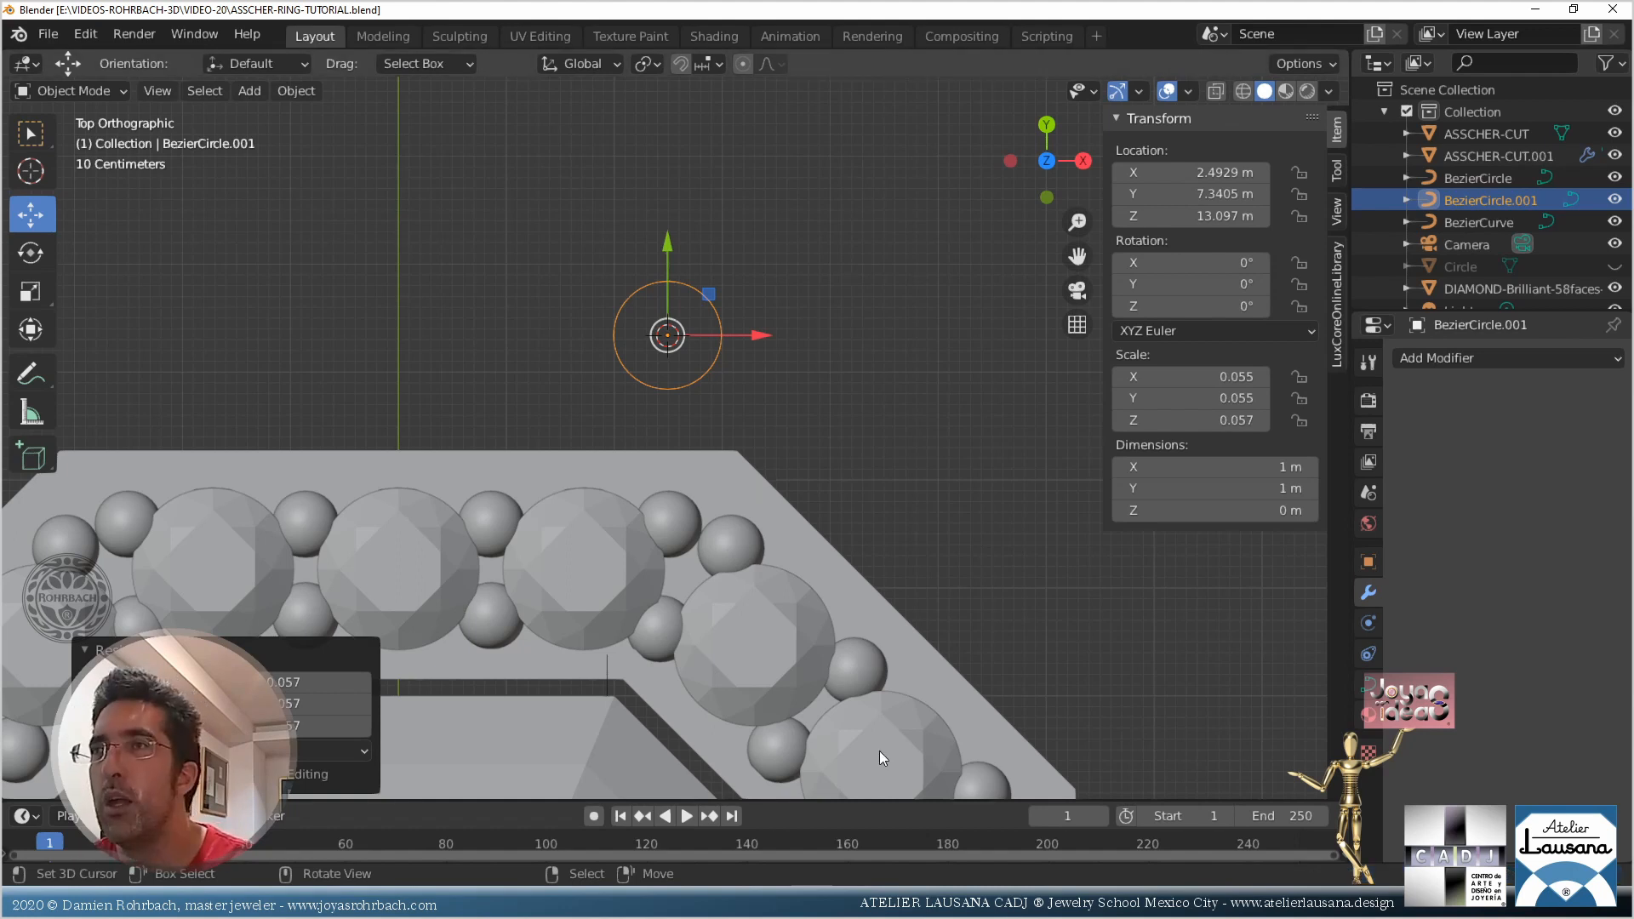
Set both the X and Y dimensions of the circle to 0.8 m
{"action": "middle_click_drag", "start_coordinate": [762, 483], "coordinate": [549, 575]}
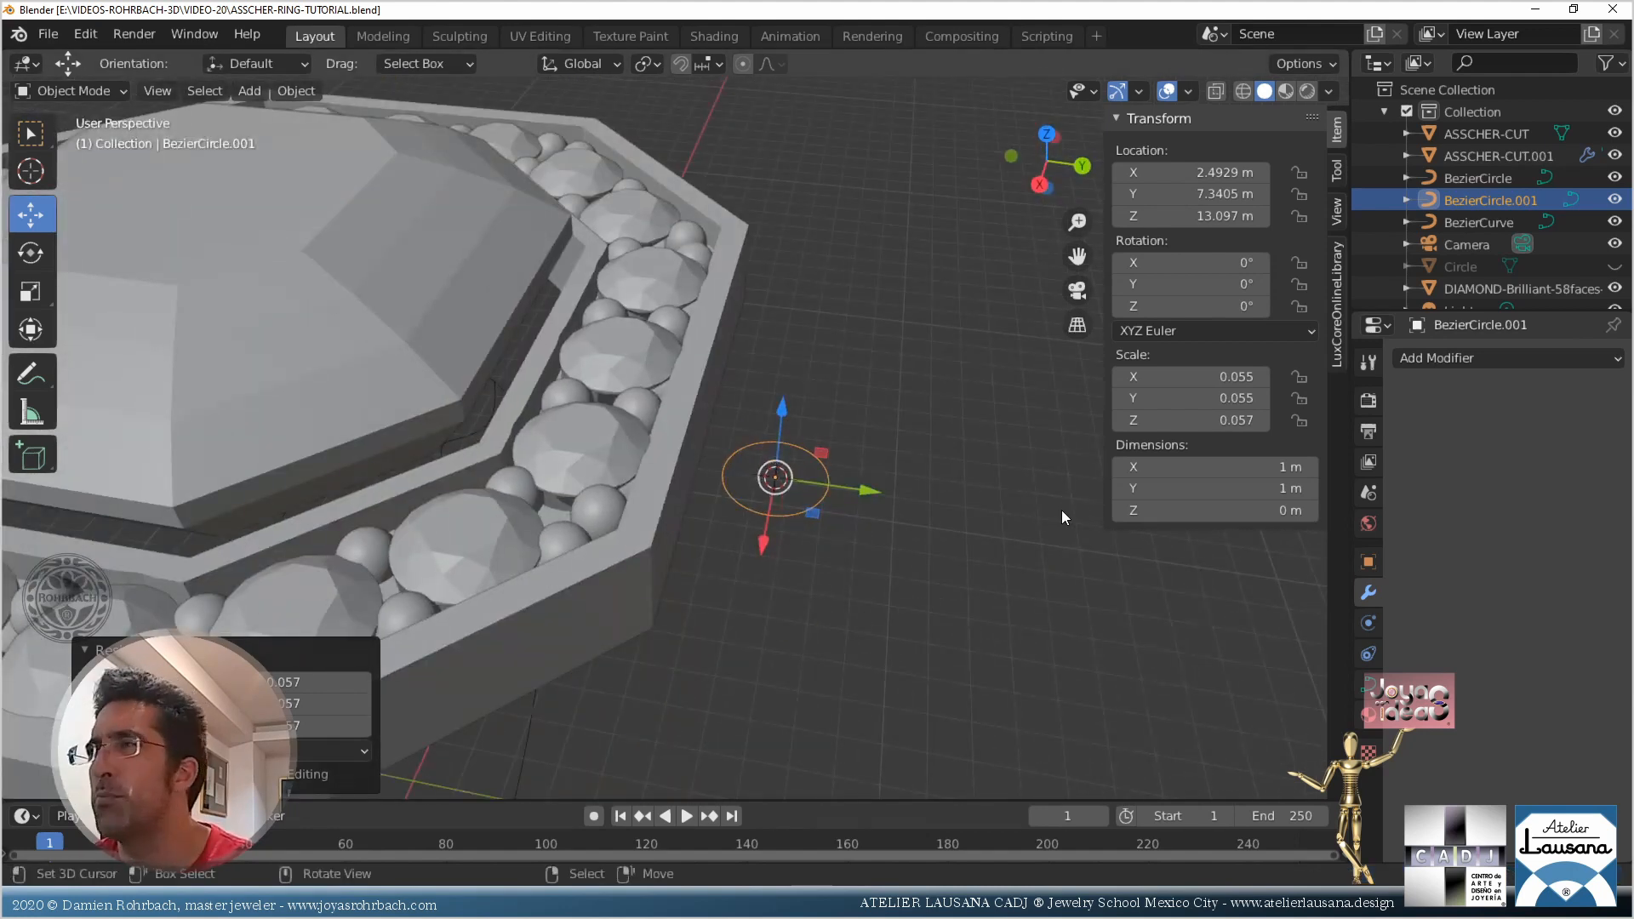
{"action": "double_click", "coordinate": [1208, 467]}
{"action": "type", "text": "0.9"}
{"action": "key", "text": "Tab"}
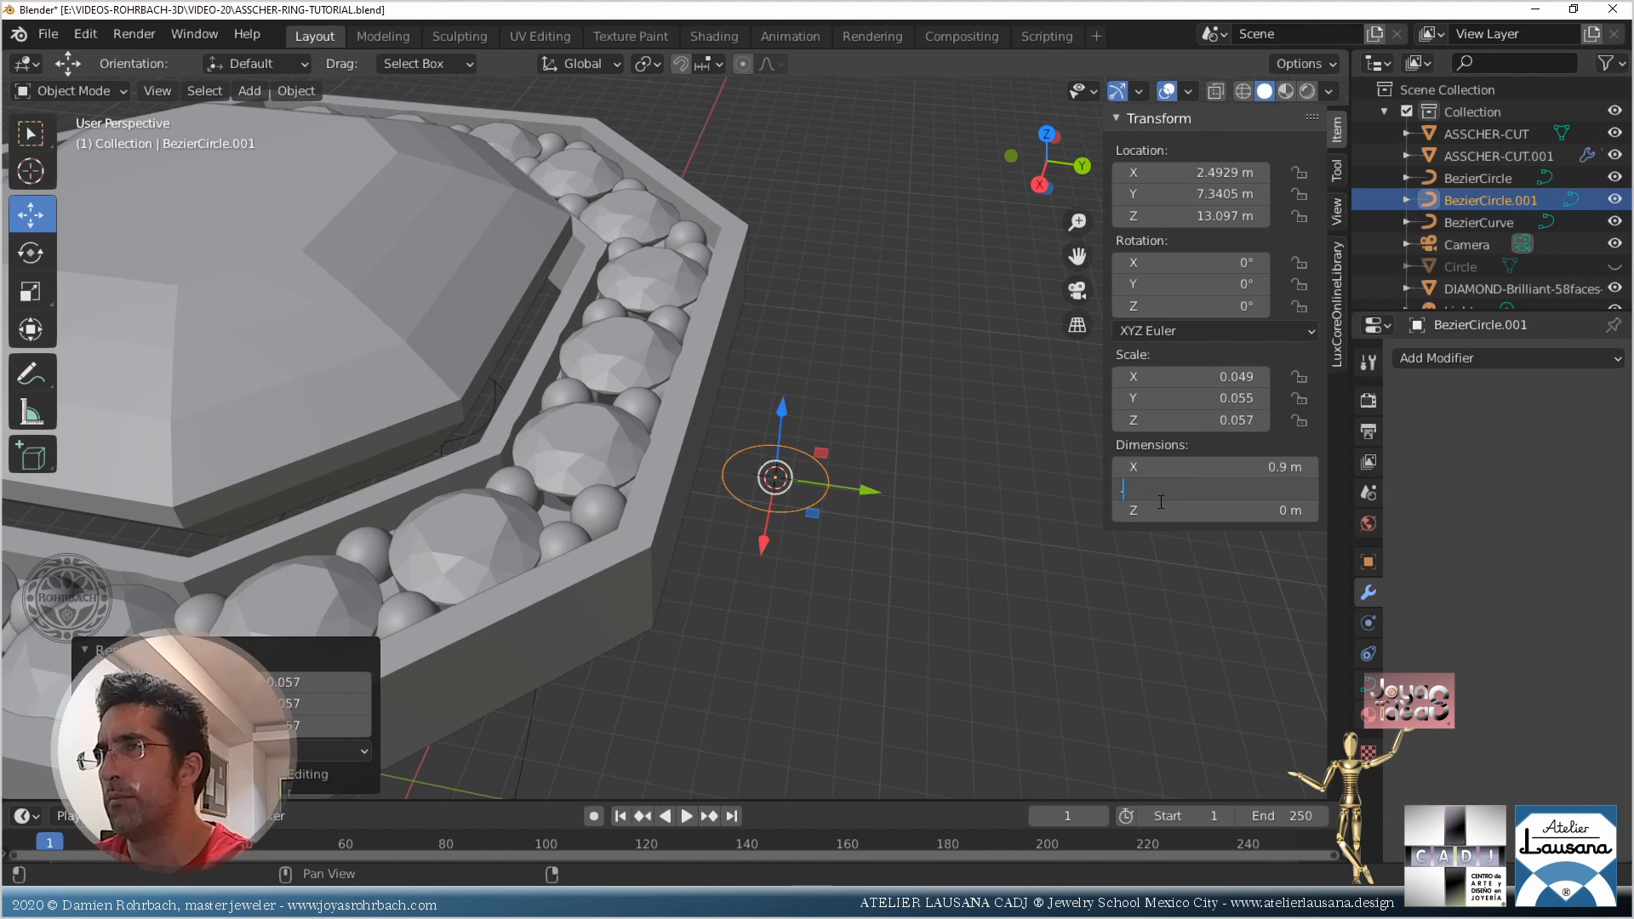
{"action": "type", "text": "0.8"}
{"action": "key", "text": "Return"}
{"action": "double_click", "coordinate": [1208, 467]}
{"action": "type", "text": "0.8"}
{"action": "key", "text": "Return"}
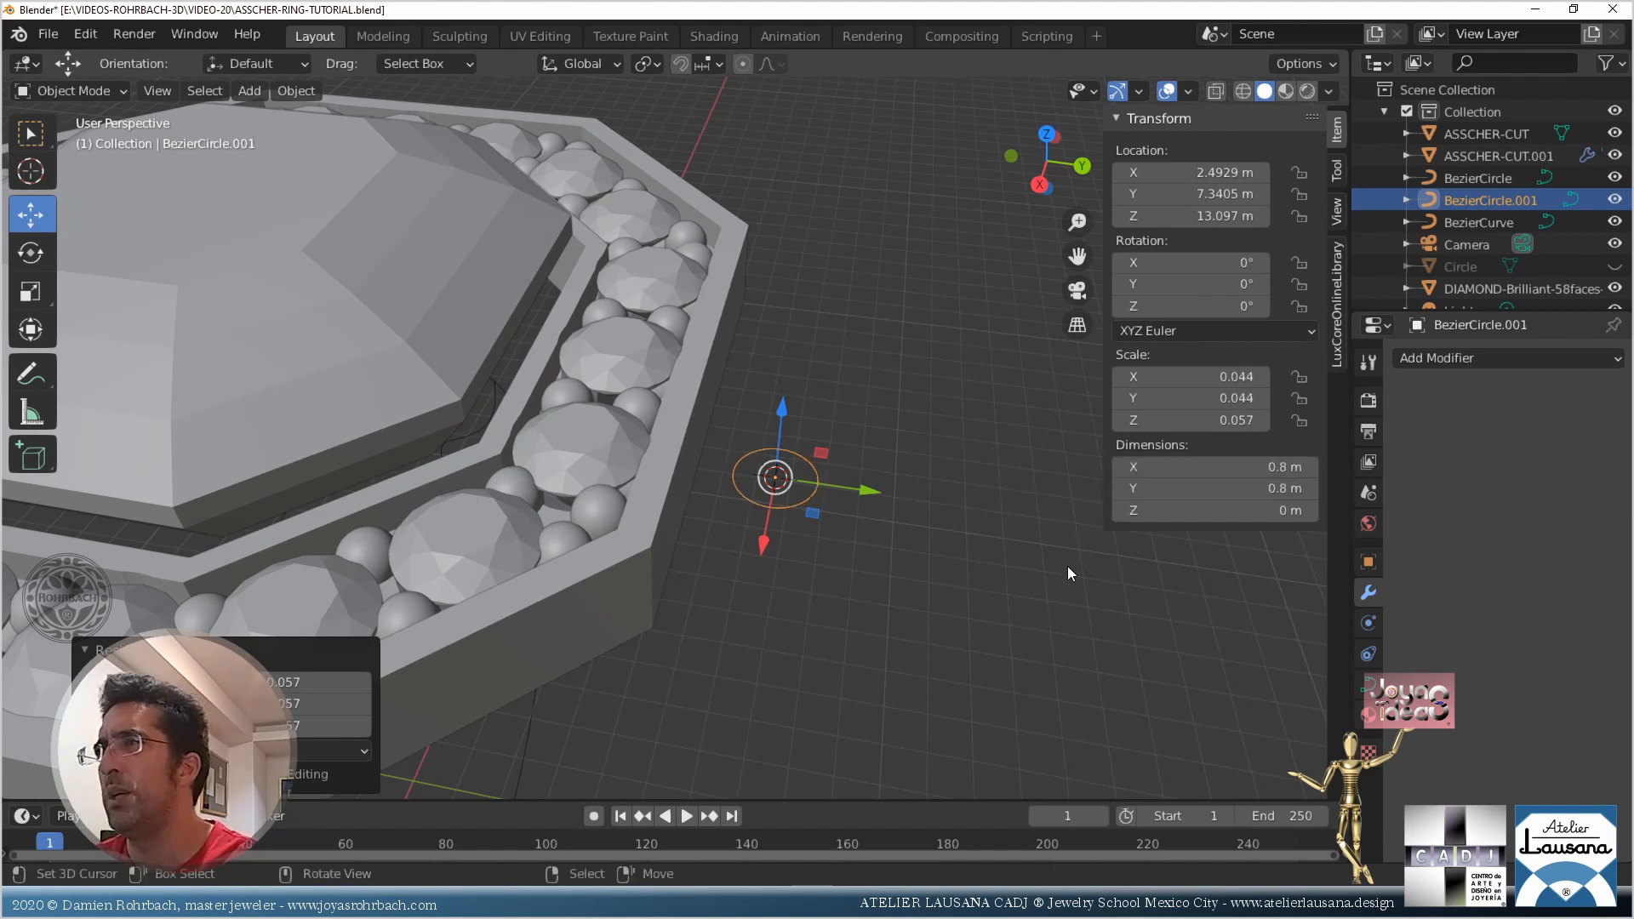
Apply the scale of both the circle and the prong's profile curve, and save the file
{"action": "key", "text": "ctrl+a"}
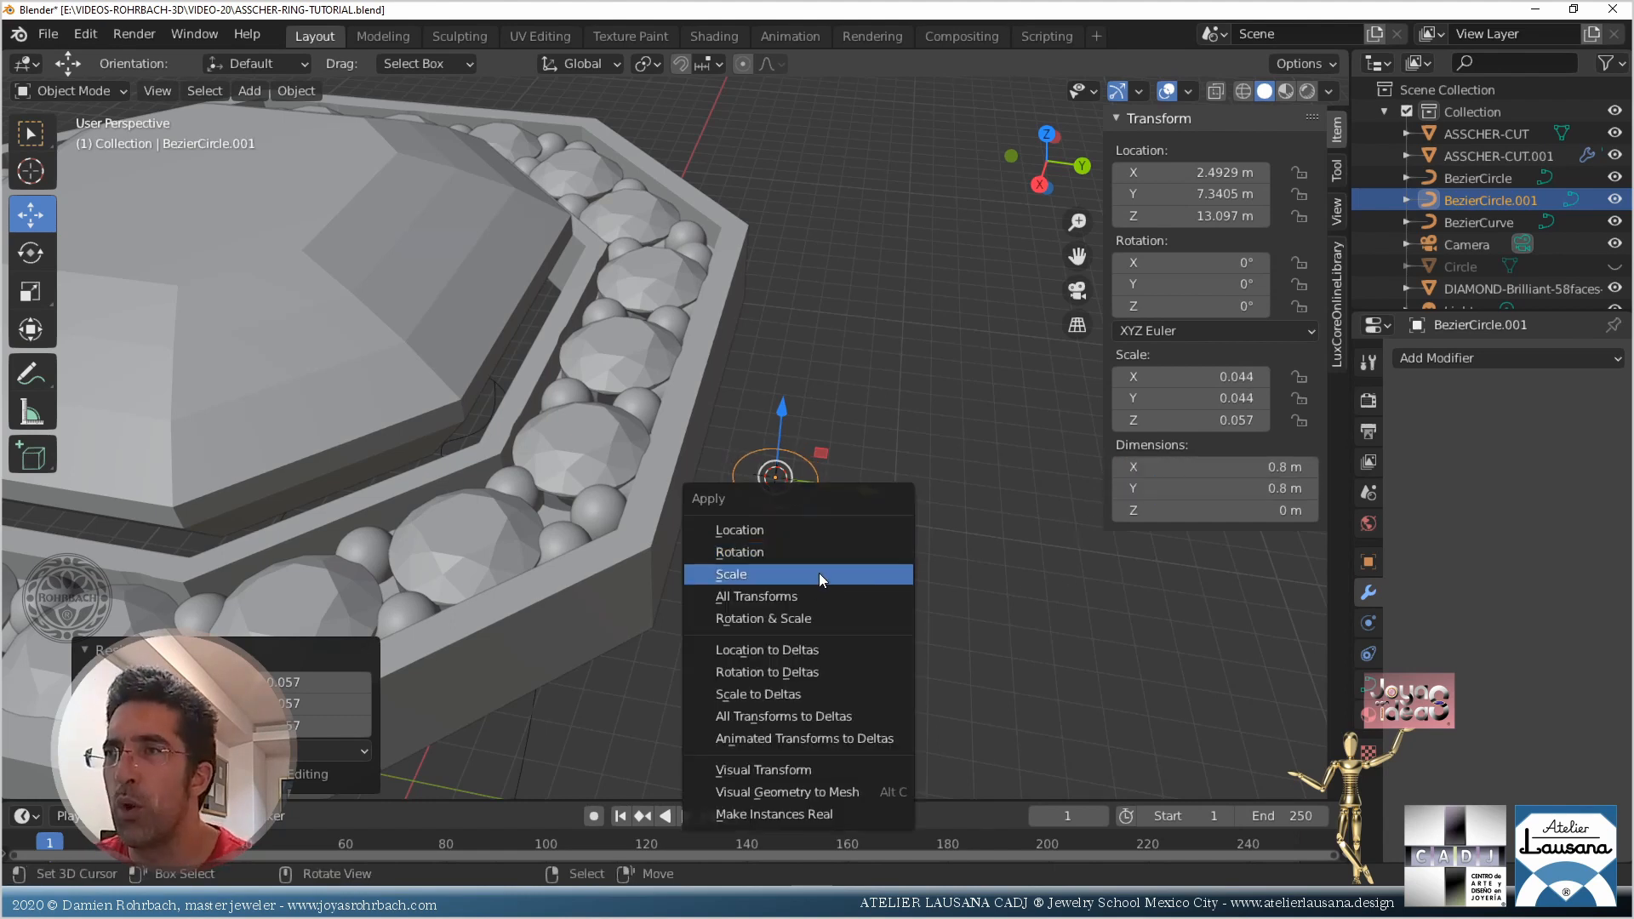
{"action": "left_click", "coordinate": [813, 574]}
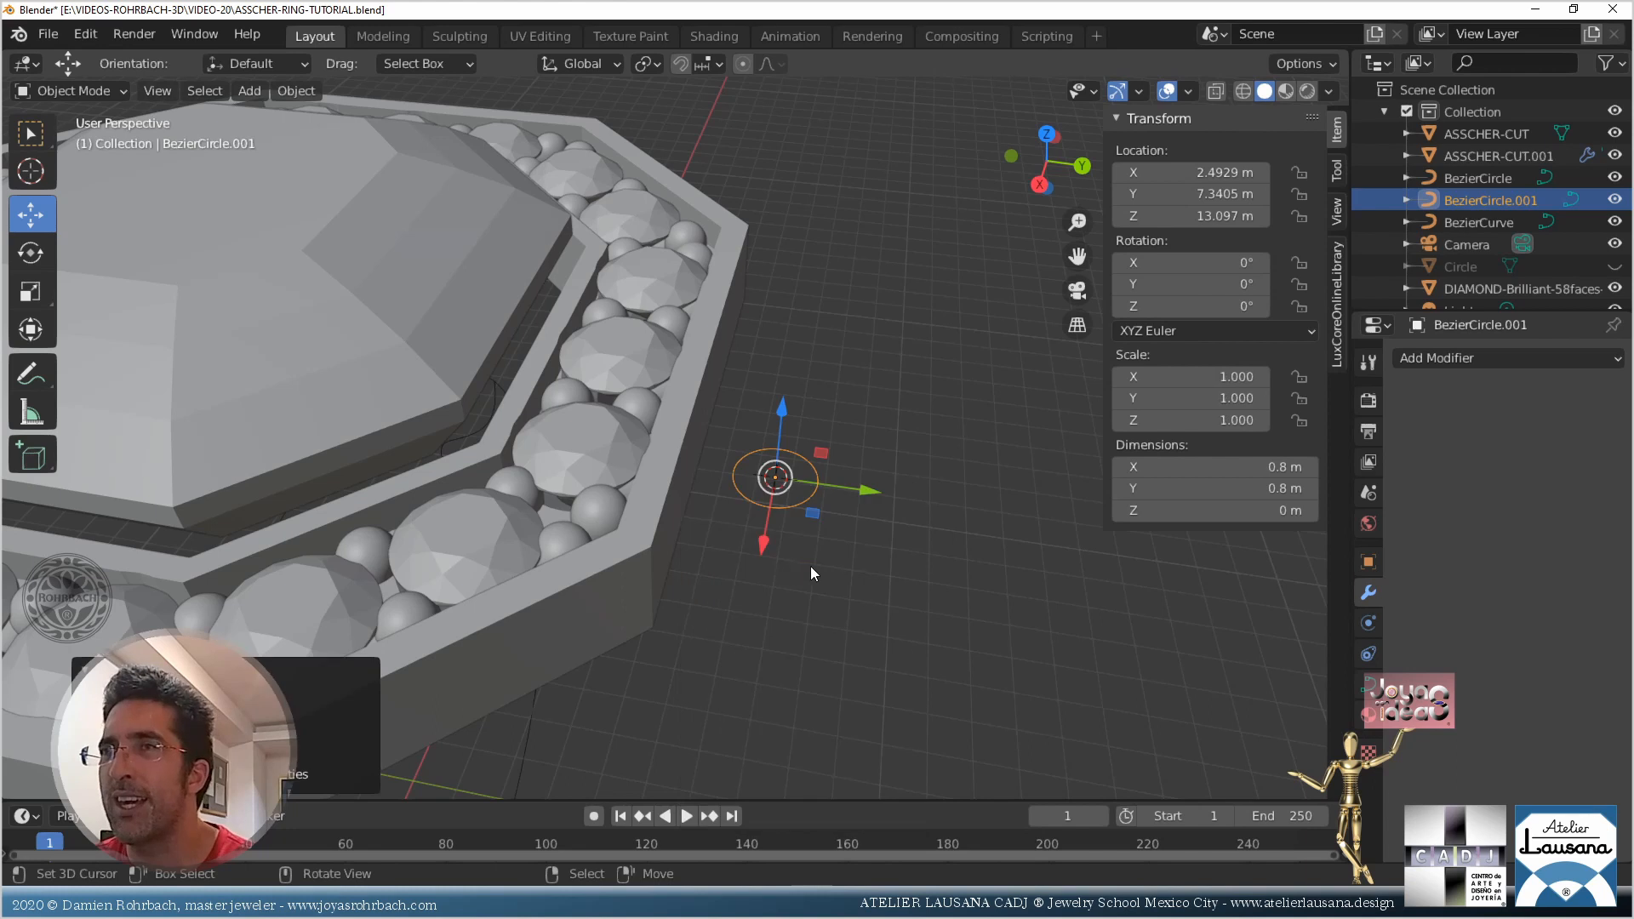
{"action": "left_click", "coordinate": [492, 405]}
{"action": "key", "text": "ctrl+a"}
{"action": "left_click", "coordinate": [849, 482]}
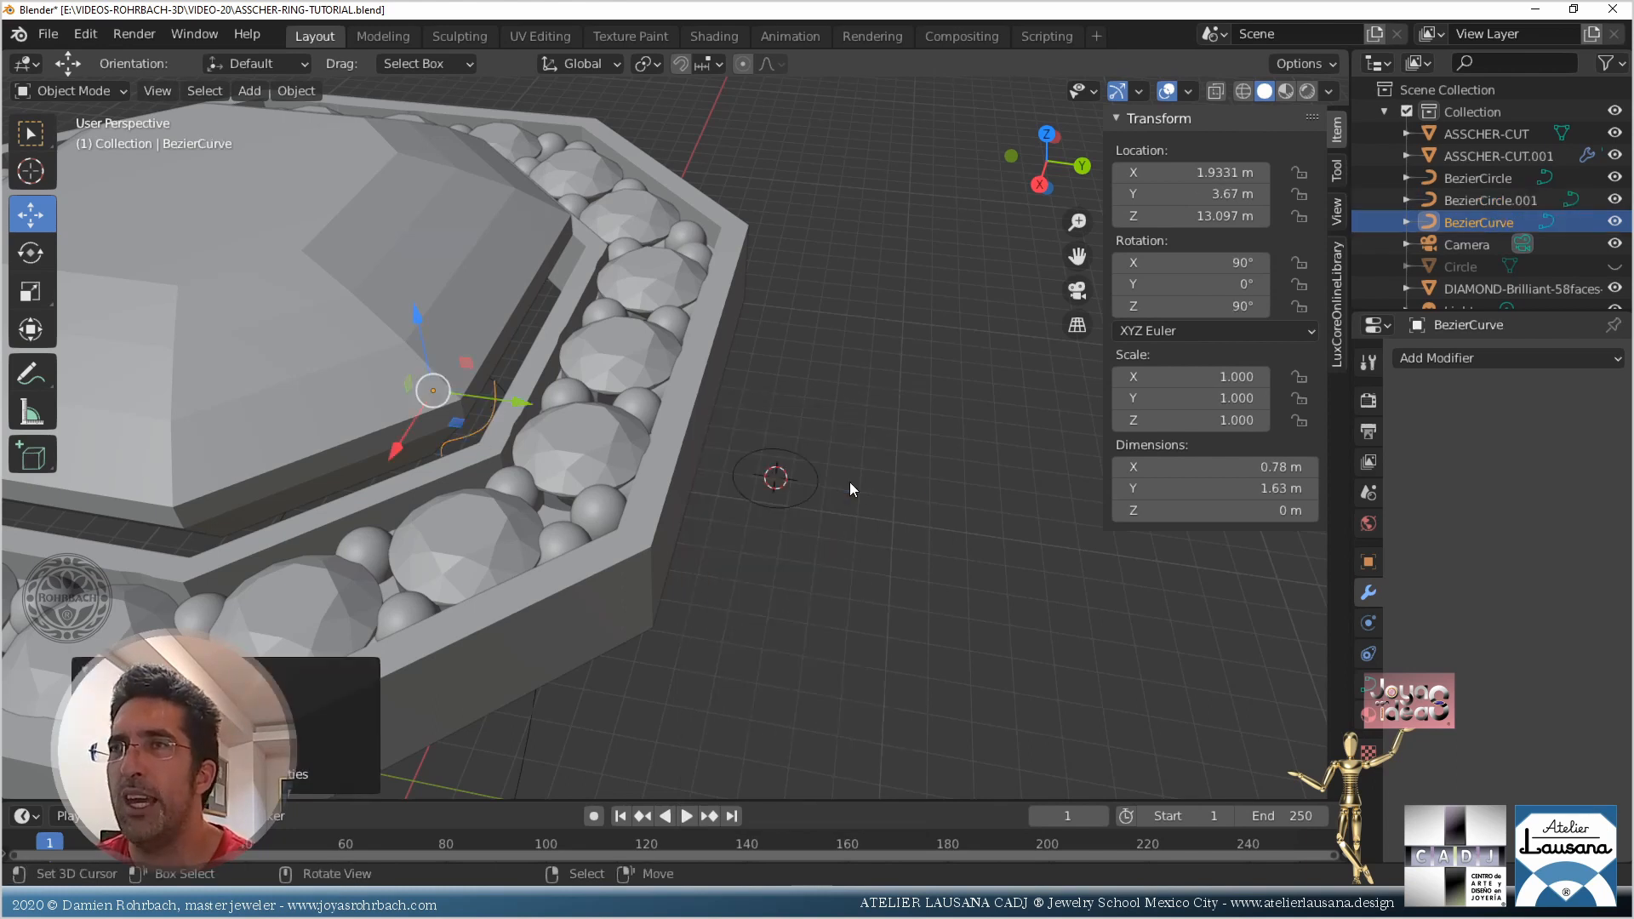
{"action": "key", "text": "ctrl+s"}
Use the 0.8 m circle as the bevel object of the prong curve and enable Fill Caps
{"action": "left_click", "coordinate": [1368, 685]}
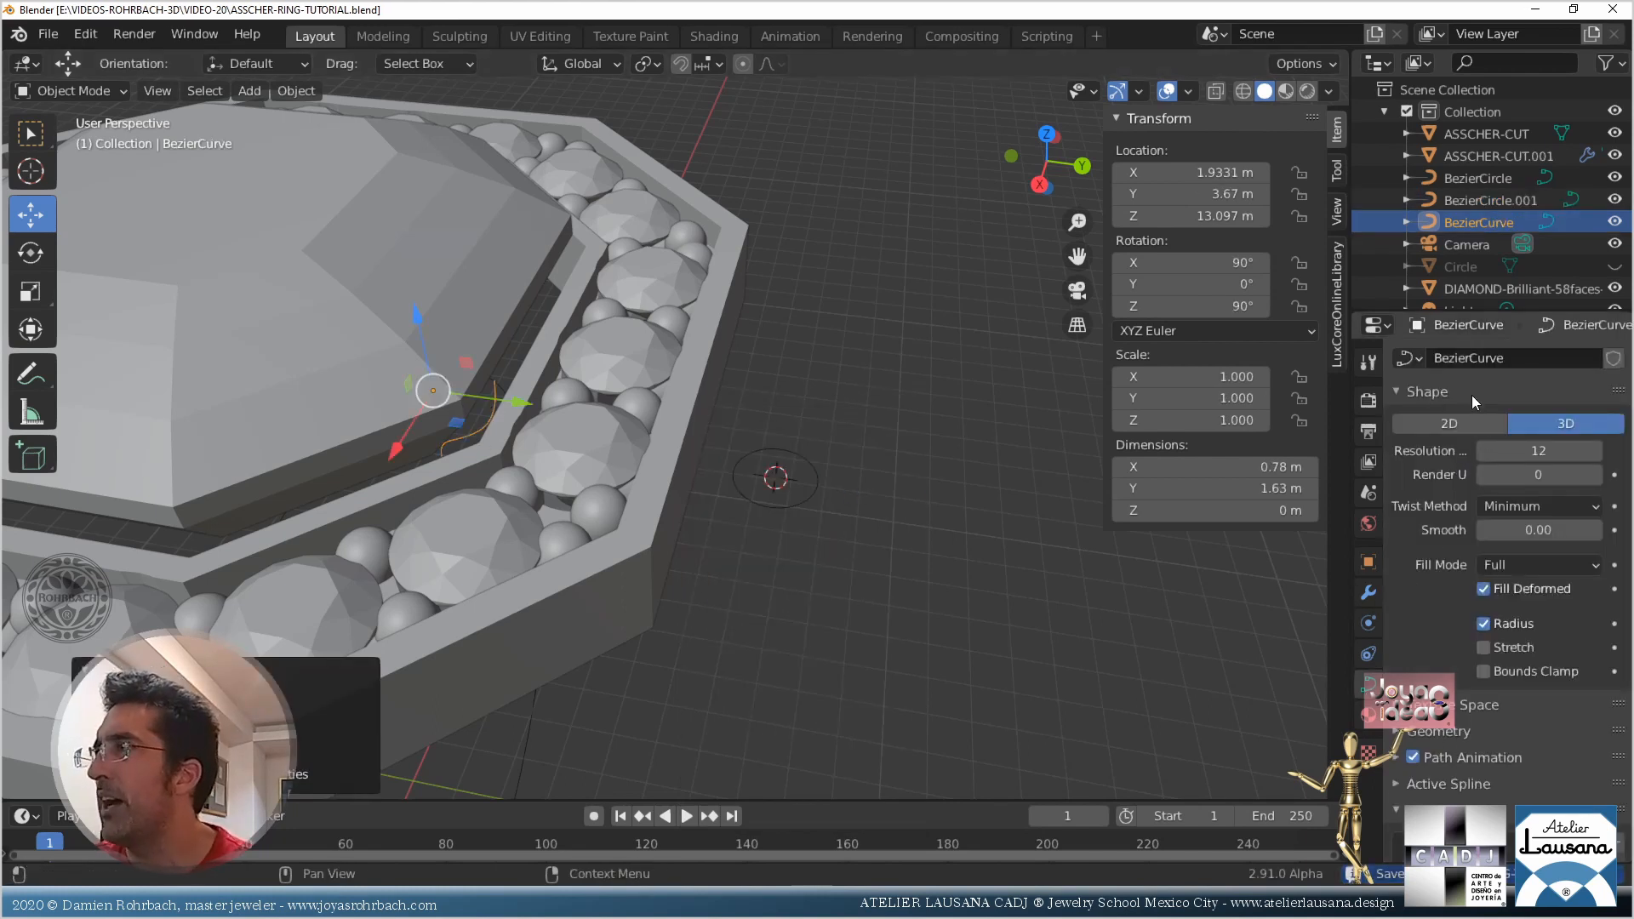
{"action": "scroll", "coordinate": [1441, 652], "scroll_direction": "down", "scroll_amount": 3}
{"action": "left_click", "coordinate": [1402, 641]}
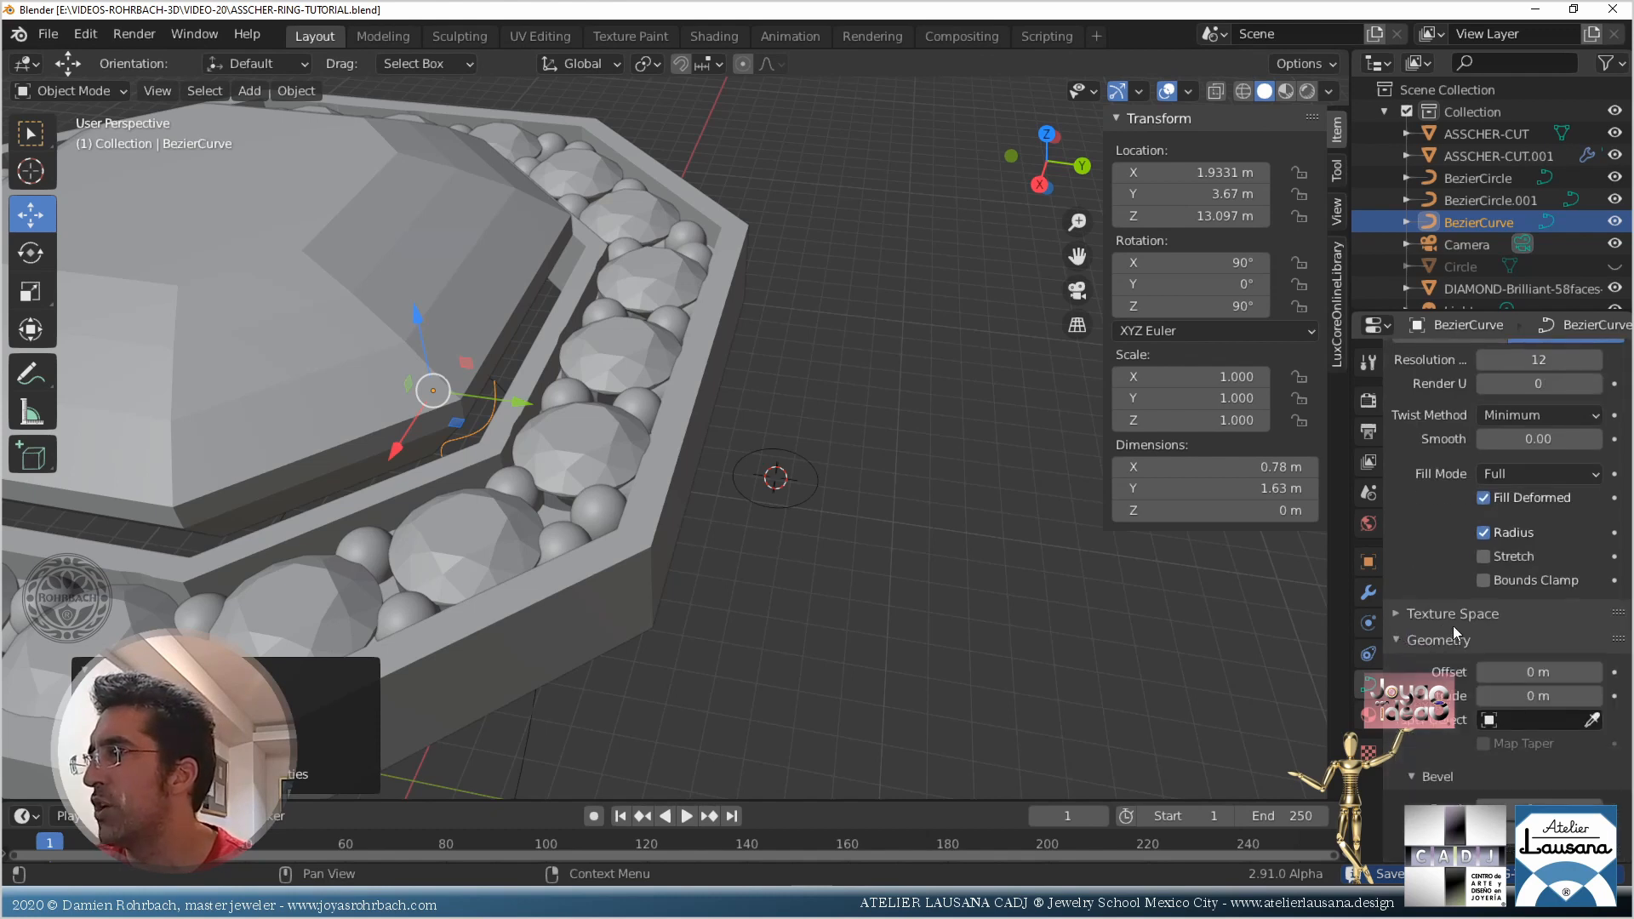
{"action": "scroll", "coordinate": [1453, 628], "scroll_direction": "down", "scroll_amount": 5}
{"action": "left_click", "coordinate": [1592, 685]}
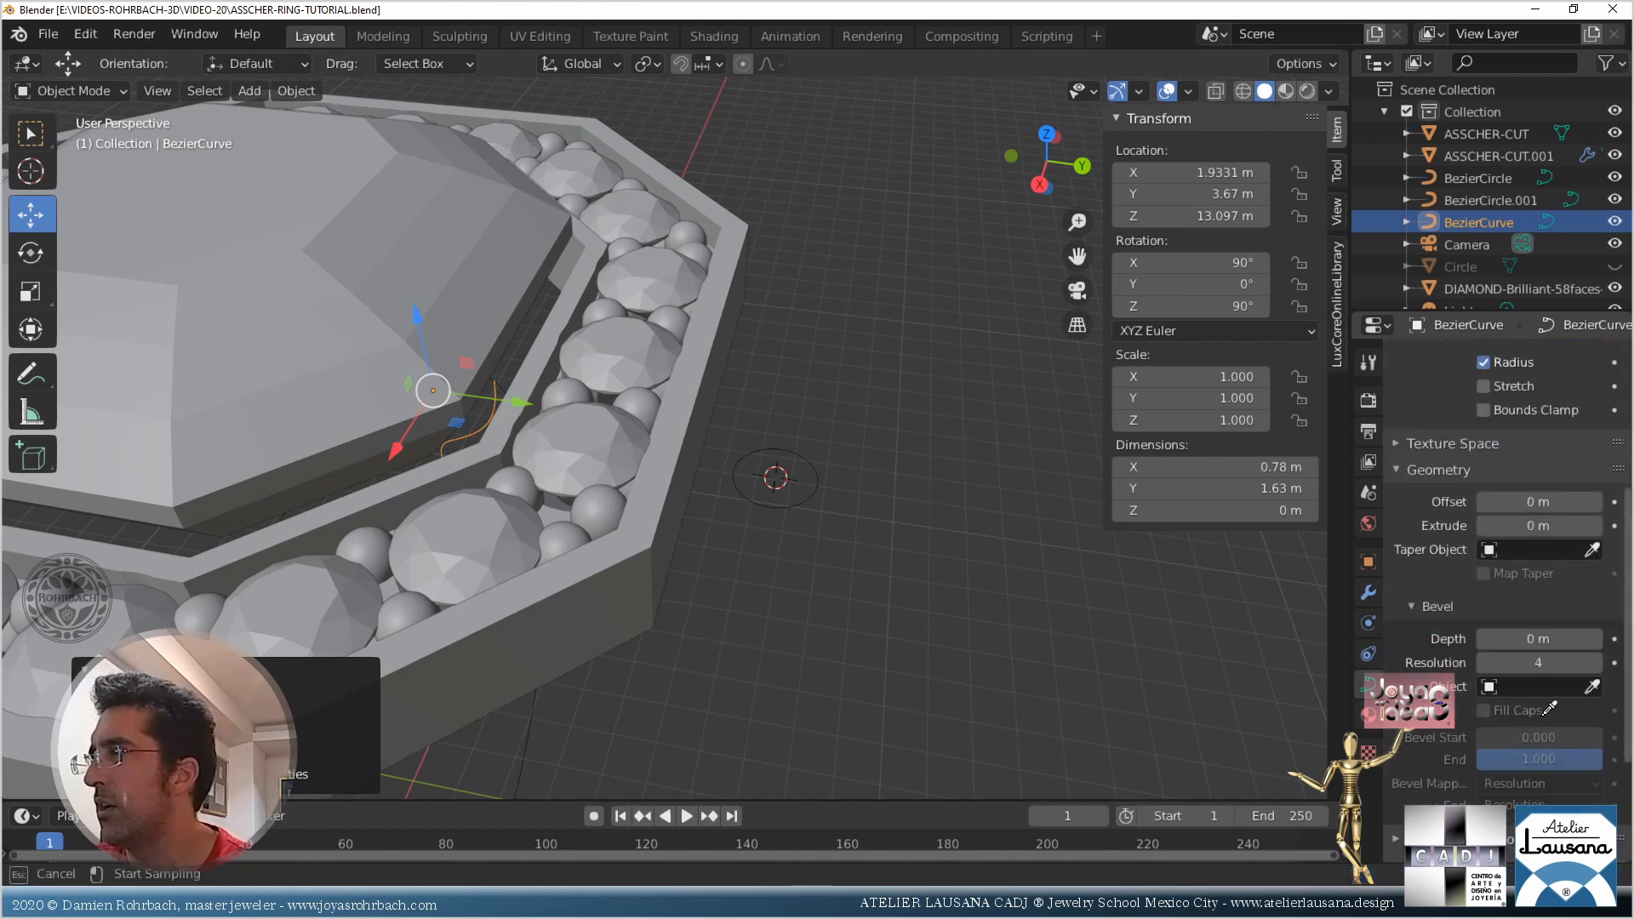
{"action": "left_click", "coordinate": [819, 483]}
{"action": "middle_click_drag", "start_coordinate": [619, 645], "coordinate": [559, 640]}
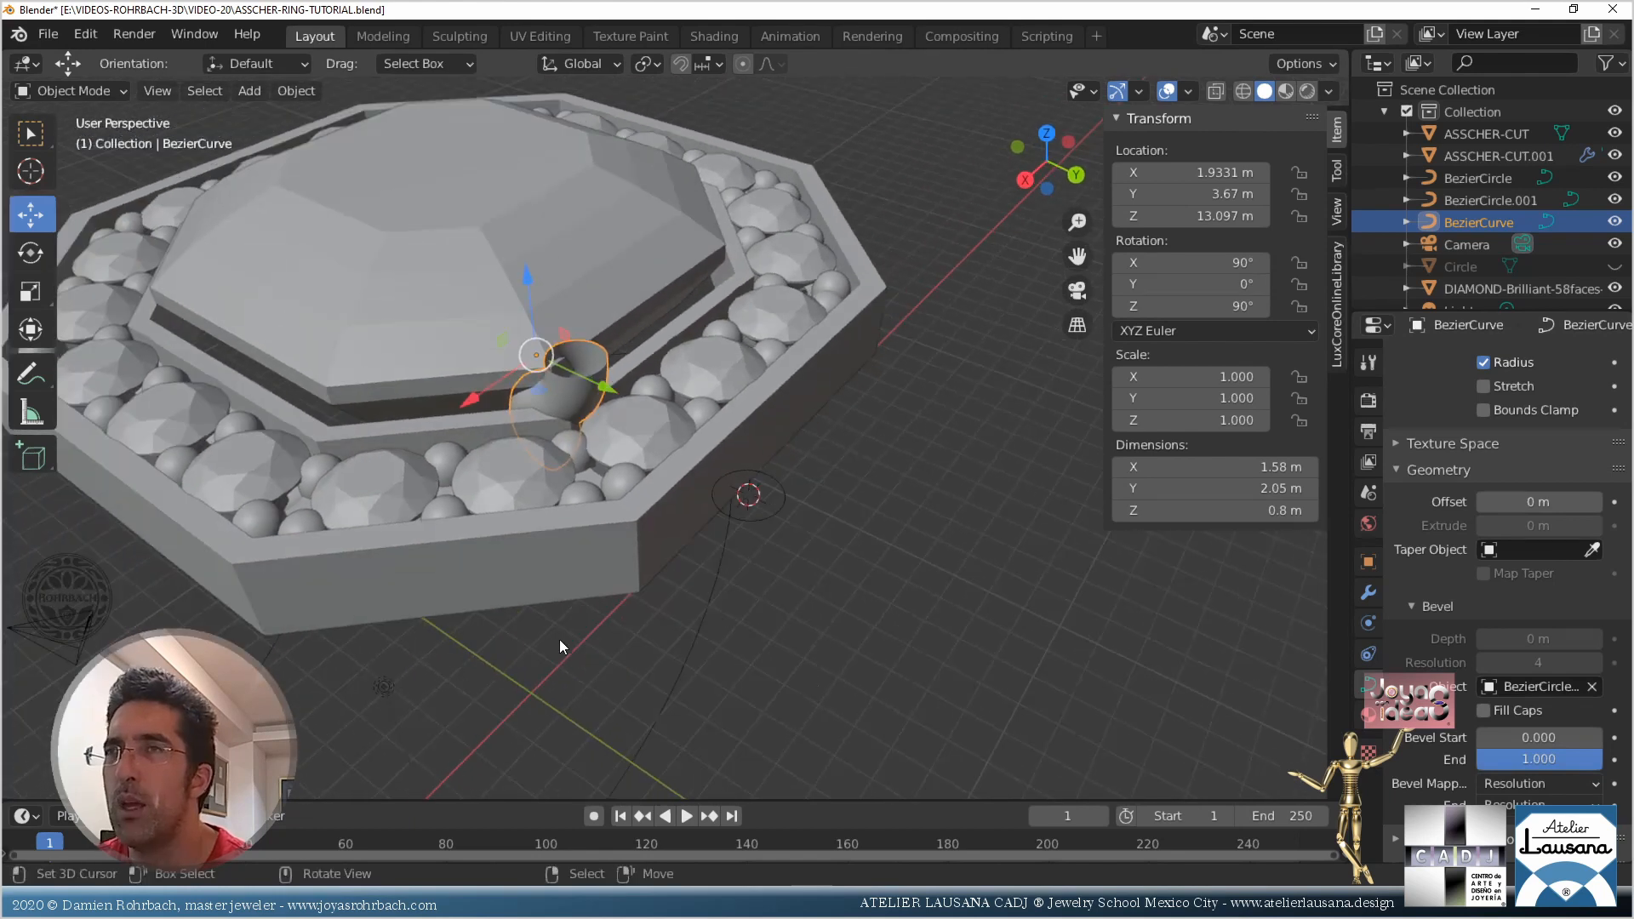
{"action": "left_click", "coordinate": [1483, 710]}
{"action": "middle_click_drag", "start_coordinate": [677, 427], "coordinate": [835, 390]}
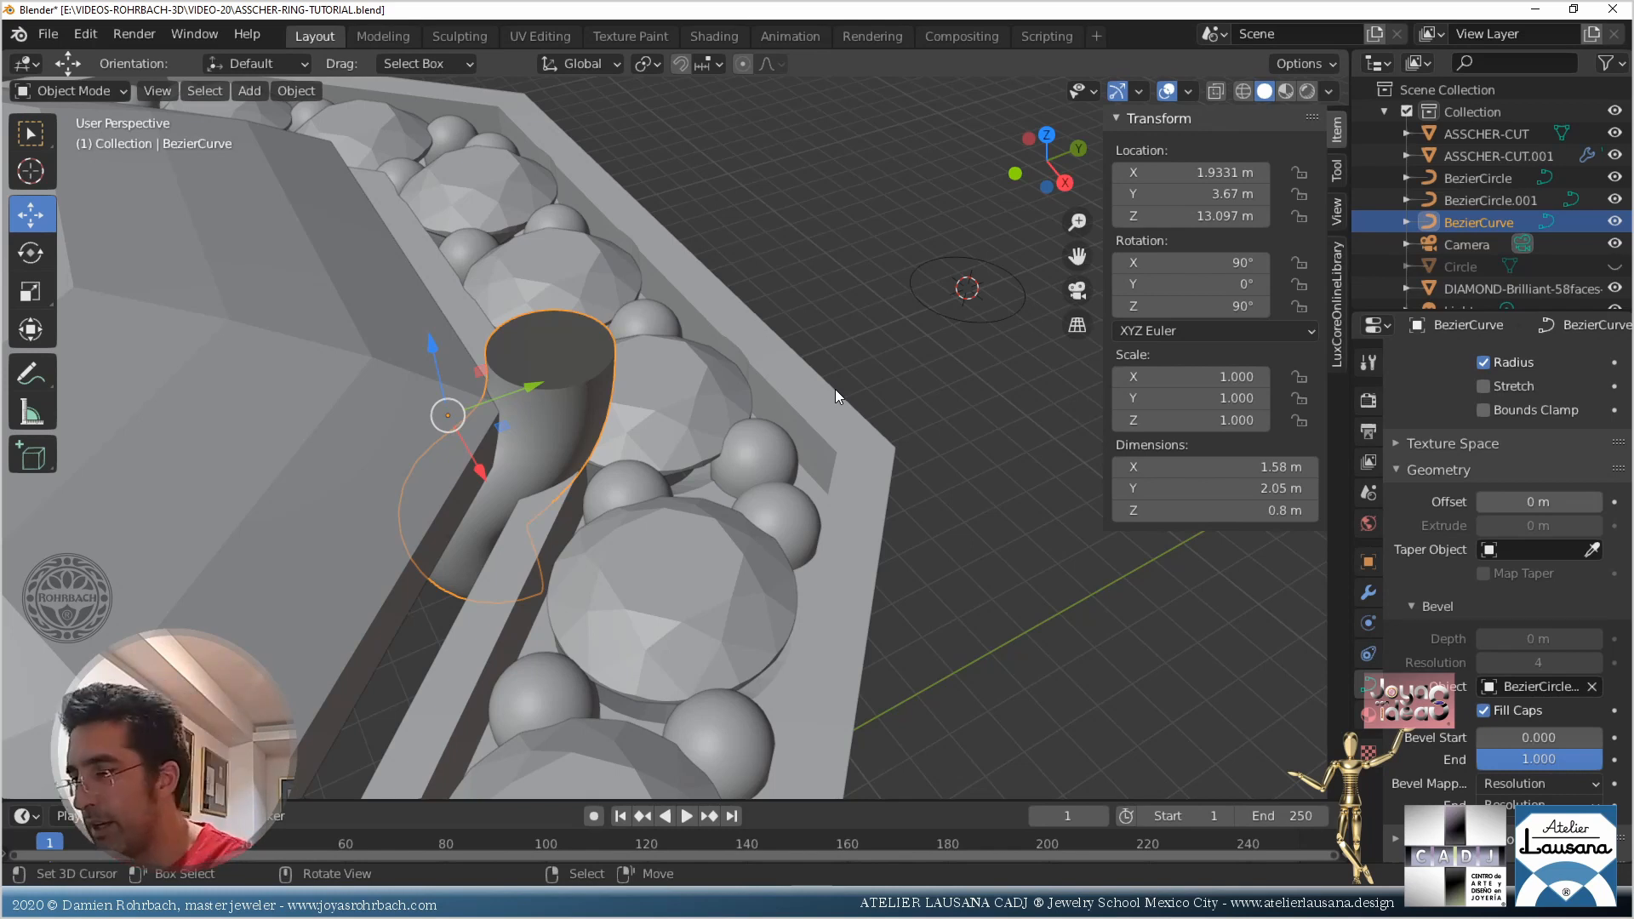
Place the 3D cursor outside the ring near the small circle and add a second Bezier curve there
{"action": "key", "text": "KP_7"}
{"action": "right_click", "coordinate": [721, 143], "text": "shift"}
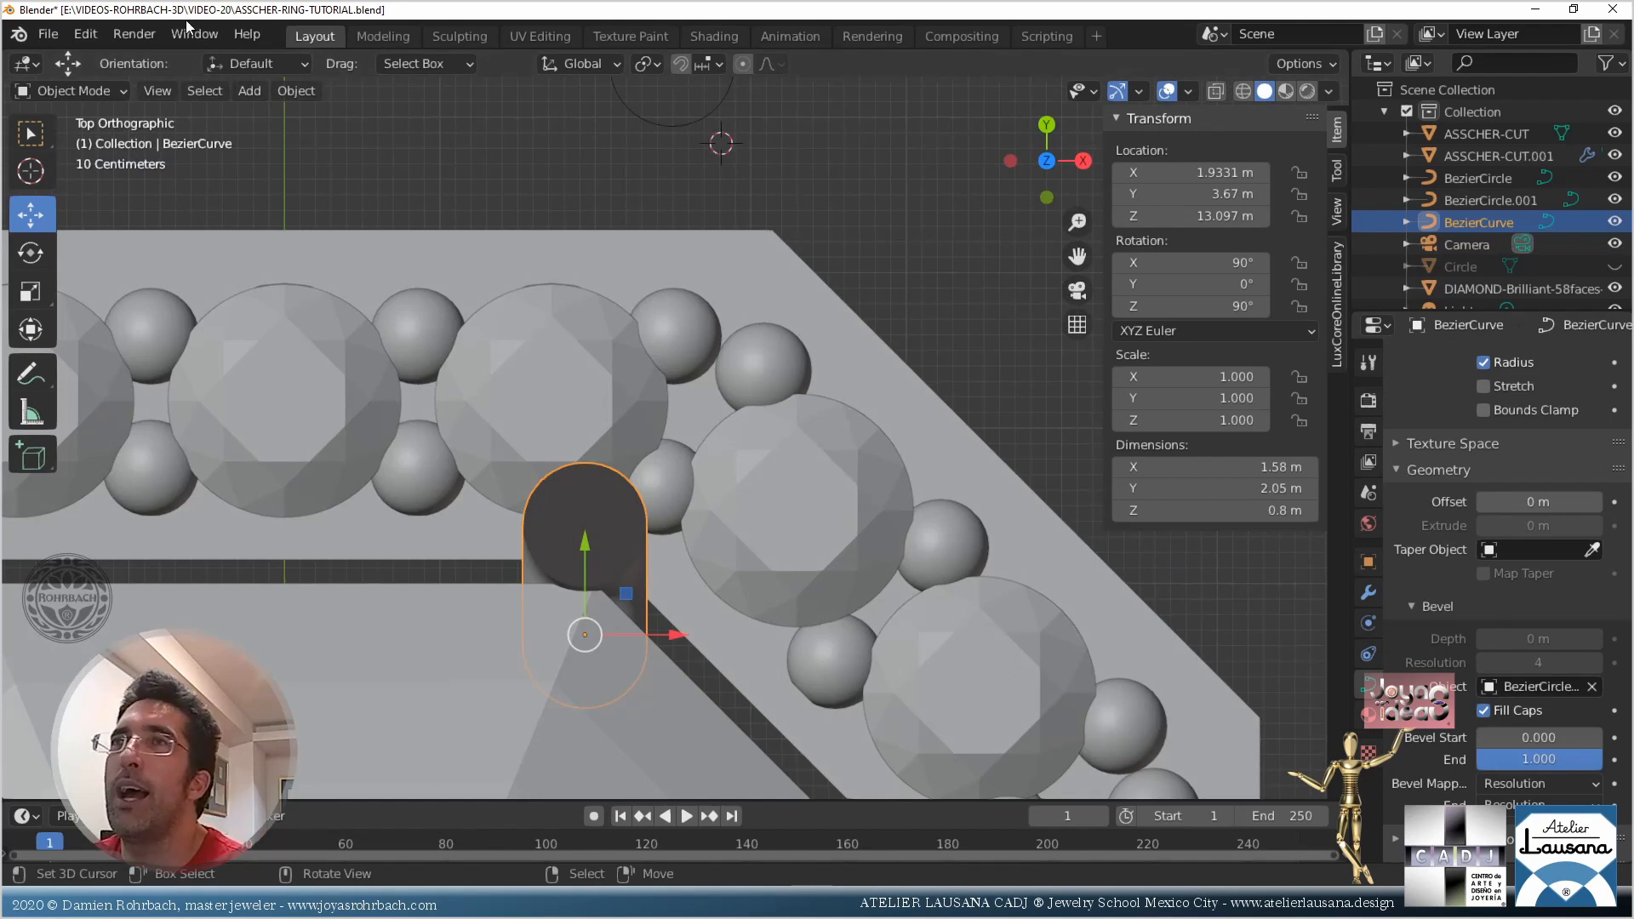
{"action": "left_click", "coordinate": [251, 92]}
{"action": "mouse_move", "coordinate": [286, 143]}
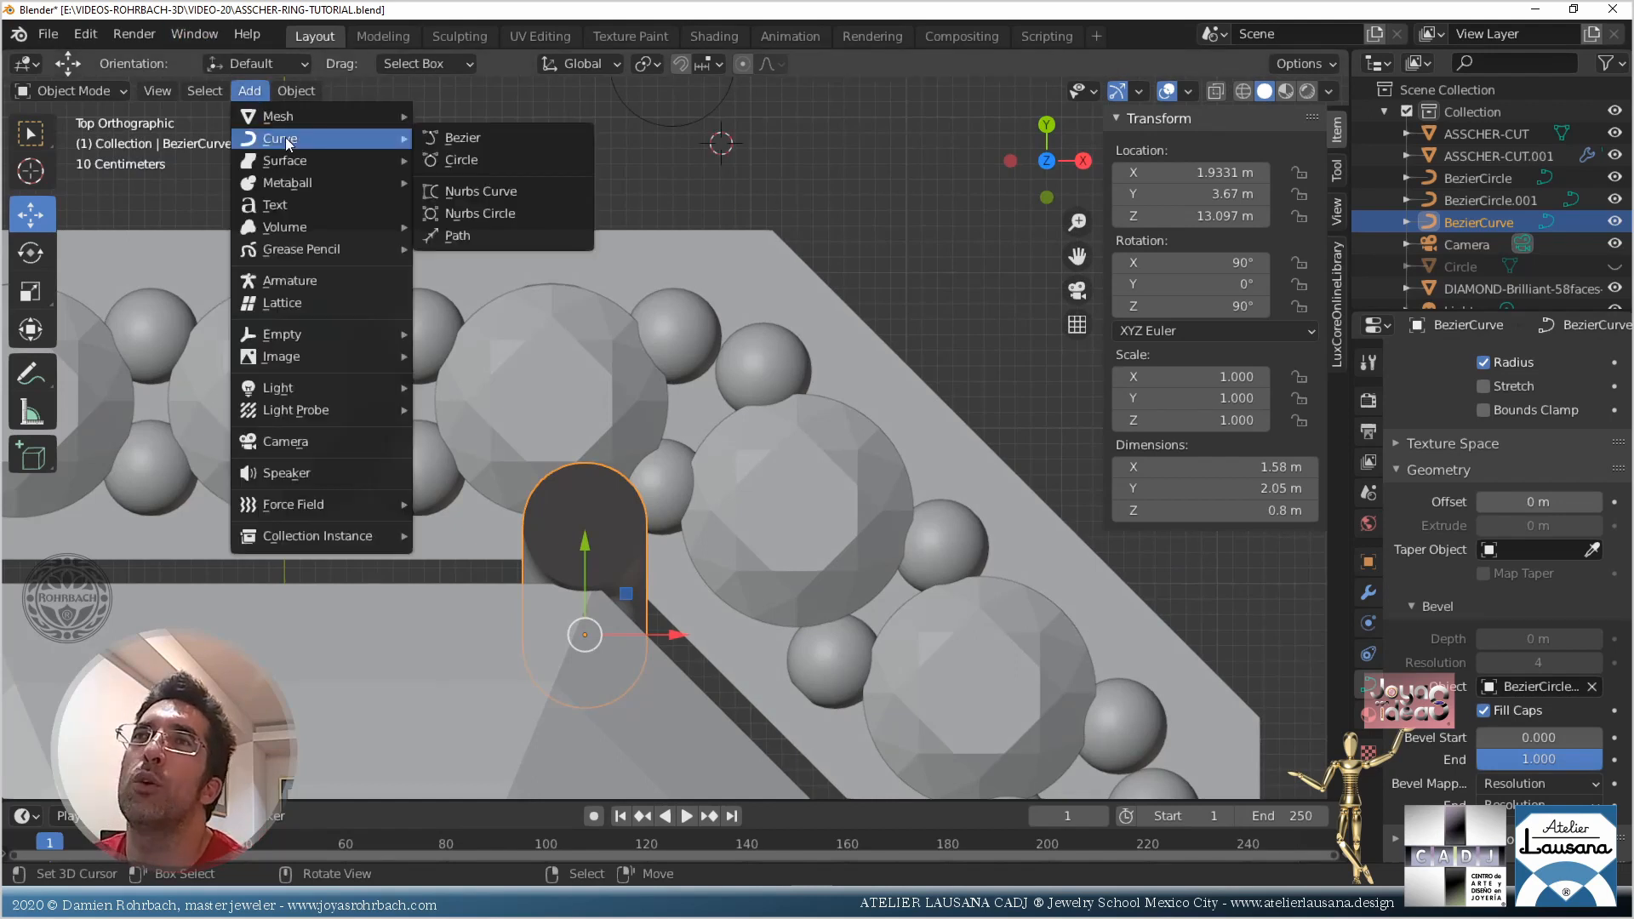
{"action": "left_click", "coordinate": [471, 136]}
Assign the new Bezier curve as the prong's taper object and save the file
{"action": "left_click", "coordinate": [573, 527]}
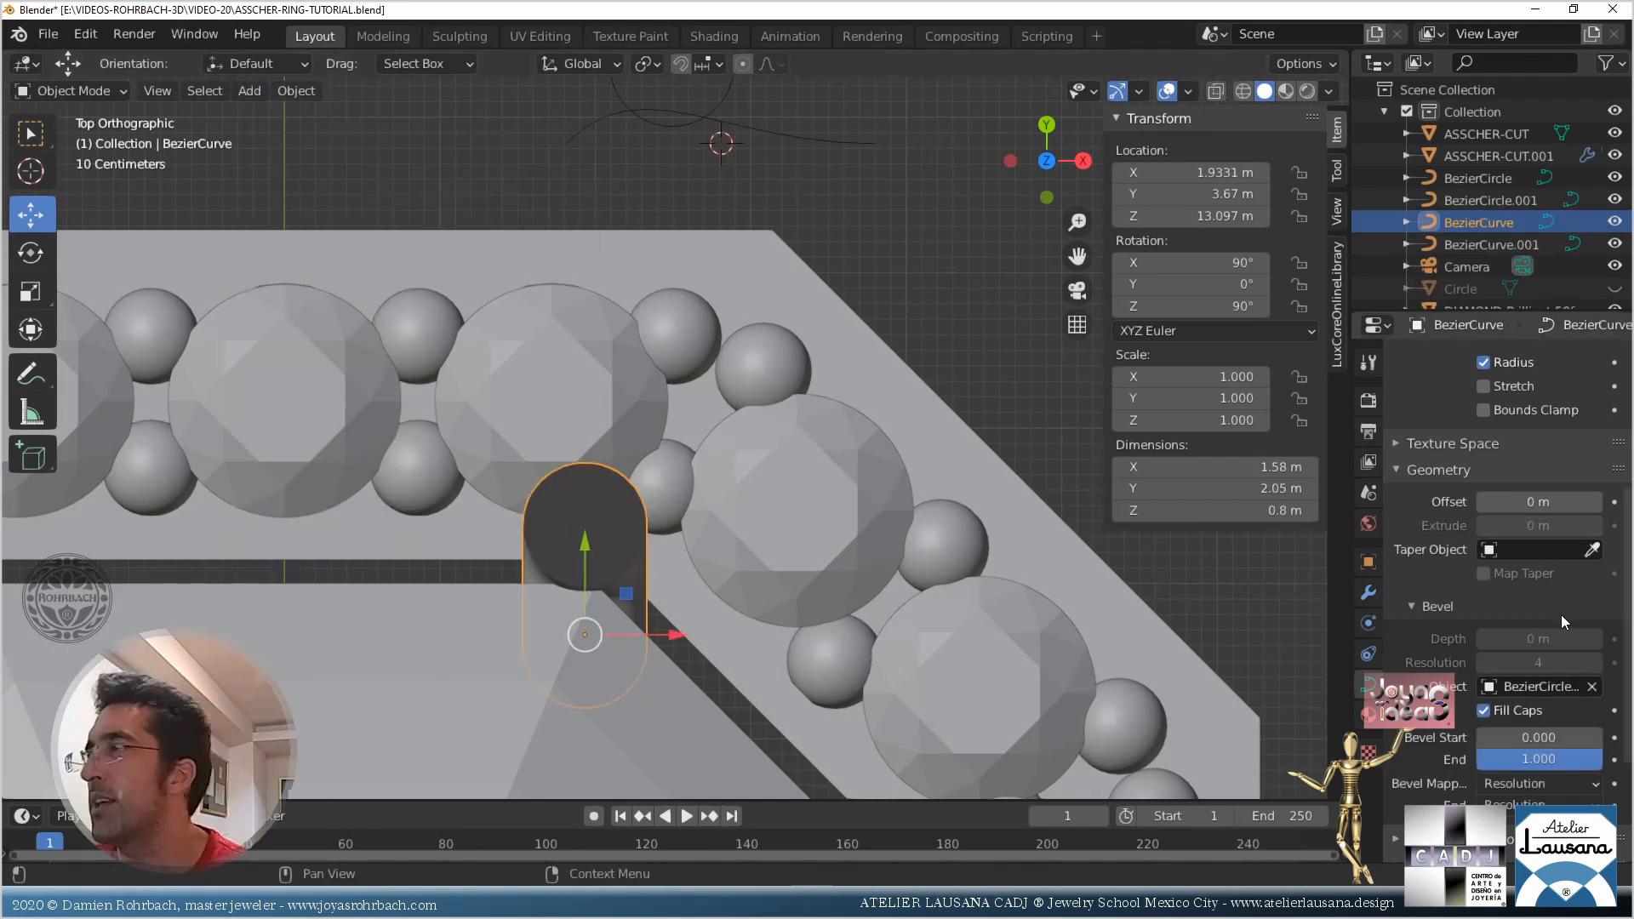
{"action": "left_click", "coordinate": [1592, 550]}
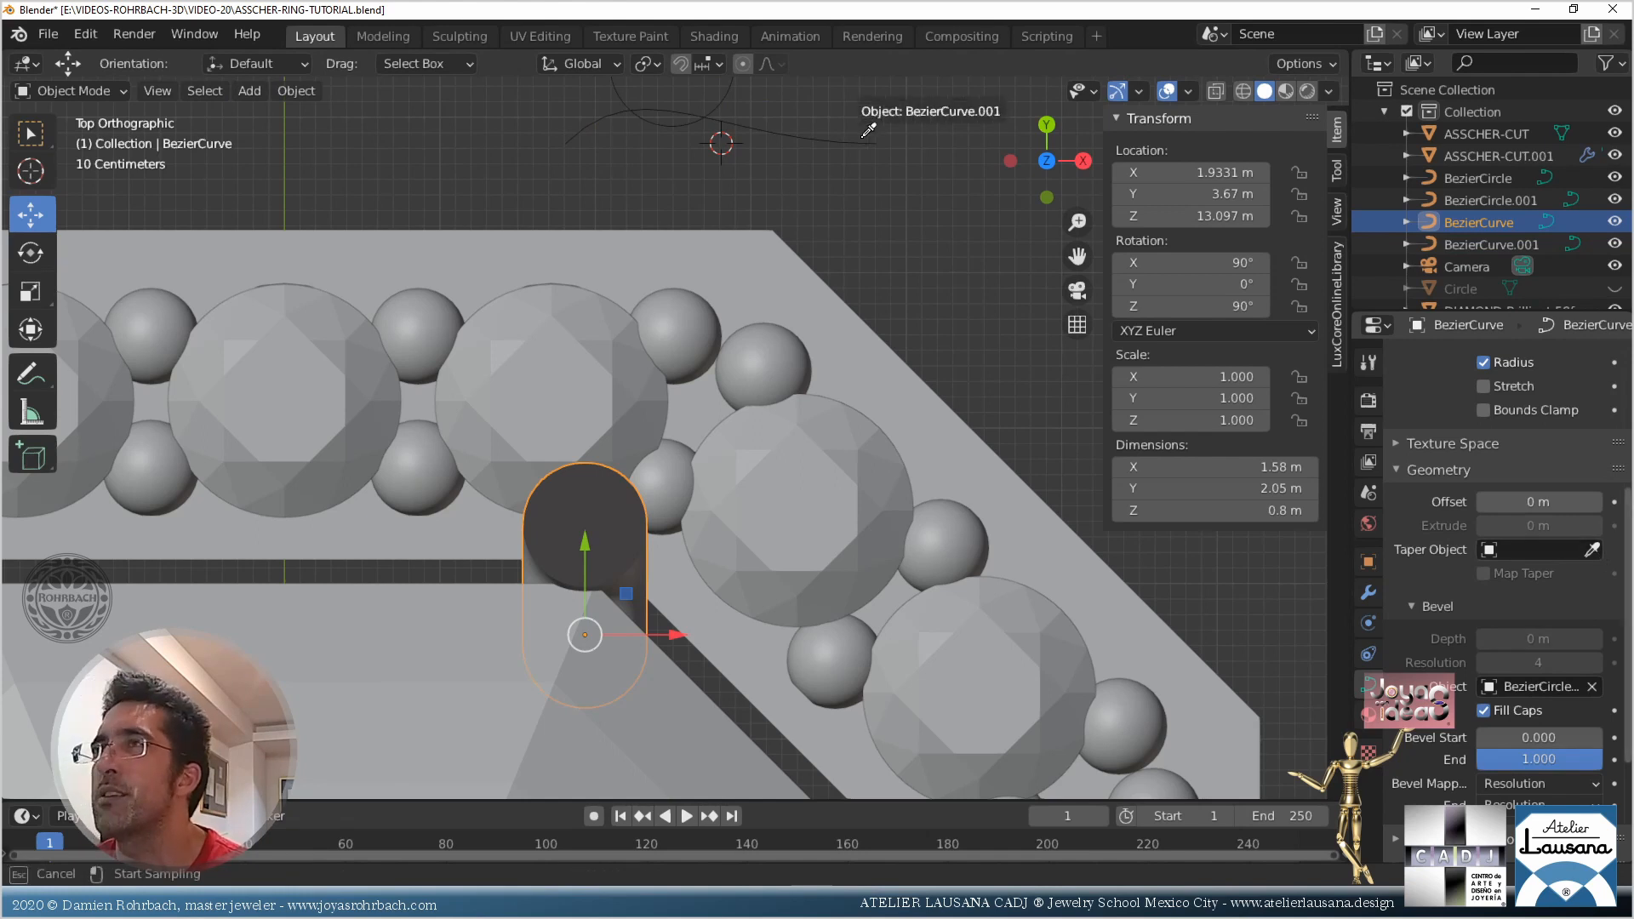
{"action": "left_click", "coordinate": [864, 133]}
{"action": "middle_click_drag", "start_coordinate": [830, 376], "coordinate": [564, 402]}
{"action": "key", "text": "ctrl+s"}
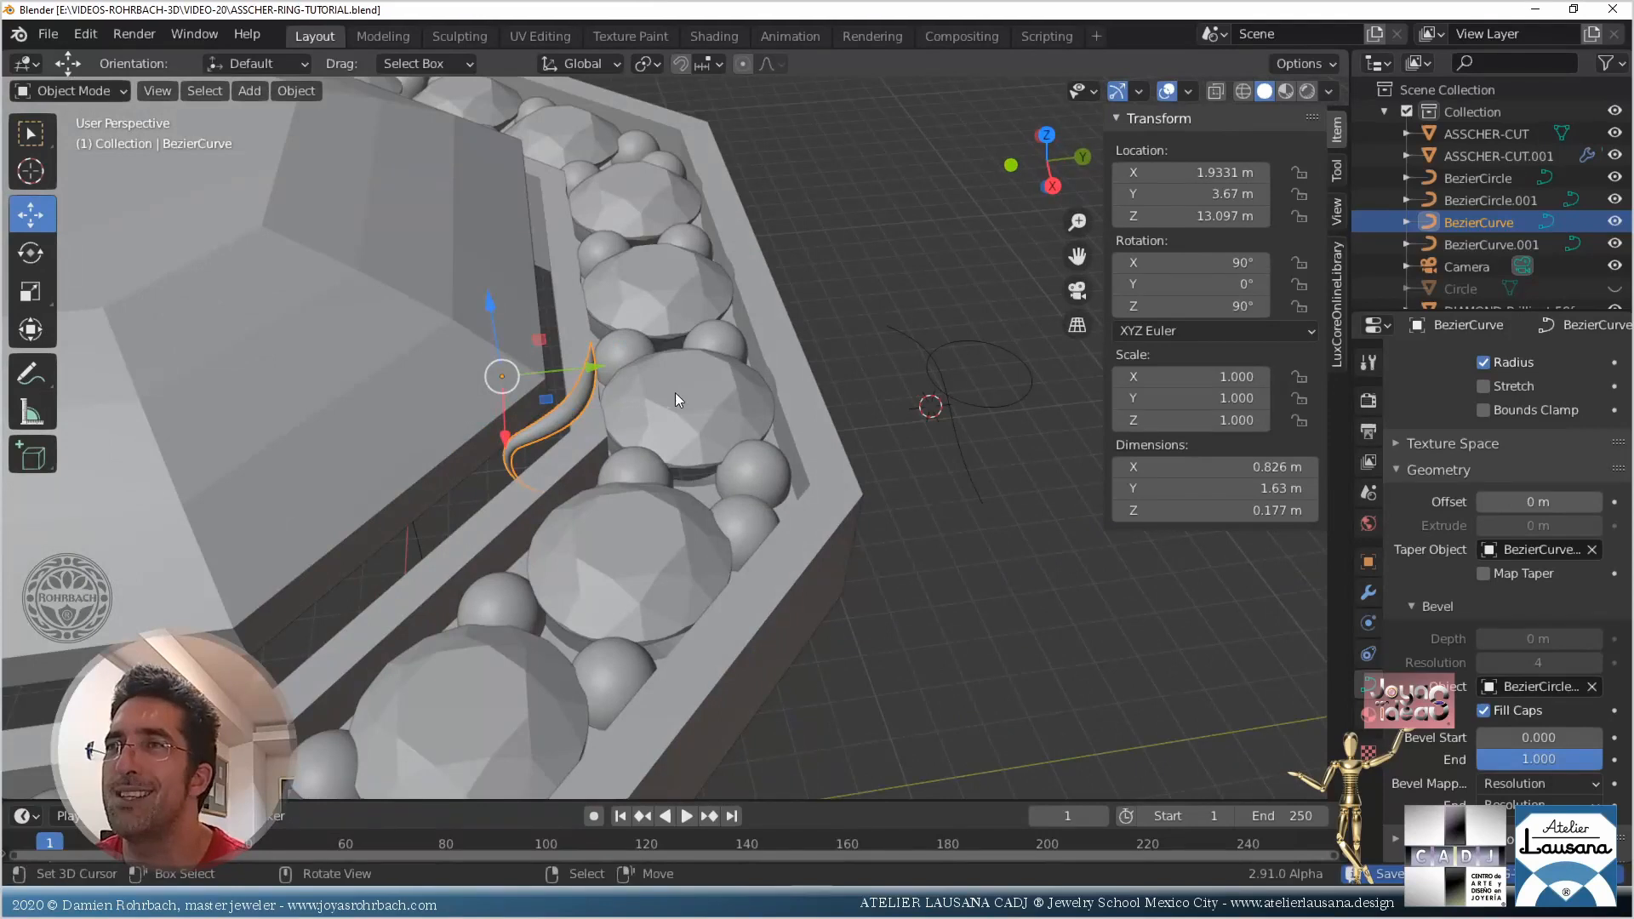
Move the taper curve's end points along Y, about 0.55 m for the positive X end and 0.58 m for the other
{"action": "left_click", "coordinate": [901, 342]}
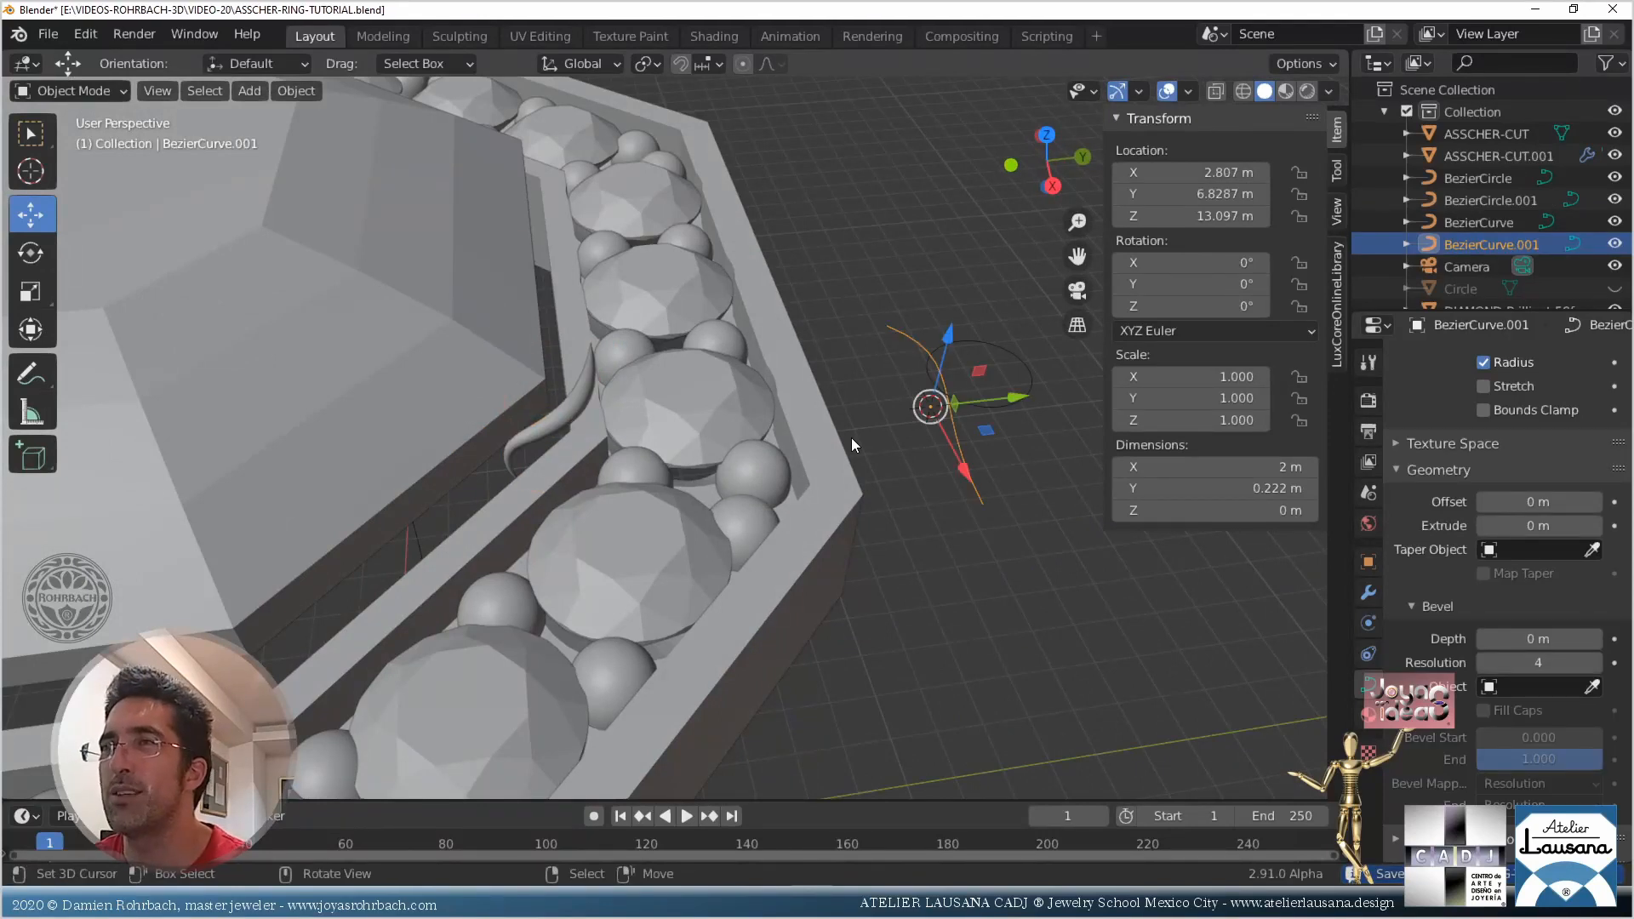
{"action": "key", "text": "Tab"}
{"action": "key", "text": "KP_Decimal"}
{"action": "left_click", "coordinate": [772, 528]}
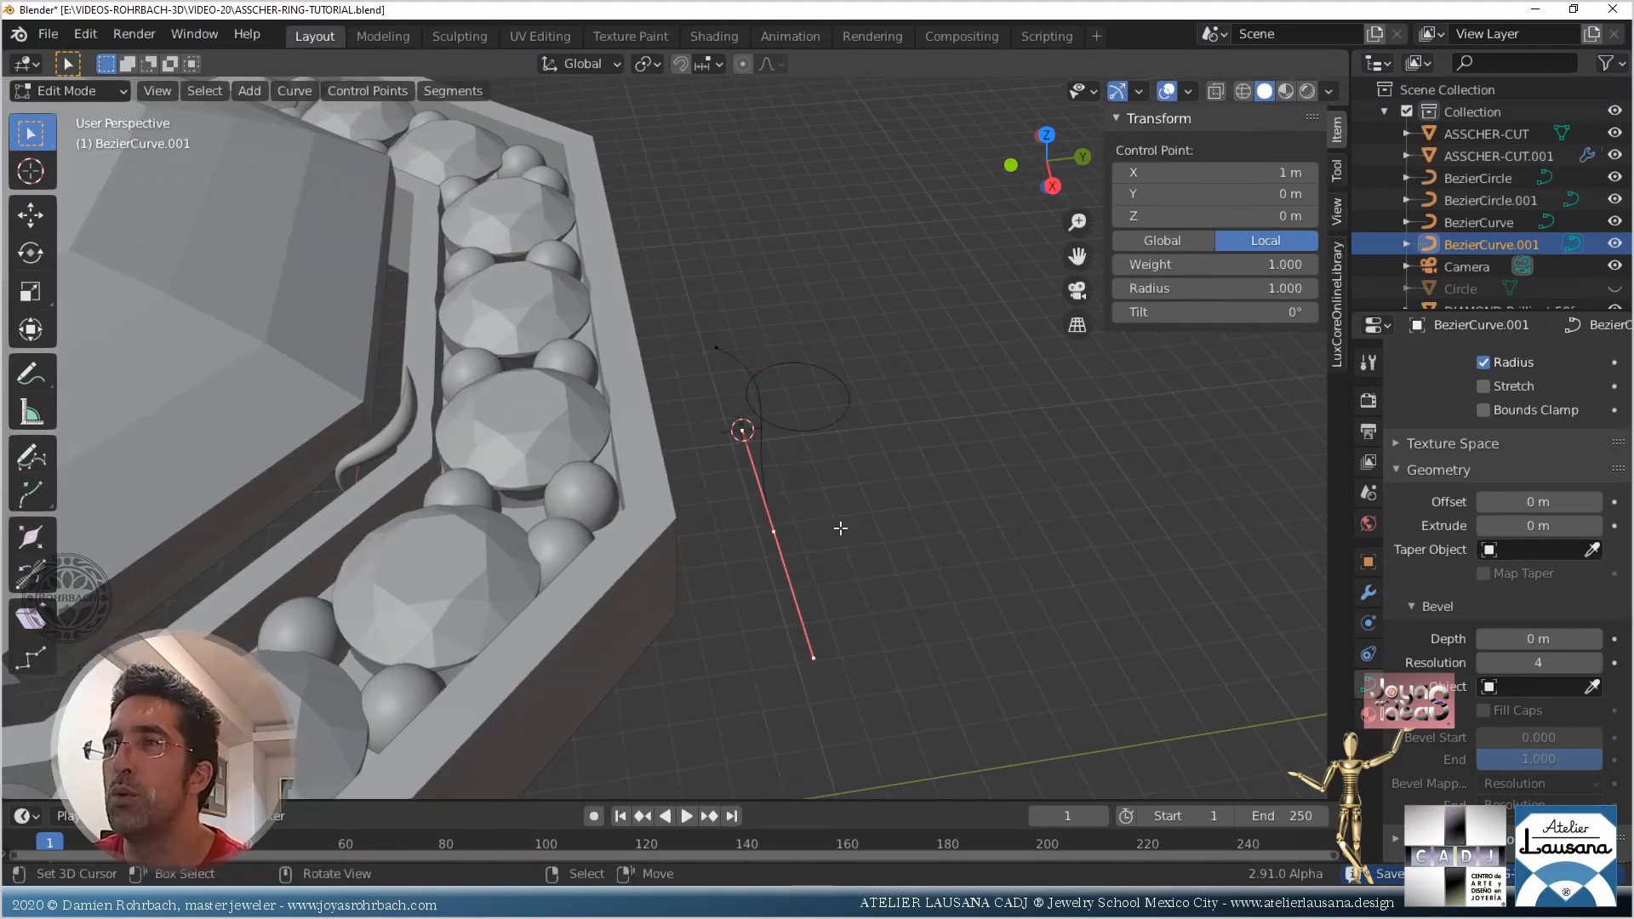
{"action": "left_click", "coordinate": [30, 214]}
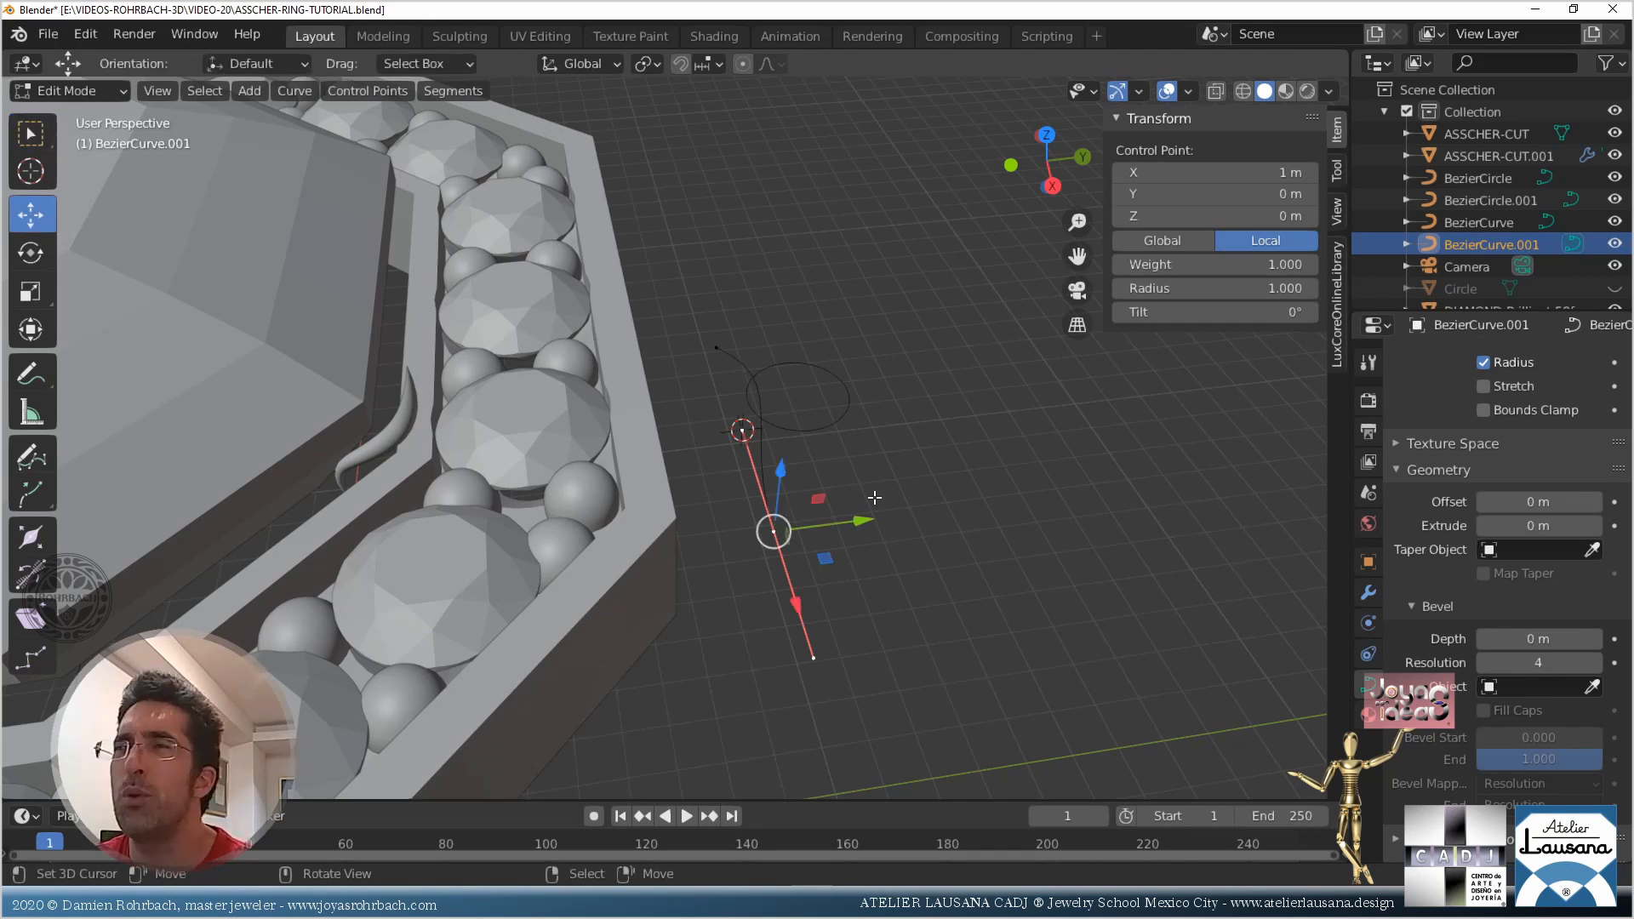
{"action": "left_click_drag", "start_coordinate": [862, 520], "coordinate": [897, 519]}
{"action": "left_click_drag", "start_coordinate": [897, 519], "coordinate": [953, 507]}
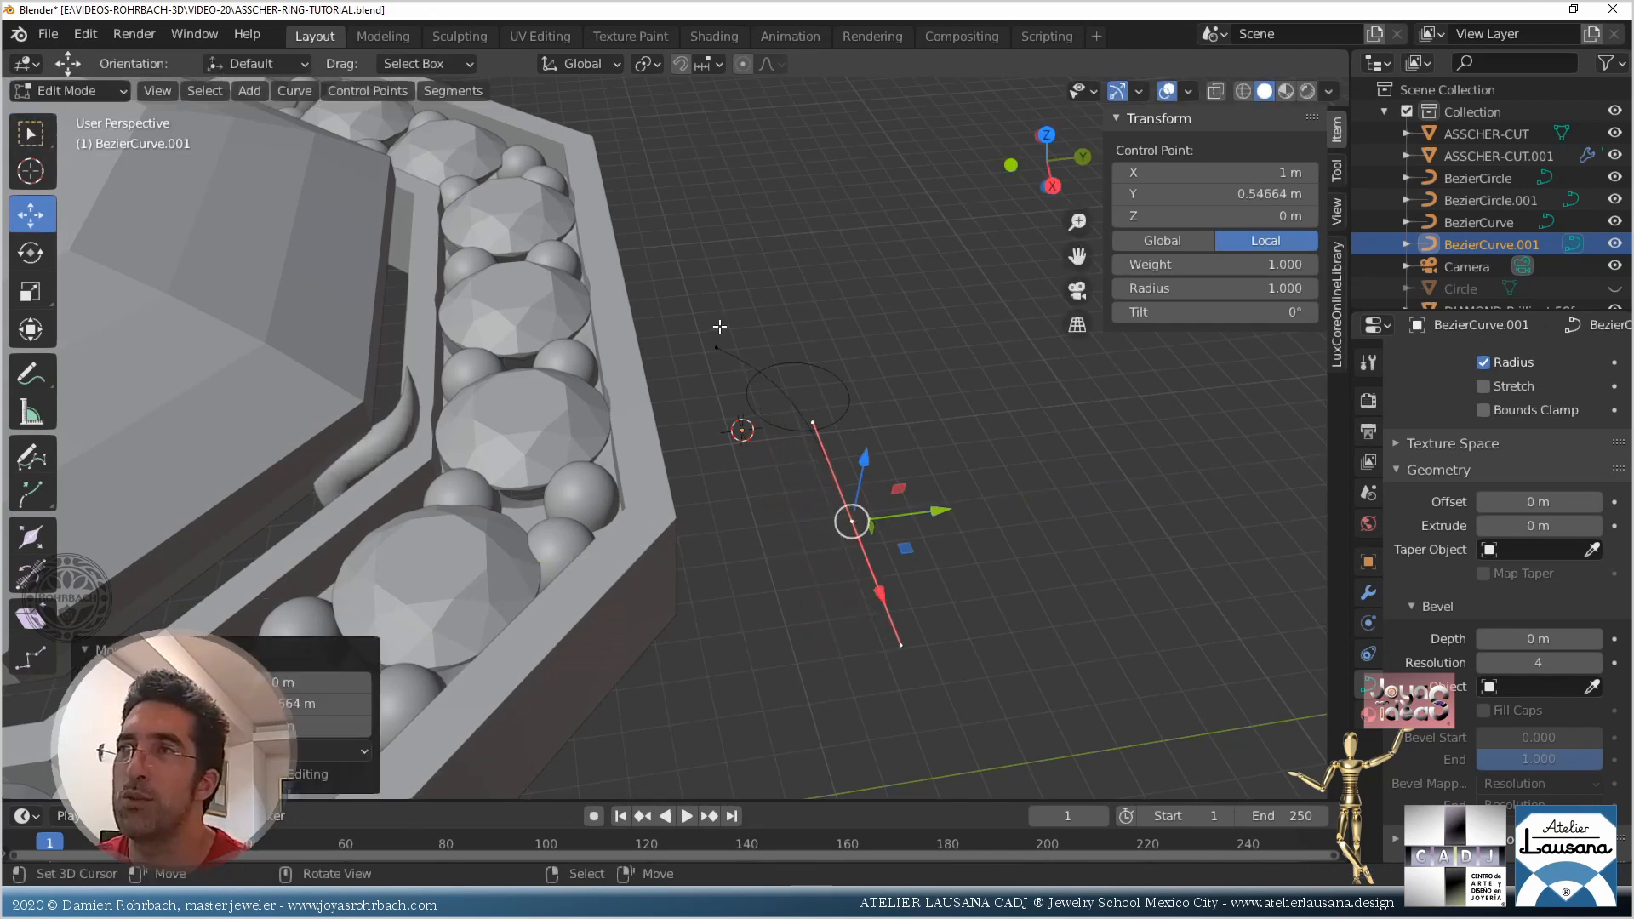
{"action": "left_click", "coordinate": [716, 347]}
{"action": "left_click_drag", "start_coordinate": [810, 340], "coordinate": [879, 333]}
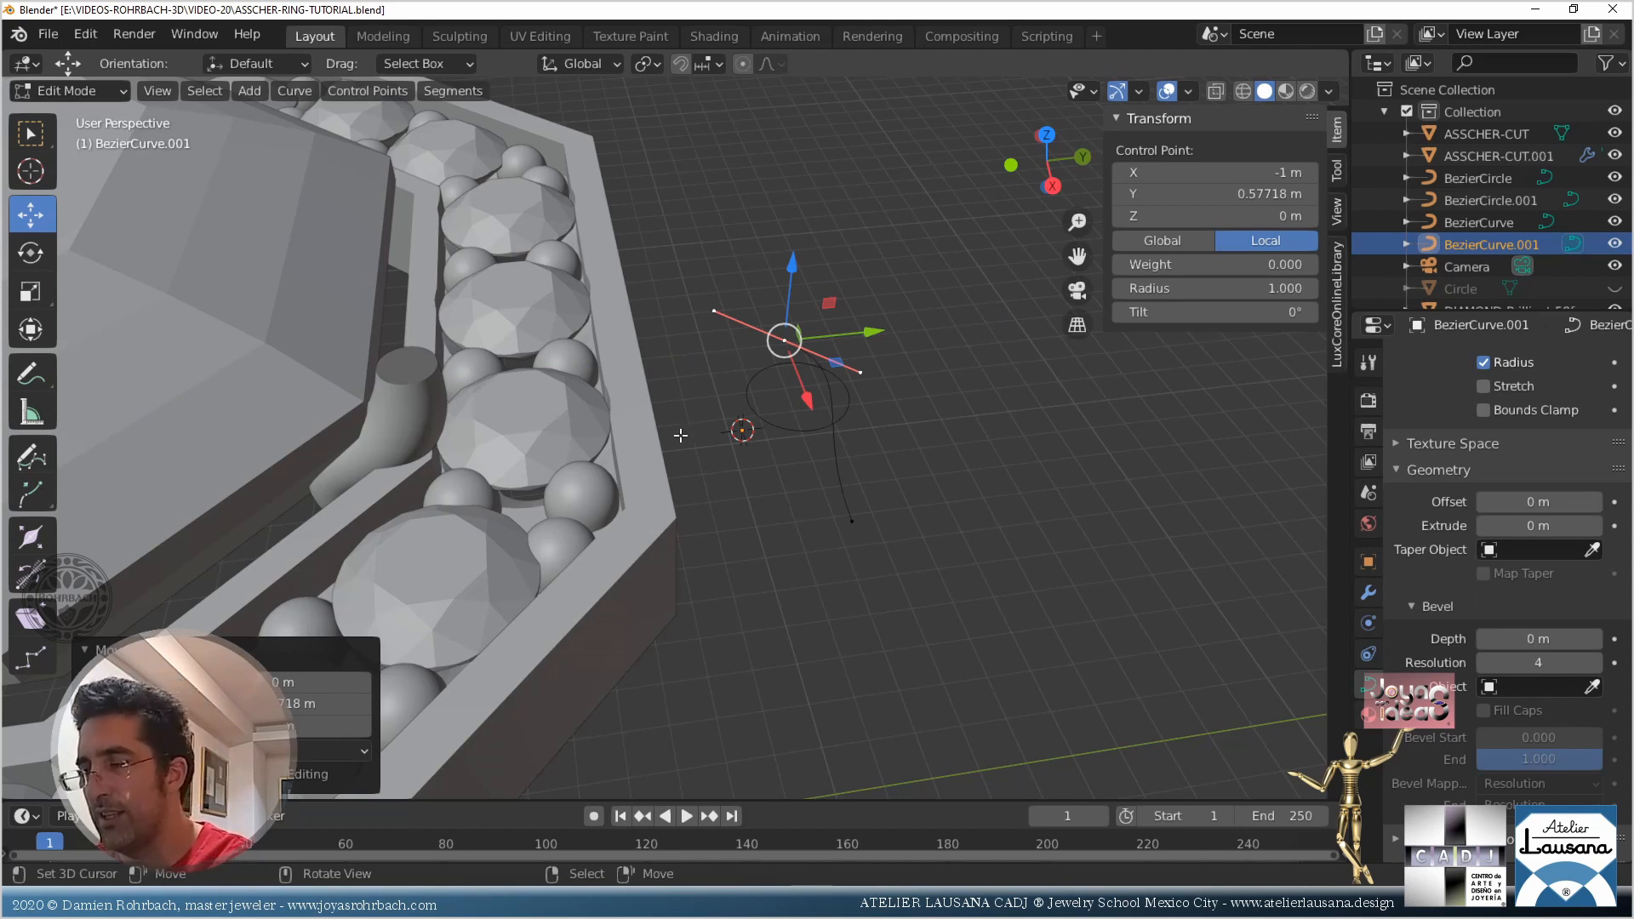
Select all control points of the taper curve and switch its direction
{"action": "key", "text": "KP_7"}
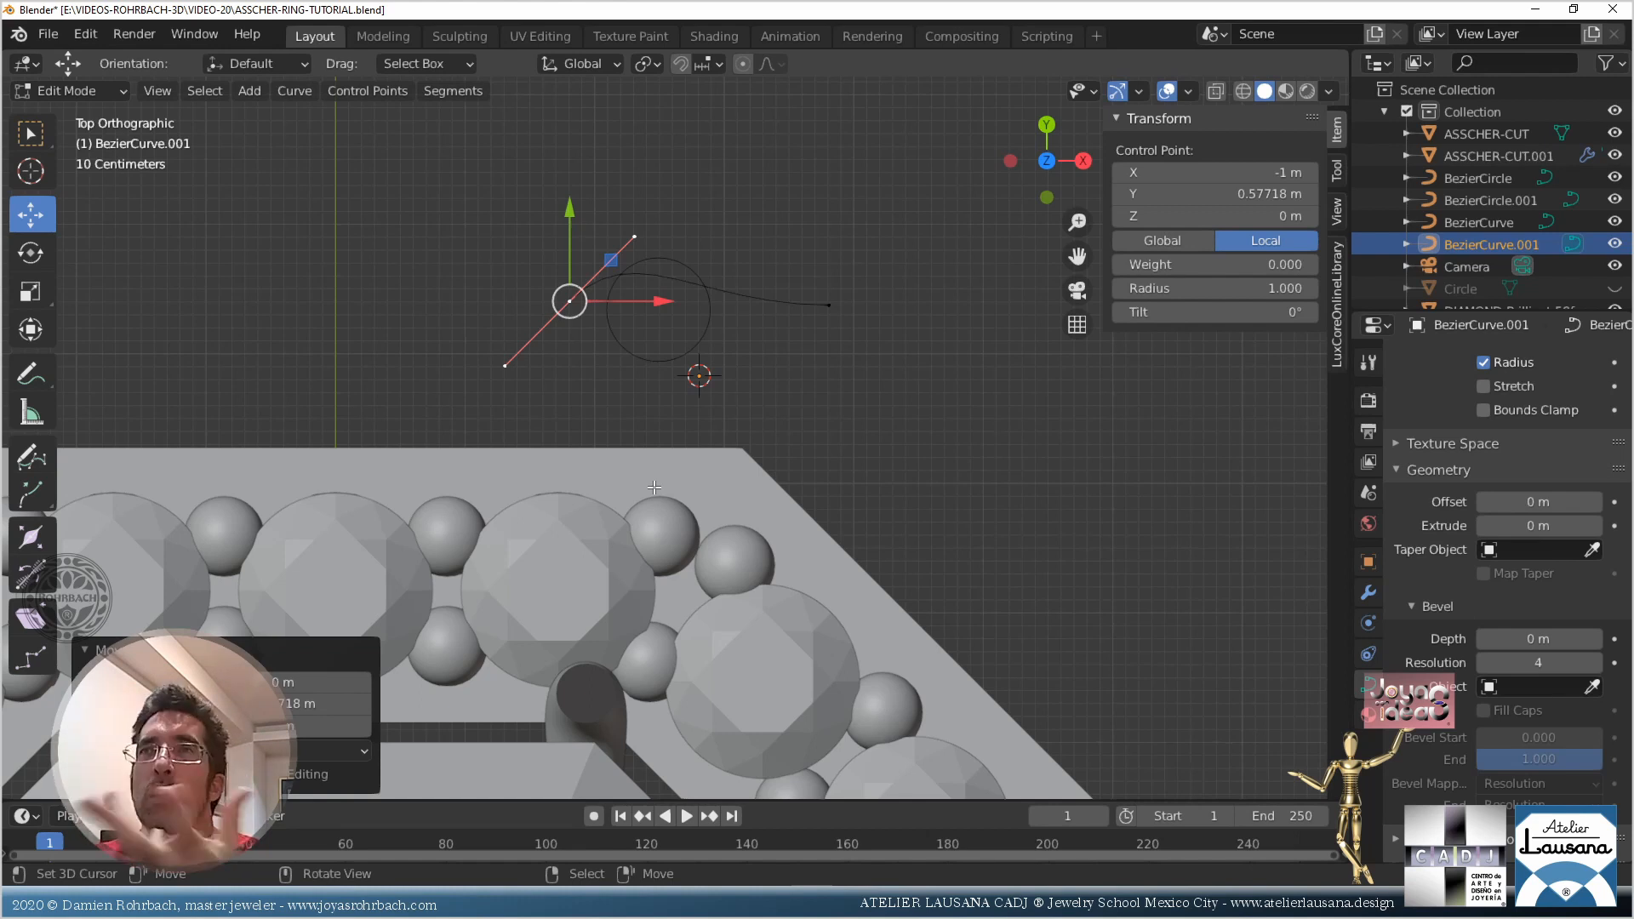
{"action": "left_click", "coordinate": [451, 92]}
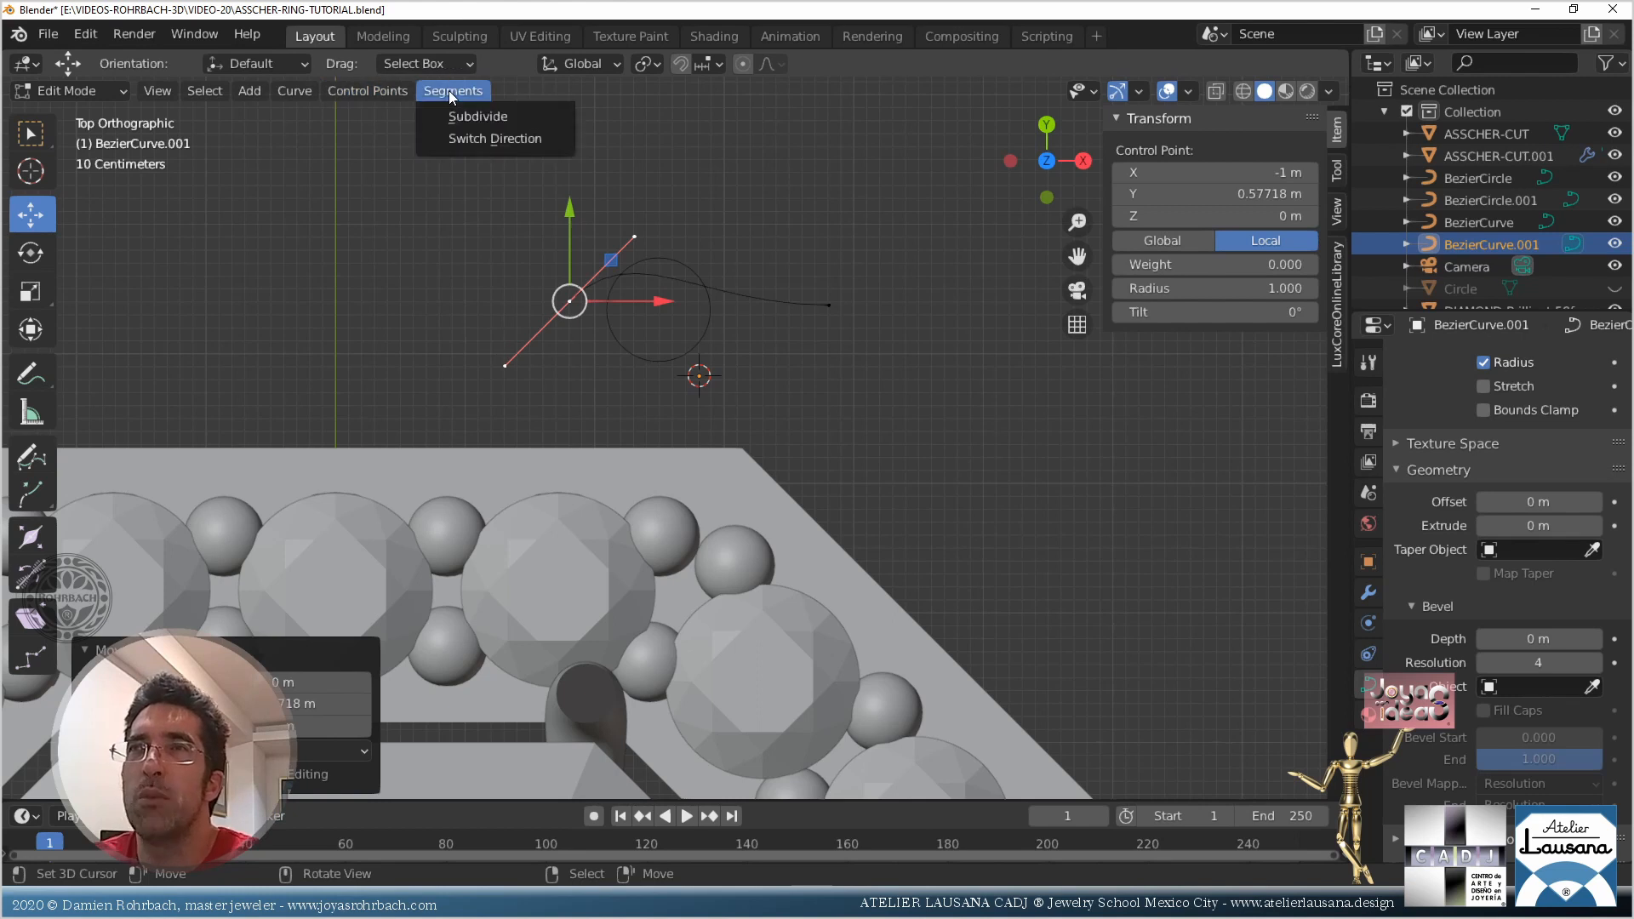
{"action": "left_click", "coordinate": [545, 149]}
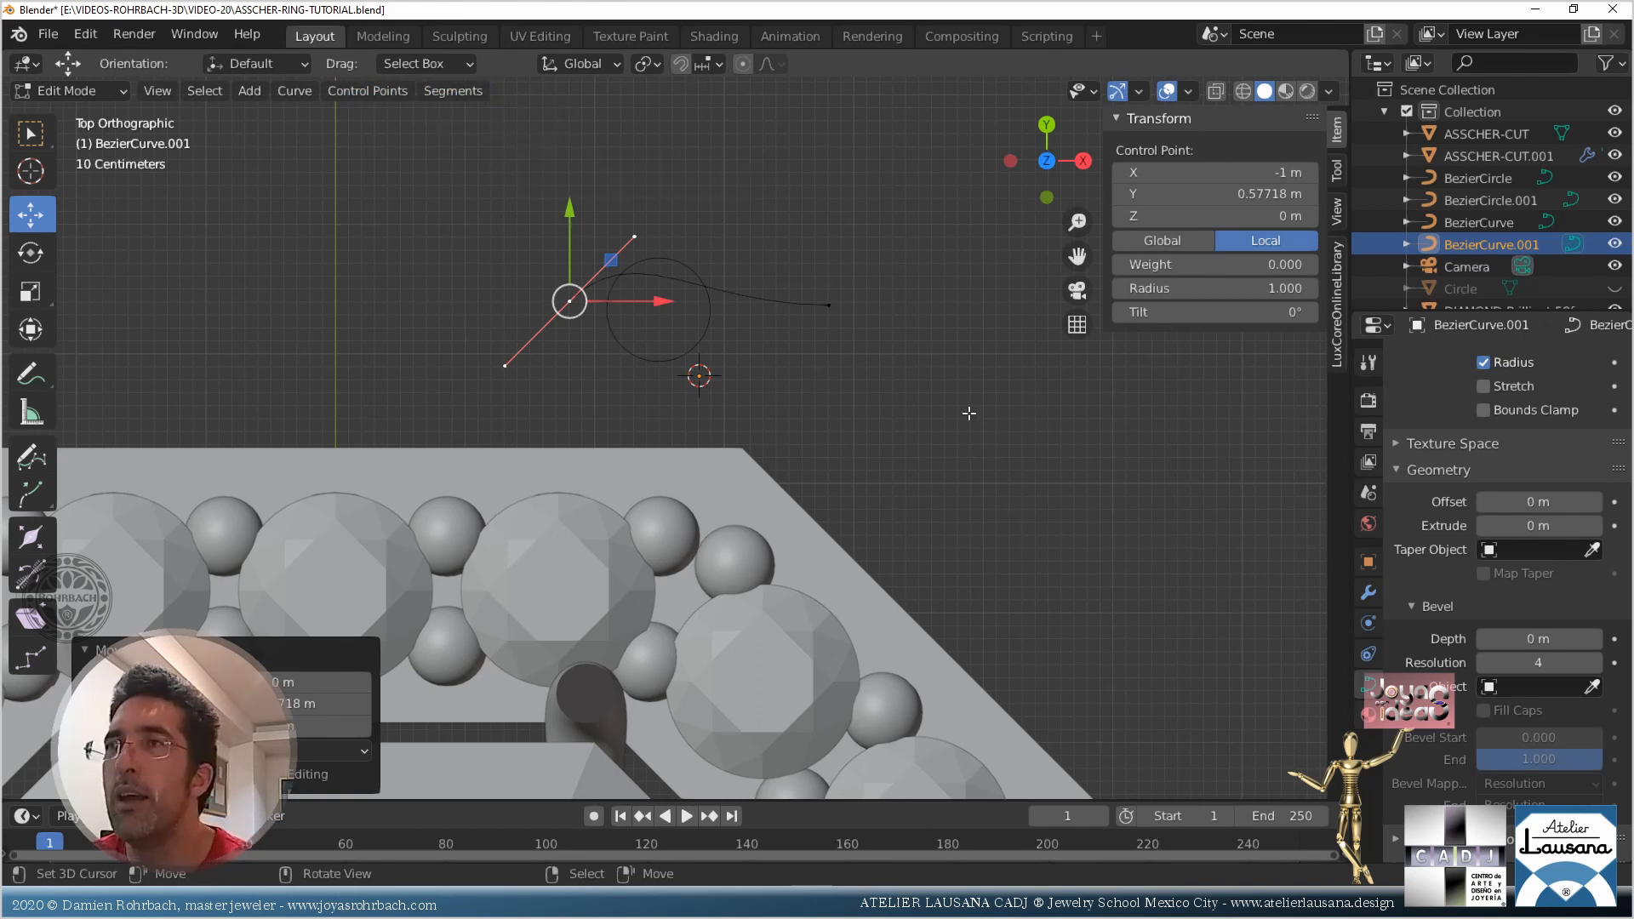
{"action": "key", "text": "a"}
{"action": "left_click", "coordinate": [459, 92]}
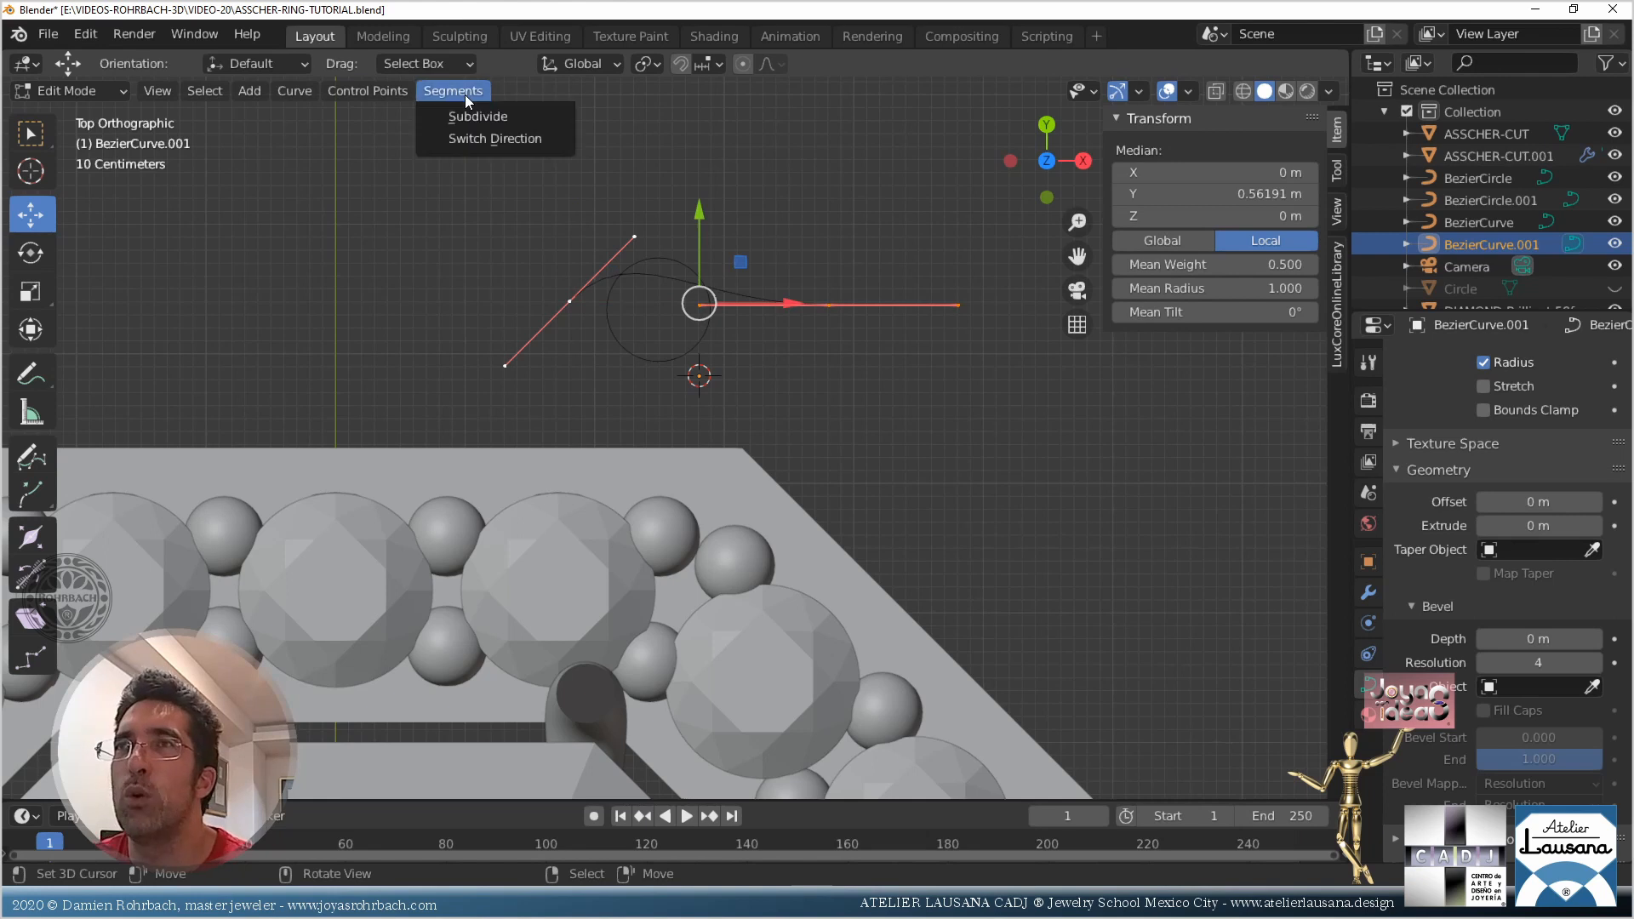
{"action": "left_click", "coordinate": [508, 137]}
{"action": "scroll", "coordinate": [753, 434], "scroll_direction": "down", "scroll_amount": 2}
{"action": "middle_click_drag", "start_coordinate": [753, 434], "coordinate": [655, 536]}
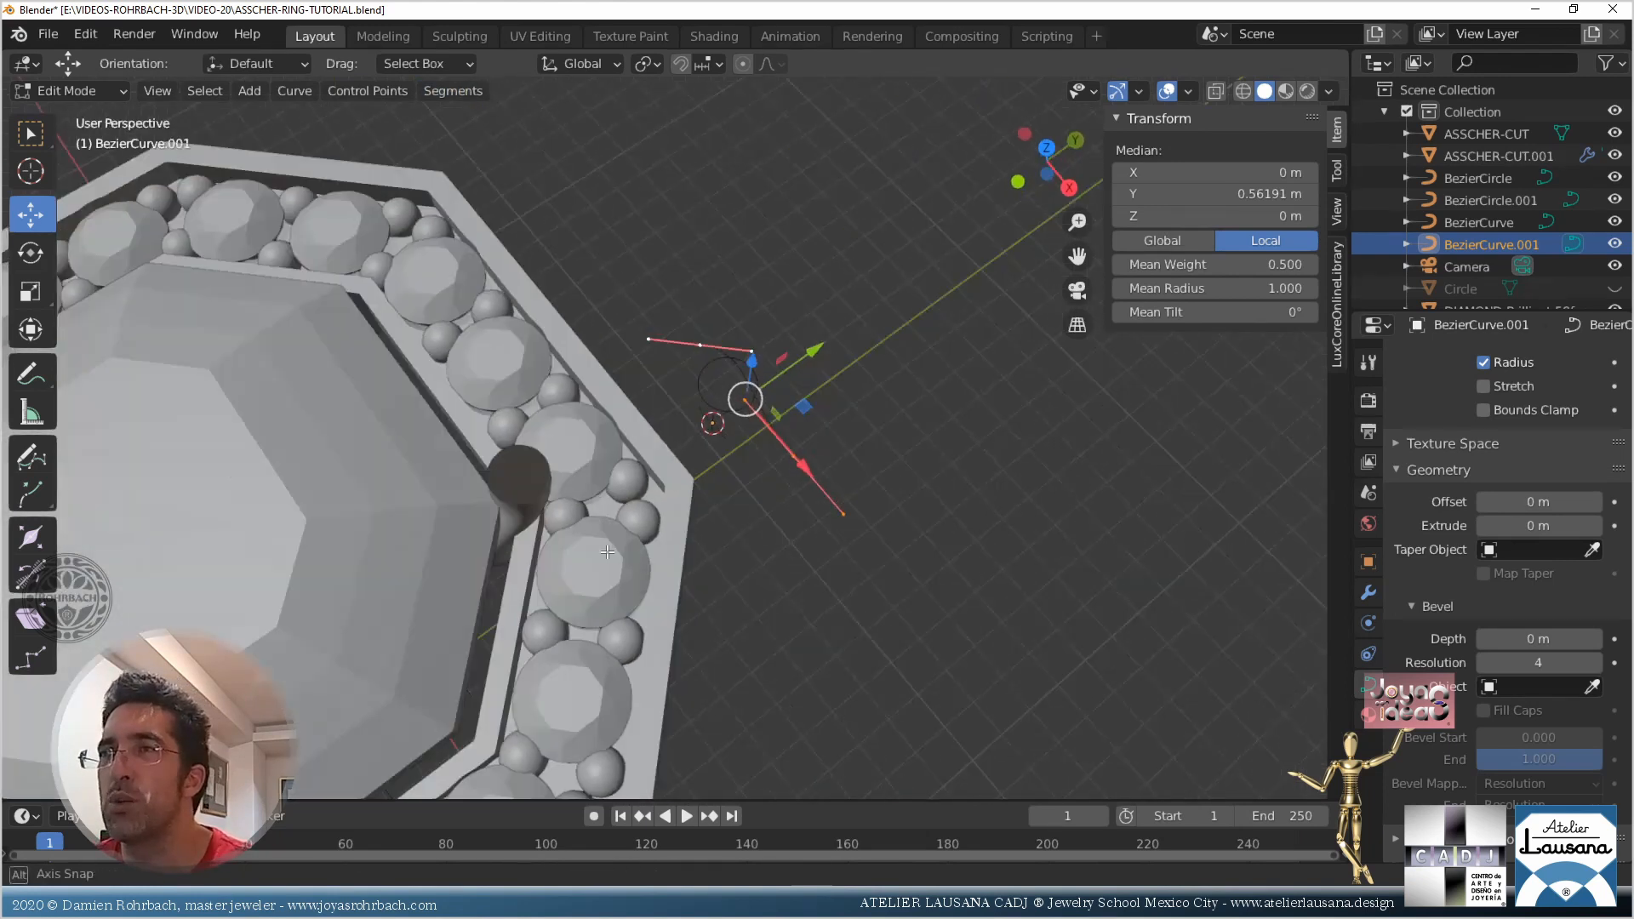
Try to move the taper curve's end points along Y, and undo the moves
{"action": "left_click", "coordinate": [813, 459]}
{"action": "left_click_drag", "start_coordinate": [856, 412], "coordinate": [886, 390]}
{"action": "middle_click_drag", "start_coordinate": [737, 552], "coordinate": [662, 500]}
{"action": "key", "text": "ctrl+z"}
{"action": "right_click", "coordinate": [744, 380]}
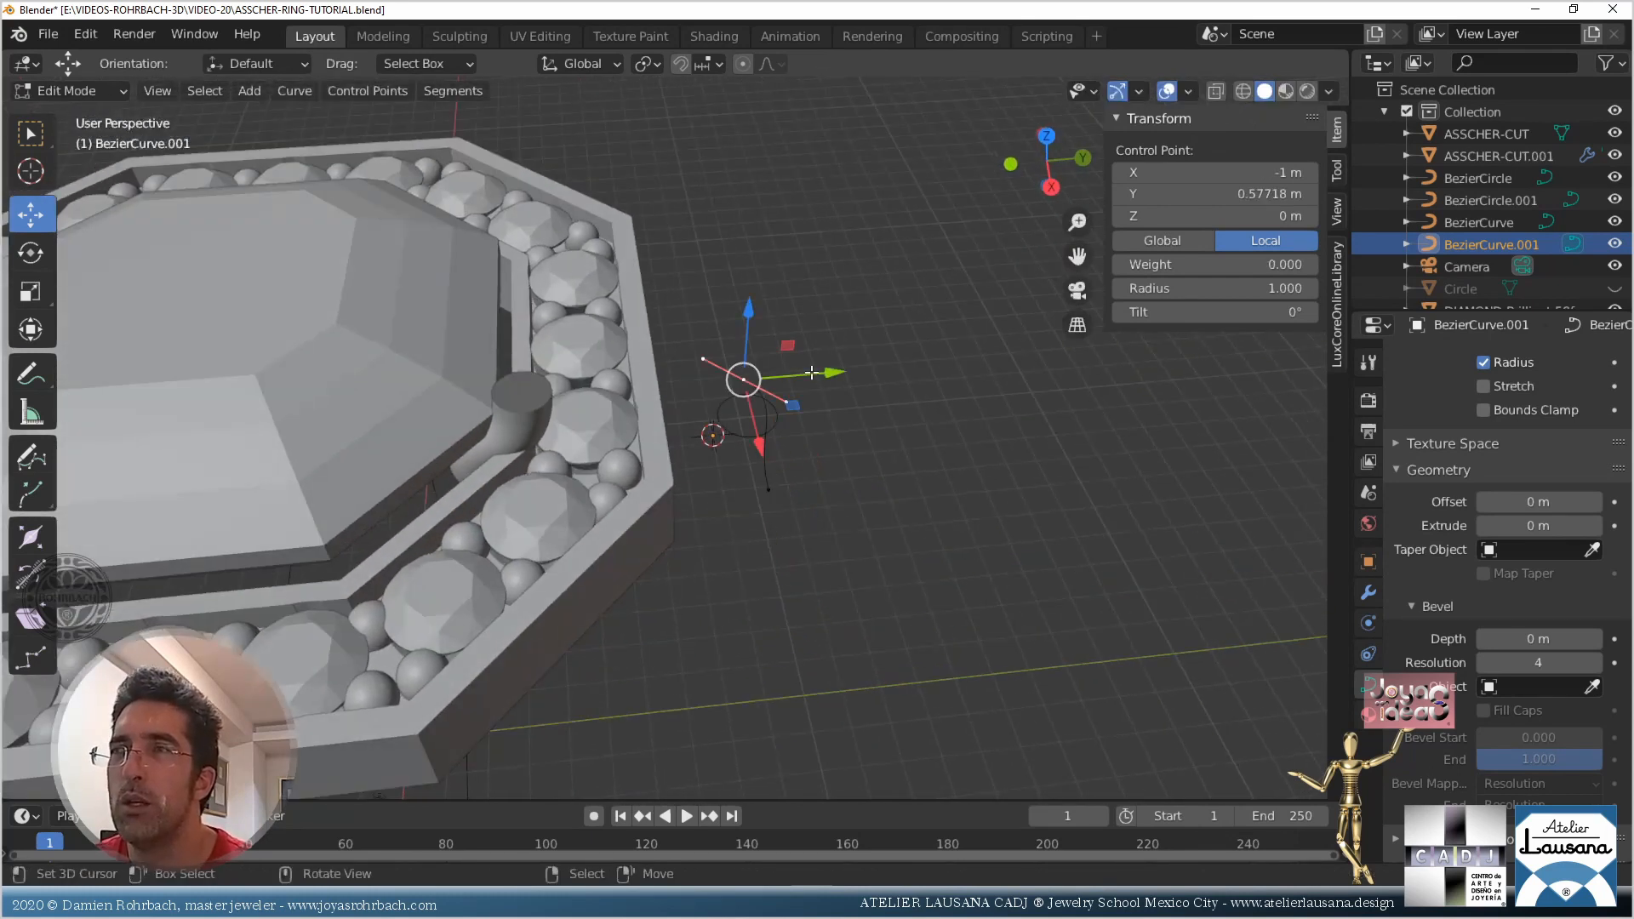
{"action": "left_click_drag", "start_coordinate": [812, 373], "coordinate": [695, 400]}
{"action": "key", "text": "ctrl+z"}
{"action": "key", "text": "ctrl+z"}
{"action": "key", "text": "ctrl+z"}
{"action": "key", "text": "ctrl+z"}
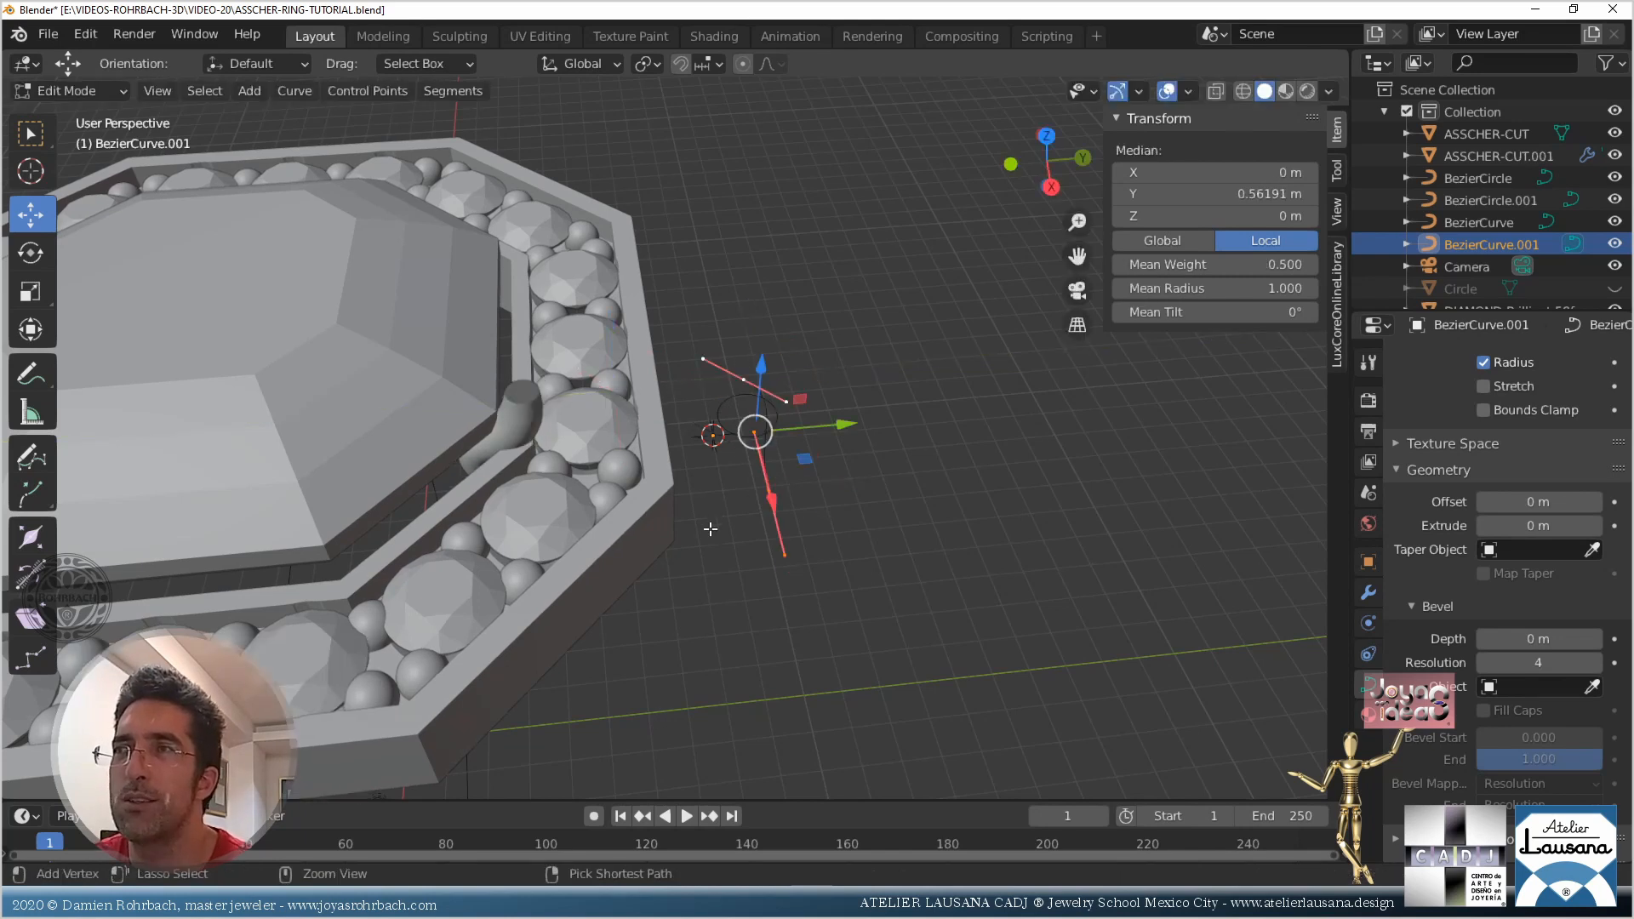
Save the file, and move the taper curve's negative X end point along Y to about 0.93 m in top view
{"action": "middle_click_drag", "start_coordinate": [709, 559], "coordinate": [653, 451]}
{"action": "key", "text": "ctrl+s"}
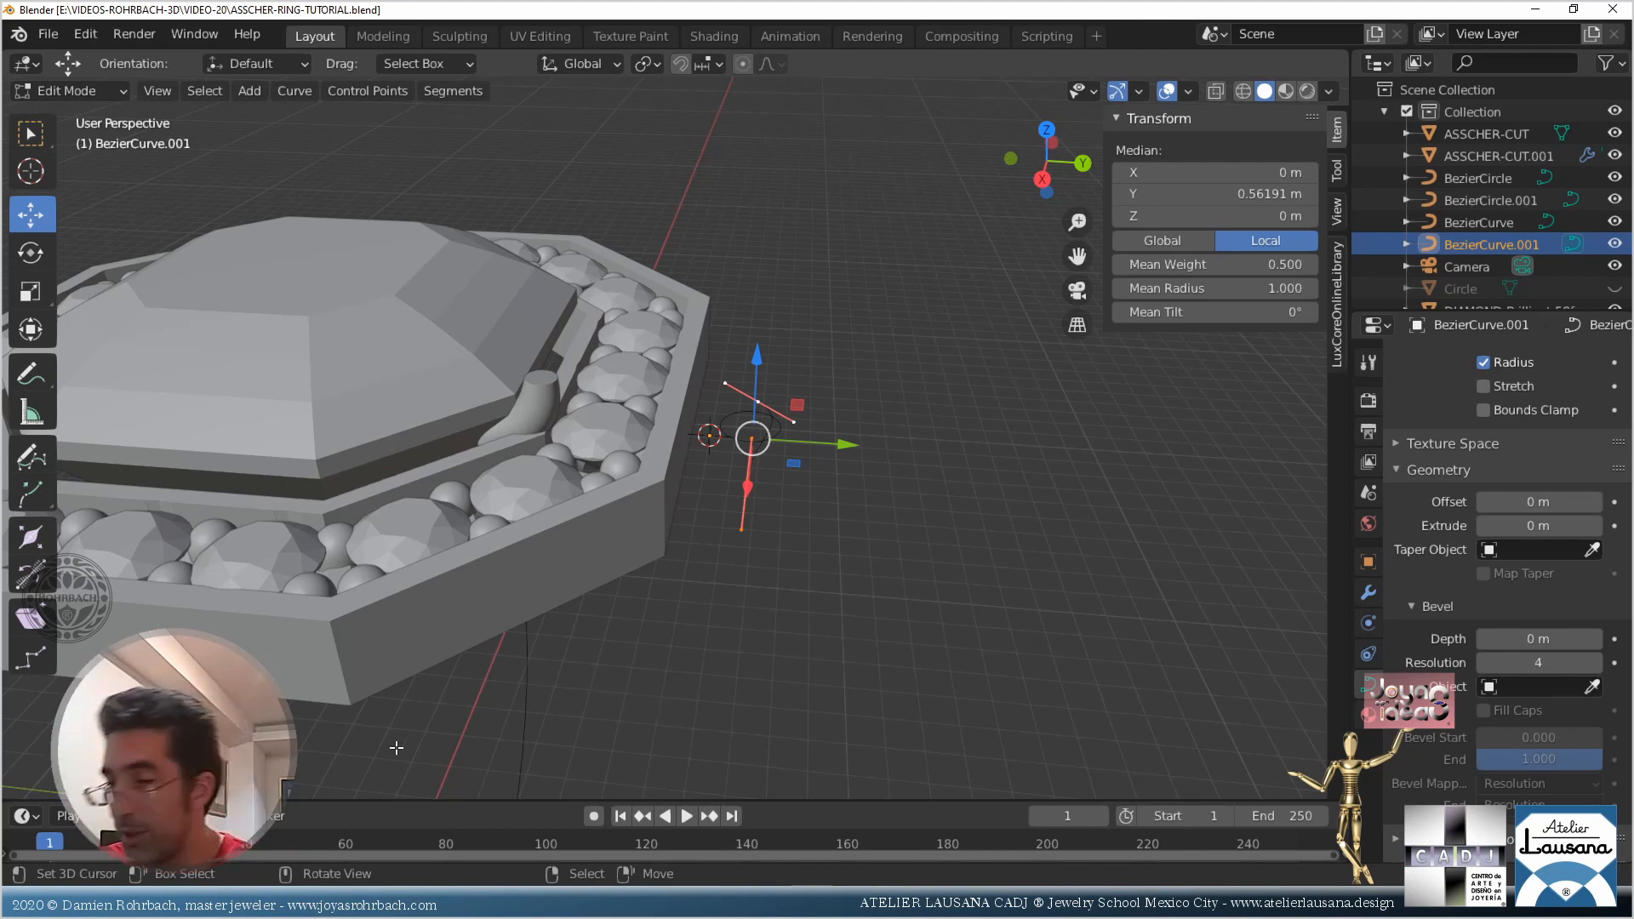
{"action": "key", "text": "KP_7"}
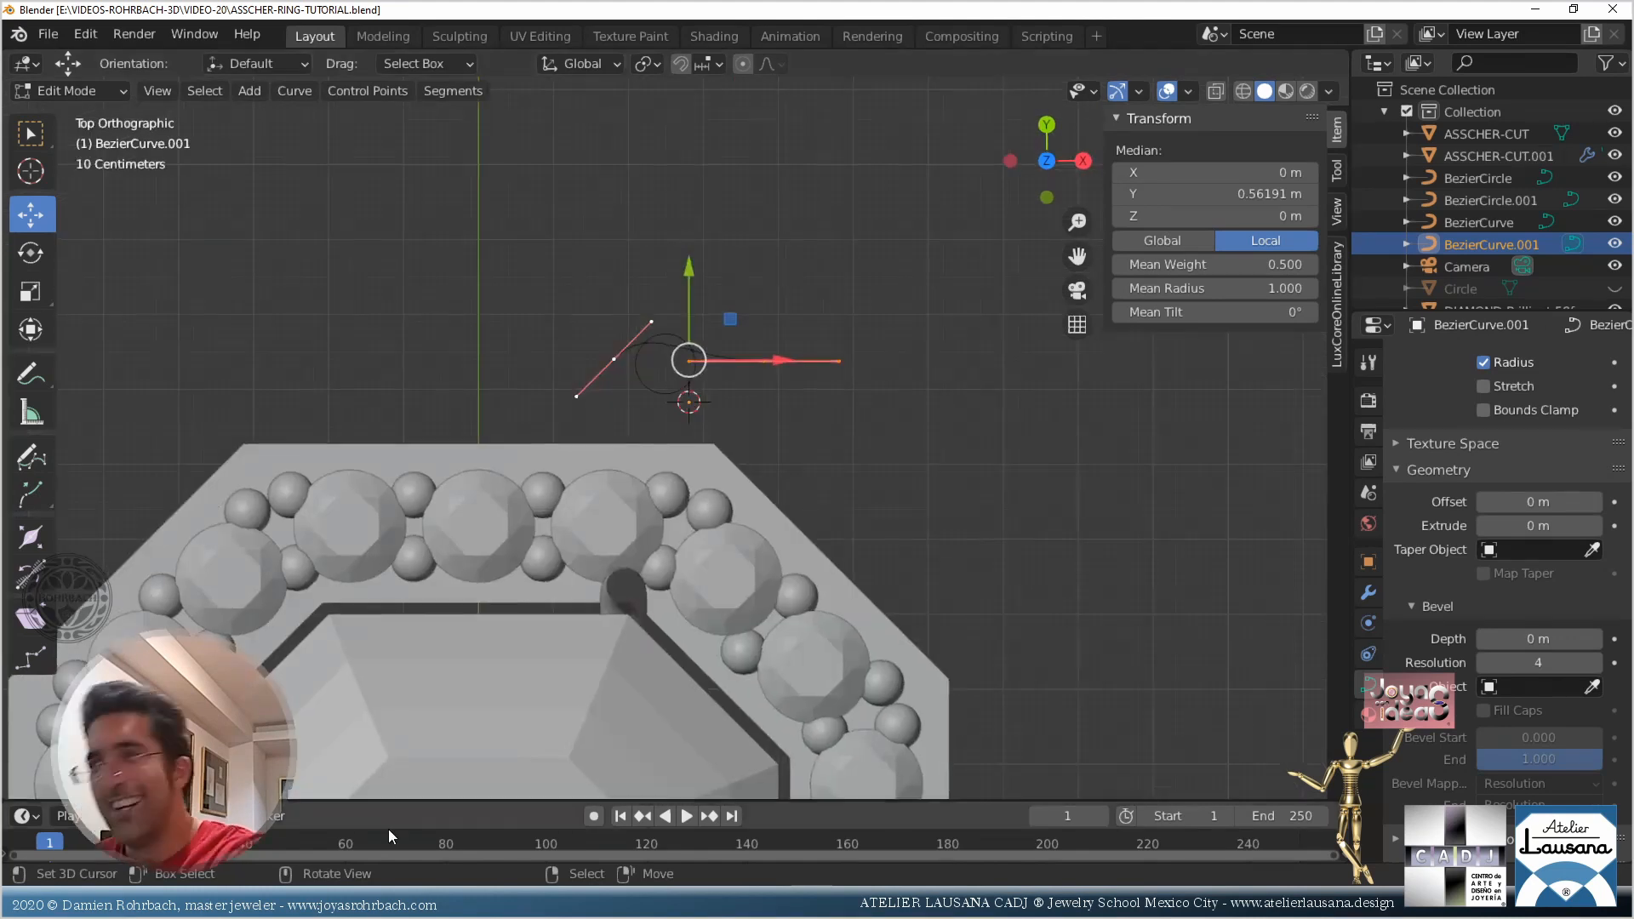
{"action": "scroll", "coordinate": [589, 434], "scroll_direction": "up", "scroll_amount": 4}
{"action": "left_click", "coordinate": [591, 318]}
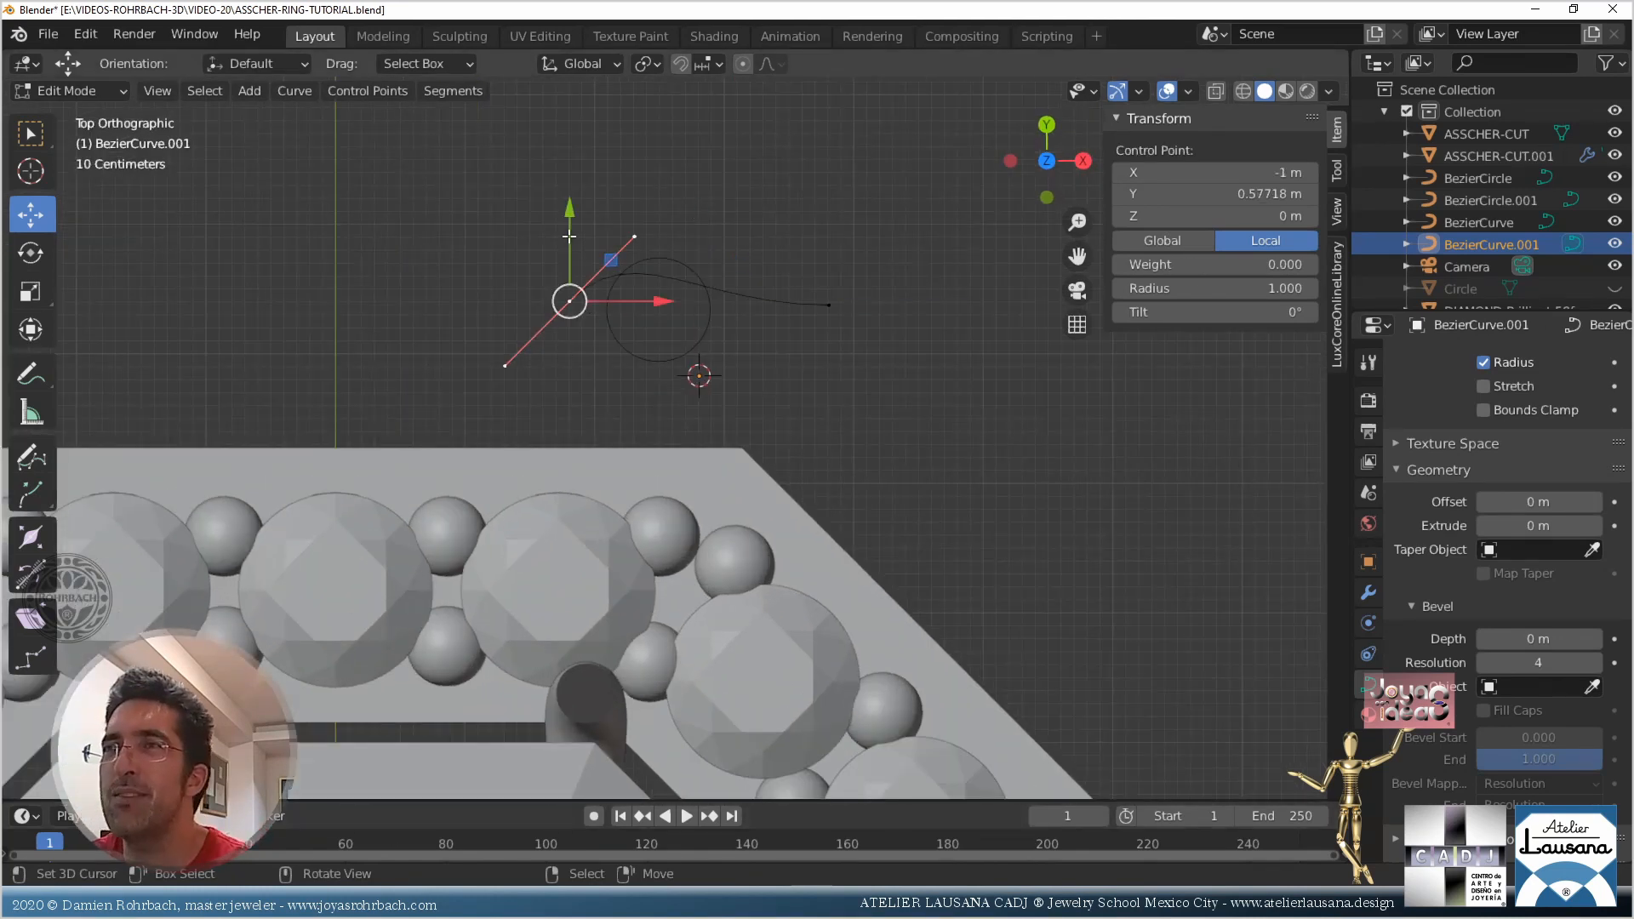
{"action": "left_click_drag", "start_coordinate": [598, 212], "coordinate": [565, 178]}
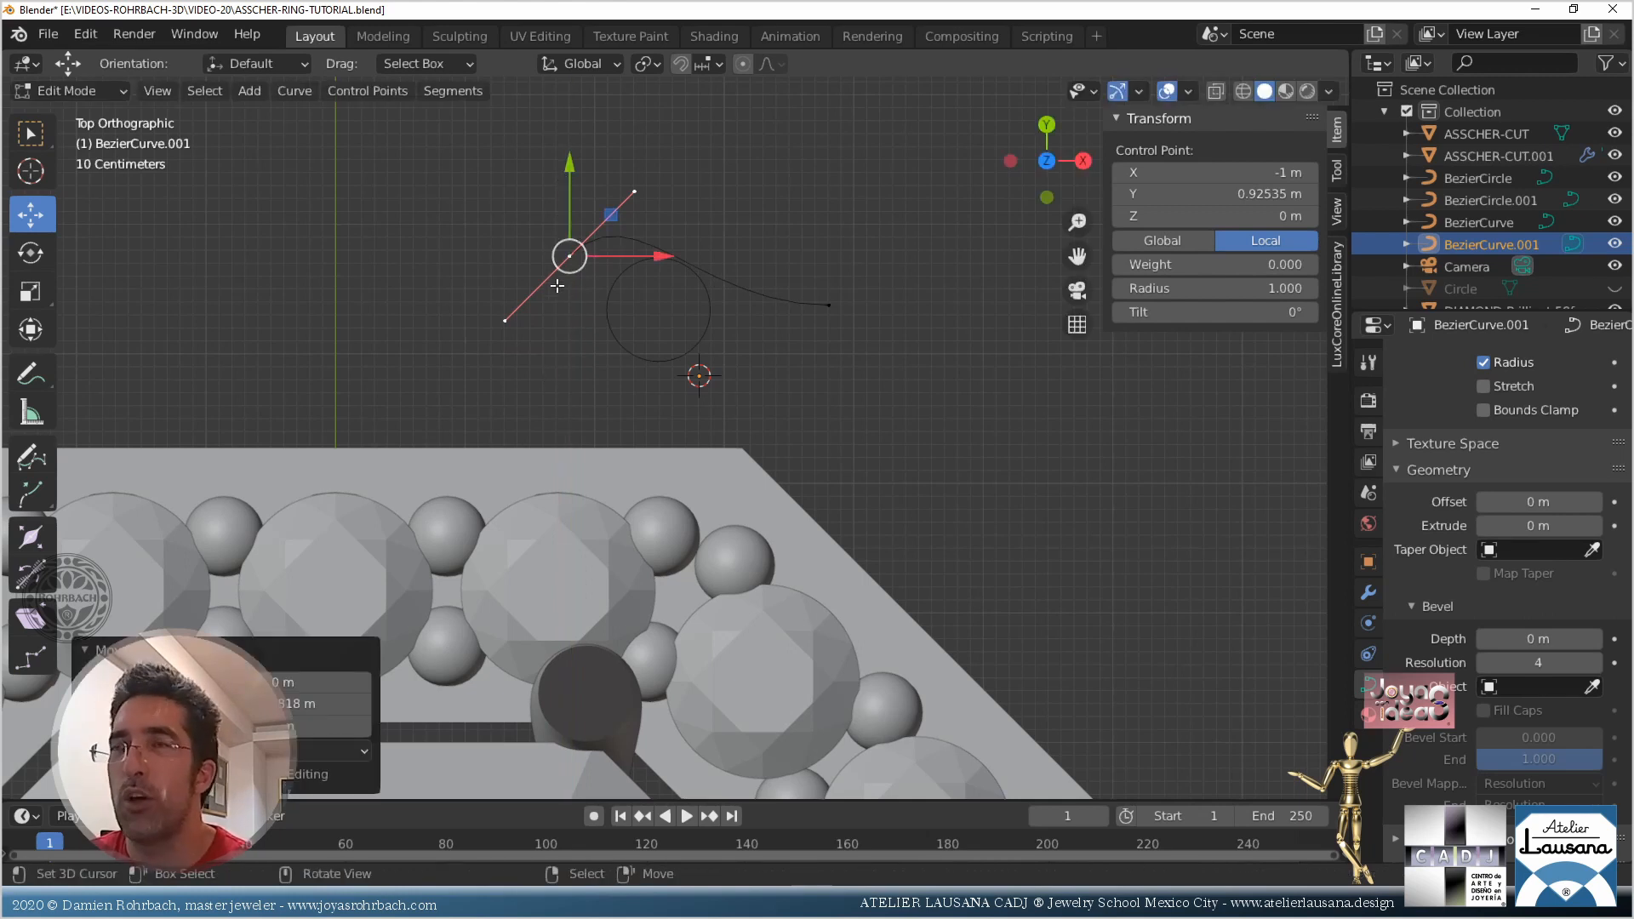
Extend the taper curve with a new point beyond its negative X end, placed at about X -1.38 m, Y 0.03 m
{"action": "key", "text": "ctrl"}
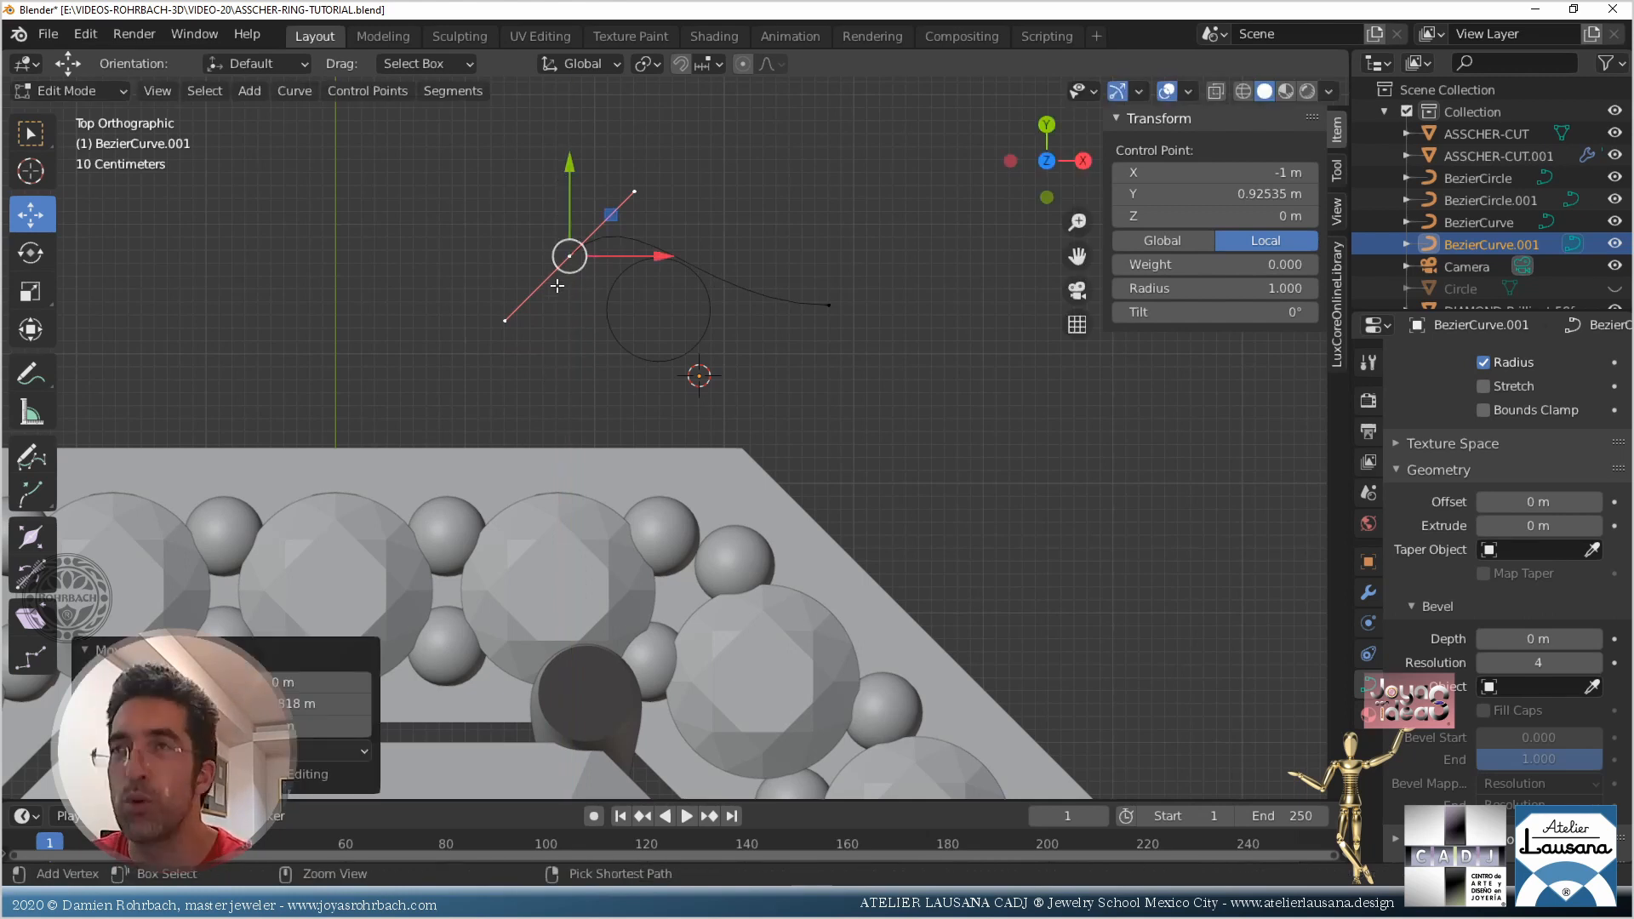
{"action": "left_click", "coordinate": [552, 289], "text": "ctrl"}
{"action": "scroll", "coordinate": [543, 177], "scroll_direction": "up", "scroll_amount": 2}
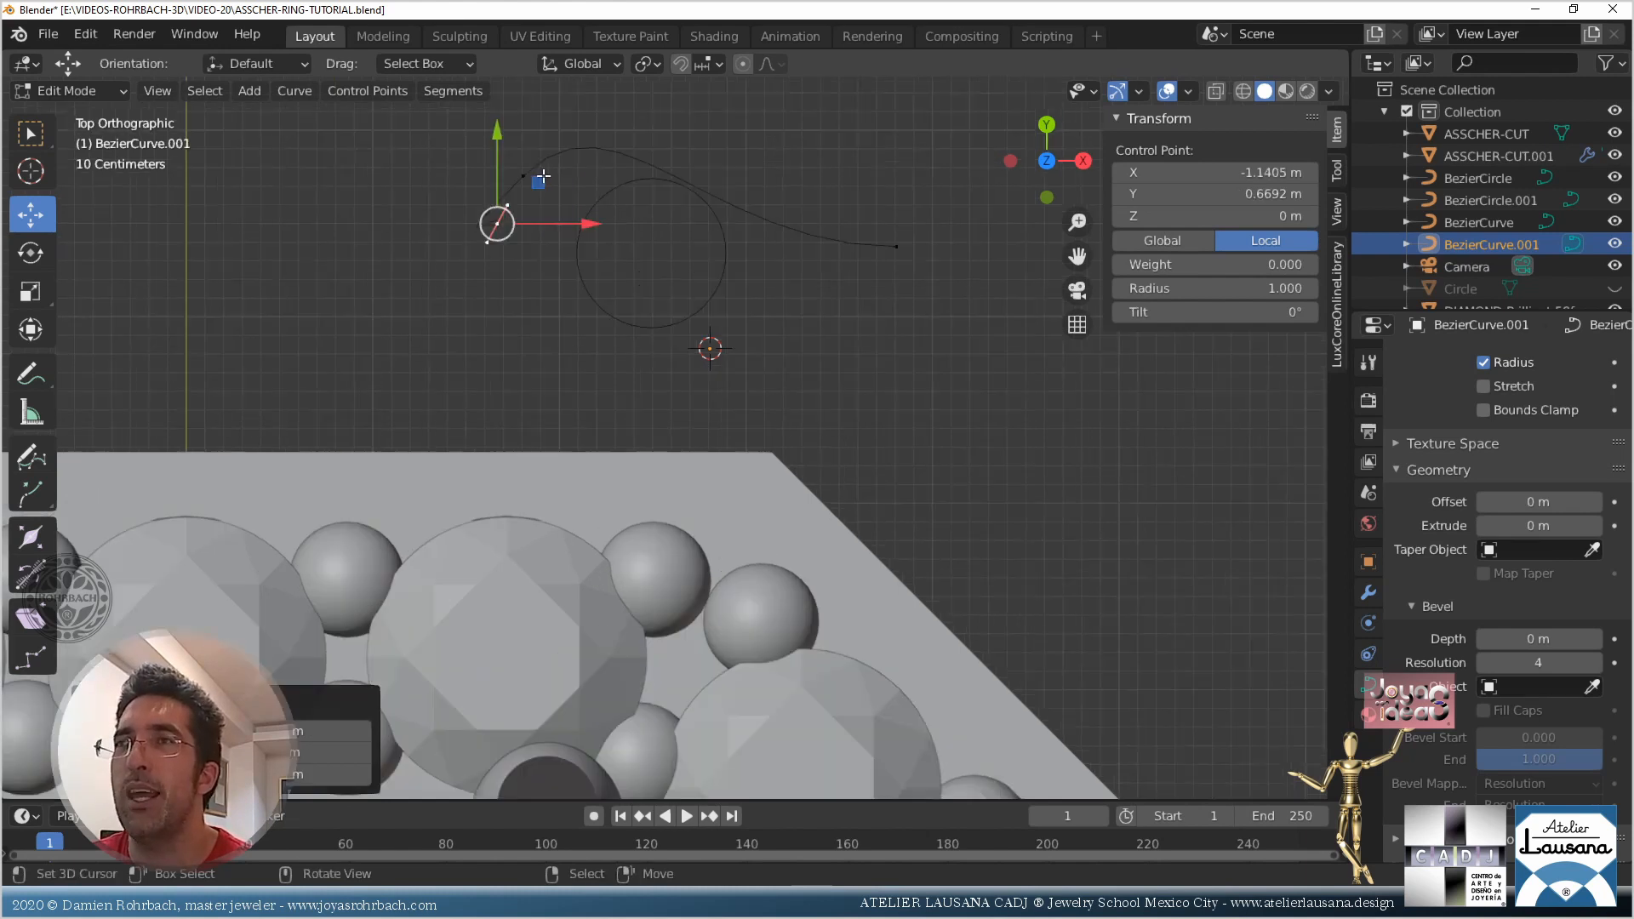
{"action": "scroll", "coordinate": [564, 182], "scroll_direction": "down", "scroll_amount": 2}
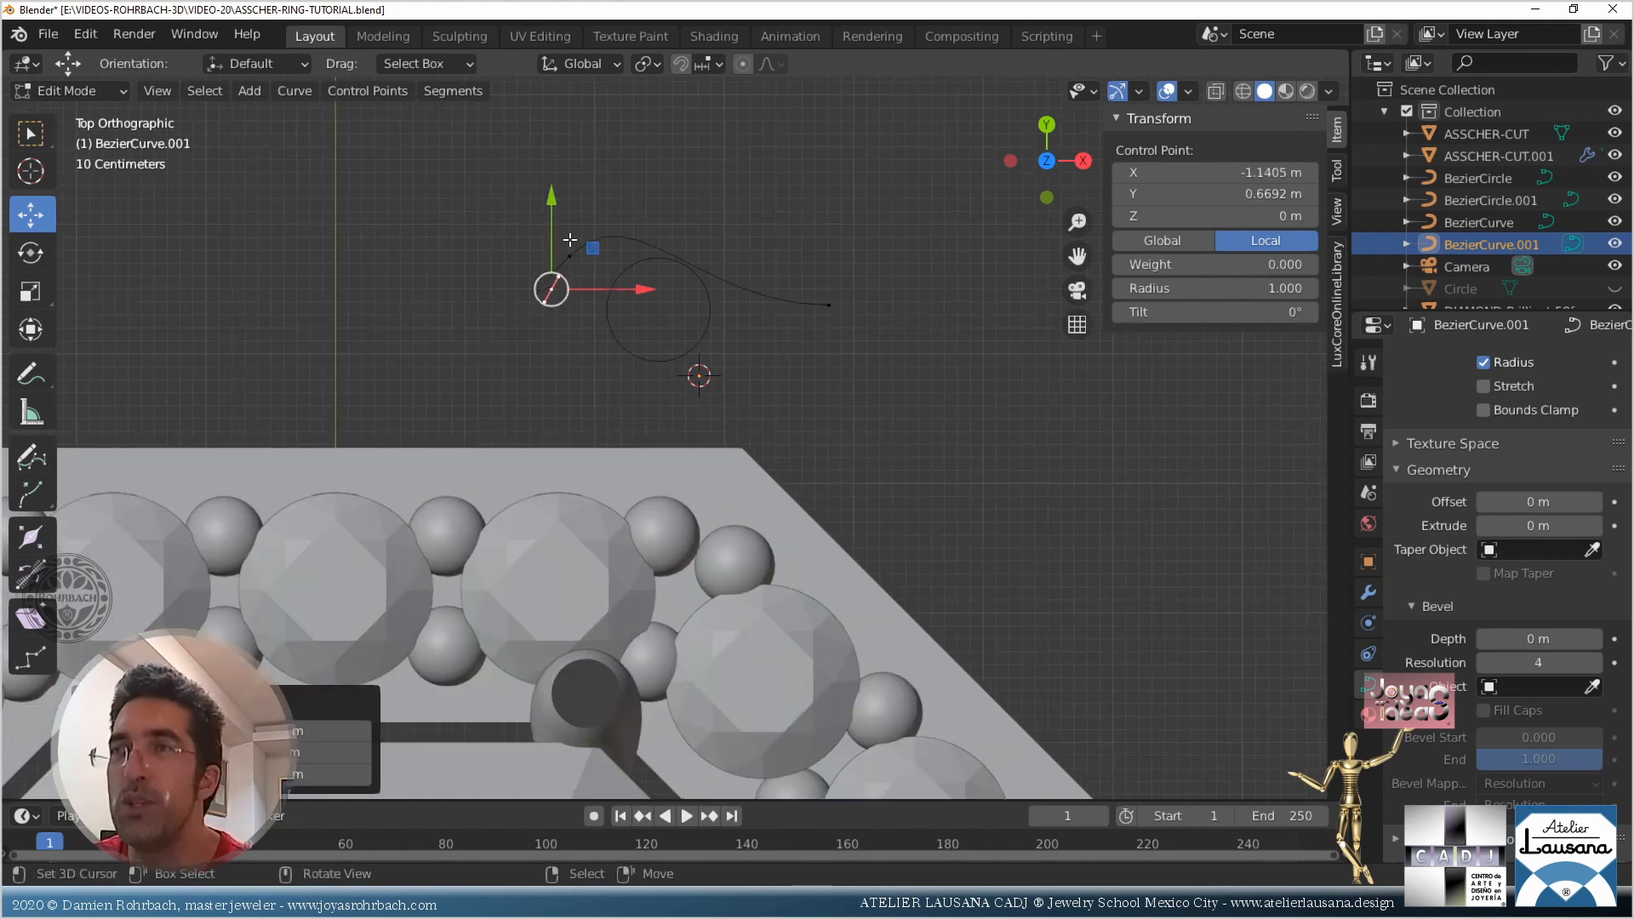
{"action": "key", "text": "g"}
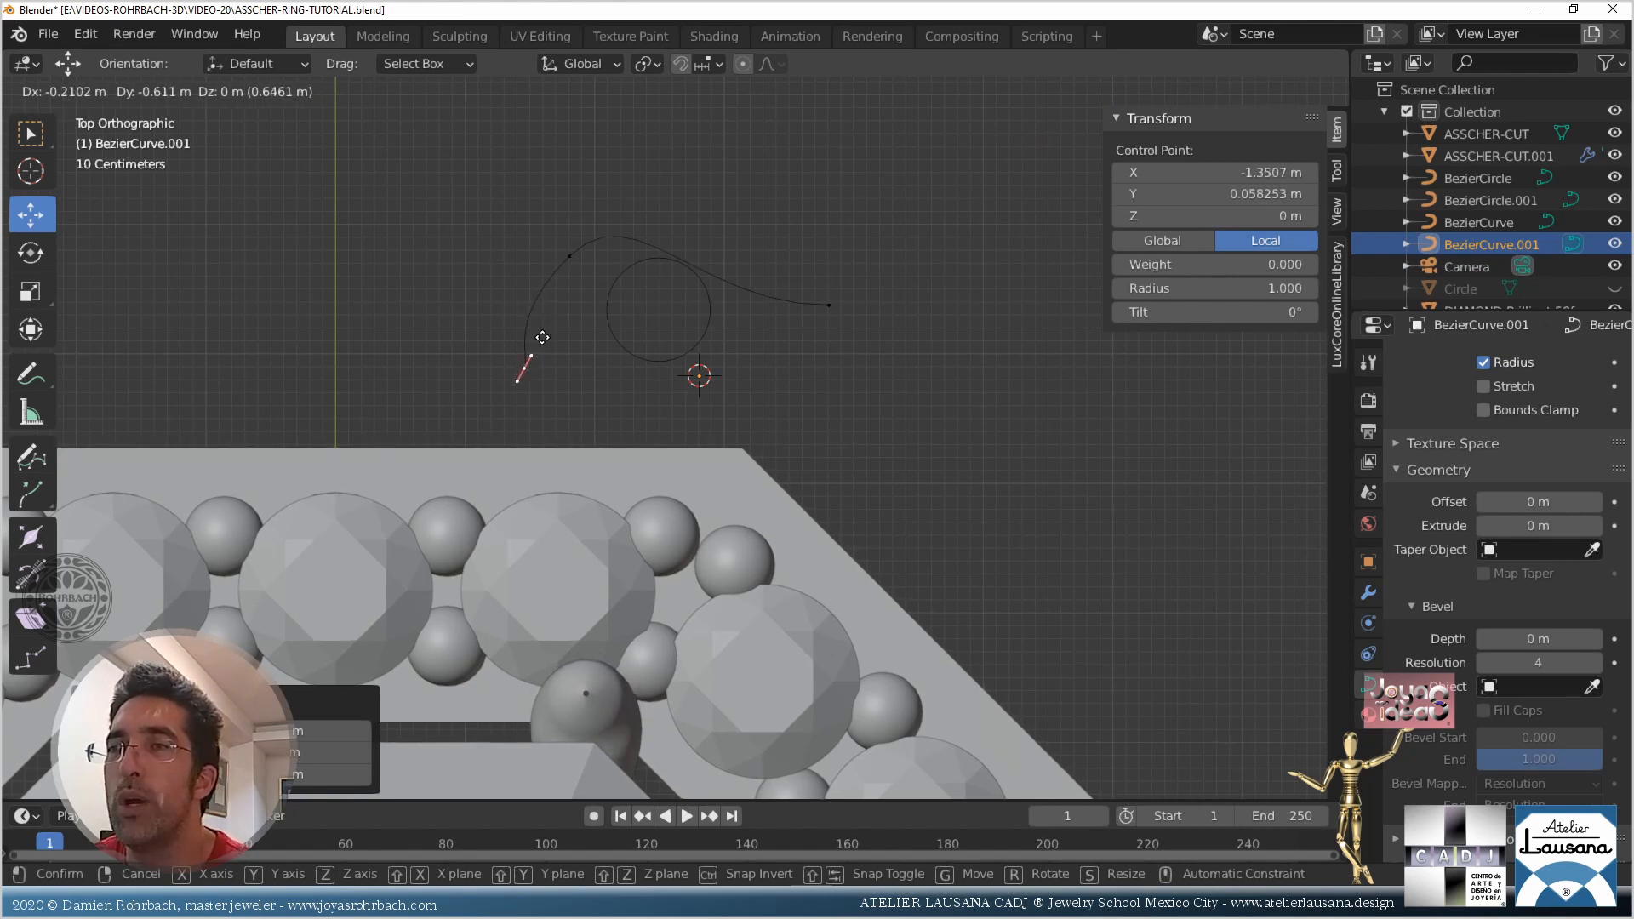
{"action": "left_click", "coordinate": [538, 341]}
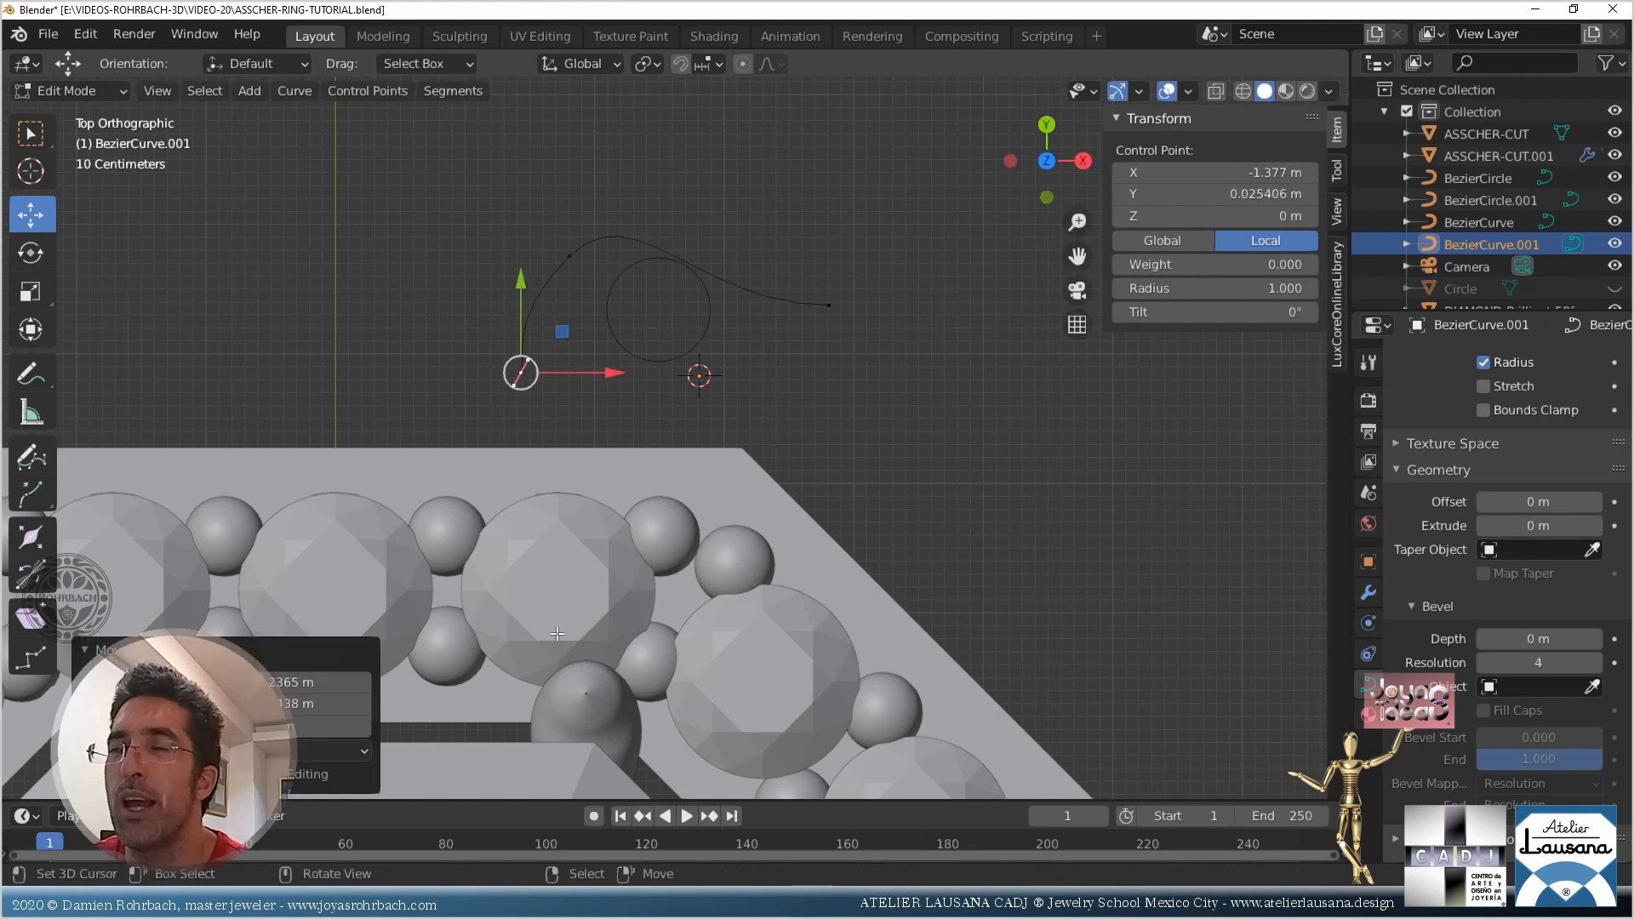
Lengthen the new end point's curve-side handle in the positive Y direction so the taper's tip rises almost straight
{"action": "middle_click_drag", "start_coordinate": [641, 684], "coordinate": [648, 406]}
{"action": "left_click", "coordinate": [698, 371]}
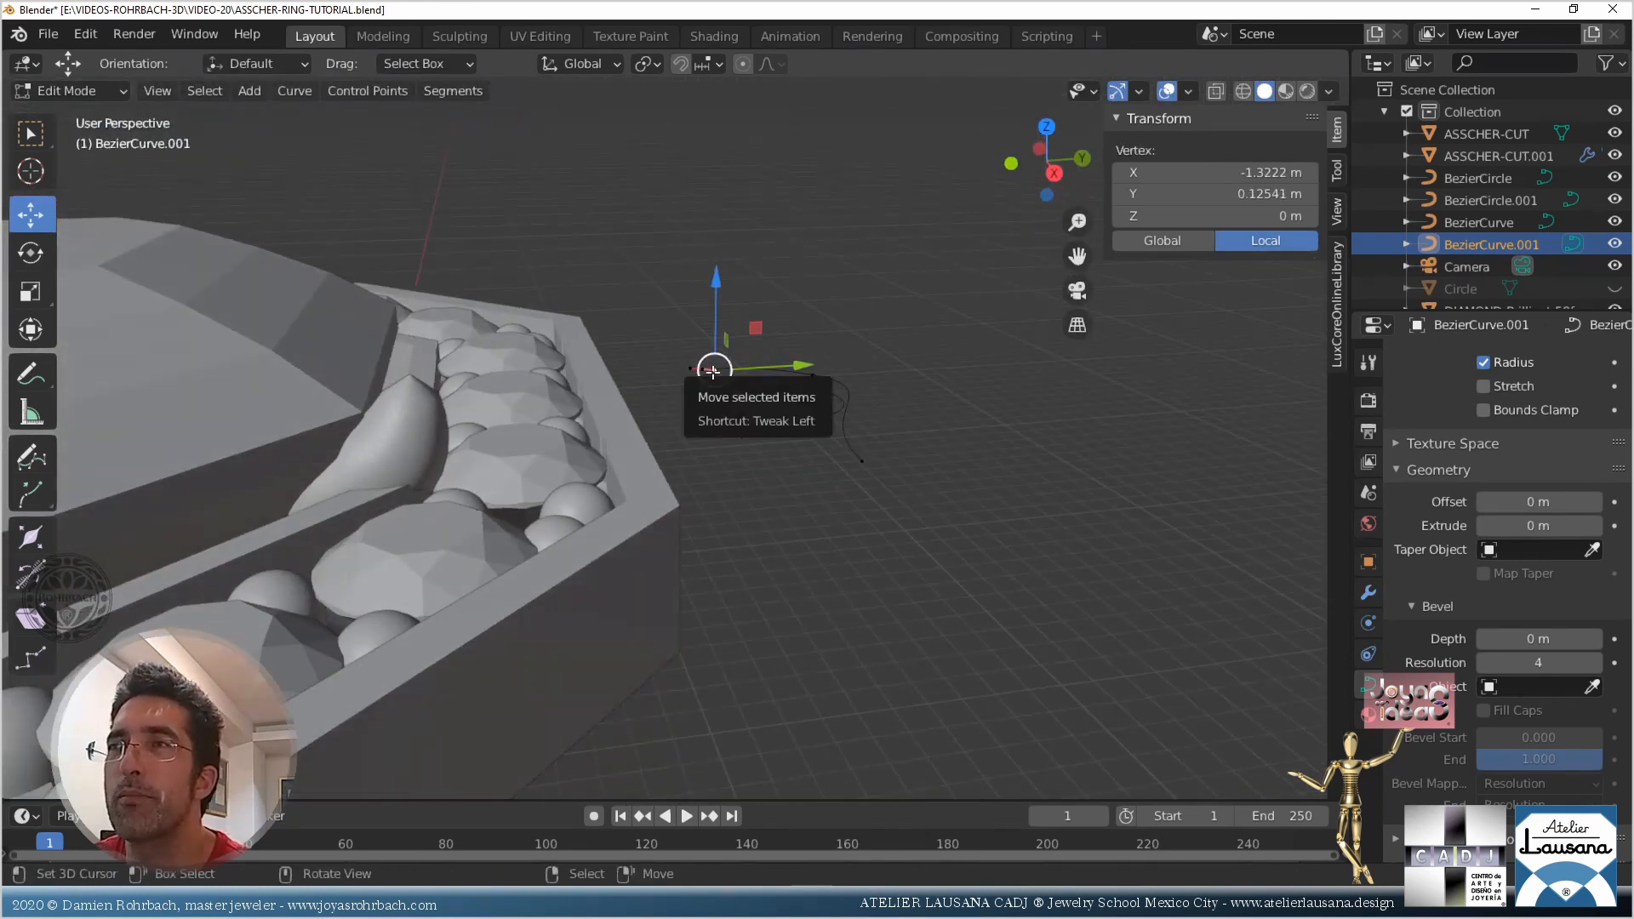
{"action": "key", "text": "KP_7"}
{"action": "scroll", "coordinate": [553, 298], "scroll_direction": "up", "scroll_amount": 3}
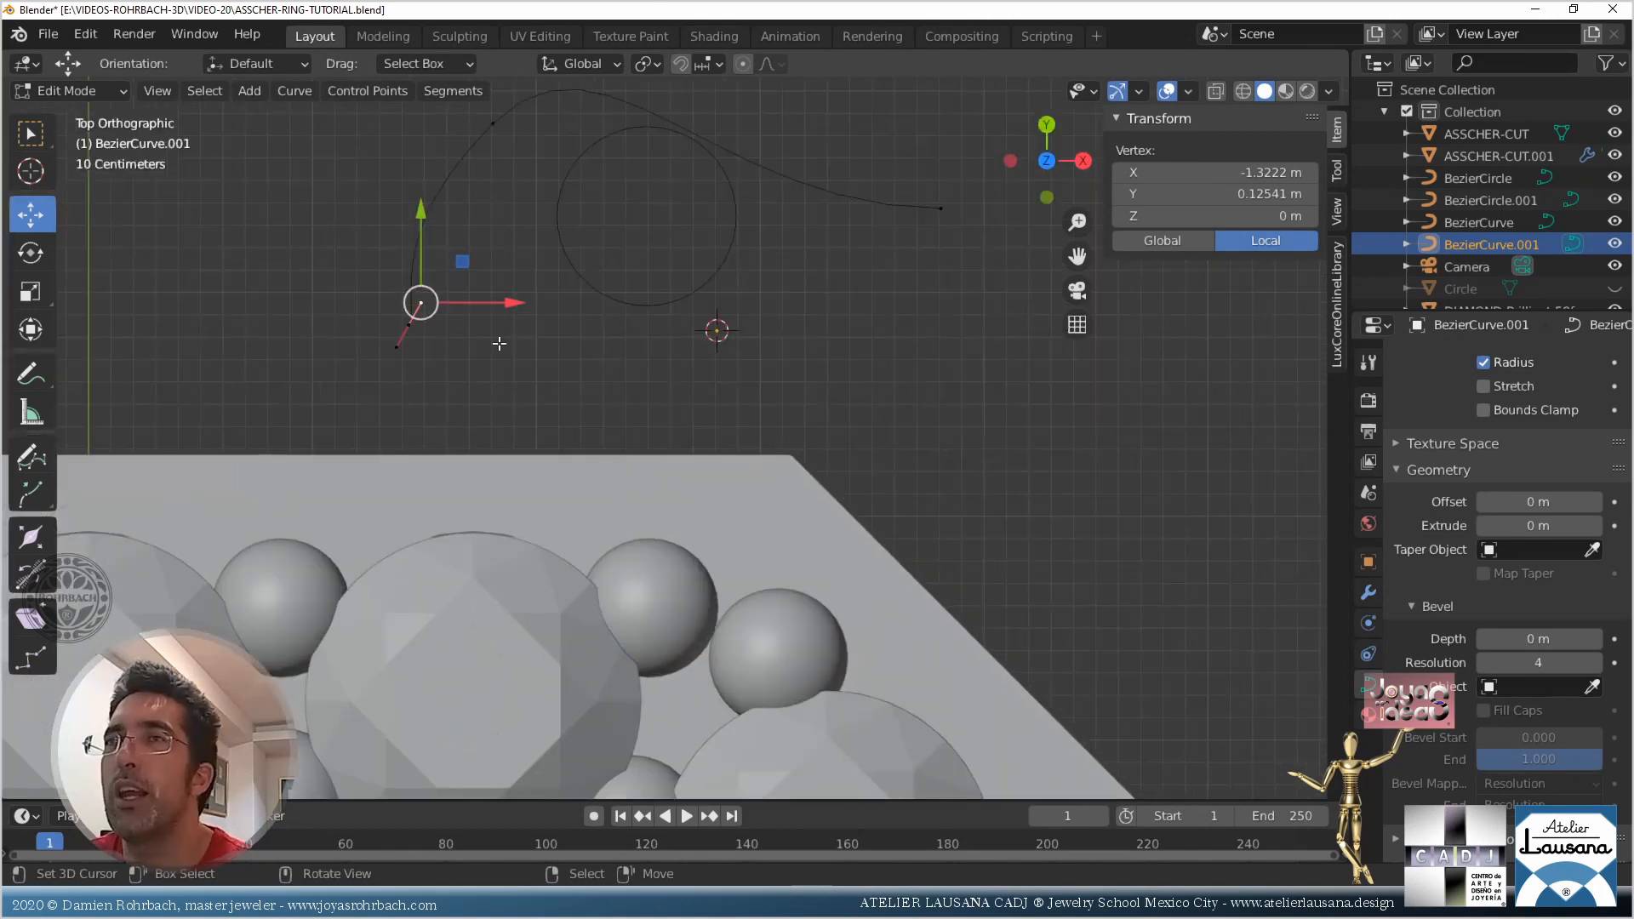
{"action": "middle_click_drag", "start_coordinate": [499, 343], "coordinate": [737, 496], "text": "shift"}
{"action": "scroll", "coordinate": [655, 396], "scroll_direction": "up", "scroll_amount": 4}
{"action": "key", "text": "g"}
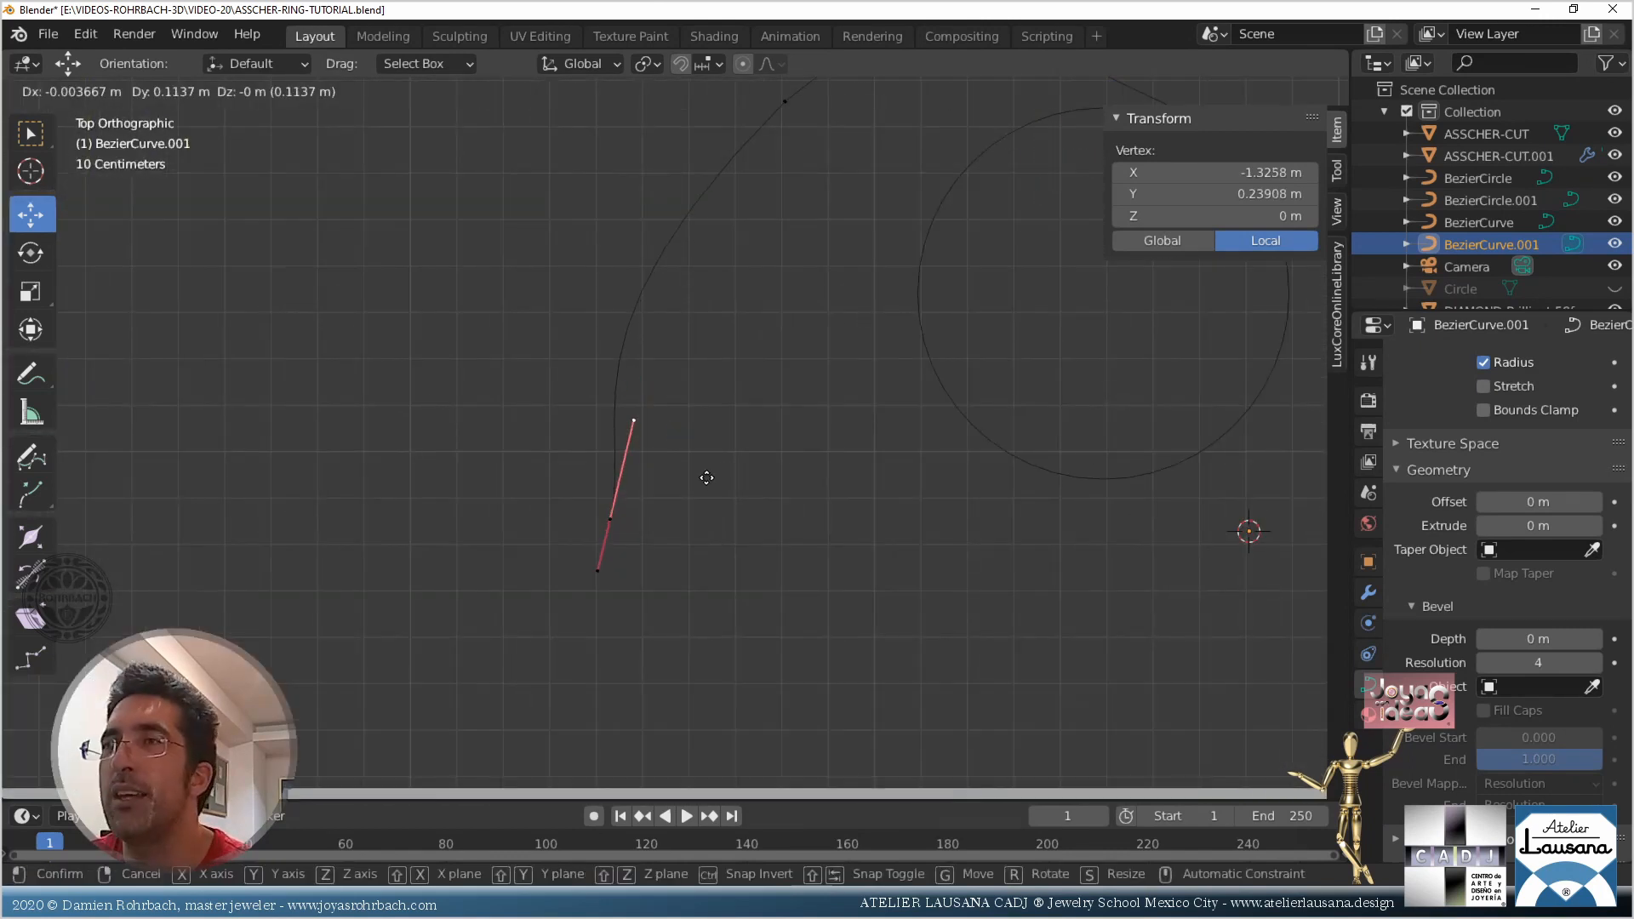
{"action": "left_click", "coordinate": [682, 226]}
Move the tip-side handle of the taper's middle control point to about X -1.38 m, Y 0.54 m
{"action": "left_click", "coordinate": [781, 103]}
{"action": "left_click", "coordinate": [582, 326]}
{"action": "key", "text": "g"}
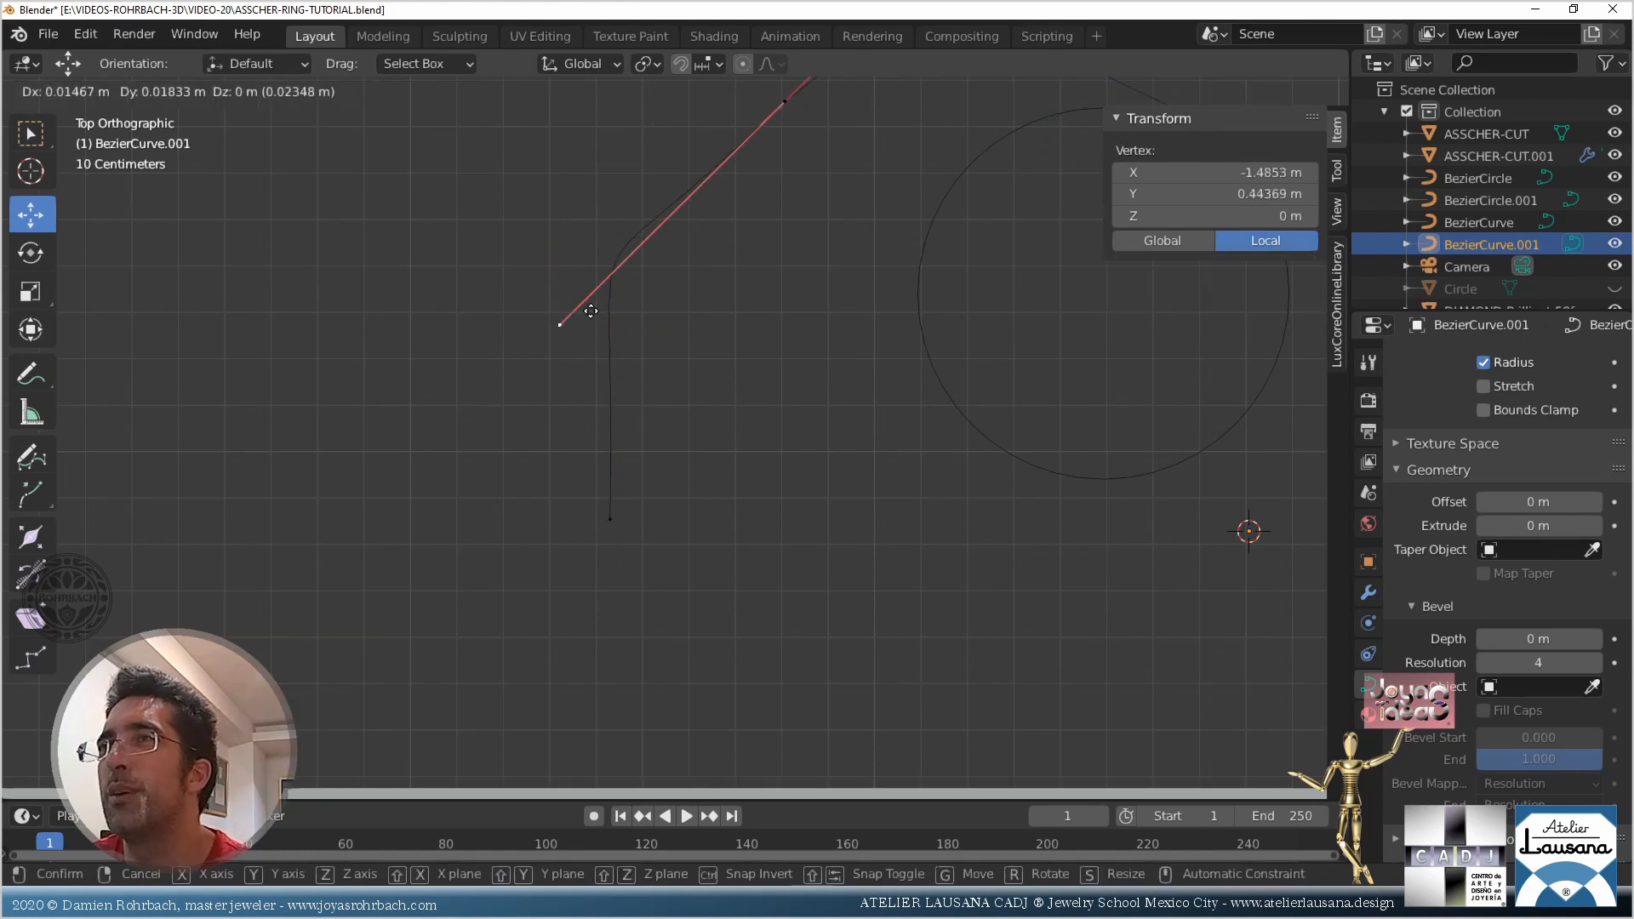
{"action": "left_click", "coordinate": [649, 270]}
{"action": "scroll", "coordinate": [712, 336], "scroll_direction": "down", "scroll_amount": 8}
{"action": "middle_click_drag", "start_coordinate": [712, 335], "coordinate": [800, 440]}
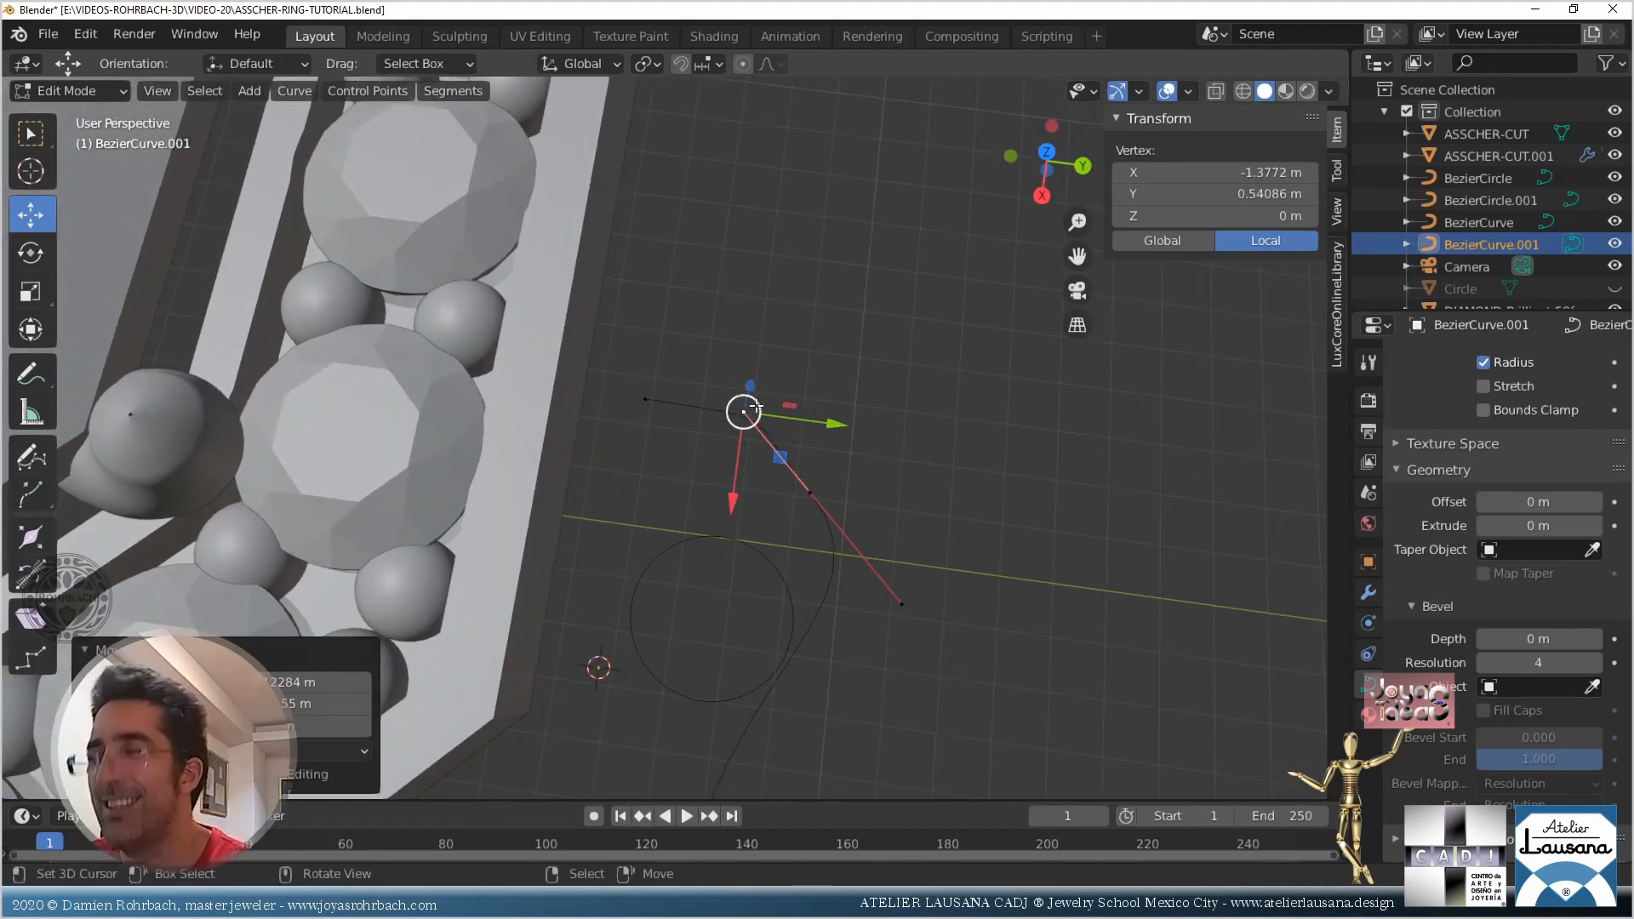
Shorten the middle control point's tip-side handle and move the end point's handle to about X -1.39 m, Y 0.98 m
{"action": "key", "text": "KP_7"}
{"action": "right_click_drag", "start_coordinate": [645, 408], "coordinate": [662, 369]}
{"action": "right_click", "coordinate": [651, 445]}
{"action": "scroll", "coordinate": [651, 444], "scroll_direction": "down", "scroll_amount": 4}
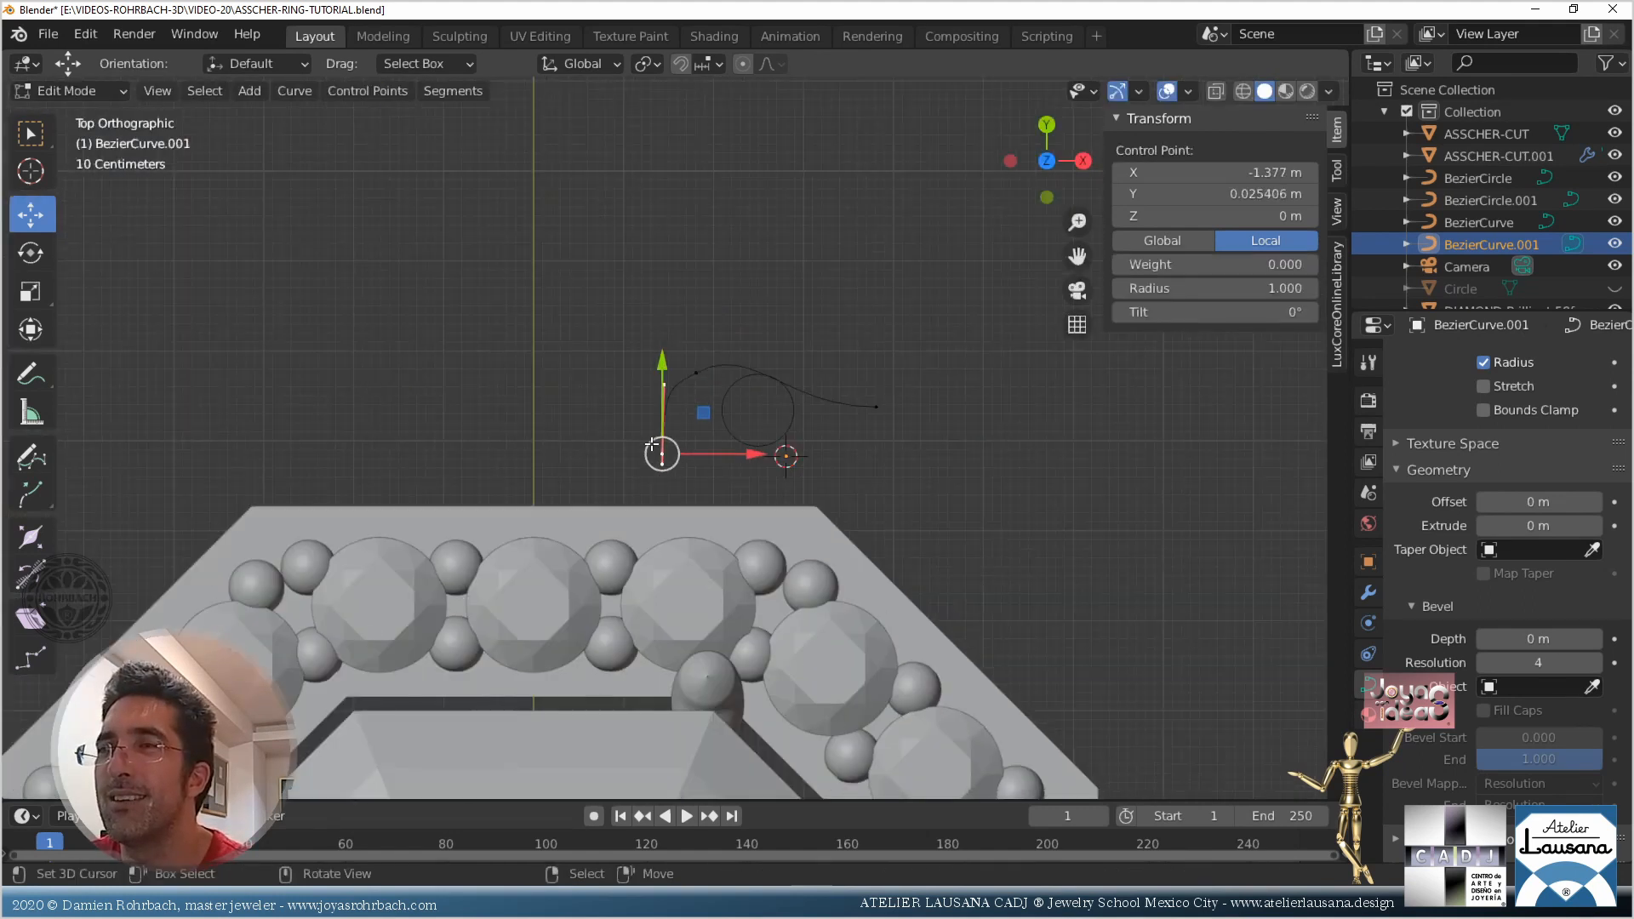
{"action": "key", "text": "g"}
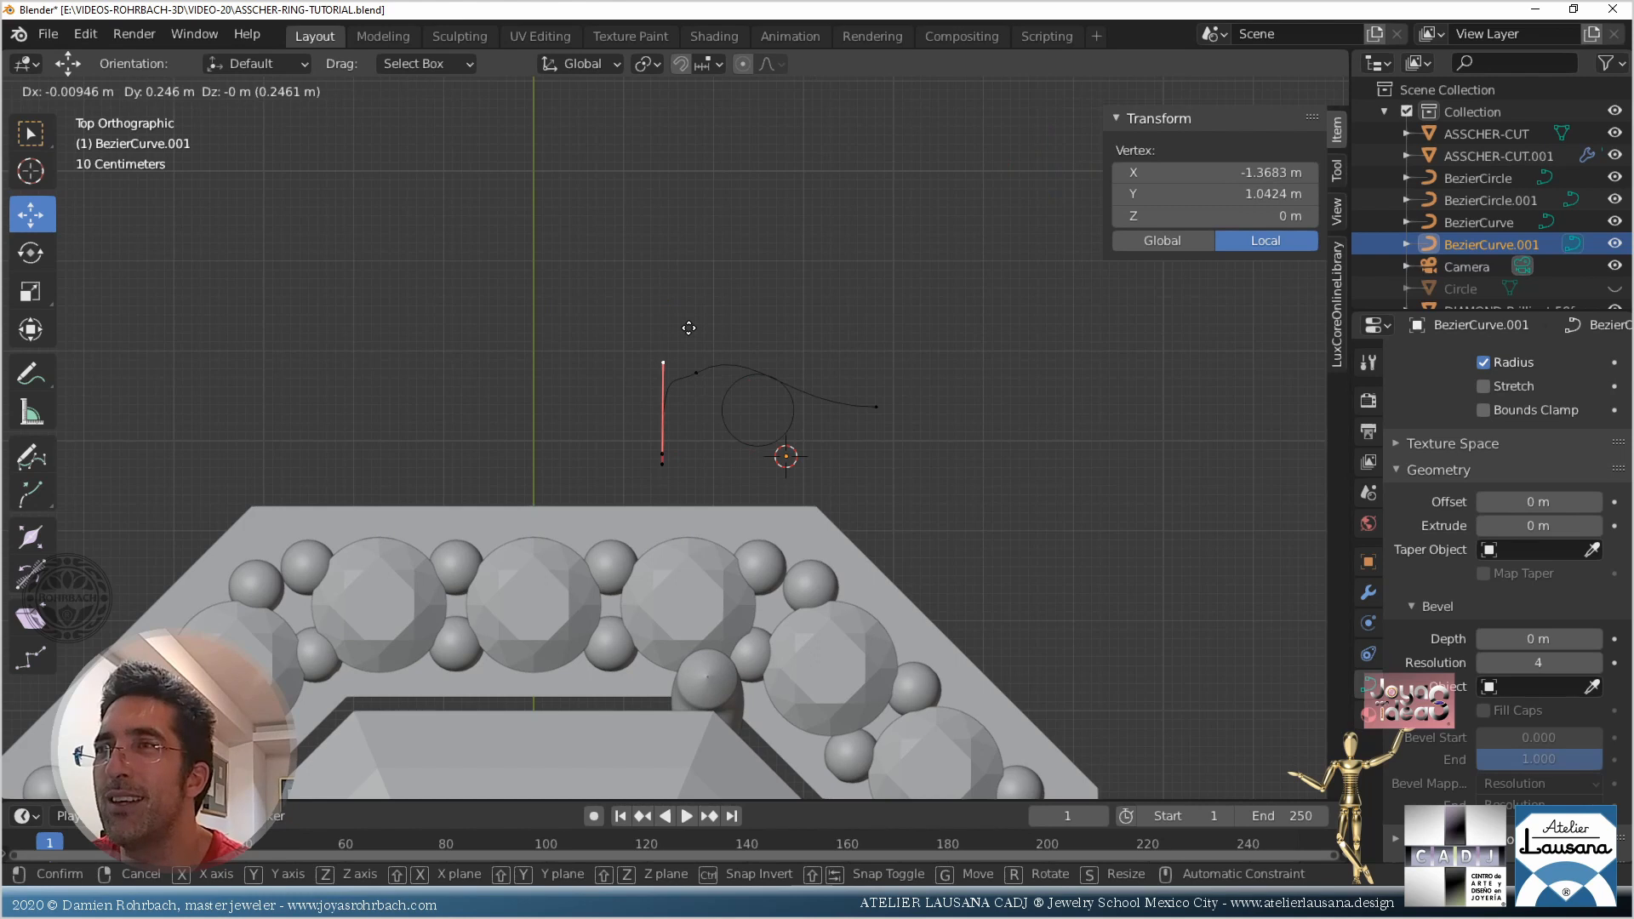
{"action": "left_click", "coordinate": [686, 337]}
{"action": "middle_click_drag", "start_coordinate": [686, 336], "coordinate": [698, 400]}
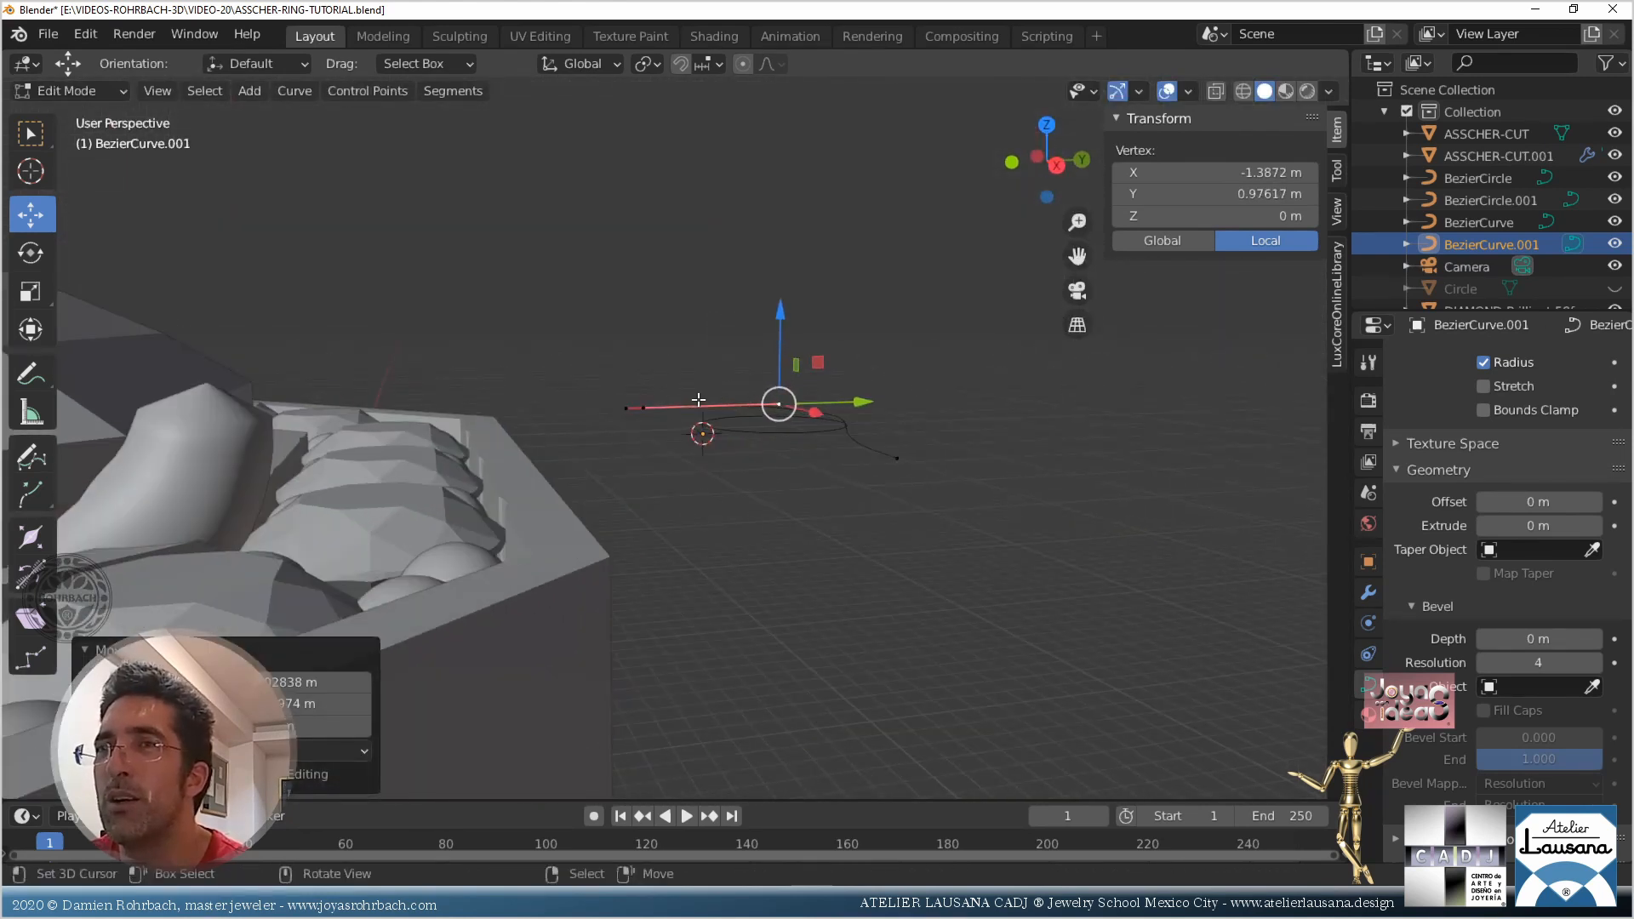
Leave curve editing and set the prong curve's preview resolution to 80
{"action": "key", "text": "Tab"}
{"action": "left_click", "coordinate": [245, 431]}
{"action": "scroll", "coordinate": [1530, 426], "scroll_direction": "up", "scroll_amount": 6}
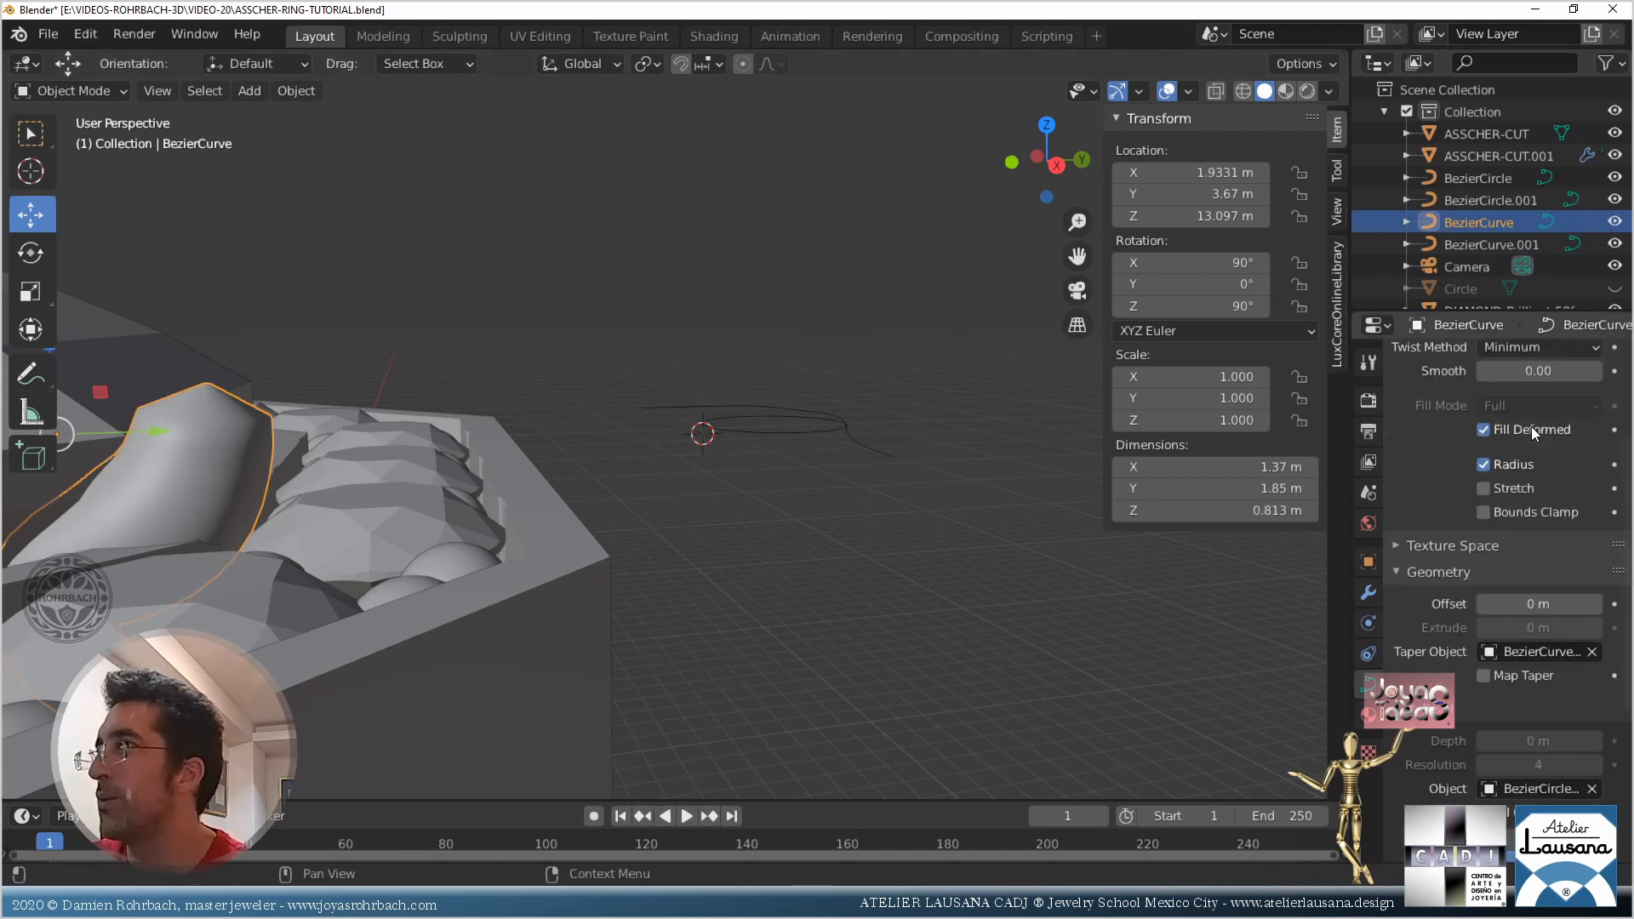
{"action": "double_click", "coordinate": [1538, 450]}
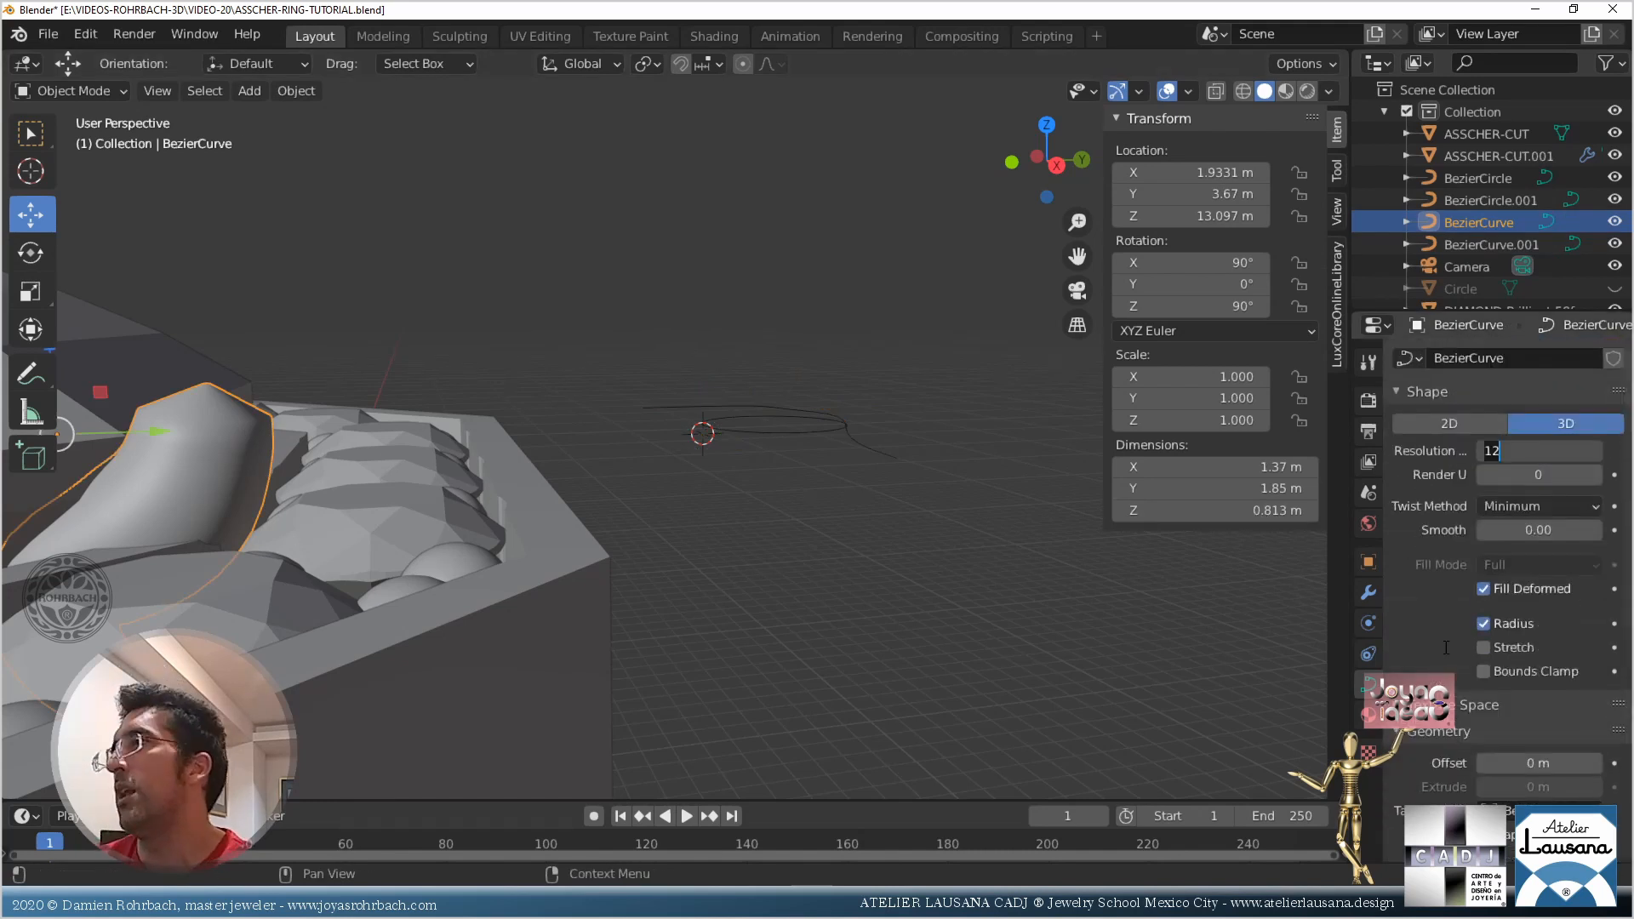
{"action": "type", "text": "80"}
{"action": "key", "text": "Return"}
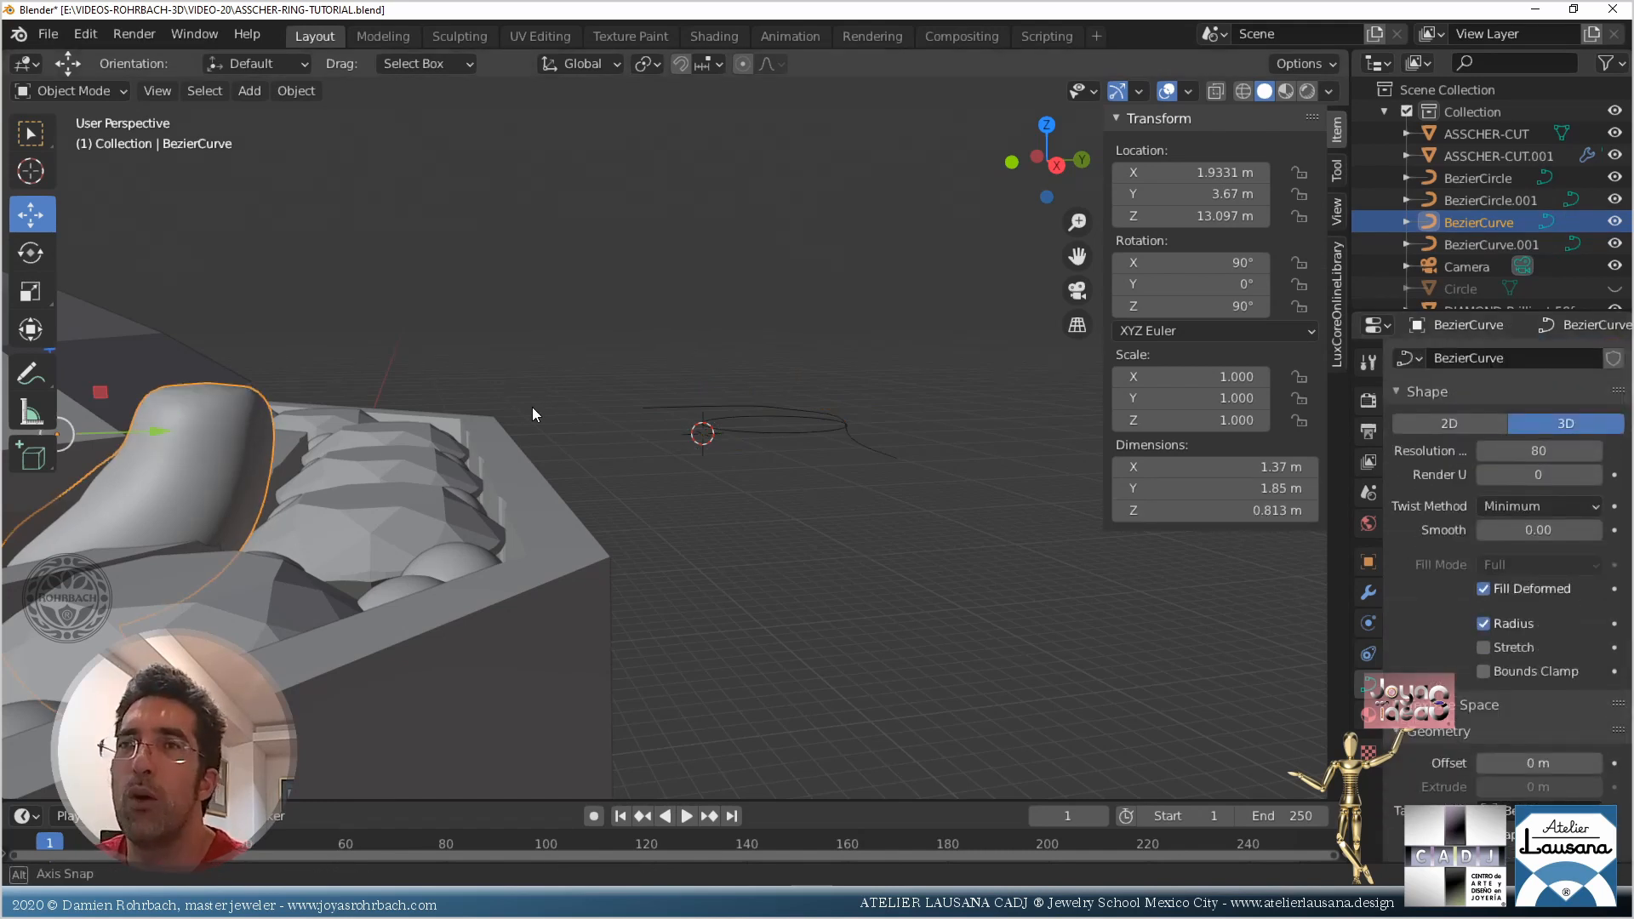
Set the taper curve's preview resolution to 40
{"action": "middle_click_drag", "start_coordinate": [533, 407], "coordinate": [478, 447]}
{"action": "left_click", "coordinate": [772, 414]}
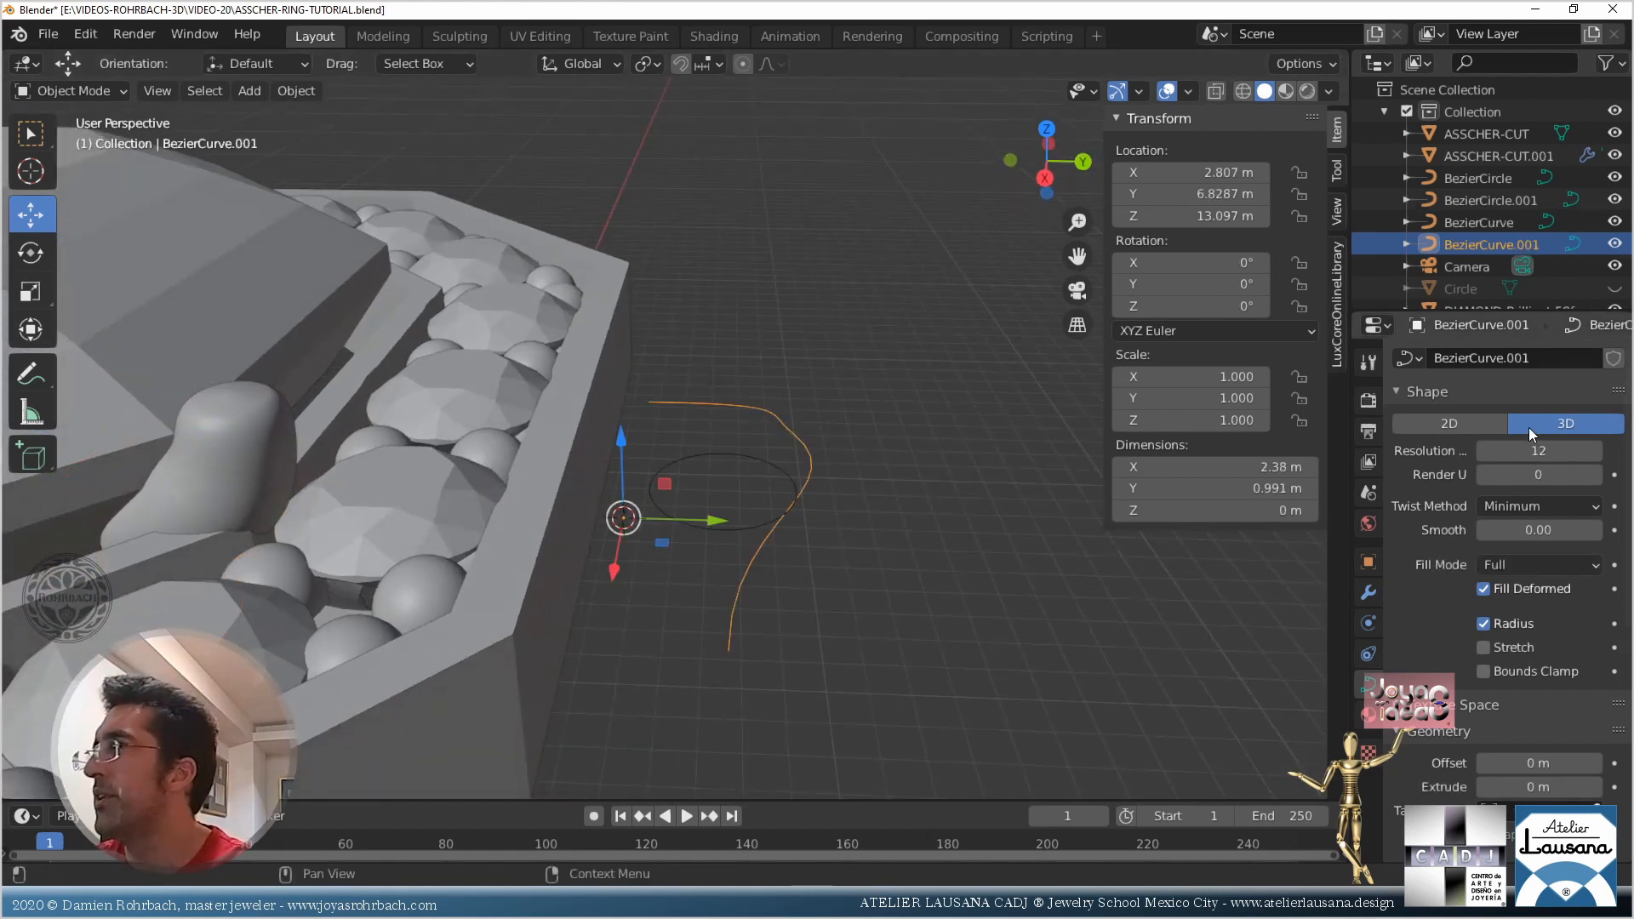
{"action": "double_click", "coordinate": [1538, 450]}
{"action": "type", "text": "40"}
{"action": "key", "text": "Return"}
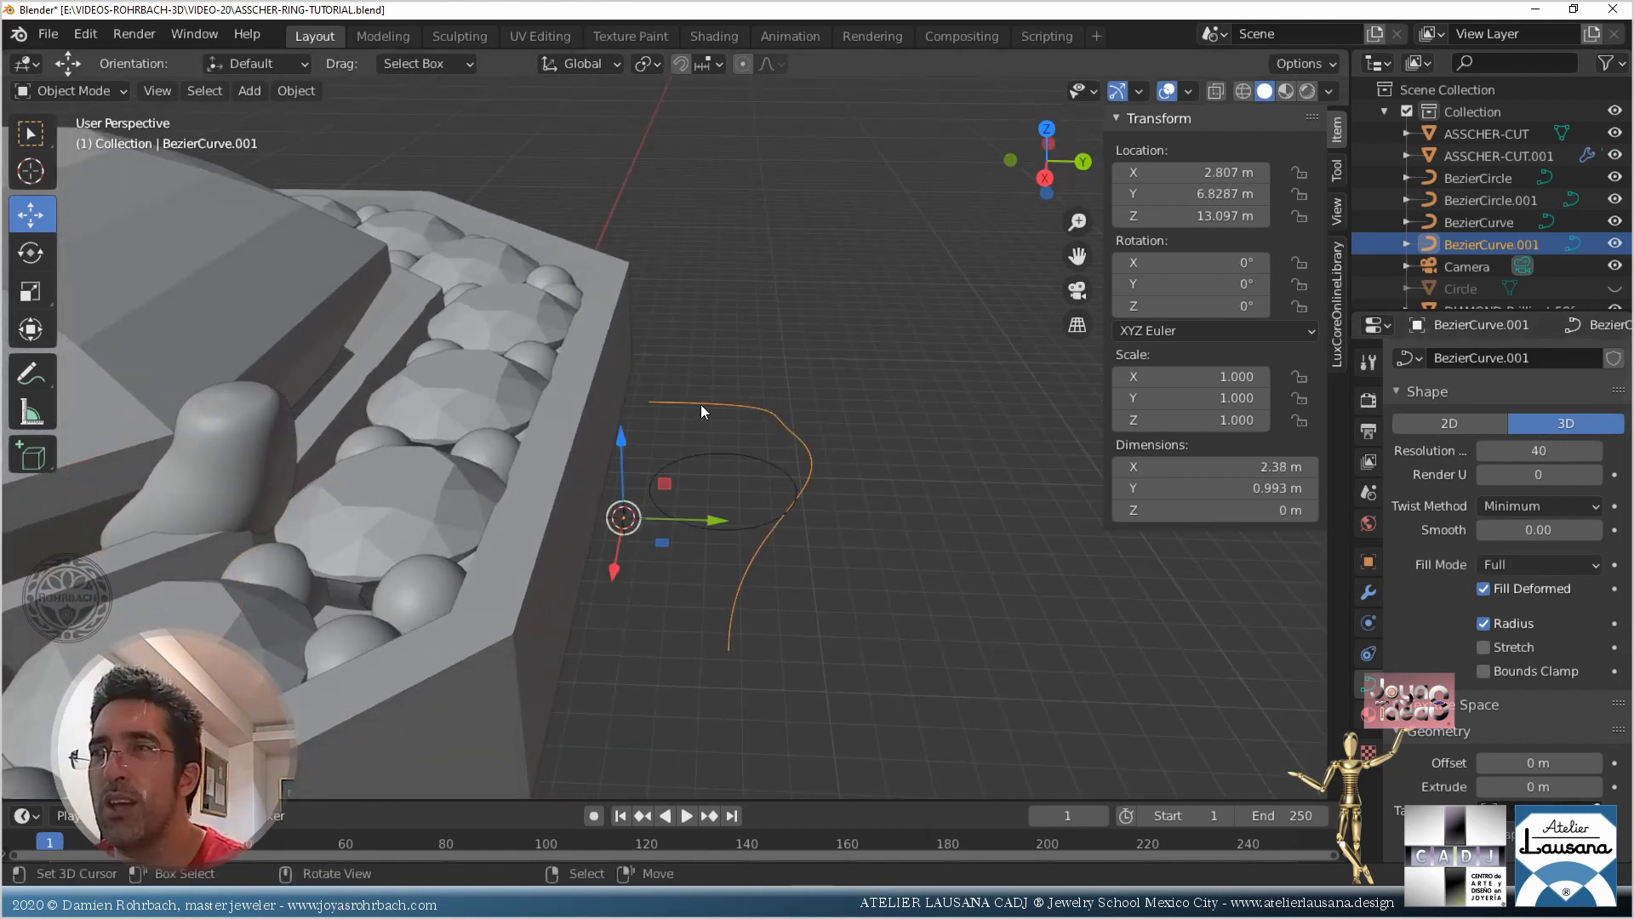
Edit the taper curve and move its end point's handle back along Y to about 0.62 m
{"action": "key", "text": "Tab"}
{"action": "left_click_drag", "start_coordinate": [875, 401], "coordinate": [838, 410]}
{"action": "scroll", "coordinate": [618, 490], "scroll_direction": "down", "scroll_amount": 2}
{"action": "middle_click_drag", "start_coordinate": [615, 531], "coordinate": [778, 516]}
{"action": "scroll", "coordinate": [766, 412], "scroll_direction": "up", "scroll_amount": 3}
Move the tip-side handle of the taper's middle control point to about X -1.35 m, Y 0.72 m
{"action": "right_click", "coordinate": [820, 408]}
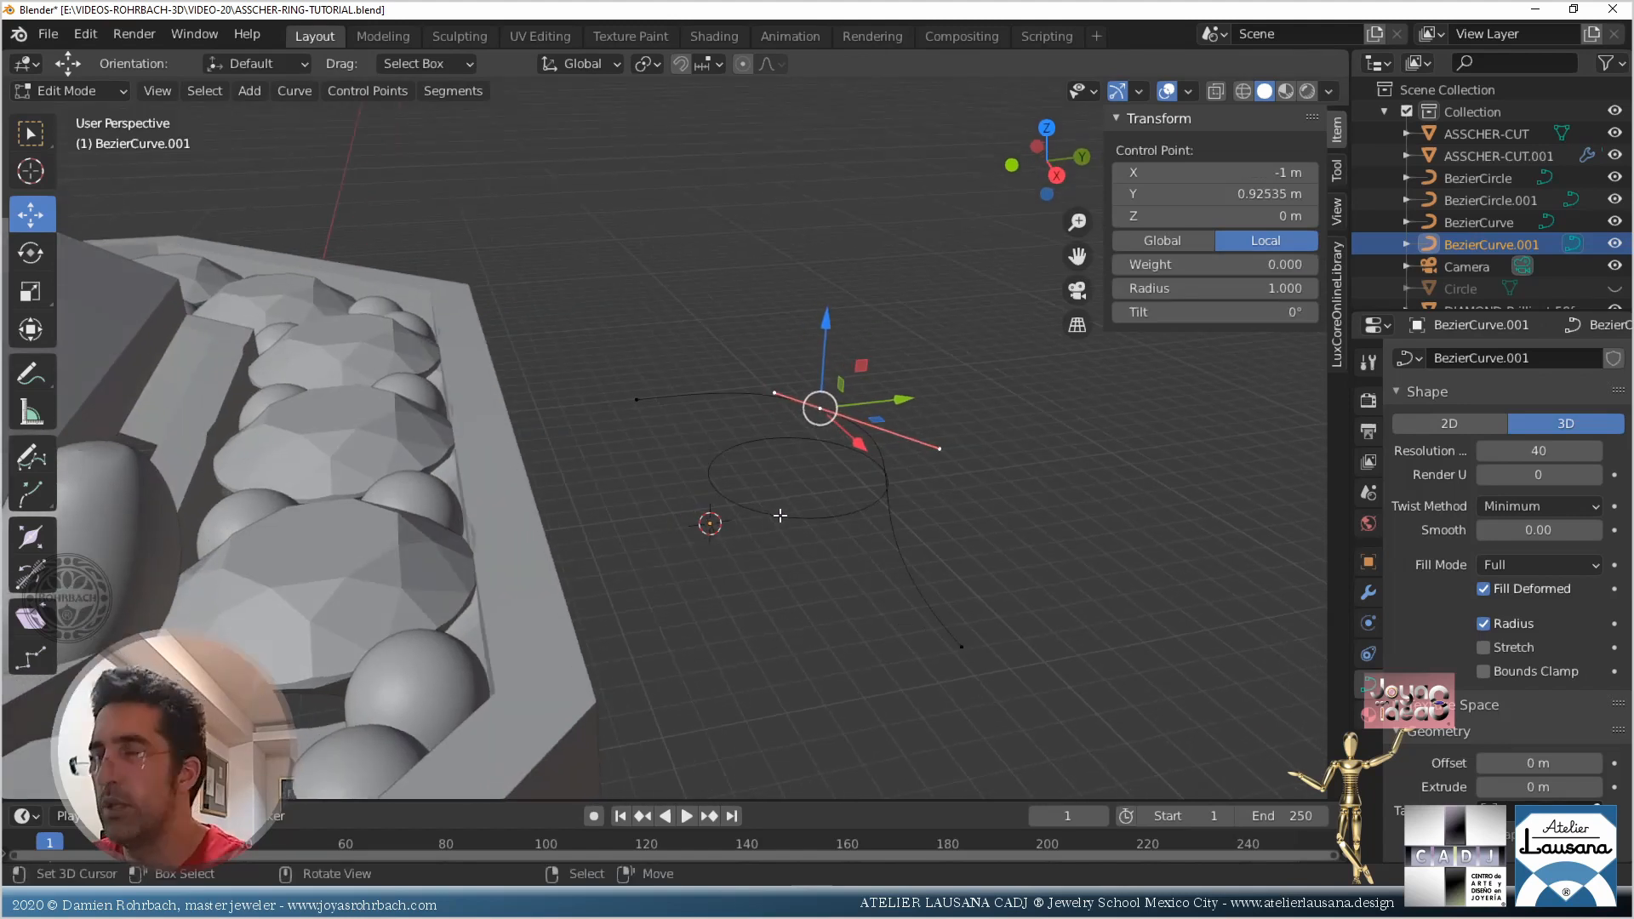
{"action": "key", "text": "KP_7"}
{"action": "middle_click_drag", "start_coordinate": [655, 438], "coordinate": [584, 156], "text": "shift"}
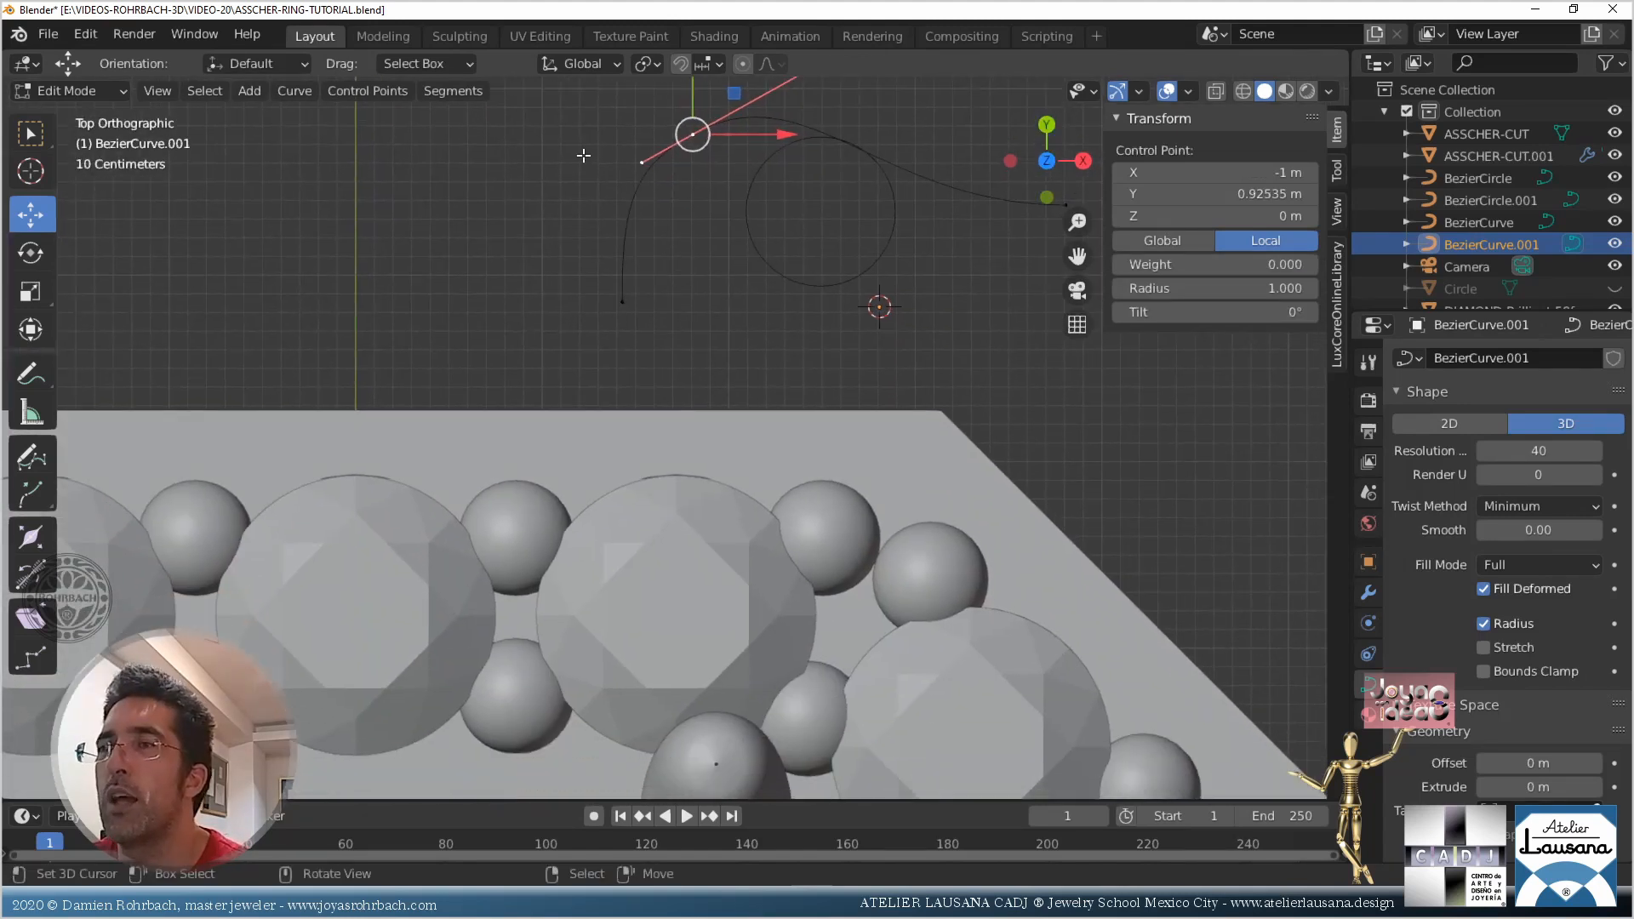
{"action": "key", "text": "g"}
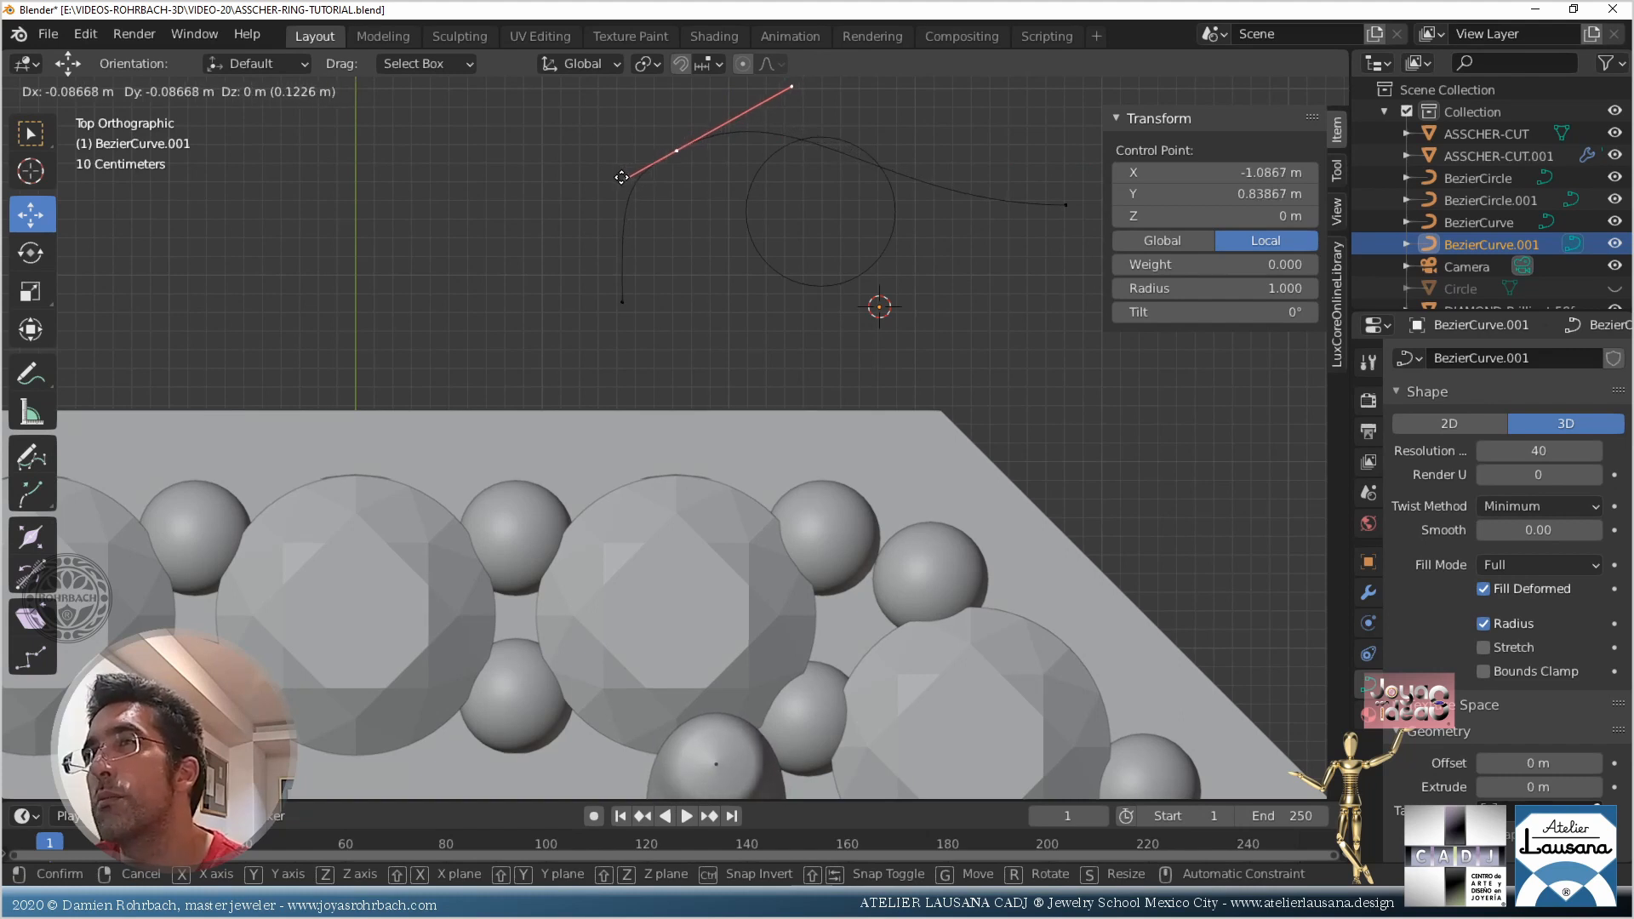
{"action": "left_click", "coordinate": [624, 176]}
{"action": "left_click", "coordinate": [644, 175]}
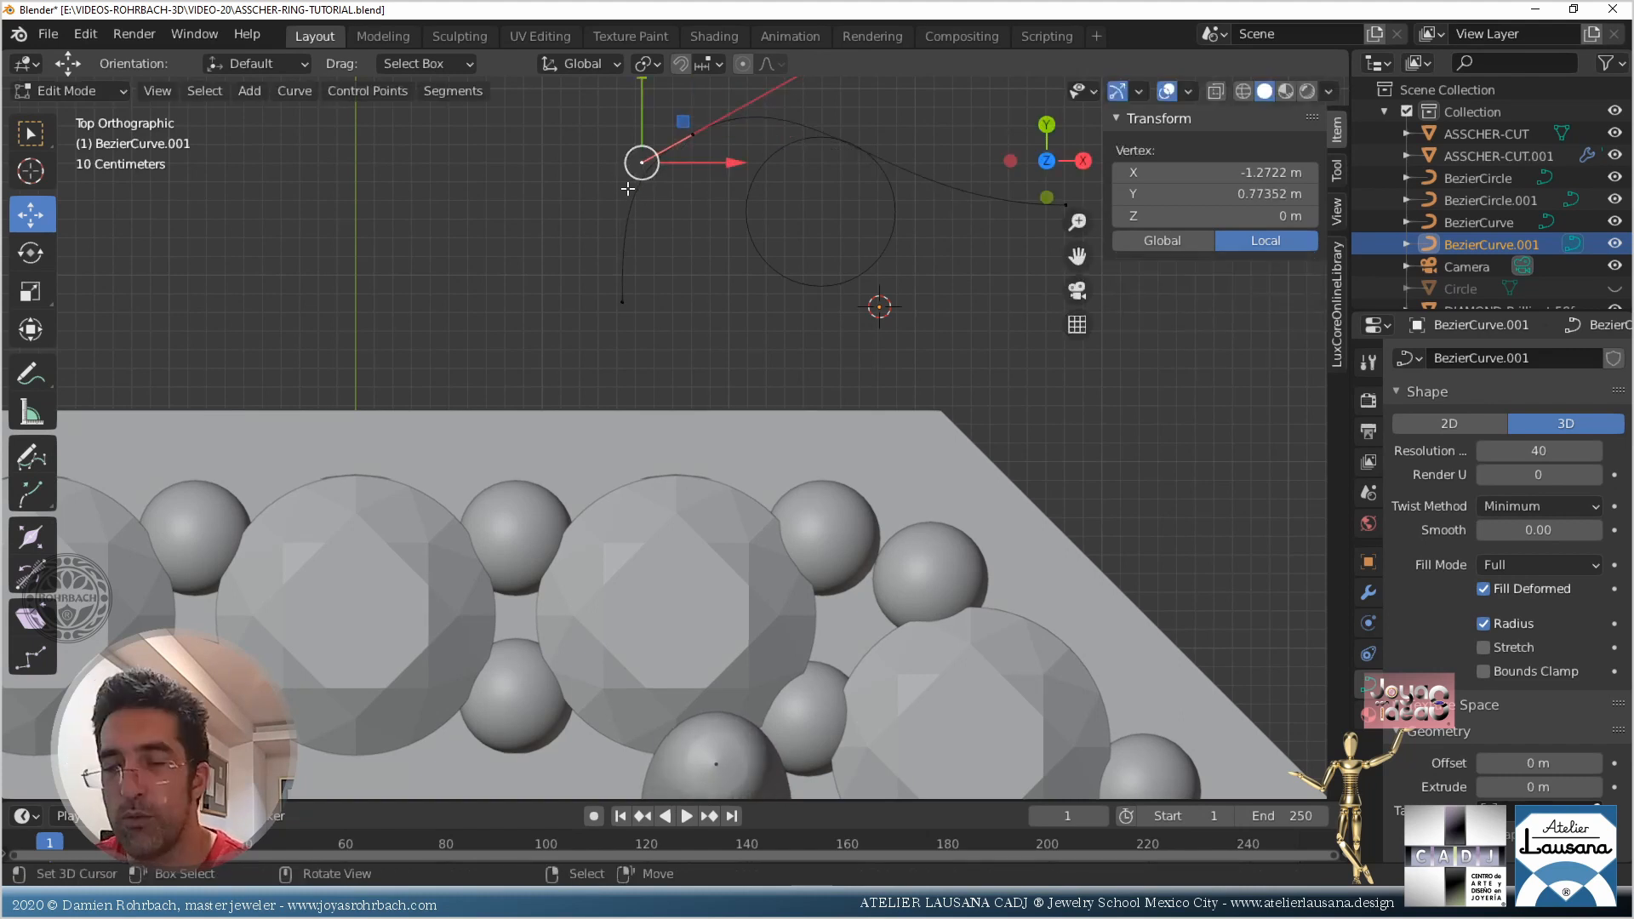
{"action": "key", "text": "g"}
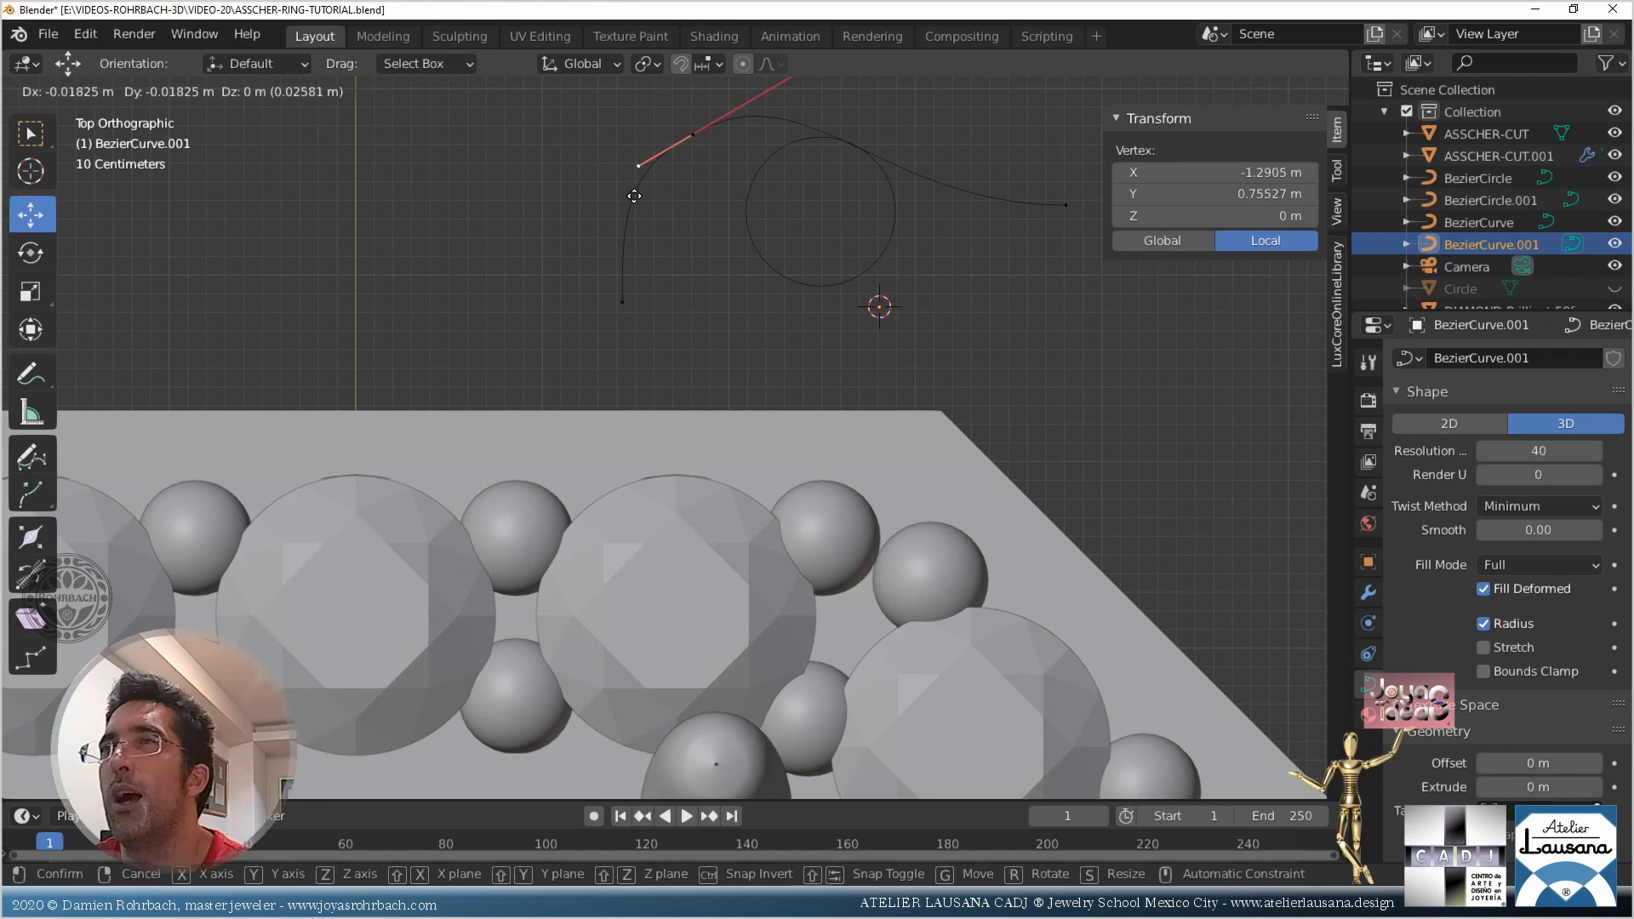
{"action": "left_click", "coordinate": [623, 202]}
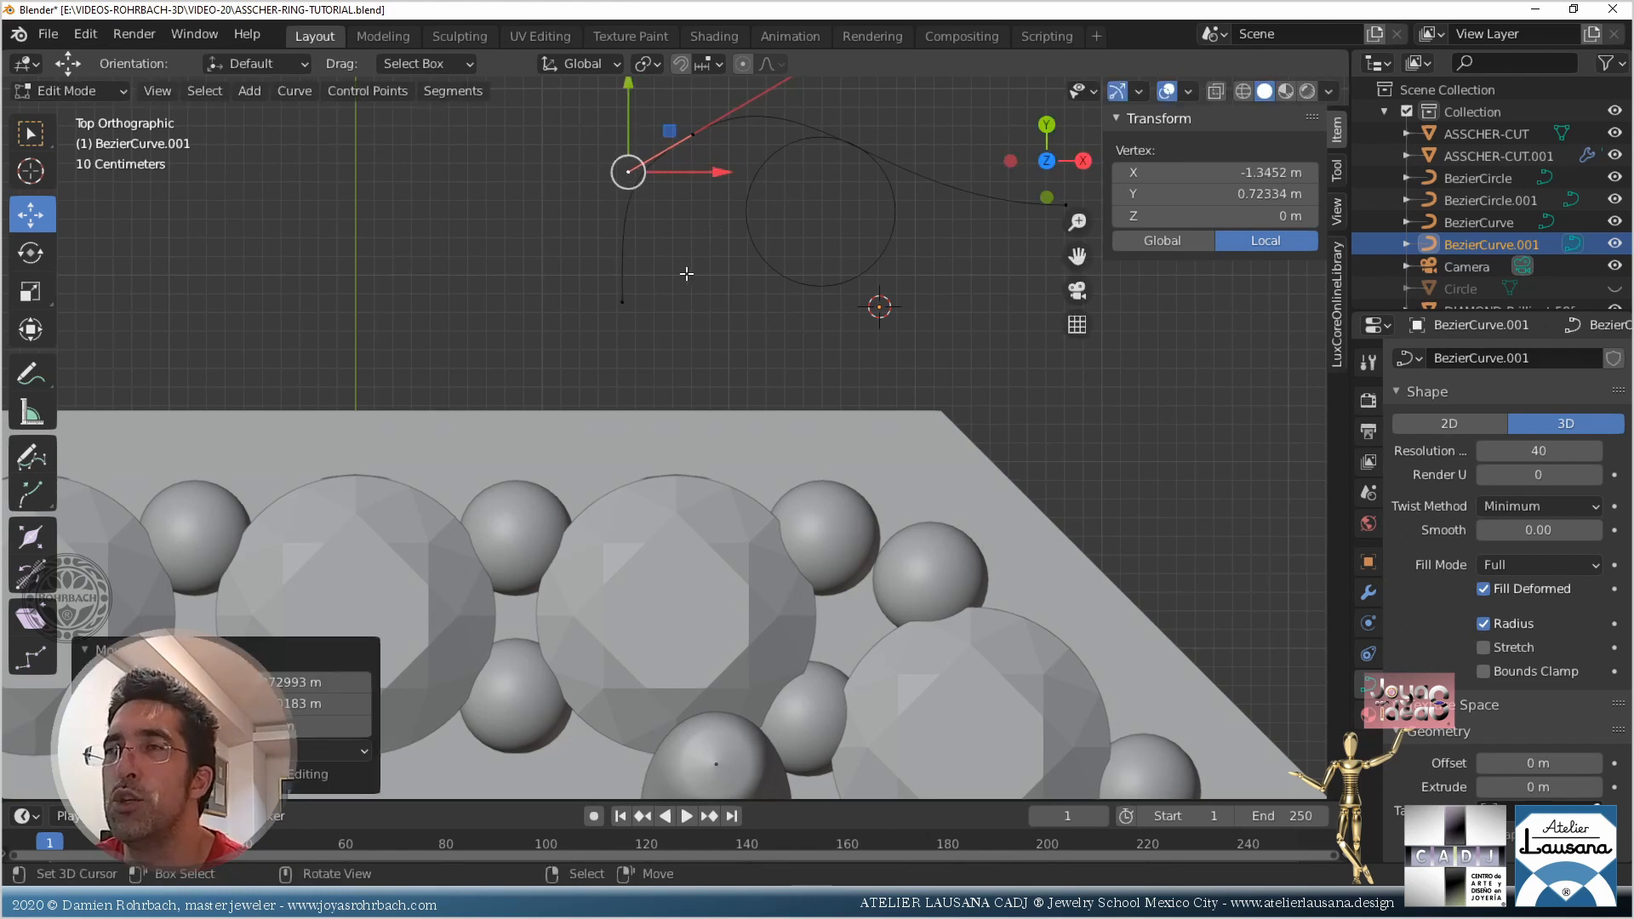
Move the middle point's tip-side handle along Y to about 0.90 m and shorten the end point's handle along Y
{"action": "middle_click_drag", "start_coordinate": [687, 273], "coordinate": [981, 388]}
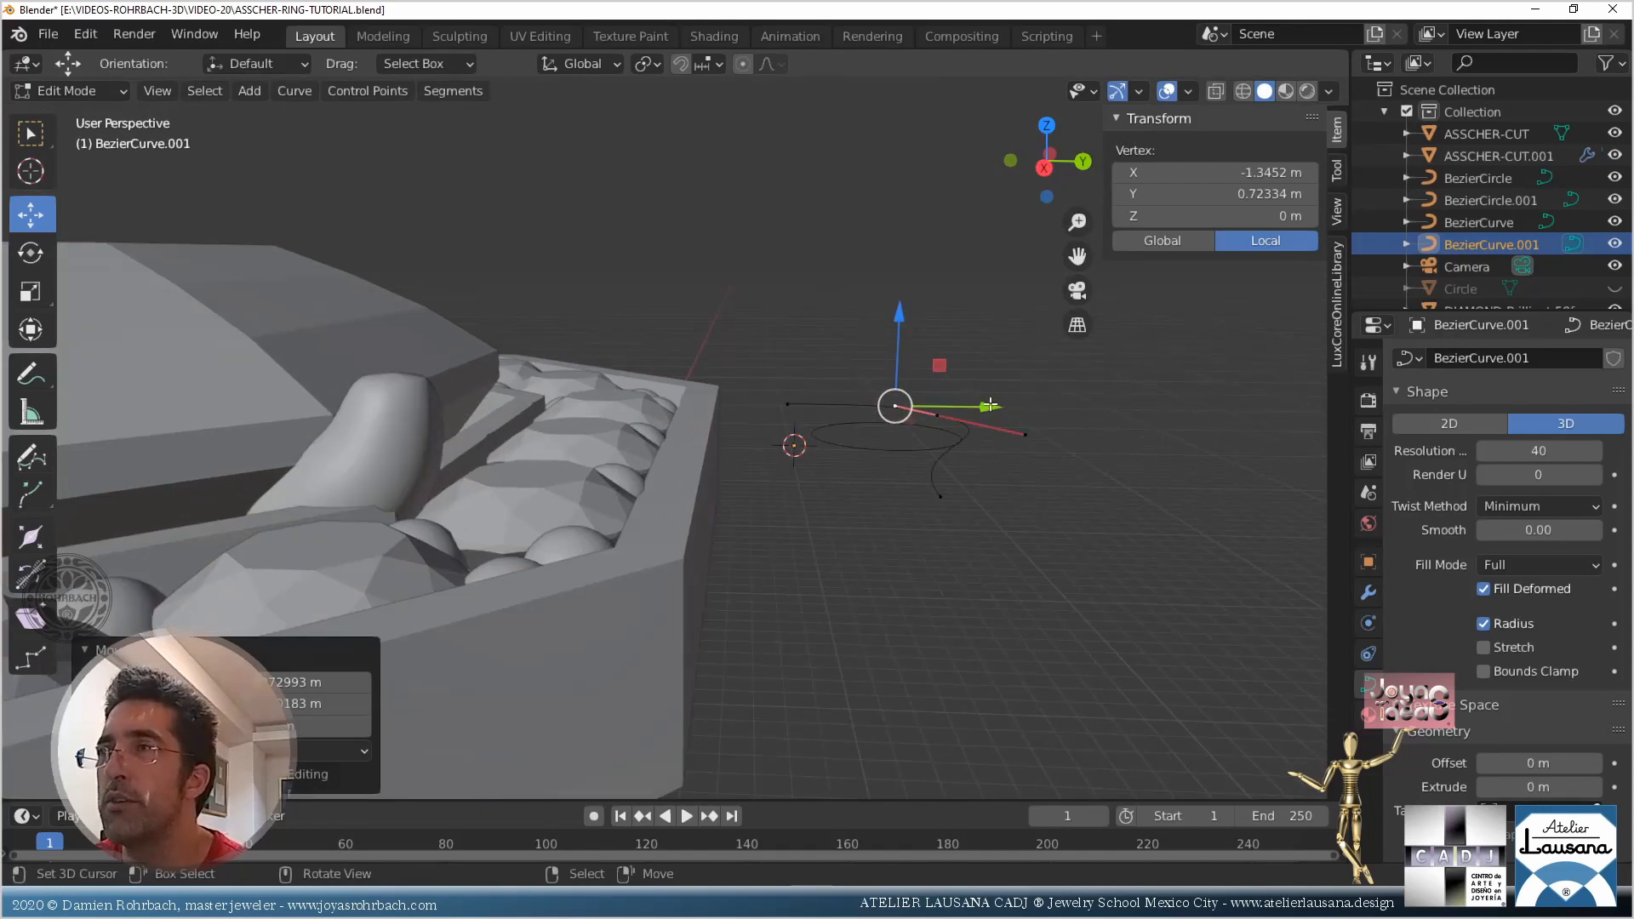
{"action": "mouse_move", "coordinate": [991, 406]}
{"action": "left_mouse_down"}
{"action": "mouse_move", "coordinate": [976, 405]}
{"action": "mouse_move", "coordinate": [1019, 396]}
{"action": "left_mouse_up"}
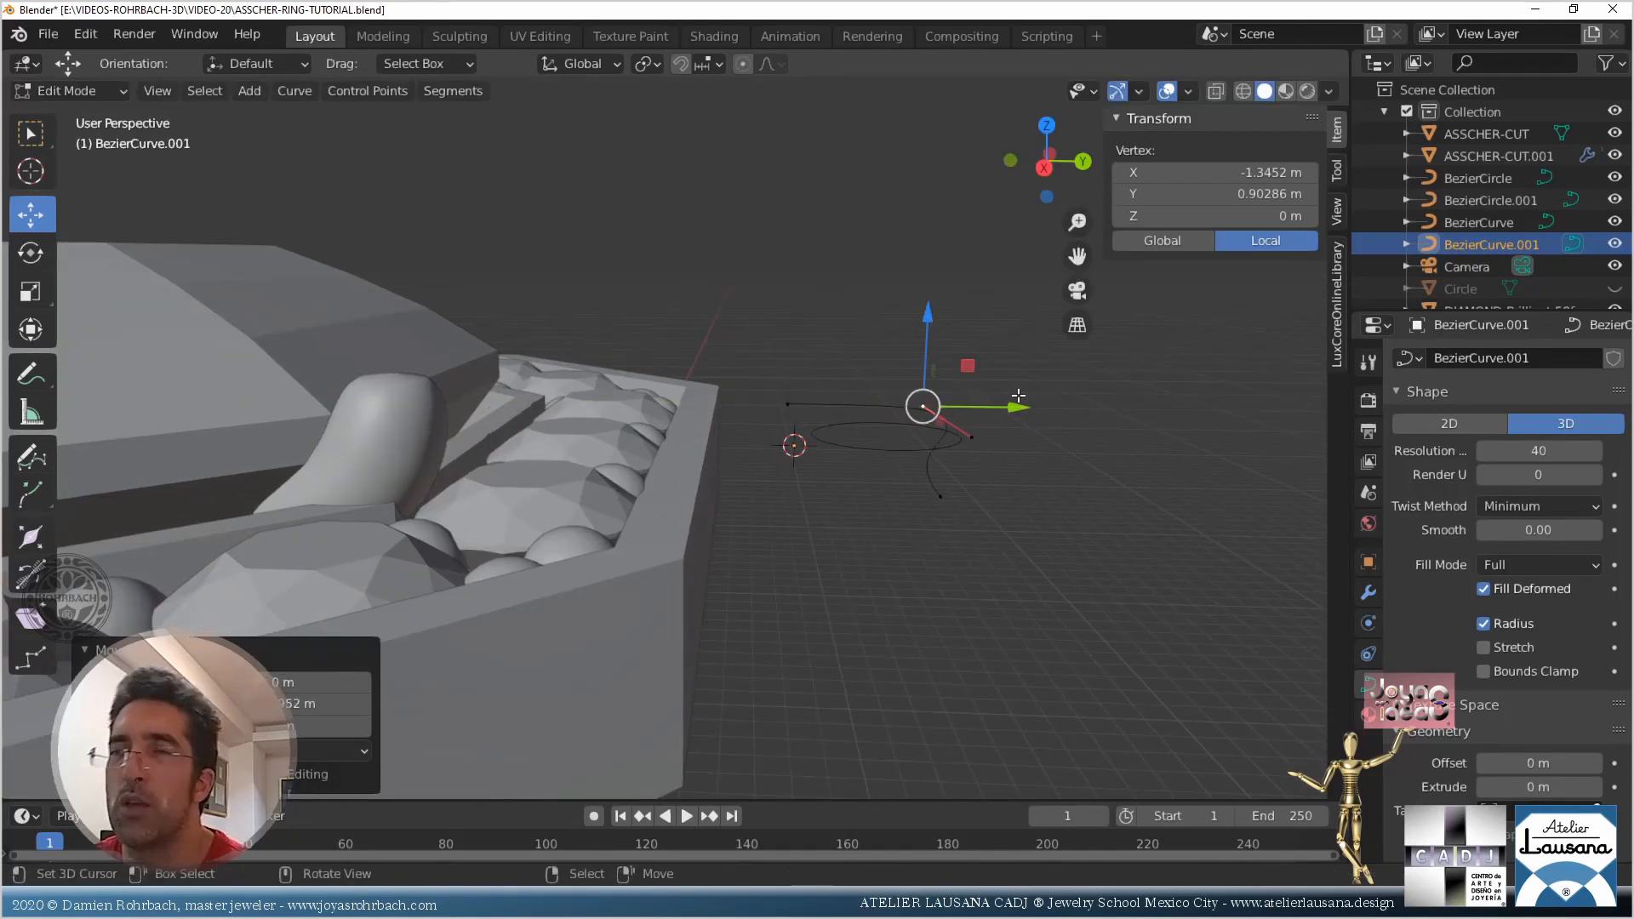
{"action": "left_click", "coordinate": [781, 394]}
{"action": "left_click", "coordinate": [876, 400]}
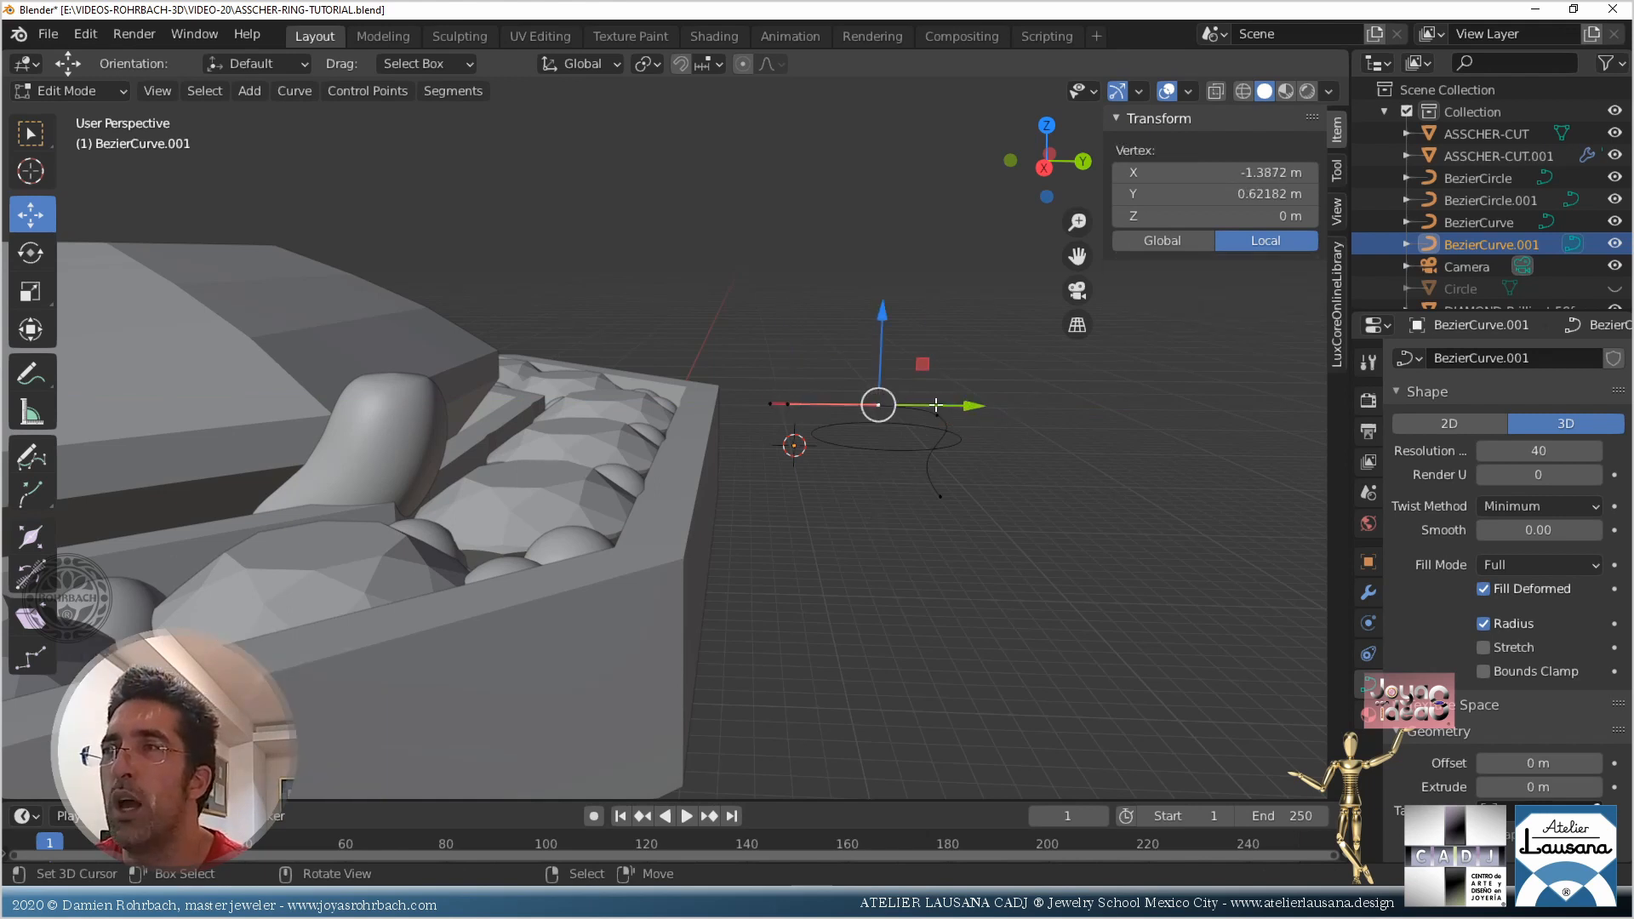
{"action": "left_click_drag", "start_coordinate": [970, 406], "coordinate": [928, 406]}
Leave curve editing and hide the central ASSCHER-CUT stone to expose the whole prong
{"action": "middle_click_drag", "start_coordinate": [927, 407], "coordinate": [694, 422]}
{"action": "key", "text": "Tab"}
{"action": "left_click", "coordinate": [666, 320]}
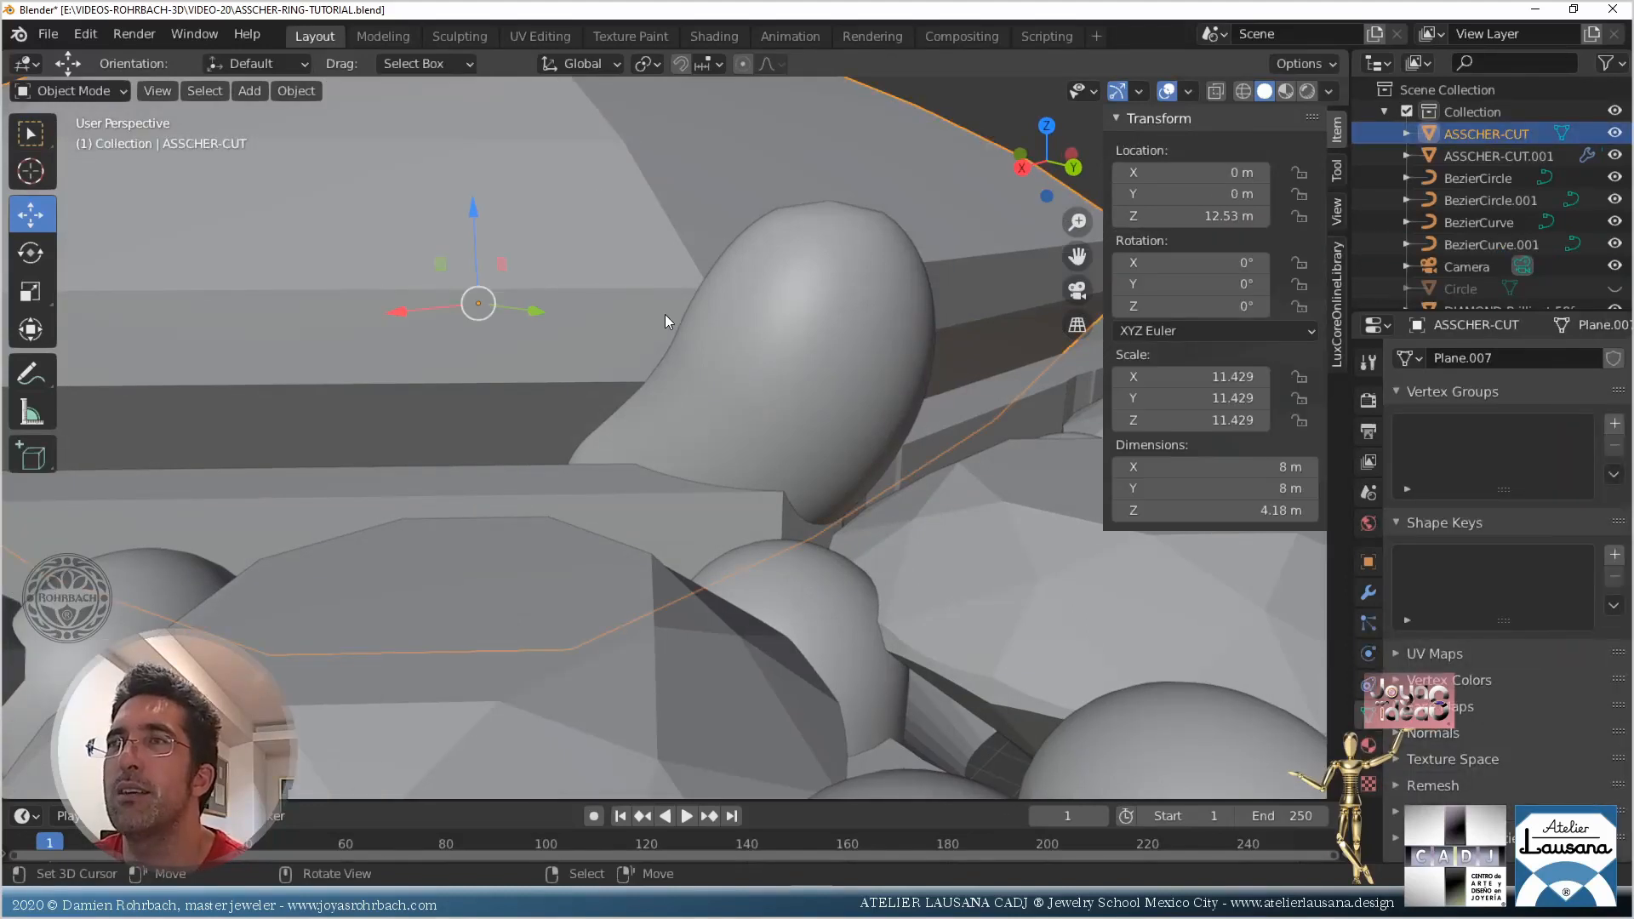
{"action": "key", "text": "h"}
{"action": "scroll", "coordinate": [703, 364], "scroll_direction": "down", "scroll_amount": 5}
{"action": "middle_click_drag", "start_coordinate": [677, 340], "coordinate": [616, 470]}
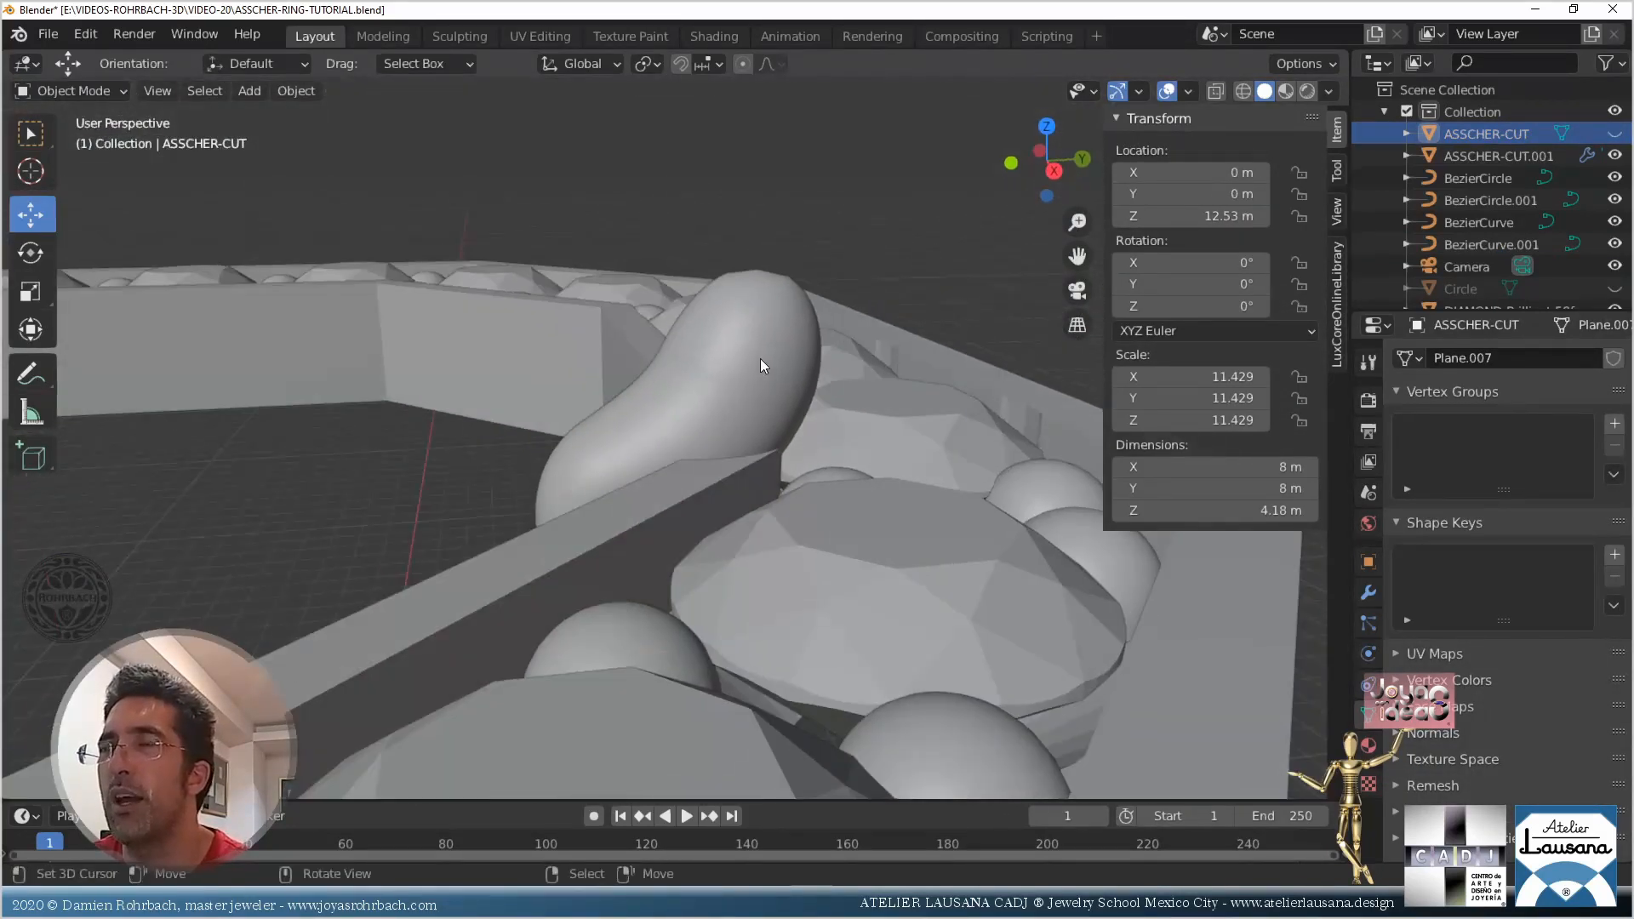
Edit the prong's path curve and move its lower end point outward to about X 0.54 m, keeping Y at -1.388 m
{"action": "left_click", "coordinate": [792, 461]}
{"action": "key", "text": "Tab"}
{"action": "middle_click_drag", "start_coordinate": [794, 462], "coordinate": [831, 348]}
{"action": "left_click", "coordinate": [831, 348]}
{"action": "left_click_drag", "start_coordinate": [856, 300], "coordinate": [795, 304]}
{"action": "middle_click_drag", "start_coordinate": [794, 304], "coordinate": [685, 564]}
{"action": "left_click", "coordinate": [660, 531]}
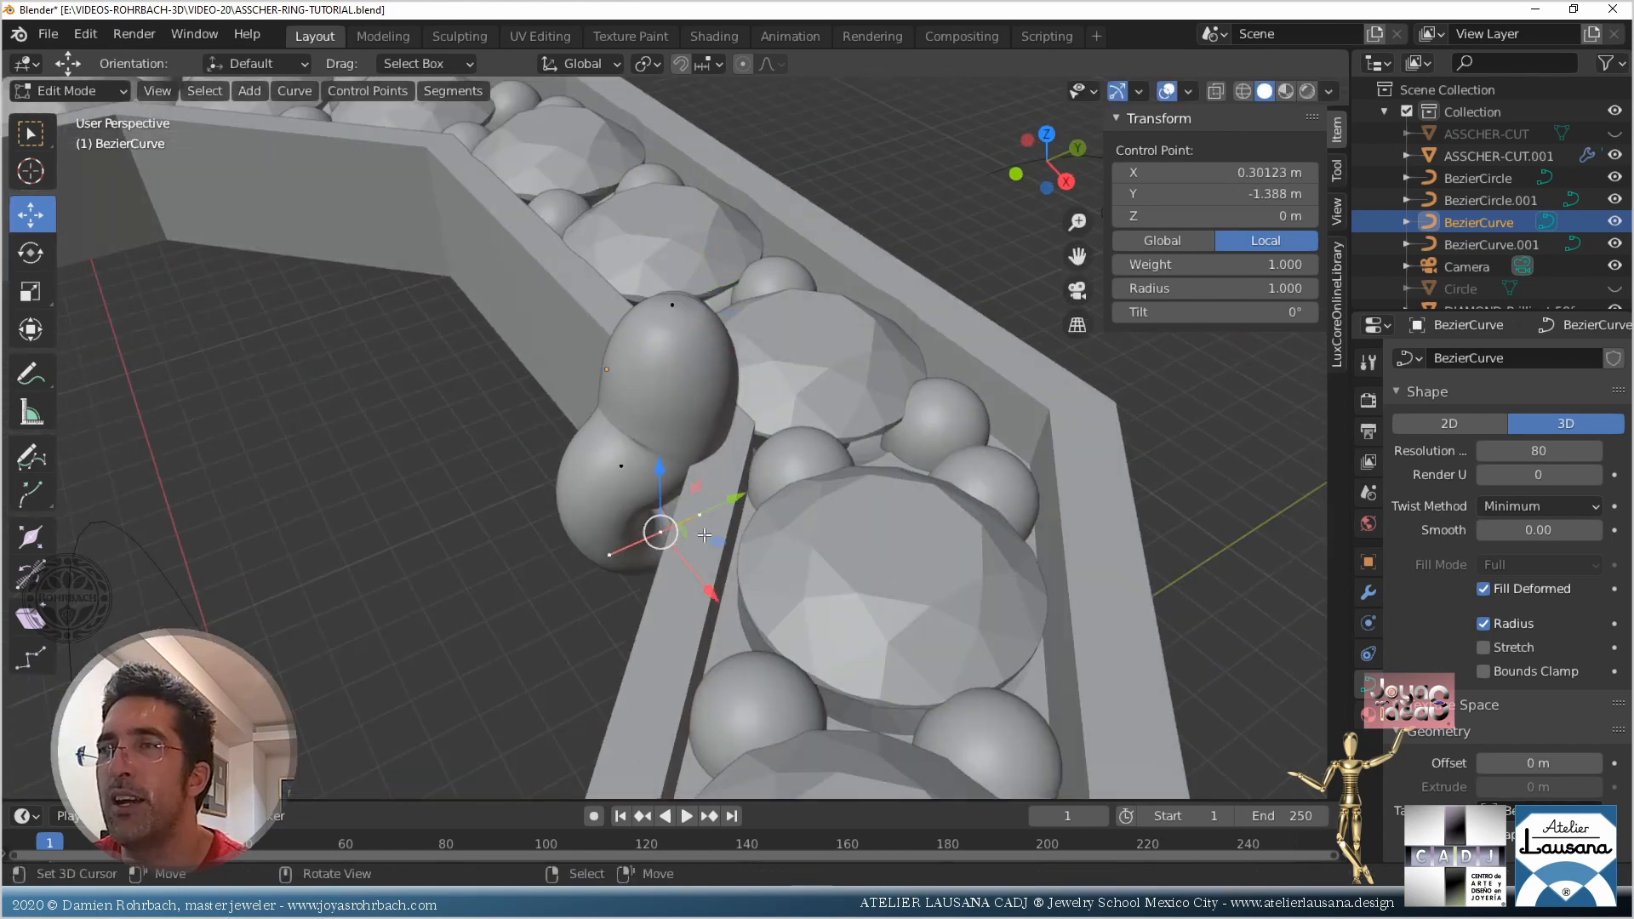
{"action": "key", "text": "g"}
{"action": "left_click", "coordinate": [742, 513]}
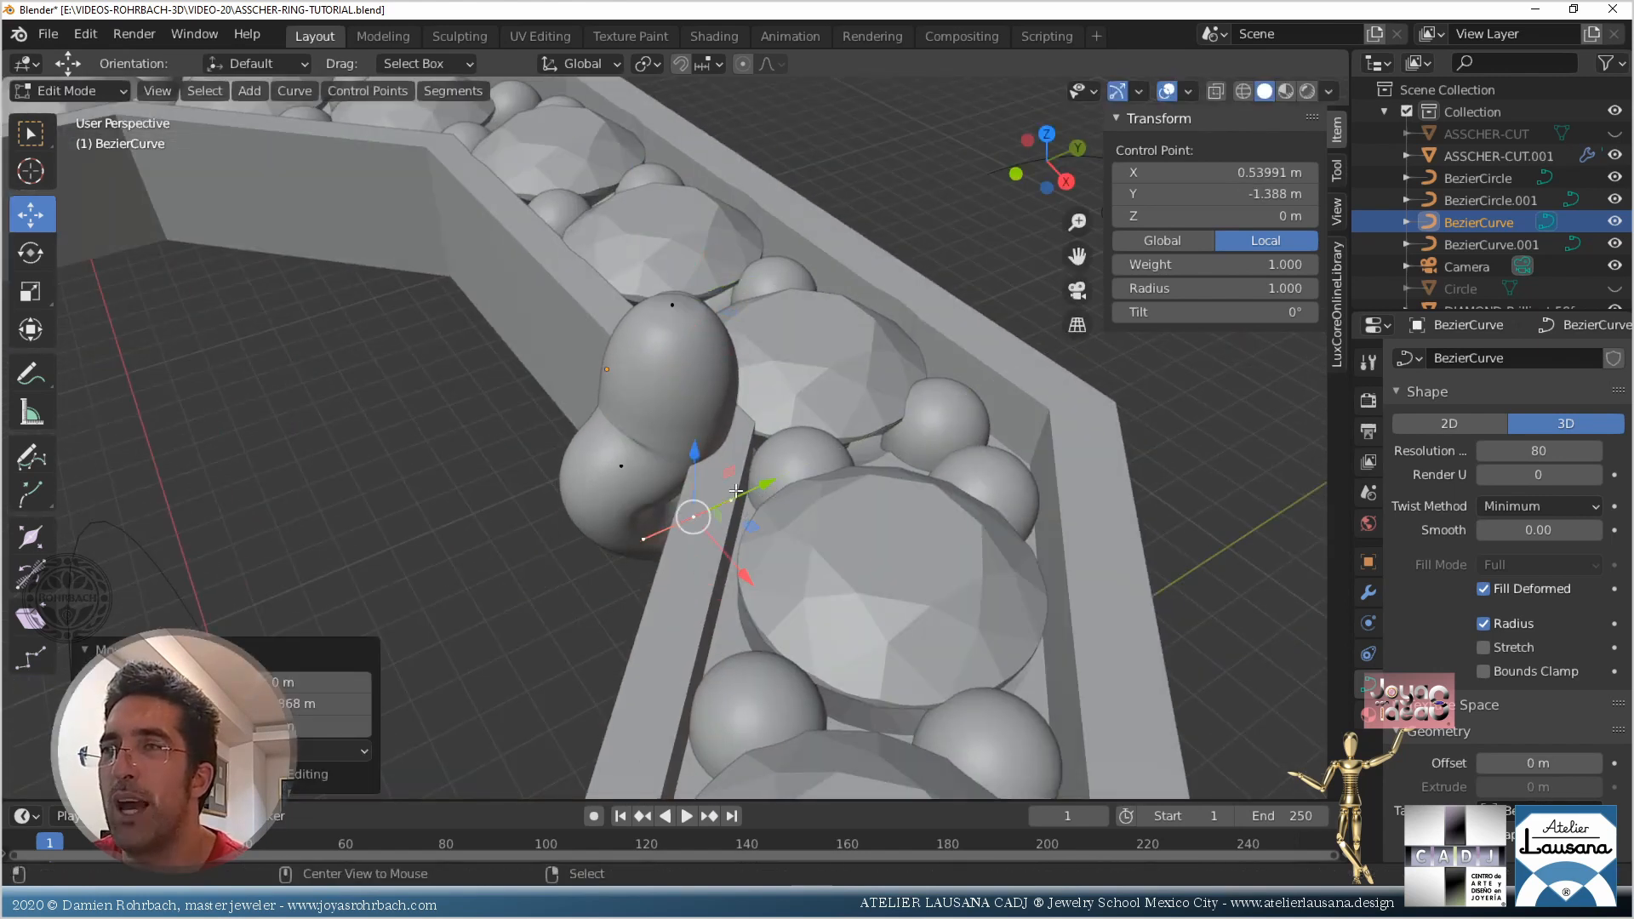
Move the prong curve's middle control point down and outward to about X 0.11 m, Y -0.81 m in a see-through side view
{"action": "key", "text": "alt+z"}
{"action": "scroll", "coordinate": [651, 366], "scroll_direction": "up", "scroll_amount": 4}
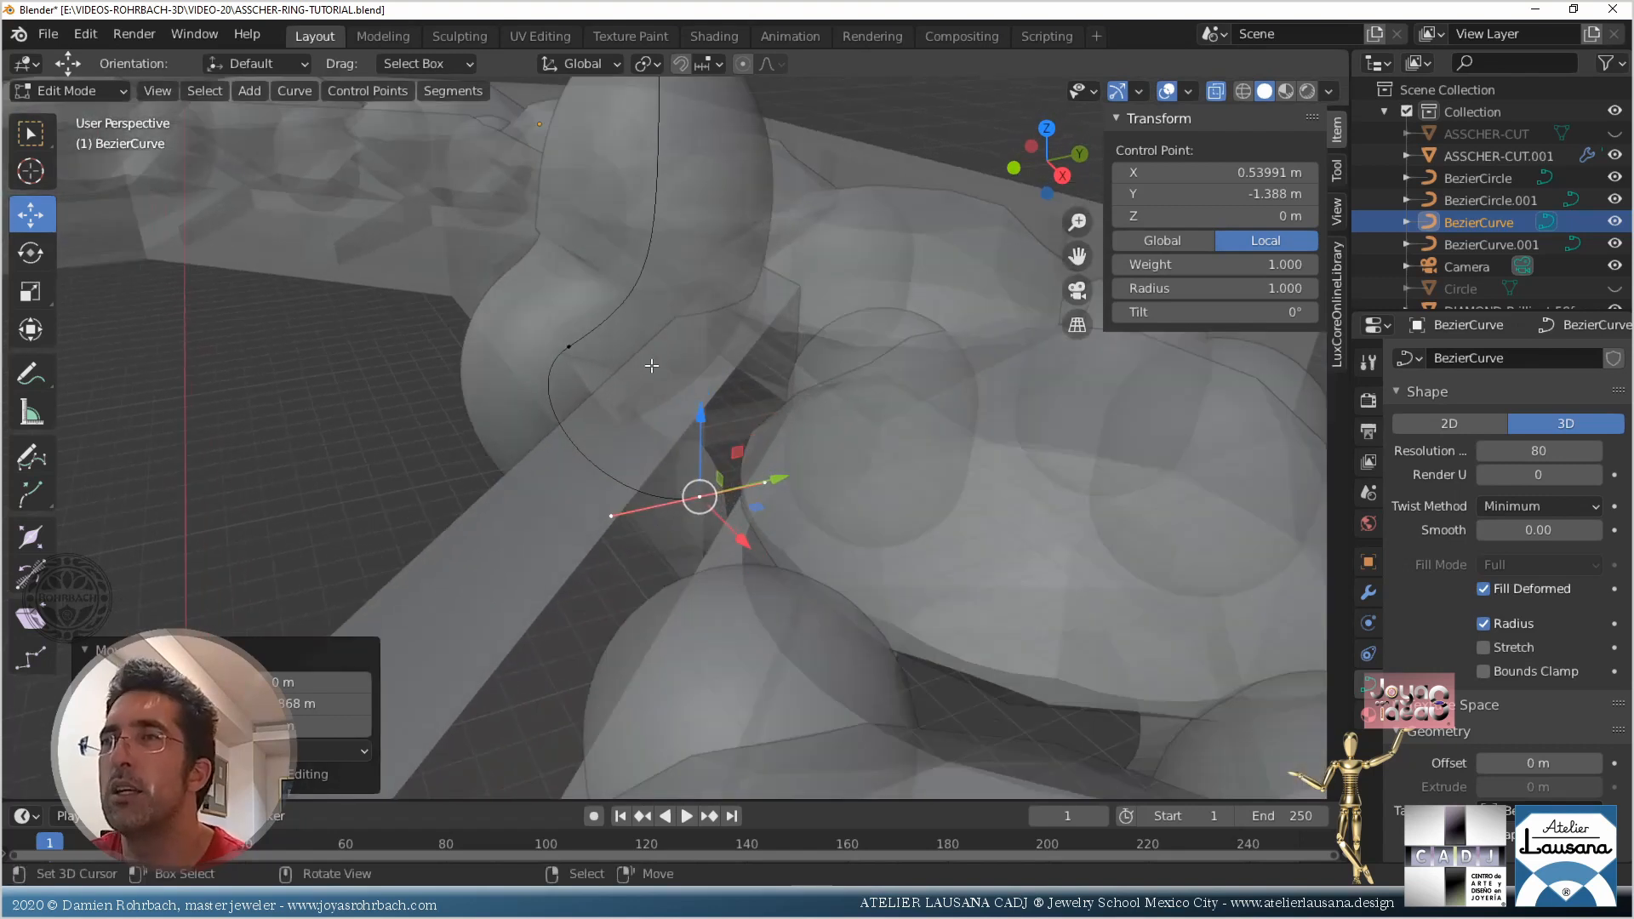
{"action": "left_click", "coordinate": [569, 346]}
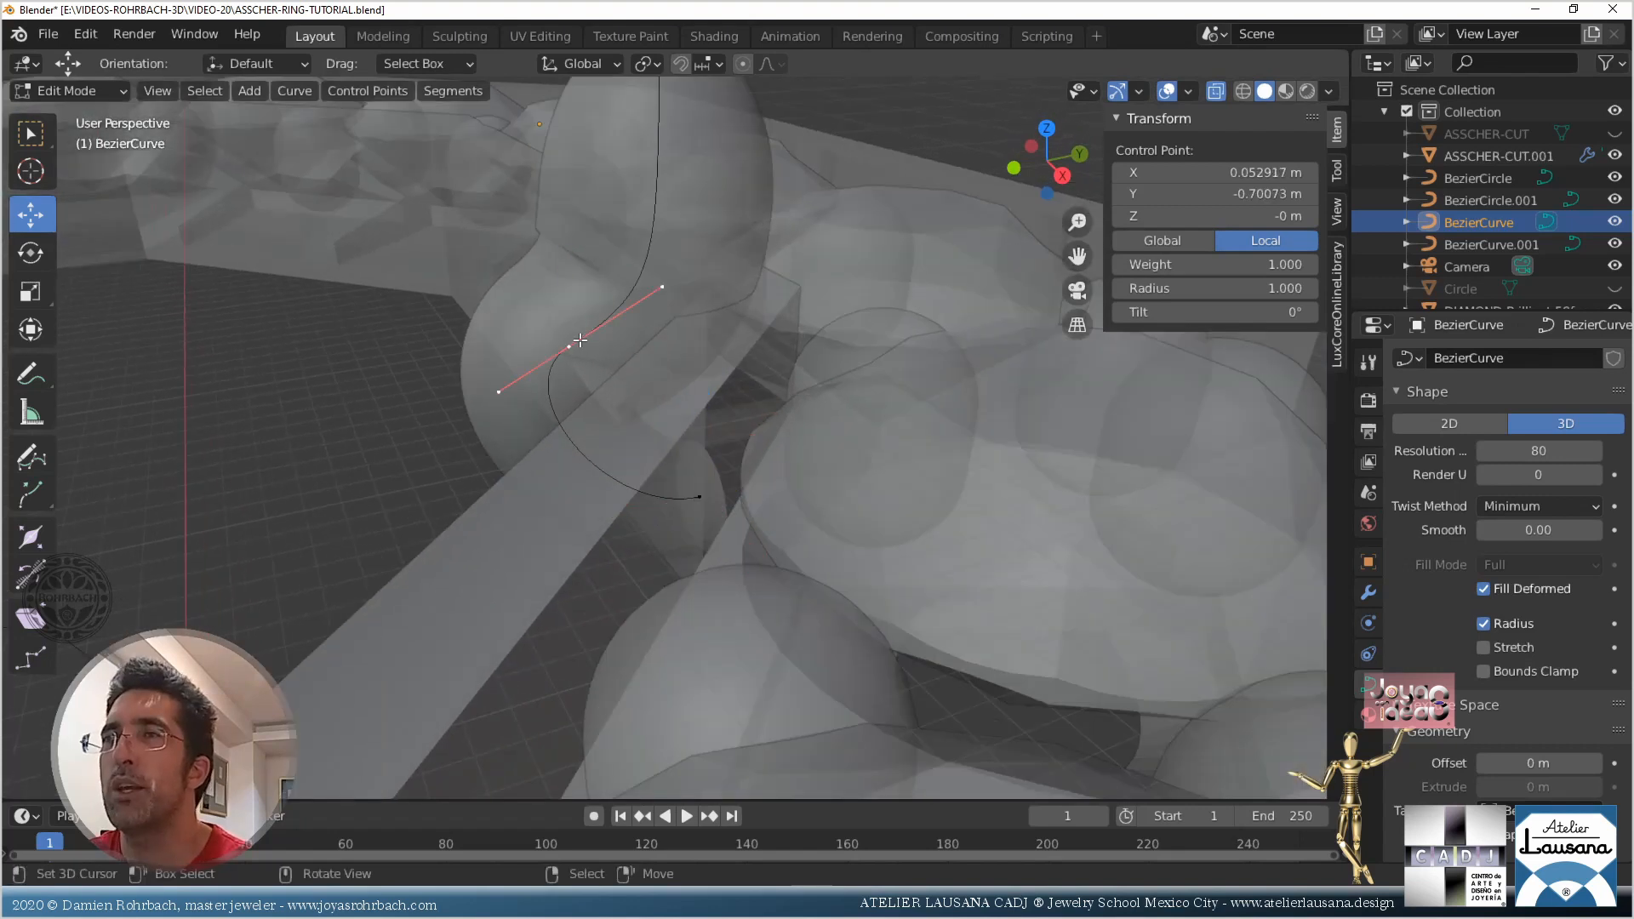
{"action": "key", "text": "KP_3"}
{"action": "key", "text": "alt+z"}
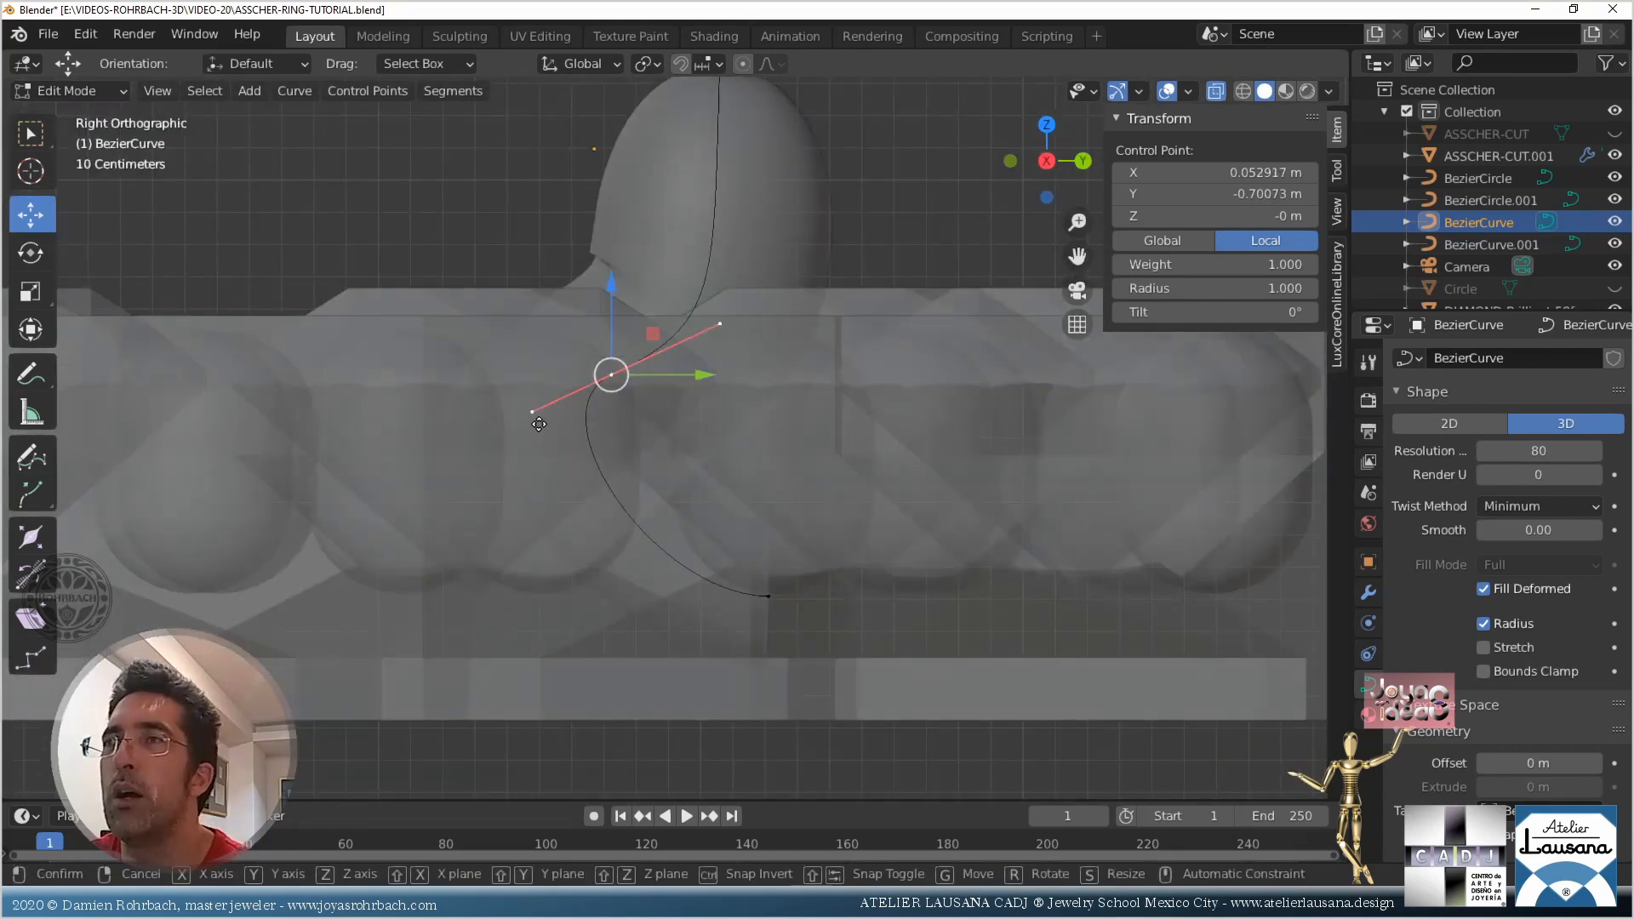
{"action": "key", "text": "g"}
{"action": "left_click", "coordinate": [537, 461]}
Steepen the middle point's lower handle and move the point itself to about X 0.16 m, Y -0.78 m
{"action": "left_click", "coordinate": [549, 448]}
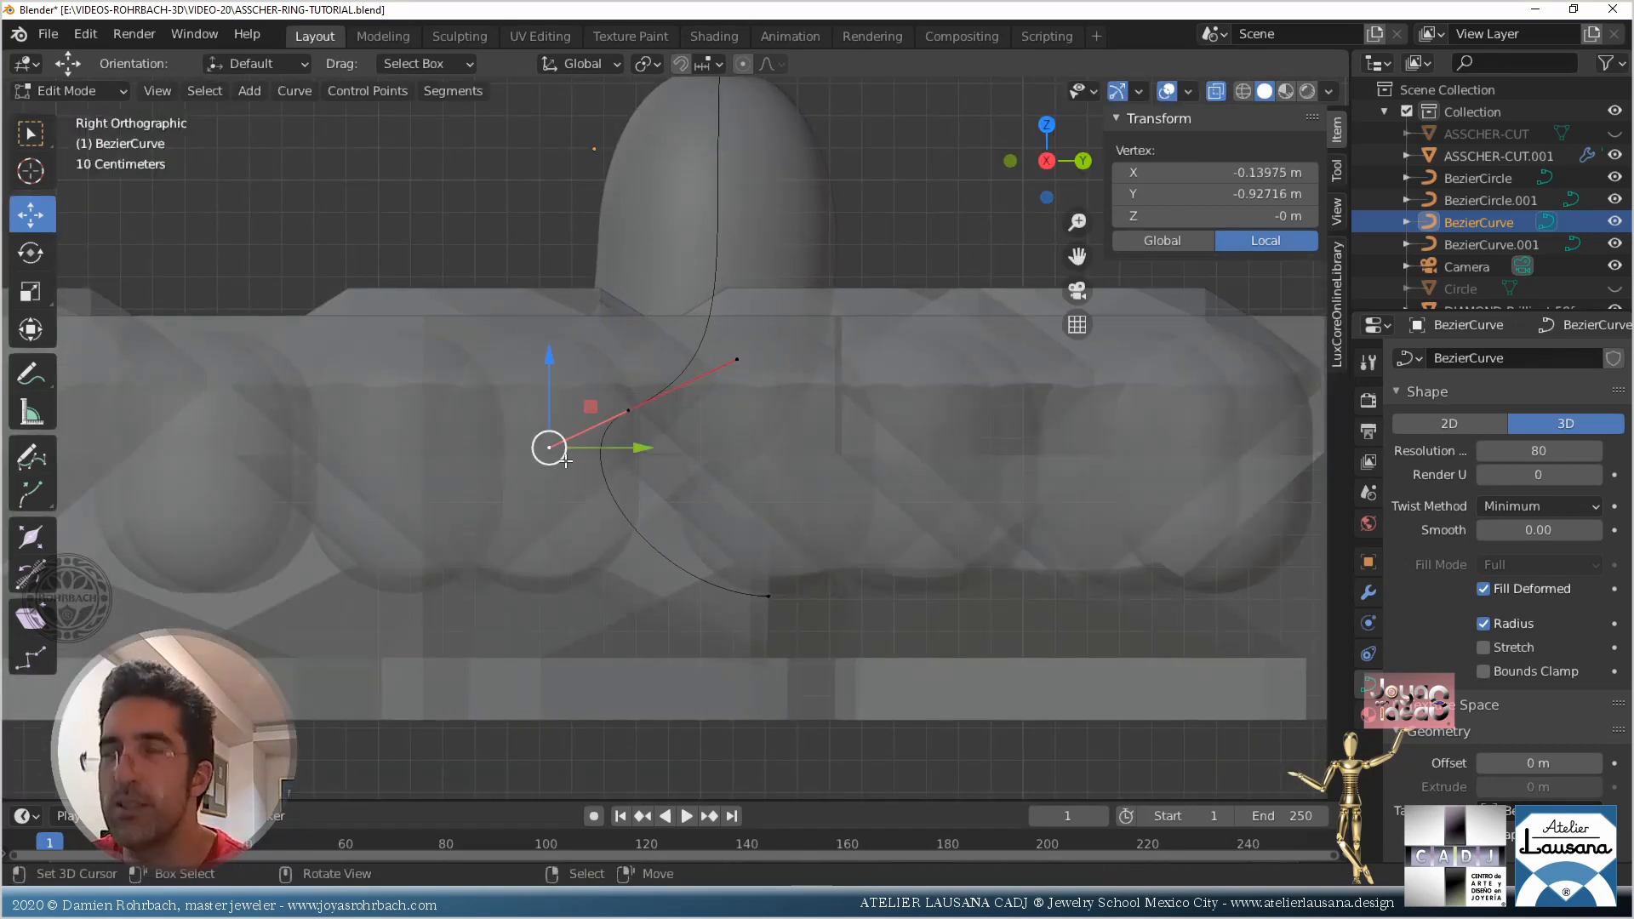
{"action": "key", "text": "g"}
{"action": "left_click", "coordinate": [595, 500]}
{"action": "left_click", "coordinate": [629, 410]}
{"action": "key", "text": "g"}
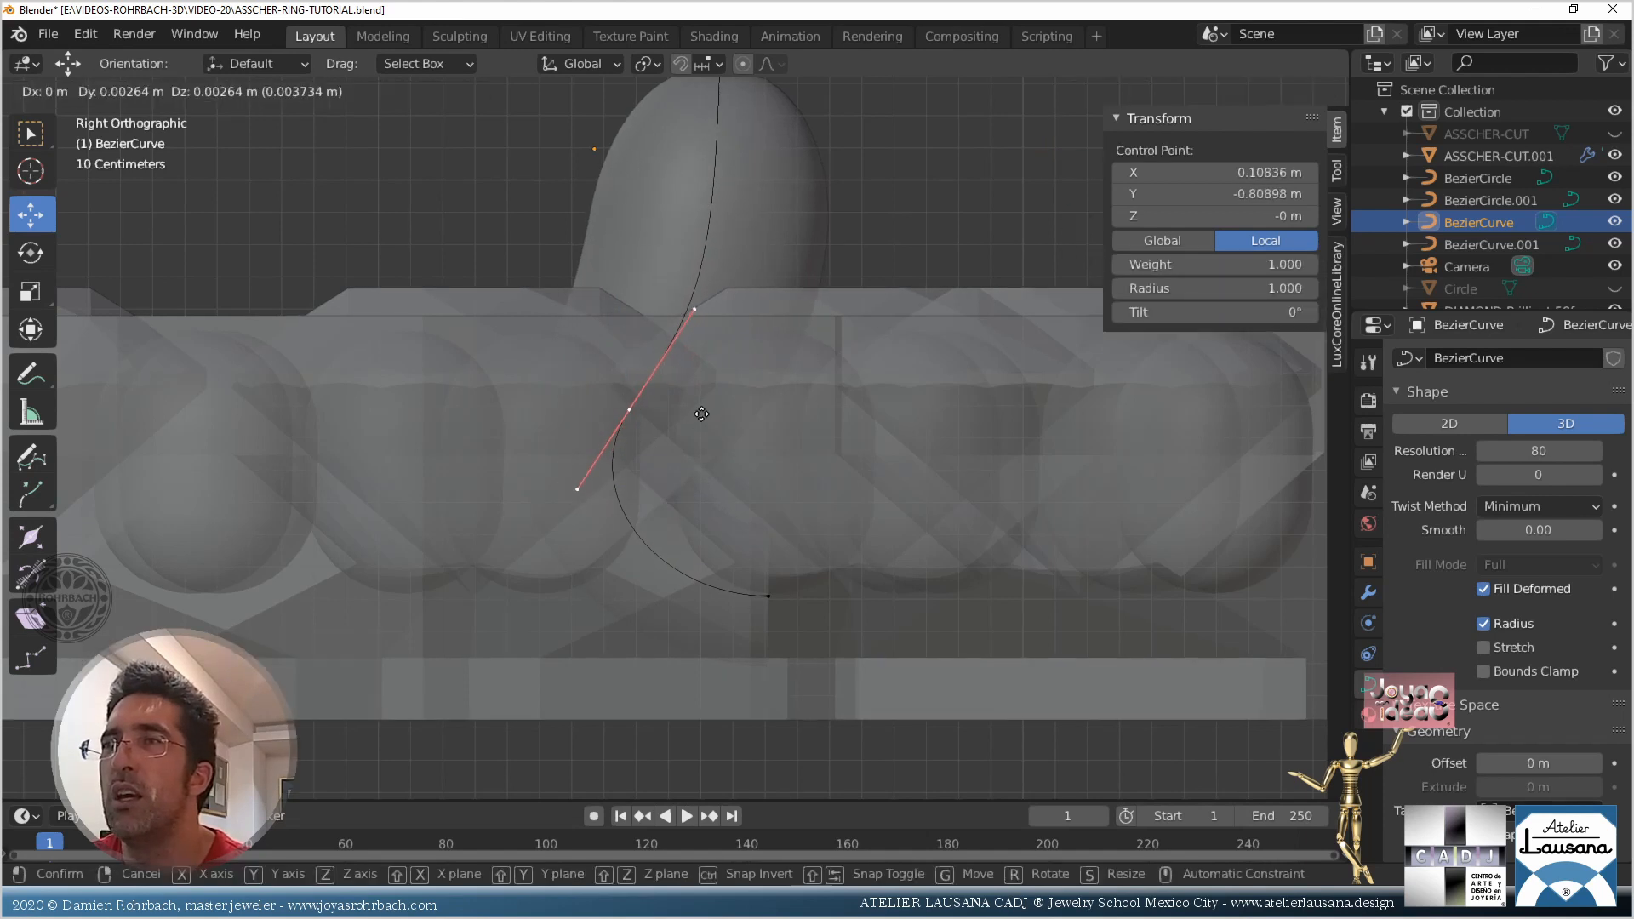
{"action": "left_click", "coordinate": [713, 408]}
Move the prong curve's lower end point farther into the bezel wall, to about X 0.62 m
{"action": "middle_click_drag", "start_coordinate": [707, 501], "coordinate": [803, 443]}
{"action": "scroll", "coordinate": [716, 511], "scroll_direction": "up", "scroll_amount": 4}
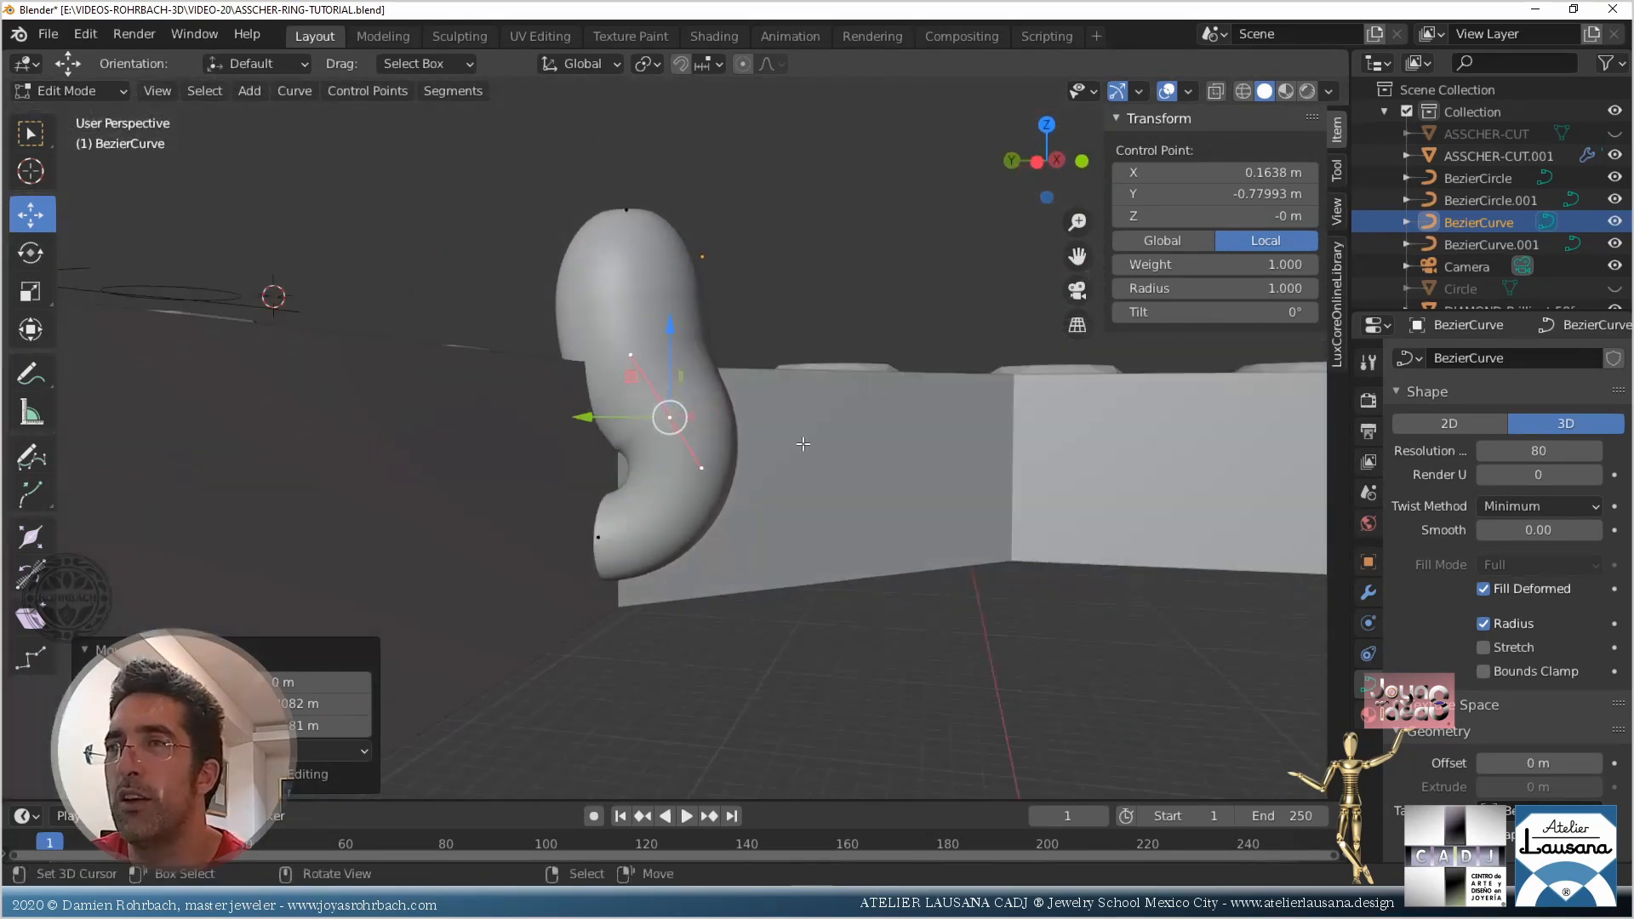
{"action": "left_click", "coordinate": [600, 539]}
{"action": "middle_click_drag", "start_coordinate": [567, 564], "coordinate": [584, 587]}
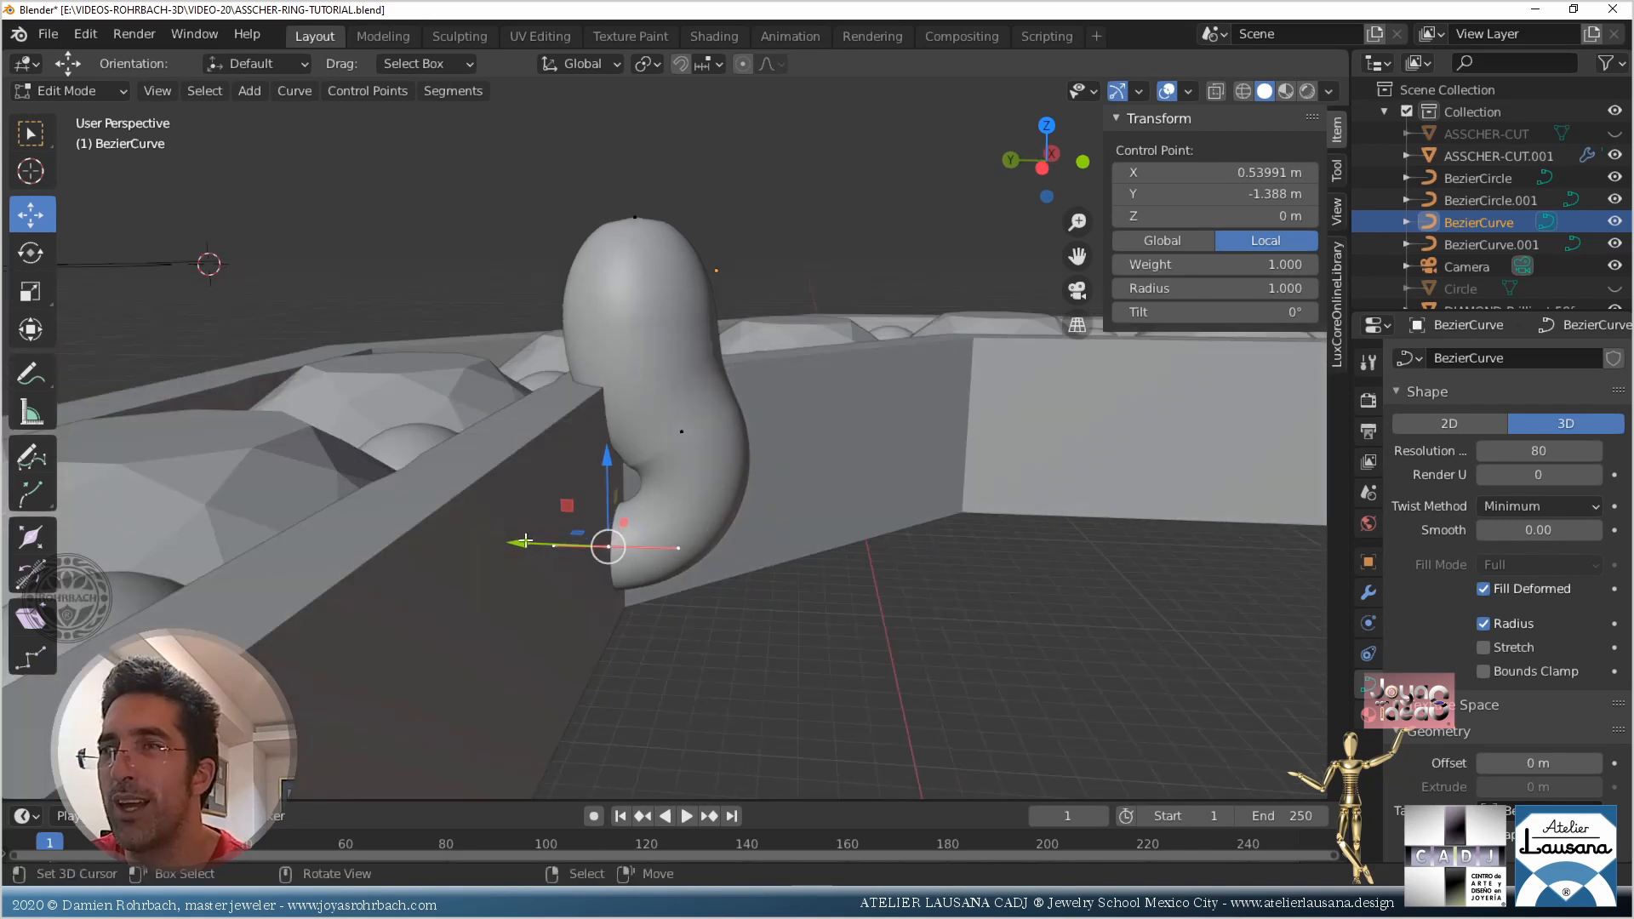
{"action": "left_click_drag", "start_coordinate": [525, 542], "coordinate": [508, 545]}
Adjust the middle point's lower handle in side view and move the point to about X 0.28 m, Y -0.84 m
{"action": "left_click", "coordinate": [681, 432]}
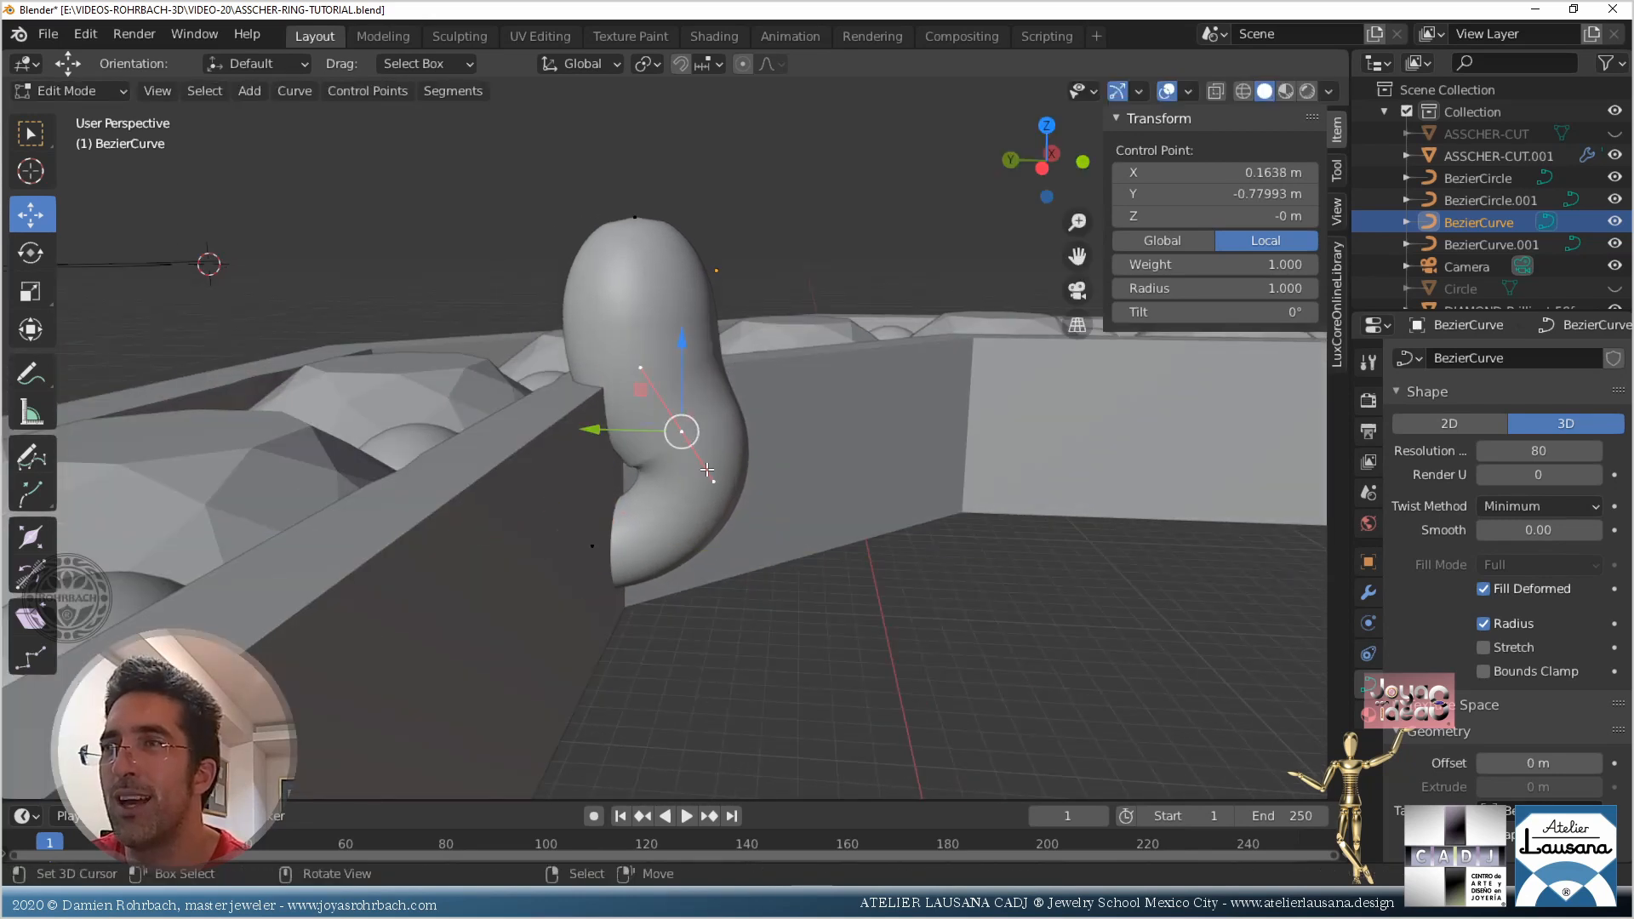
{"action": "left_click", "coordinate": [711, 484]}
{"action": "key", "text": "KP_3"}
{"action": "scroll", "coordinate": [594, 518], "scroll_direction": "up", "scroll_amount": 3}
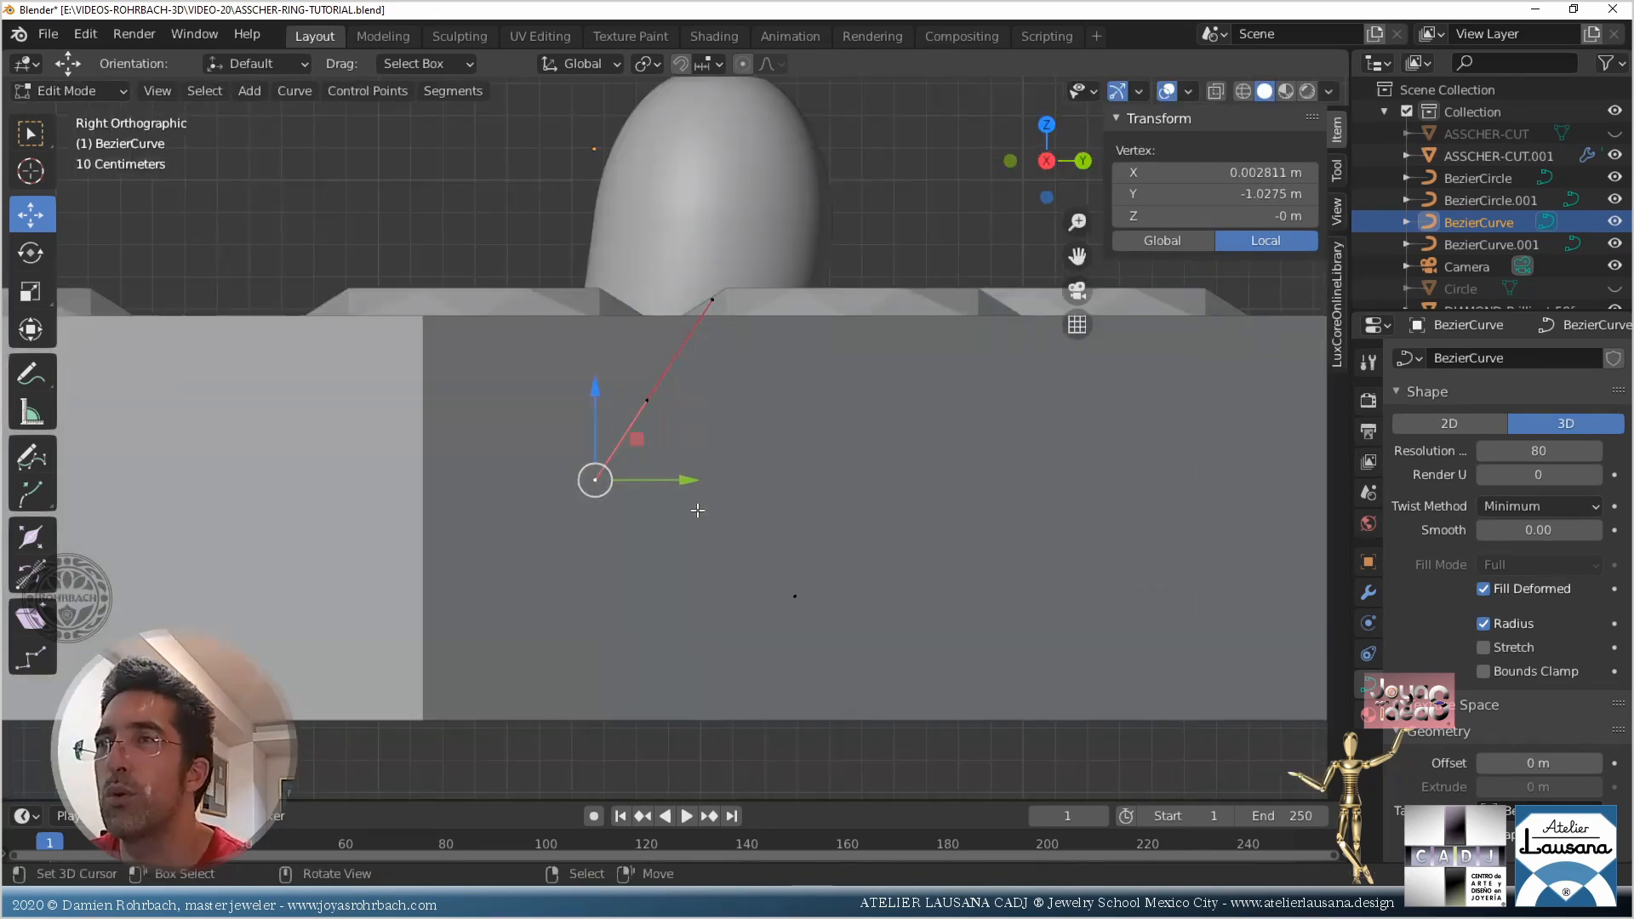
{"action": "left_click_drag", "start_coordinate": [614, 485], "coordinate": [631, 498]}
{"action": "left_click", "coordinate": [658, 401]}
{"action": "left_click_drag", "start_coordinate": [660, 402], "coordinate": [696, 420]}
Show the ASSCHER-CUT stone again and move the prong curve's top end point to about X 0.39 m, Y 0.61 m
{"action": "scroll", "coordinate": [685, 429], "scroll_direction": "down", "scroll_amount": 3}
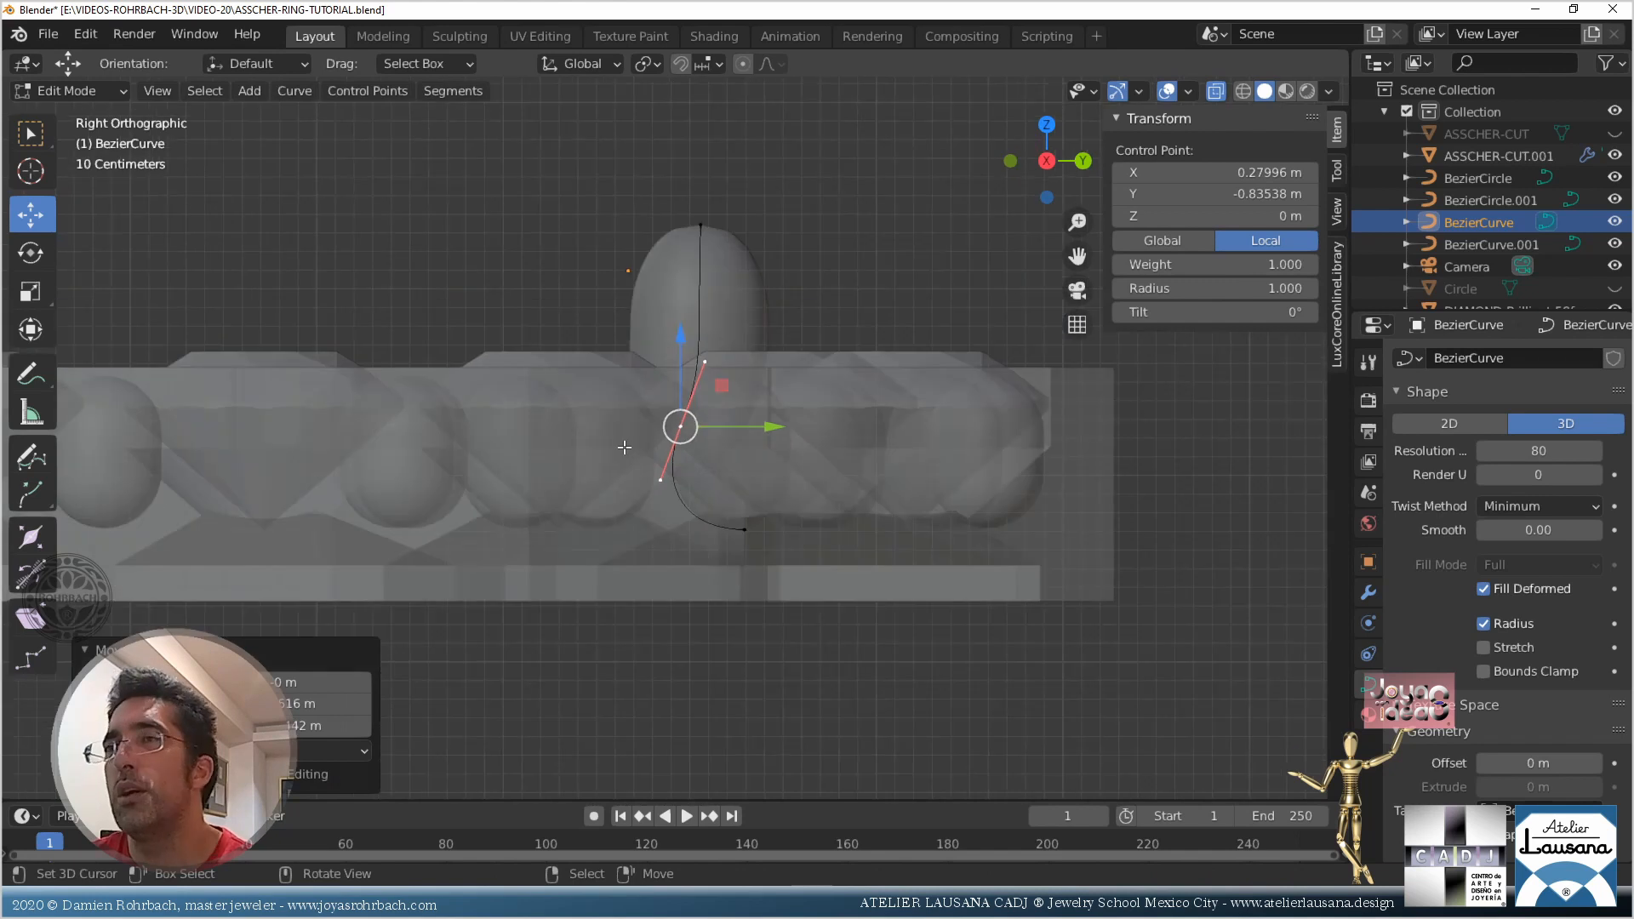
{"action": "middle_click_drag", "start_coordinate": [685, 430], "coordinate": [823, 470]}
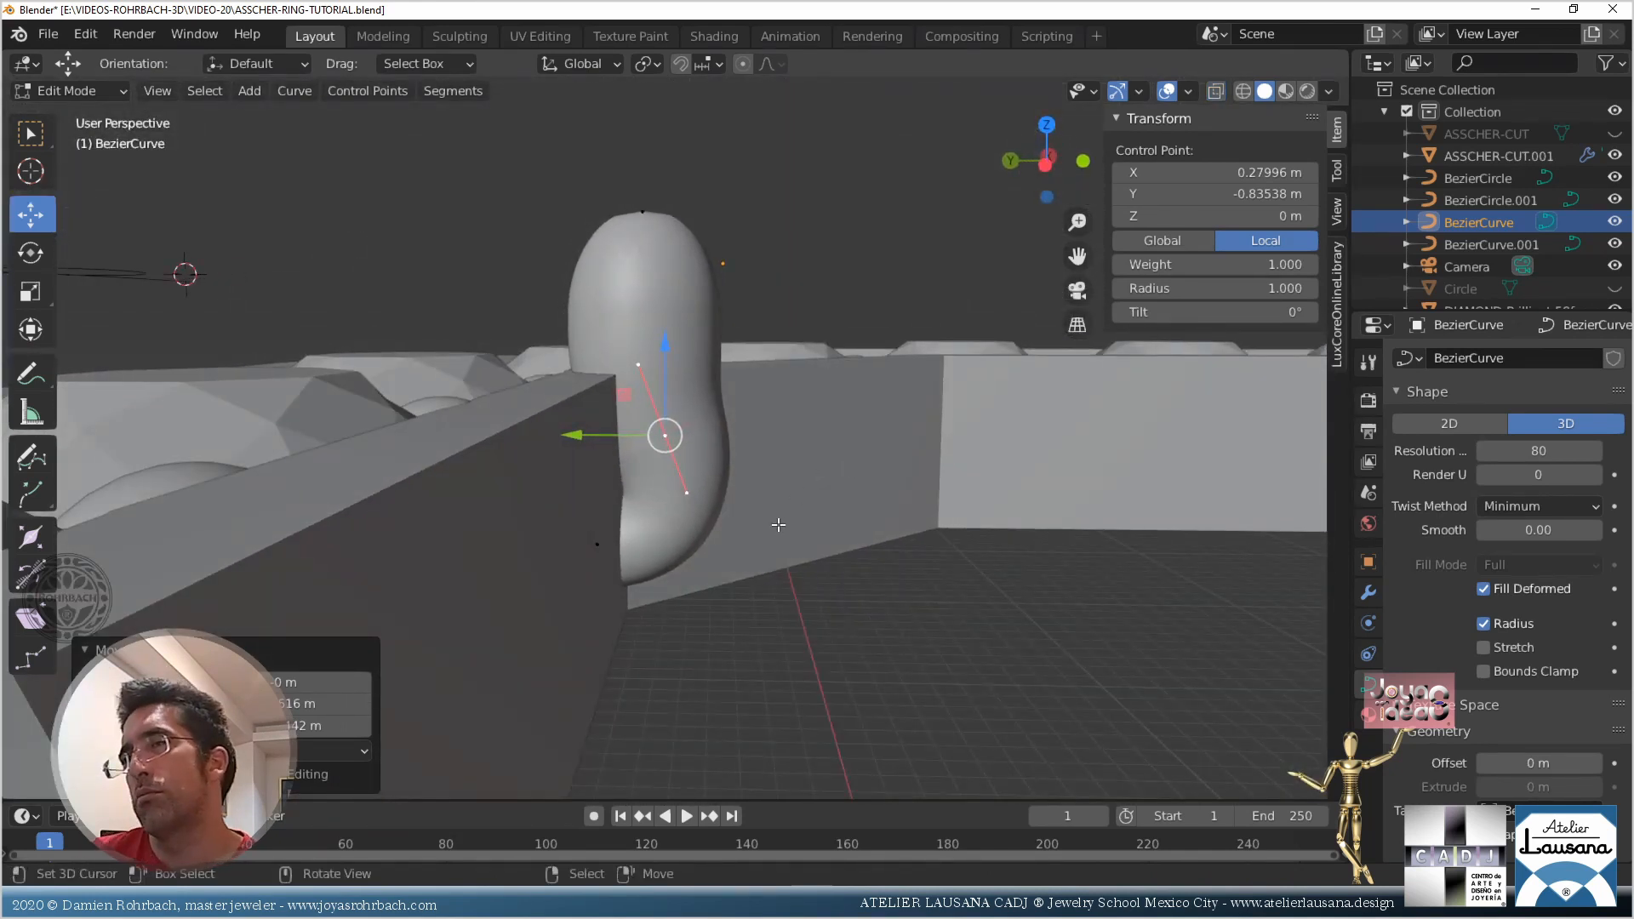
{"action": "middle_click_drag", "start_coordinate": [781, 526], "coordinate": [637, 530]}
{"action": "scroll", "coordinate": [640, 521], "scroll_direction": "up", "scroll_amount": 3}
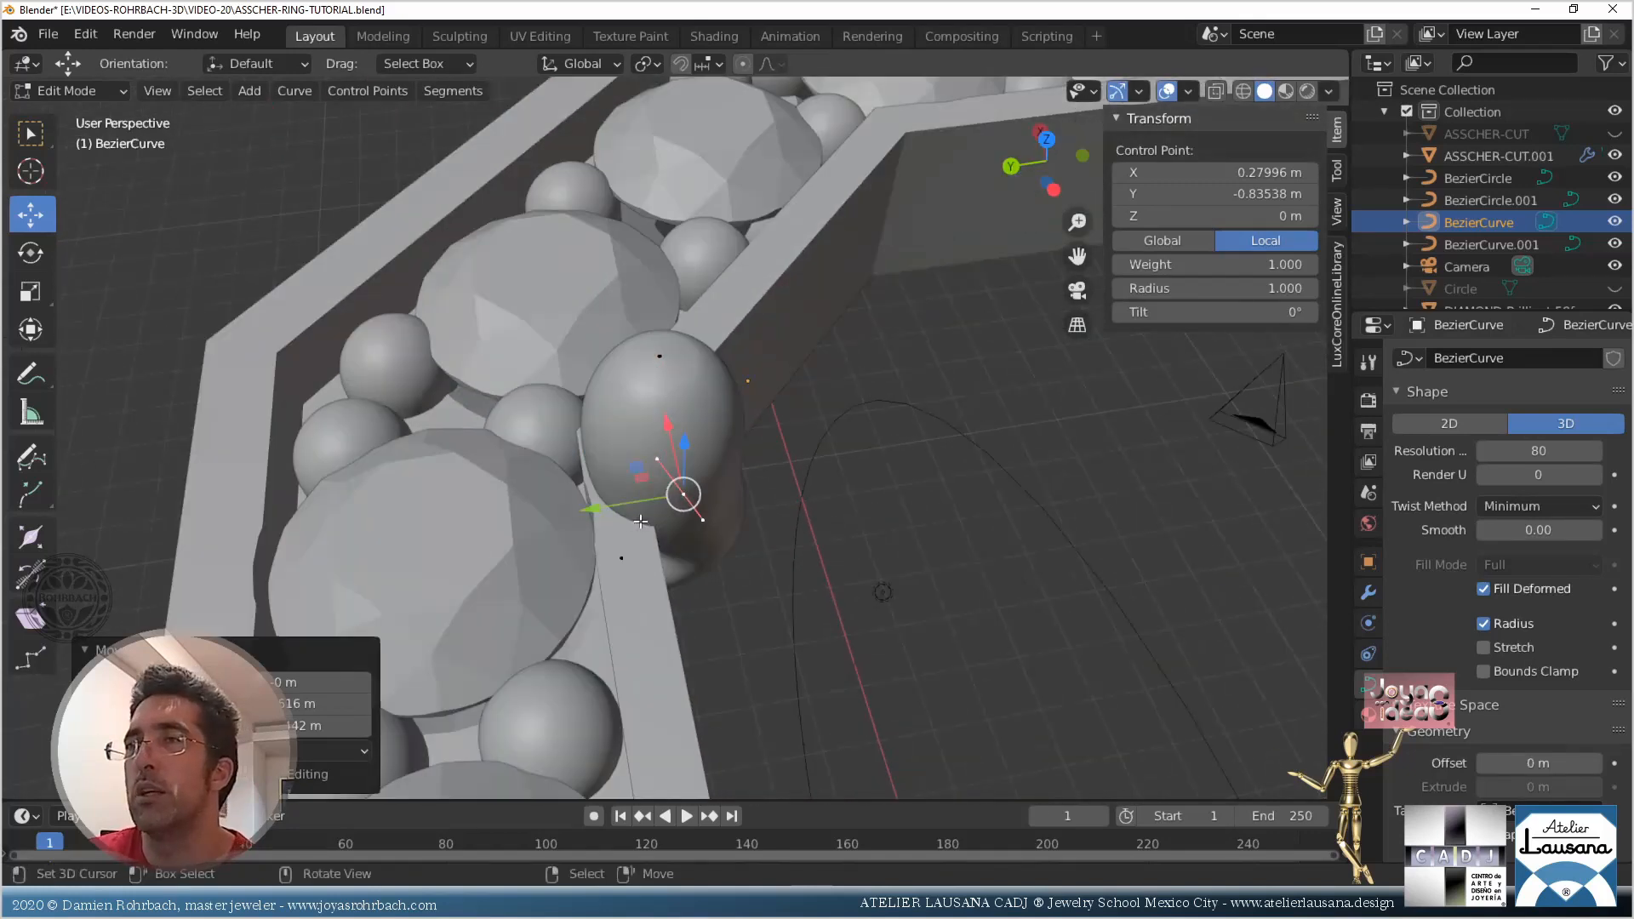
{"action": "middle_click_drag", "start_coordinate": [677, 359], "coordinate": [647, 409]}
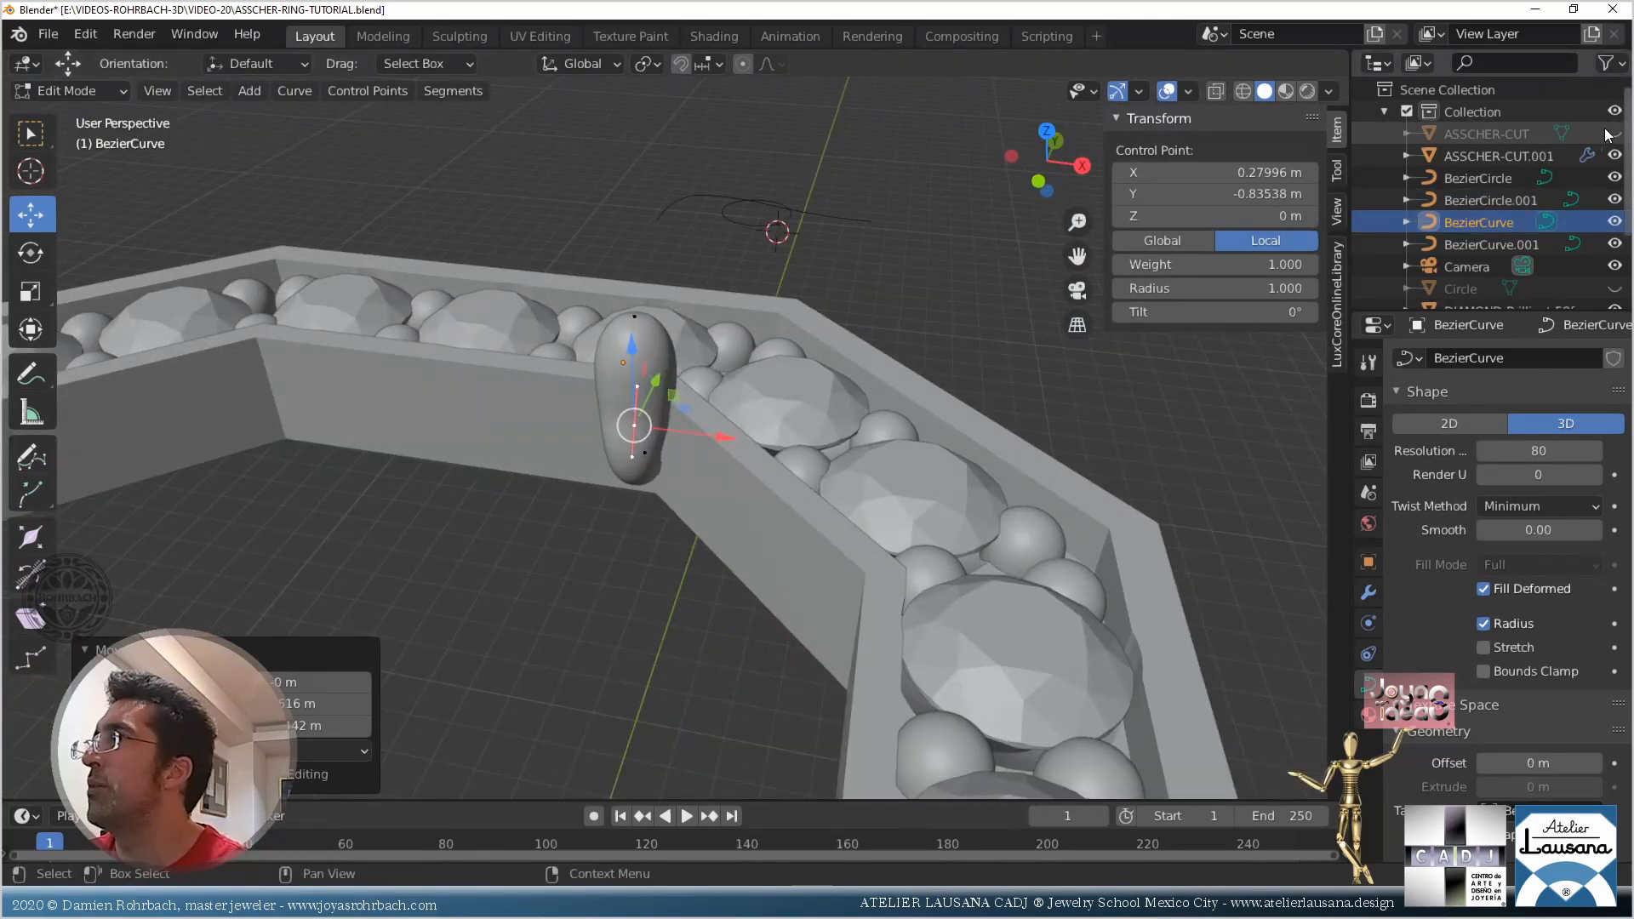
{"action": "middle_click_drag", "start_coordinate": [595, 477], "coordinate": [679, 457]}
{"action": "left_click", "coordinate": [700, 213]}
{"action": "left_click_drag", "start_coordinate": [679, 320], "coordinate": [666, 261]}
{"action": "middle_click_drag", "start_coordinate": [666, 260], "coordinate": [599, 466]}
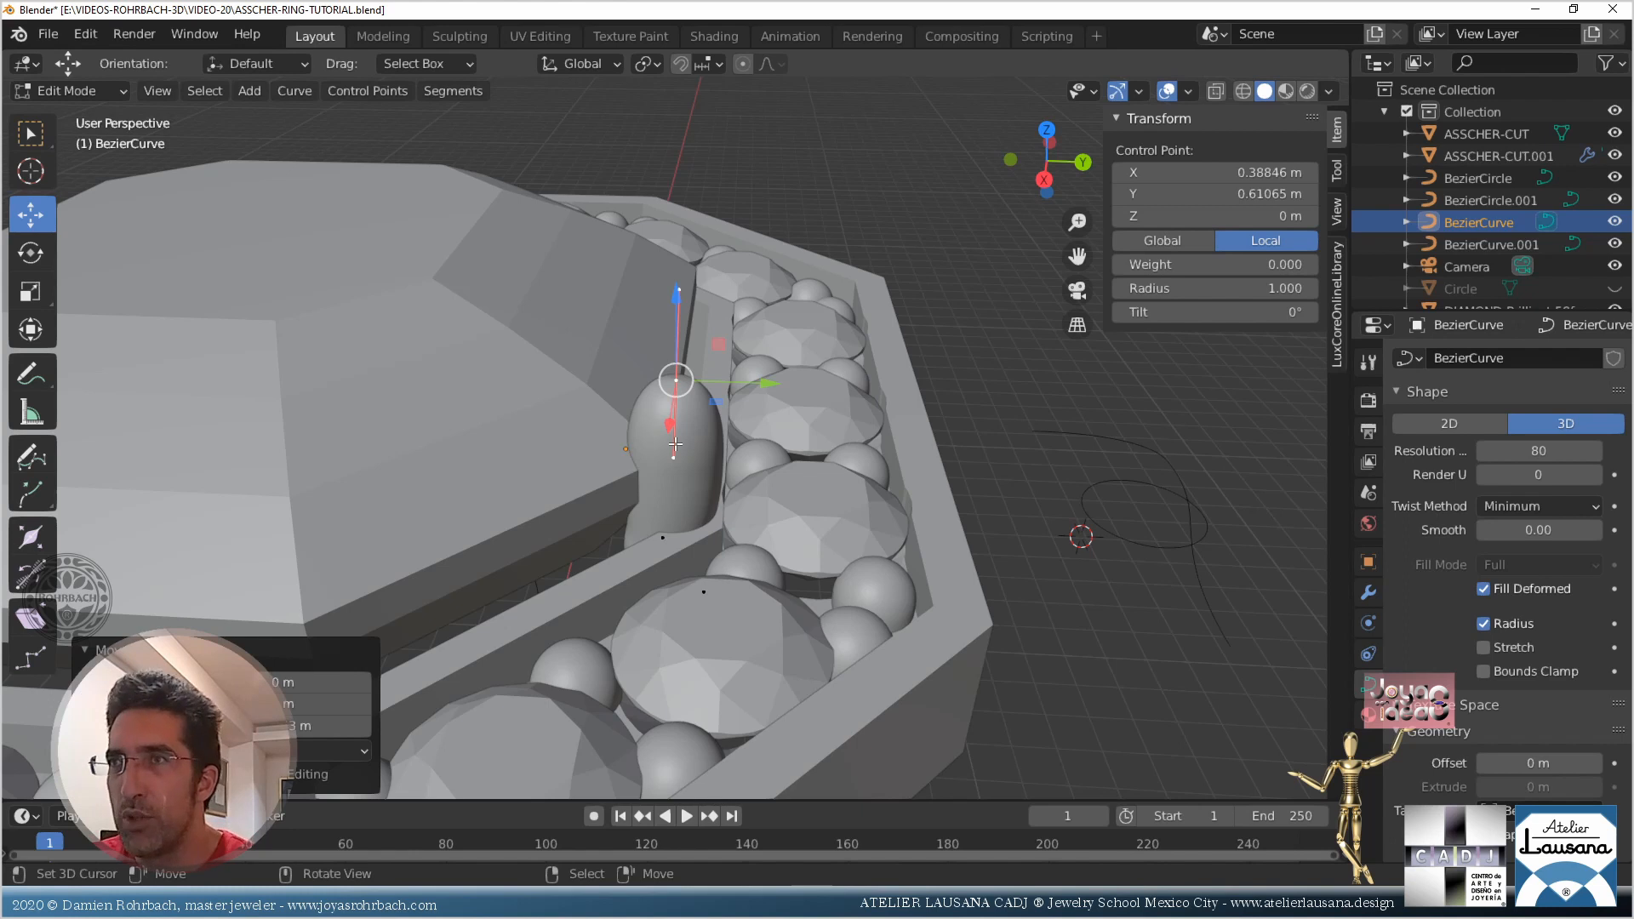
Edit the taper curve and move its base-side end point inward along Y to about 0.35 m
{"action": "scroll", "coordinate": [676, 444], "scroll_direction": "up", "scroll_amount": 2}
{"action": "middle_click_drag", "start_coordinate": [674, 507], "coordinate": [800, 507]}
{"action": "key", "text": "Tab"}
{"action": "right_click", "coordinate": [1030, 410]}
{"action": "middle_click_drag", "start_coordinate": [800, 506], "coordinate": [749, 597]}
{"action": "key", "text": "Tab"}
{"action": "right_click", "coordinate": [791, 560]}
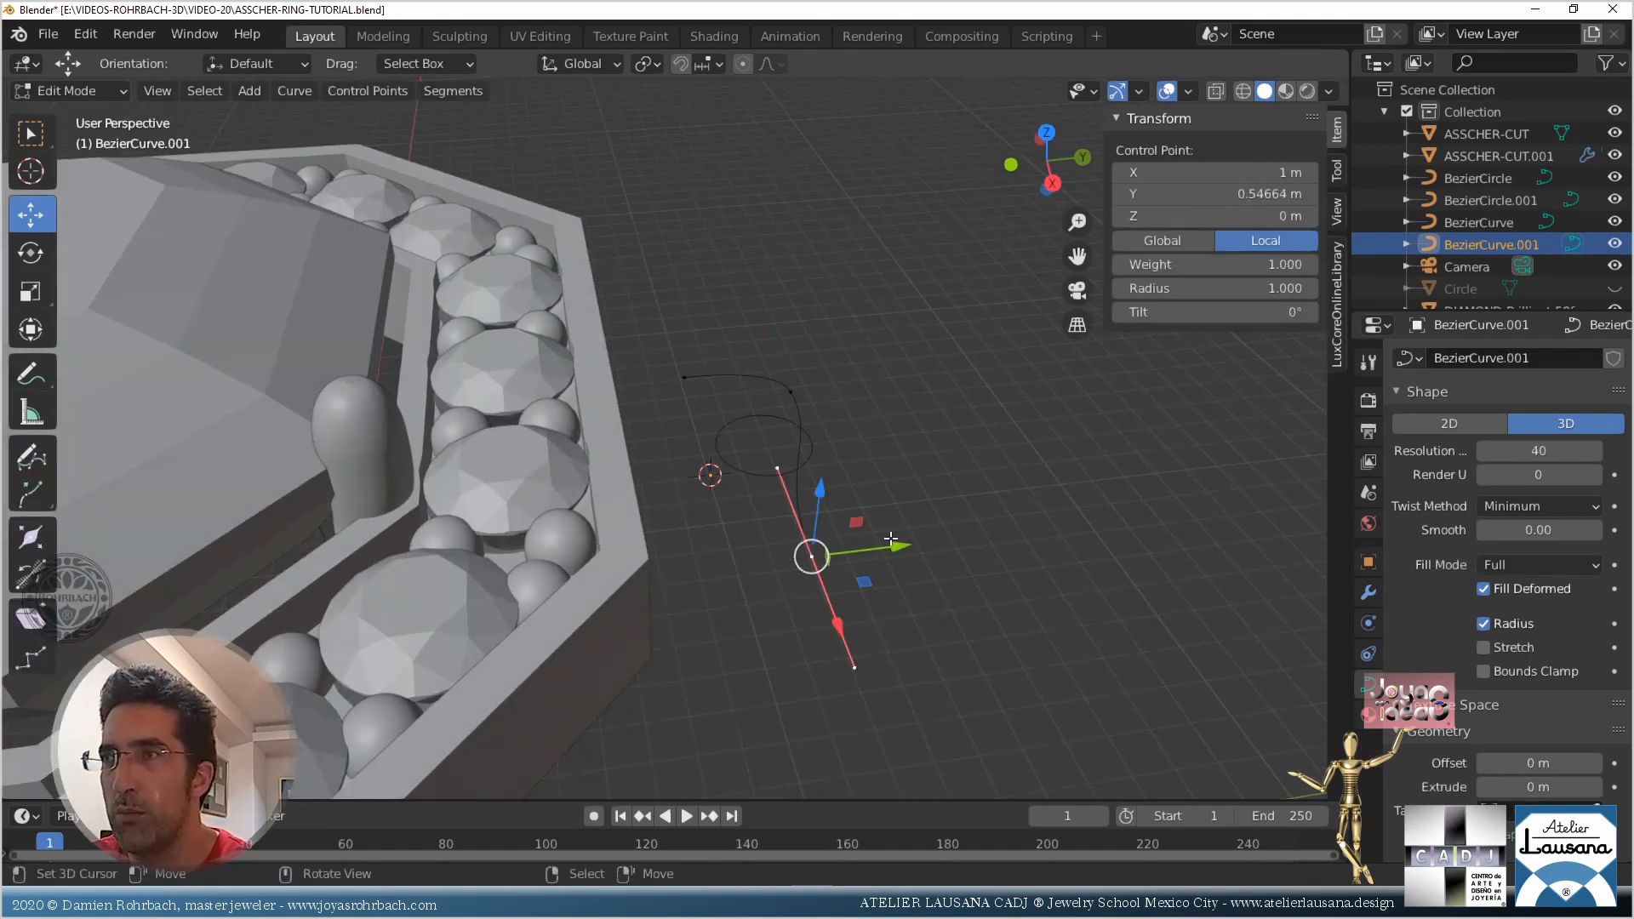
{"action": "left_click_drag", "start_coordinate": [893, 539], "coordinate": [860, 548]}
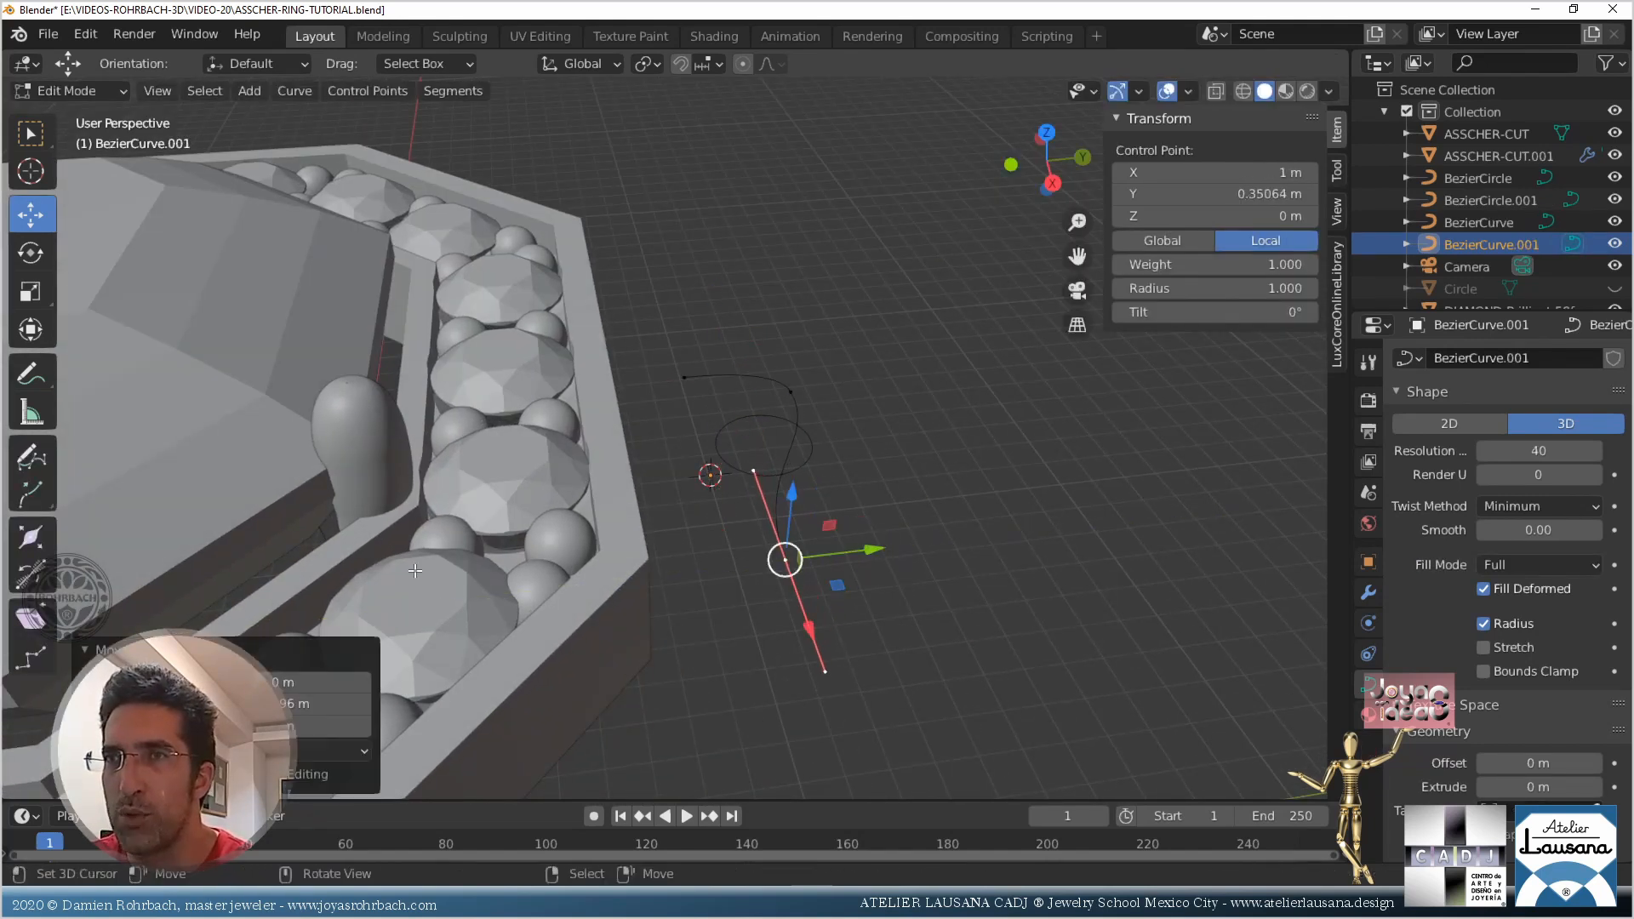
Inspect the prong's root from beneath and nudge the taper curve's base-side end point slightly along Y
{"action": "middle_click_drag", "start_coordinate": [396, 561], "coordinate": [662, 367]}
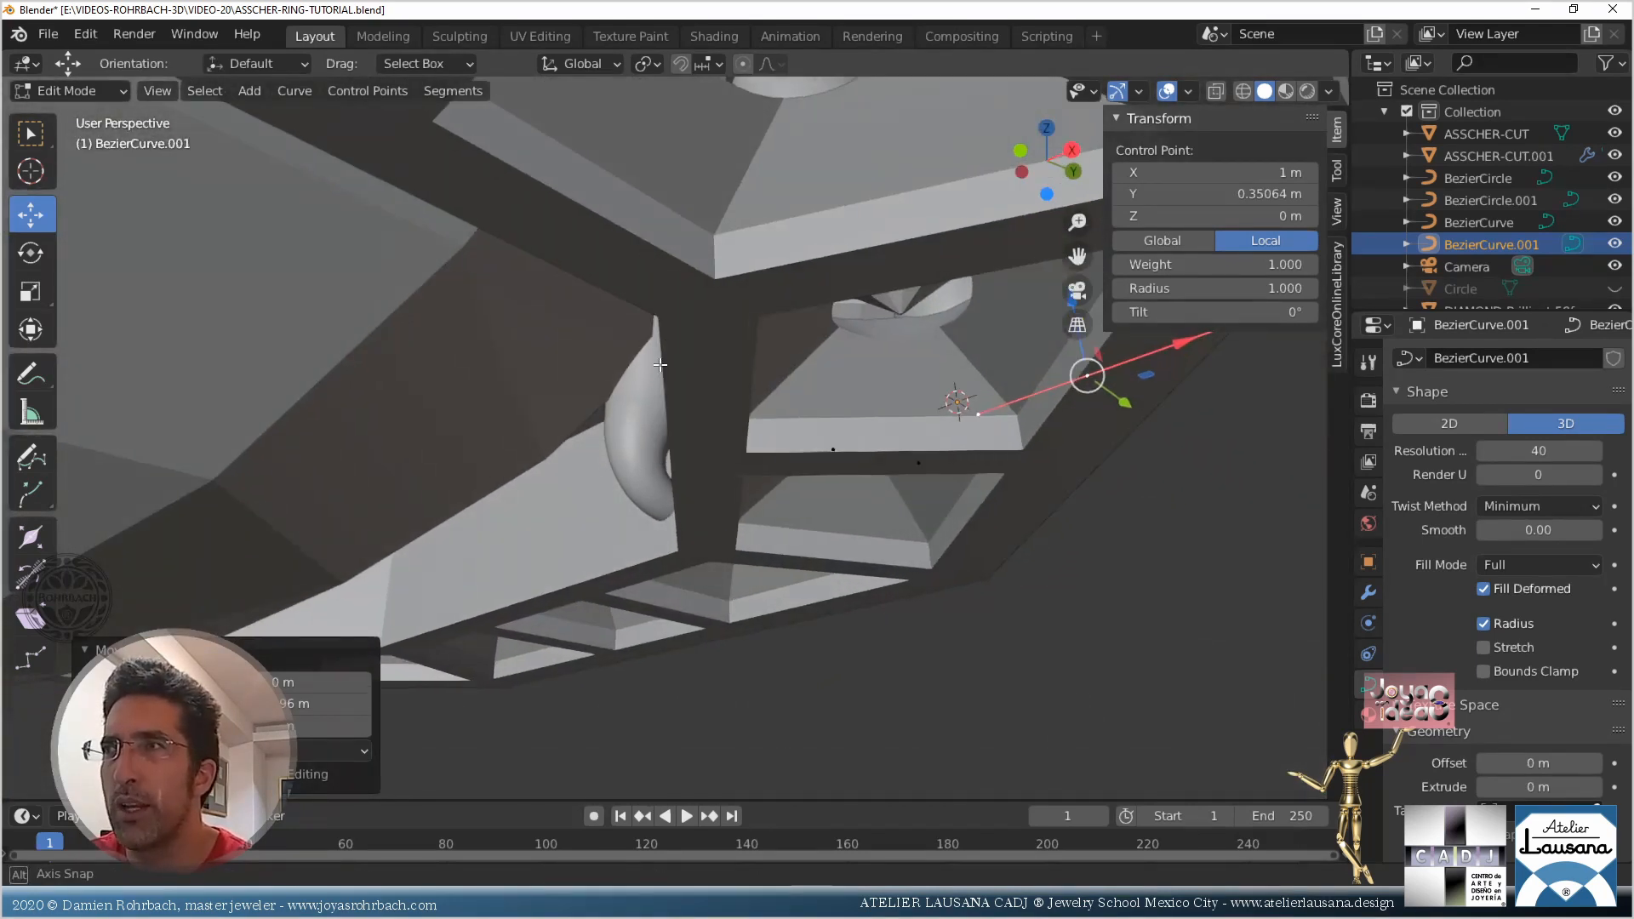
{"action": "left_click_drag", "start_coordinate": [1123, 408], "coordinate": [1137, 407]}
{"action": "scroll", "coordinate": [817, 392], "scroll_direction": "down", "scroll_amount": 3}
{"action": "middle_click_drag", "start_coordinate": [749, 374], "coordinate": [719, 458]}
{"action": "scroll", "coordinate": [718, 458], "scroll_direction": "up", "scroll_amount": 4}
Edit the prong's path curve in side view and shorten its lower end point's handle to about X 0.44 m, Y -1.39 m
{"action": "key", "text": "Tab"}
{"action": "left_click", "coordinate": [686, 418]}
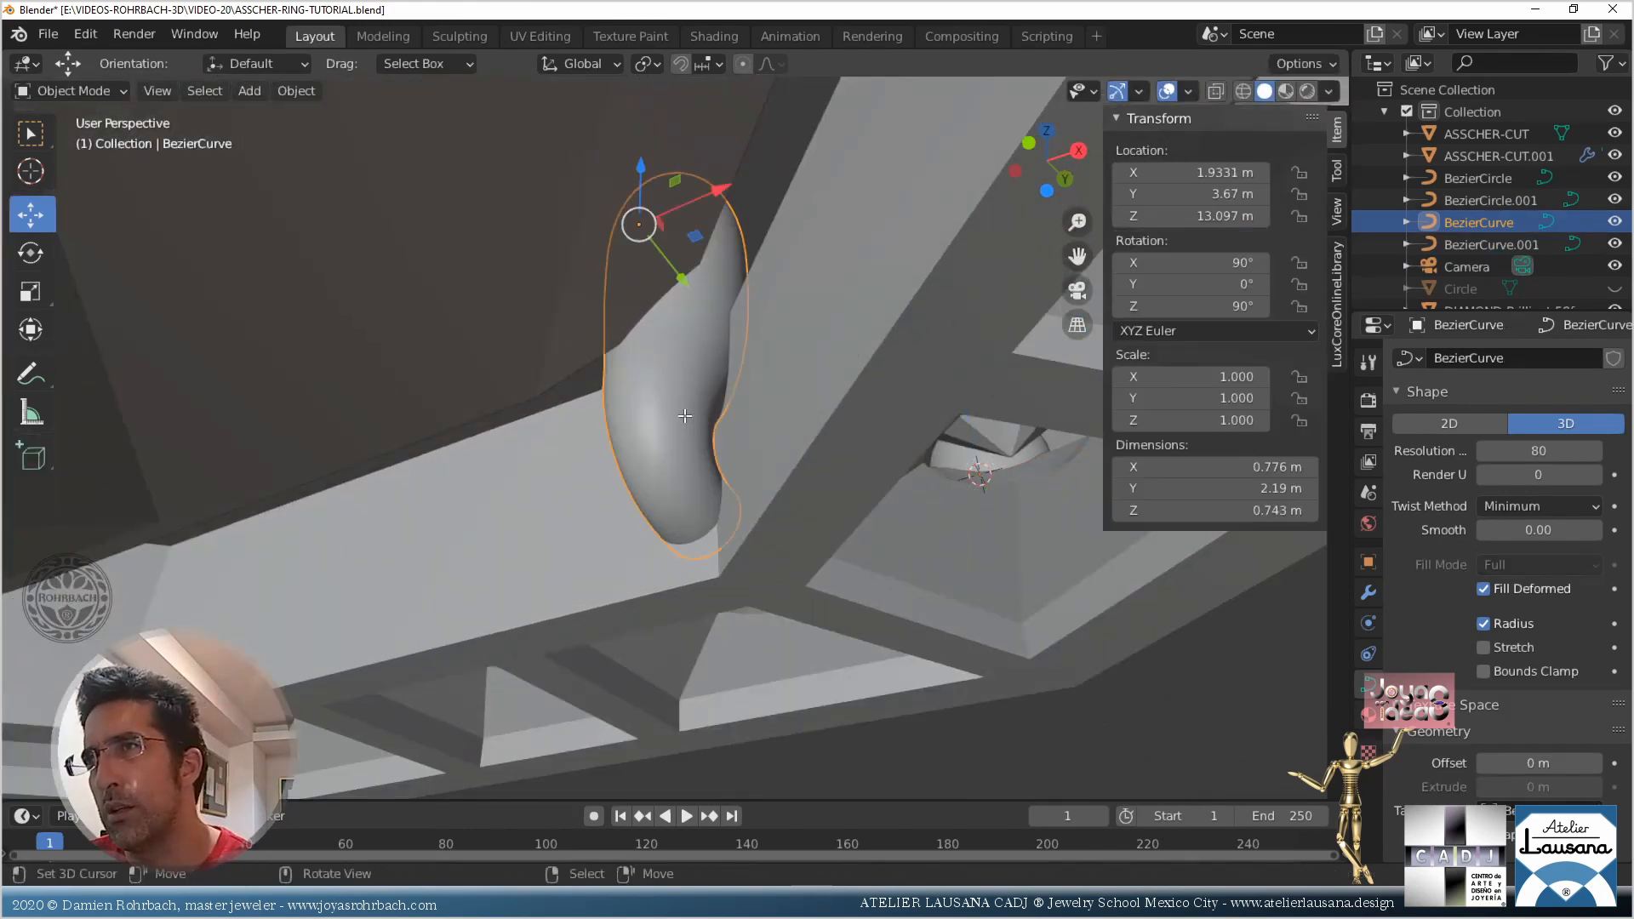
{"action": "key", "text": "Tab"}
{"action": "key", "text": "KP_3"}
{"action": "scroll", "coordinate": [669, 500], "scroll_direction": "up", "scroll_amount": 2}
{"action": "key", "text": "alt+z"}
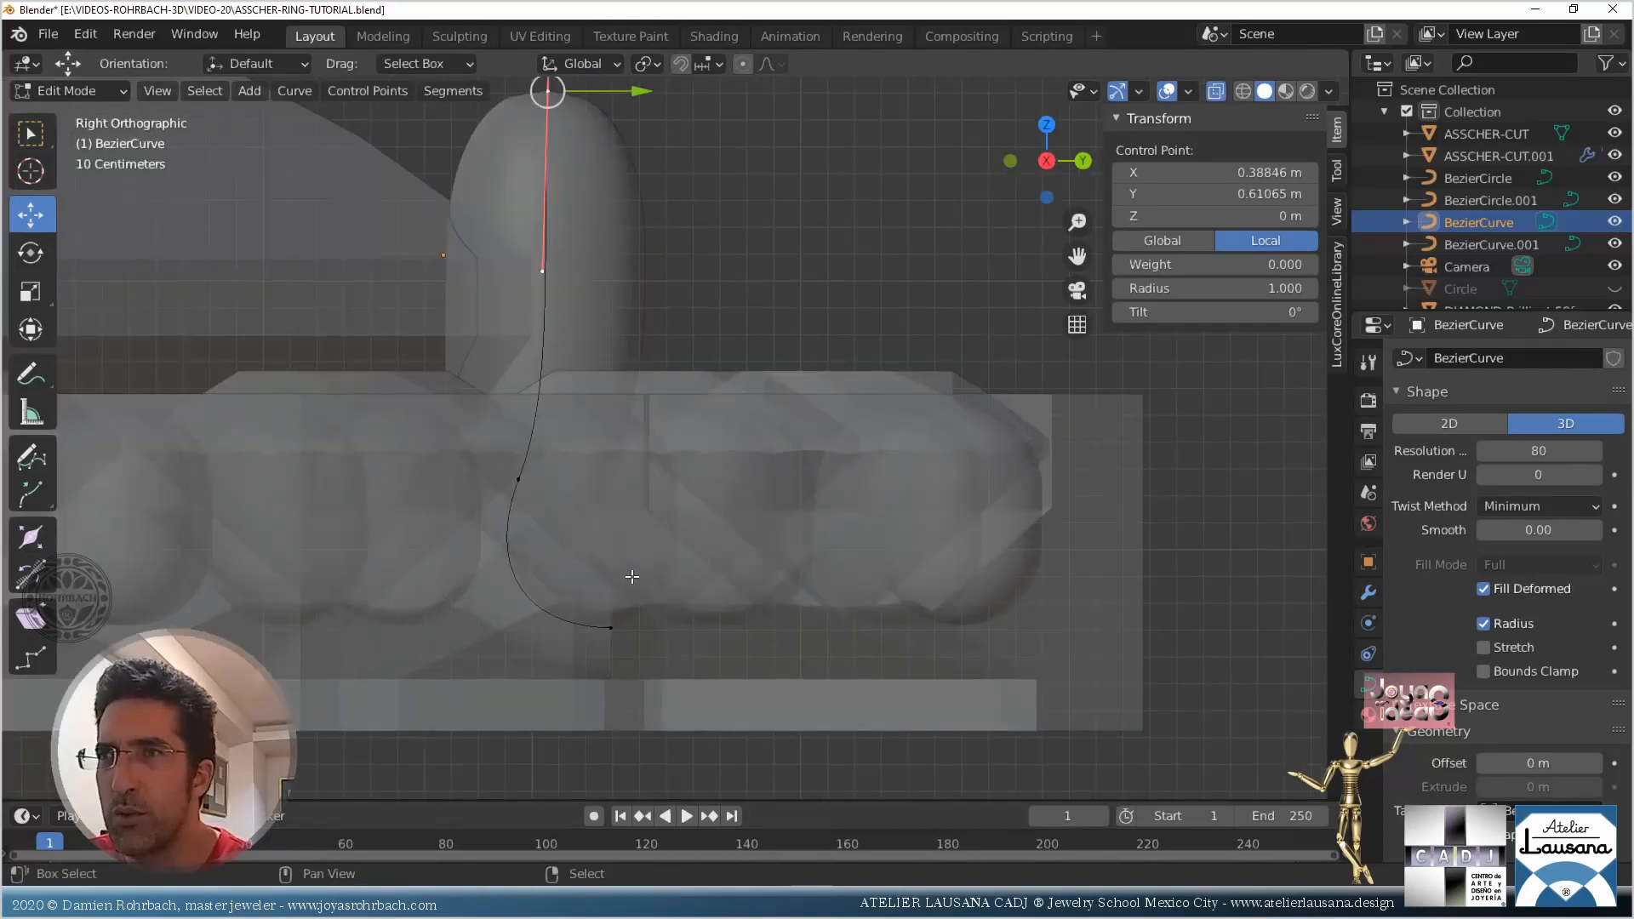
{"action": "scroll", "coordinate": [569, 389], "scroll_direction": "up", "scroll_amount": 4}
{"action": "left_click", "coordinate": [672, 554]}
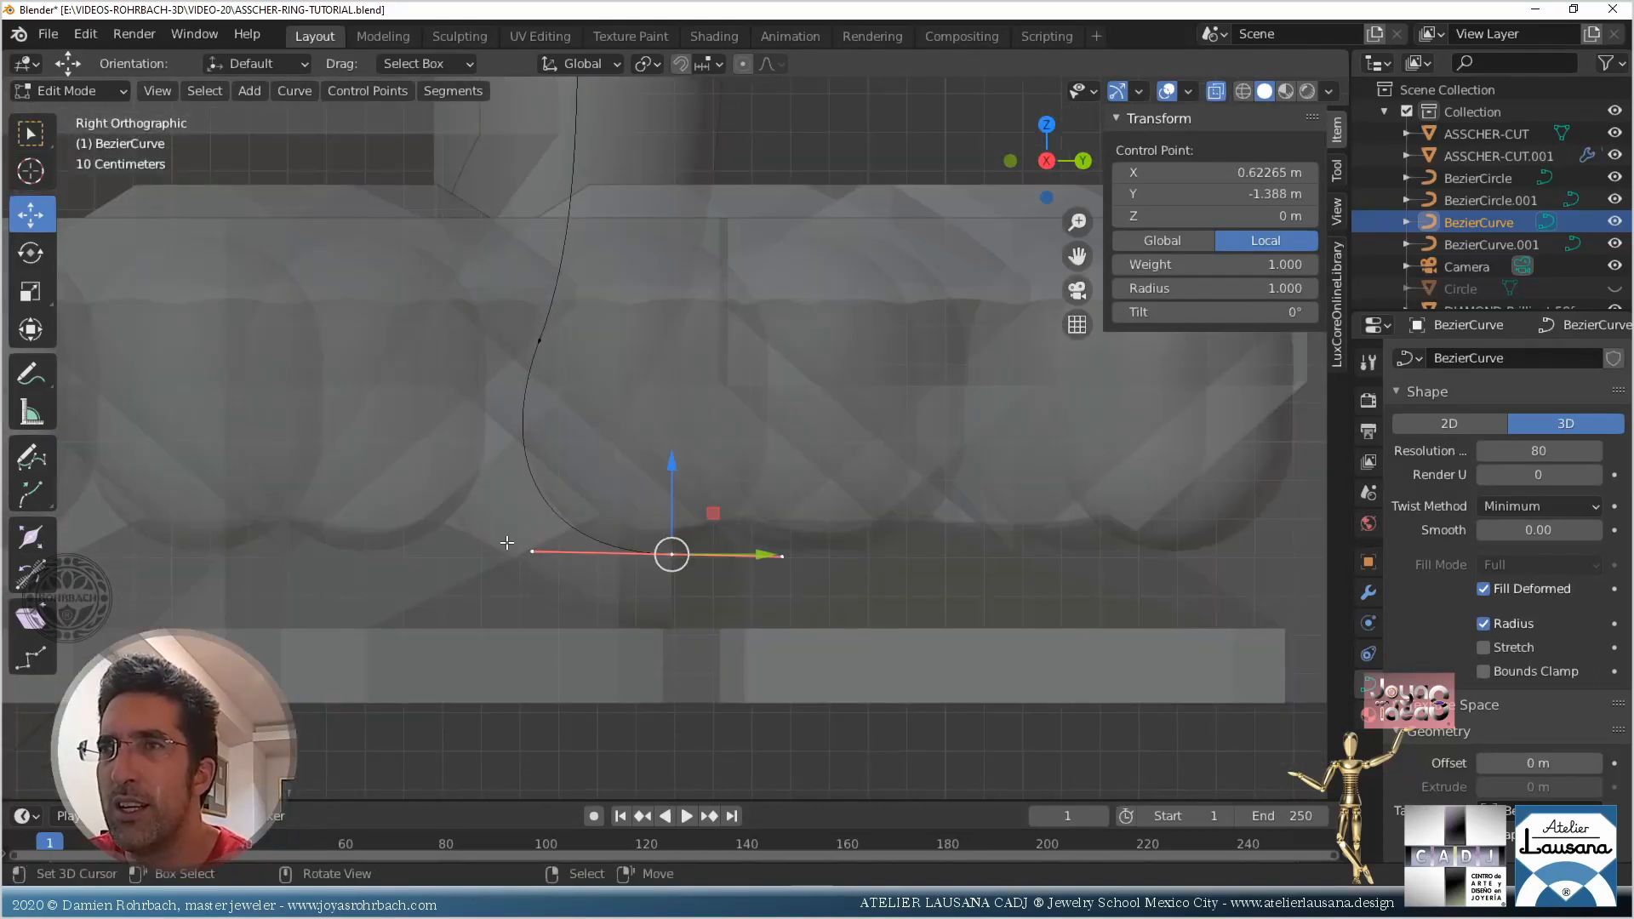
{"action": "left_click", "coordinate": [529, 550]}
{"action": "key", "text": "g"}
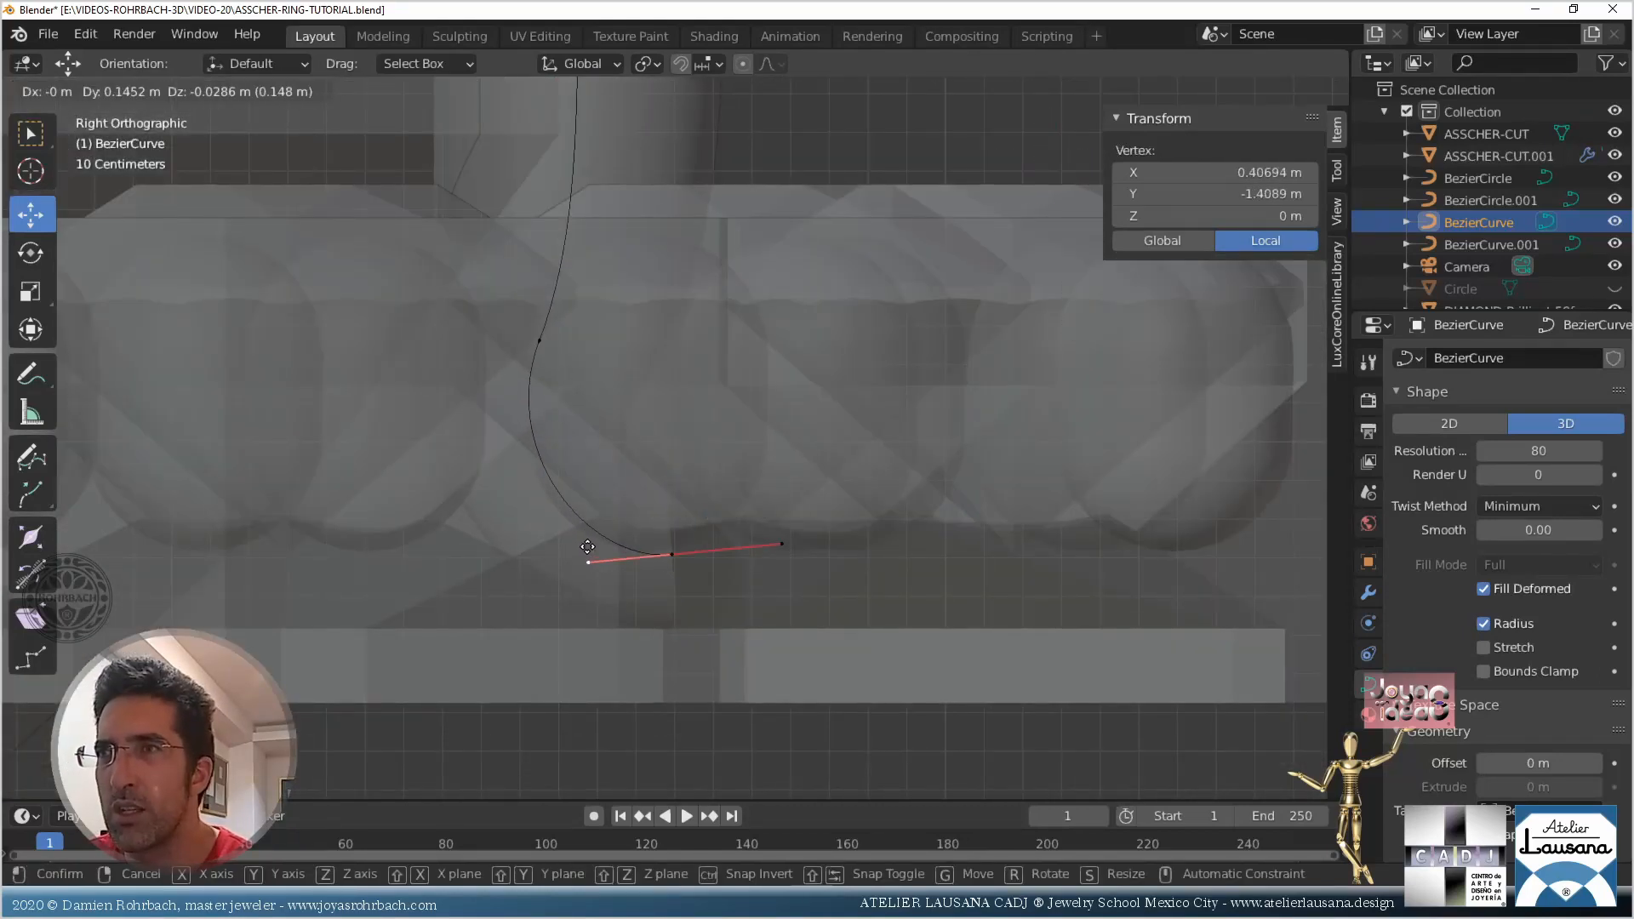
{"action": "left_click", "coordinate": [595, 544]}
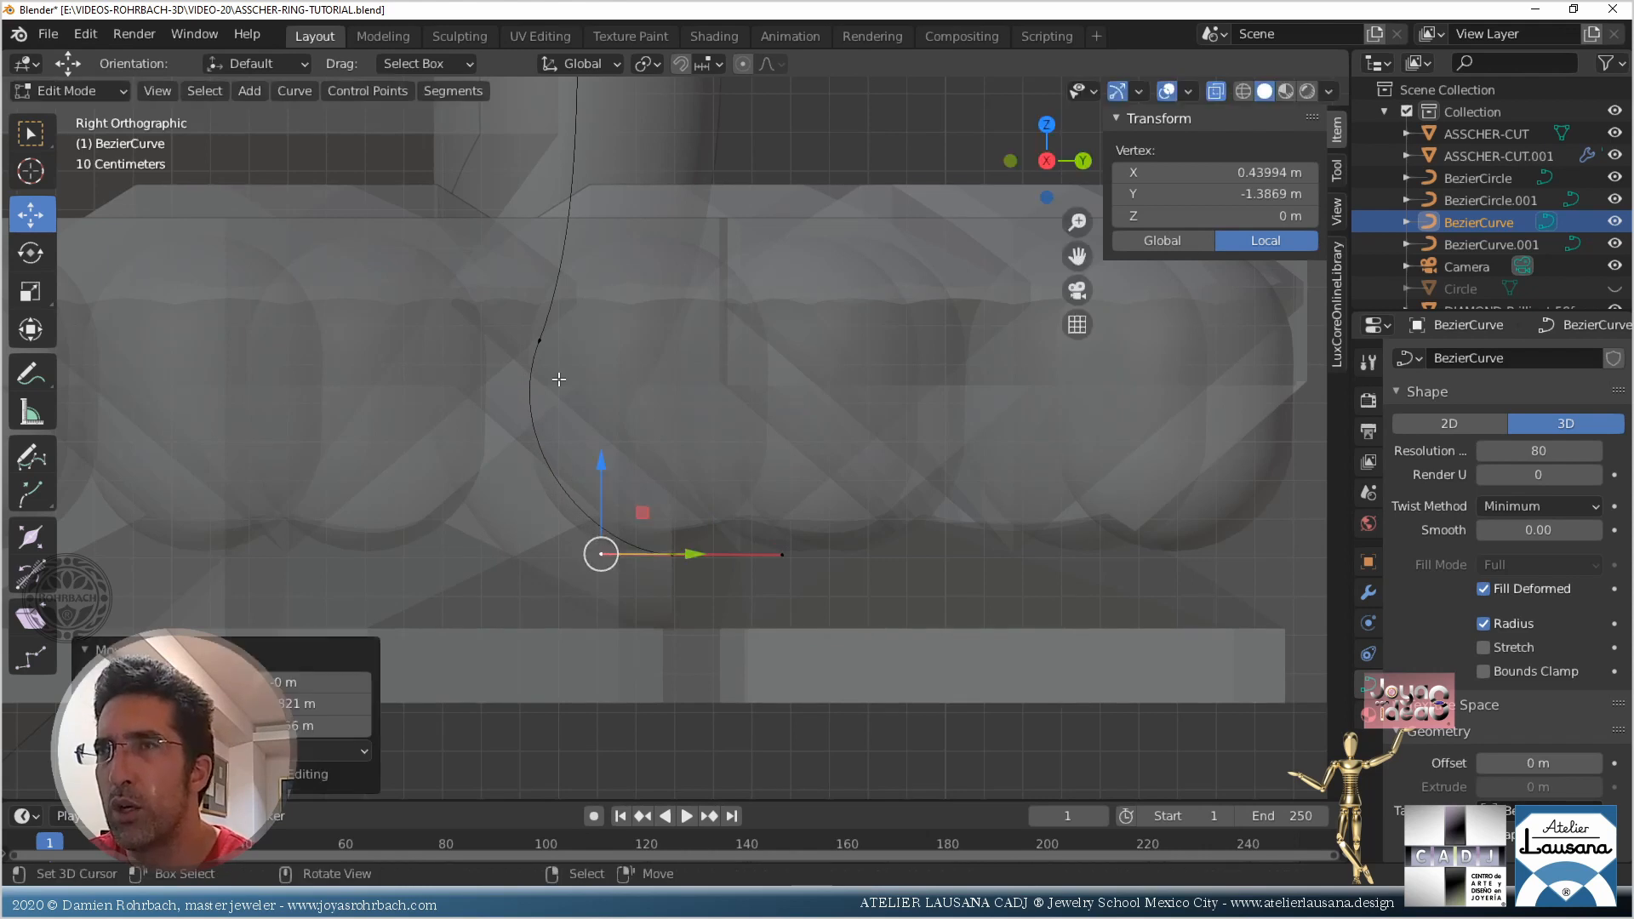
Move the lower handle of the prong curve's middle point to about X 0.19 m, Y -1.12 m
{"action": "left_click", "coordinate": [539, 340]}
{"action": "right_click", "coordinate": [523, 439]}
{"action": "key", "text": "g"}
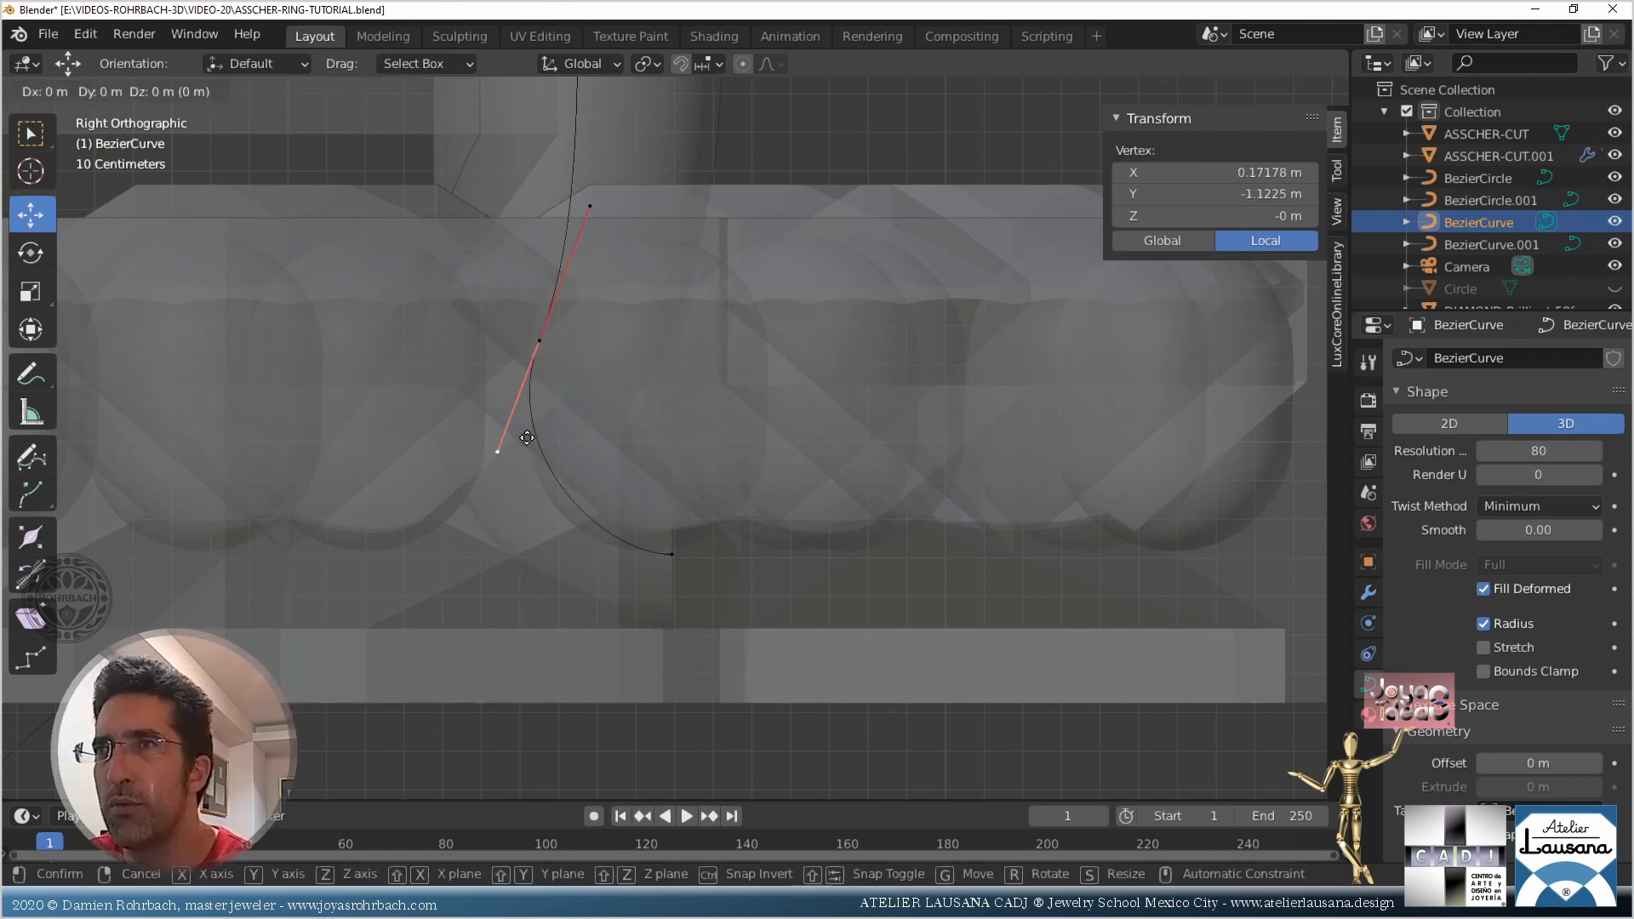
{"action": "left_click", "coordinate": [531, 437]}
{"action": "scroll", "coordinate": [578, 332], "scroll_direction": "down", "scroll_amount": 4}
{"action": "middle_click_drag", "start_coordinate": [579, 310], "coordinate": [572, 387], "text": "shift"}
{"action": "scroll", "coordinate": [573, 386], "scroll_direction": "up", "scroll_amount": 2}
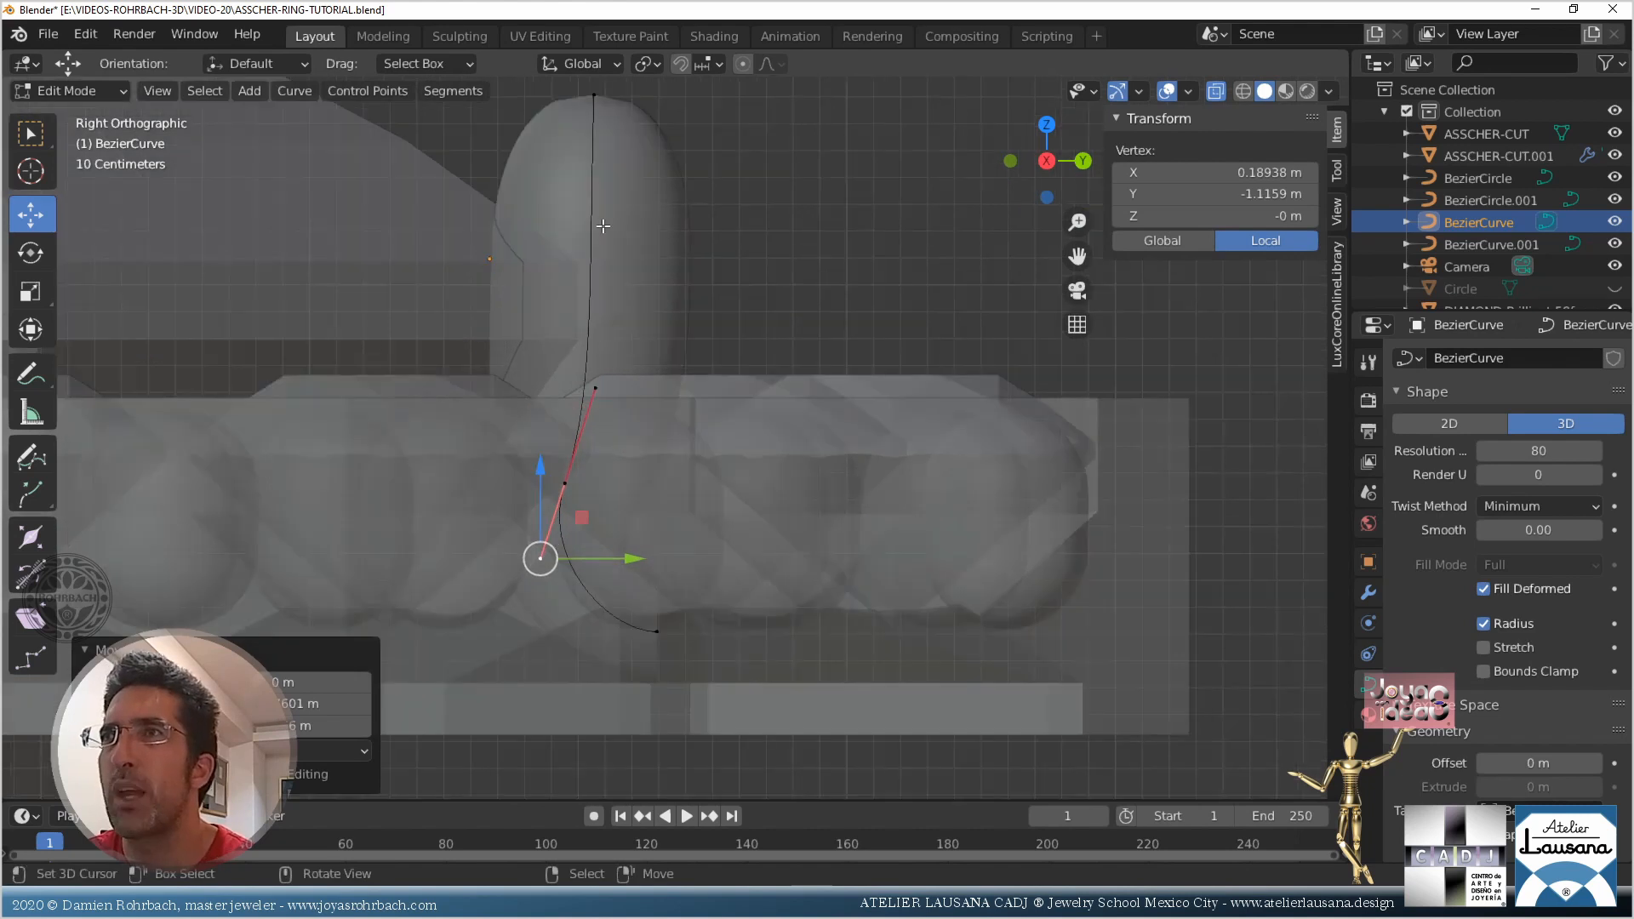
Move the lower handle of the prong curve's top end point outward to about X 0.53 m, Y -0.05 m
{"action": "right_click", "coordinate": [596, 98]}
{"action": "right_click", "coordinate": [600, 264]}
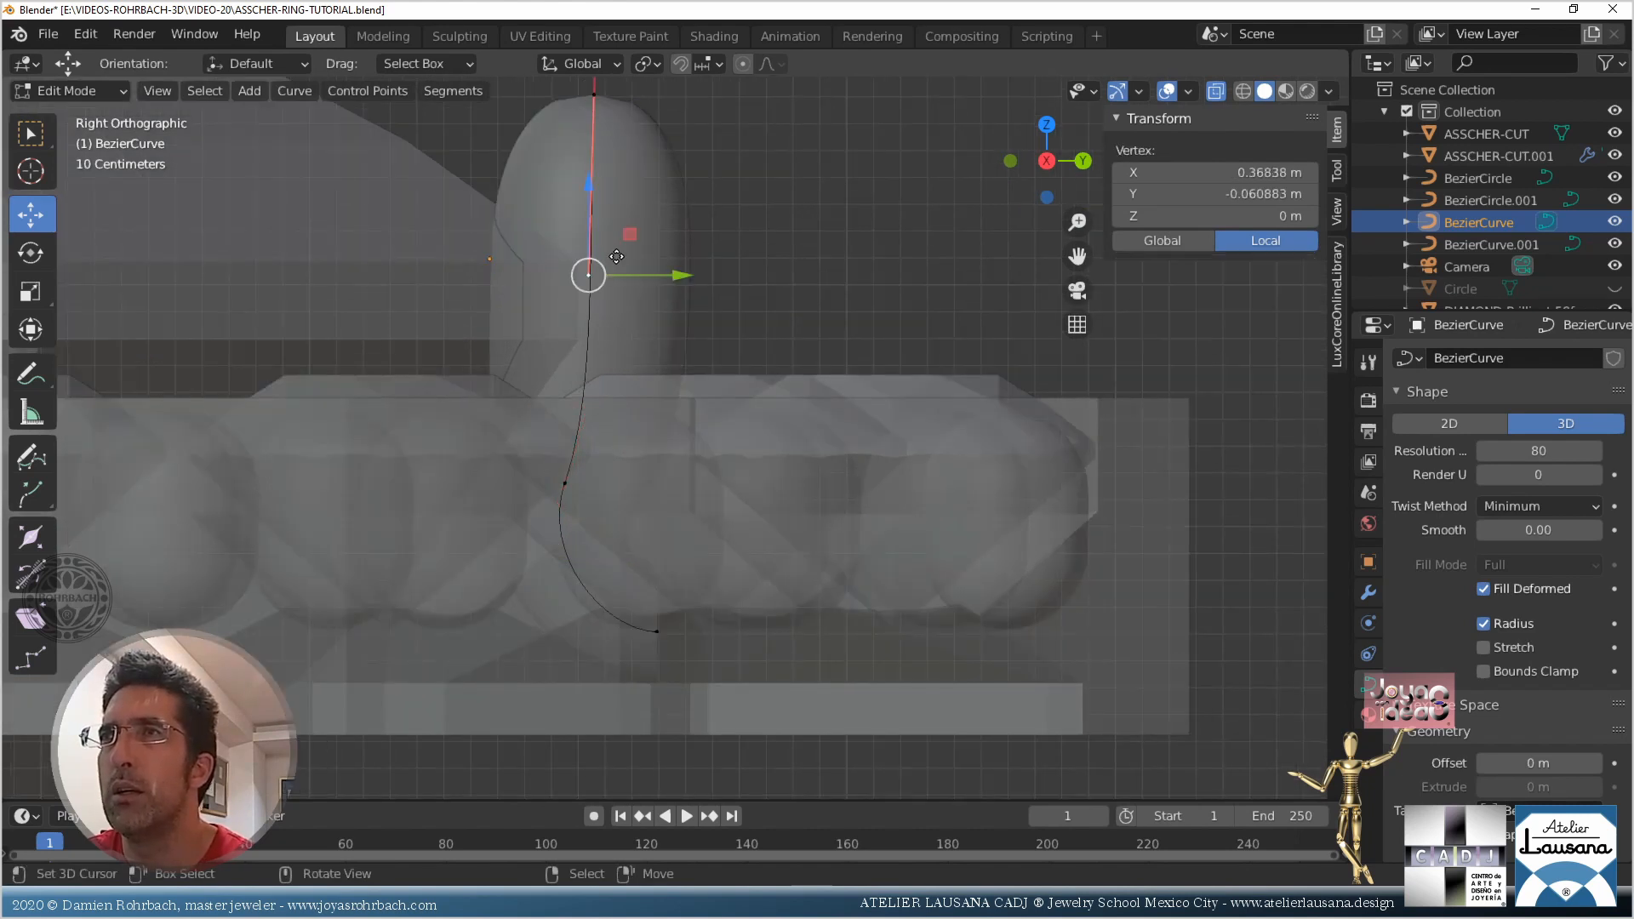
{"action": "key", "text": "g"}
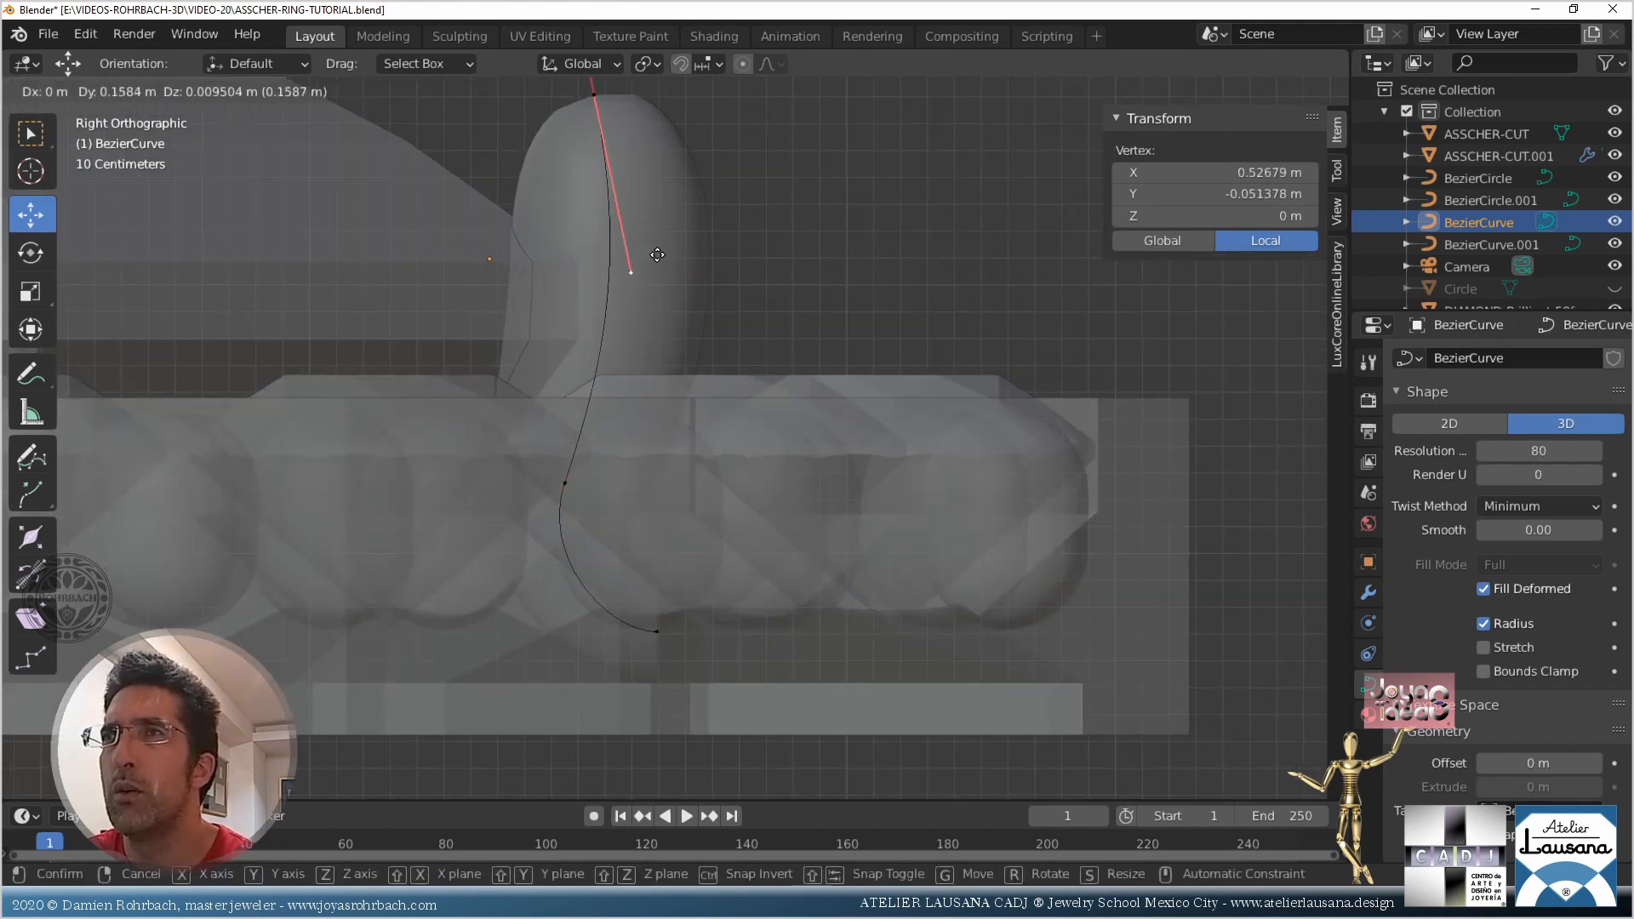
{"action": "left_click", "coordinate": [657, 256]}
{"action": "scroll", "coordinate": [659, 260], "scroll_direction": "down", "scroll_amount": 4}
{"action": "key", "text": "alt+z"}
{"action": "middle_click_drag", "start_coordinate": [691, 340], "coordinate": [659, 442]}
Edit the taper curve and move its middle control point inward along Y to about 0.81 m
{"action": "key", "text": "Tab"}
{"action": "right_click", "coordinate": [1066, 455]}
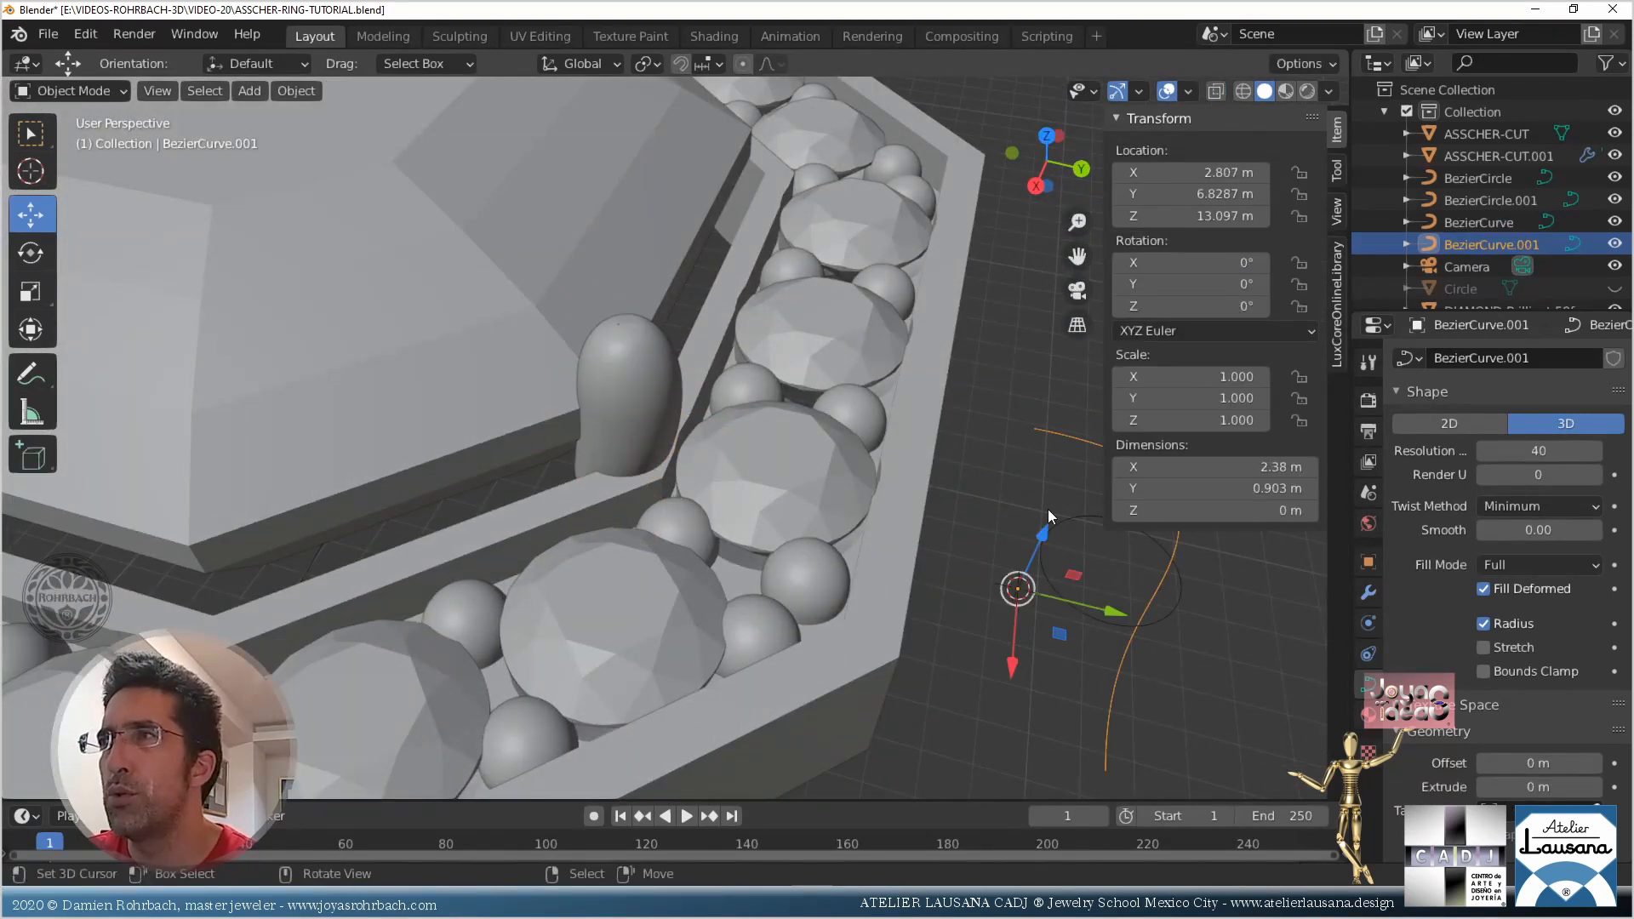
{"action": "middle_click_drag", "start_coordinate": [1046, 507], "coordinate": [568, 497], "text": "shift"}
{"action": "key", "text": "Tab"}
{"action": "right_click", "coordinate": [763, 483]}
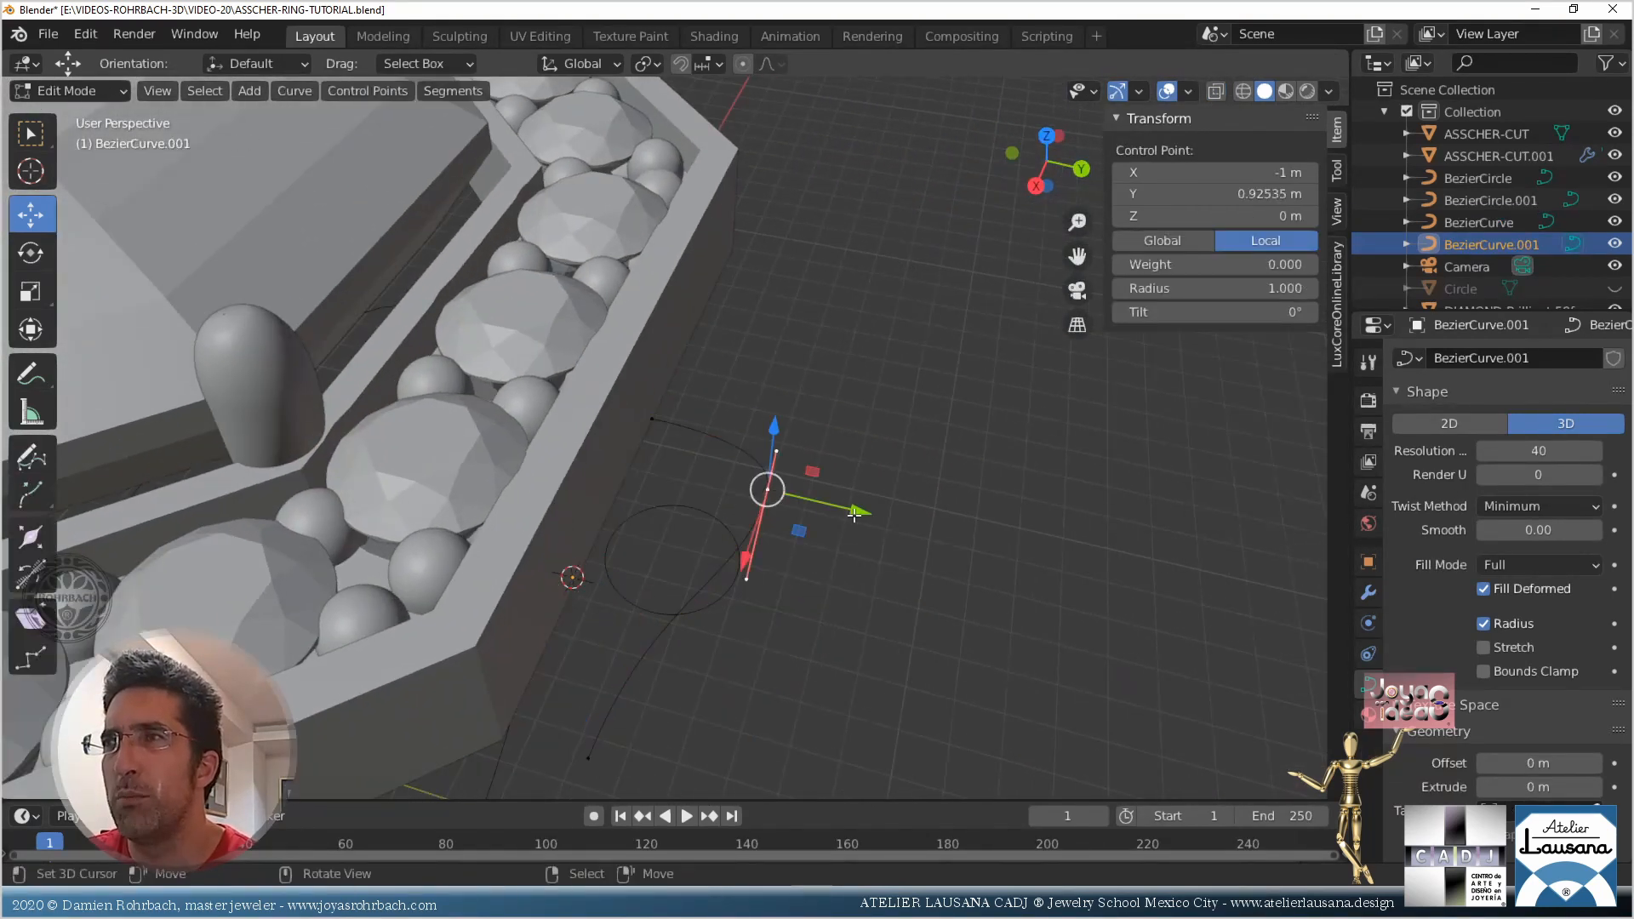
{"action": "left_click_drag", "start_coordinate": [853, 514], "coordinate": [849, 514]}
Shift the taper curve's middle control point along X to about -1.04 m and save the file
{"action": "scroll", "coordinate": [634, 521], "scroll_direction": "down", "scroll_amount": 3}
{"action": "middle_click_drag", "start_coordinate": [630, 521], "coordinate": [817, 518]}
{"action": "scroll", "coordinate": [818, 517], "scroll_direction": "up", "scroll_amount": 4}
{"action": "left_click_drag", "start_coordinate": [851, 485], "coordinate": [851, 481]}
{"action": "middle_click_drag", "start_coordinate": [851, 480], "coordinate": [842, 445]}
{"action": "key", "text": "ctrl+s"}
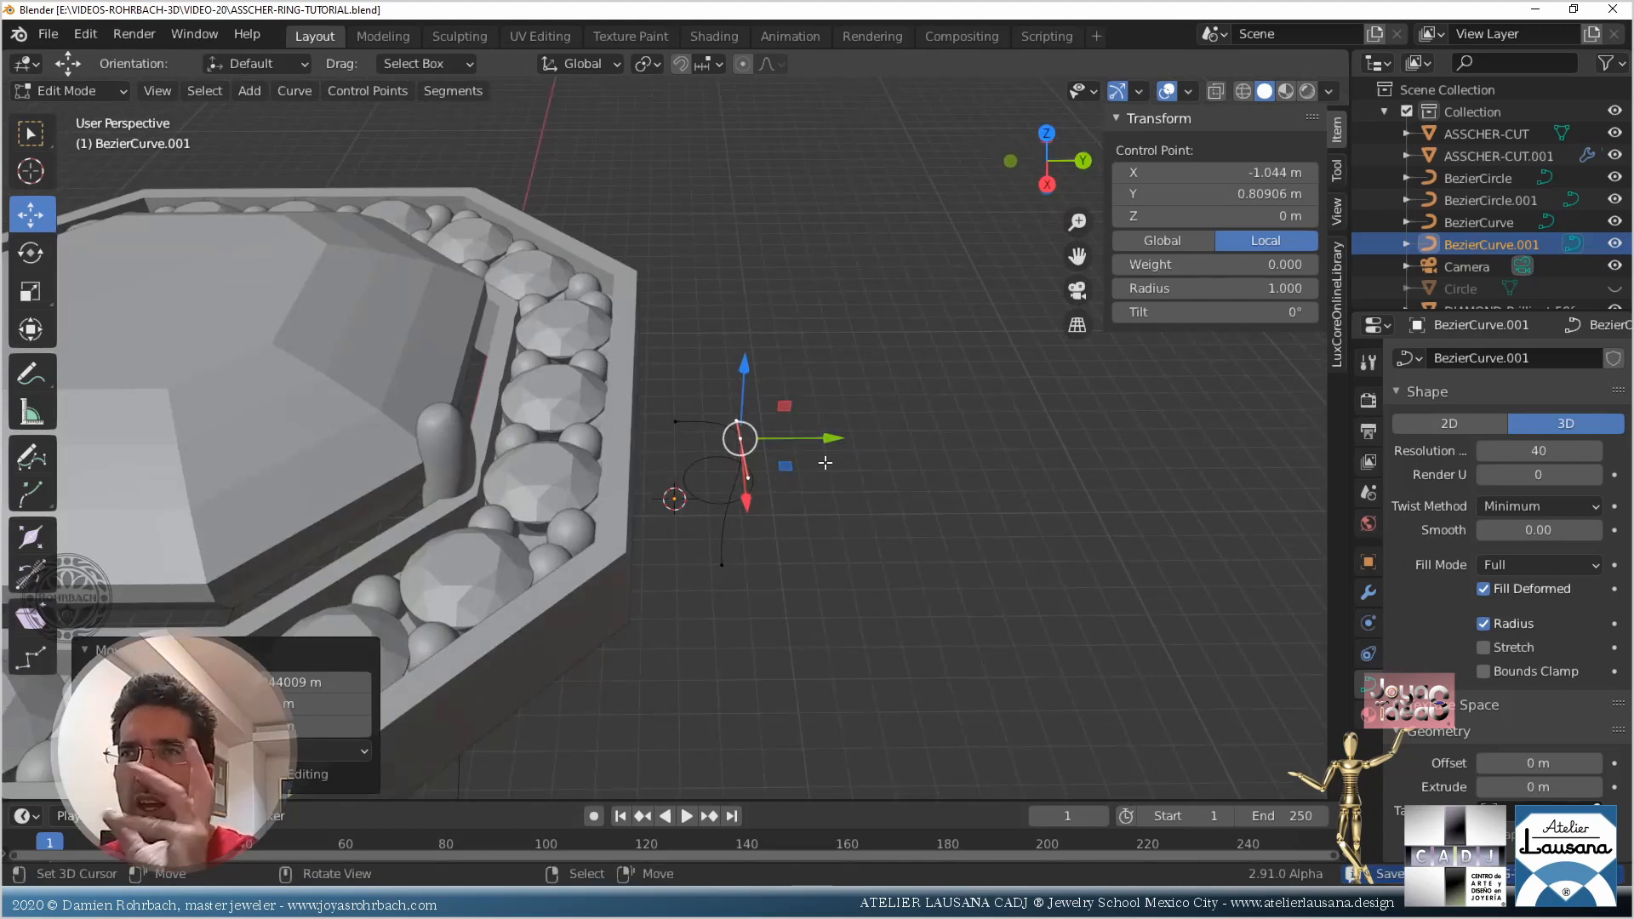
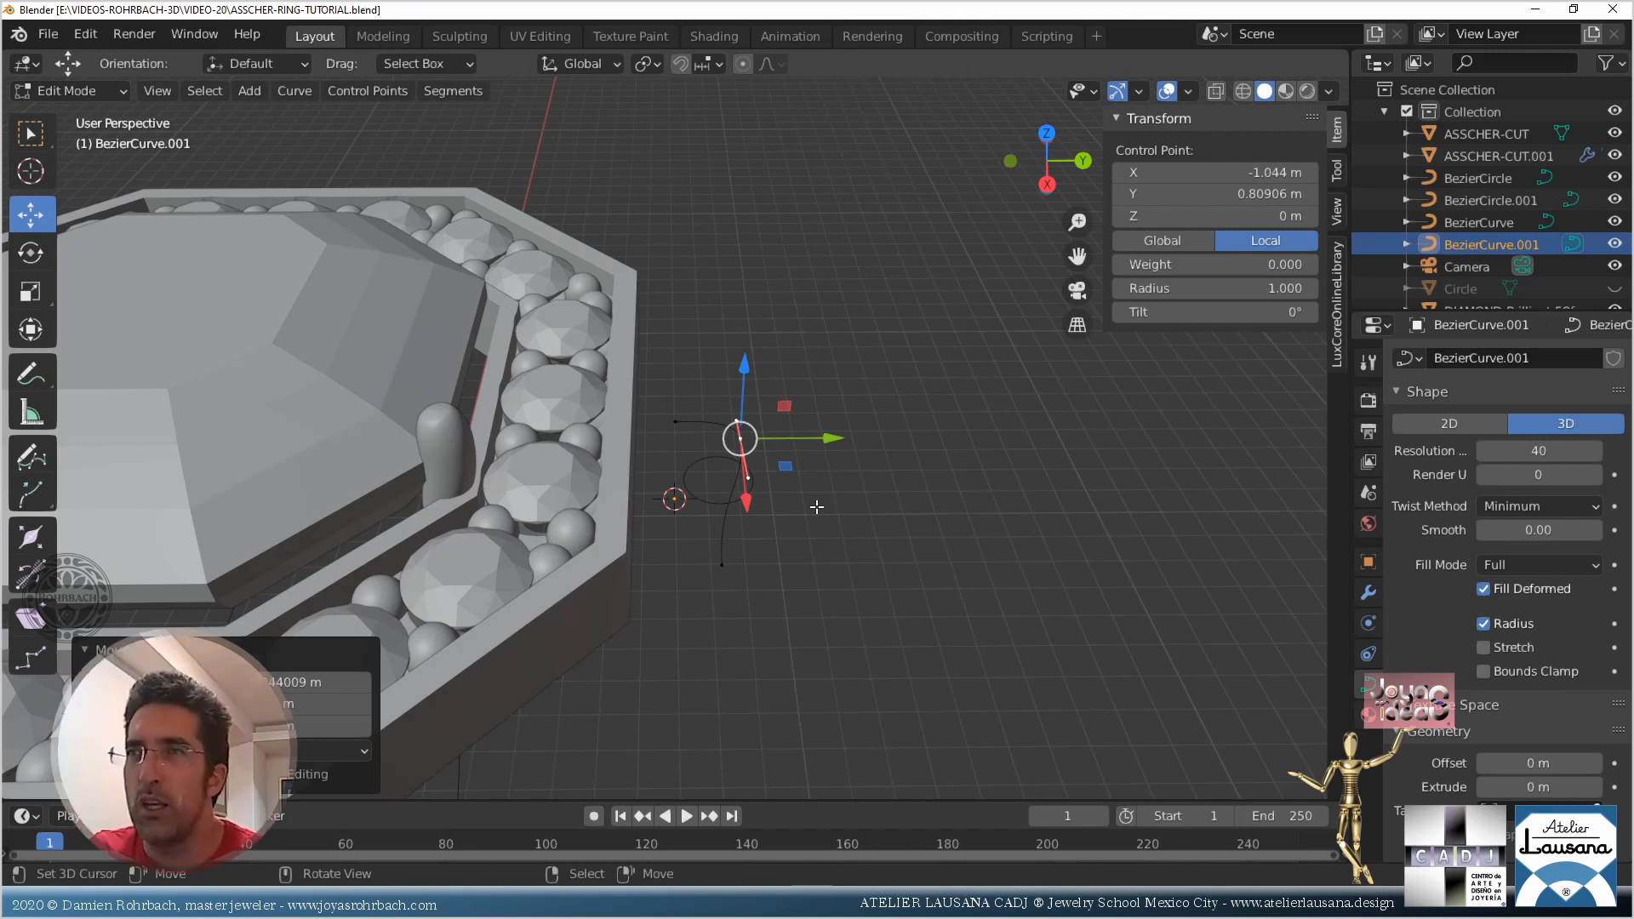
Raise the upper halves of the halo's bead prongs along Z to a median of about 1.54 m and save the file
{"action": "key", "text": "Tab"}
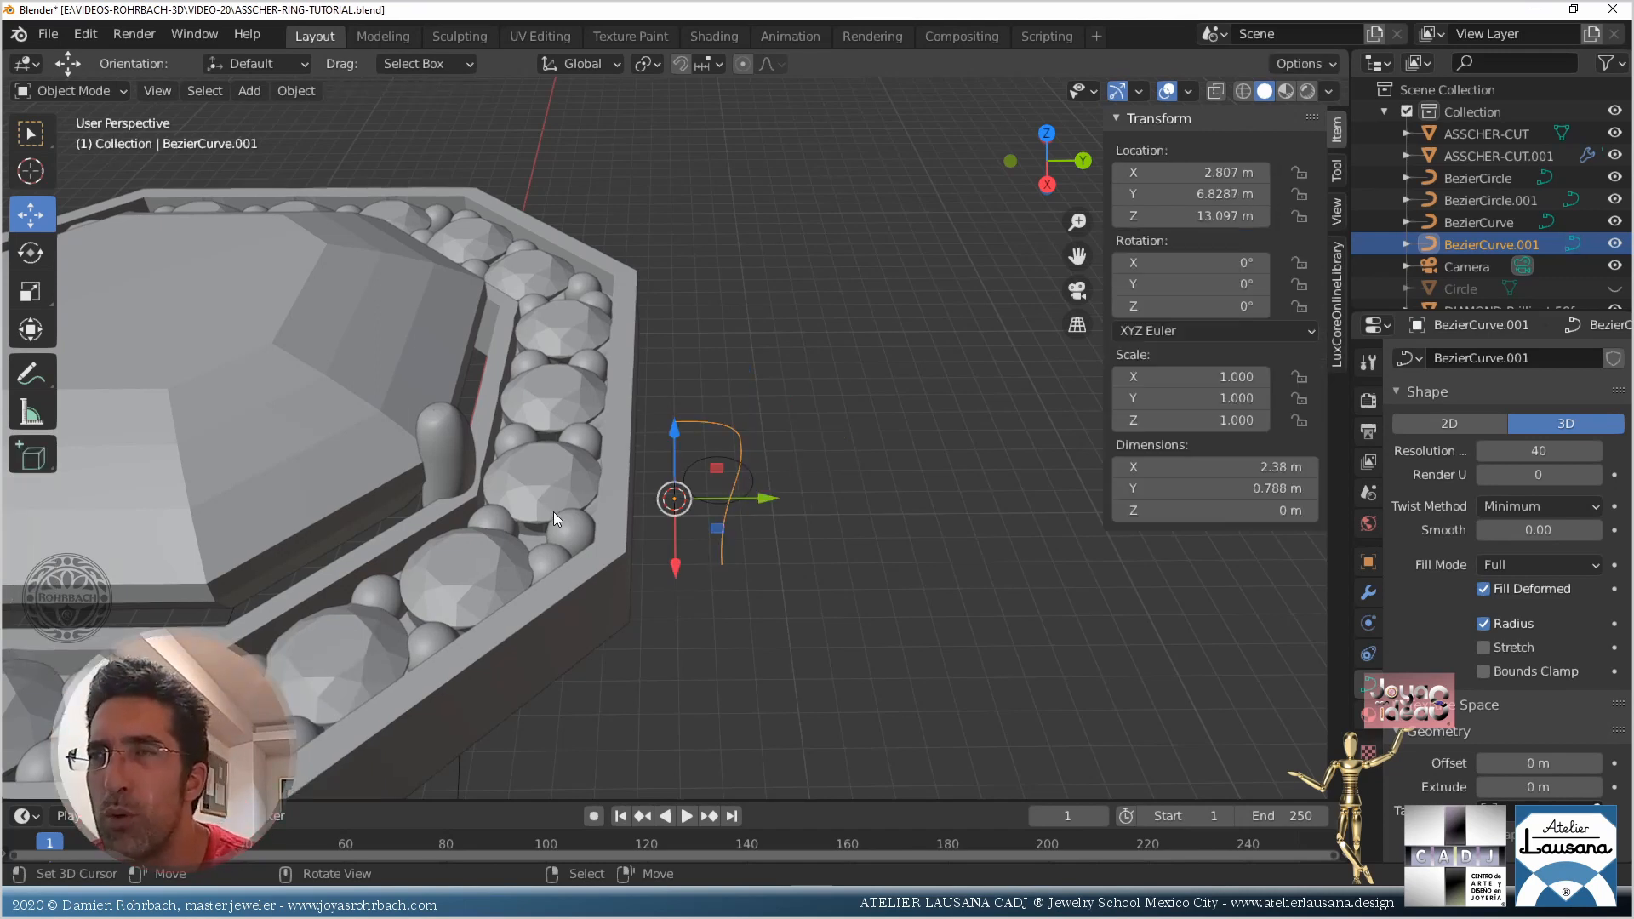
{"action": "left_click", "coordinate": [580, 426]}
{"action": "key", "text": "Tab"}
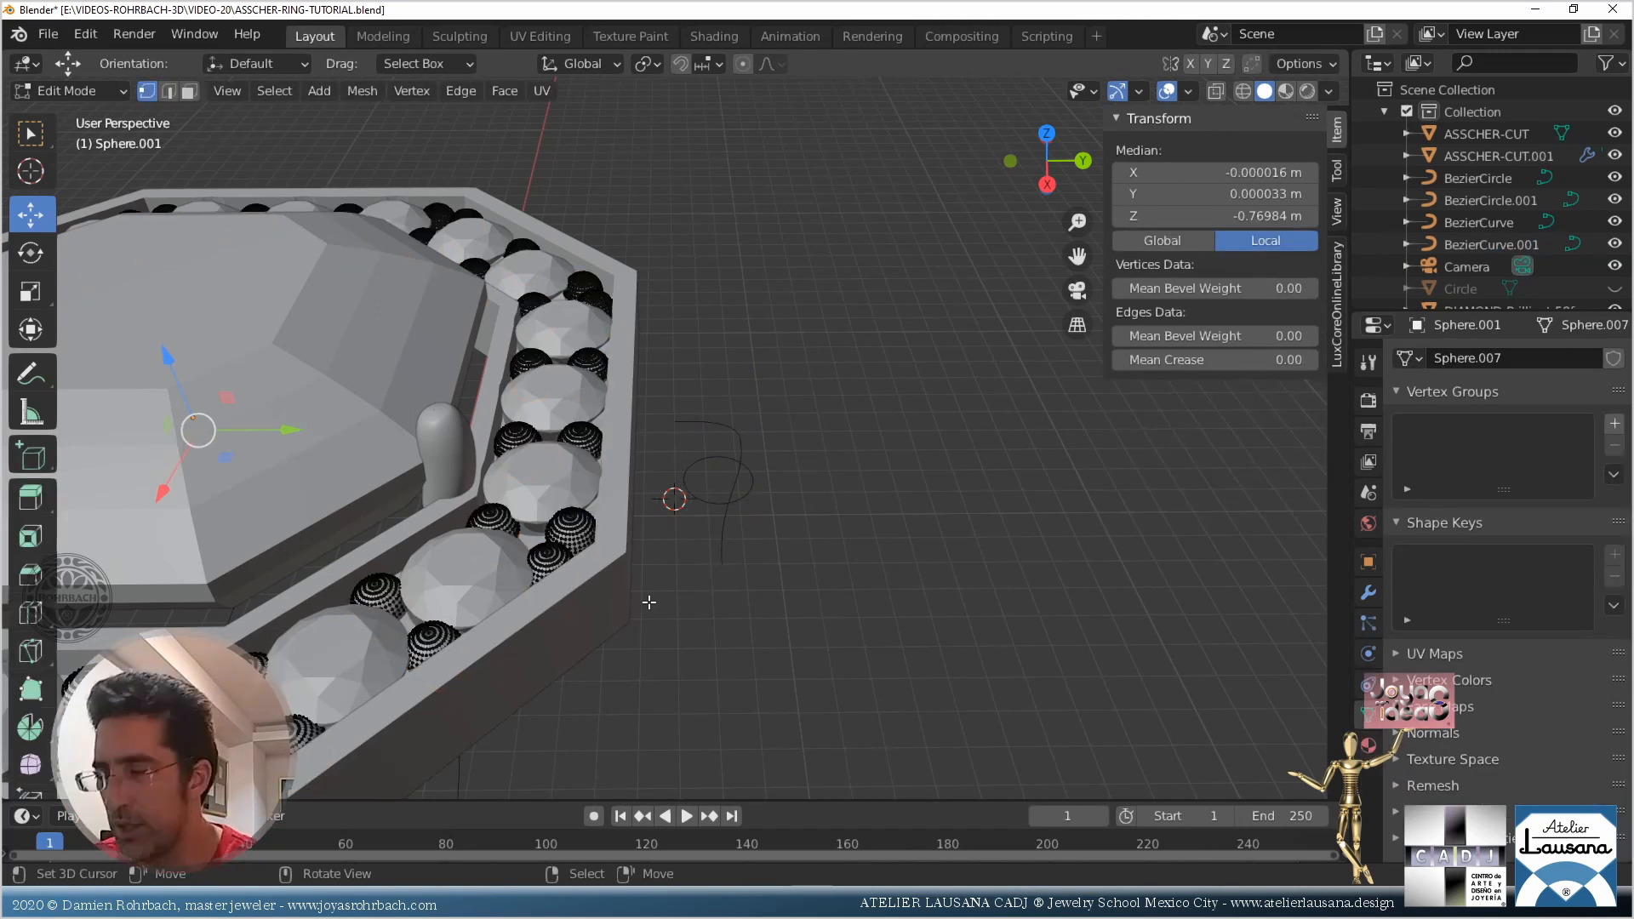
{"action": "key", "text": "KP_3"}
{"action": "key", "text": "alt+z"}
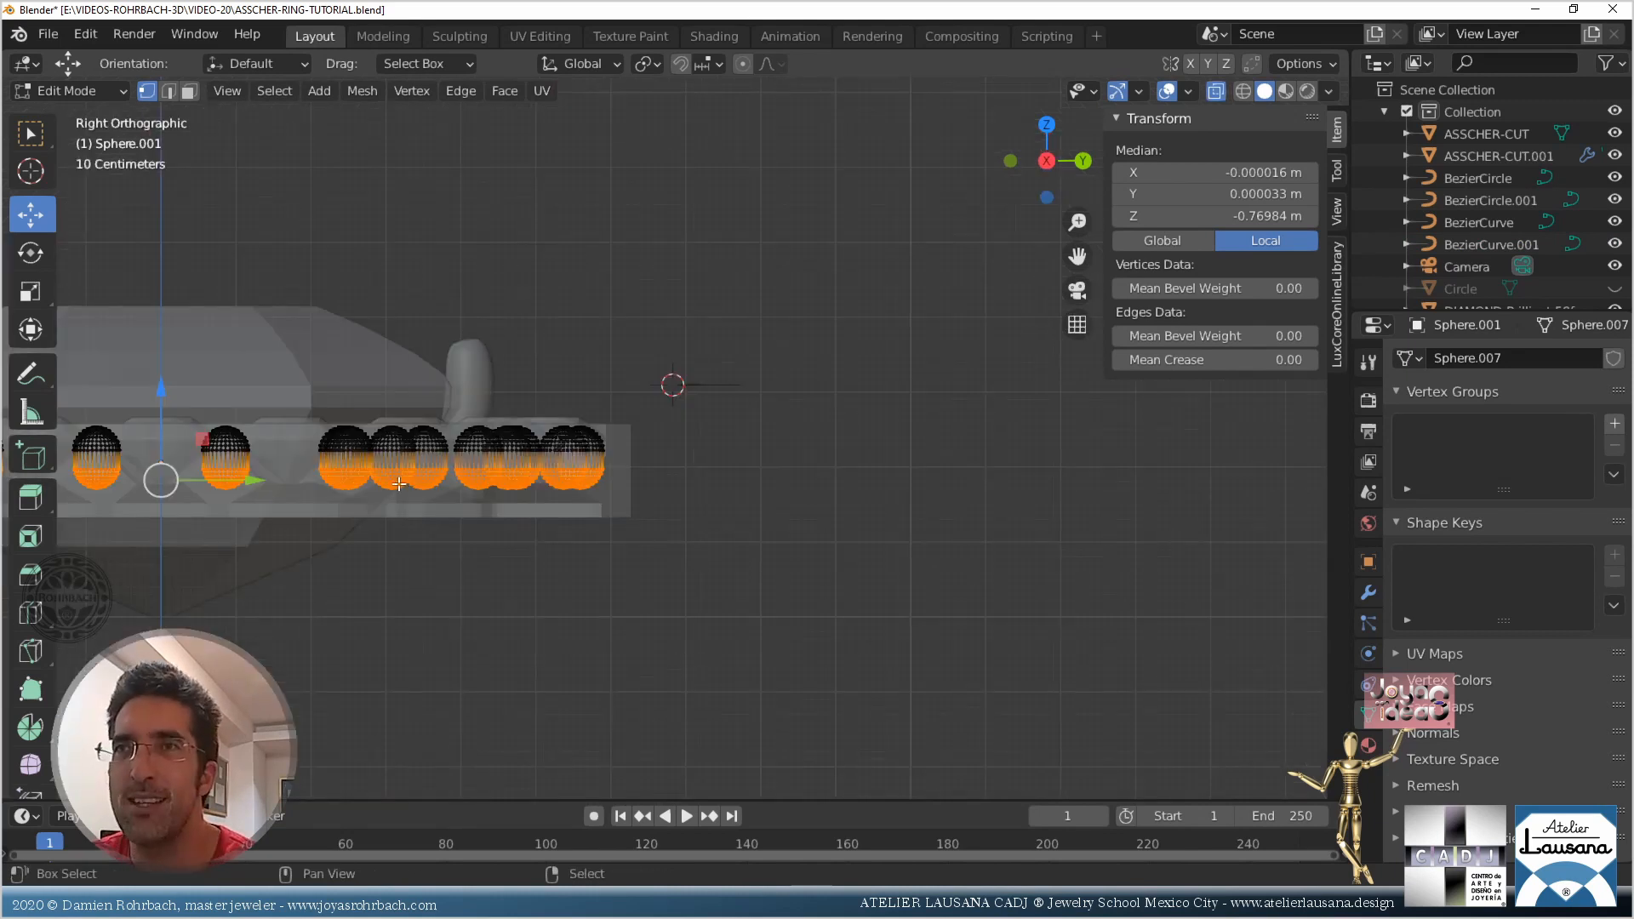
{"action": "middle_click_drag", "start_coordinate": [646, 604], "coordinate": [1218, 676], "text": "shift"}
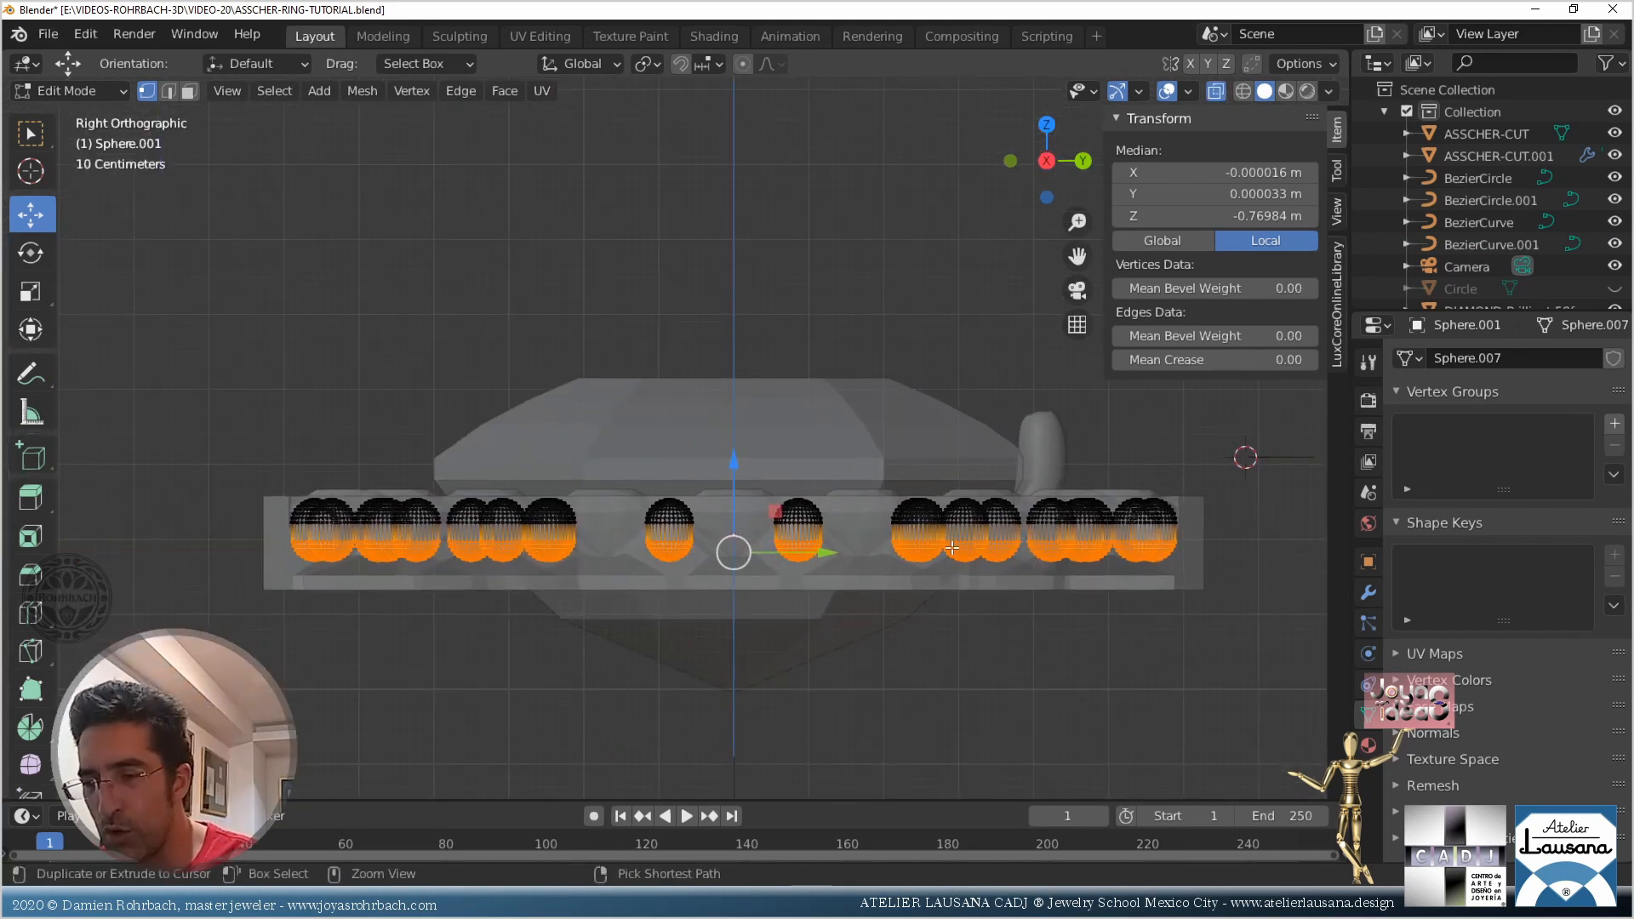
{"action": "key", "text": "ctrl+i"}
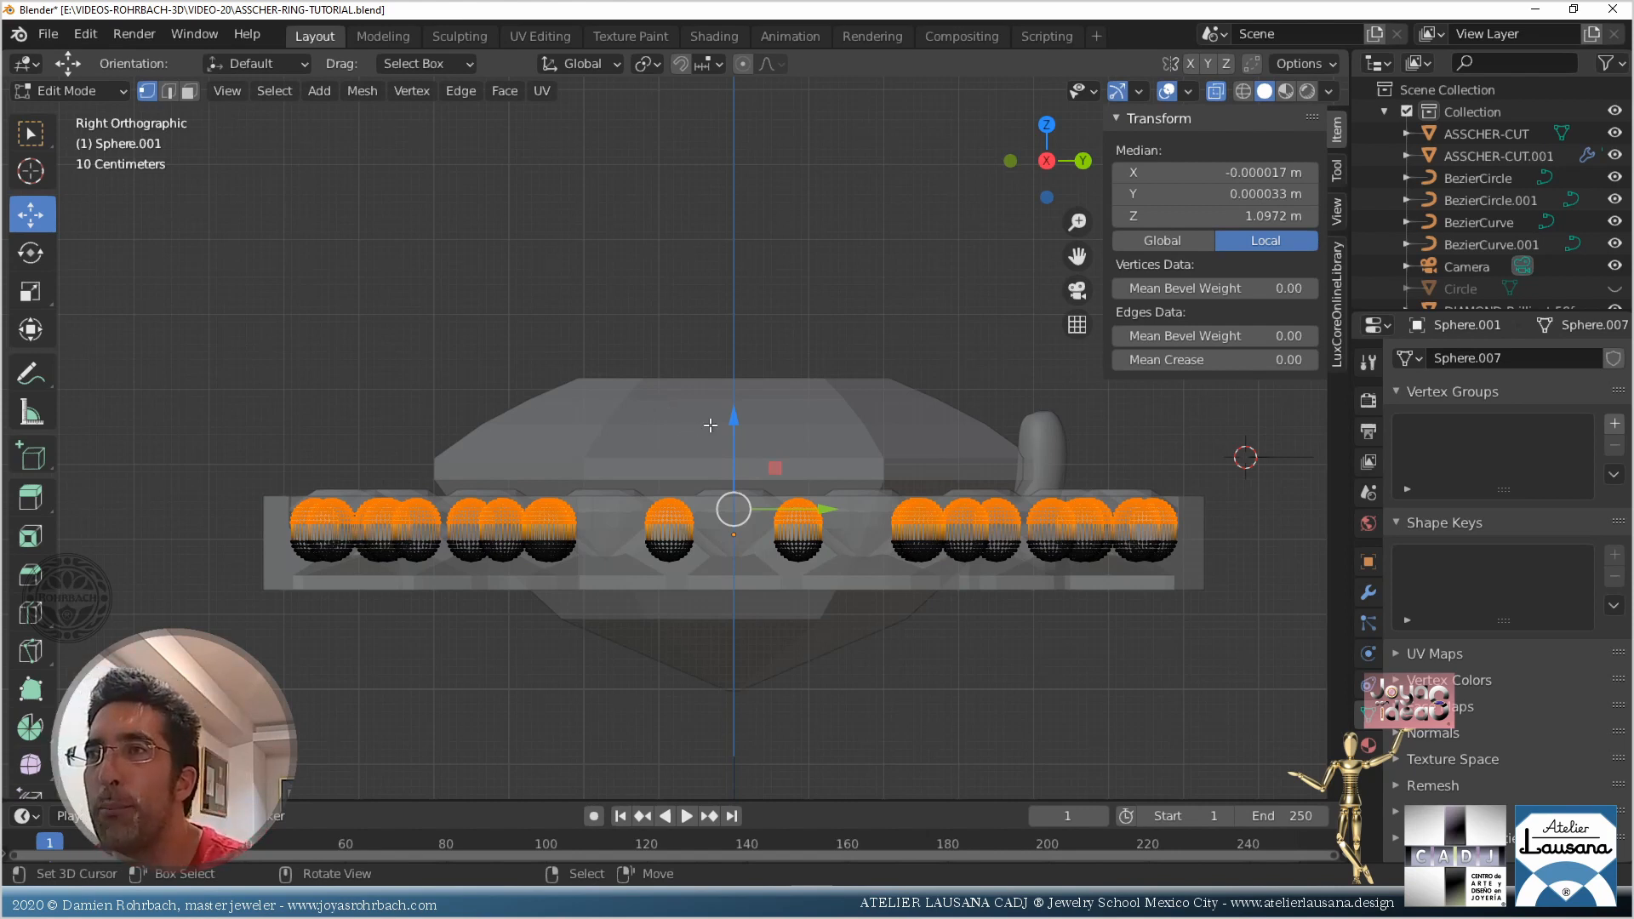
{"action": "left_click_drag", "start_coordinate": [731, 418], "coordinate": [757, 406]}
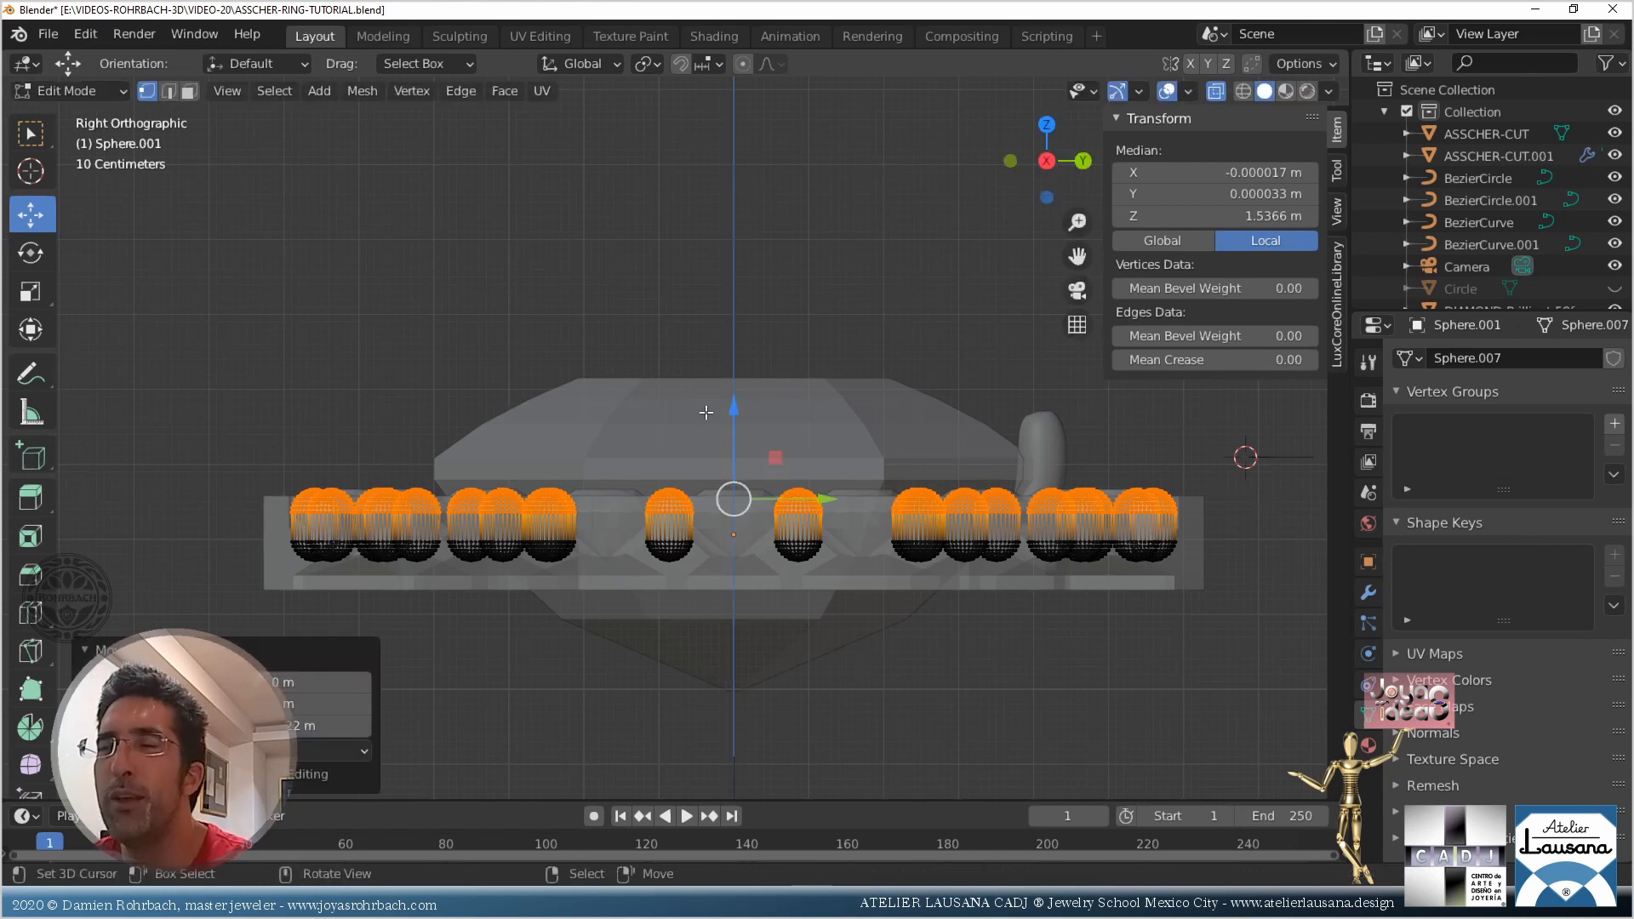
{"action": "key", "text": "Tab"}
{"action": "middle_click_drag", "start_coordinate": [697, 503], "coordinate": [729, 561]}
{"action": "scroll", "coordinate": [728, 562], "scroll_direction": "down", "scroll_amount": 4}
{"action": "key", "text": "ctrl+s"}
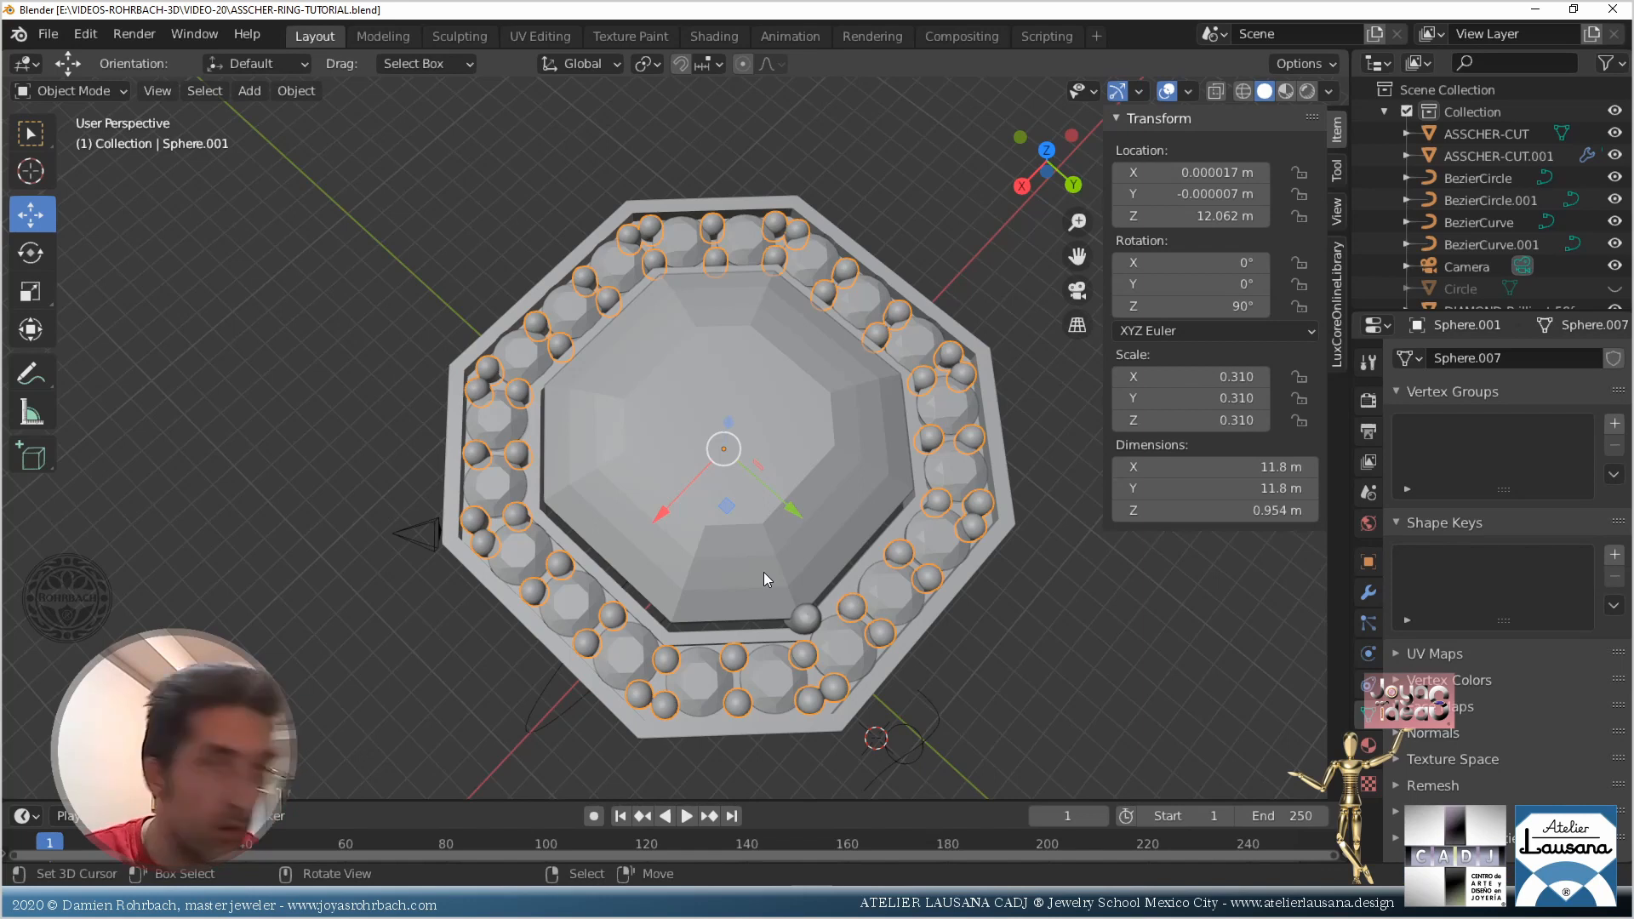
Move the central stone's corner prong along X by about -0.17 m to X 1.76 m
{"action": "middle_click_drag", "start_coordinate": [805, 415], "coordinate": [713, 276]}
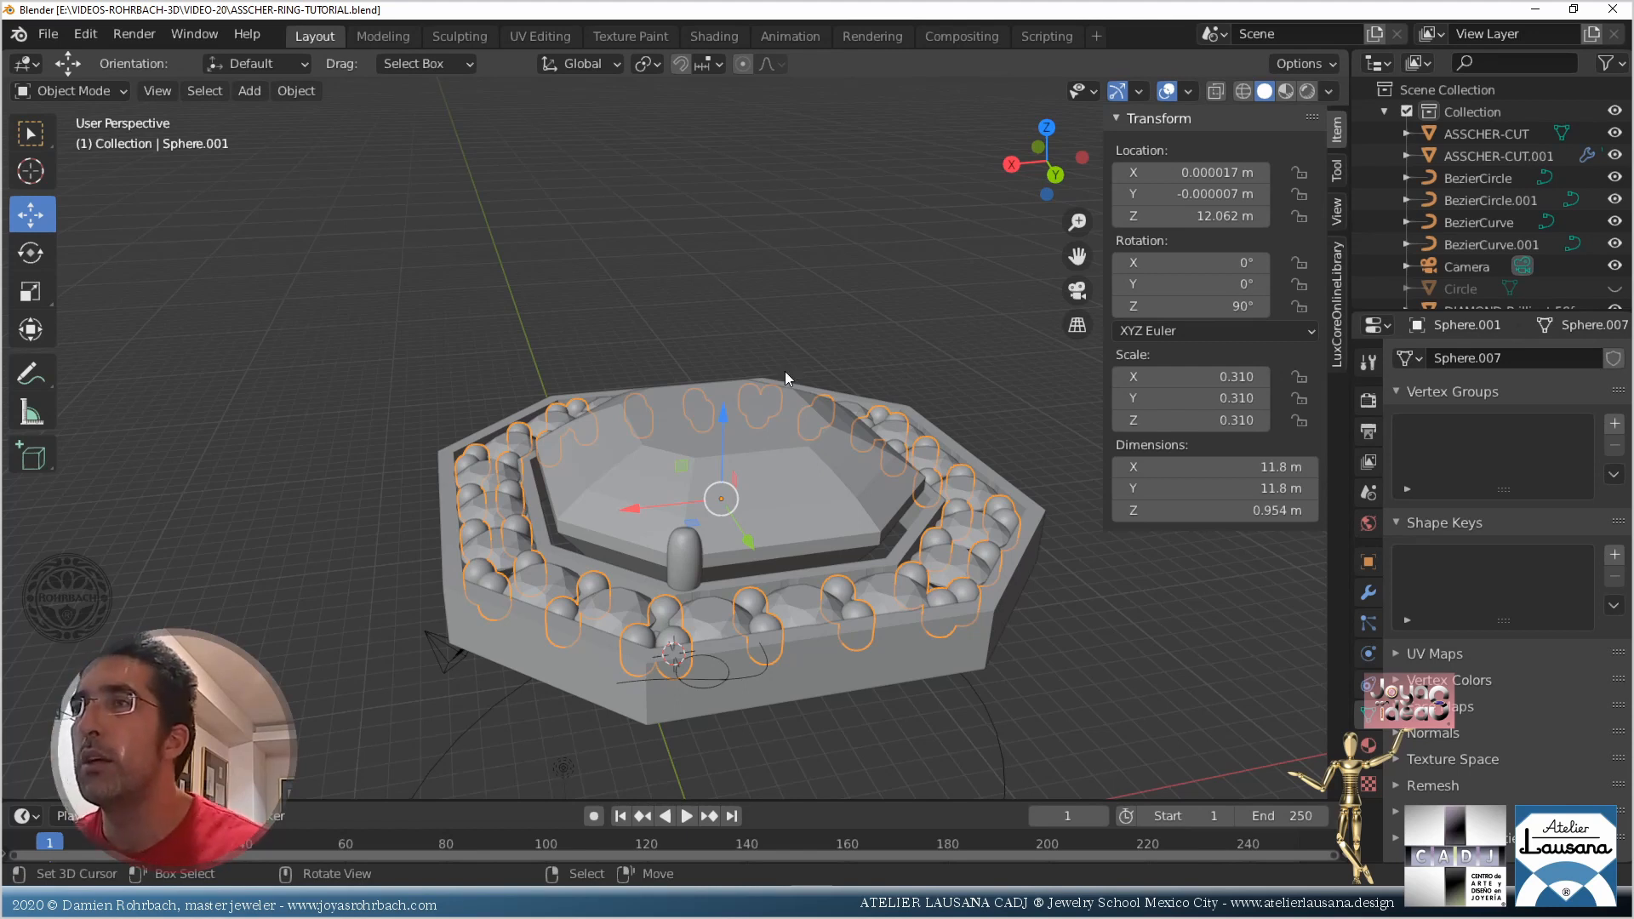
{"action": "left_click", "coordinate": [694, 556]}
{"action": "key", "text": "KP_7"}
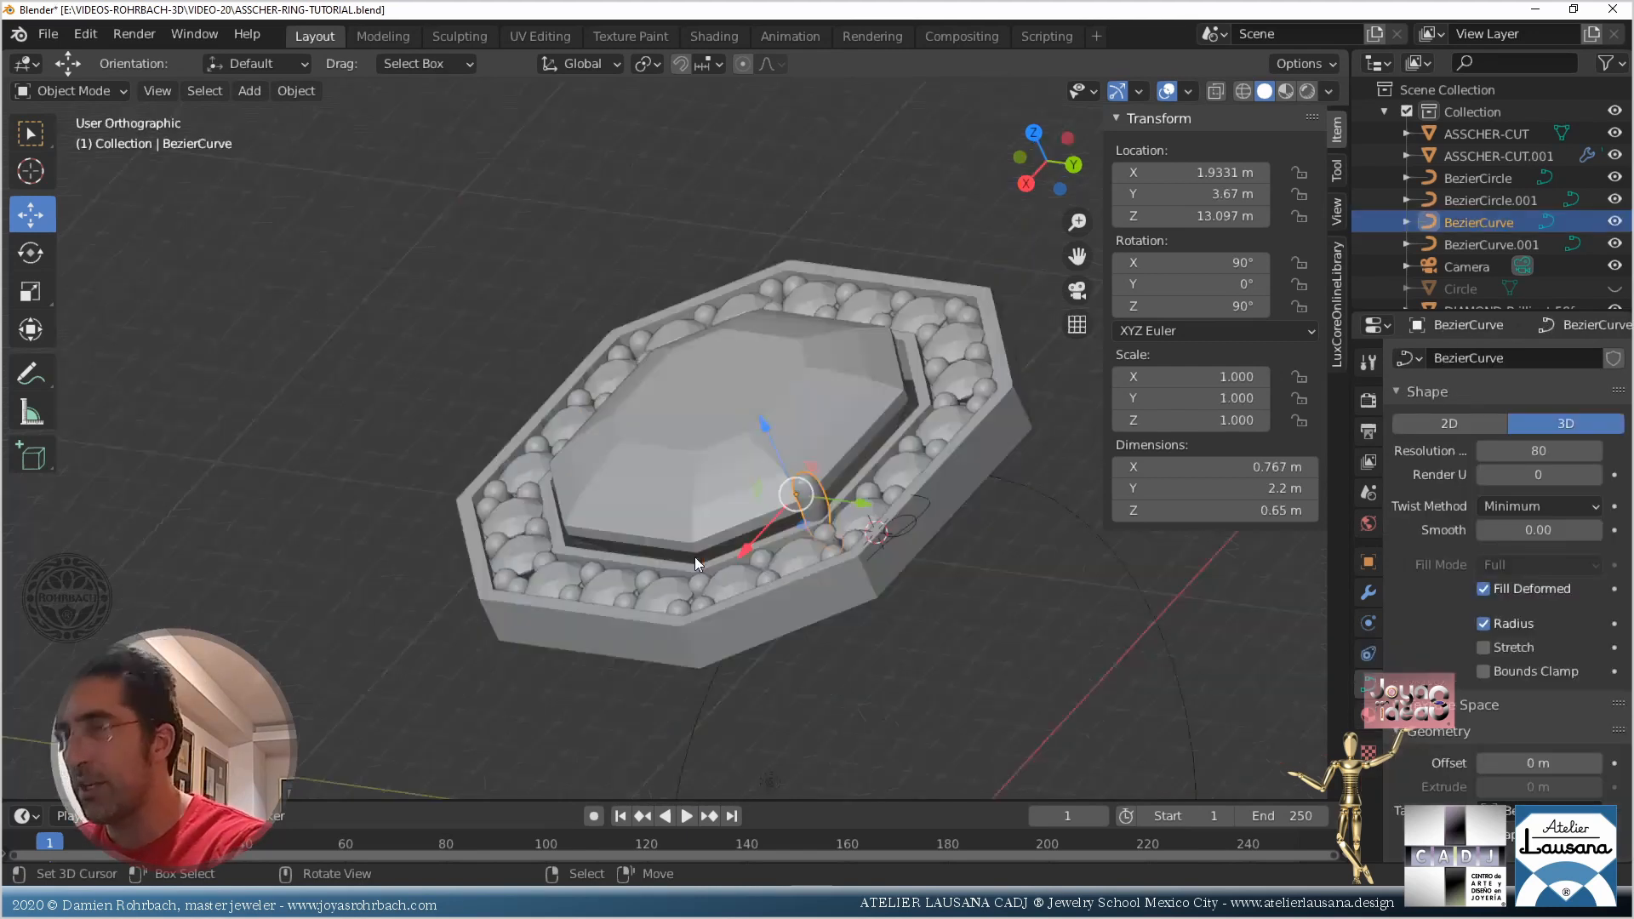
{"action": "scroll", "coordinate": [811, 247], "scroll_direction": "up", "scroll_amount": 6}
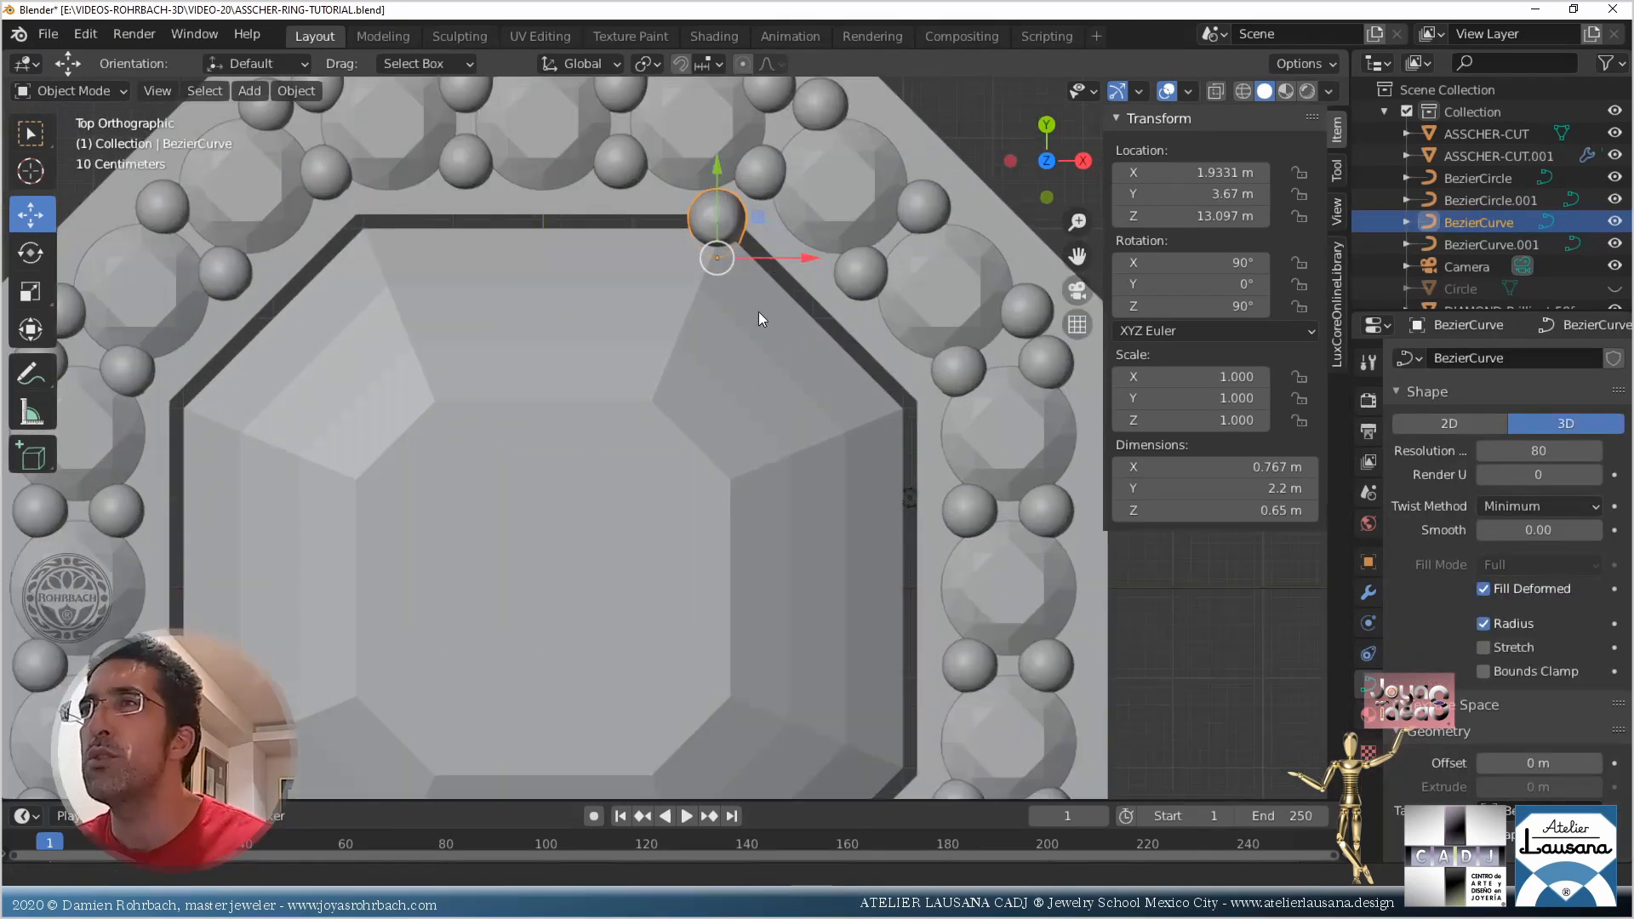
{"action": "scroll", "coordinate": [712, 338], "scroll_direction": "up", "scroll_amount": 3}
{"action": "key", "text": "g"}
{"action": "key", "text": "x"}
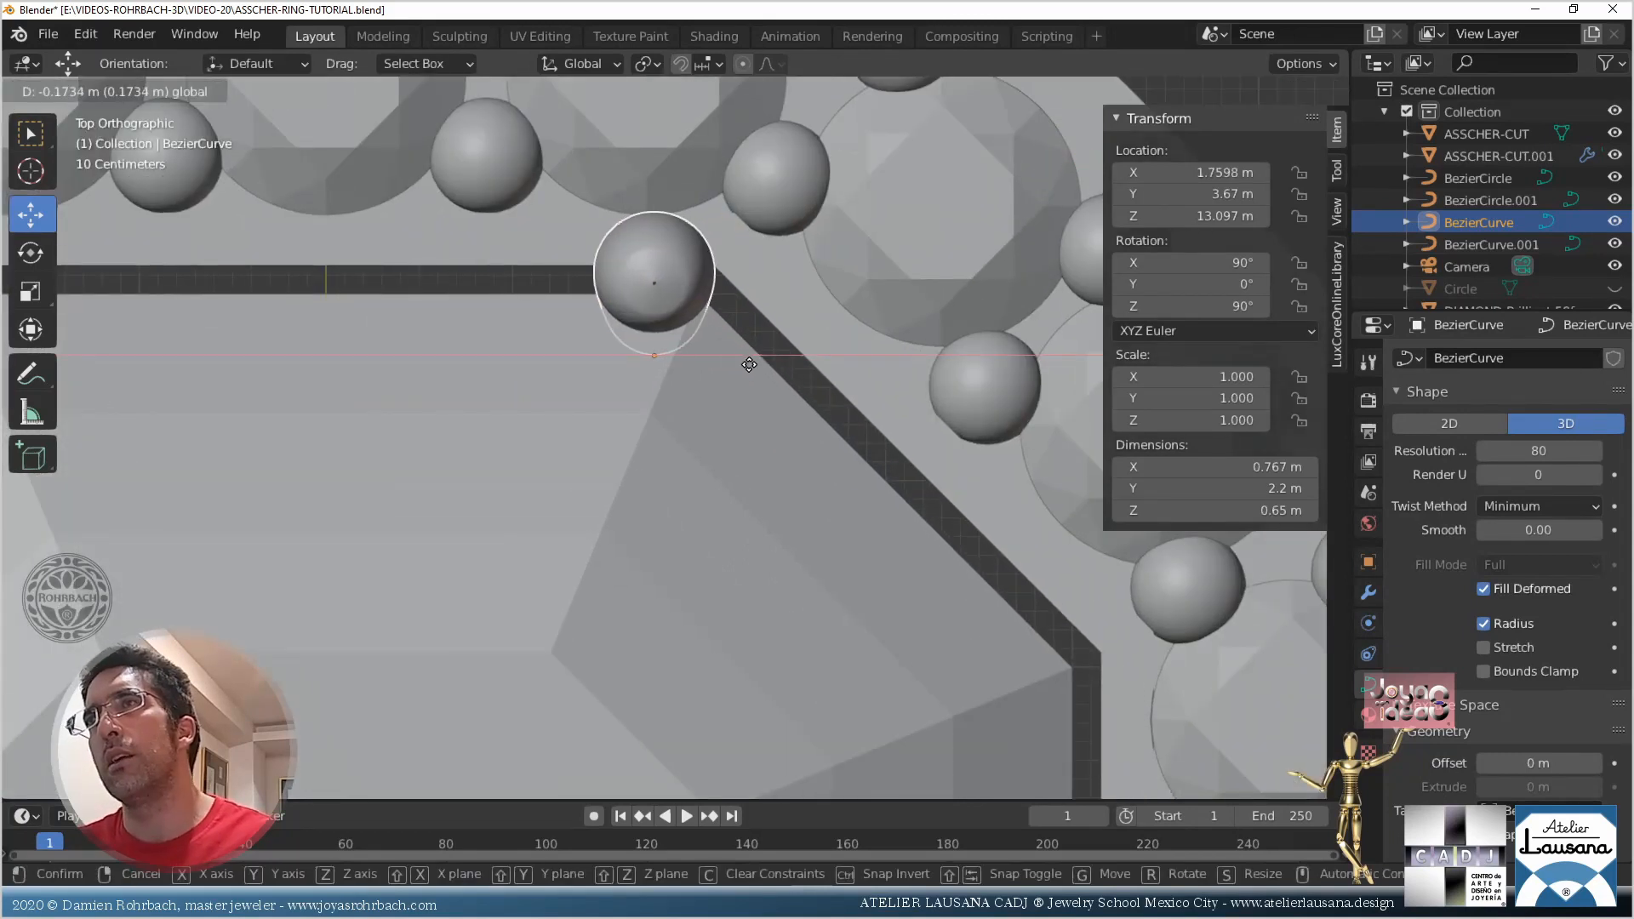
{"action": "left_click", "coordinate": [749, 364]}
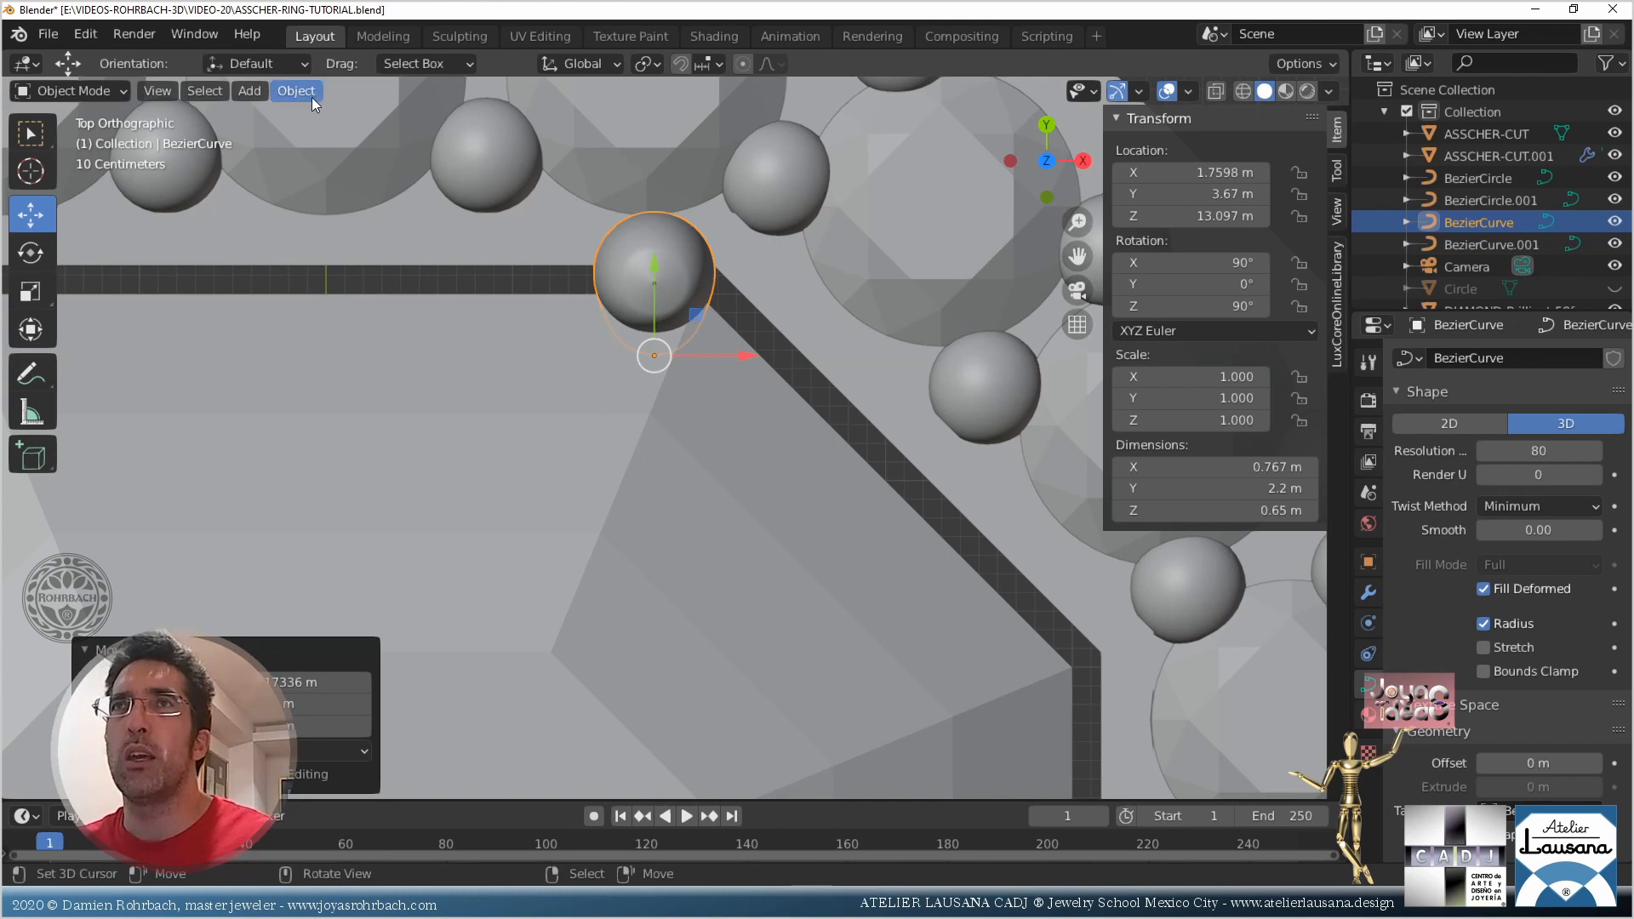
Rename the corner prong's curve object as mainPRONG
{"action": "double_click", "coordinate": [1481, 222]}
{"action": "type", "text": "prong"}
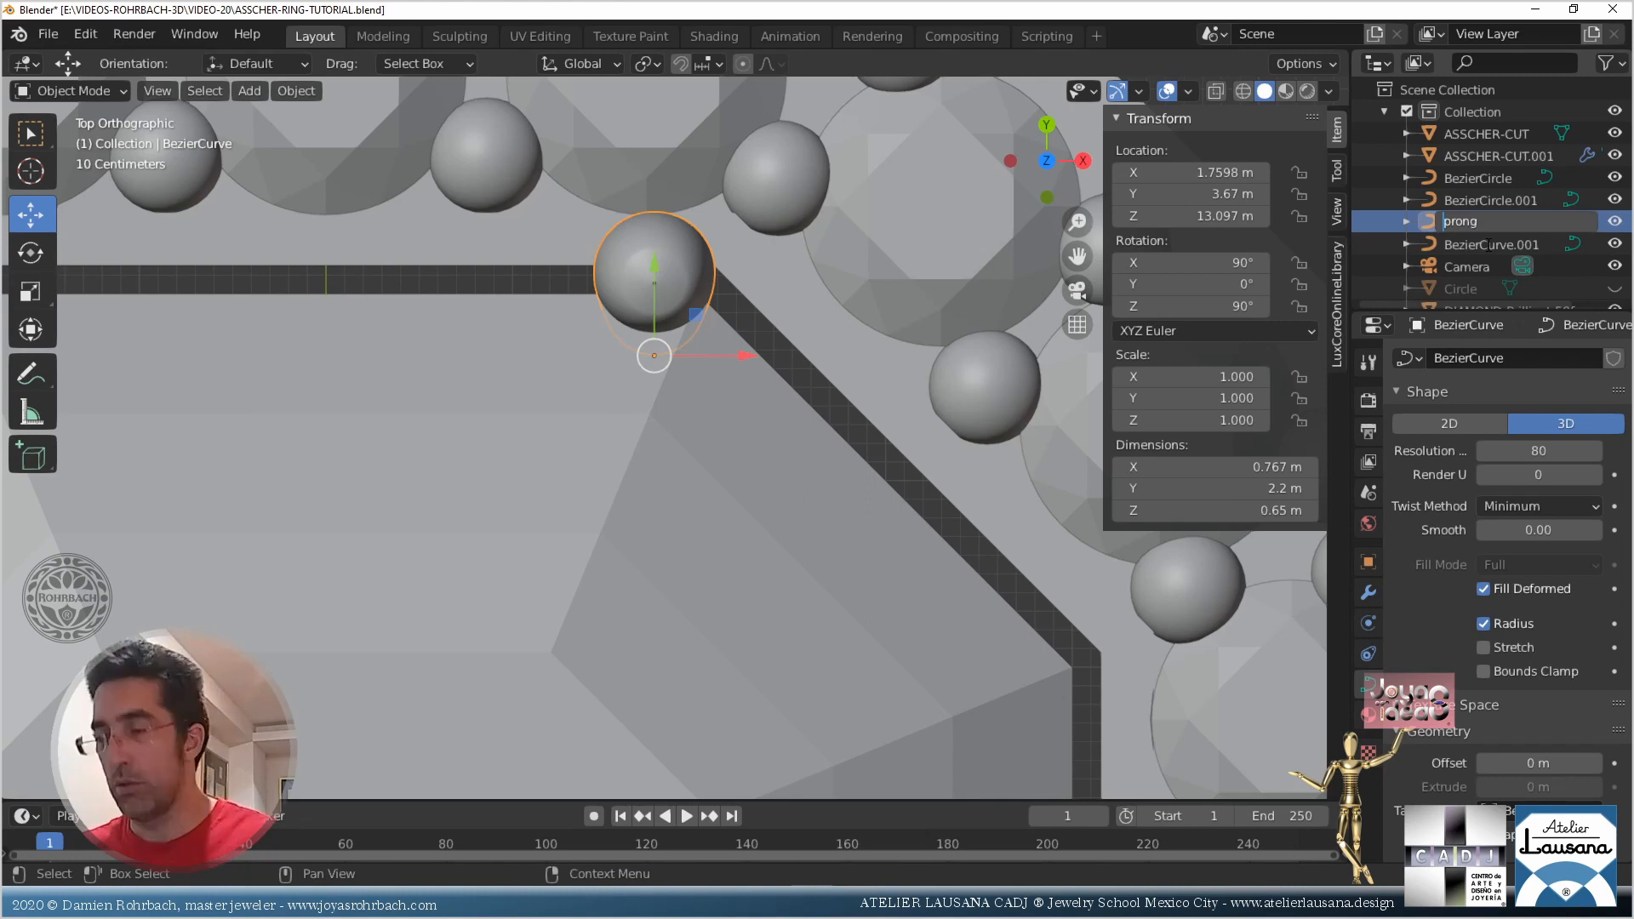
{"action": "key", "text": "BackSpace"}
{"action": "key", "text": "BackSpace"}
{"action": "key", "text": "BackSpace"}
{"action": "key", "text": "BackSpace"}
{"action": "key", "text": "BackSpace"}
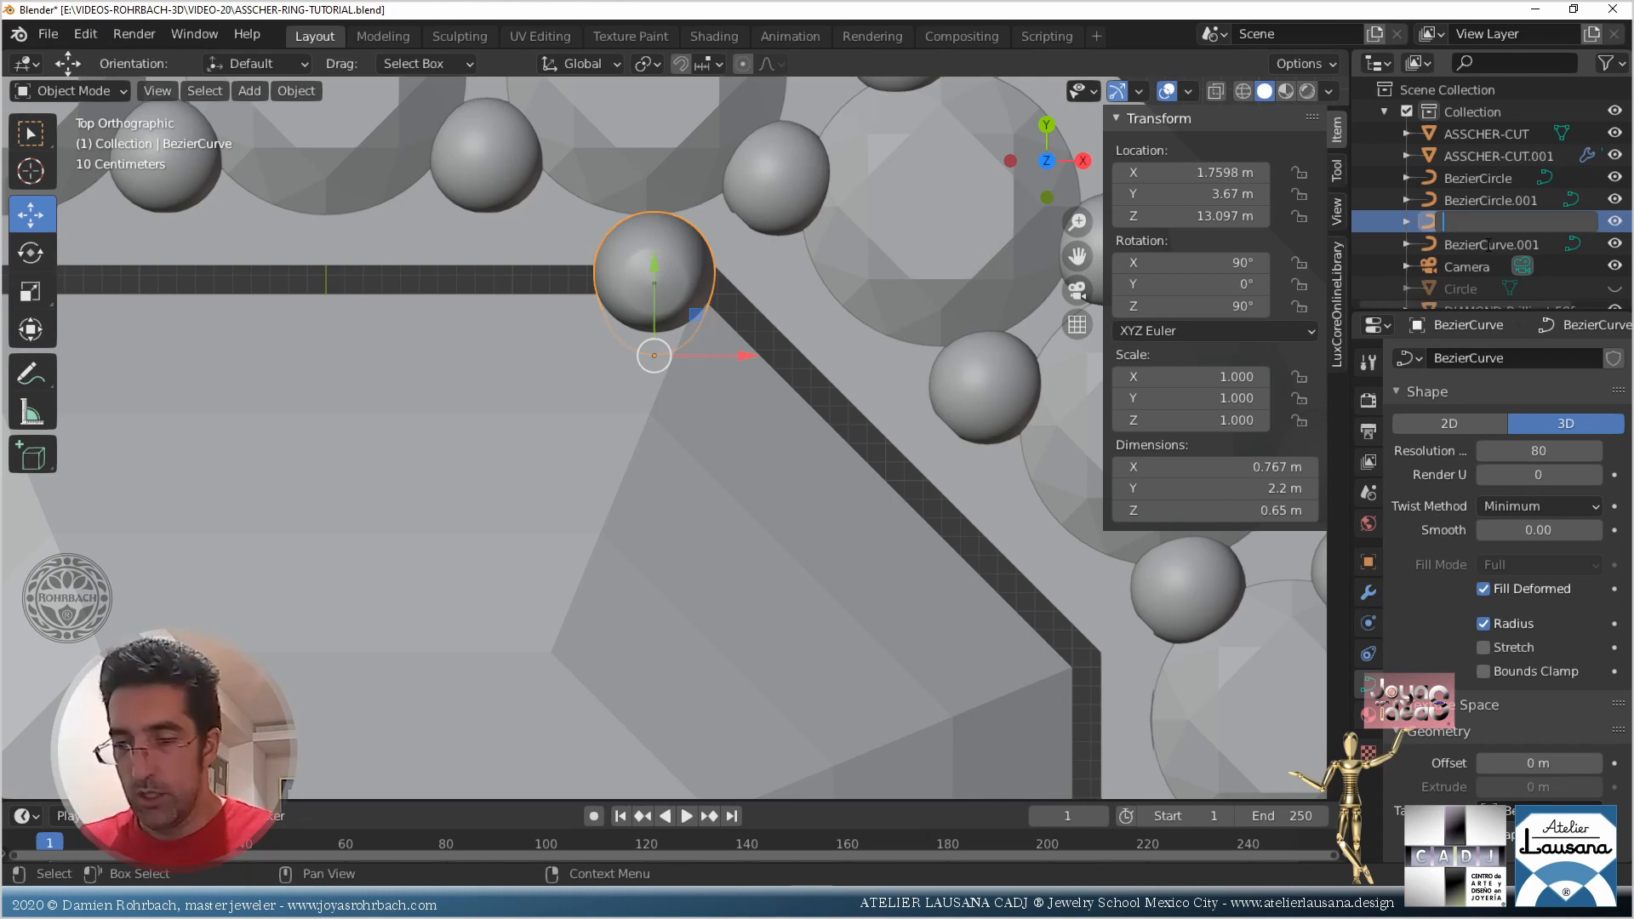
{"action": "type", "text": "mainPR"}
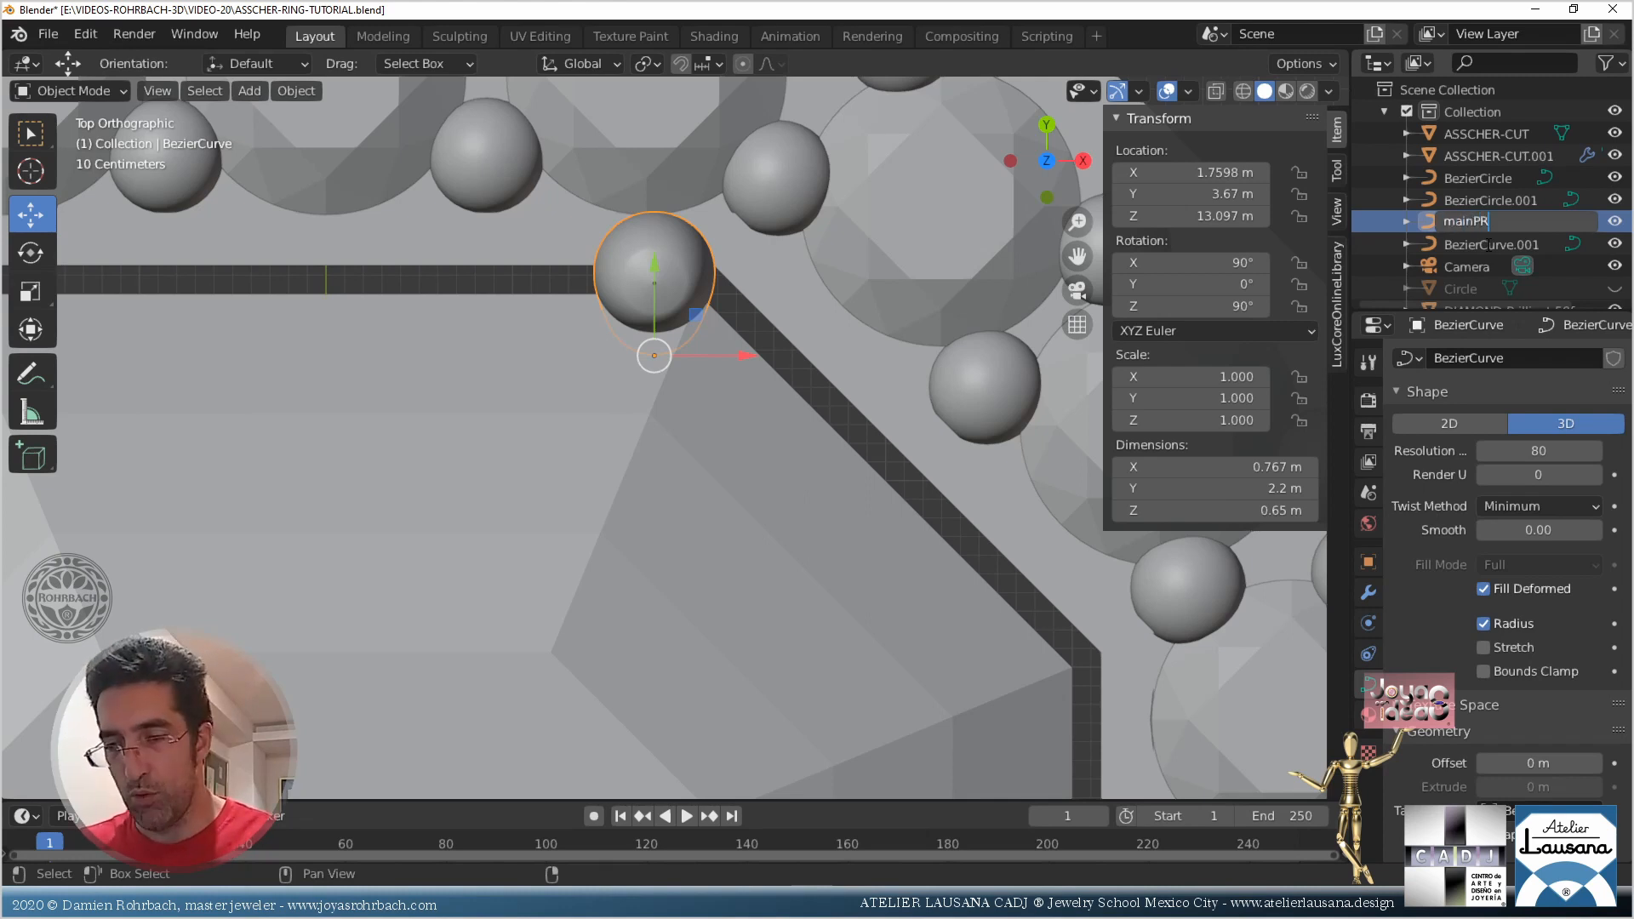
{"action": "type", "text": "ONG"}
{"action": "key", "text": "Return"}
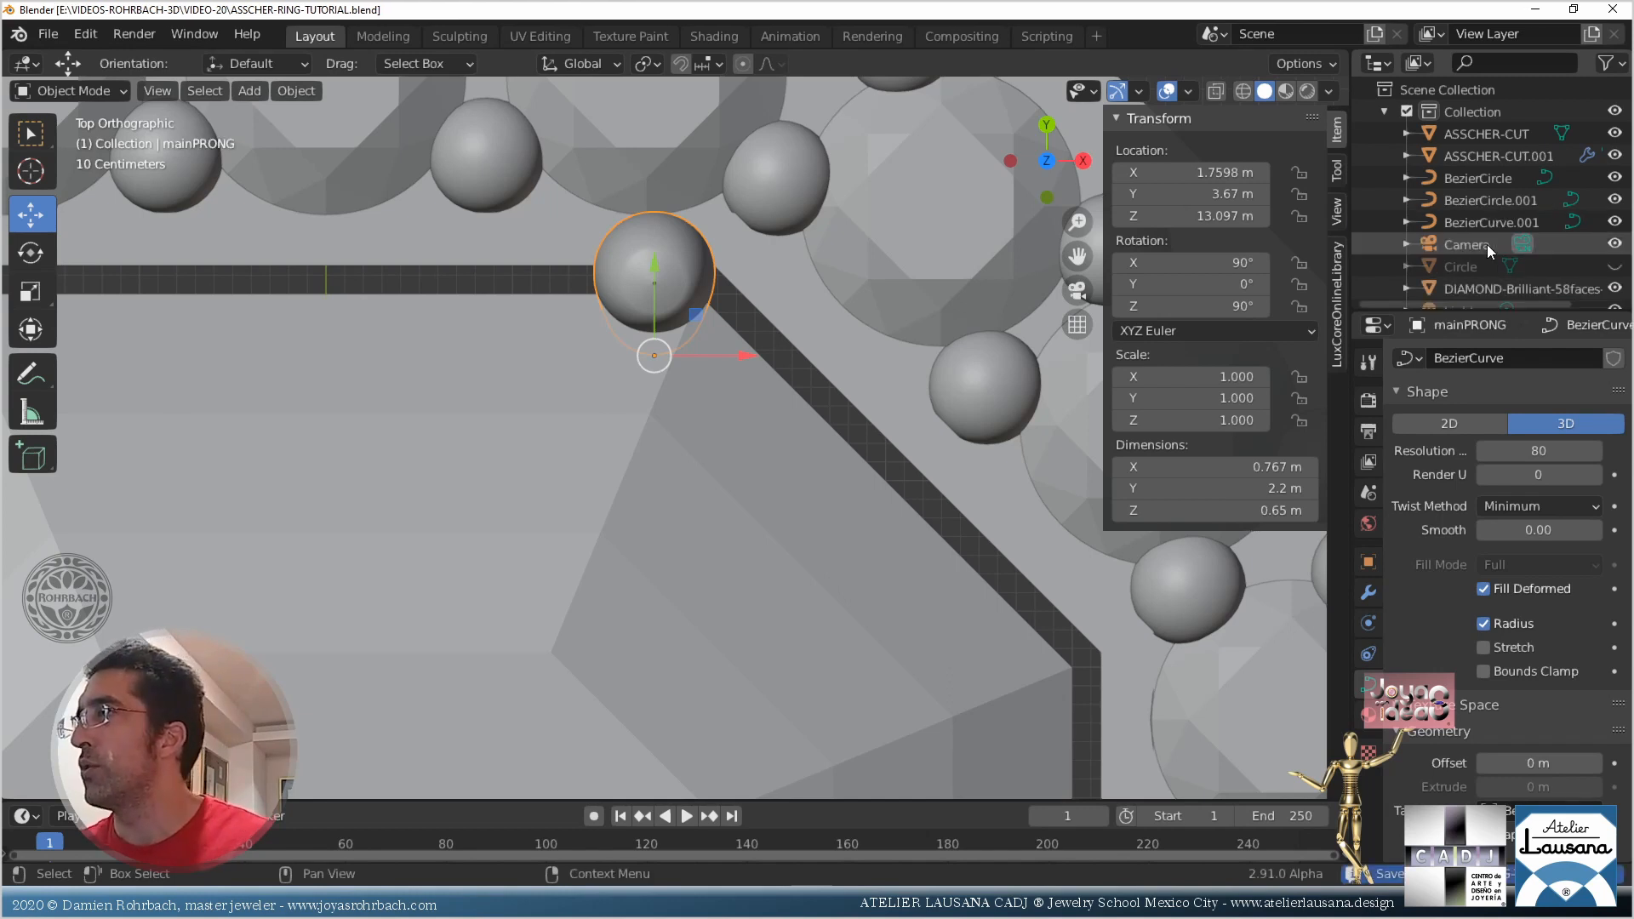
Duplicate mainPRONG in place and hide the original curve as a backup
{"action": "scroll", "coordinate": [1469, 236], "scroll_direction": "down", "scroll_amount": 2}
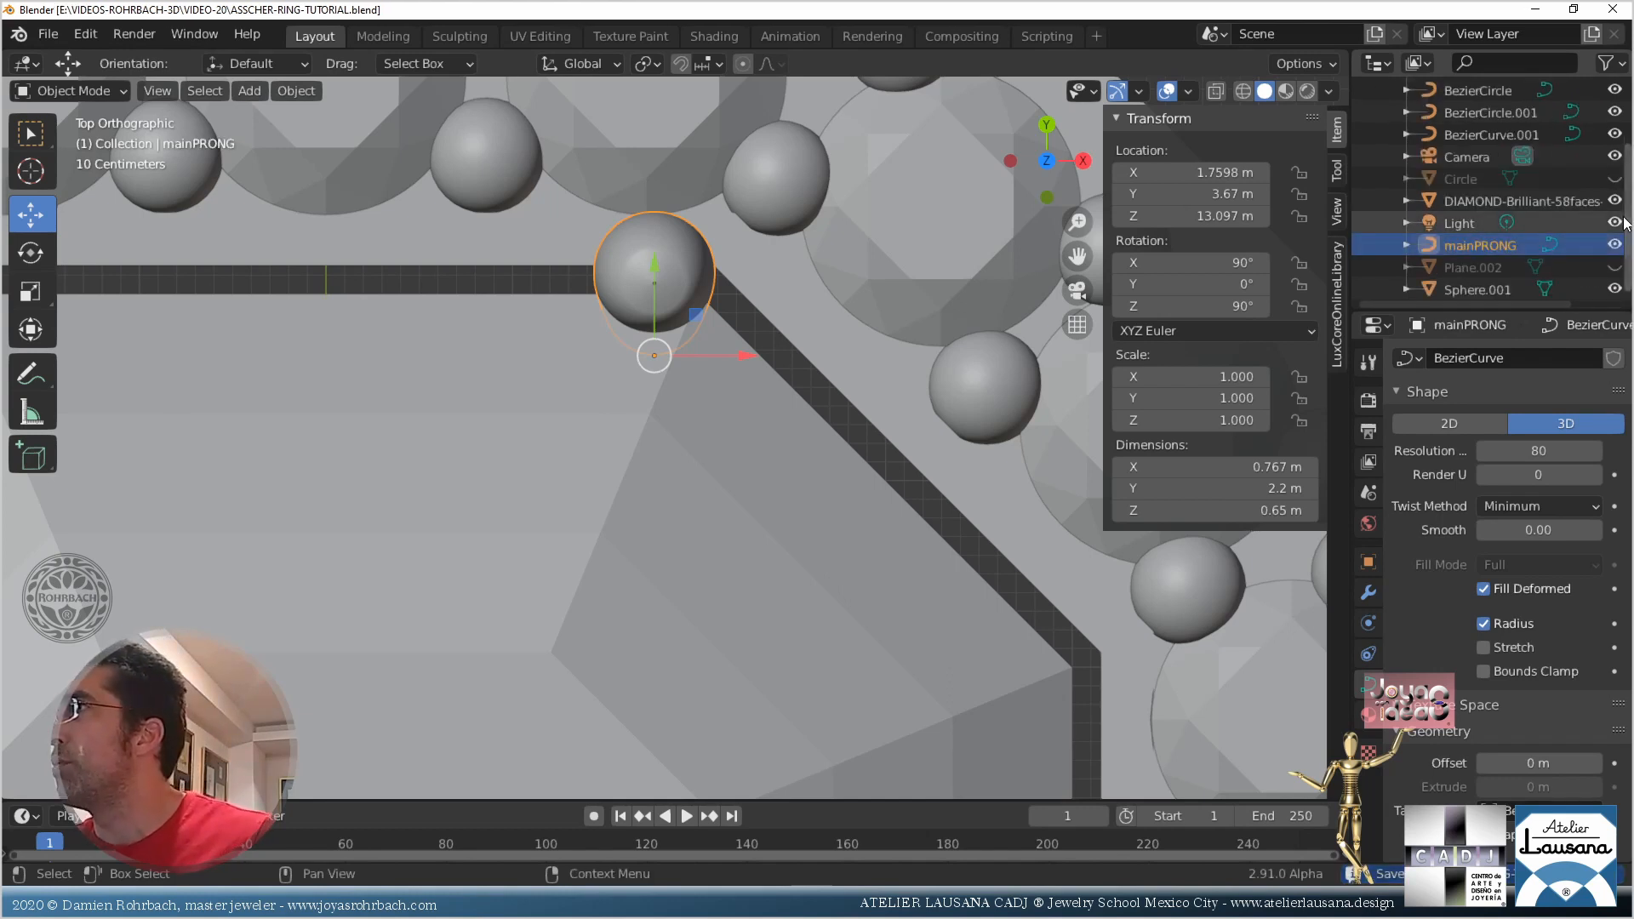
{"action": "key", "text": "shift+d"}
{"action": "right_click", "coordinate": [705, 396]}
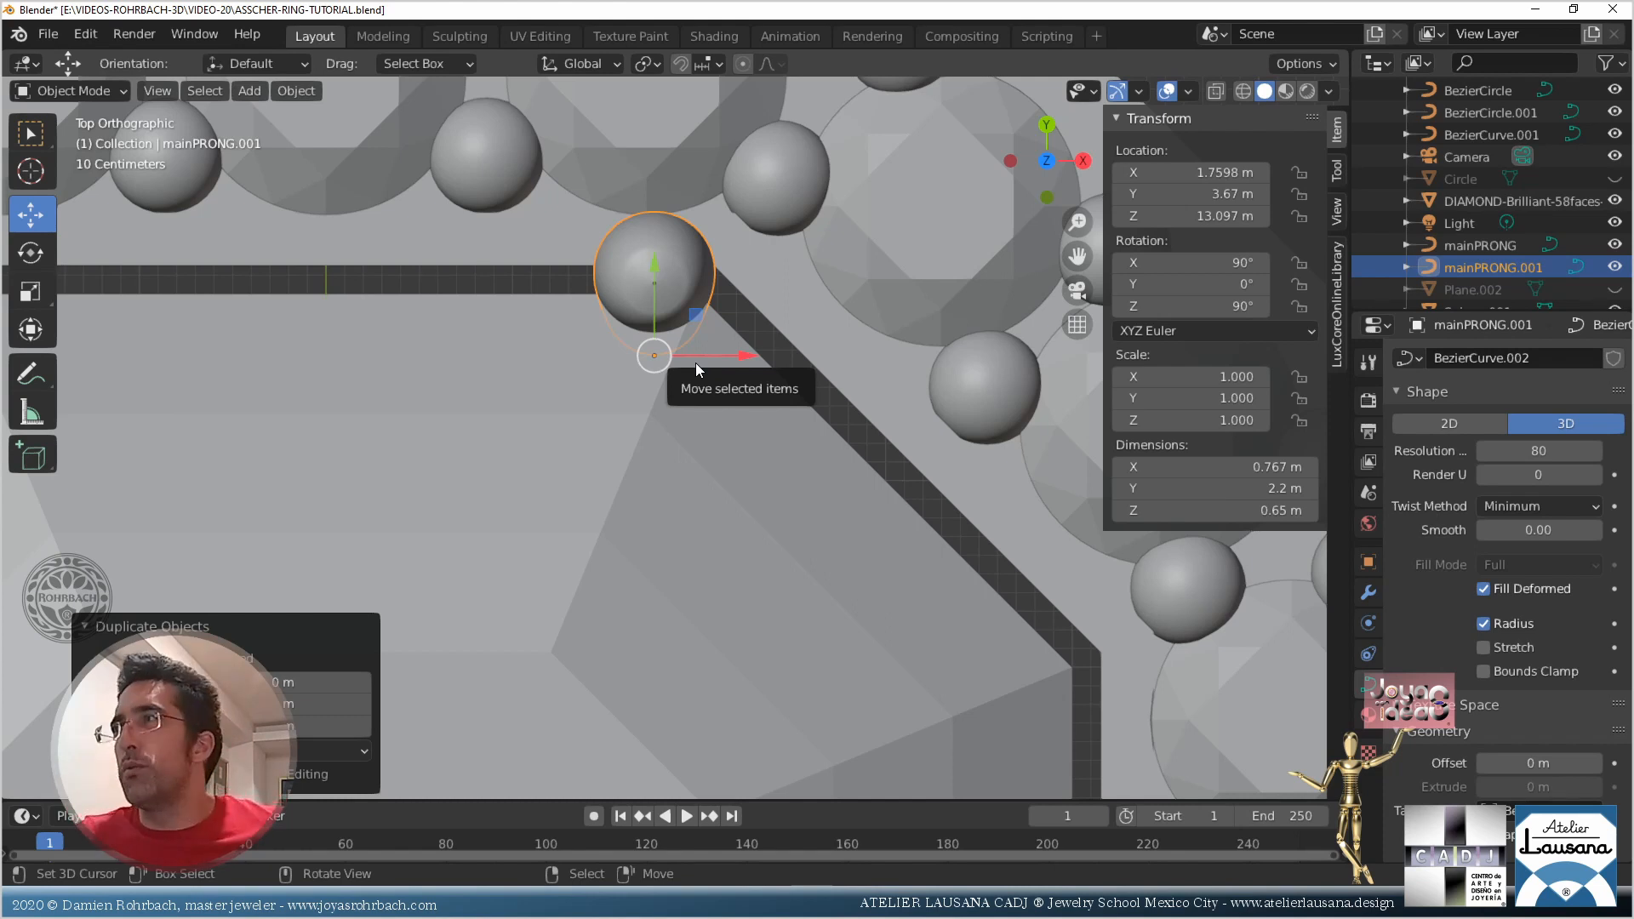
{"action": "left_click", "coordinate": [1615, 245]}
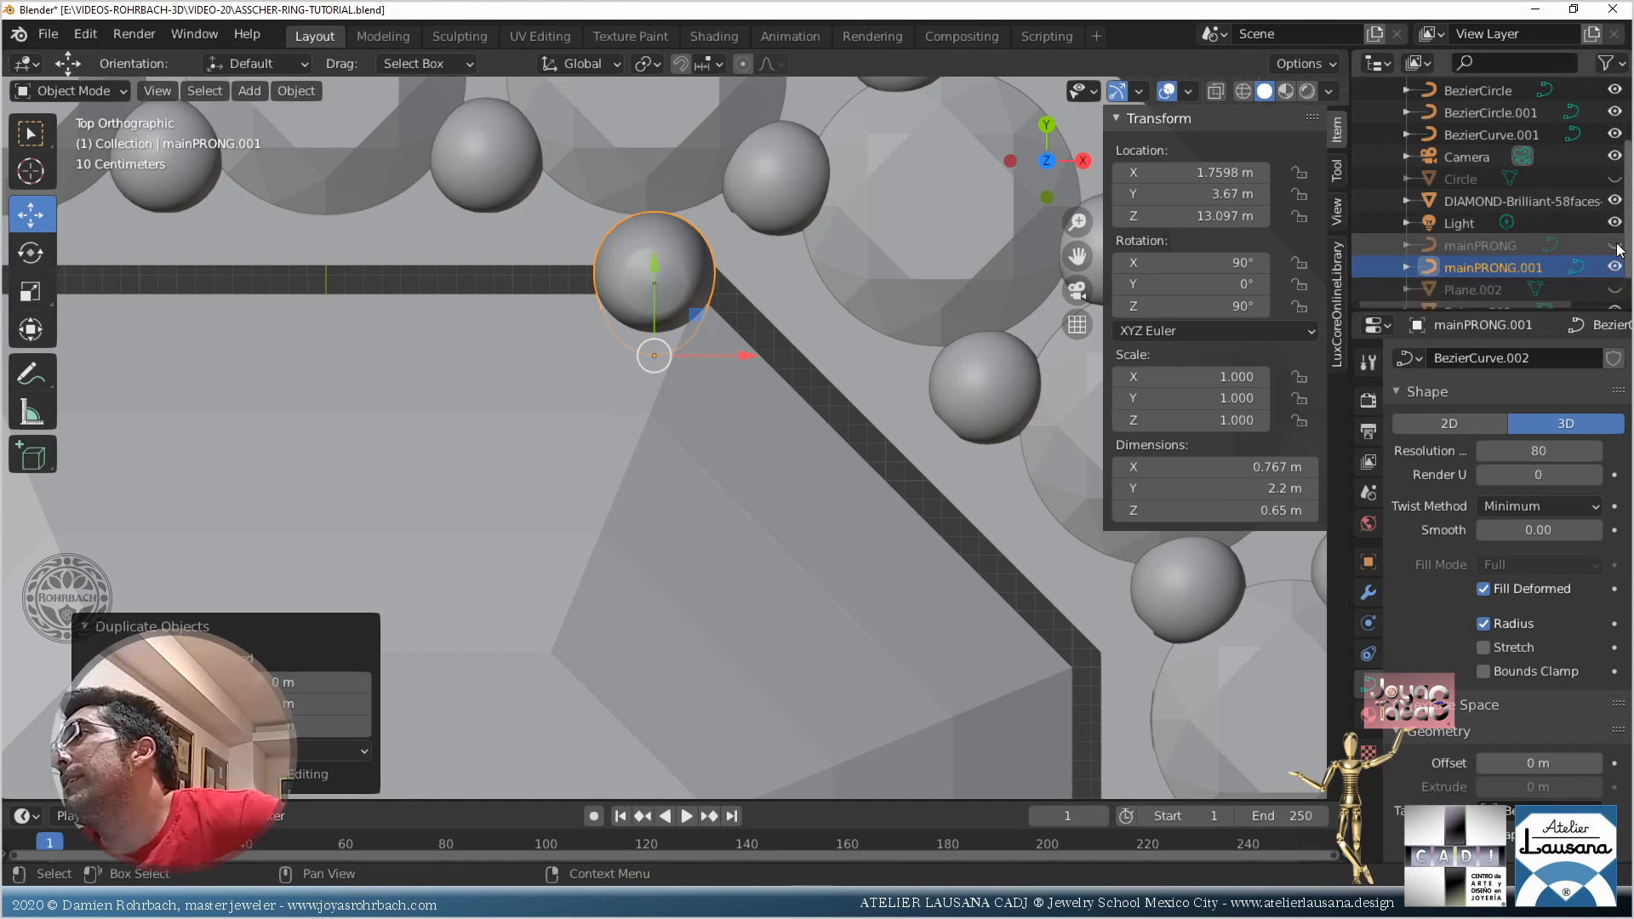
Convert the duplicated prong curve to a mesh and inspect its vertices in Edit Mode
{"action": "key", "text": "alt+c"}
{"action": "left_click", "coordinate": [625, 335]}
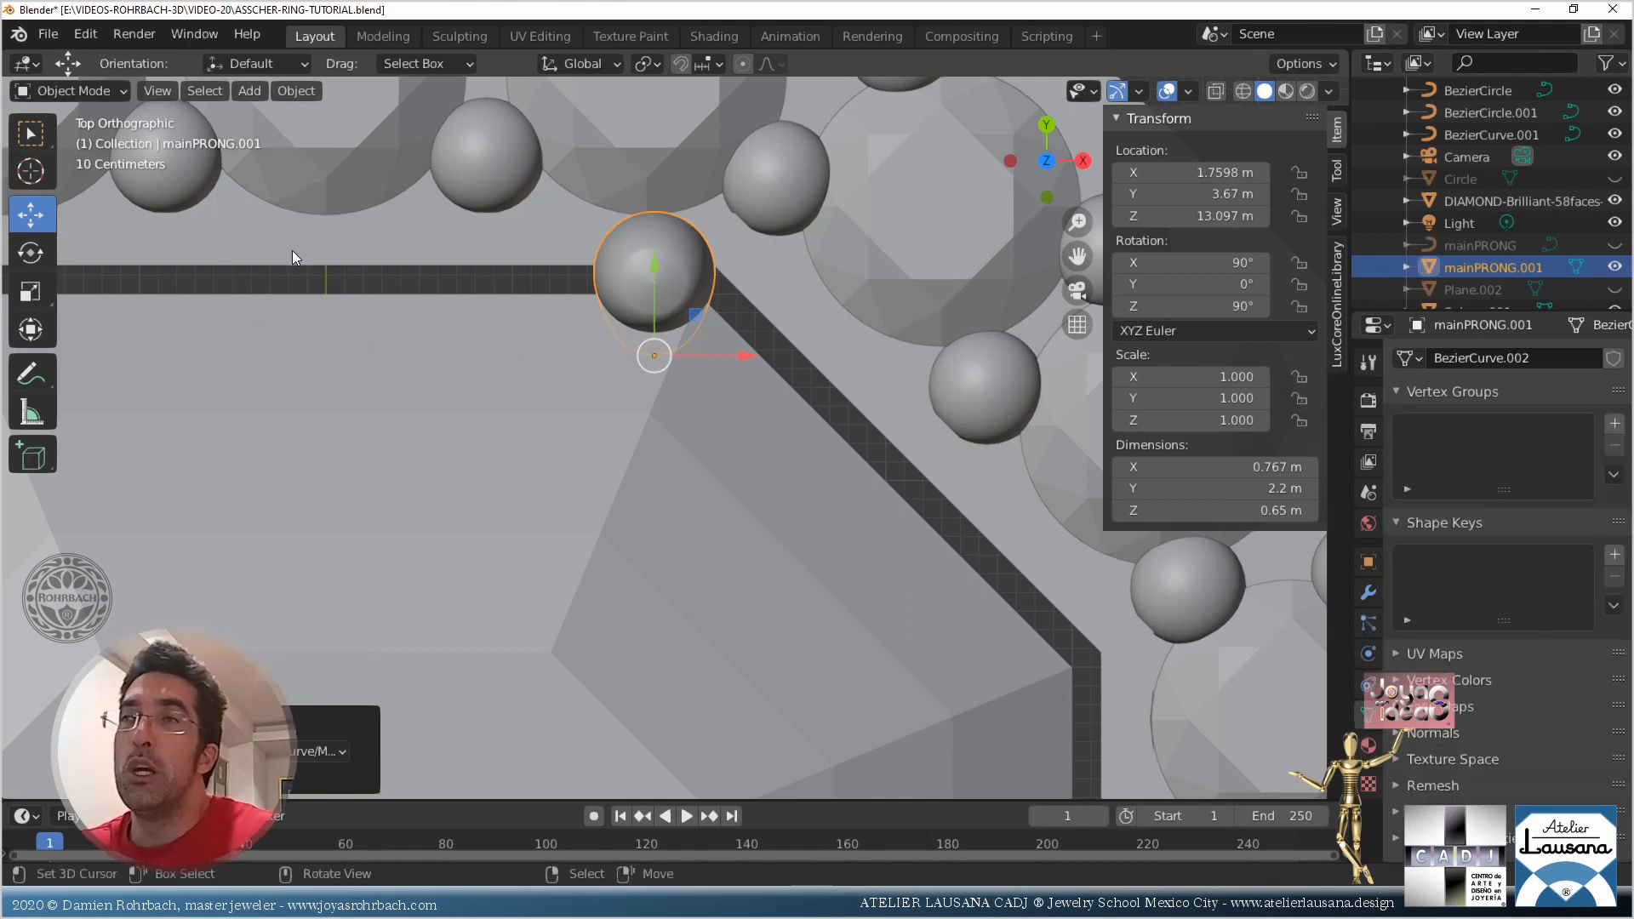
{"action": "middle_click_drag", "start_coordinate": [732, 548], "coordinate": [591, 451]}
{"action": "key", "text": "Tab"}
{"action": "scroll", "coordinate": [597, 375], "scroll_direction": "up", "scroll_amount": 3}
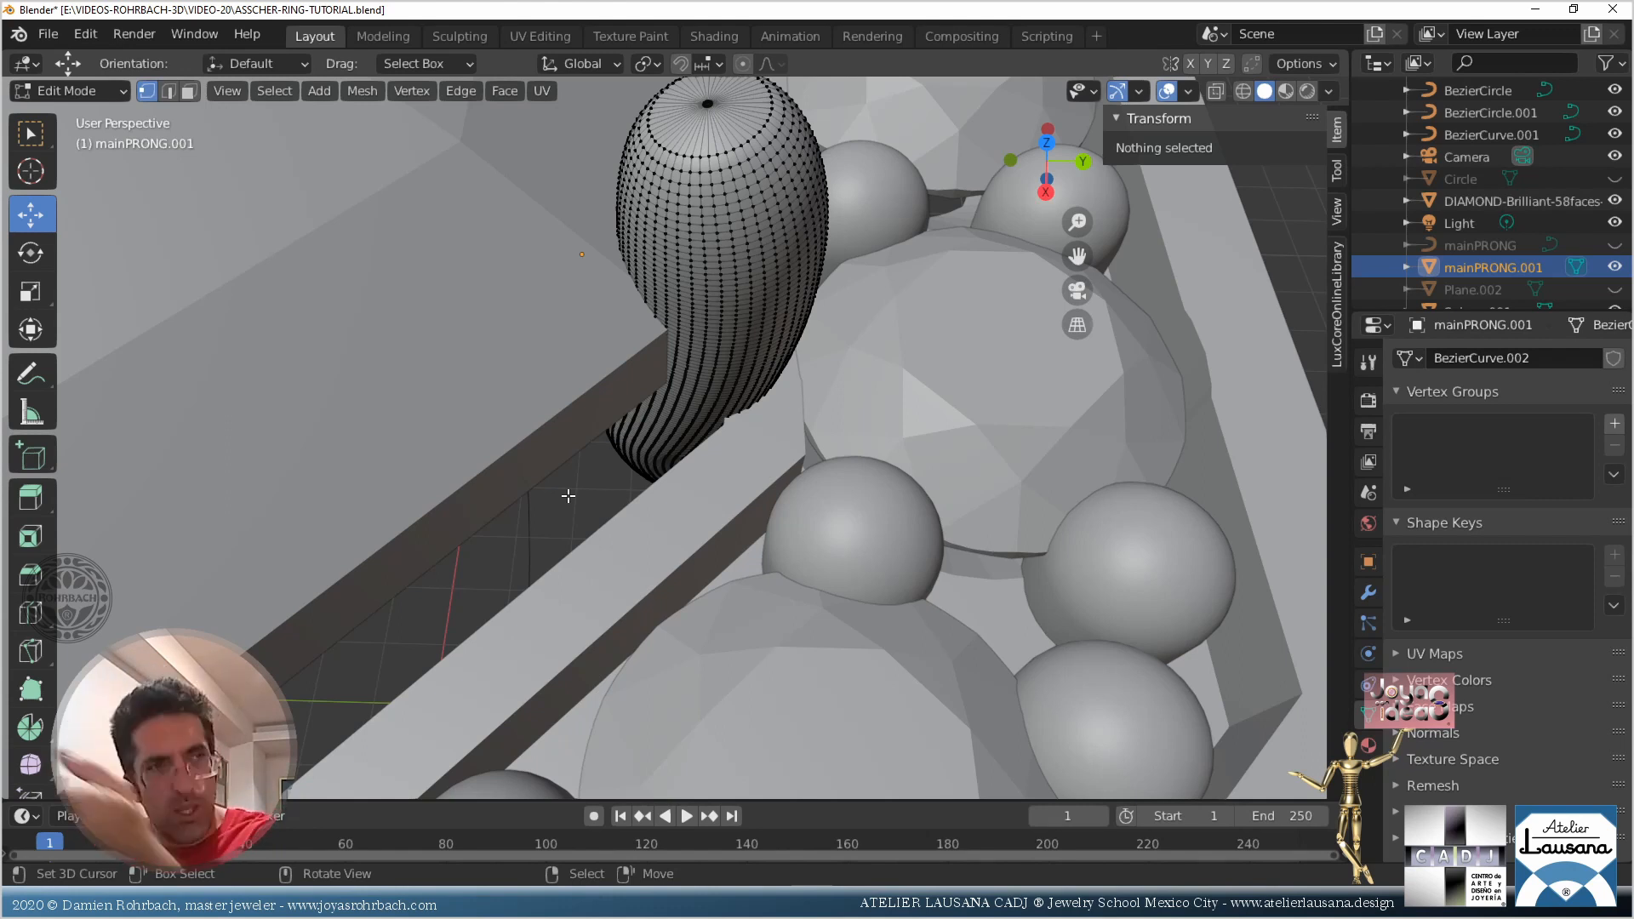
{"action": "key", "text": "Tab"}
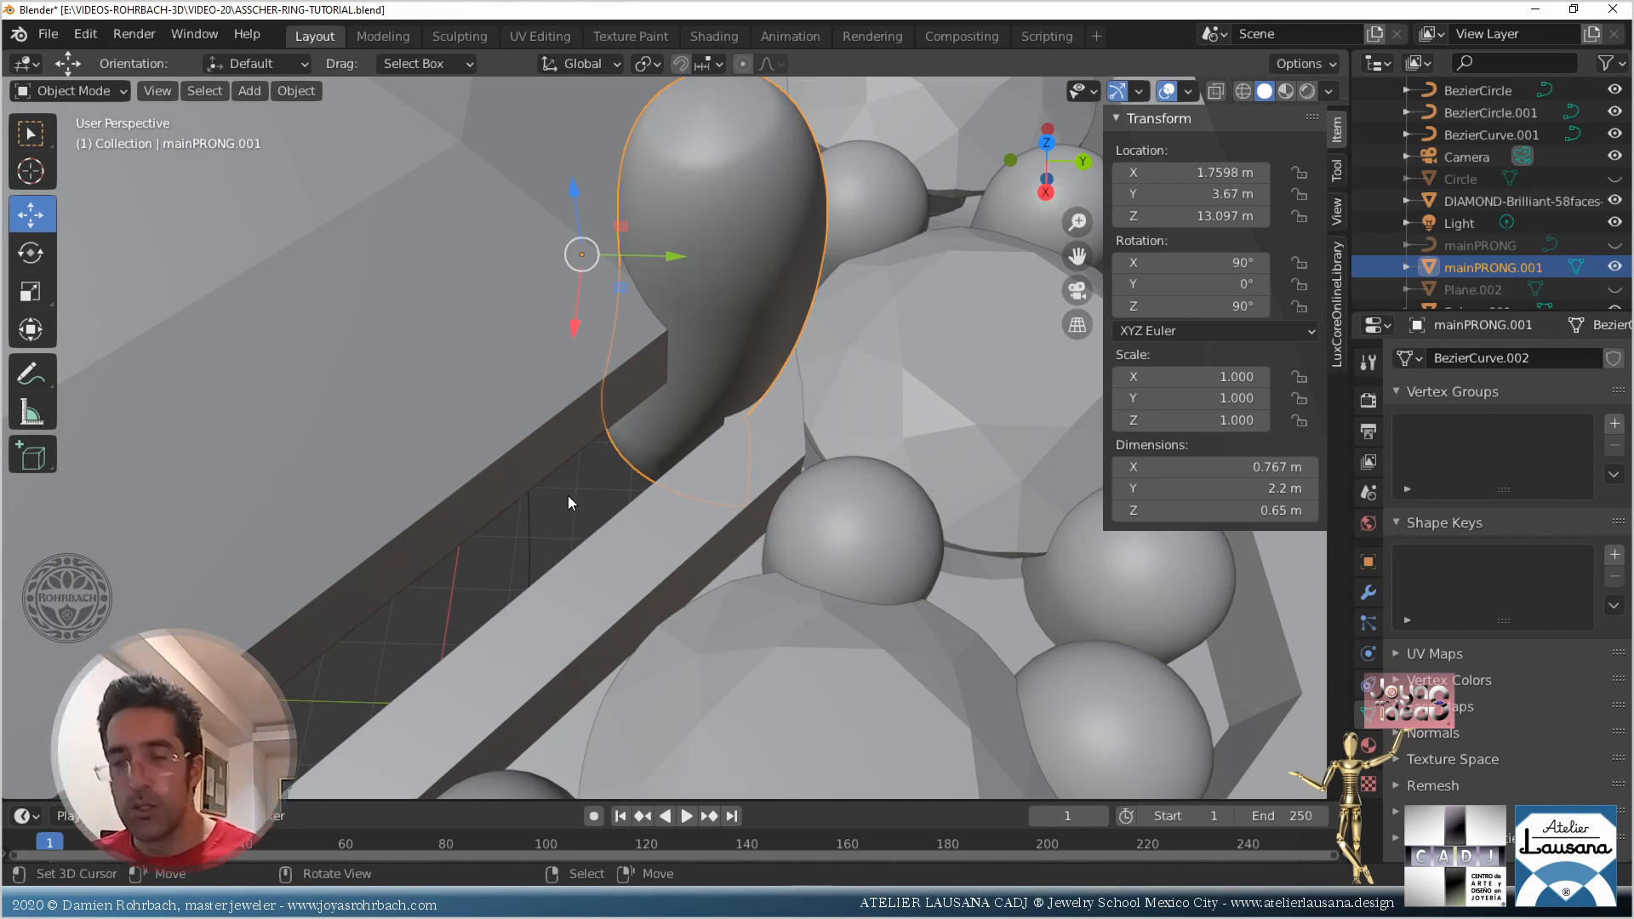
Duplicate the prong mesh in place and rotate the copy by 45° in top view
{"action": "key", "text": "shift+d"}
{"action": "right_click", "coordinate": [568, 503]}
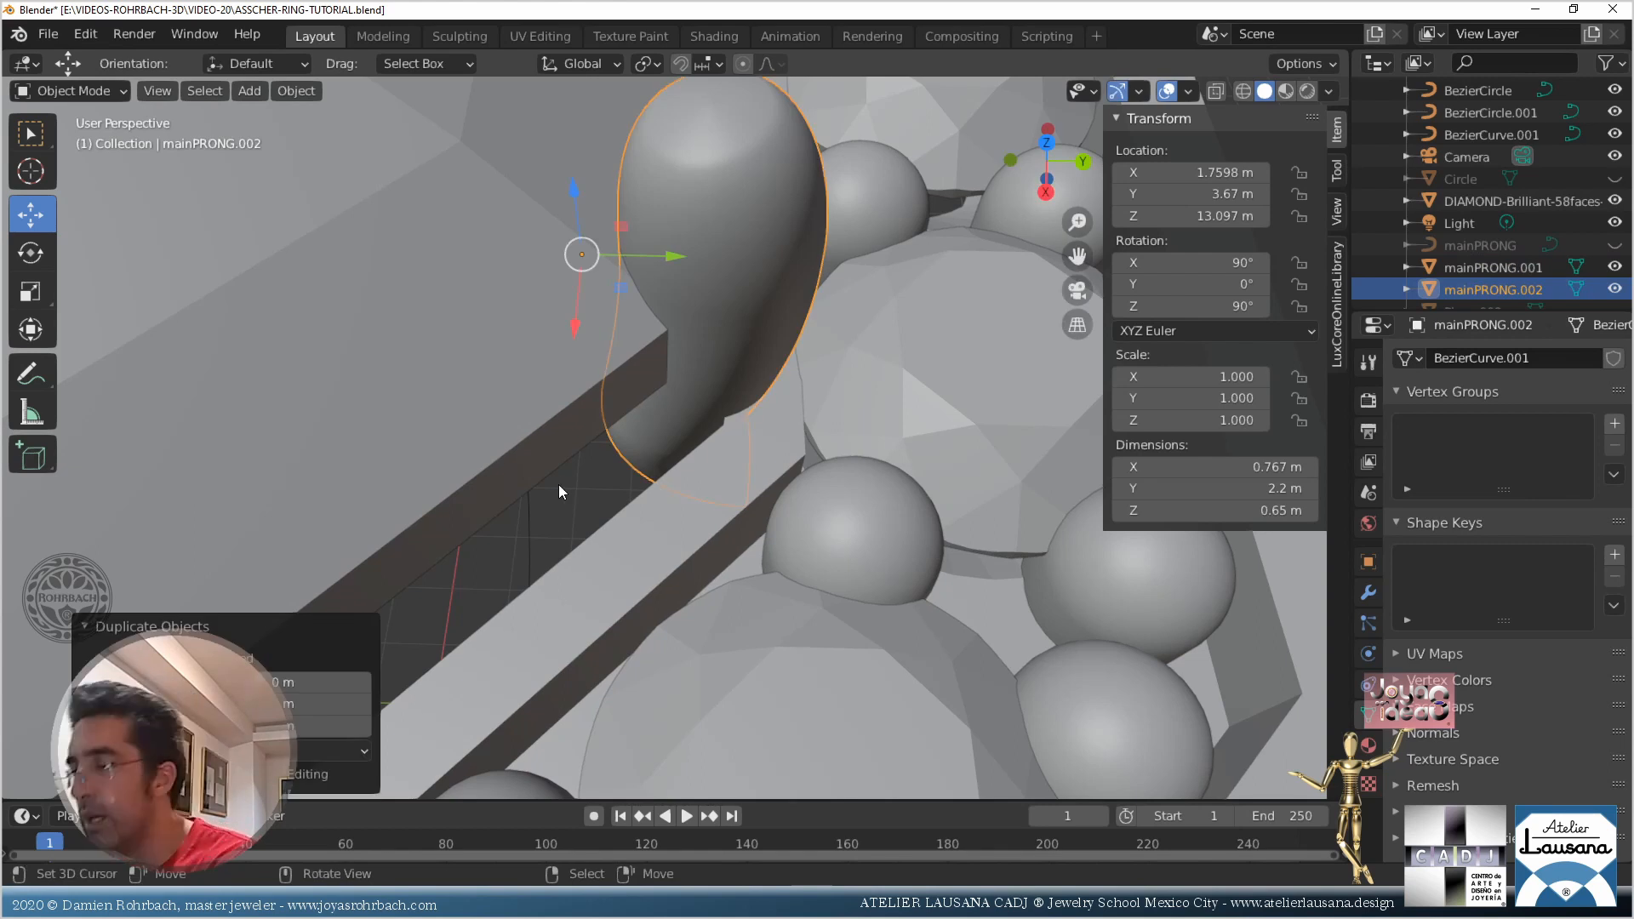
{"action": "key", "text": "KP_7"}
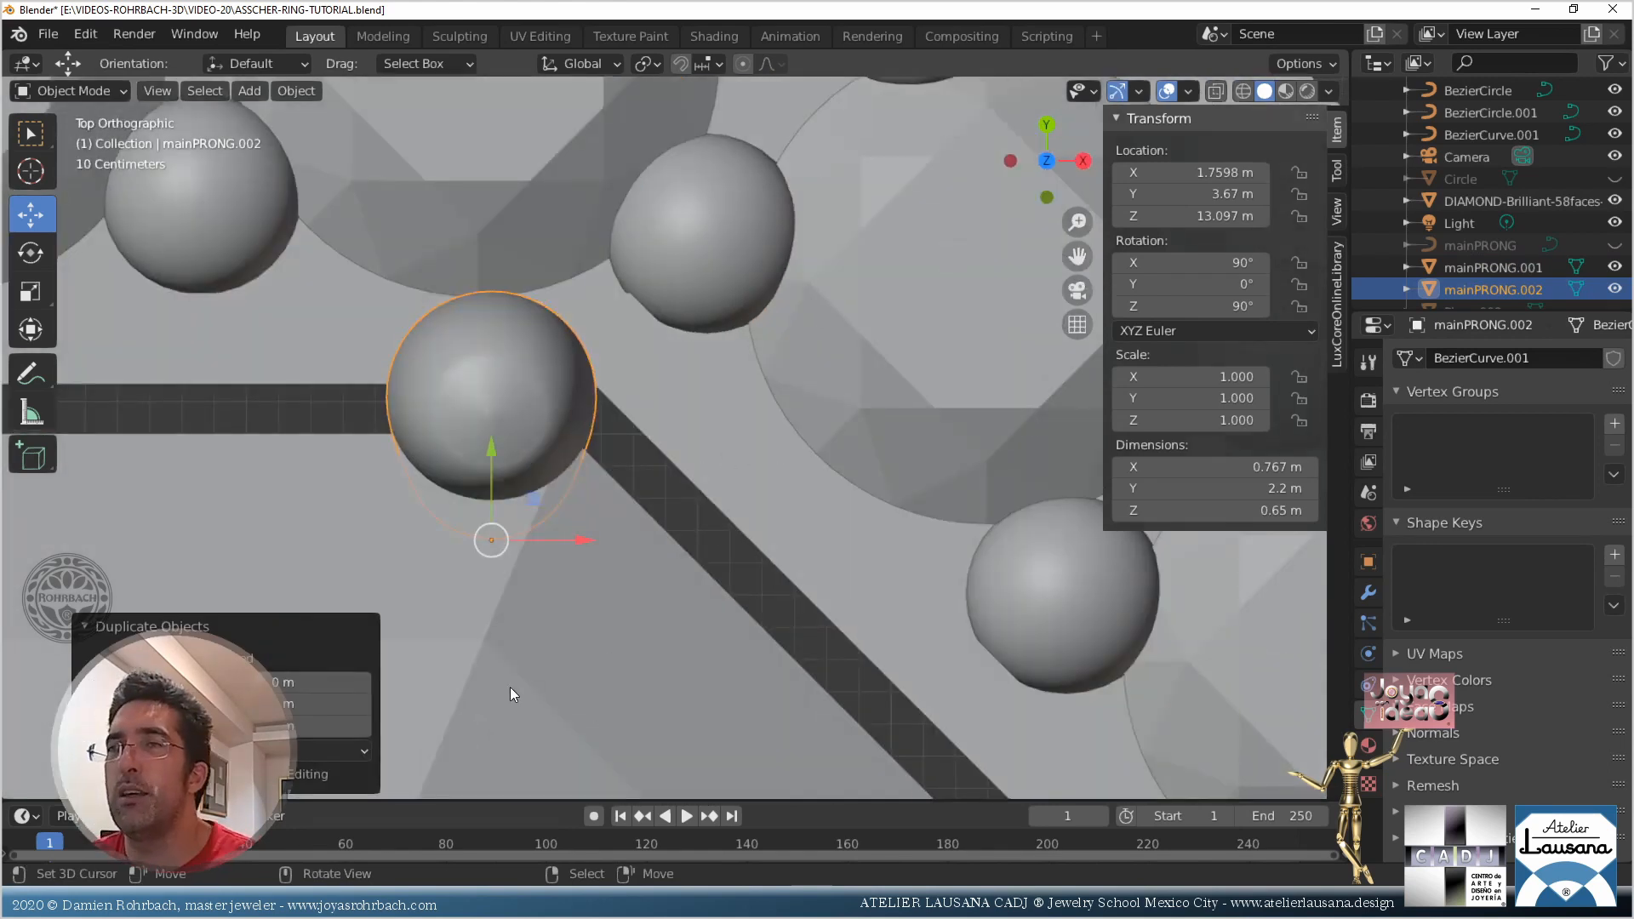
{"action": "key", "text": "r"}
{"action": "left_click", "coordinate": [340, 654]}
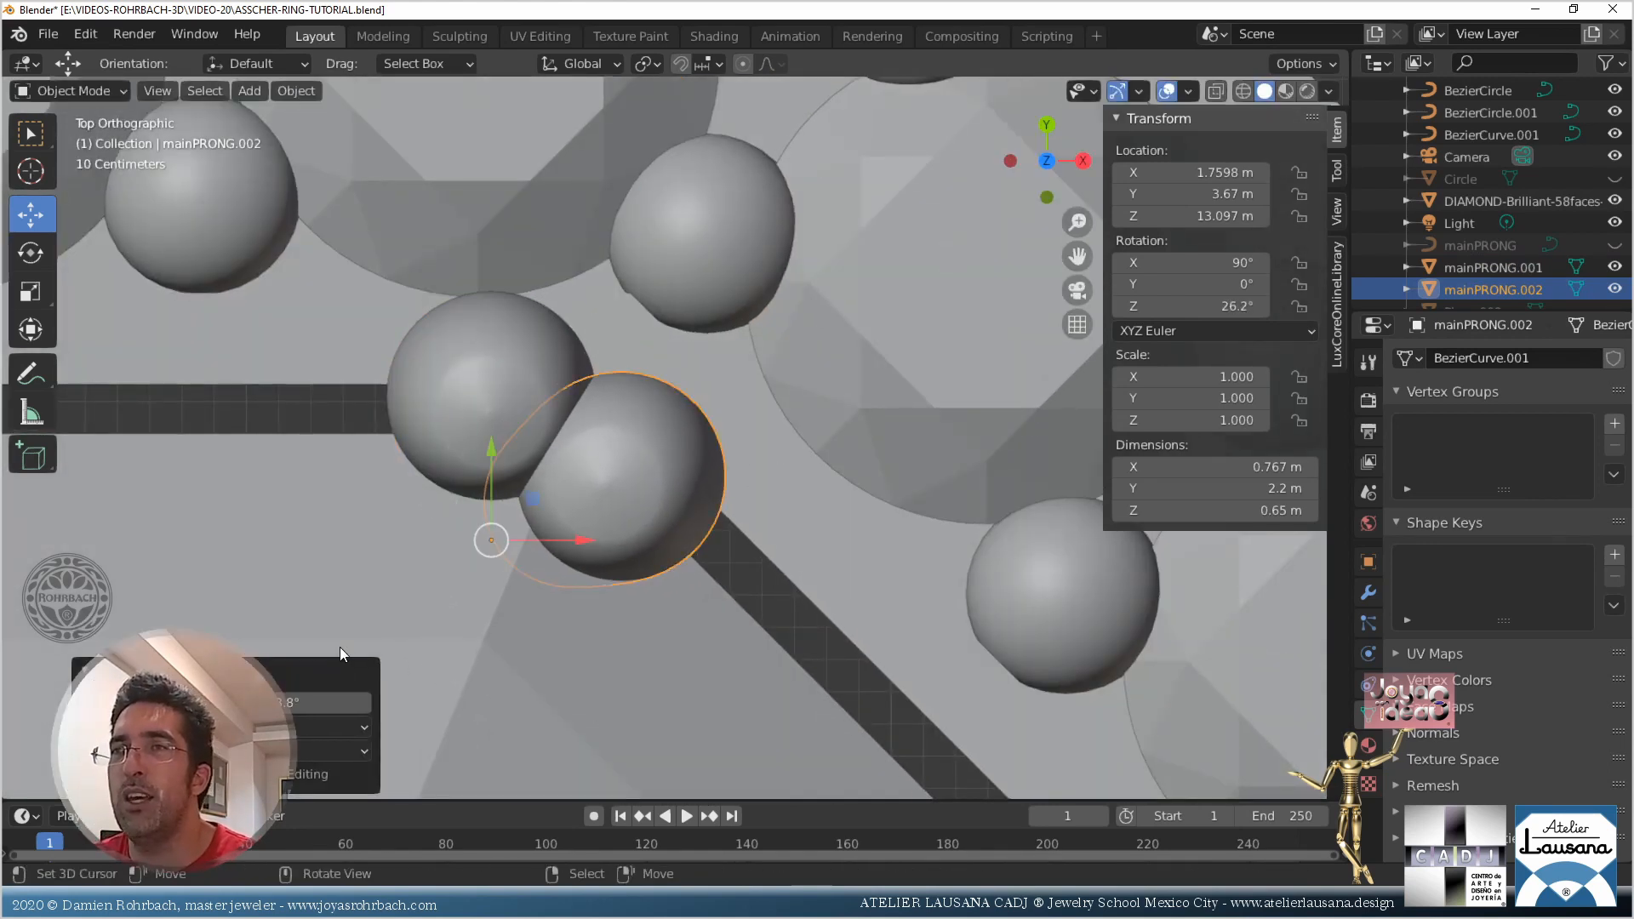
{"action": "left_click", "coordinate": [305, 702]}
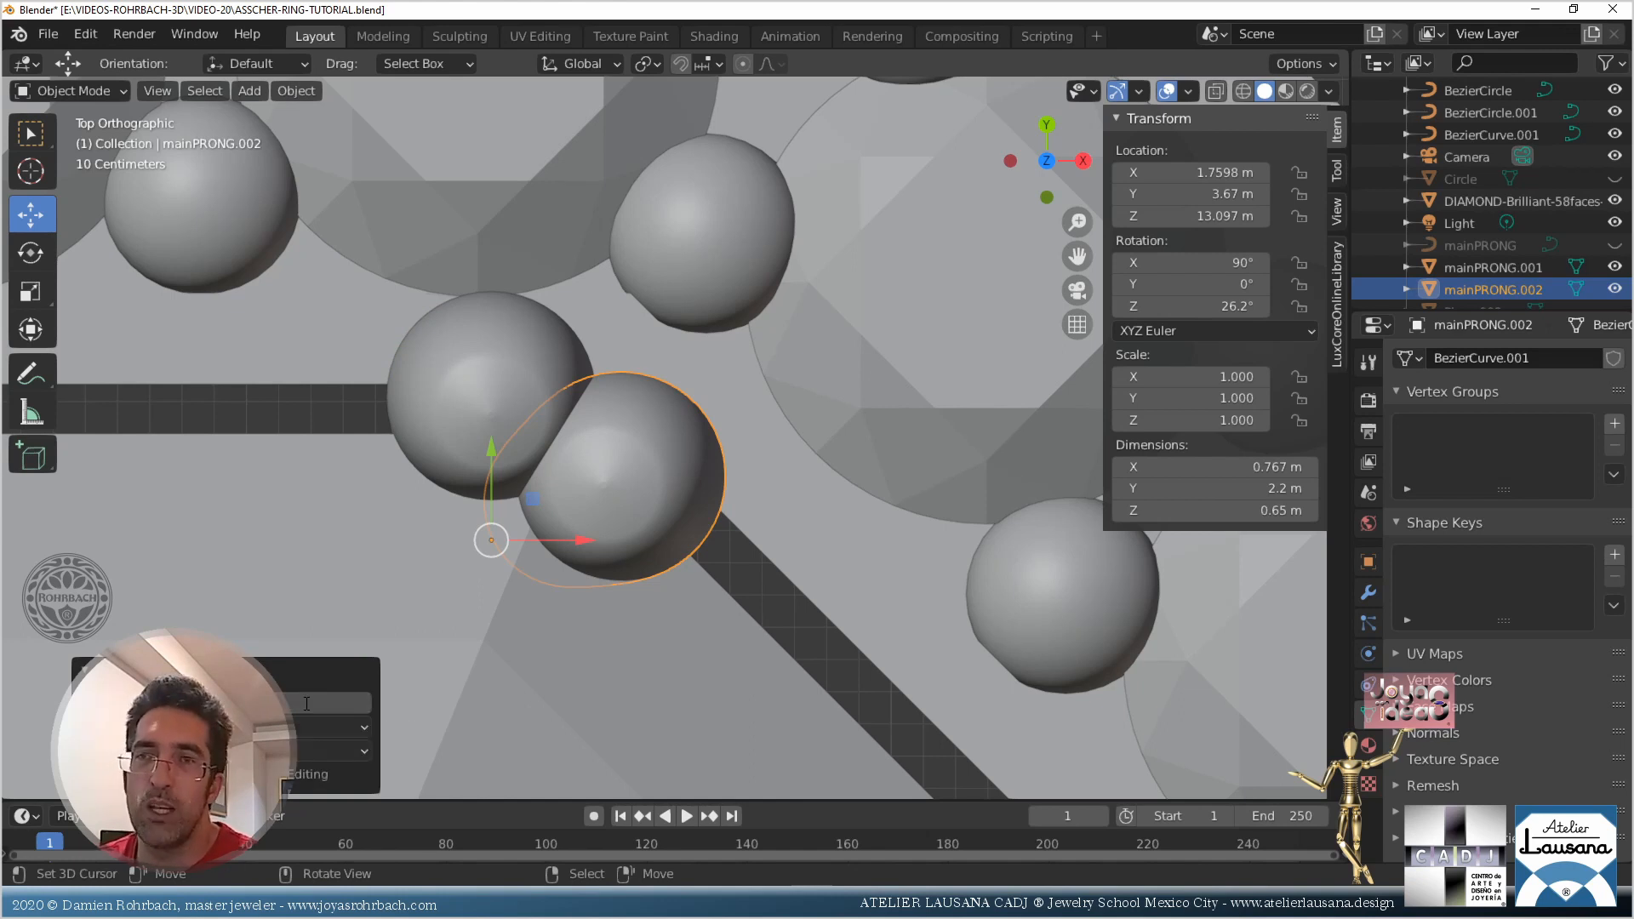
{"action": "type", "text": "45"}
{"action": "key", "text": "Return"}
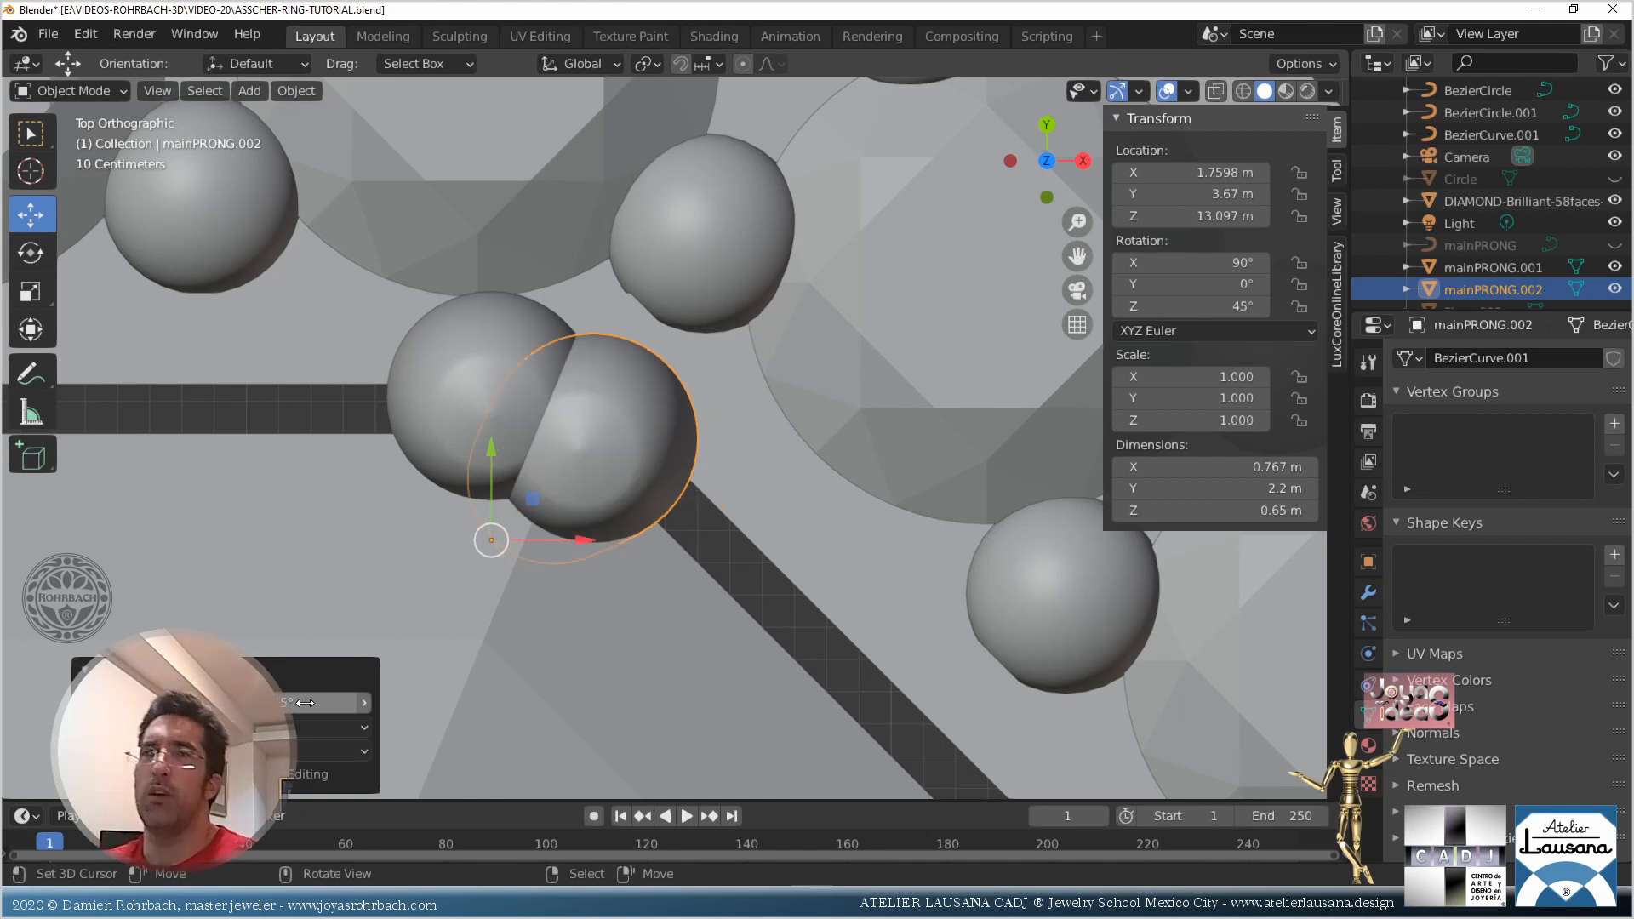
Move the rotated prong beside the first one to about X 1.93 m, Y 3.60 m and save the file
{"action": "key", "text": "g"}
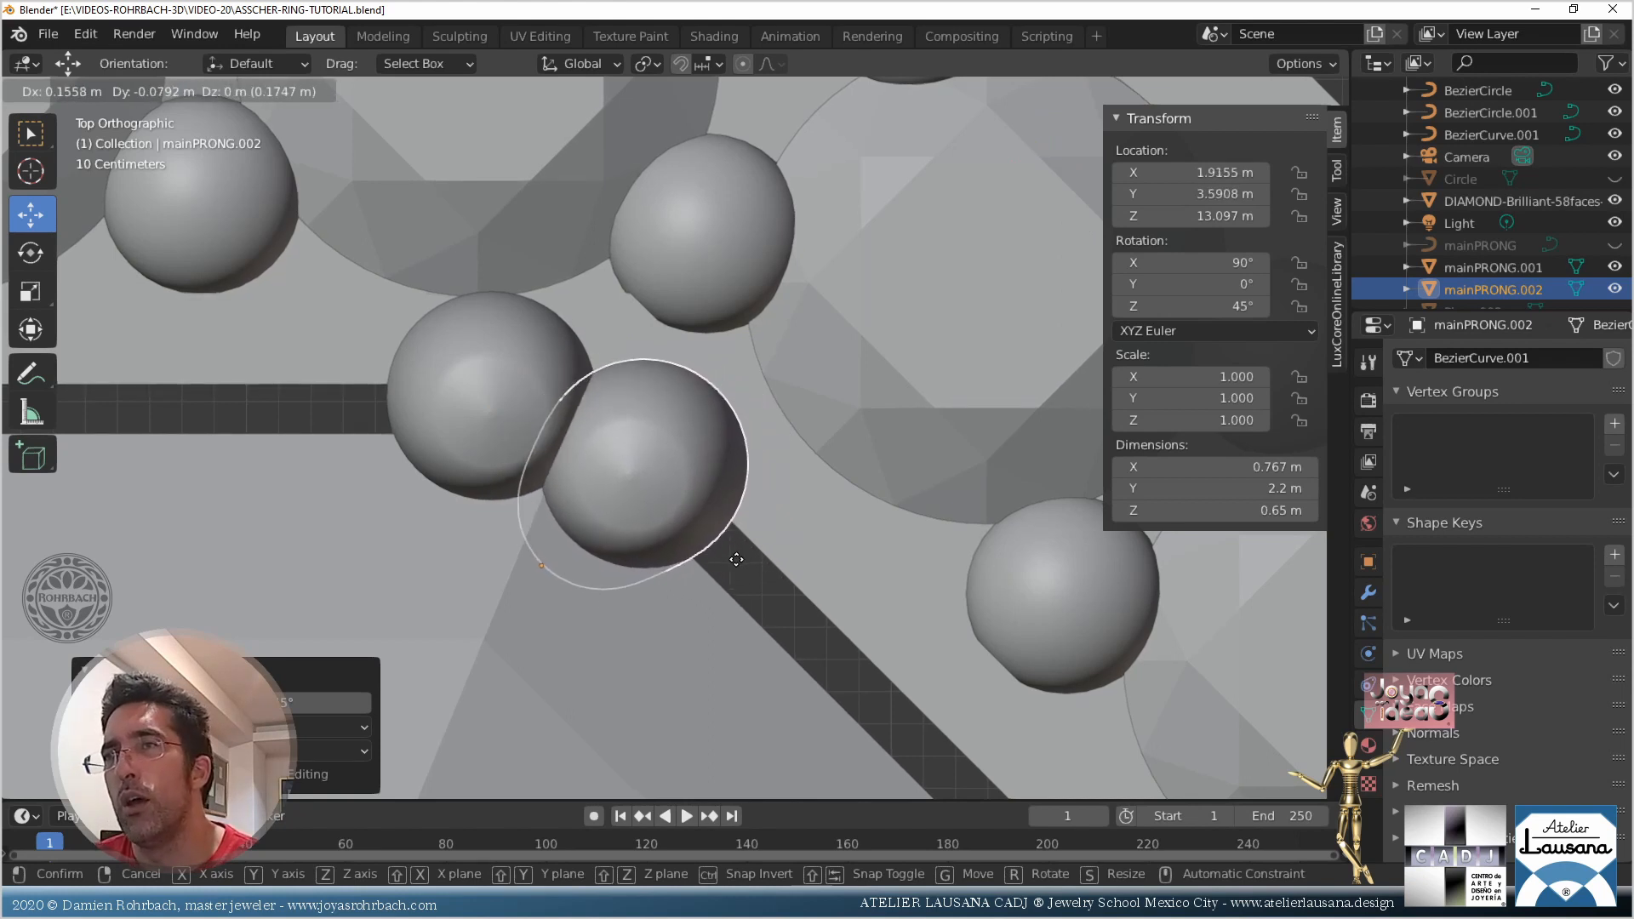
{"action": "left_click", "coordinate": [741, 555]}
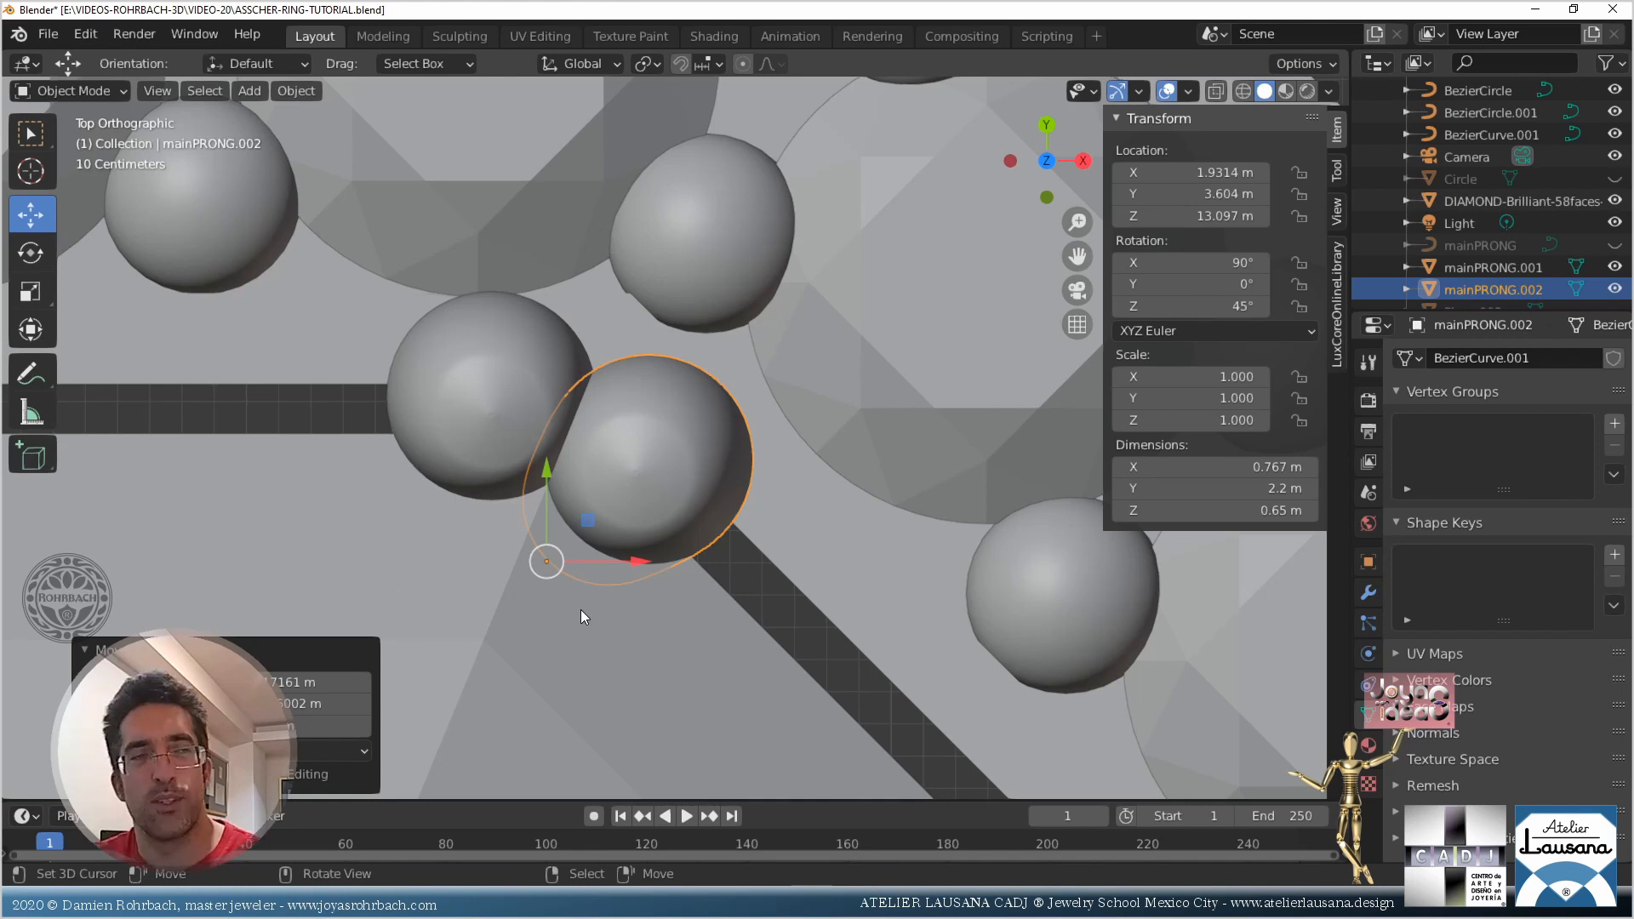
{"action": "key", "text": "ctrl+s"}
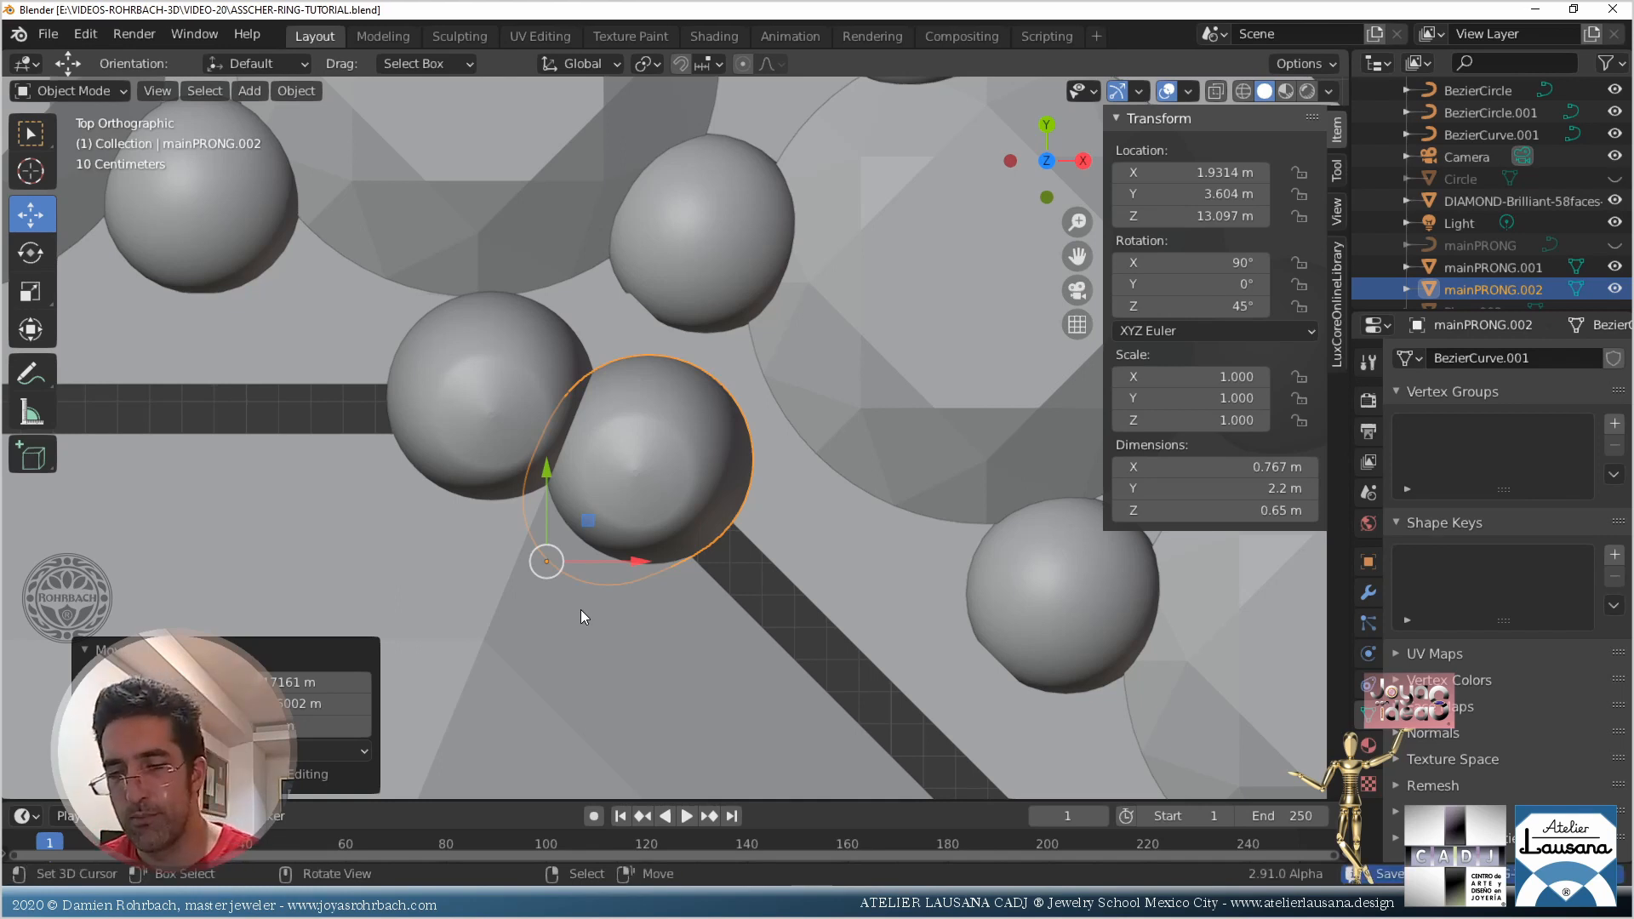
Join the two corner prongs into a single mesh object, with mainPRONG.001 as the active object
{"action": "middle_click_drag", "start_coordinate": [580, 609], "coordinate": [375, 467]}
{"action": "left_click", "coordinate": [917, 262], "text": "shift"}
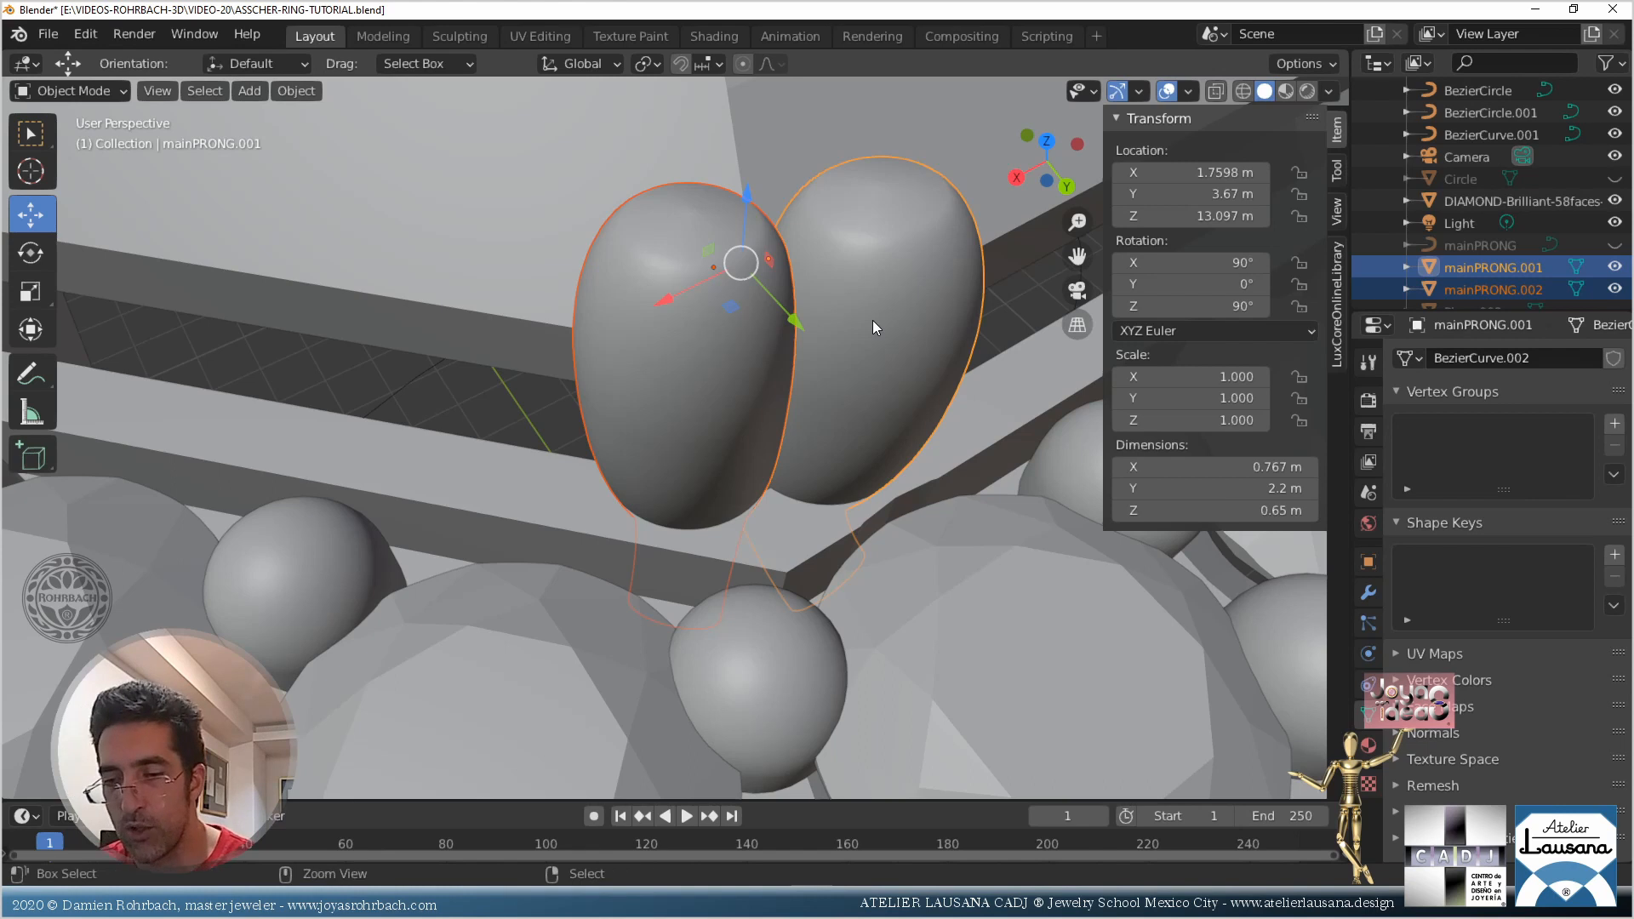
{"action": "key", "text": "ctrl+j"}
Add a Mirror modifier to the joined corner prongs on the X and Y axes, with the central Asscher-cut stone as mirror object
{"action": "key", "text": "KP_7"}
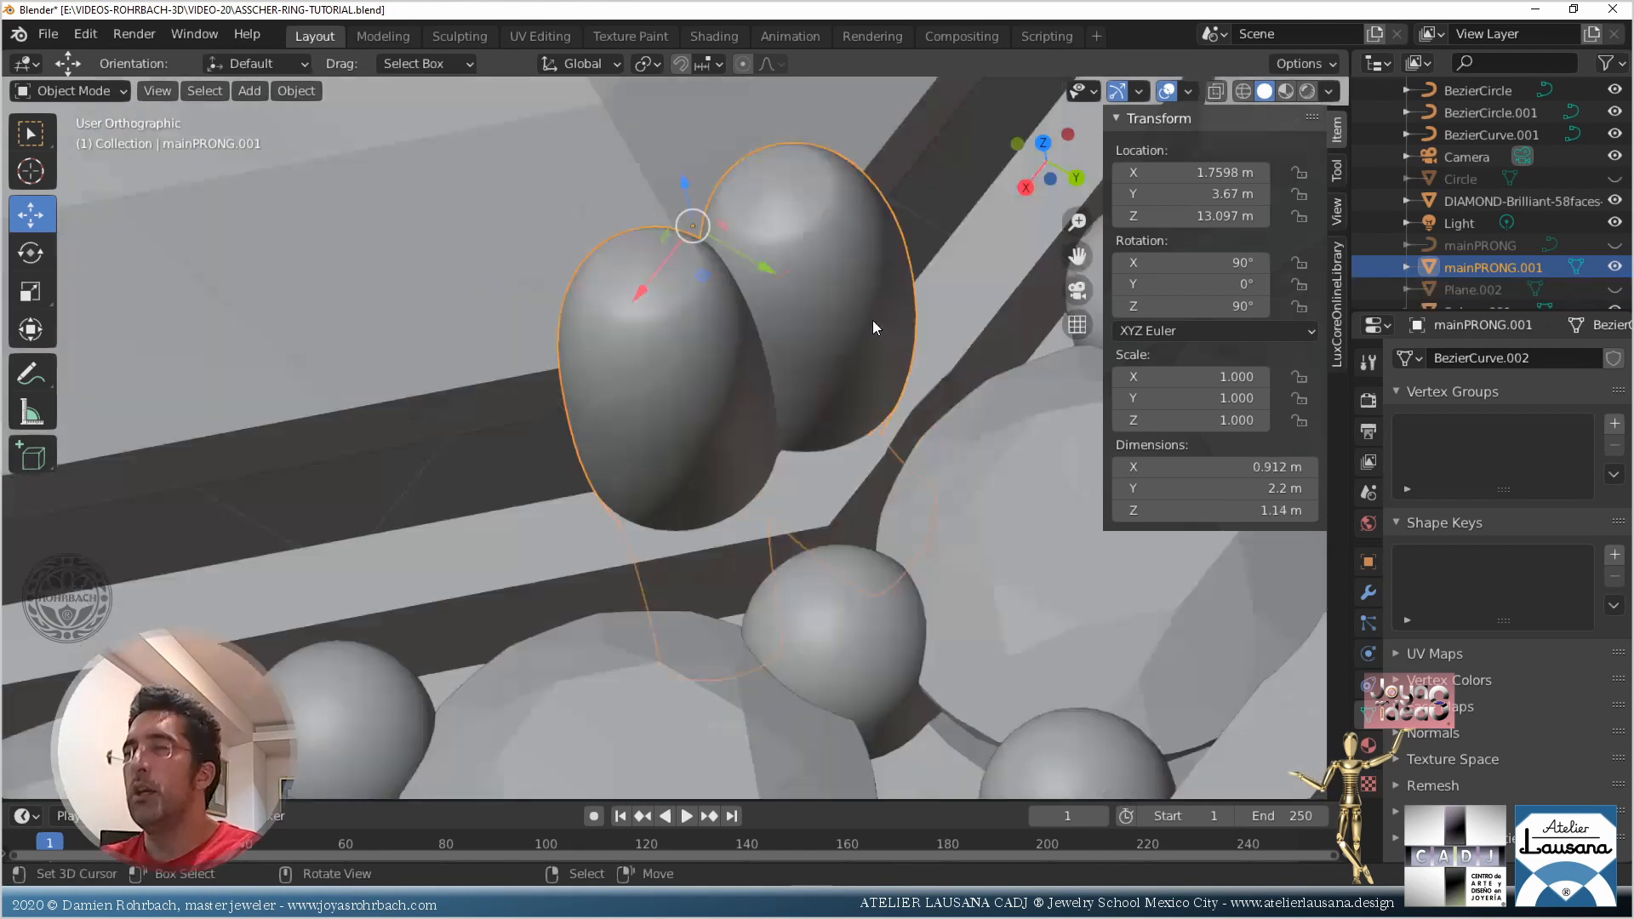
{"action": "scroll", "coordinate": [901, 400], "scroll_direction": "down", "scroll_amount": 4}
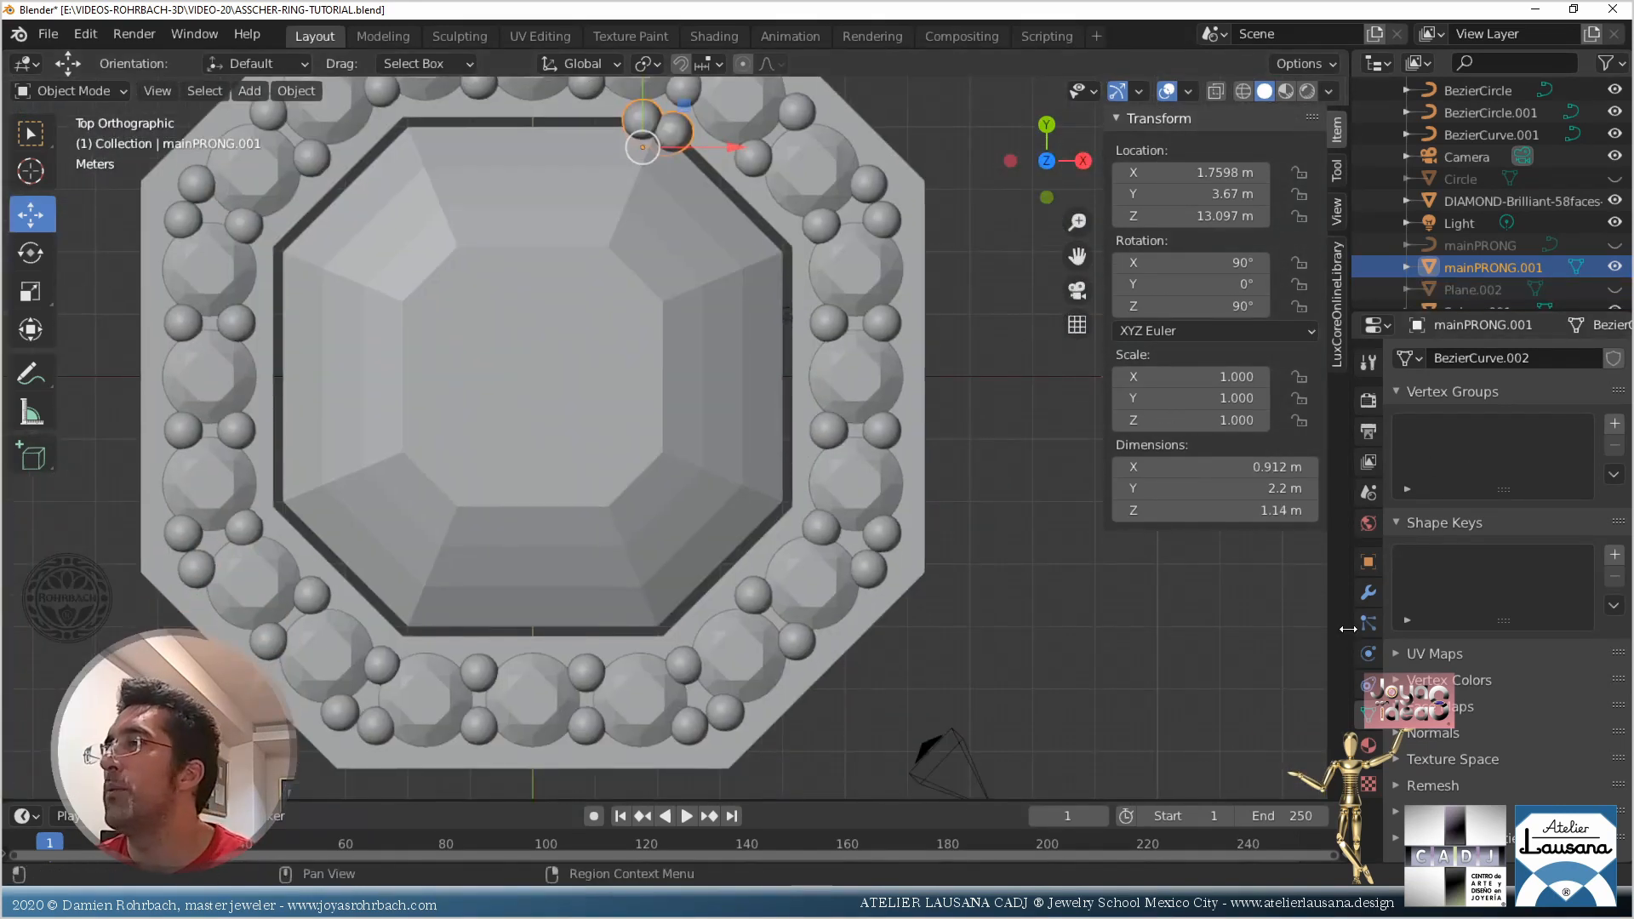
{"action": "left_click", "coordinate": [1368, 592]}
{"action": "left_click", "coordinate": [1442, 358]}
{"action": "left_click", "coordinate": [1227, 578]}
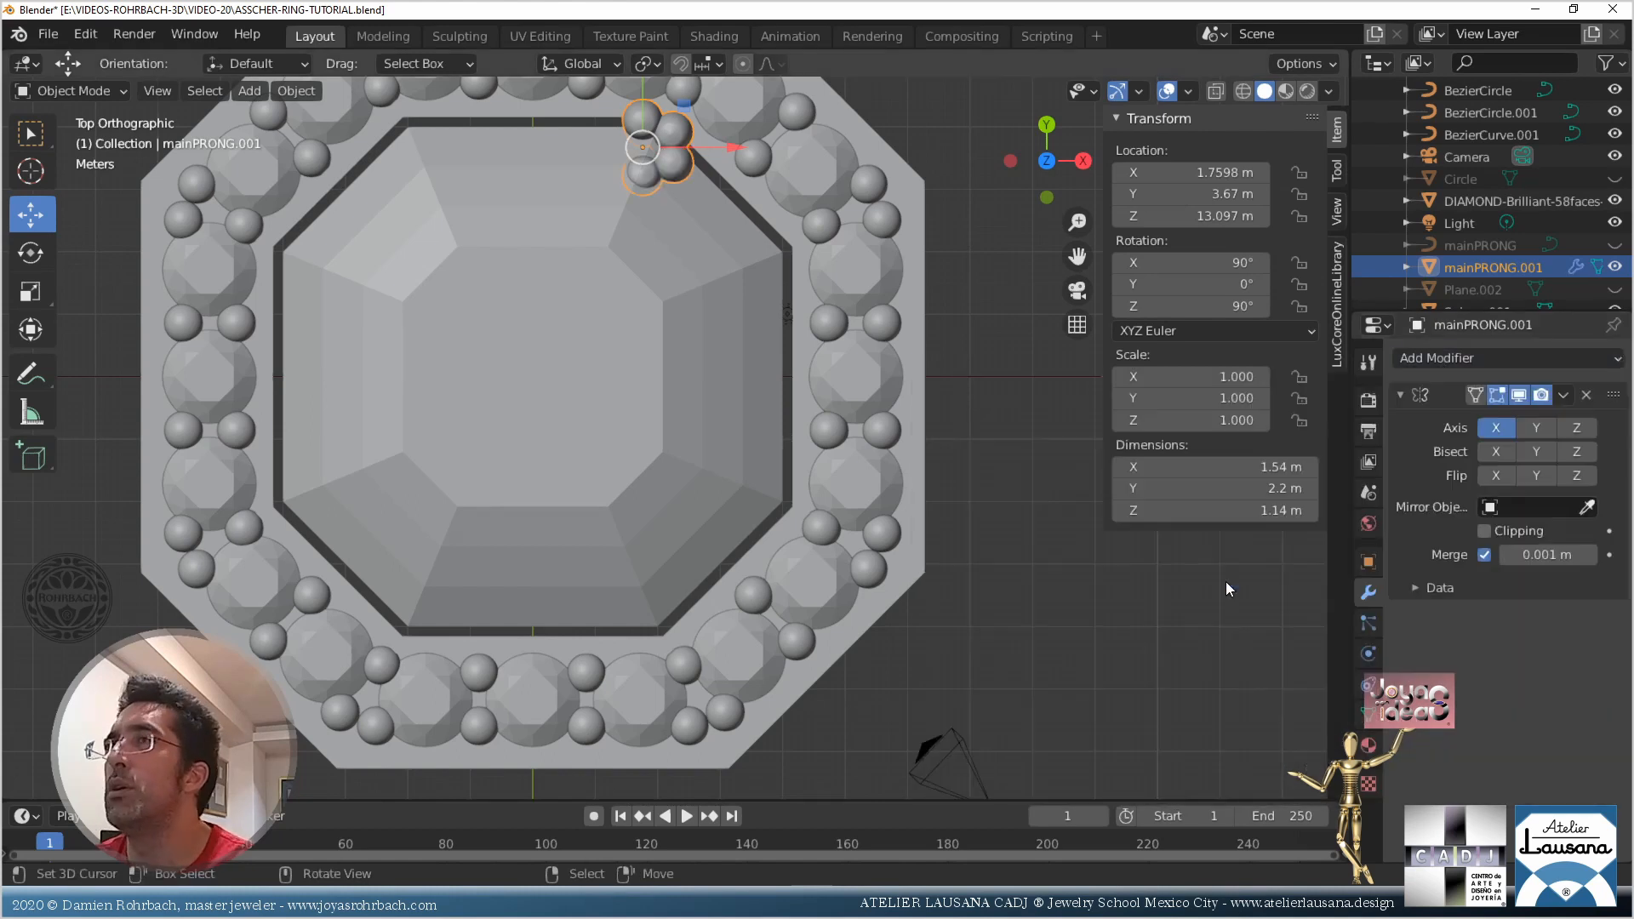
{"action": "left_click", "coordinate": [1535, 427]}
{"action": "left_click", "coordinate": [1586, 507]}
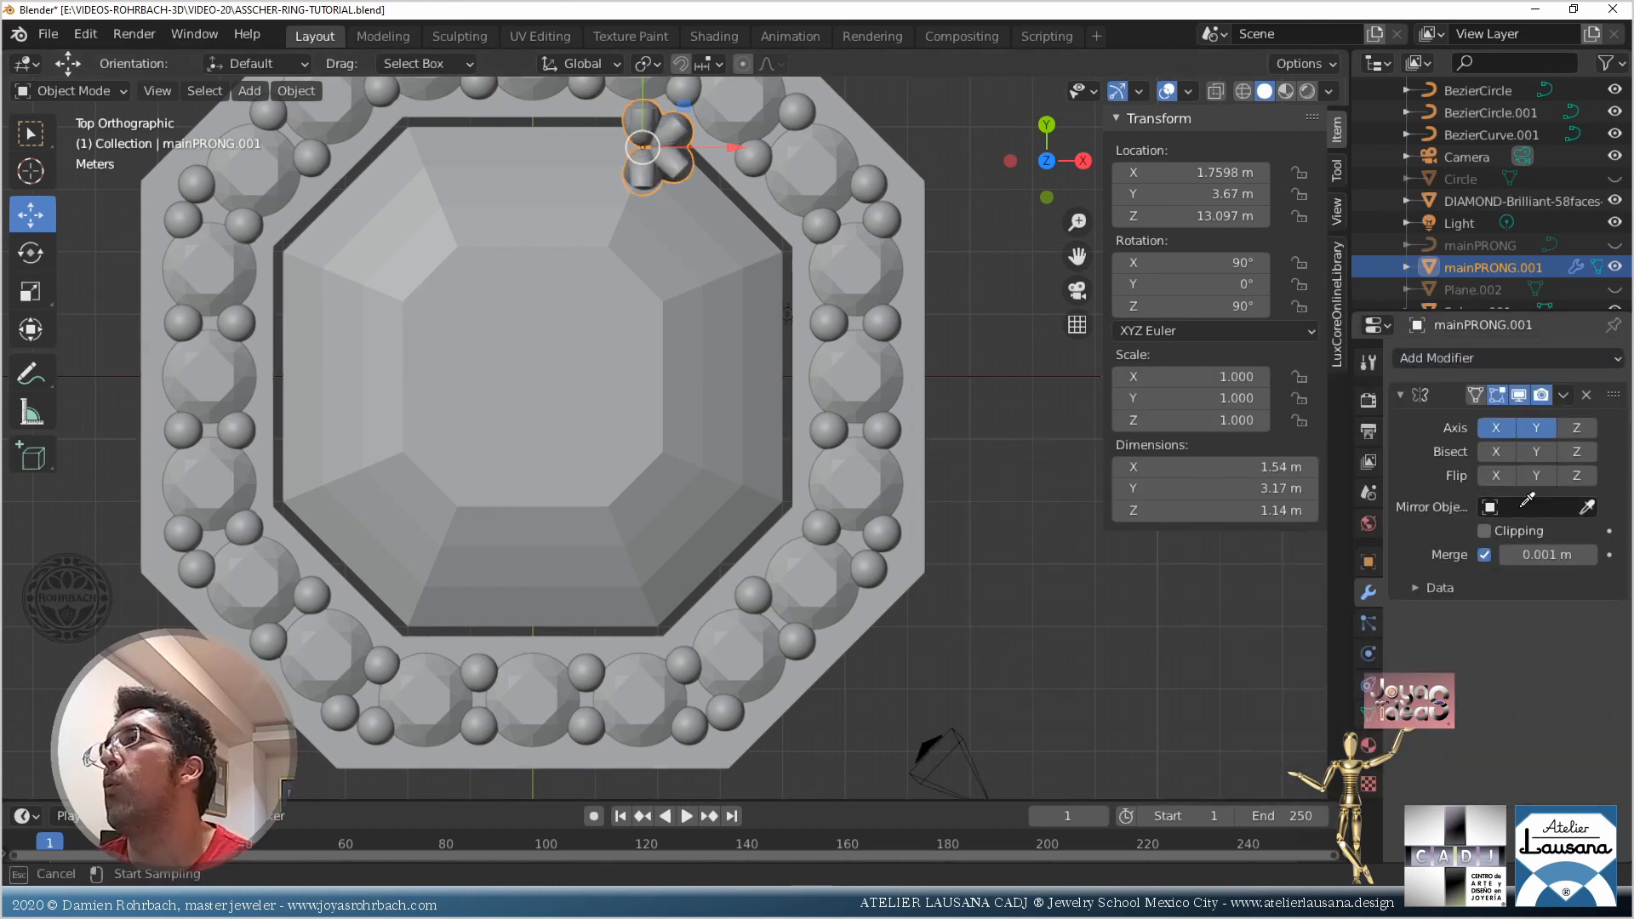
{"action": "left_click", "coordinate": [689, 457]}
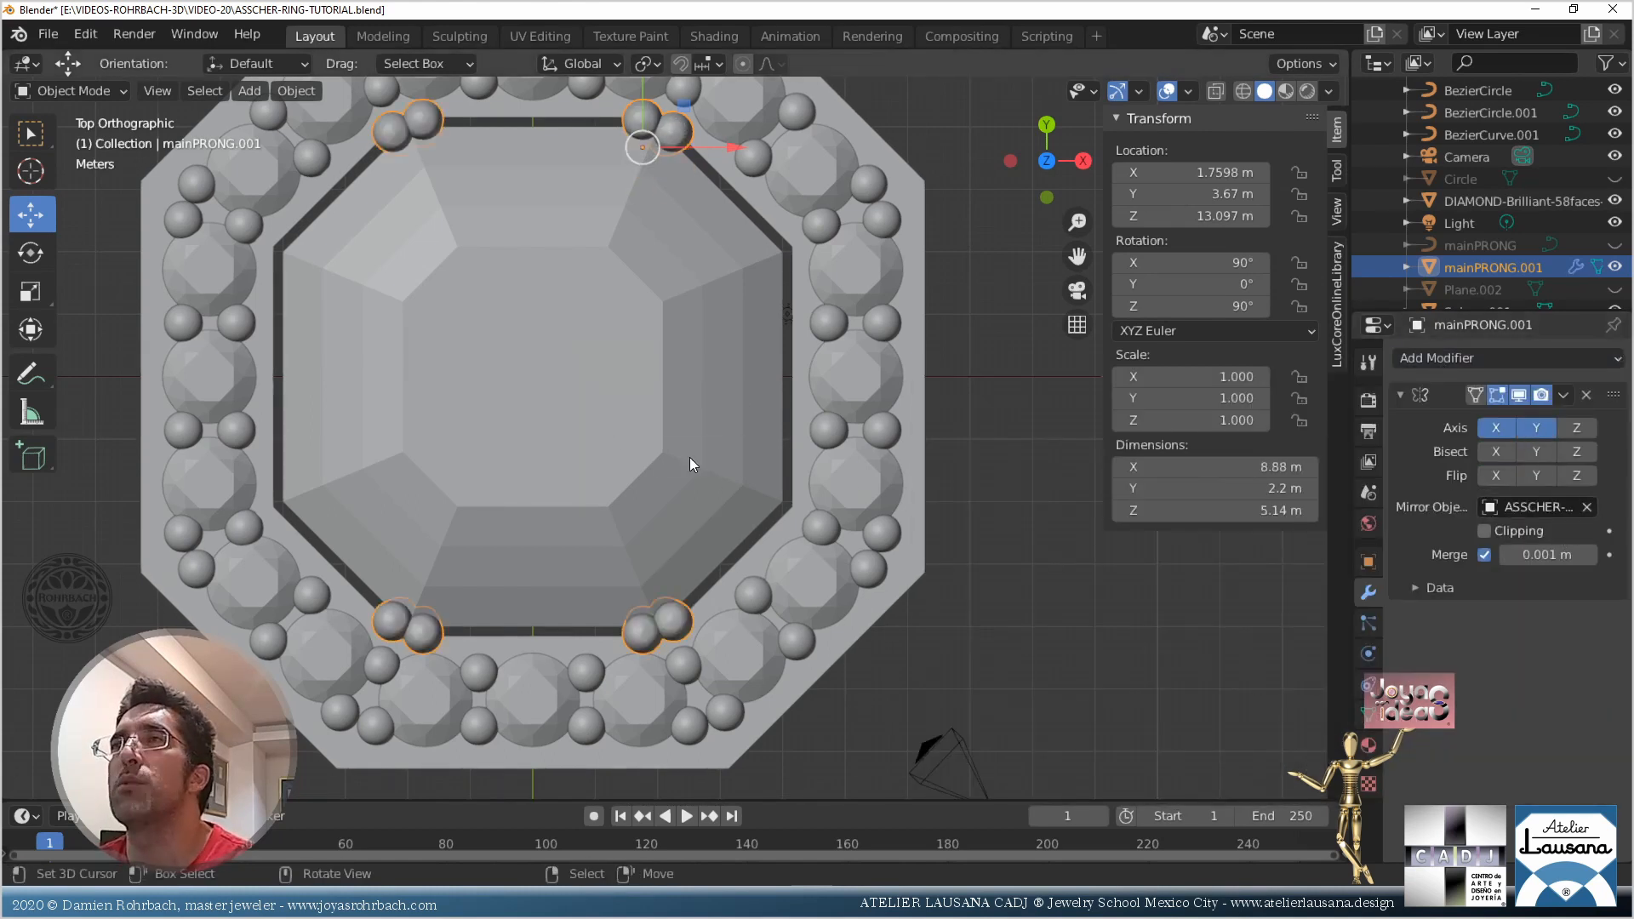
Duplicate the mirrored prongs in place and set the copy's origin to its geometry
{"action": "key", "text": "shift+d"}
{"action": "right_click", "coordinate": [886, 579]}
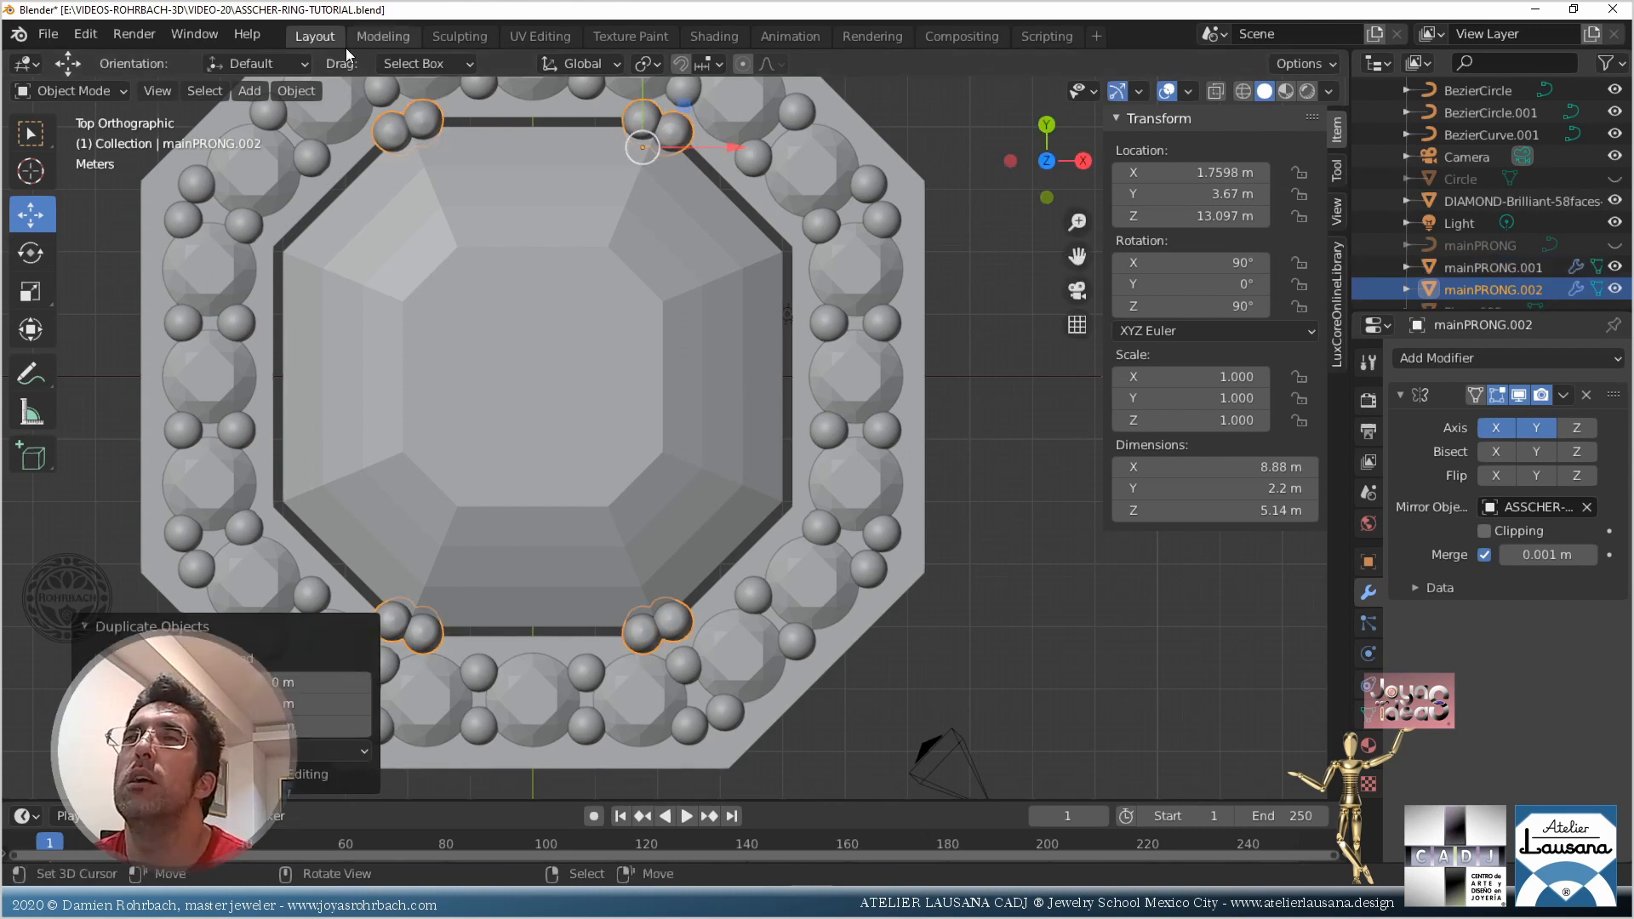
{"action": "left_click", "coordinate": [298, 92]}
{"action": "mouse_move", "coordinate": [330, 138]}
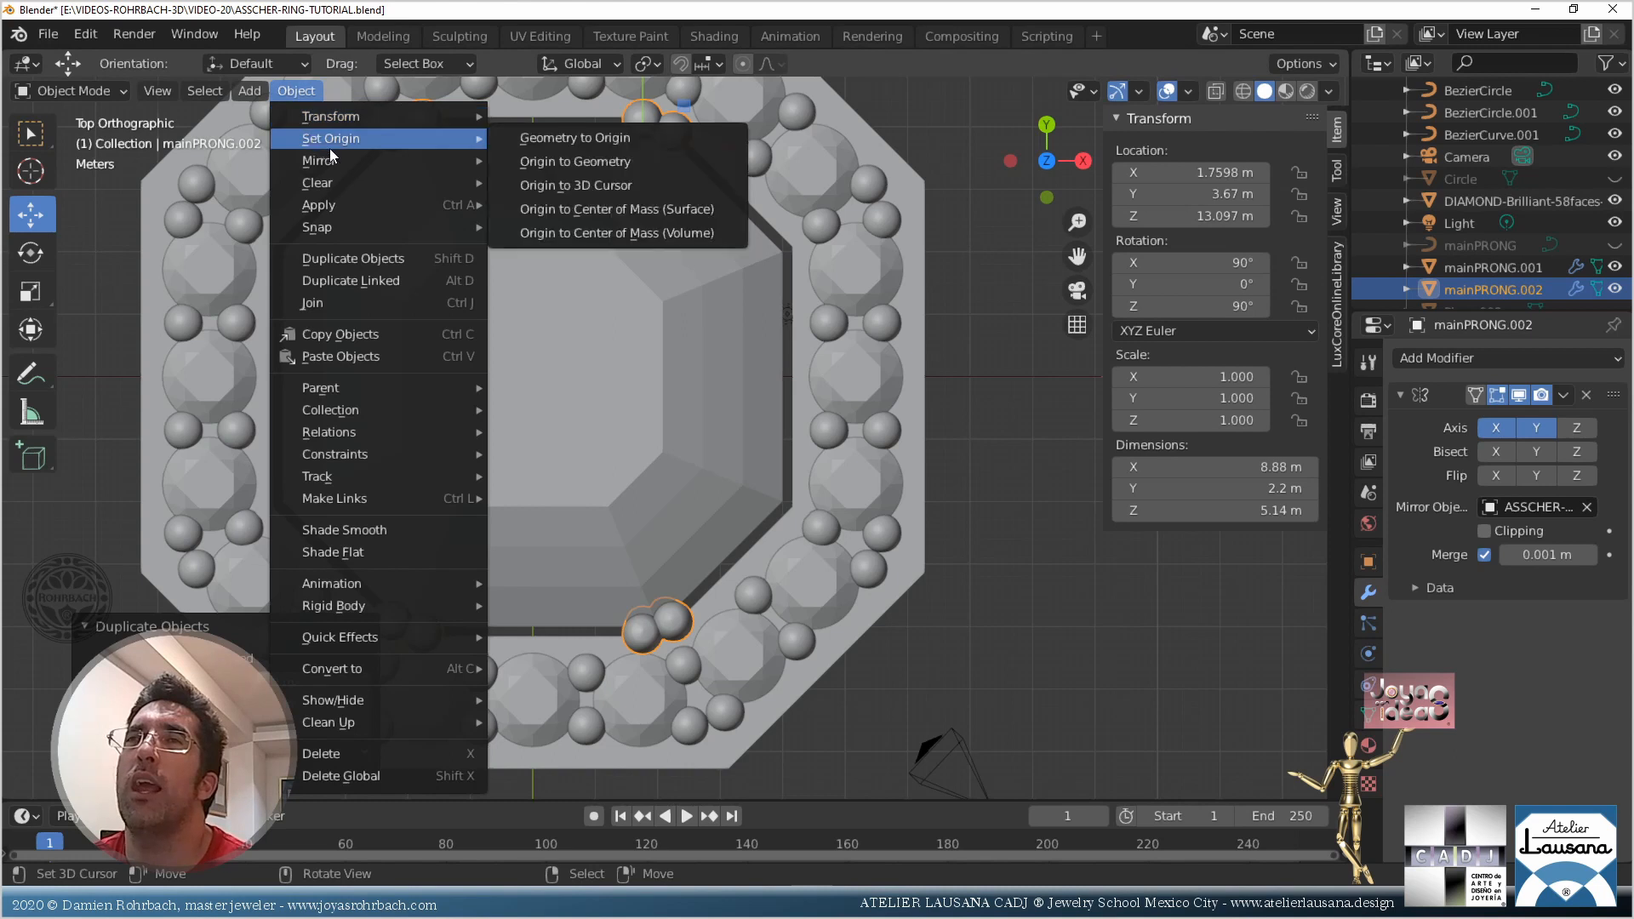
{"action": "left_click", "coordinate": [536, 161]}
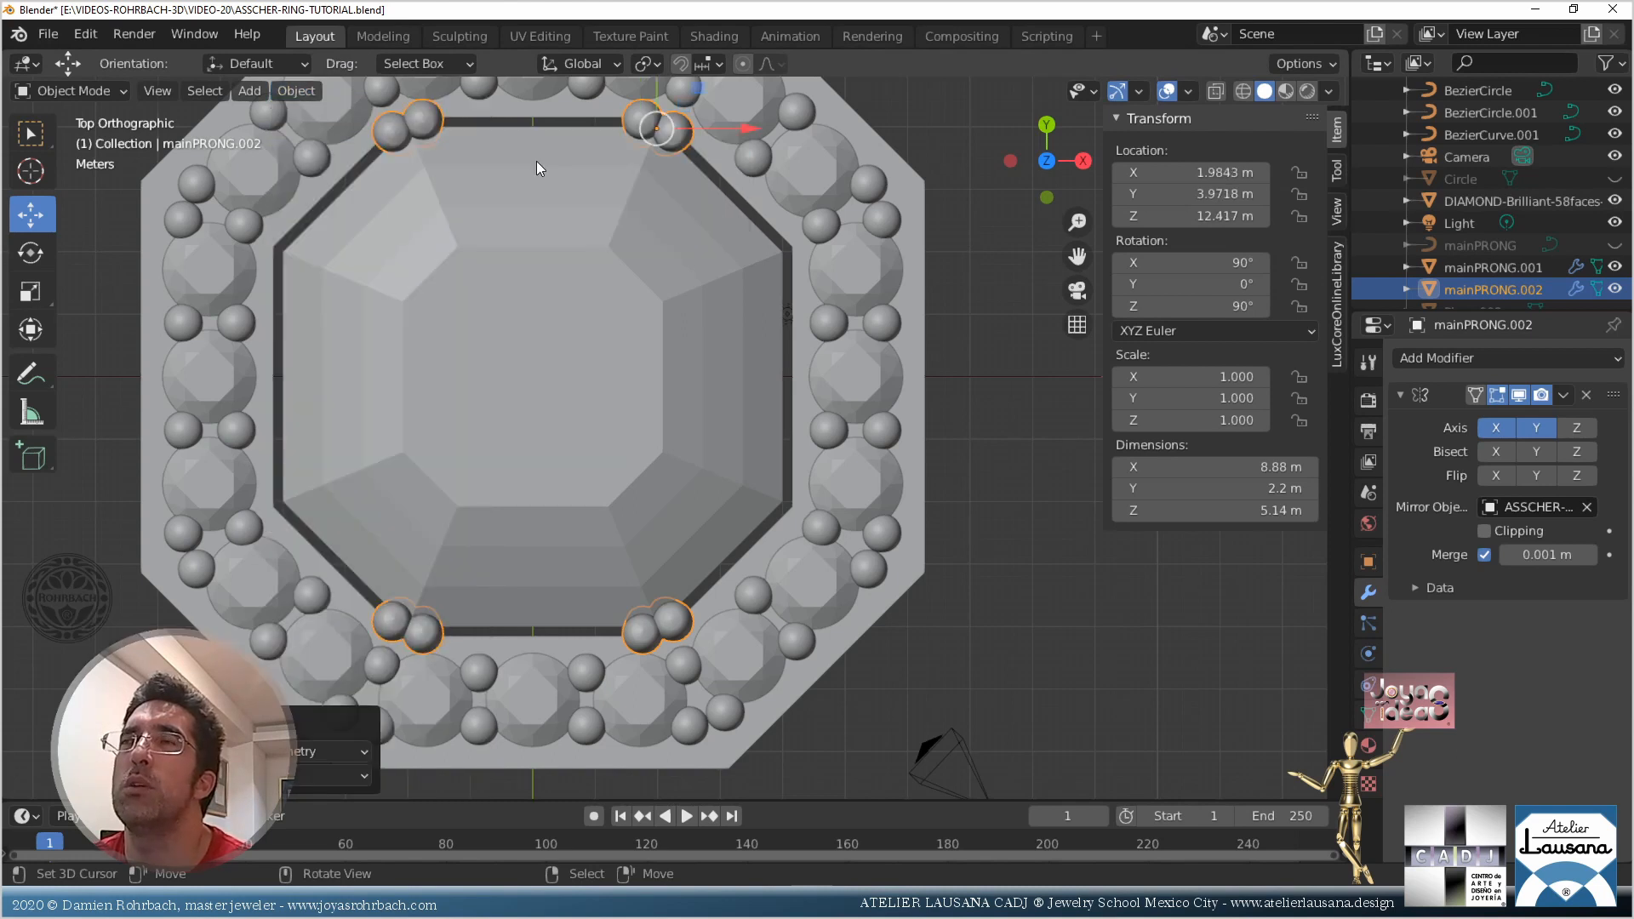
Convert the duplicated prongs to a mesh and recentre their origin on the full four-corner geometry
{"action": "key", "text": "alt+c"}
{"action": "left_click", "coordinate": [582, 240]}
{"action": "left_click", "coordinate": [298, 90]}
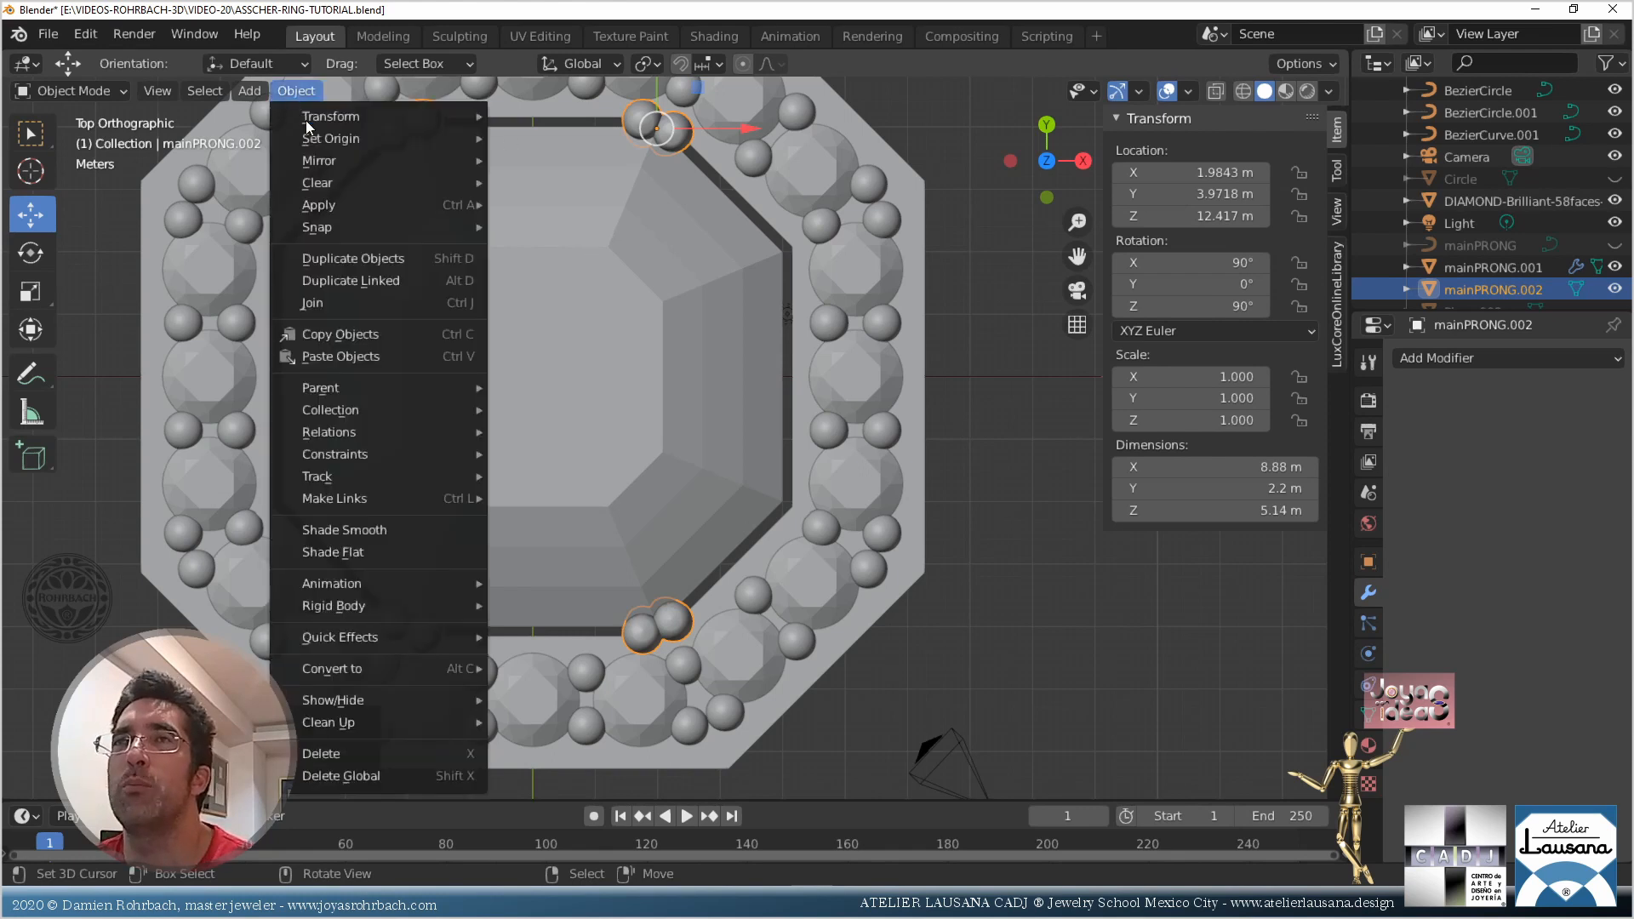
{"action": "mouse_move", "coordinate": [358, 138]}
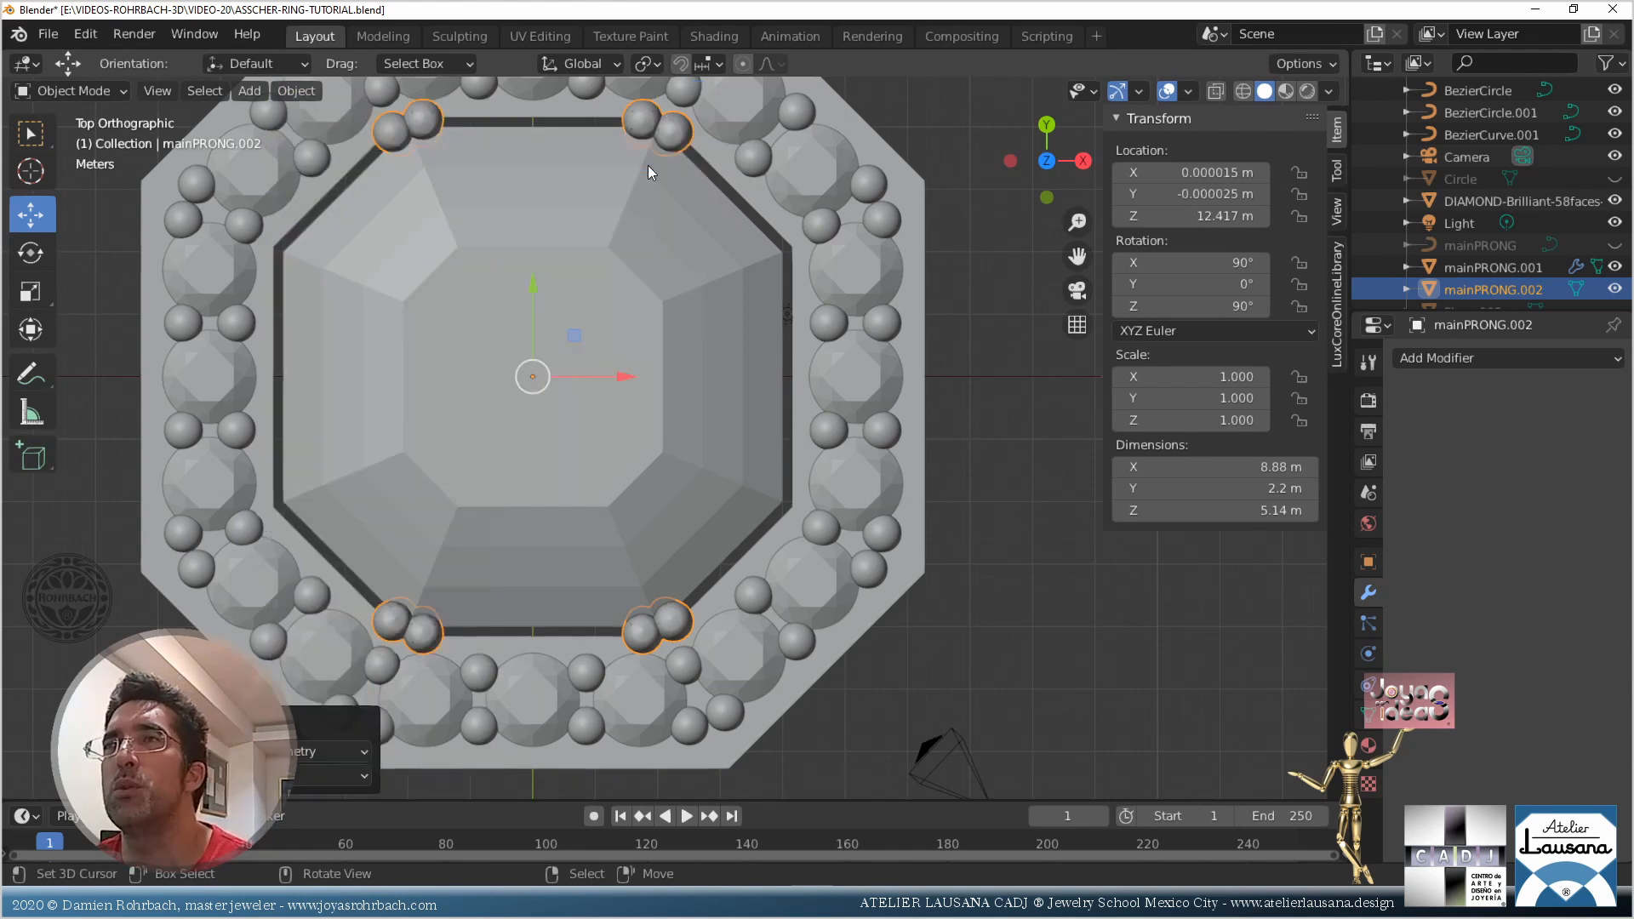
{"action": "left_click", "coordinate": [647, 165]}
Rotate the duplicated prong set by 90° in top view to place prongs on the remaining corners of the stone
{"action": "key", "text": "r"}
{"action": "left_click", "coordinate": [511, 246]}
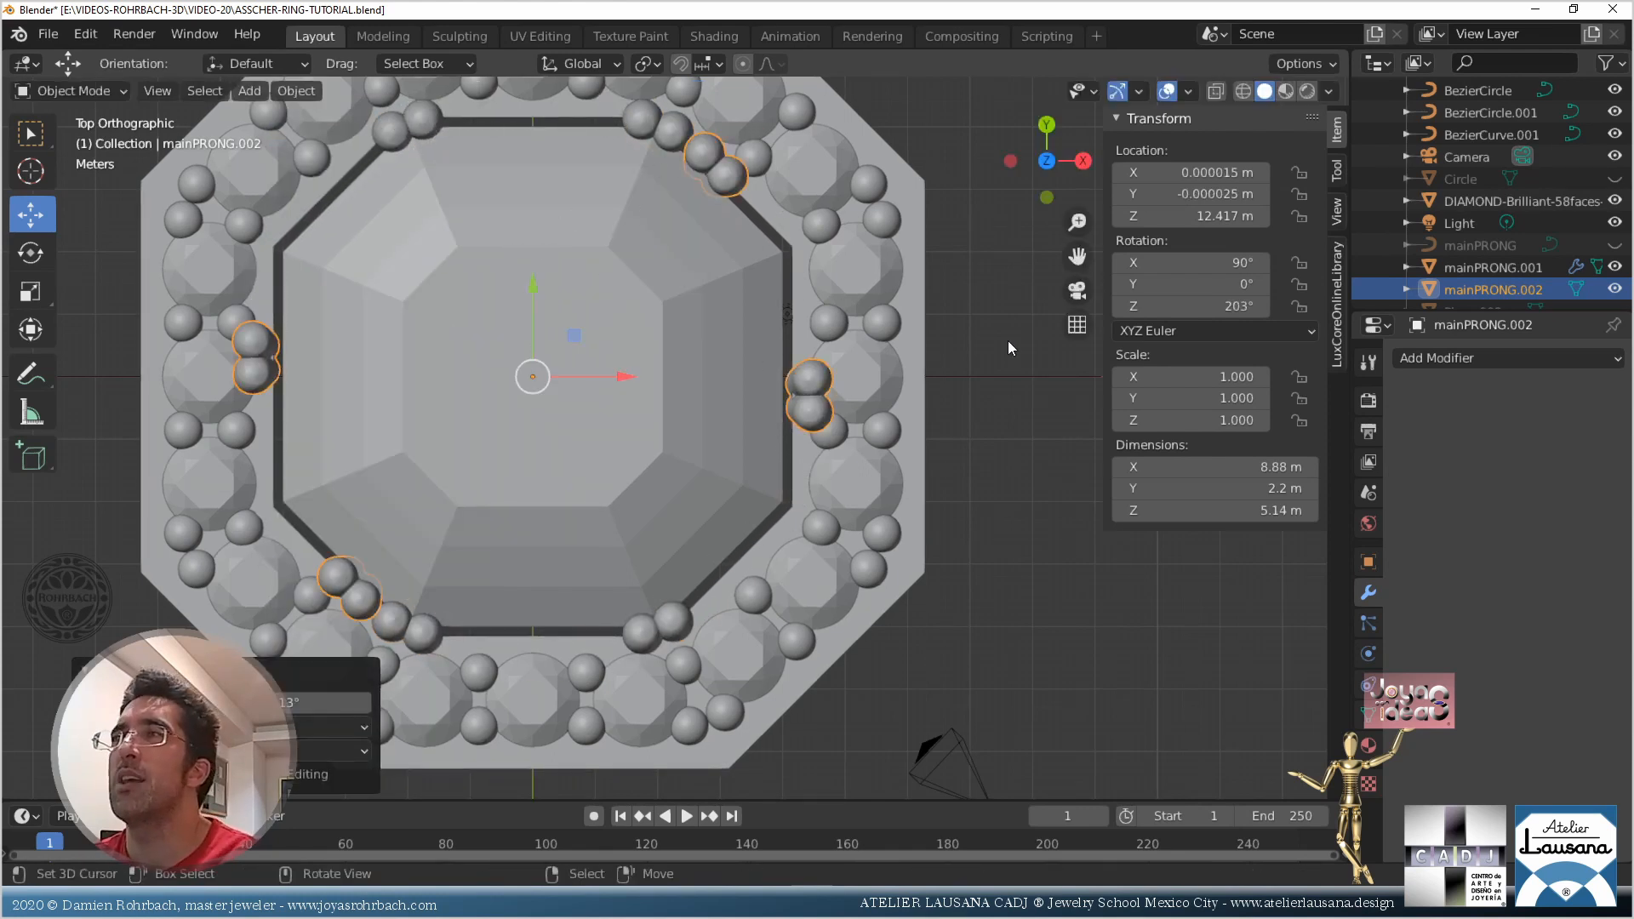
{"action": "left_click", "coordinate": [273, 703]}
{"action": "type", "text": "90"}
{"action": "key", "text": "Return"}
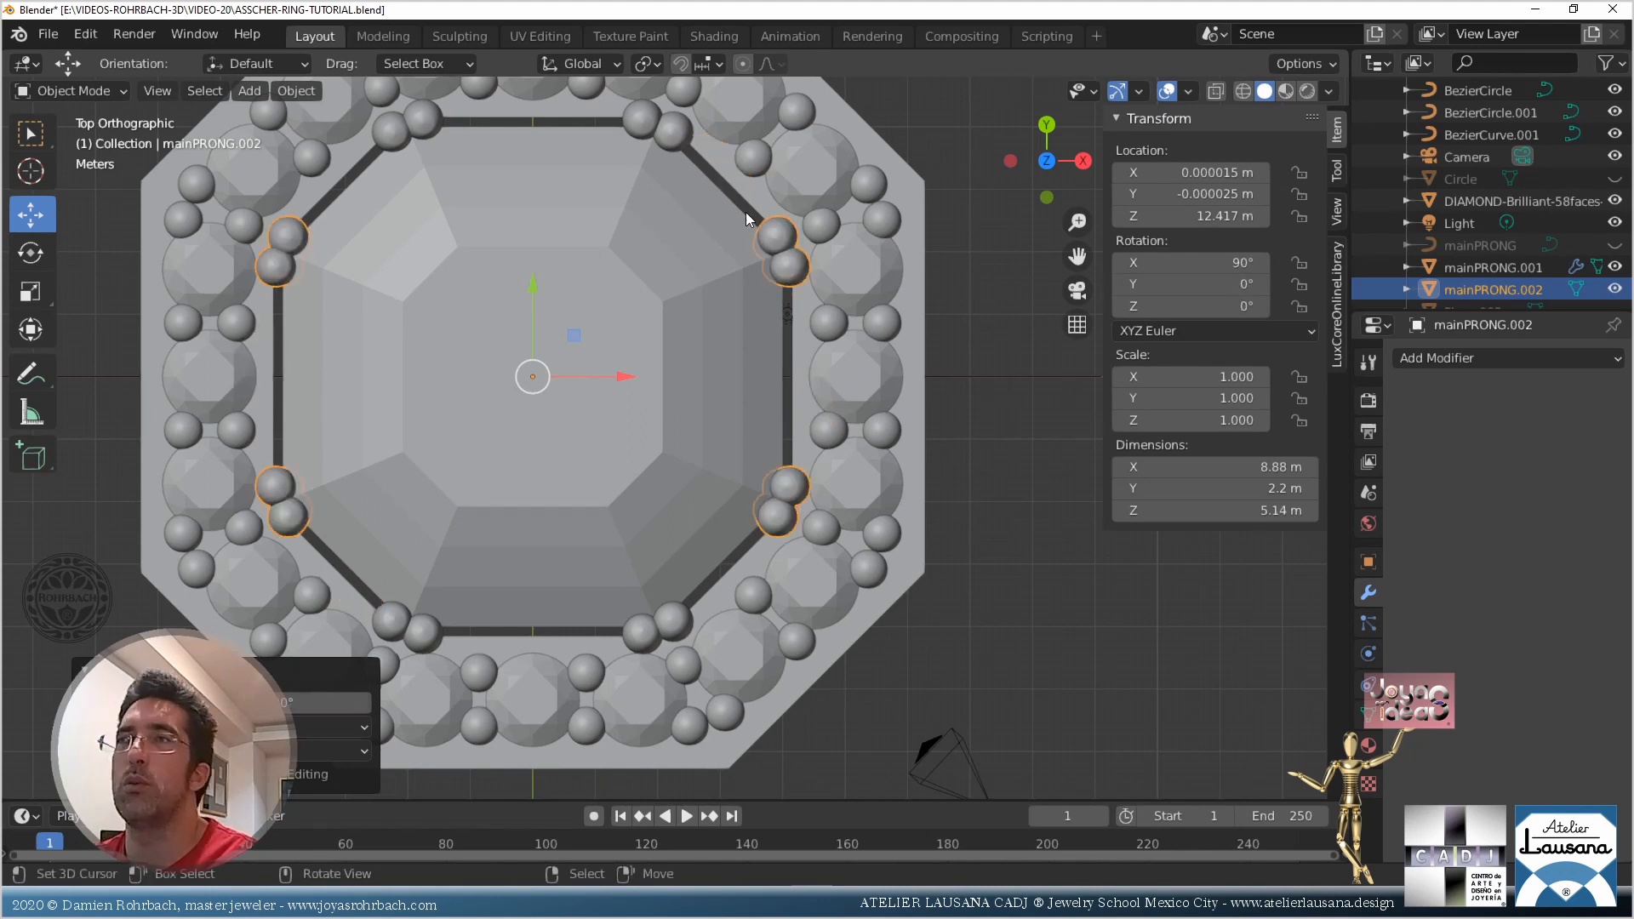
Check the prongs all around the stone in perspective, hide the transform sidebar and save the file
{"action": "scroll", "coordinate": [893, 299], "scroll_direction": "down", "scroll_amount": 2}
{"action": "middle_click_drag", "start_coordinate": [604, 521], "coordinate": [543, 506]}
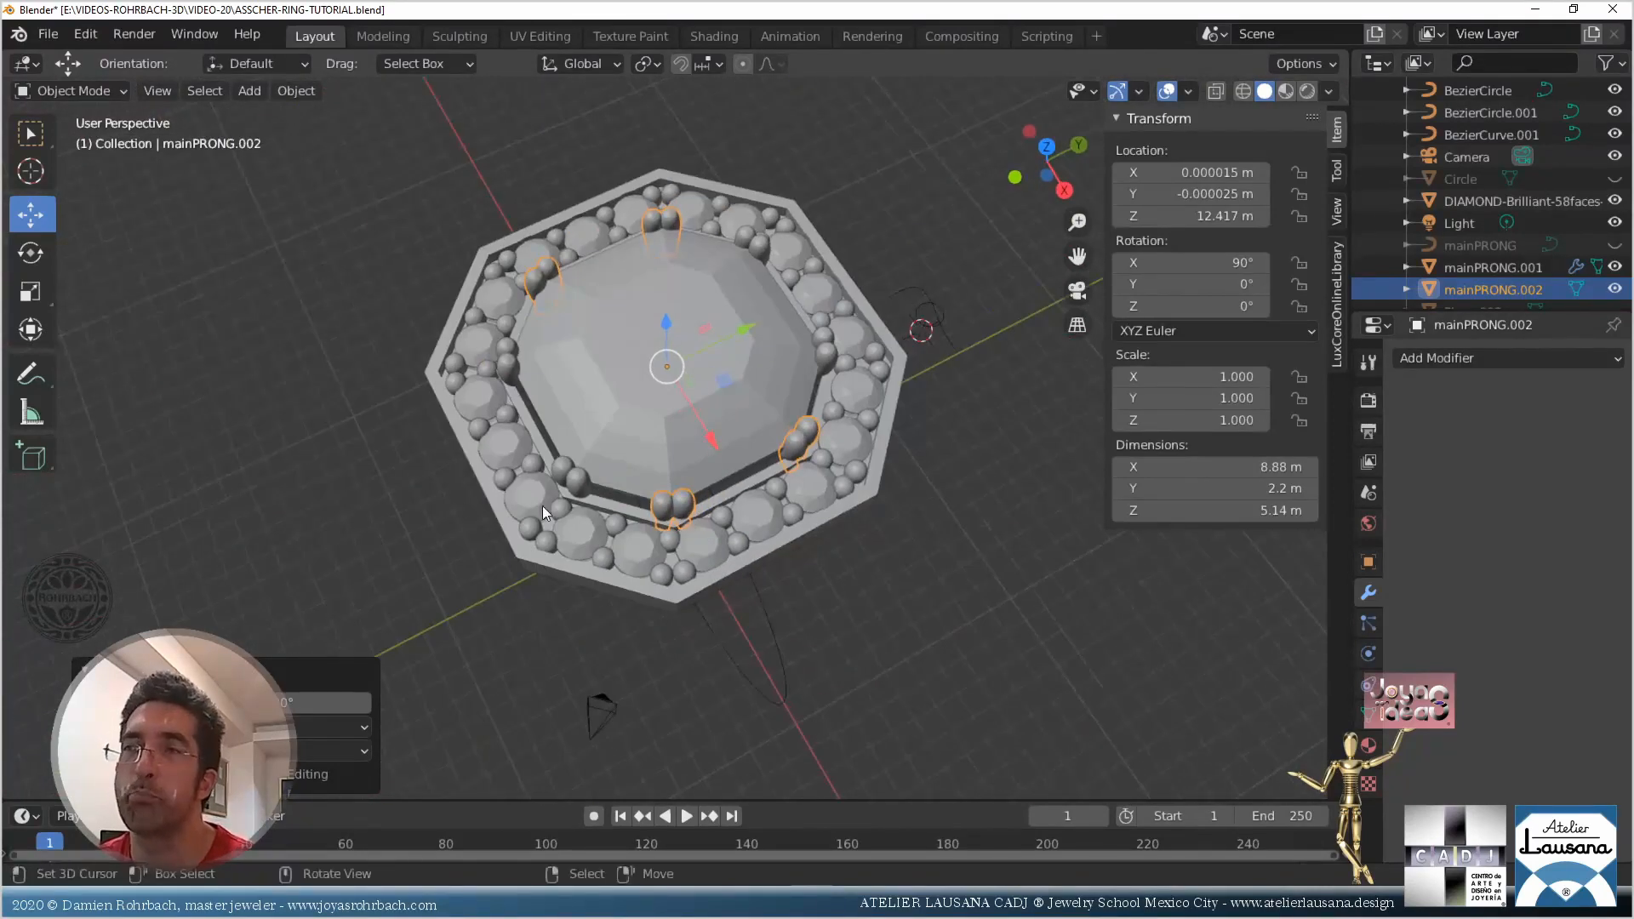
{"action": "scroll", "coordinate": [660, 451], "scroll_direction": "down", "scroll_amount": 3}
{"action": "scroll", "coordinate": [727, 555], "scroll_direction": "up", "scroll_amount": 5}
{"action": "middle_click_drag", "start_coordinate": [726, 554], "coordinate": [568, 432]}
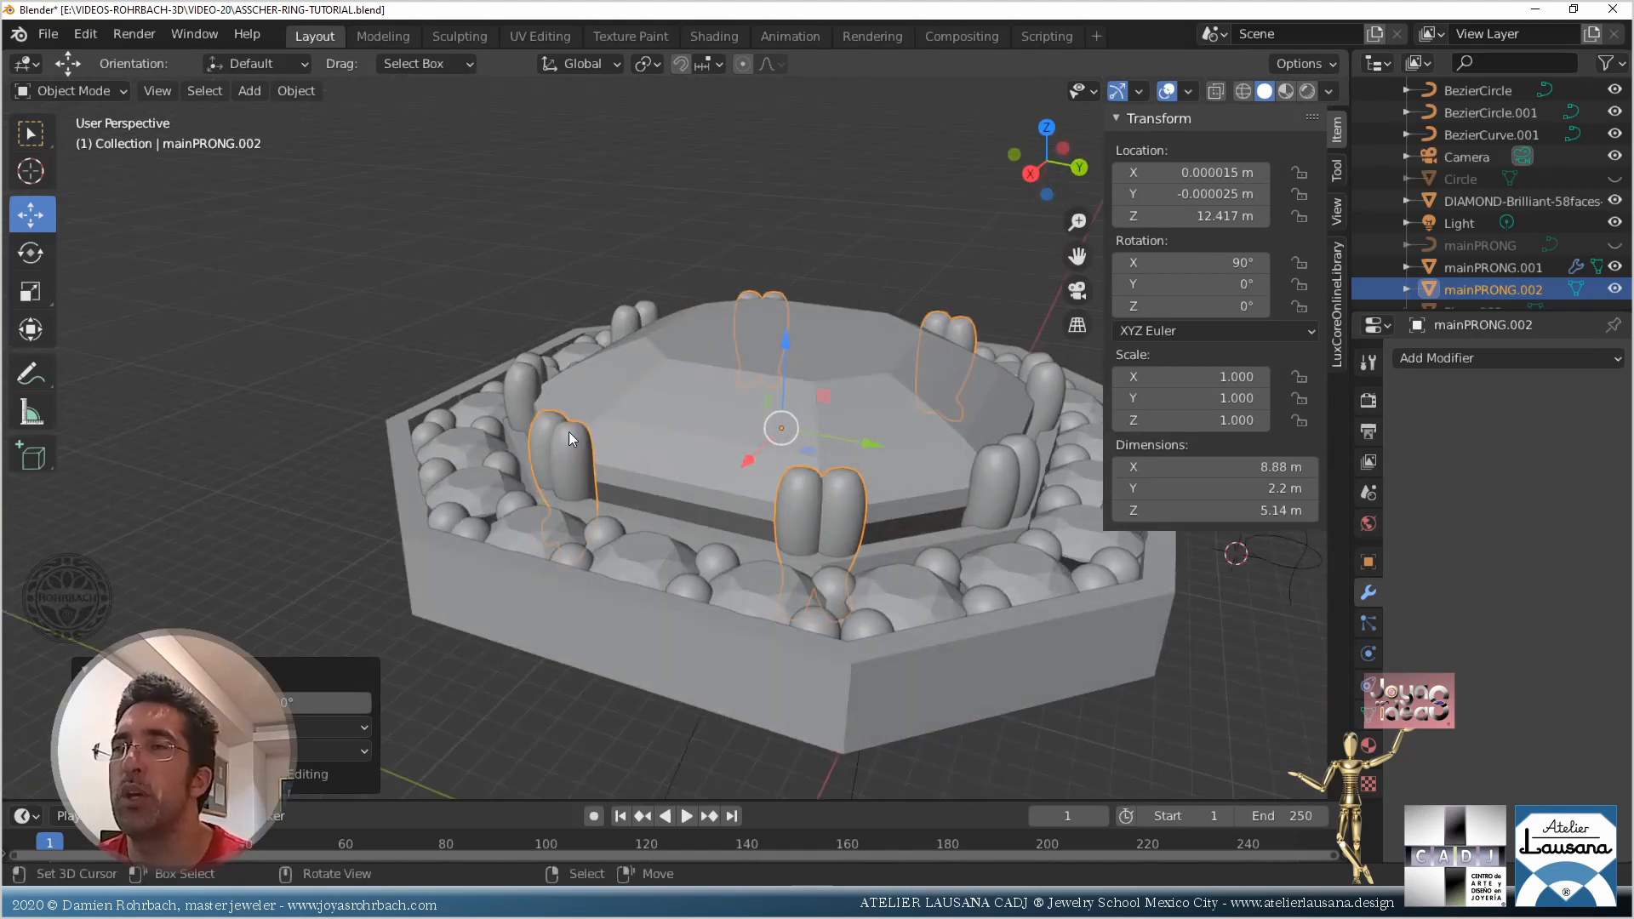
{"action": "key", "text": "n"}
{"action": "mouse_move", "coordinate": [752, 371]}
{"action": "middle_mouse_down"}
{"action": "mouse_move", "coordinate": [747, 385]}
{"action": "mouse_move", "coordinate": [765, 369]}
{"action": "mouse_move", "coordinate": [611, 329]}
{"action": "mouse_move", "coordinate": [753, 391]}
{"action": "middle_mouse_up"}
{"action": "key", "text": "ctrl+s"}
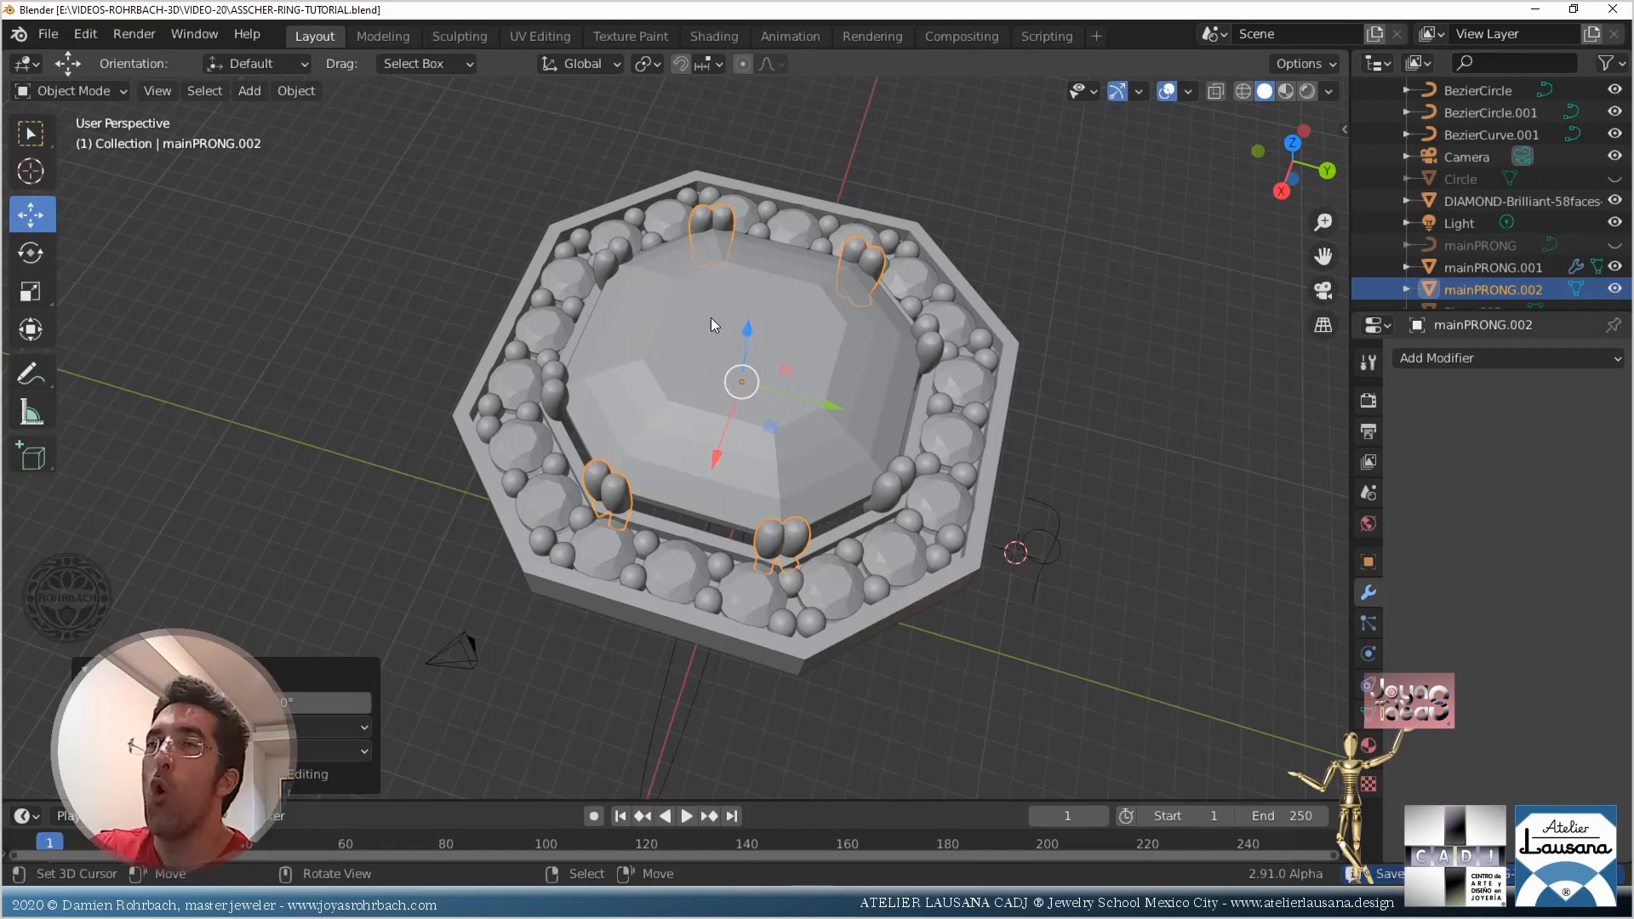
Save the file and add a Bevel modifier to the octagonal halo base, placed above both Boolean modifiers
{"action": "middle_click_drag", "start_coordinate": [660, 410], "coordinate": [744, 355]}
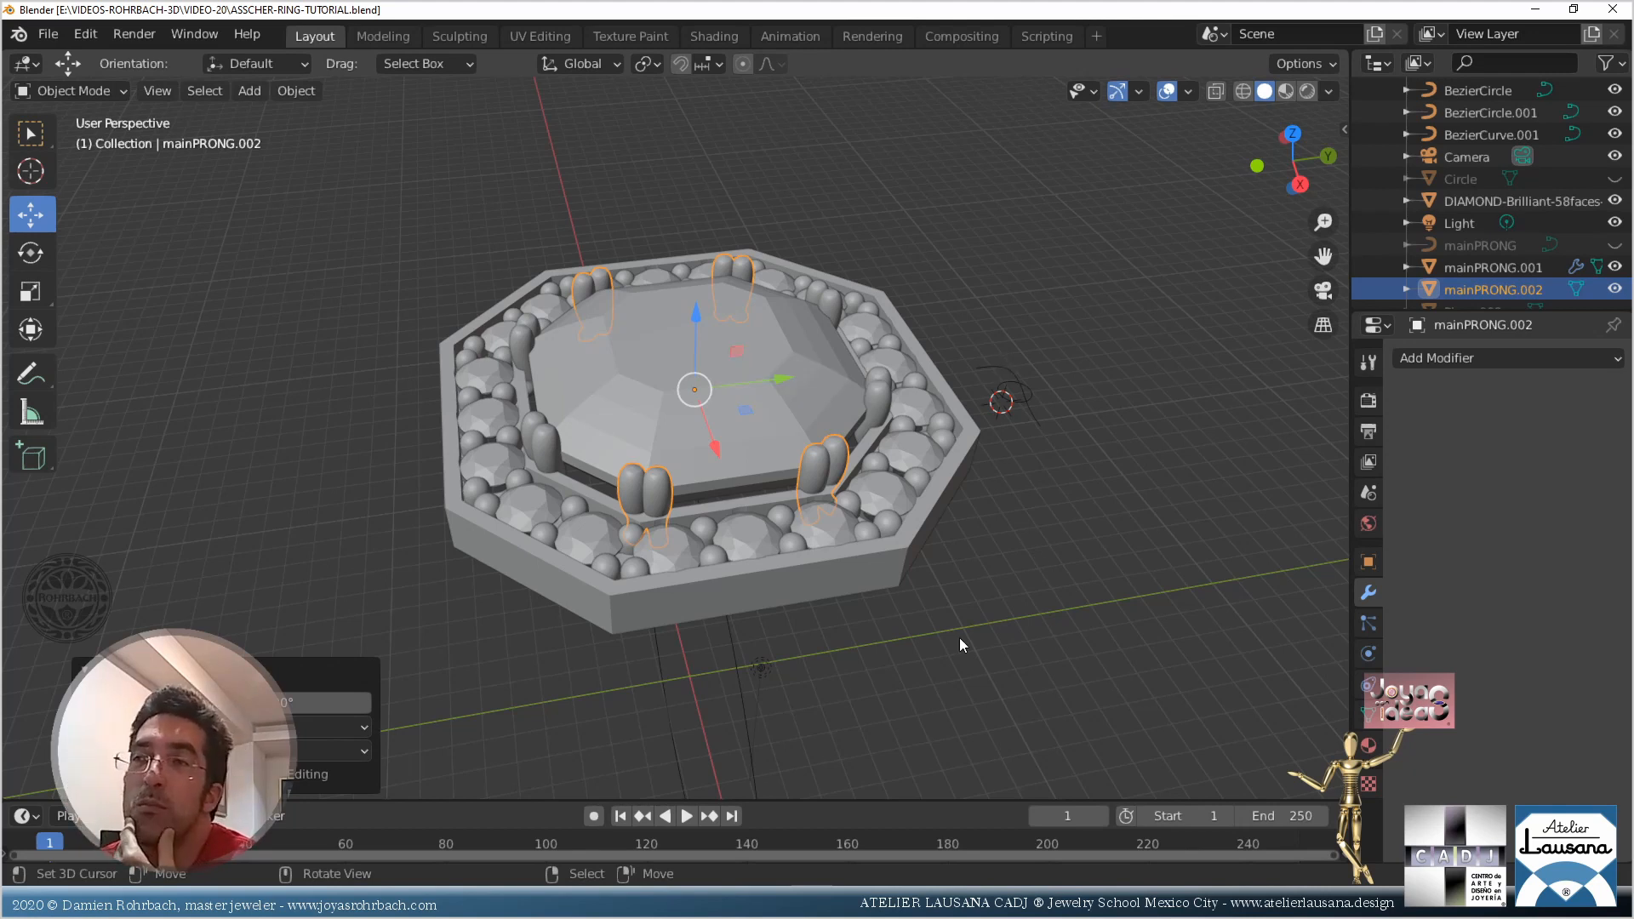
{"action": "middle_click_drag", "start_coordinate": [958, 637], "coordinate": [793, 627]}
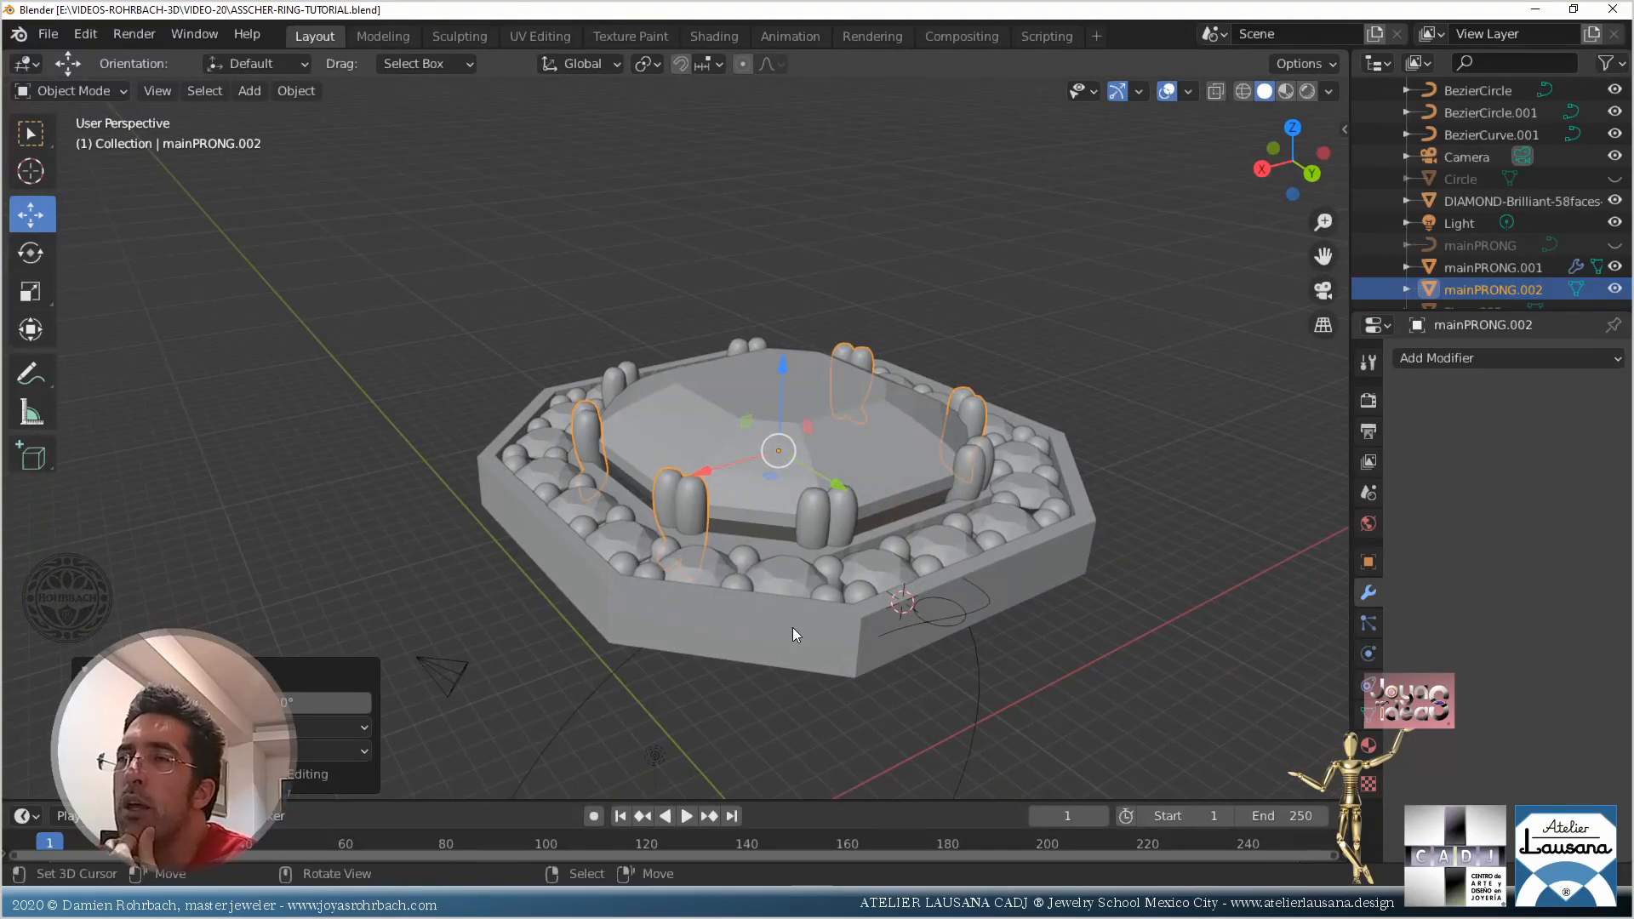
{"action": "left_click", "coordinate": [793, 628]}
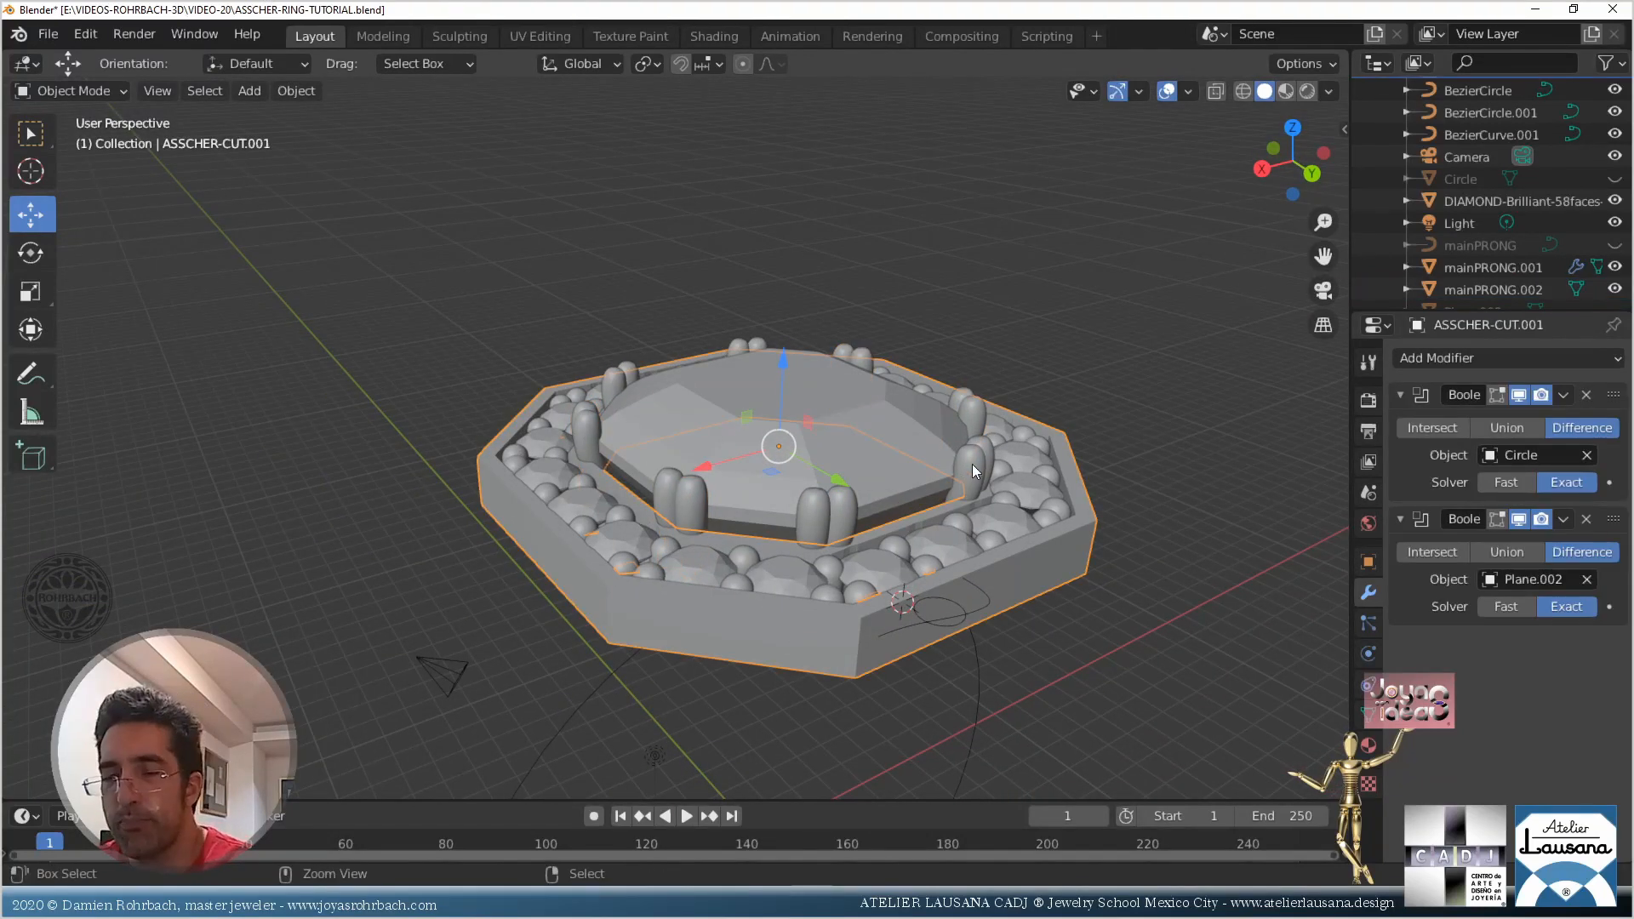
{"action": "key", "text": "ctrl+s"}
{"action": "left_click", "coordinate": [1447, 357]}
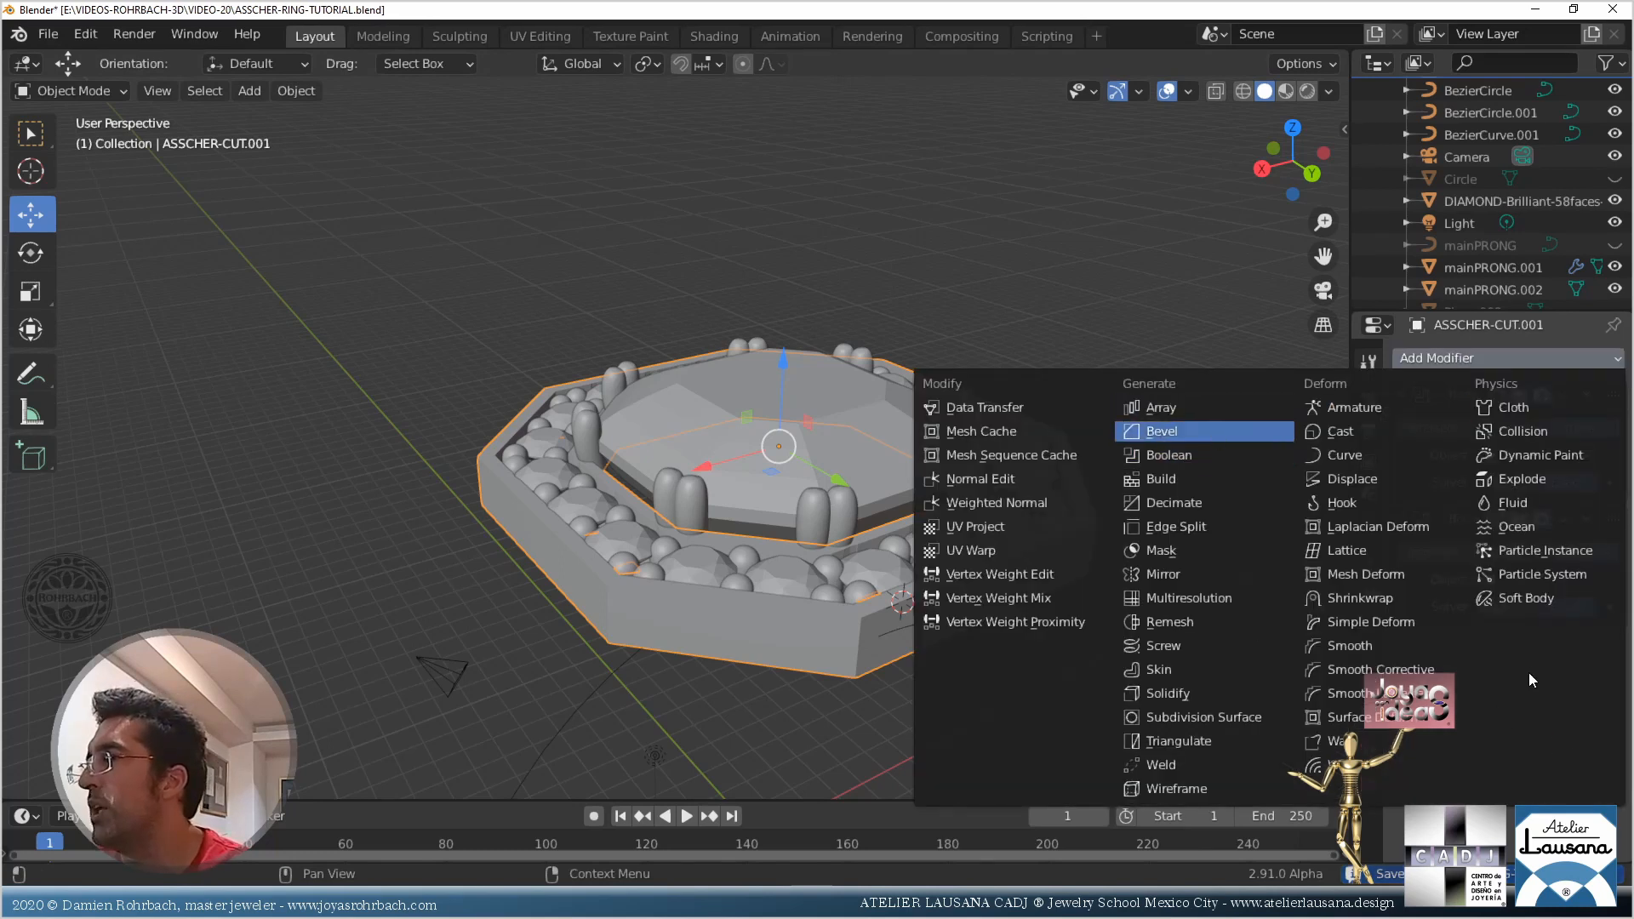
{"action": "left_click", "coordinate": [1249, 431]}
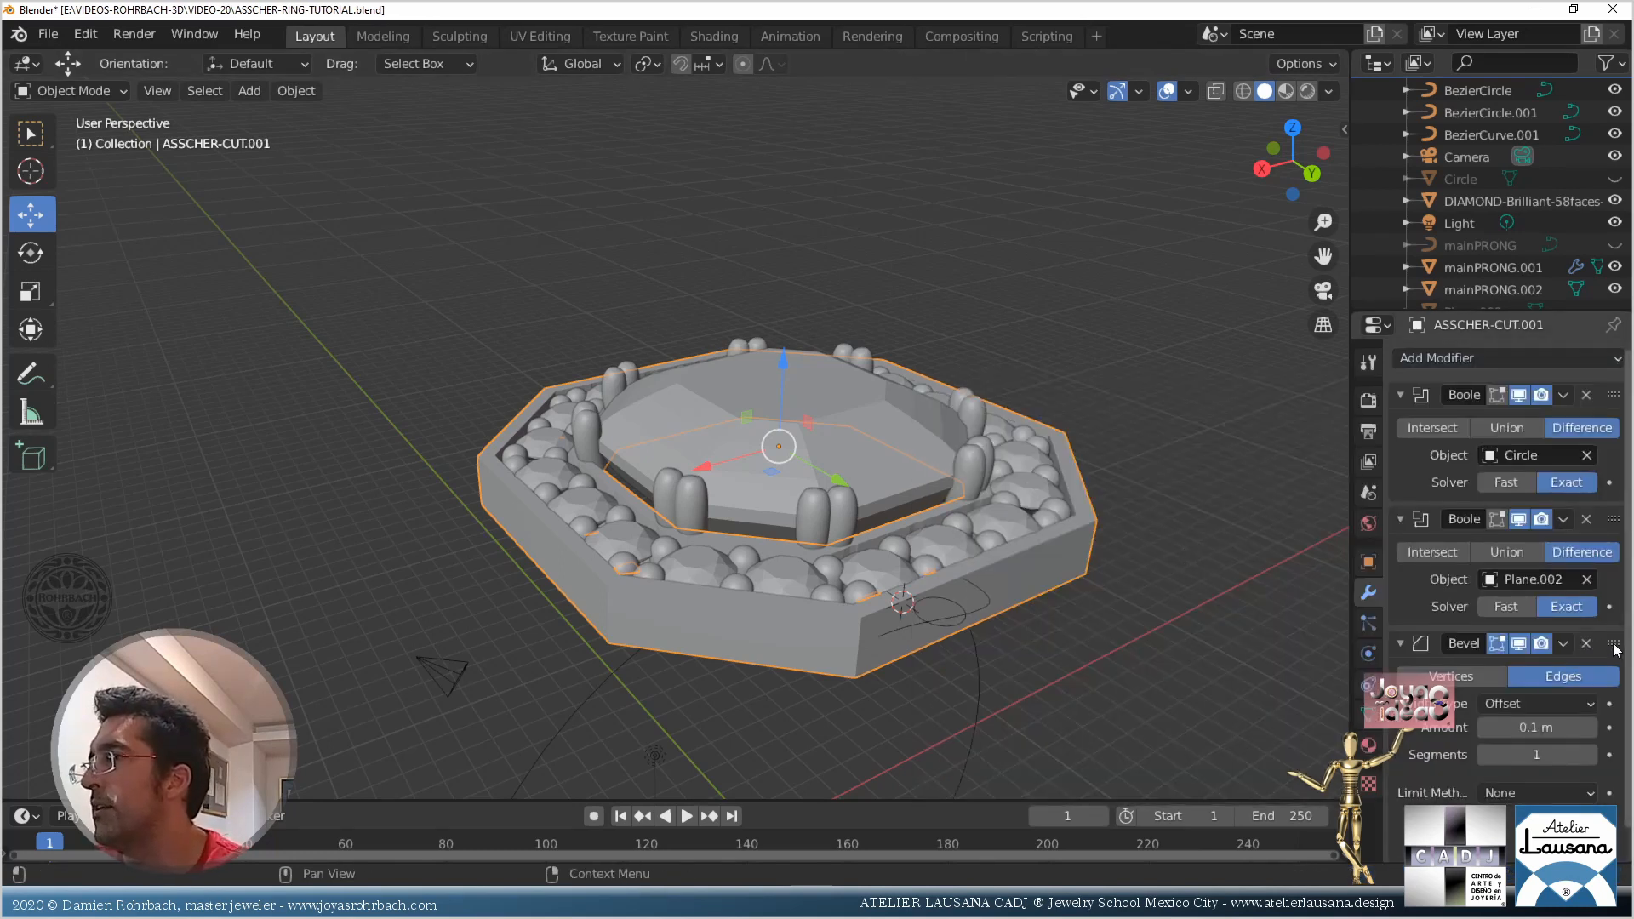
{"action": "left_click_drag", "start_coordinate": [1616, 648], "coordinate": [1574, 399]}
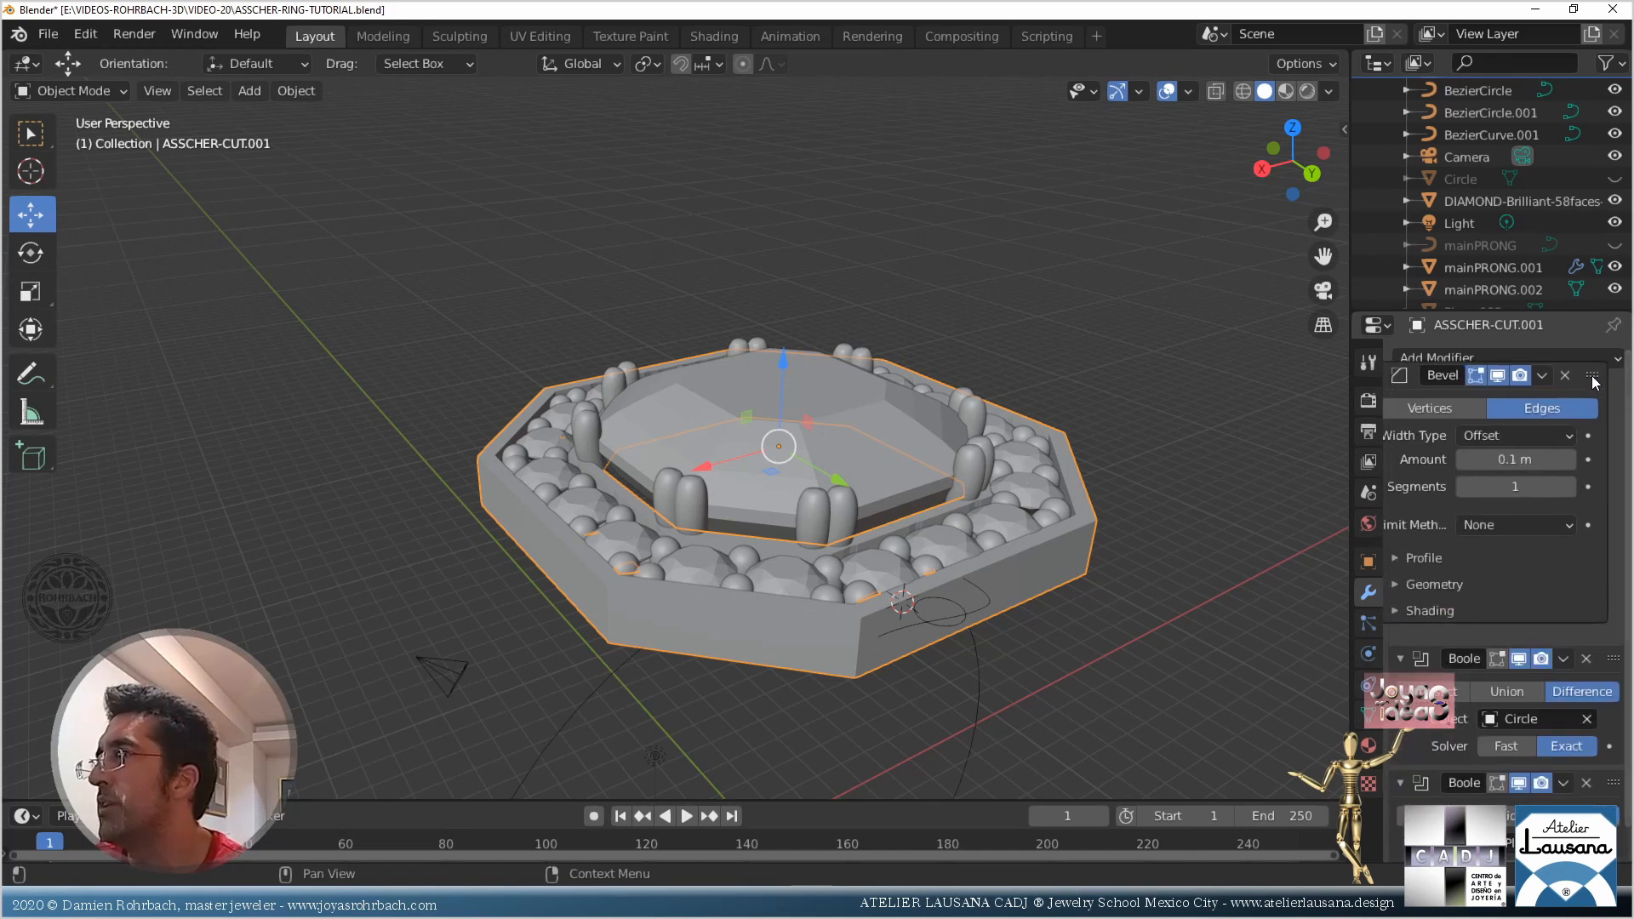
Try bevel amounts of 0.03 m, 0.01 m and 0.05 m on the halo base
{"action": "middle_click_drag", "start_coordinate": [548, 438], "coordinate": [817, 539]}
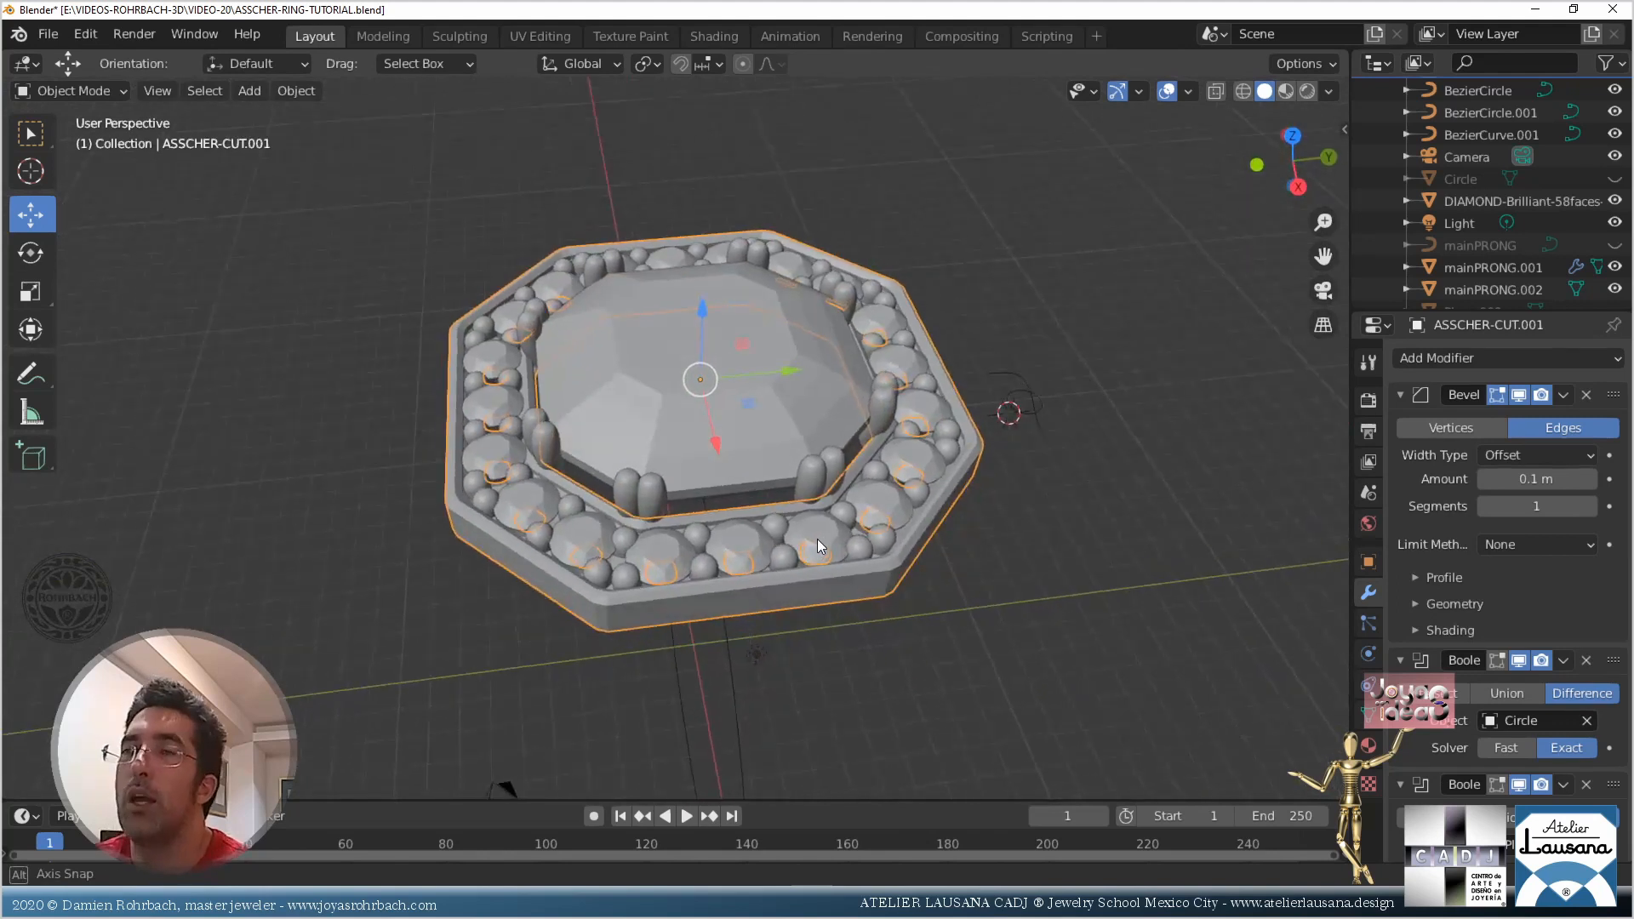
{"action": "left_click", "coordinate": [1532, 479]}
{"action": "type", "text": ".03"}
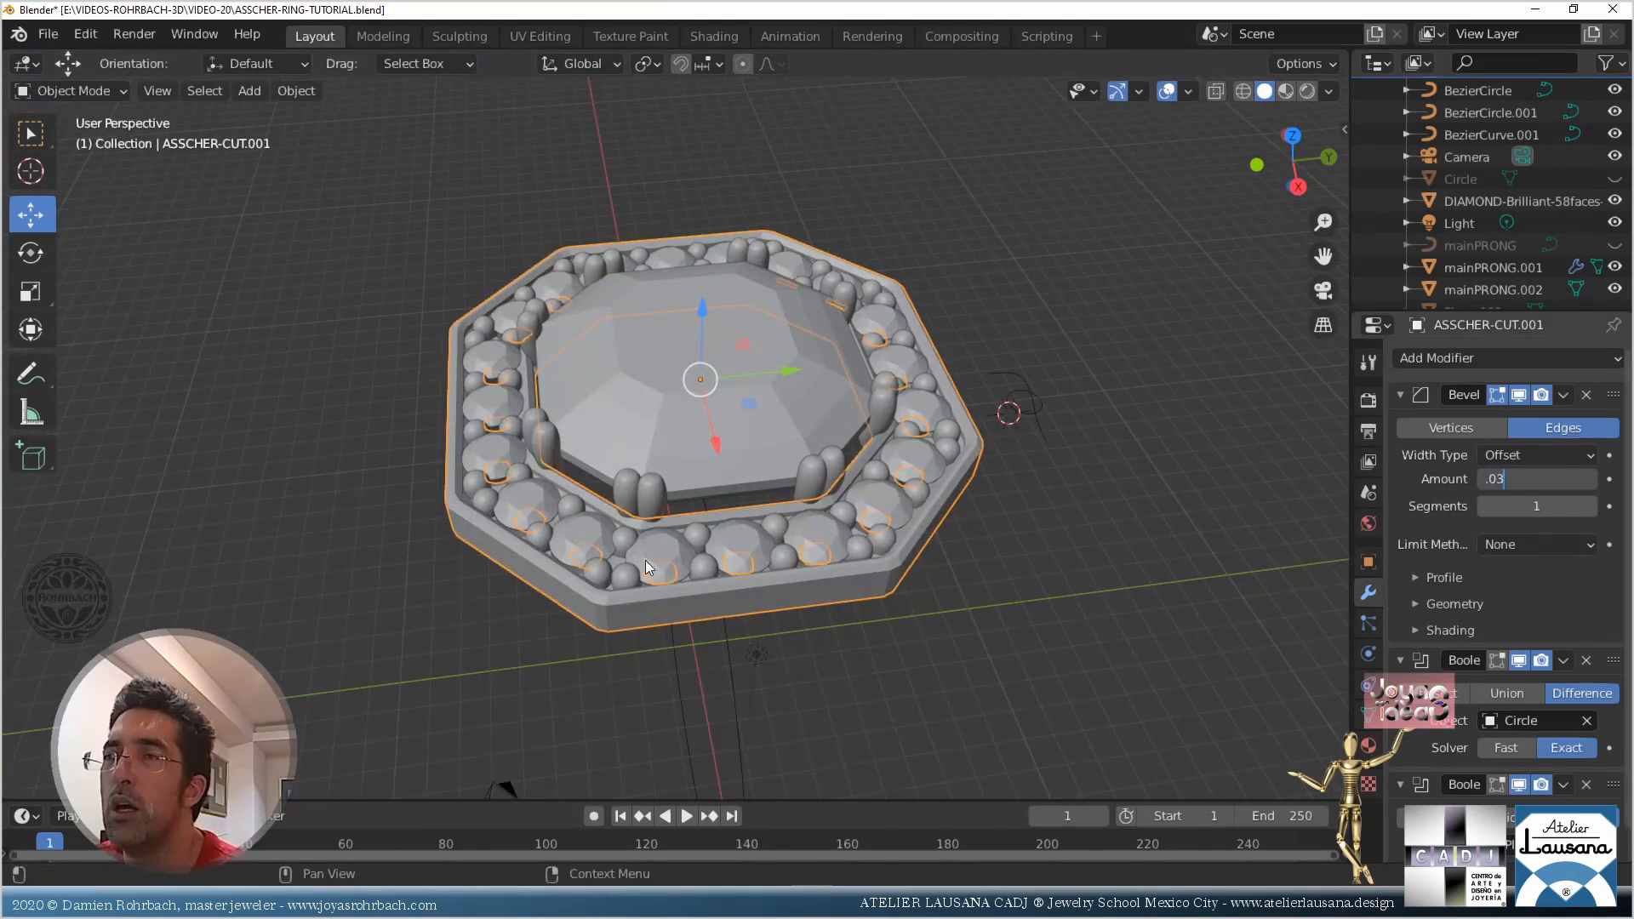
{"action": "key", "text": "Return"}
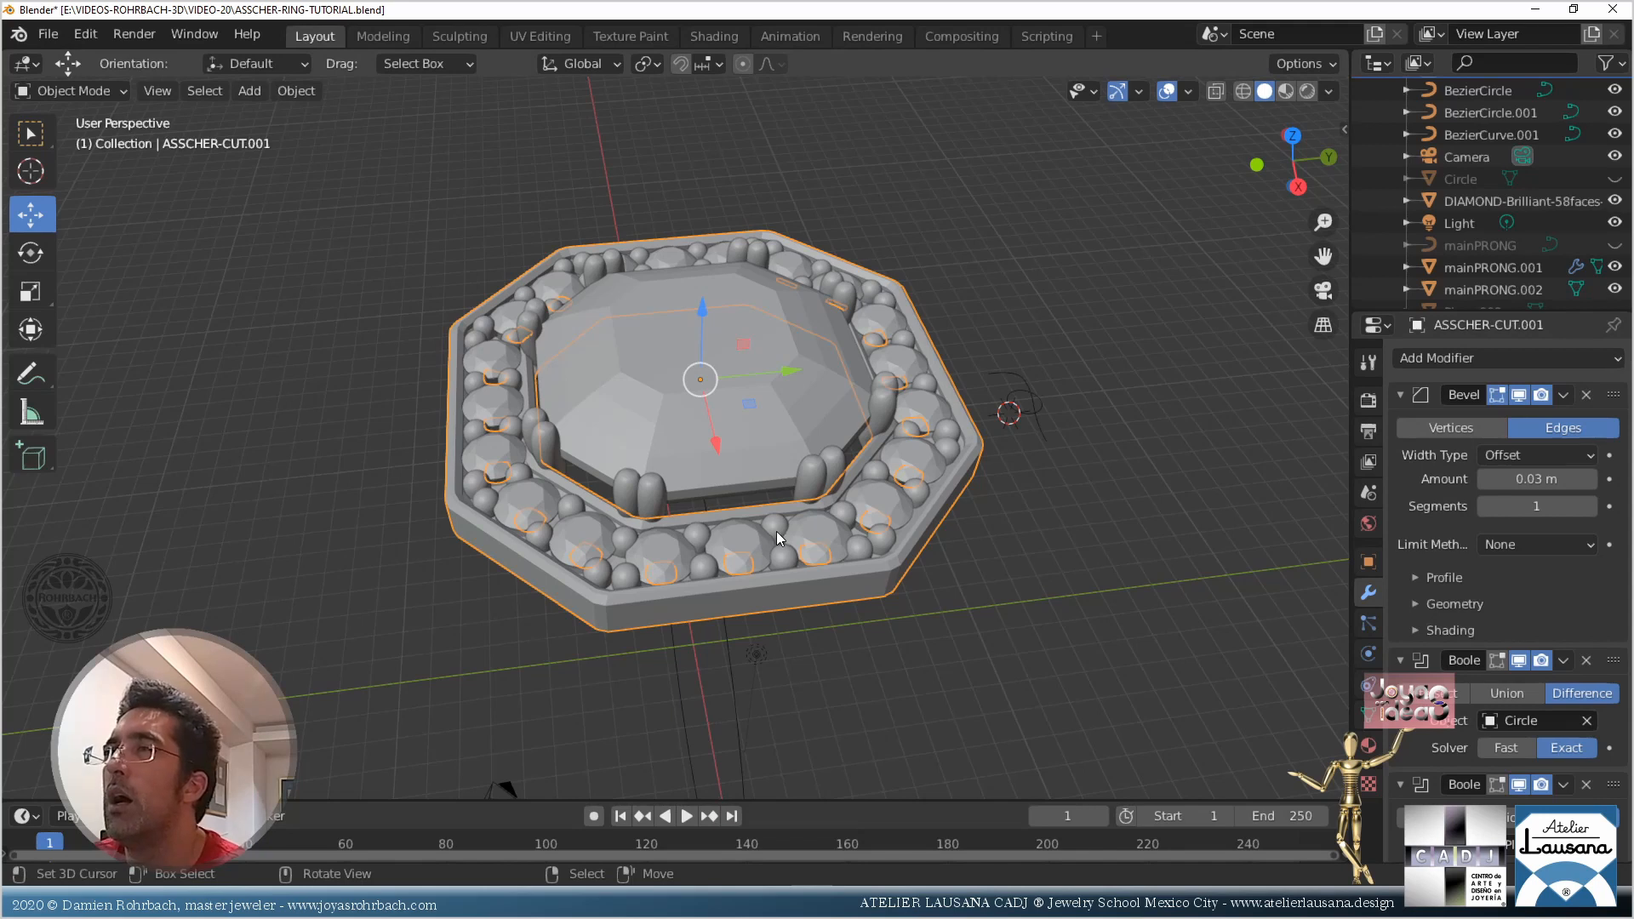
{"action": "scroll", "coordinate": [856, 523], "scroll_direction": "up", "scroll_amount": 3}
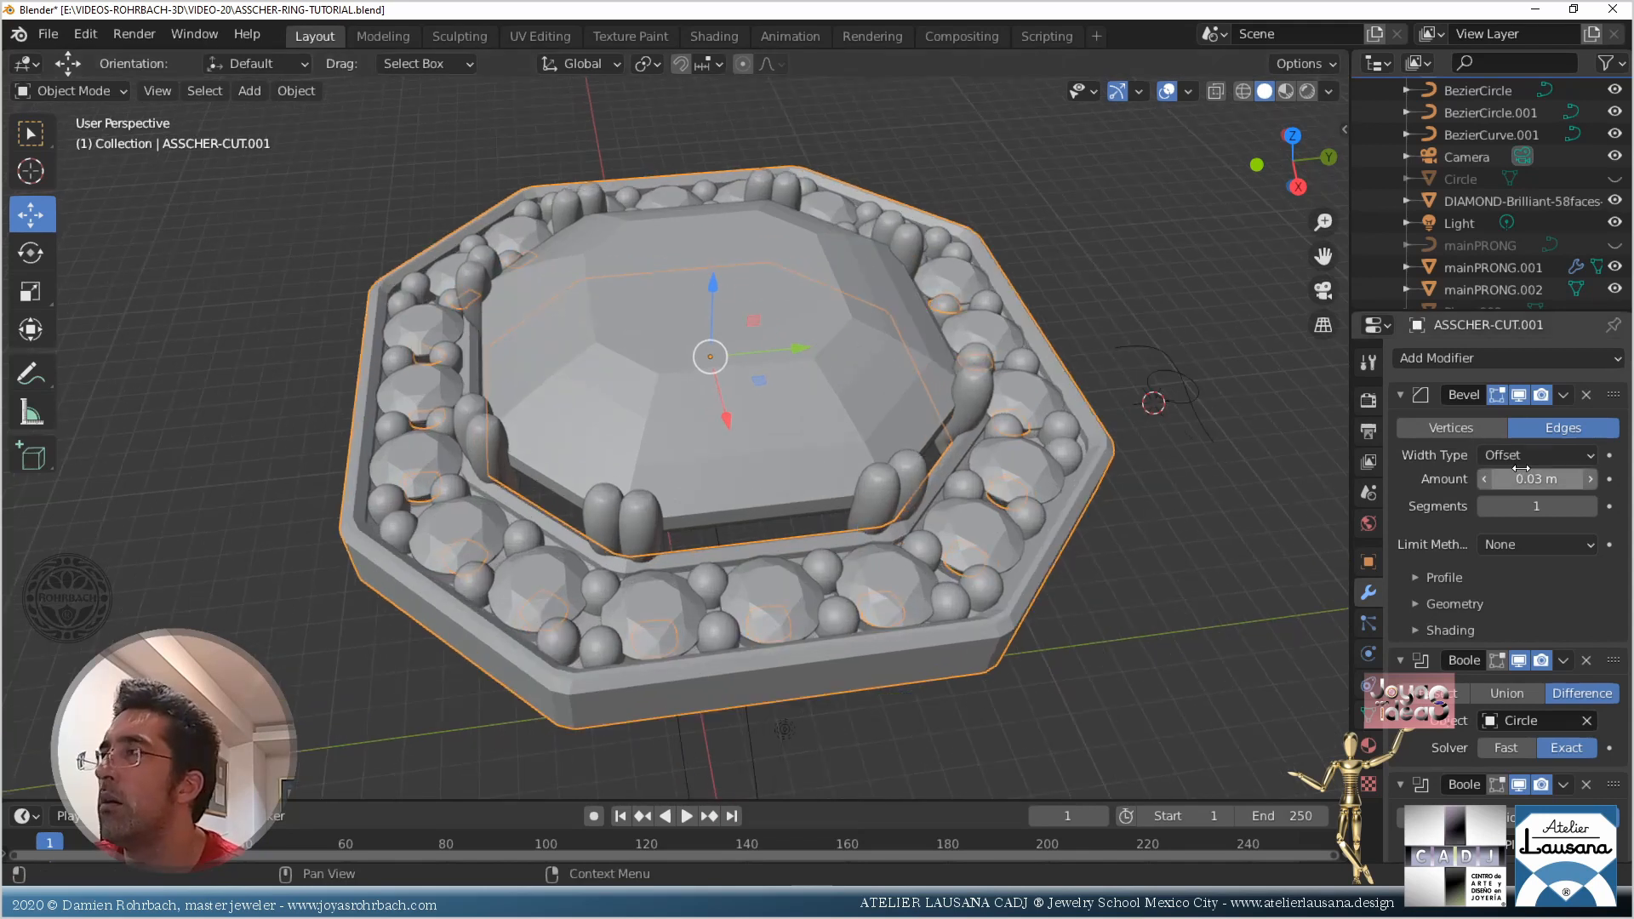
{"action": "left_click", "coordinate": [1522, 468]}
{"action": "type", "text": ".01"}
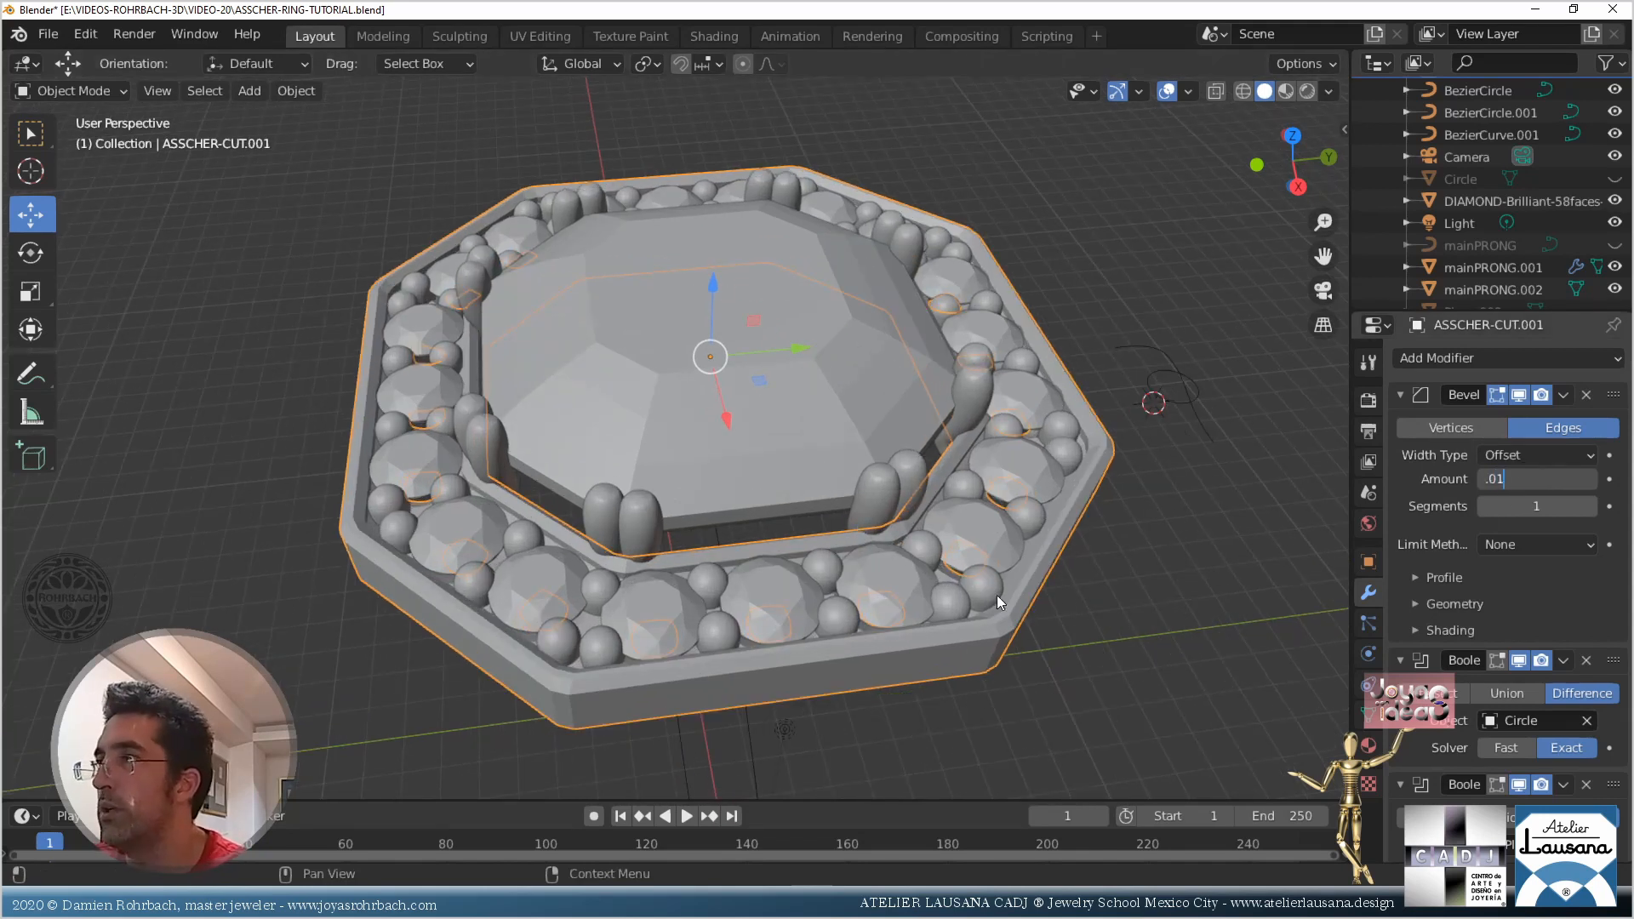
{"action": "key", "text": "Return"}
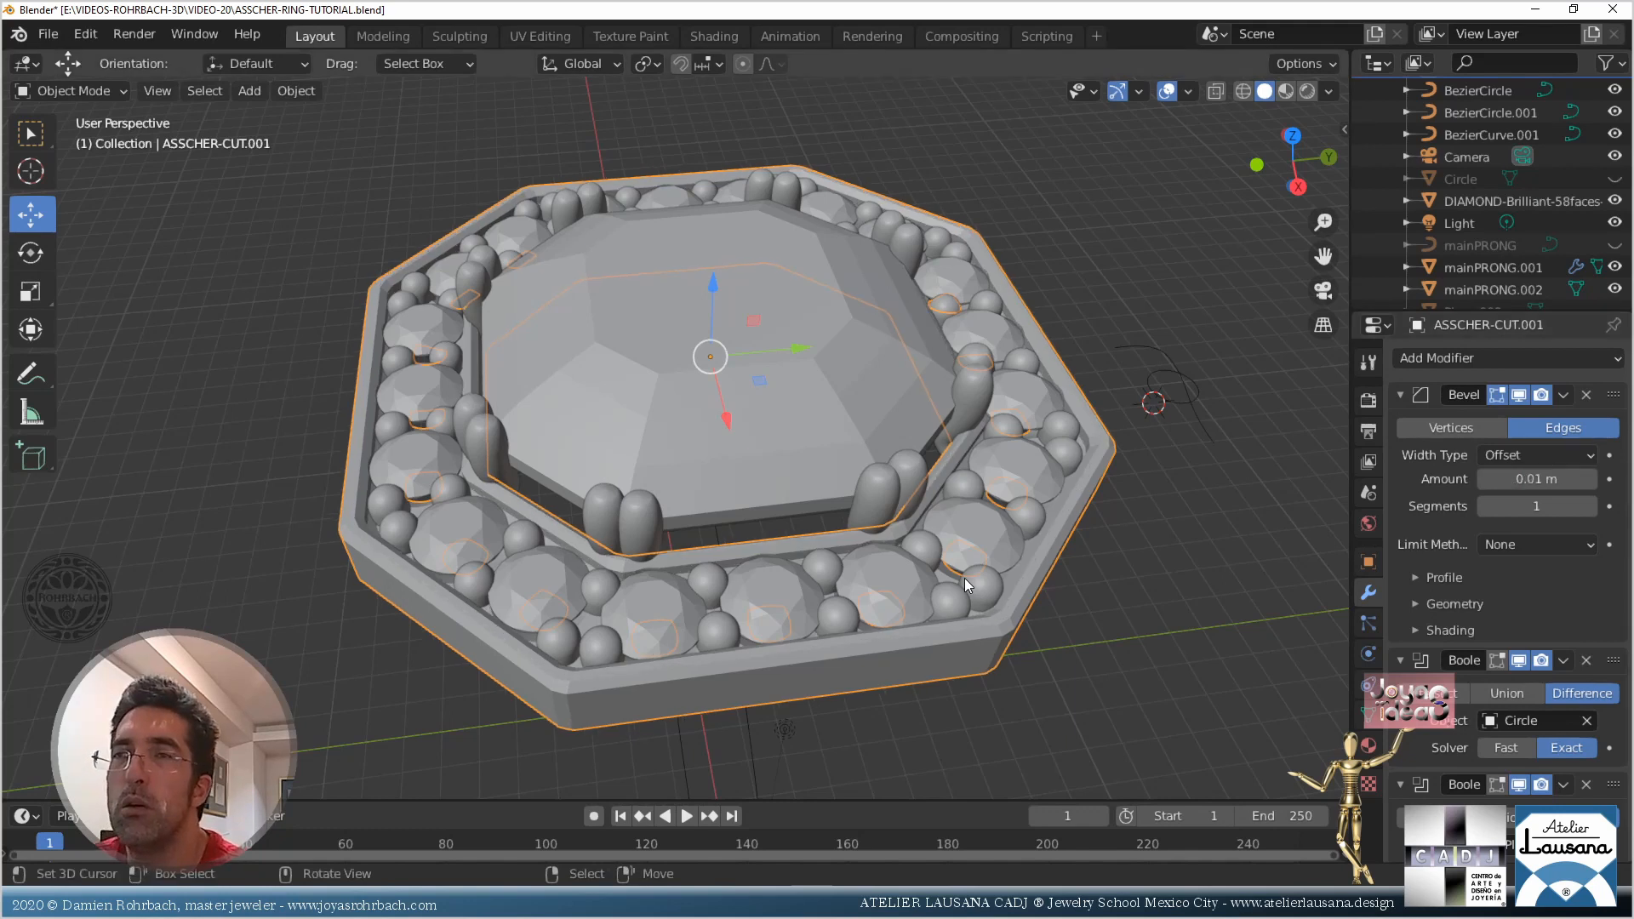
{"action": "left_click", "coordinate": [1536, 479]}
{"action": "type", "text": ".05"}
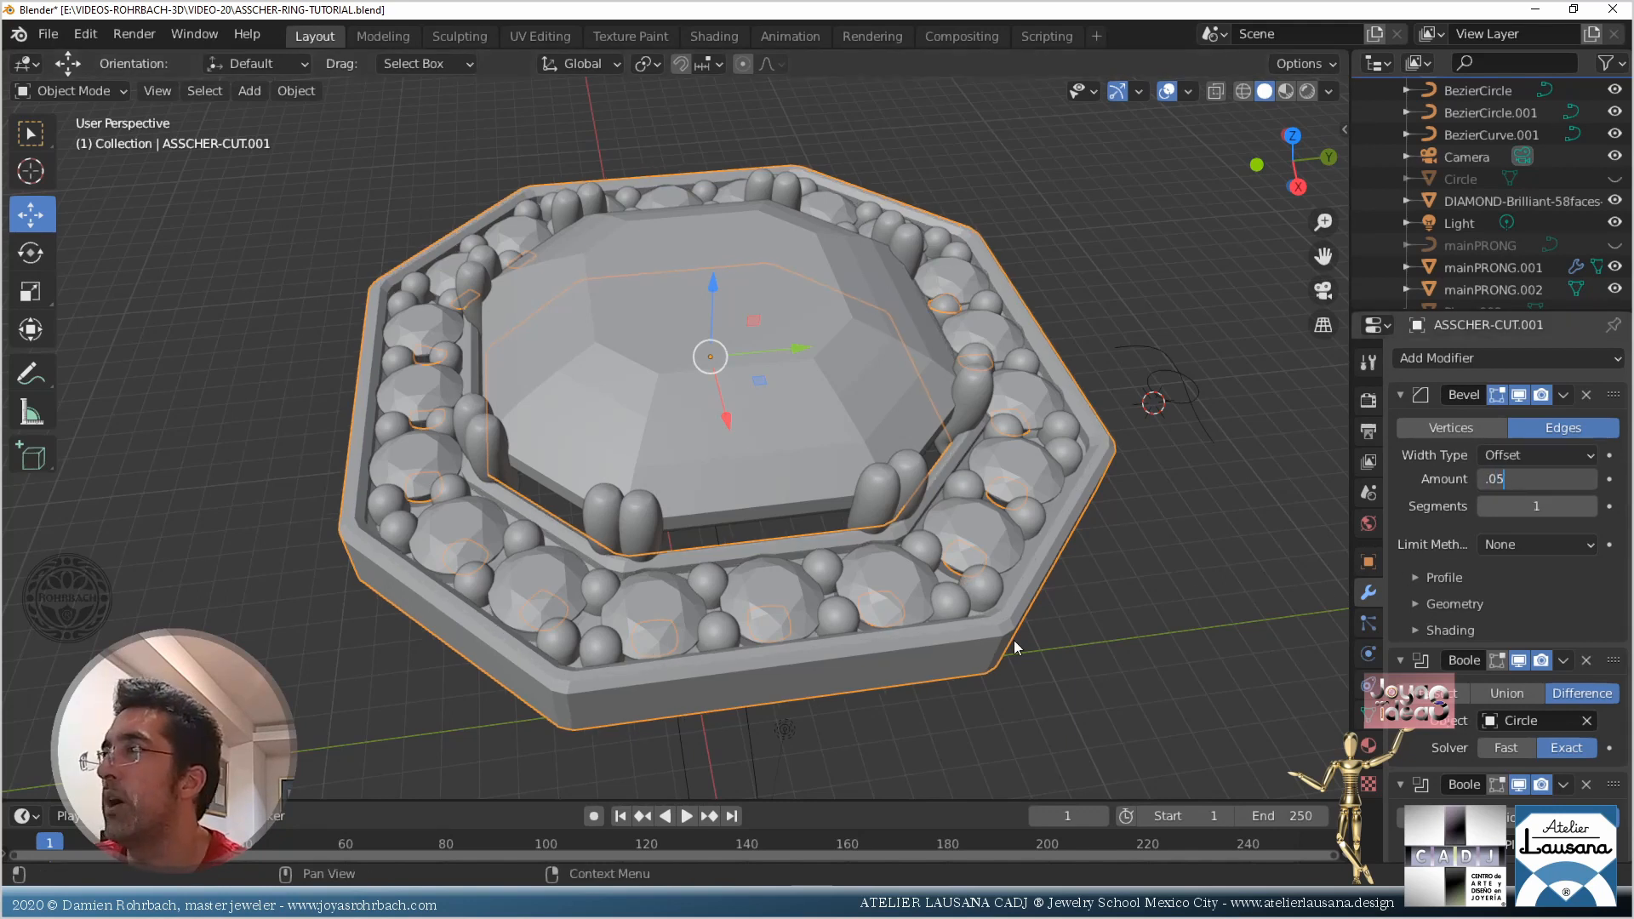
{"action": "key", "text": "Return"}
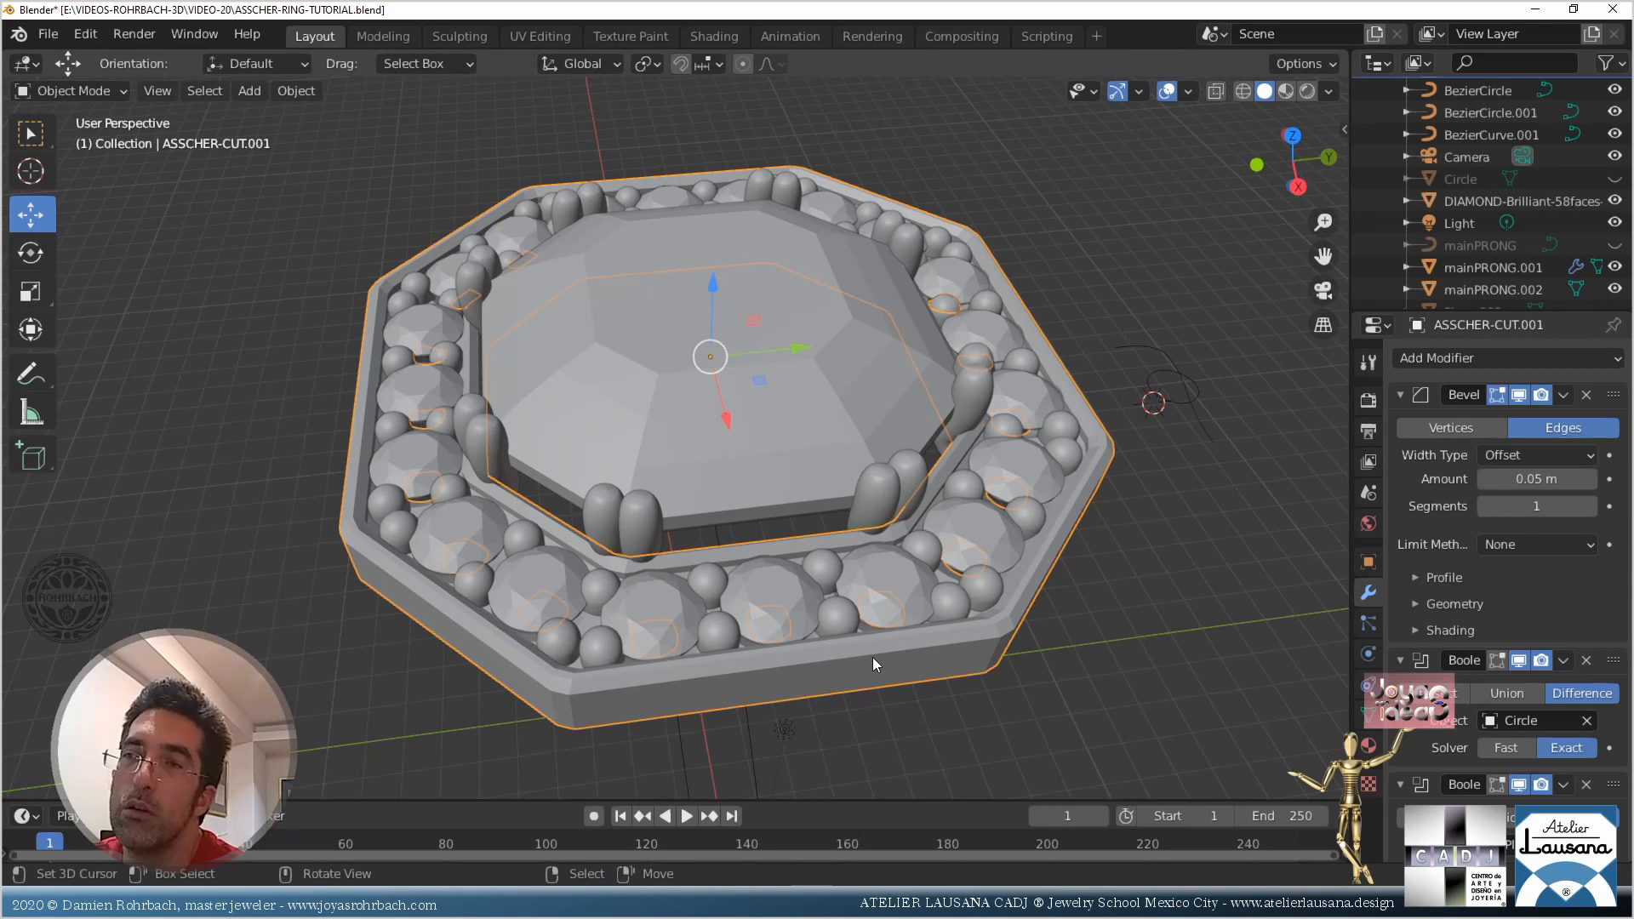
Set the halo base's bevel amount to 0.006 m with 2 segments
{"action": "left_click", "coordinate": [1550, 482]}
{"action": "type", "text": ".0"}
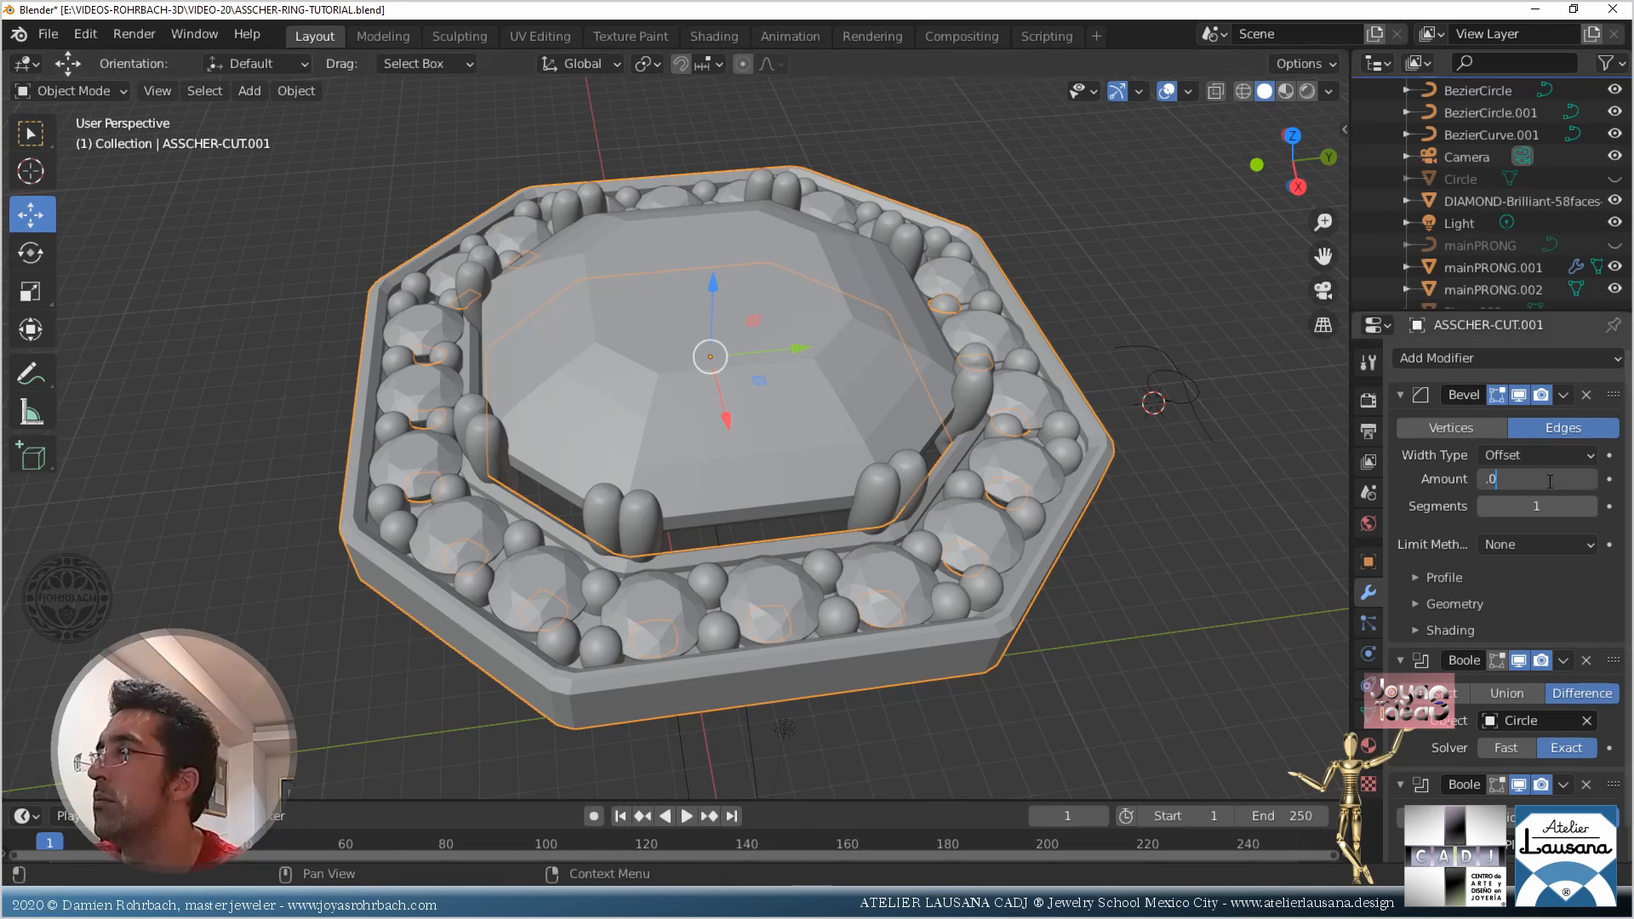
{"action": "type", "text": "0"}
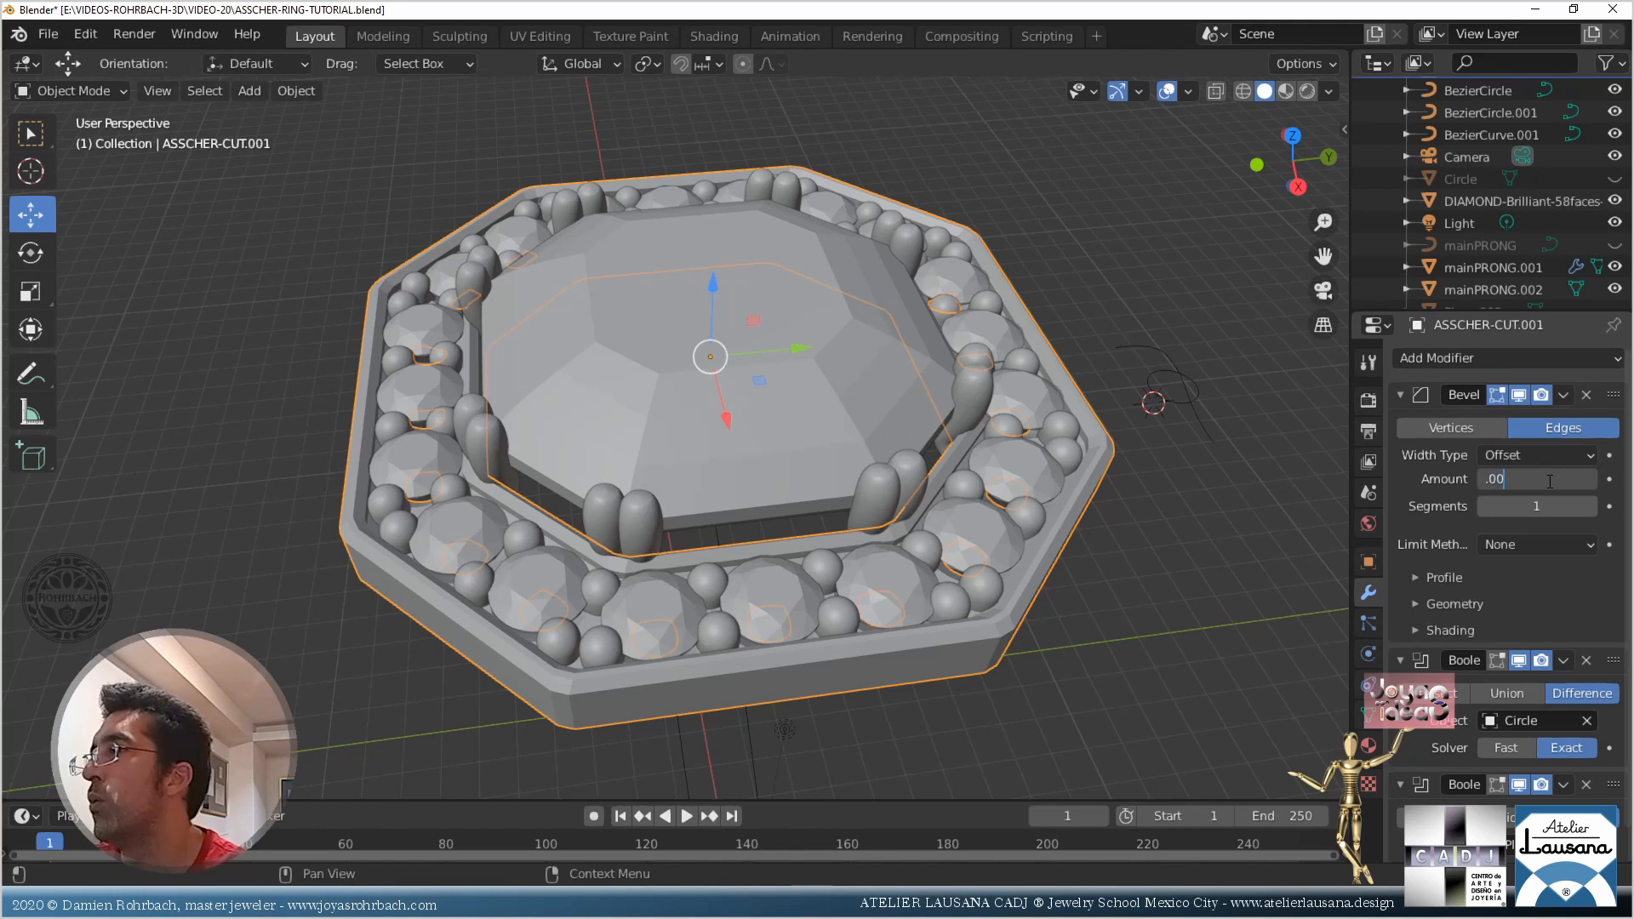
{"action": "type", "text": "6"}
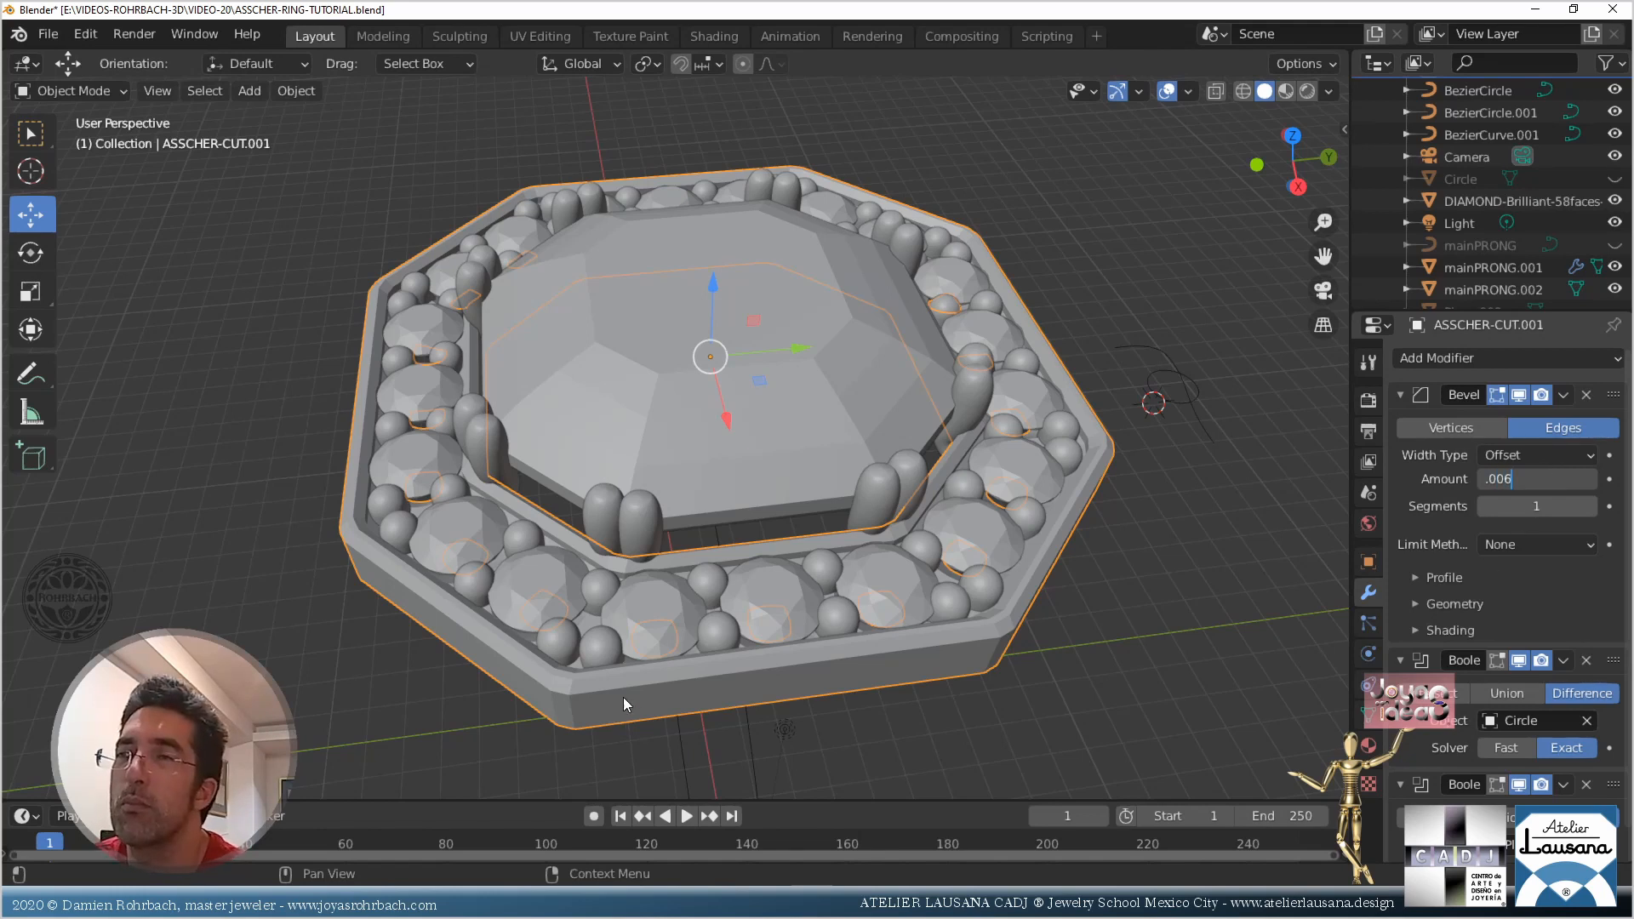
{"action": "key", "text": "Return"}
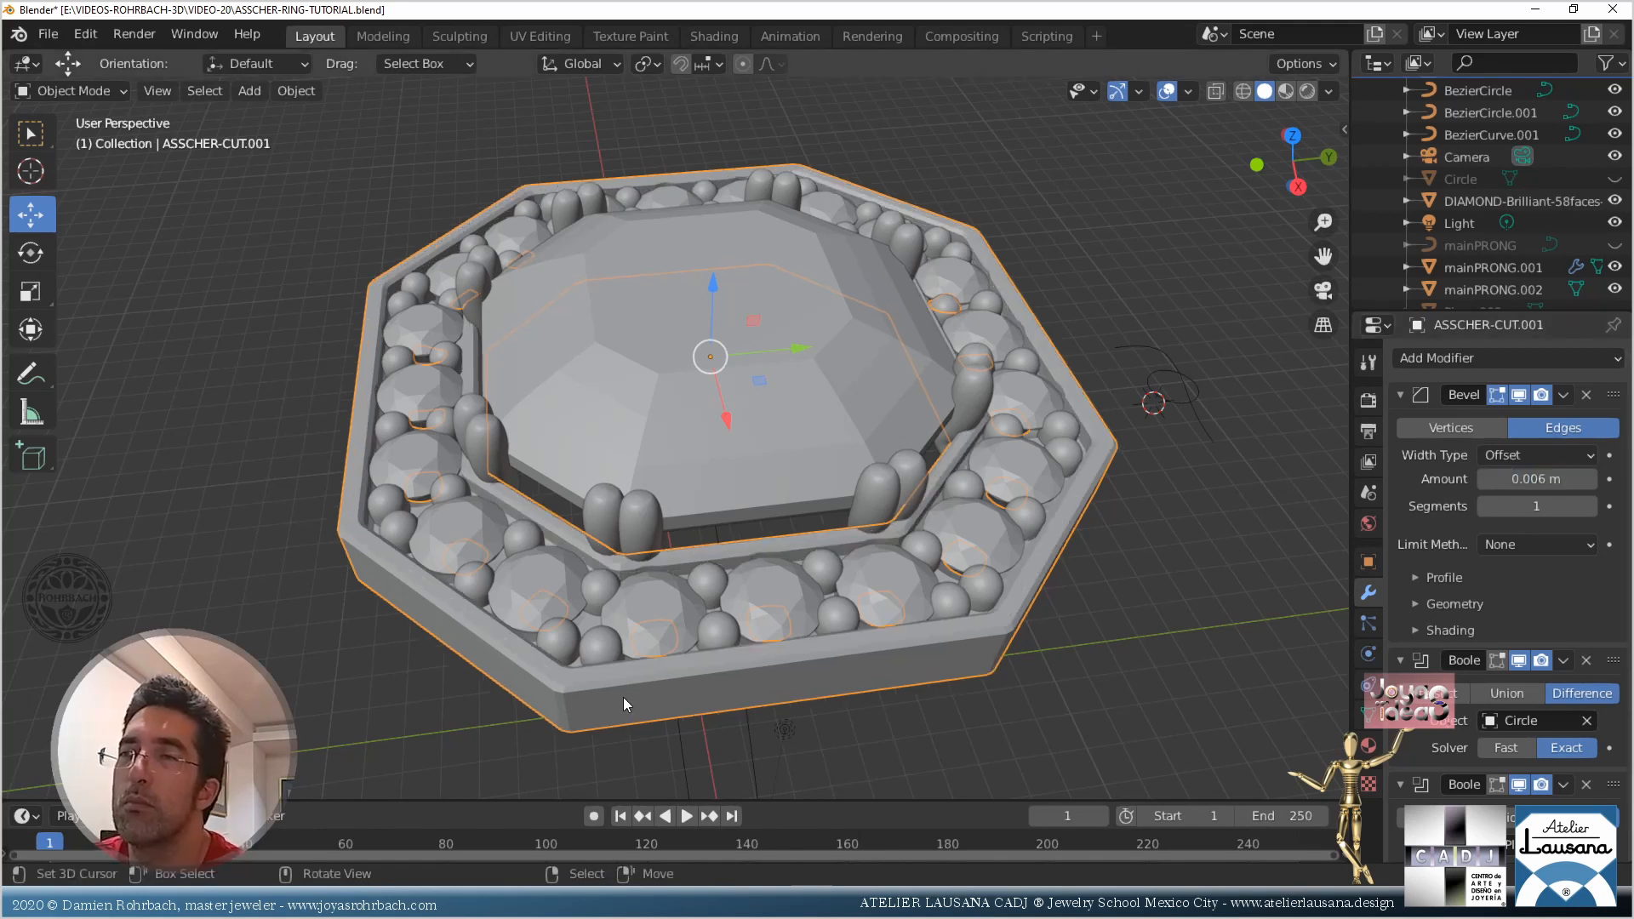
{"action": "left_click", "coordinate": [1590, 505]}
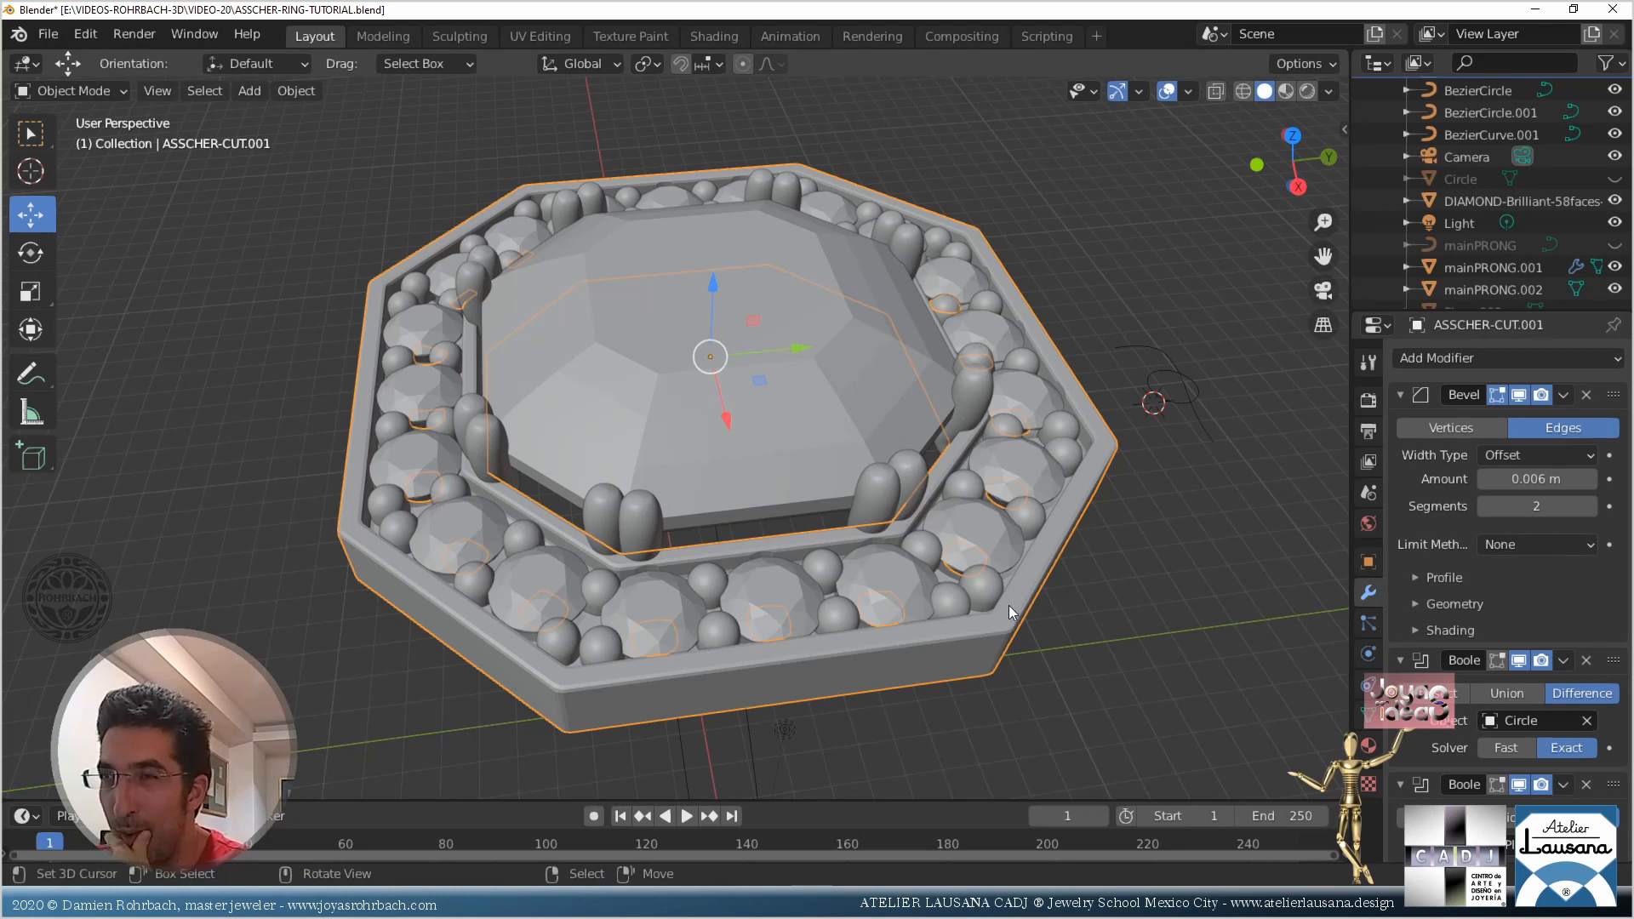
Save the file and switch the viewport to orthographic projection
{"action": "middle_click_drag", "start_coordinate": [1008, 605], "coordinate": [835, 522]}
{"action": "scroll", "coordinate": [860, 554], "scroll_direction": "down", "scroll_amount": 4}
{"action": "key", "text": "ctrl+s"}
{"action": "key", "text": "KP_5"}
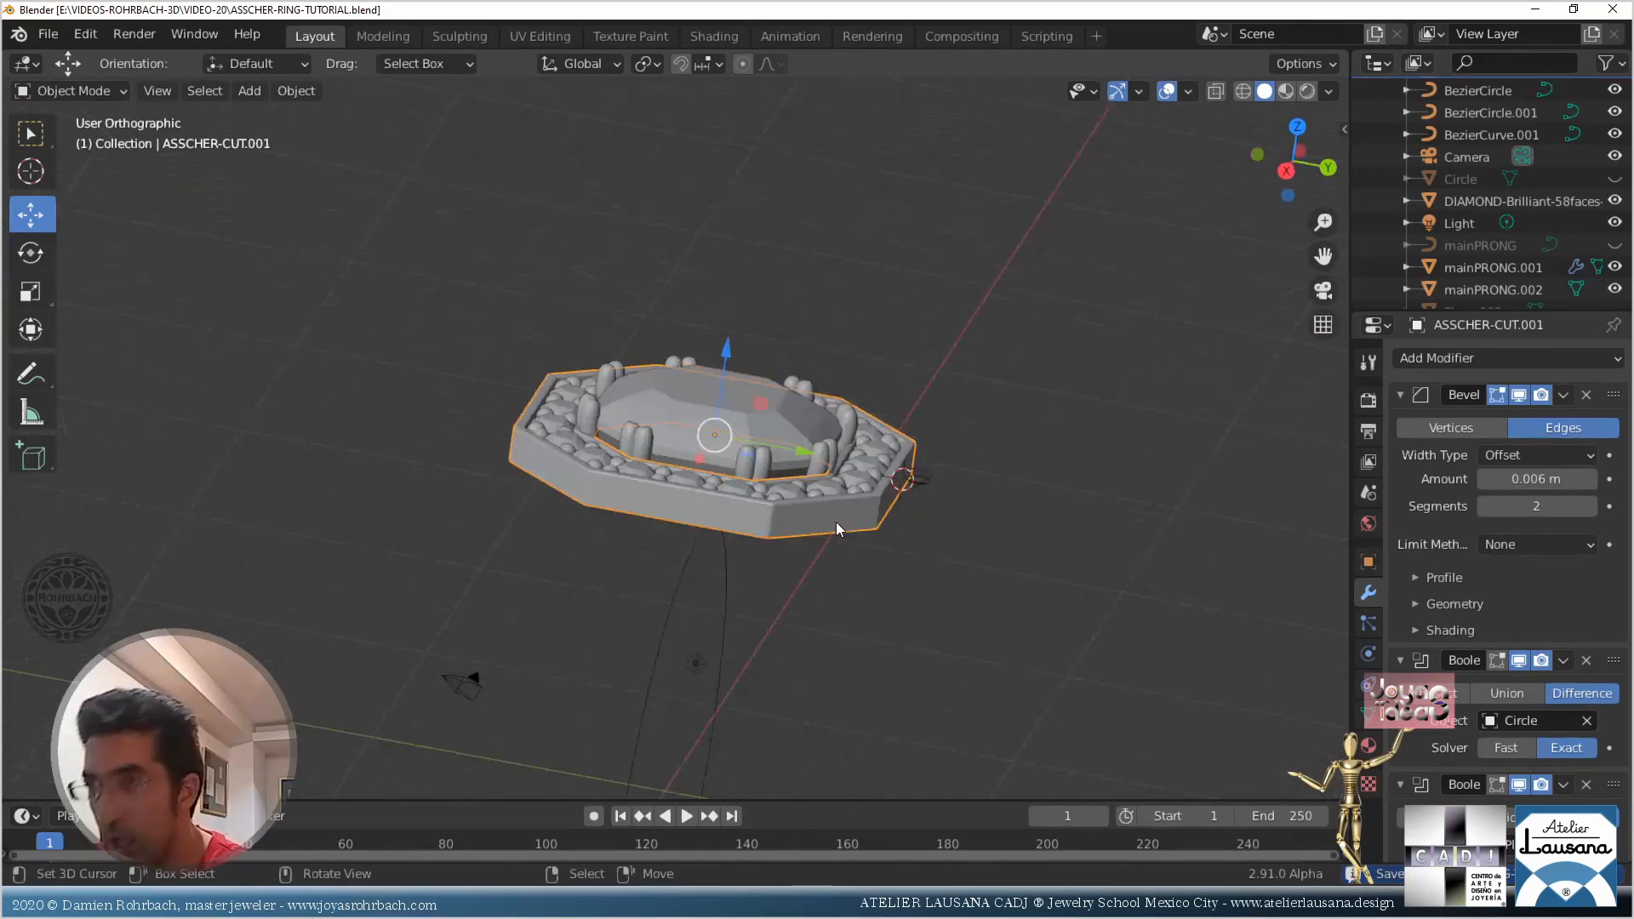
Save the file and bring up the transform properties of the Asscher-cut centre stone in front view
{"action": "key", "text": "KP_1"}
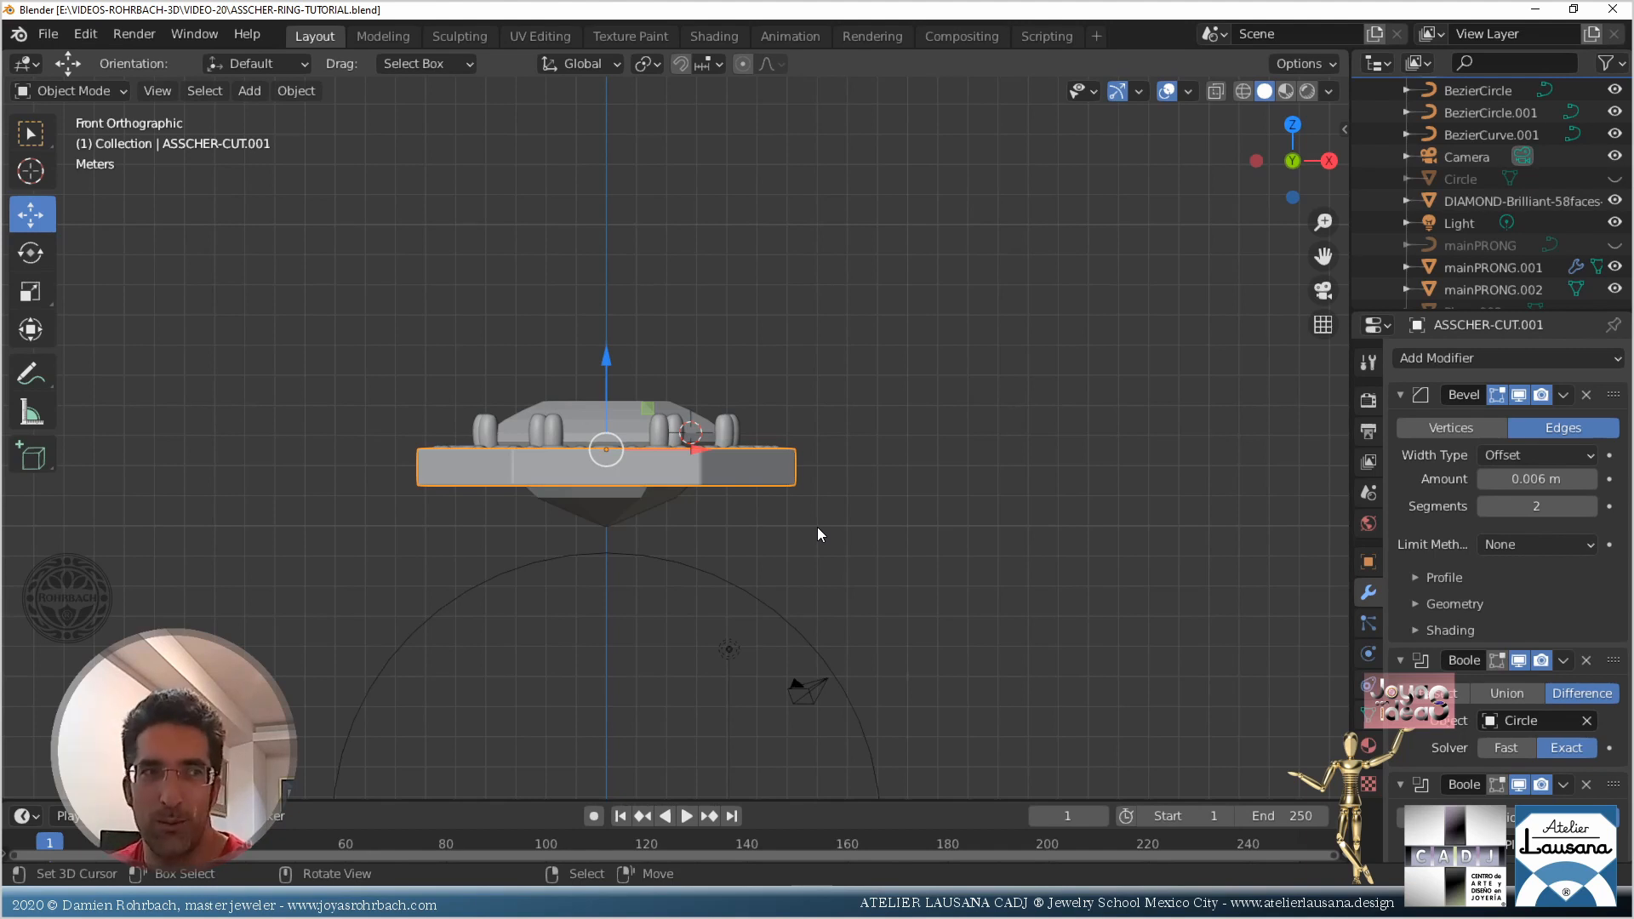
{"action": "key", "text": "ctrl+s"}
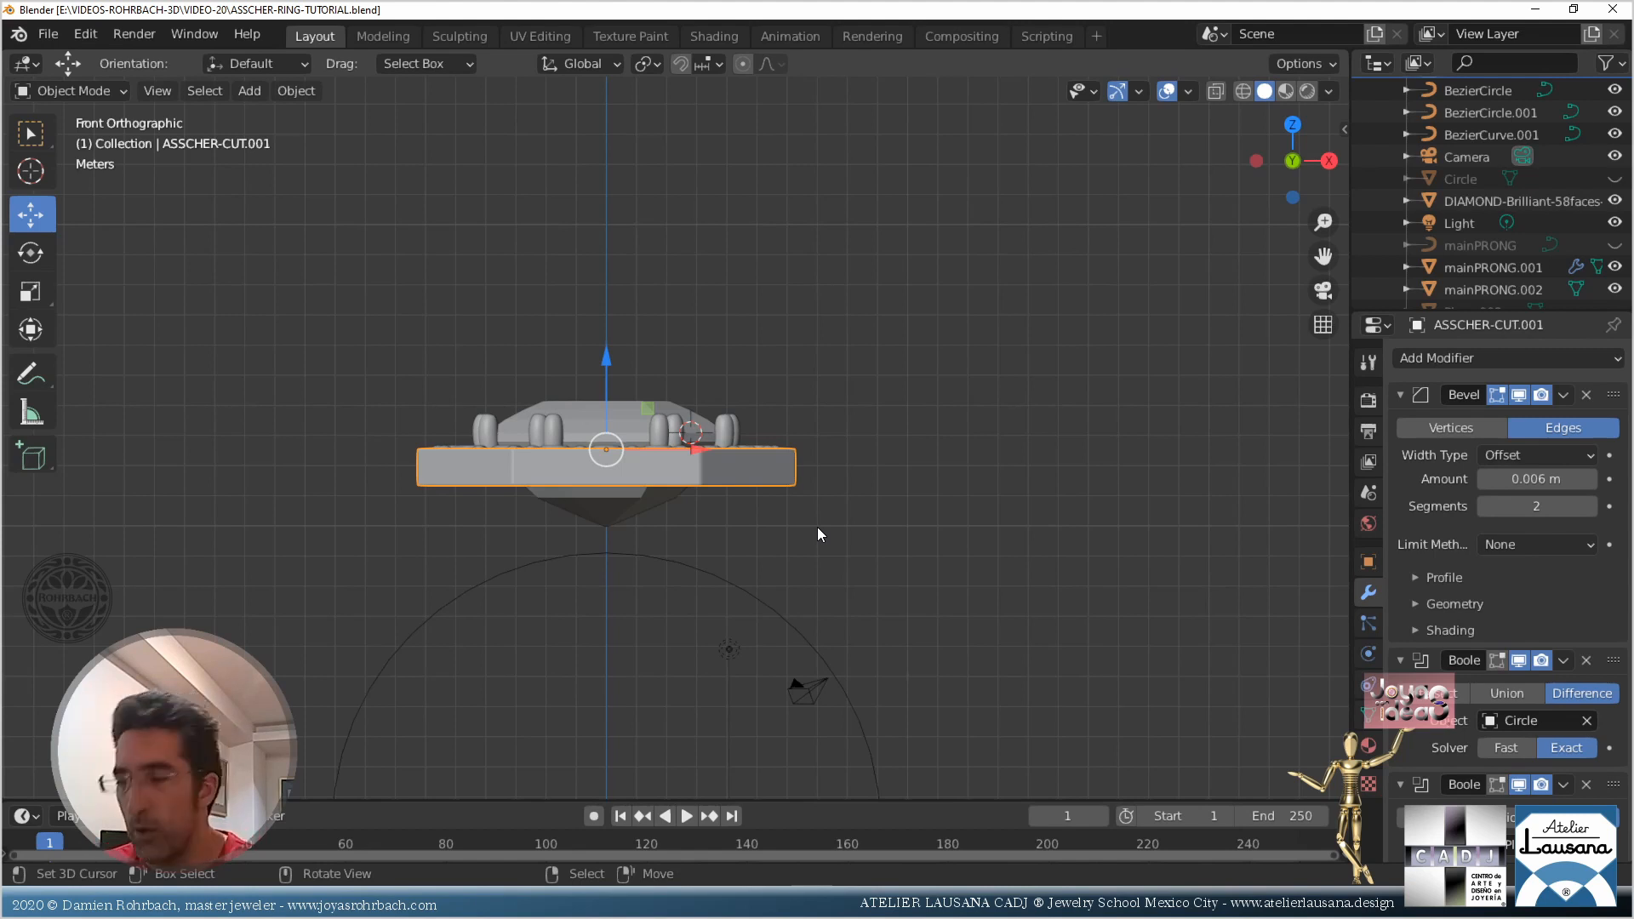
{"action": "middle_click_drag", "start_coordinate": [743, 449], "coordinate": [666, 534]}
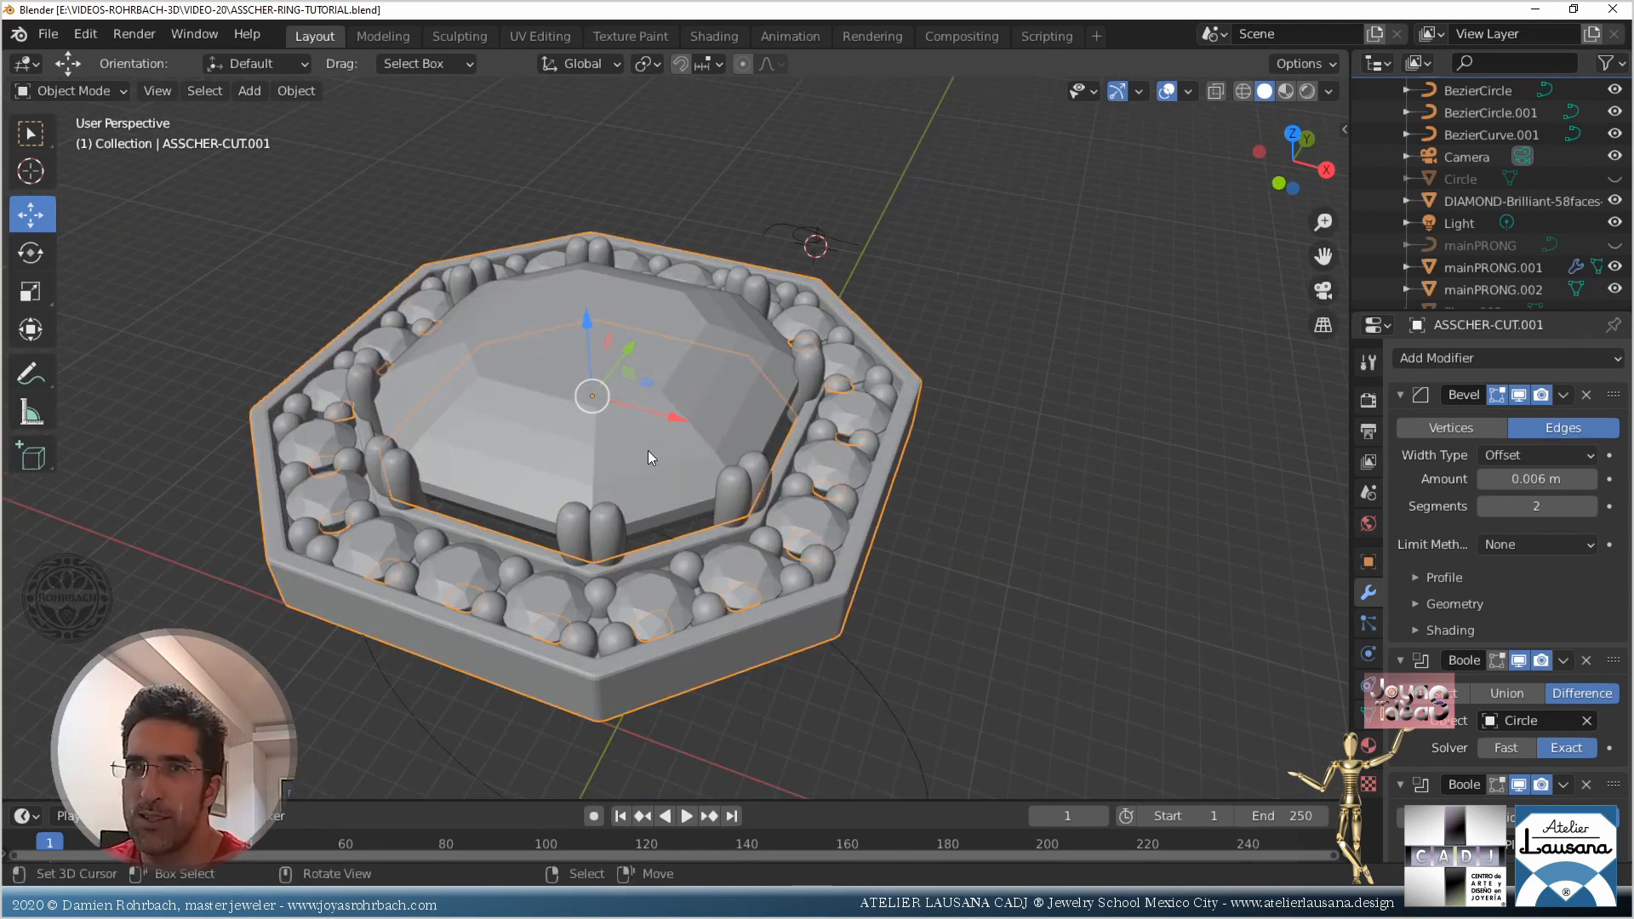
{"action": "left_click", "coordinate": [647, 451]}
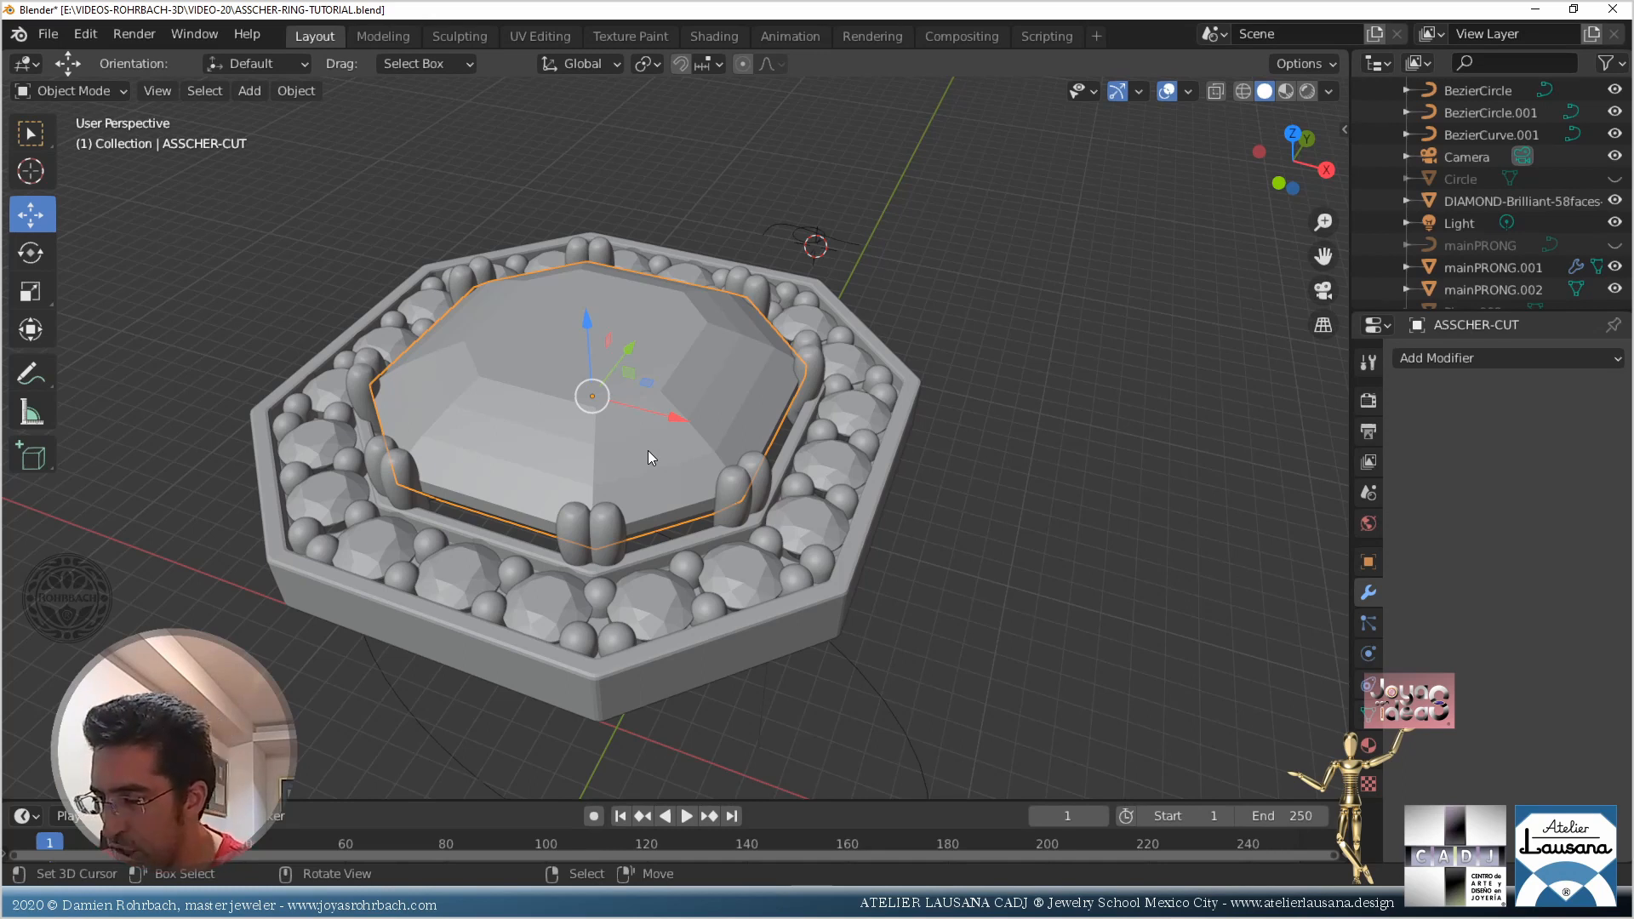
{"action": "key", "text": "KP_1"}
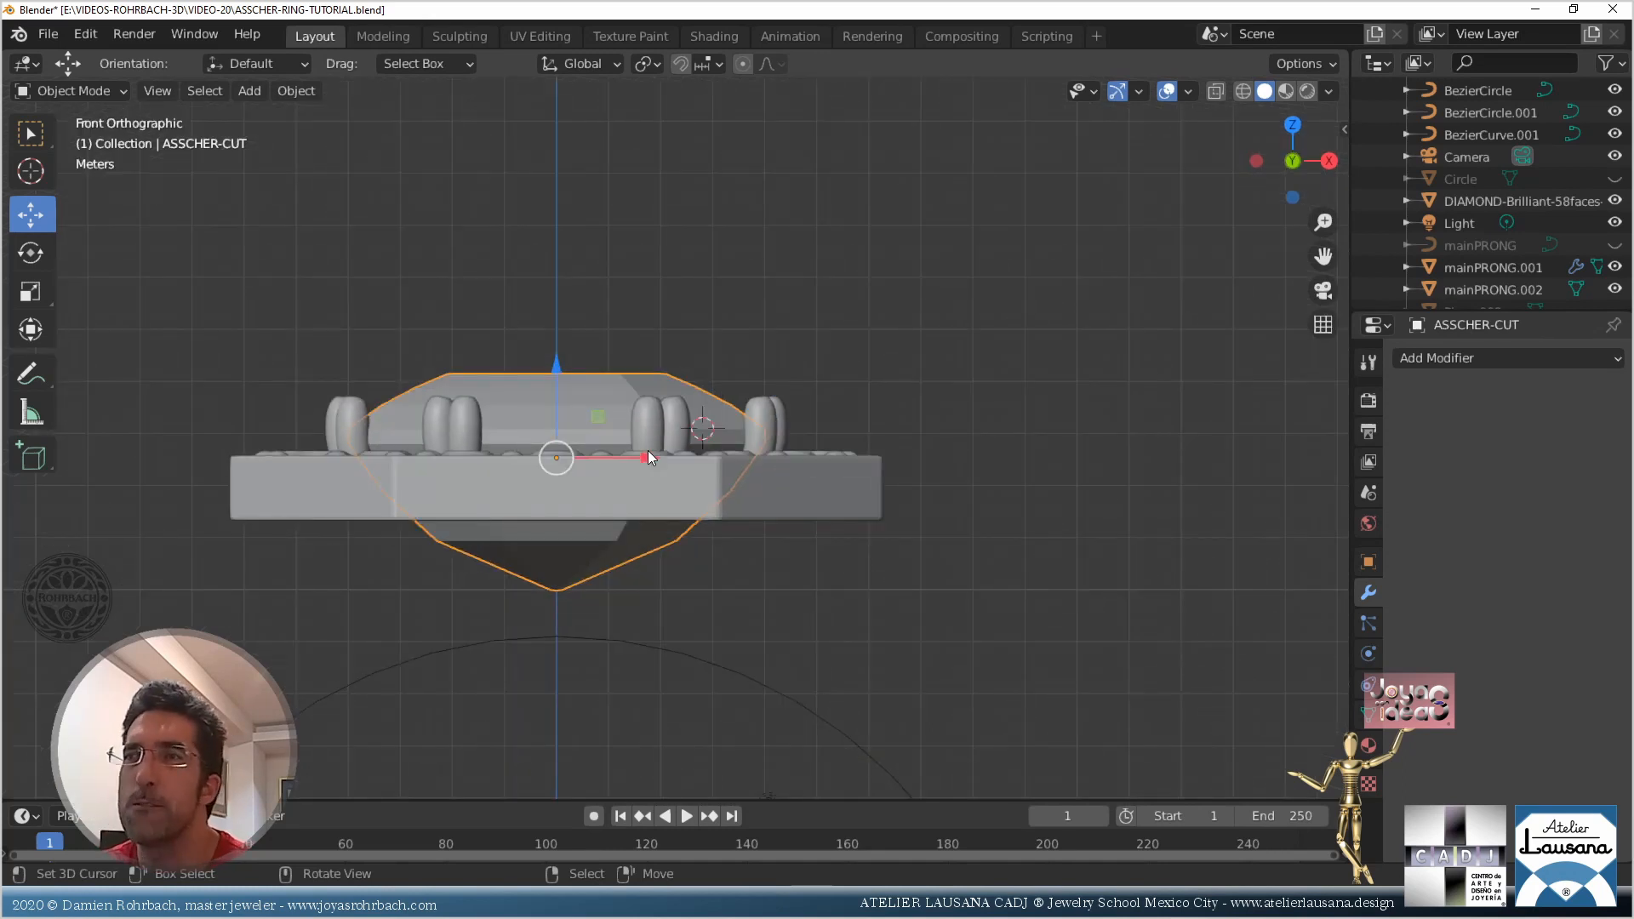
{"action": "scroll", "coordinate": [994, 514], "scroll_direction": "down", "scroll_amount": 2}
{"action": "mouse_move", "coordinate": [697, 511]}
{"action": "middle_mouse_down", "text": "shift"}
{"action": "mouse_move", "coordinate": [694, 365]}
{"action": "mouse_move", "coordinate": [706, 516]}
{"action": "middle_mouse_up", "text": "shift"}
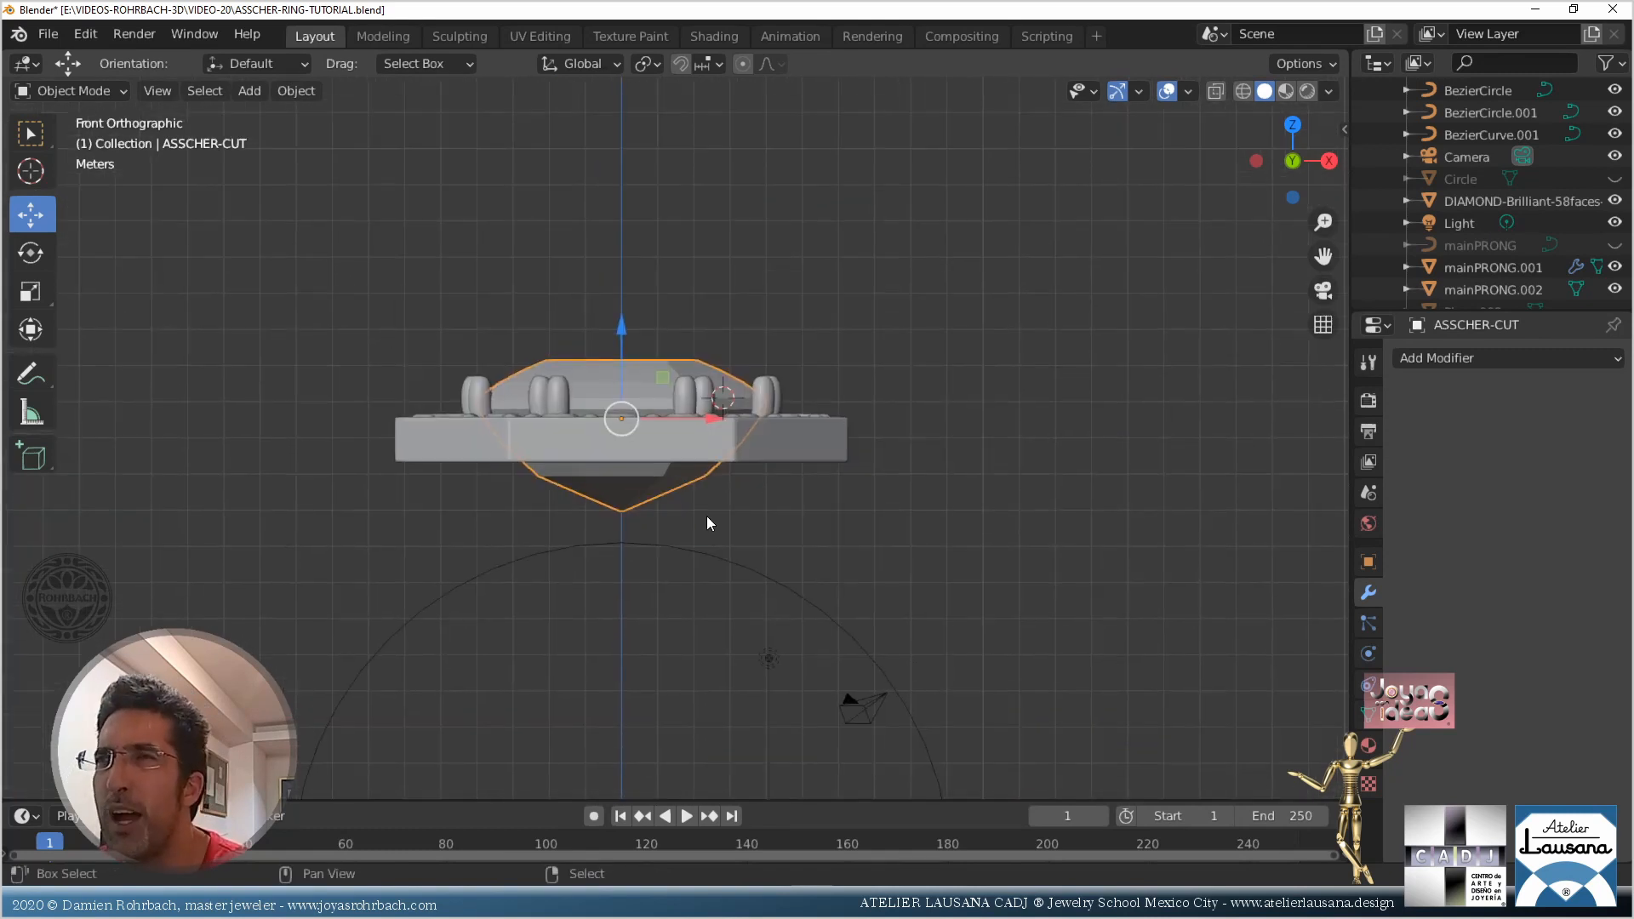
{"action": "scroll", "coordinate": [672, 438], "scroll_direction": "up", "scroll_amount": 2}
{"action": "key", "text": "n"}
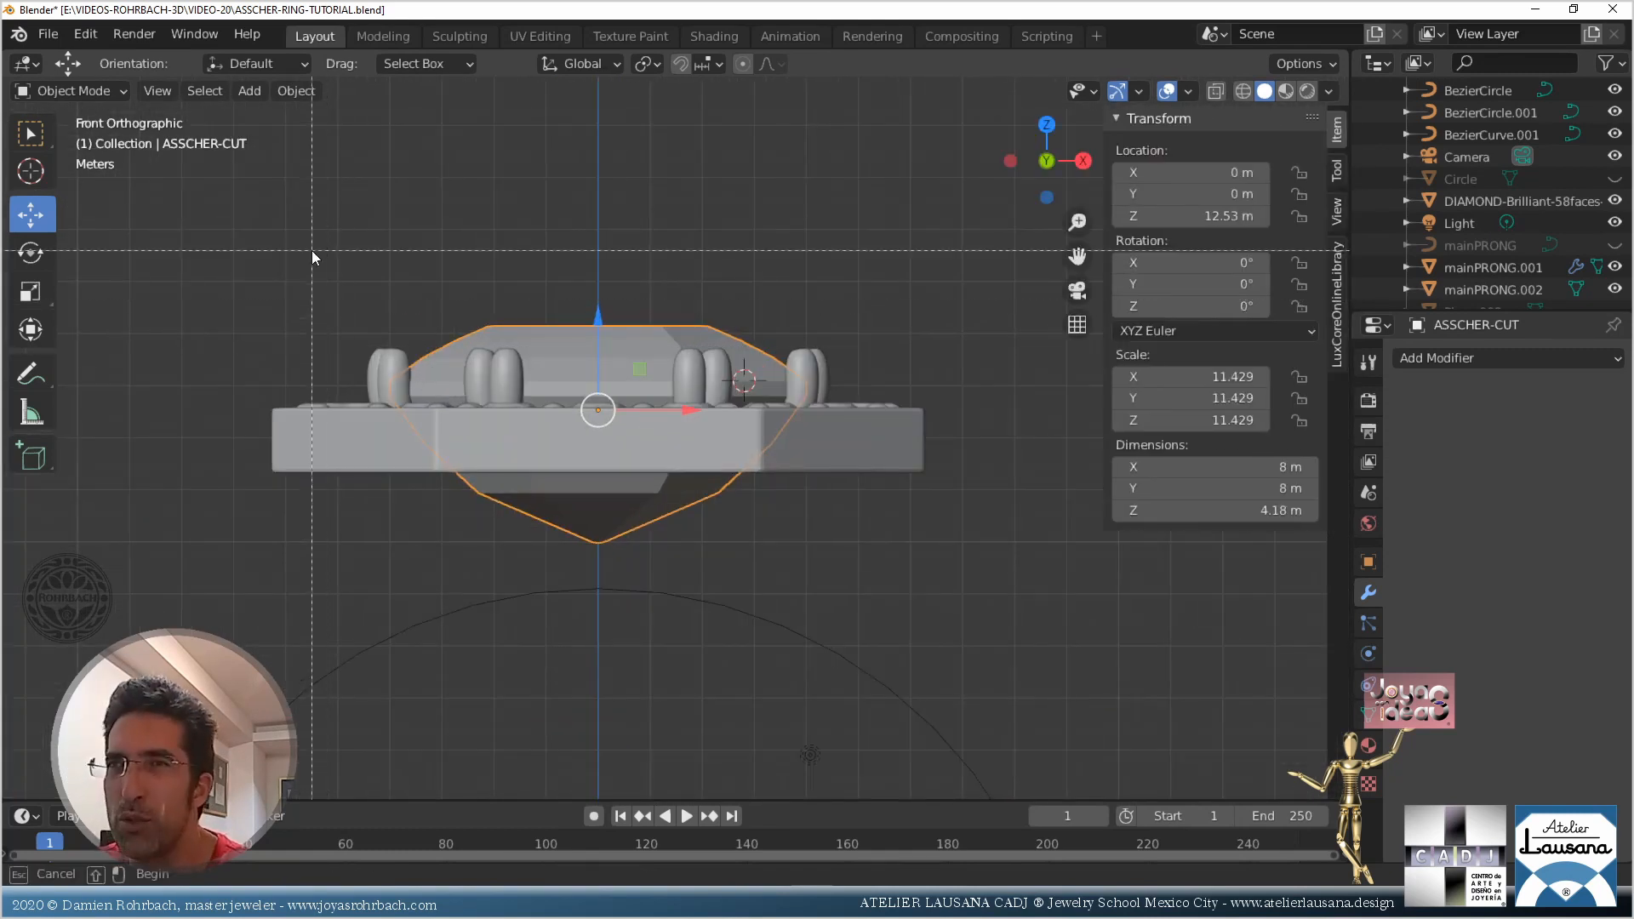
{"action": "key", "text": "alt+a"}
{"action": "key", "text": "b"}
{"action": "left_click_drag", "start_coordinate": [331, 289], "coordinate": [819, 533]}
{"action": "key", "text": "g"}
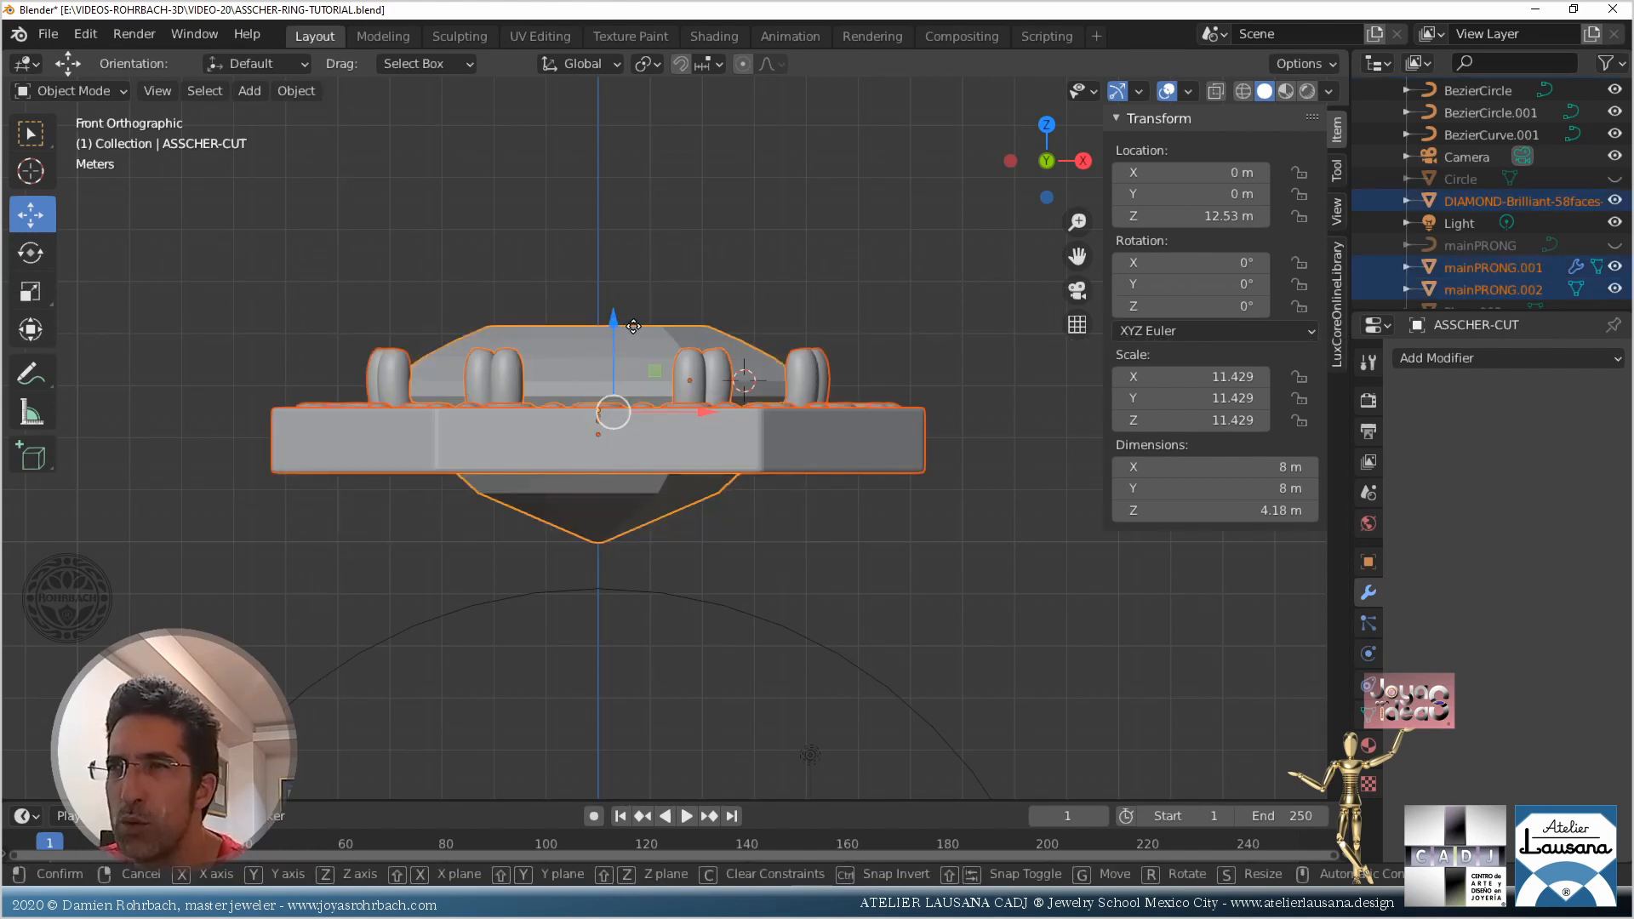
{"action": "key", "text": "z"}
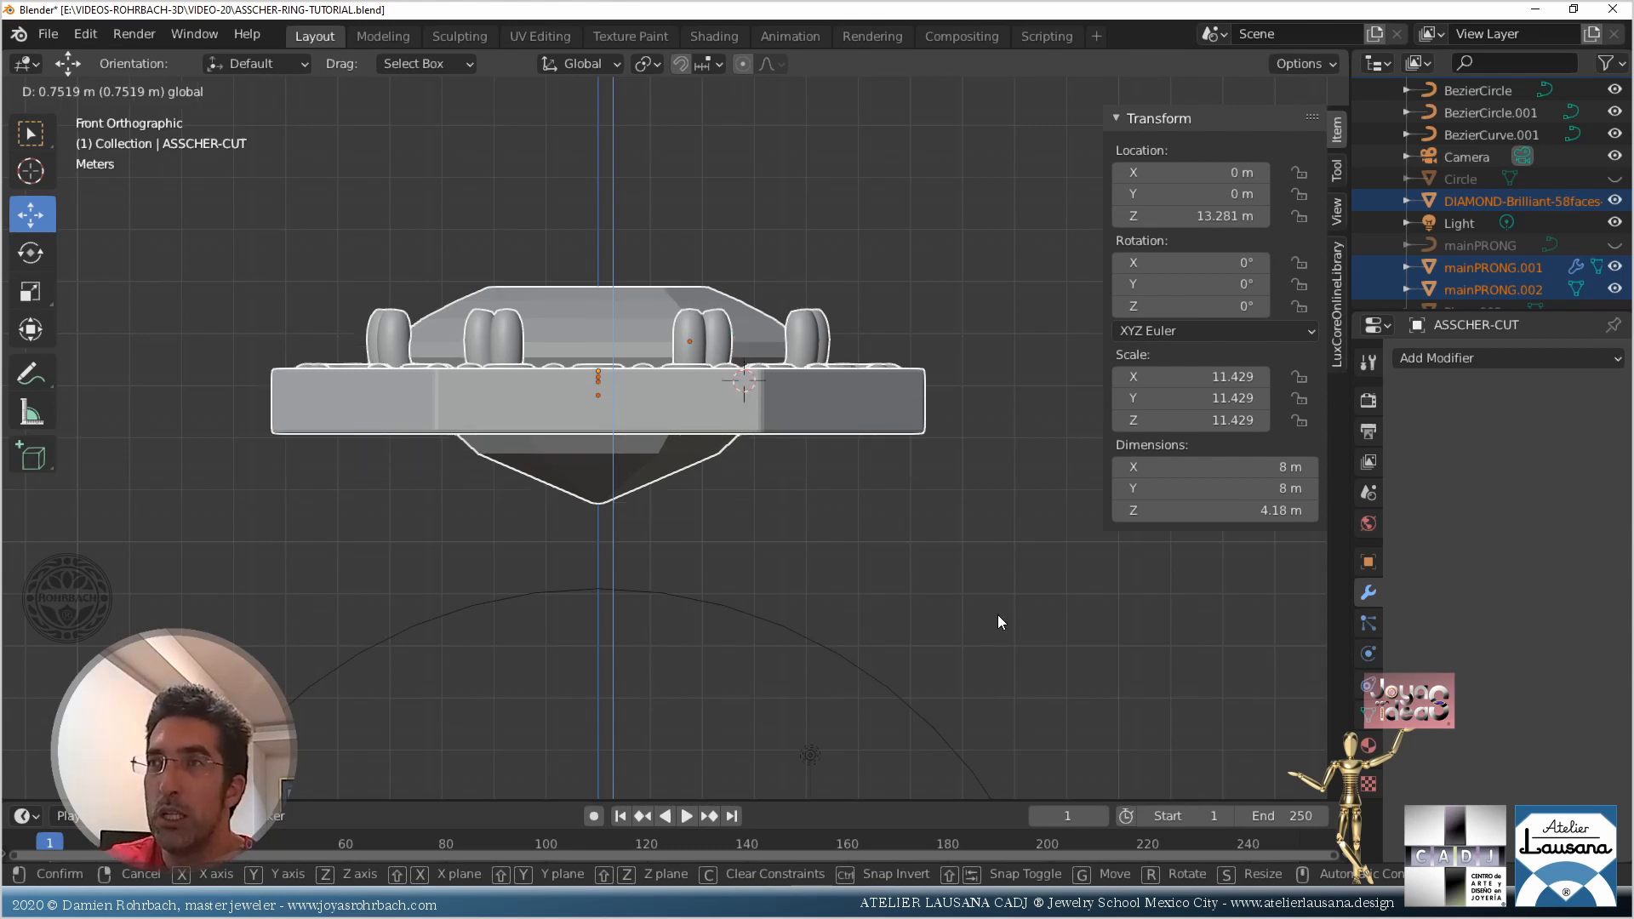
{"action": "key", "text": "Escape"}
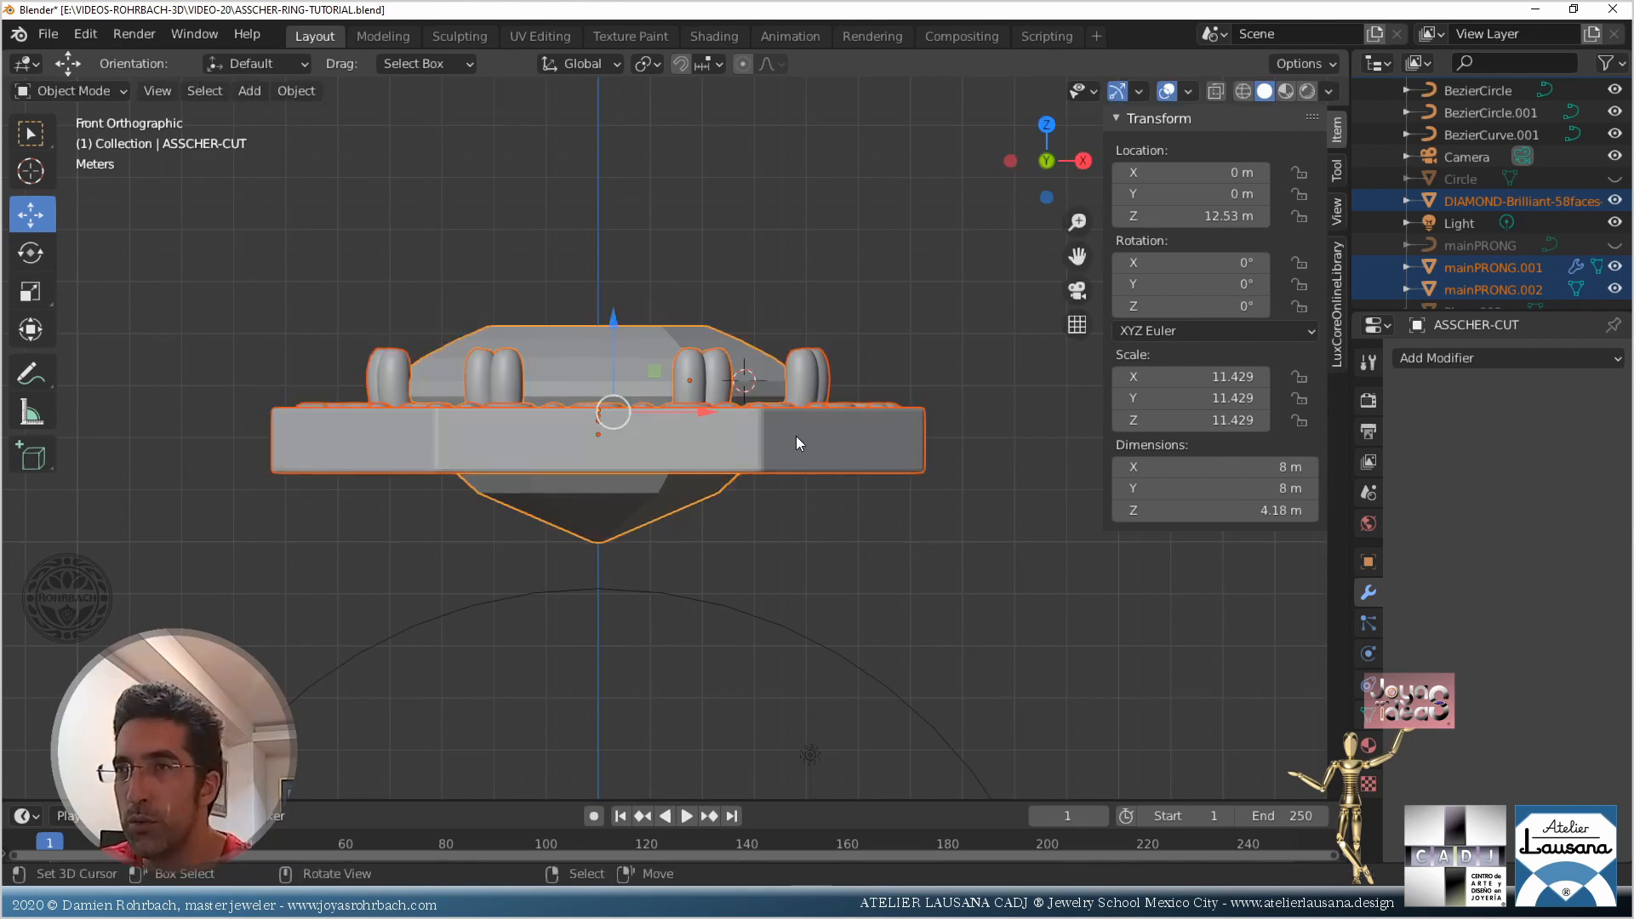
Duplicate the octagonal halo base in place and hide the original ASSCHER-CUT.001
{"action": "key", "text": "alt+a"}
{"action": "left_click", "coordinate": [834, 462]}
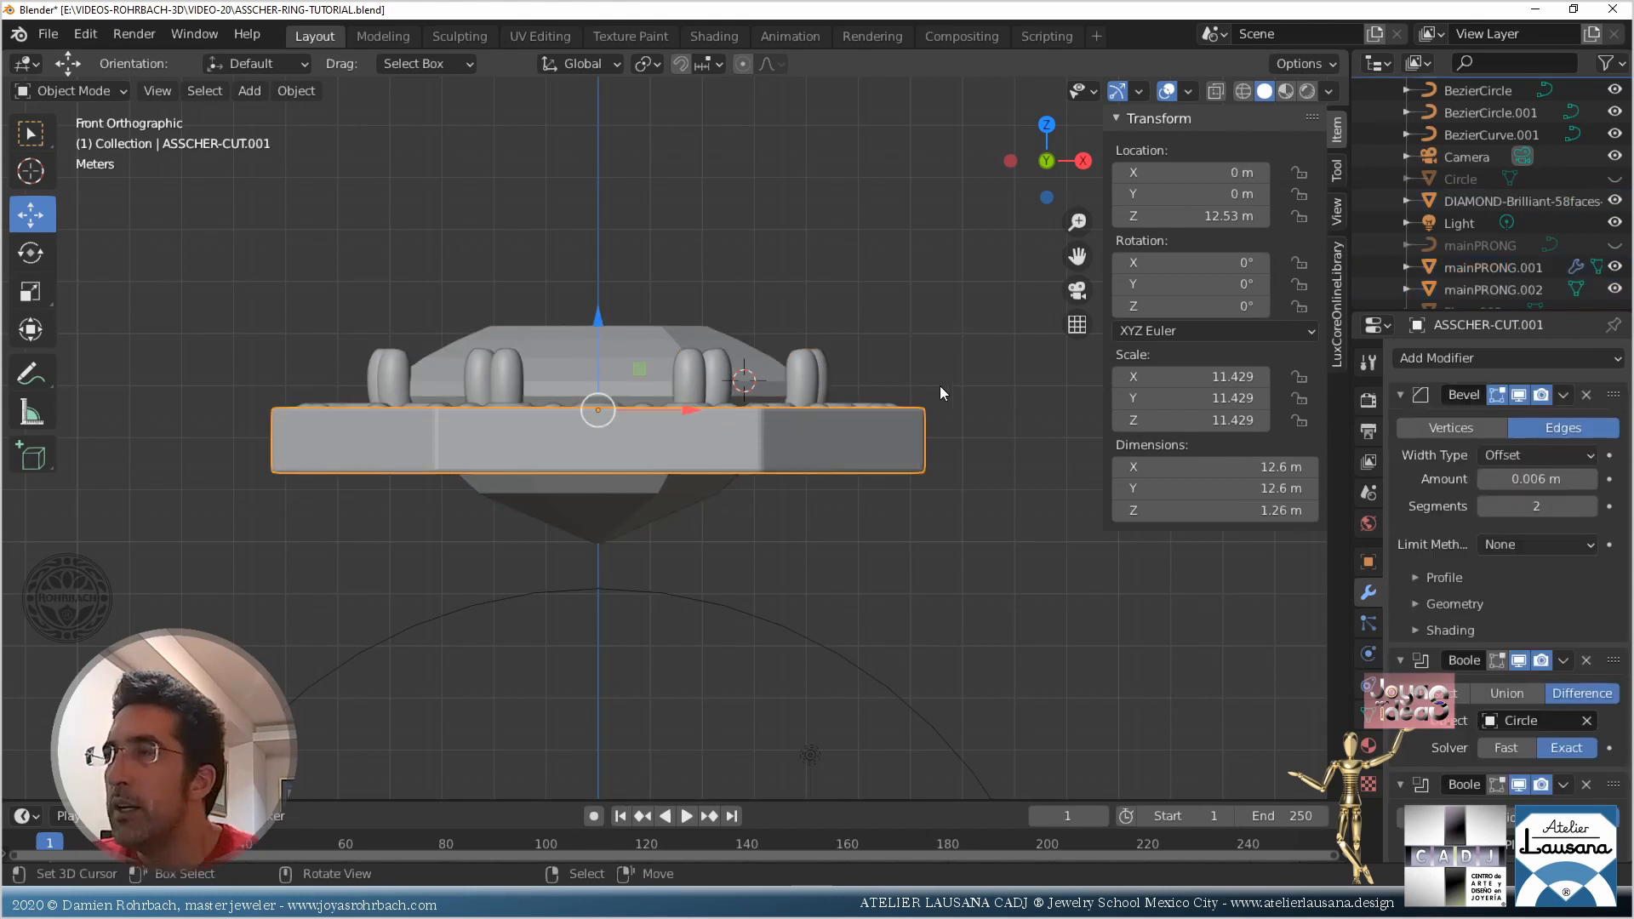
{"action": "middle_click_drag", "start_coordinate": [939, 385], "coordinate": [891, 498]}
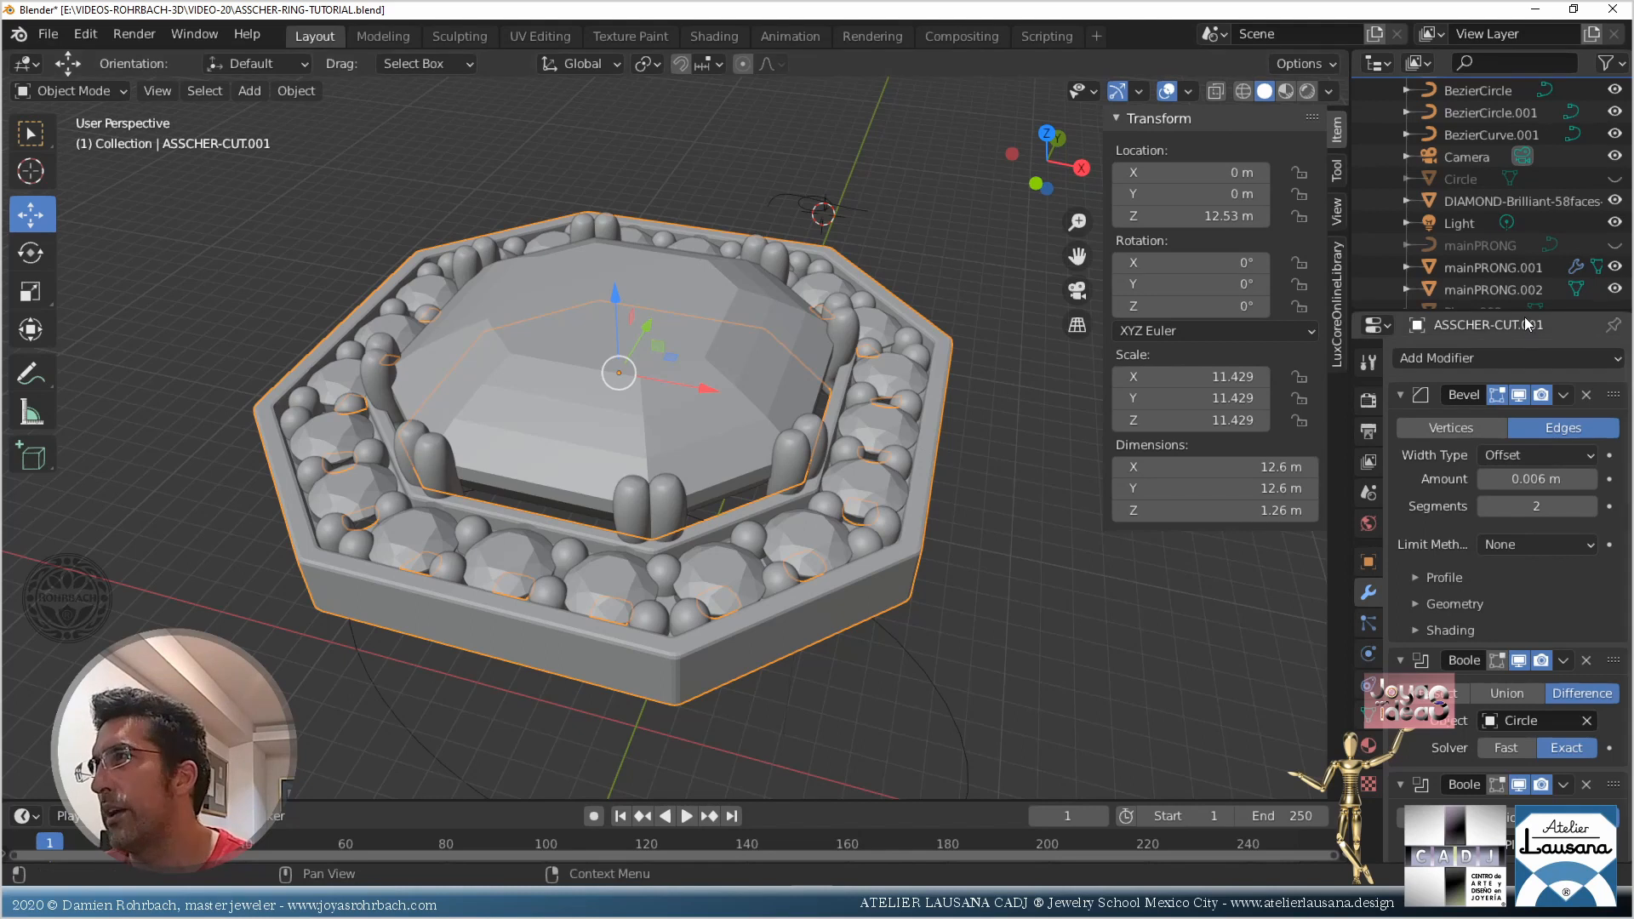
{"action": "left_click_drag", "start_coordinate": [1524, 313], "coordinate": [1506, 562]}
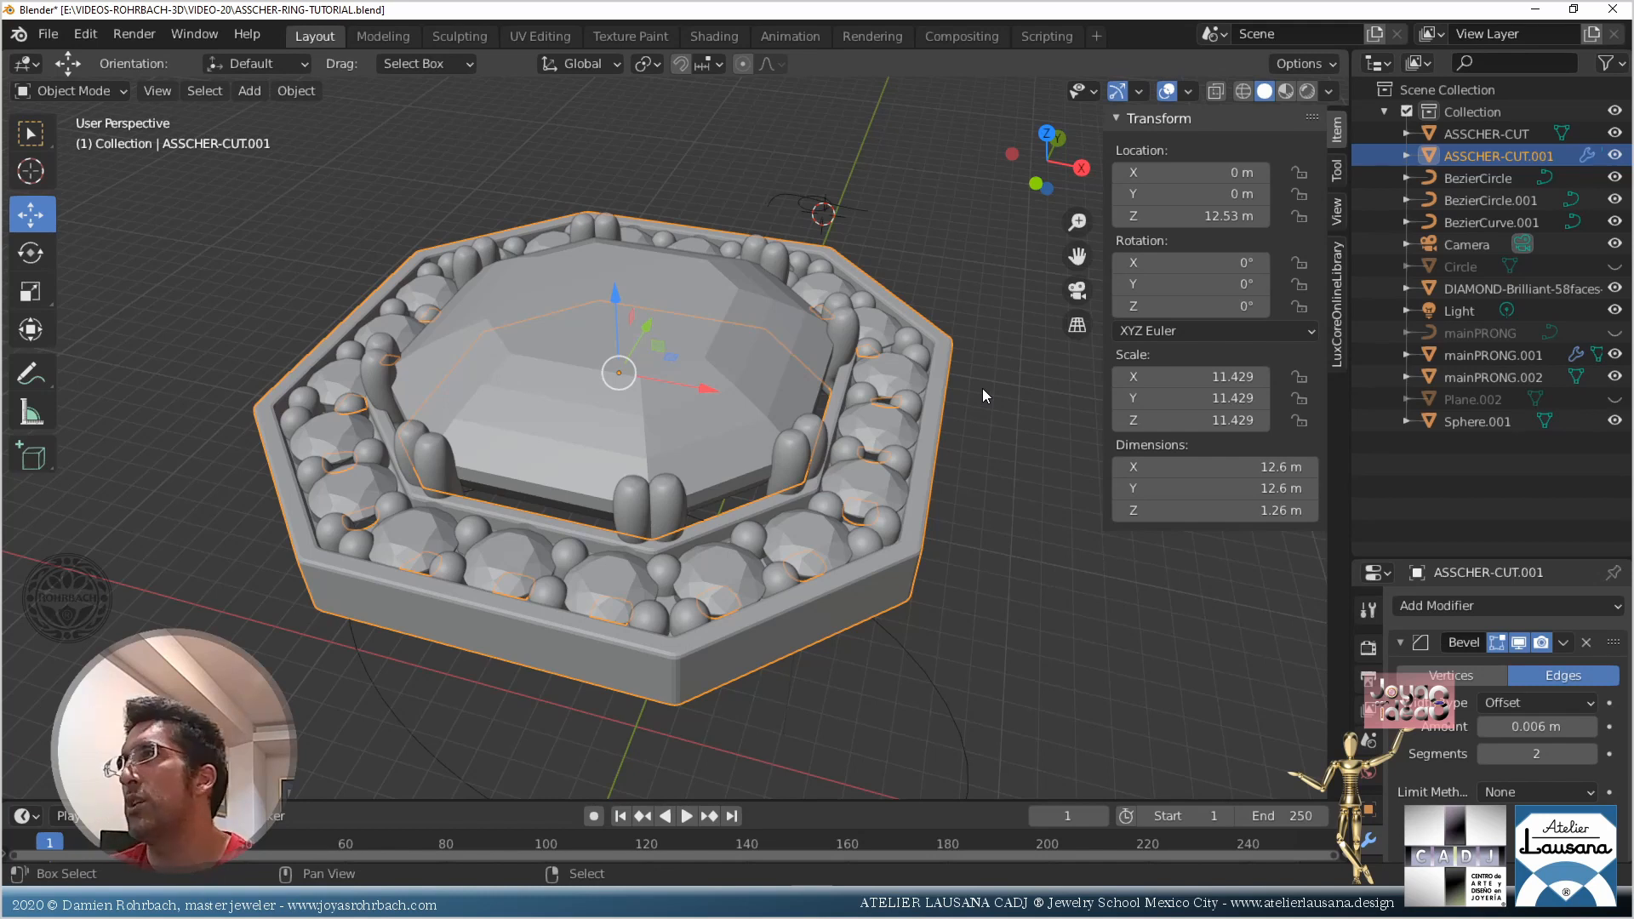
{"action": "key", "text": "shift+d"}
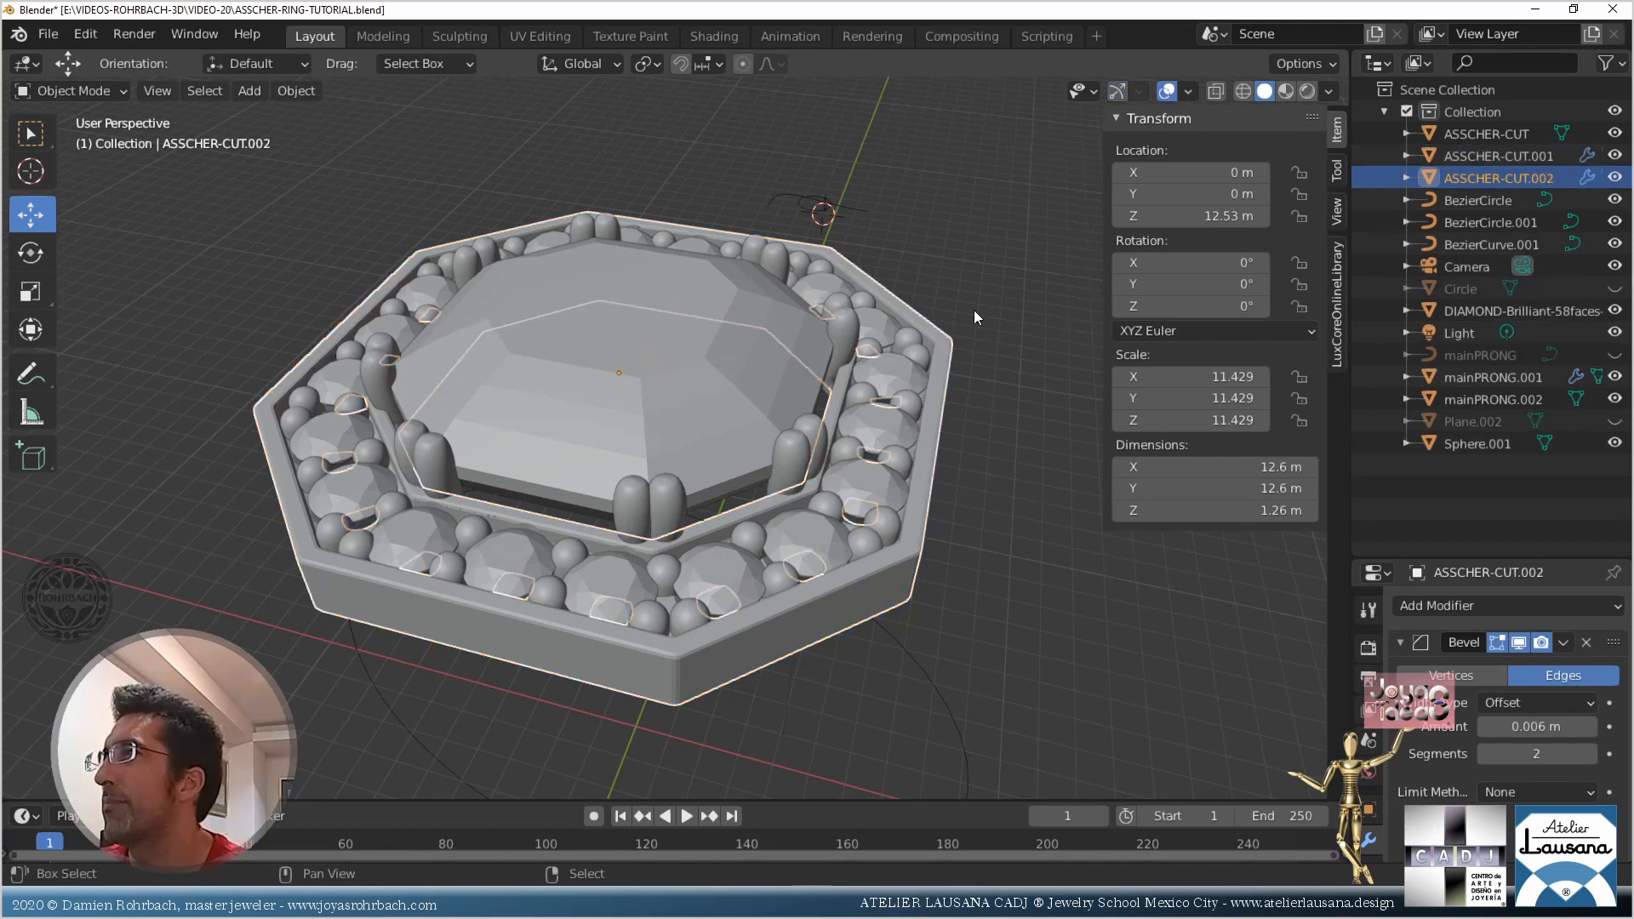
{"action": "key", "text": "Escape"}
{"action": "left_click", "coordinate": [1614, 156]}
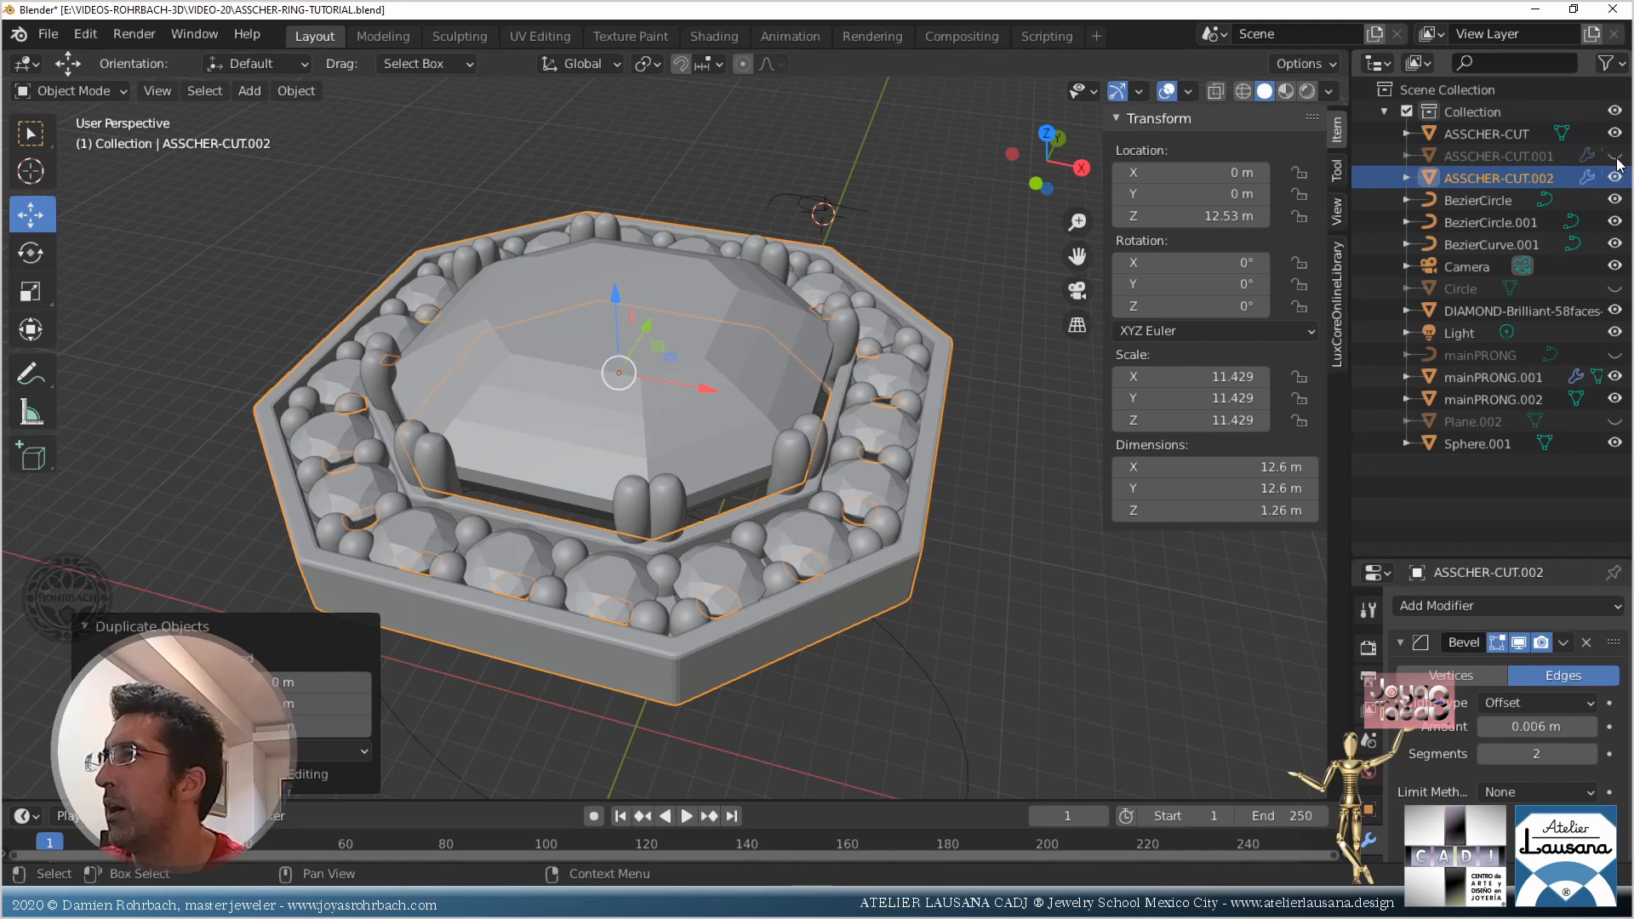
Convert the duplicated halo base ASSCHER-CUT.002 to a mesh so its bevel and Boolean modifiers are applied
{"action": "left_click", "coordinate": [1499, 176]}
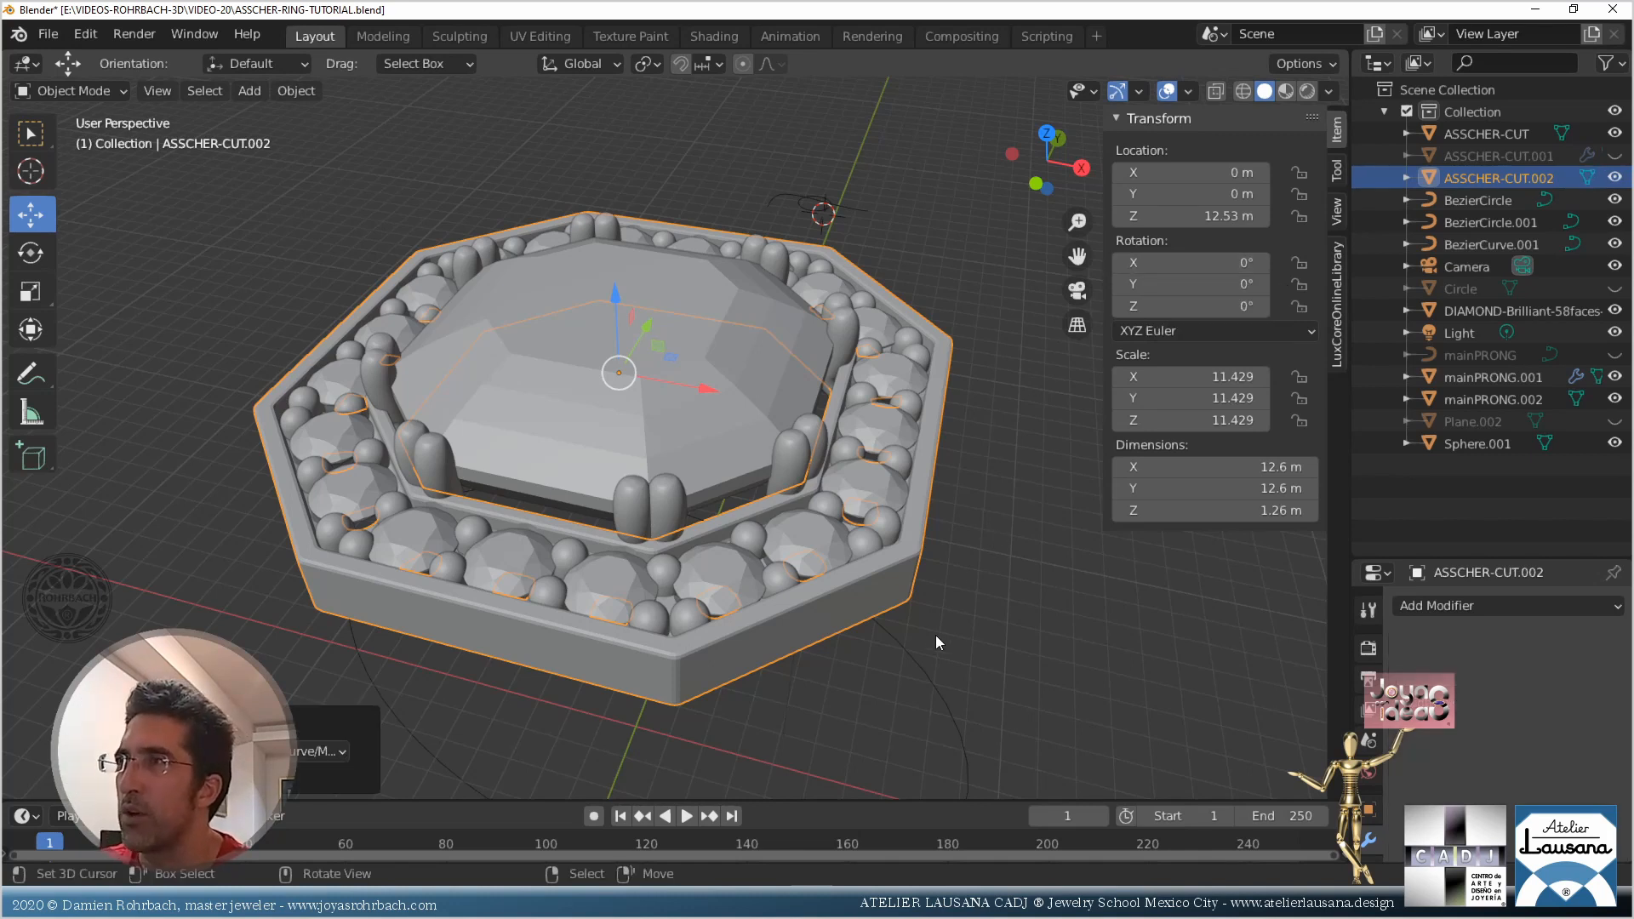
{"action": "middle_click_drag", "start_coordinate": [936, 635], "coordinate": [907, 619]}
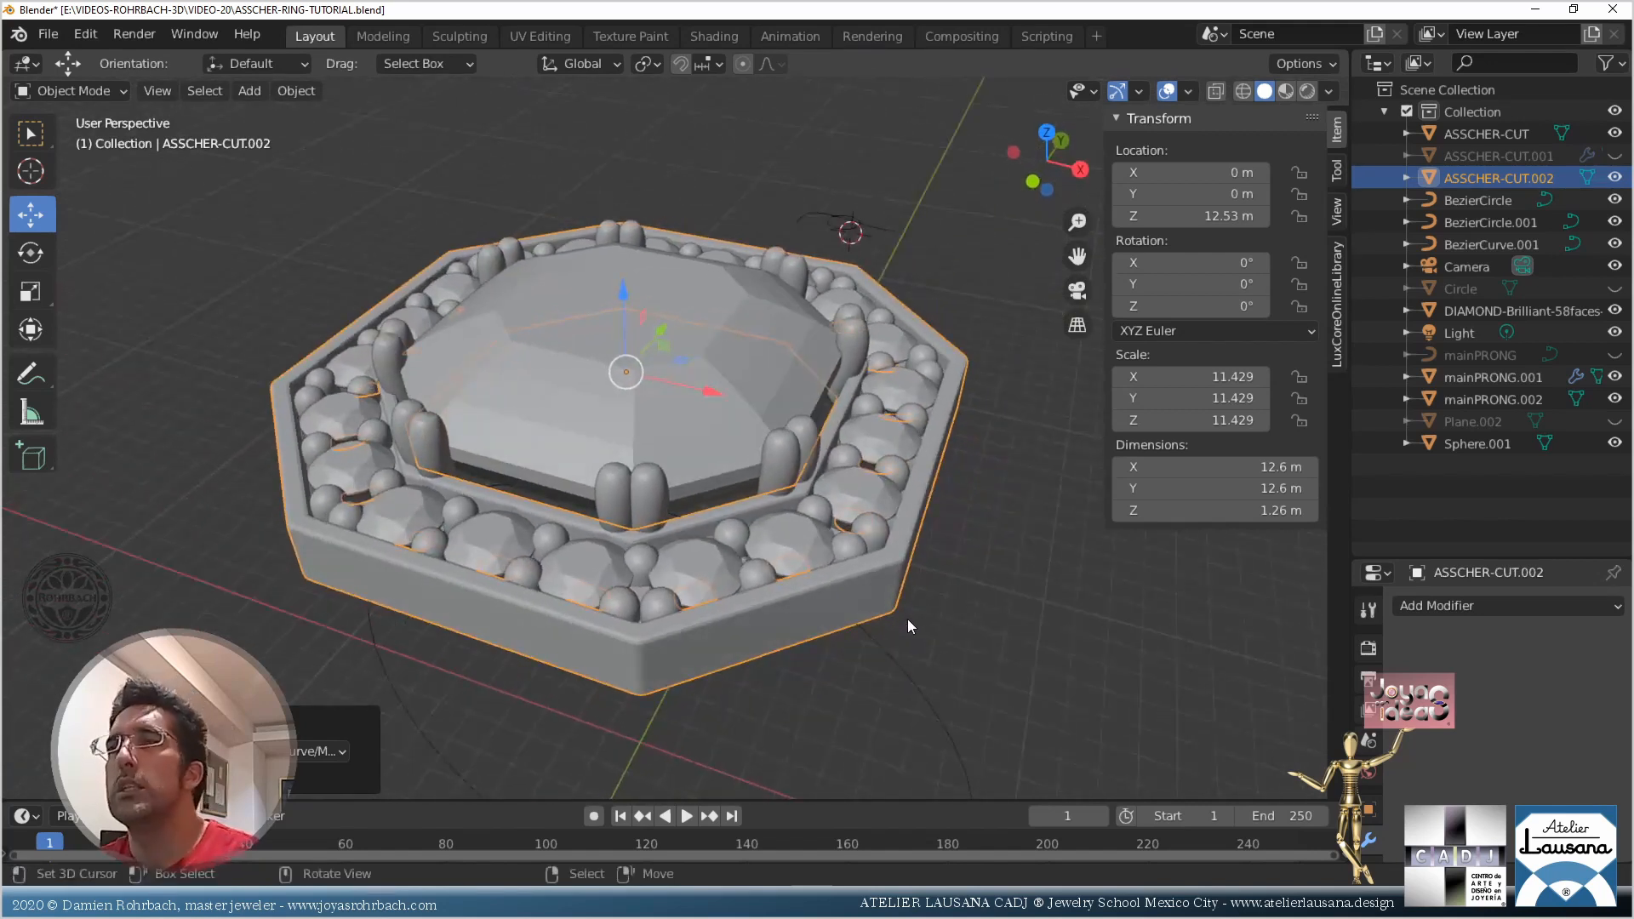
{"action": "scroll", "coordinate": [884, 620], "scroll_direction": "up", "scroll_amount": 5}
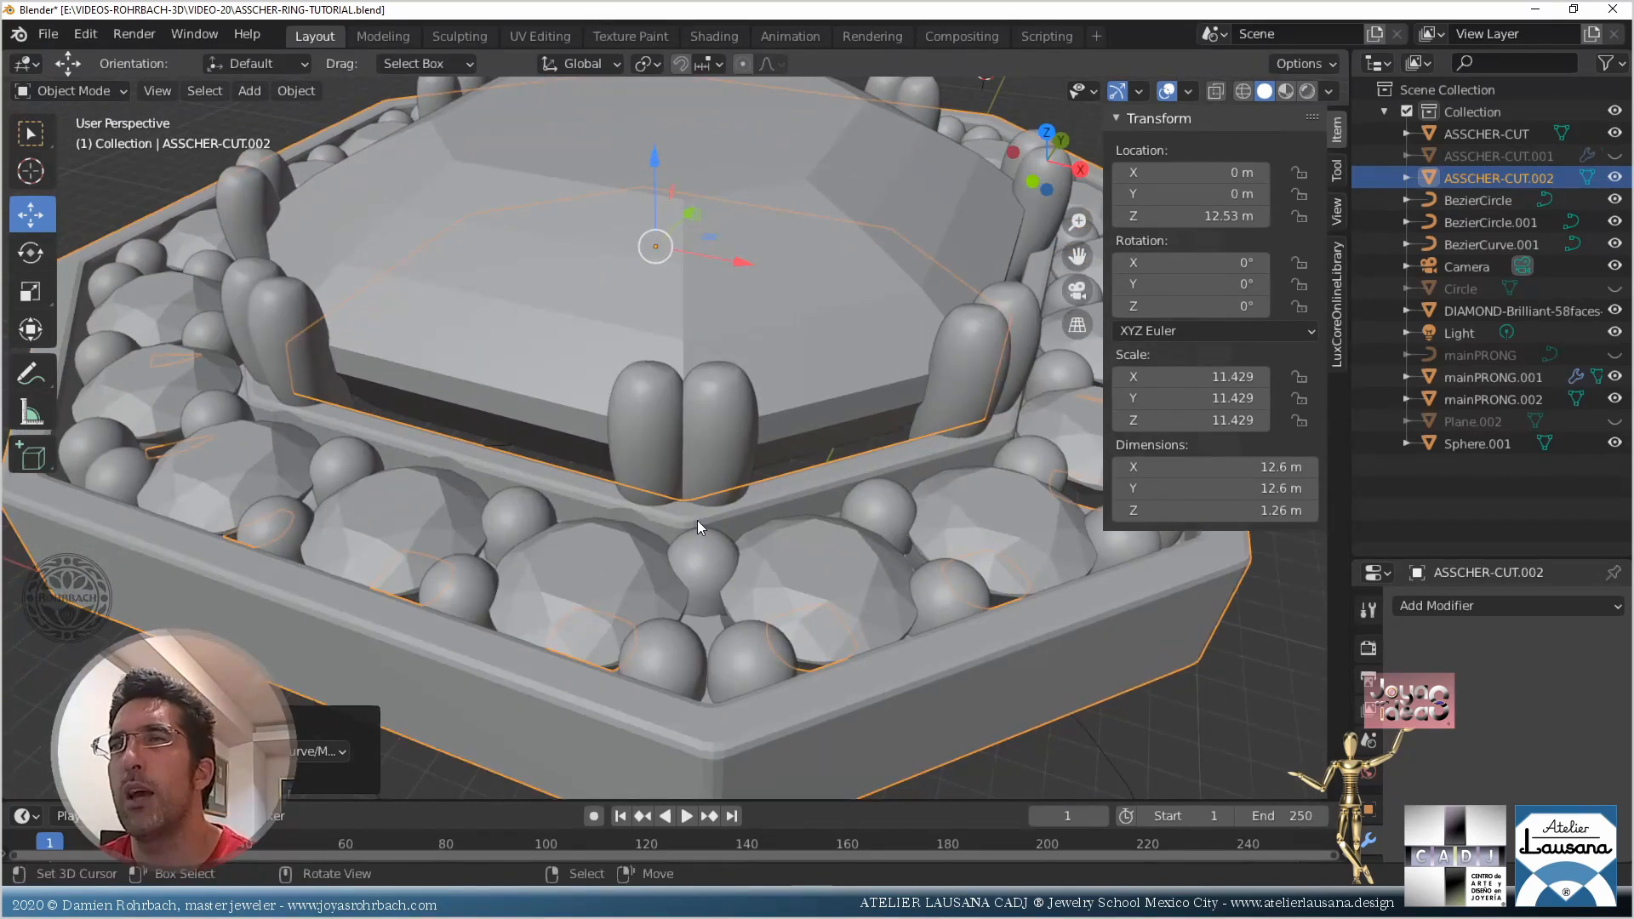
{"action": "scroll", "coordinate": [706, 536], "scroll_direction": "down", "scroll_amount": 5}
Select the centre stone, halo diamonds, small prongs and duplicated halo base together, ending in front view
{"action": "key", "text": "KP_3"}
{"action": "key", "text": "b"}
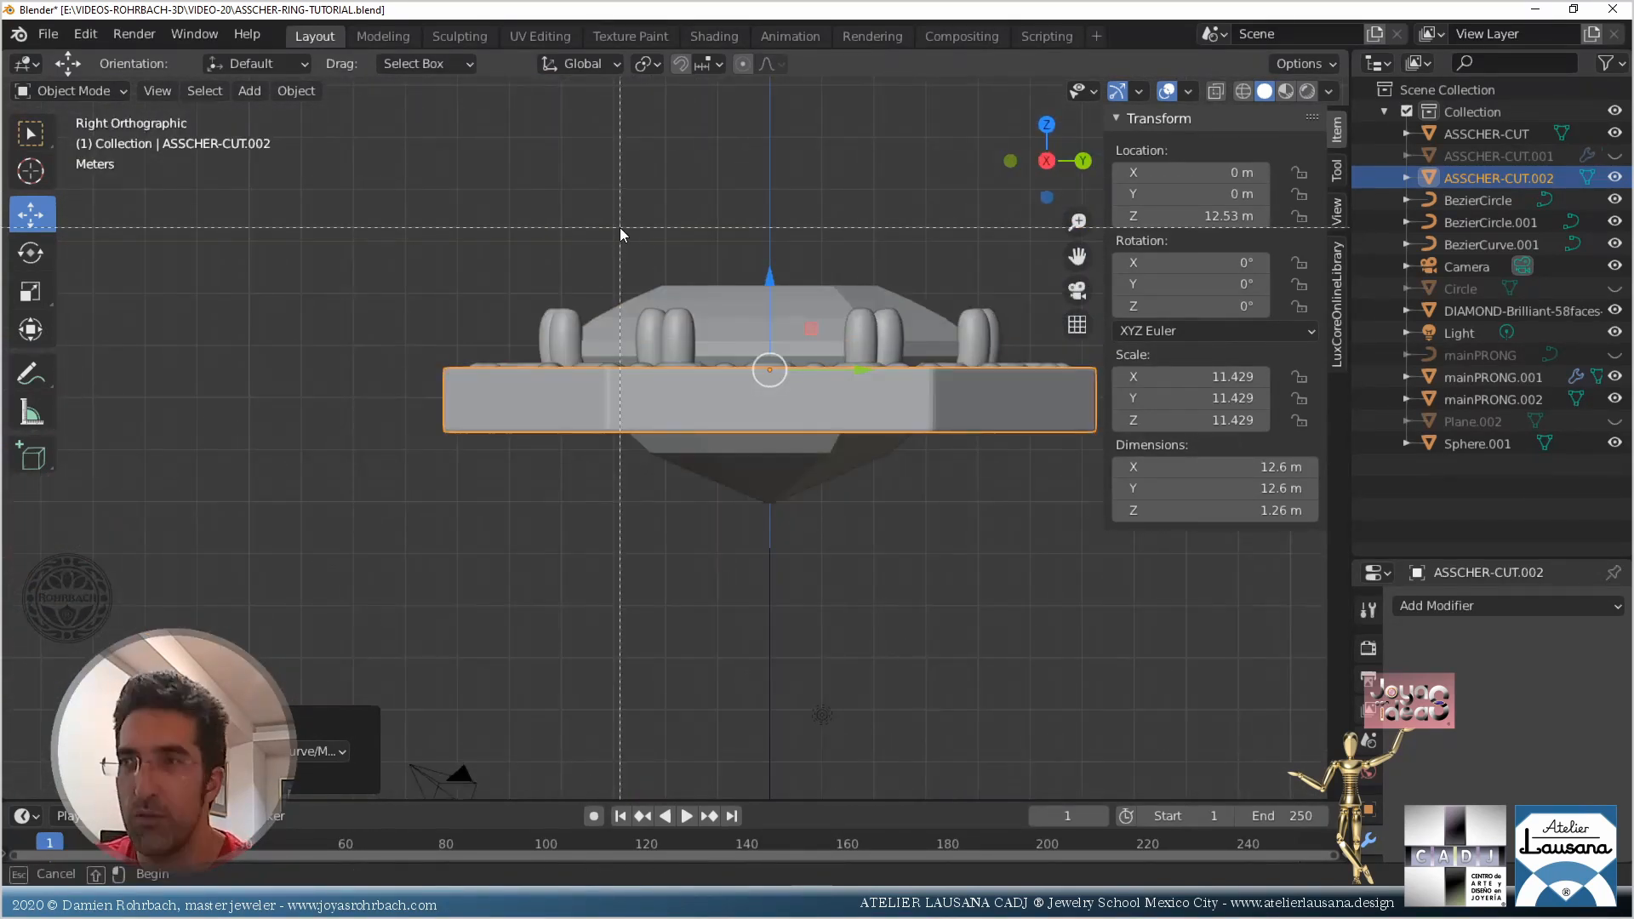
{"action": "left_click_drag", "start_coordinate": [619, 227], "coordinate": [855, 421]}
{"action": "key", "text": "KP_1"}
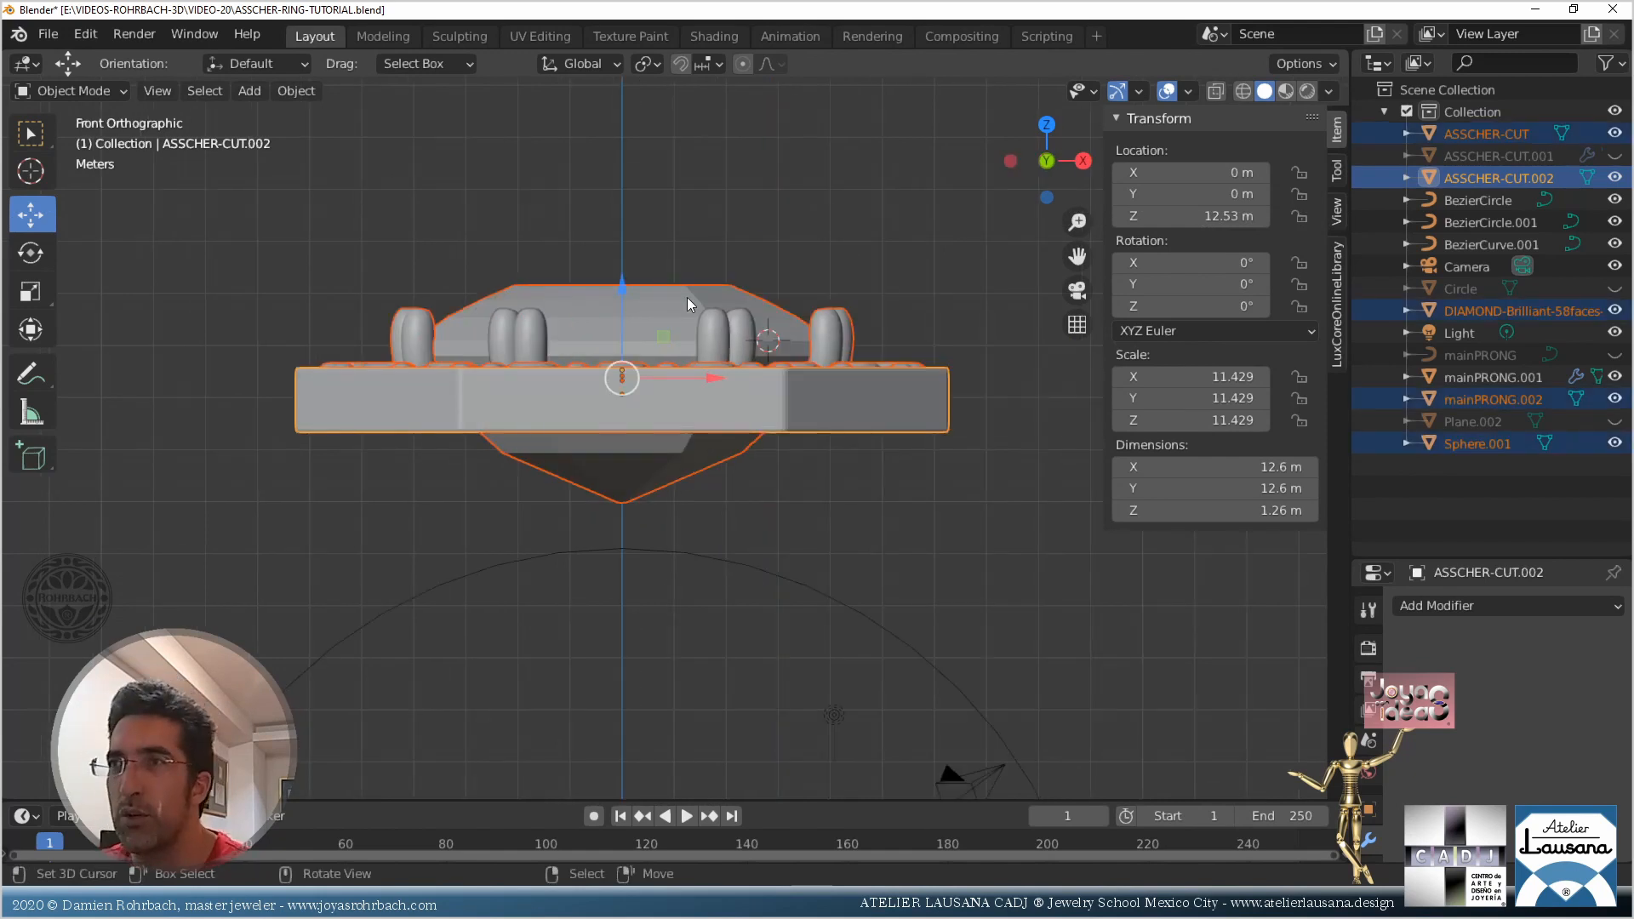
Try raising the selected head parts about 1.28 m along Z, and undo the move
{"action": "key", "text": "g"}
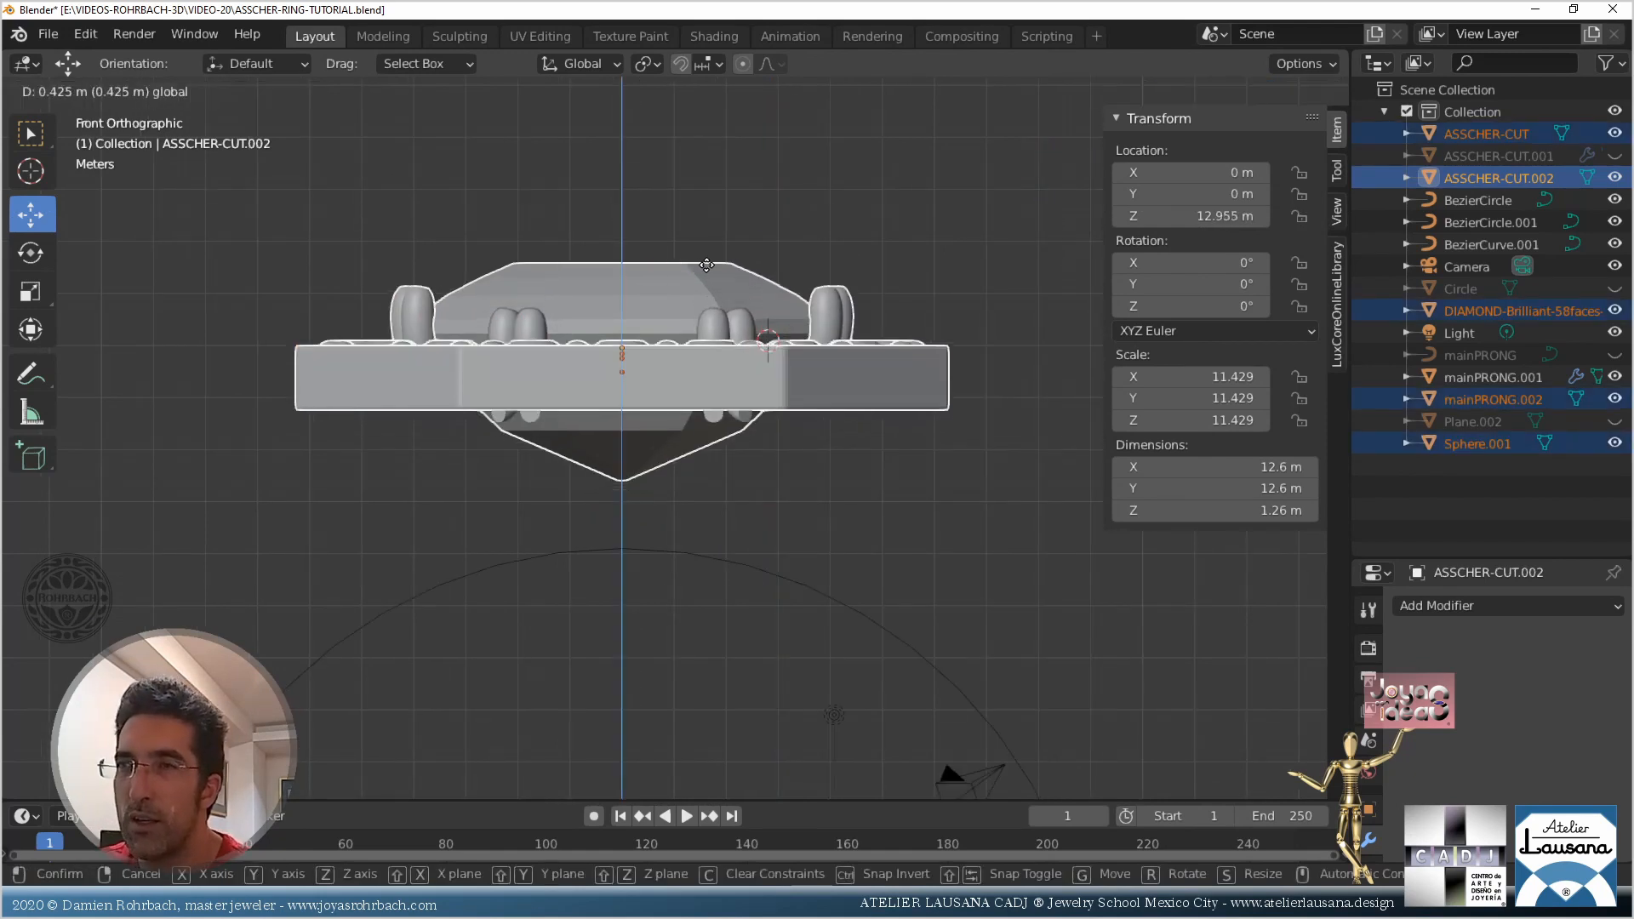
{"action": "left_click", "coordinate": [769, 222]}
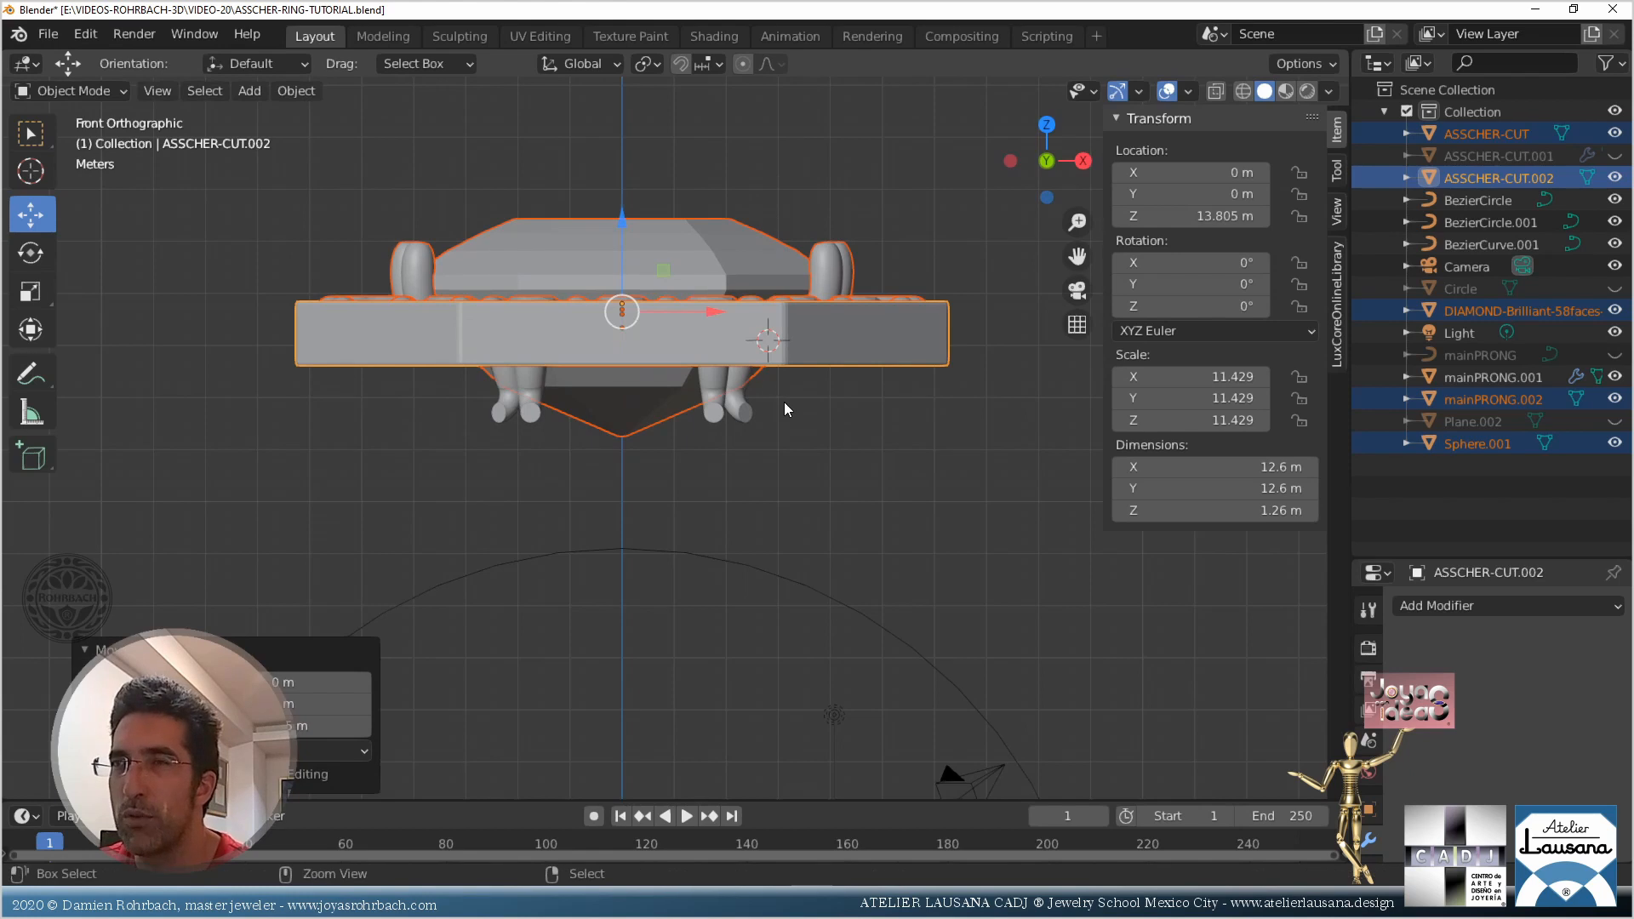
{"action": "key", "text": "ctrl+z"}
Add mainPRONG.001 to the selected head parts, raise them all about 0.96 m along Z and save the file
{"action": "middle_click_drag", "start_coordinate": [767, 274], "coordinate": [728, 361]}
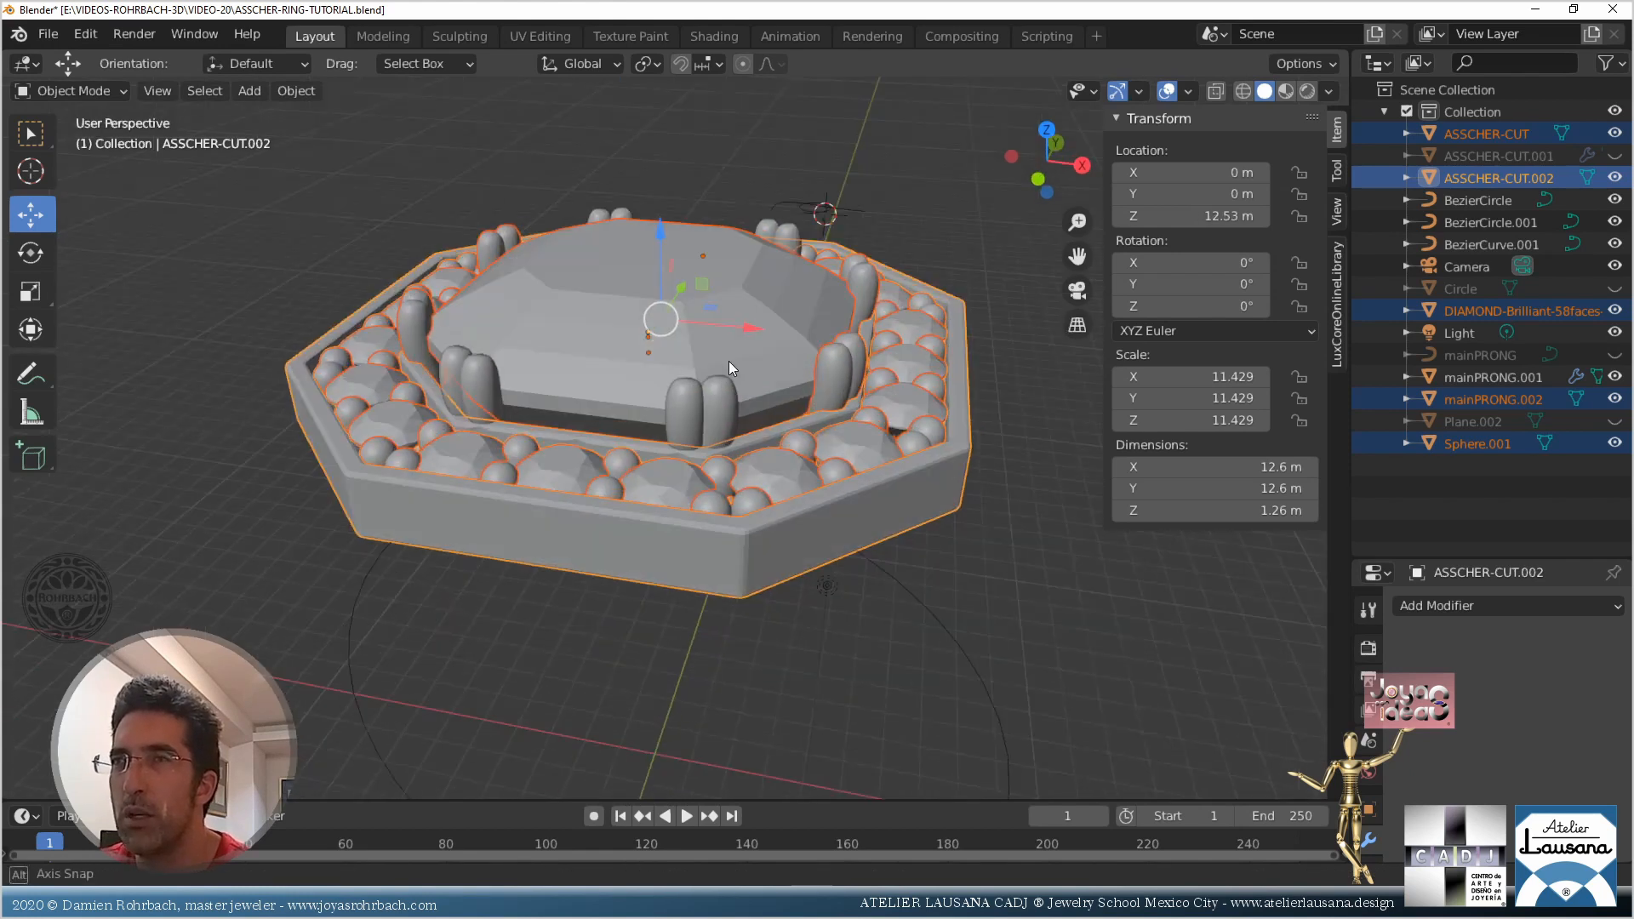
{"action": "left_click", "coordinate": [477, 371], "text": "shift"}
{"action": "key", "text": "KP_1"}
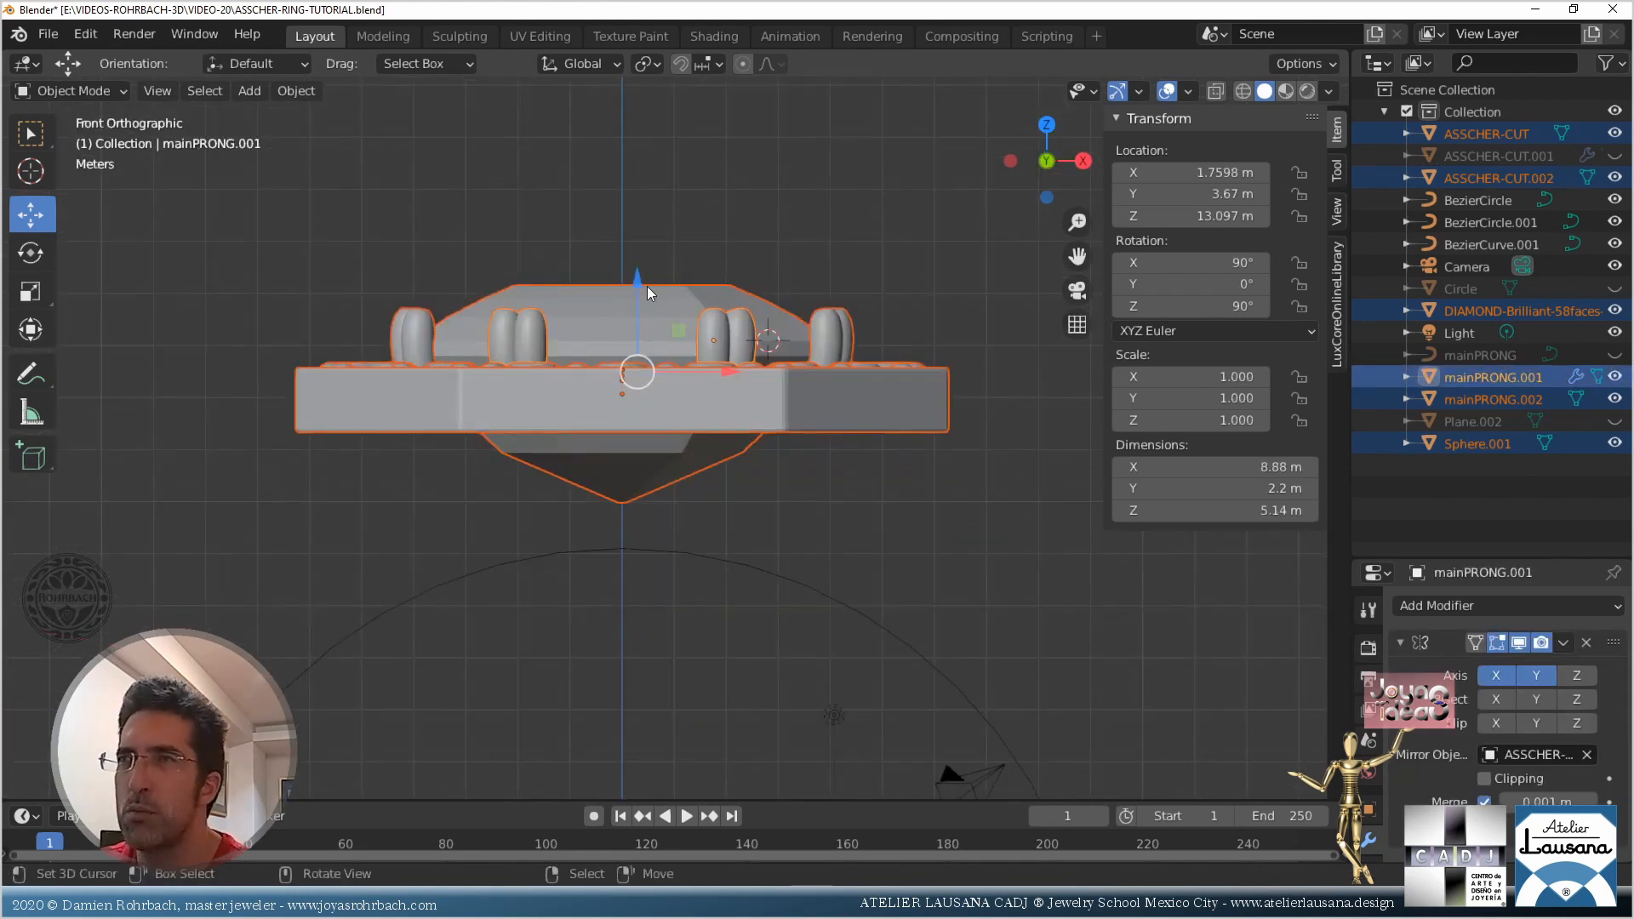
{"action": "key", "text": "g"}
{"action": "key", "text": "z"}
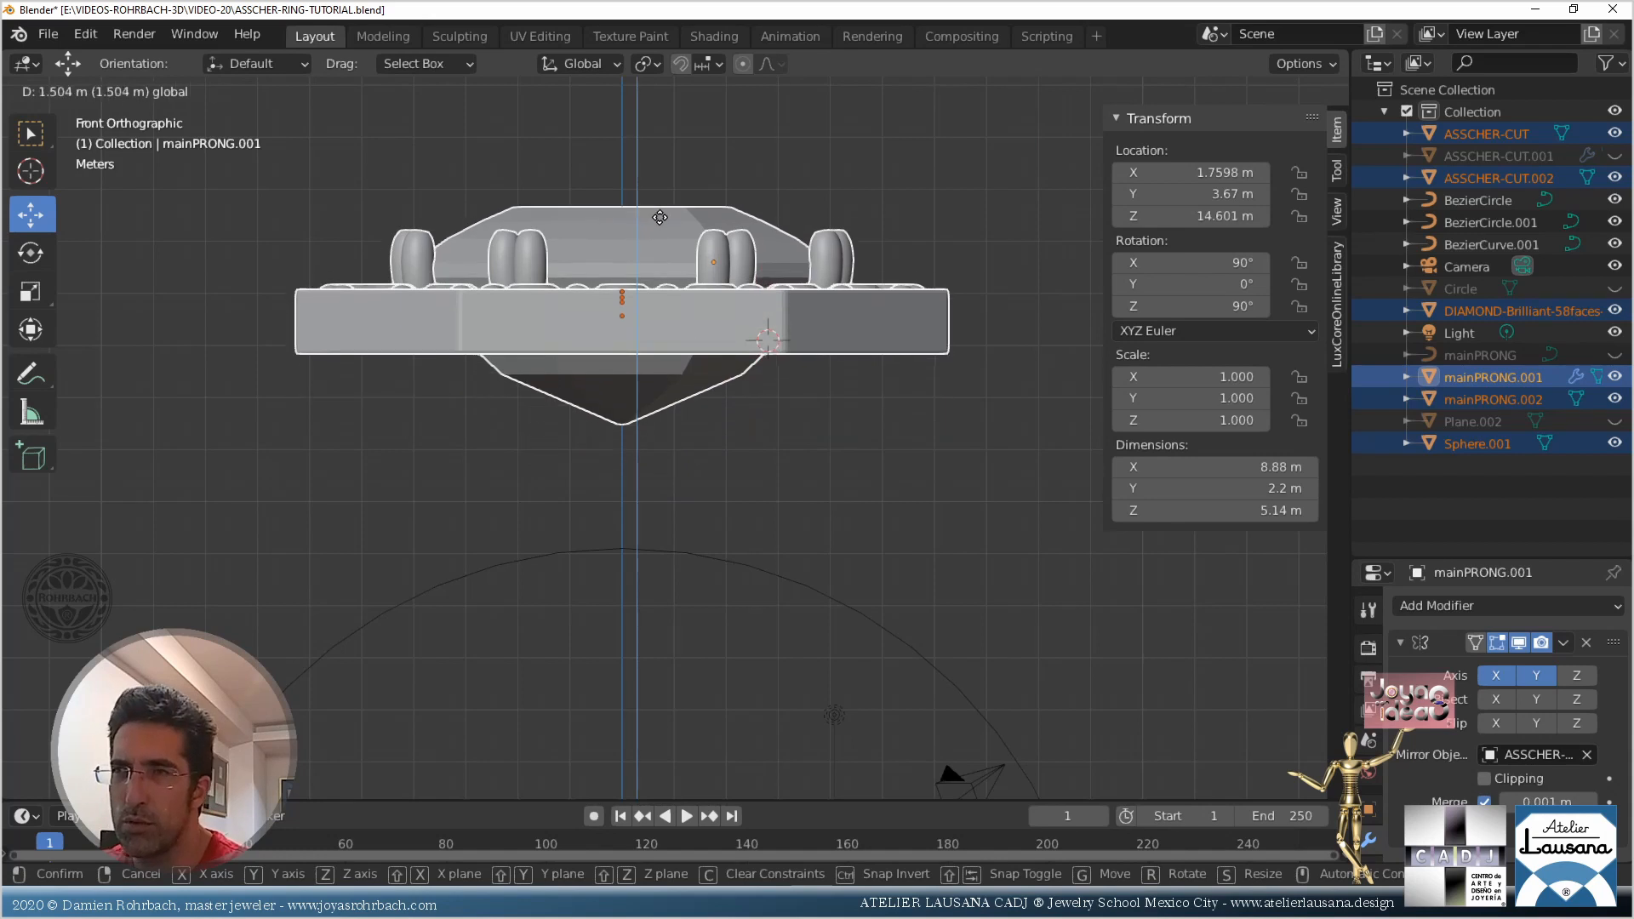
{"action": "left_click", "coordinate": [687, 243]}
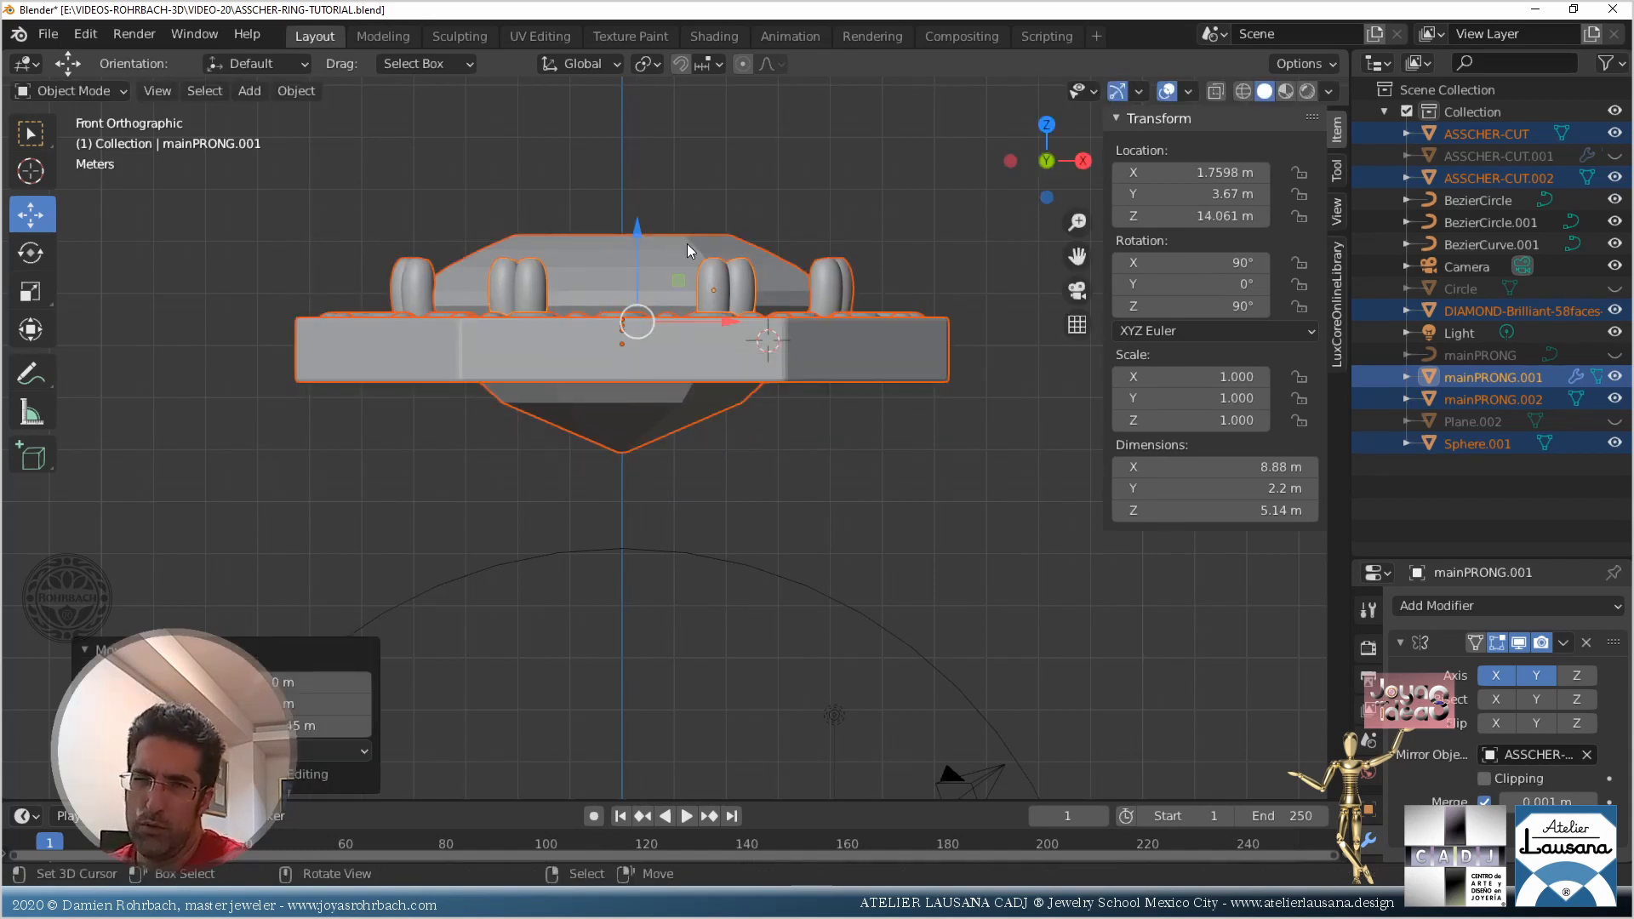
{"action": "scroll", "coordinate": [697, 351], "scroll_direction": "down", "scroll_amount": 7}
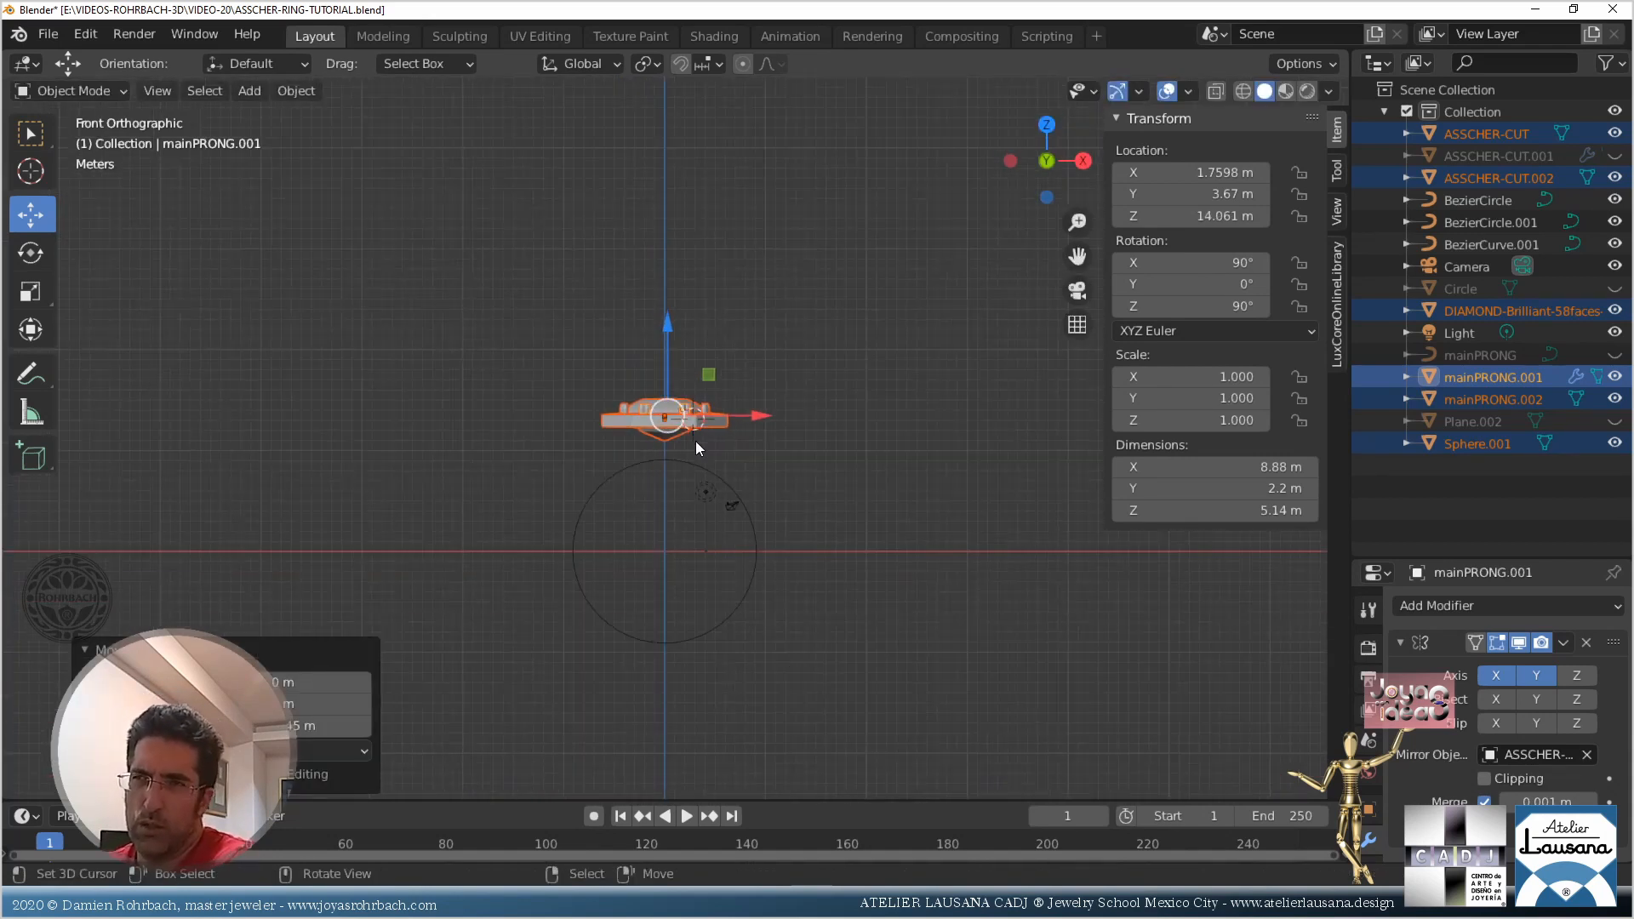
{"action": "scroll", "coordinate": [696, 441], "scroll_direction": "up", "scroll_amount": 7}
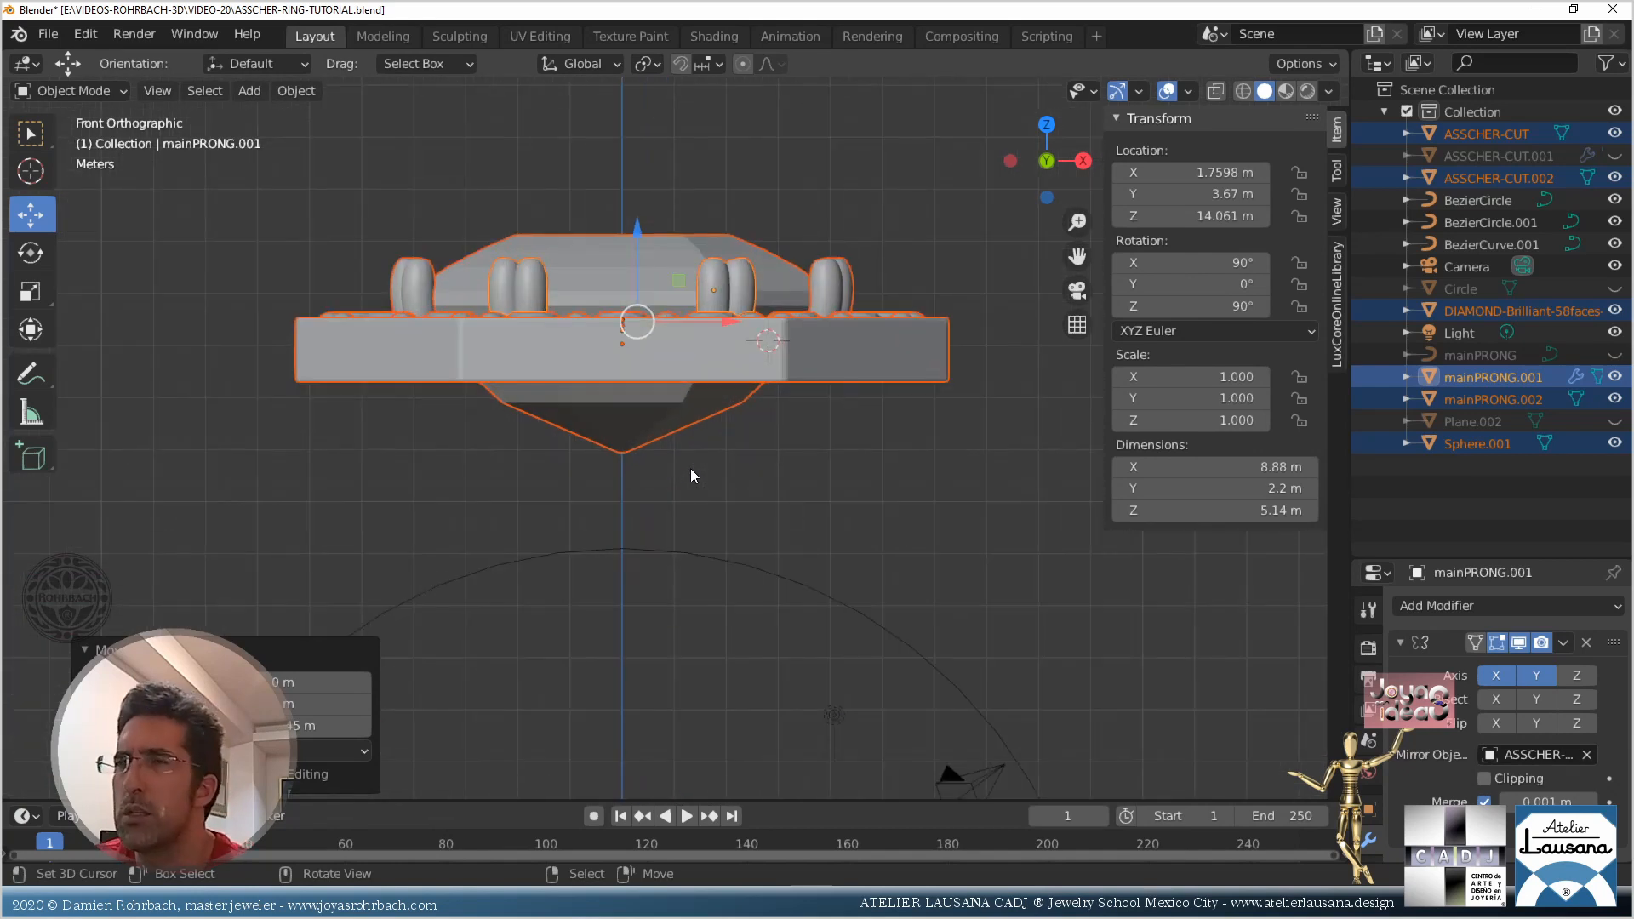
{"action": "key", "text": "ctrl+s"}
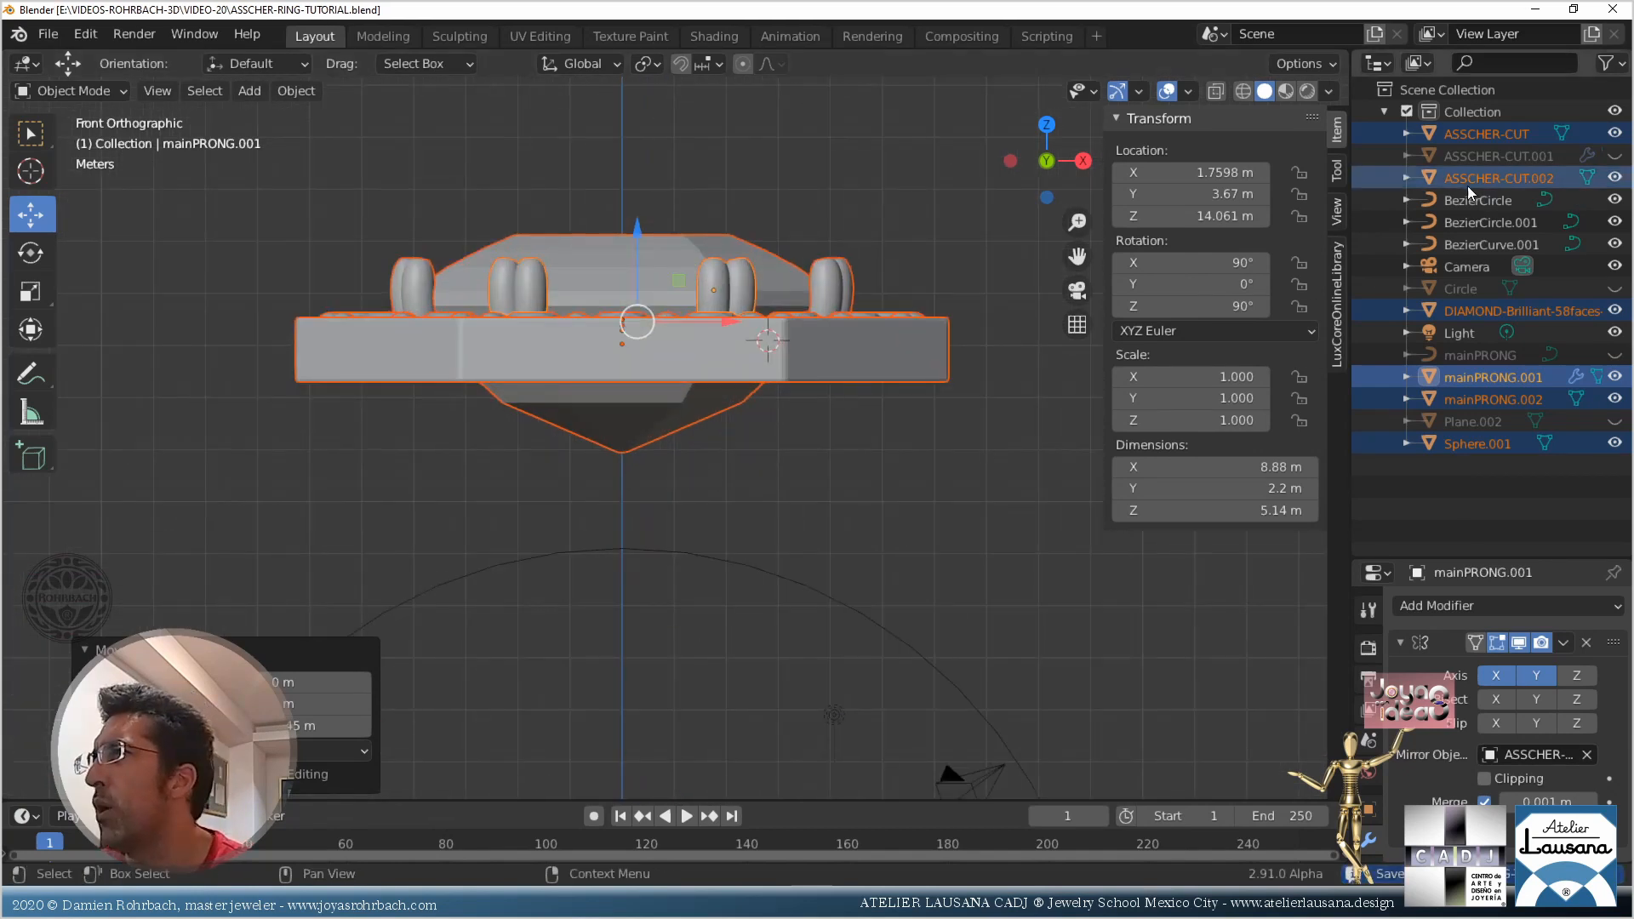
Unhide the original halo base ASSCHER-CUT.001, duplicate it in place and hide the original again
{"action": "left_click", "coordinate": [1467, 181]}
{"action": "left_click", "coordinate": [1491, 155]}
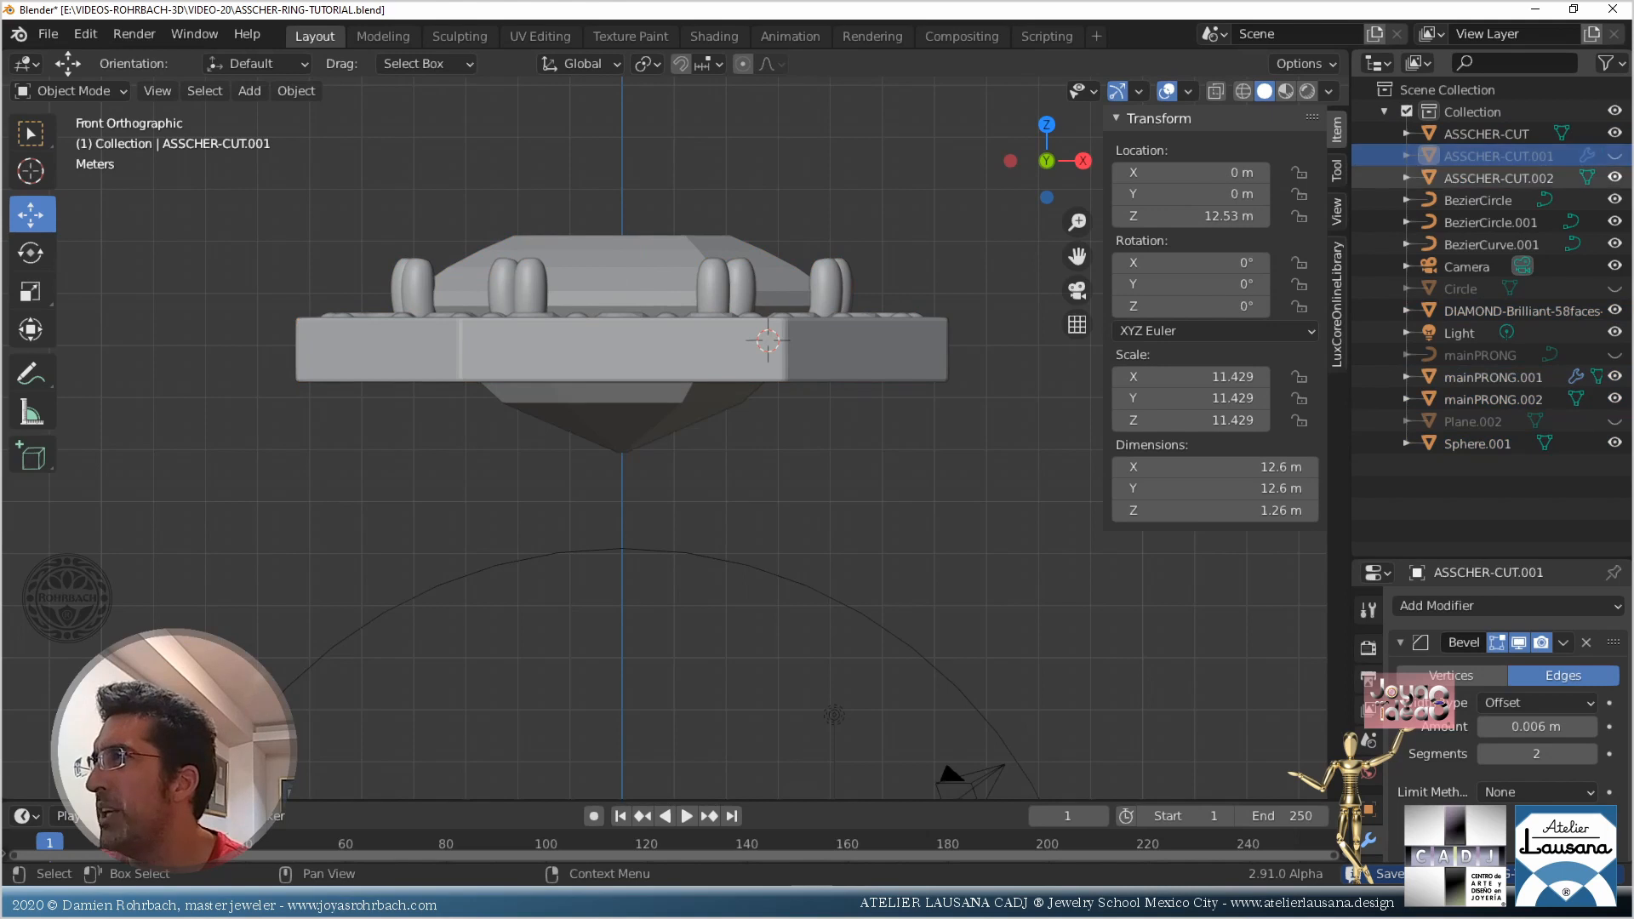
{"action": "left_click", "coordinate": [1614, 157]}
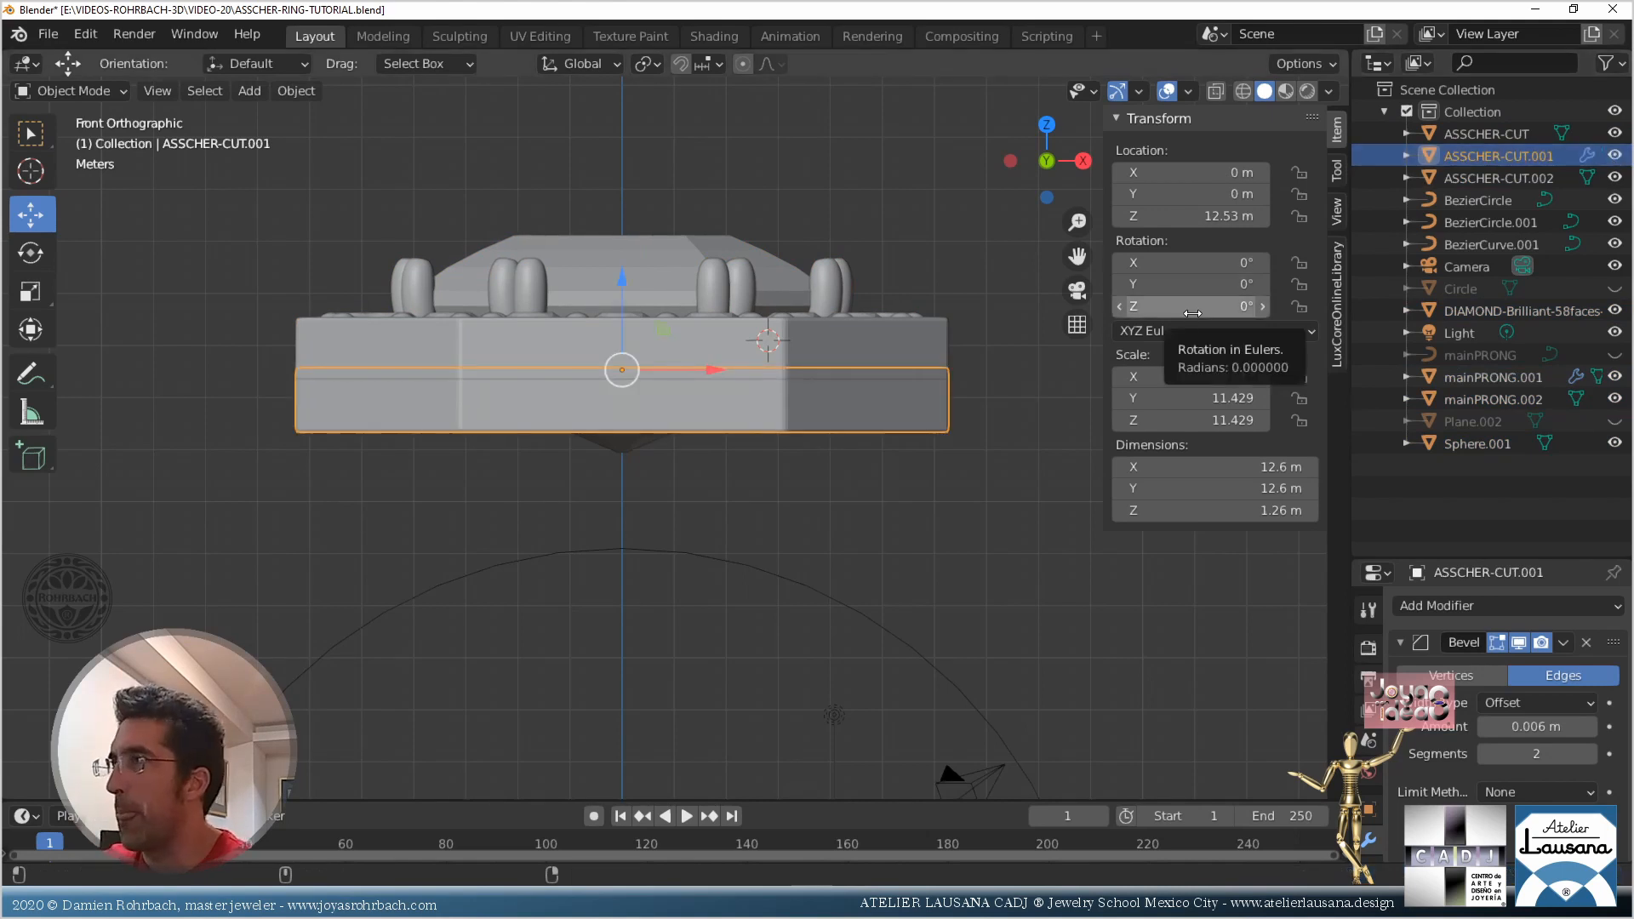
{"action": "key", "text": "shift+d"}
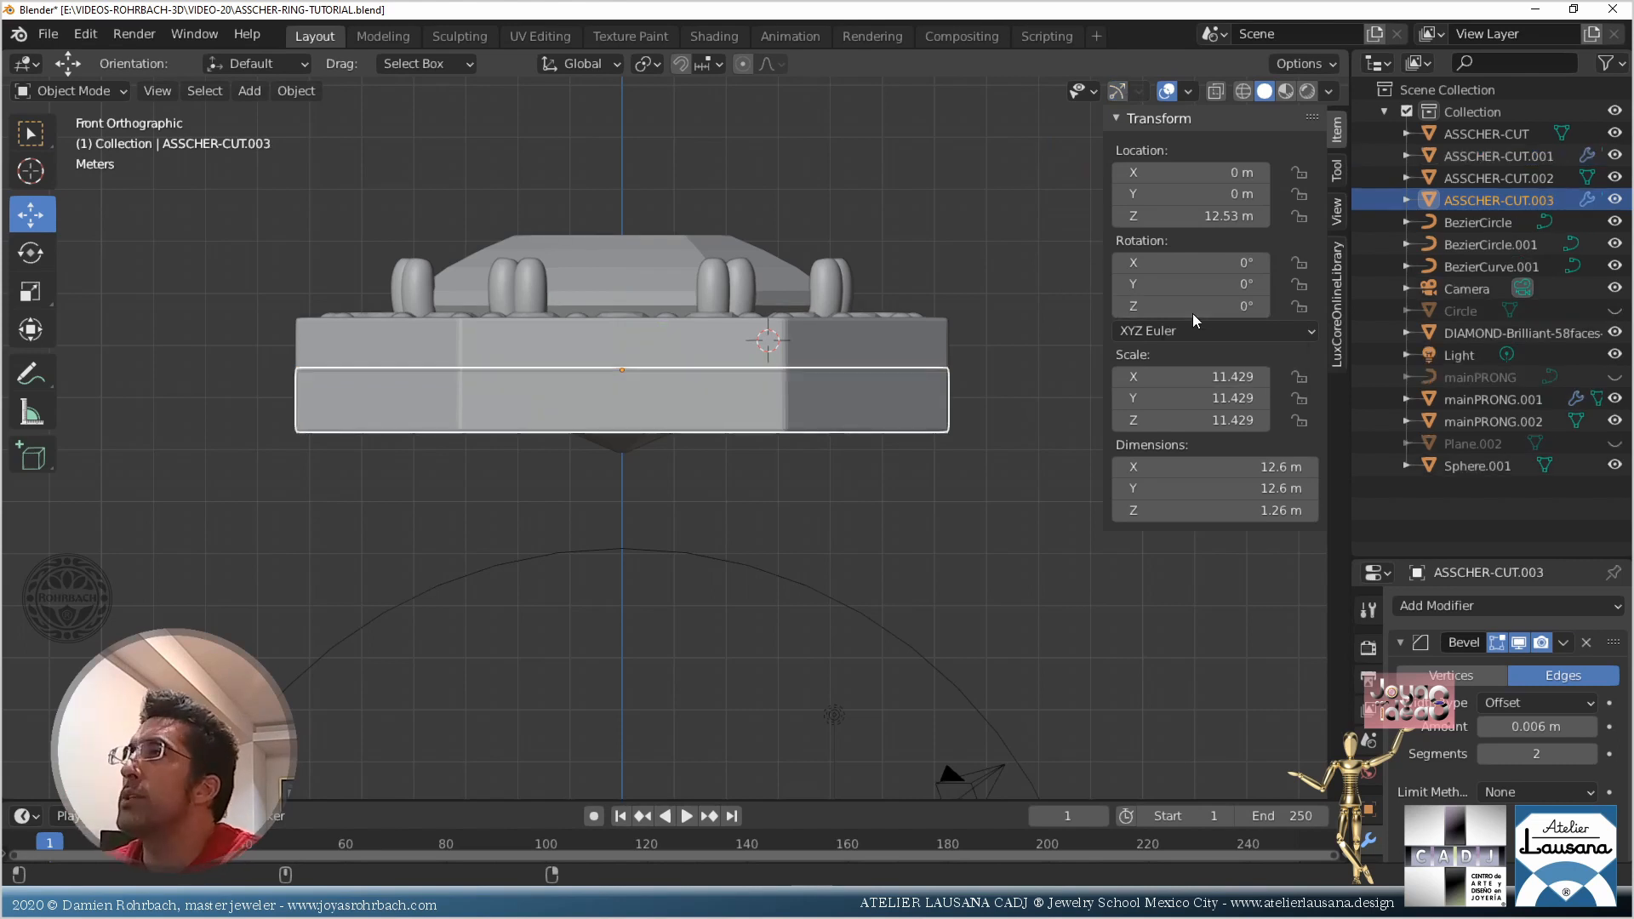
{"action": "right_click", "coordinate": [1192, 313]}
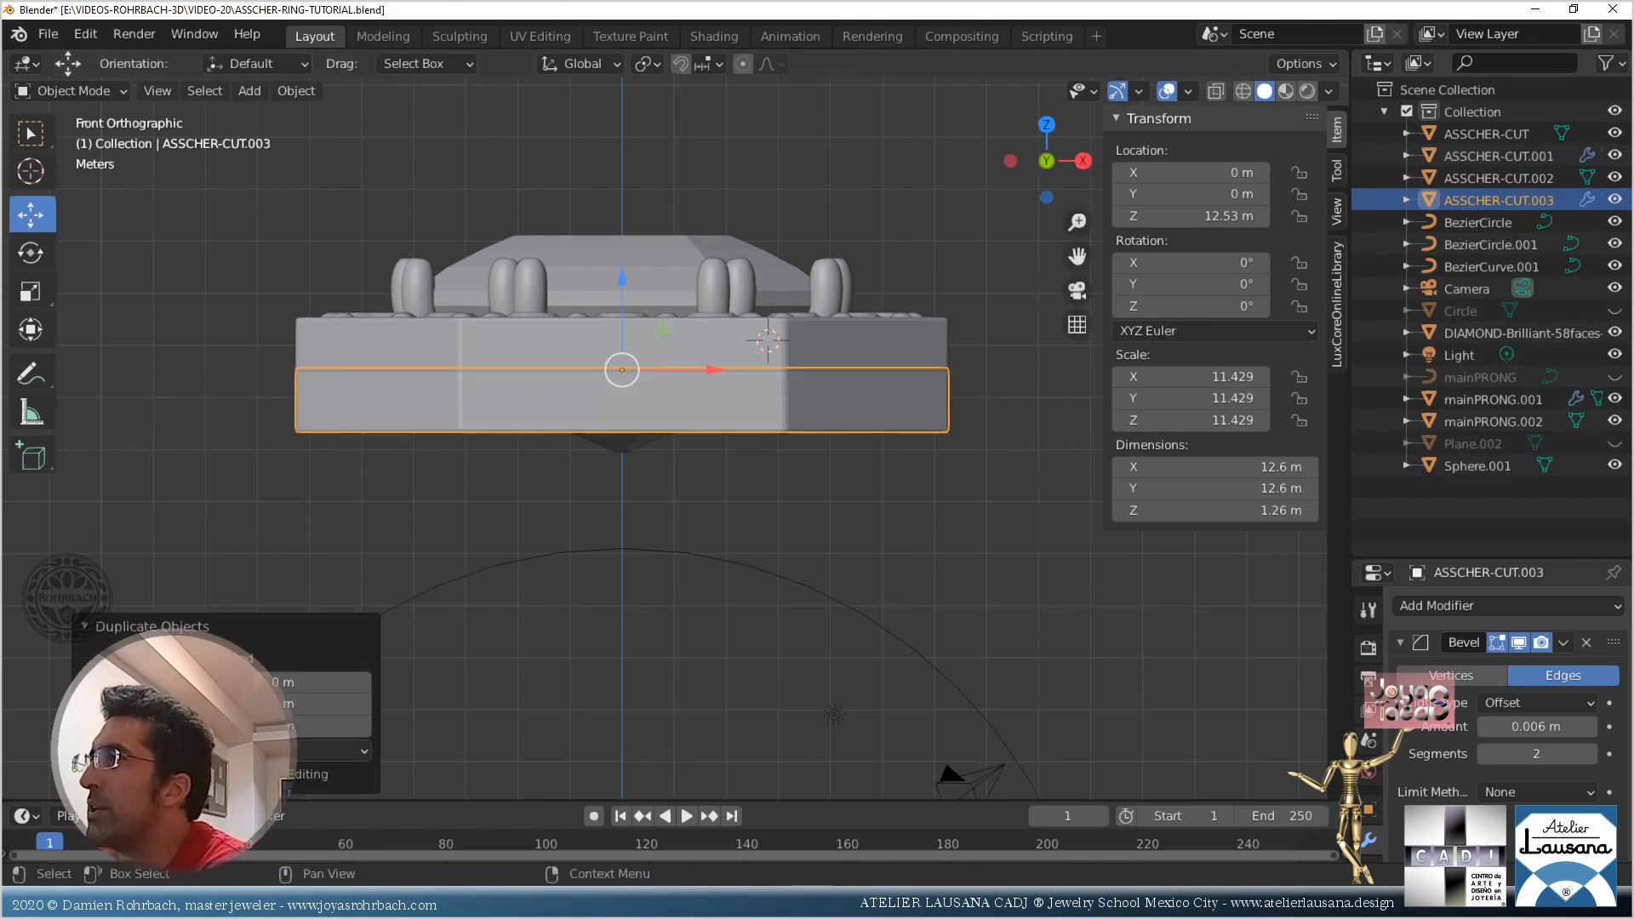
{"action": "left_click", "coordinate": [1614, 156]}
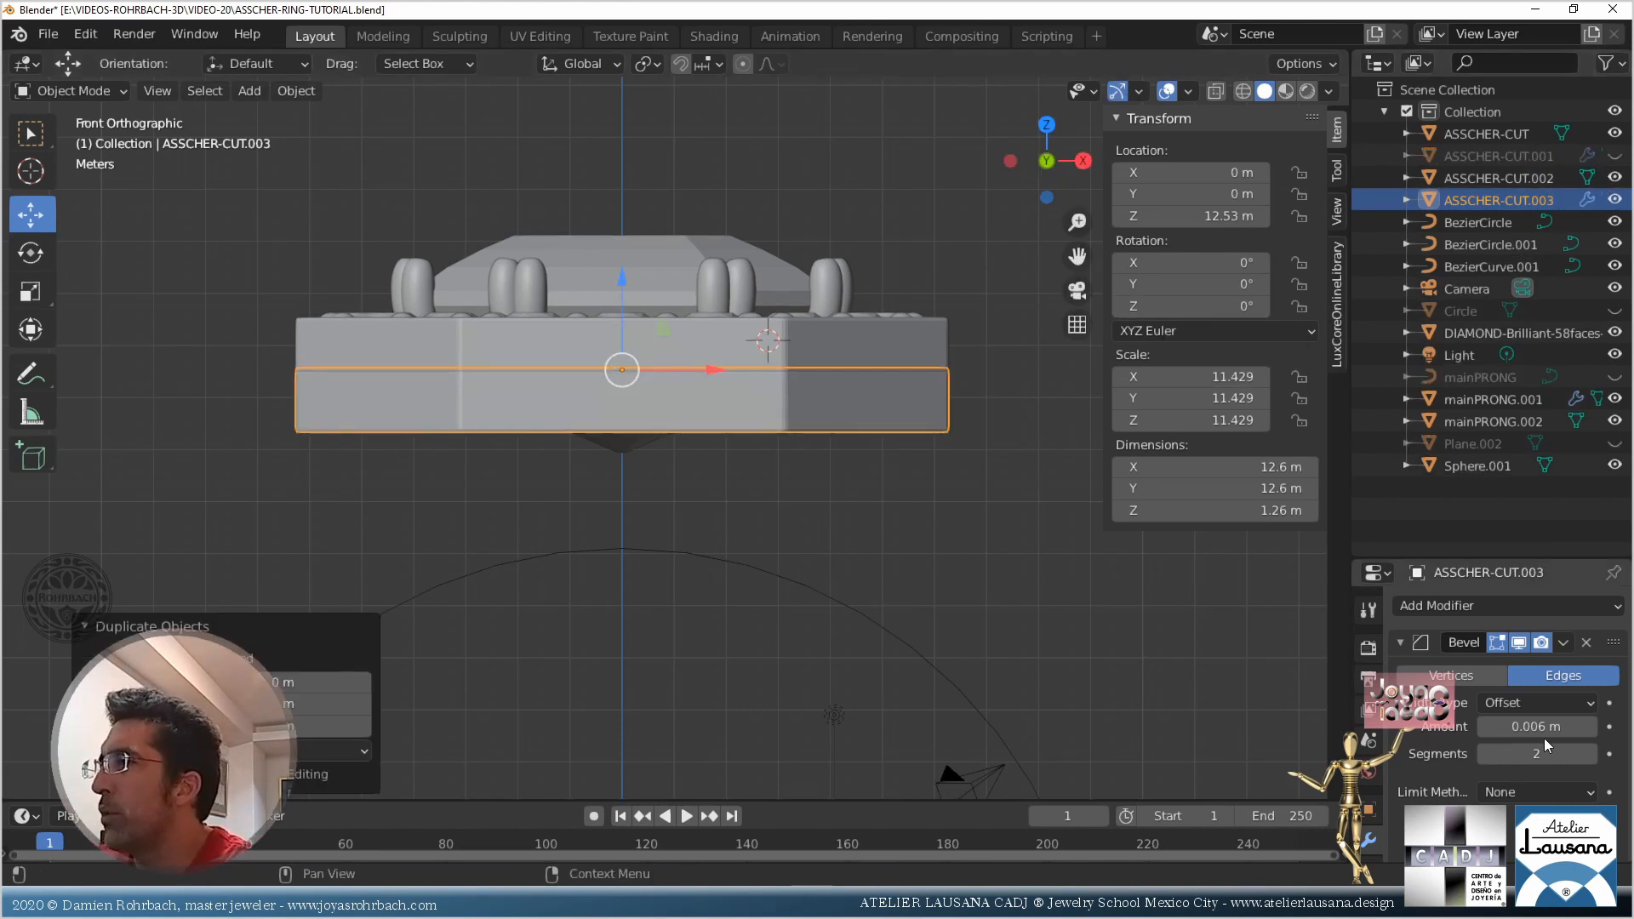
Turn off the Bevel modifier's viewport display on the duplicated base ASSCHER-CUT.003 and return to front view
{"action": "scroll", "coordinate": [1544, 738], "scroll_direction": "down", "scroll_amount": 6}
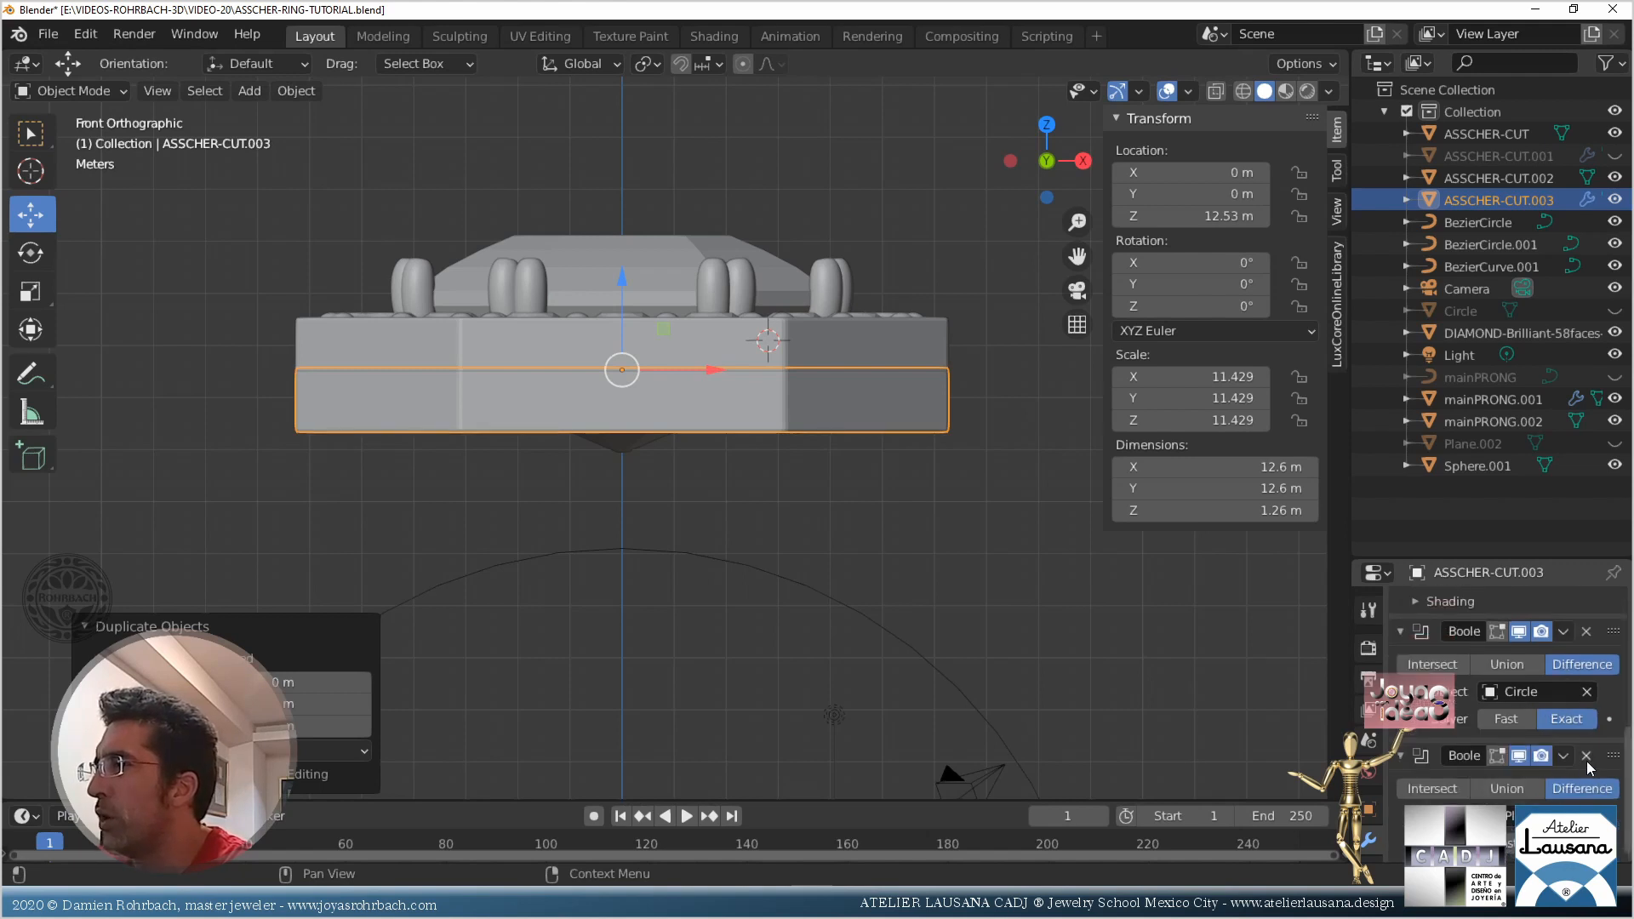
{"action": "scroll", "coordinate": [1584, 740], "scroll_direction": "up", "scroll_amount": 5}
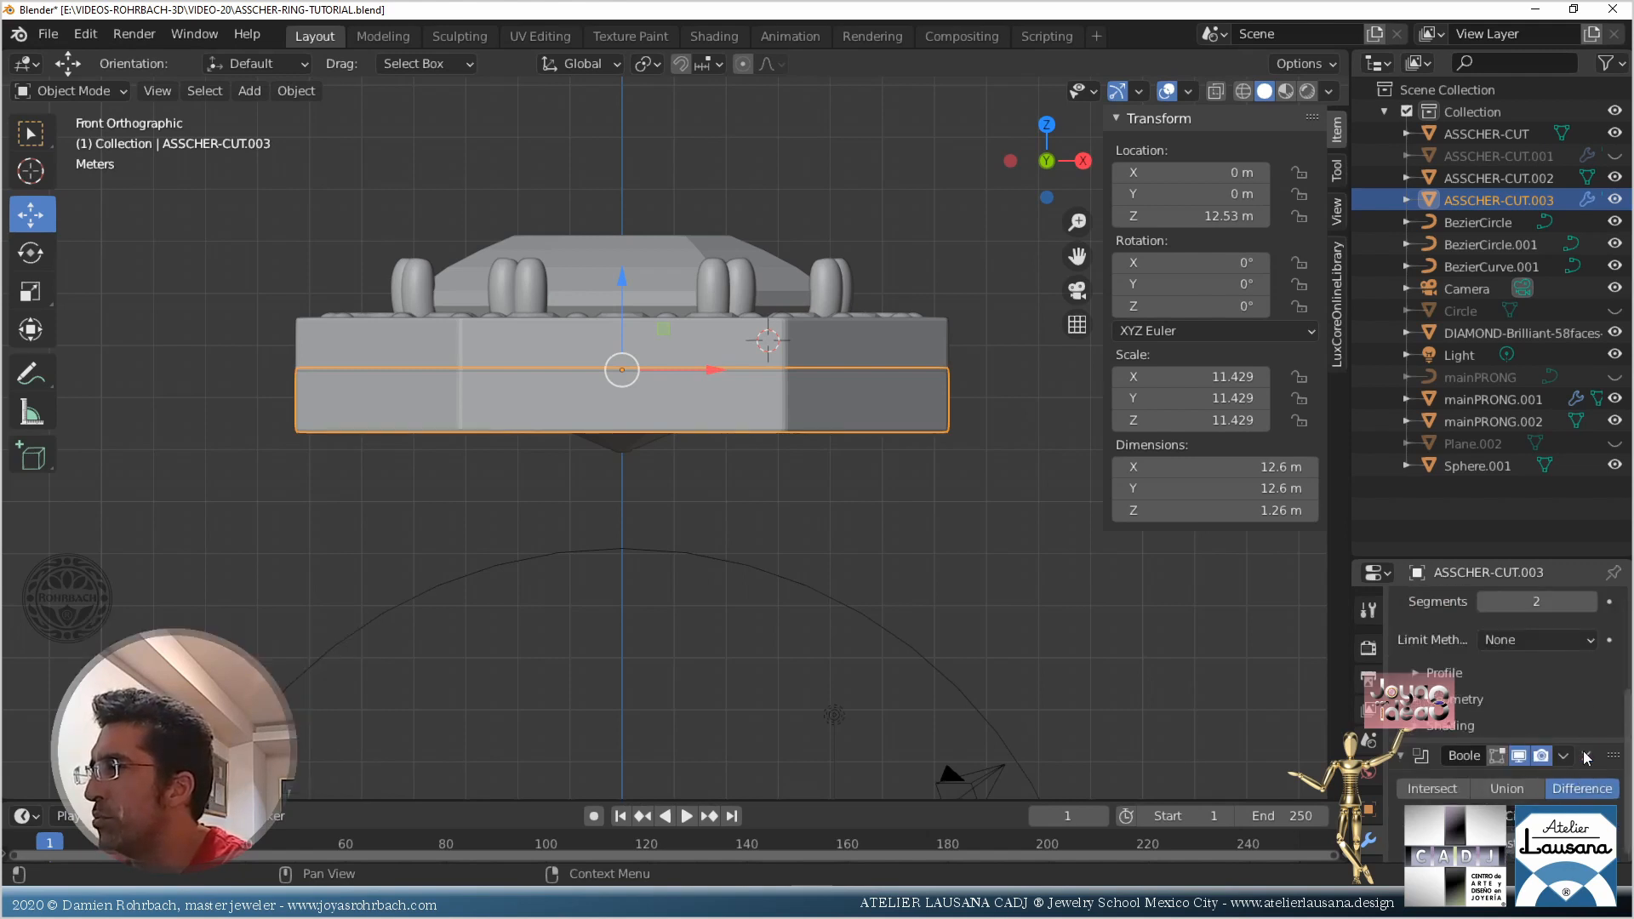
{"action": "scroll", "coordinate": [1542, 614], "scroll_direction": "up", "scroll_amount": 1}
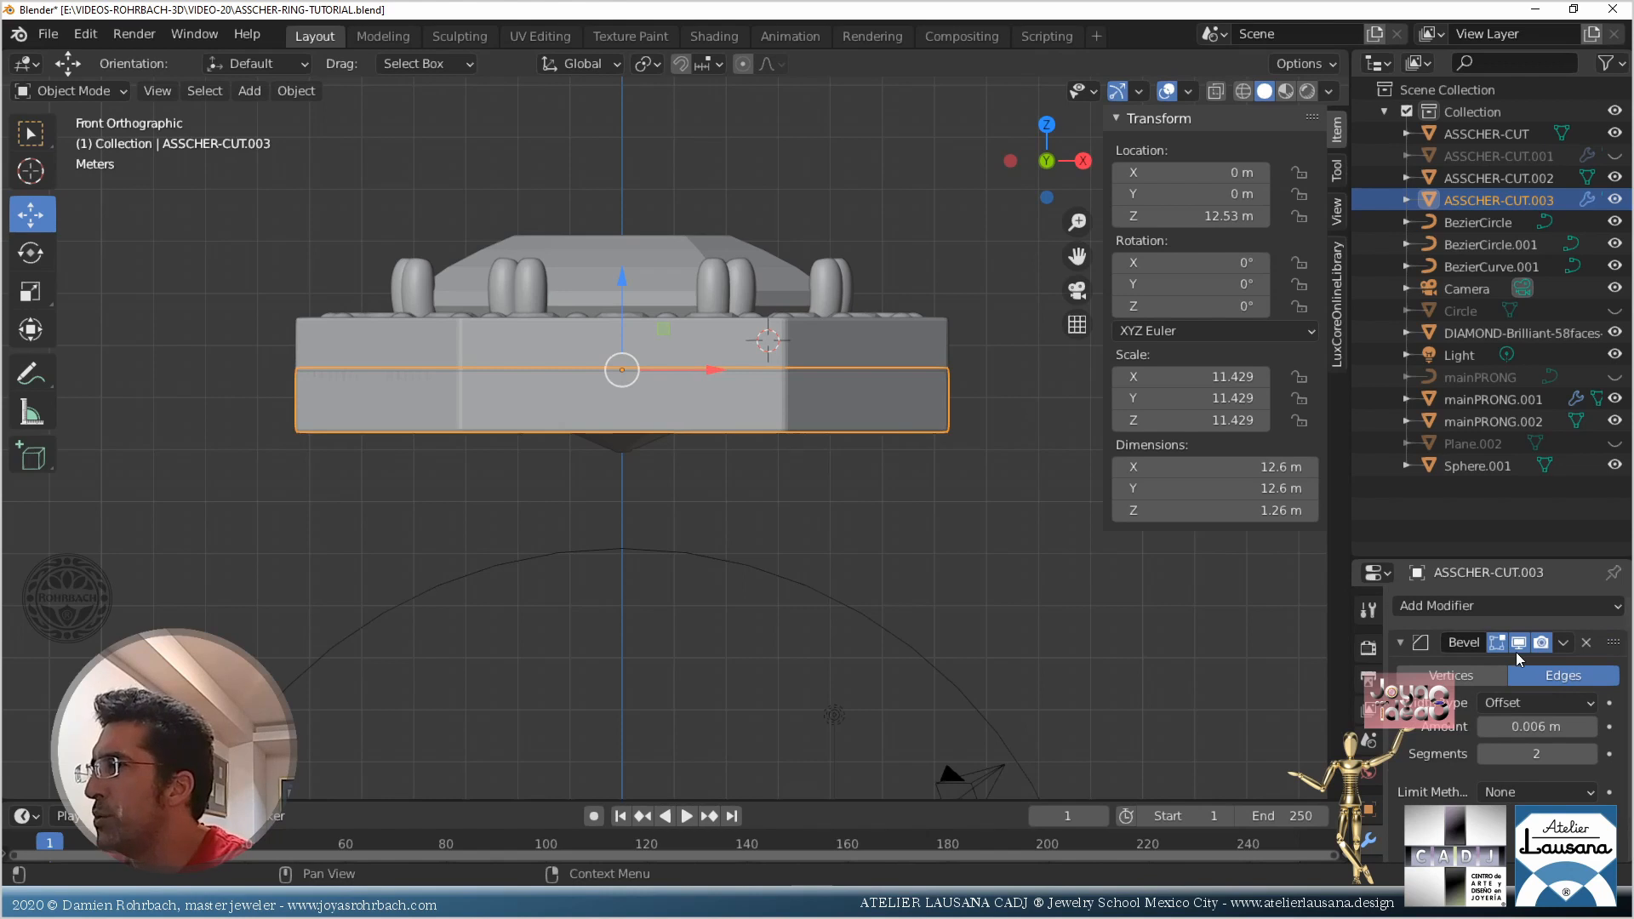
{"action": "left_click", "coordinate": [1519, 644]}
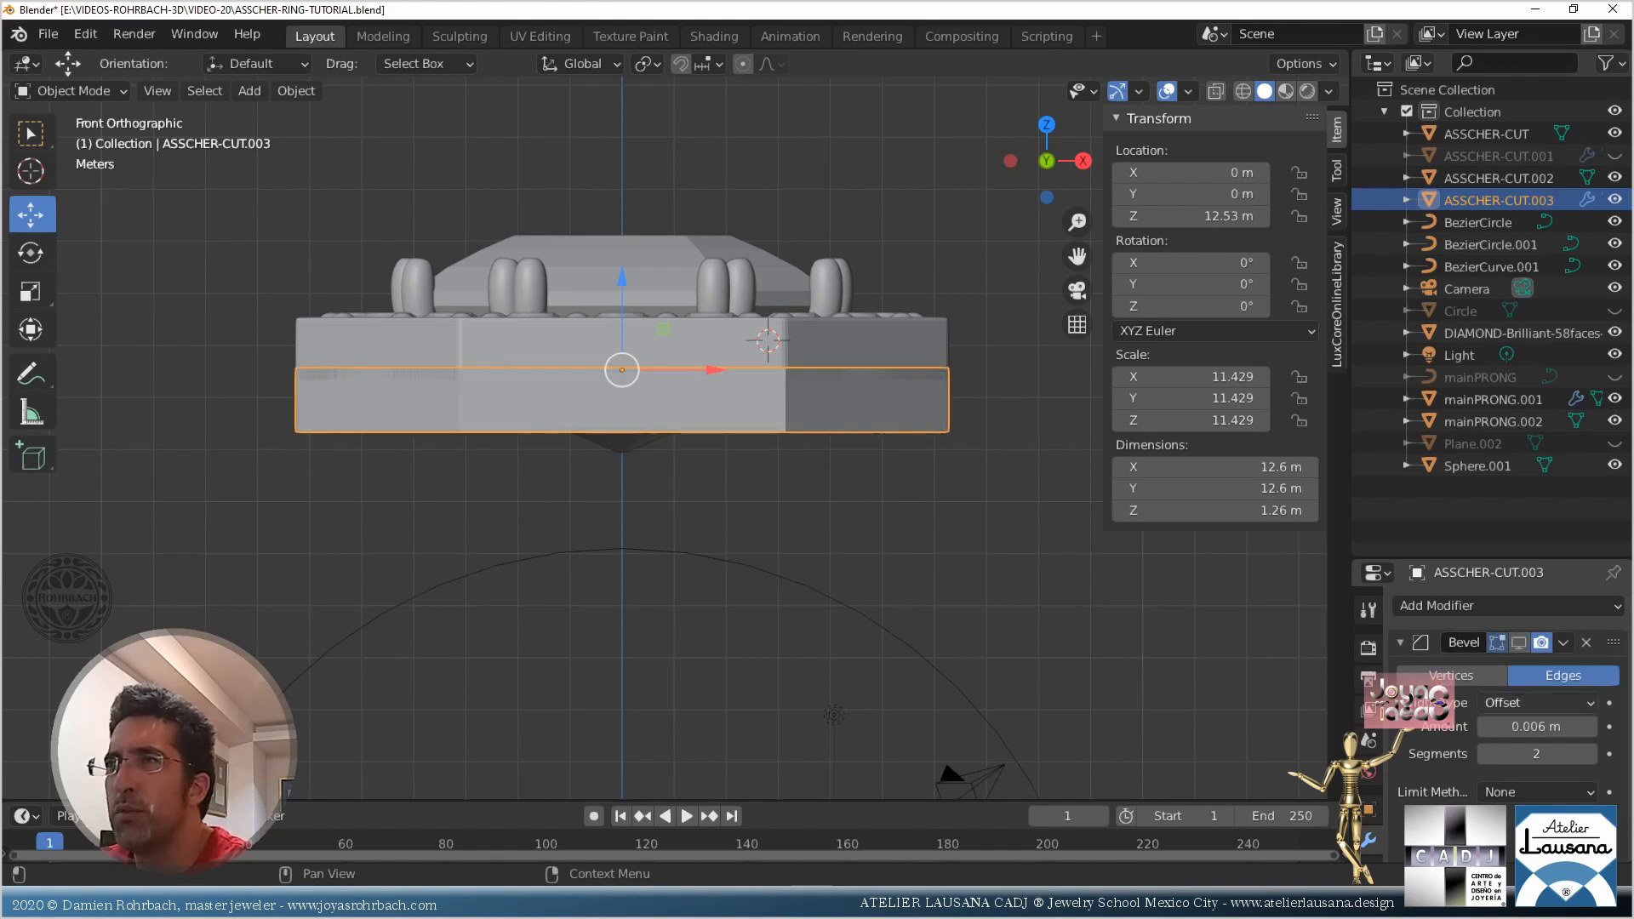
{"action": "middle_click_drag", "start_coordinate": [686, 621], "coordinate": [593, 546]}
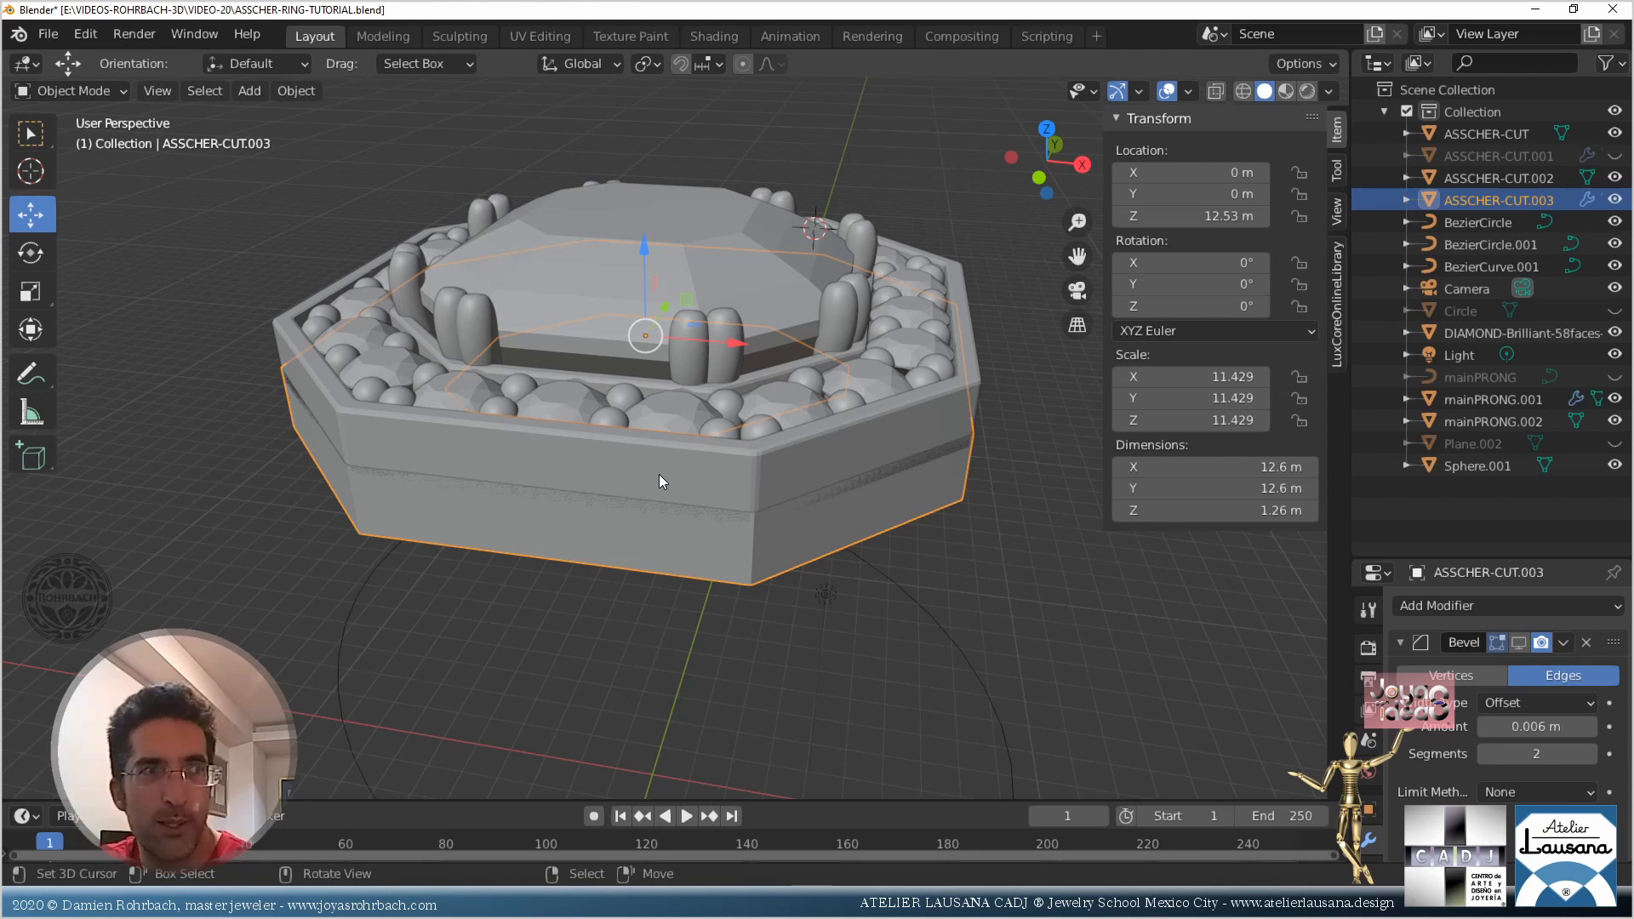
{"action": "key", "text": "KP_1"}
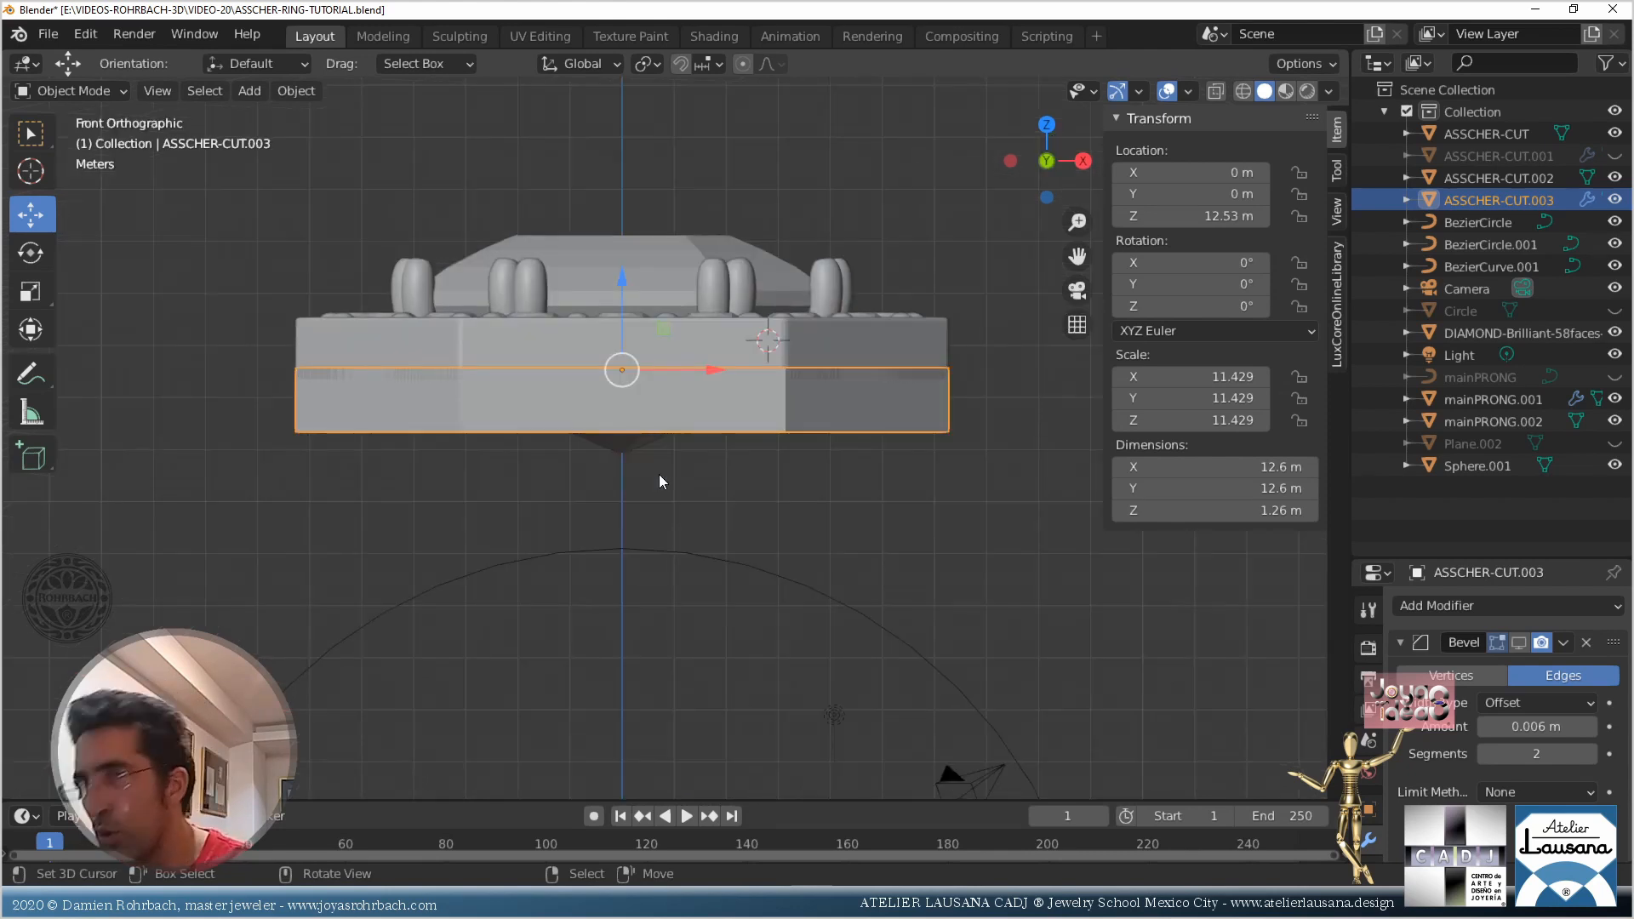
In Edit Mode with X-ray on, delete the selected groove-floor geometry of the duplicated base
{"action": "key", "text": "Tab"}
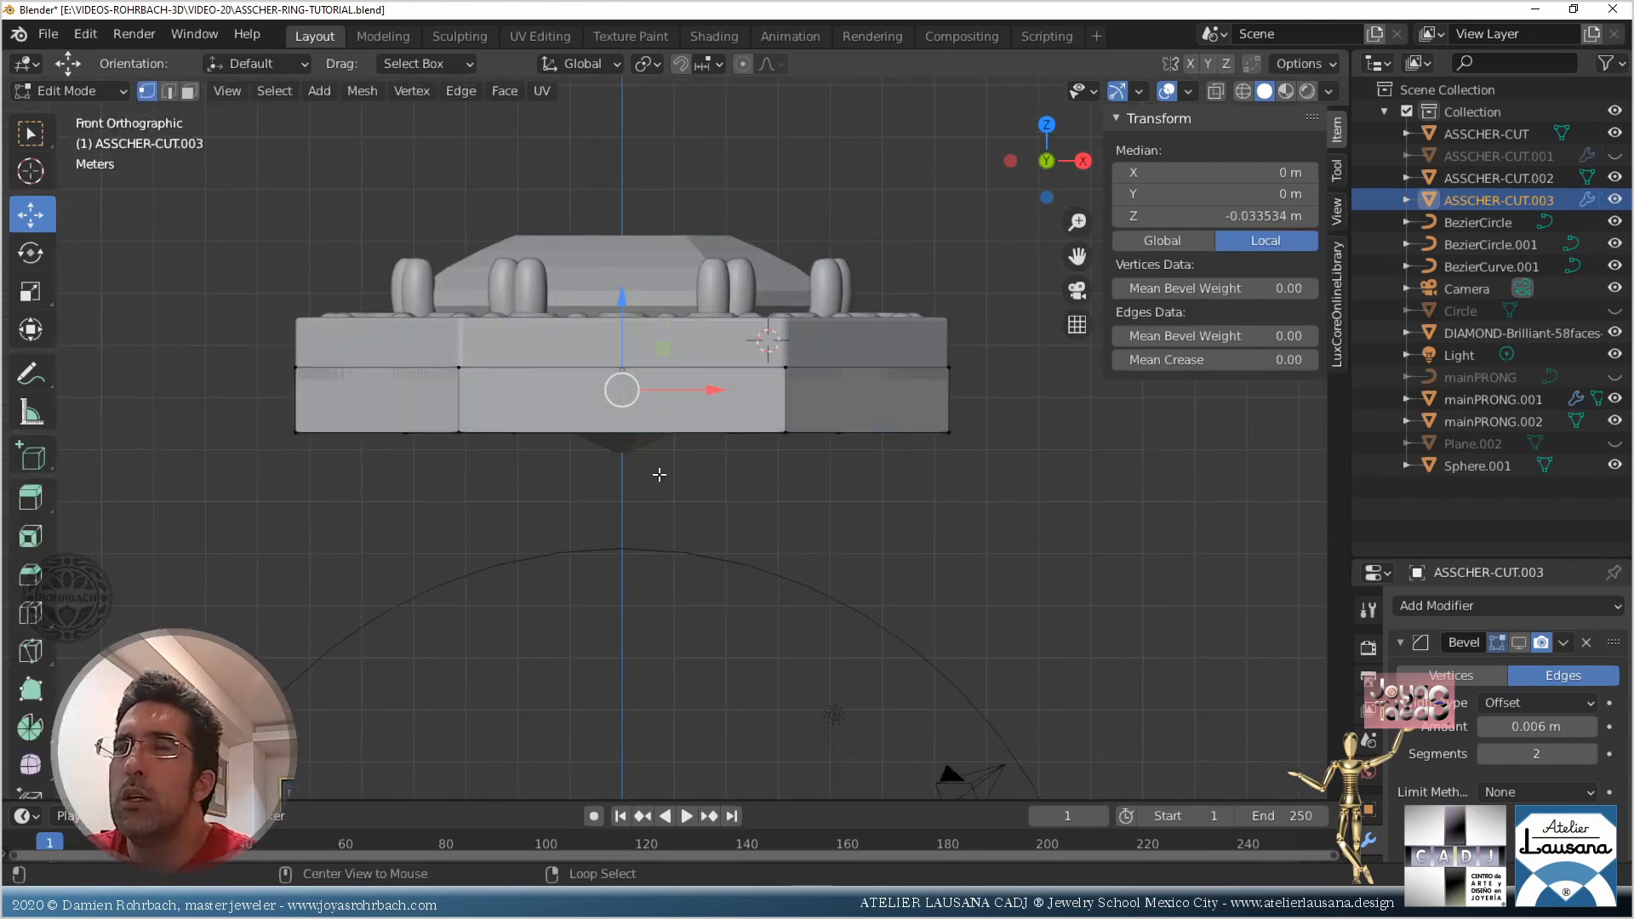
{"action": "key", "text": "alt+z"}
{"action": "middle_click_drag", "start_coordinate": [660, 475], "coordinate": [703, 423]}
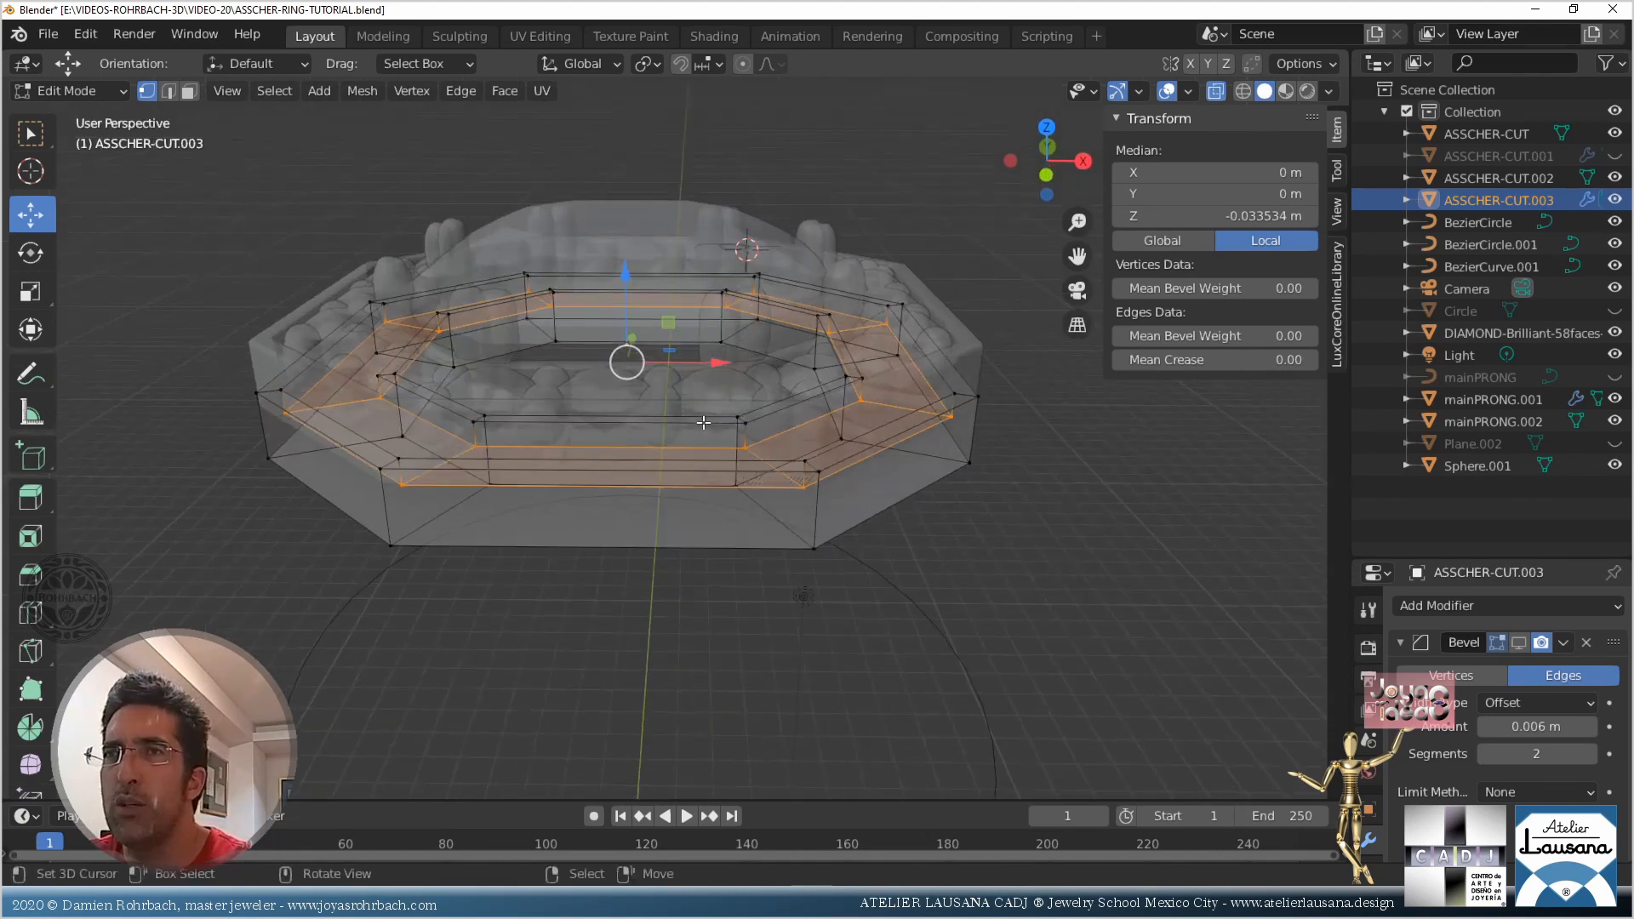
{"action": "key", "text": "x"}
{"action": "left_click", "coordinate": [713, 338]}
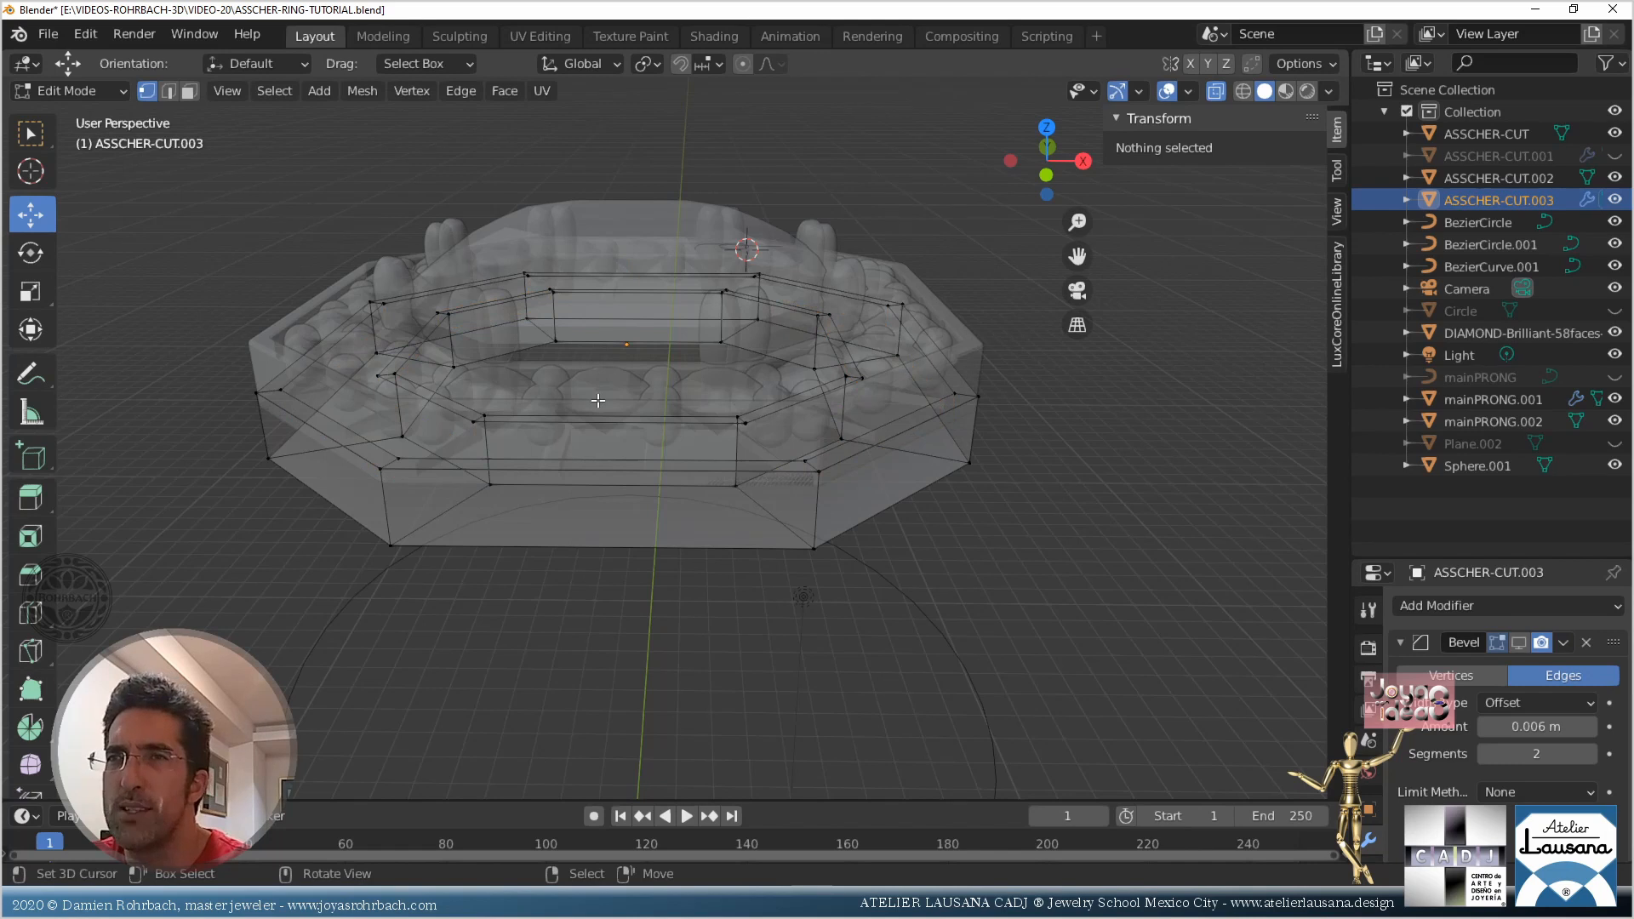
Circle-select the groove-rim vertices around the whole octagon from top view and delete them
{"action": "key", "text": "KP_7"}
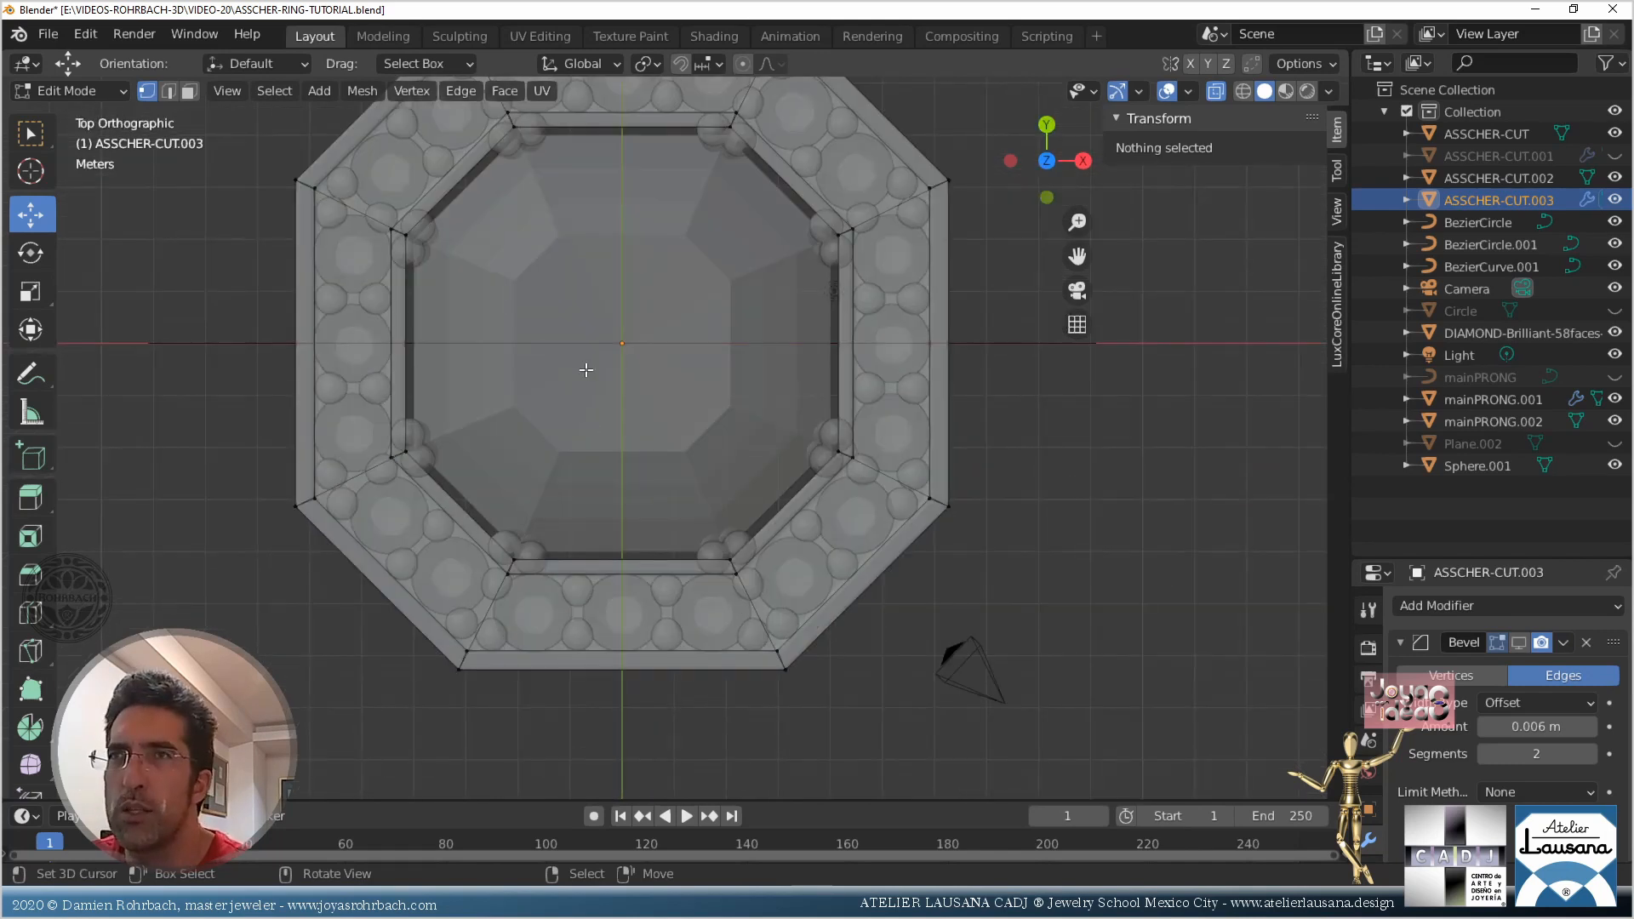
{"action": "middle_click_drag", "start_coordinate": [587, 369], "coordinate": [588, 446], "text": "shift"}
{"action": "scroll", "coordinate": [588, 446], "scroll_direction": "down", "scroll_amount": 1}
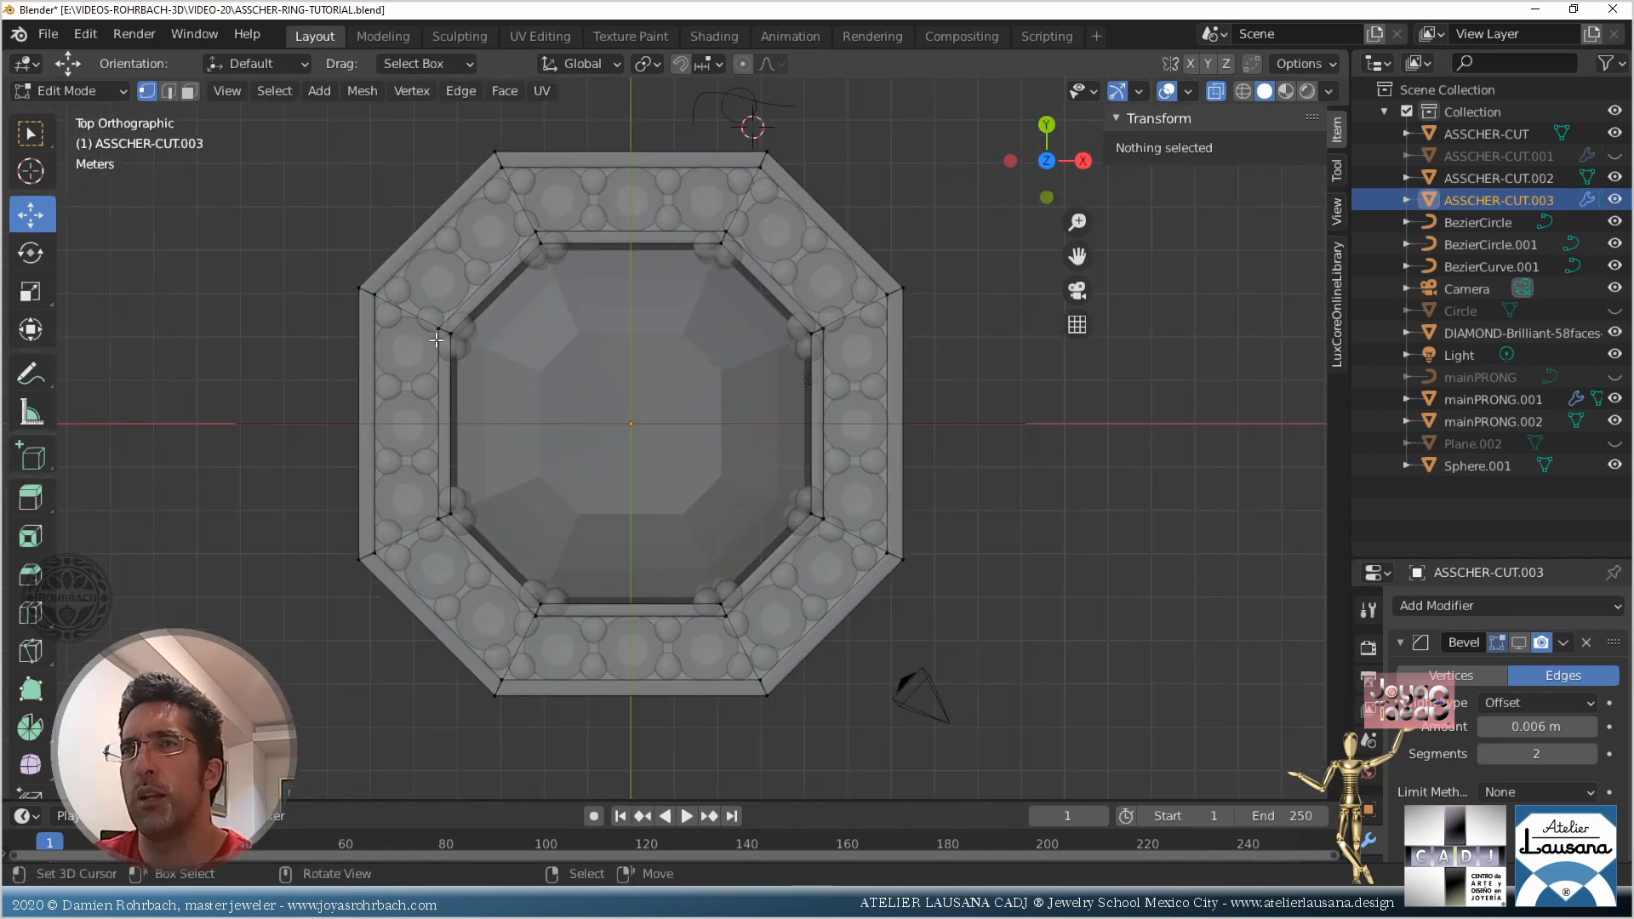
{"action": "key", "text": "c"}
{"action": "scroll", "coordinate": [401, 324], "scroll_direction": "up", "scroll_amount": 5}
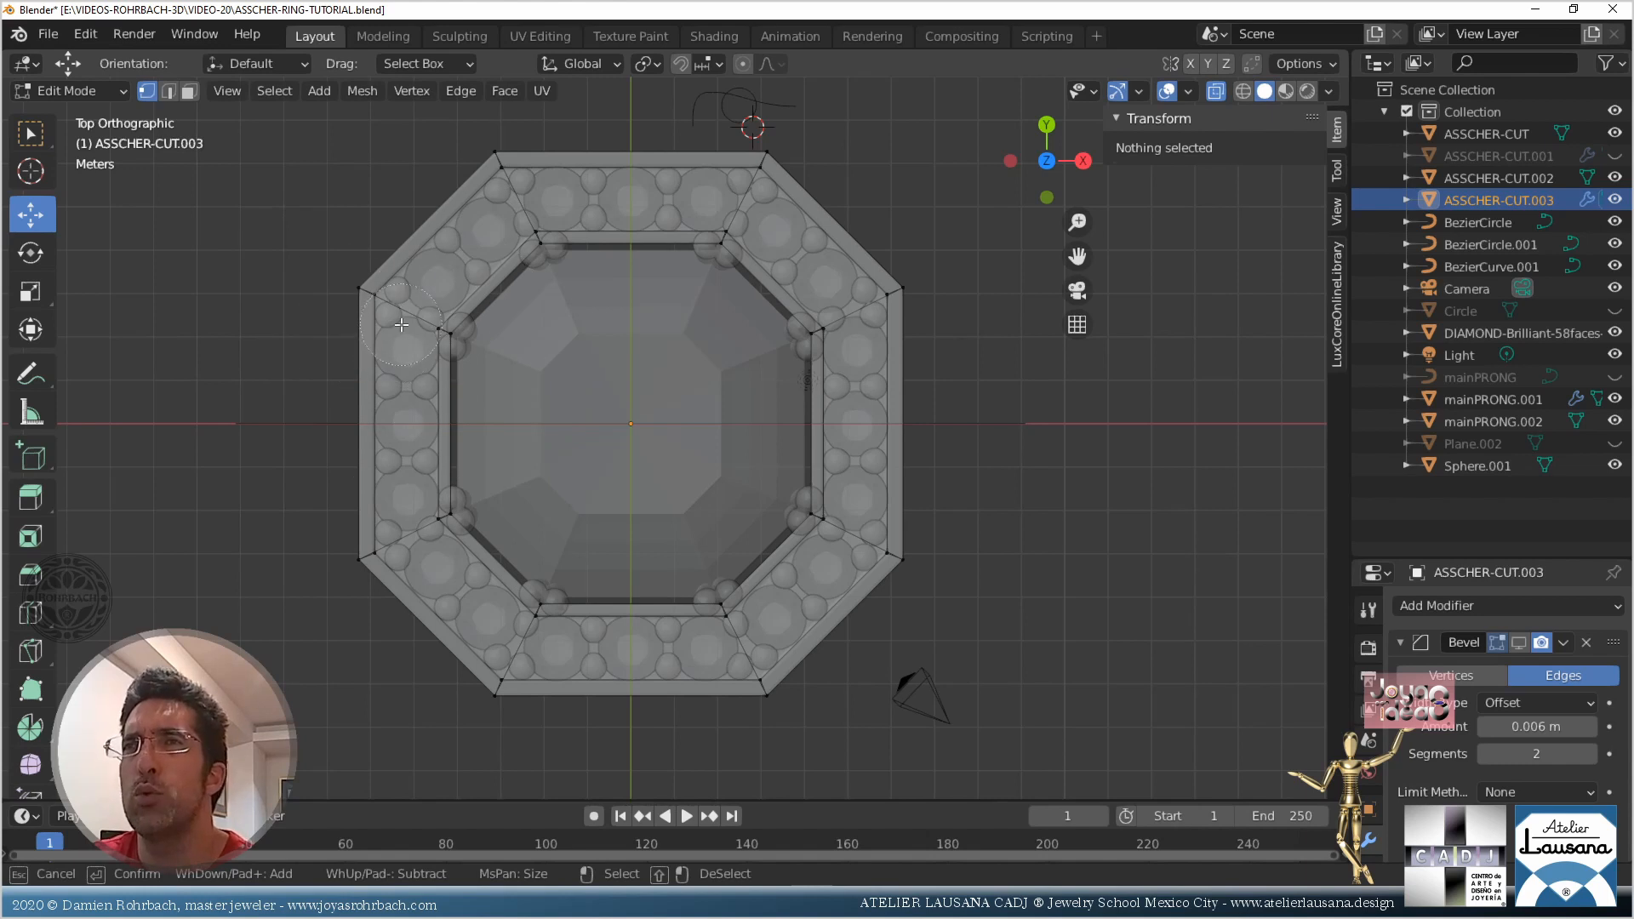
{"action": "mouse_move", "coordinate": [401, 324]}
{"action": "left_mouse_down"}
{"action": "mouse_move", "coordinate": [418, 228]}
{"action": "mouse_move", "coordinate": [515, 200]}
{"action": "left_mouse_up"}
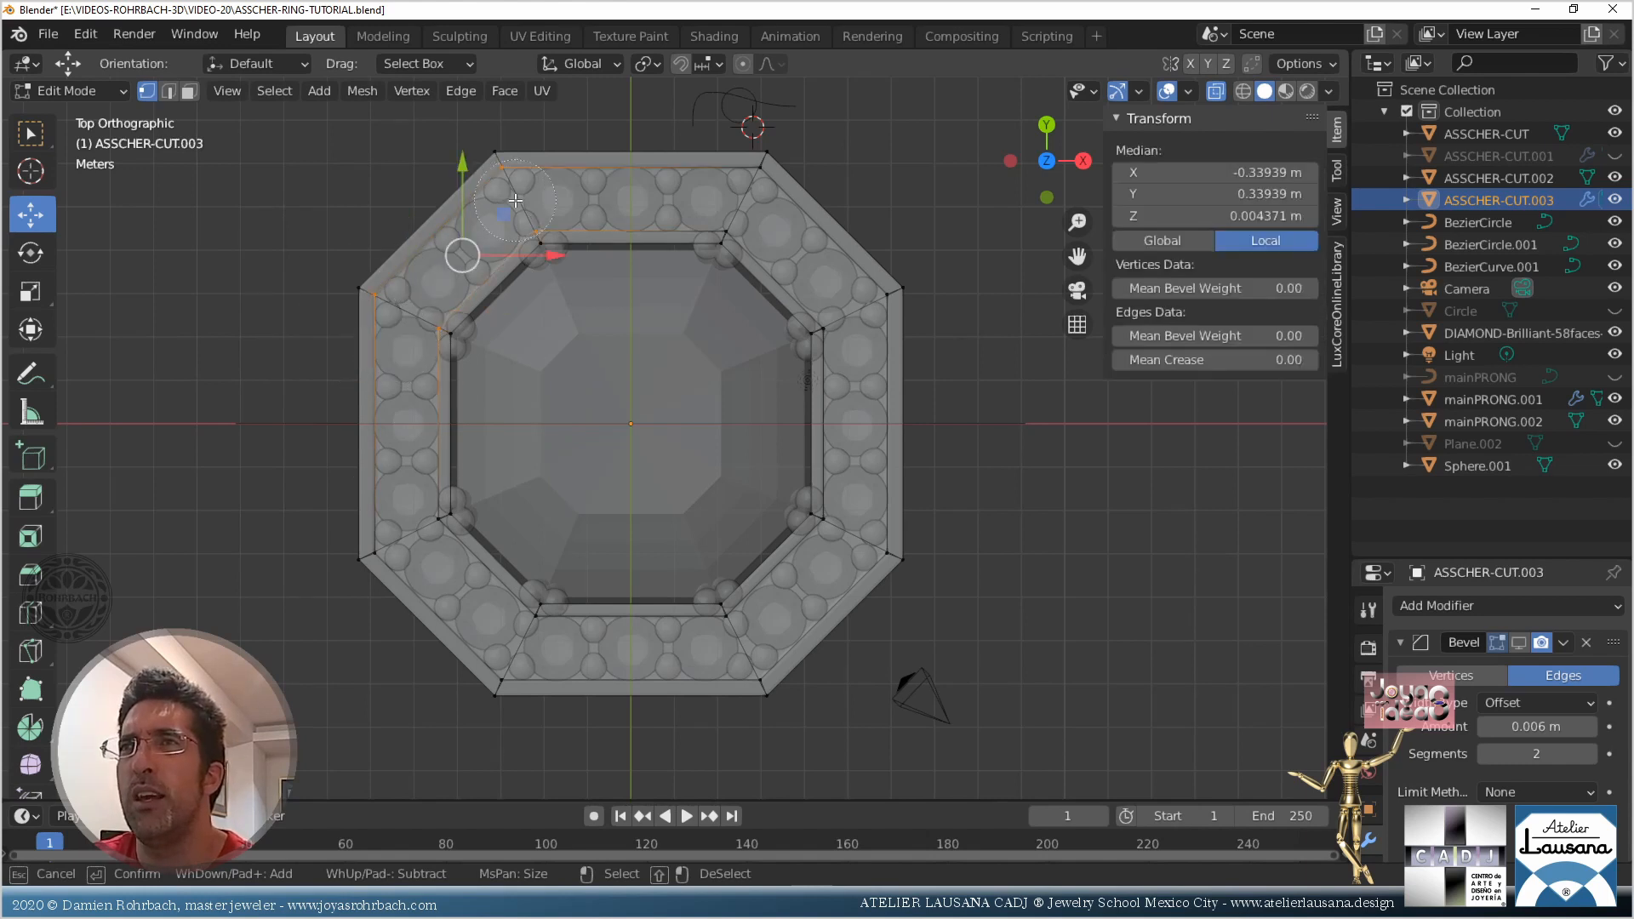
{"action": "mouse_move", "coordinate": [750, 201]}
{"action": "left_mouse_down"}
{"action": "mouse_move", "coordinate": [817, 246]}
{"action": "mouse_move", "coordinate": [855, 306]}
{"action": "mouse_move", "coordinate": [876, 408]}
{"action": "mouse_move", "coordinate": [874, 523]}
{"action": "mouse_move", "coordinate": [829, 630]}
{"action": "mouse_move", "coordinate": [505, 665]}
{"action": "mouse_move", "coordinate": [387, 587]}
{"action": "mouse_move", "coordinate": [409, 539]}
{"action": "mouse_move", "coordinate": [396, 426]}
{"action": "left_mouse_up"}
{"action": "right_click", "coordinate": [766, 365]}
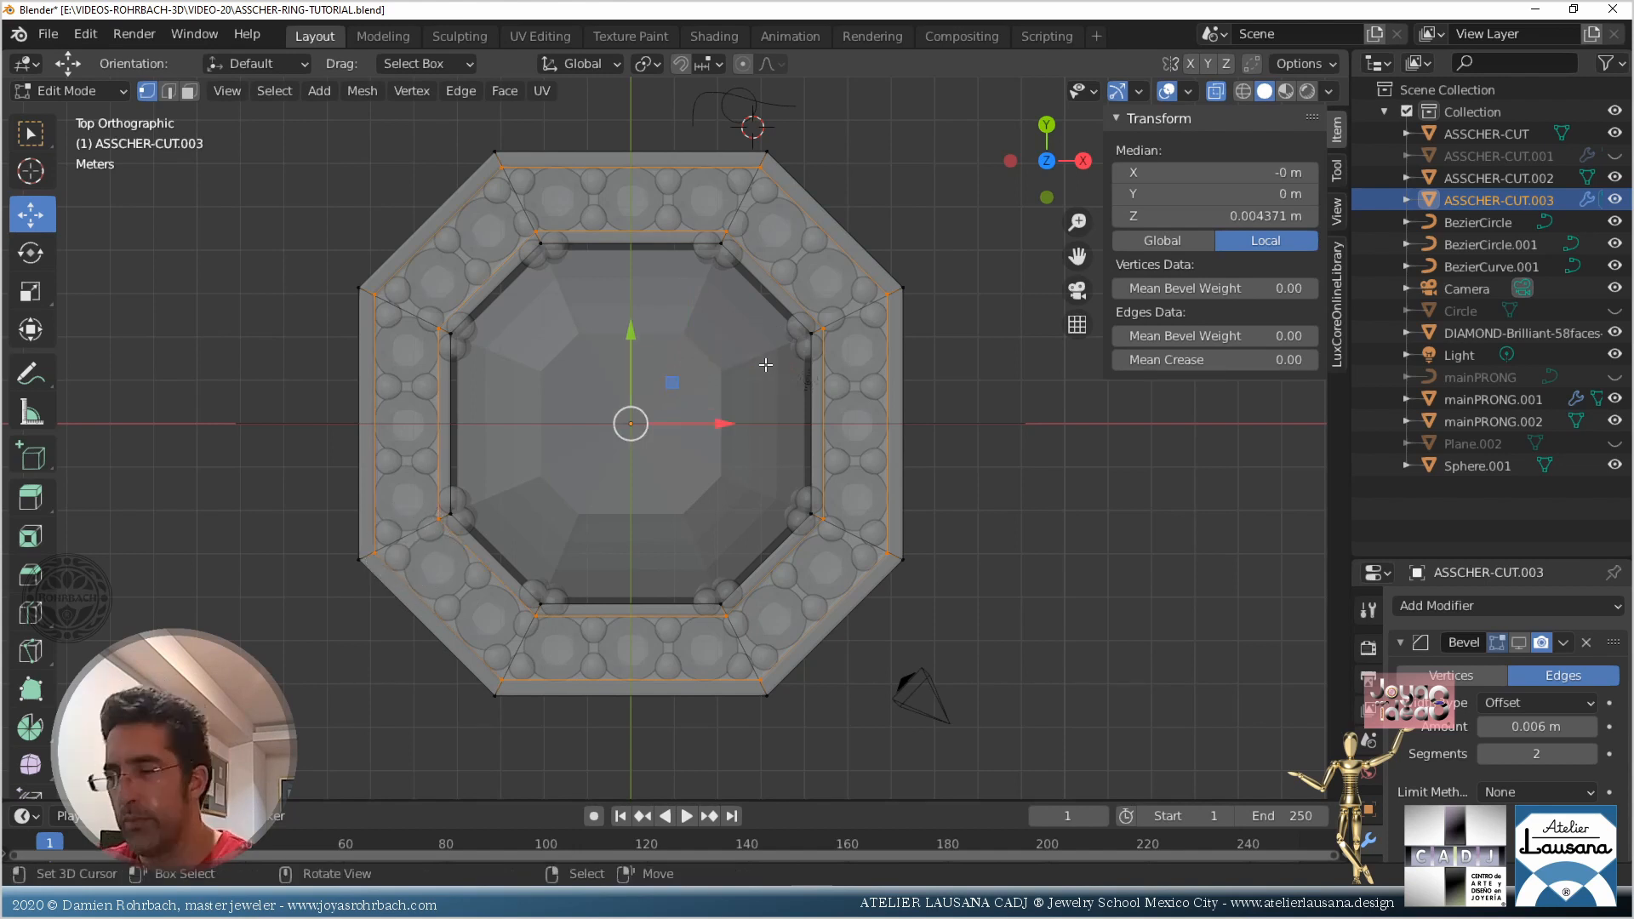
{"action": "key", "text": "x"}
{"action": "left_click", "coordinate": [764, 364]}
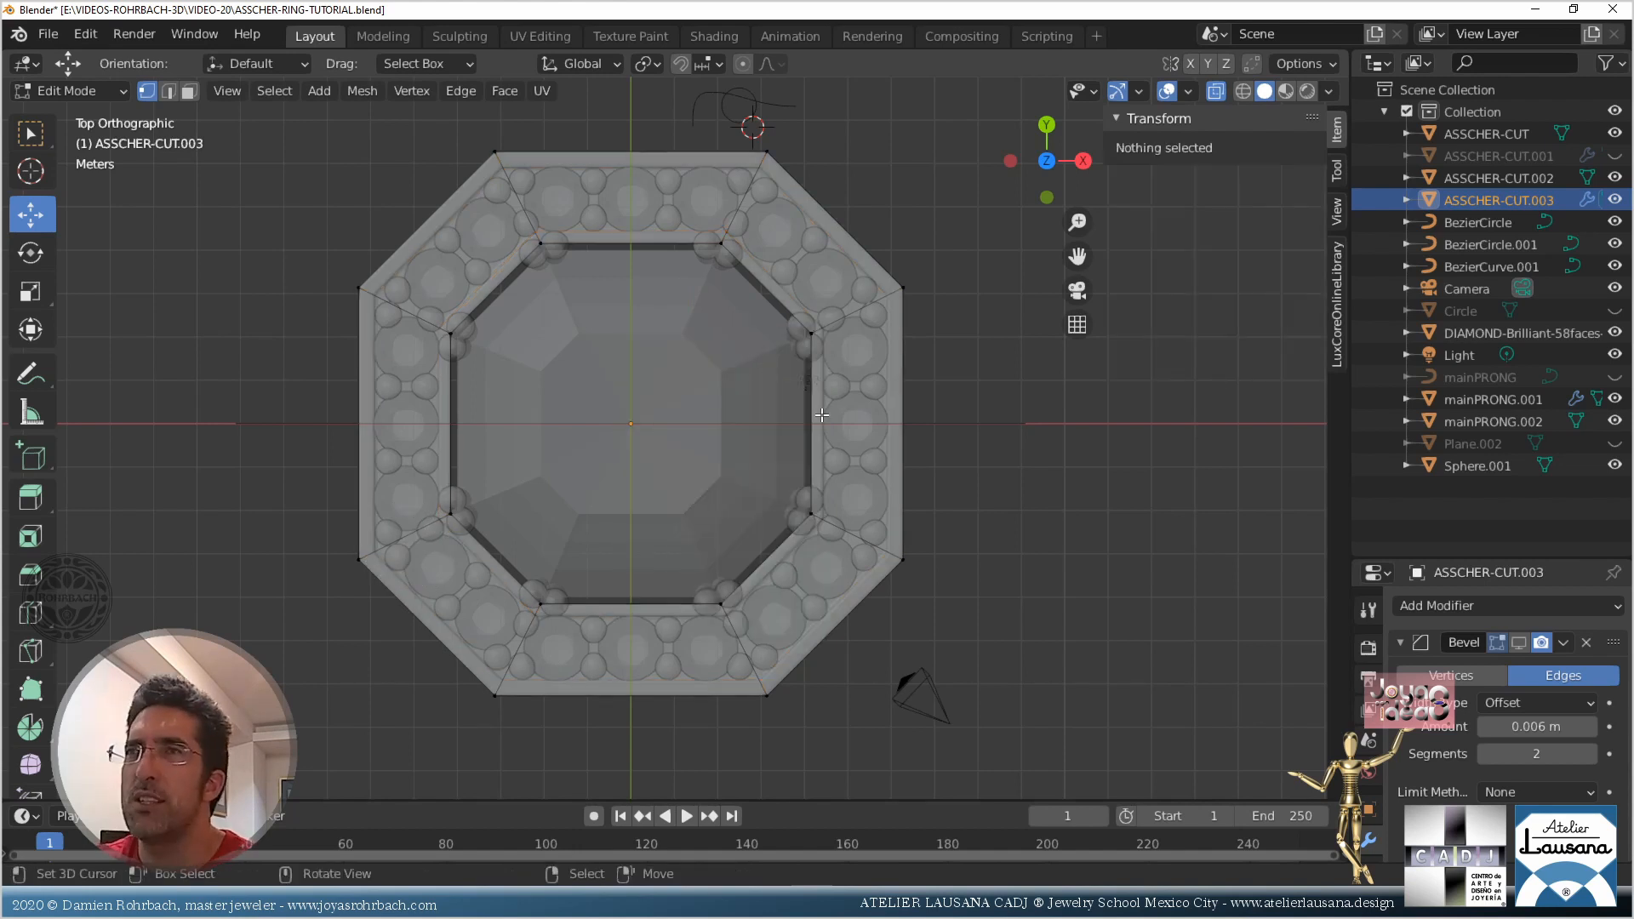
Select the upper inner and outer edge loops of the duplicated base and close the gap with Bridge Edge Loops
{"action": "mouse_move", "coordinate": [764, 364]}
{"action": "middle_mouse_down"}
{"action": "mouse_move", "coordinate": [731, 384]}
{"action": "mouse_move", "coordinate": [735, 371]}
{"action": "middle_mouse_up"}
{"action": "key", "text": "KP_3"}
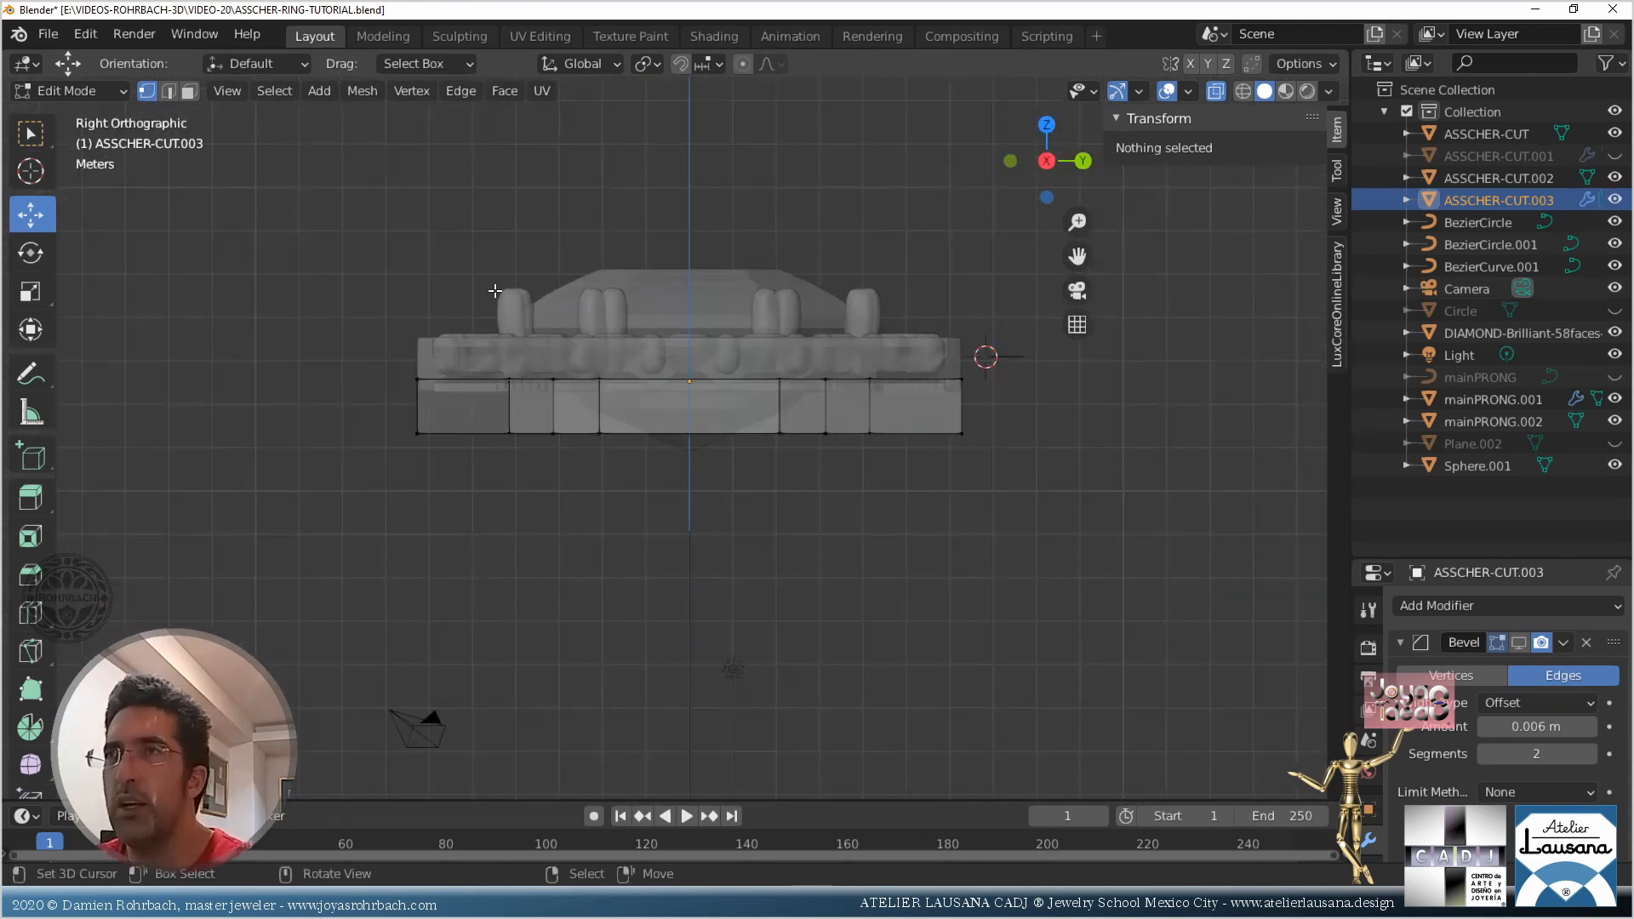
{"action": "left_click_drag", "start_coordinate": [372, 312], "coordinate": [1039, 431]}
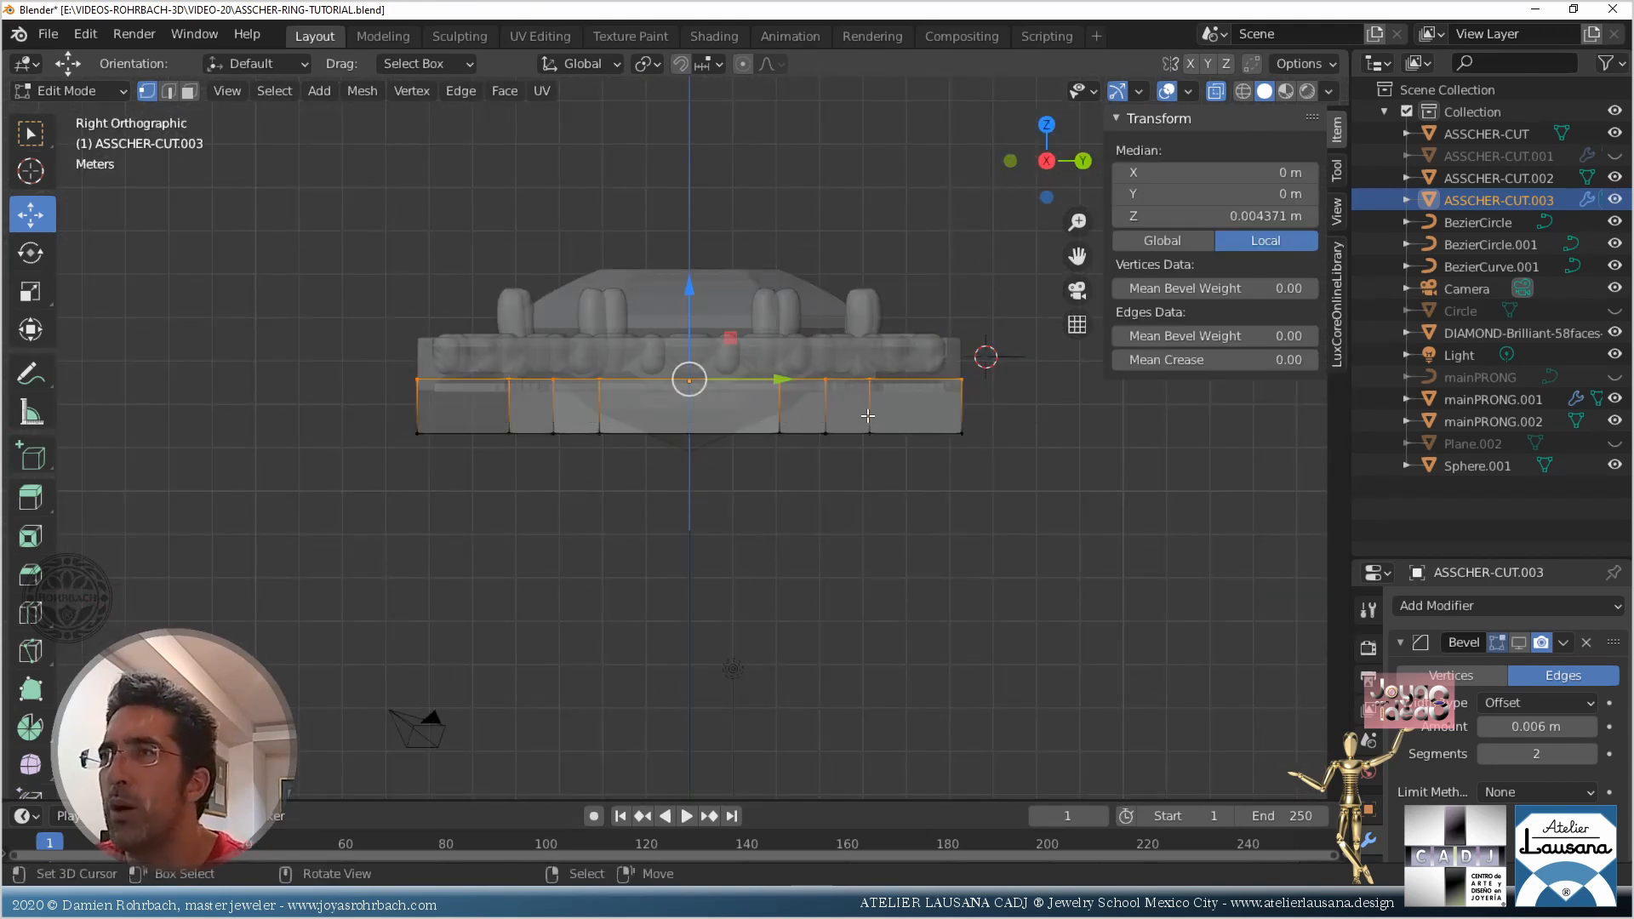
{"action": "middle_click_drag", "start_coordinate": [764, 330], "coordinate": [760, 439]}
{"action": "left_click", "coordinate": [460, 91]}
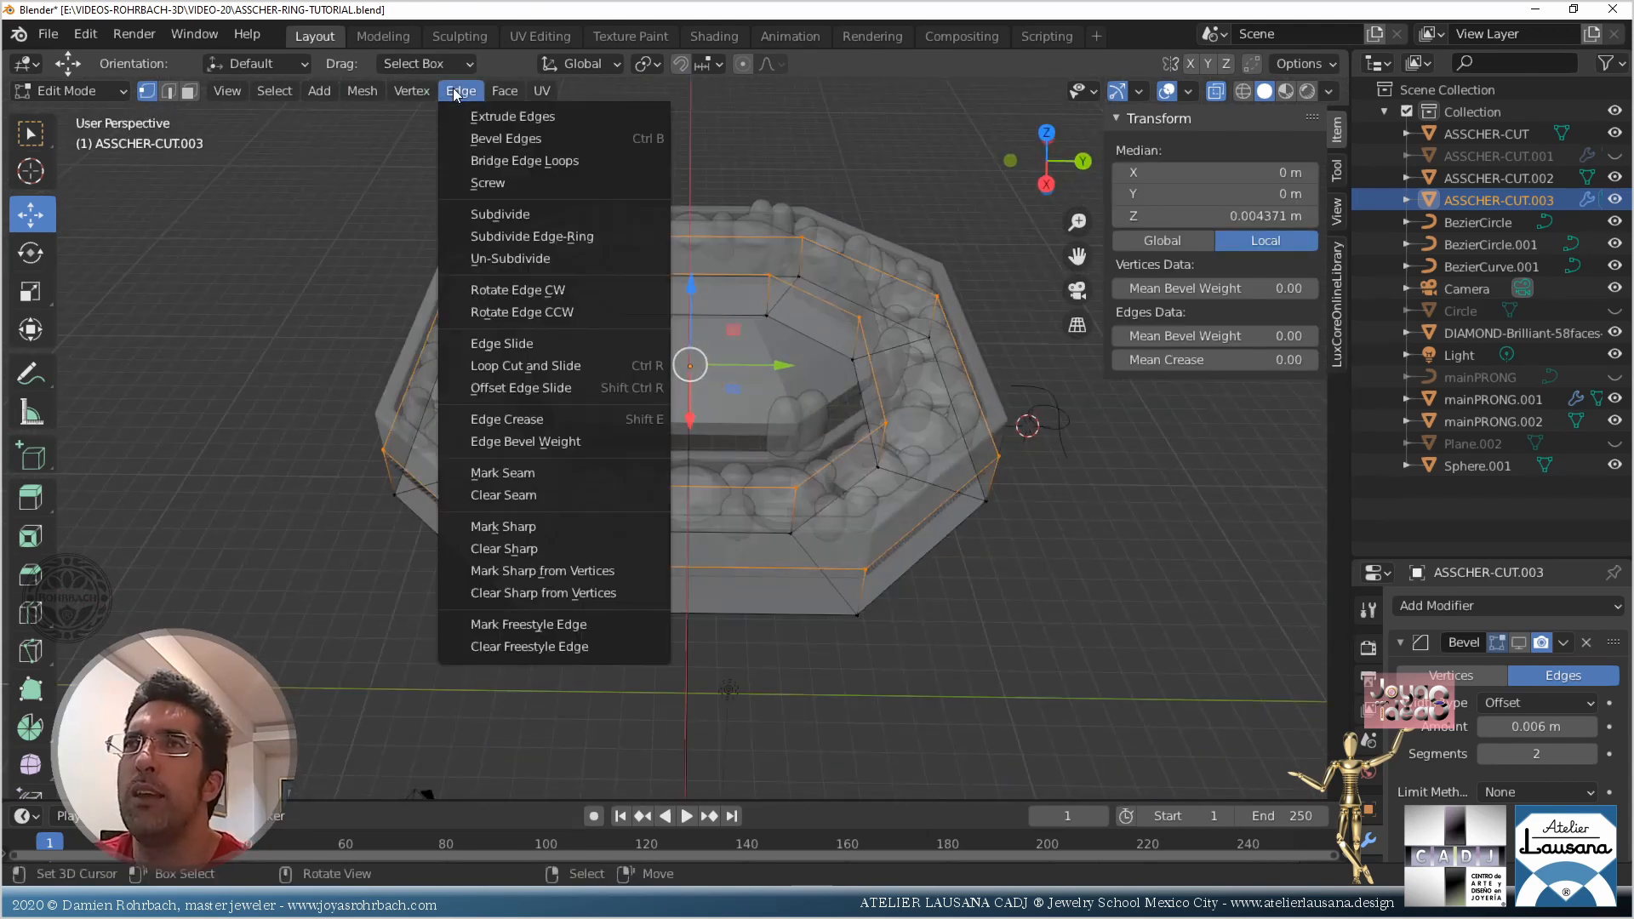
{"action": "left_click", "coordinate": [525, 162]}
Select the whole base mesh and lower it about 2.57 m along Z in front view
{"action": "middle_click_drag", "start_coordinate": [766, 255], "coordinate": [797, 241]}
{"action": "key", "text": "a"}
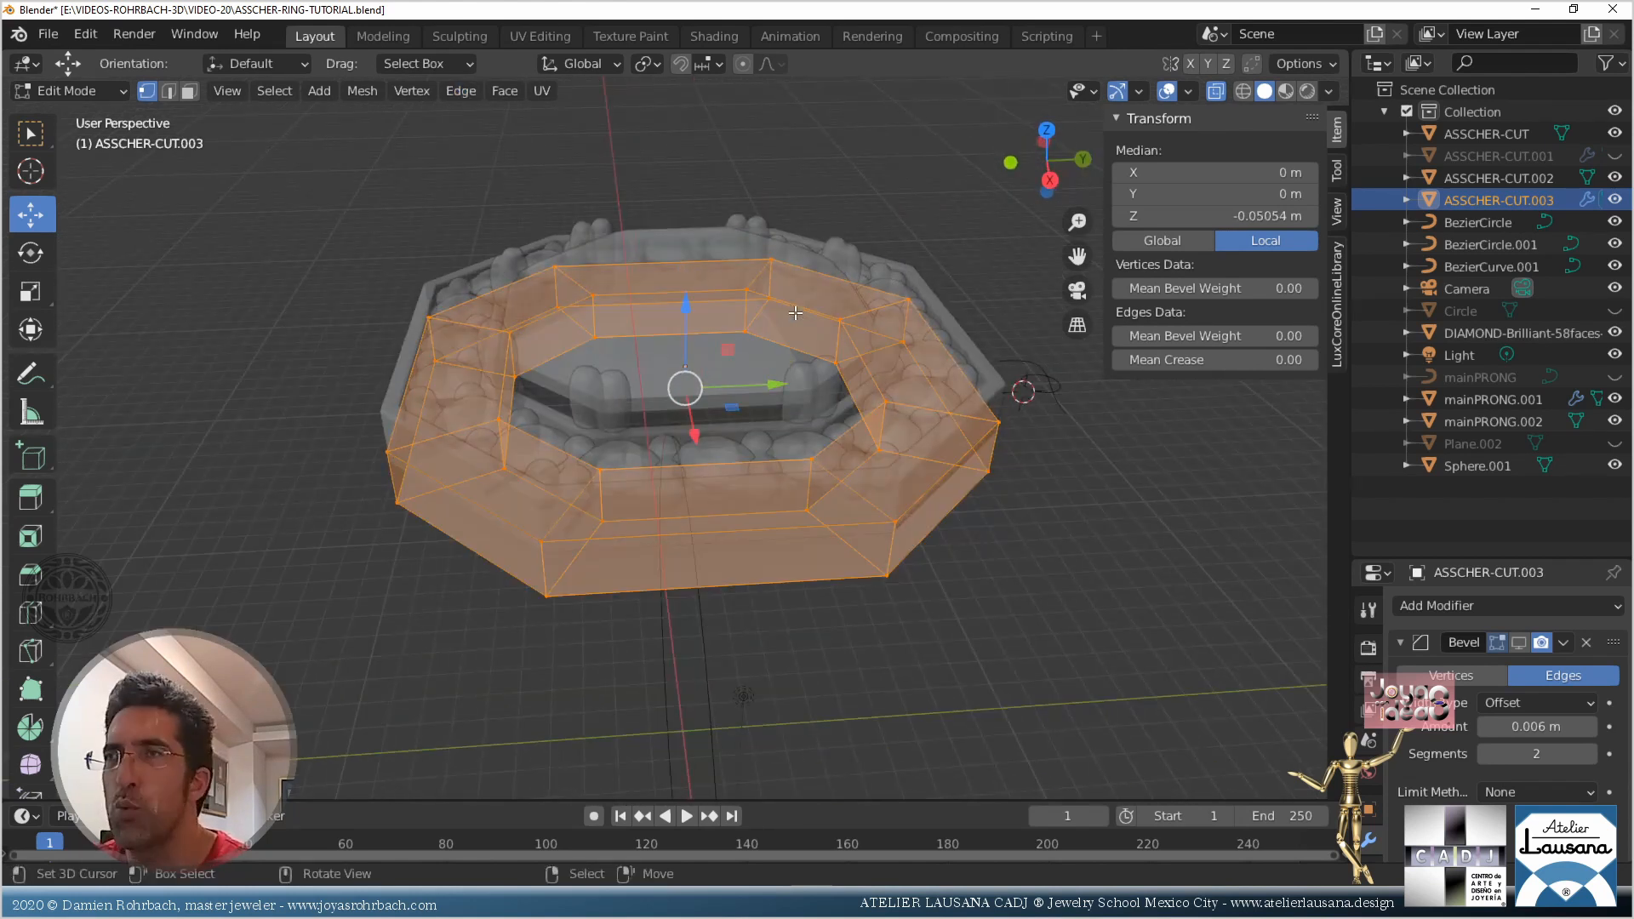
{"action": "key", "text": "KP_3"}
{"action": "key", "text": "KP_1"}
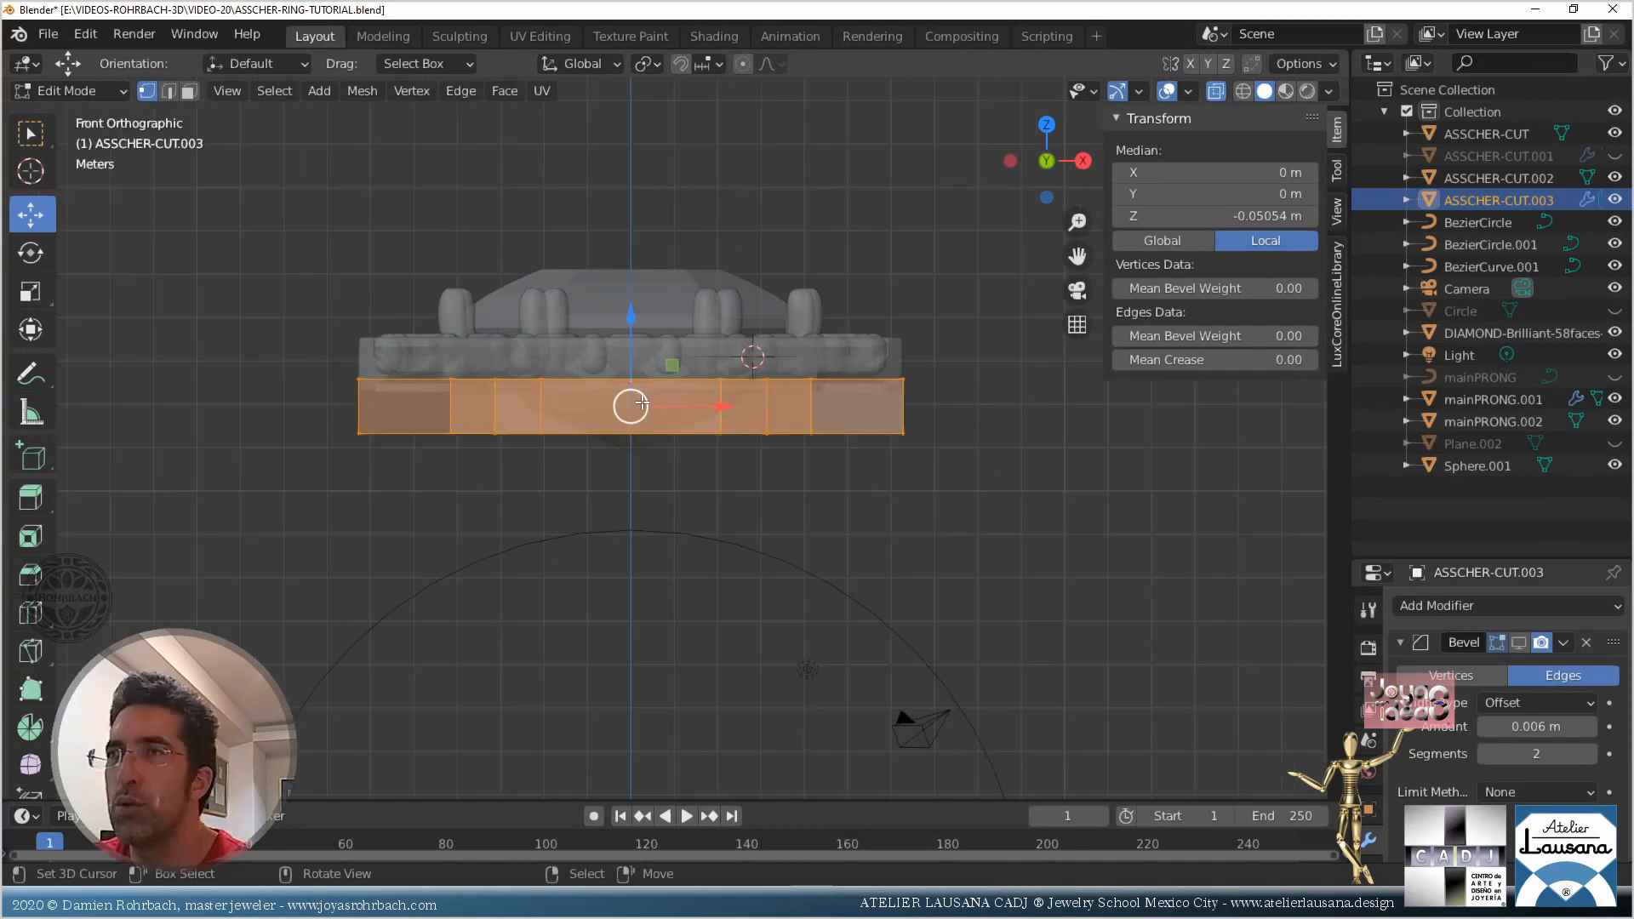
{"action": "key", "text": "g"}
{"action": "key", "text": "z"}
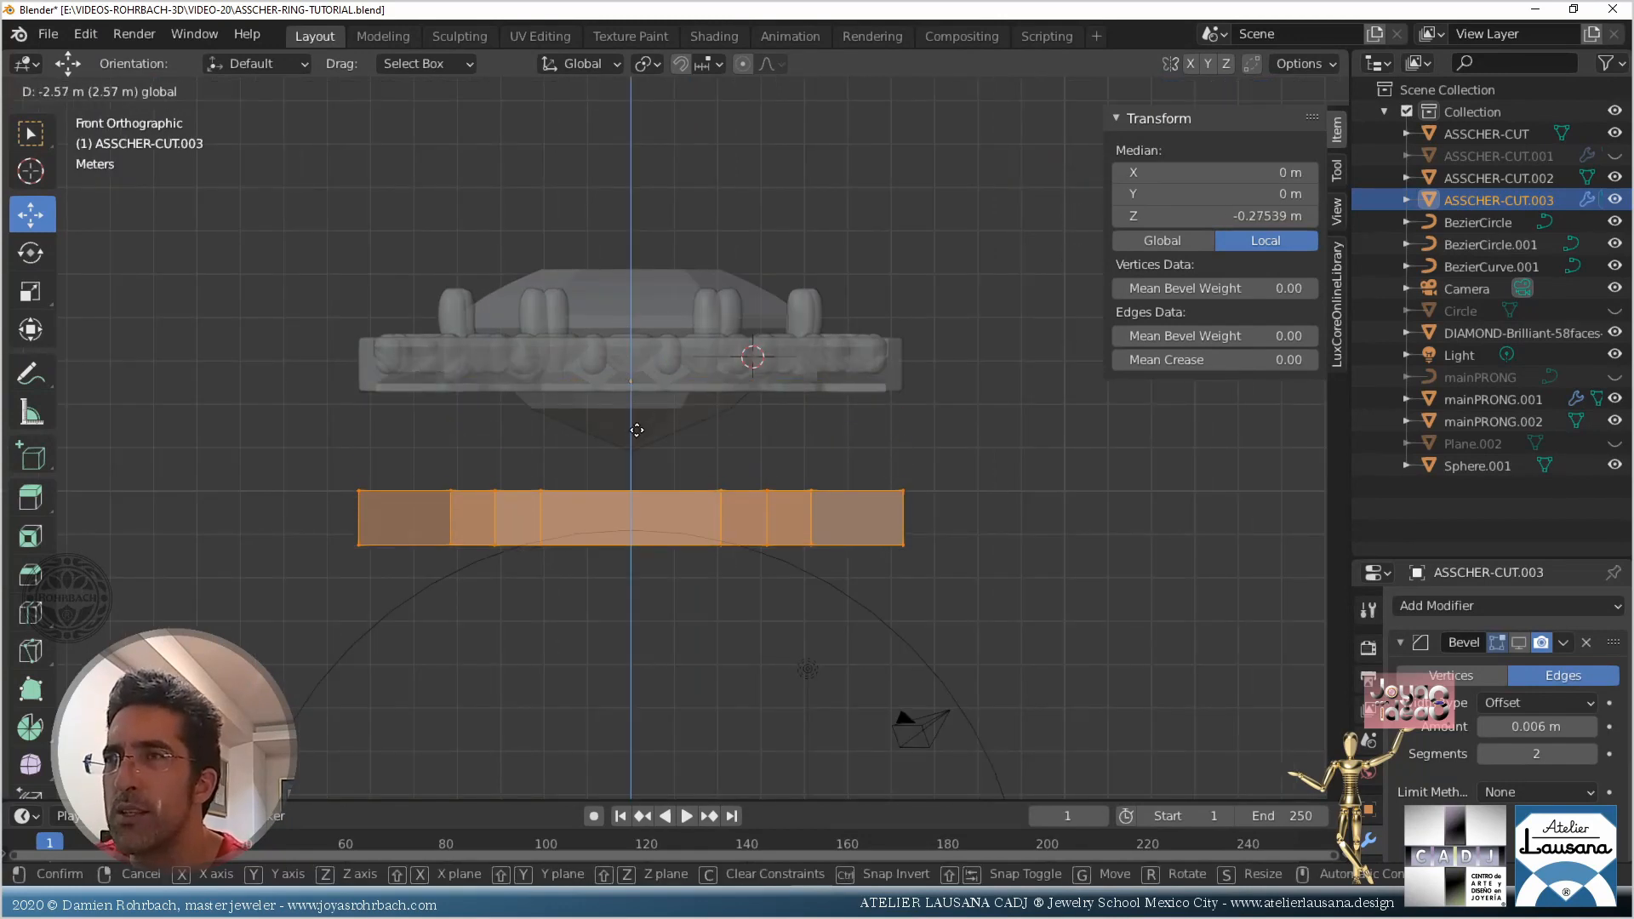
{"action": "left_click", "coordinate": [634, 427]}
Scale the lowered base to about 0.621 overall, then stretch it along Z to make it taller
{"action": "key", "text": "s"}
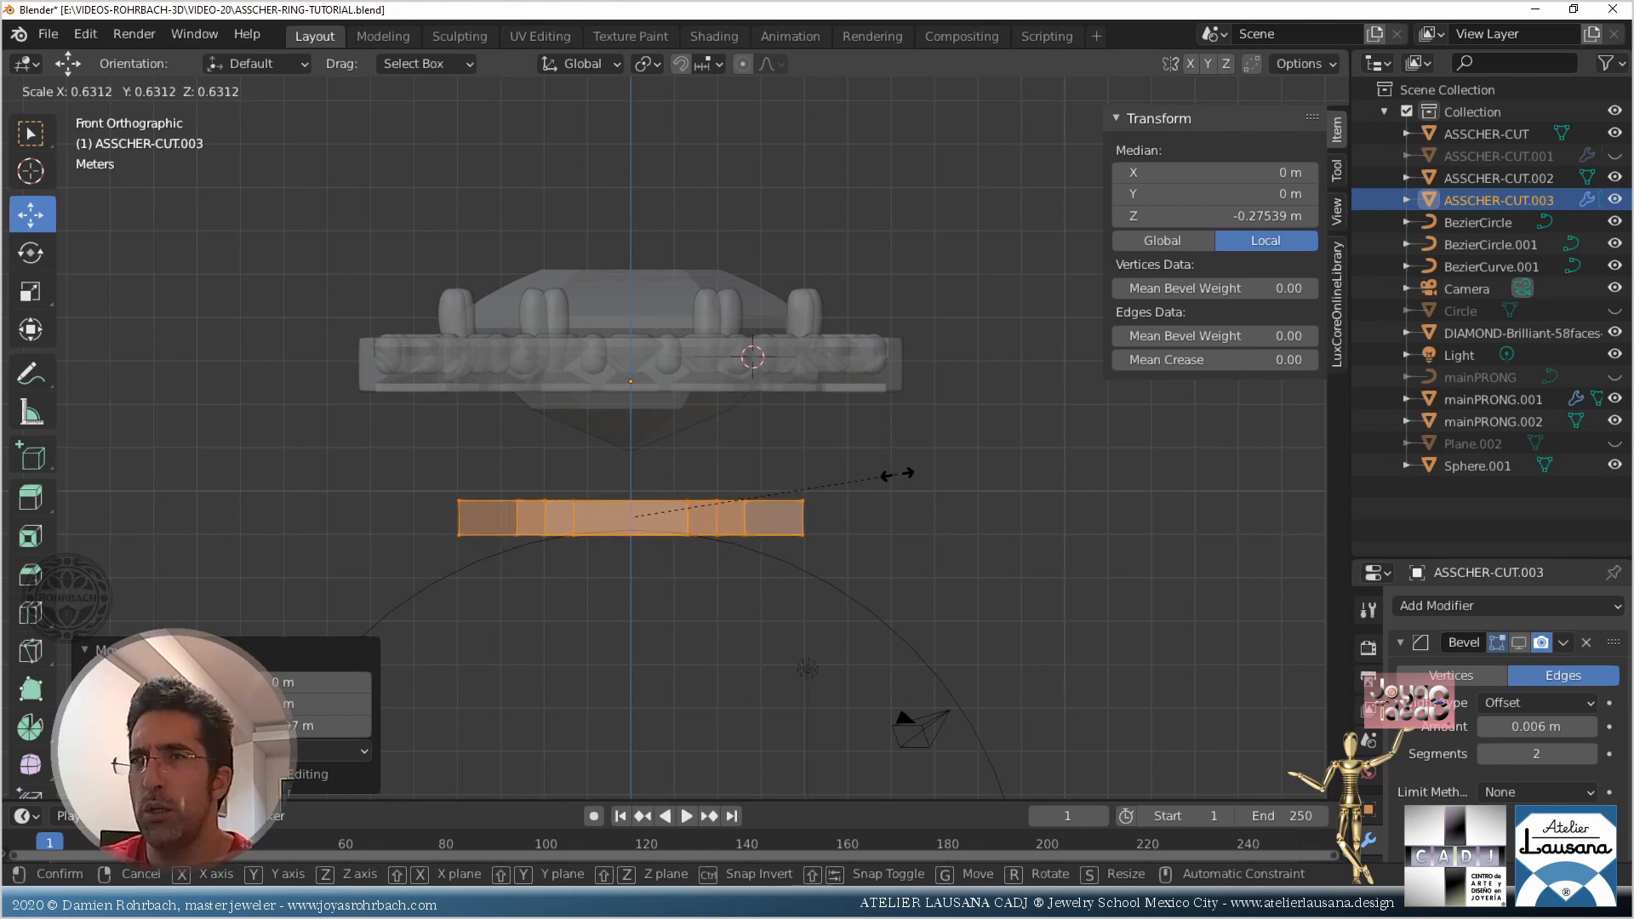
{"action": "left_click", "coordinate": [893, 475]}
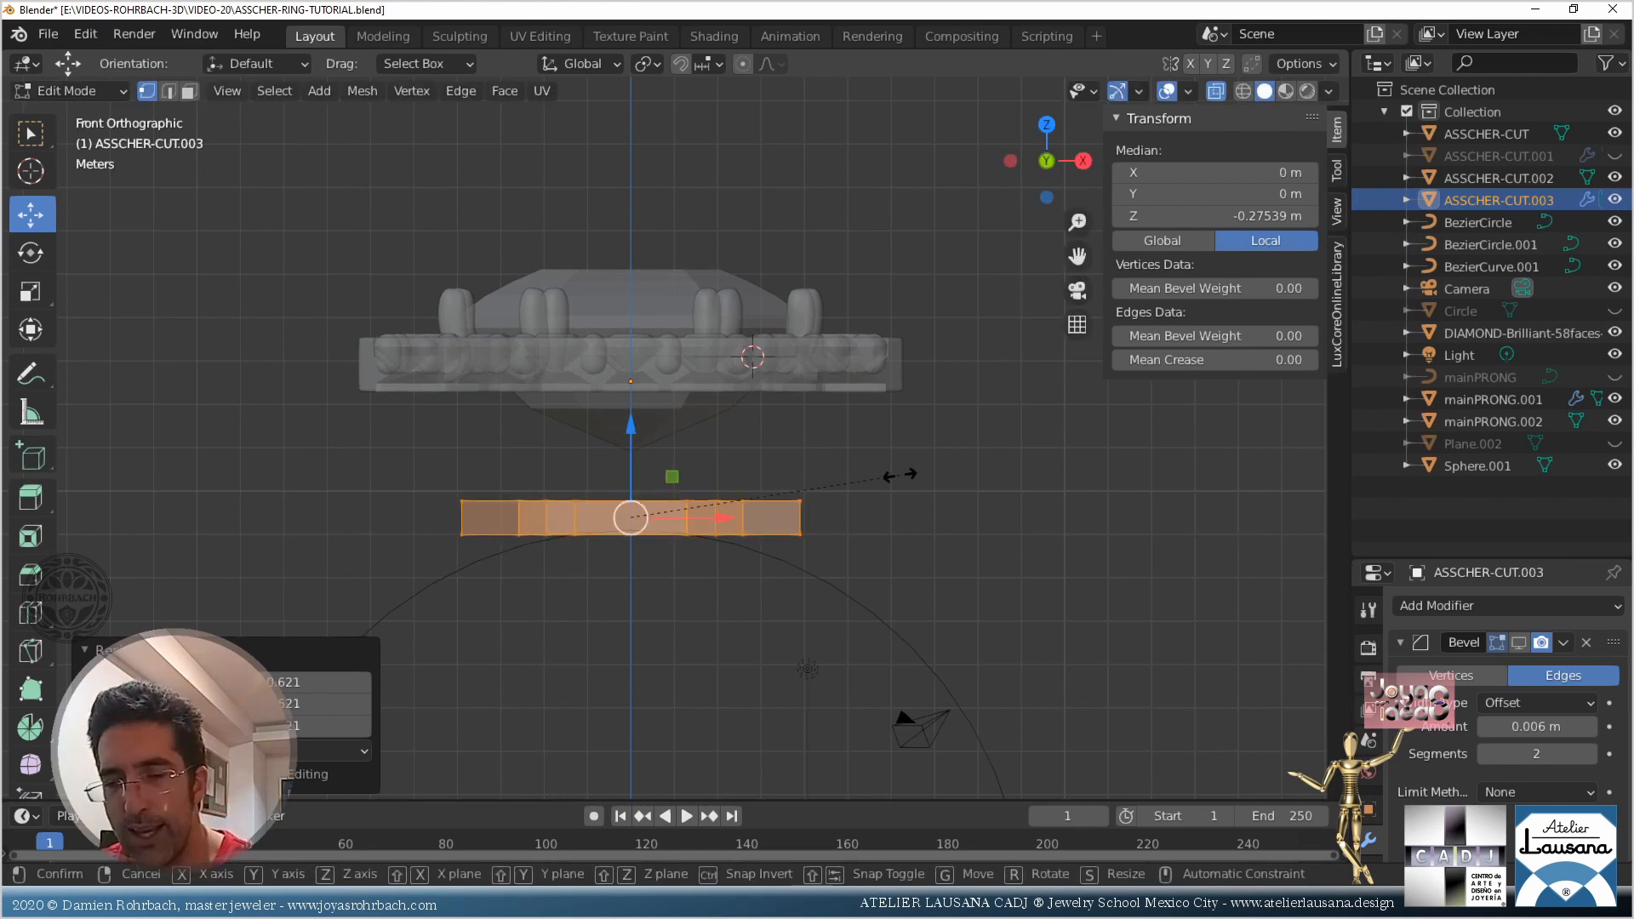
{"action": "key", "text": "s"}
{"action": "key", "text": "z"}
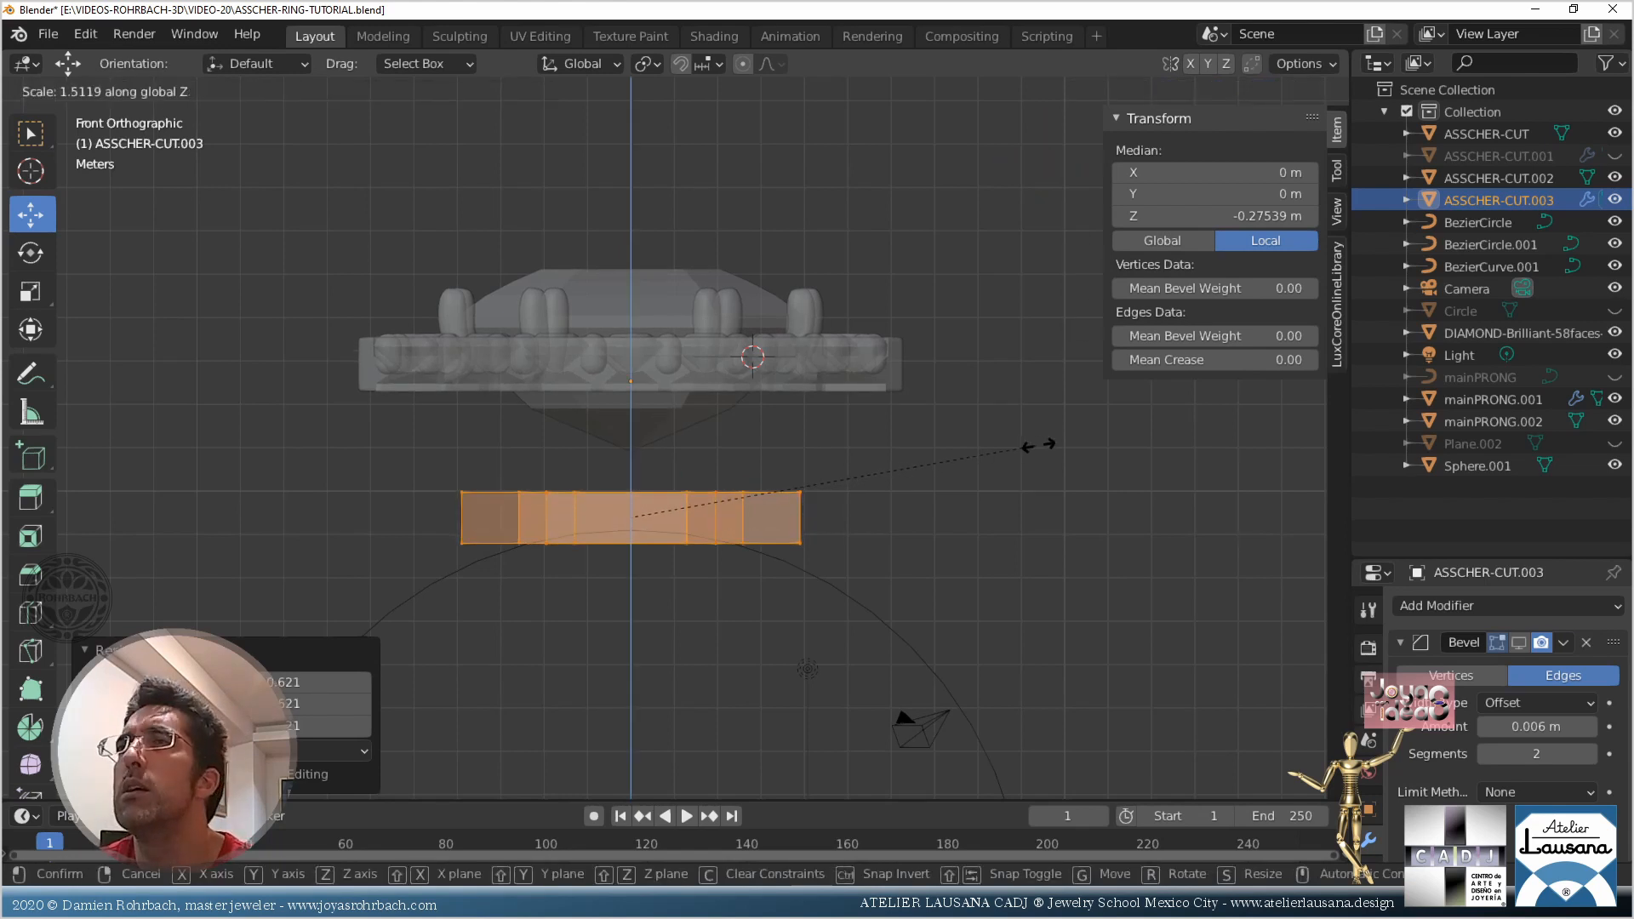
{"action": "left_click", "coordinate": [1168, 462]}
Raise the small base about 0.47 m along Z and reduce its height to about 1.37 m
{"action": "left_click_drag", "start_coordinate": [636, 441], "coordinate": [635, 406]}
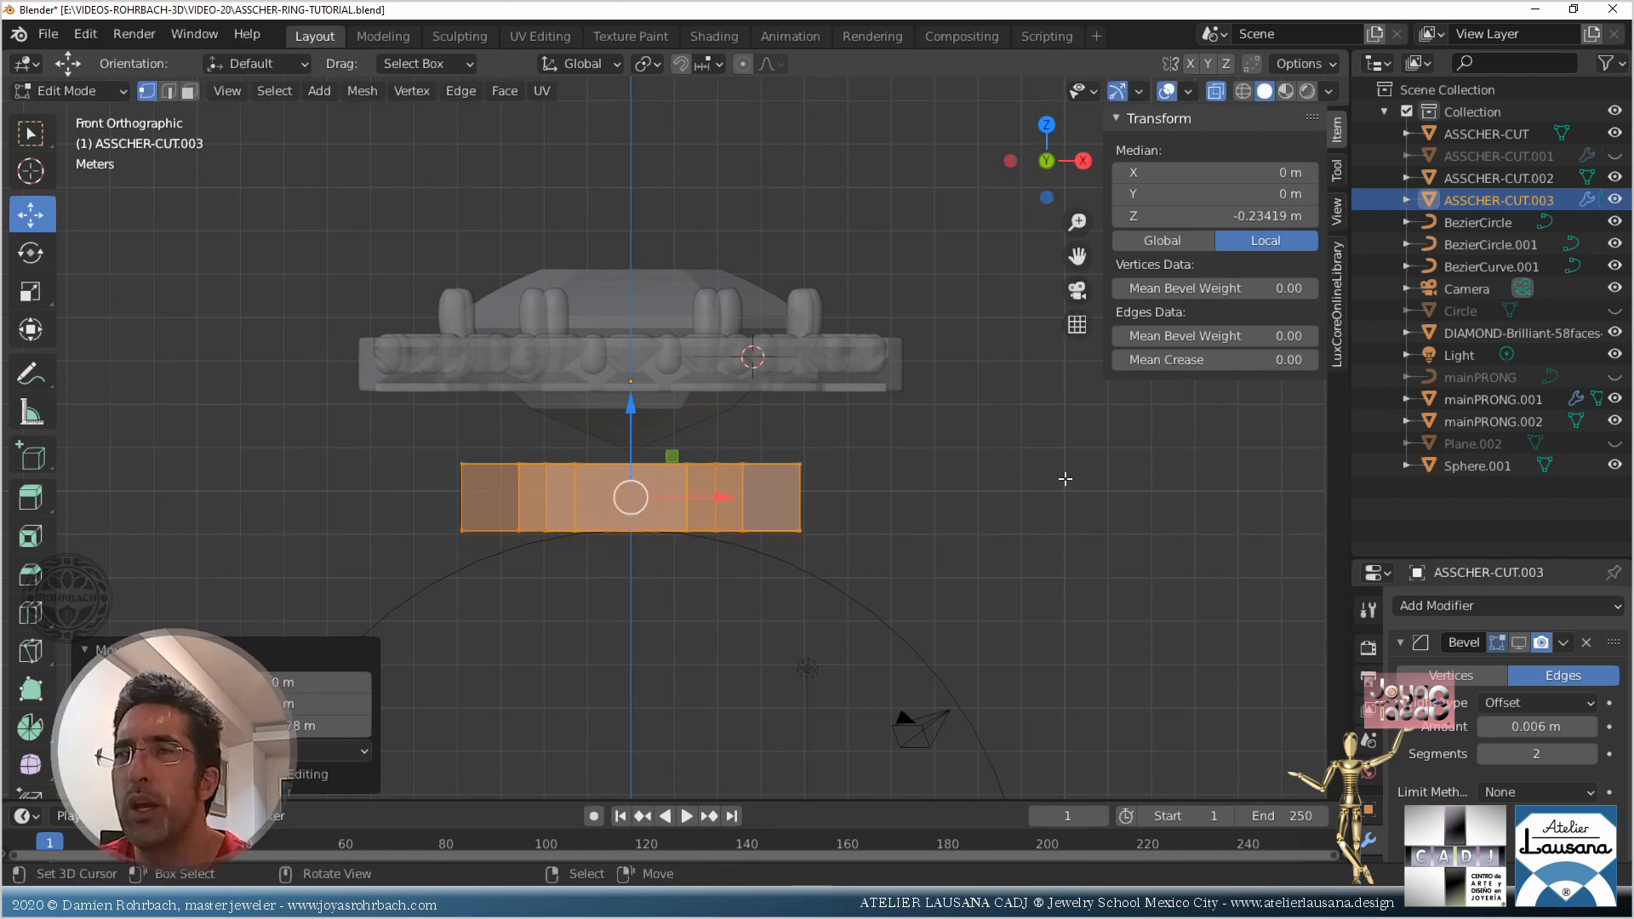
{"action": "key", "text": "s"}
{"action": "key", "text": "z"}
{"action": "left_click", "coordinate": [901, 492]}
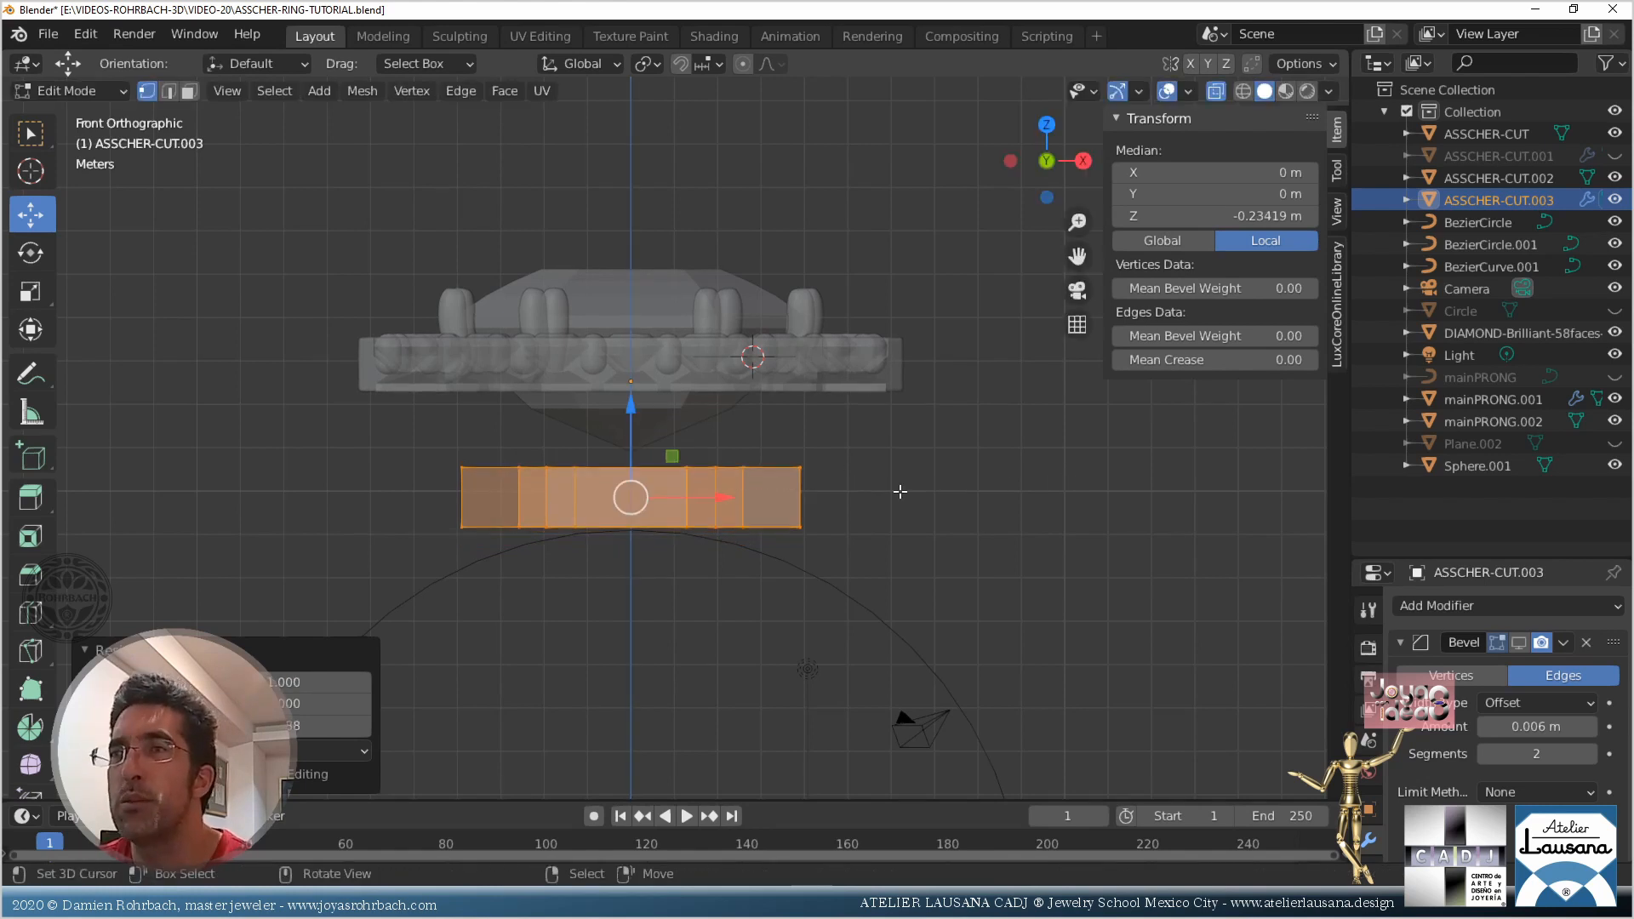
Return to Object Mode with X-ray off, switch to an angled view and save the file
{"action": "key", "text": "Tab"}
{"action": "key", "text": "alt+z"}
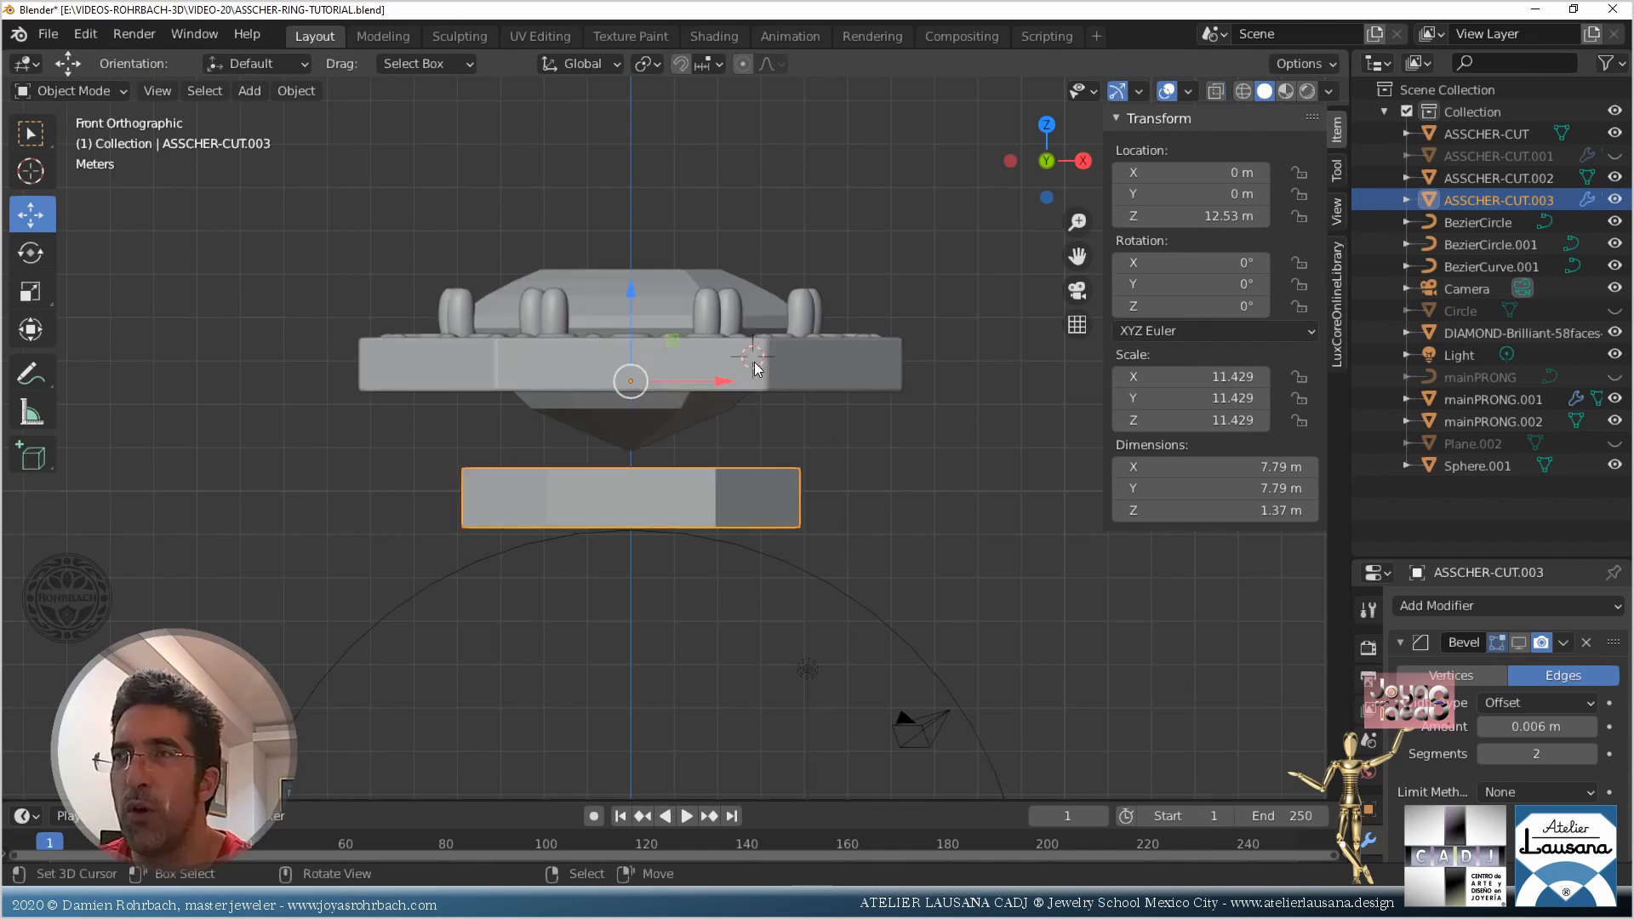
{"action": "middle_click_drag", "start_coordinate": [900, 492], "coordinate": [725, 432]}
{"action": "key", "text": "ctrl+s"}
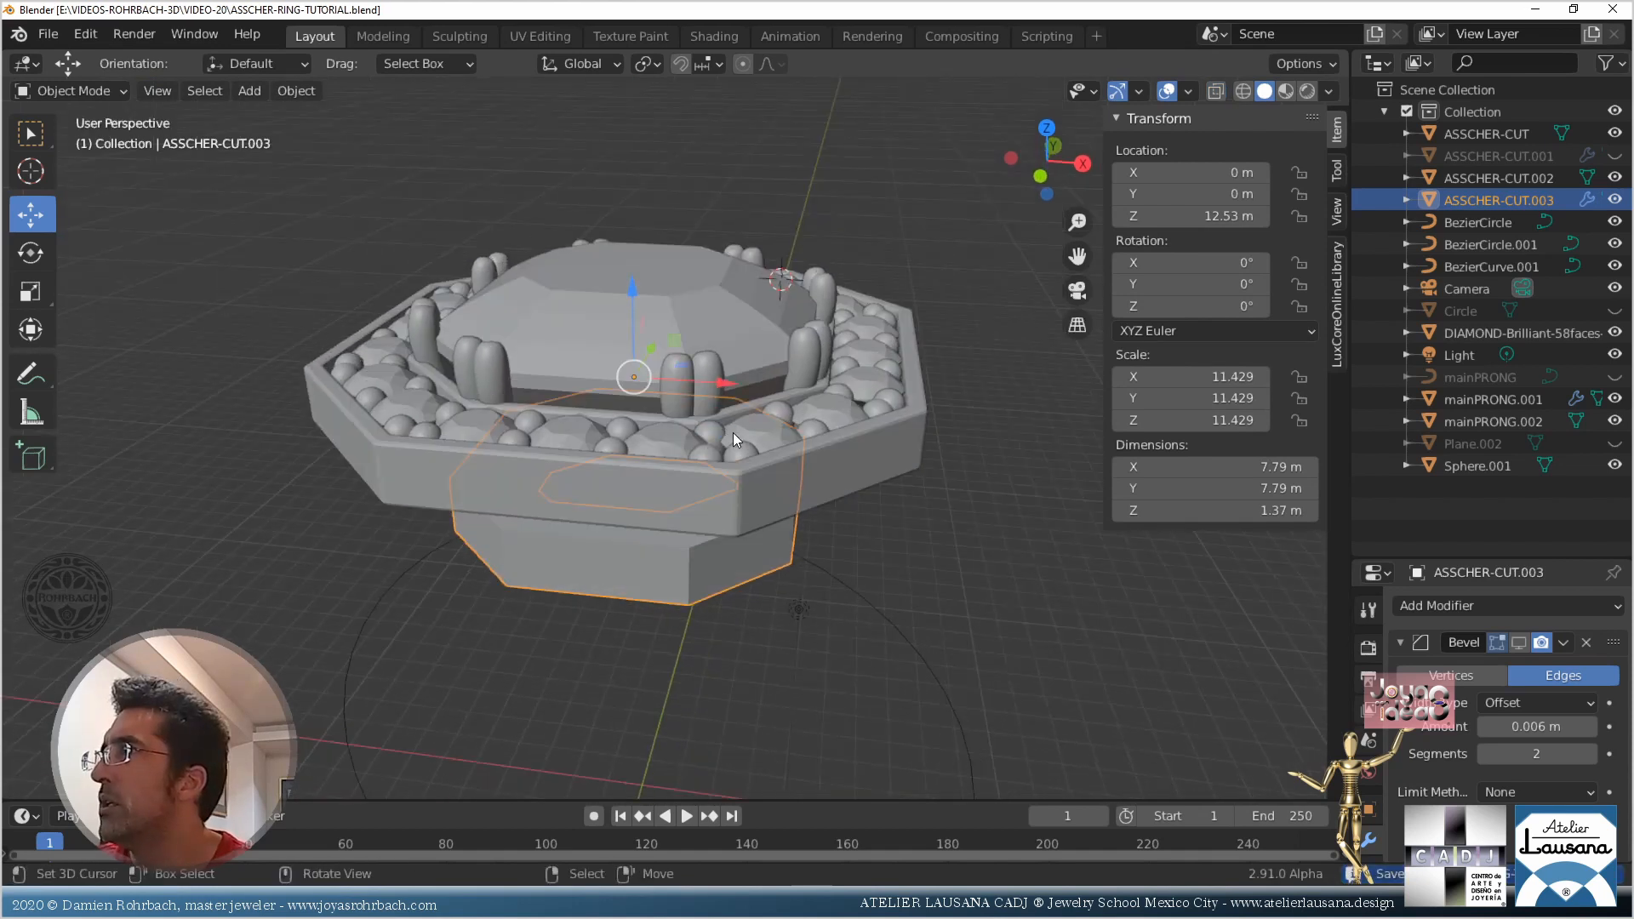
In the halo diamonds mesh, select only the middle diamond of the front side and duplicate it in place
{"action": "left_click", "coordinate": [1480, 333]}
{"action": "middle_click_drag", "start_coordinate": [697, 409], "coordinate": [696, 335]}
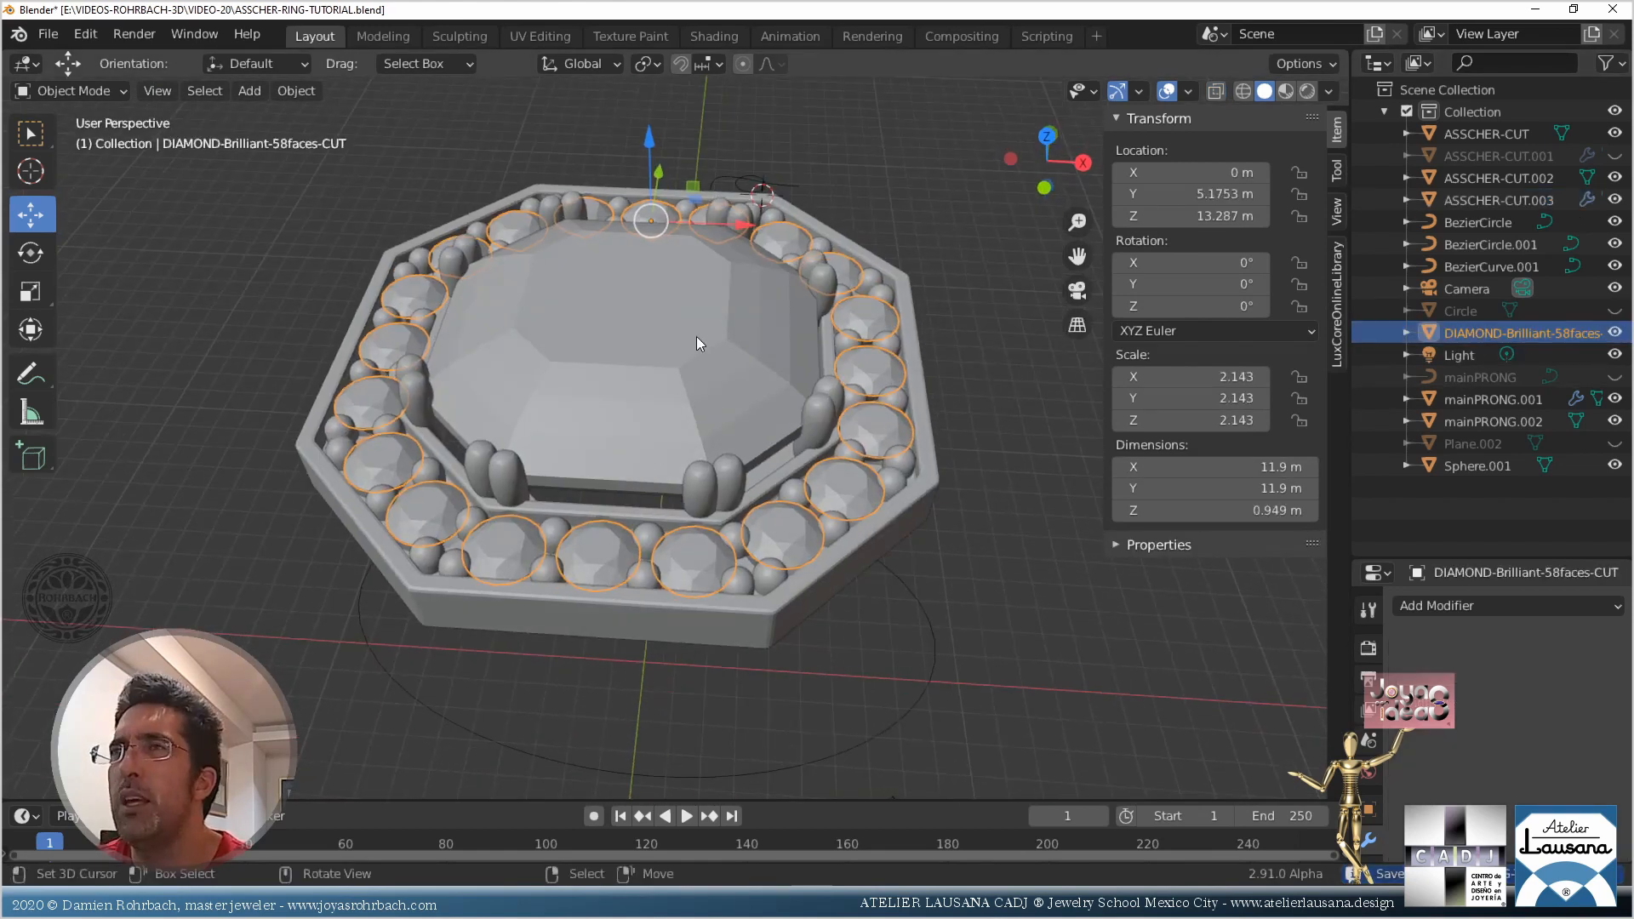
{"action": "key", "text": "Tab"}
{"action": "key", "text": "alt+a"}
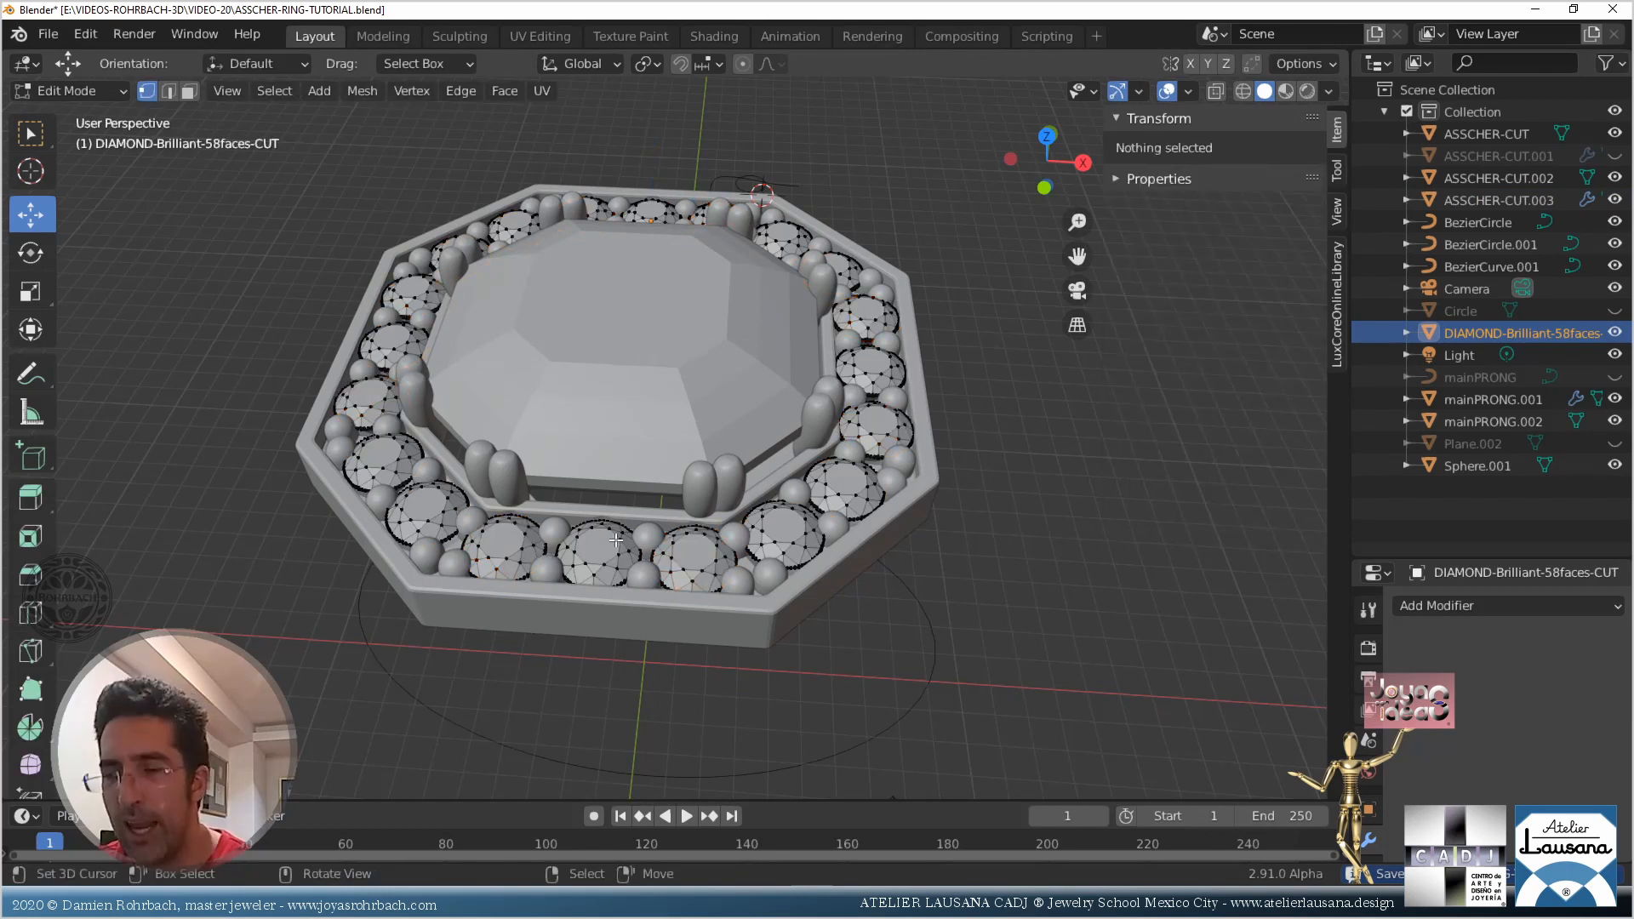
{"action": "key", "text": "l"}
{"action": "key", "text": "g"}
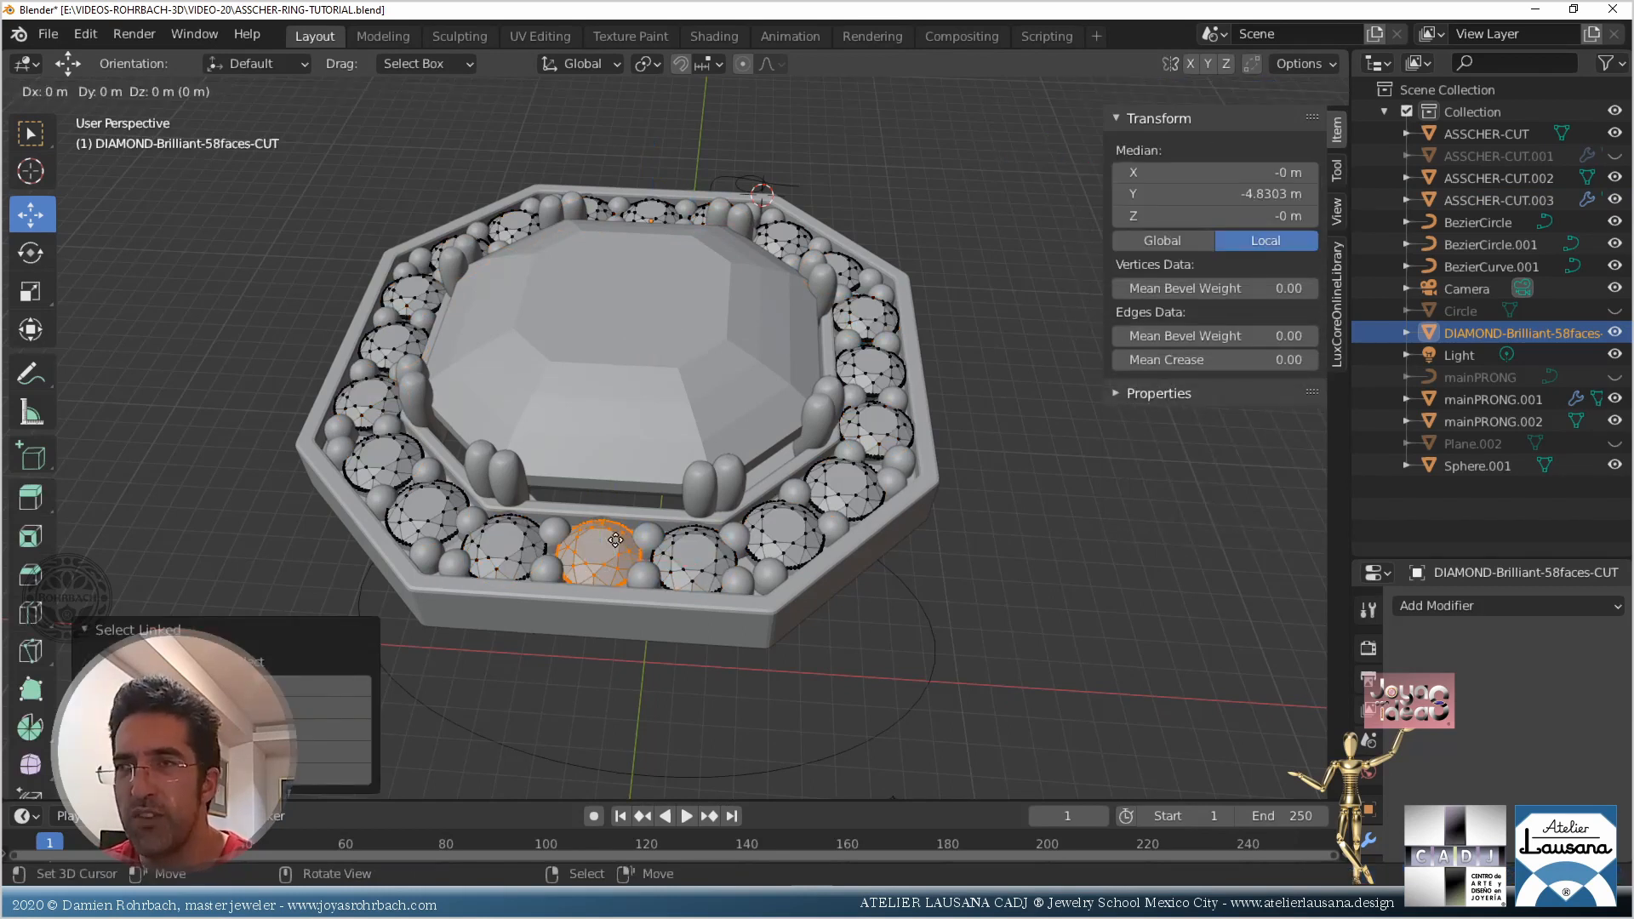
{"action": "right_click", "coordinate": [615, 539]}
Separate the duplicated diamond into its own object and select it in Object Mode
{"action": "key", "text": "p"}
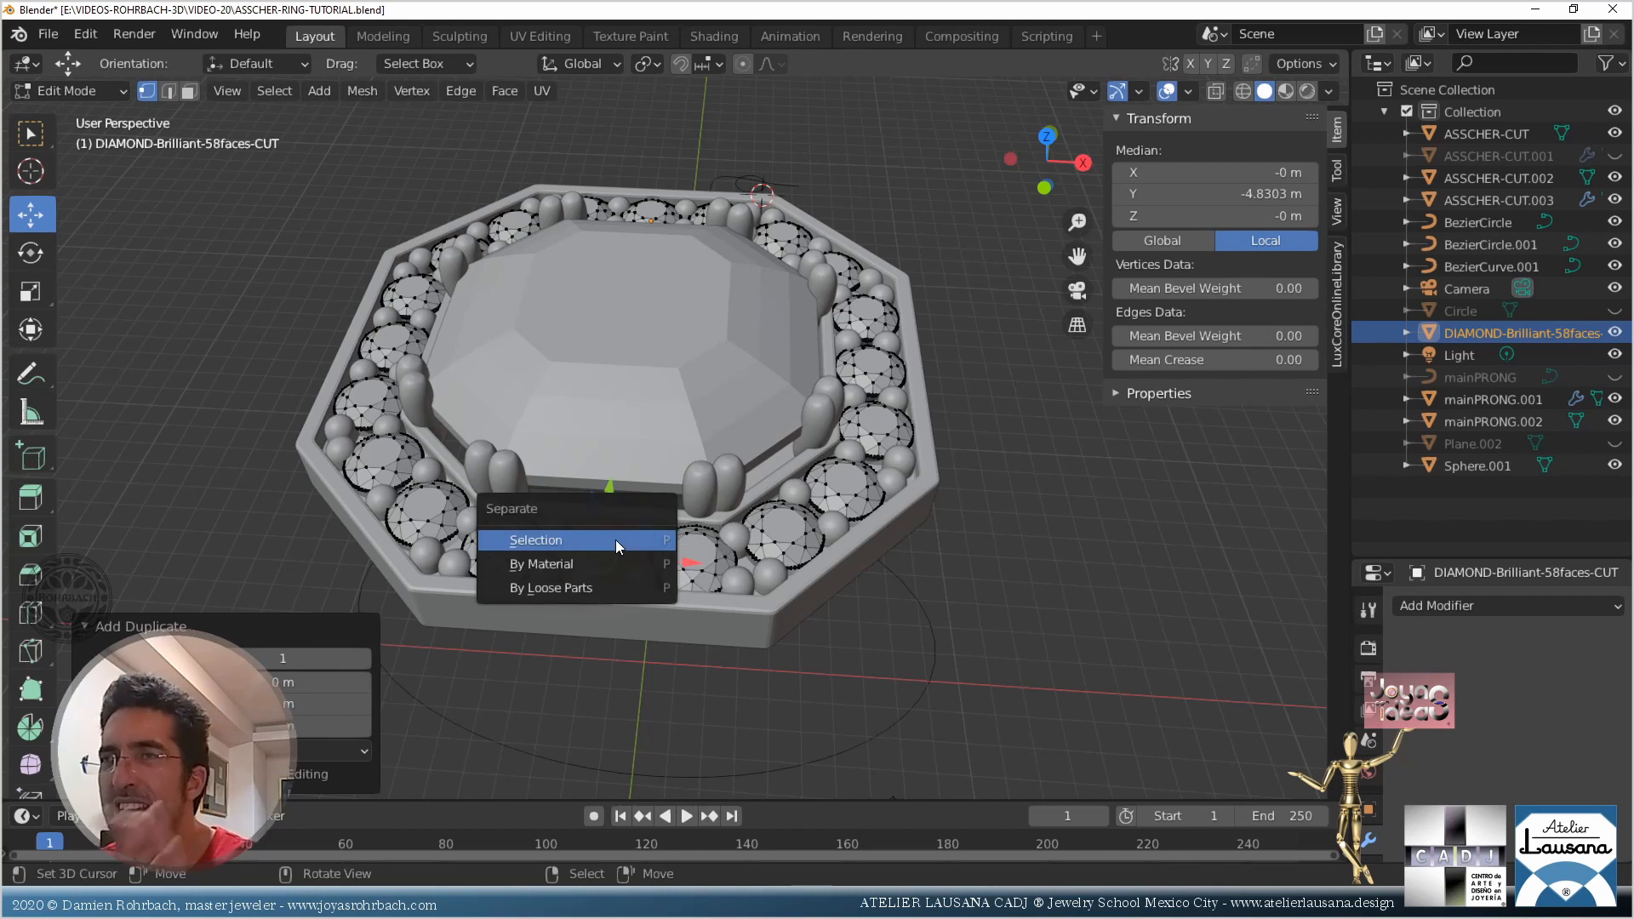
{"action": "left_click", "coordinate": [615, 539]}
{"action": "key", "text": "Tab"}
{"action": "left_click", "coordinate": [615, 539]}
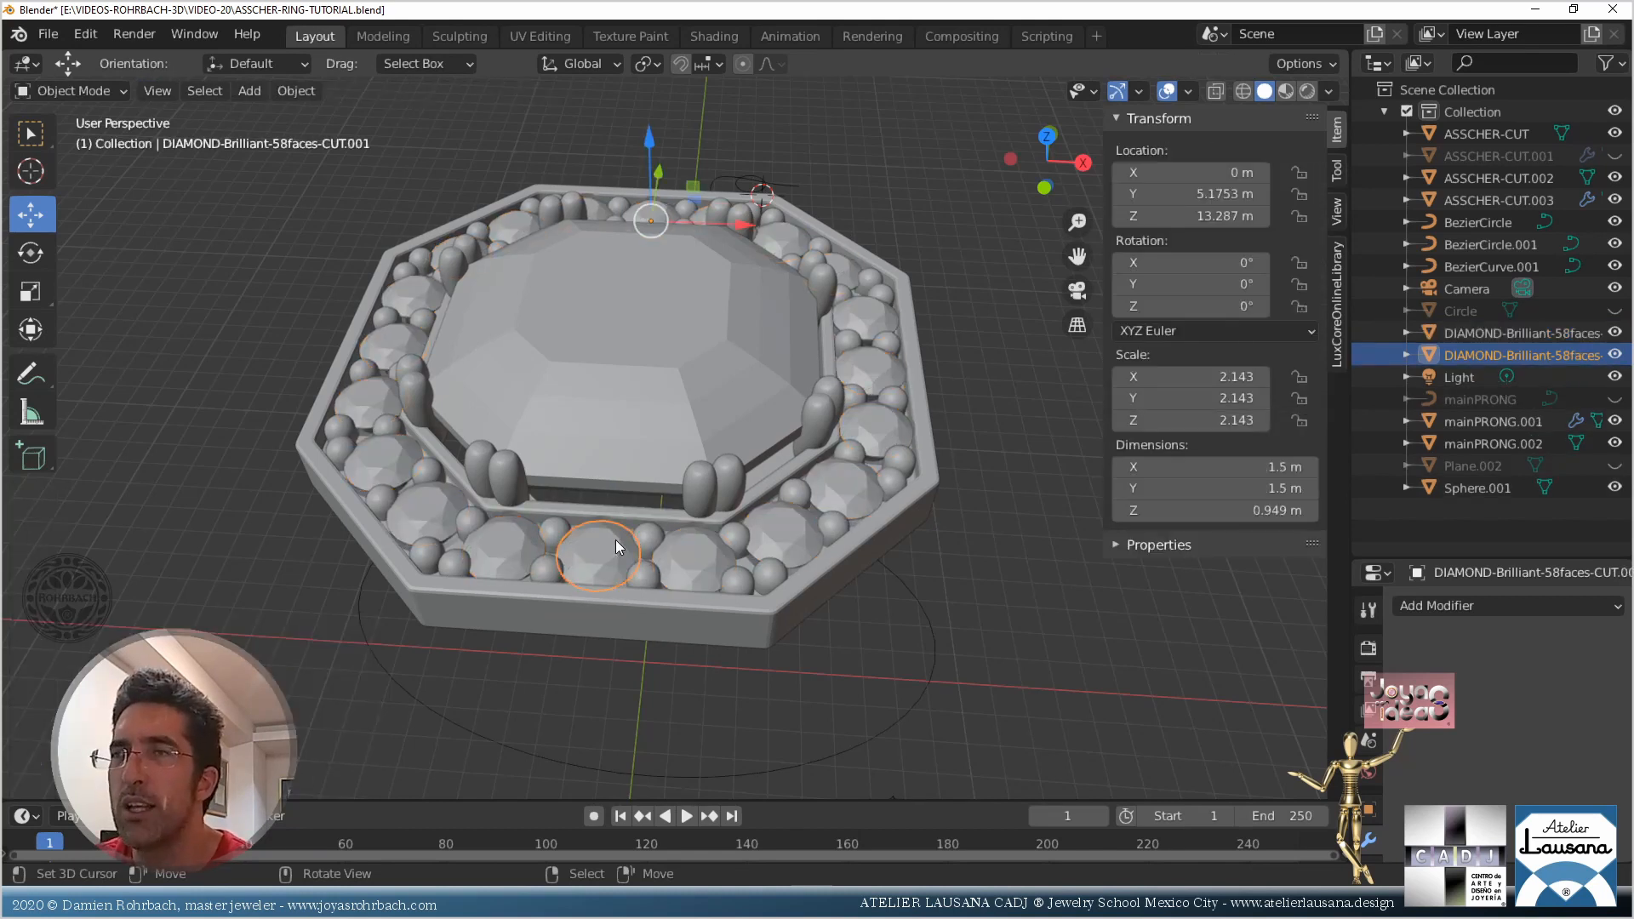
Set the separated diamond's origin to its geometry
{"action": "left_click", "coordinate": [296, 90]}
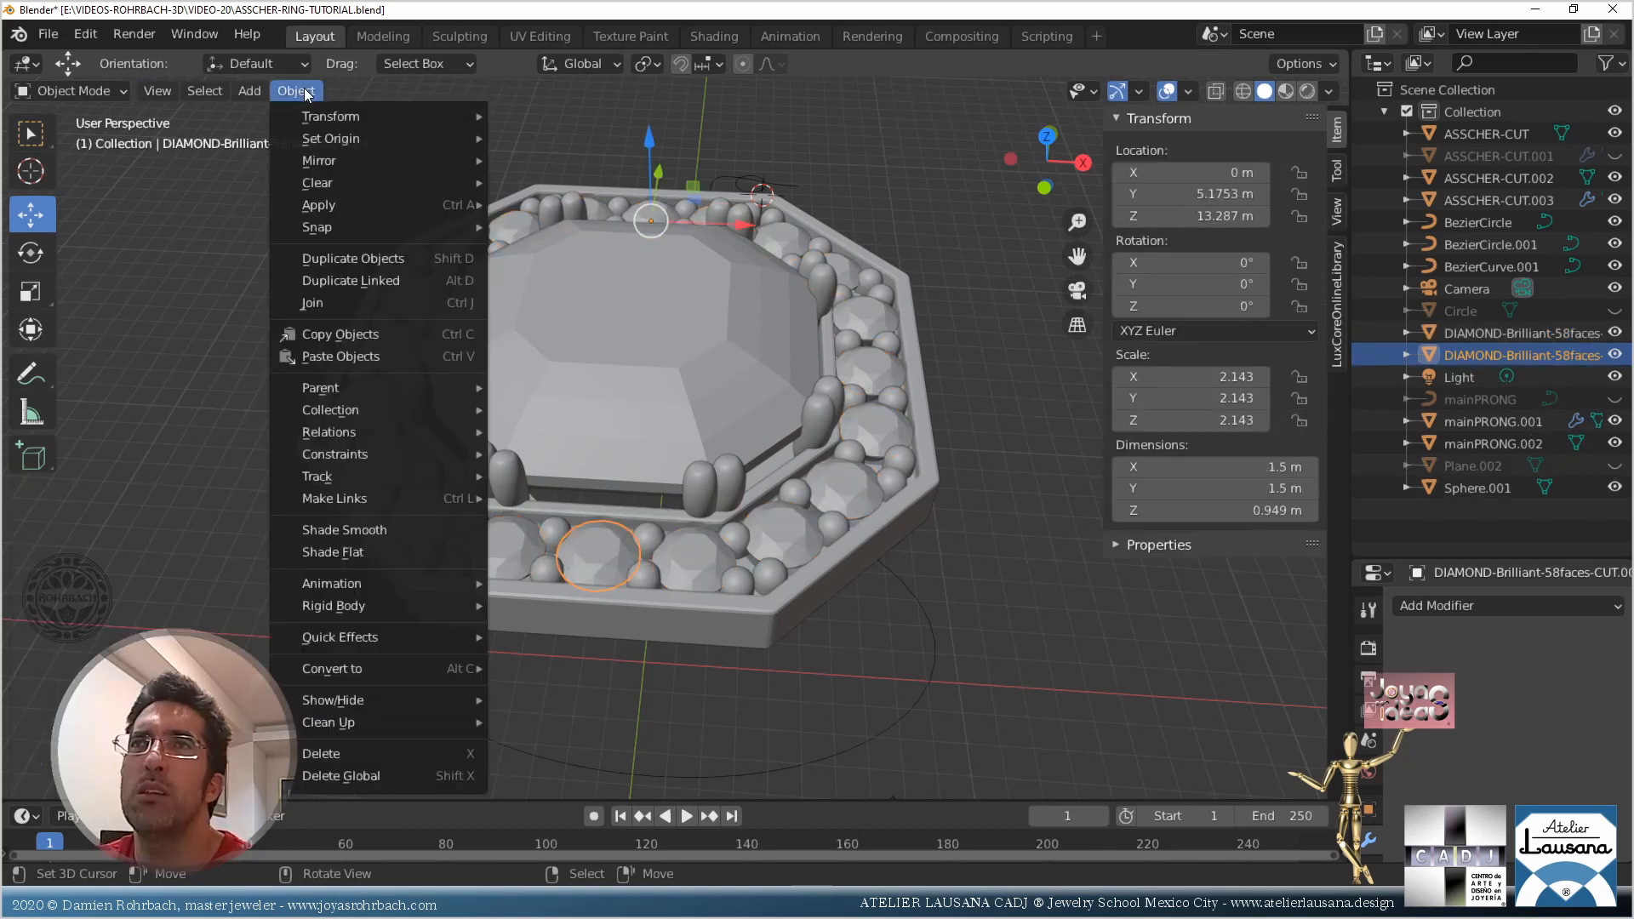
{"action": "mouse_move", "coordinate": [358, 138]}
{"action": "left_click", "coordinate": [570, 162]}
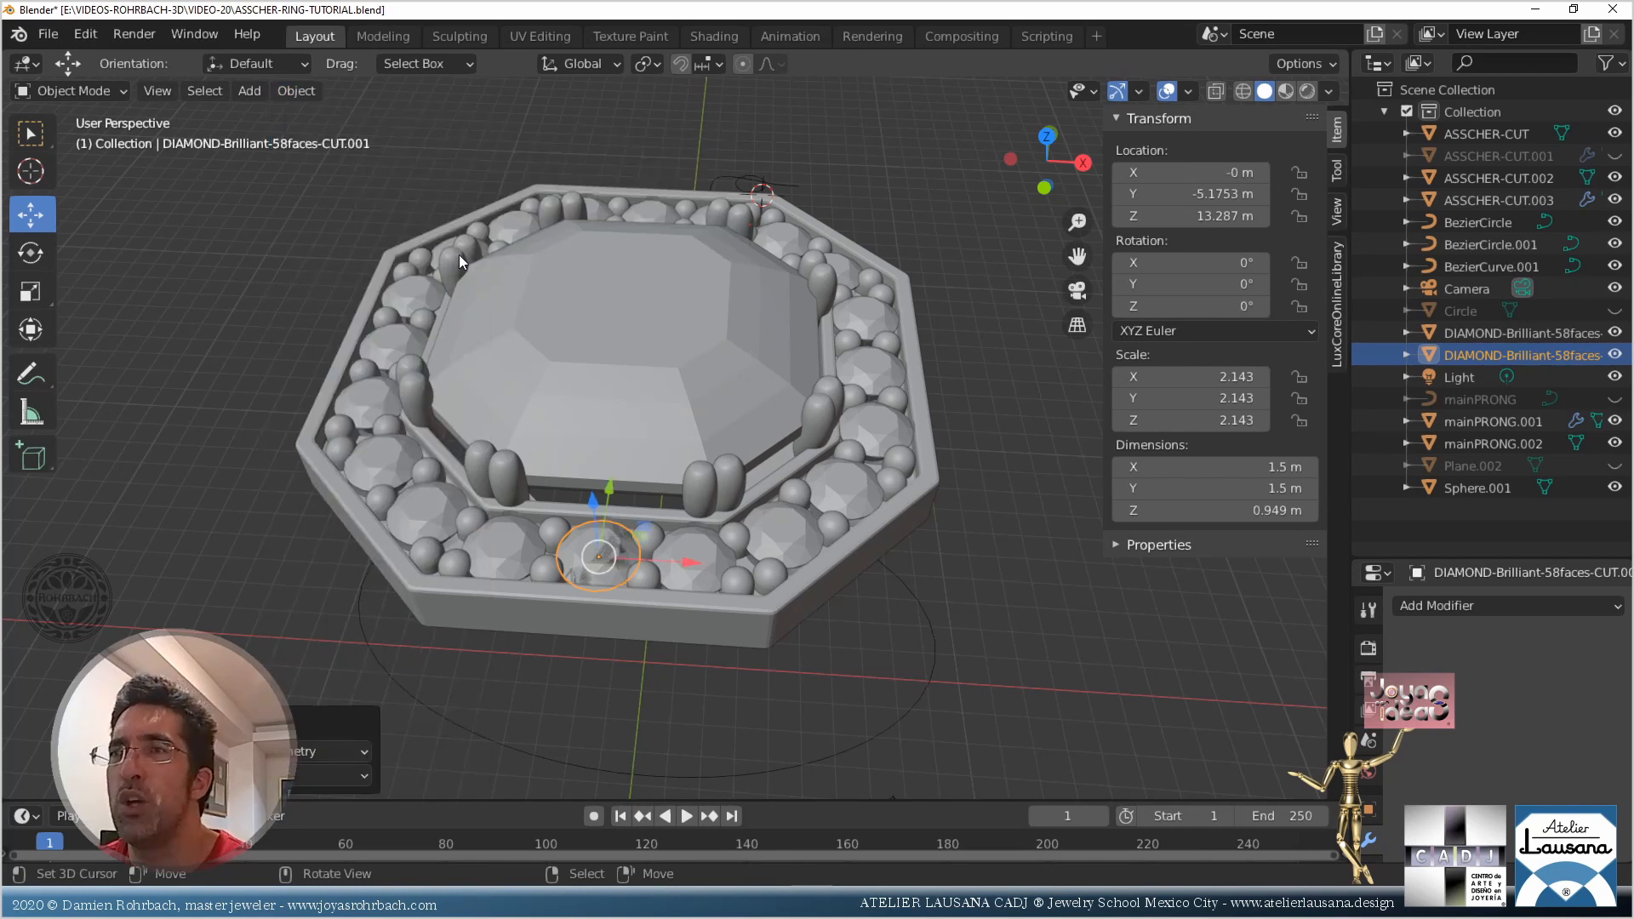
Rotate the separated diamond 90° about the X axis from the right orthographic view
{"action": "key", "text": "KP_3"}
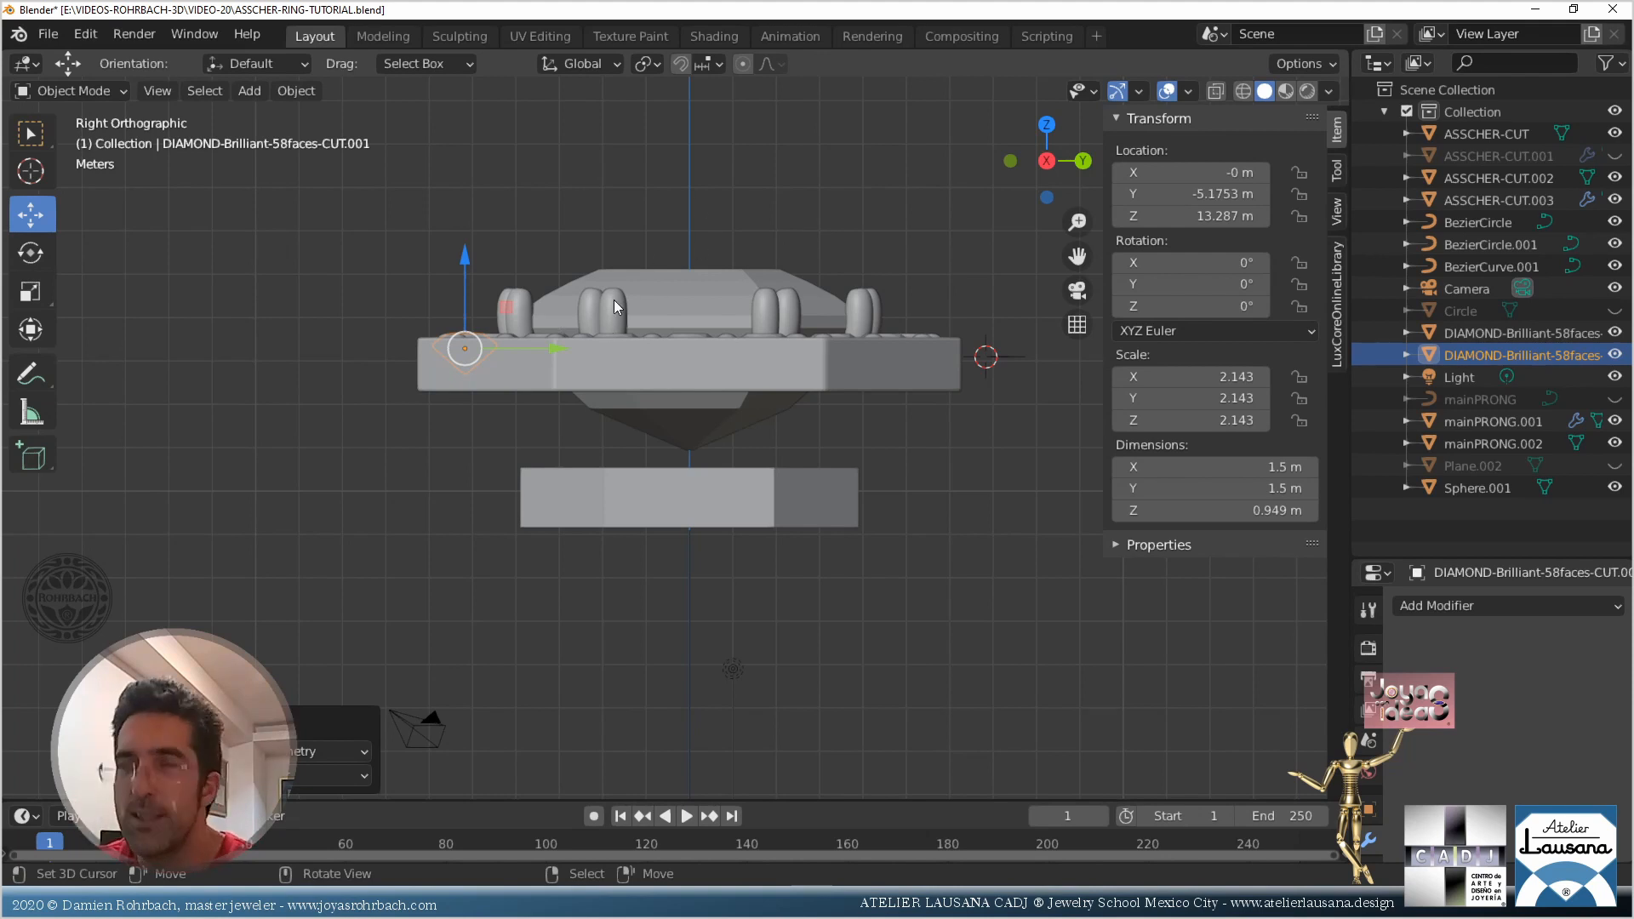
{"action": "key", "text": "r"}
{"action": "left_click", "coordinate": [442, 313]}
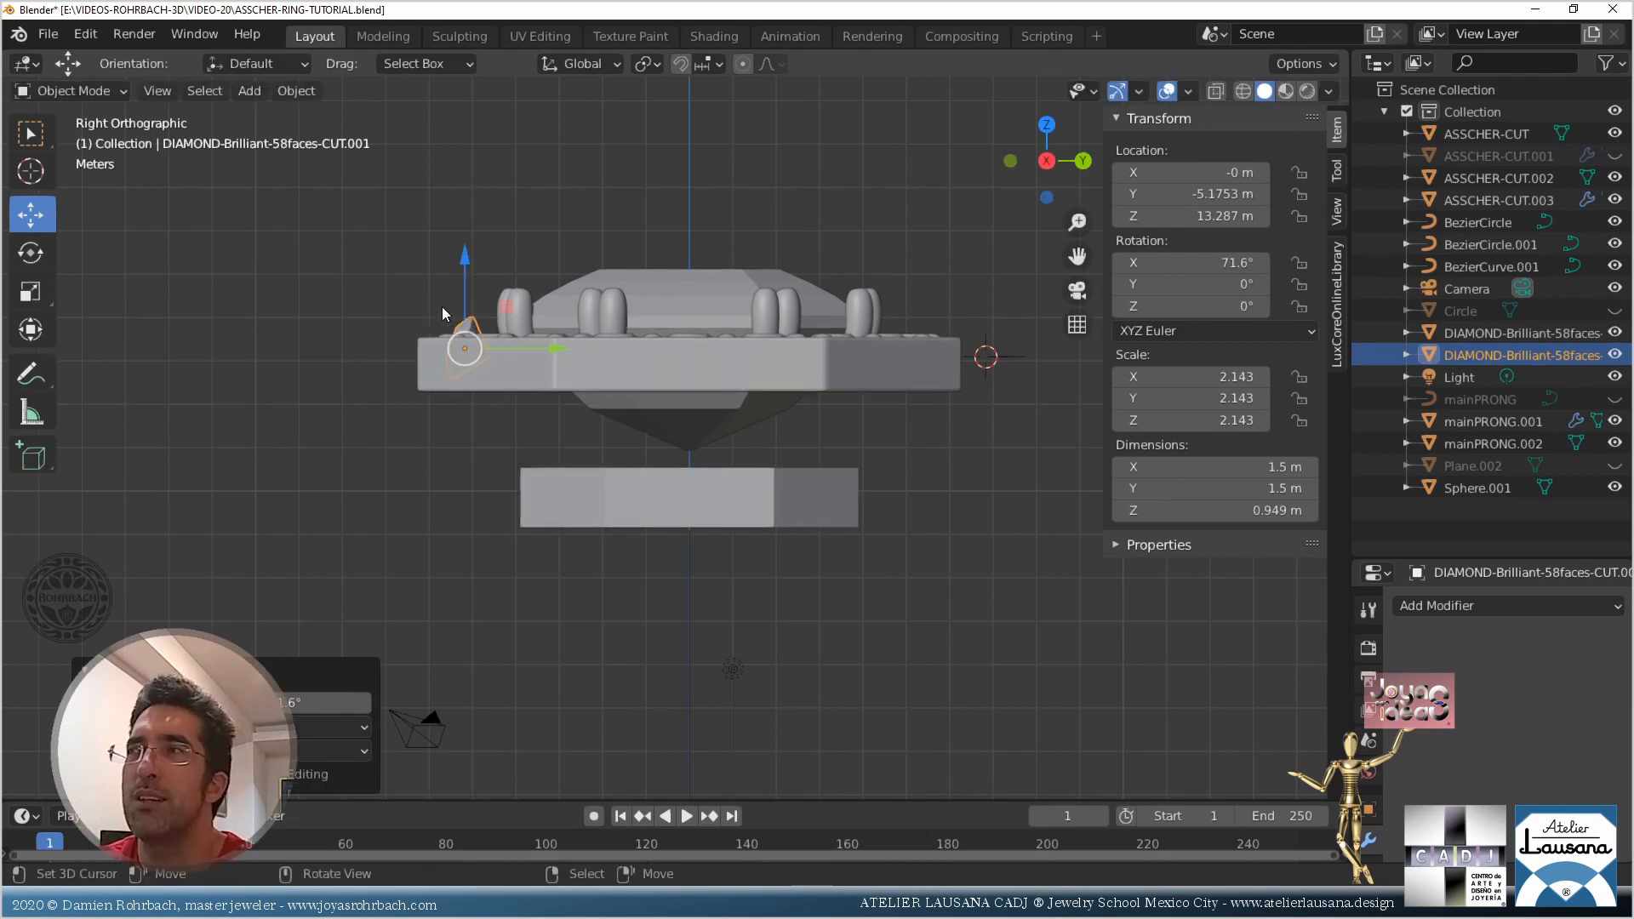
{"action": "double_click", "coordinate": [1208, 262]}
{"action": "type", "text": "90"}
{"action": "key", "text": "Return"}
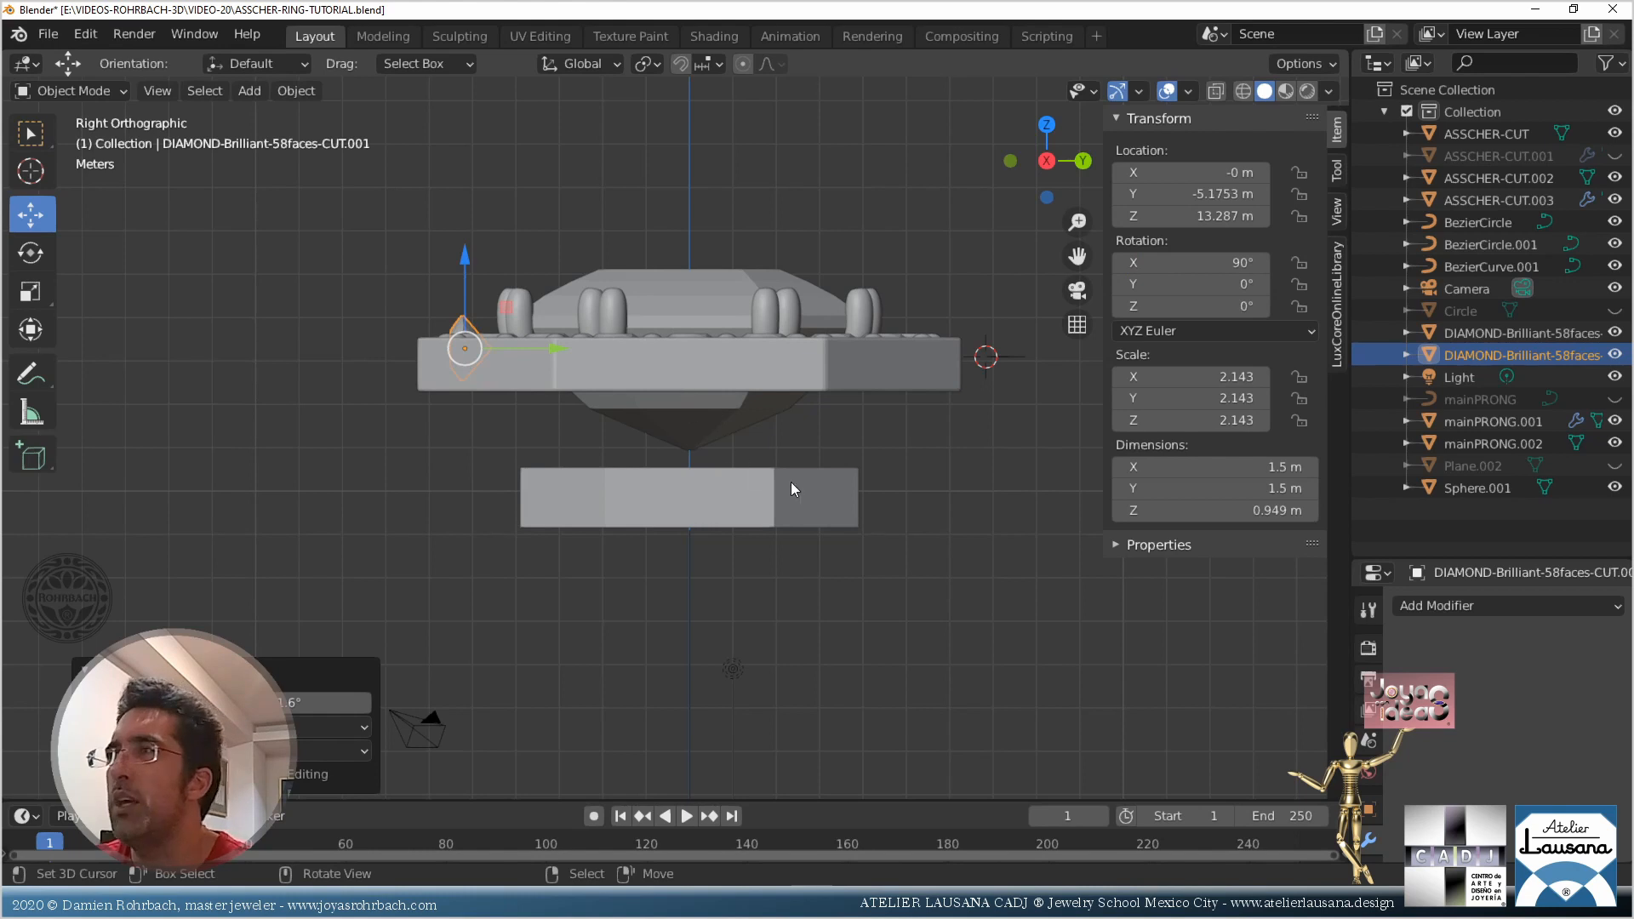
Resize the diamond to 1 m in X and Y, and copy the resulting Y scale of 1.42857 to Z
{"action": "double_click", "coordinate": [1218, 467]}
{"action": "type", "text": "1"}
{"action": "key", "text": "Return"}
{"action": "double_click", "coordinate": [1222, 488]}
{"action": "type", "text": "1"}
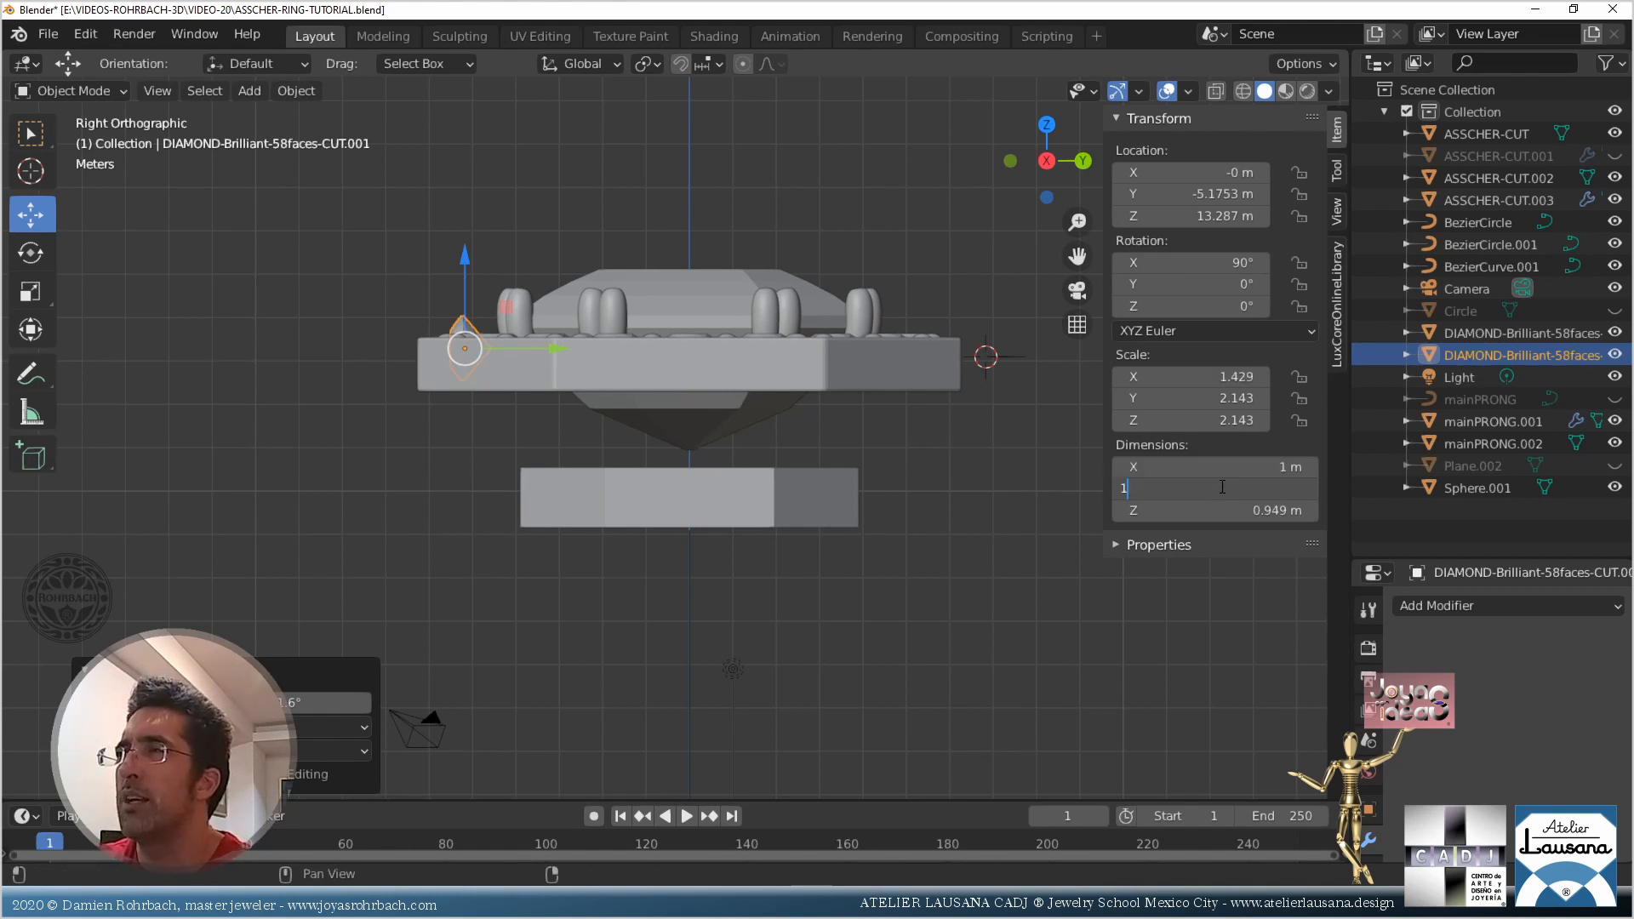
{"action": "key", "text": "Return"}
{"action": "double_click", "coordinate": [1185, 420]}
{"action": "double_click", "coordinate": [1182, 400]}
{"action": "key", "text": "ctrl+c"}
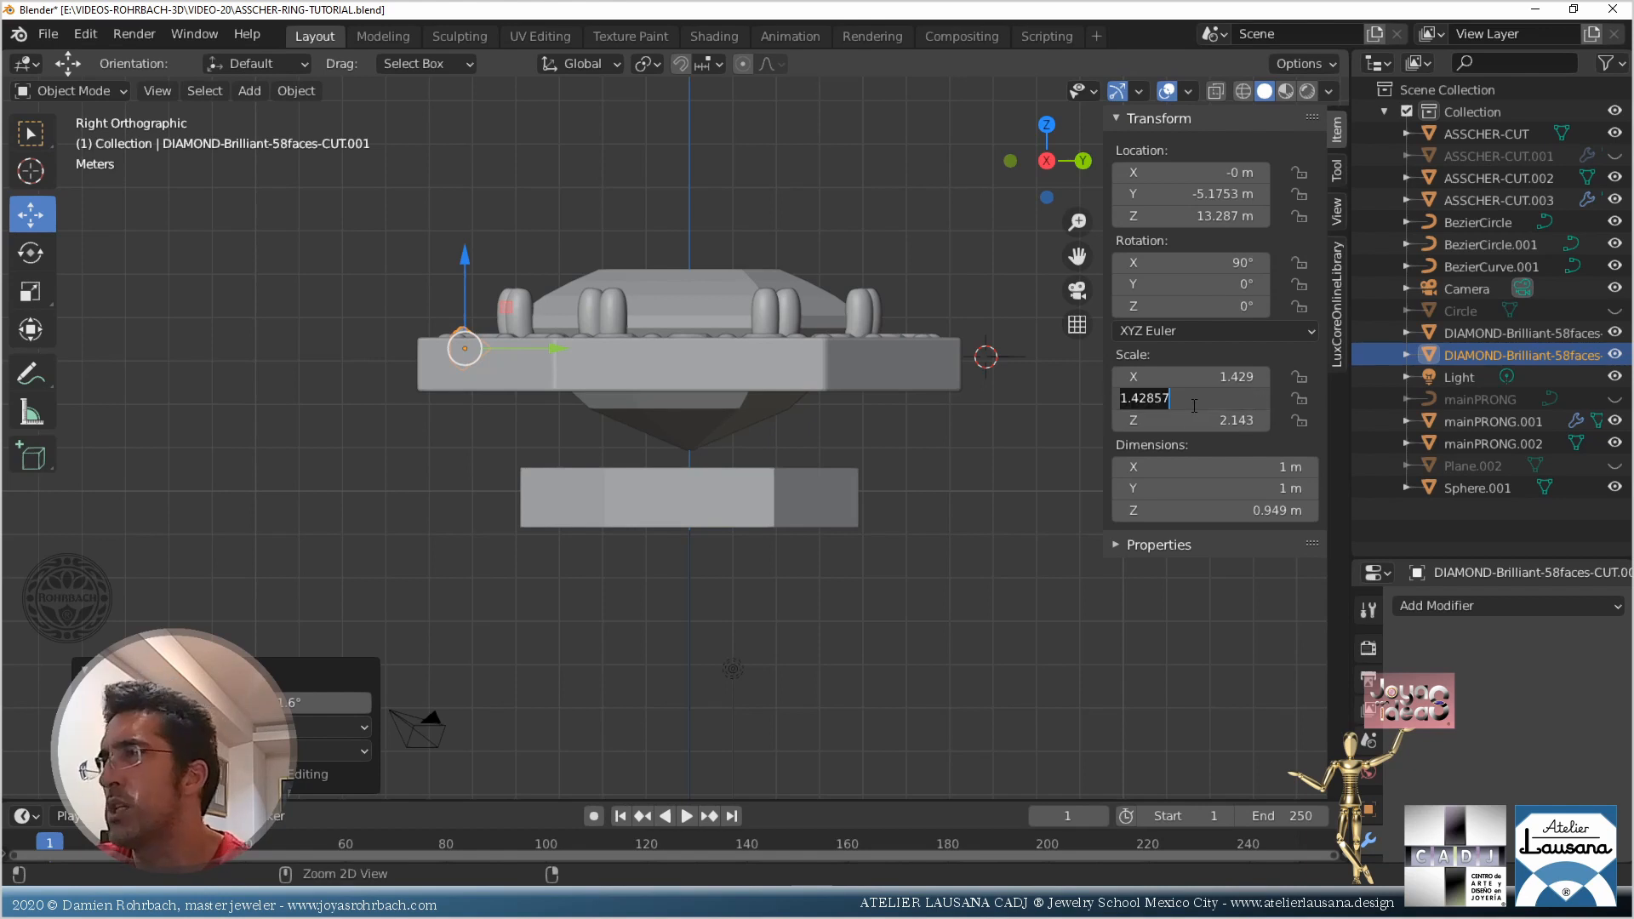
{"action": "double_click", "coordinate": [1181, 420]}
{"action": "key", "text": "ctrl+v"}
{"action": "key", "text": "Return"}
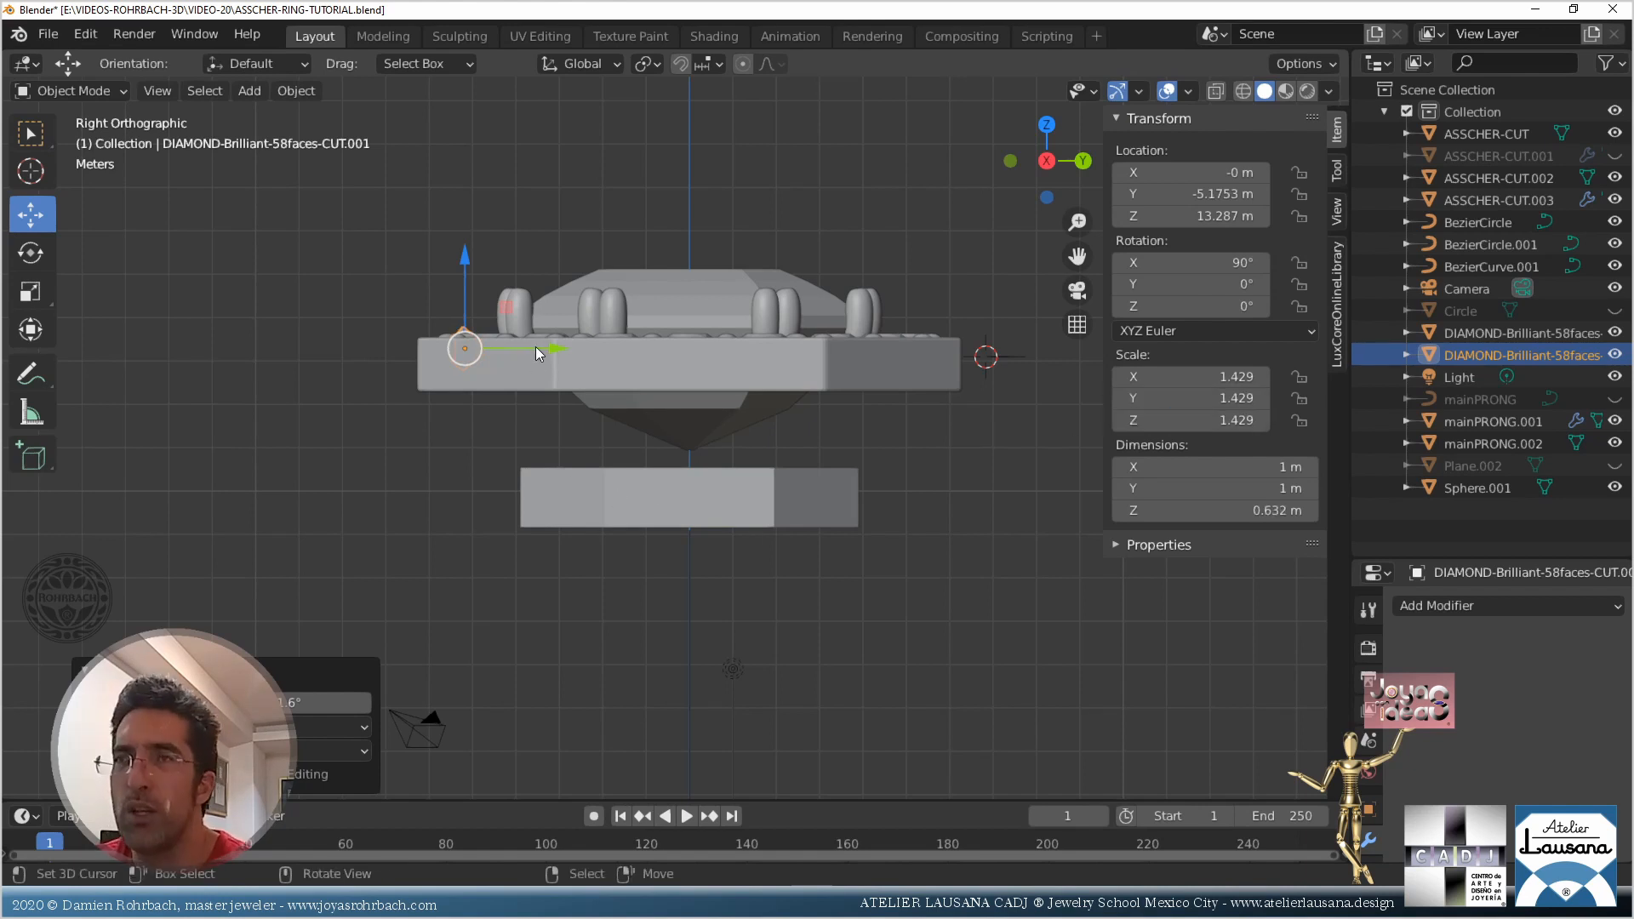
Move the diamond down onto the front face of the lower octagonal base, to about Y -3.88 m and Z 9.82 m
{"action": "key", "text": "g"}
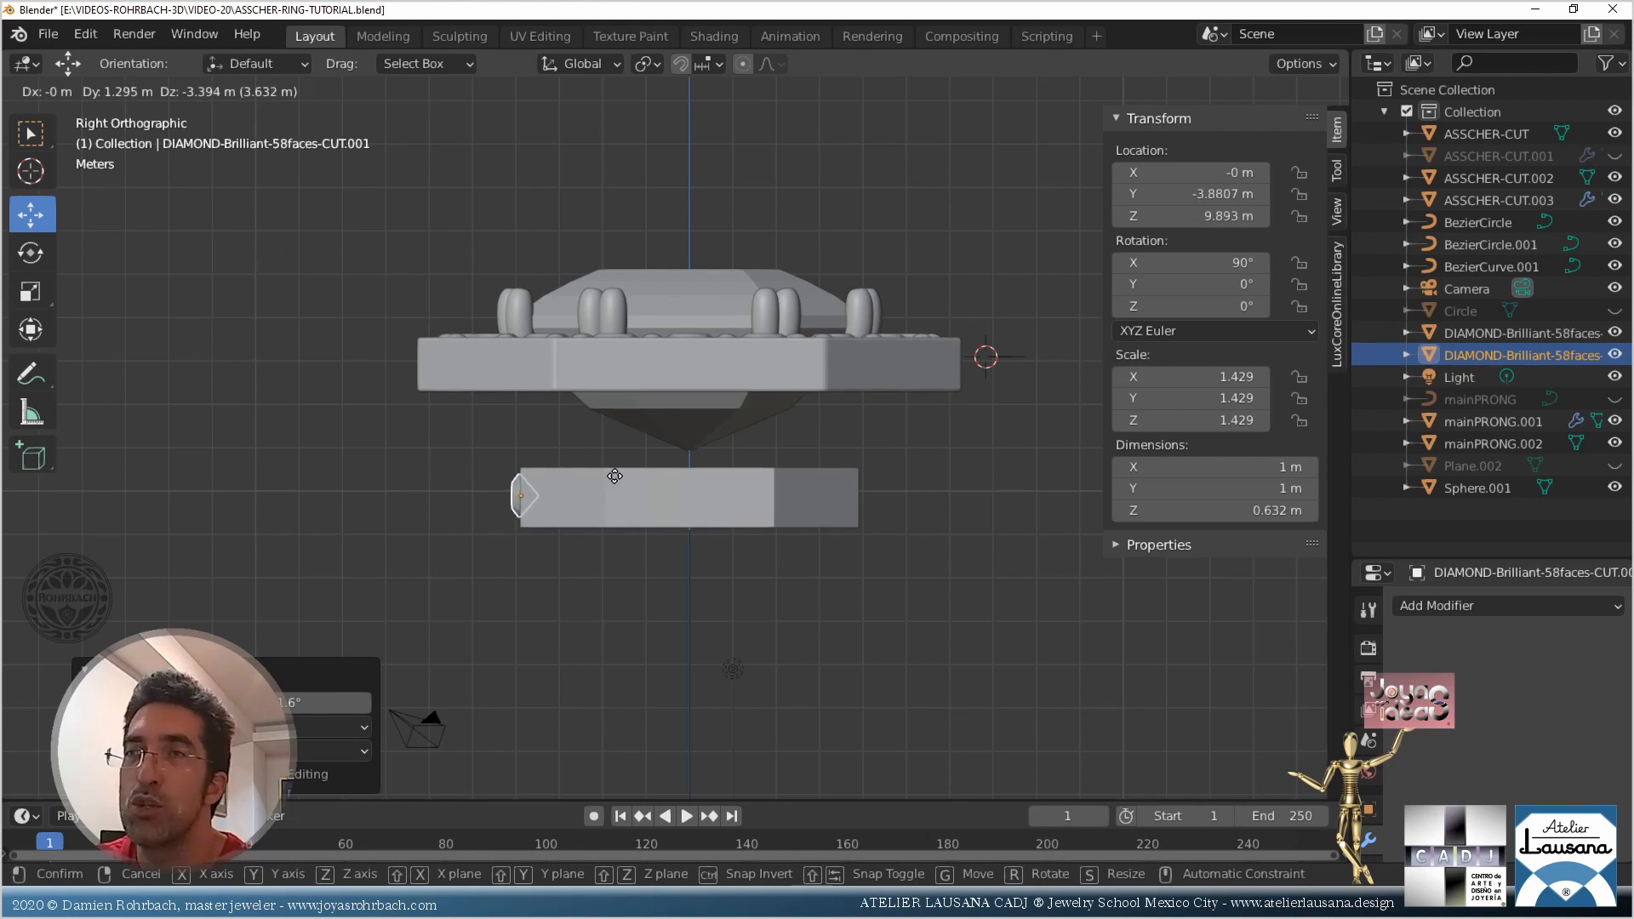
{"action": "left_click", "coordinate": [615, 476]}
{"action": "middle_click_drag", "start_coordinate": [614, 477], "coordinate": [822, 477]}
{"action": "key", "text": "KP_1"}
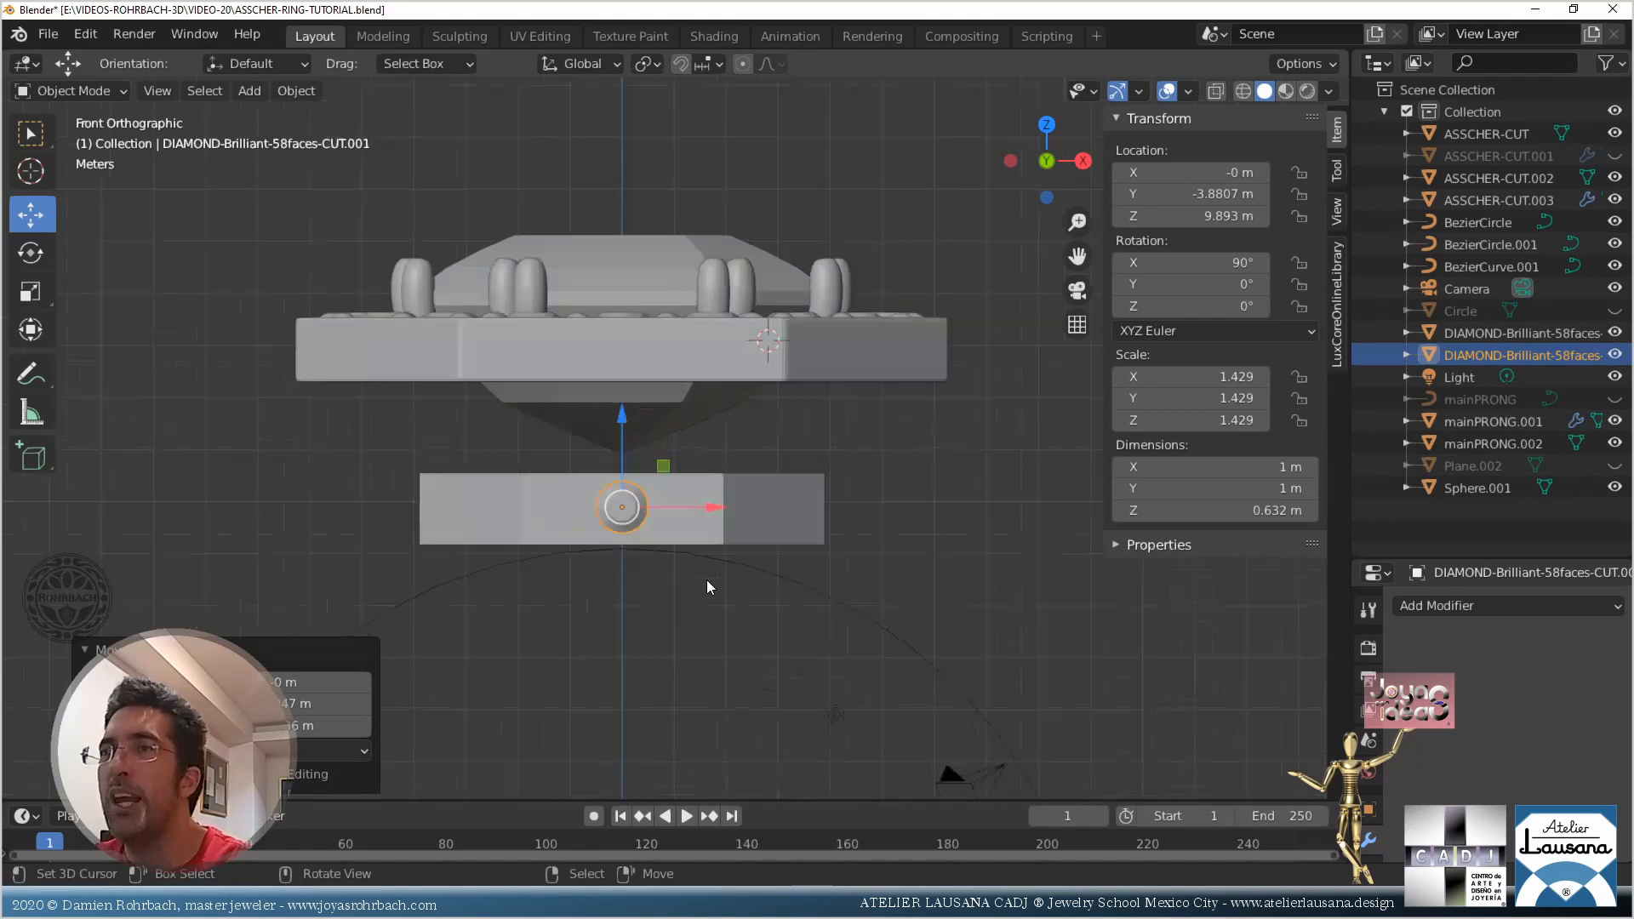
{"action": "scroll", "coordinate": [706, 580], "scroll_direction": "up", "scroll_amount": 5}
{"action": "middle_click_drag", "start_coordinate": [694, 583], "coordinate": [868, 337], "text": "shift"}
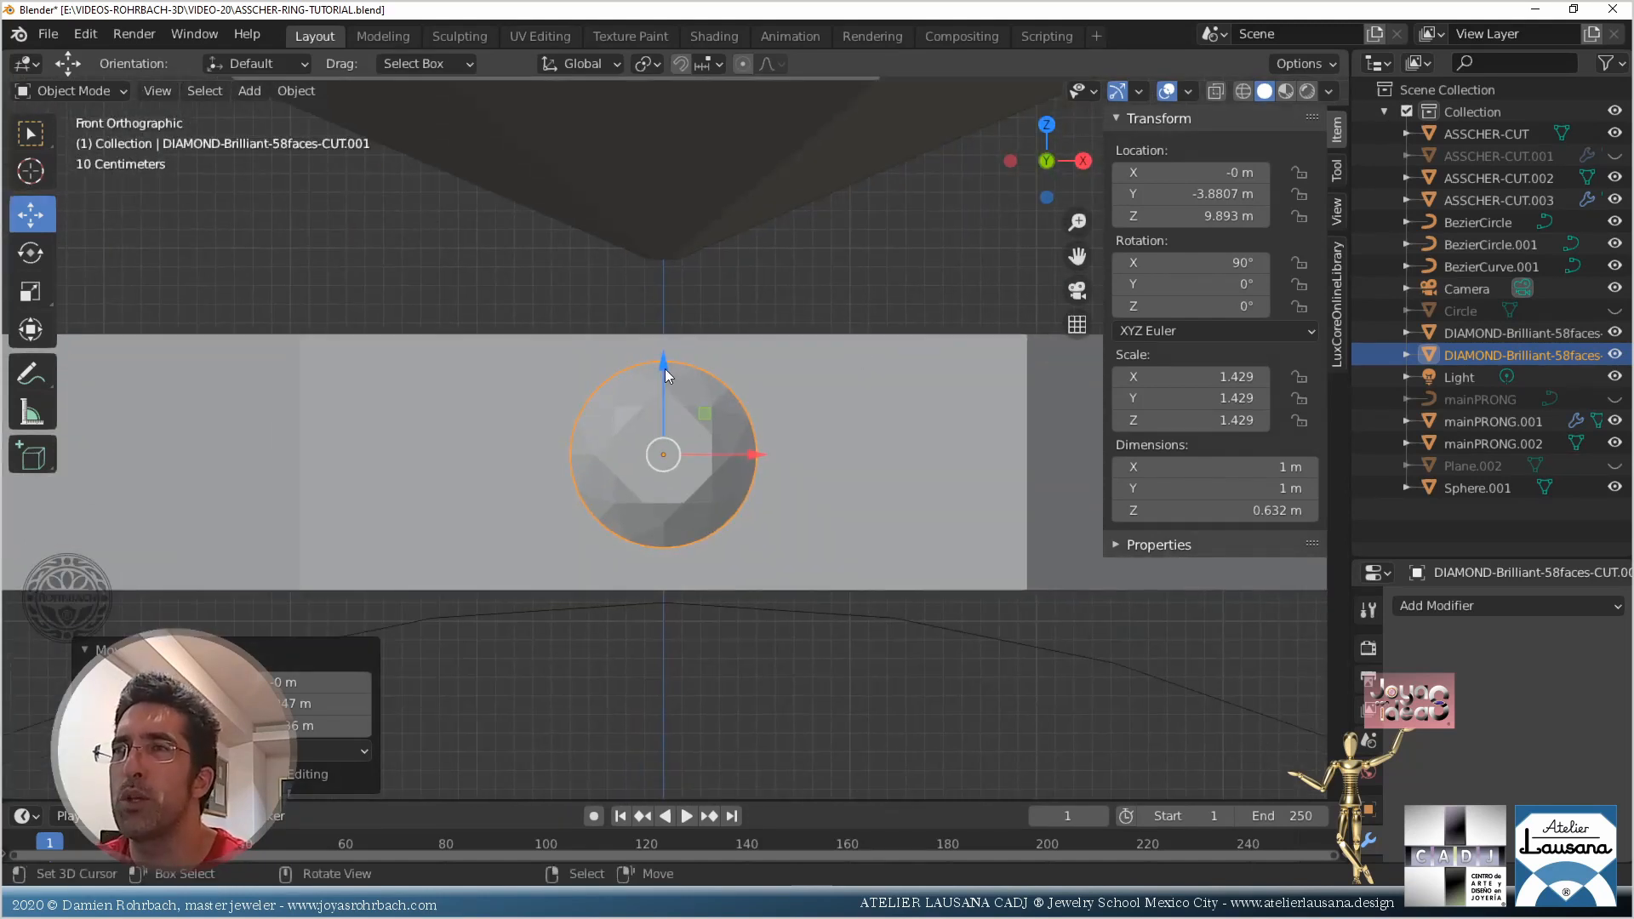
{"action": "left_click_drag", "start_coordinate": [665, 374], "coordinate": [663, 382]}
Lower the octagonal base along Z to about 12.457 m
{"action": "left_click", "coordinate": [830, 448]}
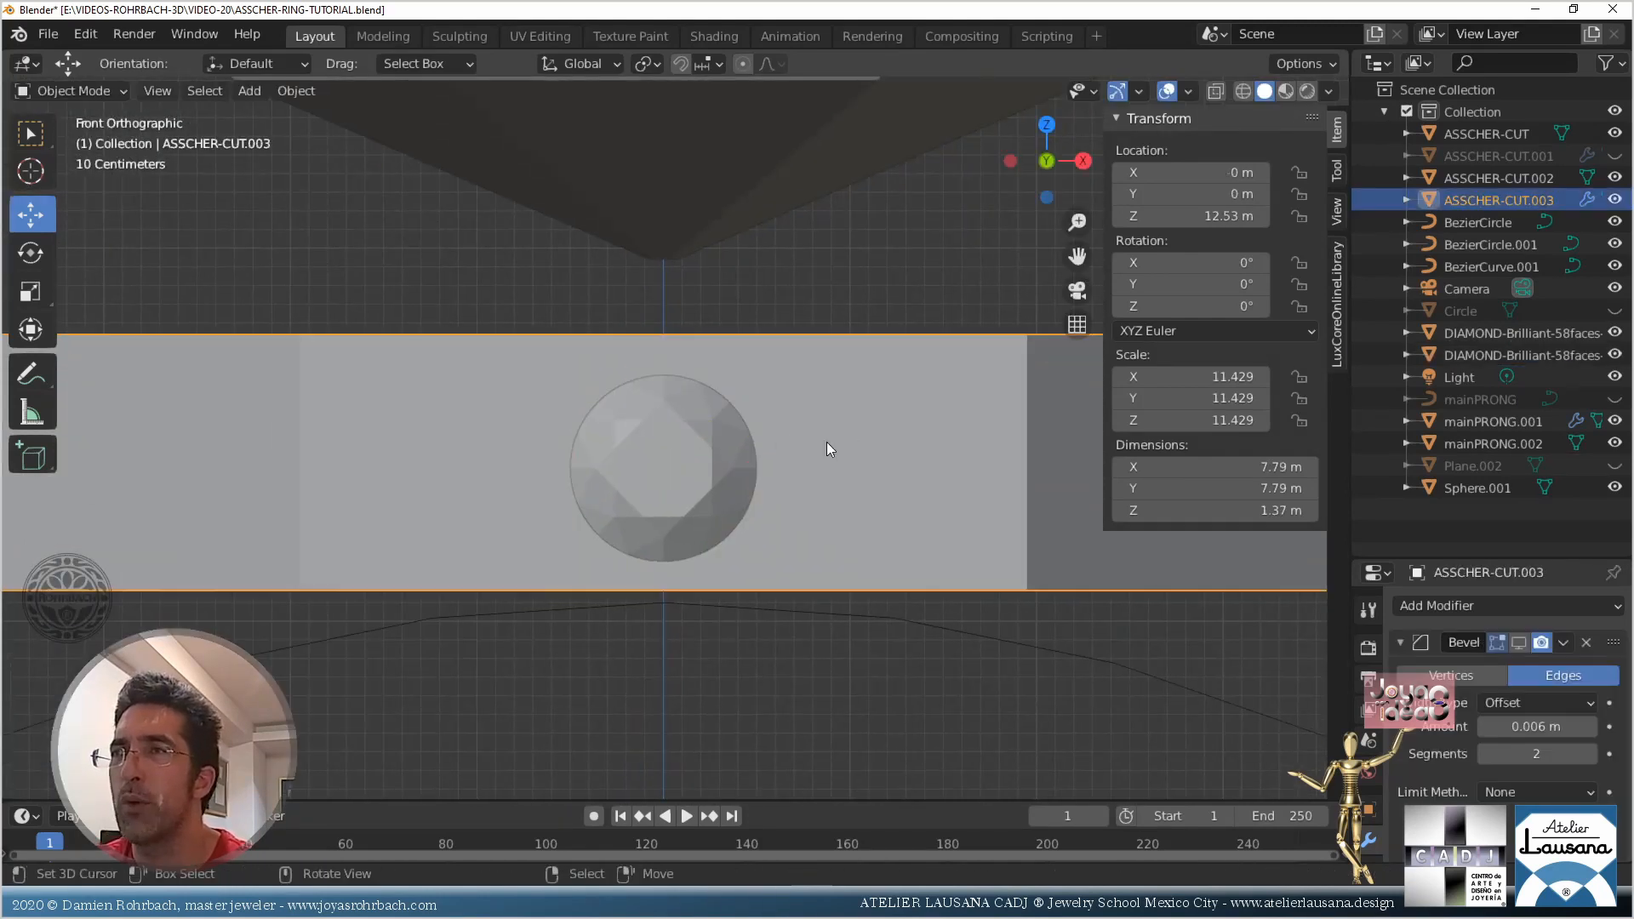
{"action": "key", "text": "g"}
{"action": "key", "text": "z"}
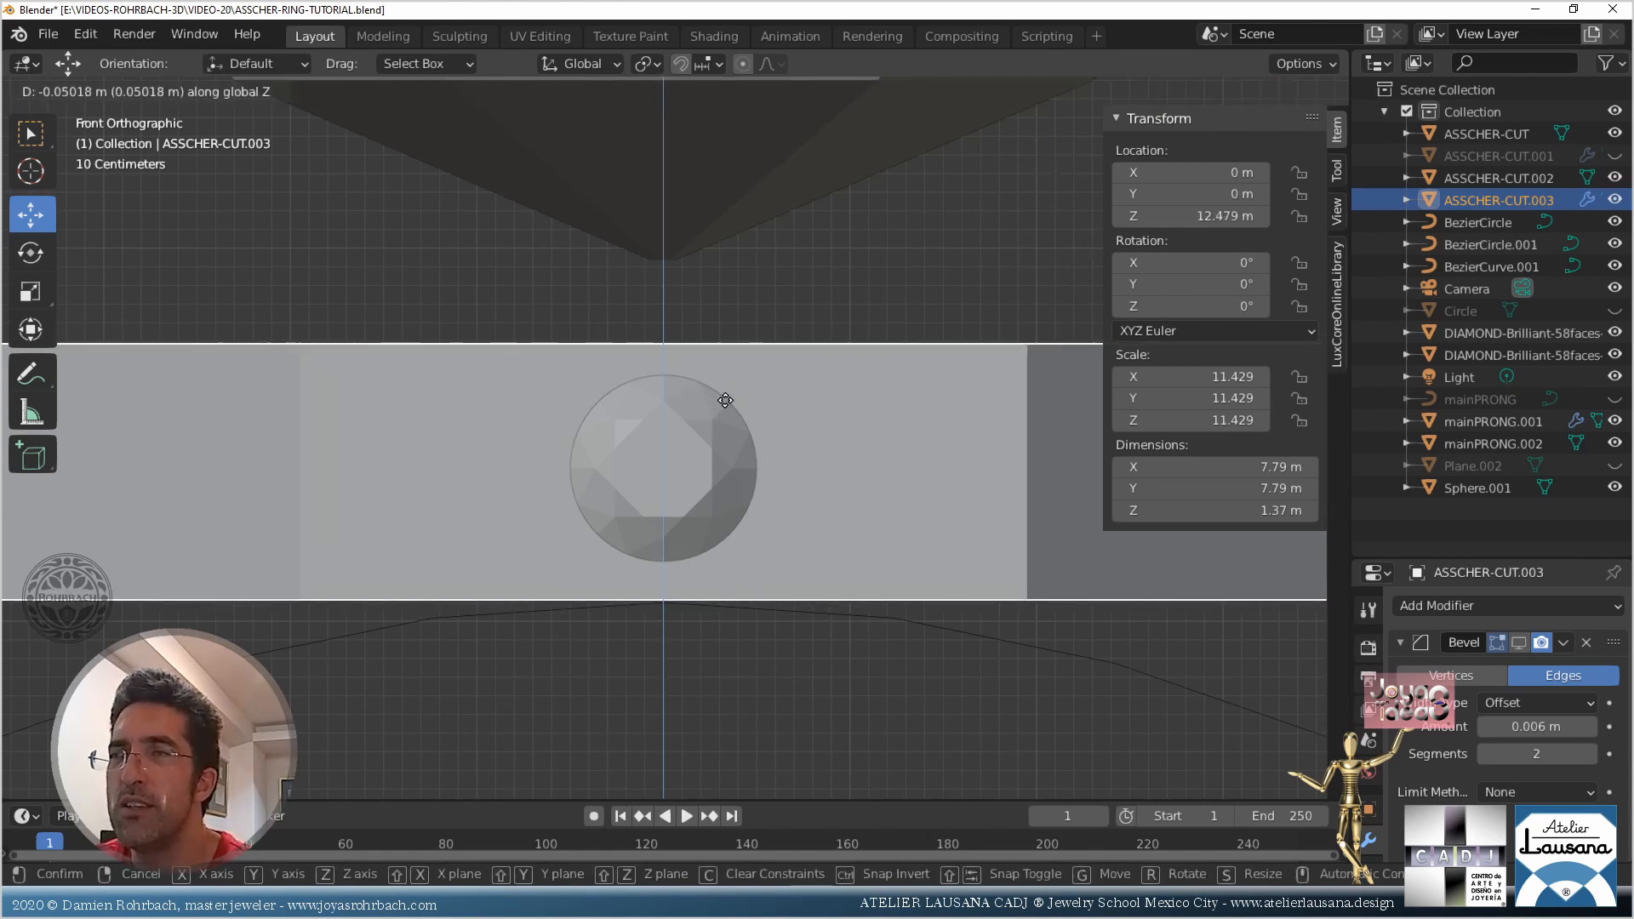
{"action": "left_click", "coordinate": [736, 410]}
Center the small diamond vertically at about Z 9.77 m and sink it into the base to about Y -3.73 m
{"action": "left_click", "coordinate": [704, 410]}
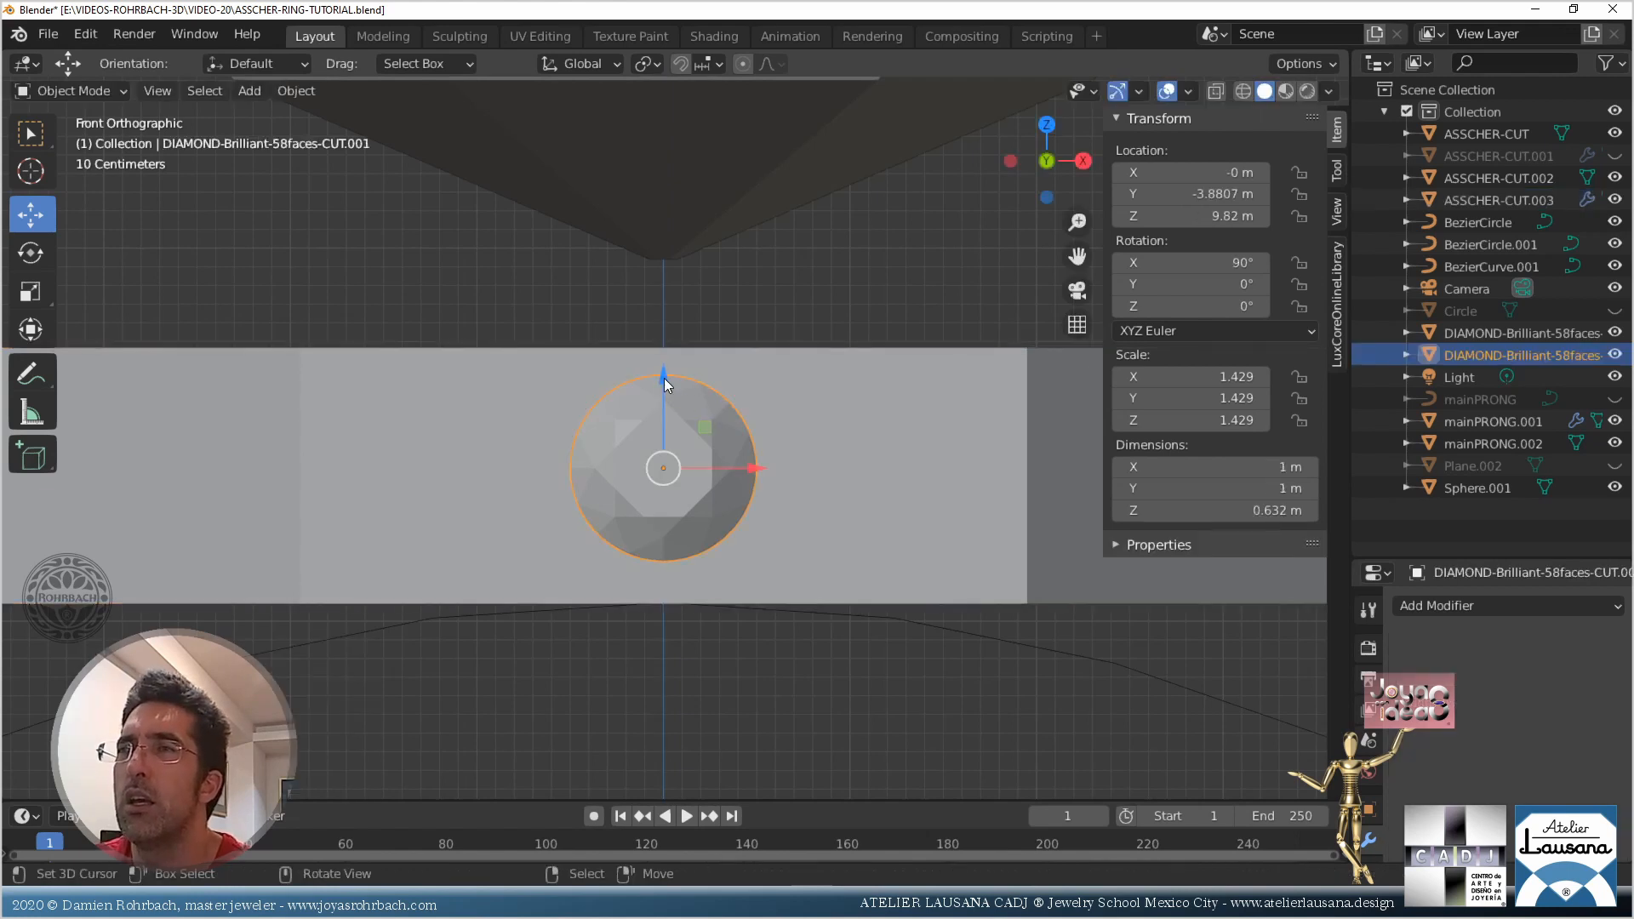
{"action": "left_click_drag", "start_coordinate": [664, 382], "coordinate": [736, 376]}
{"action": "middle_click_drag", "start_coordinate": [737, 376], "coordinate": [438, 438]}
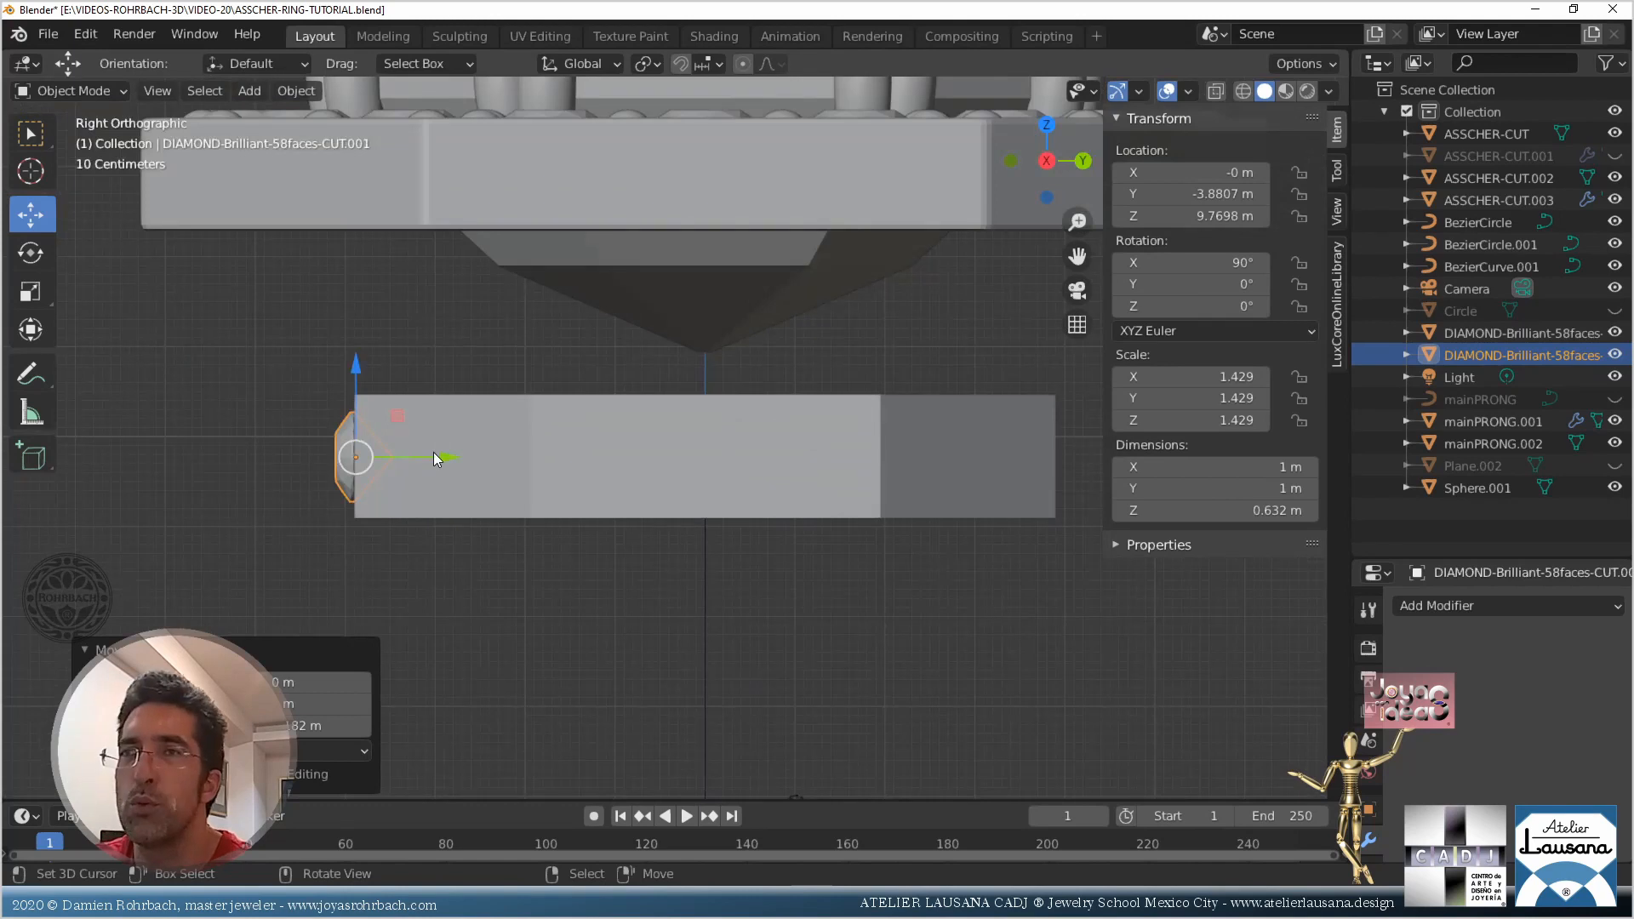
{"action": "left_click_drag", "start_coordinate": [451, 447], "coordinate": [464, 448]}
Select the lower octagonal base and save the file
{"action": "middle_click_drag", "start_coordinate": [480, 548], "coordinate": [744, 472]}
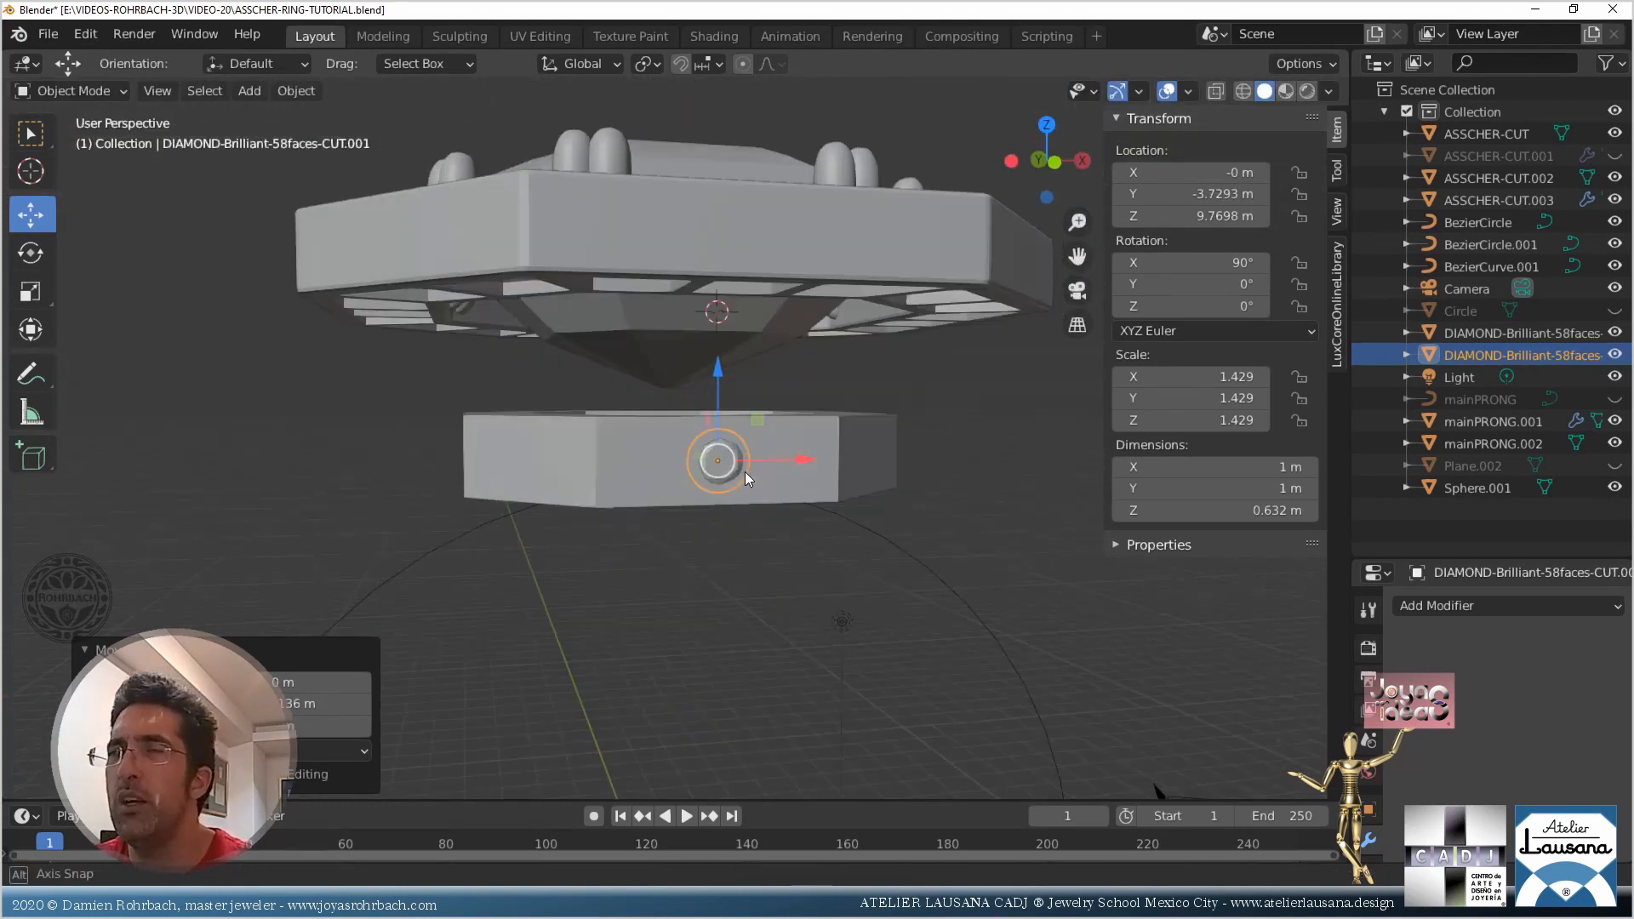
{"action": "scroll", "coordinate": [744, 472], "scroll_direction": "up", "scroll_amount": 5}
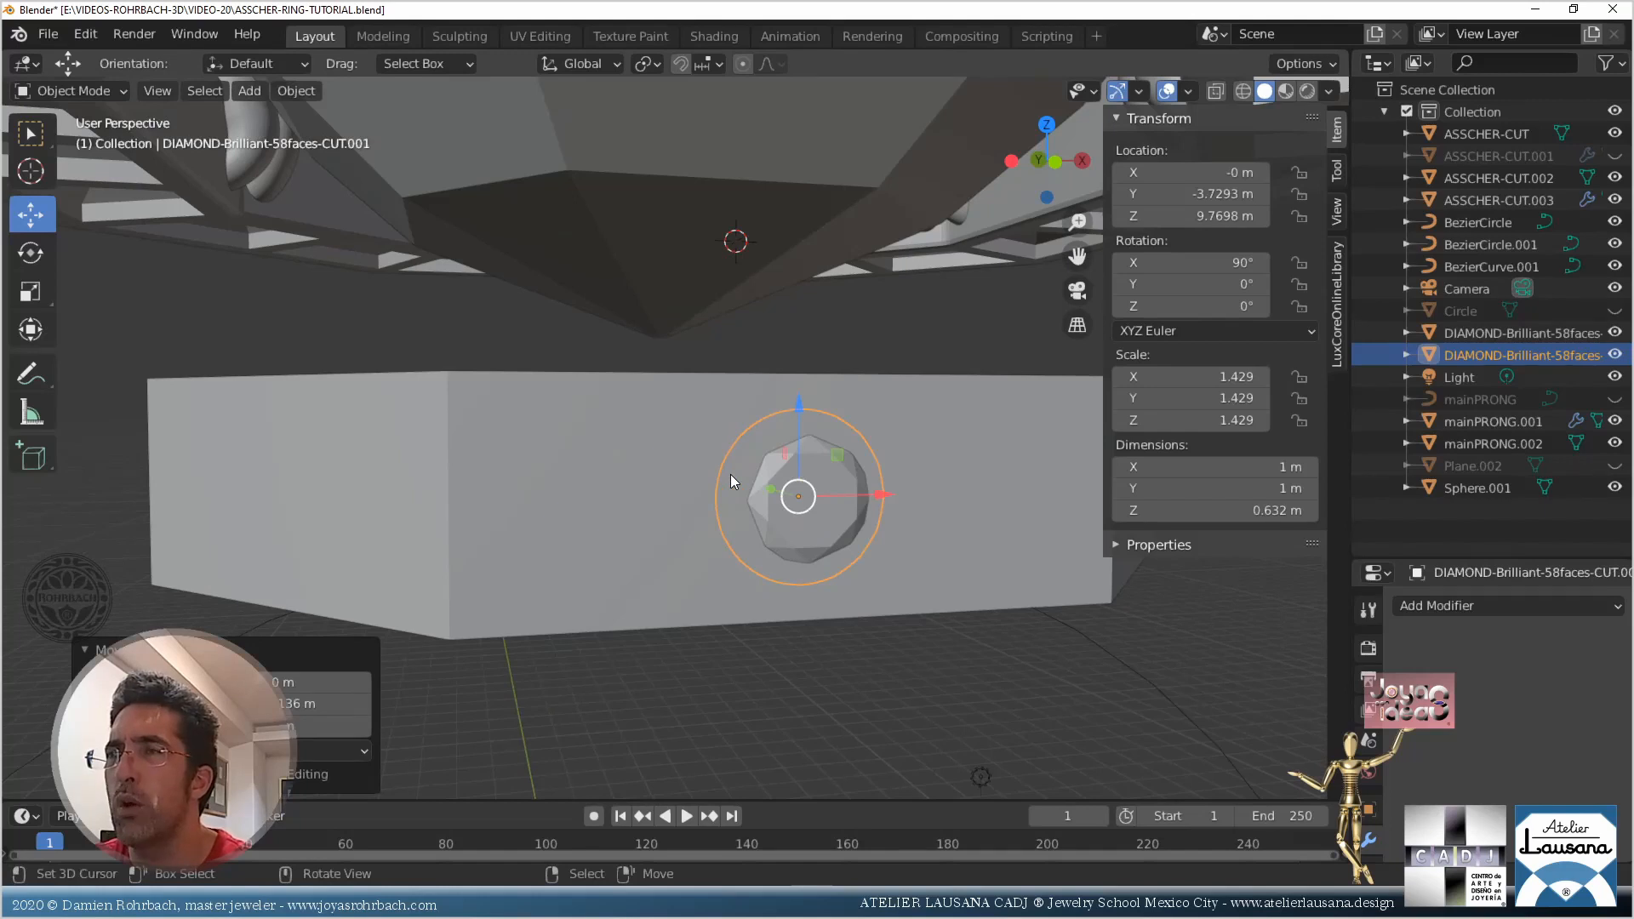
{"action": "left_click", "coordinate": [610, 417]}
{"action": "scroll", "coordinate": [610, 417], "scroll_direction": "down", "scroll_amount": 4}
{"action": "scroll", "coordinate": [610, 417], "scroll_direction": "down", "scroll_amount": 3}
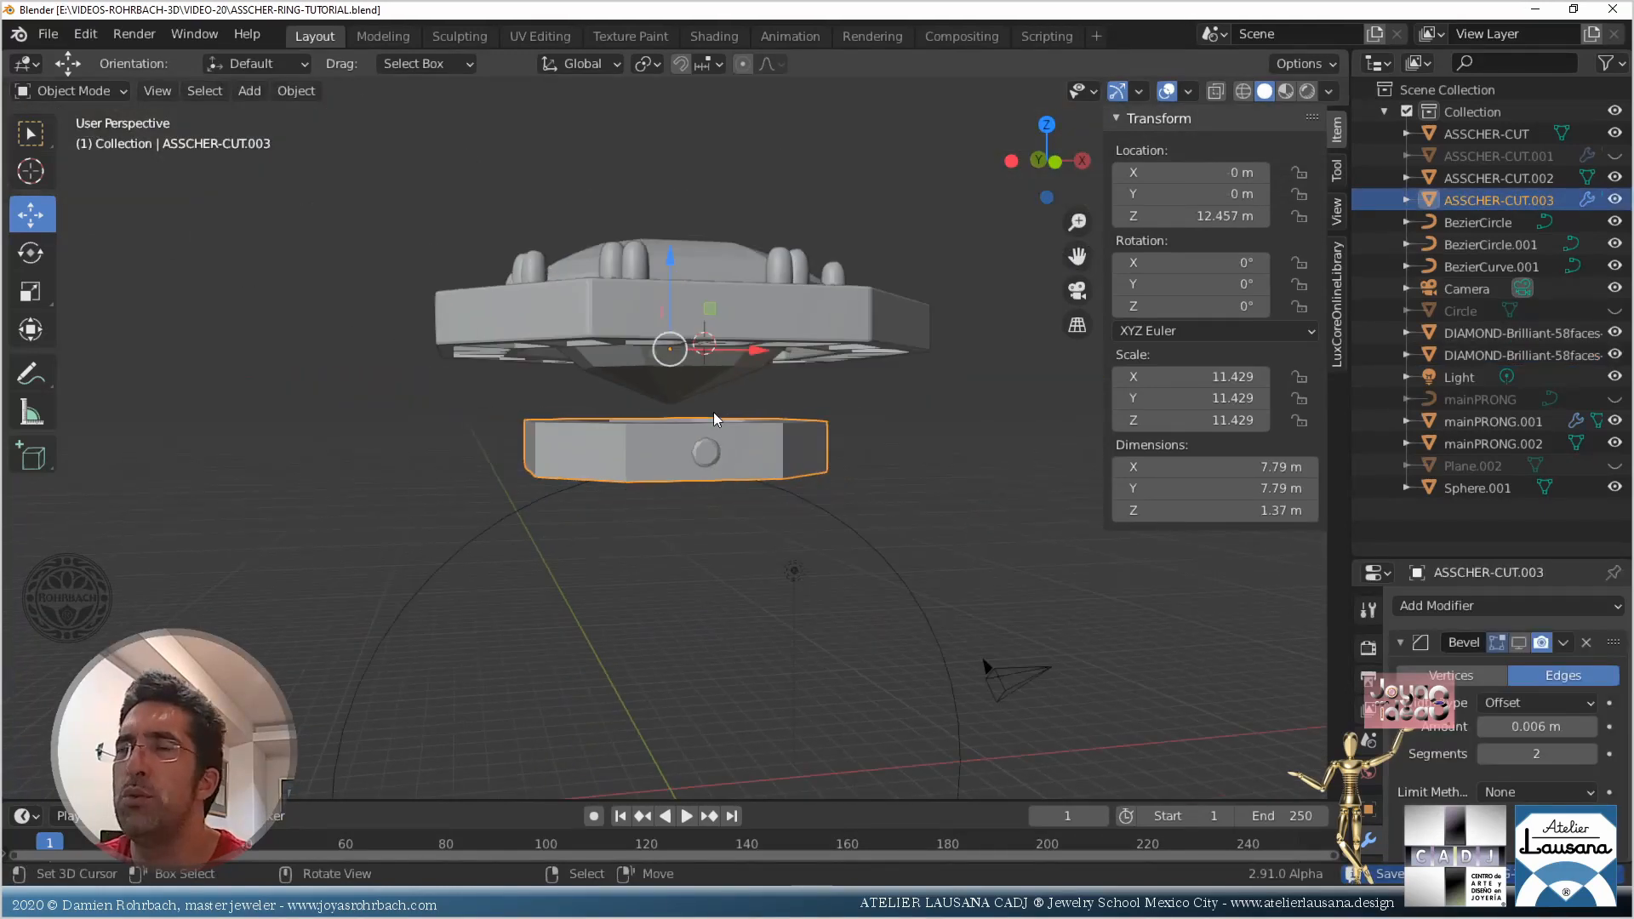
{"action": "middle_click_drag", "start_coordinate": [713, 411], "coordinate": [649, 494]}
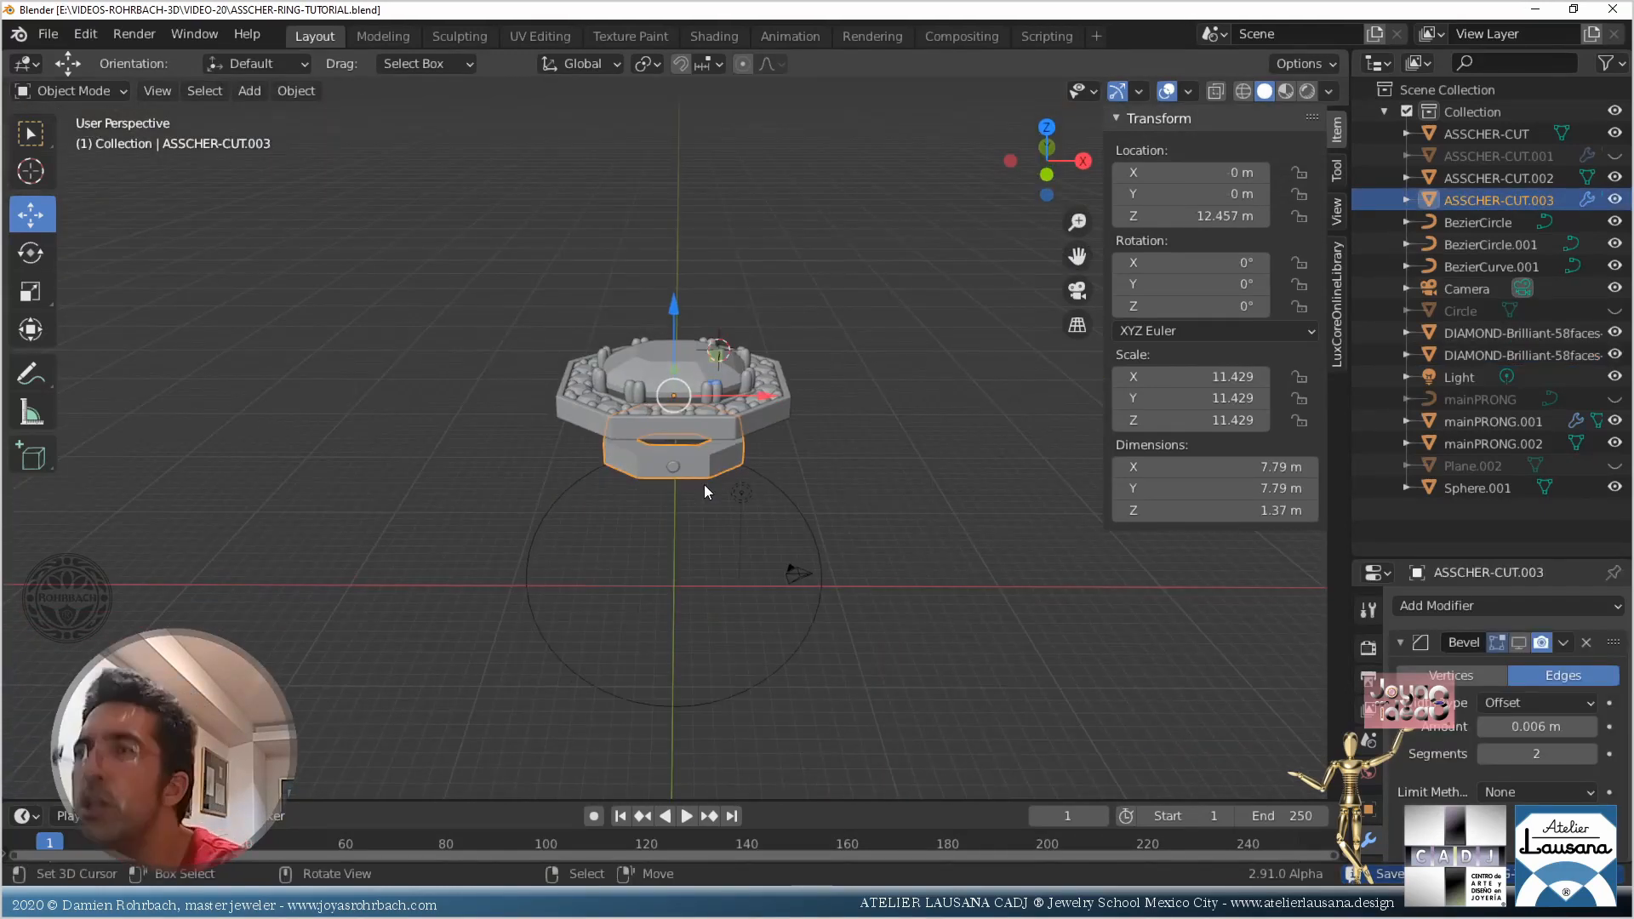
In Edit Mode with face selection, select the outer front and back faces of the octagonal base
{"action": "key", "text": "KP_1"}
{"action": "scroll", "coordinate": [704, 483], "scroll_direction": "up", "scroll_amount": 5}
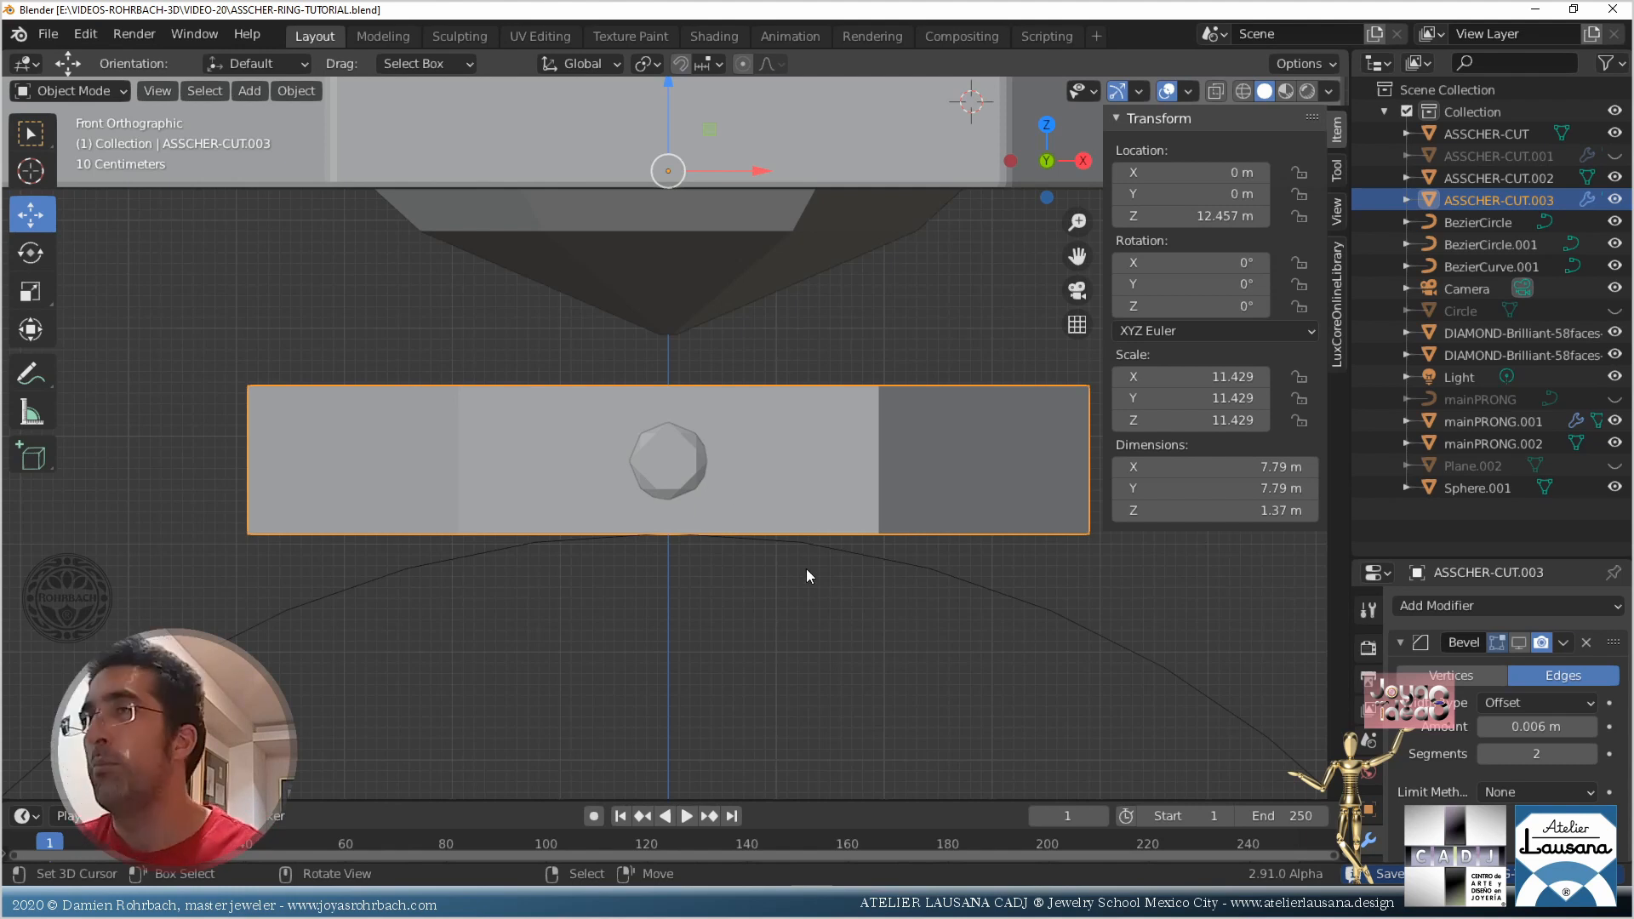
{"action": "middle_click_drag", "start_coordinate": [805, 568], "coordinate": [768, 487]}
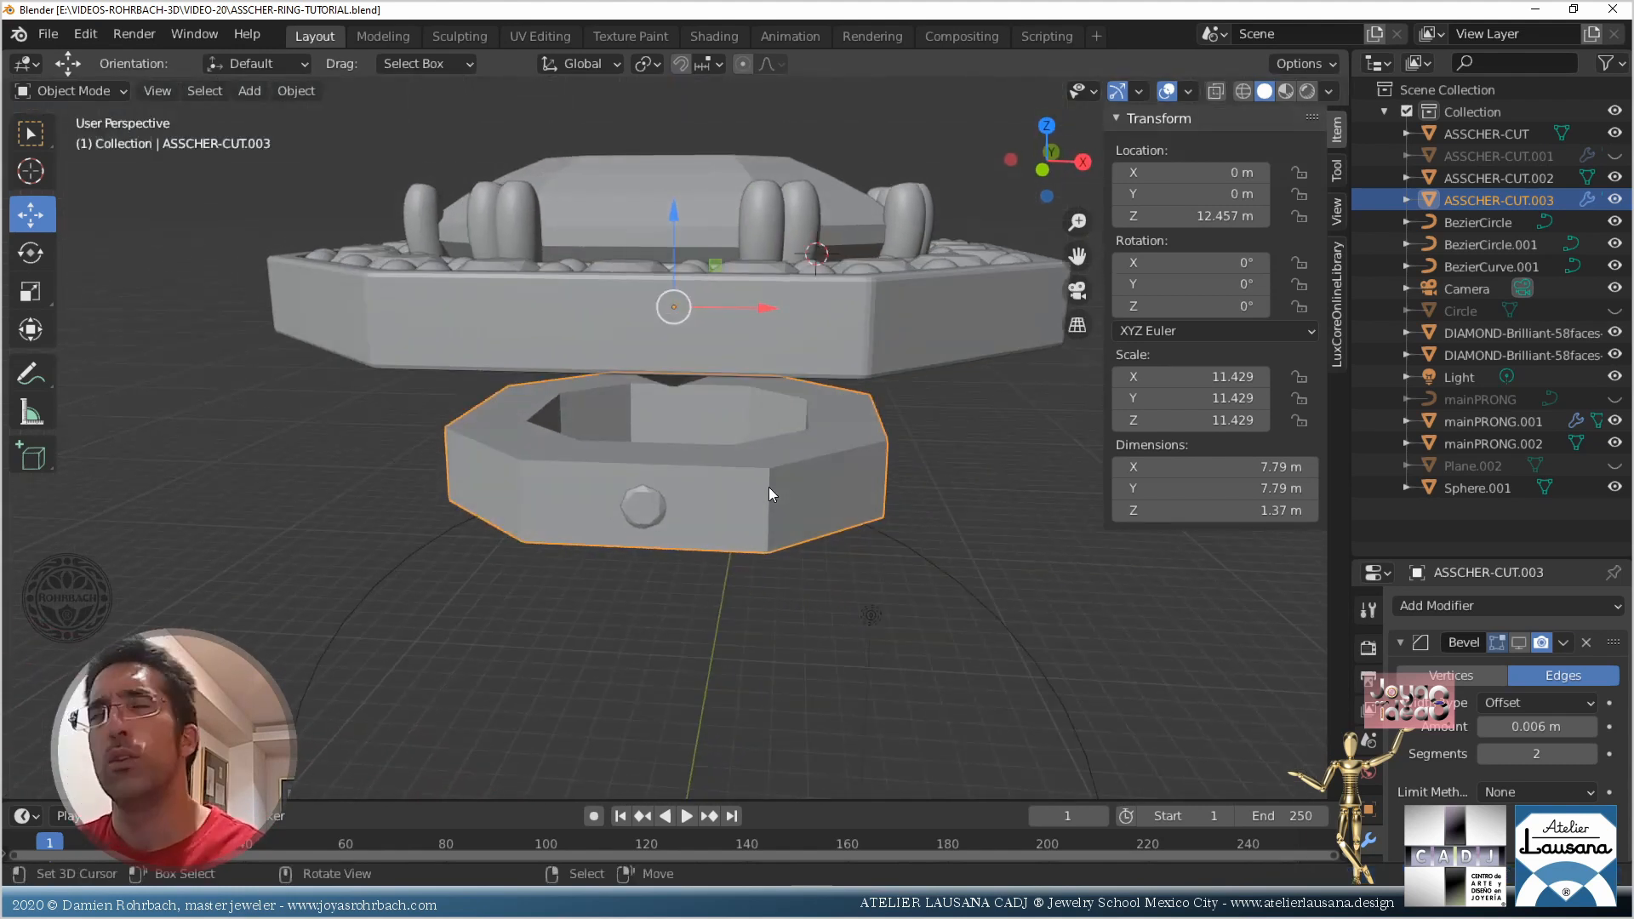
{"action": "key", "text": "KP_Decimal"}
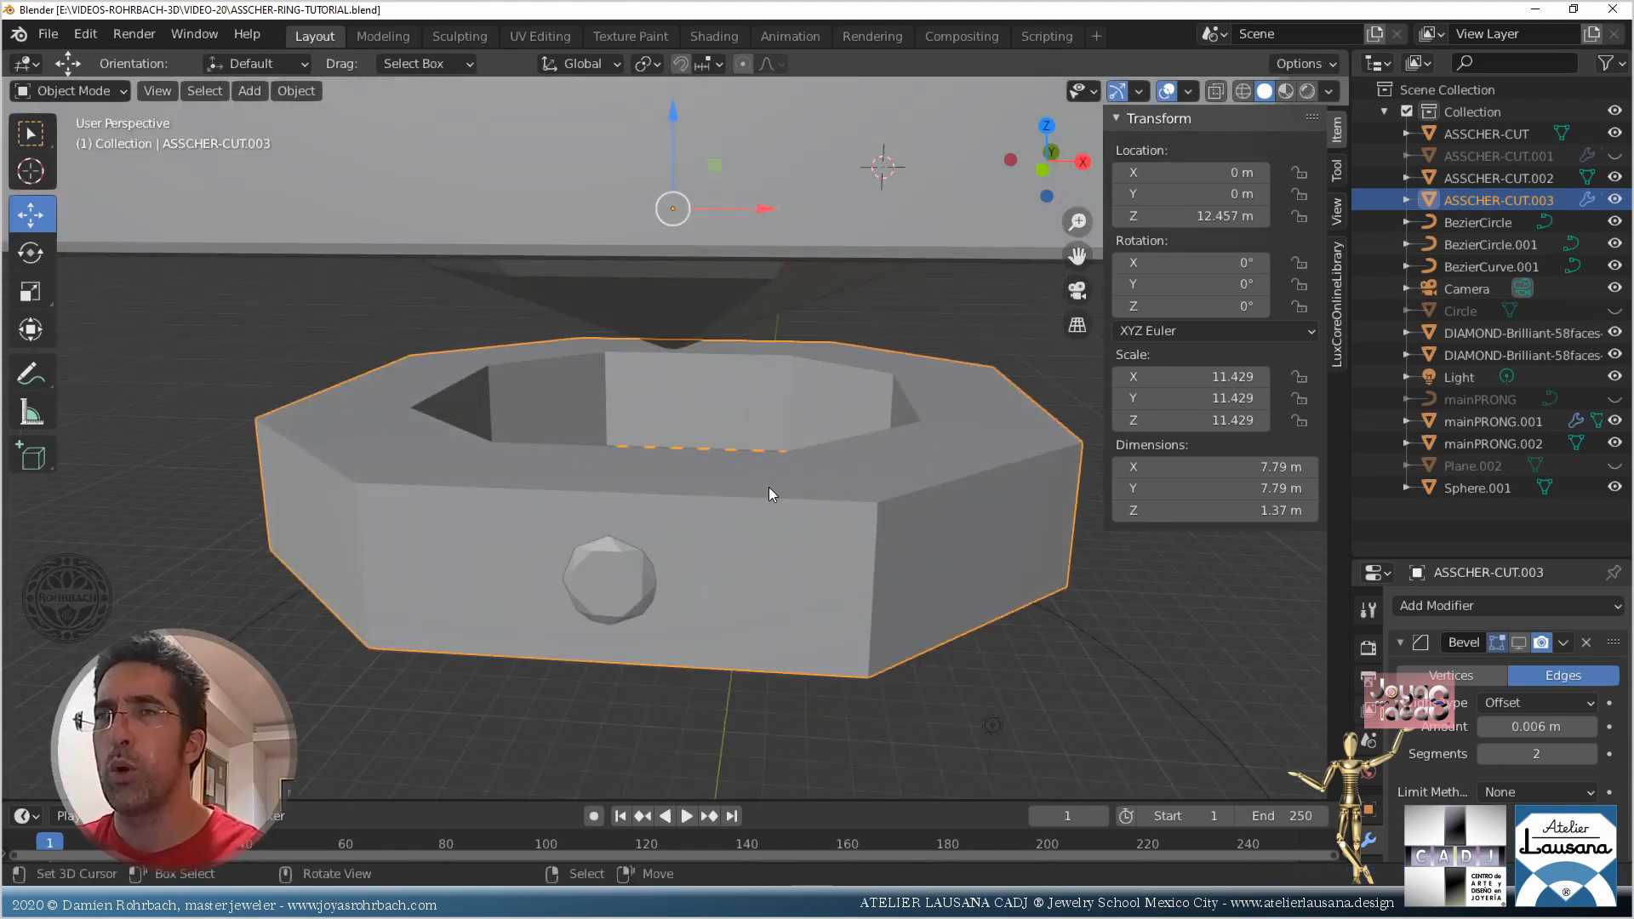
{"action": "key", "text": "Tab"}
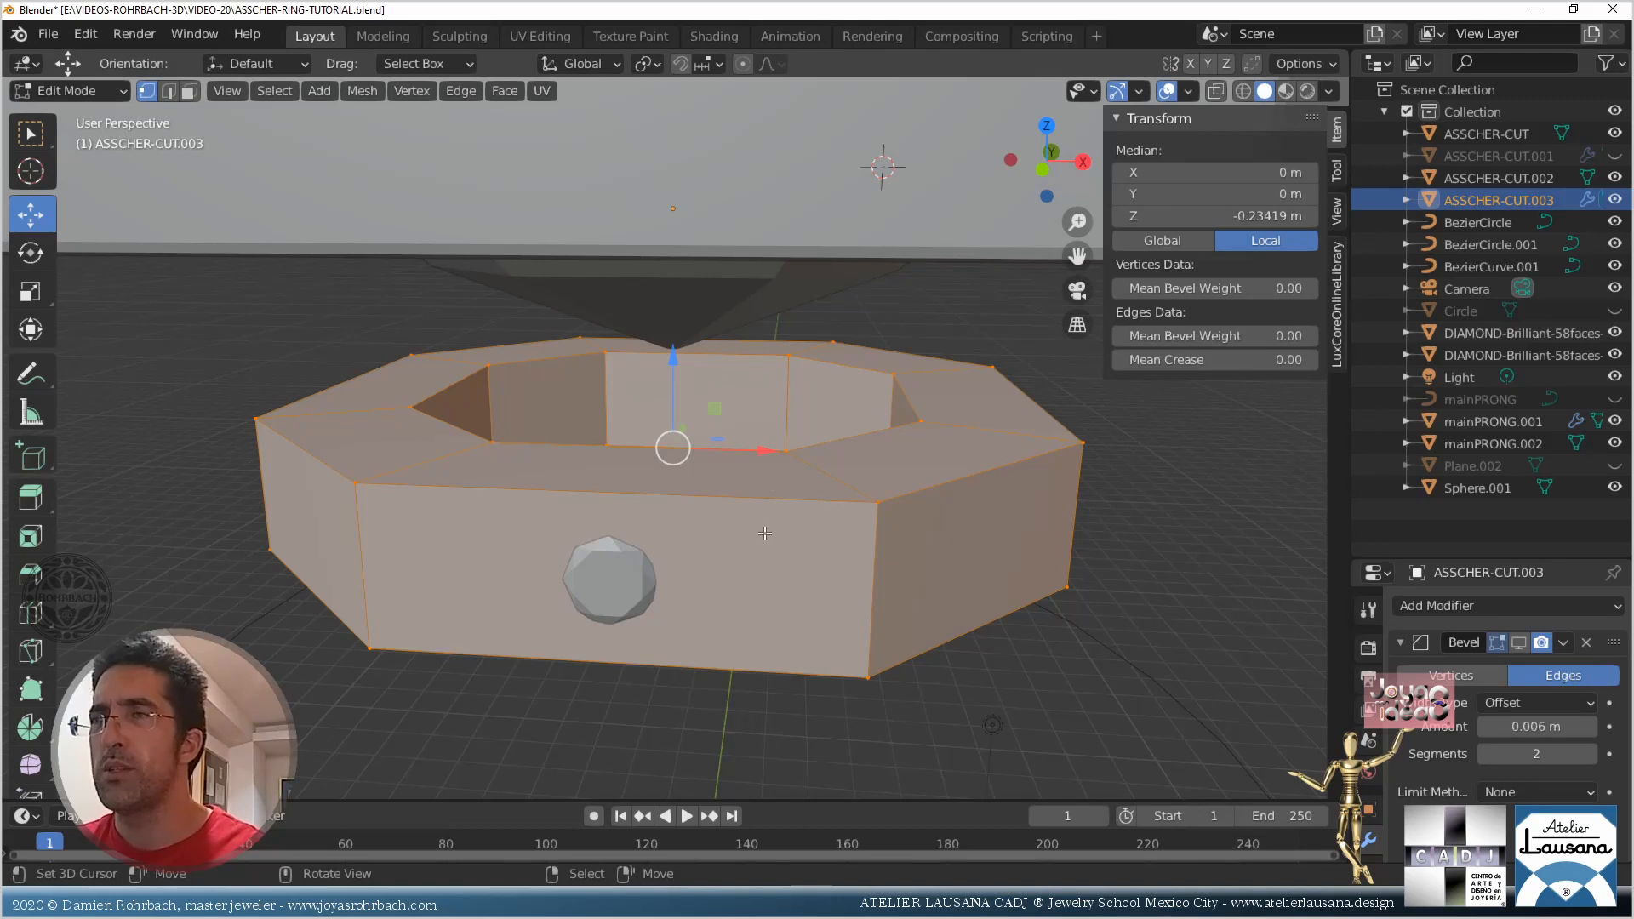
{"action": "key", "text": "alt+a"}
{"action": "key", "text": "3"}
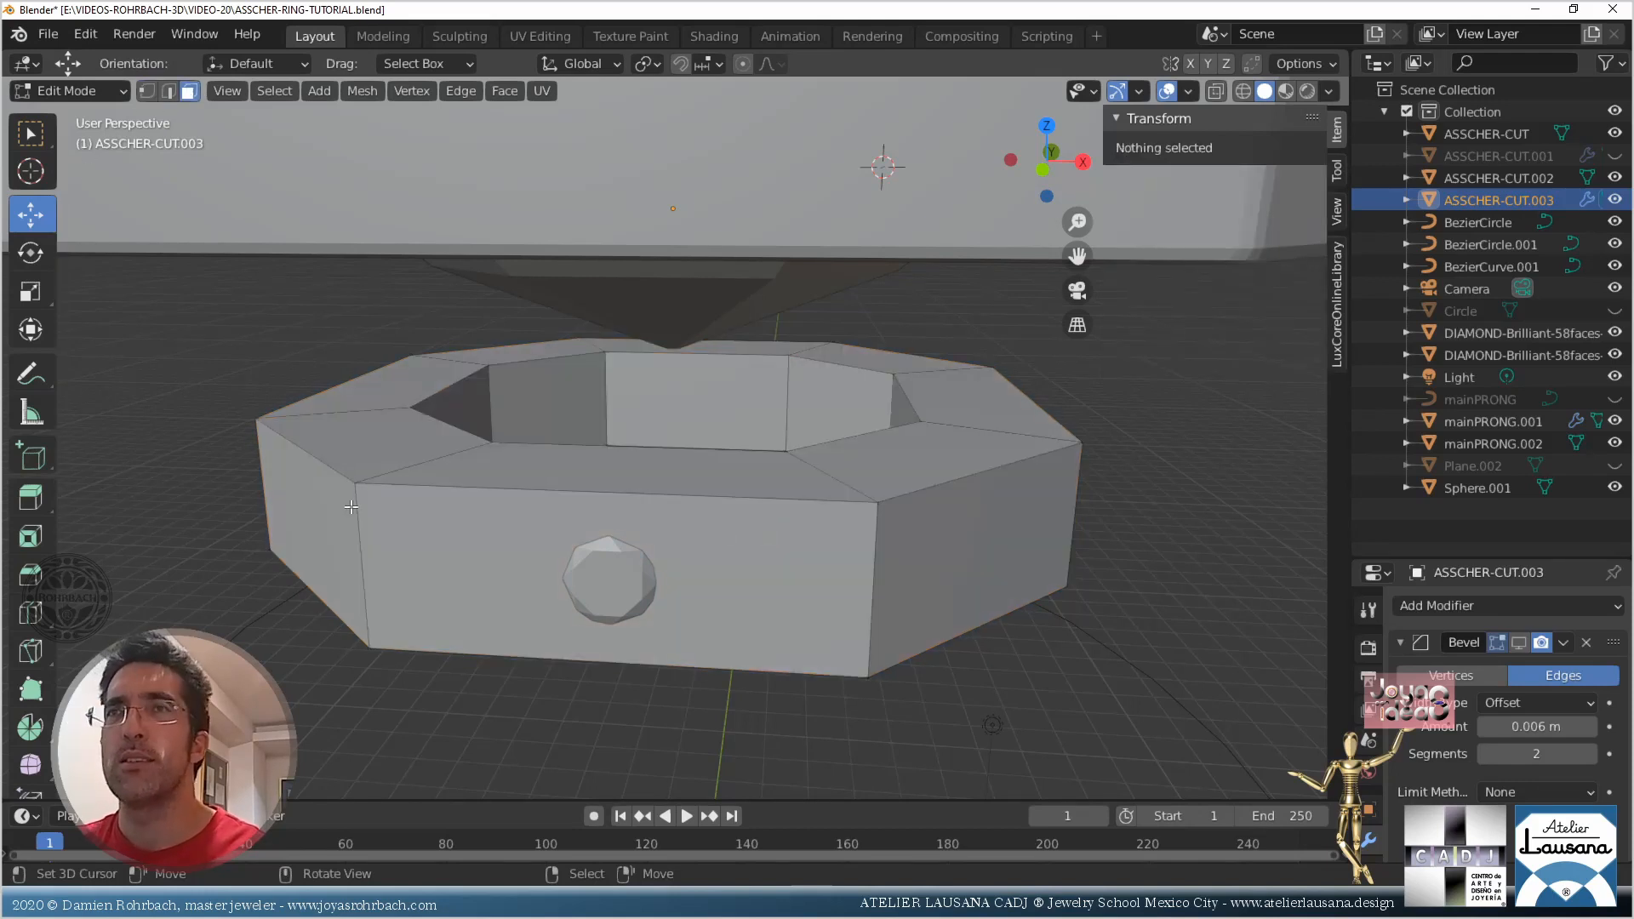
{"action": "left_click", "coordinate": [351, 507]}
{"action": "middle_click_drag", "start_coordinate": [351, 507], "coordinate": [790, 493]}
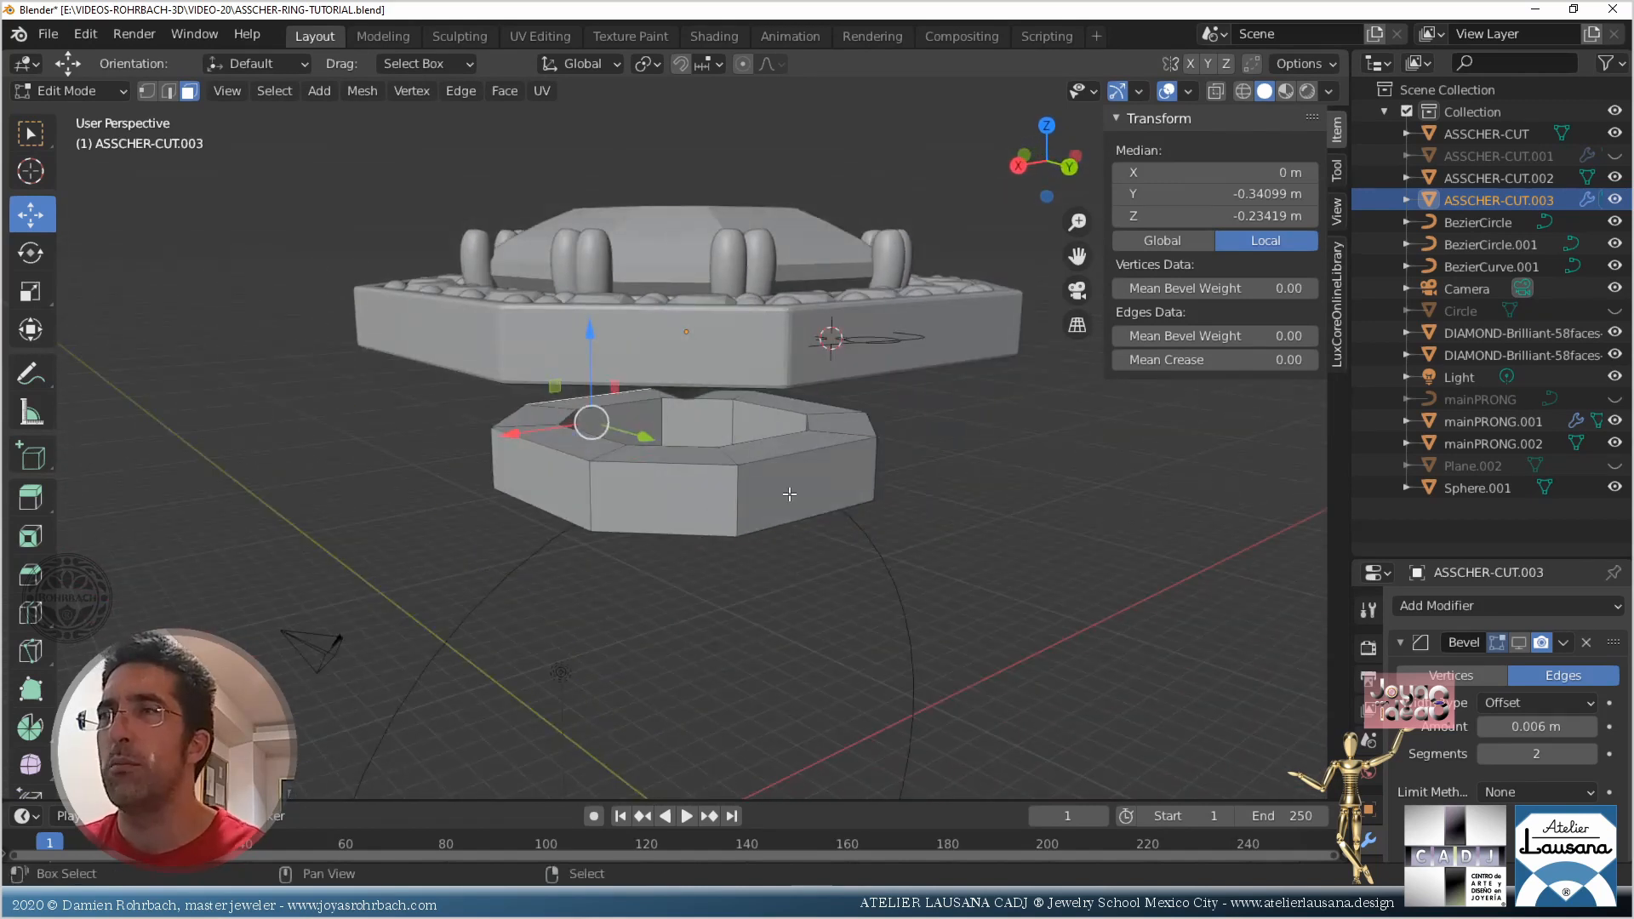
{"action": "right_click", "coordinate": [790, 494], "text": "shift"}
{"action": "middle_click_drag", "start_coordinate": [447, 514], "coordinate": [775, 531]}
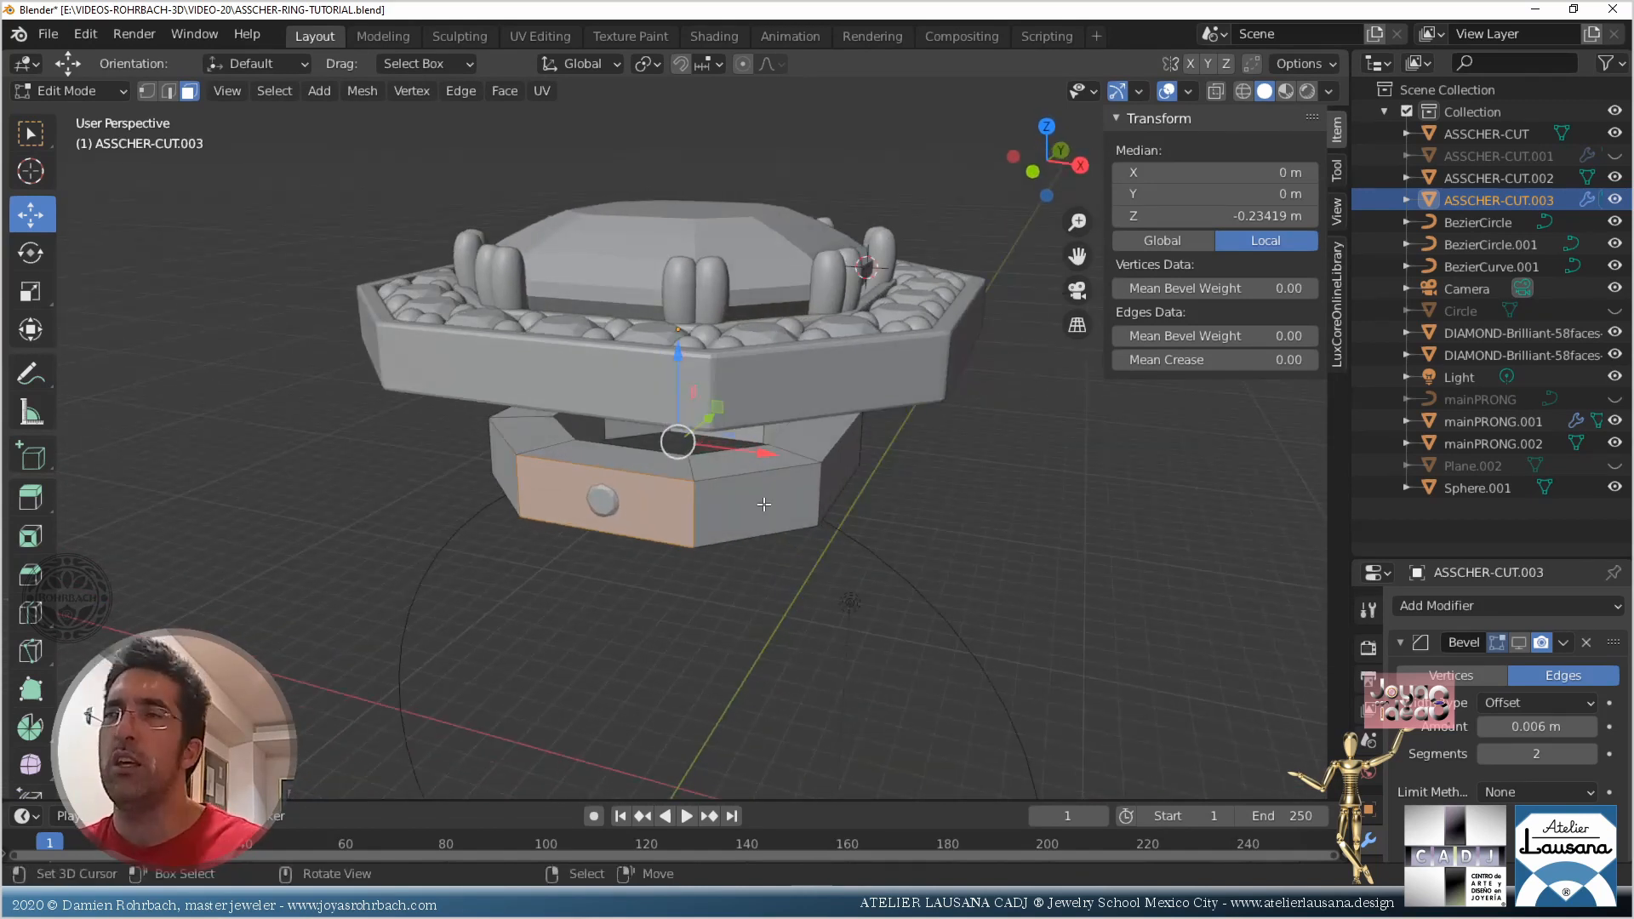
Try insetting the selected front and back faces by about 0.0199 m
{"action": "scroll", "coordinate": [764, 504], "scroll_direction": "up", "scroll_amount": 4}
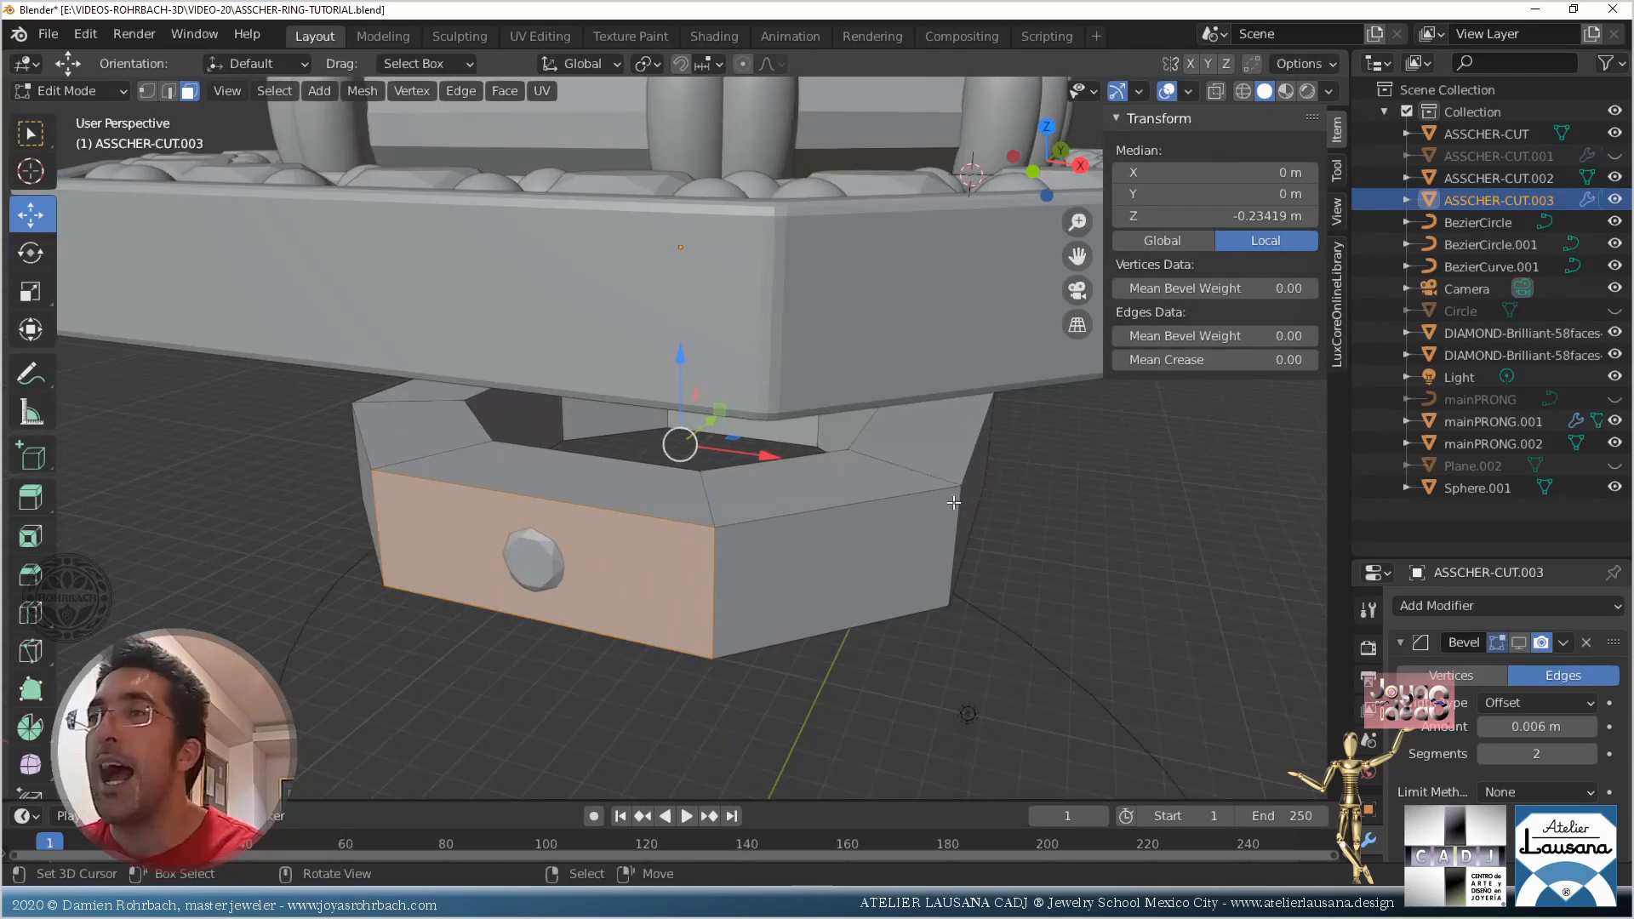
{"action": "key", "text": "i"}
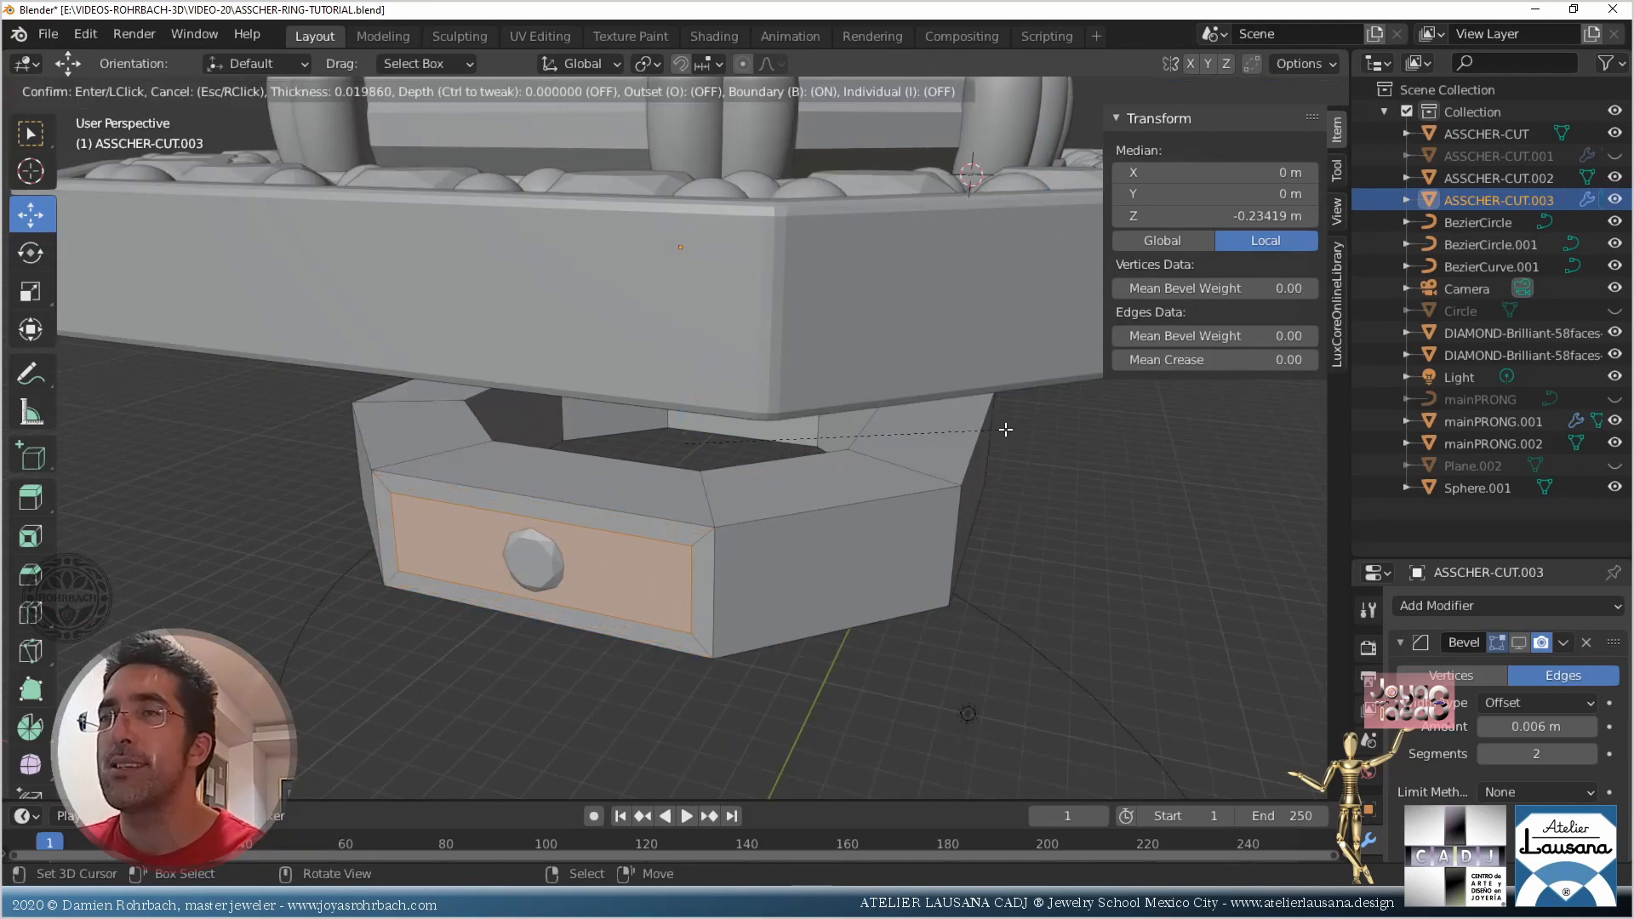
{"action": "left_click", "coordinate": [1005, 430]}
Turn on X-ray in the front view and undo the last inset
{"action": "key", "text": "alt+z"}
{"action": "key", "text": "KP_1"}
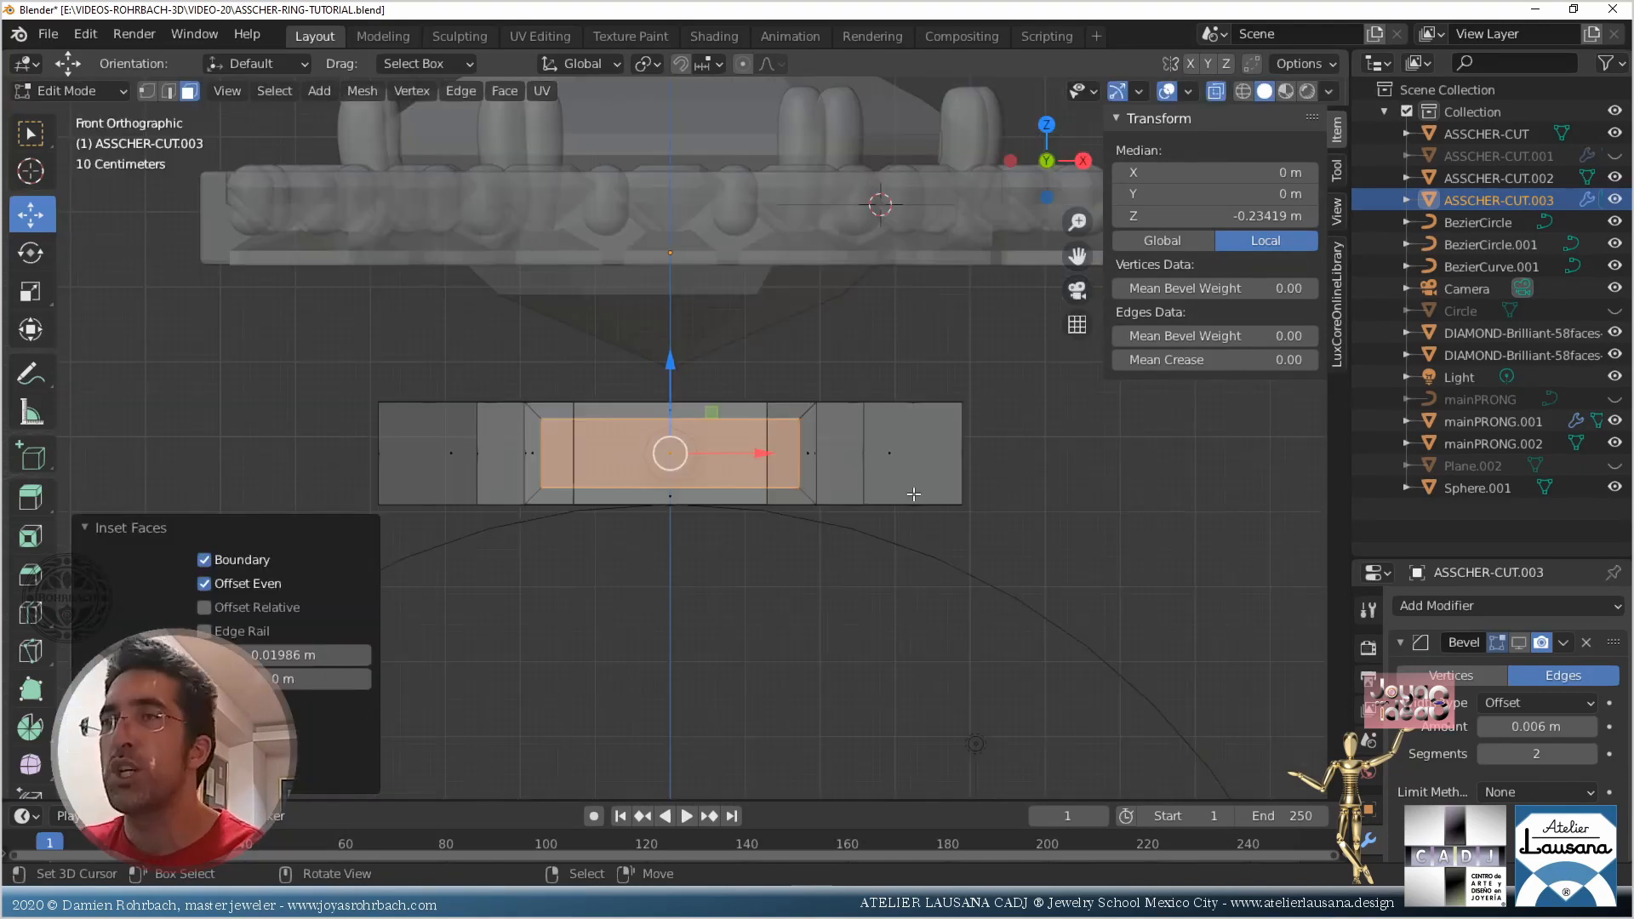
{"action": "scroll", "coordinate": [797, 521], "scroll_direction": "up", "scroll_amount": 5}
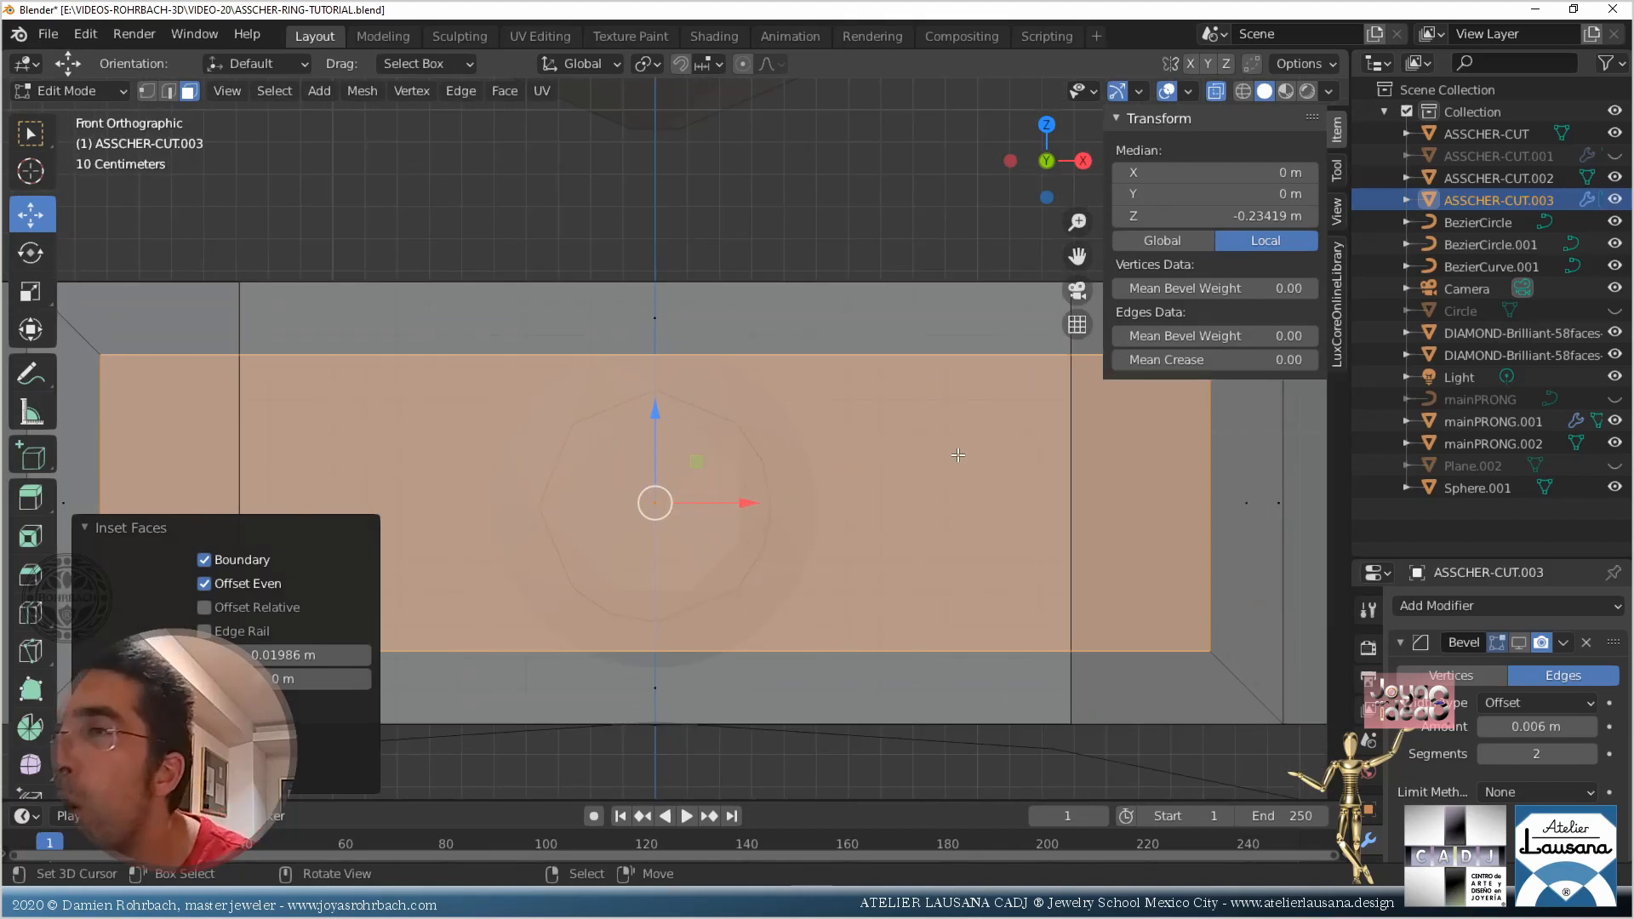
{"action": "key", "text": "s"}
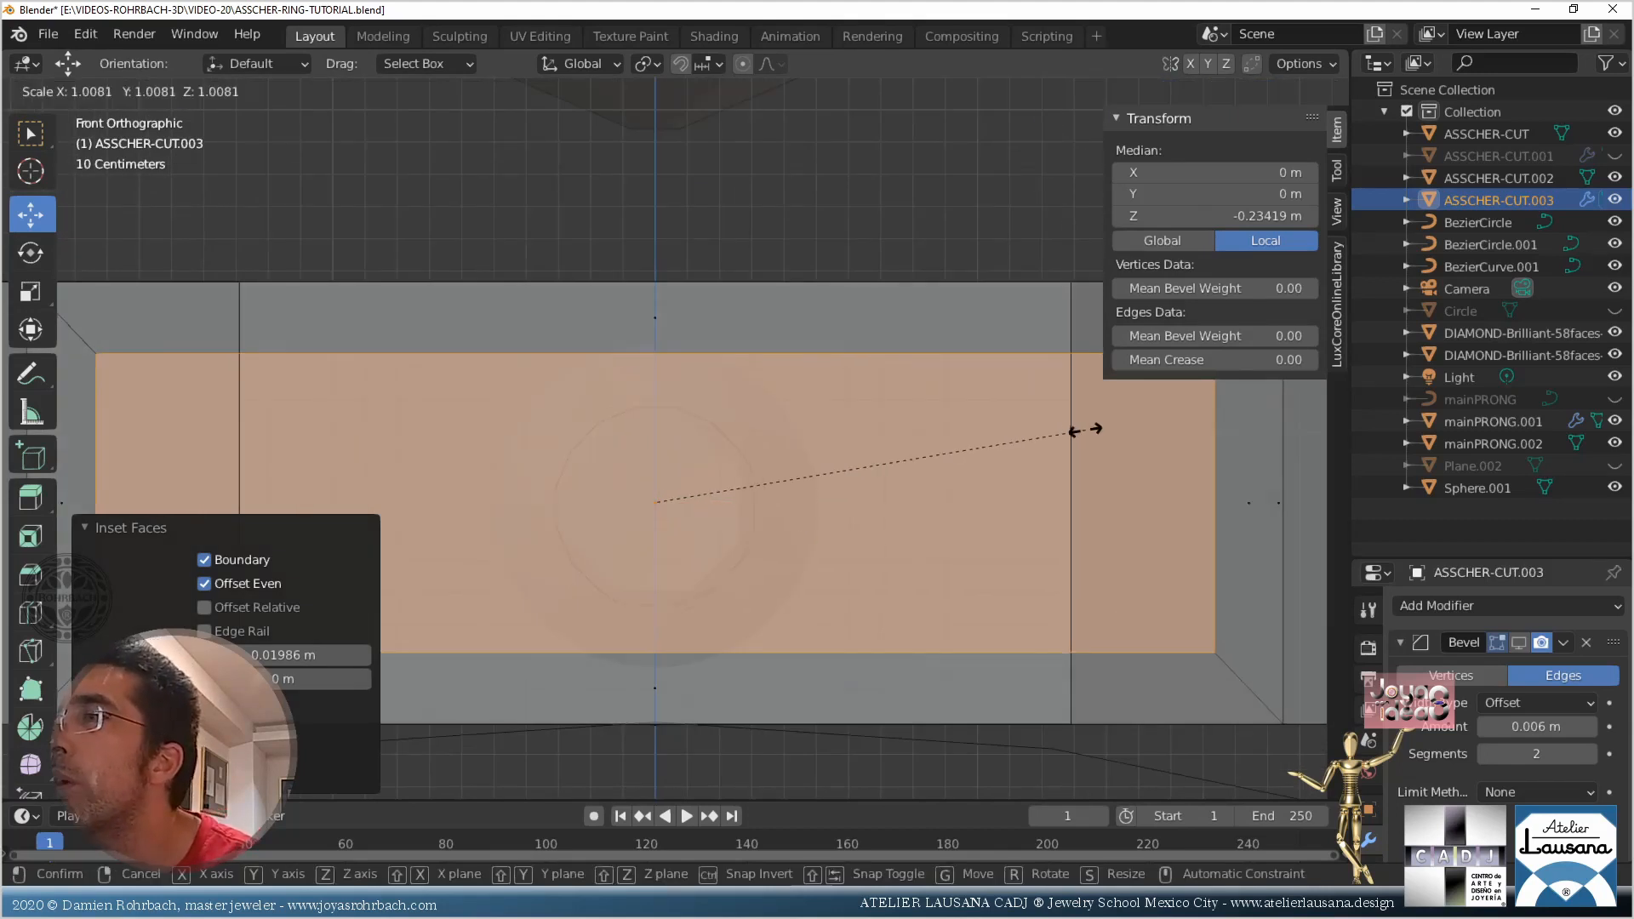
{"action": "right_click", "coordinate": [1085, 432]}
{"action": "scroll", "coordinate": [841, 473], "scroll_direction": "down", "scroll_amount": 4}
{"action": "key", "text": "ctrl+z"}
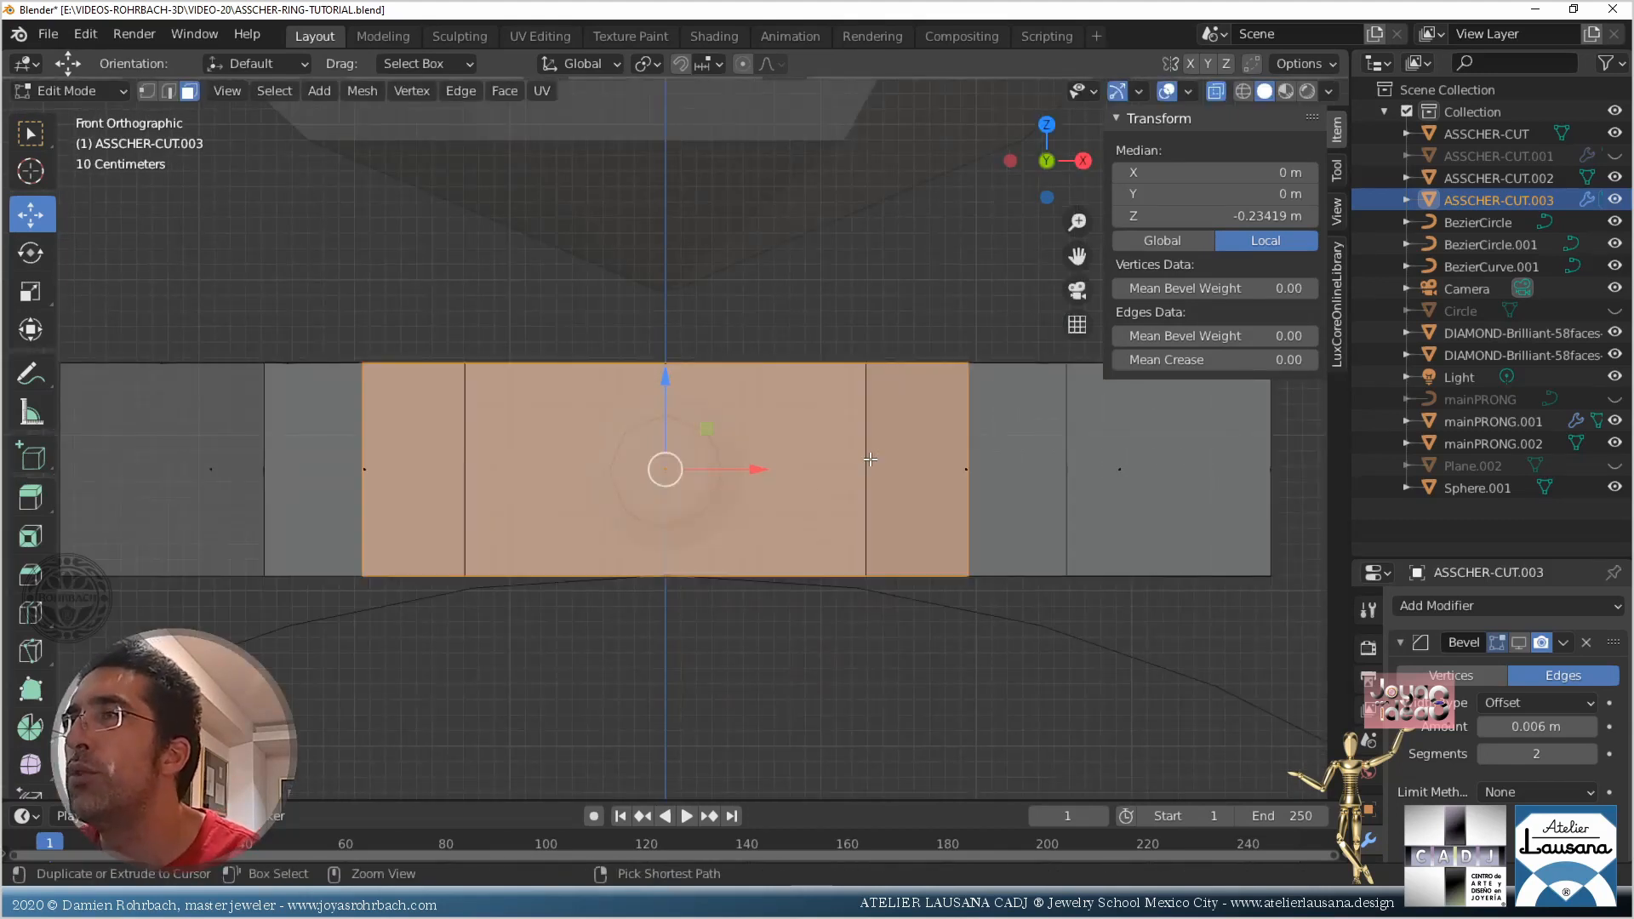
Inset the front and back faces by about 0.0148 m, leaving an even border around the diamond area
{"action": "key", "text": "i"}
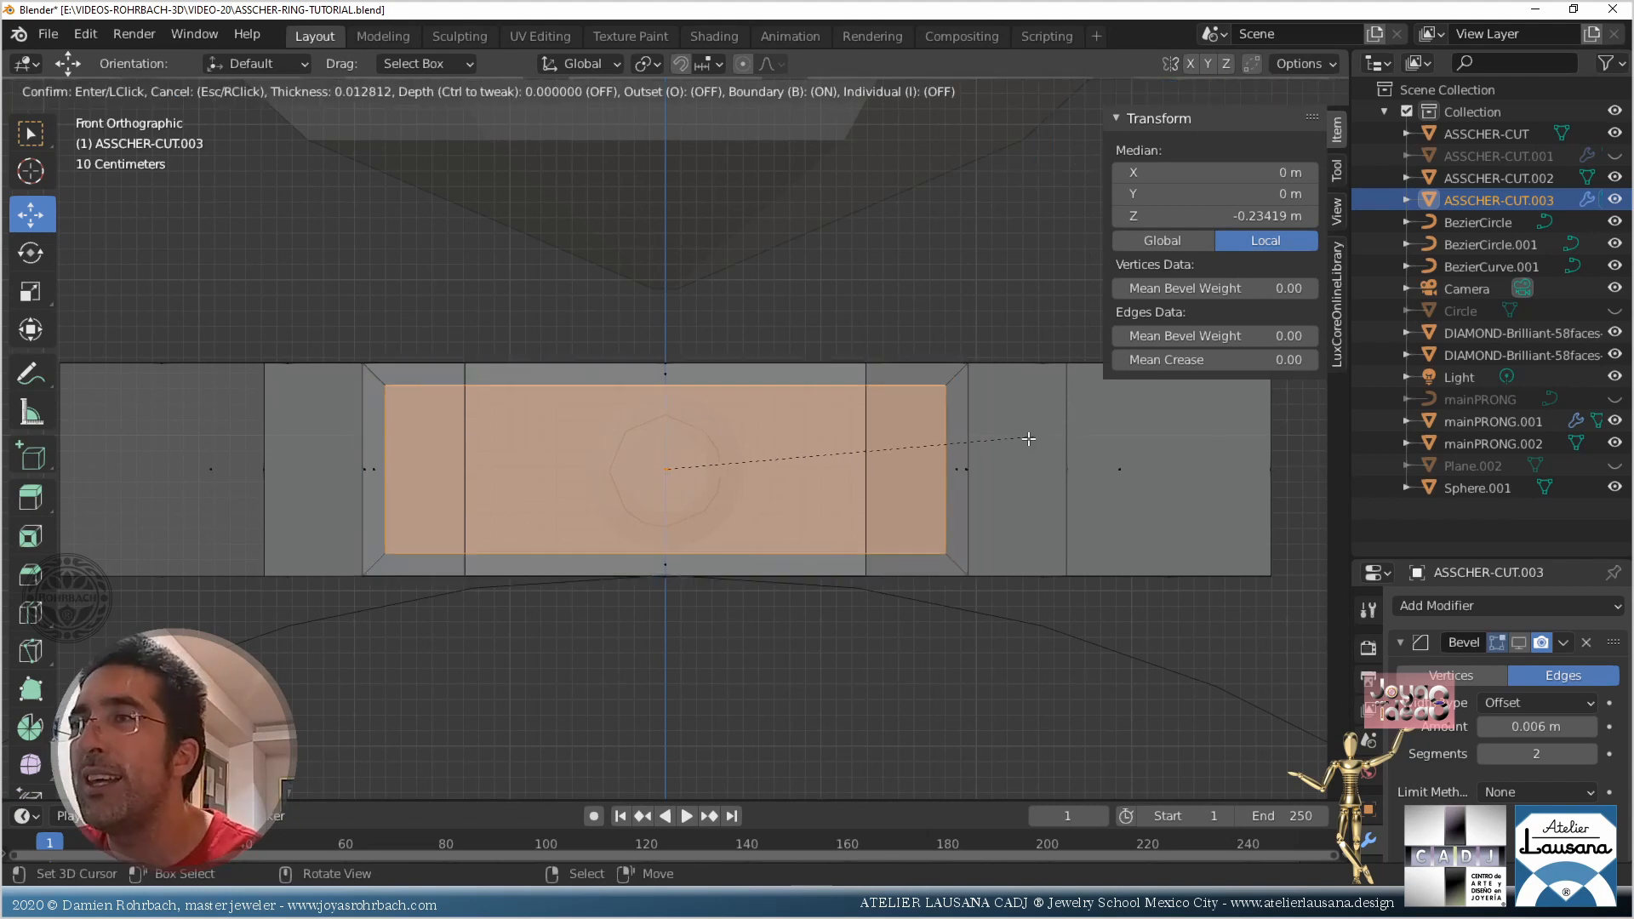
{"action": "left_click", "coordinate": [1031, 439]}
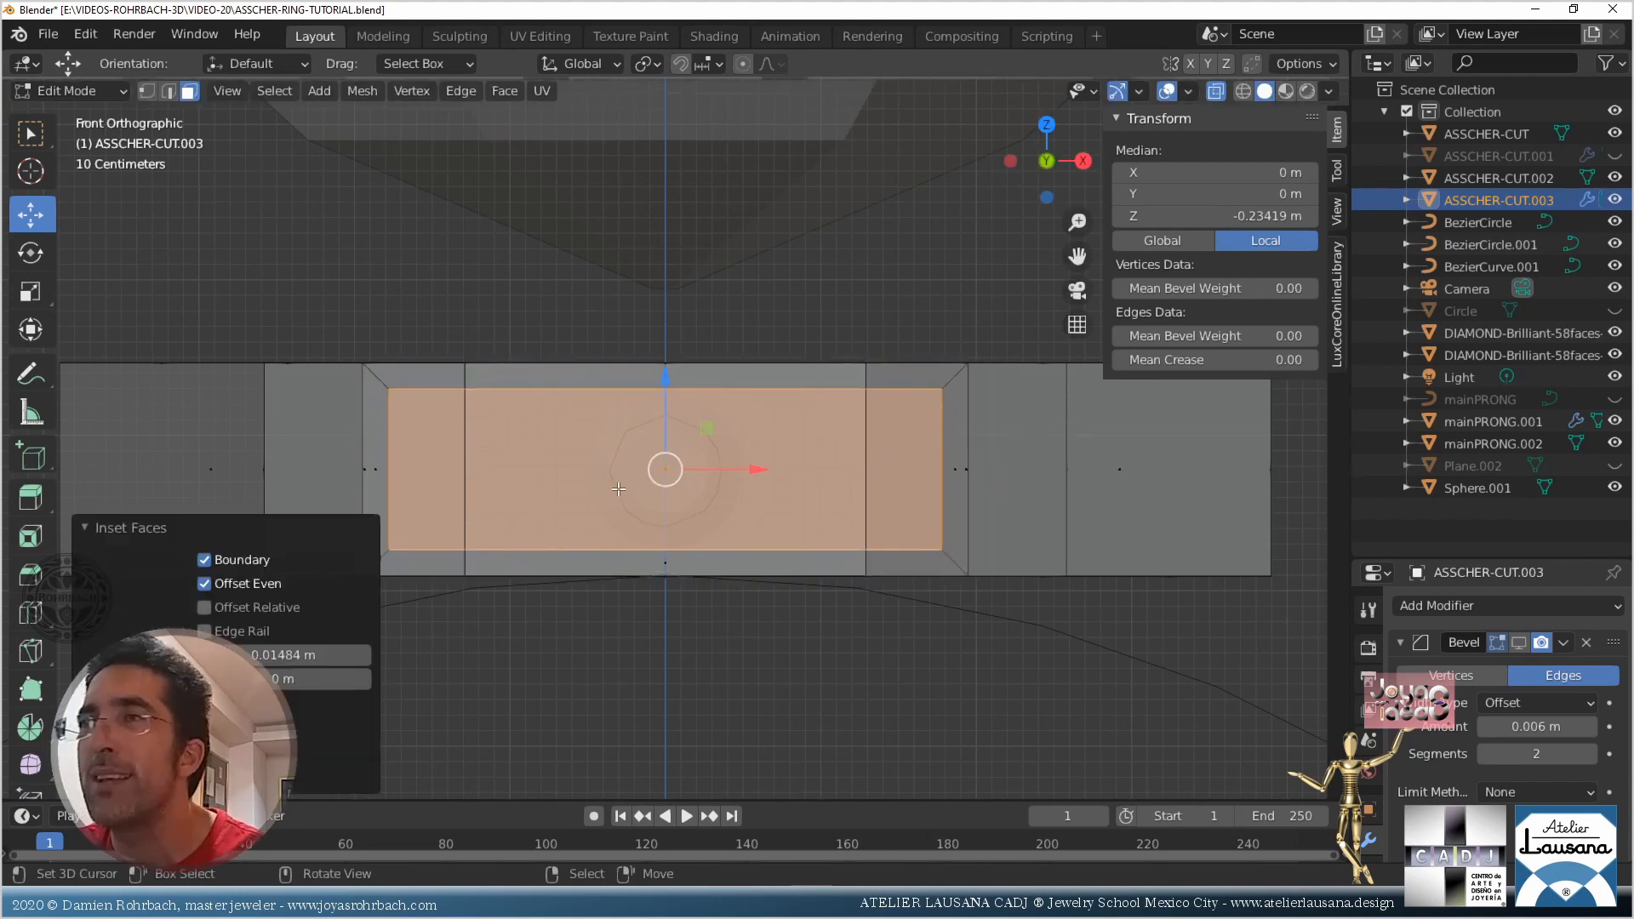
{"action": "middle_click_drag", "start_coordinate": [618, 490], "coordinate": [656, 451]}
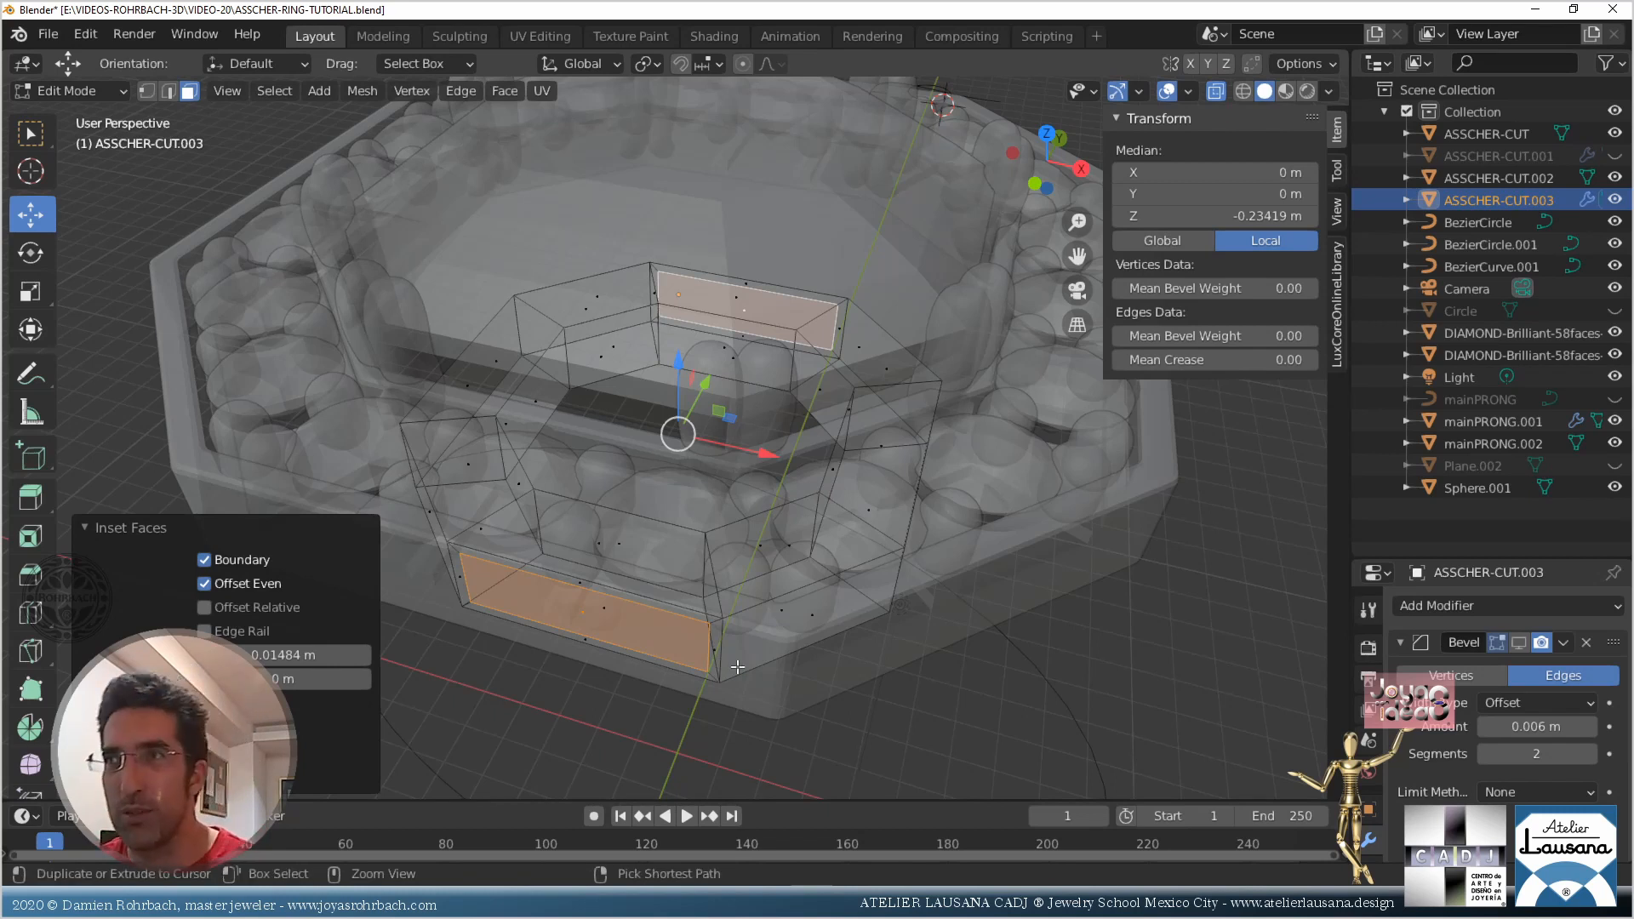
Save the file and extrude the two inset faces in place without moving them
{"action": "key", "text": "ctrl+s"}
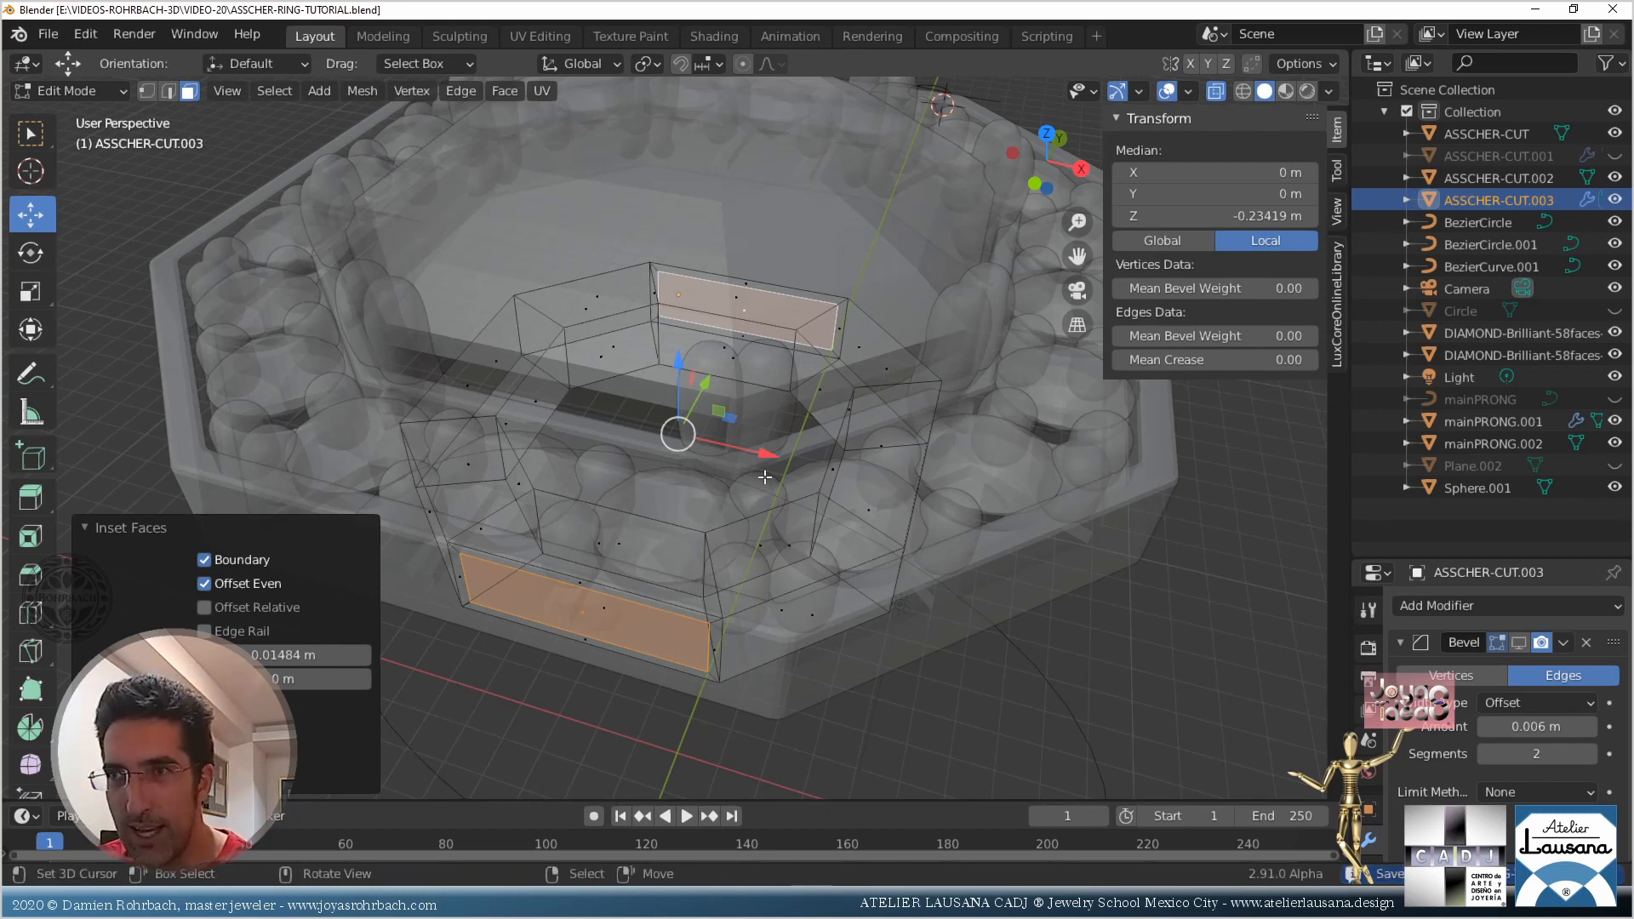
{"action": "key", "text": "e"}
{"action": "right_click", "coordinate": [764, 477]}
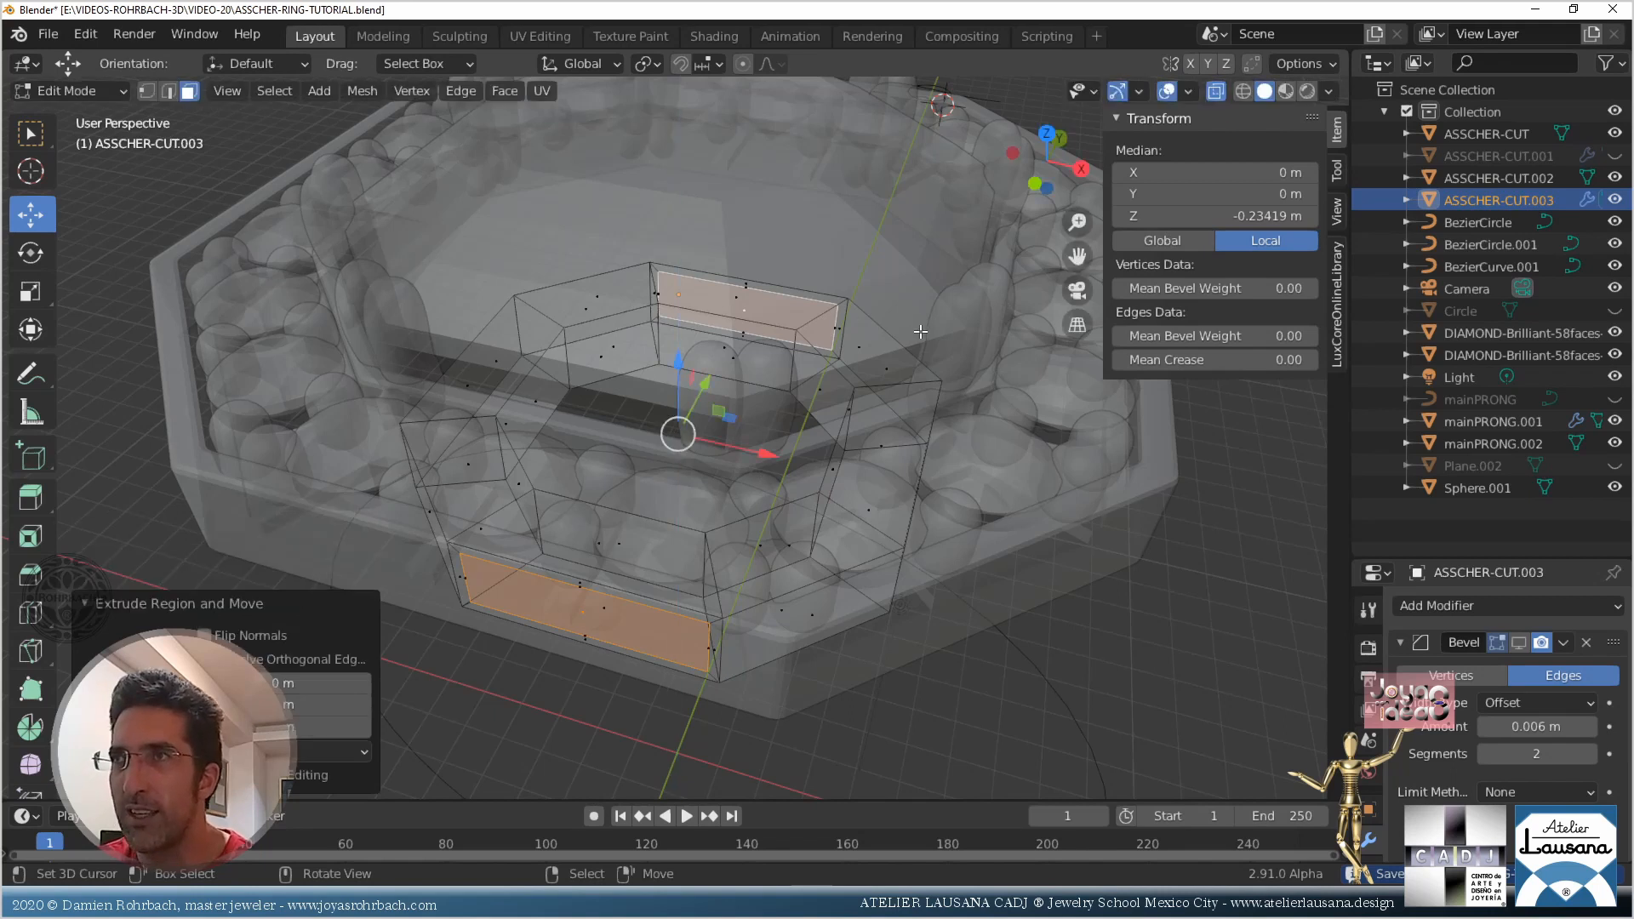
Scale the two extruded faces along Y to about 0.935 to form recesses in the lower base, and return to Object Mode
{"action": "key", "text": "s"}
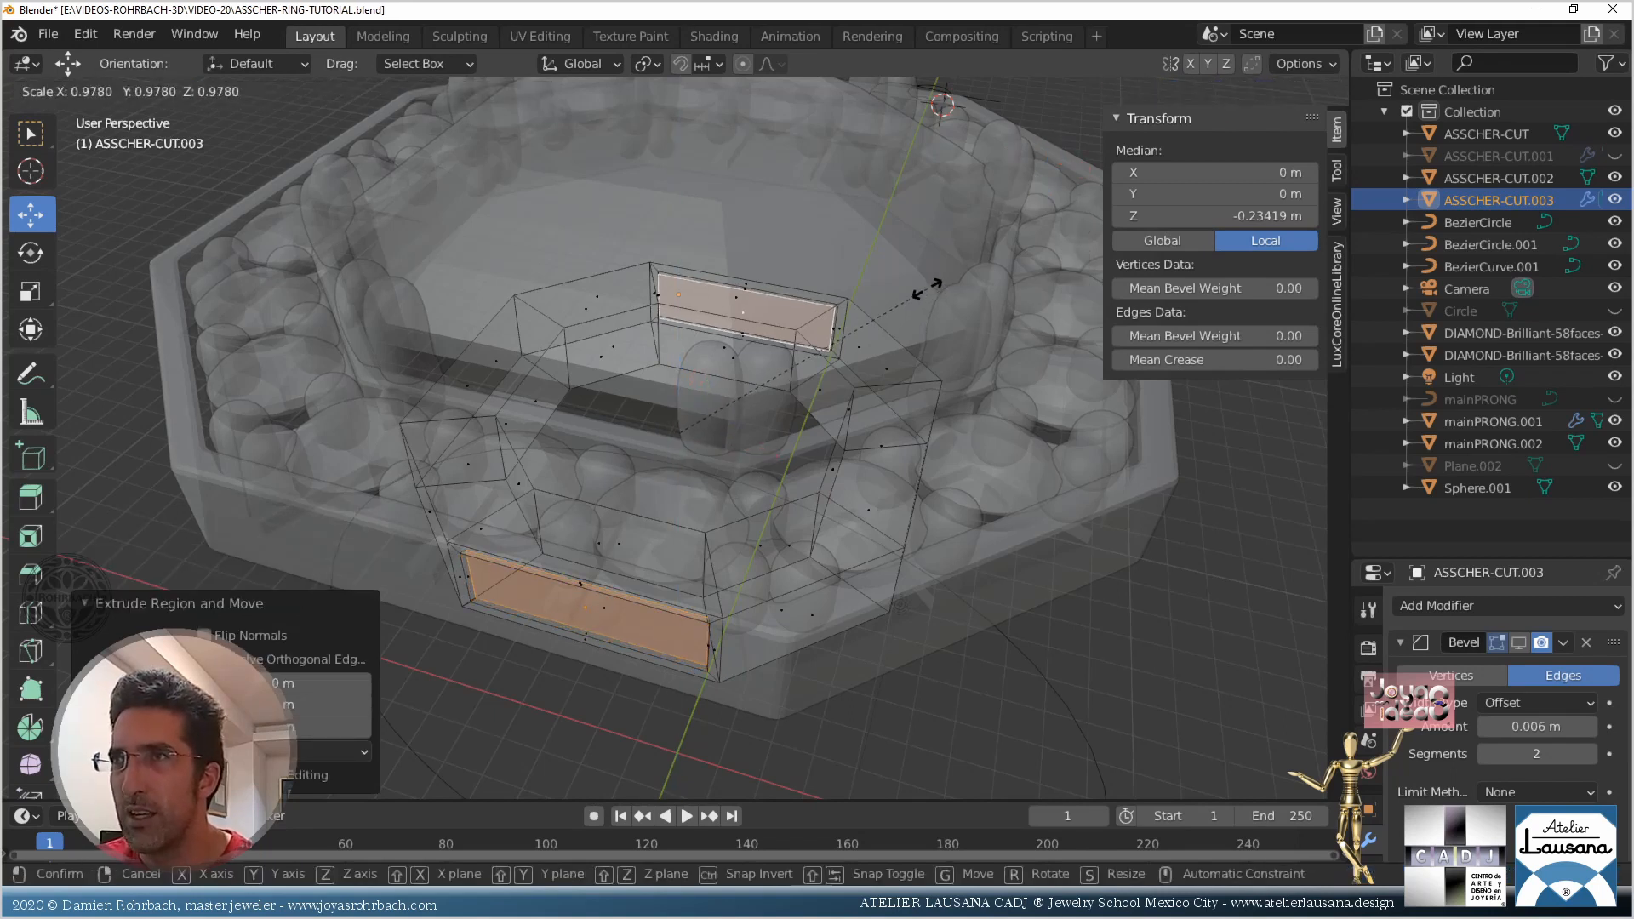
{"action": "key", "text": "y"}
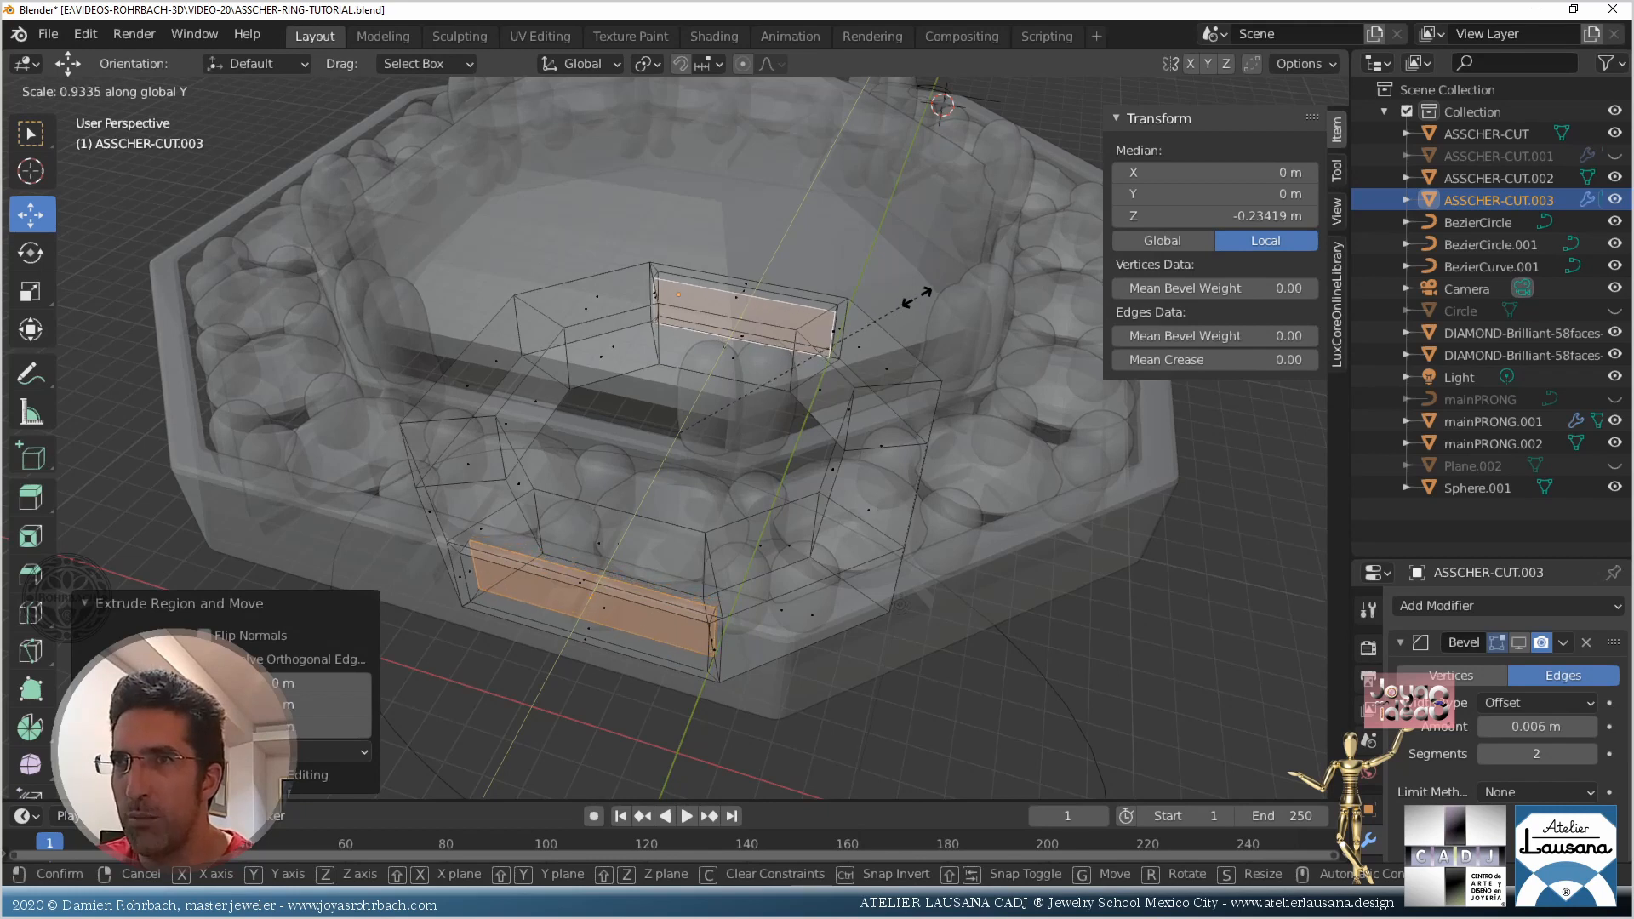
{"action": "left_click", "coordinate": [916, 297]}
{"action": "middle_click_drag", "start_coordinate": [917, 297], "coordinate": [785, 439]}
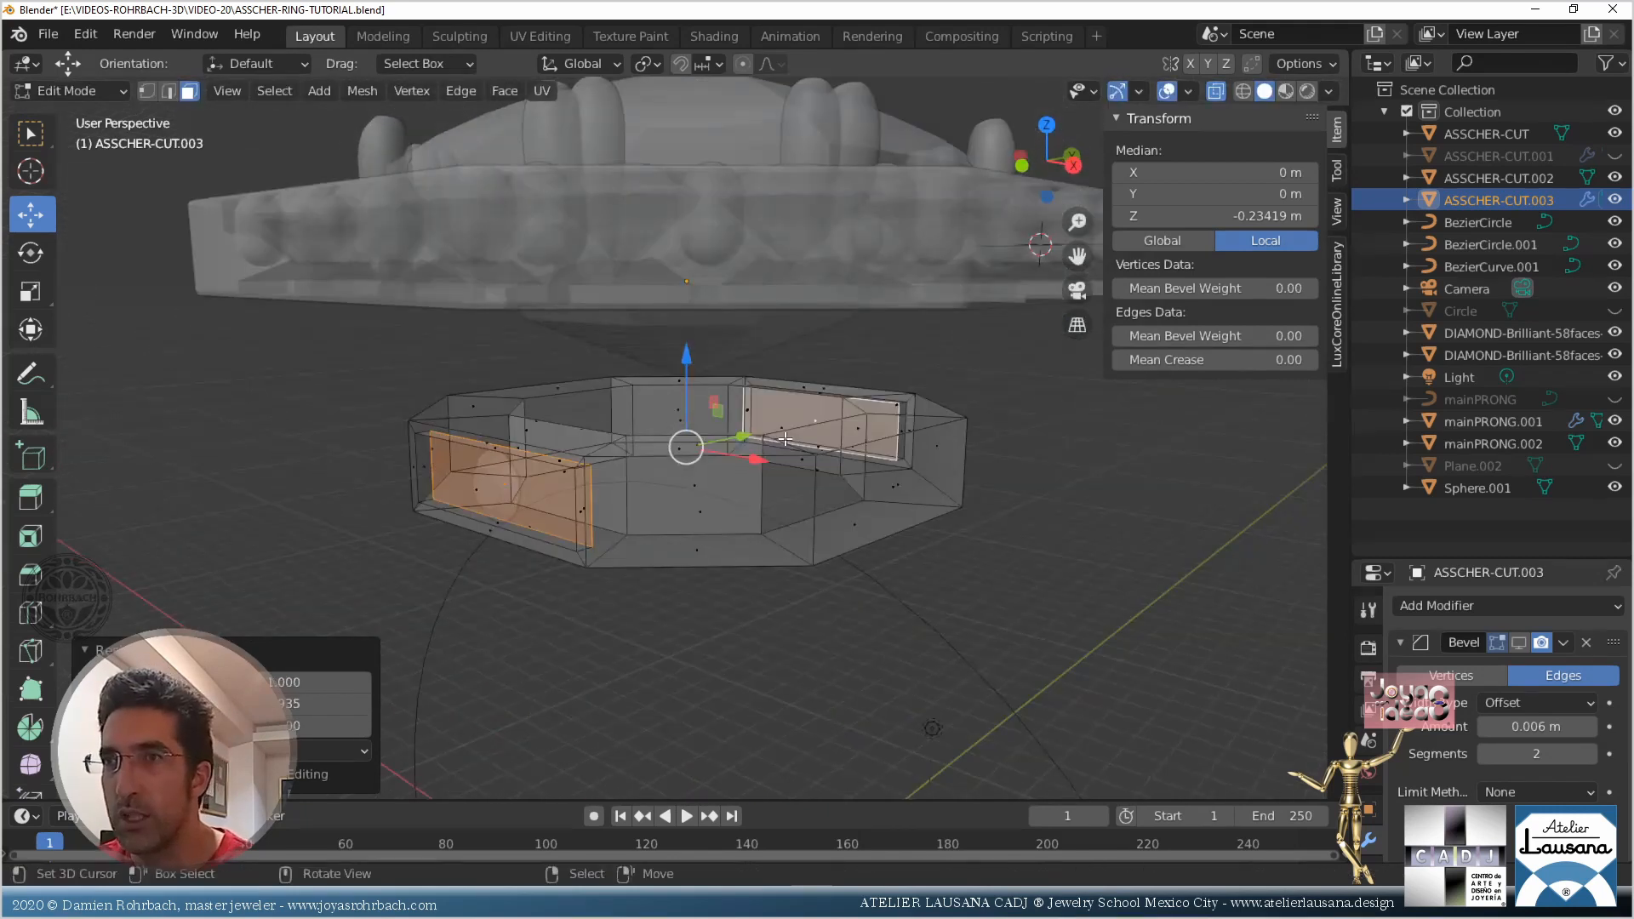
{"action": "key", "text": "alt+z"}
{"action": "middle_click_drag", "start_coordinate": [804, 515], "coordinate": [844, 488]}
{"action": "key", "text": "Tab"}
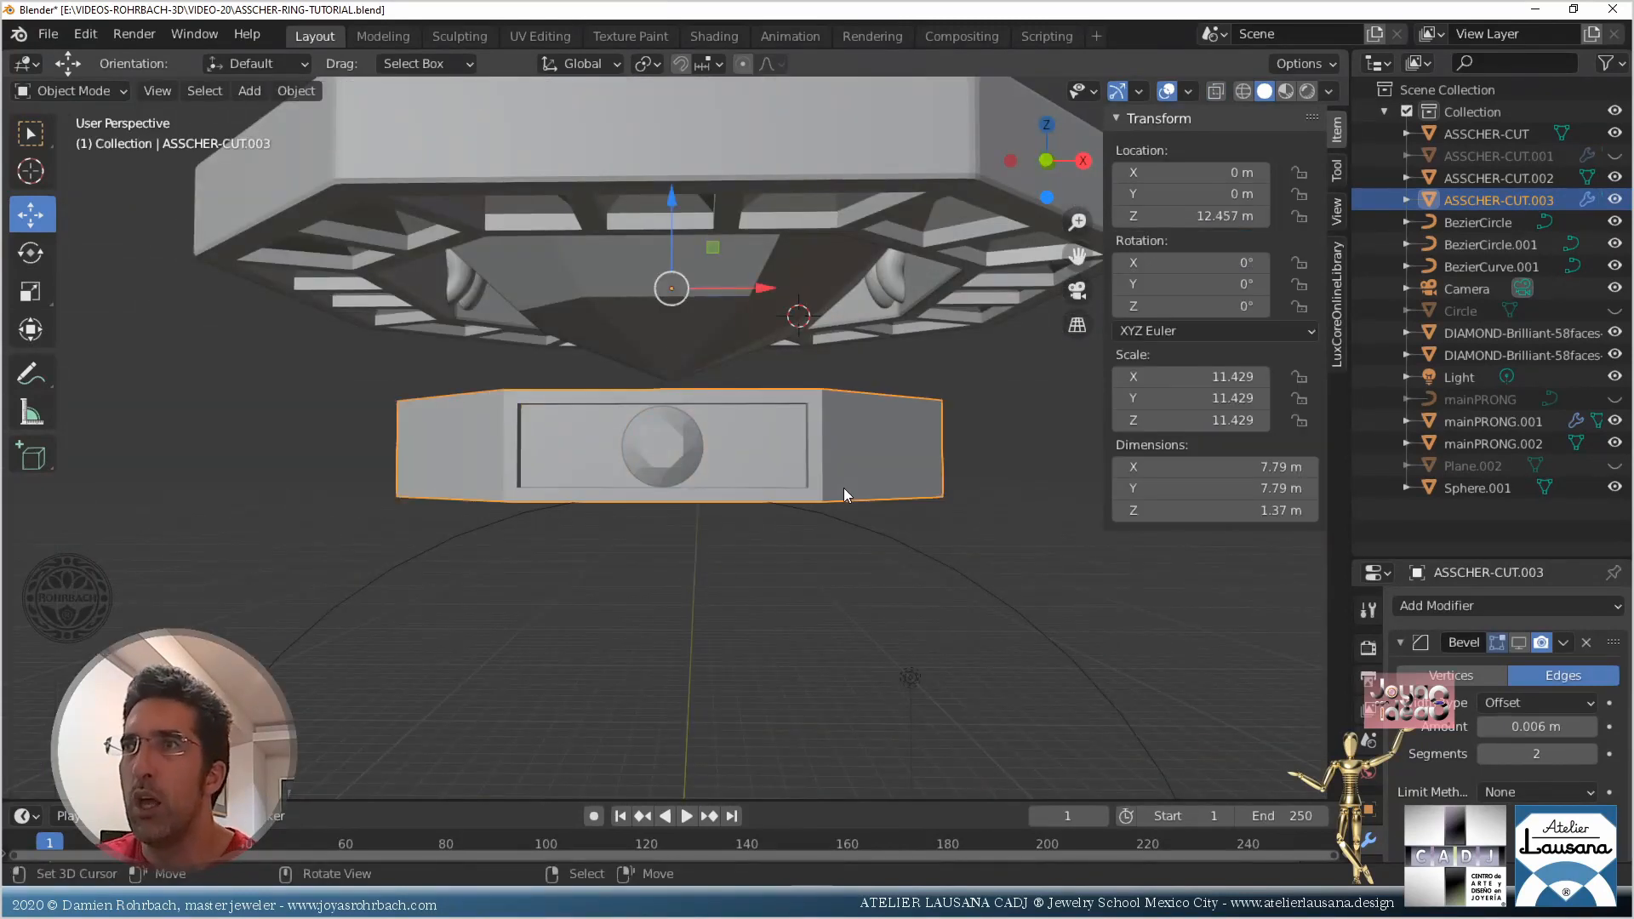
Show the lower base's Bevel modifier in the viewport, set its amount to 0.003 m, and save the file
{"action": "left_click", "coordinate": [1519, 644]}
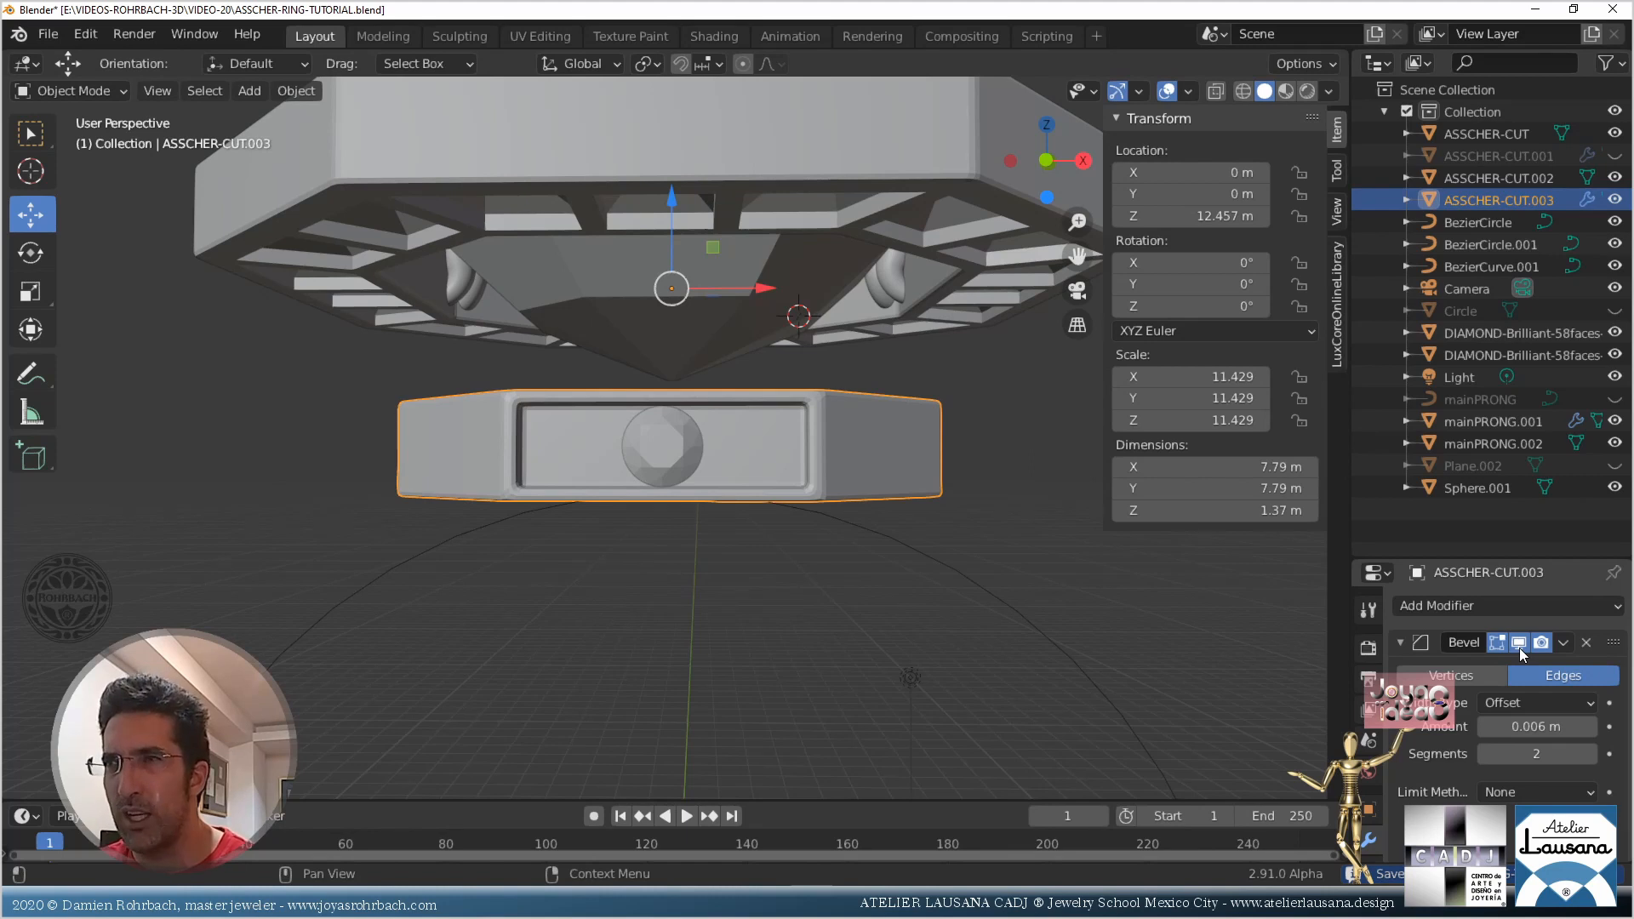
{"action": "left_click", "coordinate": [1521, 728]}
{"action": "left_click", "coordinate": [1521, 728]}
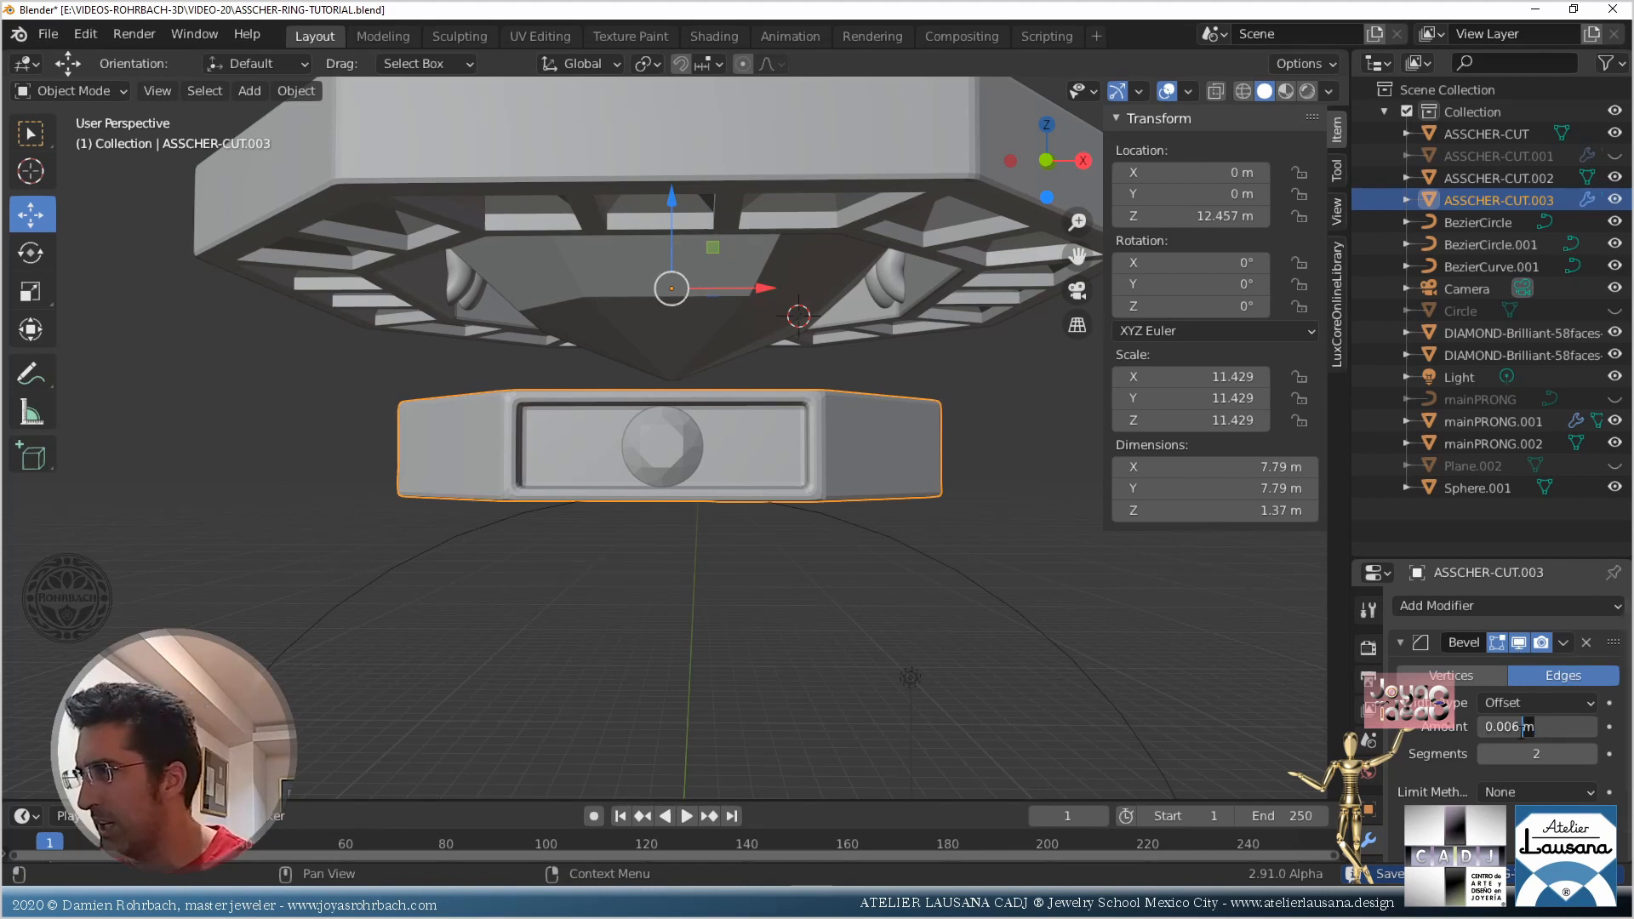
{"action": "key", "text": "BackSpace"}
{"action": "type", "text": "3"}
{"action": "key", "text": "Return"}
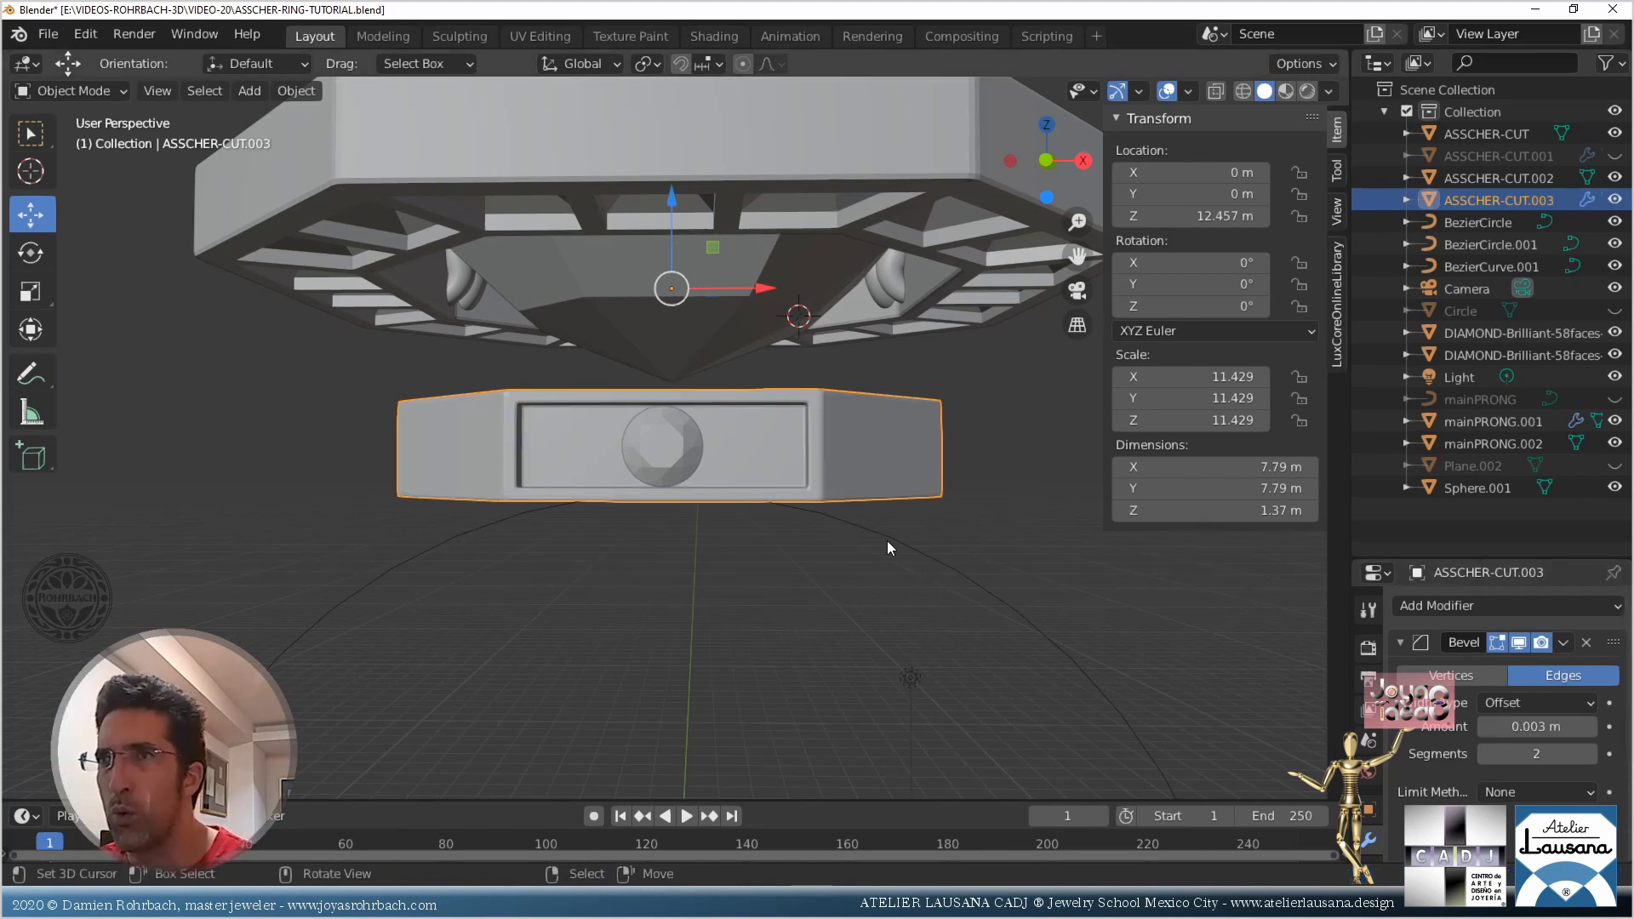
{"action": "scroll", "coordinate": [890, 579], "scroll_direction": "up", "scroll_amount": 3}
{"action": "scroll", "coordinate": [890, 578], "scroll_direction": "down", "scroll_amount": 5}
{"action": "middle_click_drag", "start_coordinate": [907, 369], "coordinate": [732, 406]}
{"action": "key", "text": "ctrl+s"}
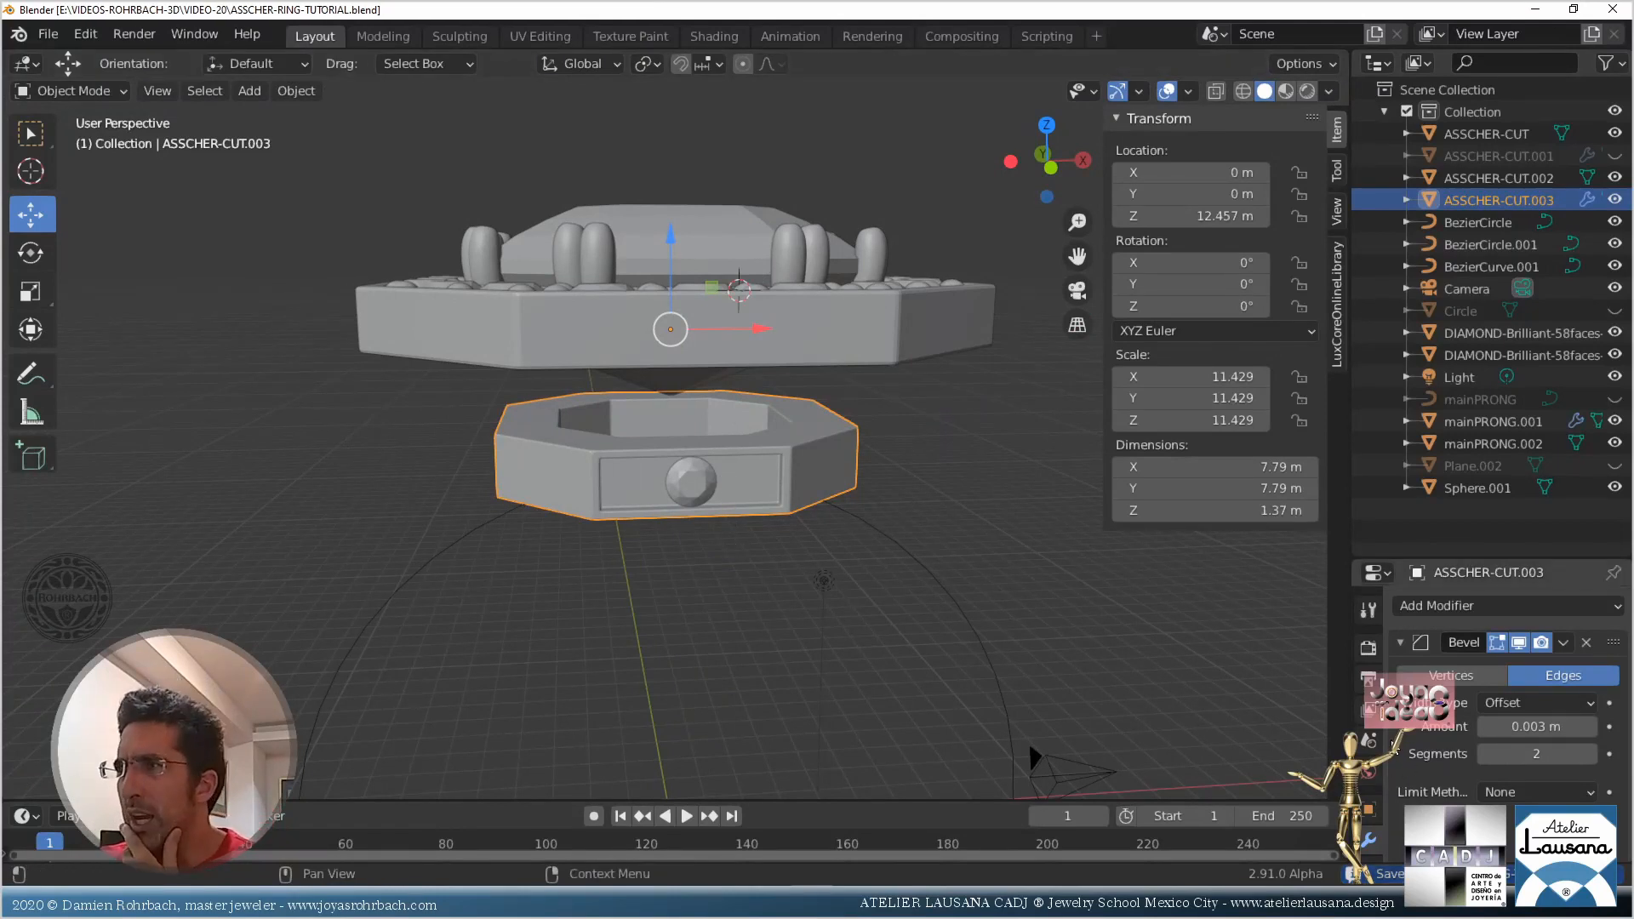
Add a Simple Deform modifier to the lower octagonal base and set its mode to Bend
{"action": "left_click", "coordinate": [1489, 605]}
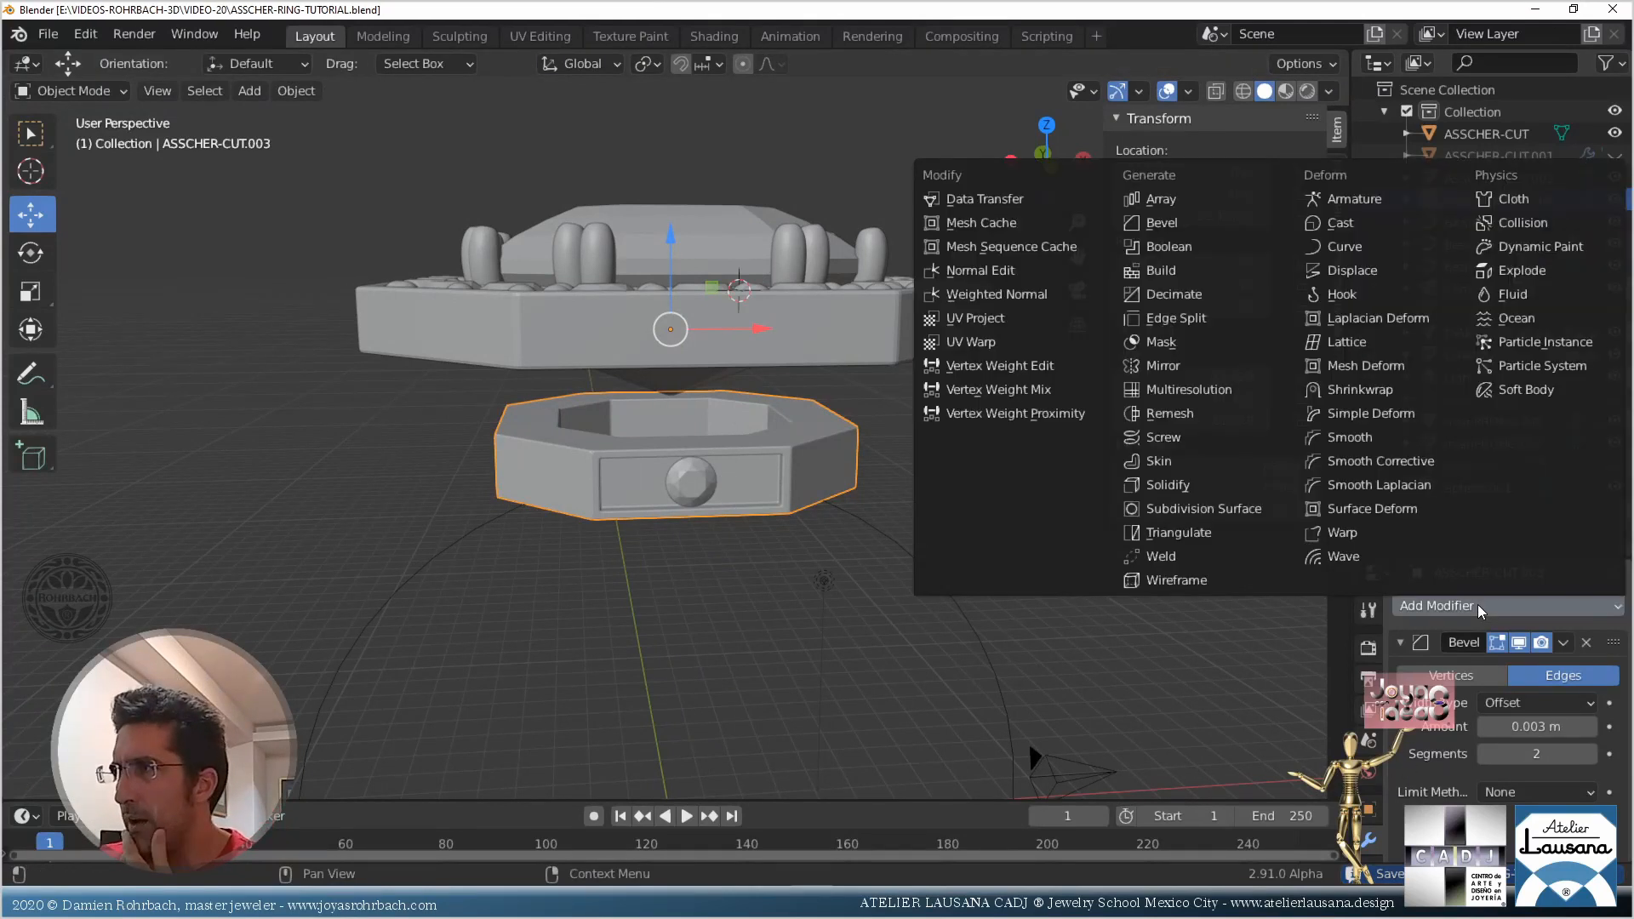
{"action": "left_click", "coordinate": [1358, 423]}
{"action": "scroll", "coordinate": [1507, 739], "scroll_direction": "down", "scroll_amount": 5}
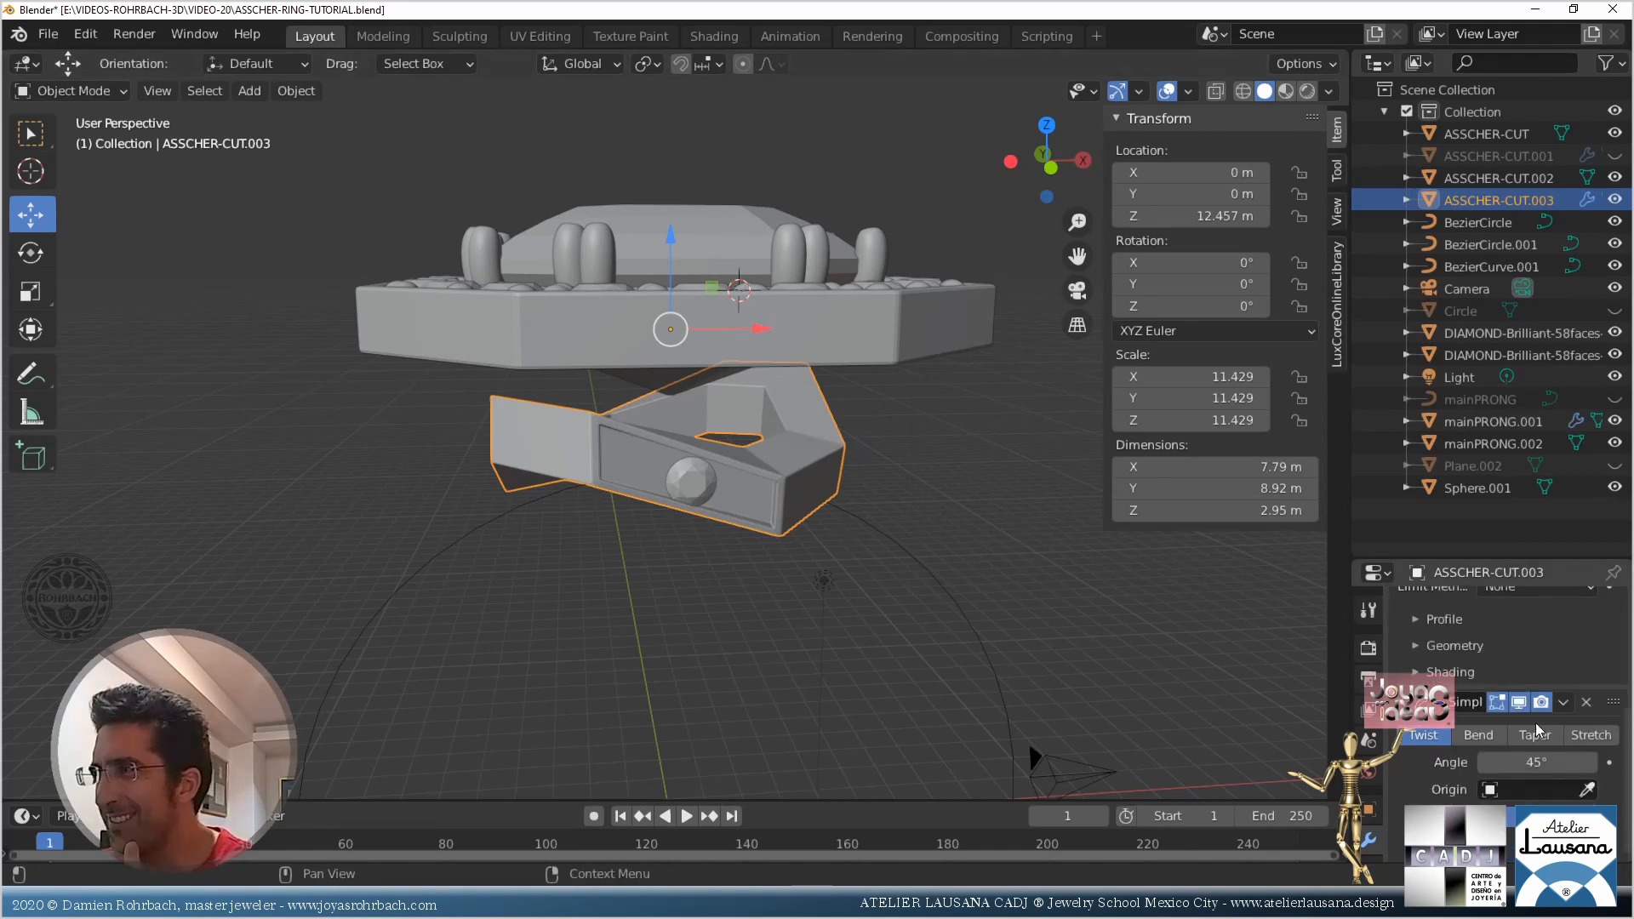
{"action": "left_click", "coordinate": [1478, 736]}
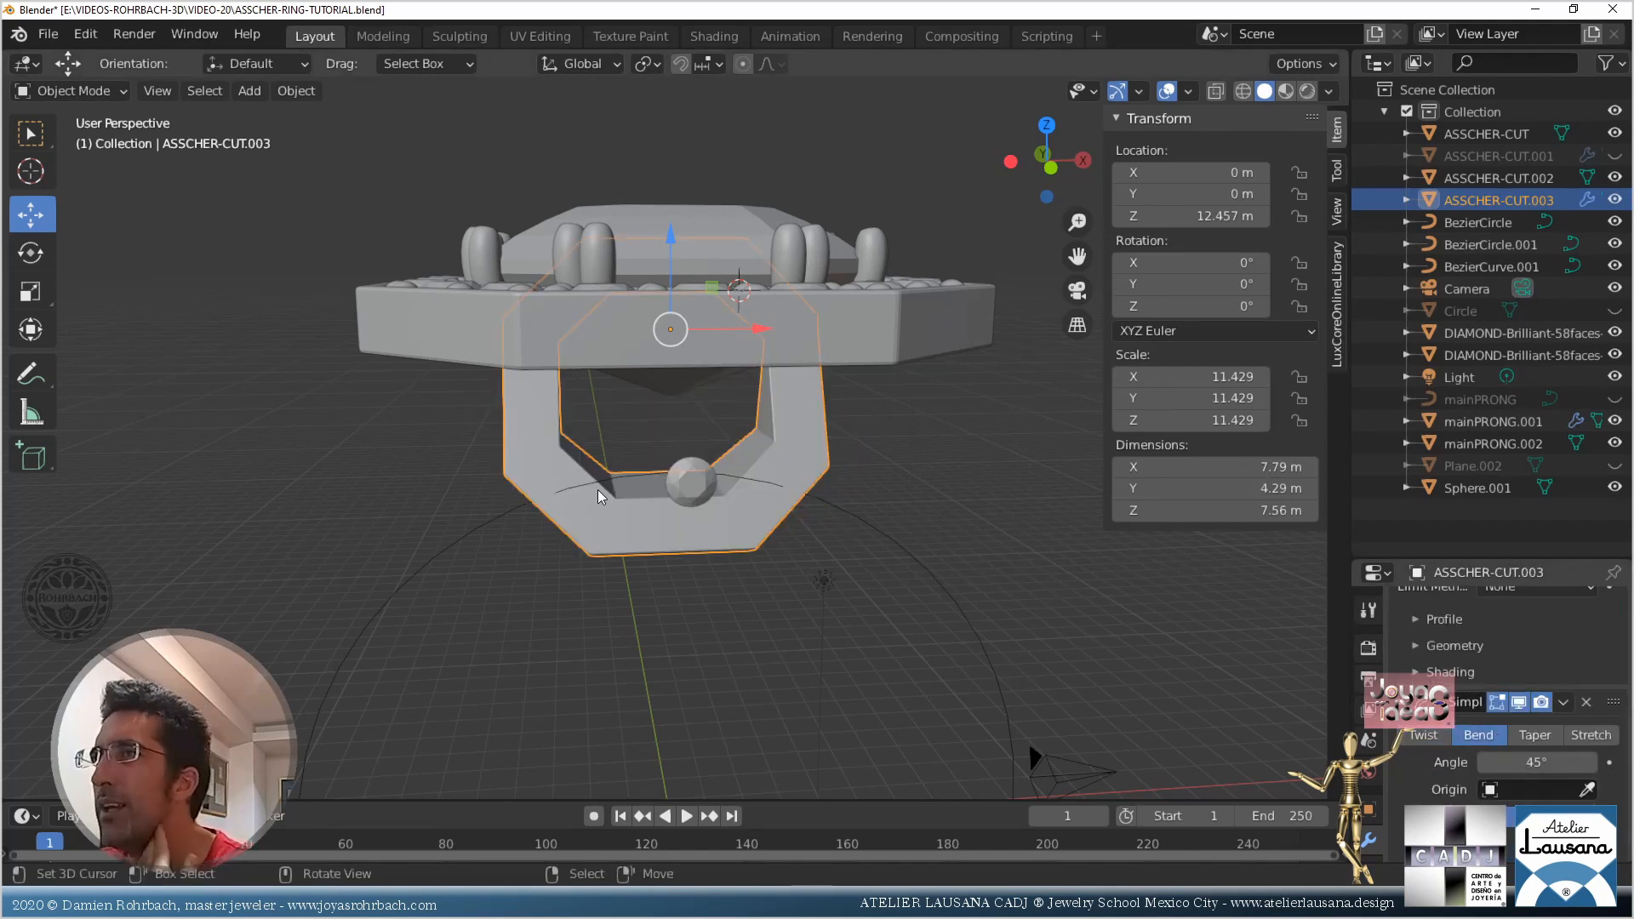
Snap the 3D cursor to the base's origin, add a cube there, and move it down along Z to about 5.96 m
{"action": "key", "text": "shift+s"}
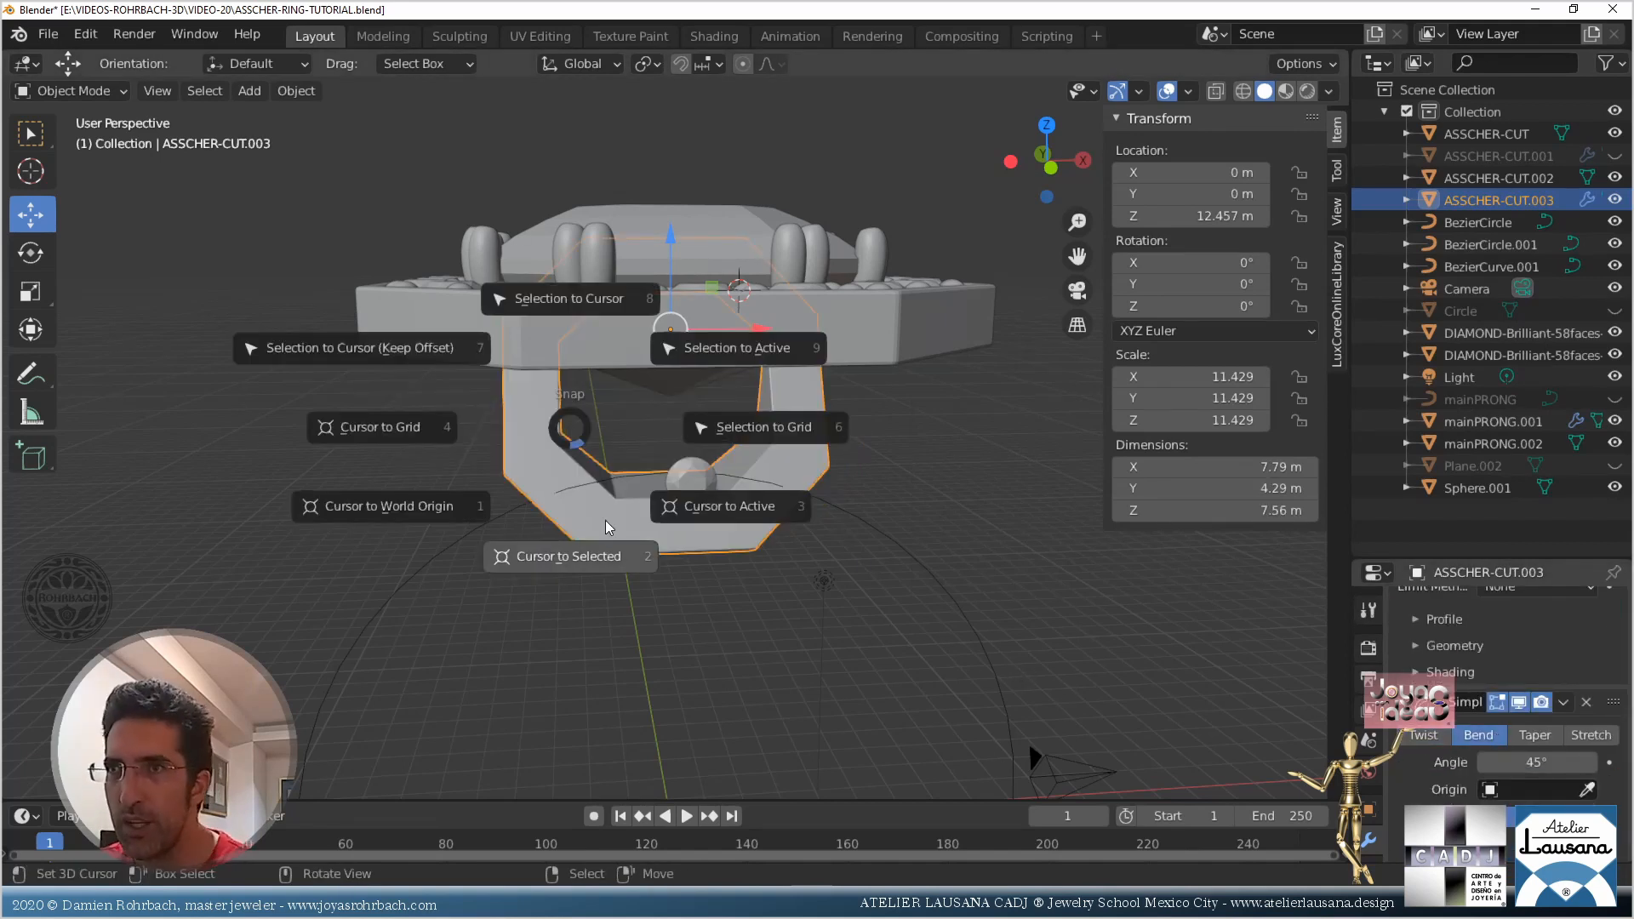
{"action": "left_click", "coordinate": [614, 562]}
{"action": "left_click", "coordinate": [296, 91]}
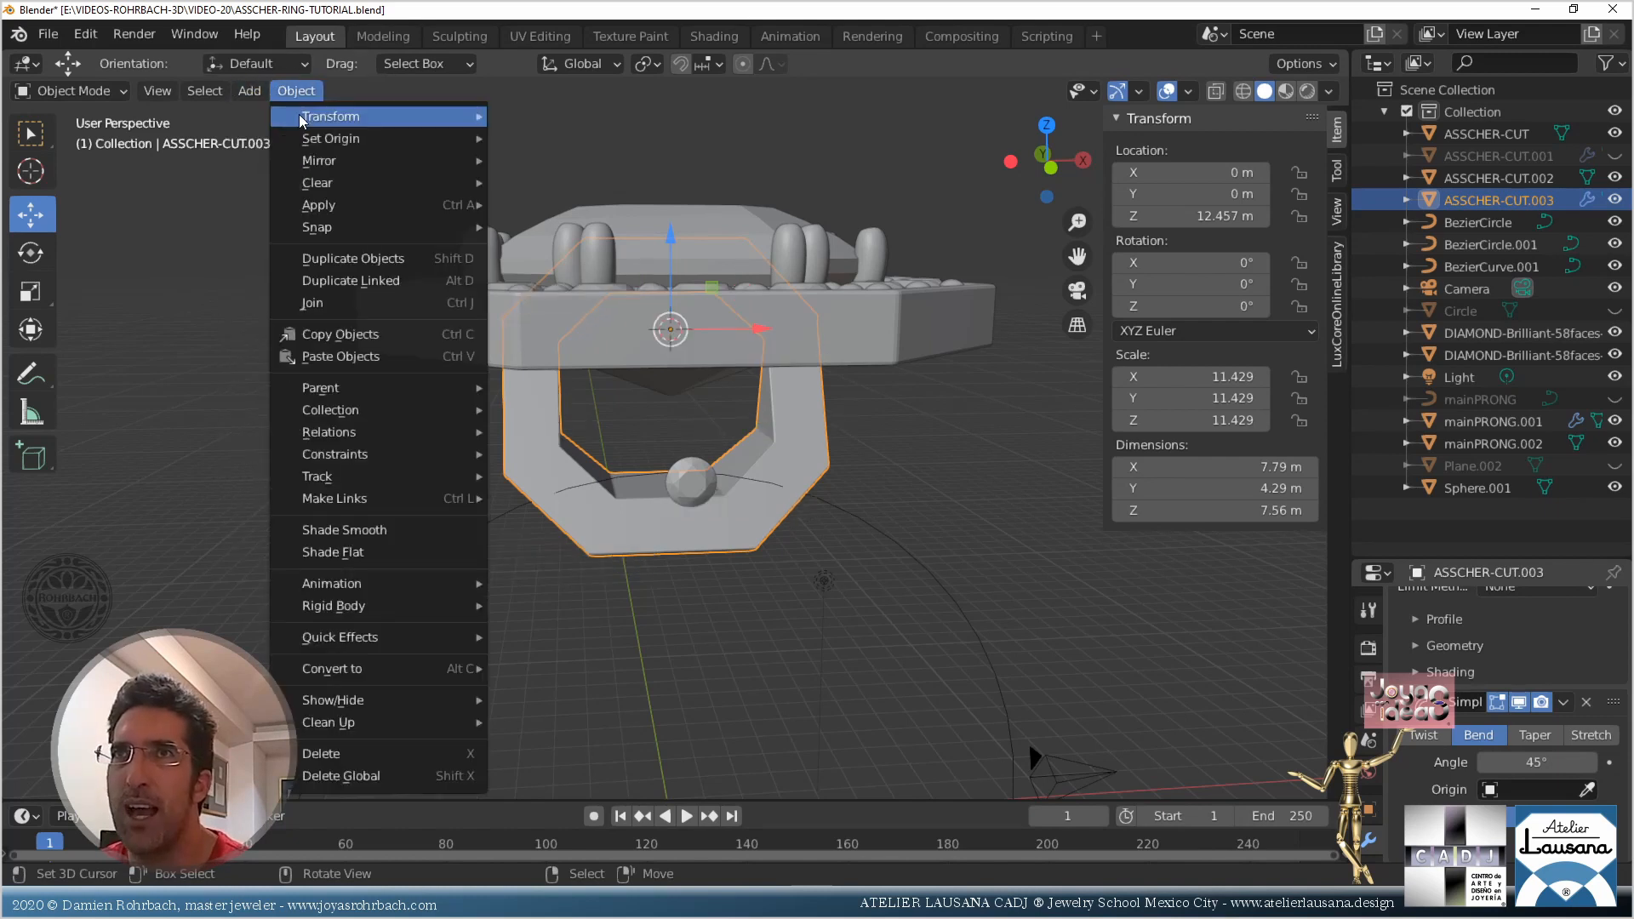
{"action": "mouse_move", "coordinate": [249, 90]}
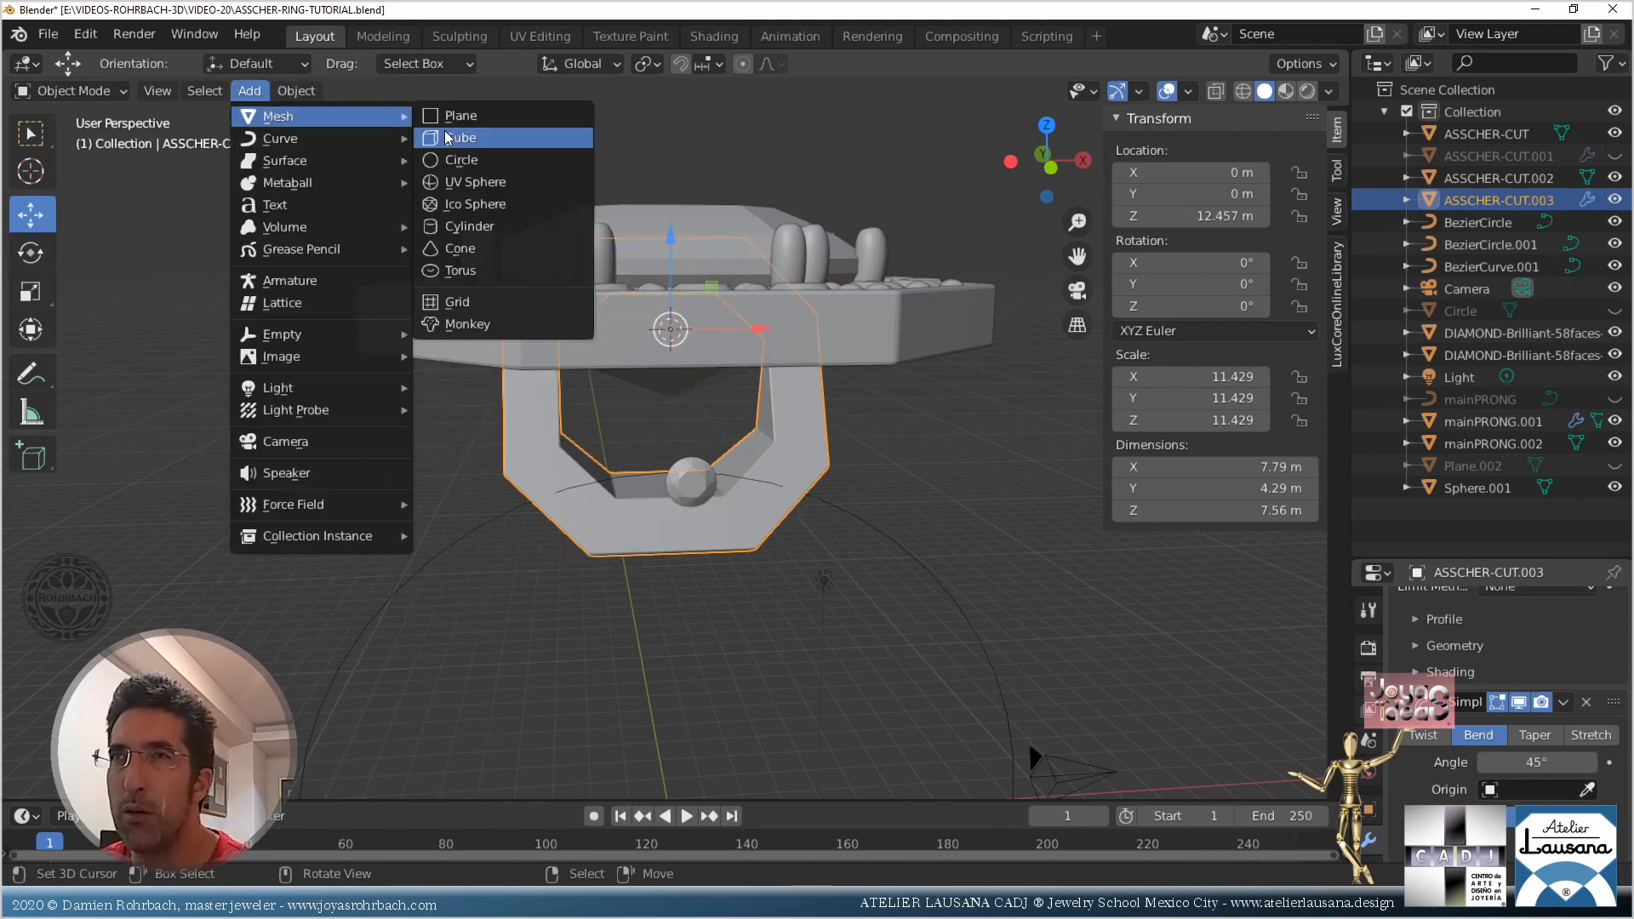
{"action": "left_click", "coordinate": [448, 138]}
{"action": "key", "text": "KP_7"}
{"action": "key", "text": "KP_1"}
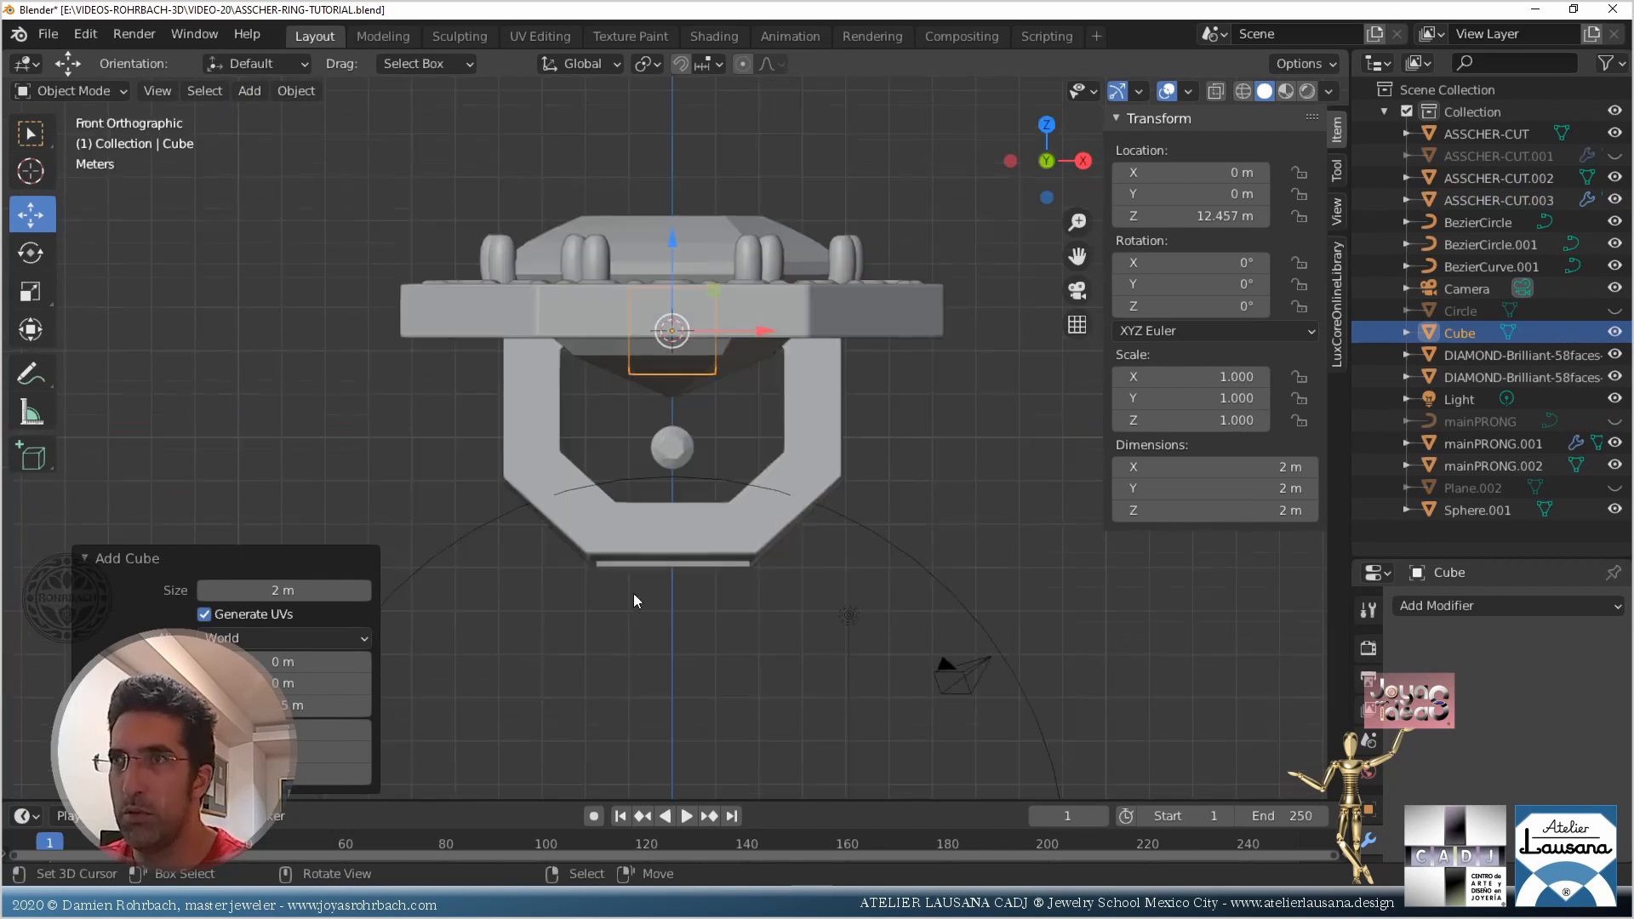
{"action": "left_click_drag", "start_coordinate": [673, 265], "coordinate": [672, 547]}
Assign the cube as the origin object of the lower base's Simple Deform modifier
{"action": "left_click", "coordinate": [817, 437]}
{"action": "scroll", "coordinate": [1588, 796], "scroll_direction": "down", "scroll_amount": 3}
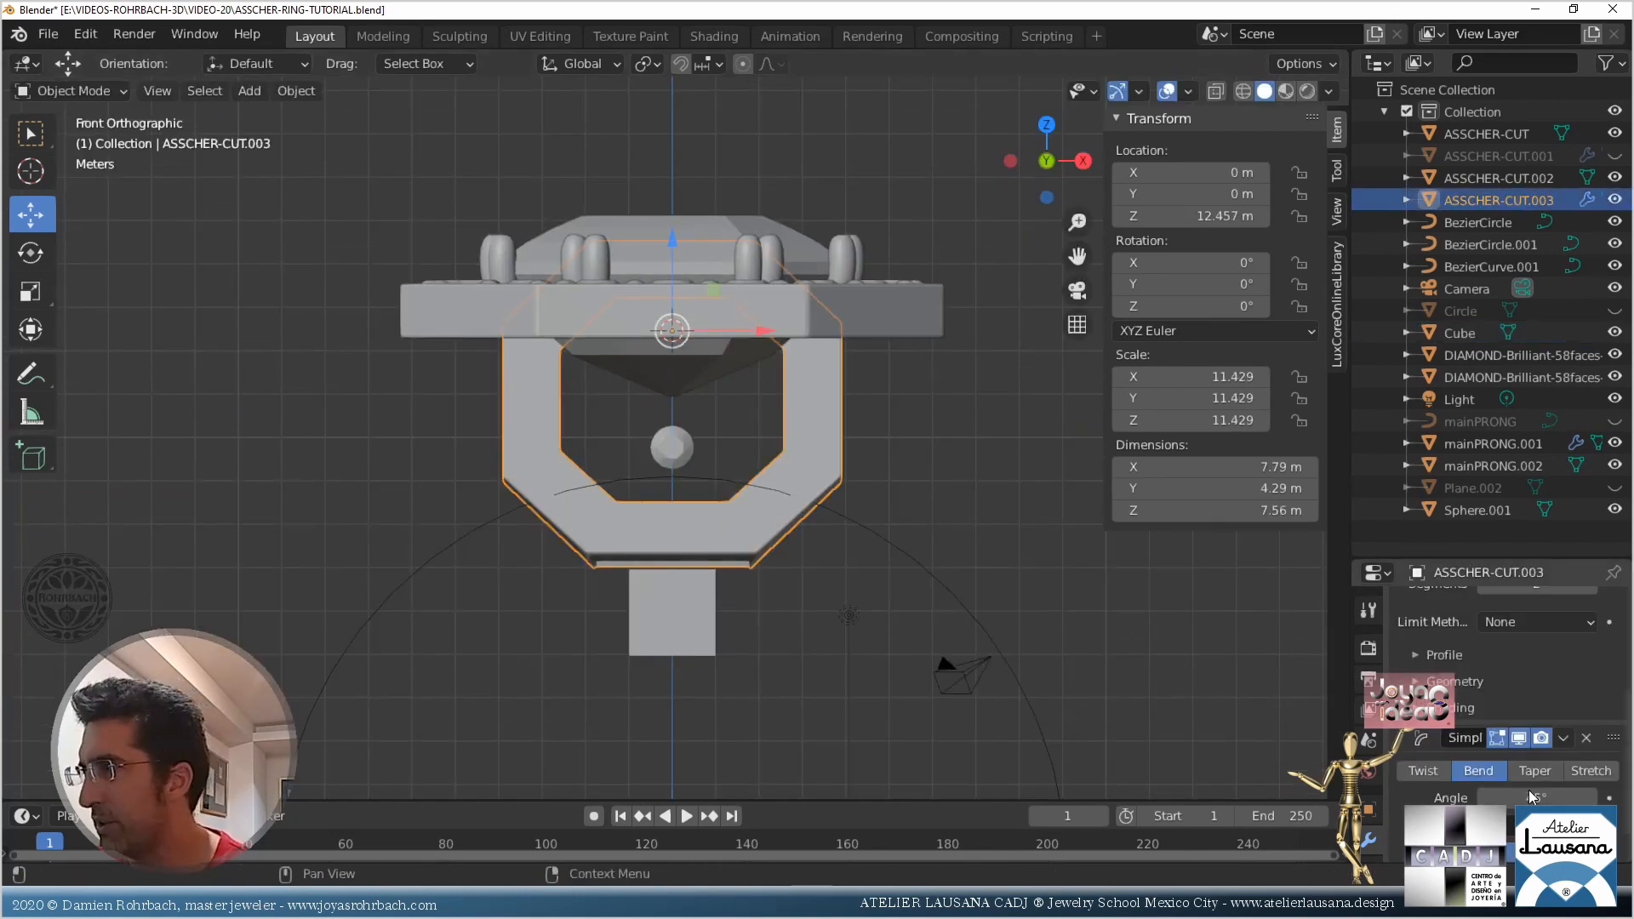
{"action": "left_click", "coordinate": [1587, 791]}
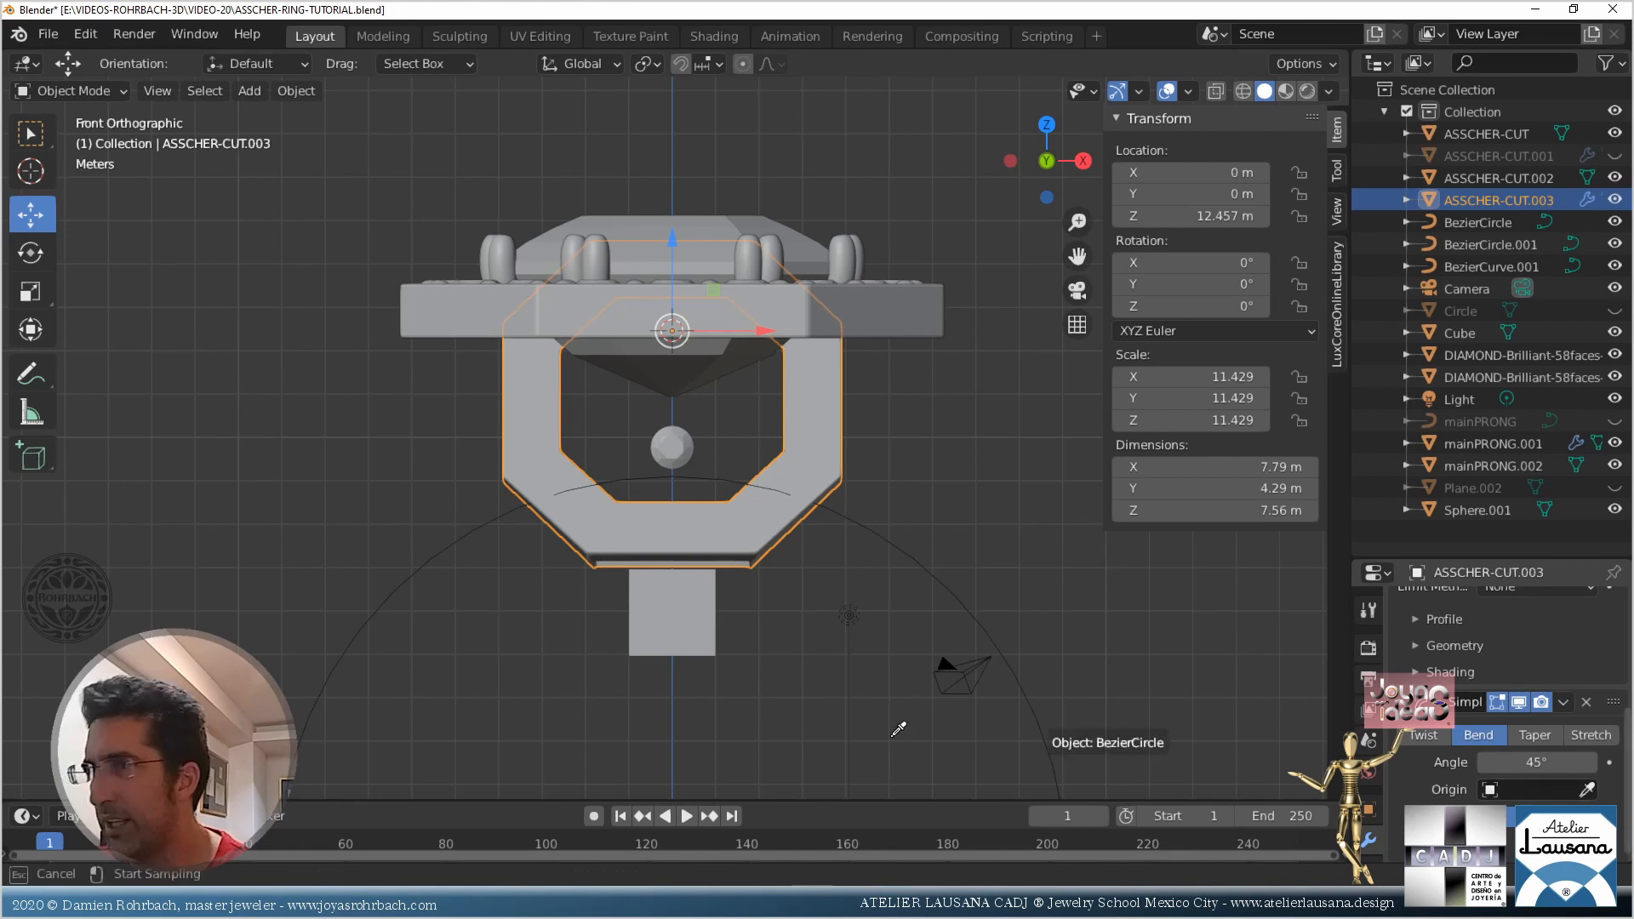
{"action": "left_click", "coordinate": [706, 622]}
Set the cube's X rotation to 90° and raise the cube into the lower base at a Z location of about 9.47 m
{"action": "left_click", "coordinate": [706, 591]}
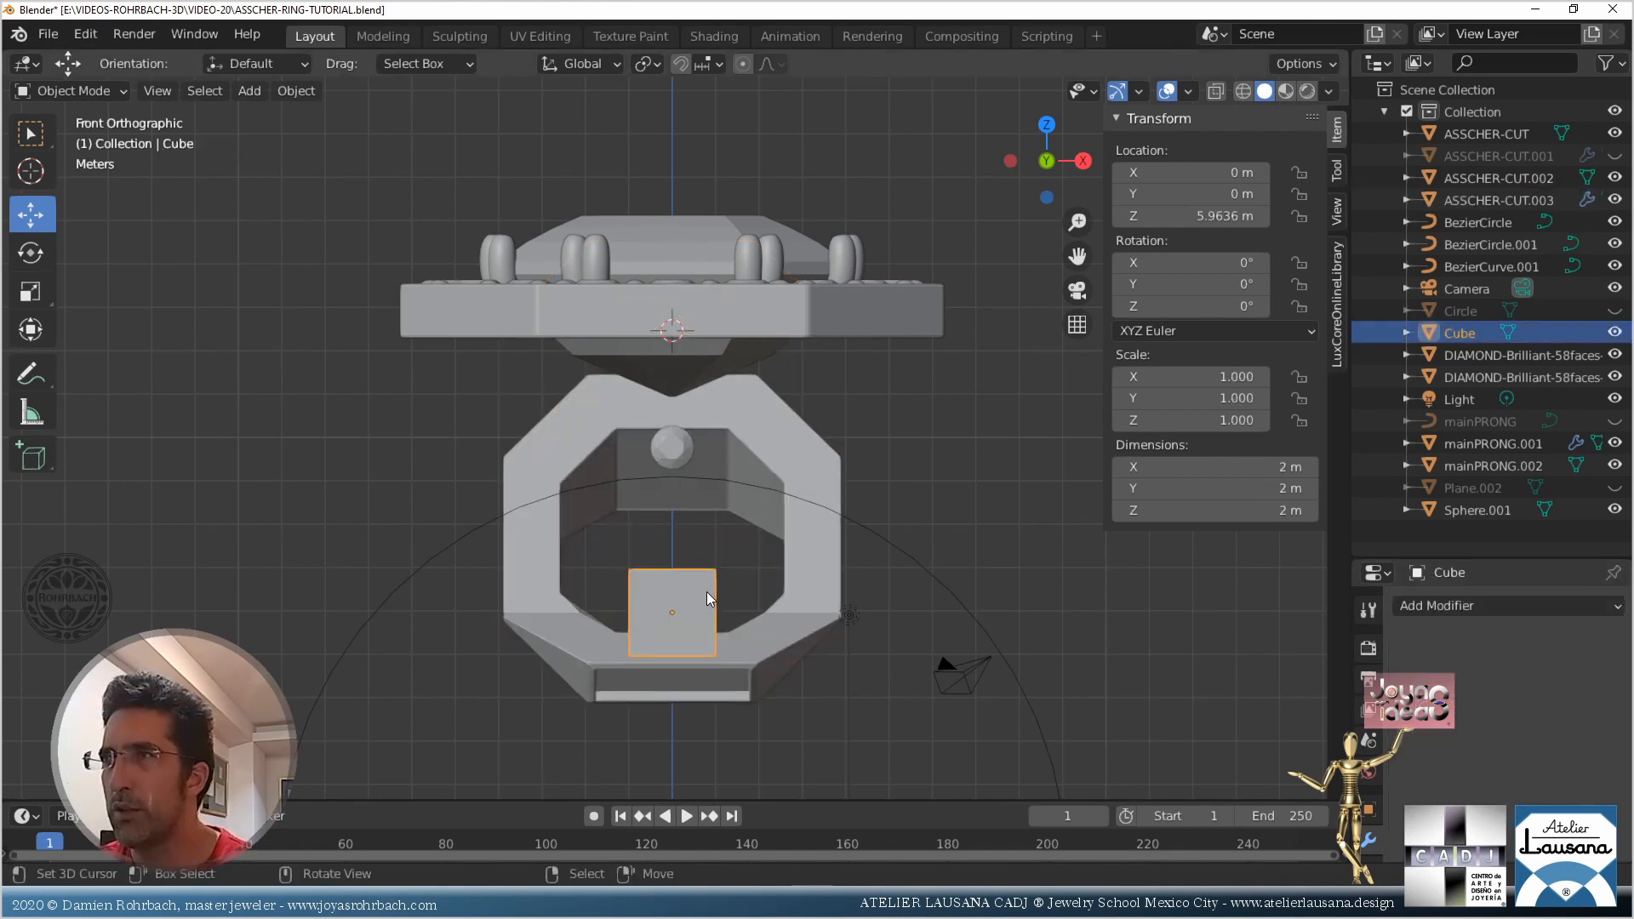
{"action": "left_click", "coordinate": [1191, 262]}
{"action": "type", "text": "90"}
{"action": "key", "text": "Return"}
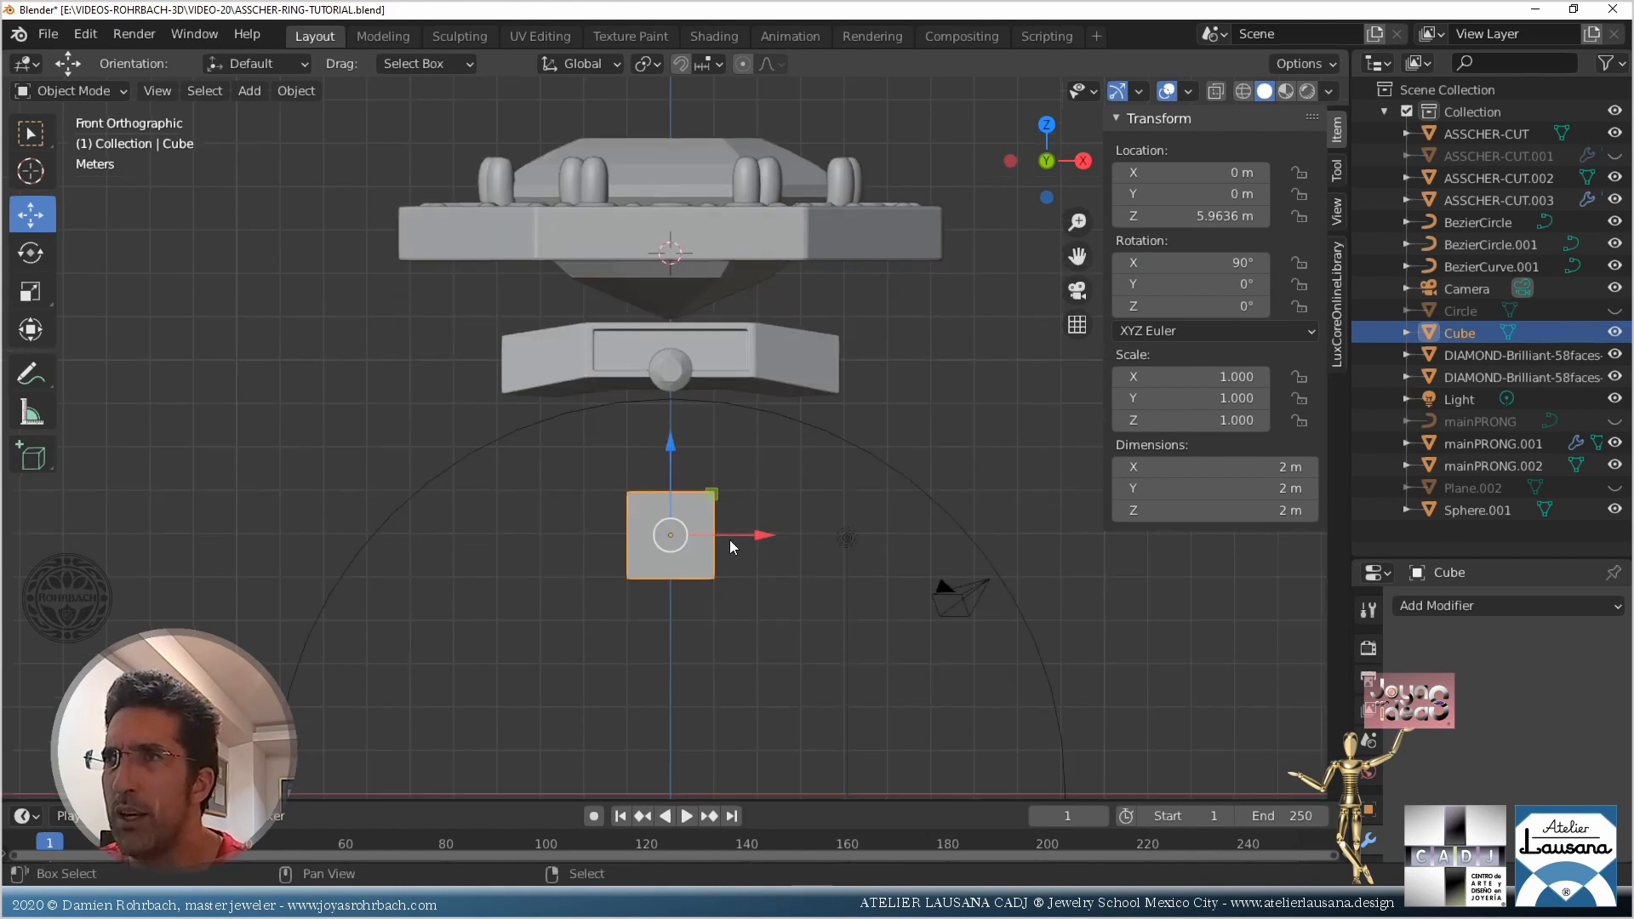
{"action": "left_click_drag", "start_coordinate": [672, 521], "coordinate": [694, 260]}
{"action": "middle_click_drag", "start_coordinate": [614, 432], "coordinate": [712, 503]}
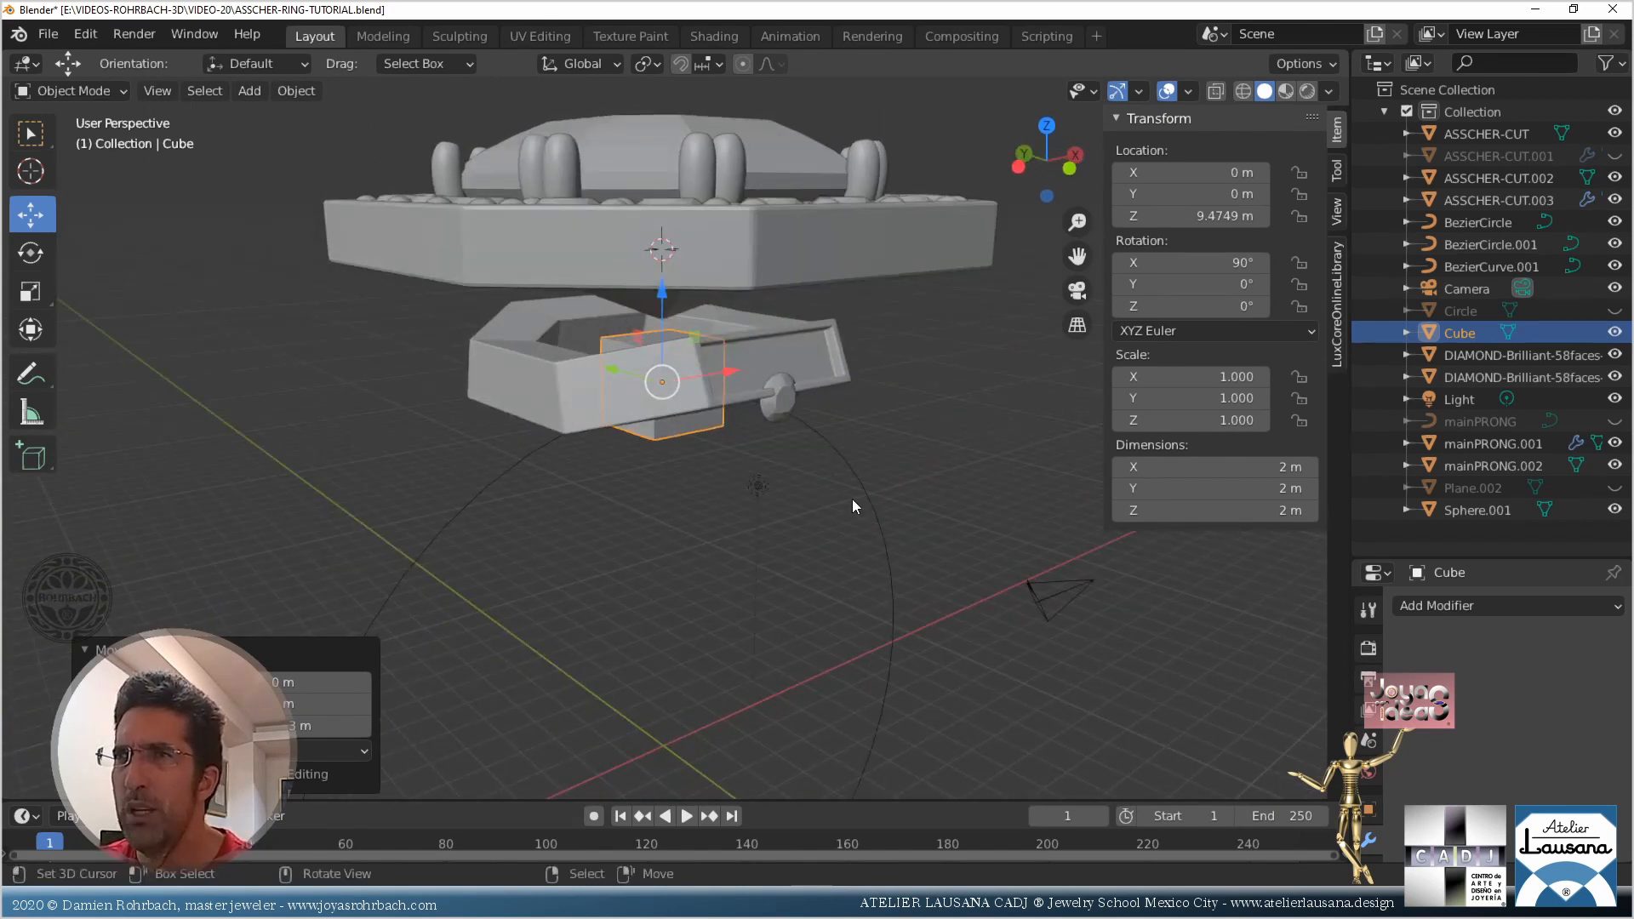
{"action": "middle_click_drag", "start_coordinate": [851, 498], "coordinate": [616, 473]}
Set the Simple Deform bend angle of the lower octagonal base to -60°
{"action": "left_click", "coordinate": [831, 355]}
{"action": "scroll", "coordinate": [1506, 681], "scroll_direction": "down", "scroll_amount": 3}
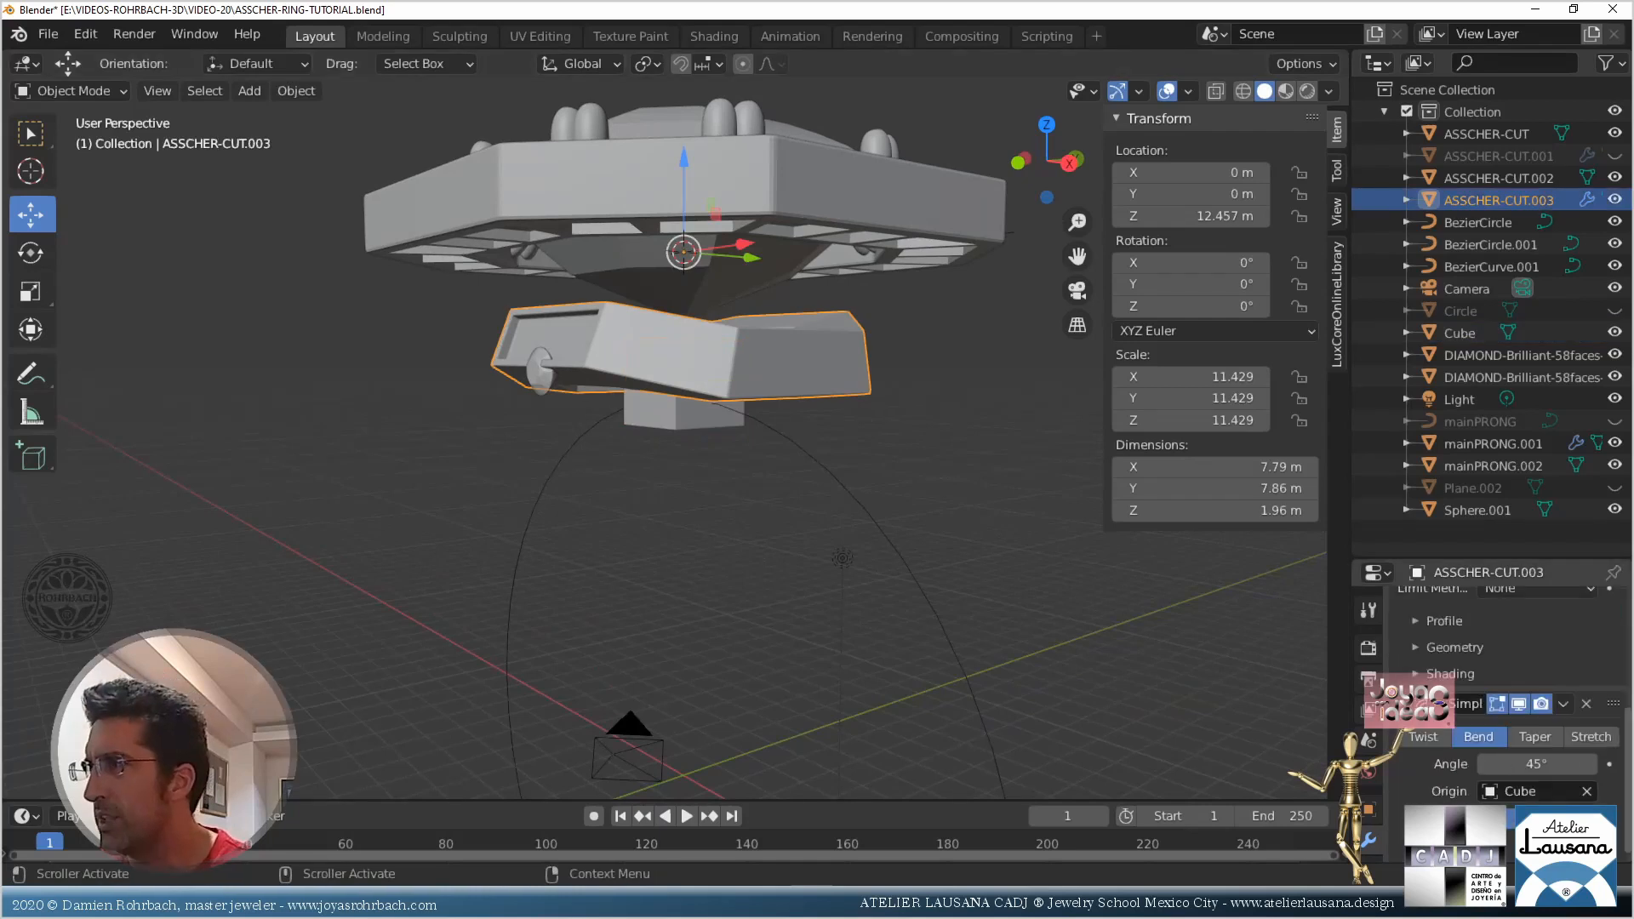
{"action": "double_click", "coordinate": [1541, 766]}
{"action": "type", "text": "-60"}
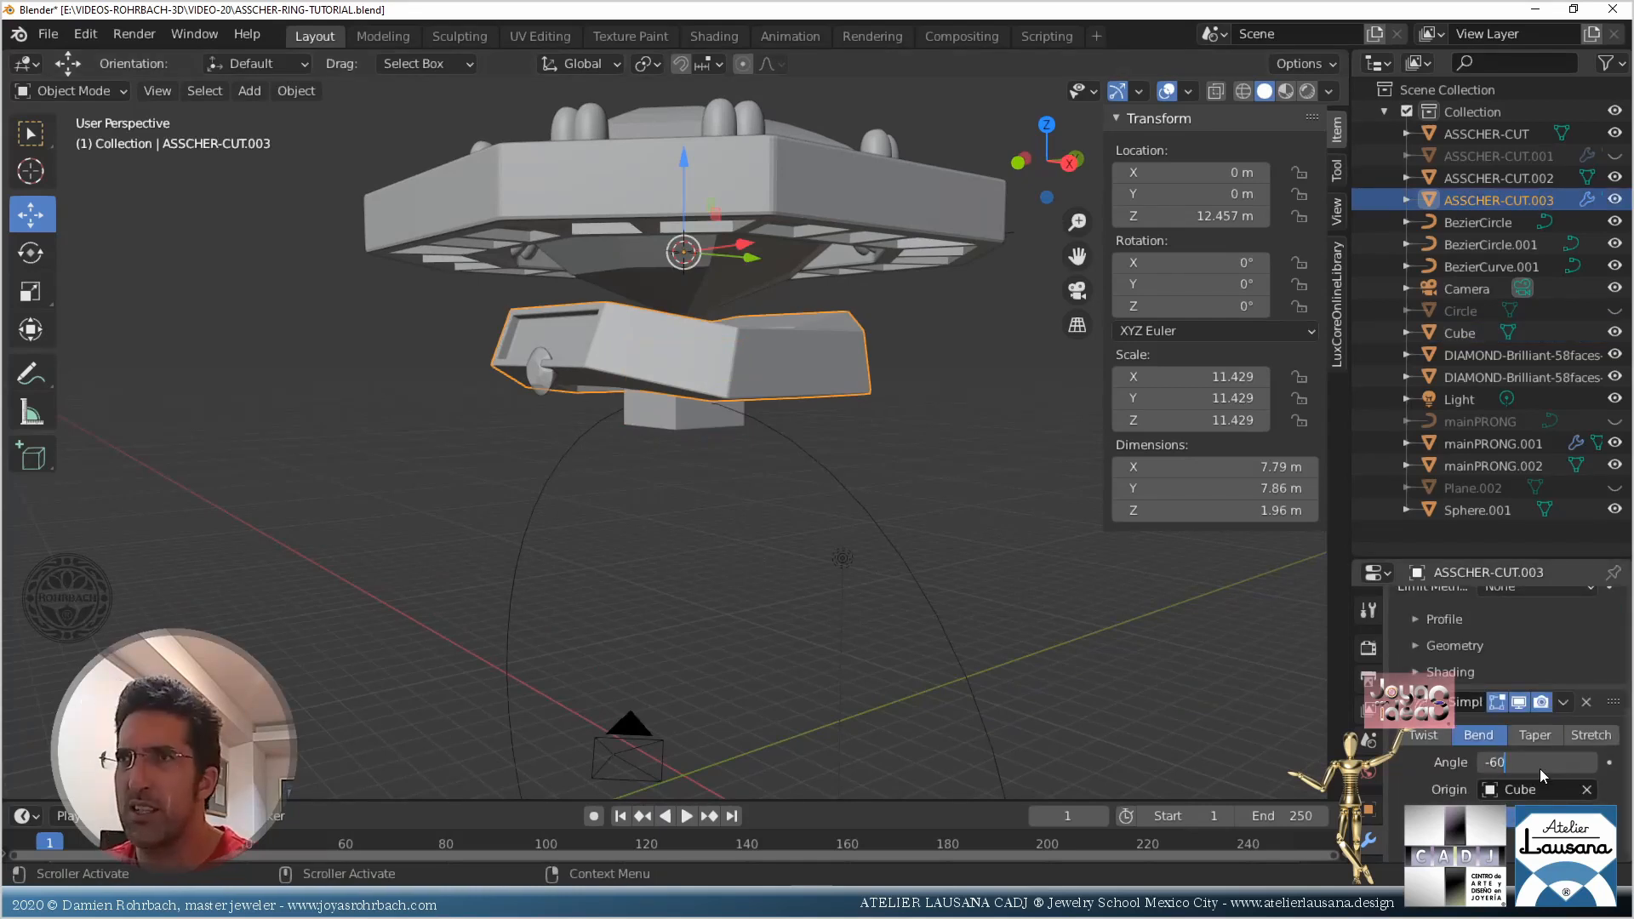
{"action": "key", "text": "Return"}
Change the Simple Deform axis so the lower base arches downward along X, following the finger circle in the front view
{"action": "middle_click_drag", "start_coordinate": [698, 662], "coordinate": [739, 594]}
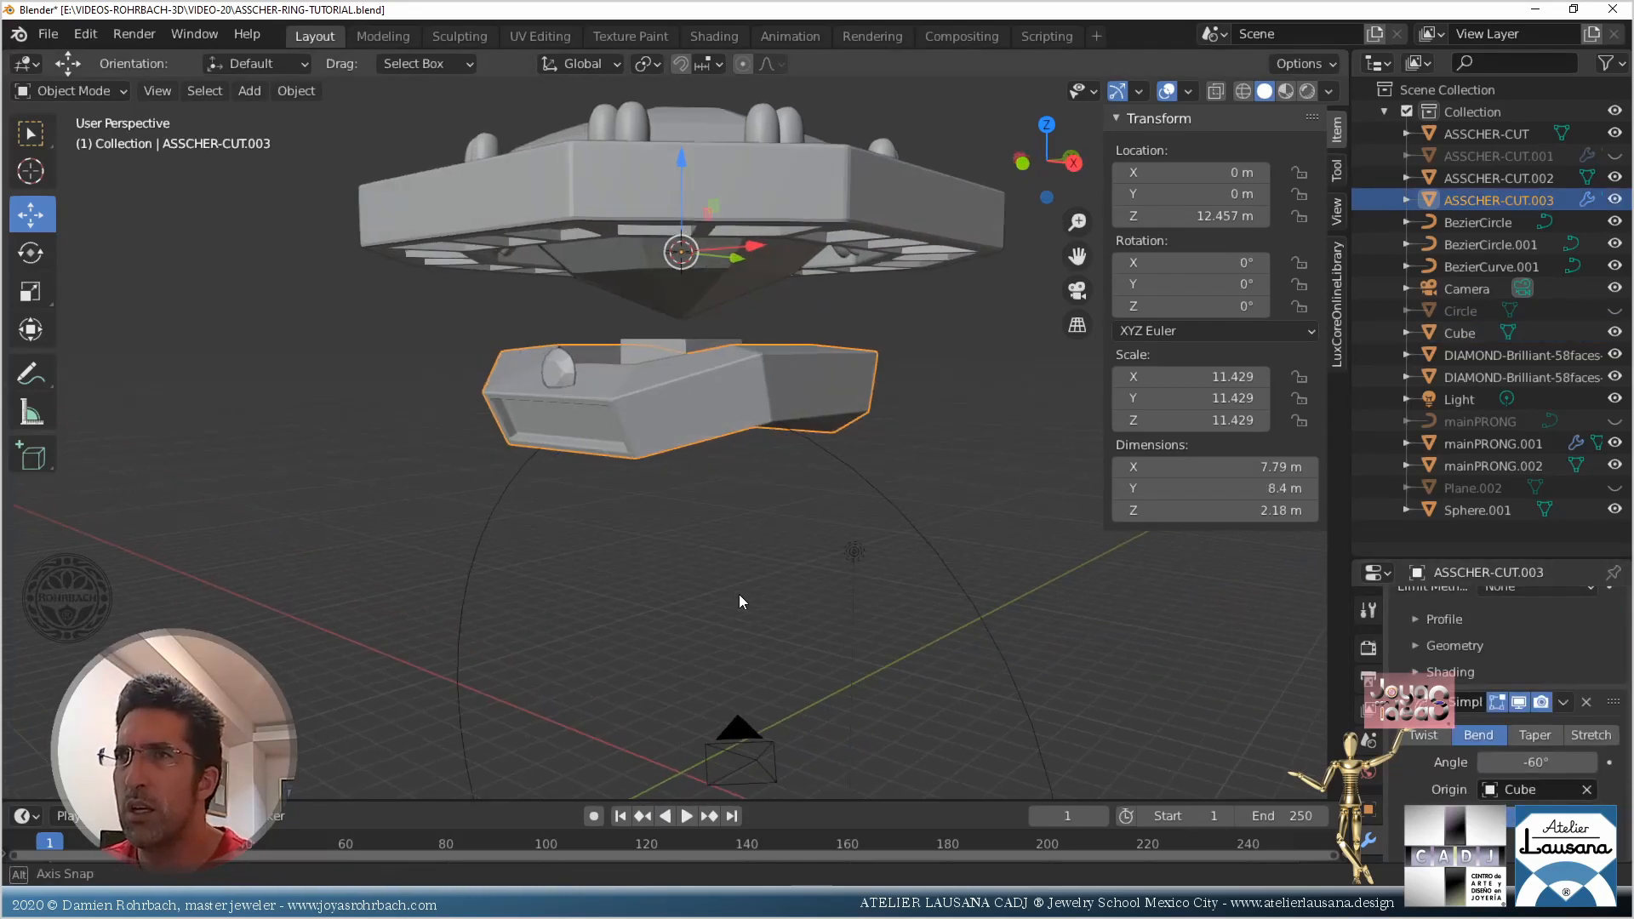
{"action": "left_click", "coordinate": [693, 337]}
{"action": "left_click", "coordinate": [803, 391]}
{"action": "scroll", "coordinate": [1448, 755], "scroll_direction": "down", "scroll_amount": 6}
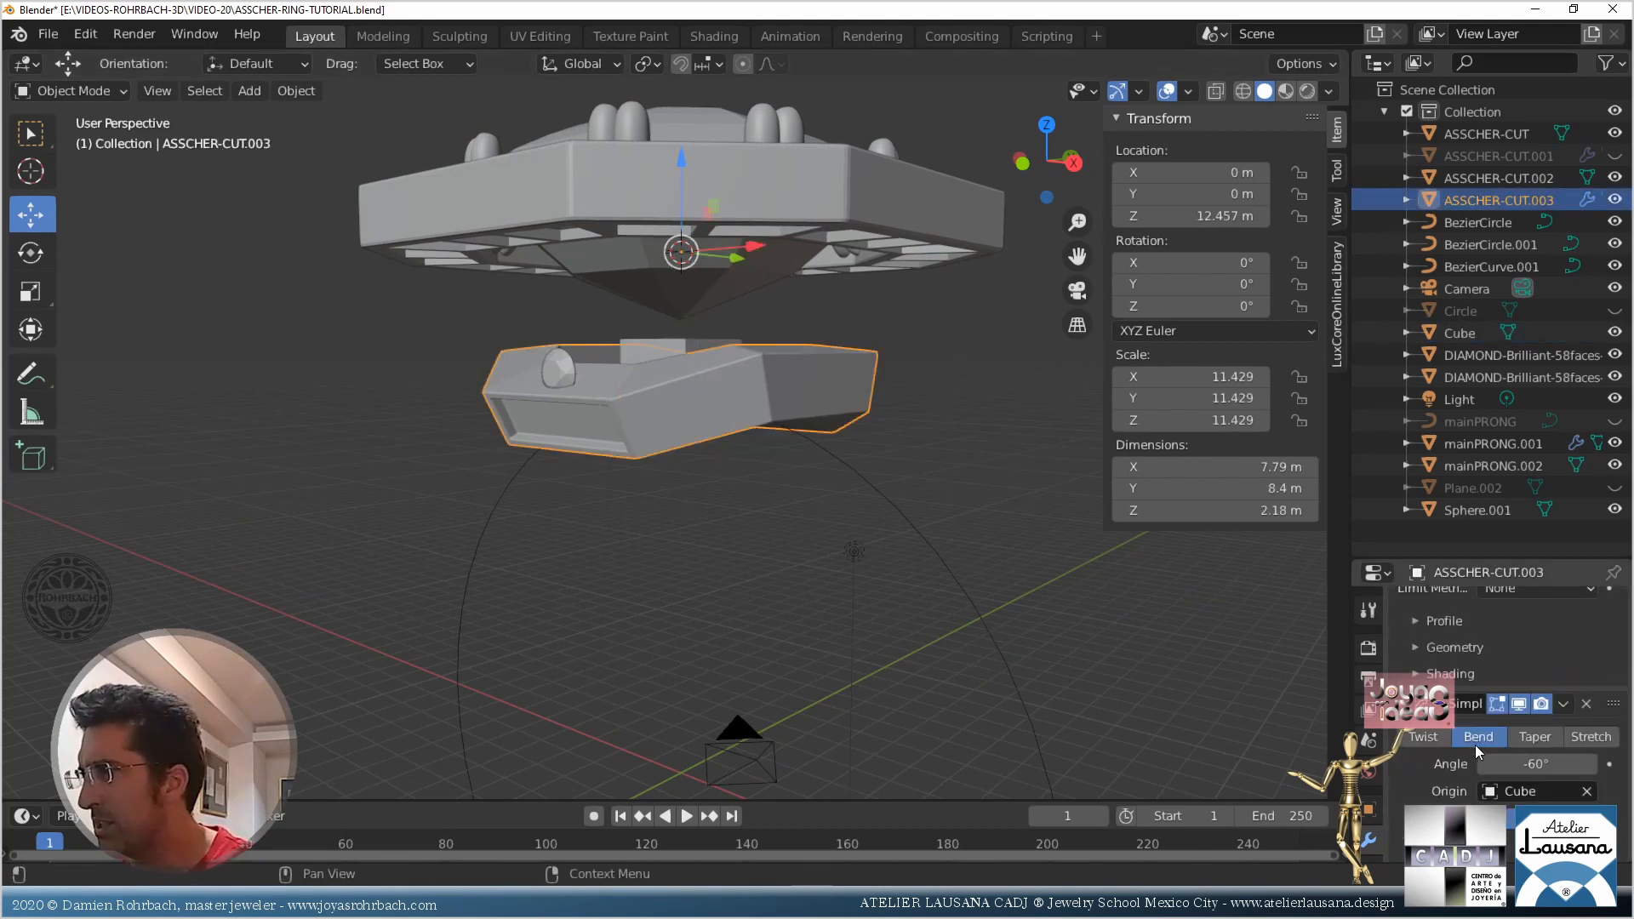
{"action": "left_click", "coordinate": [1578, 816]}
{"action": "left_click", "coordinate": [1537, 817]}
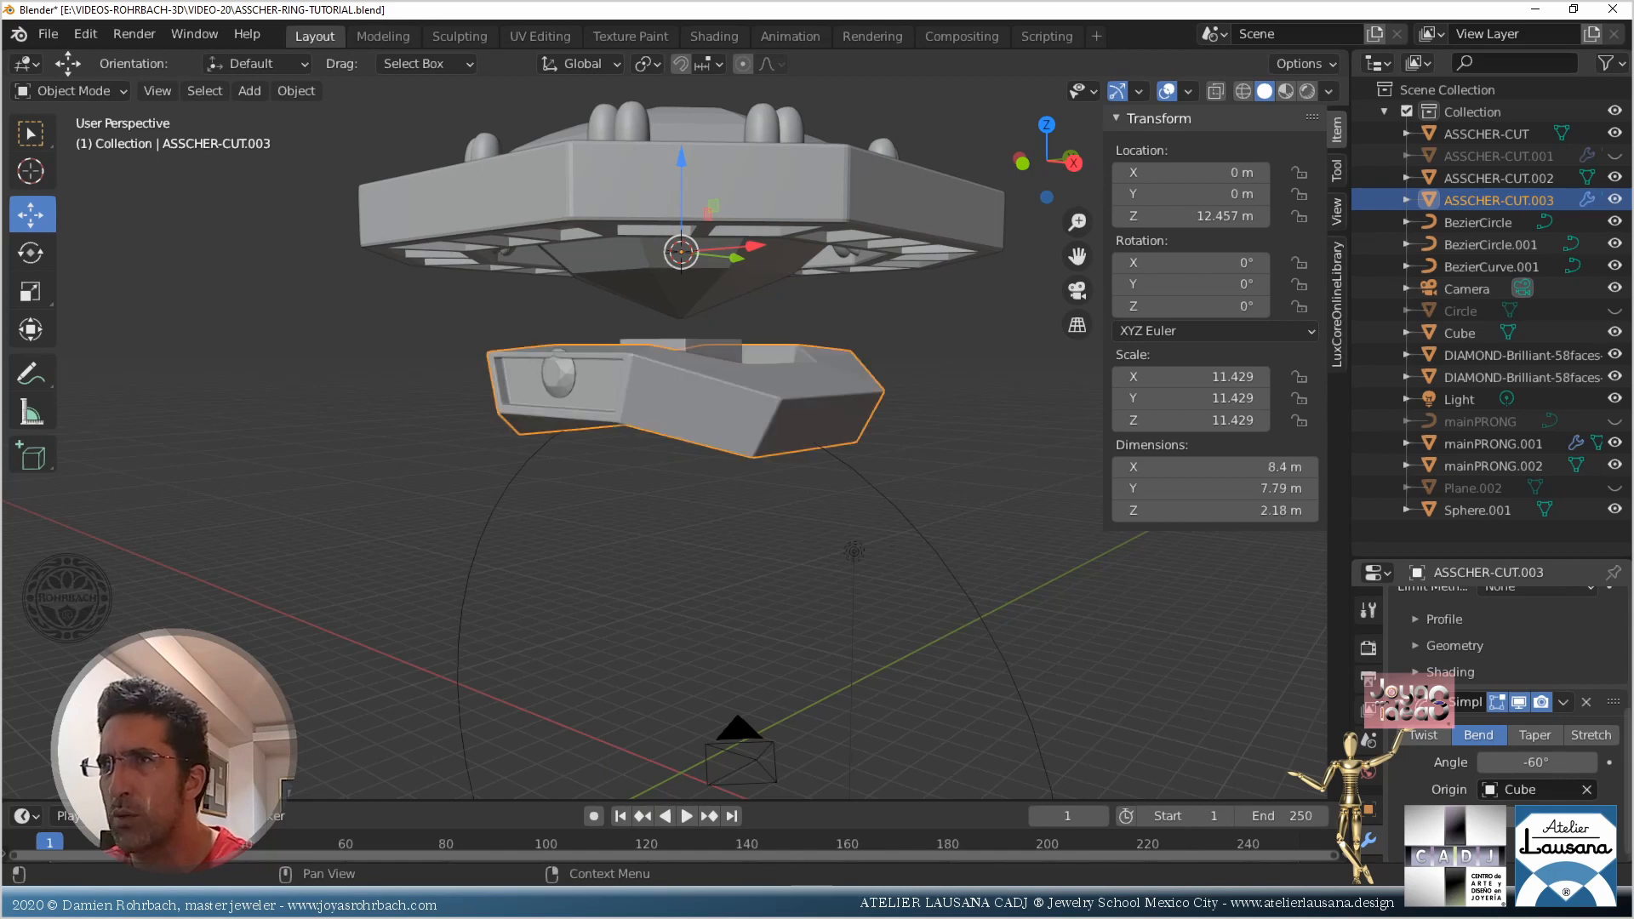
{"action": "scroll", "coordinate": [732, 548], "scroll_direction": "down", "scroll_amount": 1}
{"action": "key", "text": "KP_1"}
{"action": "scroll", "coordinate": [746, 464], "scroll_direction": "up", "scroll_amount": 1}
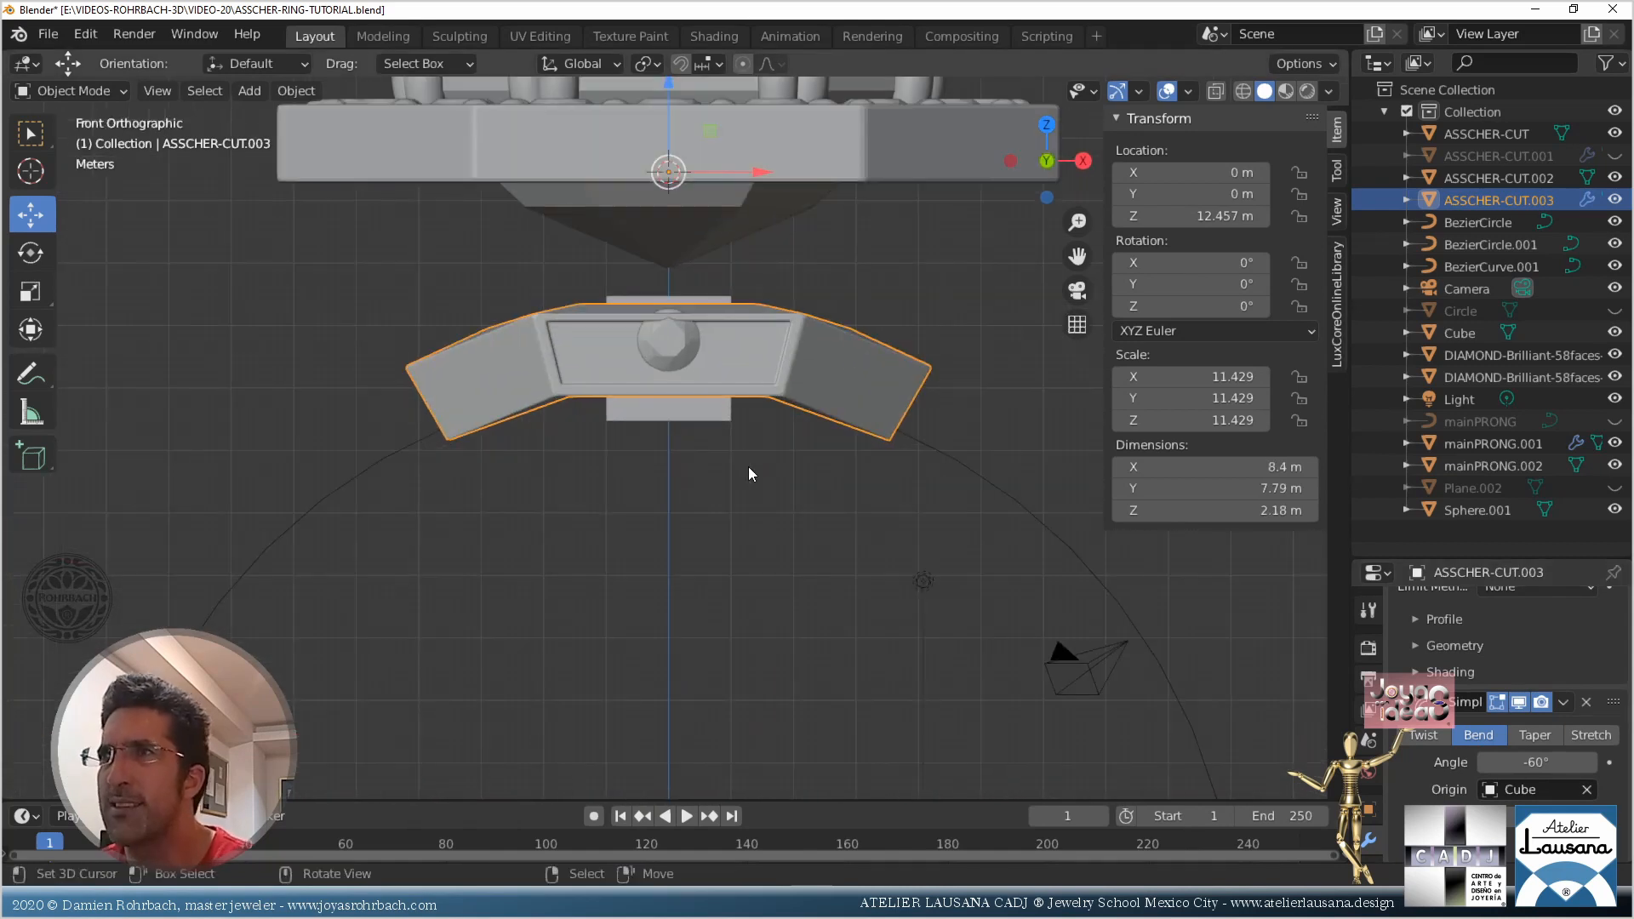
{"action": "scroll", "coordinate": [792, 442], "scroll_direction": "up", "scroll_amount": 2}
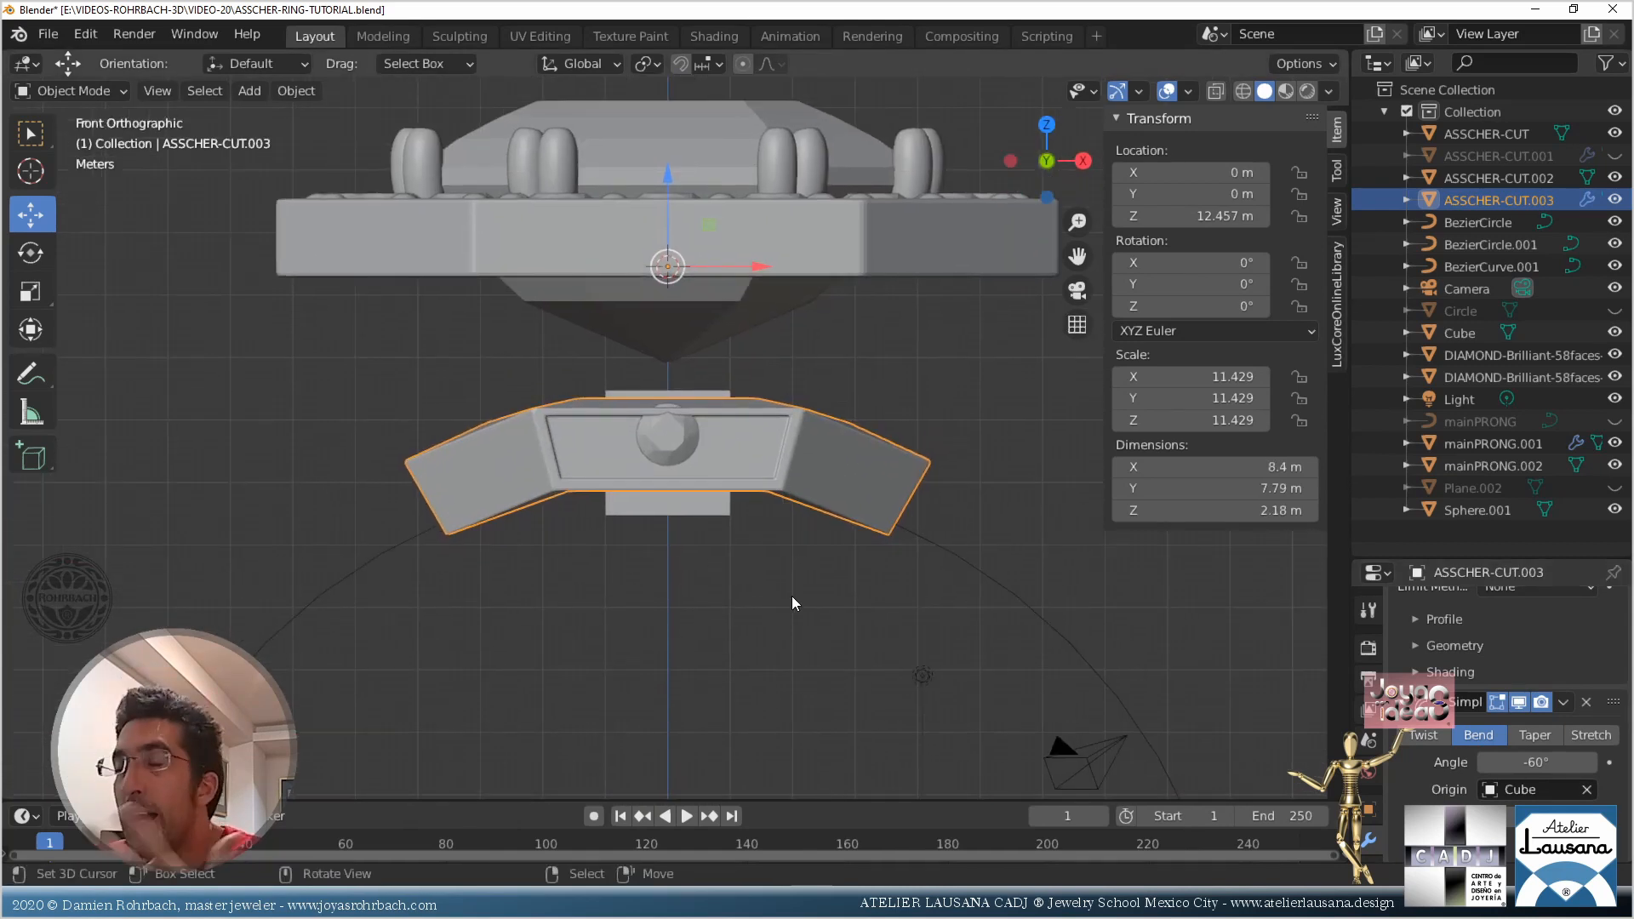
Try setting the cube's X rotation to 0°, and restore it to 90°
{"action": "left_click", "coordinate": [722, 506]}
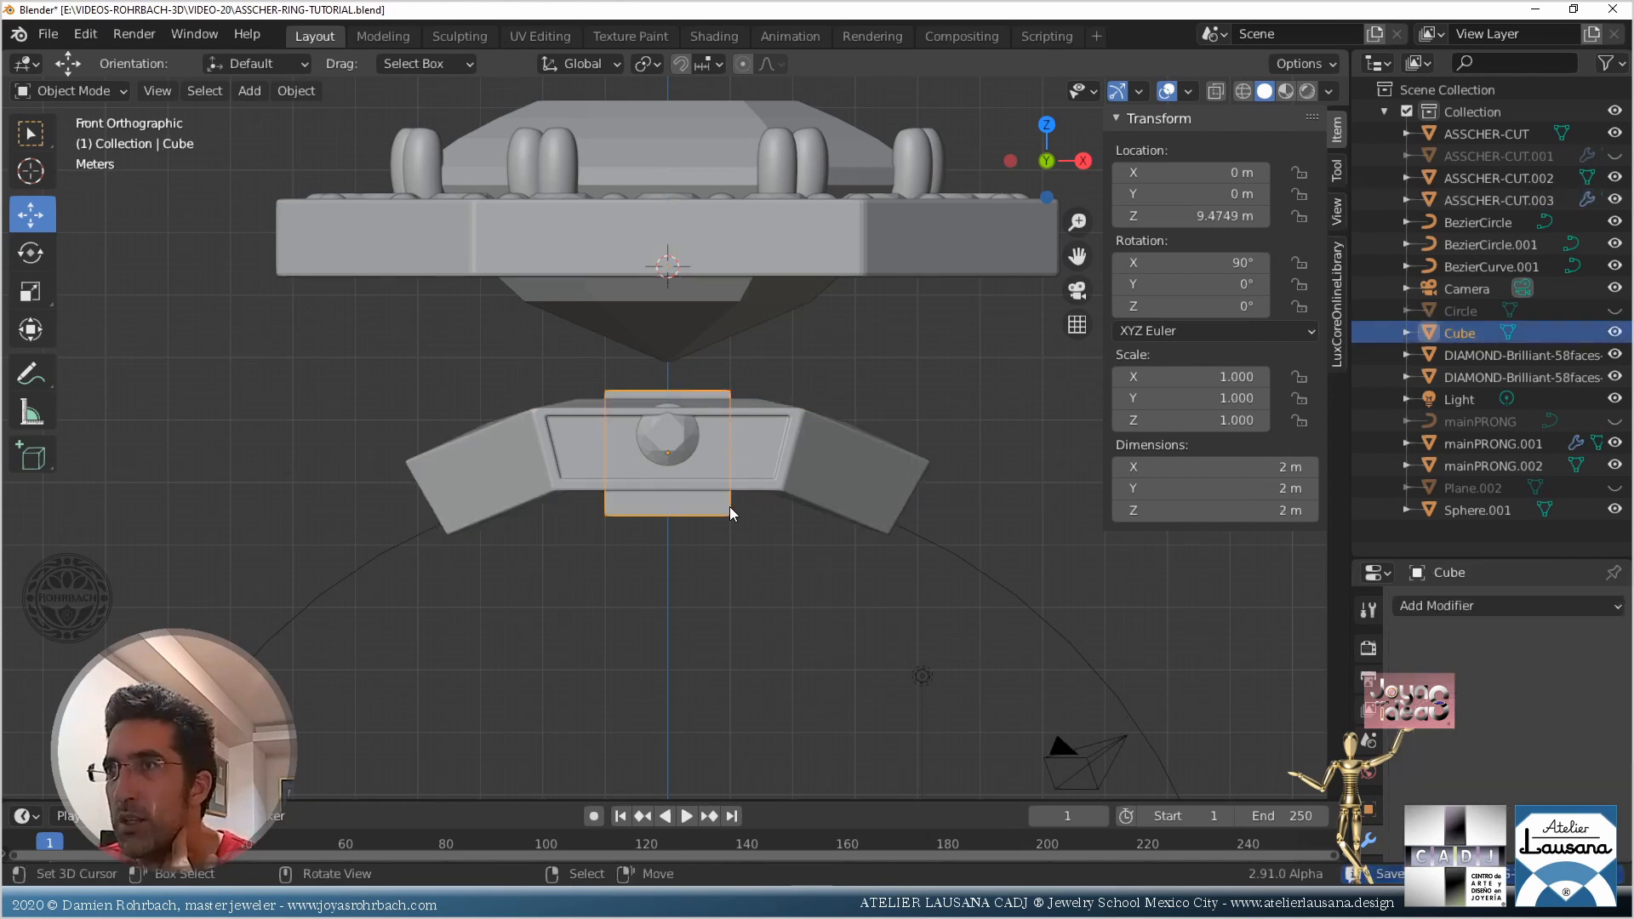
{"action": "left_click", "coordinate": [1188, 271]}
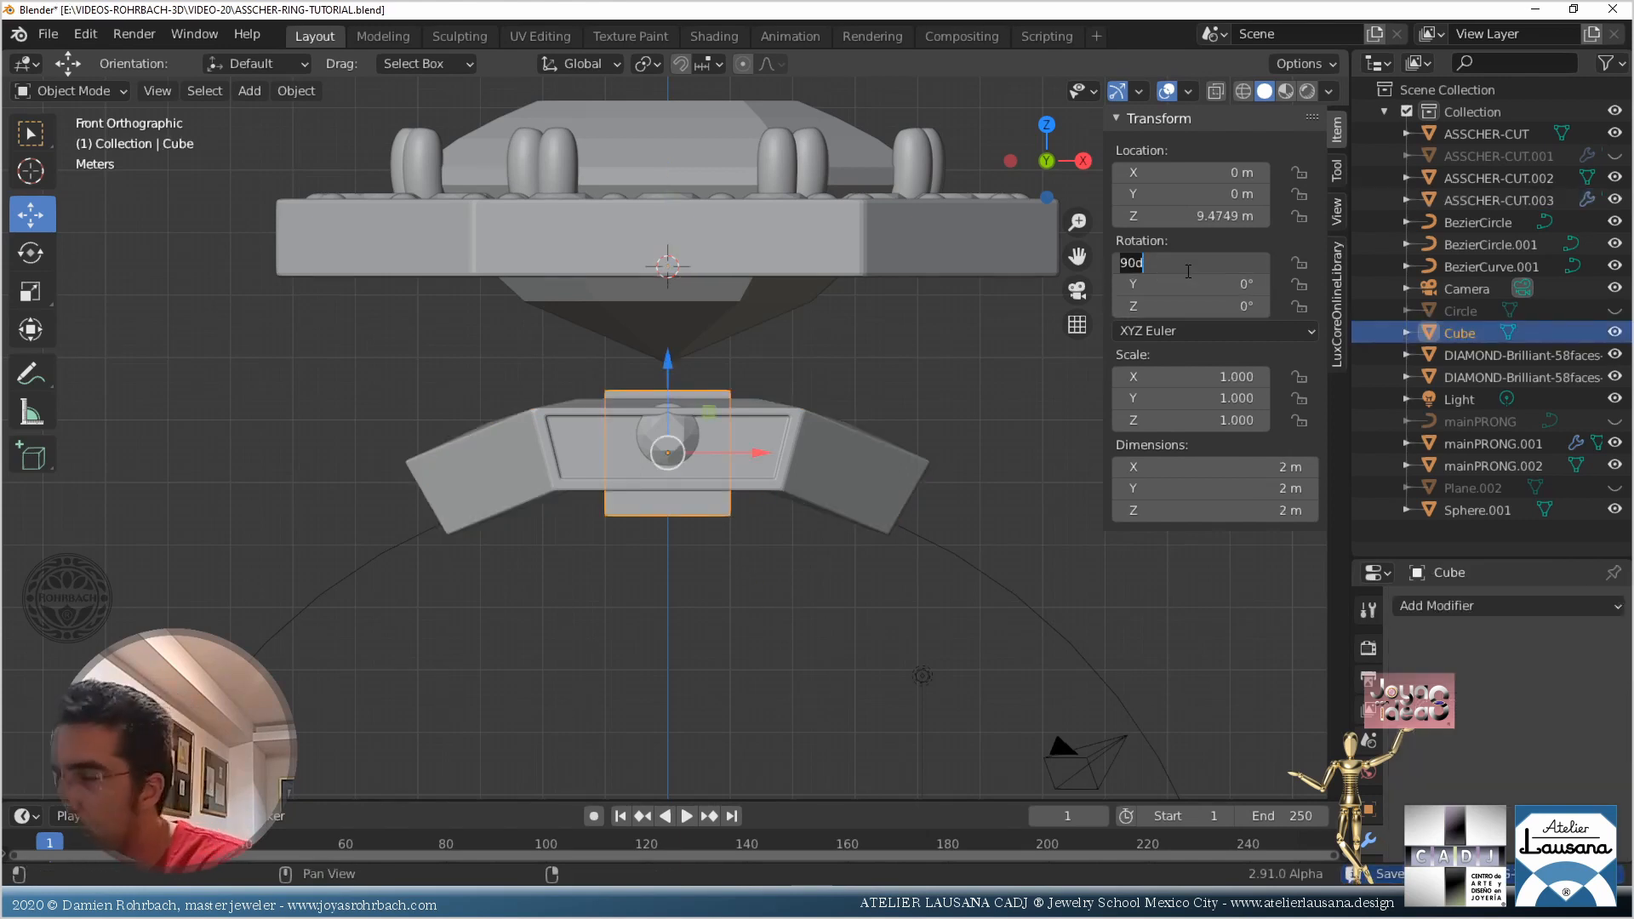
{"action": "type", "text": "0"}
{"action": "key", "text": "Return"}
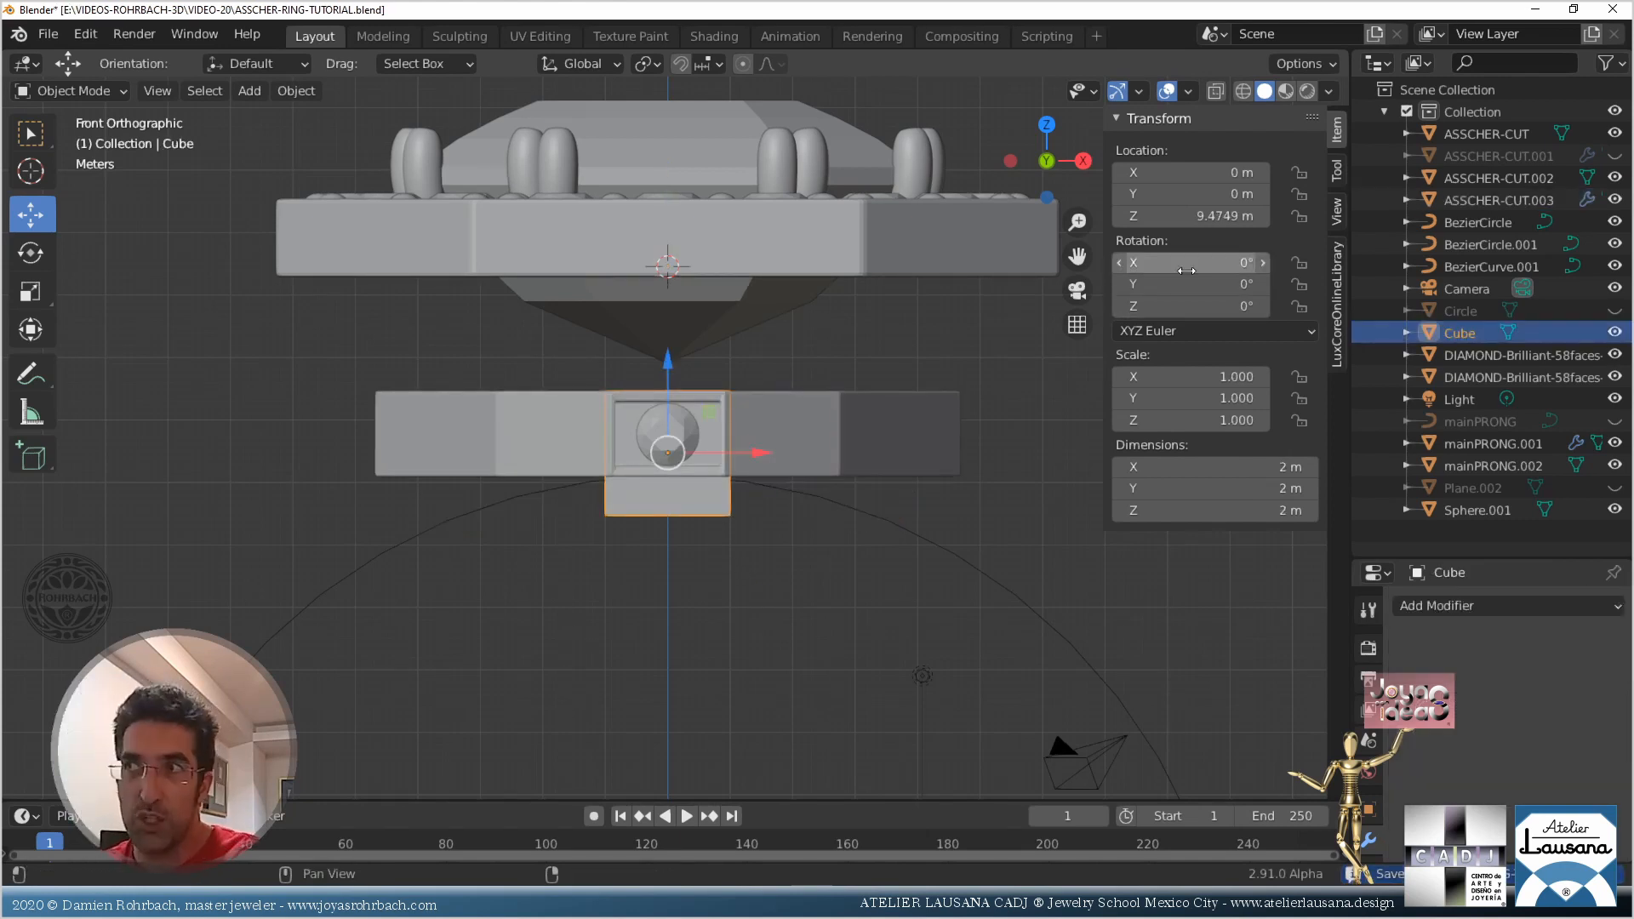
{"action": "left_click", "coordinate": [1186, 270]}
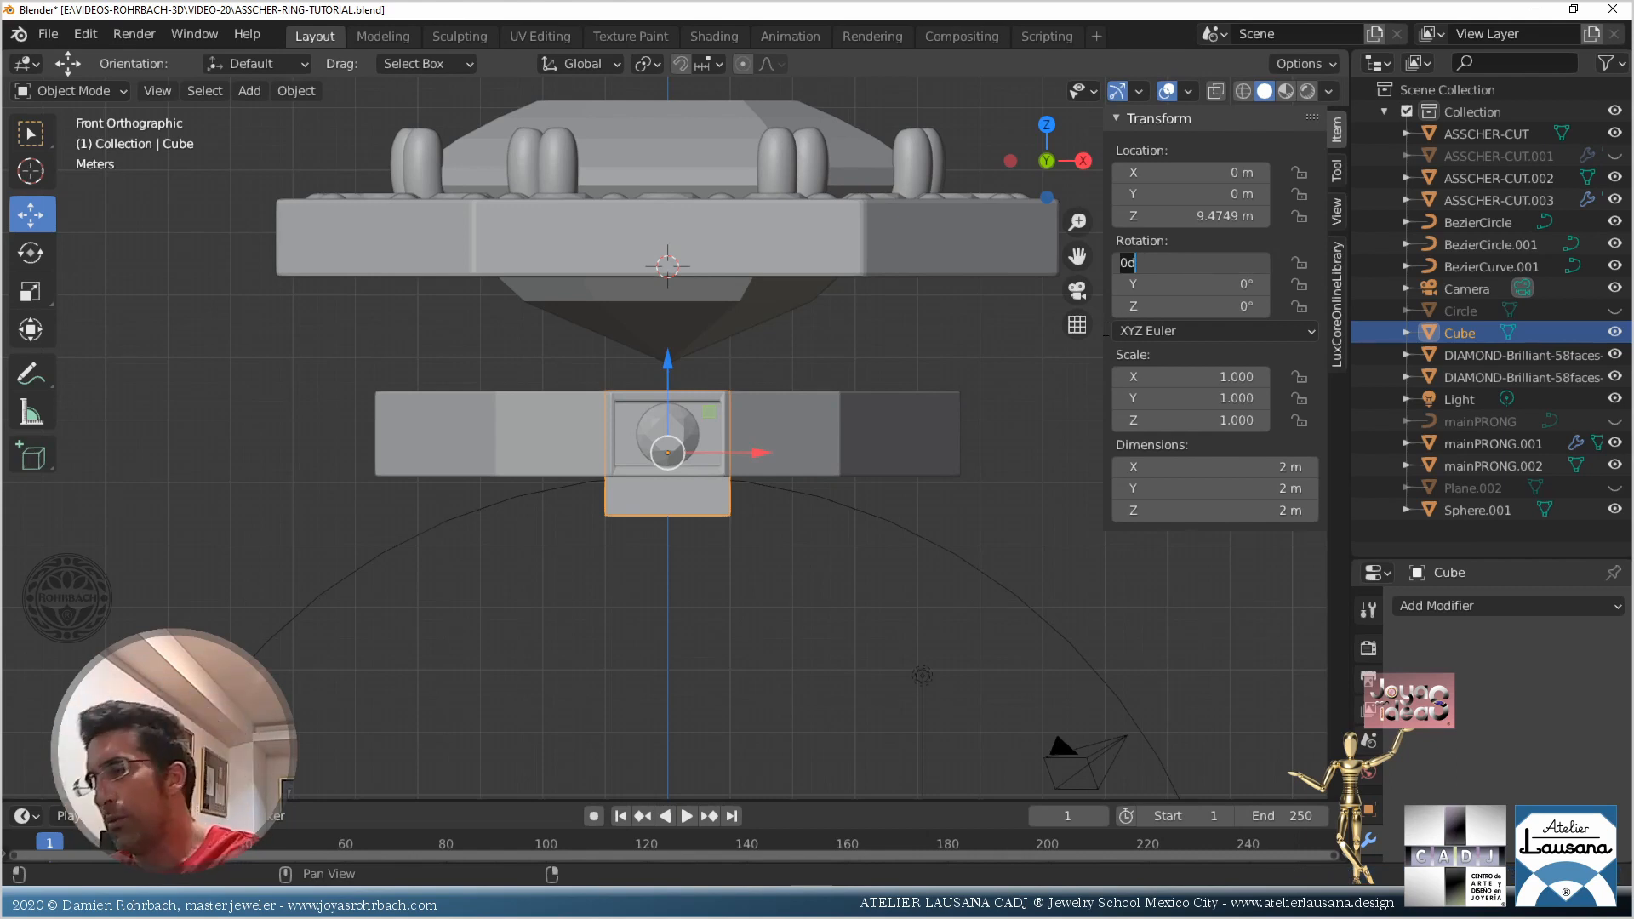
{"action": "key", "text": "Return"}
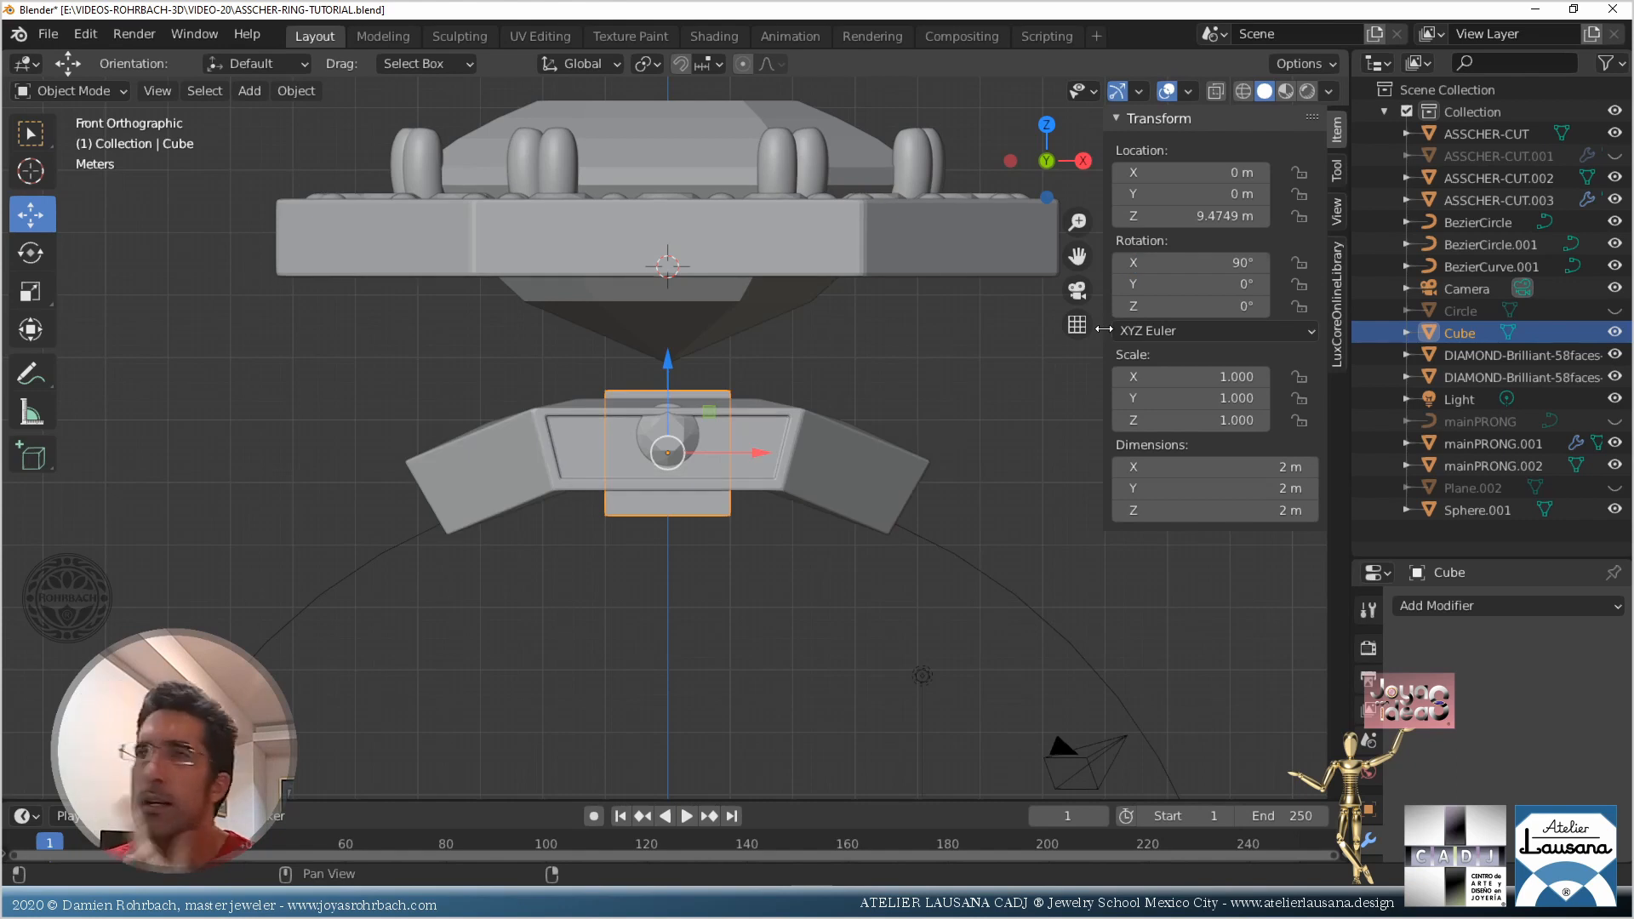
Raise the bent lower base about 0.2 m along Z and select the cube that serves as its bend origin
{"action": "scroll", "coordinate": [687, 427], "scroll_direction": "up", "scroll_amount": 2}
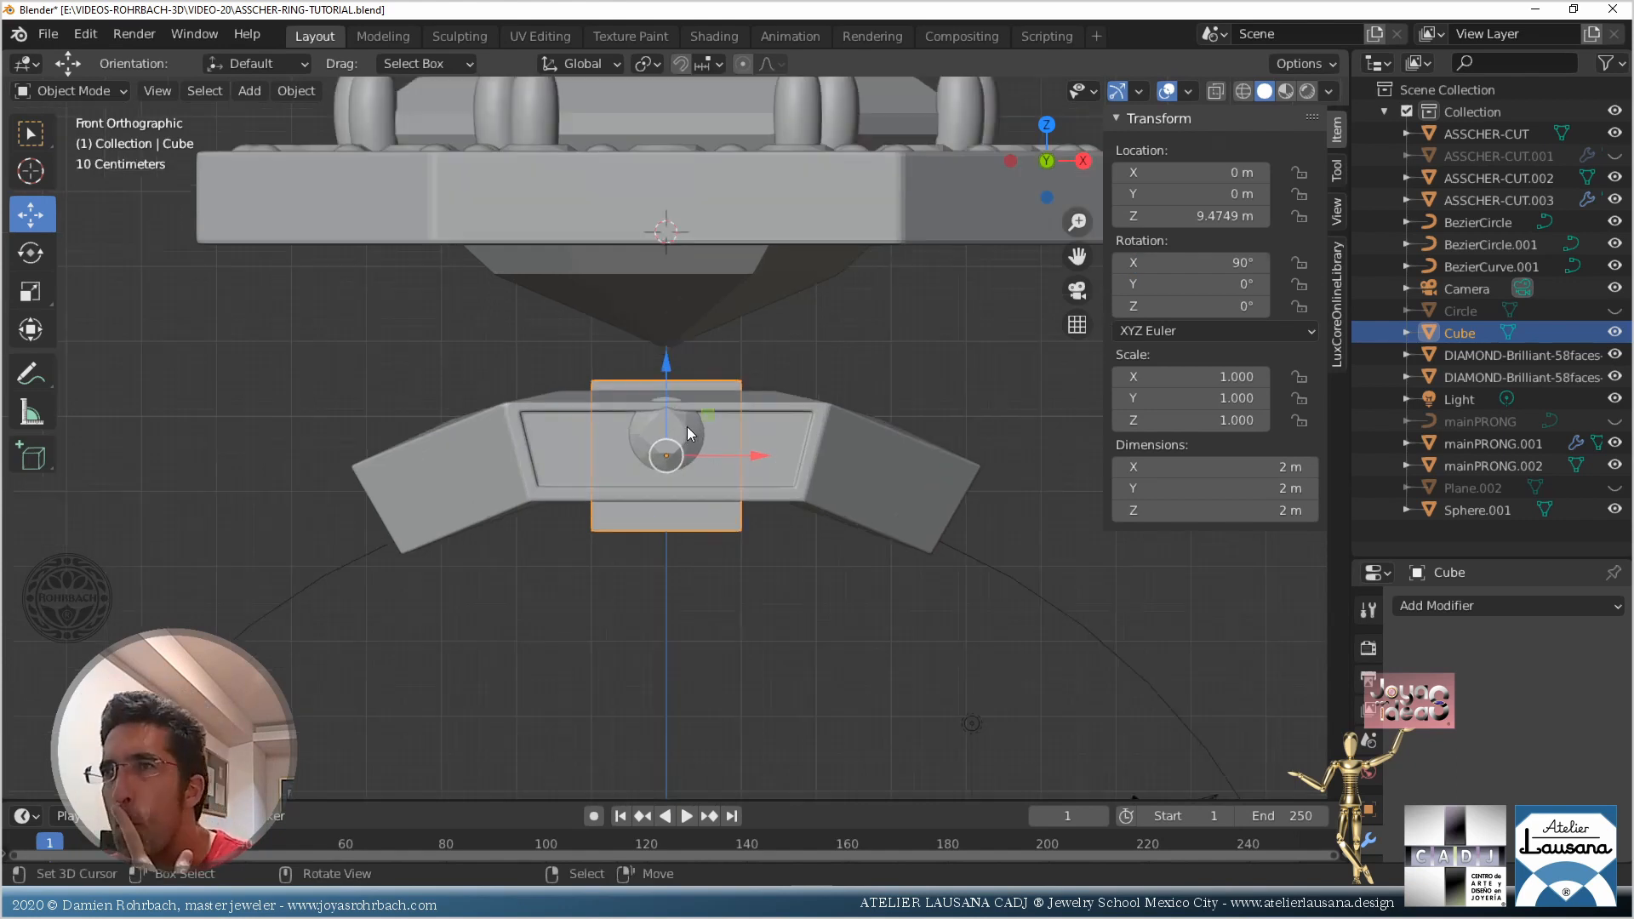
{"action": "left_click", "coordinate": [846, 432]}
{"action": "left_click_drag", "start_coordinate": [647, 191], "coordinate": [684, 139]}
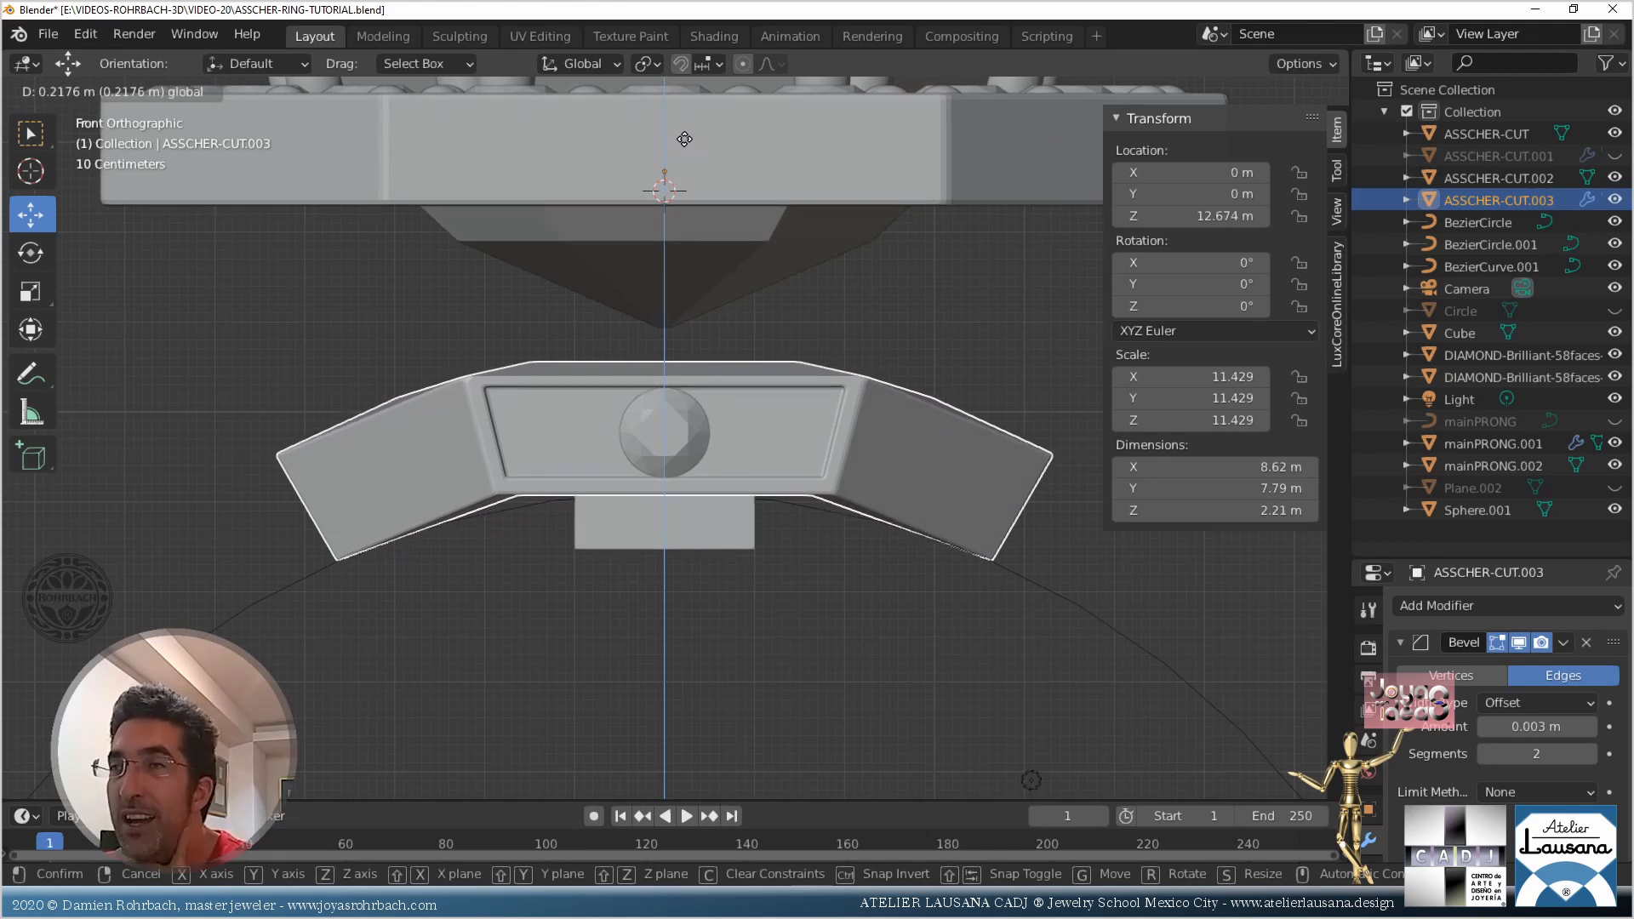
{"action": "left_click_drag", "start_coordinate": [684, 139], "coordinate": [684, 140]}
{"action": "left_click", "coordinate": [700, 538]}
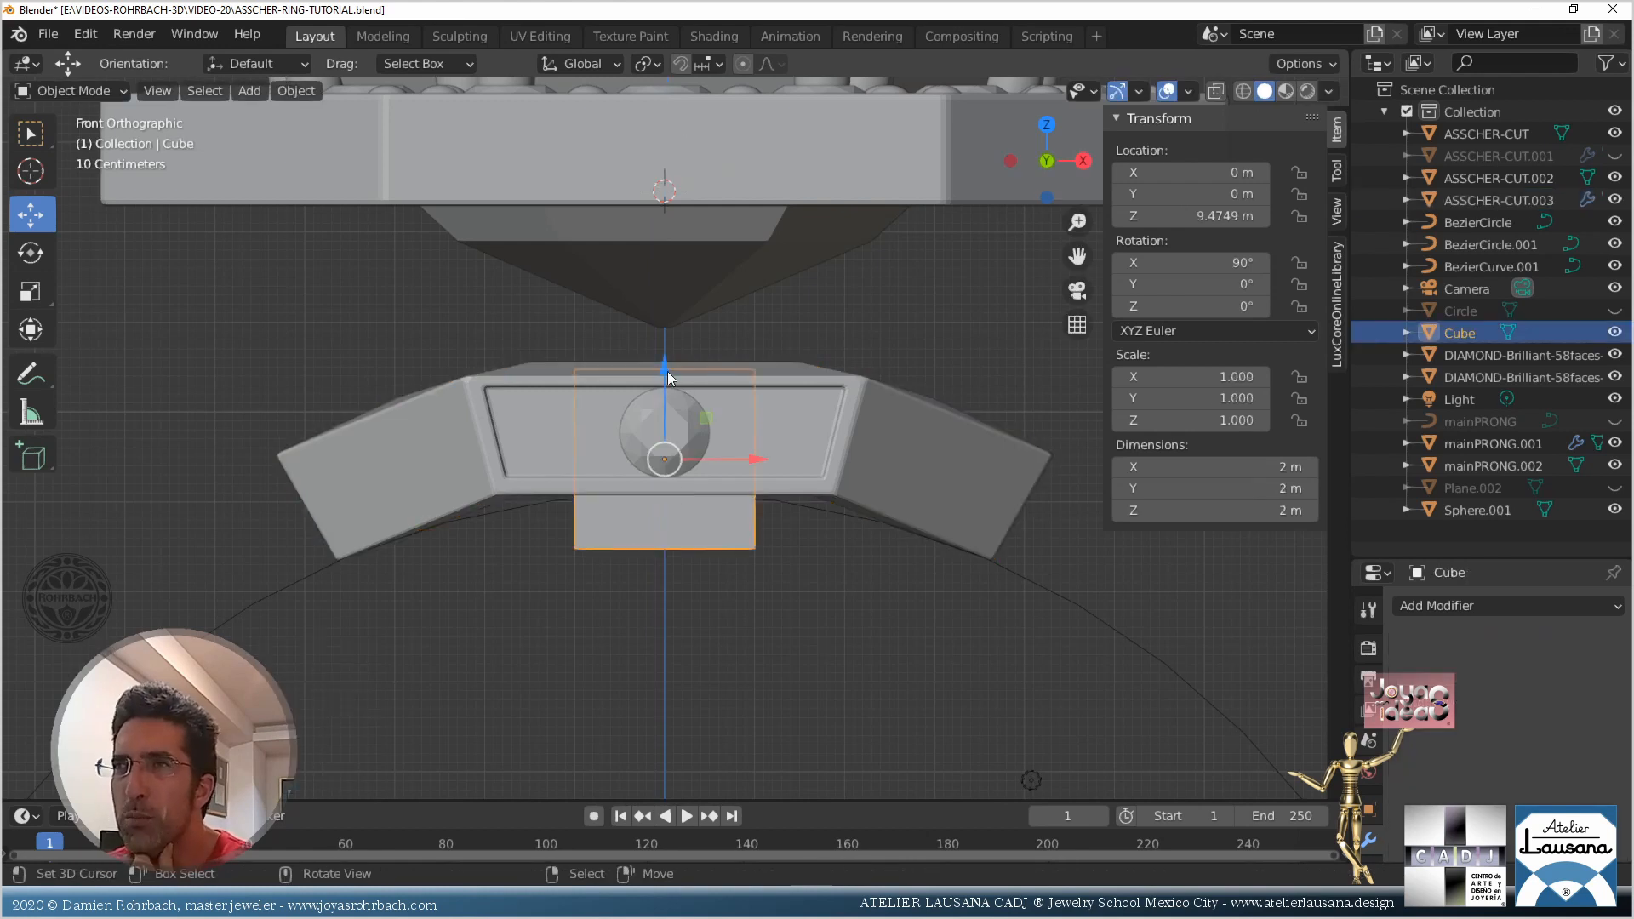
Raise the bend-origin cube along Z into the centre stone's pavilion to fit the lower base to the finger circle, and save the file
{"action": "left_click_drag", "start_coordinate": [667, 377], "coordinate": [769, 266]}
{"action": "left_click", "coordinate": [845, 376]}
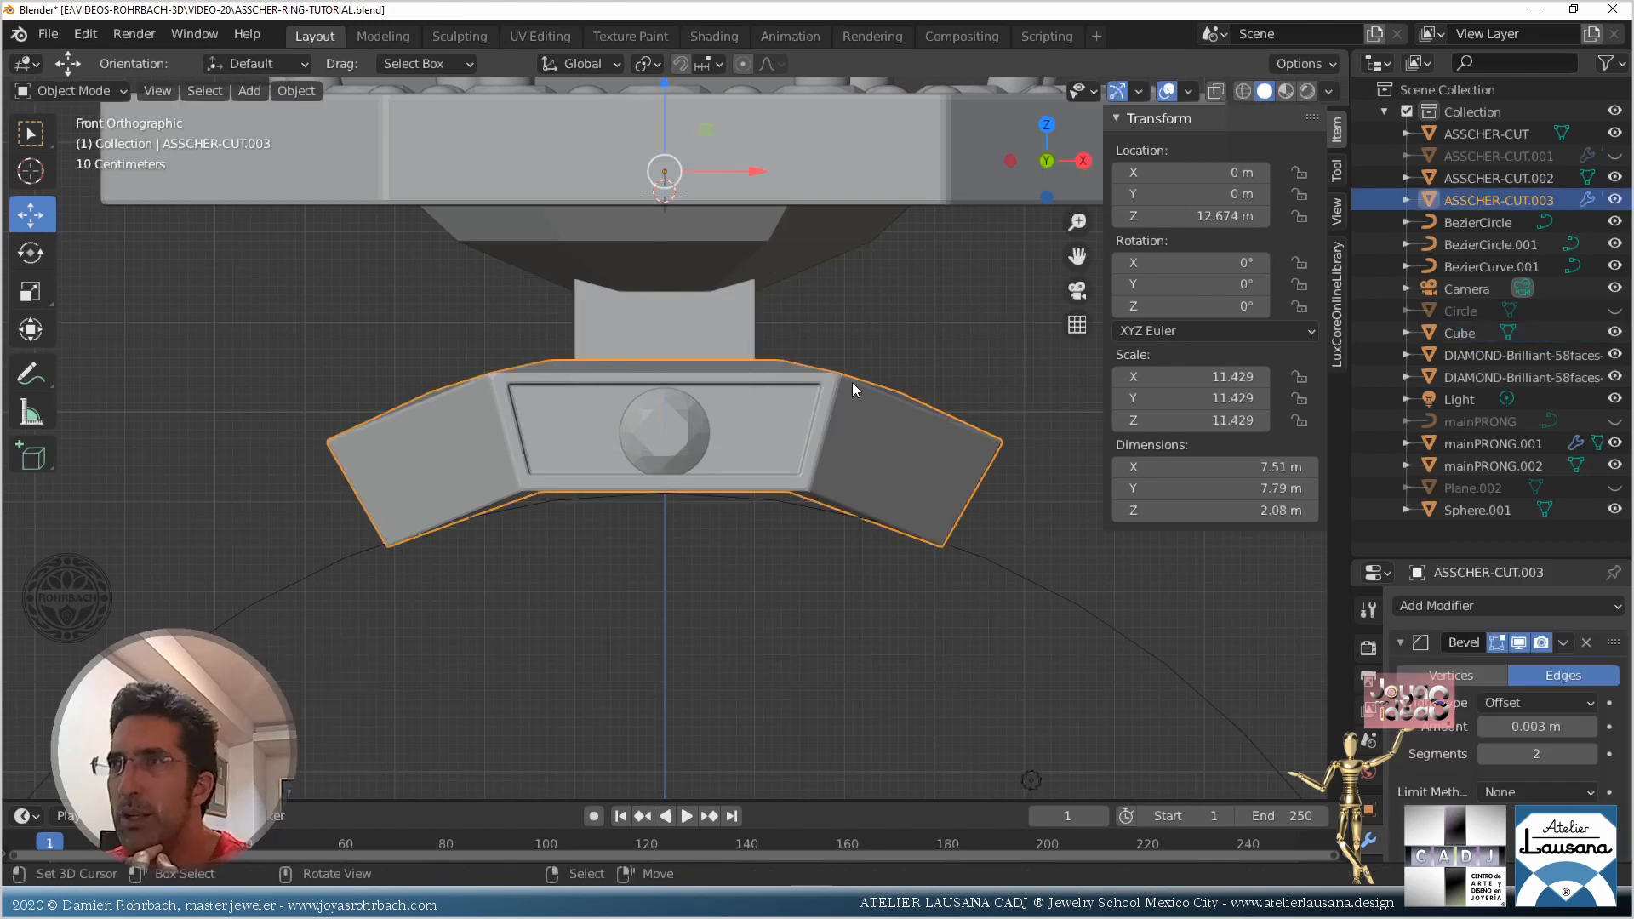
{"action": "left_click_drag", "start_coordinate": [663, 115], "coordinate": [749, 107]}
{"action": "key", "text": "ctrl+s"}
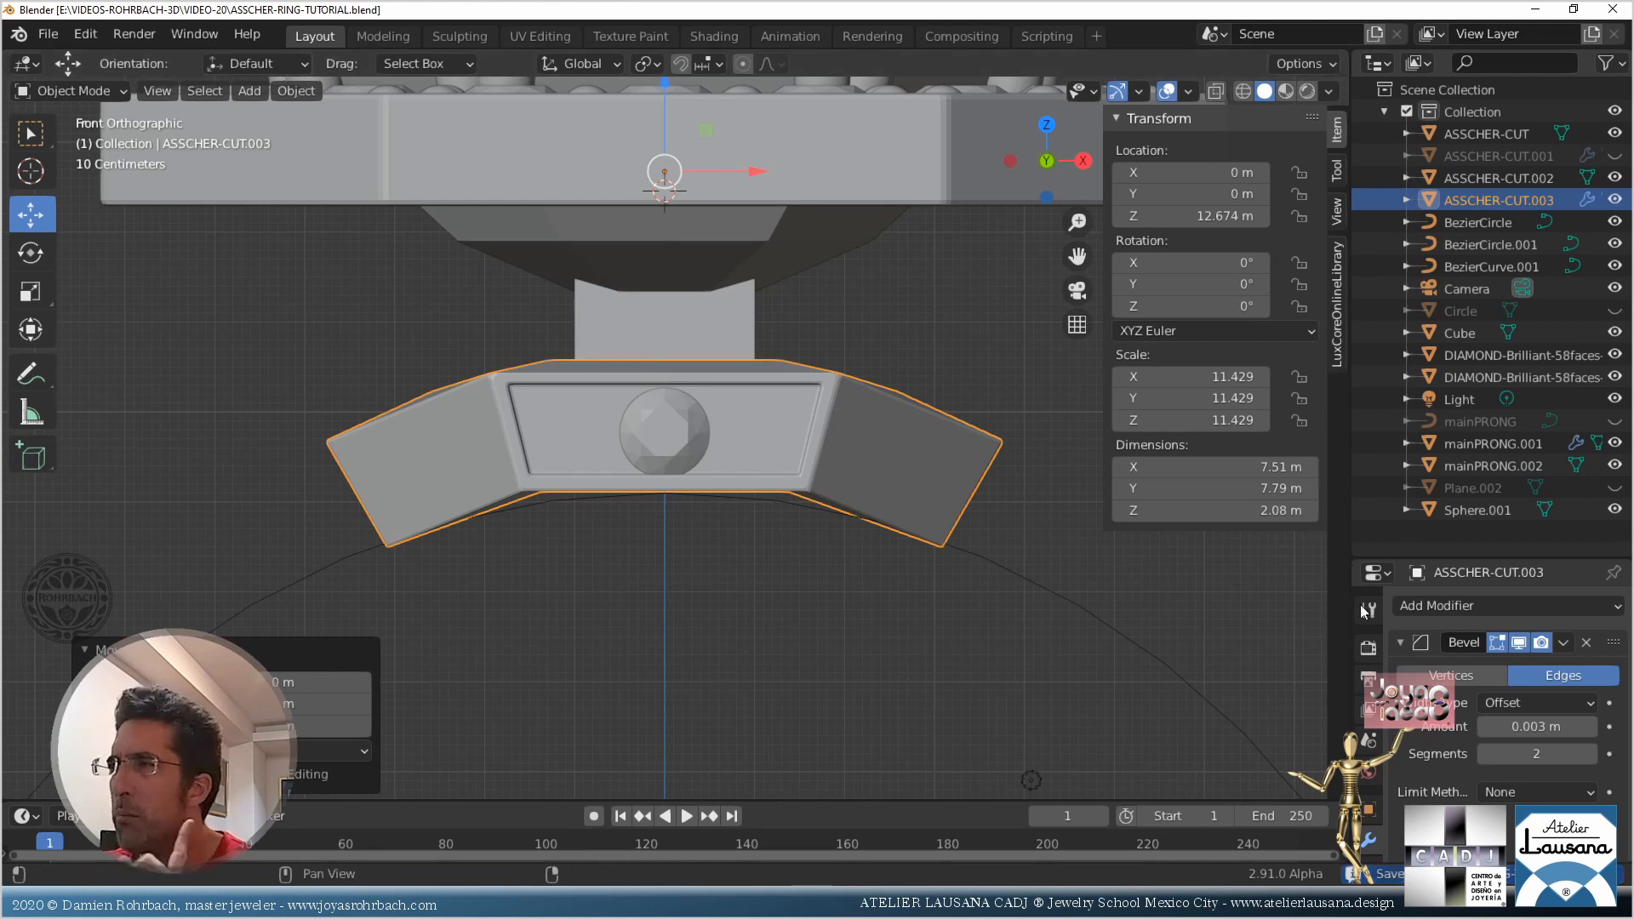
Add a Subdivision Surface modifier to the lower base and place it between Bevel and Simple Deform in the modifier stack
{"action": "left_click", "coordinate": [1464, 599]}
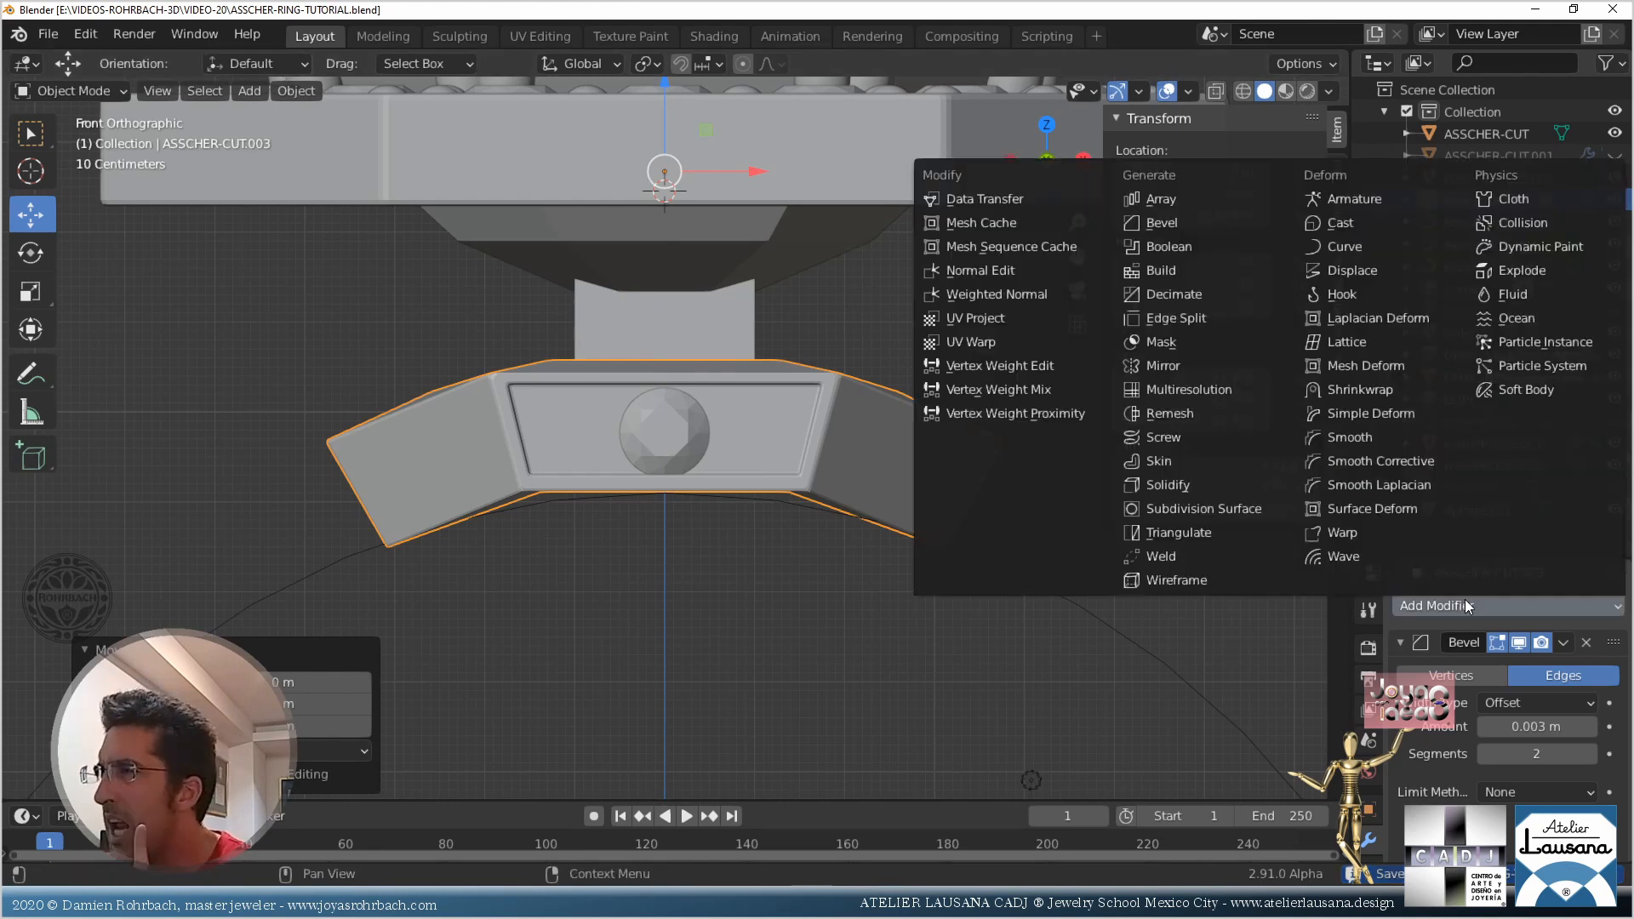
{"action": "left_click", "coordinate": [1207, 505]}
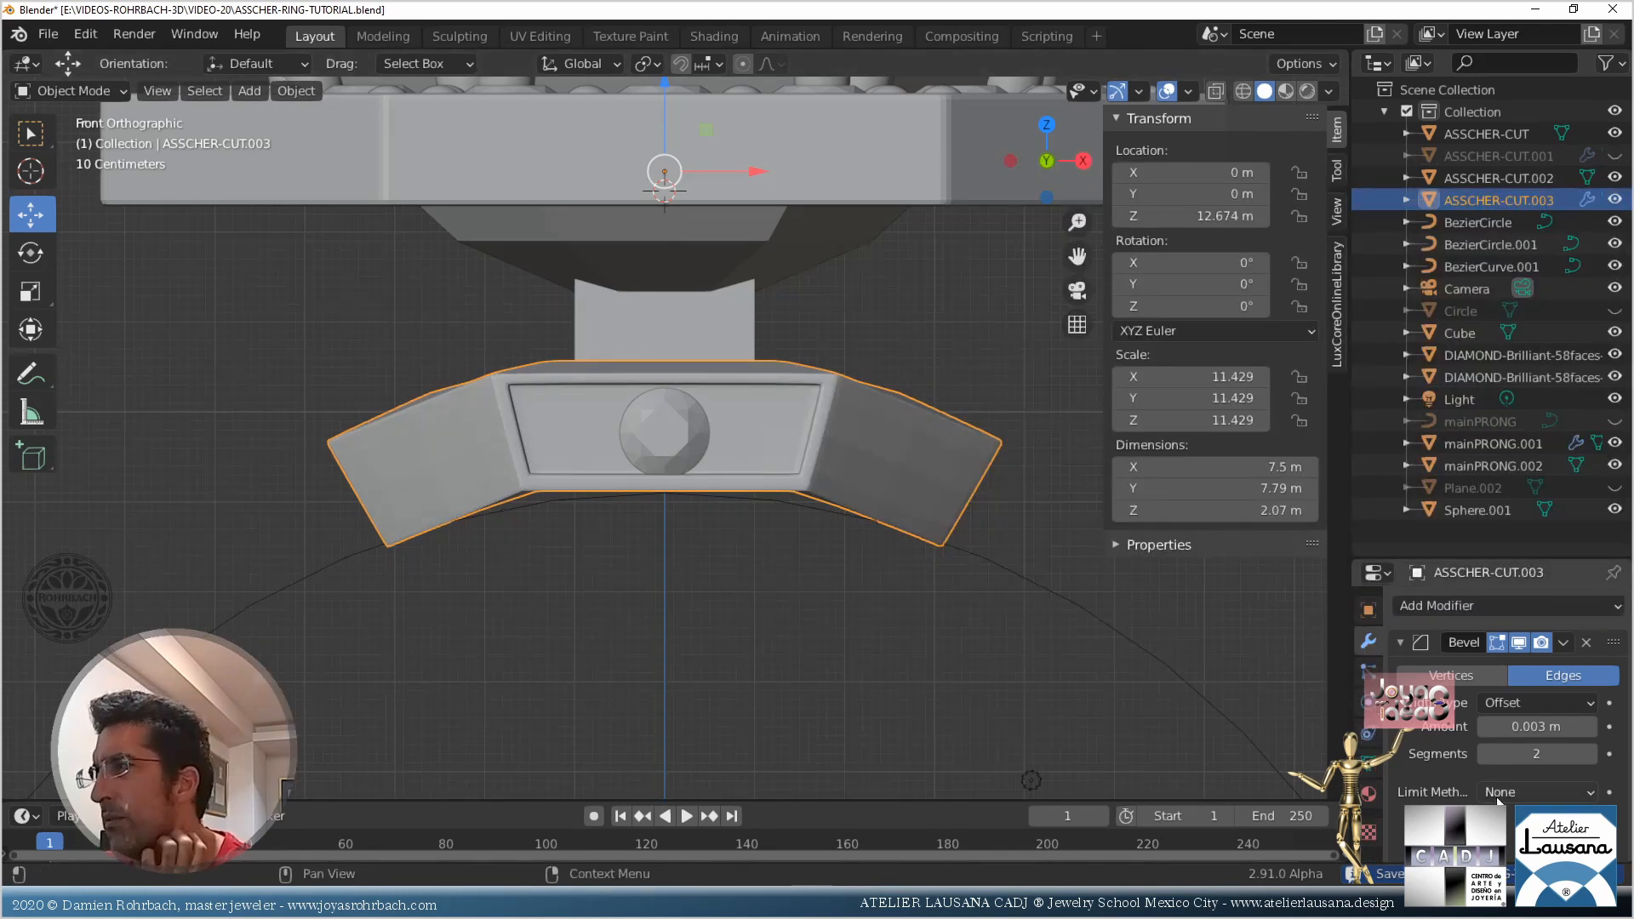
{"action": "scroll", "coordinate": [1498, 792], "scroll_direction": "down", "scroll_amount": 5}
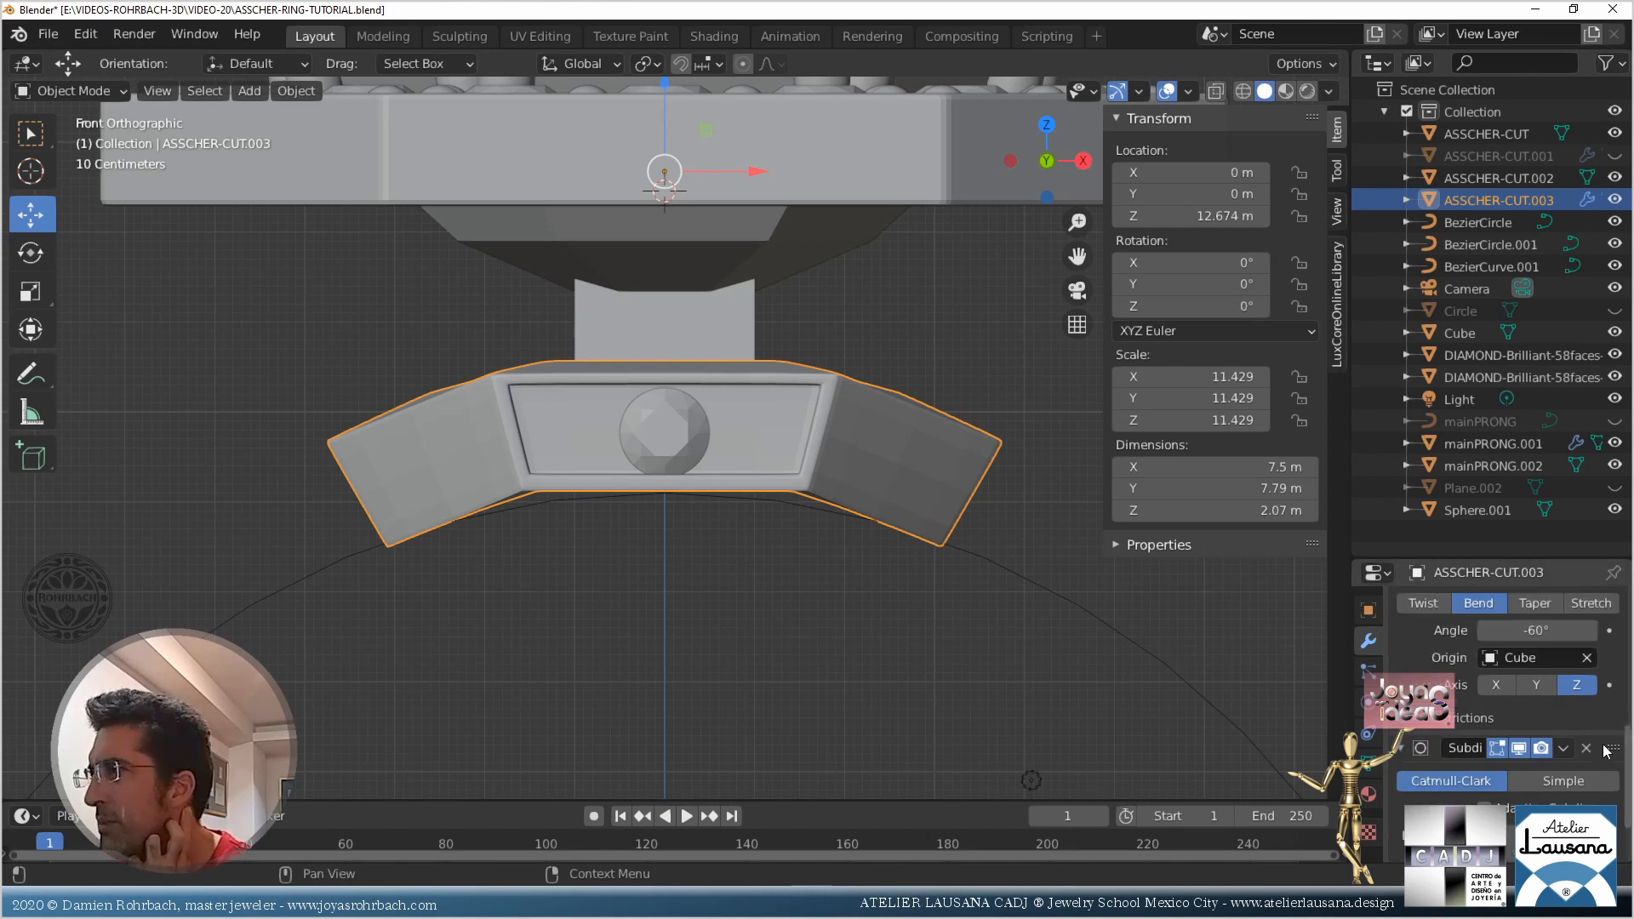
{"action": "middle_click_drag", "start_coordinate": [1609, 763], "coordinate": [1614, 644]}
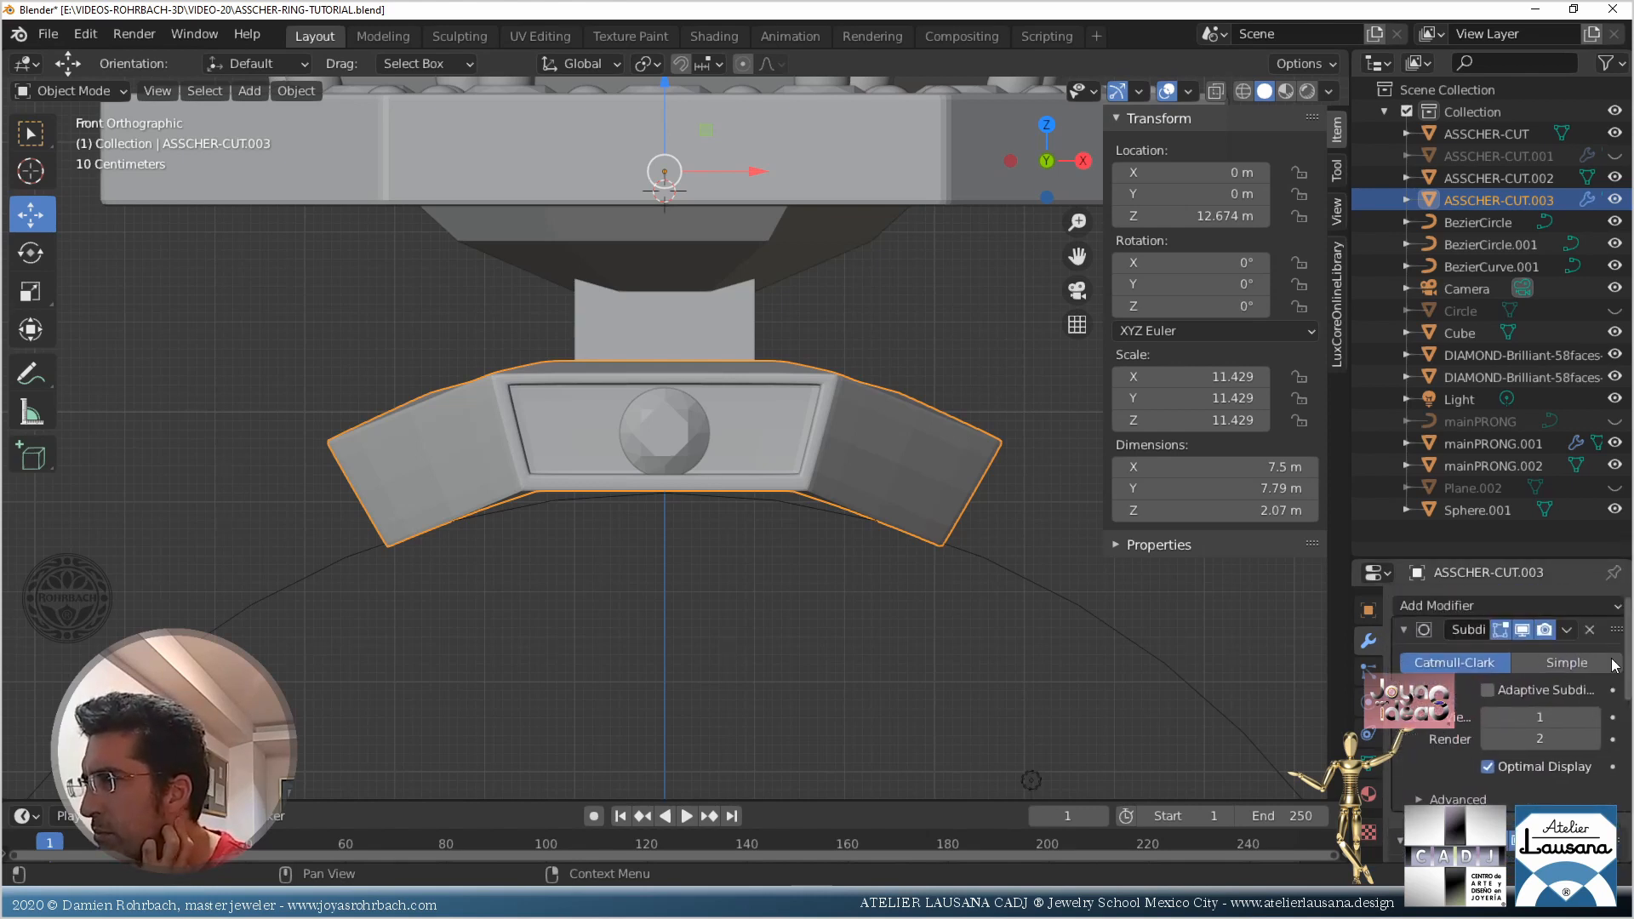
{"action": "scroll", "coordinate": [1614, 664], "scroll_direction": "down", "scroll_amount": 5}
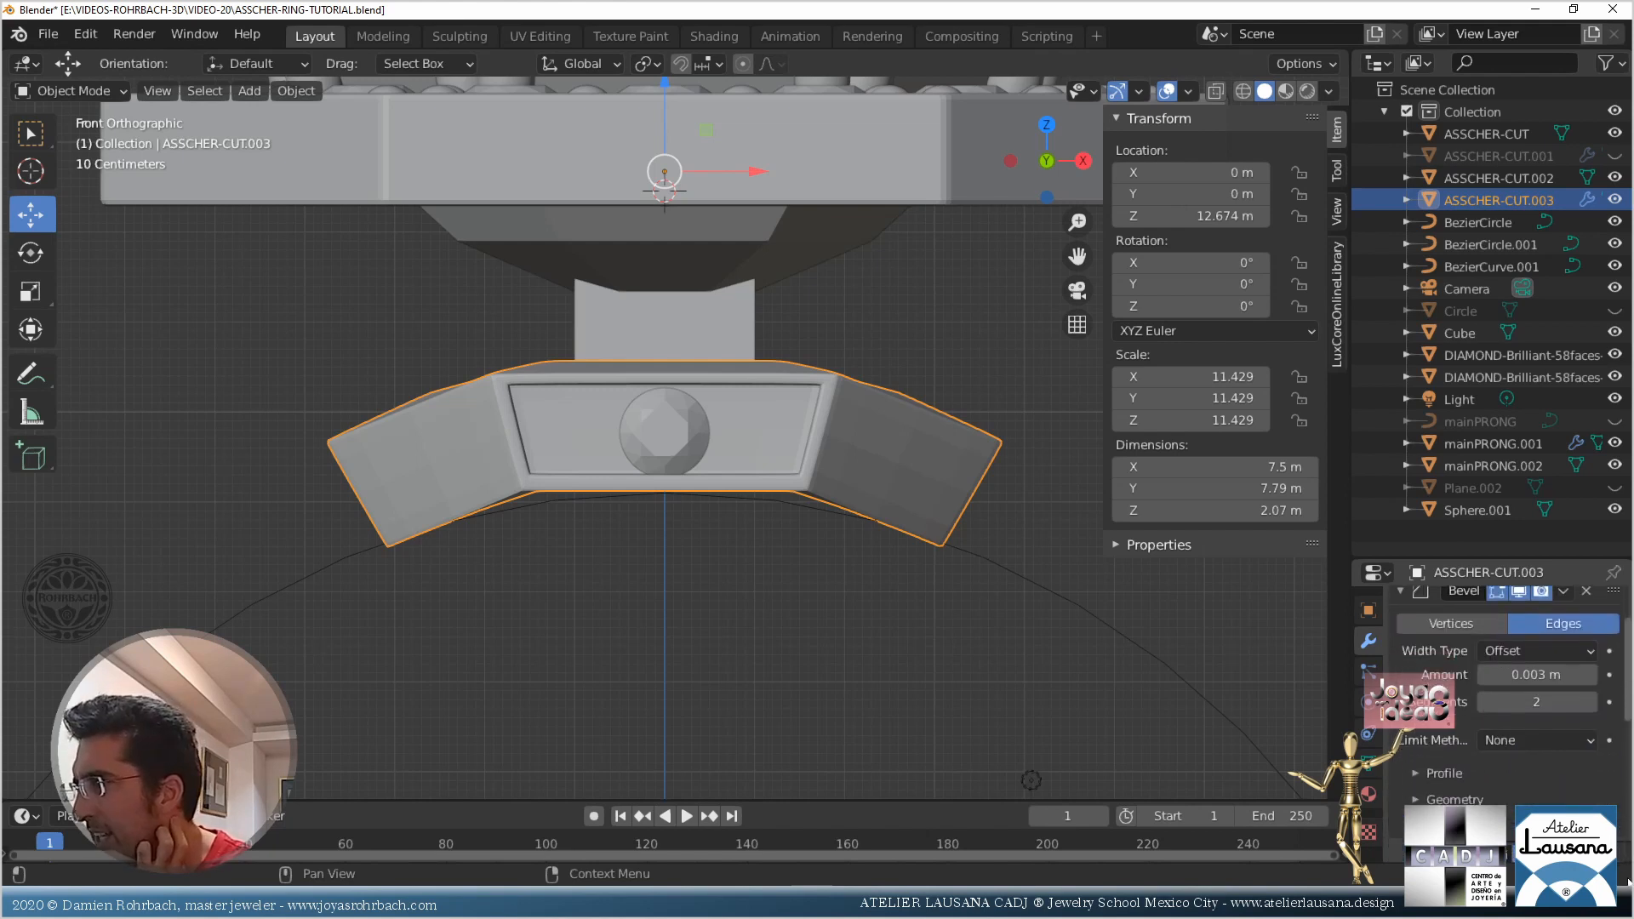
{"action": "scroll", "coordinate": [1612, 723], "scroll_direction": "down", "scroll_amount": 5}
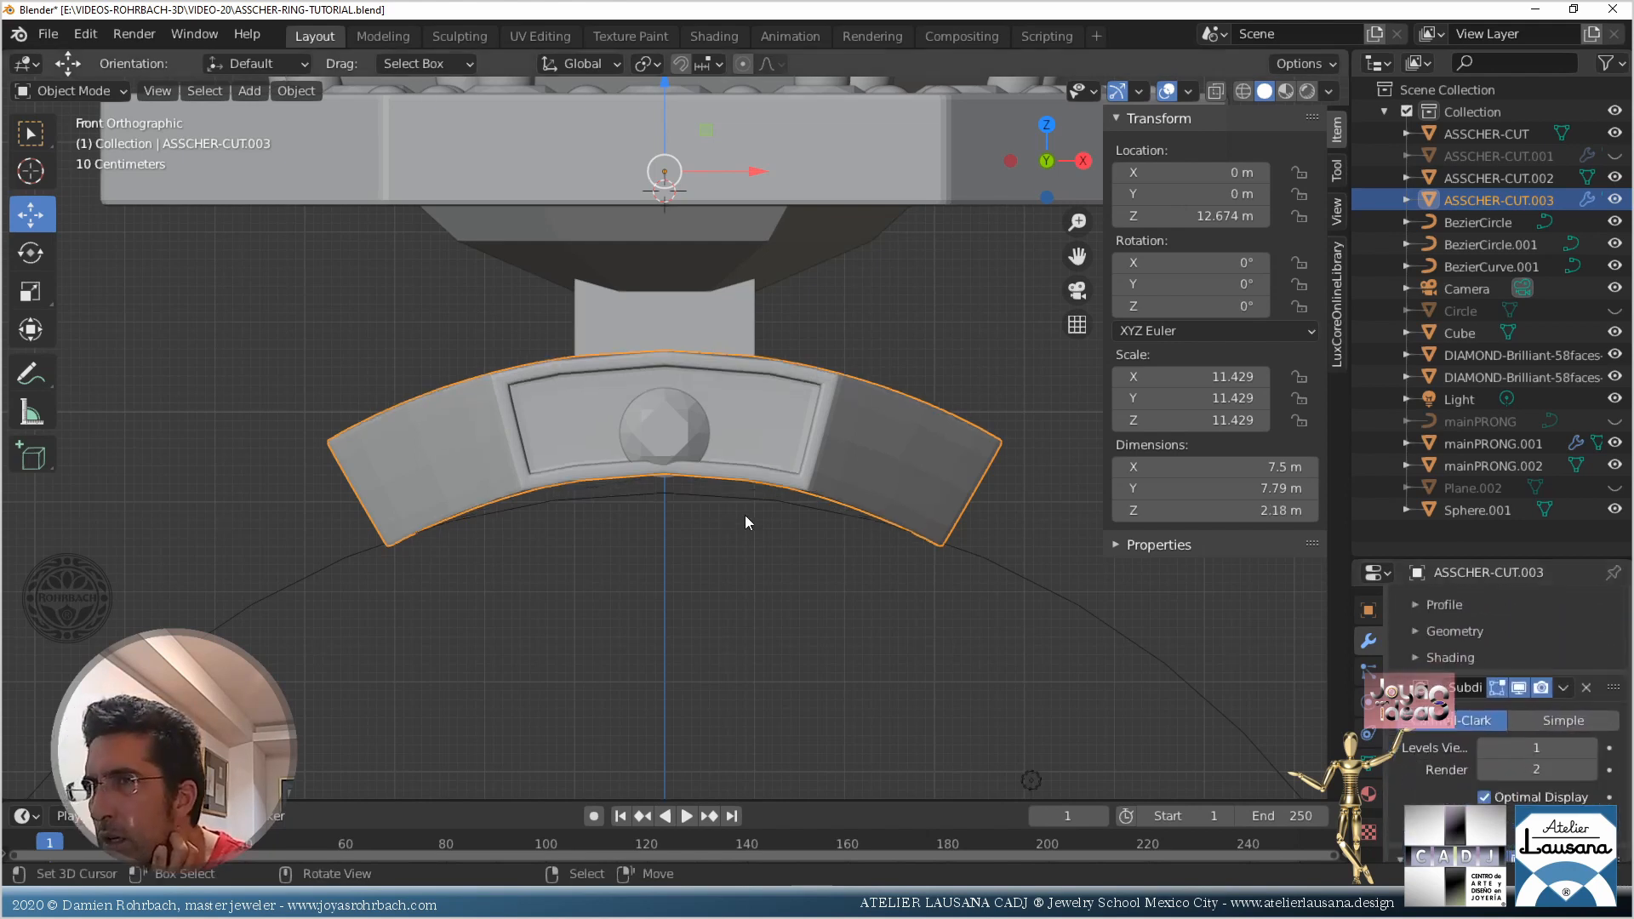
Adjust the cube's height slightly and lower the curved gallery ASSCHER-CUT.003 to about Z 12.485 m
{"action": "left_click", "coordinate": [739, 329]}
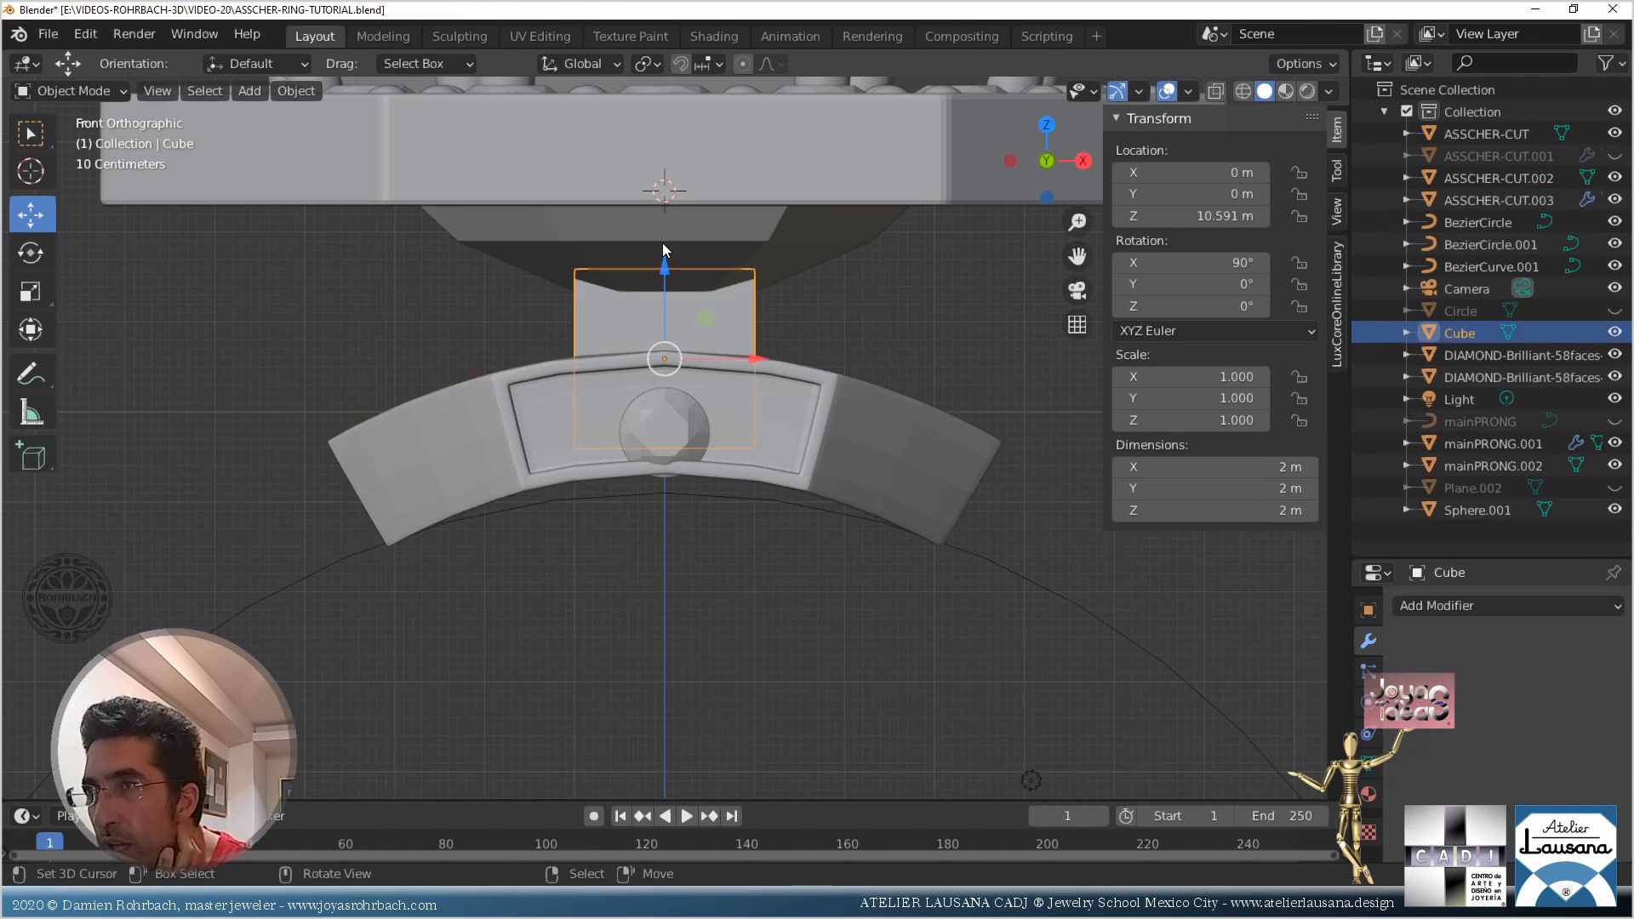
{"action": "left_click_drag", "start_coordinate": [665, 266], "coordinate": [715, 272]}
{"action": "left_click", "coordinate": [825, 475]}
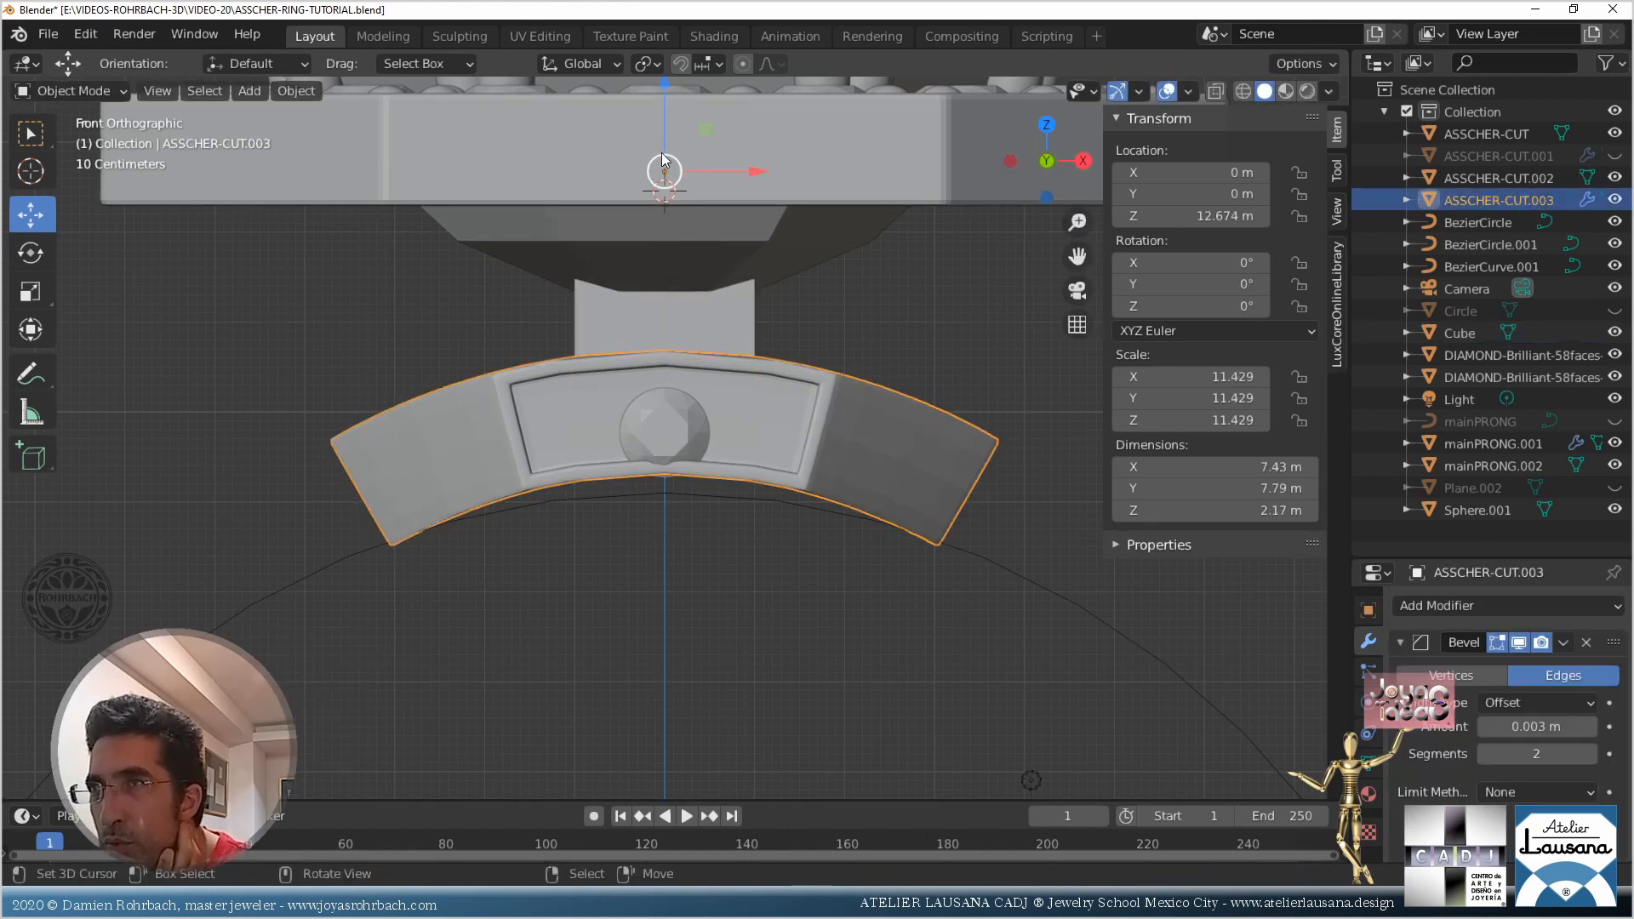
{"action": "mouse_move", "coordinate": [661, 148]}
{"action": "left_mouse_down"}
{"action": "mouse_move", "coordinate": [662, 119]}
{"action": "mouse_move", "coordinate": [674, 141]}
{"action": "left_mouse_up"}
{"action": "key", "text": "ctrl+z"}
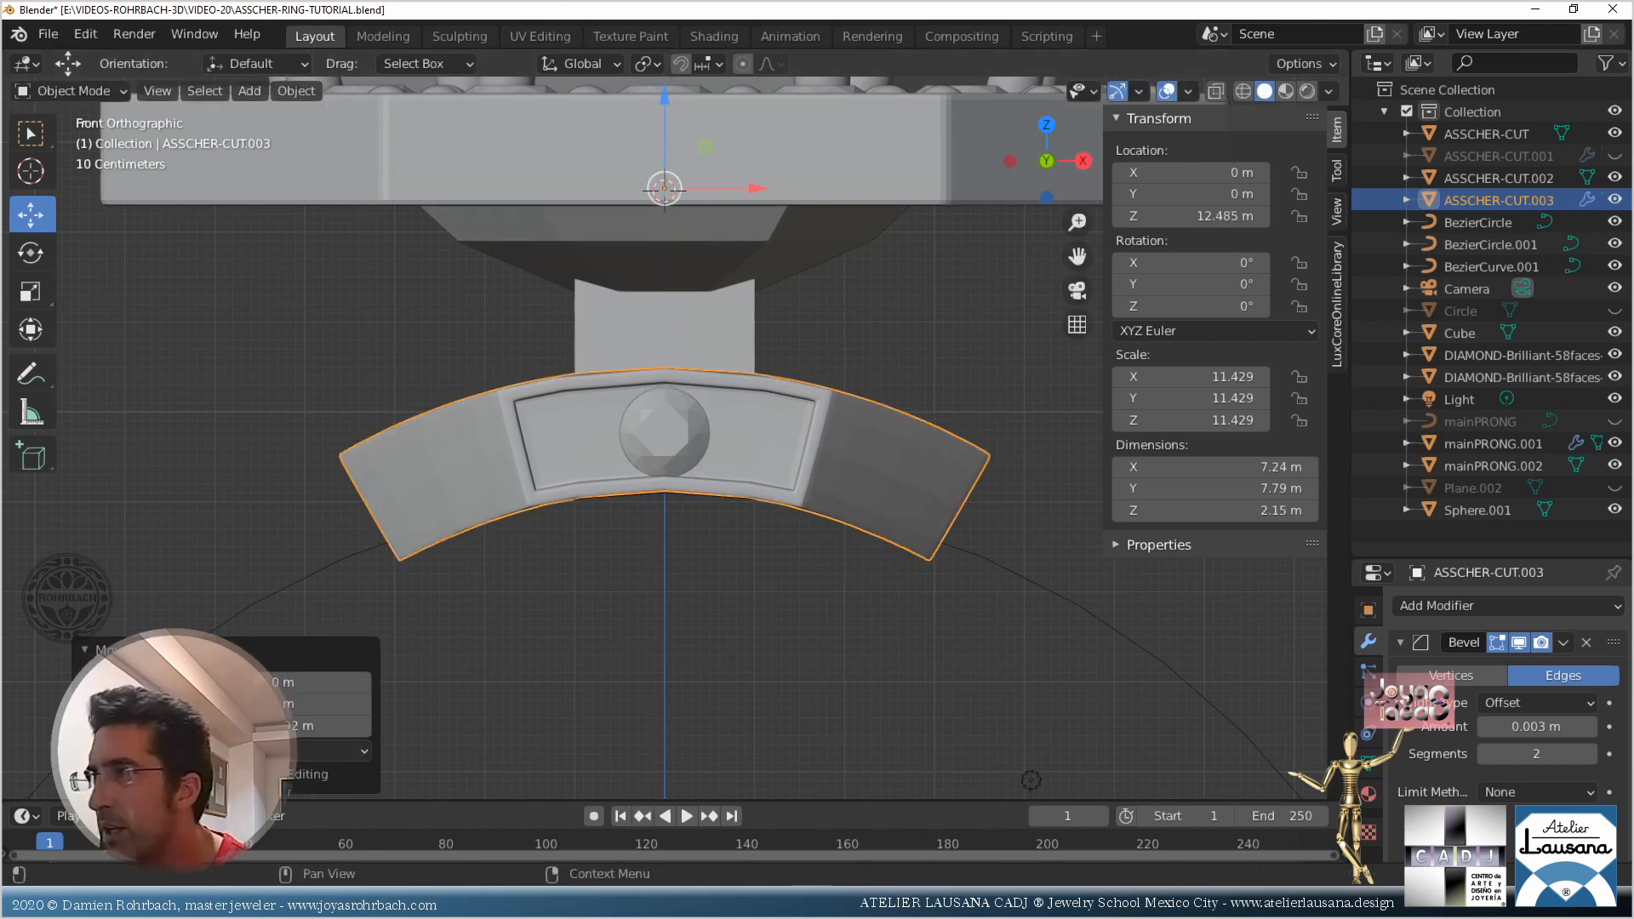
Try Simple Deform bend angles of -30° and -36° on the curved gallery, and settle on -44.4° to follow the ring circle
{"action": "scroll", "coordinate": [1465, 753], "scroll_direction": "down", "scroll_amount": 5}
{"action": "left_click", "coordinate": [1536, 800]}
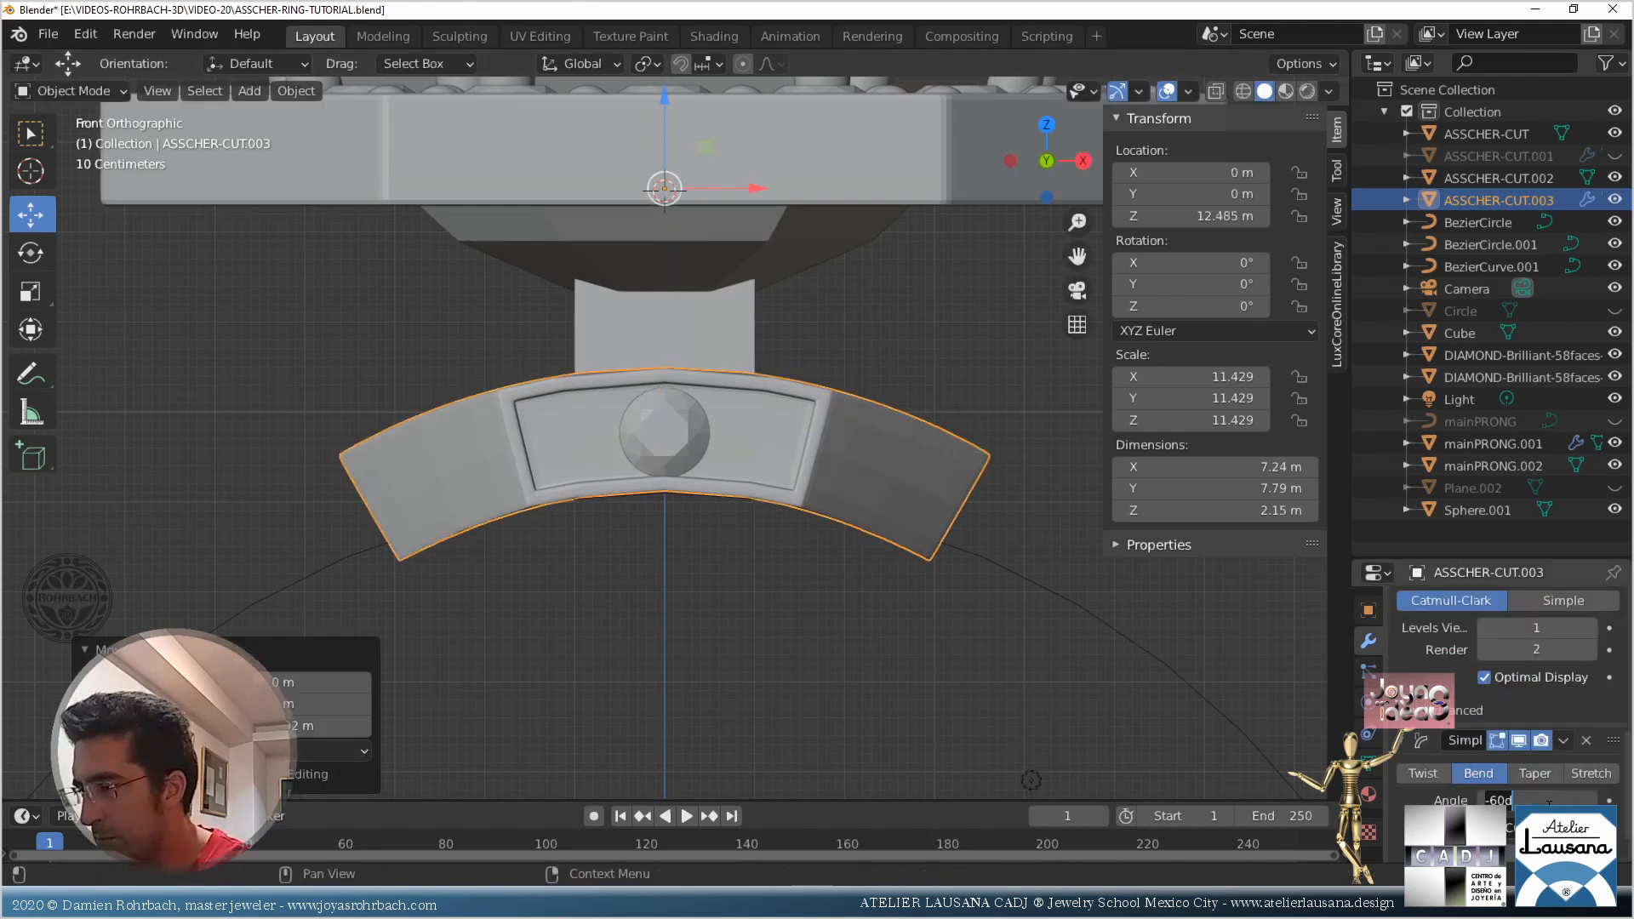
{"action": "type", "text": "-30"}
{"action": "key", "text": "Return"}
{"action": "left_click", "coordinate": [1549, 801]}
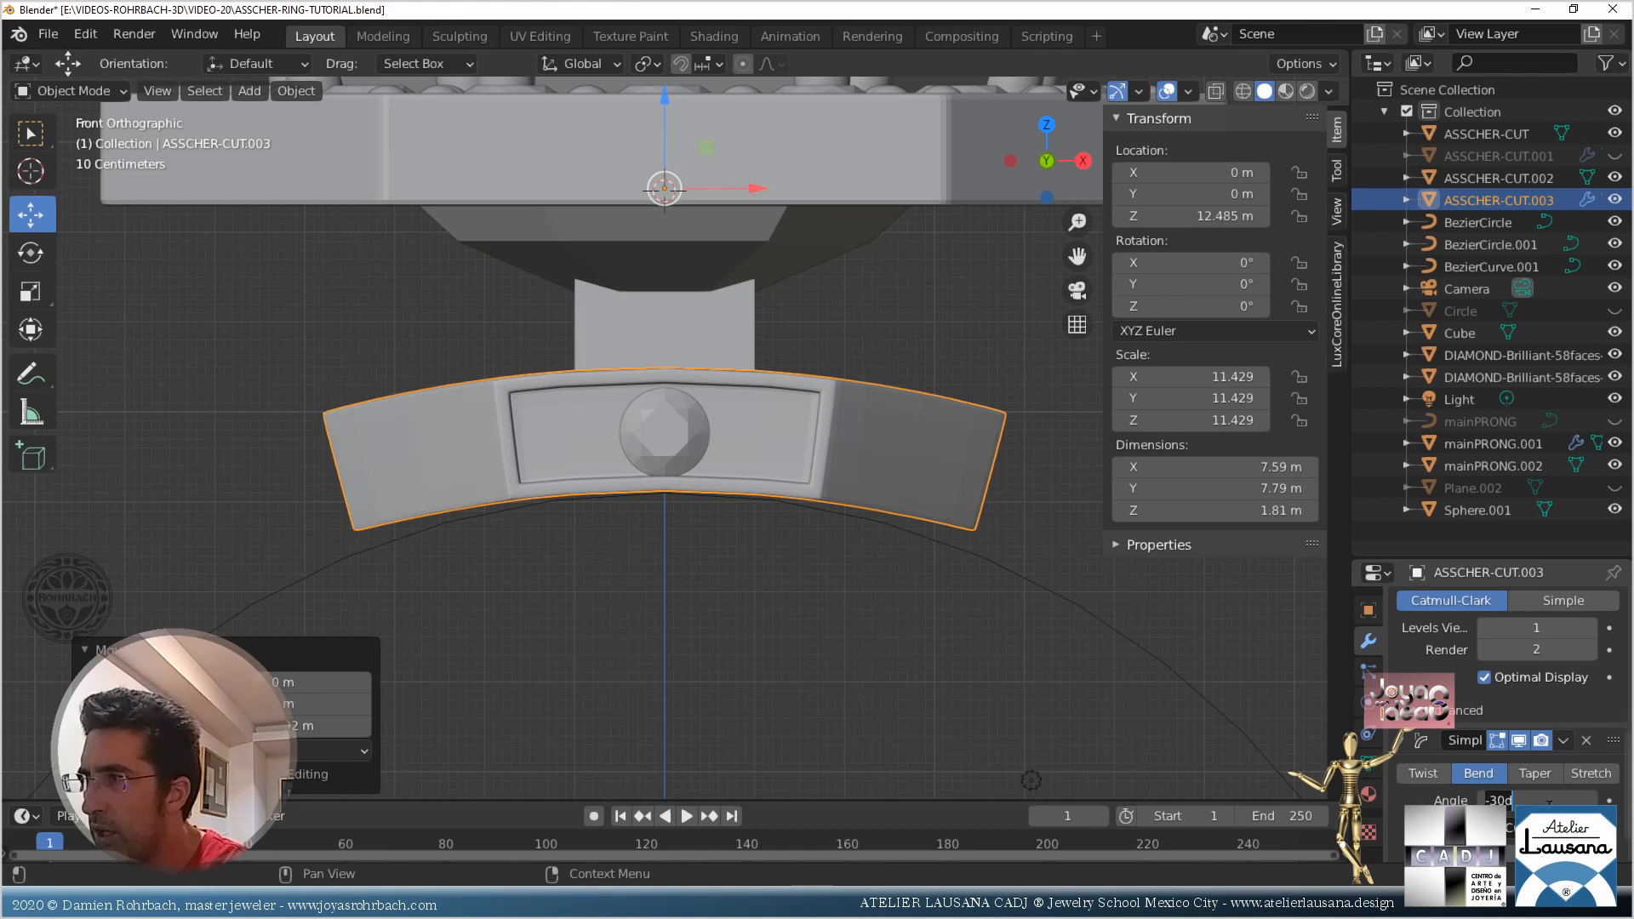
{"action": "key", "text": "BackSpace"}
{"action": "type", "text": "-36"}
{"action": "key", "text": "Return"}
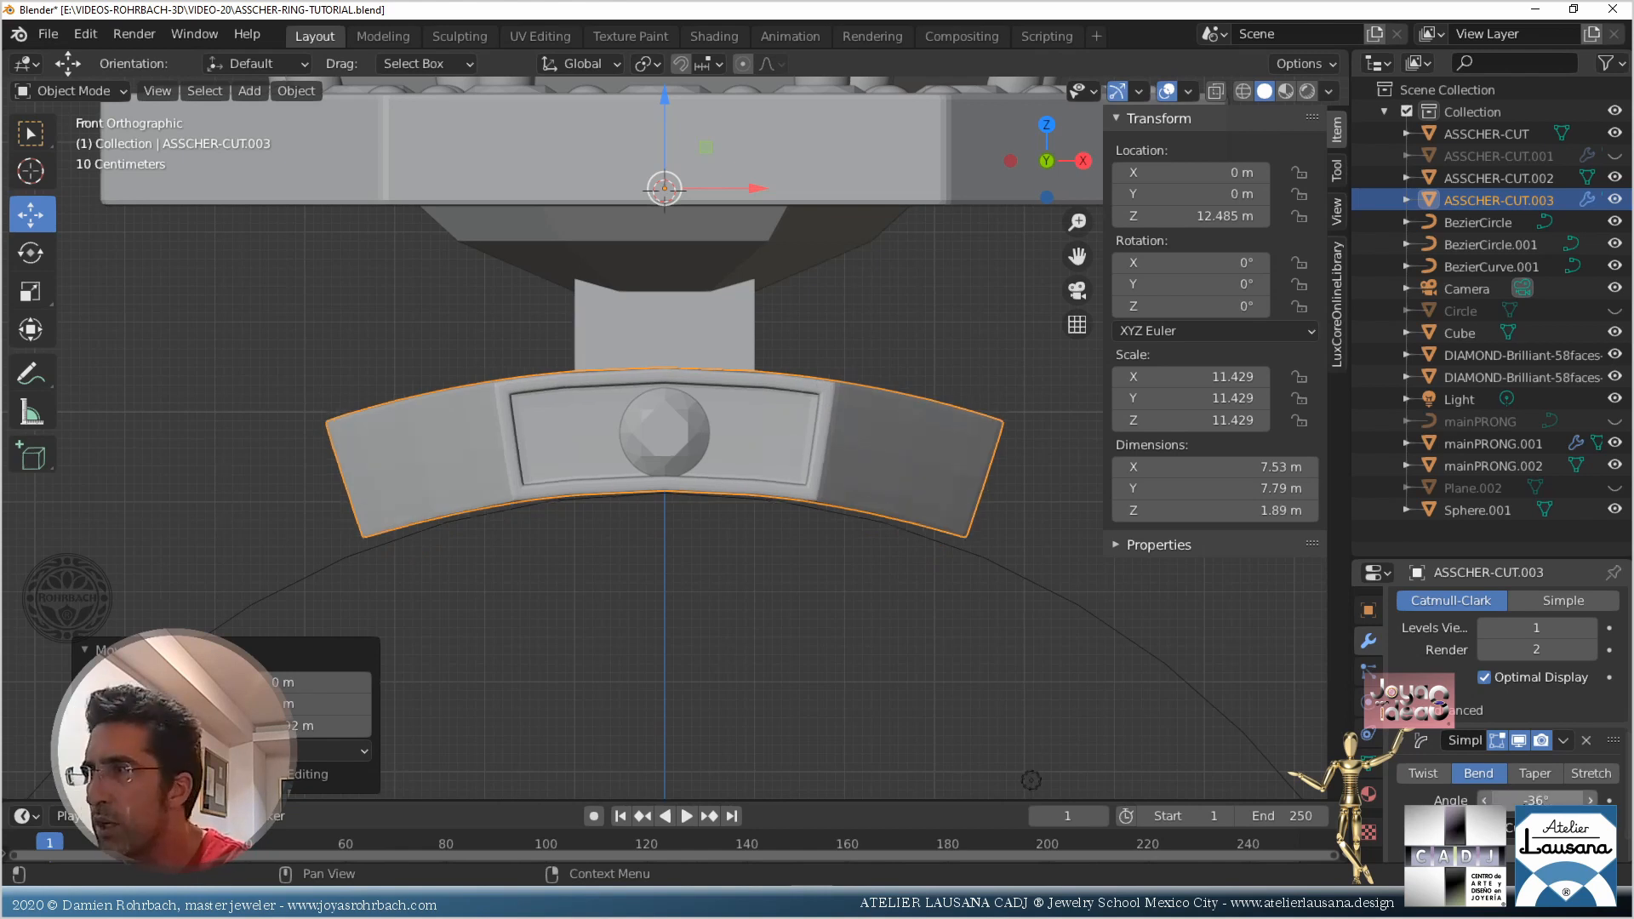
{"action": "mouse_move", "coordinate": [1536, 800]}
{"action": "left_mouse_down"}
{"action": "mouse_move", "coordinate": [1476, 799]}
{"action": "mouse_move", "coordinate": [1564, 800]}
{"action": "mouse_move", "coordinate": [1515, 800]}
{"action": "left_mouse_up"}
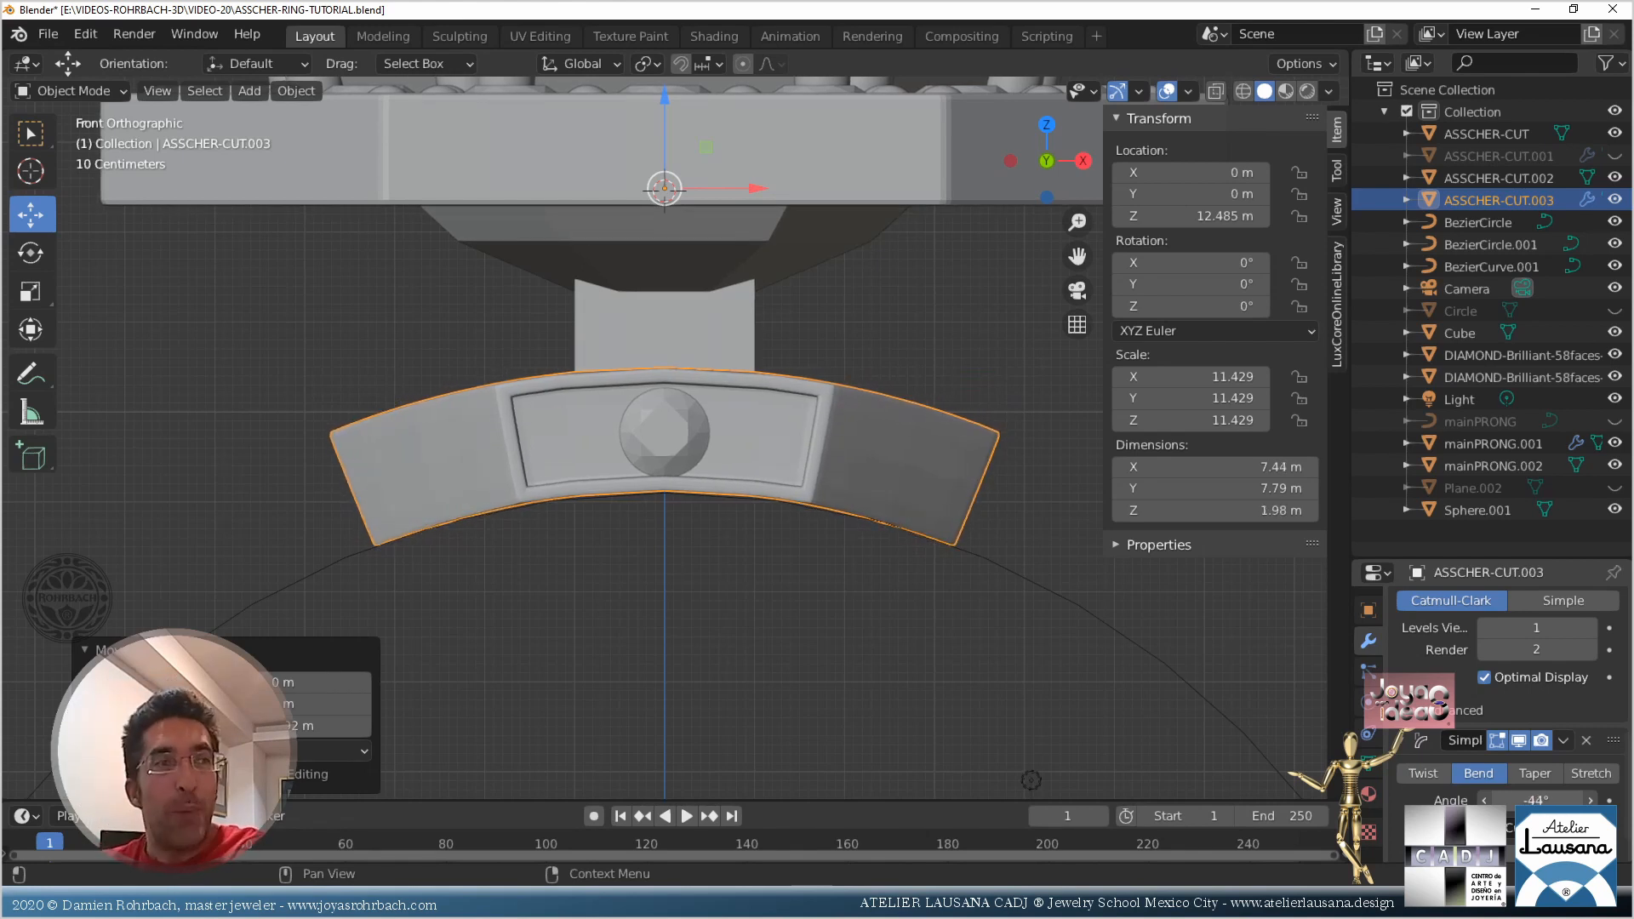
{"action": "left_click_drag", "start_coordinate": [1515, 799], "coordinate": [1524, 800]}
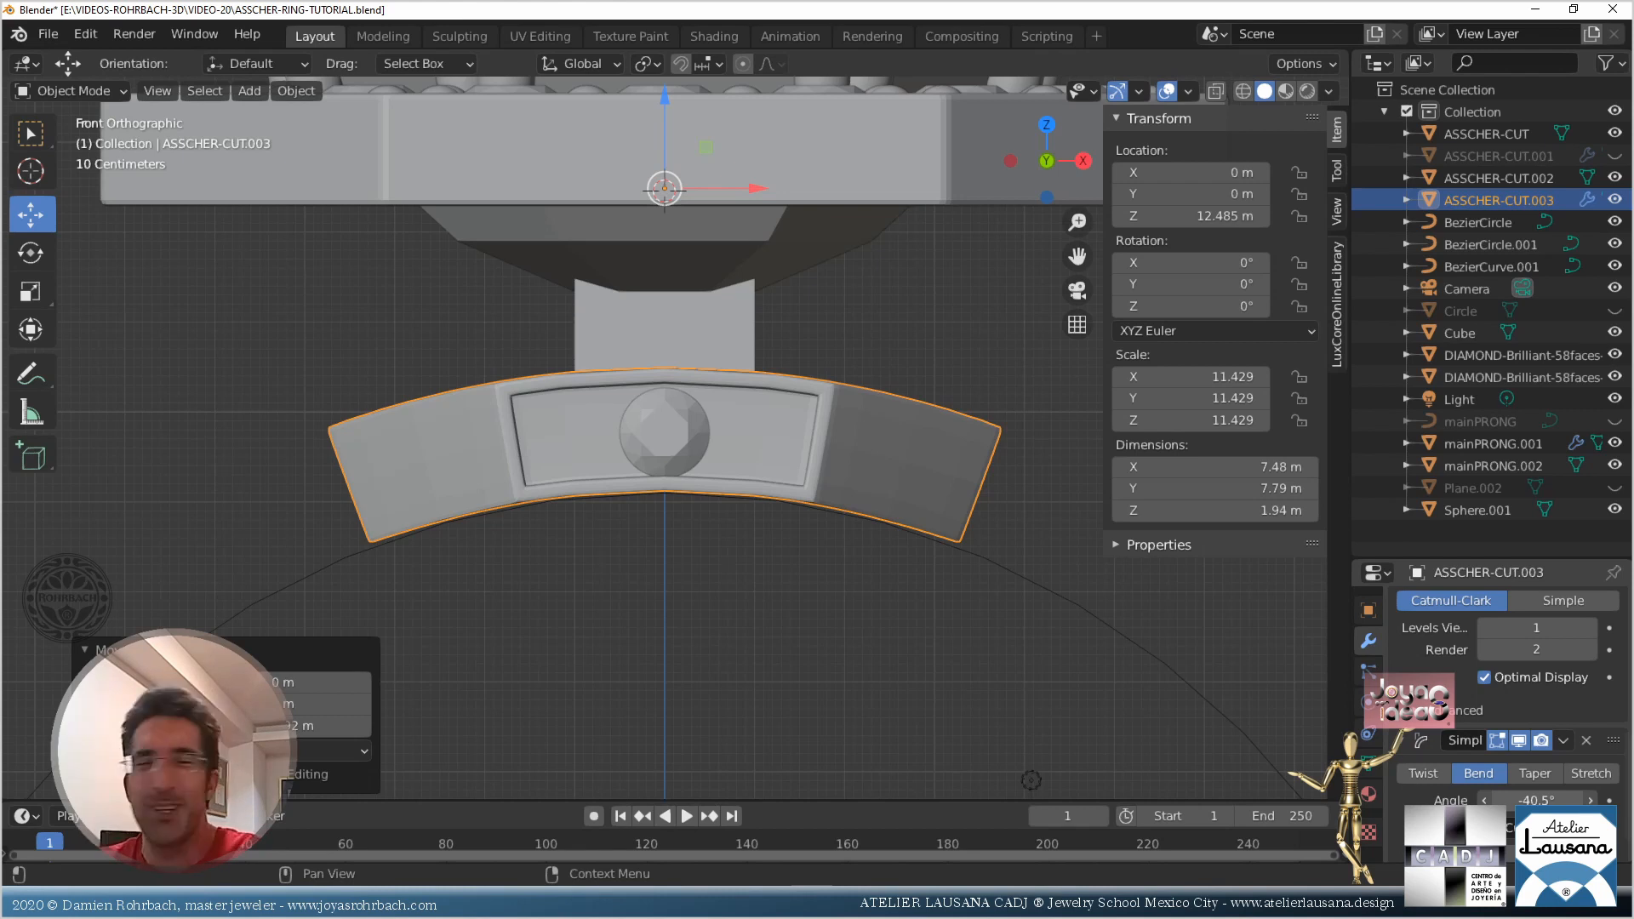
{"action": "mouse_move", "coordinate": [1524, 800]}
{"action": "left_mouse_down"}
{"action": "mouse_move", "coordinate": [1558, 799]}
{"action": "mouse_move", "coordinate": [1472, 800]}
{"action": "mouse_move", "coordinate": [1544, 800]}
{"action": "mouse_move", "coordinate": [1499, 800]}
{"action": "mouse_move", "coordinate": [1517, 800]}
{"action": "left_mouse_up"}
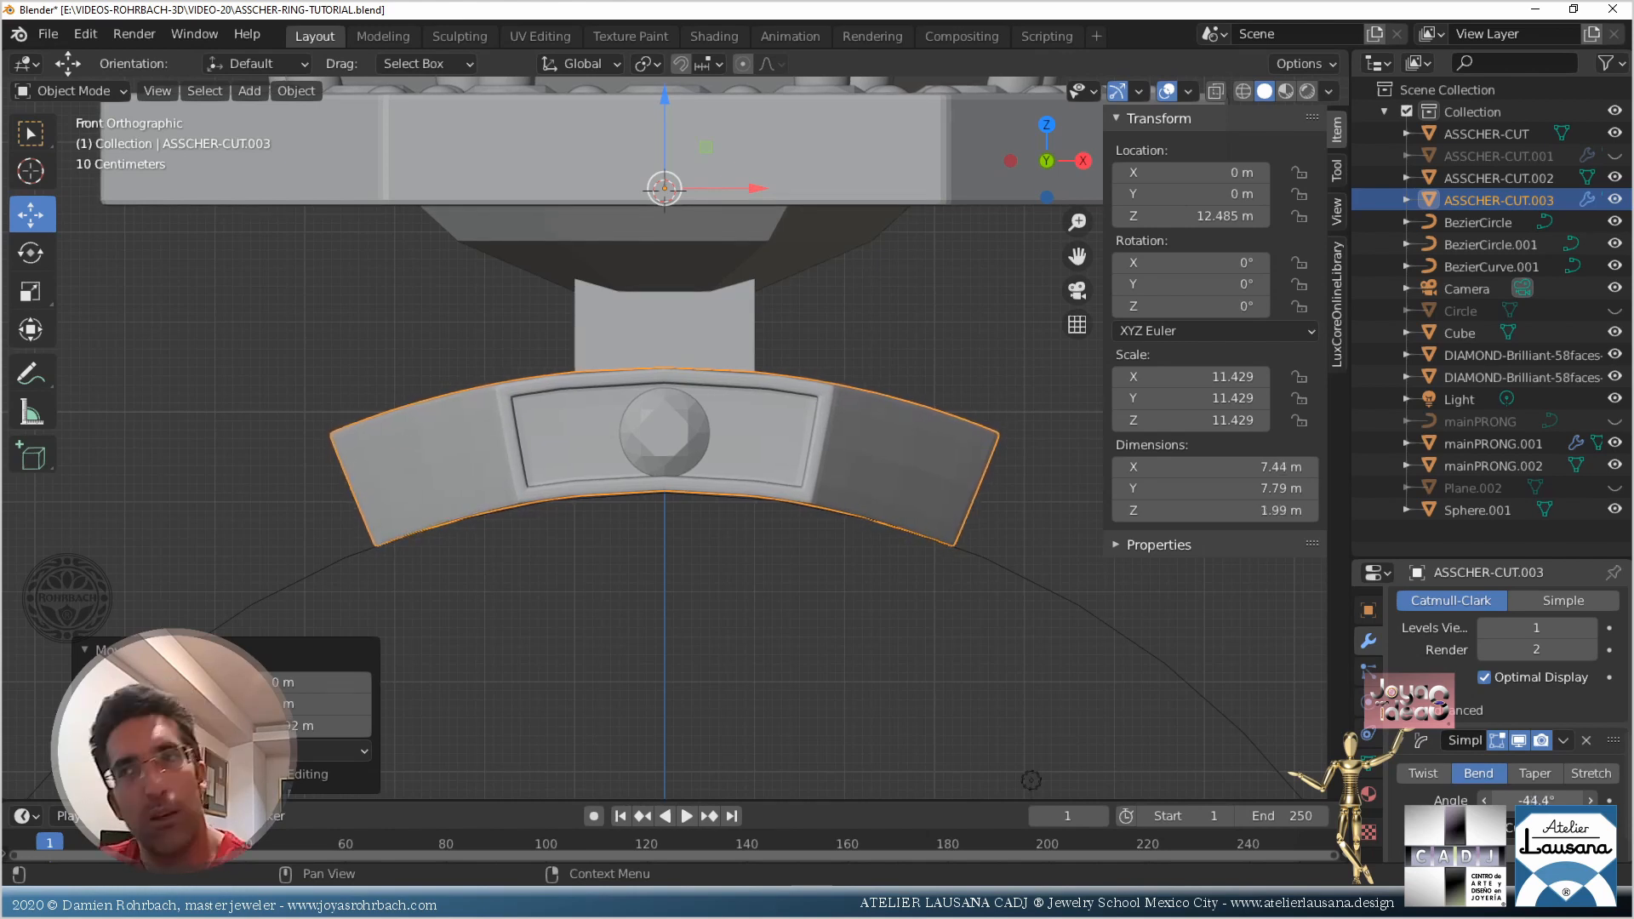
Apply smooth shading to the curved gallery ASSCHER-CUT.003
{"action": "key", "text": "n"}
{"action": "scroll", "coordinate": [621, 588], "scroll_direction": "down", "scroll_amount": 4}
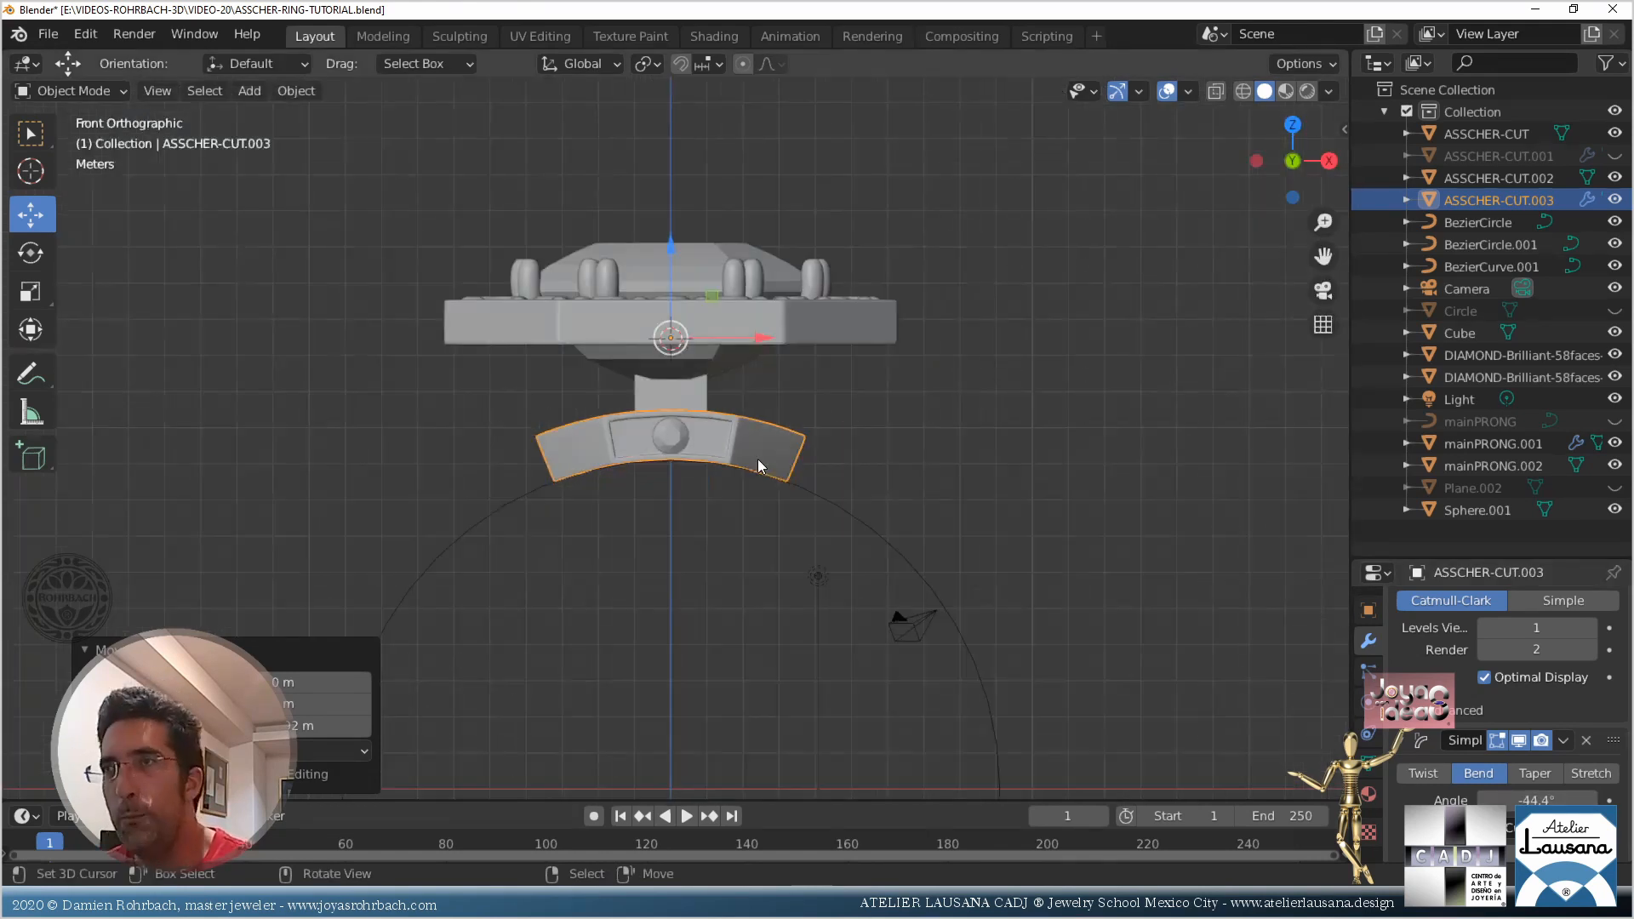
{"action": "middle_click_drag", "start_coordinate": [757, 457], "coordinate": [764, 506]}
{"action": "scroll", "coordinate": [763, 505], "scroll_direction": "up", "scroll_amount": 4}
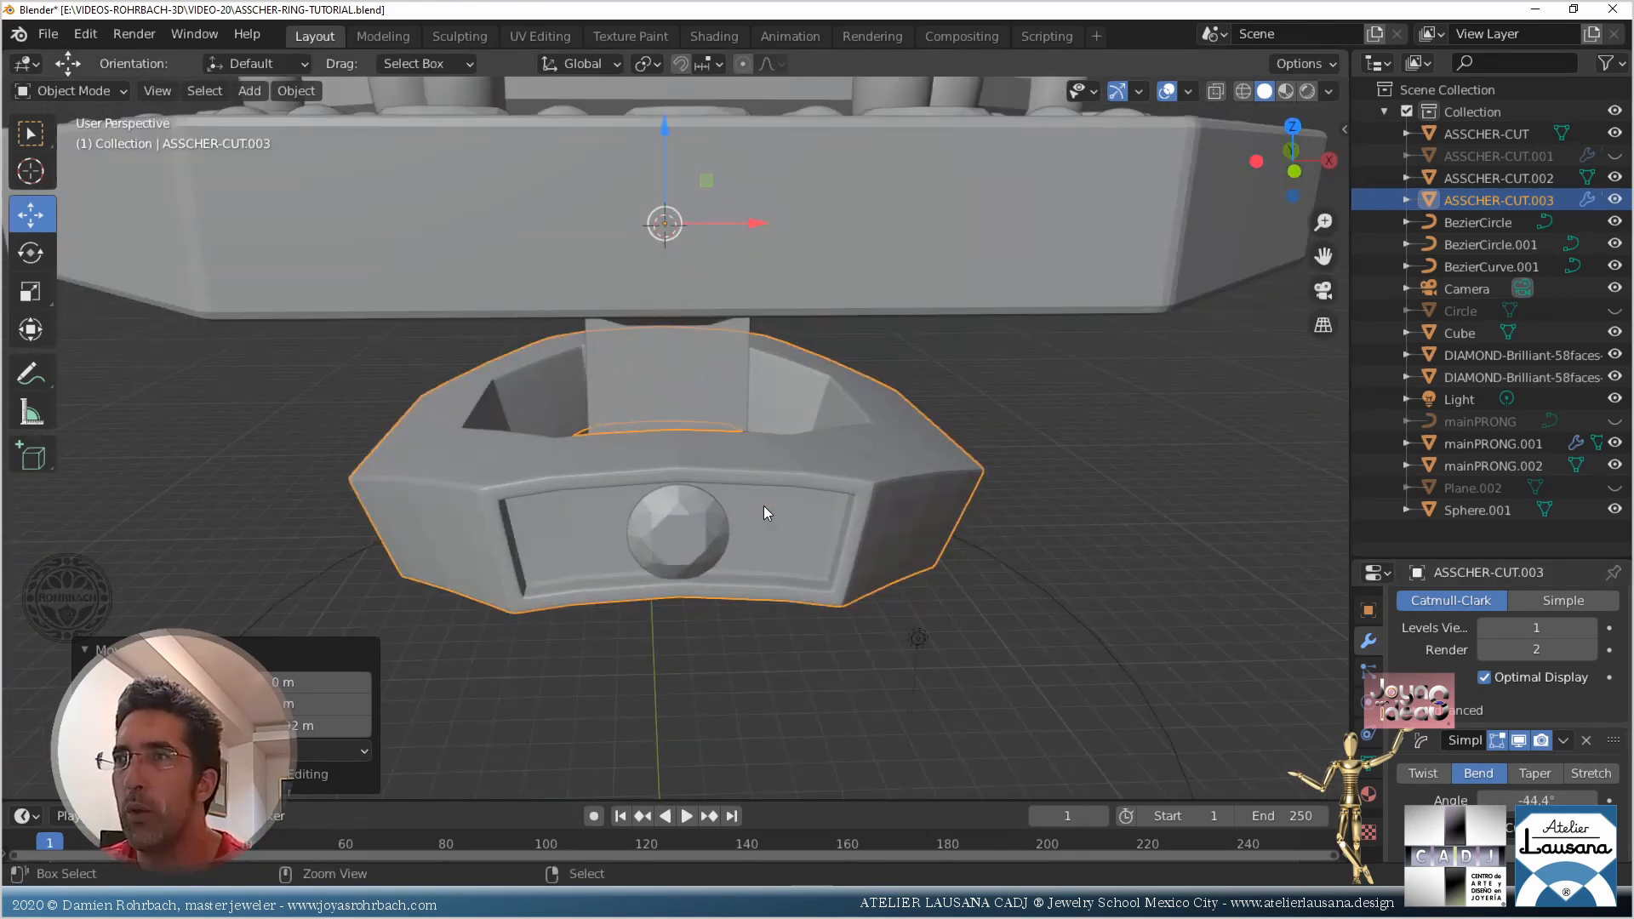
{"action": "left_click", "coordinate": [299, 91]}
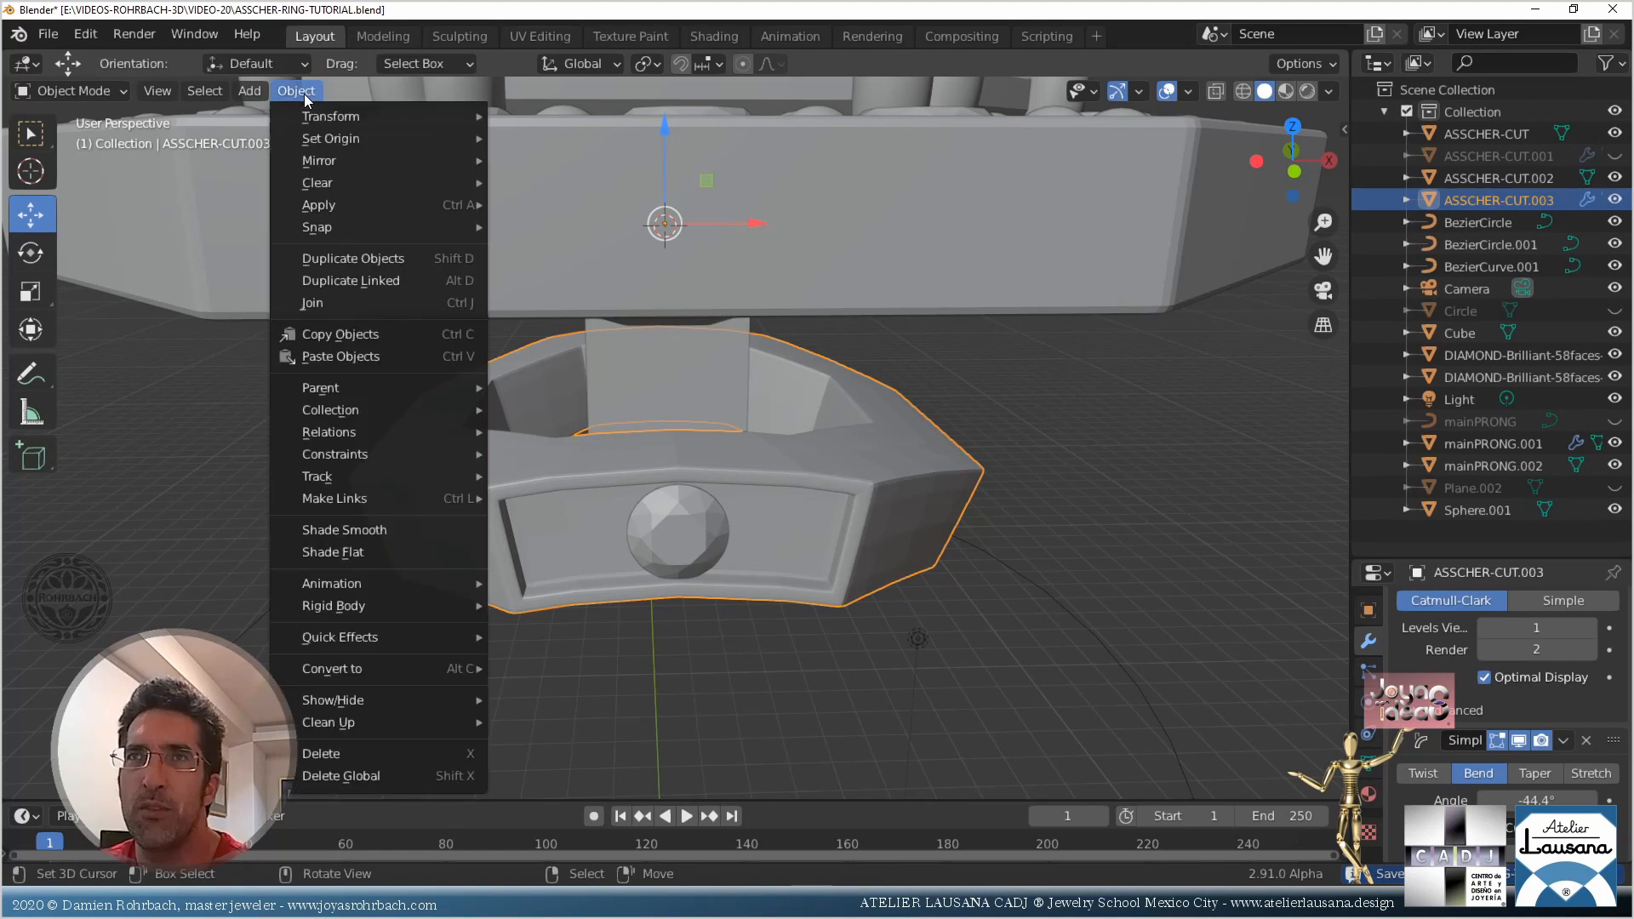
{"action": "left_click", "coordinate": [419, 529]}
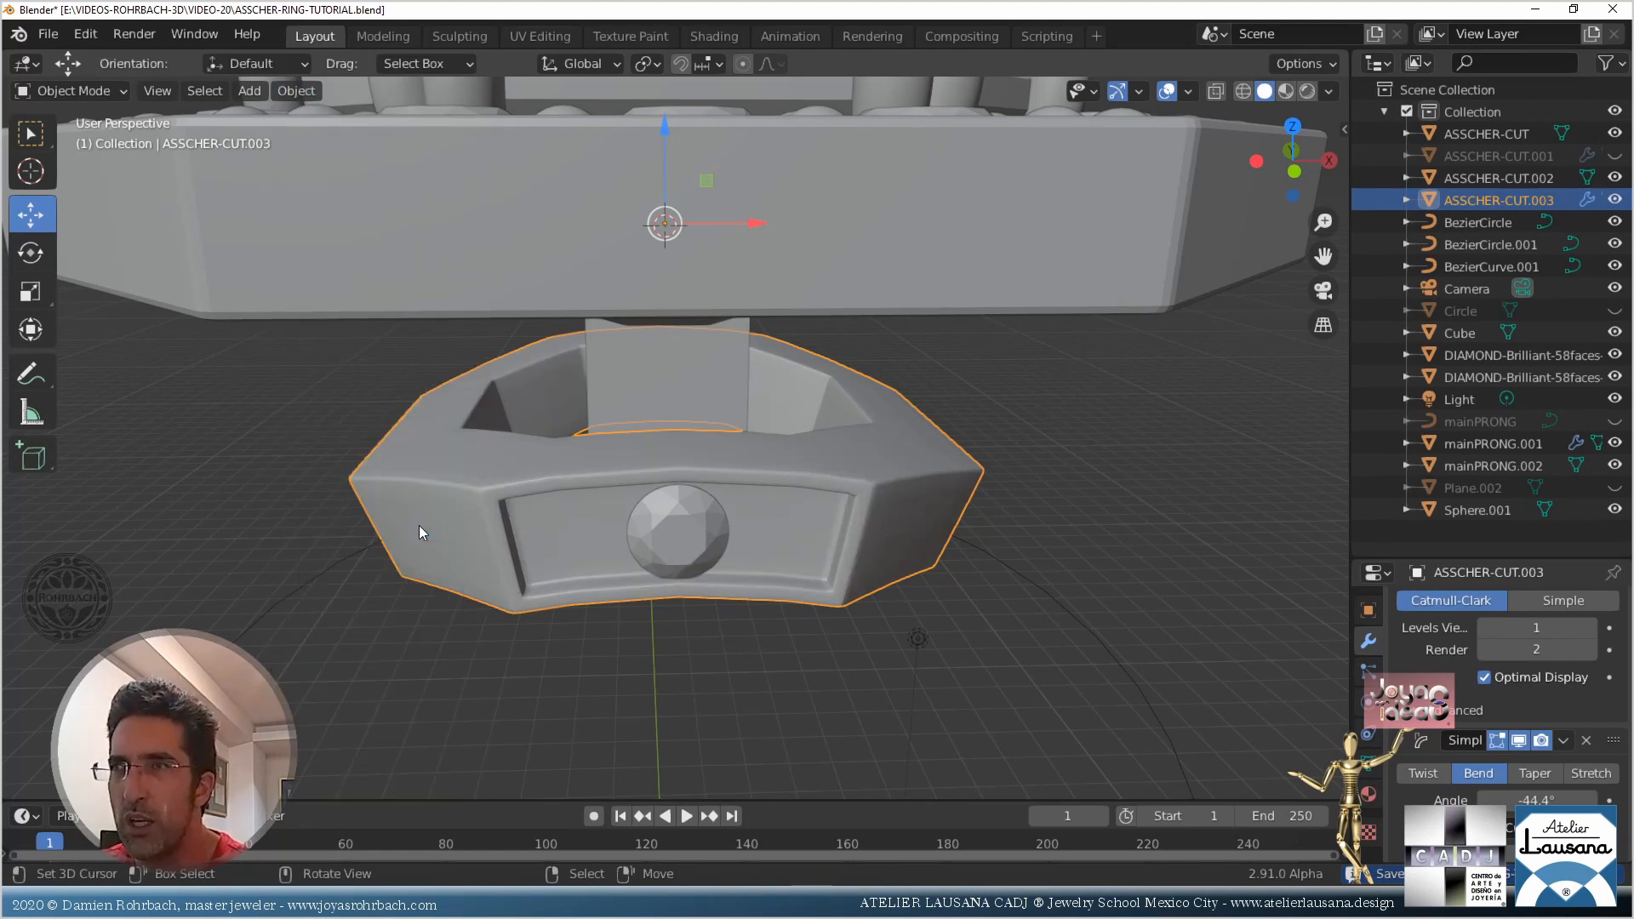
Duplicate the diamond at the center of the gallery's recessed panel and place the copy about 1.03 m along positive X
{"action": "scroll", "coordinate": [731, 638], "scroll_direction": "down", "scroll_amount": 3}
{"action": "middle_click_drag", "start_coordinate": [732, 626], "coordinate": [726, 474]}
{"action": "scroll", "coordinate": [728, 474], "scroll_direction": "up", "scroll_amount": 2}
{"action": "left_click", "coordinate": [660, 396]}
{"action": "key", "text": "KP_1"}
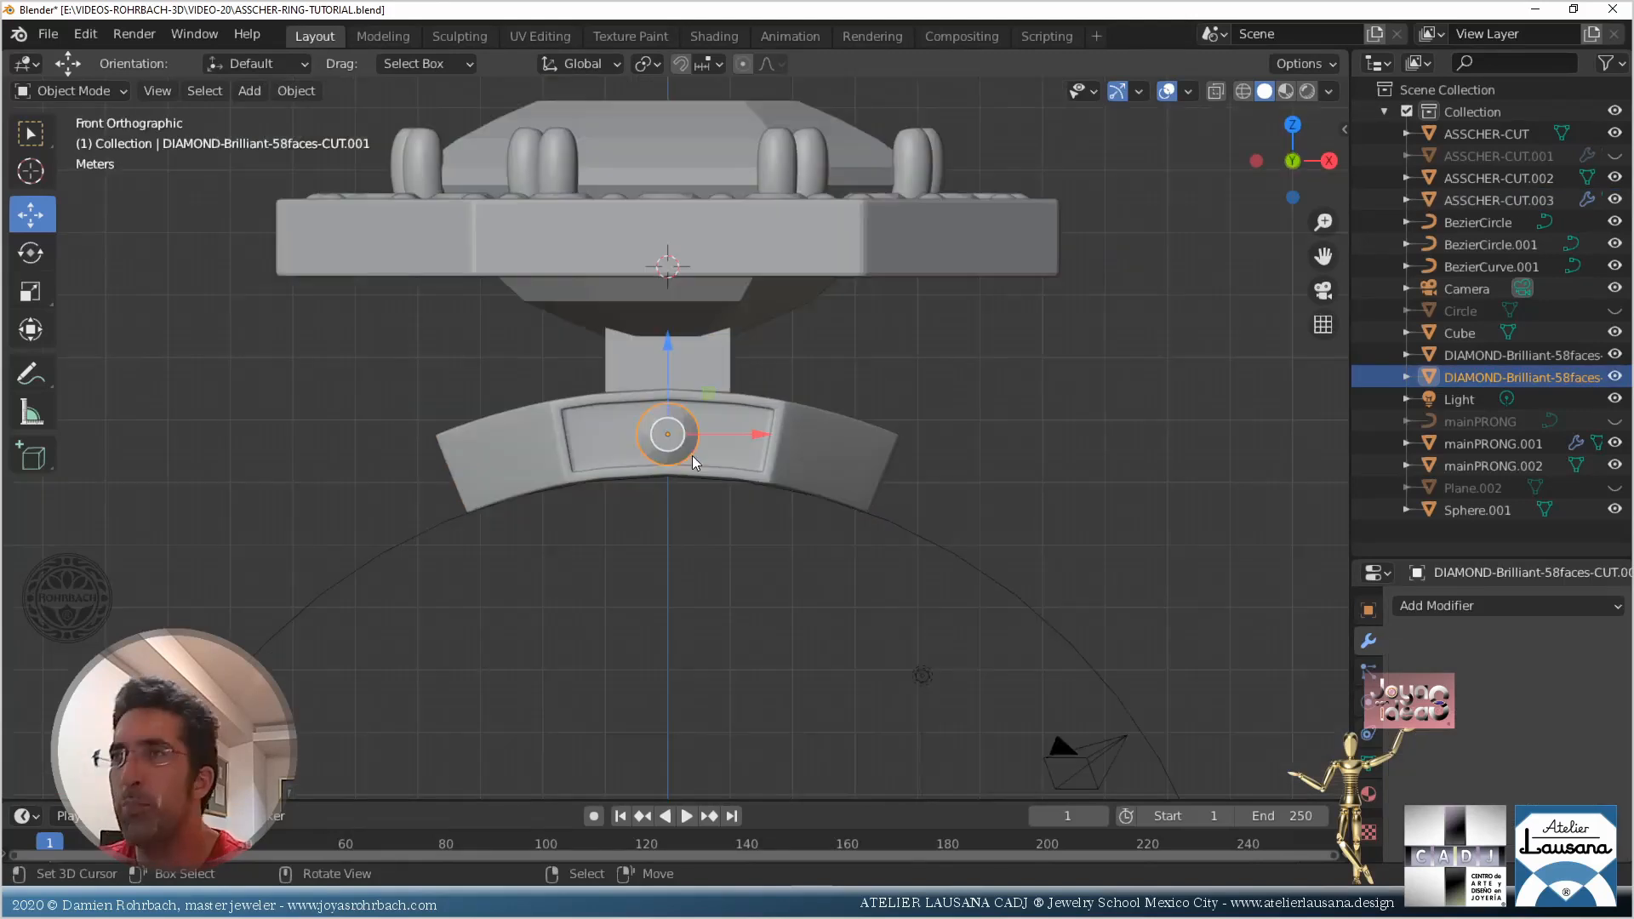
{"action": "scroll", "coordinate": [693, 456], "scroll_direction": "up", "scroll_amount": 5}
{"action": "key", "text": "shift+d"}
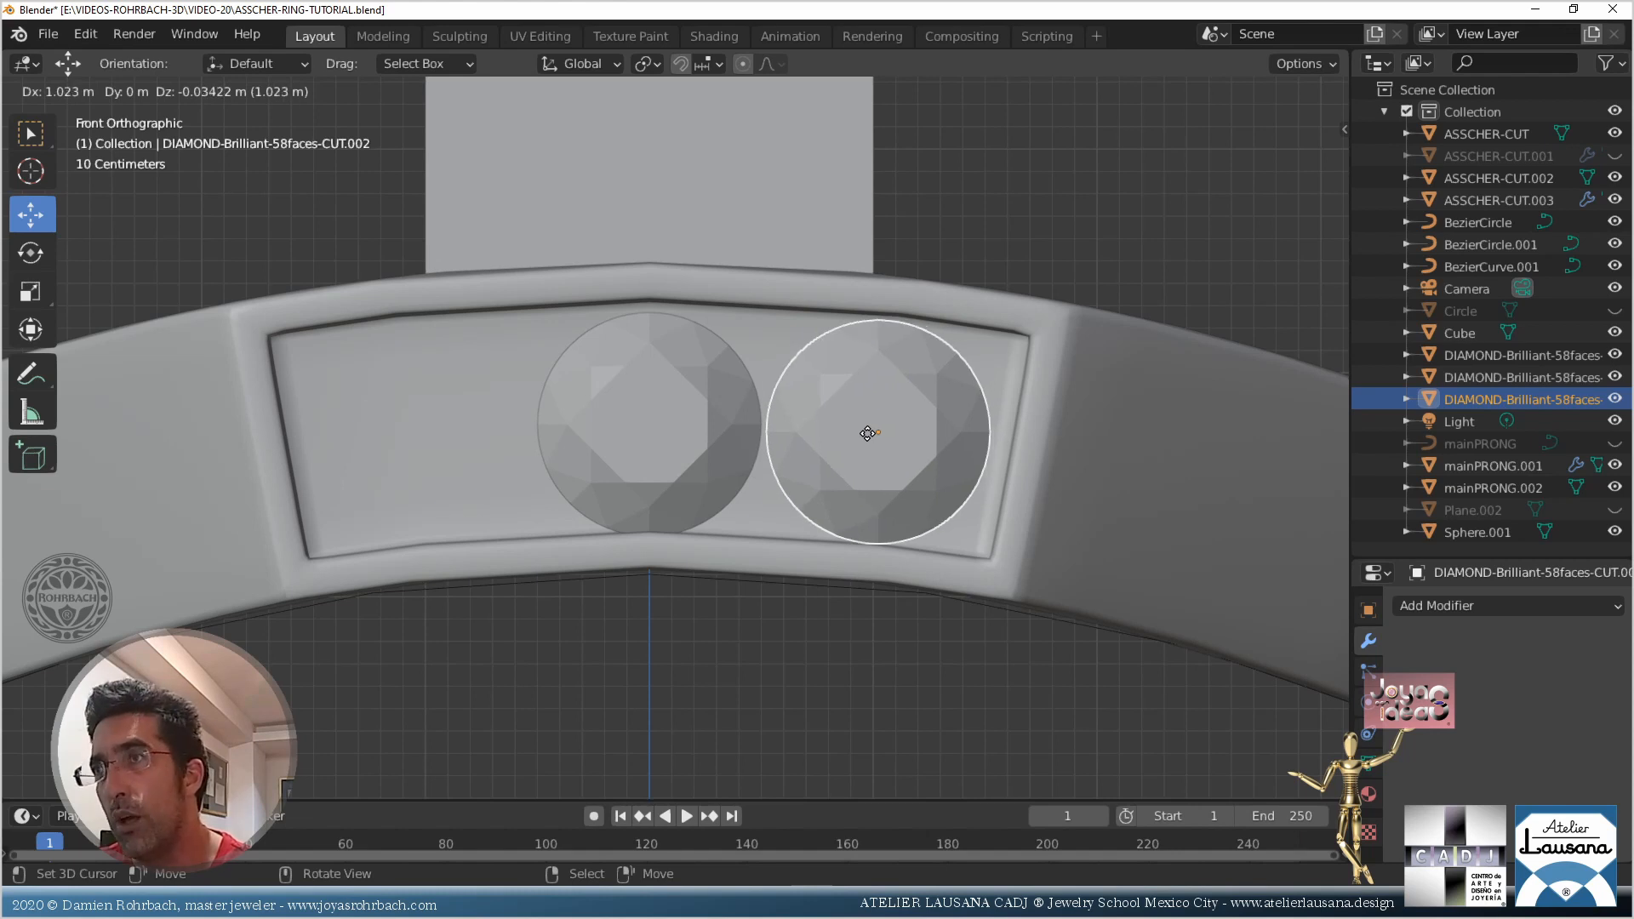
{"action": "left_click", "coordinate": [871, 432]}
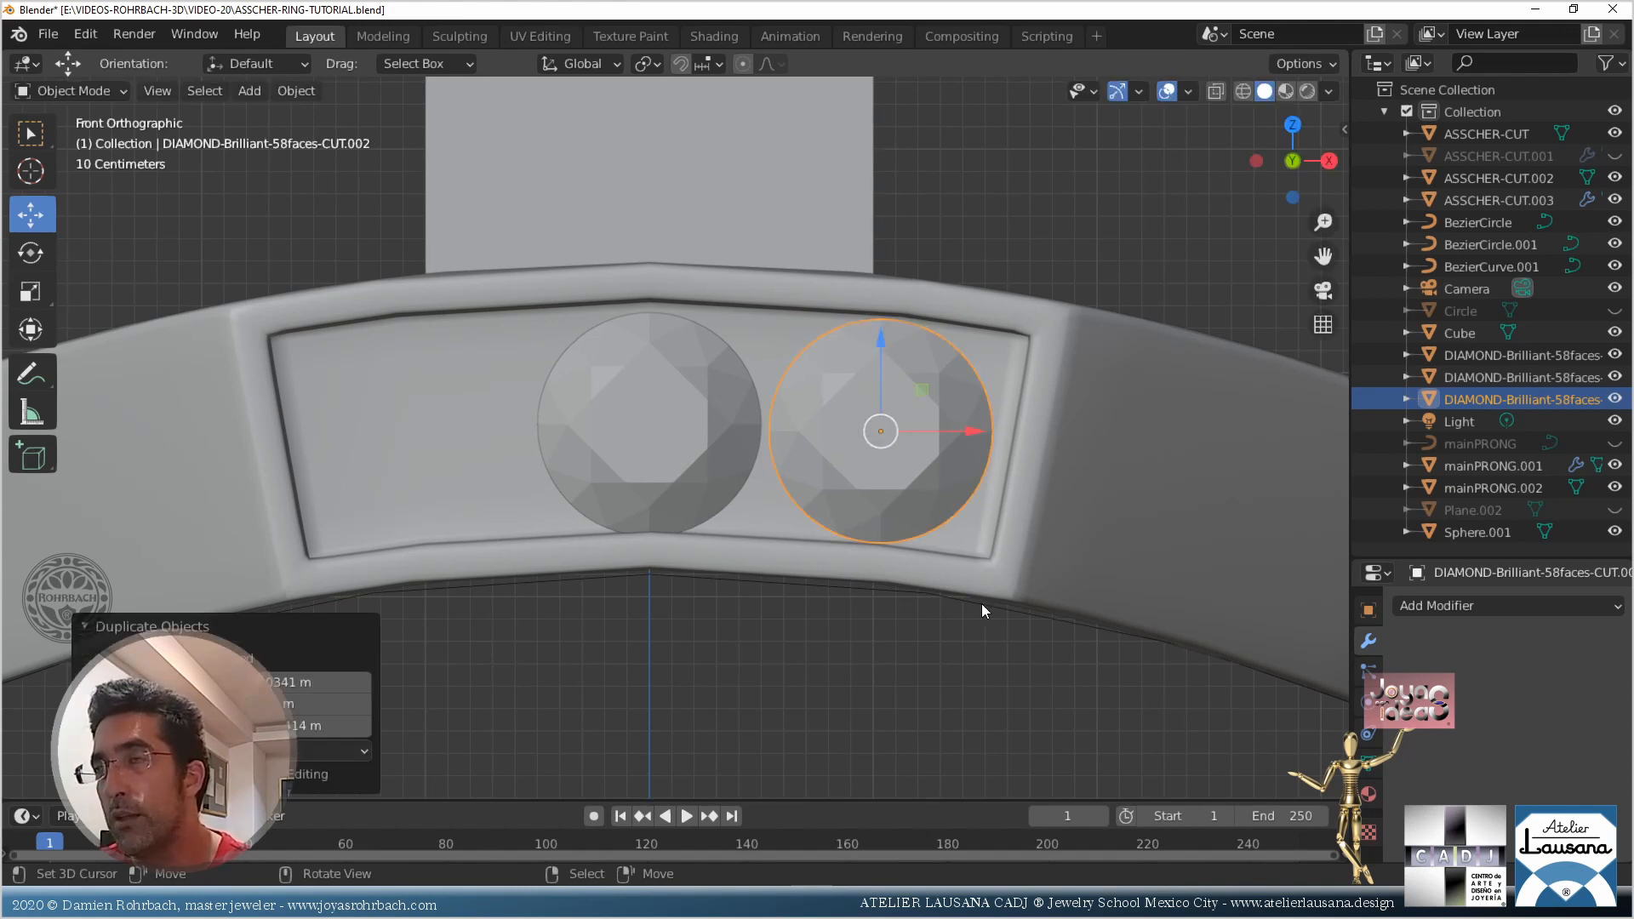
Add an X-axis Mirror modifier to the copied diamond using the center diamond as mirror object, and raise the center diamond slightly
{"action": "left_click", "coordinate": [1438, 607]}
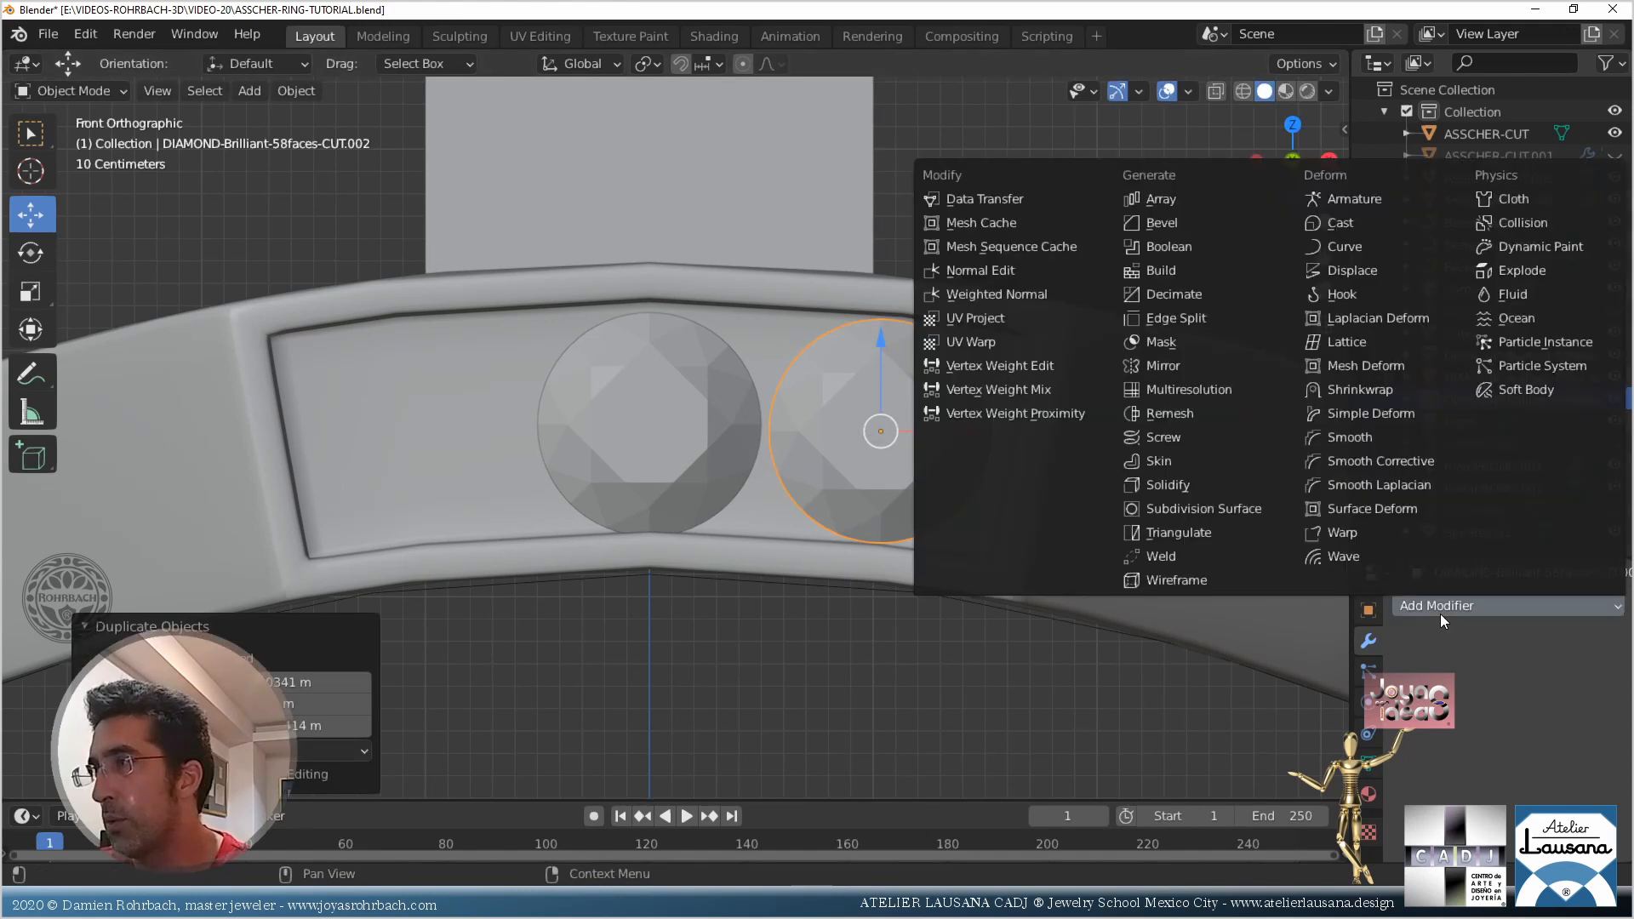
{"action": "left_click", "coordinate": [1221, 366]}
{"action": "left_click", "coordinate": [1587, 755]}
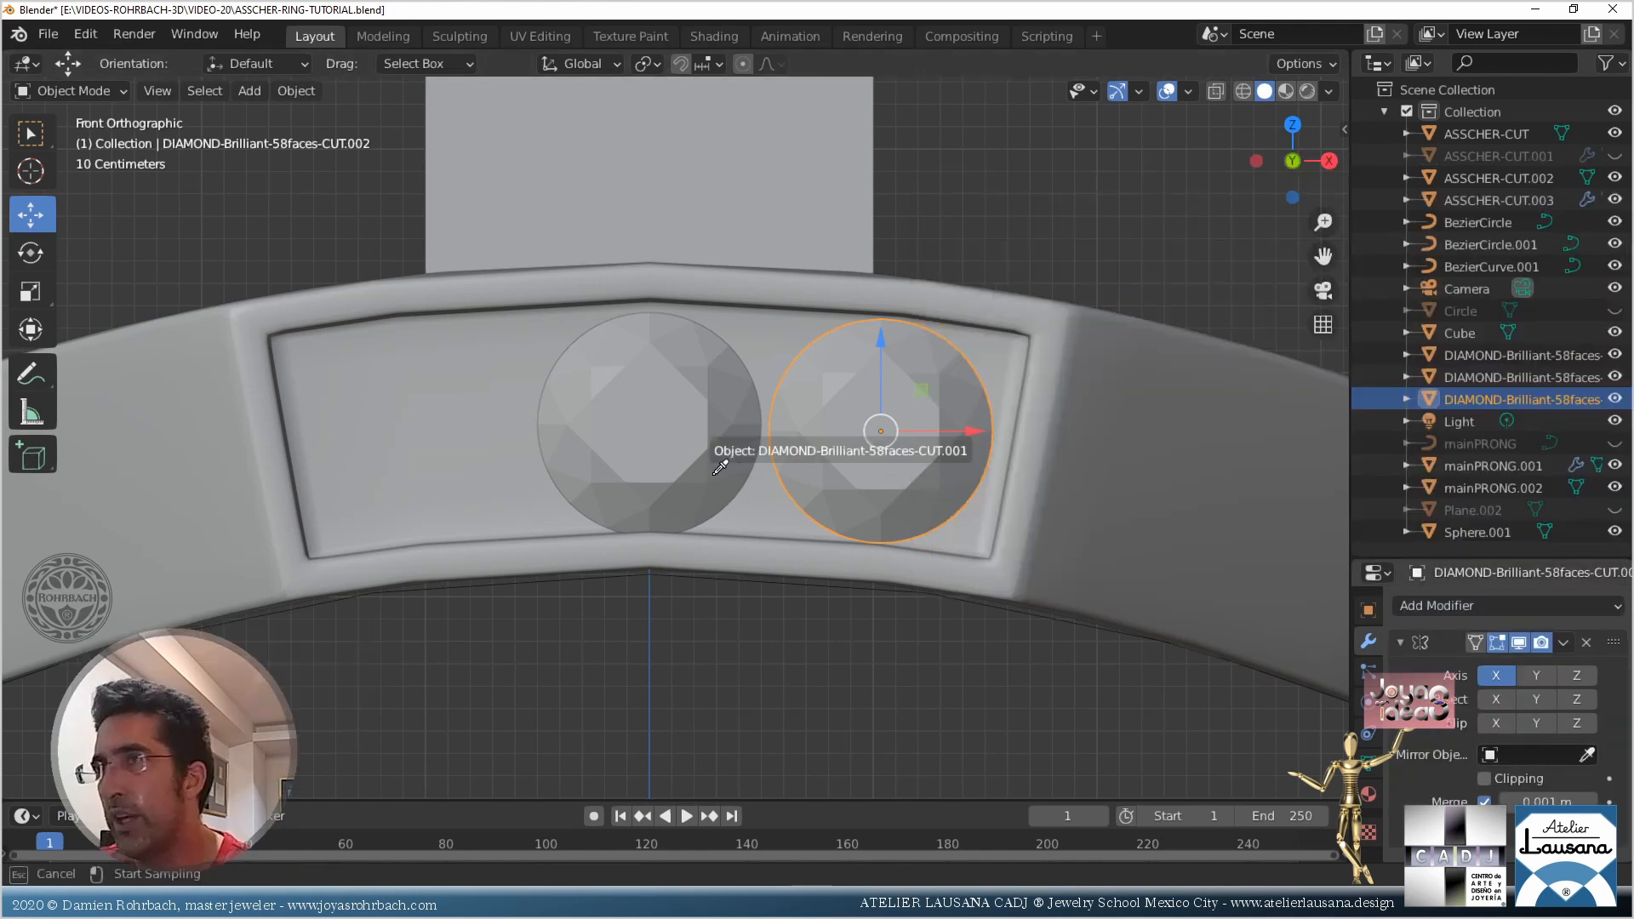
{"action": "left_click", "coordinate": [720, 467]}
{"action": "left_click", "coordinate": [647, 359]}
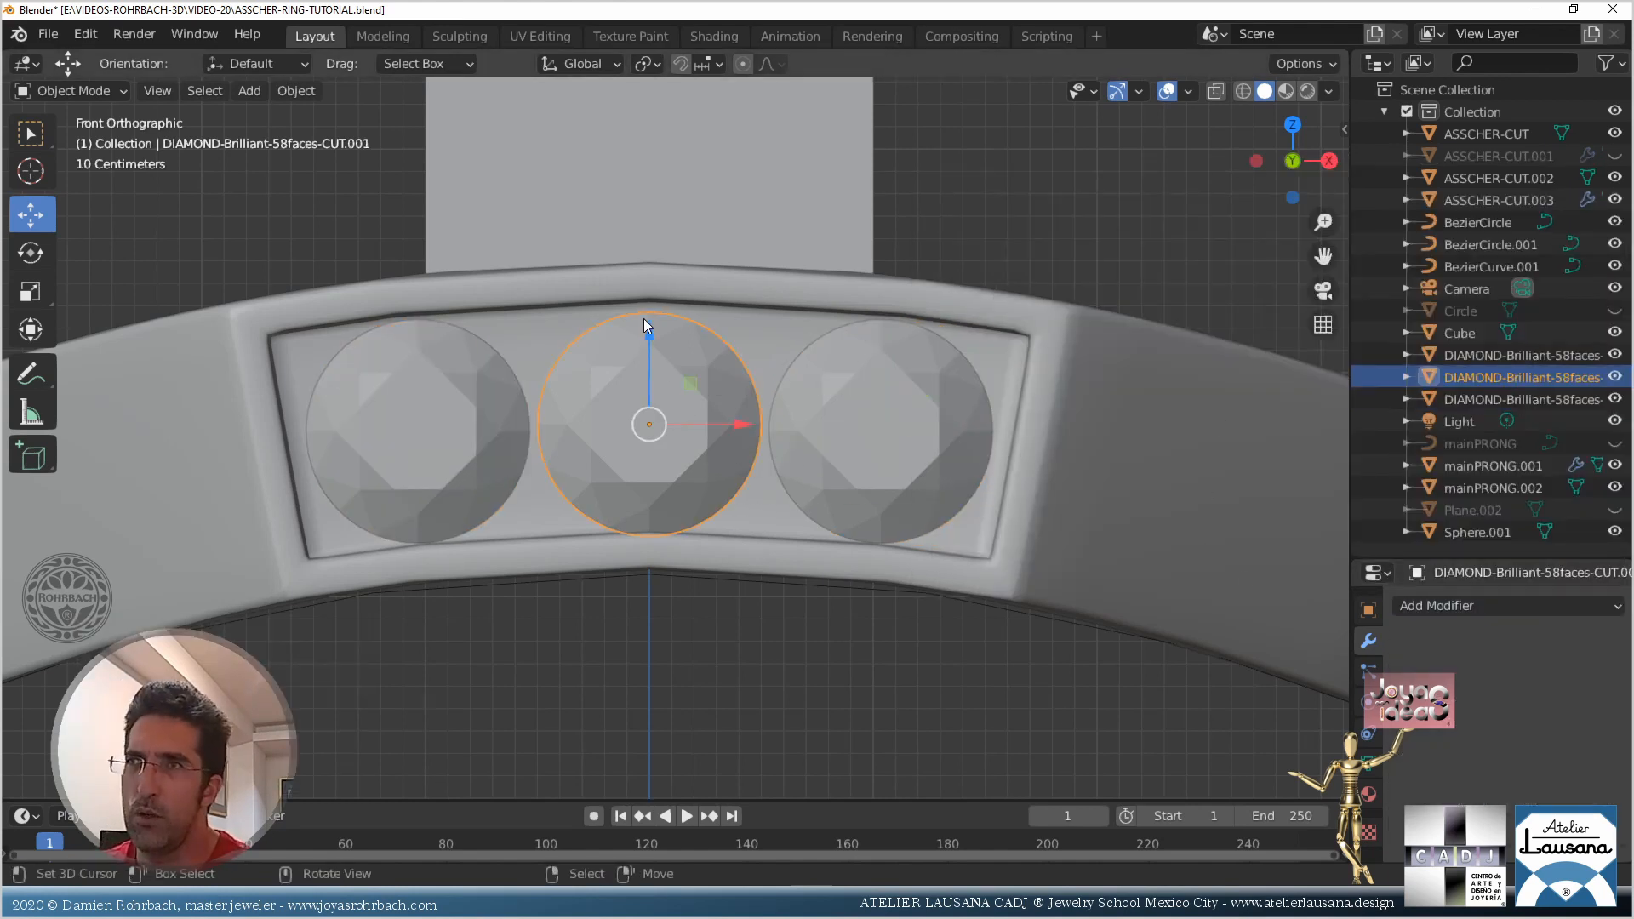
{"action": "left_click_drag", "start_coordinate": [646, 327], "coordinate": [649, 321]}
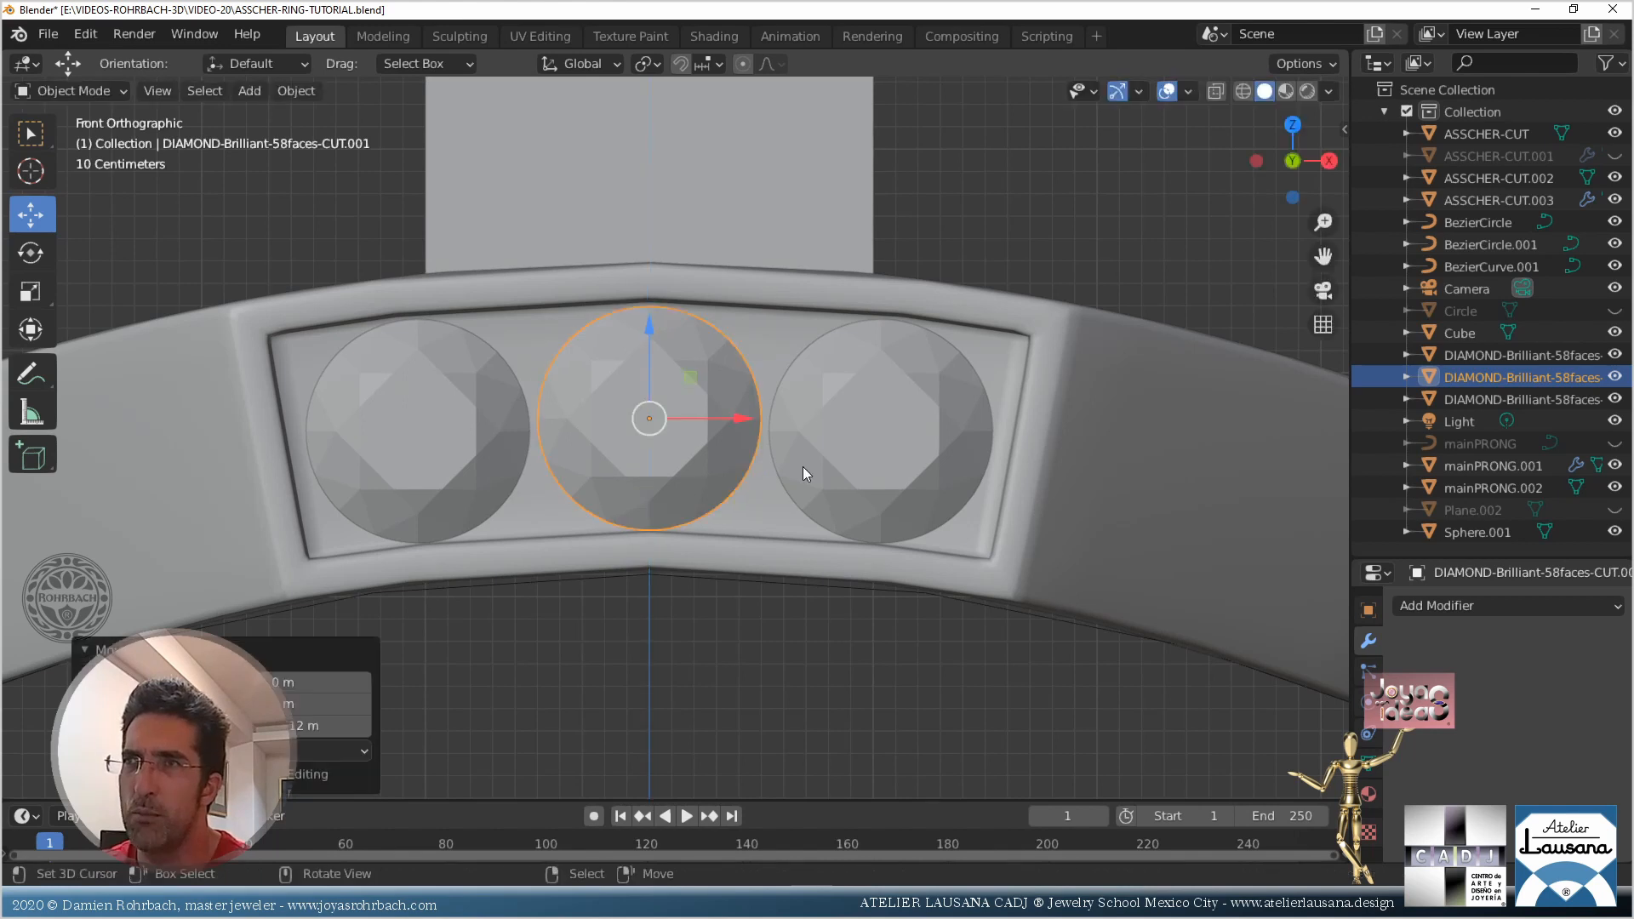
Examine the ring head, its halo and the three-diamond gallery from several angles and from the front
{"action": "scroll", "coordinate": [804, 474], "scroll_direction": "down", "scroll_amount": 7}
{"action": "mouse_move", "coordinate": [817, 473]}
{"action": "middle_mouse_down"}
{"action": "mouse_move", "coordinate": [676, 476]}
{"action": "mouse_move", "coordinate": [722, 550]}
{"action": "mouse_move", "coordinate": [829, 490]}
{"action": "middle_mouse_up"}
{"action": "scroll", "coordinate": [829, 490], "scroll_direction": "down", "scroll_amount": 4}
{"action": "scroll", "coordinate": [819, 497], "scroll_direction": "up", "scroll_amount": 9}
{"action": "scroll", "coordinate": [861, 385], "scroll_direction": "down", "scroll_amount": 4}
{"action": "middle_click_drag", "start_coordinate": [861, 385], "coordinate": [807, 476]}
{"action": "left_click", "coordinate": [548, 492]}
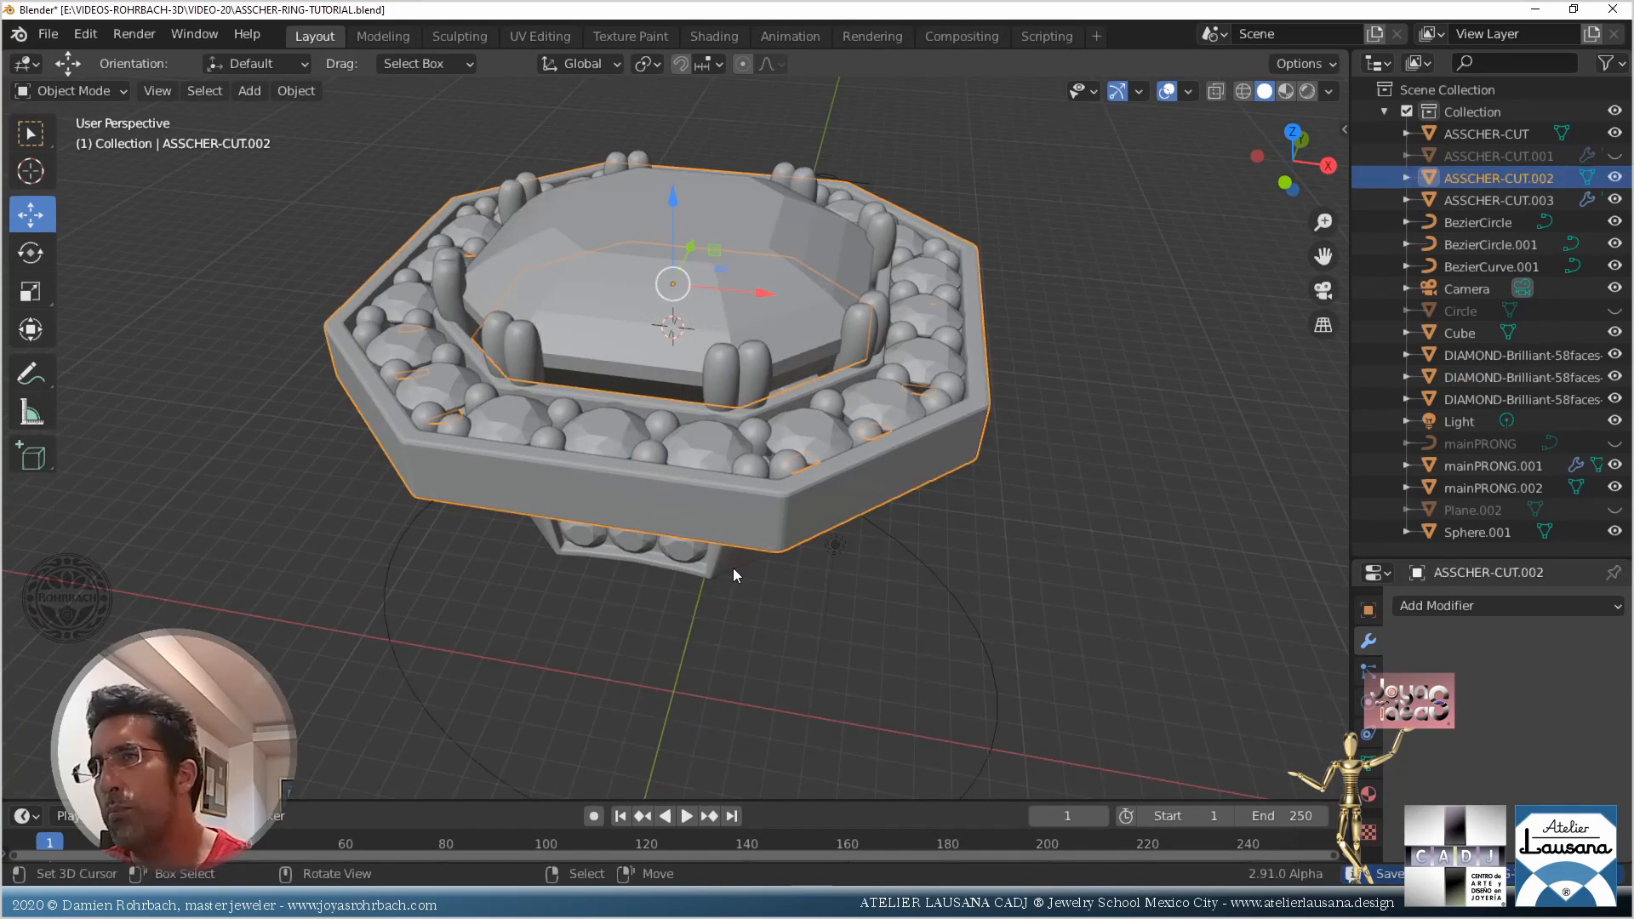
{"action": "middle_click_drag", "start_coordinate": [732, 568], "coordinate": [728, 514]}
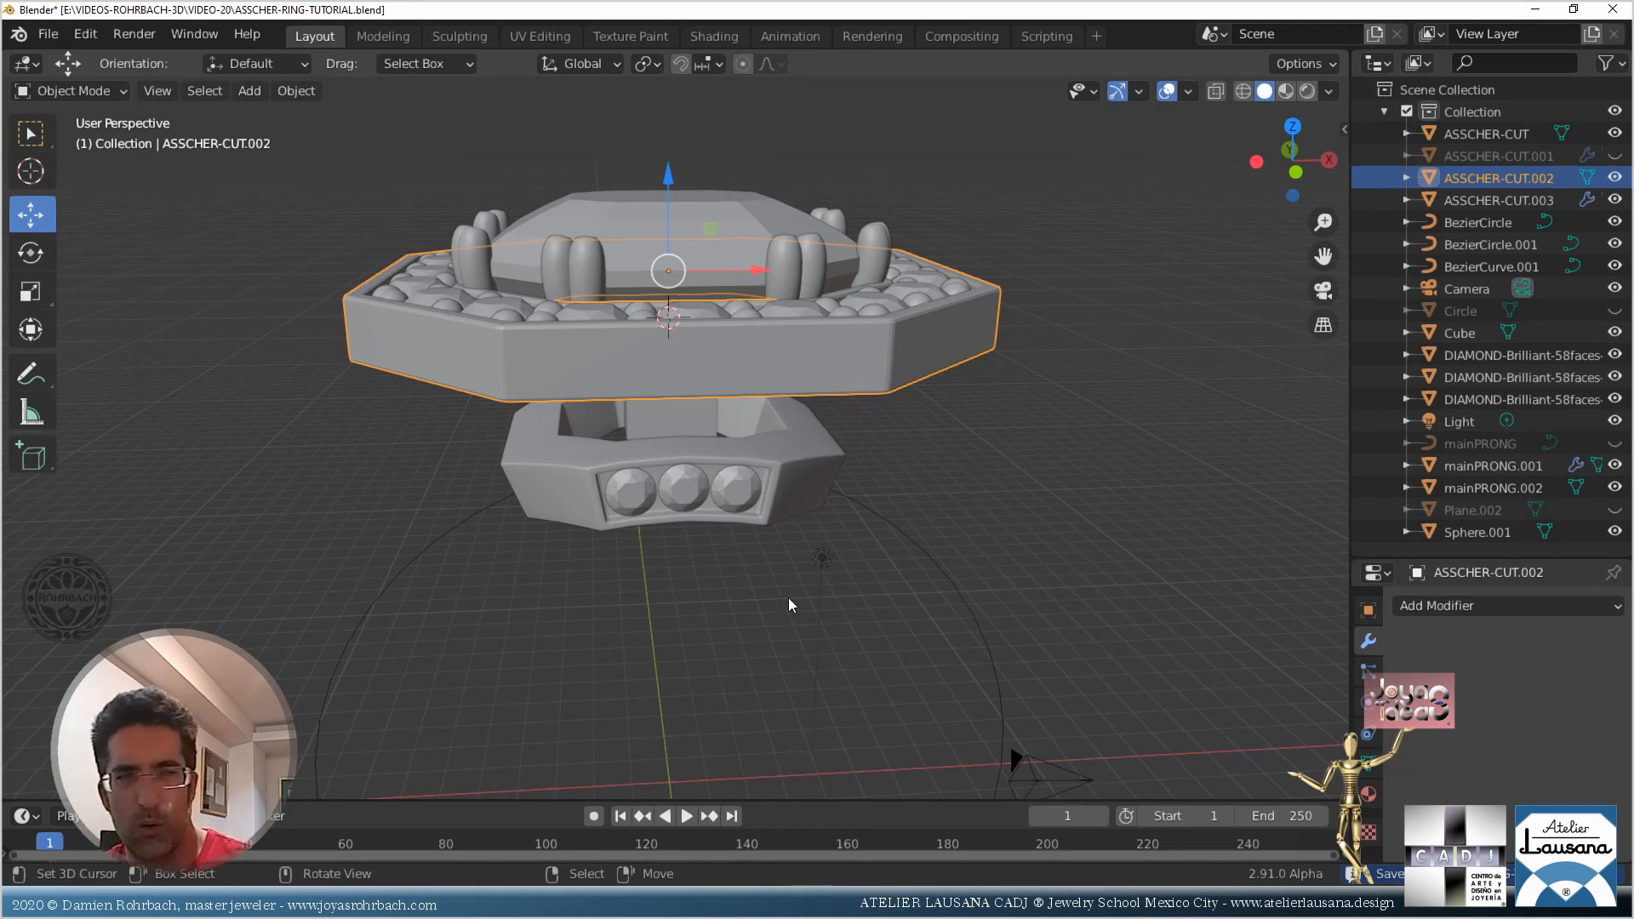
{"action": "key", "text": "KP_1"}
{"action": "scroll", "coordinate": [849, 492], "scroll_direction": "up", "scroll_amount": 4}
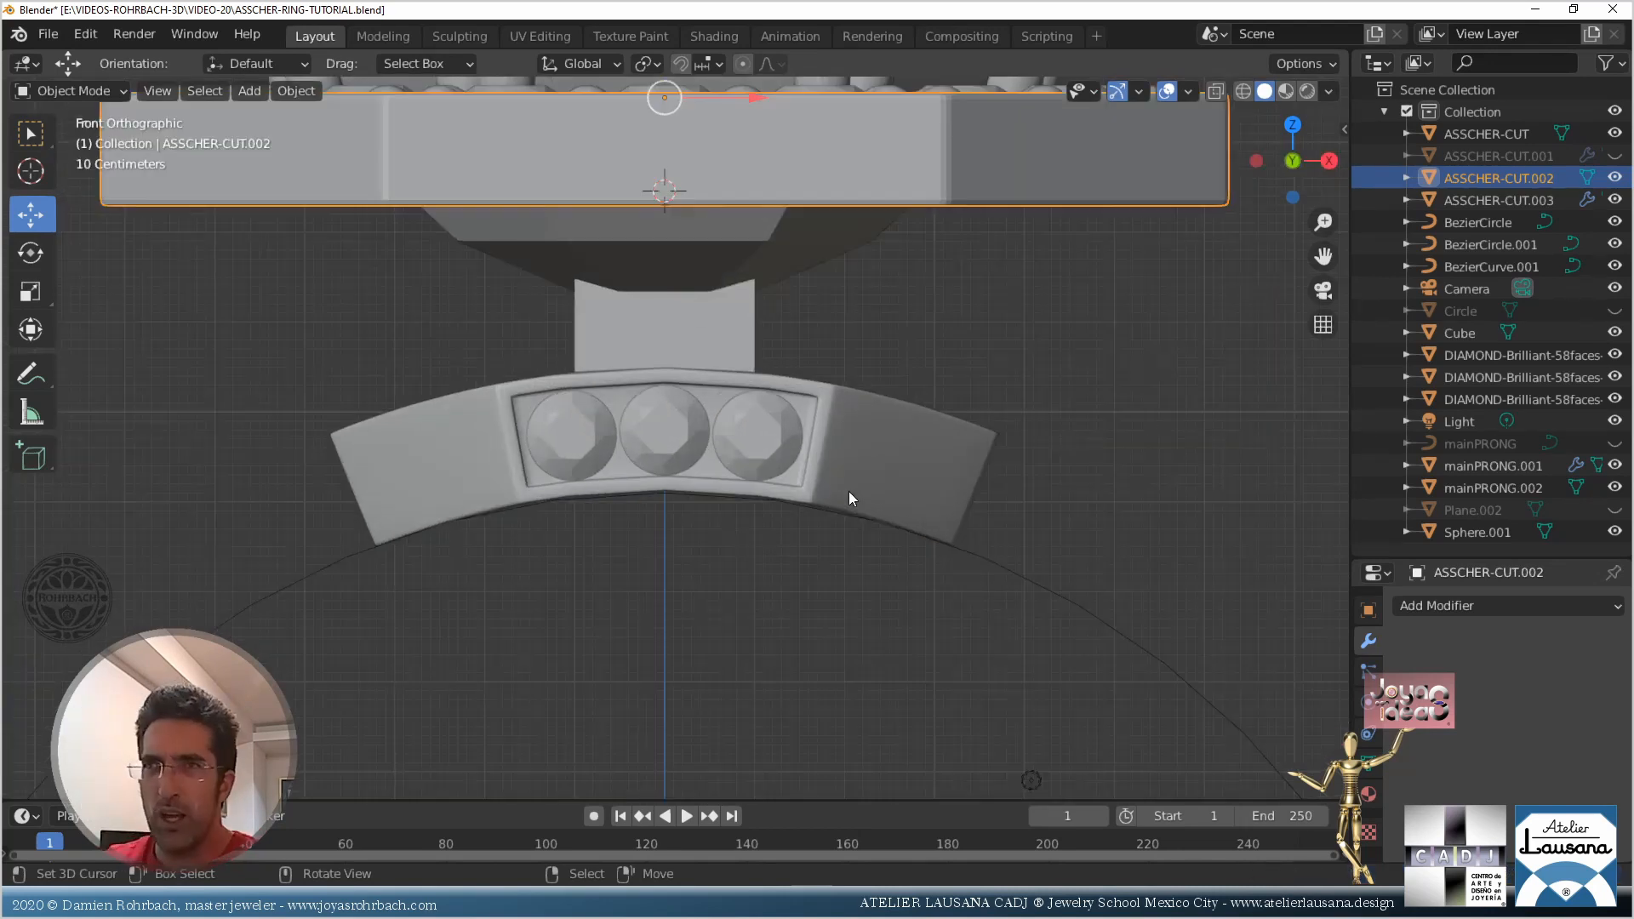
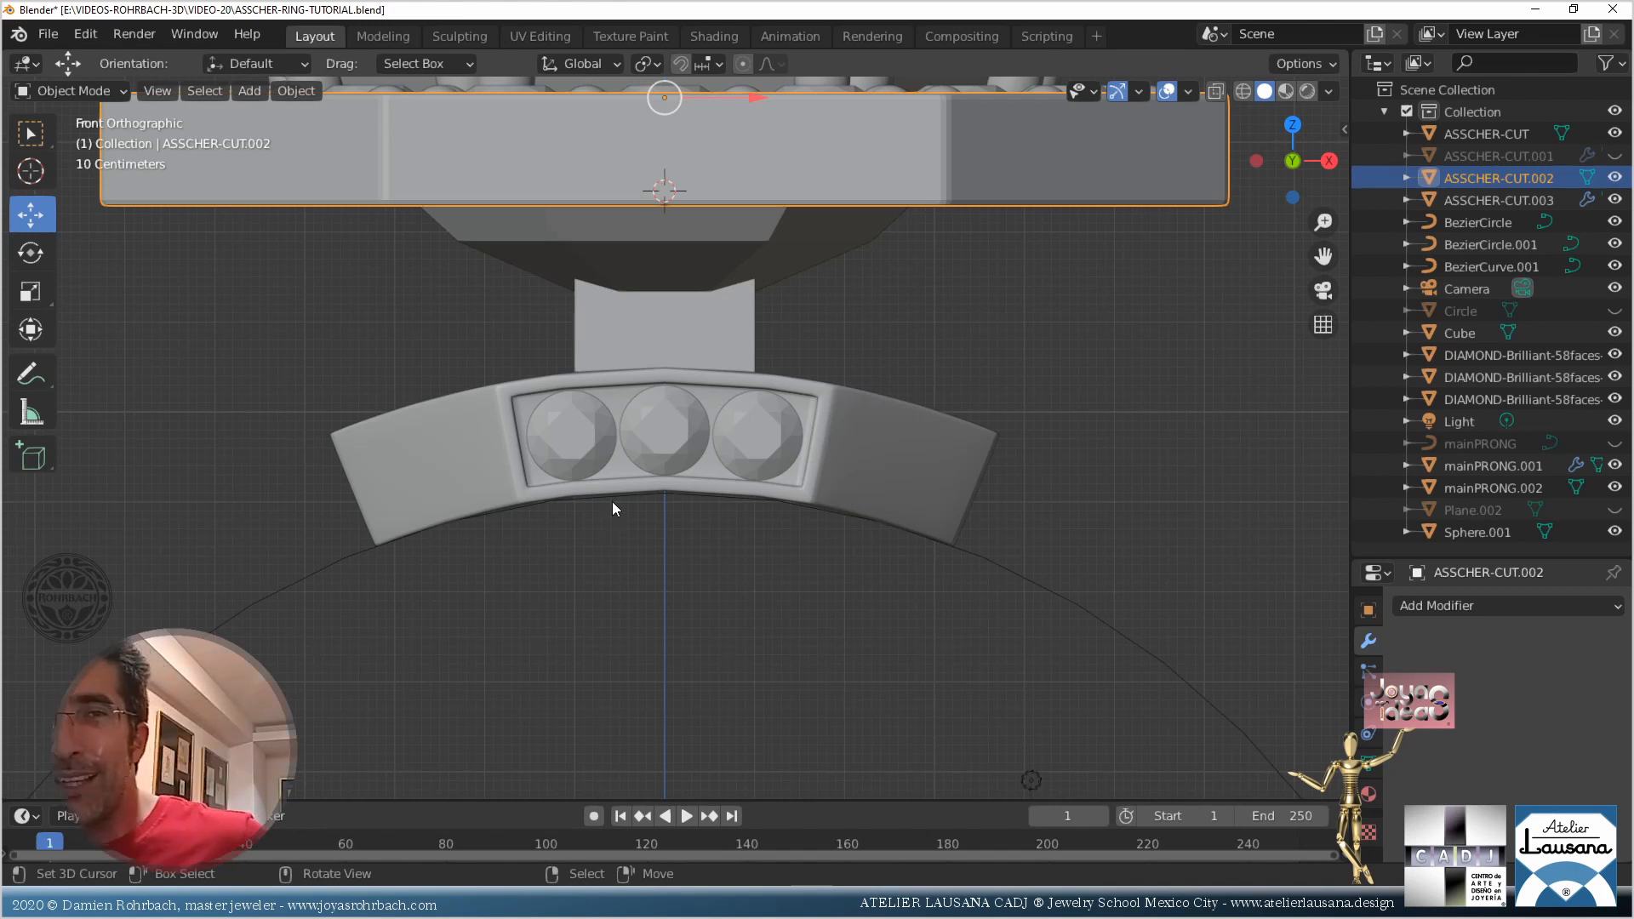
Reveal the hidden object Plane.002 and rename it counterCUTTER
{"action": "scroll", "coordinate": [695, 375], "scroll_direction": "down", "scroll_amount": 3}
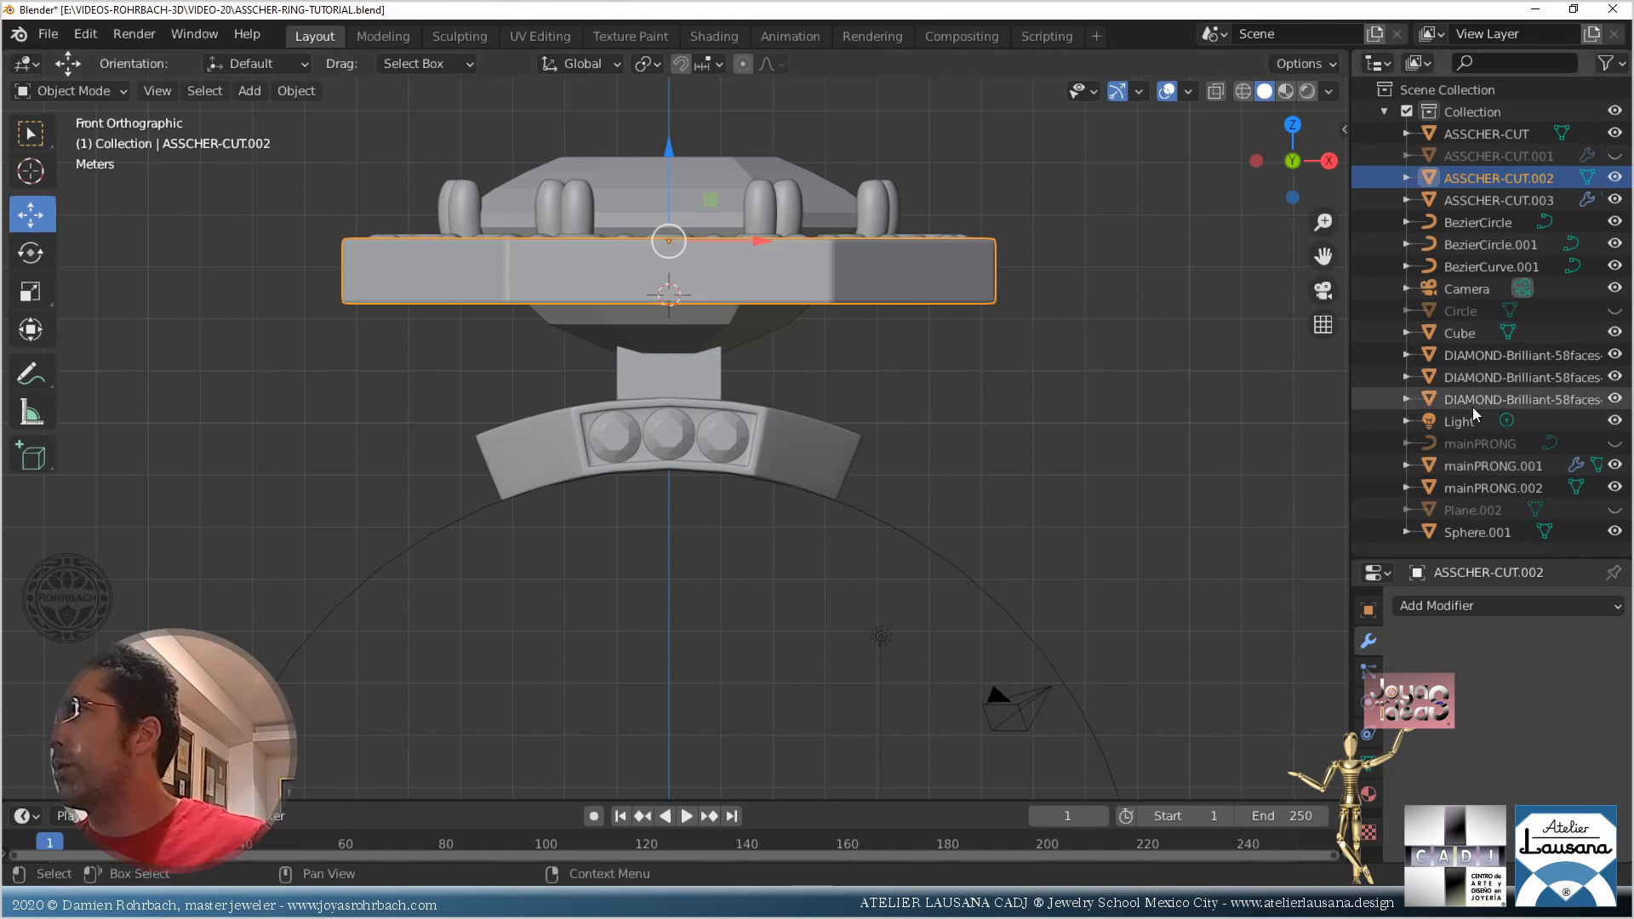
{"action": "left_click", "coordinate": [1497, 513]}
{"action": "left_click", "coordinate": [1614, 510]}
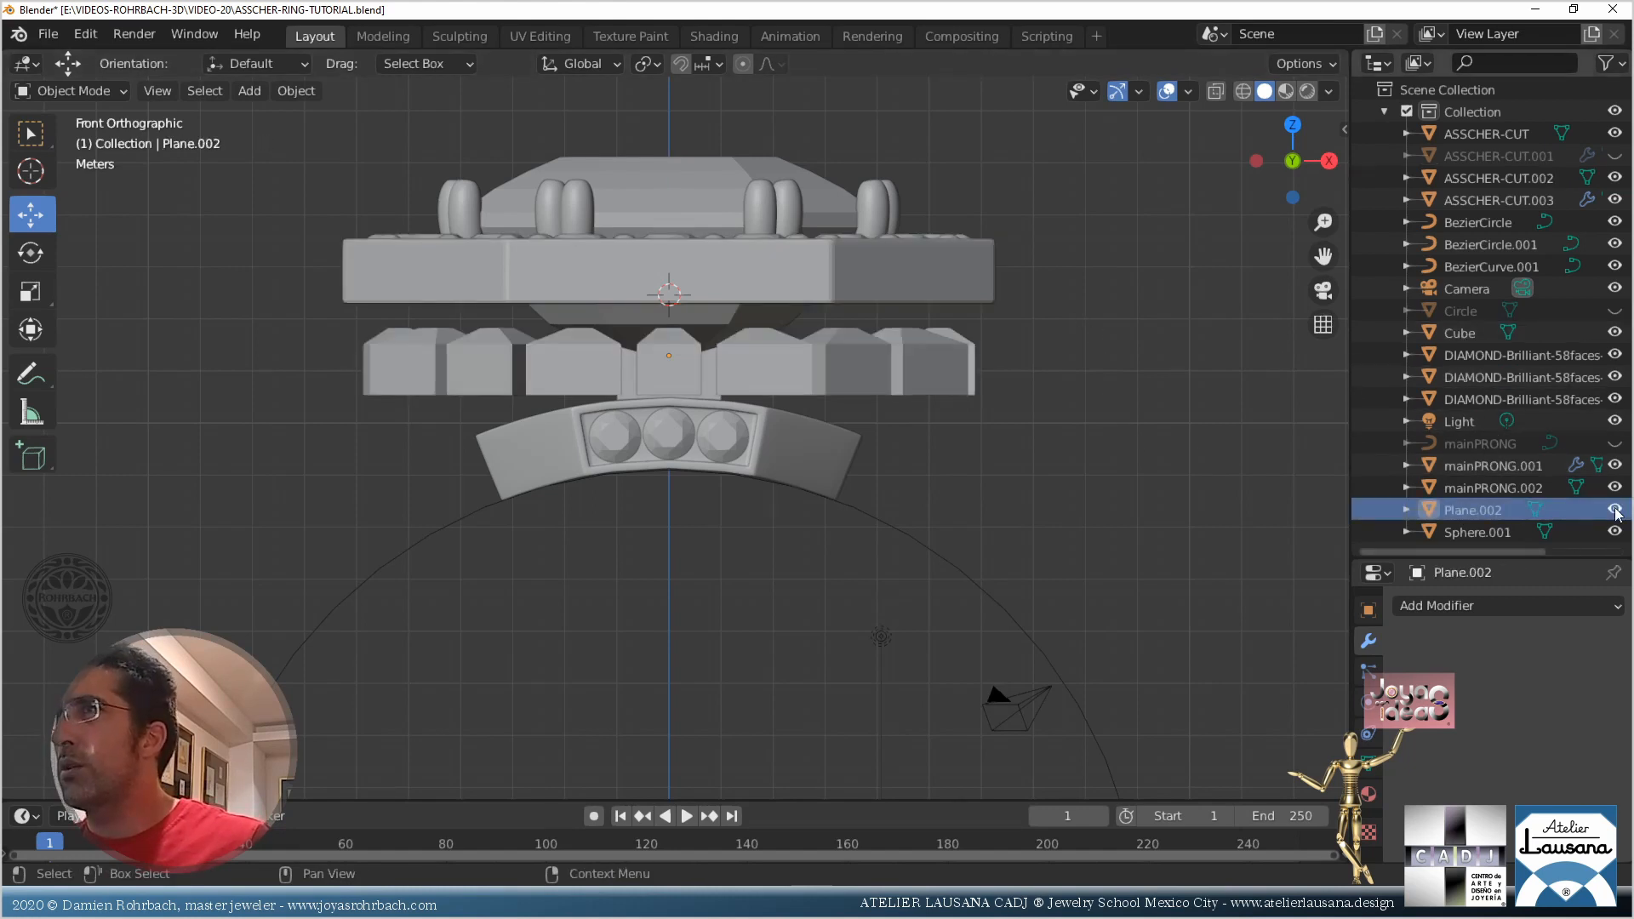
{"action": "double_click", "coordinate": [1491, 511]}
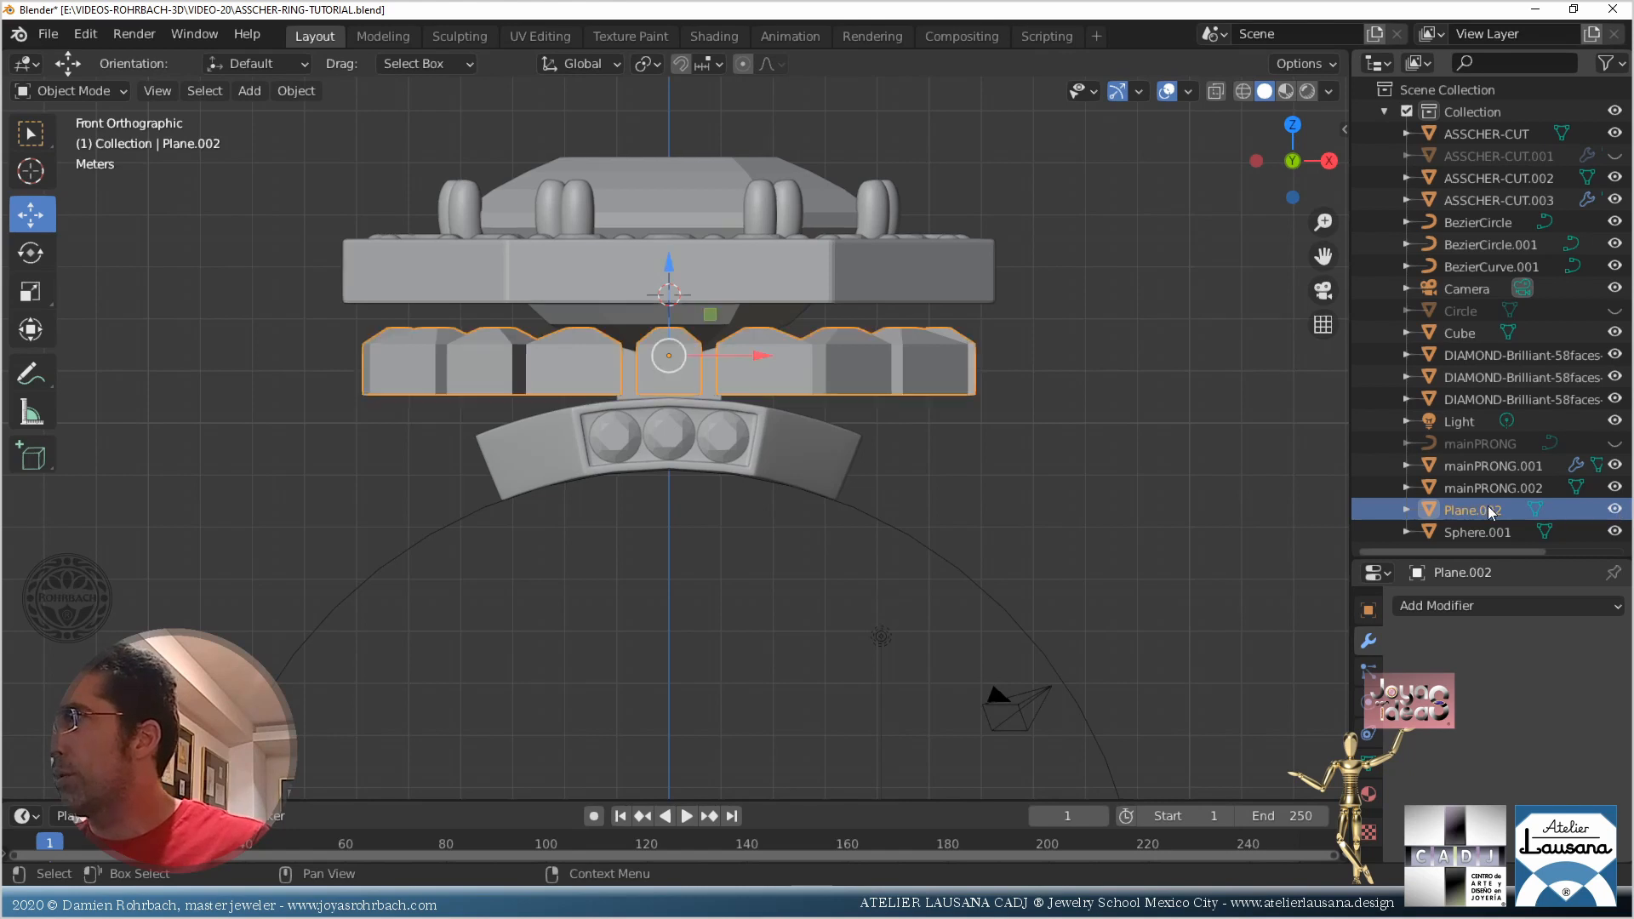
{"action": "type", "text": "counte"}
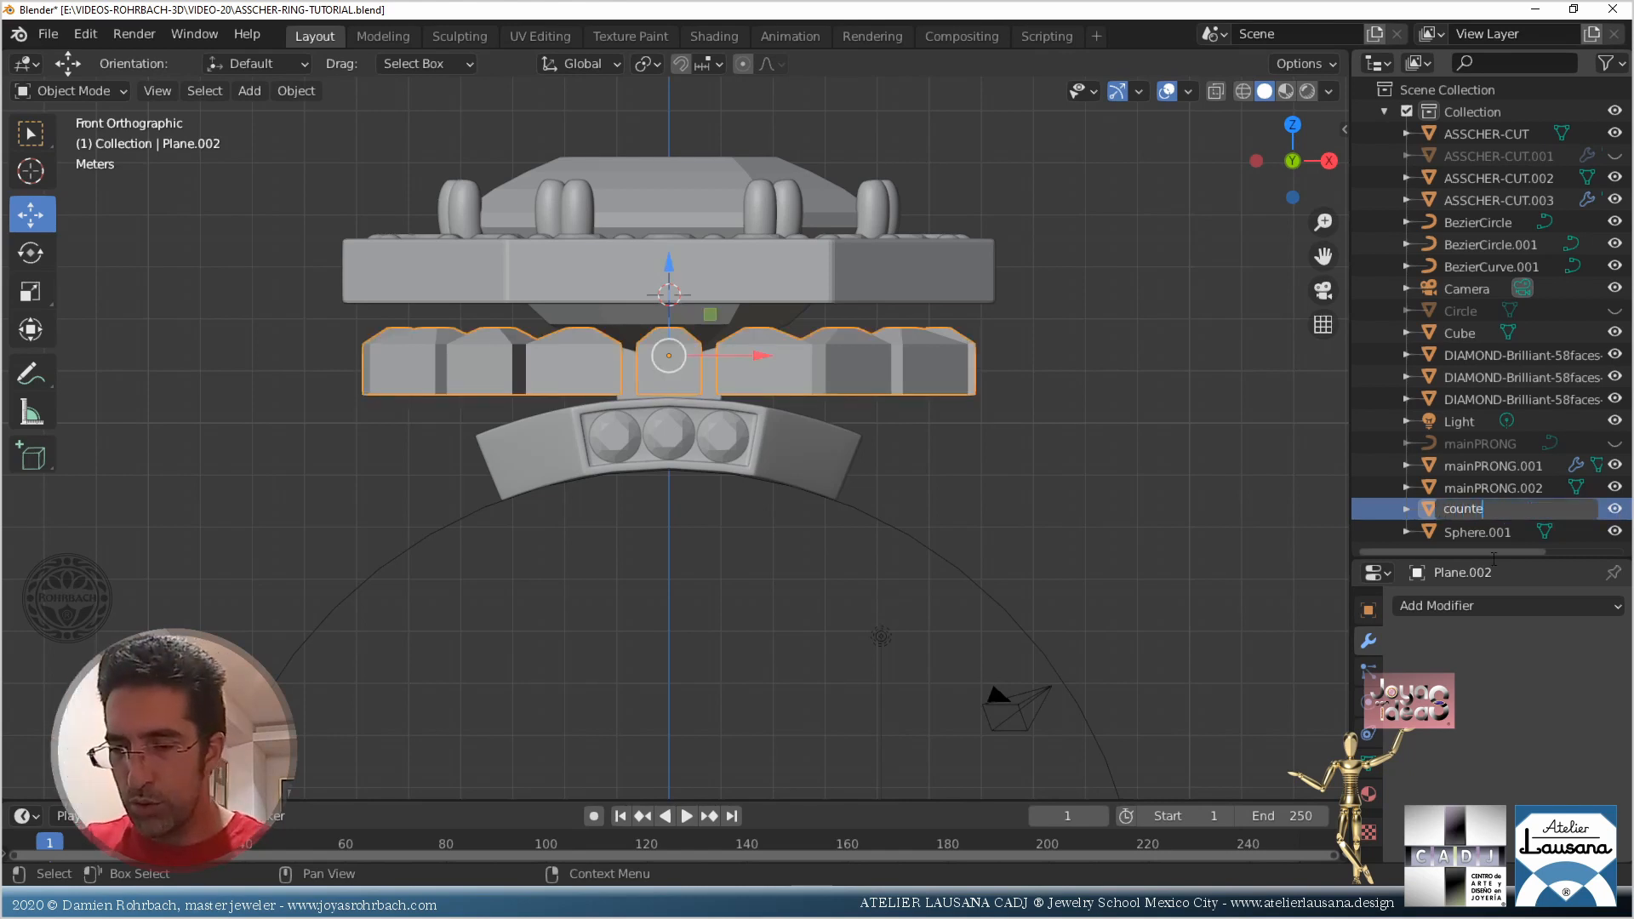
{"action": "type", "text": "rCUTTER"}
{"action": "key", "text": "Return"}
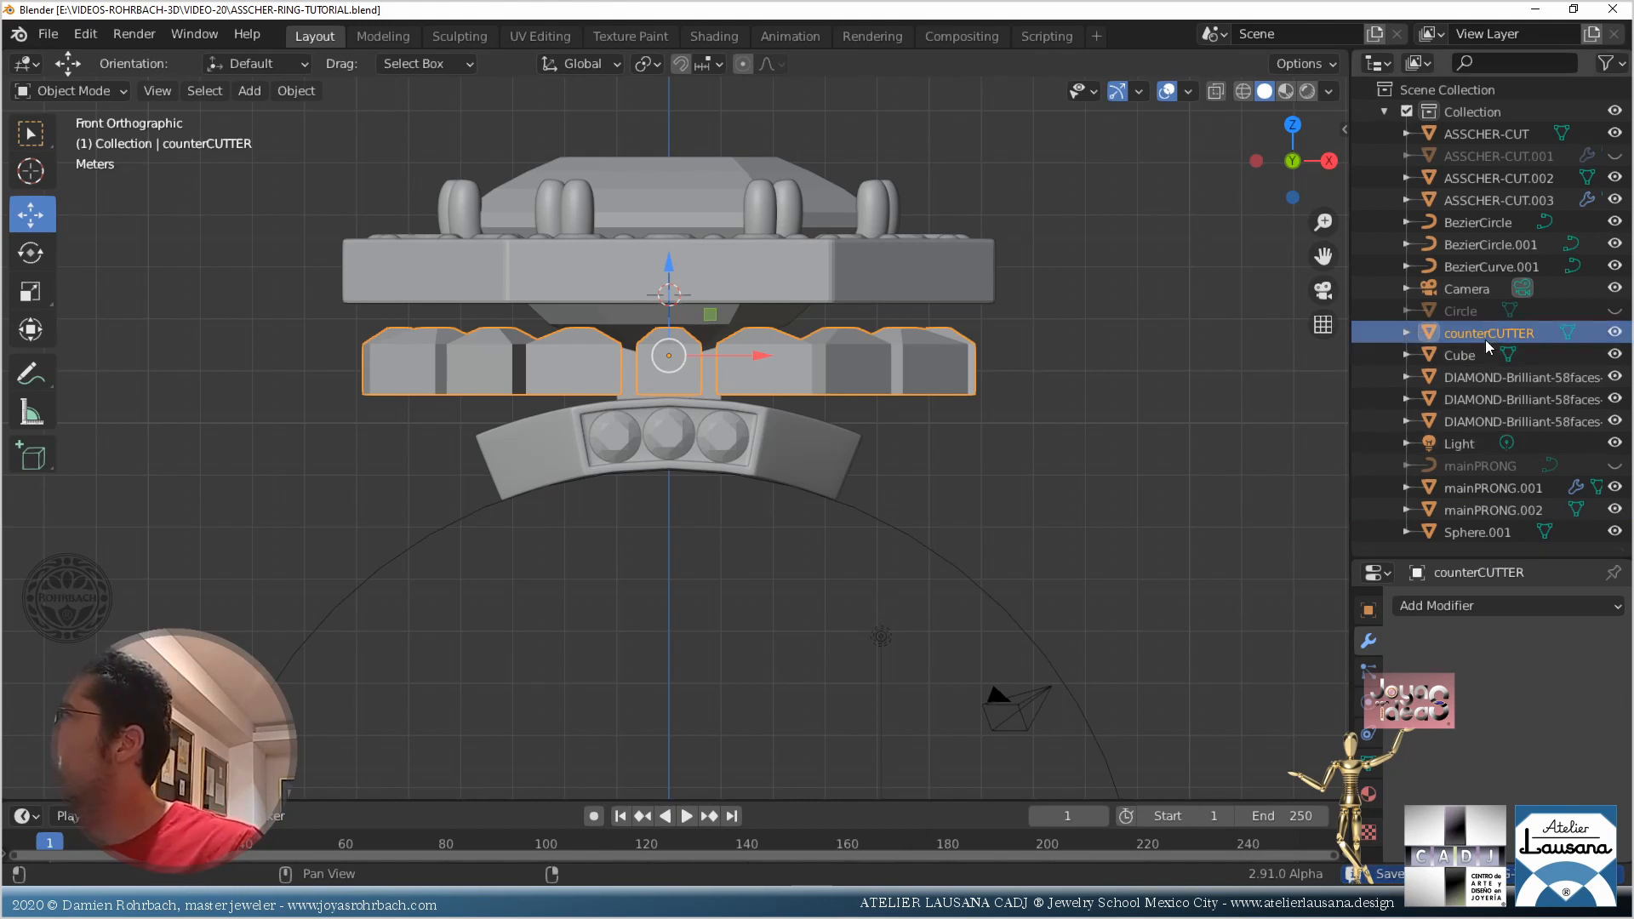
Reveal the hidden Circle object and hide counterCUTTER
{"action": "left_click", "coordinate": [1586, 320]}
{"action": "left_click", "coordinate": [1615, 311]}
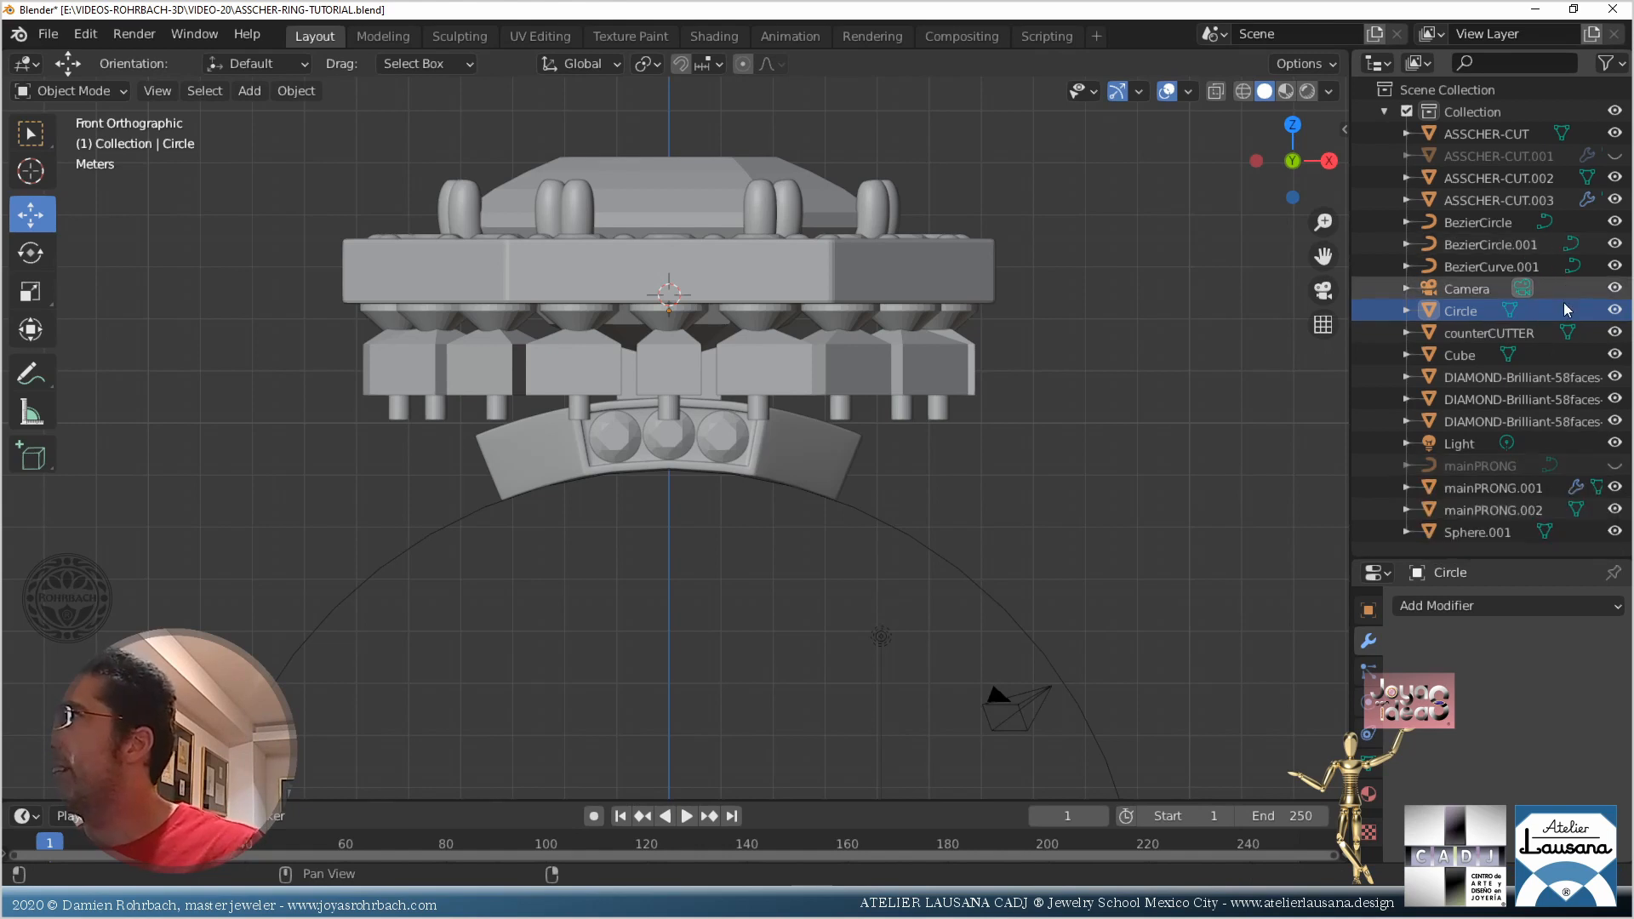
{"action": "left_click", "coordinate": [1614, 333]}
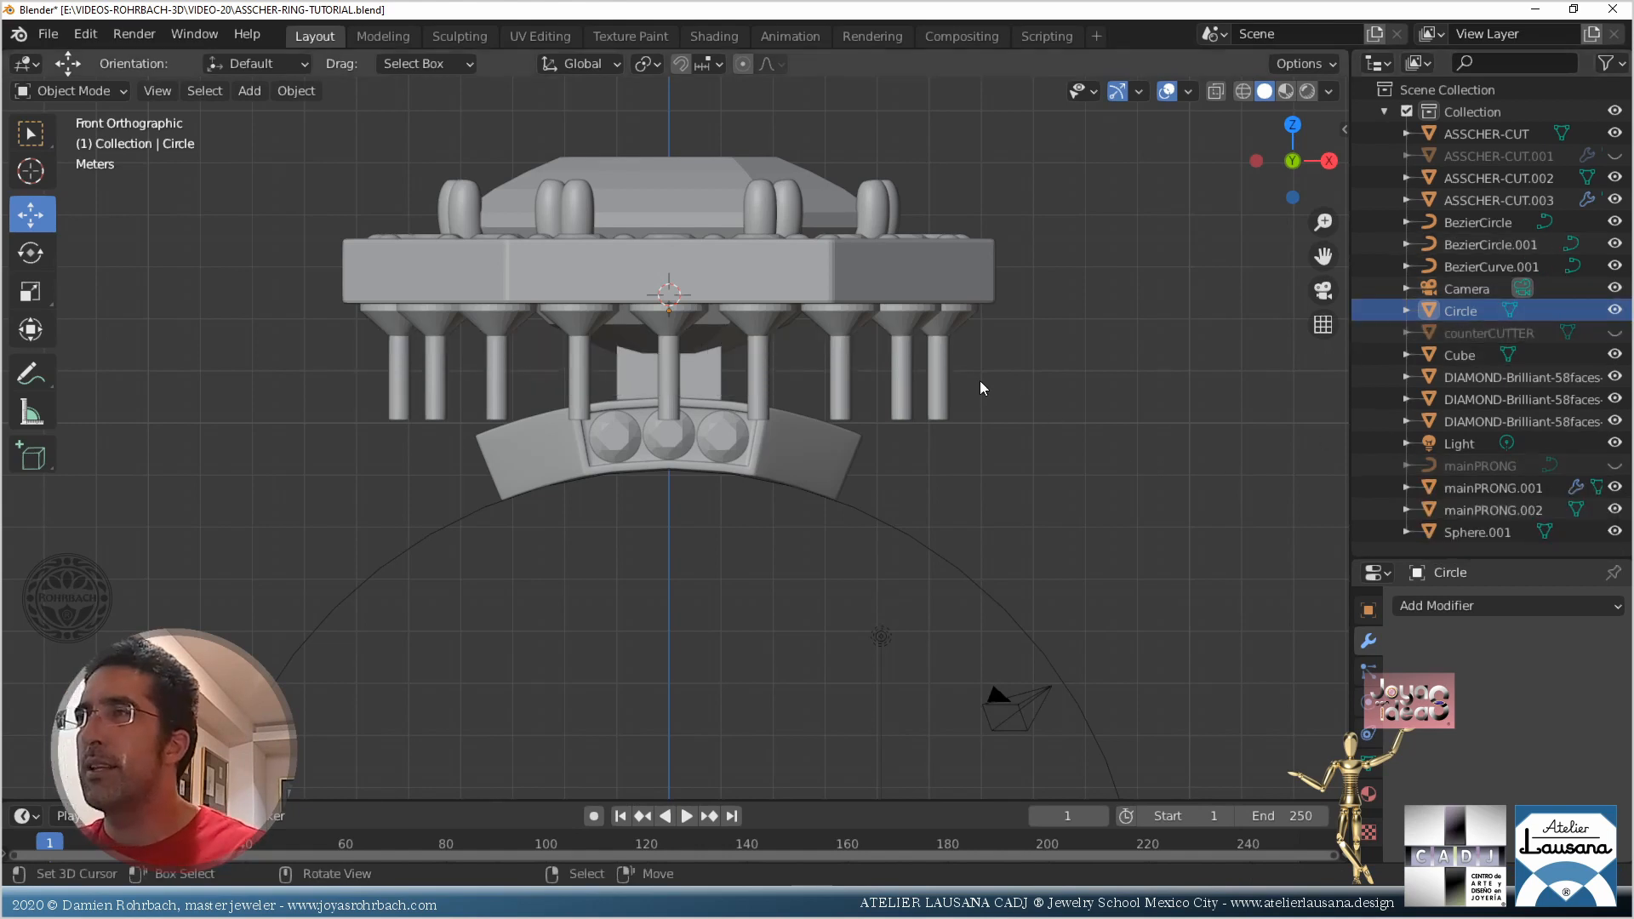
Duplicate the Circle object in place and rename the original CUTTERS
{"action": "left_click", "coordinate": [939, 378]}
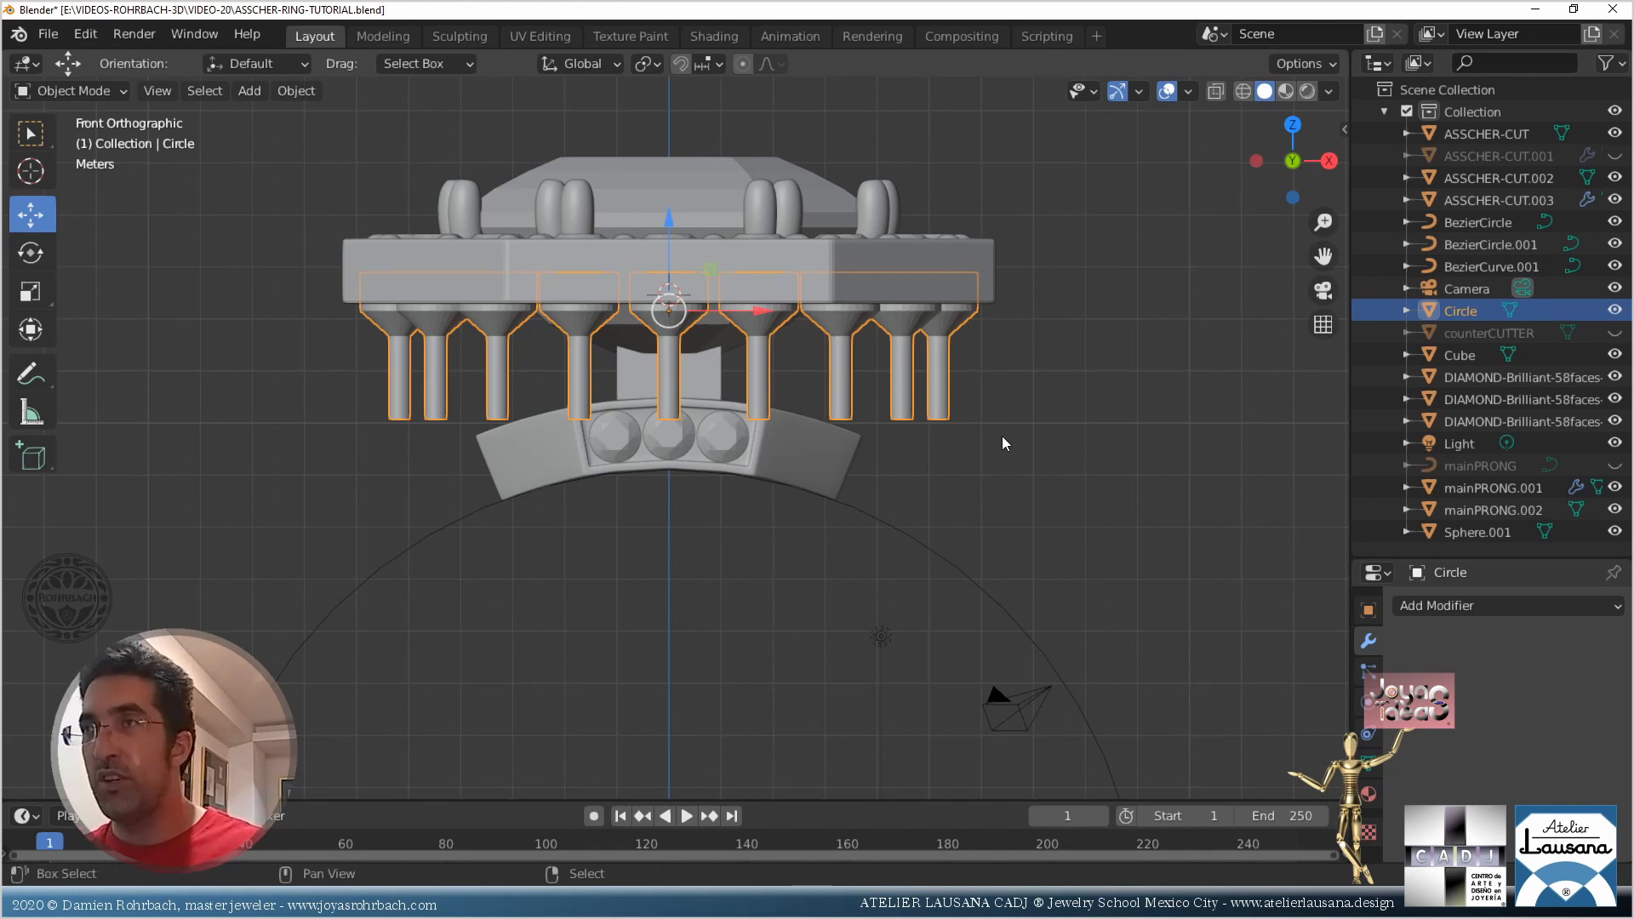
{"action": "key", "text": "shift+d"}
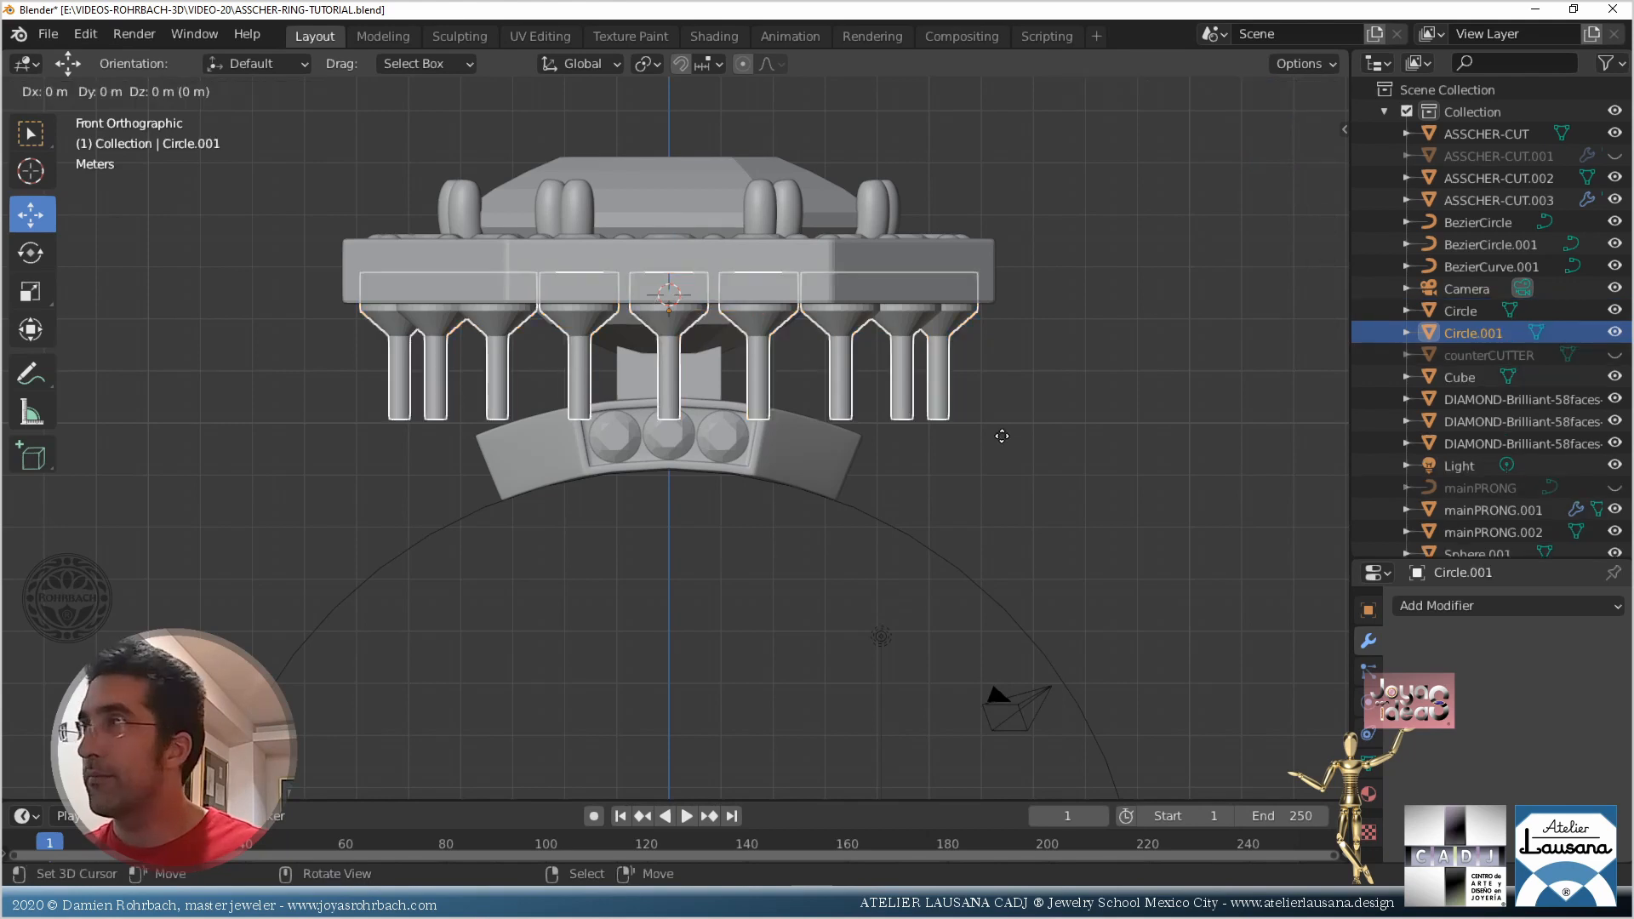
{"action": "right_click", "coordinate": [1002, 435]}
{"action": "double_click", "coordinate": [1465, 311]}
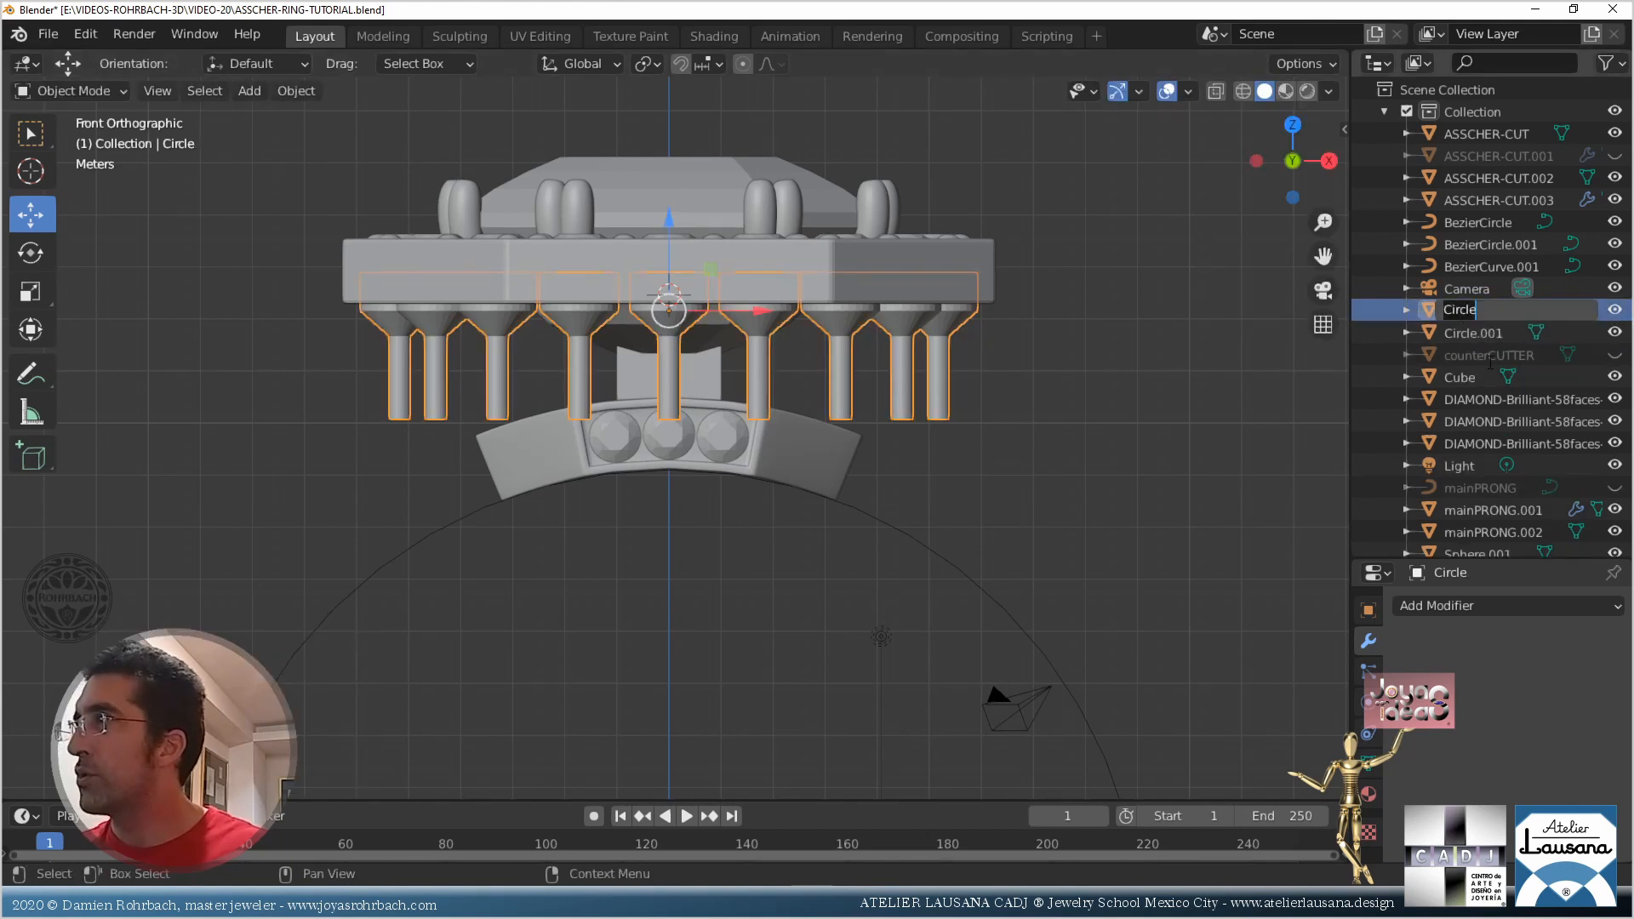
{"action": "type", "text": "CUTTERS"}
{"action": "key", "text": "Return"}
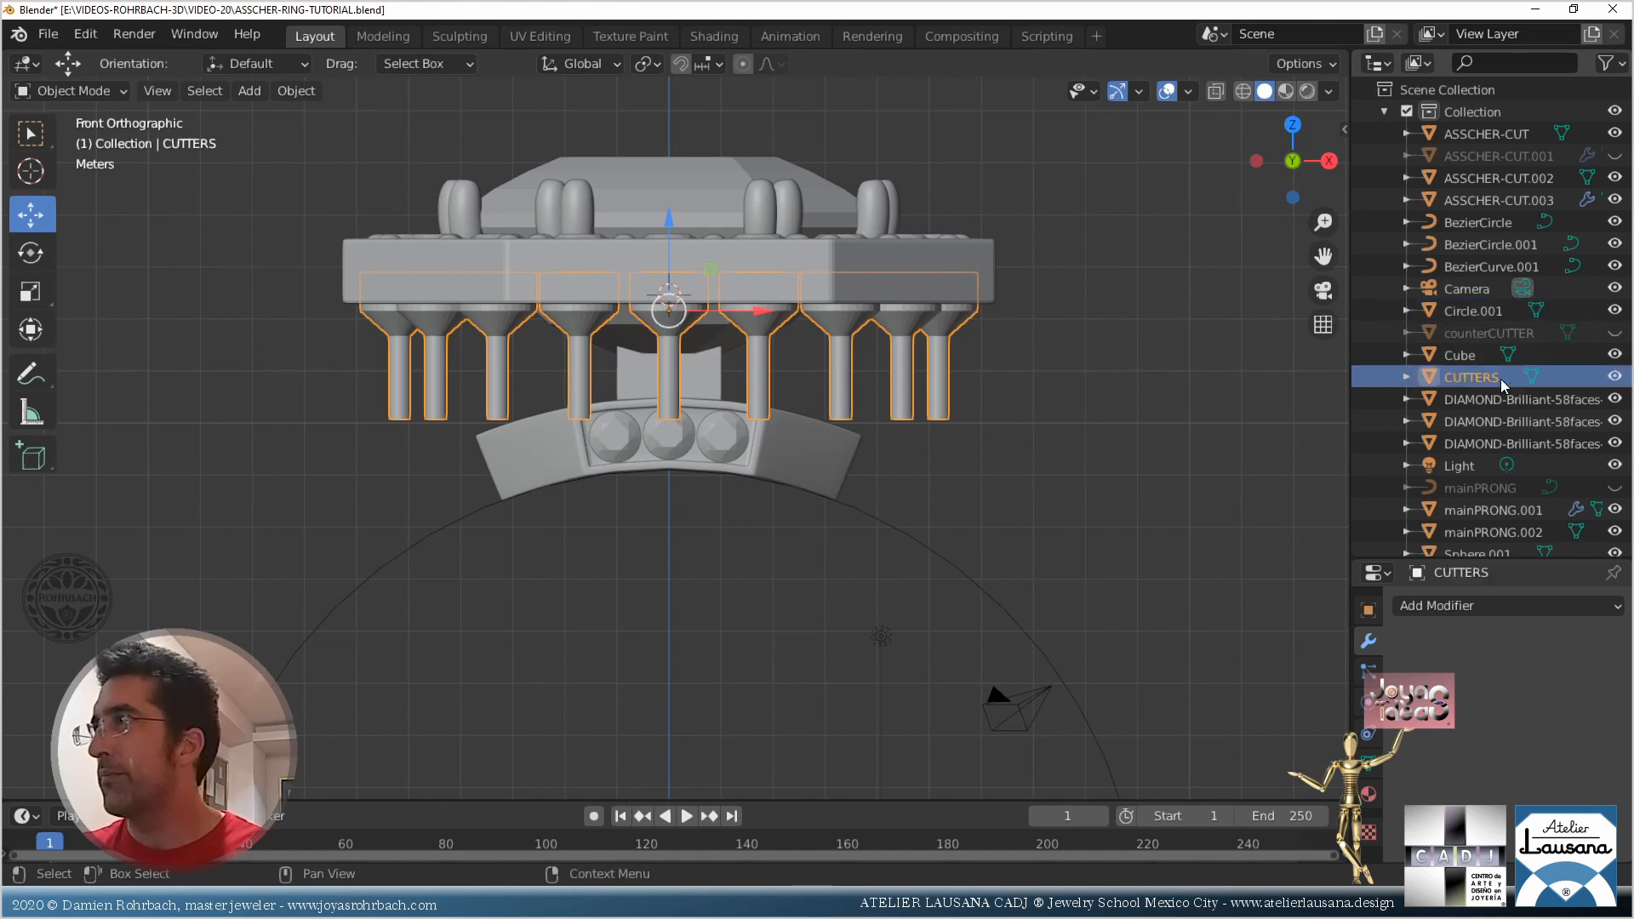
Rename the duplicated Circle.001 object smallerCUTTERS and hide the original CUTTERS object
{"action": "left_click", "coordinate": [1478, 313]}
{"action": "double_click", "coordinate": [1477, 313]}
{"action": "type", "text": "sm"}
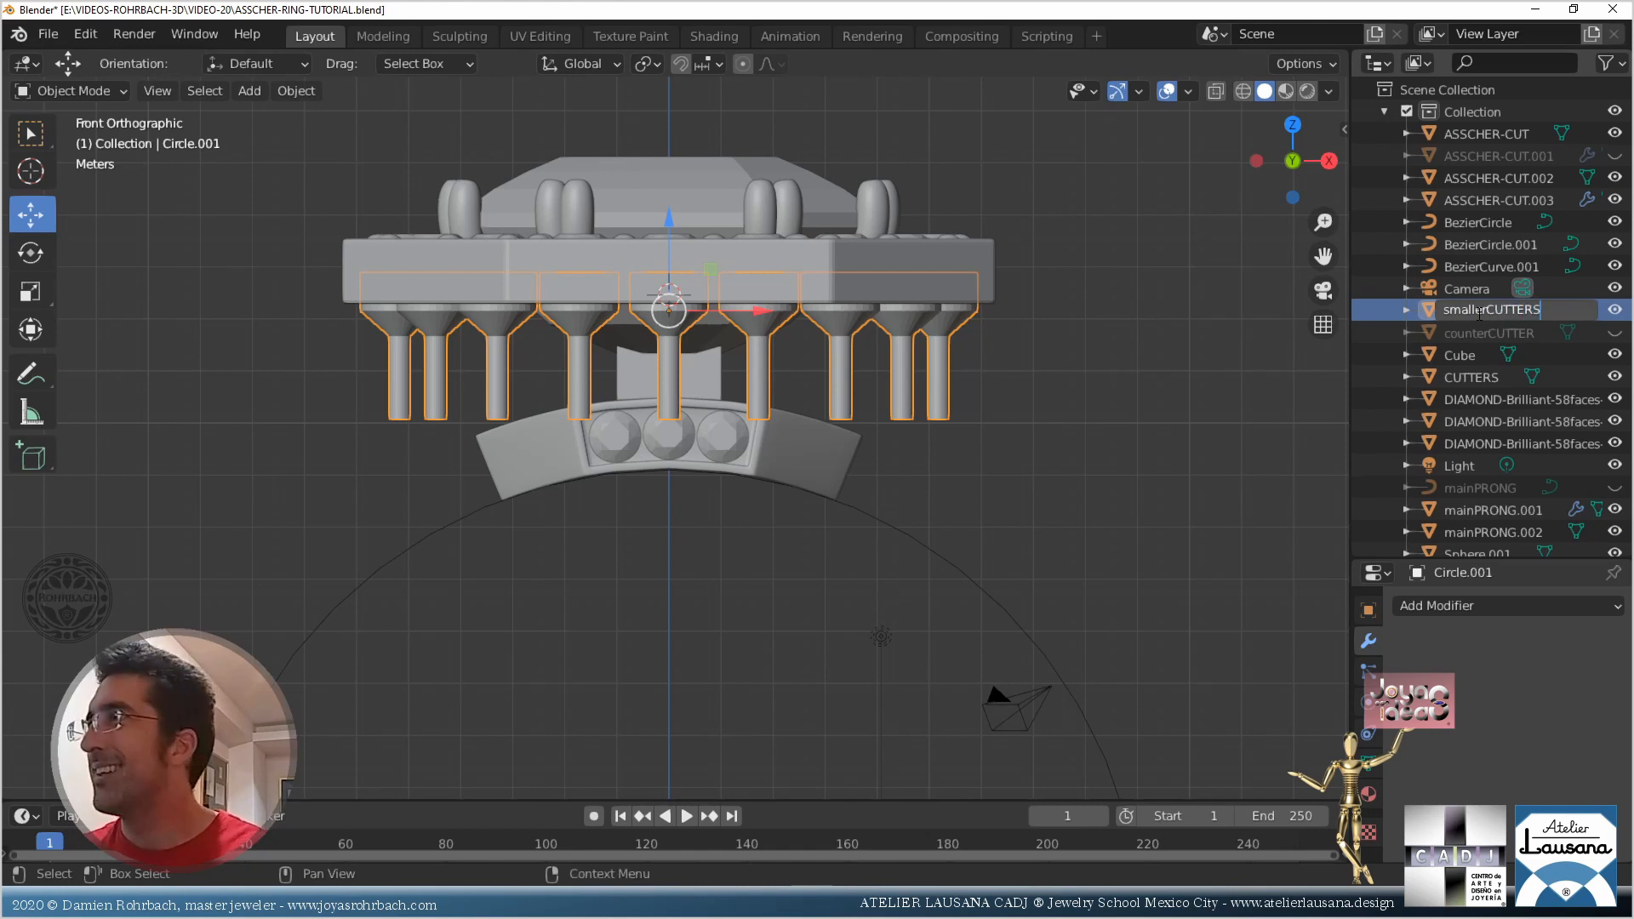
{"action": "type", "text": "allerCUTTERS"}
{"action": "key", "text": "Return"}
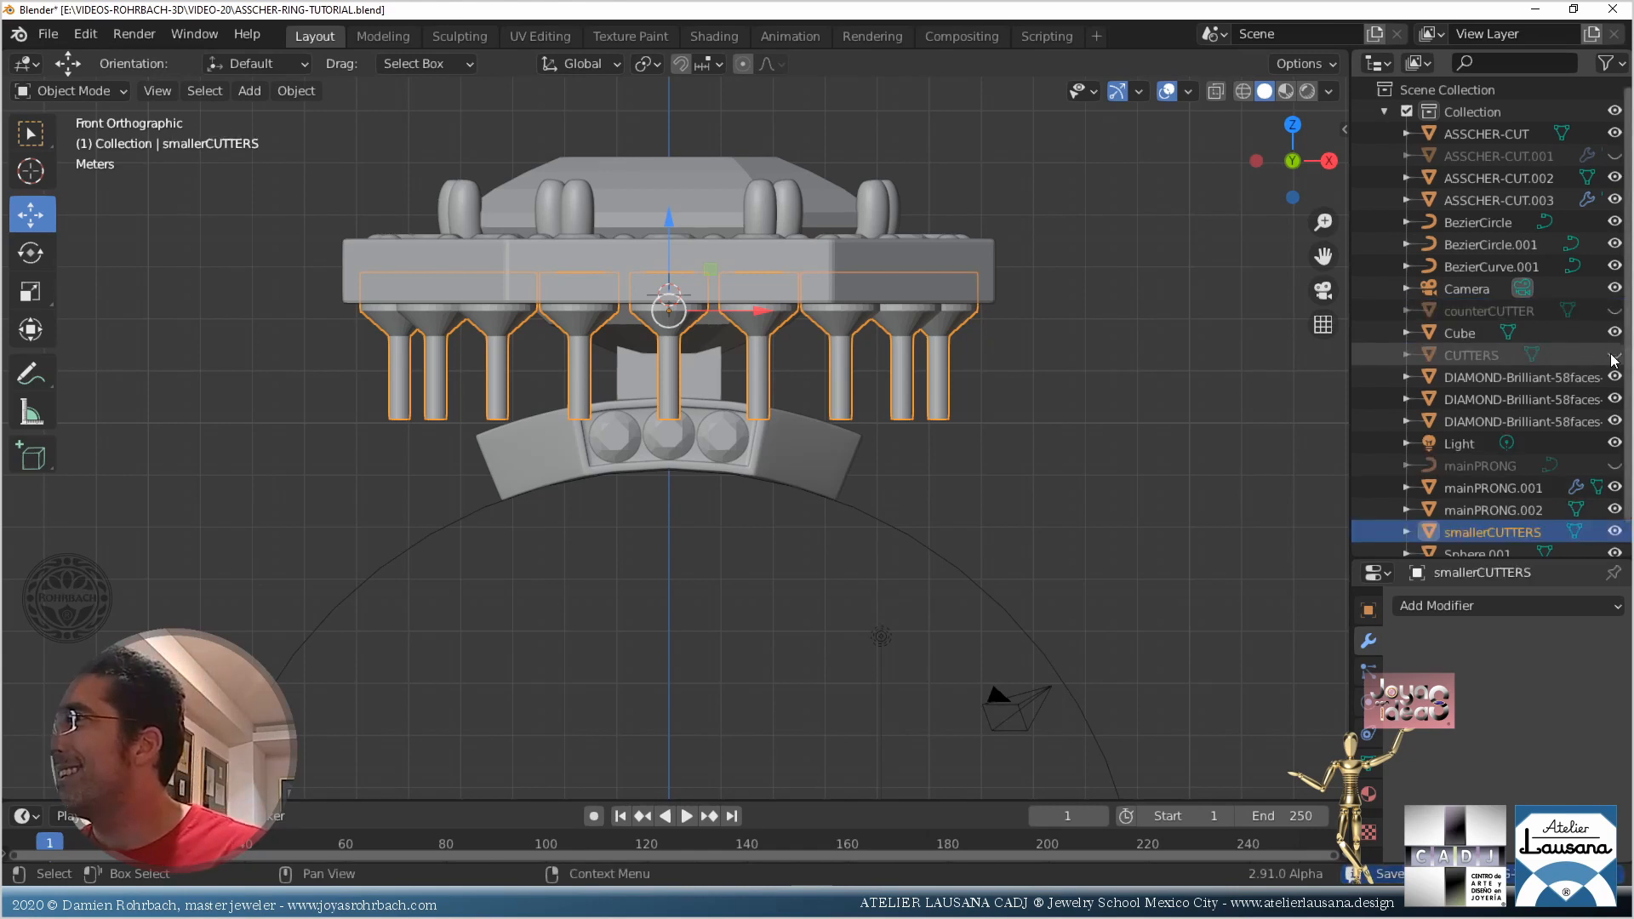
{"action": "scroll", "coordinate": [1562, 512], "scroll_direction": "down", "scroll_amount": 1}
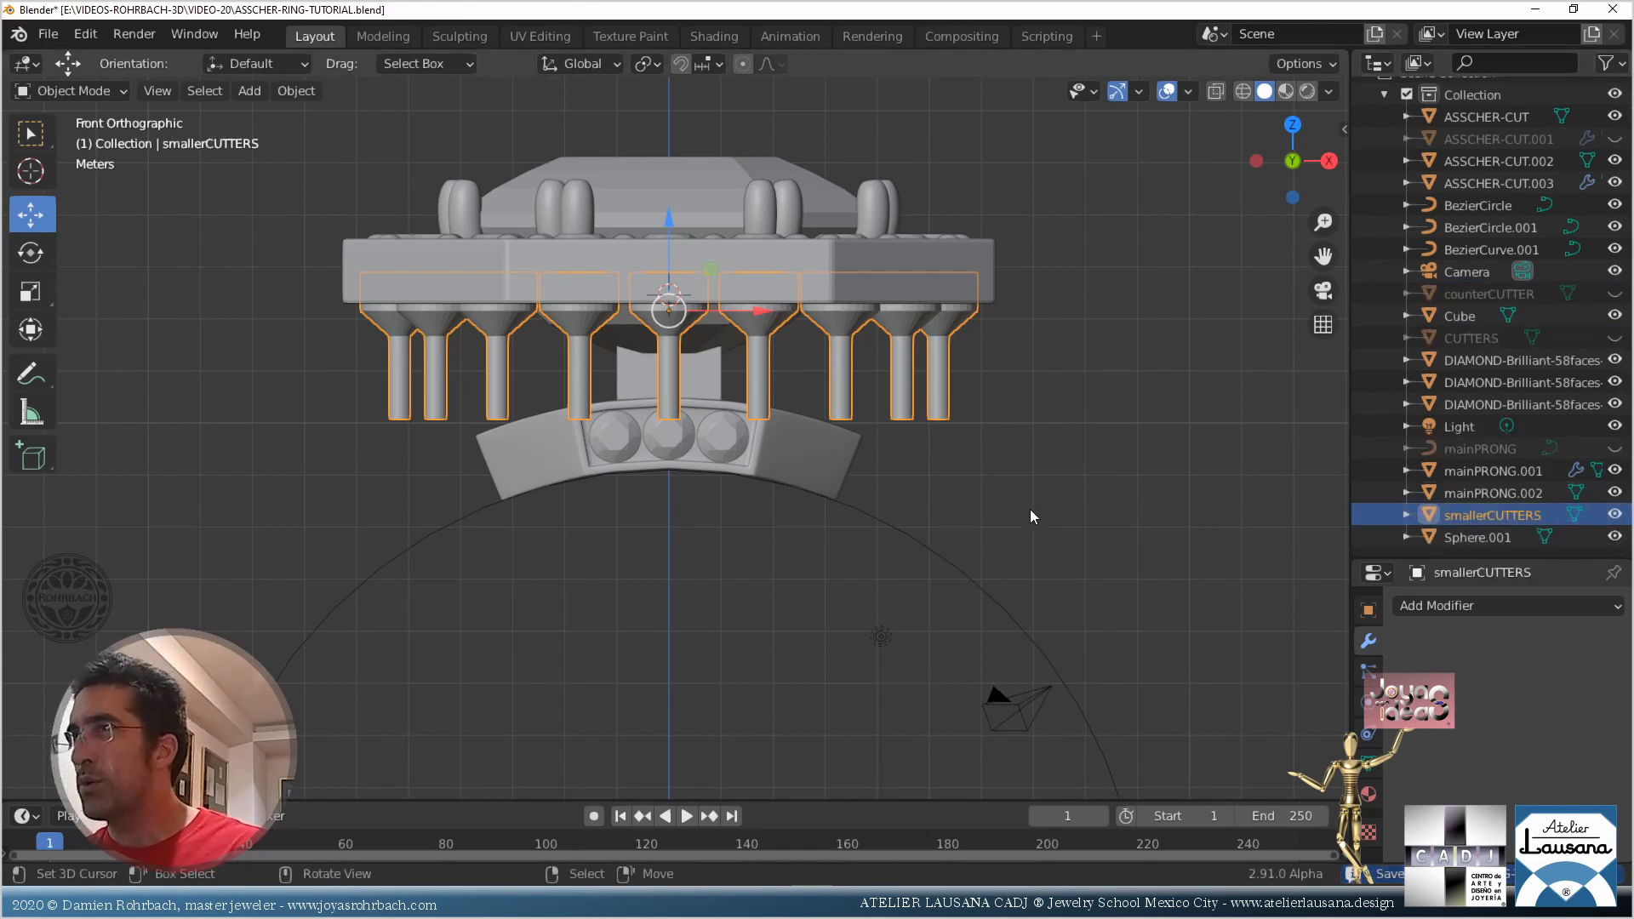
Delete all cutters in the smallerCUTTERS mesh except the single one at the front centre of the head
{"action": "key", "text": "Tab"}
{"action": "key", "text": "alt+z"}
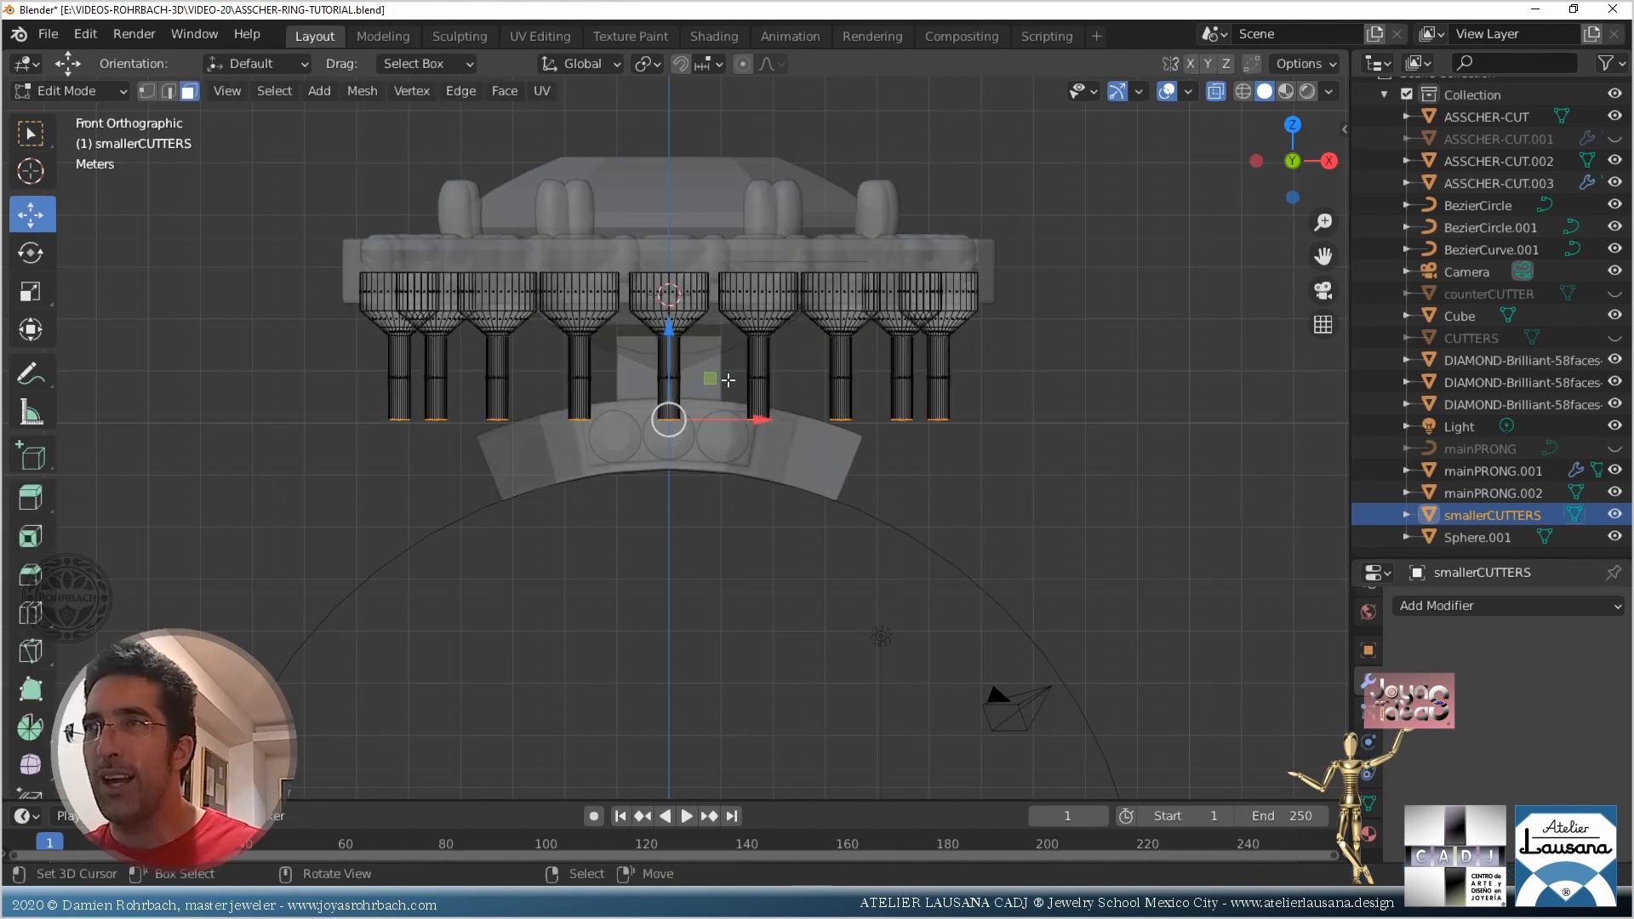
{"action": "middle_click_drag", "start_coordinate": [706, 404], "coordinate": [673, 349]}
{"action": "key", "text": "l"}
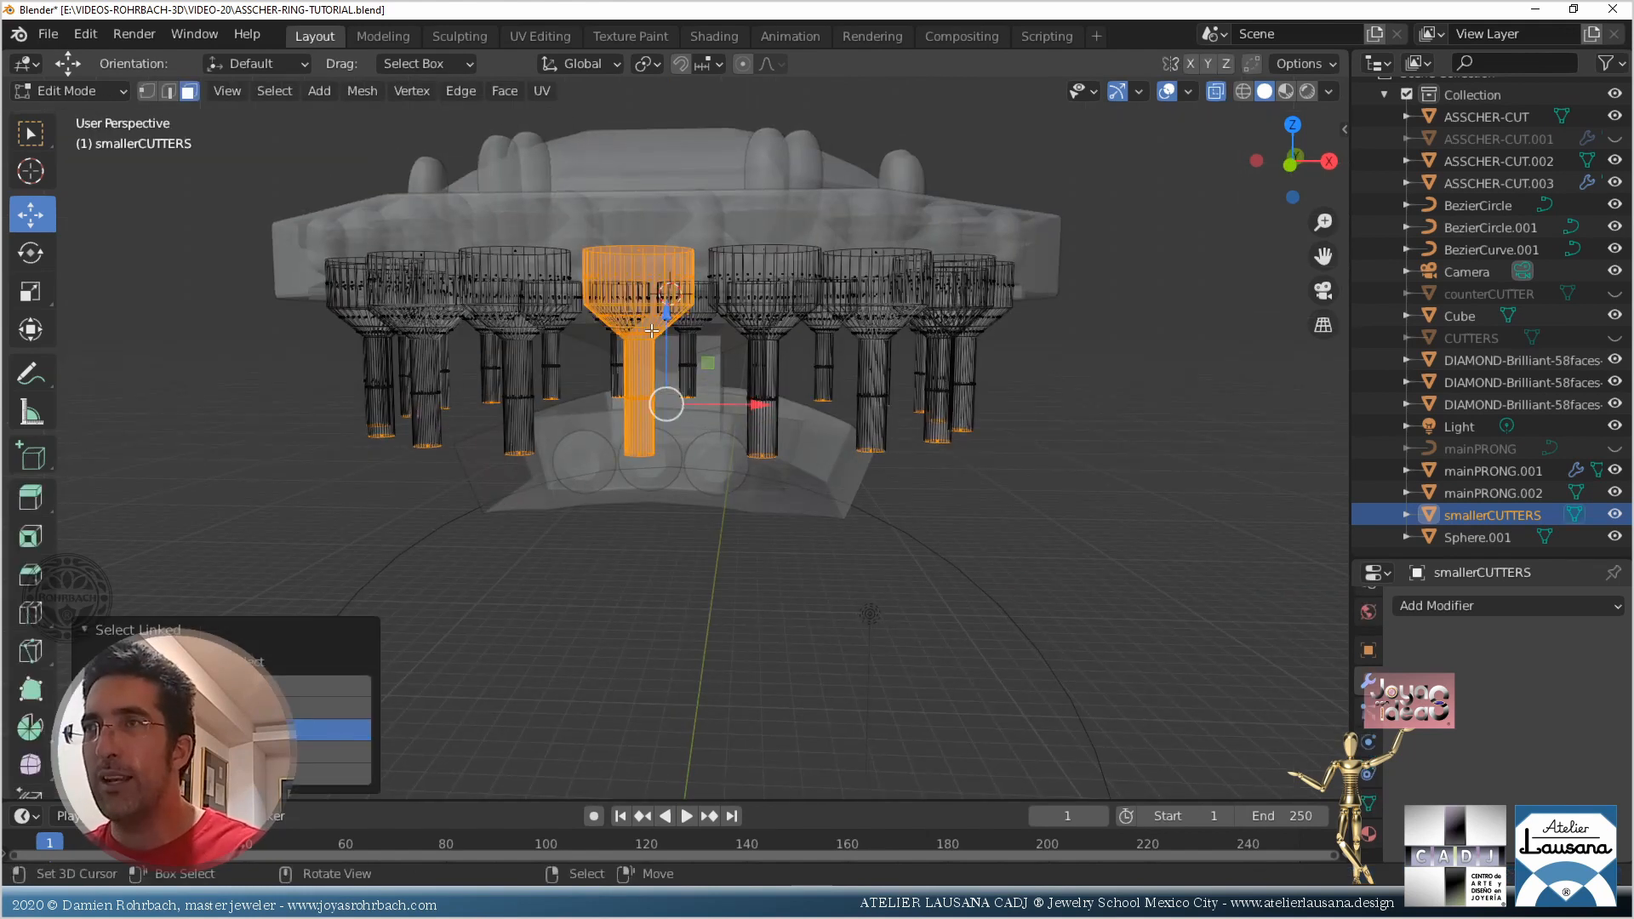
{"action": "key", "text": "alt+a"}
{"action": "middle_click_drag", "start_coordinate": [652, 330], "coordinate": [647, 367]}
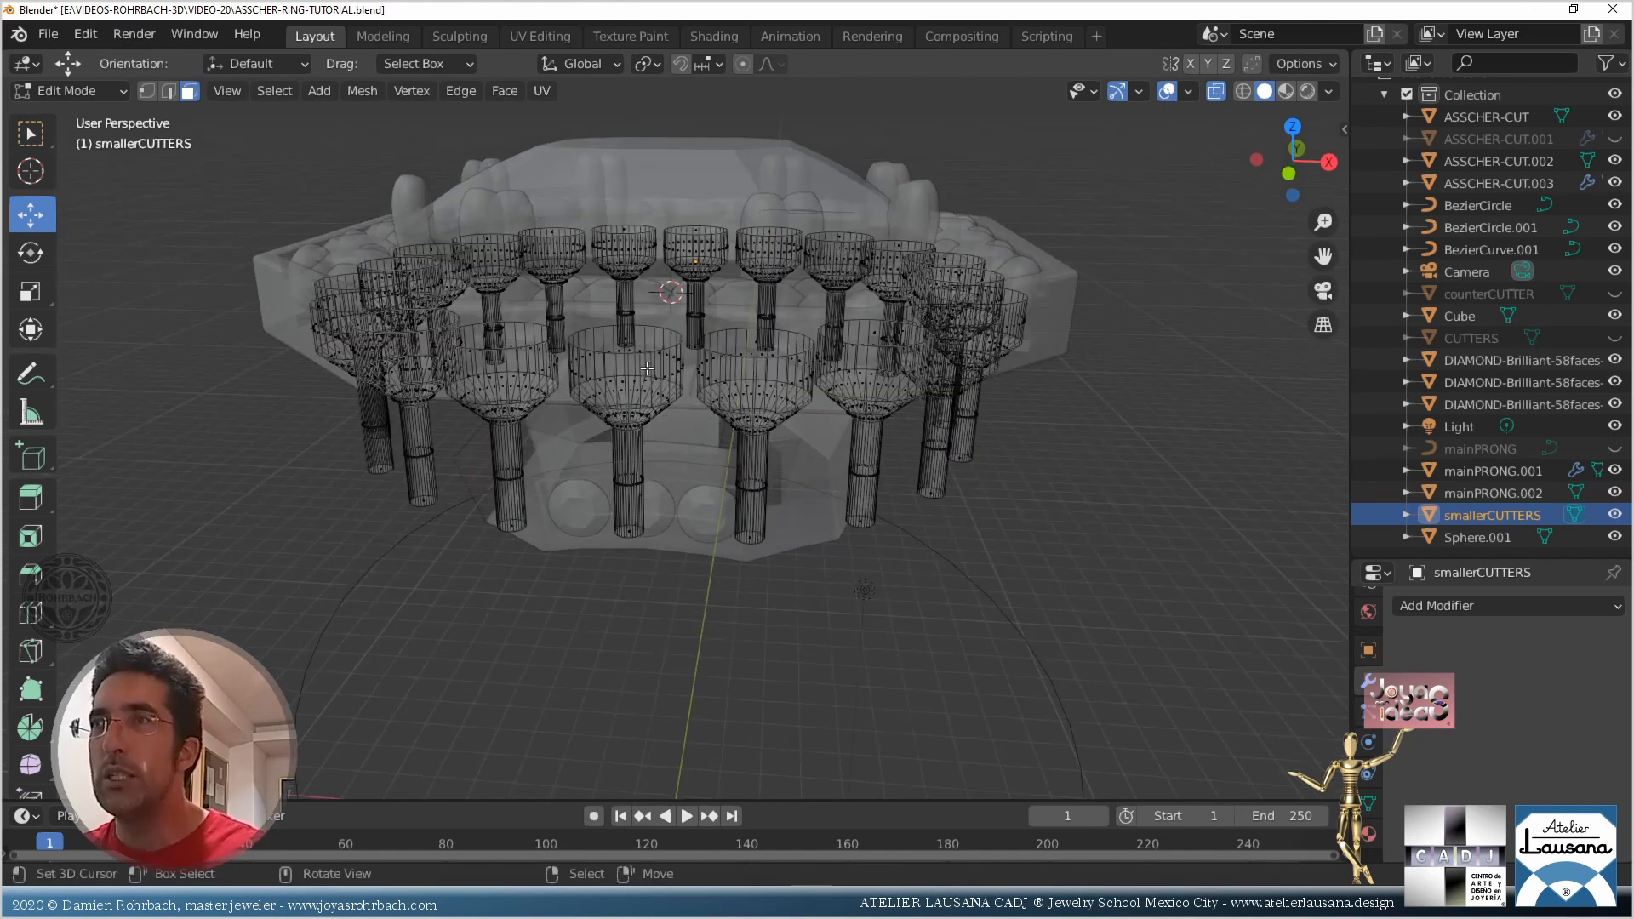
{"action": "key", "text": "l"}
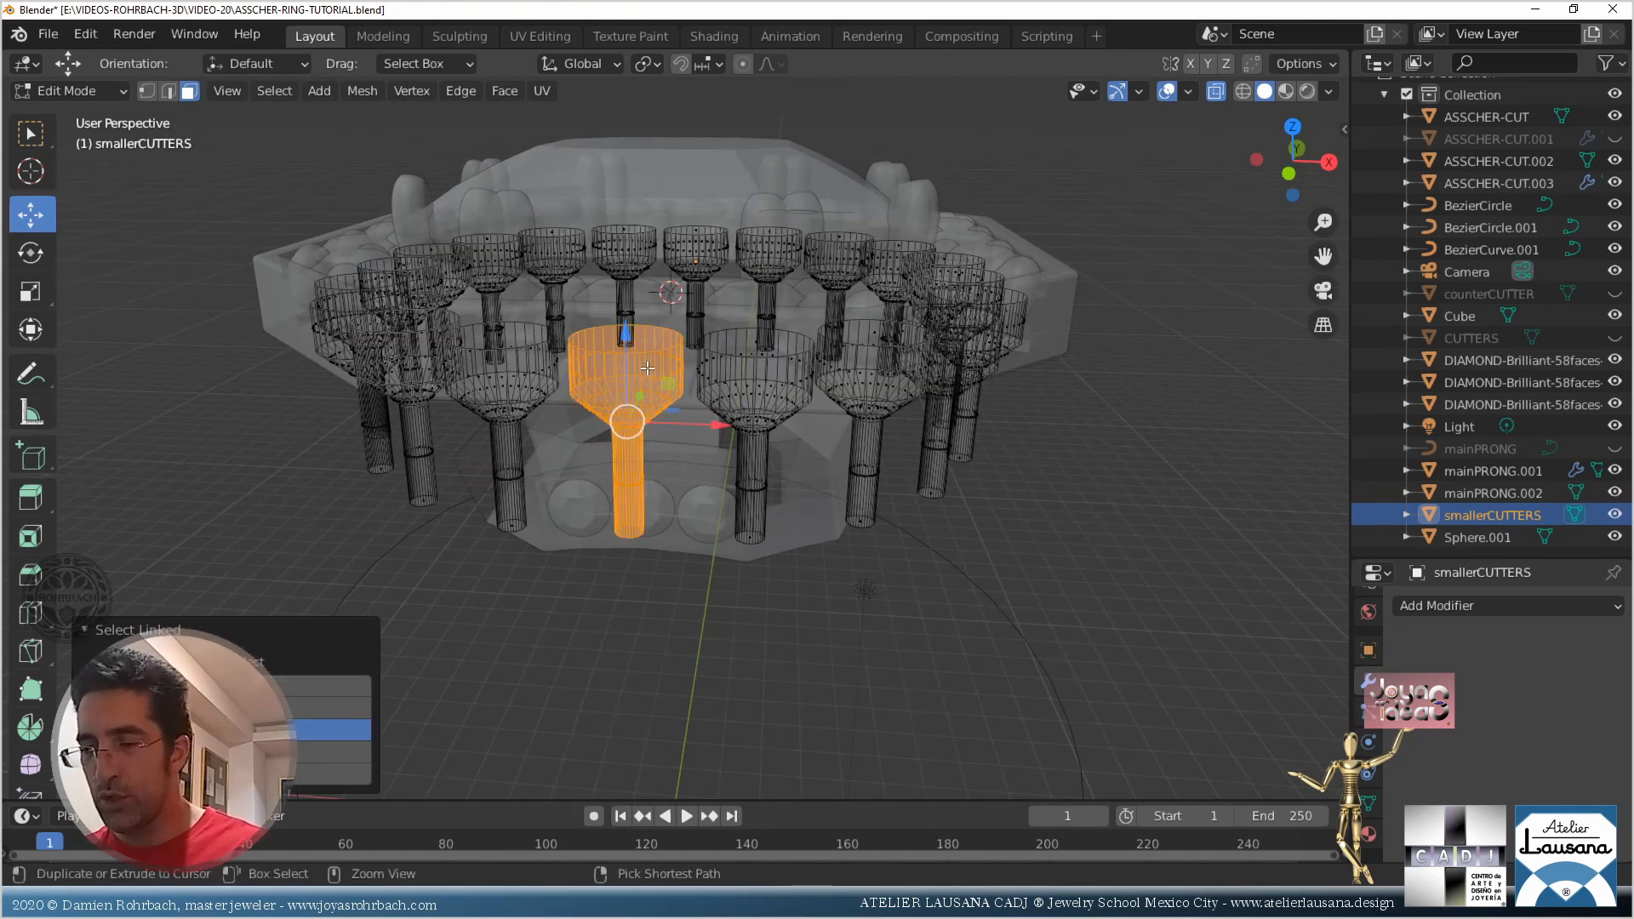
{"action": "key", "text": "ctrl+i"}
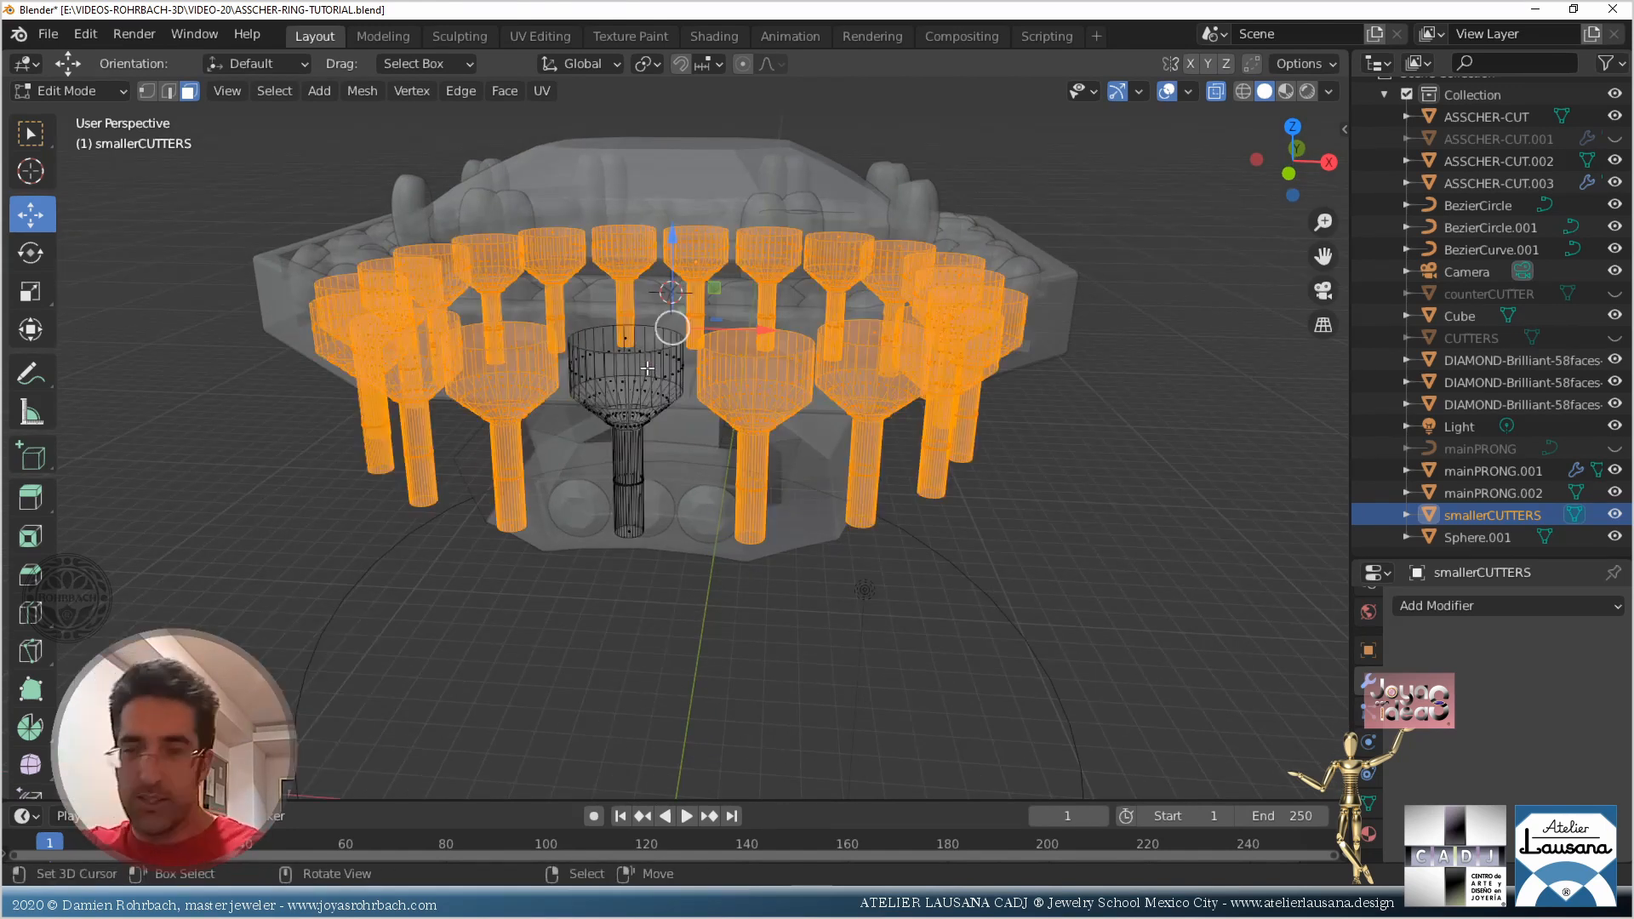
{"action": "key", "text": "x"}
{"action": "left_click", "coordinate": [649, 368]}
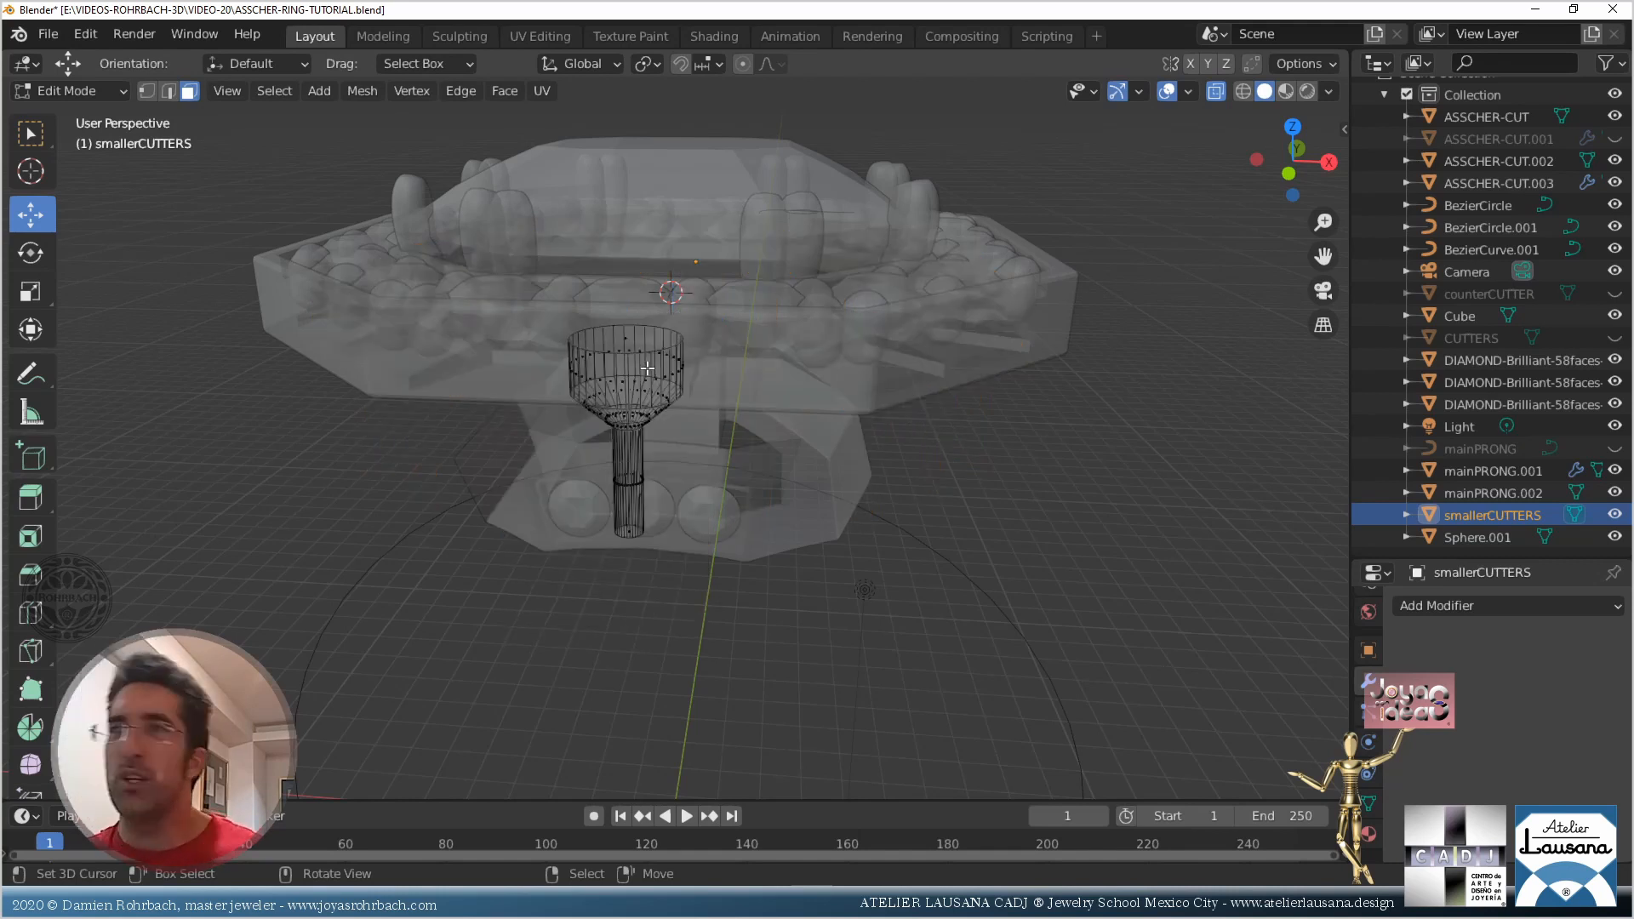
{"action": "key", "text": "Tab"}
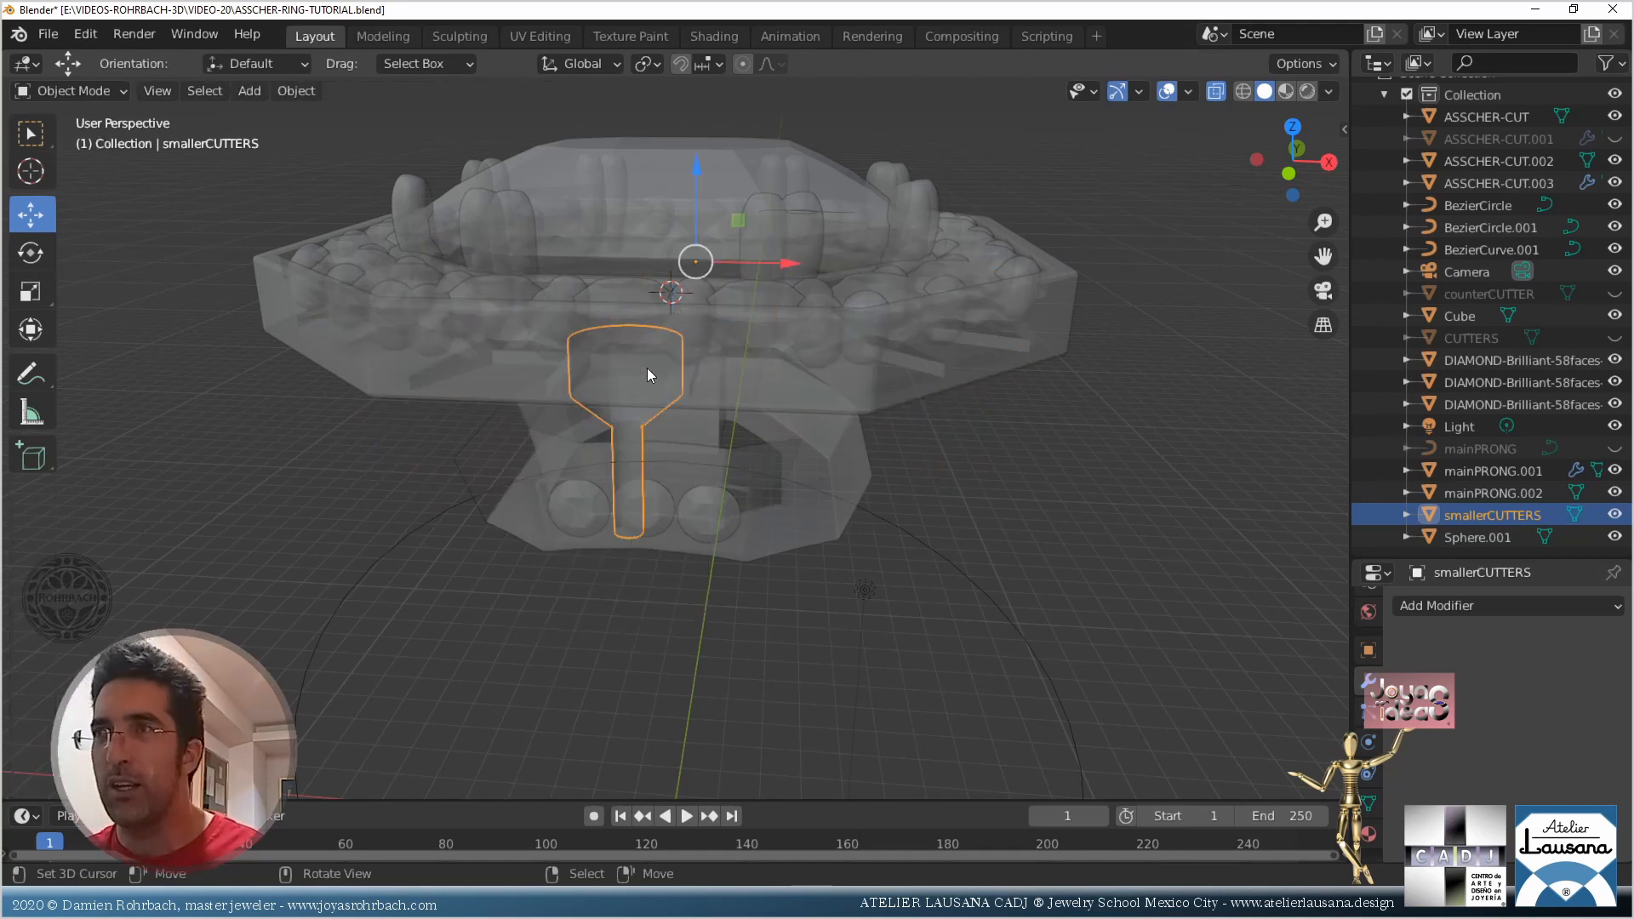
Set the origin of smallerCUTTERS to its remaining geometry
{"action": "left_click", "coordinate": [293, 91]}
{"action": "mouse_move", "coordinate": [348, 140]}
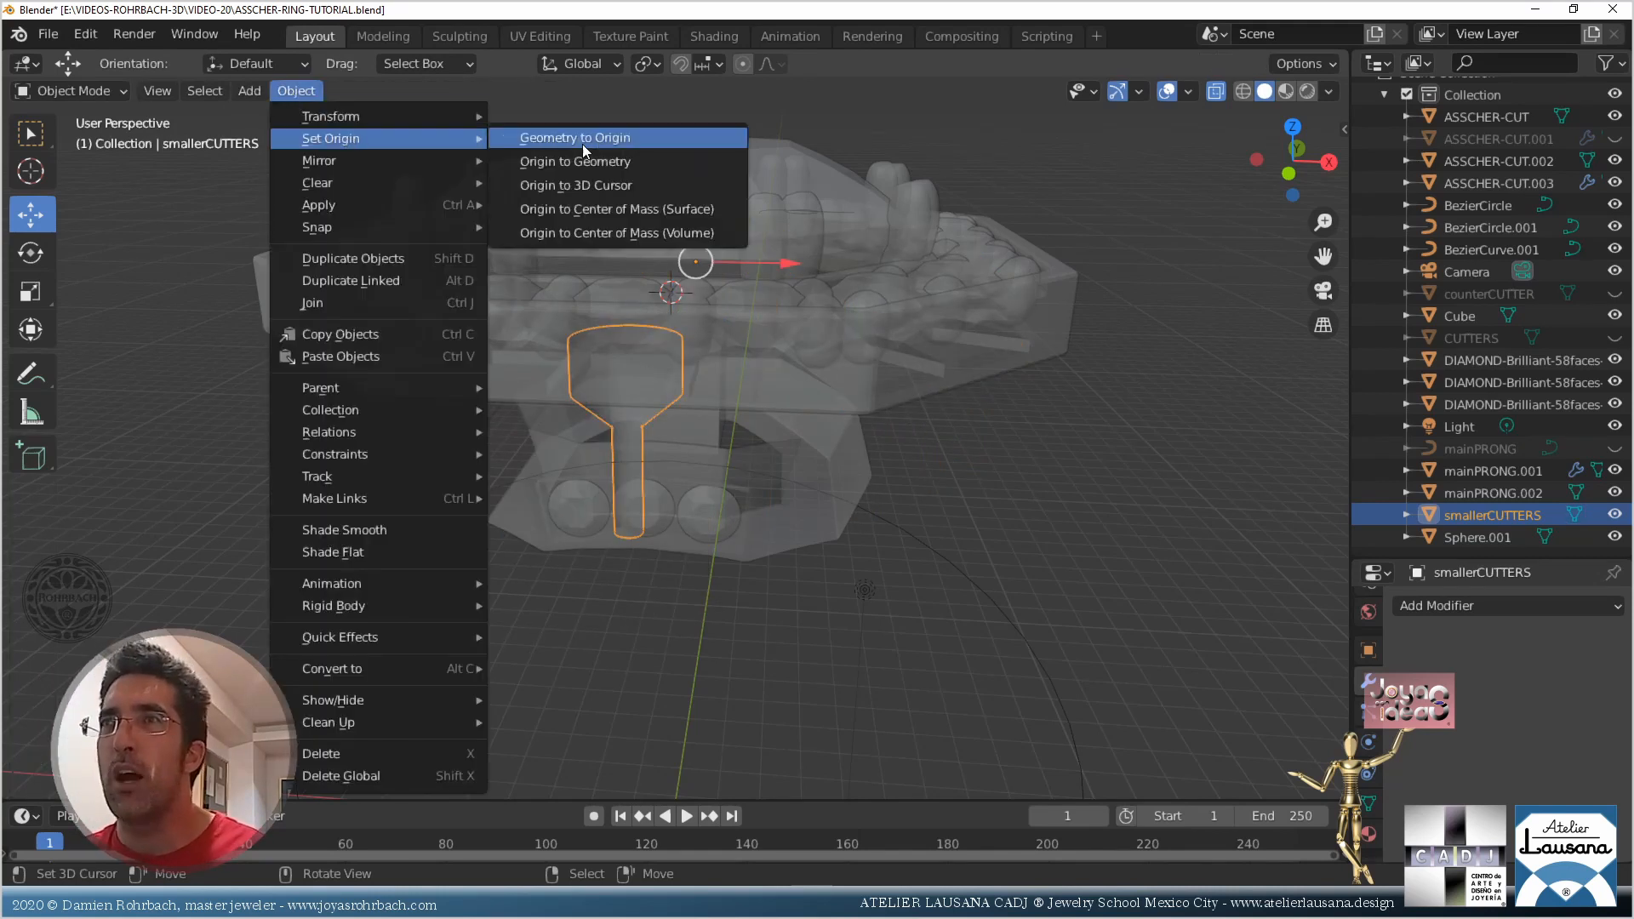
{"action": "left_click", "coordinate": [572, 160]}
Rotate the remaining cutter 90° in the right side view so its wide end faces the front of the ring
{"action": "key", "text": "KP_3"}
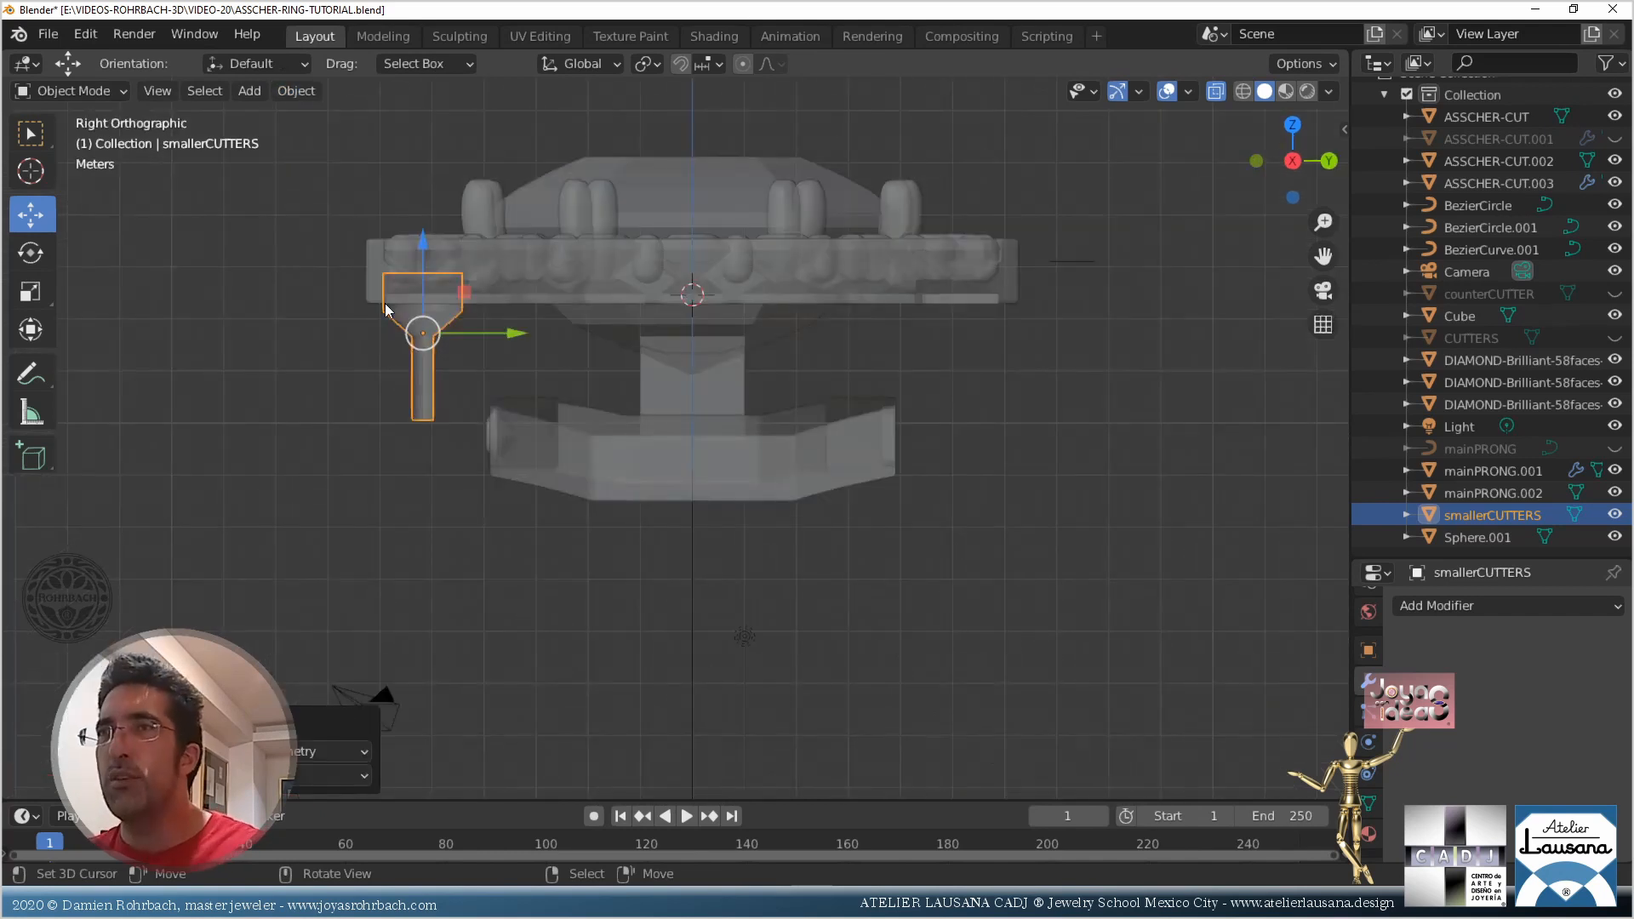
{"action": "key", "text": "r"}
{"action": "left_click", "coordinate": [401, 213]}
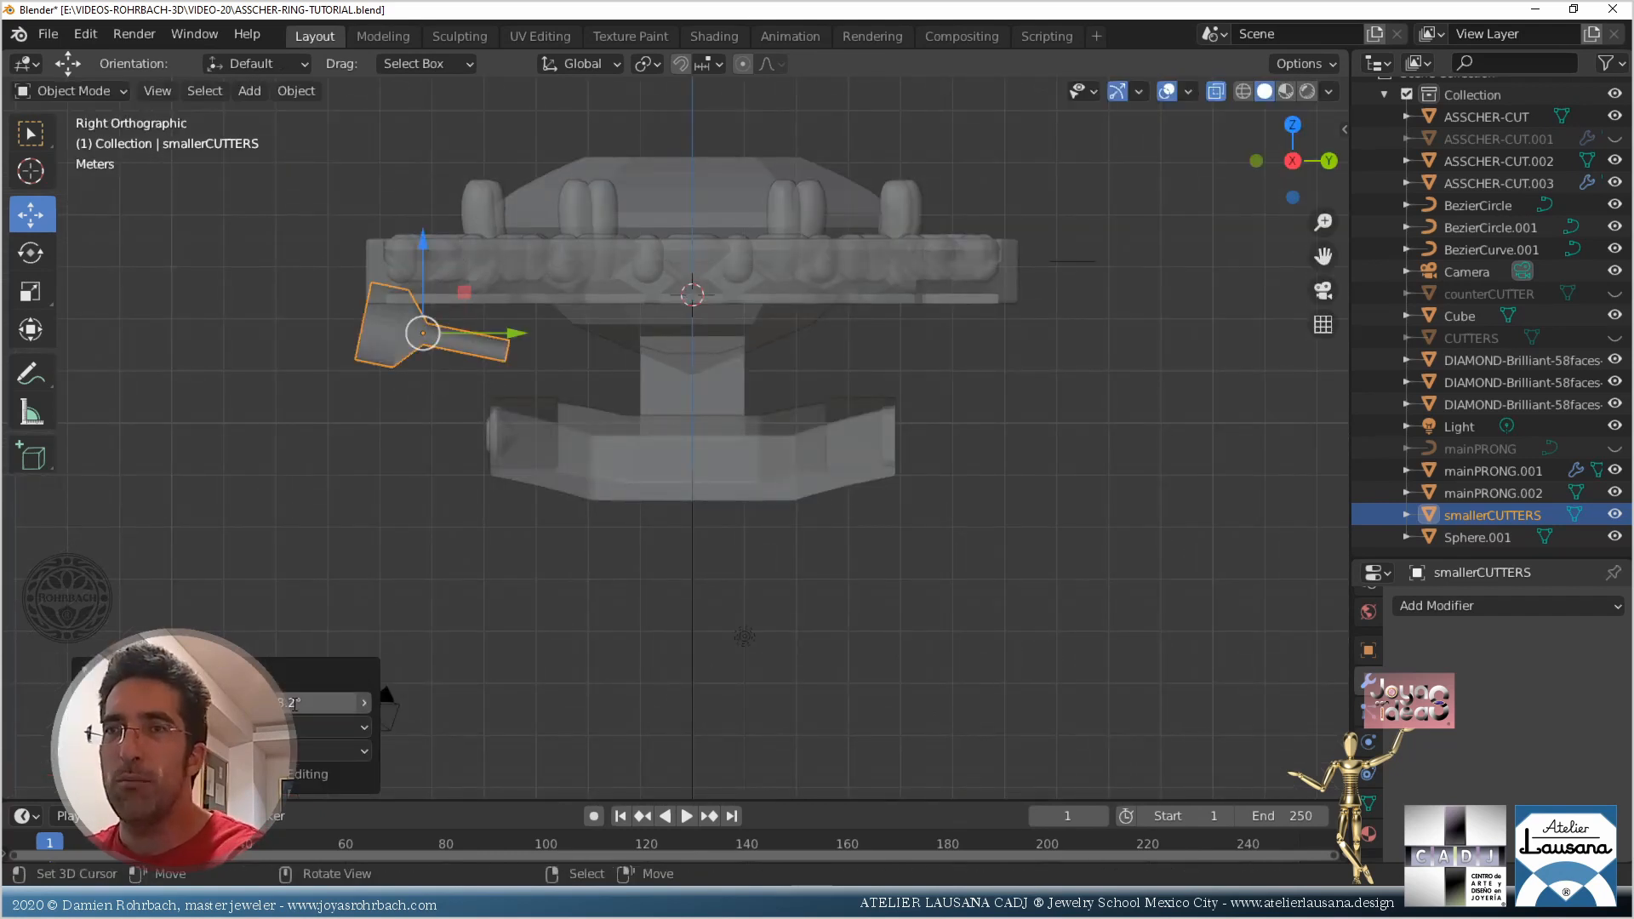
{"action": "double_click", "coordinate": [324, 702]}
{"action": "type", "text": "90"}
{"action": "key", "text": "Return"}
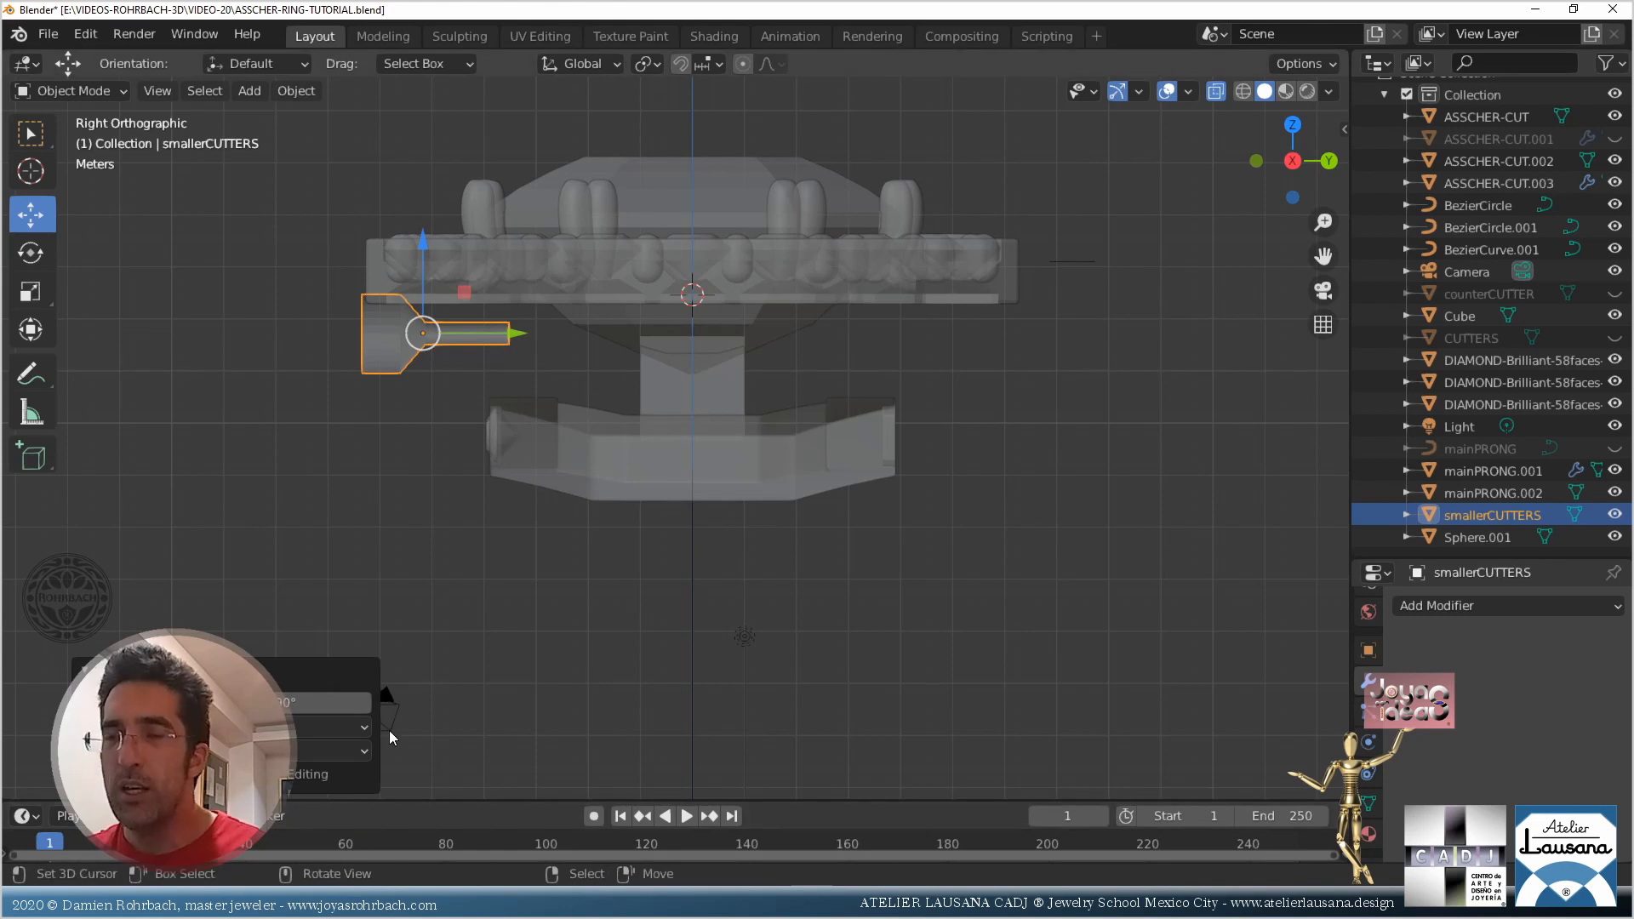
Set the cutter's X and Y dimensions to 1.02 m each
{"action": "key", "text": "n"}
{"action": "left_click", "coordinate": [1210, 468]}
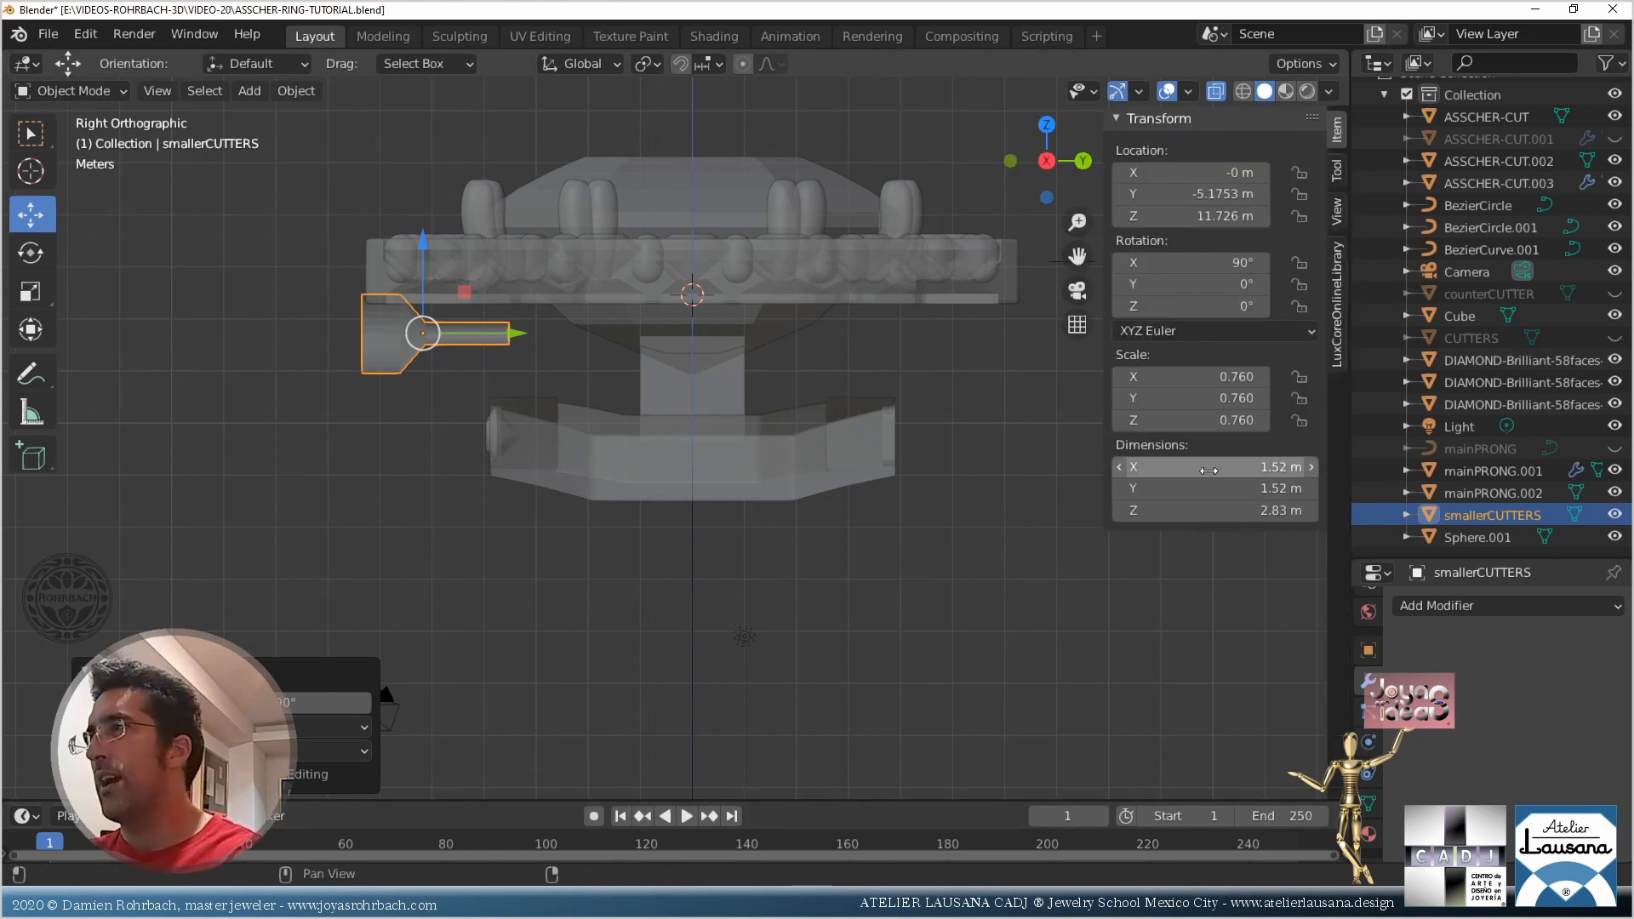
{"action": "type", "text": "1.0"}
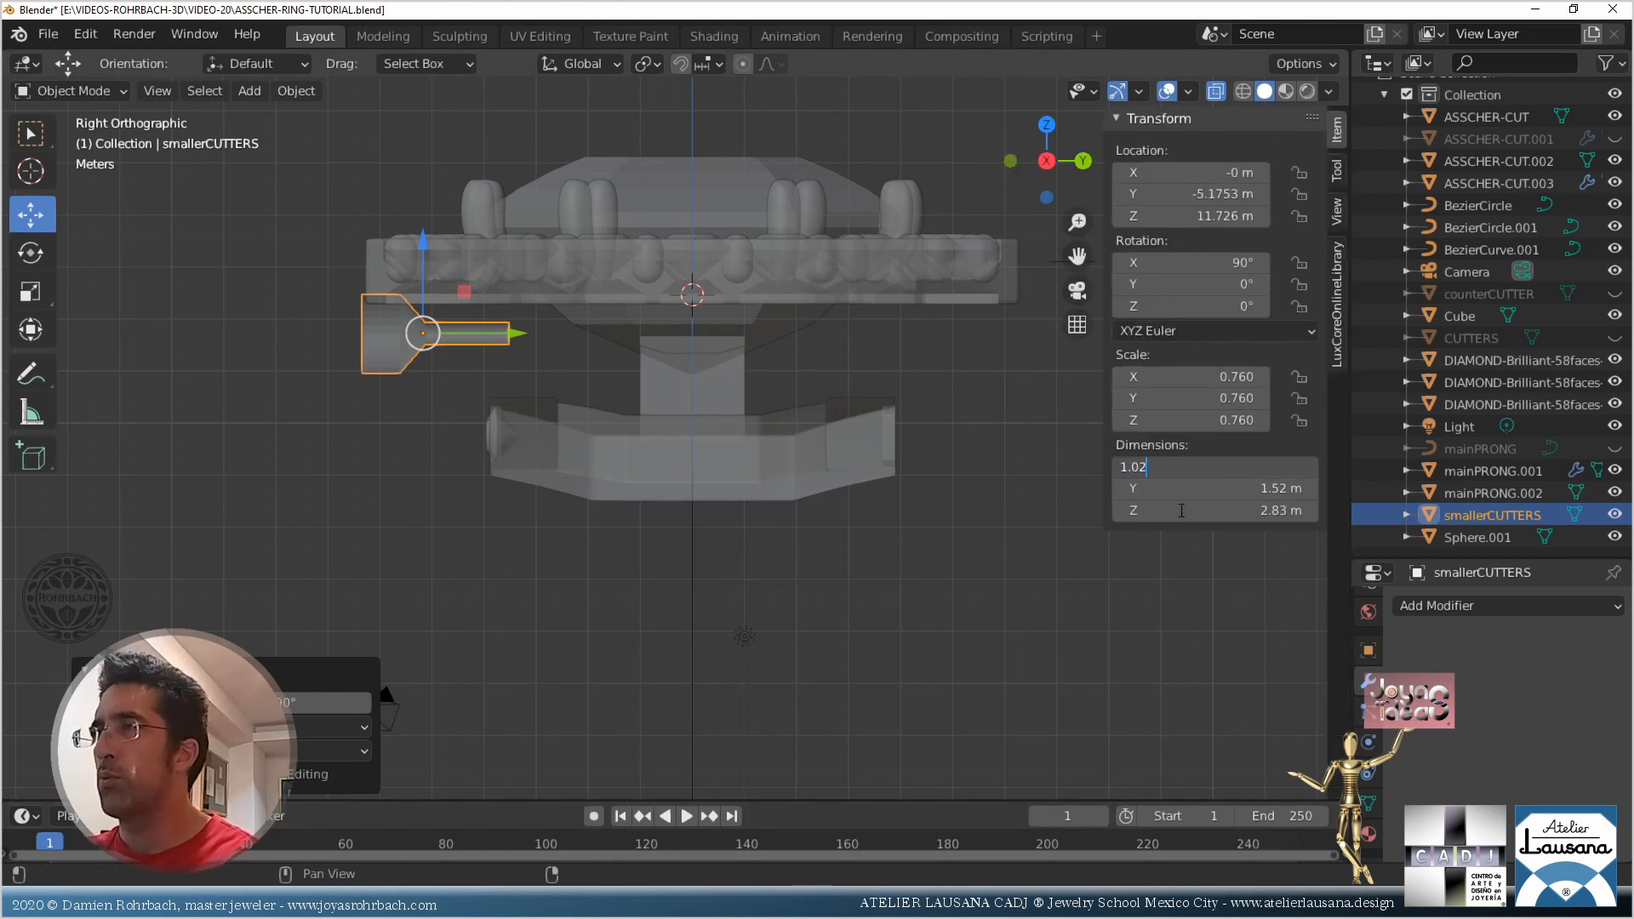
{"action": "key", "text": "Return"}
{"action": "left_click", "coordinate": [1181, 489]}
{"action": "type", "text": "1.02"}
{"action": "key", "text": "Return"}
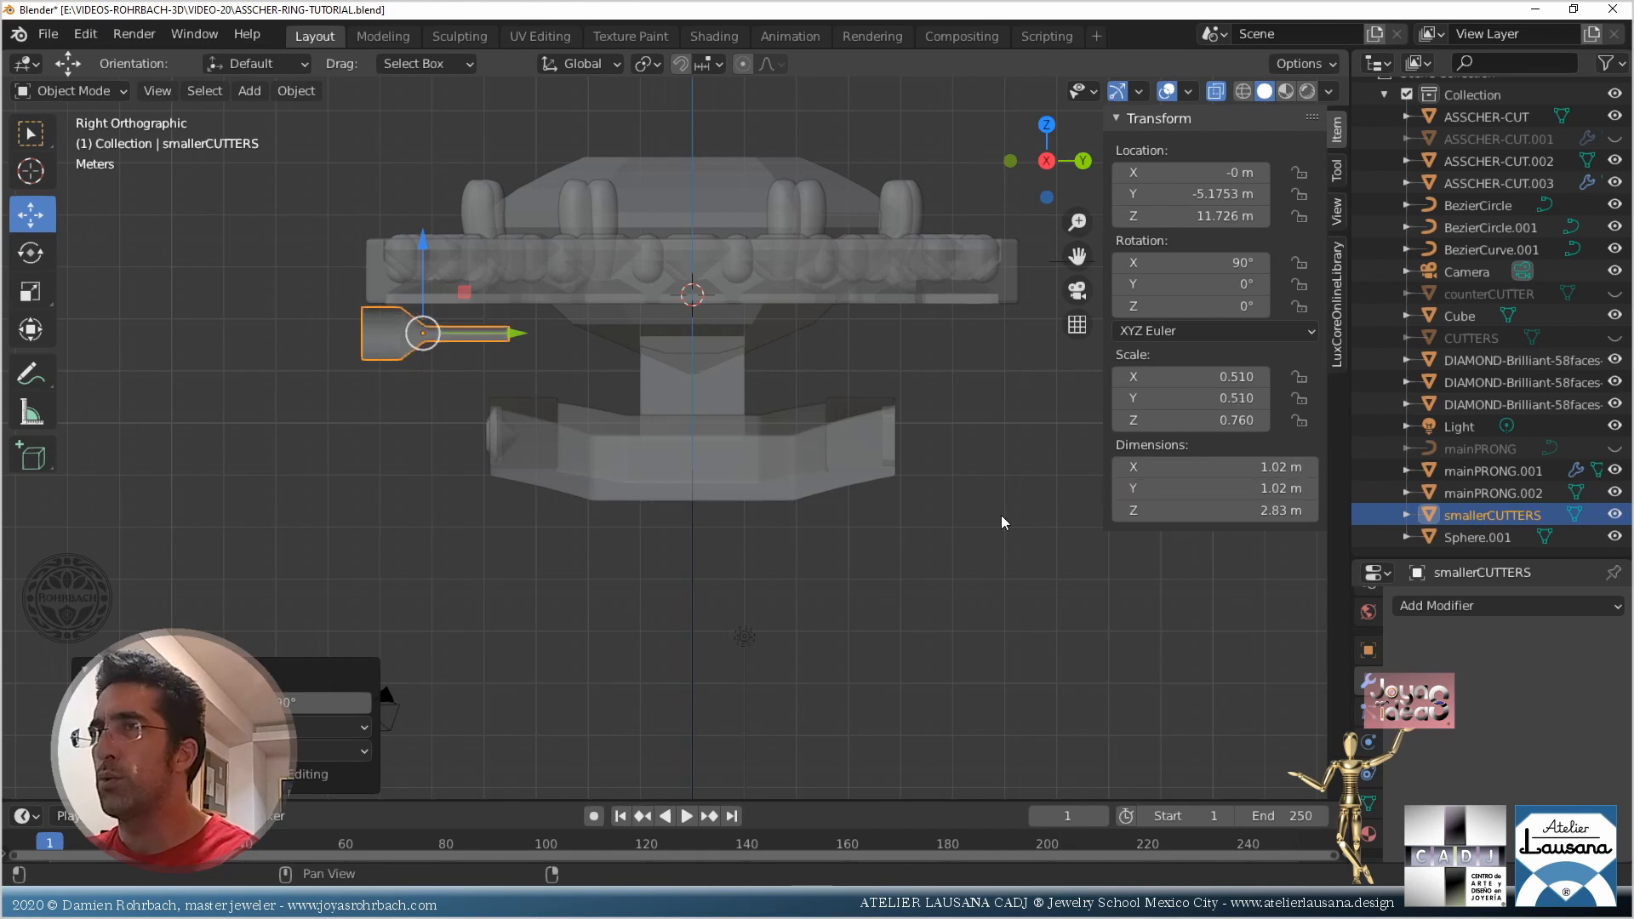
Move the cutter in the side view onto the gallery's central diamond, at about Y -3.30 m and Z 9.78 m
{"action": "scroll", "coordinate": [419, 426], "scroll_direction": "up", "scroll_amount": 4}
{"action": "middle_click_drag", "start_coordinate": [426, 436], "coordinate": [786, 556], "text": "shift"}
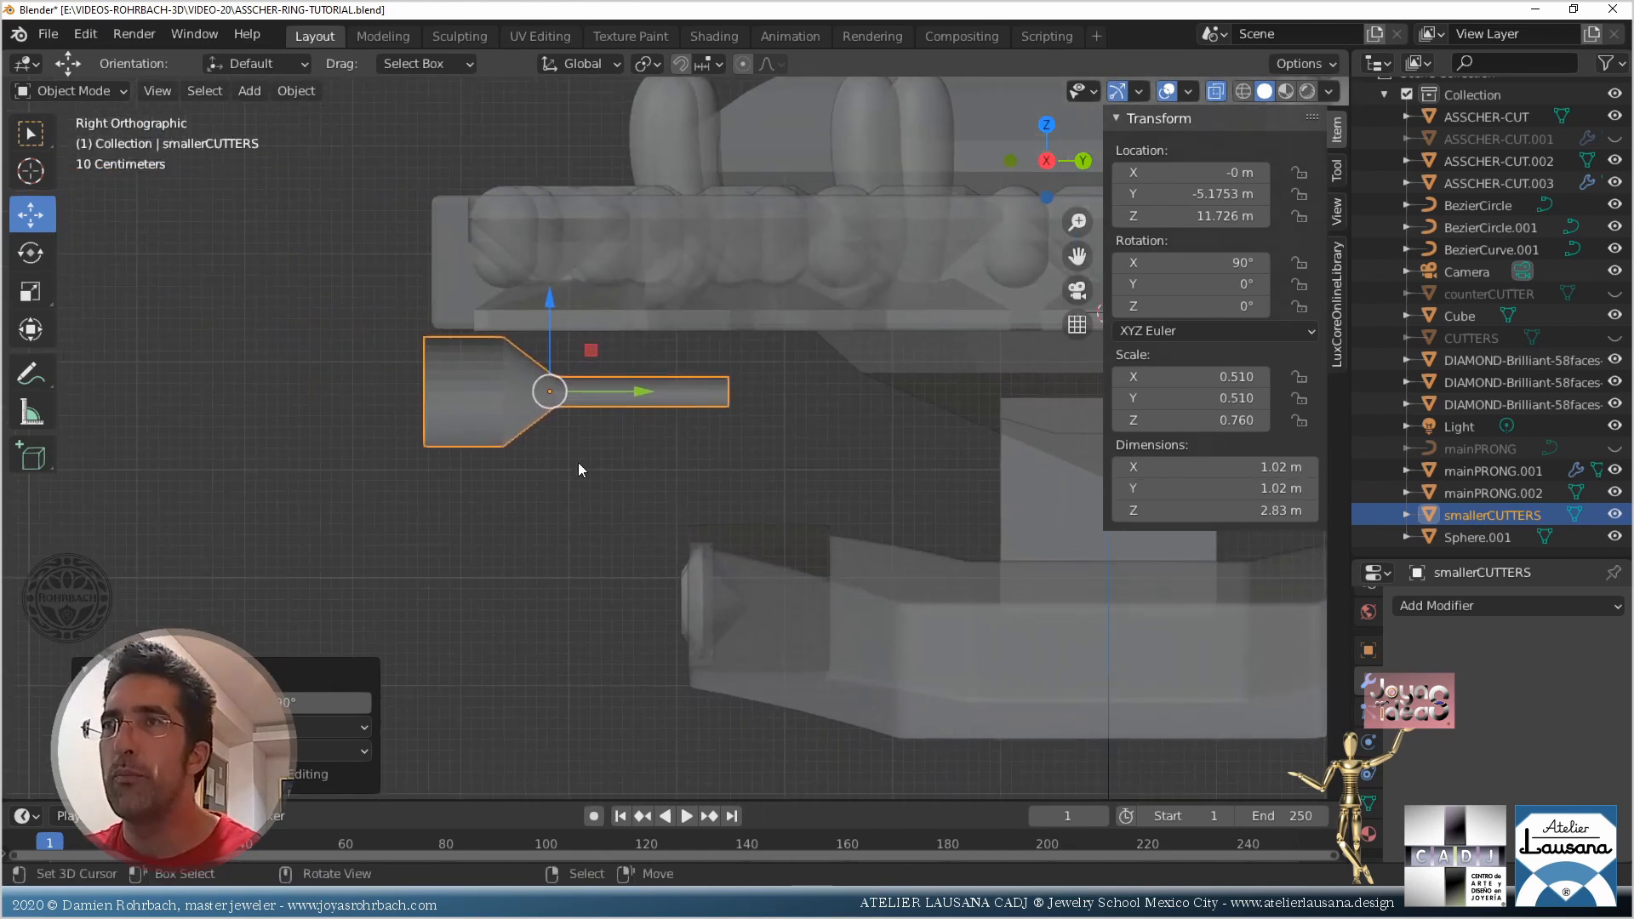
{"action": "key", "text": "g"}
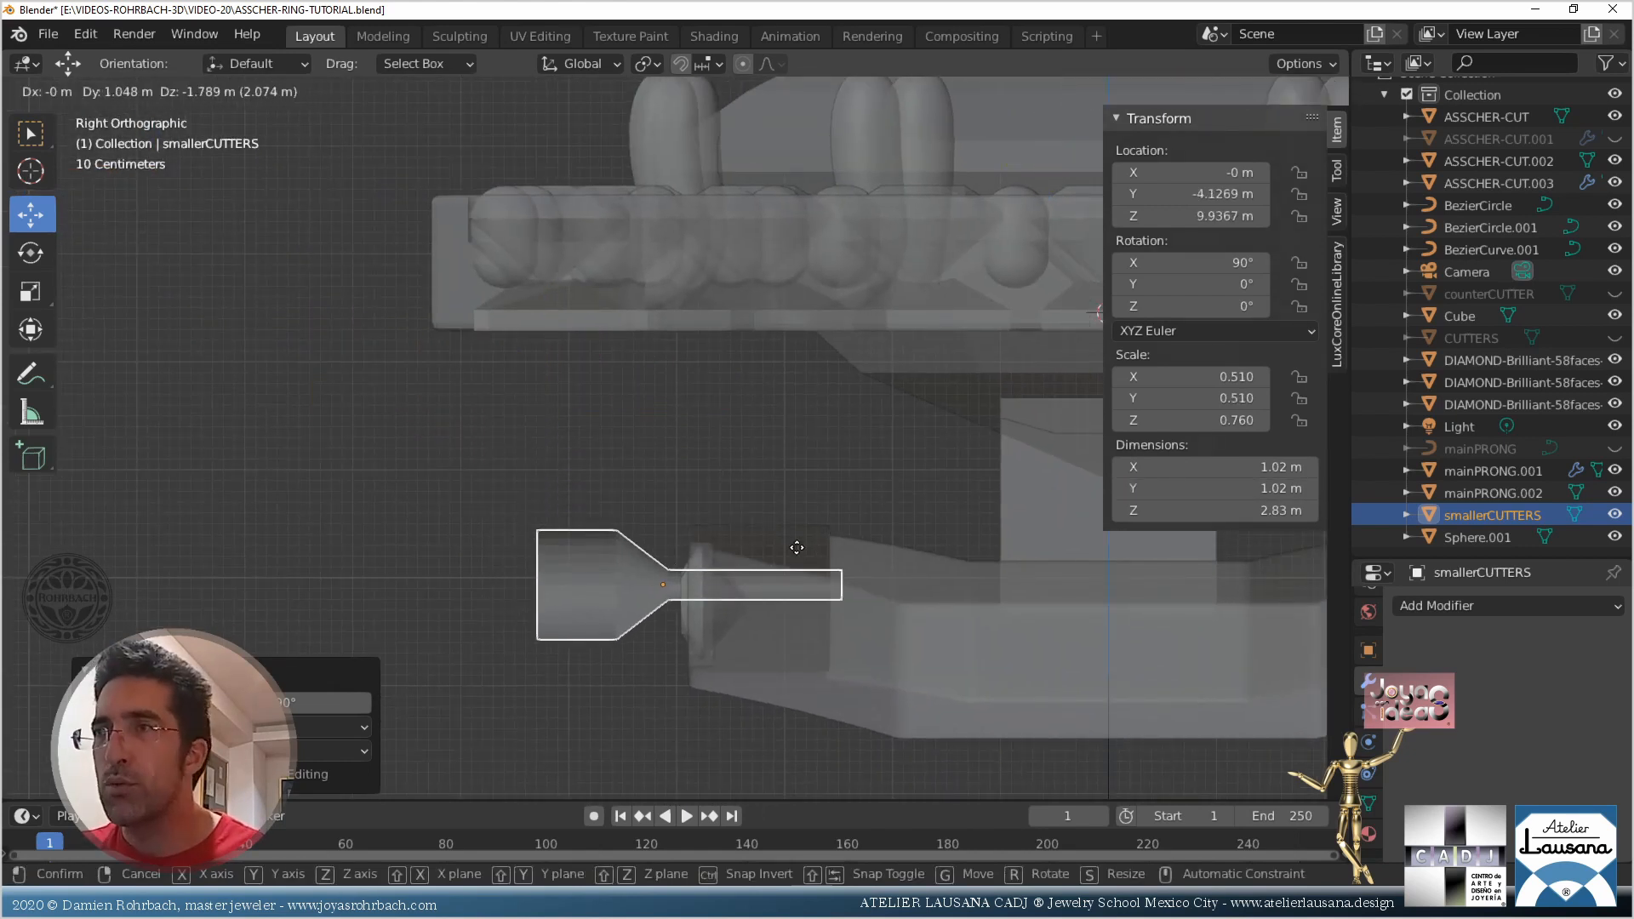
{"action": "left_click", "coordinate": [875, 560]}
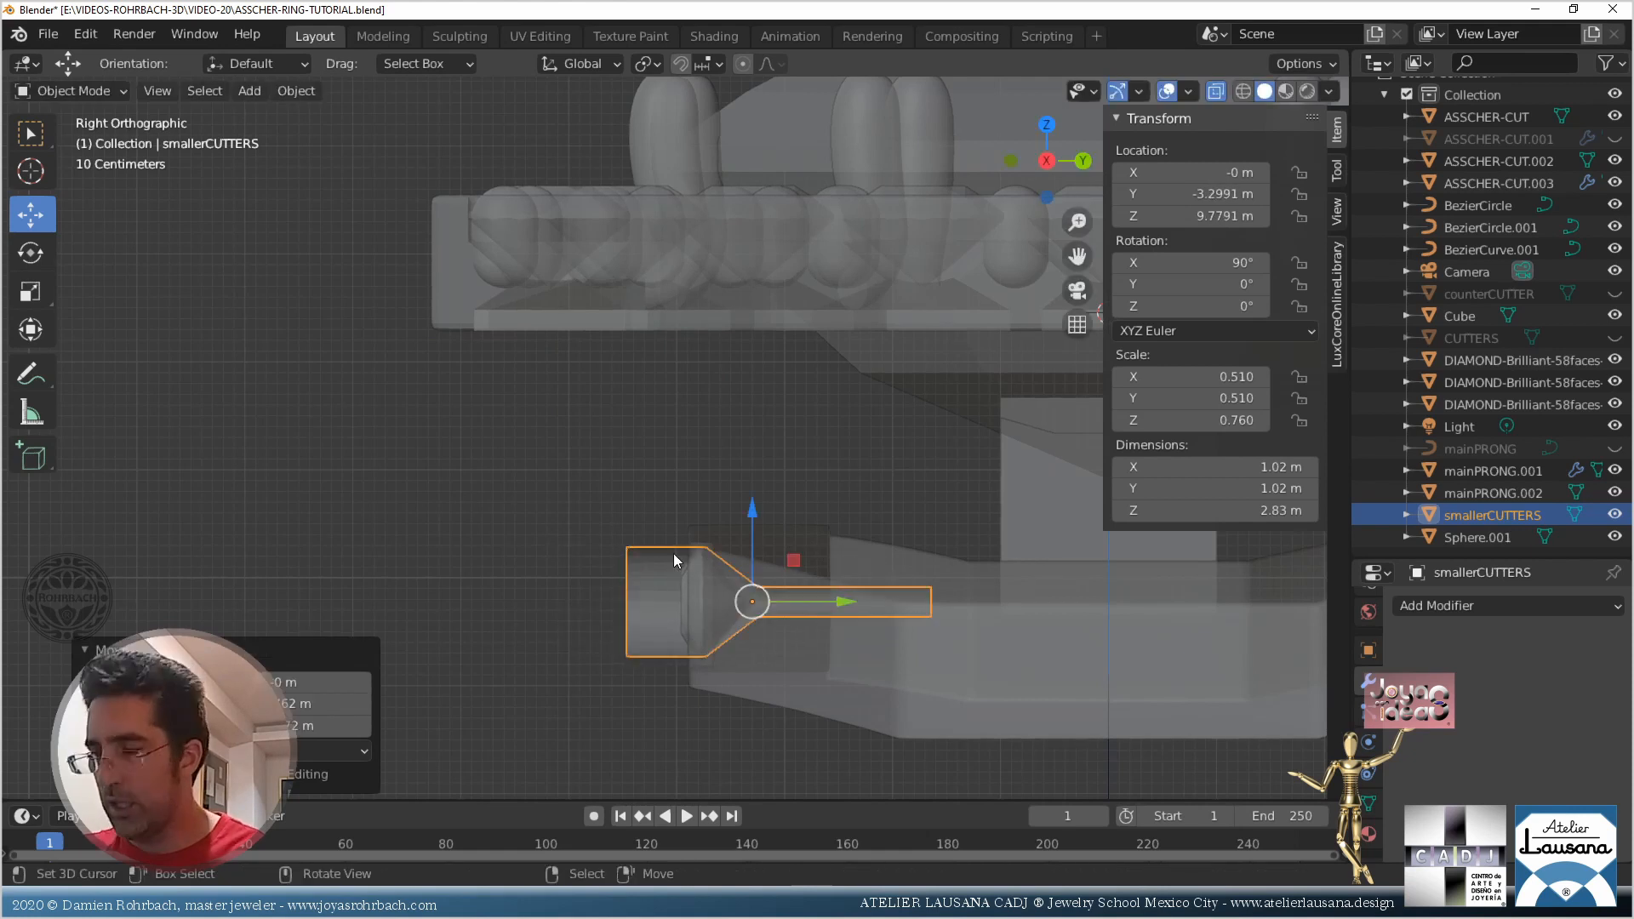
Raise the cutter about 0.011 m in the front view to line it up with the central diamond
{"action": "key", "text": "KP_1"}
{"action": "scroll", "coordinate": [658, 558], "scroll_direction": "up", "scroll_amount": 5}
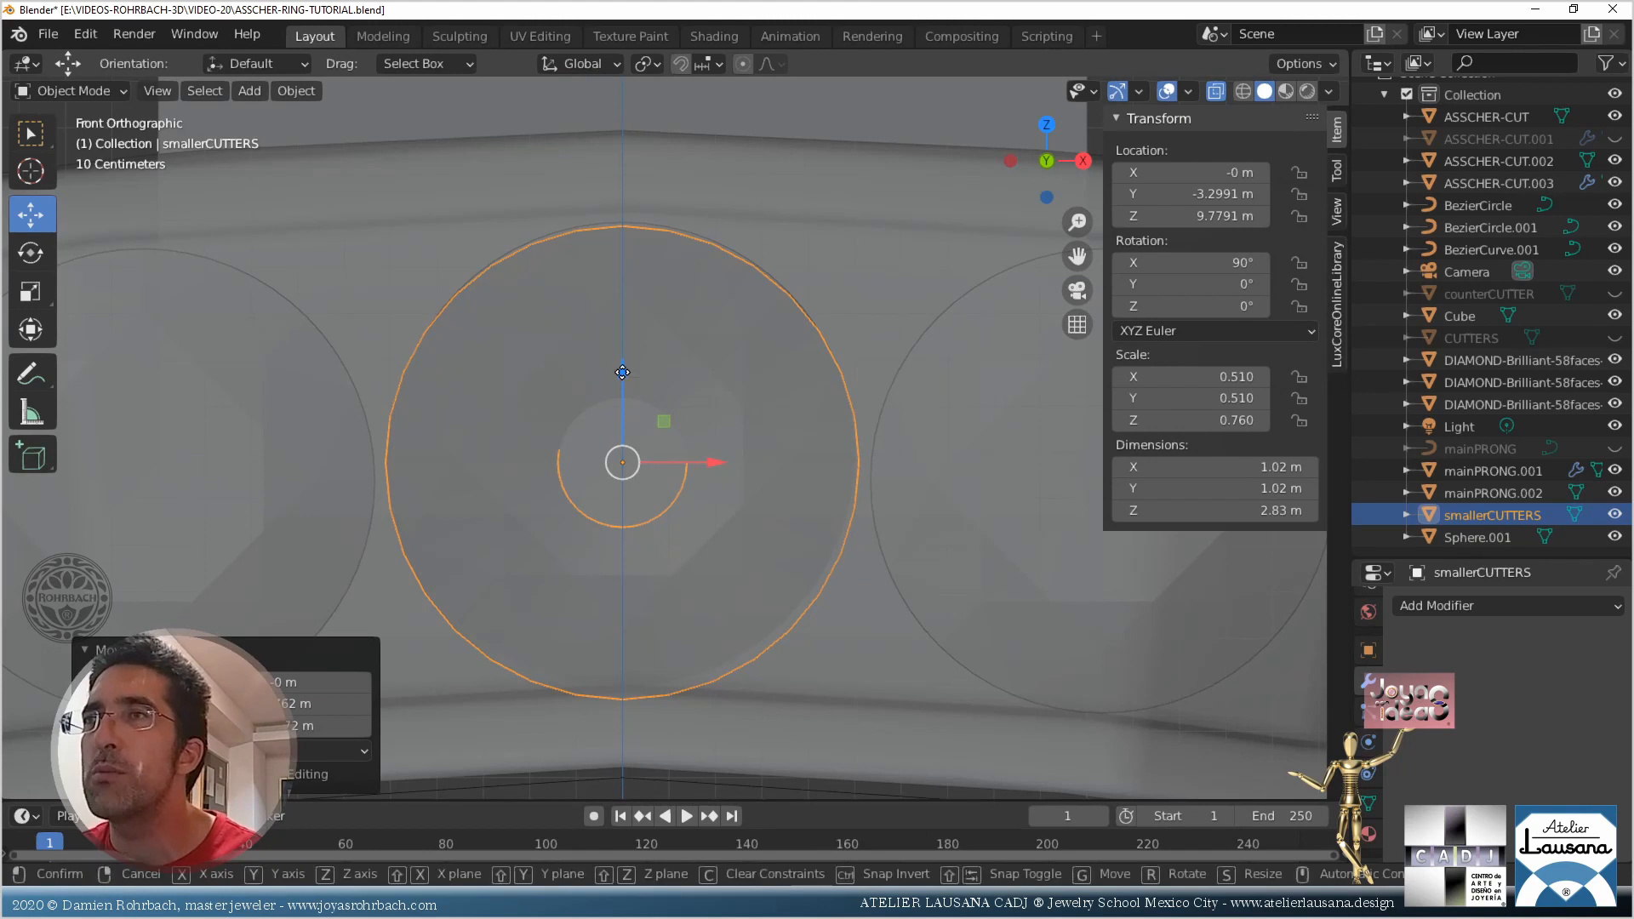
{"action": "left_click_drag", "start_coordinate": [627, 358], "coordinate": [649, 366]}
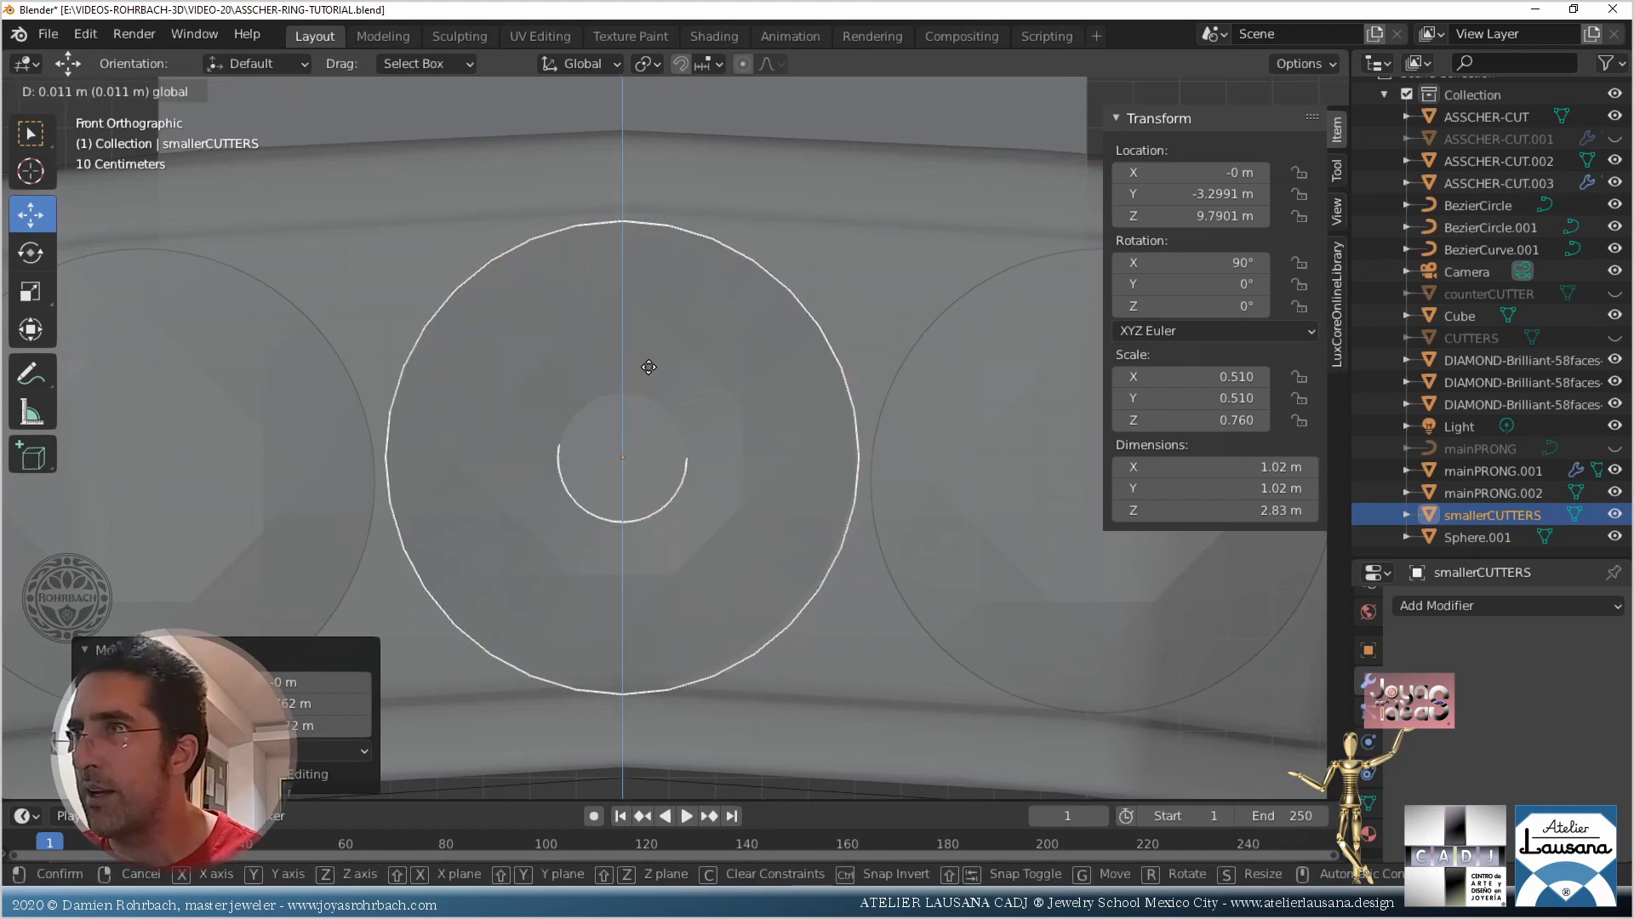
{"action": "left_click", "coordinate": [649, 366]}
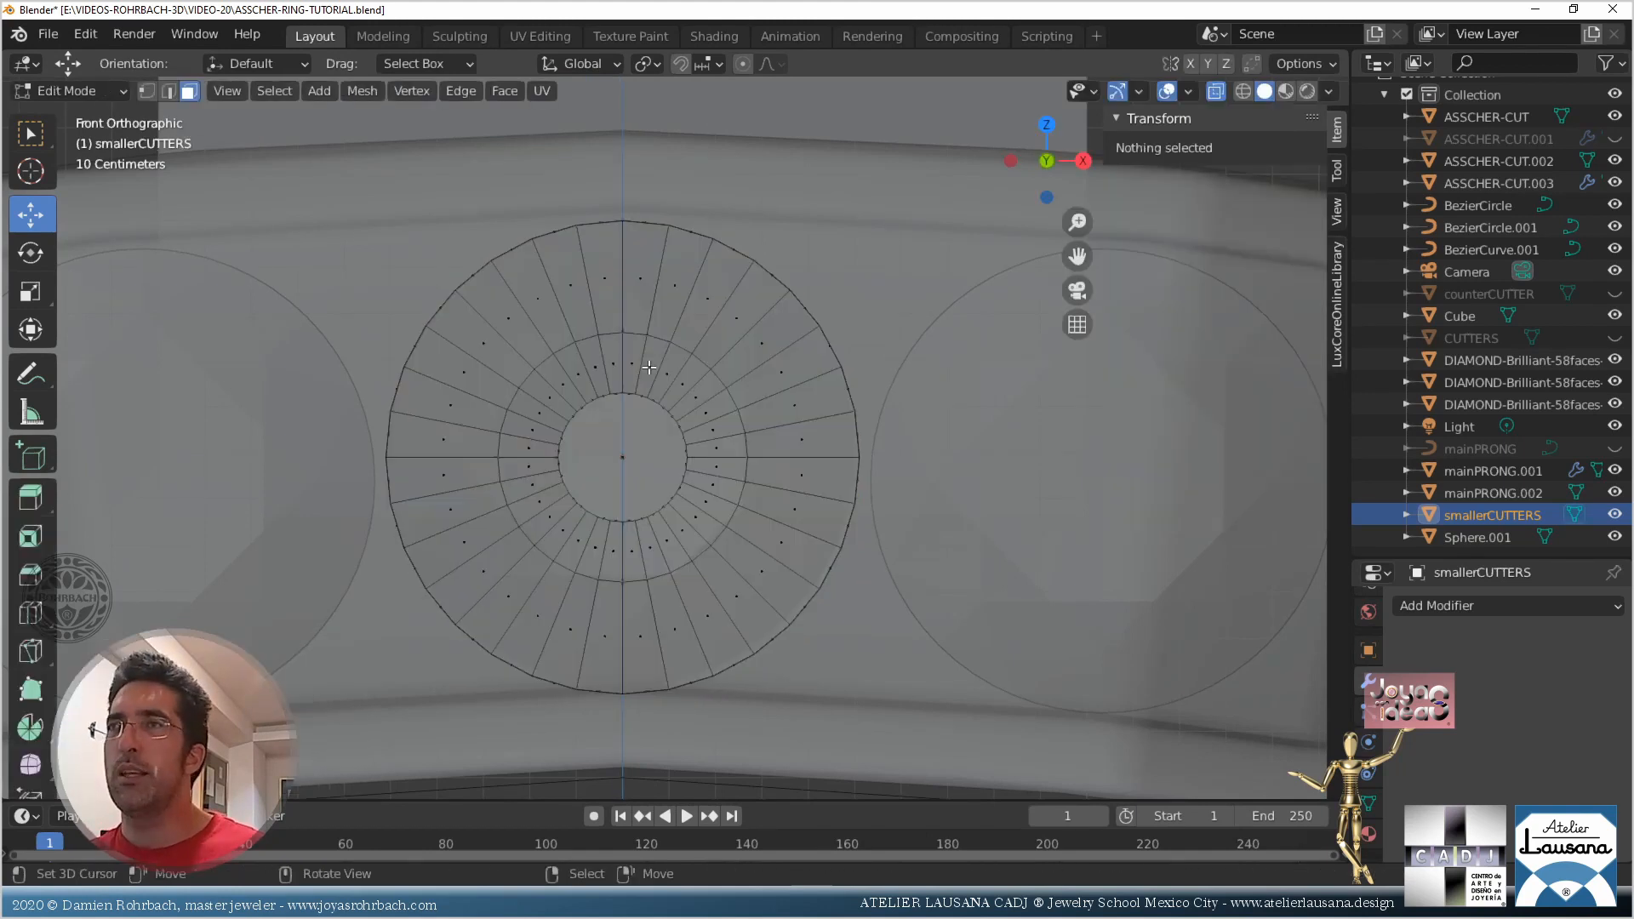
Check the central diamond's position and fine-tune the cutter's height to about Z 9.796 m to match it
{"action": "left_click", "coordinate": [666, 308]}
{"action": "key", "text": "alt+z"}
{"action": "left_click", "coordinate": [672, 306]}
{"action": "middle_click_drag", "start_coordinate": [689, 303], "coordinate": [606, 335]}
{"action": "key", "text": "KP_1"}
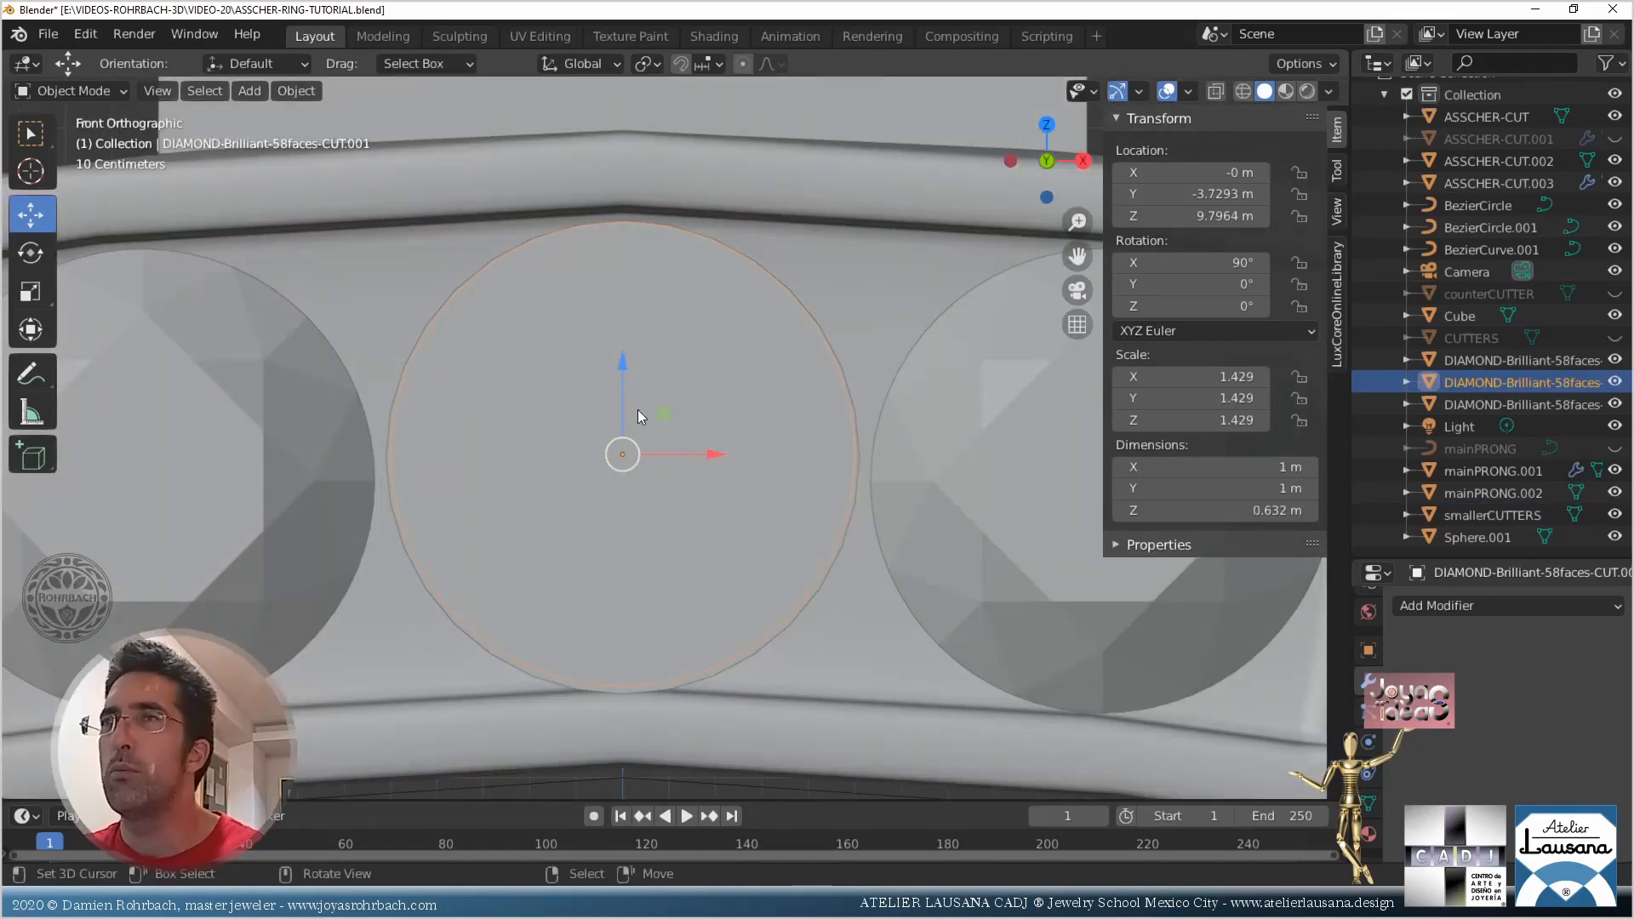
{"action": "mouse_move", "coordinate": [614, 369]}
{"action": "left_mouse_down"}
{"action": "mouse_move", "coordinate": [646, 371]}
{"action": "mouse_move", "coordinate": [630, 364]}
{"action": "mouse_move", "coordinate": [617, 404]}
{"action": "mouse_move", "coordinate": [624, 370]}
{"action": "left_mouse_up"}
{"action": "left_click", "coordinate": [670, 354]}
{"action": "key", "text": "alt+z"}
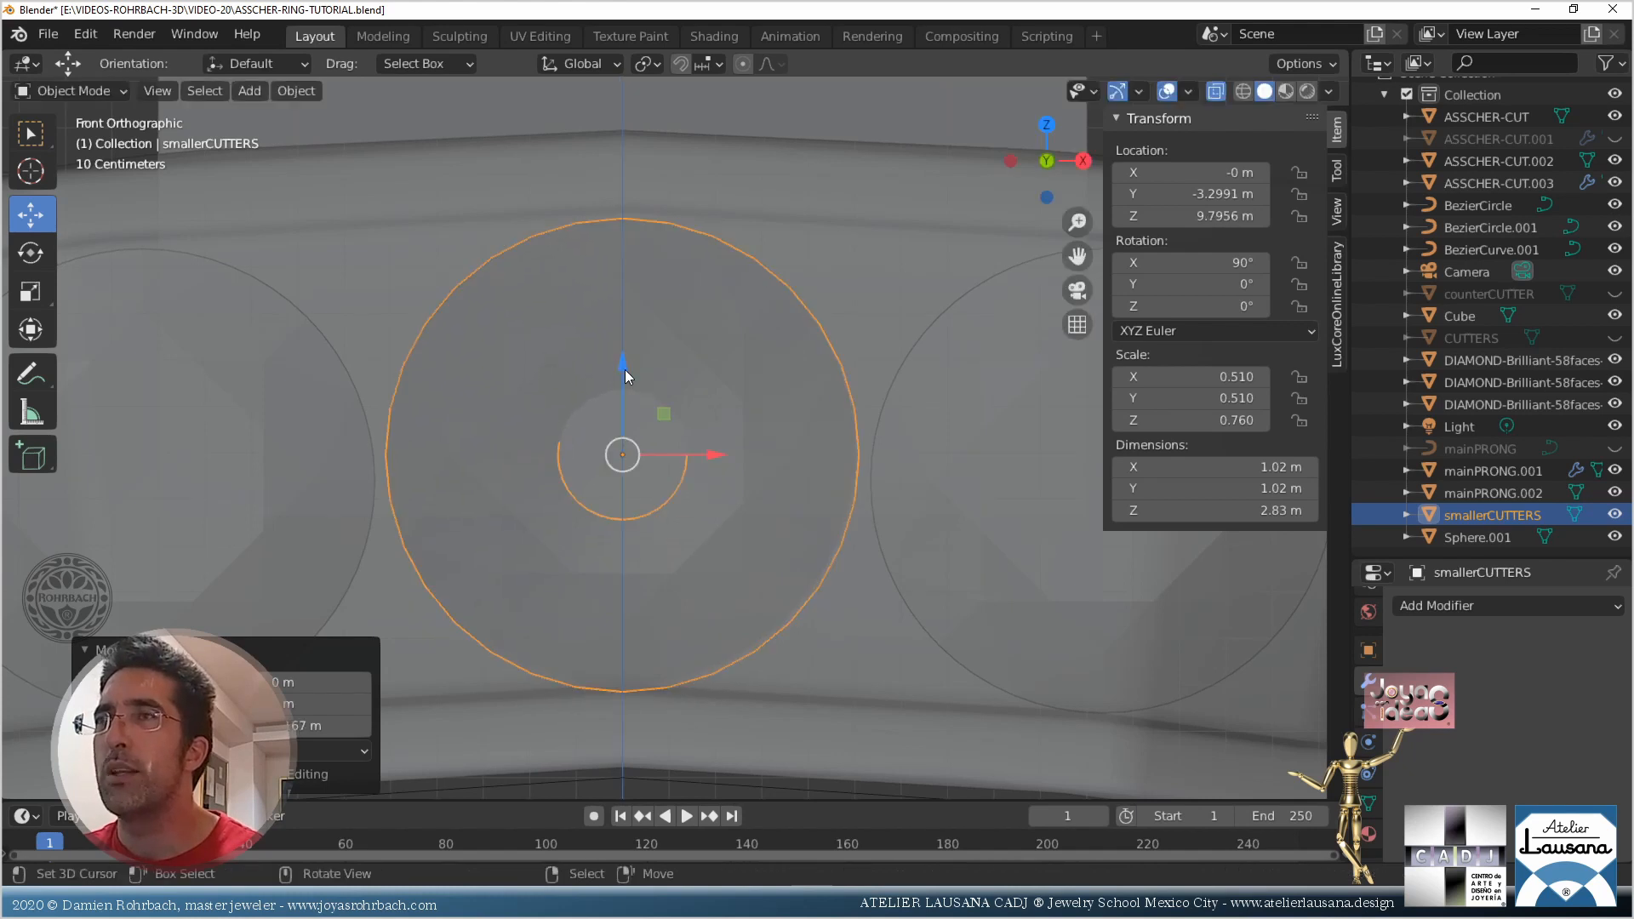
{"action": "scroll", "coordinate": [631, 373], "scroll_direction": "down", "scroll_amount": 3}
{"action": "key", "text": "Tab"}
{"action": "key", "text": "a"}
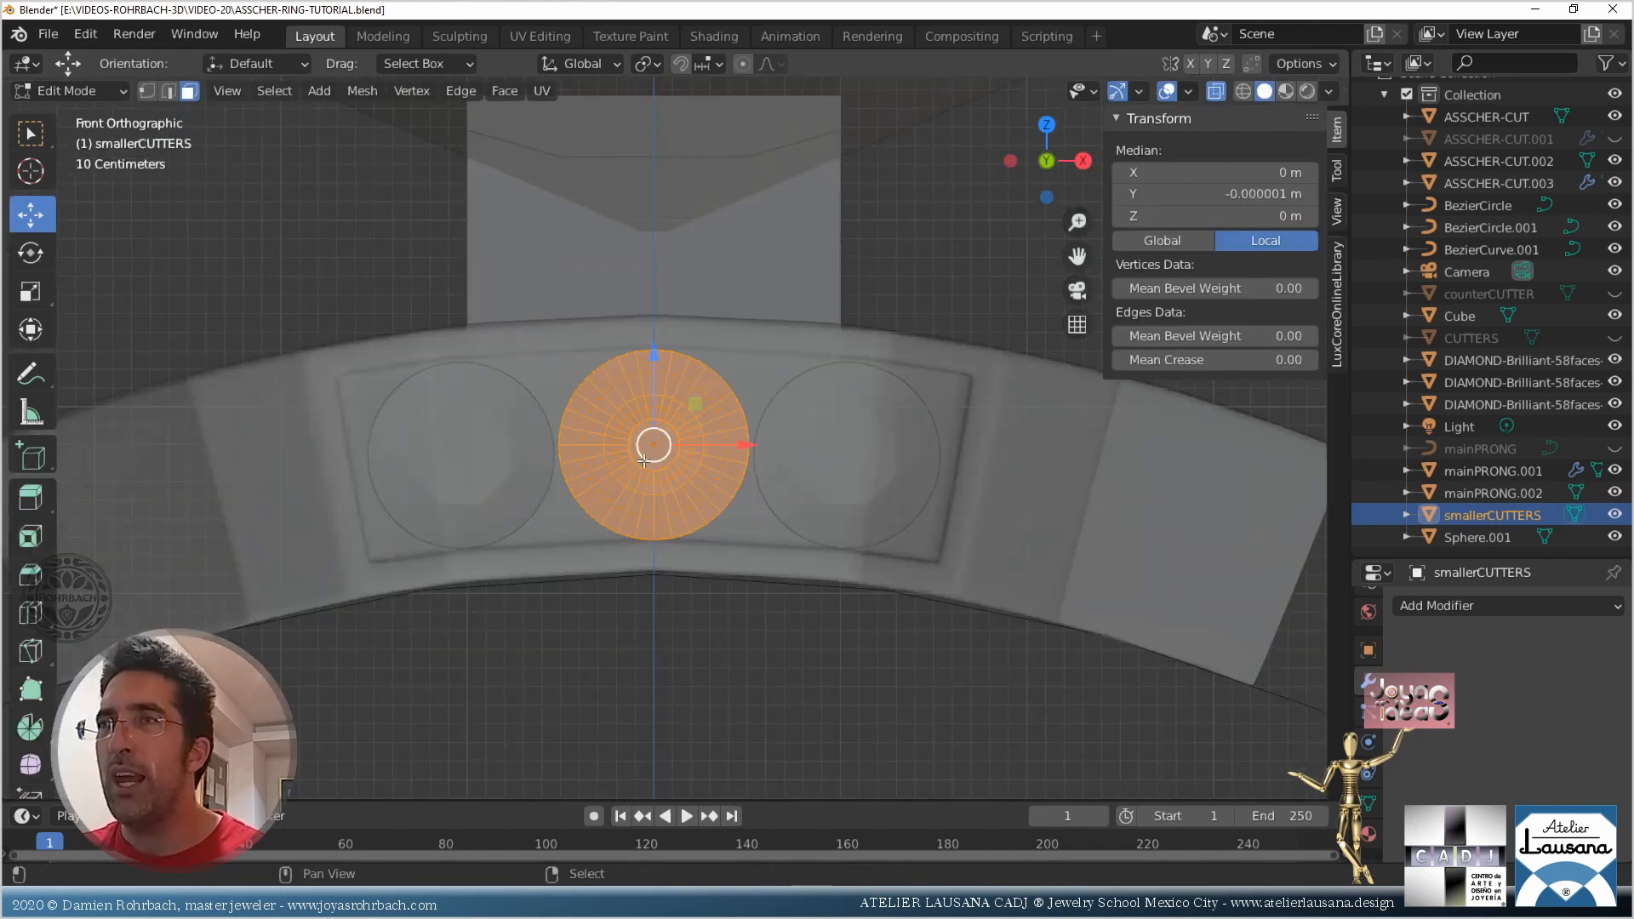
{"action": "key", "text": "shift+d"}
{"action": "right_click", "coordinate": [683, 459]}
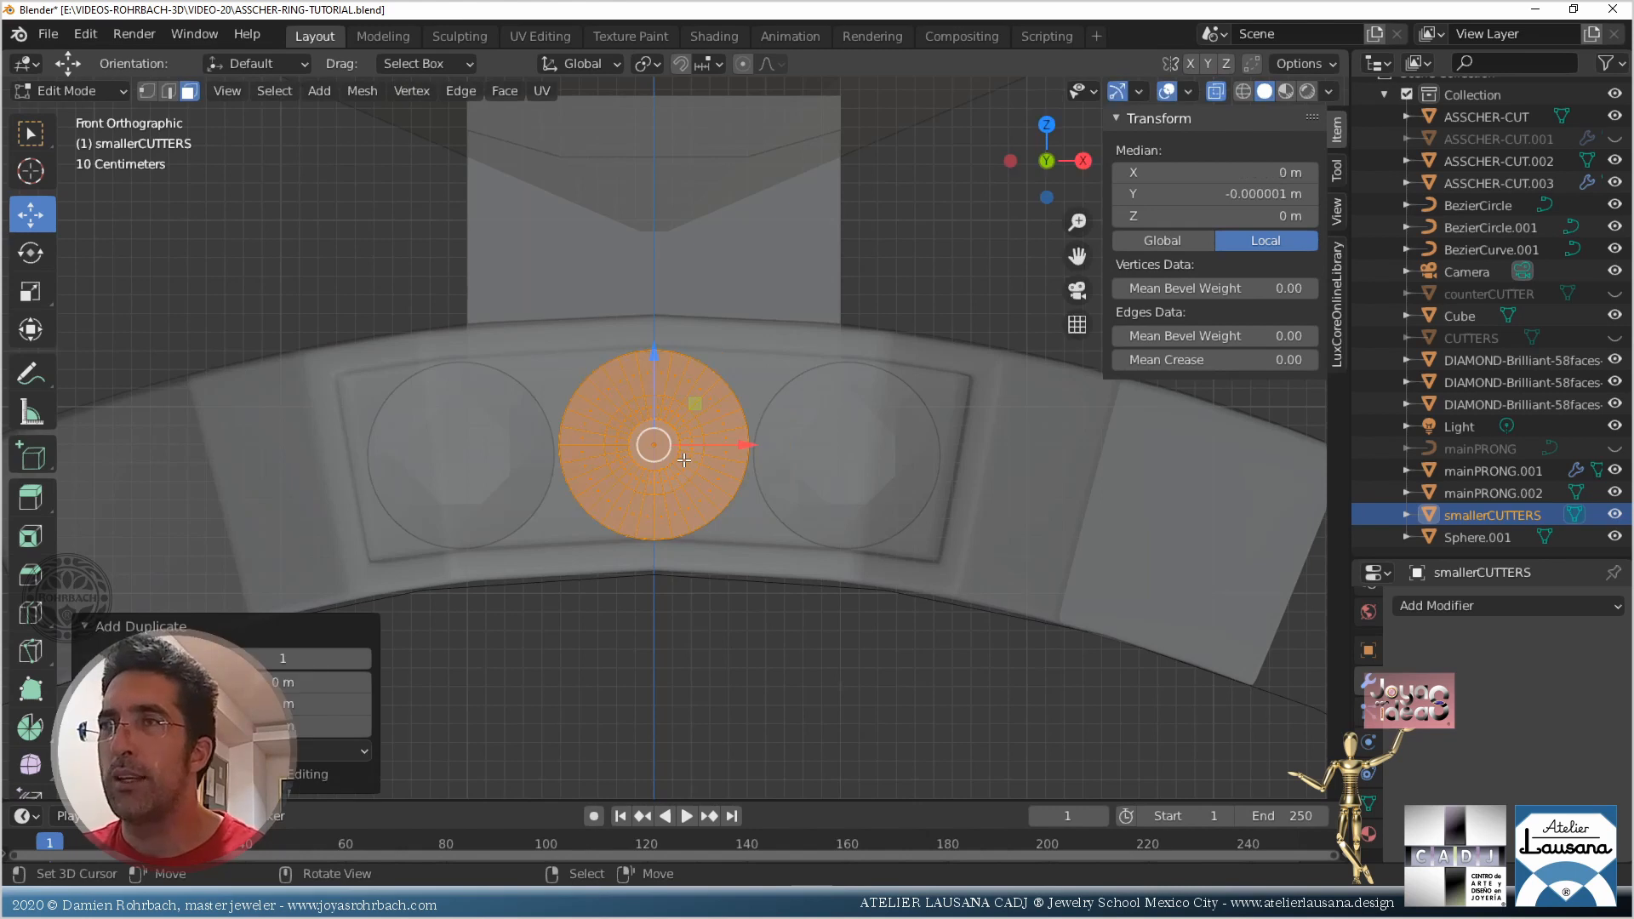
{"action": "key", "text": "Tab"}
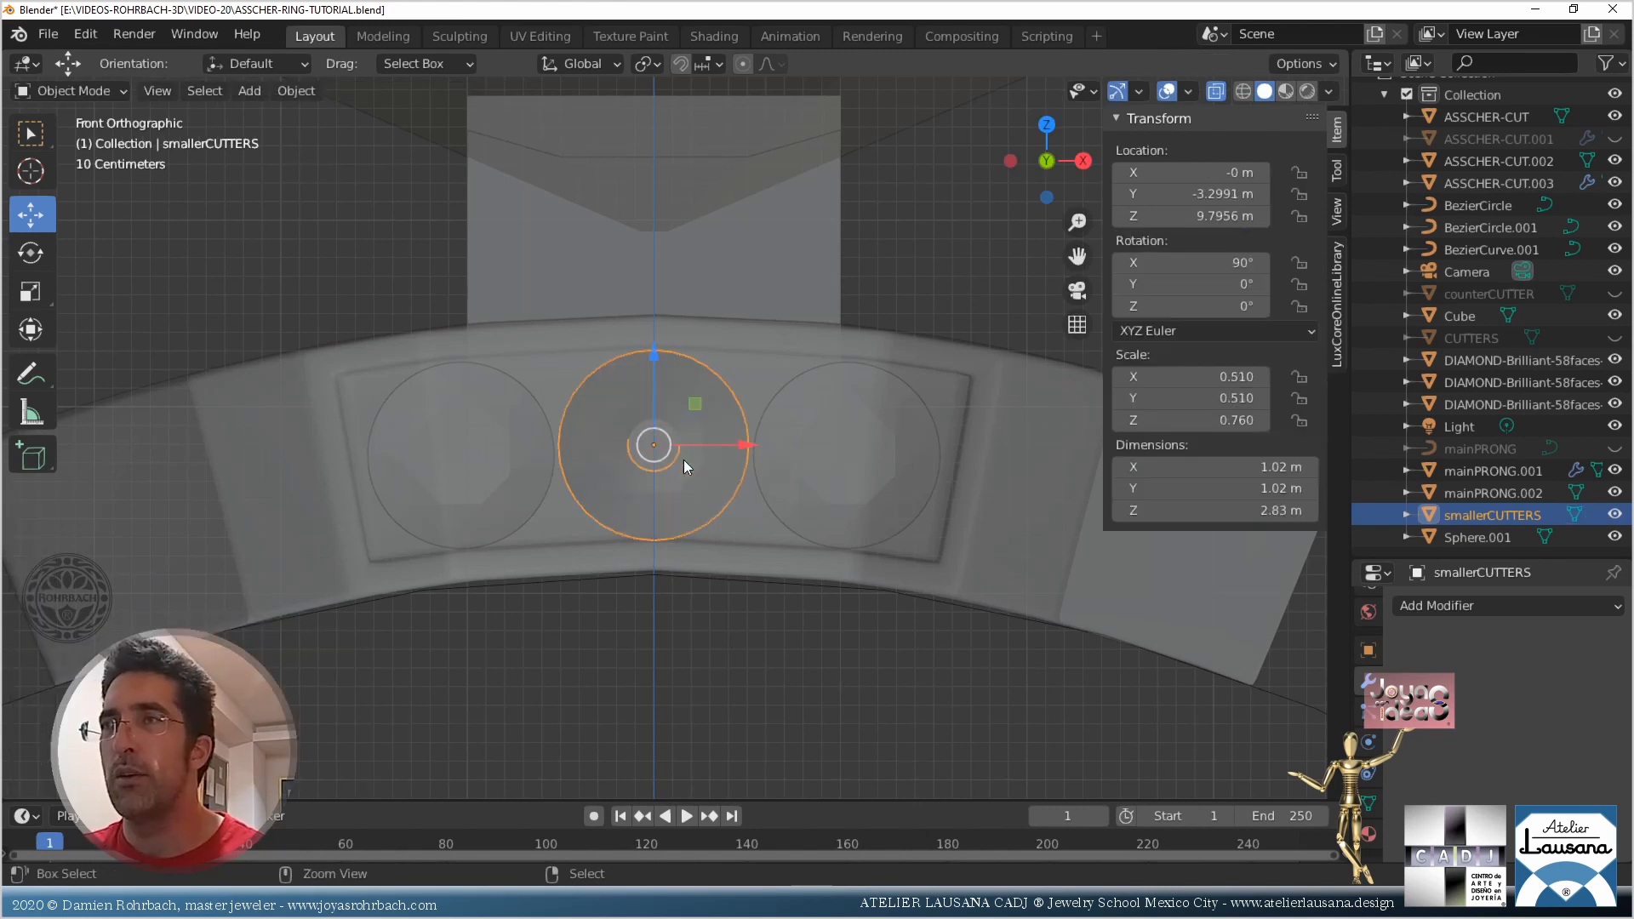
{"action": "key", "text": "Tab"}
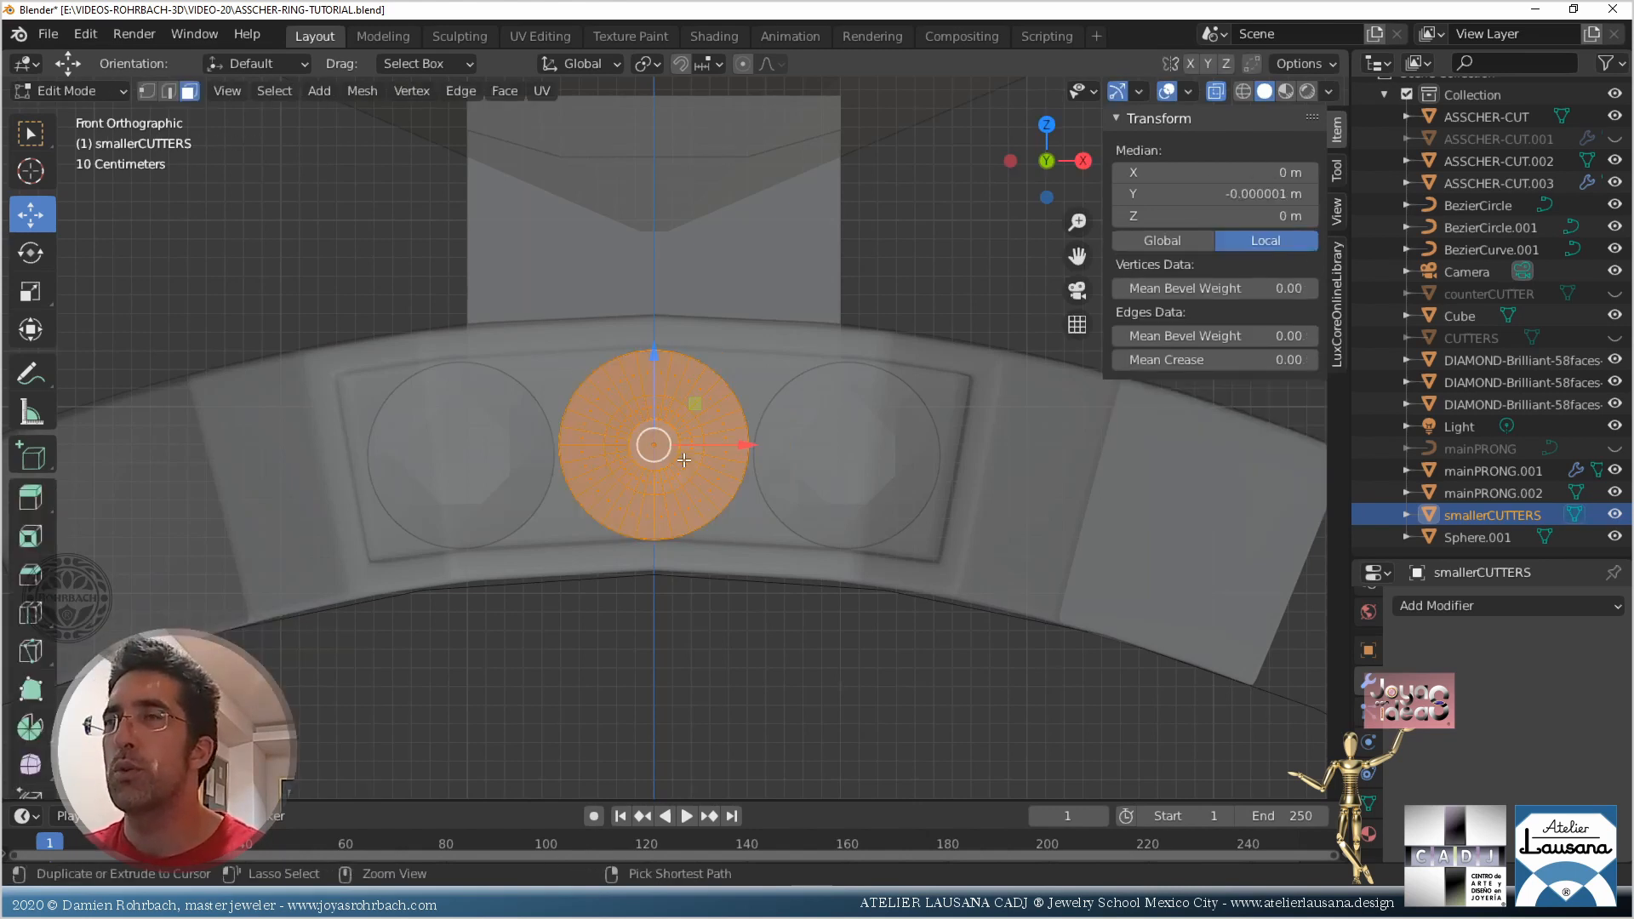
{"action": "scroll", "coordinate": [683, 459], "scroll_direction": "up", "scroll_amount": 2}
{"action": "key", "text": "Tab"}
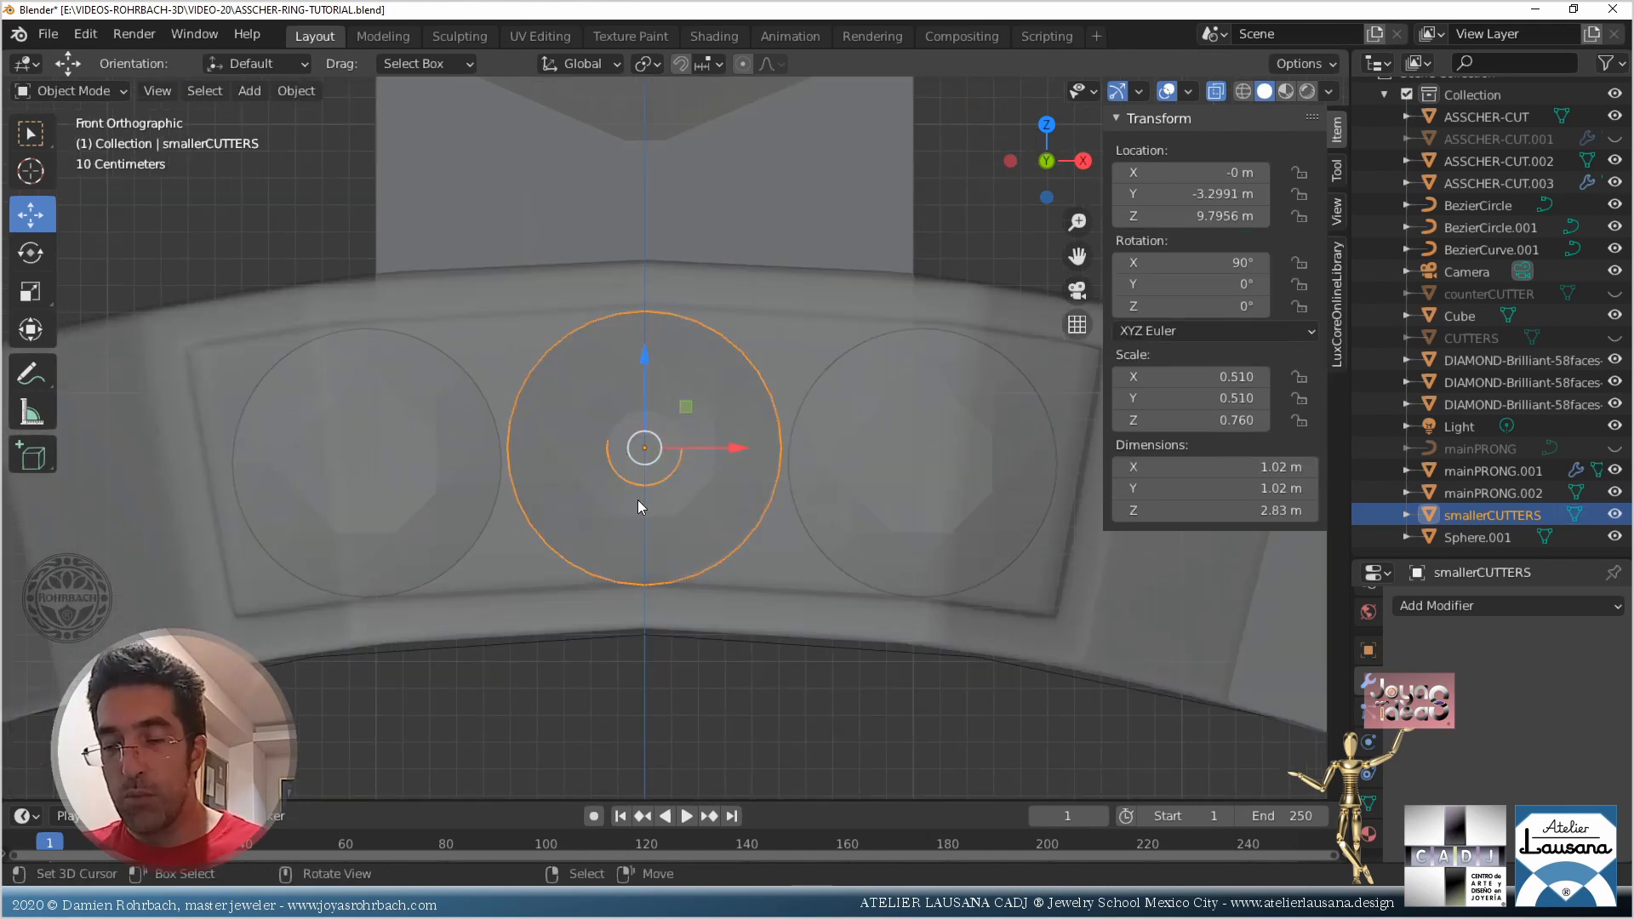
Duplicate the cutter onto the right-hand diamond at about X 1.04 m and mirror it on X with clipping, using the ASSCHER-CUT gallery object
{"action": "key", "text": "shift+d"}
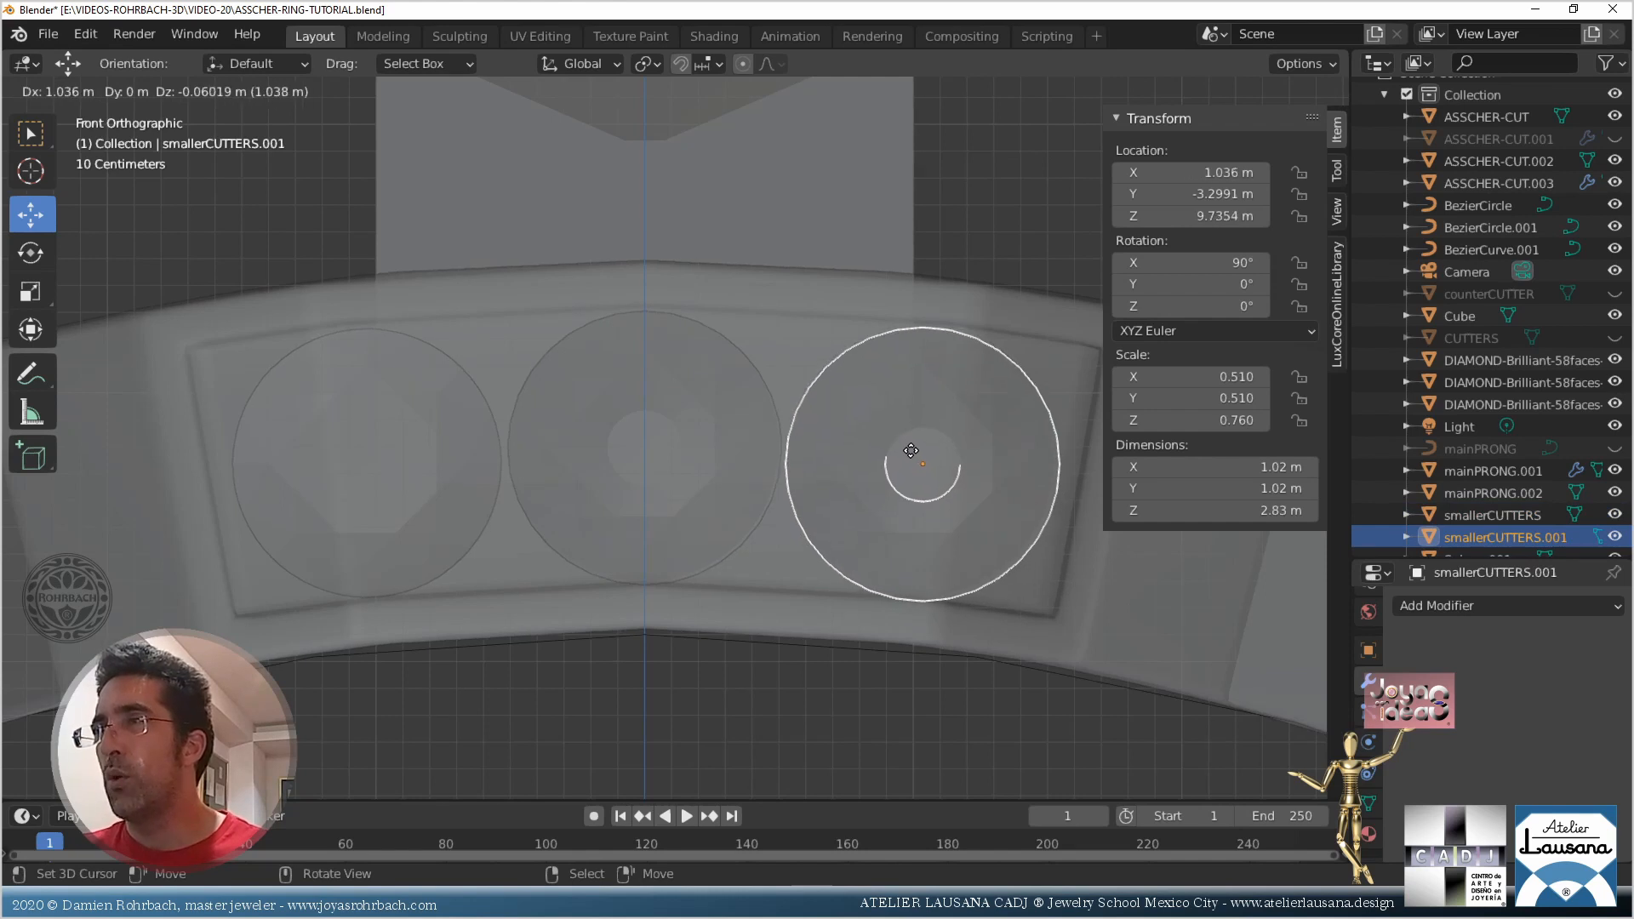
{"action": "left_click", "coordinate": [911, 451]}
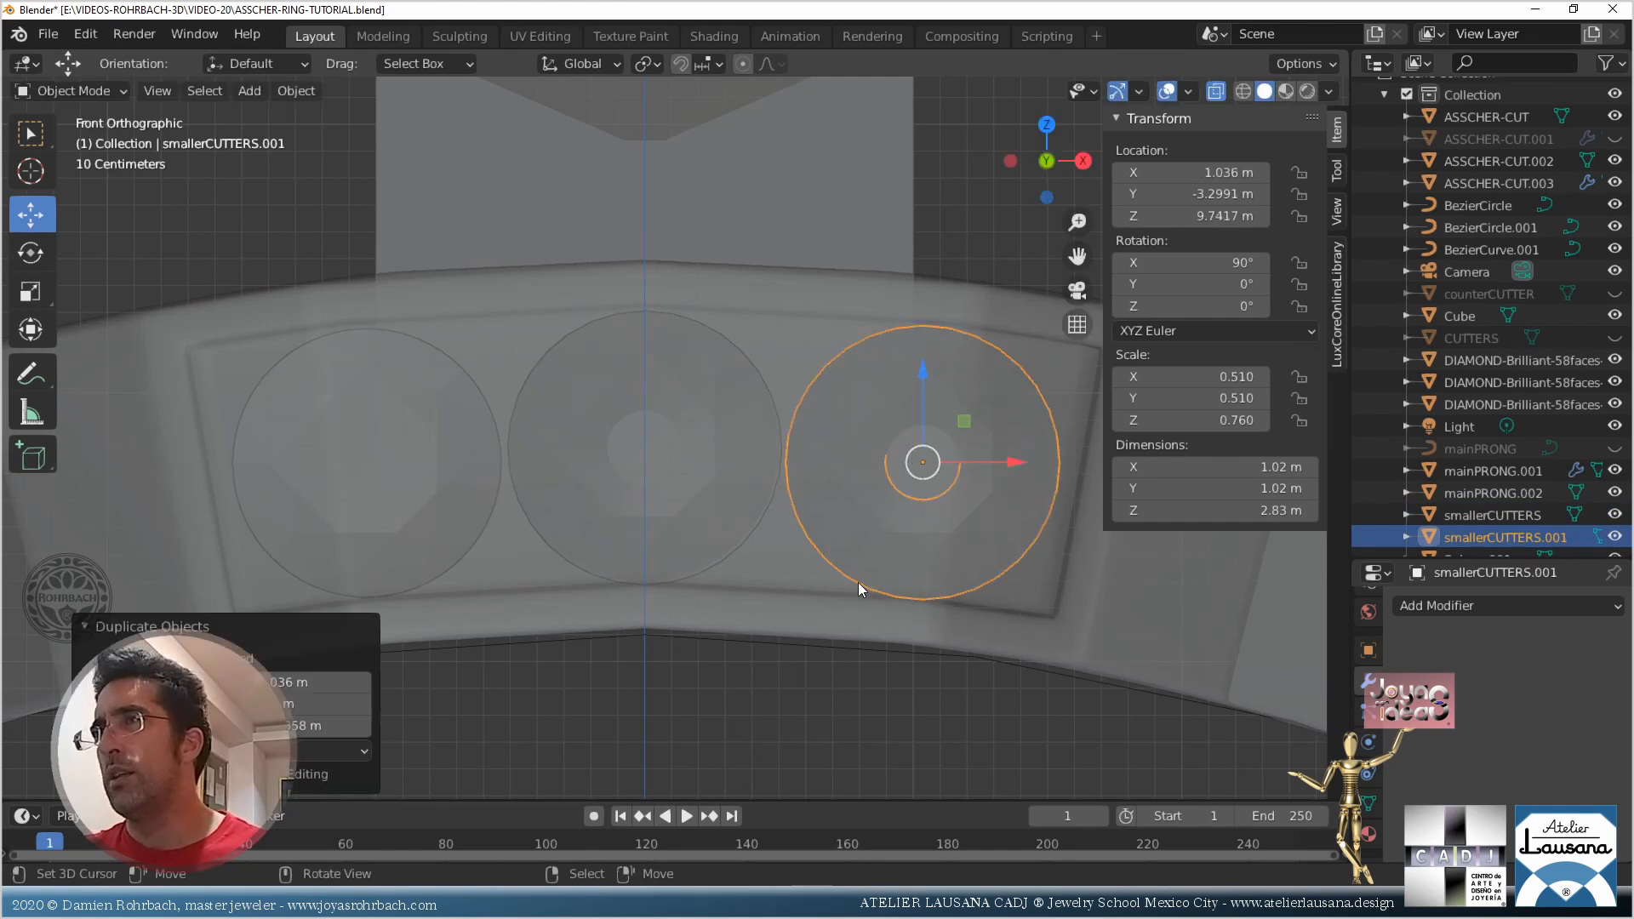
{"action": "left_click", "coordinate": [1506, 605]}
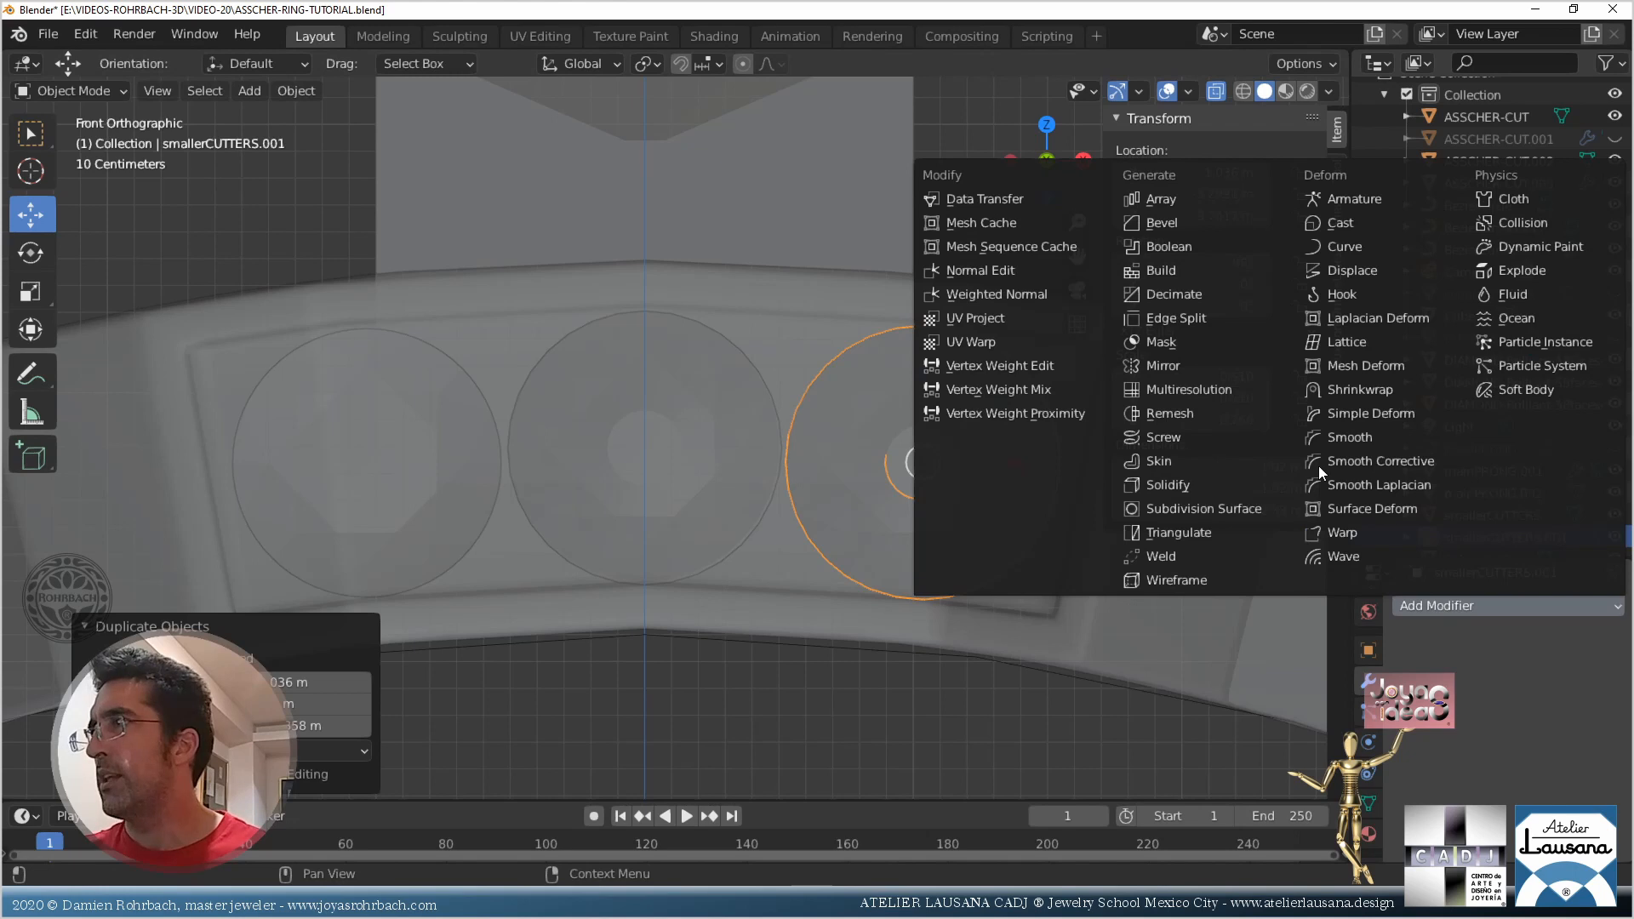
{"action": "left_click", "coordinate": [1200, 364]}
{"action": "left_click", "coordinate": [1484, 777]}
{"action": "left_click", "coordinate": [1587, 754]}
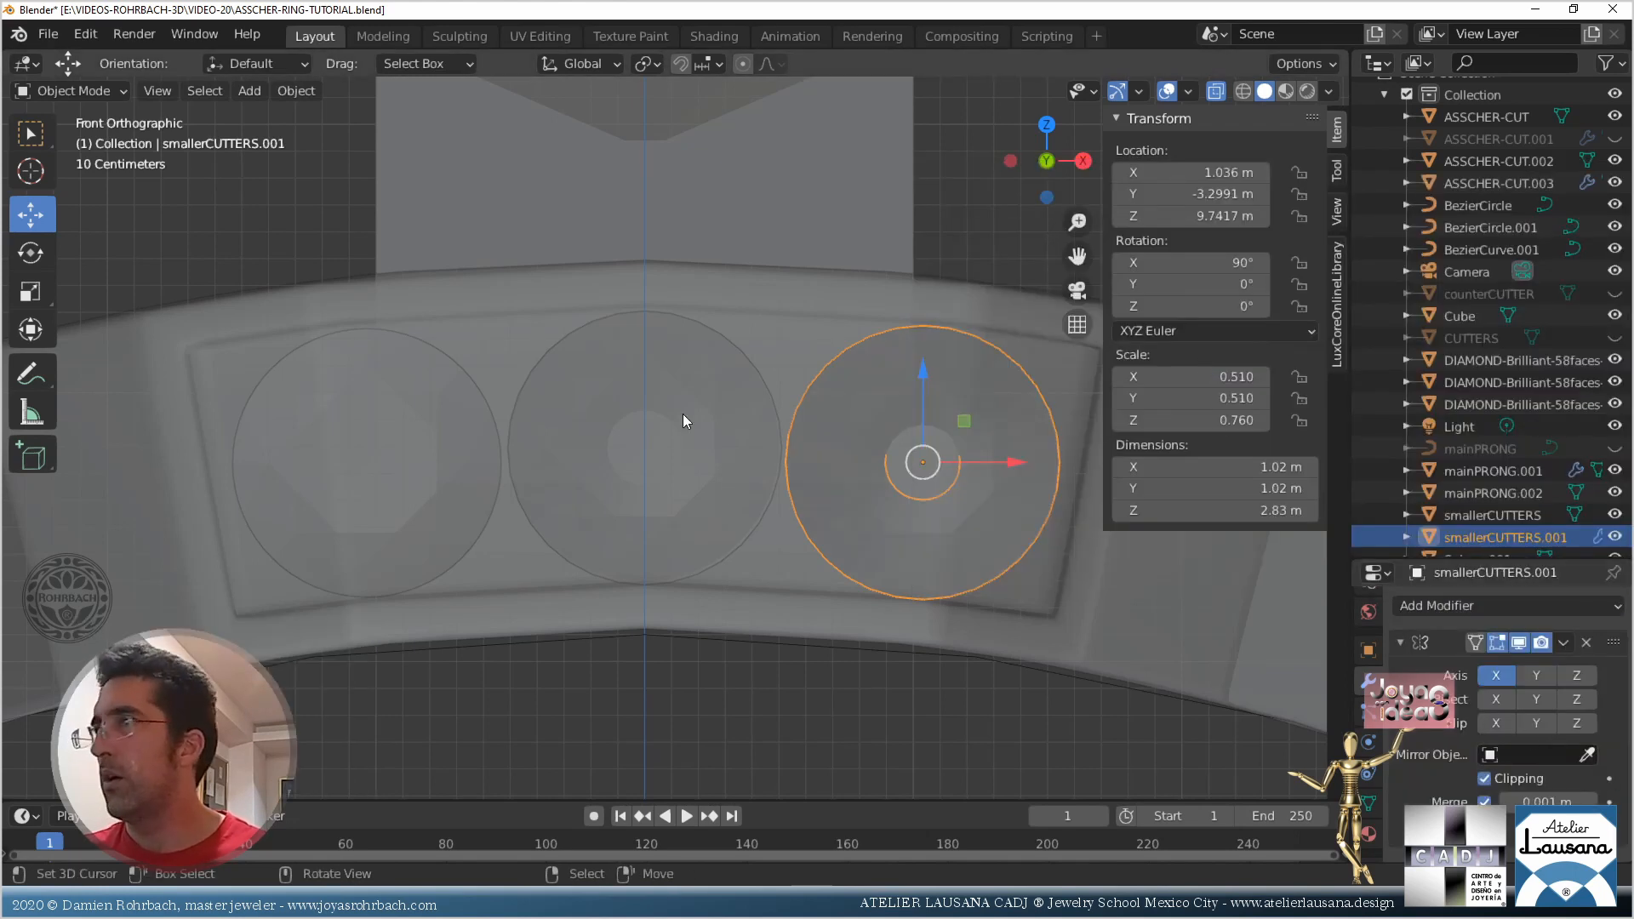
{"action": "left_click", "coordinate": [715, 386]}
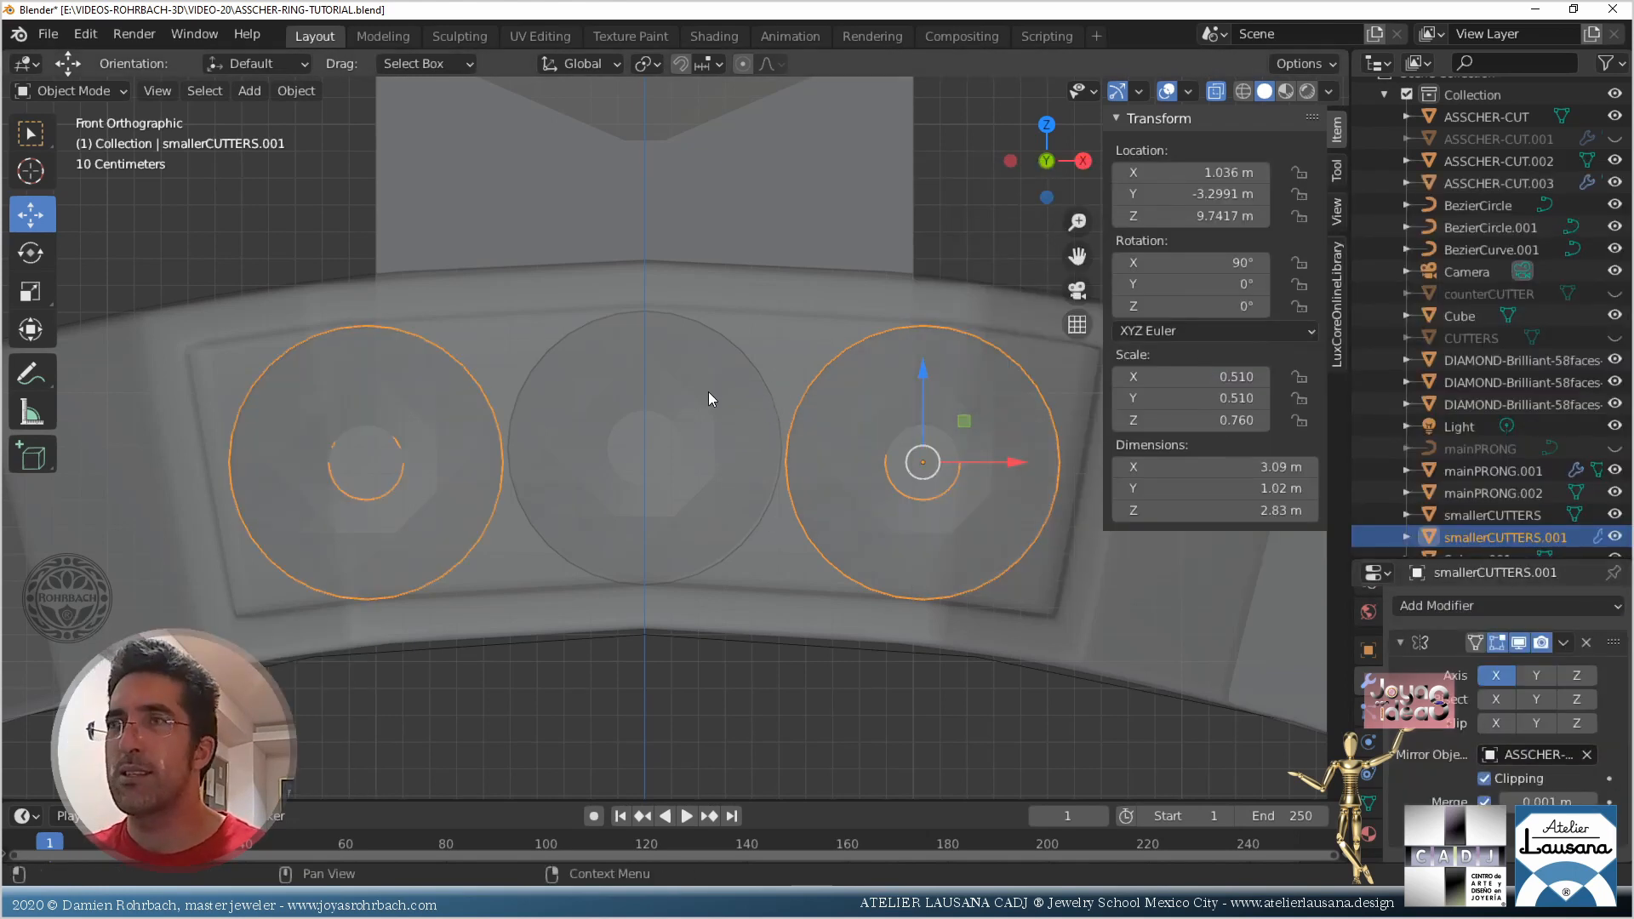
Convert the mirrored outer cutters to a mesh and join them with the central cutter into one object
{"action": "mouse_move", "coordinate": [708, 391]}
{"action": "middle_mouse_down"}
{"action": "mouse_move", "coordinate": [733, 349]}
{"action": "mouse_move", "coordinate": [707, 403]}
{"action": "middle_mouse_up"}
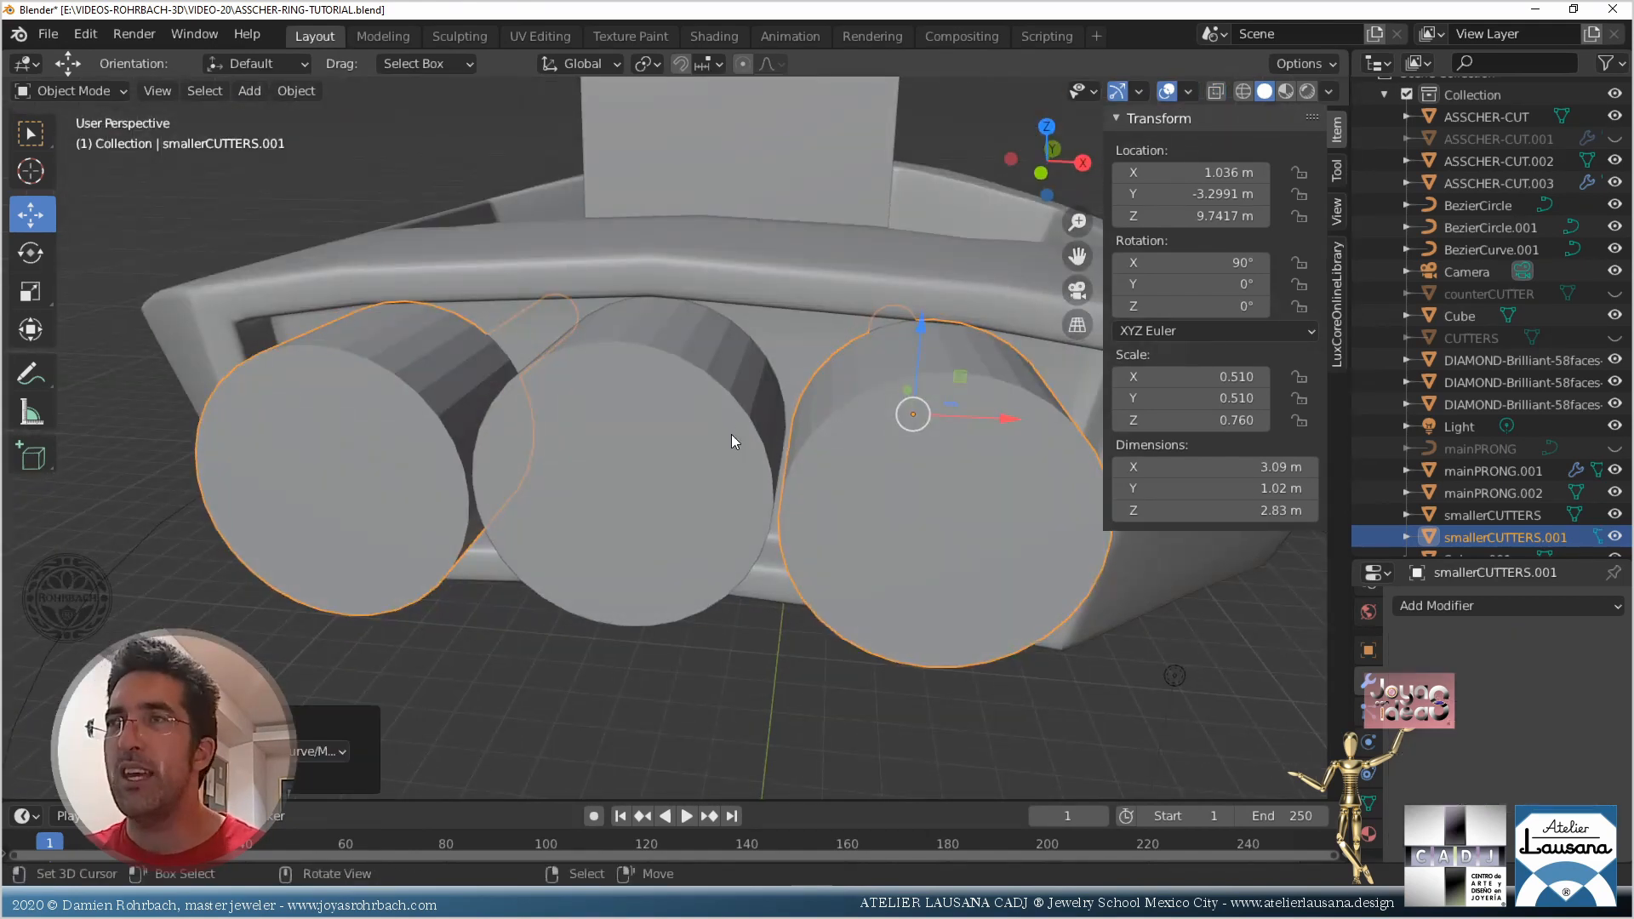
{"action": "left_click", "coordinate": [712, 389], "text": "shift"}
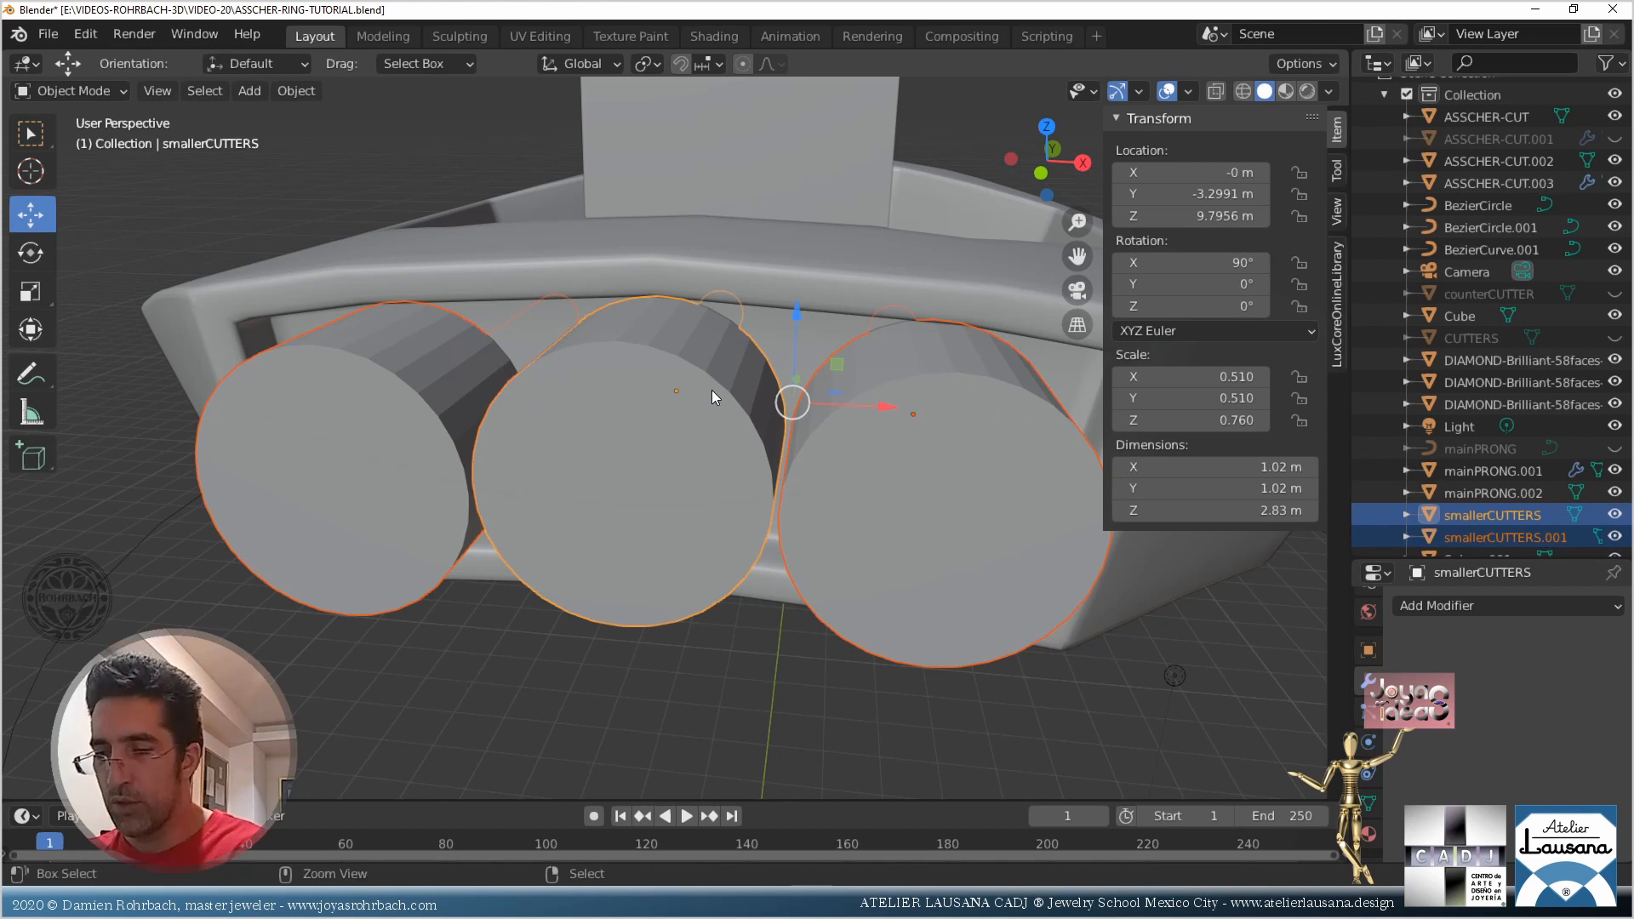
{"action": "key", "text": "ctrl+j"}
{"action": "scroll", "coordinate": [712, 390], "scroll_direction": "down", "scroll_amount": 5}
{"action": "middle_click_drag", "start_coordinate": [778, 526], "coordinate": [589, 478], "text": "alt"}
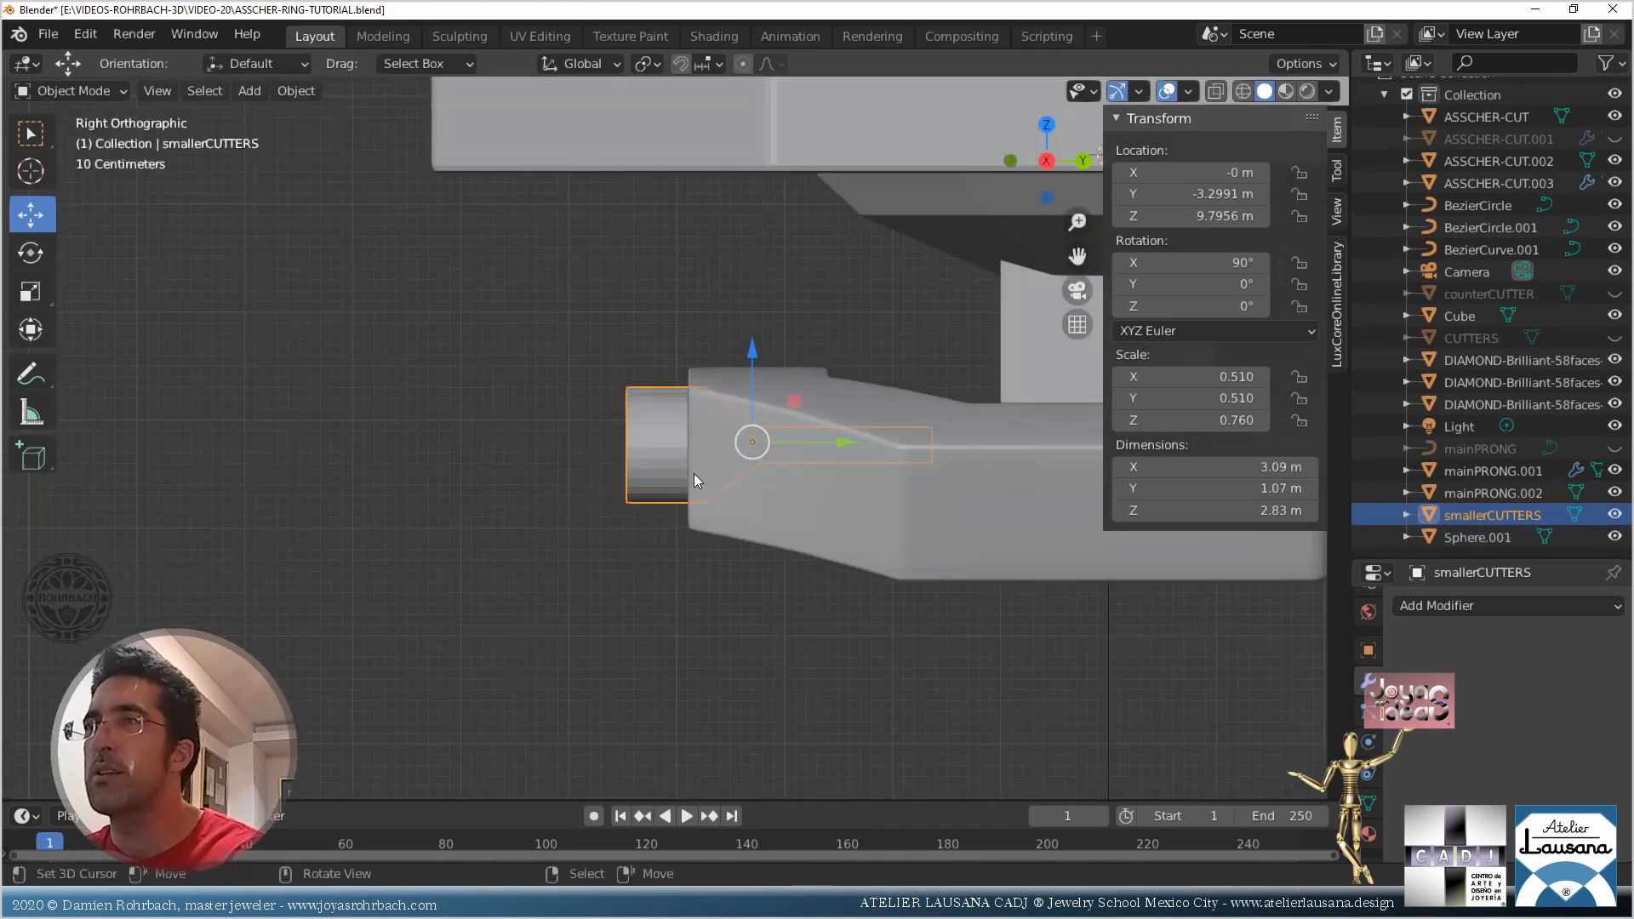
{"action": "scroll", "coordinate": [693, 473], "scroll_direction": "down", "scroll_amount": 2}
{"action": "middle_click_drag", "start_coordinate": [692, 473], "coordinate": [782, 502]}
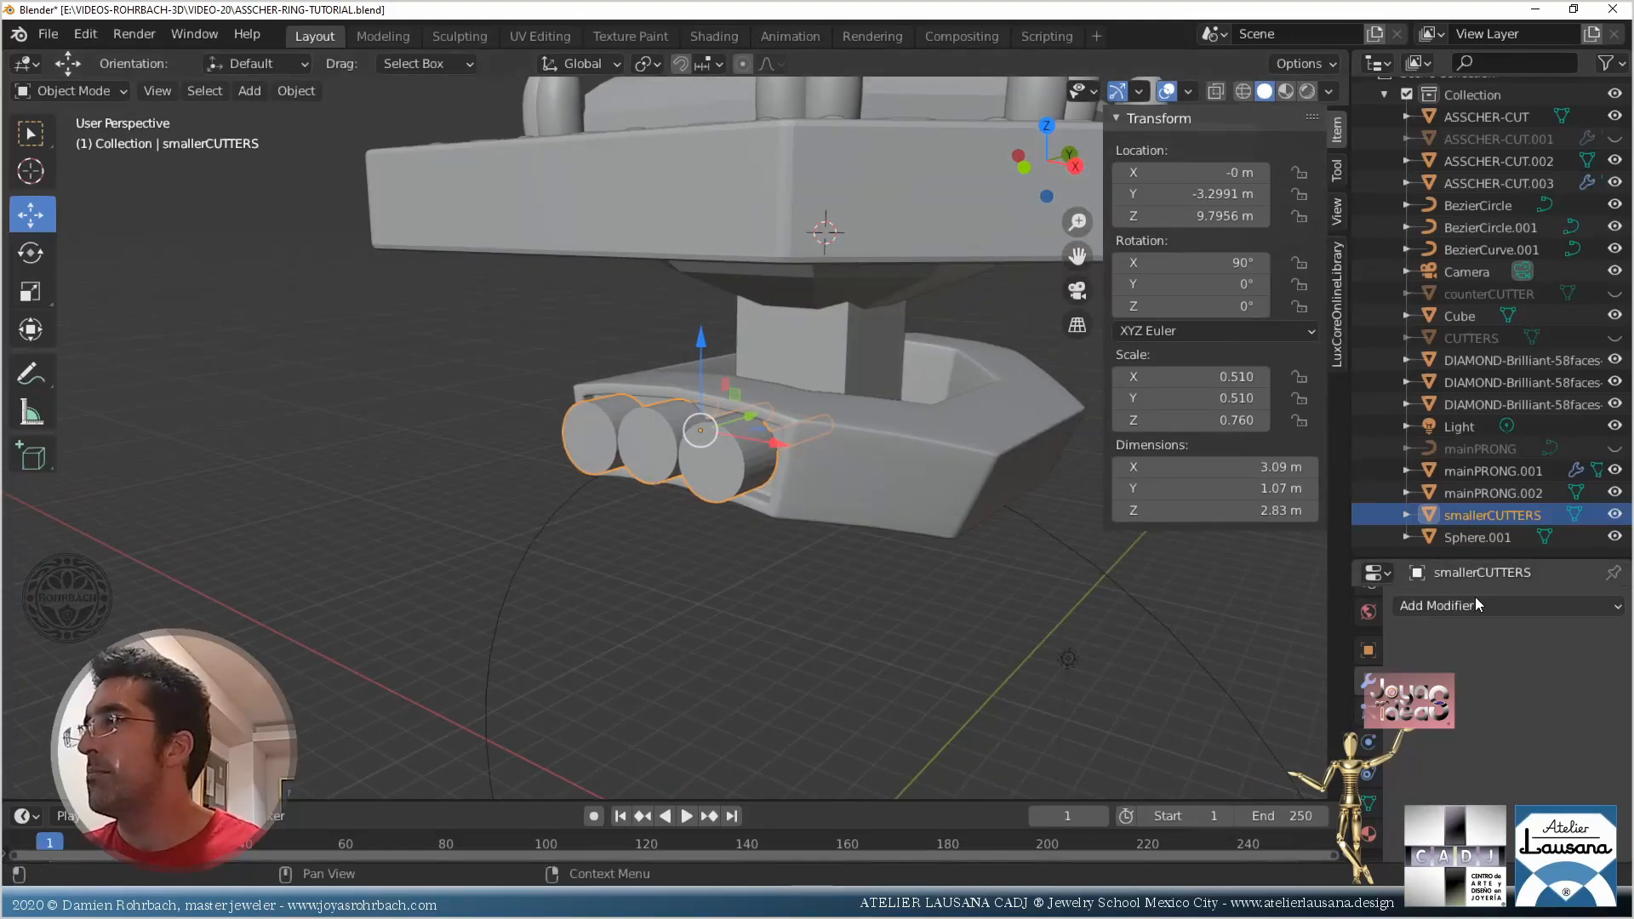
Hide the cube between the halo and the gallery and save the file
{"action": "left_click", "coordinate": [1475, 604]}
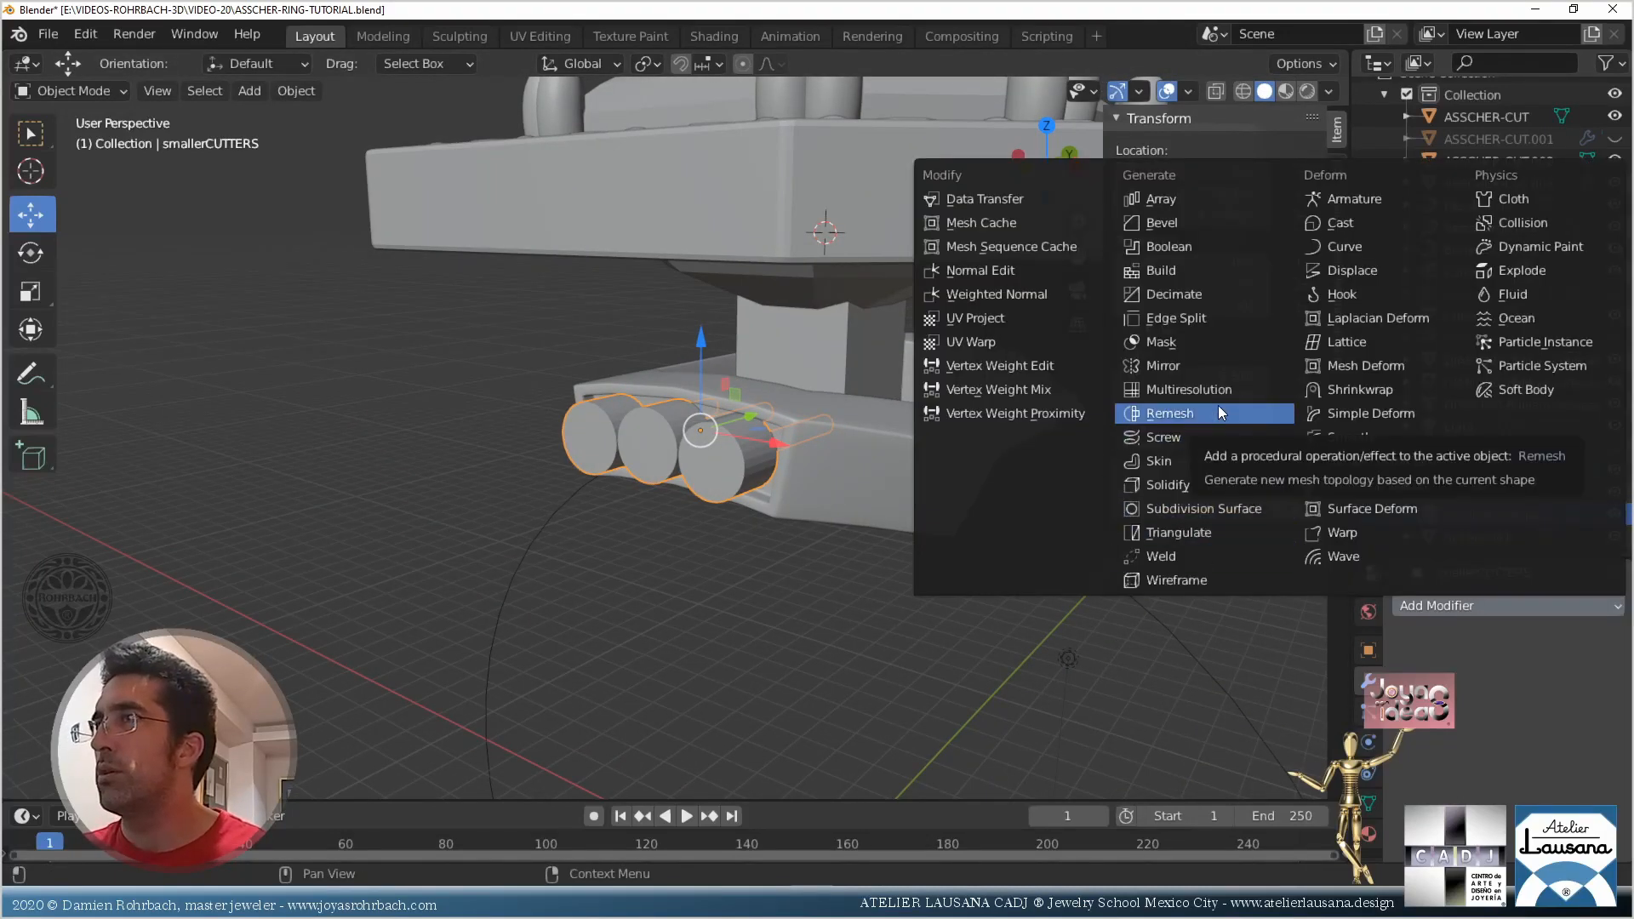
{"action": "left_click", "coordinate": [847, 344]}
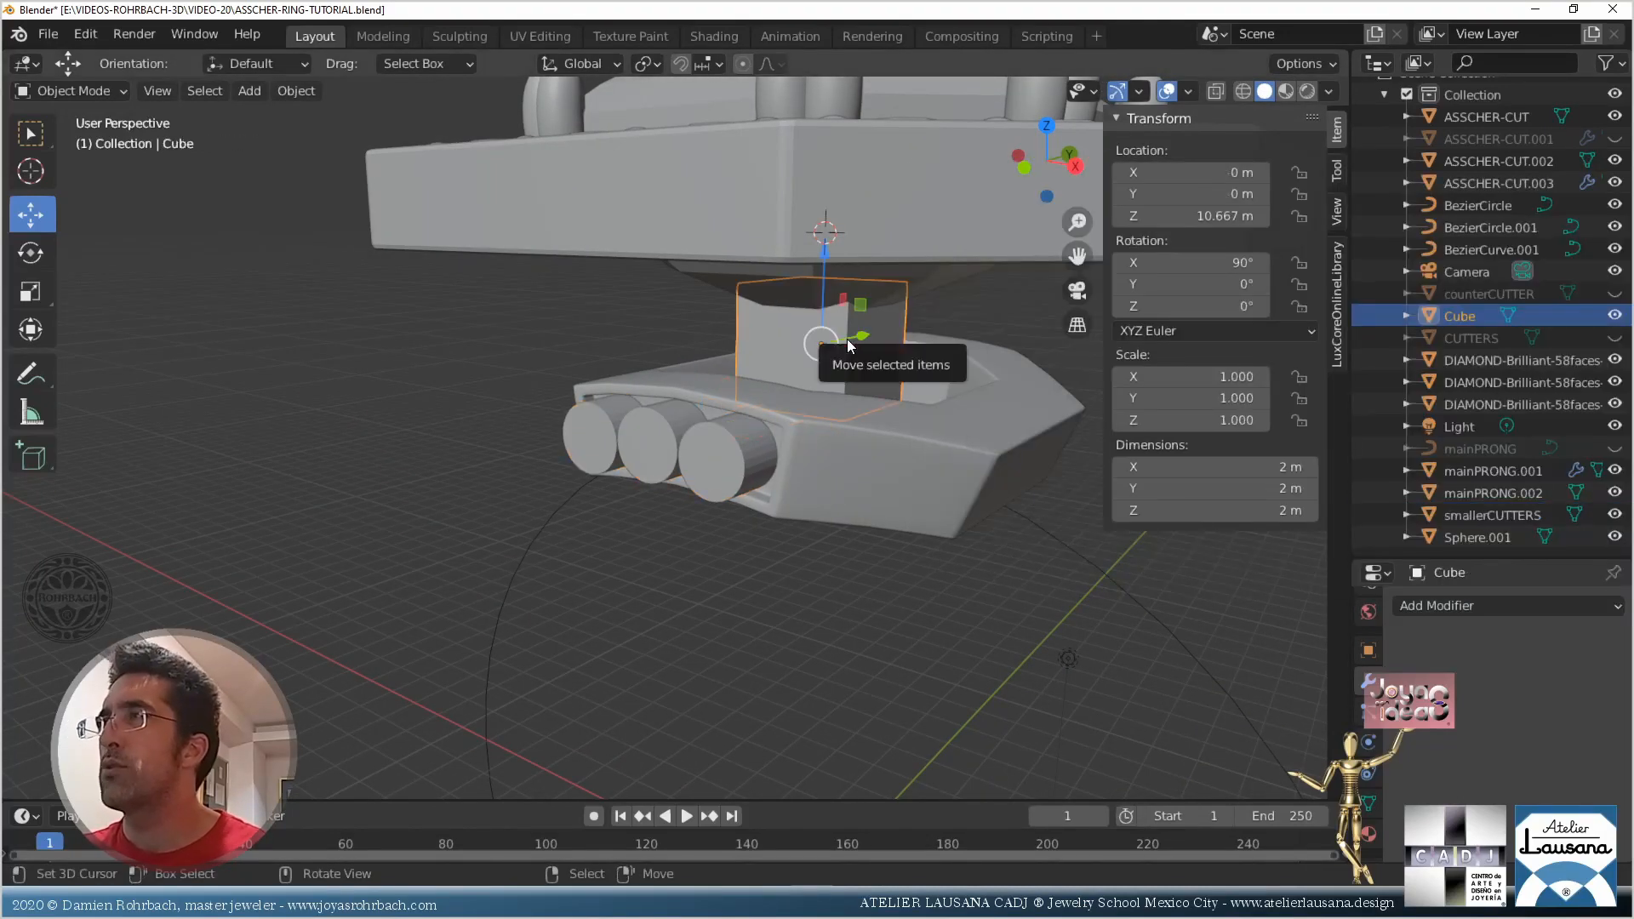
{"action": "left_click", "coordinate": [1614, 315]}
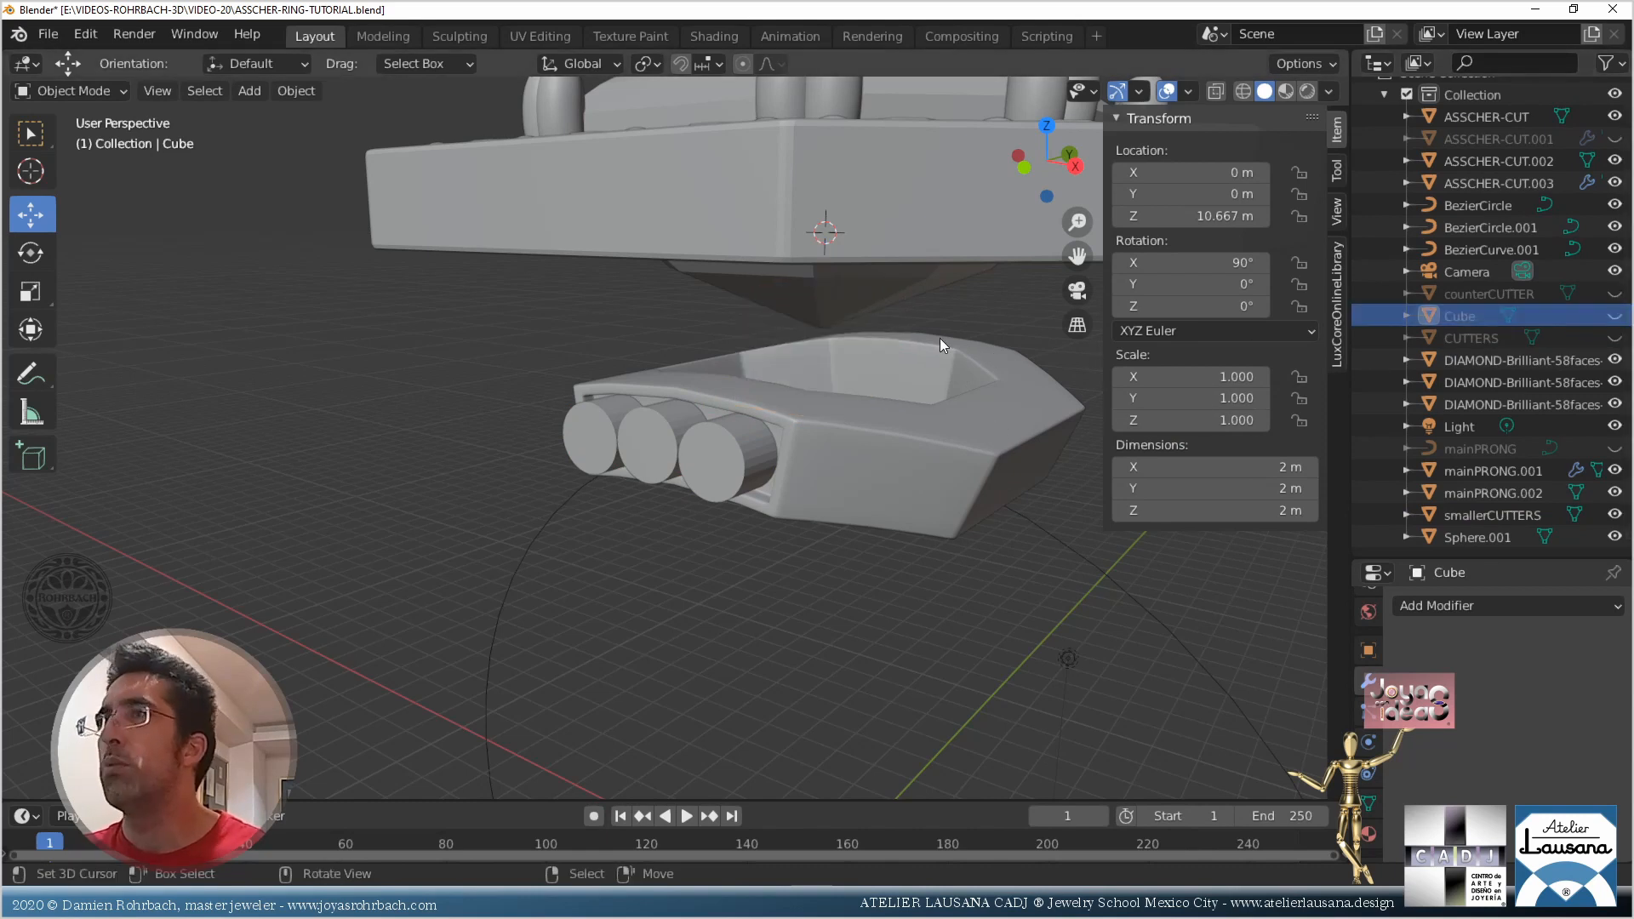
{"action": "key", "text": "ctrl+s"}
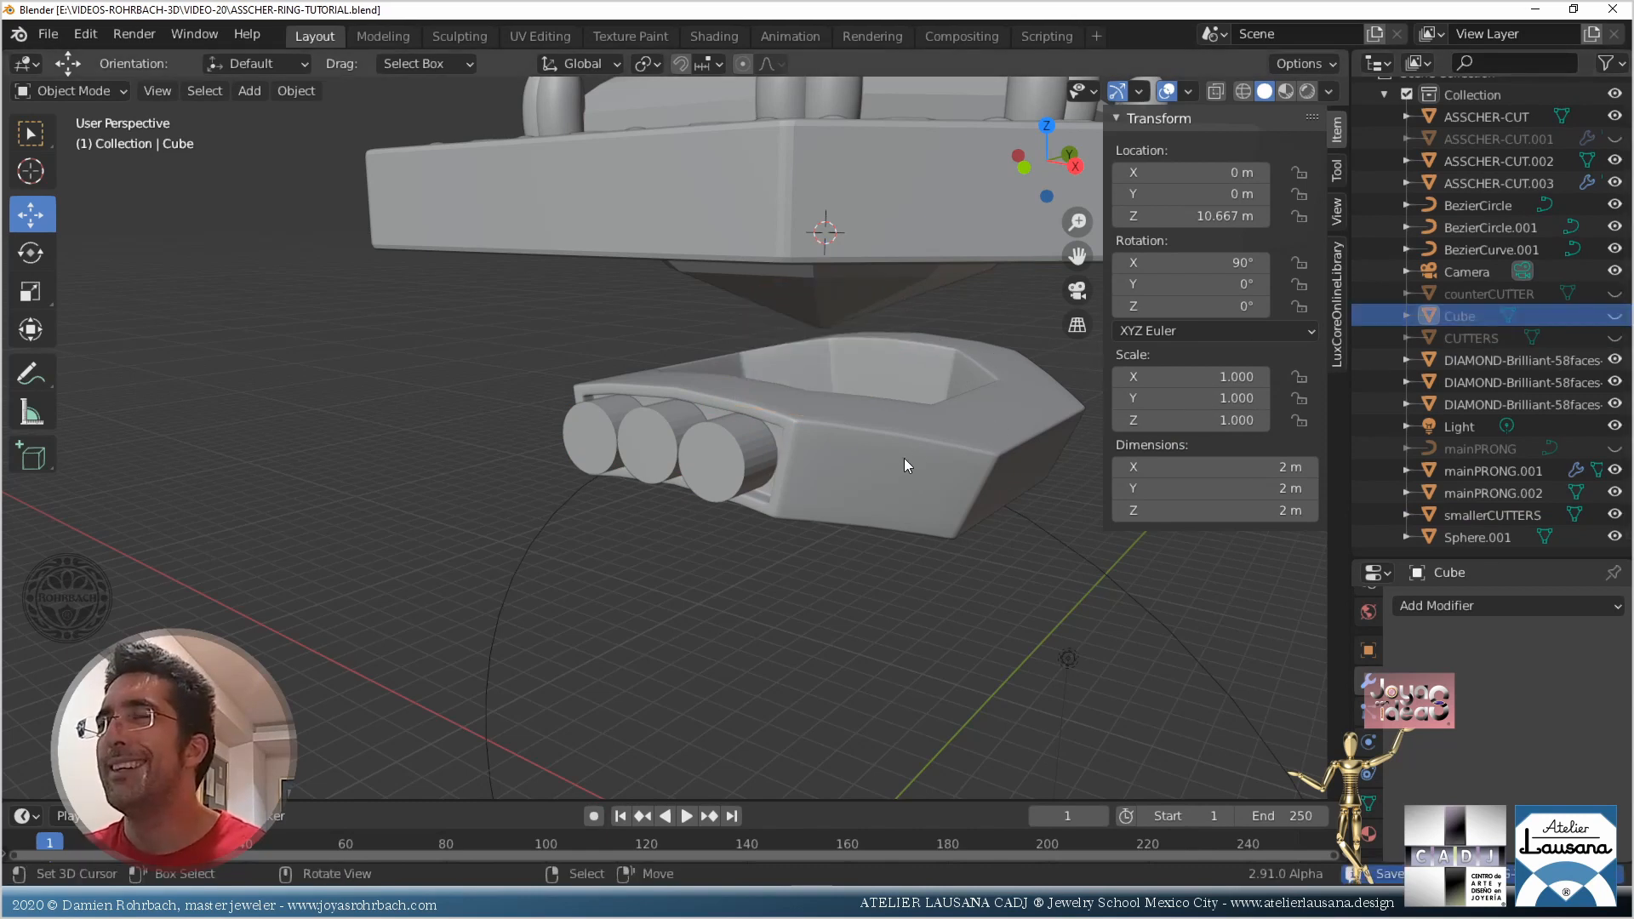
Mirror the joined smallerCUTTERS on the Y axis only, using the gallery as the mirror object
{"action": "left_click", "coordinate": [767, 471]}
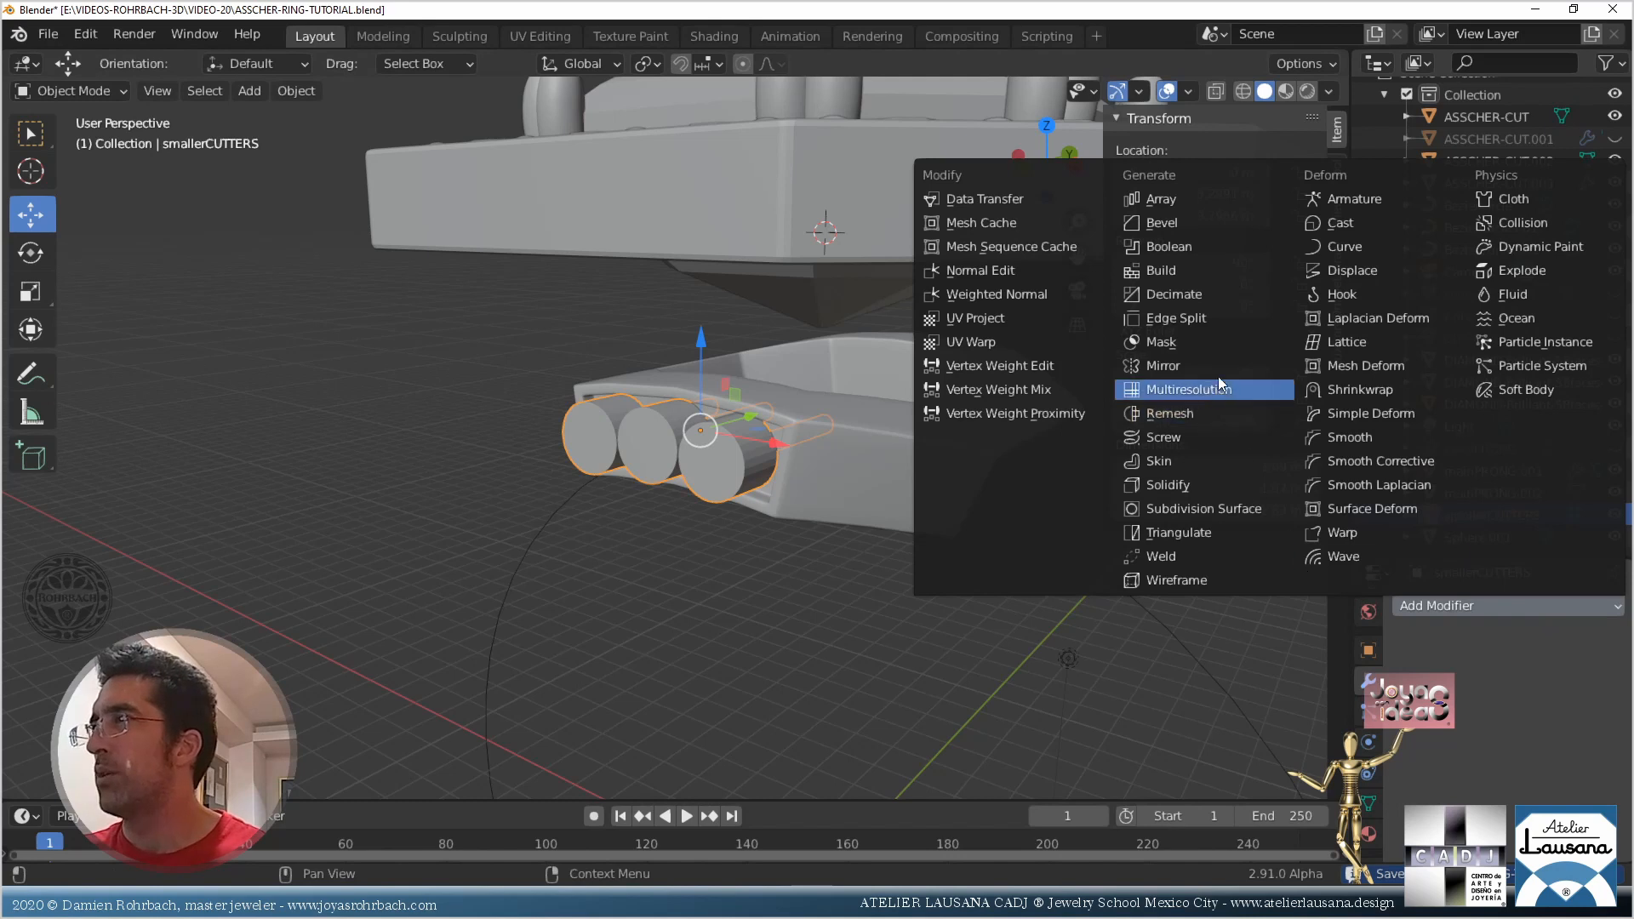
{"action": "left_click", "coordinate": [1162, 367]}
{"action": "left_click", "coordinate": [1587, 754]}
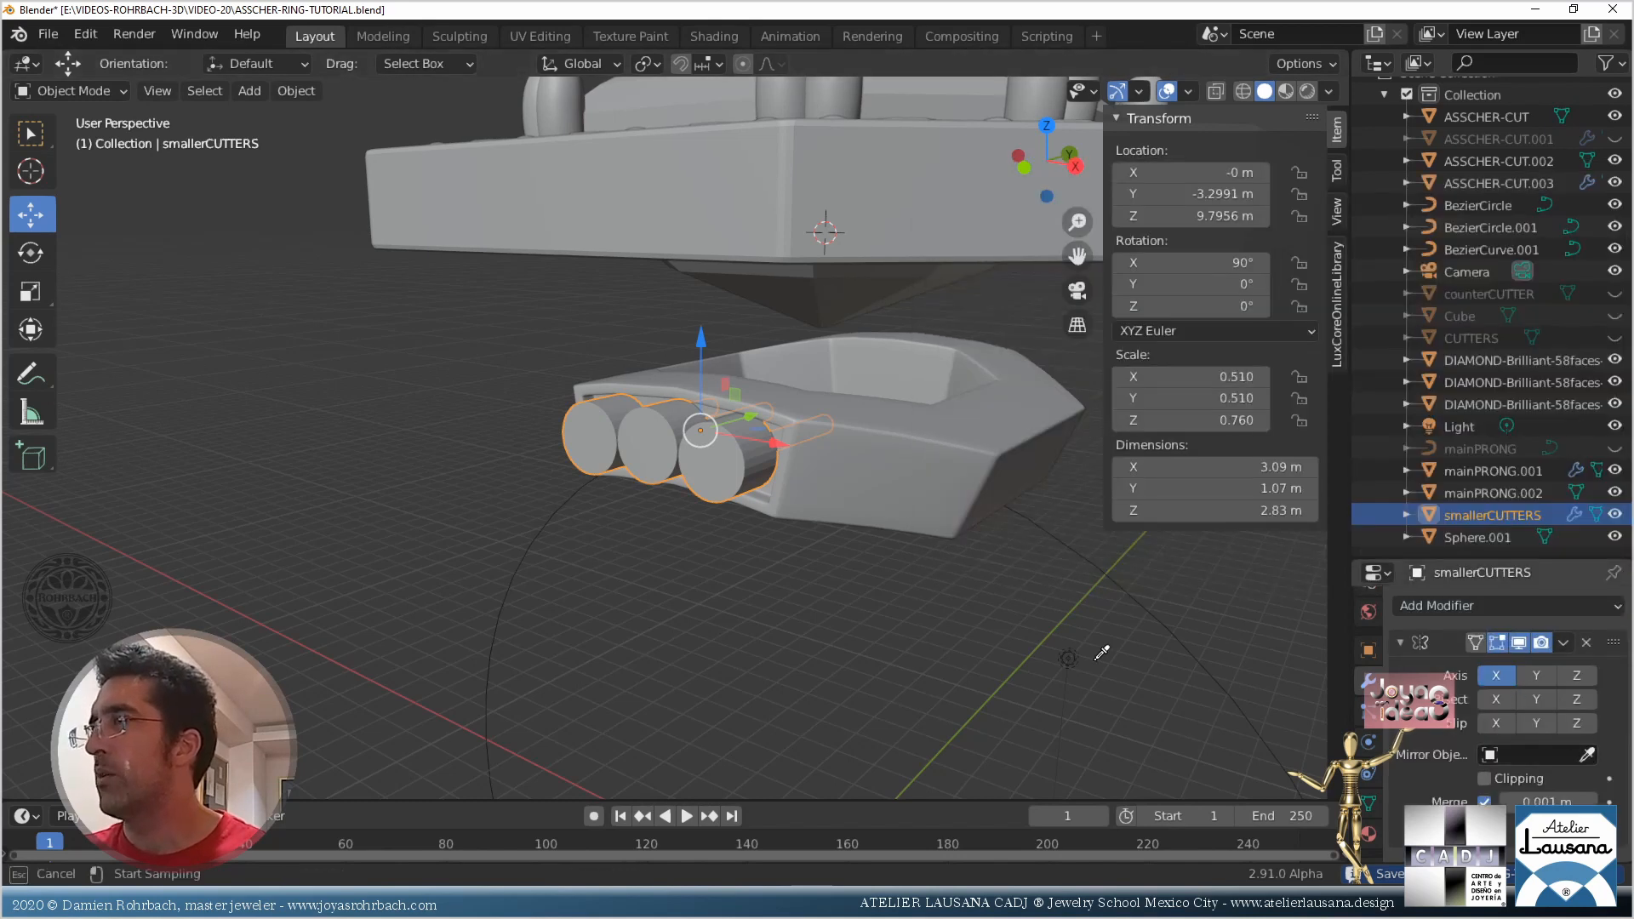
{"action": "left_click", "coordinate": [889, 421]}
{"action": "left_click", "coordinate": [1538, 675]}
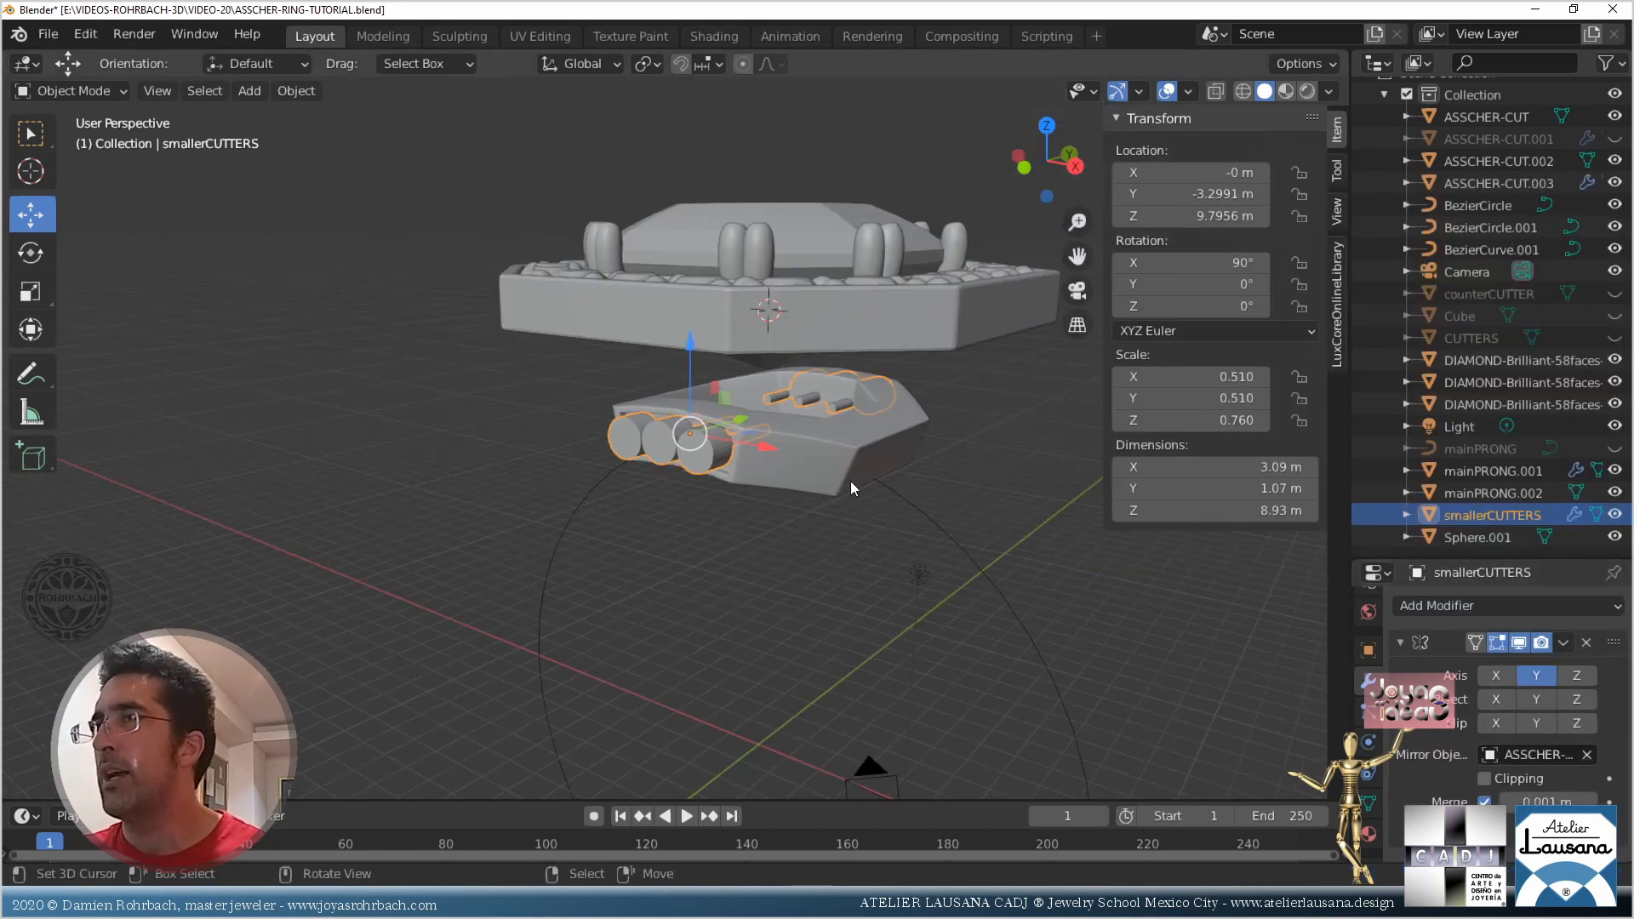
{"action": "middle_click_drag", "start_coordinate": [850, 481], "coordinate": [805, 468]}
Subtract smallerCUTTERS from the gallery with a Boolean modifier set to Difference, and hide the cutters
{"action": "left_click", "coordinate": [805, 468]}
{"action": "left_click", "coordinate": [1481, 610]}
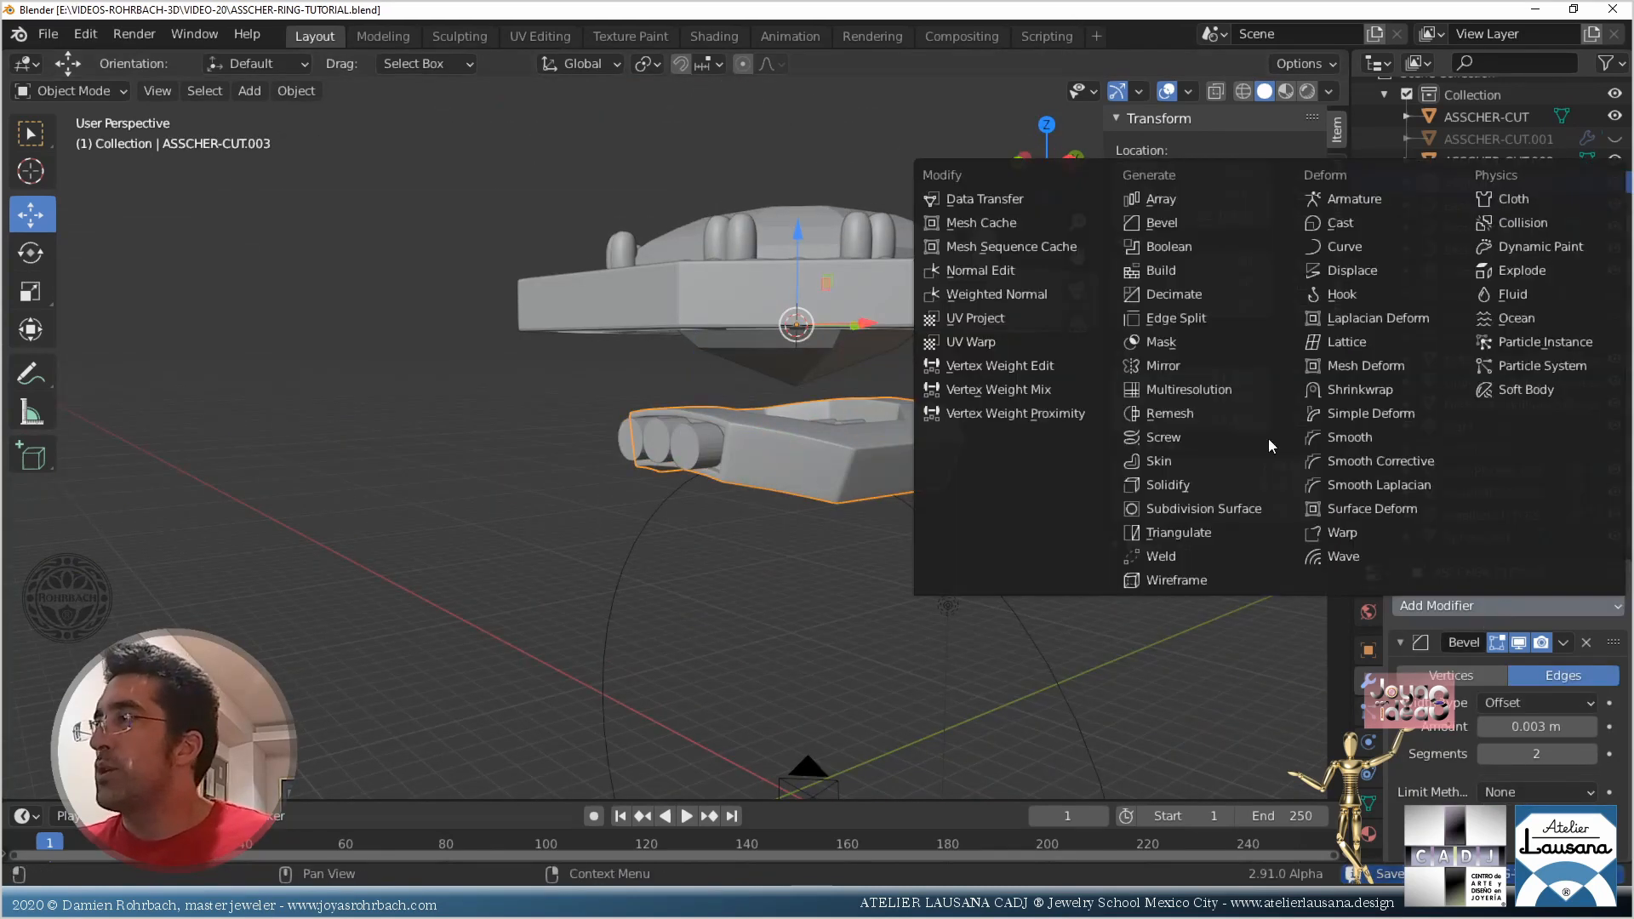
{"action": "left_click", "coordinate": [1213, 245]}
{"action": "scroll", "coordinate": [1501, 762], "scroll_direction": "down", "scroll_amount": 3}
{"action": "scroll", "coordinate": [1501, 764], "scroll_direction": "down", "scroll_amount": 5}
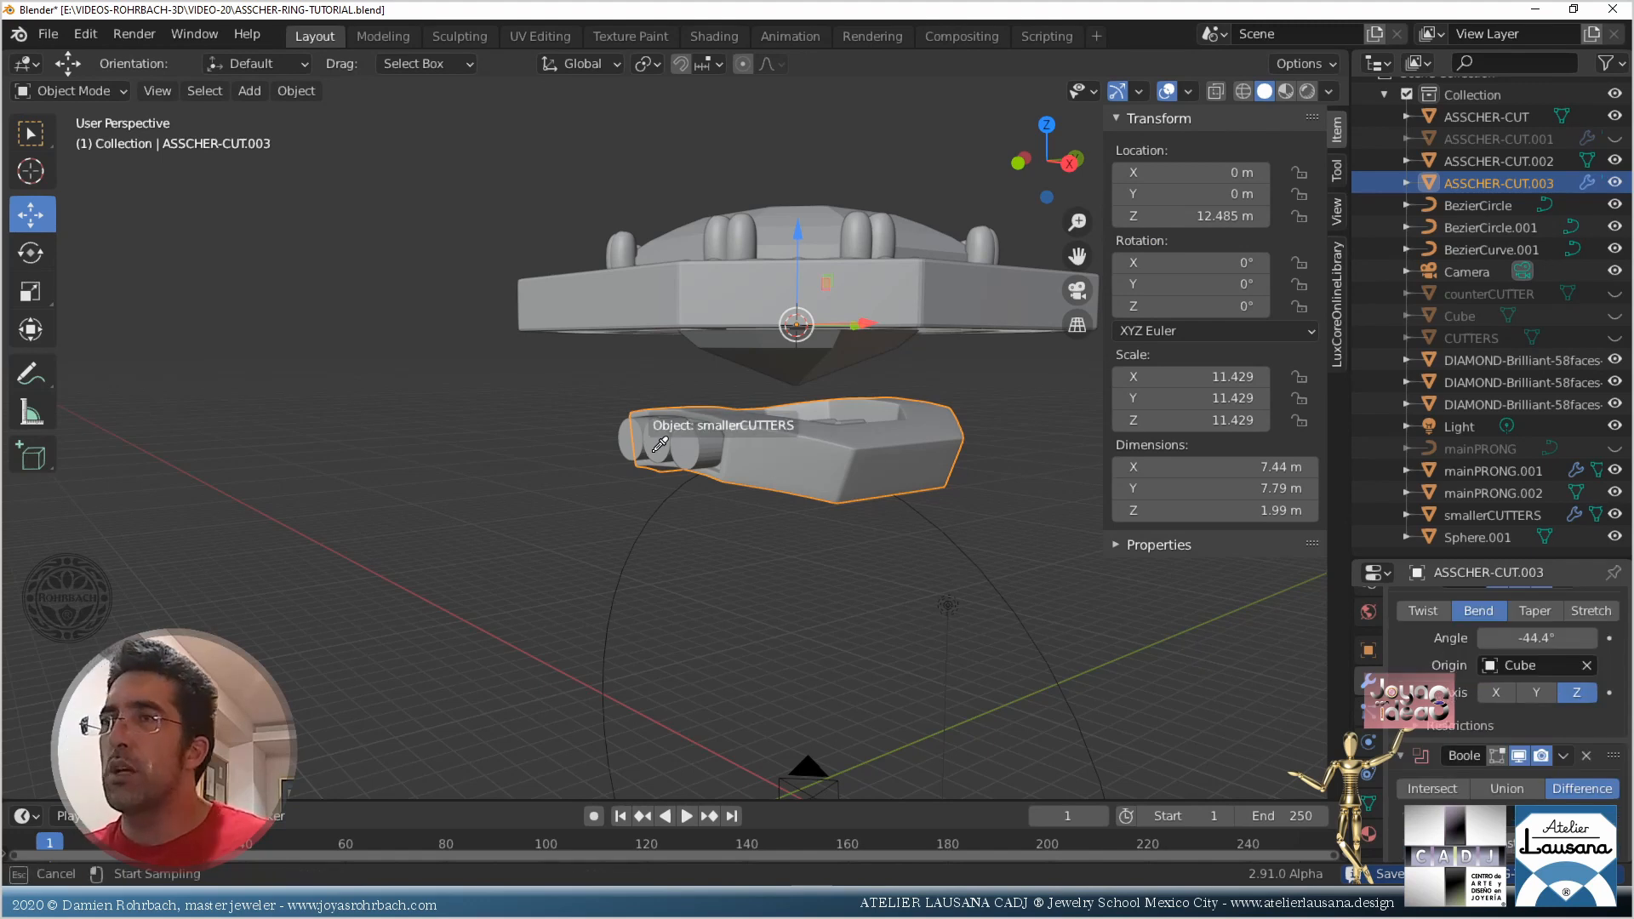
{"action": "left_click", "coordinate": [694, 442]}
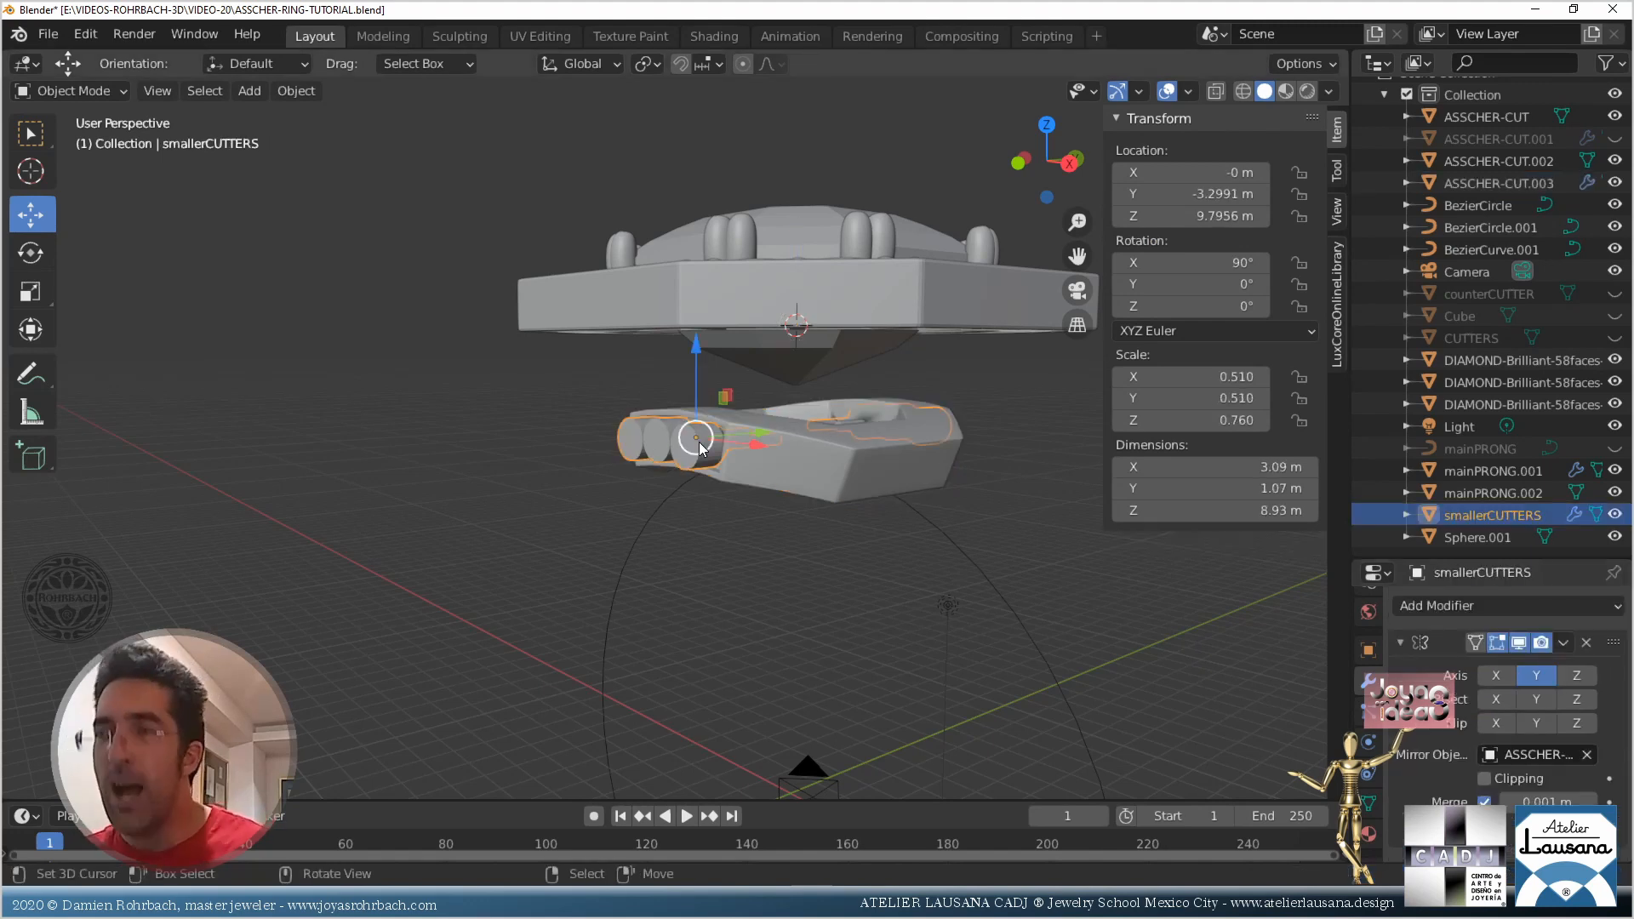
{"action": "key", "text": "h"}
{"action": "scroll", "coordinate": [701, 501], "scroll_direction": "up", "scroll_amount": 4}
{"action": "middle_click_drag", "start_coordinate": [701, 500], "coordinate": [875, 431]}
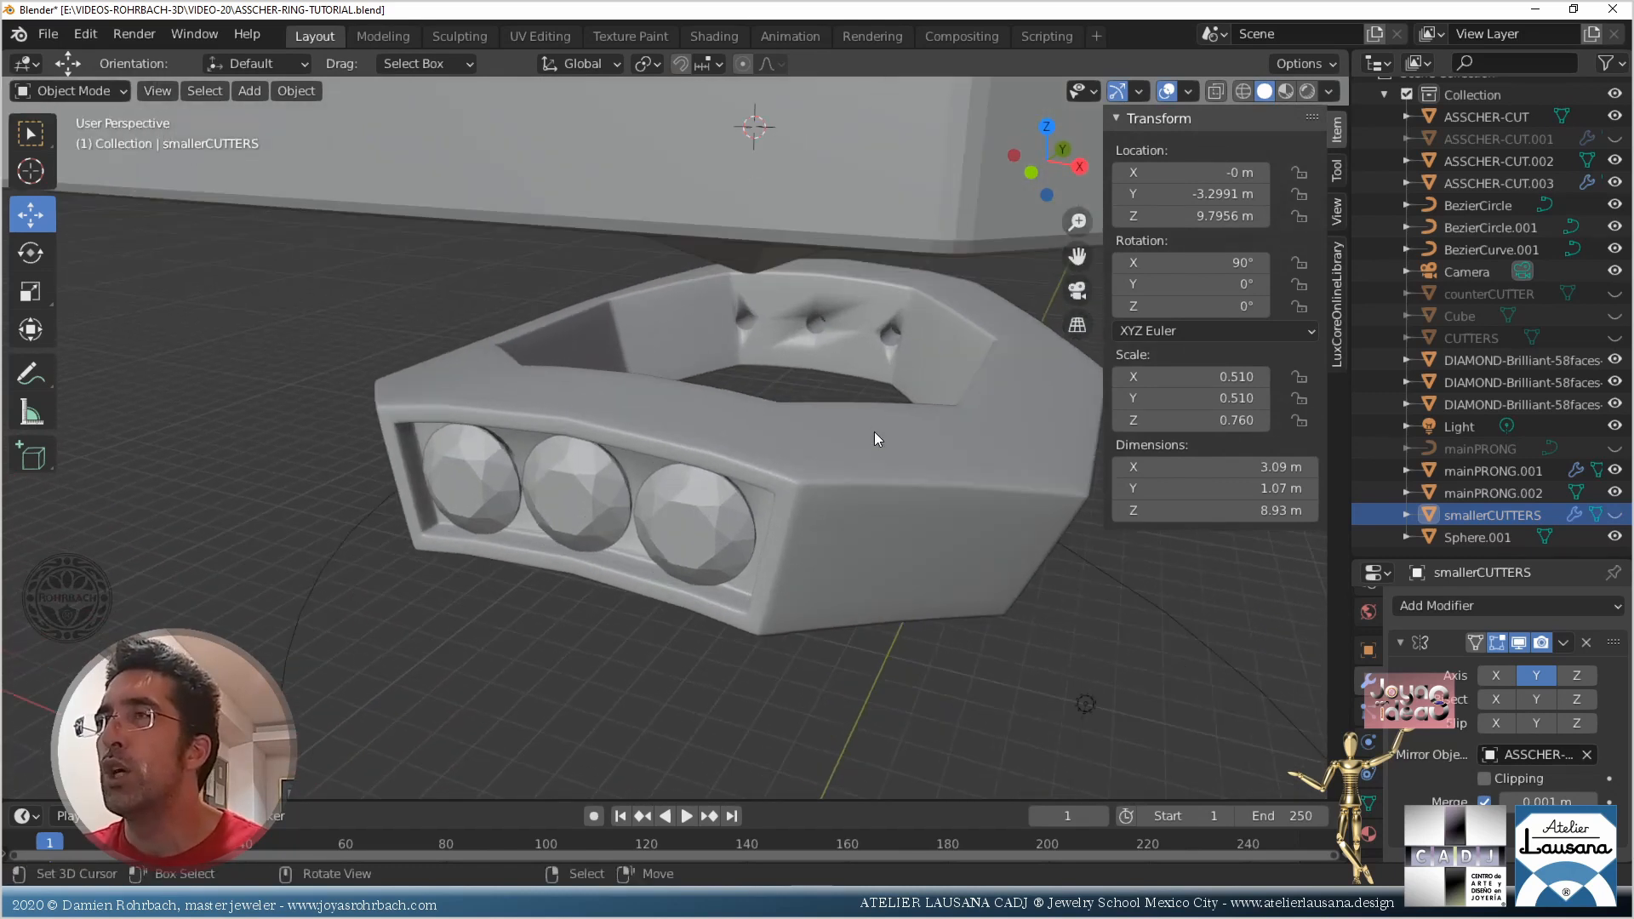
Save the file and enable Auto Smooth at 30° in the gallery's normals settings
{"action": "left_click", "coordinate": [825, 330]}
{"action": "key", "text": "ctrl+s"}
{"action": "scroll", "coordinate": [1365, 784], "scroll_direction": "down", "scroll_amount": 2}
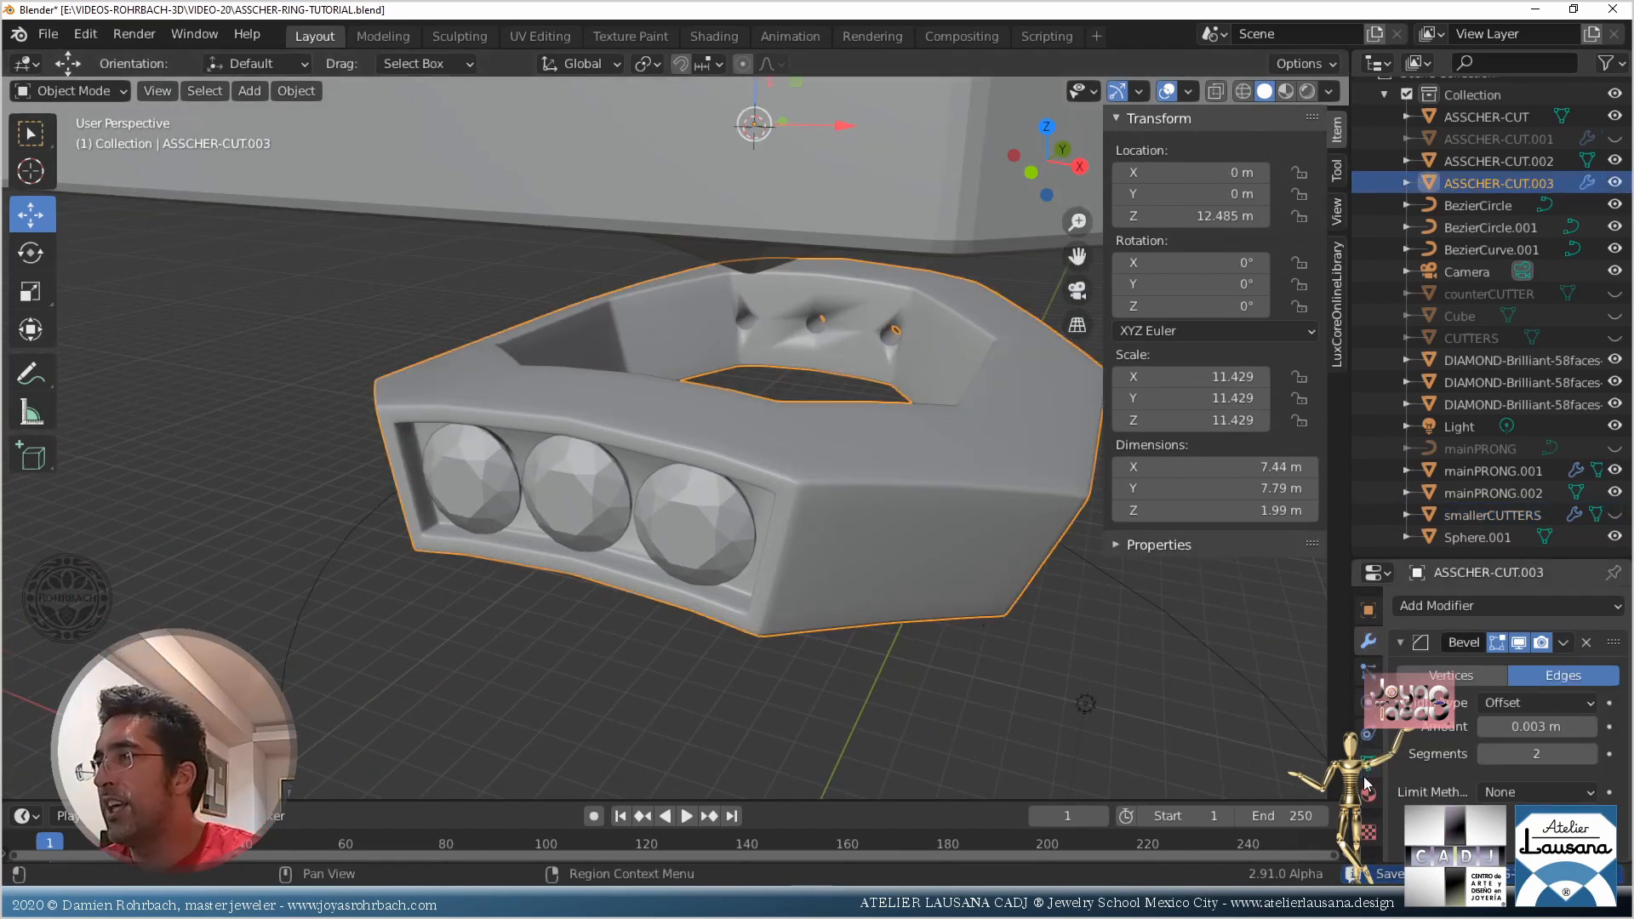
{"action": "left_click", "coordinate": [1368, 760]}
{"action": "scroll", "coordinate": [1416, 759], "scroll_direction": "down", "scroll_amount": 3}
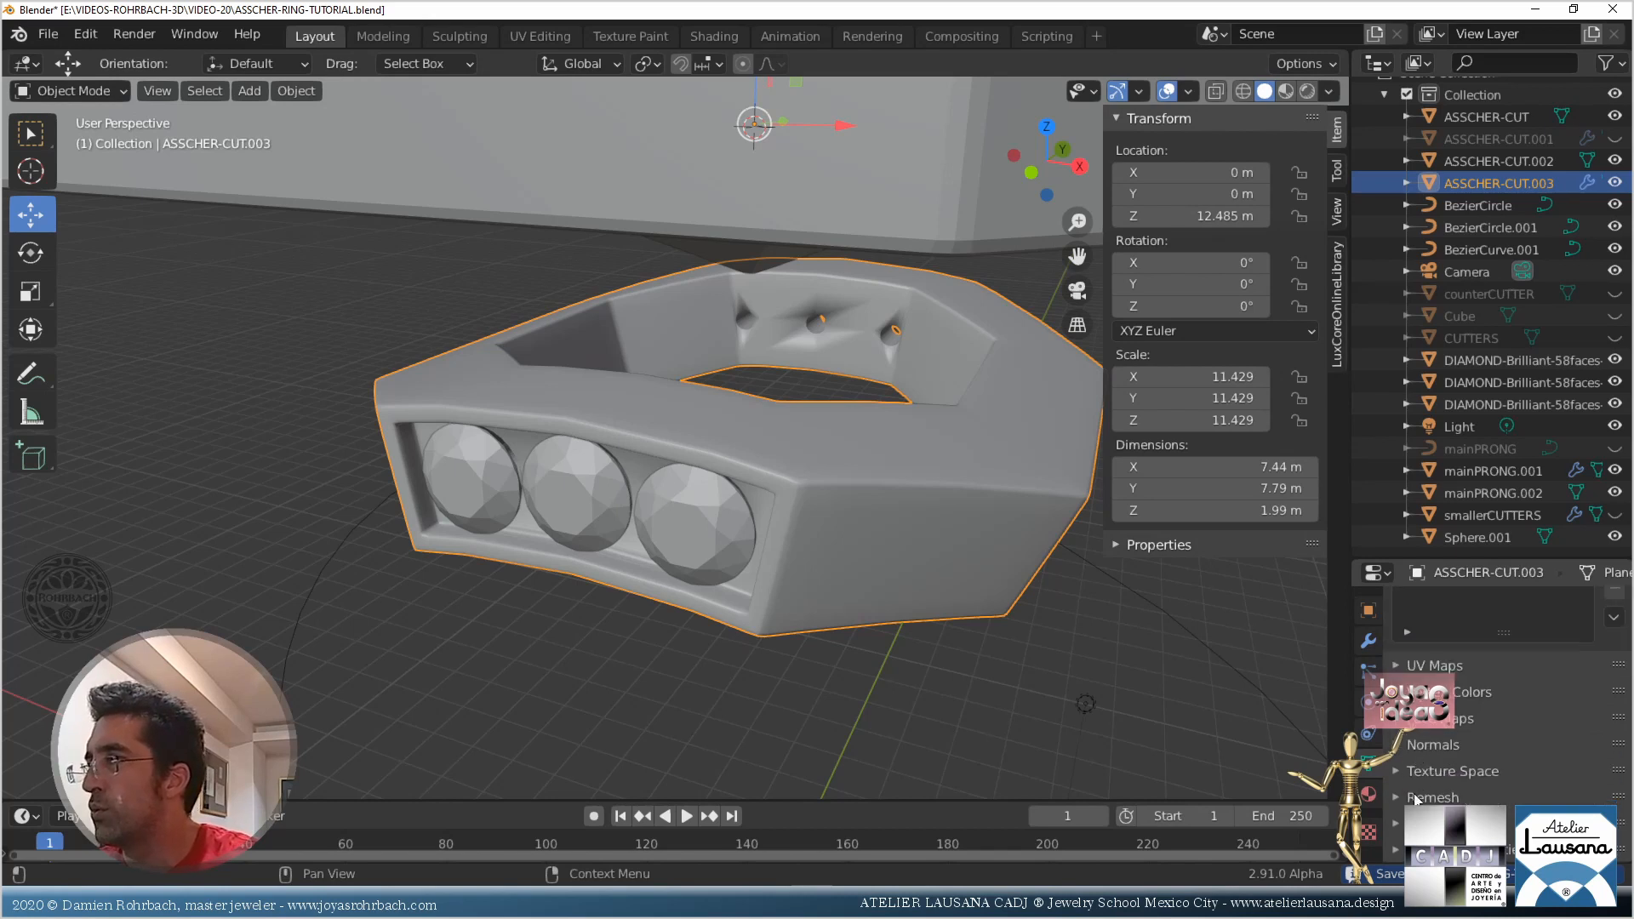
{"action": "left_click", "coordinate": [1396, 752]}
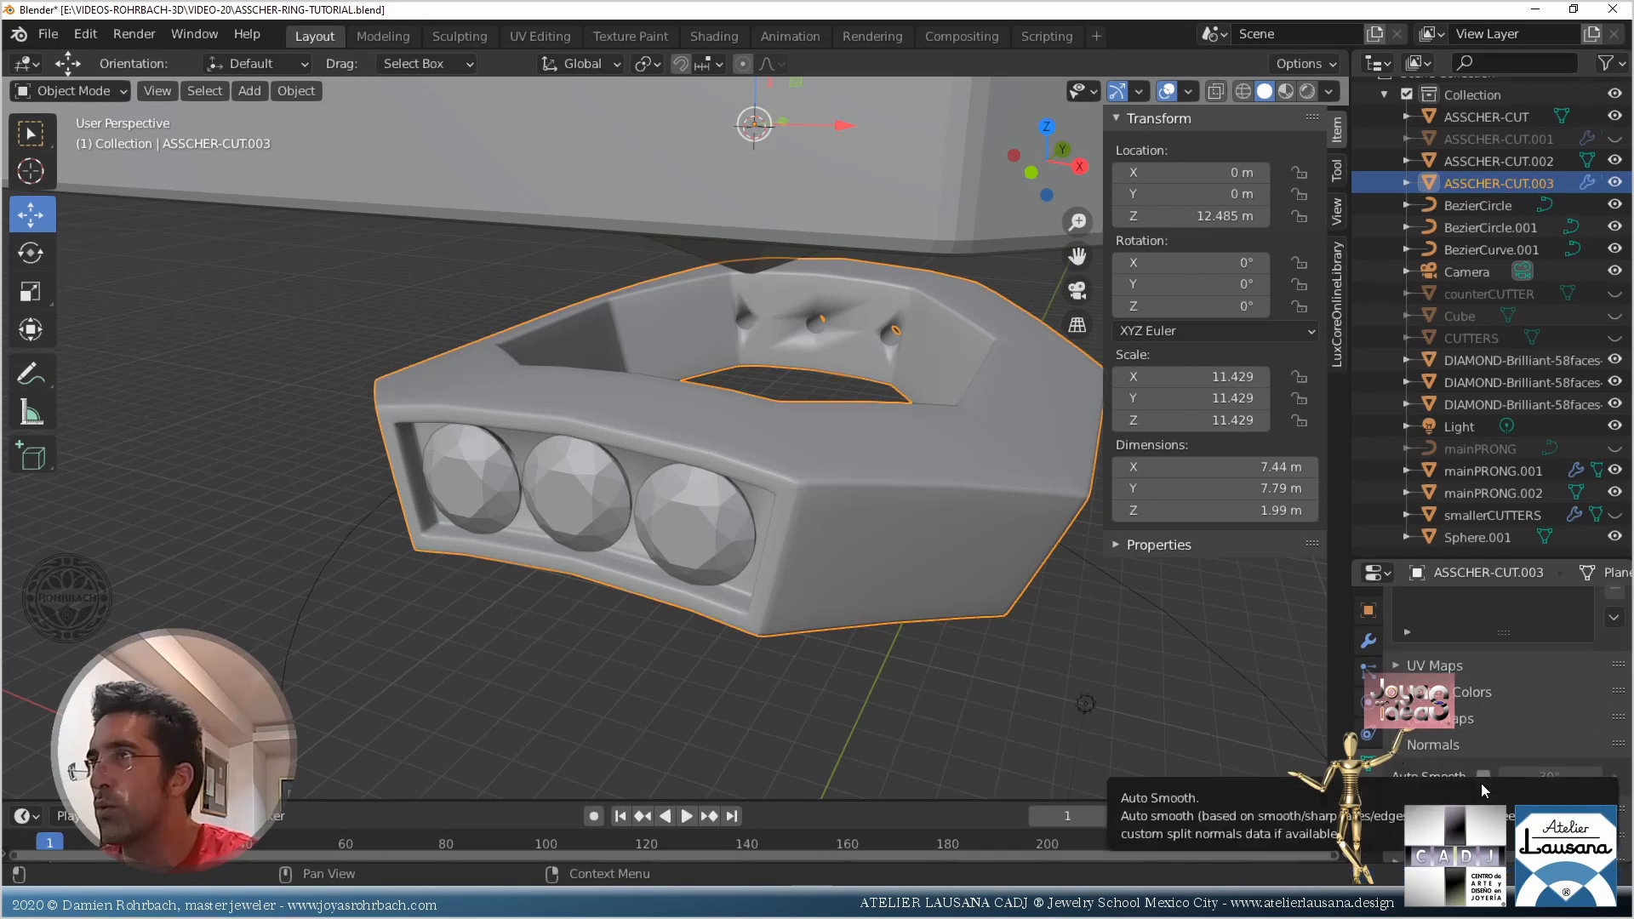
{"action": "left_click", "coordinate": [1480, 778]}
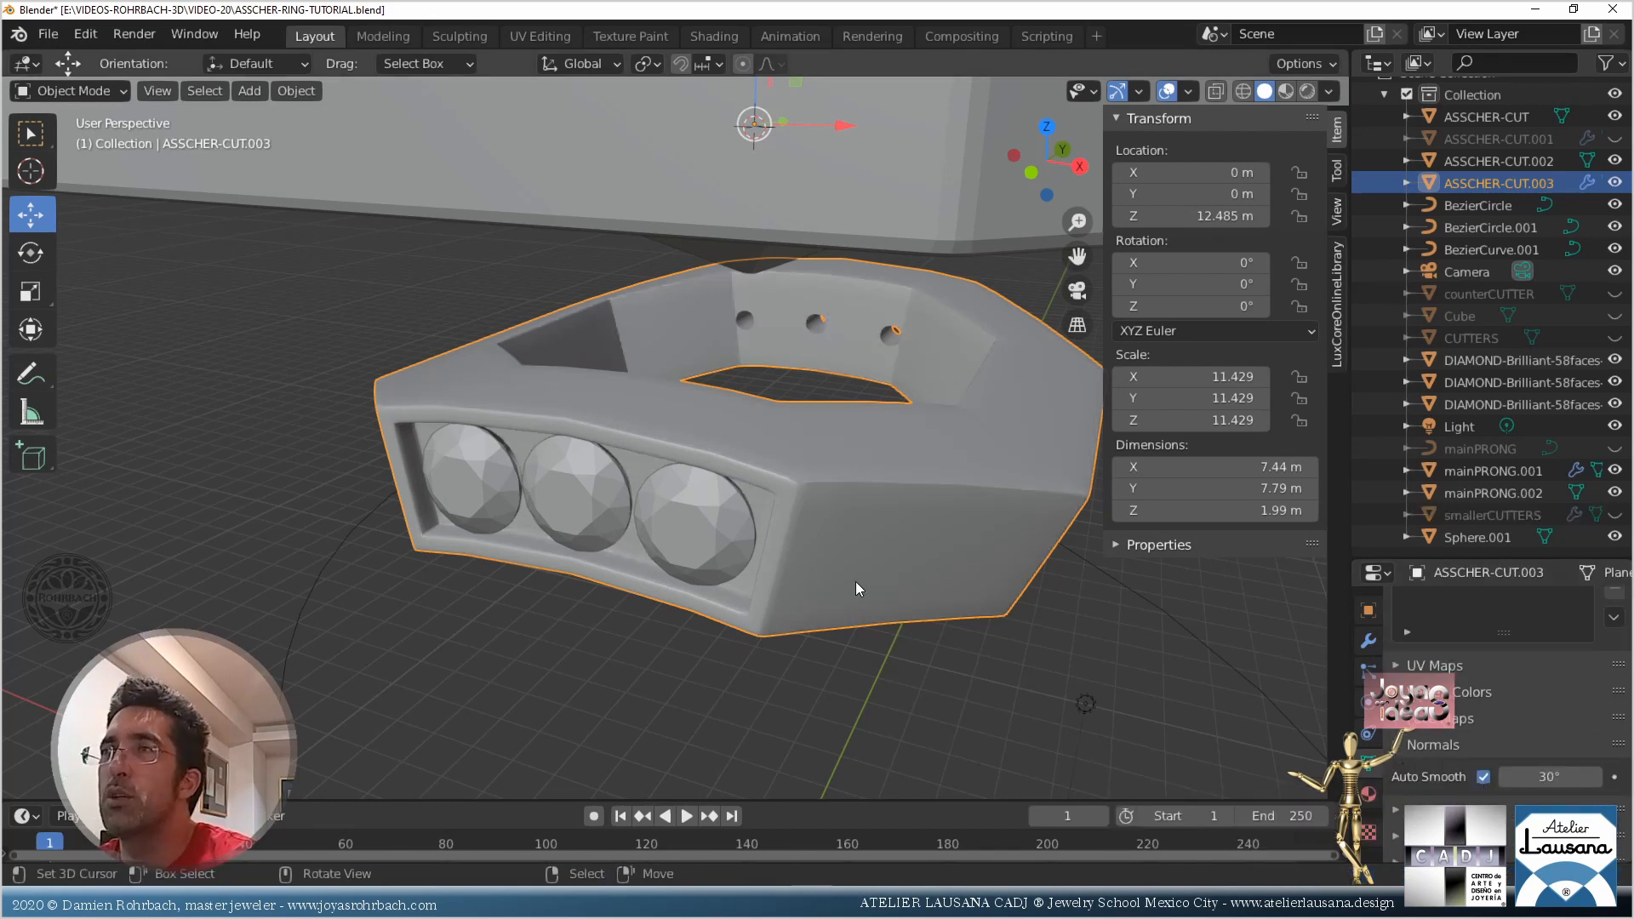
Temporarily hide the gallery's central diamond to inspect the seat carved behind it, and show it again
{"action": "middle_click_drag", "start_coordinate": [856, 582], "coordinate": [691, 507]}
{"action": "scroll", "coordinate": [647, 521], "scroll_direction": "up", "scroll_amount": 3}
{"action": "left_click", "coordinate": [626, 530]}
{"action": "key", "text": "h"}
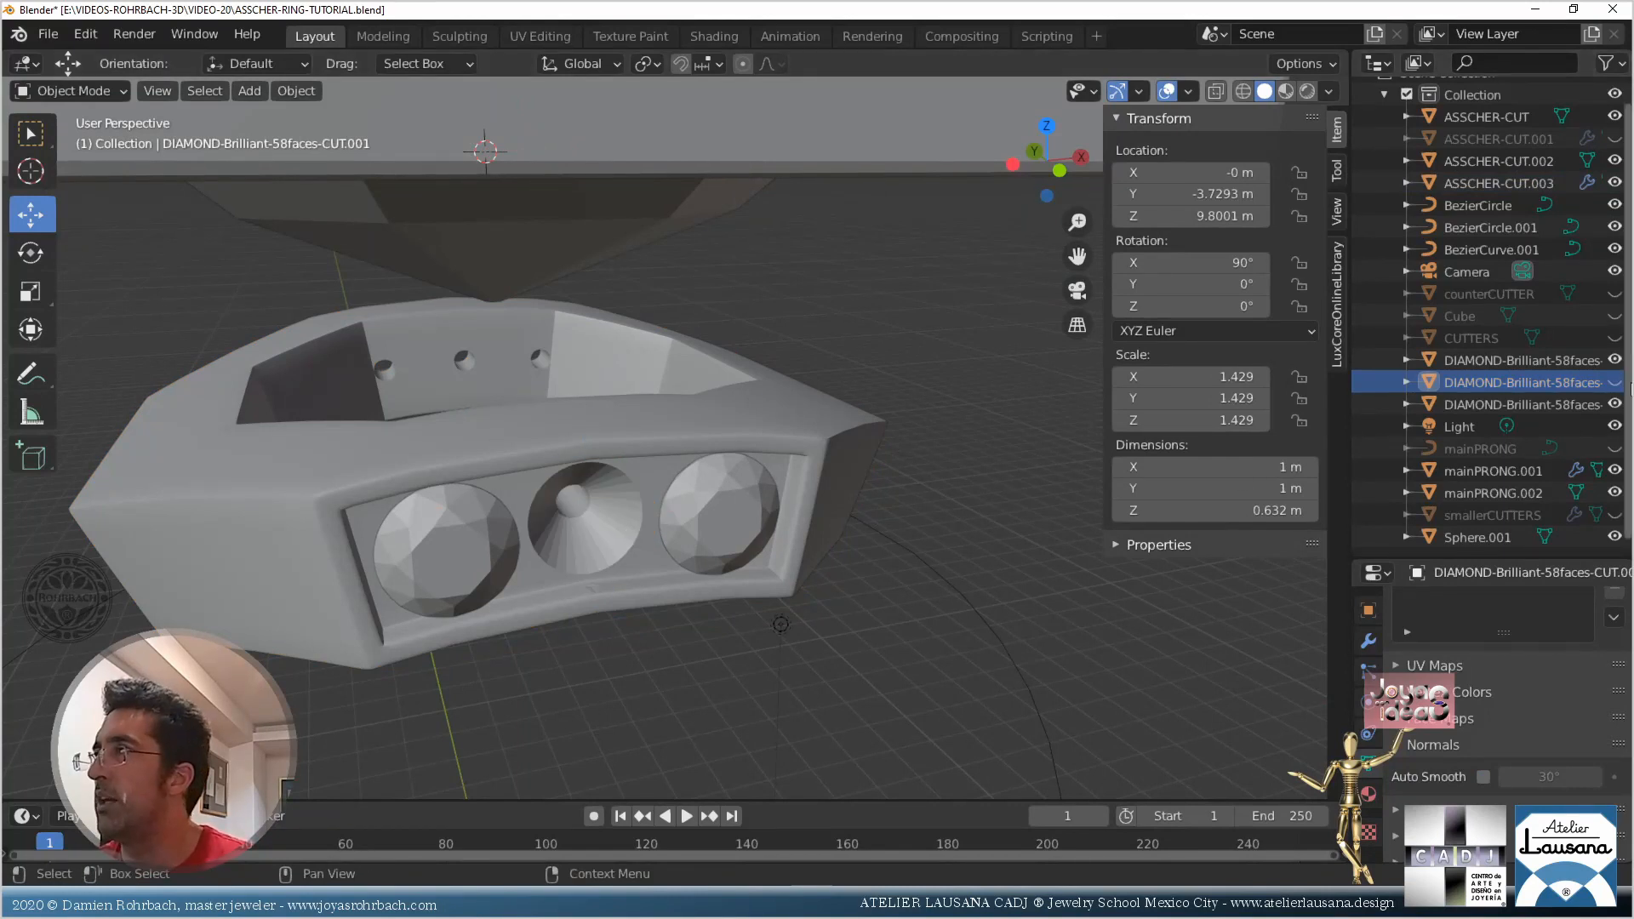
{"action": "key", "text": "alt+h"}
{"action": "scroll", "coordinate": [740, 570], "scroll_direction": "down", "scroll_amount": 3}
{"action": "middle_click_drag", "start_coordinate": [740, 570], "coordinate": [645, 539]}
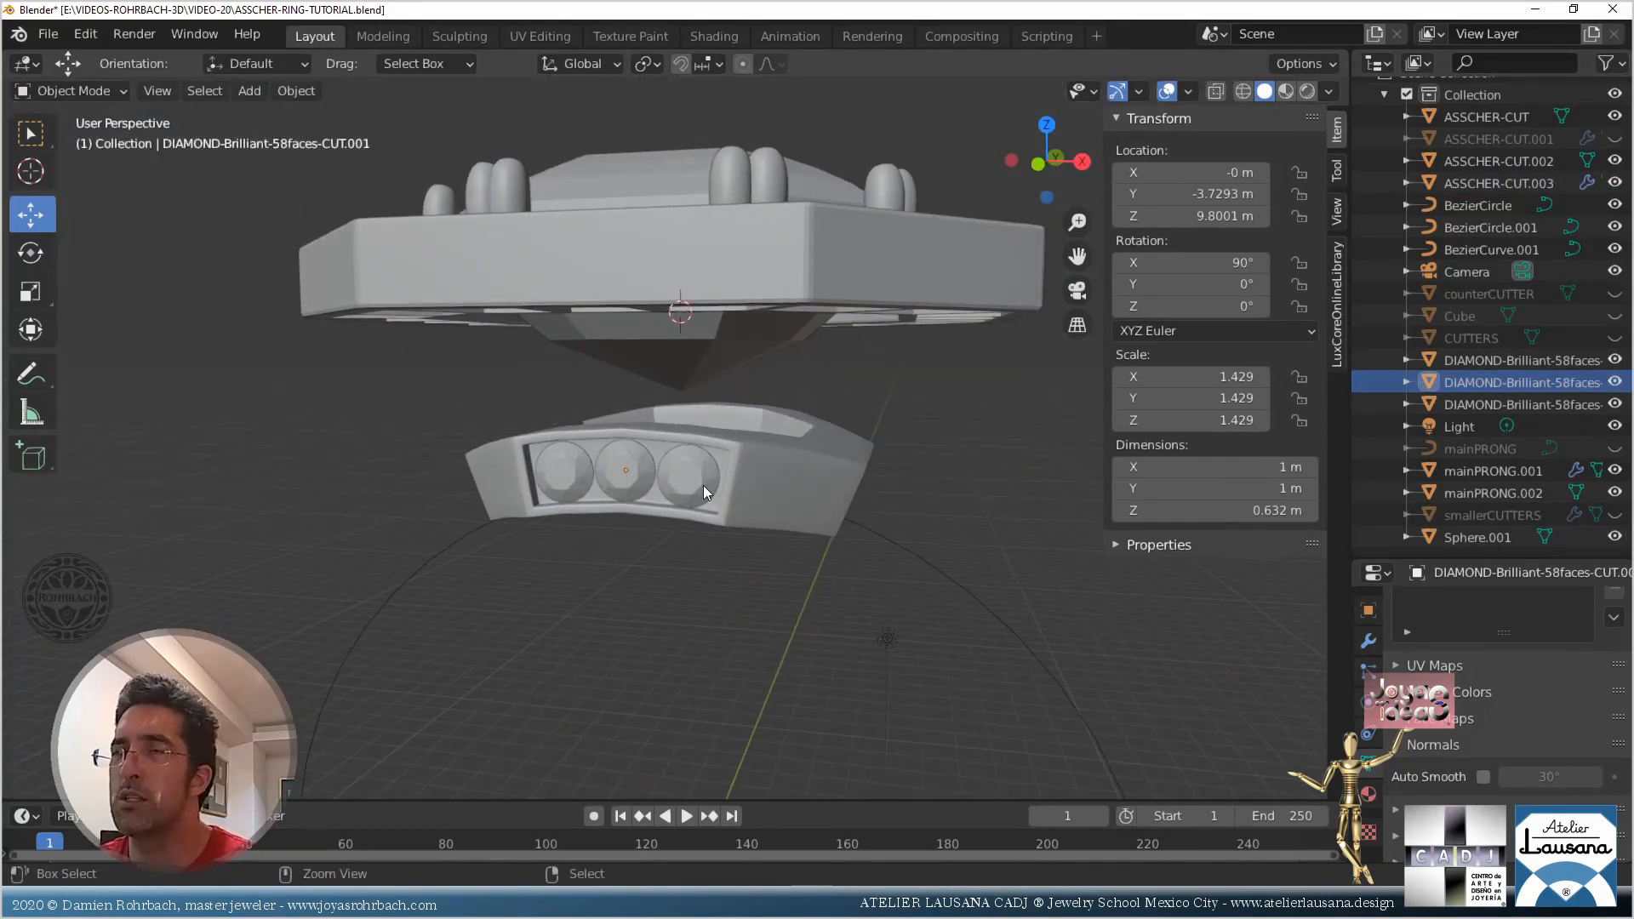
Save the file and duplicate the halo's small prongs in place
{"action": "middle_click_drag", "start_coordinate": [700, 373], "coordinate": [657, 424]}
{"action": "key", "text": "ctrl+s"}
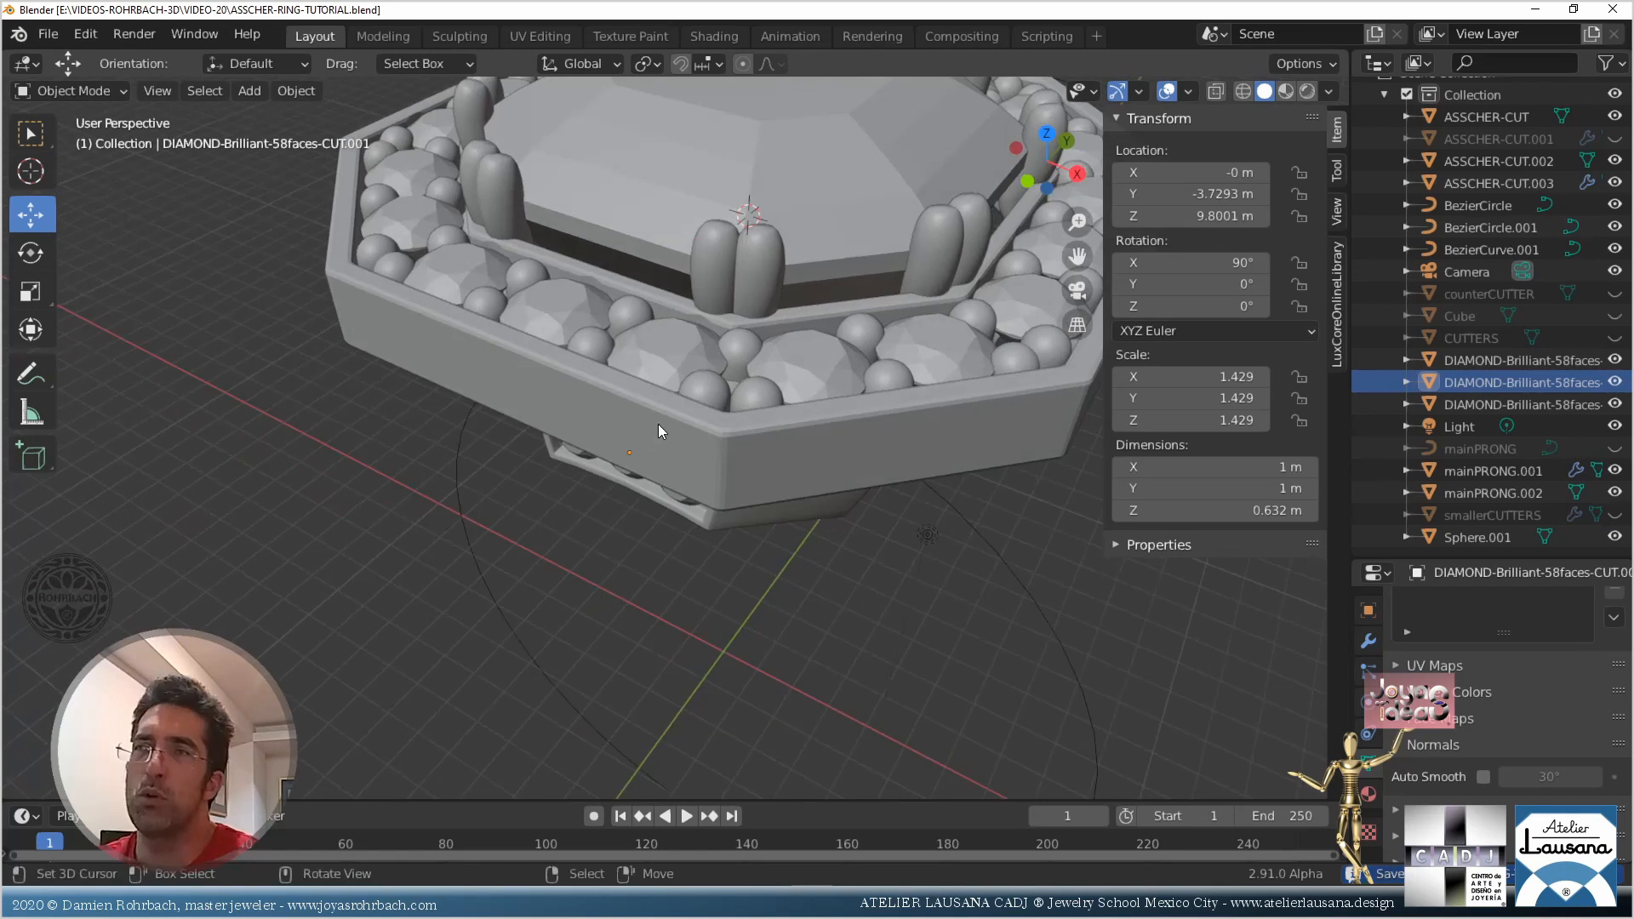
{"action": "left_click", "coordinate": [705, 393]}
{"action": "key", "text": "shift+d"}
{"action": "right_click", "coordinate": [706, 393]}
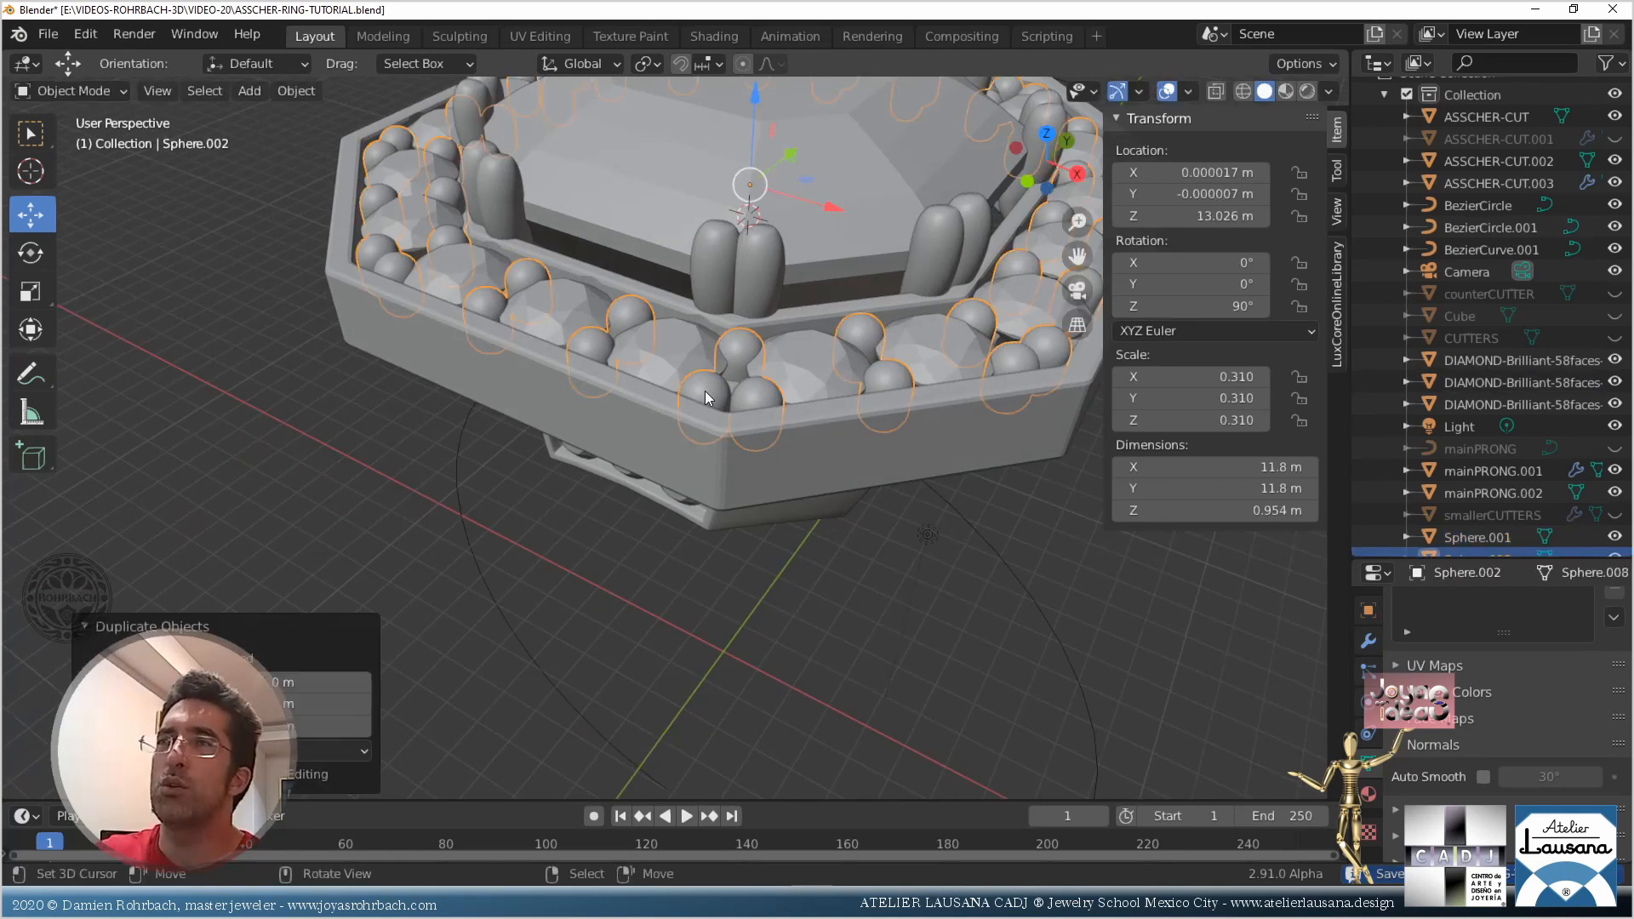
Rename Sphere.001 as haloPRONGS and its duplicate Sphere.002 as smallersidePRONGS
{"action": "scroll", "coordinate": [1463, 528], "scroll_direction": "down", "scroll_amount": 1}
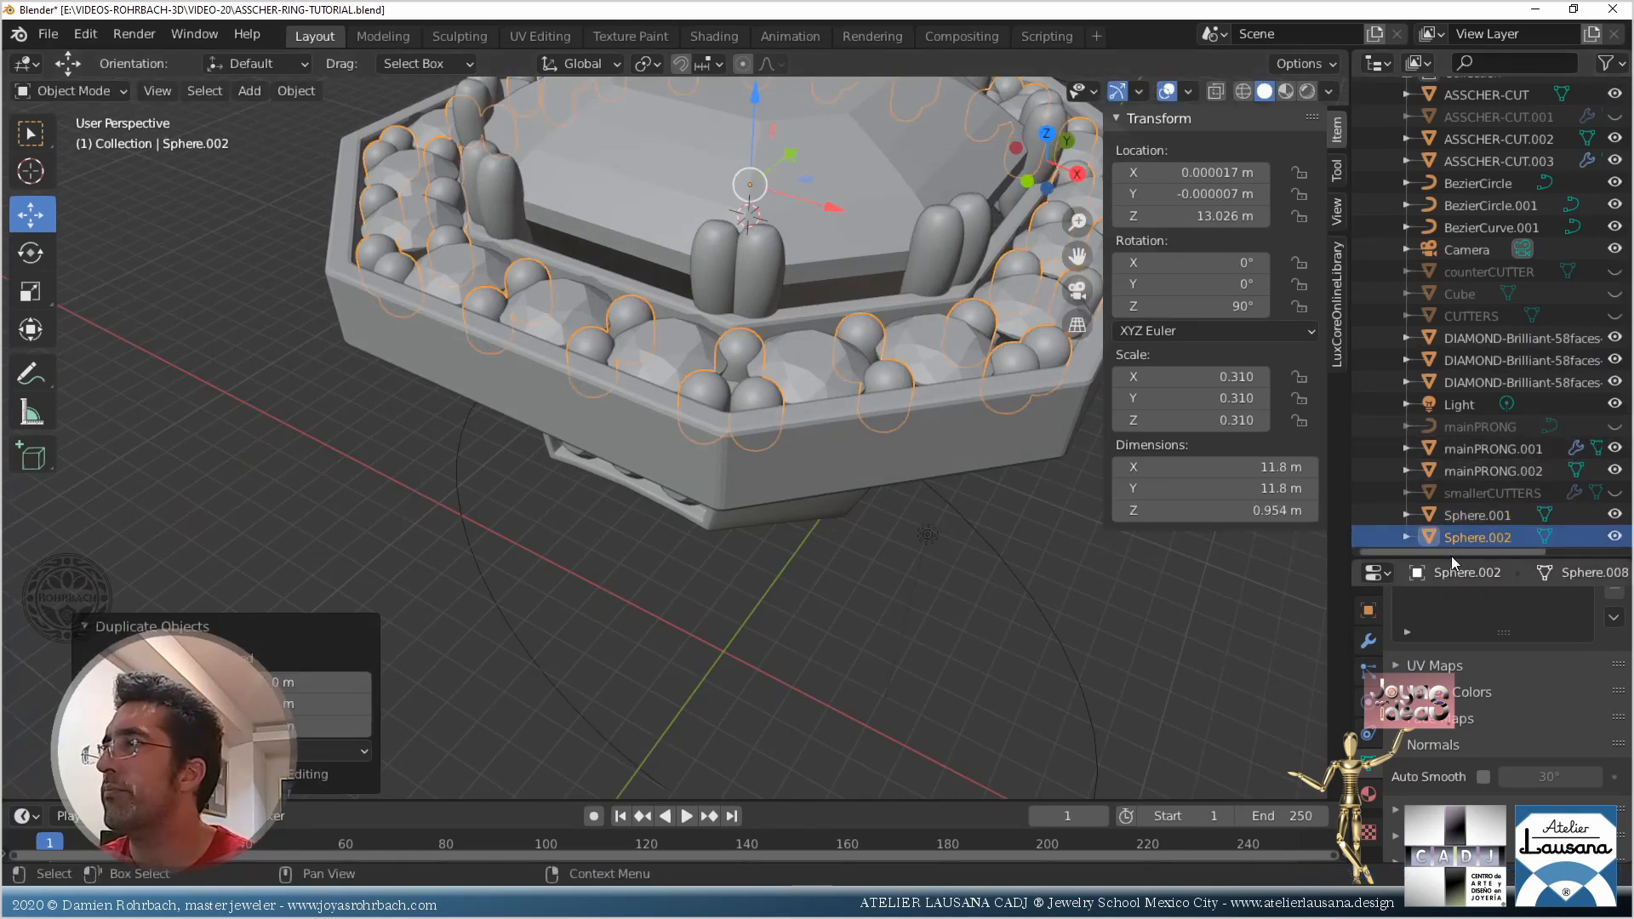
{"action": "double_click", "coordinate": [1477, 514]}
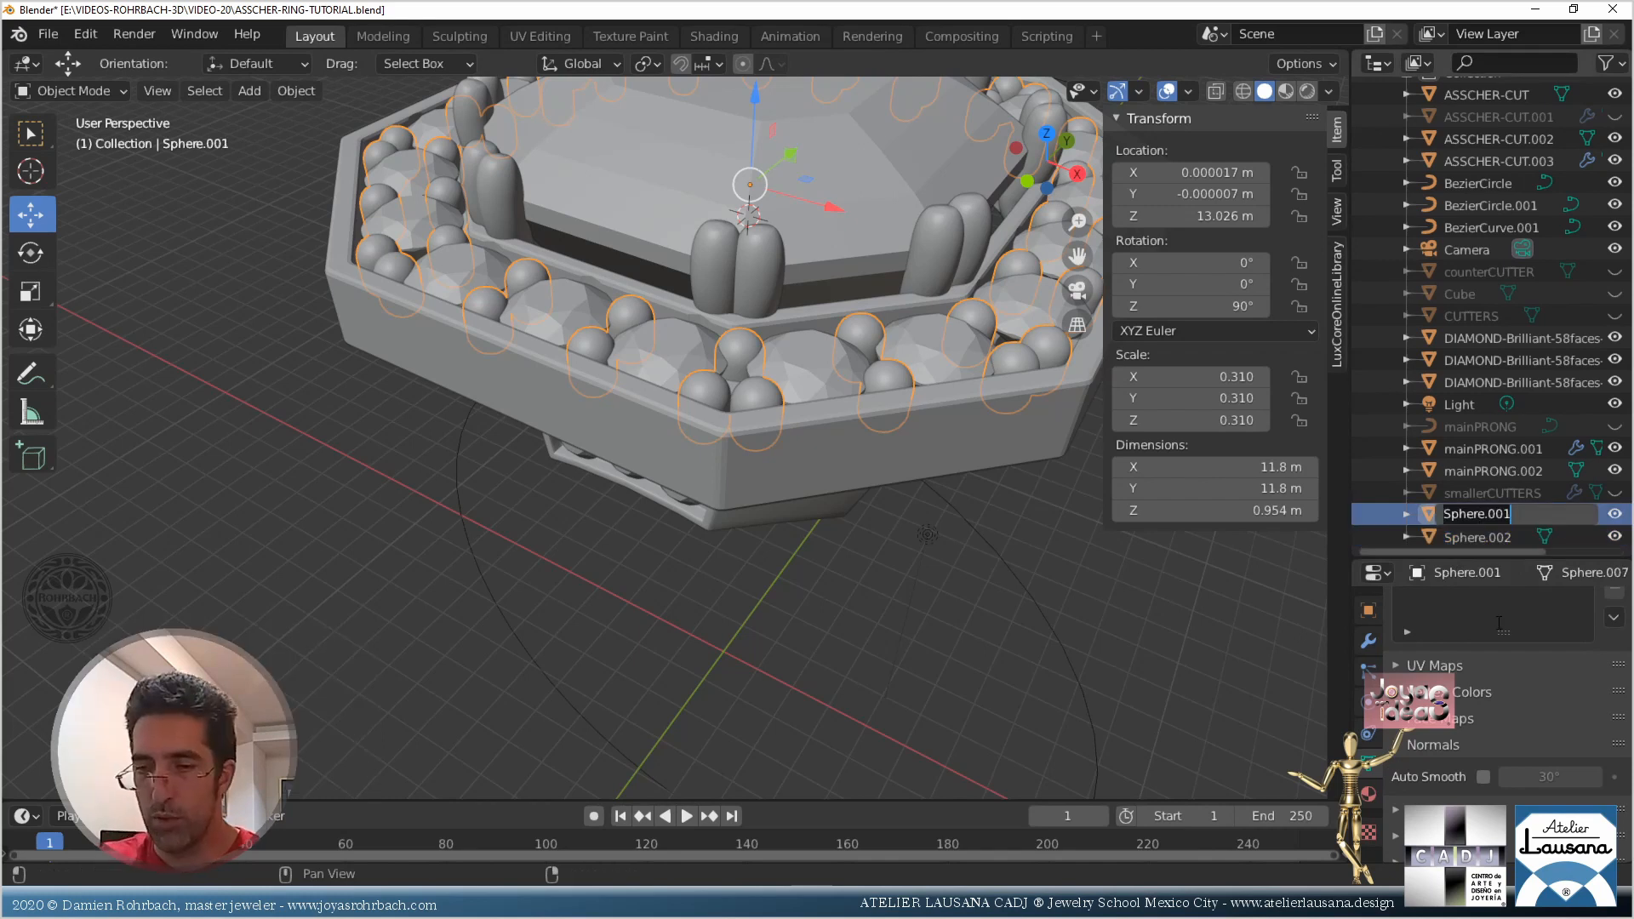
{"action": "type", "text": "mai"}
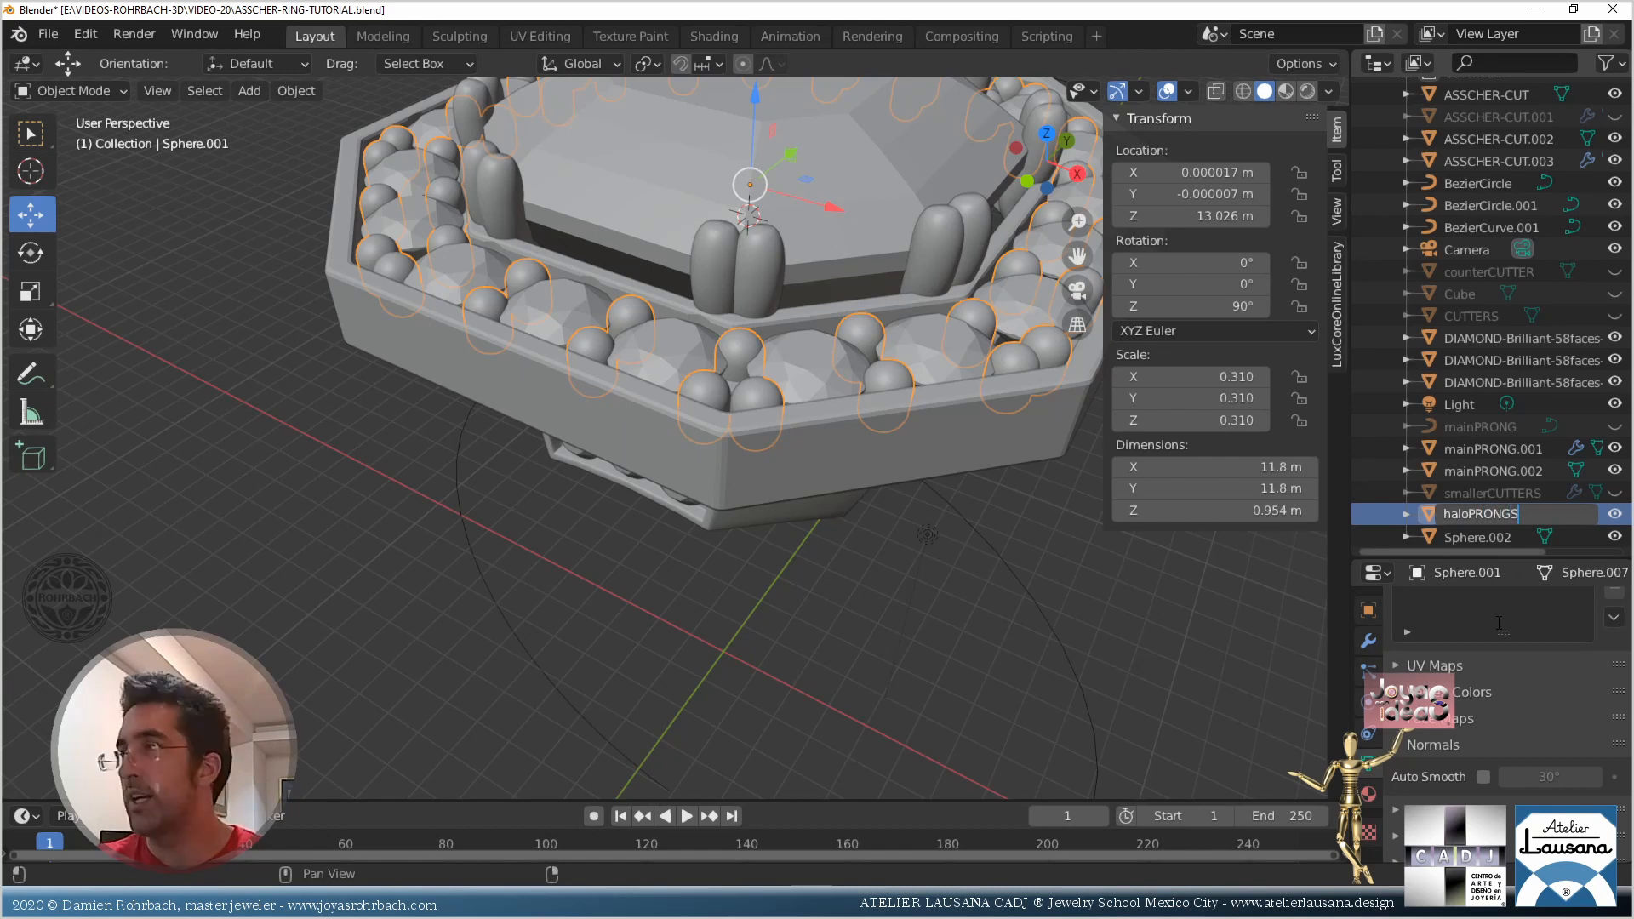
{"action": "key", "text": "Return"}
{"action": "double_click", "coordinate": [1477, 535]}
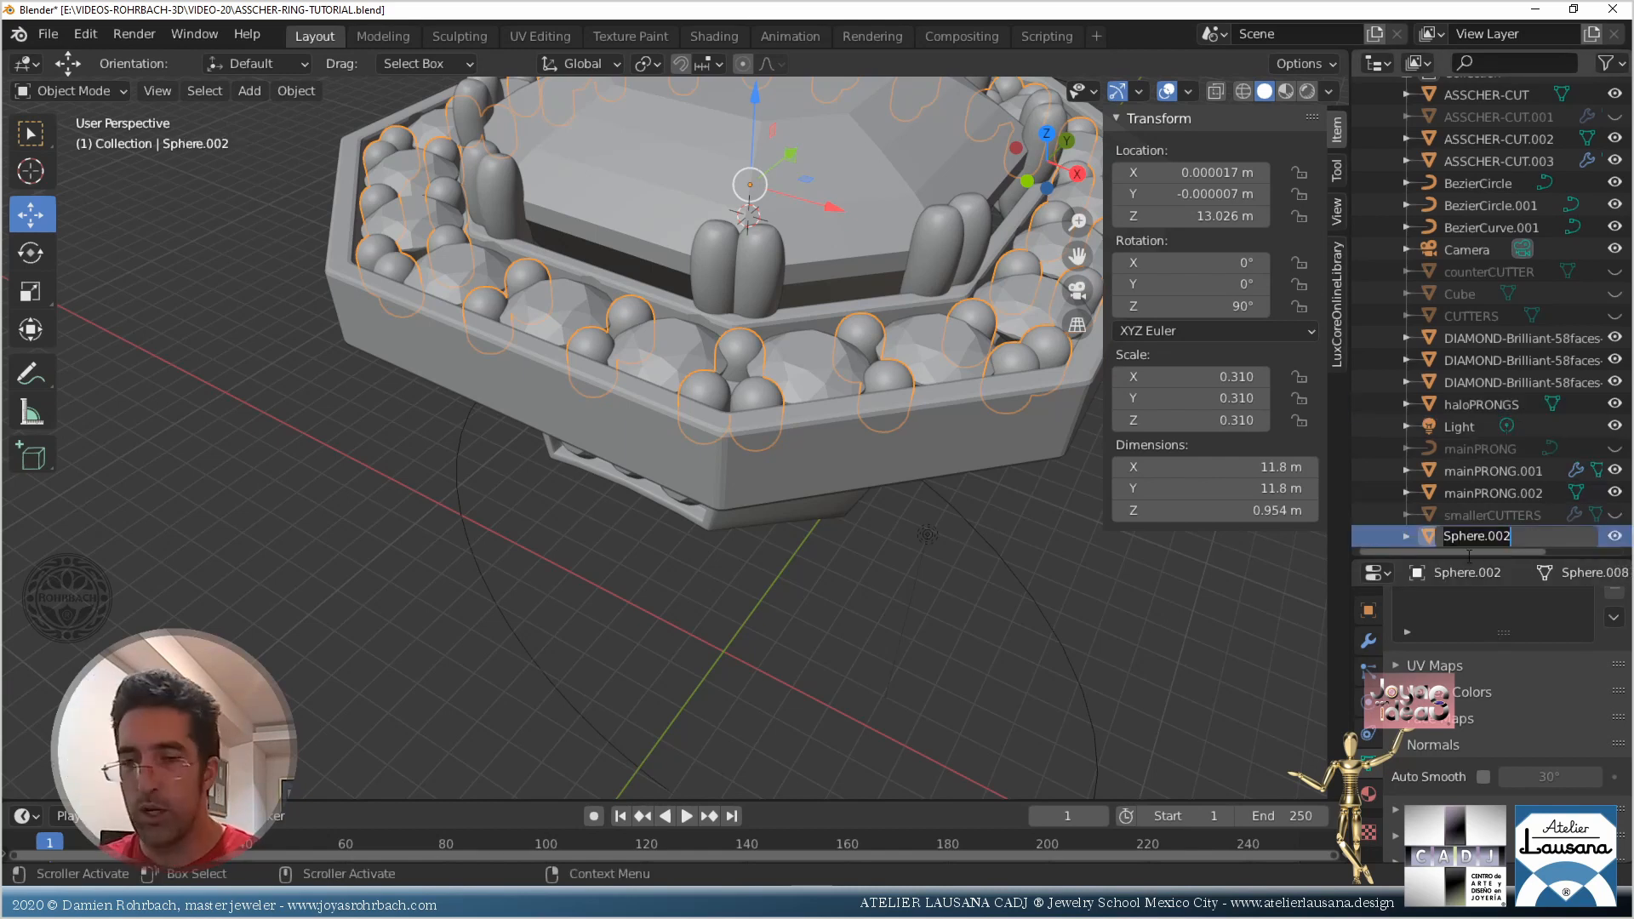
{"action": "type", "text": "smallersi"}
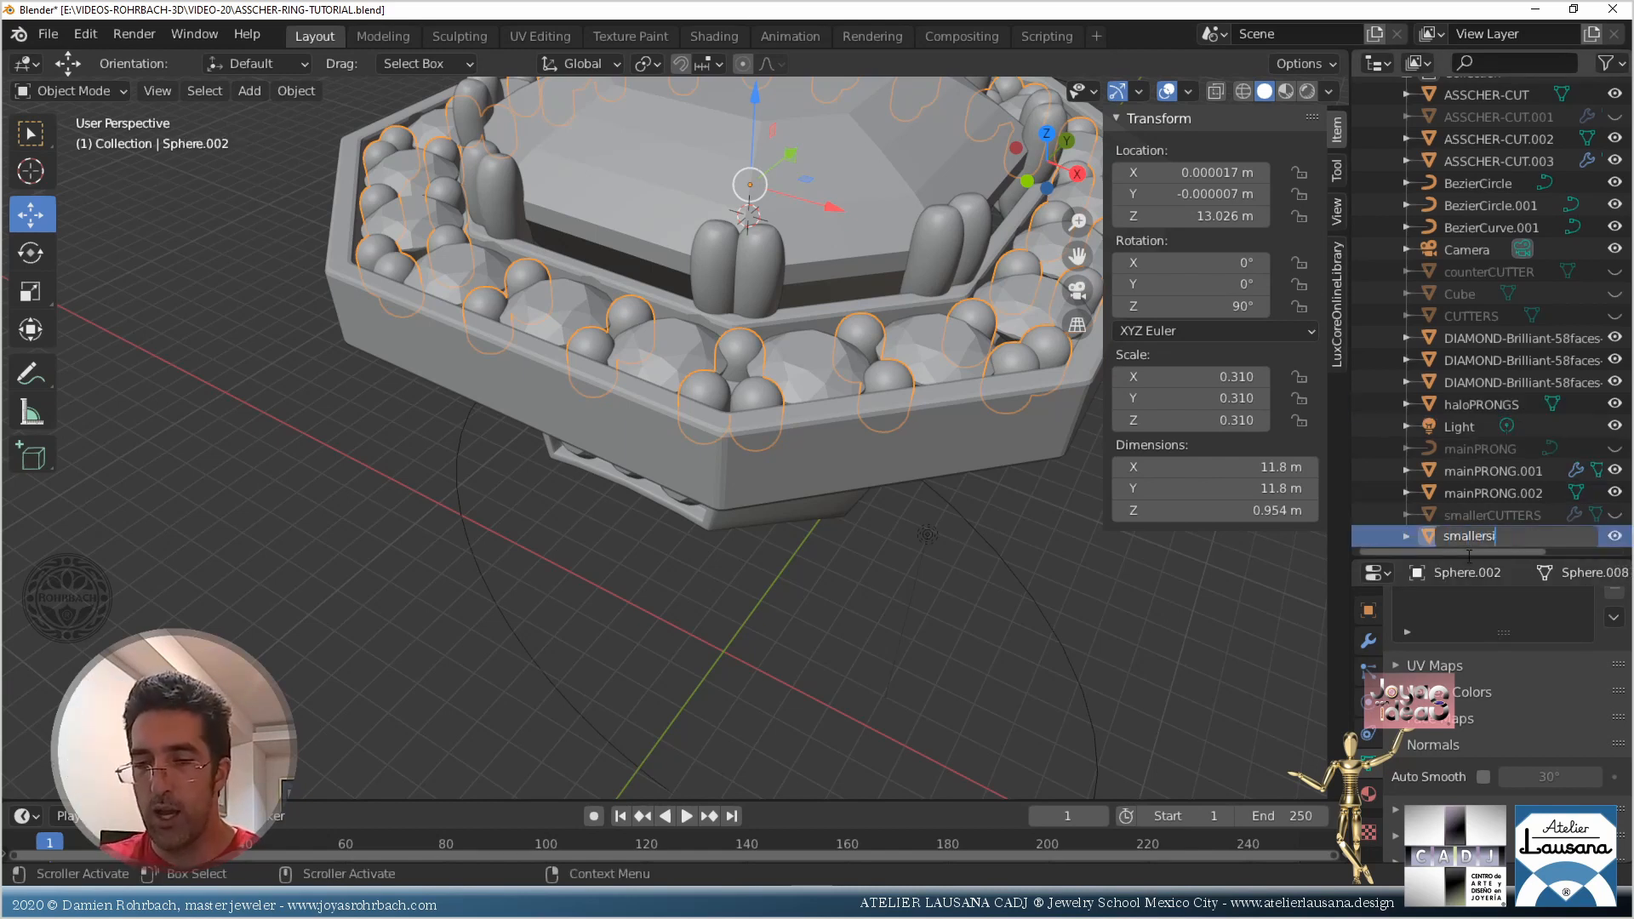
{"action": "type", "text": "dePRONGS"}
{"action": "key", "text": "Return"}
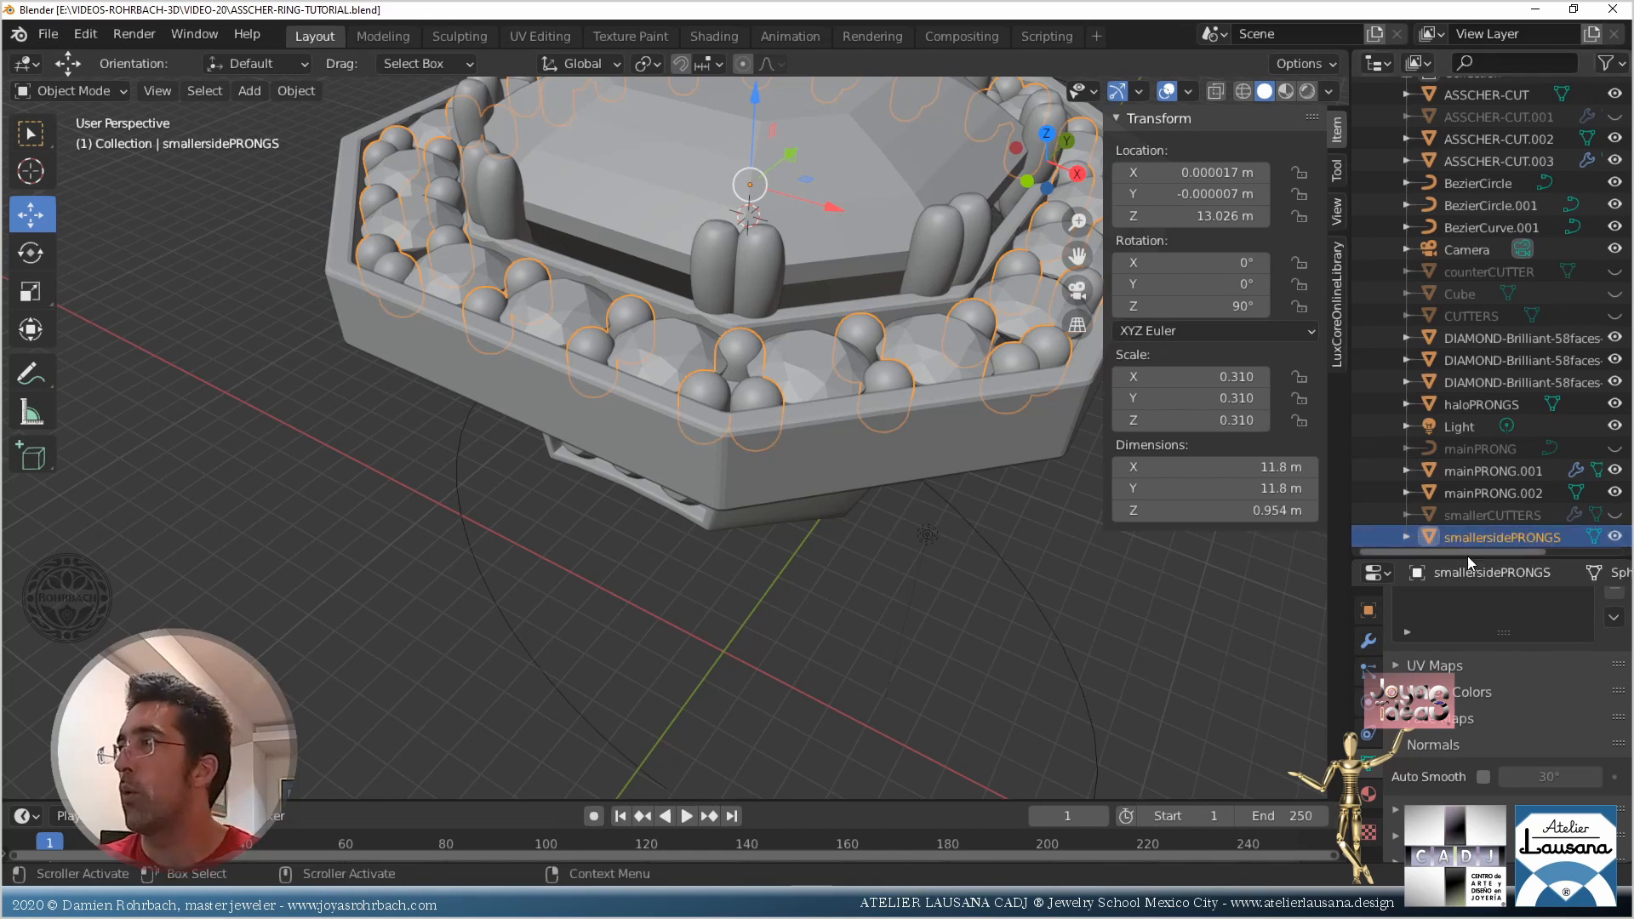
Delete all prongs in the smallersidePRONGS mesh except one on the halo's front side
{"action": "key", "text": "Tab"}
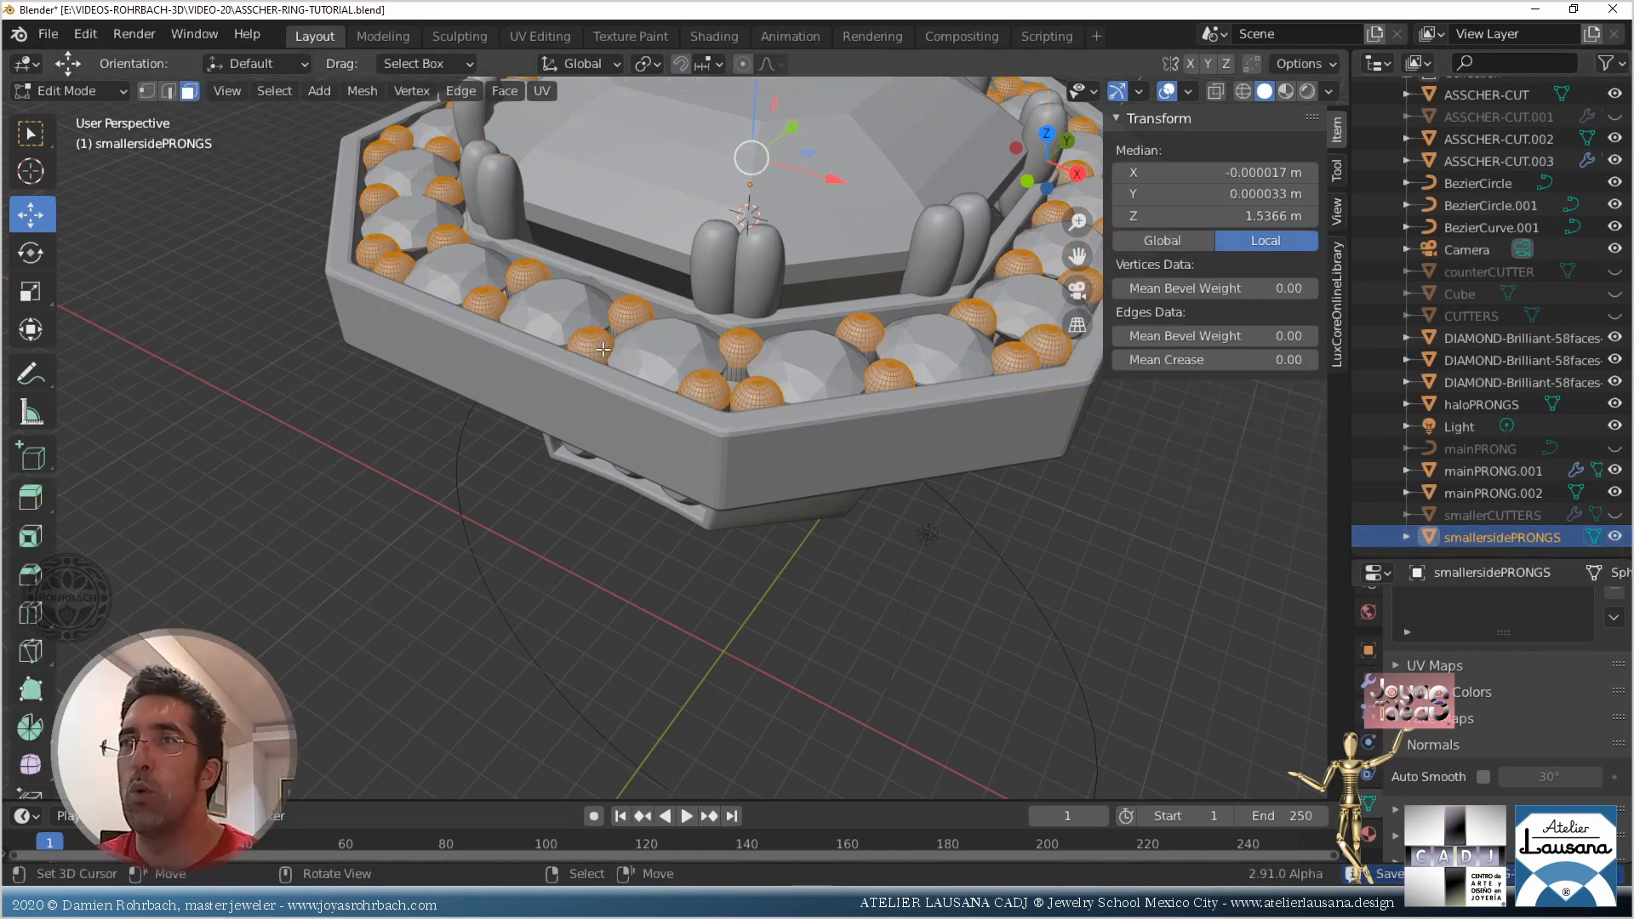
{"action": "key", "text": "alt+a"}
{"action": "key", "text": "alt+z"}
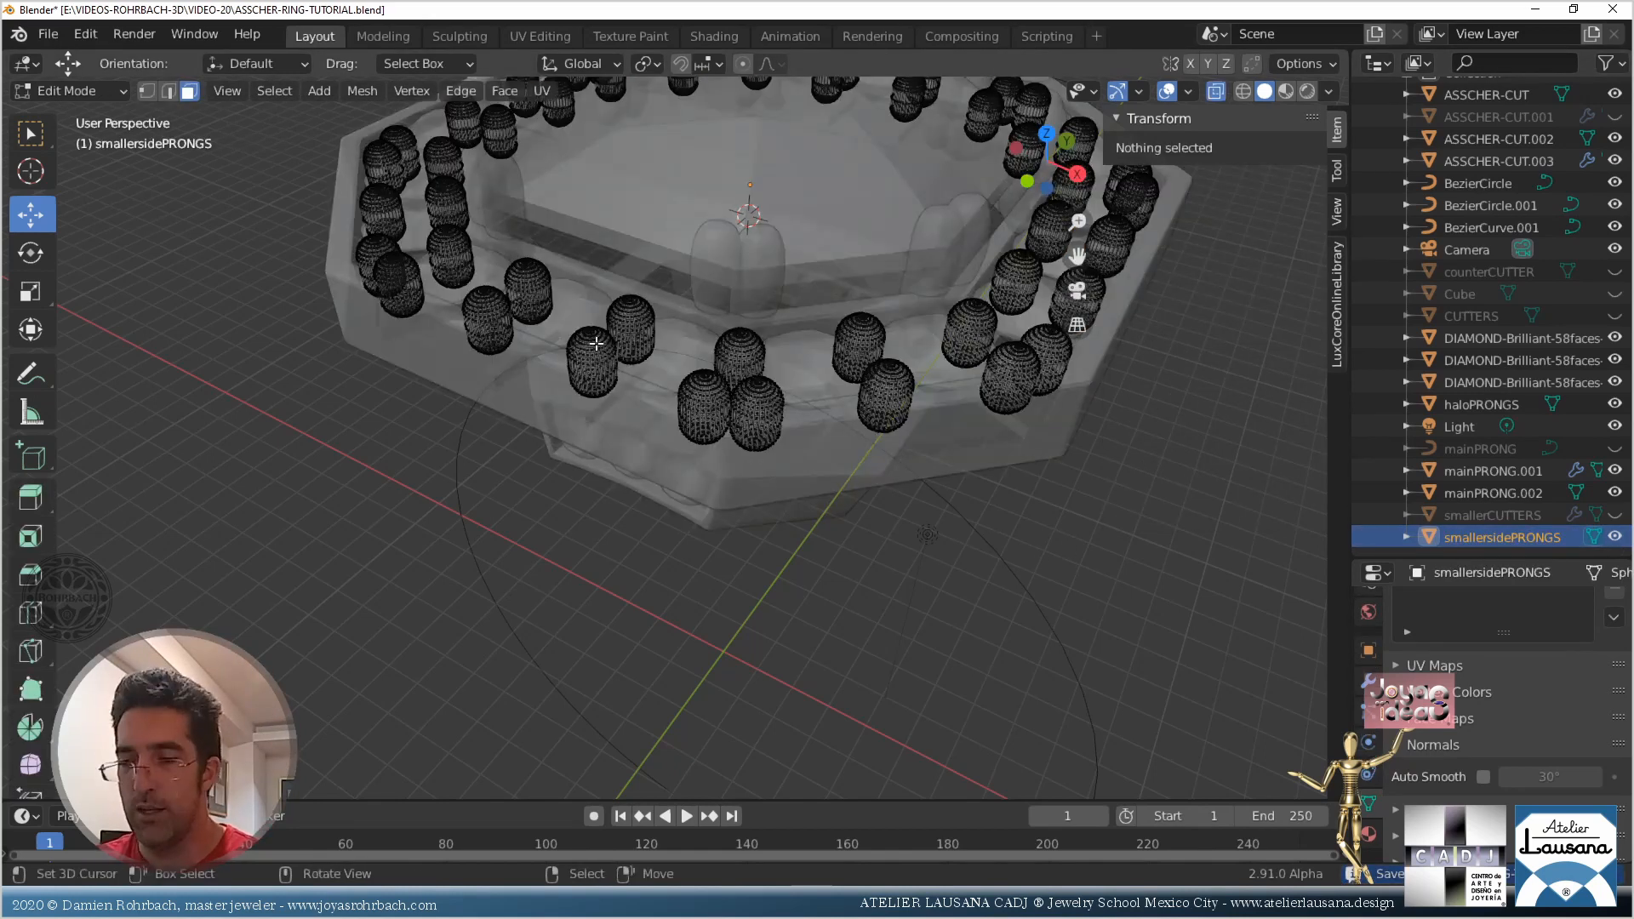
{"action": "key", "text": "l"}
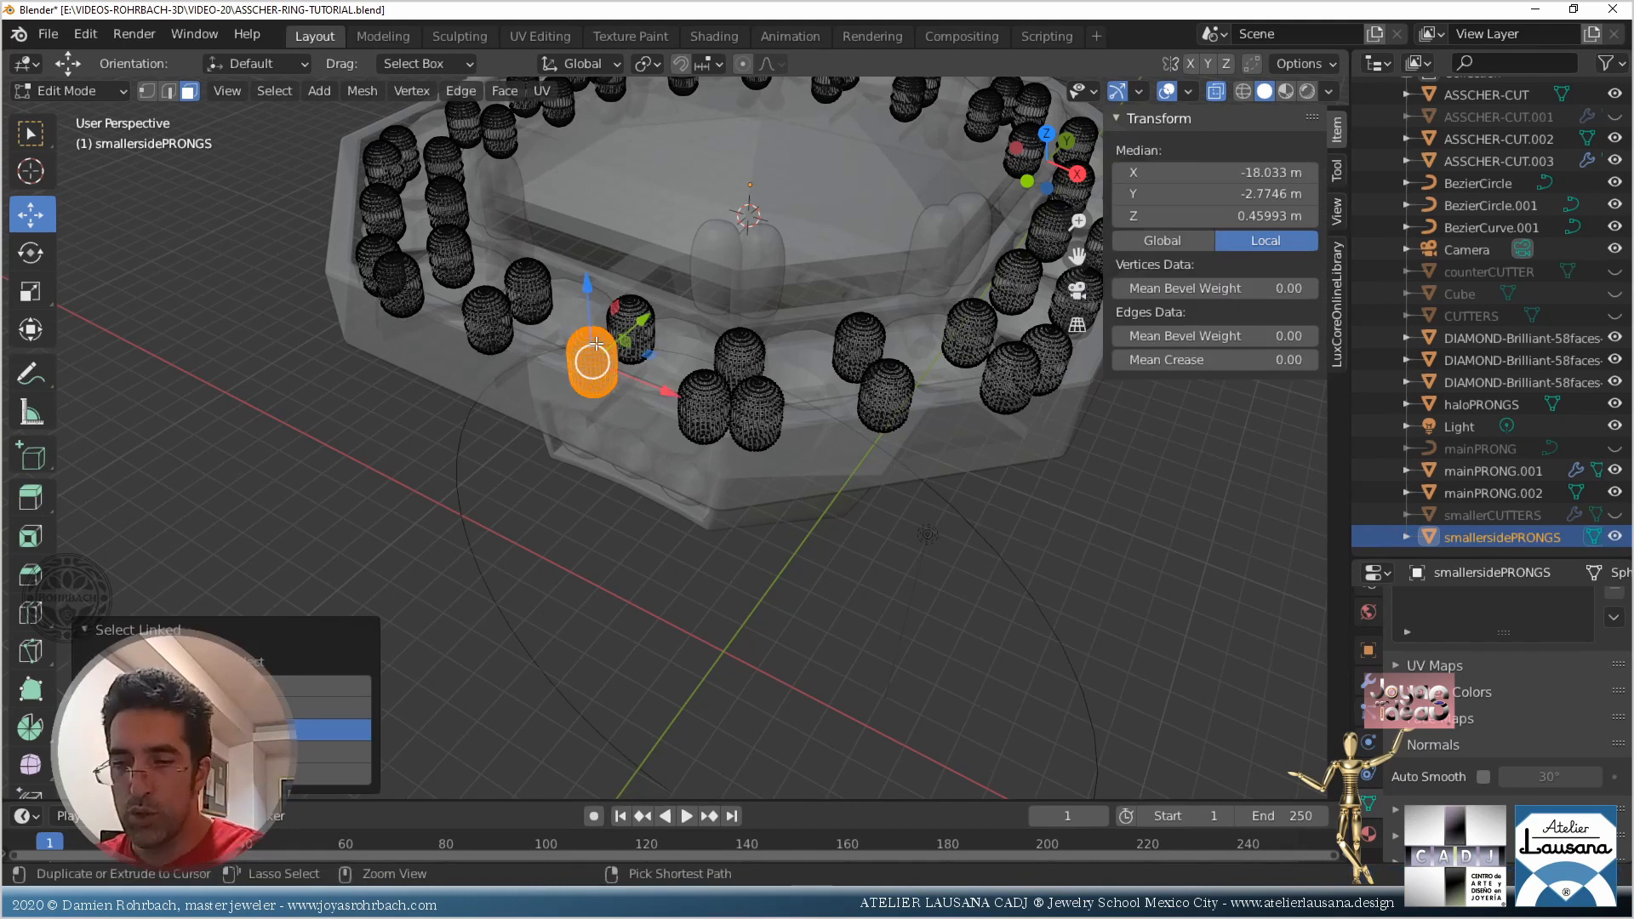
{"action": "key", "text": "ctrl+i"}
{"action": "key", "text": "x"}
{"action": "left_click", "coordinate": [595, 343]}
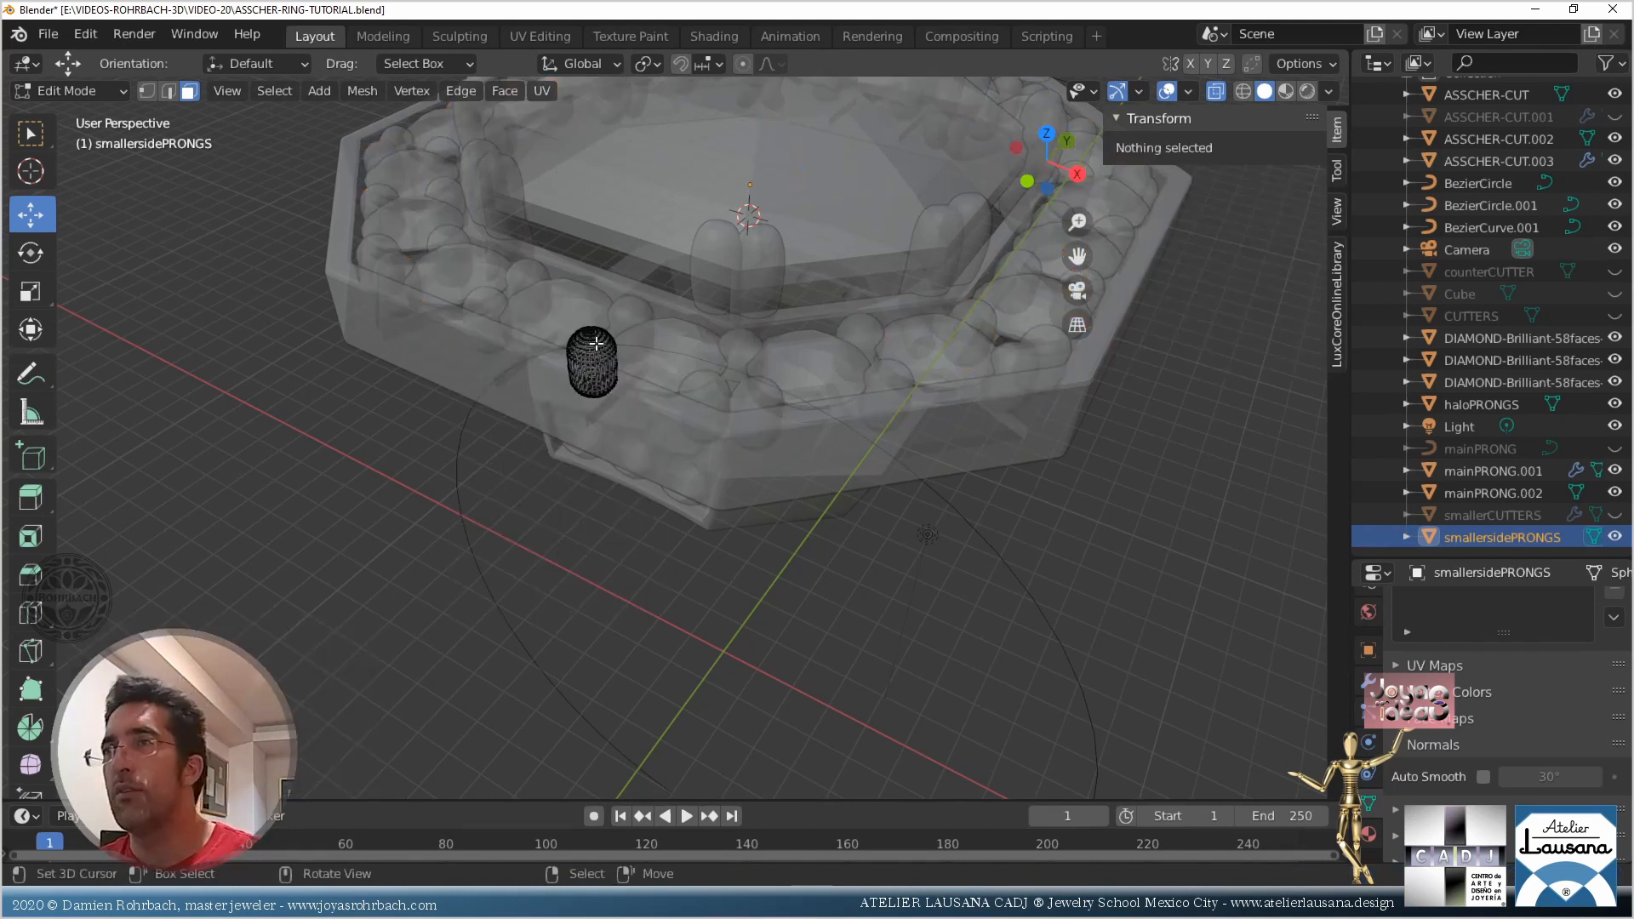
{"action": "key", "text": "Tab"}
{"action": "key", "text": "alt+z"}
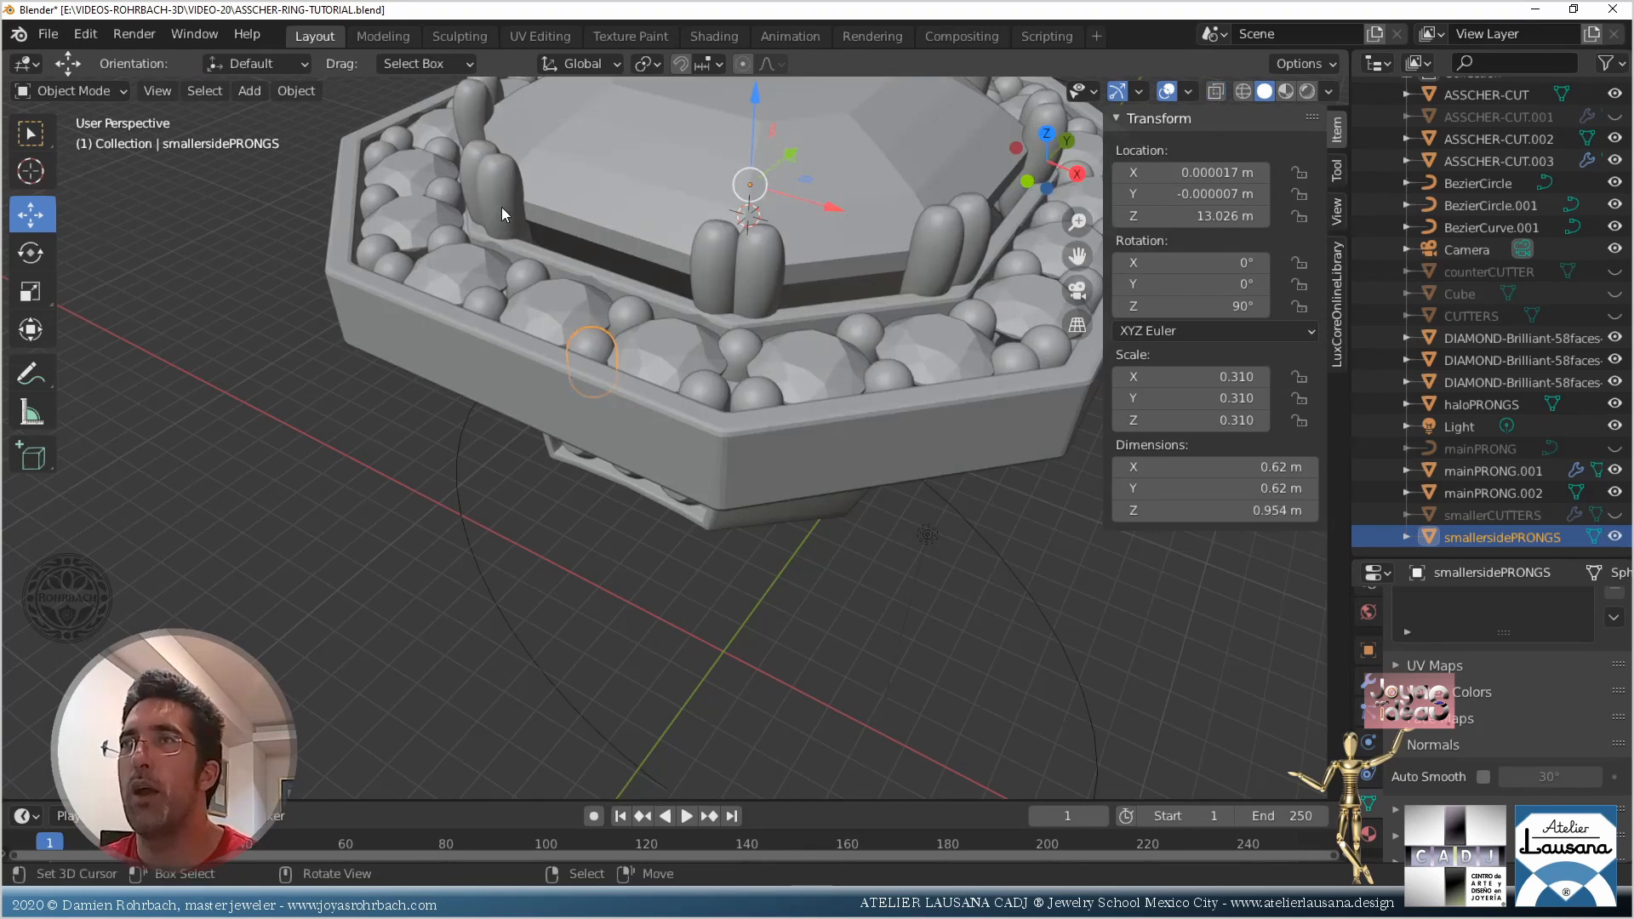
Set the remaining smallersidePRONGS prong's origin to its own geometry
{"action": "left_click", "coordinate": [295, 90]}
{"action": "mouse_move", "coordinate": [372, 148]}
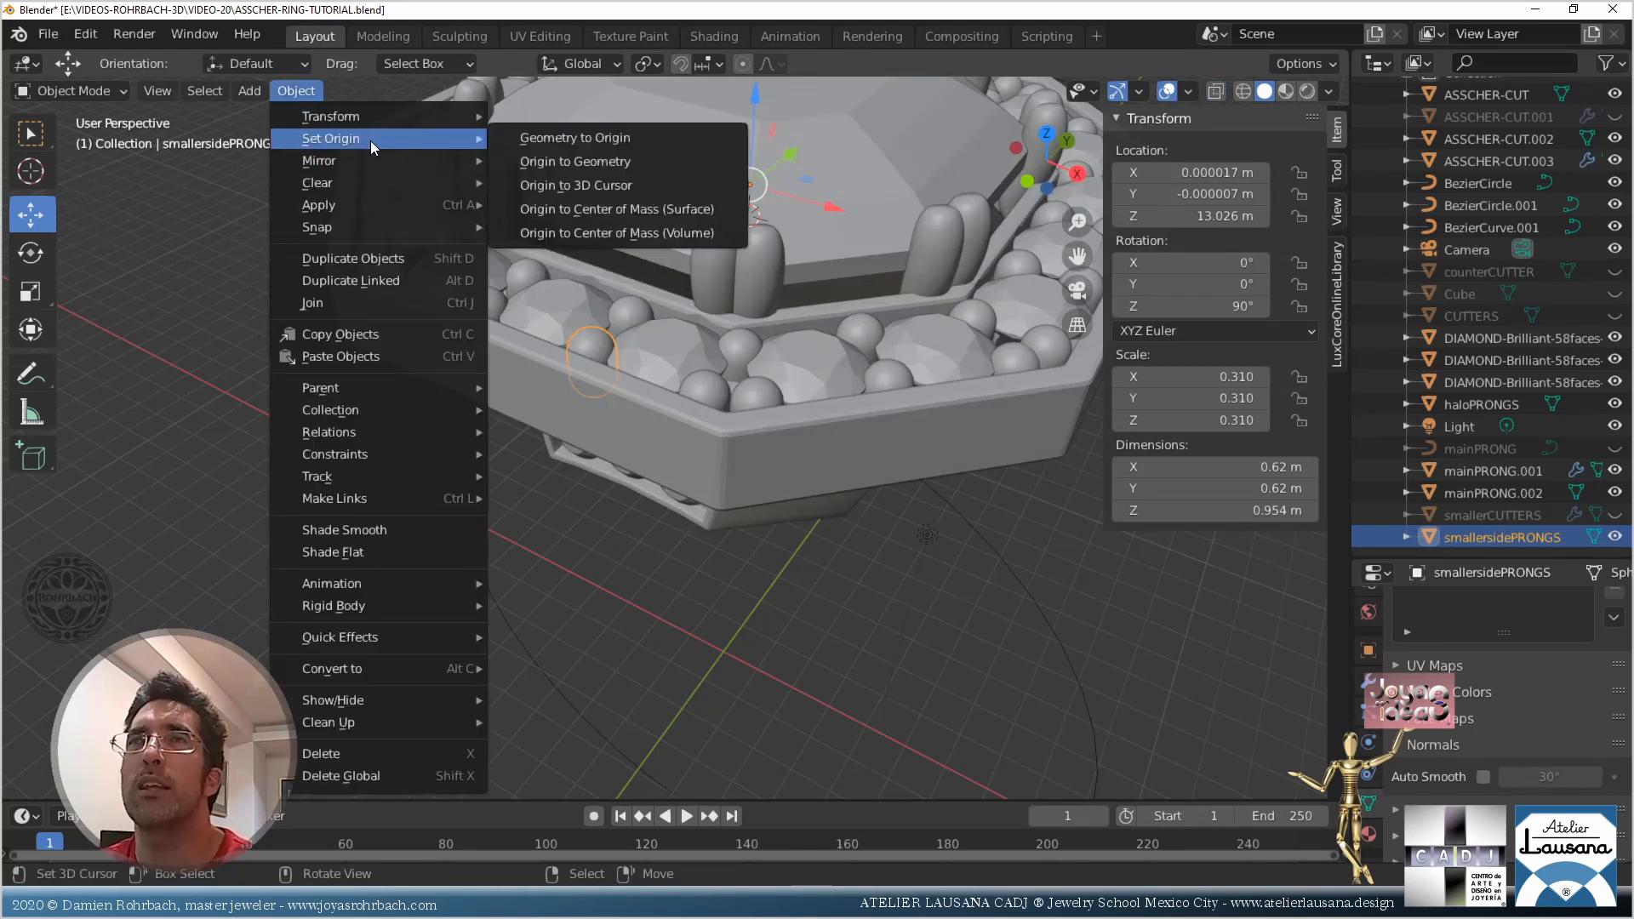
{"action": "left_click", "coordinate": [591, 165]}
In the right side view, rotate the prong by -90° so it lies horizontally
{"action": "key", "text": "KP_3"}
{"action": "scroll", "coordinate": [672, 439], "scroll_direction": "up", "scroll_amount": 1}
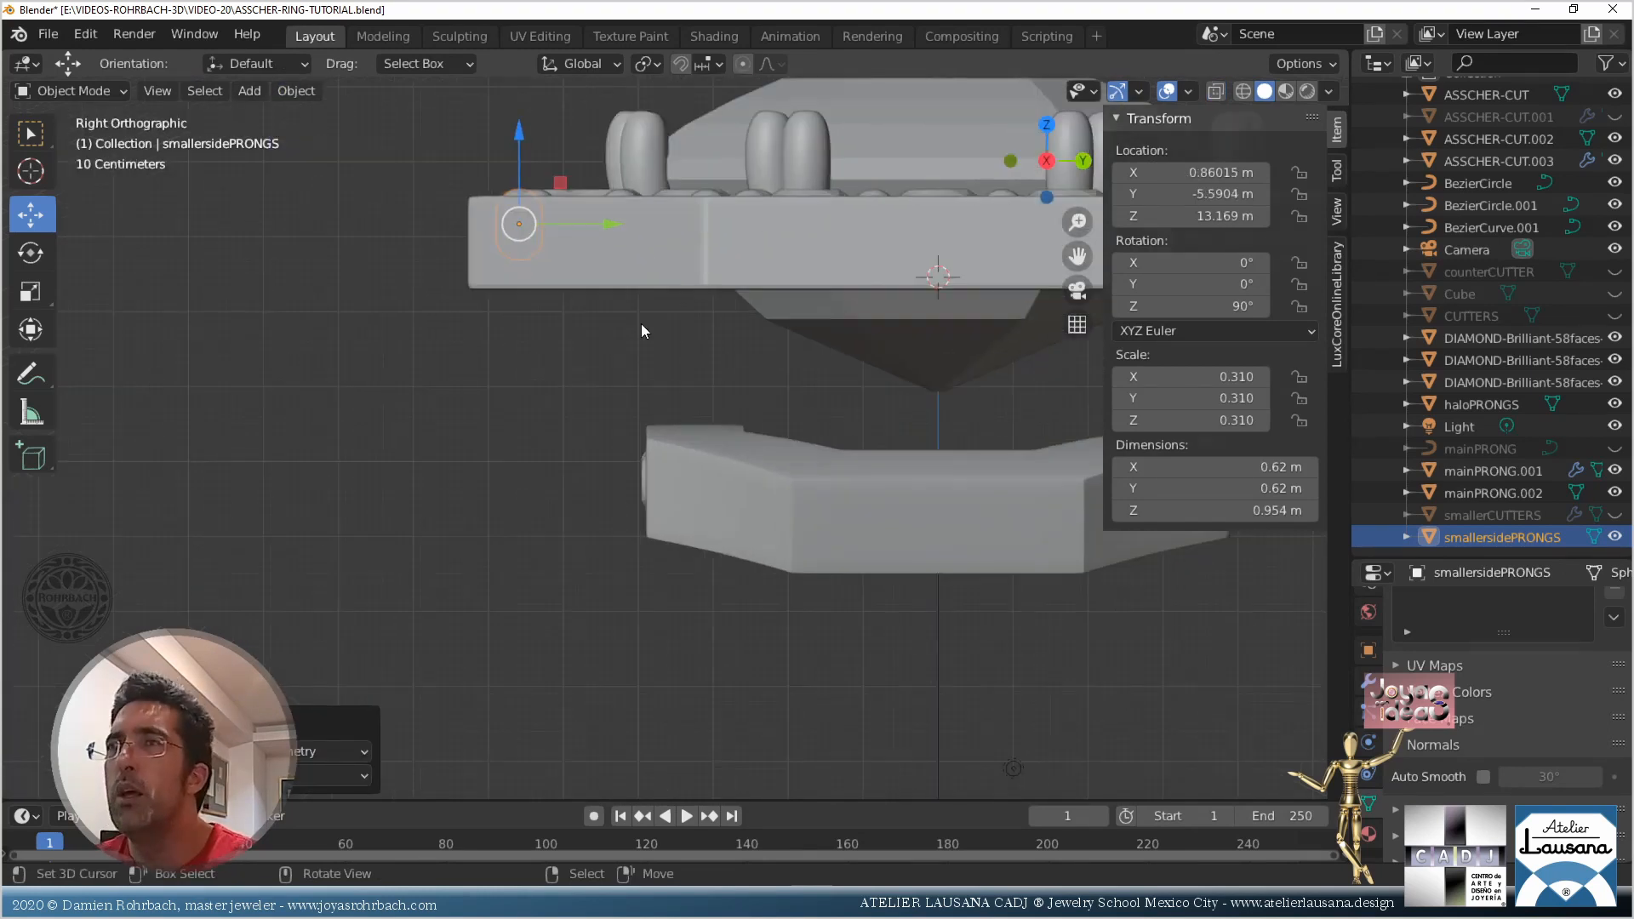
{"action": "key", "text": "r"}
{"action": "left_click", "coordinate": [499, 172]}
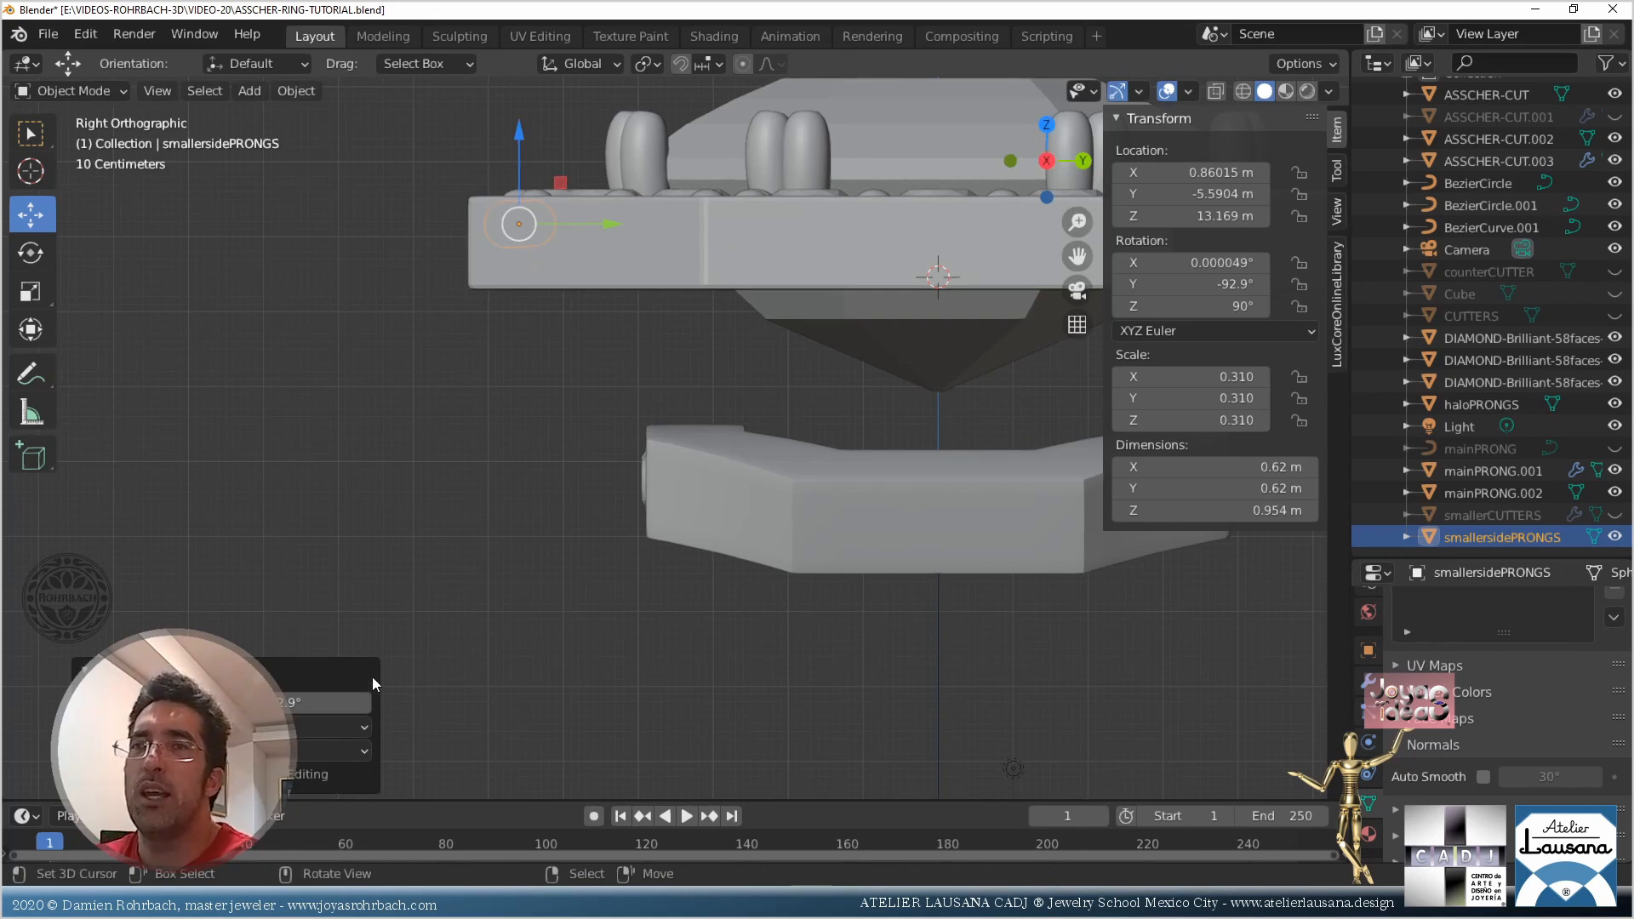
{"action": "left_click", "coordinate": [296, 699]}
{"action": "type", "text": "-90"}
{"action": "key", "text": "Return"}
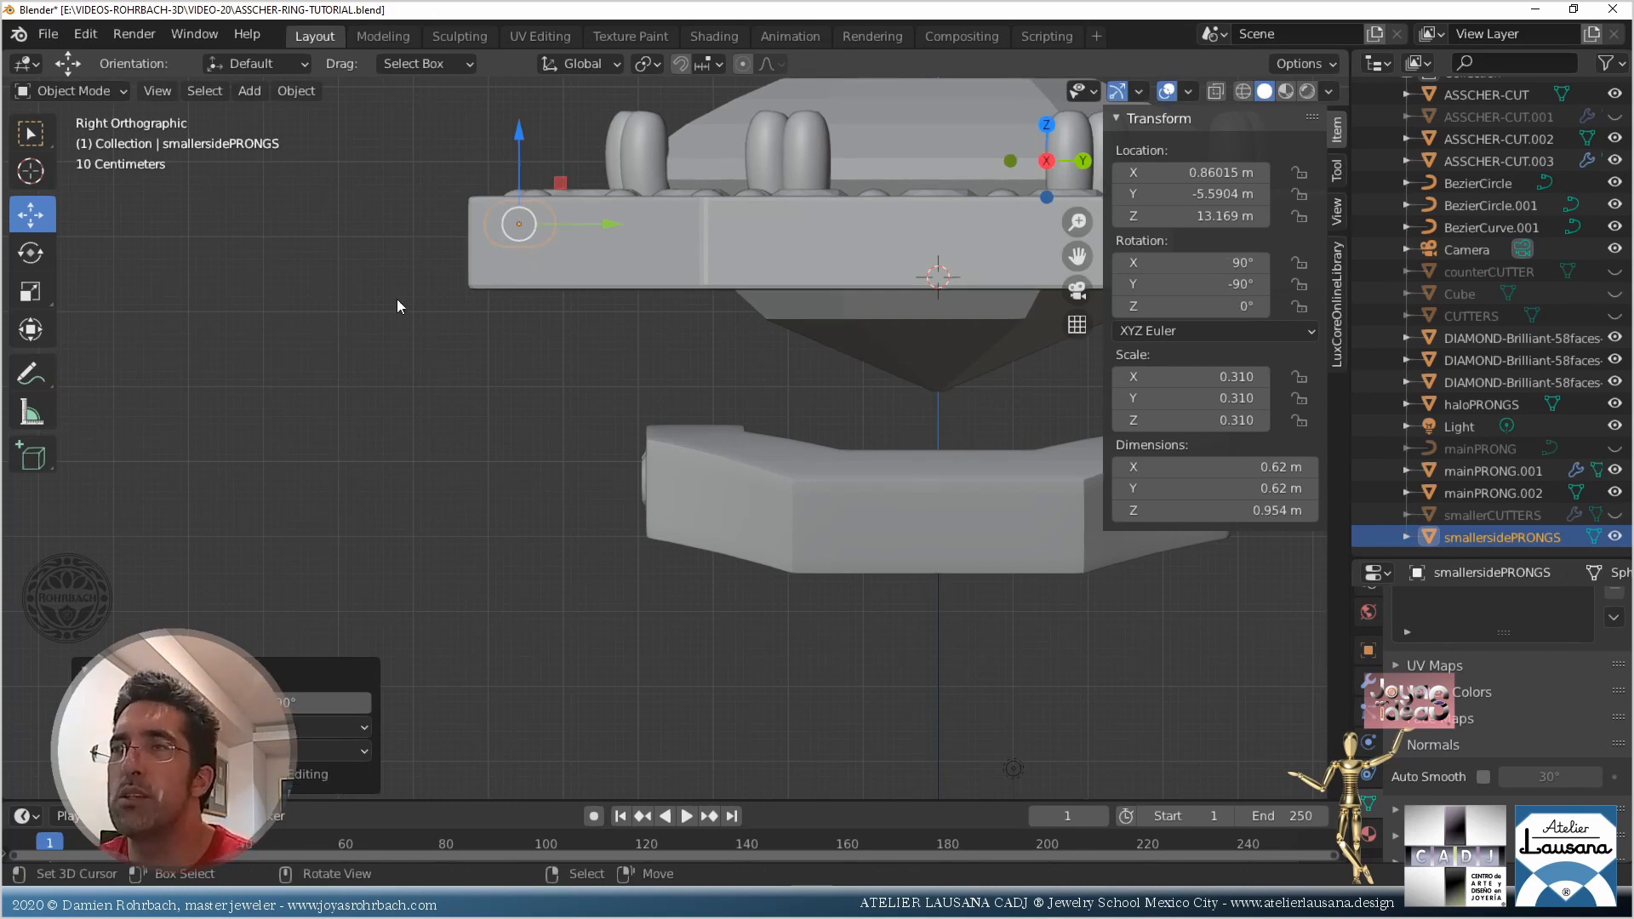
Move the prong down from the halo to the gallery's front wall, at about Y -3.57 m and Z 10.15 m
{"action": "scroll", "coordinate": [396, 298], "scroll_direction": "up", "scroll_amount": 1}
{"action": "key", "text": "g"}
{"action": "left_click", "coordinate": [684, 471]}
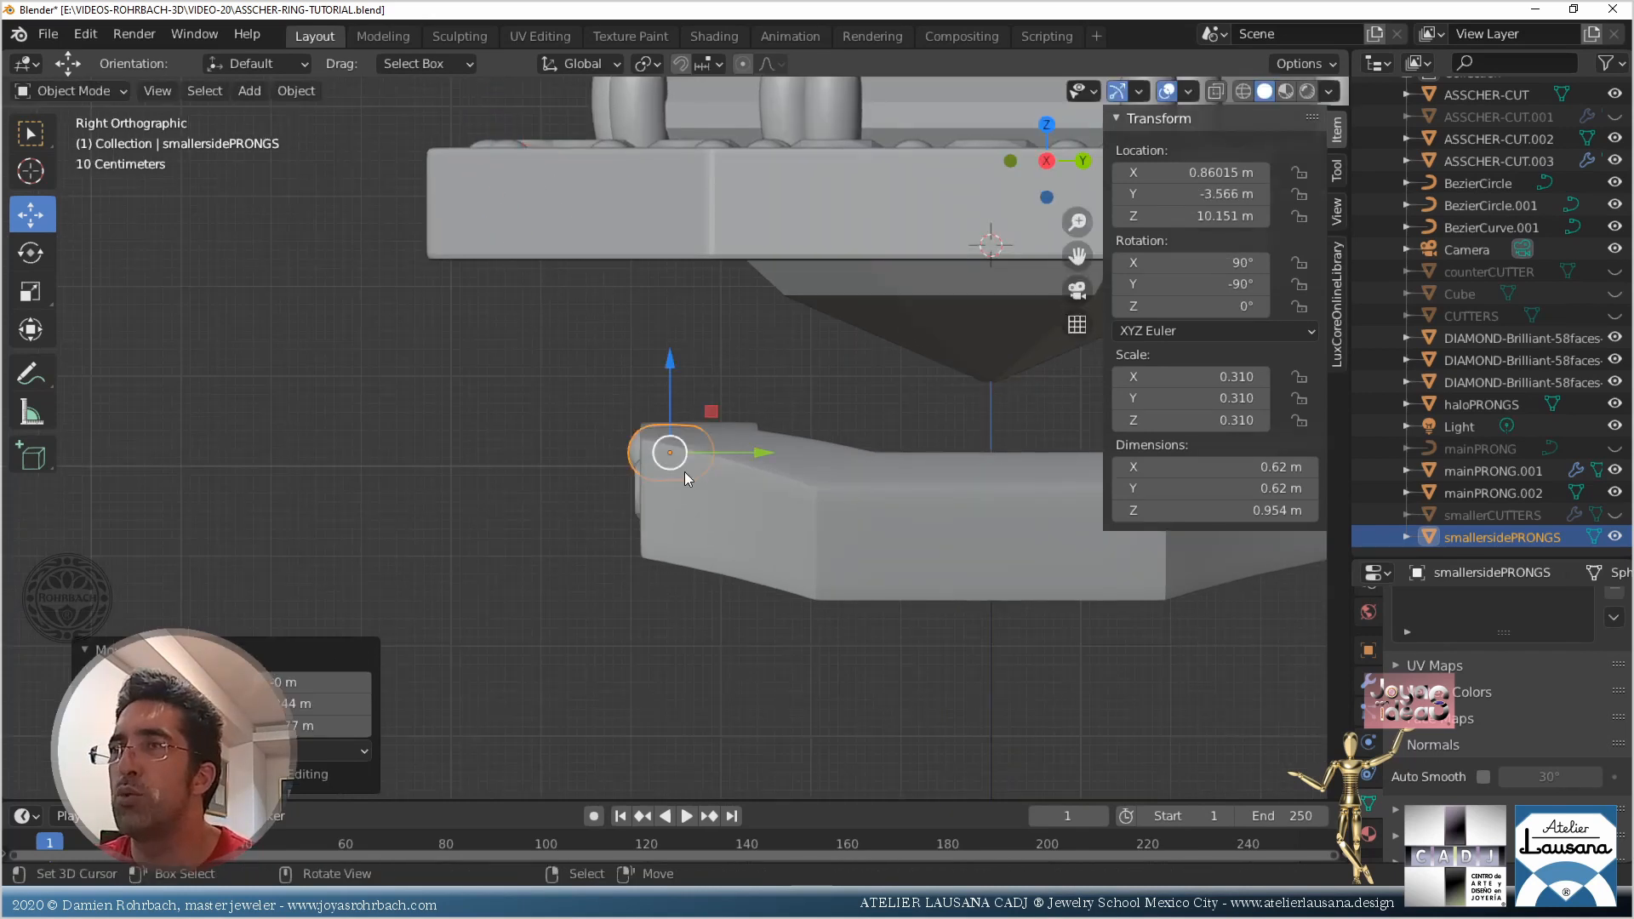
Scale the prong down uniformly in the front view to a diameter of about 0.5 m
{"action": "scroll", "coordinate": [684, 473], "scroll_direction": "up", "scroll_amount": 4}
{"action": "key", "text": "KP_1"}
{"action": "scroll", "coordinate": [679, 473], "scroll_direction": "up", "scroll_amount": 2}
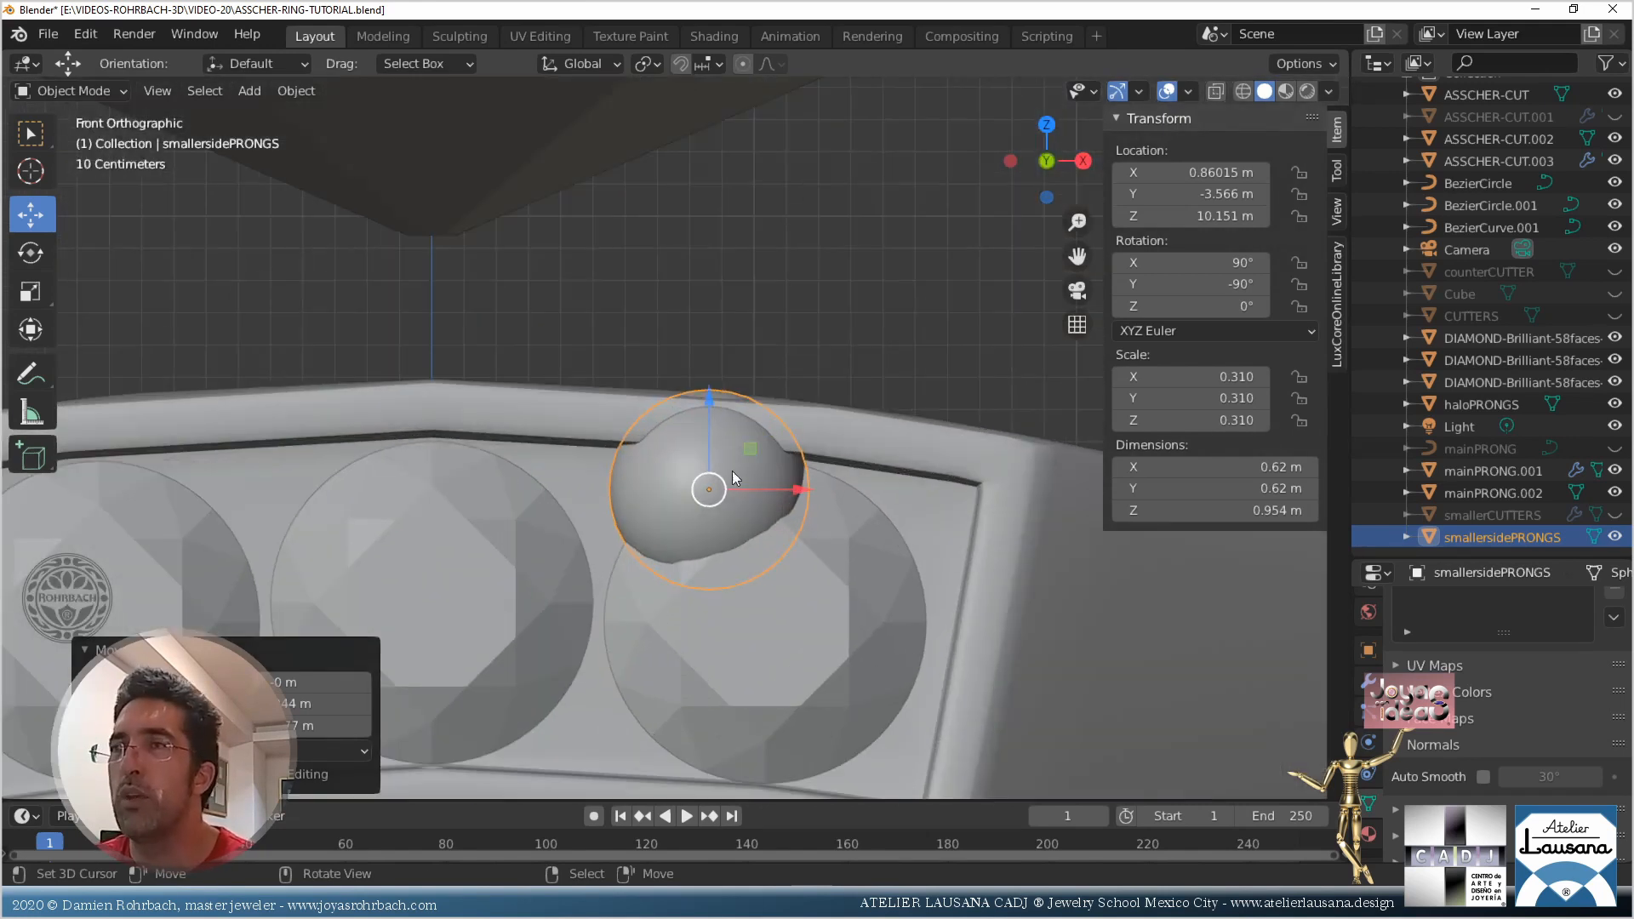
{"action": "key", "text": "s"}
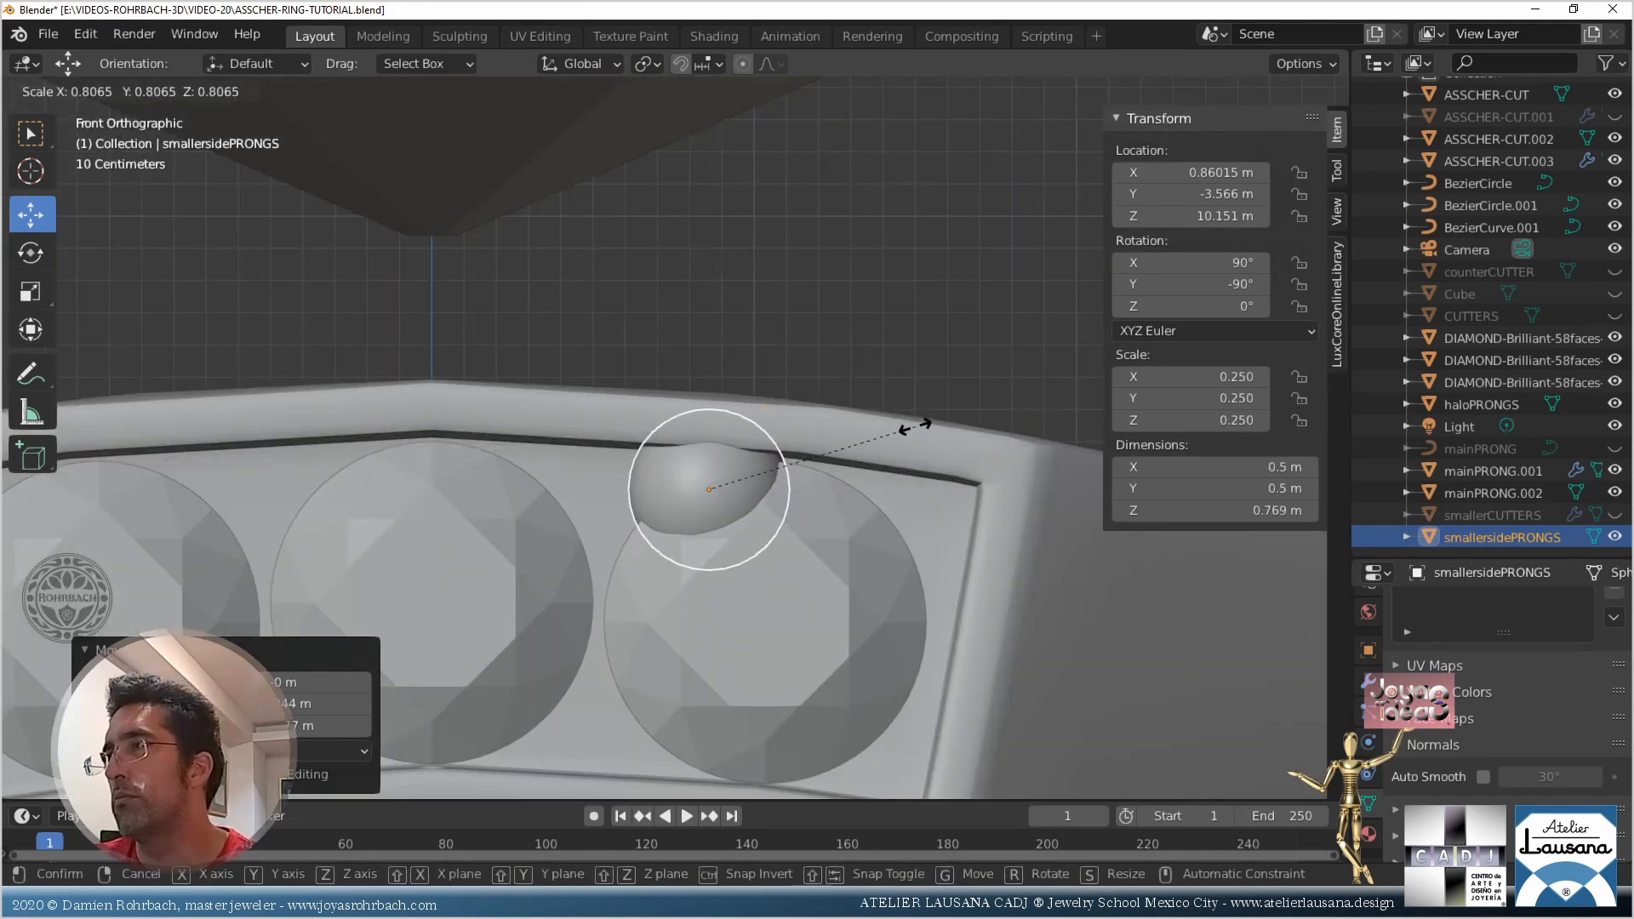
{"action": "left_click", "coordinate": [915, 427]}
{"action": "left_click", "coordinate": [1227, 469]}
{"action": "key", "text": "Escape"}
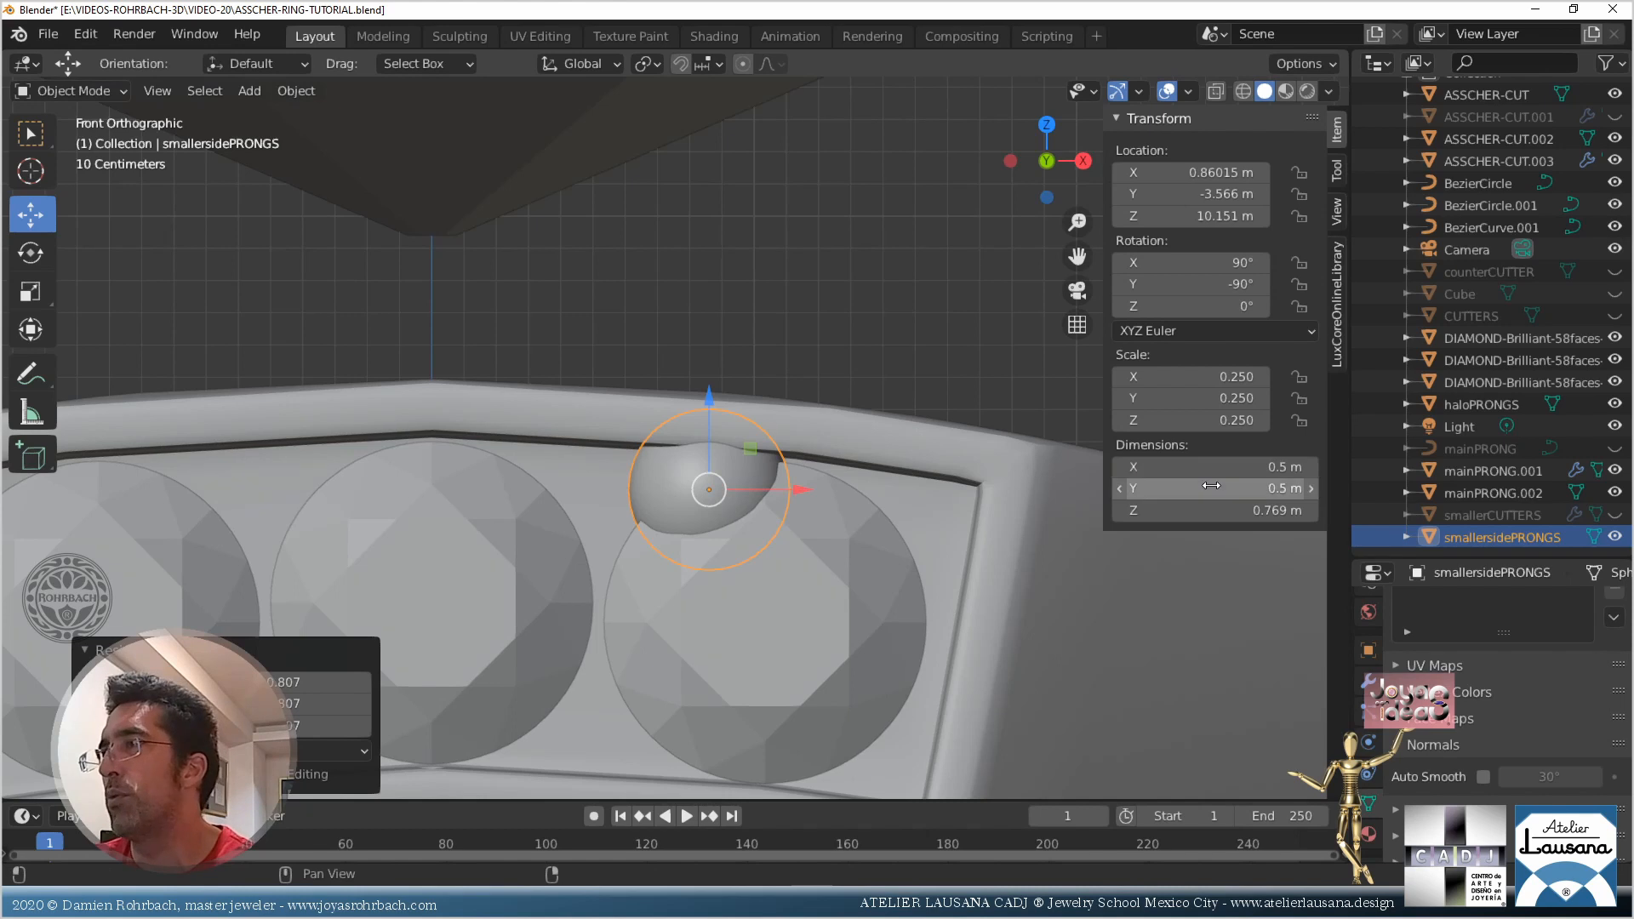
Copy the prong's X scale value of 0.250 into its Z scale
{"action": "left_click", "coordinate": [1180, 377]}
{"action": "key", "text": "ctrl+c"}
{"action": "key", "text": "Tab"}
{"action": "key", "text": "Tab"}
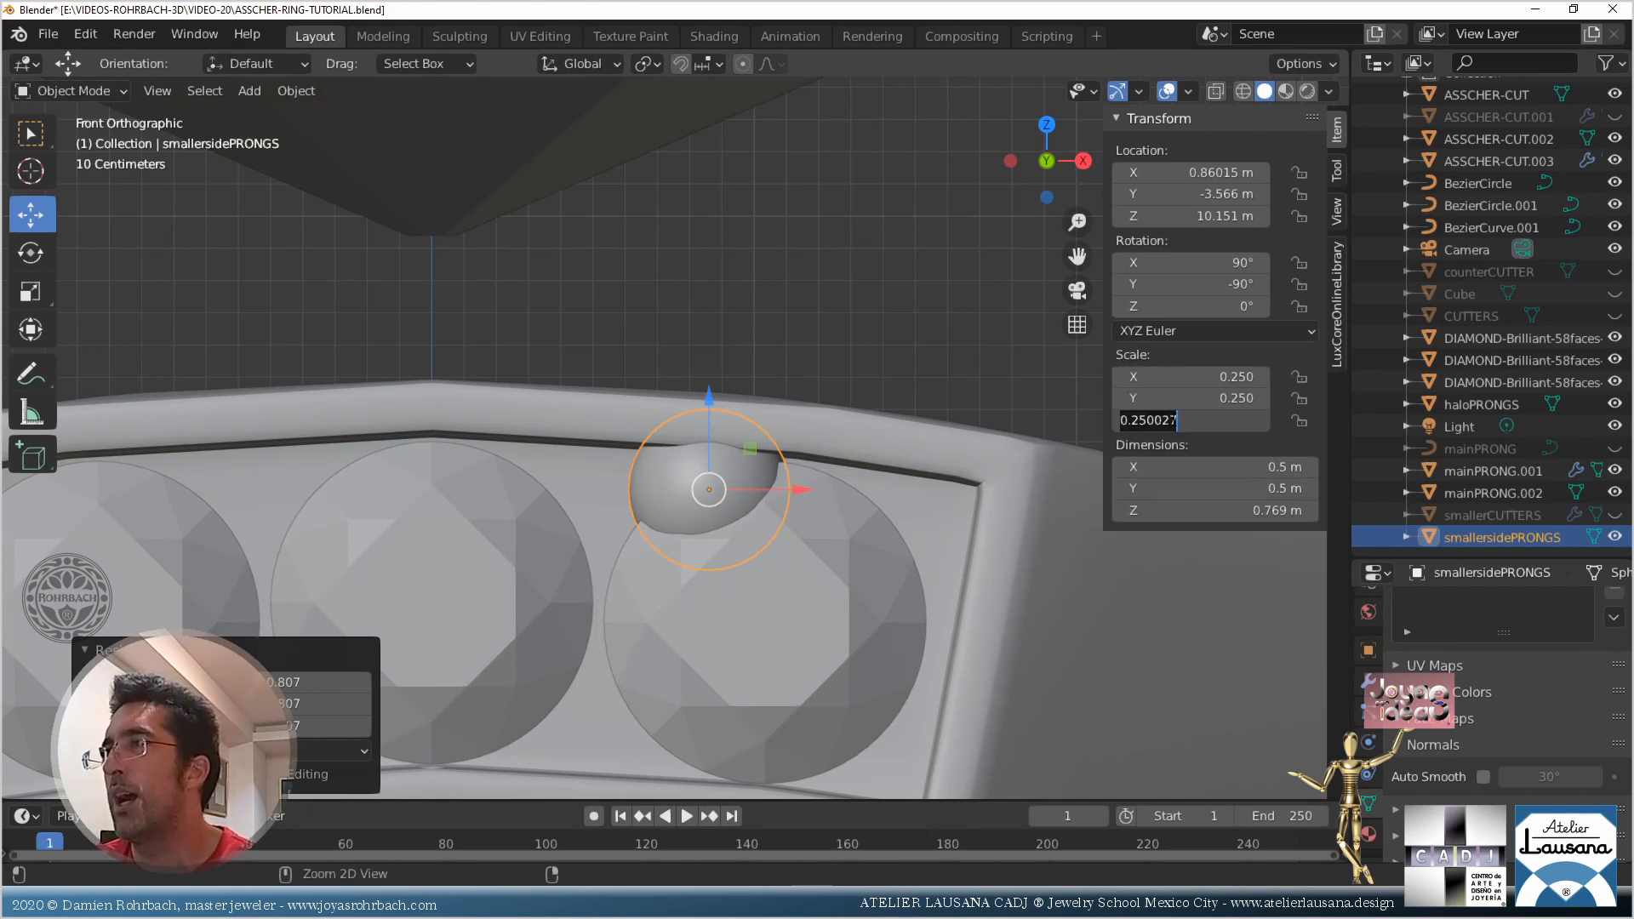
{"action": "key", "text": "ctrl+v"}
{"action": "key", "text": "Return"}
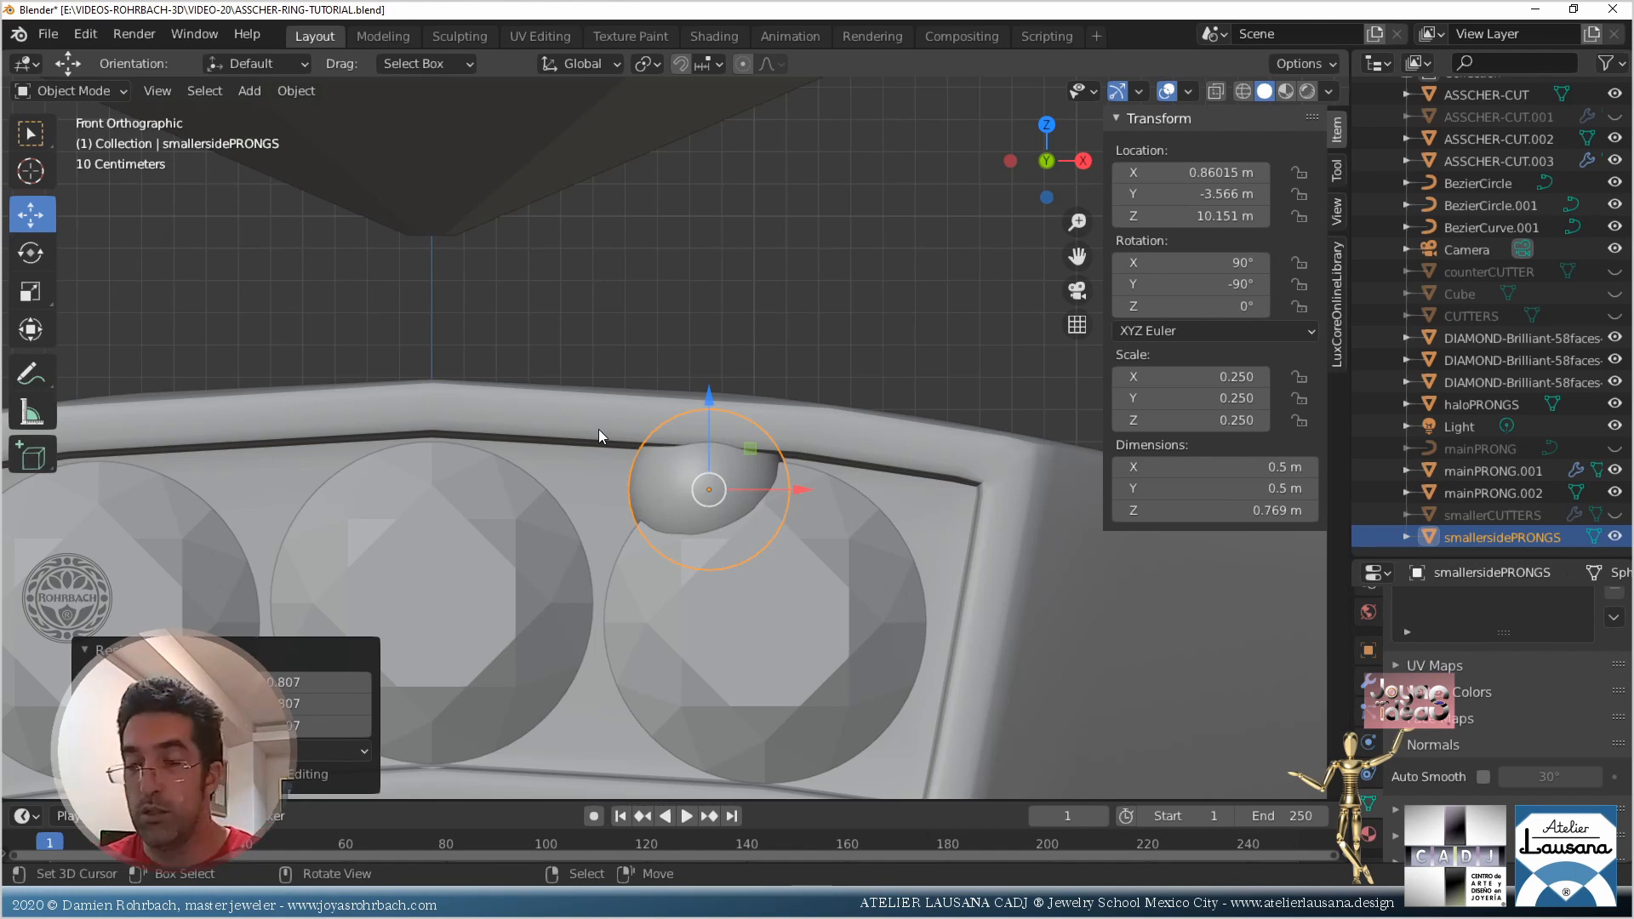
Position the prong between the upper edges of the central and right gallery diamonds and pull it forward to about Y -3.66 m
{"action": "key", "text": "g"}
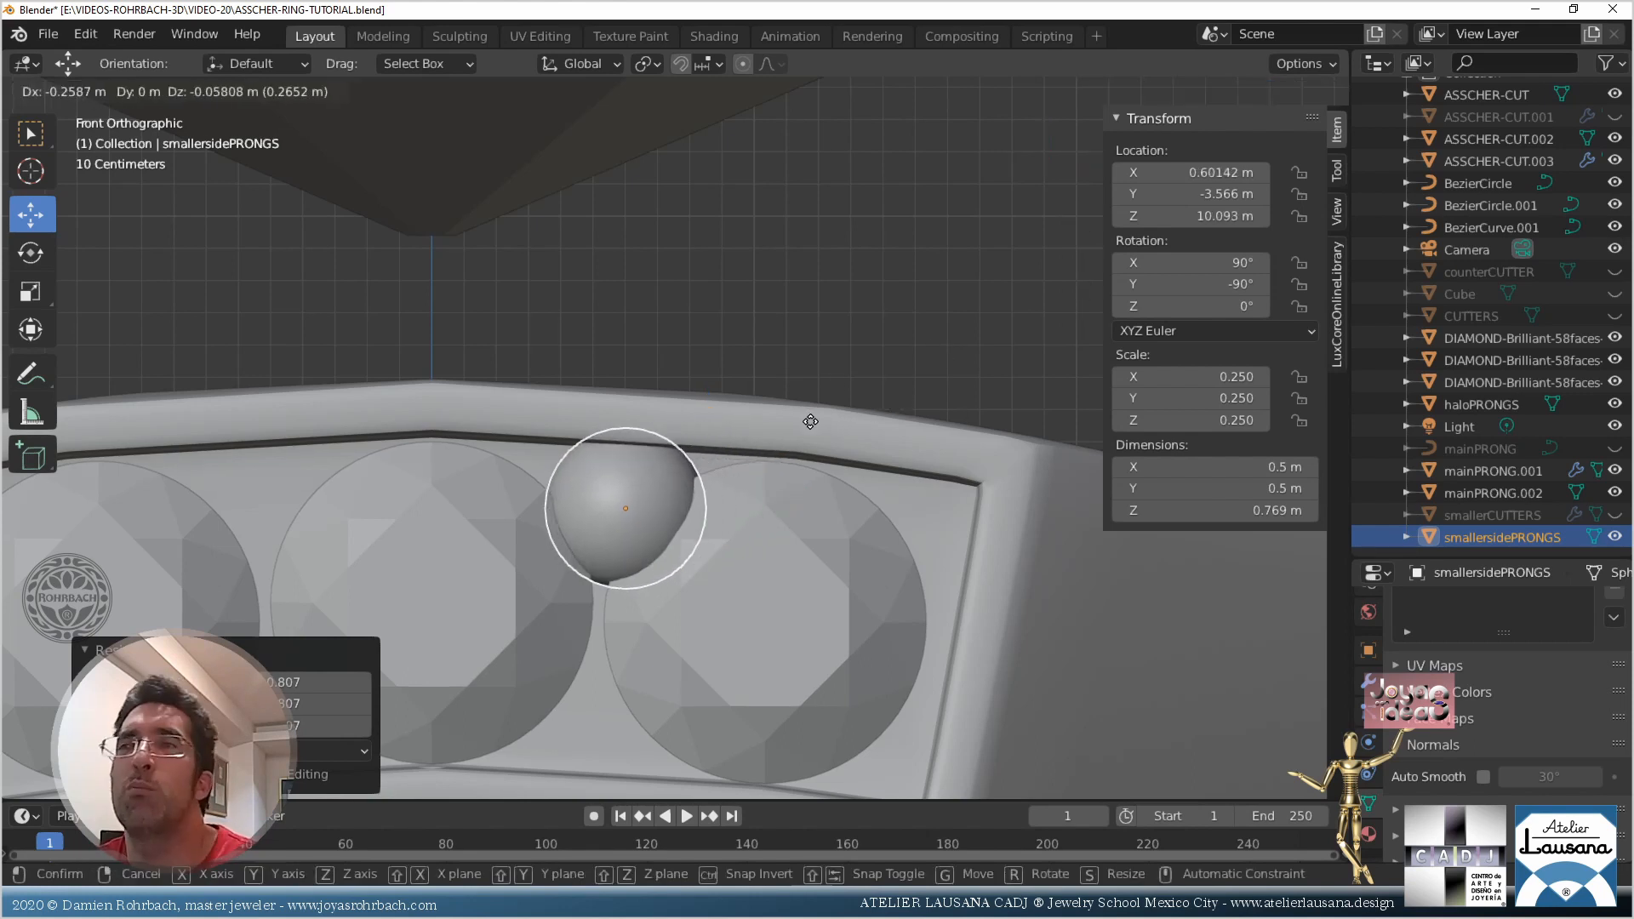
{"action": "left_click", "coordinate": [787, 429]}
{"action": "middle_click_drag", "start_coordinate": [783, 432], "coordinate": [763, 468]}
{"action": "left_click_drag", "start_coordinate": [732, 452], "coordinate": [722, 453]}
Fine-tune the prong's depth in the right side view with X-ray display, moving it to about Y -3.65 m
{"action": "key", "text": "KP_3"}
{"action": "scroll", "coordinate": [547, 431], "scroll_direction": "up", "scroll_amount": 3}
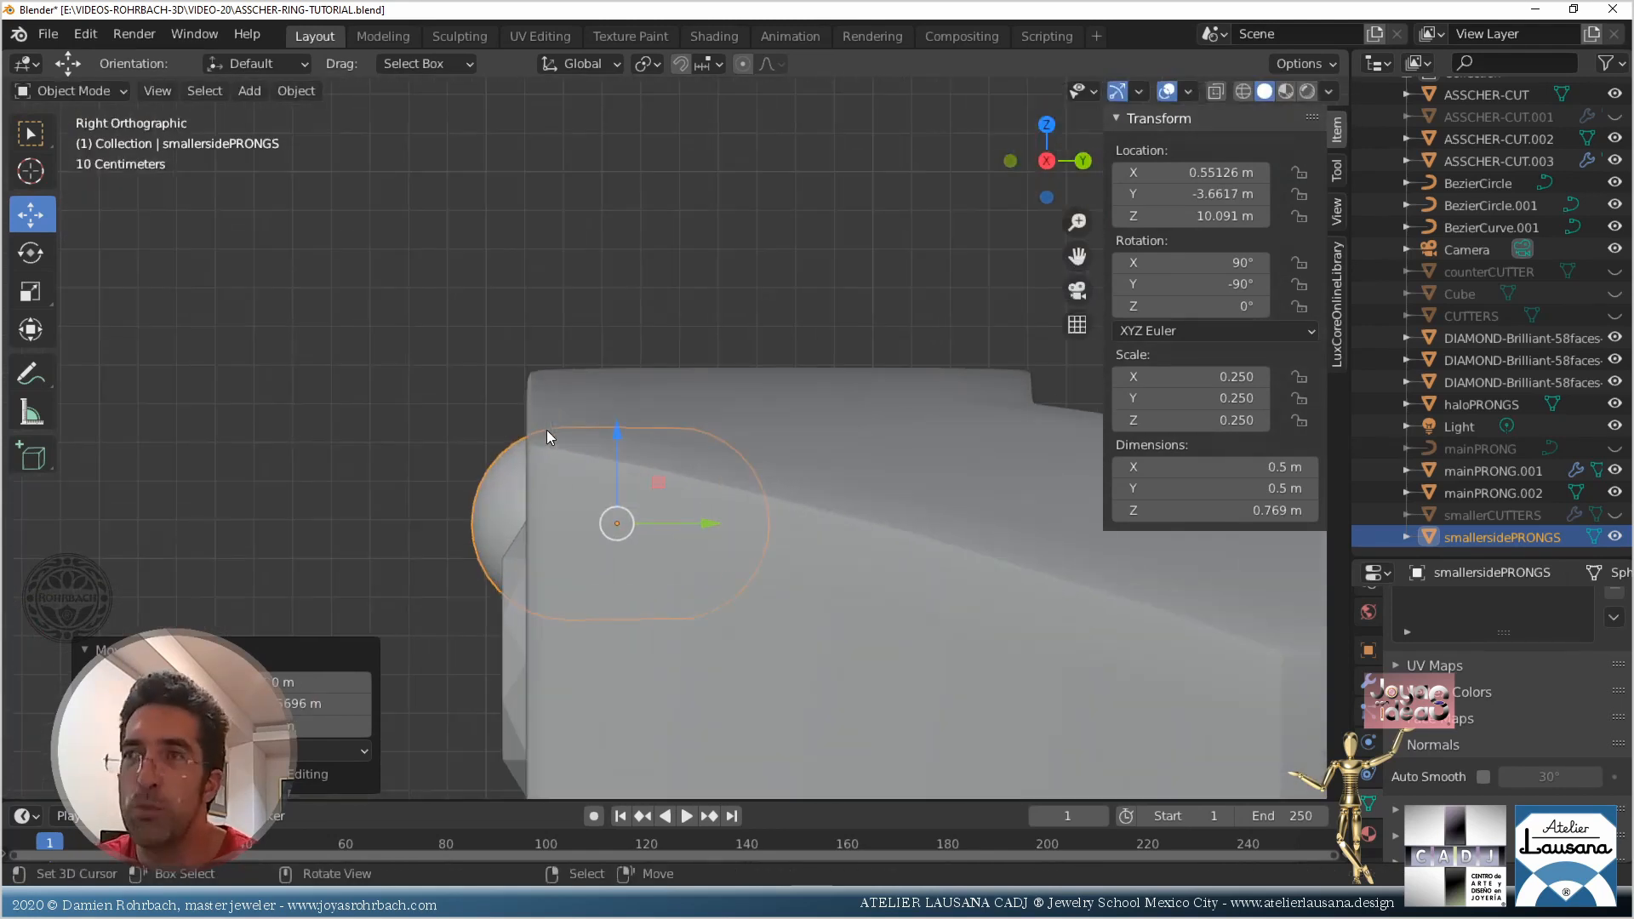
{"action": "key", "text": "alt+z"}
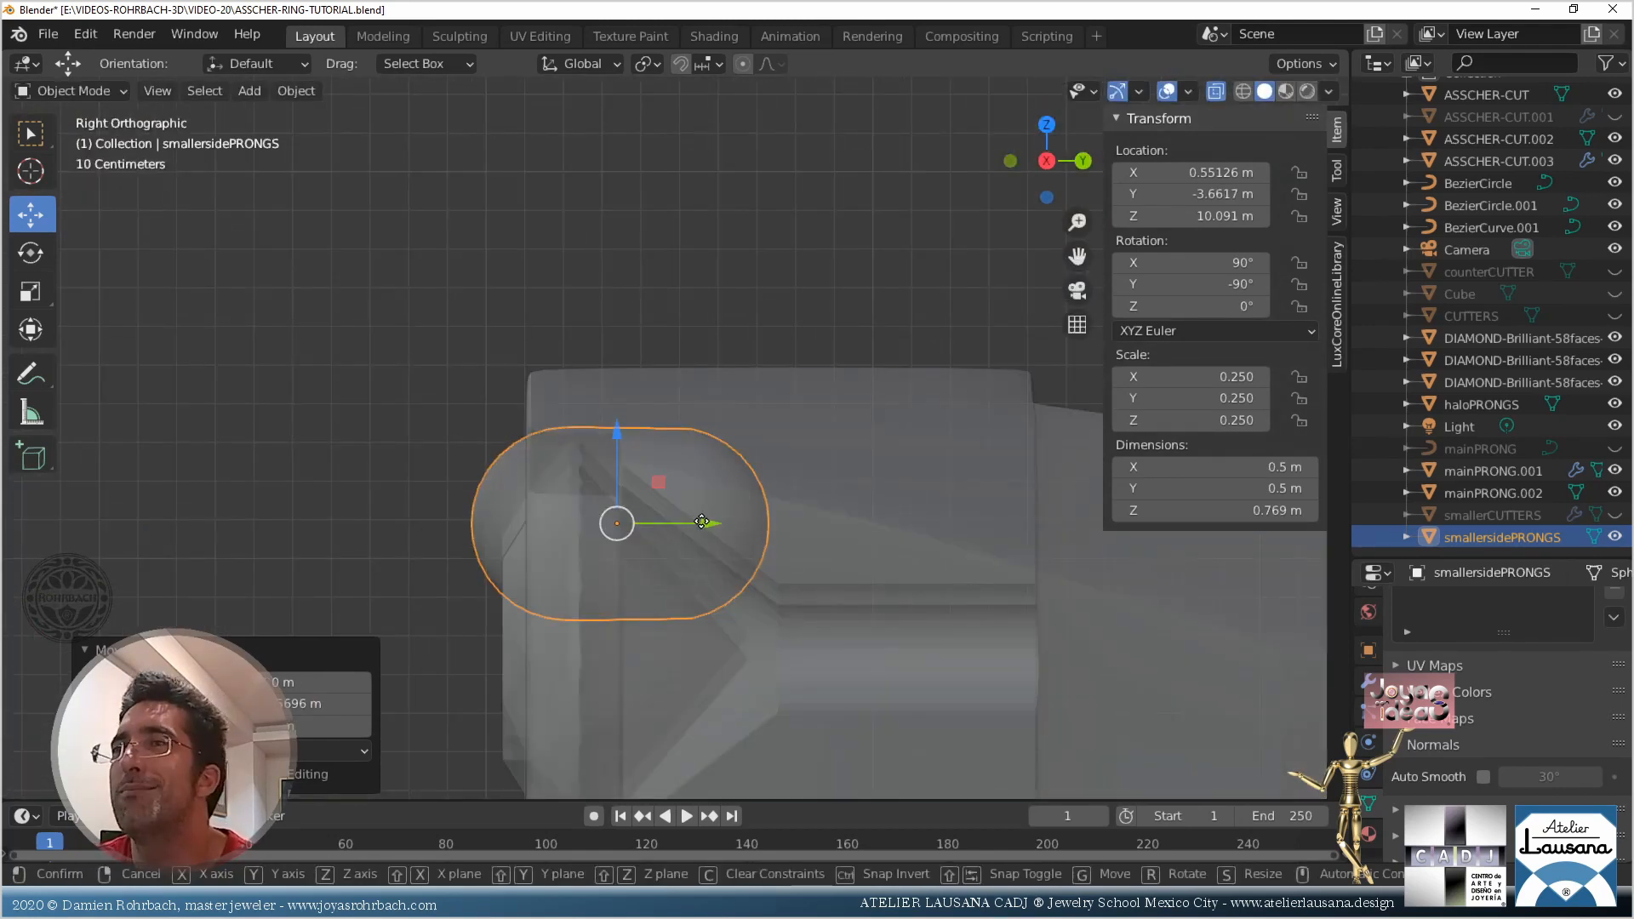
{"action": "mouse_move", "coordinate": [674, 524]}
{"action": "left_mouse_down"}
{"action": "mouse_move", "coordinate": [708, 520]}
{"action": "mouse_move", "coordinate": [691, 518]}
{"action": "left_mouse_up"}
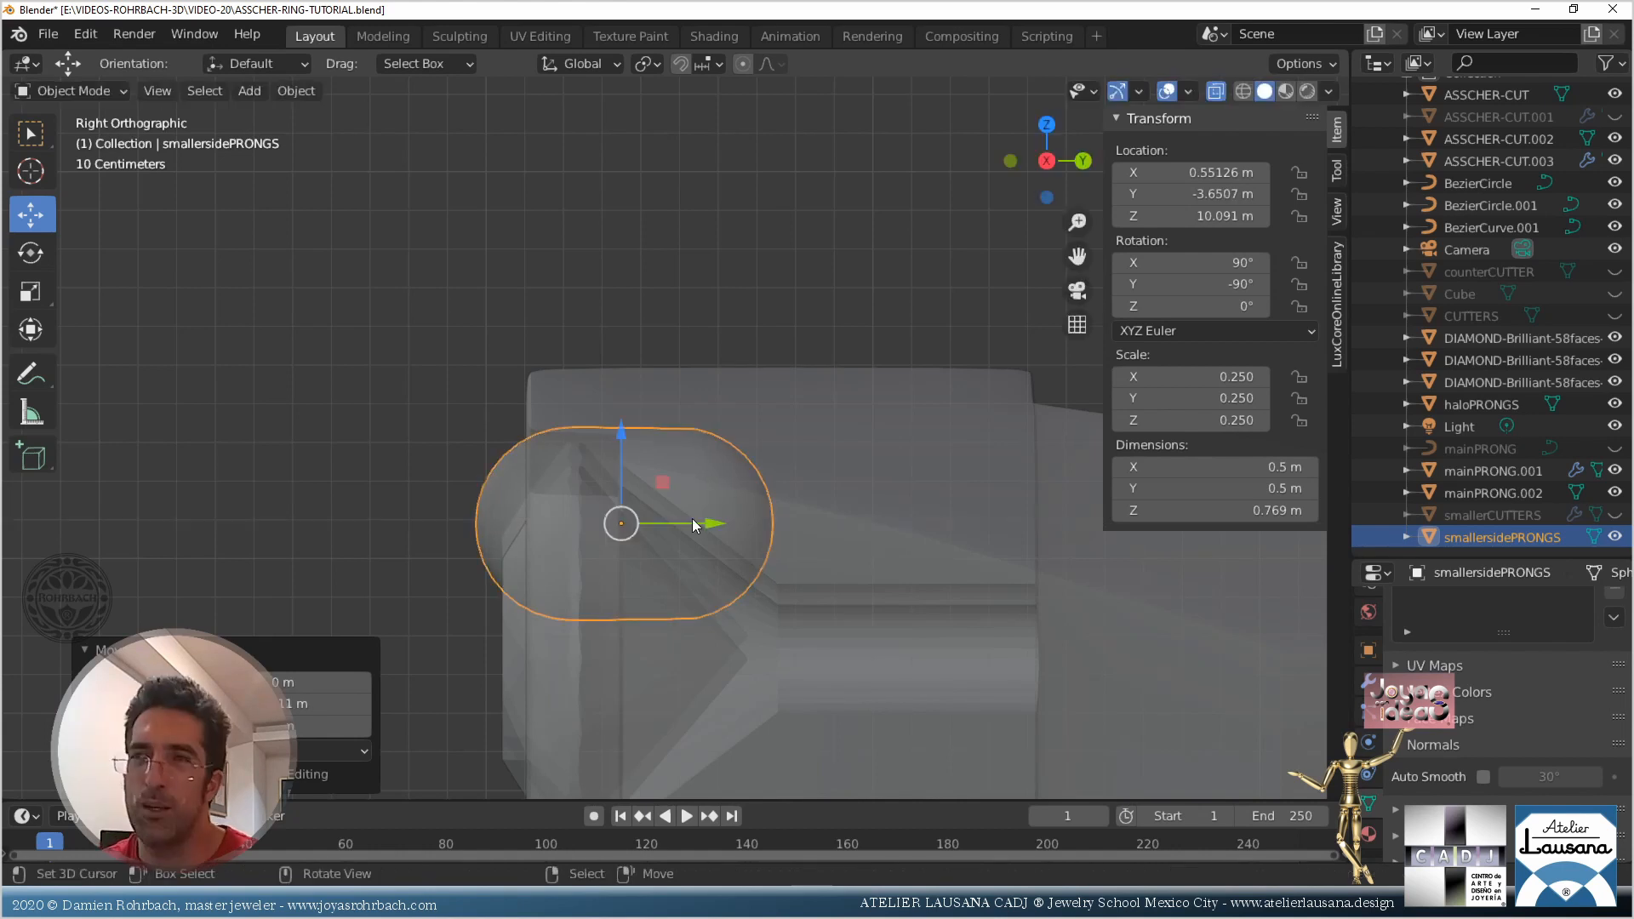
Duplicate the prong three times to place four prongs around the right gallery diamond: two on its inner side and two at the outer corners
{"action": "key", "text": "KP_1"}
{"action": "scroll", "coordinate": [550, 489], "scroll_direction": "down", "scroll_amount": 1}
{"action": "middle_click_drag", "start_coordinate": [621, 515], "coordinate": [692, 399], "text": "shift"}
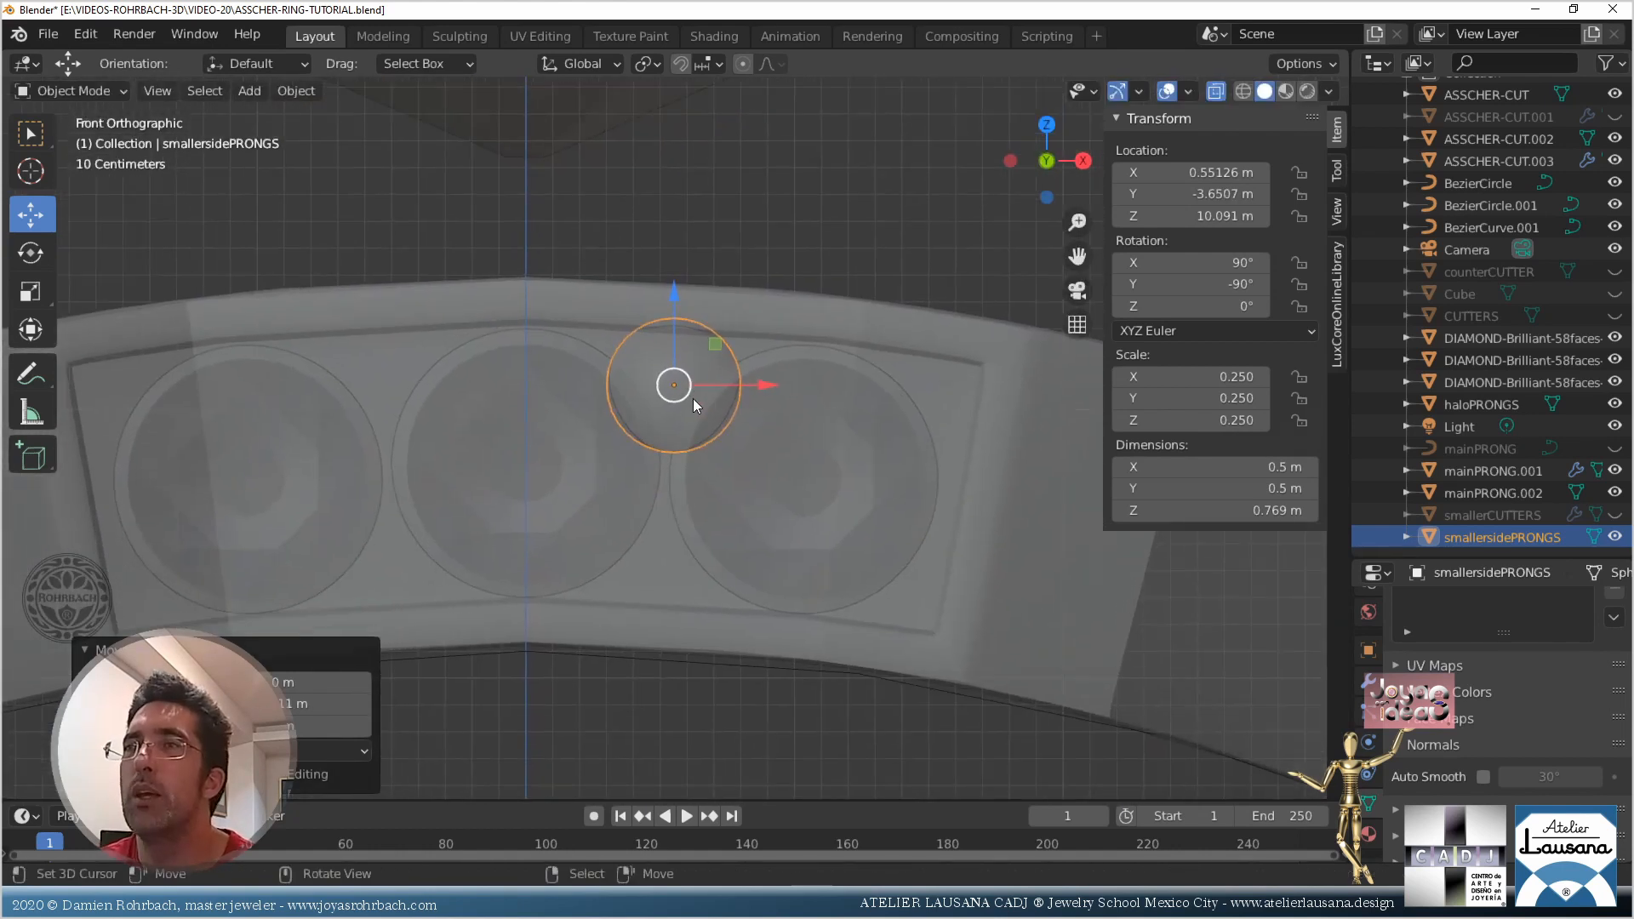
{"action": "key", "text": "alt+z"}
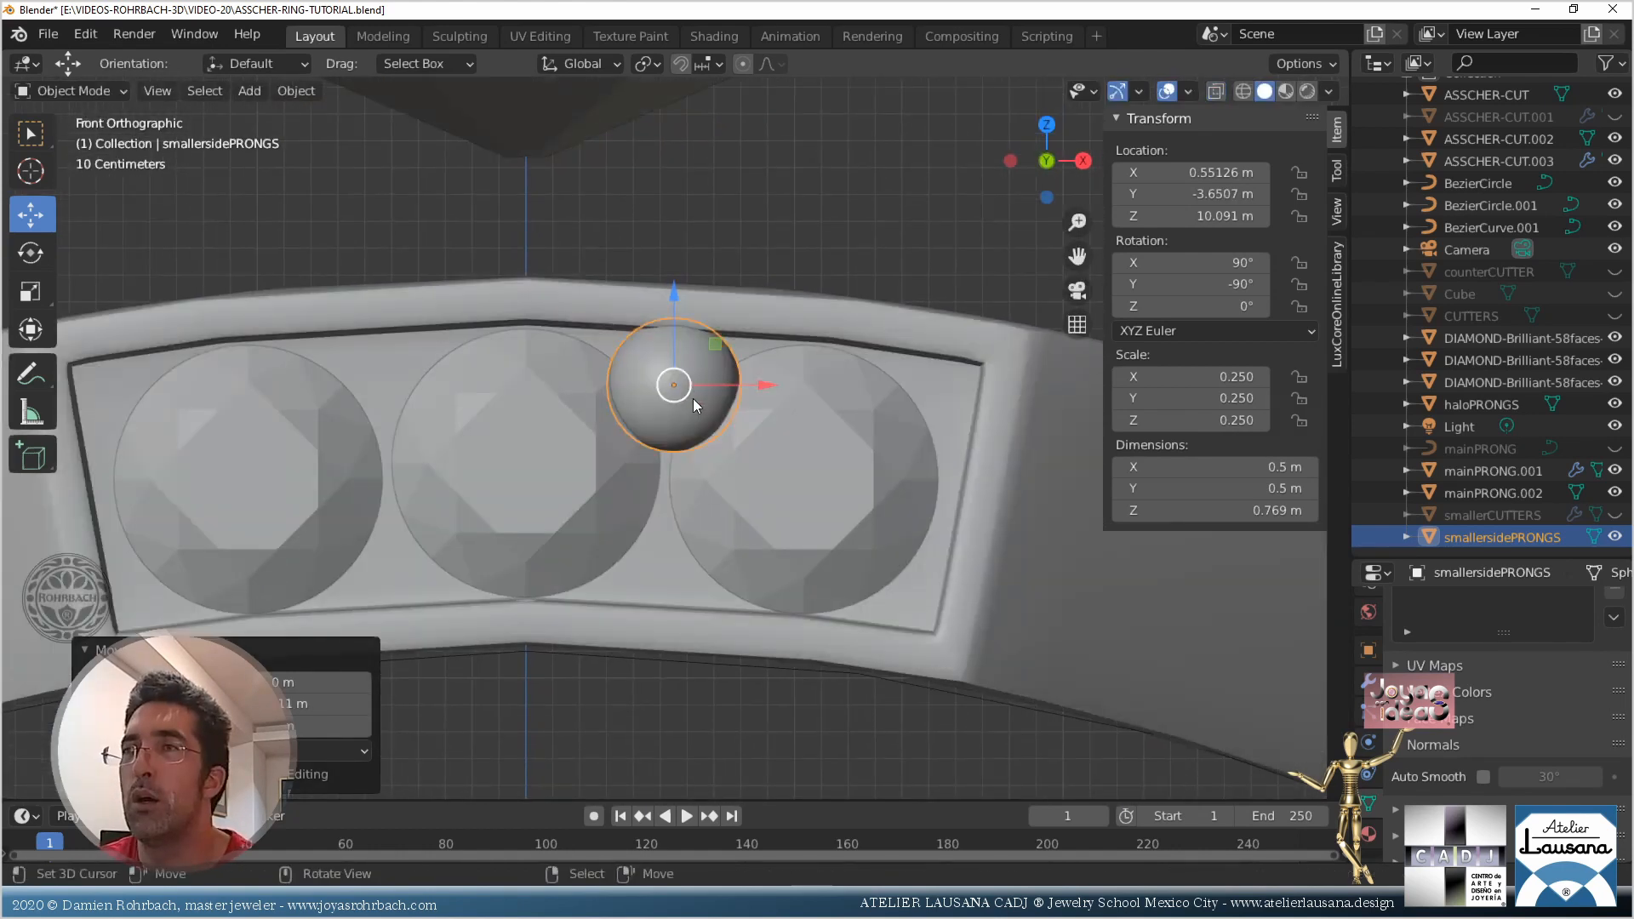
{"action": "key", "text": "alt+z"}
{"action": "key", "text": "shift+d"}
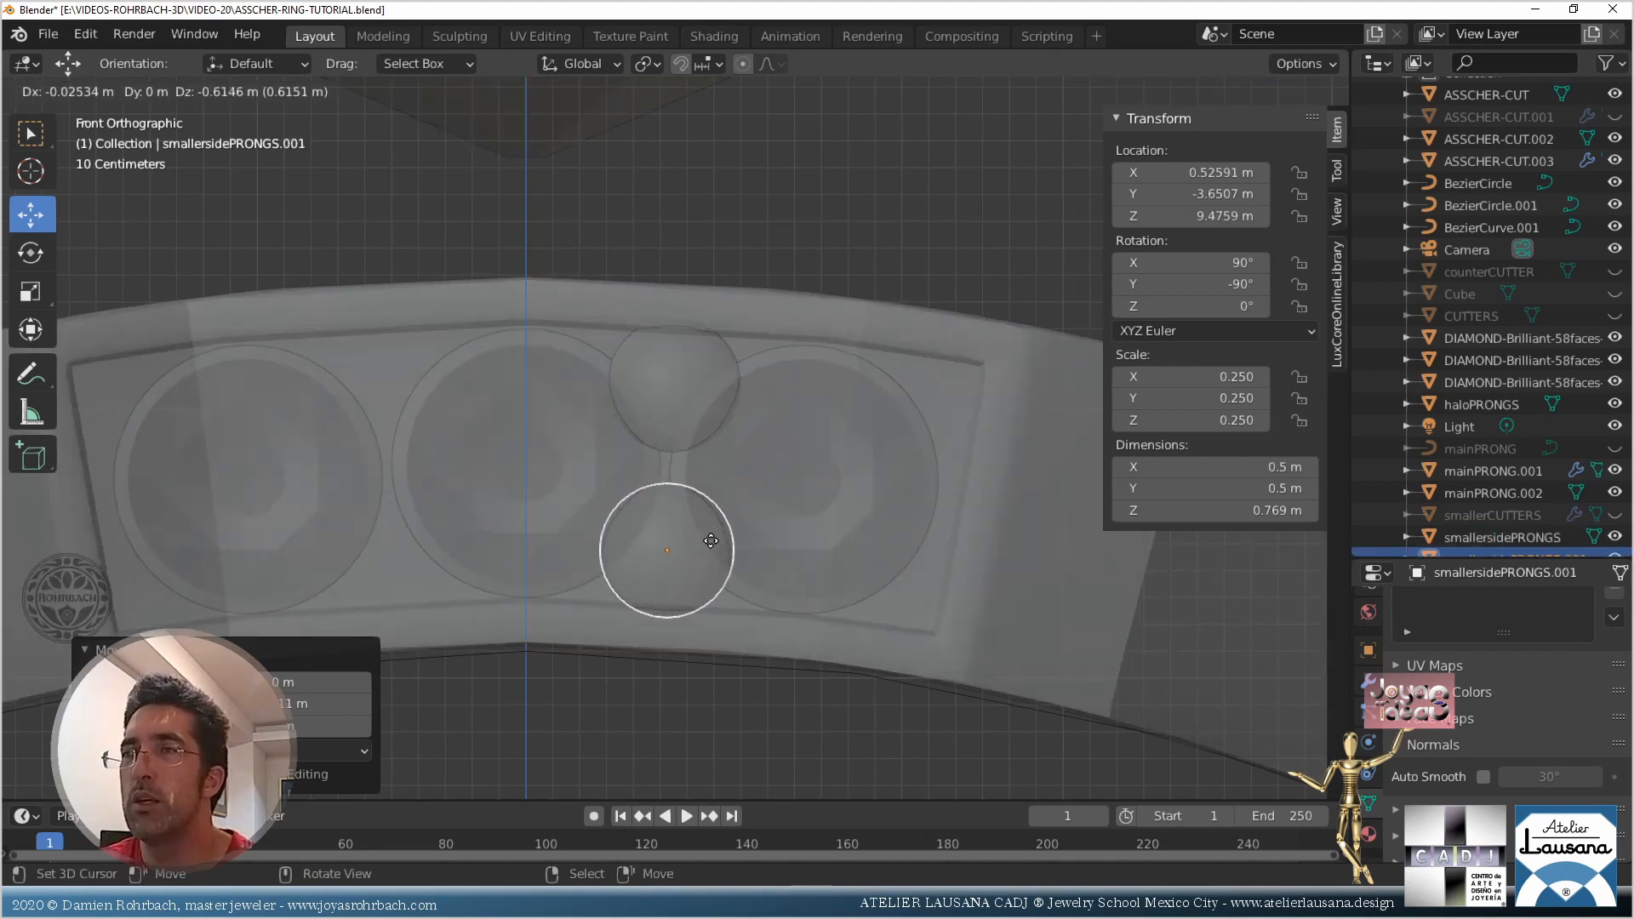
{"action": "left_click", "coordinate": [705, 553]}
{"action": "key", "text": "shift+d"}
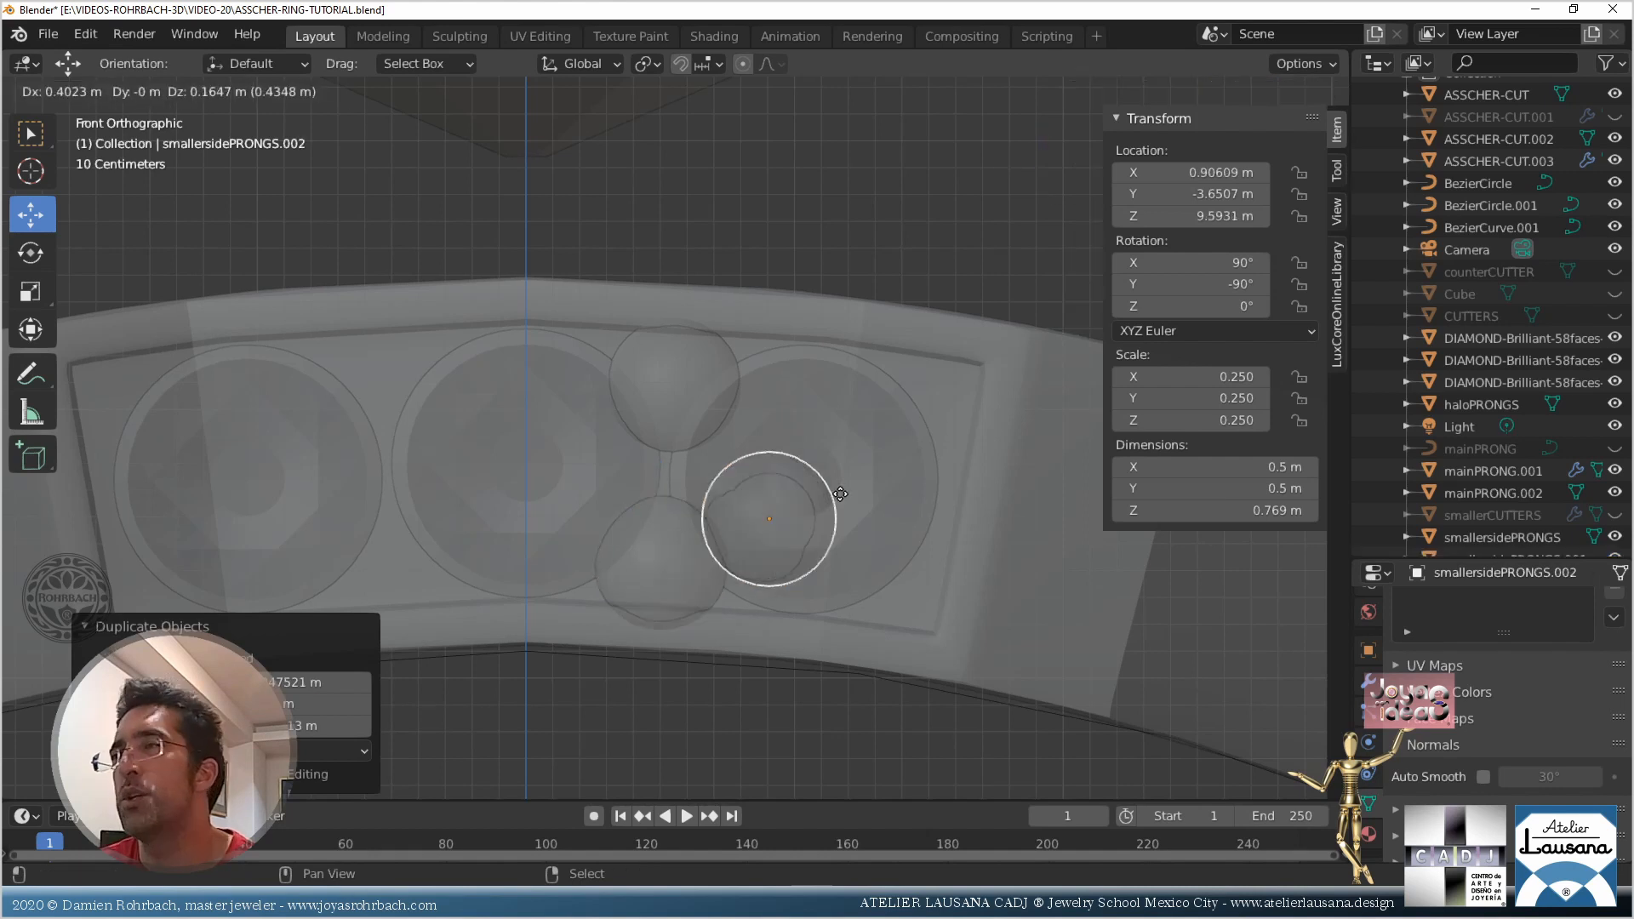
{"action": "left_click", "coordinate": [951, 411]}
{"action": "key", "text": "shift+d"}
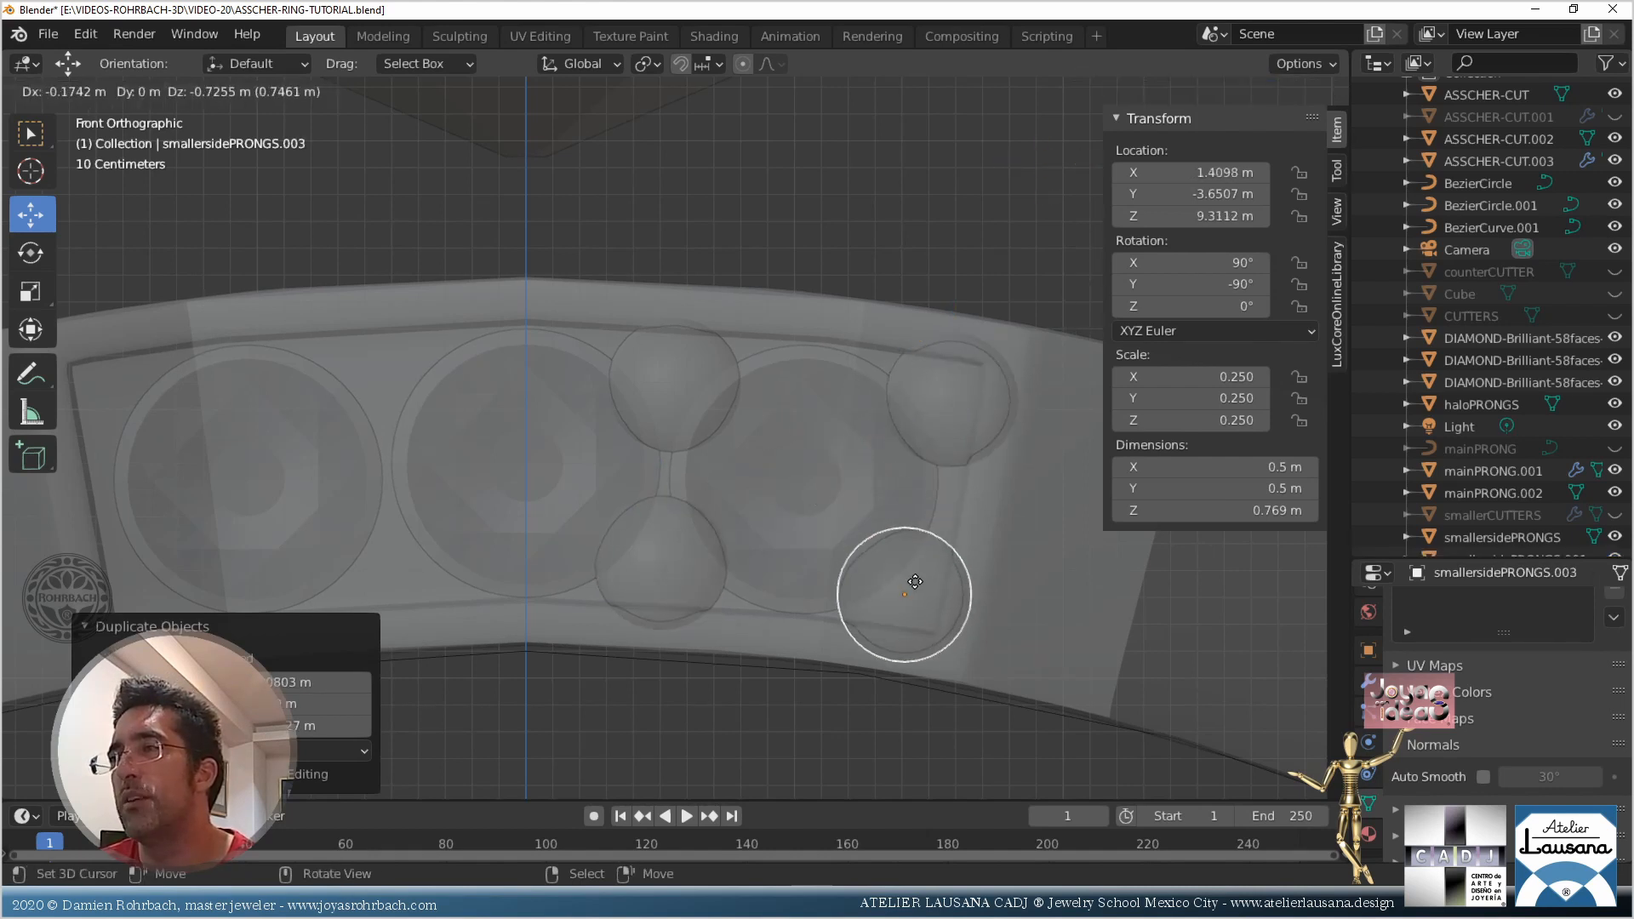
{"action": "left_click", "coordinate": [915, 575]}
{"action": "key", "text": "alt+z"}
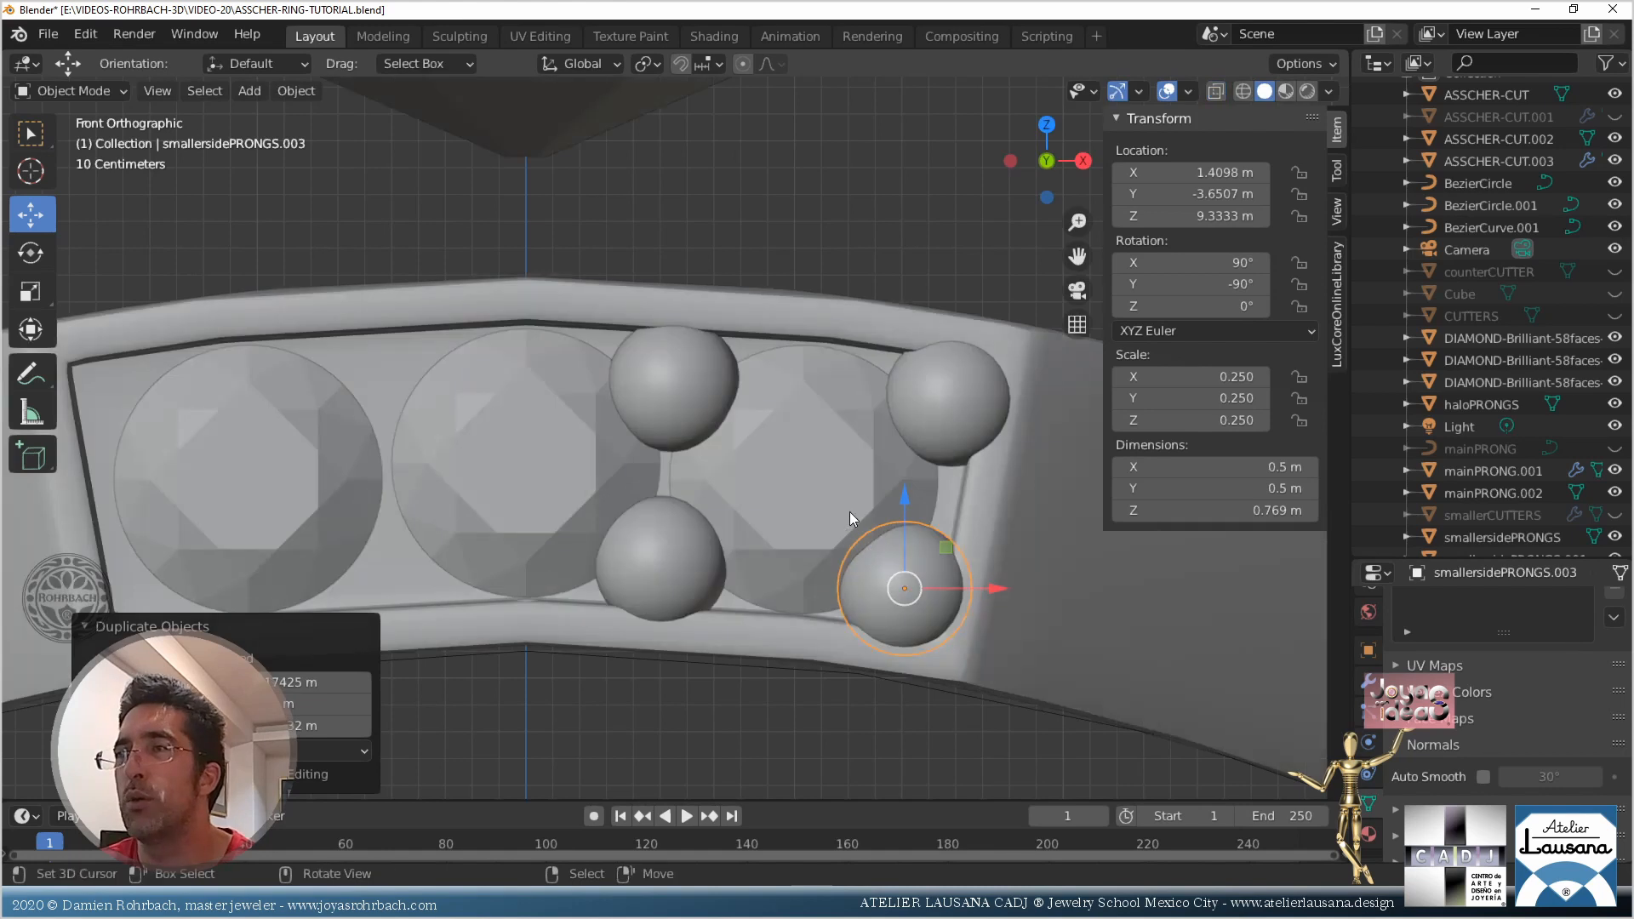
Move the upper outer prong inward from the frame's corner to about X 1.48 m and Z 10.00 m
{"action": "middle_click_drag", "start_coordinate": [850, 512], "coordinate": [676, 446], "text": "shift"}
{"action": "scroll", "coordinate": [775, 319], "scroll_direction": "up", "scroll_amount": 2}
{"action": "left_click", "coordinate": [796, 305], "text": "shift"}
{"action": "scroll", "coordinate": [676, 446], "scroll_direction": "up", "scroll_amount": 3}
{"action": "key", "text": "g"}
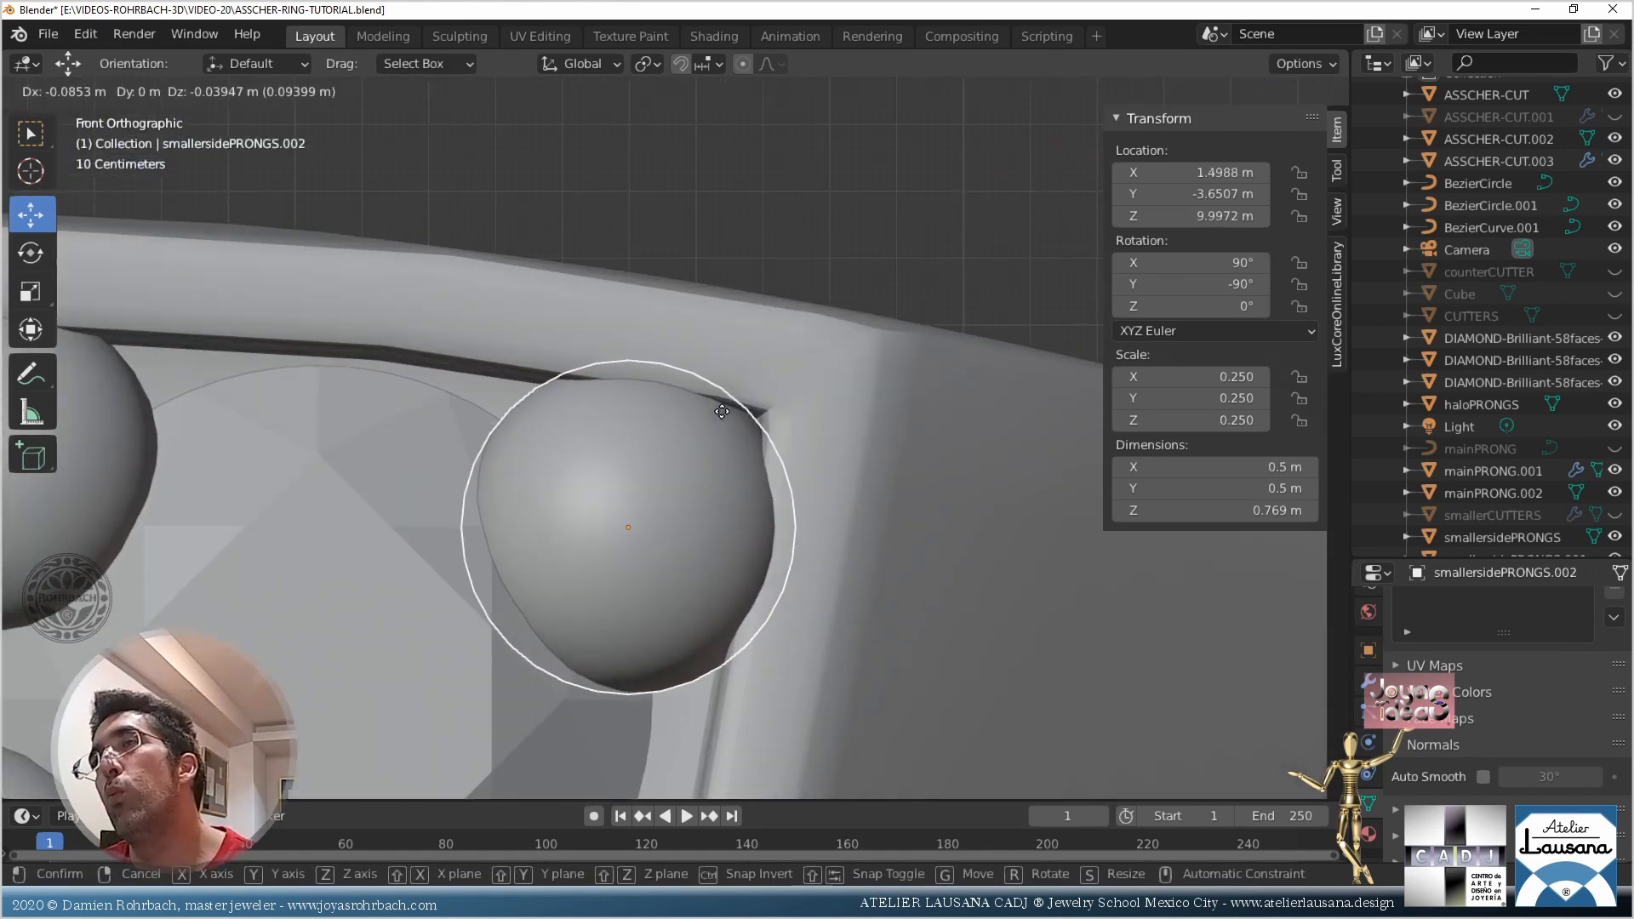
{"action": "left_click", "coordinate": [717, 410]}
Raise the lower outer prong in the frame's corner to about Z 9.38 m
{"action": "scroll", "coordinate": [763, 429], "scroll_direction": "down", "scroll_amount": 2}
{"action": "middle_click_drag", "start_coordinate": [763, 429], "coordinate": [732, 288], "text": "shift"}
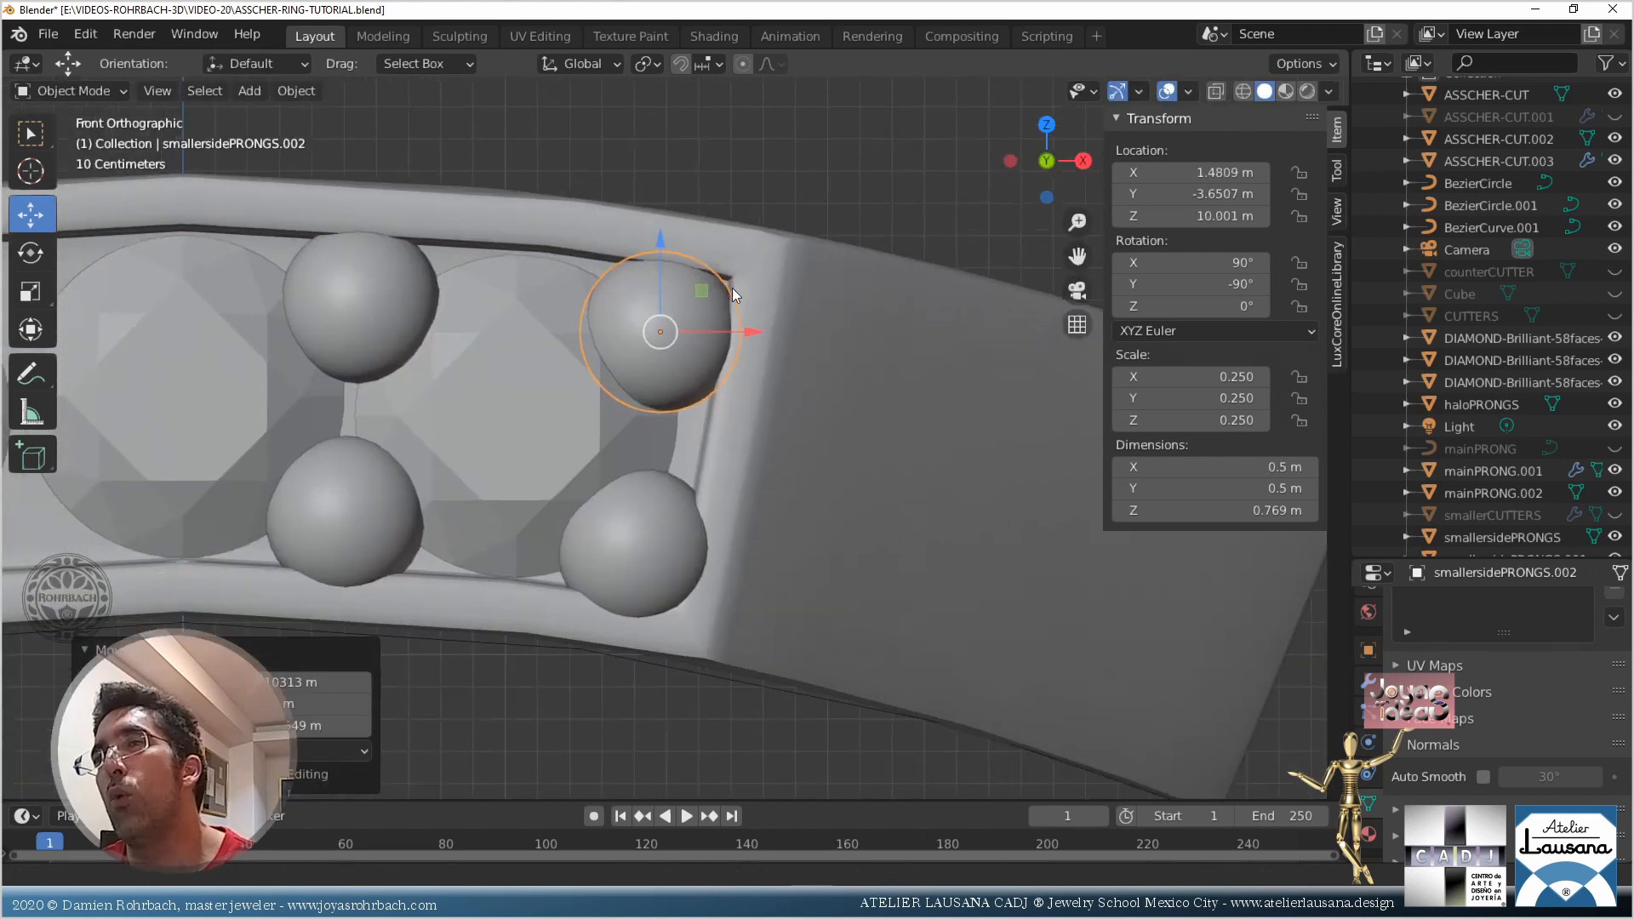
{"action": "scroll", "coordinate": [674, 453], "scroll_direction": "up", "scroll_amount": 2}
{"action": "left_click", "coordinate": [681, 497]}
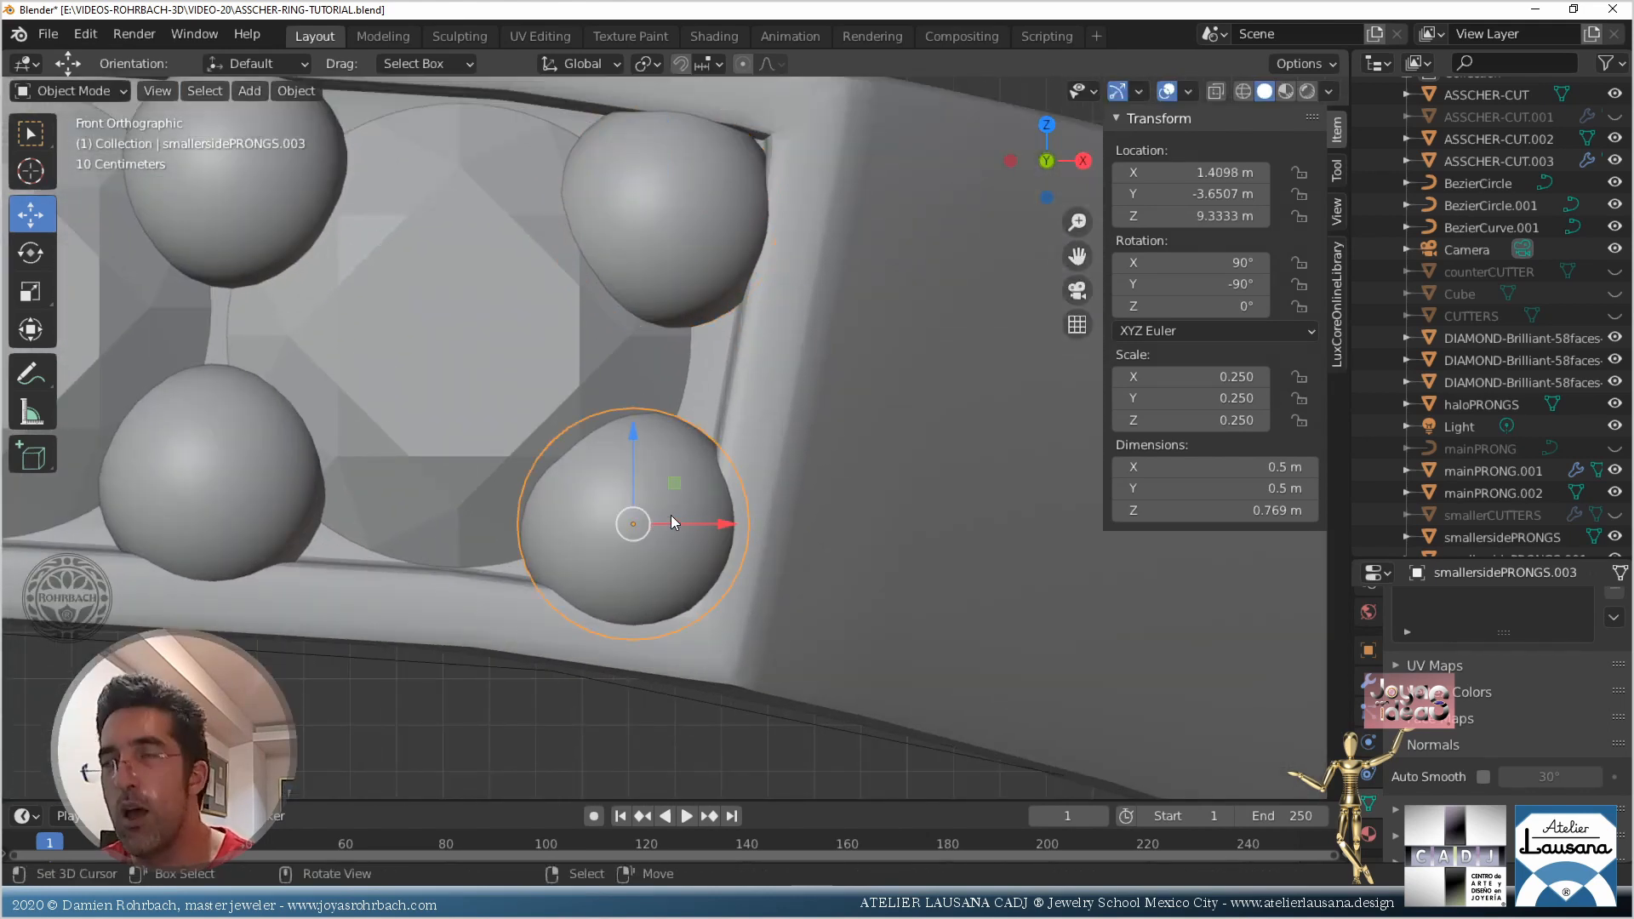
{"action": "key", "text": "g"}
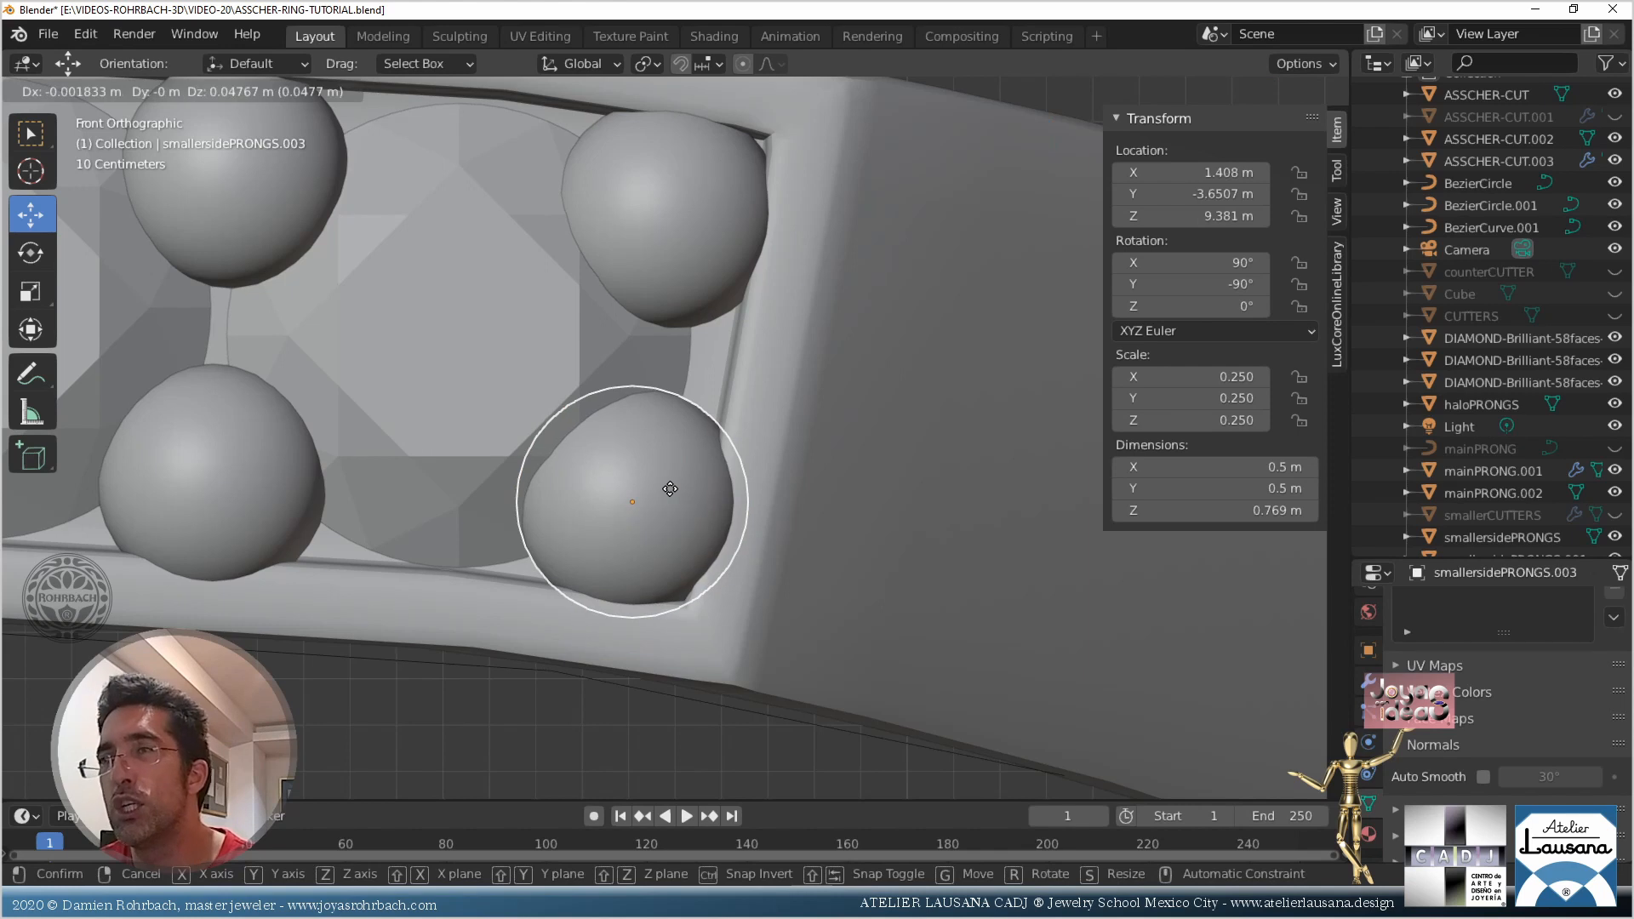
{"action": "left_click", "coordinate": [671, 488]}
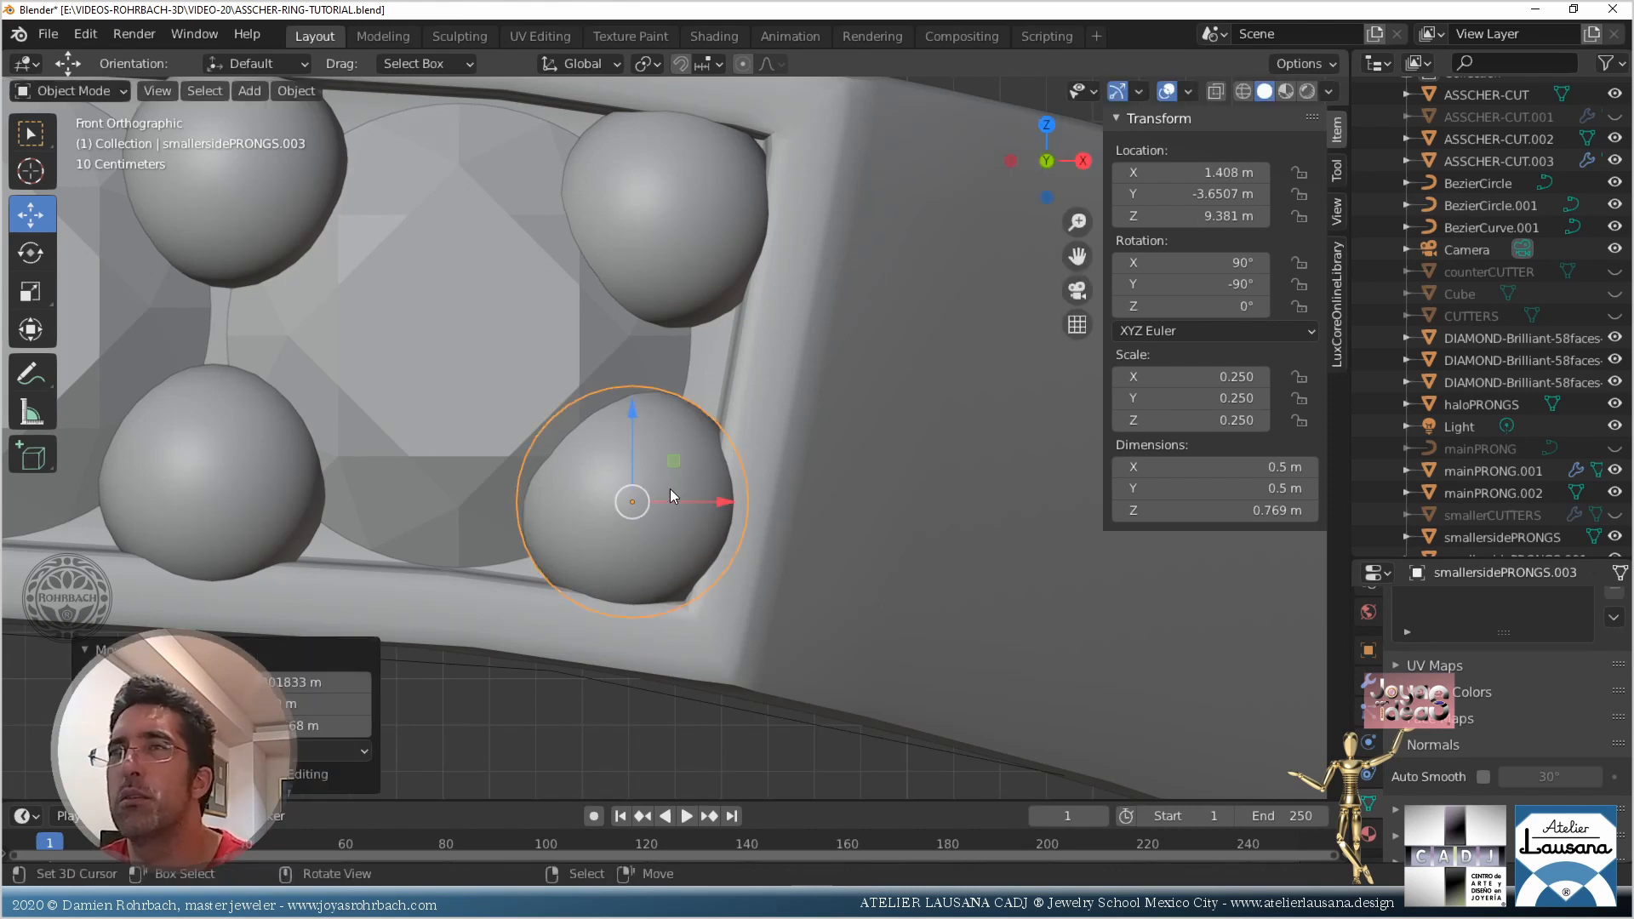
{"action": "scroll", "coordinate": [670, 489], "scroll_direction": "down", "scroll_amount": 10}
{"action": "scroll", "coordinate": [565, 497], "scroll_direction": "up", "scroll_amount": 8}
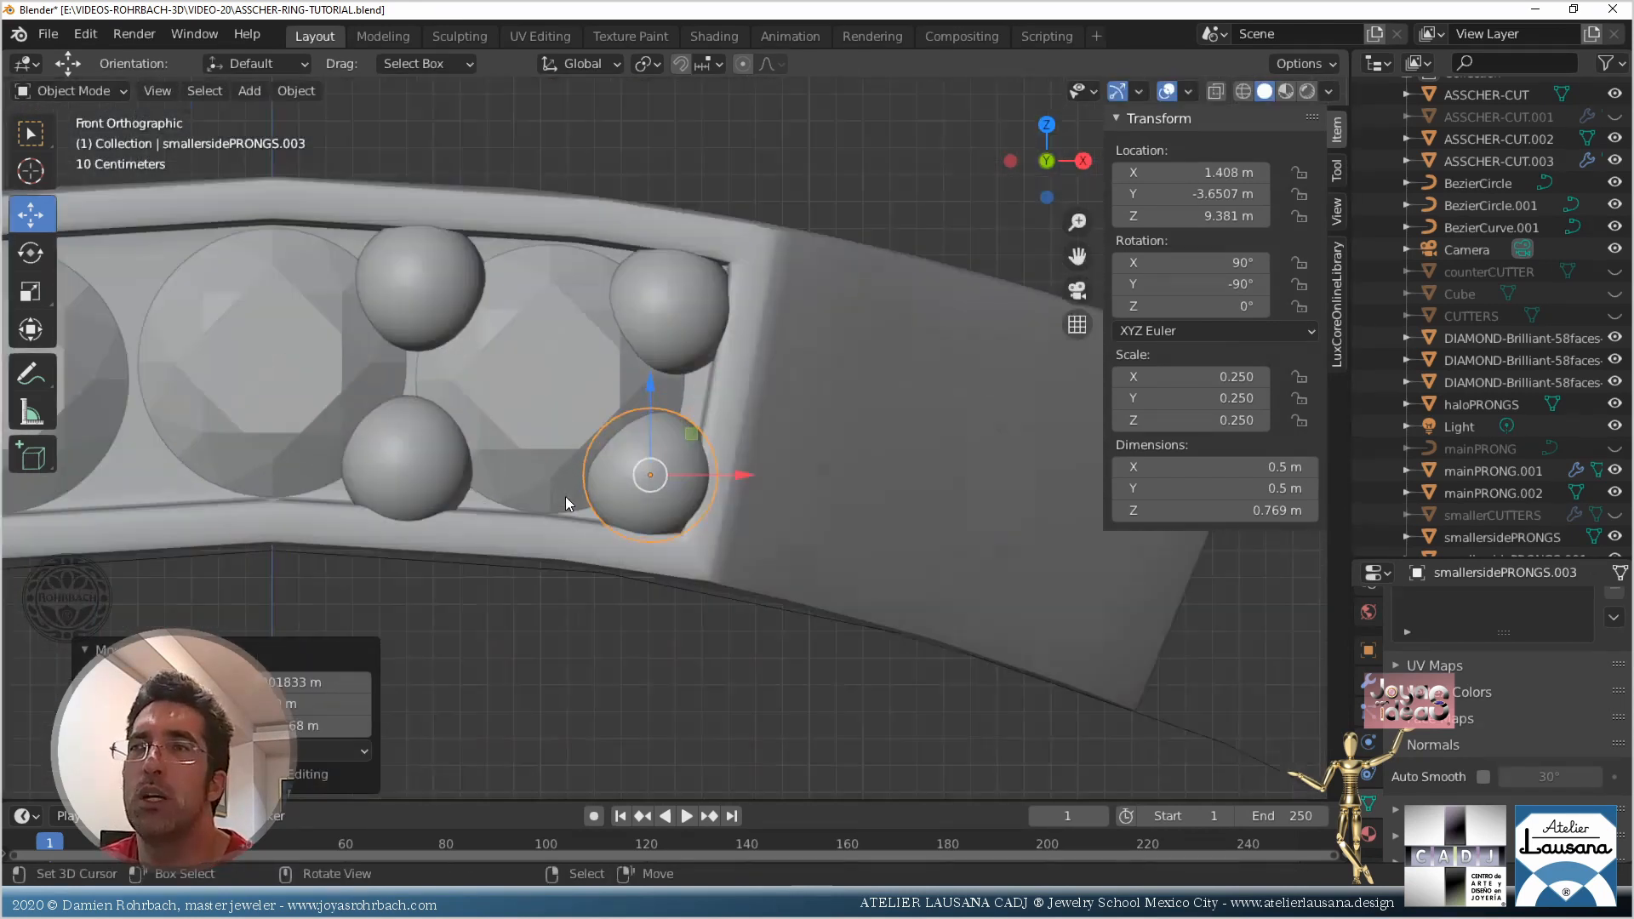
Raise the lower prong between the central and right diamonds to about Z 9.47 m
{"action": "left_click", "coordinate": [332, 467]}
{"action": "middle_click_drag", "start_coordinate": [437, 545], "coordinate": [641, 576], "text": "shift"}
{"action": "scroll", "coordinate": [641, 576], "scroll_direction": "up", "scroll_amount": 3}
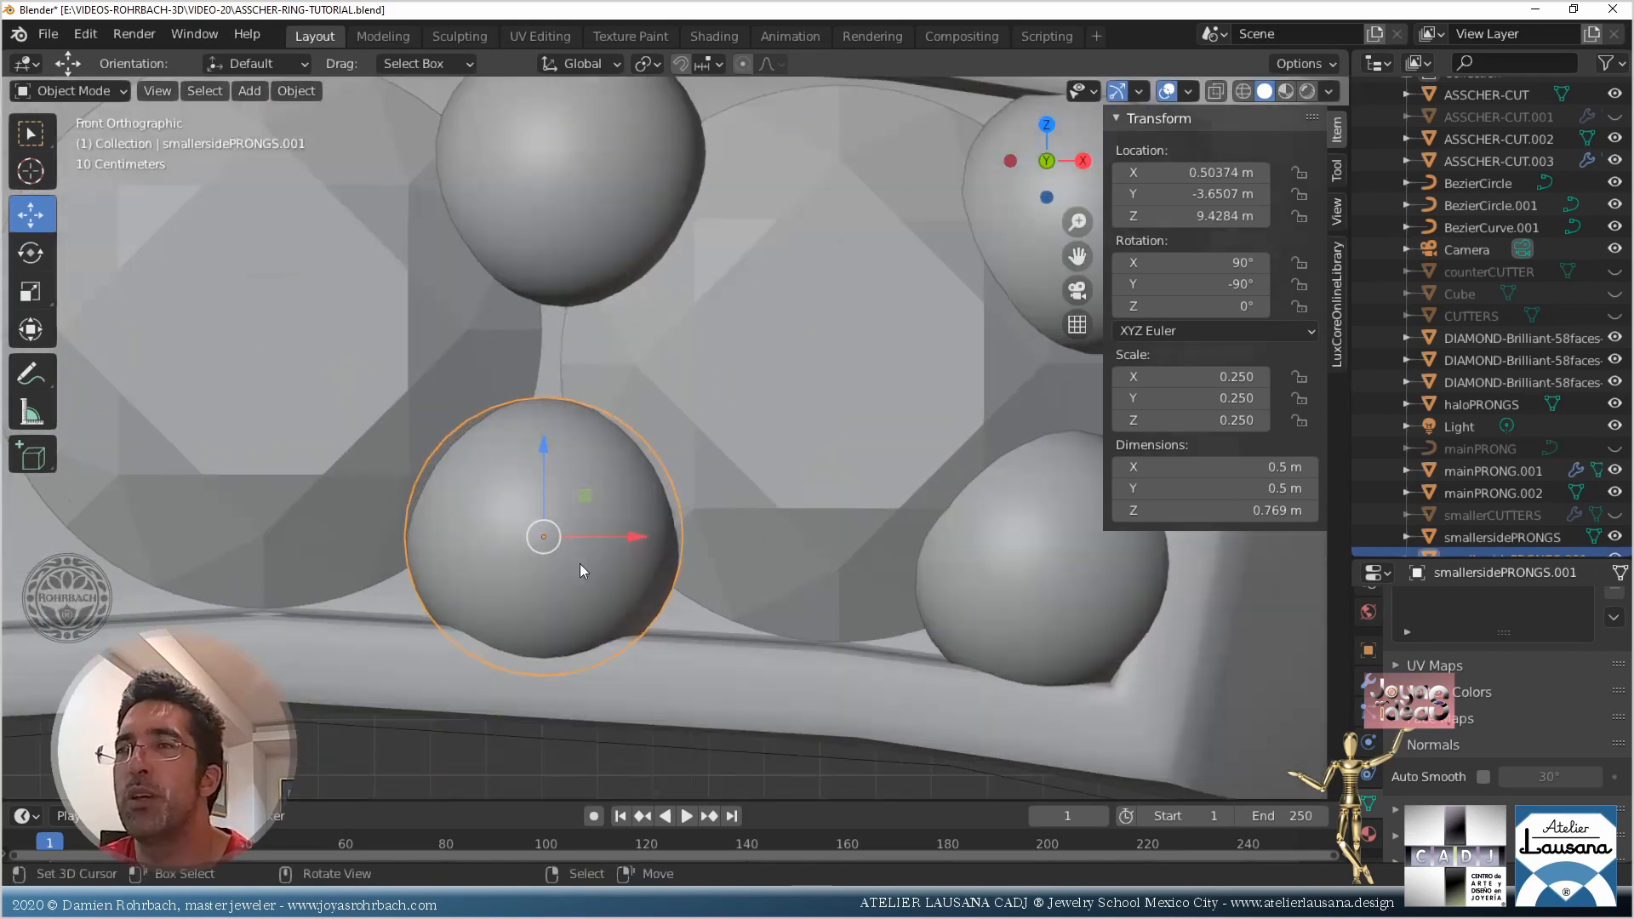
{"action": "key", "text": "g"}
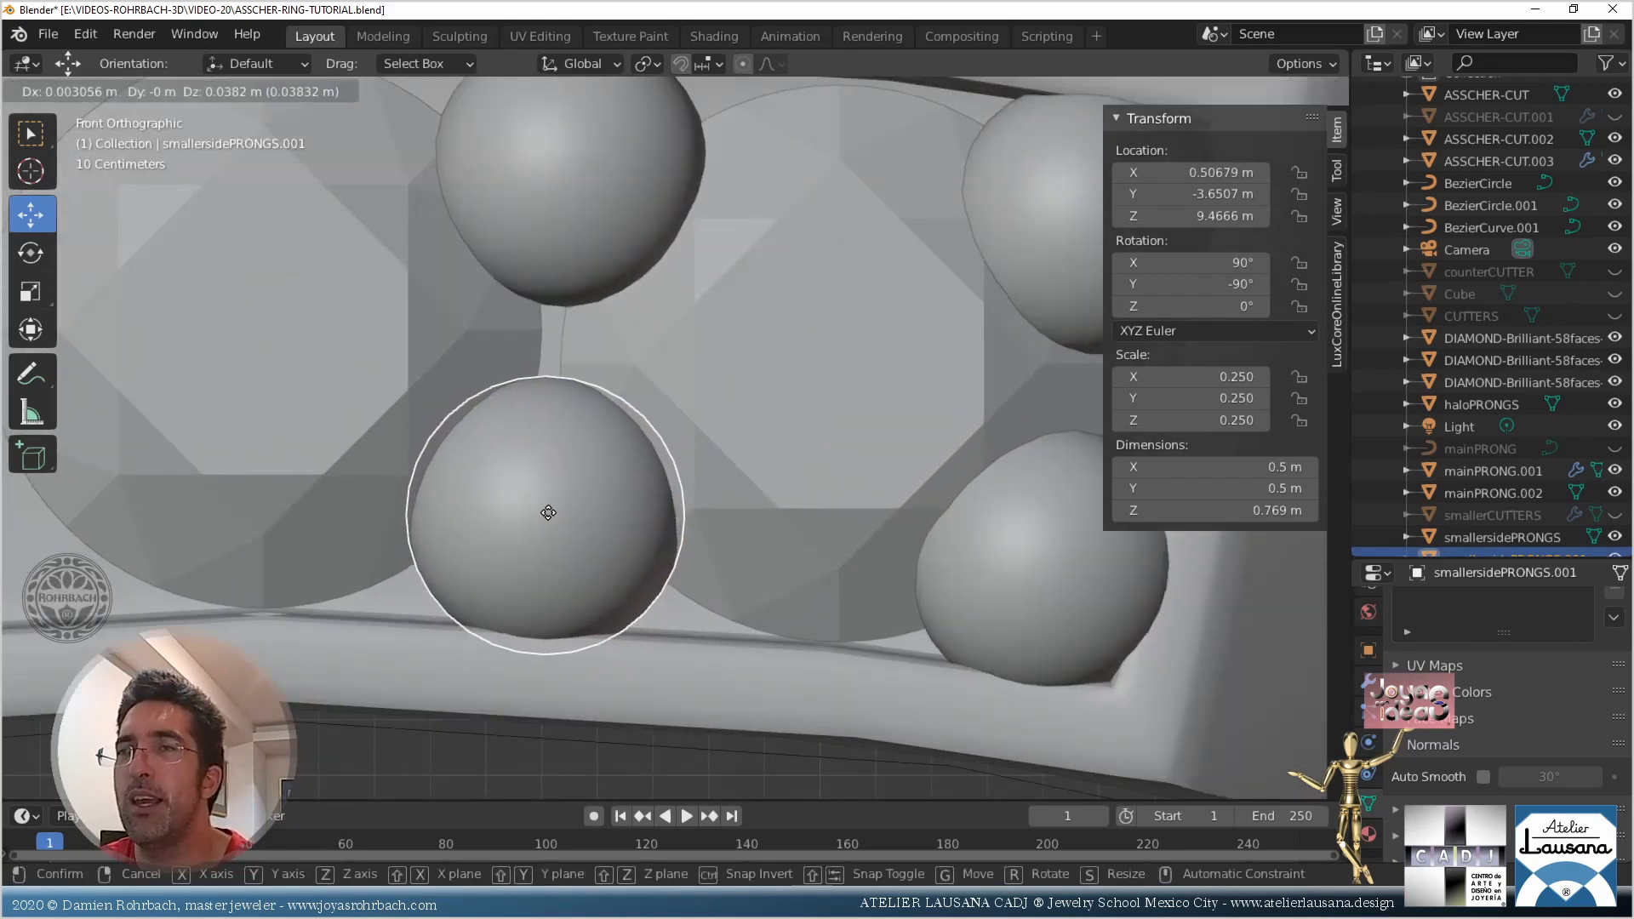
{"action": "left_click", "coordinate": [548, 512]}
{"action": "scroll", "coordinate": [587, 375], "scroll_direction": "down", "scroll_amount": 3}
Lower the upper prong between the central and right diamonds slightly, to about Z 10.08 m
{"action": "left_click", "coordinate": [613, 271]}
{"action": "key", "text": "g"}
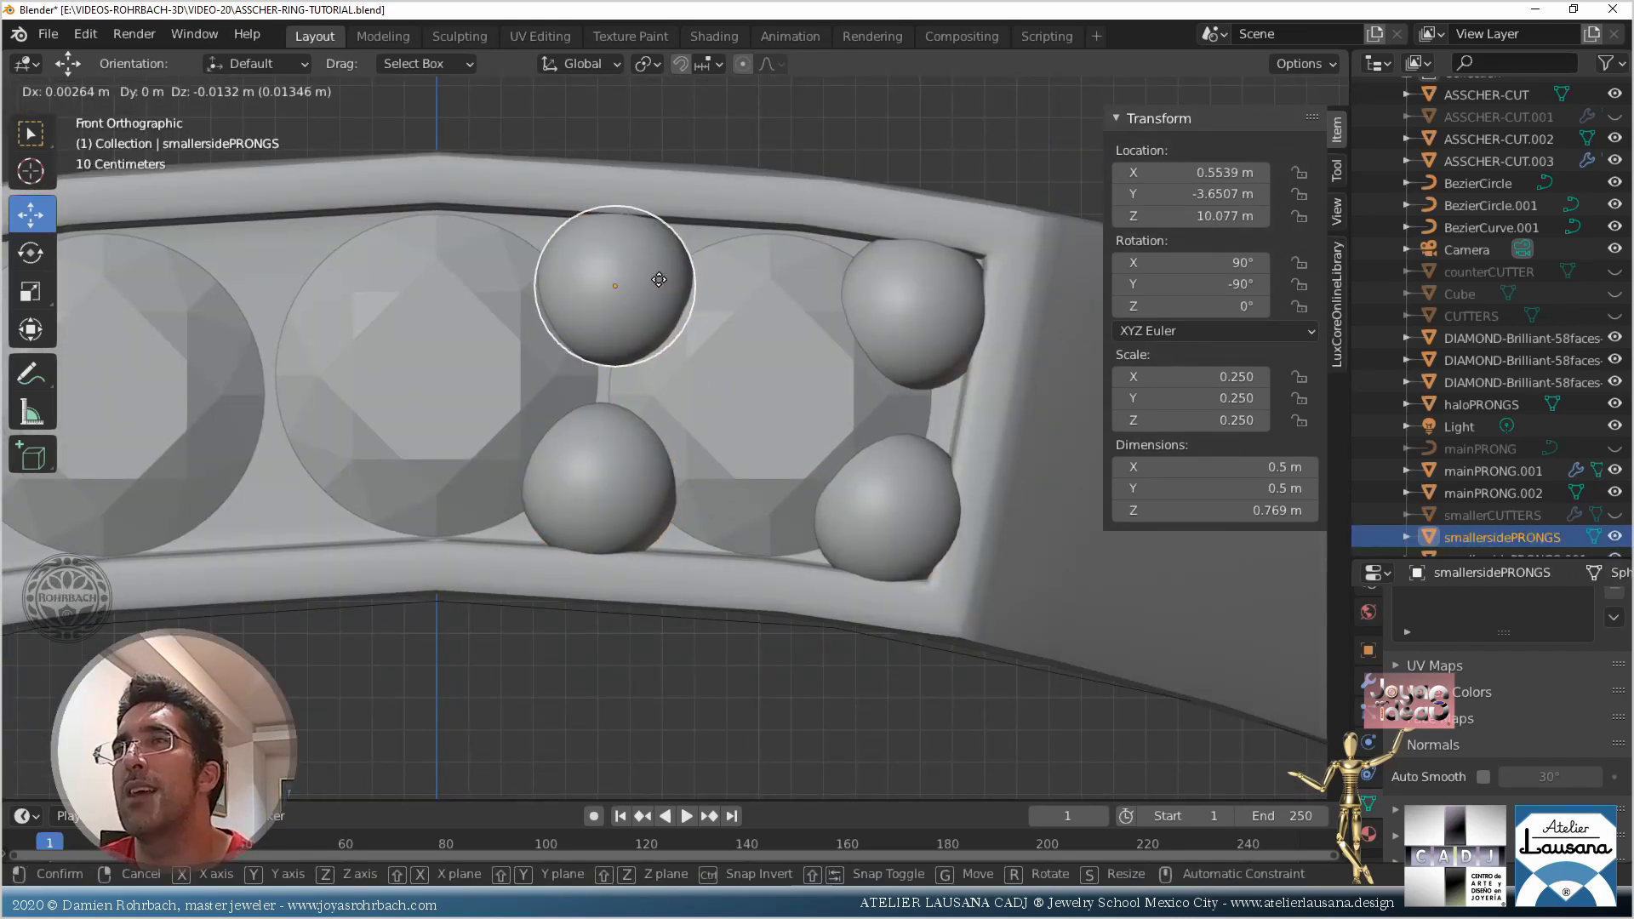
{"action": "left_click", "coordinate": [659, 279]}
{"action": "scroll", "coordinate": [699, 370], "scroll_direction": "down", "scroll_amount": 4}
{"action": "scroll", "coordinate": [744, 492], "scroll_direction": "up", "scroll_amount": 3}
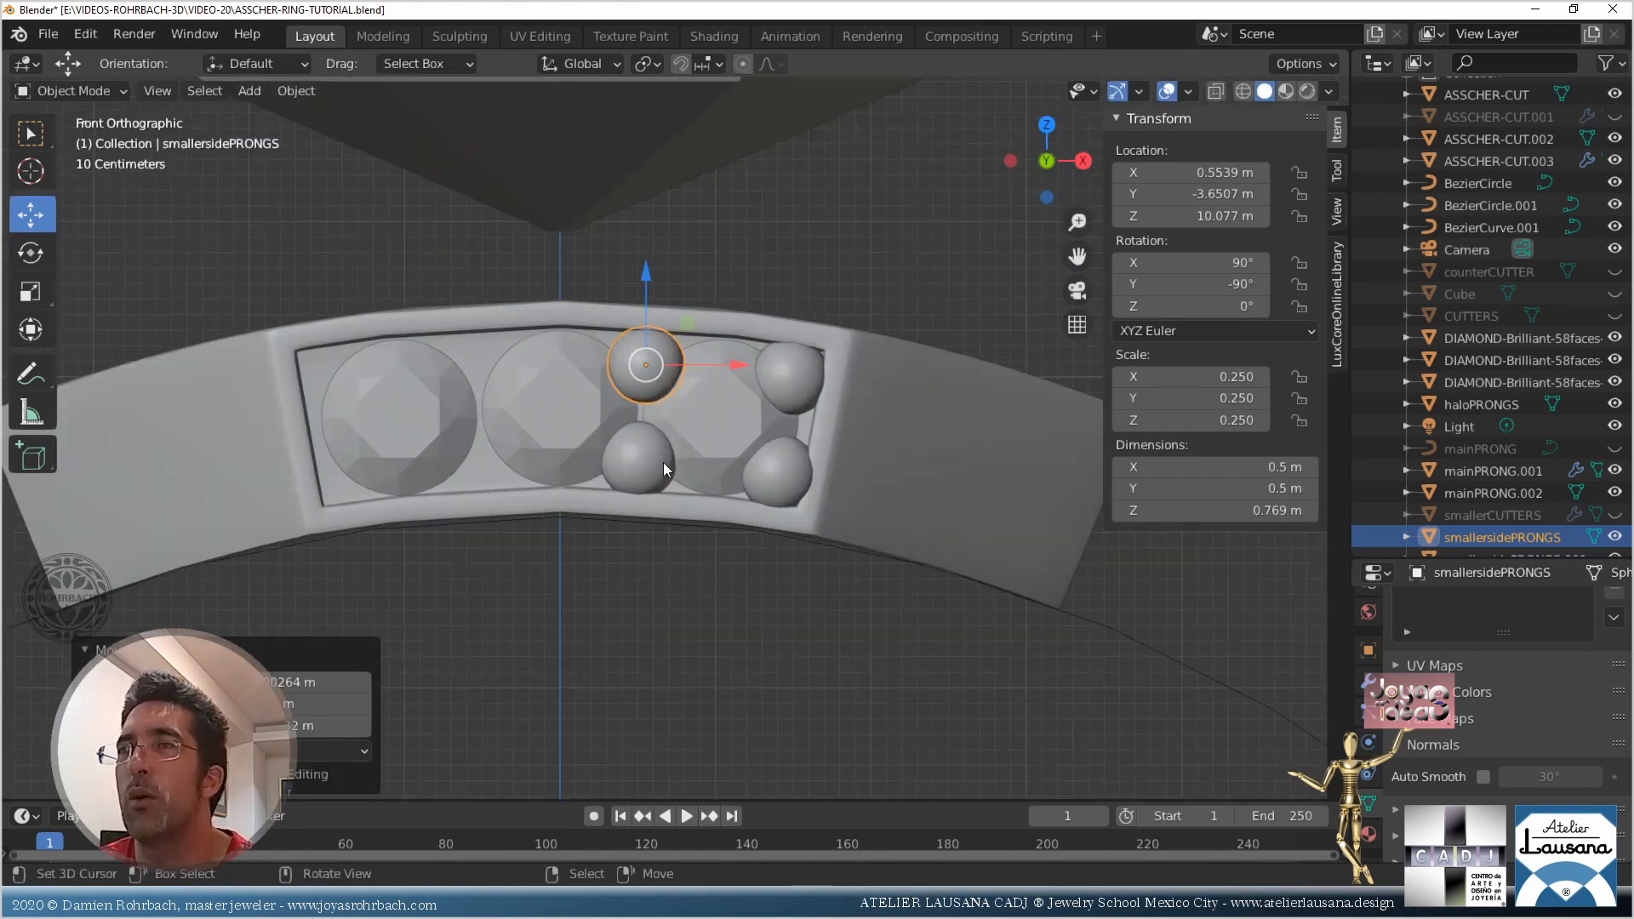
Join the four prongs around the right gallery diamond into one object
{"action": "left_click", "coordinate": [662, 462], "text": "shift"}
{"action": "left_click", "coordinate": [782, 475], "text": "shift"}
{"action": "left_click", "coordinate": [792, 374], "text": "shift"}
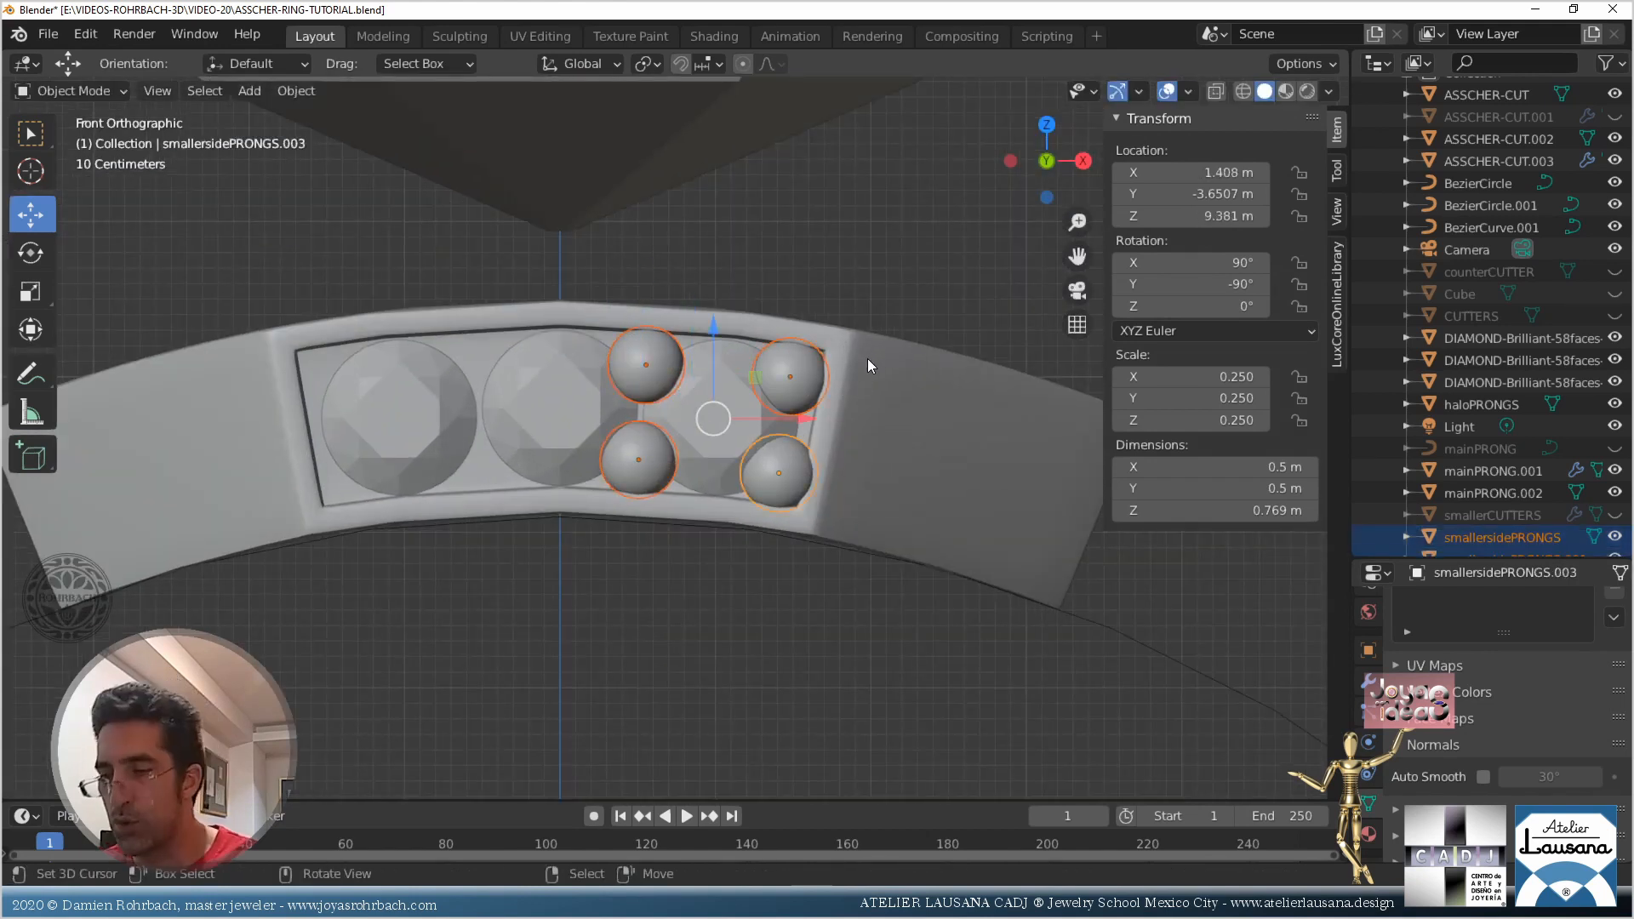
{"action": "key", "text": "ctrl+j"}
Add a Mirror modifier to the joined prongs on the X and Y axes, using the gallery as the mirror object
{"action": "middle_click_drag", "start_coordinate": [866, 359], "coordinate": [696, 489]}
{"action": "left_click", "coordinate": [1368, 681]}
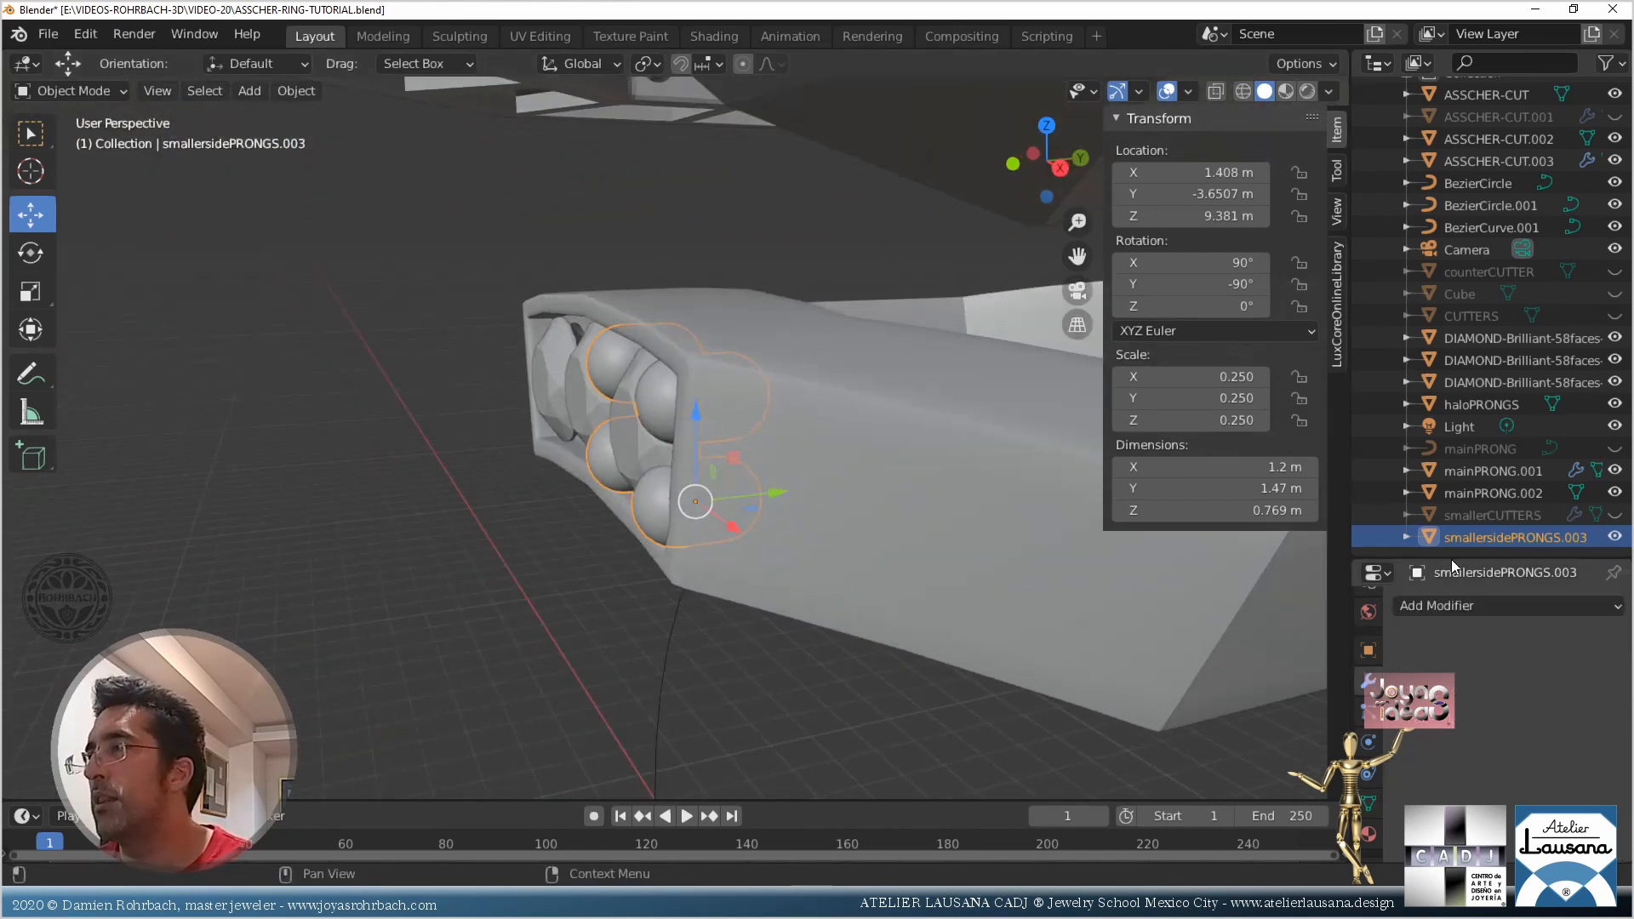
{"action": "left_click", "coordinate": [1441, 608]}
{"action": "left_click", "coordinate": [1192, 363]}
{"action": "middle_click_drag", "start_coordinate": [851, 443], "coordinate": [1176, 667]}
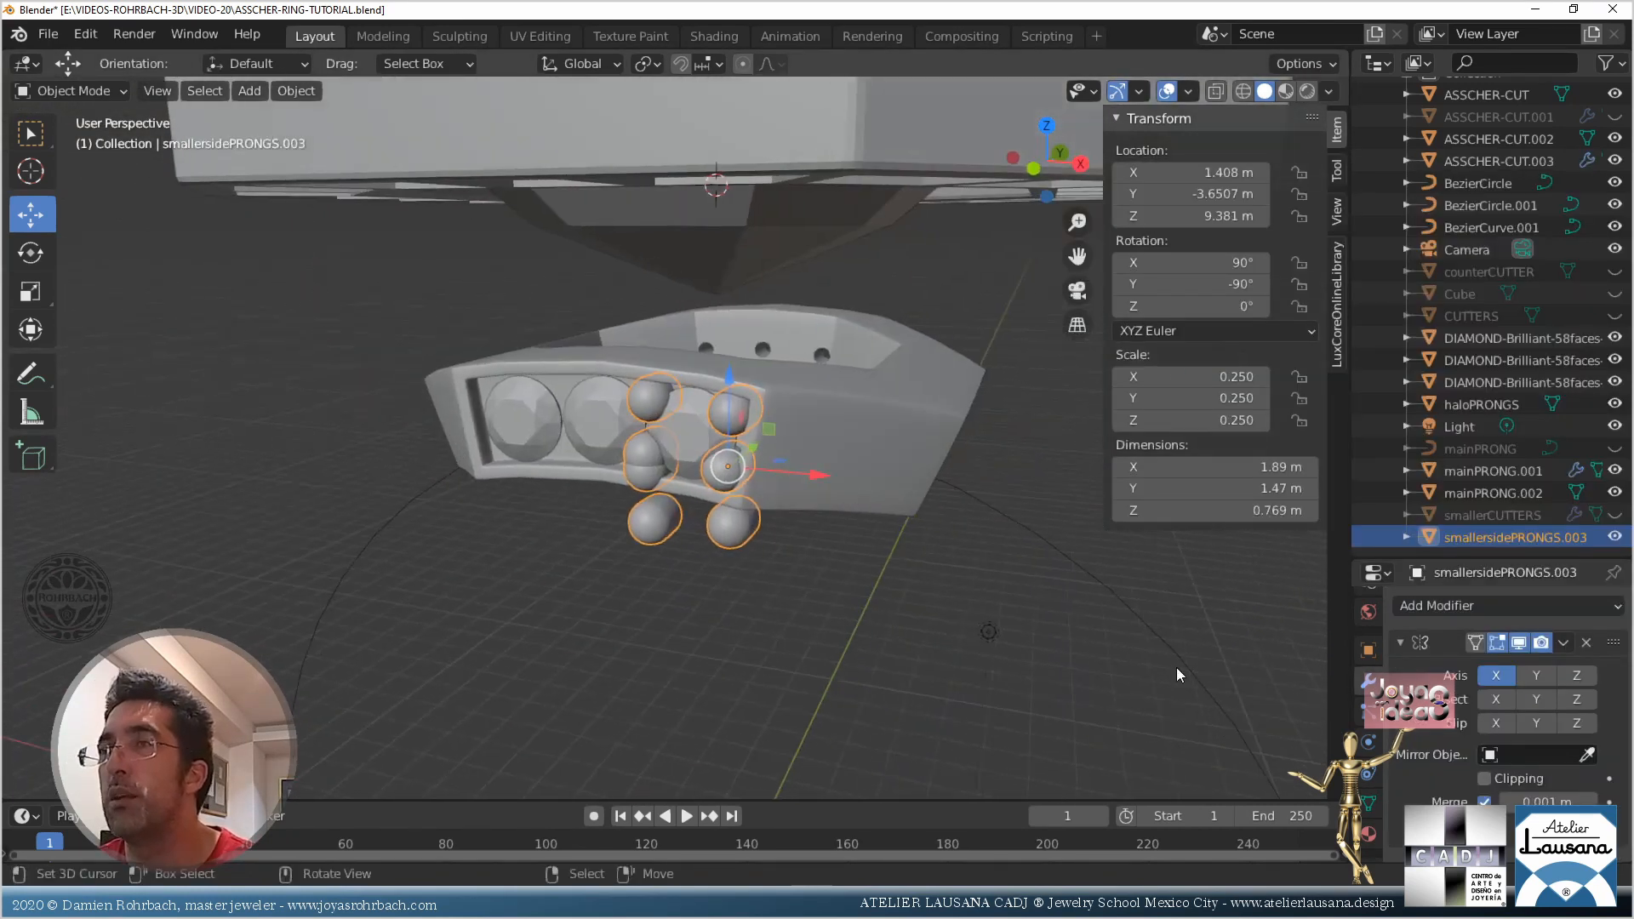
{"action": "left_click", "coordinate": [923, 459]}
{"action": "middle_click_drag", "start_coordinate": [767, 480], "coordinate": [1190, 652]}
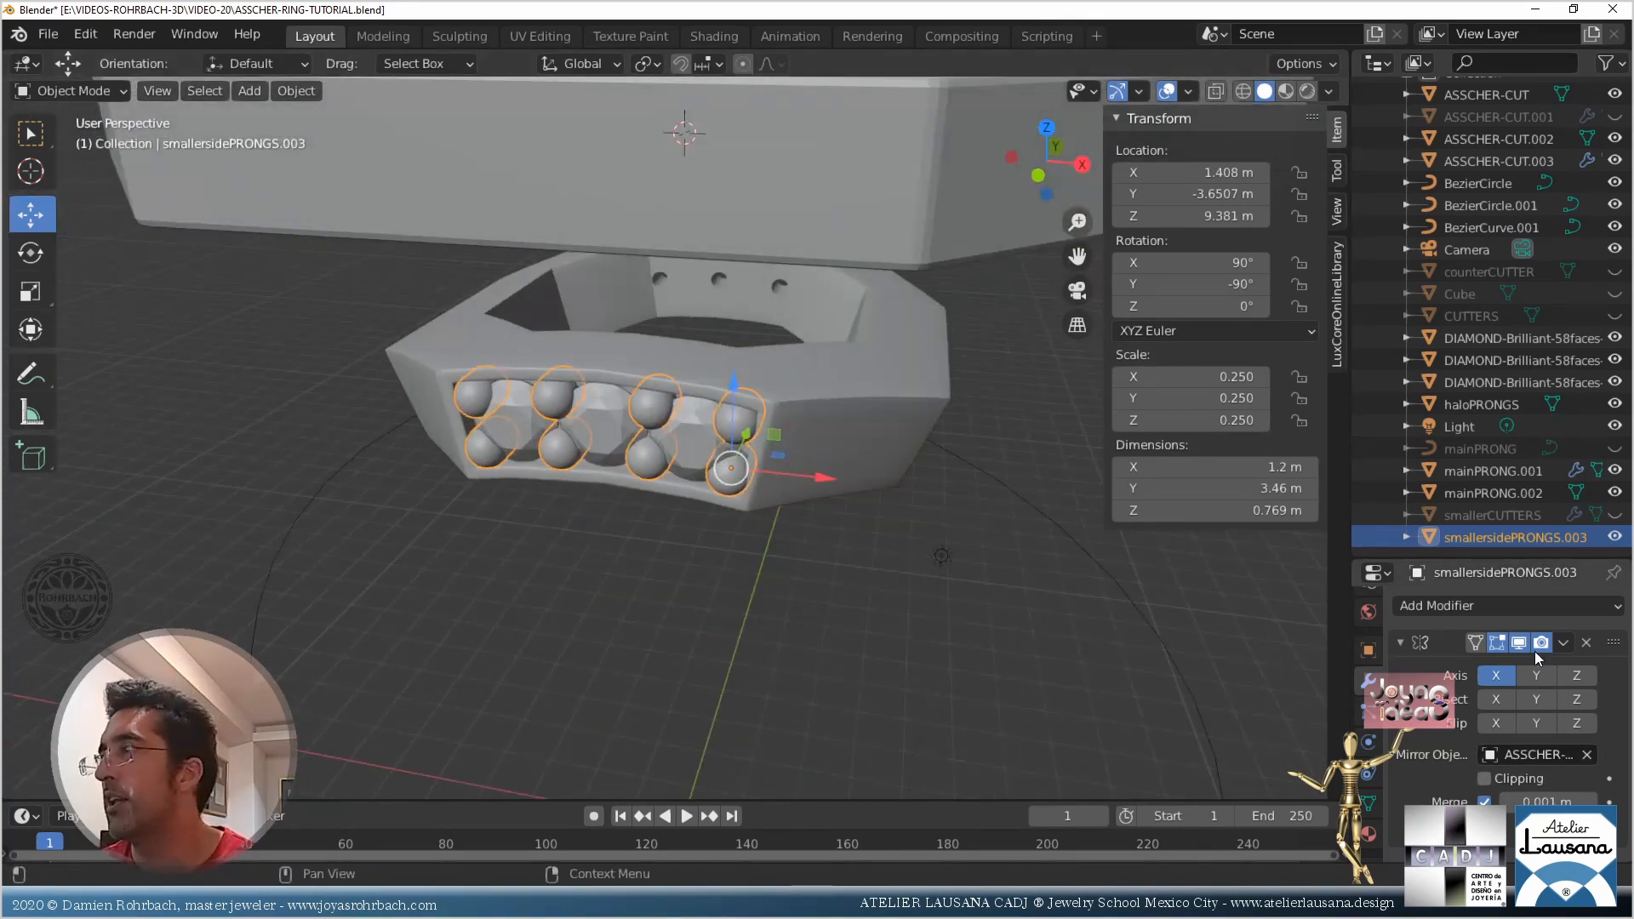
{"action": "middle_click_drag", "start_coordinate": [1089, 604], "coordinate": [919, 553]}
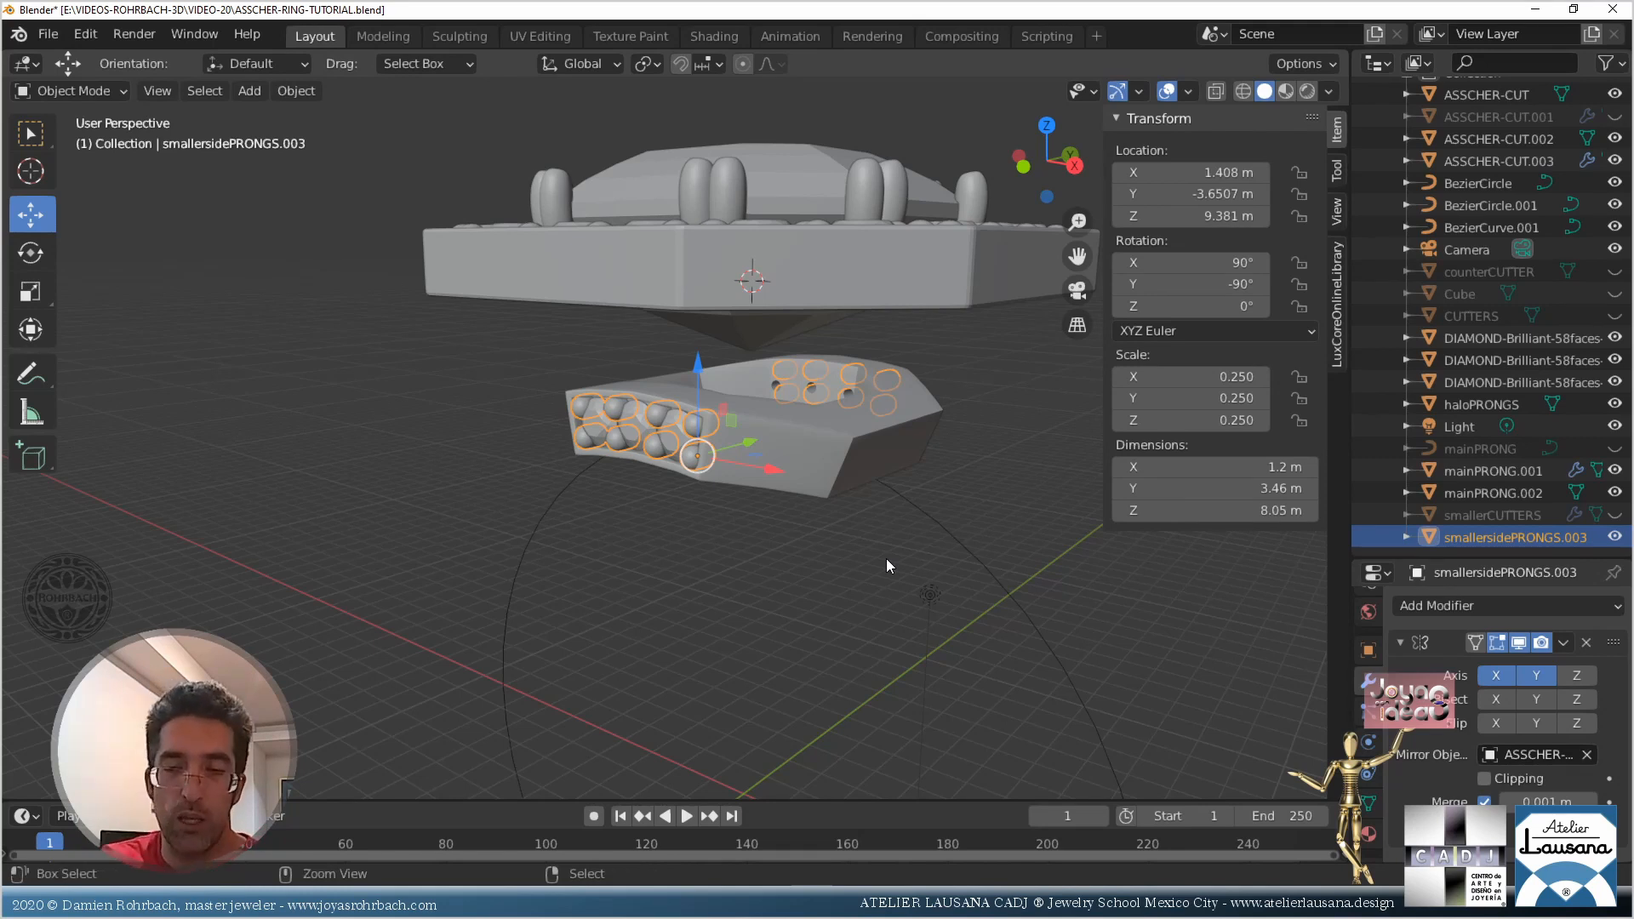
Save the file, hide the sidebar, and examine the mirrored prongs on the gallery from the front and from below
{"action": "key", "text": "ctrl+s"}
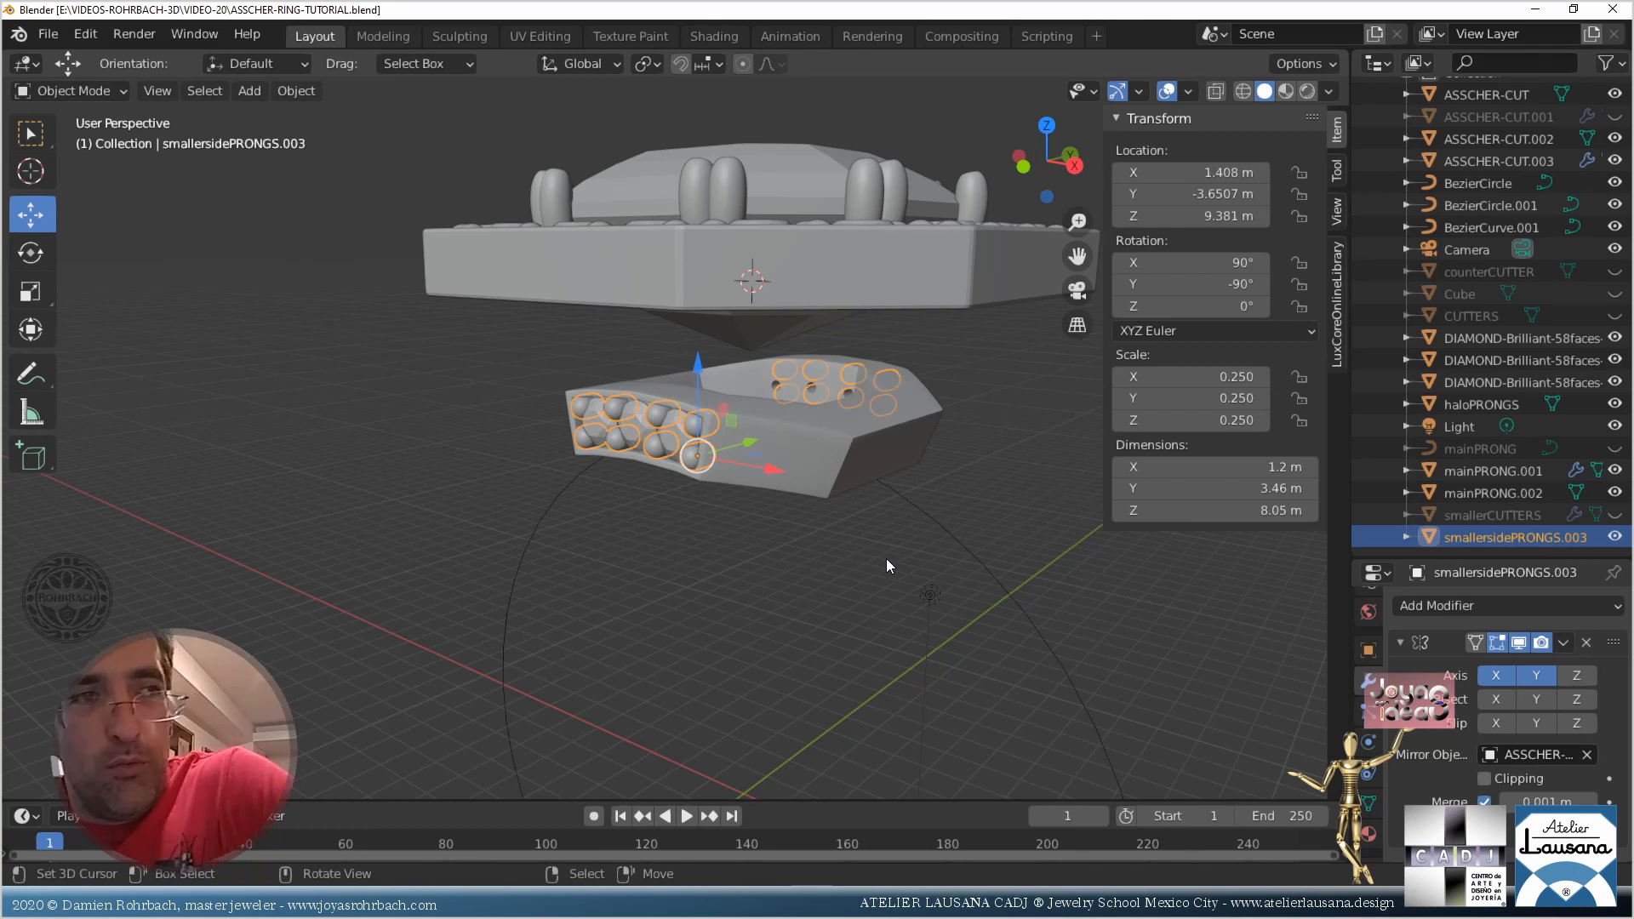
{"action": "key", "text": "ctrl+s"}
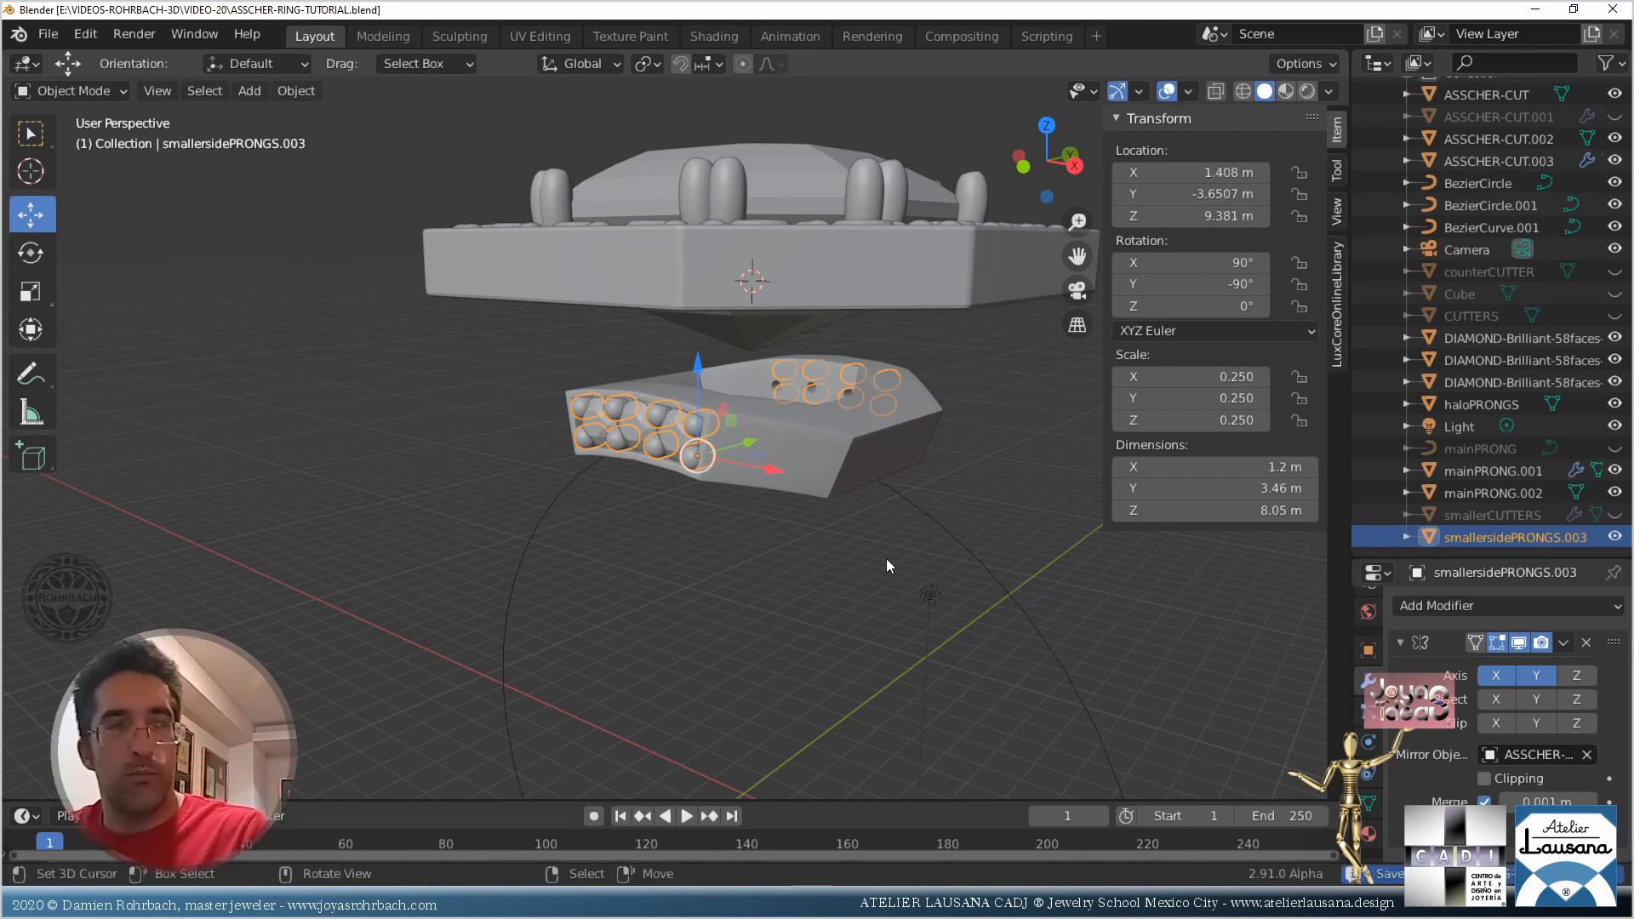
{"action": "key", "text": "n"}
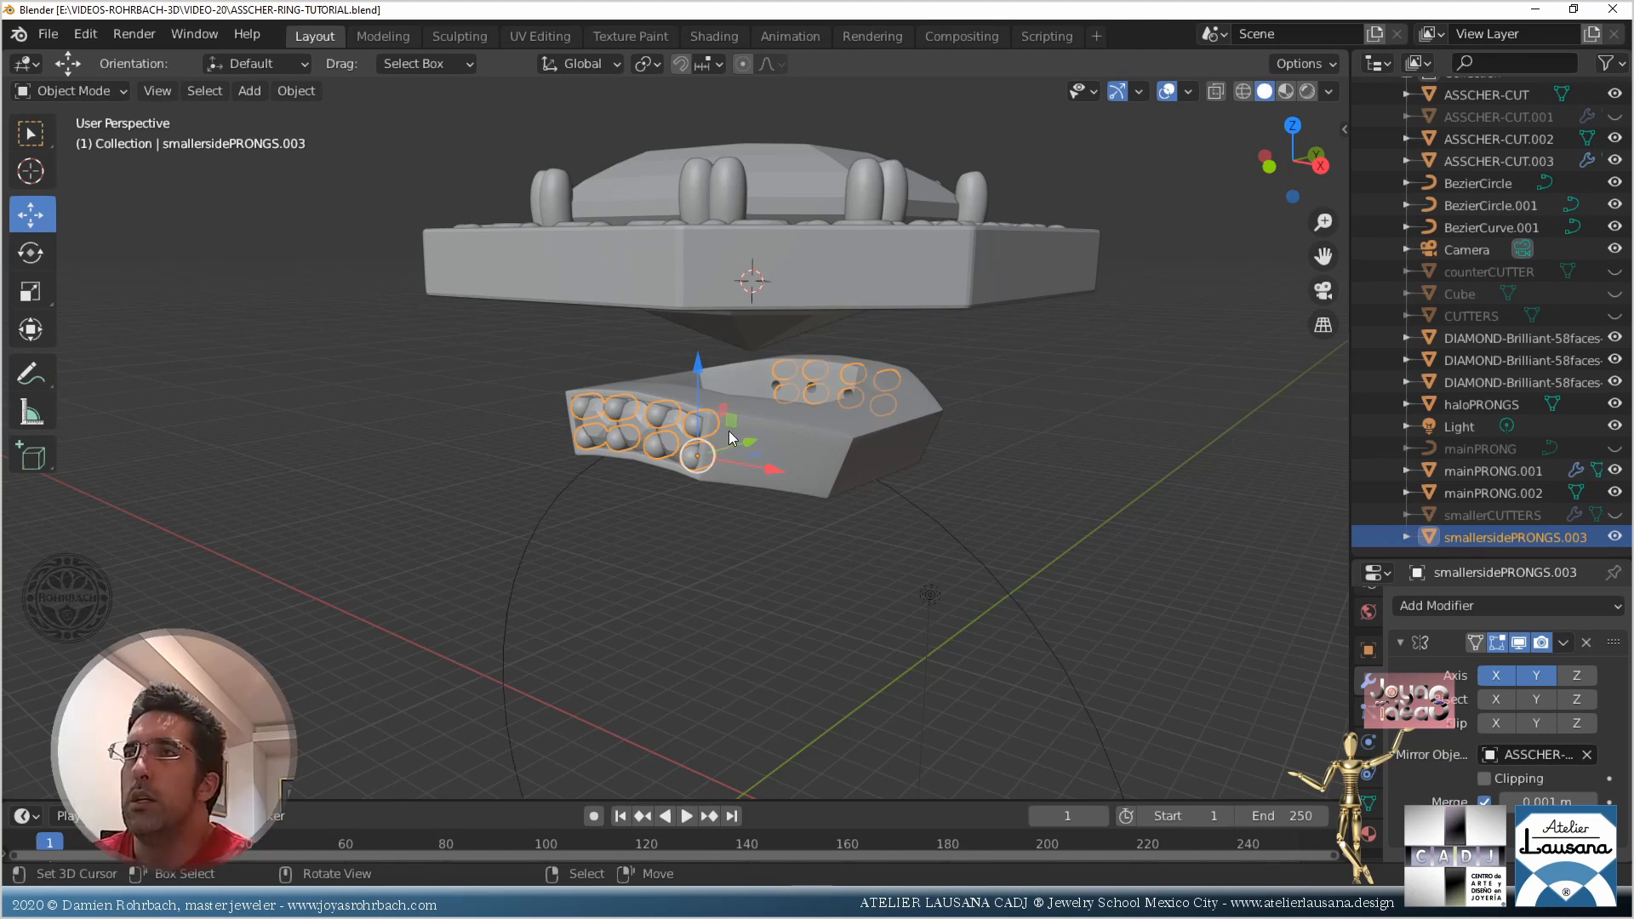
{"action": "middle_click_drag", "start_coordinate": [728, 430], "coordinate": [812, 336]}
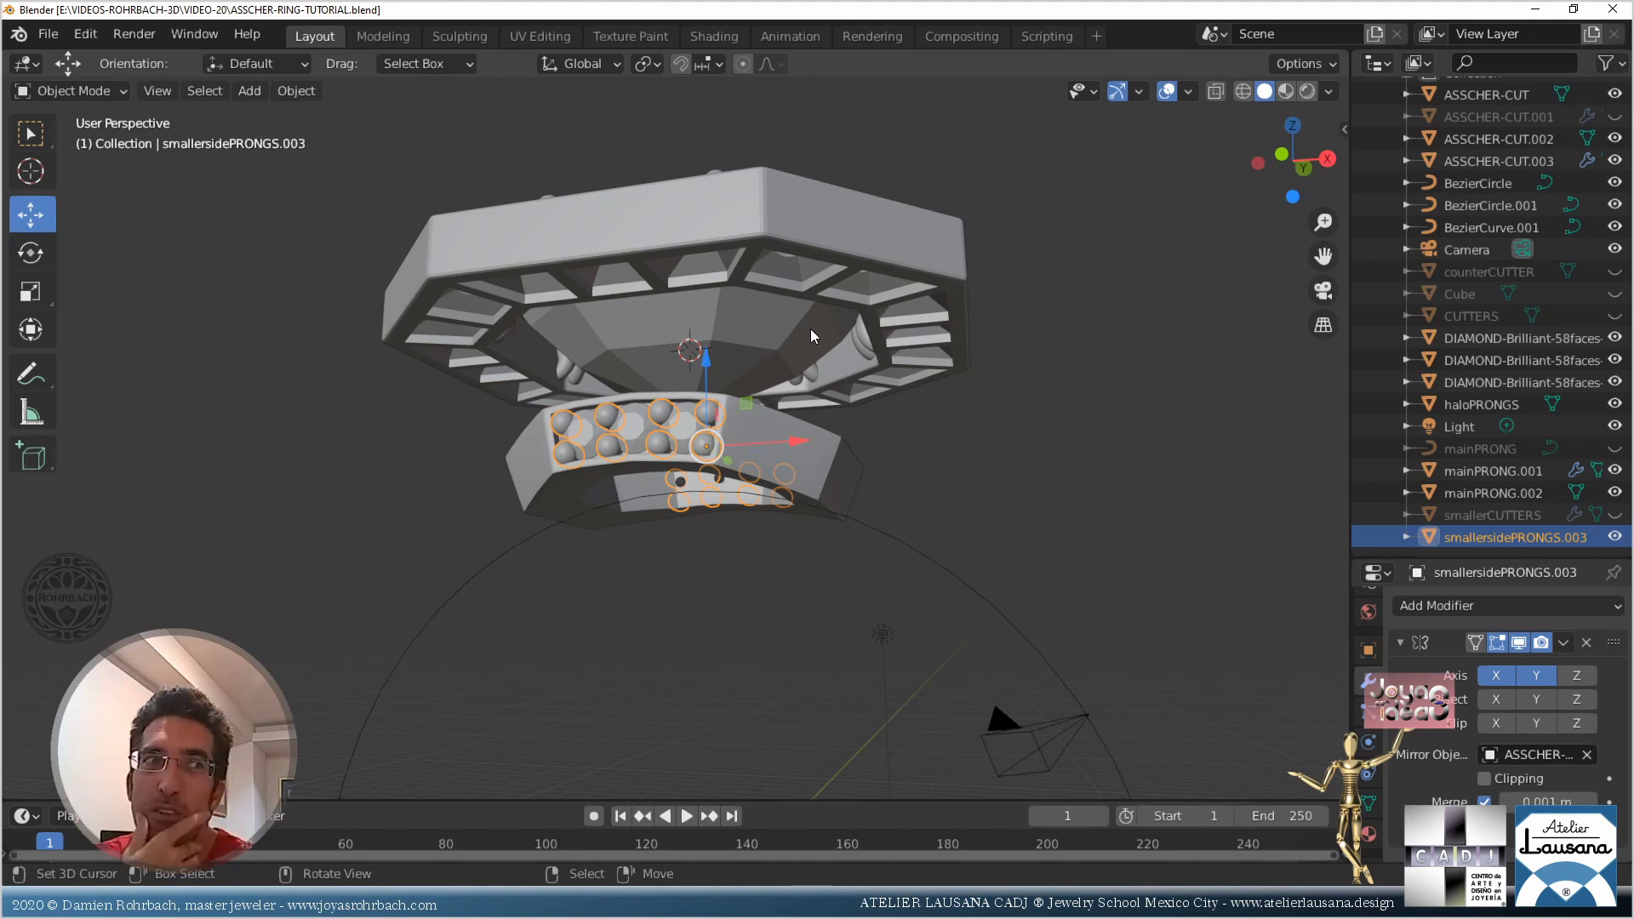
{"action": "key", "text": "KP_1"}
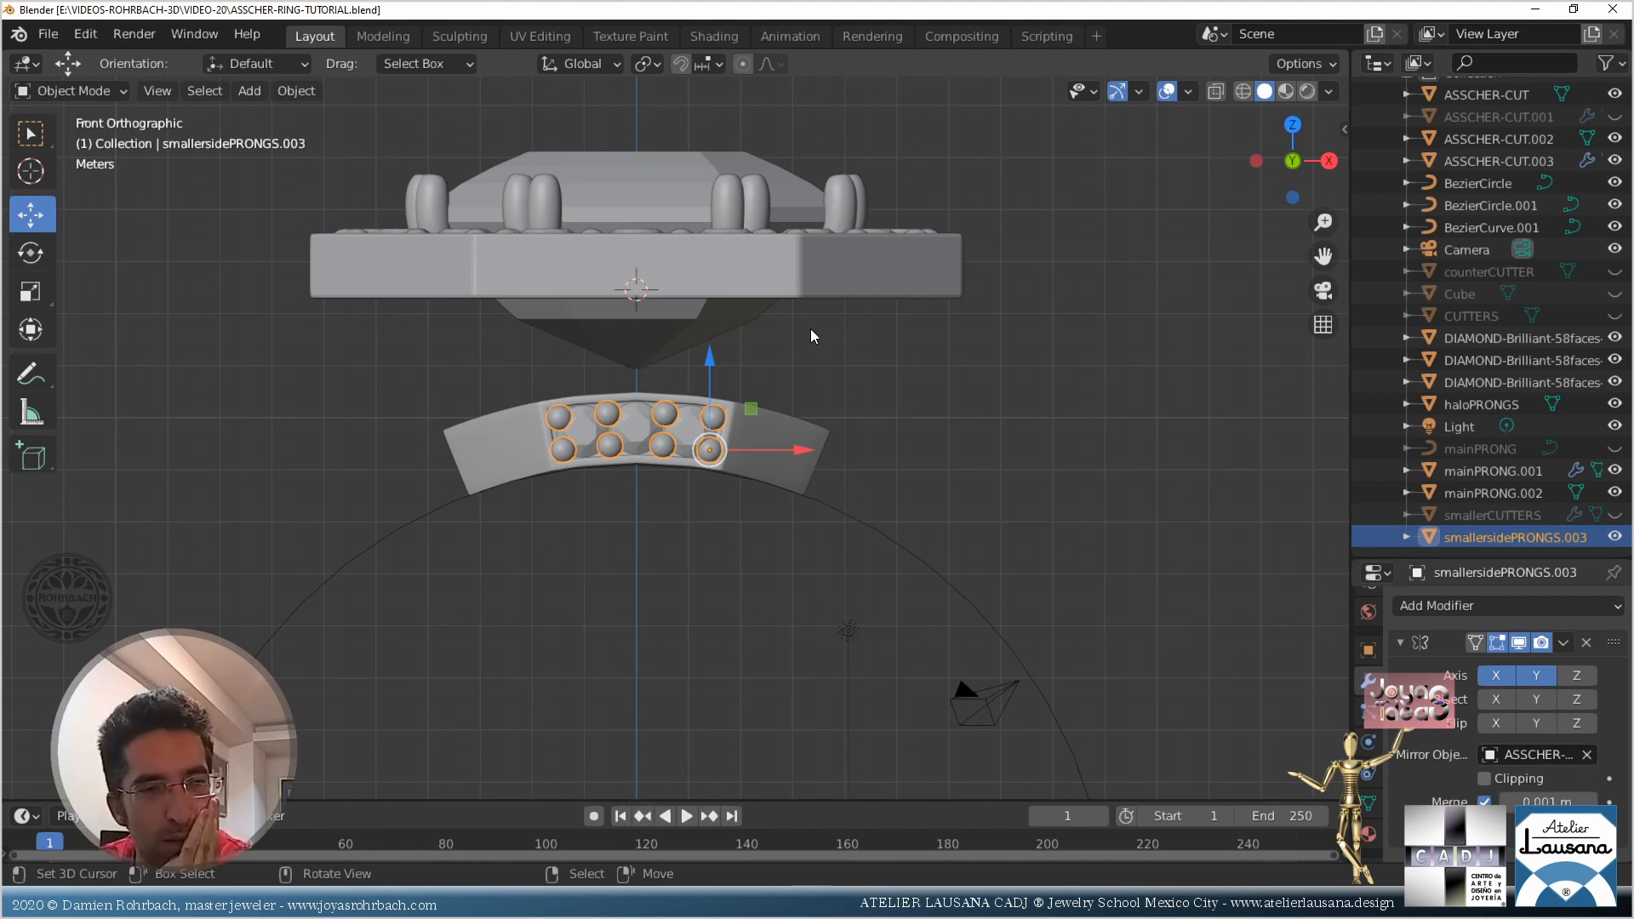
{"action": "middle_click_drag", "start_coordinate": [819, 388], "coordinate": [809, 305]}
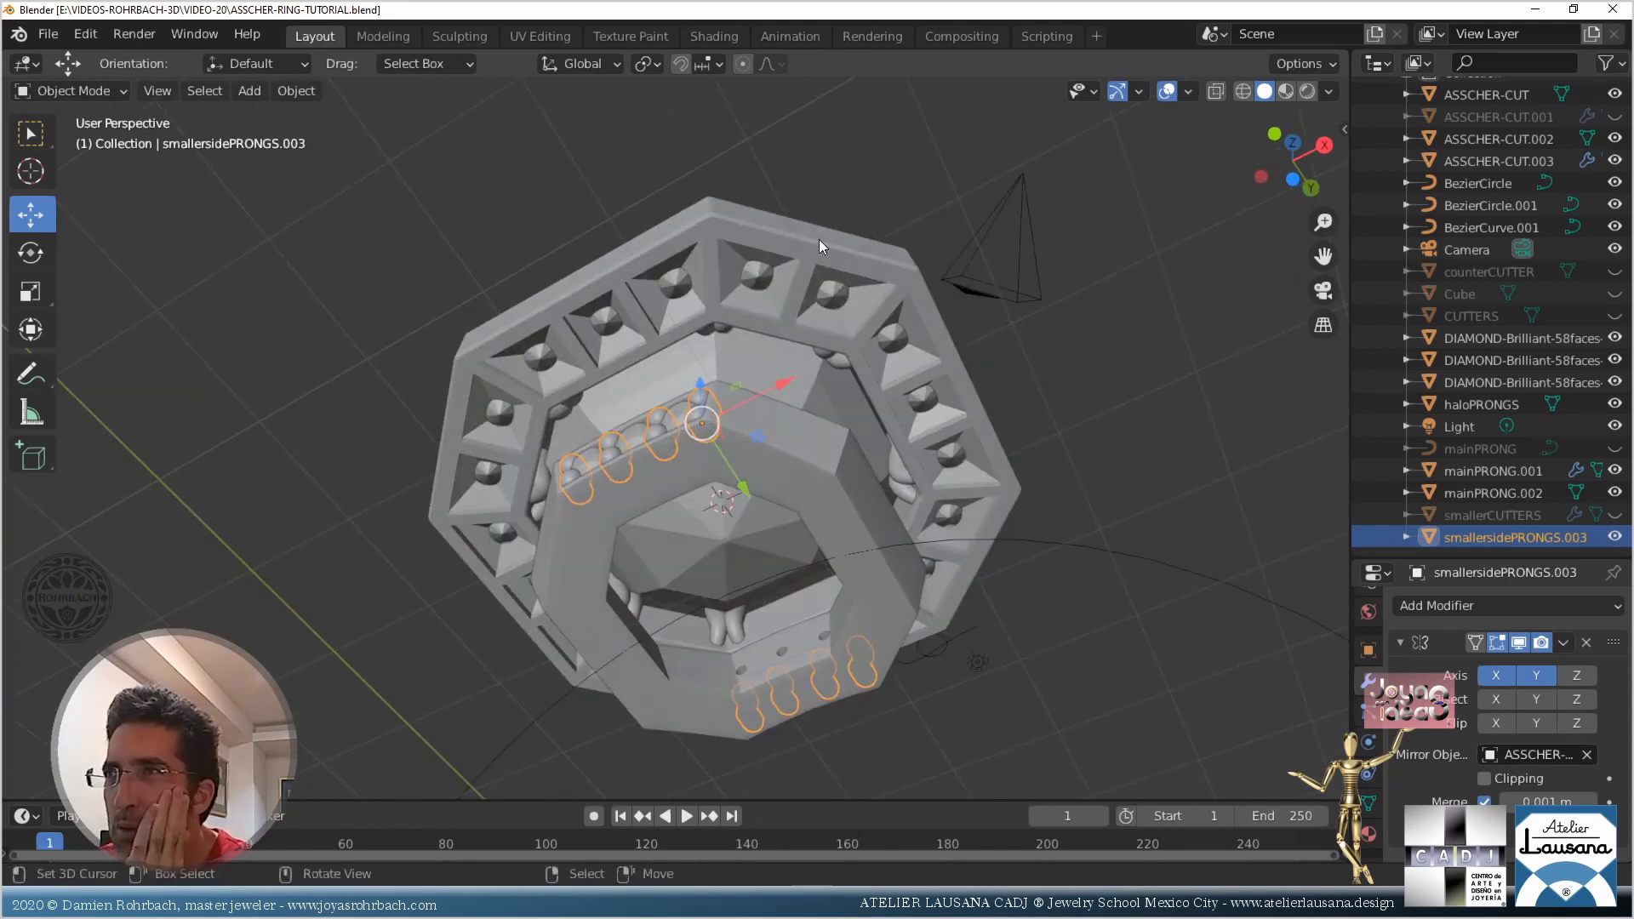
{"action": "middle_click_drag", "start_coordinate": [770, 235], "coordinate": [758, 402]}
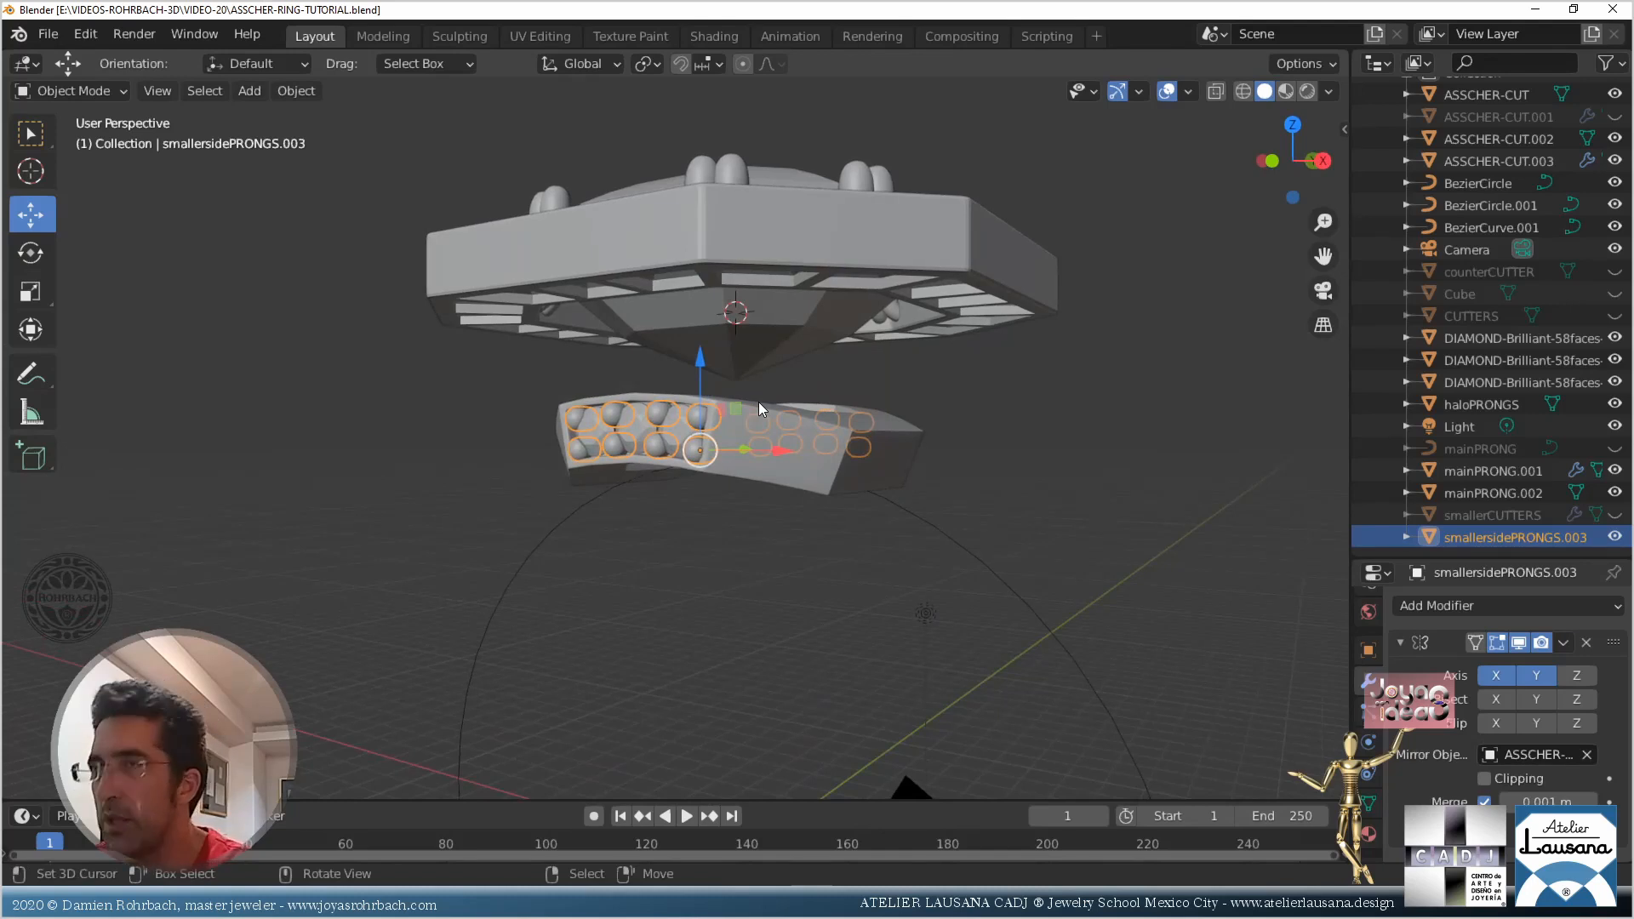
Duplicate the central gallery diamond, raise the copy to about Z 11.7 m between halo and gallery, and save the file
{"action": "key", "text": "KP_1"}
{"action": "right_click", "coordinate": [642, 437]}
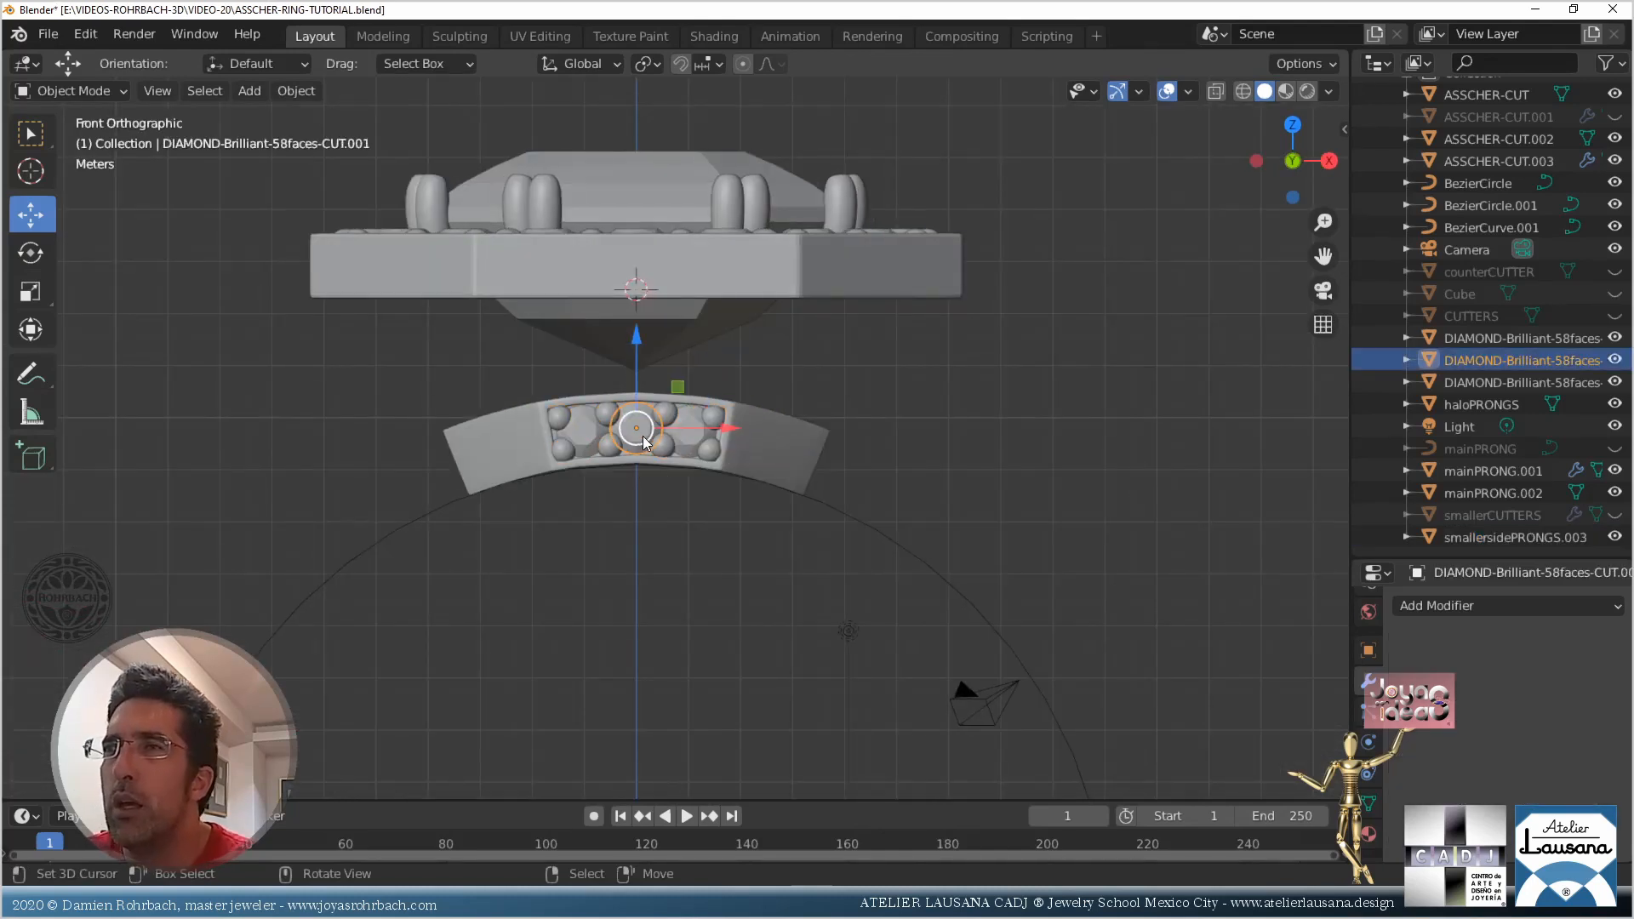
{"action": "key", "text": "shift+d"}
{"action": "left_click", "coordinate": [643, 436]}
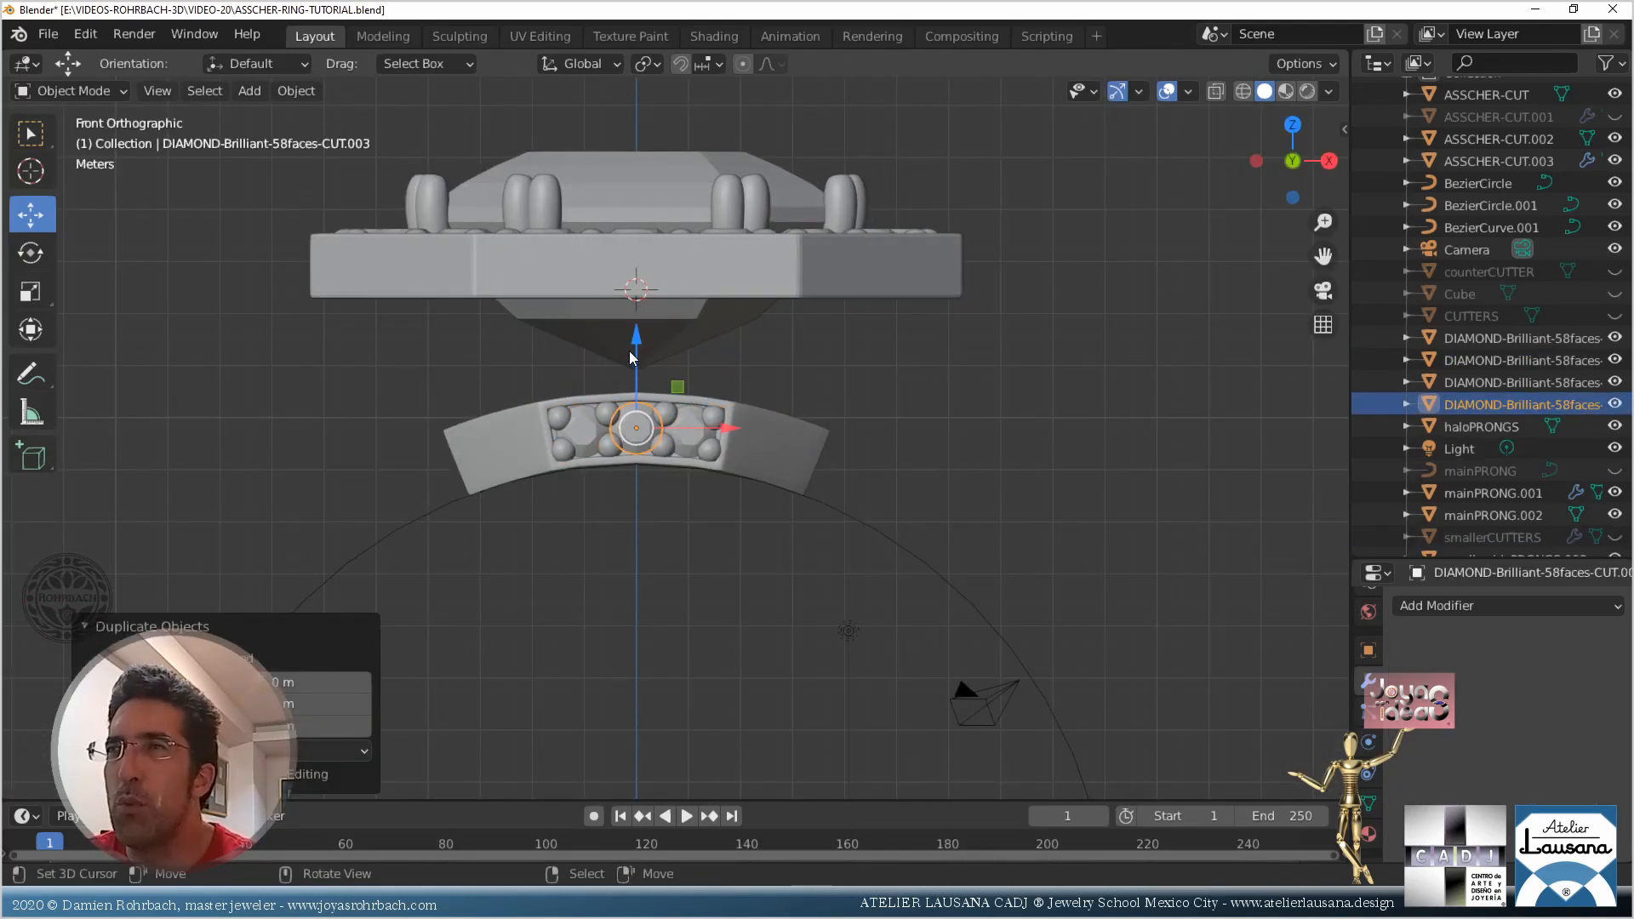
{"action": "left_click_drag", "start_coordinate": [640, 349], "coordinate": [651, 250]}
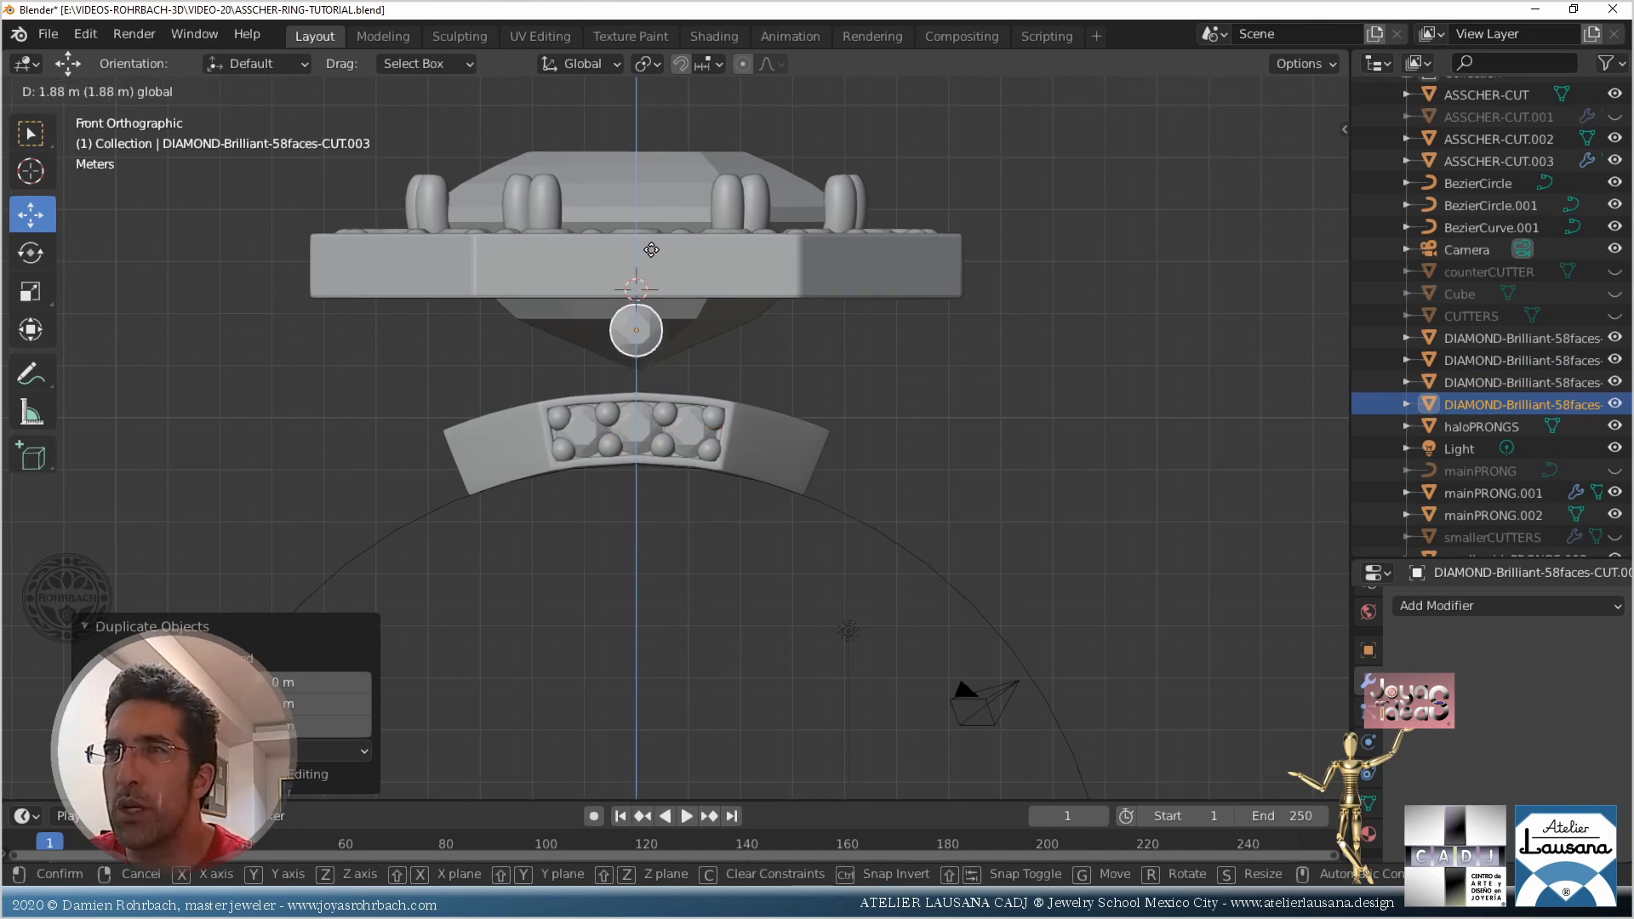
{"action": "left_click", "coordinate": [651, 249]}
{"action": "middle_click_drag", "start_coordinate": [659, 456], "coordinate": [707, 634], "text": "shift"}
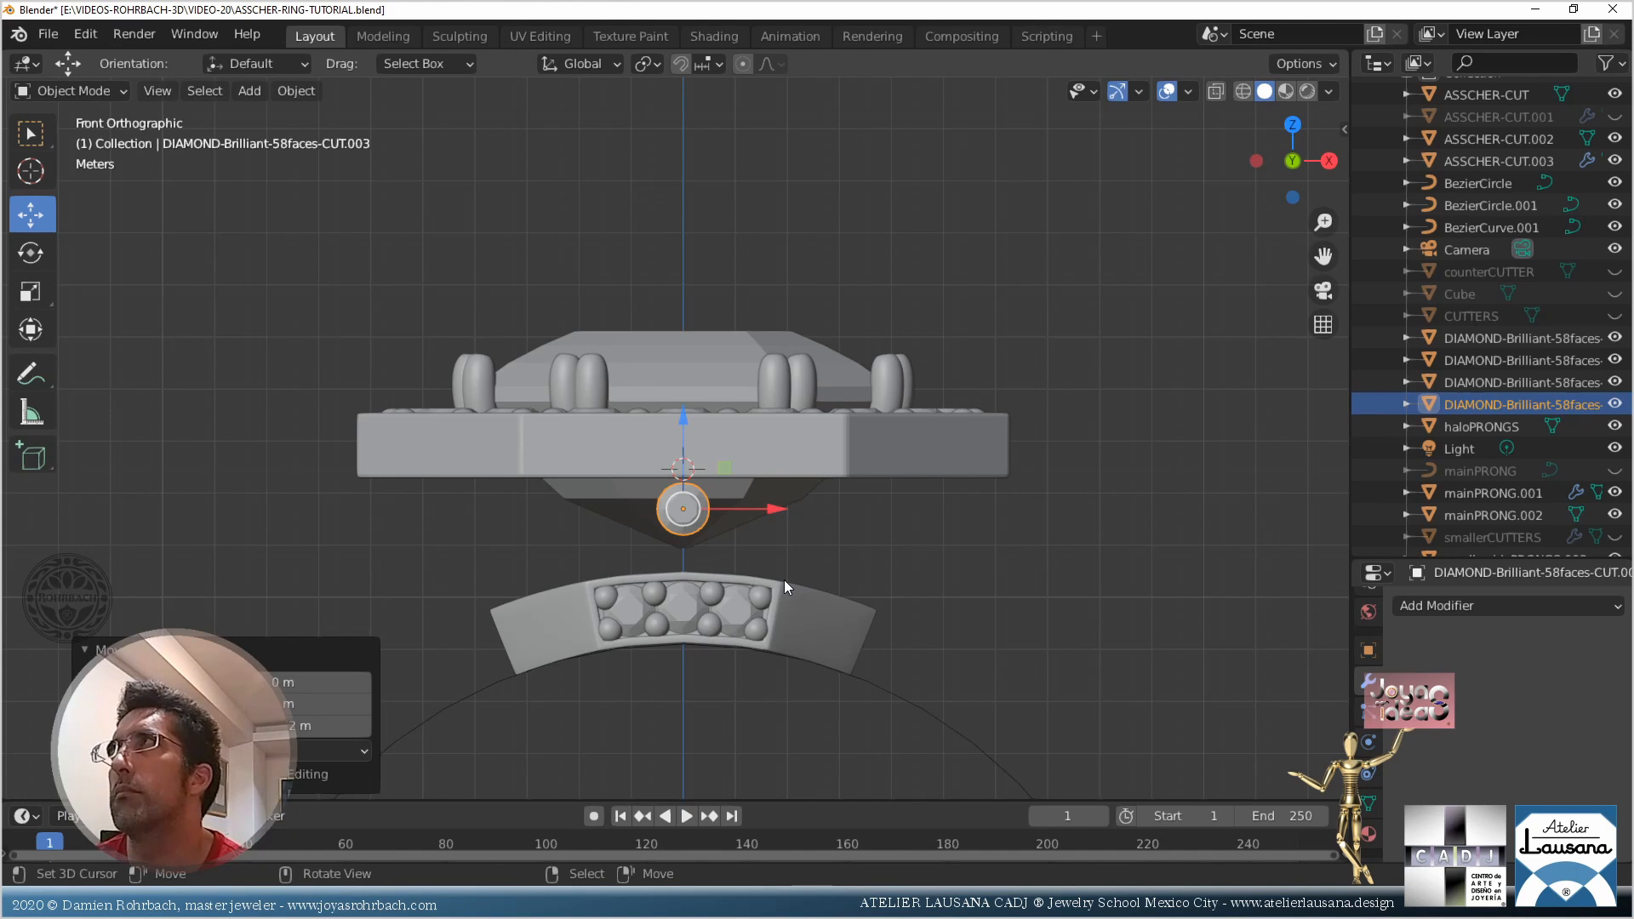
{"action": "key", "text": "ctrl+s"}
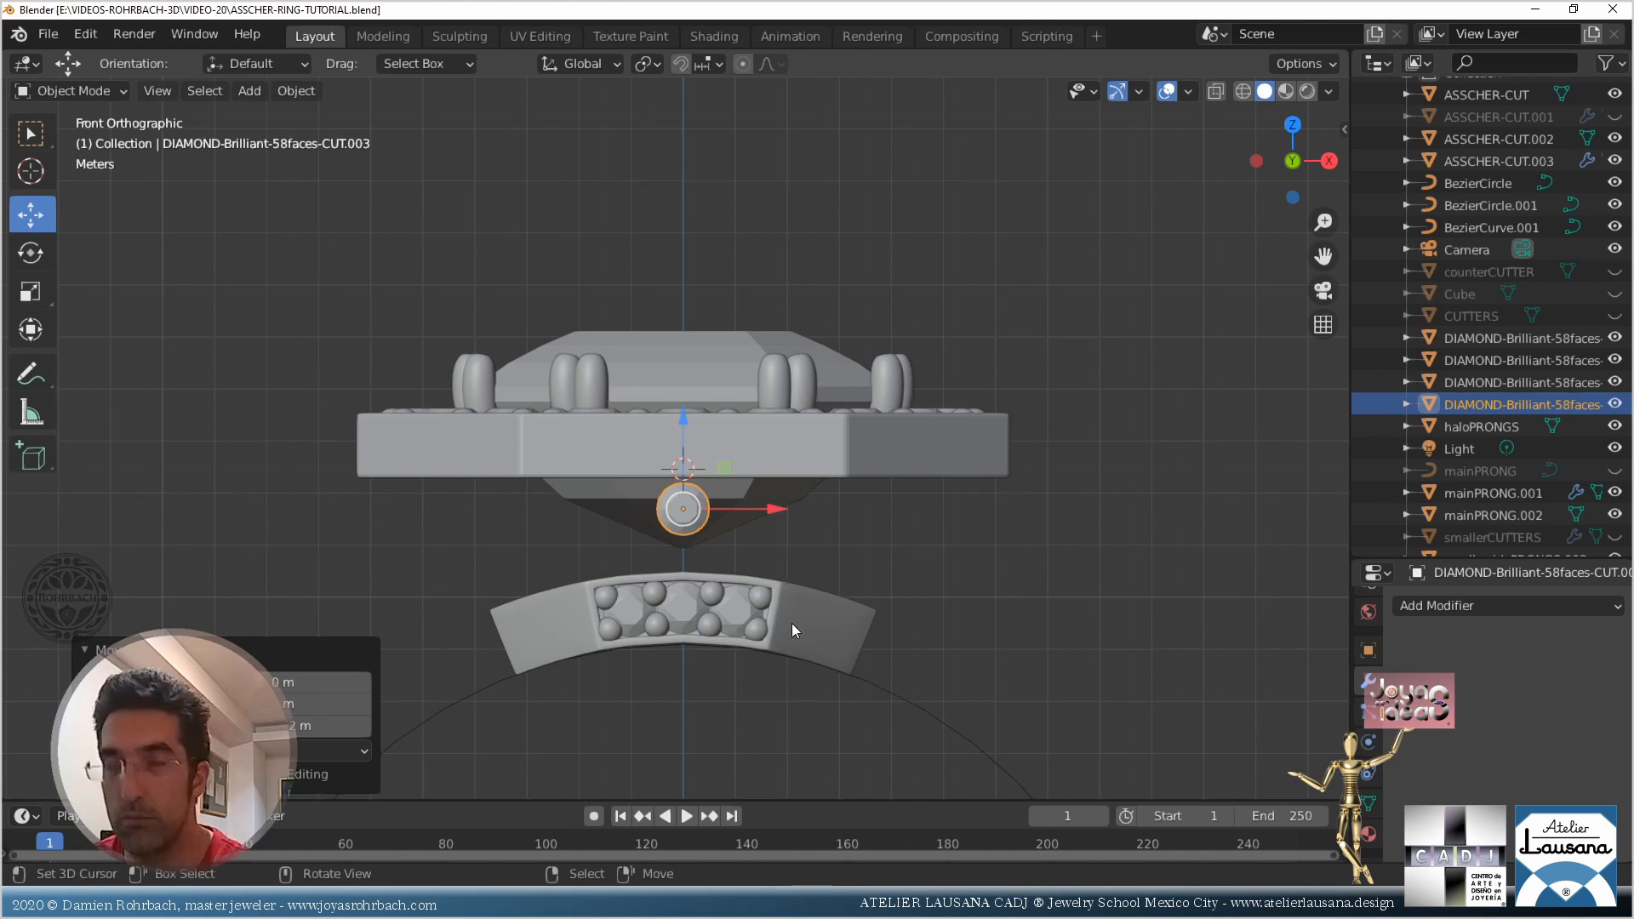
Add a 2 m plane aligned to the front view and set its X location to 0 m
{"action": "middle_click_drag", "start_coordinate": [763, 539], "coordinate": [769, 386], "text": "shift"}
{"action": "scroll", "coordinate": [769, 386], "scroll_direction": "up", "scroll_amount": 2}
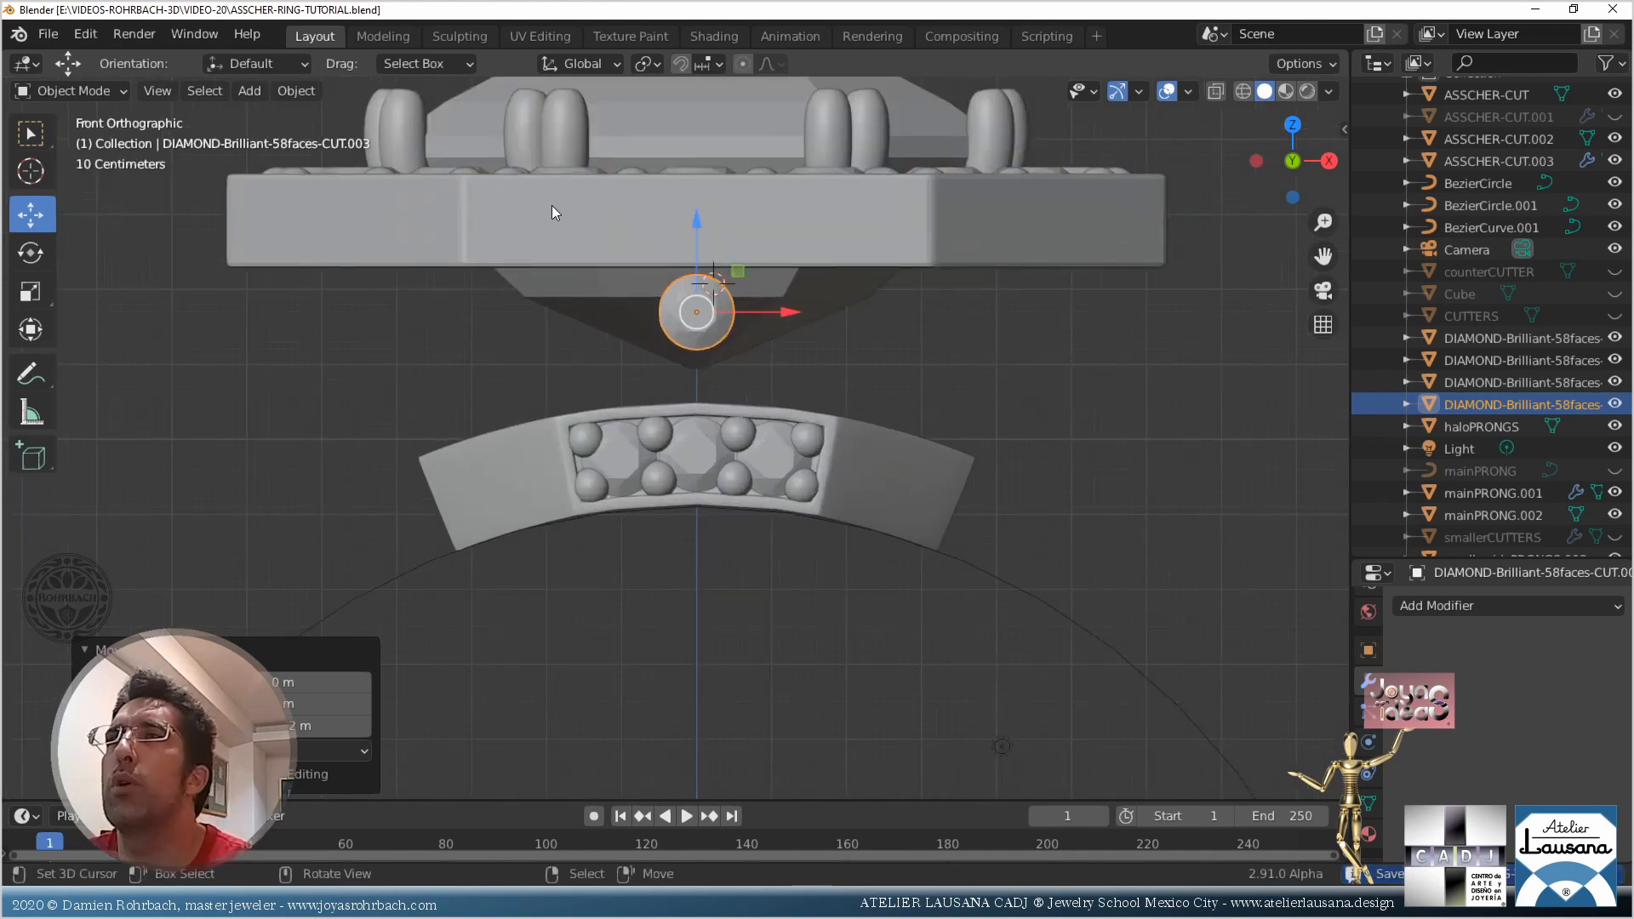
{"action": "left_click", "coordinate": [250, 90]}
{"action": "mouse_move", "coordinate": [290, 114]}
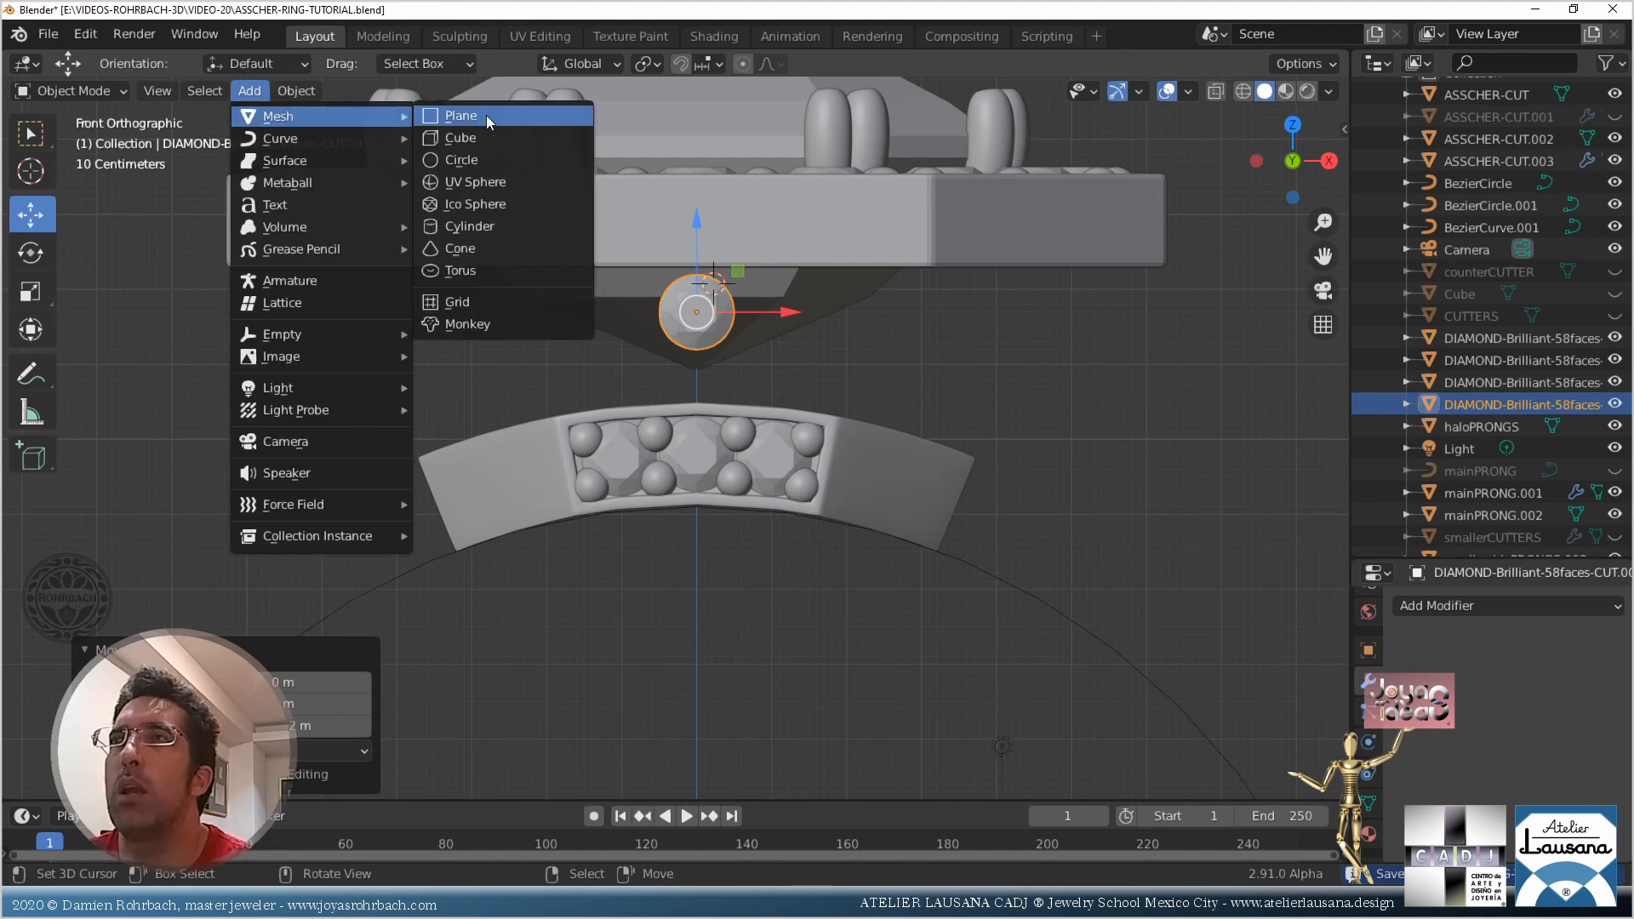
{"action": "left_click", "coordinate": [486, 115]}
{"action": "left_click", "coordinate": [257, 636]}
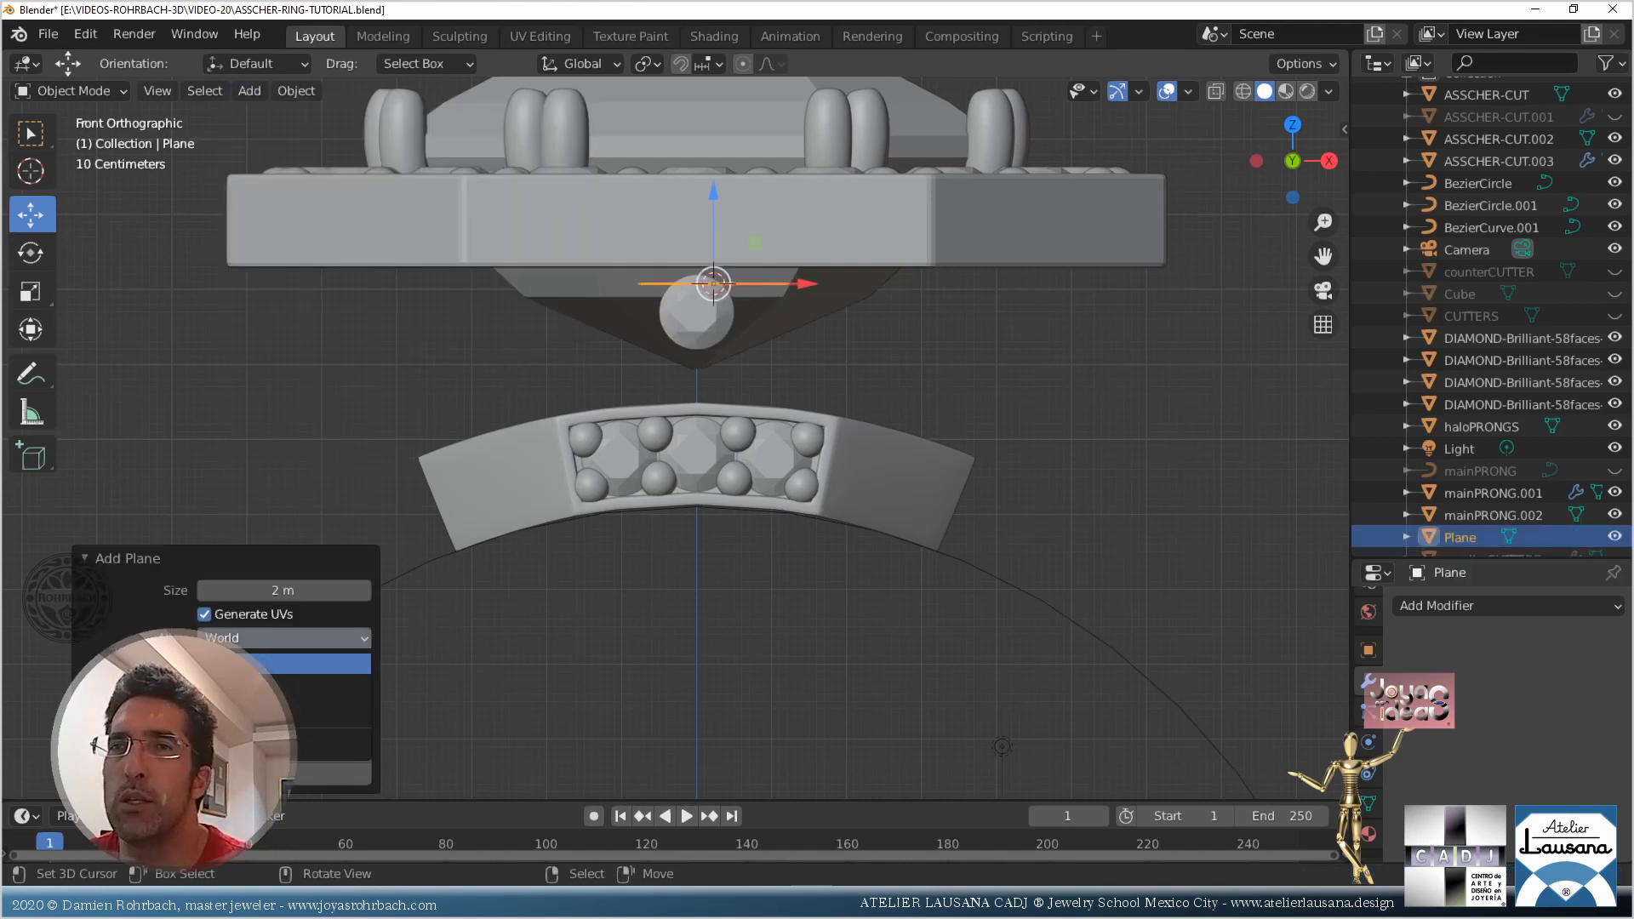
{"action": "left_click", "coordinate": [324, 688]}
{"action": "key", "text": "n"}
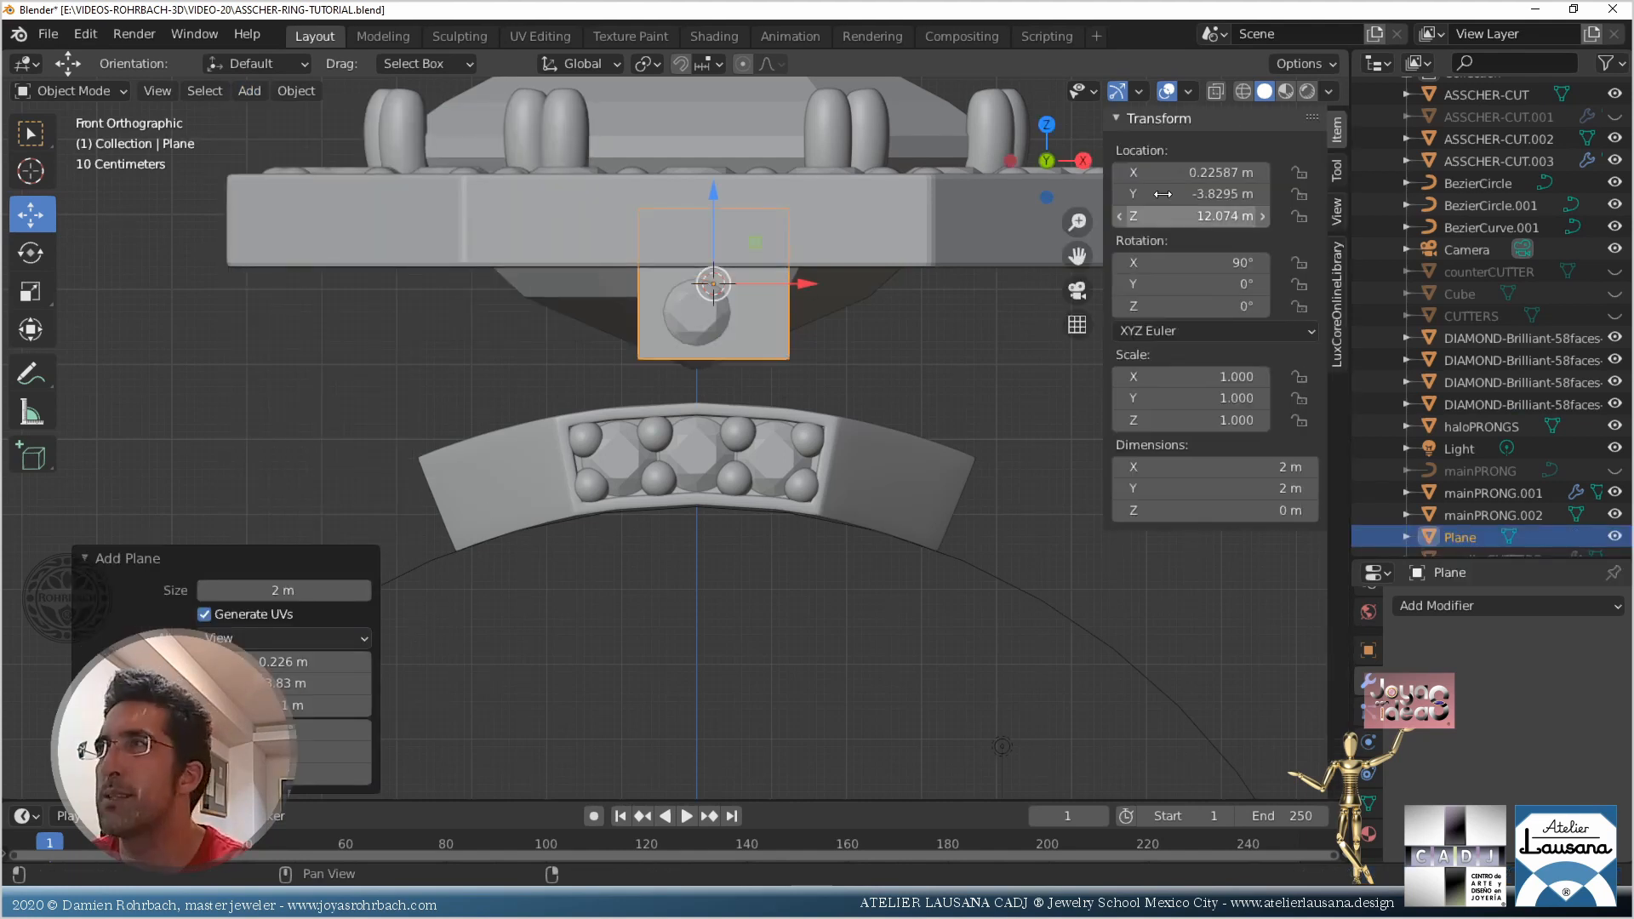
{"action": "key", "text": "BackSpace"}
Scale the plane to about 0.71 and lower it to about Z 11.68 m, centring it on the duplicated diamond
{"action": "scroll", "coordinate": [764, 380], "scroll_direction": "up", "scroll_amount": 3}
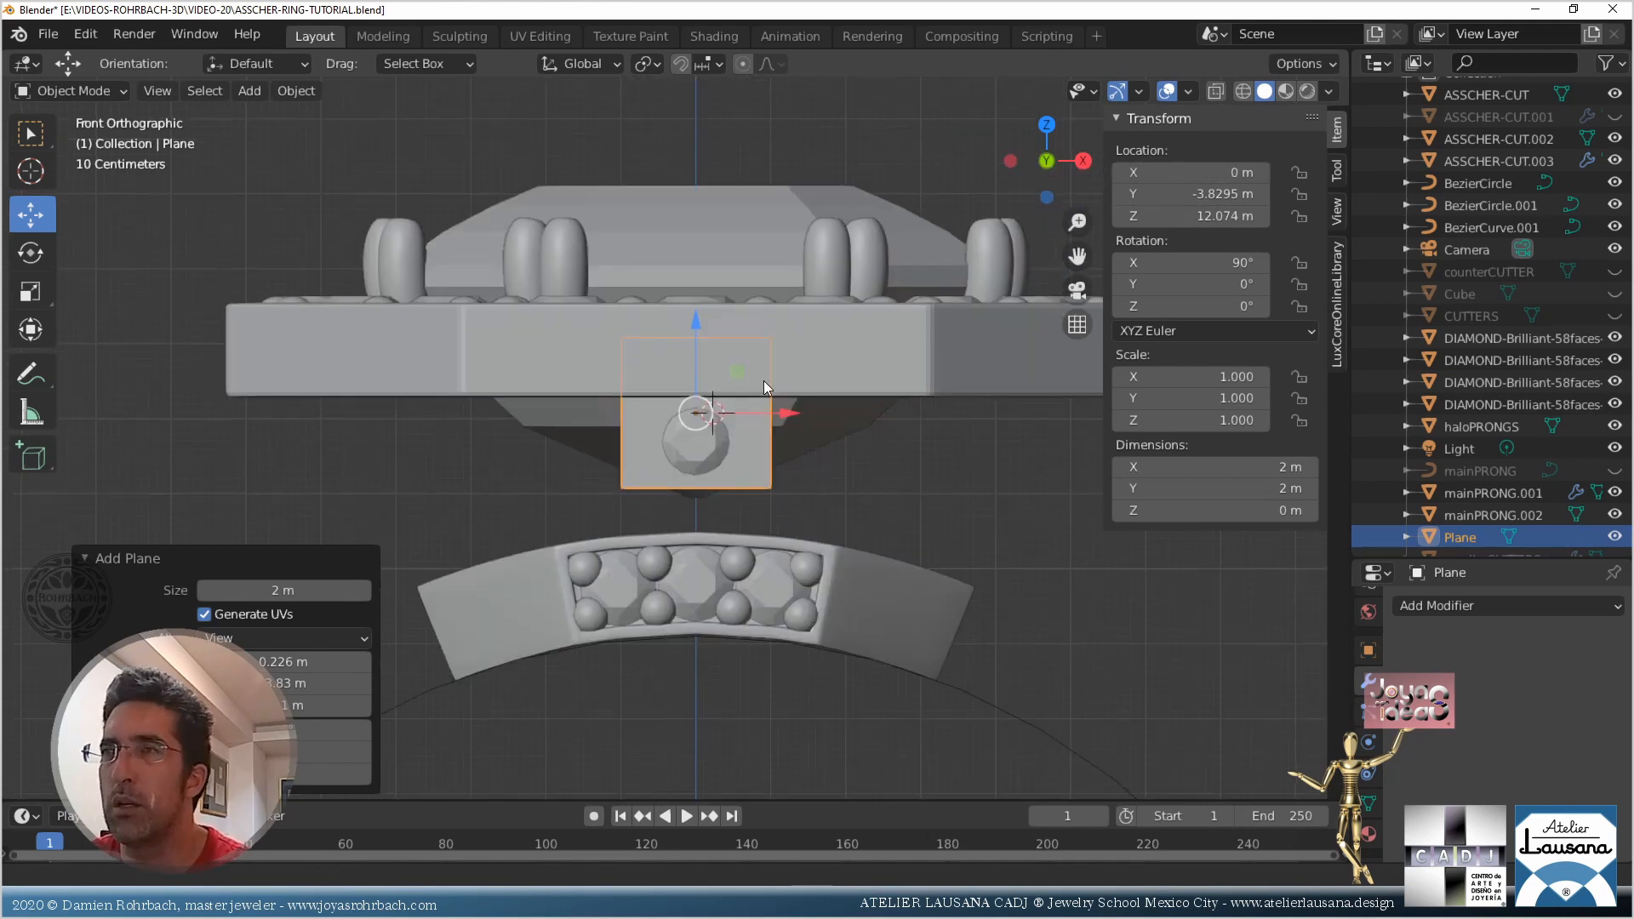
{"action": "key", "text": "alt+z"}
{"action": "key", "text": "s"}
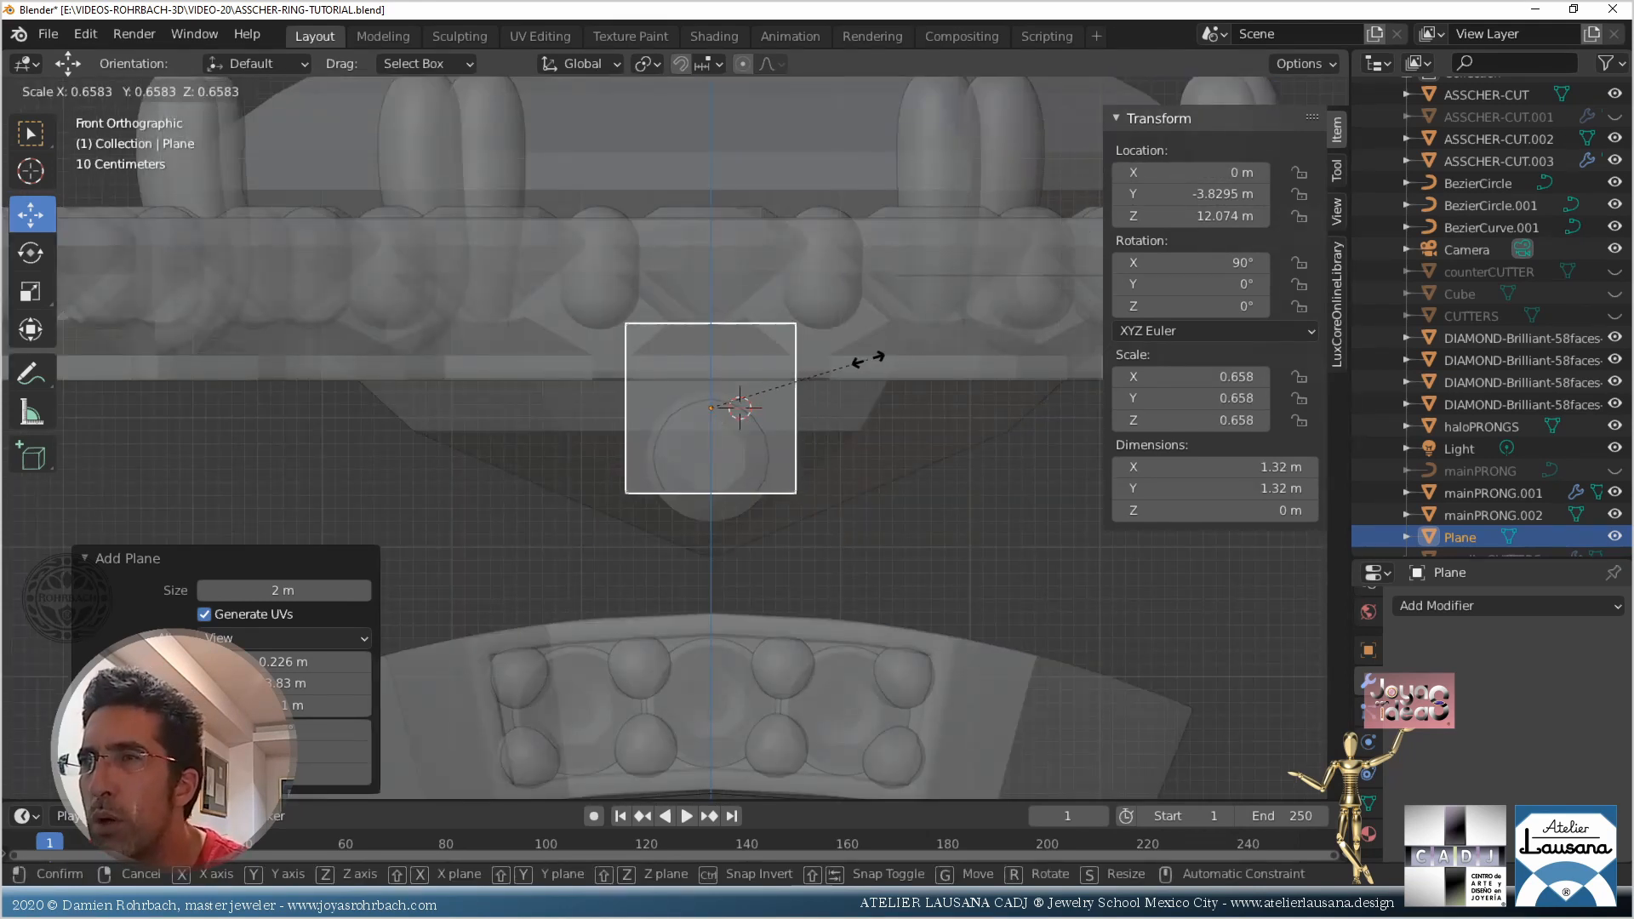
{"action": "left_click", "coordinate": [881, 357]}
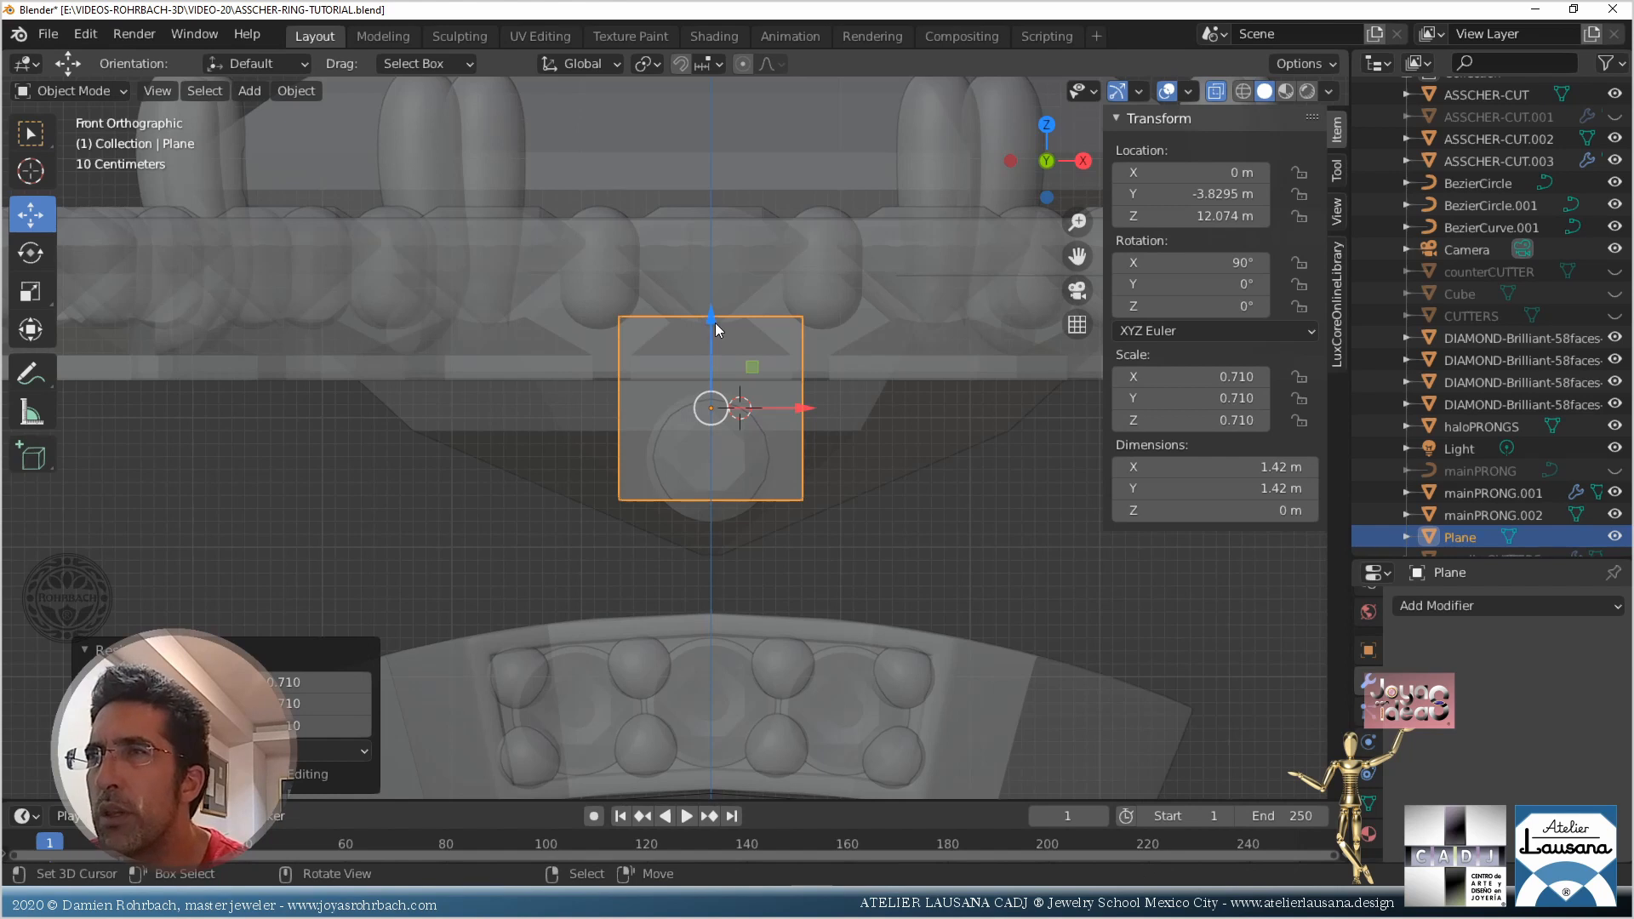
{"action": "left_click_drag", "start_coordinate": [713, 323], "coordinate": [730, 373]}
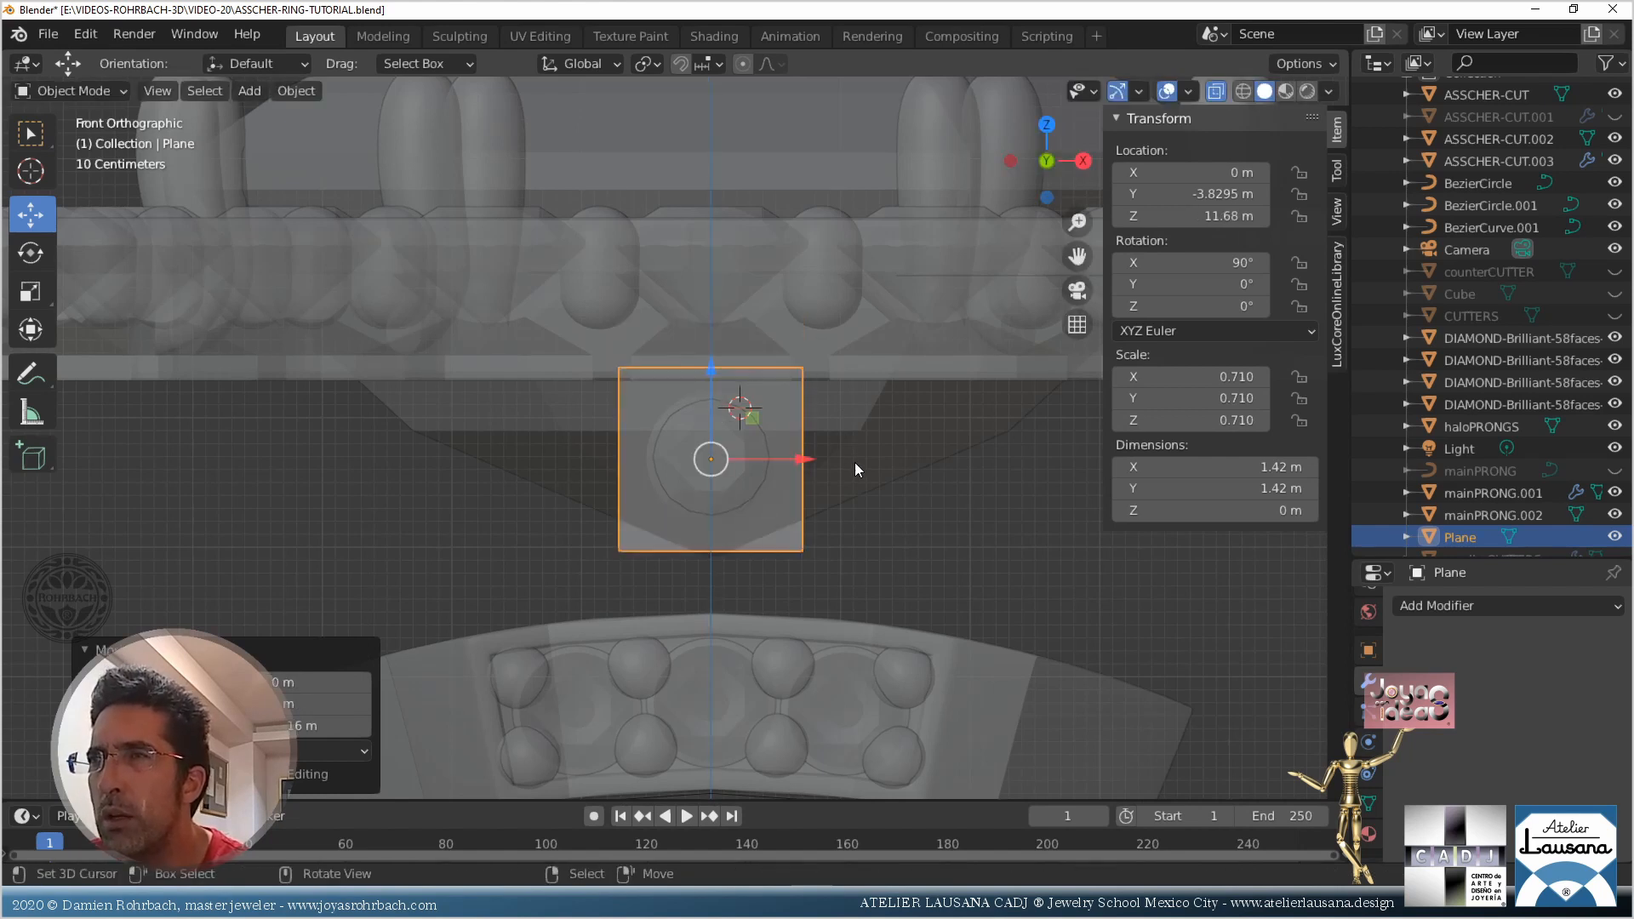
Move the plane and the duplicated diamond together outward along Y, bringing the diamond to about Y -5.93 m below the halo's edge
{"action": "scroll", "coordinate": [855, 462], "scroll_direction": "up", "scroll_amount": 2}
{"action": "scroll", "coordinate": [854, 462], "scroll_direction": "down", "scroll_amount": 6}
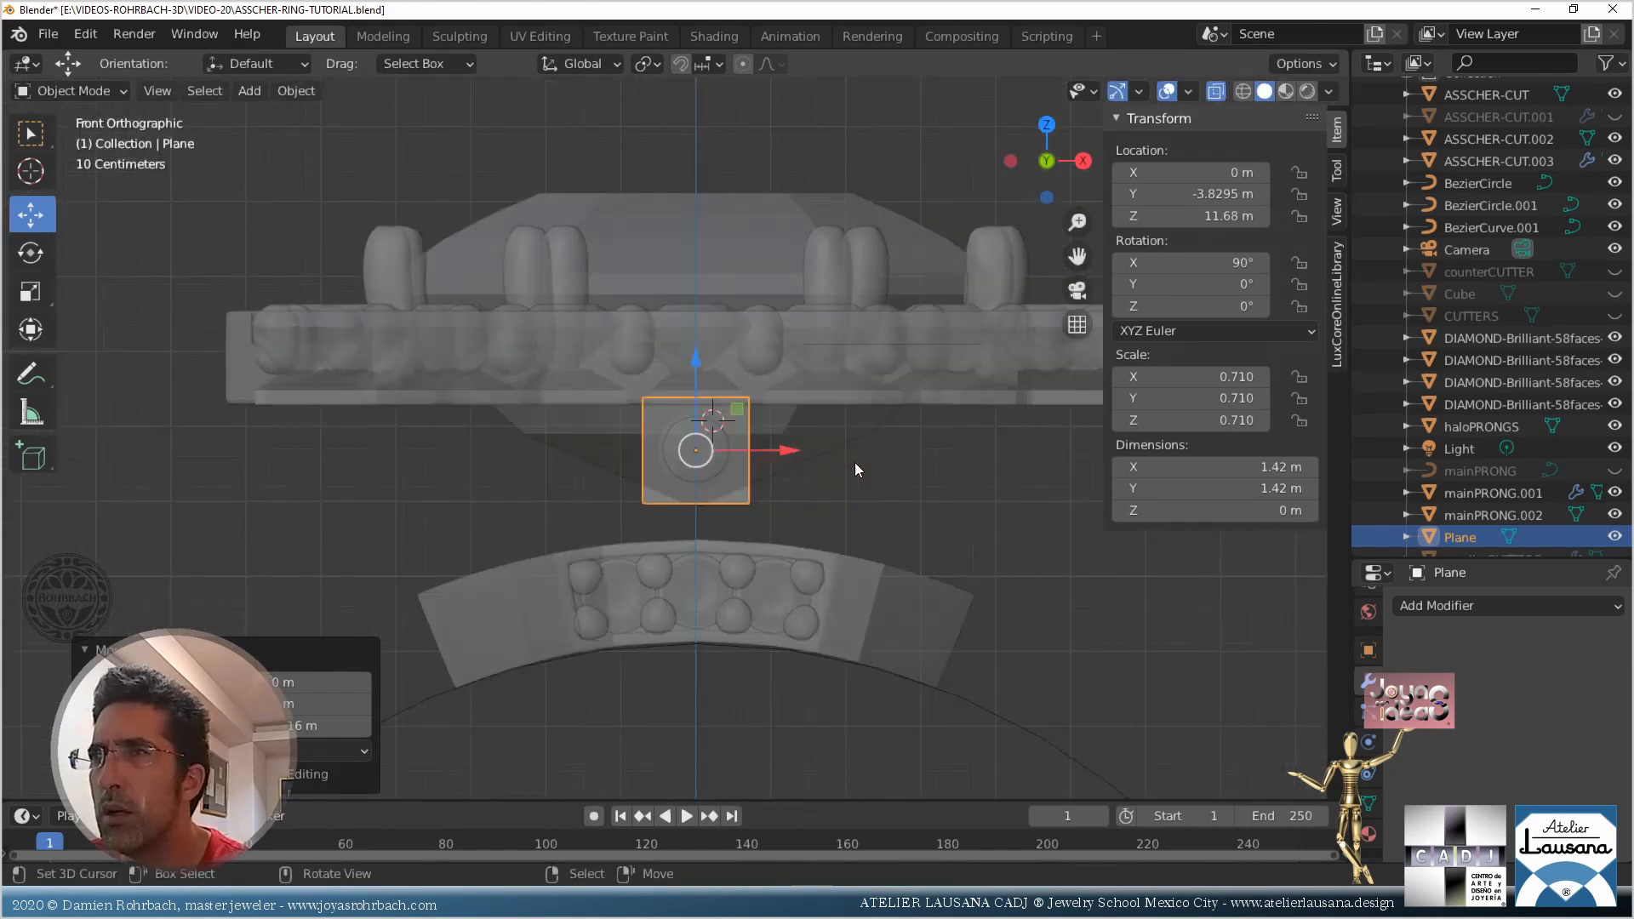
{"action": "middle_click_drag", "start_coordinate": [855, 462], "coordinate": [596, 457]}
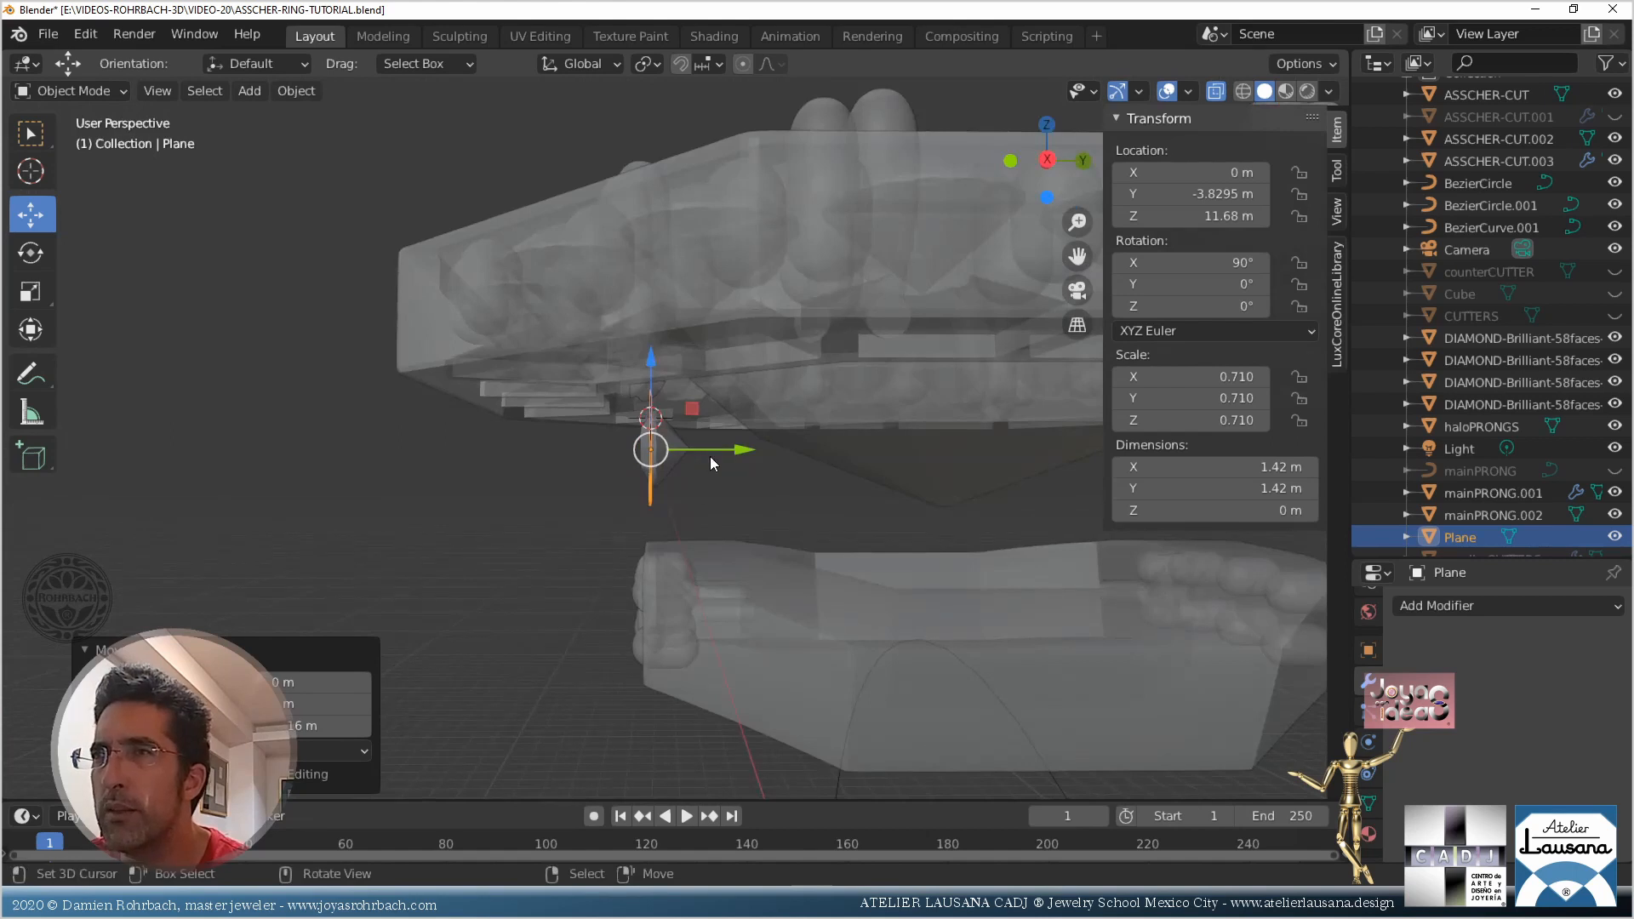
{"action": "left_click", "coordinate": [672, 444]}
{"action": "left_click_drag", "start_coordinate": [737, 451], "coordinate": [570, 461]}
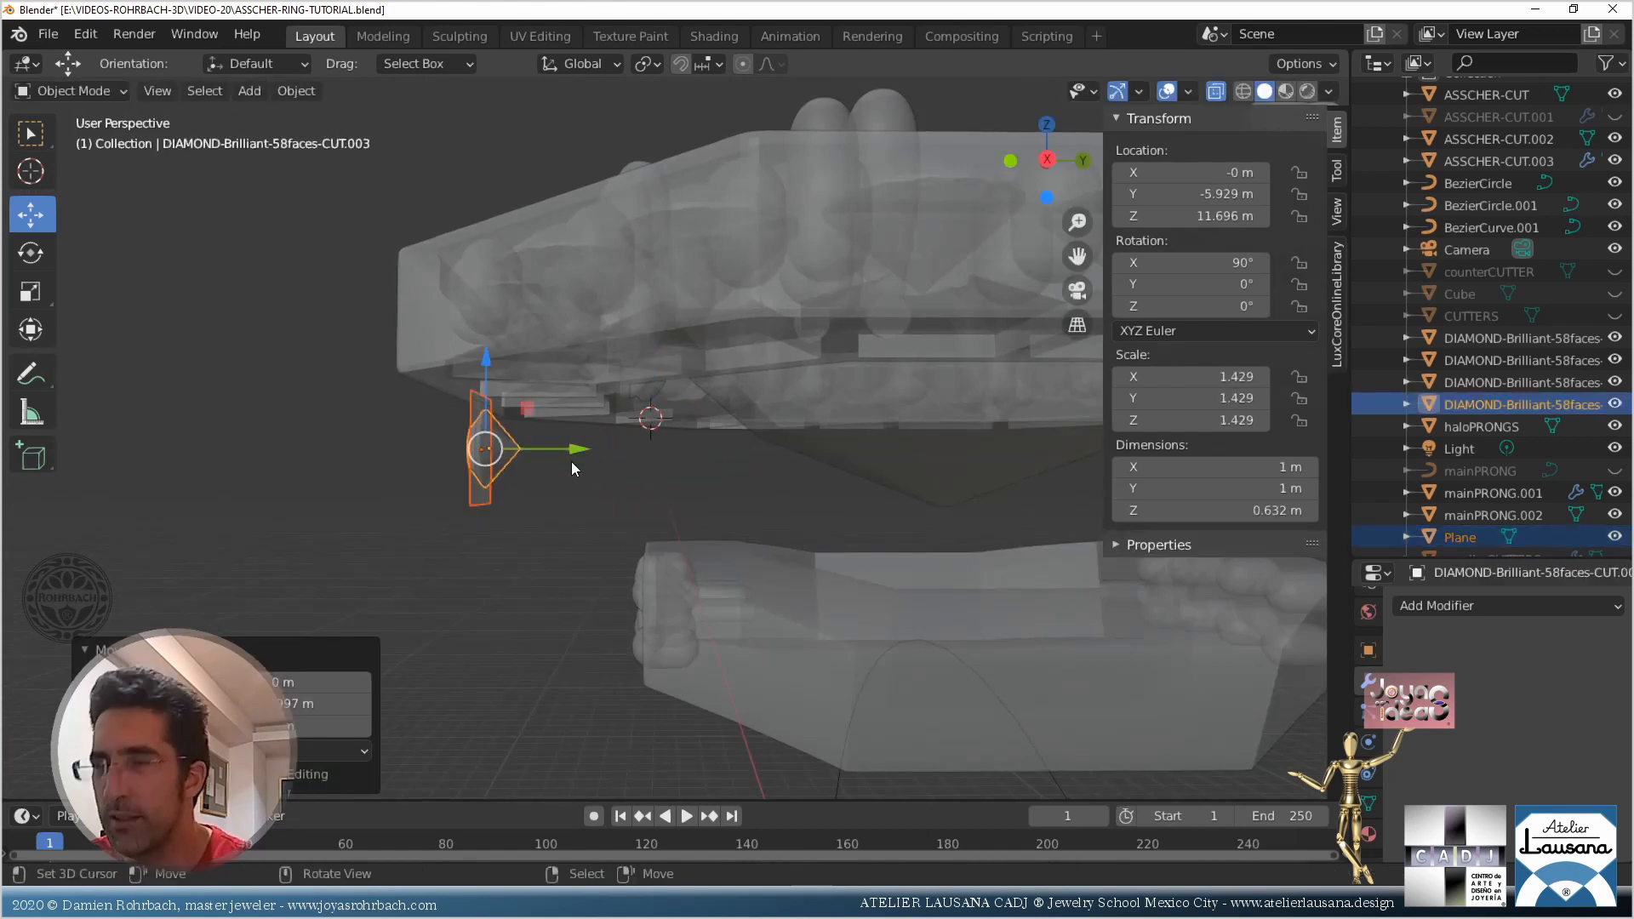
Move the plane alone outward along Y to about -6.19 m, just in front of the diamond's table
{"action": "key", "text": "KP_3"}
{"action": "scroll", "coordinate": [538, 472], "scroll_direction": "up", "scroll_amount": 4}
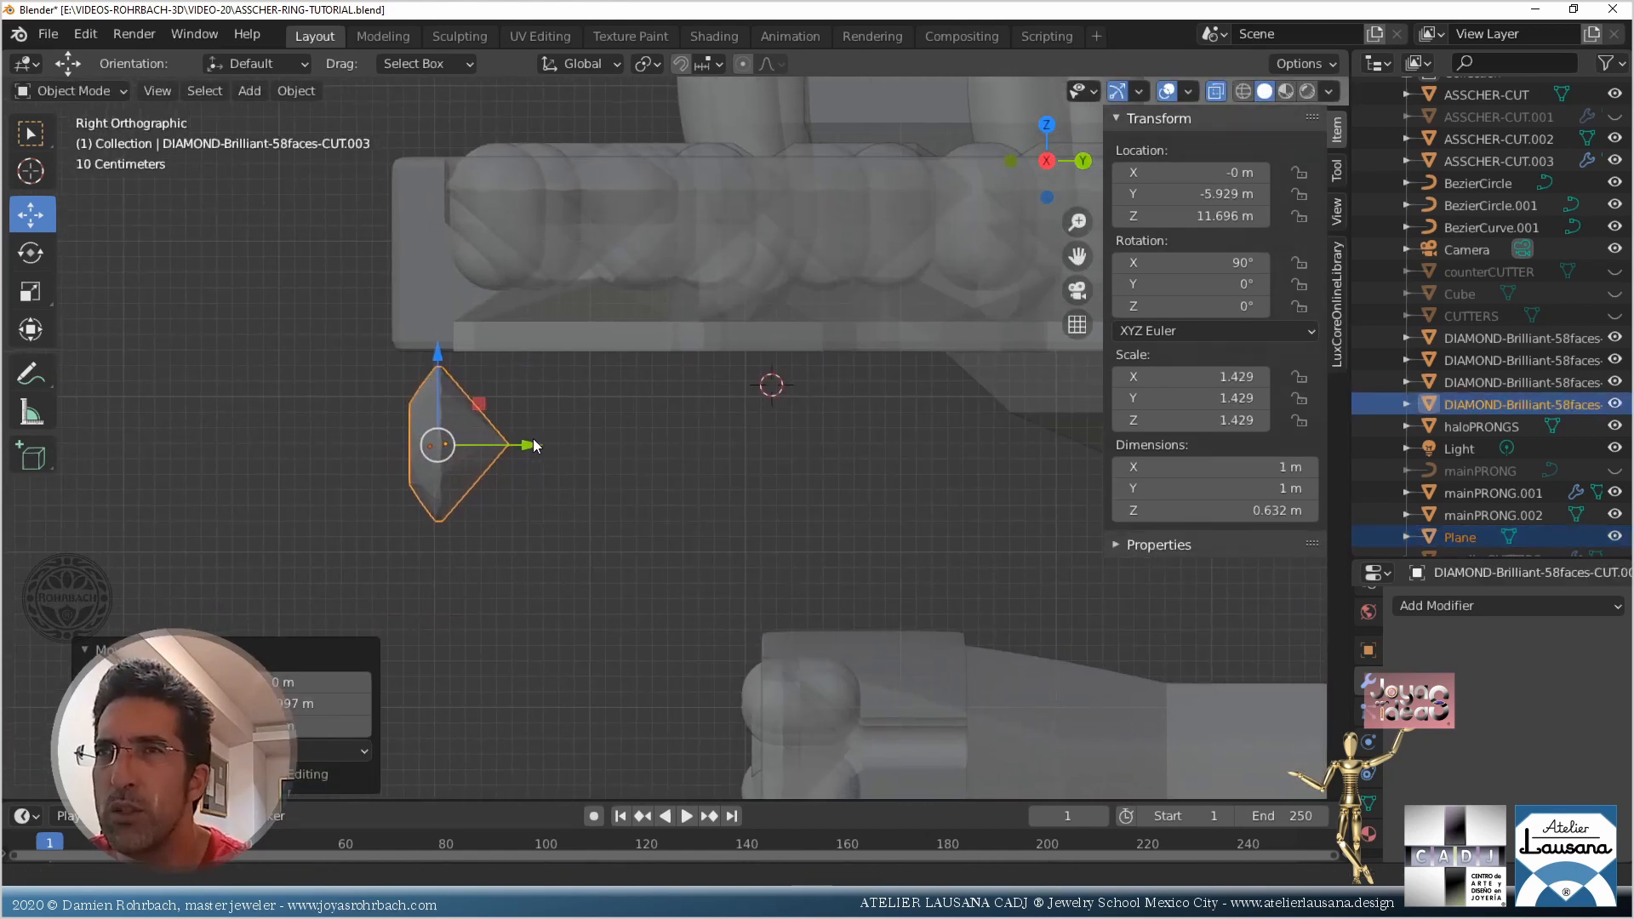
{"action": "middle_click_drag", "start_coordinate": [494, 434], "coordinate": [446, 369]}
{"action": "left_click", "coordinate": [426, 338]}
{"action": "key", "text": "KP_3"}
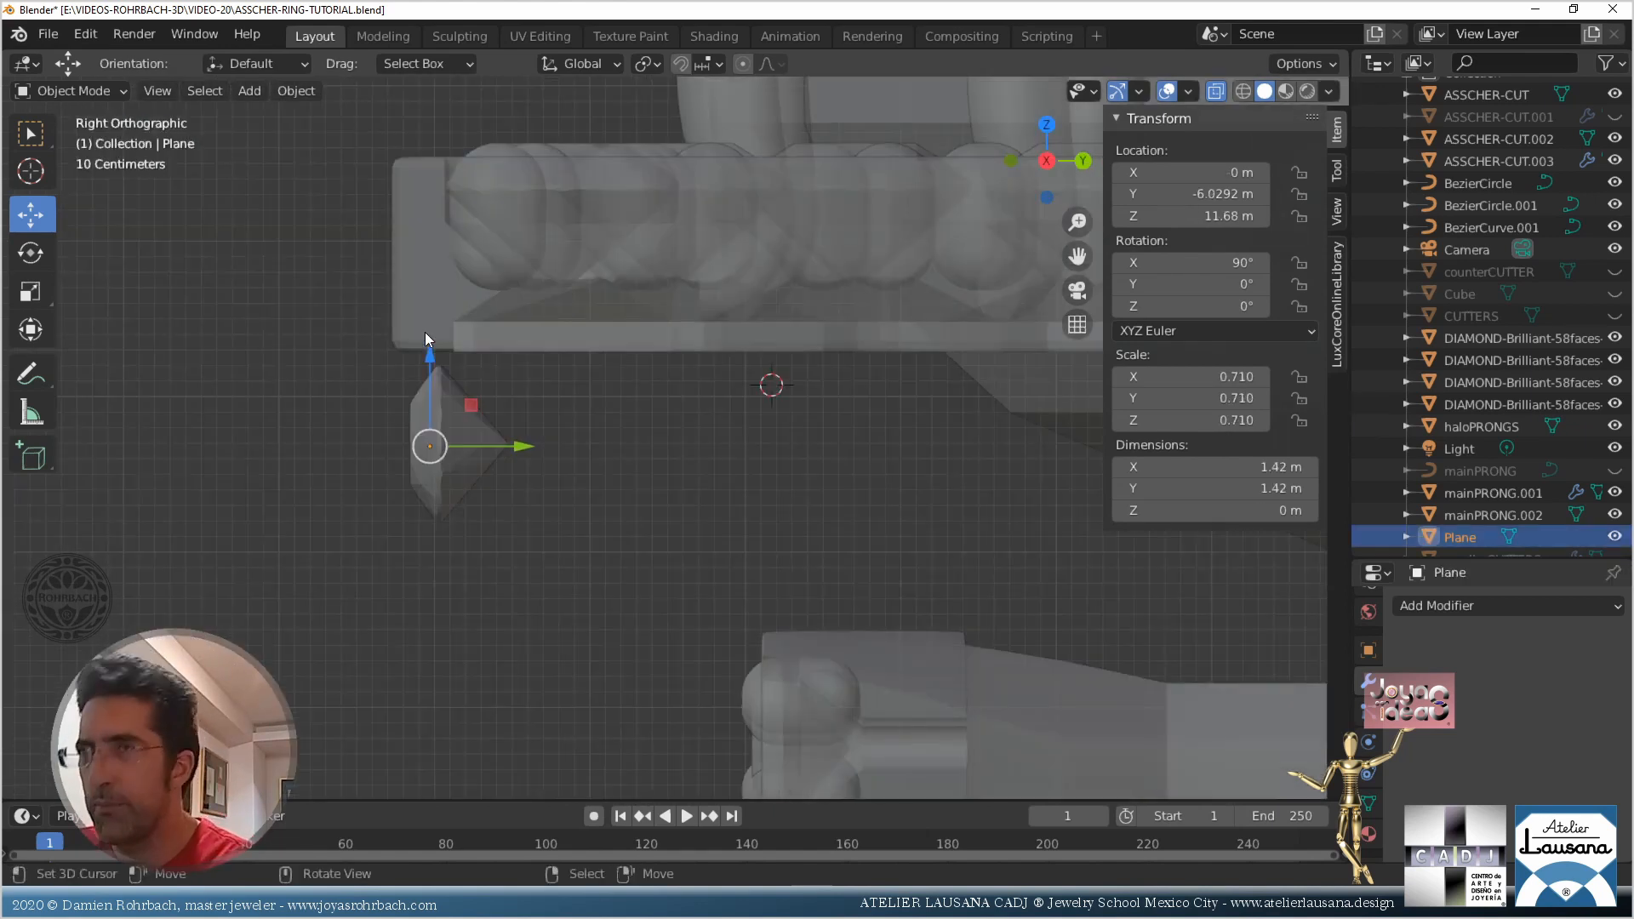
{"action": "key", "text": "KP_1"}
{"action": "key", "text": "KP_3"}
{"action": "scroll", "coordinate": [420, 307], "scroll_direction": "up", "scroll_amount": 3}
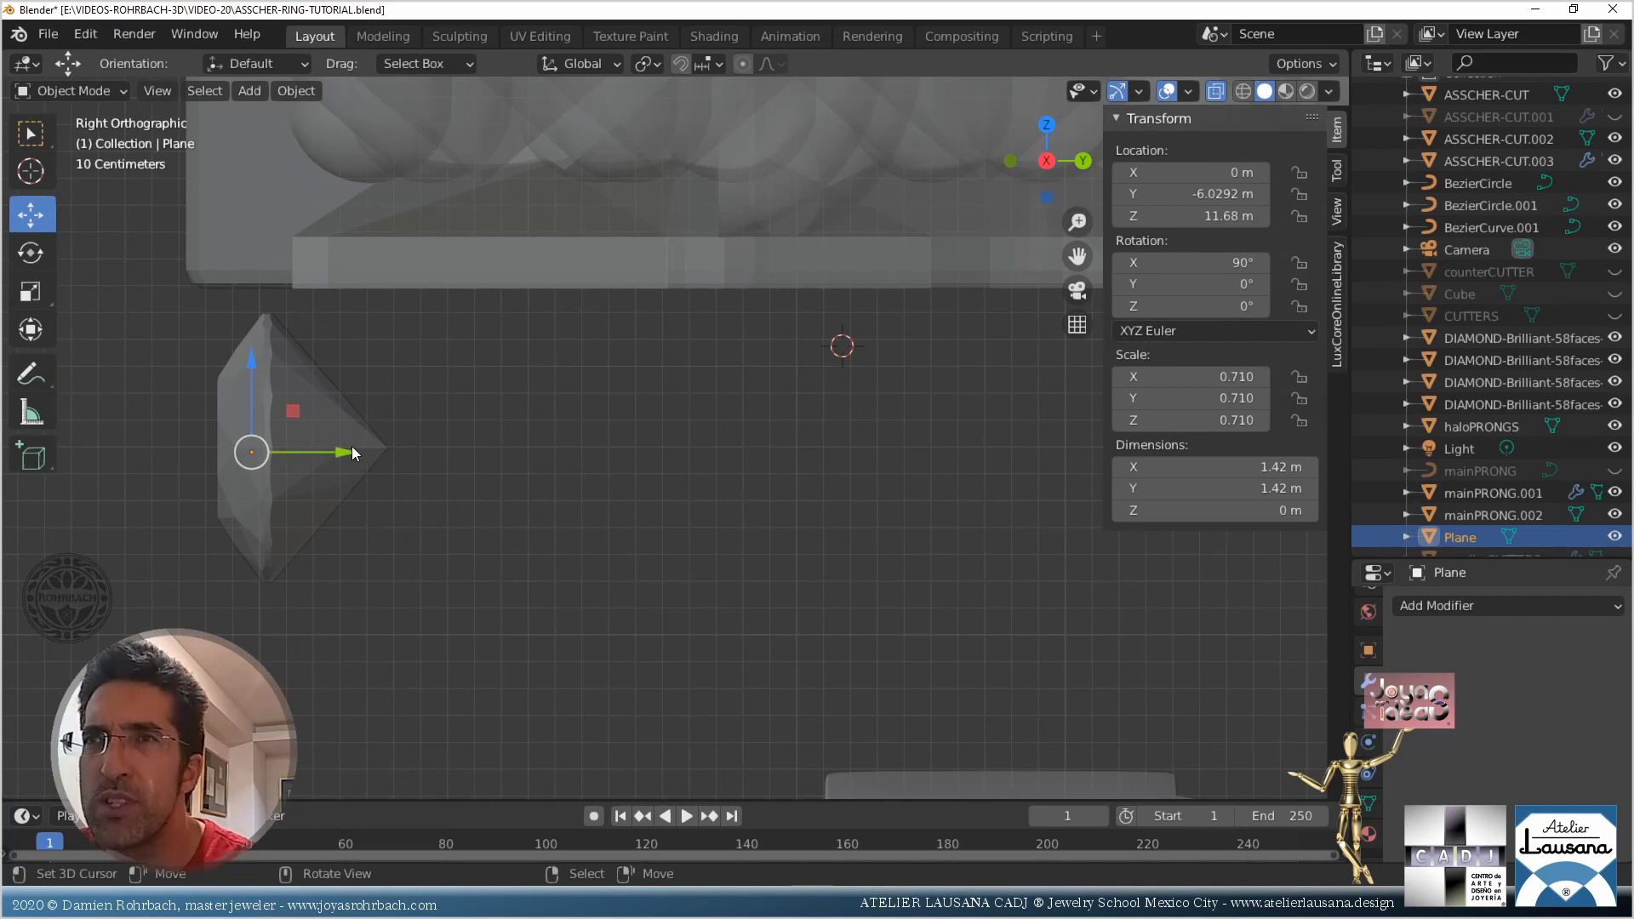
{"action": "left_click_drag", "start_coordinate": [350, 449], "coordinate": [303, 452]}
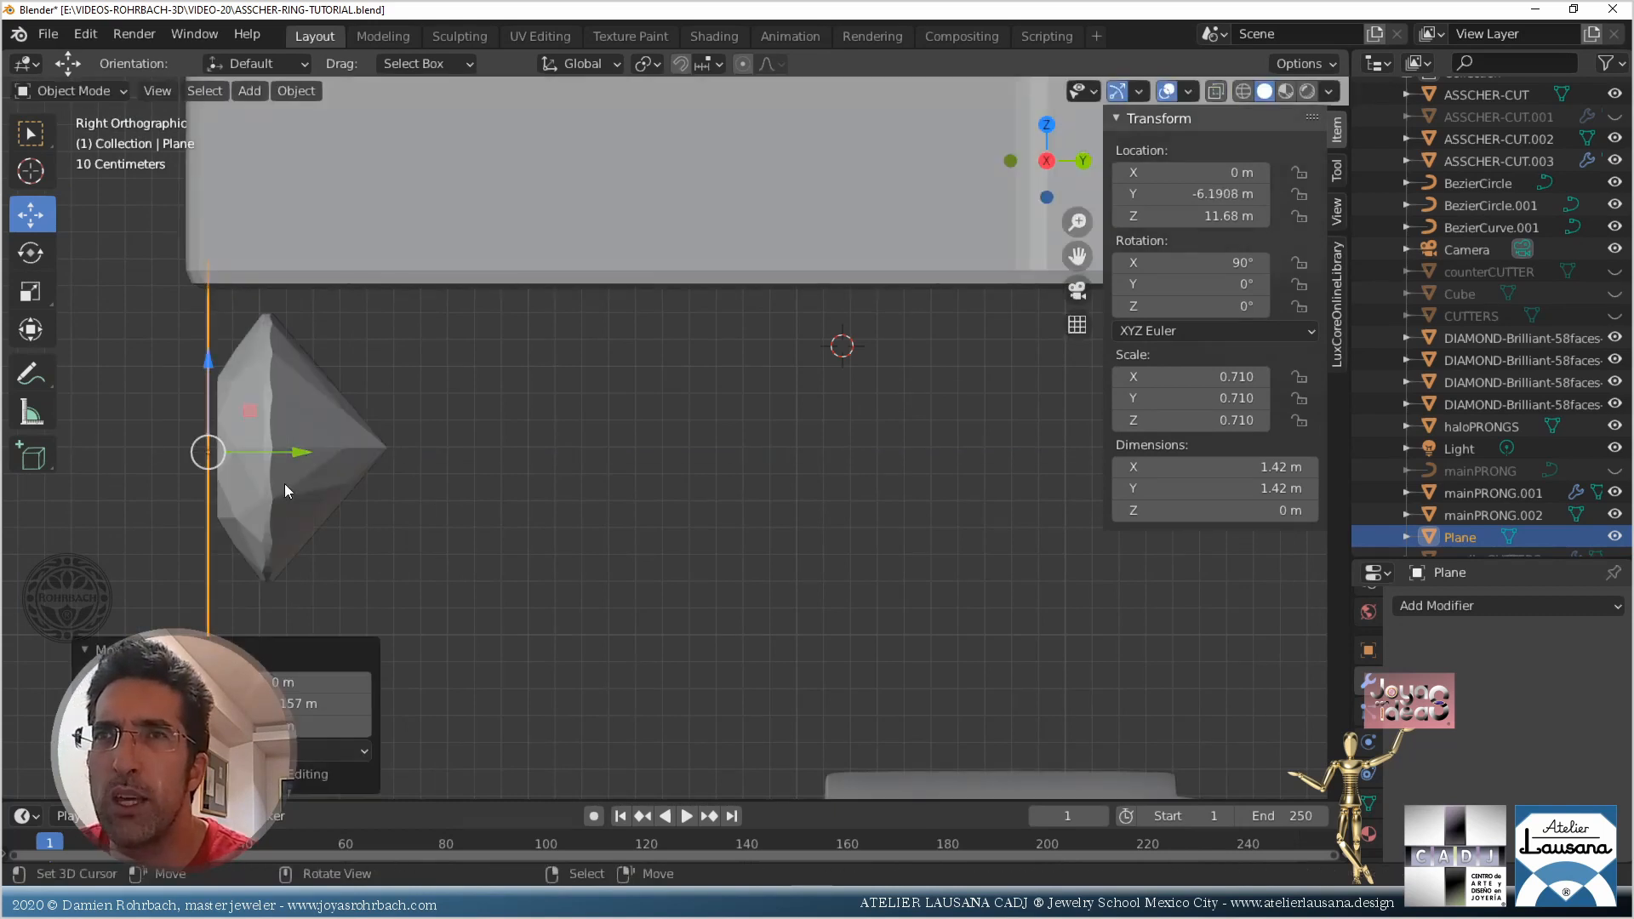
Move the duplicated diamond slightly outward along Y until its table sits just in front of the plane
{"action": "left_click", "coordinate": [334, 432]}
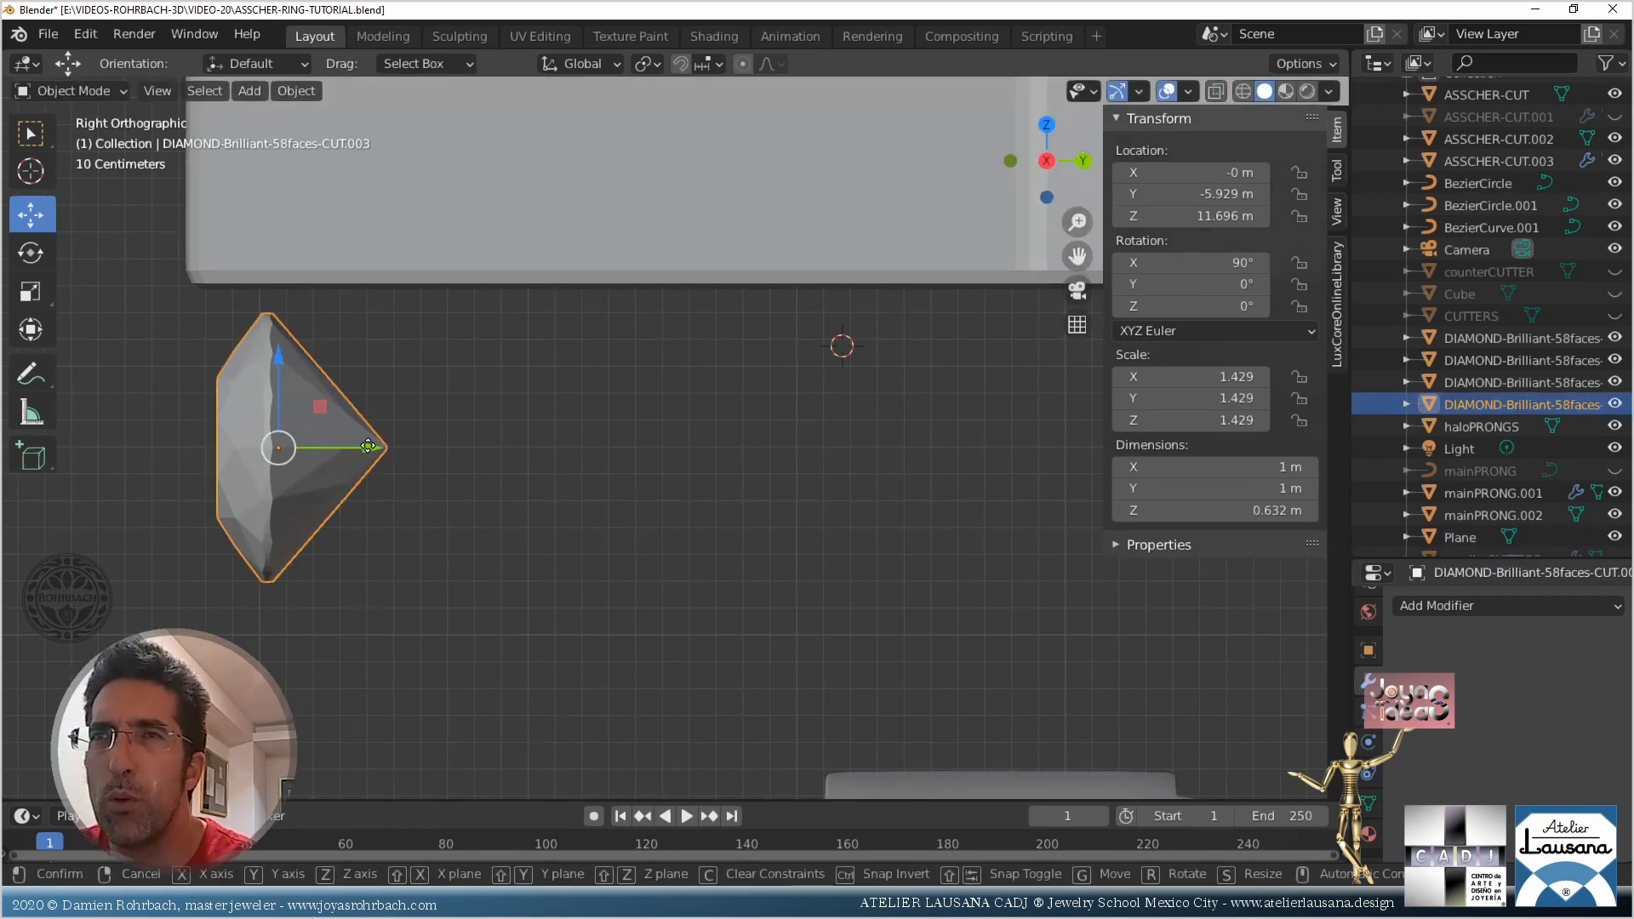
{"action": "left_click", "coordinate": [371, 450]}
{"action": "scroll", "coordinate": [371, 451], "scroll_direction": "down", "scroll_amount": 4}
{"action": "key", "text": "alt+z"}
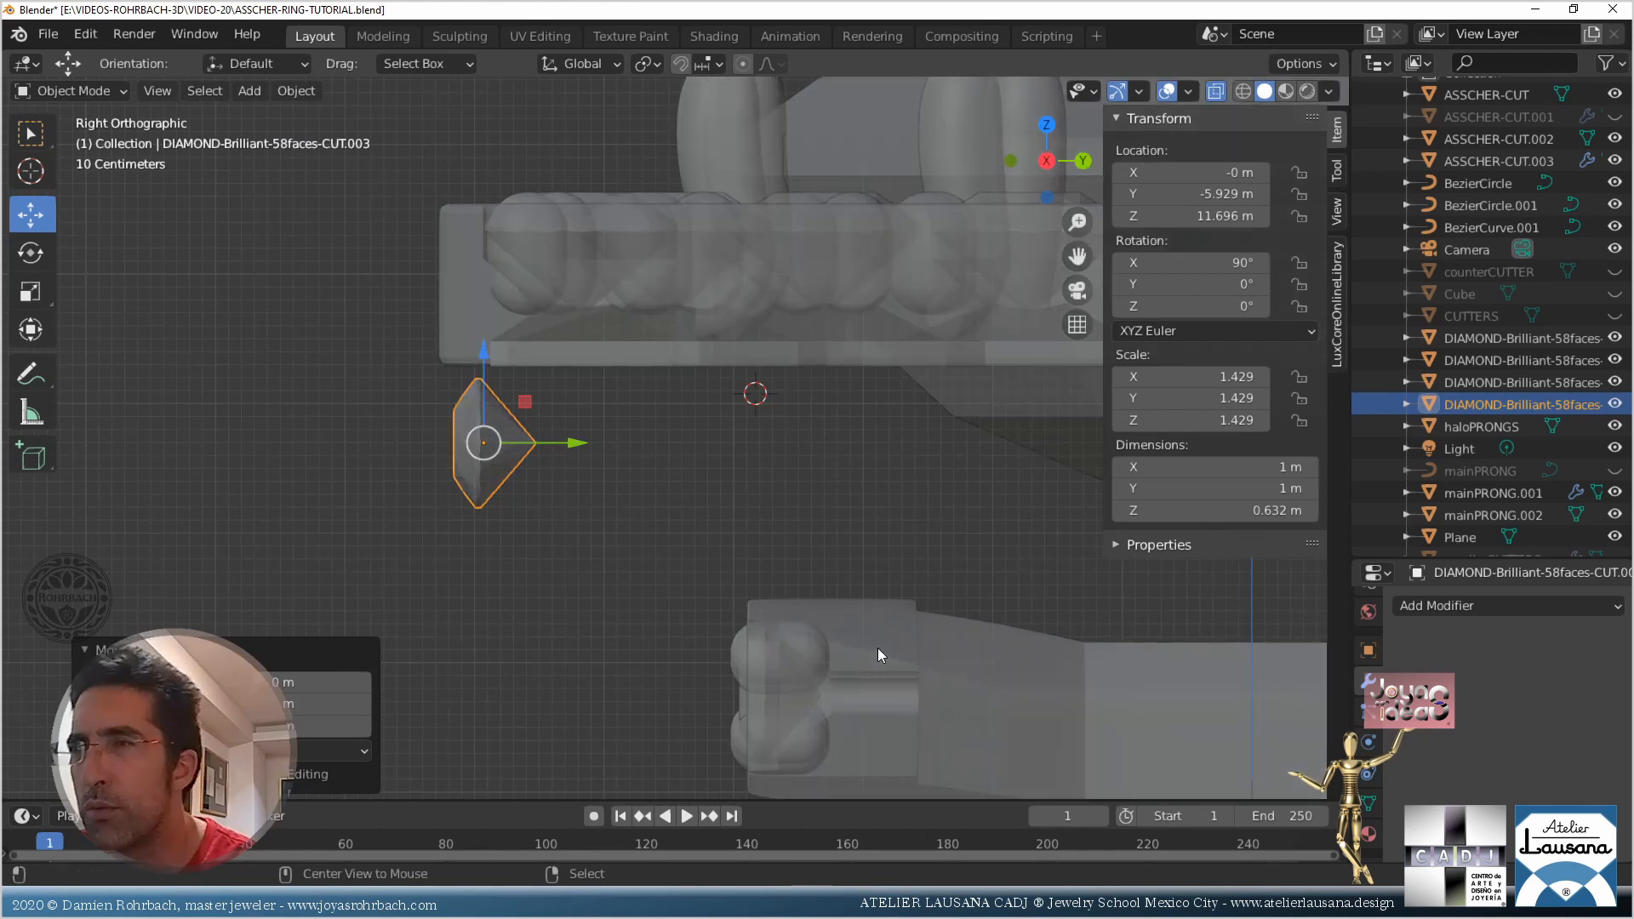
{"action": "key", "text": "alt+z"}
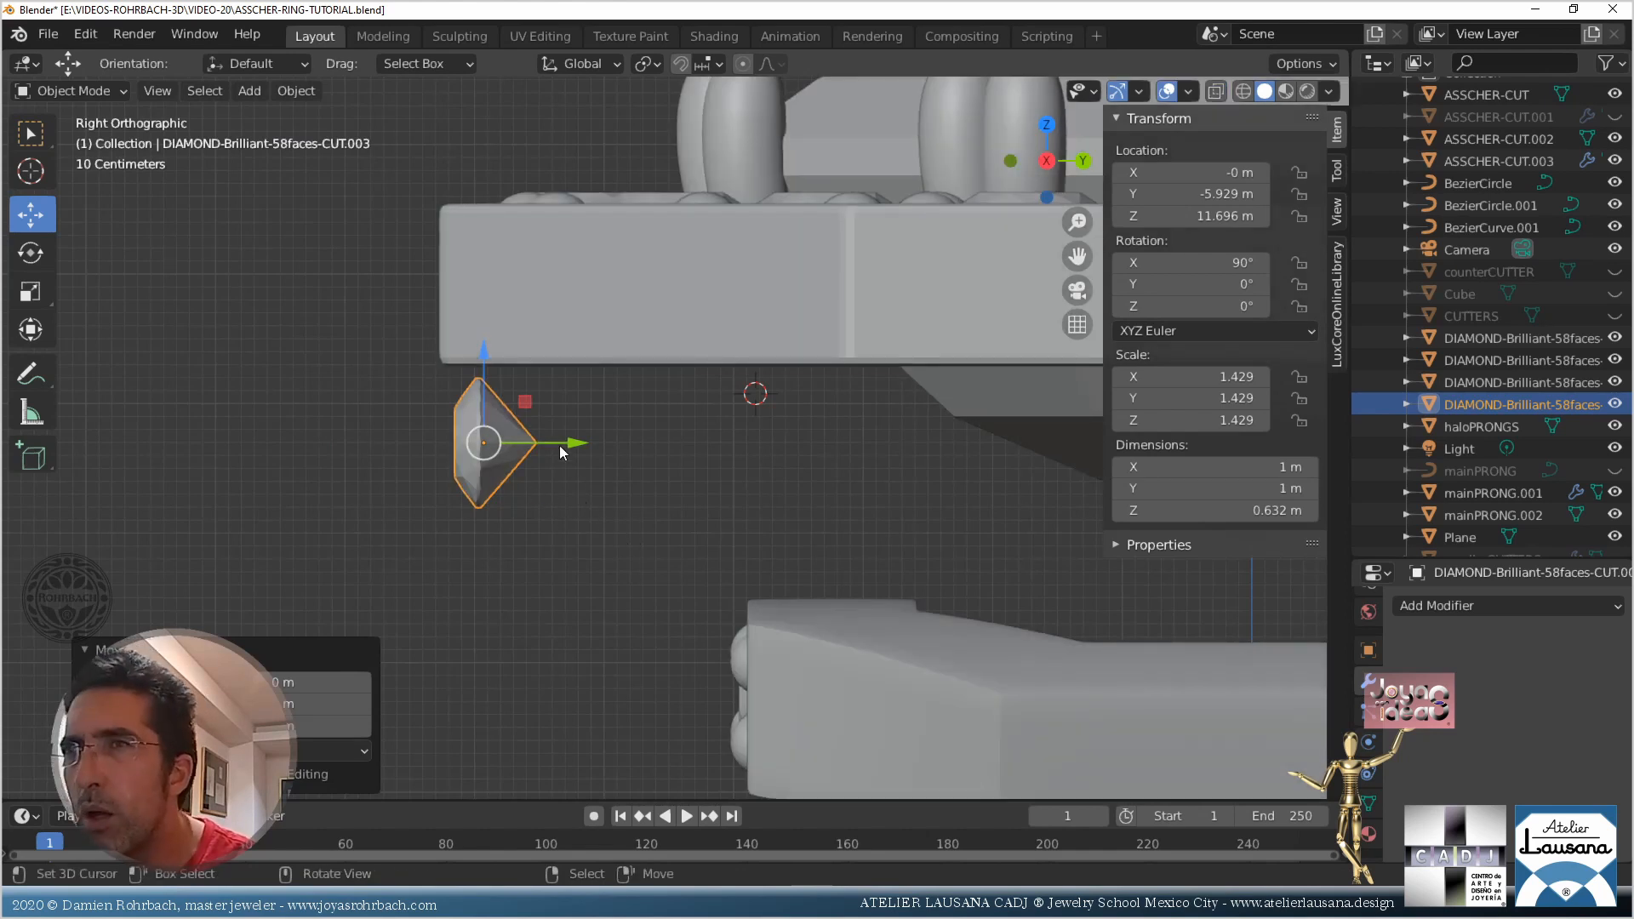
{"action": "key", "text": "alt+z"}
{"action": "key", "text": "alt+z"}
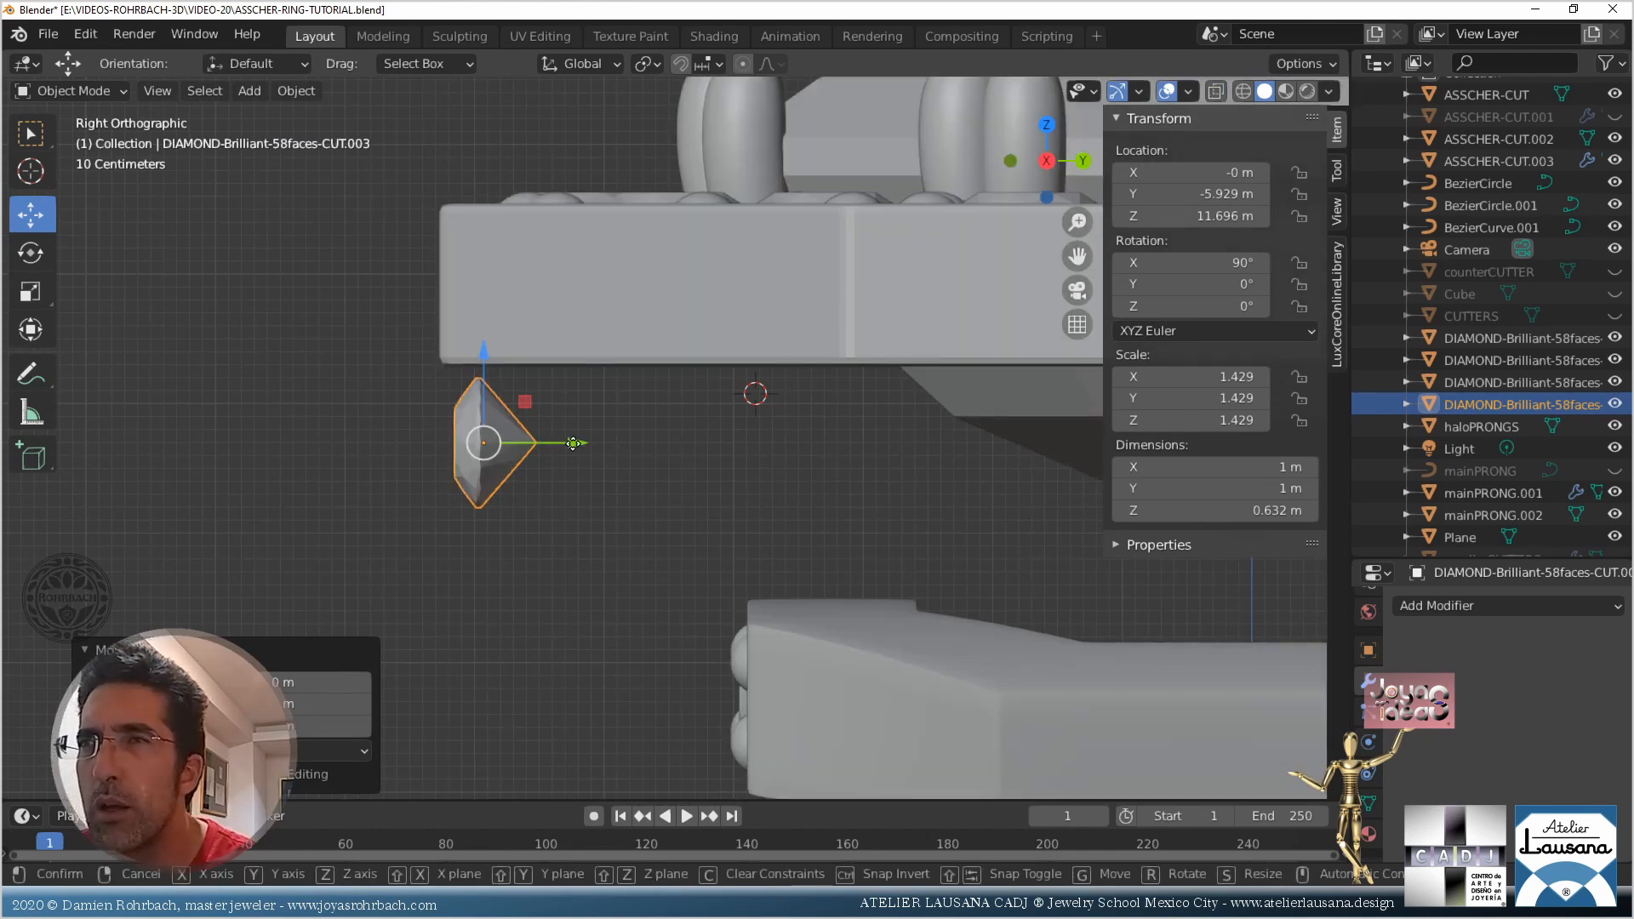
{"action": "left_click_drag", "start_coordinate": [572, 444], "coordinate": [560, 451]}
{"action": "mouse_move", "coordinate": [560, 451]}
{"action": "middle_mouse_down"}
{"action": "mouse_move", "coordinate": [605, 442]}
{"action": "mouse_move", "coordinate": [575, 444]}
{"action": "middle_mouse_up"}
{"action": "left_click_drag", "start_coordinate": [574, 444], "coordinate": [557, 445]}
Open the plane for vertex editing with see-through display in the right-side view, and save the file
{"action": "left_click", "coordinate": [446, 356]}
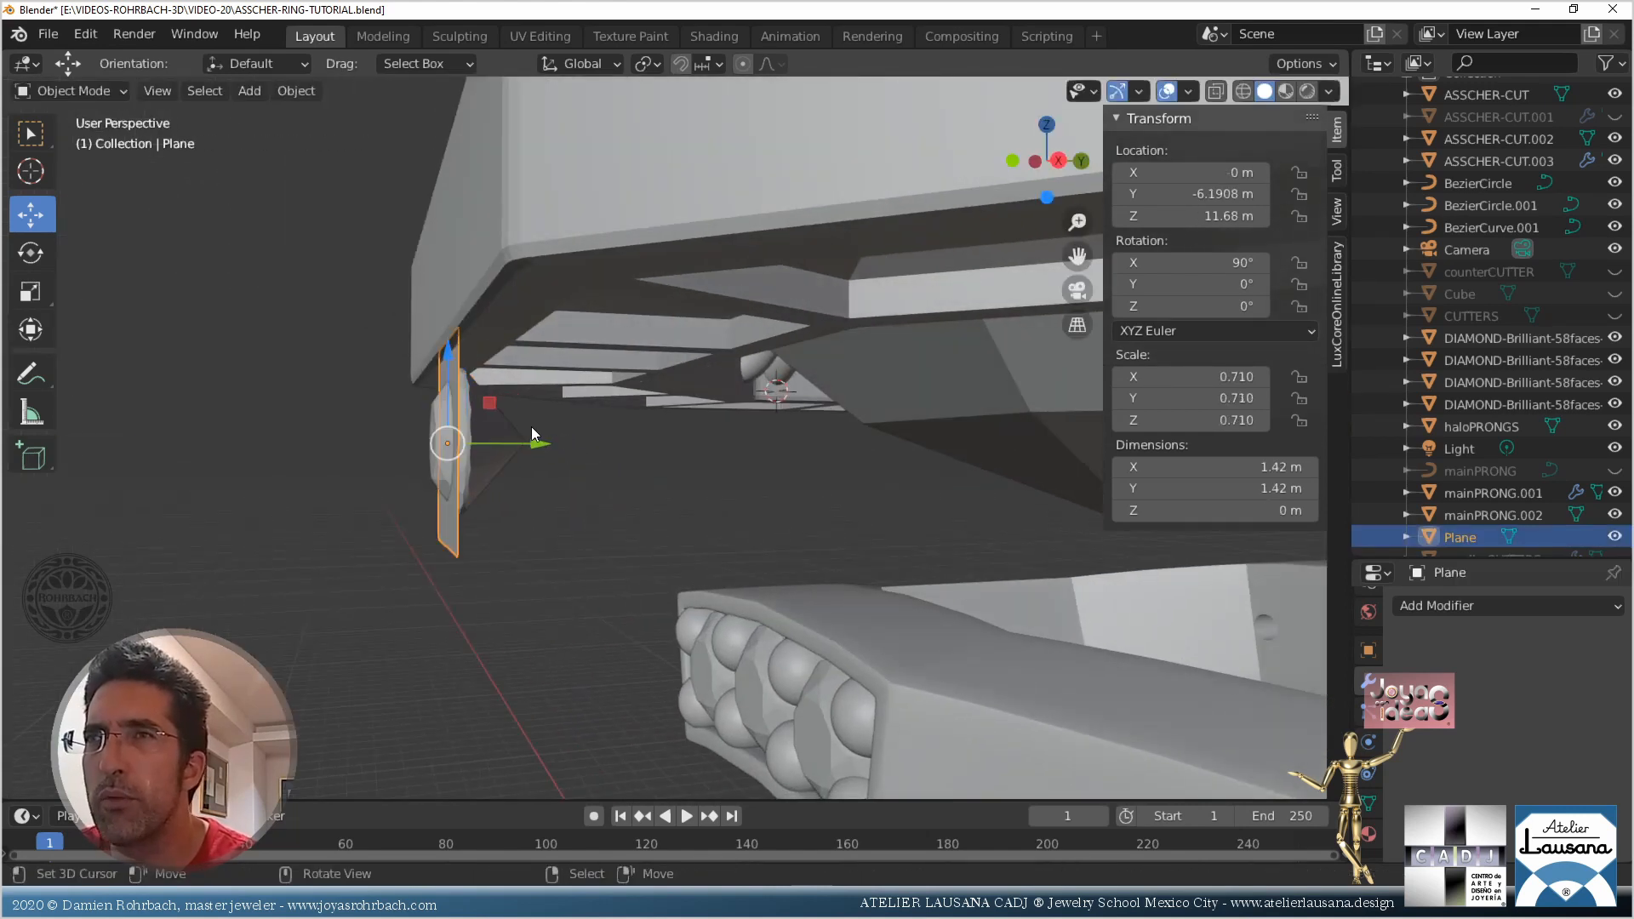
{"action": "key", "text": "KP_3"}
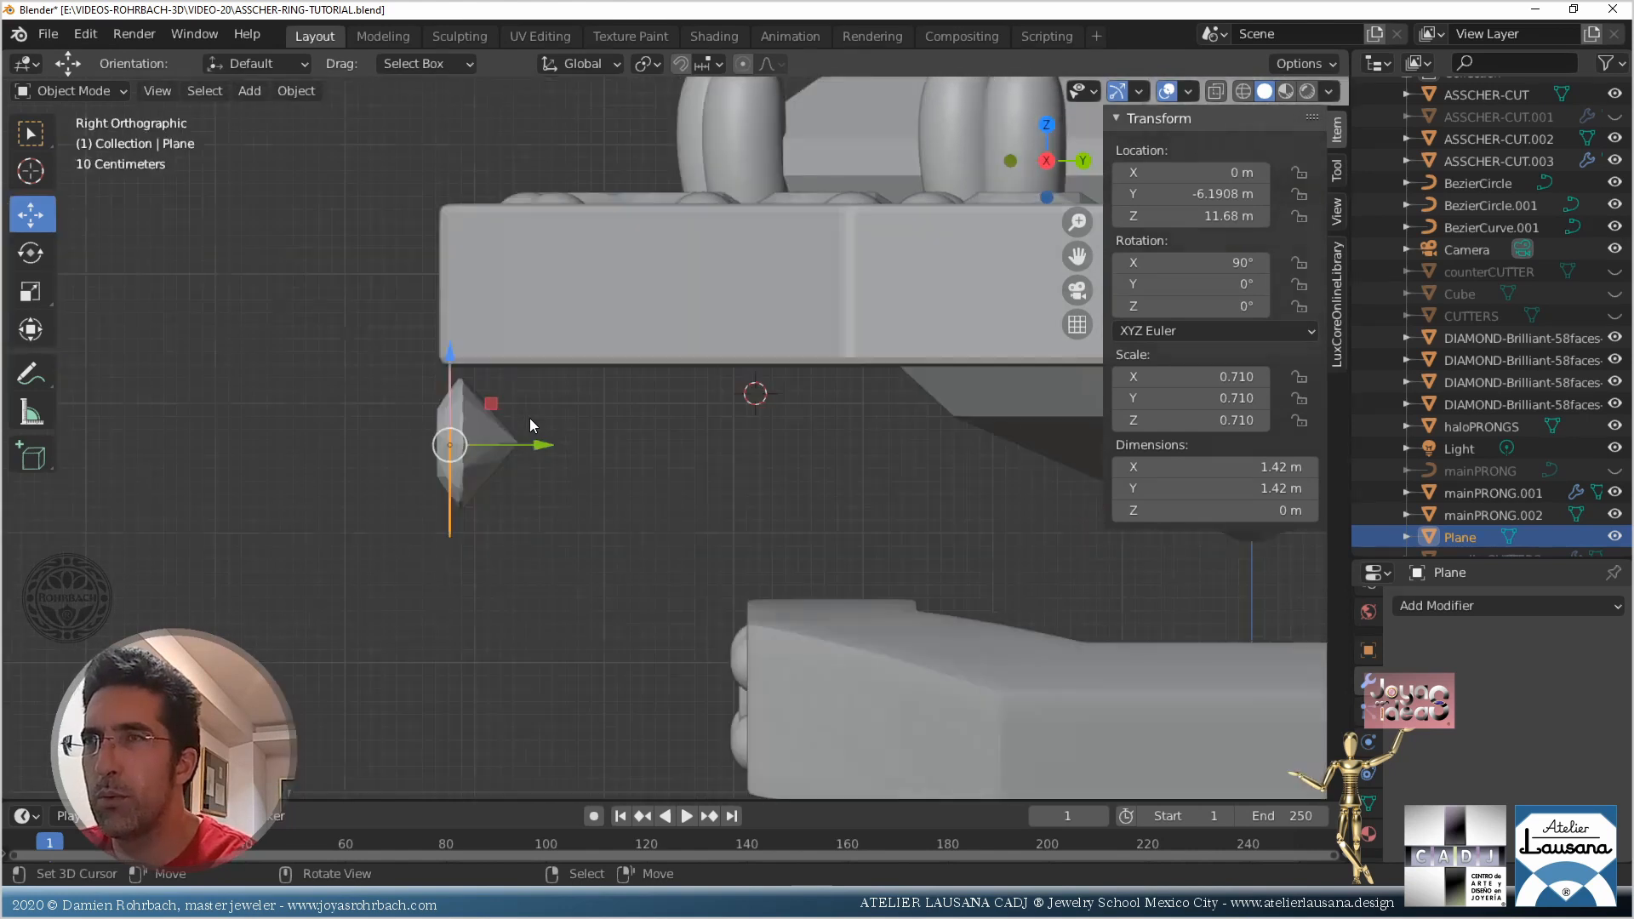
{"action": "key", "text": "Tab"}
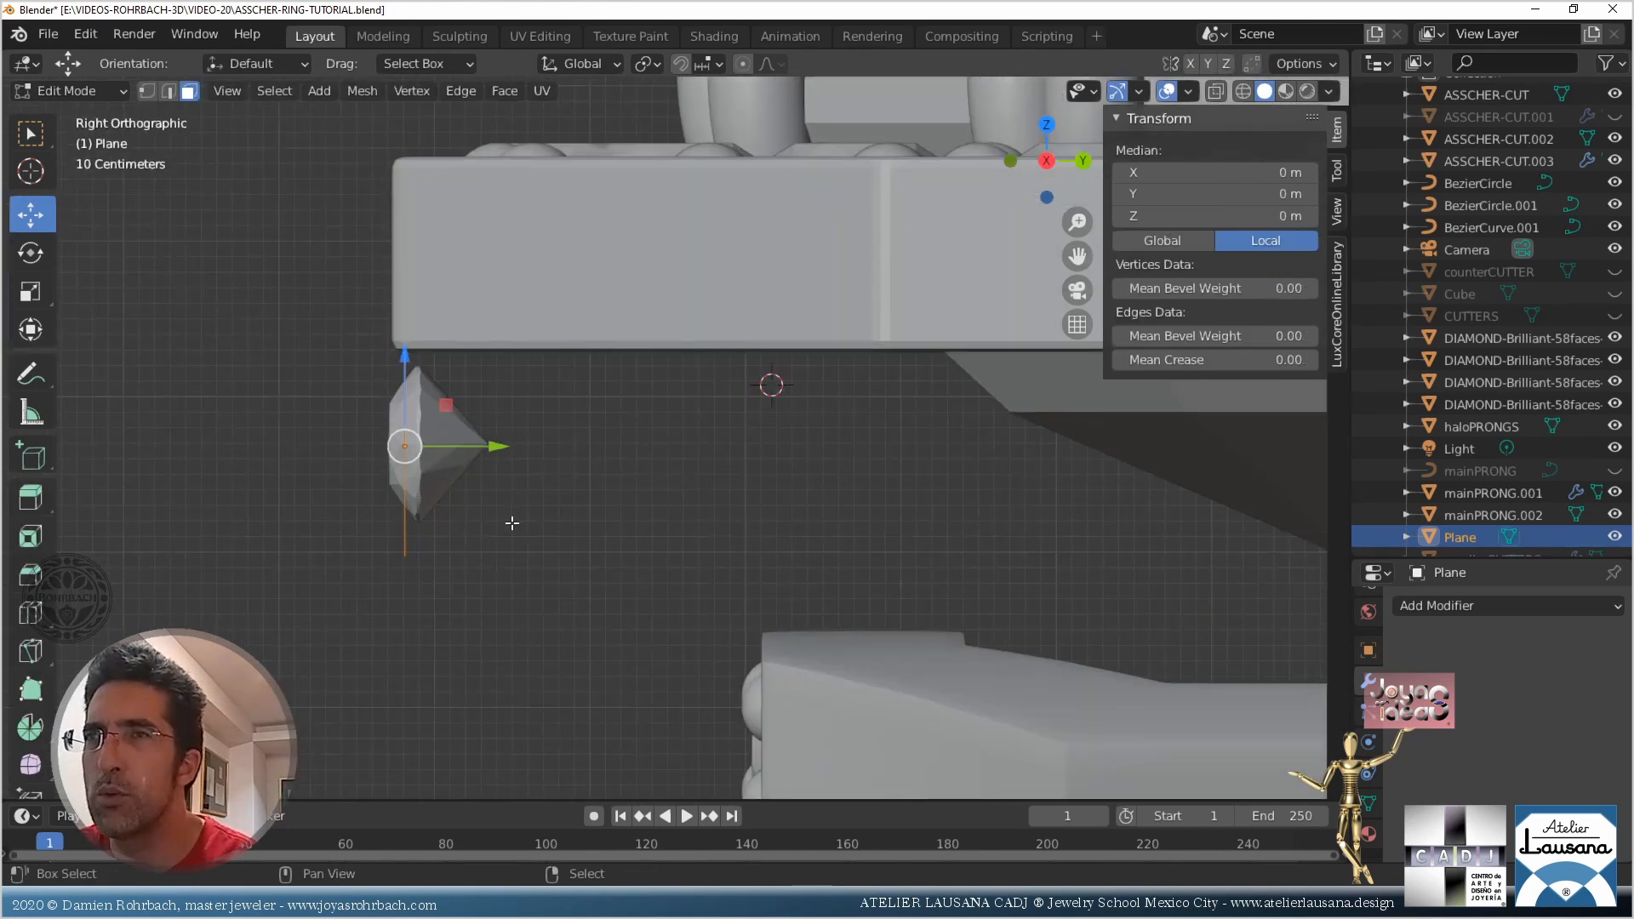
{"action": "middle_click_drag", "start_coordinate": [514, 522], "coordinate": [656, 452], "text": "shift"}
{"action": "left_click", "coordinate": [144, 91]}
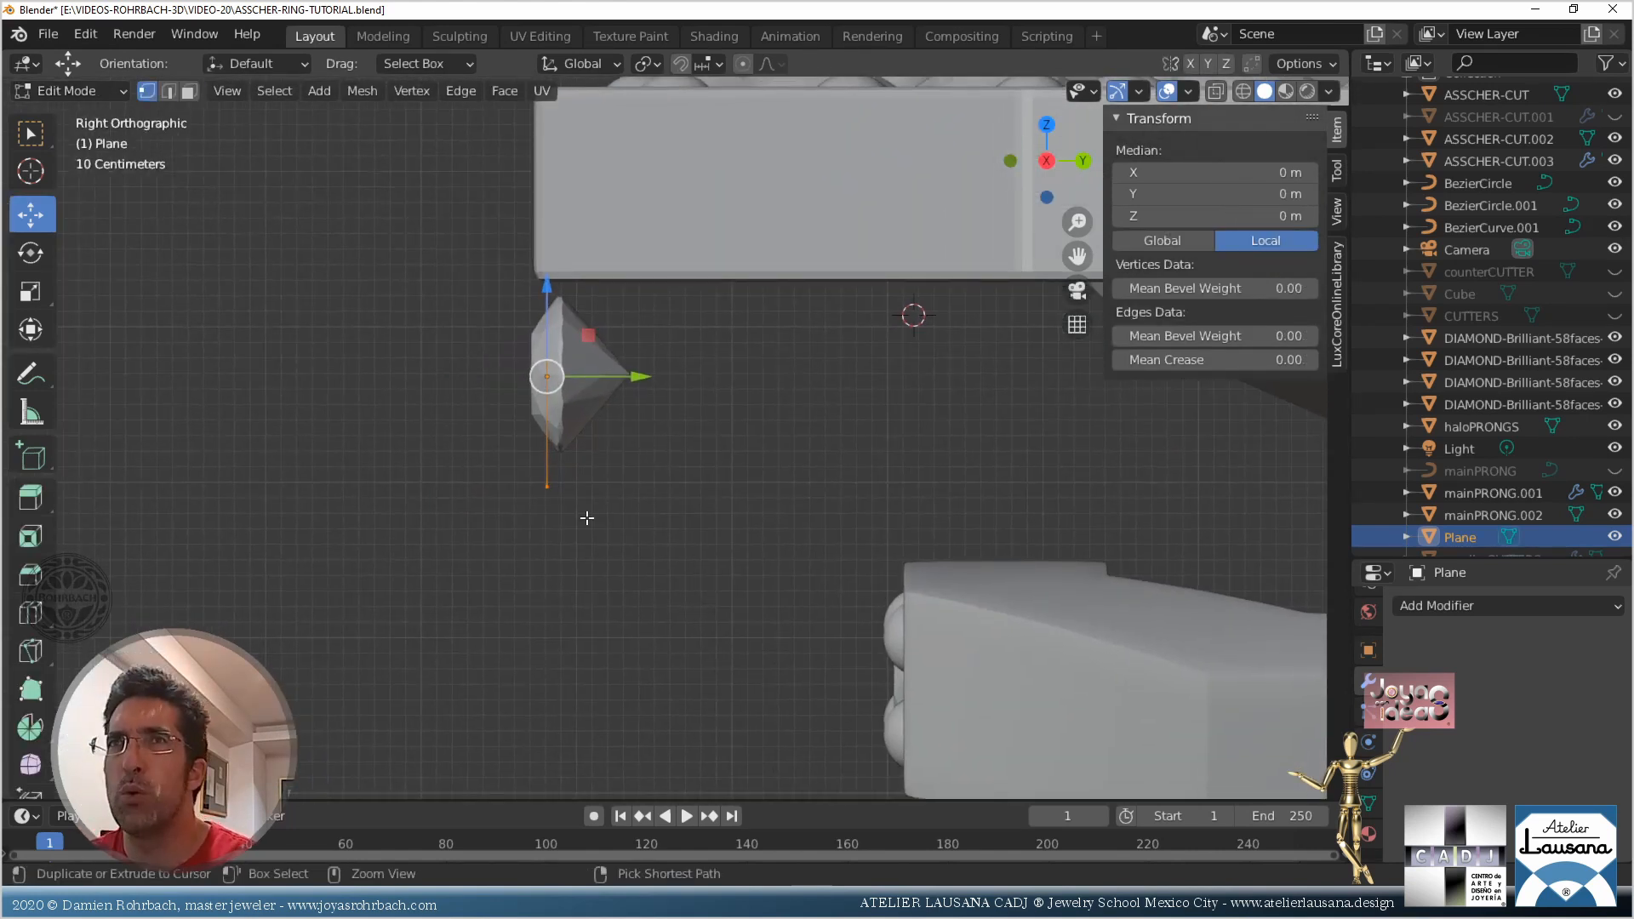
{"action": "key", "text": "ctrl+s"}
{"action": "key", "text": "alt+z"}
{"action": "middle_click_drag", "start_coordinate": [552, 446], "coordinate": [629, 453]}
{"action": "key", "text": "KP_3"}
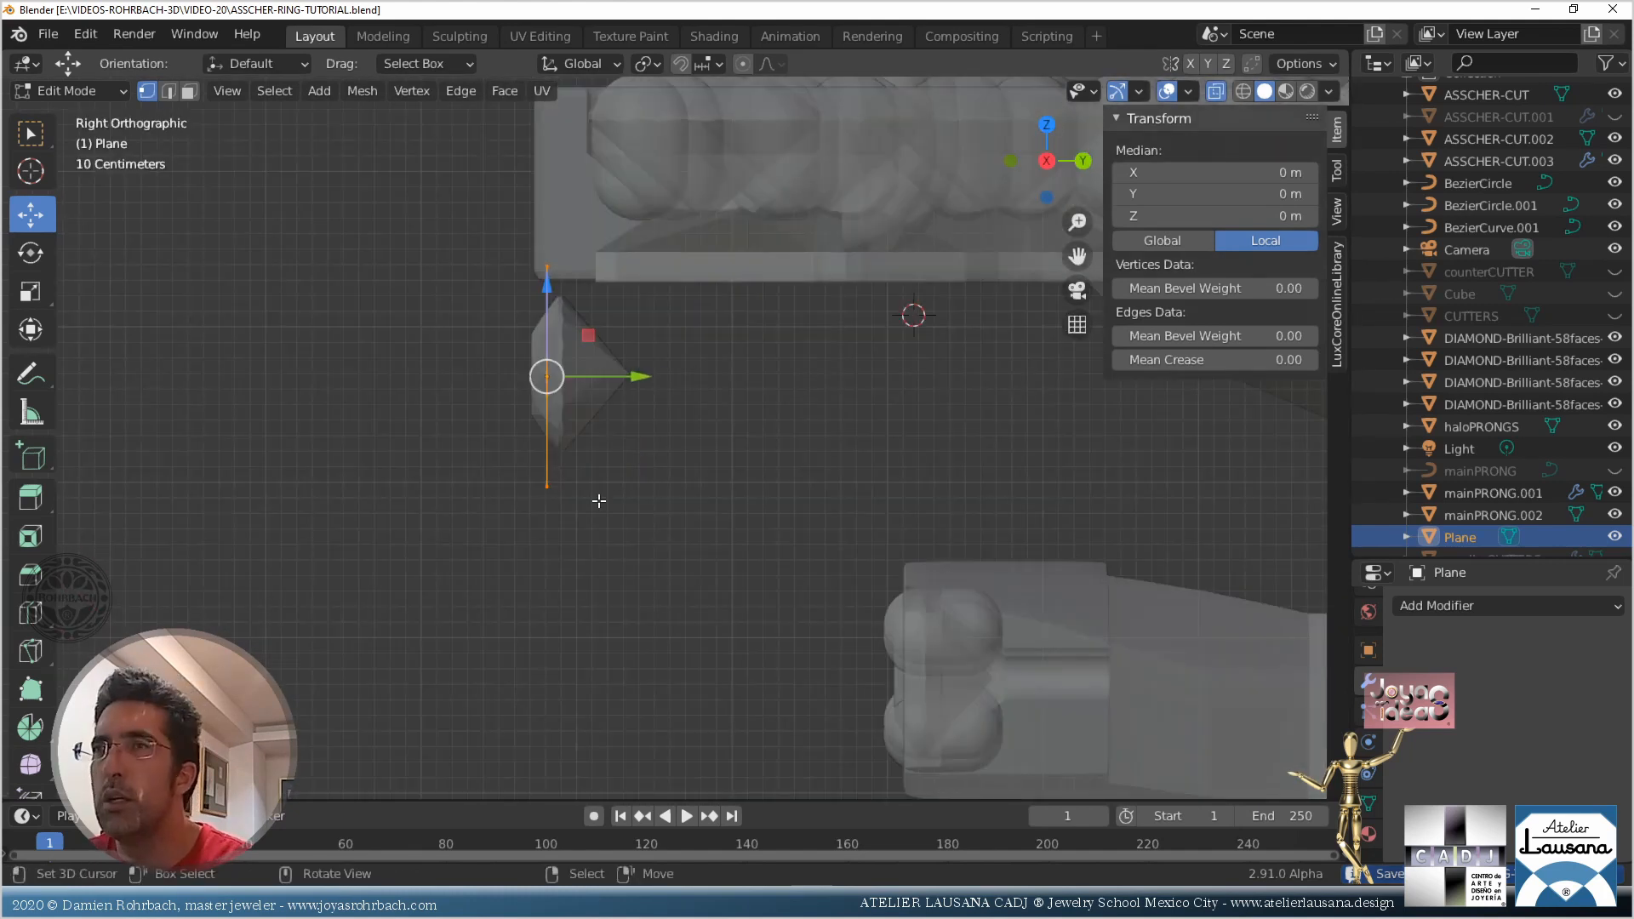
Extrude the plane's bottom edge twice, downward and inward in the side view, forming a bent strip that ends beside the gallery
{"action": "key", "text": "alt+a"}
{"action": "scroll", "coordinate": [570, 539], "scroll_direction": "down", "scroll_amount": 3}
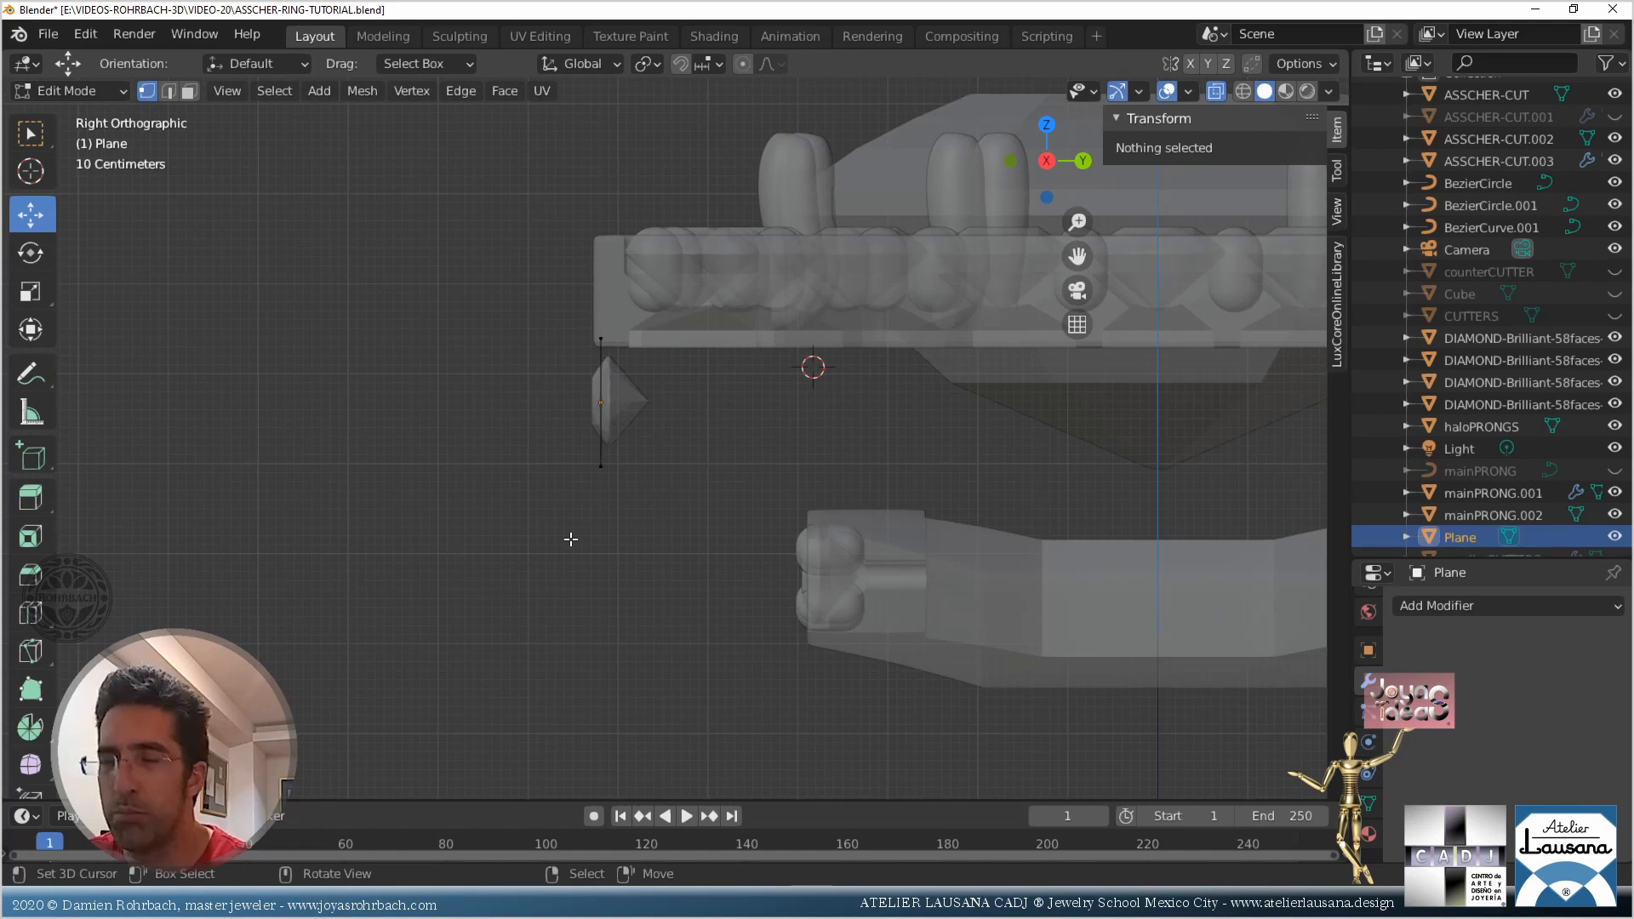
{"action": "middle_click_drag", "start_coordinate": [562, 514], "coordinate": [730, 445]}
{"action": "key", "text": "KP_3"}
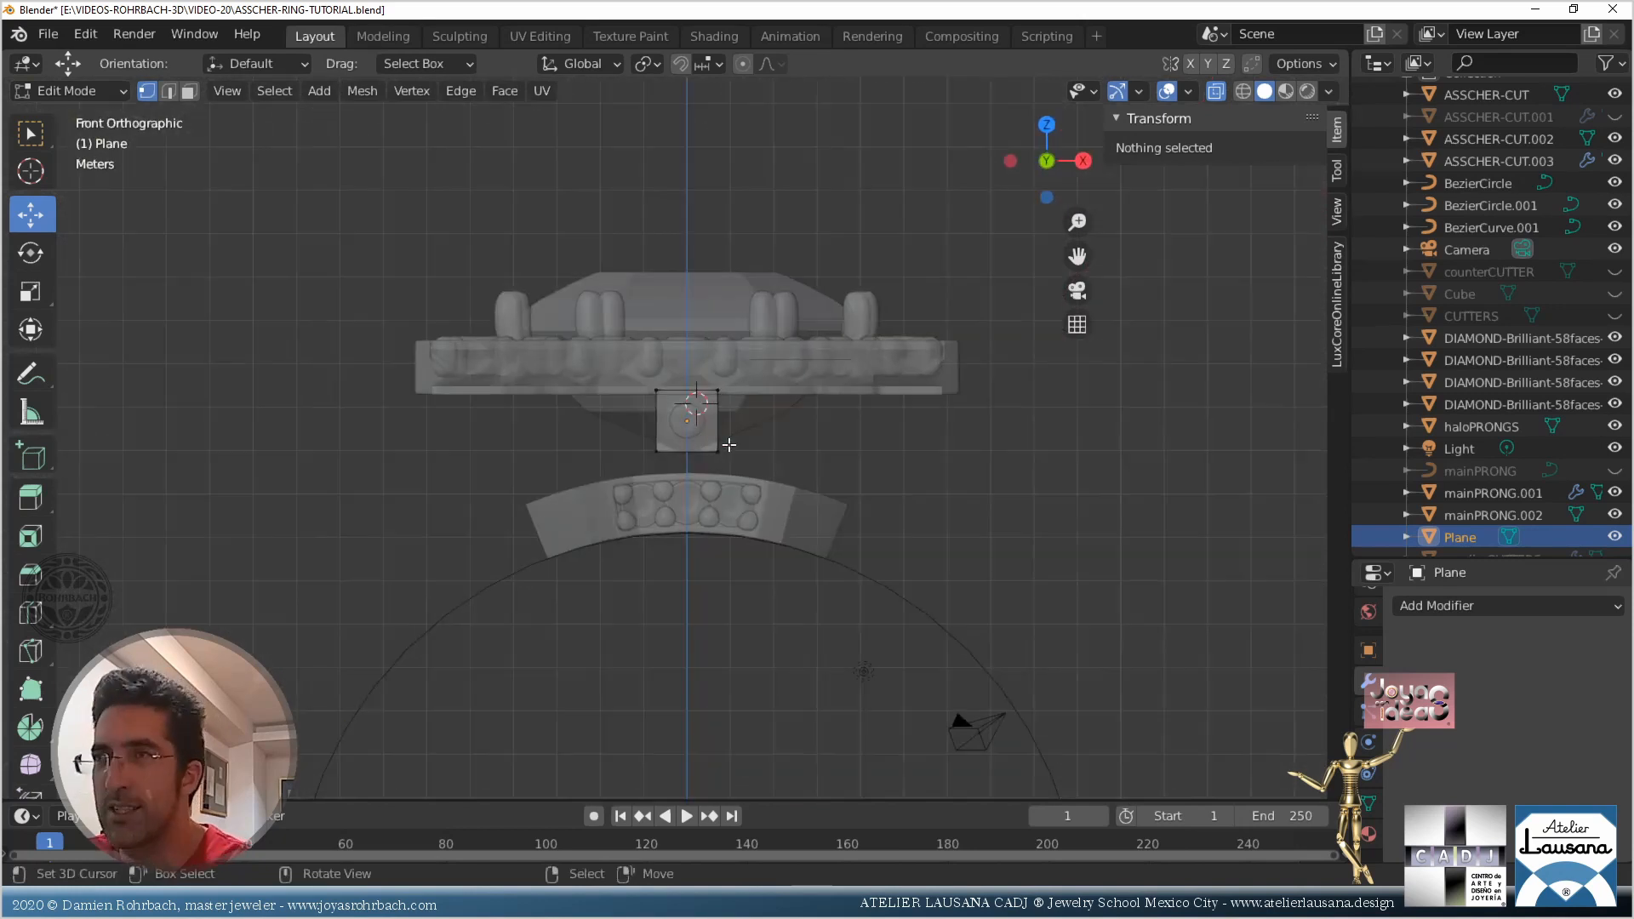
{"action": "scroll", "coordinate": [605, 510], "scroll_direction": "up", "scroll_amount": 4}
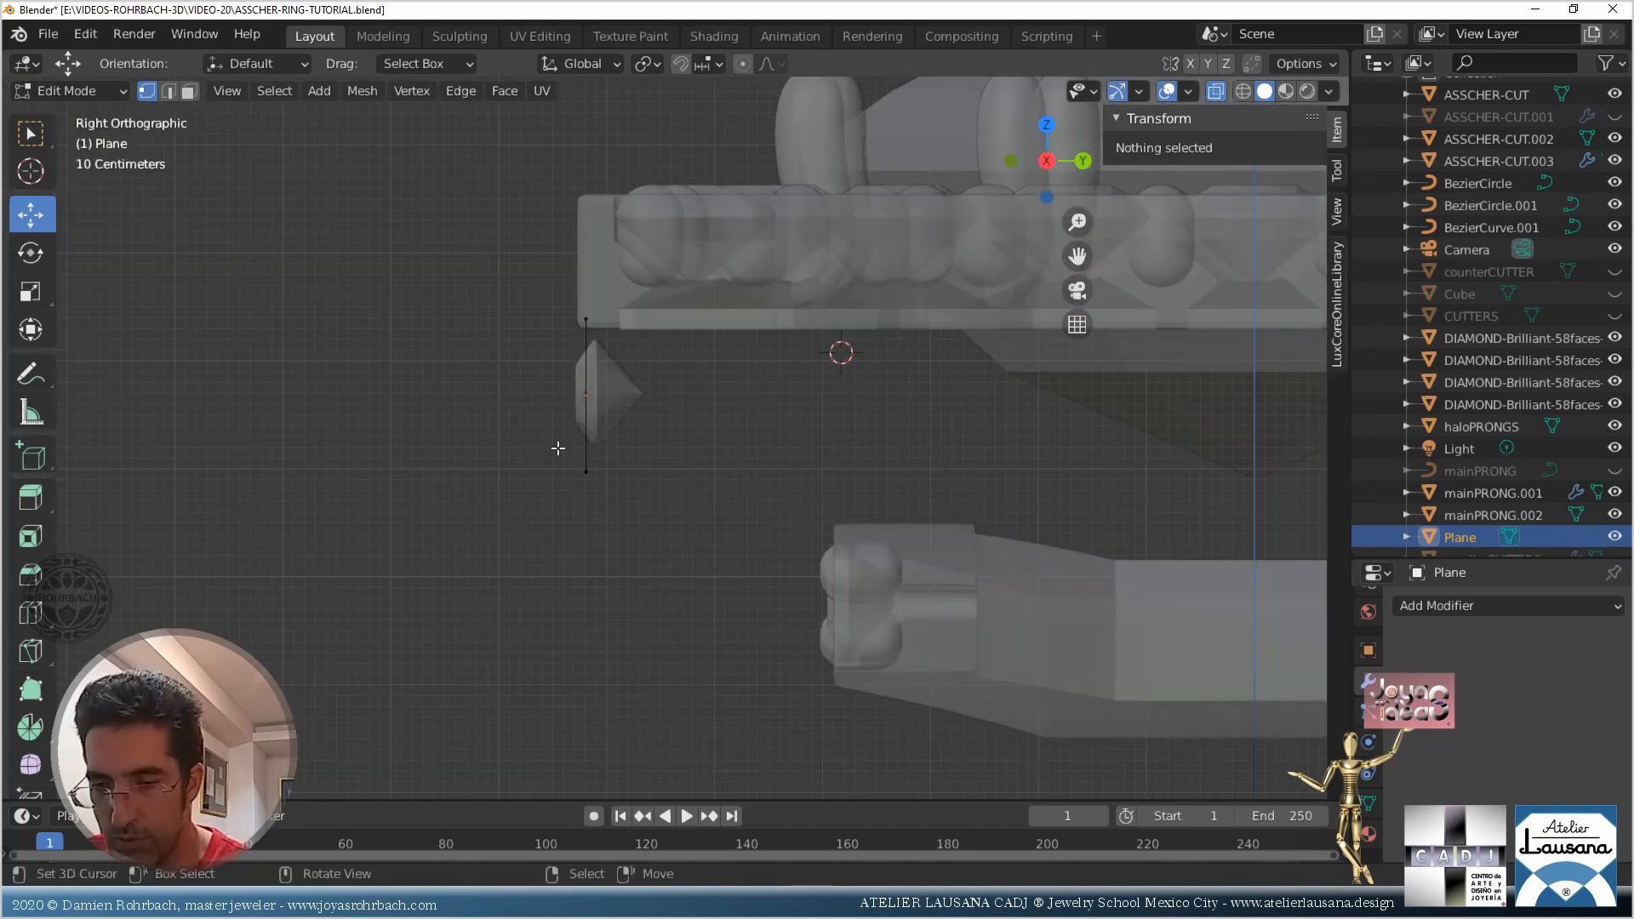
{"action": "key", "text": "b"}
{"action": "left_click_drag", "start_coordinate": [558, 447], "coordinate": [676, 506]}
{"action": "key", "text": "e"}
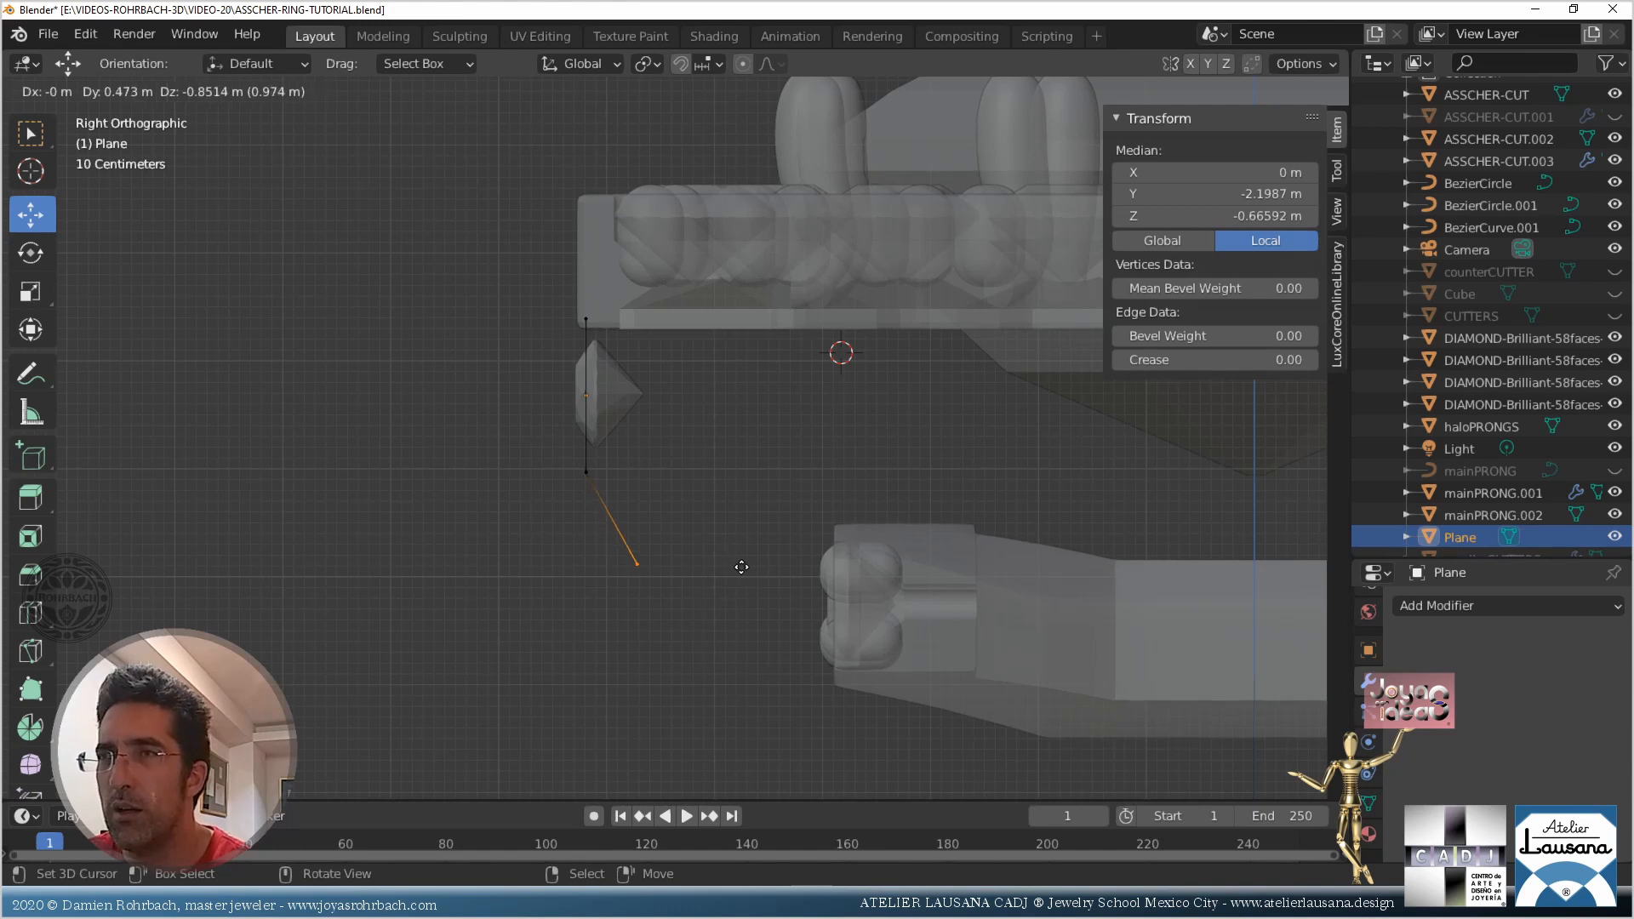
{"action": "left_click", "coordinate": [742, 569]}
{"action": "key", "text": "e"}
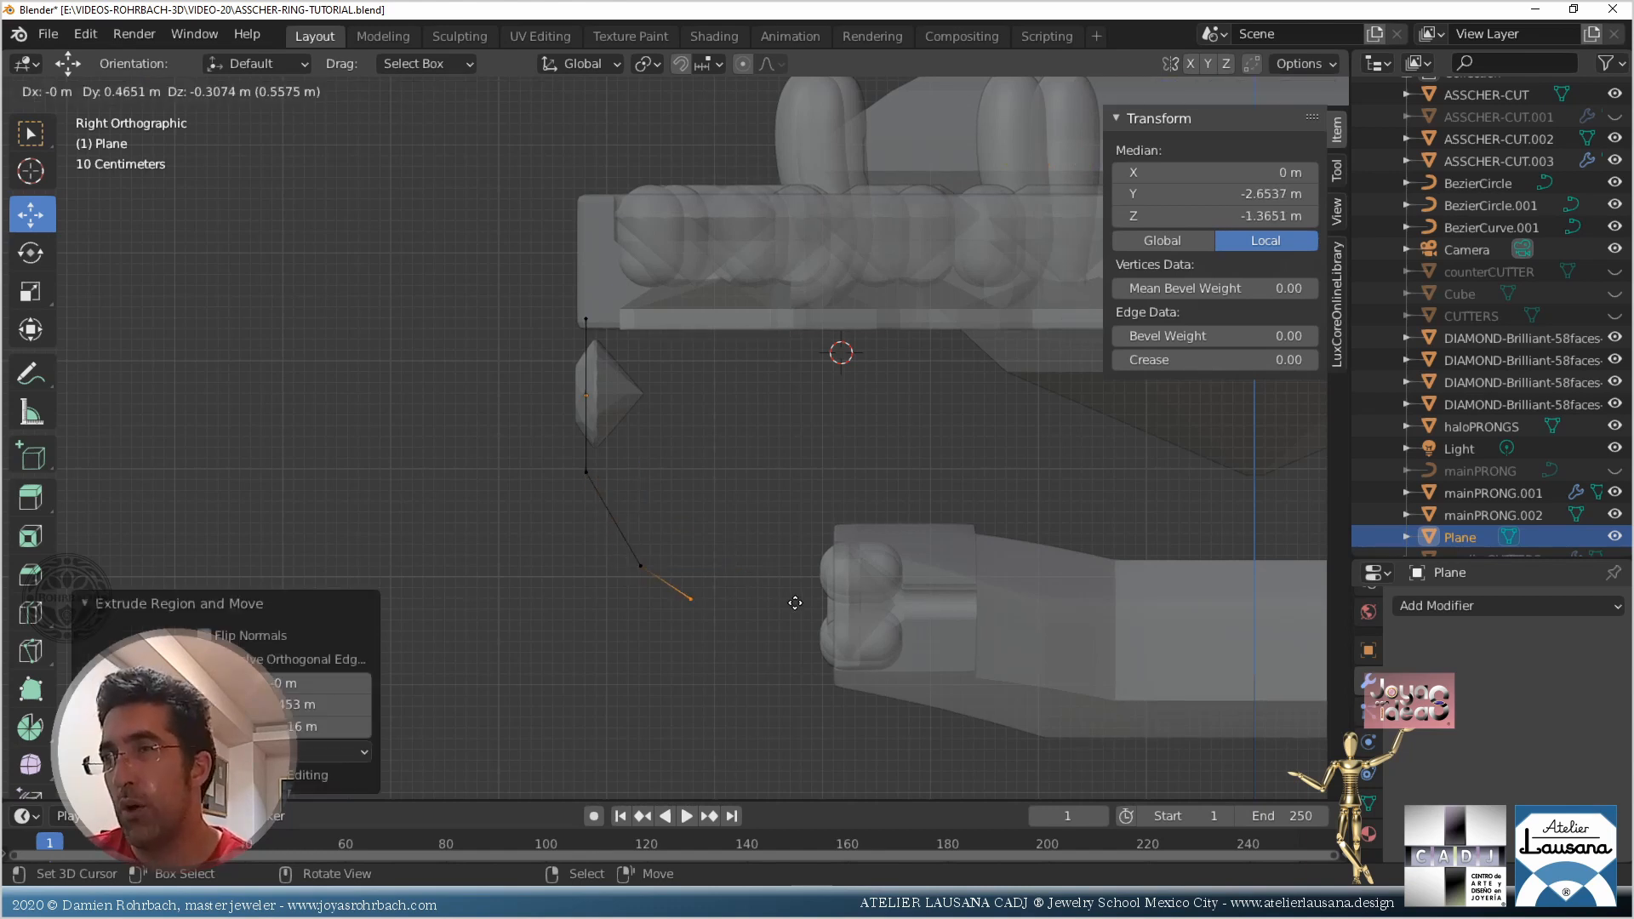
{"action": "left_click", "coordinate": [823, 642]}
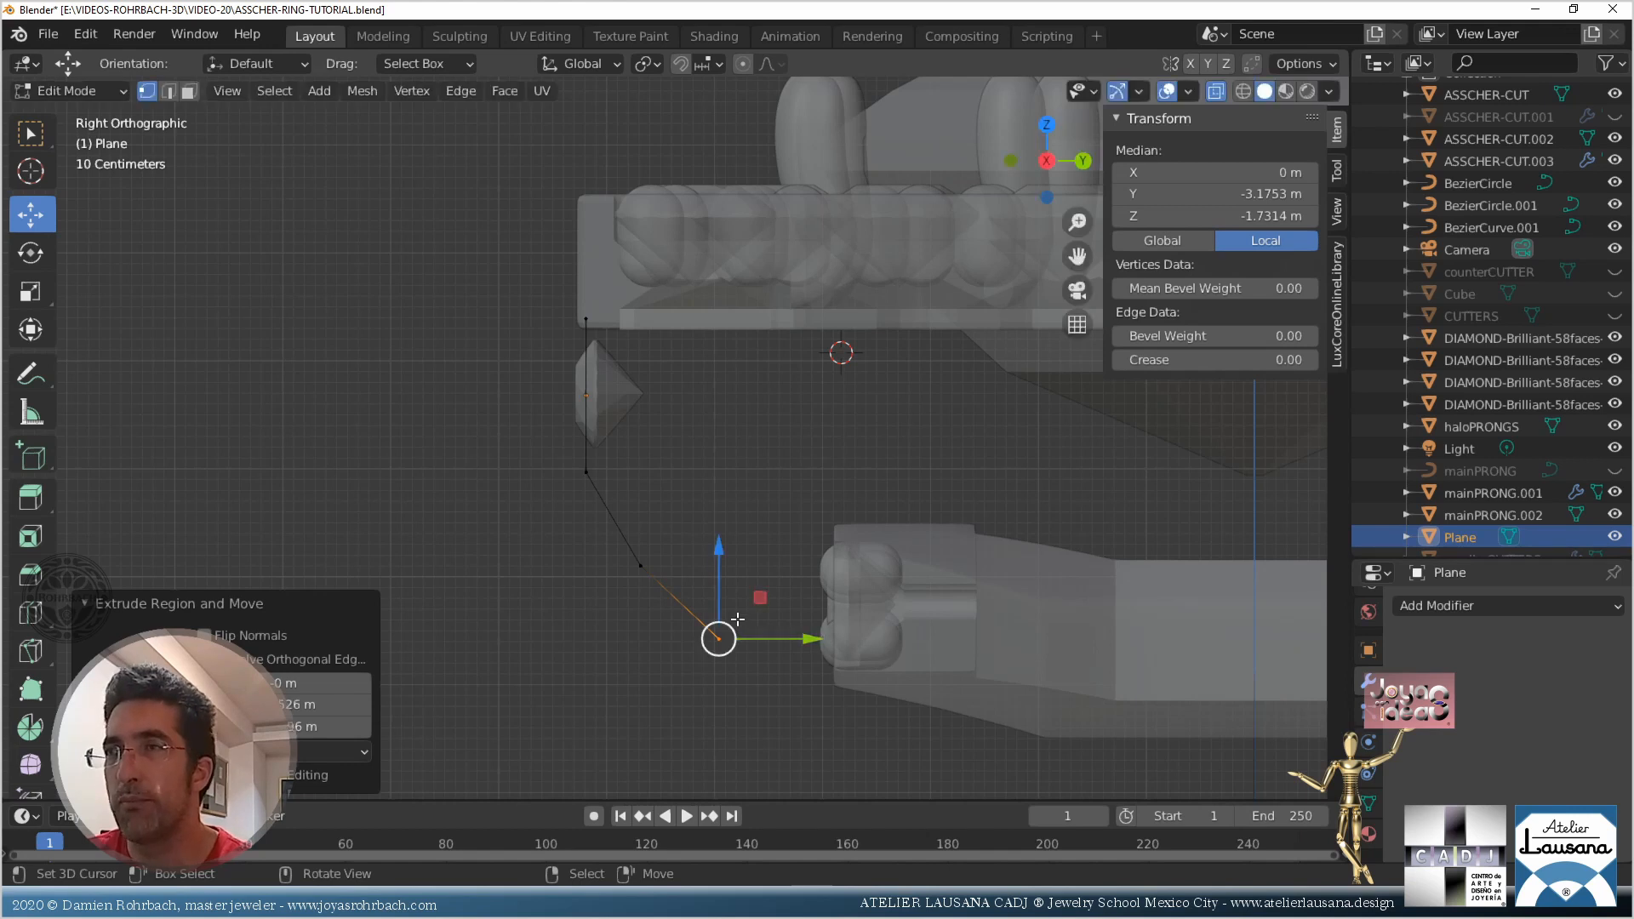
Extrude the whole bent strip inward along Y to give it thickness behind the diamond
{"action": "key", "text": "a"}
{"action": "key", "text": "e"}
{"action": "left_click", "coordinate": [707, 460]}
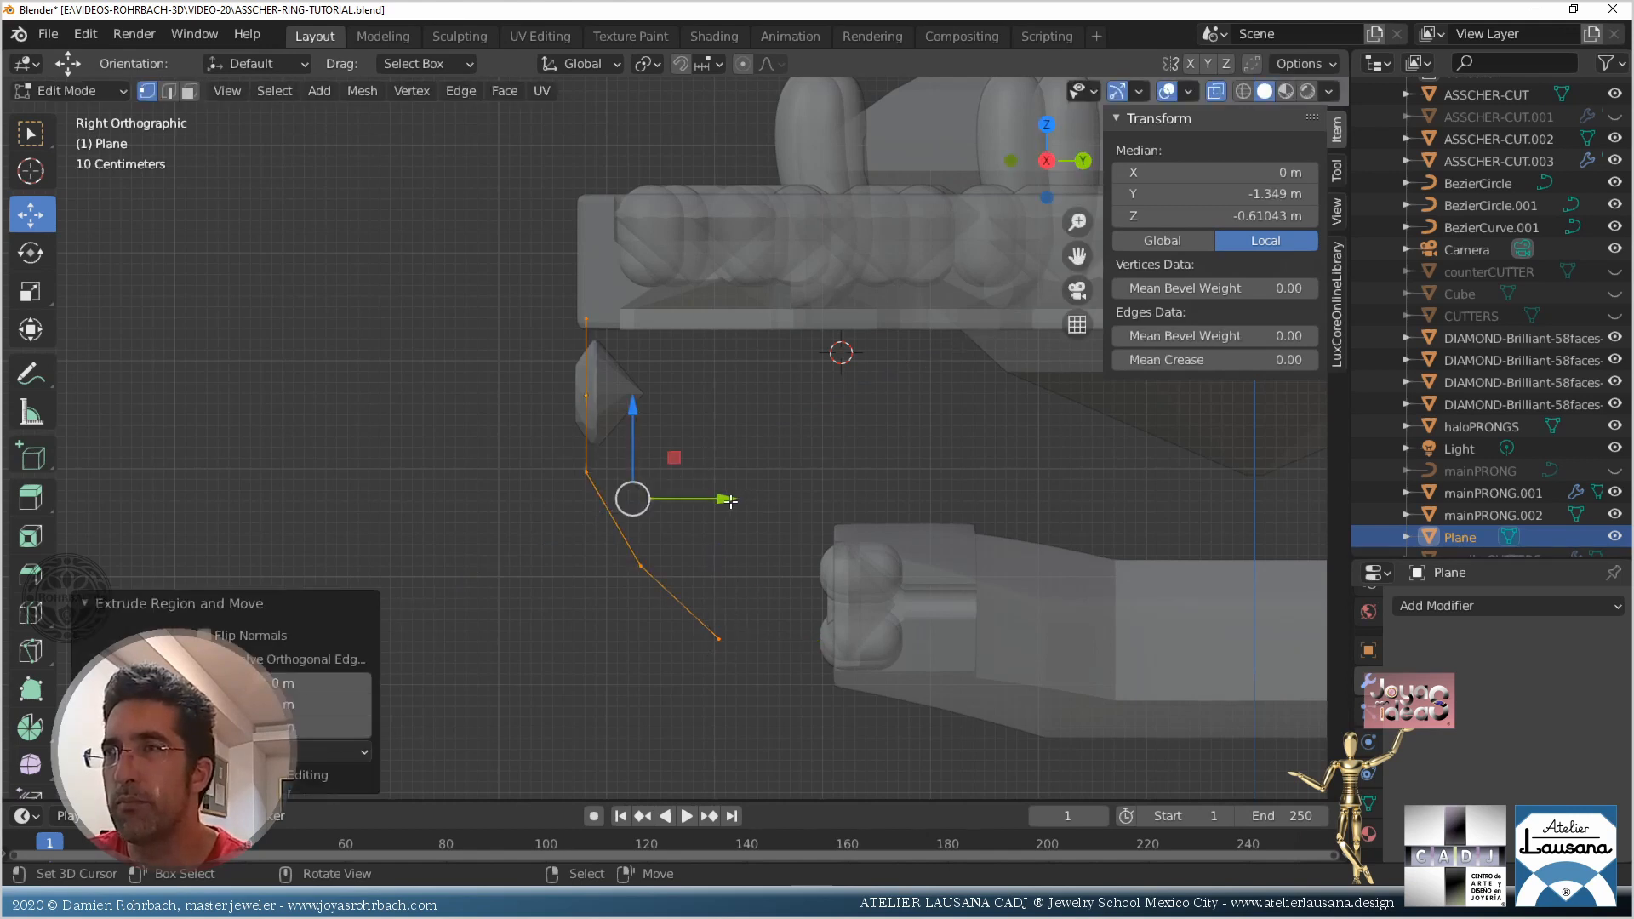
{"action": "left_click_drag", "start_coordinate": [731, 501], "coordinate": [786, 497]}
Move the inner edge at the strip's lower end slightly inward along Y, thickening that end
{"action": "left_click", "coordinate": [755, 602]}
{"action": "key", "text": "c"}
{"action": "left_click", "coordinate": [803, 626]}
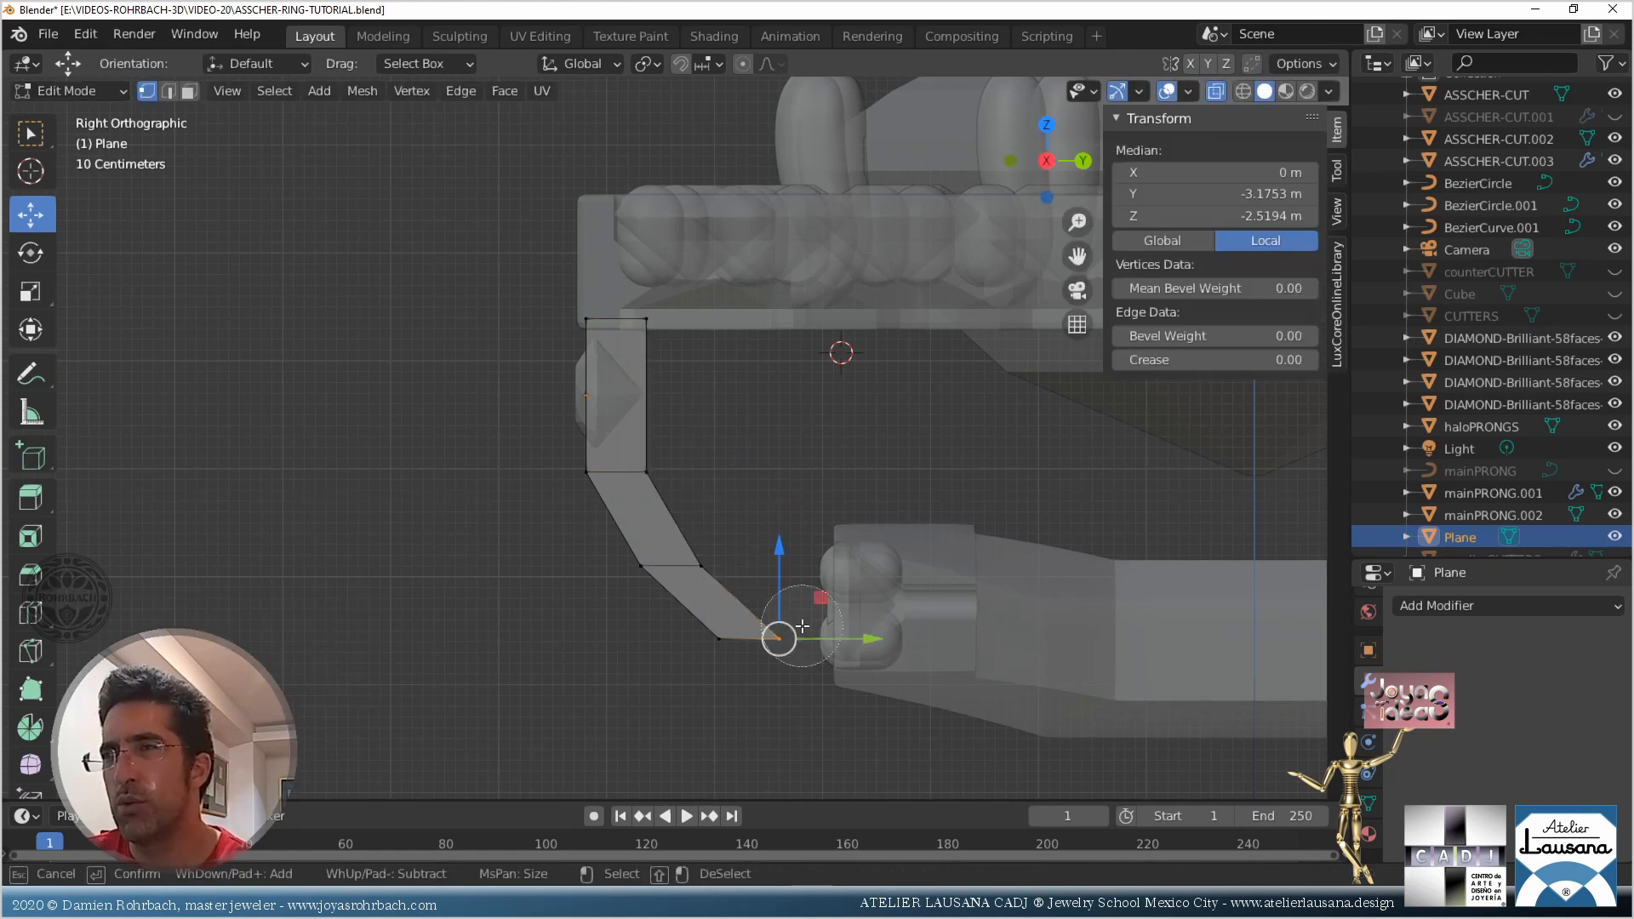
{"action": "key", "text": "Escape"}
{"action": "key", "text": "g"}
{"action": "left_click", "coordinate": [735, 541]}
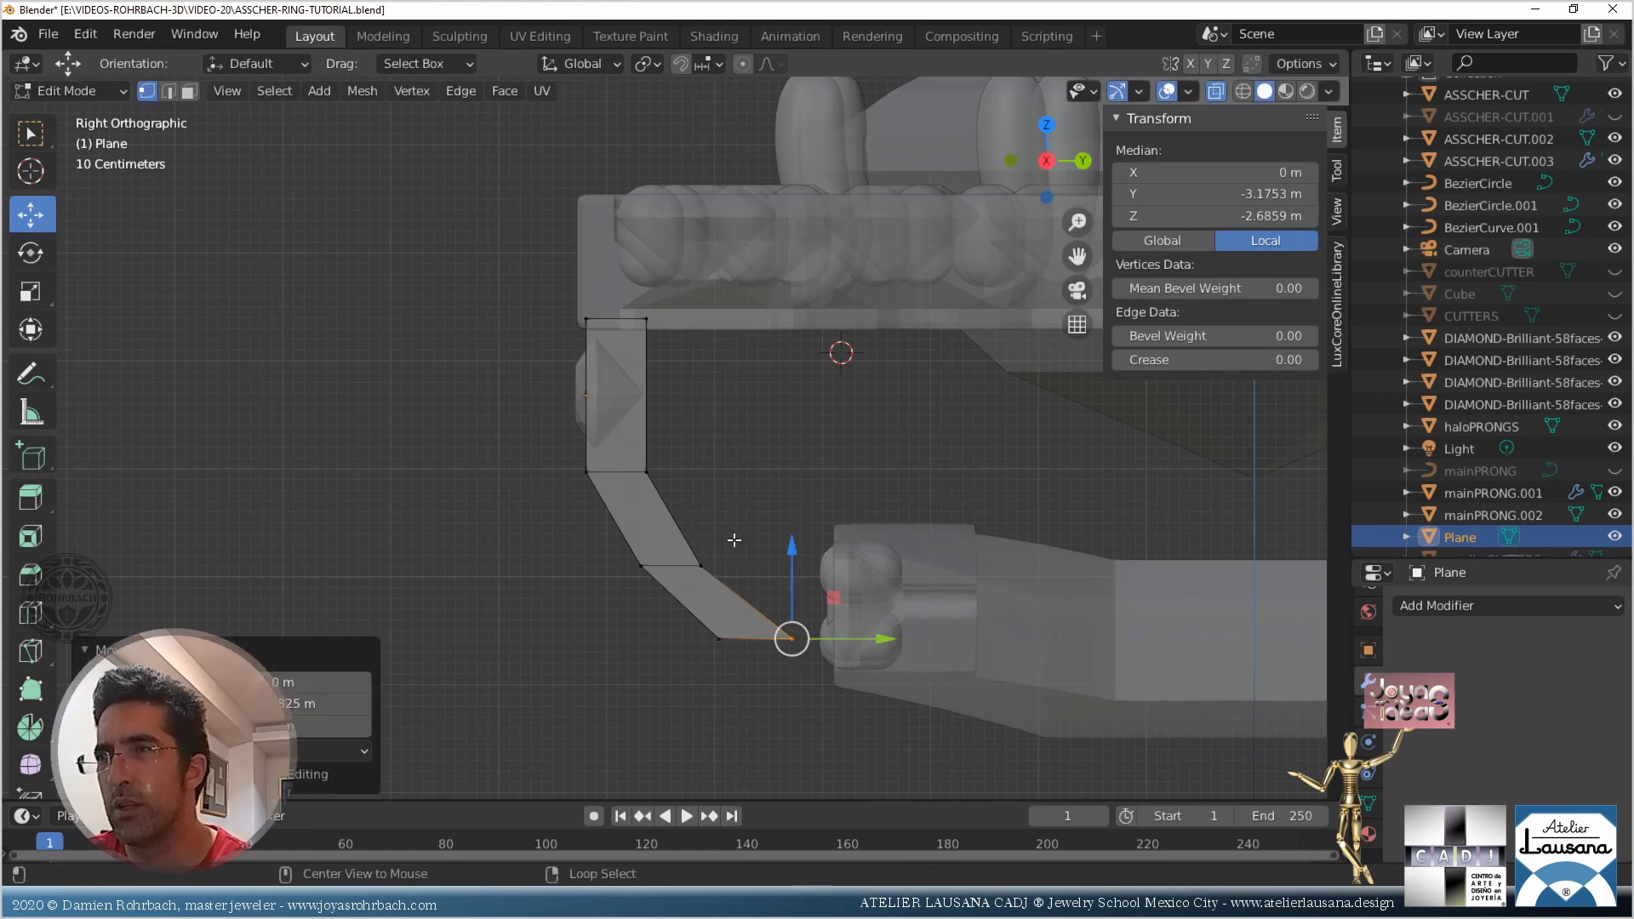
Move the inner edge at the strip's lower bend inward along Y by about 0.13 m
{"action": "left_click", "coordinate": [729, 553]}
{"action": "left_click", "coordinate": [706, 565]}
{"action": "key", "text": "g"}
{"action": "key", "text": "y"}
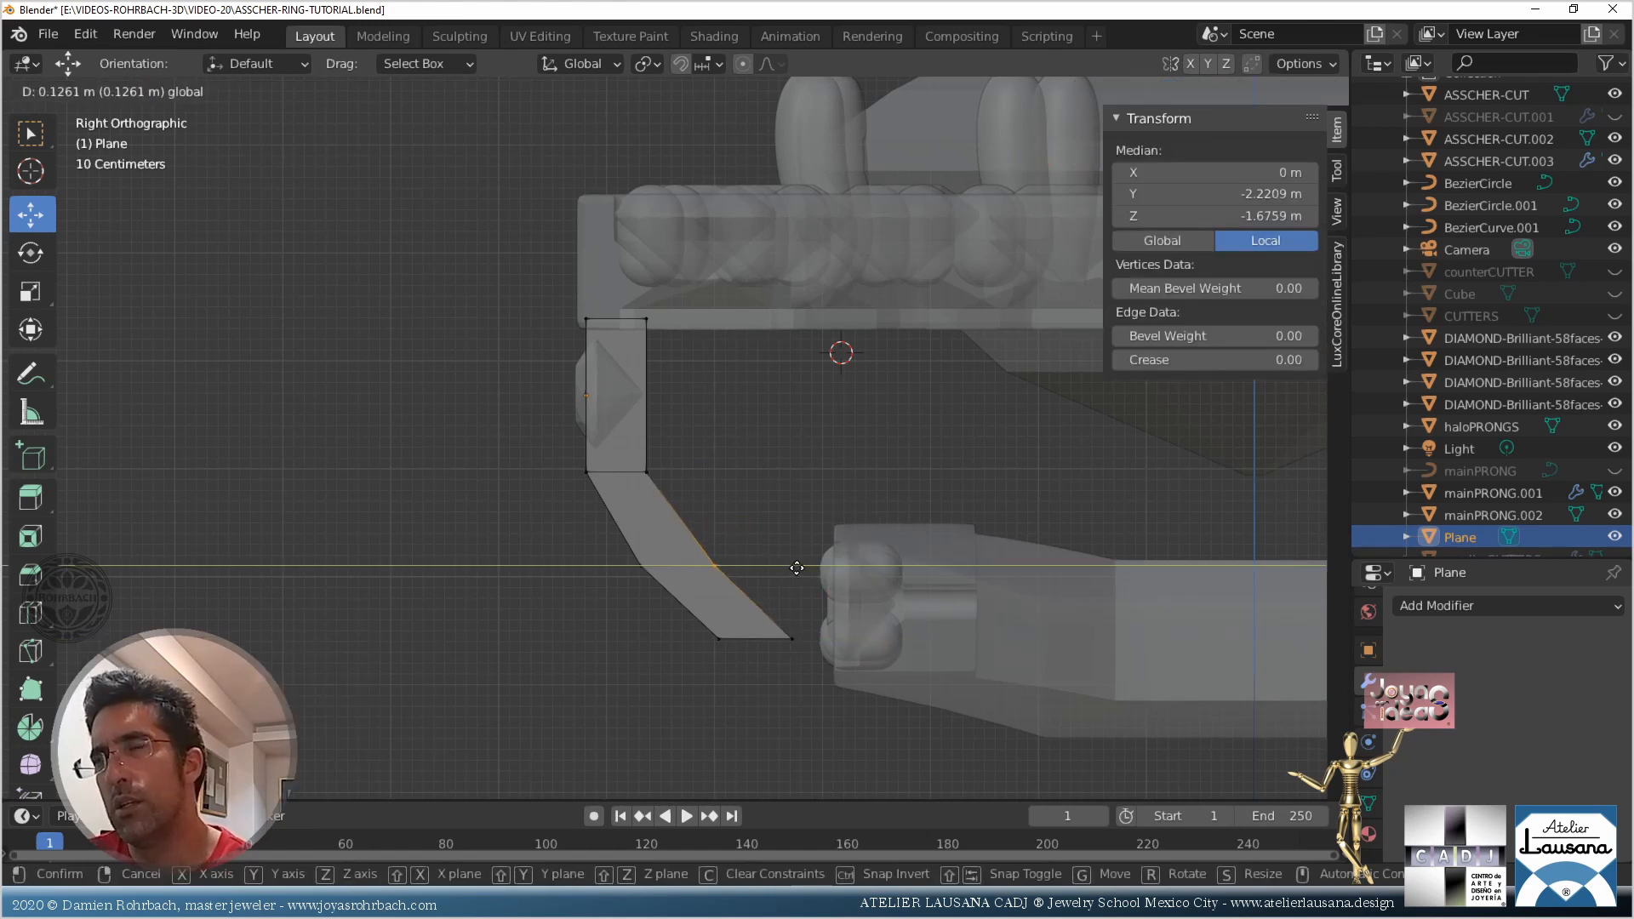
{"action": "left_click", "coordinate": [796, 568]}
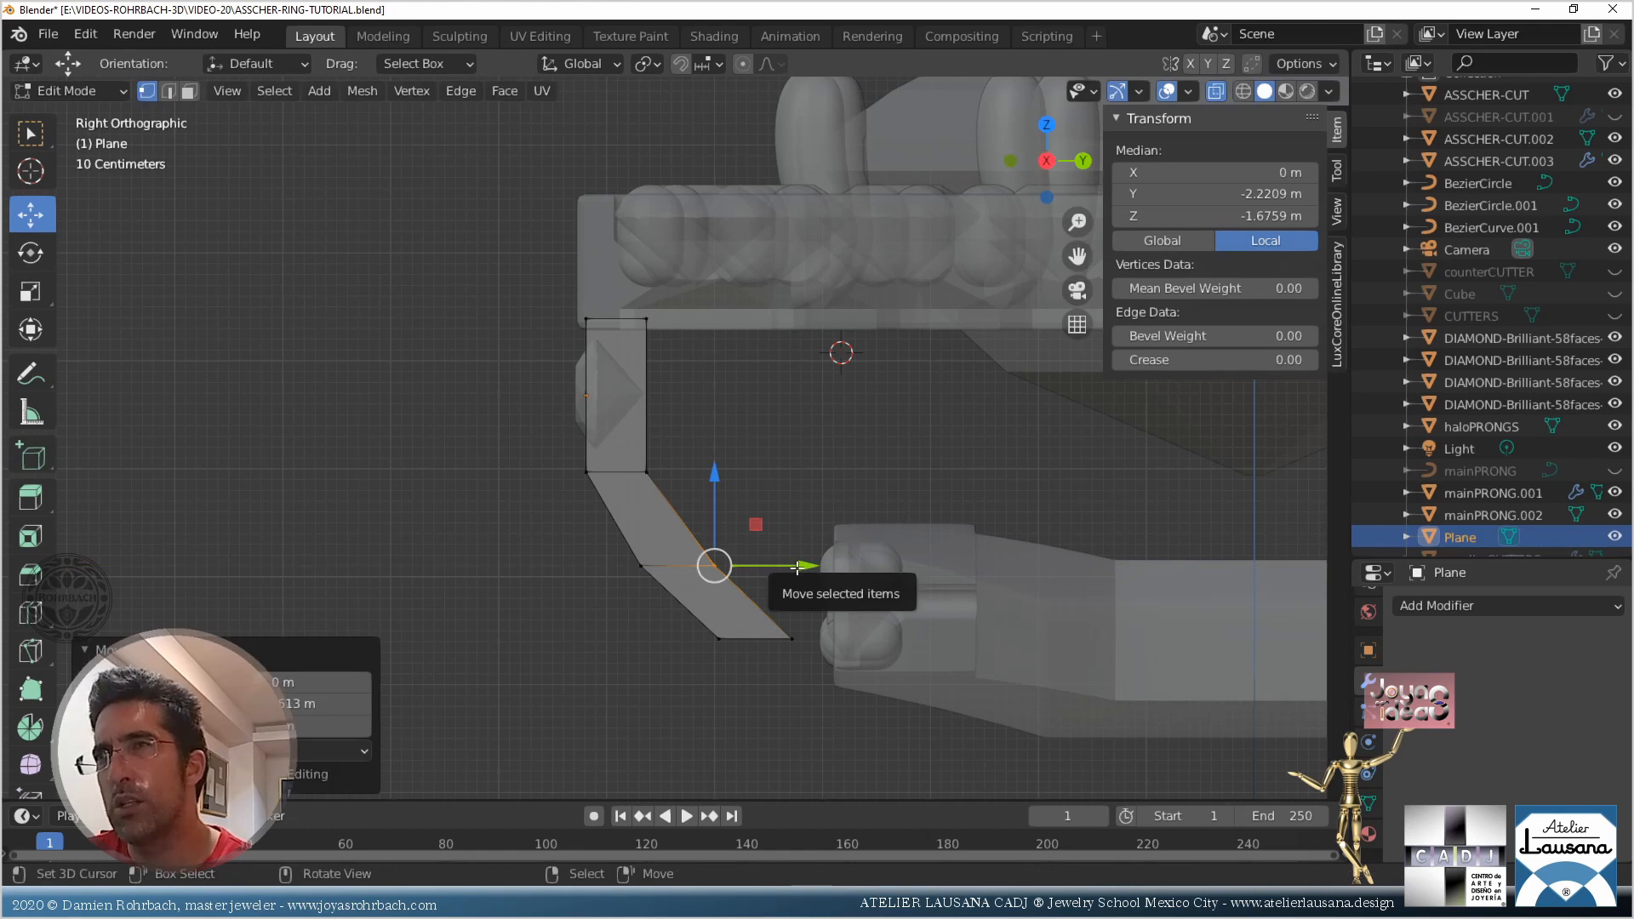
Select all vertices on the strip's inner side and move them inward along Y by about 0.16 m
{"action": "key", "text": "alt+a"}
{"action": "key", "text": "c"}
{"action": "mouse_move", "coordinate": [779, 630]}
{"action": "left_mouse_down"}
{"action": "mouse_move", "coordinate": [748, 600]}
{"action": "mouse_move", "coordinate": [645, 289]}
{"action": "left_mouse_up"}
{"action": "key", "text": "Escape"}
{"action": "key", "text": "g"}
{"action": "key", "text": "y"}
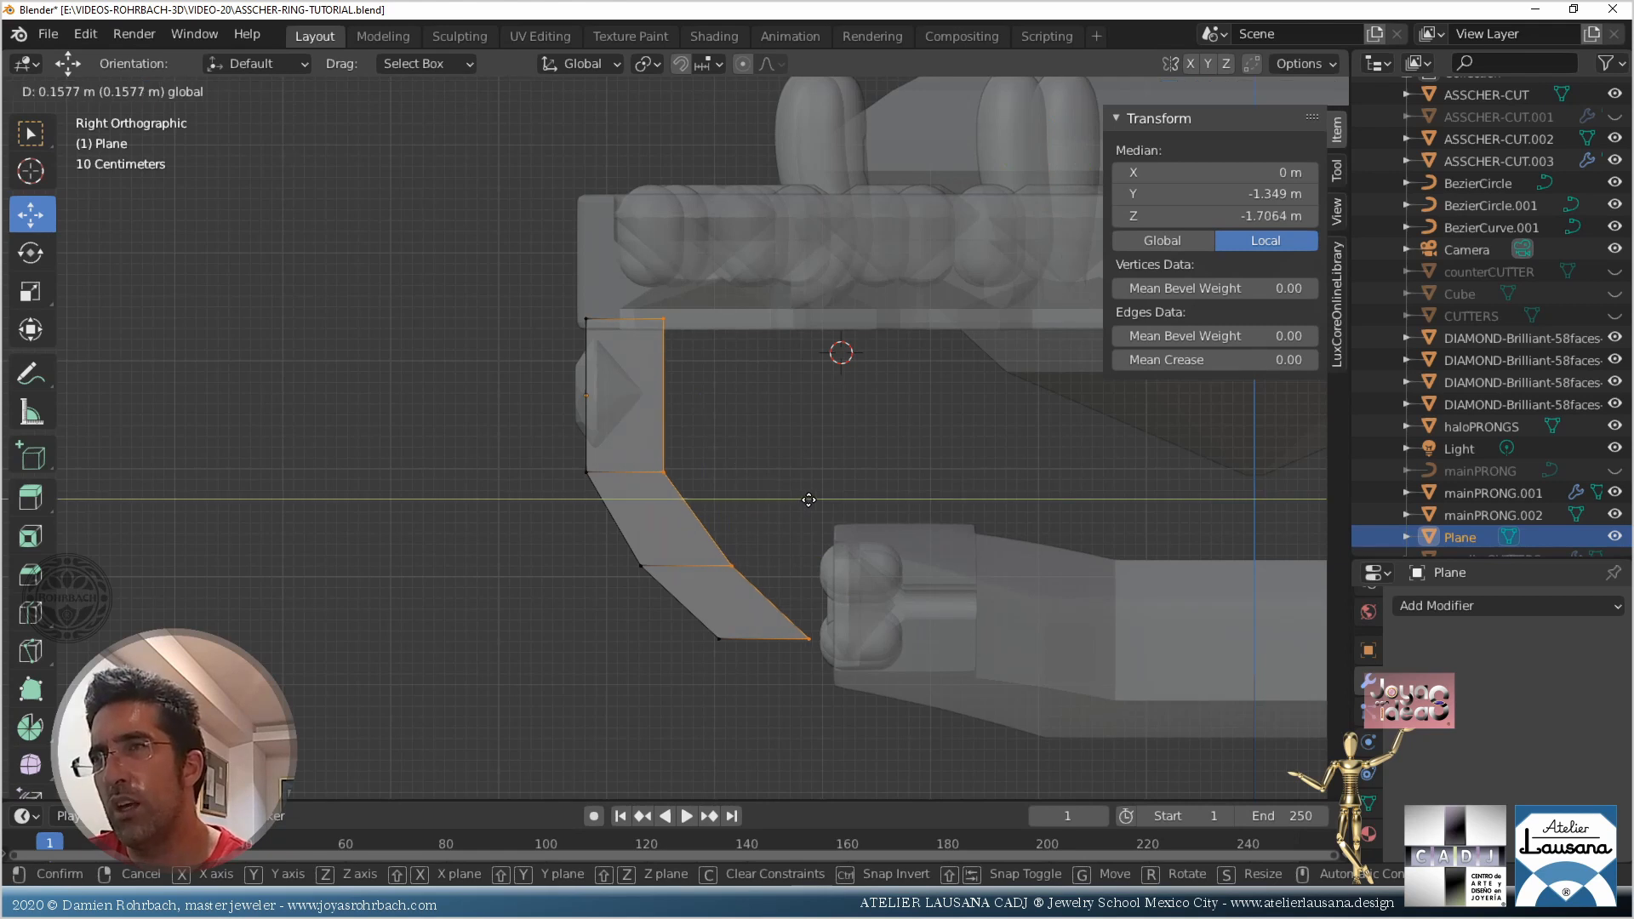
{"action": "left_click", "coordinate": [808, 499]}
Raise the strip's top end along Z into the halo, to a local Y of about 1.24 m
{"action": "key", "text": "alt+a"}
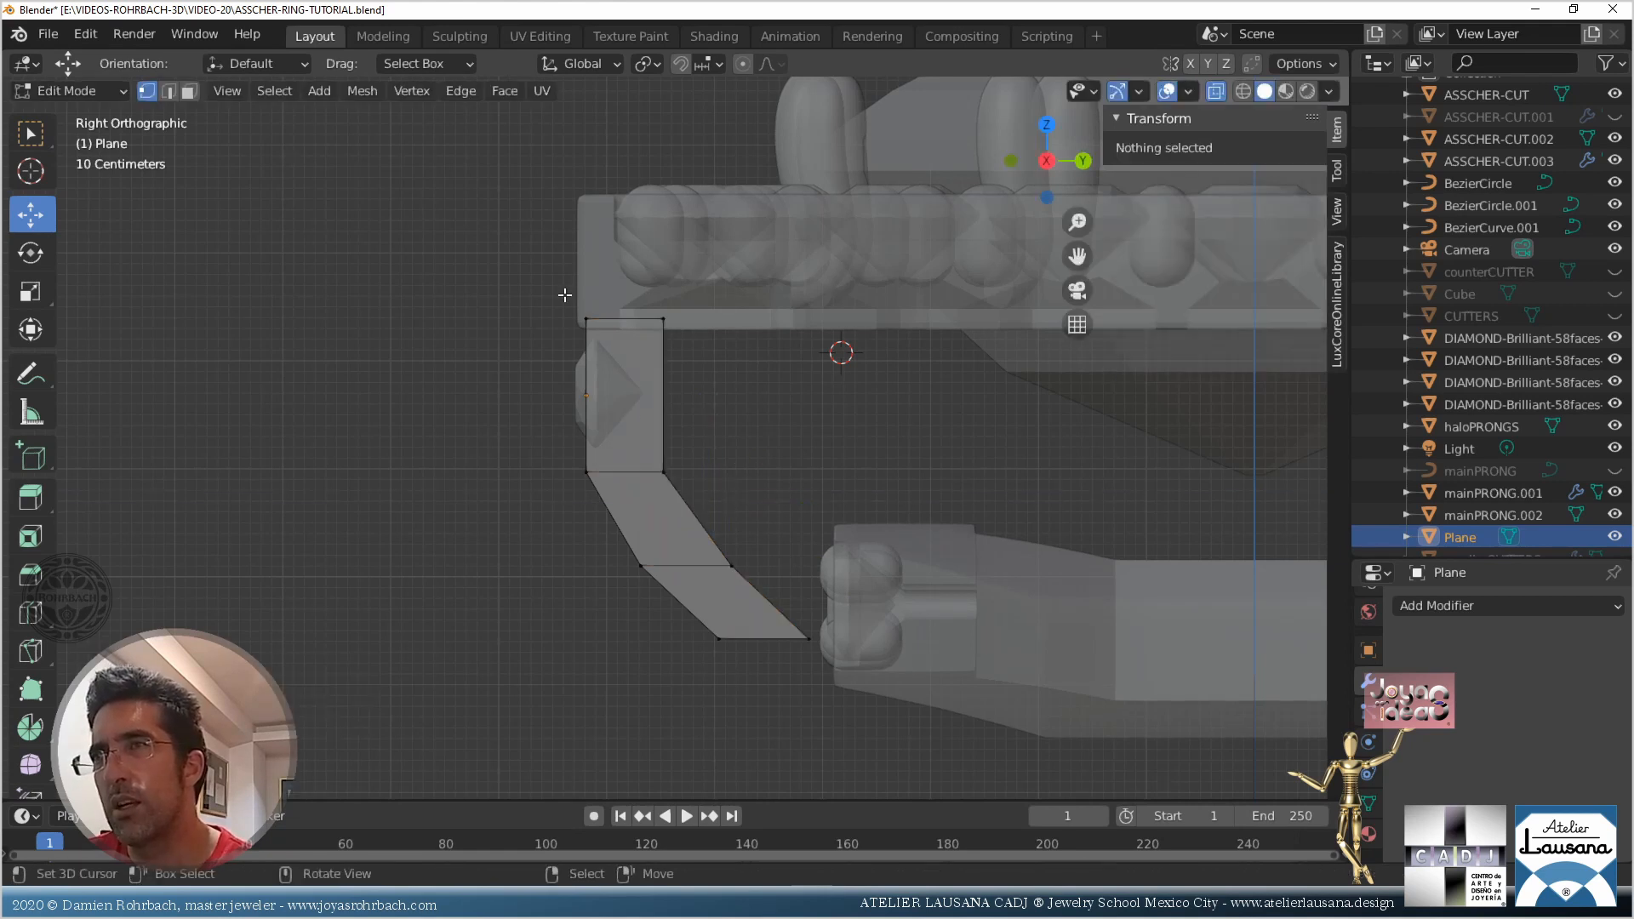
{"action": "left_click_drag", "start_coordinate": [555, 296], "coordinate": [678, 338]}
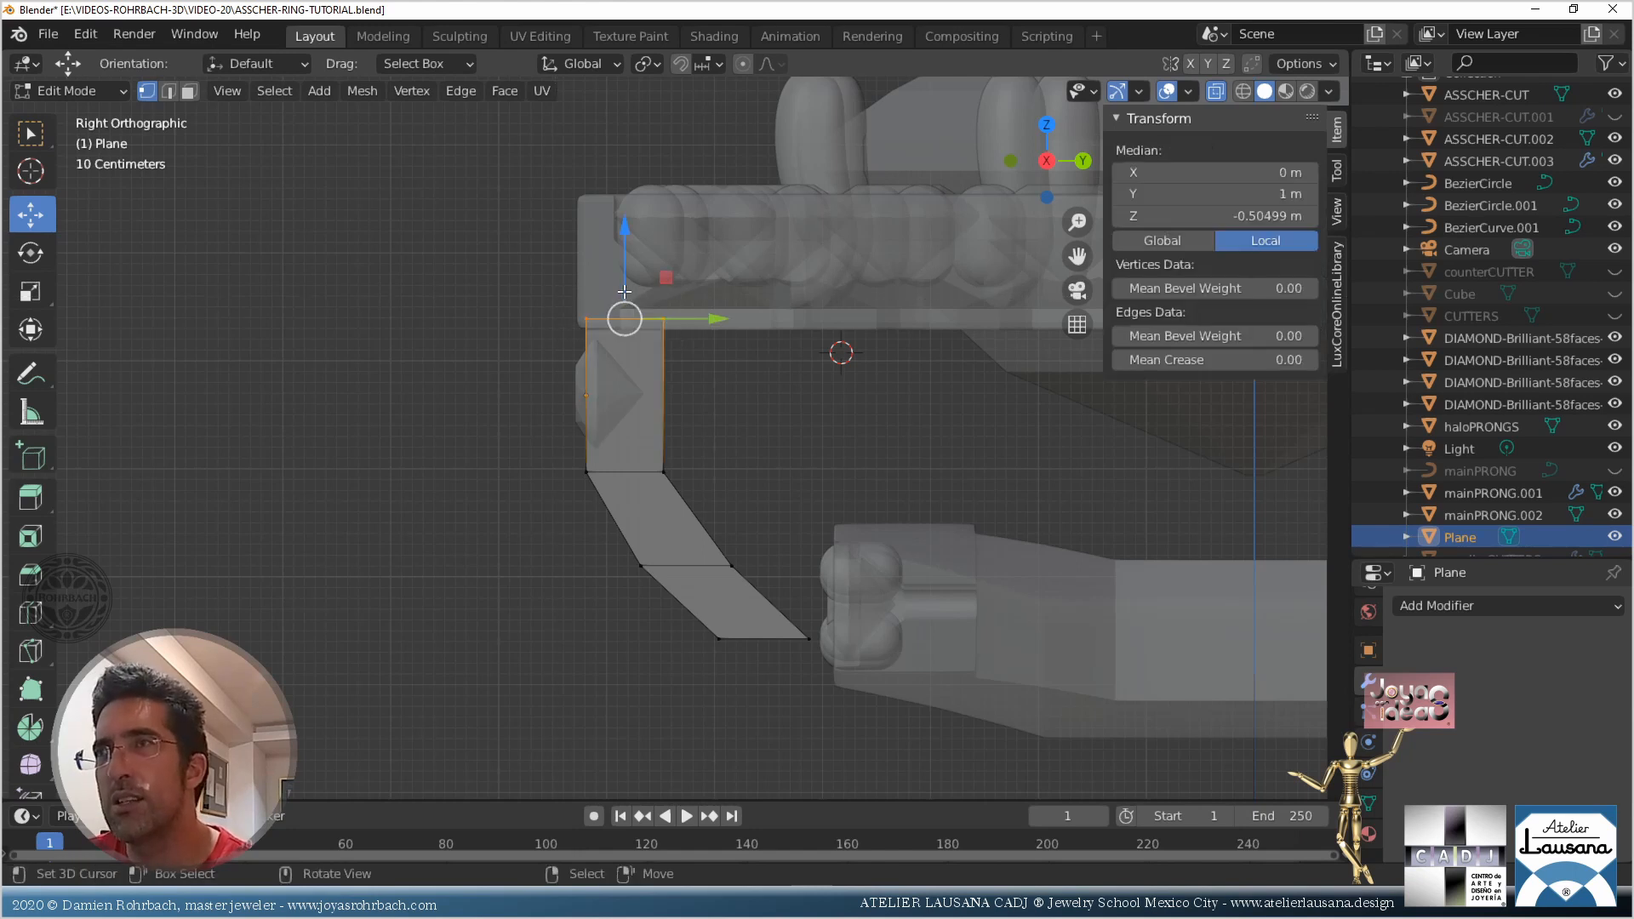
{"action": "key", "text": "g"}
{"action": "key", "text": "z"}
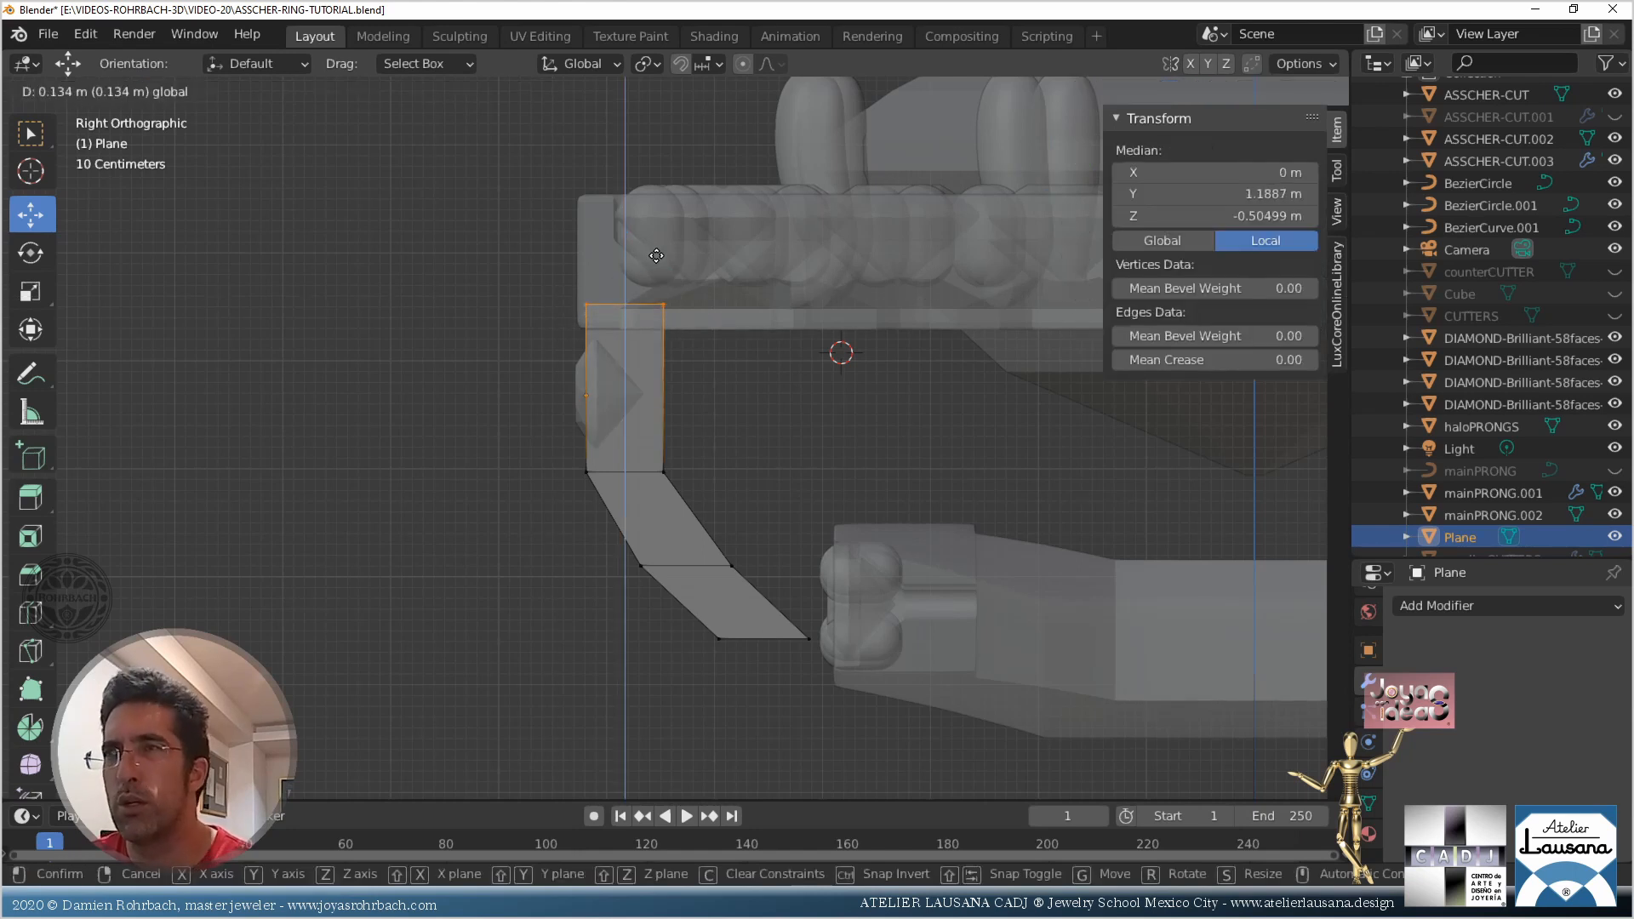
{"action": "left_click", "coordinate": [666, 253]}
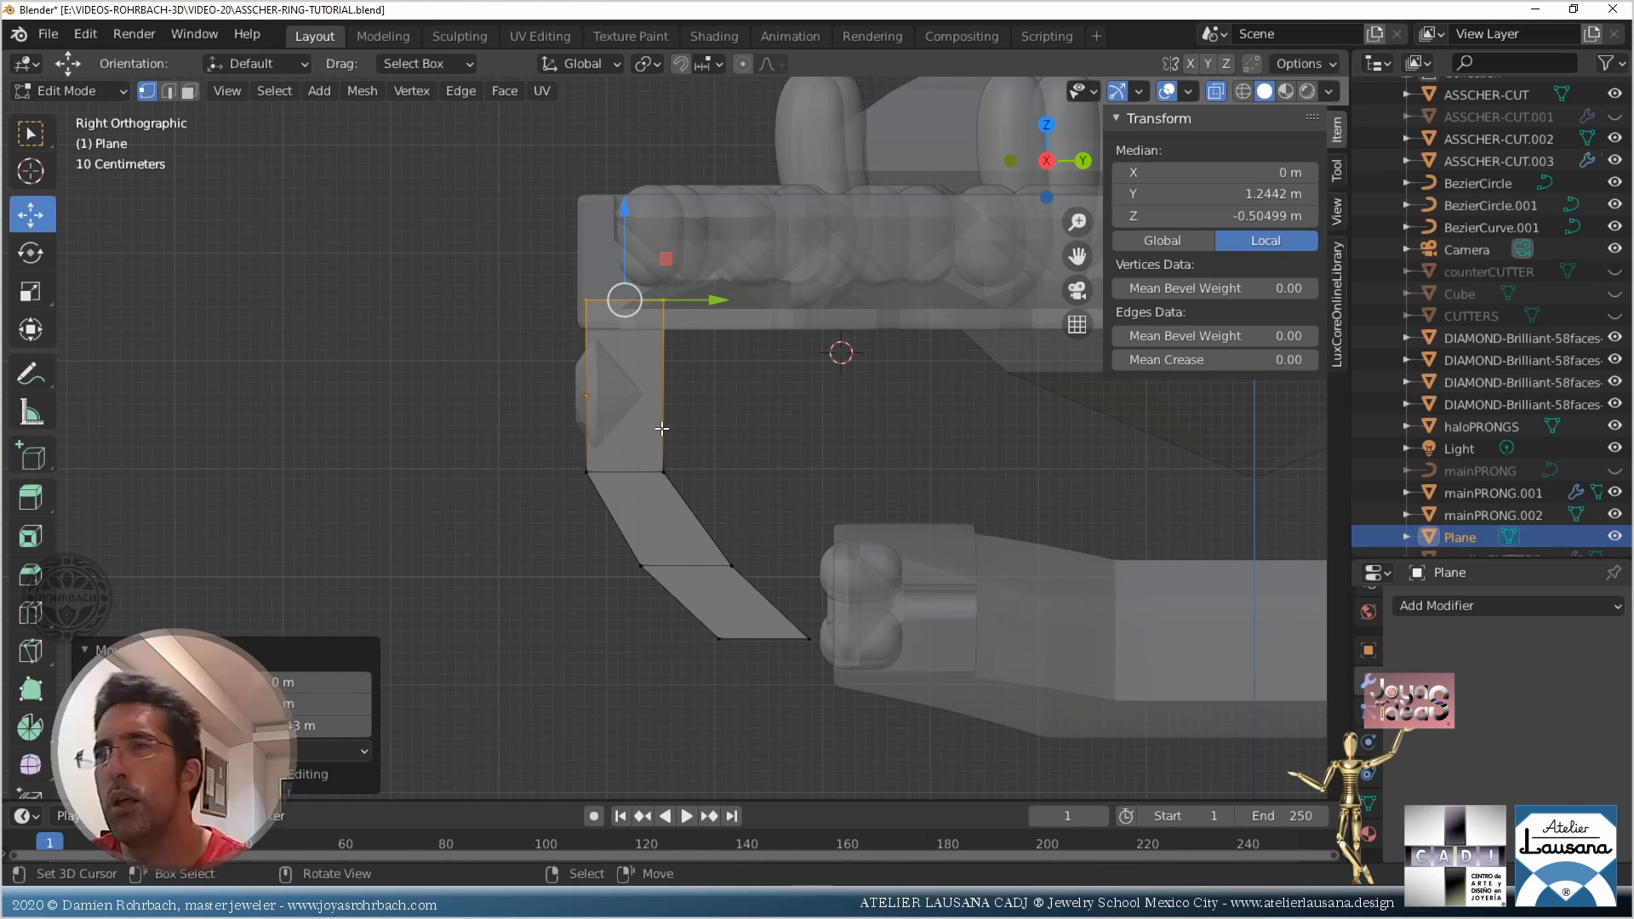
Select the three outward-facing faces of the strip in solid display, and save the file
{"action": "middle_click_drag", "start_coordinate": [662, 428], "coordinate": [794, 438]}
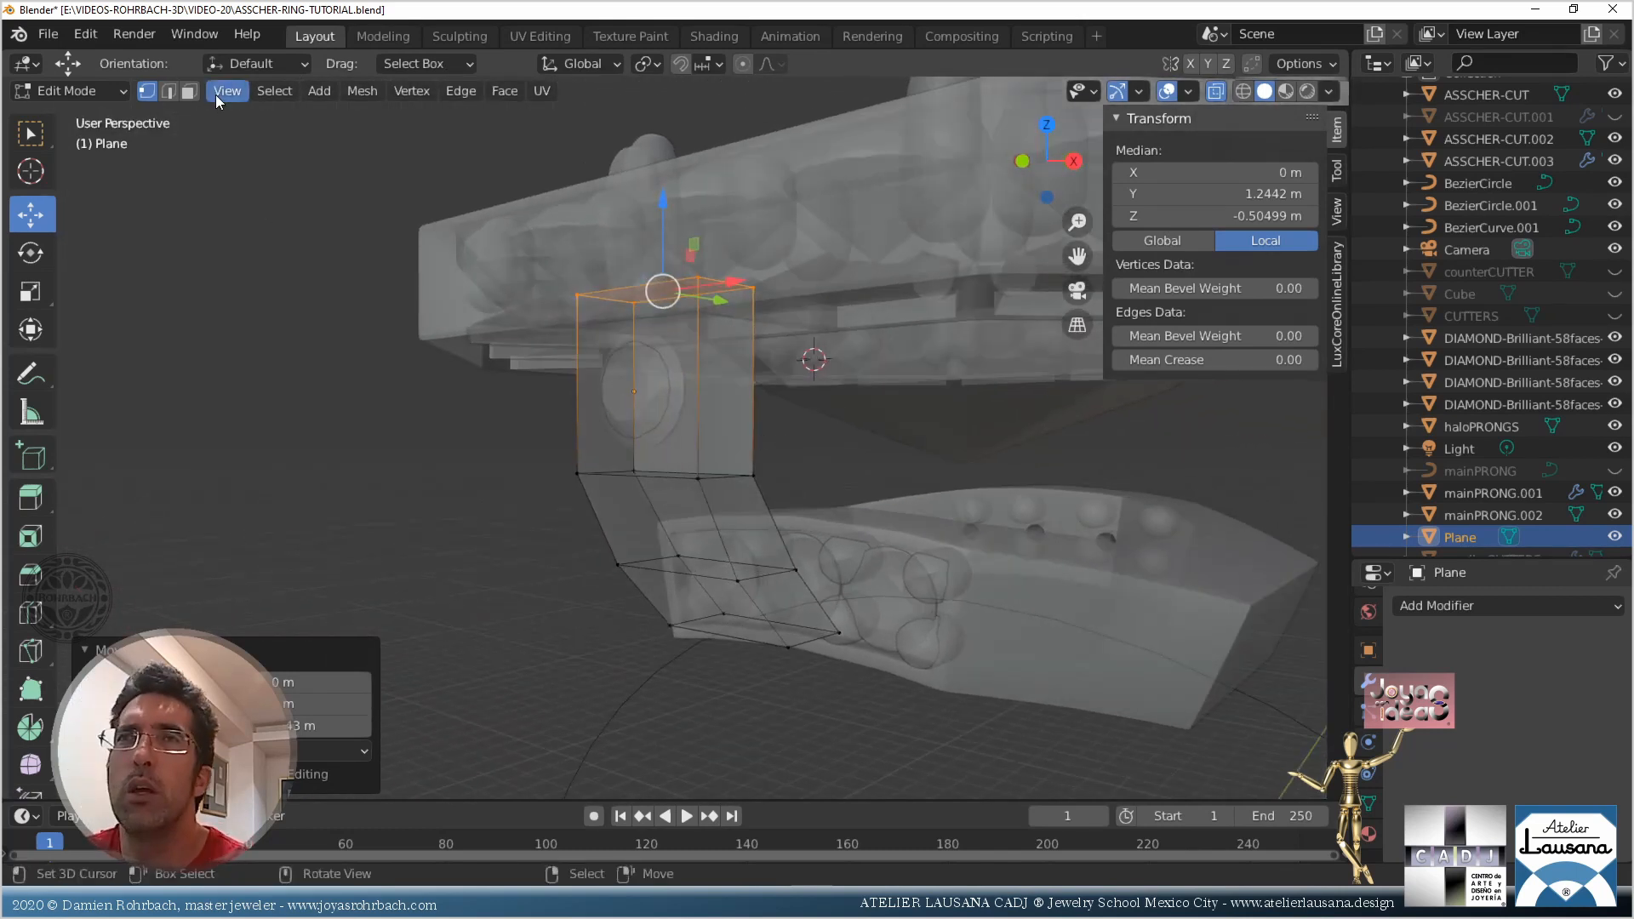
{"action": "key", "text": "3"}
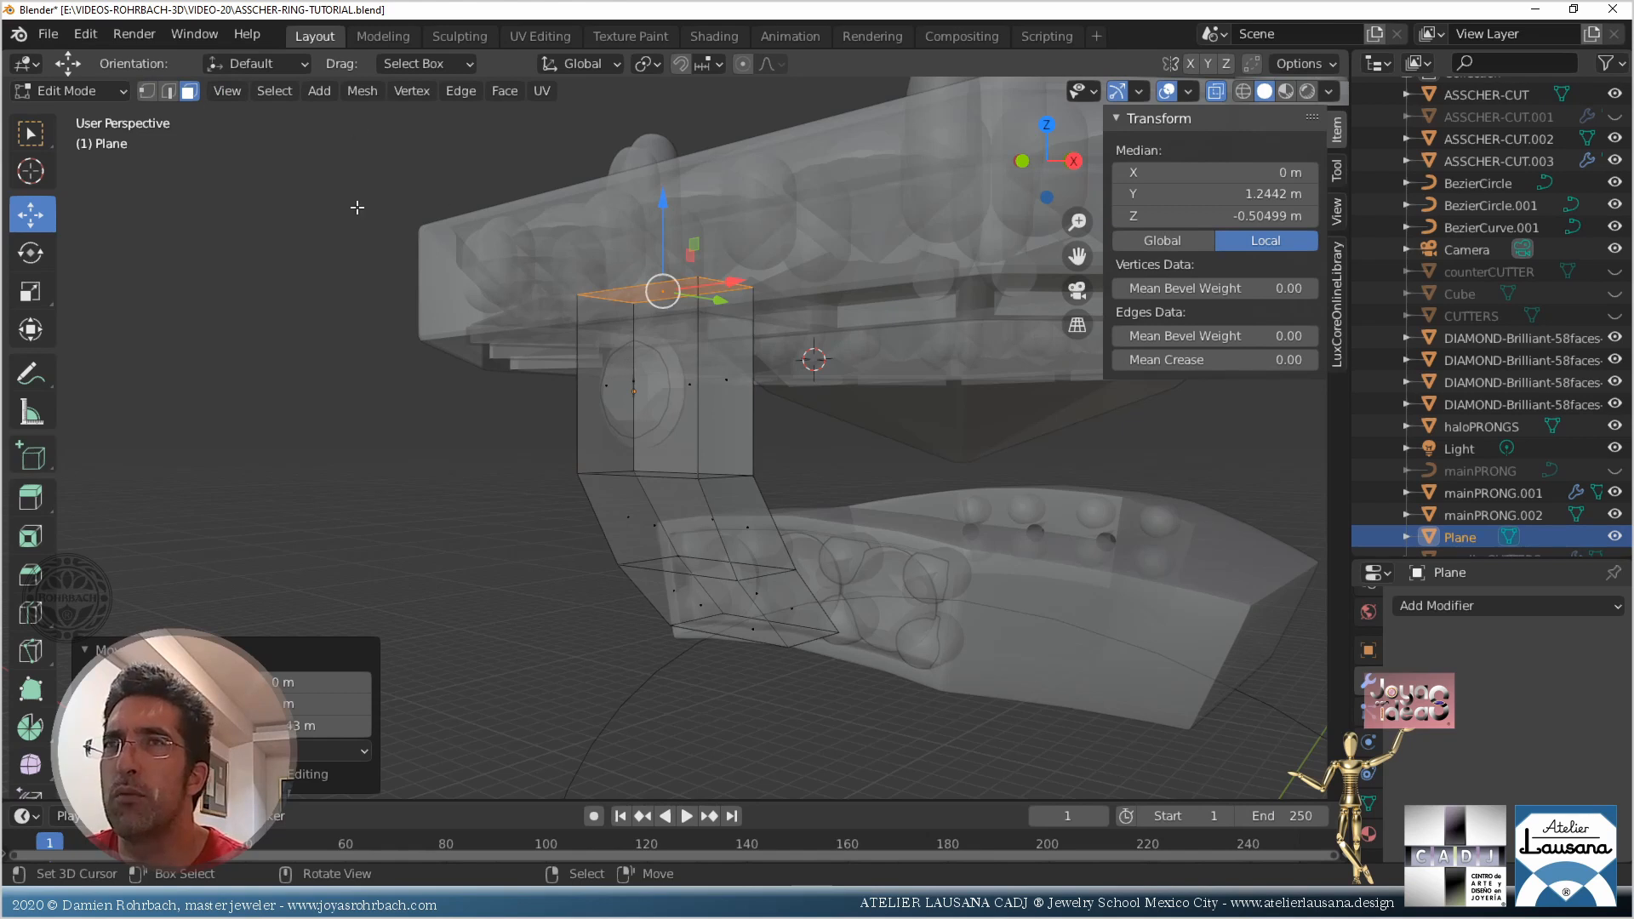
{"action": "key", "text": "alt+z"}
{"action": "left_click", "coordinate": [642, 400], "text": "shift"}
{"action": "left_click", "coordinate": [672, 527], "text": "shift"}
{"action": "left_click", "coordinate": [710, 600], "text": "shift"}
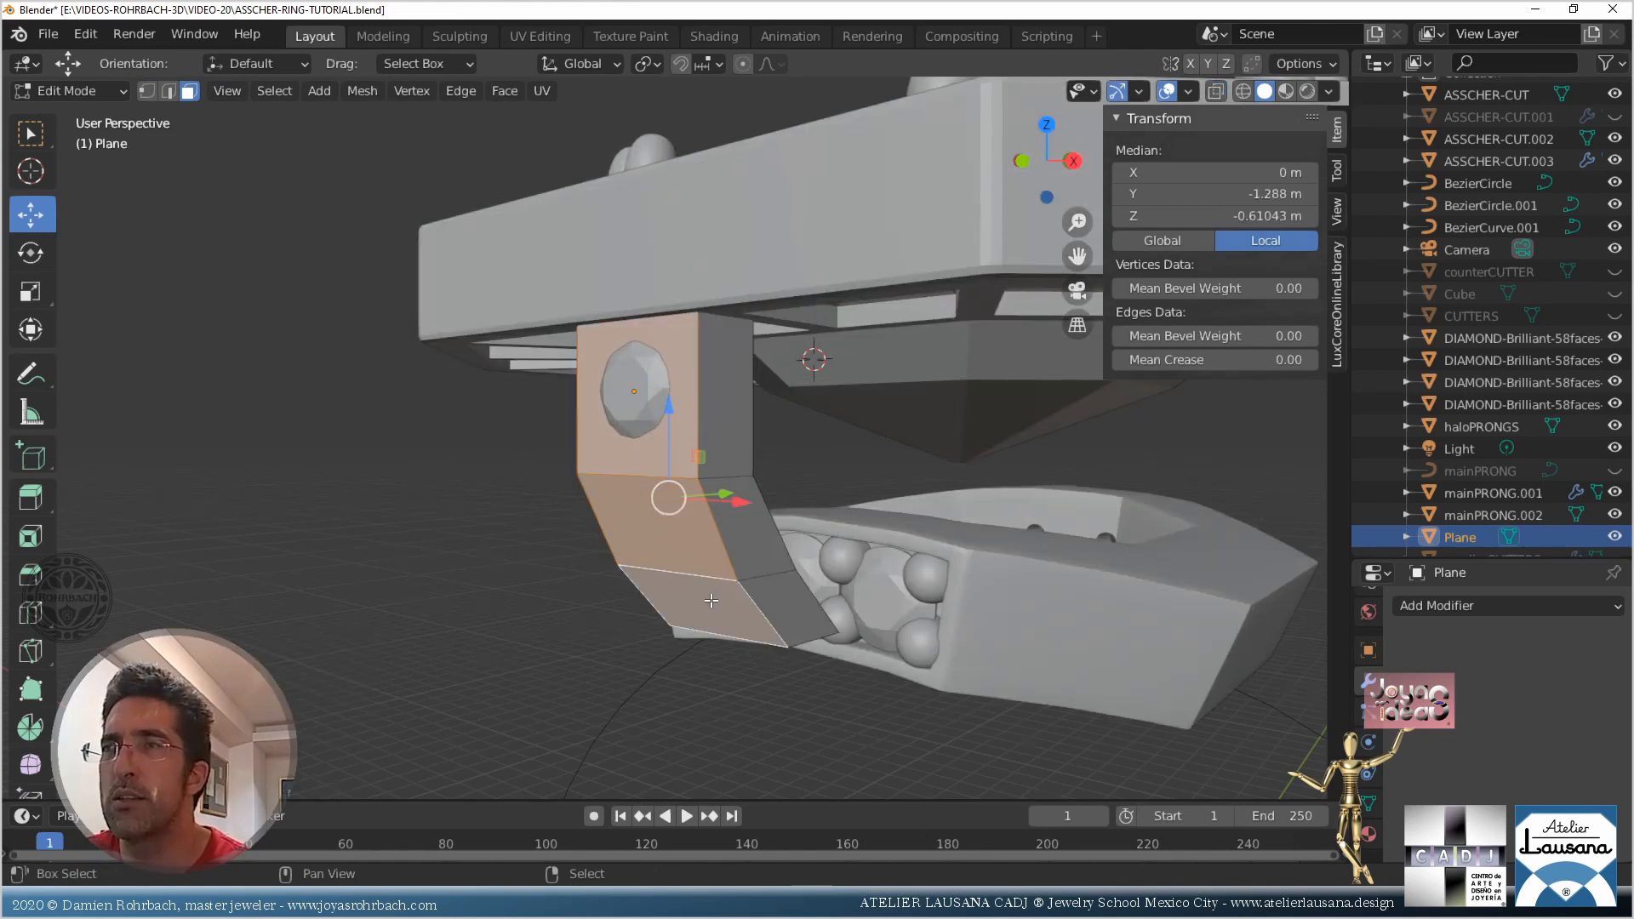
{"action": "left_click", "coordinate": [710, 600], "text": "shift"}
{"action": "key", "text": "ctrl+s"}
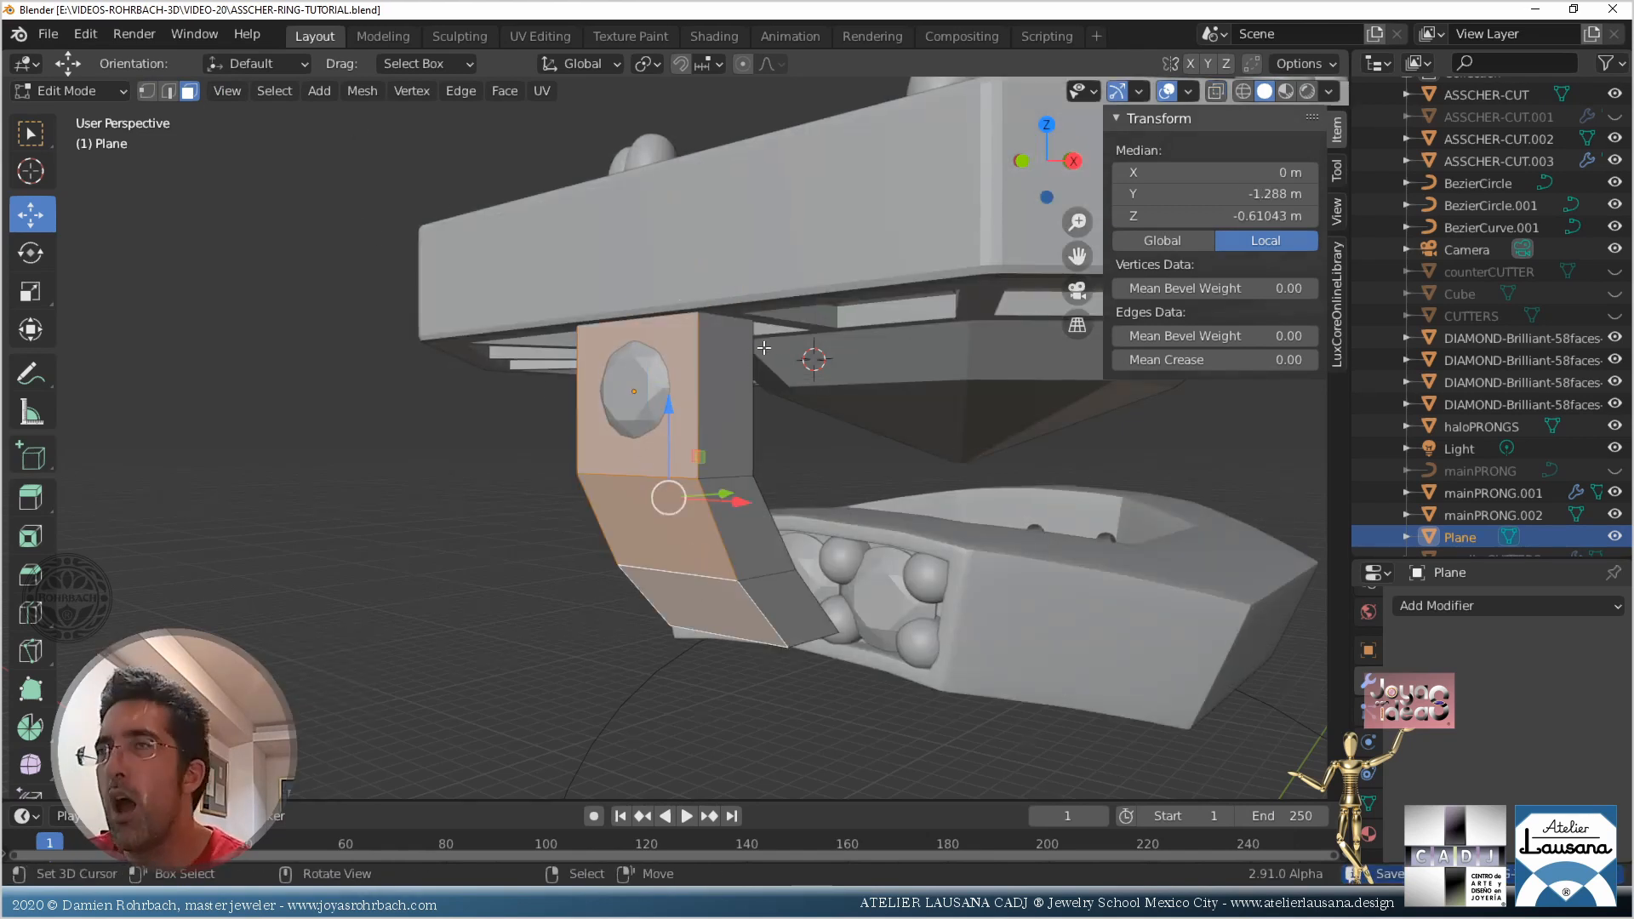
Try insetting the three outer faces by about 0.25 m, check it from the front, and undo the inset
{"action": "key", "text": "i"}
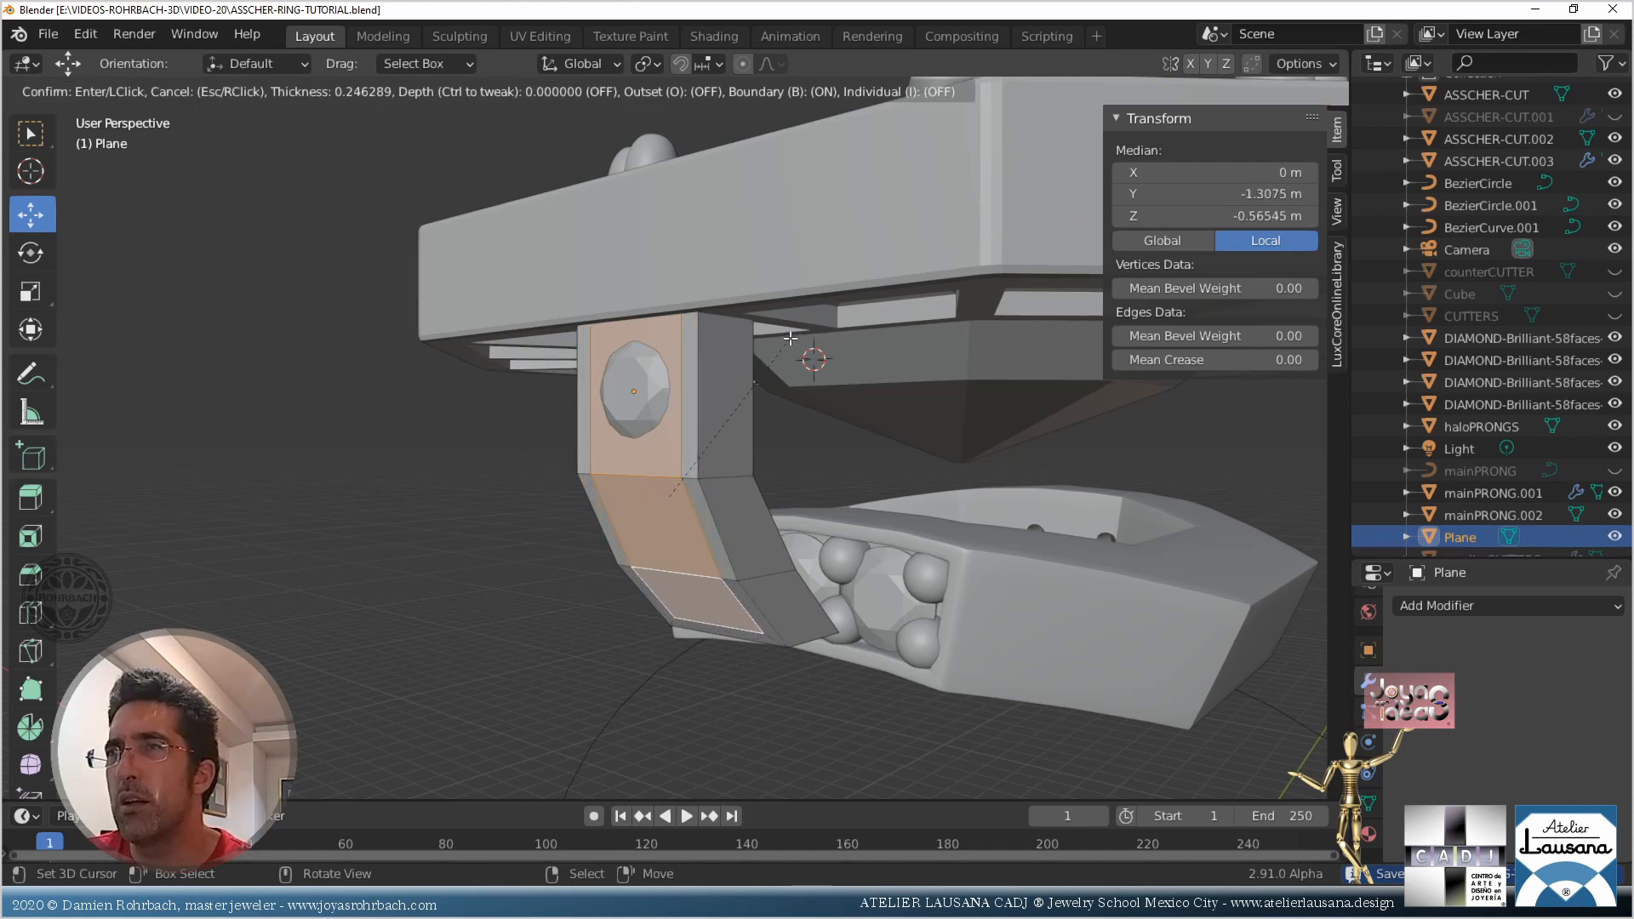
{"action": "left_click", "coordinate": [791, 338]}
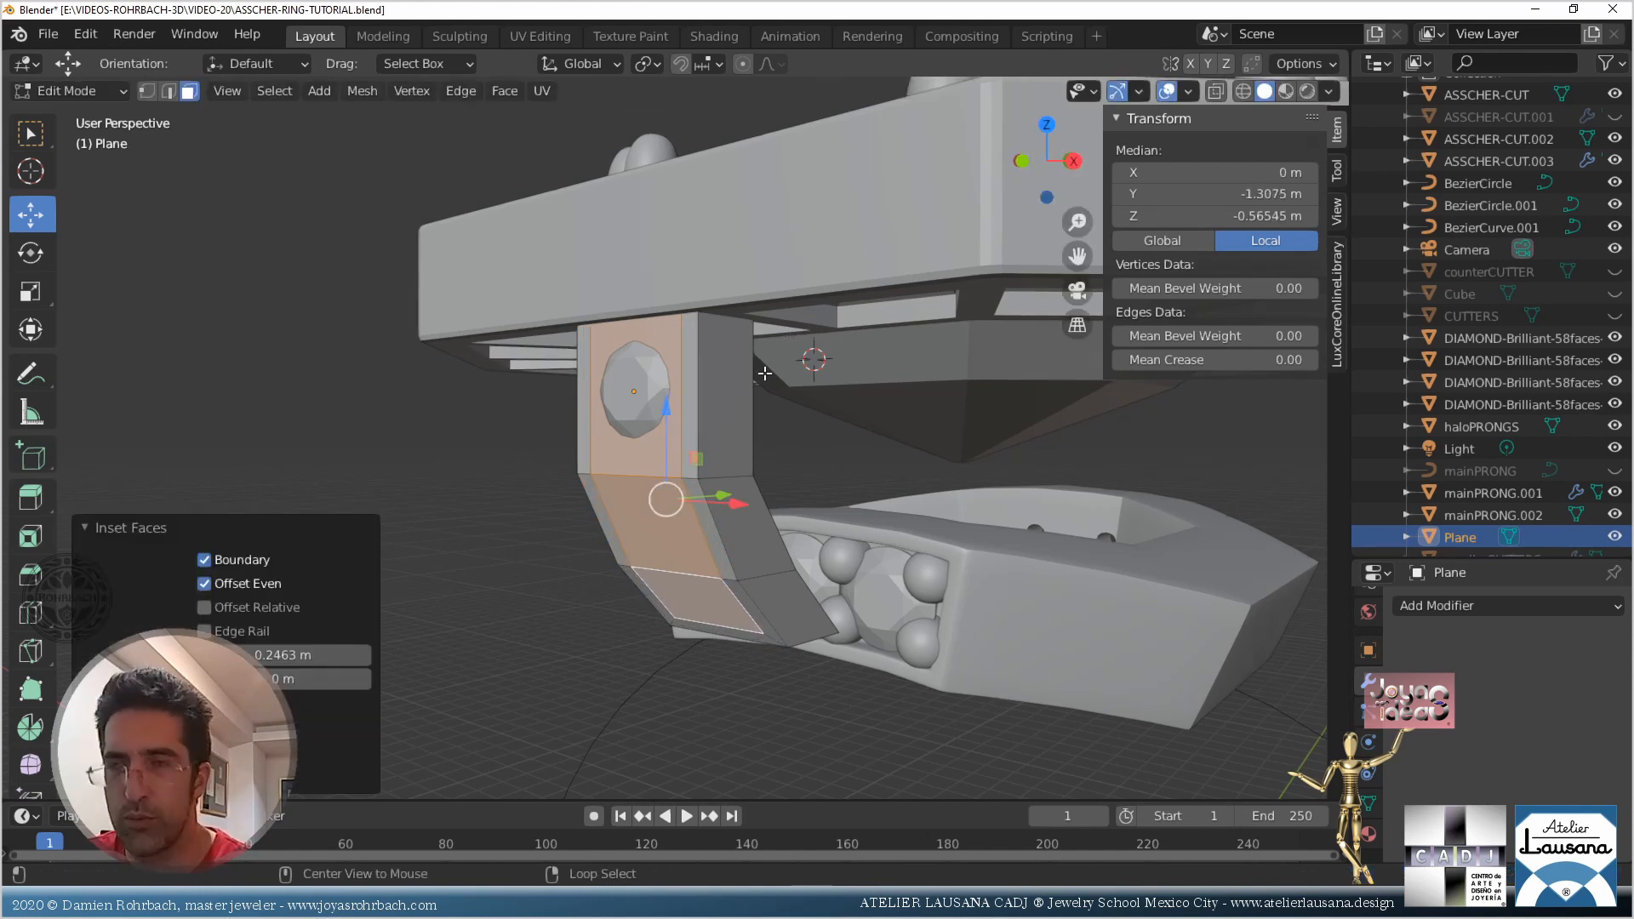
{"action": "key", "text": "alt+z"}
{"action": "key", "text": "KP_1"}
{"action": "scroll", "coordinate": [780, 376], "scroll_direction": "up", "scroll_amount": 5}
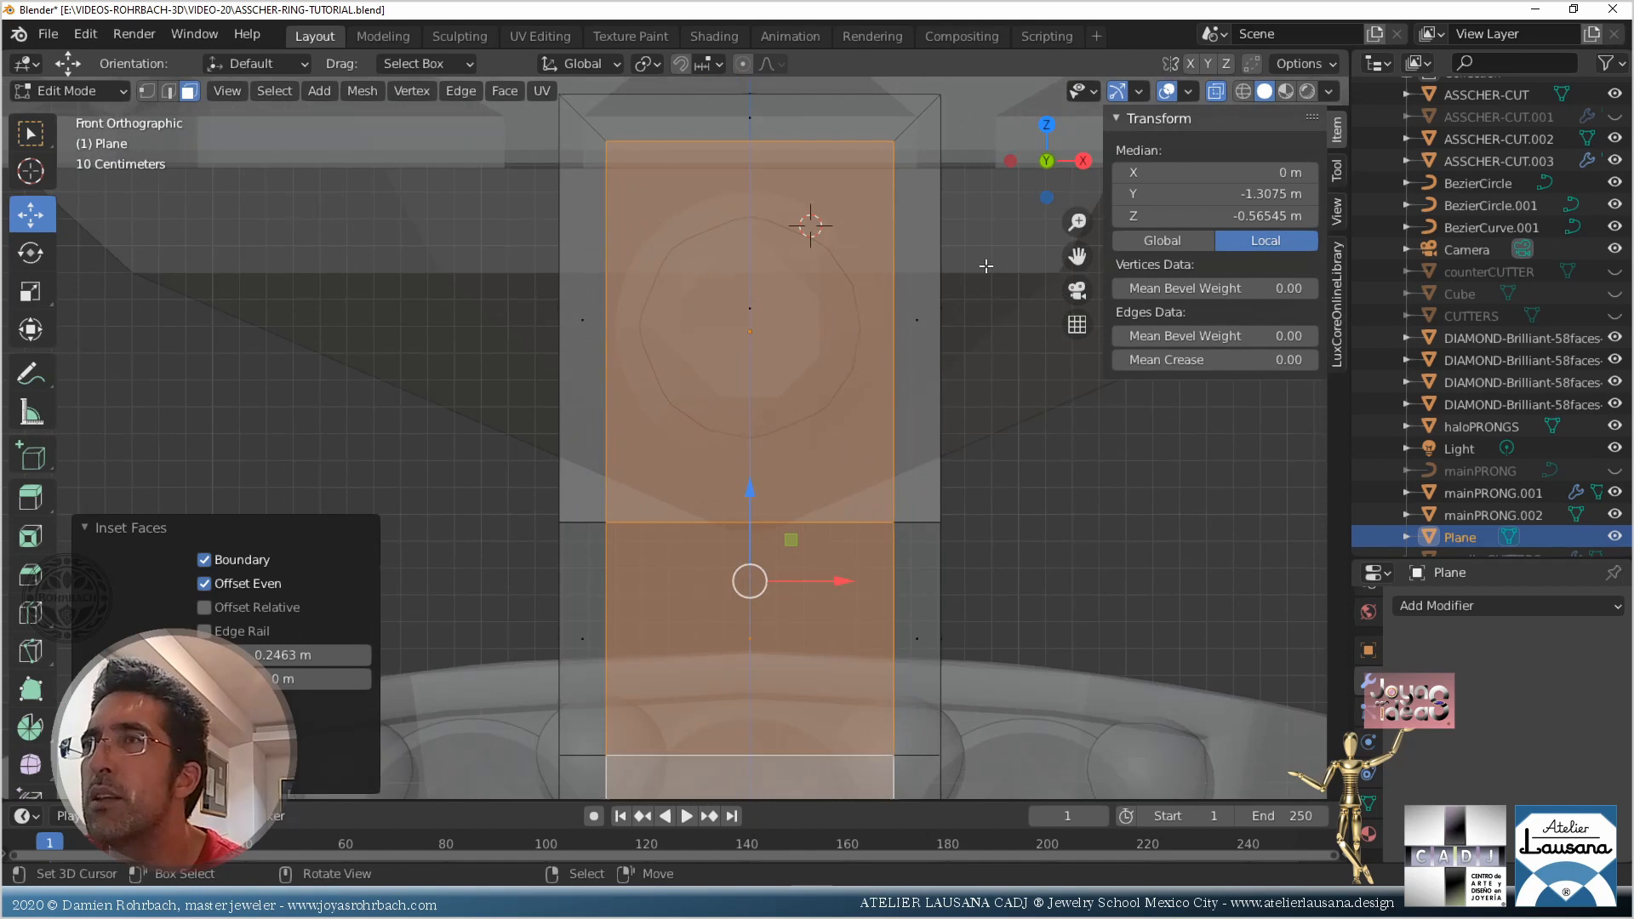
{"action": "key", "text": "a"}
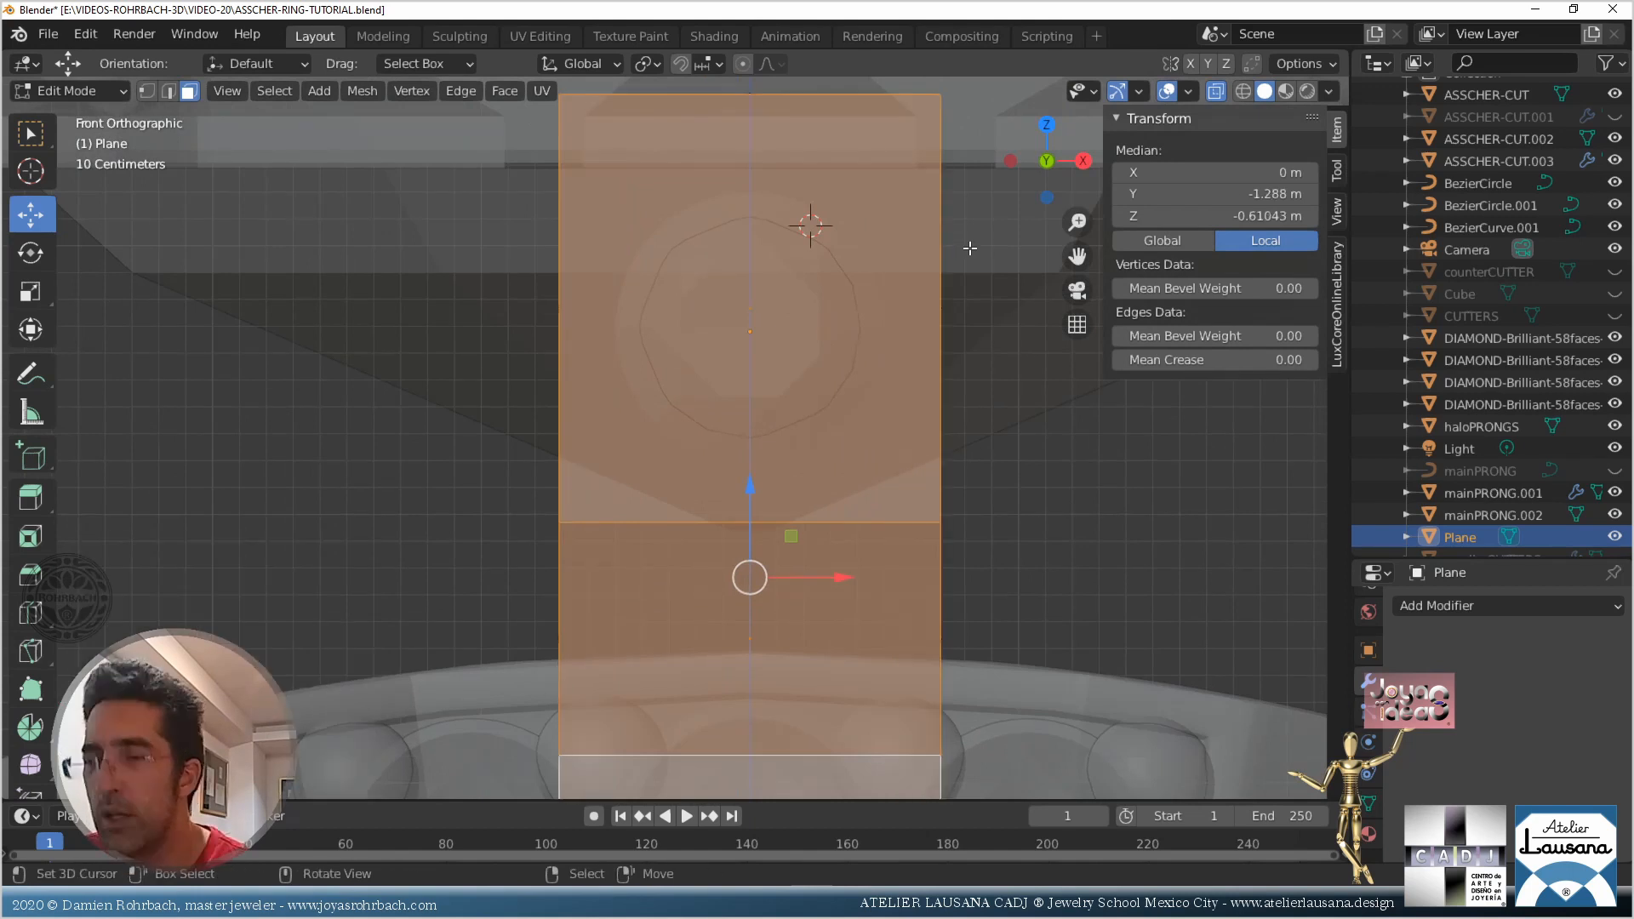
Inset the three outer faces by about 0.30 m, and check the strip and diamond in Object Mode before resuming mesh editing
{"action": "key", "text": "i"}
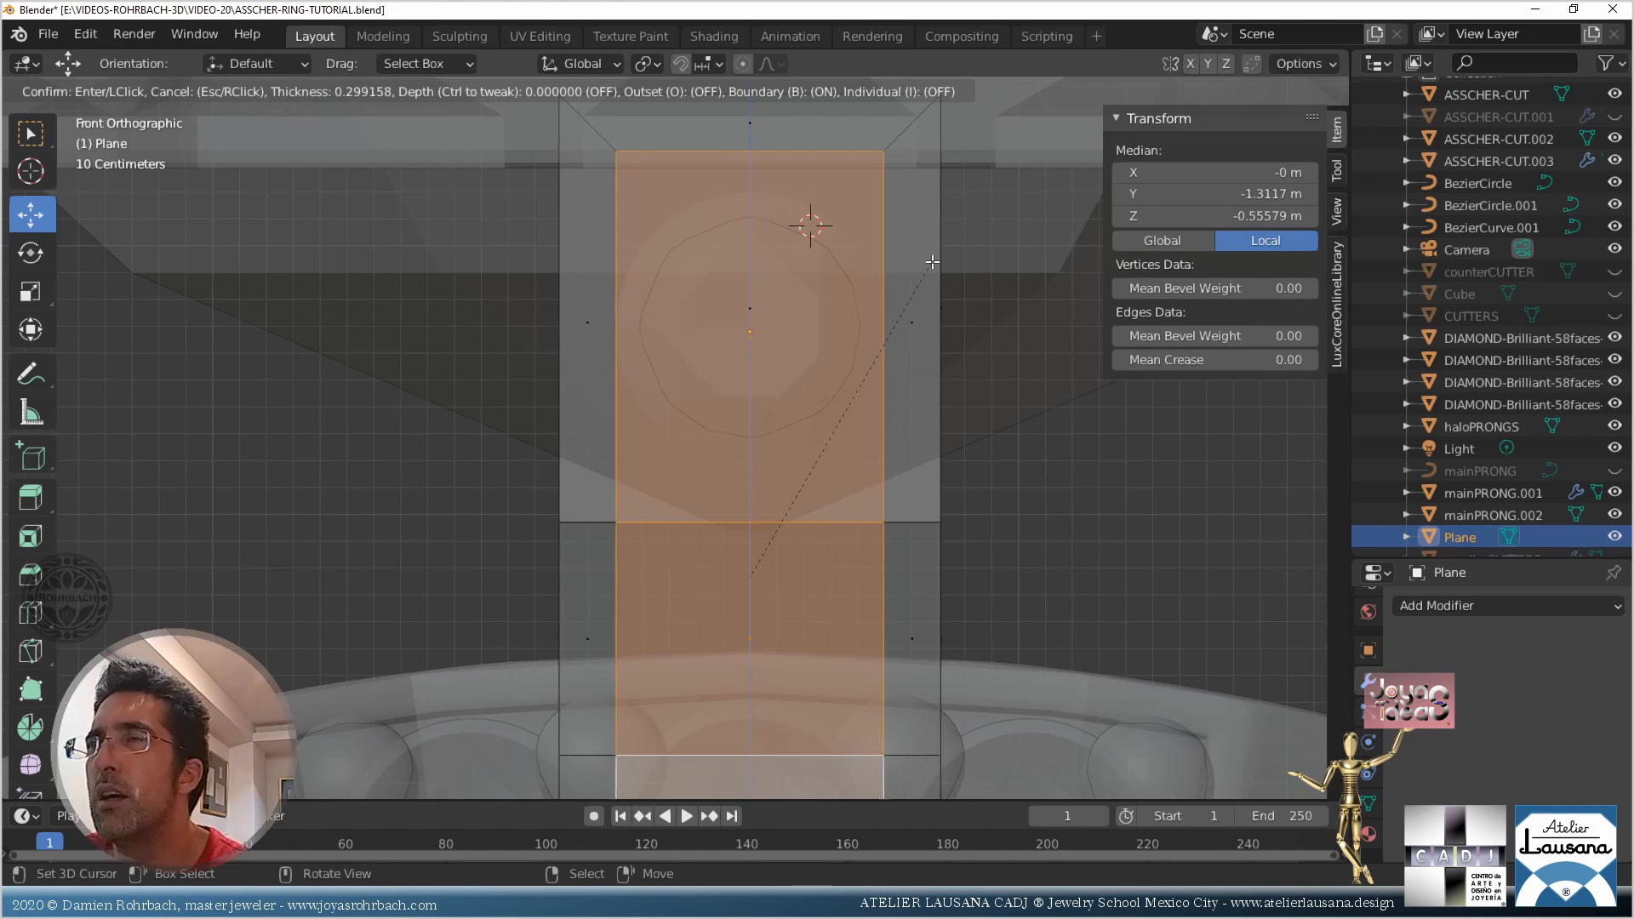
{"action": "left_click", "coordinate": [933, 262]}
{"action": "key", "text": "Tab"}
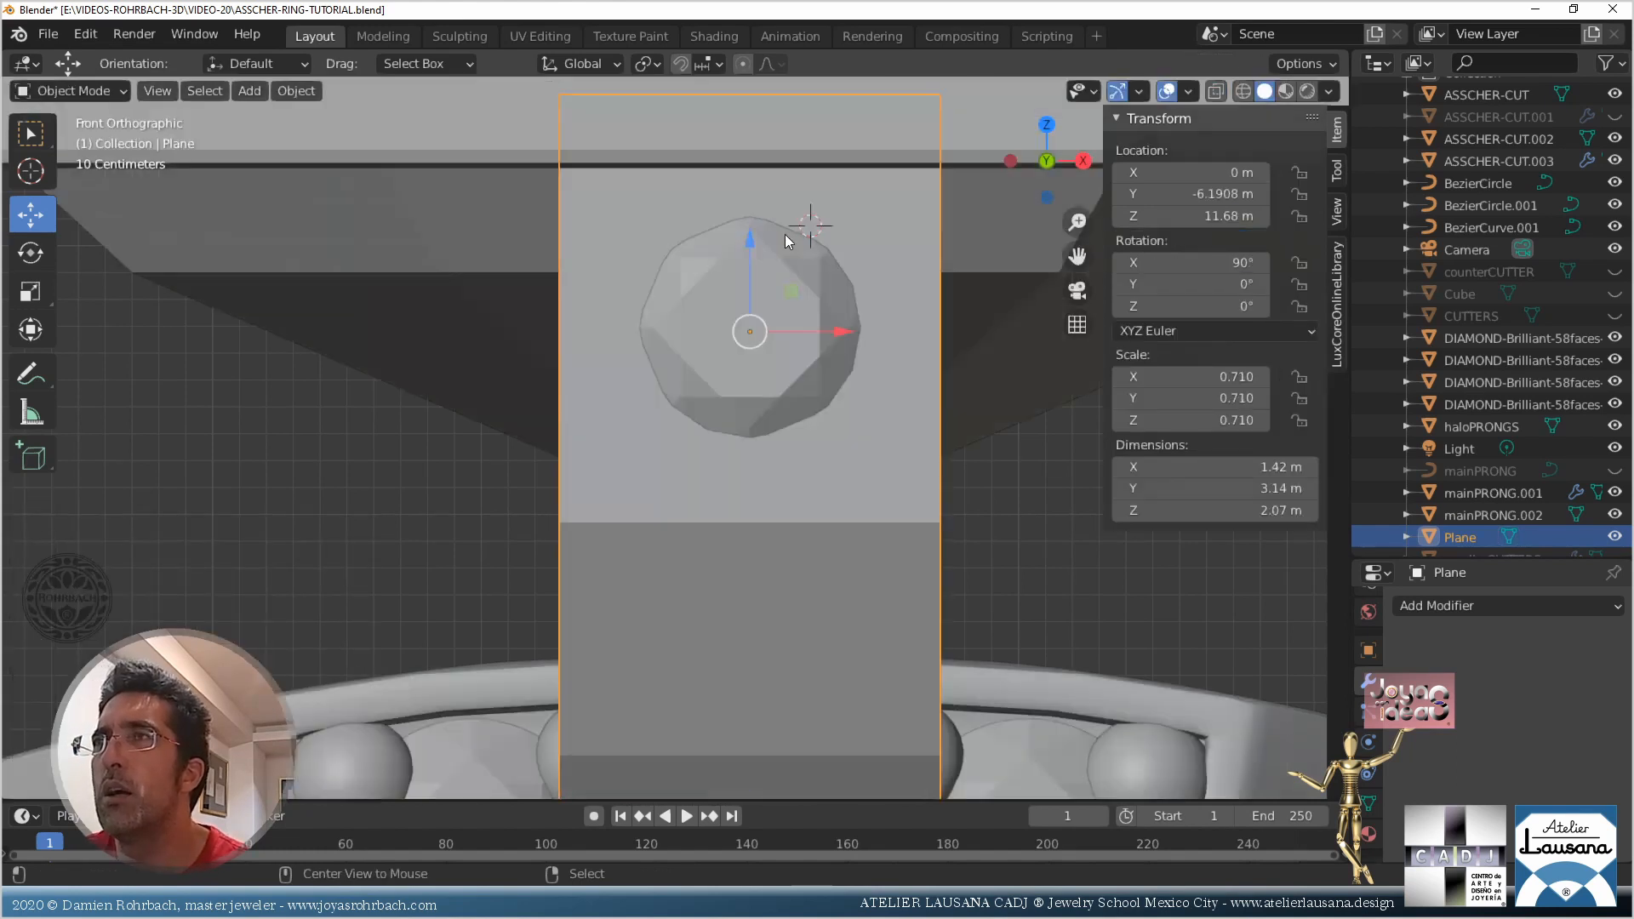
{"action": "left_click", "coordinate": [784, 233]}
{"action": "scroll", "coordinate": [737, 243], "scroll_direction": "down", "scroll_amount": 3}
{"action": "middle_click_drag", "start_coordinate": [737, 244], "coordinate": [756, 388]}
{"action": "key", "text": "Tab"}
{"action": "key", "text": "Tab"}
{"action": "right_click", "coordinate": [739, 288]}
{"action": "key", "text": "Tab"}
Extrude the inset faces and push them inward along Y to a median local Z of about -0.89 m, forming a recess
{"action": "key", "text": "e"}
{"action": "right_click", "coordinate": [757, 388]}
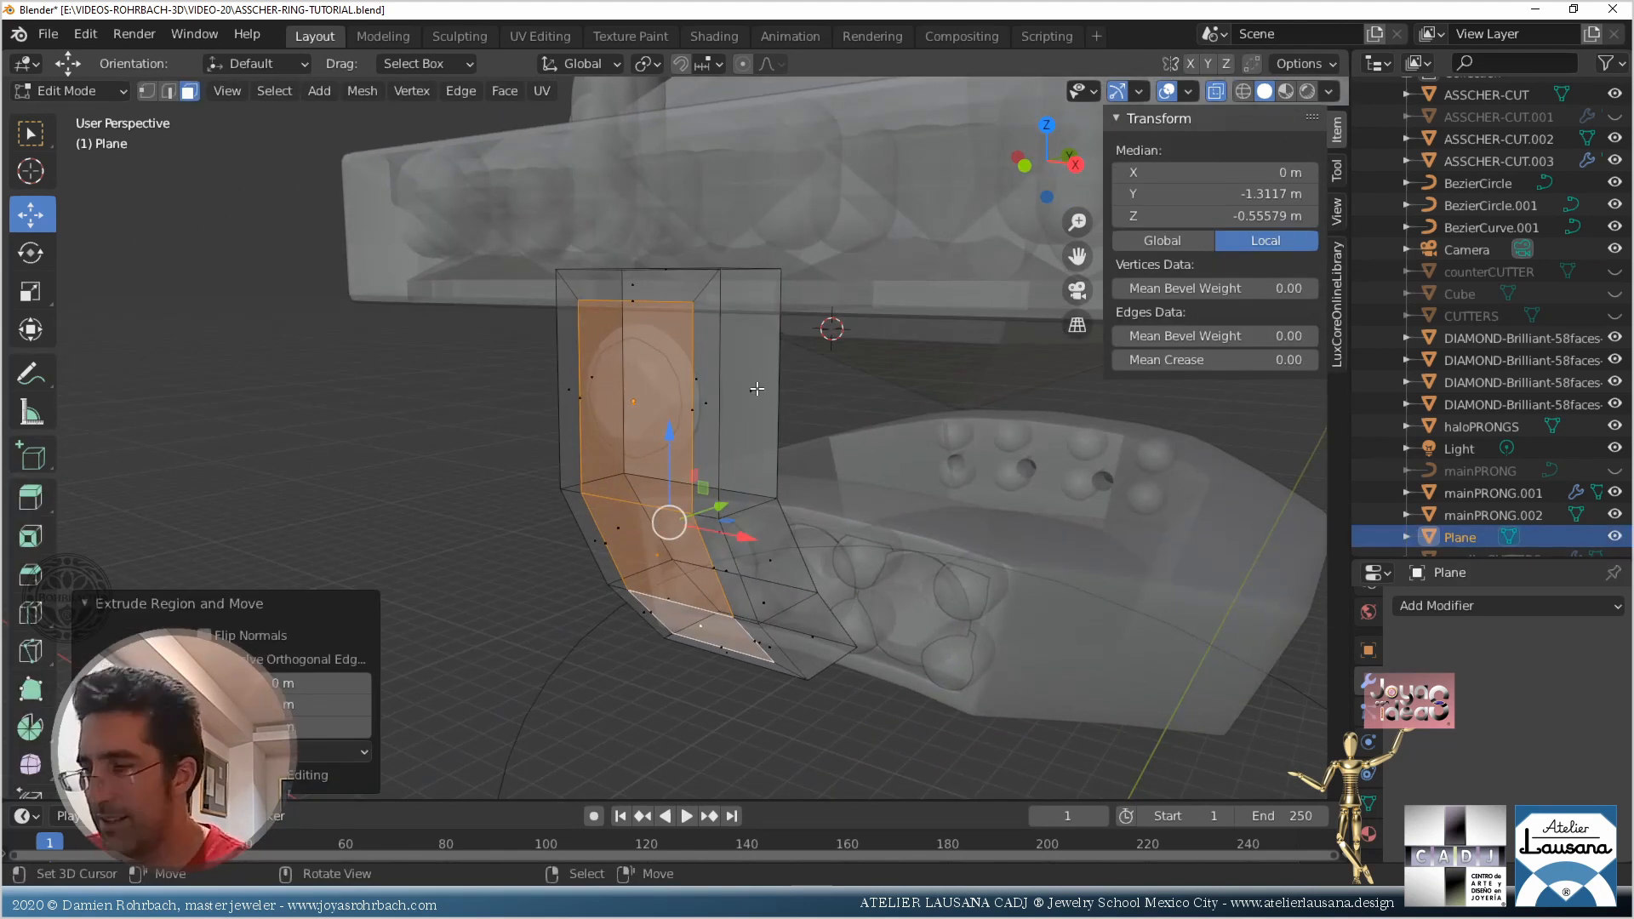
{"action": "key", "text": "KP_3"}
{"action": "left_click_drag", "start_coordinate": [686, 519], "coordinate": [731, 518]}
Move the recess floor's lowest edge inward along Y to a local Z of about -1.96 m
{"action": "middle_click_drag", "start_coordinate": [678, 579], "coordinate": [644, 468], "text": "shift"}
{"action": "scroll", "coordinate": [648, 475], "scroll_direction": "up", "scroll_amount": 2}
{"action": "left_click", "coordinate": [147, 91]}
{"action": "key", "text": "alt+a"}
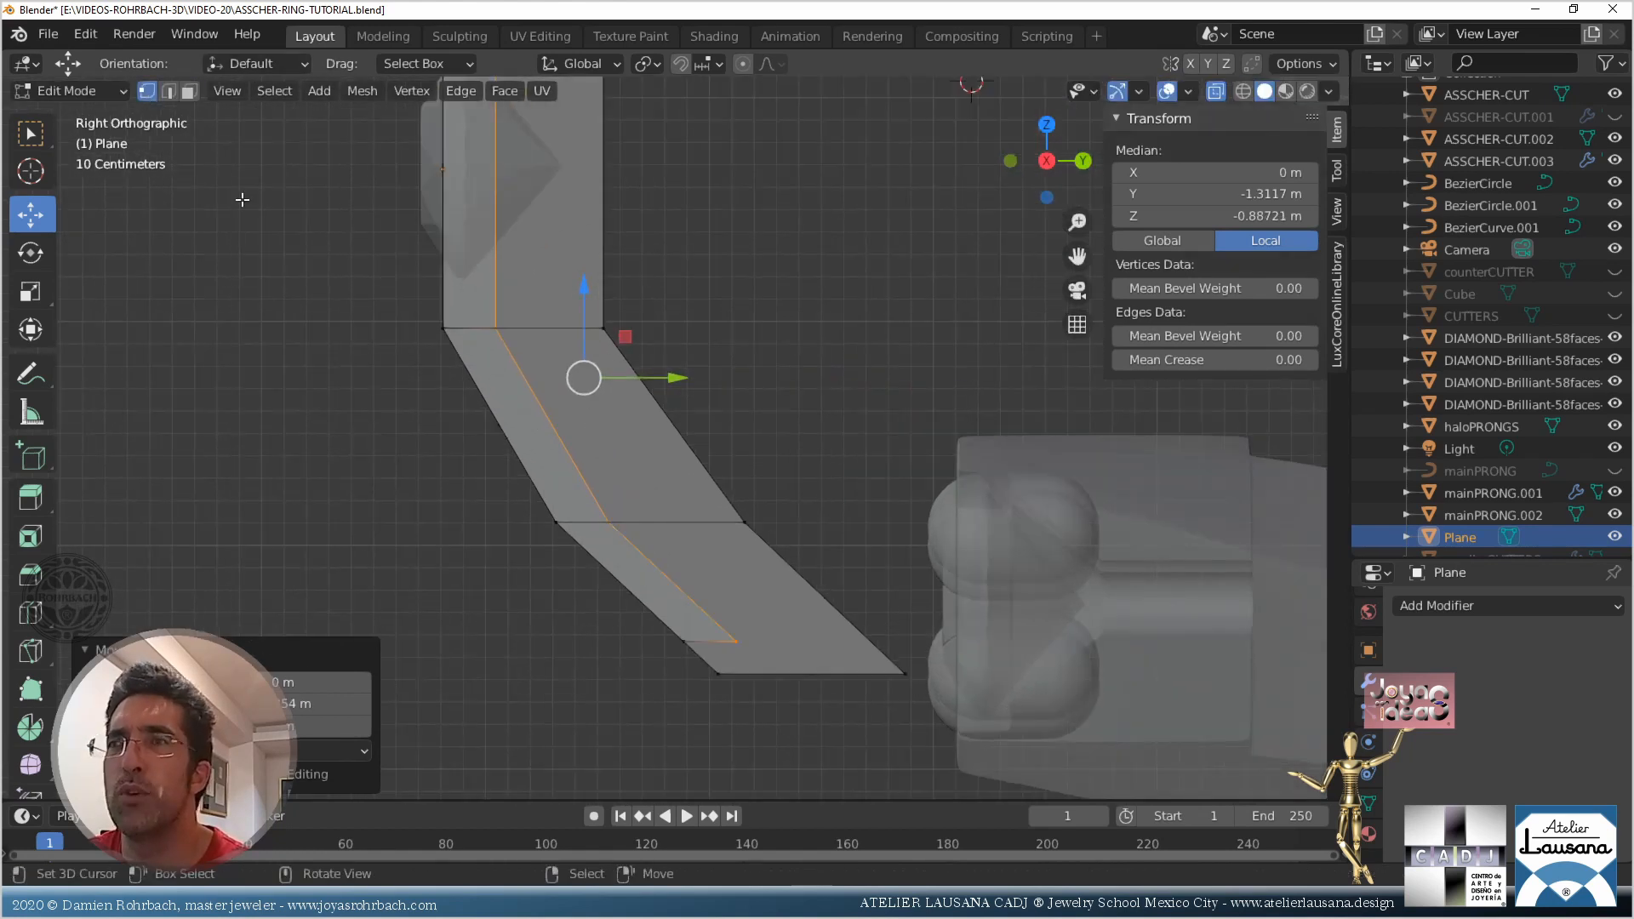
{"action": "key", "text": "c"}
{"action": "left_click", "coordinate": [754, 646]}
{"action": "key", "text": "Escape"}
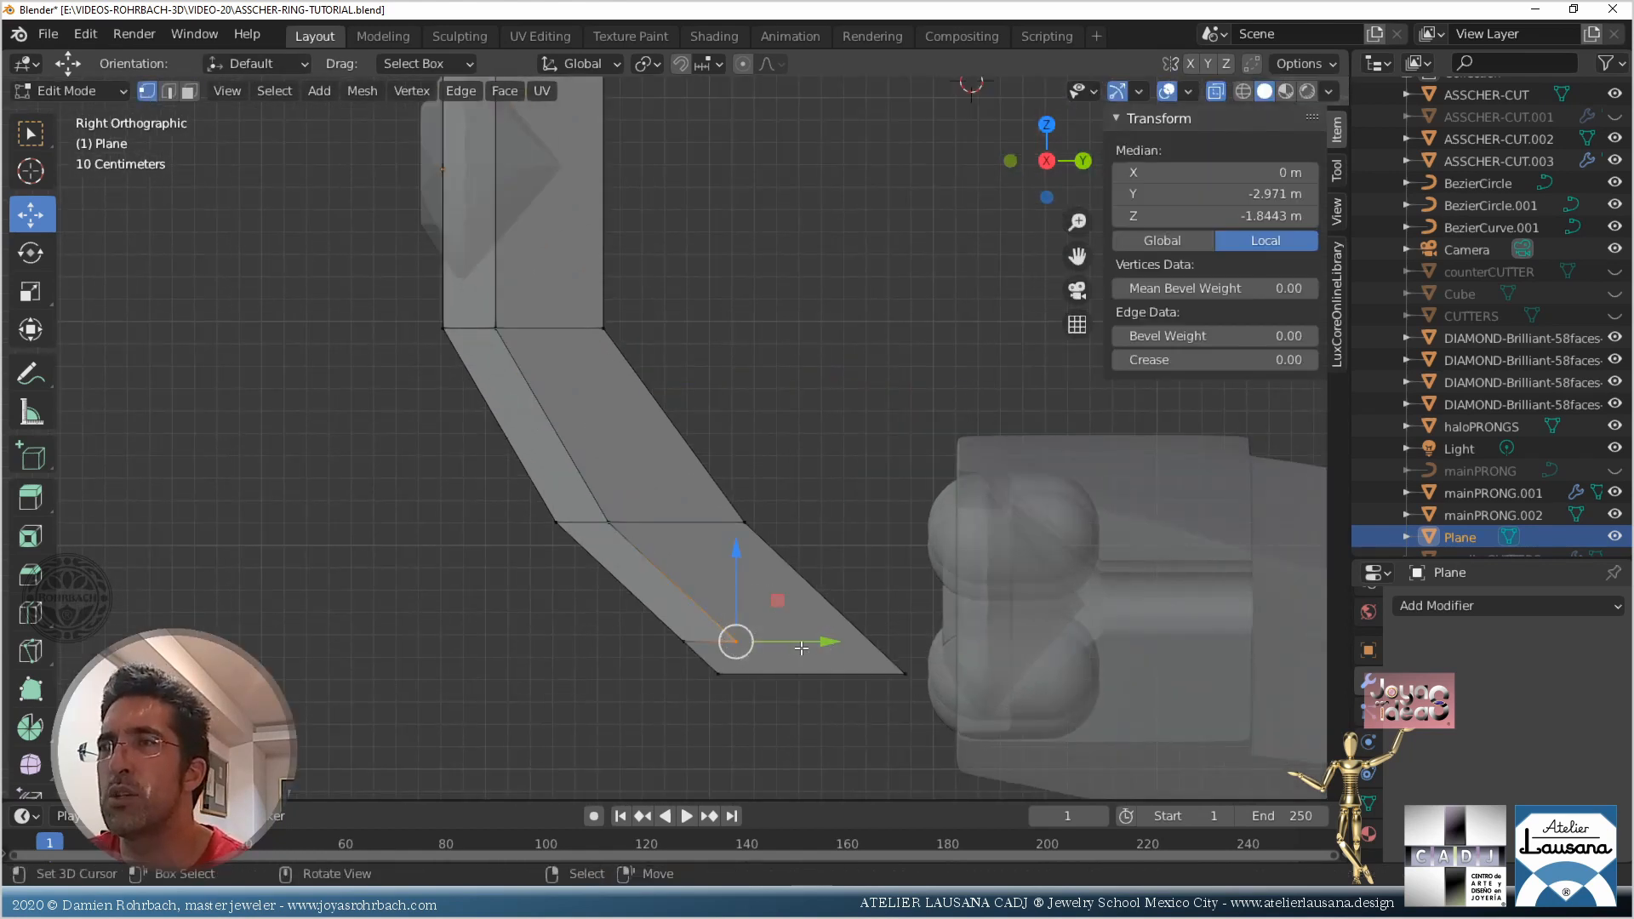
{"action": "key", "text": "g"}
{"action": "key", "text": "y"}
{"action": "left_click", "coordinate": [839, 640]}
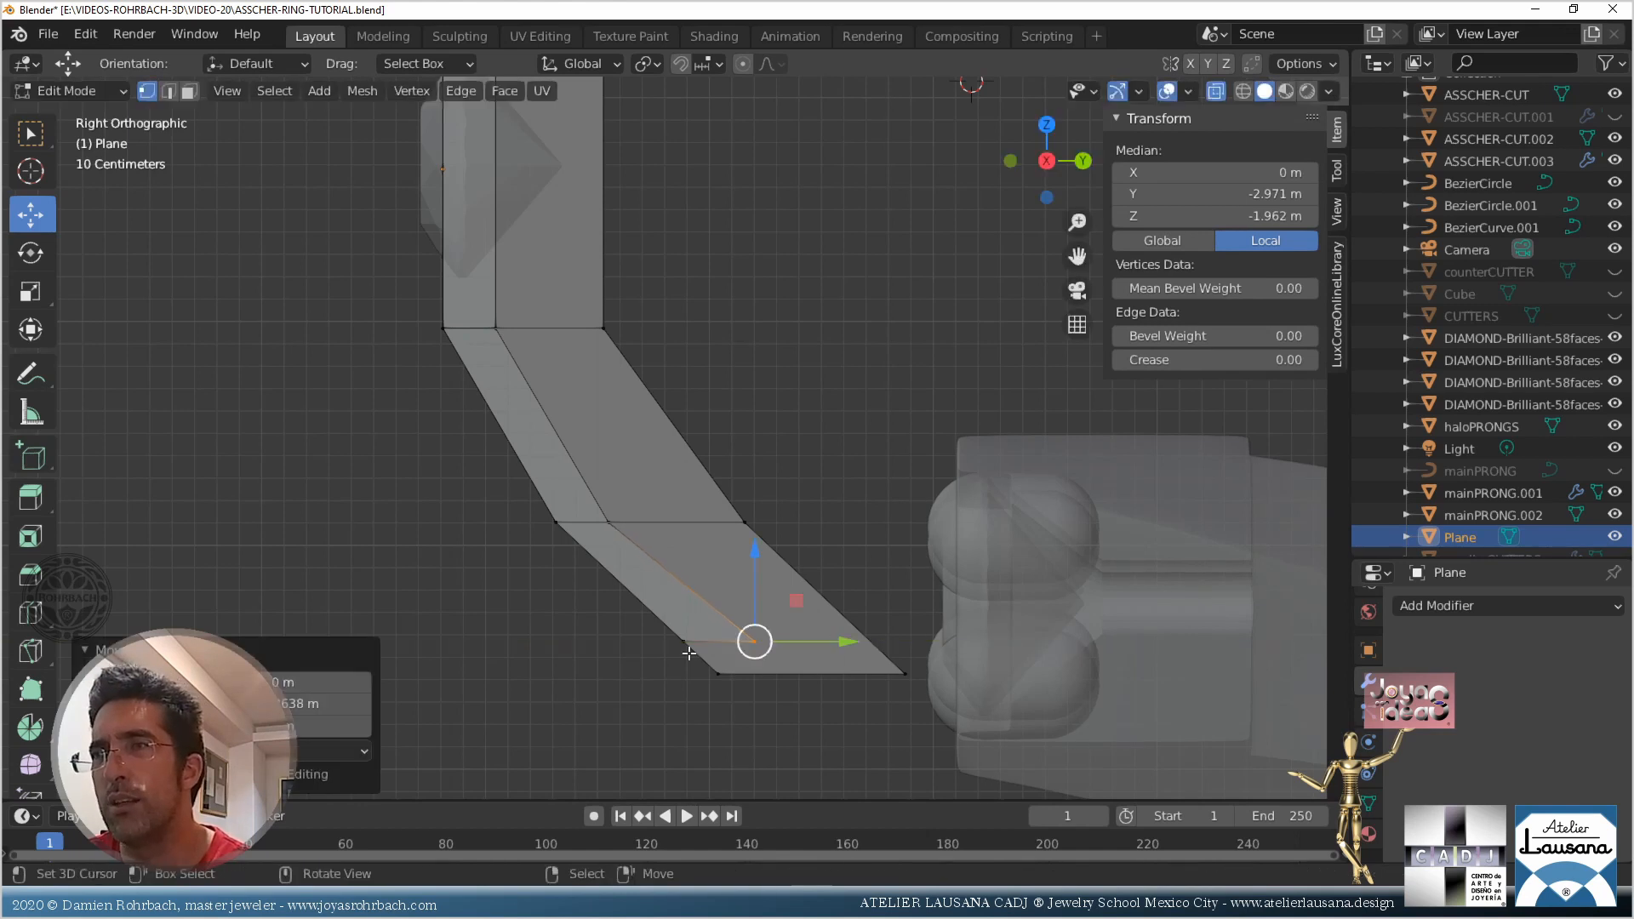
Move the recess floor's edge at the lower bend inward along Y by about 0.08 m, and return to Object Mode
{"action": "key", "text": "alt+a"}
{"action": "left_click", "coordinate": [609, 521]}
{"action": "key", "text": "g"}
{"action": "key", "text": "y"}
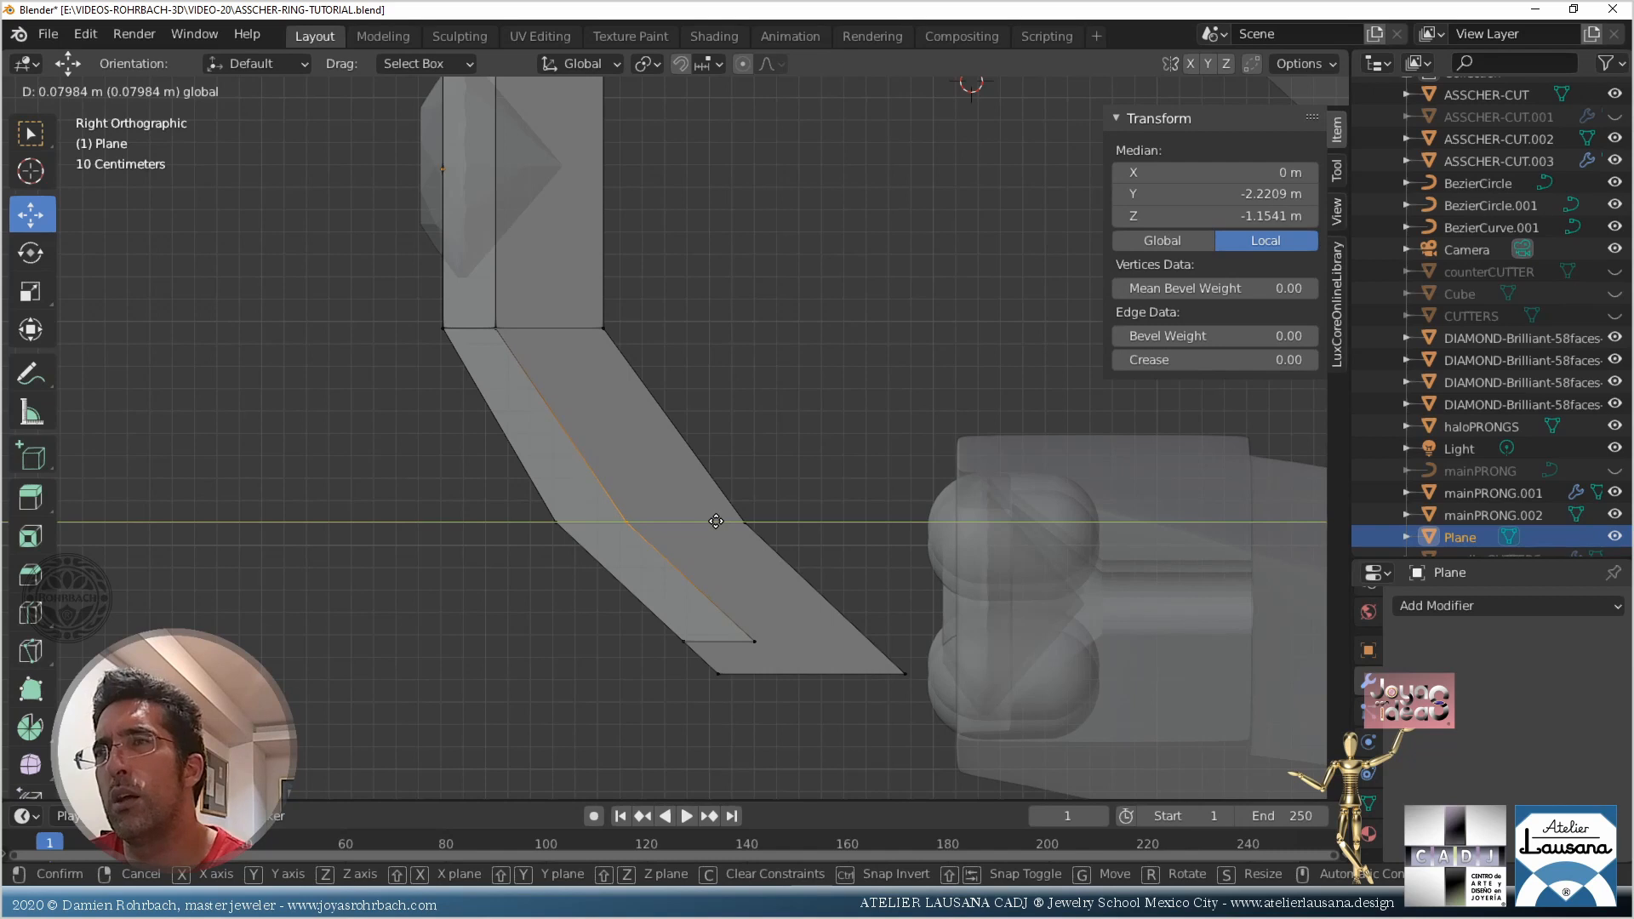
{"action": "left_click", "coordinate": [716, 521]}
{"action": "key", "text": "Tab"}
{"action": "scroll", "coordinate": [742, 468], "scroll_direction": "down", "scroll_amount": 3}
{"action": "middle_click_drag", "start_coordinate": [743, 468], "coordinate": [787, 400]}
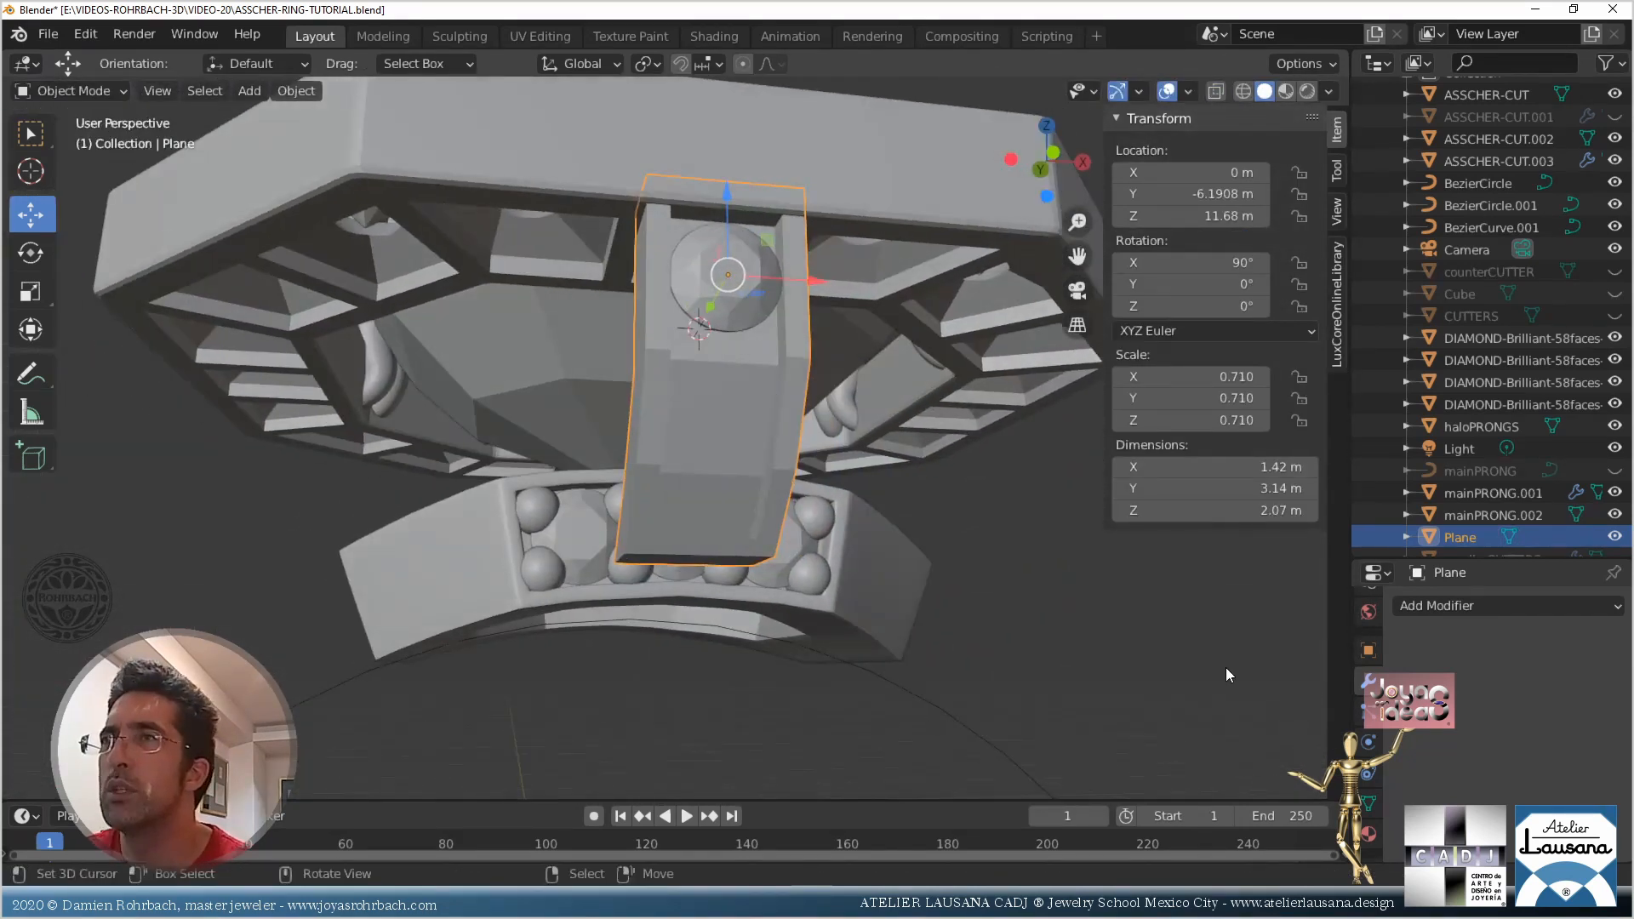
Try a Subdivision Surface modifier on the bent strip, and undo it
{"action": "left_click", "coordinate": [1508, 598]}
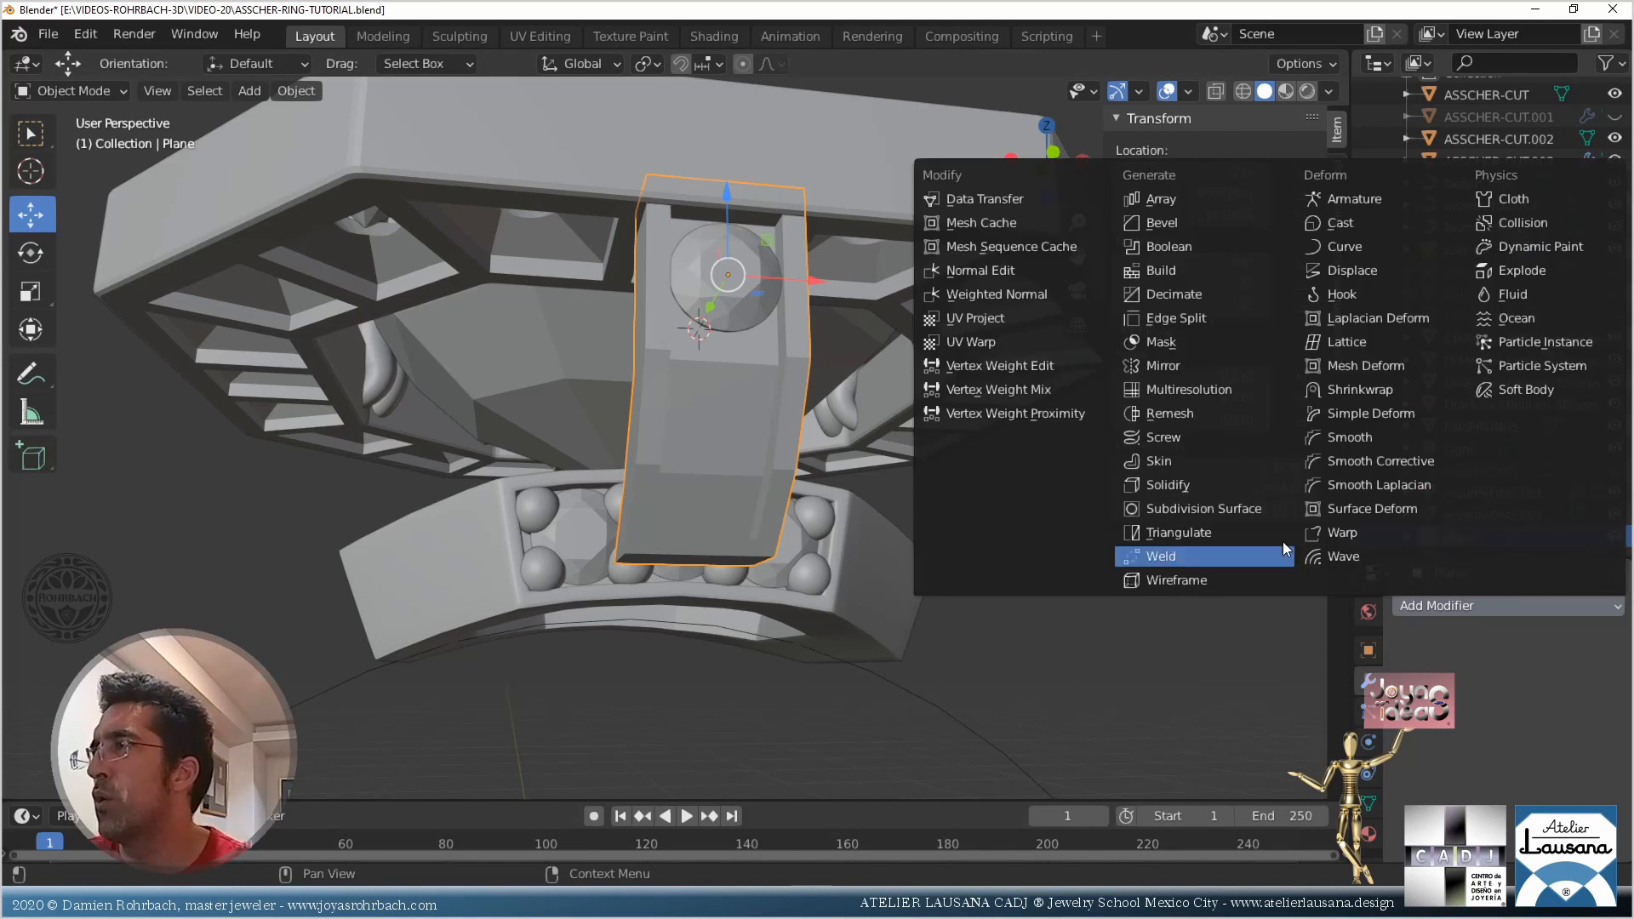
{"action": "left_click", "coordinate": [1203, 508]}
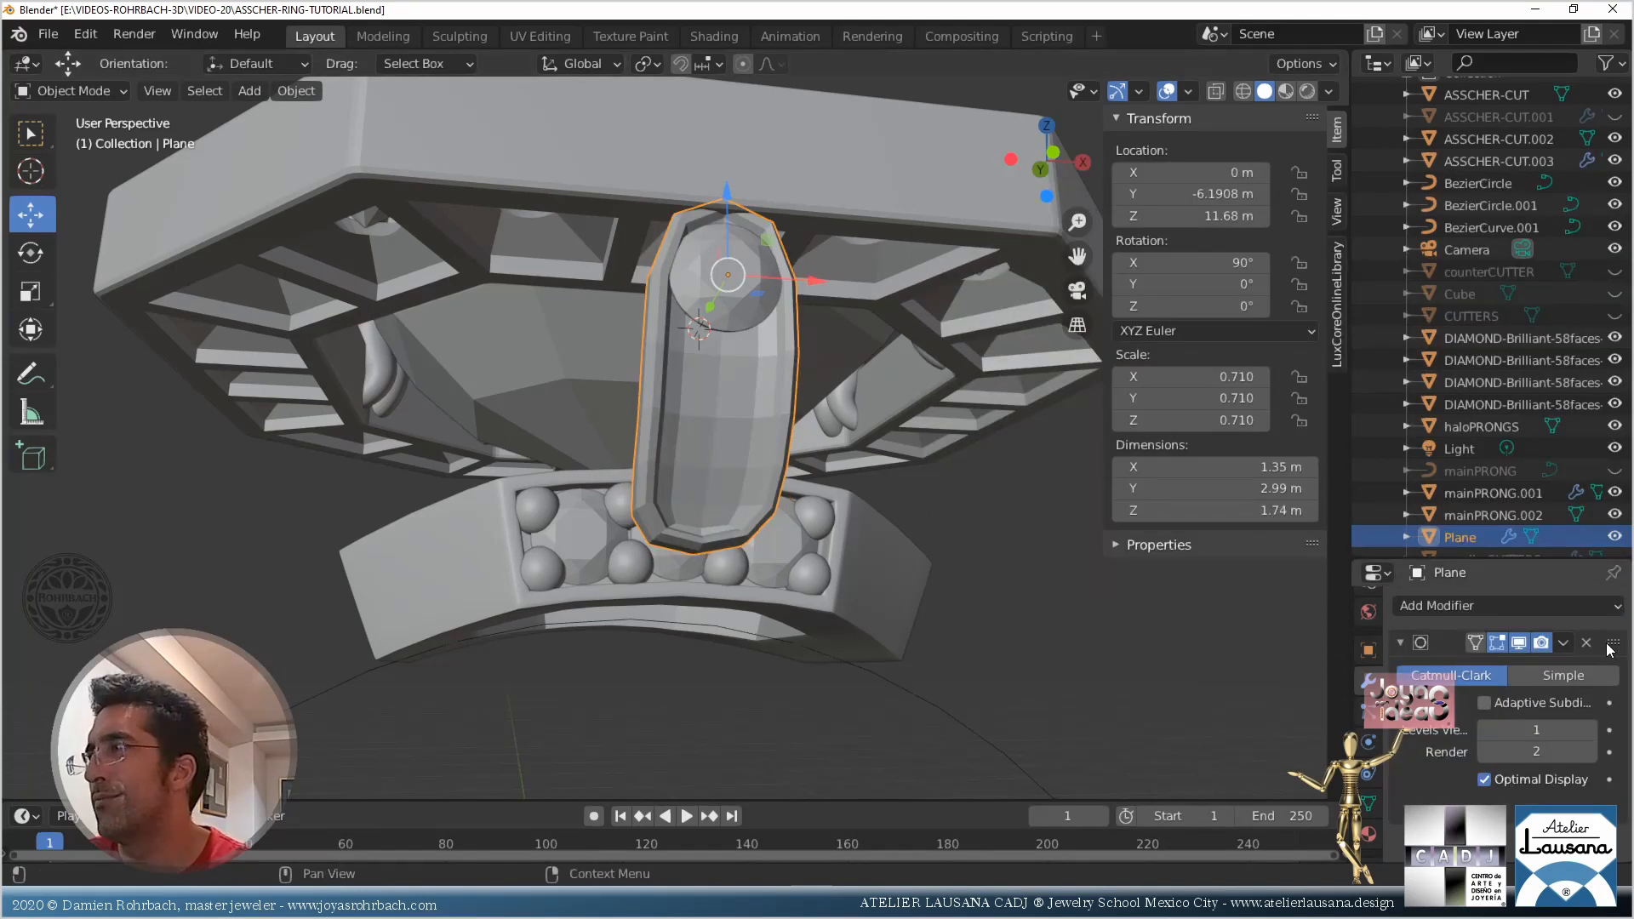
{"action": "key", "text": "ctrl+z"}
Add a Bevel modifier to the bent strip with an amount of 0.006 m
{"action": "left_click", "coordinate": [1524, 606]}
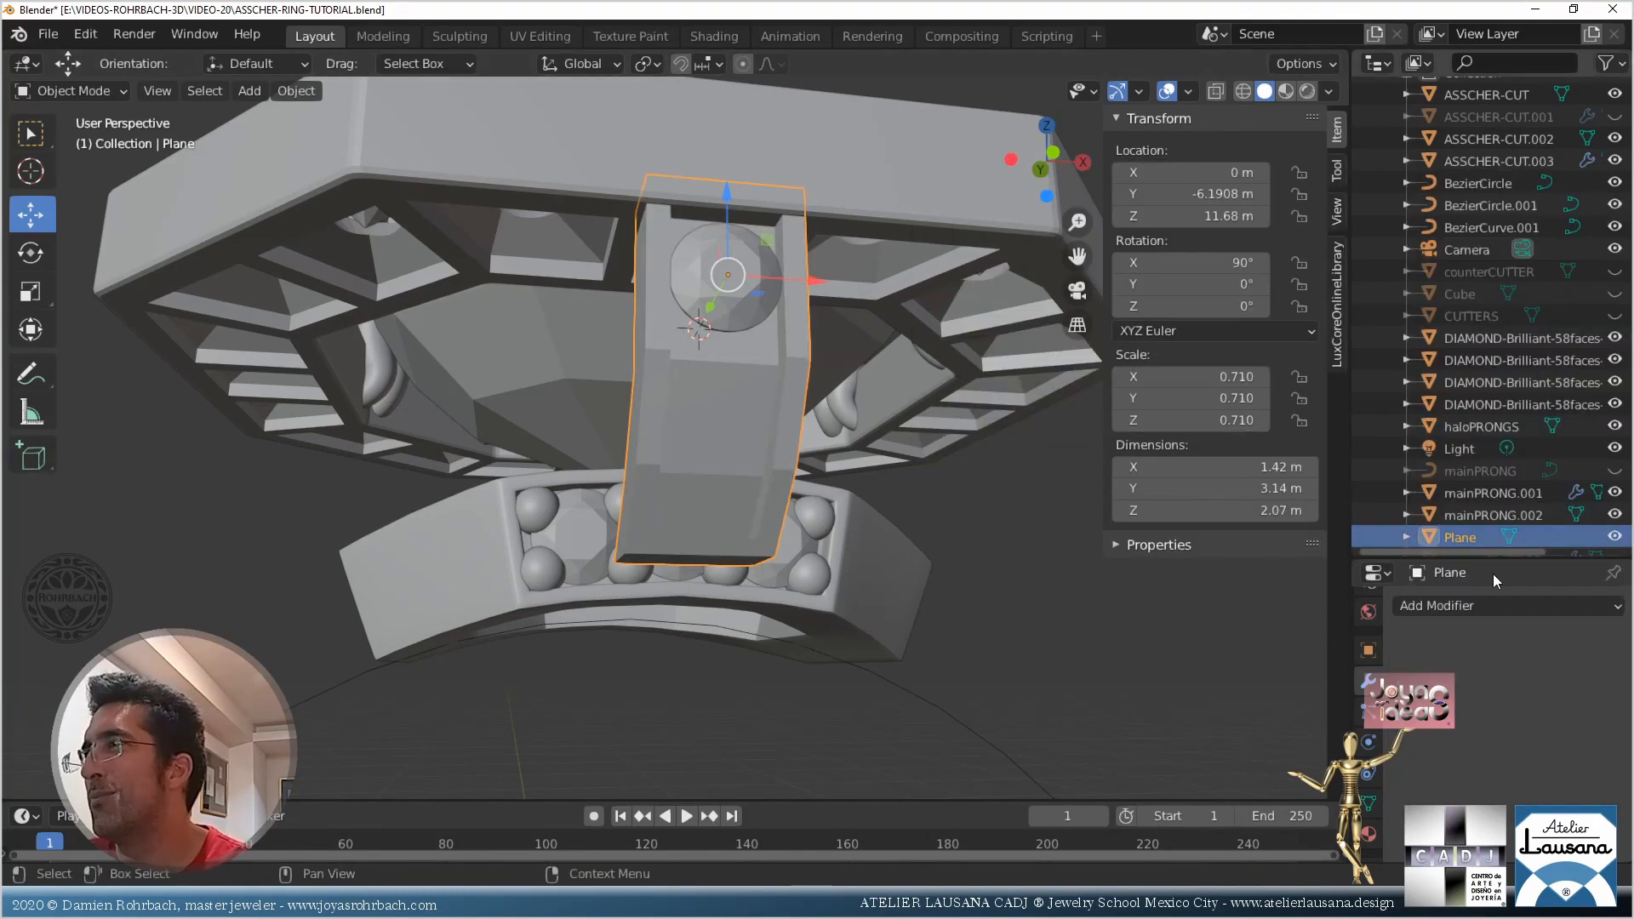
{"action": "left_click", "coordinate": [1498, 603]}
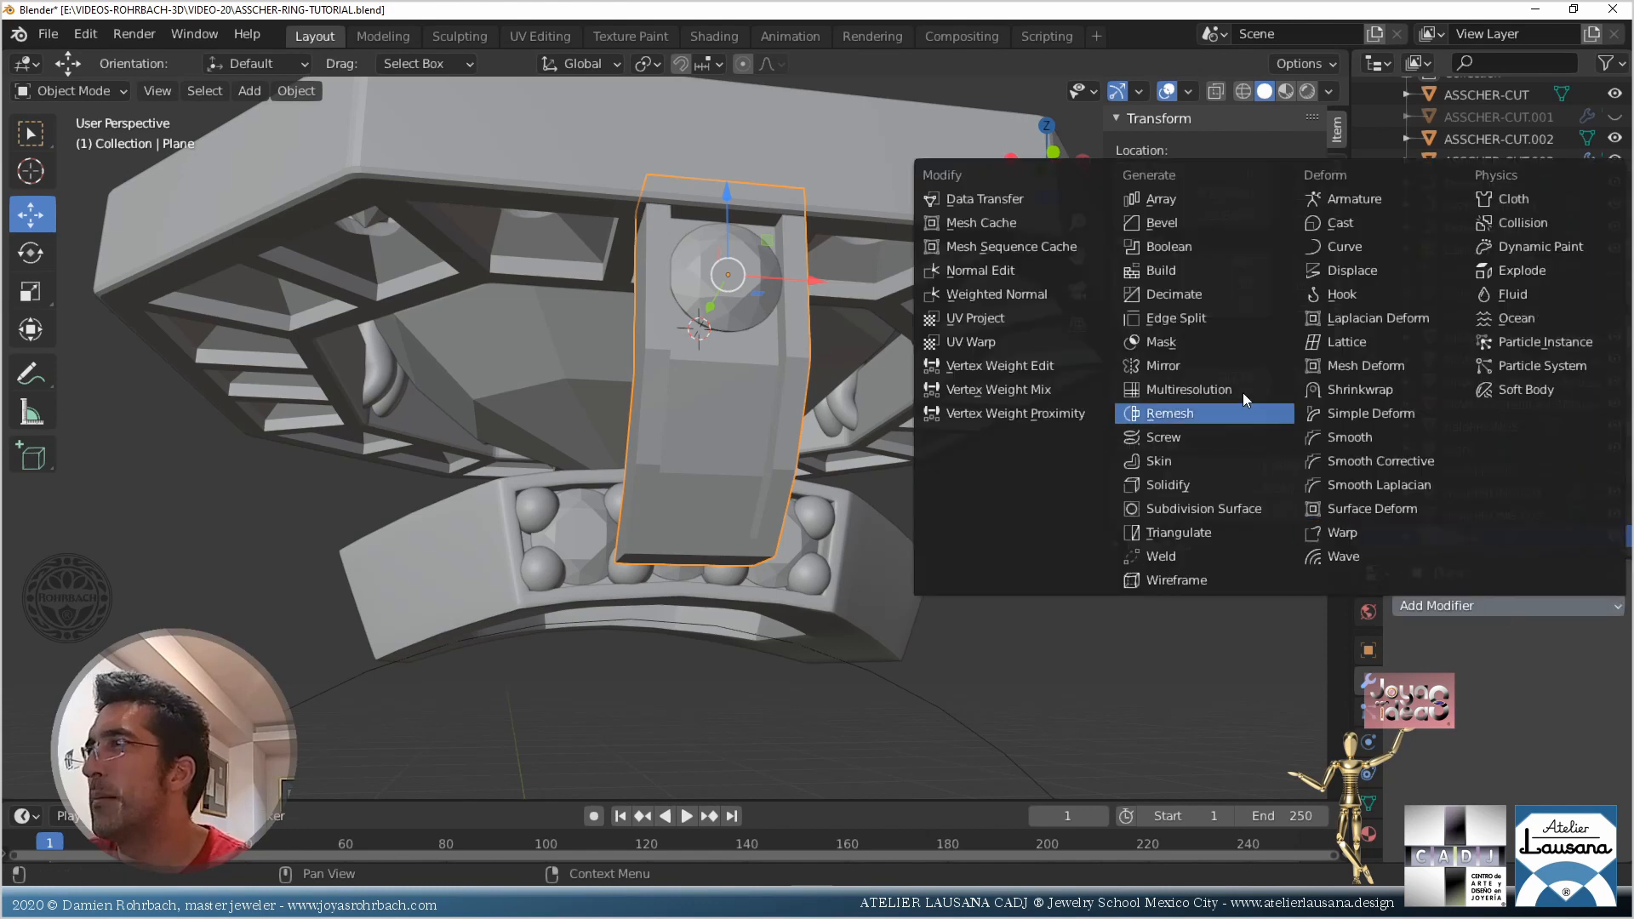
{"action": "left_click", "coordinate": [1218, 221]}
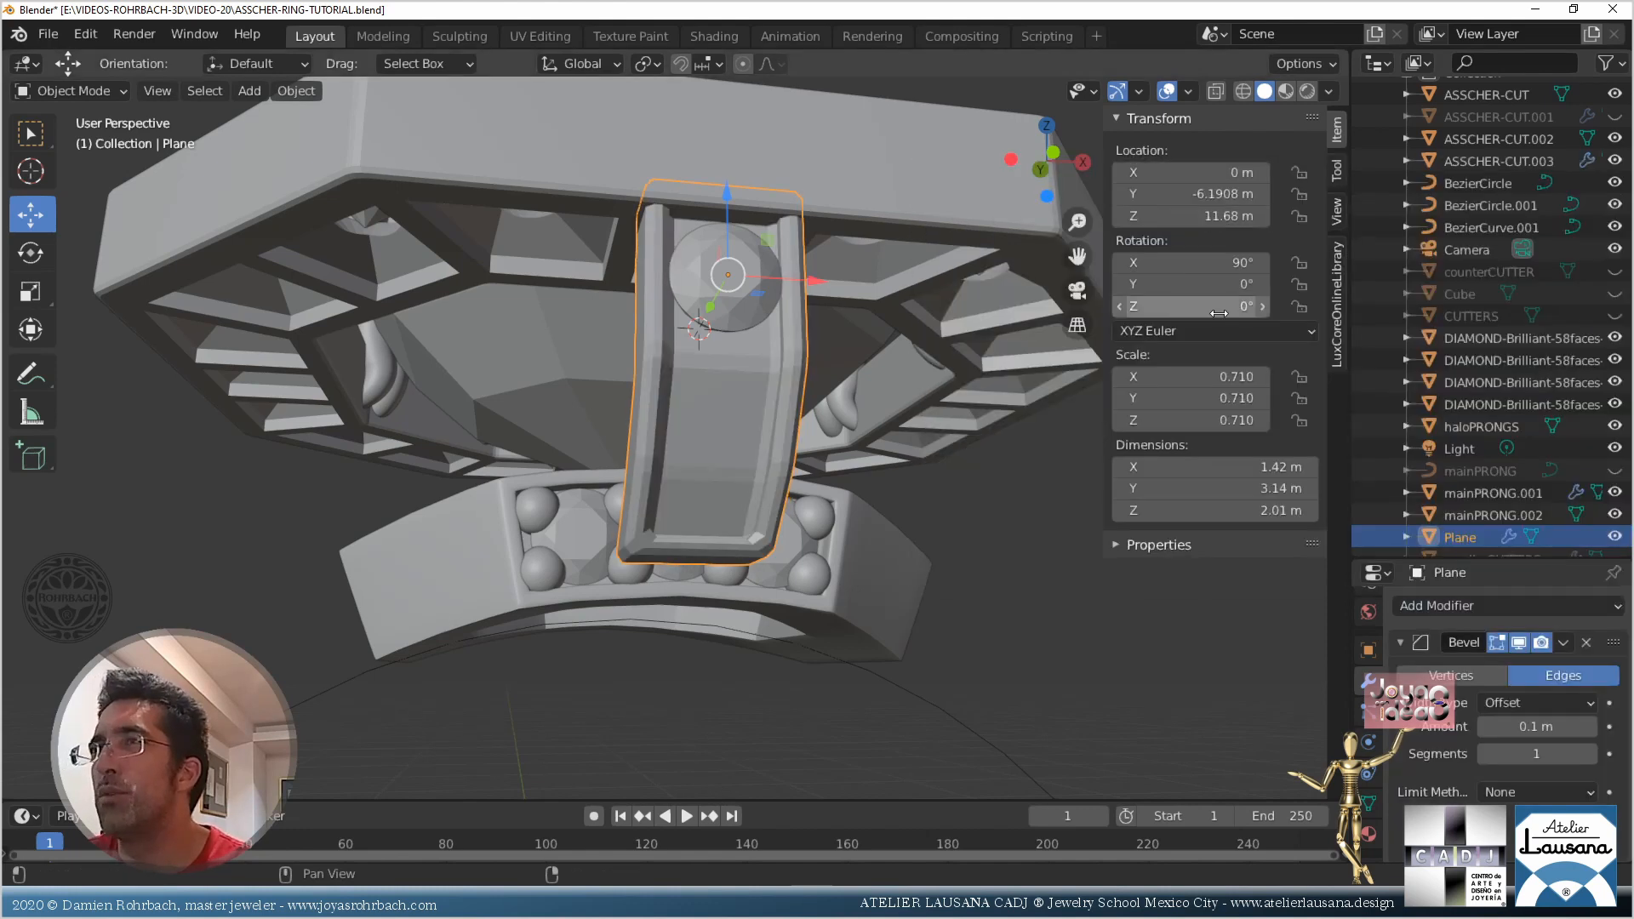
{"action": "left_click", "coordinate": [1529, 732]}
{"action": "key", "text": "BackSpace"}
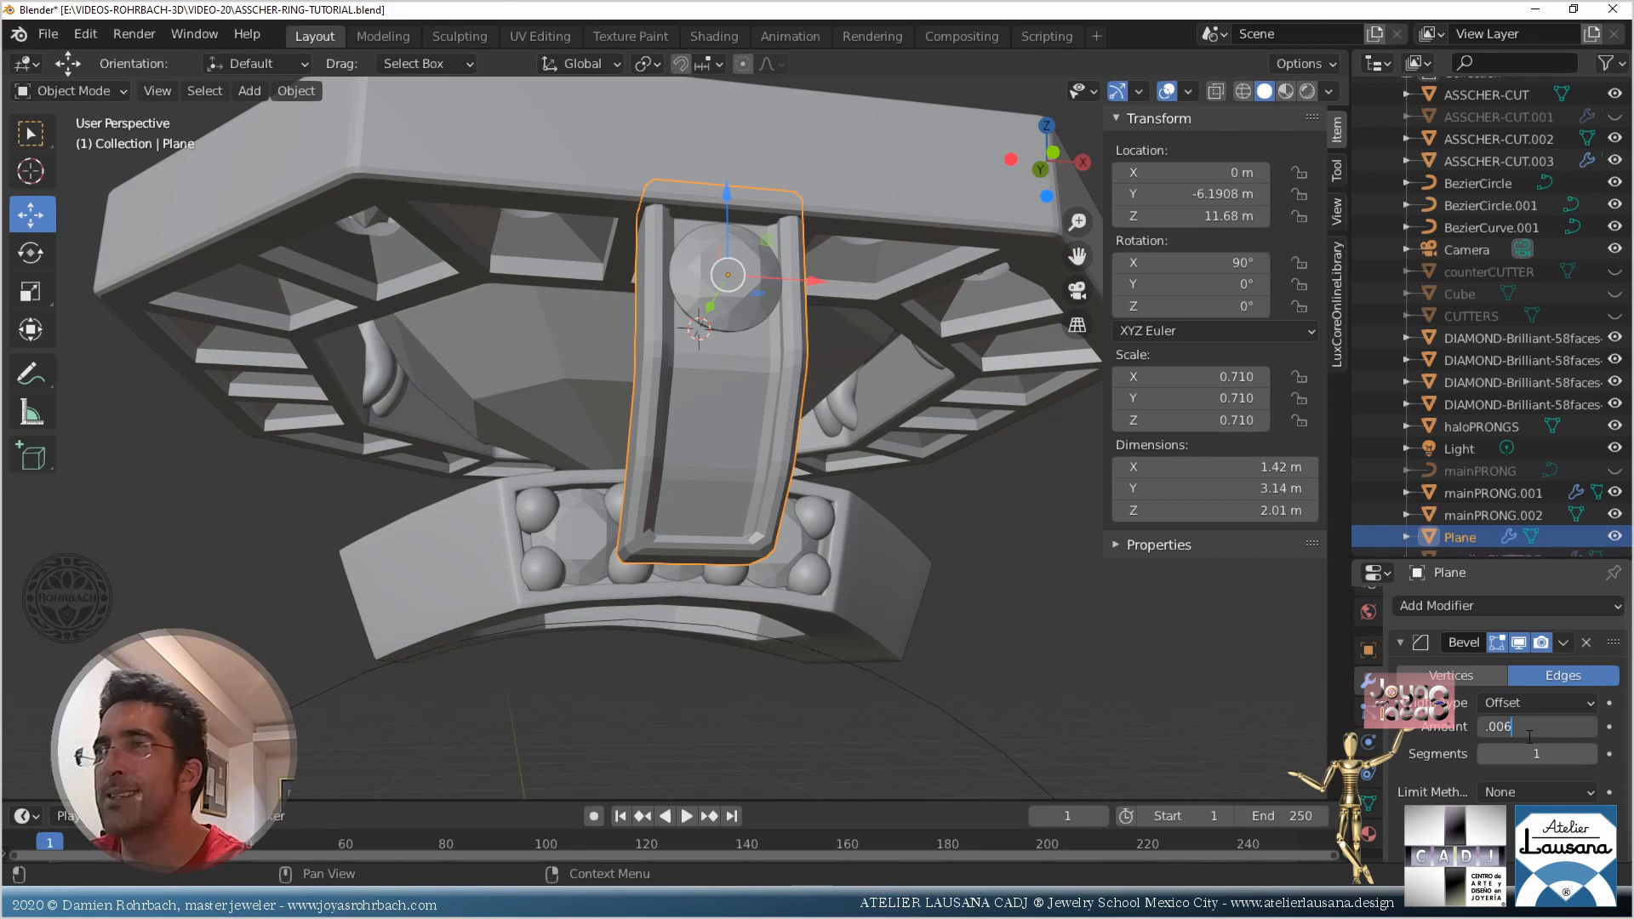
{"action": "type", "text": ".006"}
{"action": "key", "text": "Return"}
Set the strip's bevel amount to 0.06 m with 2 segments, and check the rounded edges
{"action": "left_click", "coordinate": [1529, 731]}
{"action": "key", "text": "BackSpace"}
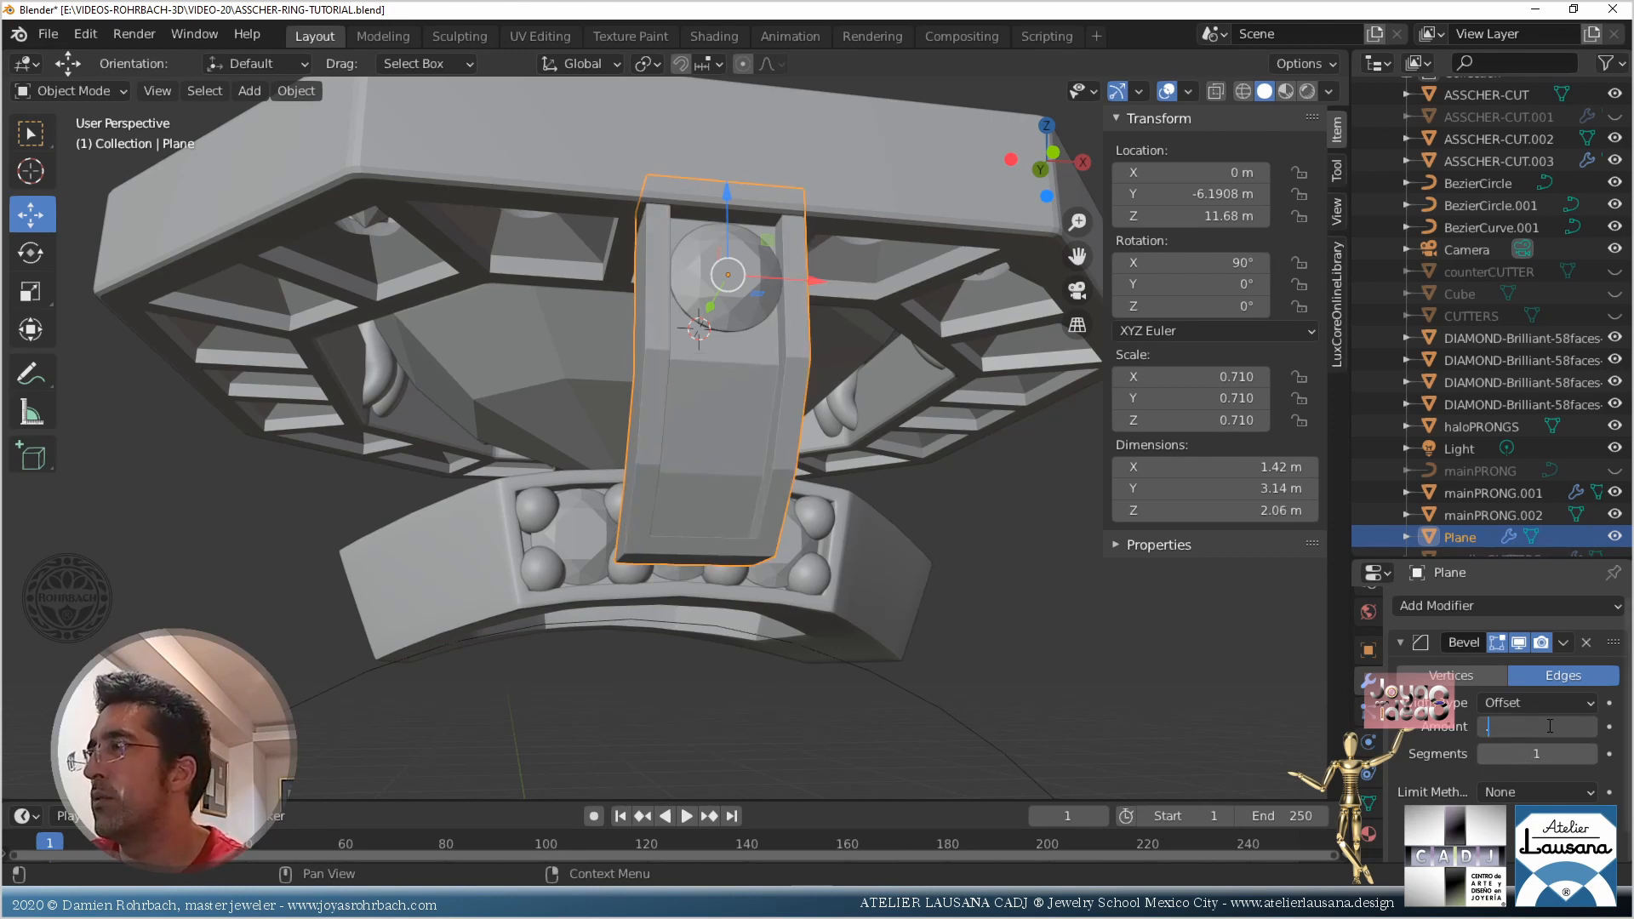
{"action": "type", "text": ".06"}
{"action": "key", "text": "Return"}
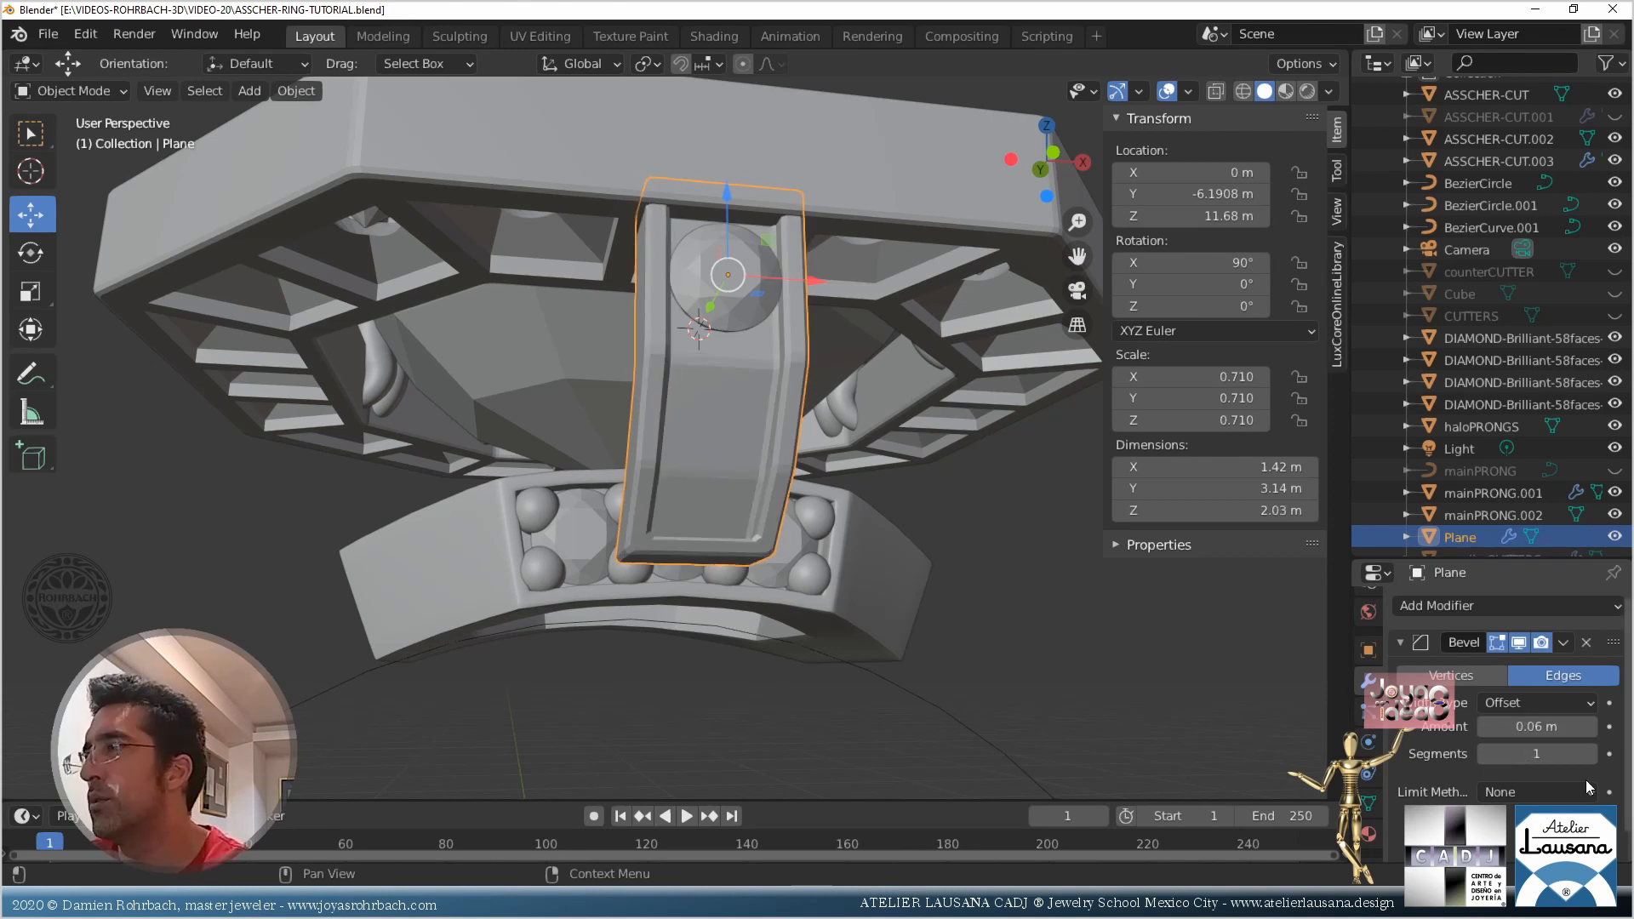
{"action": "left_click", "coordinate": [1589, 754]}
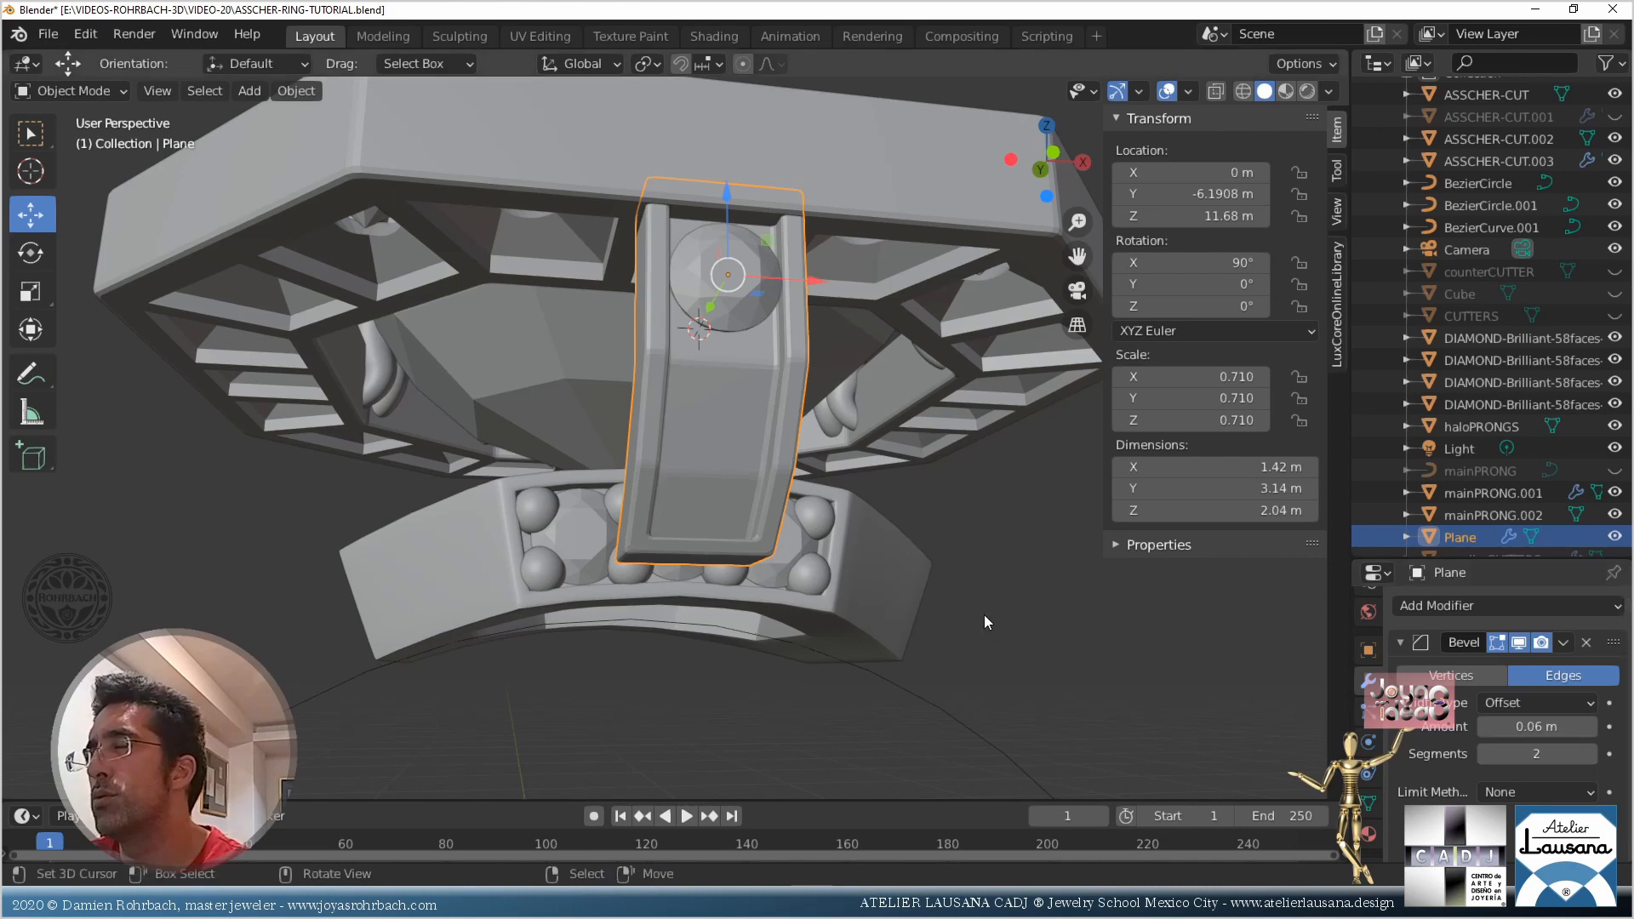
{"action": "middle_click_drag", "start_coordinate": [984, 614], "coordinate": [837, 562]}
{"action": "scroll", "coordinate": [815, 565], "scroll_direction": "up", "scroll_amount": 2}
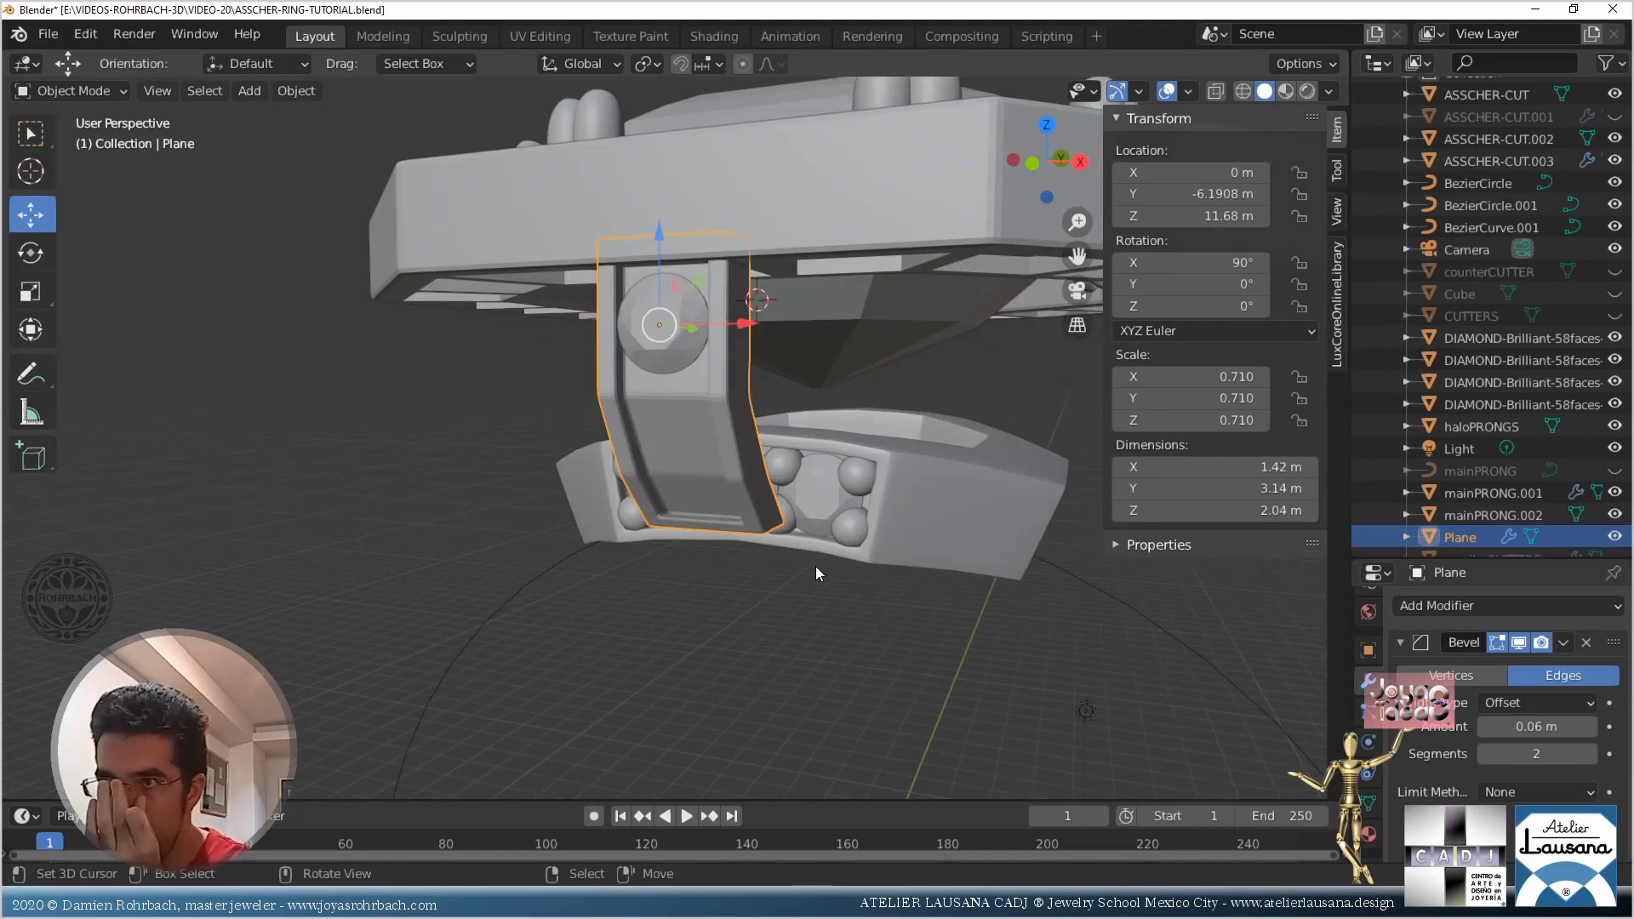
View the strip from the side, hide the transform sidebar, and save the file
{"action": "scroll", "coordinate": [815, 565], "scroll_direction": "down", "scroll_amount": 3}
{"action": "middle_click_drag", "start_coordinate": [872, 406], "coordinate": [730, 432]}
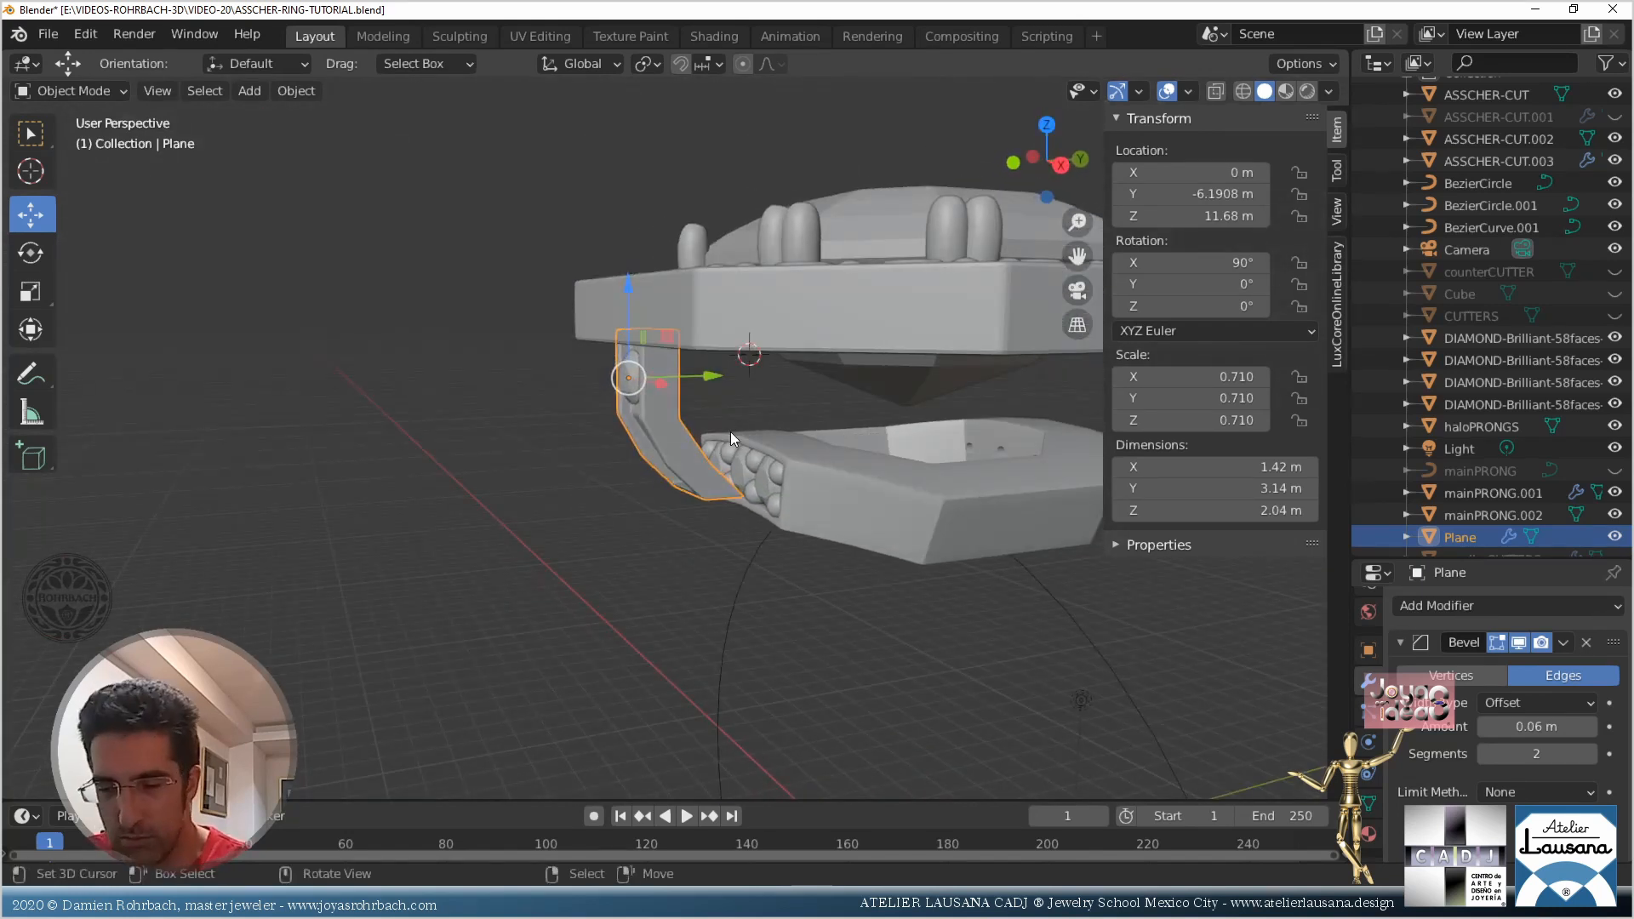
{"action": "key", "text": "n"}
{"action": "key", "text": "ctrl+s"}
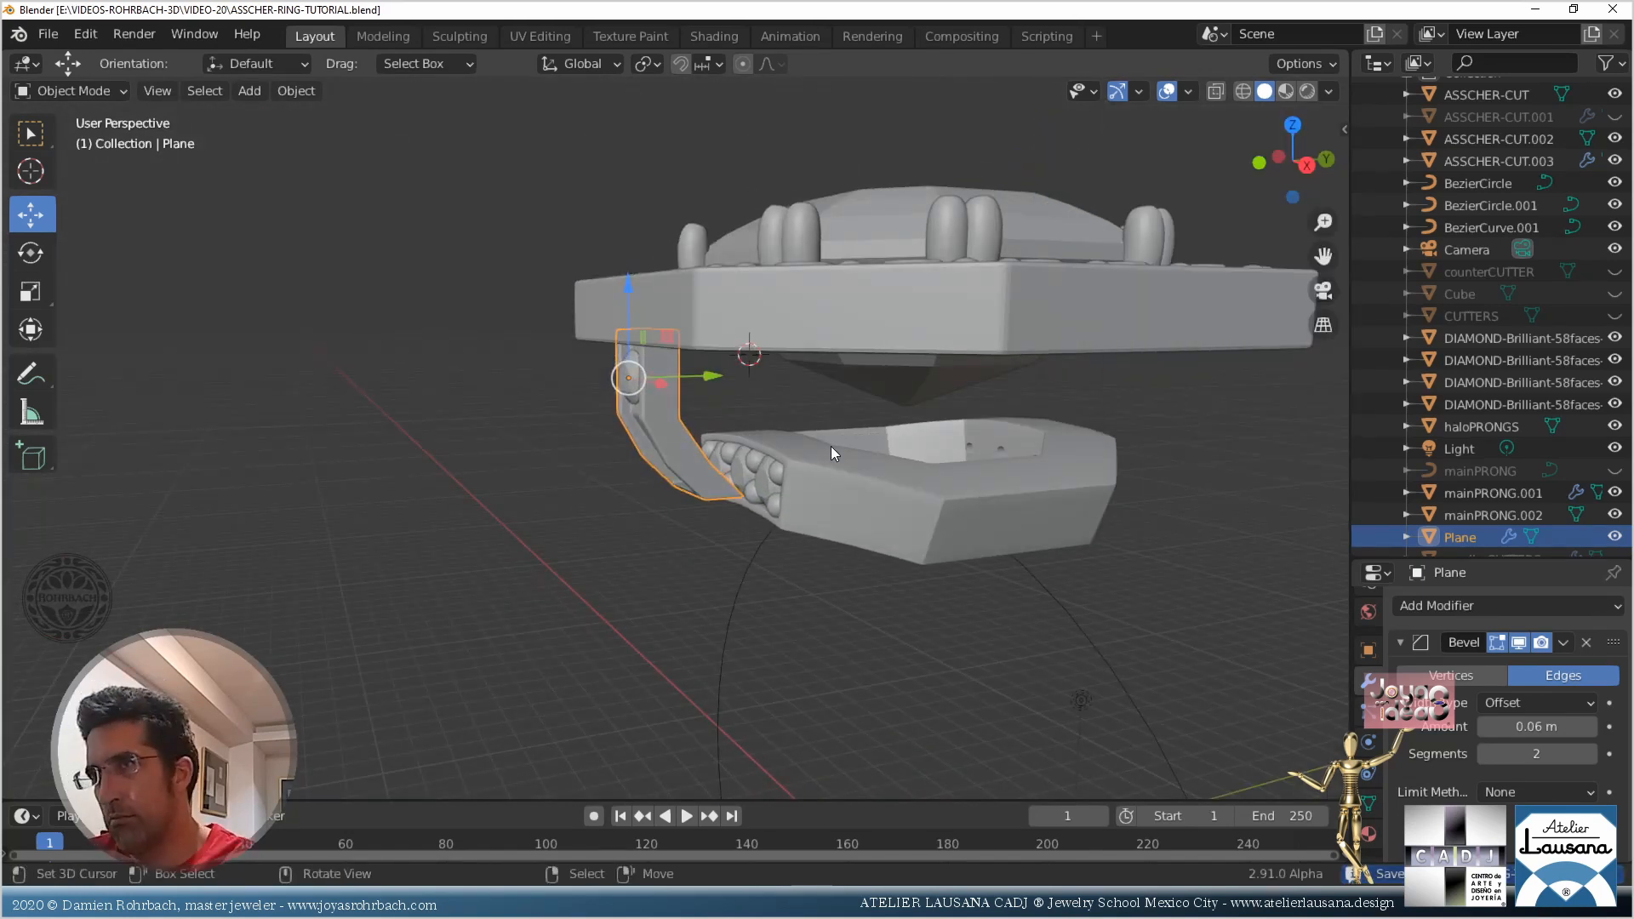
{"action": "middle_click_drag", "start_coordinate": [831, 452], "coordinate": [822, 415]}
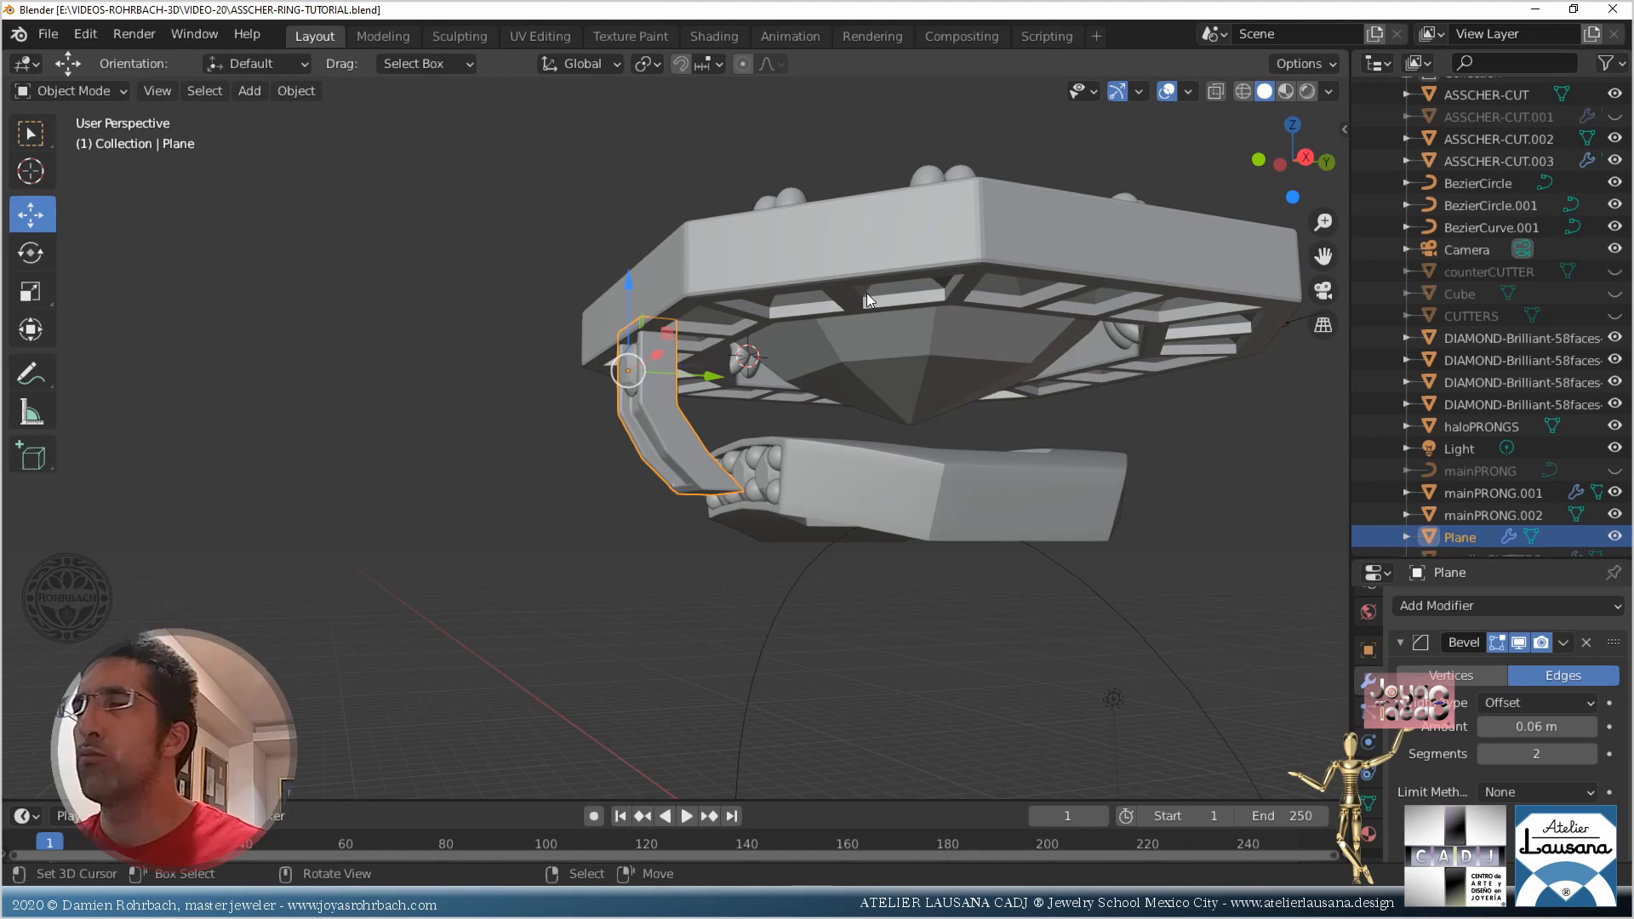
Raise the small diamond in the bent strip slightly along Z in the front view
{"action": "middle_click_drag", "start_coordinate": [809, 441], "coordinate": [602, 371]}
{"action": "scroll", "coordinate": [603, 371], "scroll_direction": "up", "scroll_amount": 3}
{"action": "left_click", "coordinate": [694, 306]}
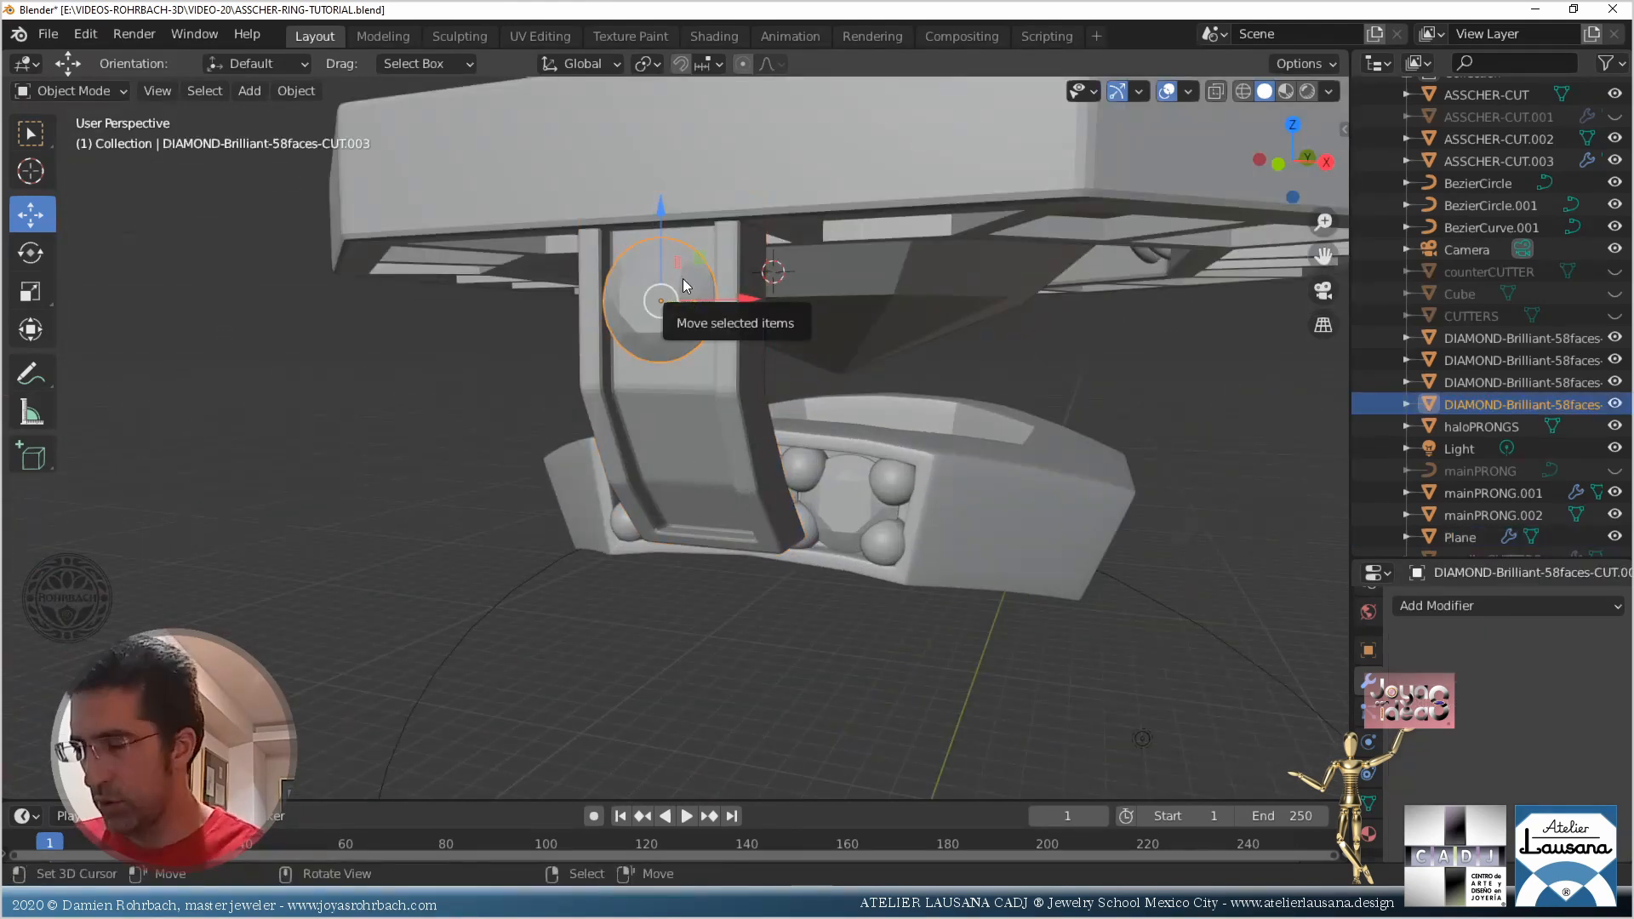
{"action": "key", "text": "KP_1"}
{"action": "scroll", "coordinate": [672, 226], "scroll_direction": "up", "scroll_amount": 3}
{"action": "left_click_drag", "start_coordinate": [722, 211], "coordinate": [721, 202]}
{"action": "scroll", "coordinate": [798, 378], "scroll_direction": "down", "scroll_amount": 3}
Save the file with the bent strip selected, and rename the strip object as SIDEsettings
{"action": "left_click", "coordinate": [738, 411]}
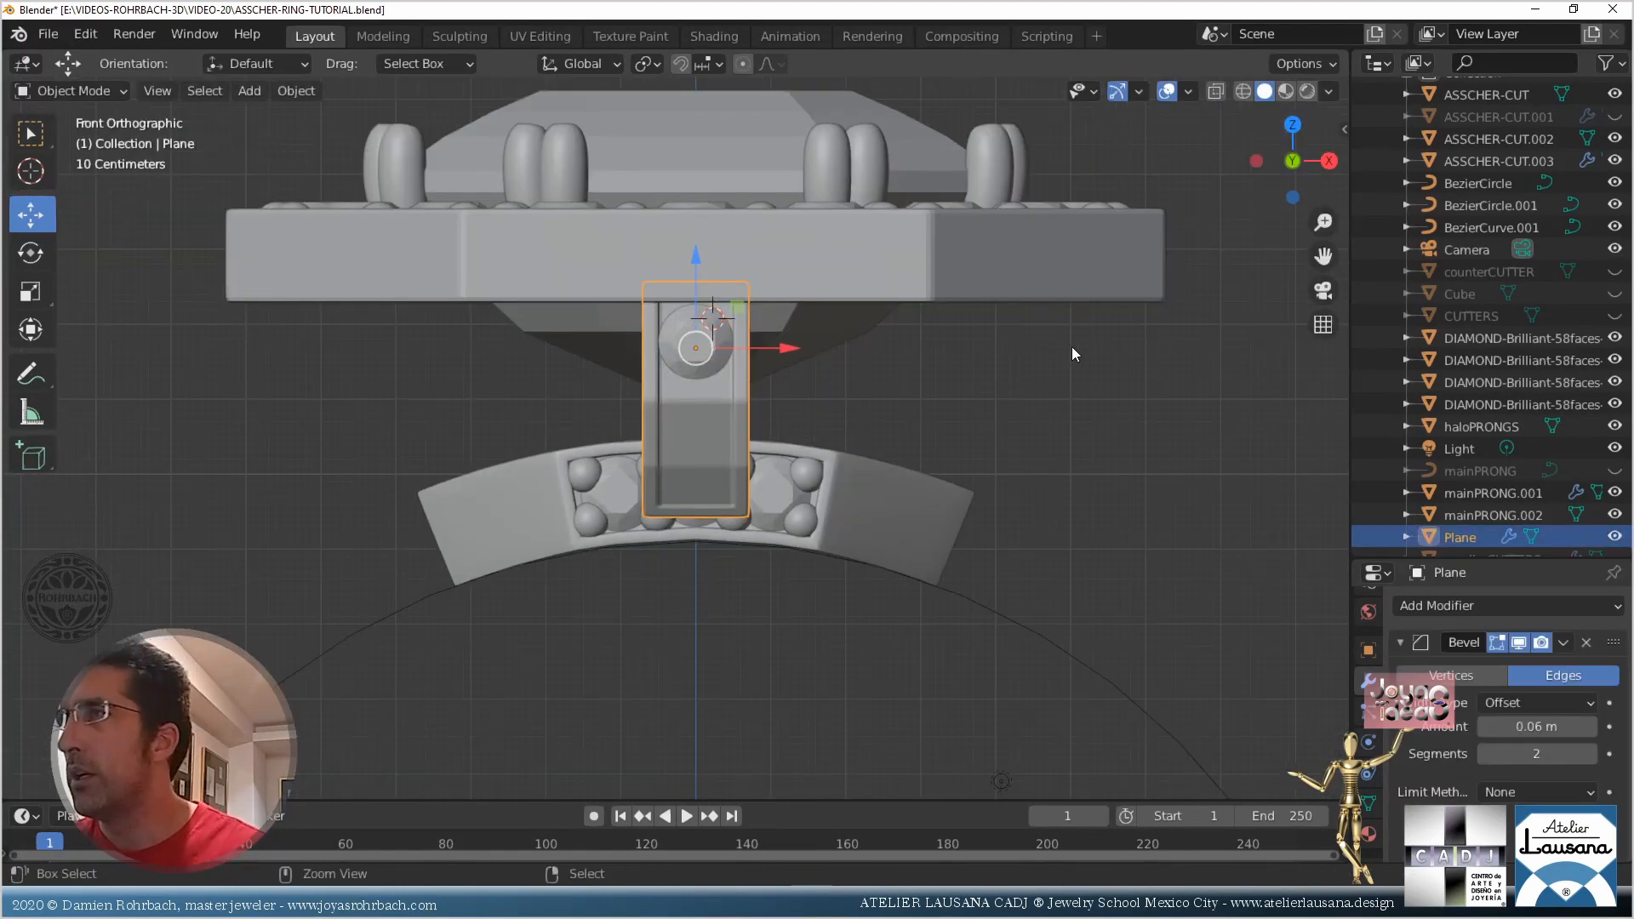
{"action": "key", "text": "ctrl+s"}
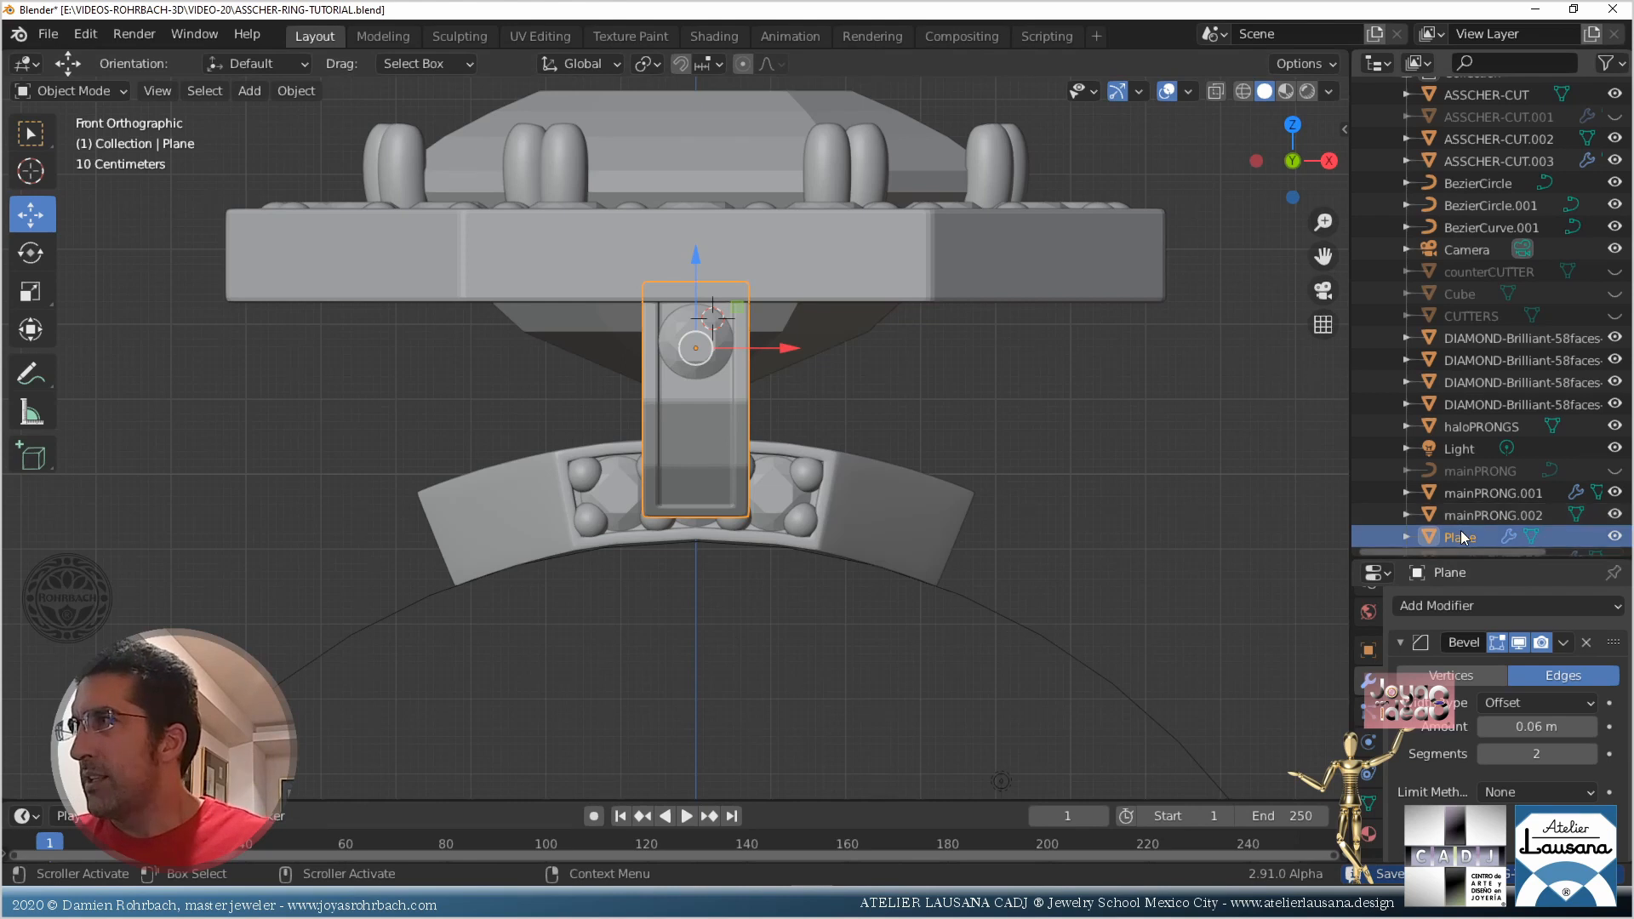
{"action": "double_click", "coordinate": [1460, 531]}
{"action": "type", "text": "SIDEse"}
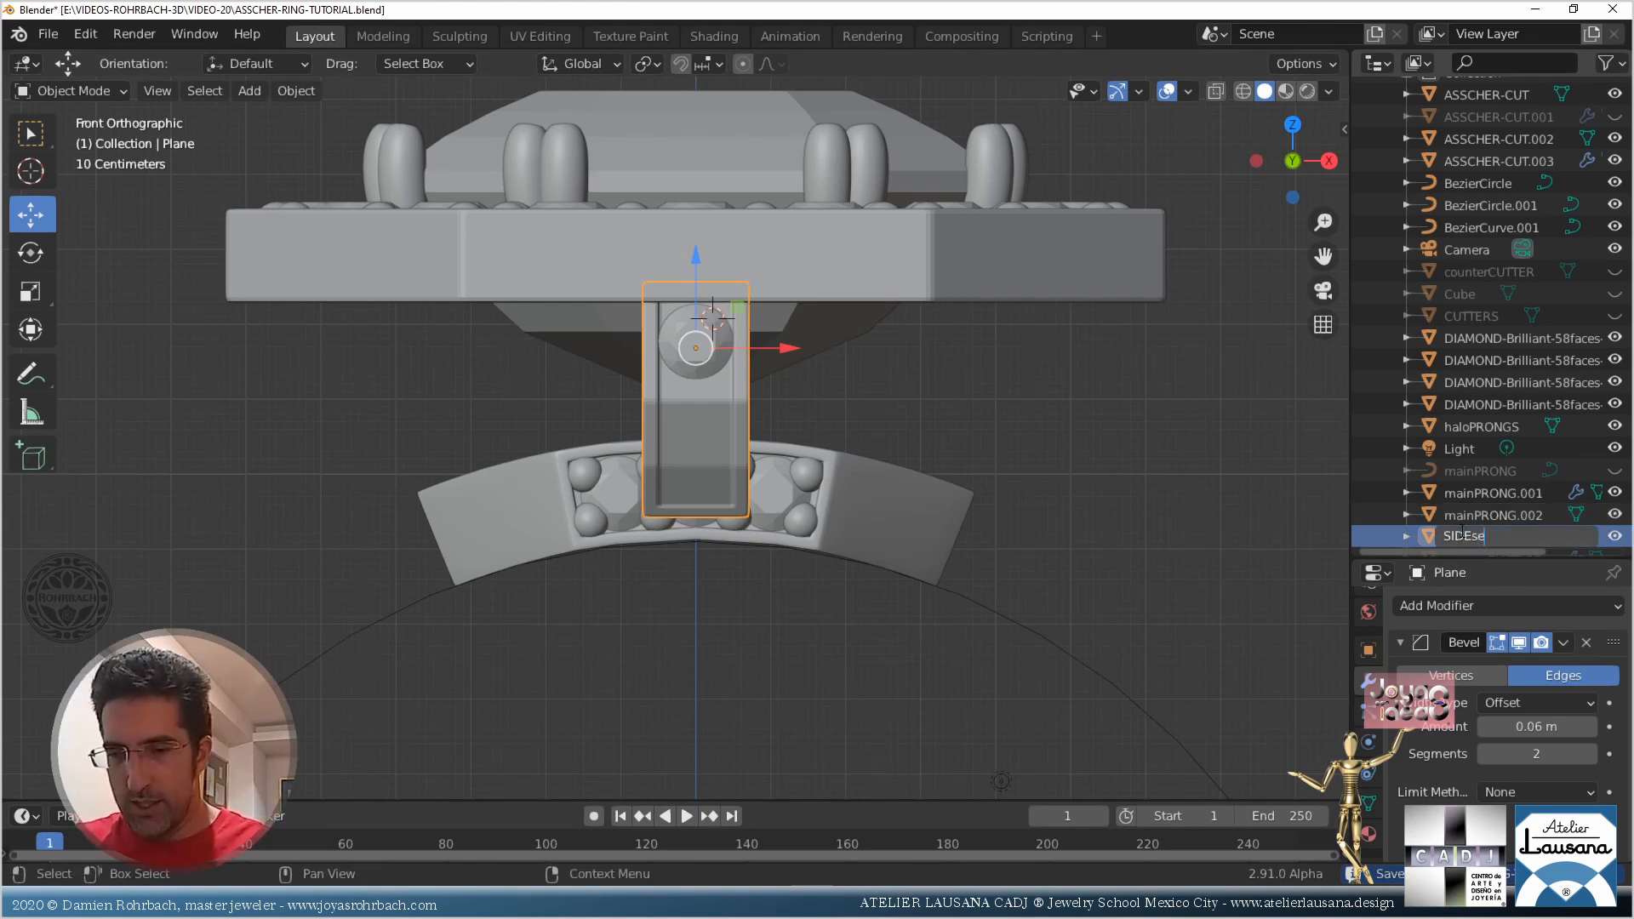
{"action": "type", "text": "ttings"}
{"action": "key", "text": "Return"}
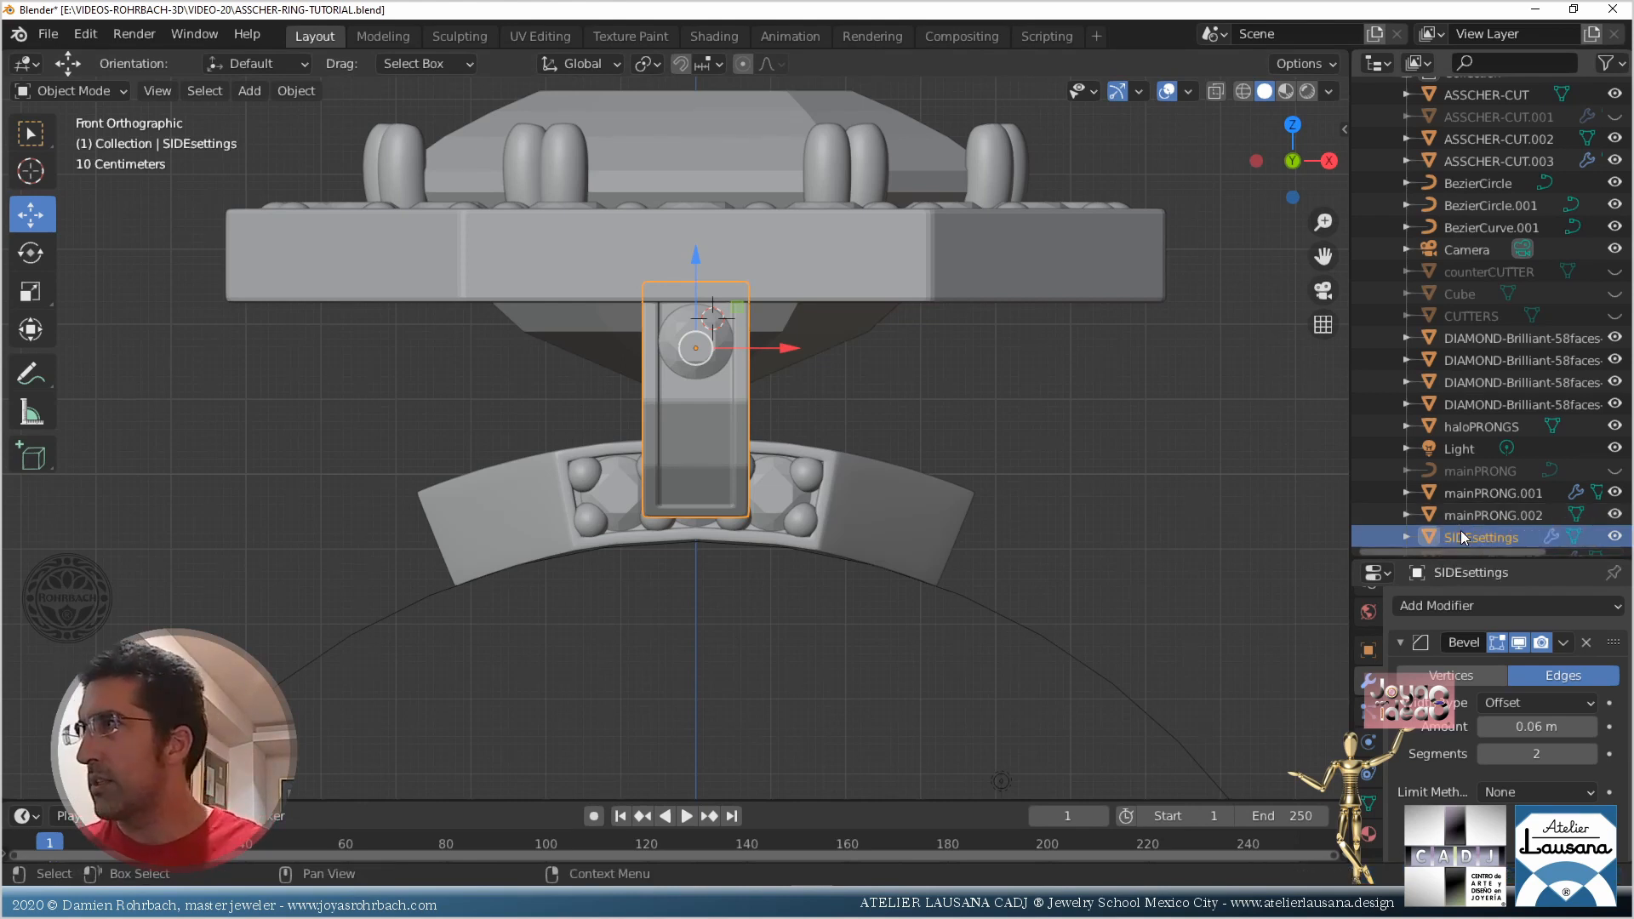
Duplicate SIDEsettings in place and convert the copy to a mesh with its bevel applied
{"action": "scroll", "coordinate": [1460, 529], "scroll_direction": "down", "scroll_amount": 2}
{"action": "key", "text": "shift+d"}
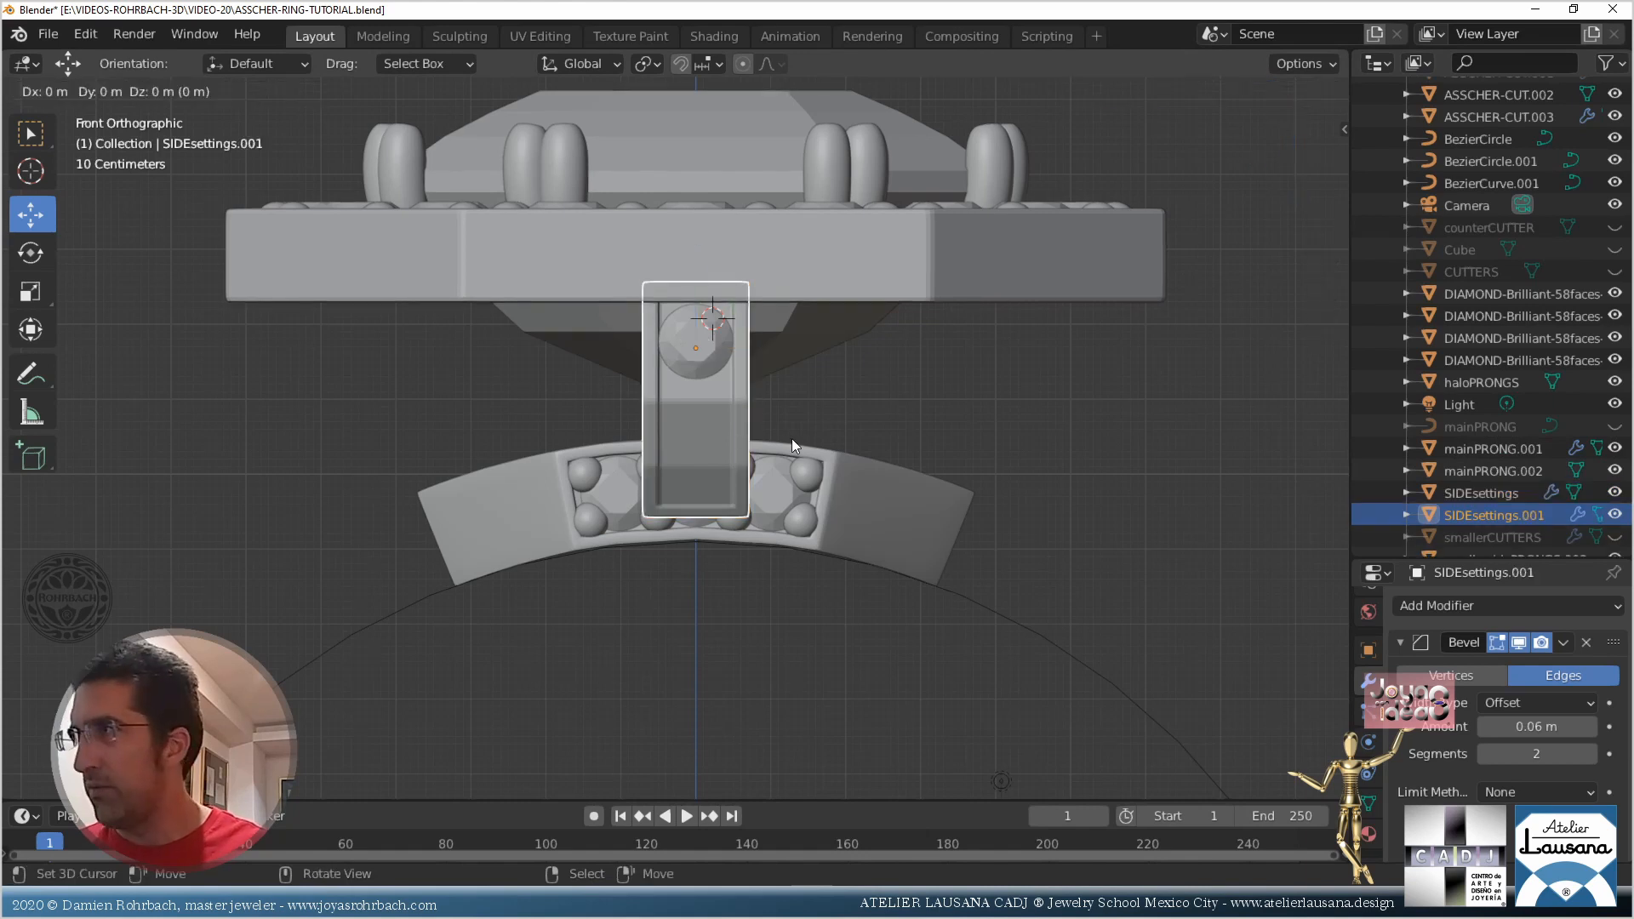
{"action": "right_click", "coordinate": [791, 445]}
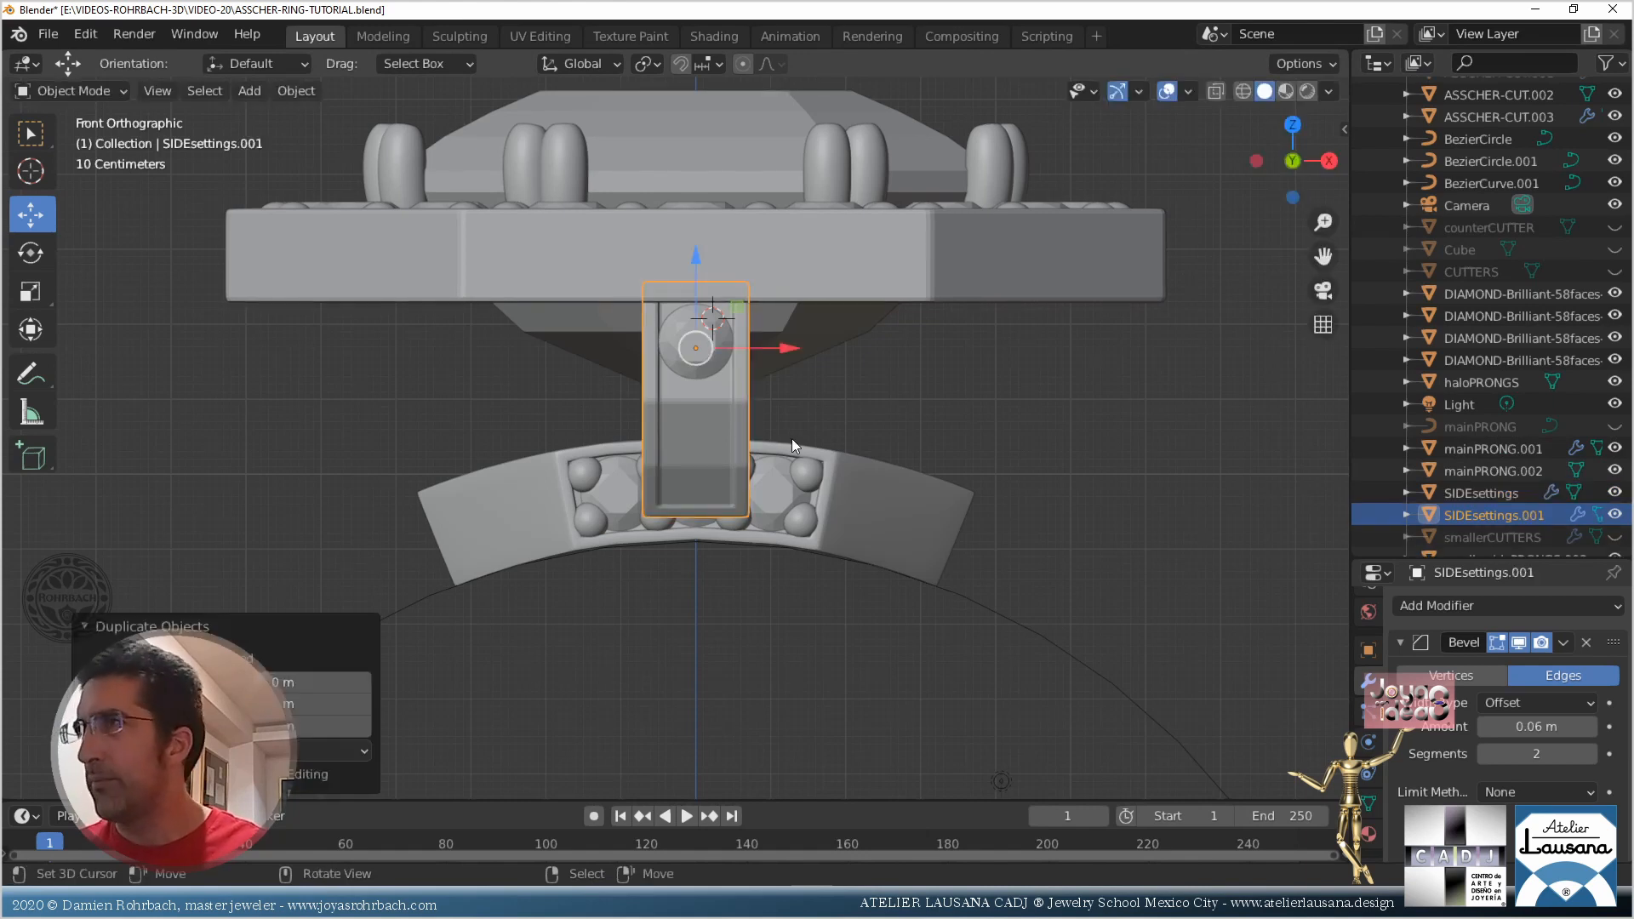
{"action": "key", "text": "ctrl+a"}
{"action": "left_click", "coordinate": [923, 381]}
Rotate the copied setting 45° in the top view with X-ray display on
{"action": "key", "text": "KP_7"}
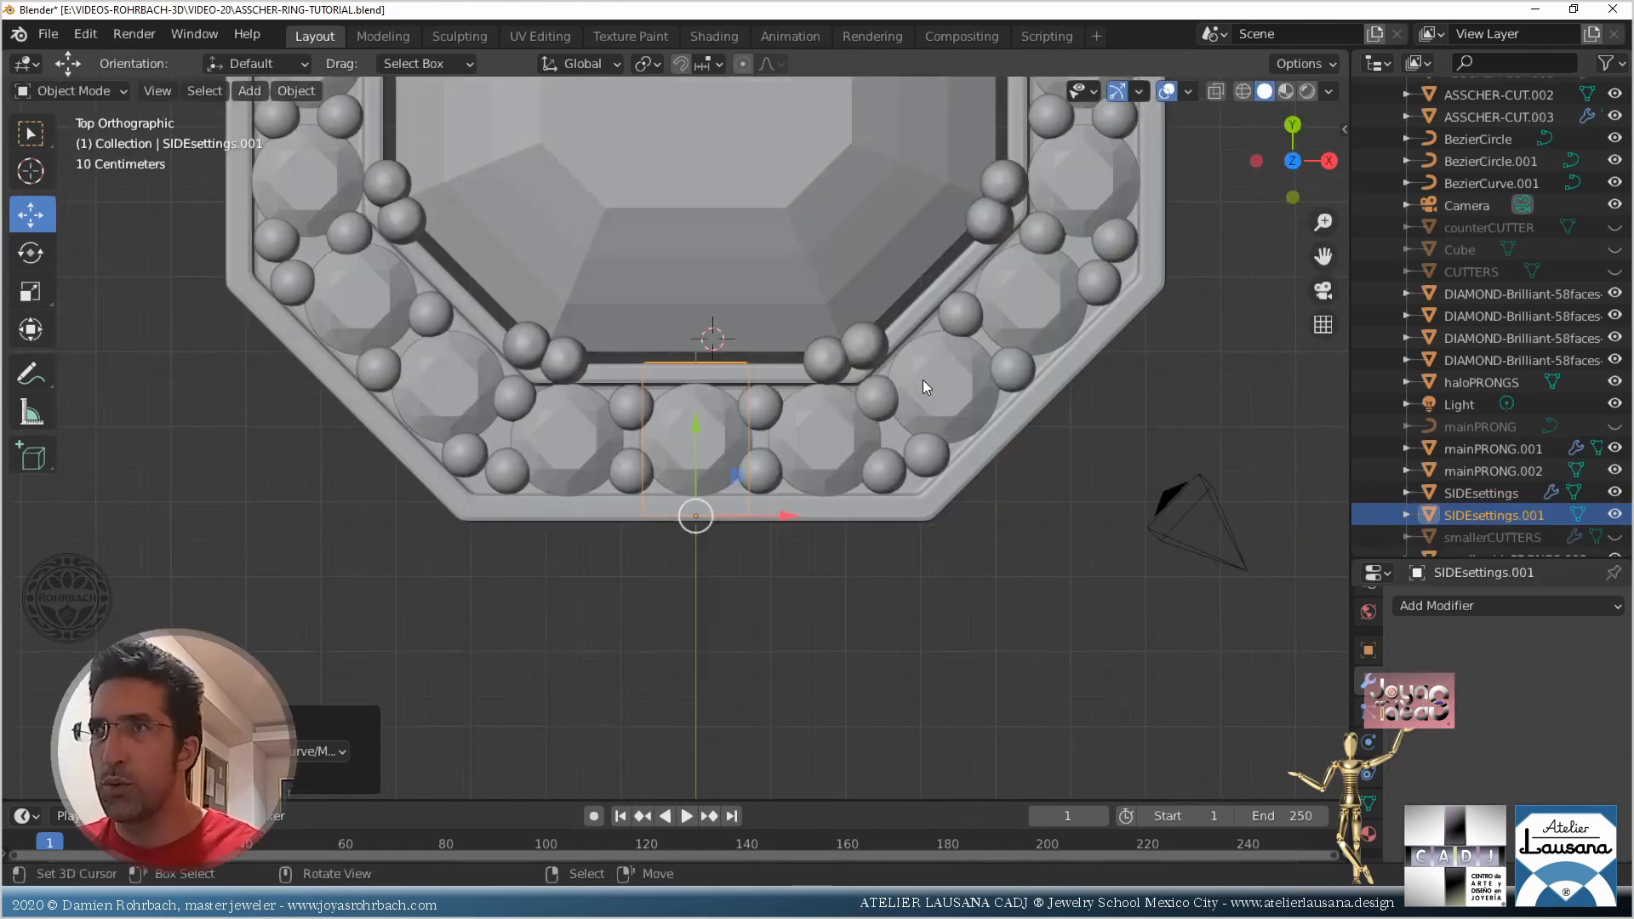
{"action": "key", "text": "alt+z"}
{"action": "key", "text": "r"}
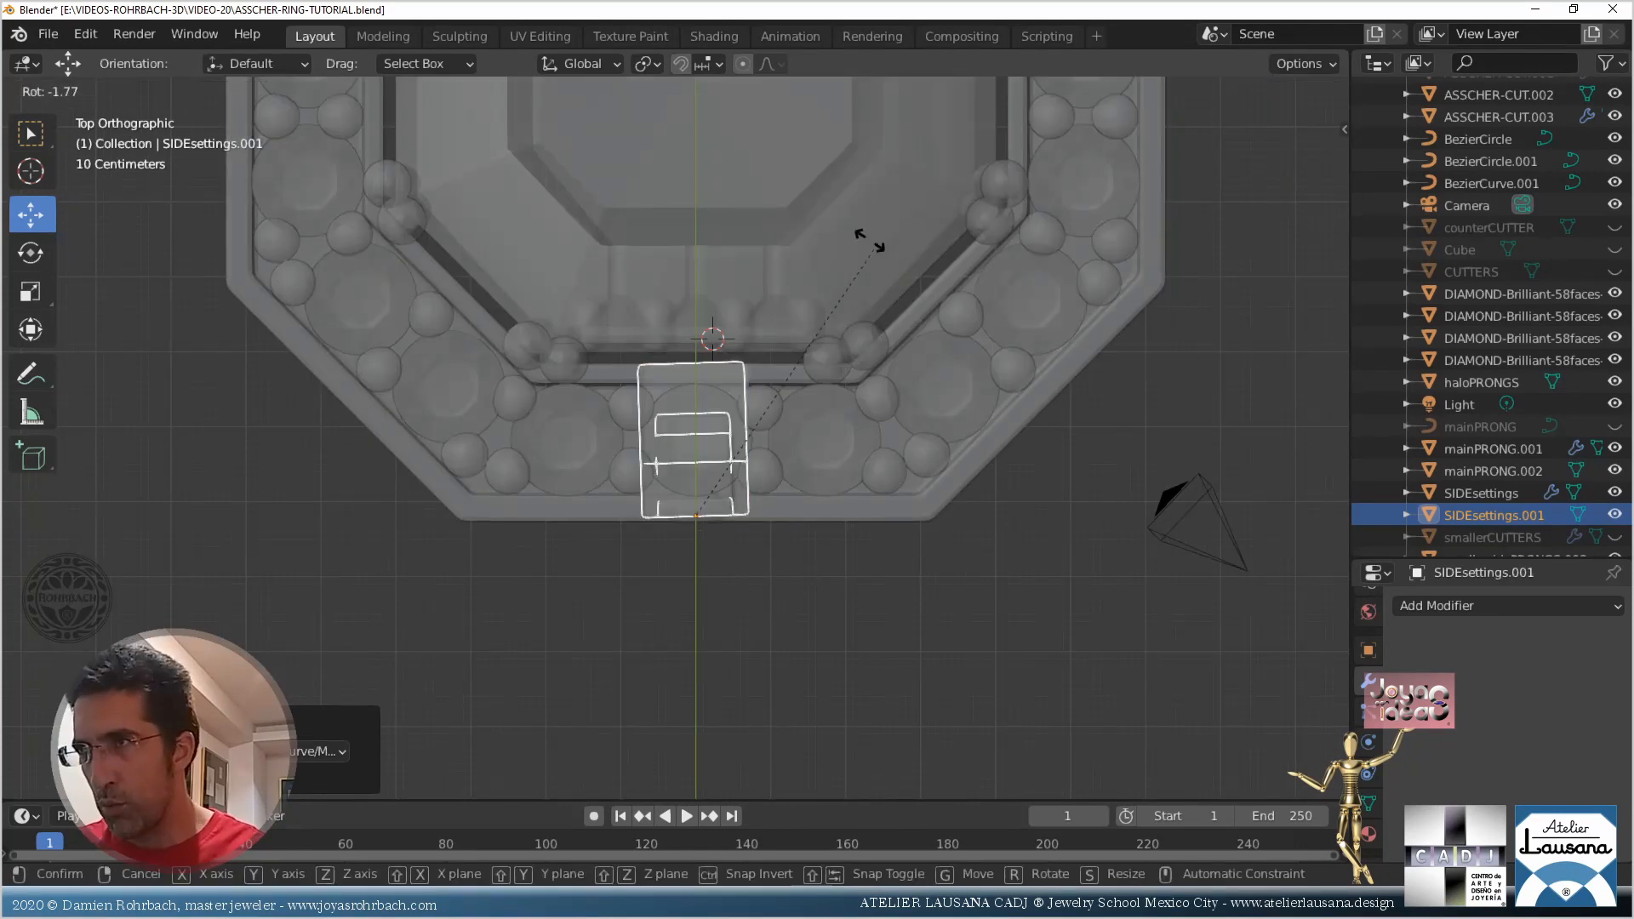
{"action": "left_click", "coordinate": [635, 277]}
{"action": "left_click", "coordinate": [299, 697]}
{"action": "type", "text": "45"}
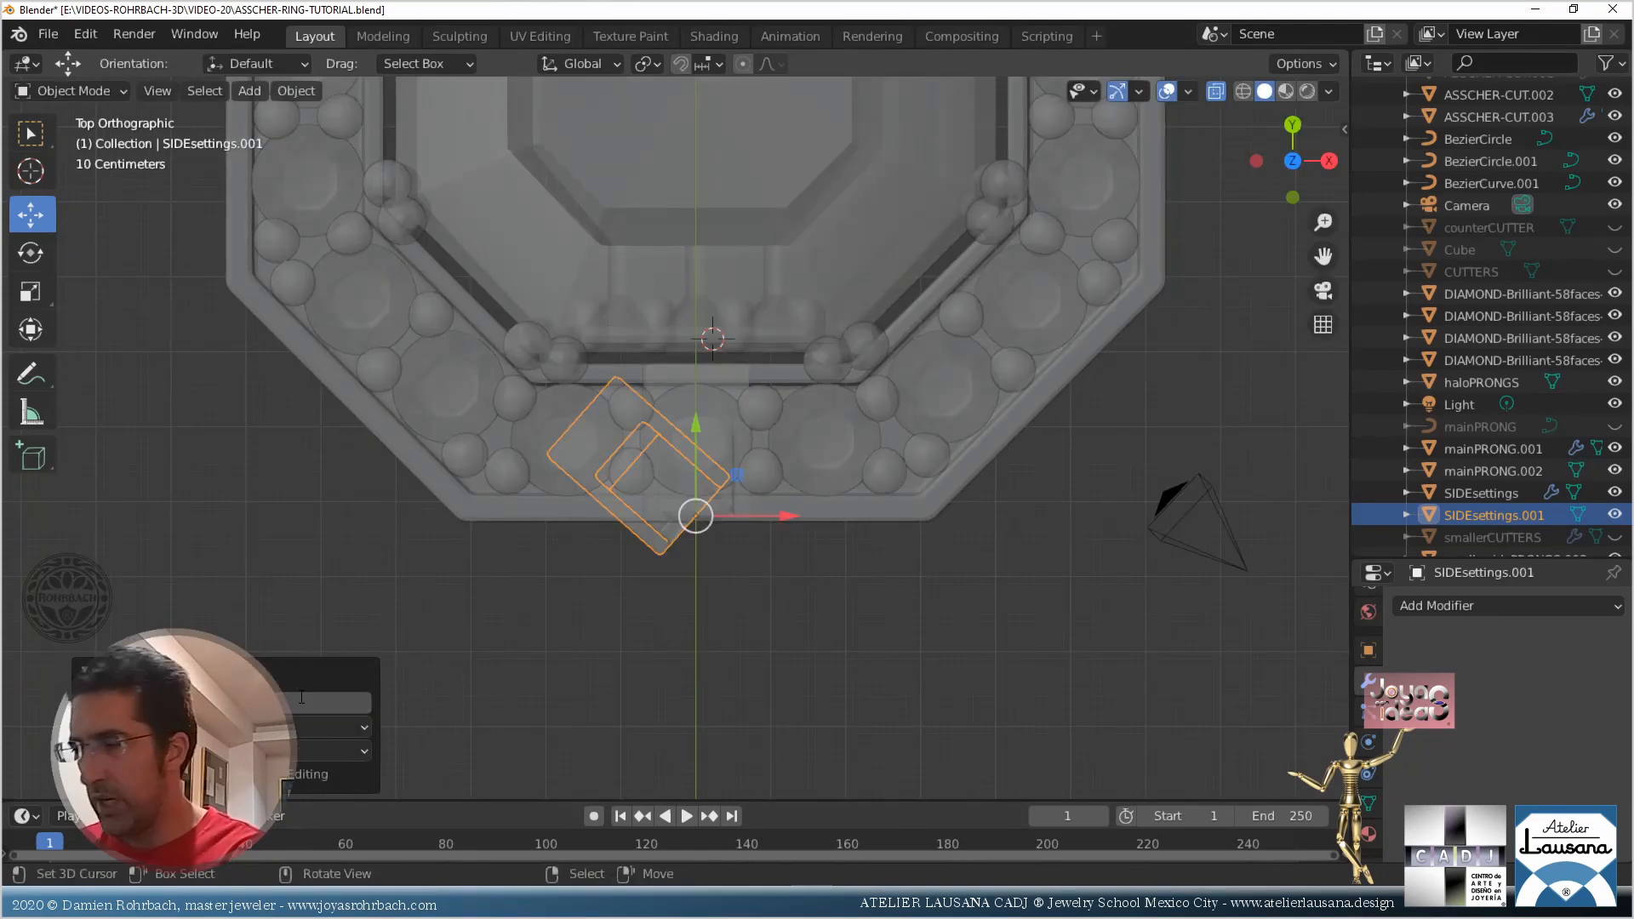
{"action": "key", "text": "Return"}
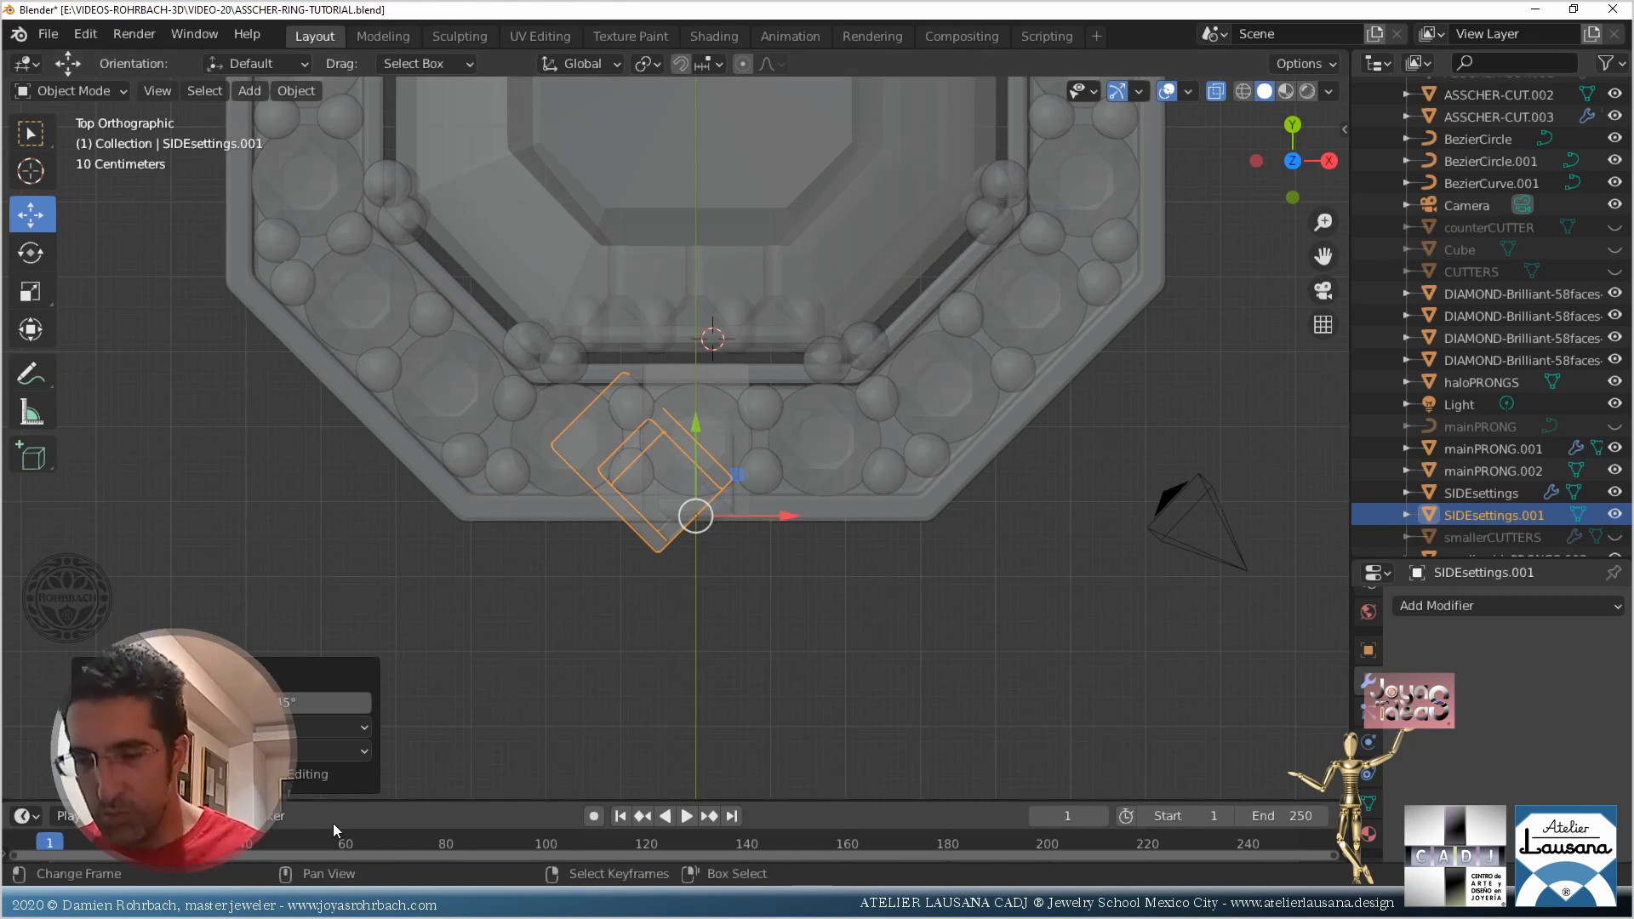
Move the copied setting about 3.7 m along X and 0.7 m along Y, onto the halo's adjoining diagonal side
{"action": "key", "text": "g"}
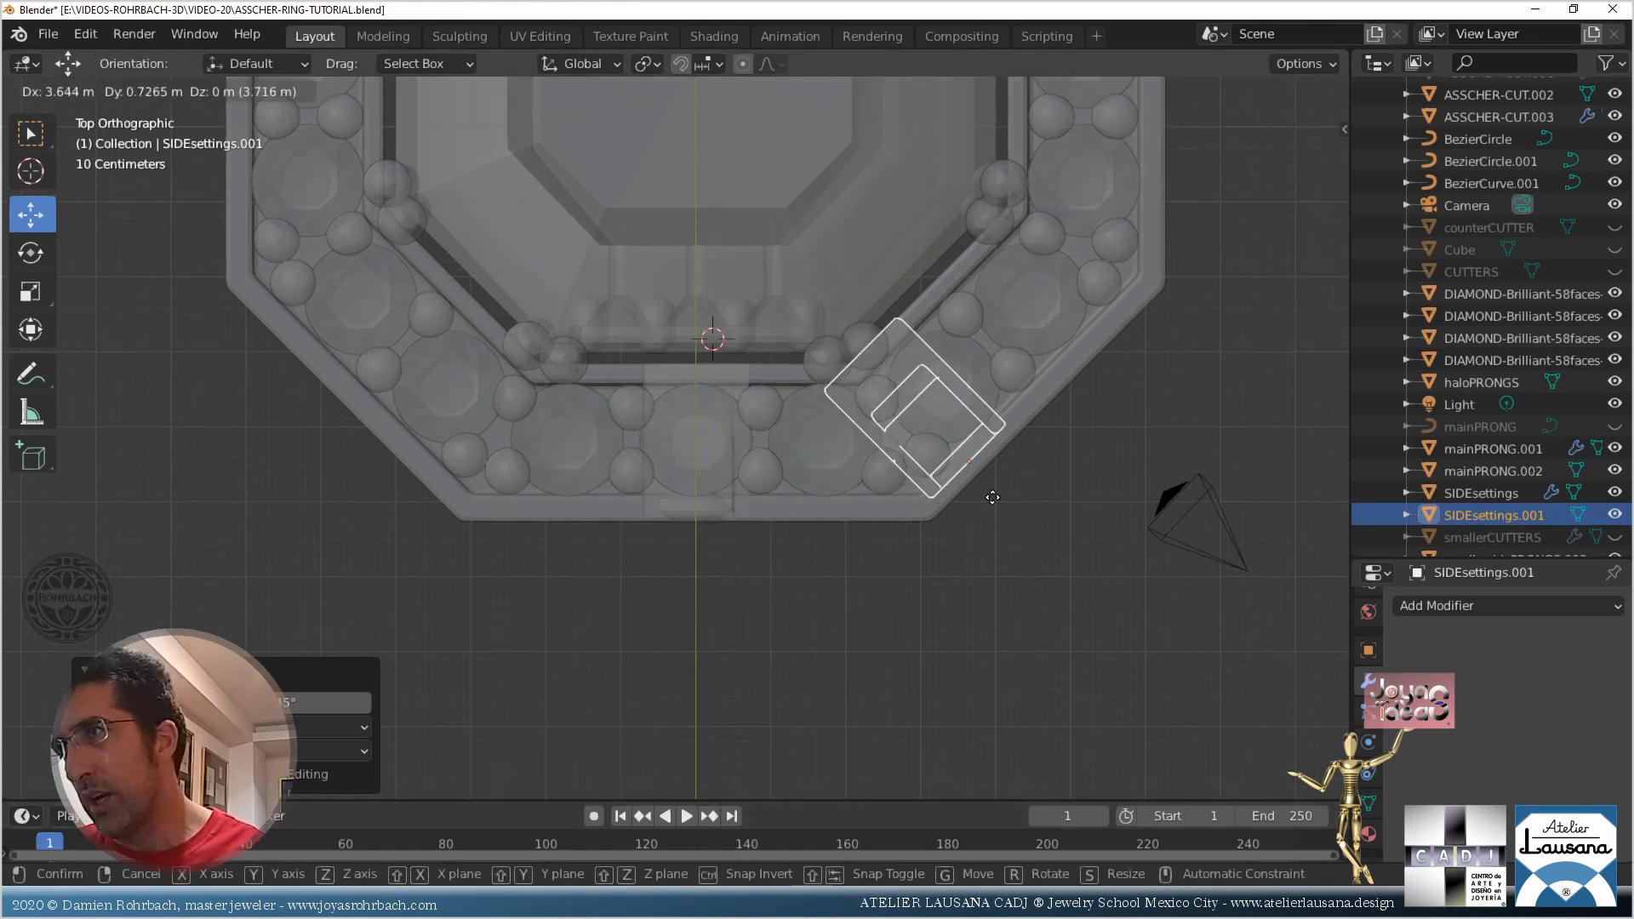
{"action": "left_click", "coordinate": [988, 495]}
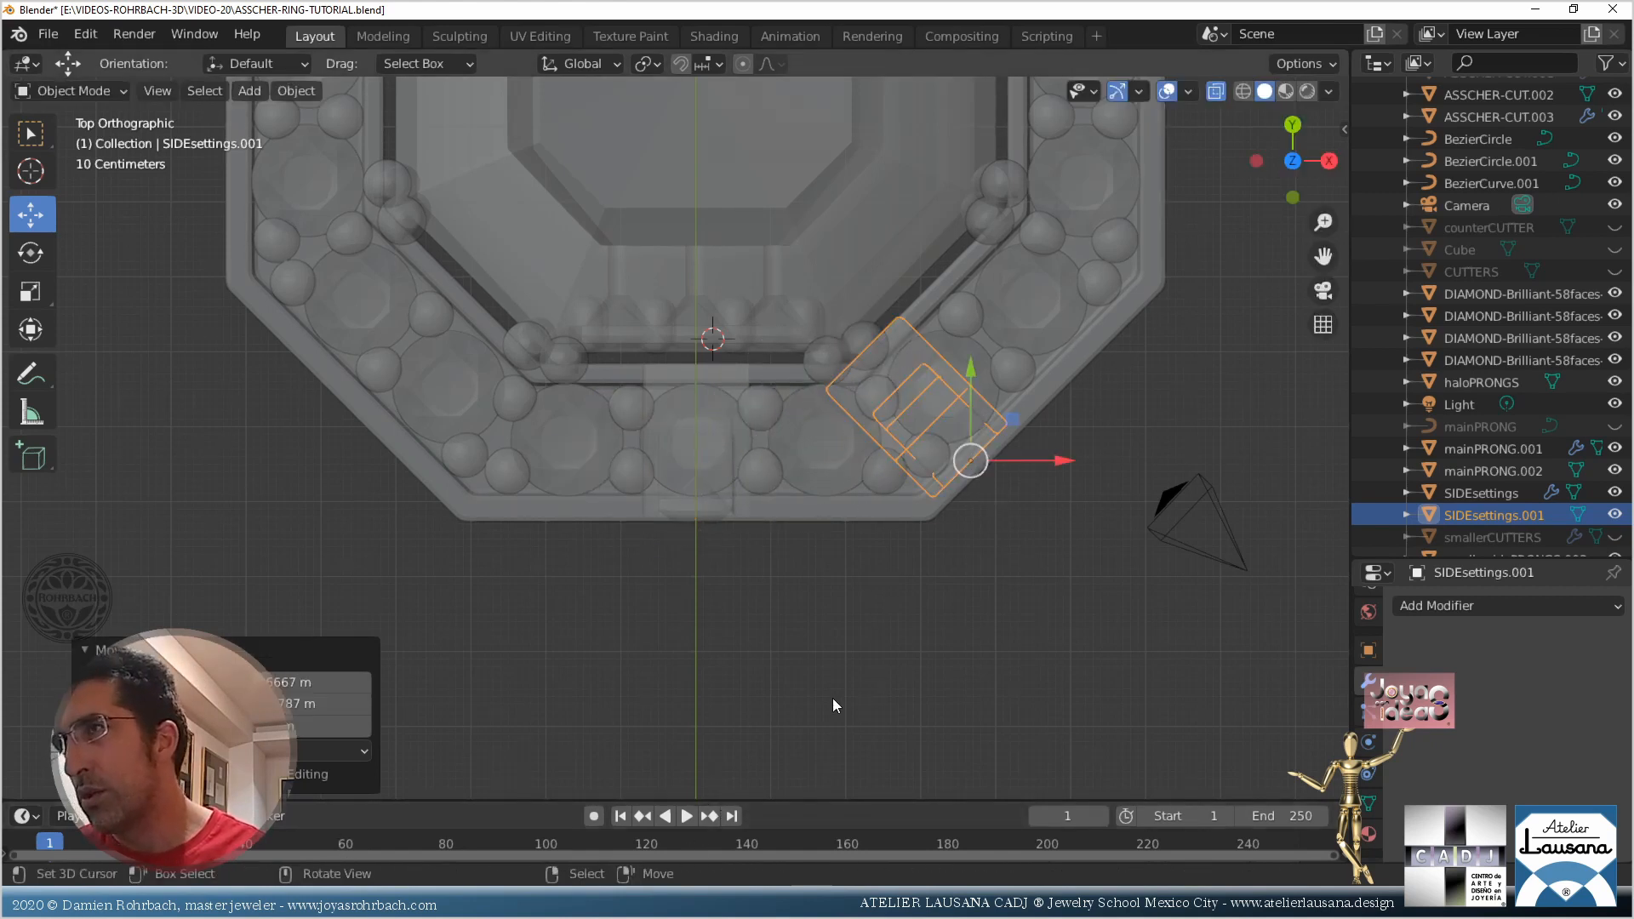
{"action": "middle_click_drag", "start_coordinate": [832, 698], "coordinate": [691, 493]}
{"action": "key", "text": "KP_3"}
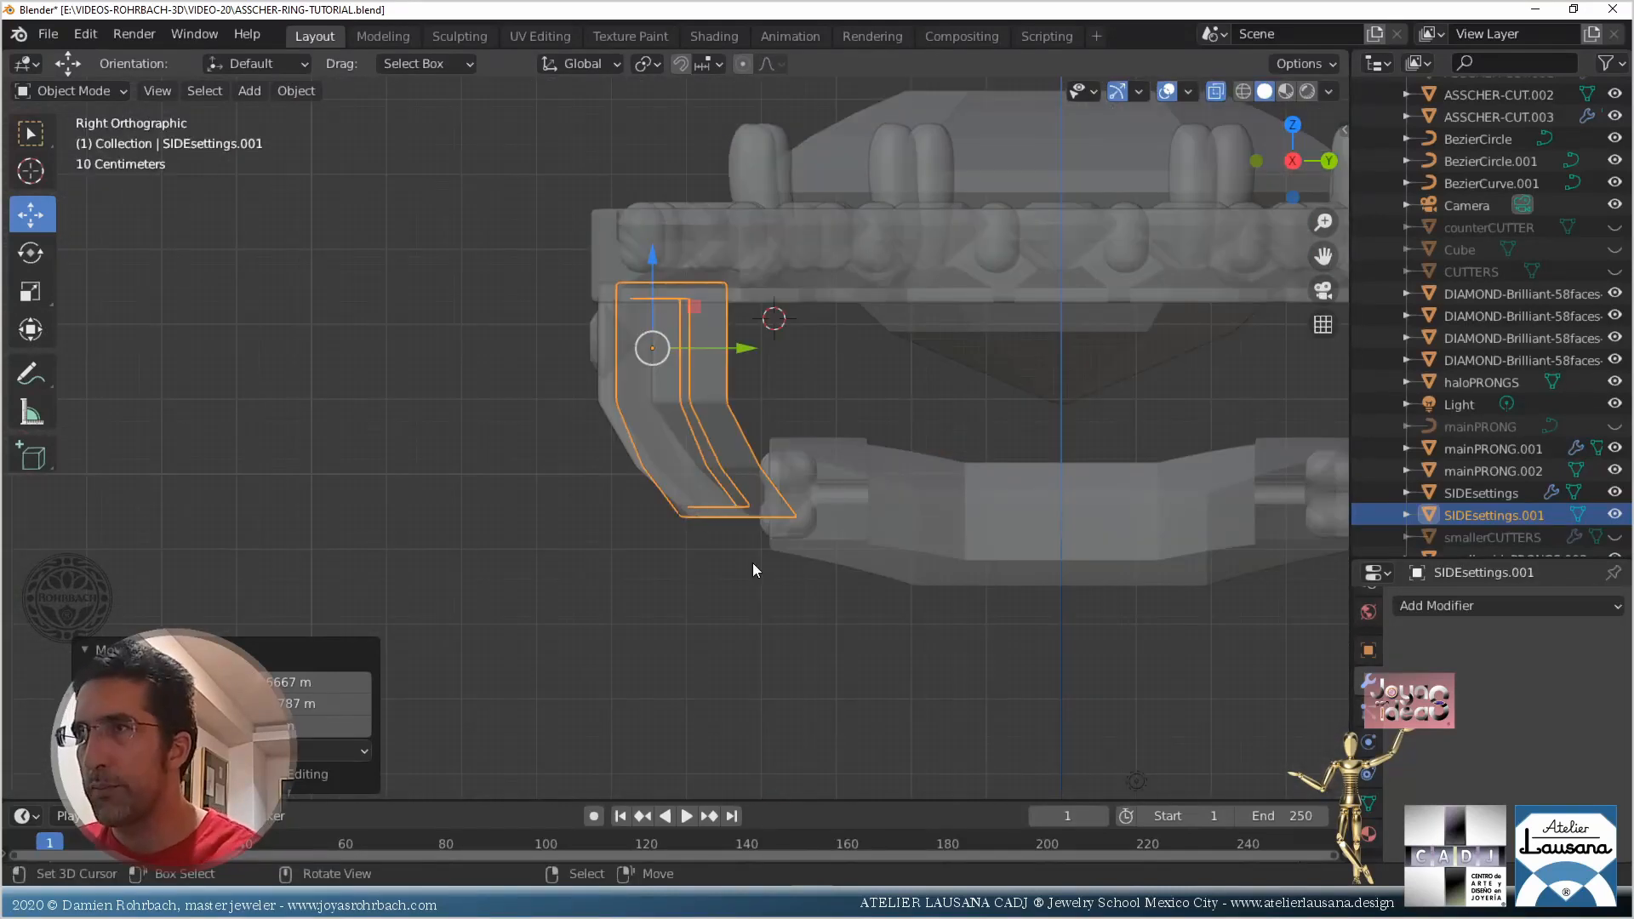
Shift the copied setting slightly inward along Y, check its fit beneath the halo from several angles, and save the file
{"action": "middle_click_drag", "start_coordinate": [748, 592], "coordinate": [746, 364]}
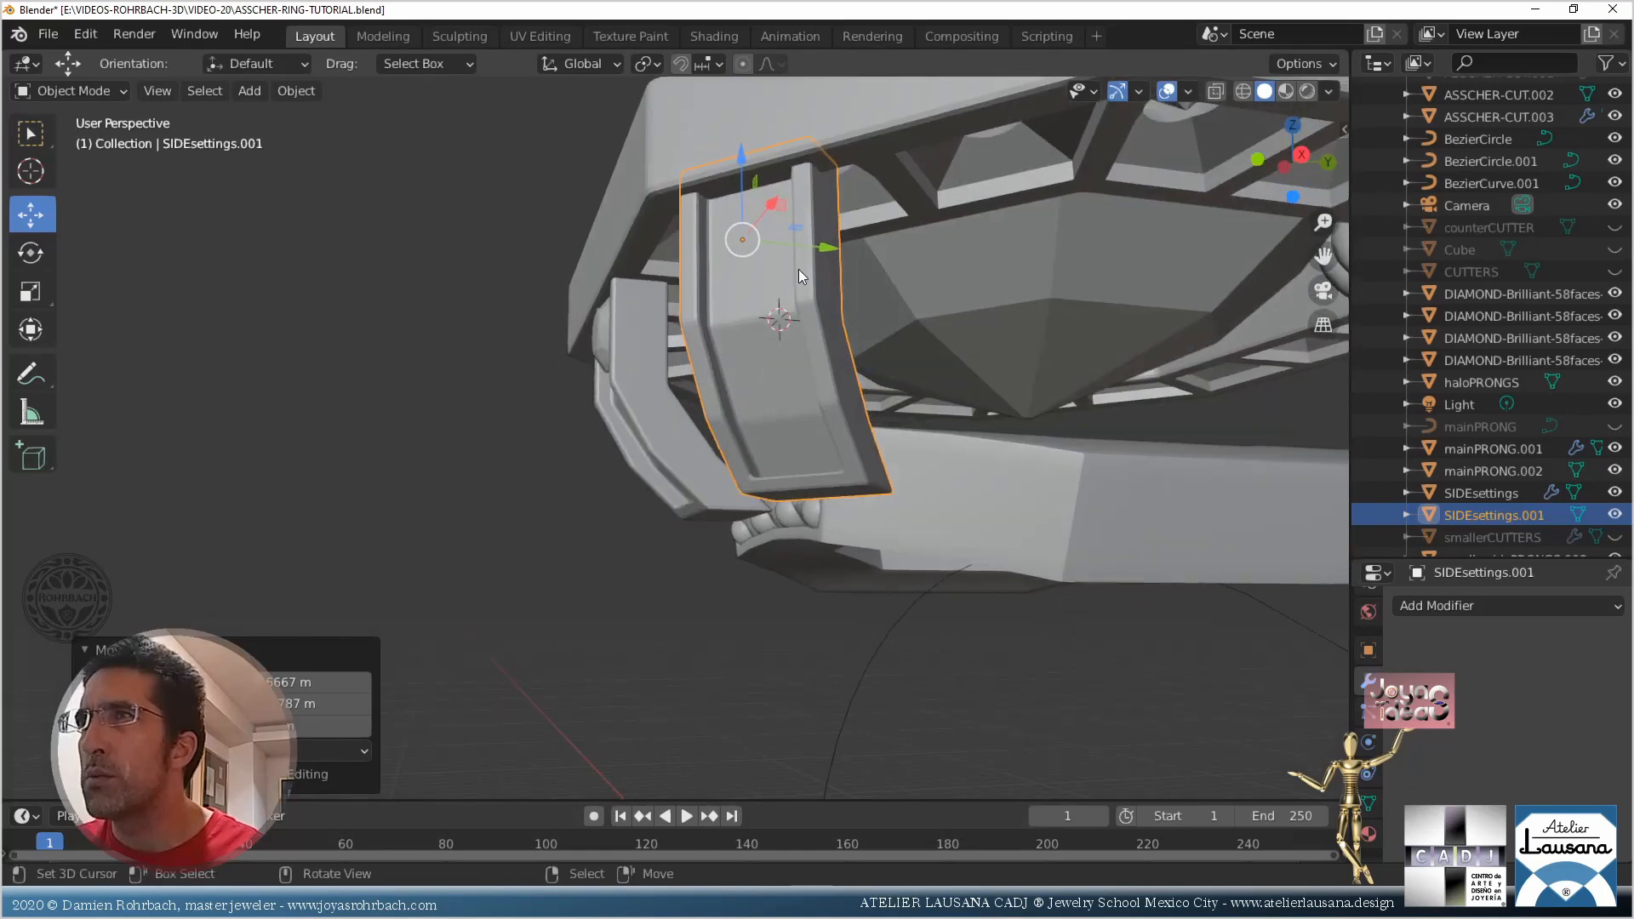
{"action": "mouse_move", "coordinate": [830, 253]}
{"action": "left_mouse_down"}
{"action": "mouse_move", "coordinate": [809, 251]}
{"action": "mouse_move", "coordinate": [845, 253]}
{"action": "left_mouse_up"}
{"action": "middle_click_drag", "start_coordinate": [845, 253], "coordinate": [619, 415]}
{"action": "scroll", "coordinate": [629, 414], "scroll_direction": "up", "scroll_amount": 3}
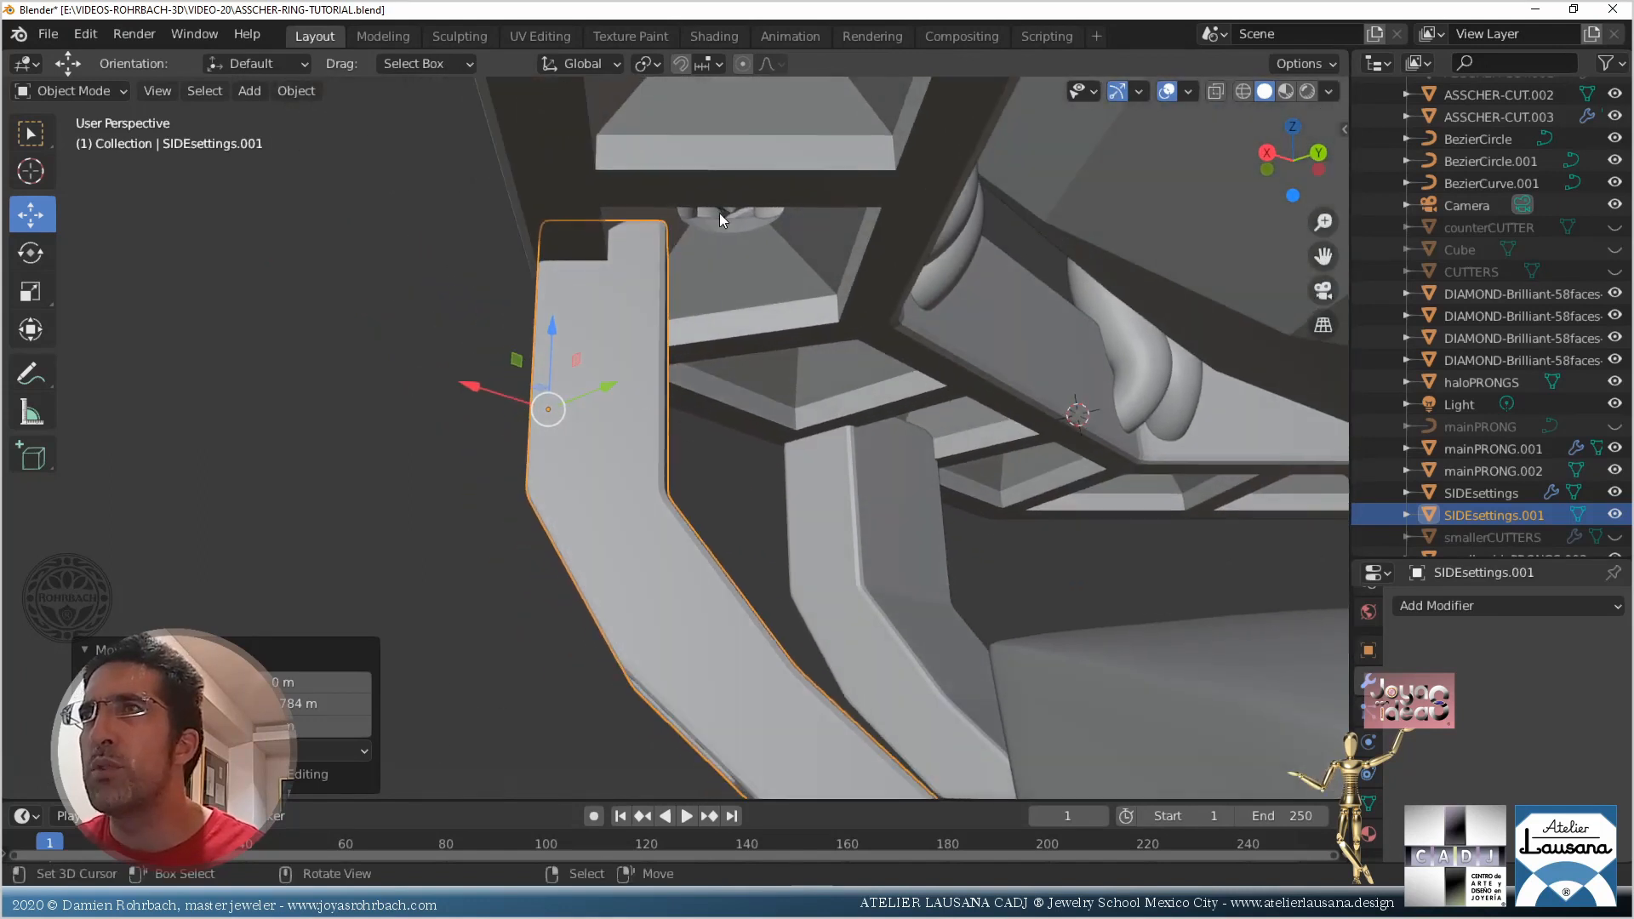
{"action": "middle_click_drag", "start_coordinate": [791, 209], "coordinate": [645, 176]}
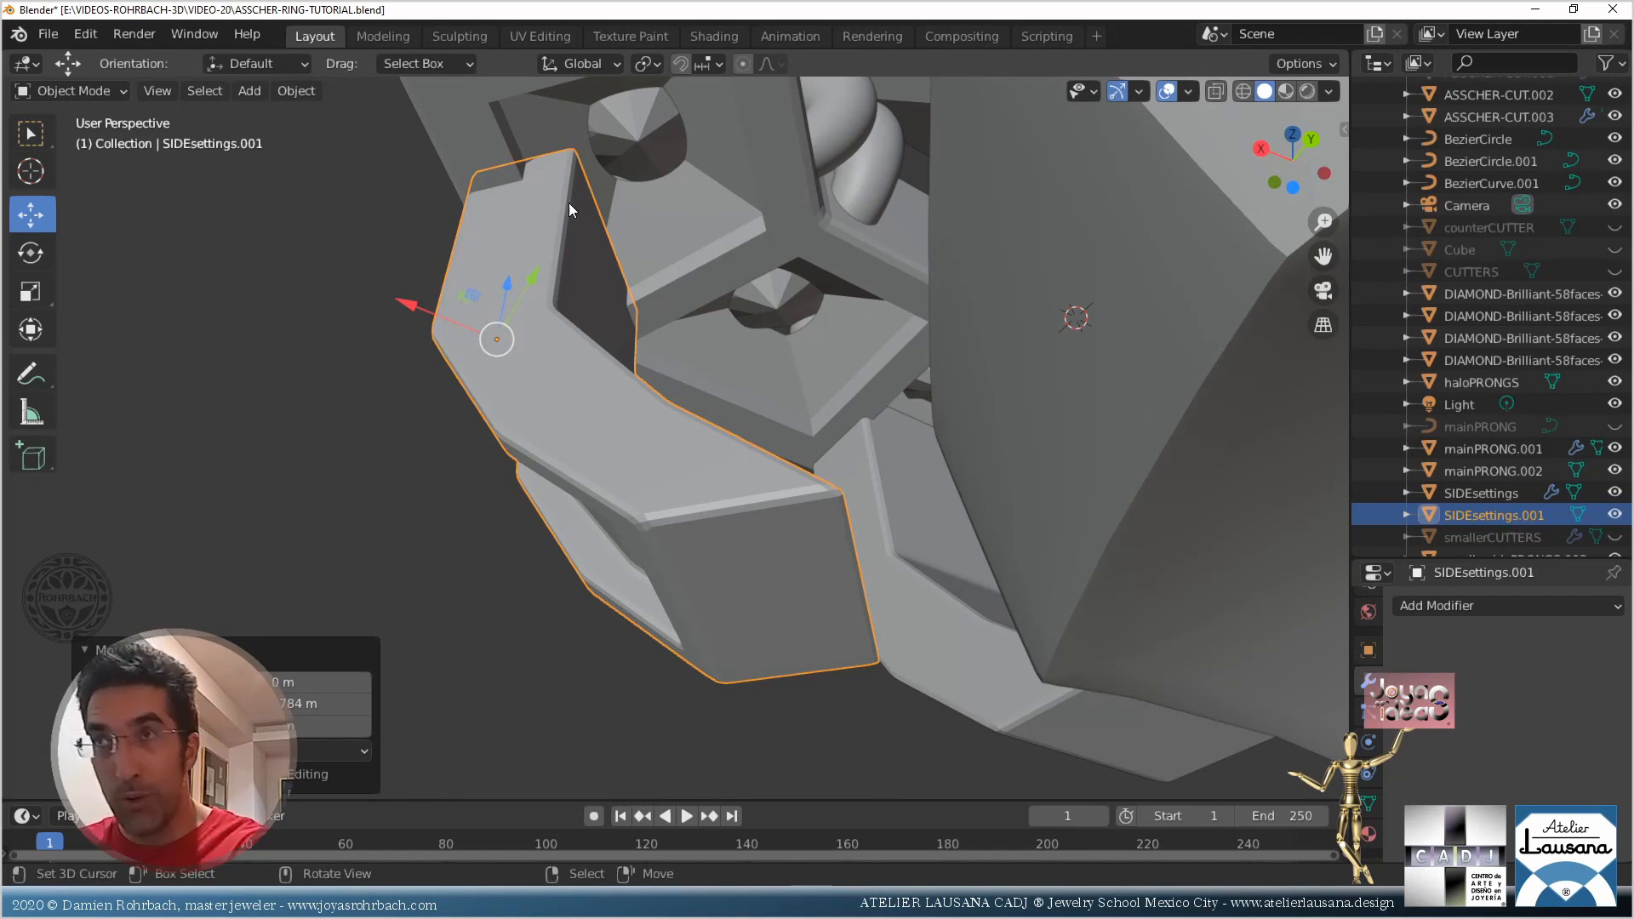
{"action": "scroll", "coordinate": [569, 255], "scroll_direction": "down", "scroll_amount": 4}
{"action": "middle_click_drag", "start_coordinate": [569, 255], "coordinate": [899, 402]}
{"action": "middle_click_drag", "start_coordinate": [773, 550], "coordinate": [738, 497]}
{"action": "key", "text": "ctrl+s"}
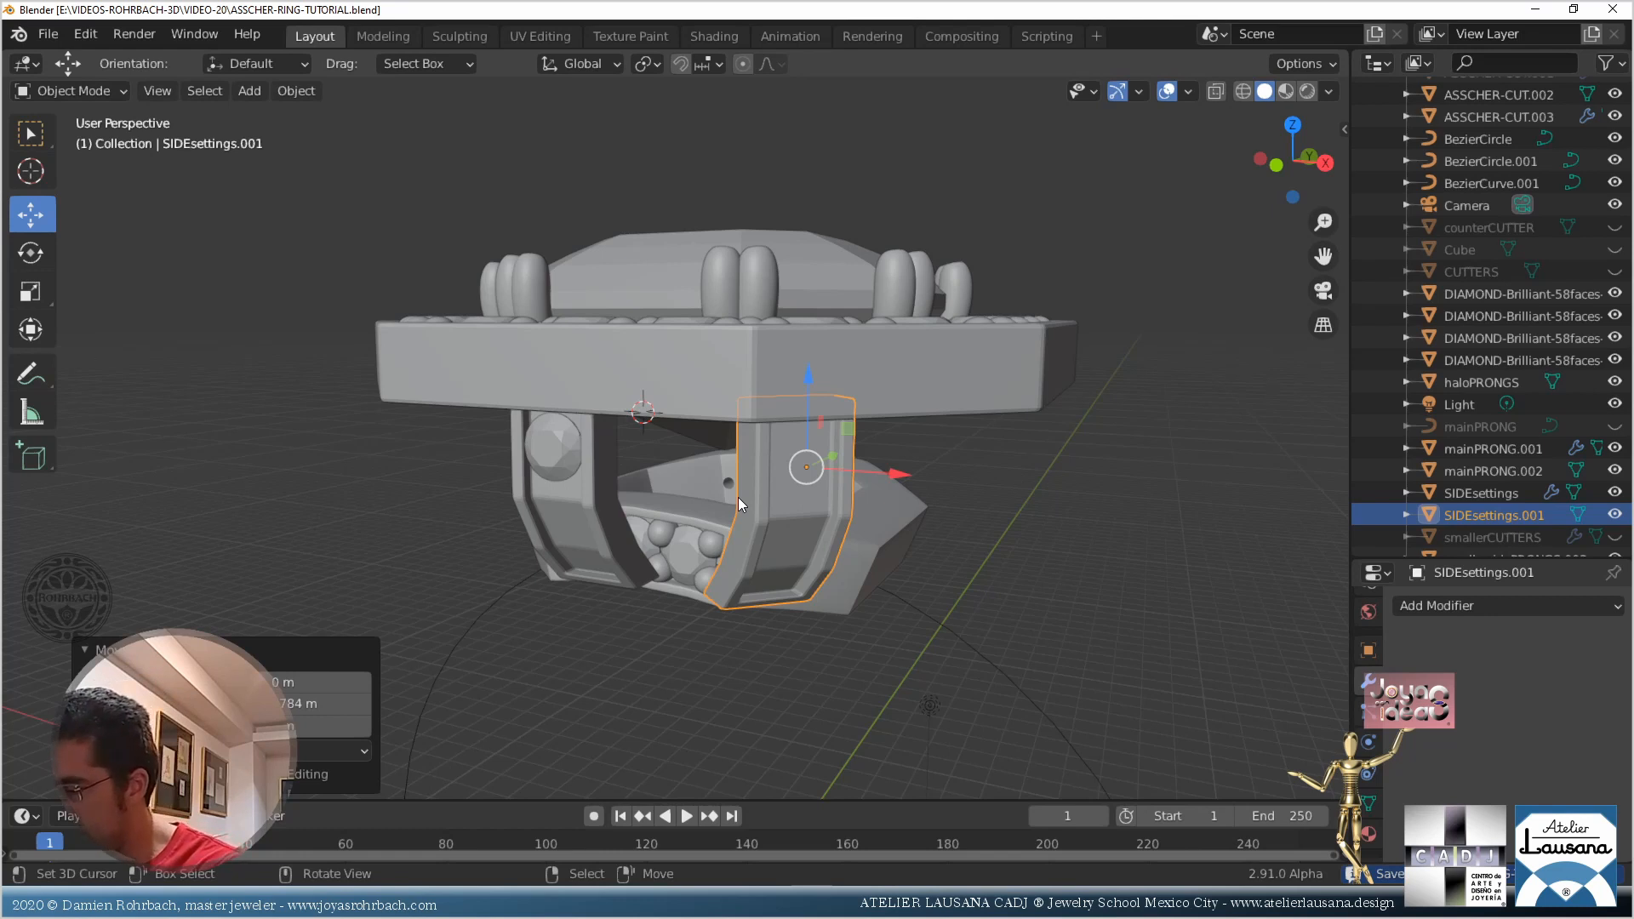
Edit the SIDEsettings mesh and raise its inner top edge about 0.27 m along Z, up into the halo
{"action": "middle_click_drag", "start_coordinate": [738, 497], "coordinate": [581, 553]}
{"action": "left_click", "coordinate": [580, 553]}
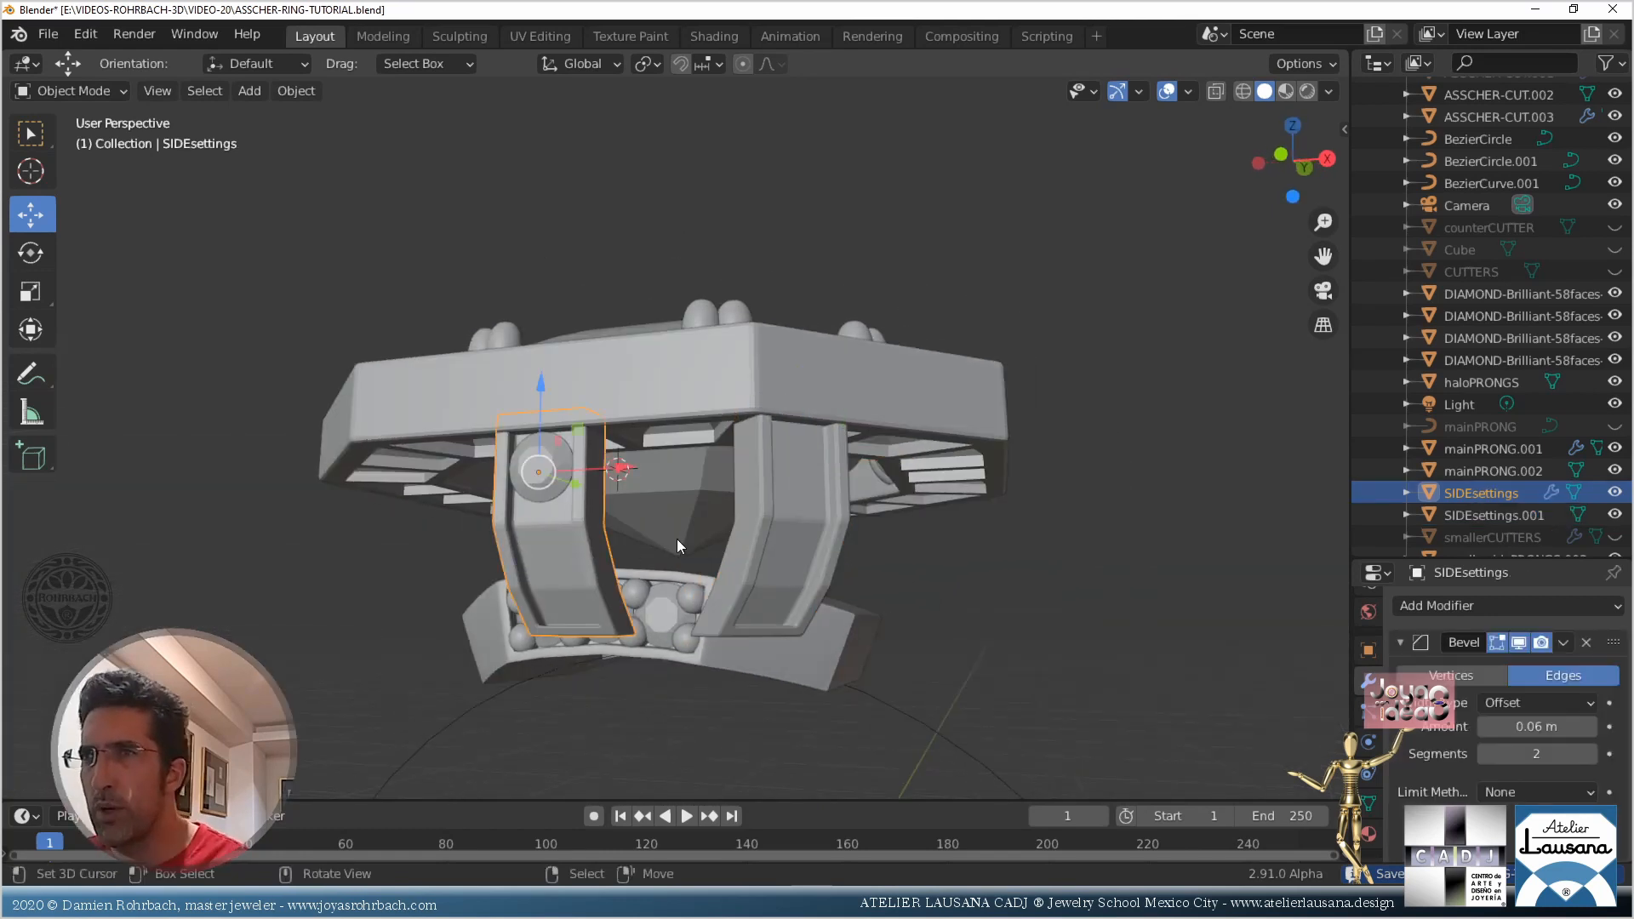
{"action": "key", "text": "Tab"}
{"action": "key", "text": "alt+z"}
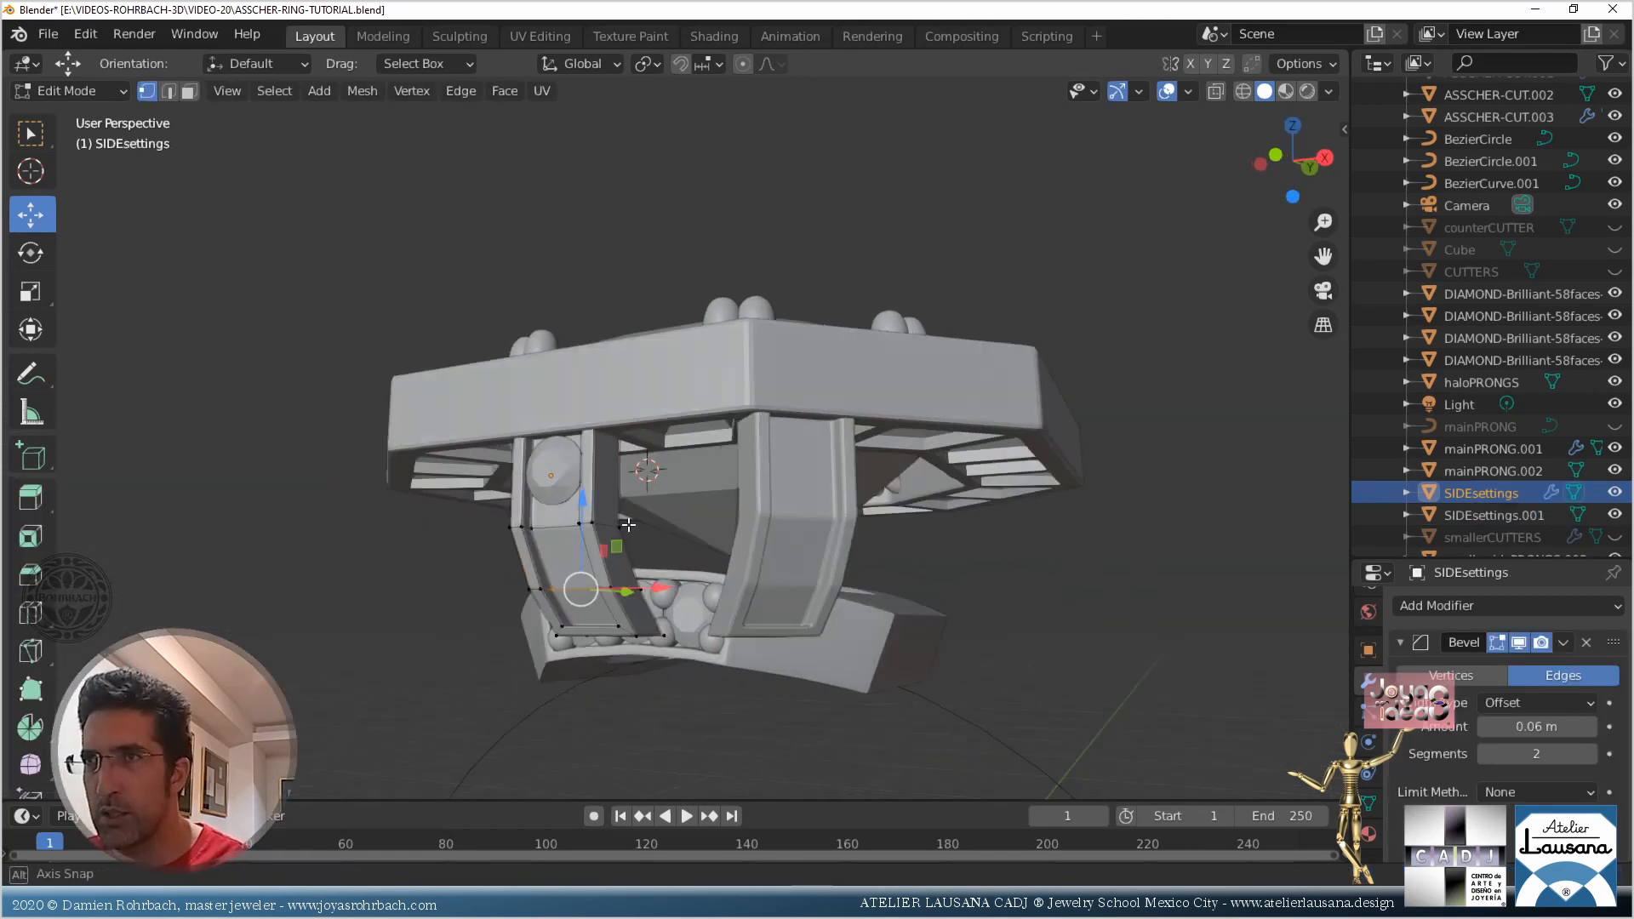
{"action": "middle_click_drag", "start_coordinate": [677, 533], "coordinate": [778, 568]}
{"action": "scroll", "coordinate": [778, 568], "scroll_direction": "up", "scroll_amount": 3}
{"action": "key", "text": "KP_3"}
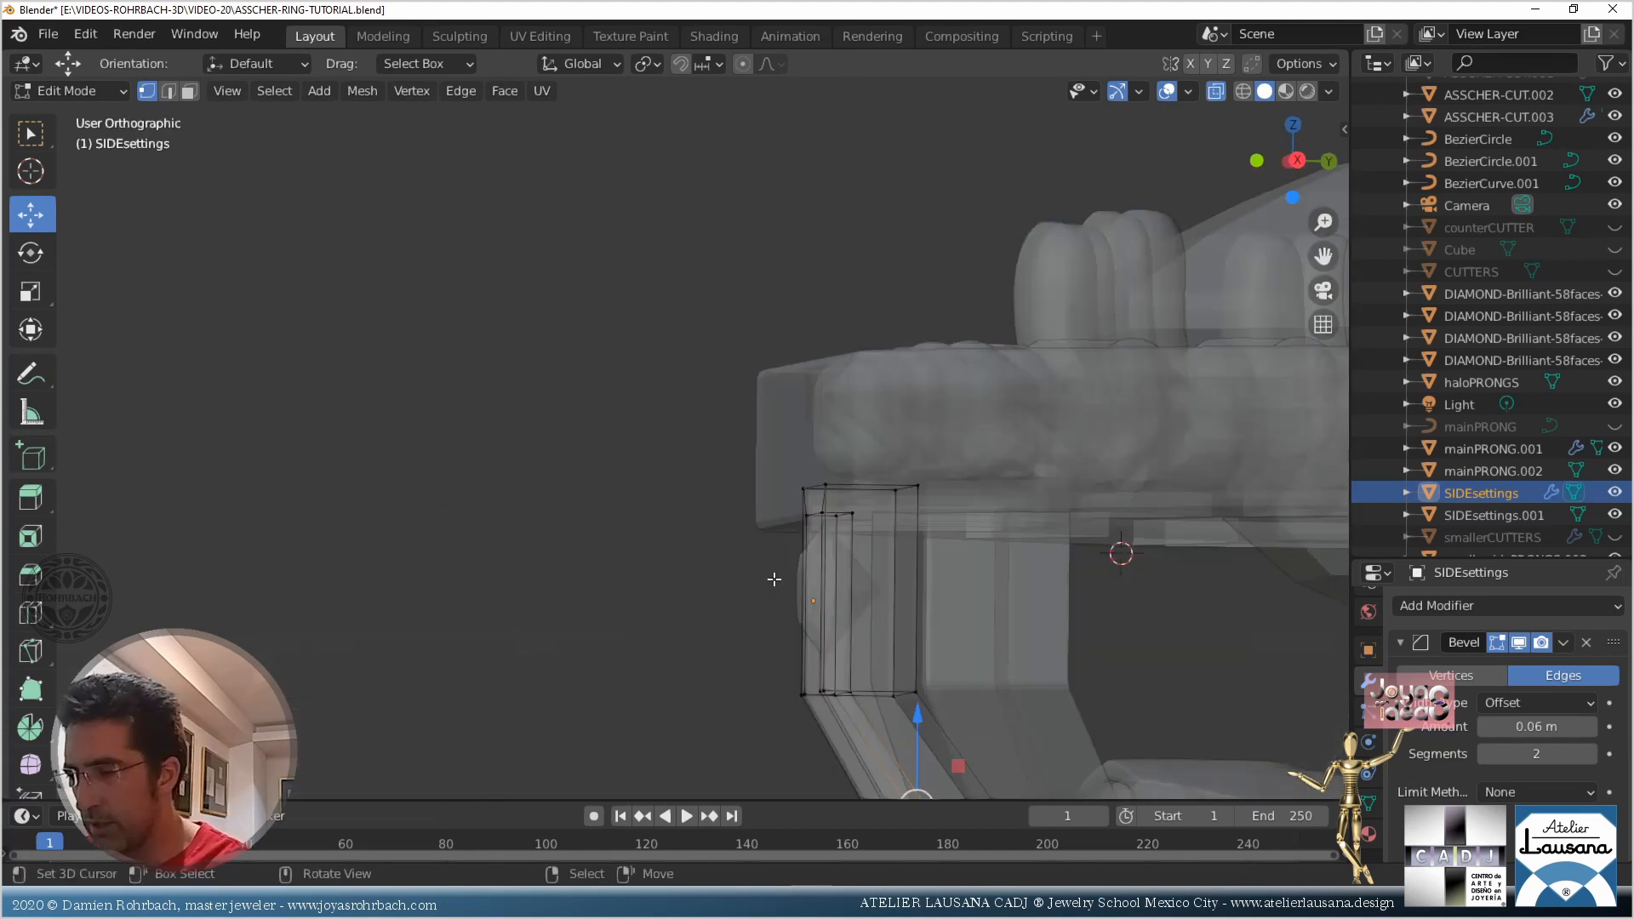
{"action": "scroll", "coordinate": [970, 546], "scroll_direction": "up", "scroll_amount": 3}
{"action": "left_click", "coordinate": [1102, 511]}
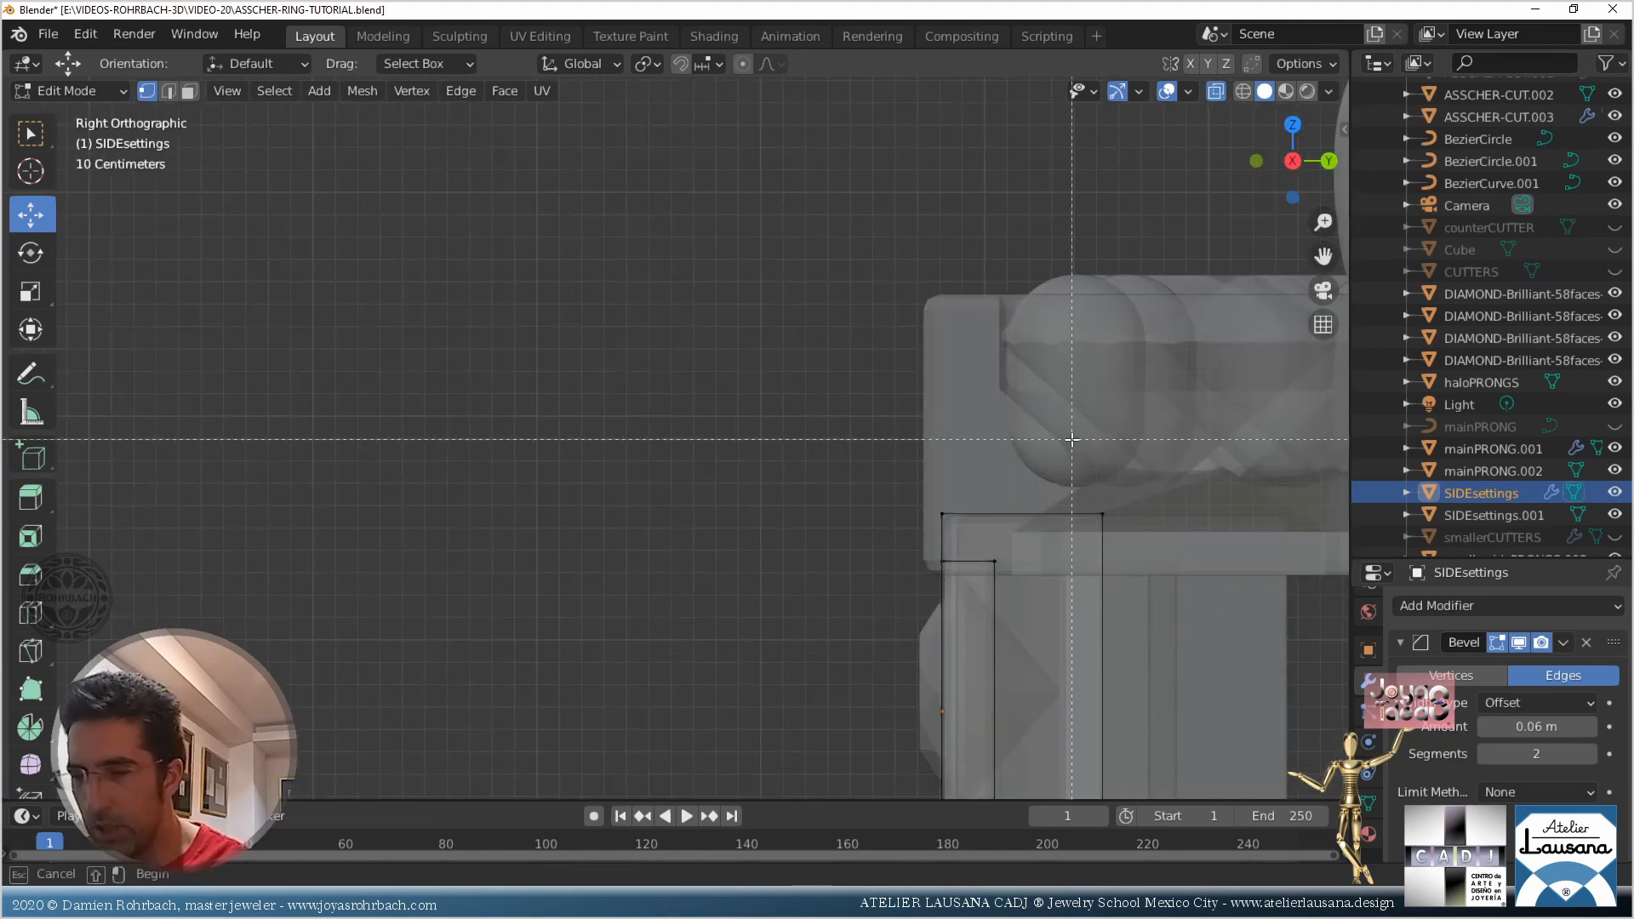
{"action": "key", "text": "g"}
{"action": "key", "text": "z"}
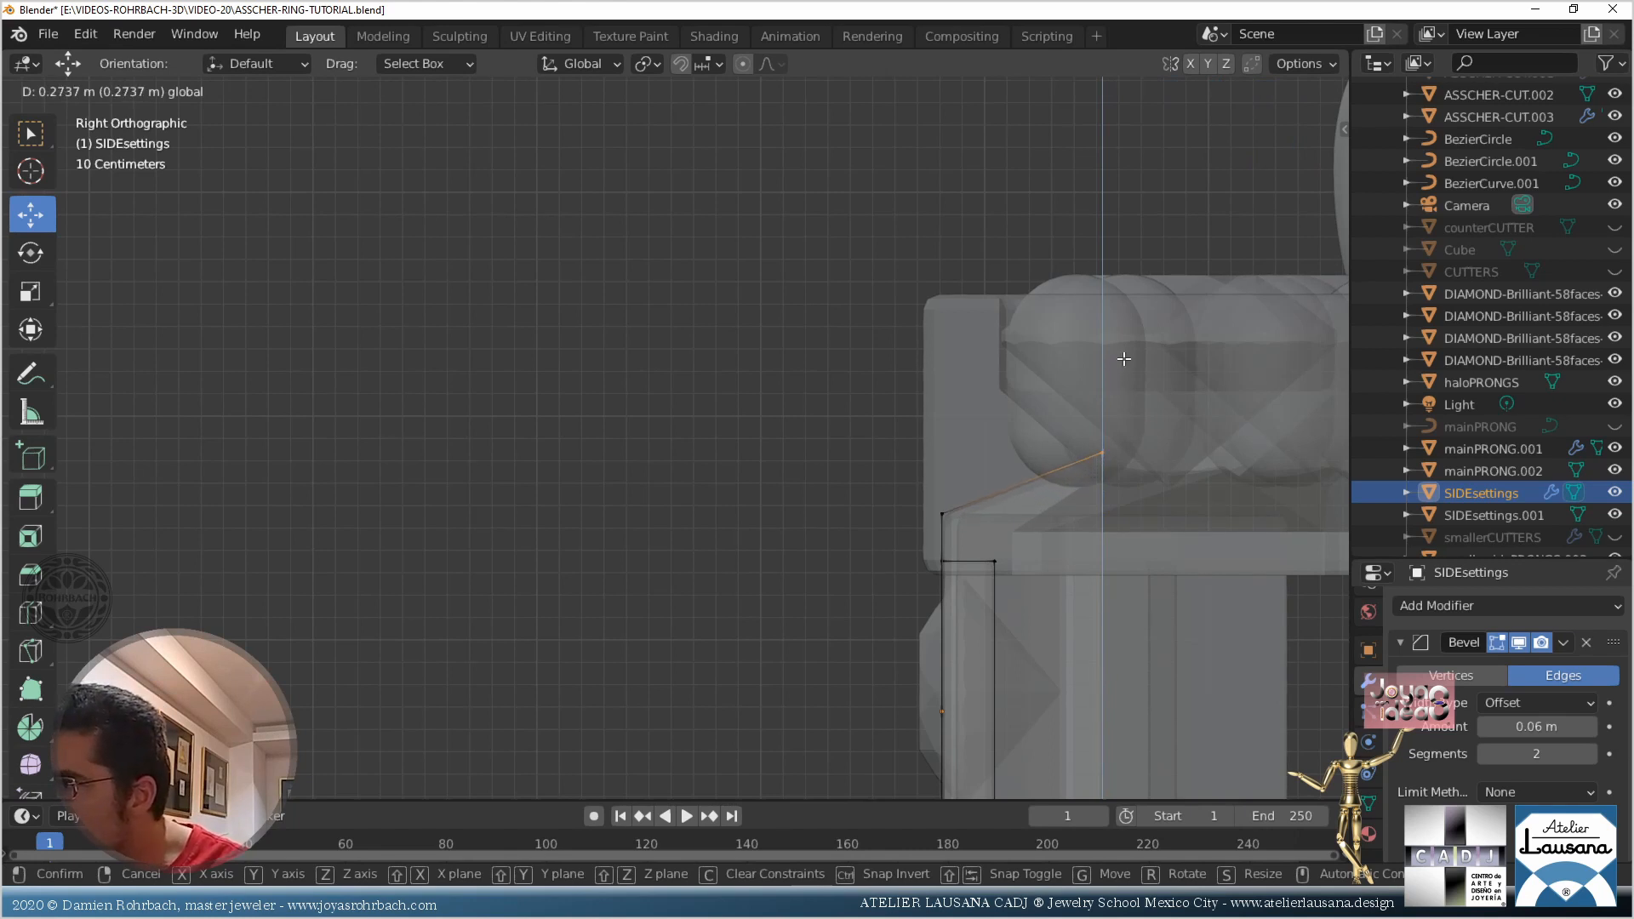
{"action": "left_click", "coordinate": [1124, 359]}
{"action": "scroll", "coordinate": [1124, 359], "scroll_direction": "down", "scroll_amount": 5}
{"action": "middle_click_drag", "start_coordinate": [979, 442], "coordinate": [693, 681]}
{"action": "key", "text": "KP_3"}
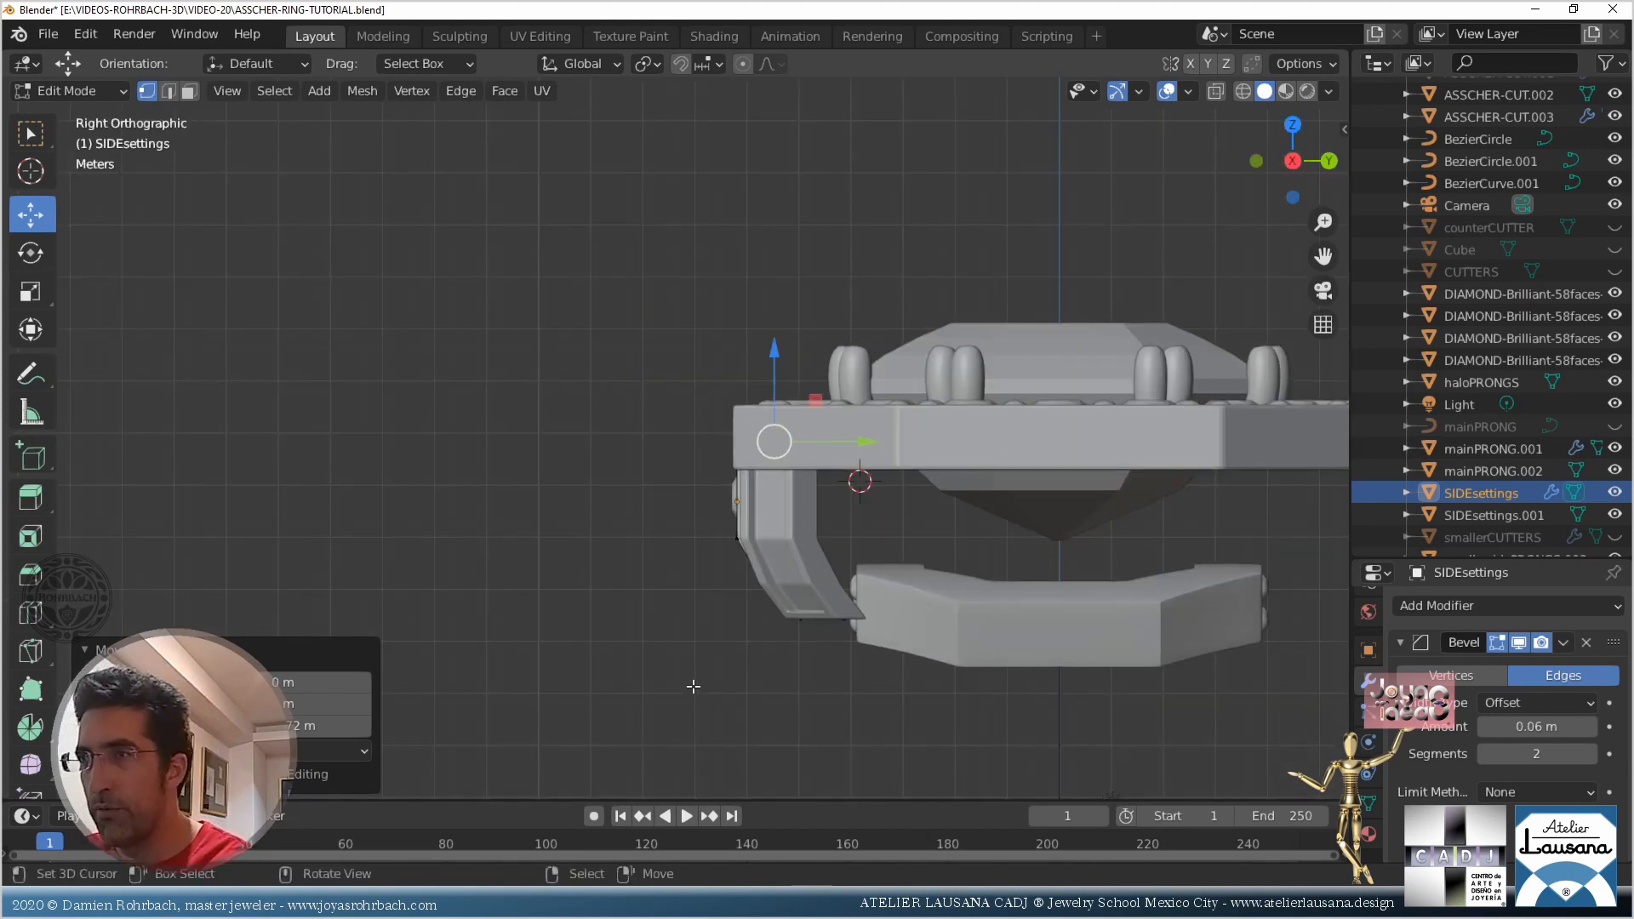
Shift the setting's lower-end vertices about 0.77 m along Y so the end reaches into the gallery
{"action": "scroll", "coordinate": [692, 686], "scroll_direction": "up", "scroll_amount": 3}
{"action": "key", "text": "alt+z"}
{"action": "scroll", "coordinate": [653, 449], "scroll_direction": "up", "scroll_amount": 2}
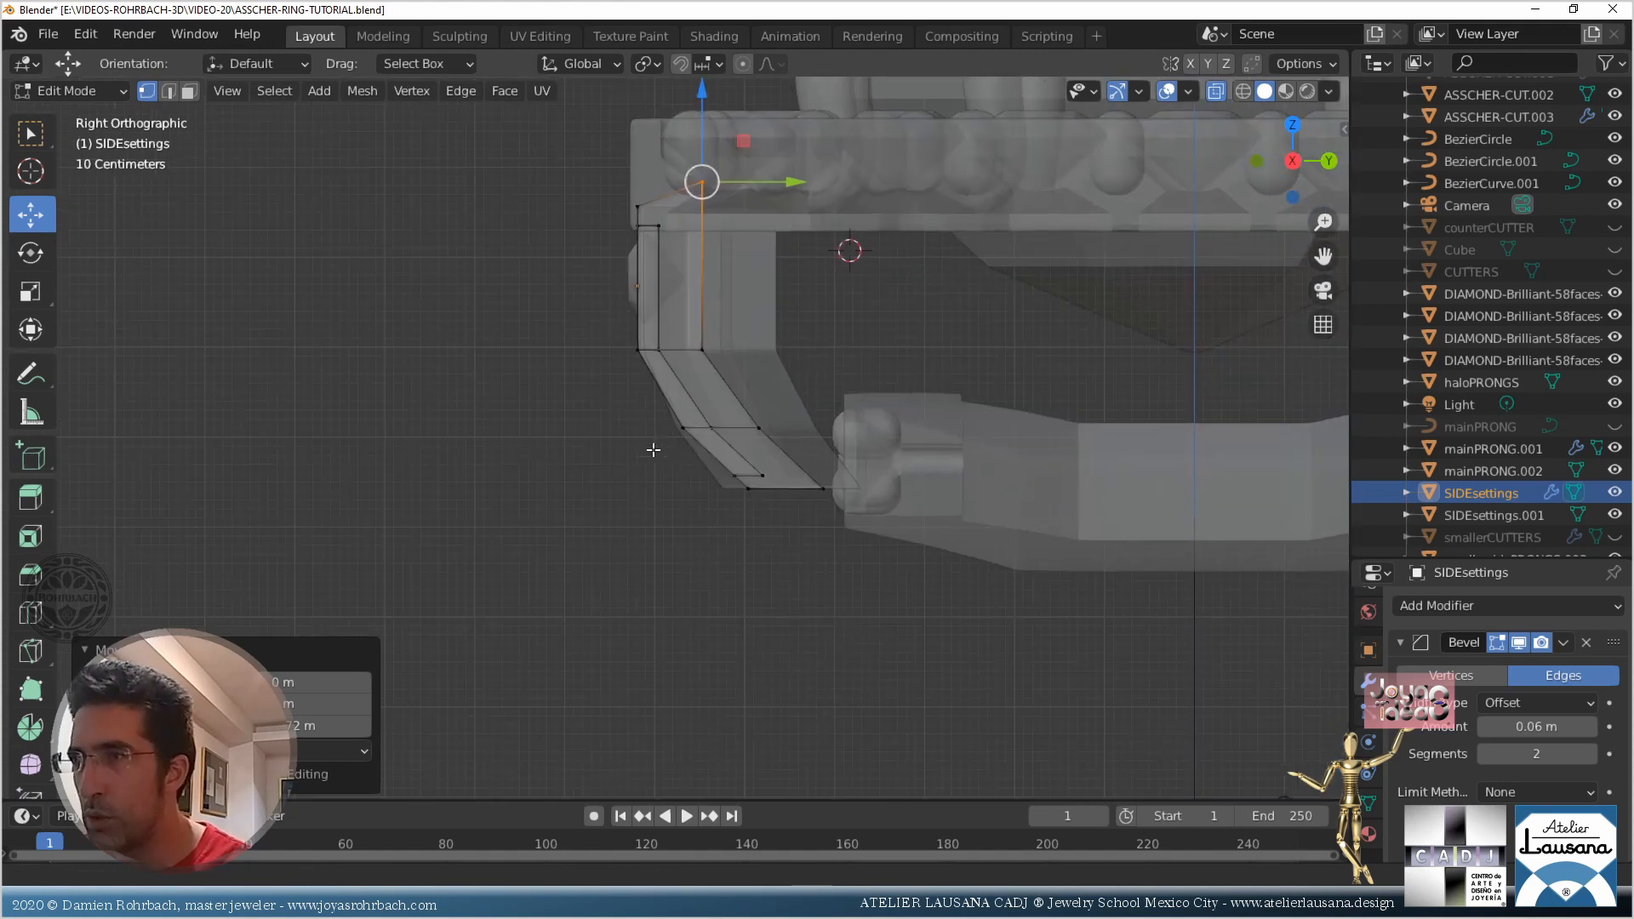
{"action": "key", "text": "b"}
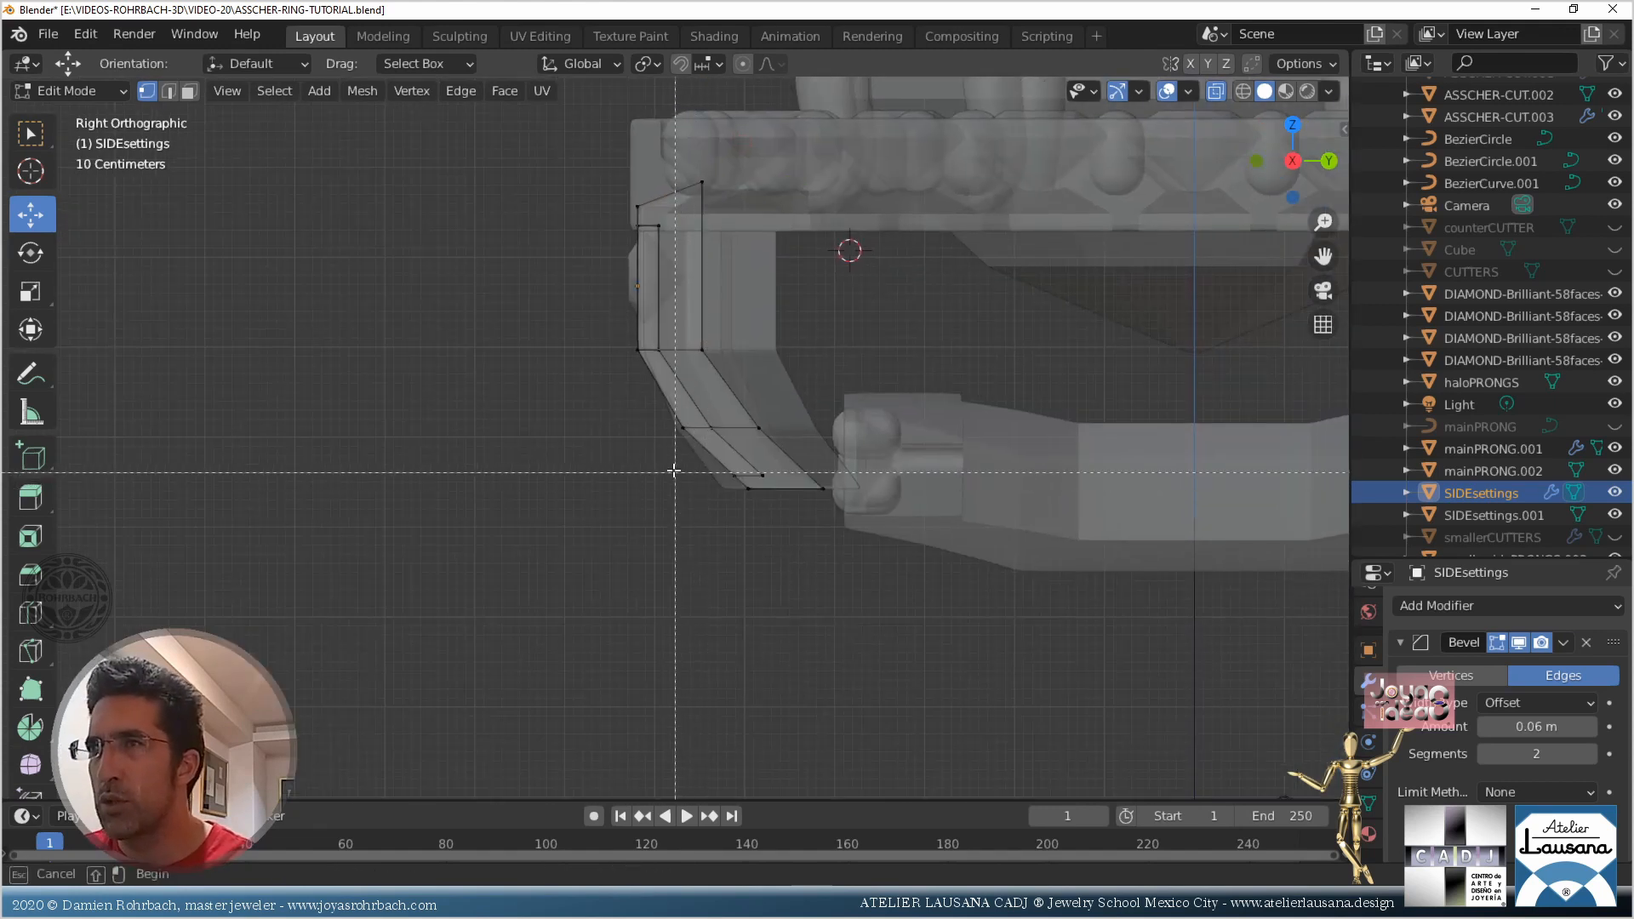
{"action": "left_click_drag", "start_coordinate": [638, 409], "coordinate": [915, 568]}
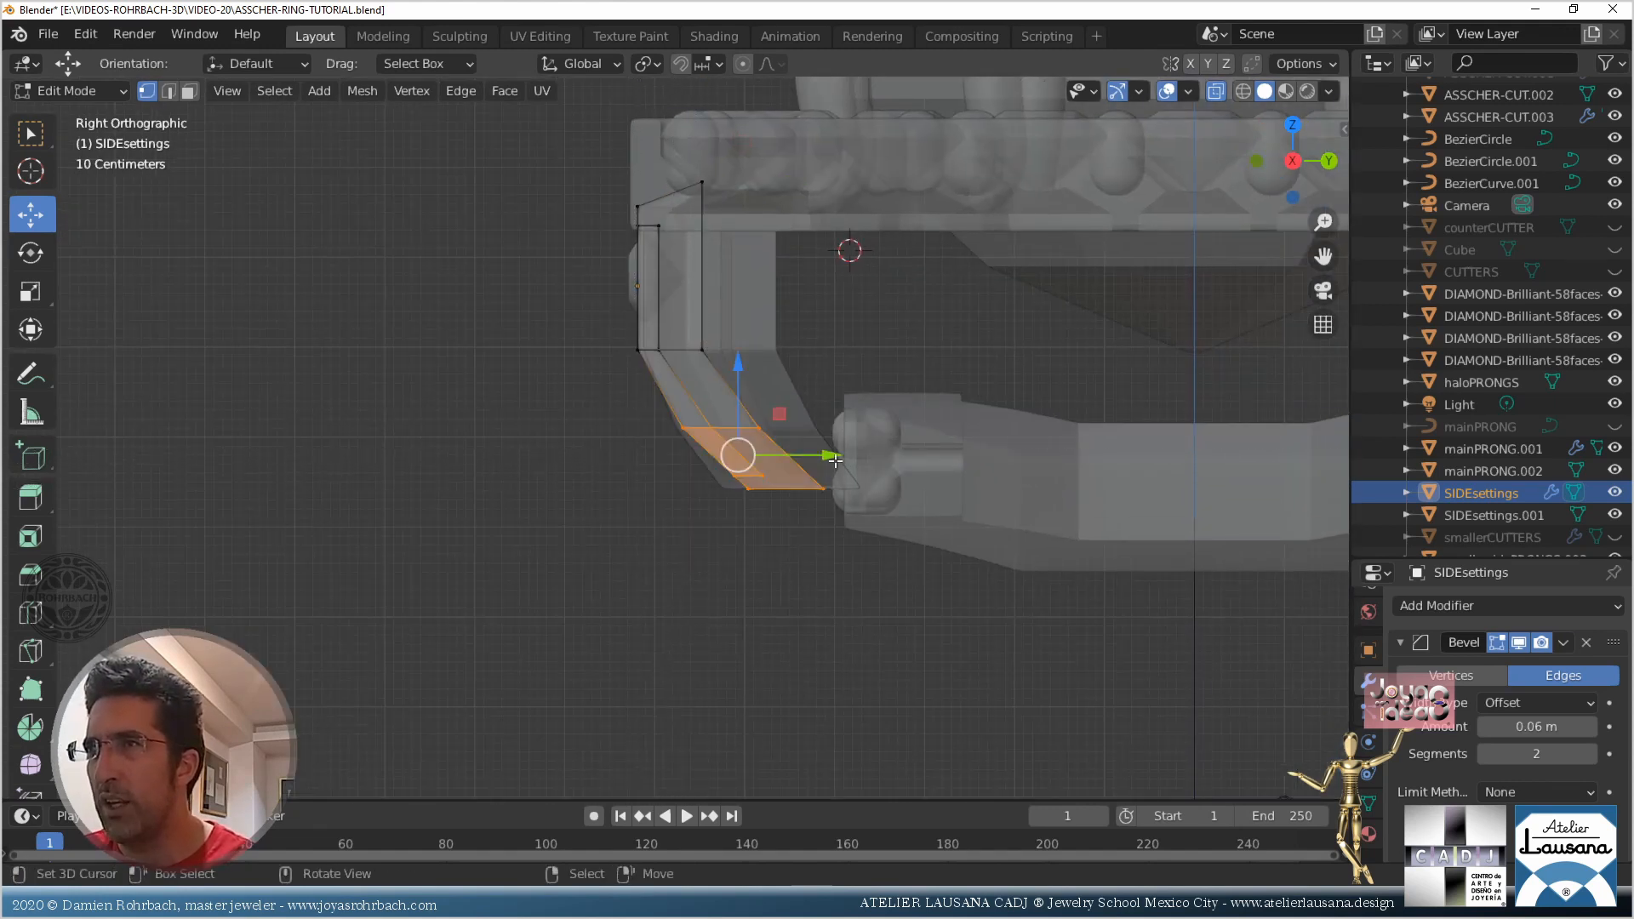
{"action": "left_click_drag", "start_coordinate": [835, 460], "coordinate": [888, 446]}
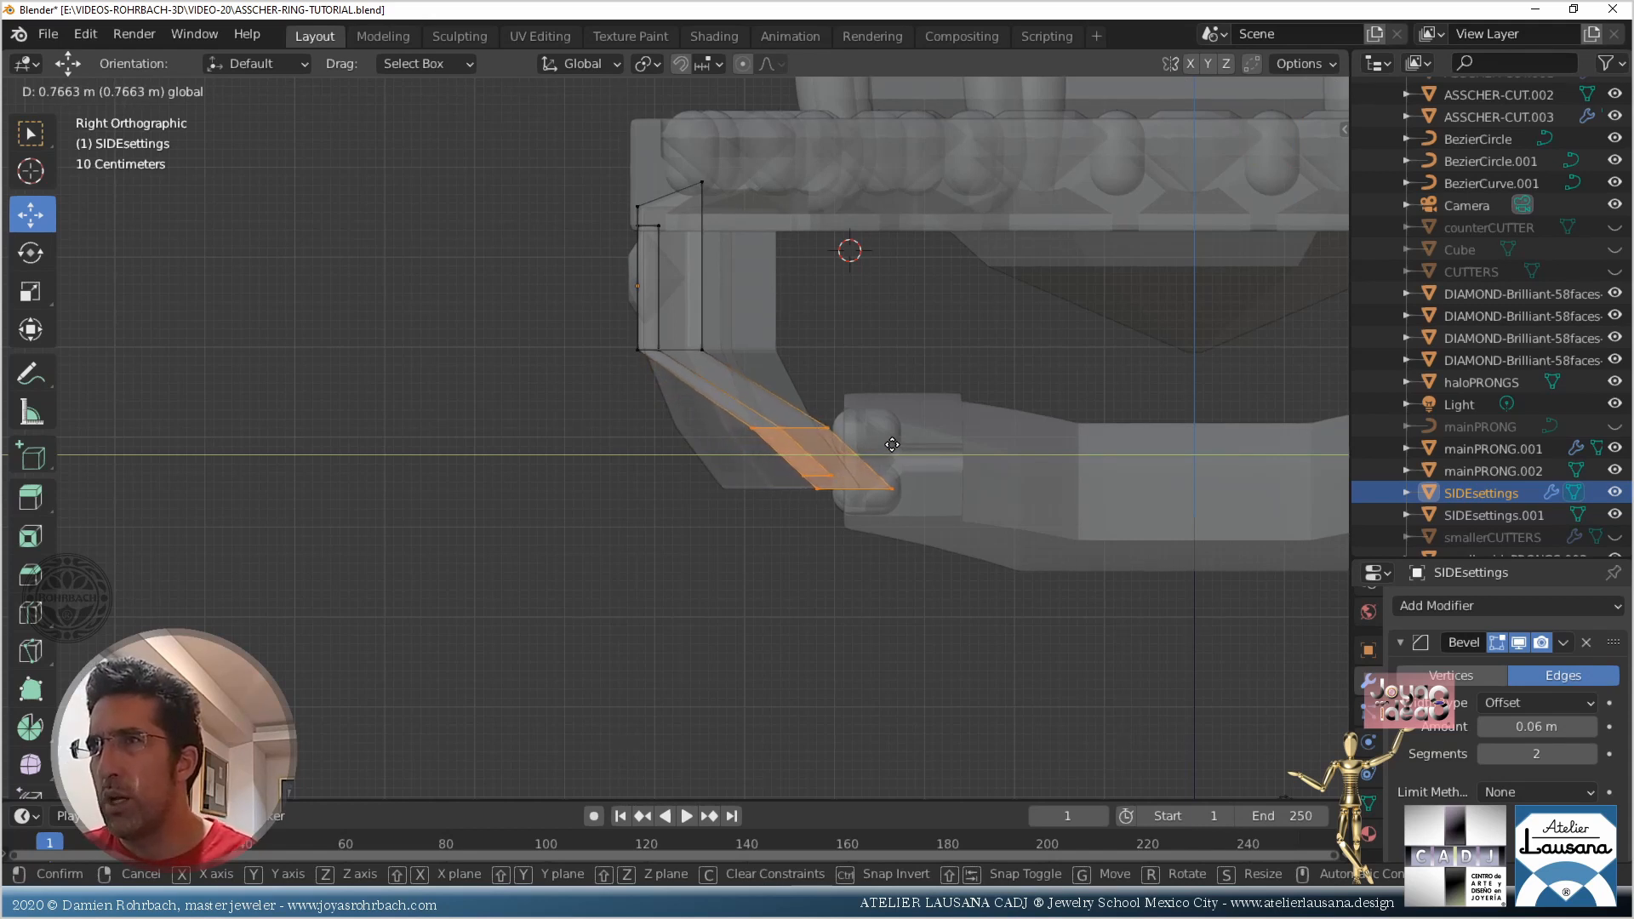
{"action": "left_click_drag", "start_coordinate": [892, 444], "coordinate": [892, 445]}
Pull the lower bend loop back outward along Y, then shift the upper bend loop inward and rotate it about -15.5°
{"action": "left_click", "coordinate": [731, 467], "text": "alt"}
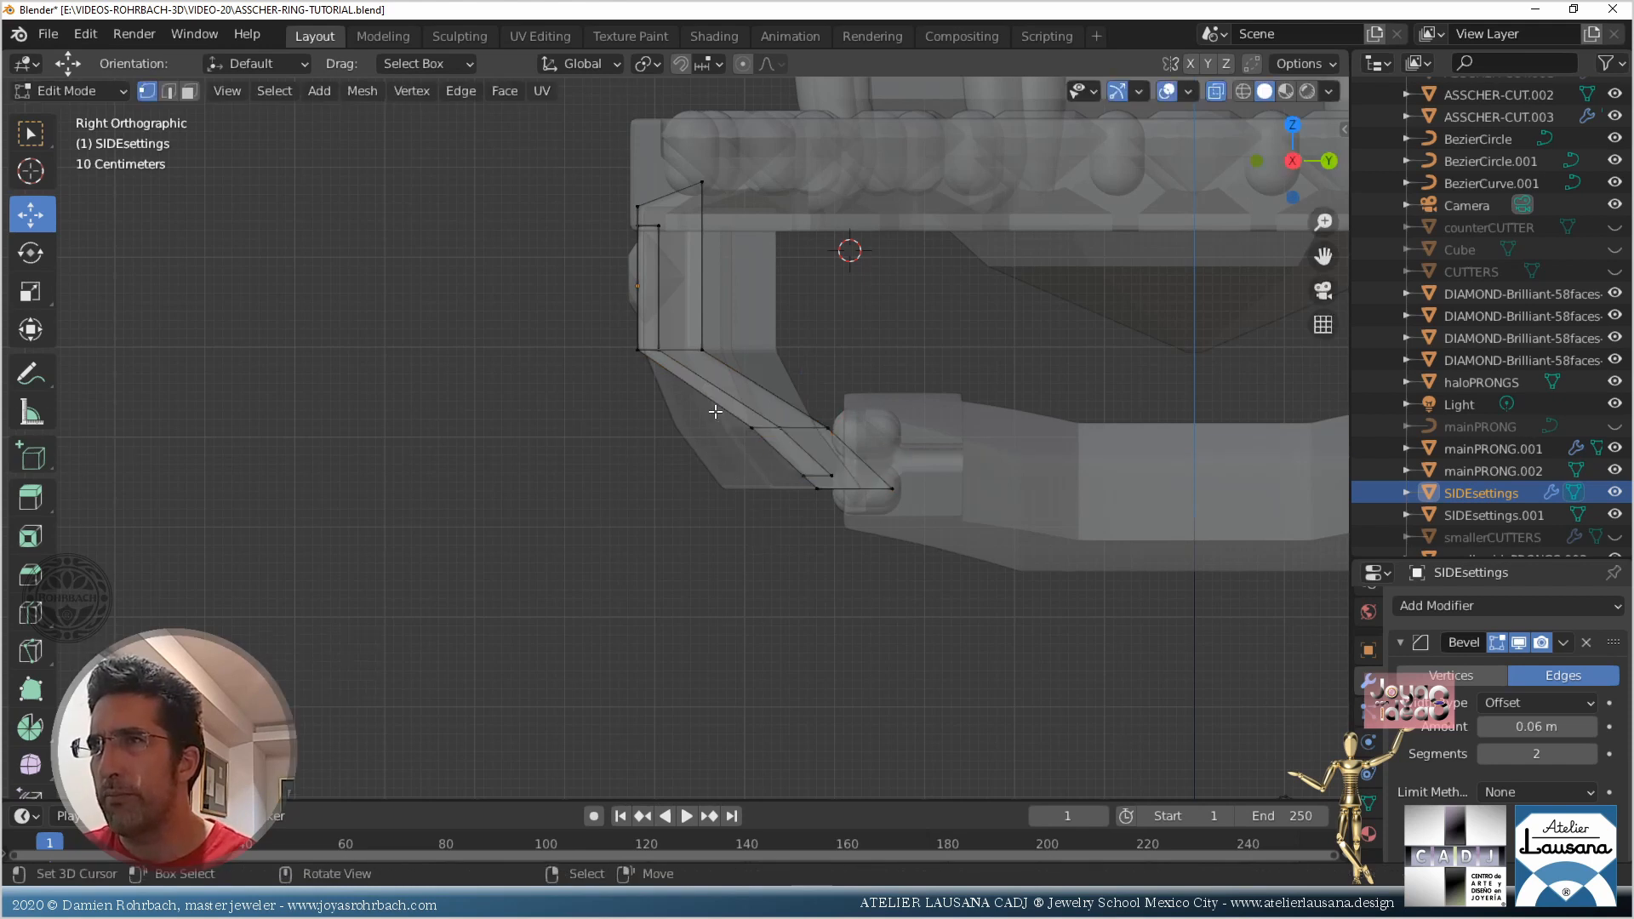
{"action": "left_click_drag", "start_coordinate": [873, 433], "coordinate": [737, 426]}
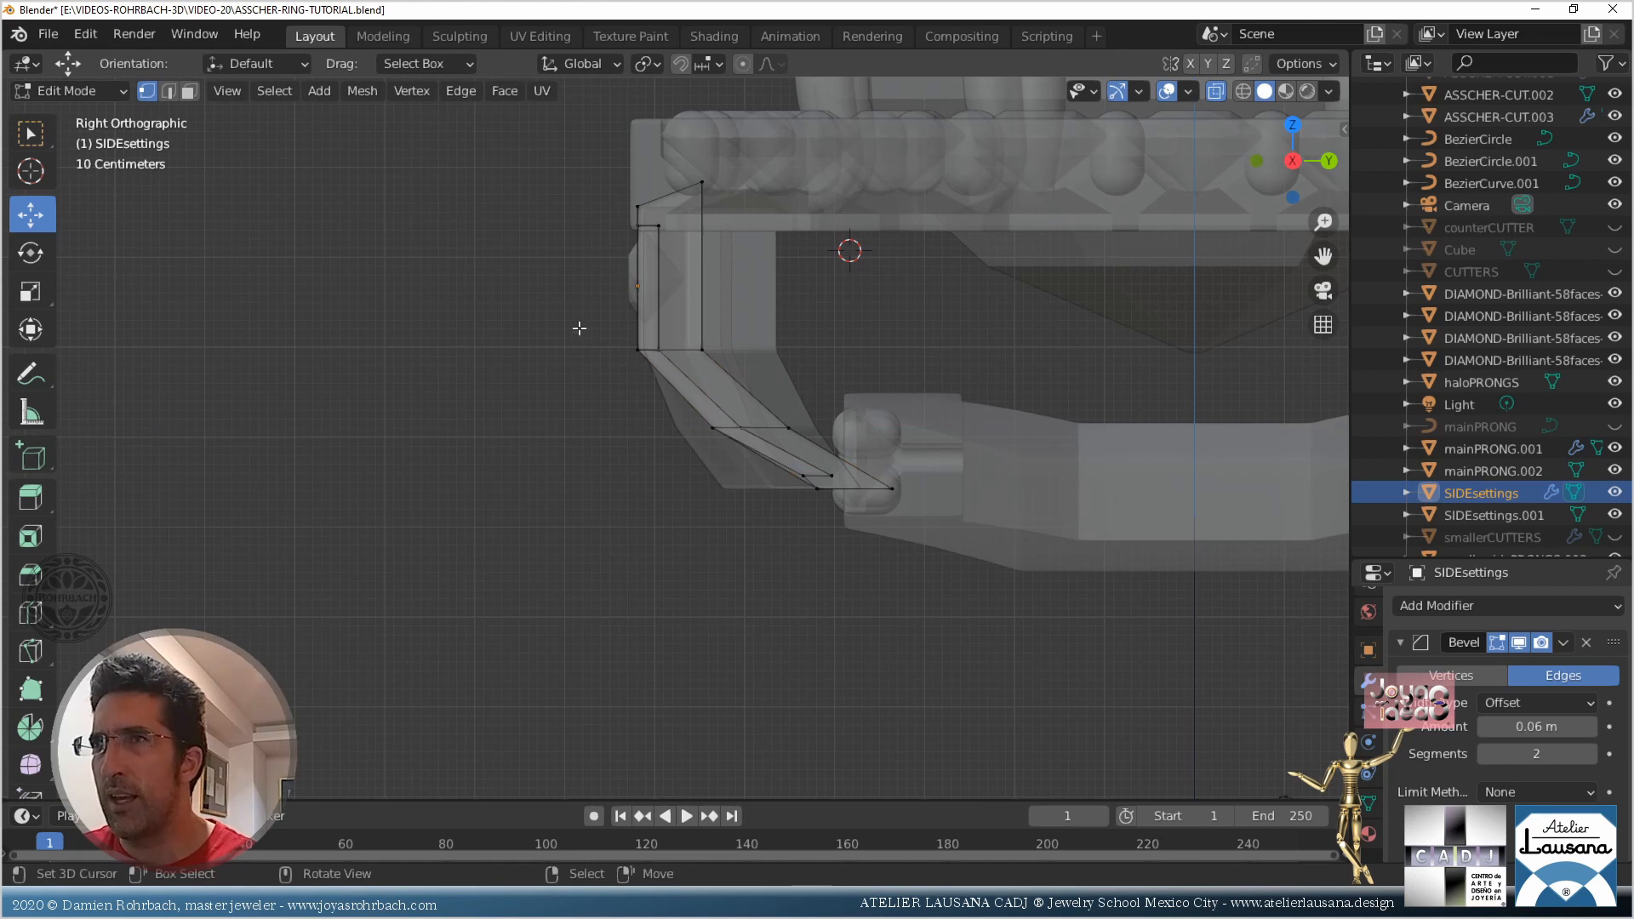
{"action": "left_click", "coordinate": [672, 348], "text": "alt"}
{"action": "left_click_drag", "start_coordinate": [757, 350], "coordinate": [783, 372]}
{"action": "right_click", "coordinate": [716, 426], "text": "alt"}
{"action": "key", "text": "b"}
{"action": "key", "text": "r"}
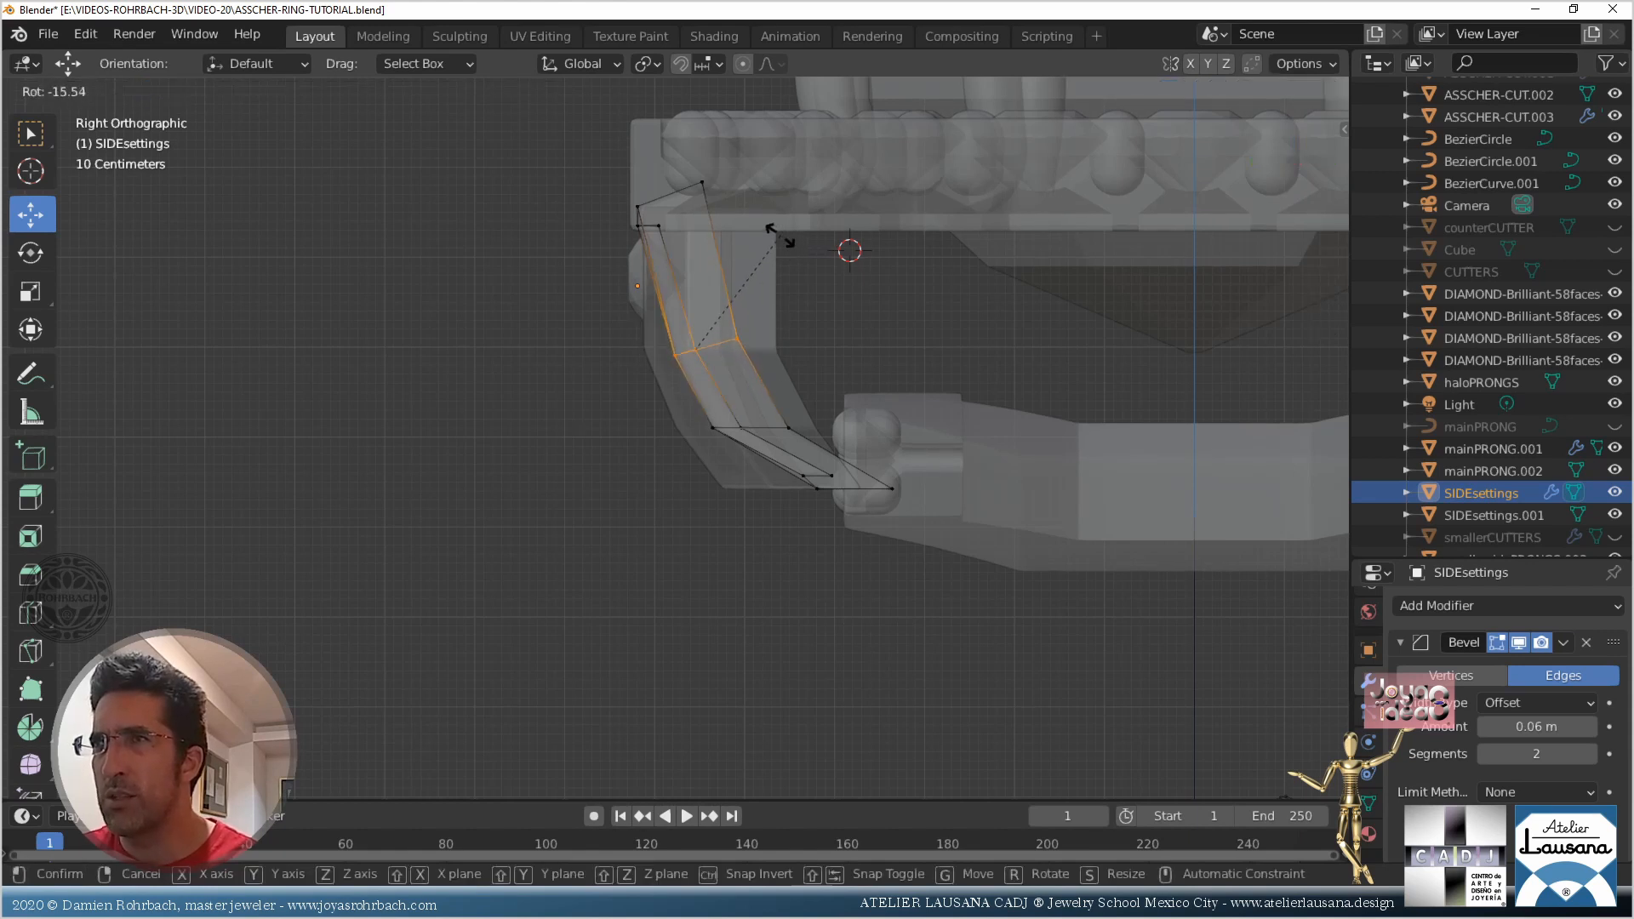
{"action": "left_click", "coordinate": [778, 237]}
Rotate the lower bend loop about -18° and nudge it slightly inward to smooth the setting's curve
{"action": "left_click", "coordinate": [814, 453], "text": "alt"}
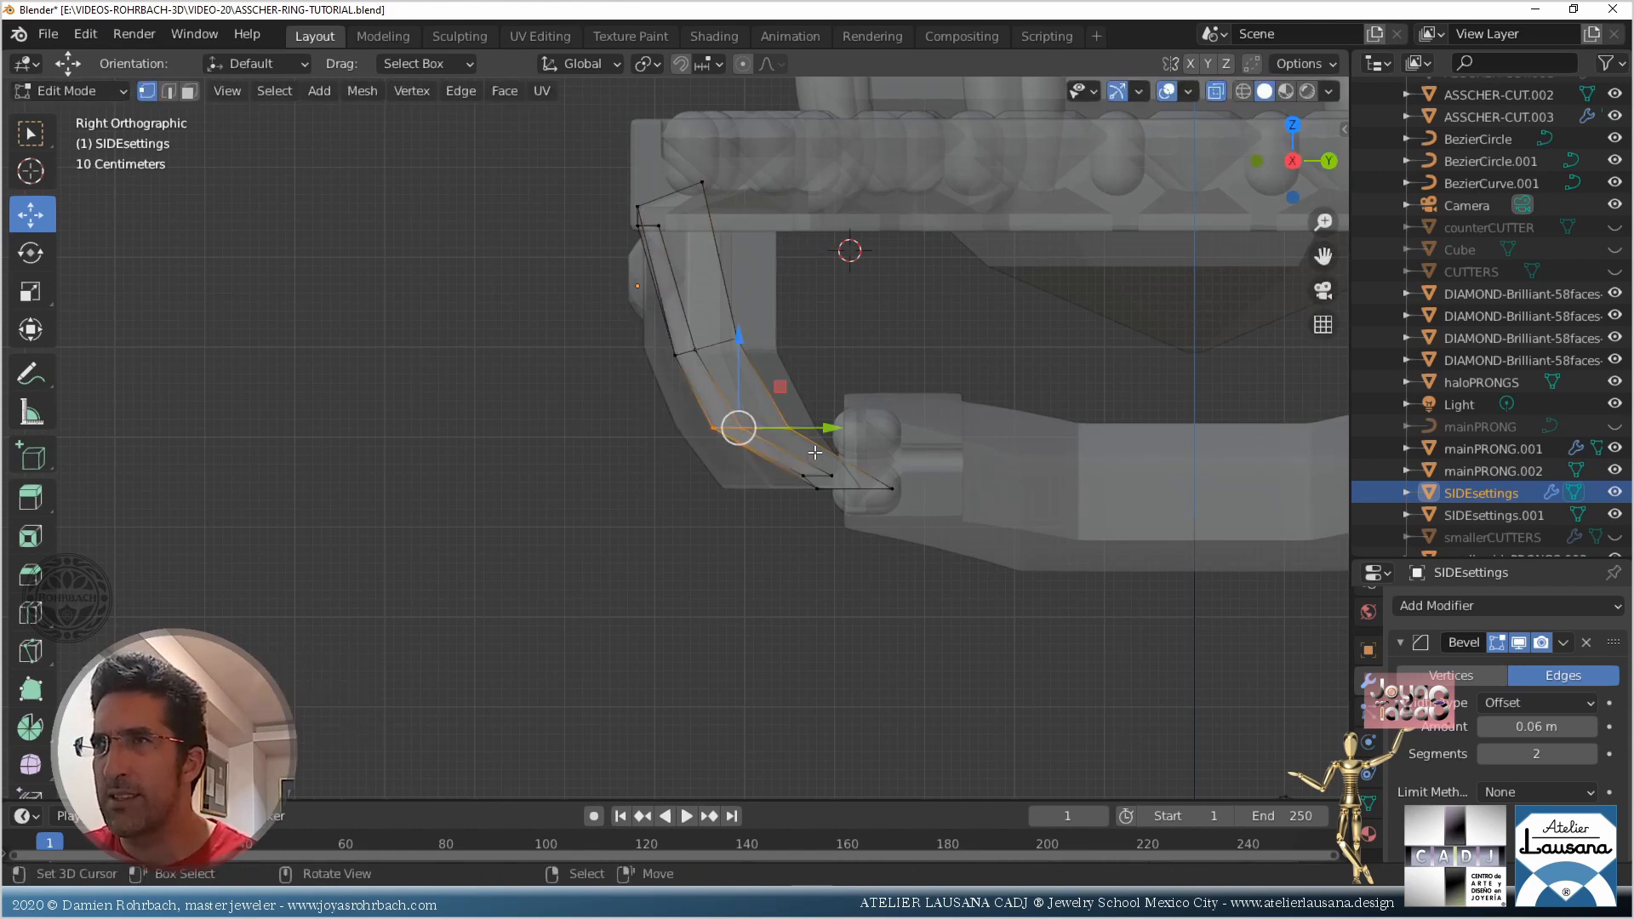
{"action": "key", "text": "r"}
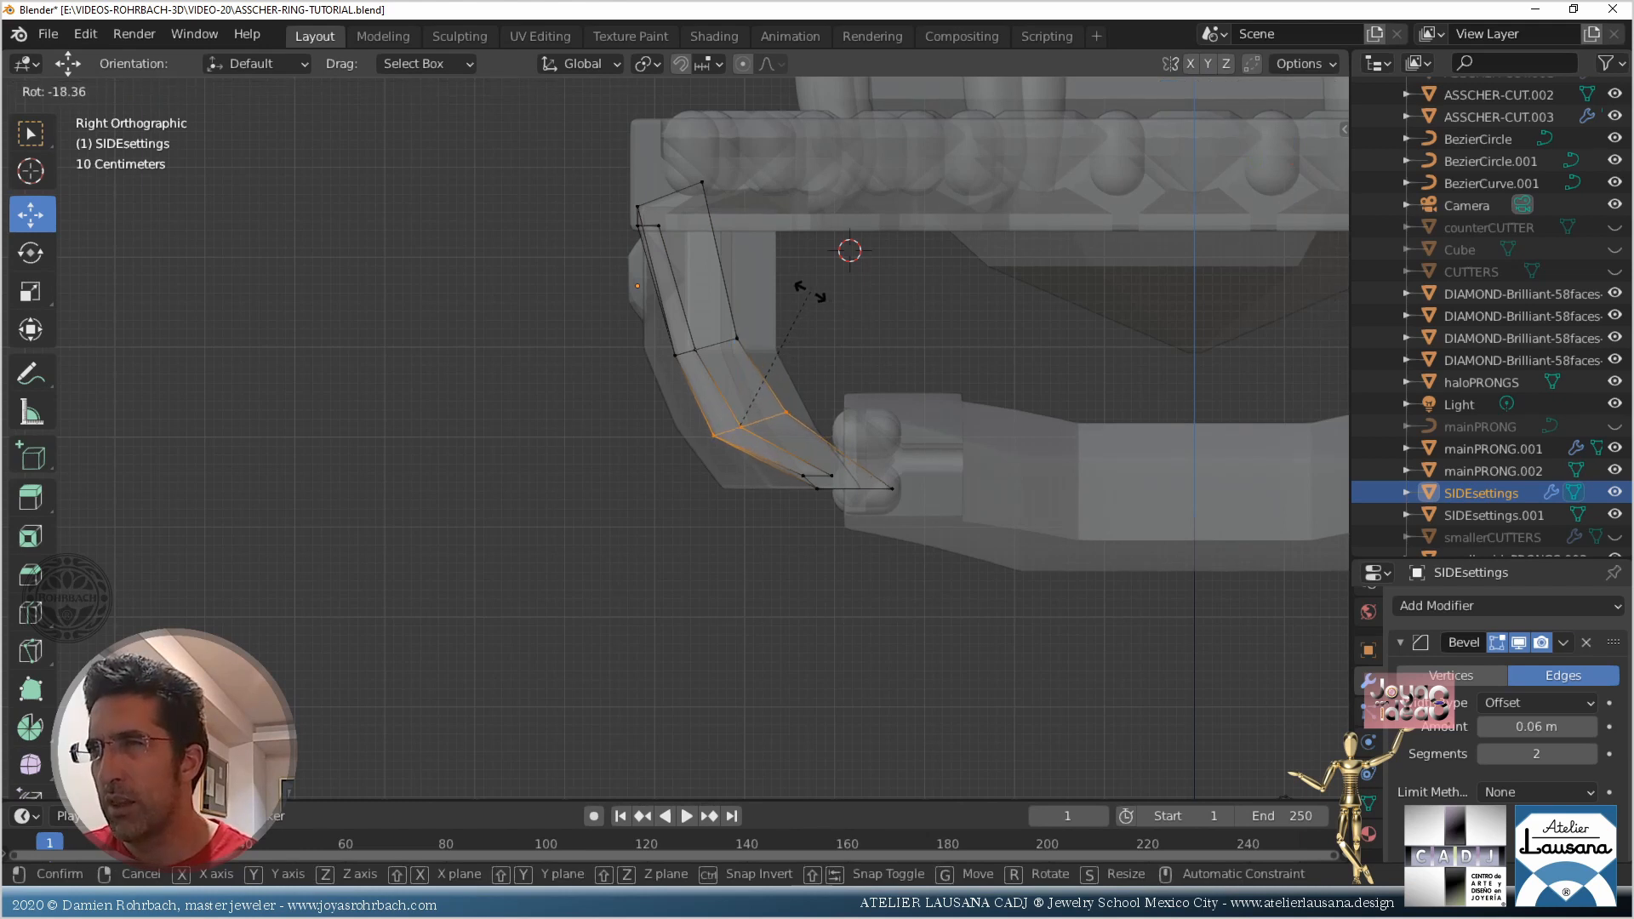
{"action": "left_click", "coordinate": [805, 290]}
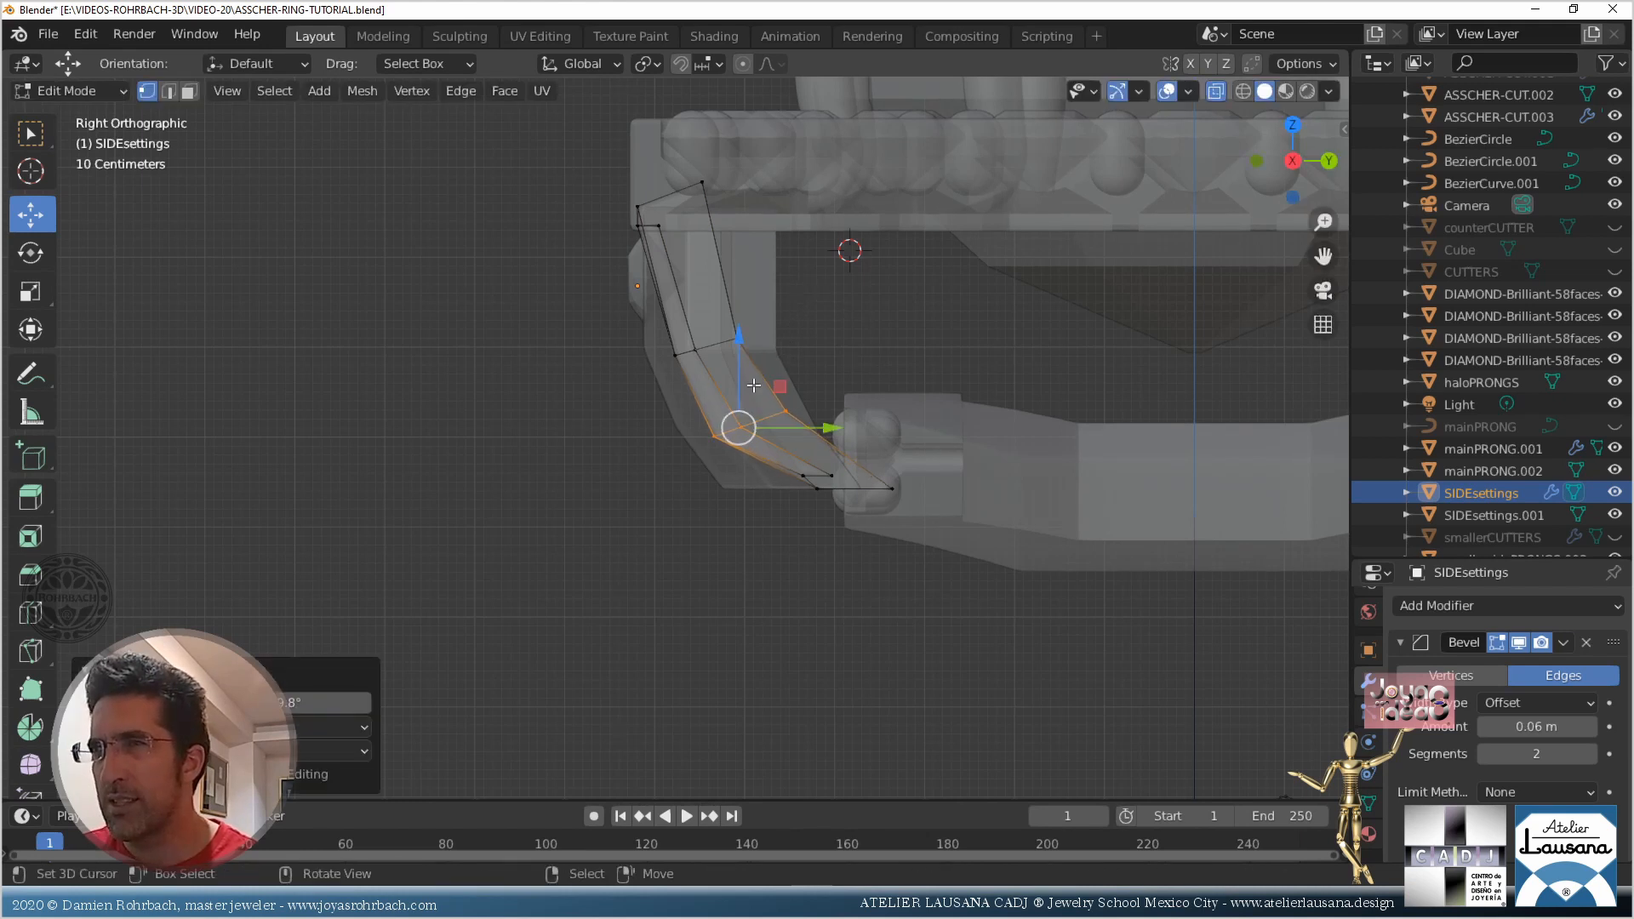
{"action": "key", "text": "g"}
{"action": "left_click", "coordinate": [810, 415]}
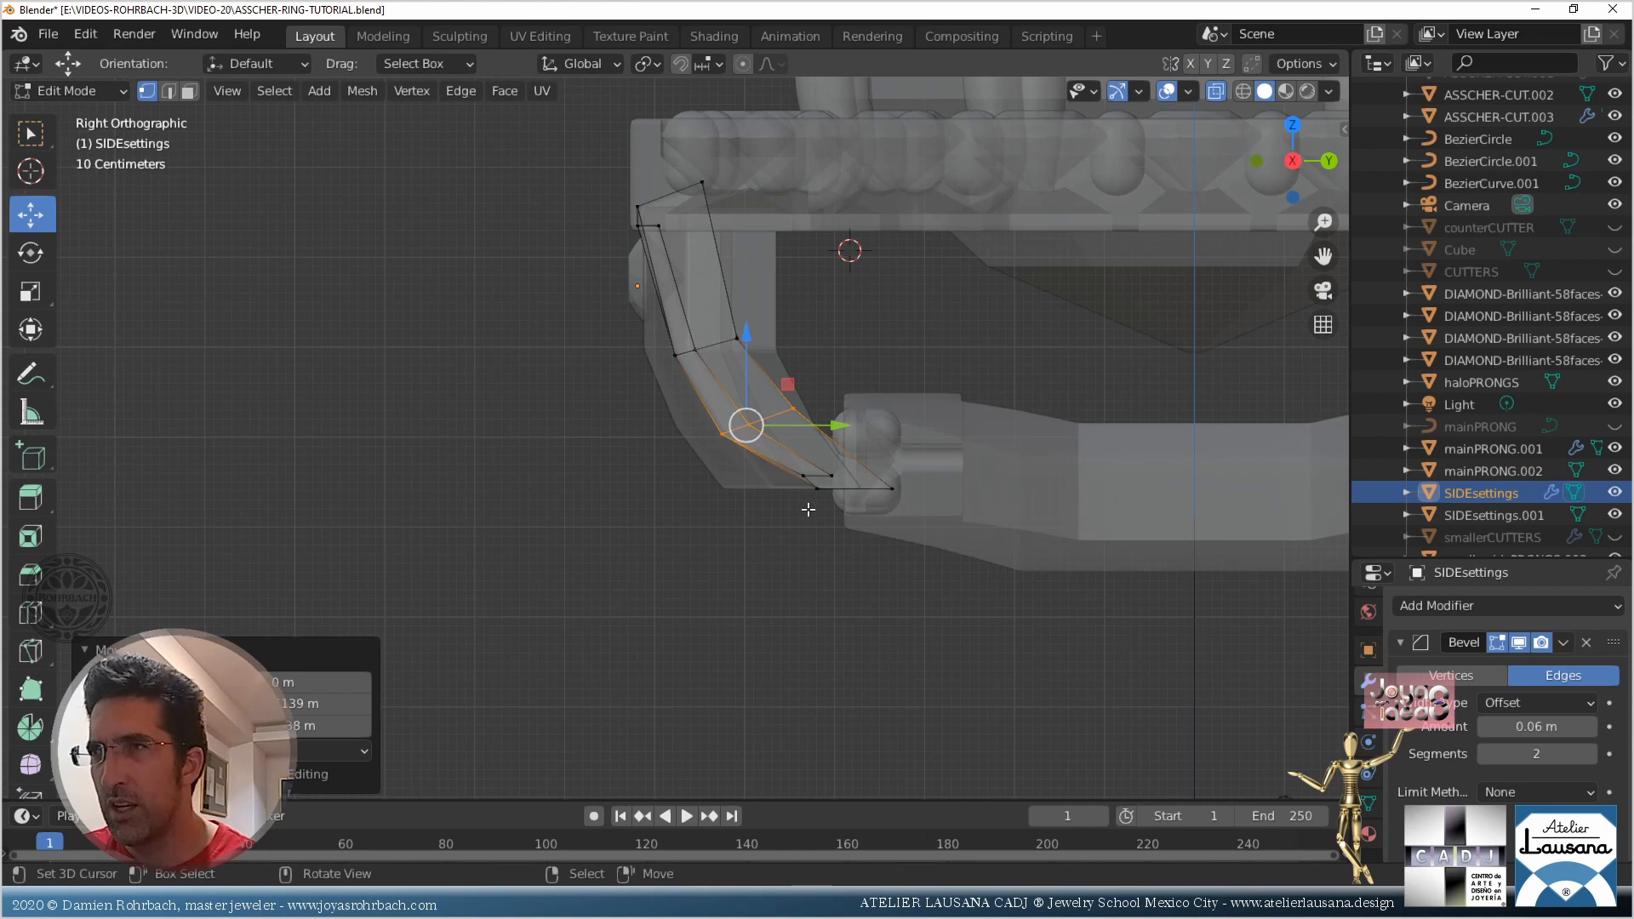
{"action": "key", "text": "alt+a"}
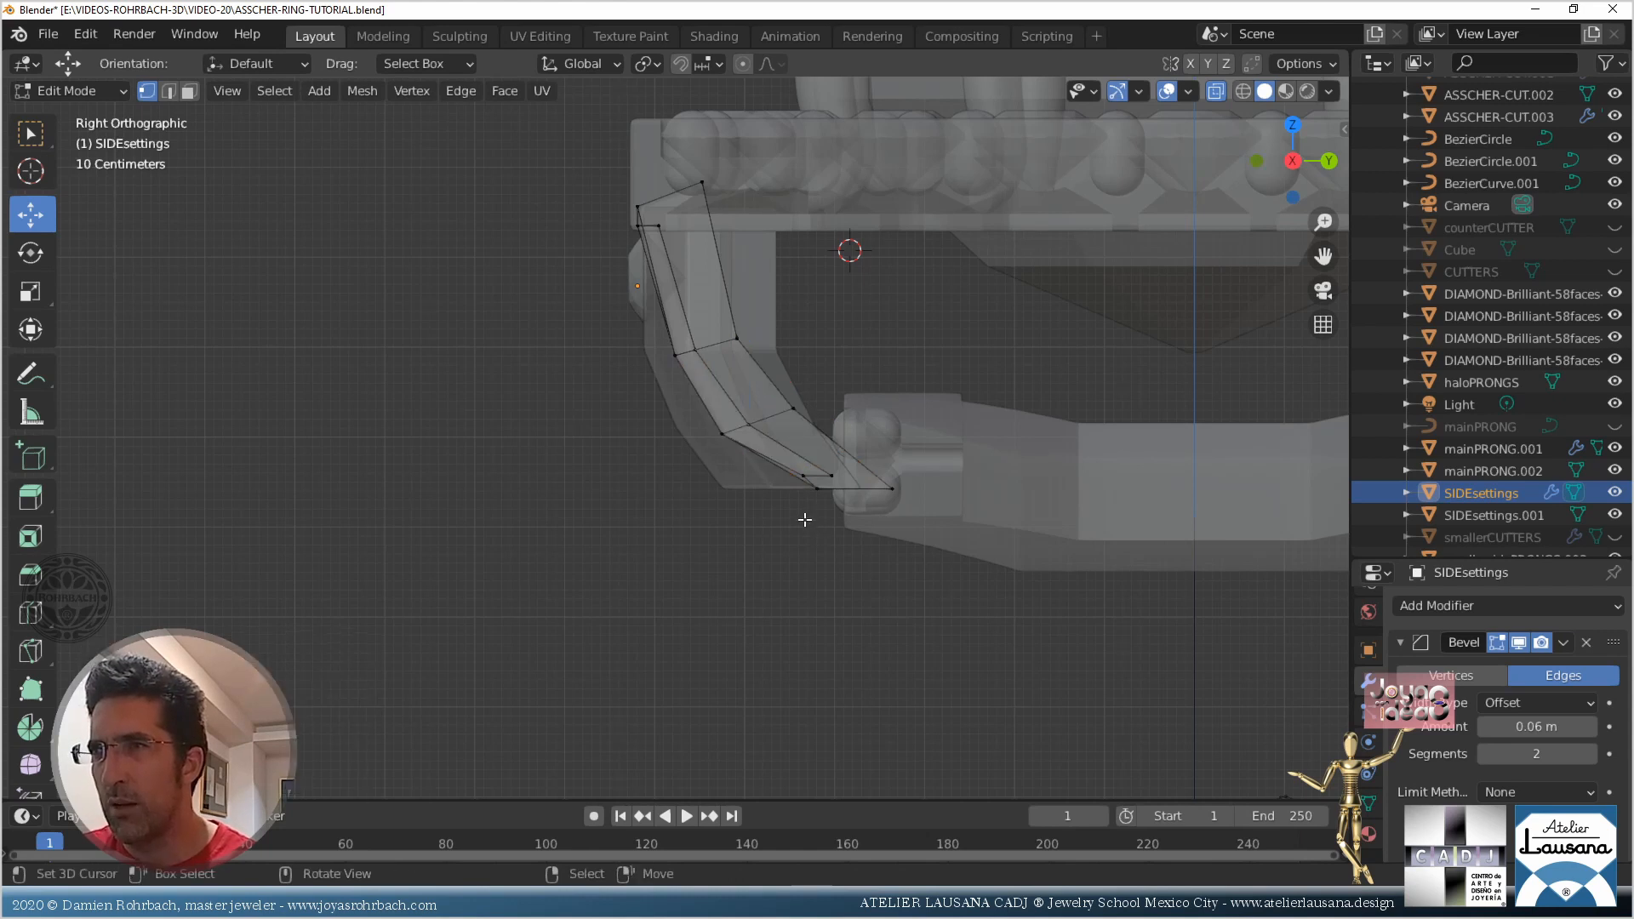
Move the inner edge loop at the lower bend slightly outward to refine the setting's thickness there
{"action": "scroll", "coordinate": [758, 409], "scroll_direction": "up", "scroll_amount": 3}
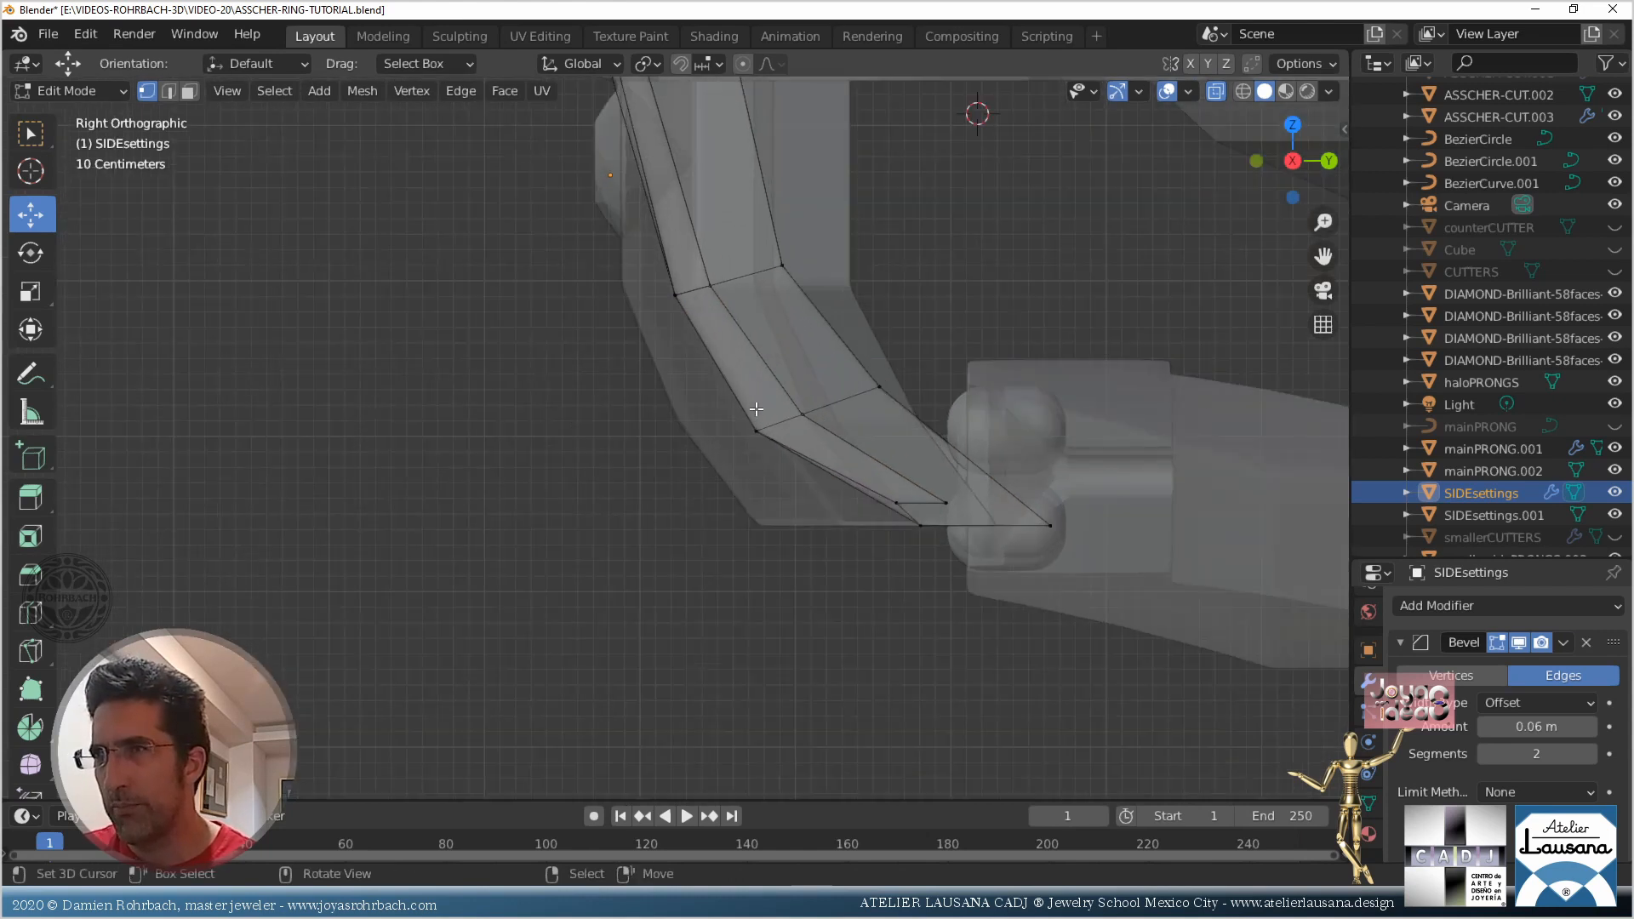
{"action": "left_click", "coordinate": [829, 374], "text": "alt"}
{"action": "key", "text": "g"}
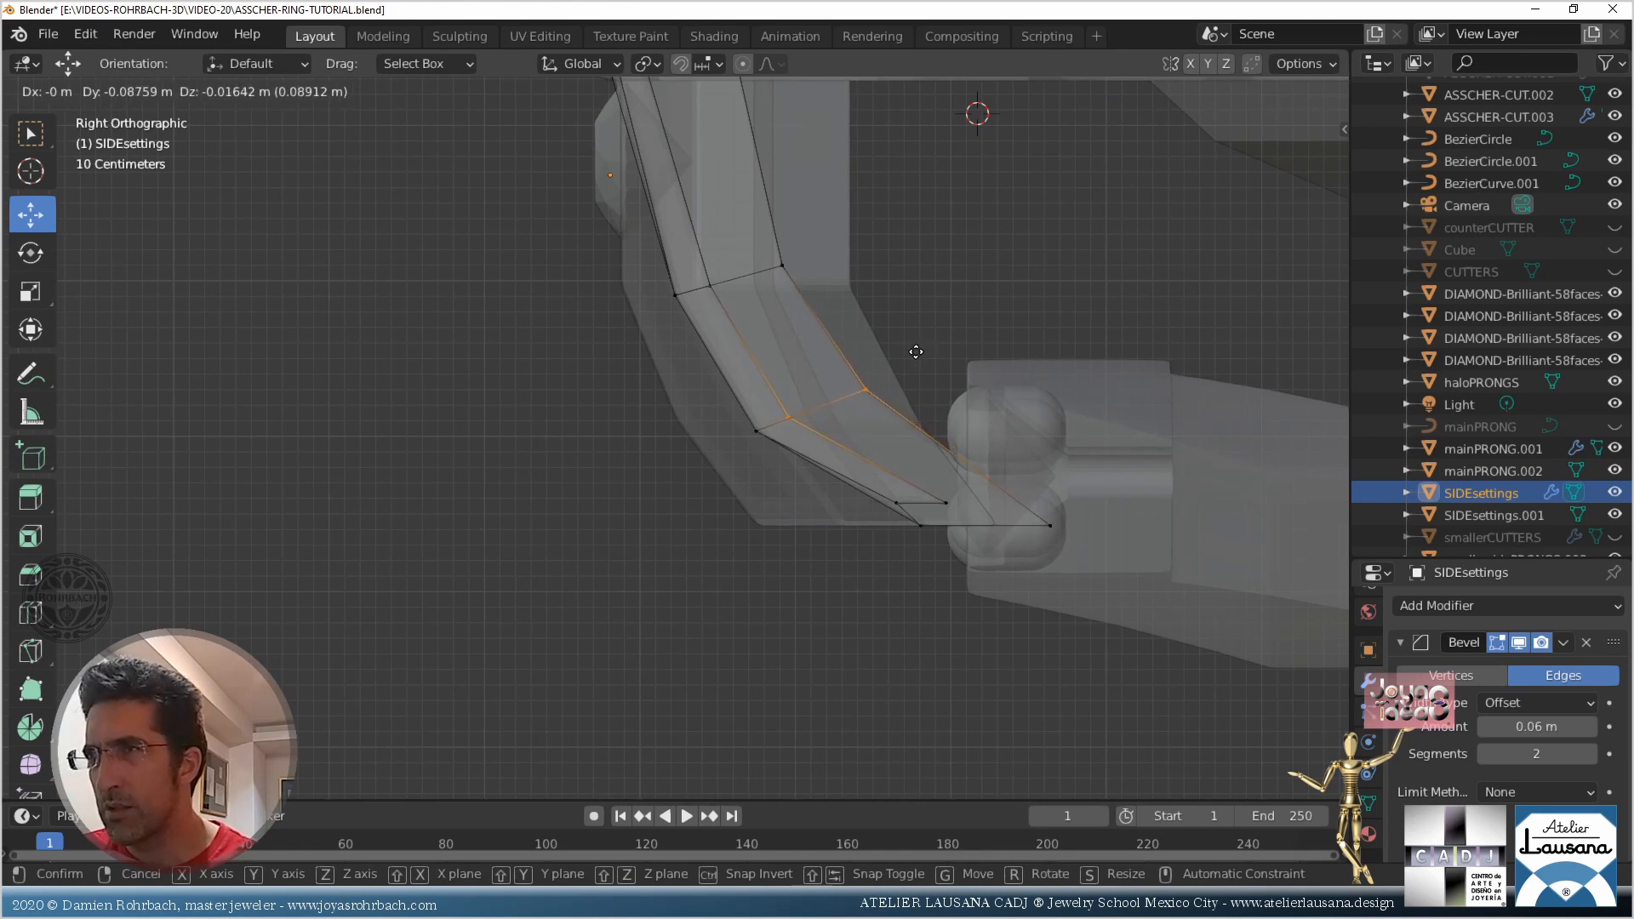
{"action": "left_click", "coordinate": [924, 351]}
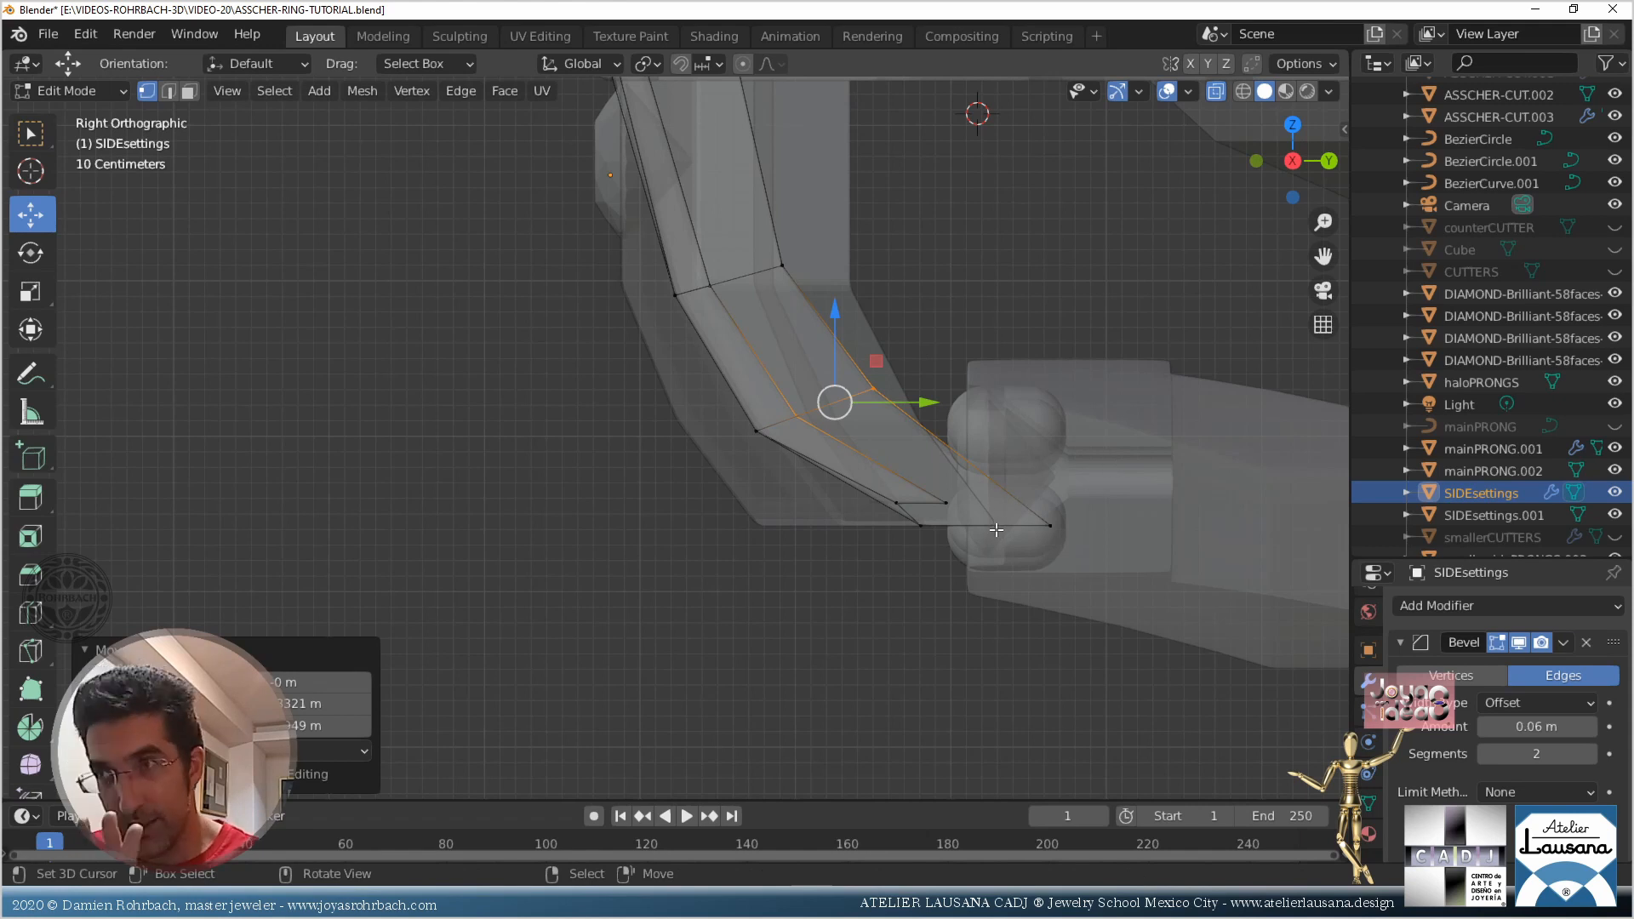
Finish editing the mesh, save the file, and check the reshaped setting from the front and in perspective
{"action": "key", "text": "Tab"}
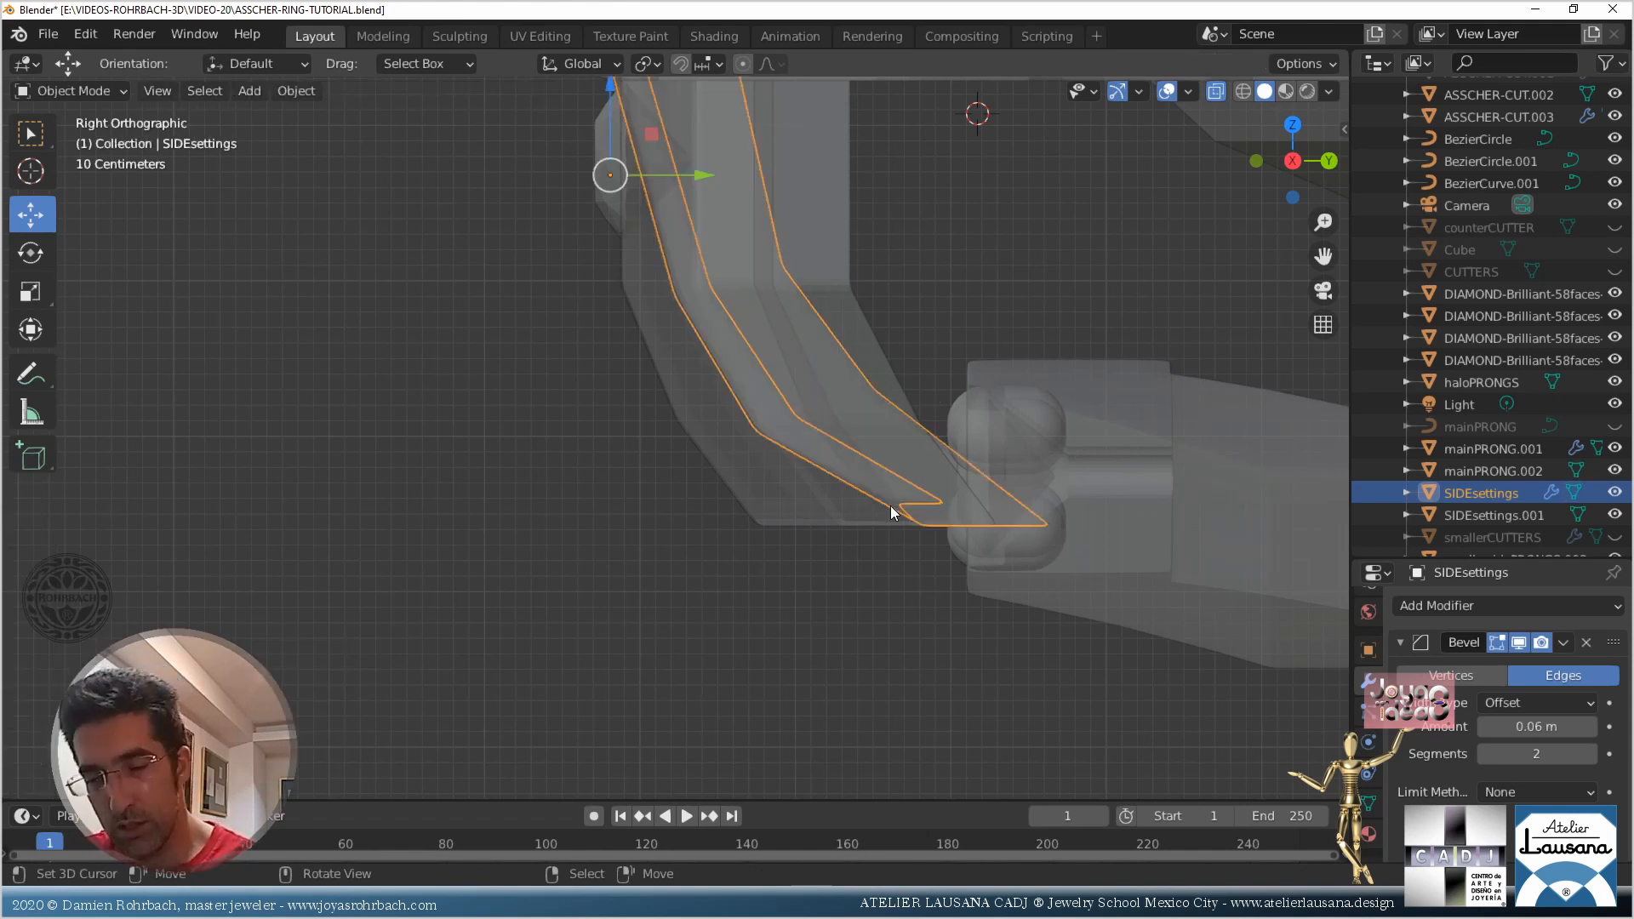
{"action": "key", "text": "ctrl+s"}
{"action": "key", "text": "KP_1"}
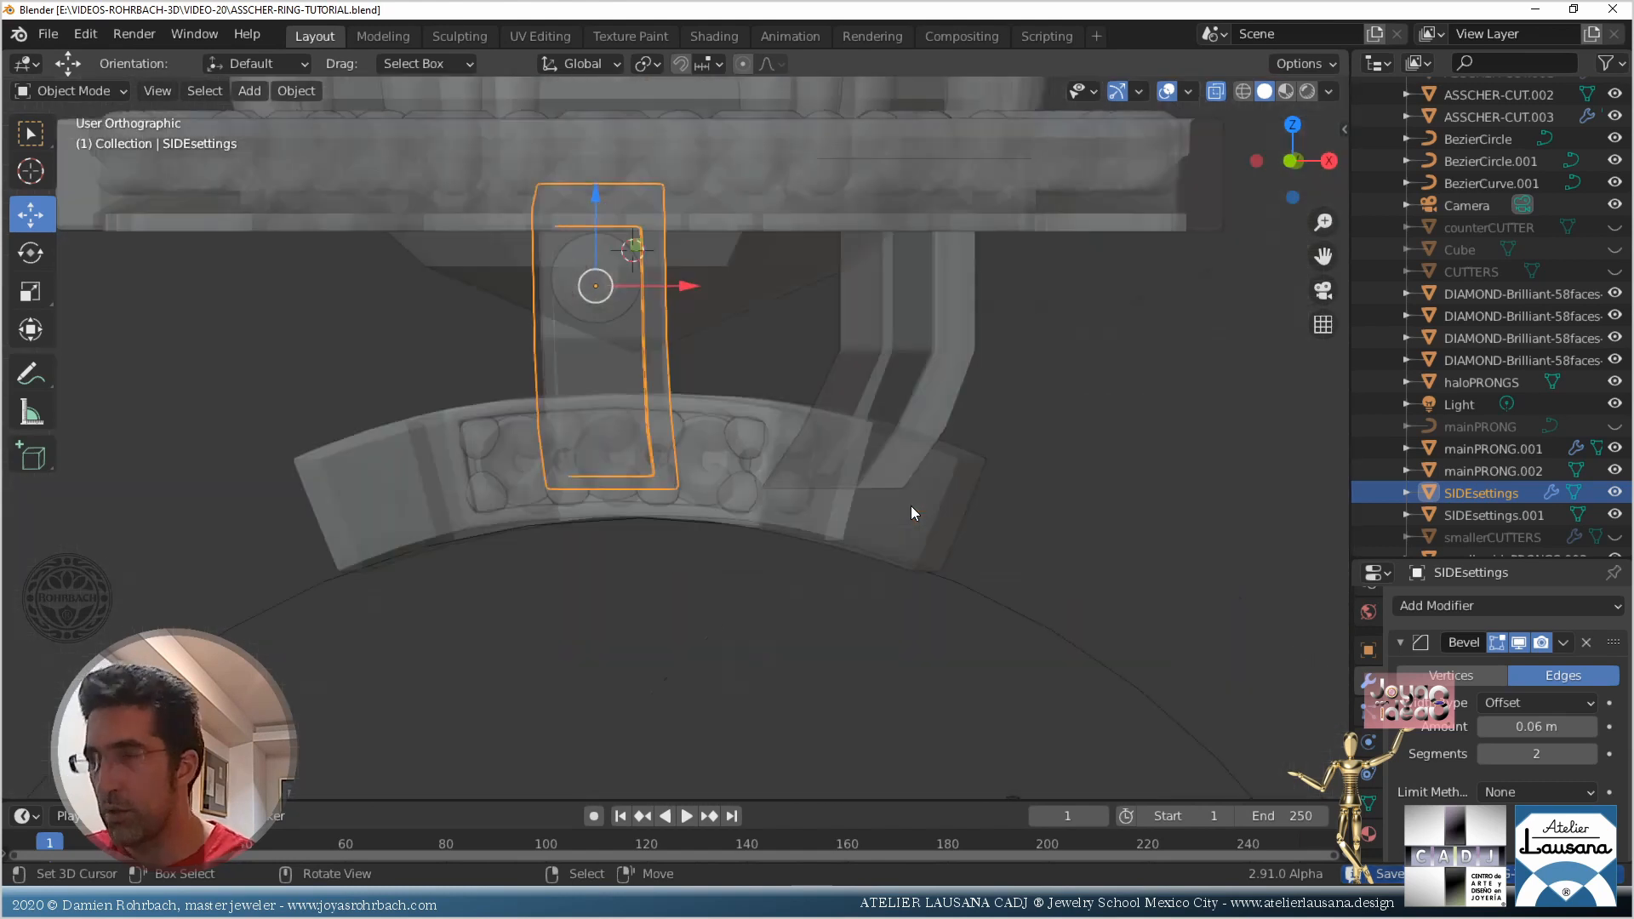
{"action": "scroll", "coordinate": [834, 473], "scroll_direction": "up", "scroll_amount": 1}
{"action": "middle_click_drag", "start_coordinate": [835, 468], "coordinate": [799, 420]}
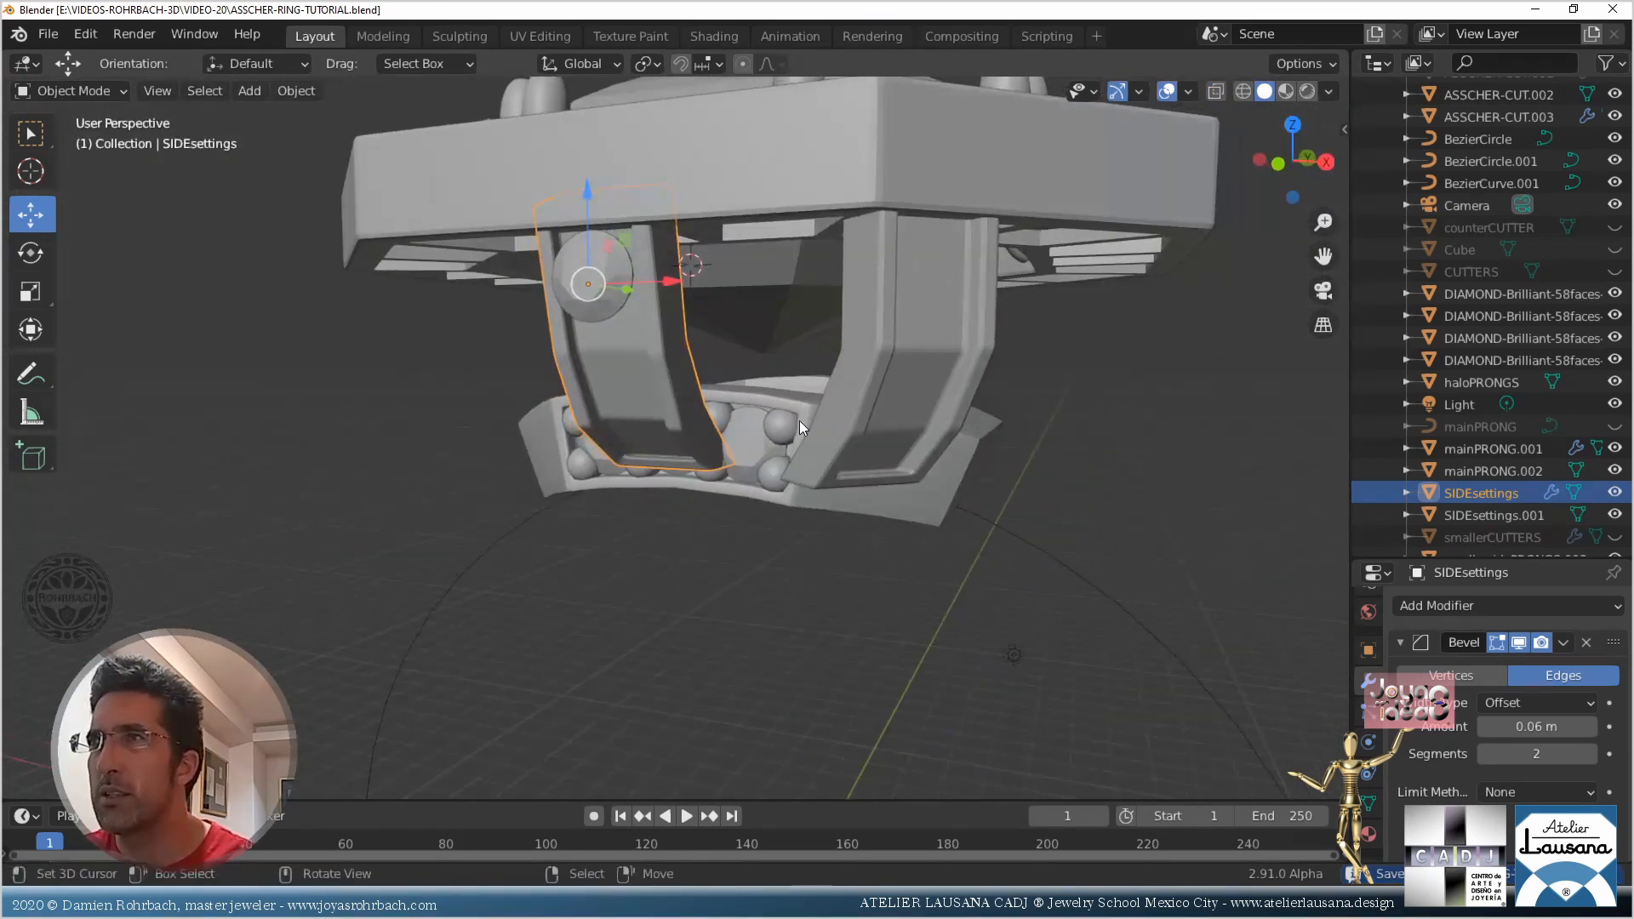
Delete the old diagonal copy SIDEsettings.001 and duplicate the reshaped SIDEsettings in place
{"action": "left_click", "coordinate": [829, 390]}
{"action": "key", "text": "Delete"}
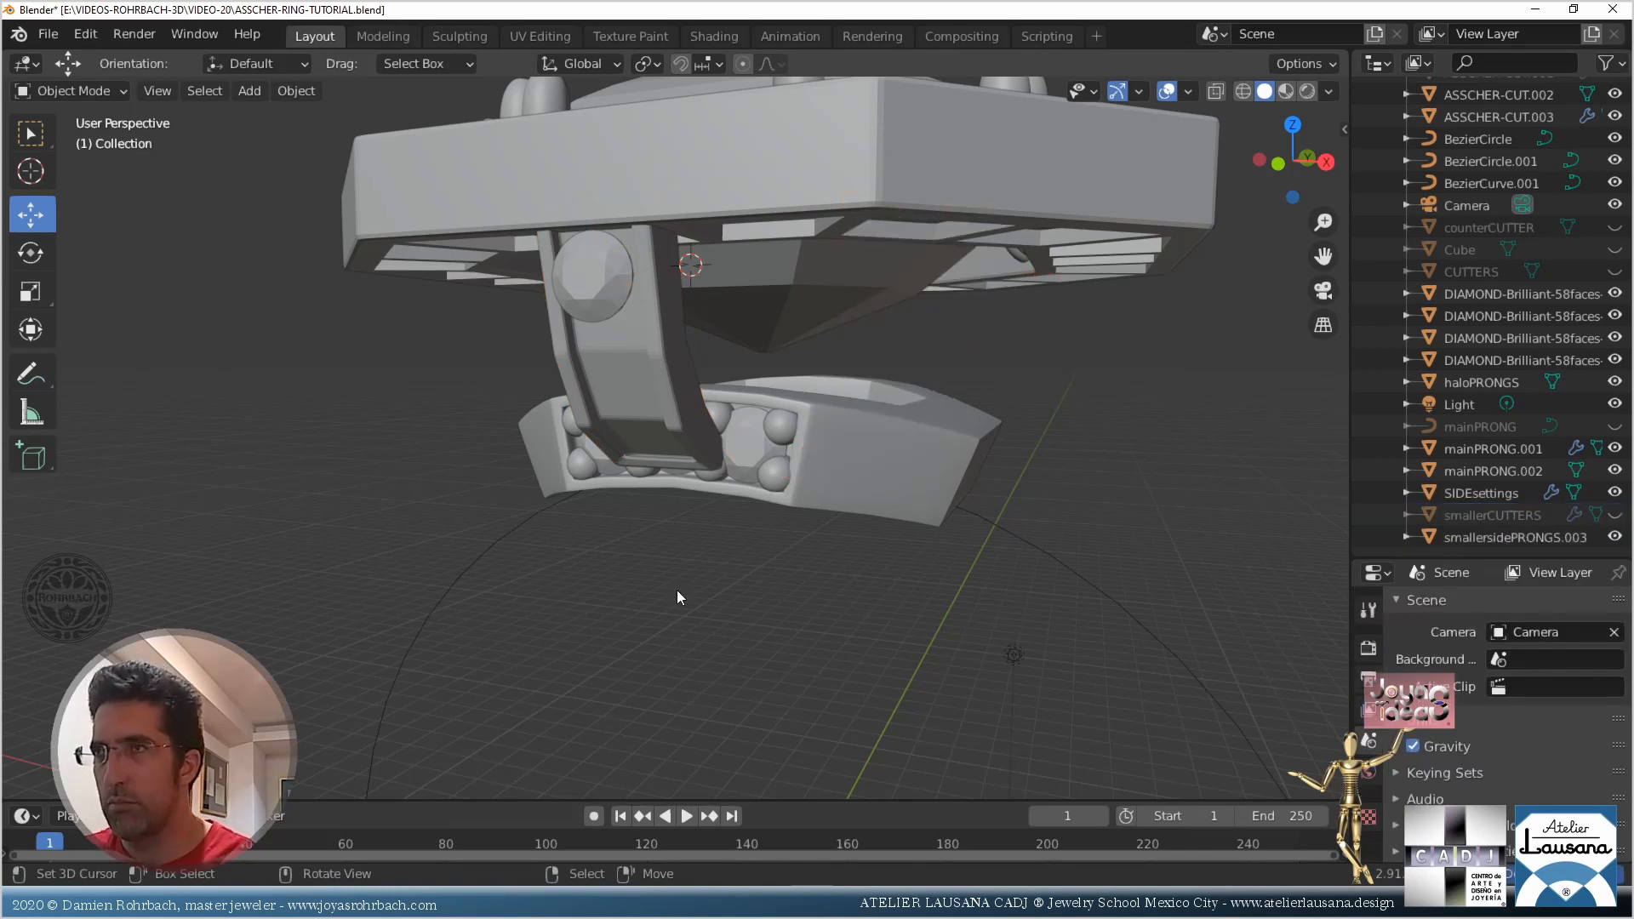
{"action": "left_click", "coordinate": [637, 359]}
{"action": "key", "text": "shift+d"}
{"action": "right_click", "coordinate": [818, 339]}
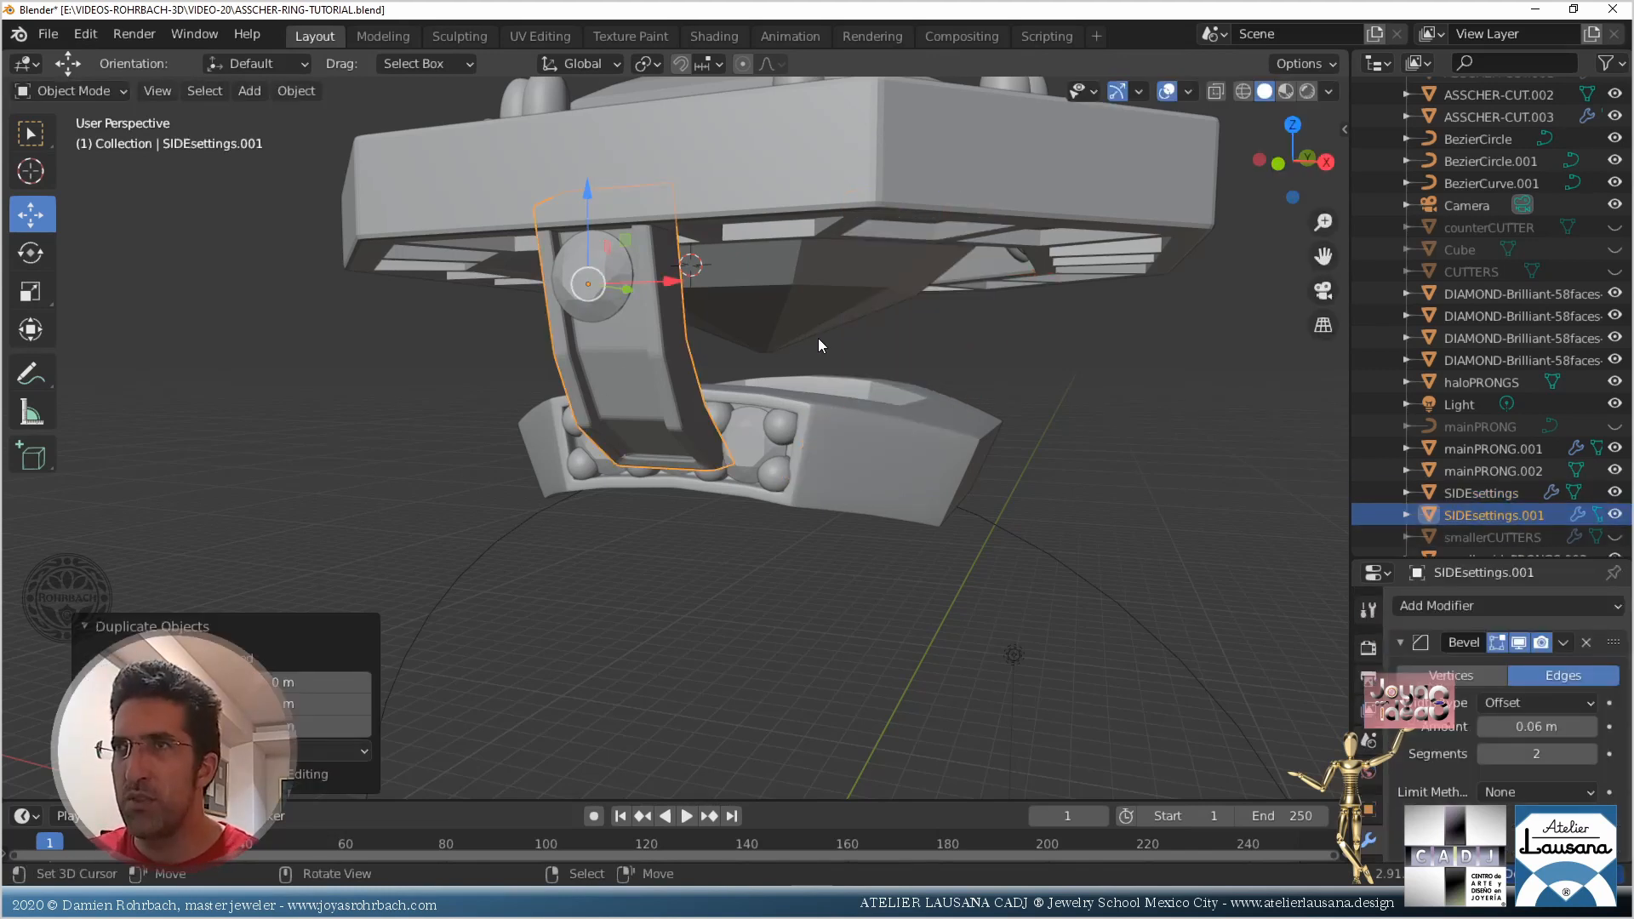
Apply all transforms to the duplicated setting and set its Z rotation to -45°
{"action": "scroll", "coordinate": [818, 339], "scroll_direction": "down", "scroll_amount": 4}
{"action": "middle_click_drag", "start_coordinate": [820, 281], "coordinate": [836, 373]}
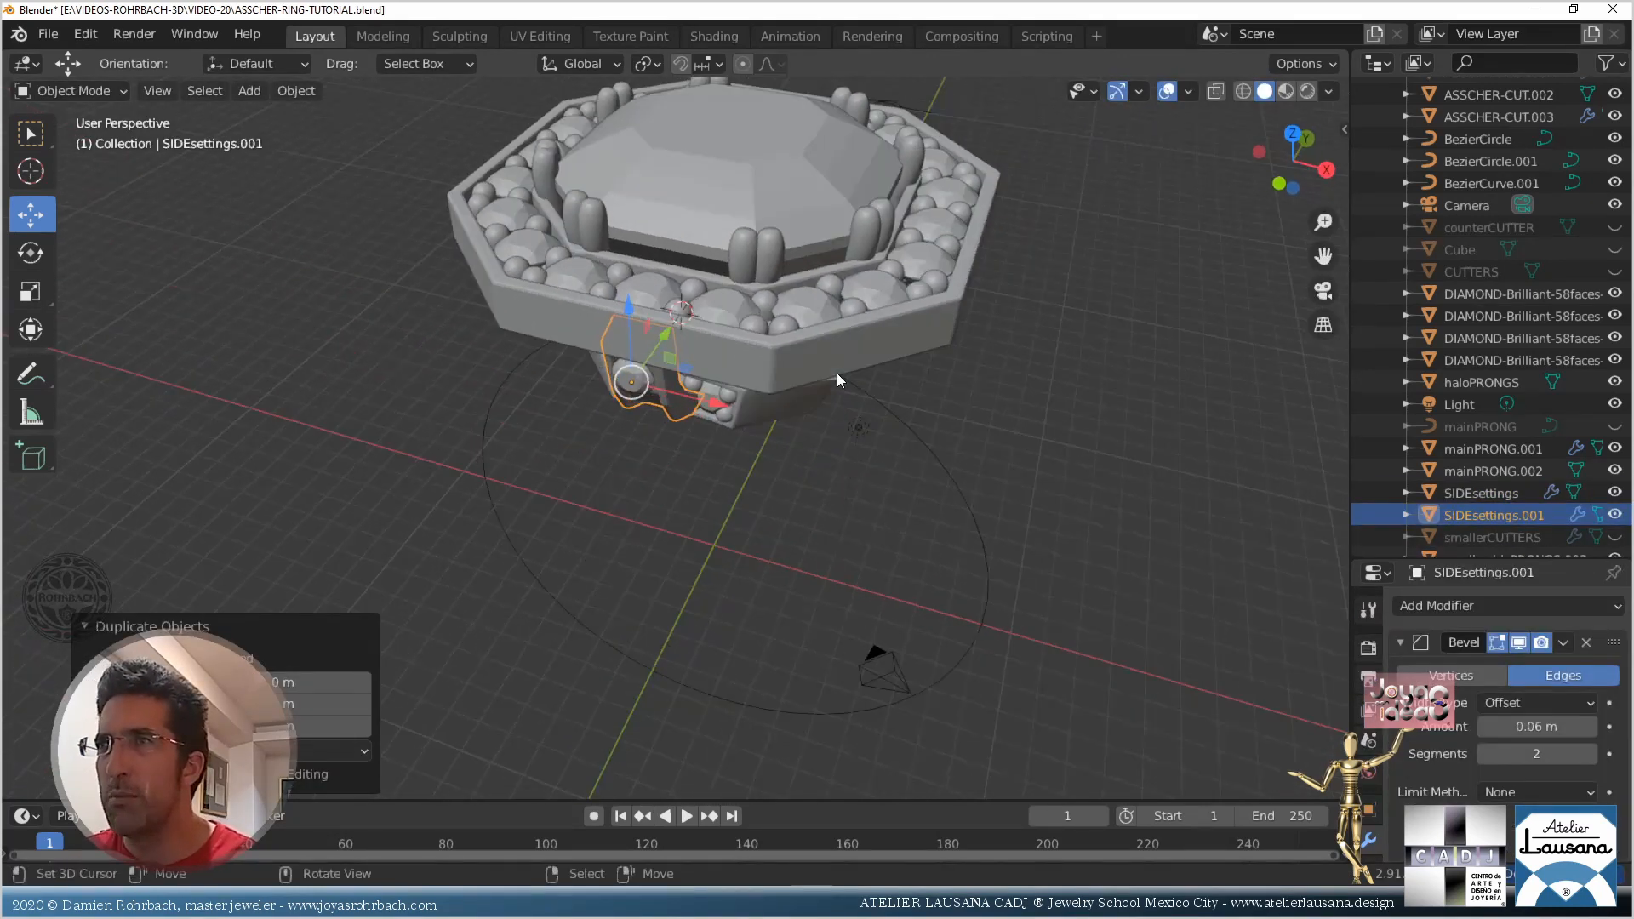
{"action": "key", "text": "ctrl+a"}
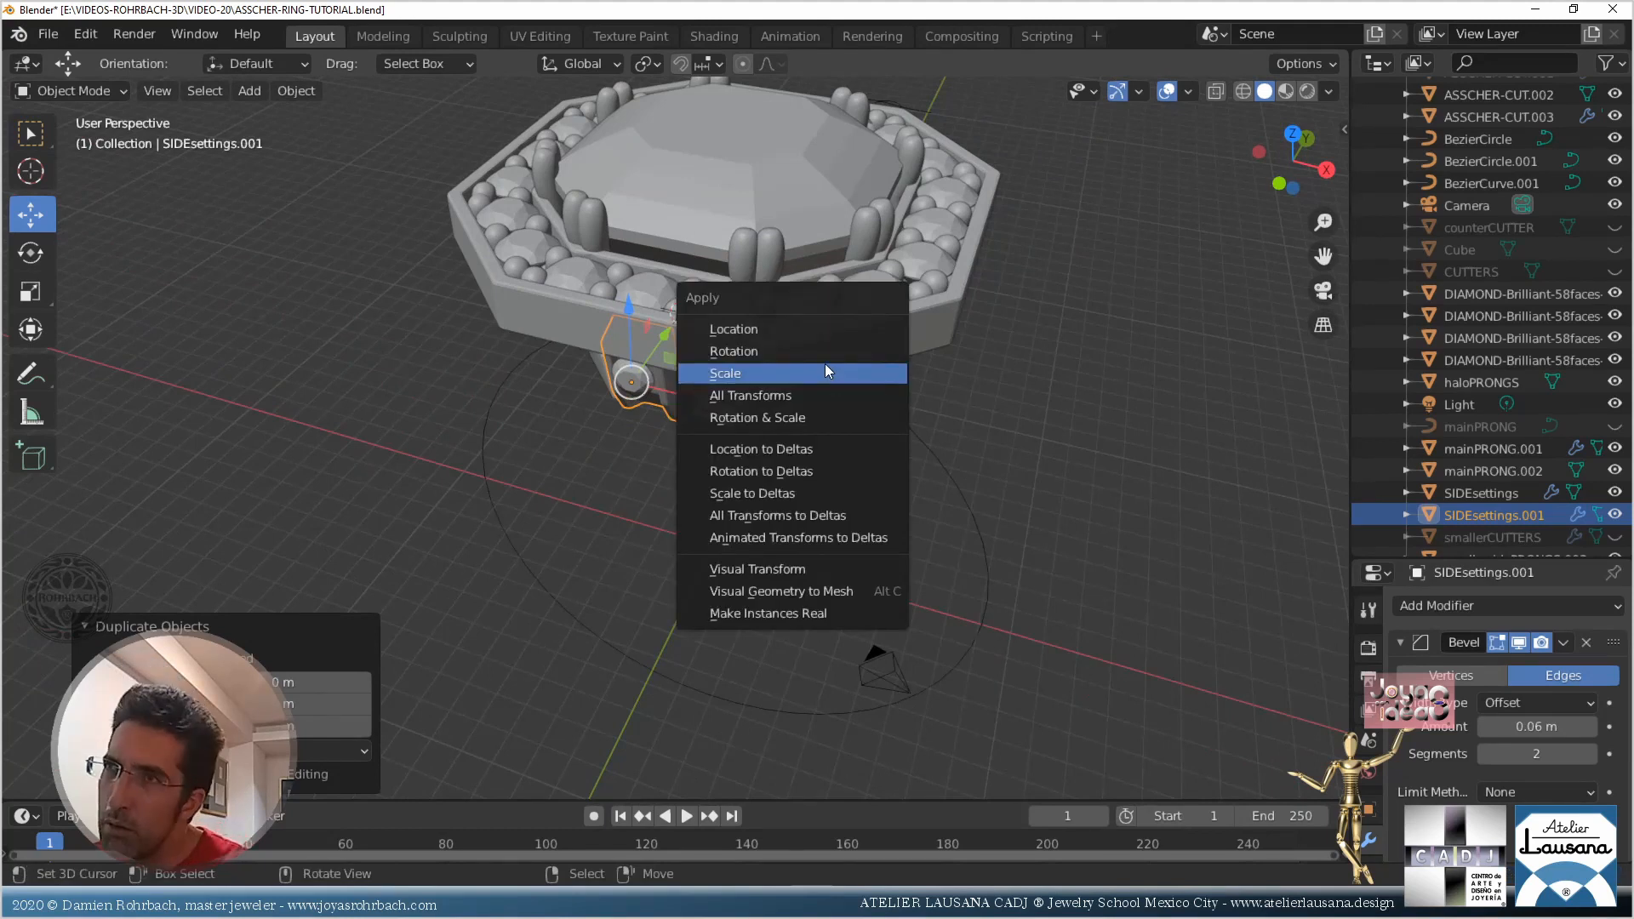
{"action": "left_click", "coordinate": [725, 396]}
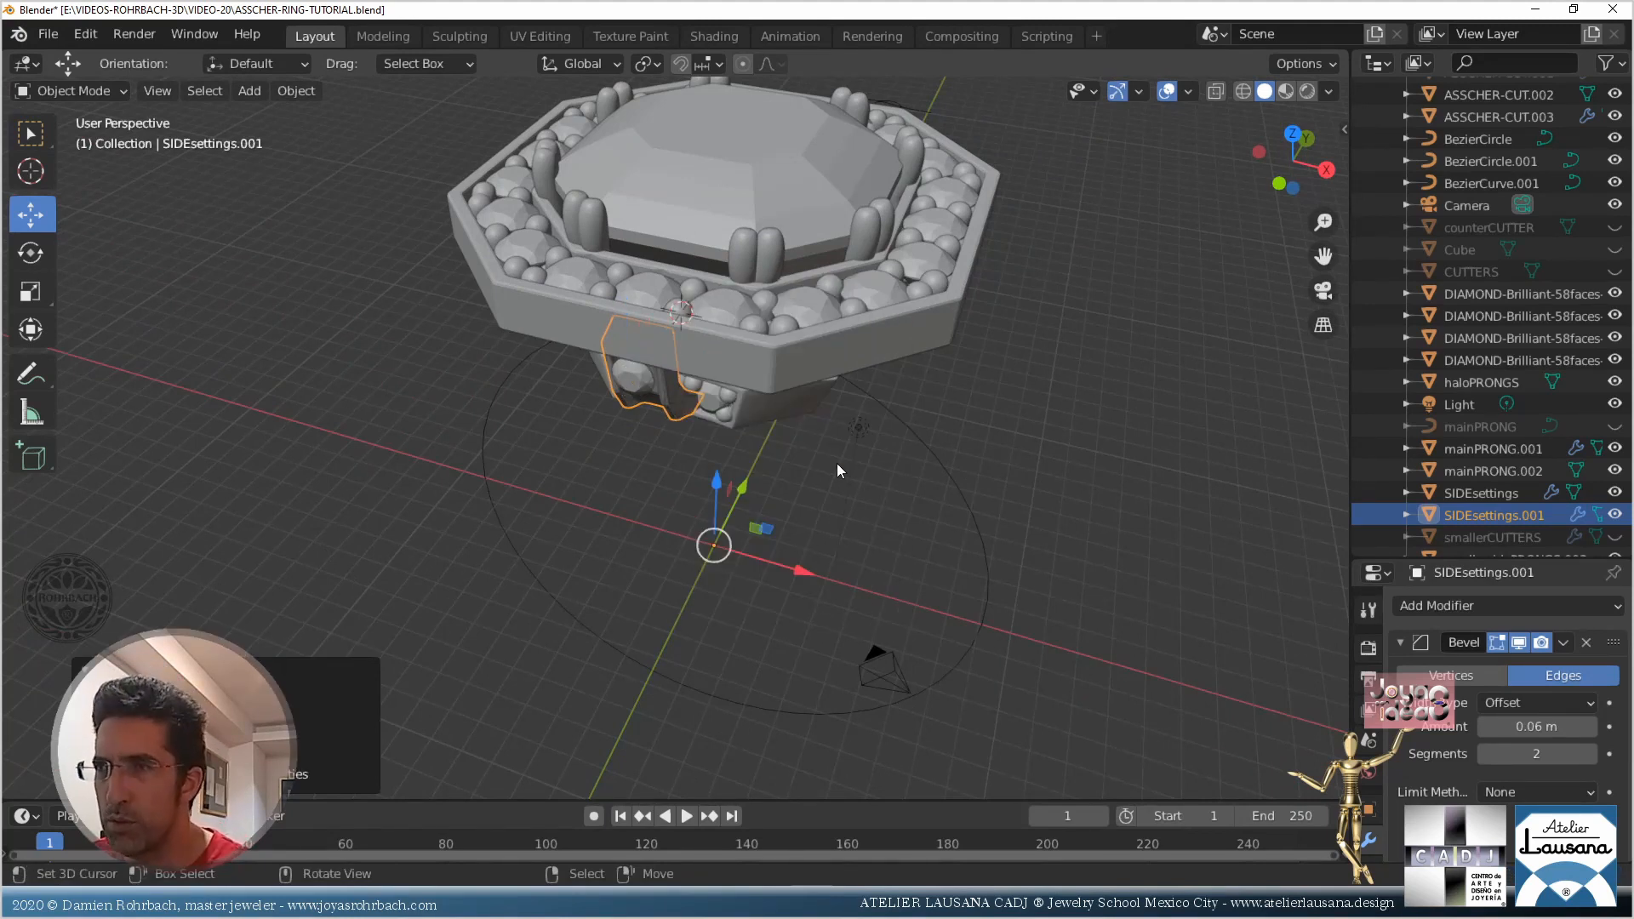
{"action": "key", "text": "n"}
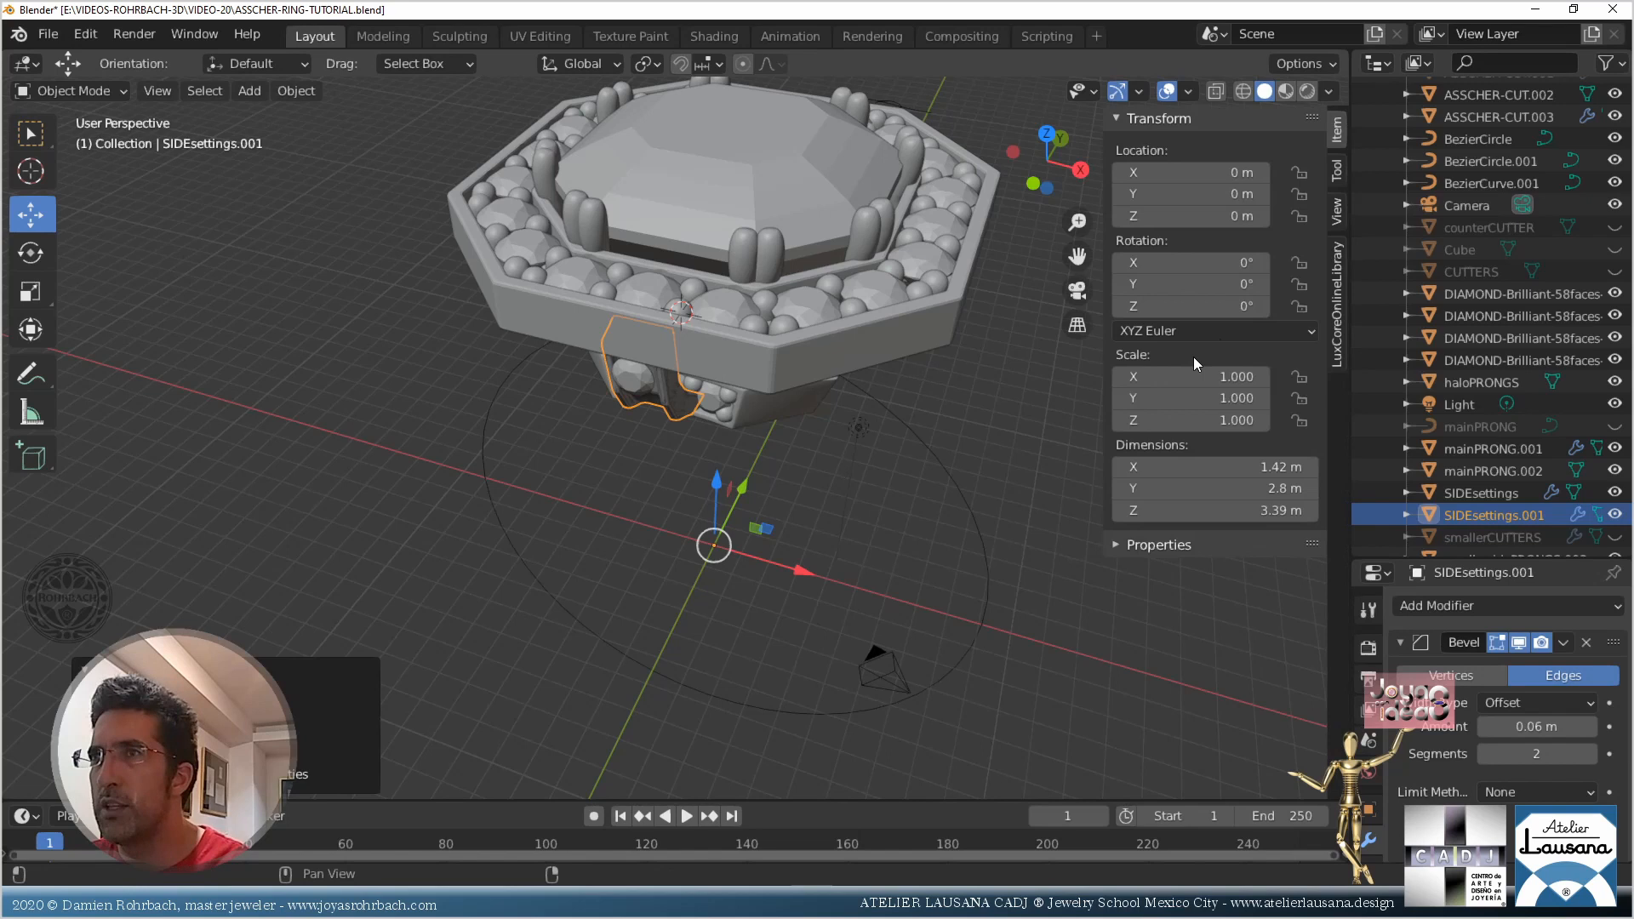
{"action": "left_click", "coordinate": [1193, 306]}
{"action": "type", "text": "-45"}
{"action": "key", "text": "Return"}
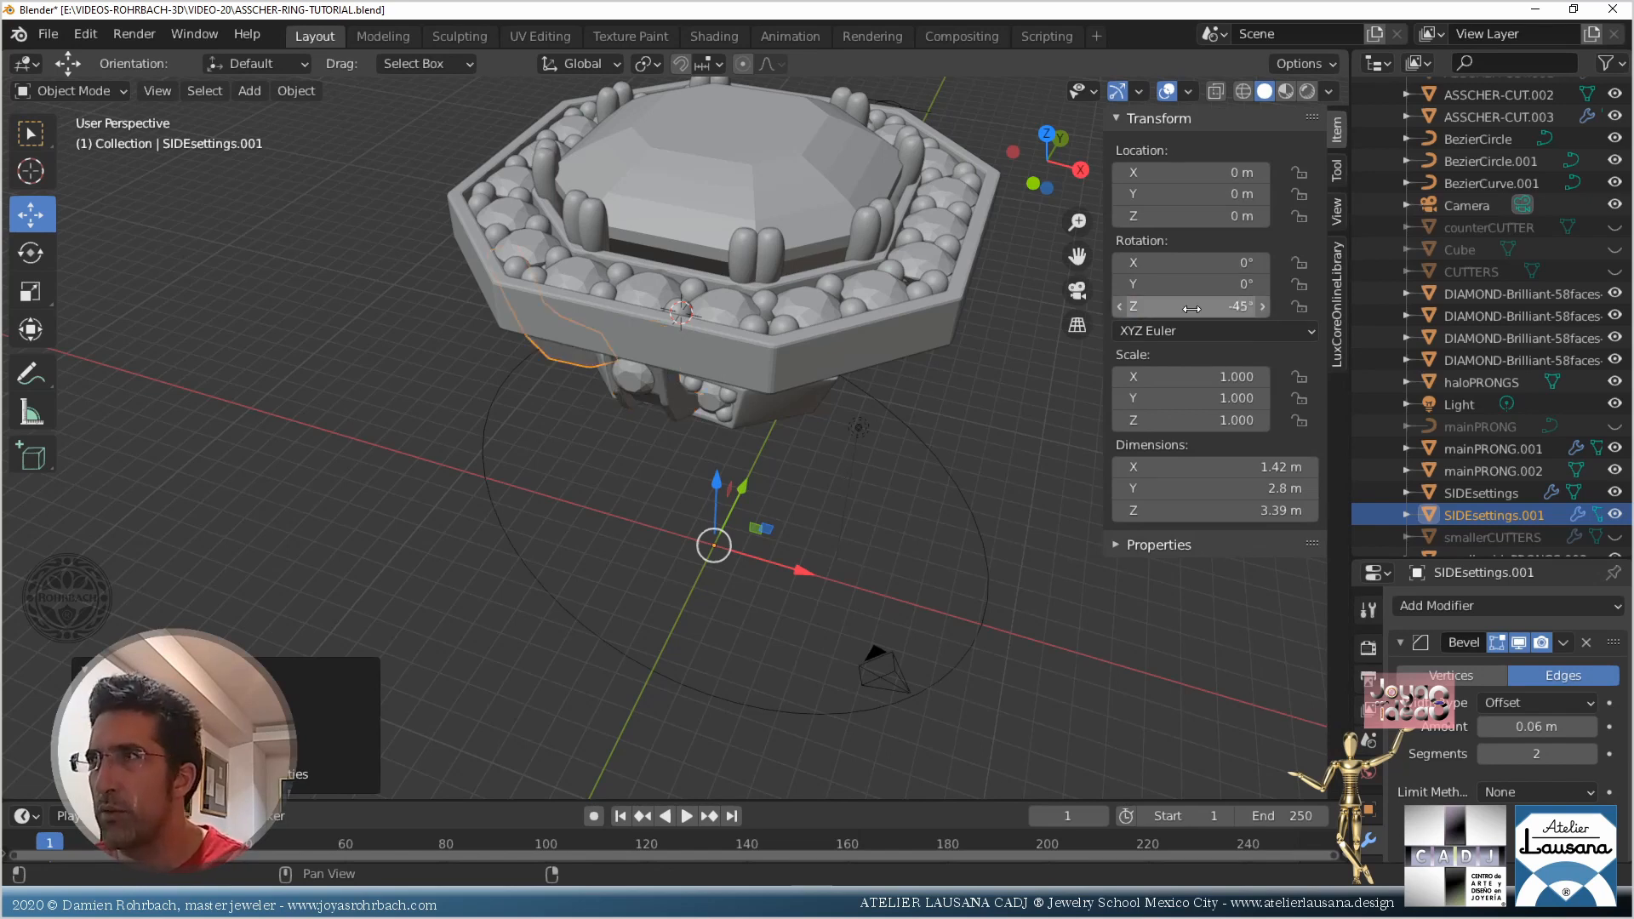
Set the duplicated setting's Z rotation to 45° and check its position beneath the halo
{"action": "double_click", "coordinate": [1192, 308]}
{"action": "type", "text": "45"}
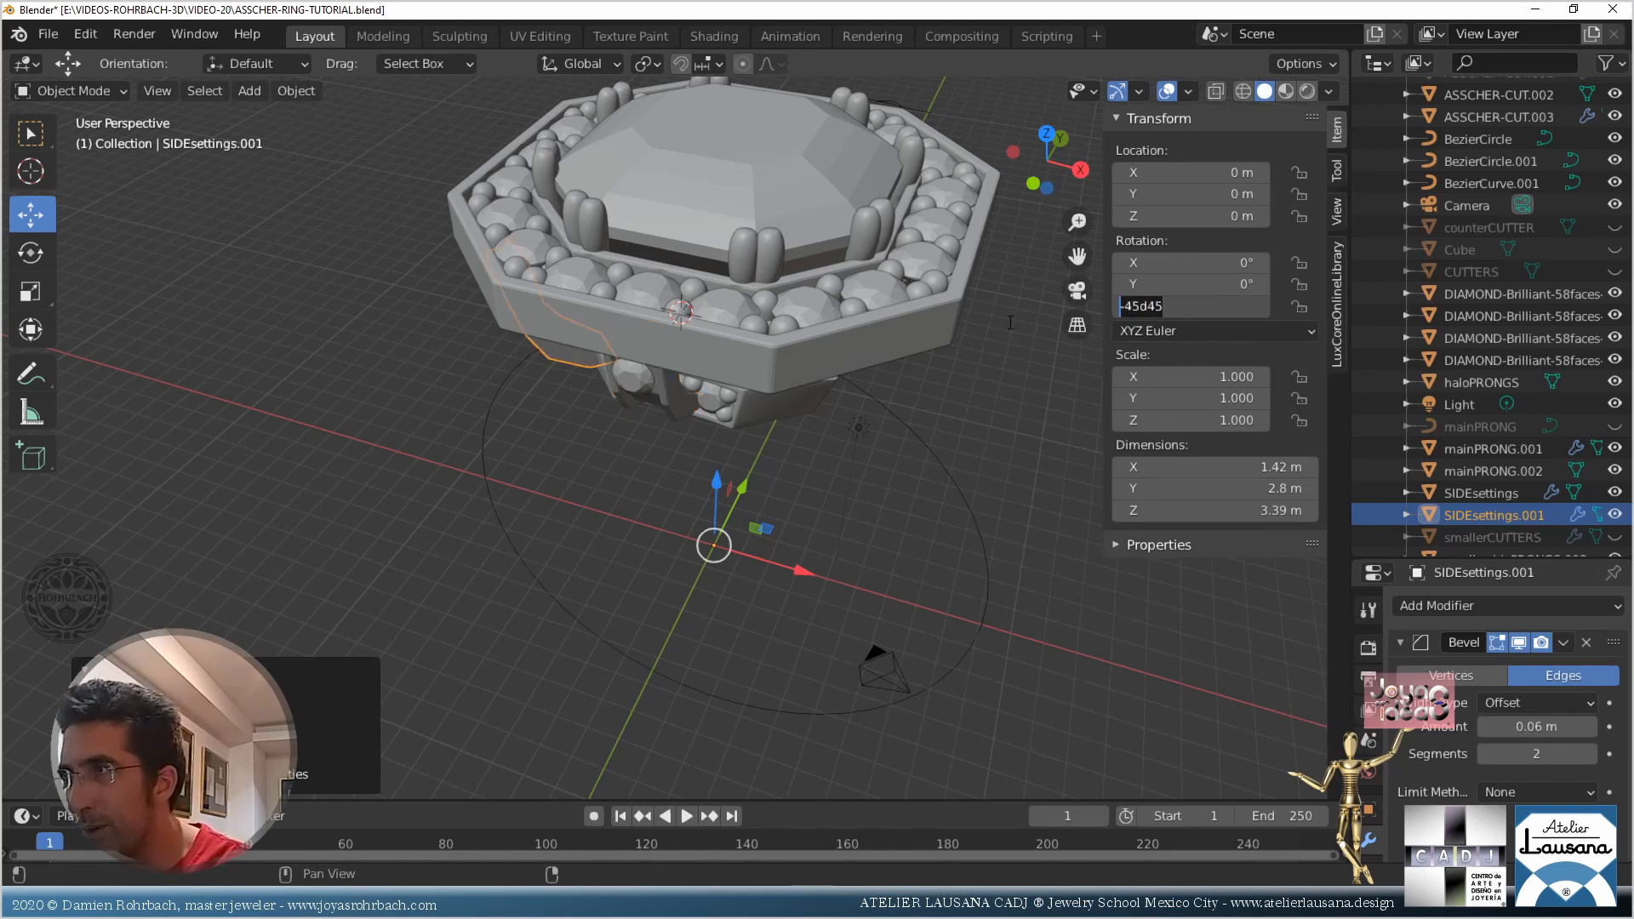
{"action": "key", "text": "Return"}
{"action": "middle_click_drag", "start_coordinate": [772, 477], "coordinate": [468, 354]}
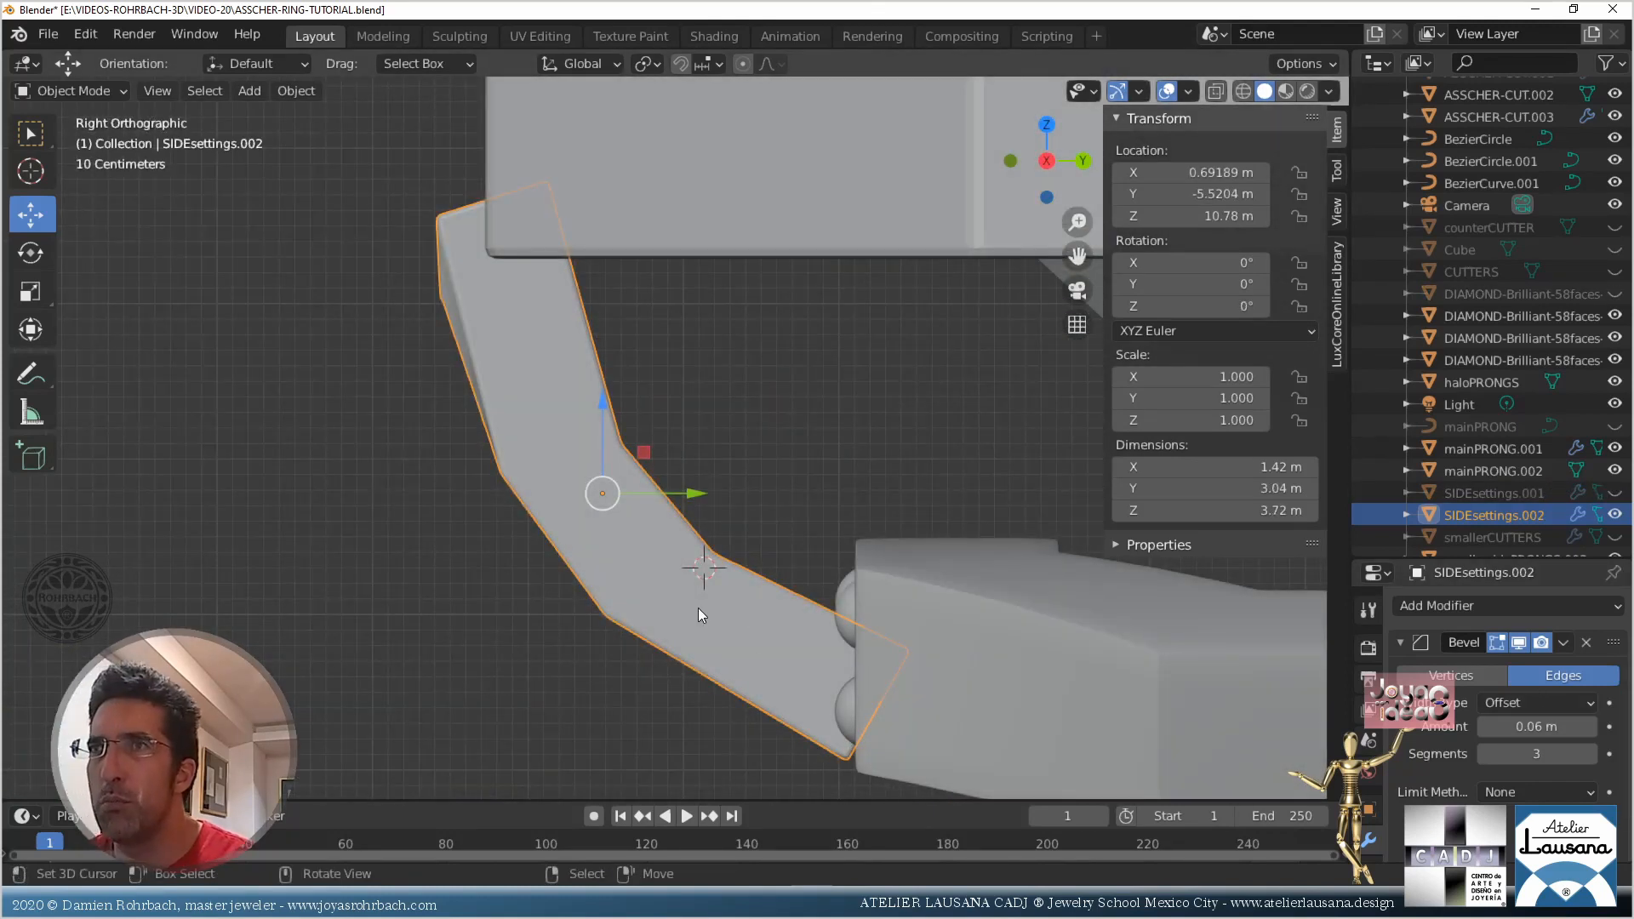
Save the file and add a 2 m plane aligned to the right view over the curved side setting
{"action": "middle_click_drag", "start_coordinate": [697, 607], "coordinate": [643, 436], "text": "shift"}
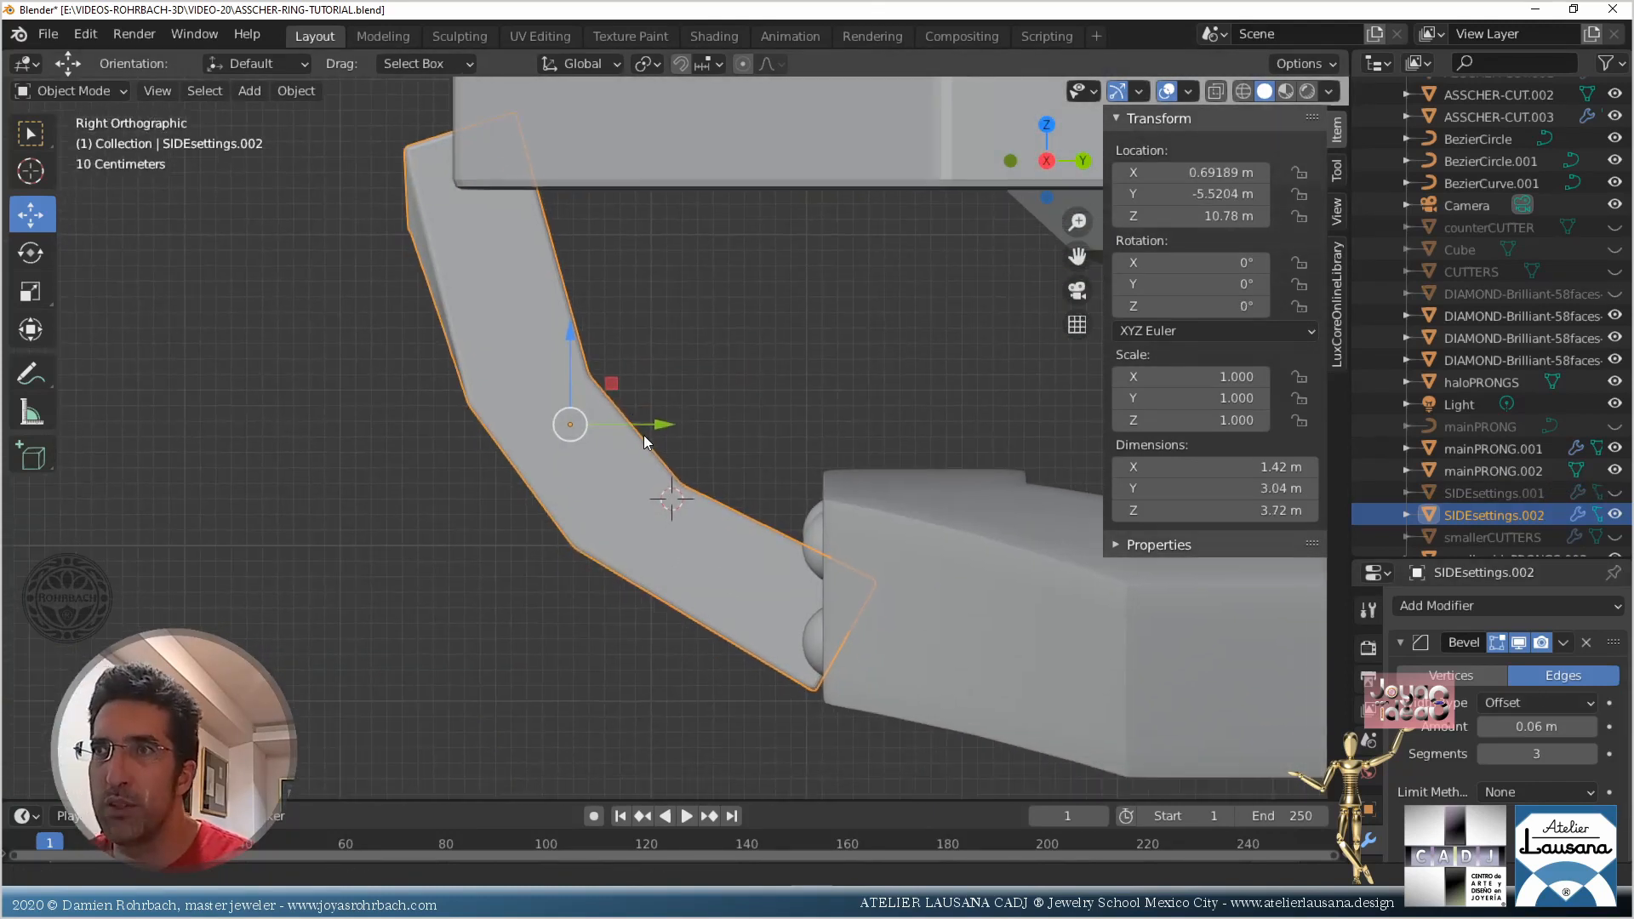
{"action": "key", "text": "ctrl+s"}
{"action": "left_click", "coordinate": [258, 94]}
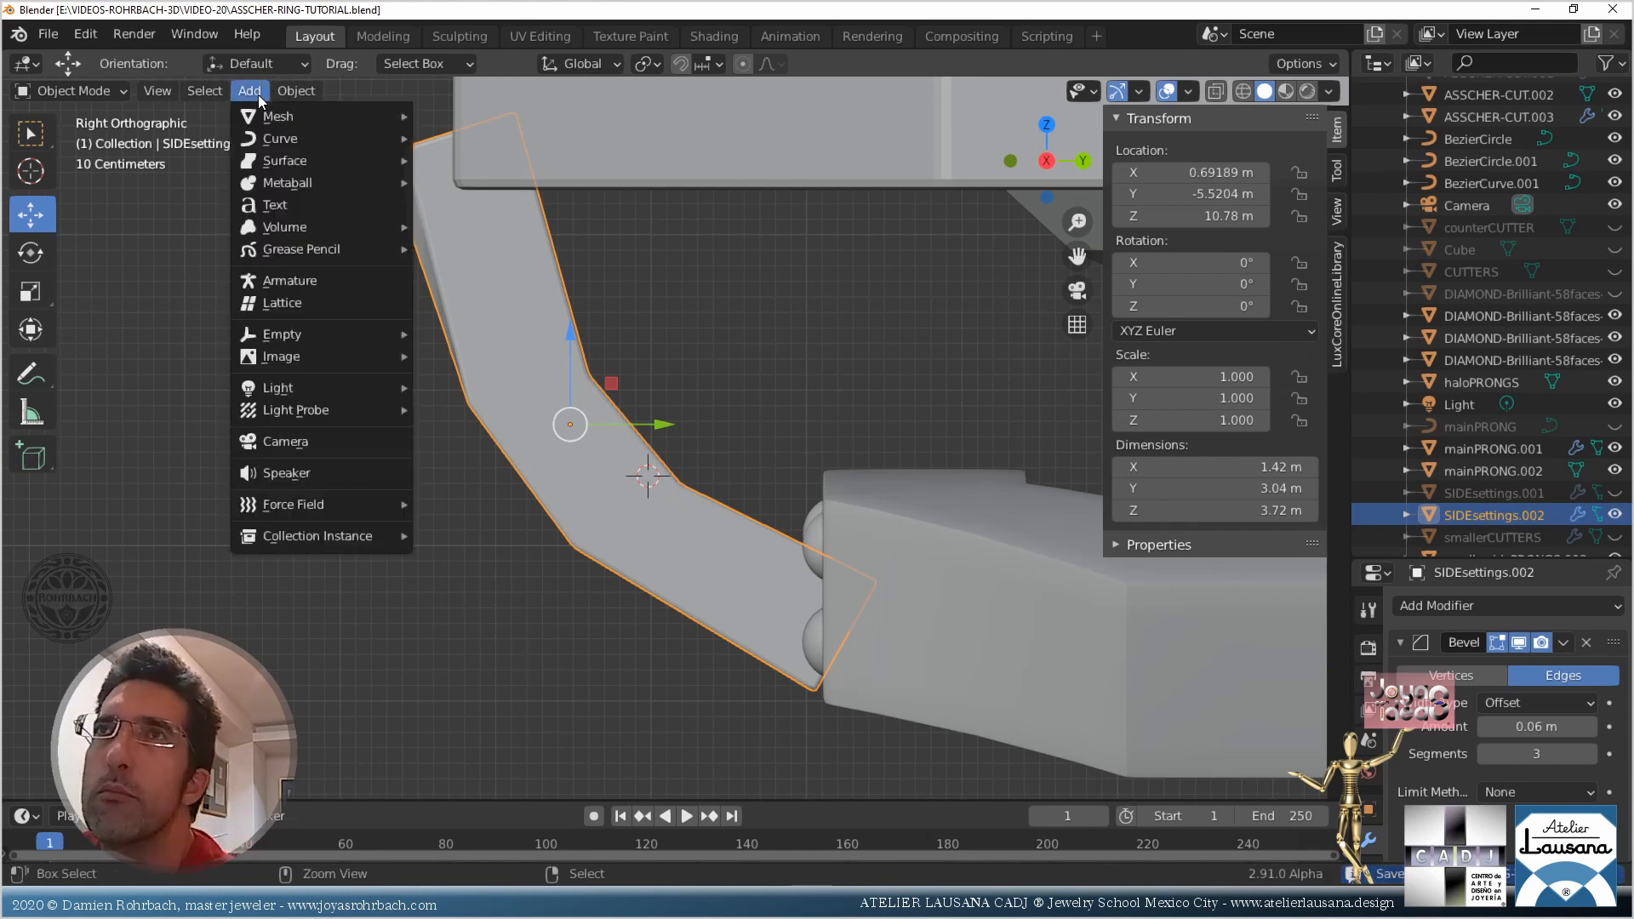
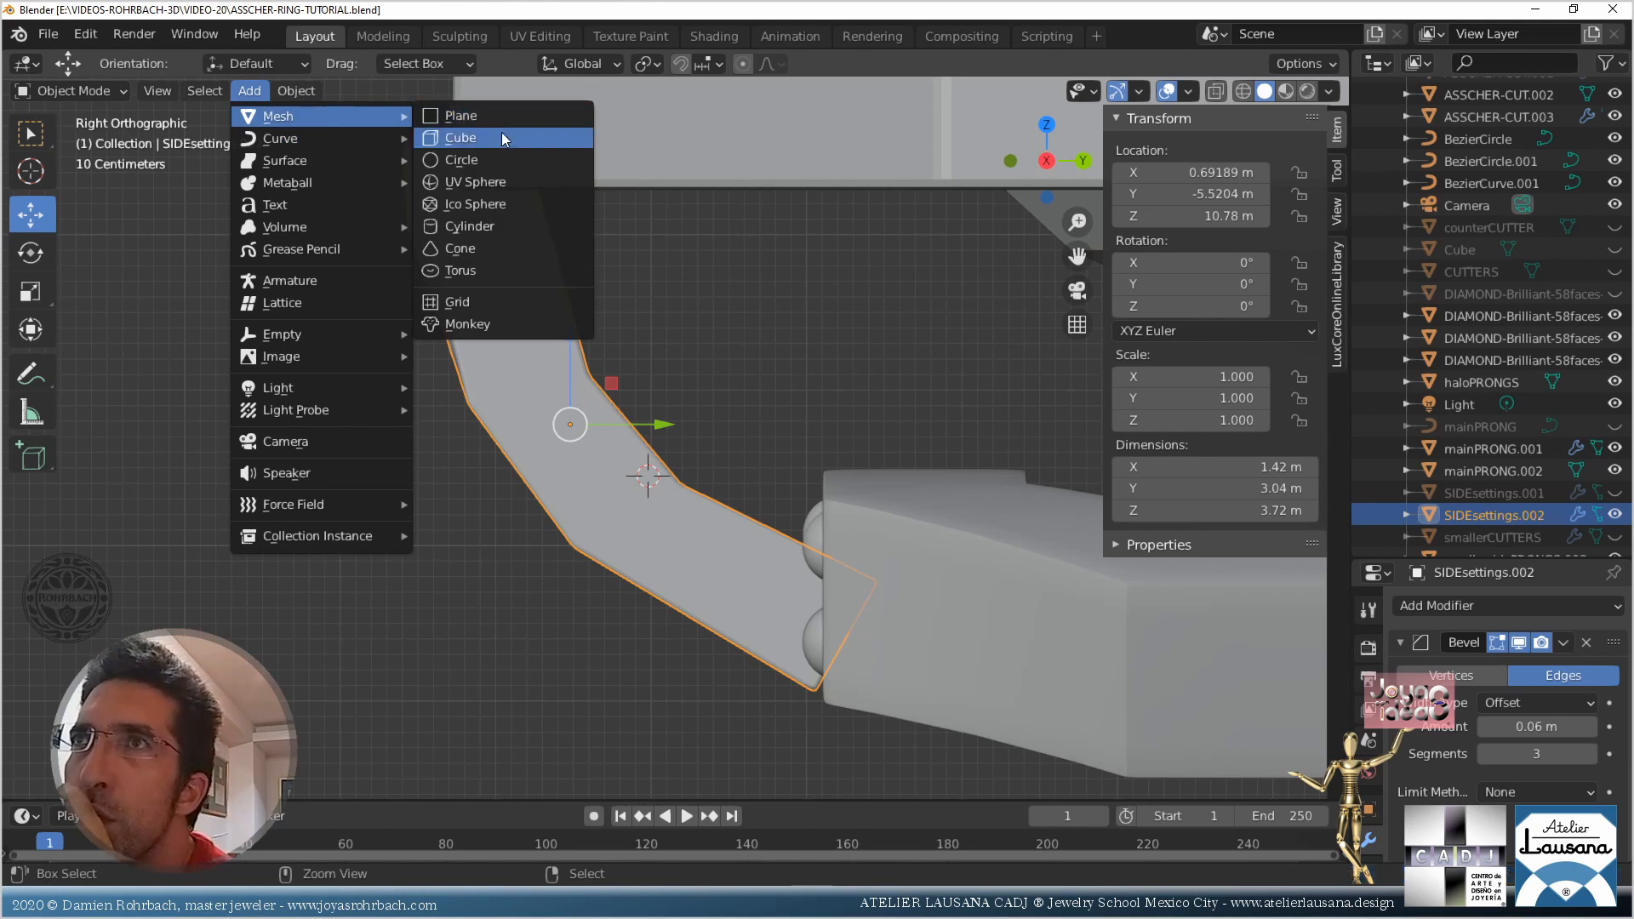
{"action": "left_click", "coordinate": [461, 116]}
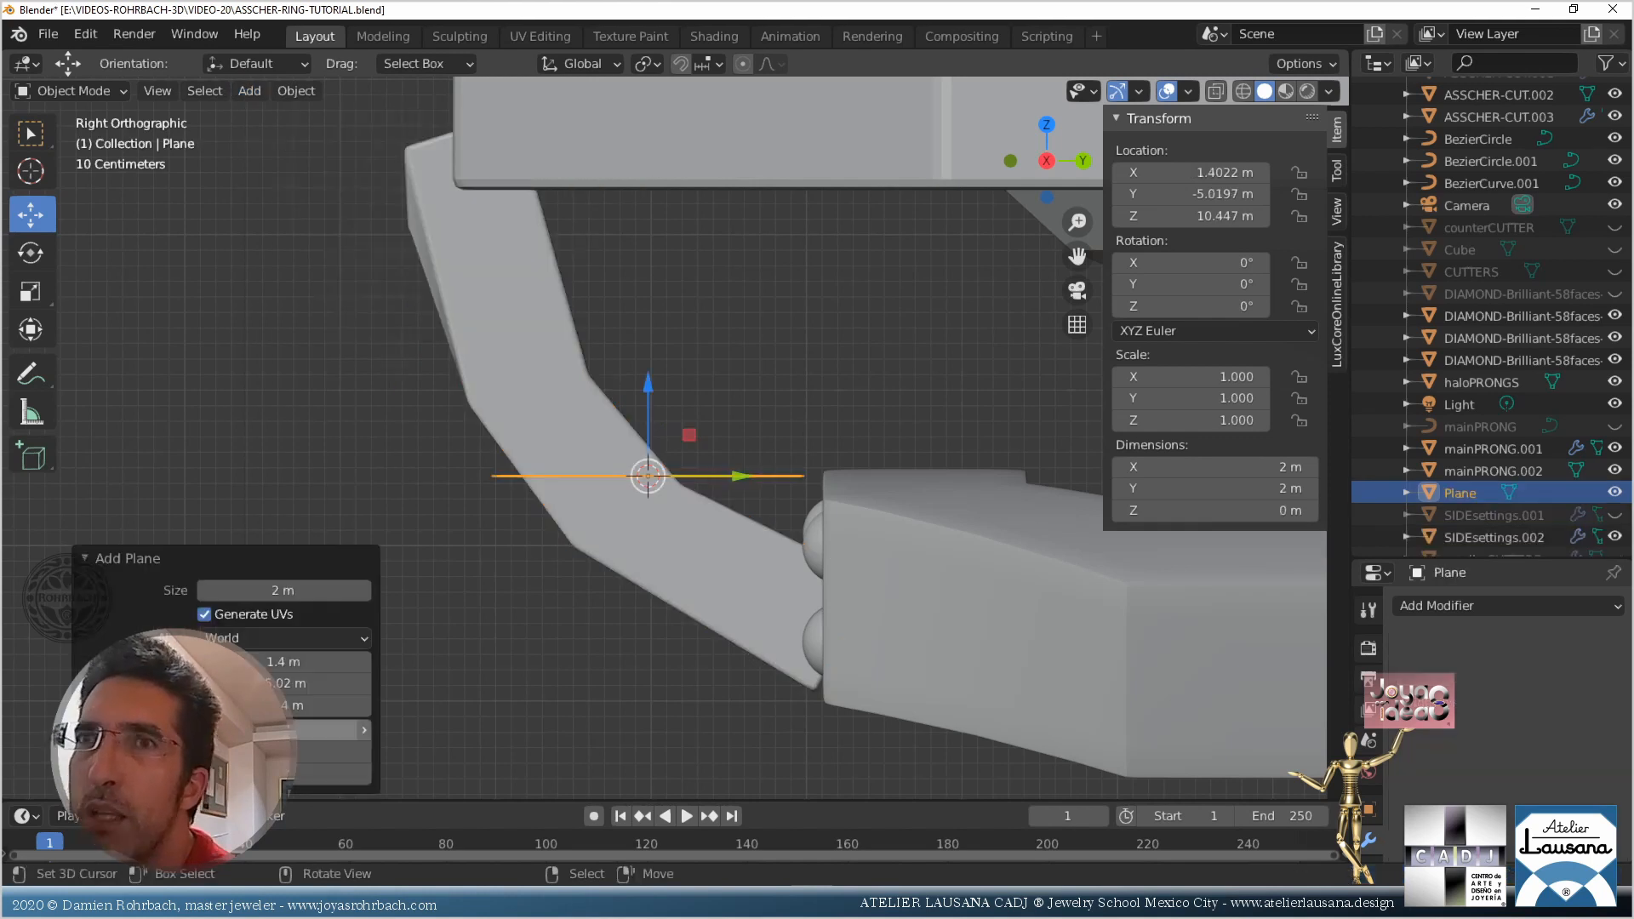
{"action": "left_click", "coordinate": [246, 687]}
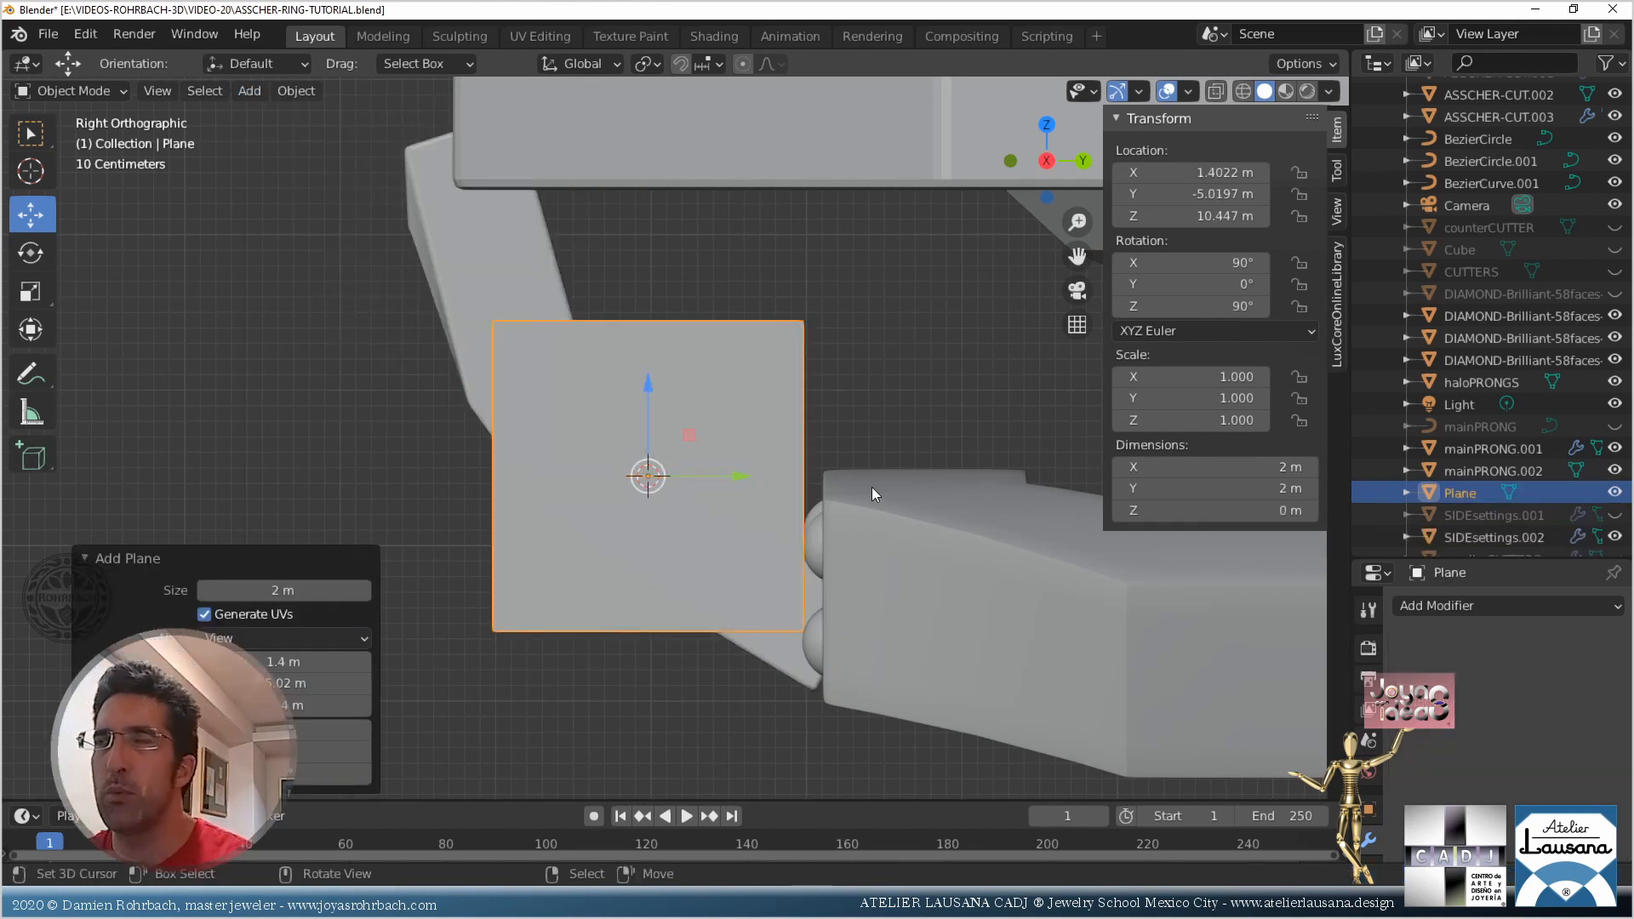
In Edit Mode, tilt the new plane and scale it to about 0.35 to match the setting's width
{"action": "key", "text": "Tab"}
{"action": "key", "text": "r"}
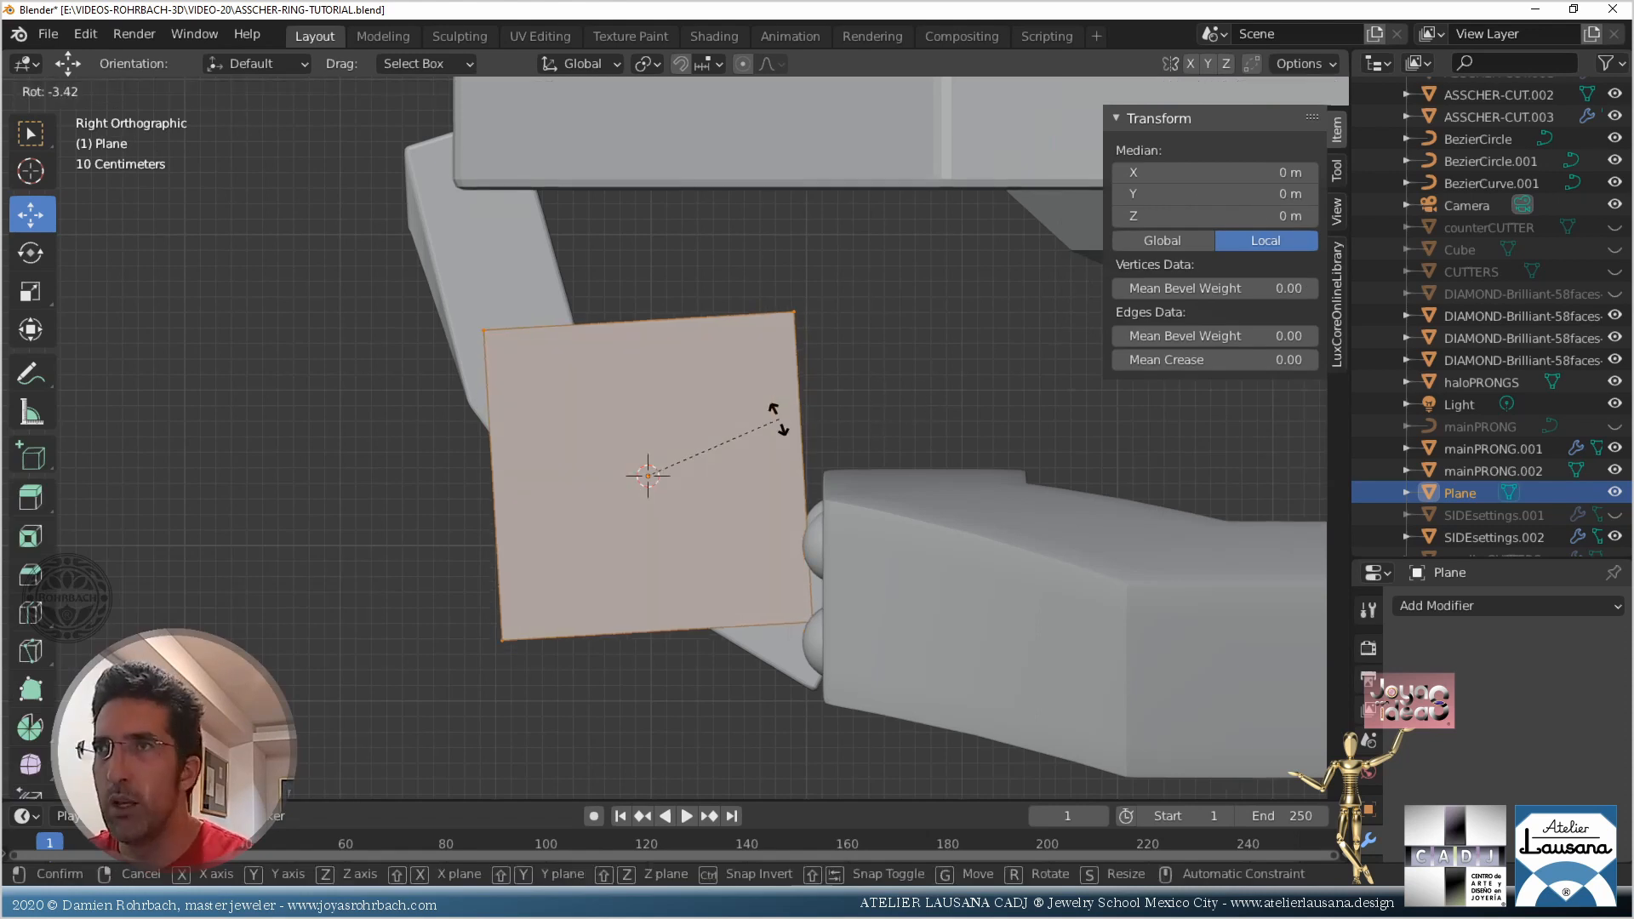
{"action": "left_click", "coordinate": [753, 383]}
{"action": "key", "text": "s"}
{"action": "left_click", "coordinate": [728, 505]}
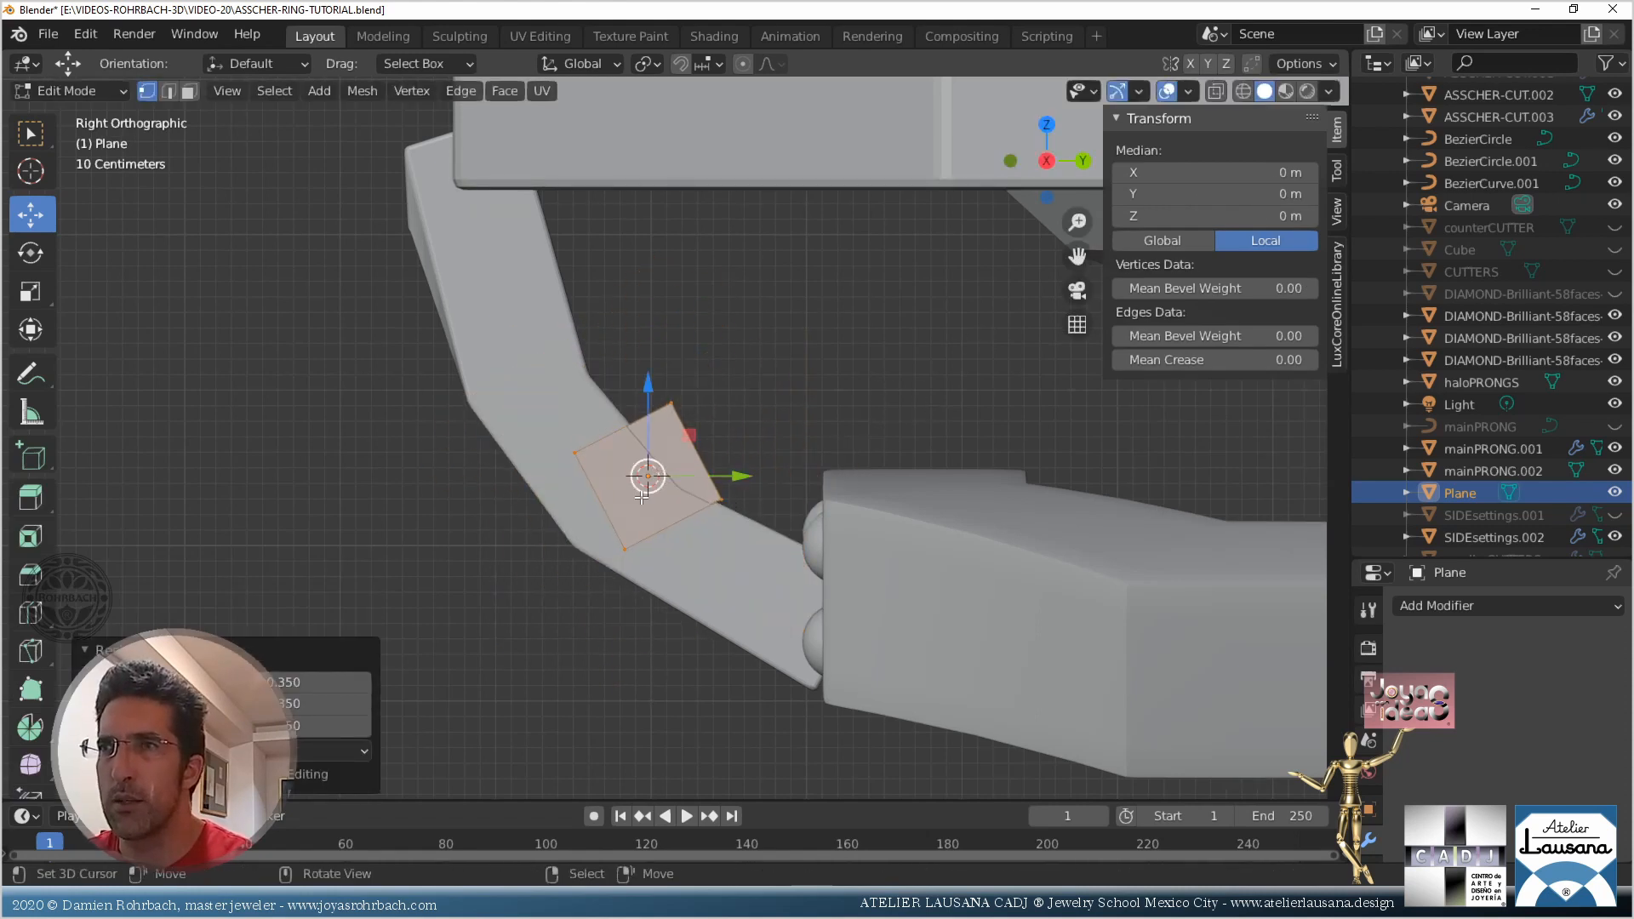
Move the plane onto the setting's upper end beneath the halo, then rotate and enlarge it slightly to fit
{"action": "key", "text": "g"}
{"action": "left_click", "coordinate": [553, 110]}
{"action": "key", "text": "r"}
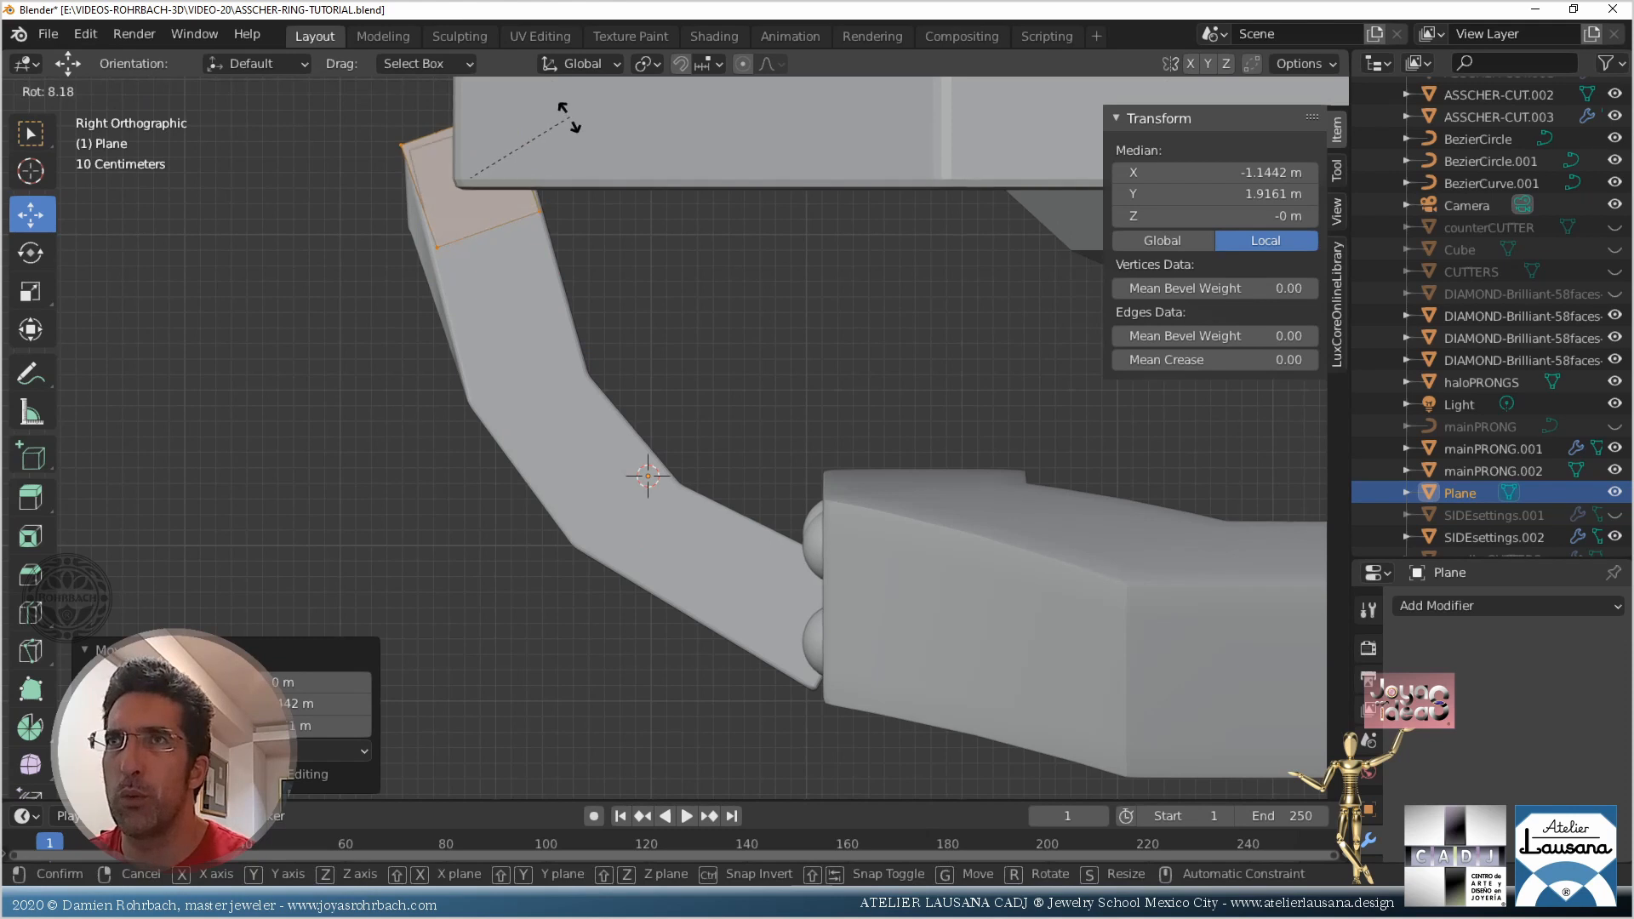
{"action": "left_click", "coordinate": [580, 116]}
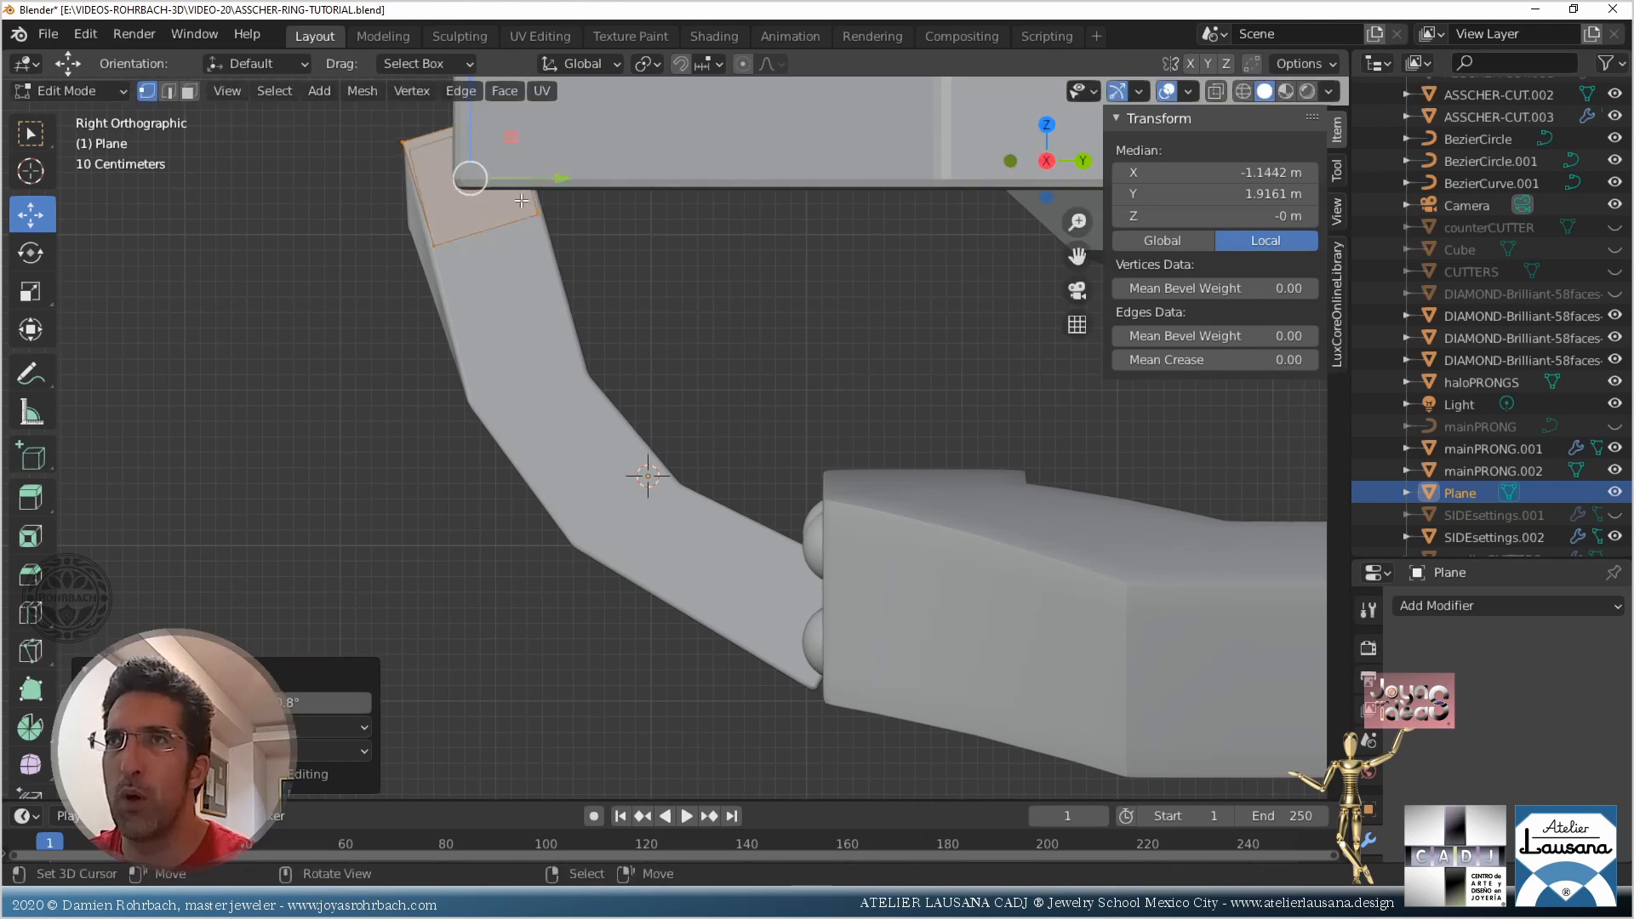
{"action": "key", "text": "g"}
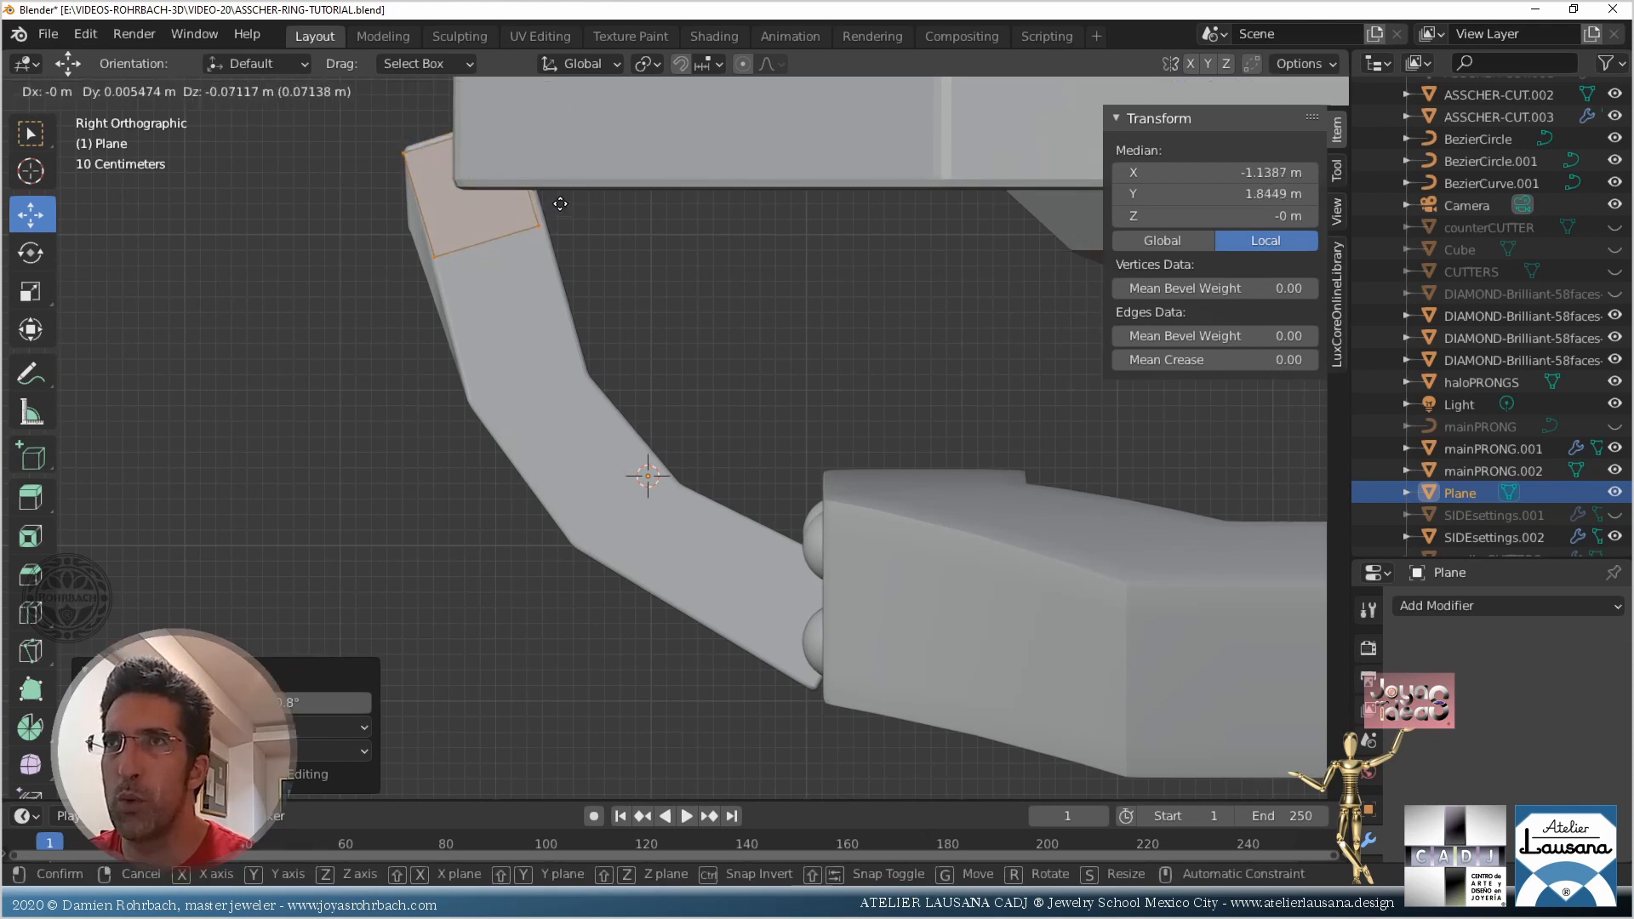
{"action": "left_click", "coordinate": [562, 203]}
{"action": "key", "text": "s"}
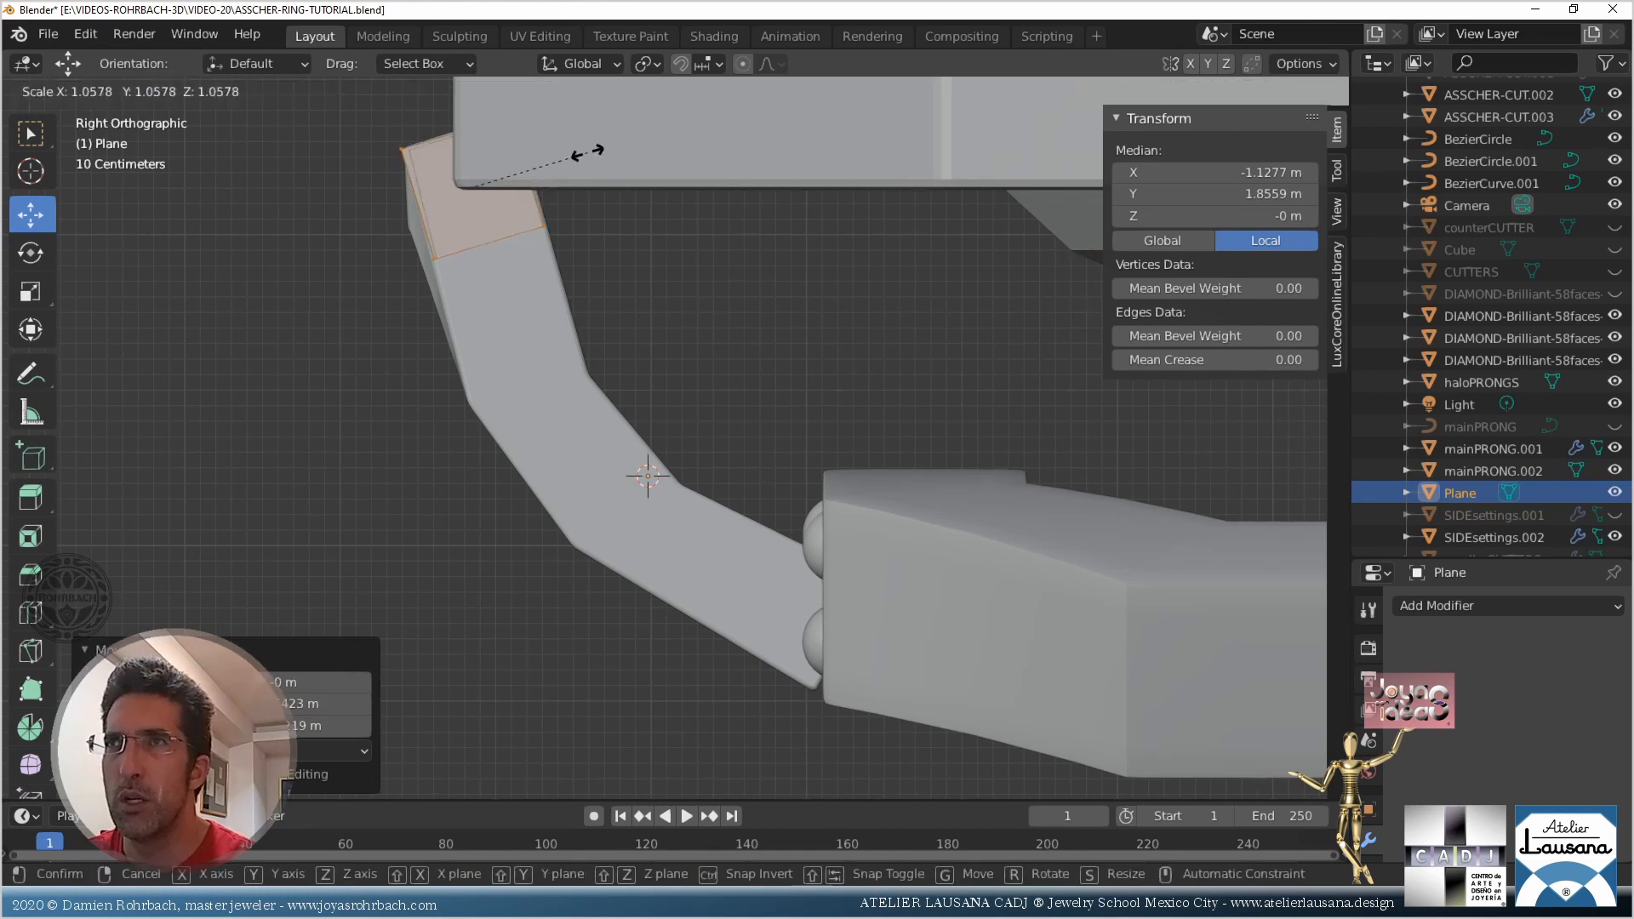
{"action": "left_click", "coordinate": [590, 149]}
{"action": "key", "text": "r"}
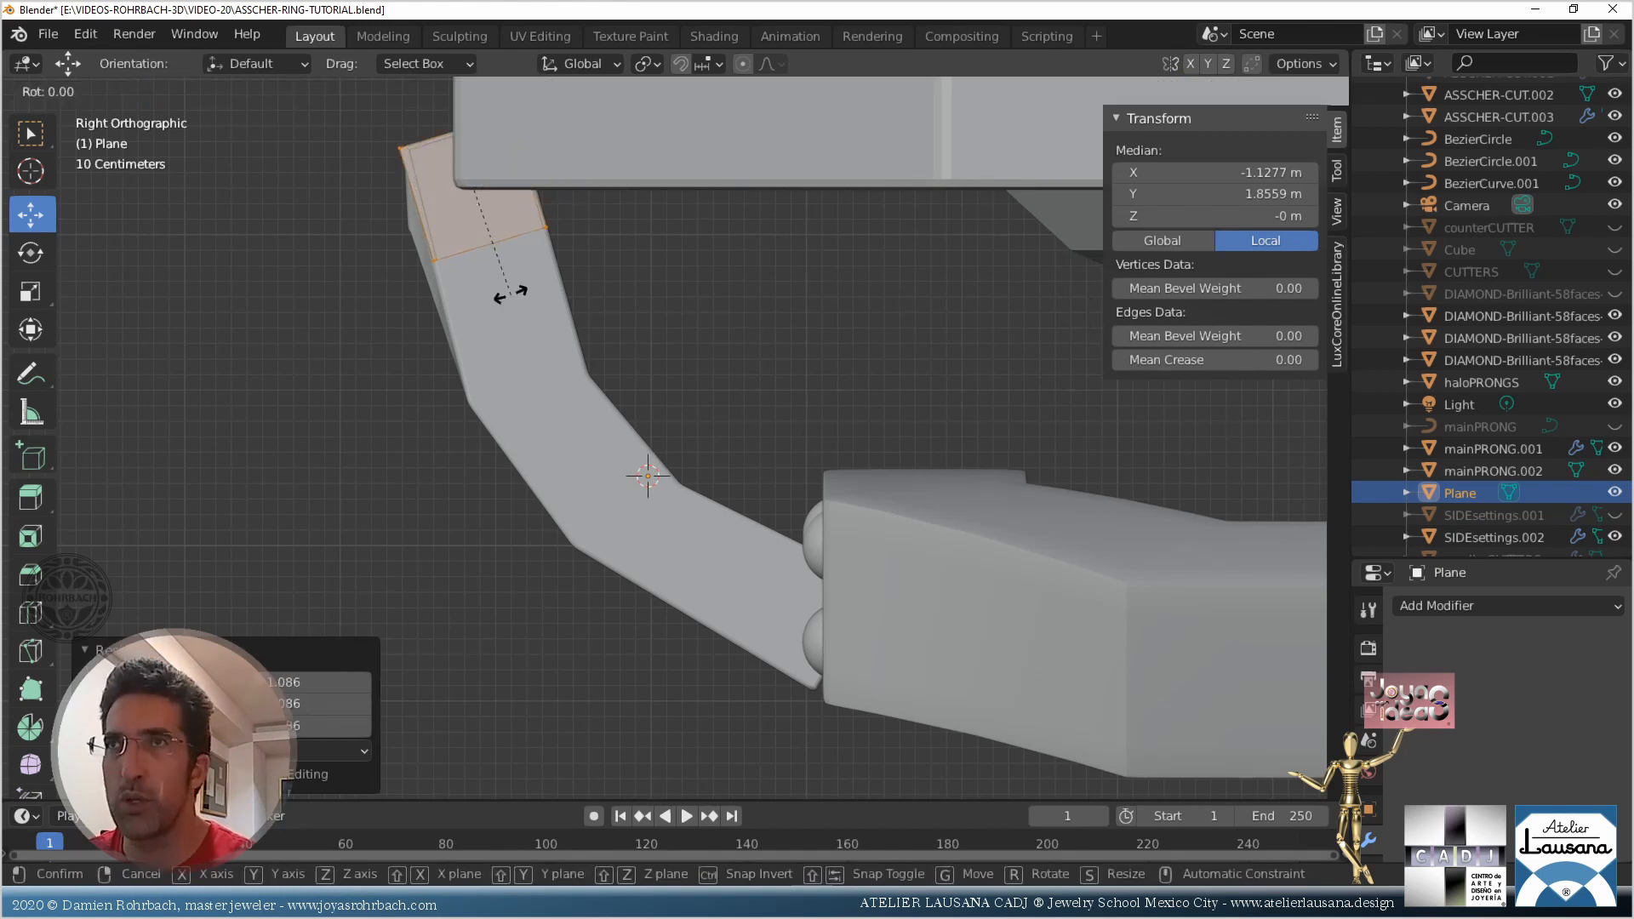
{"action": "left_click", "coordinate": [506, 292]}
With X-ray display on, fine-tune the plane's rotation and position against the setting's upper end
{"action": "key", "text": "alt+z"}
{"action": "middle_click_drag", "start_coordinate": [566, 216], "coordinate": [599, 281], "text": "shift"}
{"action": "scroll", "coordinate": [600, 281], "scroll_direction": "up", "scroll_amount": 4}
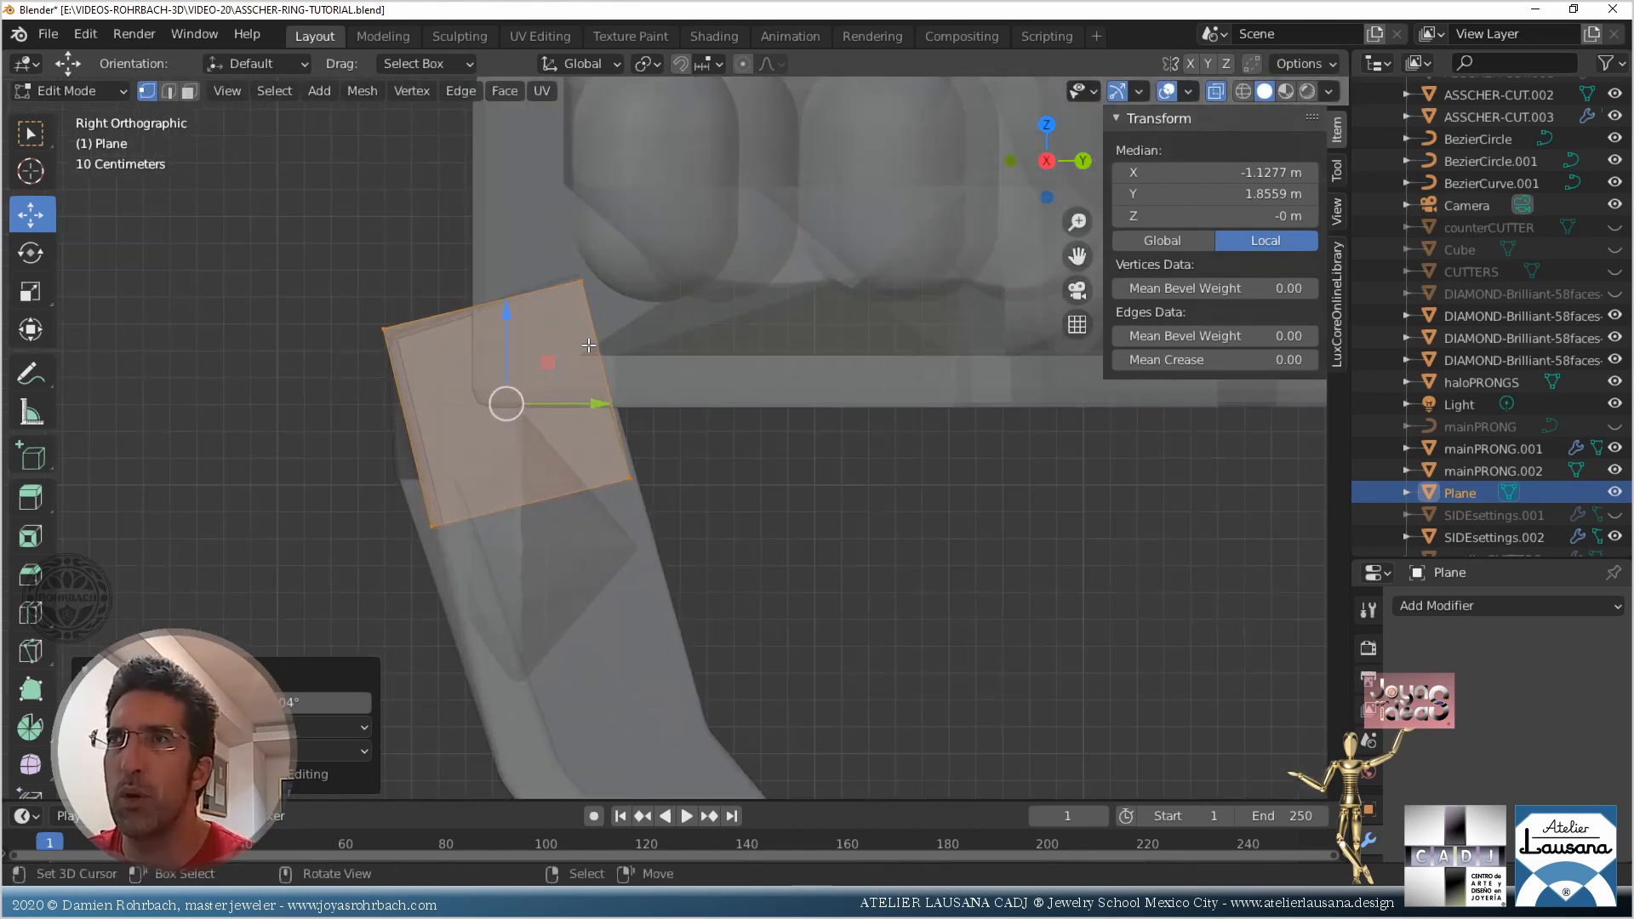
{"action": "key", "text": "r"}
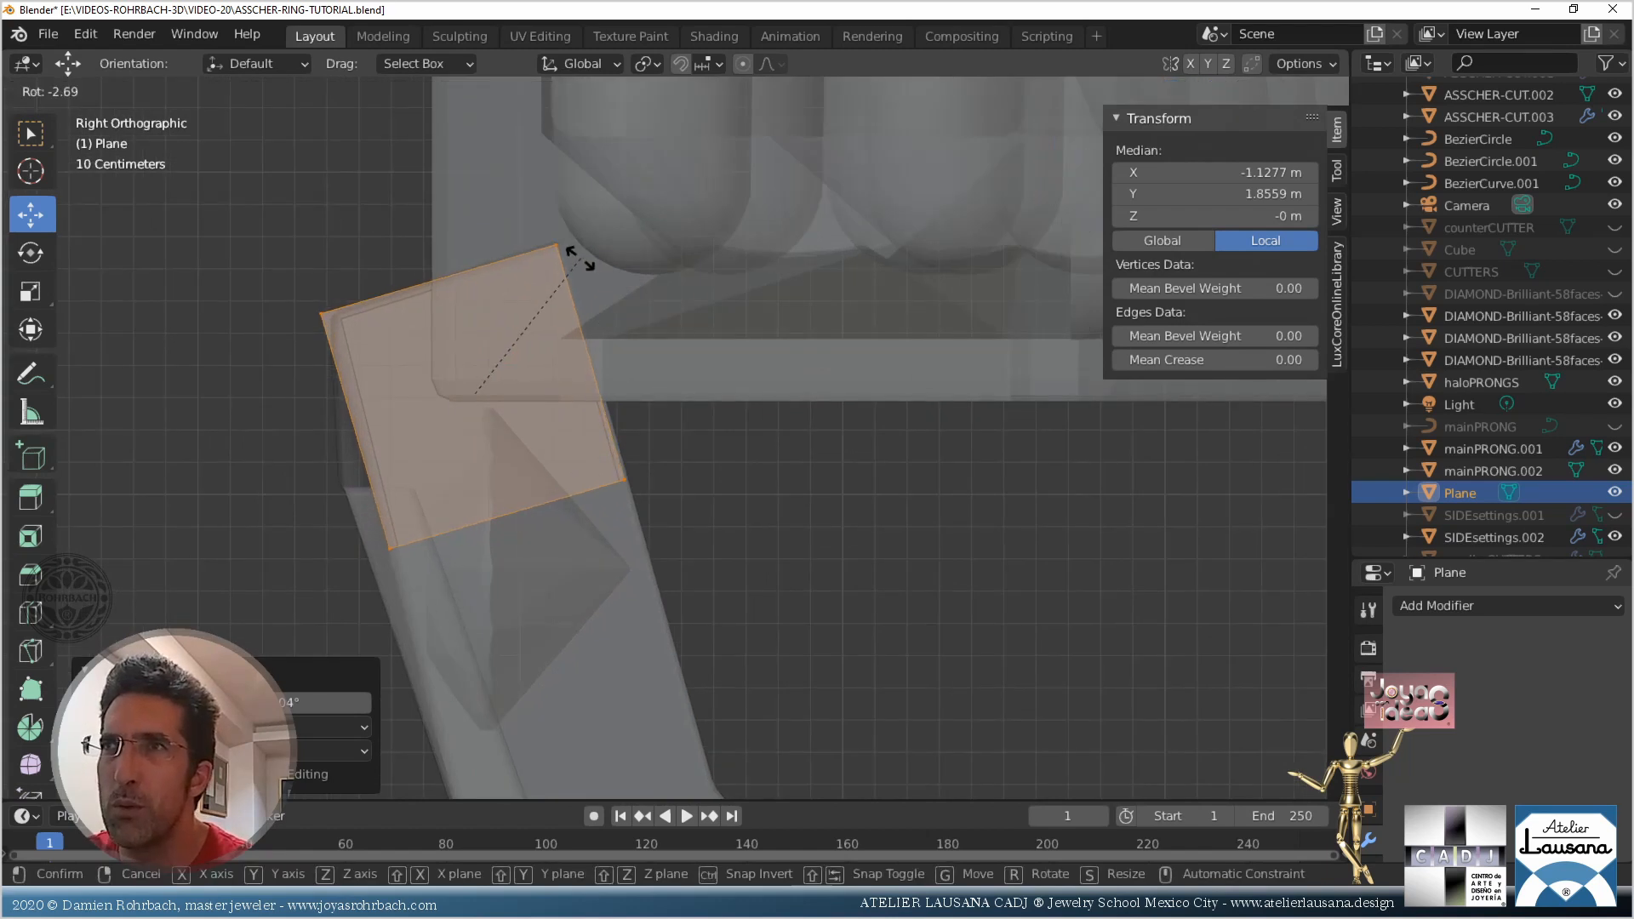
{"action": "left_click", "coordinate": [577, 262]}
{"action": "key", "text": "g"}
{"action": "left_click", "coordinate": [516, 371]}
{"action": "middle_click_drag", "start_coordinate": [554, 466], "coordinate": [570, 225], "text": "shift"}
{"action": "key", "text": "g"}
{"action": "left_click", "coordinate": [562, 219]}
{"action": "scroll", "coordinate": [579, 226], "scroll_direction": "down", "scroll_amount": 3}
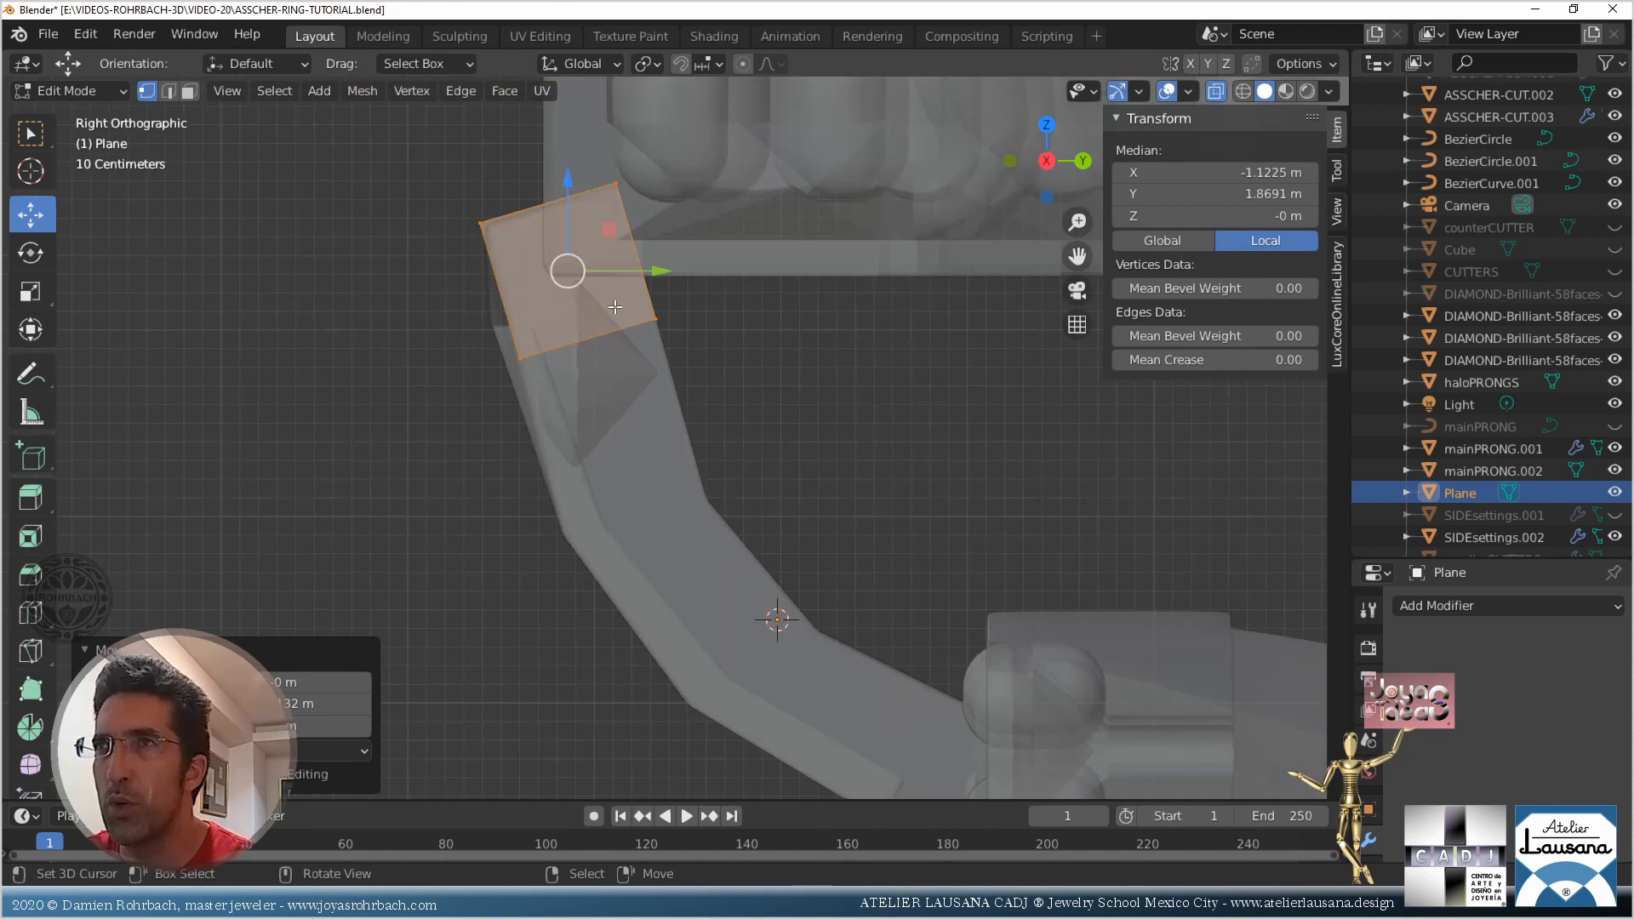
Extrude the plane's lower edge in three segments down the upper part of the setting's curve
{"action": "scroll", "coordinate": [597, 282], "scroll_direction": "up", "scroll_amount": 2}
{"action": "key", "text": "alt+a"}
{"action": "scroll", "coordinate": [595, 280], "scroll_direction": "down", "scroll_amount": 2}
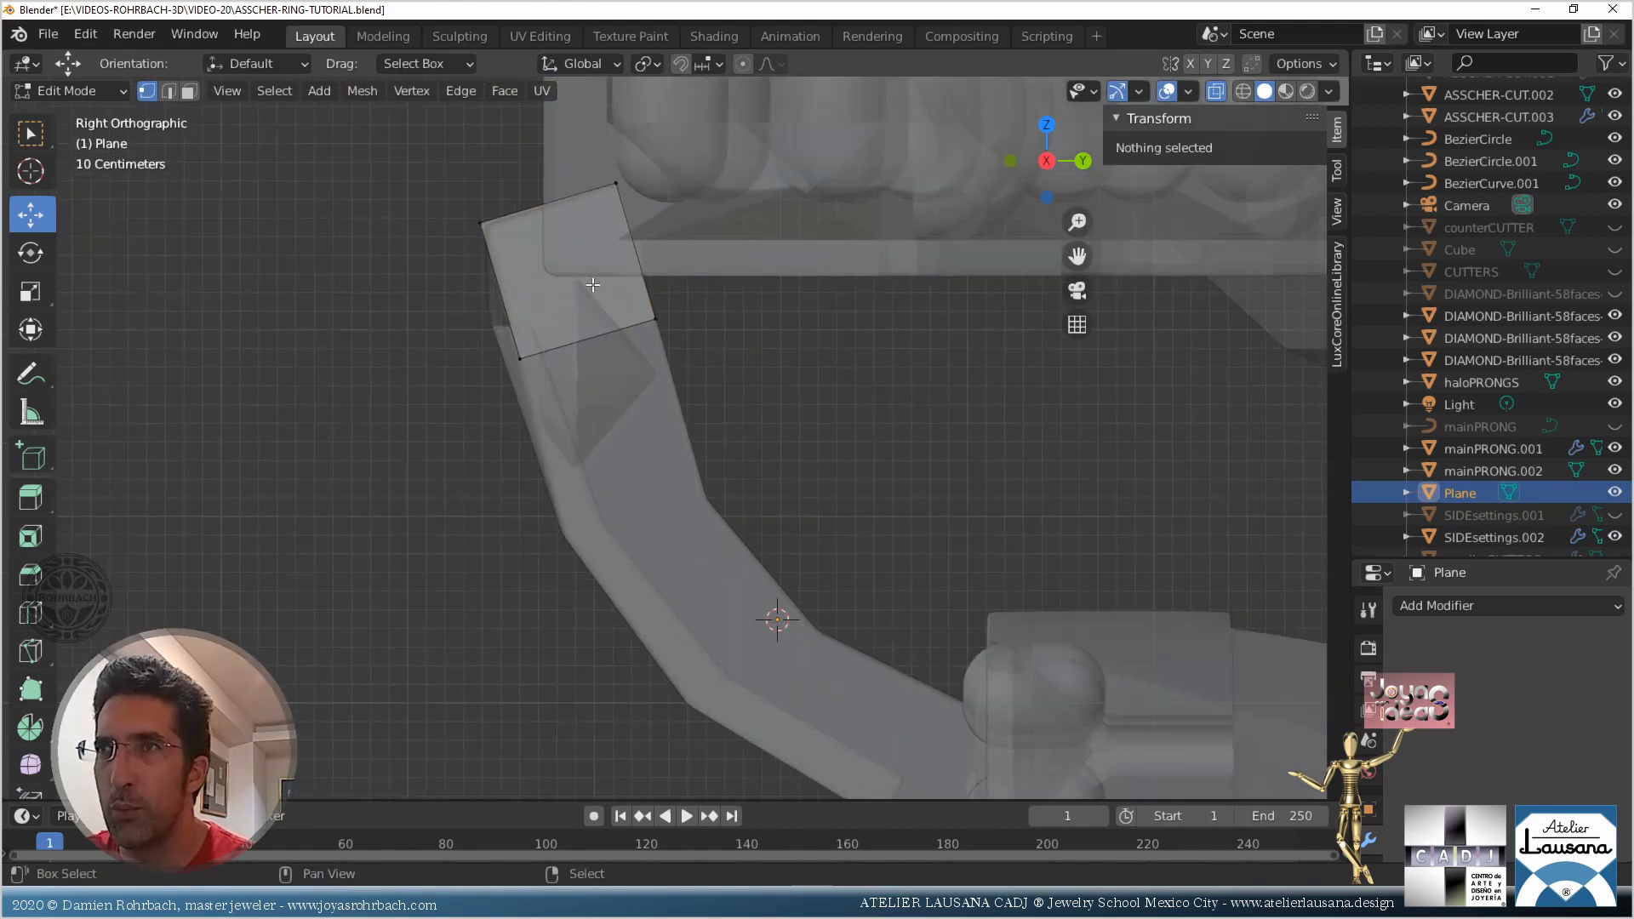
{"action": "middle_click_drag", "start_coordinate": [569, 370], "coordinate": [565, 297], "text": "shift"}
{"action": "key", "text": "b"}
{"action": "left_click_drag", "start_coordinate": [463, 234], "coordinate": [682, 370]}
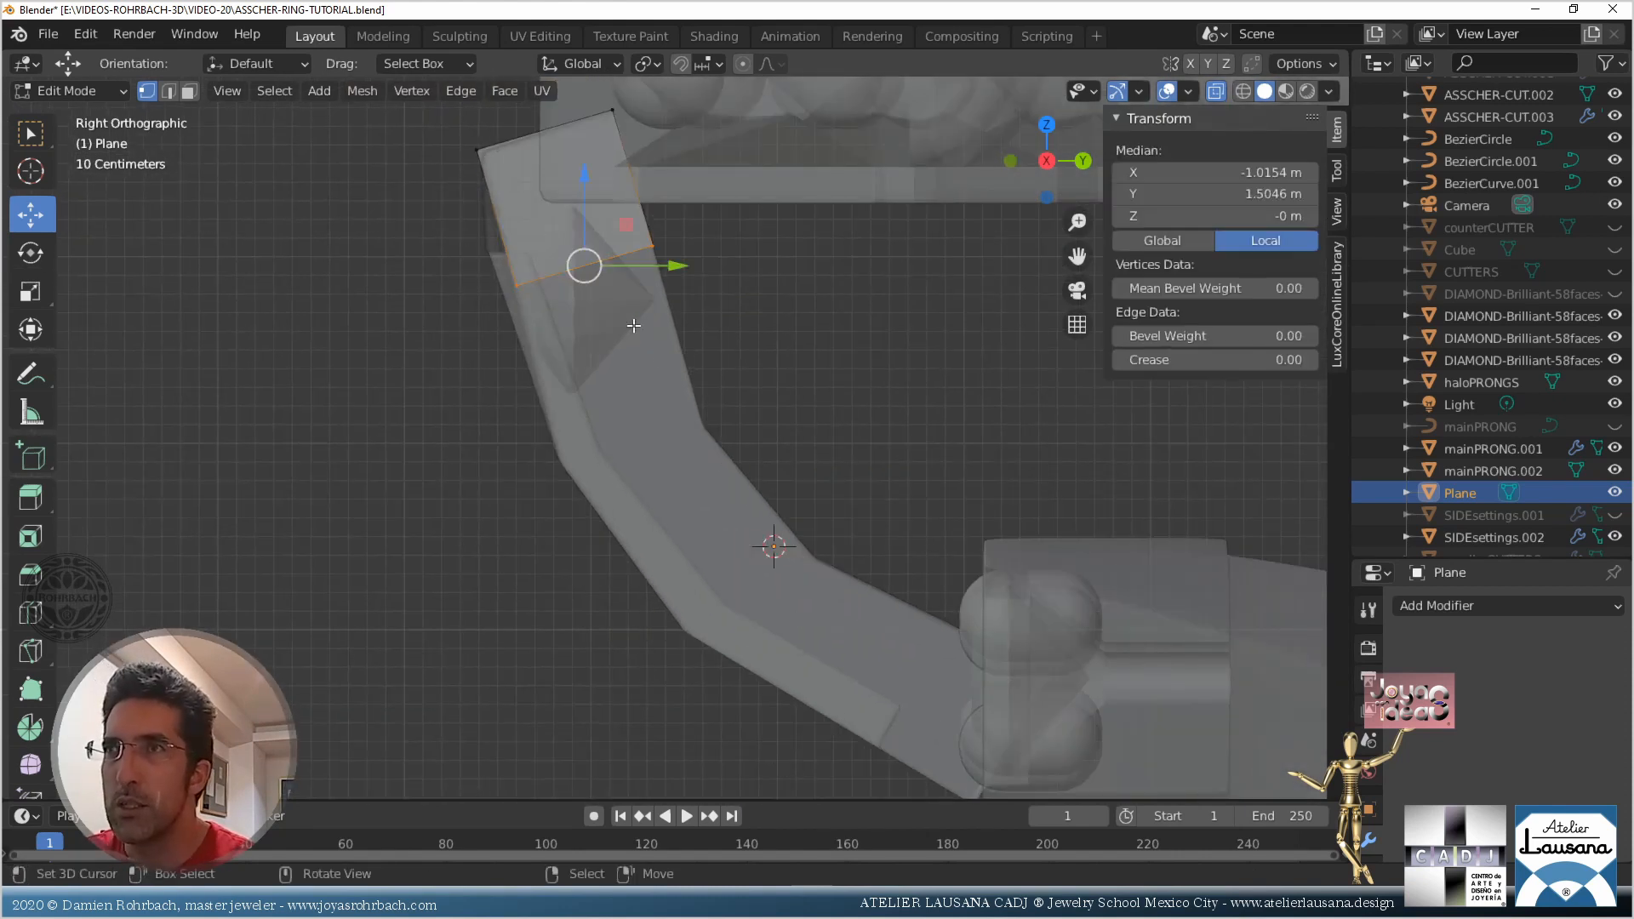
{"action": "key", "text": "e"}
{"action": "left_click", "coordinate": [605, 342]}
{"action": "key", "text": "e"}
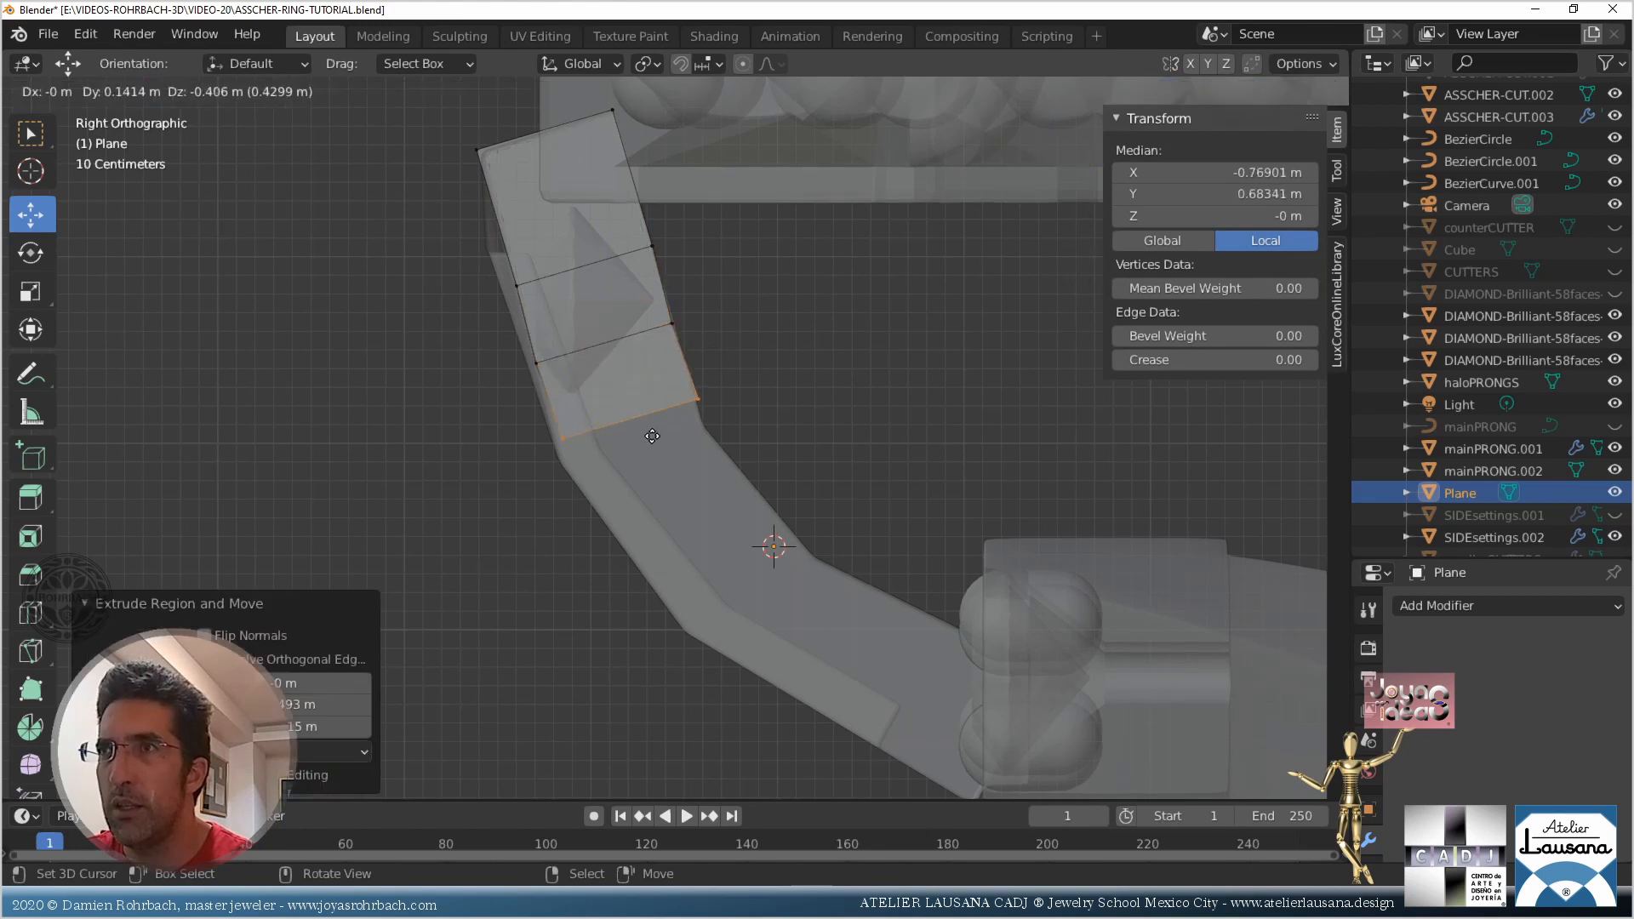
{"action": "left_click", "coordinate": [660, 448]}
{"action": "key", "text": "e"}
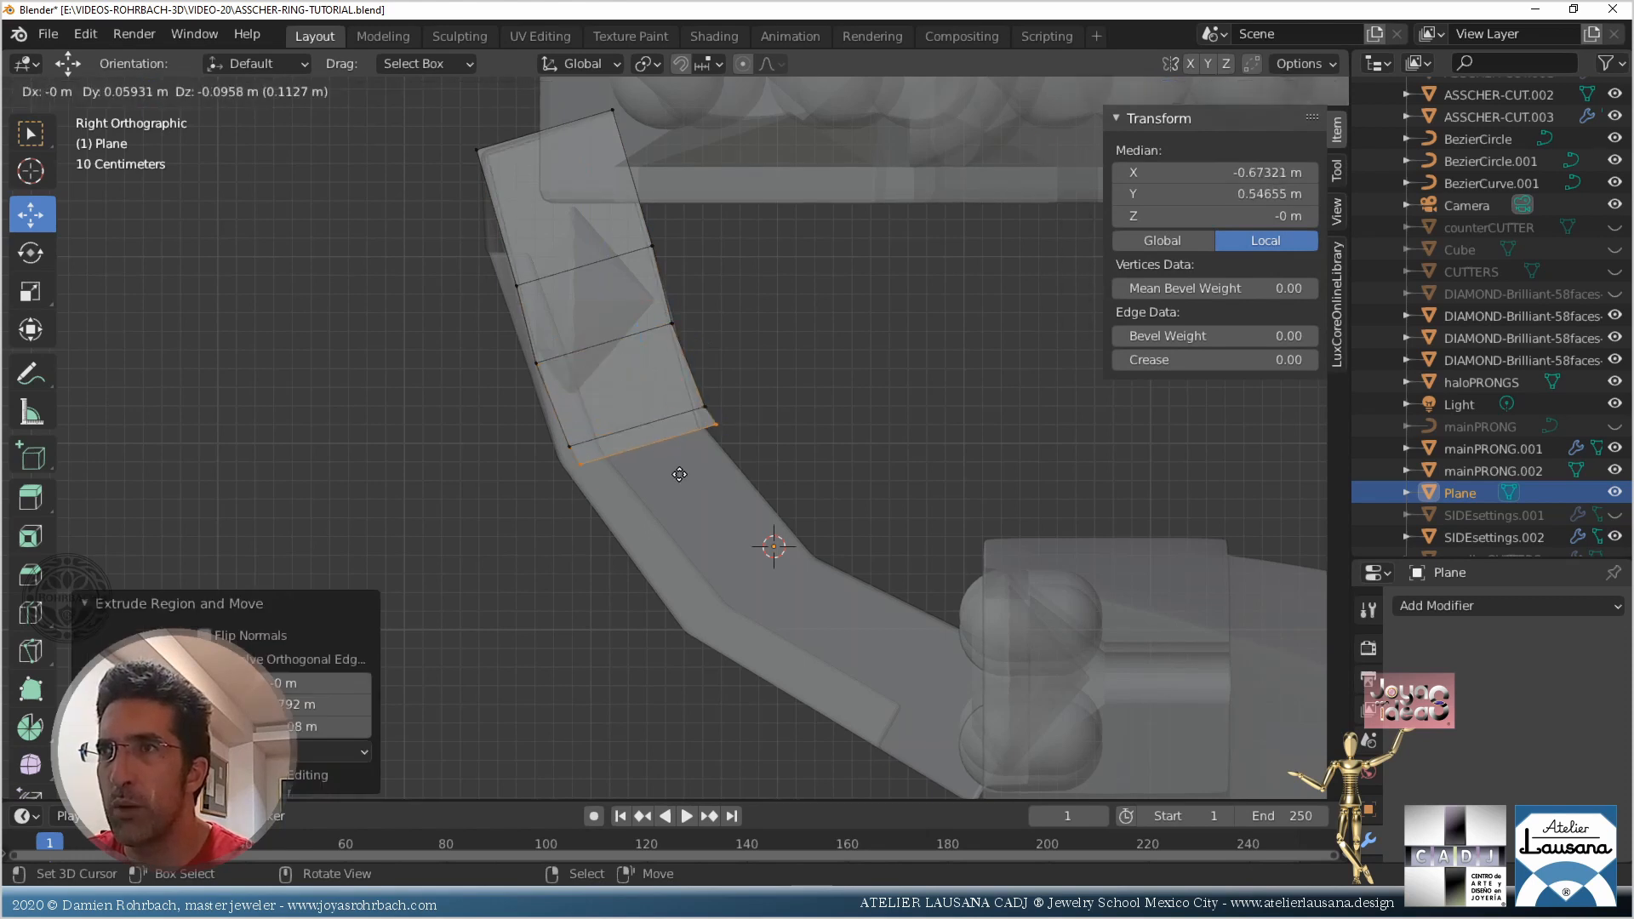
{"action": "left_click", "coordinate": [716, 530]}
Extrude one more segment to the setting's lower bend, then rotate and move its end edge to match the bend
{"action": "key", "text": "e"}
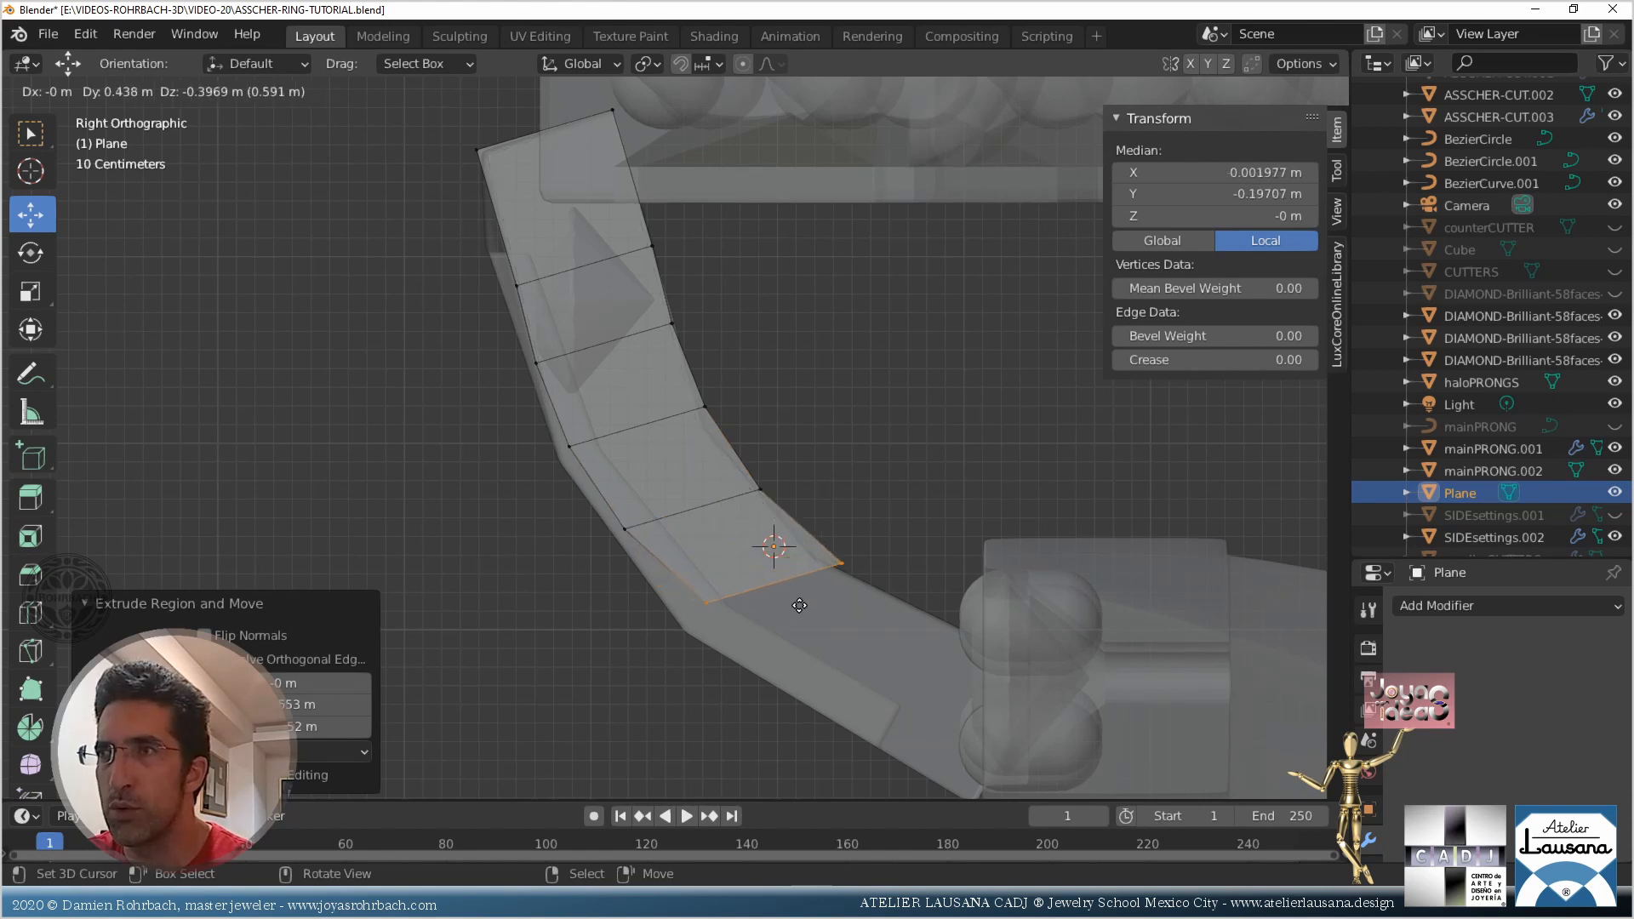
{"action": "left_click", "coordinate": [793, 600]}
{"action": "key", "text": "r"}
{"action": "left_click", "coordinate": [825, 502]}
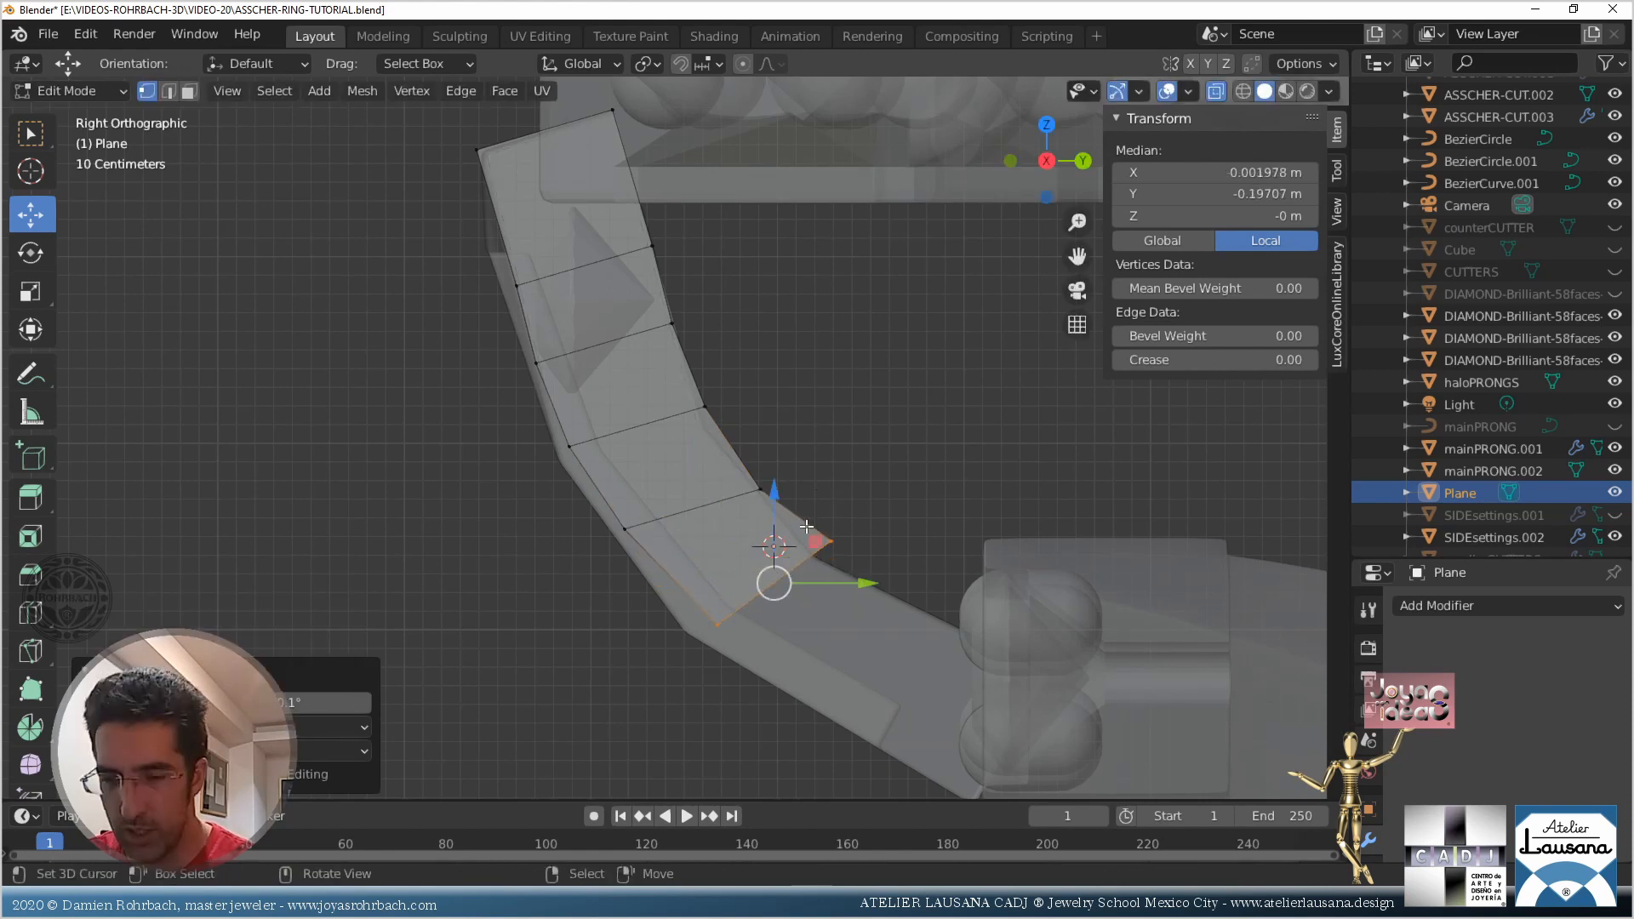
{"action": "key", "text": "g"}
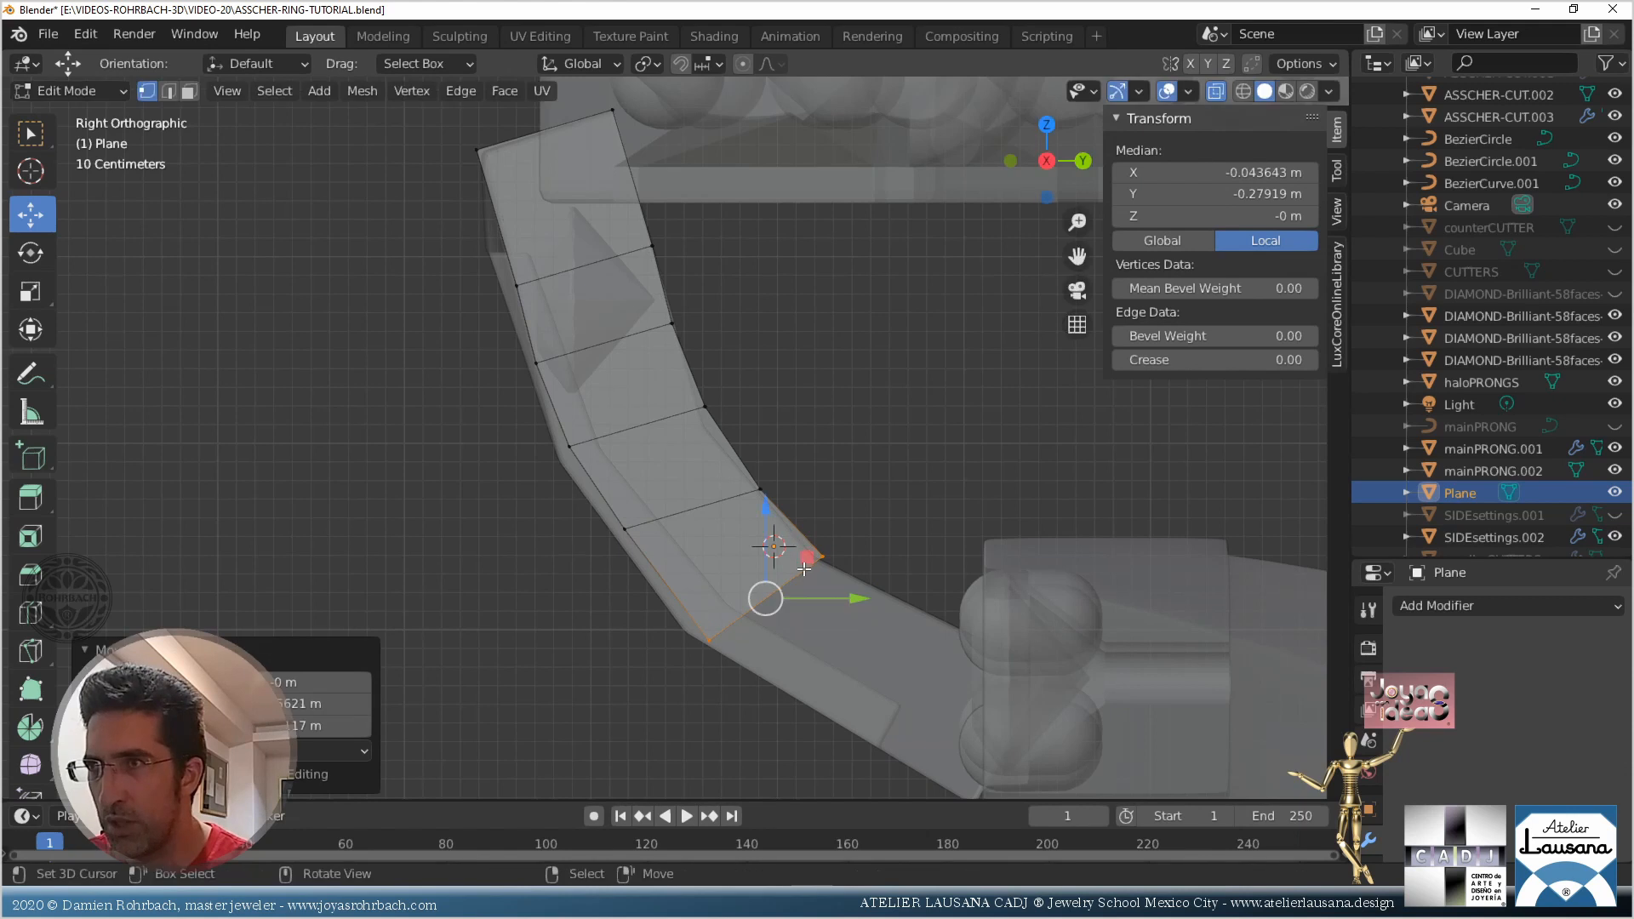
Extrude three further segments along the setting's lower arm until the strip reaches into the gallery
{"action": "left_click", "coordinate": [909, 637]}
{"action": "key", "text": "e"}
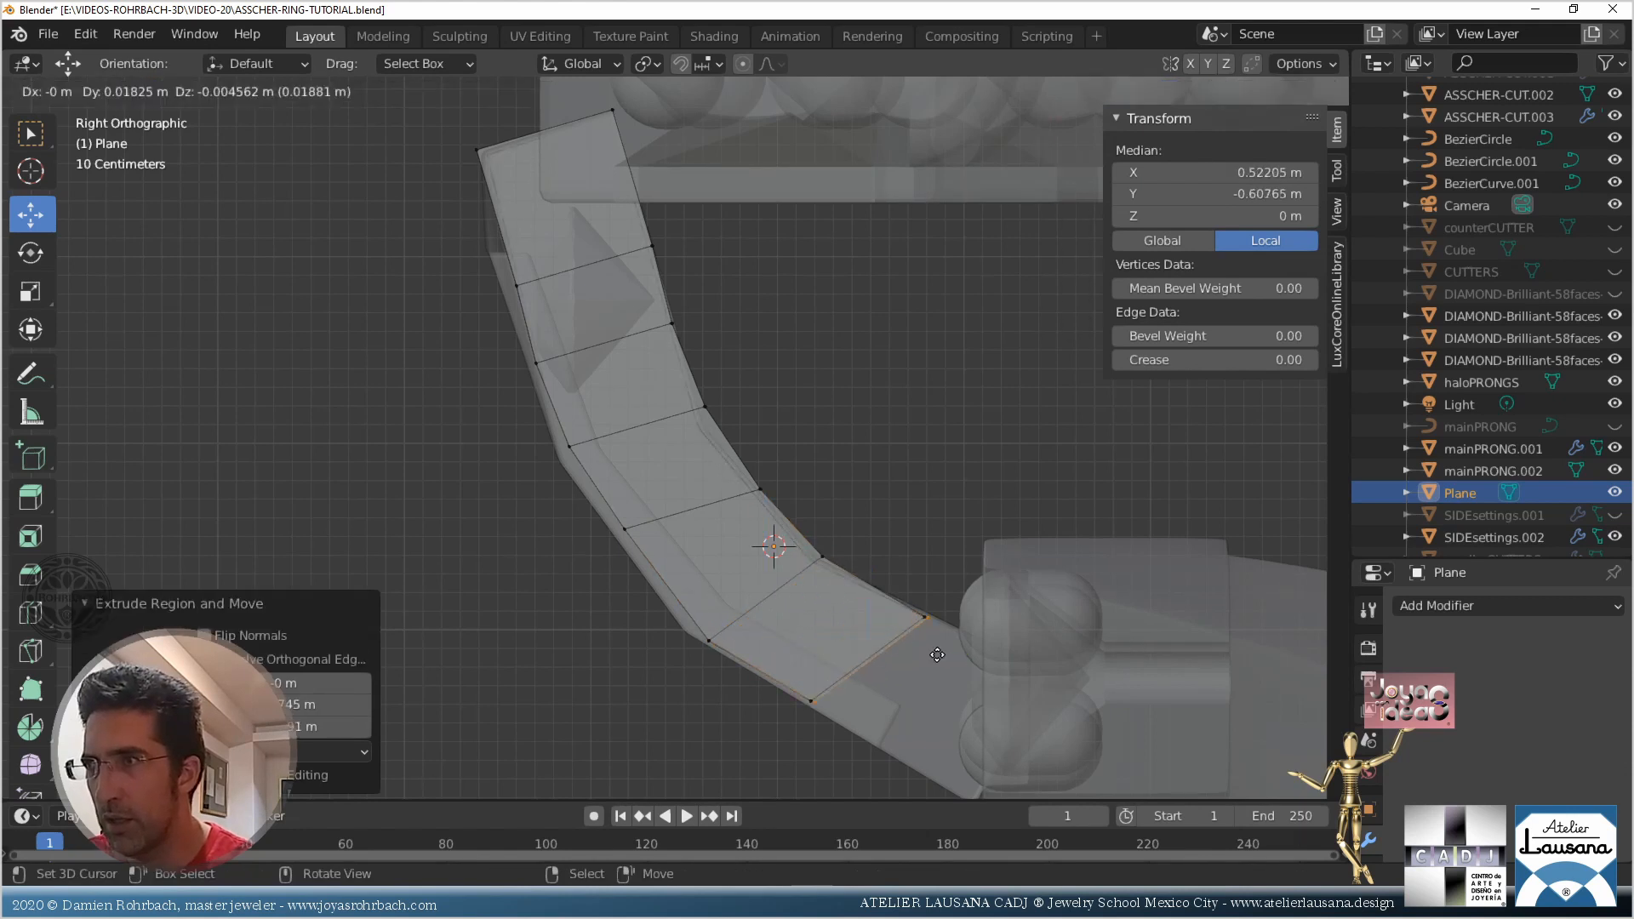
{"action": "left_click", "coordinate": [1023, 696]}
{"action": "middle_click_drag", "start_coordinate": [1032, 679], "coordinate": [805, 473], "text": "shift"}
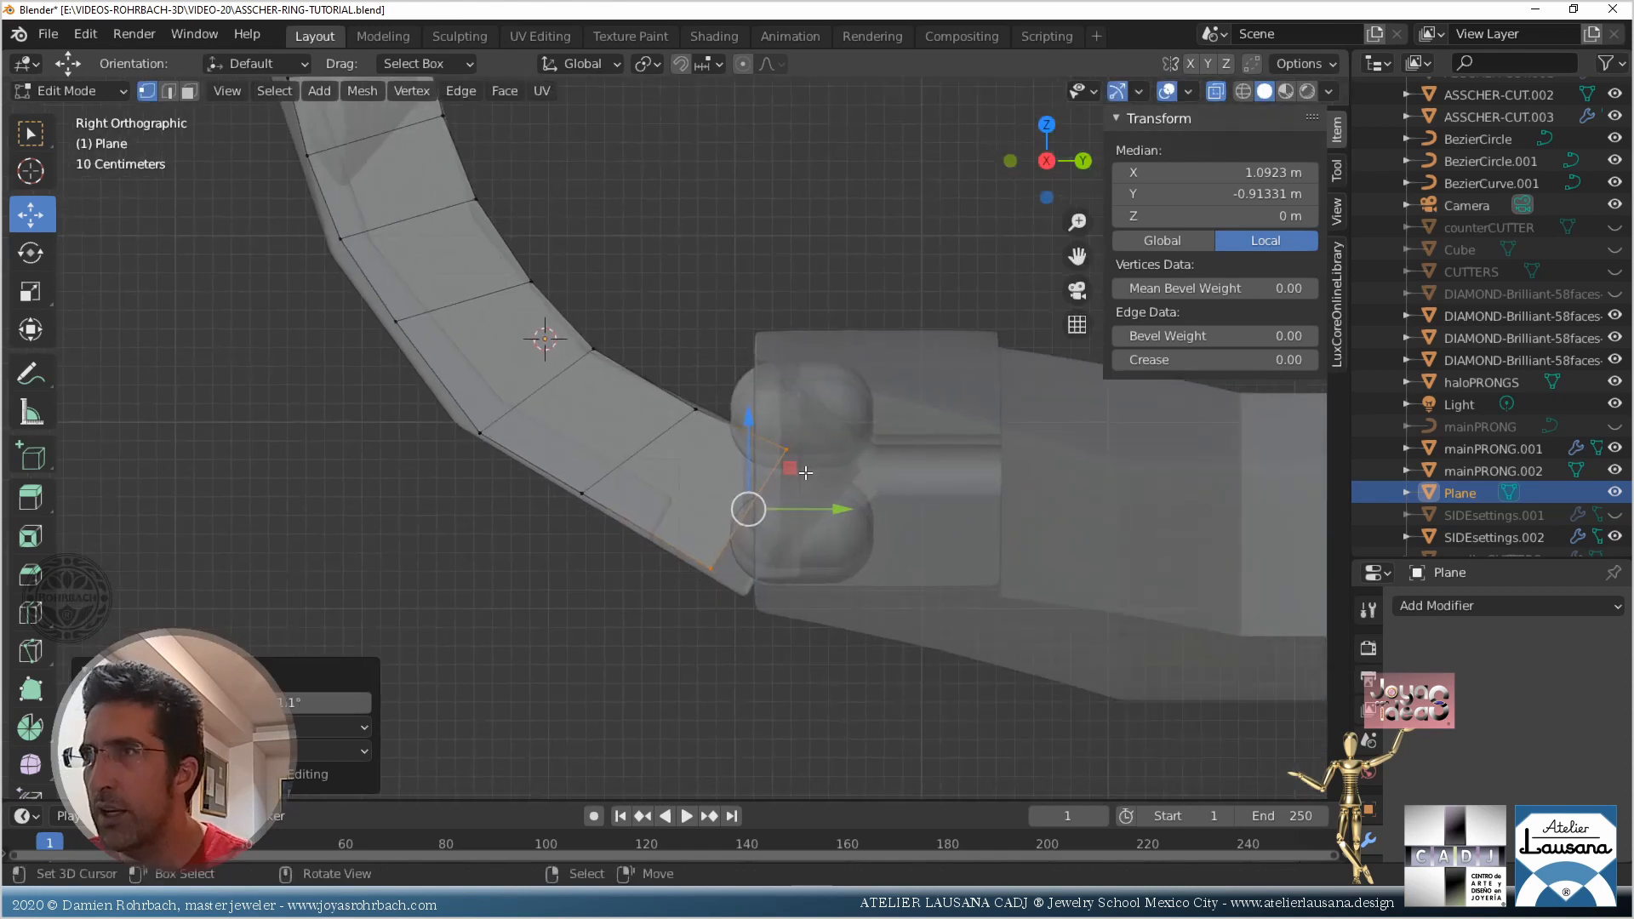
{"action": "key", "text": "e"}
{"action": "left_click", "coordinate": [799, 515]}
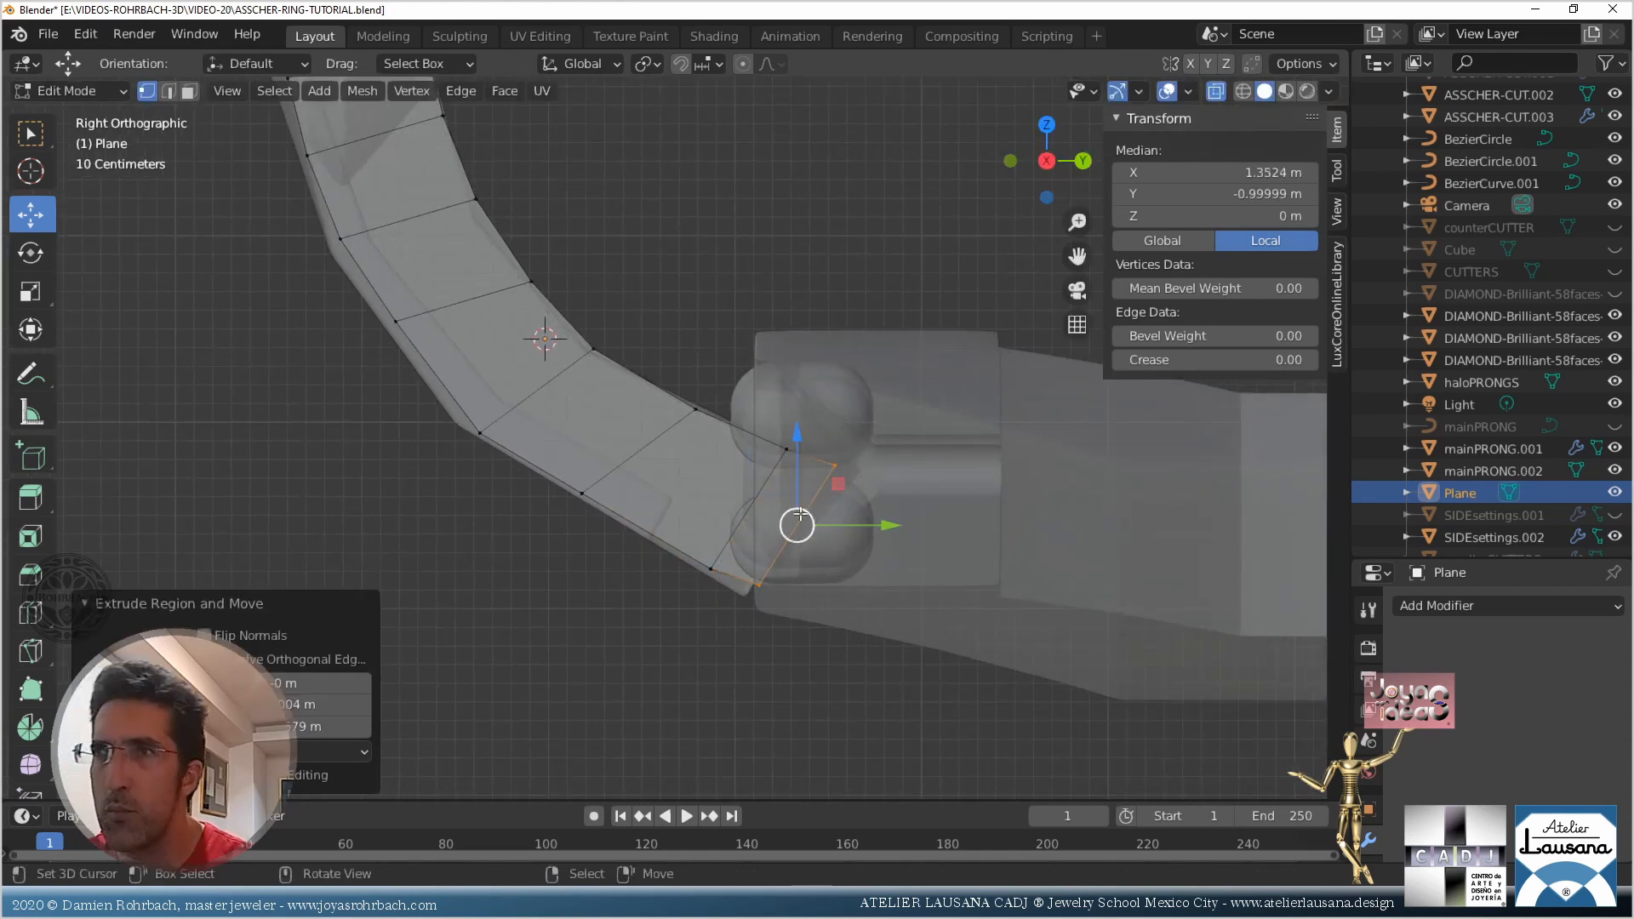
Rotate the cross edge in the middle of the strip's lower arm to sit square to the curve
{"action": "middle_click_drag", "start_coordinate": [775, 501], "coordinate": [900, 583], "text": "shift"}
{"action": "key", "text": "alt+a"}
{"action": "key", "text": "c"}
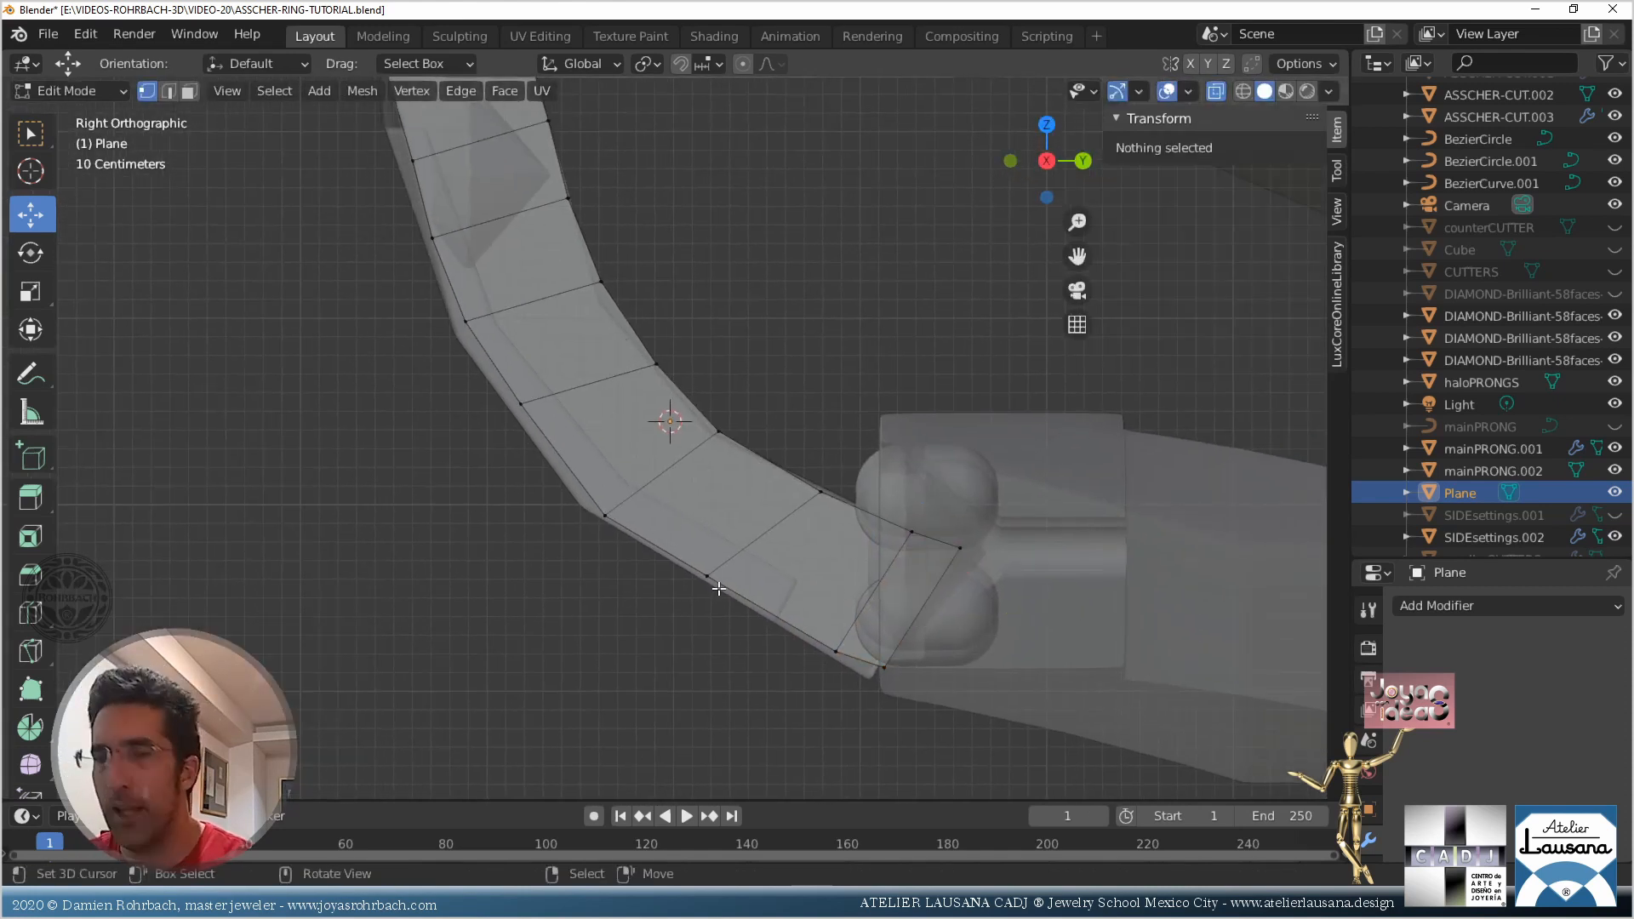
{"action": "left_click", "coordinate": [715, 572]}
{"action": "left_click_drag", "start_coordinate": [724, 563], "coordinate": [766, 533]}
{"action": "key", "text": "Escape"}
{"action": "key", "text": "r"}
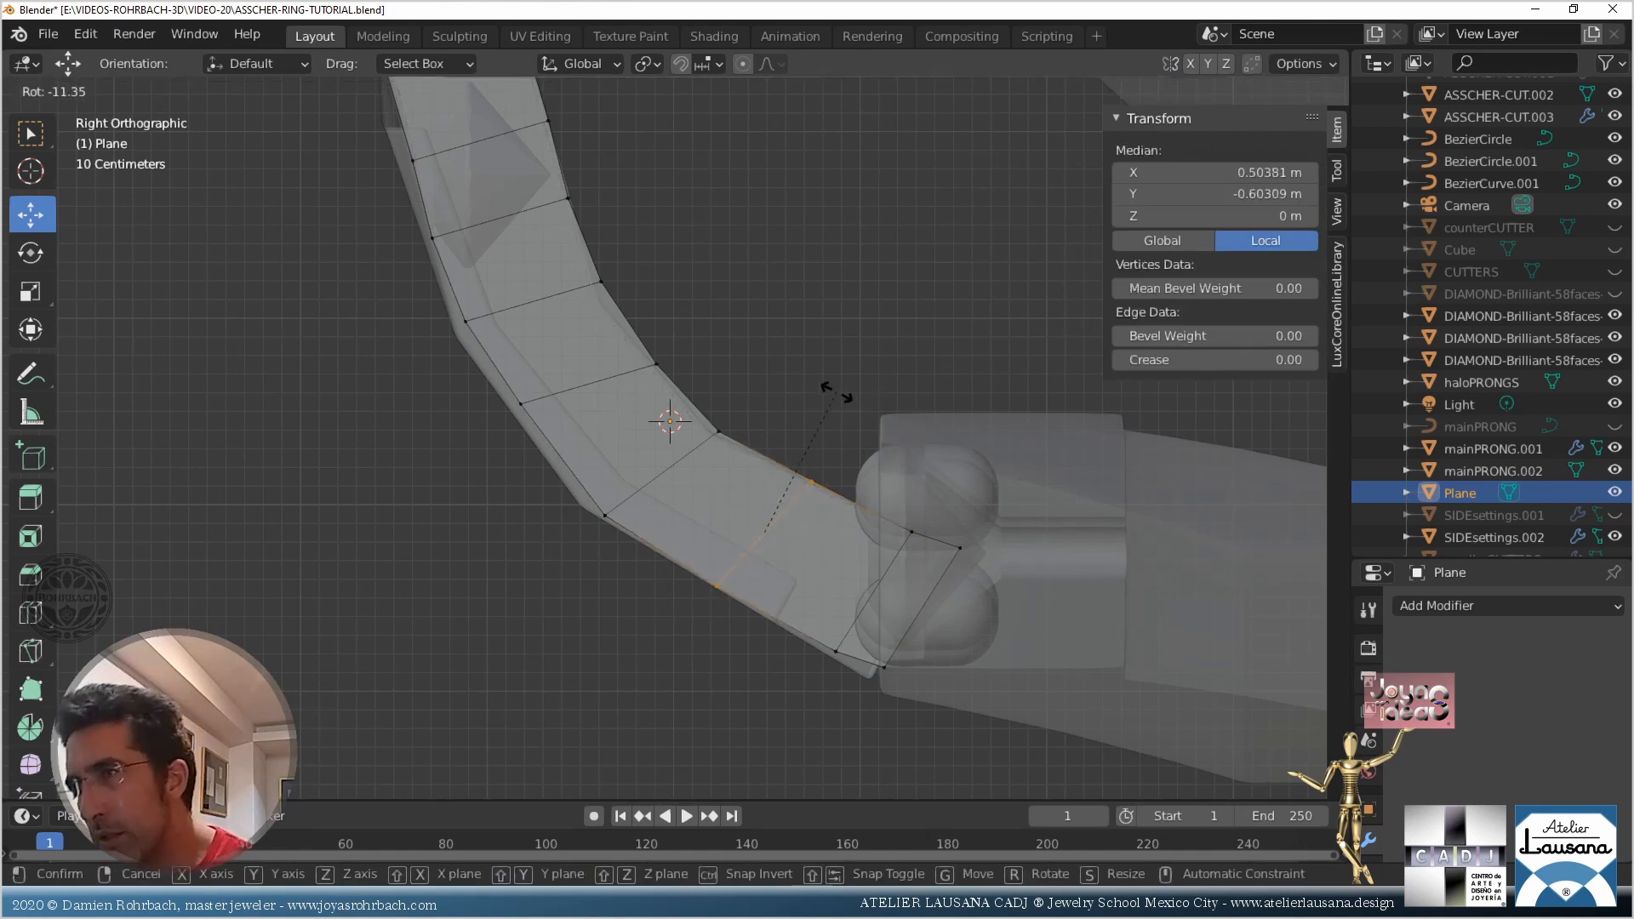
{"action": "left_click", "coordinate": [823, 393]}
Rotate the cross edge at the strip's lower bend and move it onto the setting's outline
{"action": "key", "text": "alt+a"}
{"action": "key", "text": "c"}
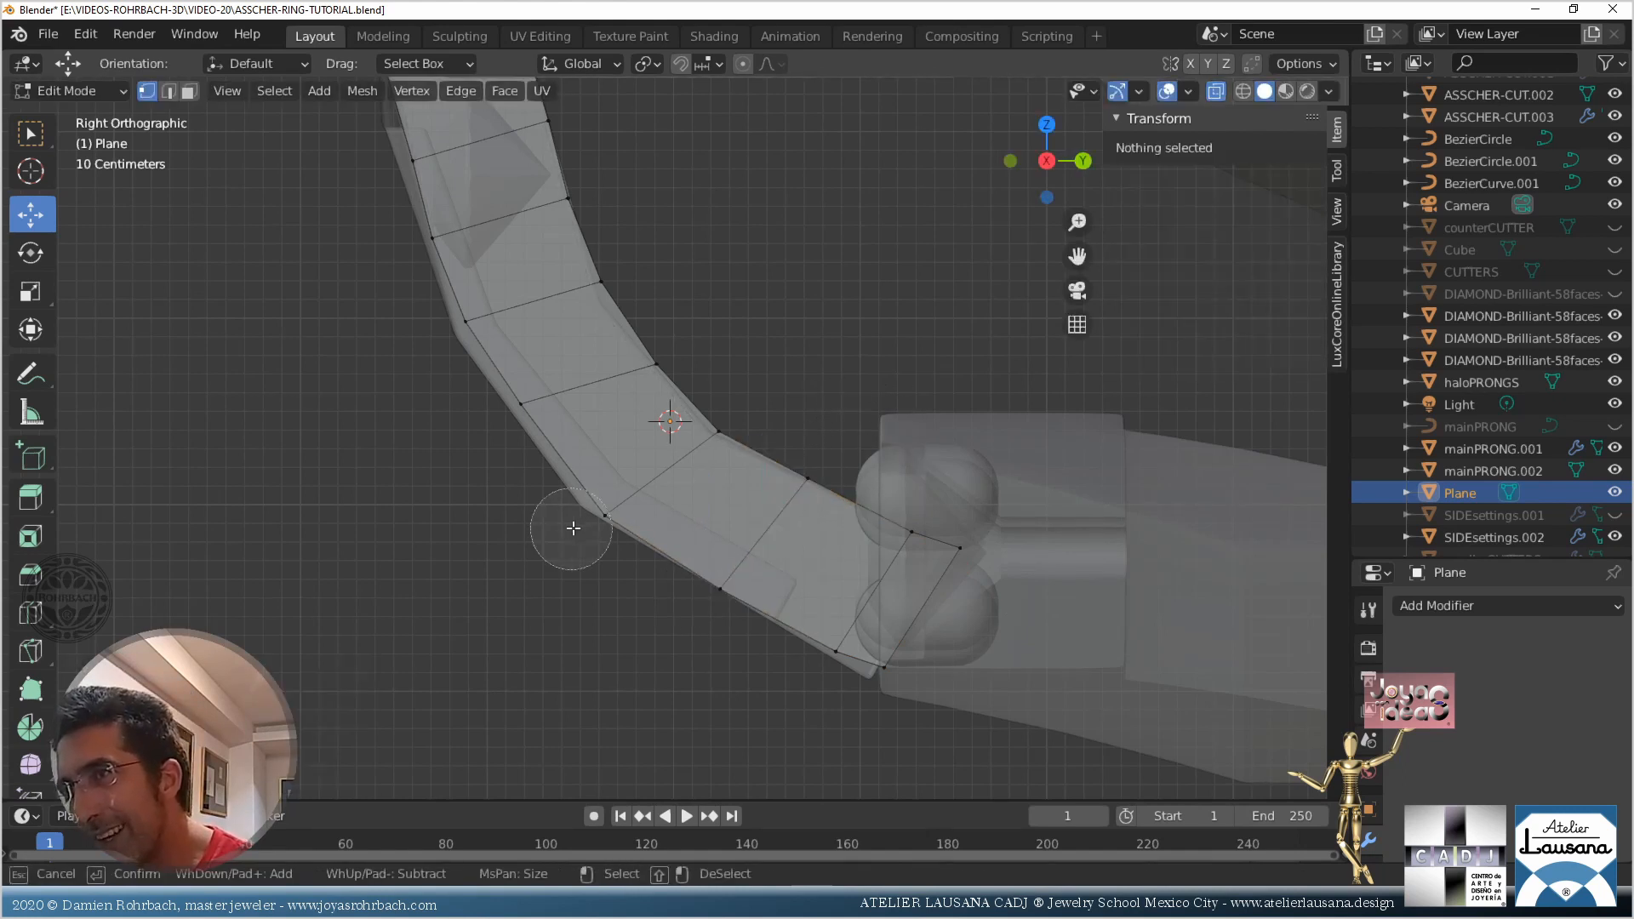
{"action": "left_click_drag", "start_coordinate": [565, 522], "coordinate": [759, 395]}
{"action": "key", "text": "Escape"}
{"action": "key", "text": "r"}
{"action": "left_click", "coordinate": [766, 354]}
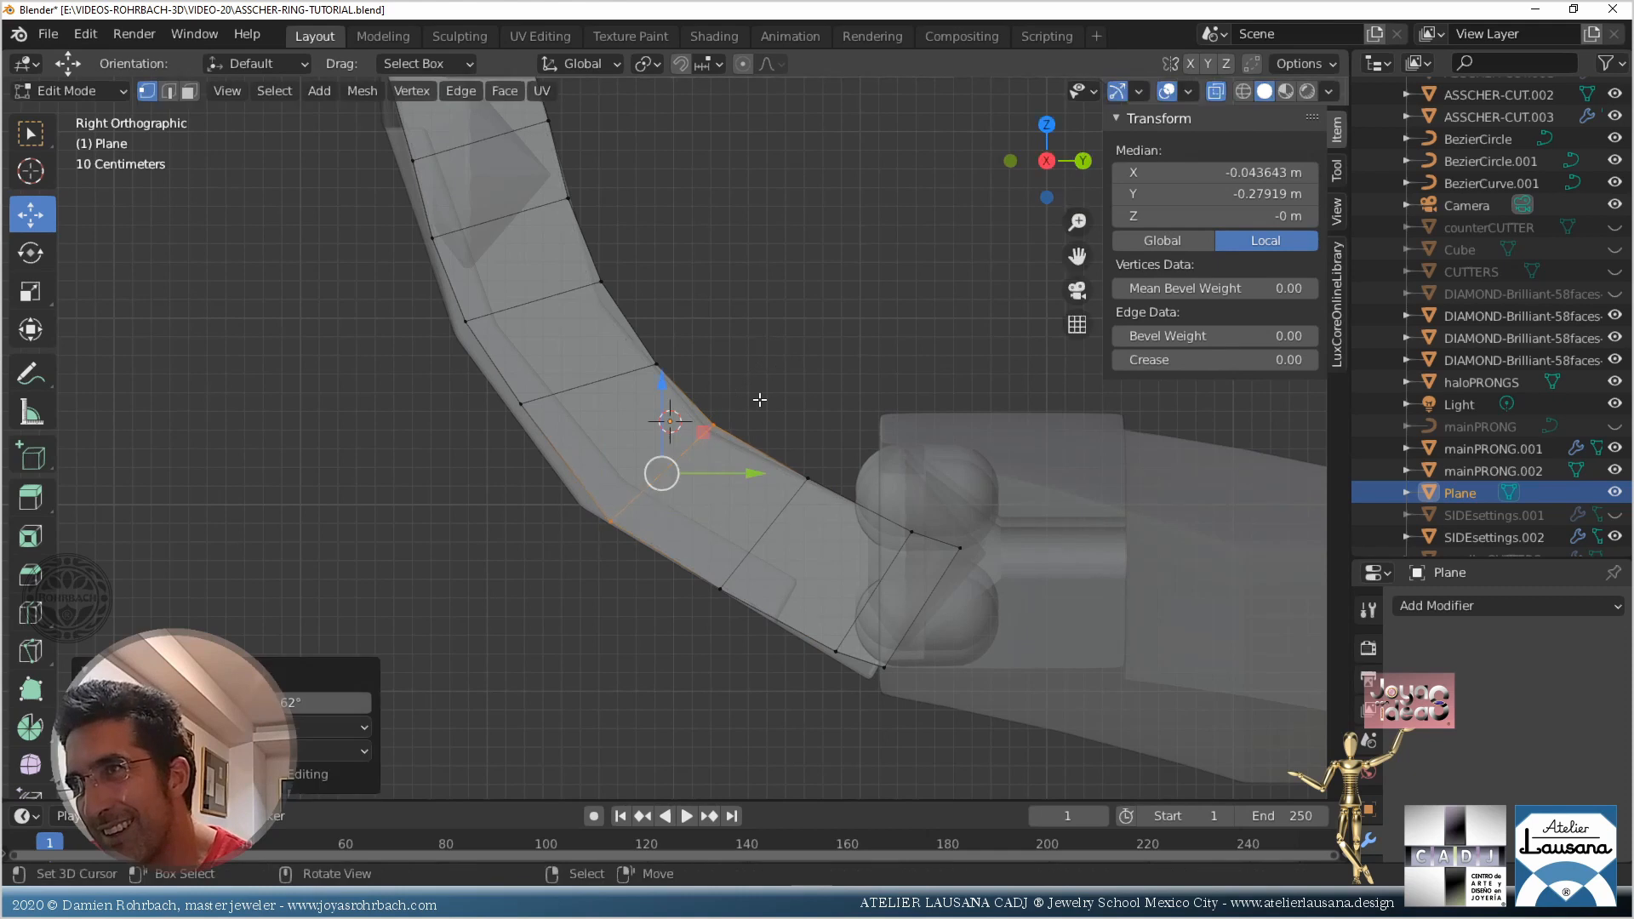
{"action": "key", "text": "g"}
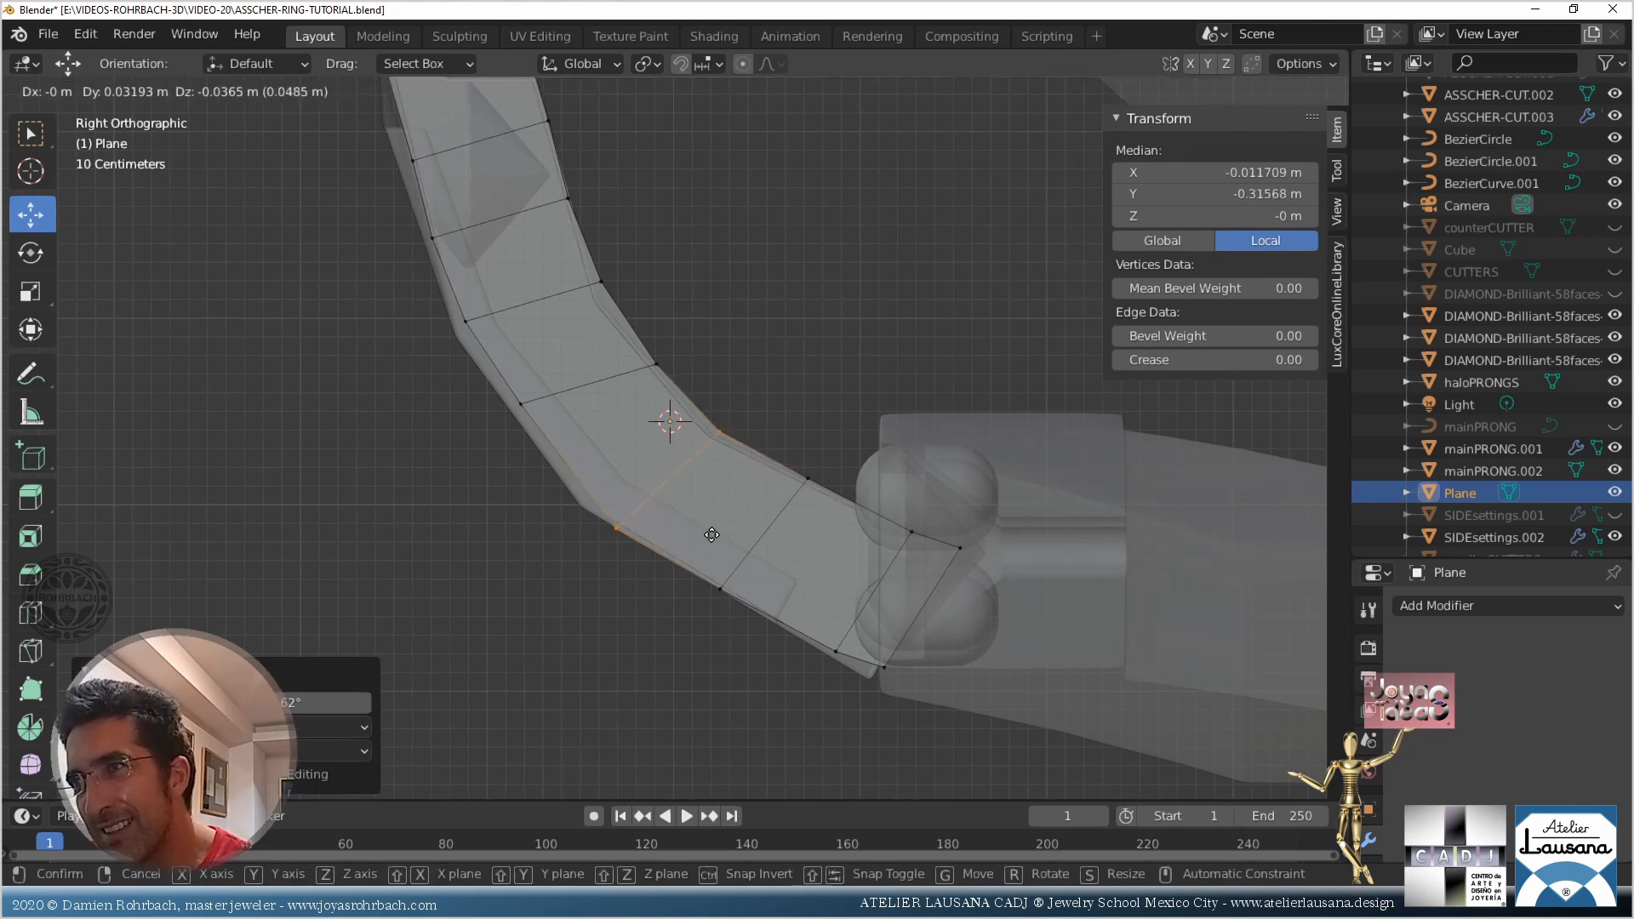
{"action": "left_click", "coordinate": [700, 524]}
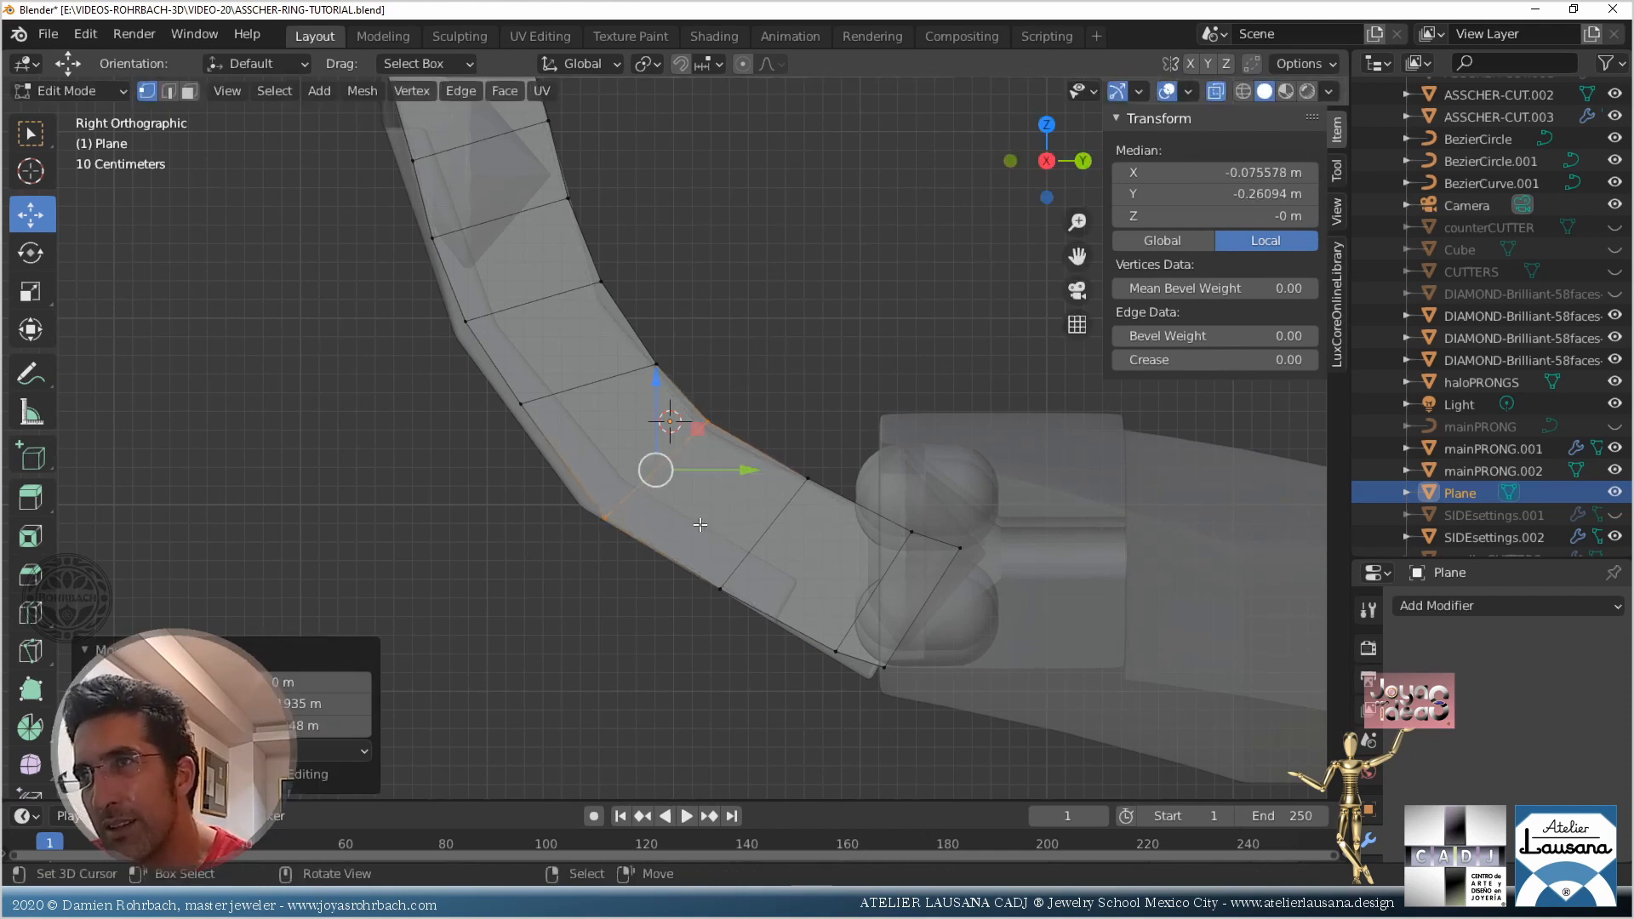
Rotate and reposition the cross edge just above the lower bend to follow the curve
{"action": "key", "text": "alt+a"}
{"action": "key", "text": "c"}
{"action": "left_click_drag", "start_coordinate": [507, 413], "coordinate": [698, 349]}
{"action": "key", "text": "Escape"}
{"action": "key", "text": "e"}
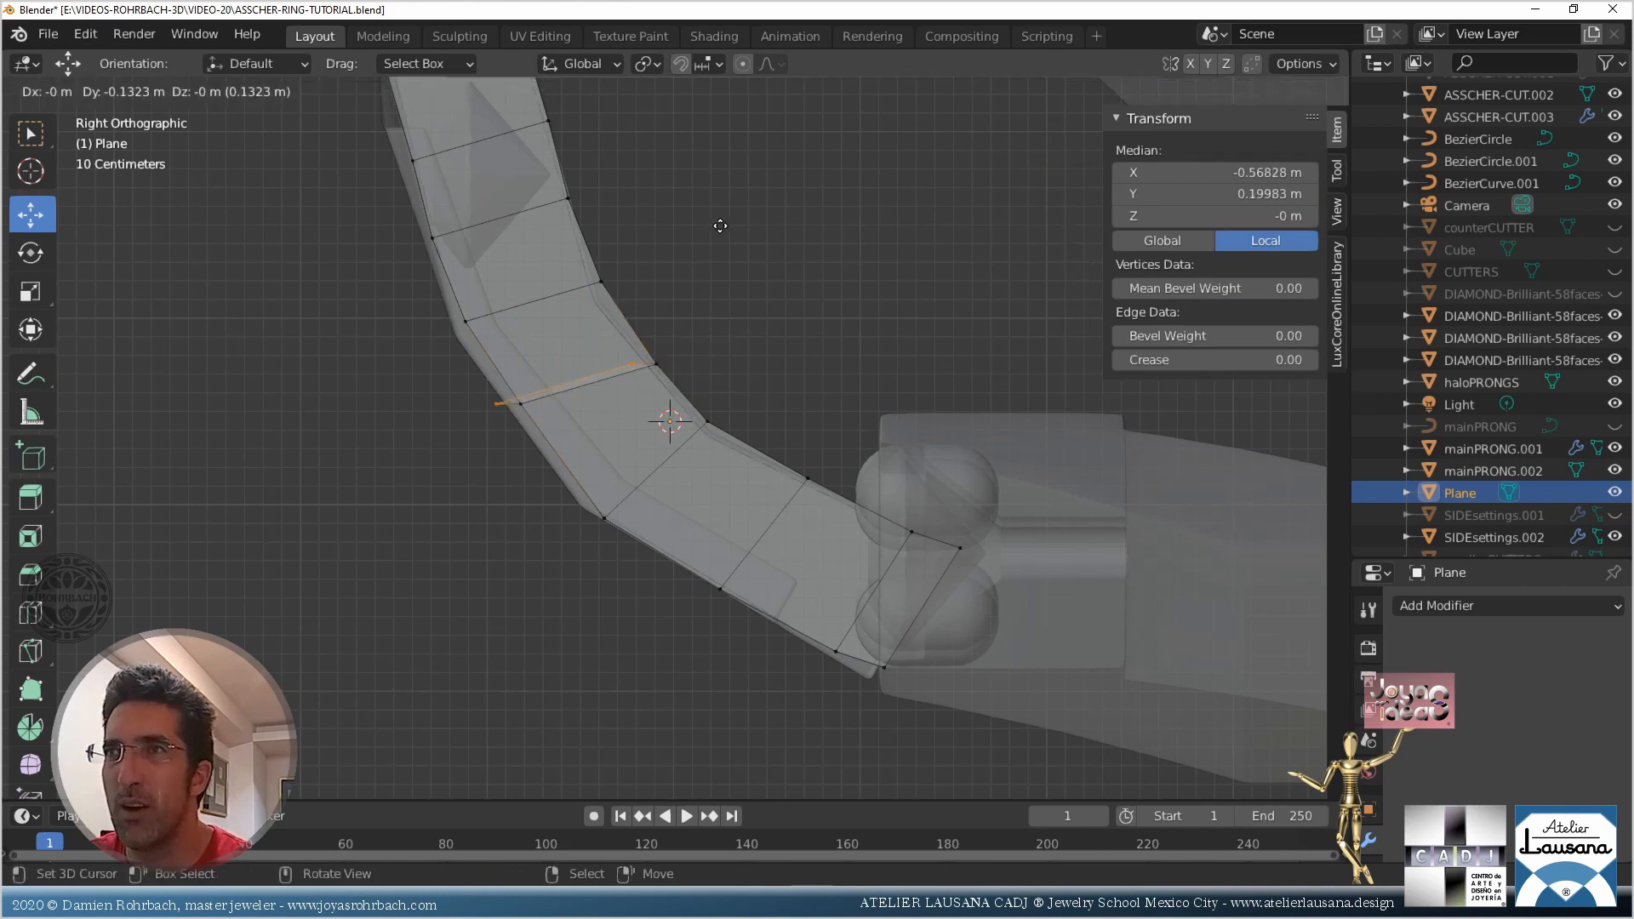
{"action": "right_click", "coordinate": [735, 255]}
{"action": "key", "text": "ctrl+z"}
{"action": "key", "text": "r"}
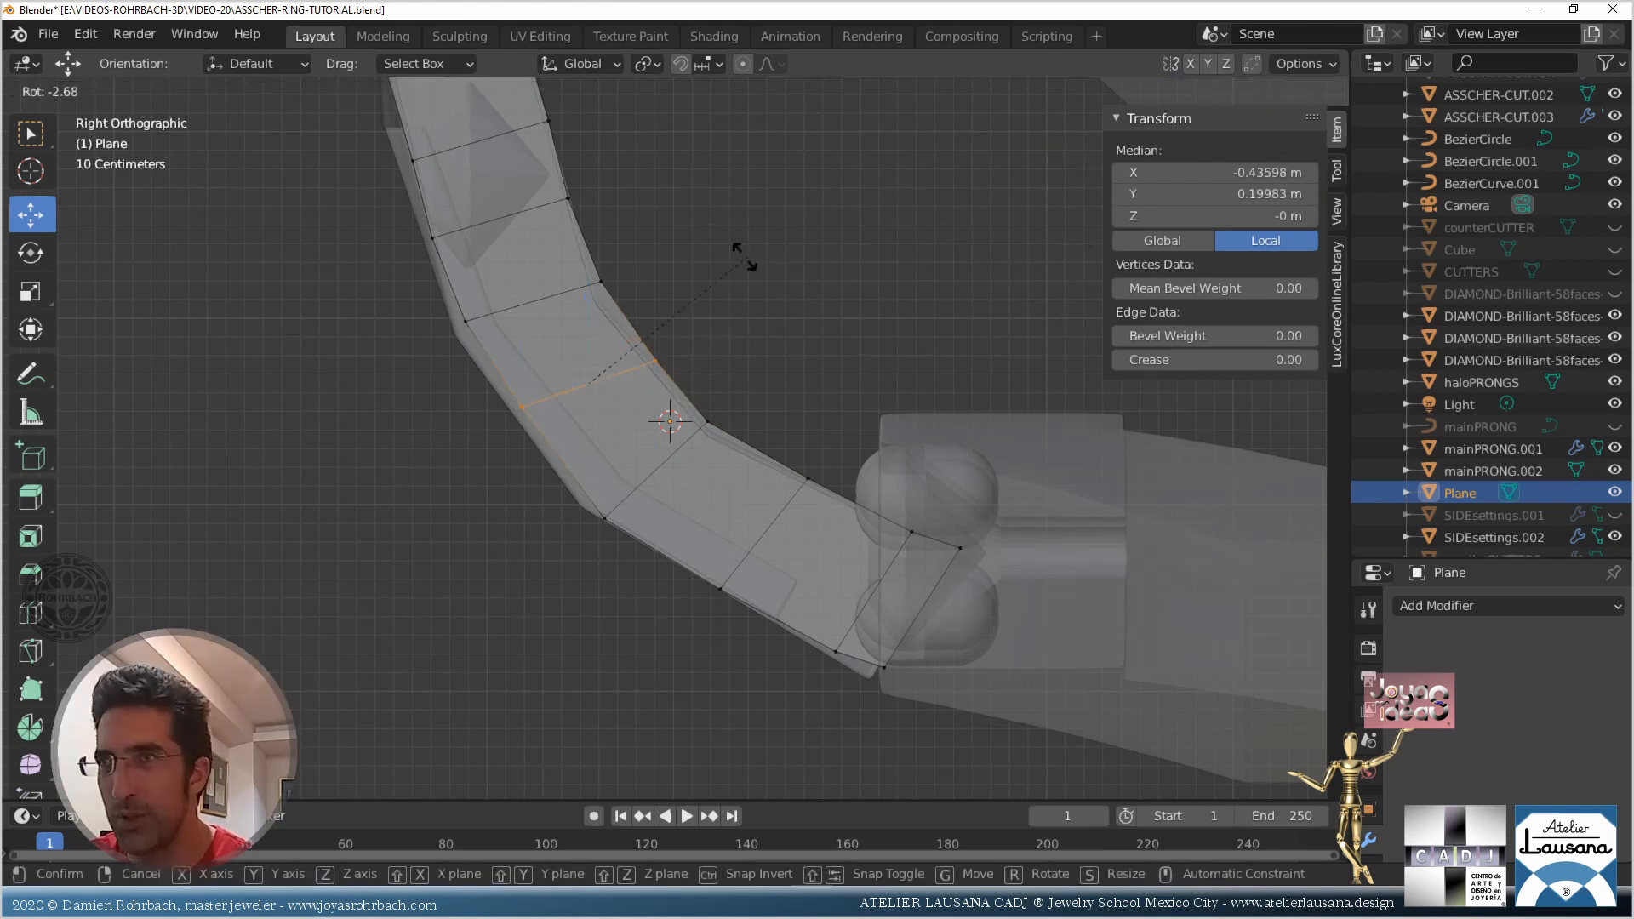
{"action": "left_click", "coordinate": [704, 249]}
{"action": "key", "text": "g"}
{"action": "left_click", "coordinate": [693, 331]}
Move the cross edge just below the strip's top end about 0.07 m outward to match the setting's outline
{"action": "middle_click_drag", "start_coordinate": [609, 327], "coordinate": [770, 499], "text": "shift"}
{"action": "key", "text": "alt+a"}
{"action": "key", "text": "c"}
{"action": "left_click_drag", "start_coordinate": [586, 328], "coordinate": [706, 302]}
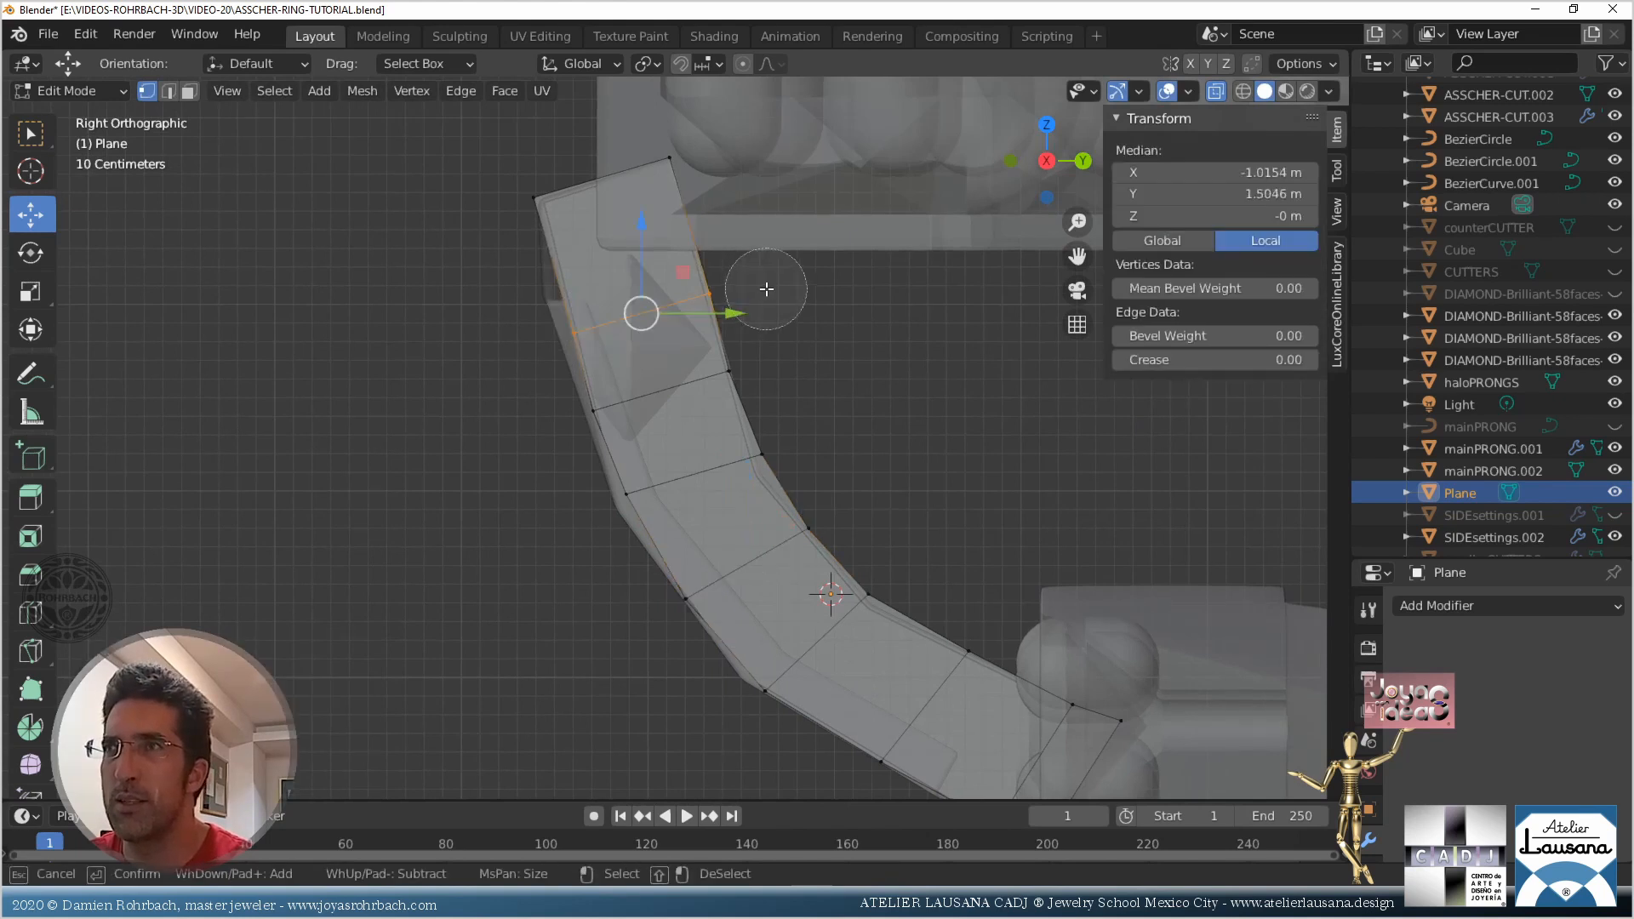
{"action": "right_click", "coordinate": [765, 289]}
{"action": "key", "text": "g"}
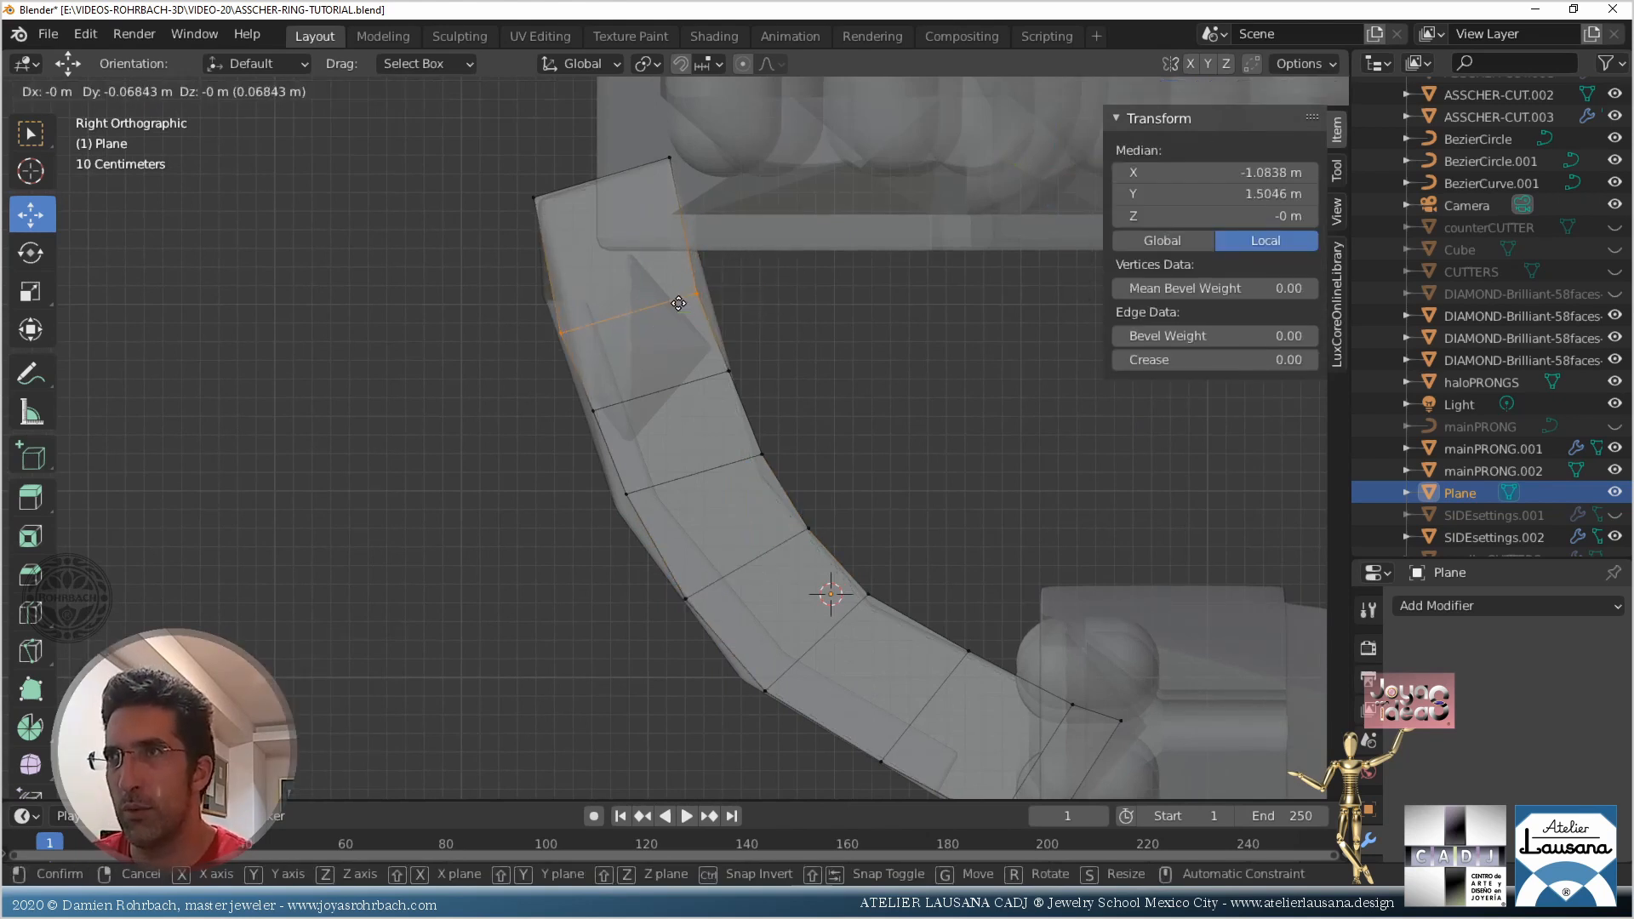
{"action": "left_click", "coordinate": [678, 304]}
Move the third cross edge from the strip's top about 0.05 m down and slightly outward along the curve
{"action": "key", "text": "alt+a"}
{"action": "key", "text": "c"}
{"action": "left_click_drag", "start_coordinate": [591, 417], "coordinate": [730, 374]}
{"action": "right_click", "coordinate": [822, 348]}
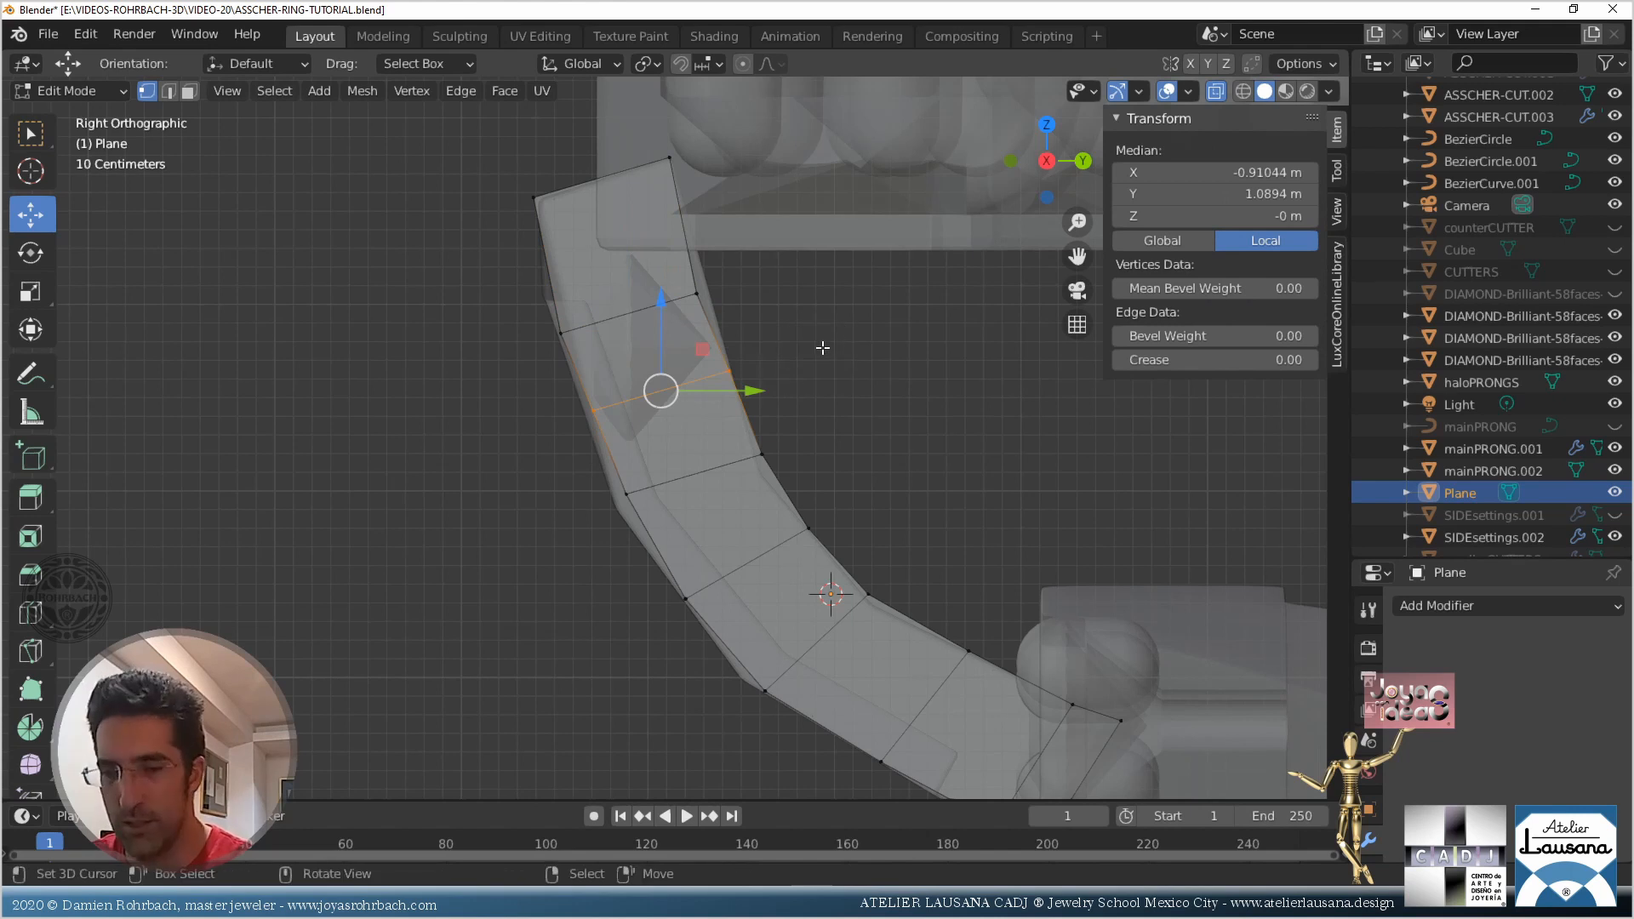
{"action": "key", "text": "g"}
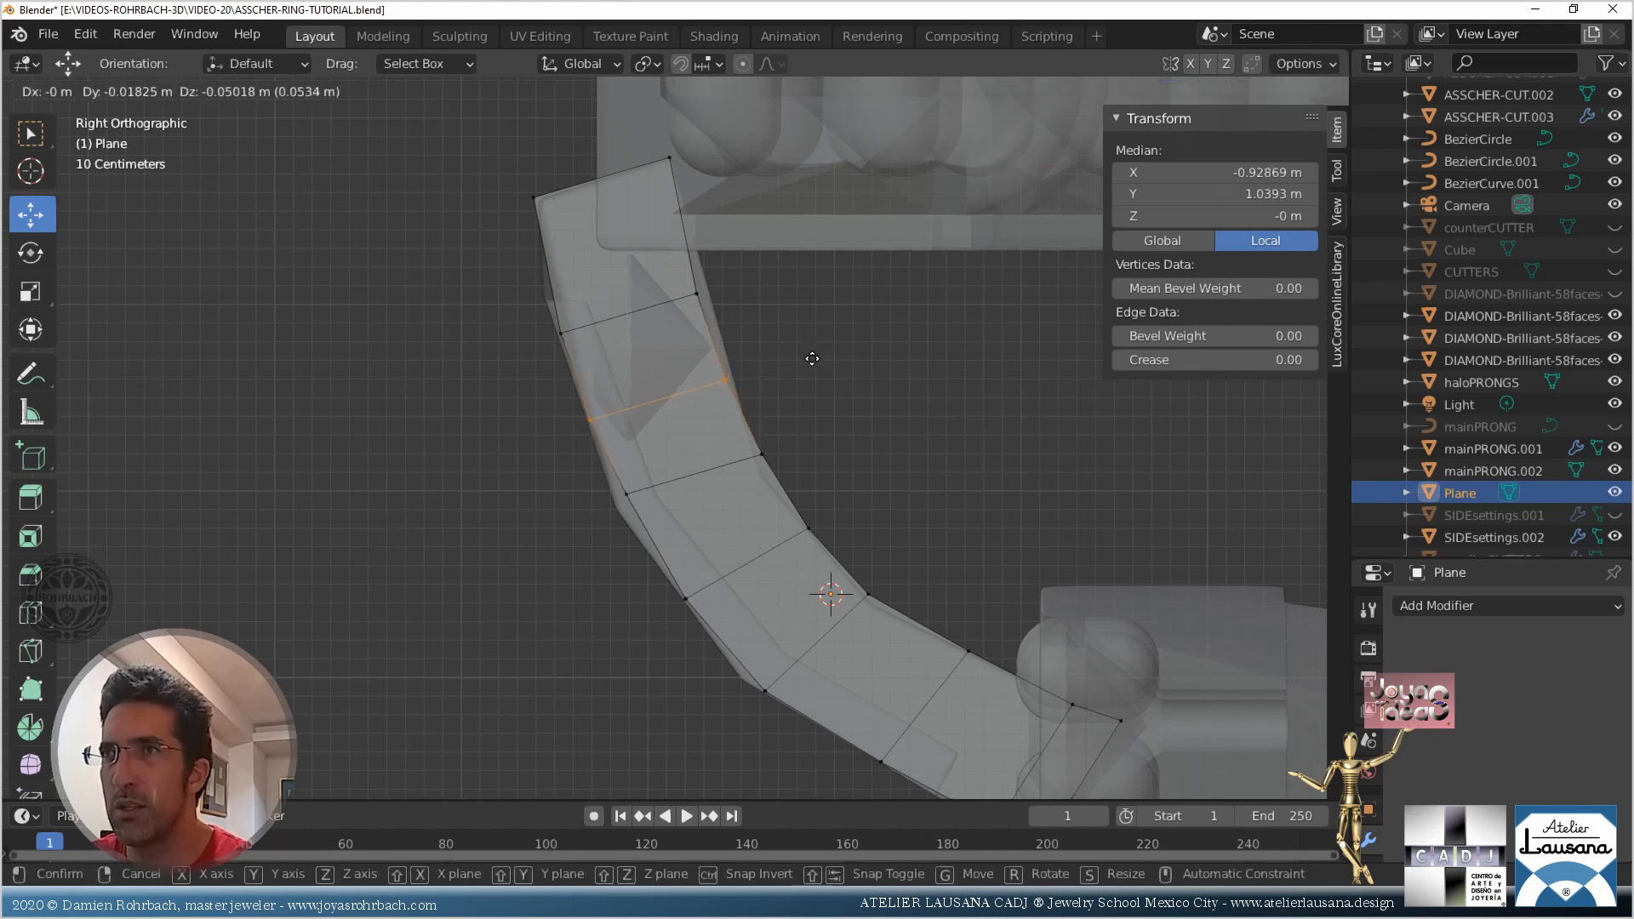
{"action": "left_click", "coordinate": [812, 358]}
Rotate the fourth cross edge from the strip's top slightly and move it about 0.07 m down onto the setting's outline
{"action": "key", "text": "alt+a"}
{"action": "key", "text": "c"}
{"action": "left_click_drag", "start_coordinate": [584, 500], "coordinate": [856, 400]}
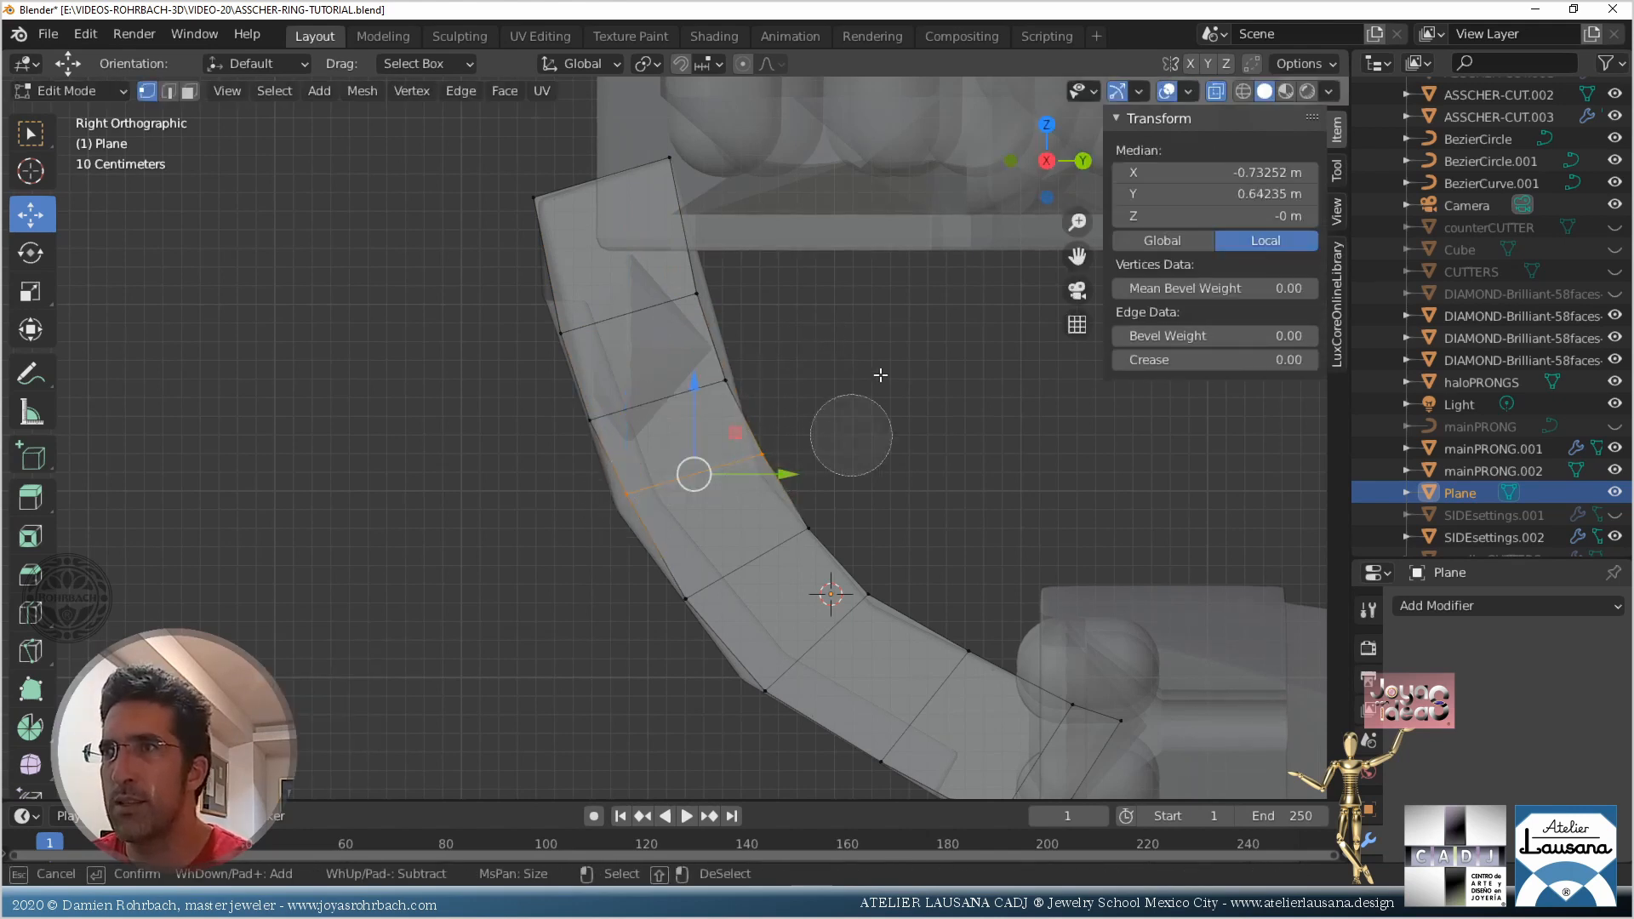
{"action": "right_click", "coordinate": [857, 401]}
{"action": "key", "text": "r"}
{"action": "left_click", "coordinate": [840, 349]}
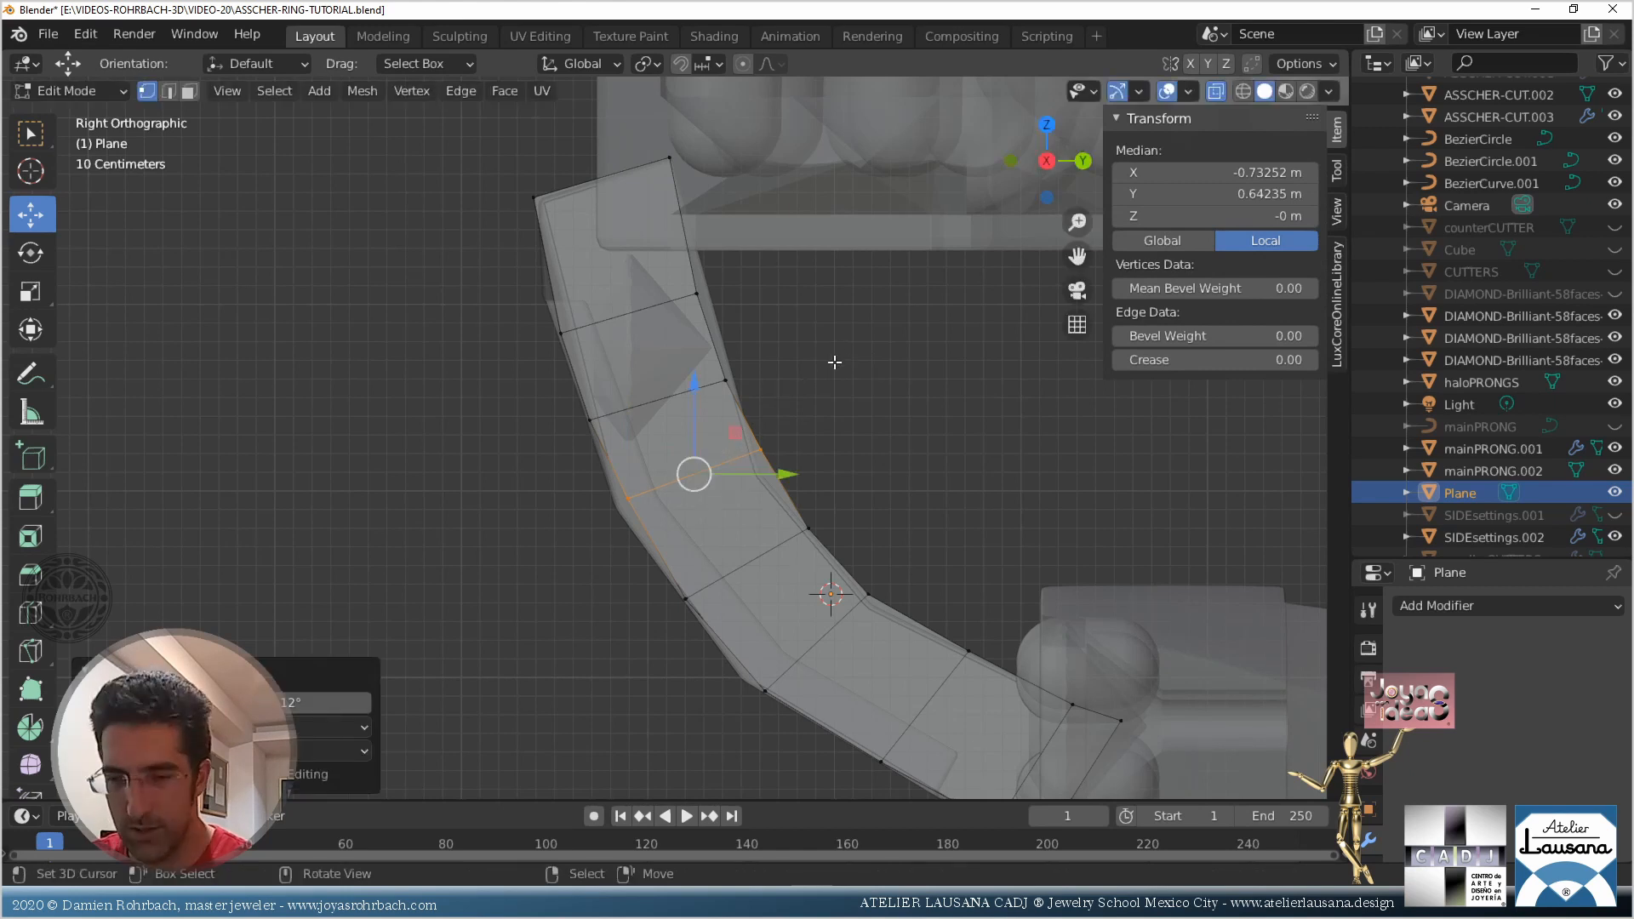
{"action": "key", "text": "g"}
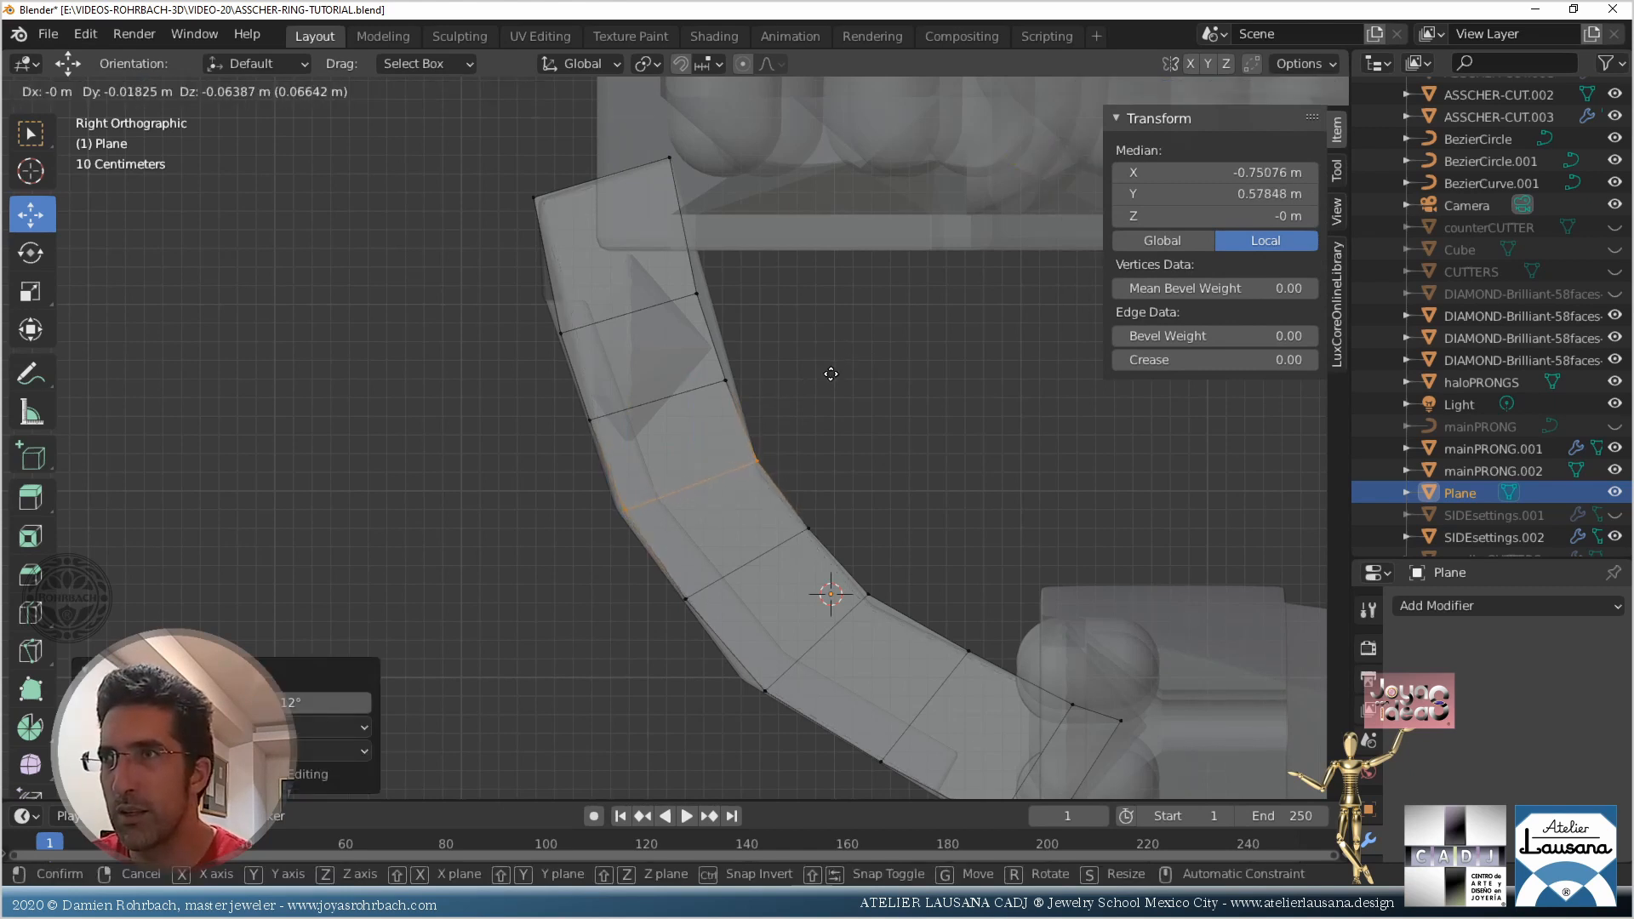
{"action": "left_click", "coordinate": [830, 374]}
Shift the fifth cross edge from the strip's top about 0.03 m down and outward to follow the curve
{"action": "scroll", "coordinate": [831, 374], "scroll_direction": "down", "scroll_amount": 3}
{"action": "scroll", "coordinate": [820, 486], "scroll_direction": "up", "scroll_amount": 3}
{"action": "key", "text": "alt+a"}
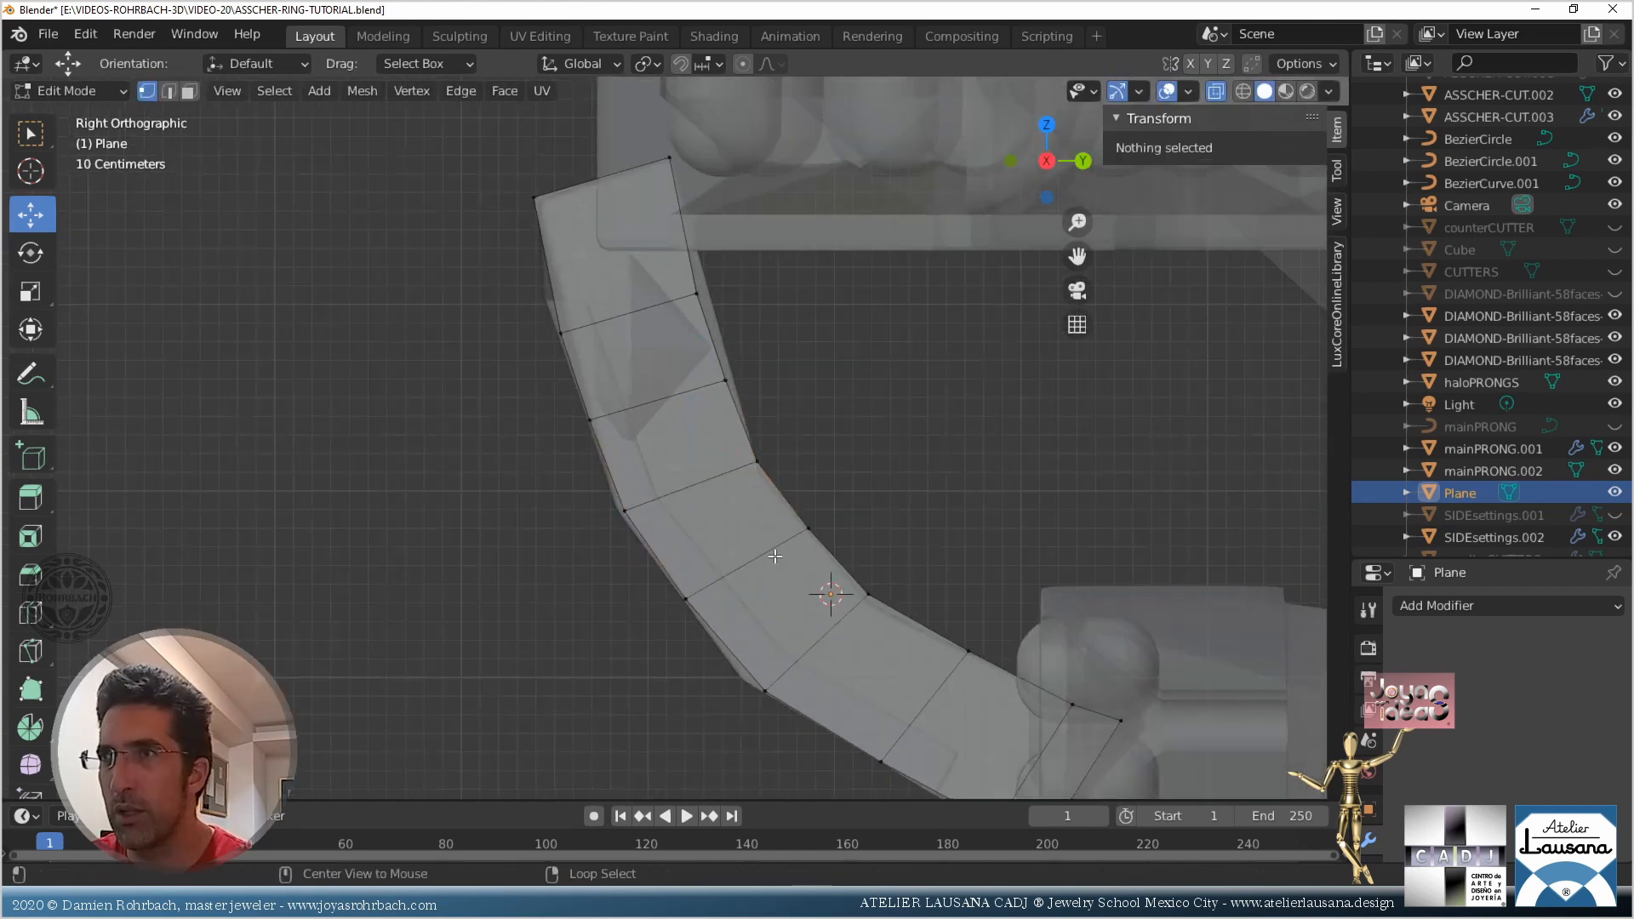
{"action": "key", "text": "c"}
{"action": "left_click_drag", "start_coordinate": [691, 598], "coordinate": [885, 509]}
{"action": "right_click", "coordinate": [850, 467]}
{"action": "key", "text": "g"}
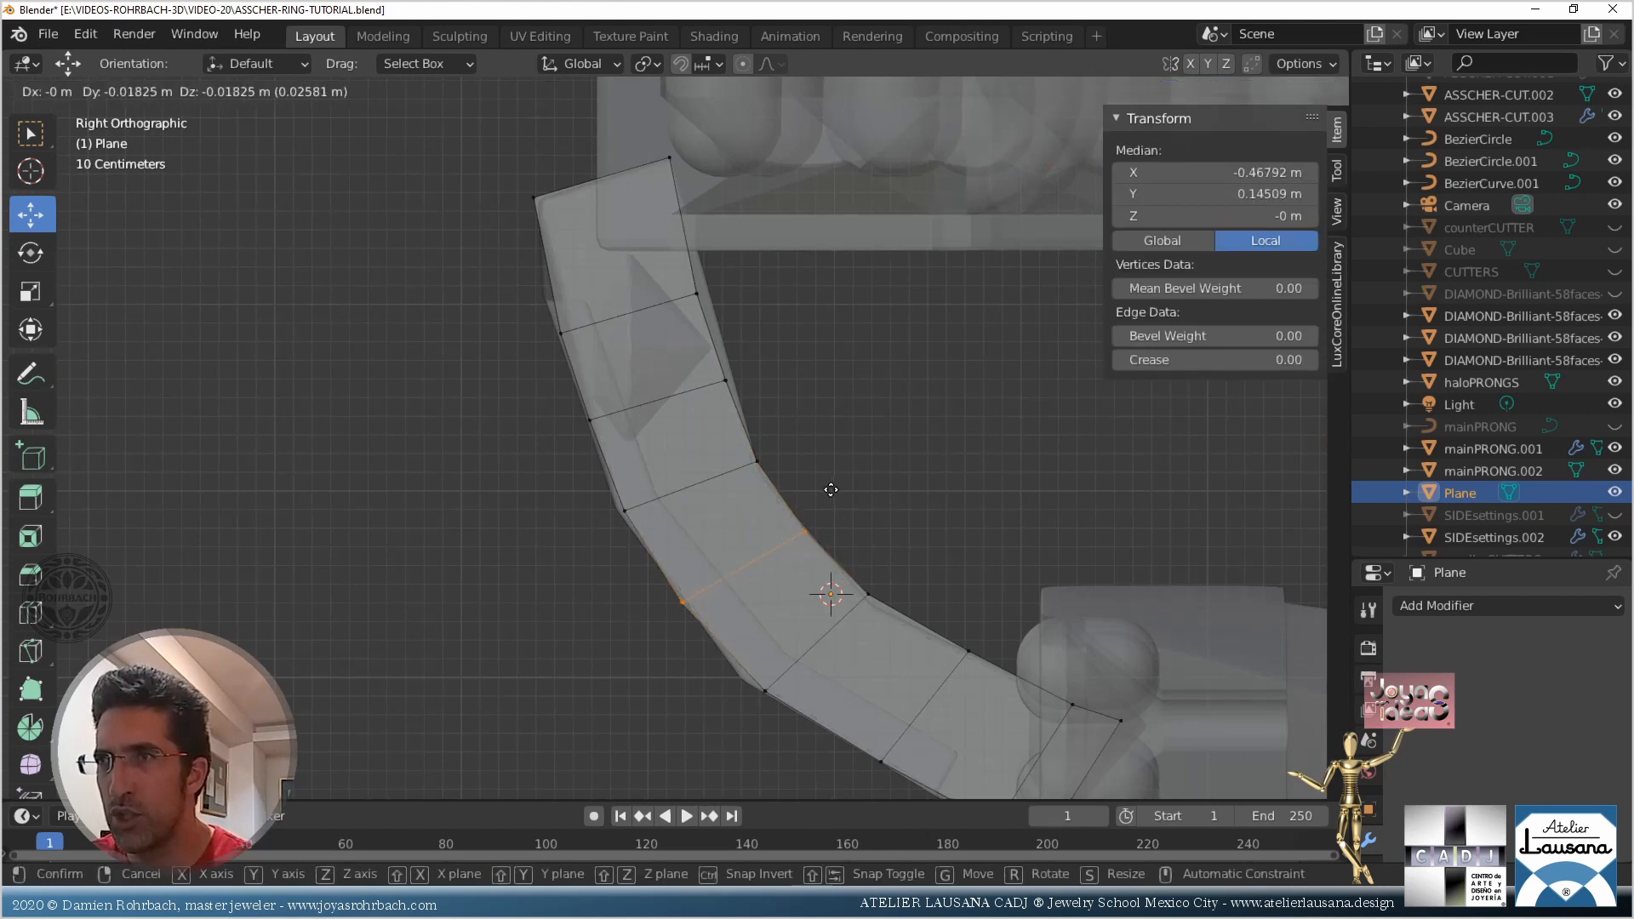
{"action": "left_click", "coordinate": [830, 490]}
Extrude the whole strip about 1.41 m sideways across the side setting's width and return to Object Mode with solid display
{"action": "scroll", "coordinate": [831, 489], "scroll_direction": "down", "scroll_amount": 3}
{"action": "middle_click_drag", "start_coordinate": [753, 467], "coordinate": [960, 479]}
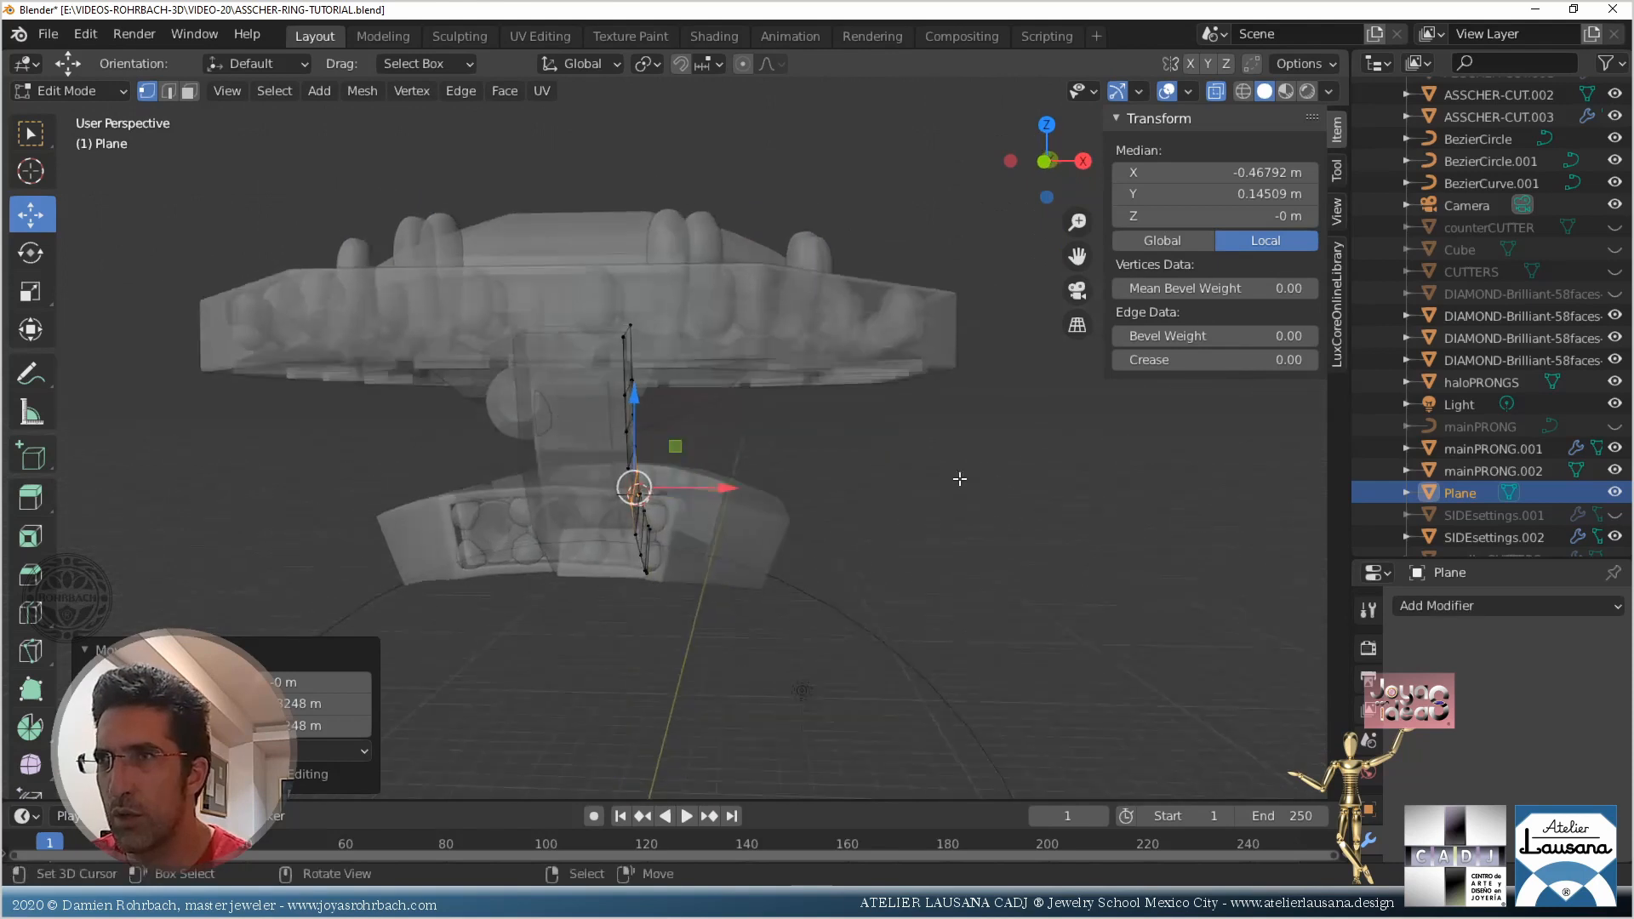
{"action": "key", "text": "KP_1"}
{"action": "left_click", "coordinate": [641, 508], "text": "alt"}
{"action": "scroll", "coordinate": [679, 439], "scroll_direction": "up", "scroll_amount": 3}
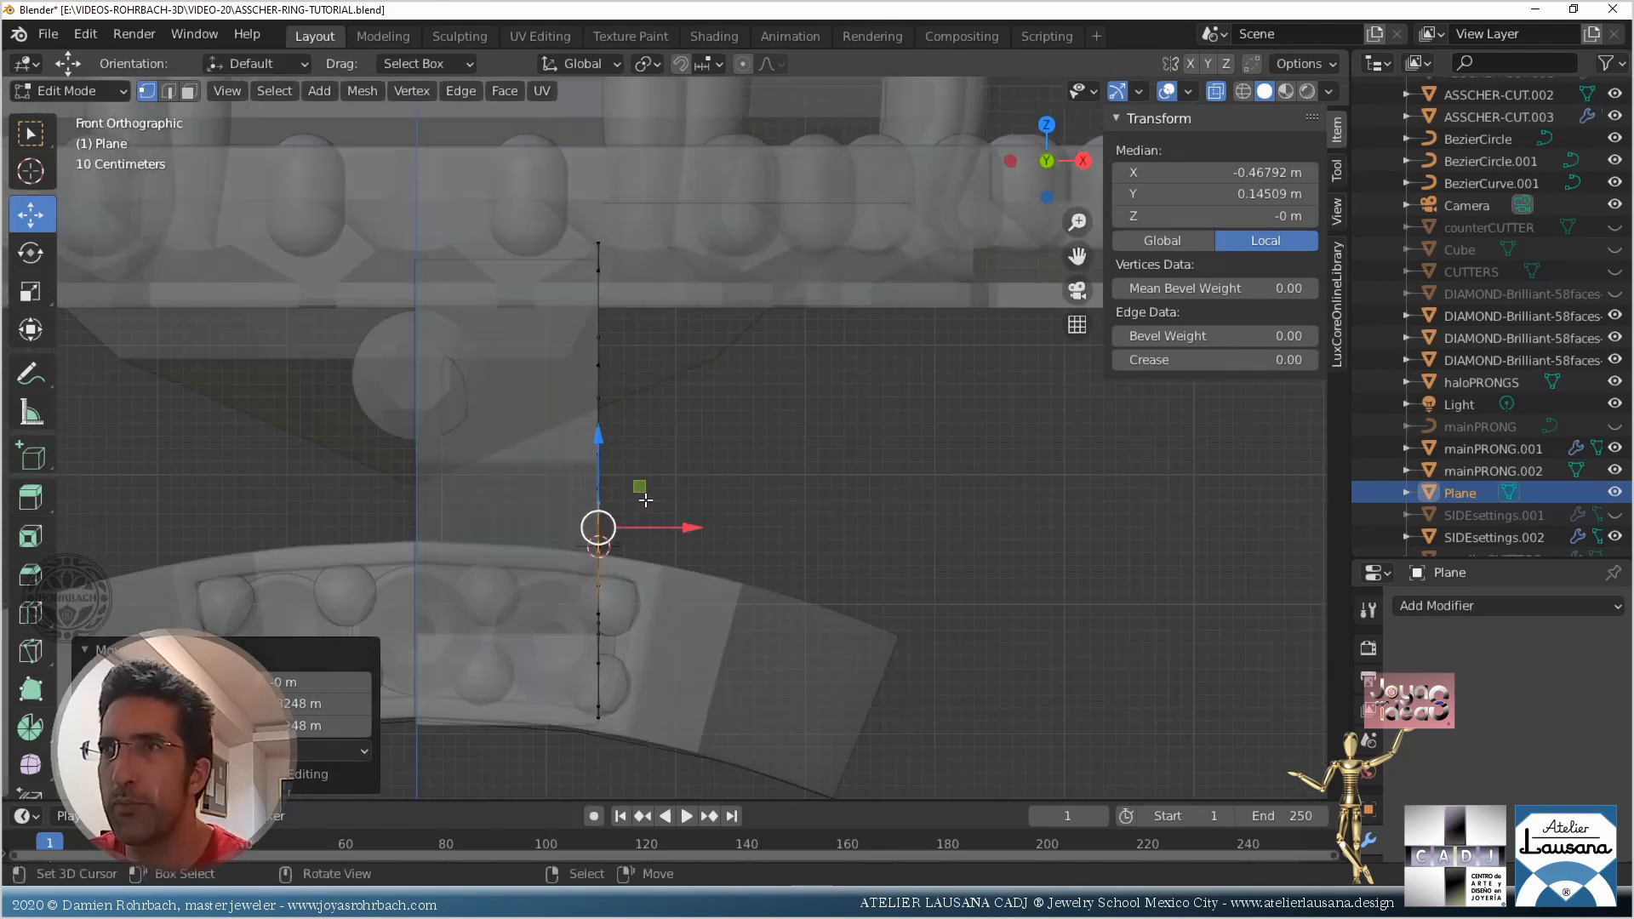
{"action": "key", "text": "e"}
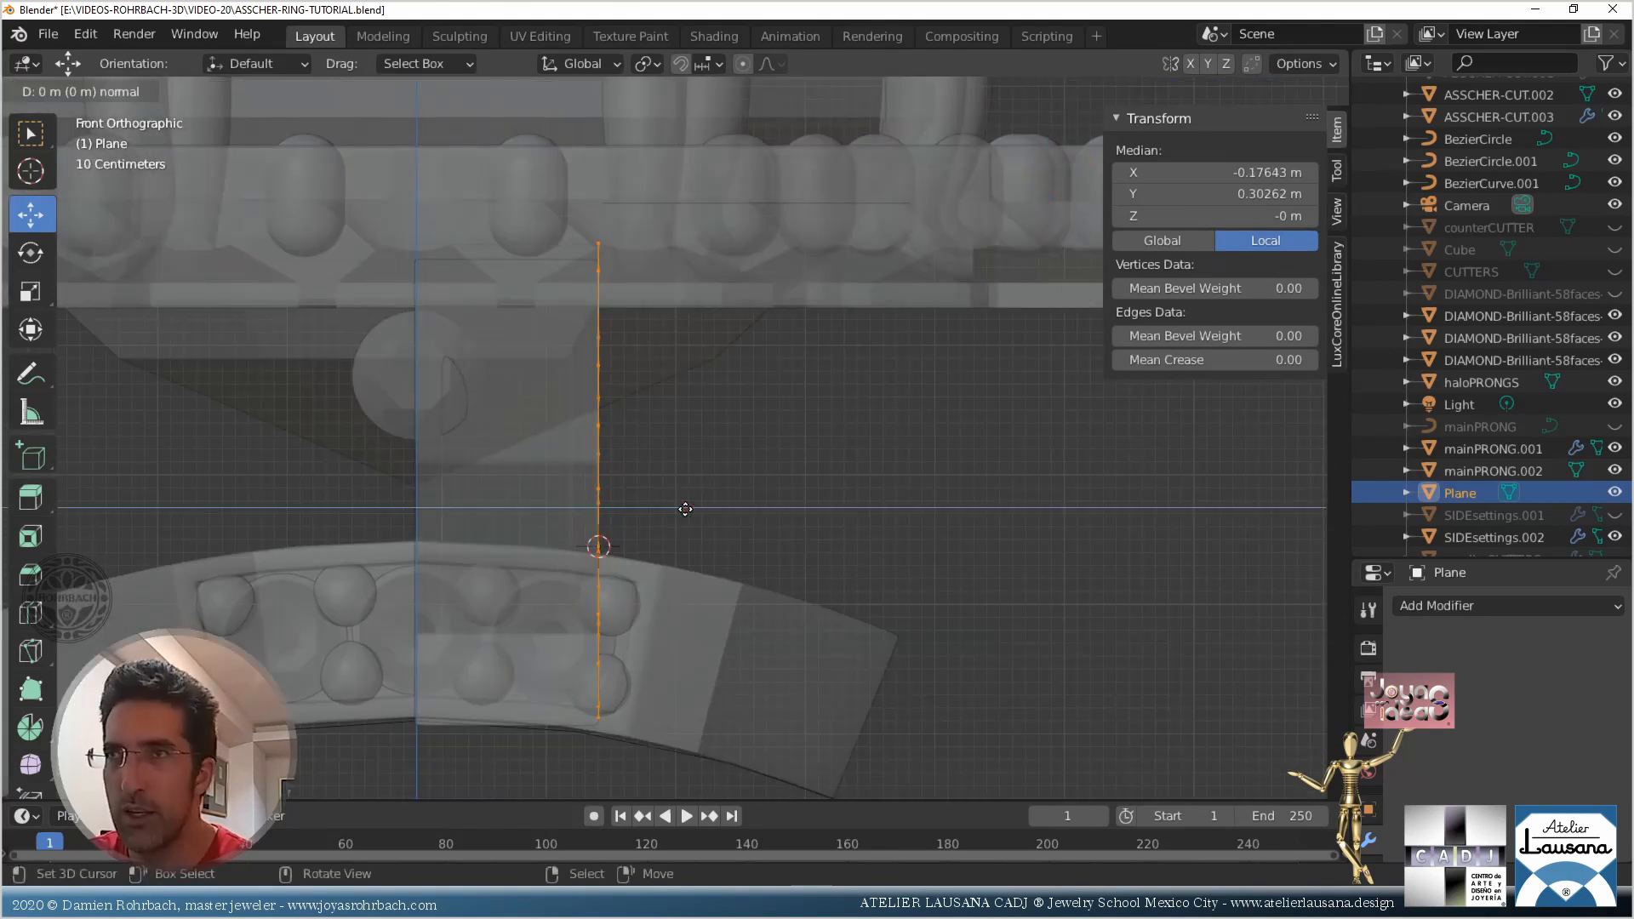
{"action": "left_click", "coordinate": [502, 476]}
{"action": "mouse_move", "coordinate": [502, 476]}
{"action": "middle_mouse_down"}
{"action": "mouse_move", "coordinate": [798, 537]}
{"action": "mouse_move", "coordinate": [827, 513]}
{"action": "mouse_move", "coordinate": [736, 493]}
{"action": "middle_mouse_up"}
{"action": "key", "text": "Tab"}
{"action": "key", "text": "alt+z"}
{"action": "scroll", "coordinate": [827, 513], "scroll_direction": "up", "scroll_amount": 2}
Try a Subdivision Surface modifier on the extruded strip
{"action": "left_click", "coordinate": [1453, 602]}
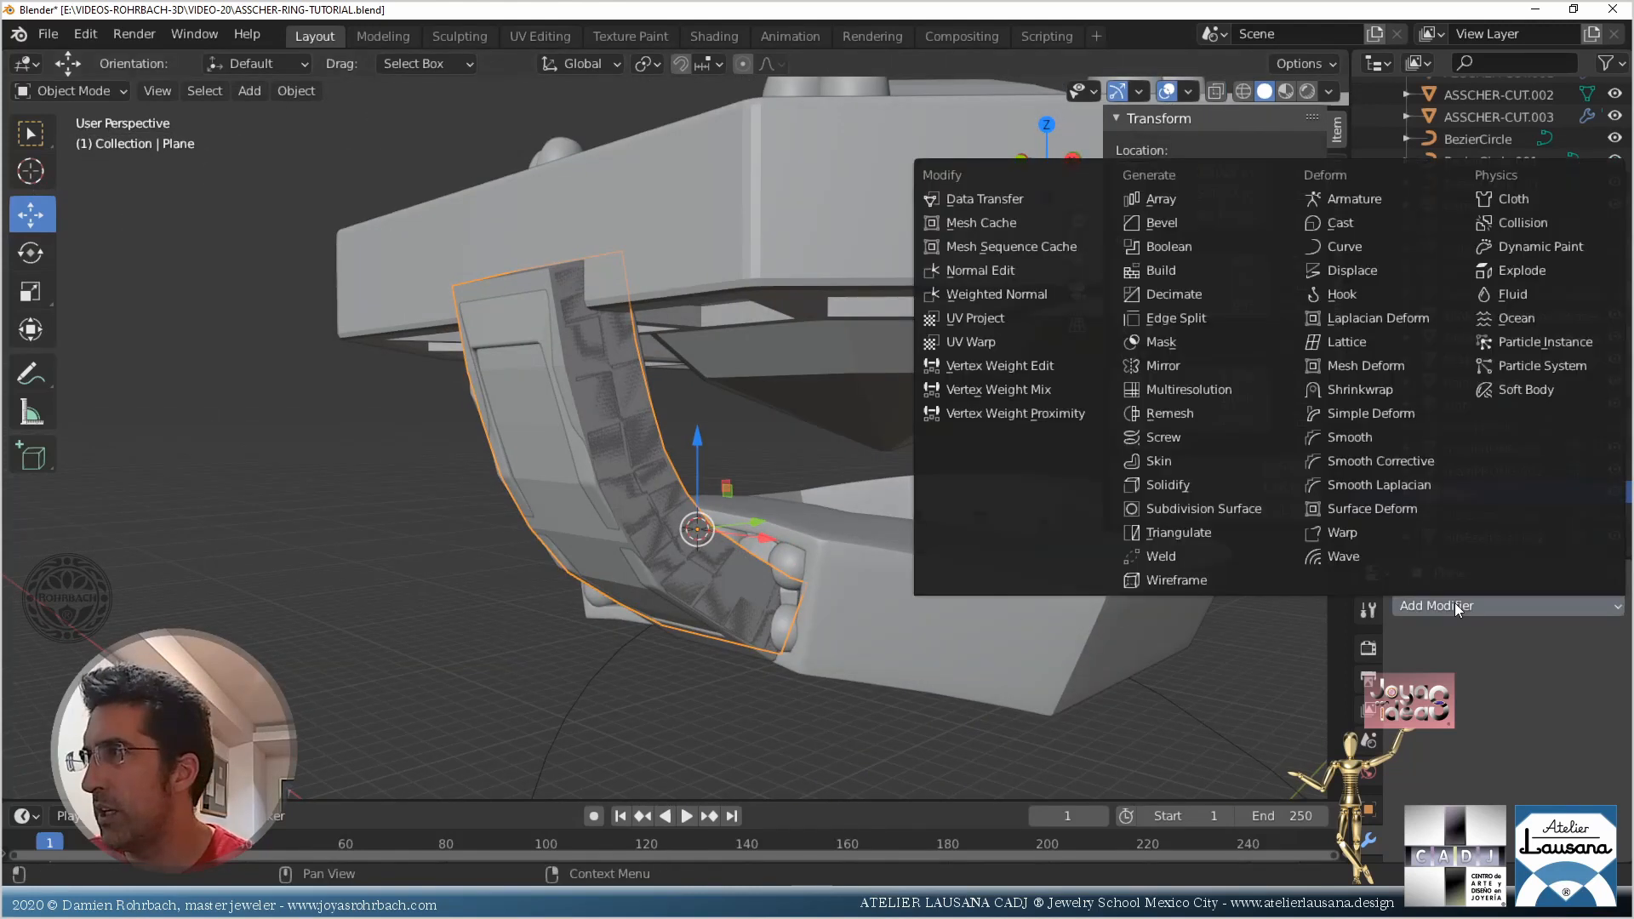
{"action": "left_click", "coordinate": [1249, 504]}
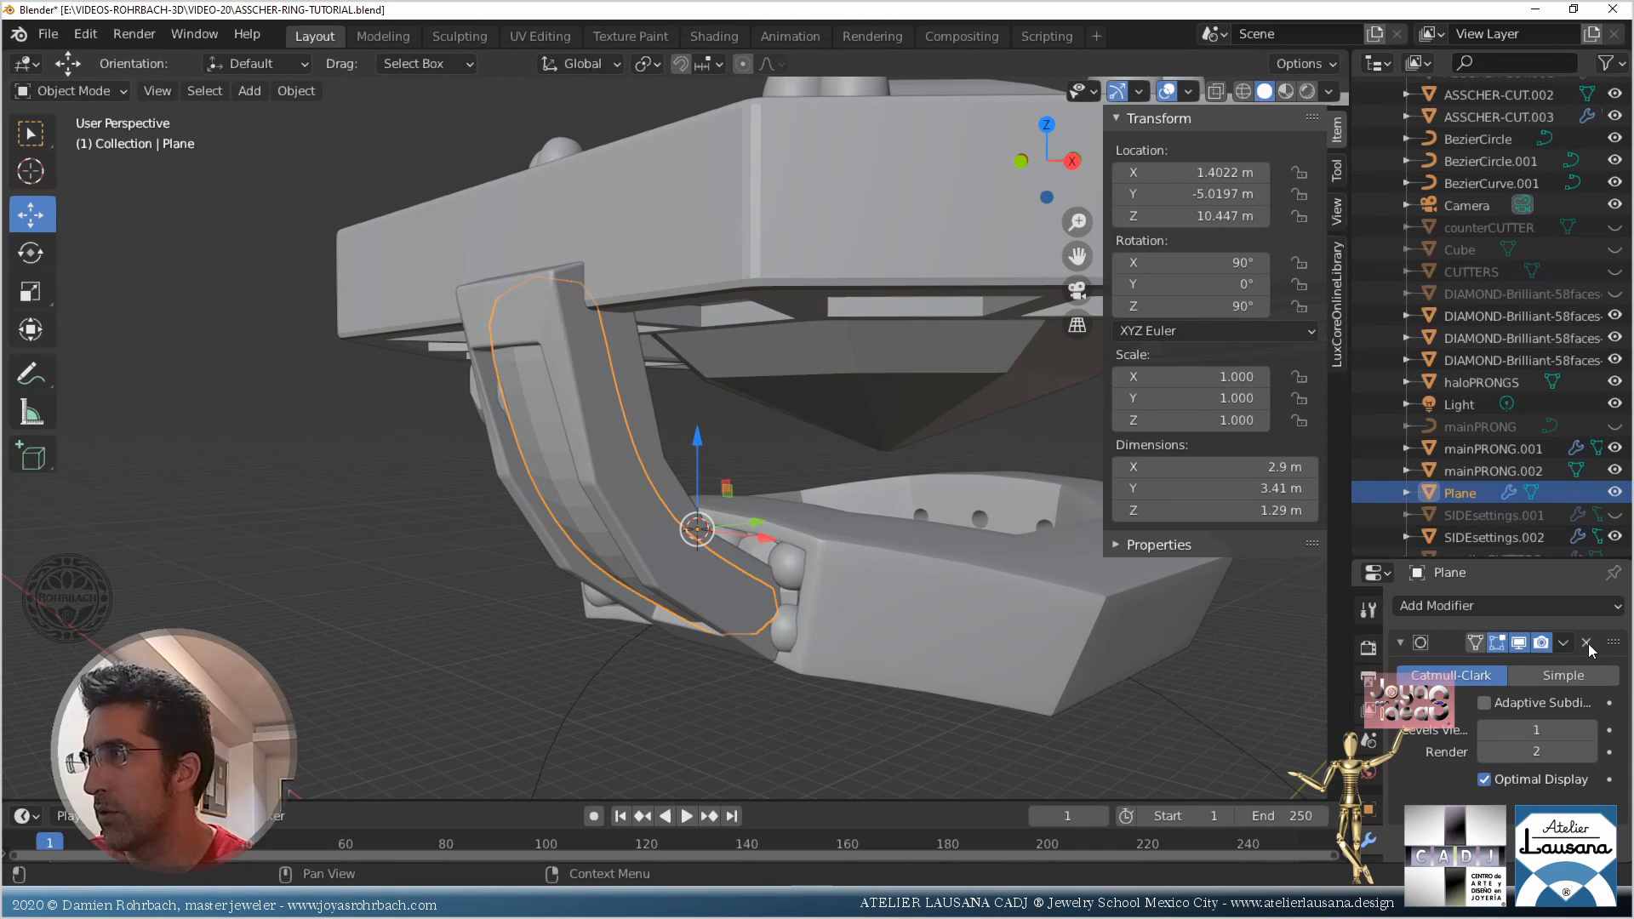
{"action": "left_click", "coordinate": [1587, 645]}
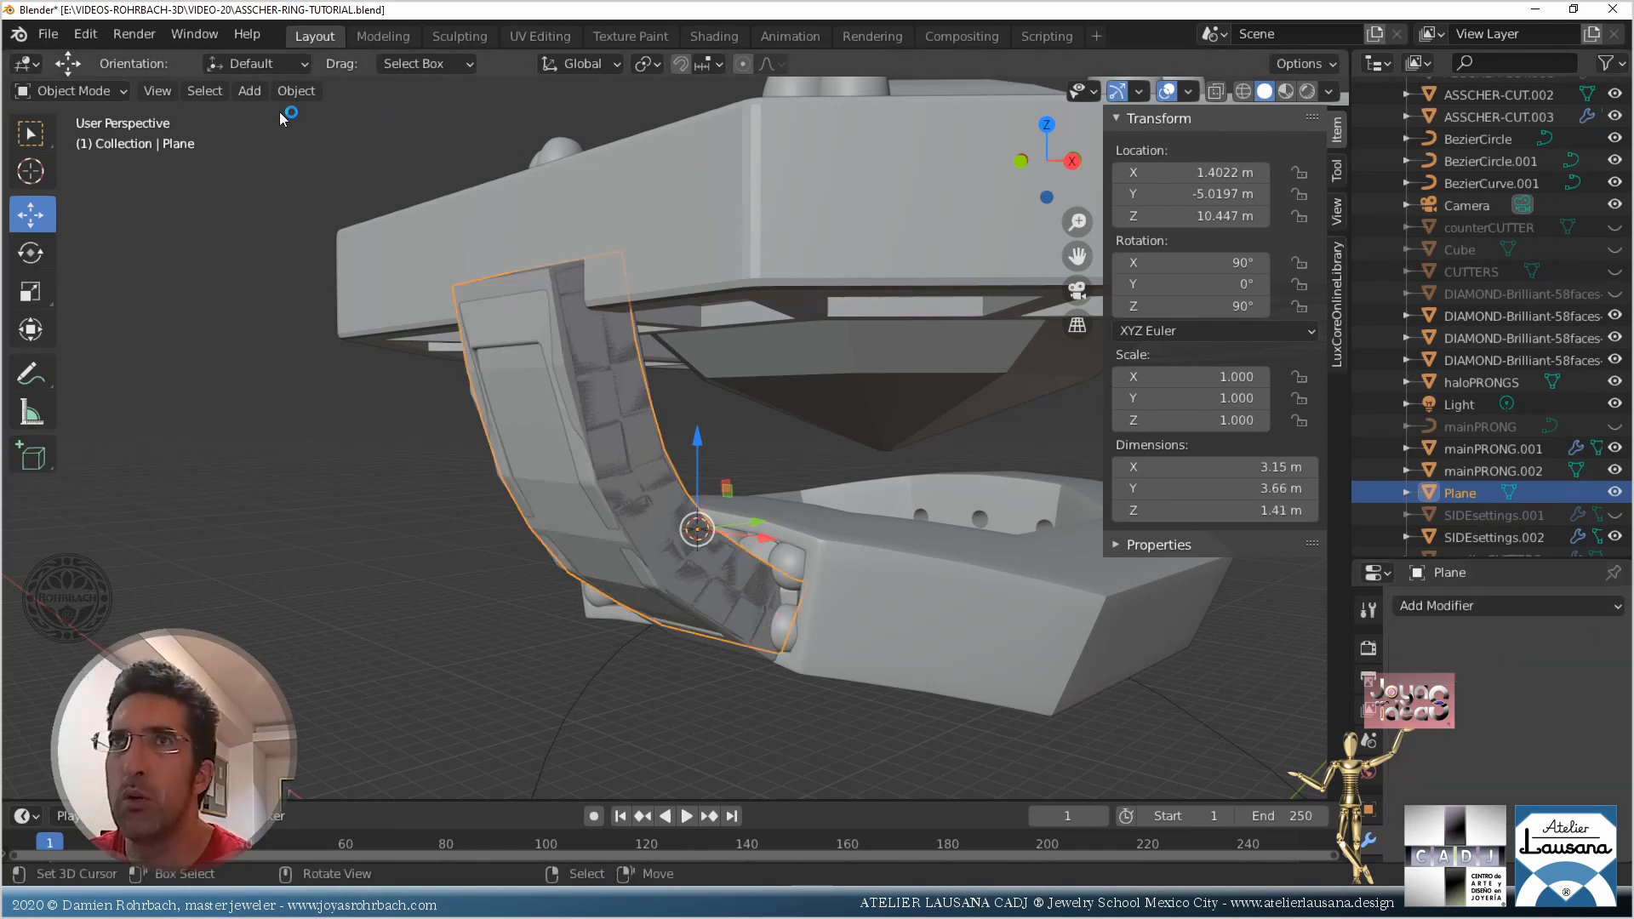
Shade the strip smooth and enable Auto Smooth at 30° in its mesh normals
{"action": "left_click", "coordinate": [296, 91]}
{"action": "left_click", "coordinate": [411, 536]}
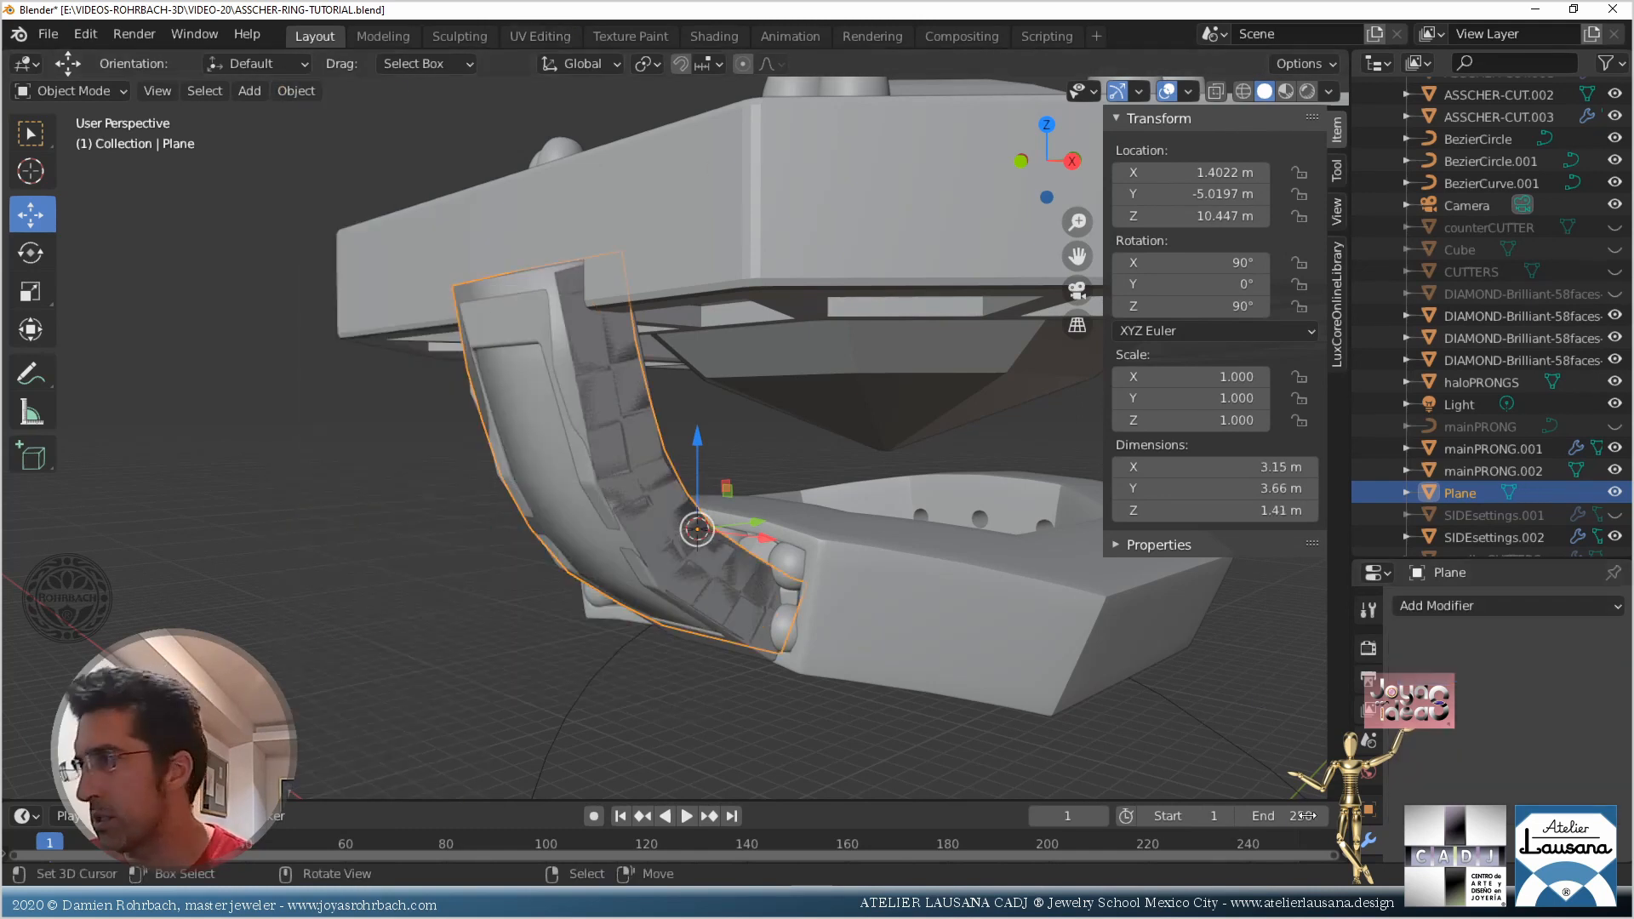
{"action": "scroll", "coordinate": [1368, 766], "scroll_direction": "down", "scroll_amount": 3}
{"action": "left_click", "coordinate": [1368, 792]}
{"action": "scroll", "coordinate": [1473, 748], "scroll_direction": "down", "scroll_amount": 5}
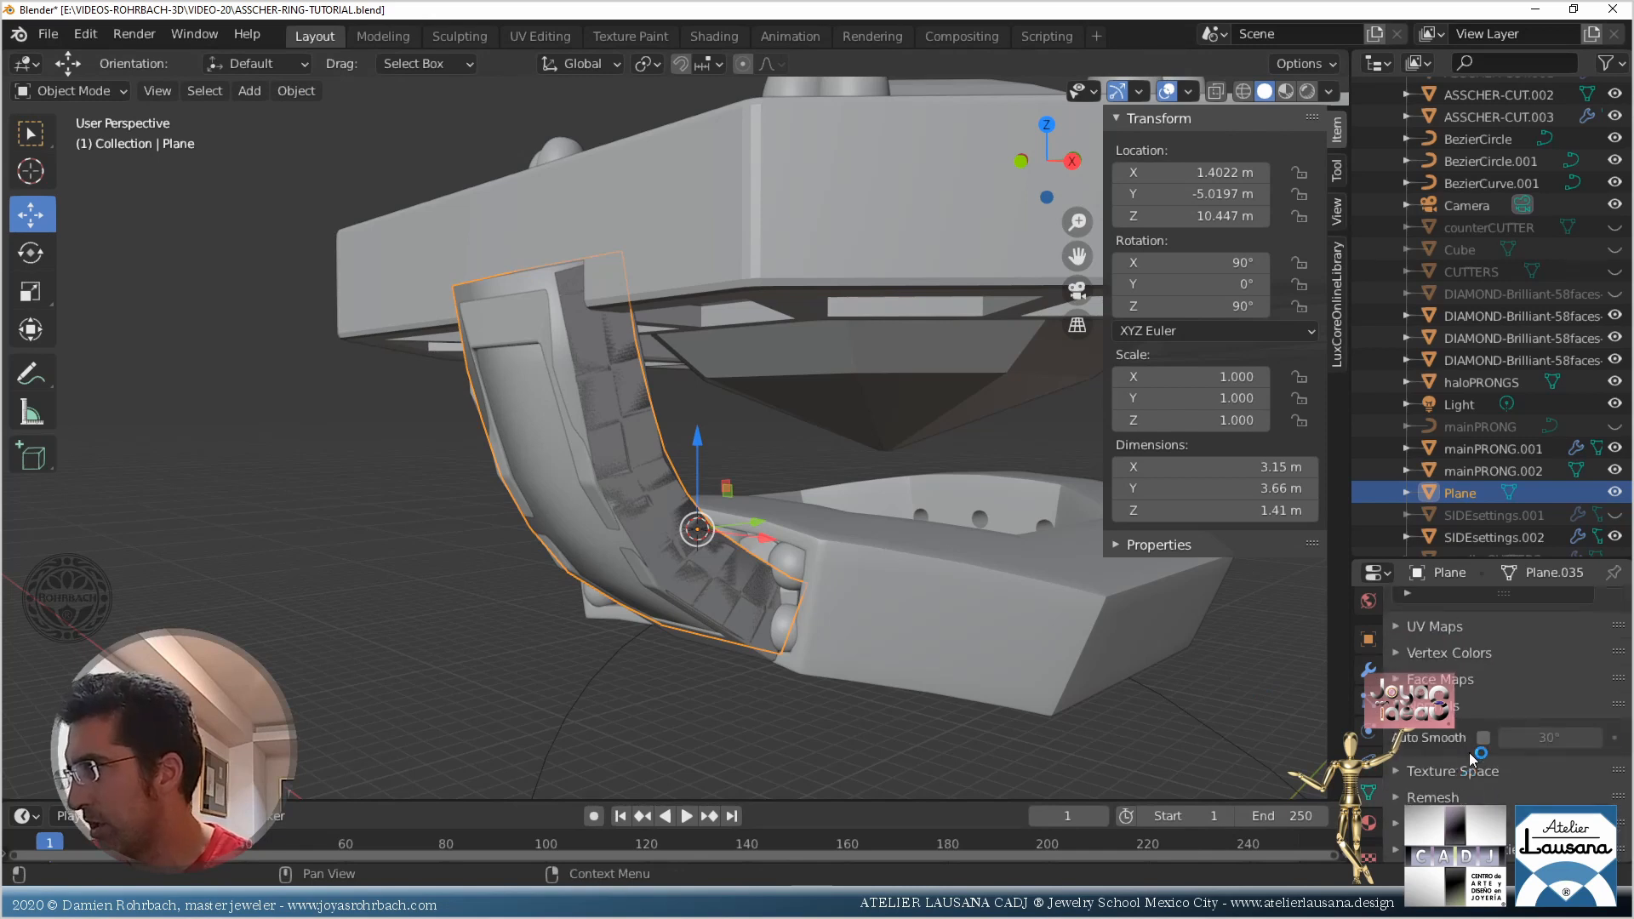
{"action": "left_click", "coordinate": [1483, 738]}
{"action": "middle_click_drag", "start_coordinate": [660, 428], "coordinate": [686, 463]}
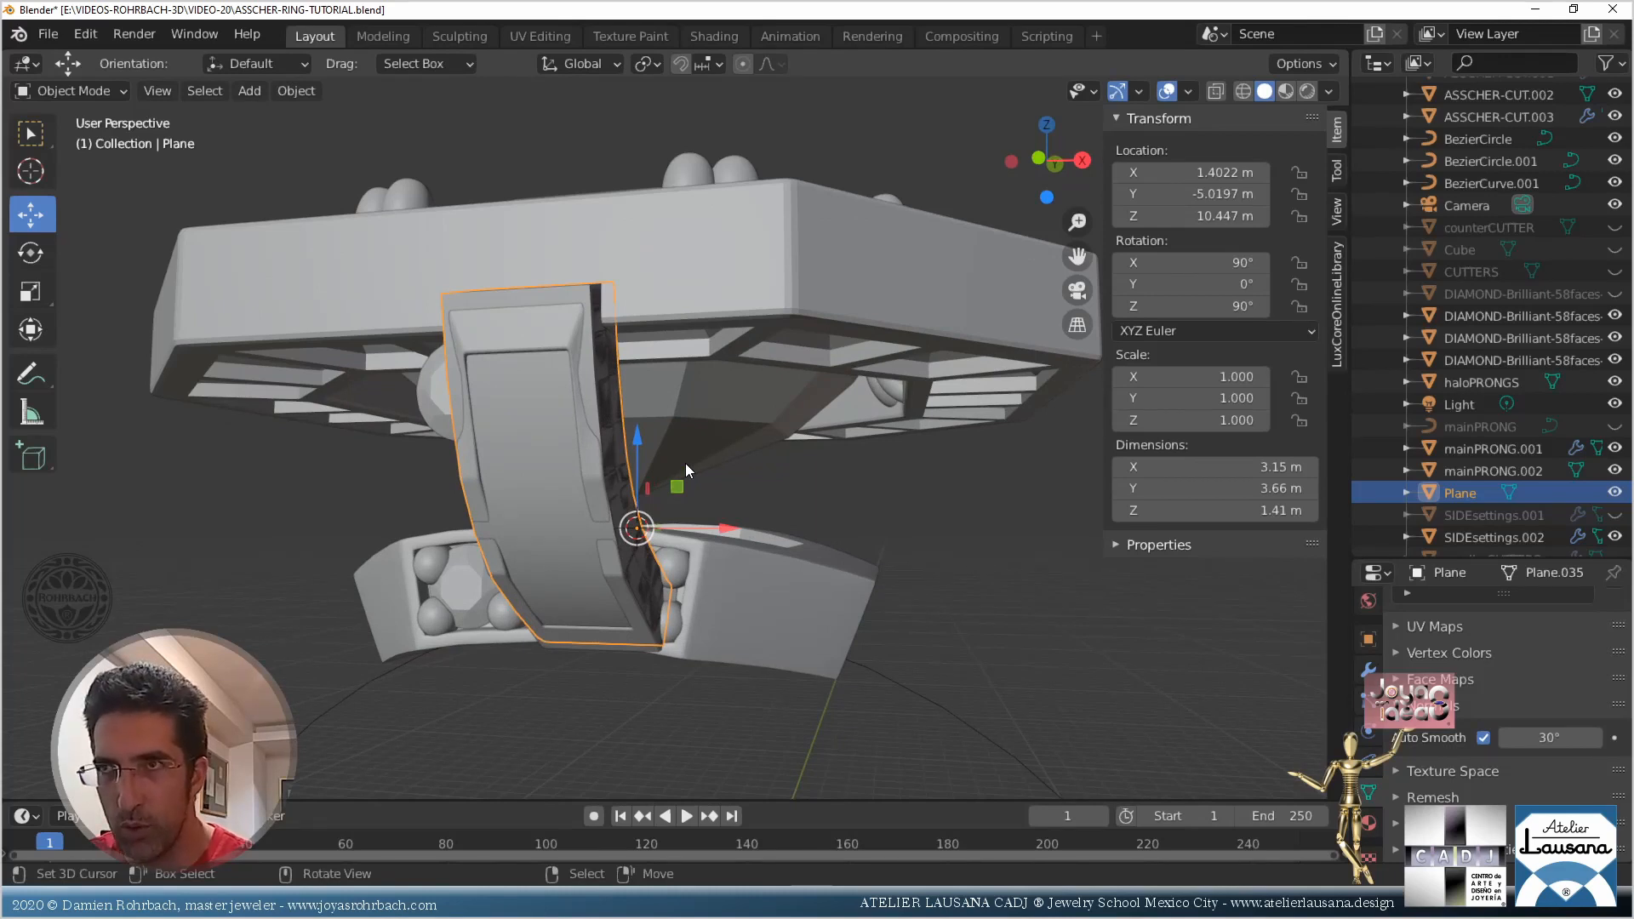
Add a Bevel modifier to the strip
{"action": "left_click", "coordinate": [1368, 668]}
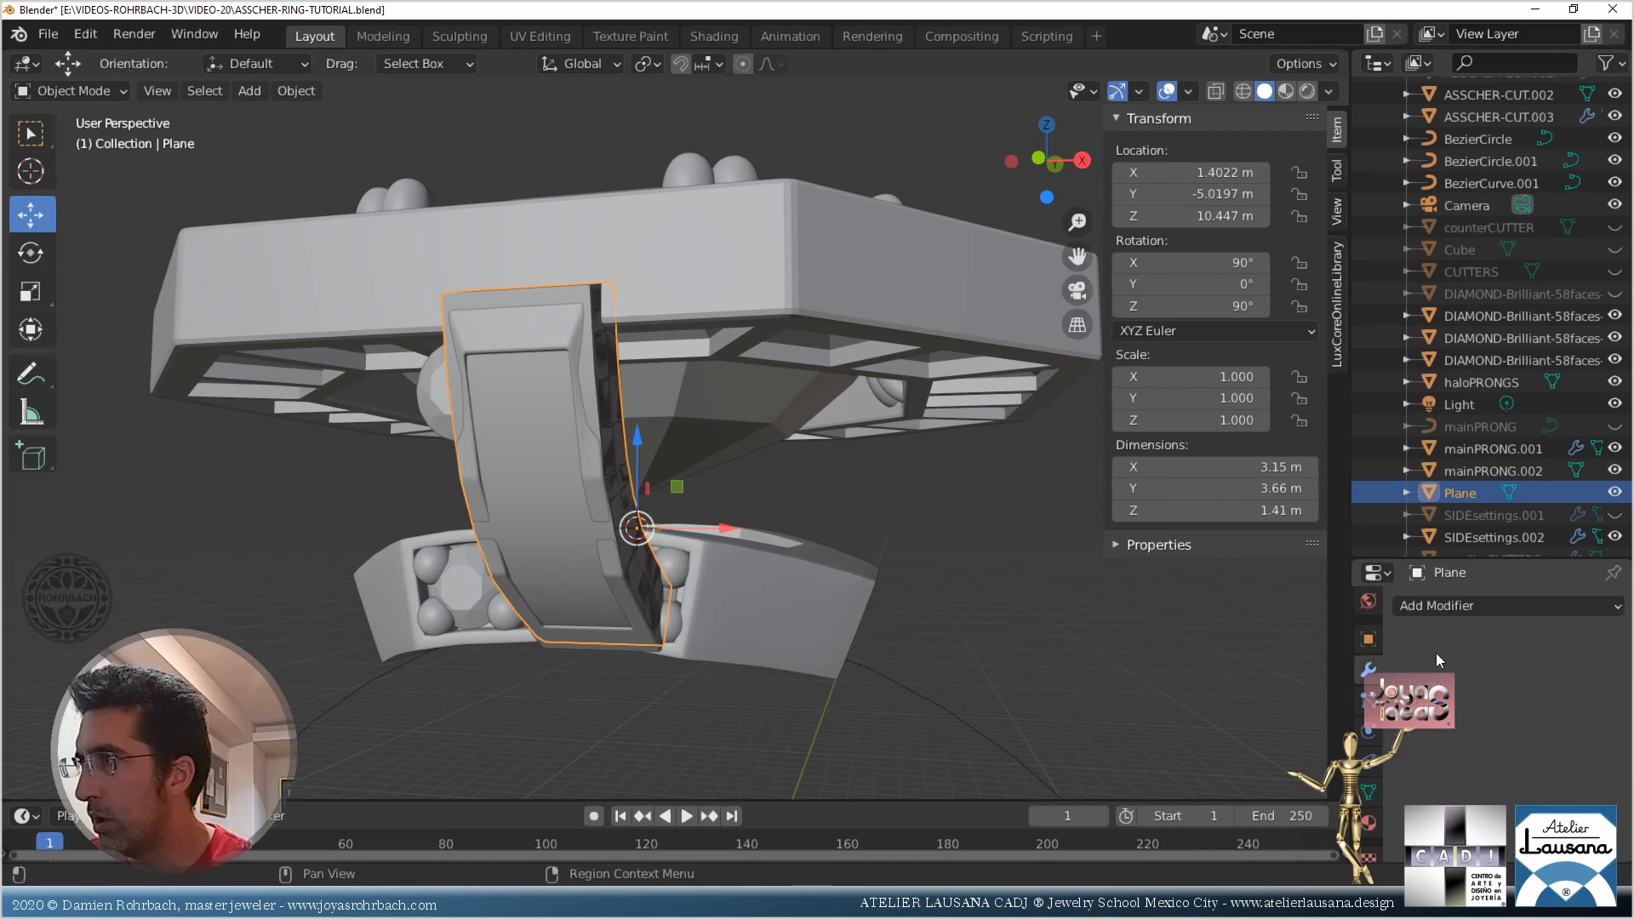
{"action": "left_click", "coordinate": [1472, 605]}
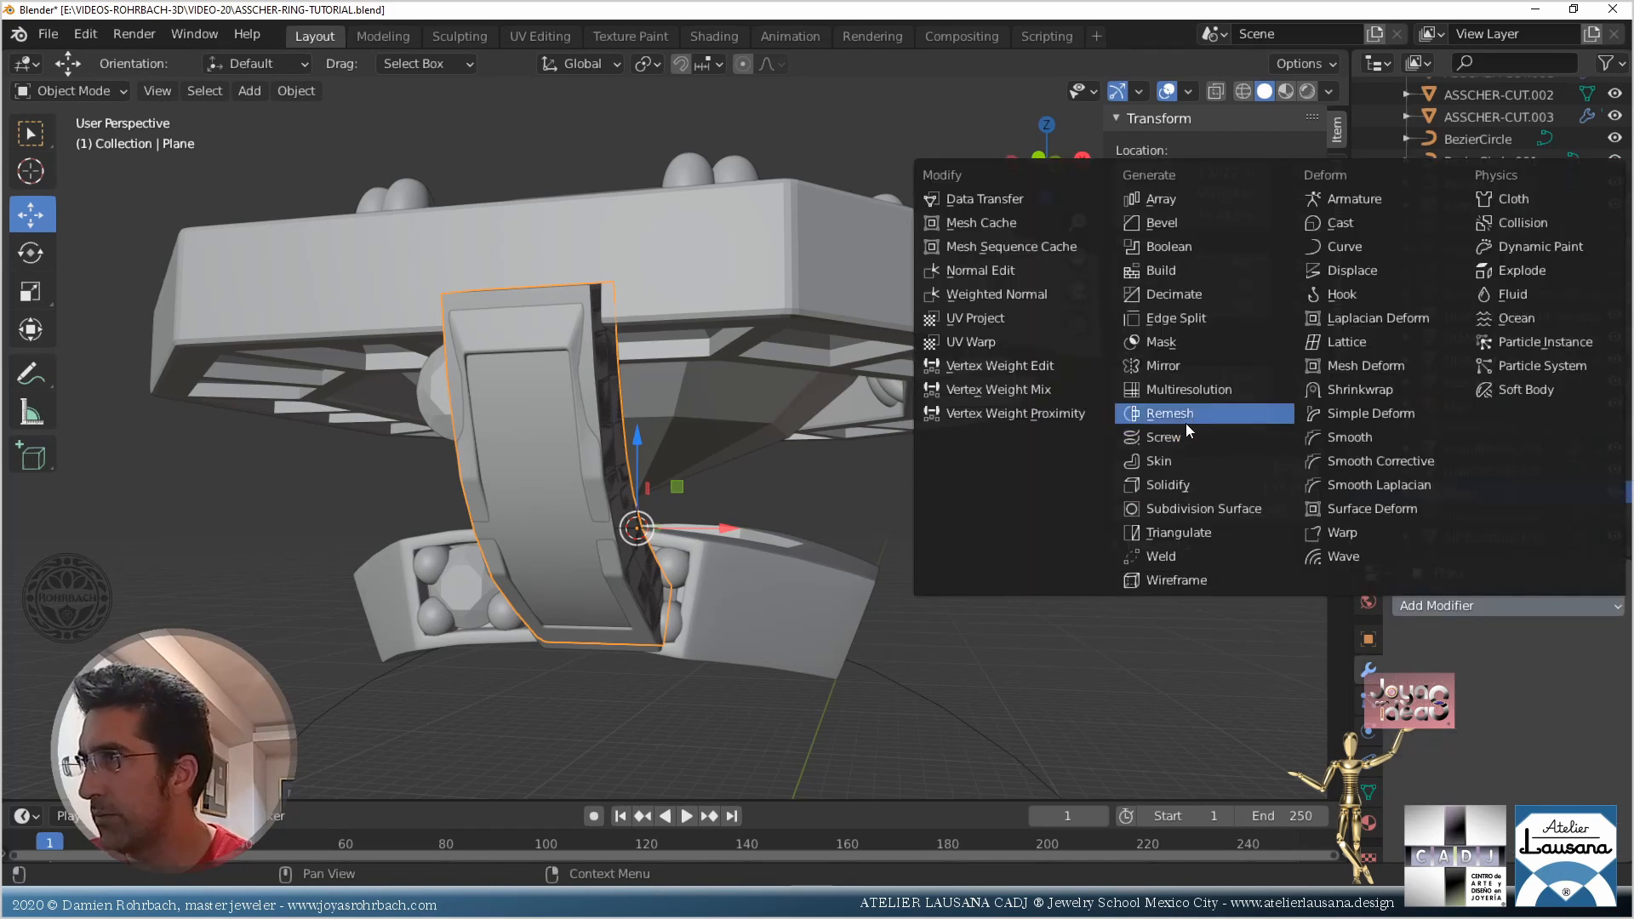
{"action": "left_click", "coordinate": [1171, 224]}
Hide the original side setting SIDEsettings.002 and reselect the strip
{"action": "left_click", "coordinate": [537, 306]}
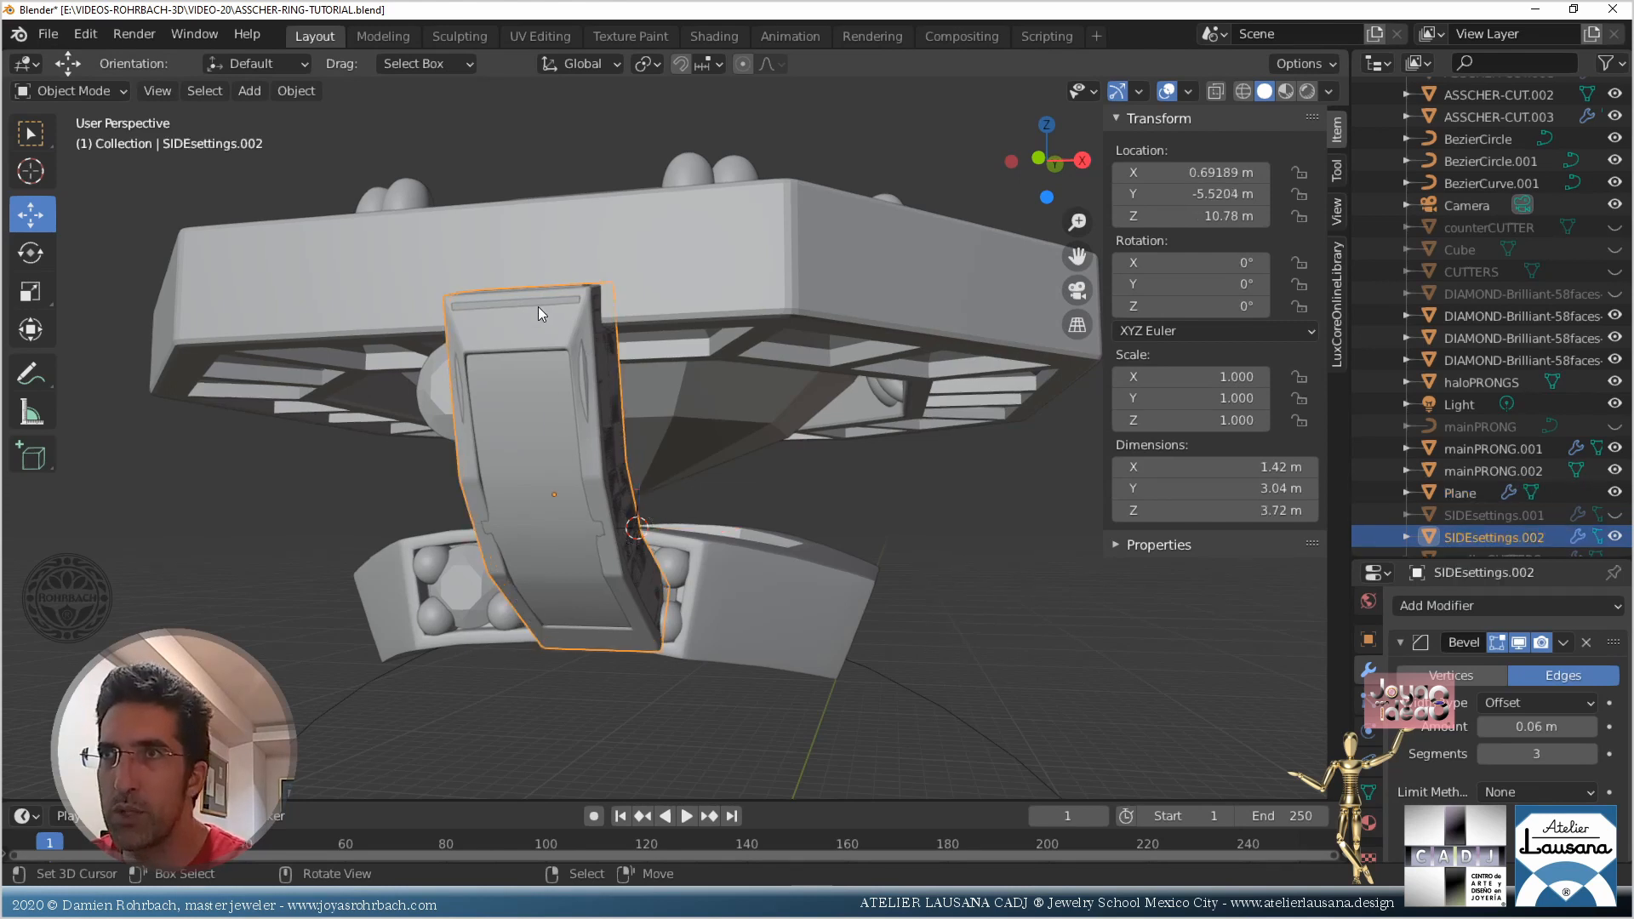
{"action": "key", "text": "h"}
{"action": "middle_click_drag", "start_coordinate": [601, 443], "coordinate": [699, 488]}
{"action": "right_click", "coordinate": [594, 451]}
Set the strip's bevel amount to 0.05 m with 2 segments and save the file
{"action": "scroll", "coordinate": [1578, 713], "scroll_direction": "down", "scroll_amount": 1}
{"action": "left_click", "coordinate": [1575, 700]}
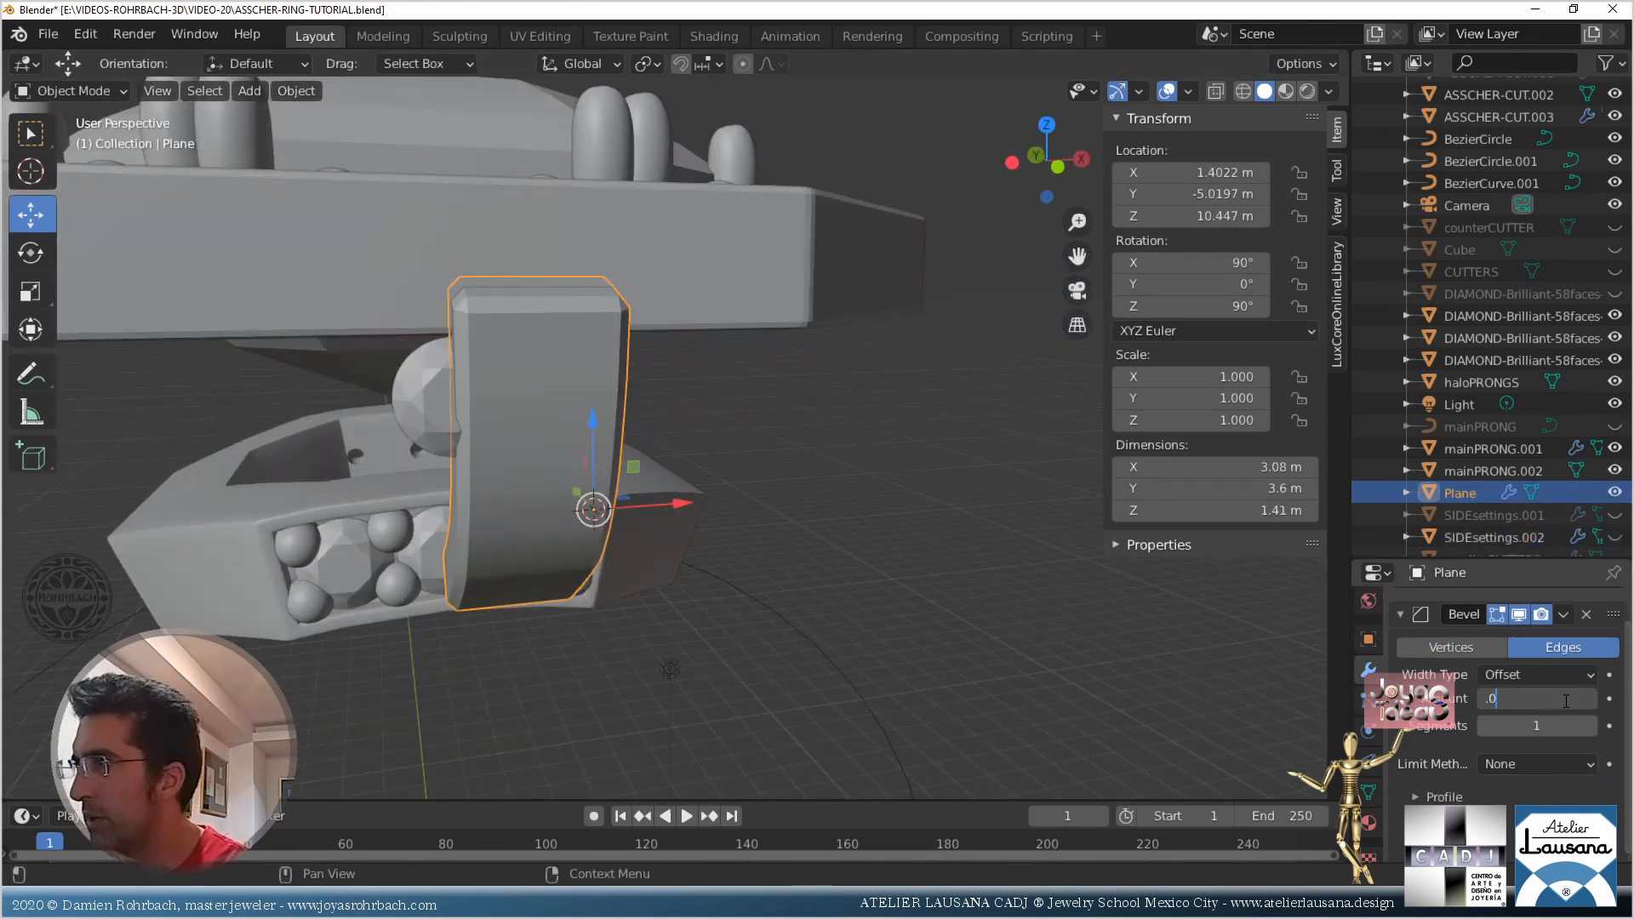
{"action": "type", "text": "0.05"}
{"action": "key", "text": "Return"}
{"action": "left_click", "coordinate": [1590, 725]}
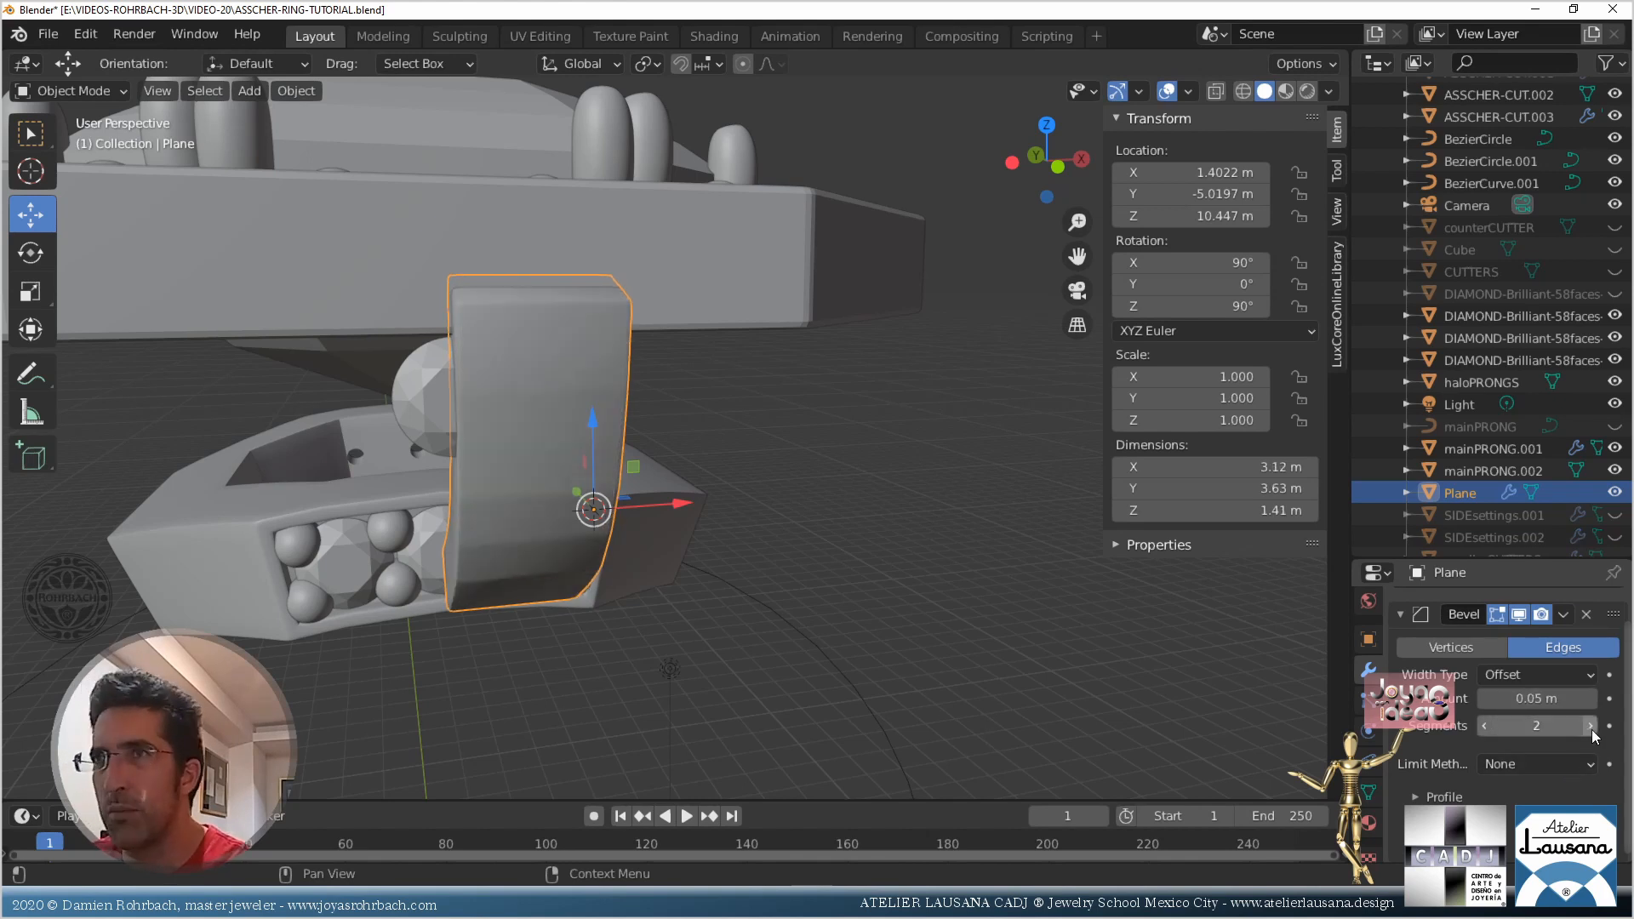
{"action": "middle_click_drag", "start_coordinate": [765, 510], "coordinate": [706, 511]}
{"action": "key", "text": "ctrl+s"}
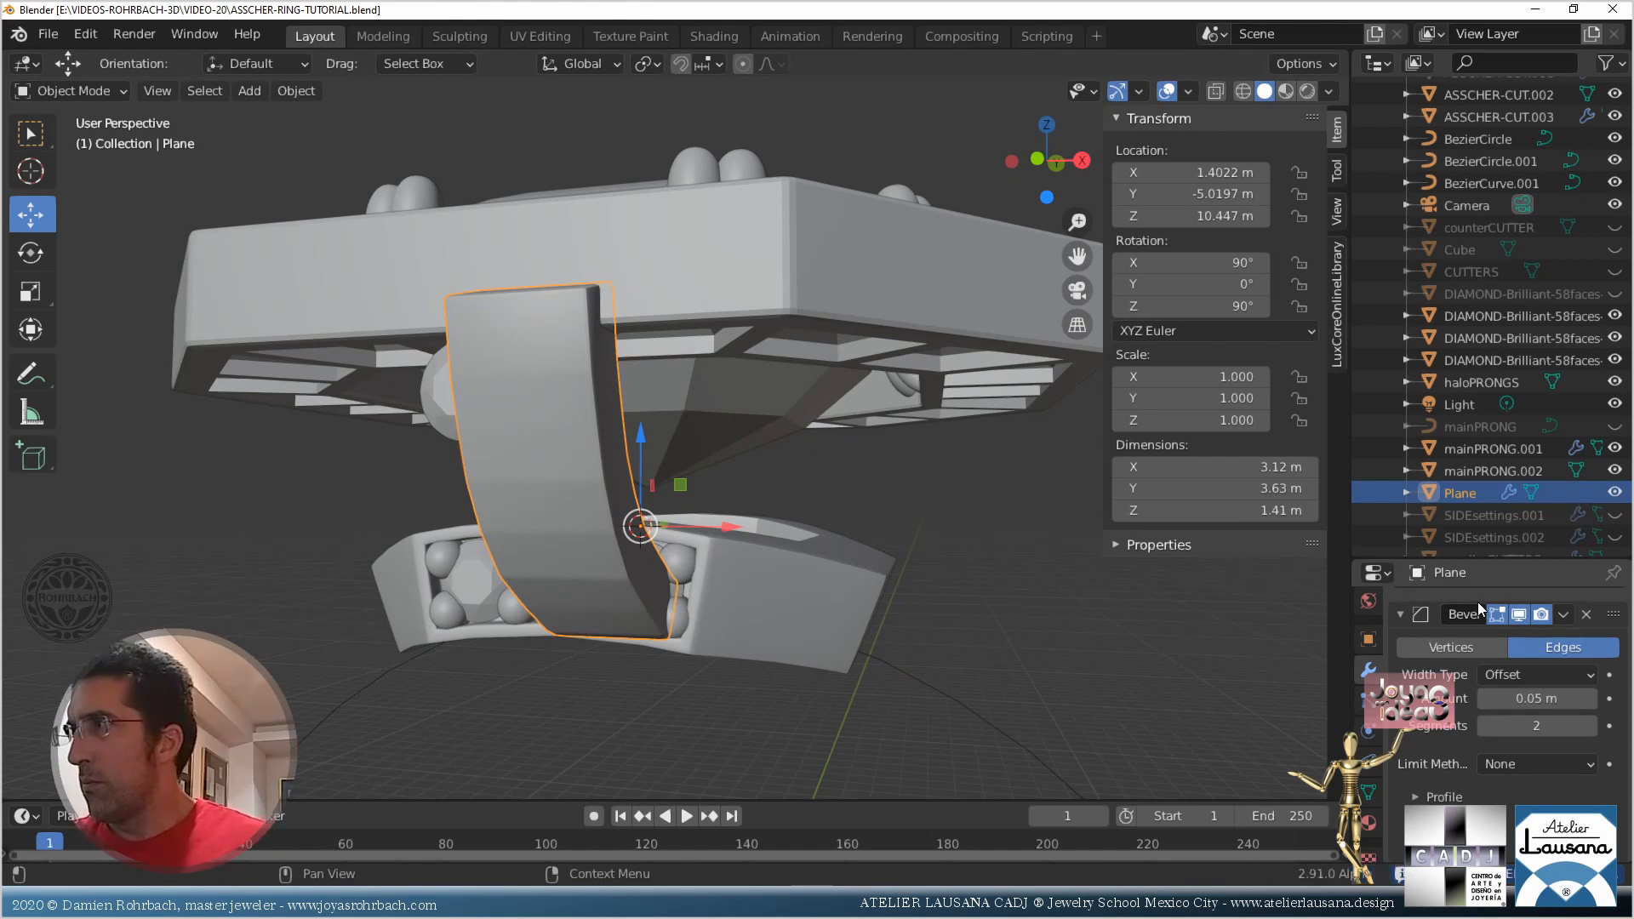
Add a Smooth modifier with factor 0.500 to the strip and adjust how strongly it rounds the shape
{"action": "scroll", "coordinate": [1484, 599], "scroll_direction": "up", "scroll_amount": 1}
{"action": "left_click", "coordinate": [1453, 605]}
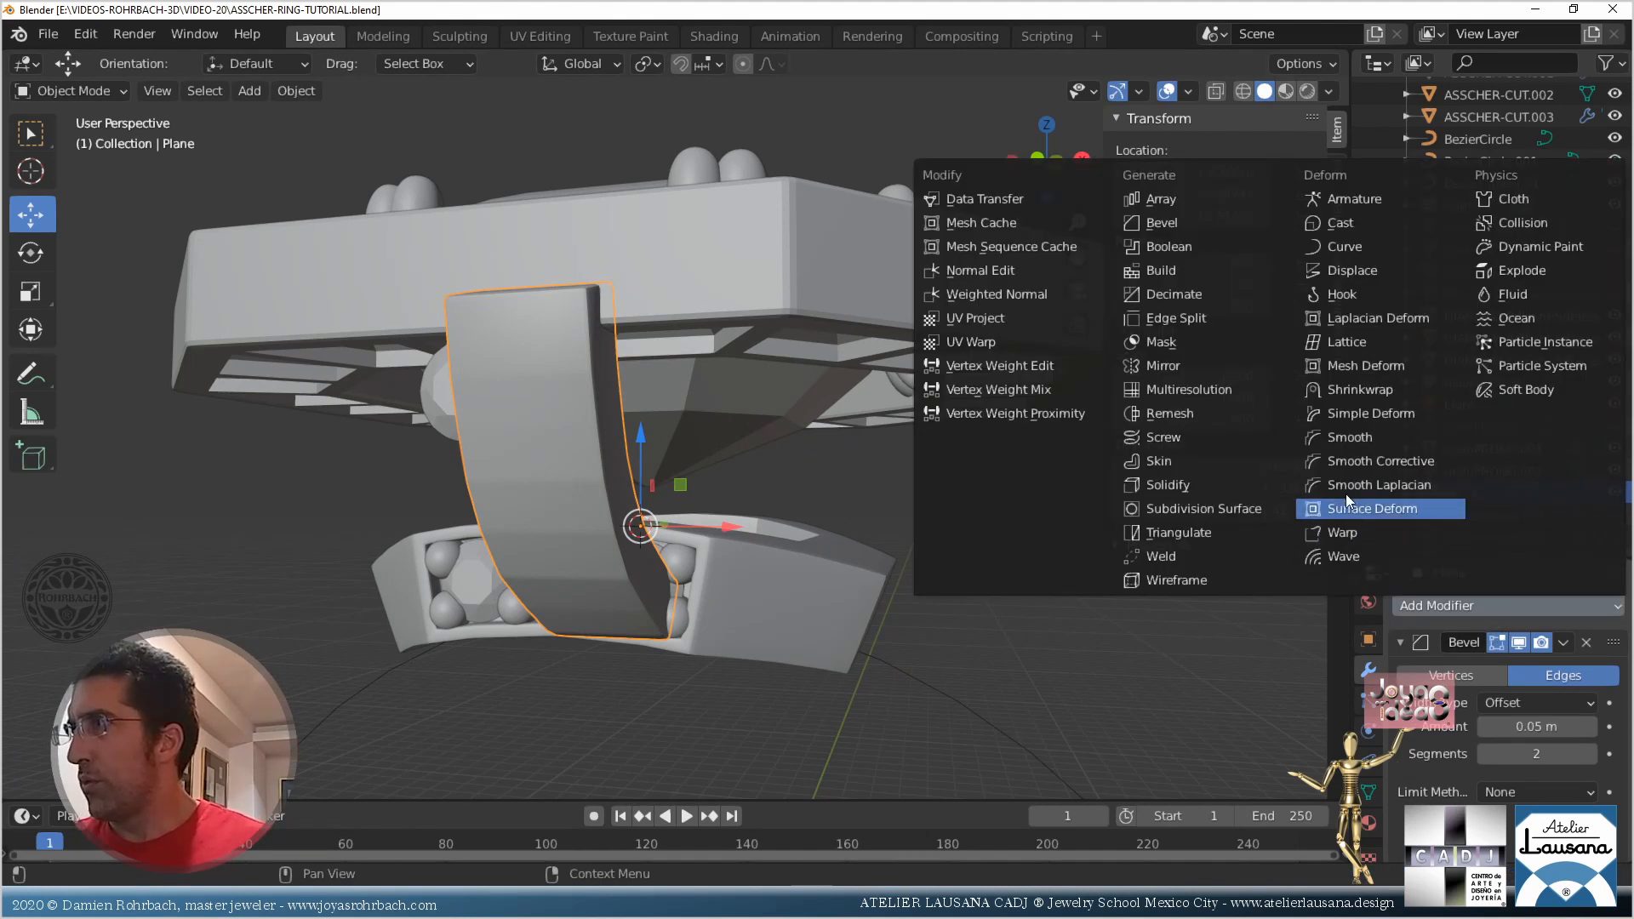
{"action": "left_click", "coordinate": [1381, 441]}
{"action": "scroll", "coordinate": [1519, 798], "scroll_direction": "down", "scroll_amount": 1}
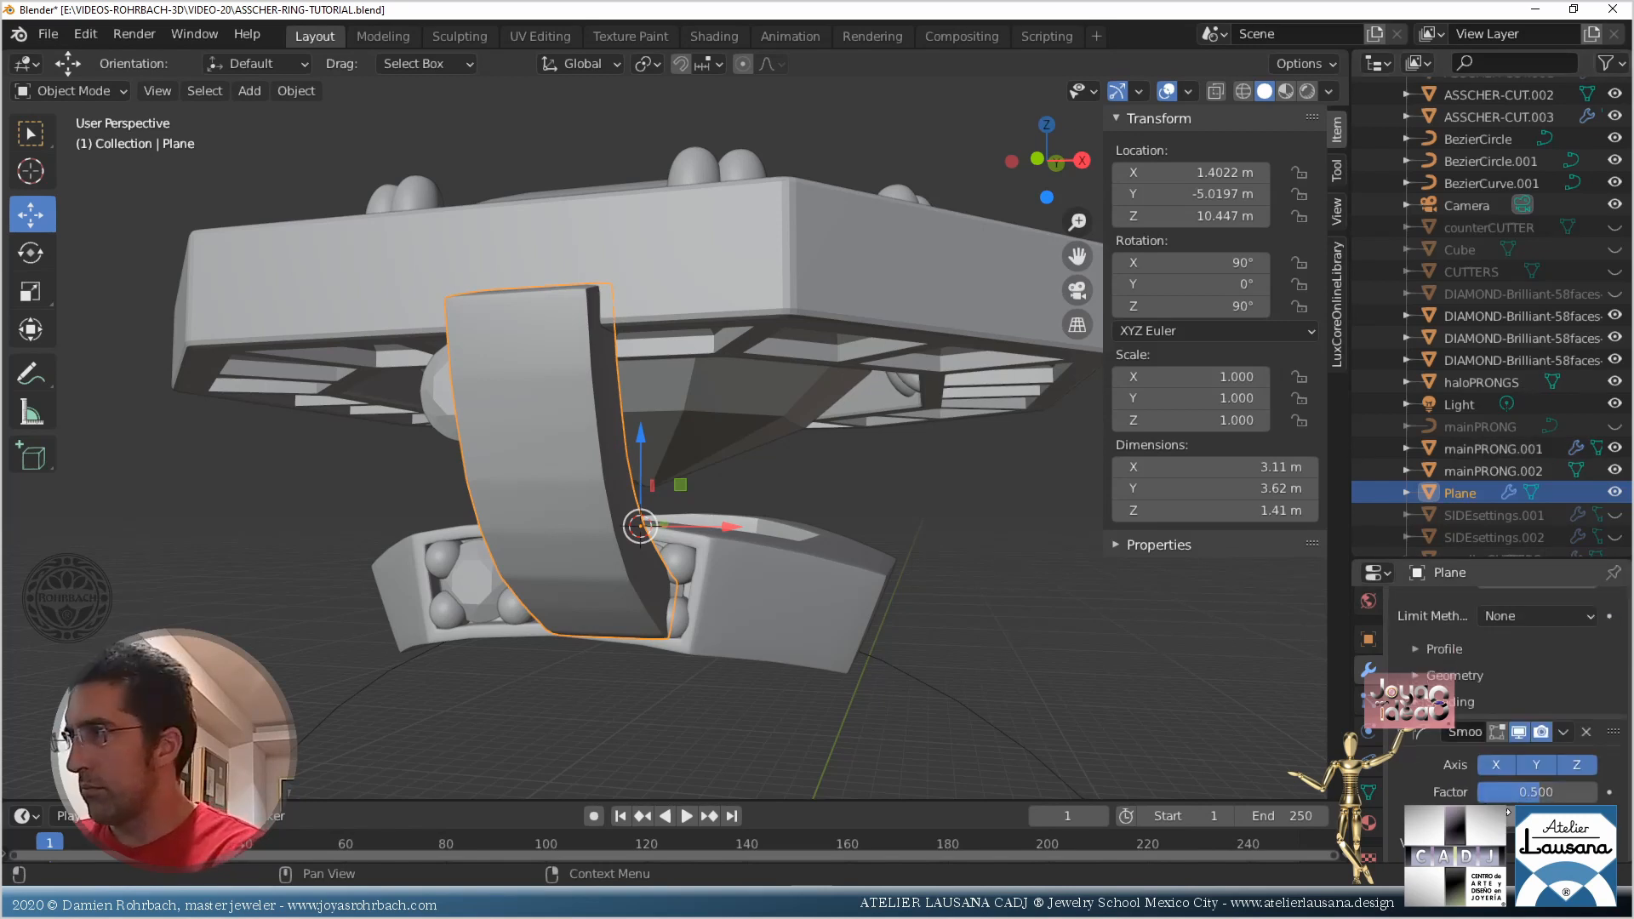
{"action": "key", "text": "Return"}
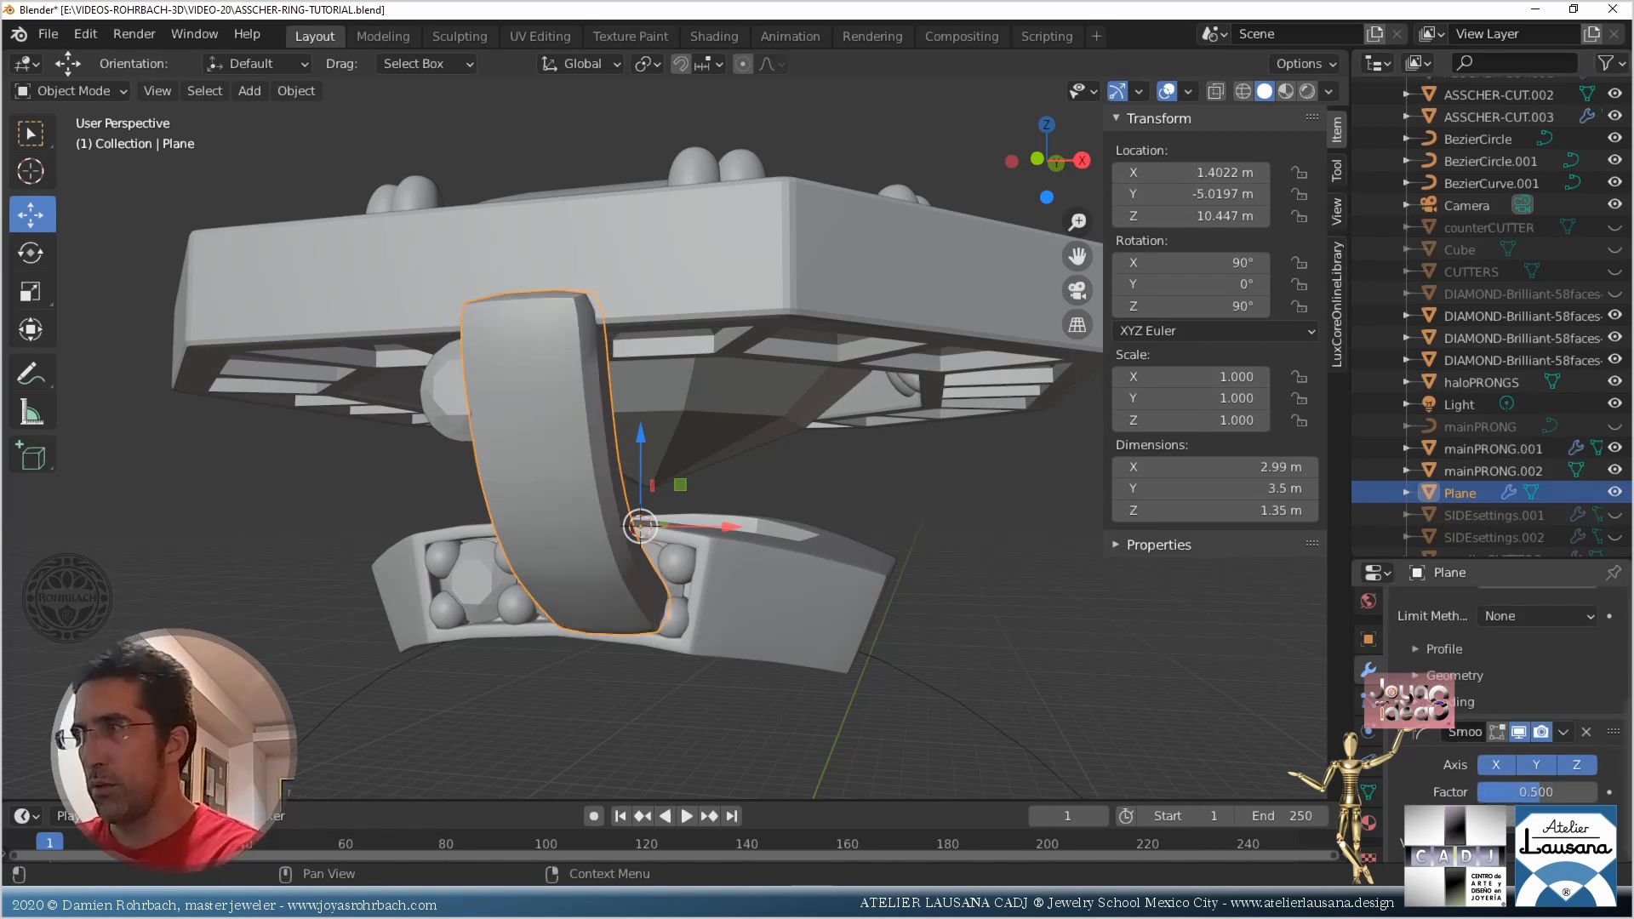
{"action": "key", "text": "Return"}
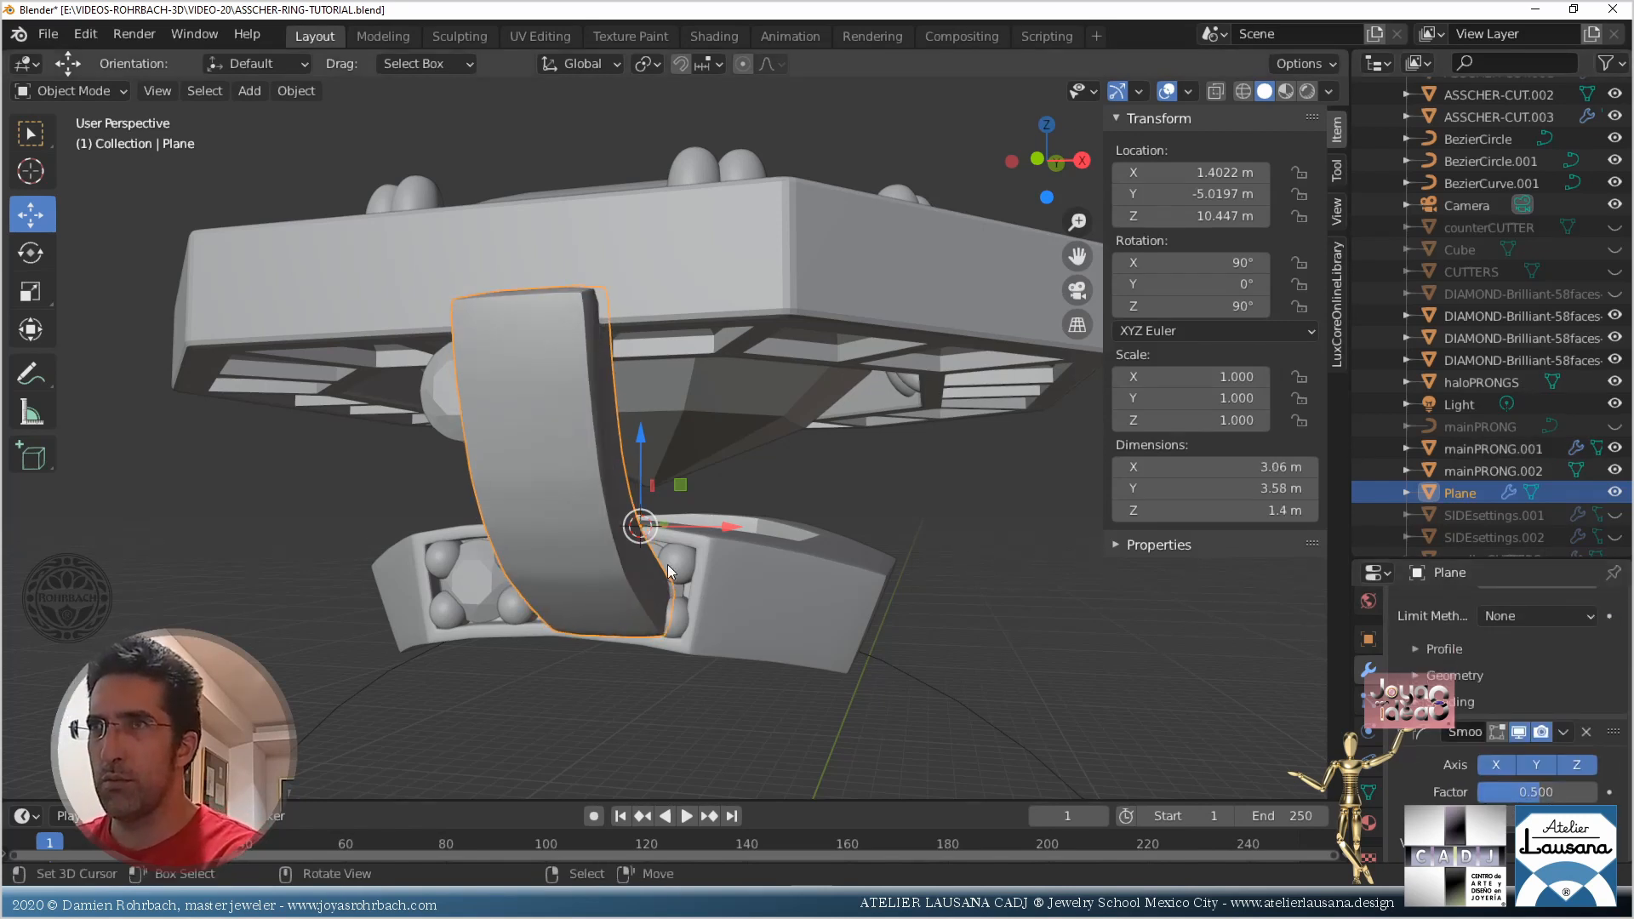
{"action": "mouse_move", "coordinate": [667, 564]}
{"action": "middle_mouse_down"}
{"action": "mouse_move", "coordinate": [570, 524]}
{"action": "mouse_move", "coordinate": [560, 588]}
{"action": "mouse_move", "coordinate": [622, 629]}
{"action": "mouse_move", "coordinate": [666, 581]}
{"action": "middle_mouse_up"}
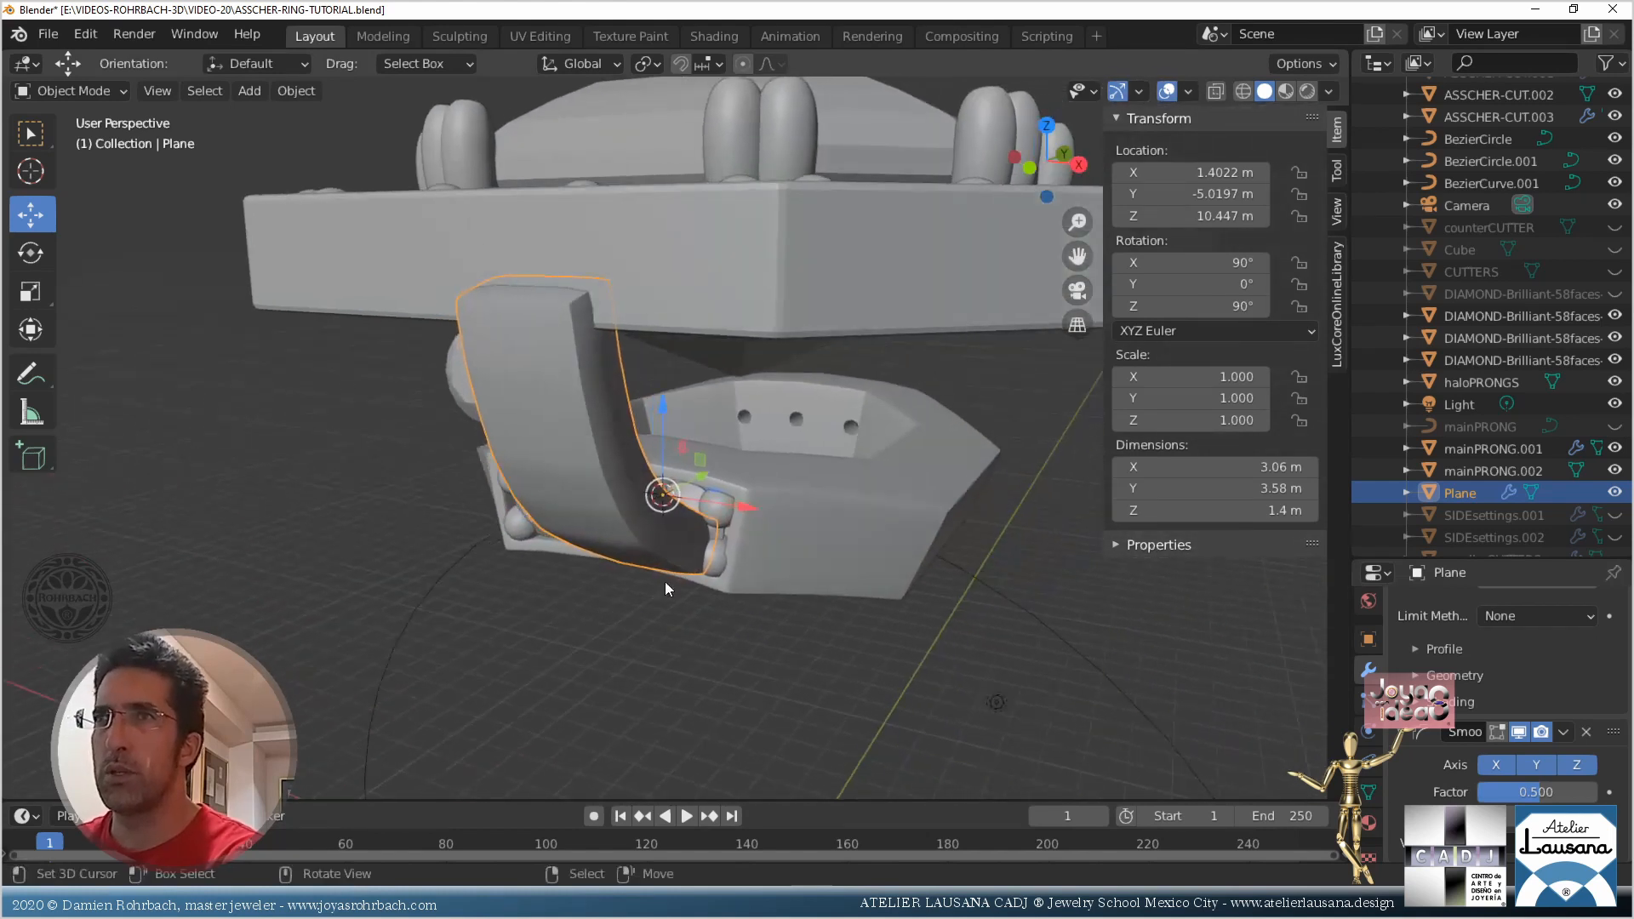
Set the strip's bevel segments to 3
{"action": "scroll", "coordinate": [1532, 723], "scroll_direction": "up", "scroll_amount": 5}
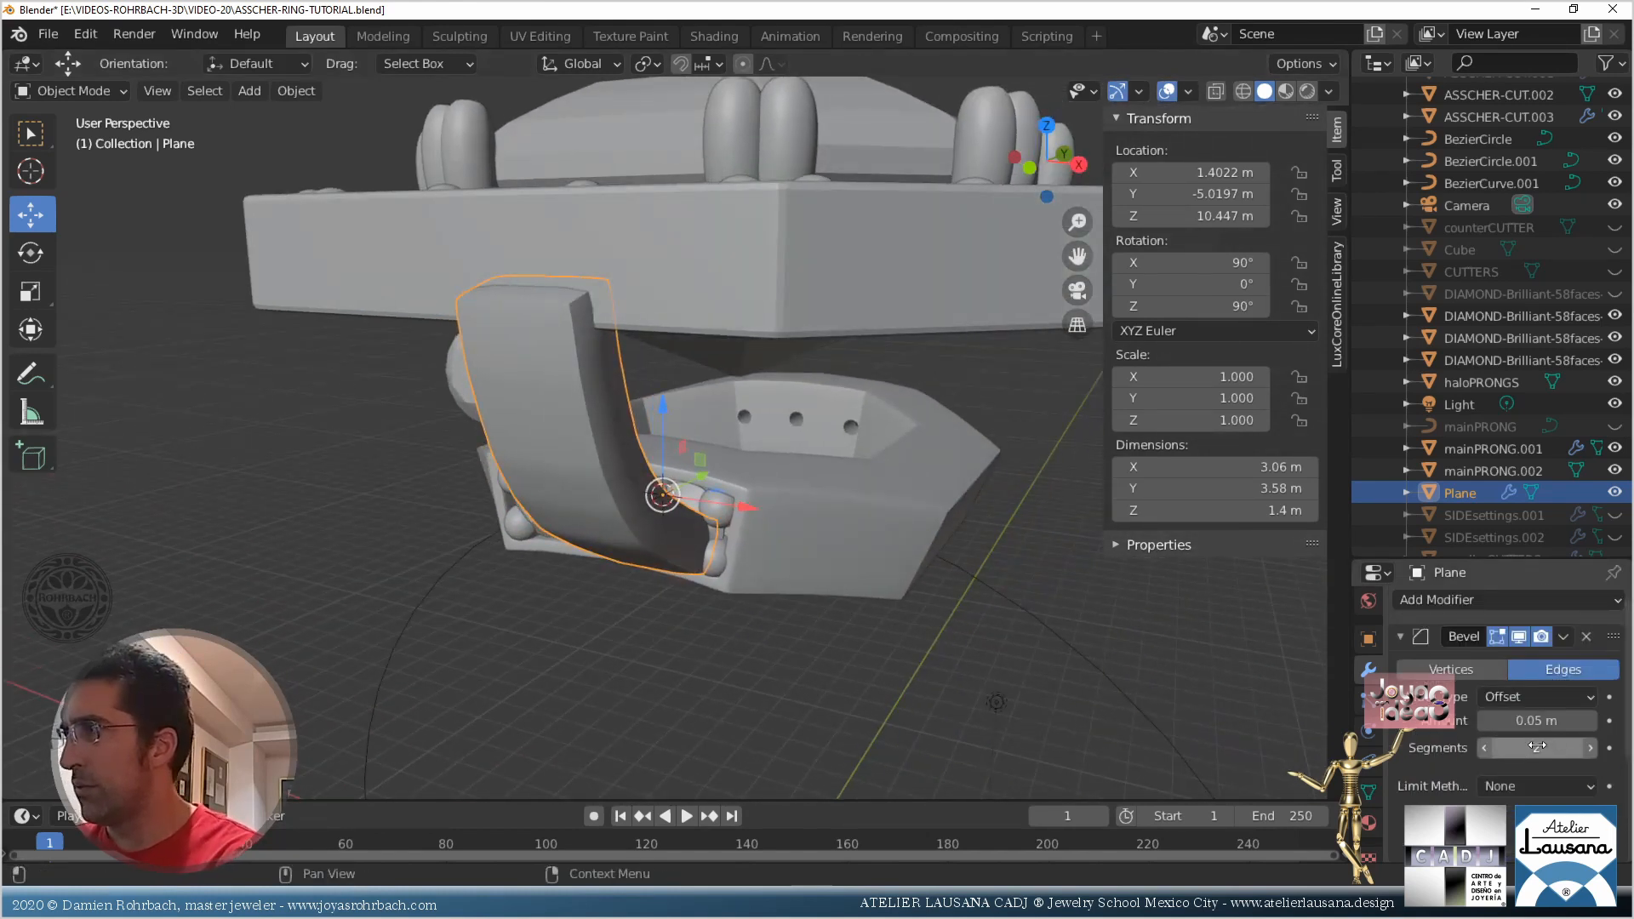
{"action": "left_click", "coordinate": [1489, 747]}
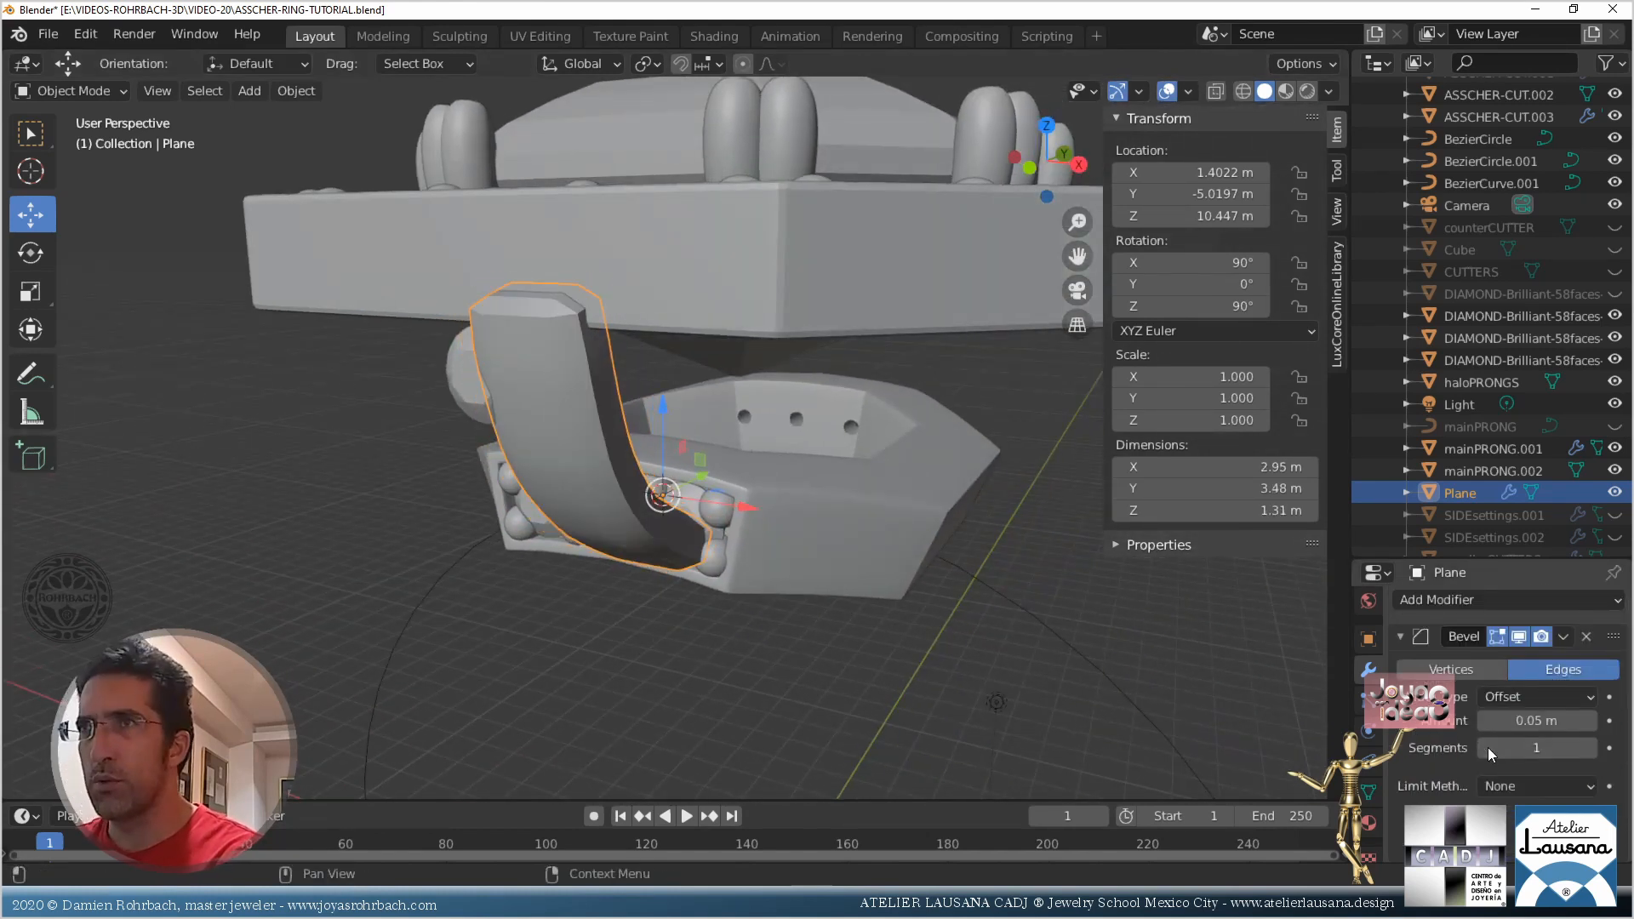
{"action": "left_click", "coordinate": [1590, 748]}
{"action": "left_click", "coordinate": [1590, 748]}
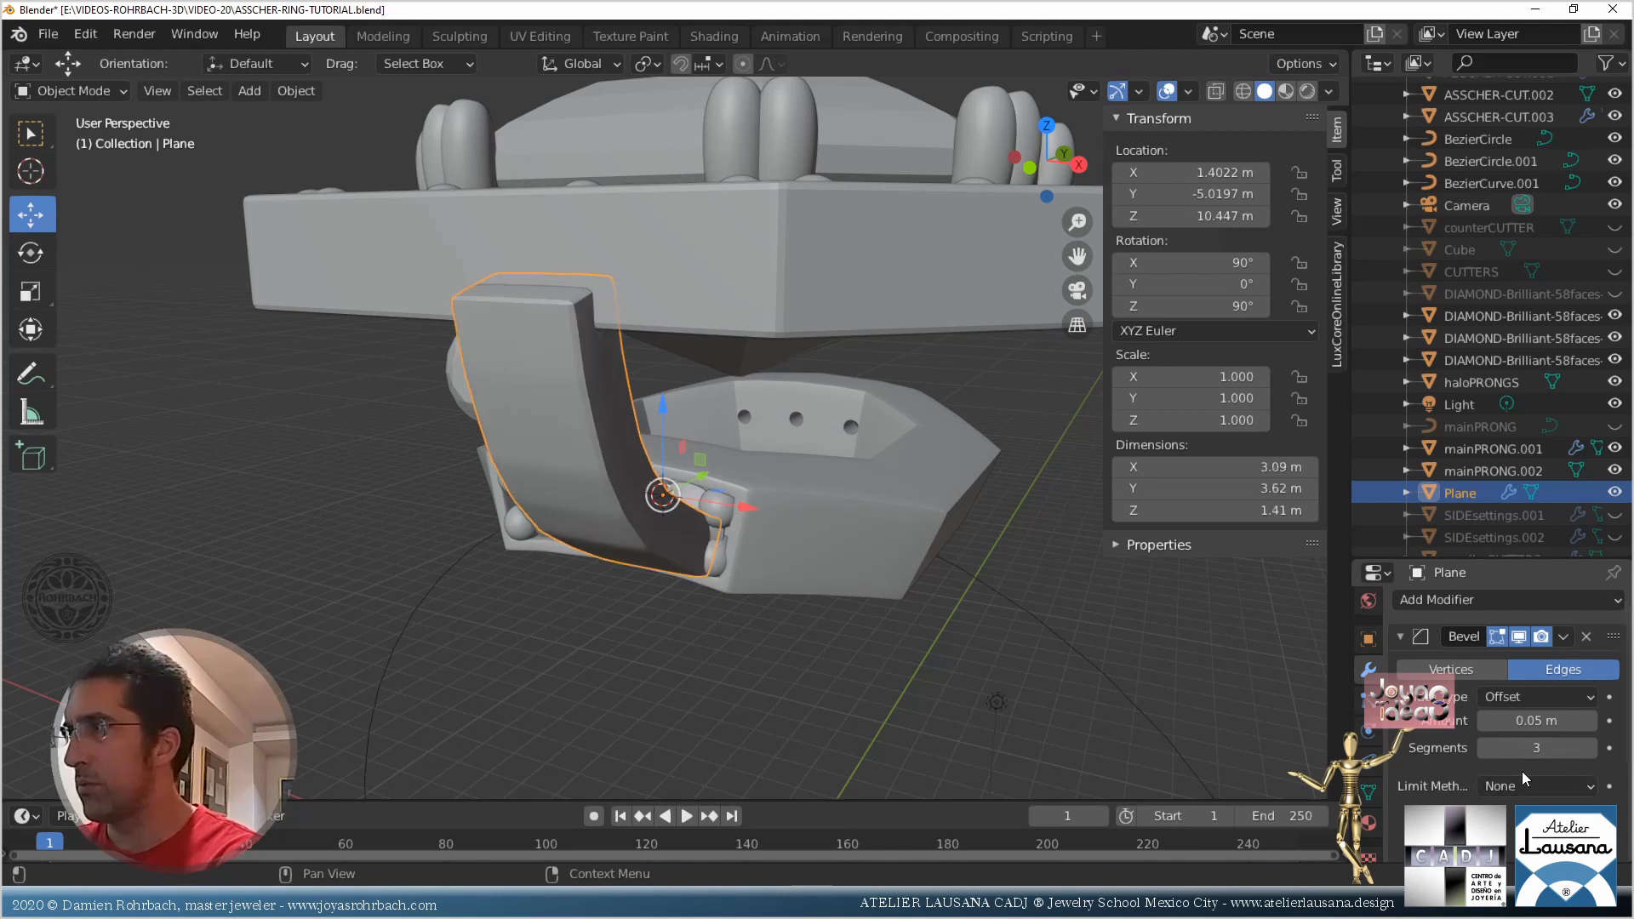
Enter Edit Mode on the strip in the right orthographic view, with X-ray on and nothing selected
{"action": "middle_click_drag", "start_coordinate": [773, 681], "coordinate": [652, 549]}
{"action": "key", "text": "Tab"}
{"action": "key", "text": "KP_3"}
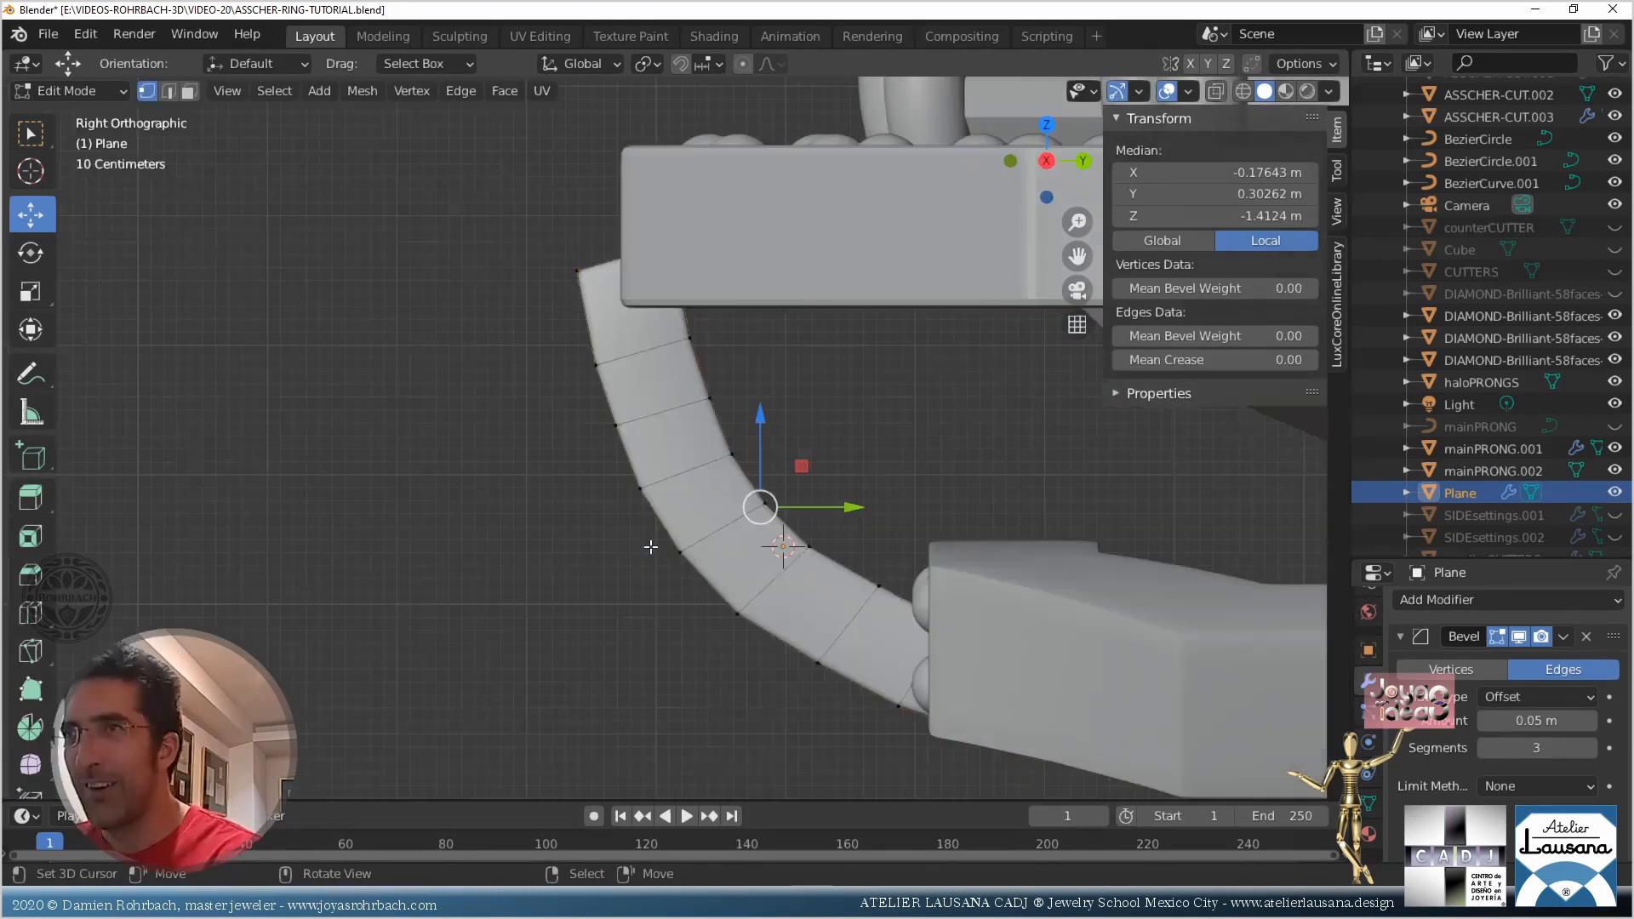
{"action": "key", "text": "alt+z"}
{"action": "middle_click_drag", "start_coordinate": [698, 558], "coordinate": [647, 521], "text": "shift"}
{"action": "key", "text": "alt+a"}
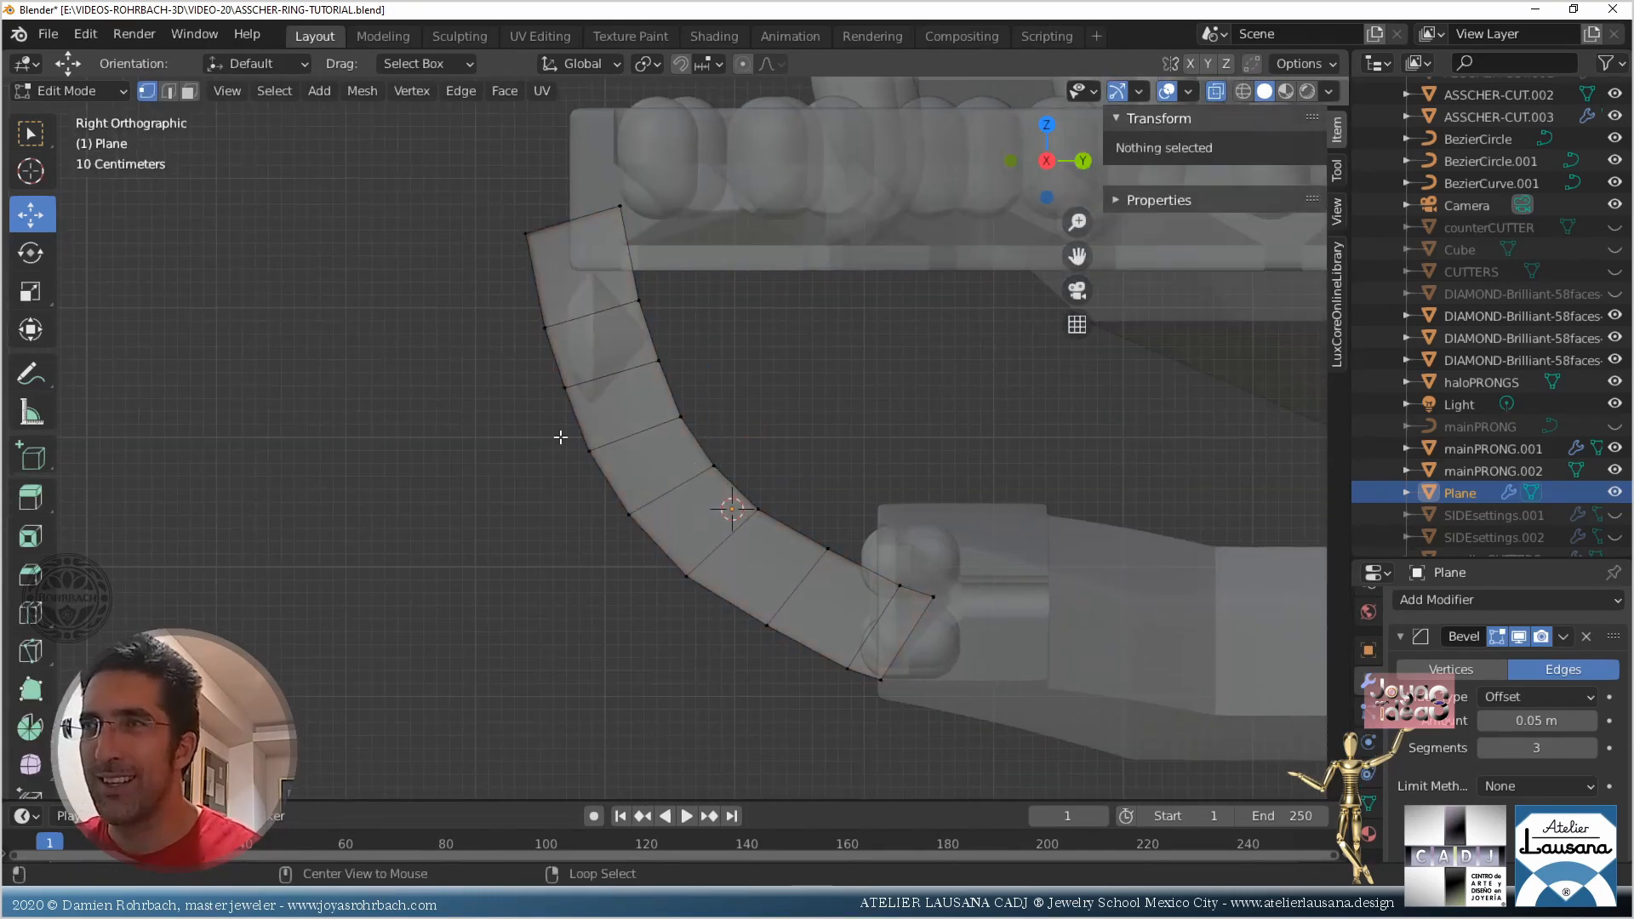
Add one loop cut across the strip's uppermost segment, below the halo end, and shift it slightly downward
{"action": "left_click", "coordinate": [31, 612]}
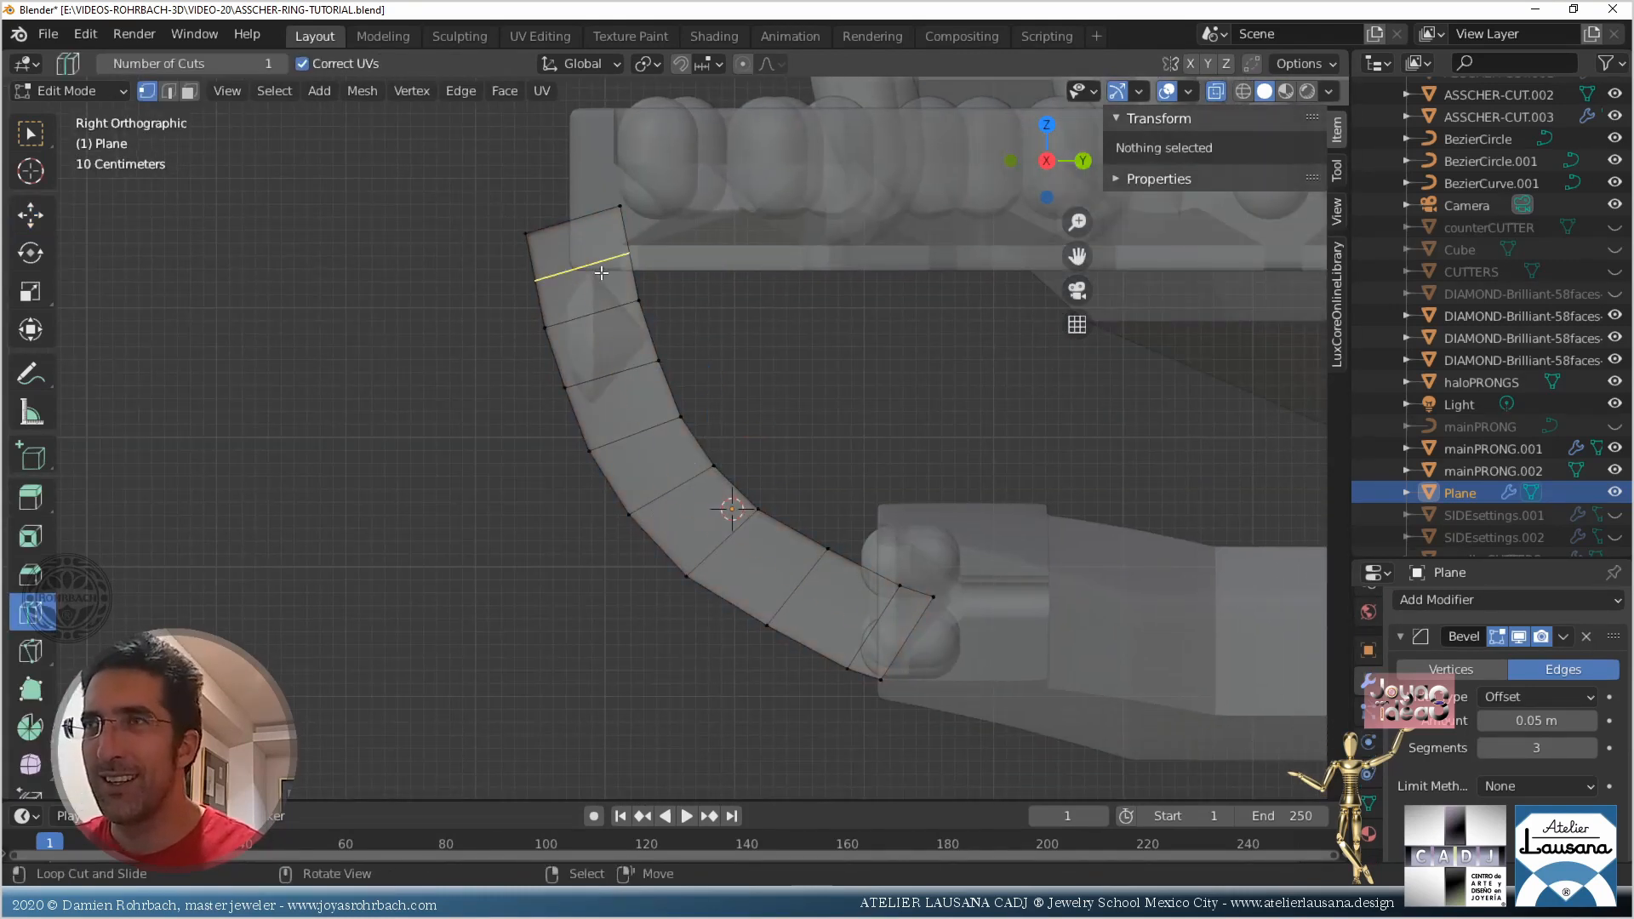
{"action": "left_click", "coordinate": [599, 287]}
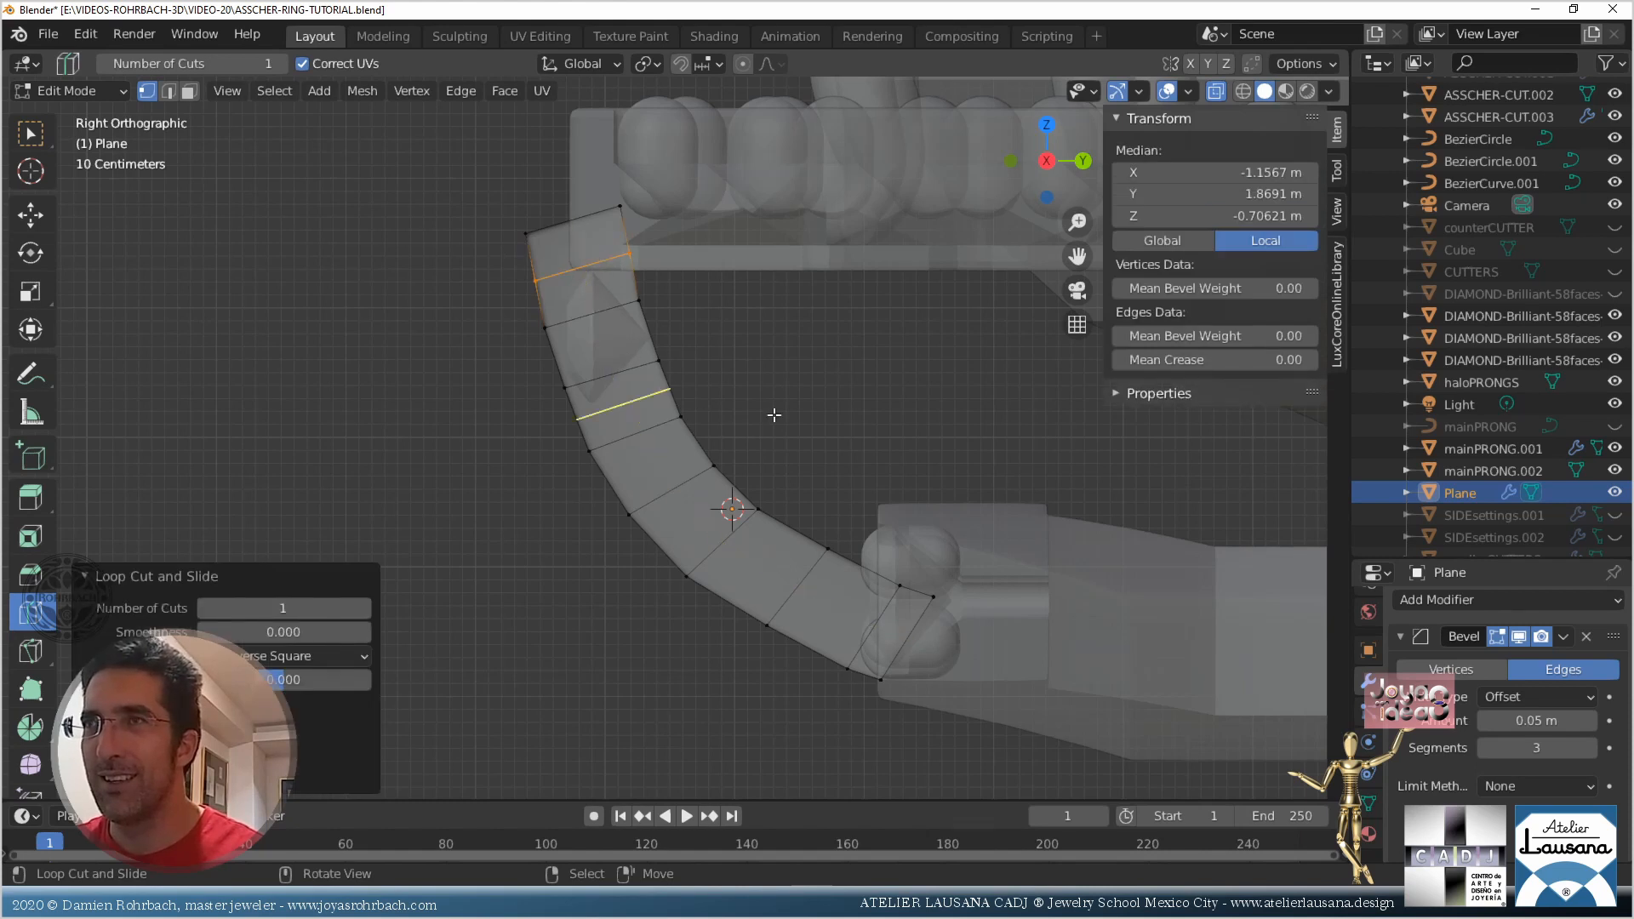
{"action": "left_click", "coordinate": [31, 134]}
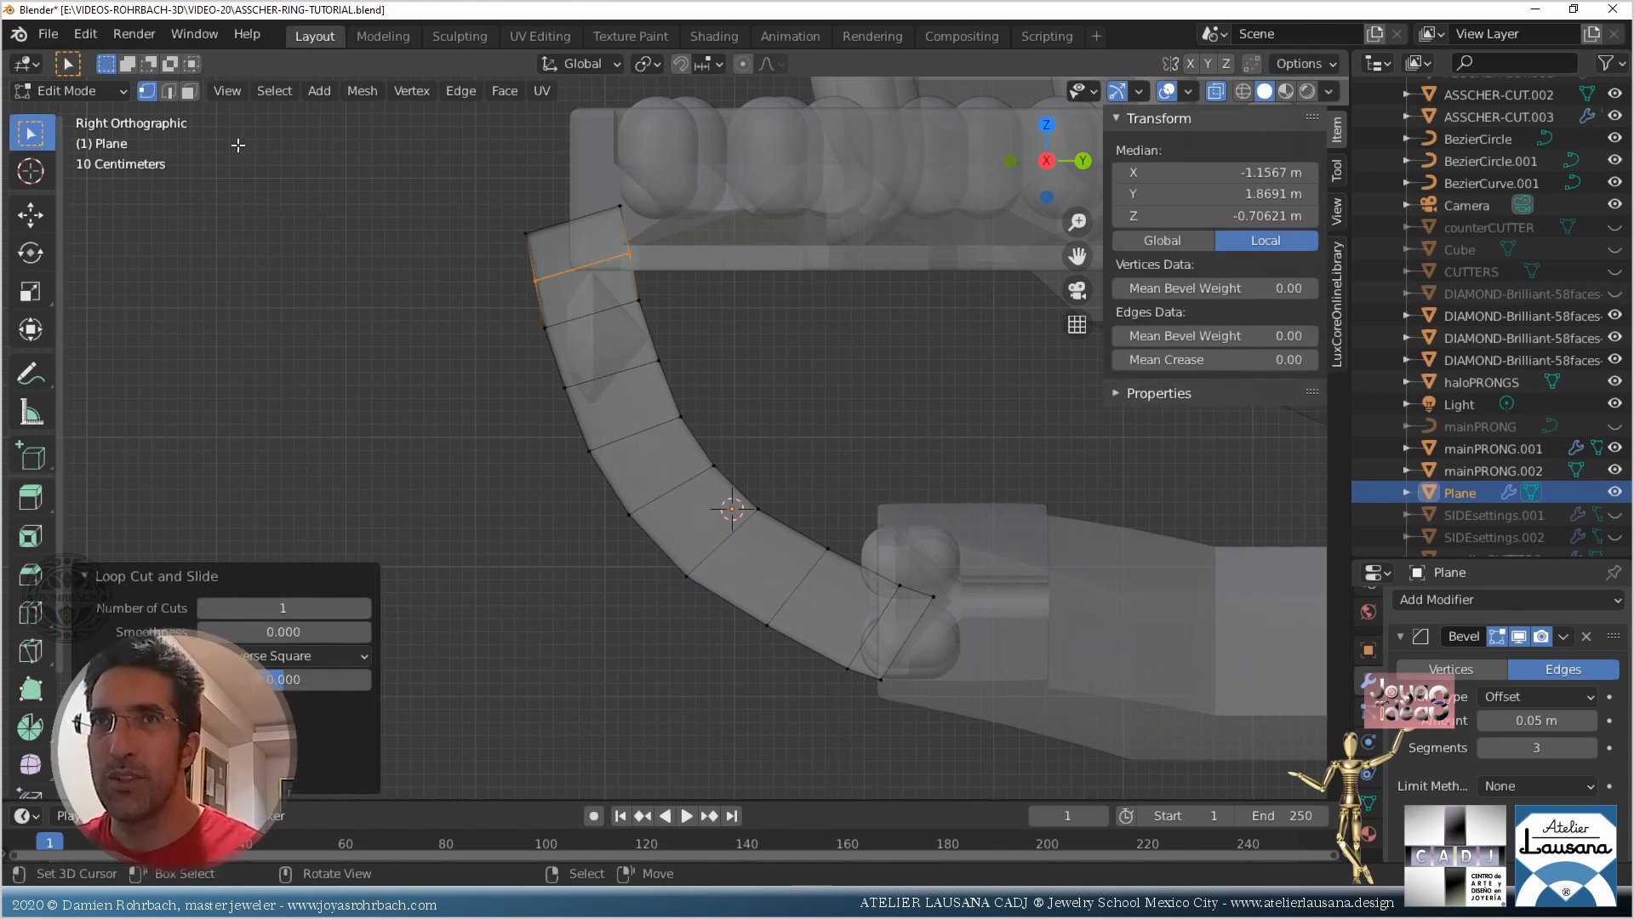
{"action": "key", "text": "g"}
{"action": "left_click", "coordinate": [676, 250]}
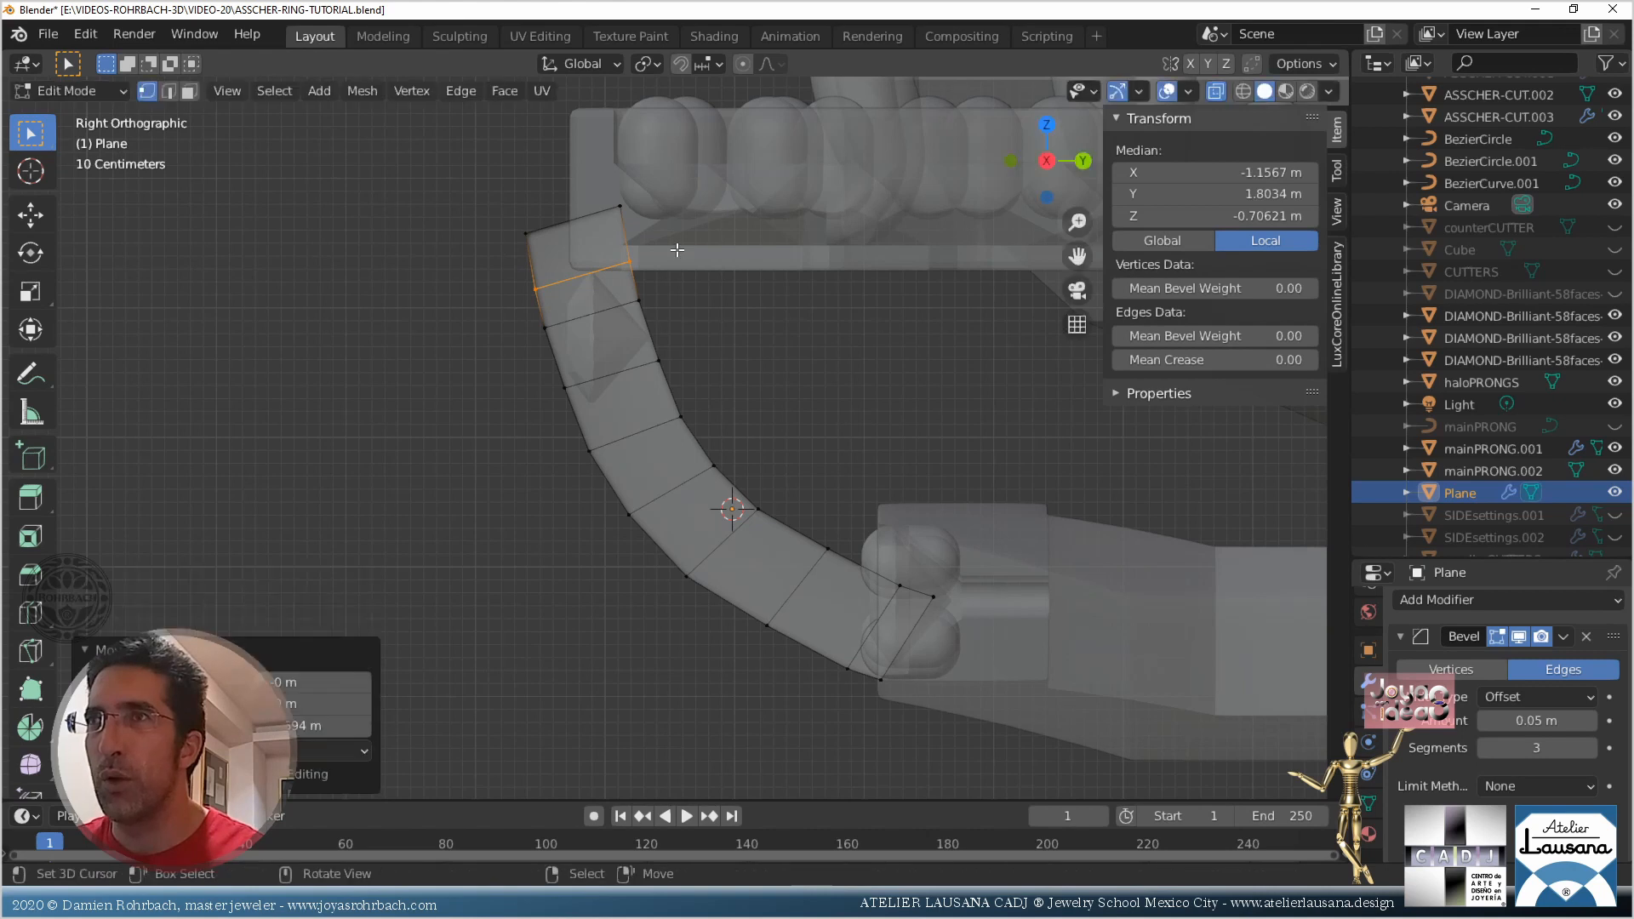
Add one loop cut across the strip's second segment from the halo end and nudge it slightly toward the outer curve
{"action": "key", "text": "alt+a"}
{"action": "left_click", "coordinate": [30, 613]}
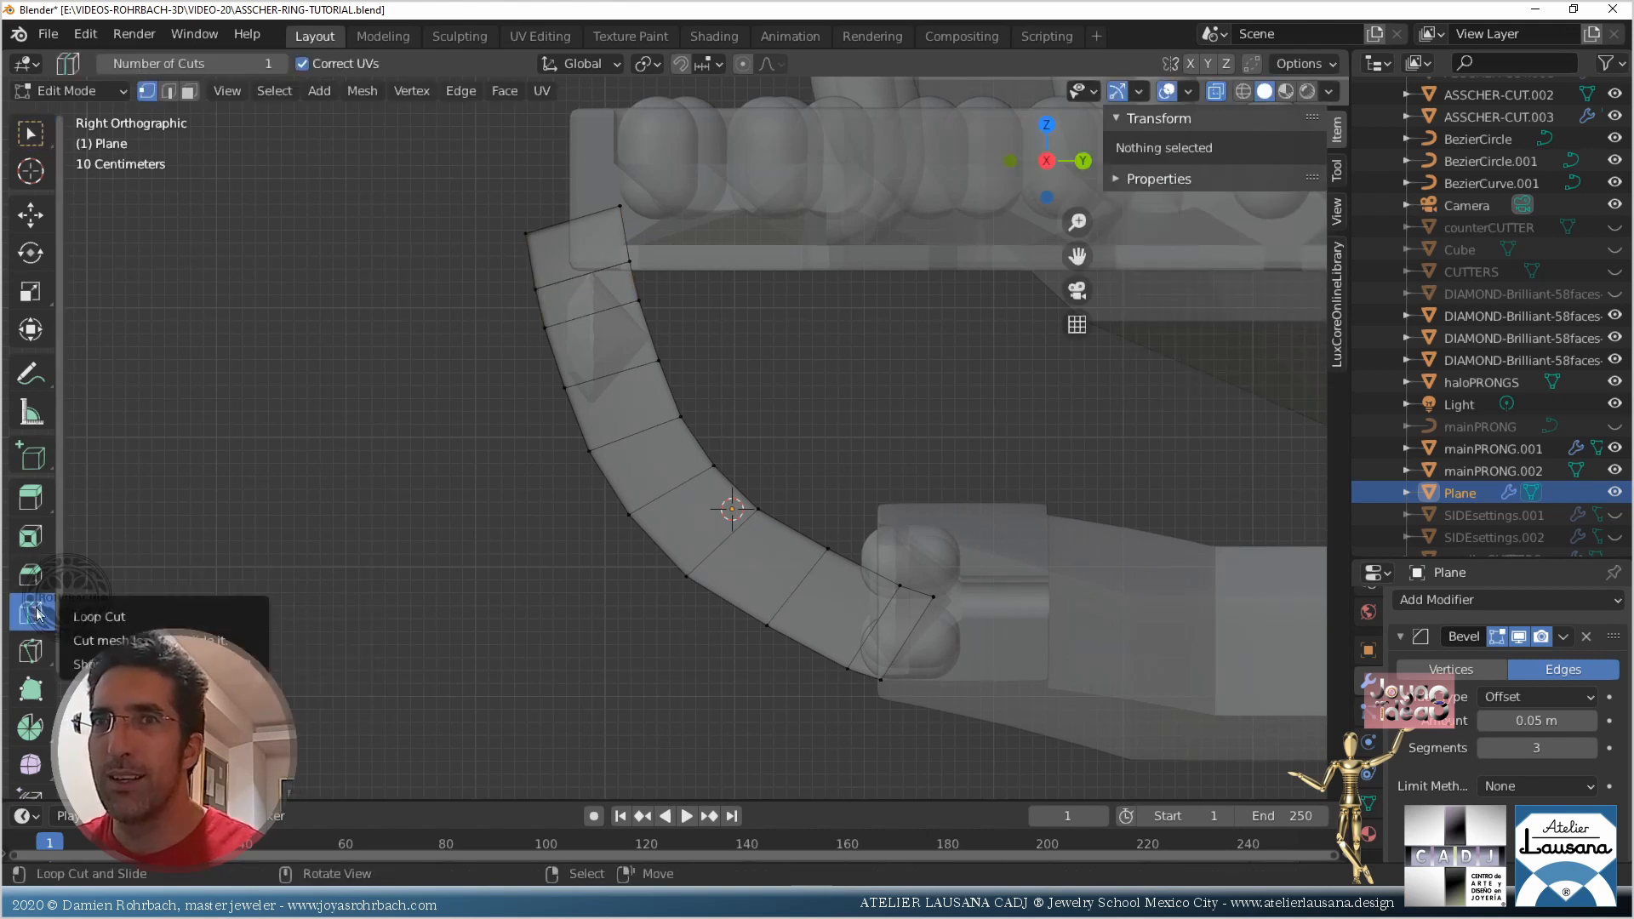
{"action": "left_click", "coordinate": [624, 338]}
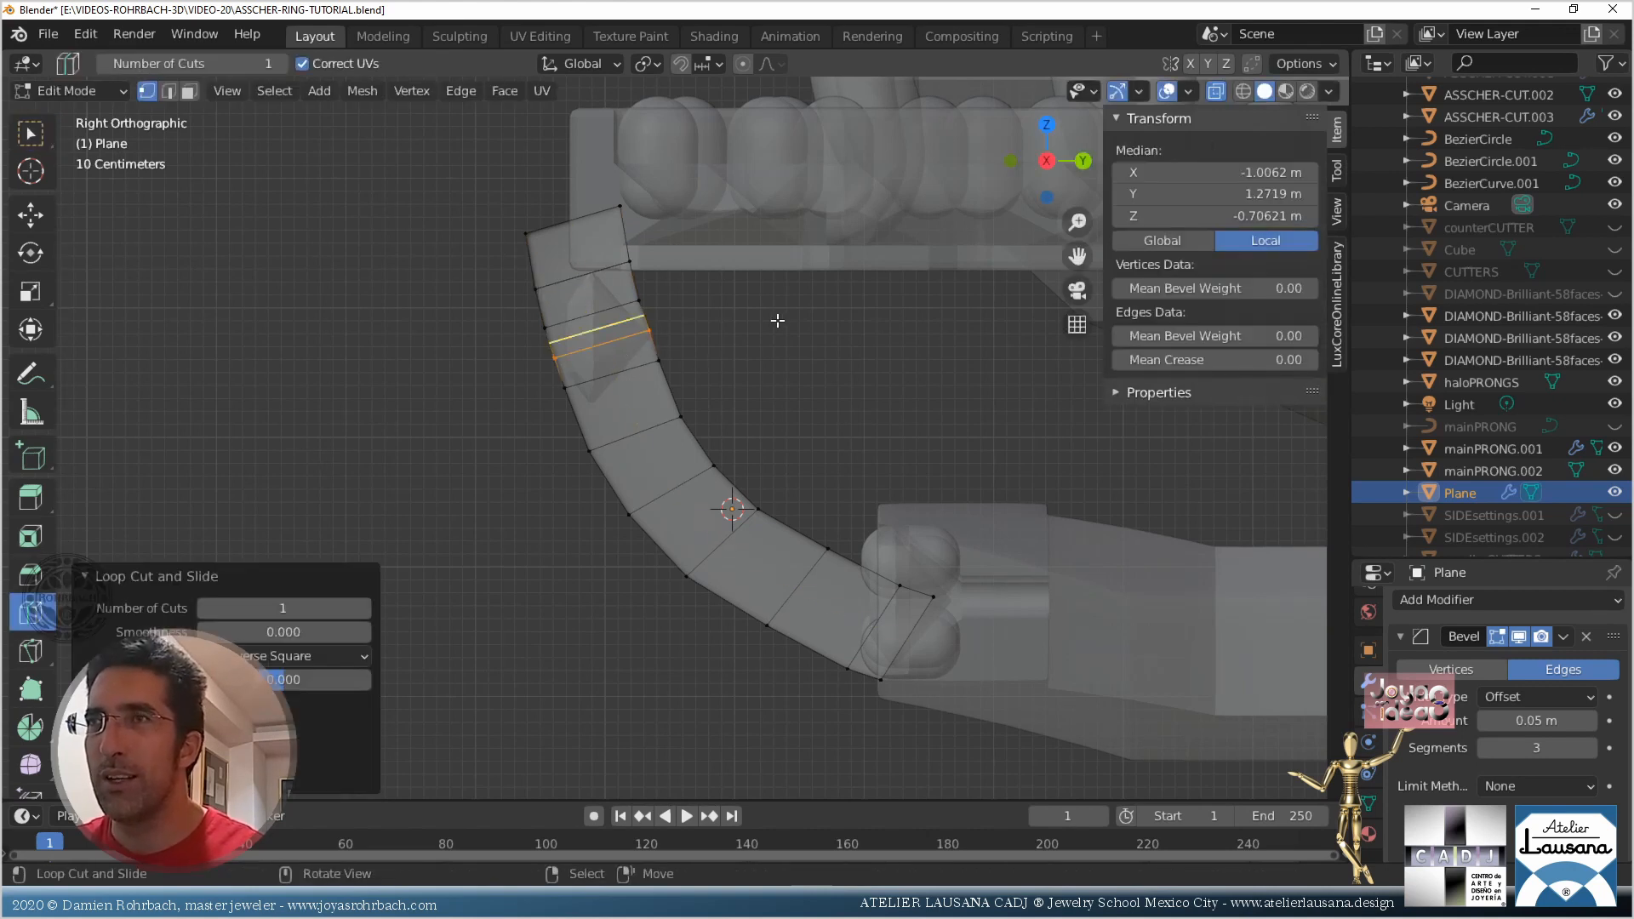
{"action": "key", "text": "g"}
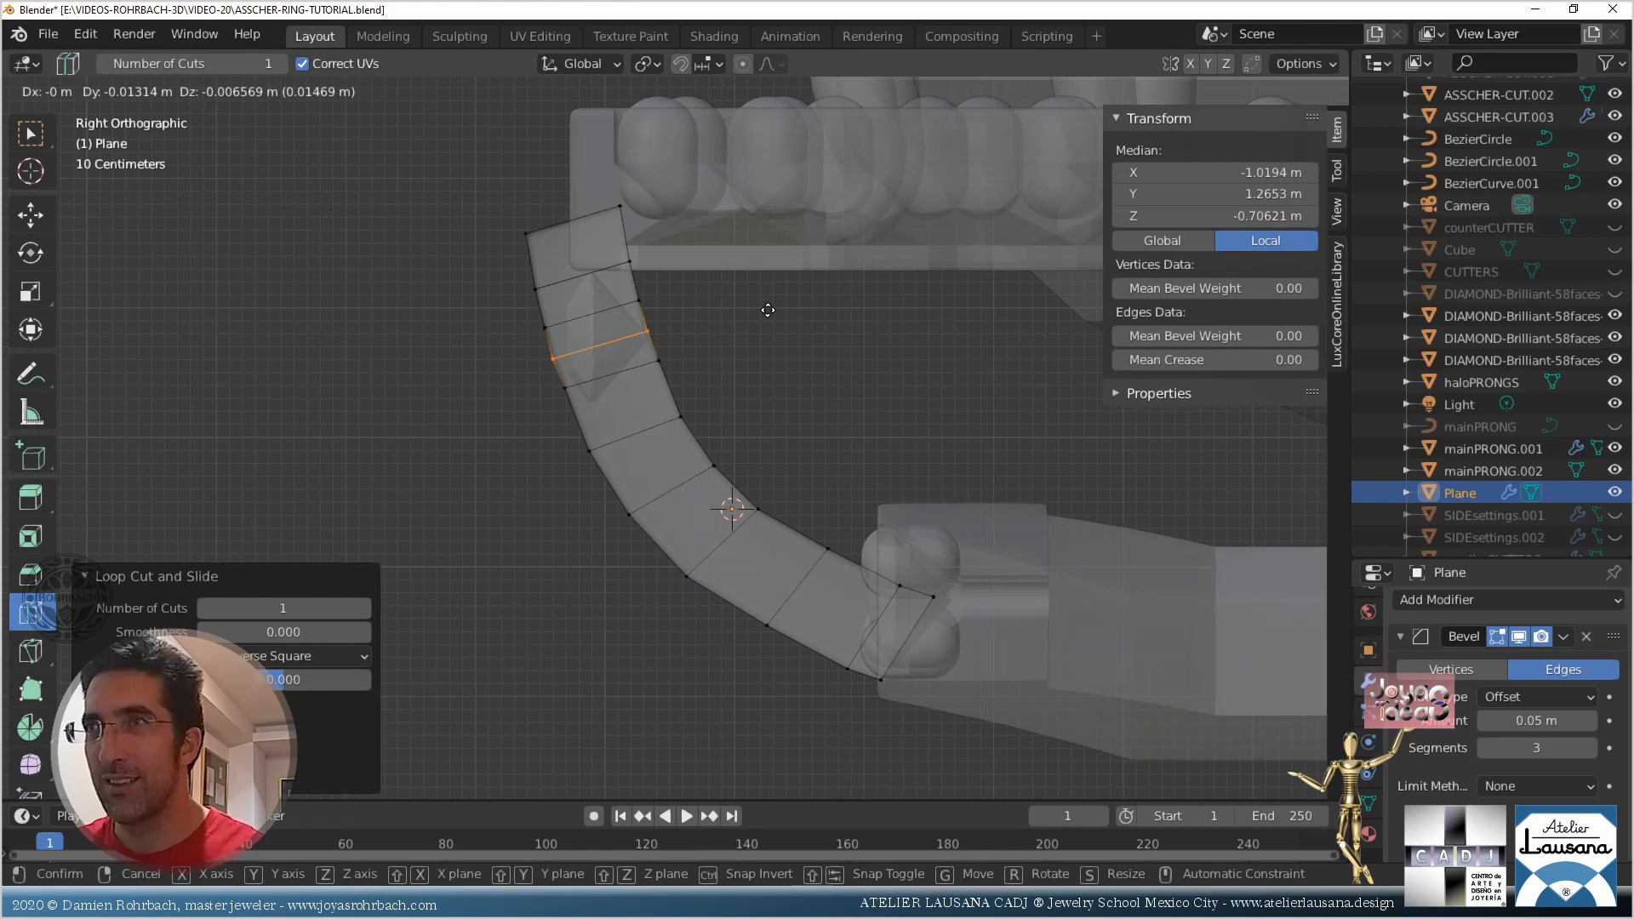
{"action": "left_click", "coordinate": [768, 311]}
Add one loop cut across each of the strip's third and fourth segments, nudging each to follow the curve
{"action": "left_click", "coordinate": [646, 395]}
{"action": "key", "text": "g"}
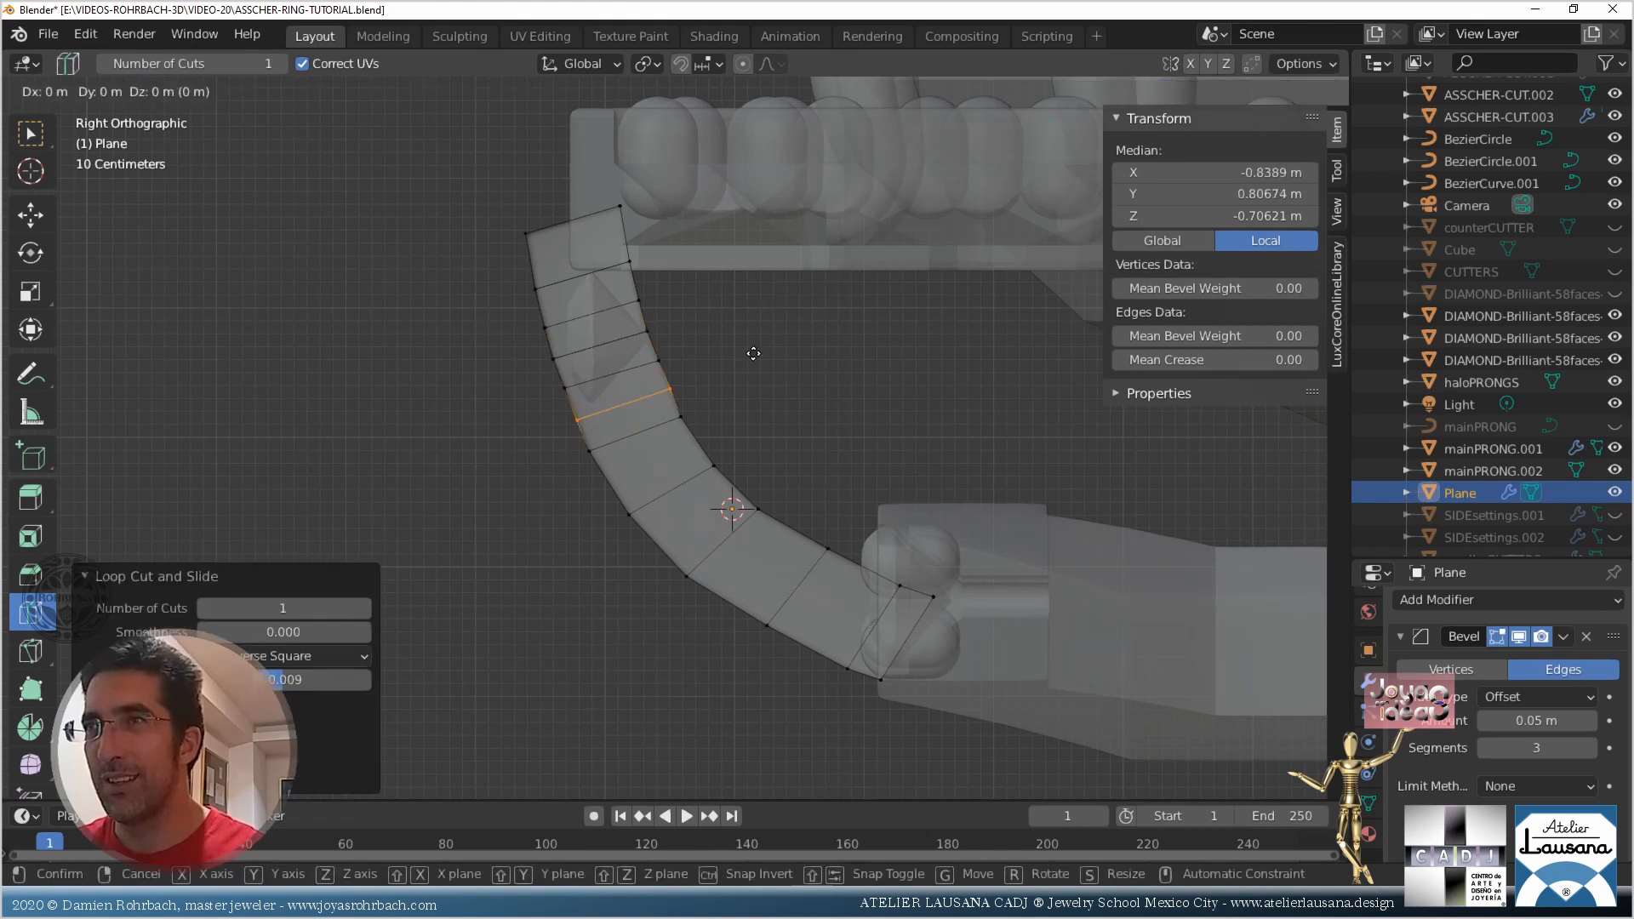
{"action": "left_click", "coordinate": [738, 394]}
{"action": "left_click", "coordinate": [689, 444]}
{"action": "key", "text": "g"}
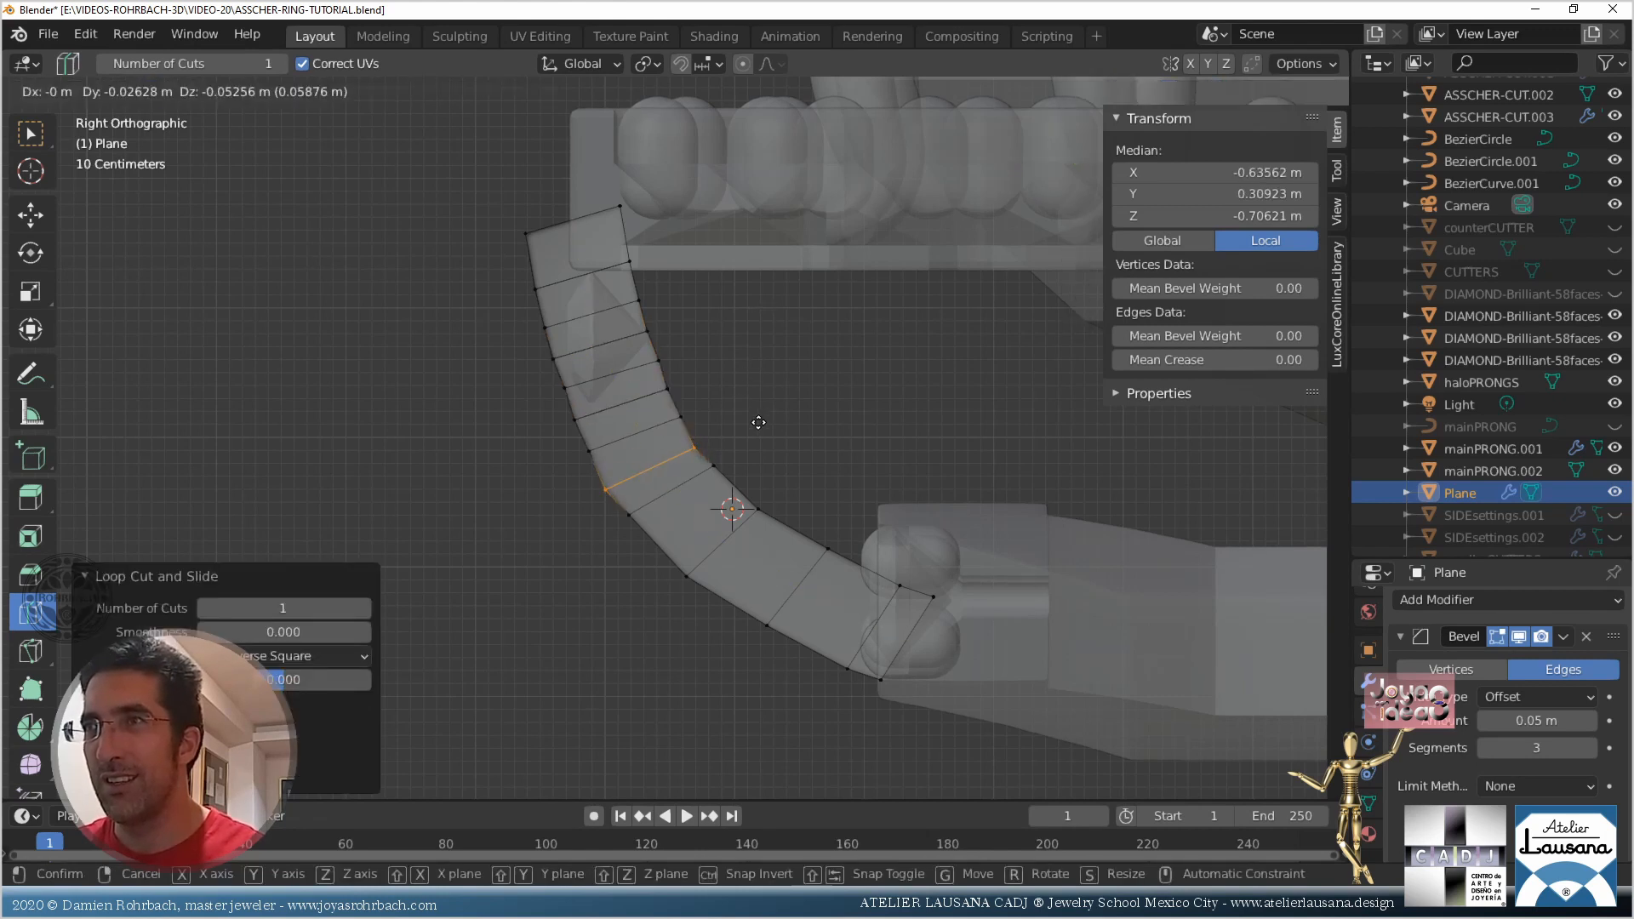
Reposition the newly added edge loop in the middle of the curved strip so it follows the bend
{"action": "left_click", "coordinate": [757, 414]}
{"action": "key", "text": "g"}
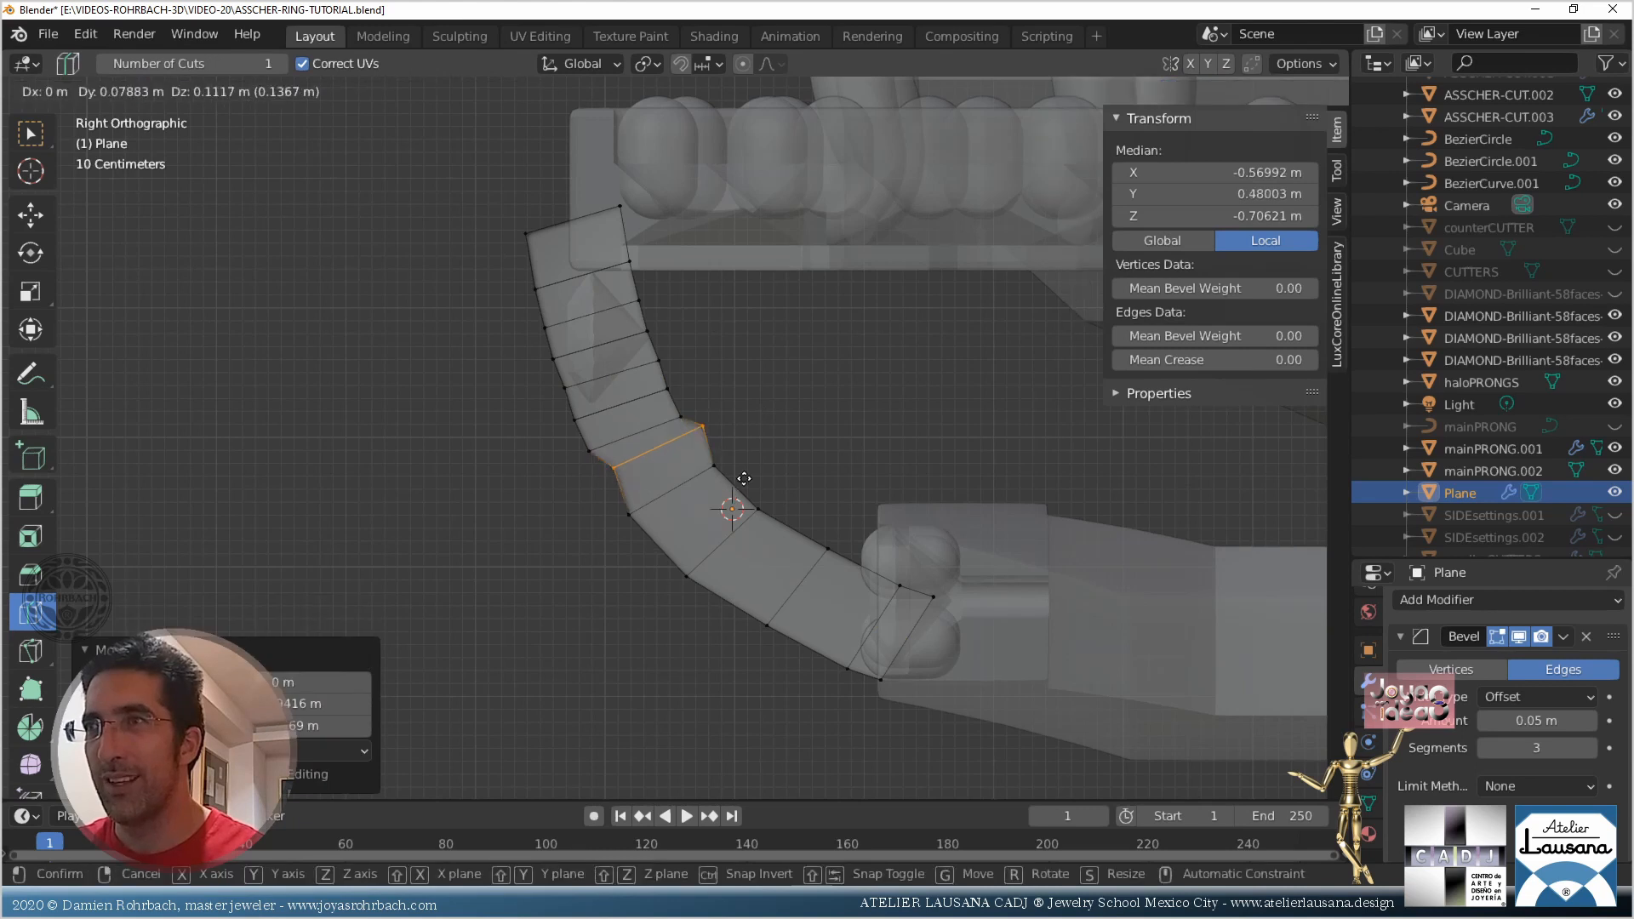
{"action": "left_click", "coordinate": [744, 478]}
Add three more edge loops along the lower half of the curved strip, shifting each to follow the curve, and clear the selection
{"action": "left_click", "coordinate": [740, 482]}
{"action": "key", "text": "g"}
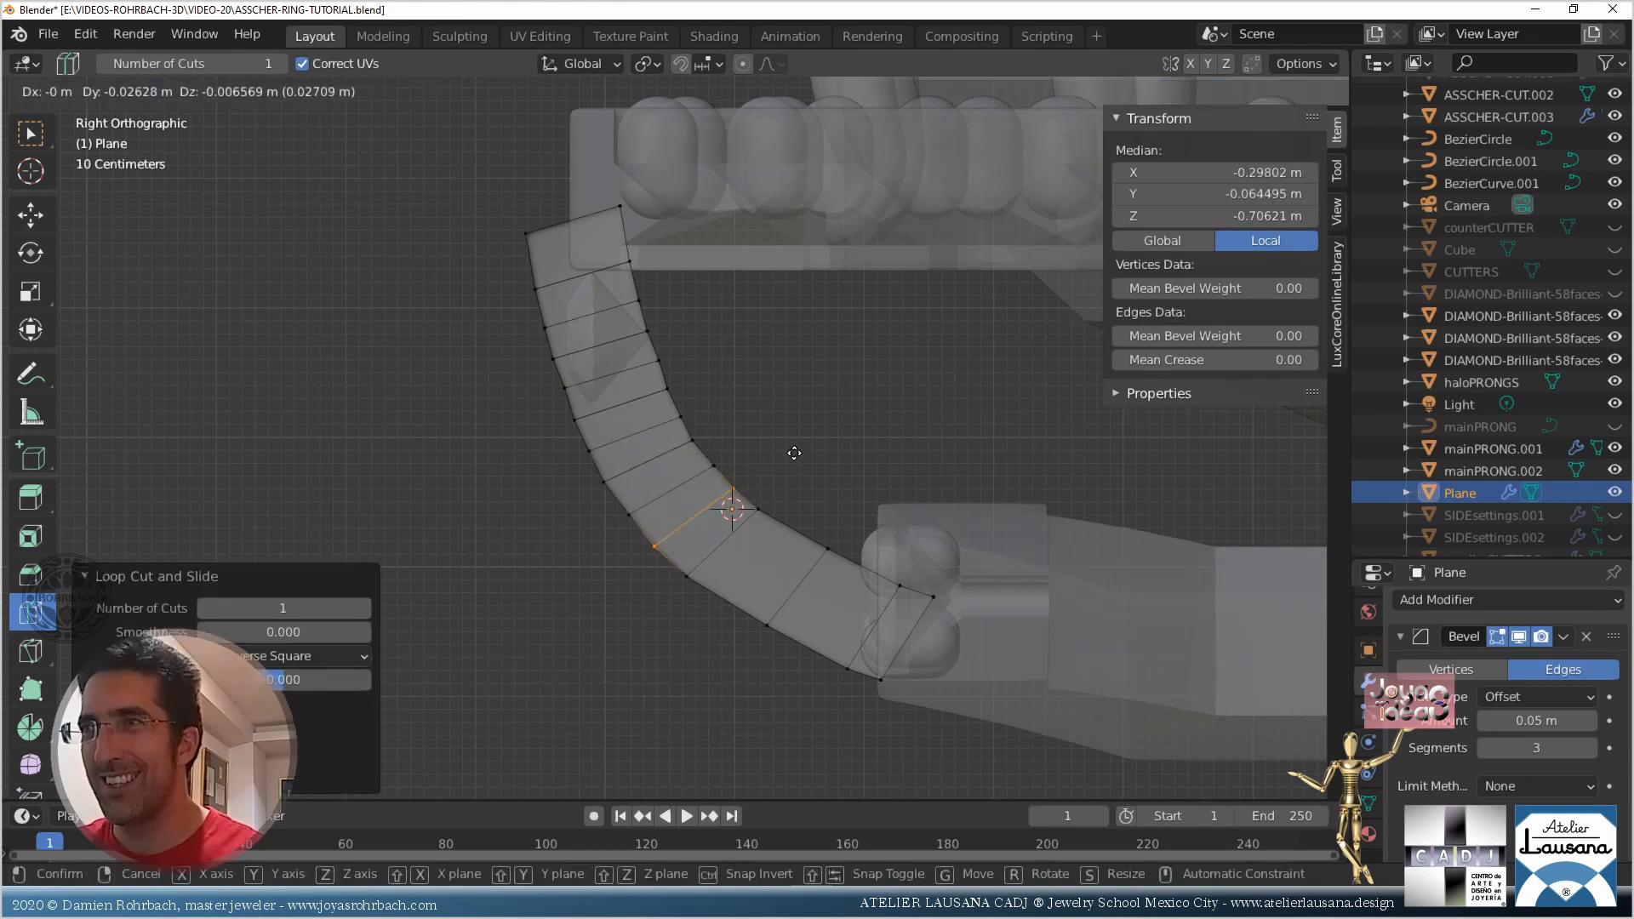
{"action": "left_click", "coordinate": [792, 522]}
{"action": "left_click", "coordinate": [792, 521]}
{"action": "key", "text": "g"}
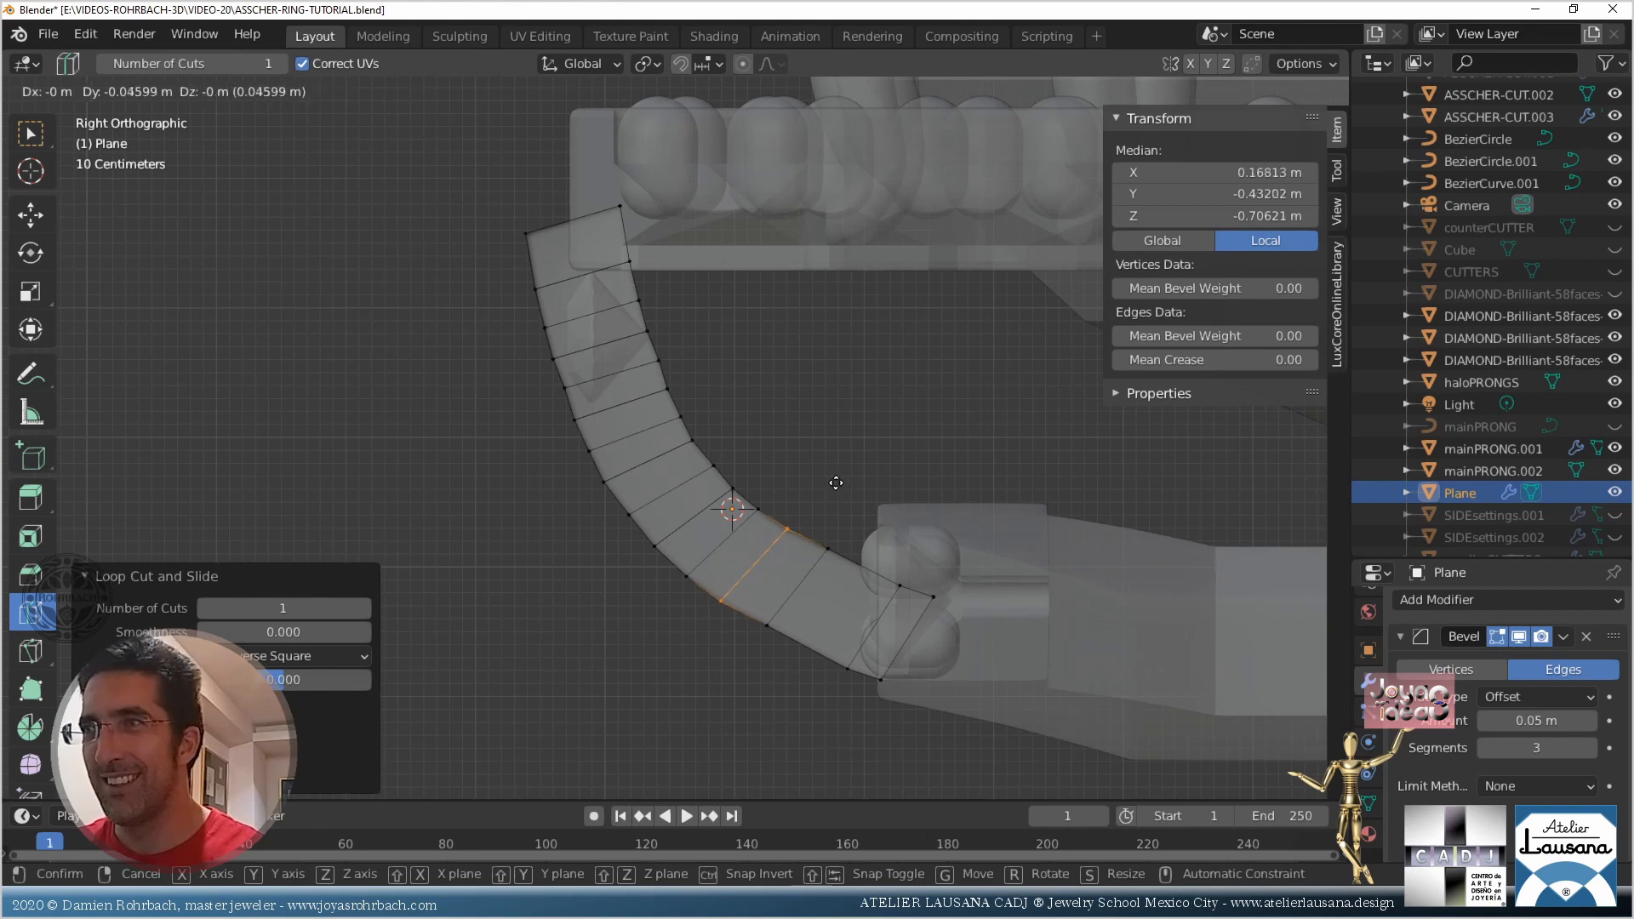
{"action": "left_click", "coordinate": [836, 483]}
{"action": "left_click", "coordinate": [856, 544]}
{"action": "key", "text": "g"}
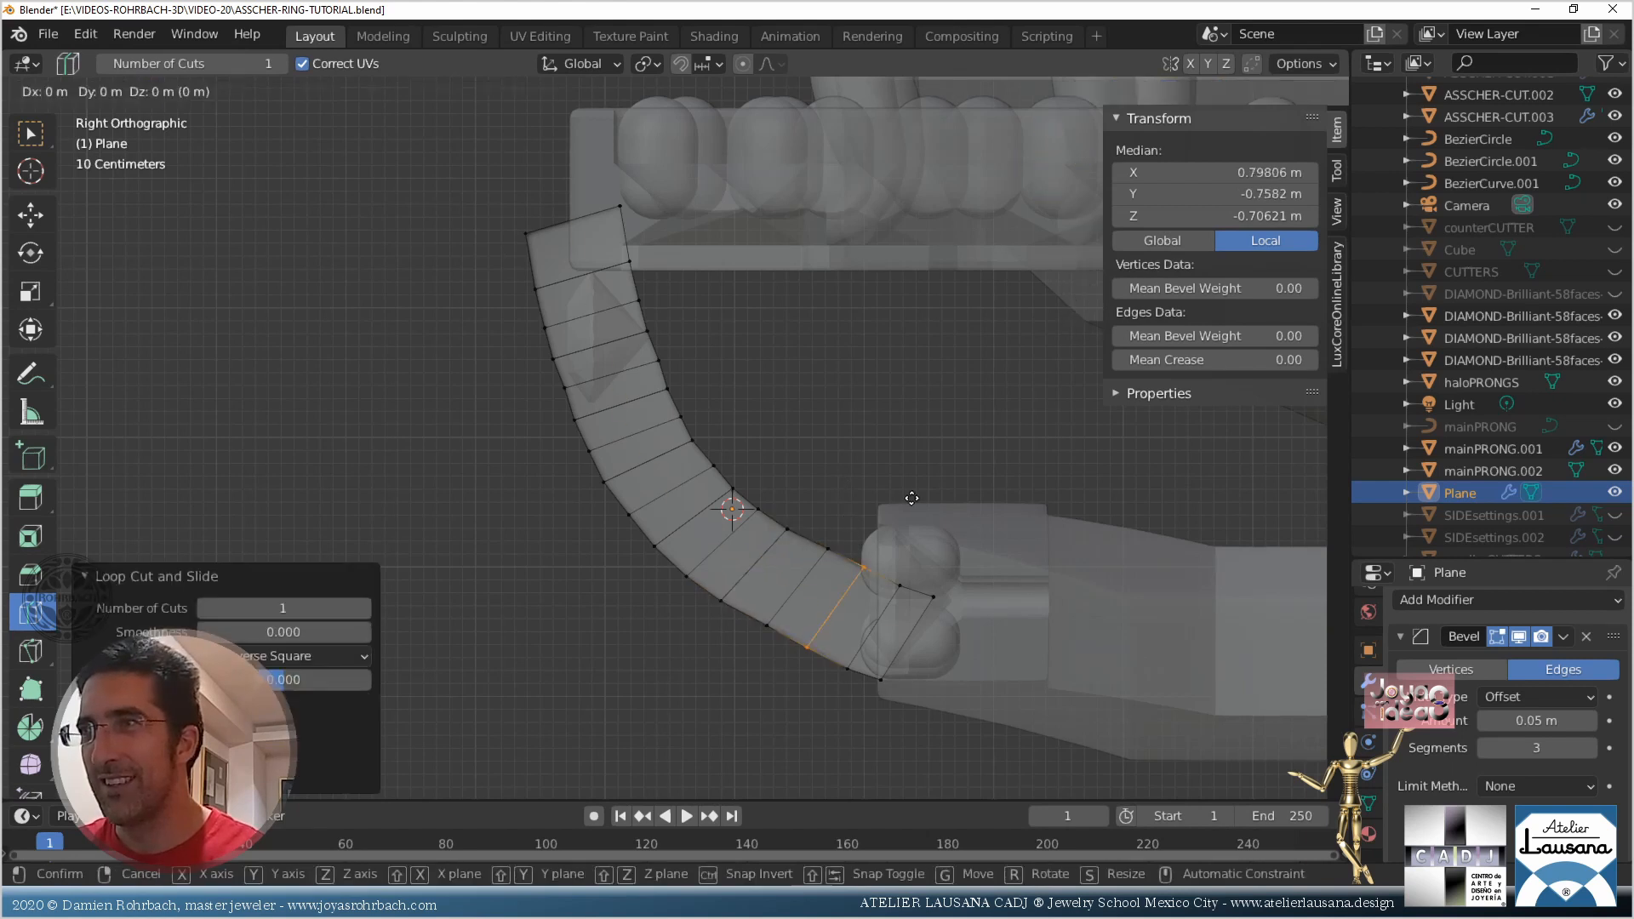
{"action": "left_click", "coordinate": [907, 498]}
{"action": "key", "text": "alt+a"}
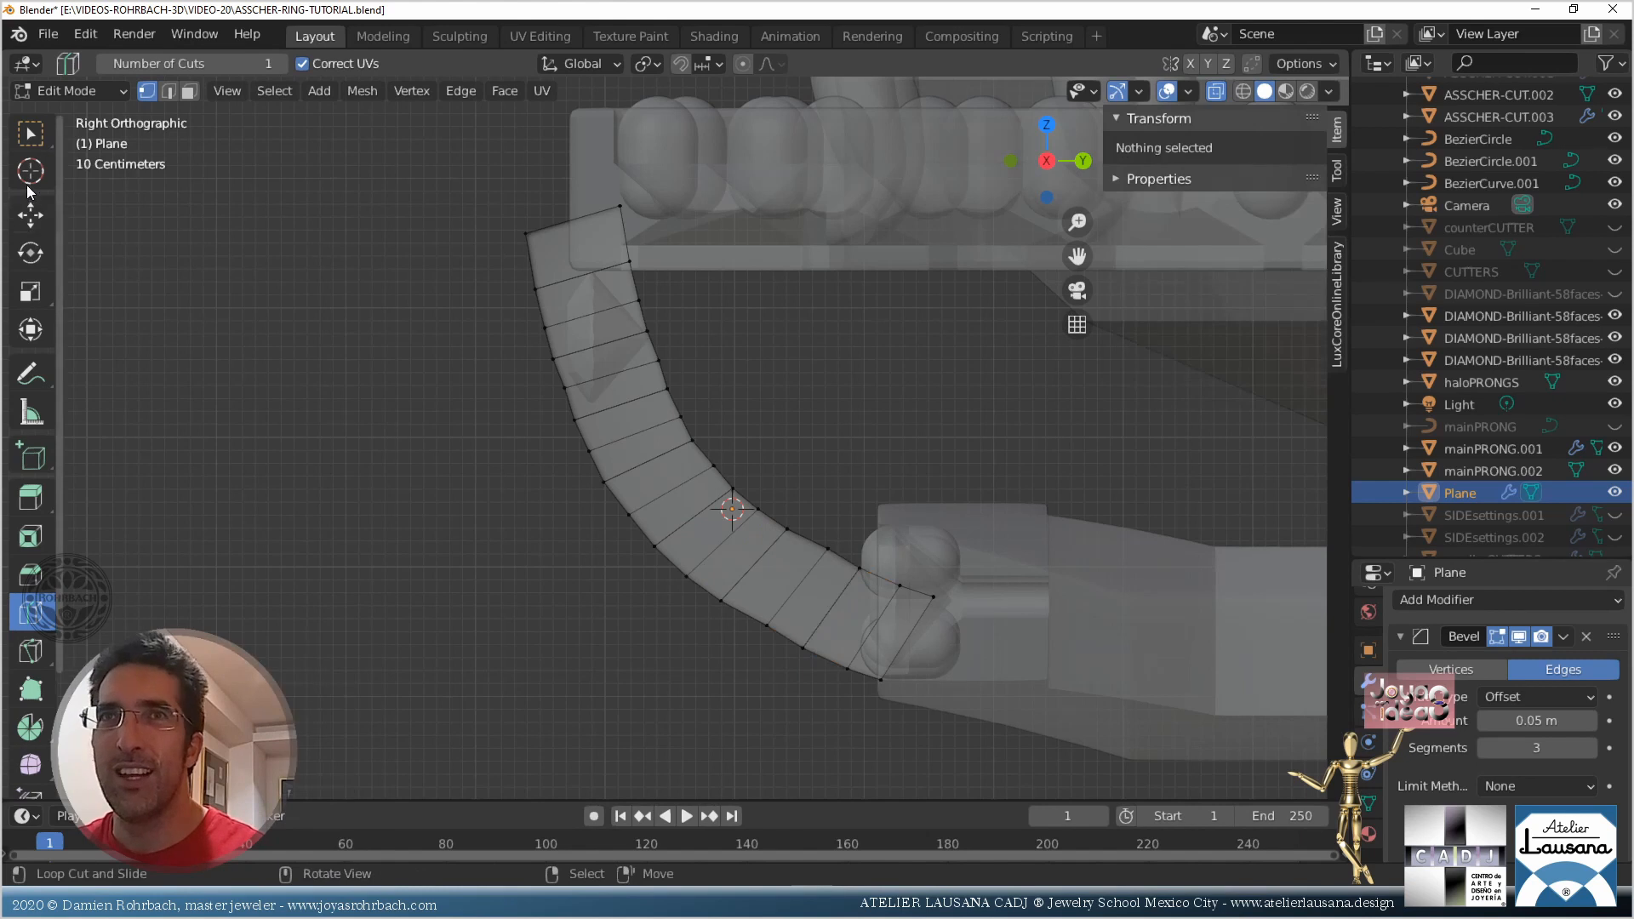
Circle-select the edge loop across the strip near the lower gem setting and move it to smooth the curve
{"action": "left_click", "coordinate": [43, 145]}
{"action": "key", "text": "c"}
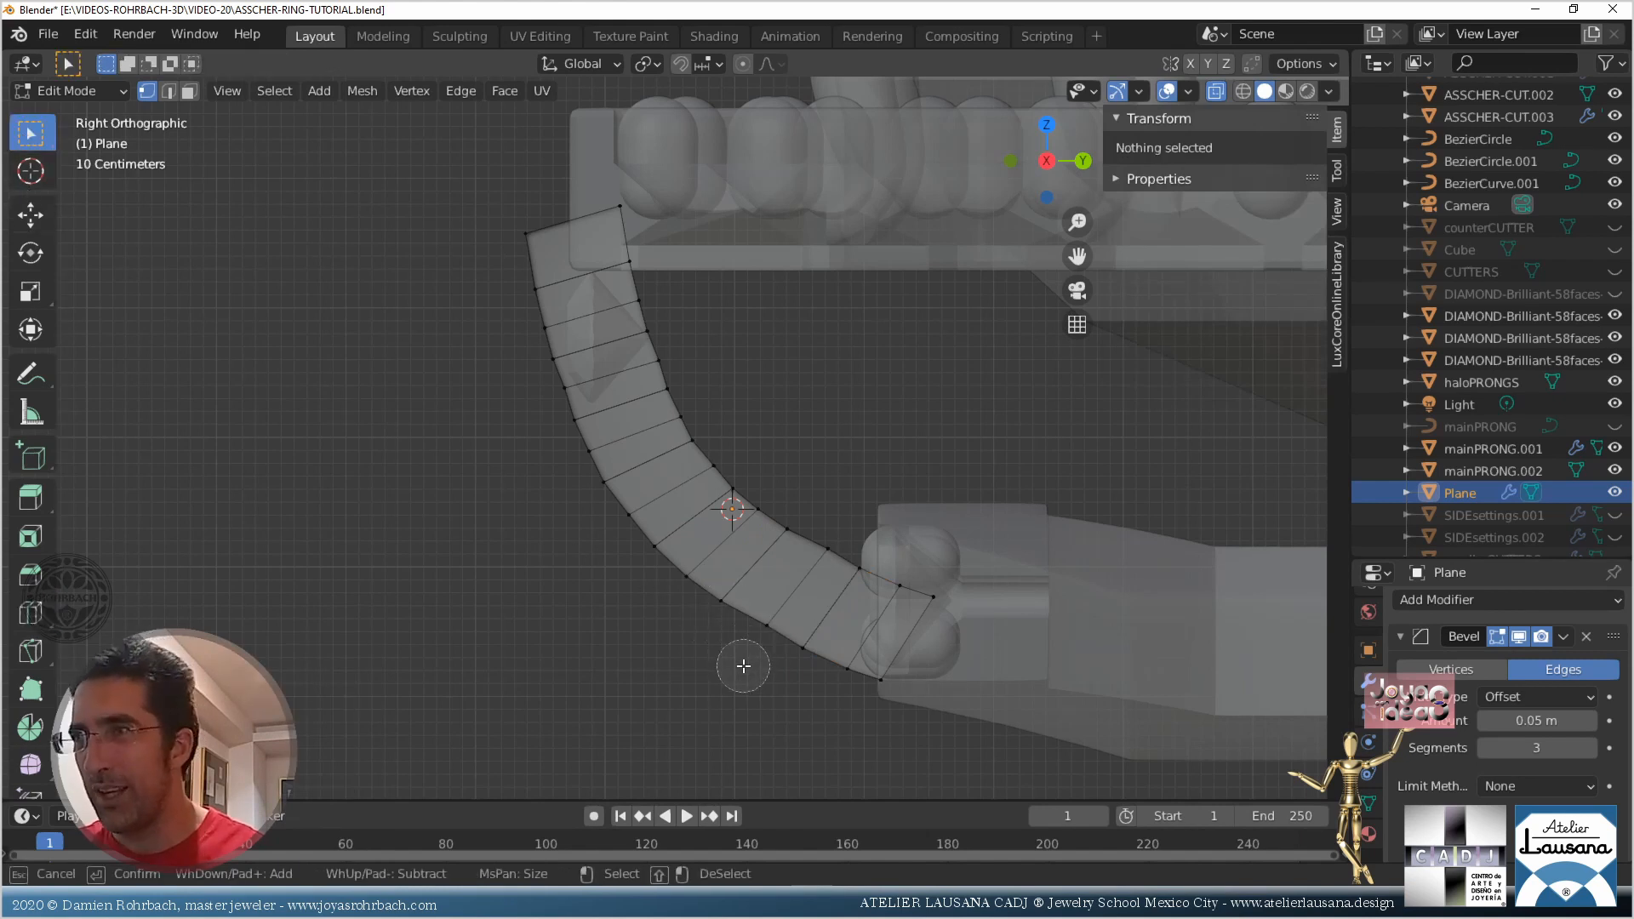
{"action": "left_click_drag", "start_coordinate": [761, 639], "coordinate": [837, 534]}
{"action": "key", "text": "Escape"}
{"action": "scroll", "coordinate": [830, 646], "scroll_direction": "up", "scroll_amount": 3}
{"action": "middle_click_drag", "start_coordinate": [922, 585], "coordinate": [719, 340], "text": "shift"}
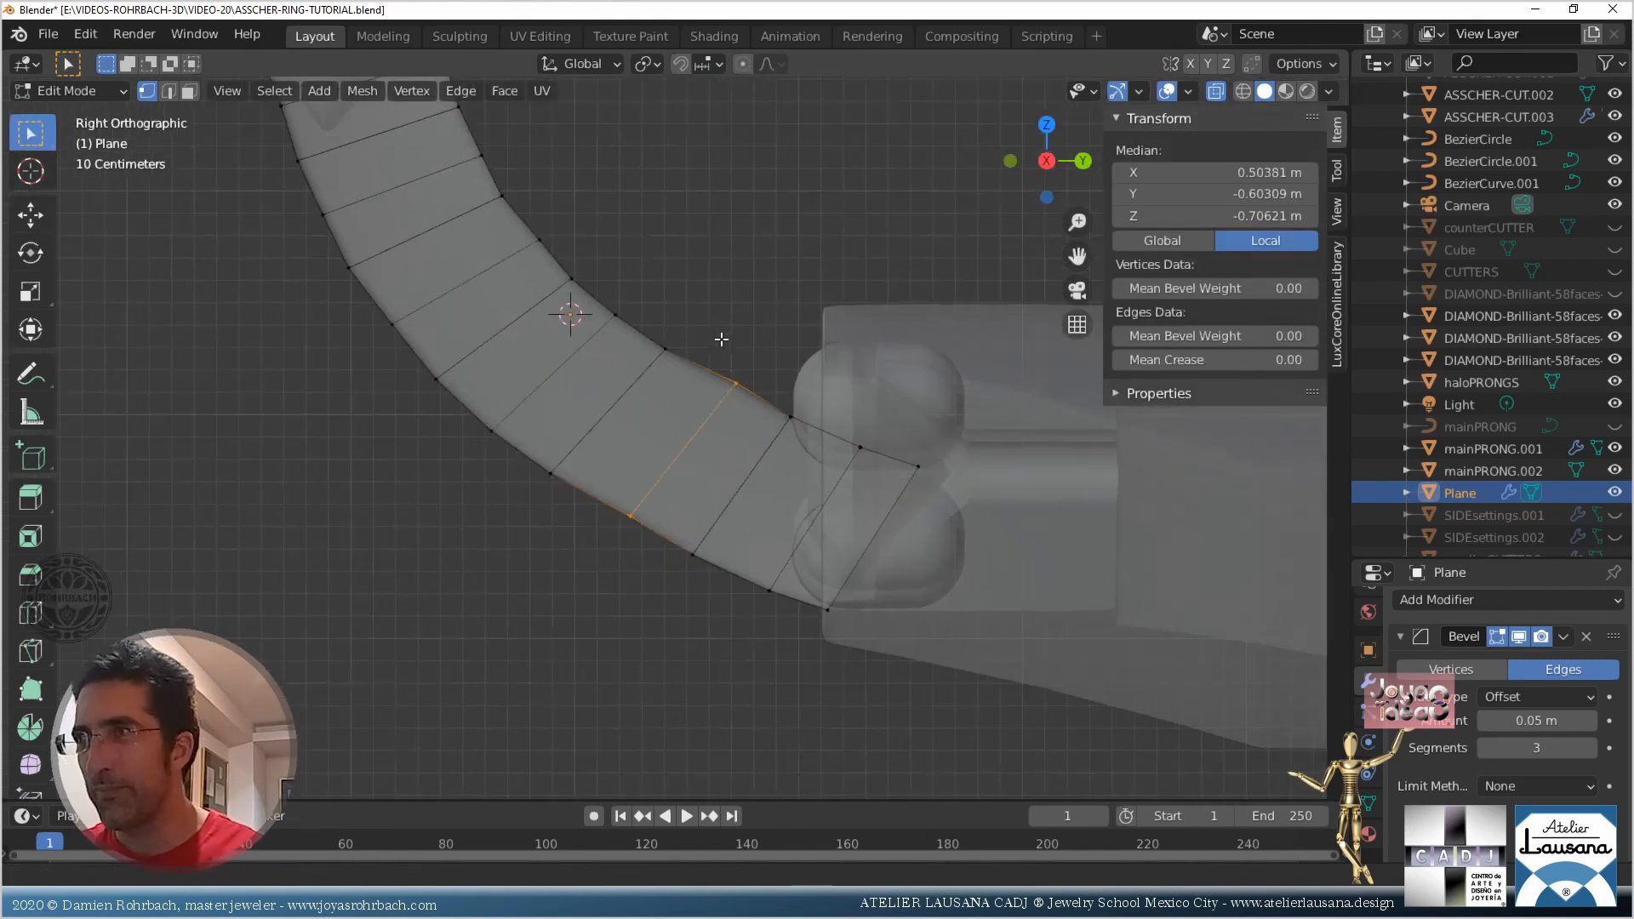
{"action": "key", "text": "g"}
{"action": "left_click", "coordinate": [768, 334]}
Circle-select only the edge loop just above the 3D cursor and shift it outward by about 0.02 m
{"action": "middle_click_drag", "start_coordinate": [661, 405], "coordinate": [834, 638], "text": "shift"}
{"action": "key", "text": "alt+a"}
{"action": "key", "text": "c"}
{"action": "left_click_drag", "start_coordinate": [563, 567], "coordinate": [717, 461]}
{"action": "key", "text": "Escape"}
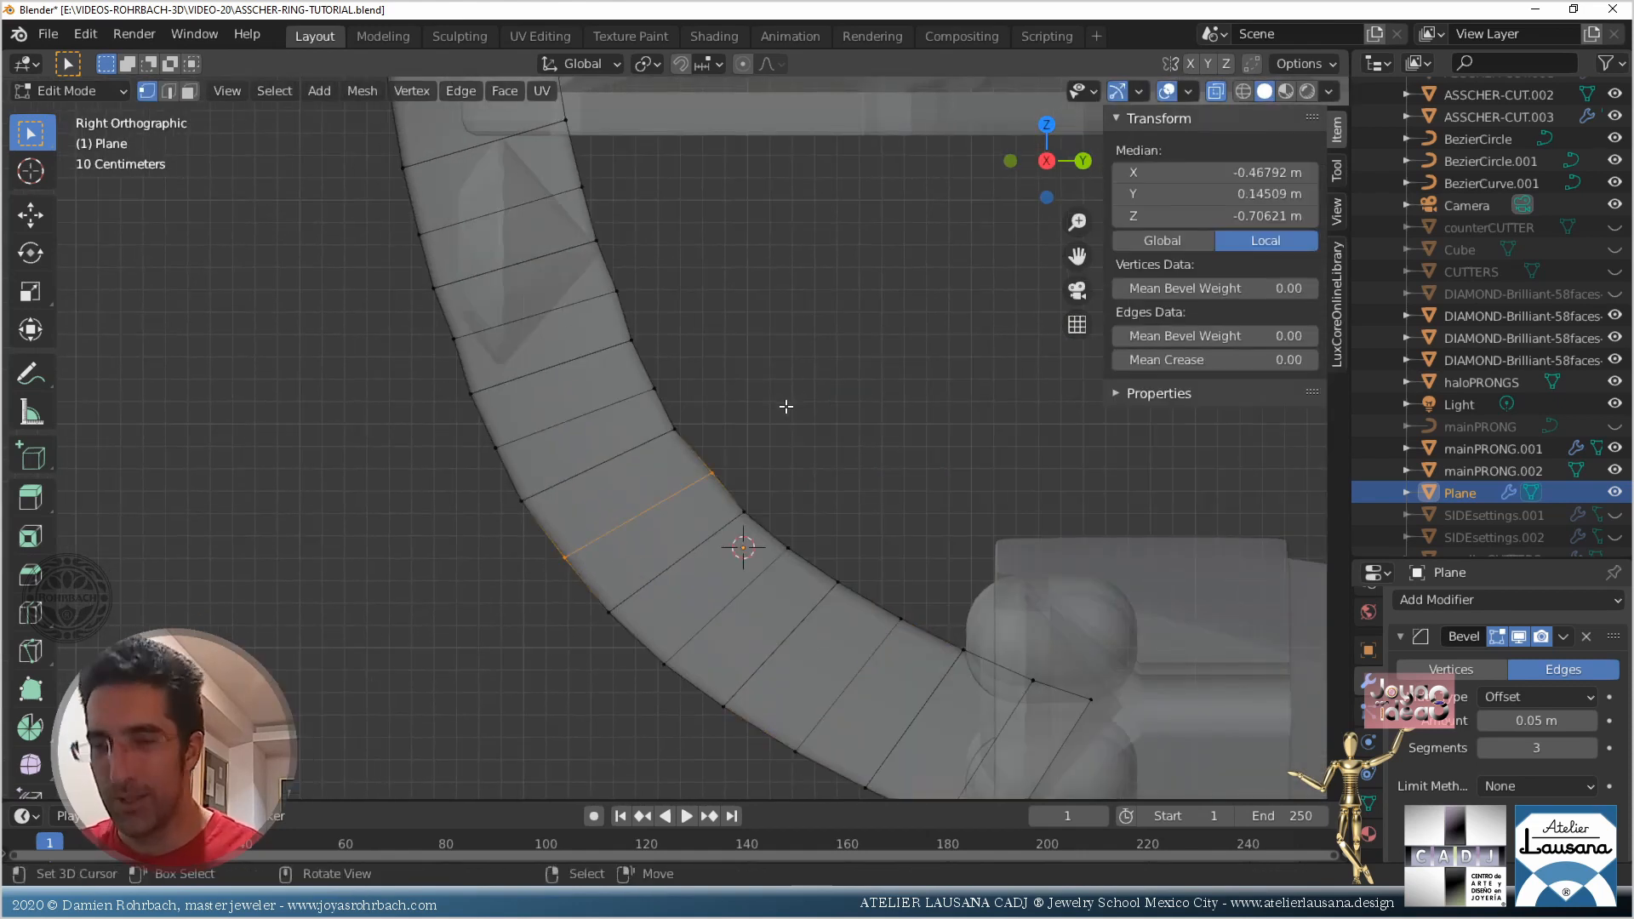
{"action": "key", "text": "g"}
{"action": "left_click", "coordinate": [778, 408]}
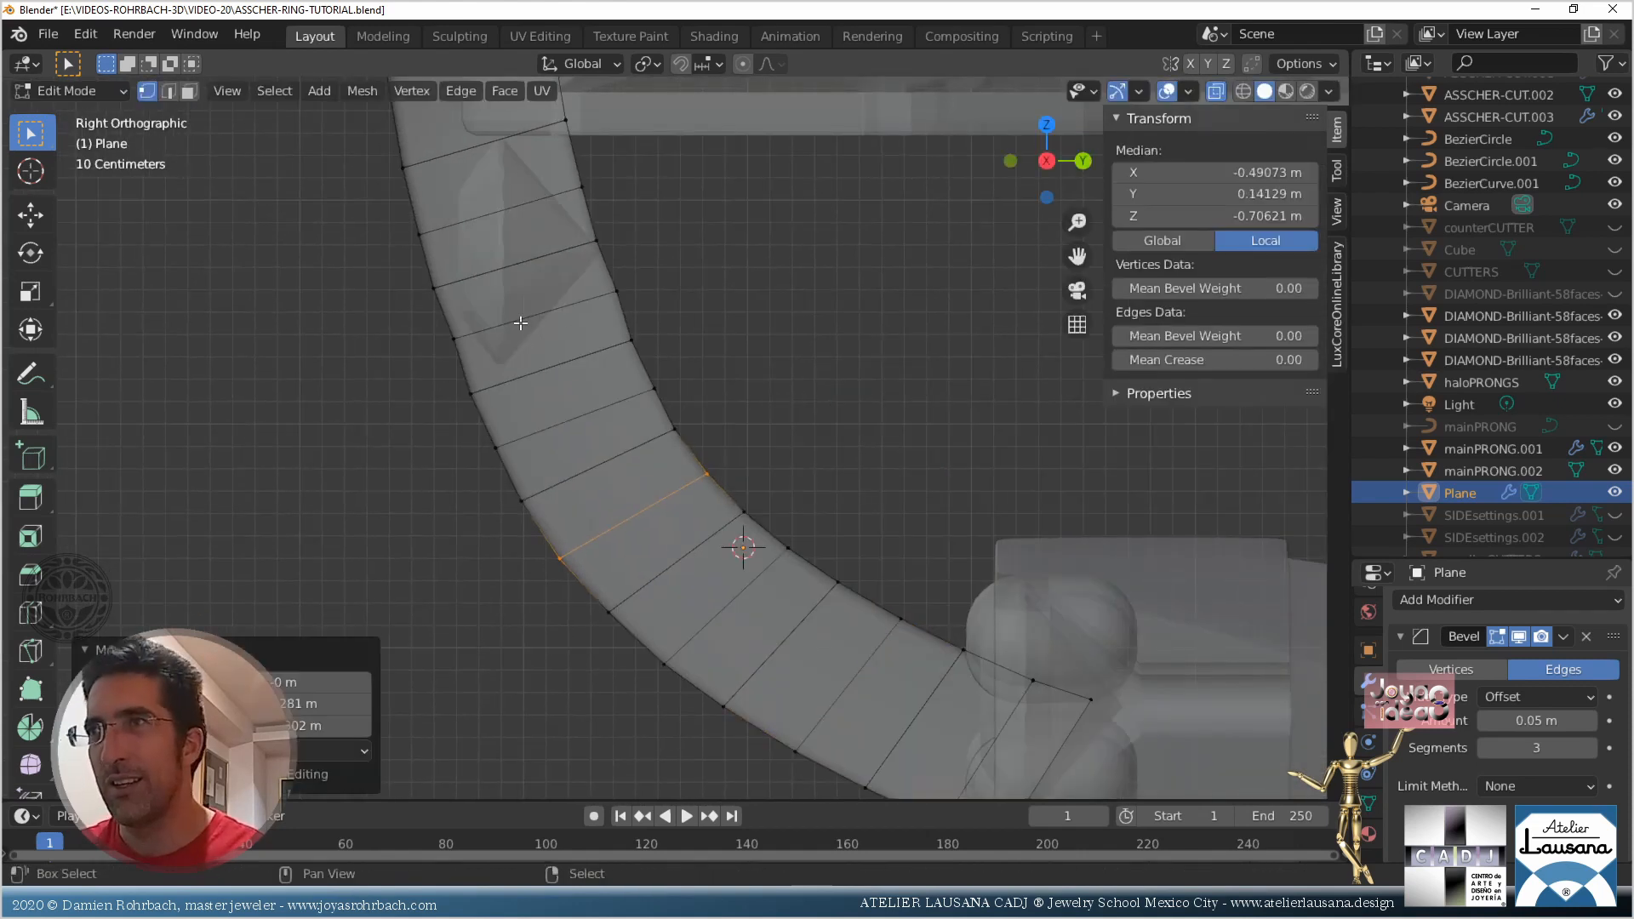
Shift only the edge loop crossing the small diamond's lower part outward by about 0.03 m and return to Object Mode
{"action": "middle_click_drag", "start_coordinate": [525, 322], "coordinate": [669, 491], "text": "shift"}
{"action": "key", "text": "alt+a"}
{"action": "key", "text": "c"}
{"action": "left_click", "coordinate": [604, 505]}
{"action": "left_click", "coordinate": [759, 460]}
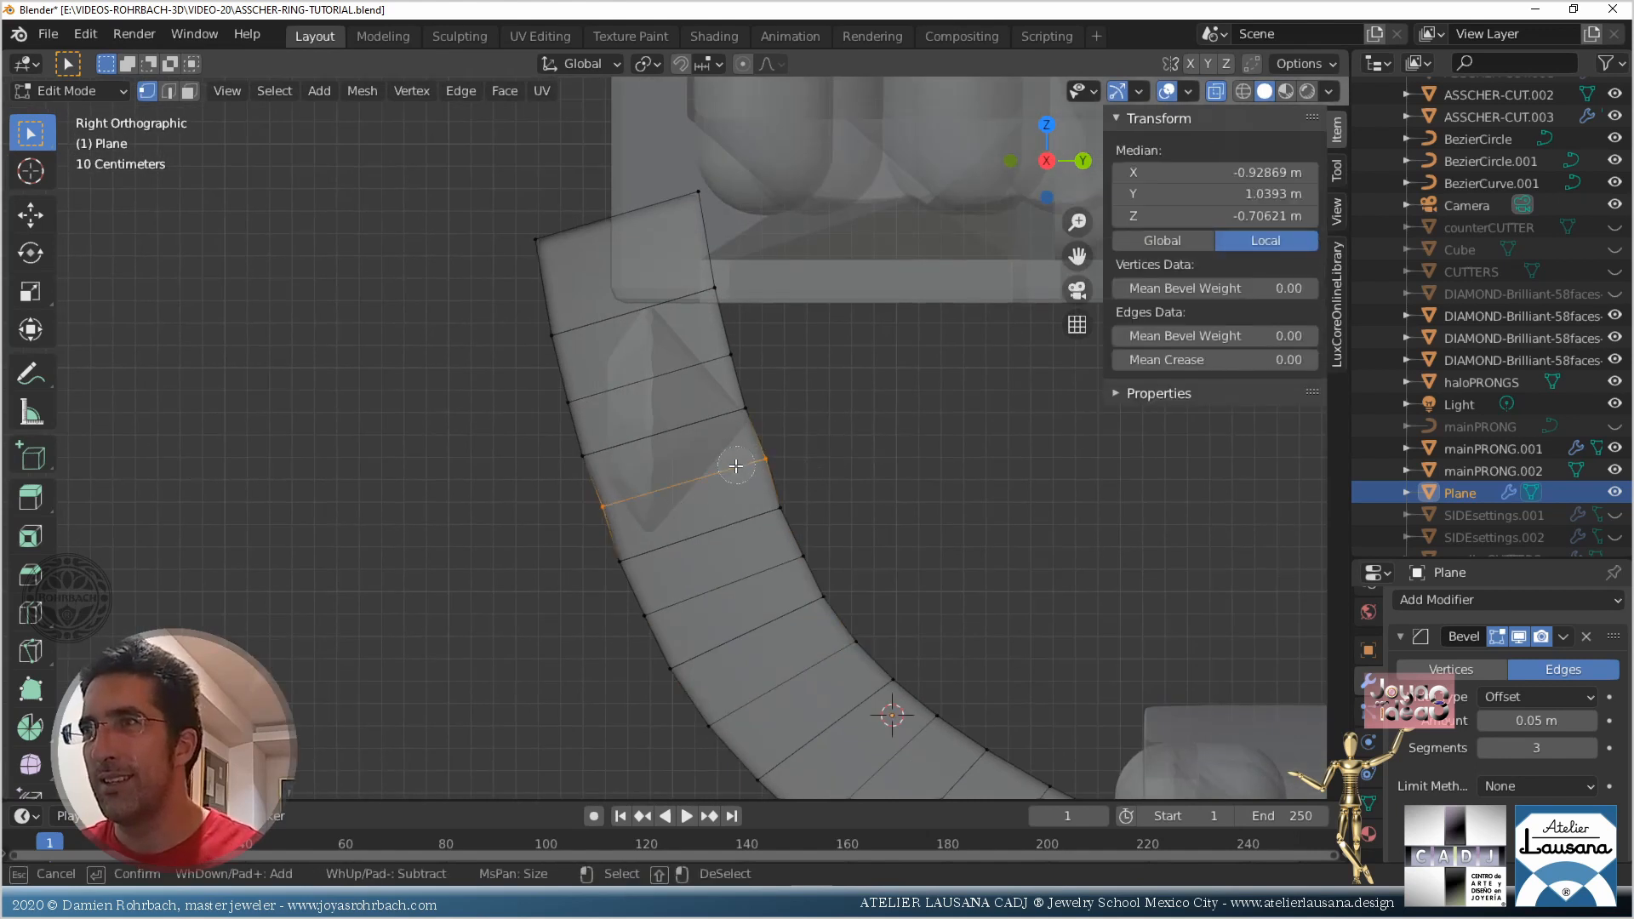
{"action": "key", "text": "Escape"}
{"action": "key", "text": "g"}
{"action": "left_click", "coordinate": [920, 392]}
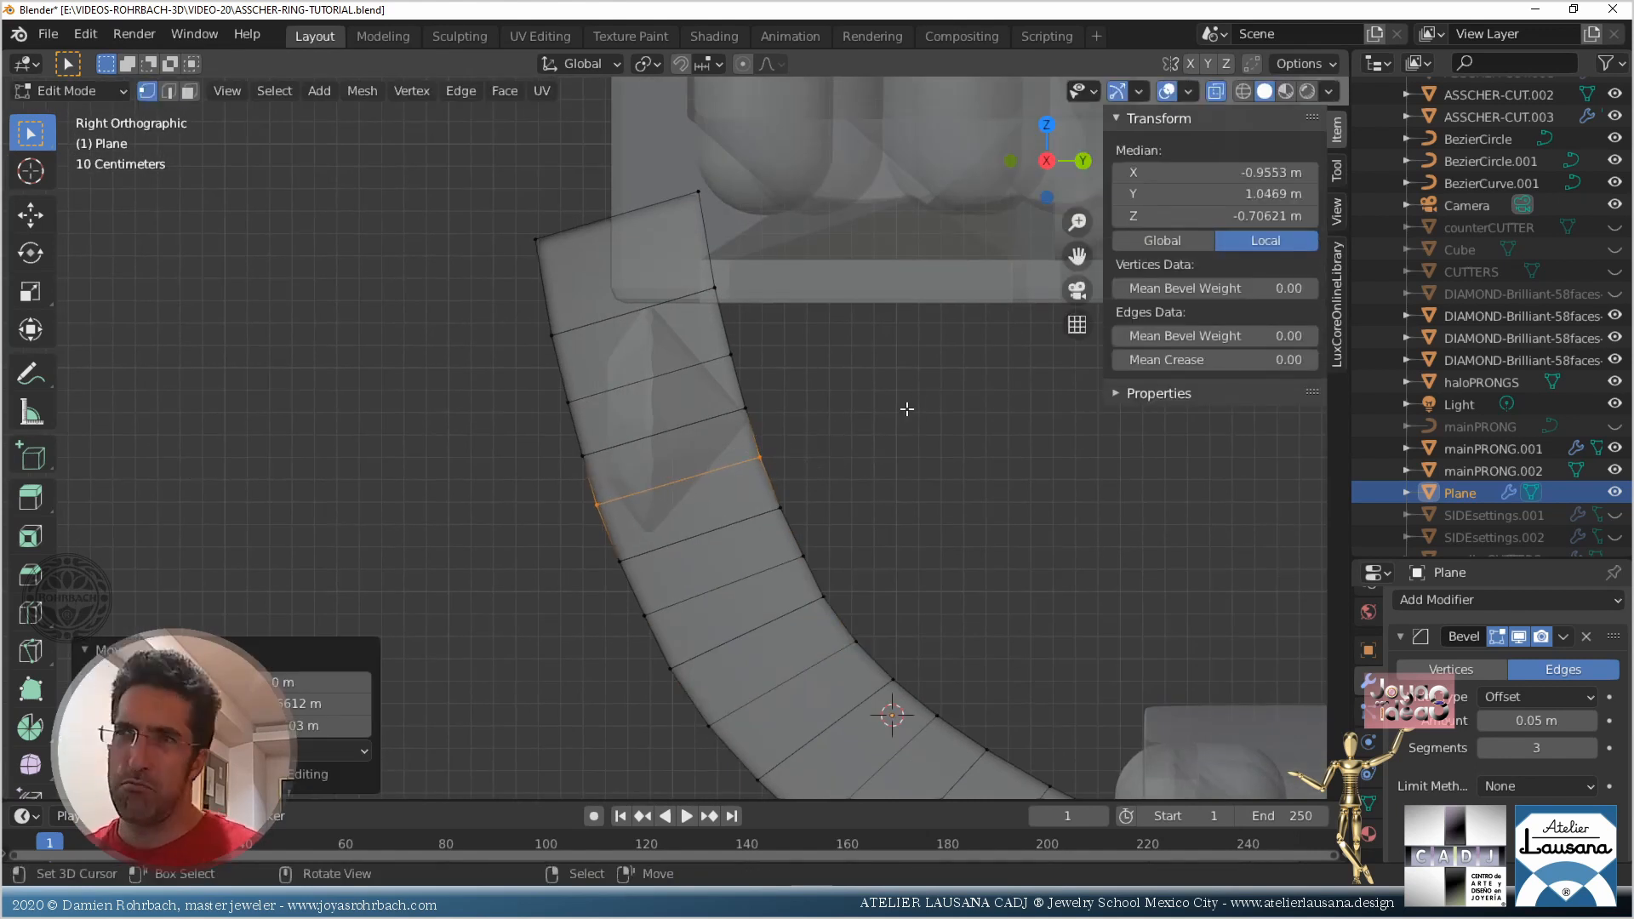
{"action": "key", "text": "Tab"}
Remove the Smooth modifier from the Plane strip and save the file
{"action": "scroll", "coordinate": [906, 409], "scroll_direction": "down", "scroll_amount": 3}
{"action": "middle_click_drag", "start_coordinate": [682, 521], "coordinate": [775, 587]}
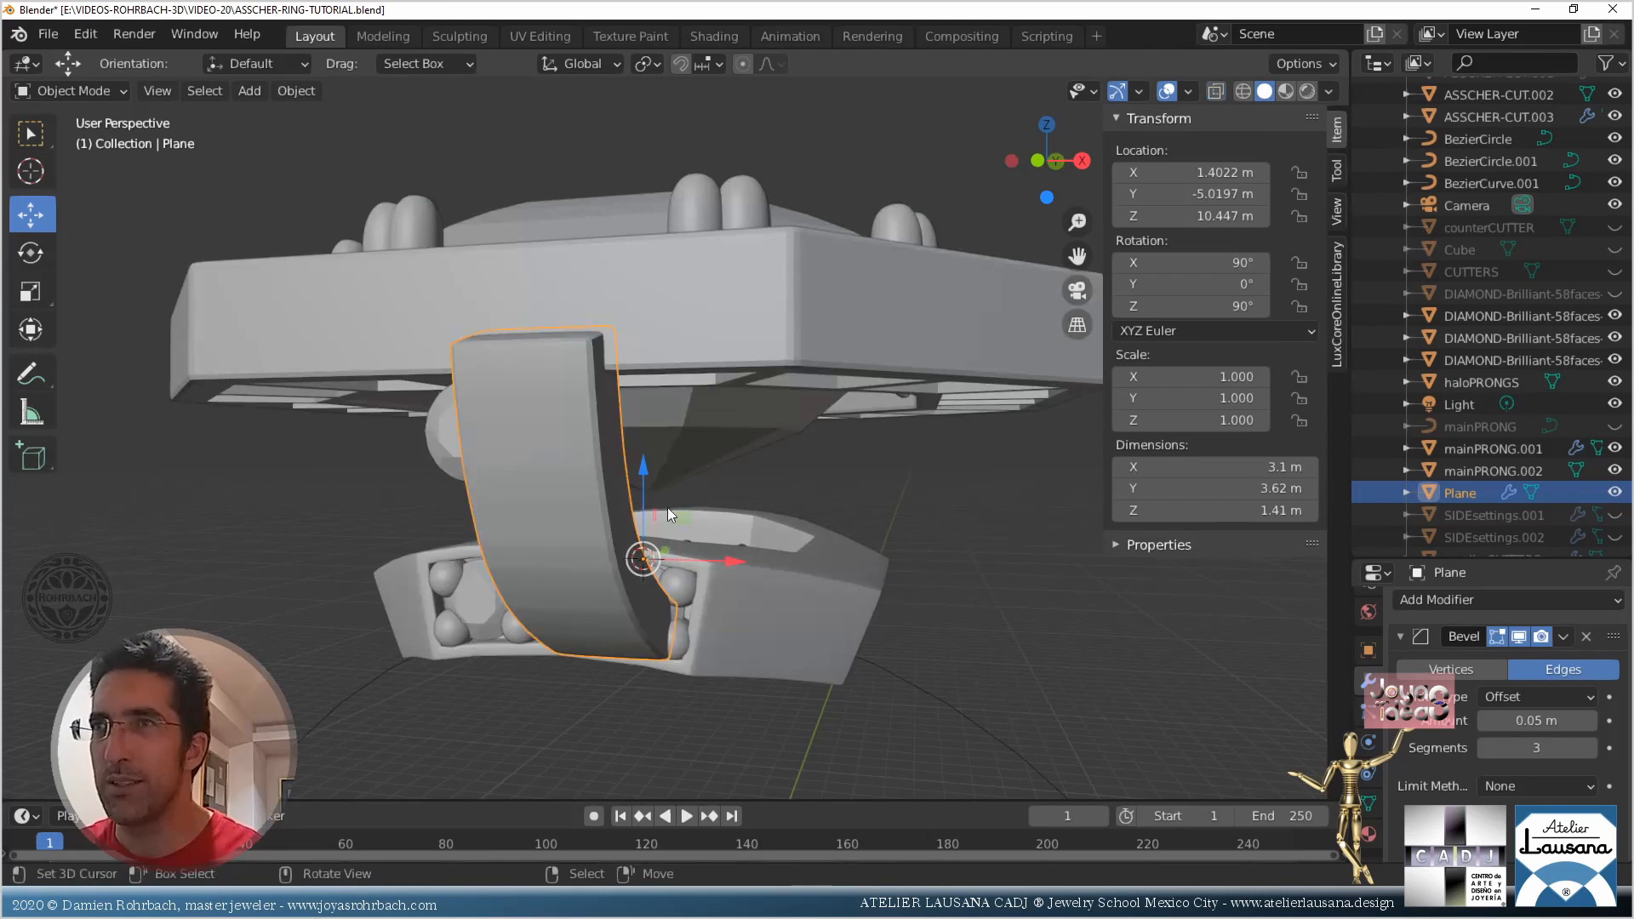
{"action": "middle_click_drag", "start_coordinate": [667, 513], "coordinate": [806, 428]}
{"action": "scroll", "coordinate": [1557, 747], "scroll_direction": "down", "scroll_amount": 5}
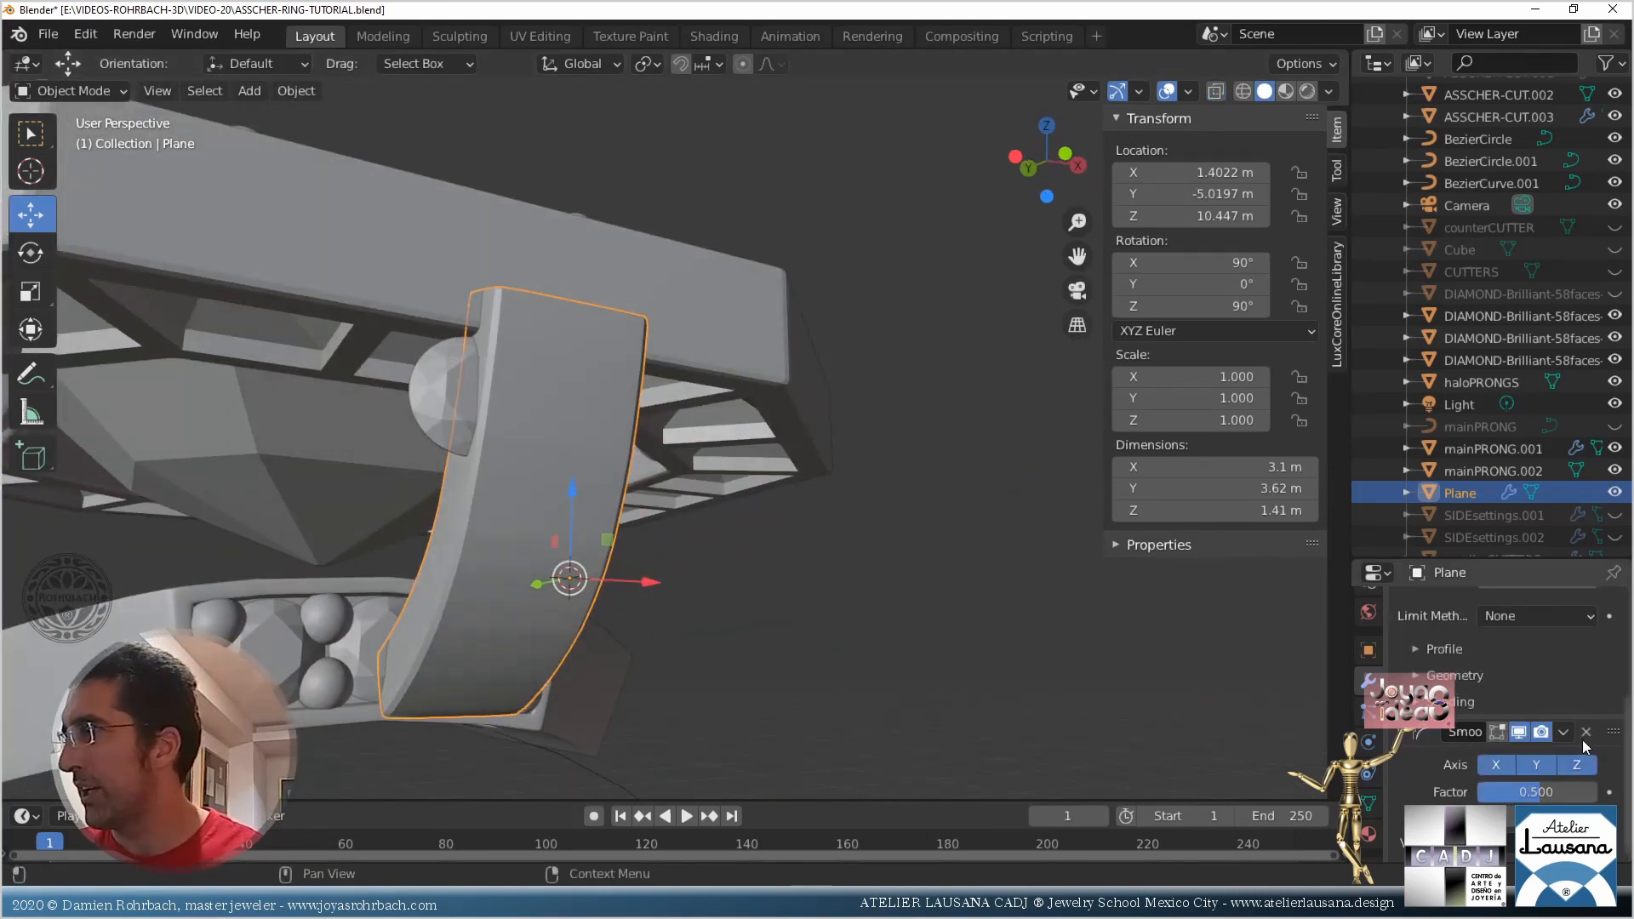
{"action": "left_click", "coordinate": [1585, 733]}
{"action": "middle_click_drag", "start_coordinate": [897, 596], "coordinate": [717, 551]}
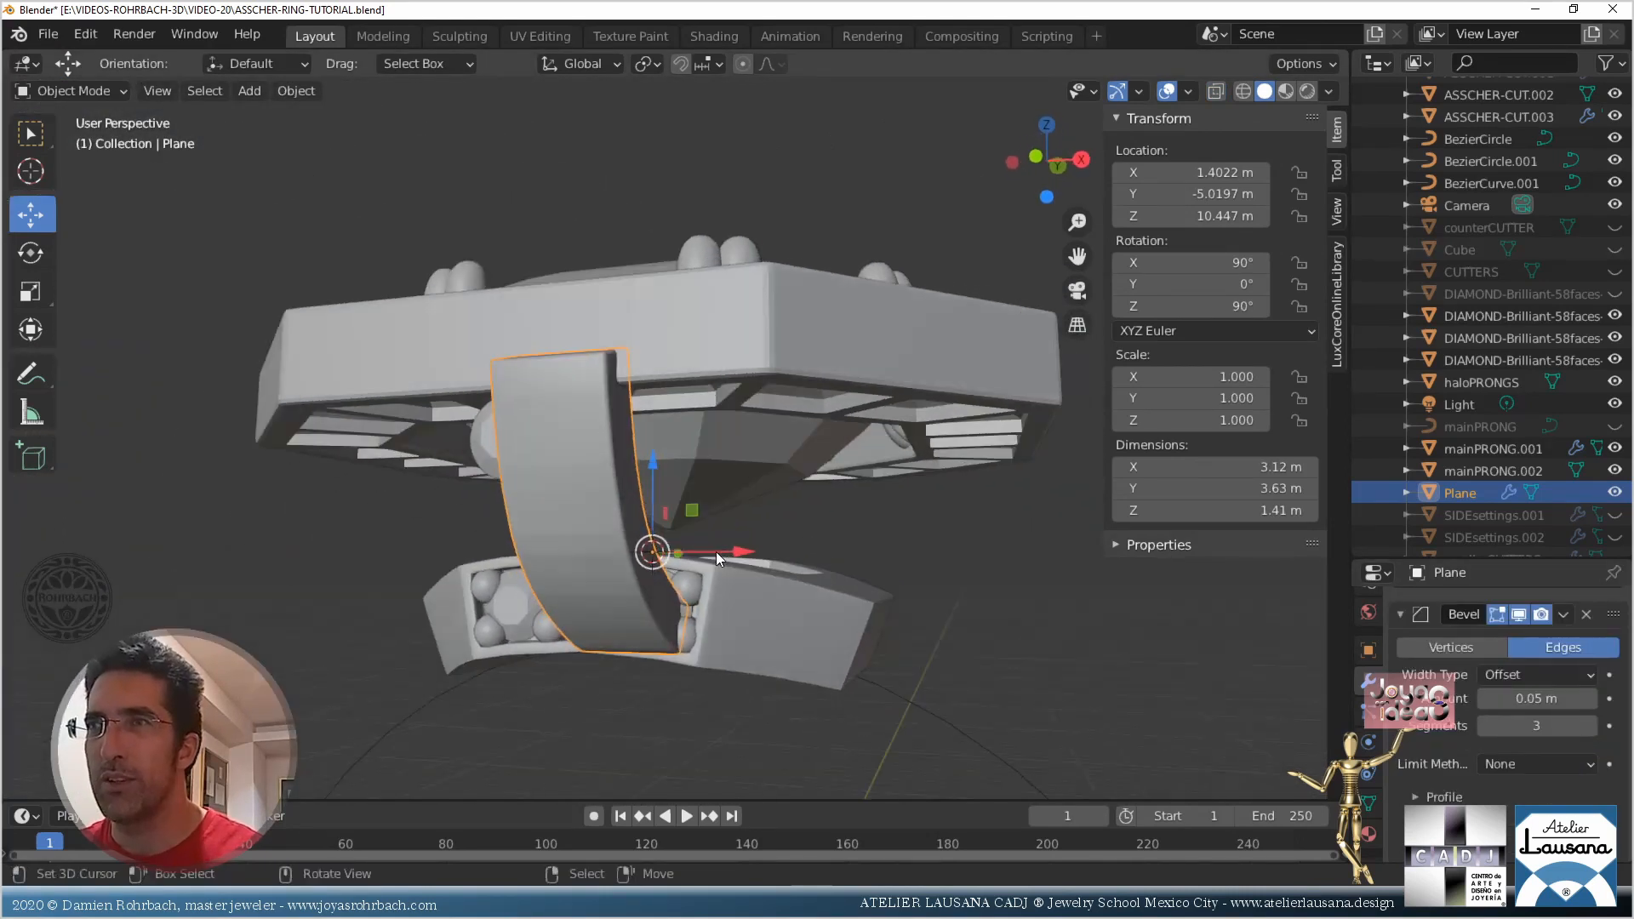
{"action": "key", "text": "ctrl+s"}
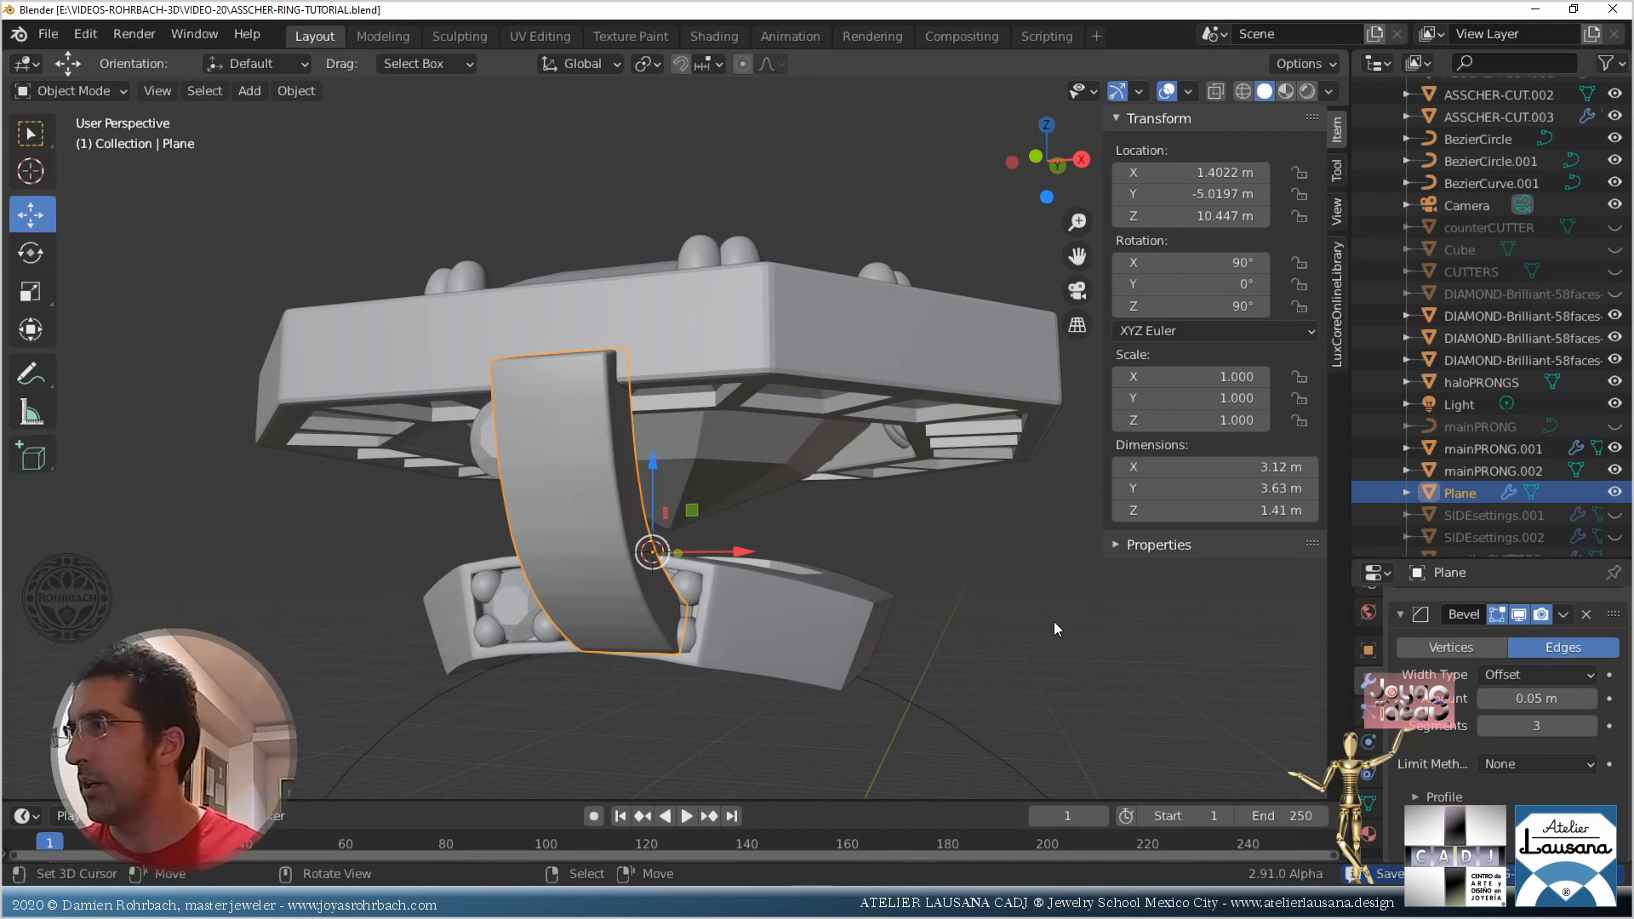
Duplicate the Plane strip in place and unhide SIDEsettings.002
{"action": "middle_click_drag", "start_coordinate": [1053, 621], "coordinate": [841, 543]}
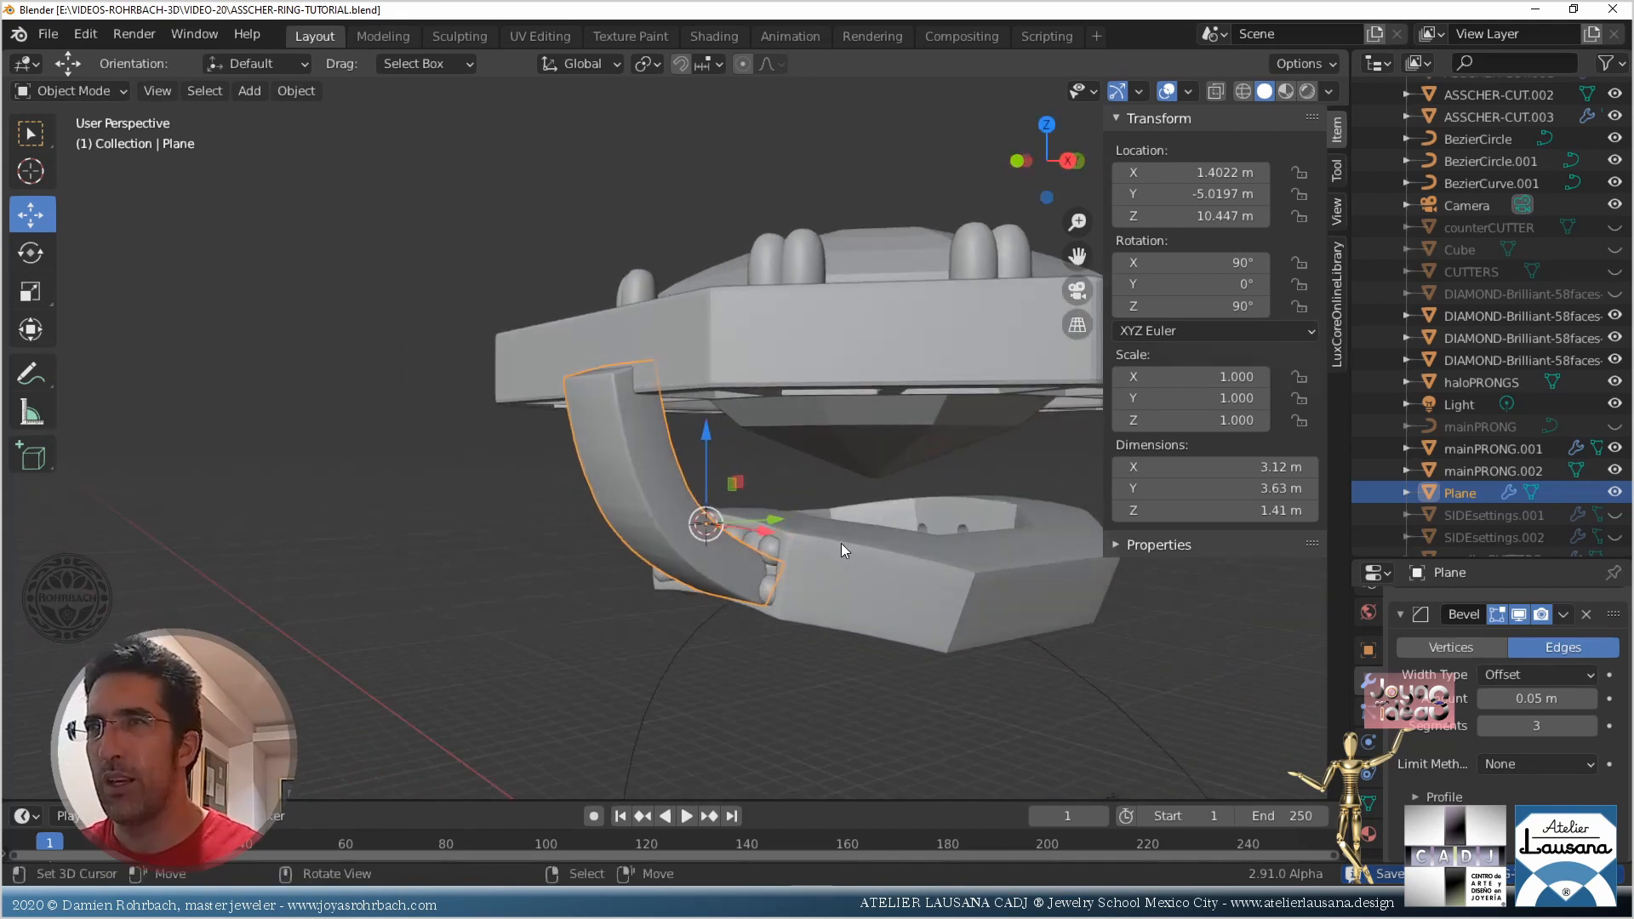
{"action": "key", "text": "shift+d"}
{"action": "right_click", "coordinate": [841, 543]}
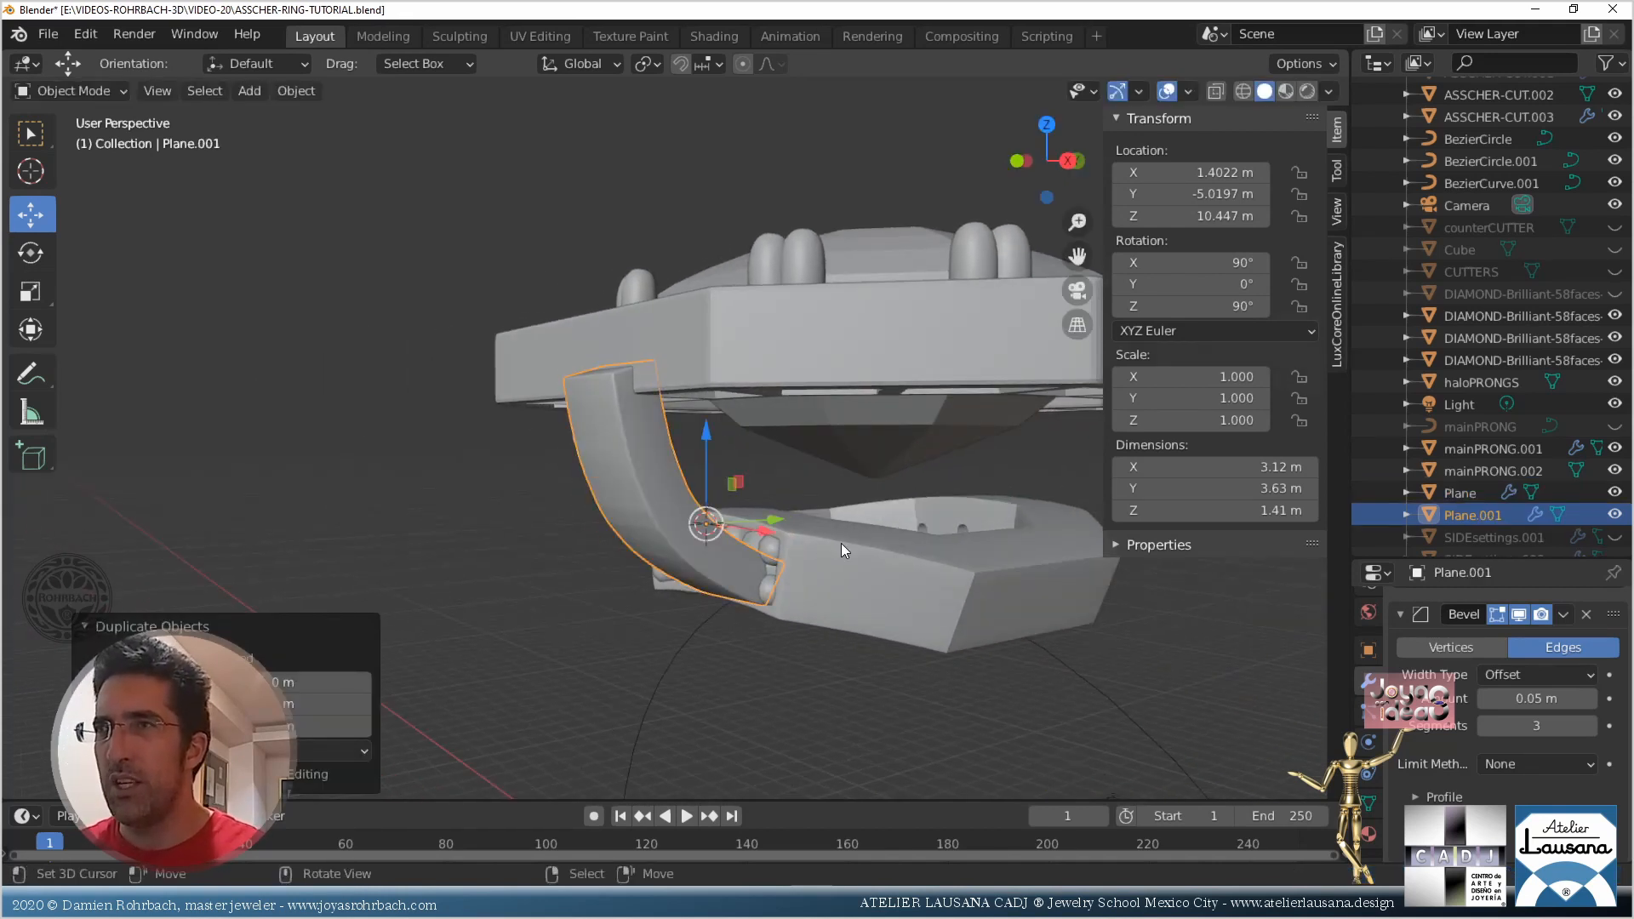
{"action": "scroll", "coordinate": [841, 543], "scroll_direction": "up", "scroll_amount": 2}
{"action": "scroll", "coordinate": [1472, 491], "scroll_direction": "down", "scroll_amount": 2}
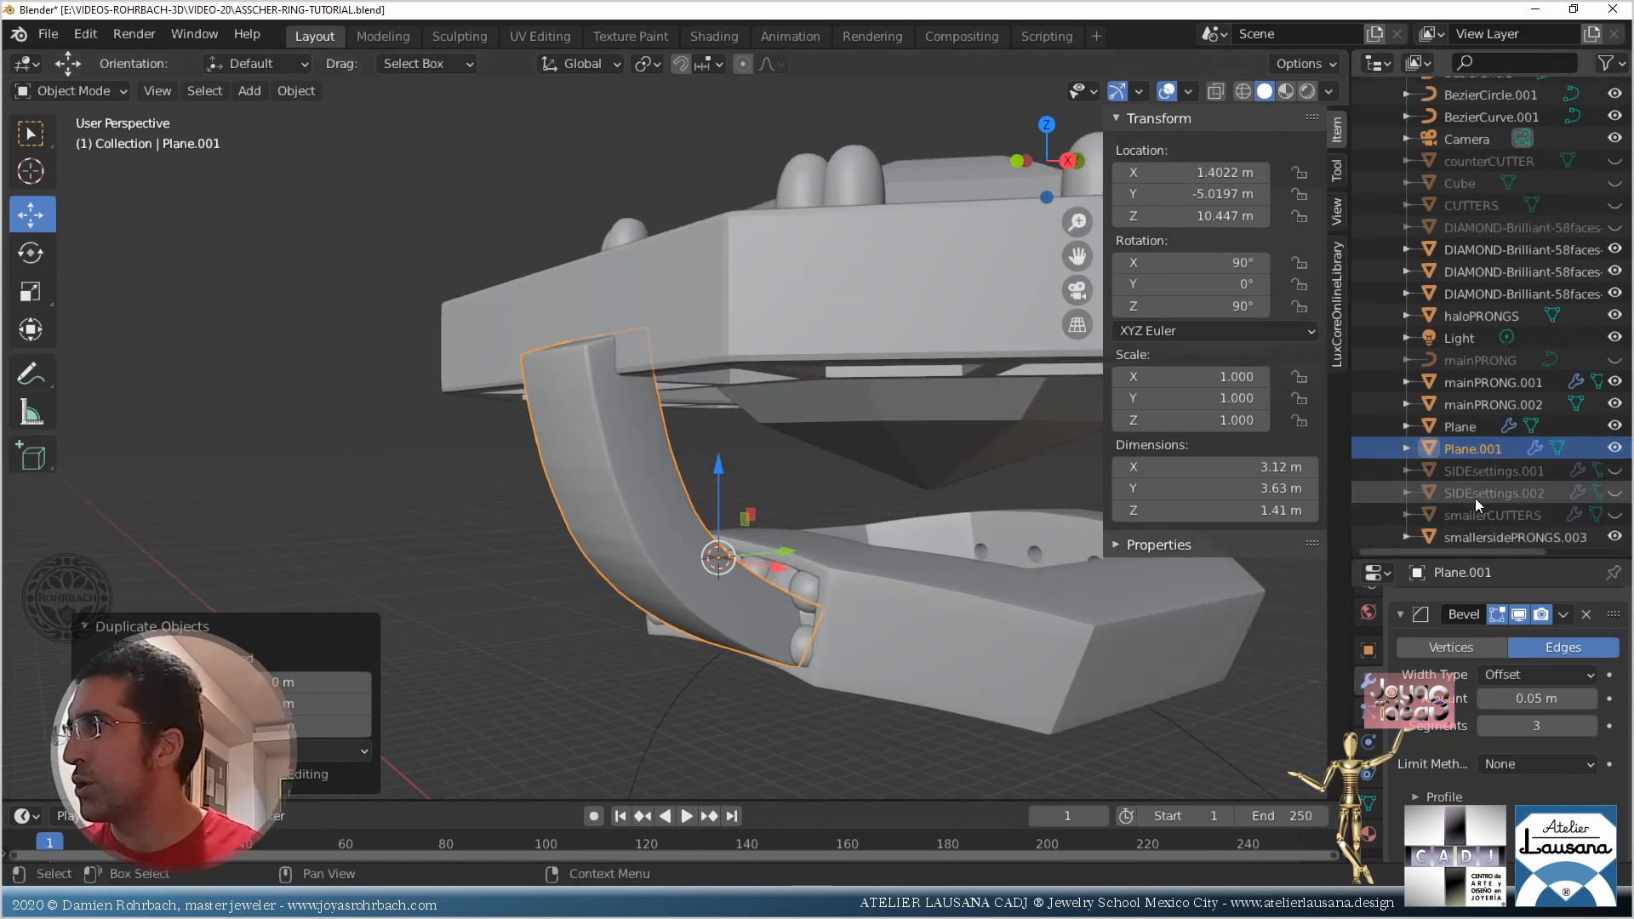
{"action": "left_click", "coordinate": [1614, 493]}
Show the model in X-ray from the front and set the duplicate strip's origin to its geometry
{"action": "middle_click_drag", "start_coordinate": [487, 499], "coordinate": [583, 461]}
{"action": "key", "text": "alt+z"}
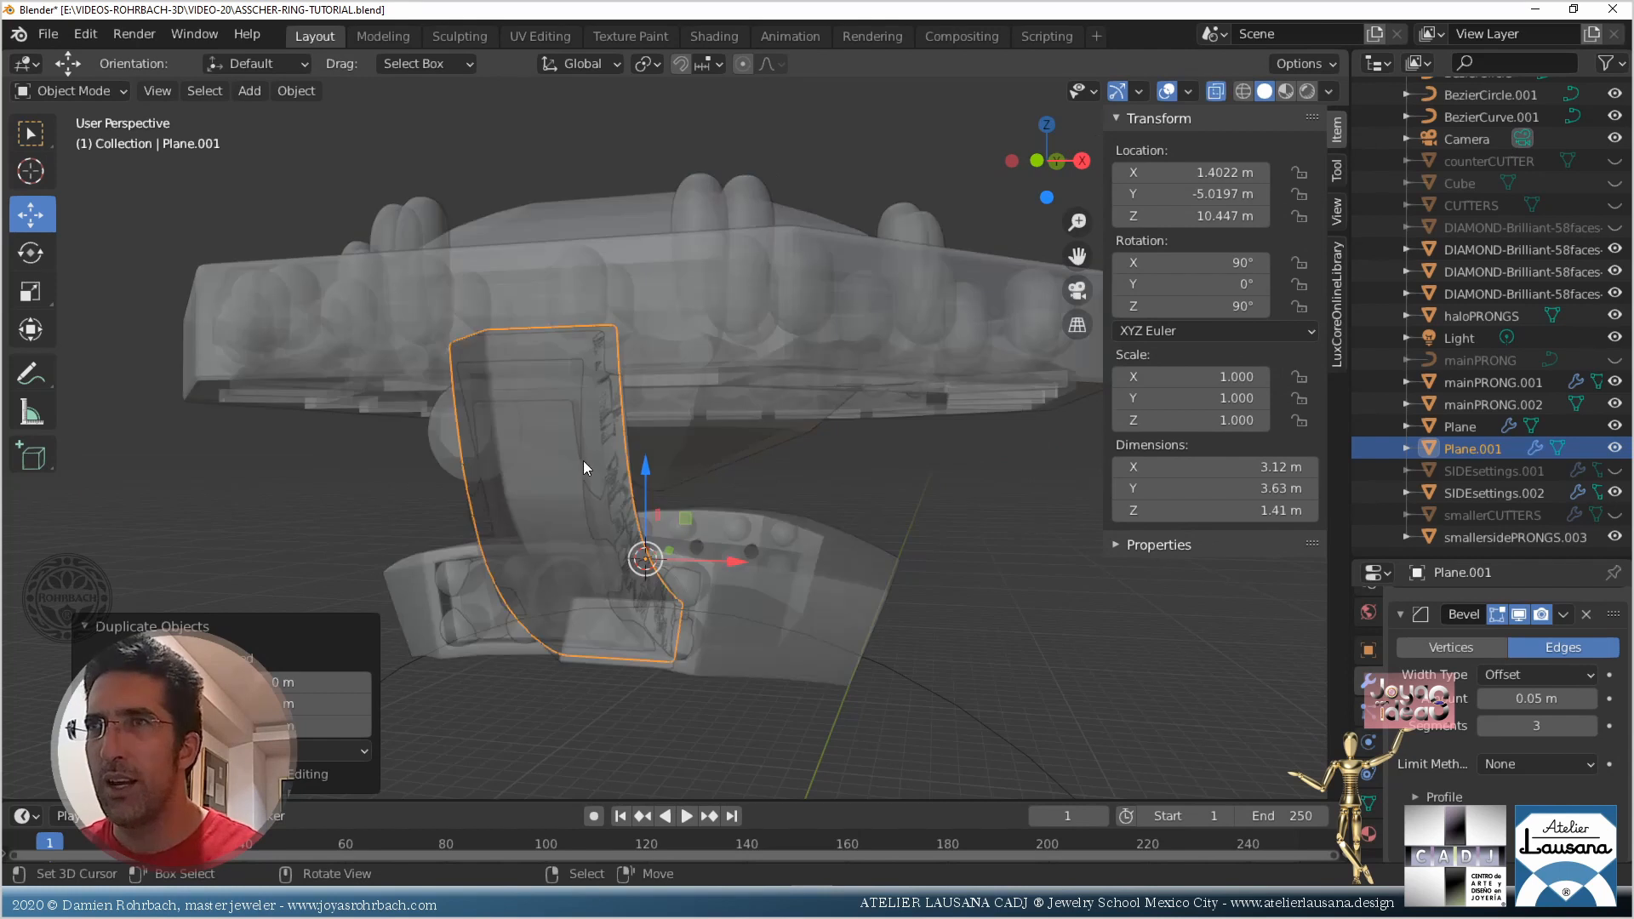
{"action": "key", "text": "KP_1"}
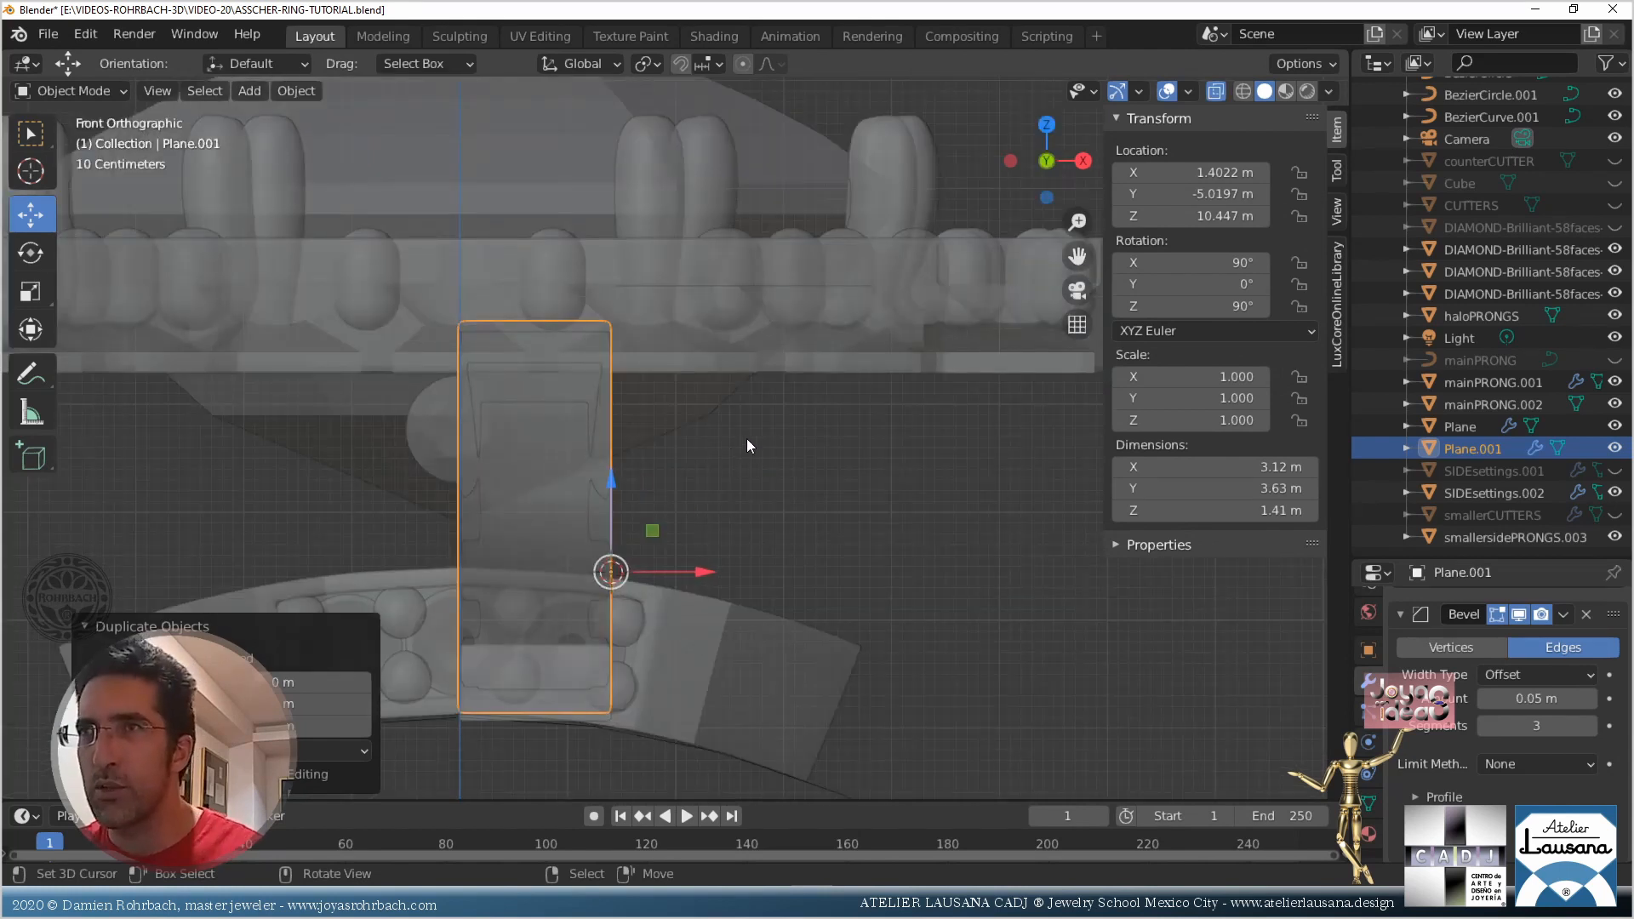
{"action": "key", "text": "s"}
{"action": "right_click", "coordinate": [720, 402]}
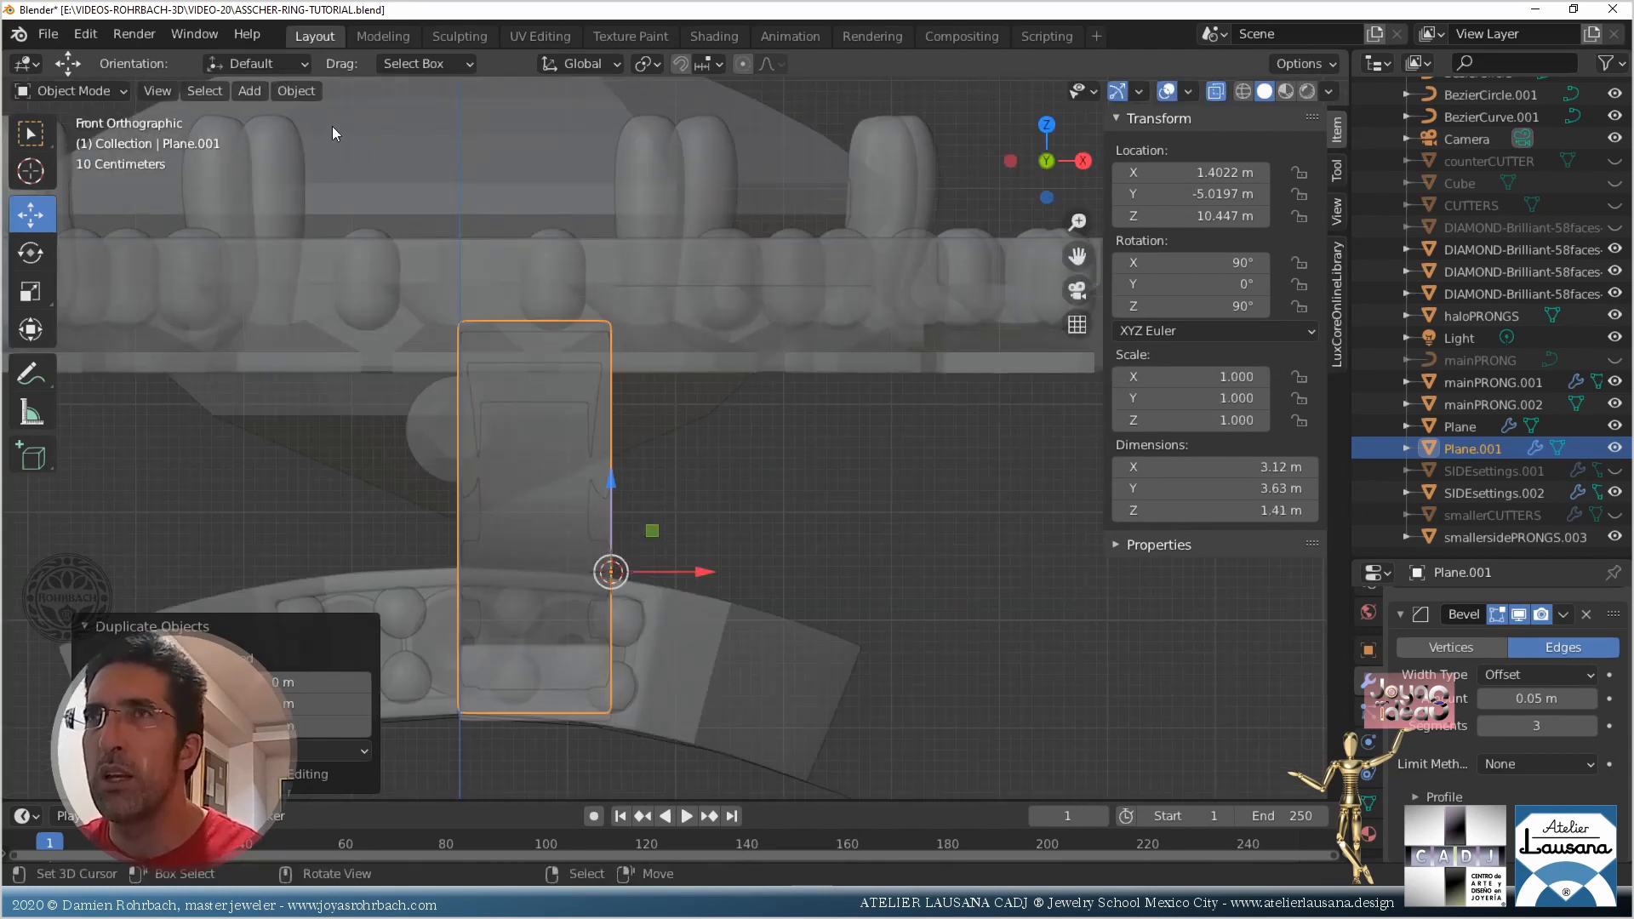
{"action": "left_click", "coordinate": [295, 90]}
{"action": "mouse_move", "coordinate": [383, 140]}
{"action": "left_click", "coordinate": [635, 166]}
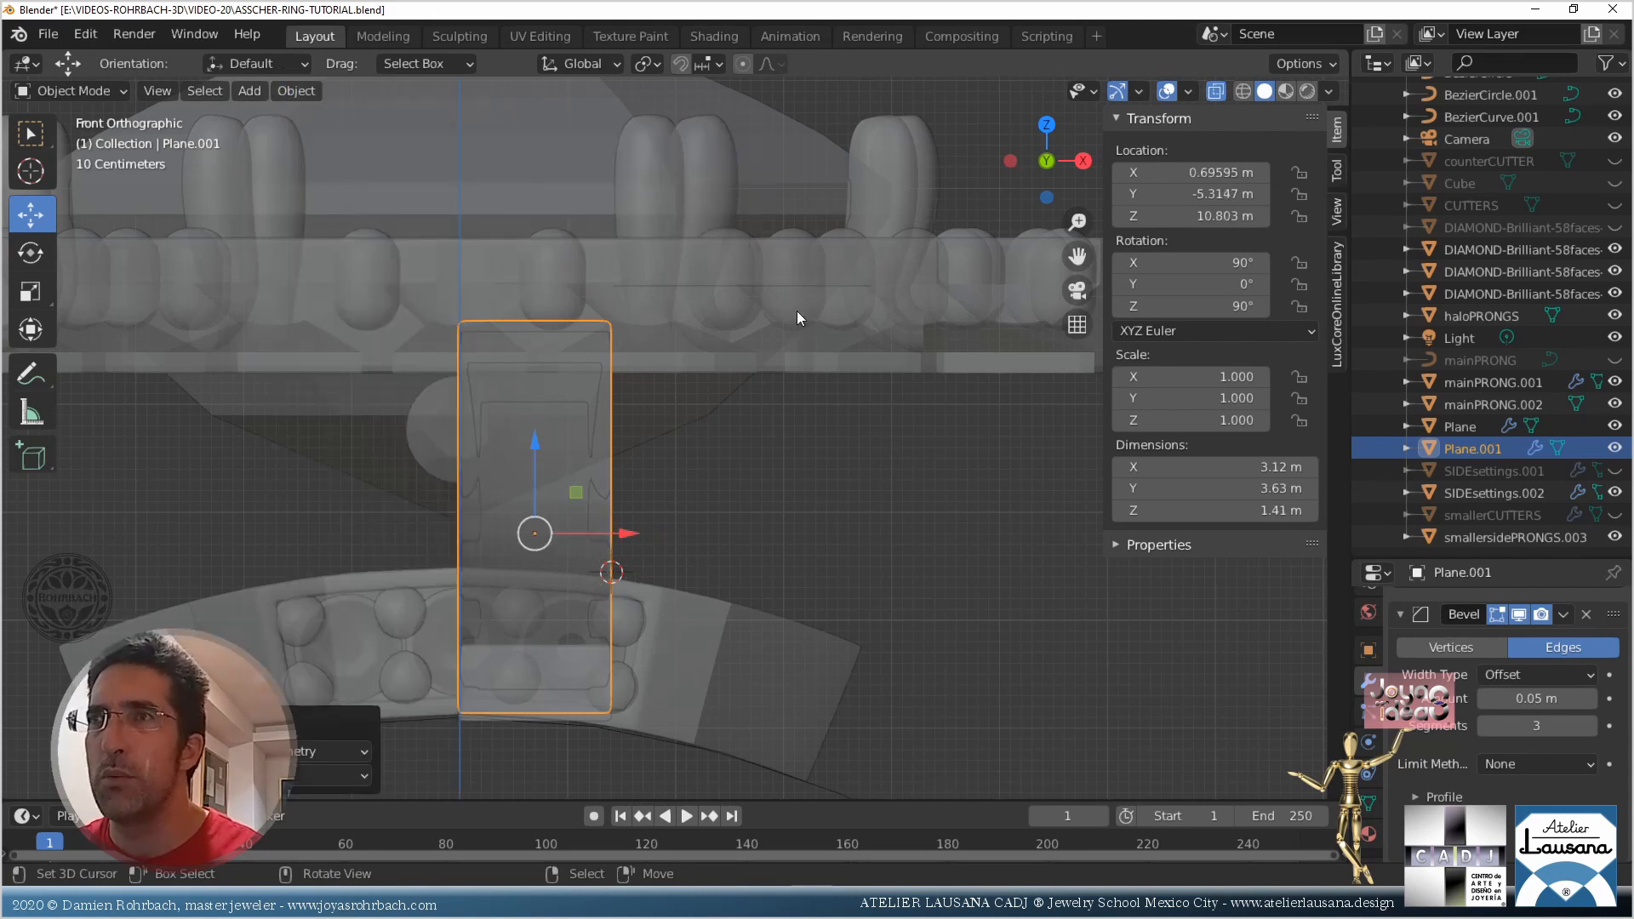
Scale the duplicate strip uniformly to 0.800, then widen it by a factor of about 1.044 along X
{"action": "key", "text": "s"}
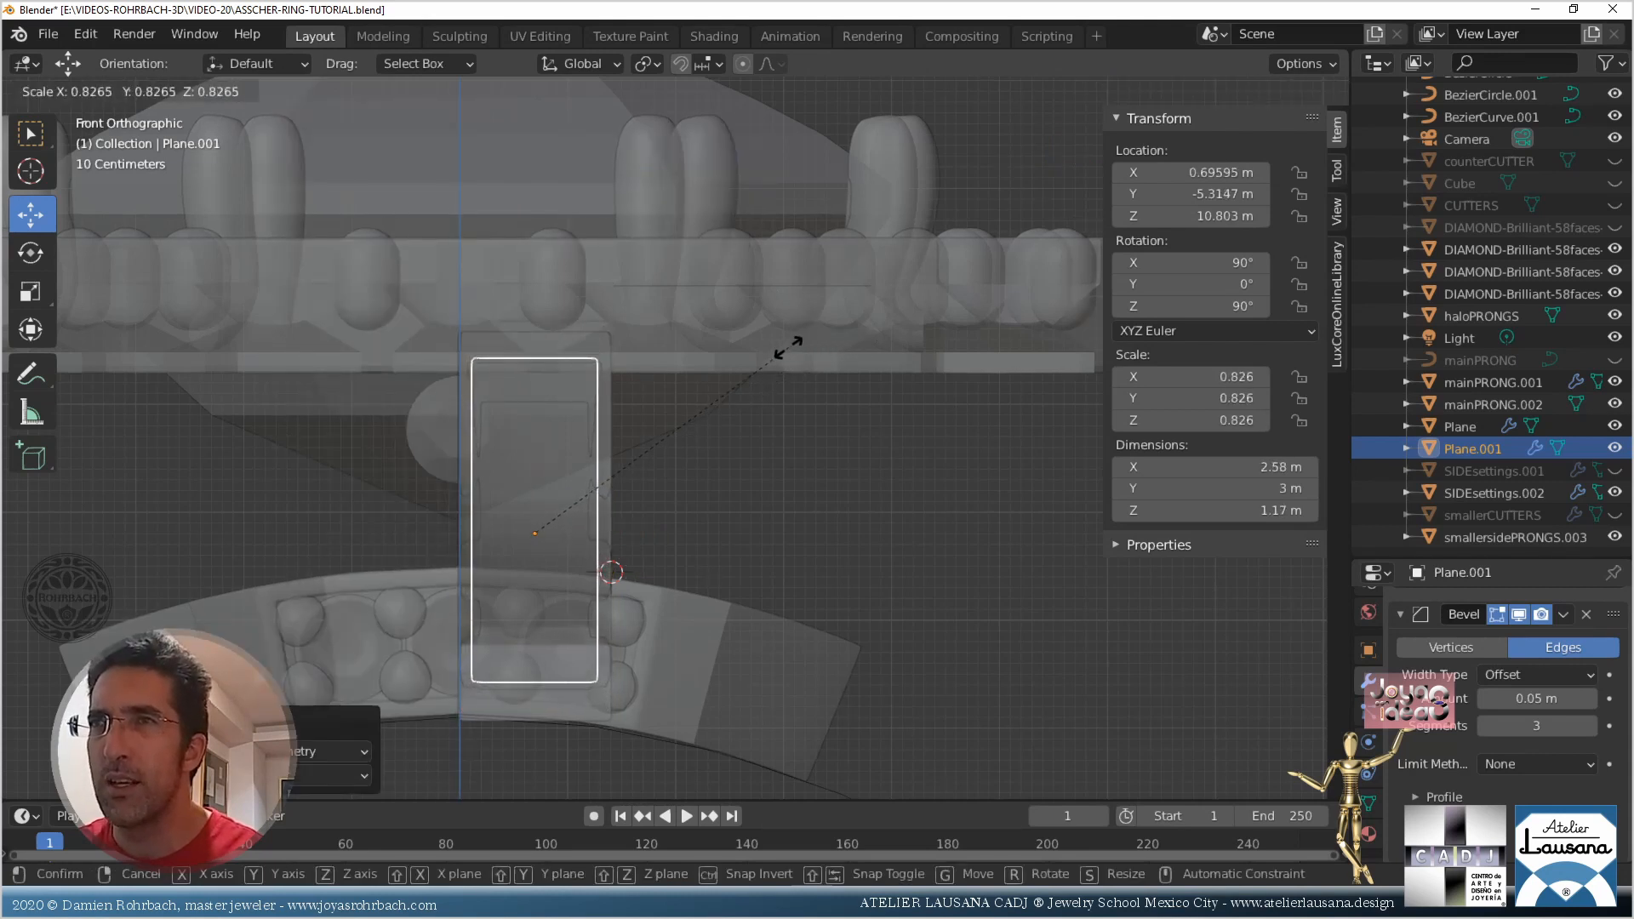
{"action": "left_click", "coordinate": [781, 351]}
{"action": "key", "text": "s"}
{"action": "key", "text": "x"}
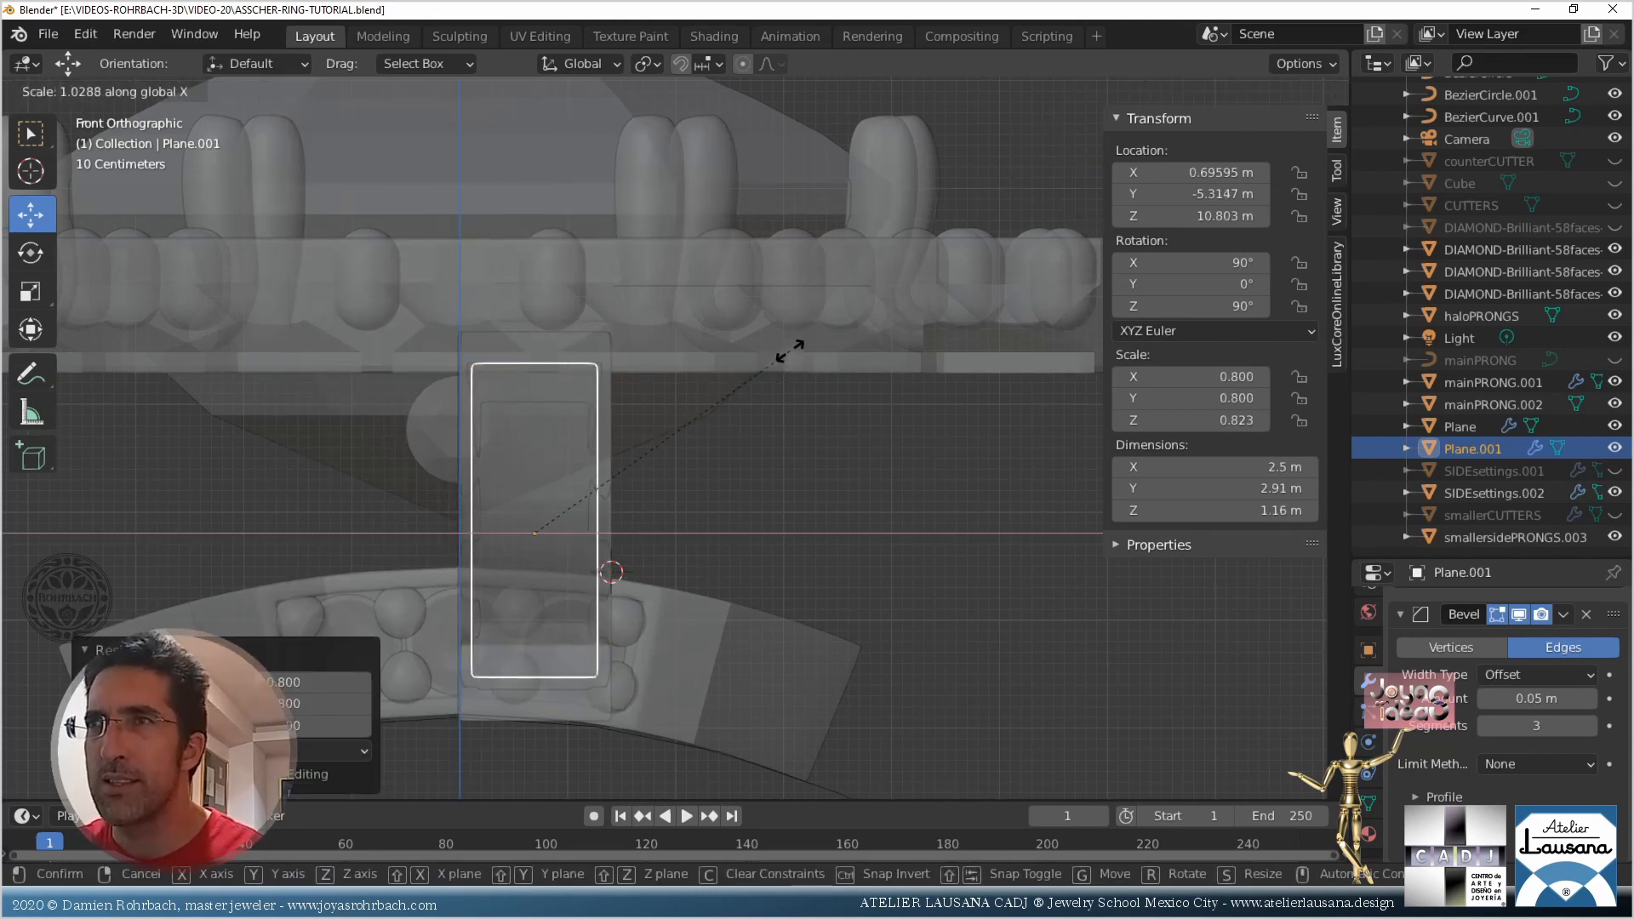
{"action": "left_click", "coordinate": [795, 349]}
Turn off X-ray and hide the original Plane strip
{"action": "middle_click_drag", "start_coordinate": [795, 350], "coordinate": [542, 325]}
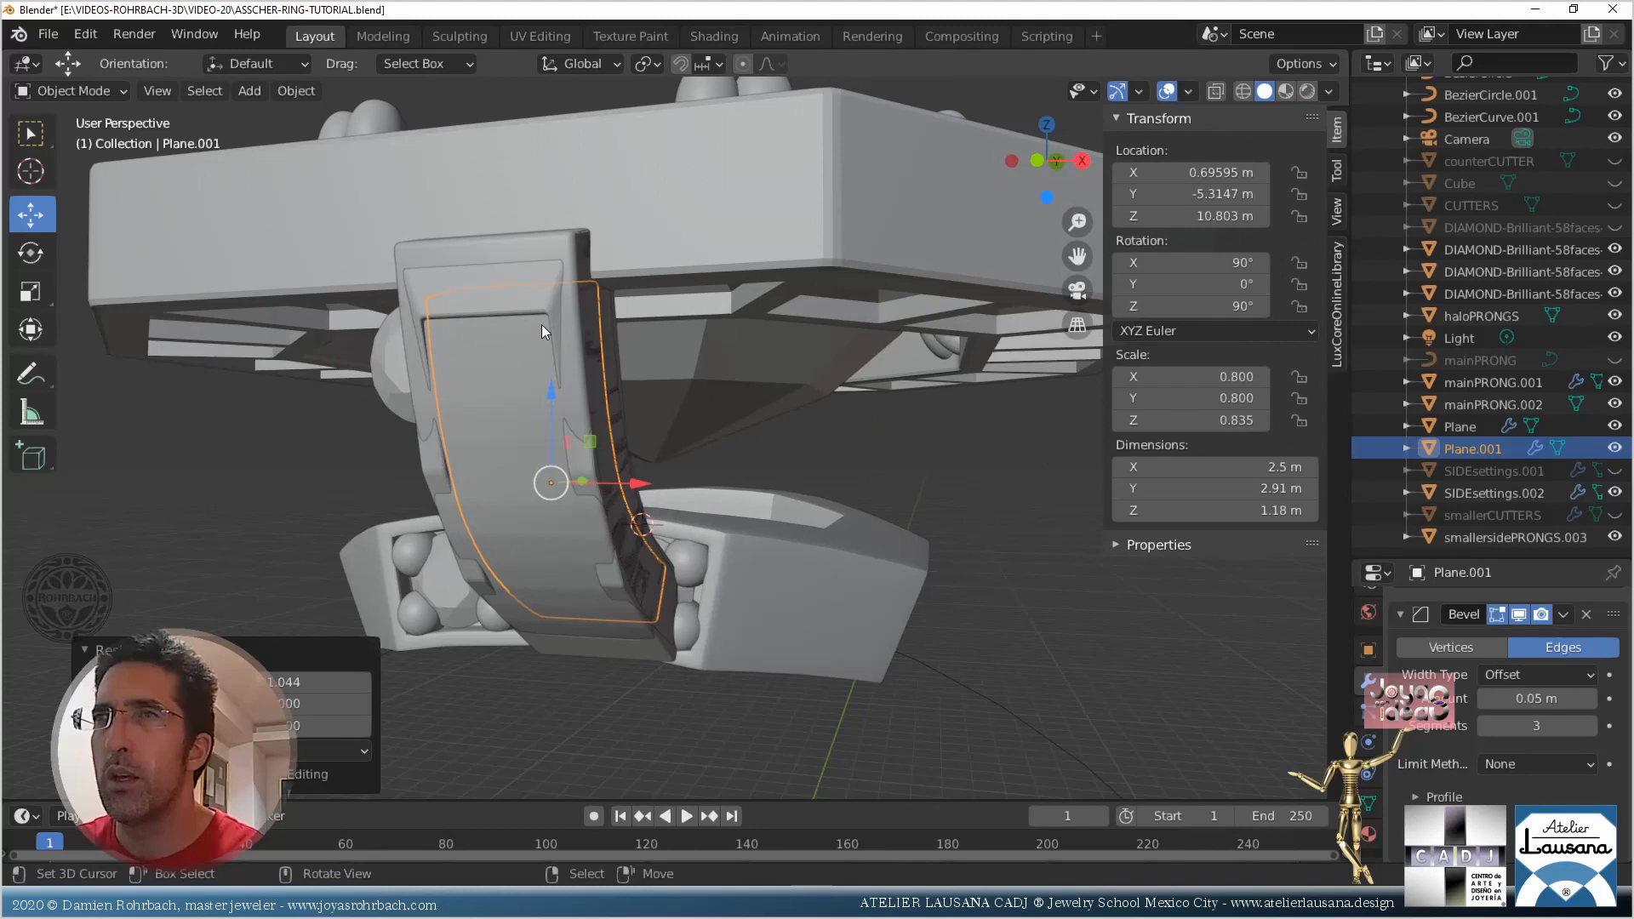
{"action": "left_click", "coordinate": [531, 257]}
{"action": "key", "text": "h"}
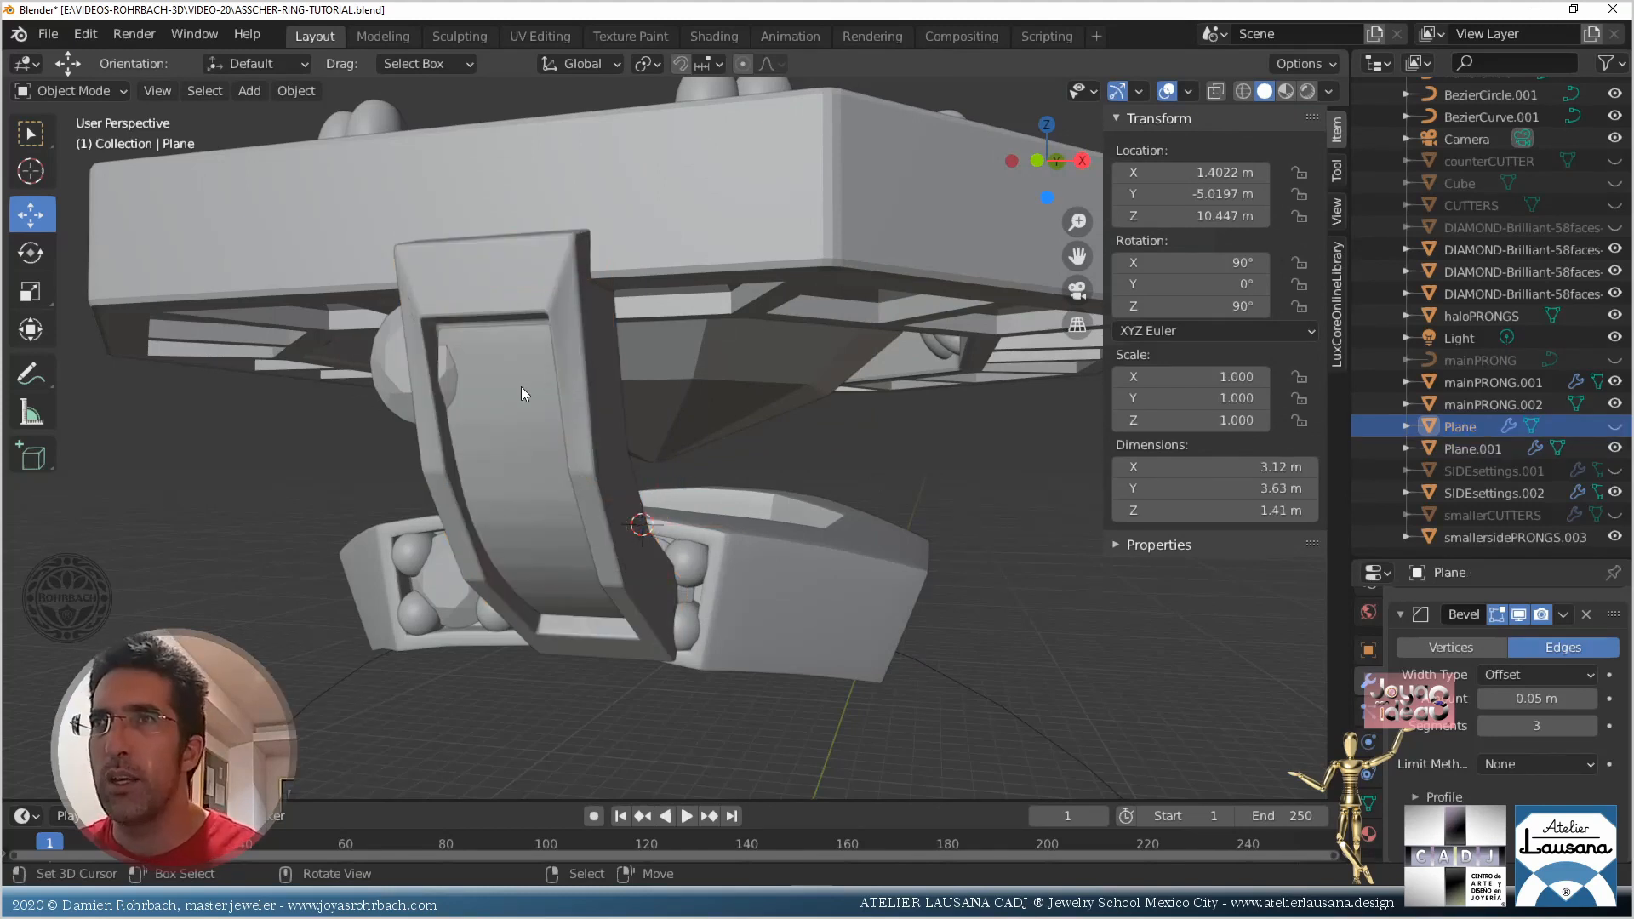
In the right X-ray view, move the duplicate strip onto the setting's outer face, at about Y -5.722 m, Z 10.514 m
{"action": "left_click", "coordinate": [523, 393]}
{"action": "key", "text": "KP_3"}
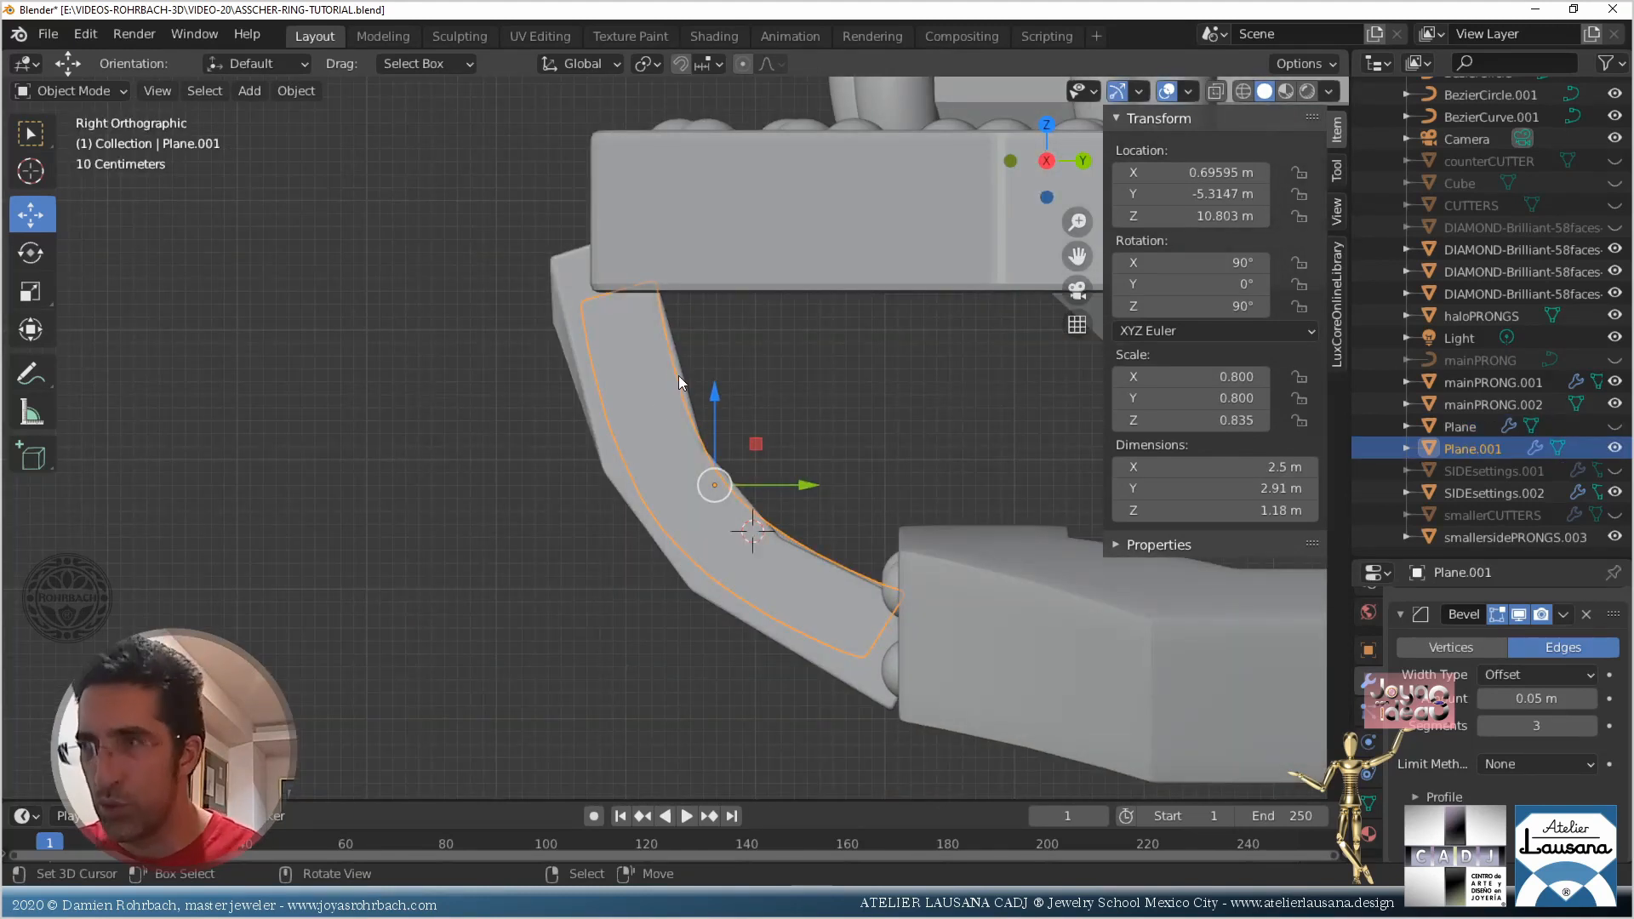
{"action": "key", "text": "g"}
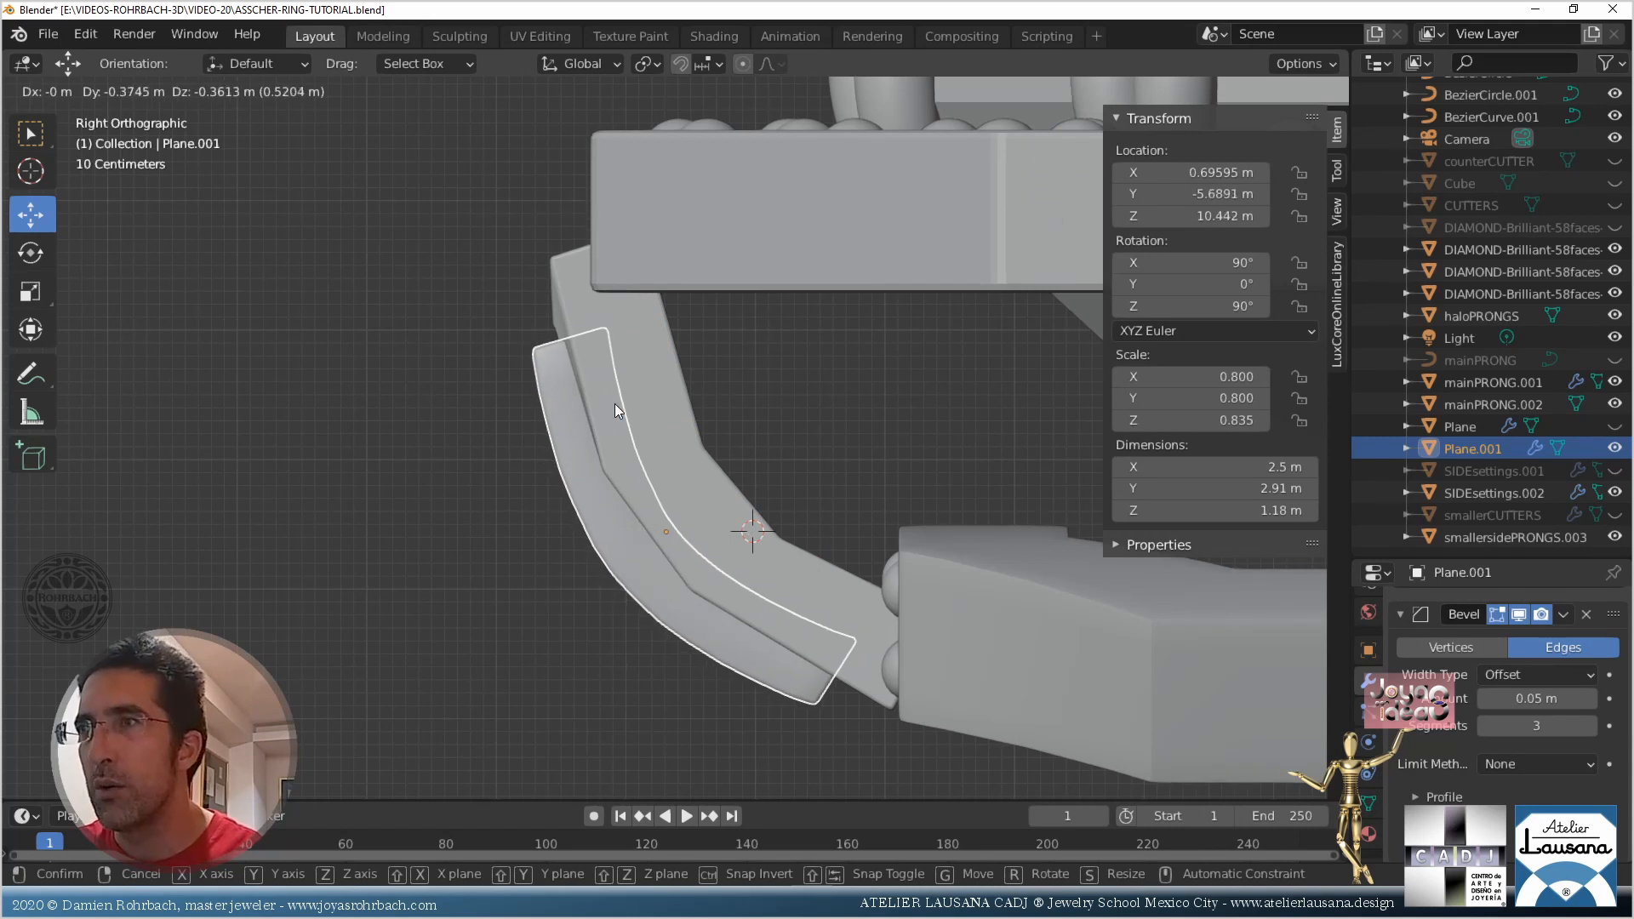
{"action": "left_click", "coordinate": [614, 403]}
{"action": "key", "text": "alt+z"}
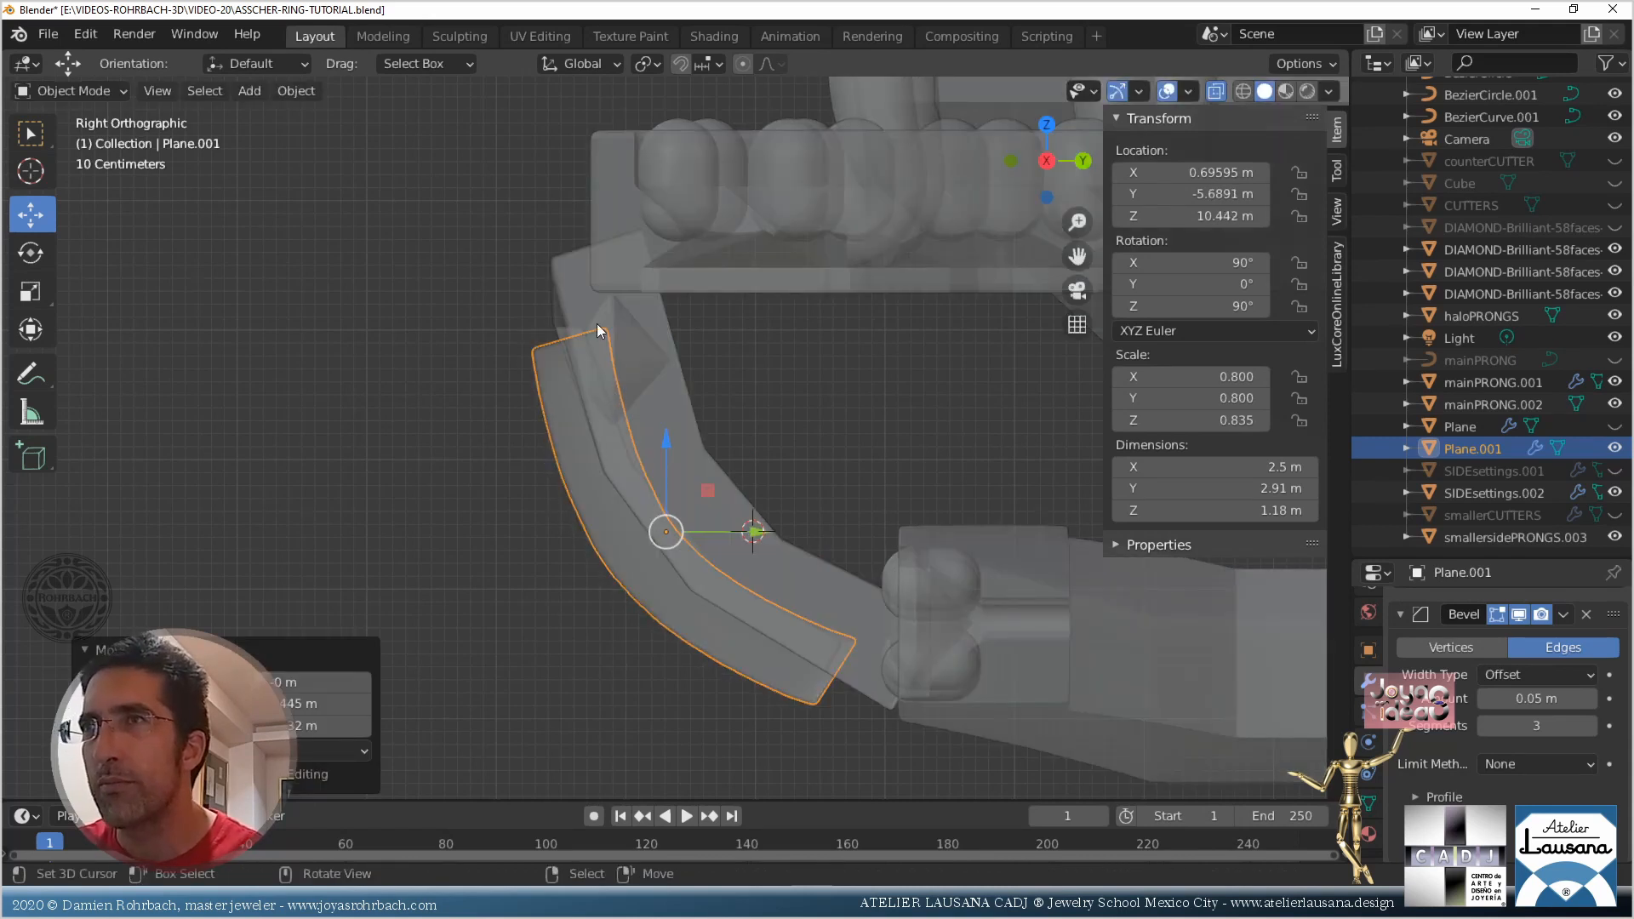
{"action": "key", "text": "g"}
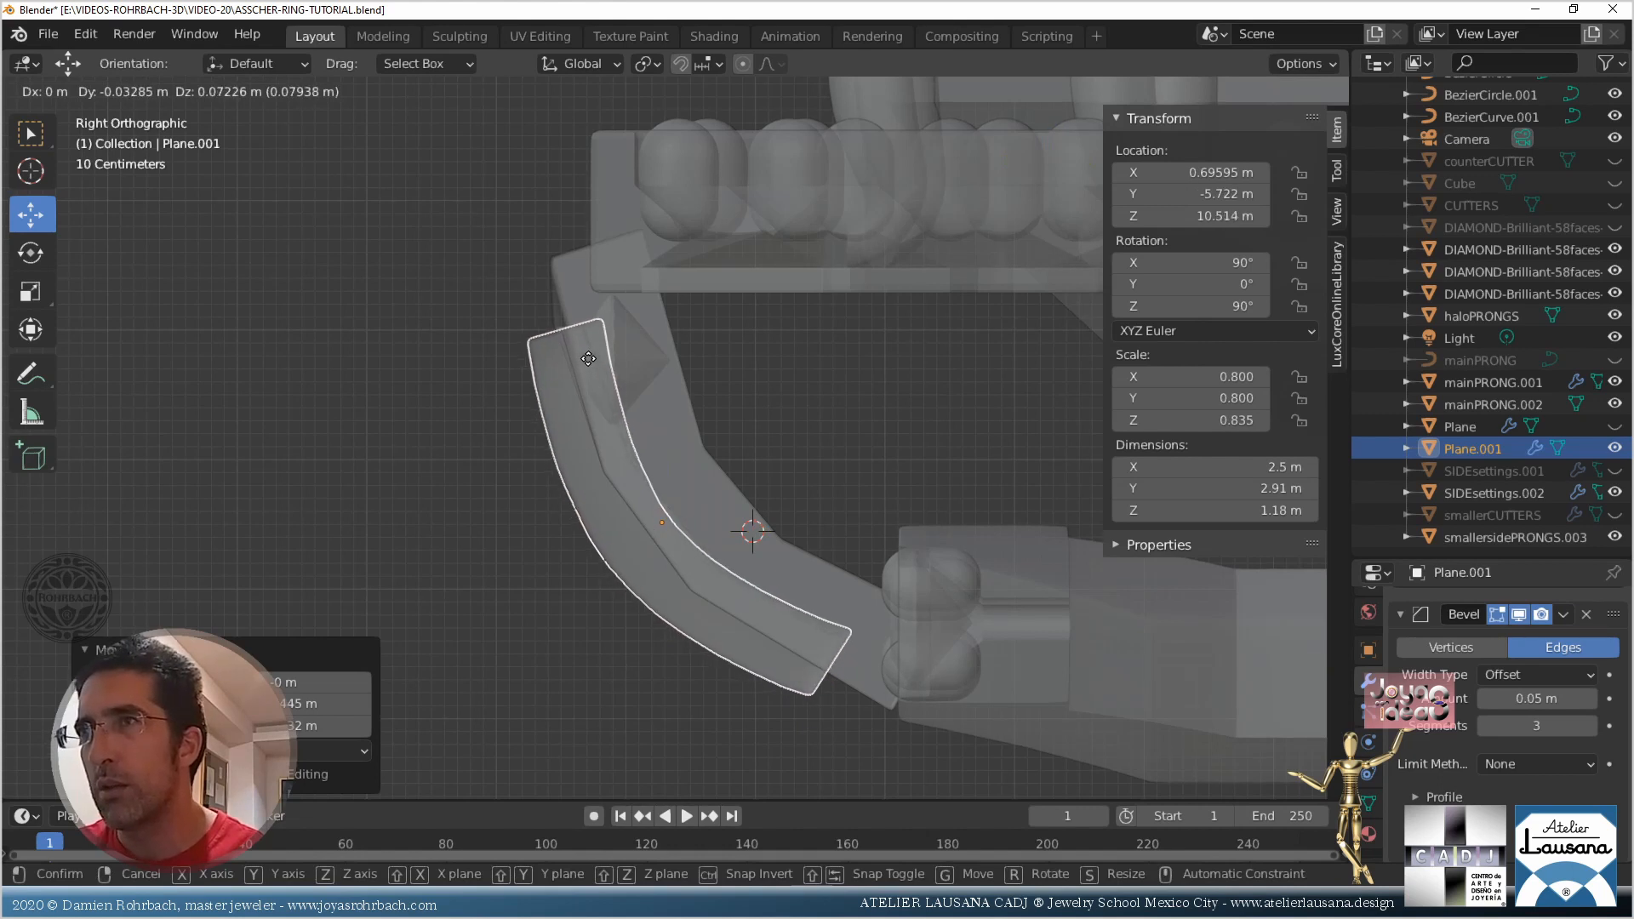
{"action": "left_click", "coordinate": [588, 359]}
Stretch the duplicate strip along Z by a factor of about 1.055
{"action": "key", "text": "s"}
{"action": "key", "text": "z"}
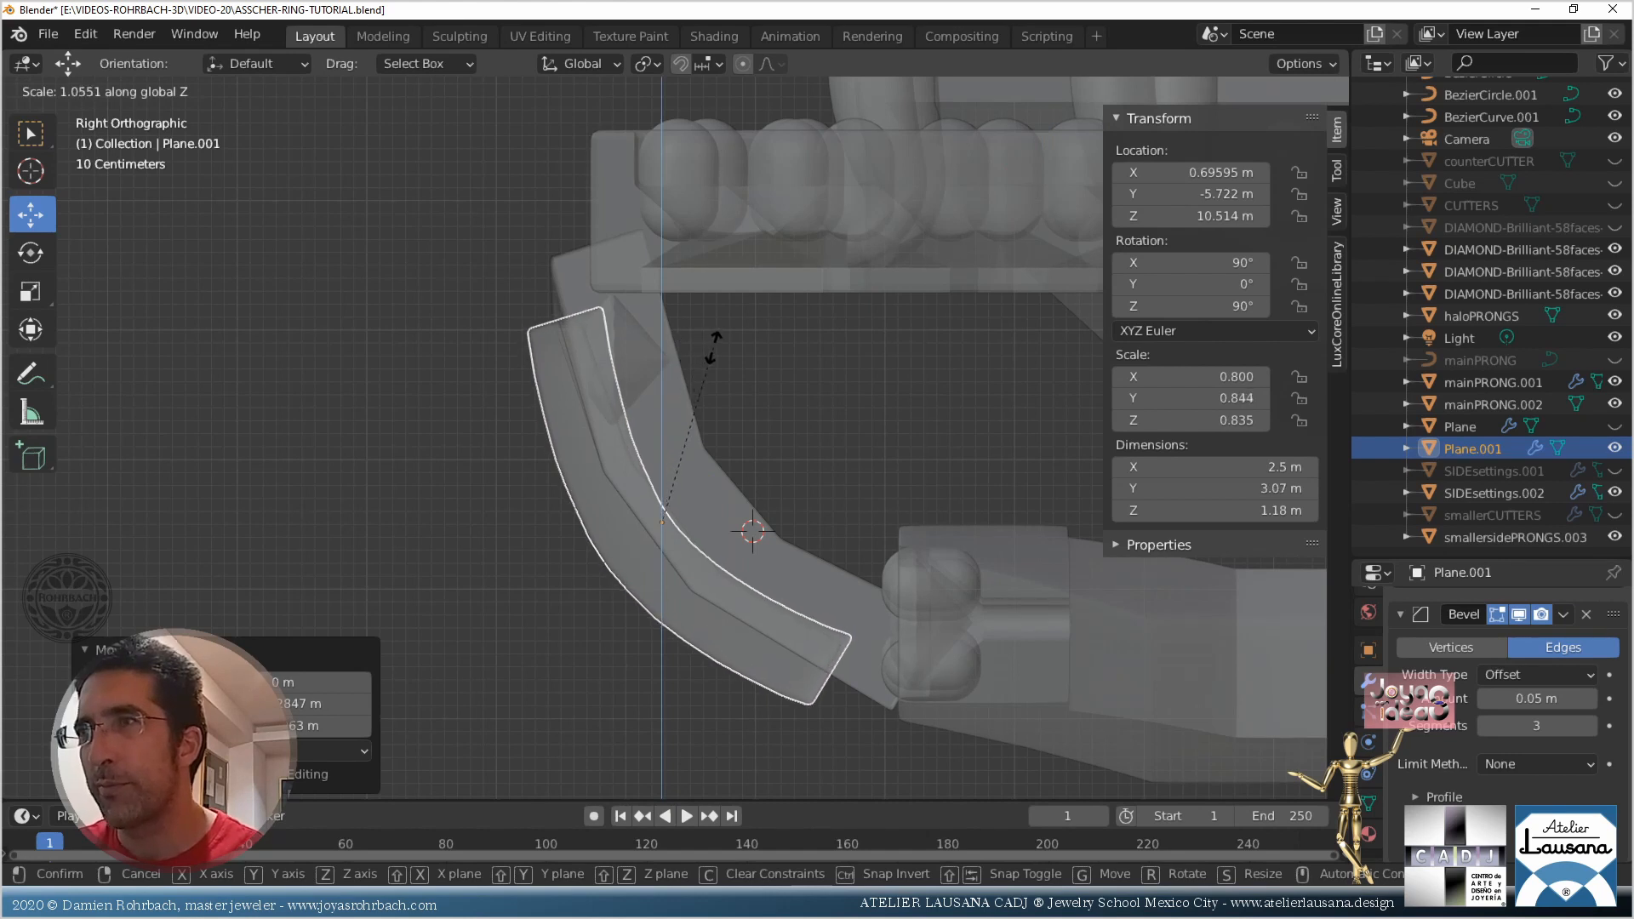
{"action": "left_click", "coordinate": [714, 351]}
{"action": "key", "text": "s"}
{"action": "key", "text": "x"}
{"action": "right_click", "coordinate": [828, 467]}
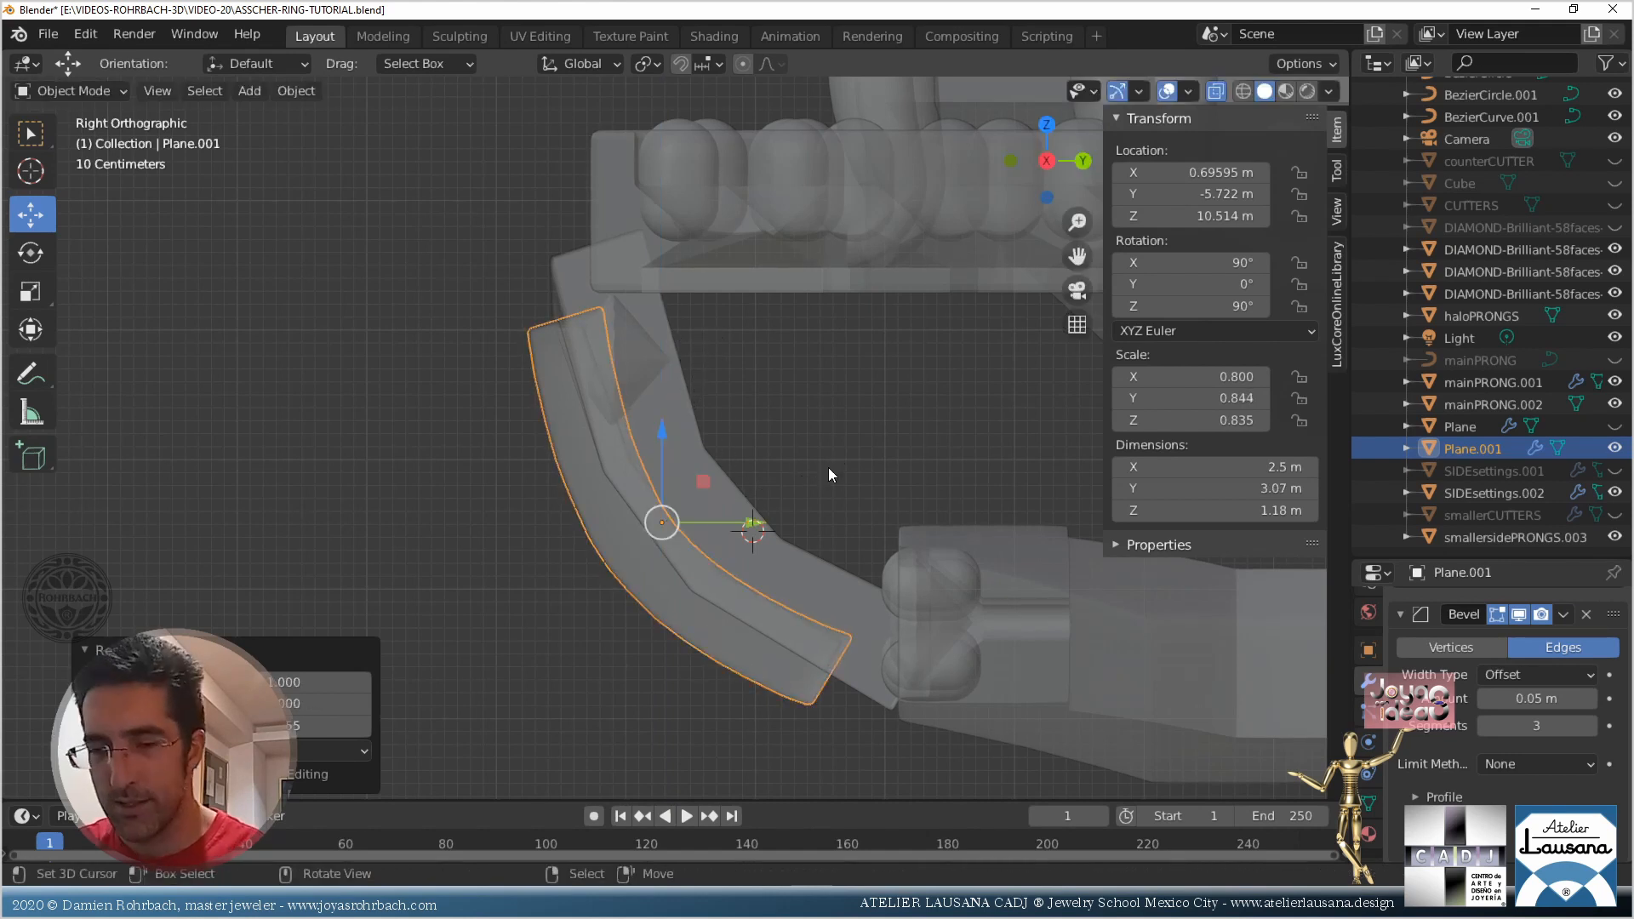
Scale the duplicate strip along Y by about 0.971 and unhide the original Plane strip
{"action": "key", "text": "s"}
{"action": "key", "text": "y"}
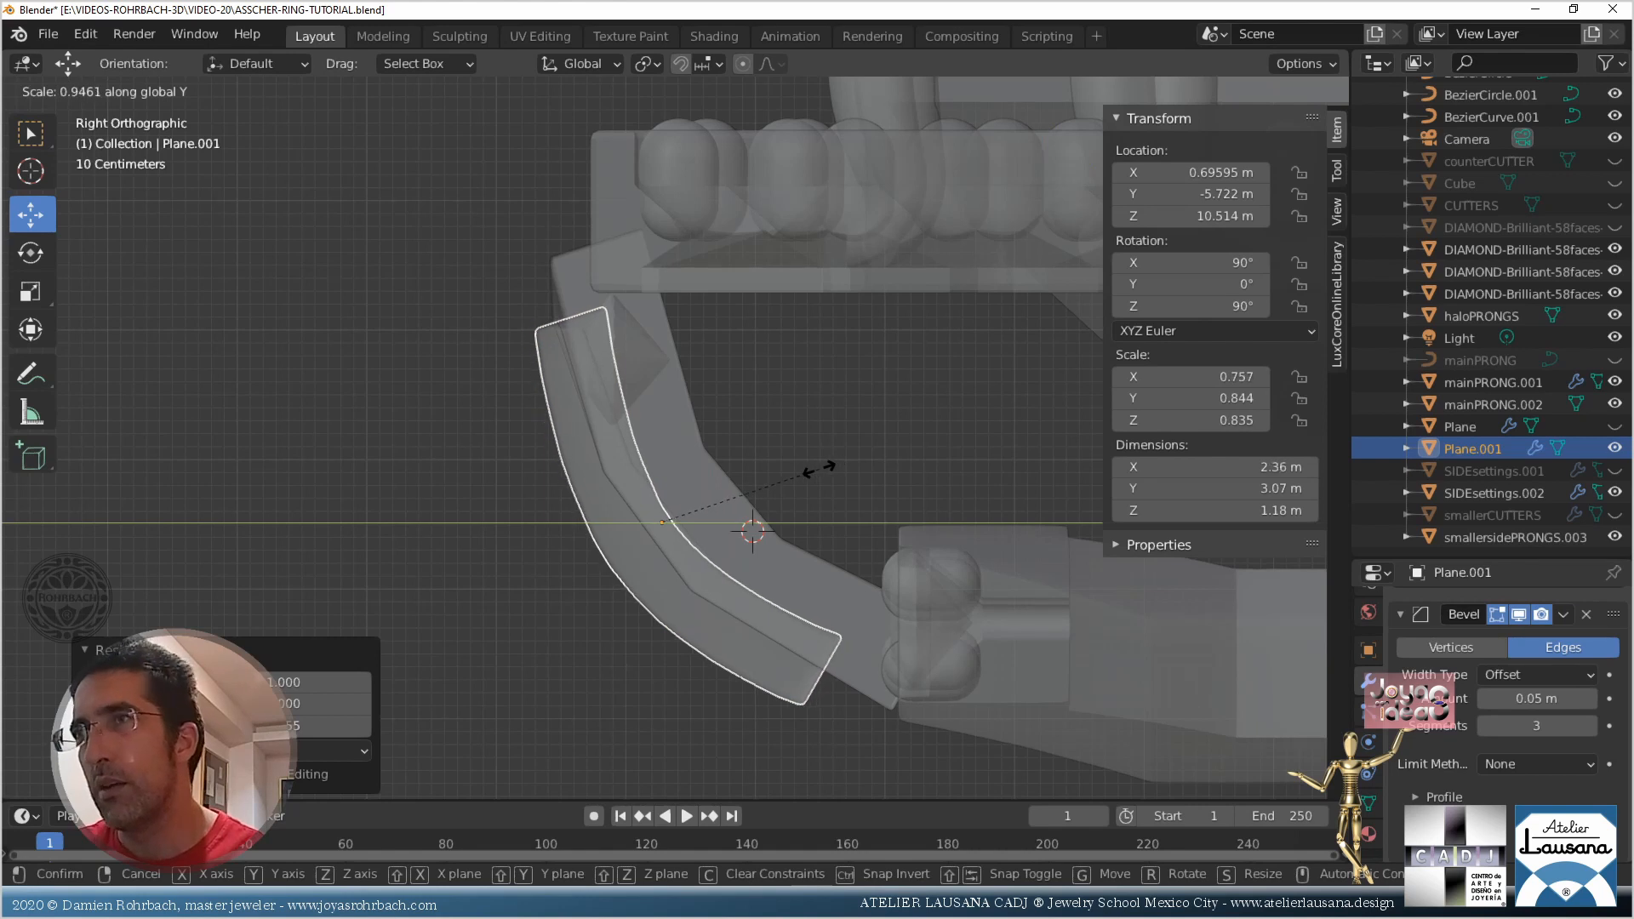
{"action": "left_click", "coordinate": [823, 473]}
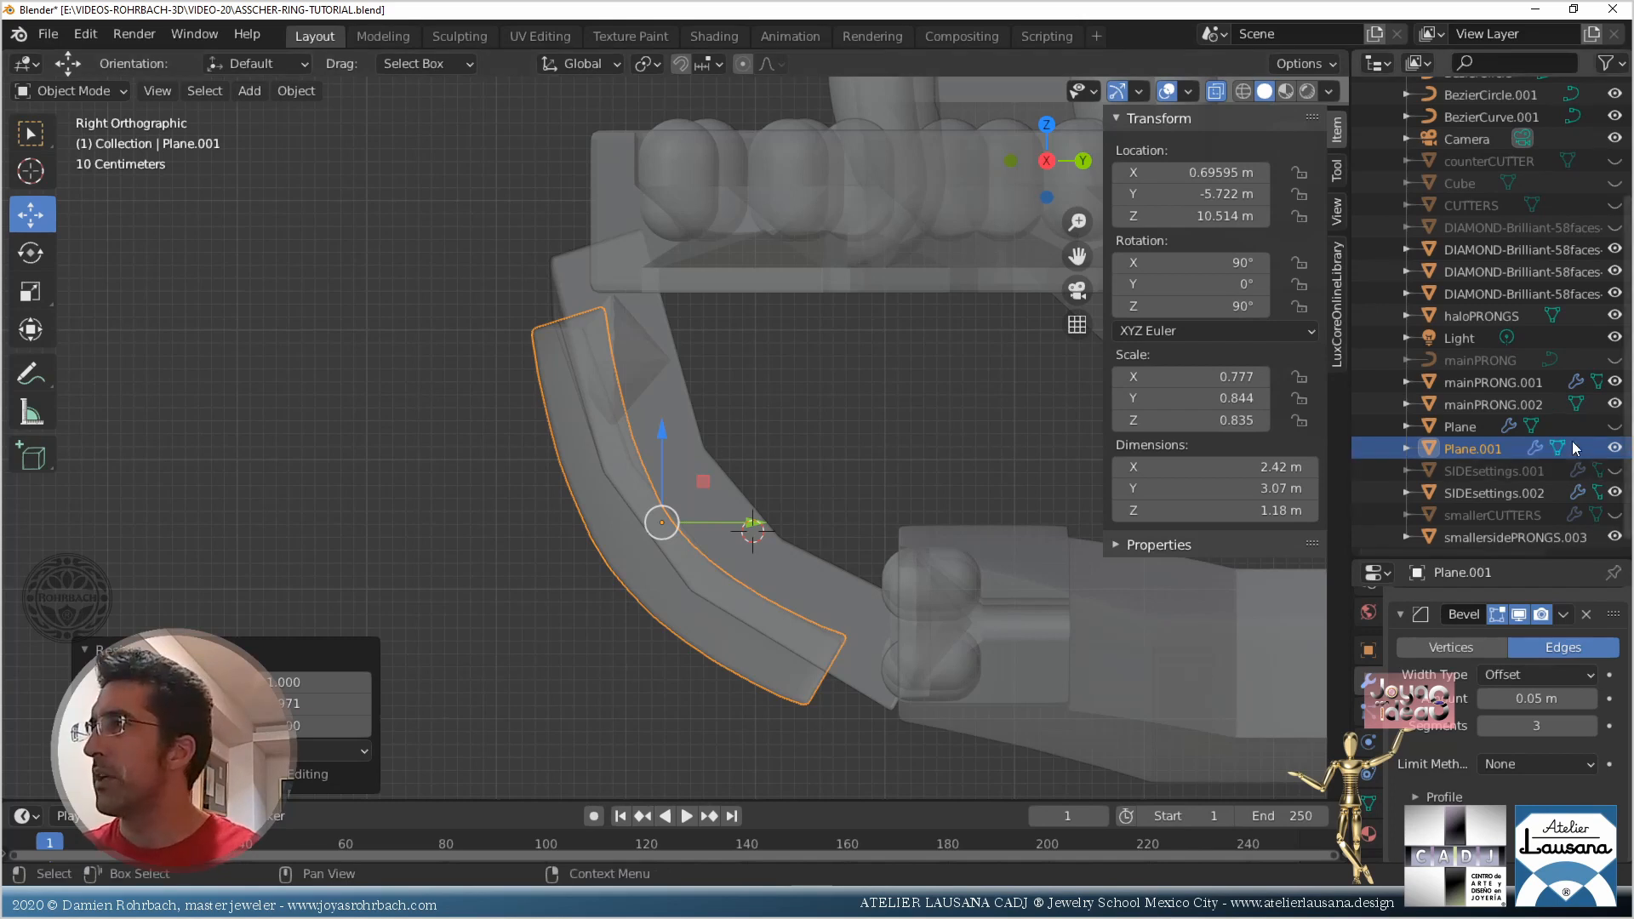
{"action": "left_click", "coordinate": [1615, 428]}
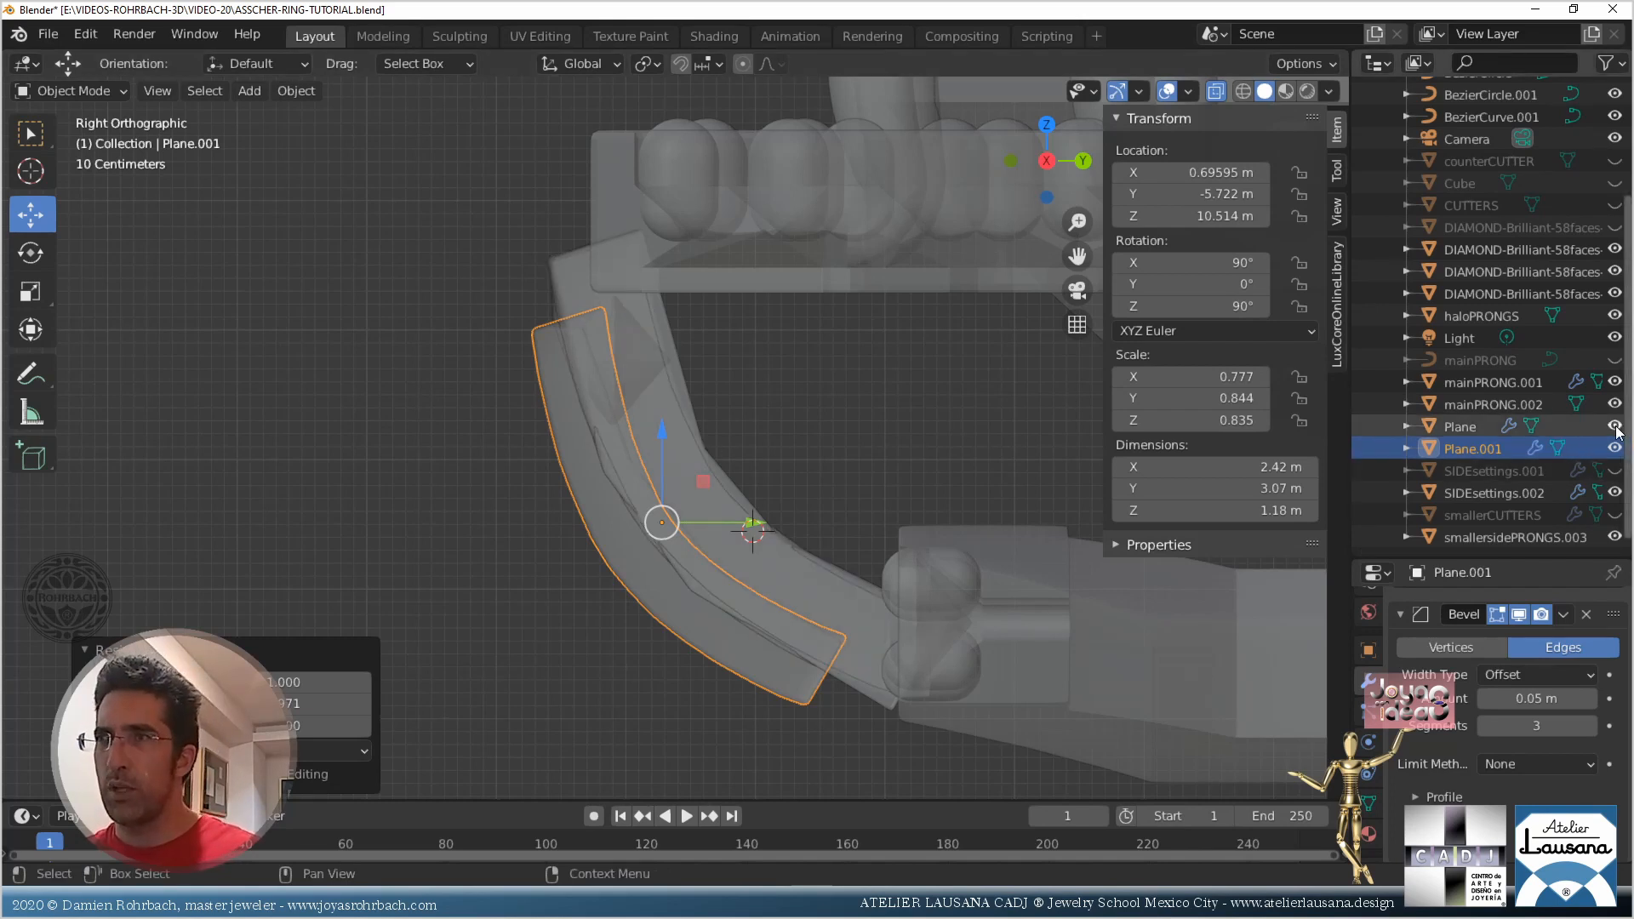
Move the duplicate strip to about Z 10.547 m and scale it along Y by about 1.059
{"action": "key", "text": "g"}
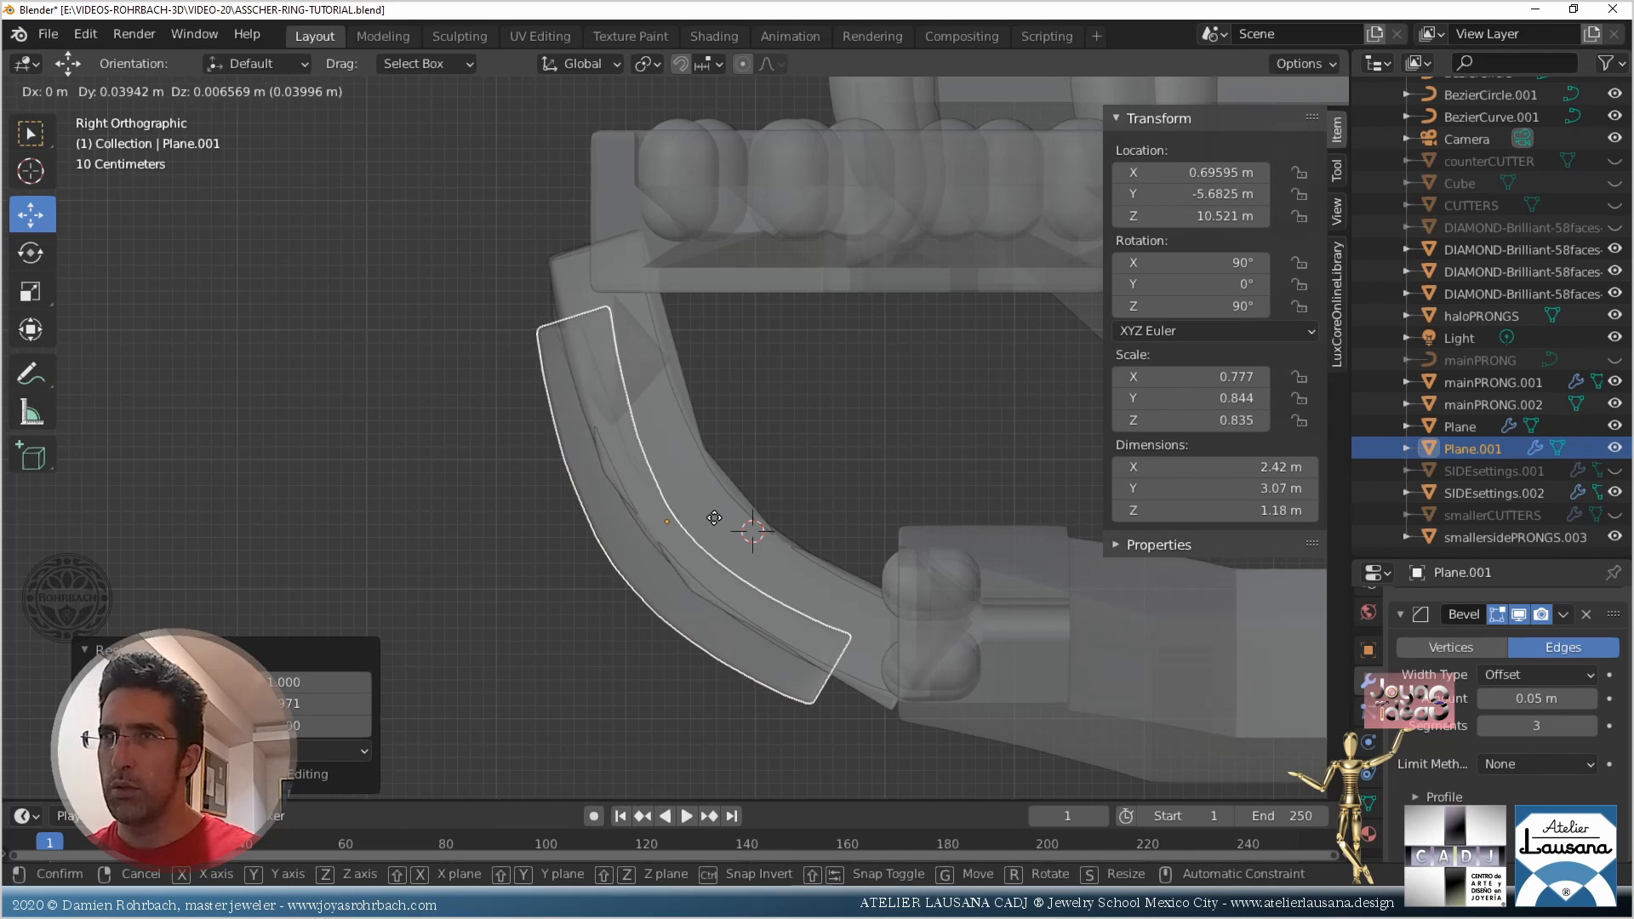
{"action": "left_click", "coordinate": [711, 521]}
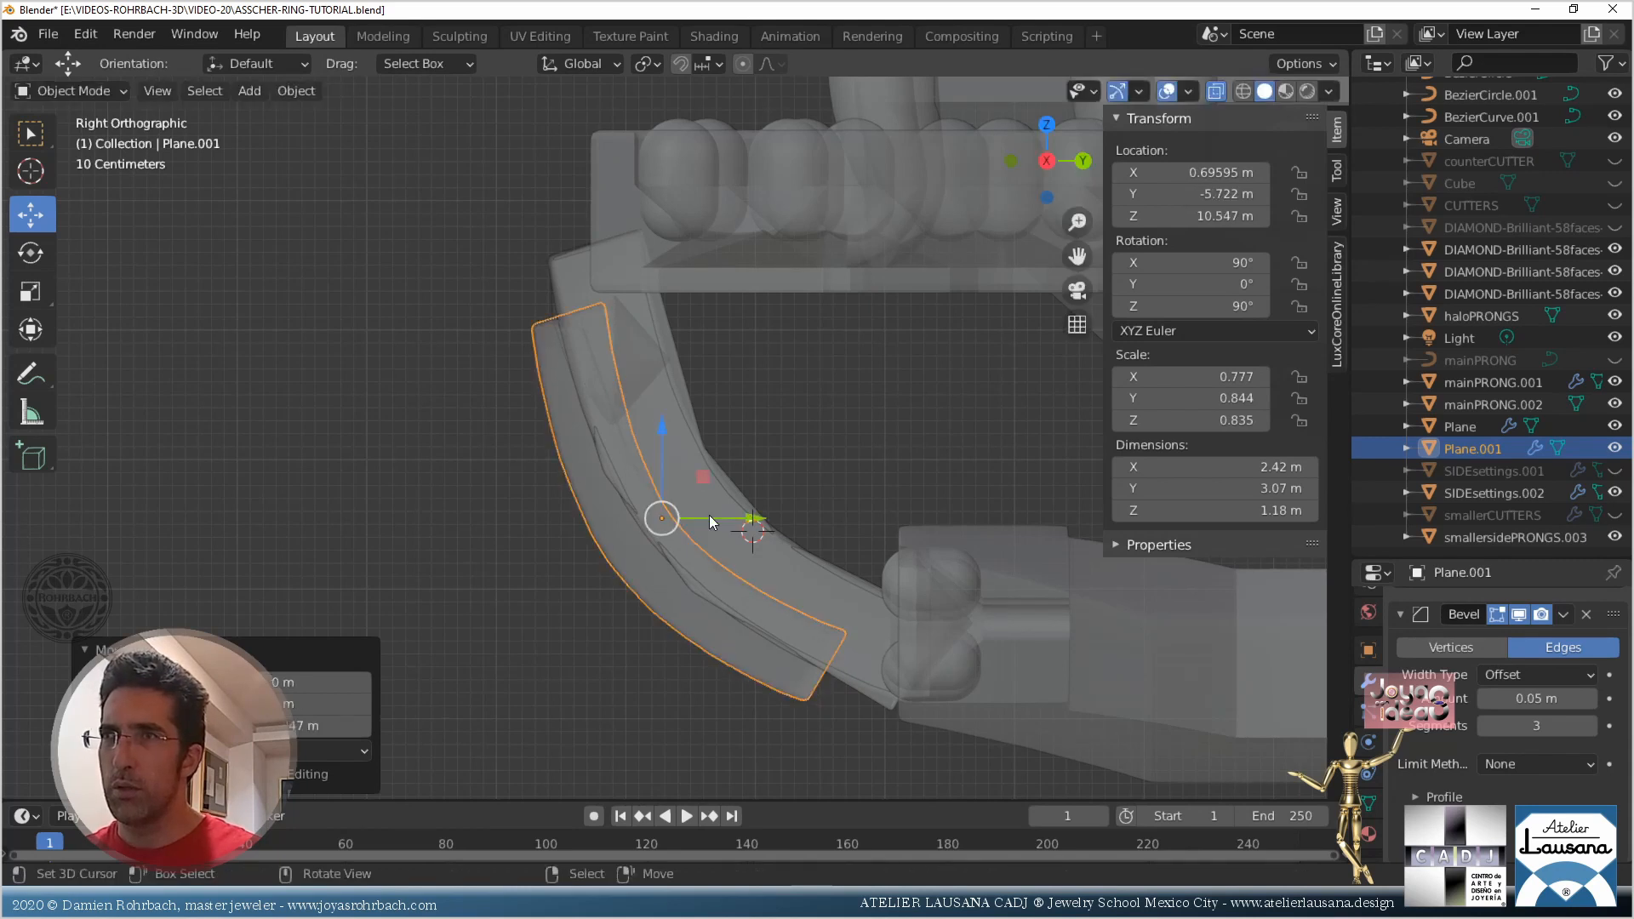
{"action": "key", "text": "s"}
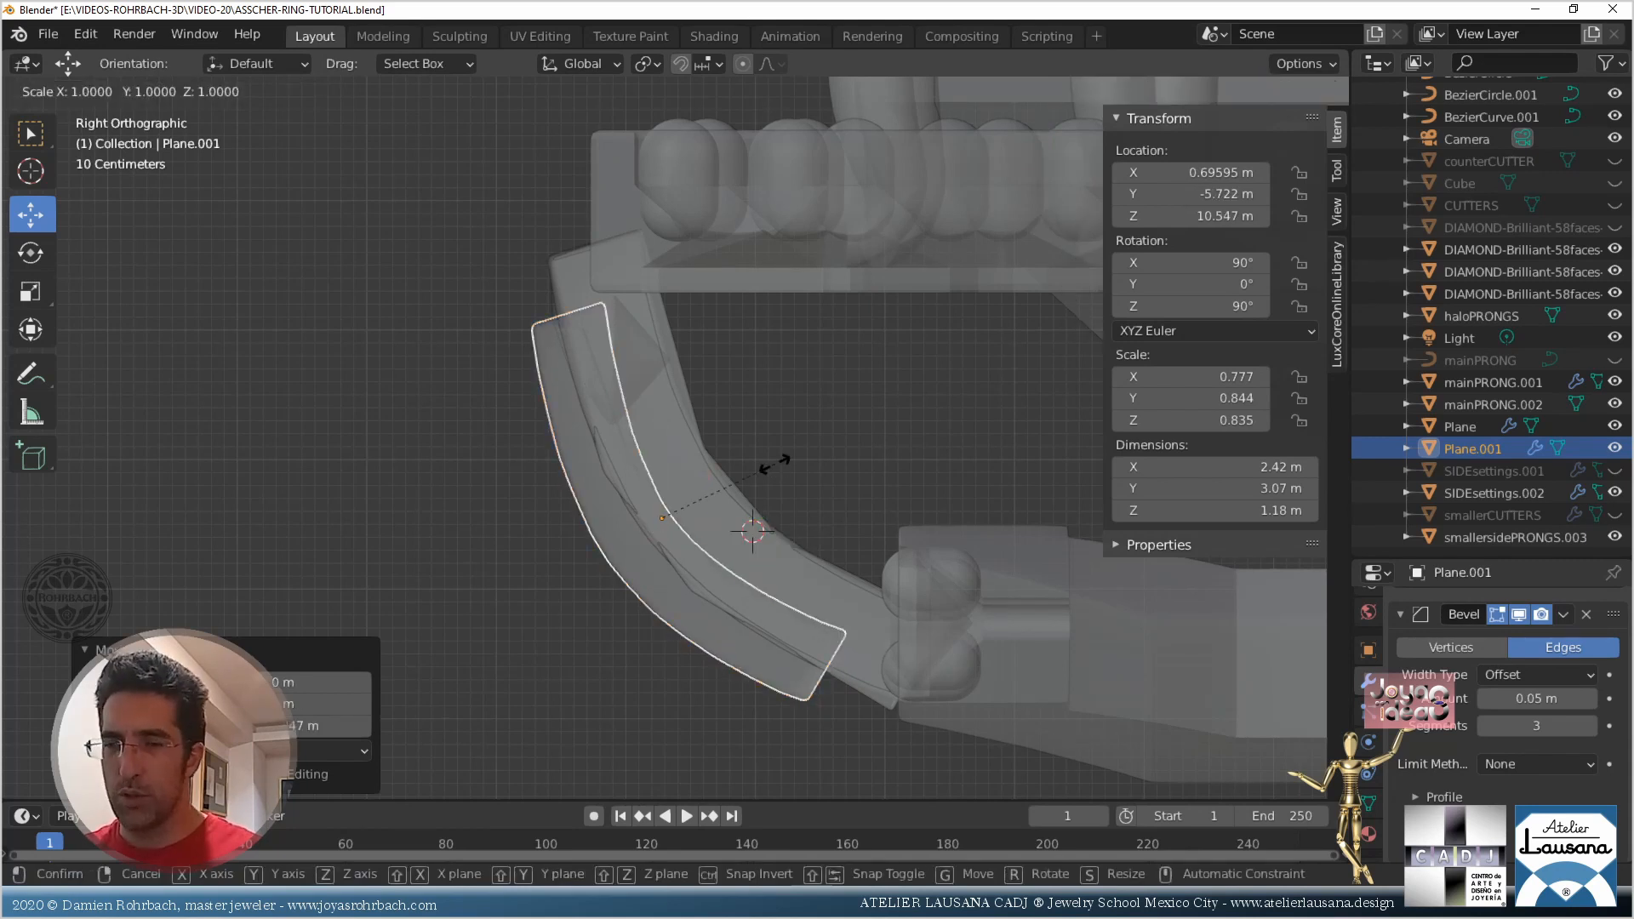
{"action": "key", "text": "y"}
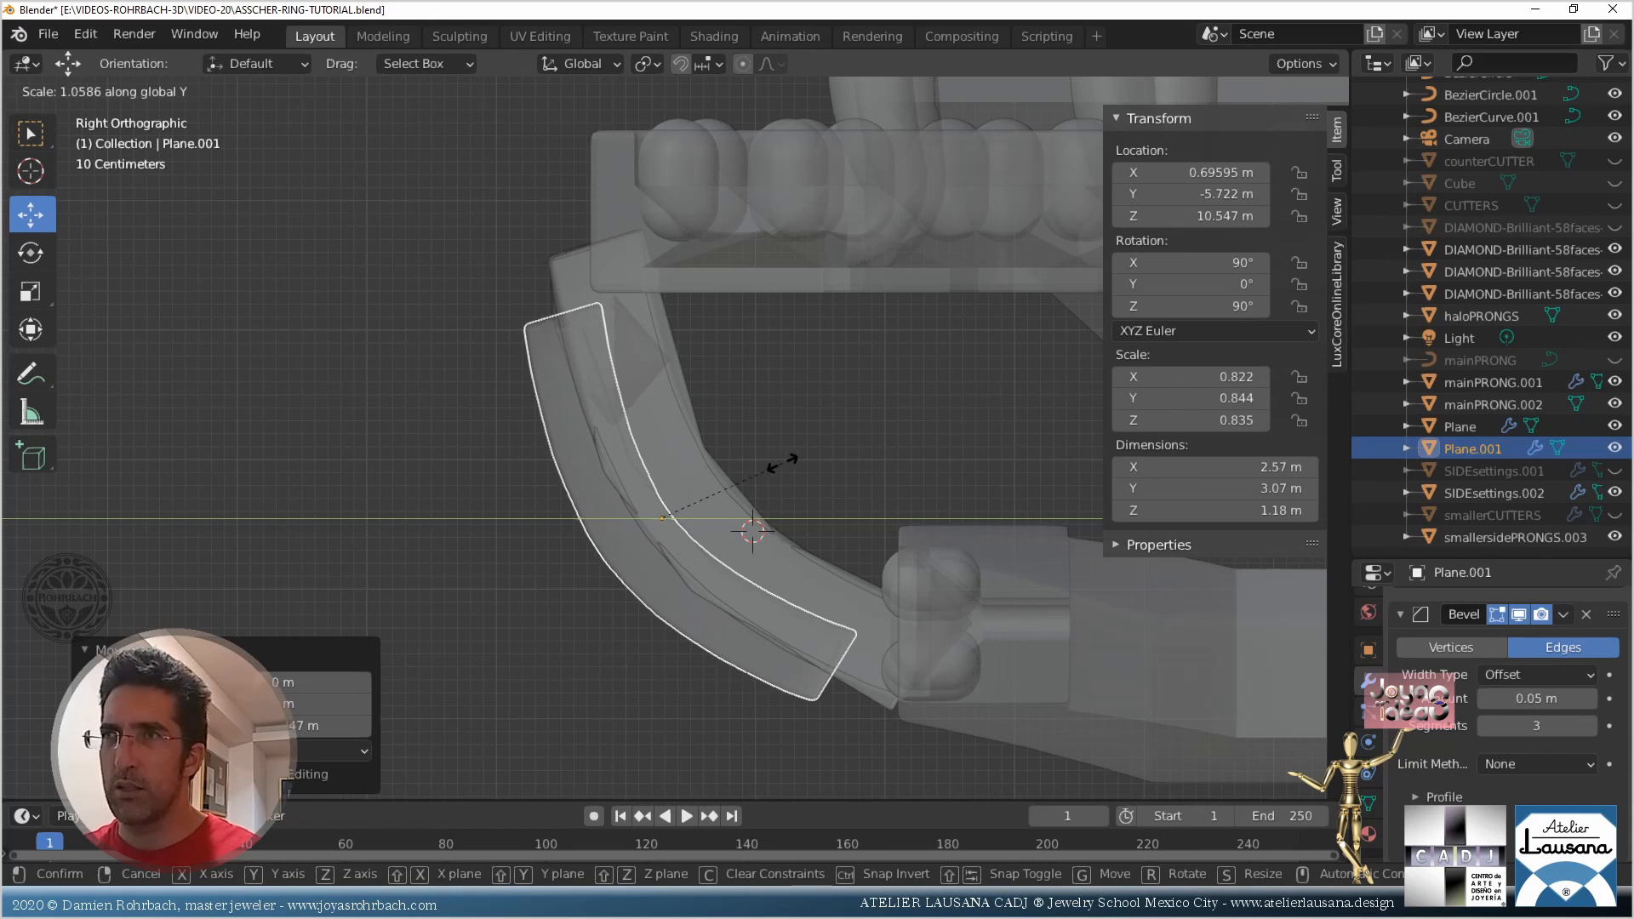
{"action": "left_click", "coordinate": [781, 460]}
Rotate the duplicate strip about 1.43° in the side view and reposition it at about Y -5.788 m, Z 10.514 m
{"action": "key", "text": "g"}
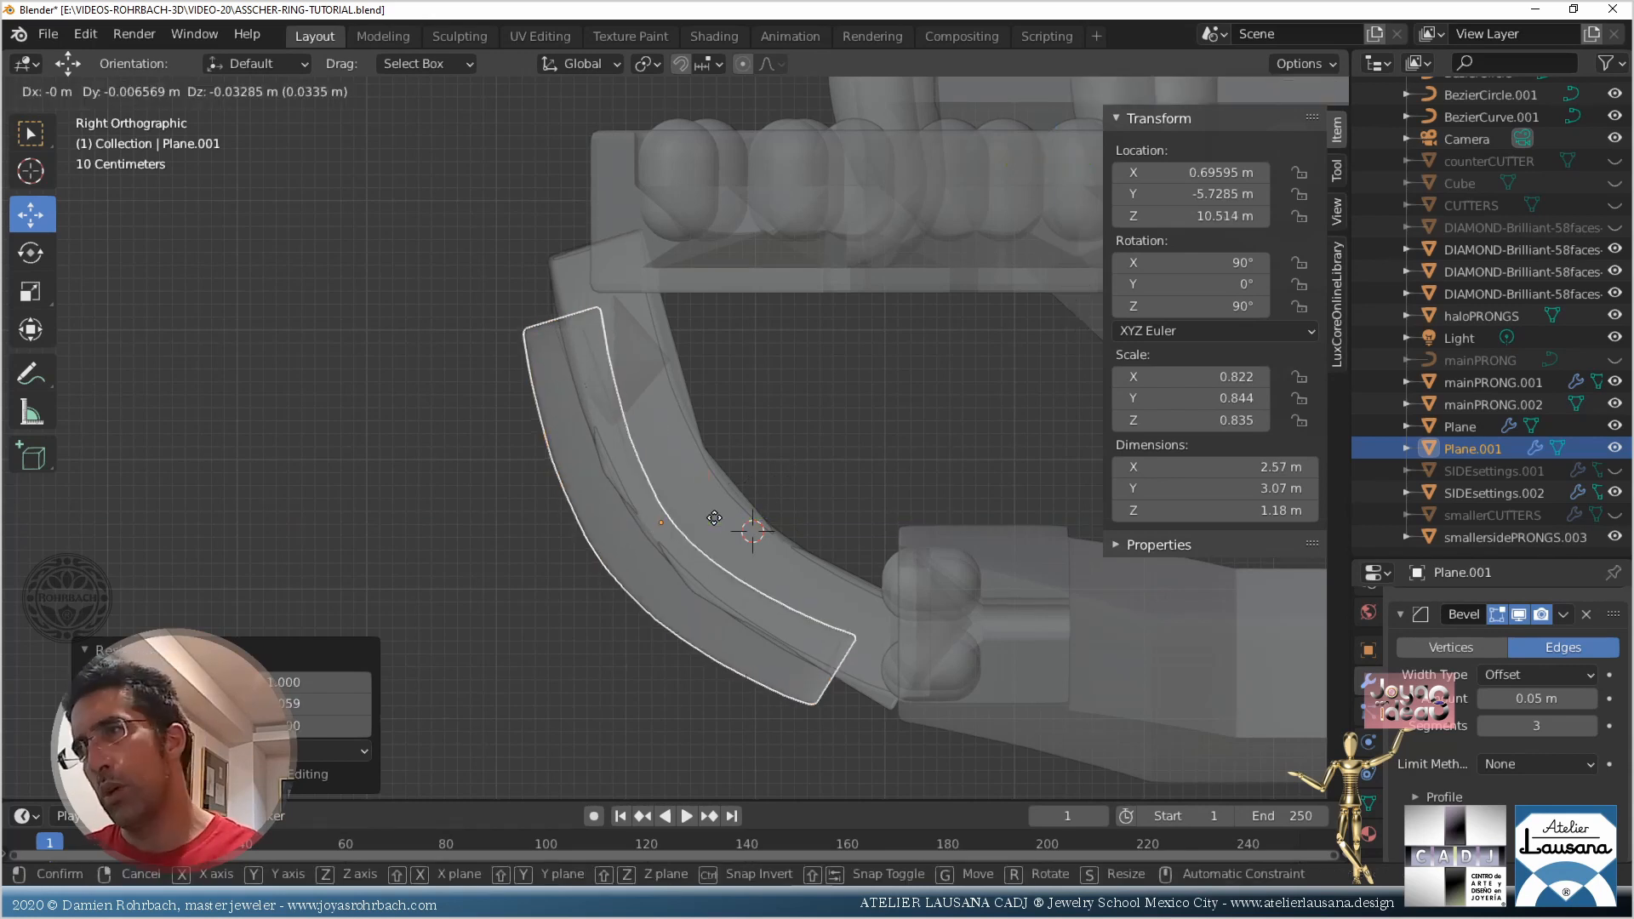
{"action": "left_click", "coordinate": [708, 502]}
{"action": "key", "text": "r"}
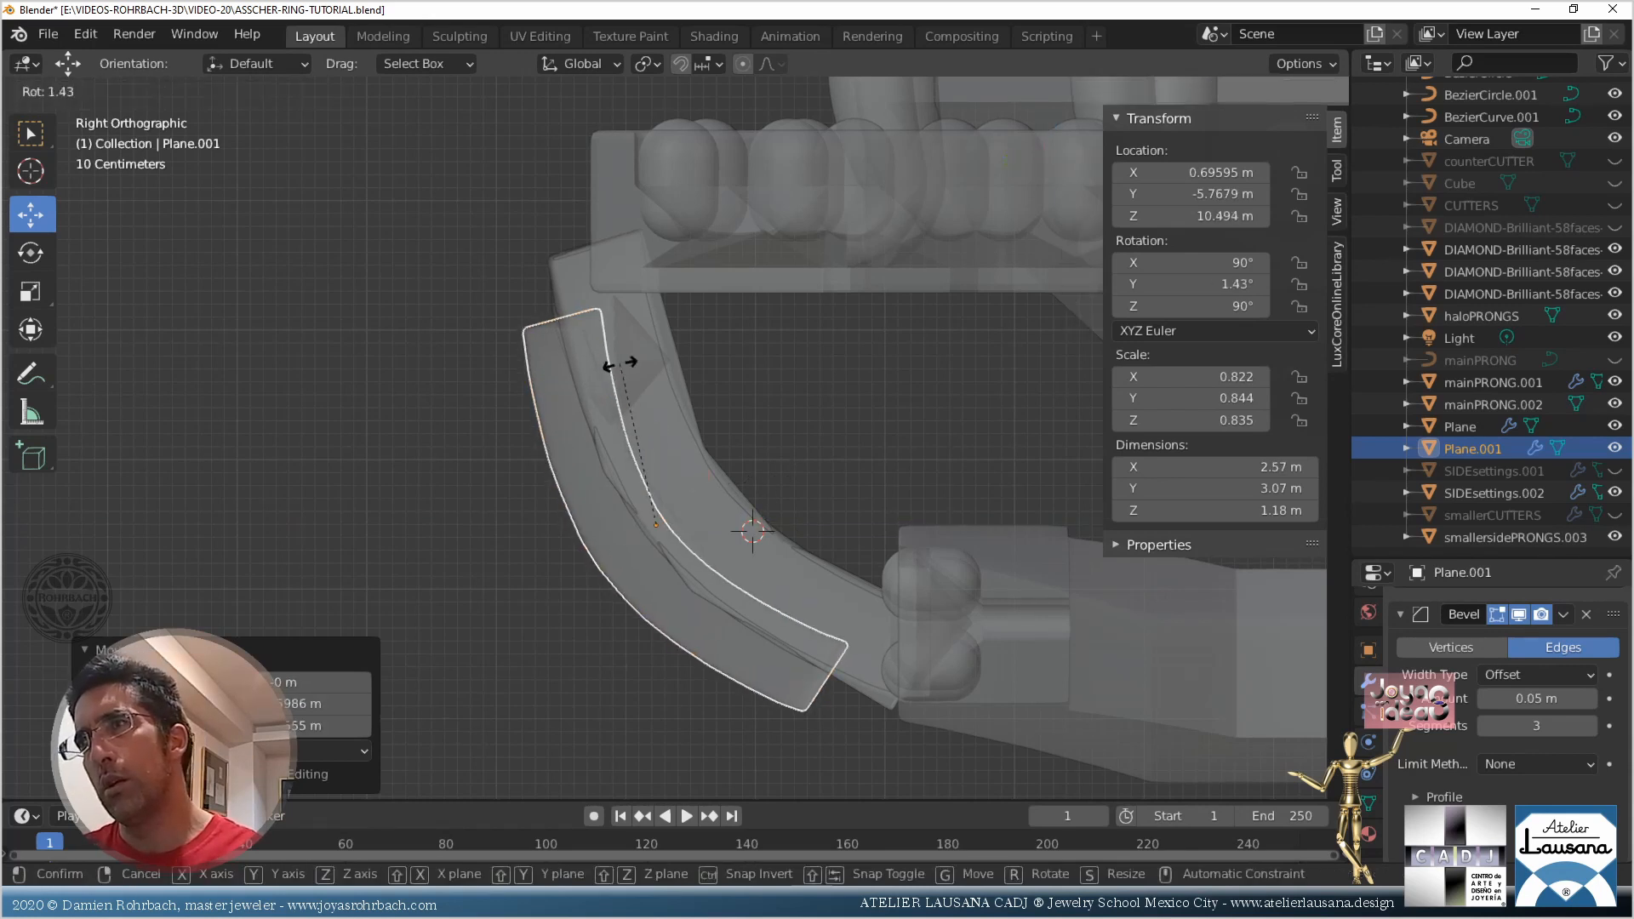
{"action": "left_click", "coordinate": [619, 364]}
{"action": "key", "text": "g"}
{"action": "left_click", "coordinate": [641, 456]}
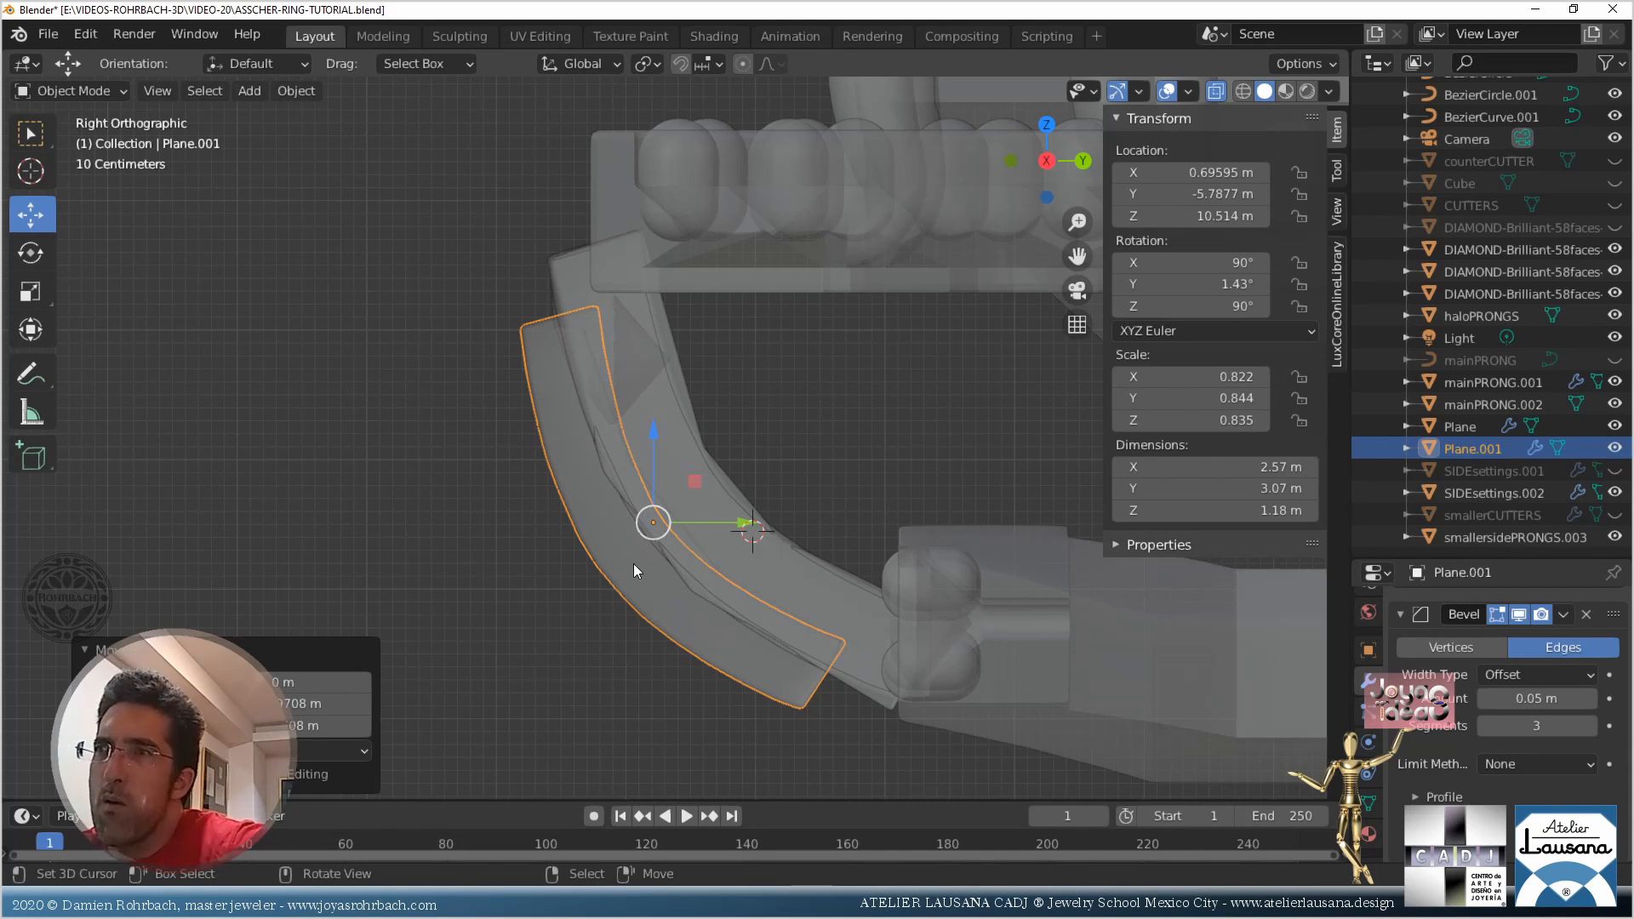
Delete the scaled duplicate strip and turn off X-ray
{"action": "key", "text": "Delete"}
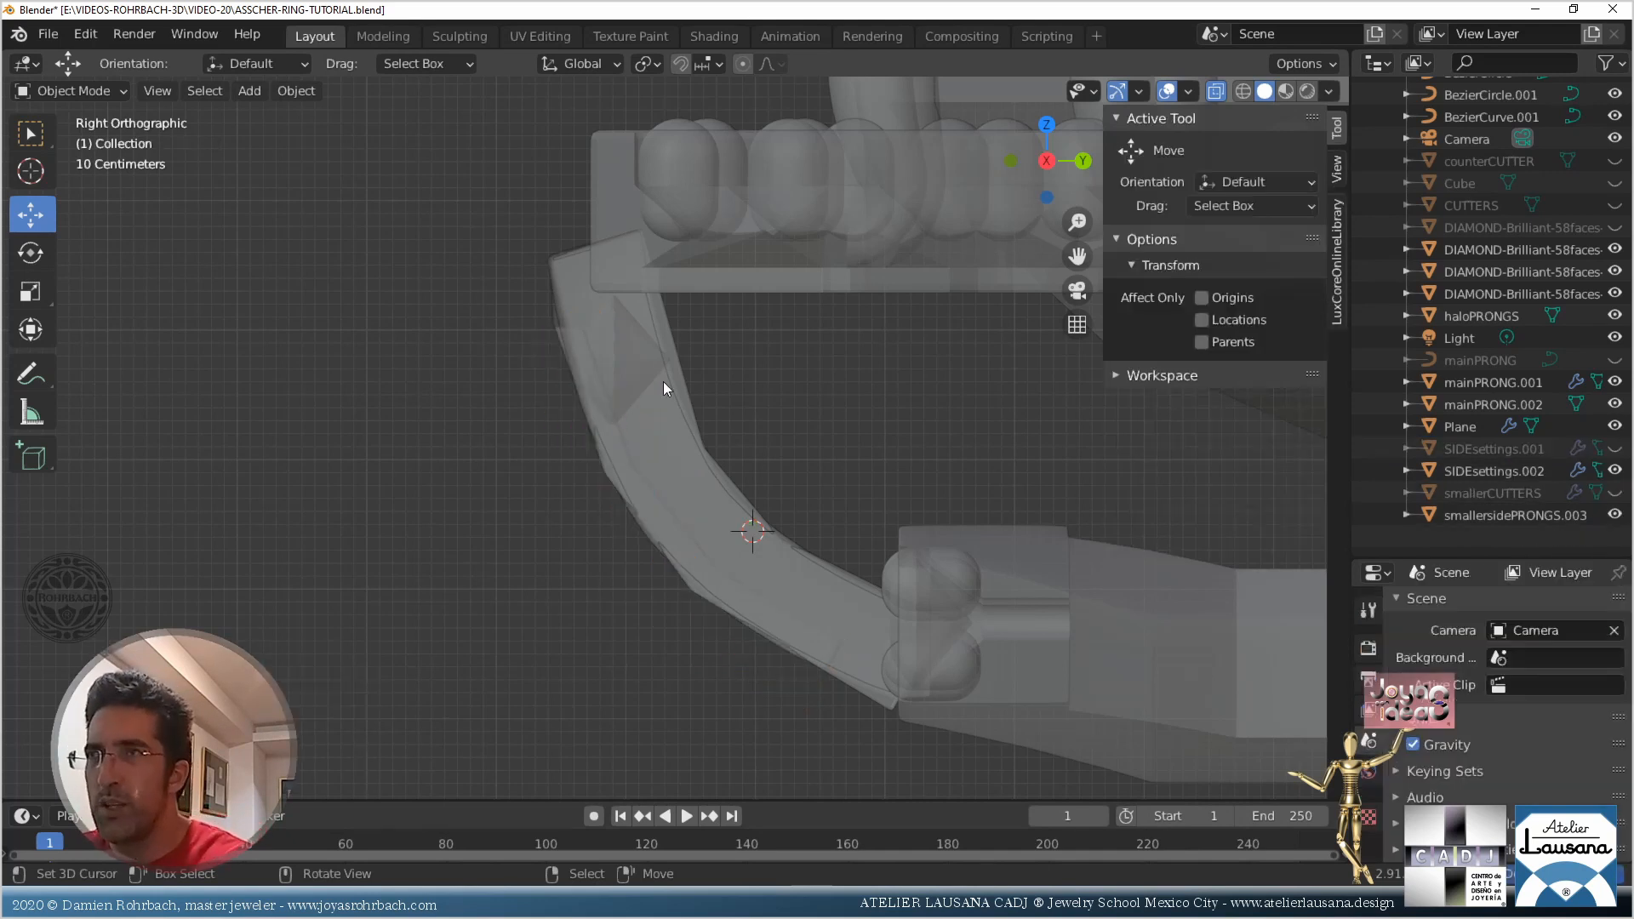
{"action": "left_click", "coordinate": [665, 352]}
{"action": "mouse_move", "coordinate": [665, 352]}
{"action": "middle_mouse_down"}
{"action": "mouse_move", "coordinate": [661, 423]}
{"action": "mouse_move", "coordinate": [615, 427]}
{"action": "middle_mouse_up"}
{"action": "key", "text": "alt+z"}
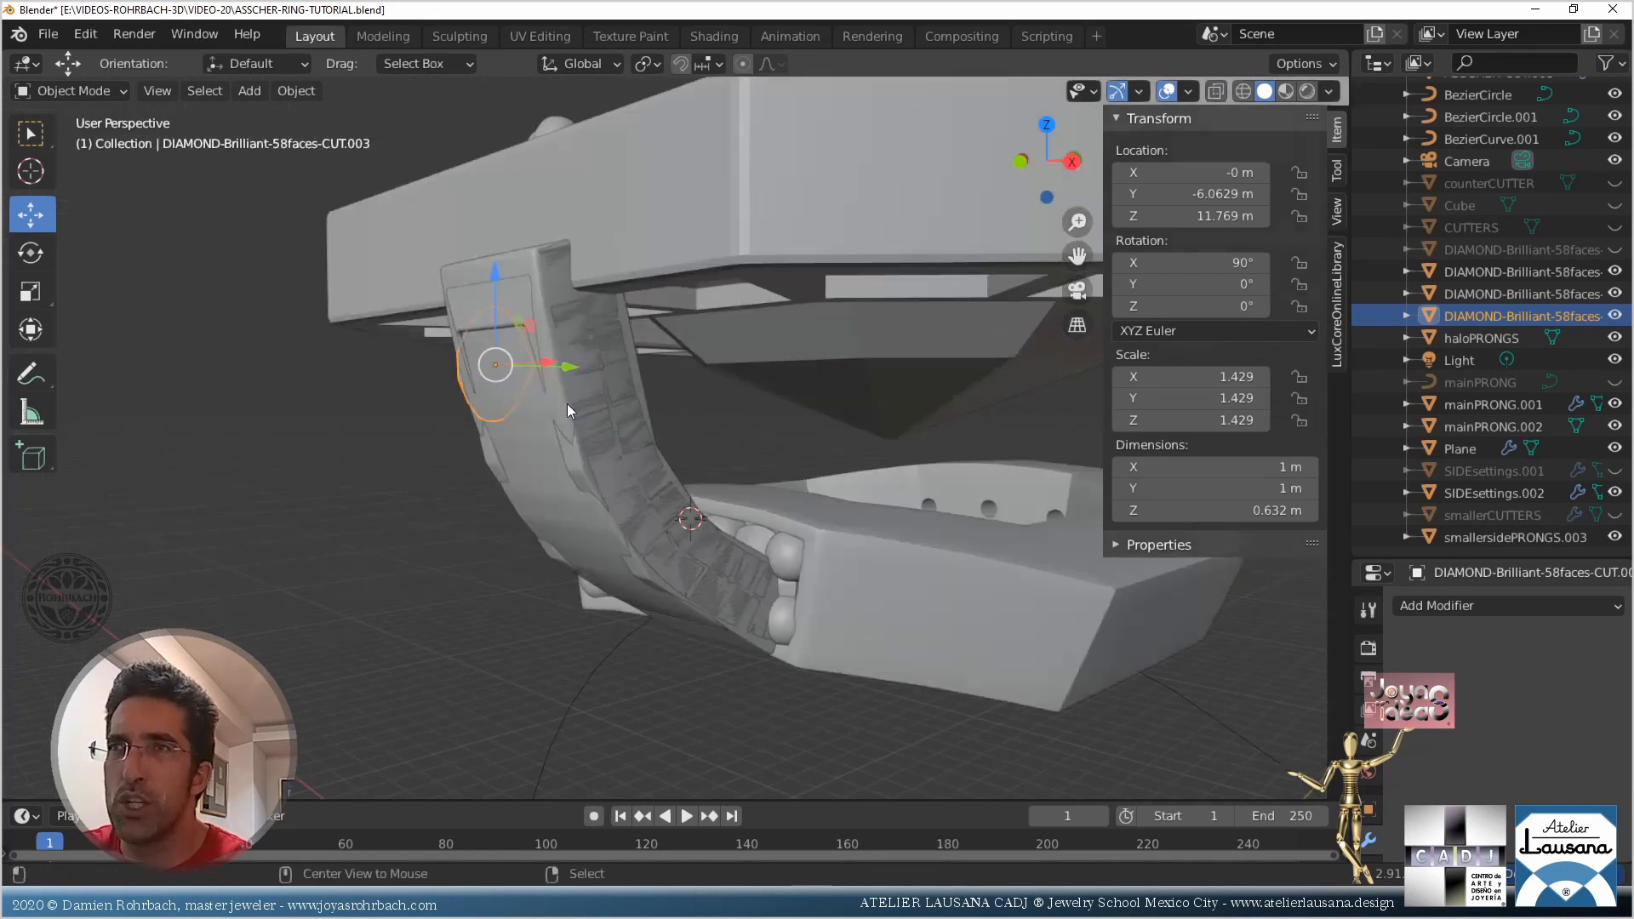
Duplicate the original Plane strip in place, working from the right view
{"action": "left_click", "coordinate": [513, 264]}
{"action": "key", "text": "KP_3"}
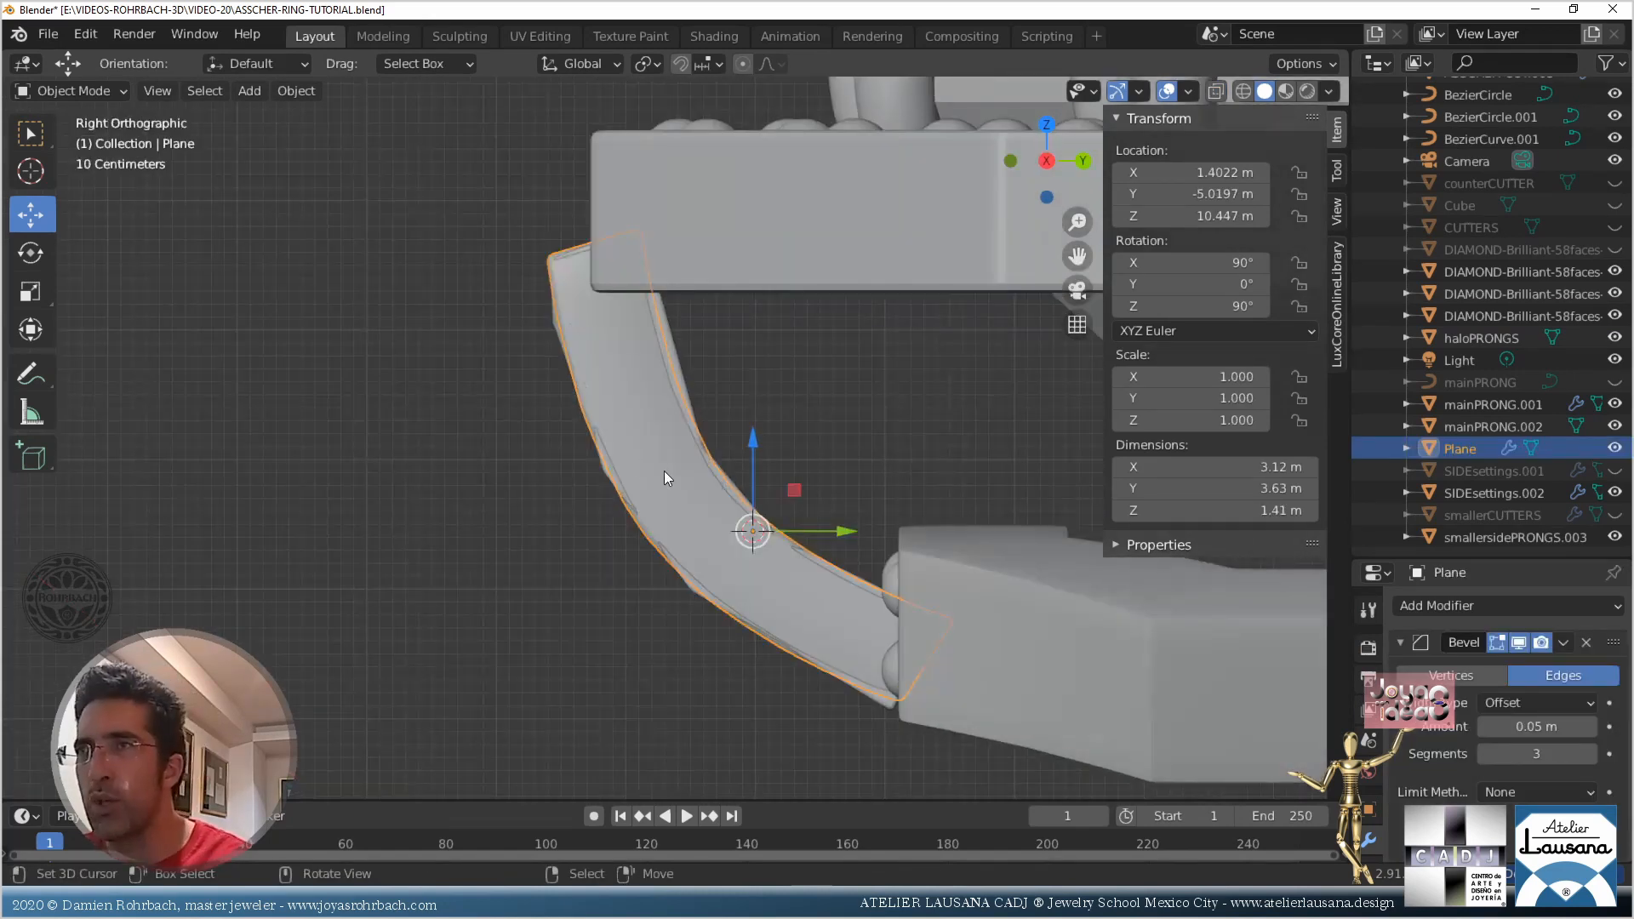
{"action": "key", "text": "shift+d"}
{"action": "right_click", "coordinate": [804, 414]}
In Edit Mode, move the new duplicate's entire mesh outward from the setting, to a local median of about X -0.702 m, Y 0.021 m
{"action": "key", "text": "Tab"}
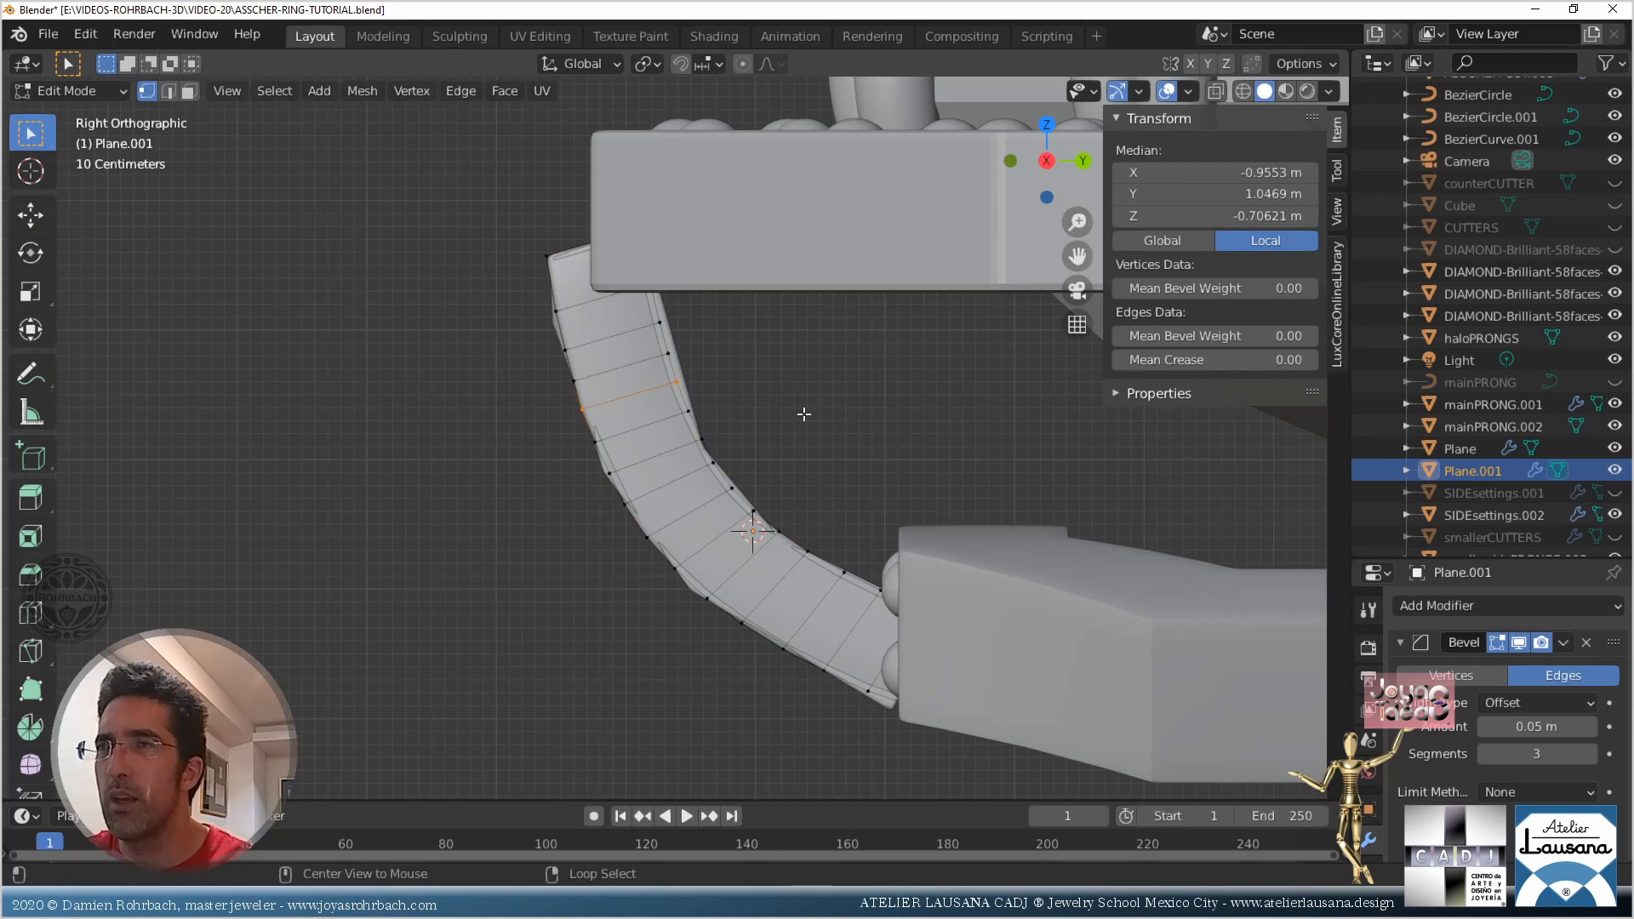
{"action": "key", "text": "alt+a"}
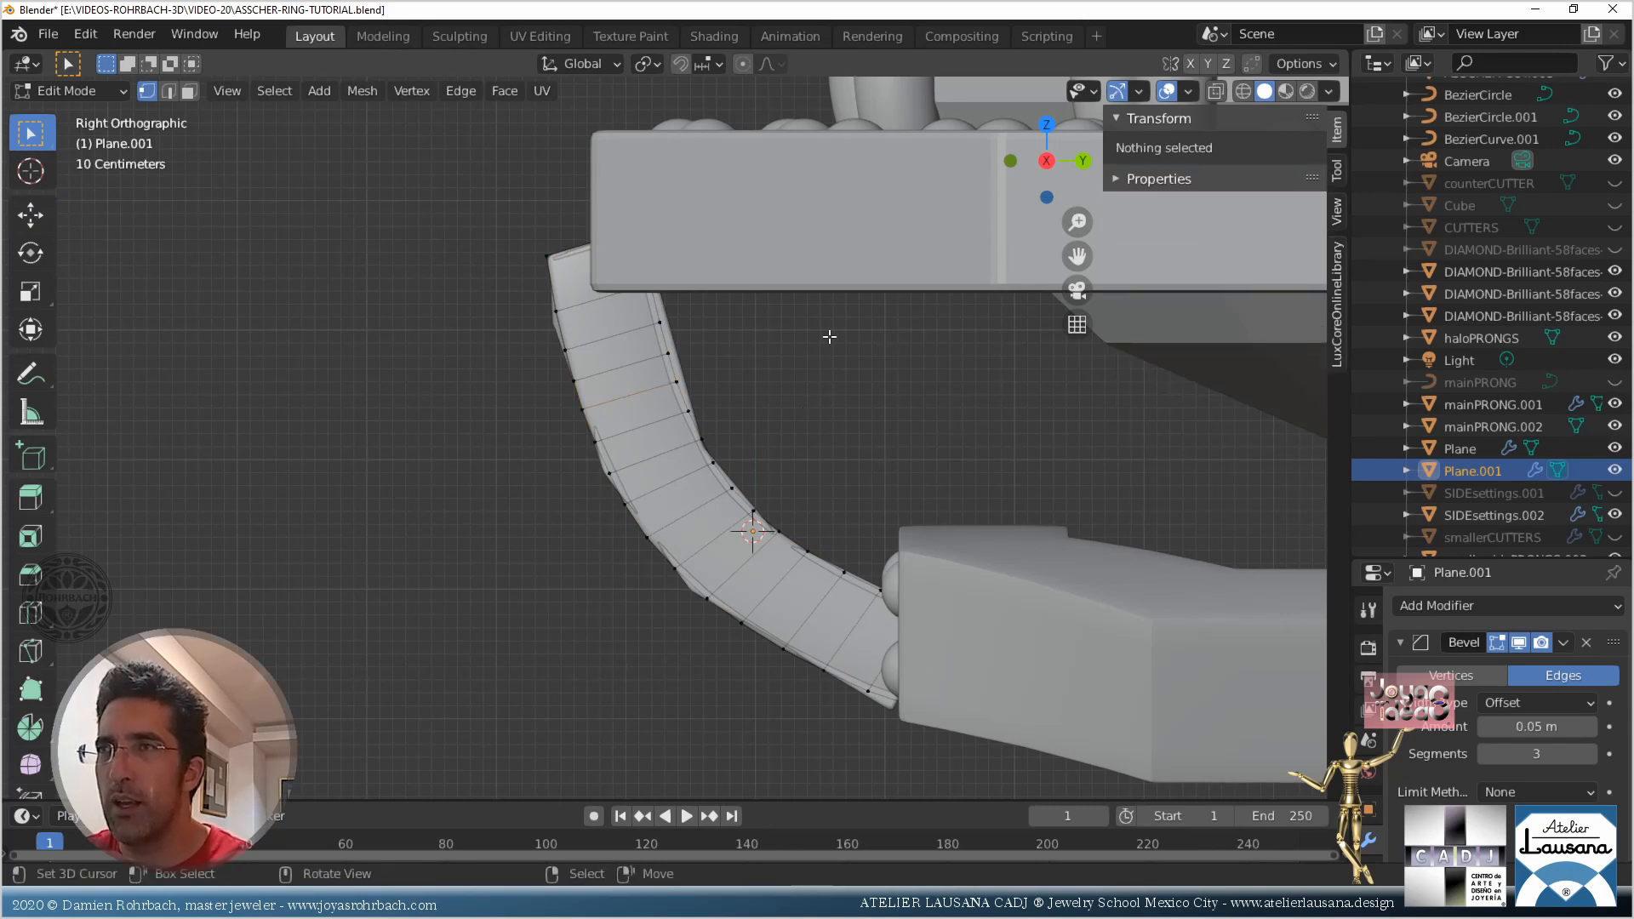
{"action": "key", "text": "a"}
{"action": "key", "text": "g"}
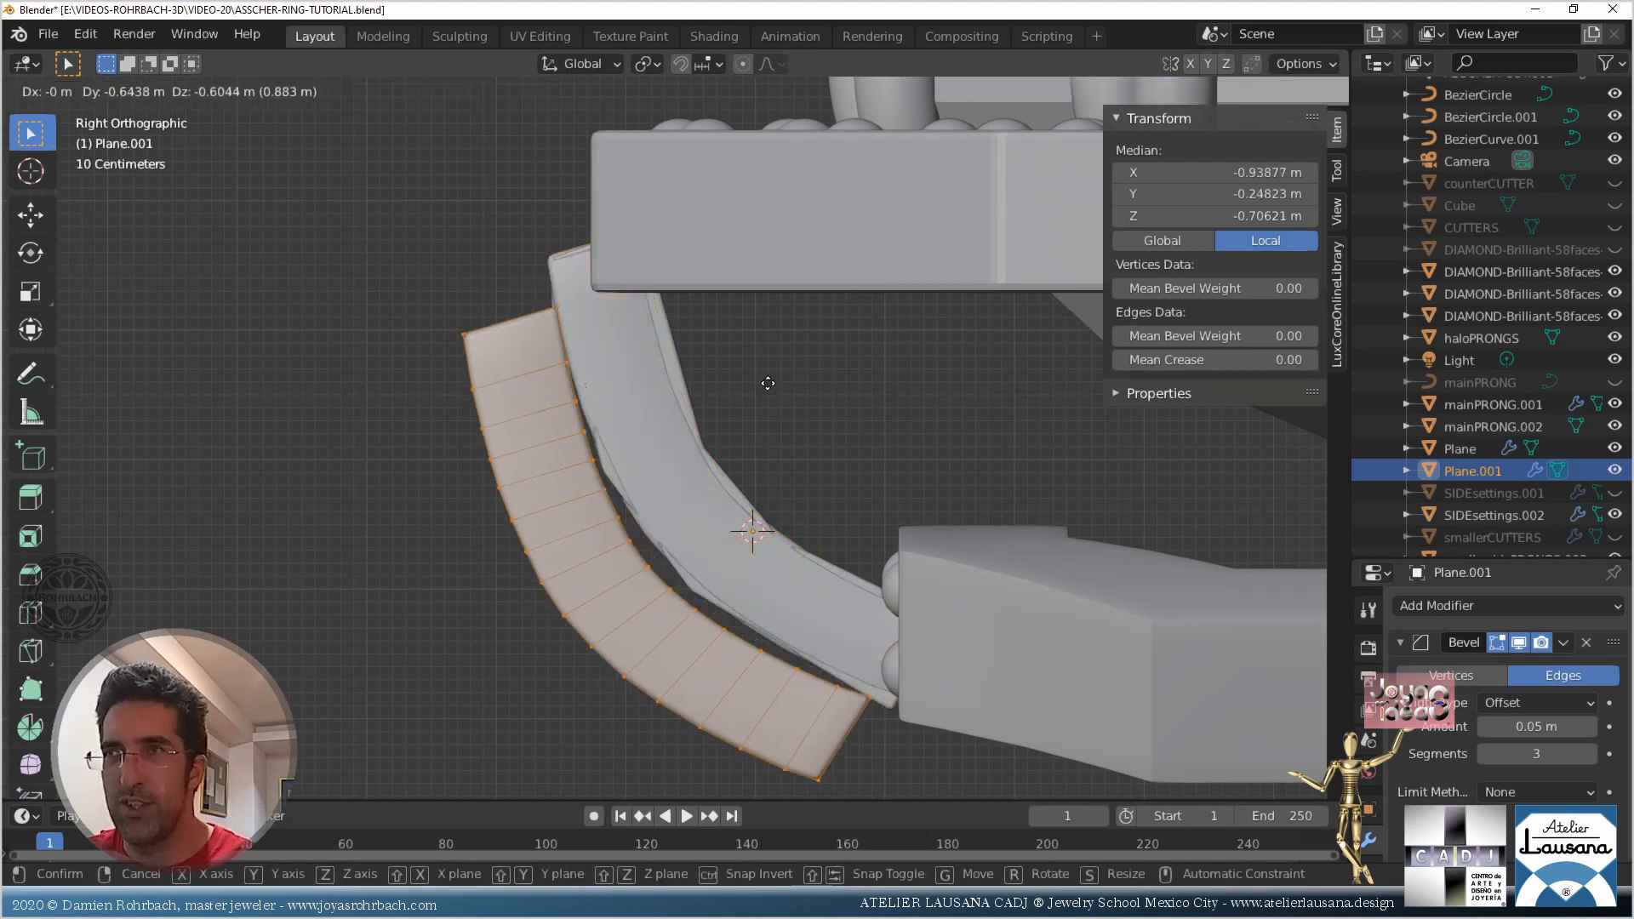
{"action": "left_click", "coordinate": [800, 353]}
{"action": "key", "text": "alt+z"}
{"action": "scroll", "coordinate": [767, 412], "scroll_direction": "up", "scroll_amount": 1}
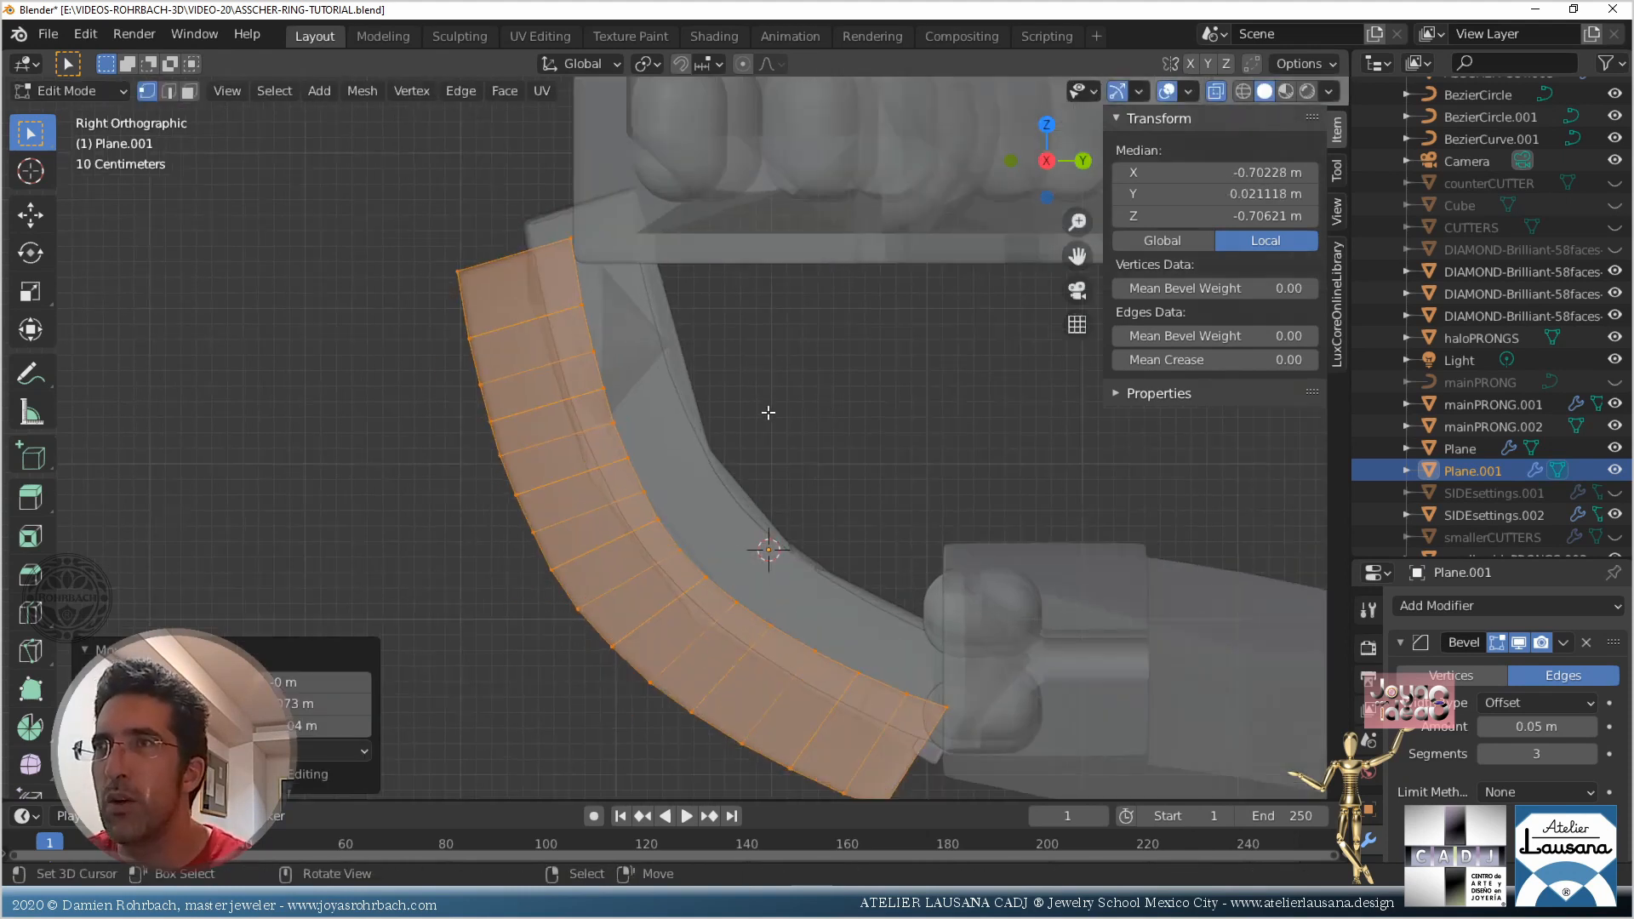
{"action": "scroll", "coordinate": [709, 415], "scroll_direction": "down", "scroll_amount": 2}
{"action": "key", "text": "alt+z"}
{"action": "middle_click_drag", "start_coordinate": [709, 415], "coordinate": [562, 340]}
Leave Edit Mode and hide the original Plane strip
{"action": "left_click", "coordinate": [557, 307]}
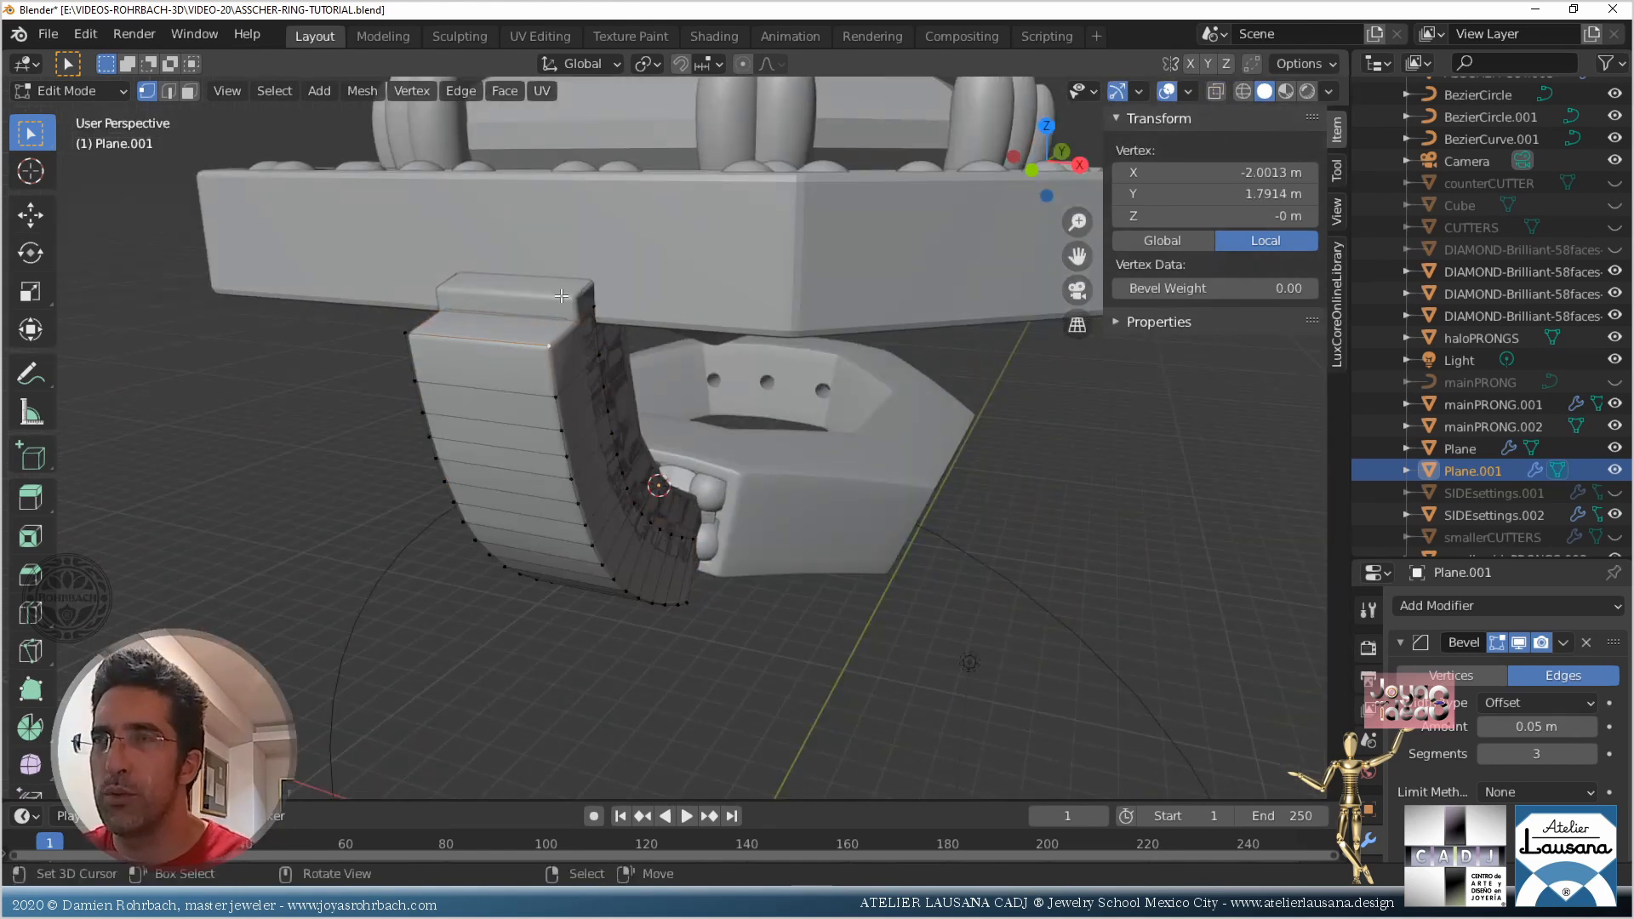
{"action": "key", "text": "Tab"}
{"action": "left_click", "coordinate": [560, 294]}
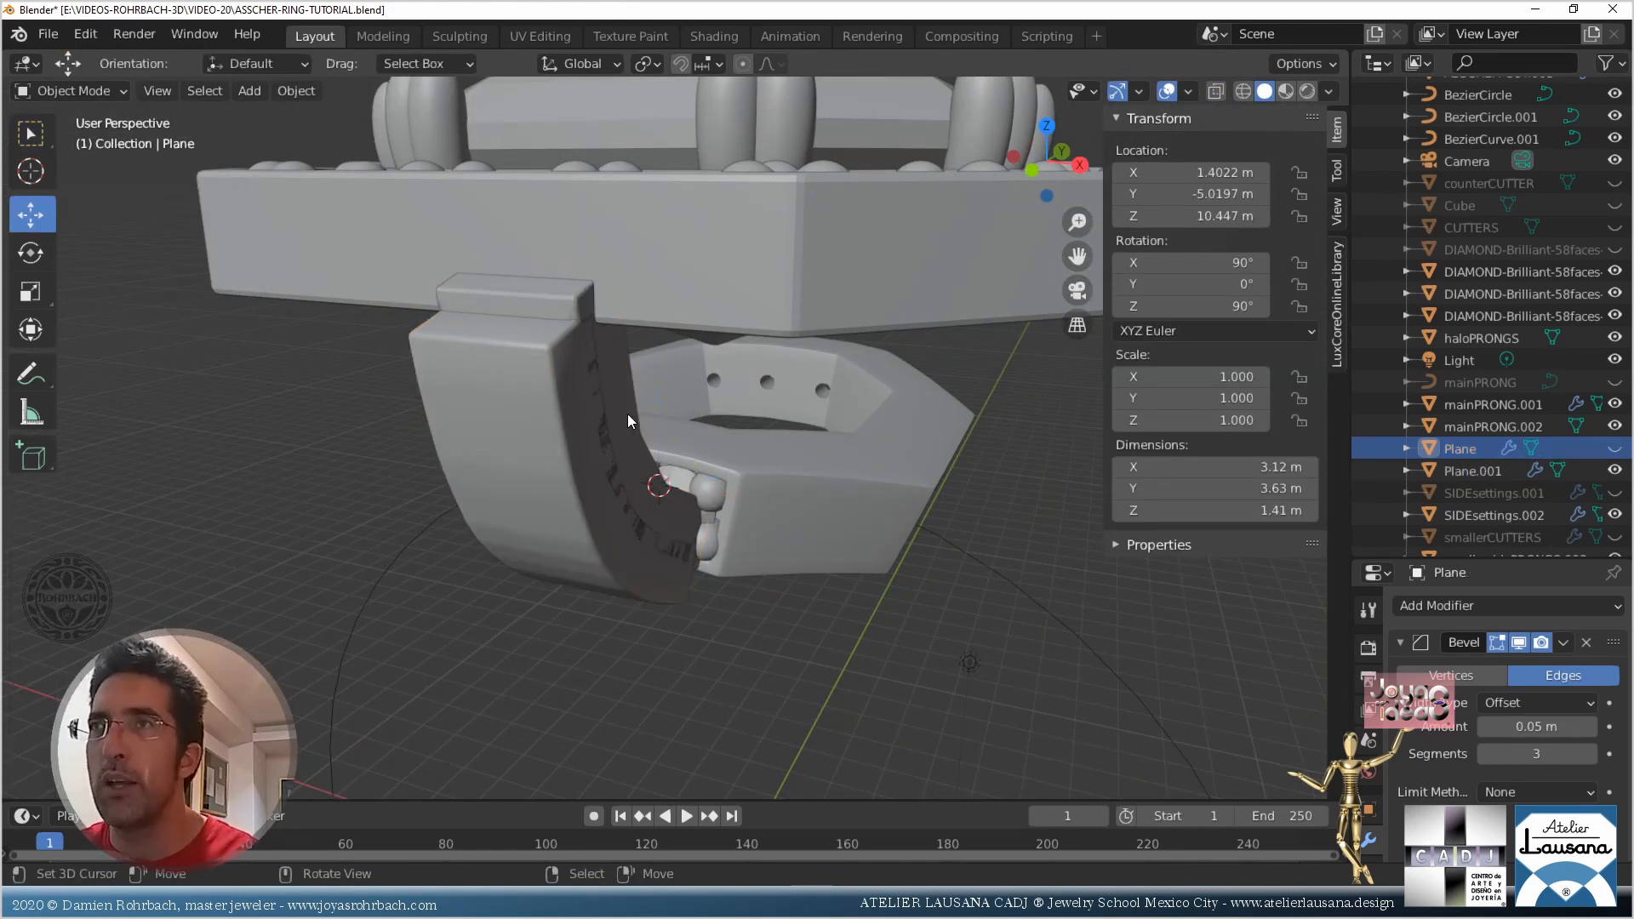
In the front view, narrow the duplicate strip's entire mesh along X by a factor of about 0.696
{"action": "middle_click_drag", "start_coordinate": [626, 413], "coordinate": [562, 395]}
{"action": "left_click", "coordinate": [561, 395]}
{"action": "key", "text": "Tab"}
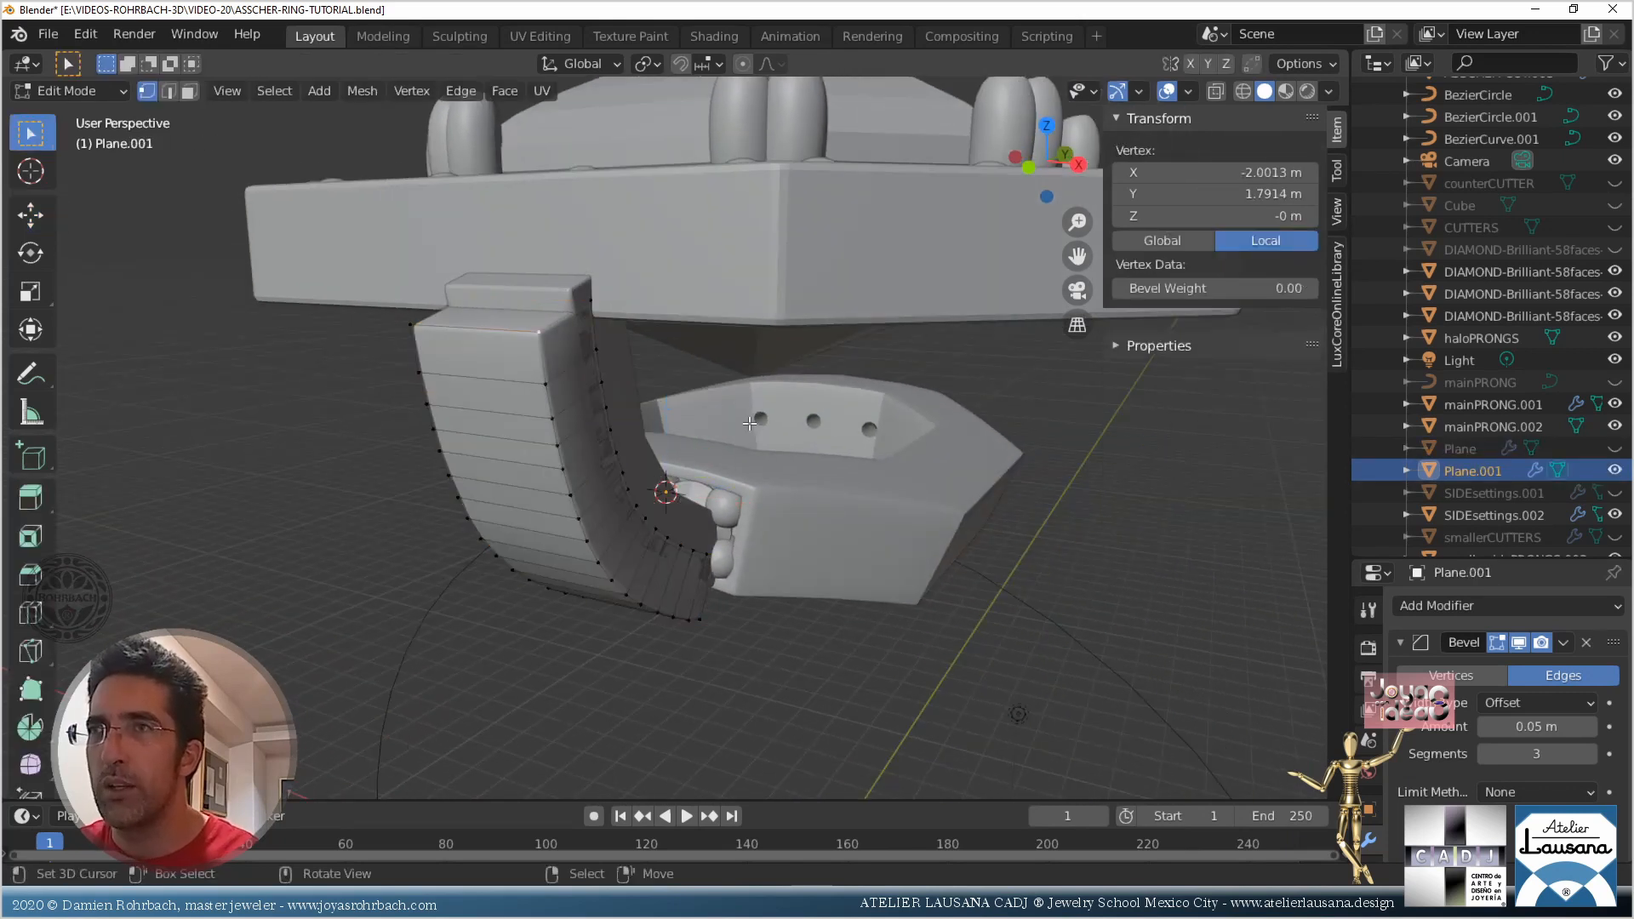
{"action": "key", "text": "KP_1"}
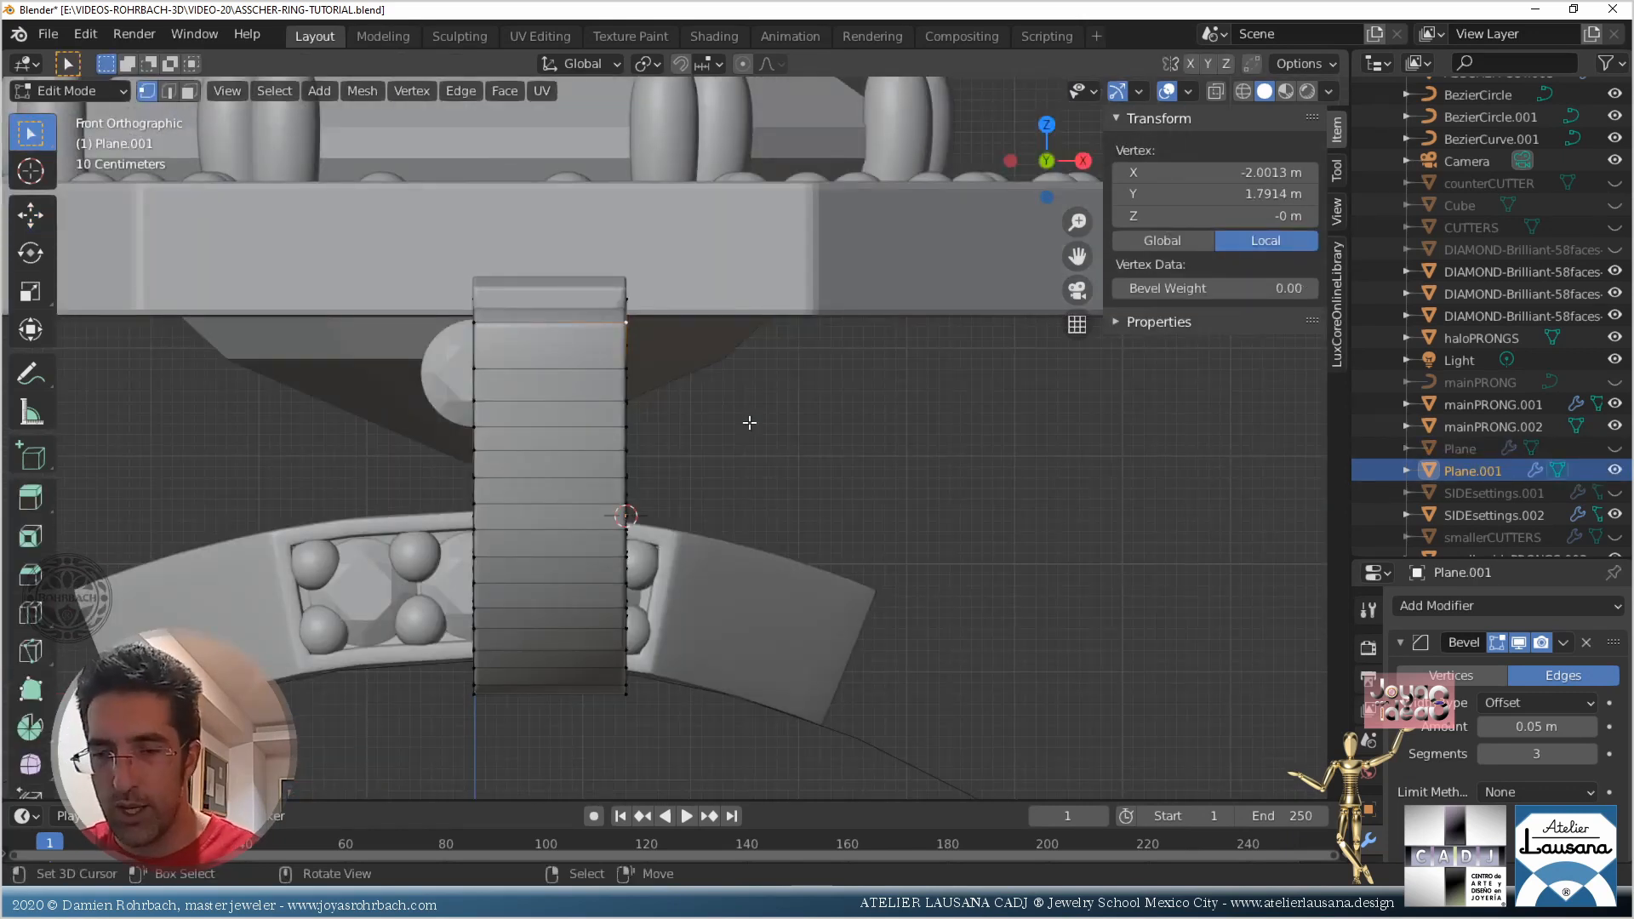
{"action": "key", "text": "a"}
{"action": "key", "text": "s"}
{"action": "key", "text": "x"}
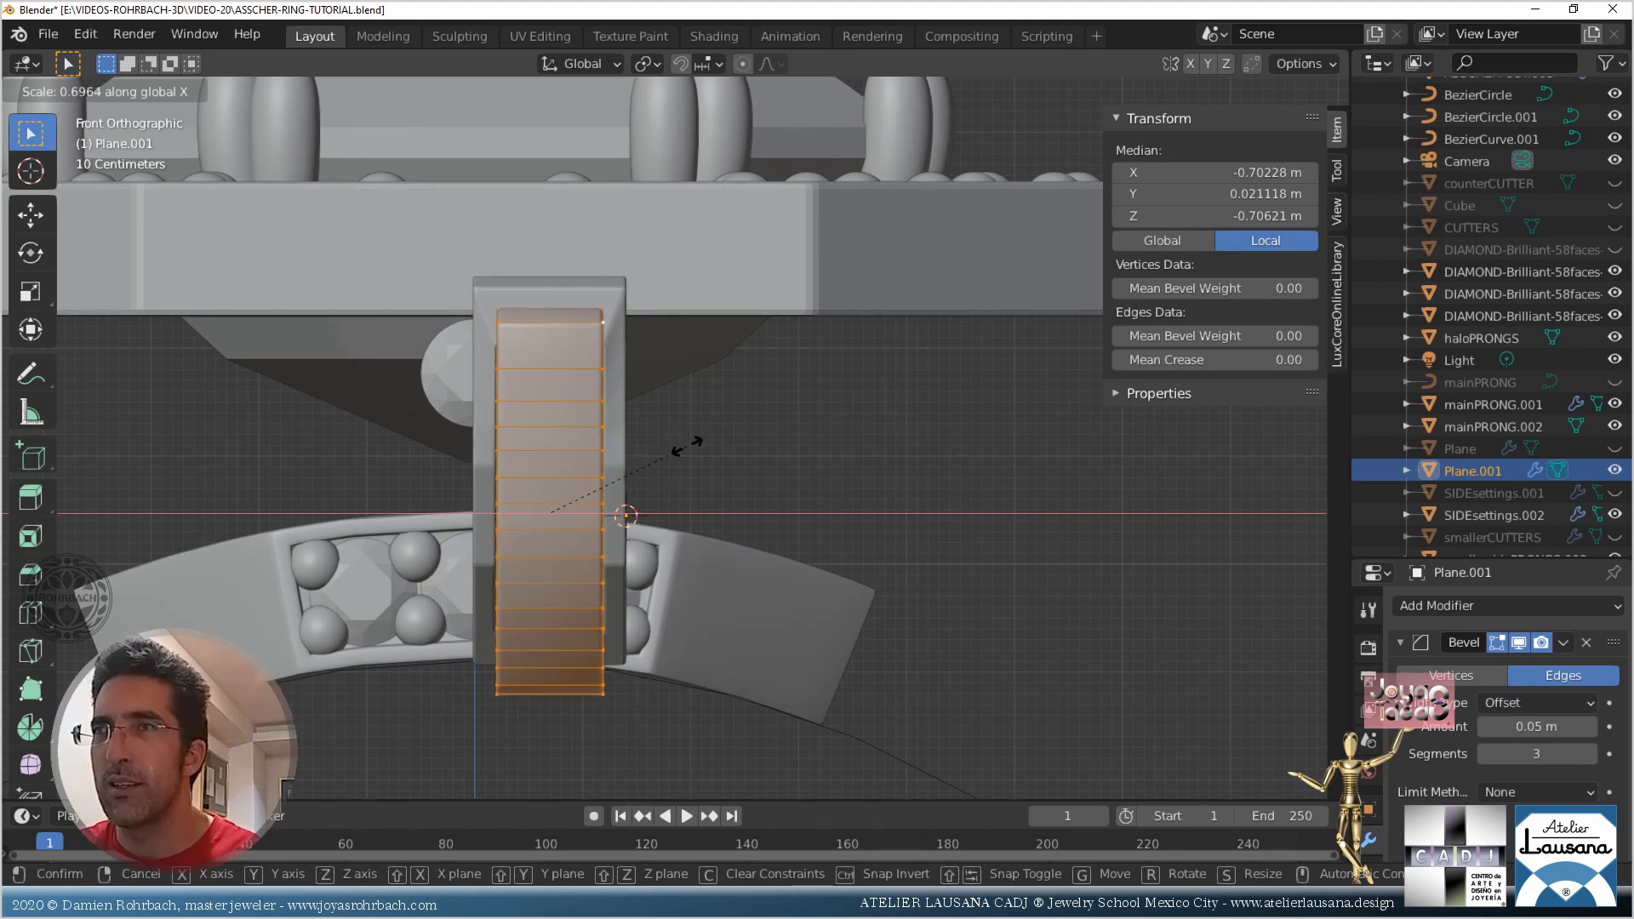
{"action": "left_click", "coordinate": [688, 447]}
With X-ray on in the right view, select all vertices along the strip's inner curve and scale them by about 0.845
{"action": "middle_click_drag", "start_coordinate": [688, 447], "coordinate": [559, 444]}
{"action": "key", "text": "KP_3"}
{"action": "scroll", "coordinate": [743, 586], "scroll_direction": "up", "scroll_amount": 1}
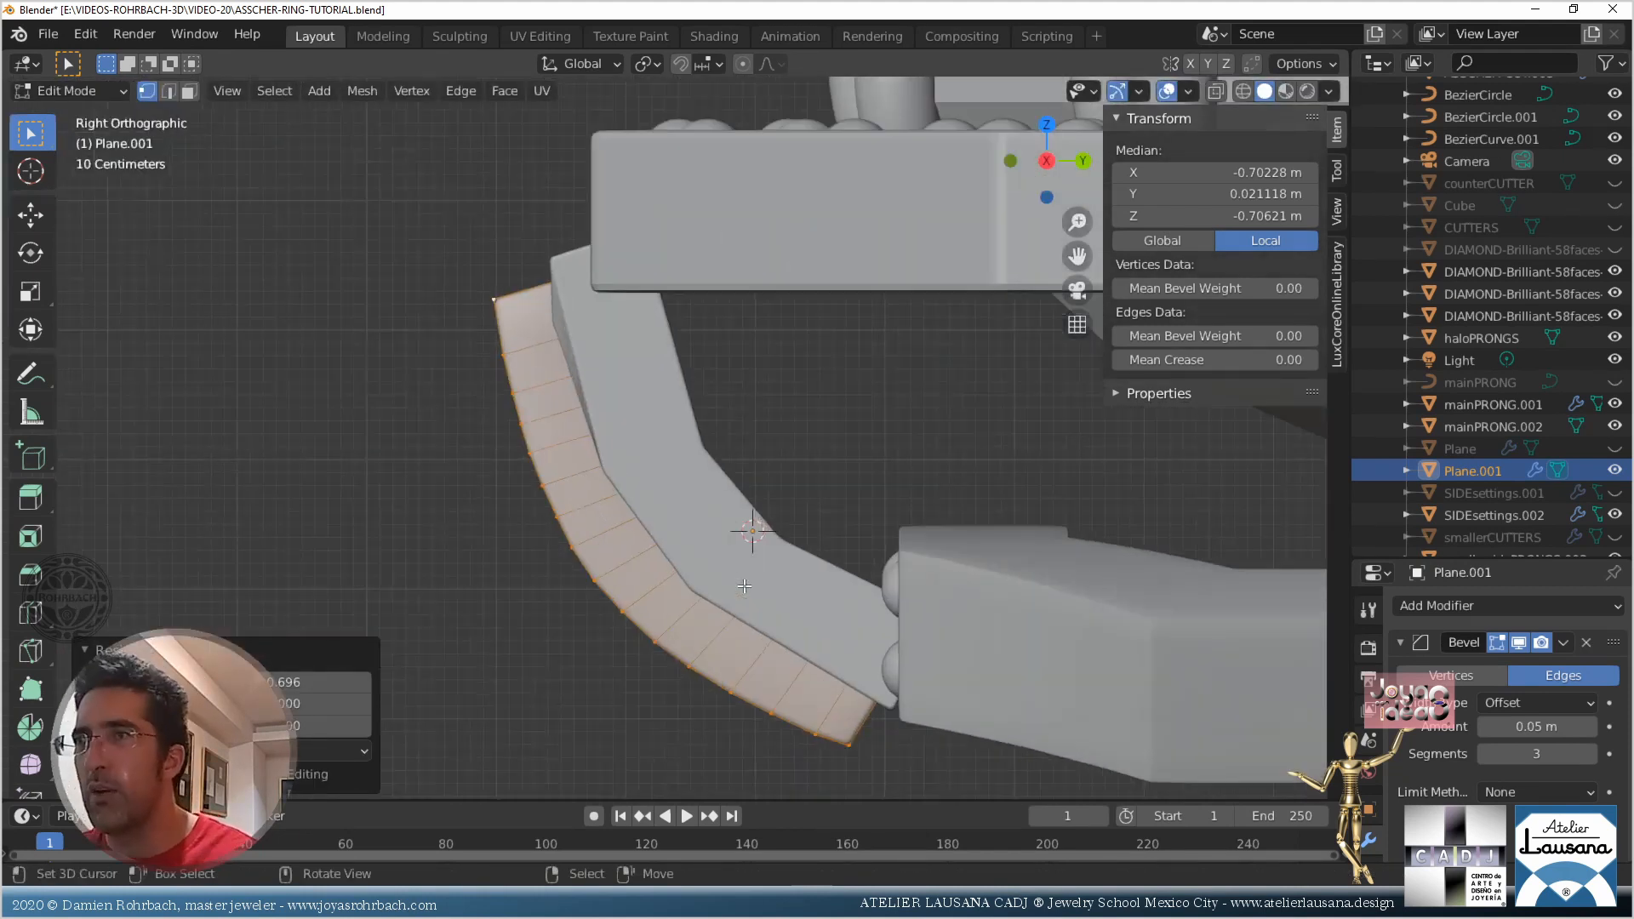
{"action": "key", "text": "alt+z"}
{"action": "scroll", "coordinate": [743, 587], "scroll_direction": "up", "scroll_amount": 1}
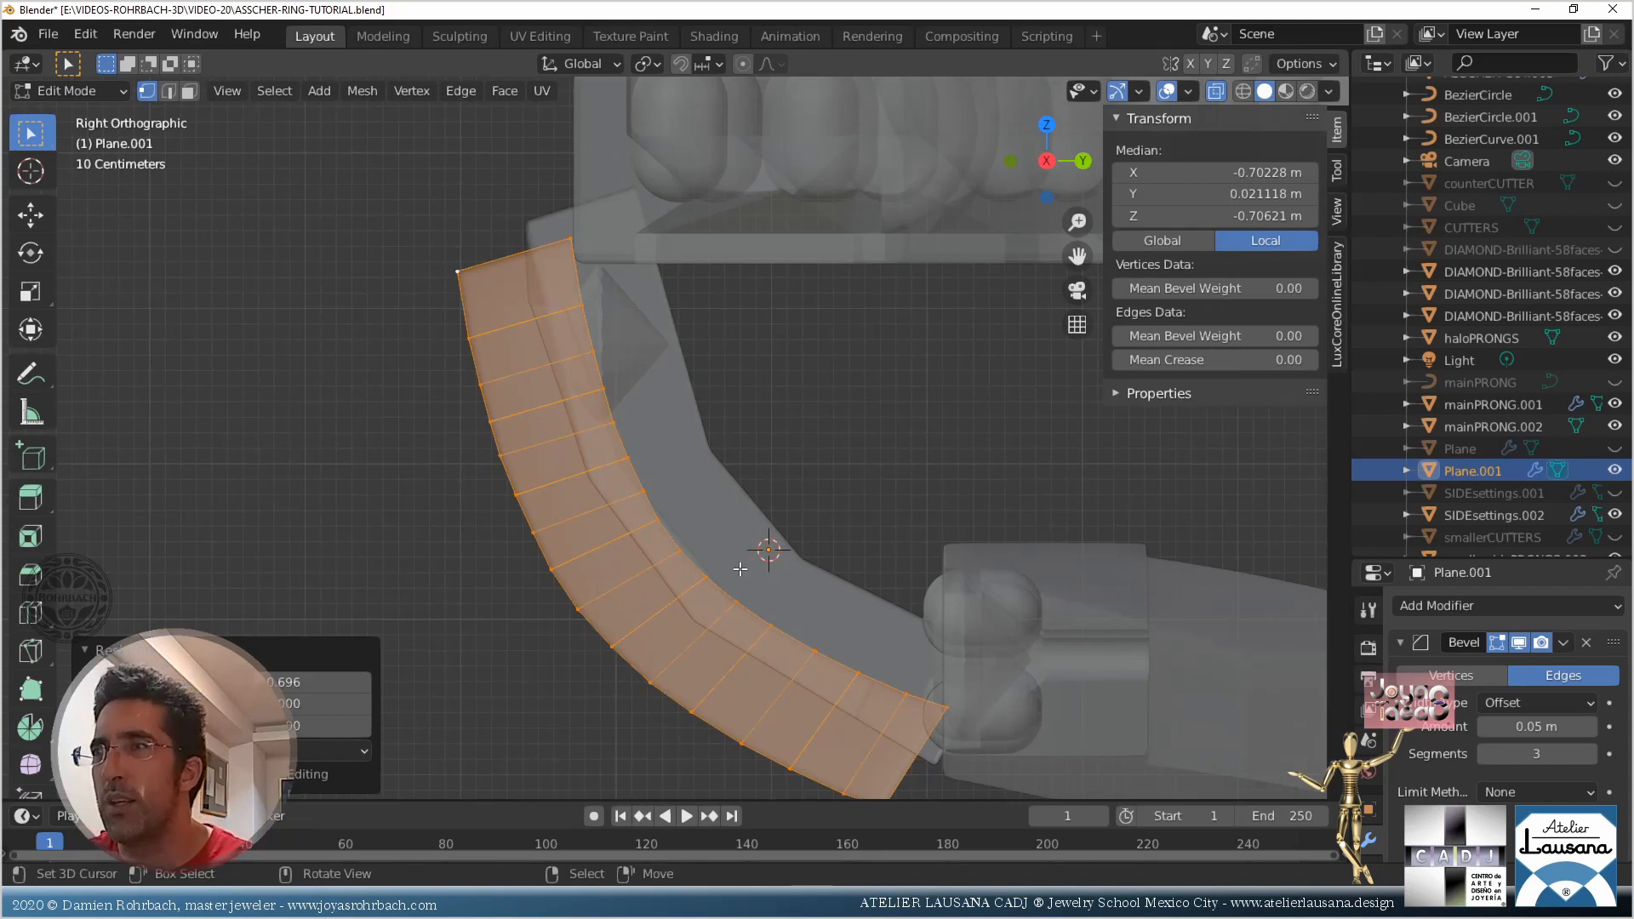
{"action": "middle_click_drag", "start_coordinate": [740, 569], "coordinate": [692, 511], "text": "shift"}
{"action": "key", "text": "alt+a"}
{"action": "key", "text": "c"}
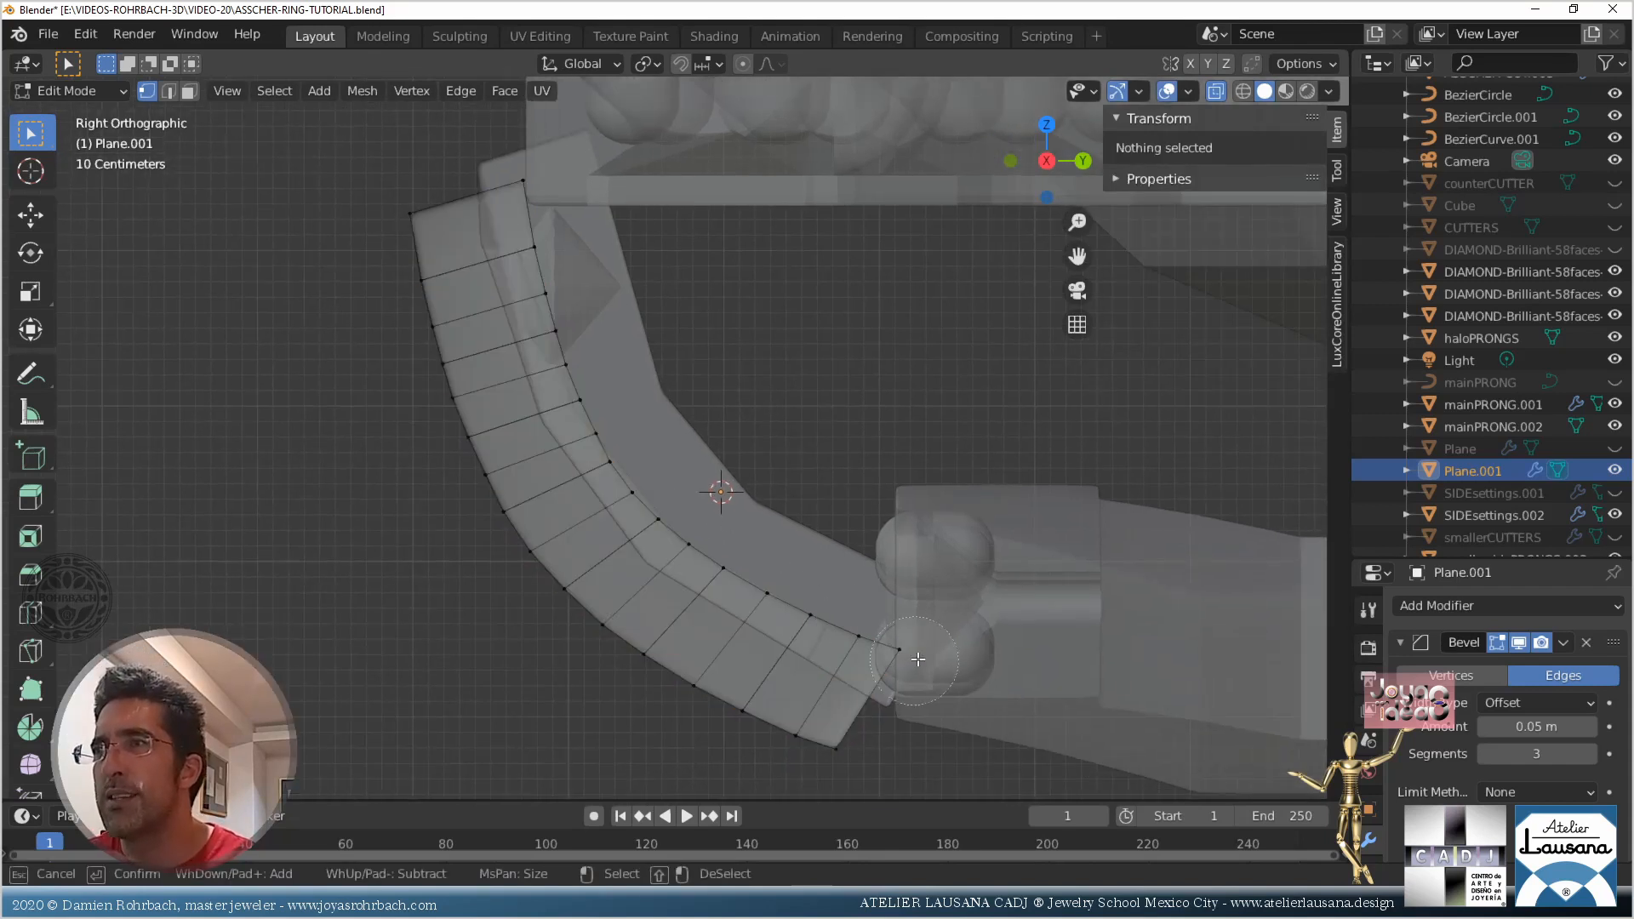
{"action": "mouse_move", "coordinate": [918, 659]}
{"action": "left_mouse_down"}
{"action": "mouse_move", "coordinate": [553, 357]}
{"action": "mouse_move", "coordinate": [510, 196]}
{"action": "left_mouse_up"}
{"action": "right_click", "coordinate": [845, 319]}
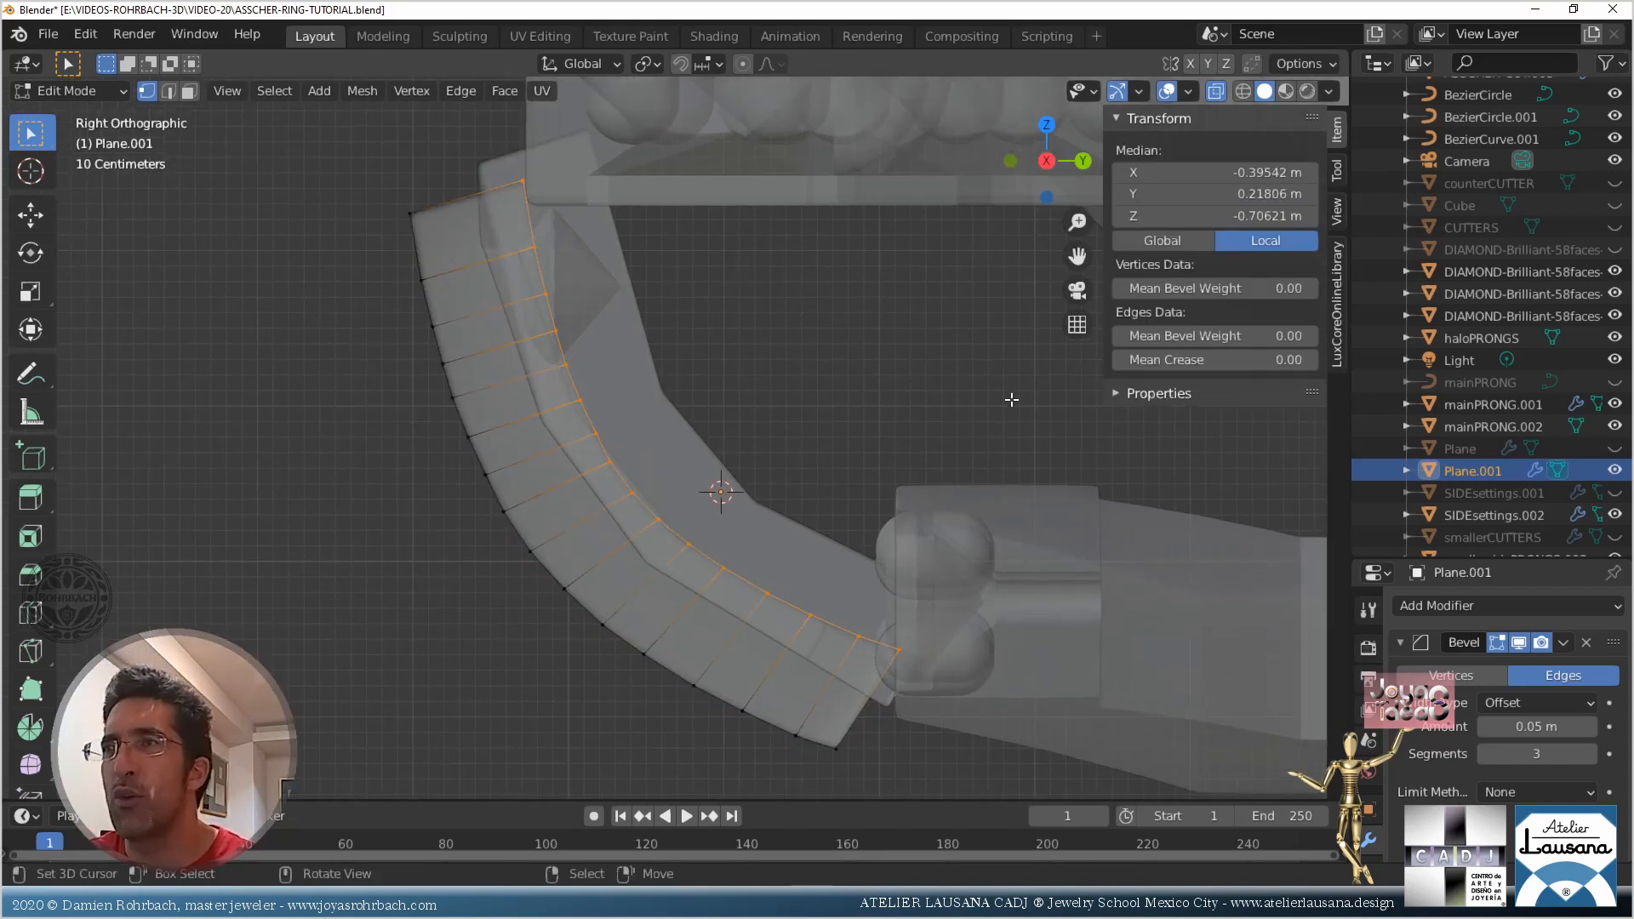
{"action": "key", "text": "s"}
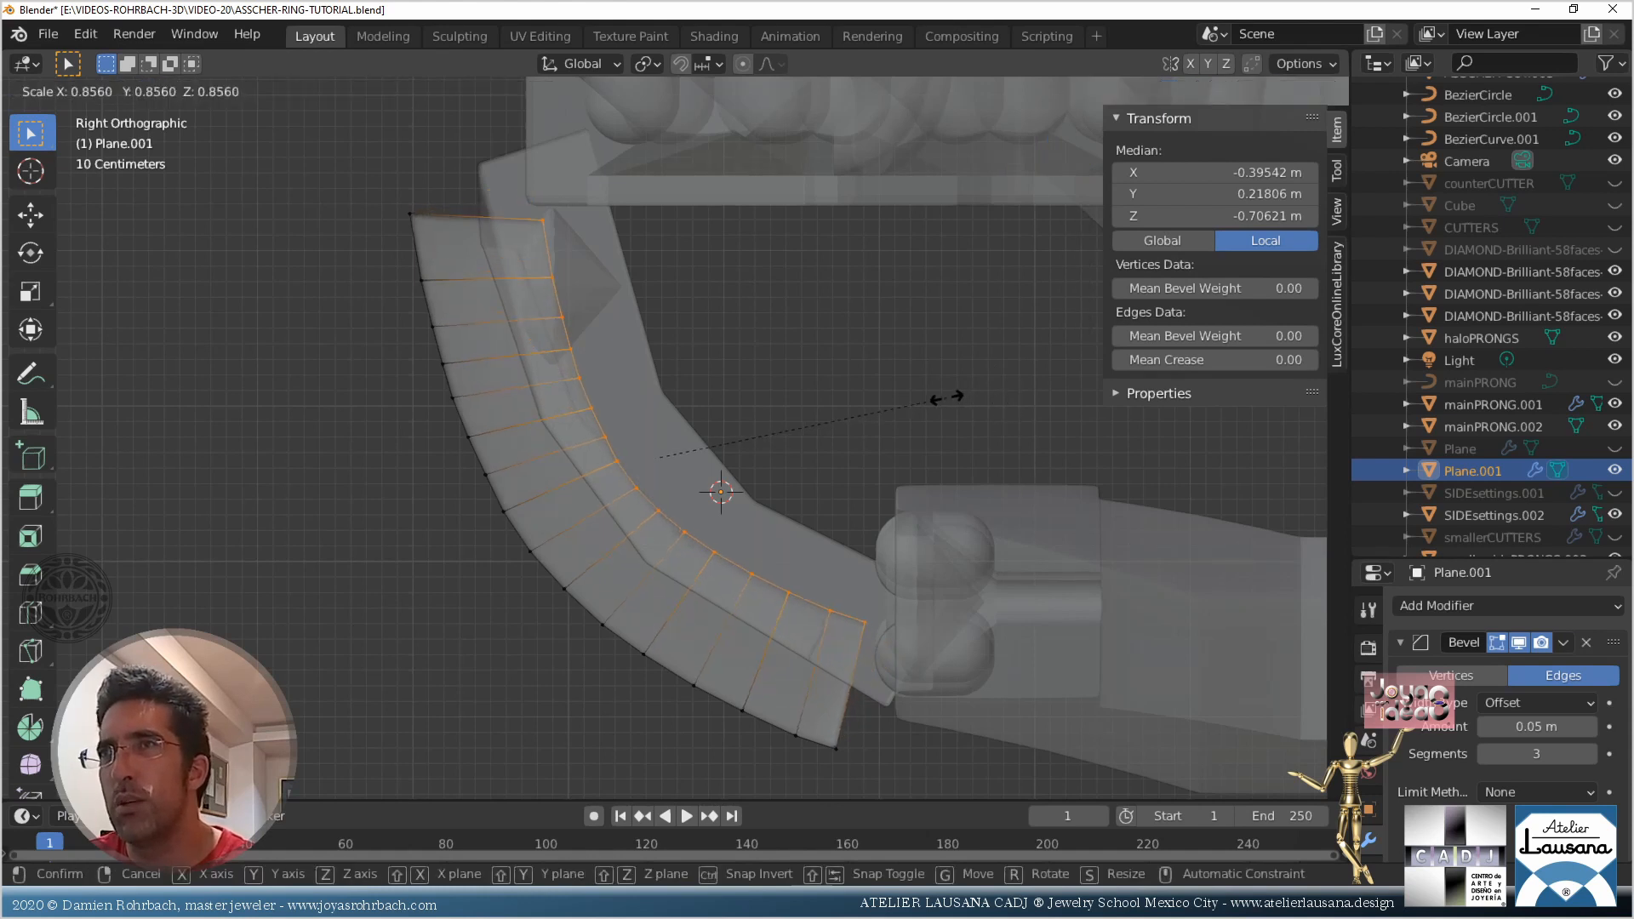
{"action": "left_click", "coordinate": [942, 395]}
Move the inner-curve vertices to a local median of about X -0.427 m, Y 0.259 m
{"action": "scroll", "coordinate": [707, 372], "scroll_direction": "up", "scroll_amount": 1}
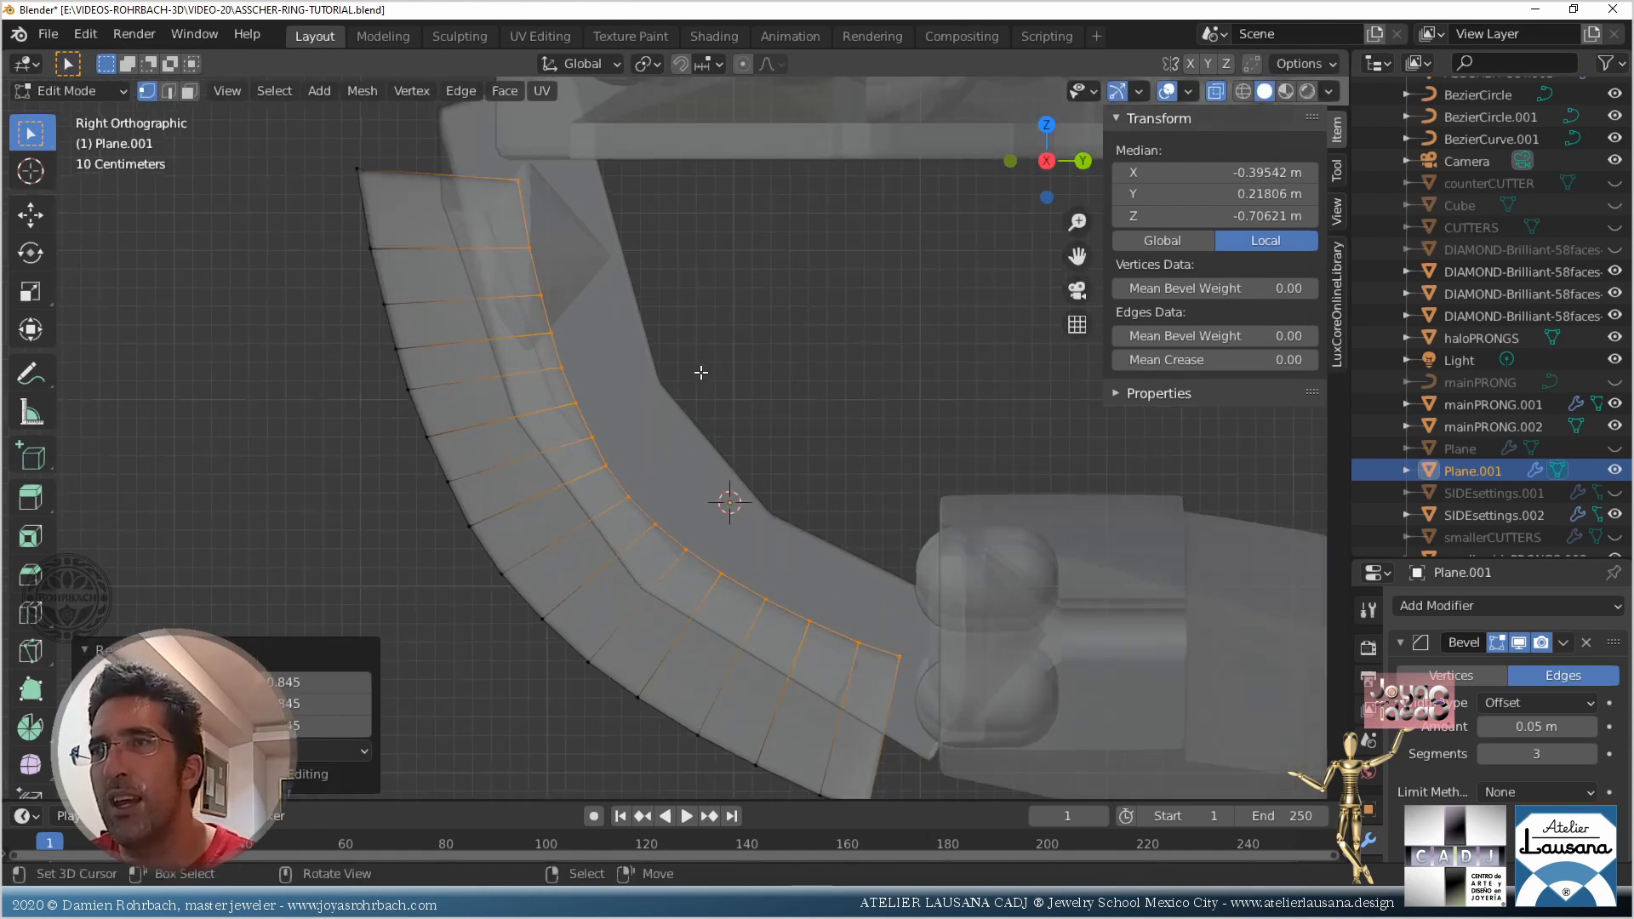
{"action": "key", "text": "g"}
{"action": "left_click", "coordinate": [691, 369]}
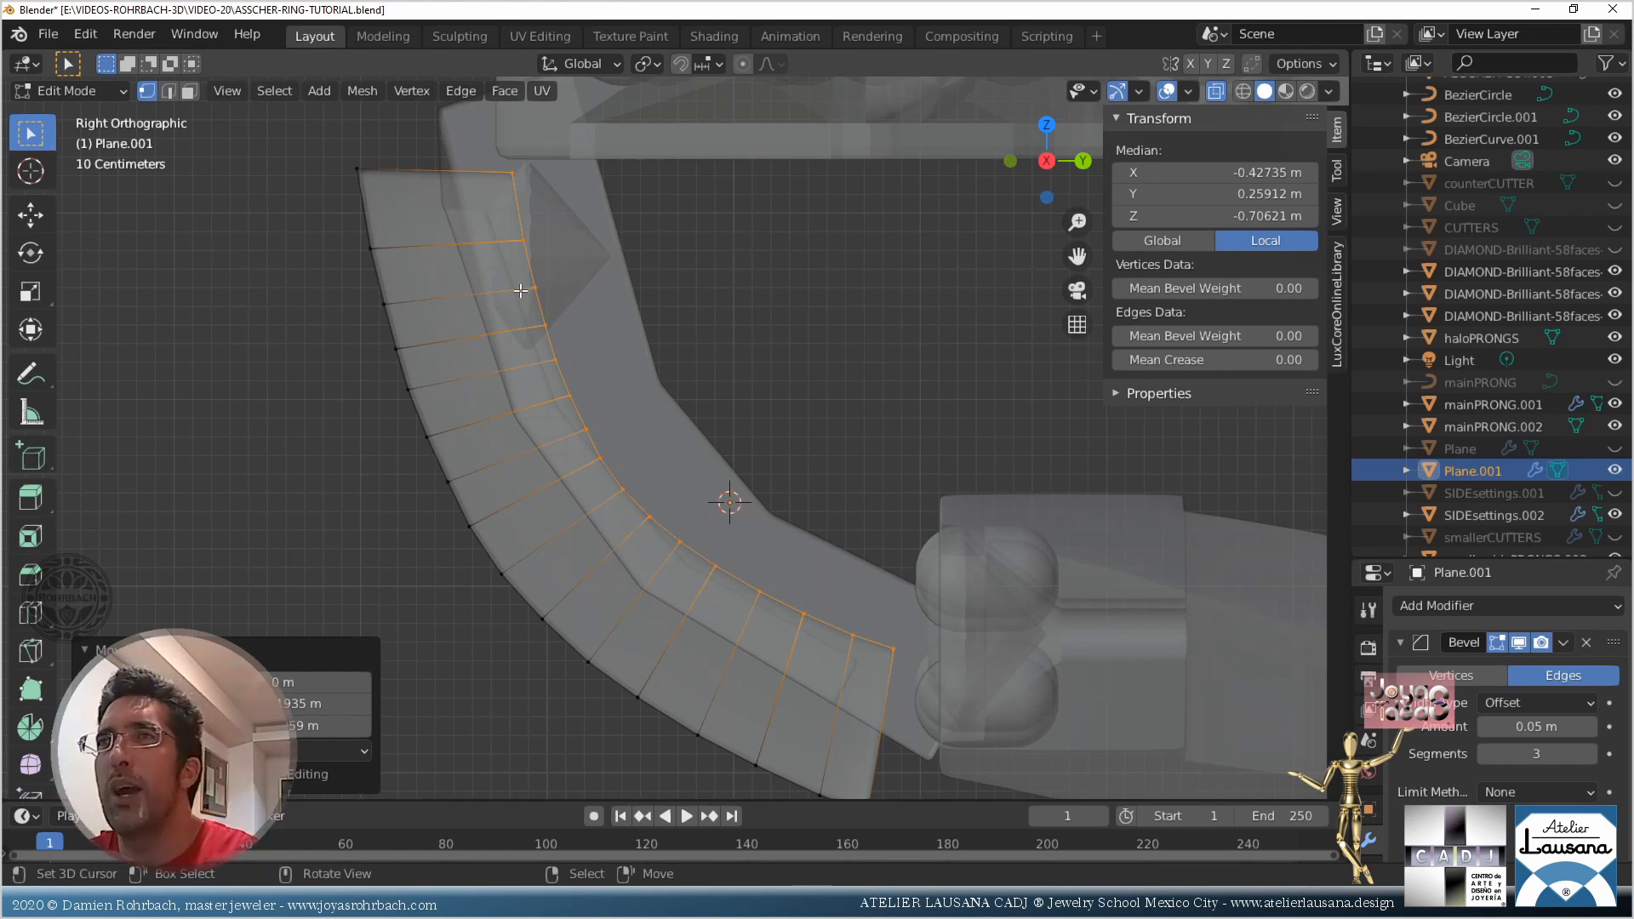
Select the inner-curve vertices on the first six rows from the upper end and shift them slightly outward and down
{"action": "key", "text": "alt+a"}
{"action": "key", "text": "c"}
{"action": "left_click_drag", "start_coordinate": [522, 168], "coordinate": [571, 322]}
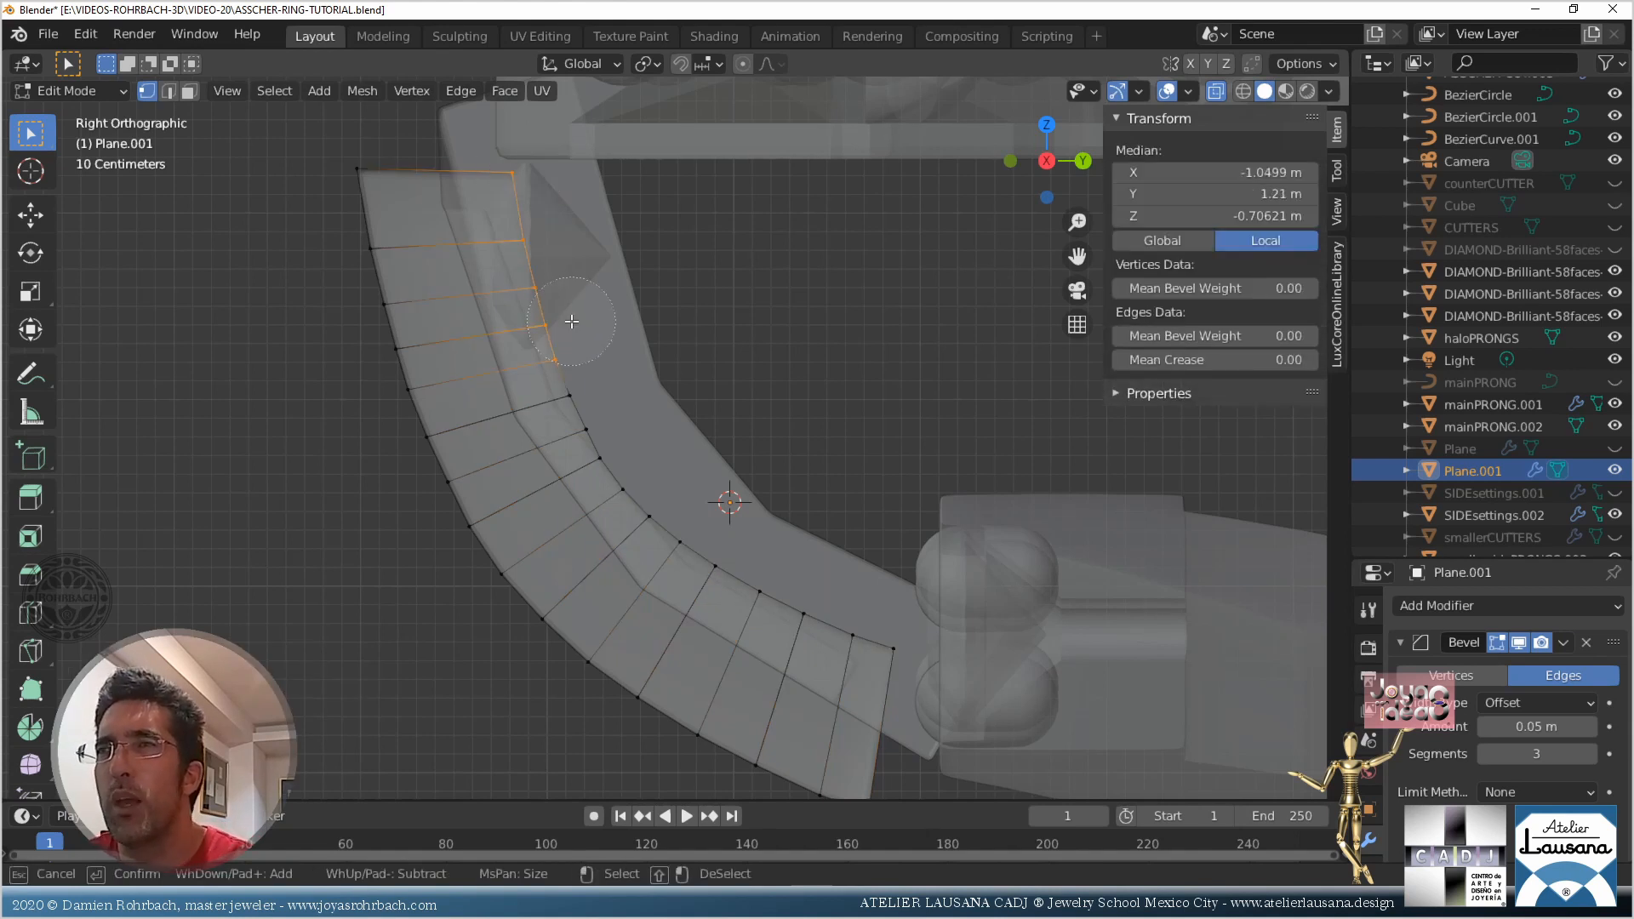
{"action": "key", "text": "Escape"}
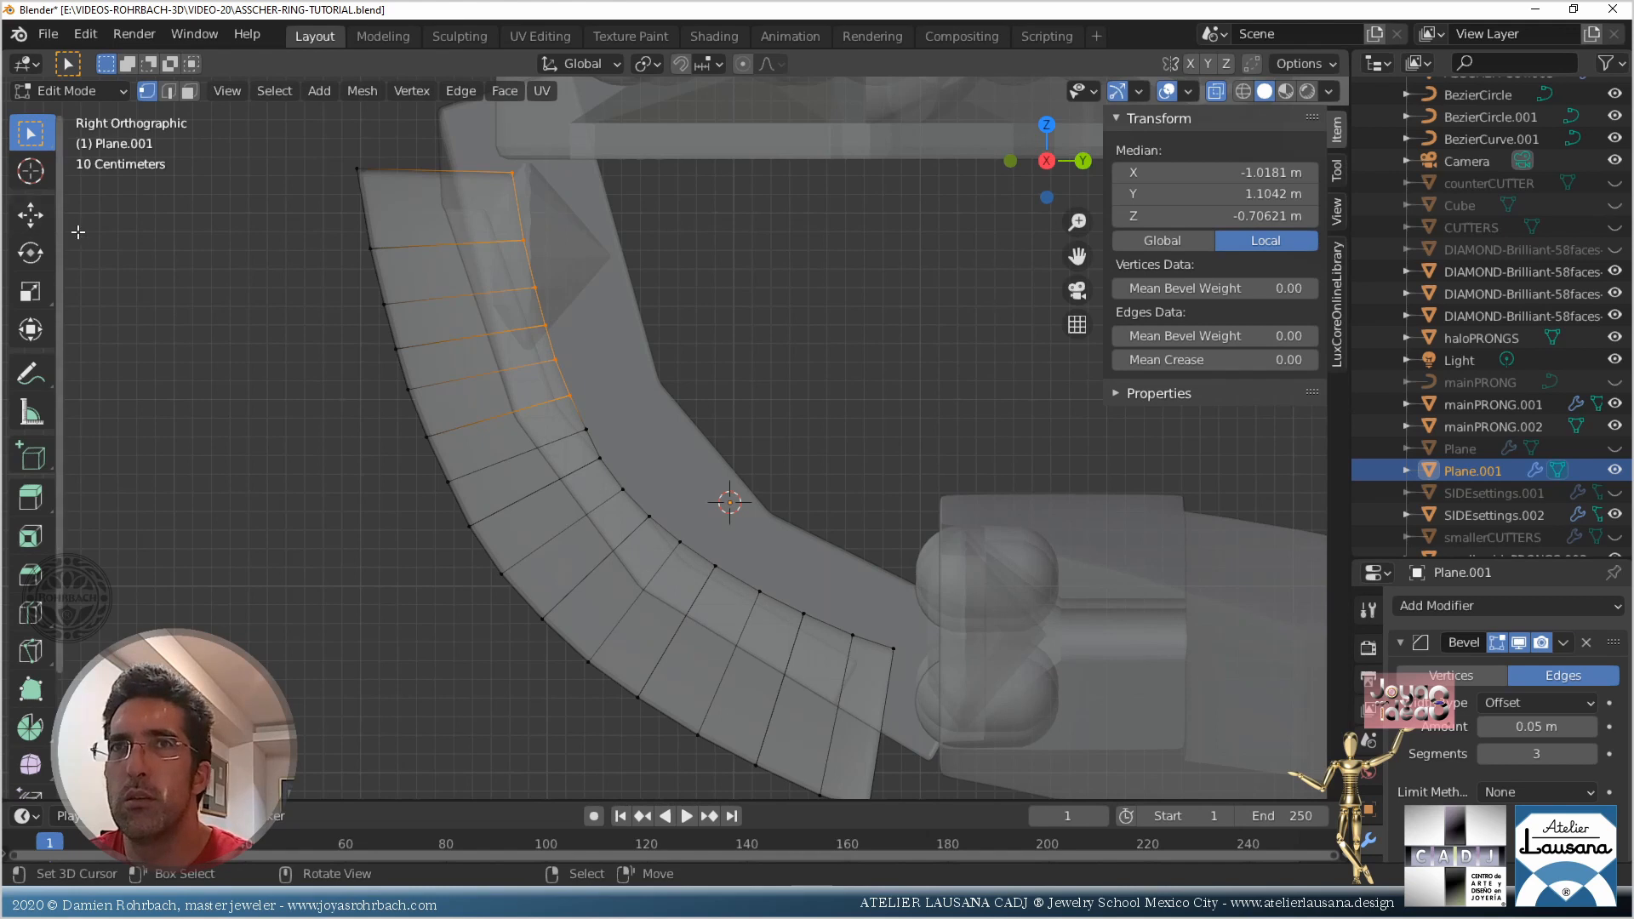
{"action": "left_click", "coordinate": [31, 215]}
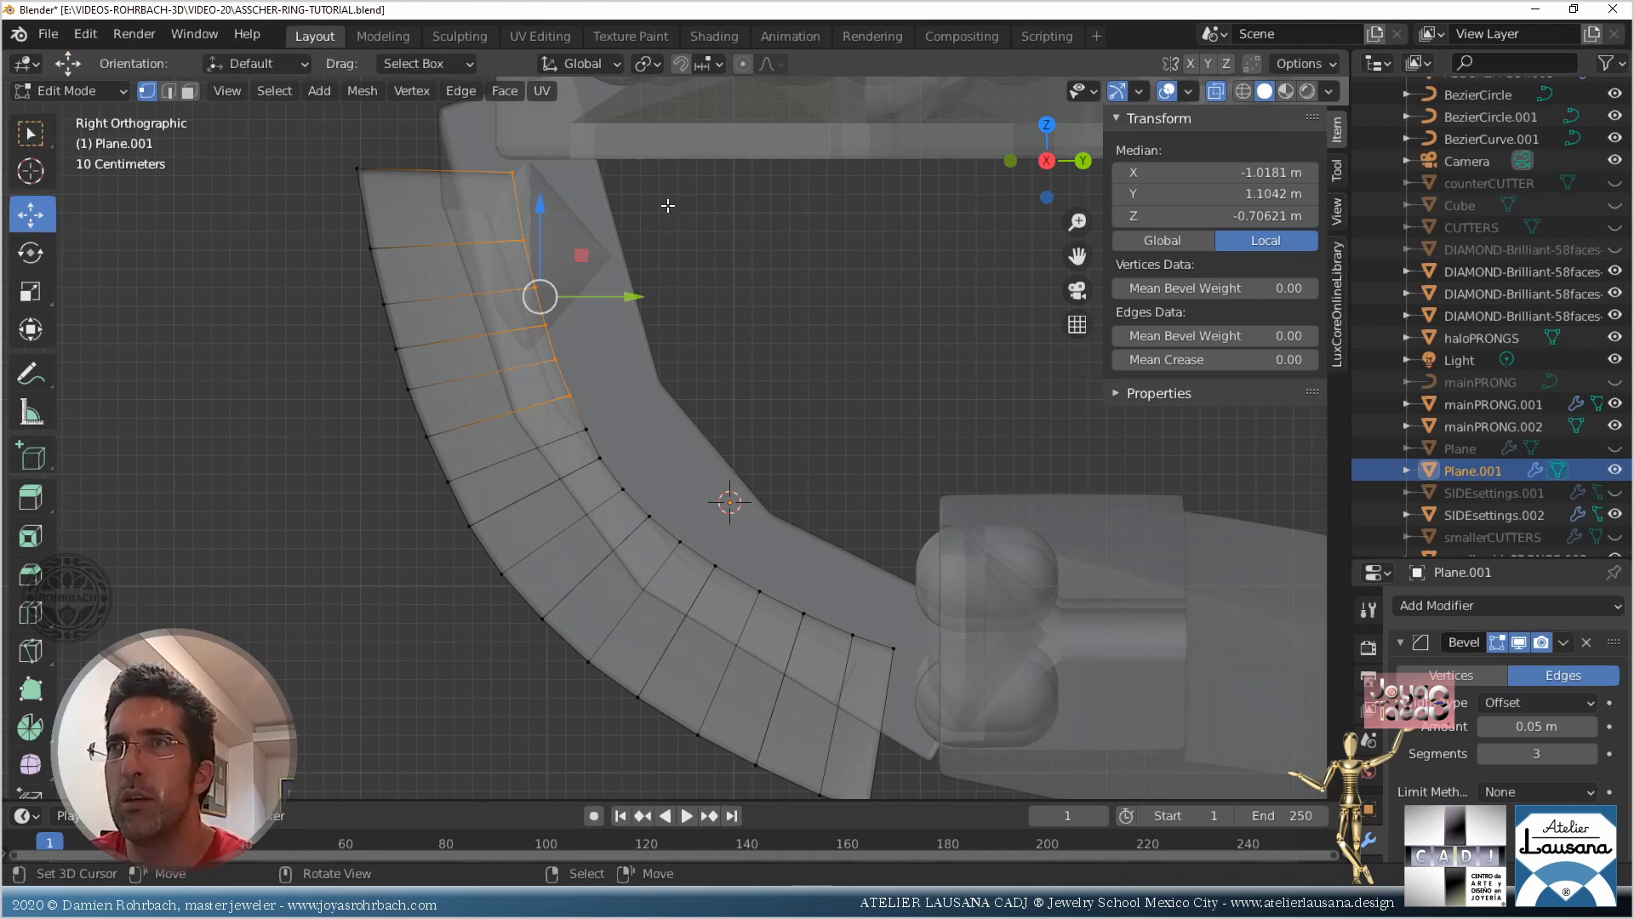
{"action": "left_click_drag", "start_coordinate": [619, 228], "coordinate": [594, 253]}
Move the inner vertex pair at the strip's upper end down to a local median of about X -1.278 m, Y 1.583 m
{"action": "key", "text": "alt+a"}
{"action": "key", "text": "b"}
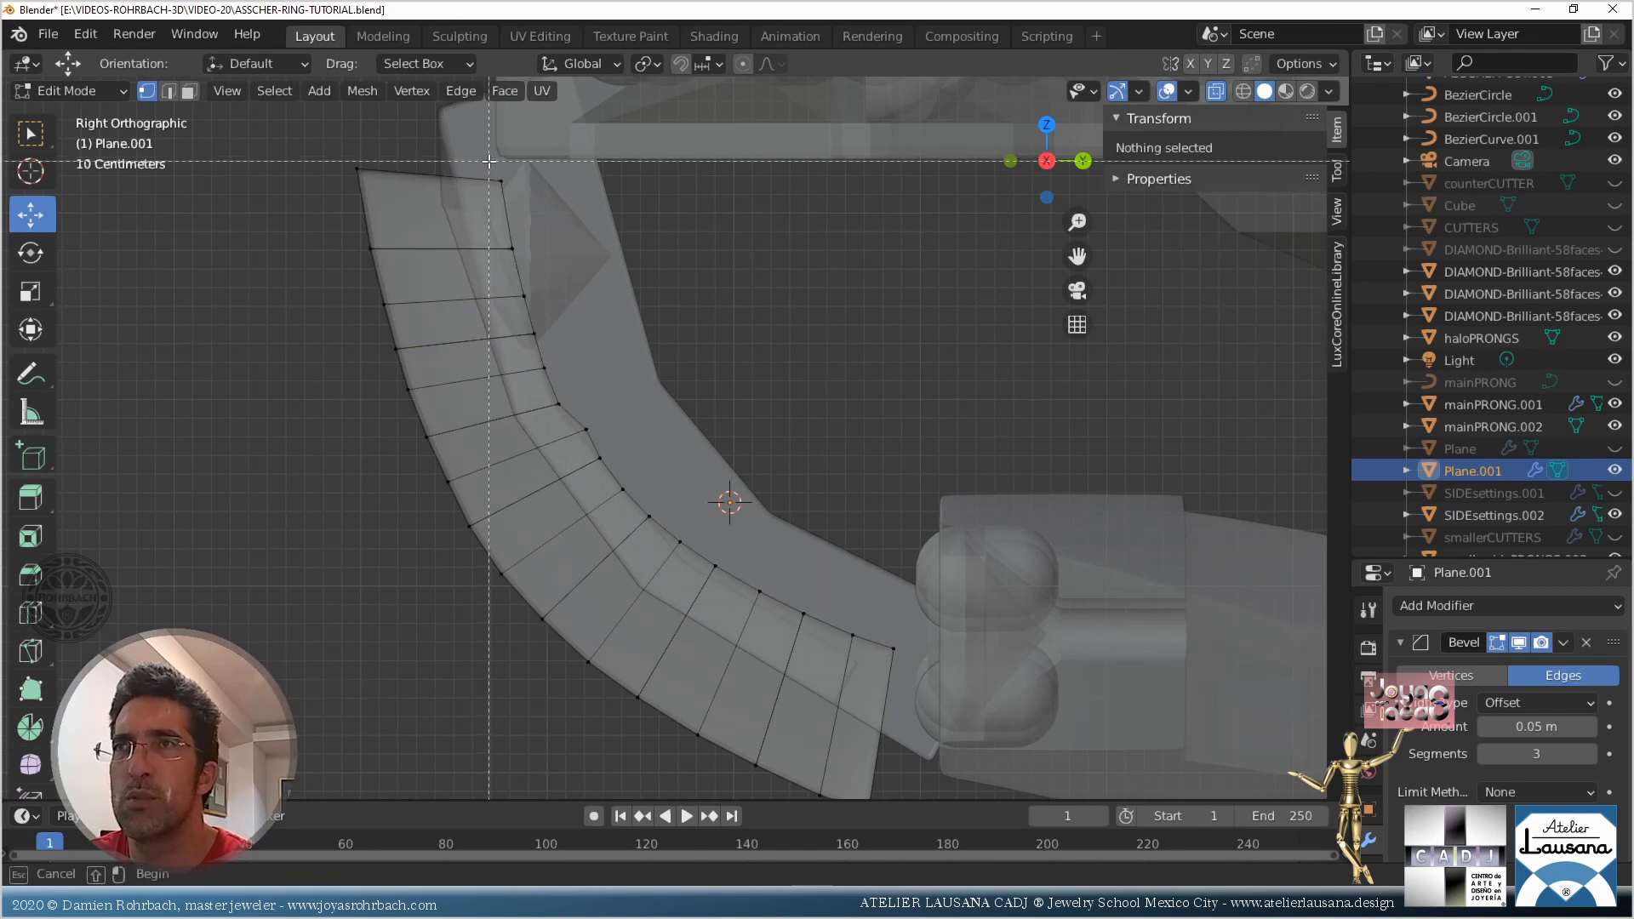
{"action": "left_click_drag", "start_coordinate": [489, 160], "coordinate": [508, 205]}
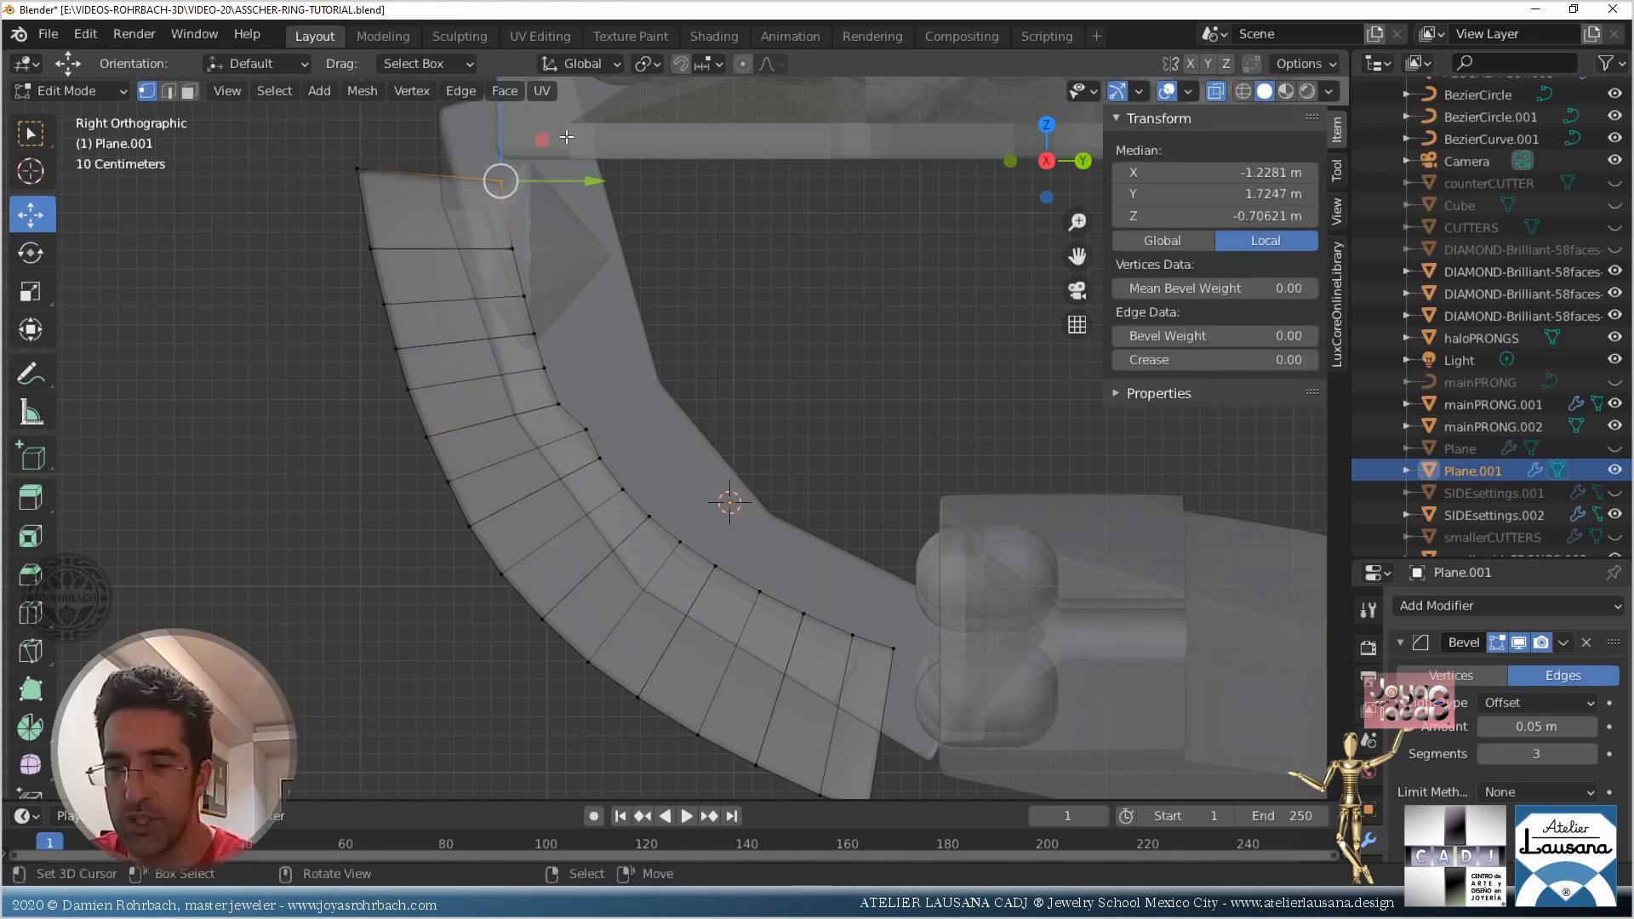
{"action": "key", "text": "g"}
{"action": "left_click", "coordinate": [553, 161]}
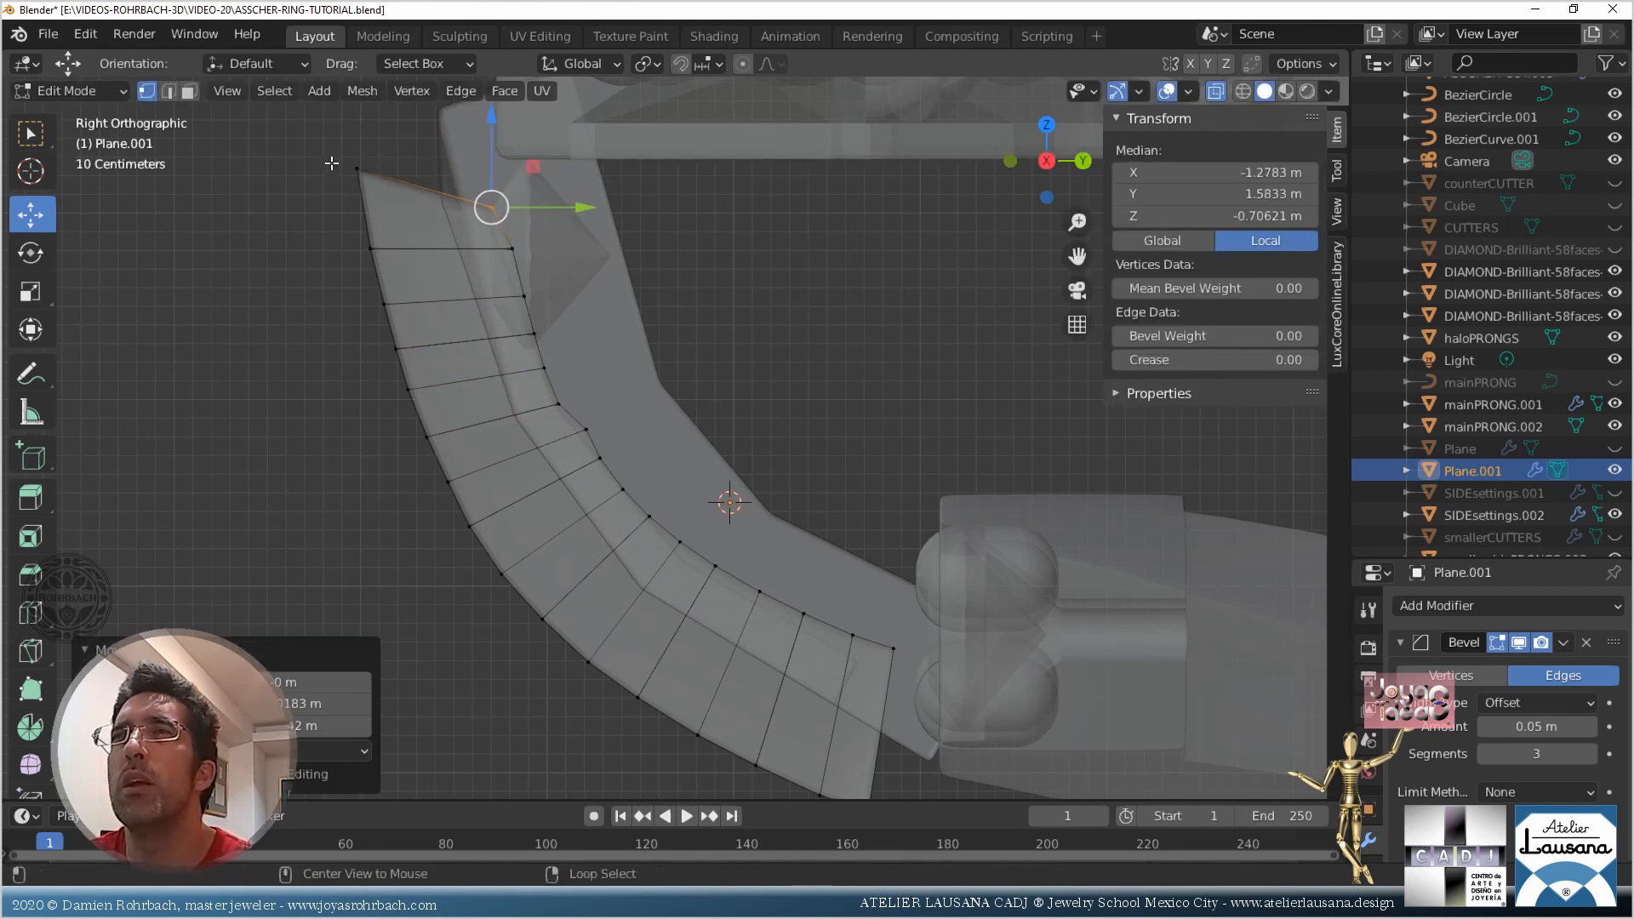
Move the outer vertex pair at the strip's upper end down to a local median of about X -1.942 m, Y 1.604 m
{"action": "key", "text": "alt+a"}
{"action": "key", "text": "b"}
{"action": "left_click_drag", "start_coordinate": [324, 147], "coordinate": [385, 193]}
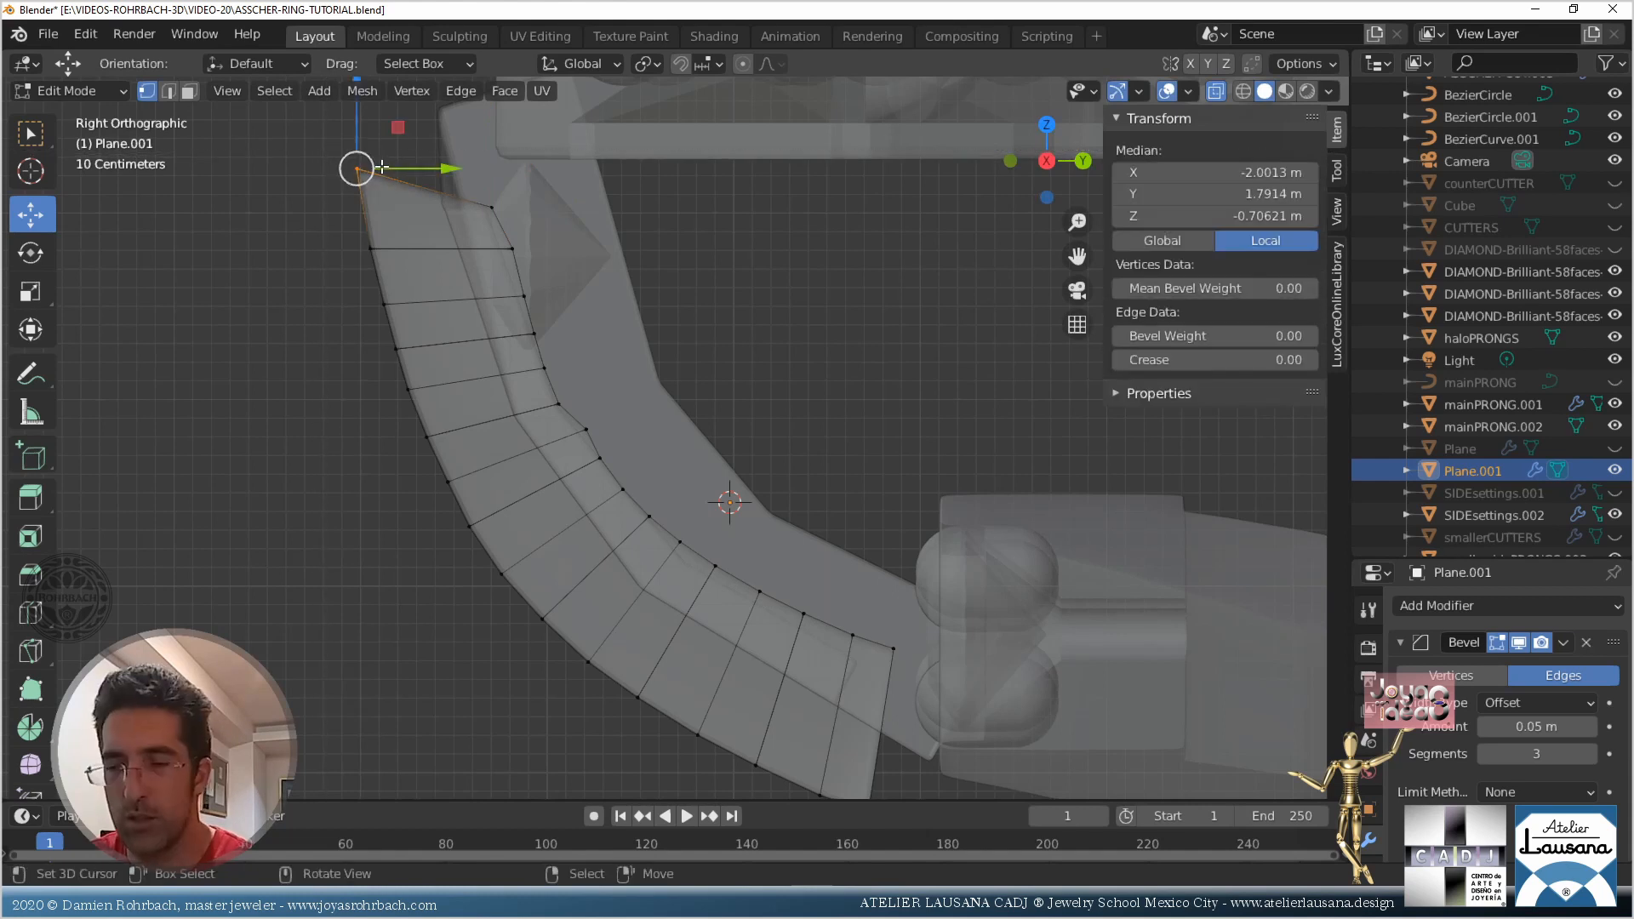
{"action": "key", "text": "g"}
{"action": "left_click", "coordinate": [391, 204]}
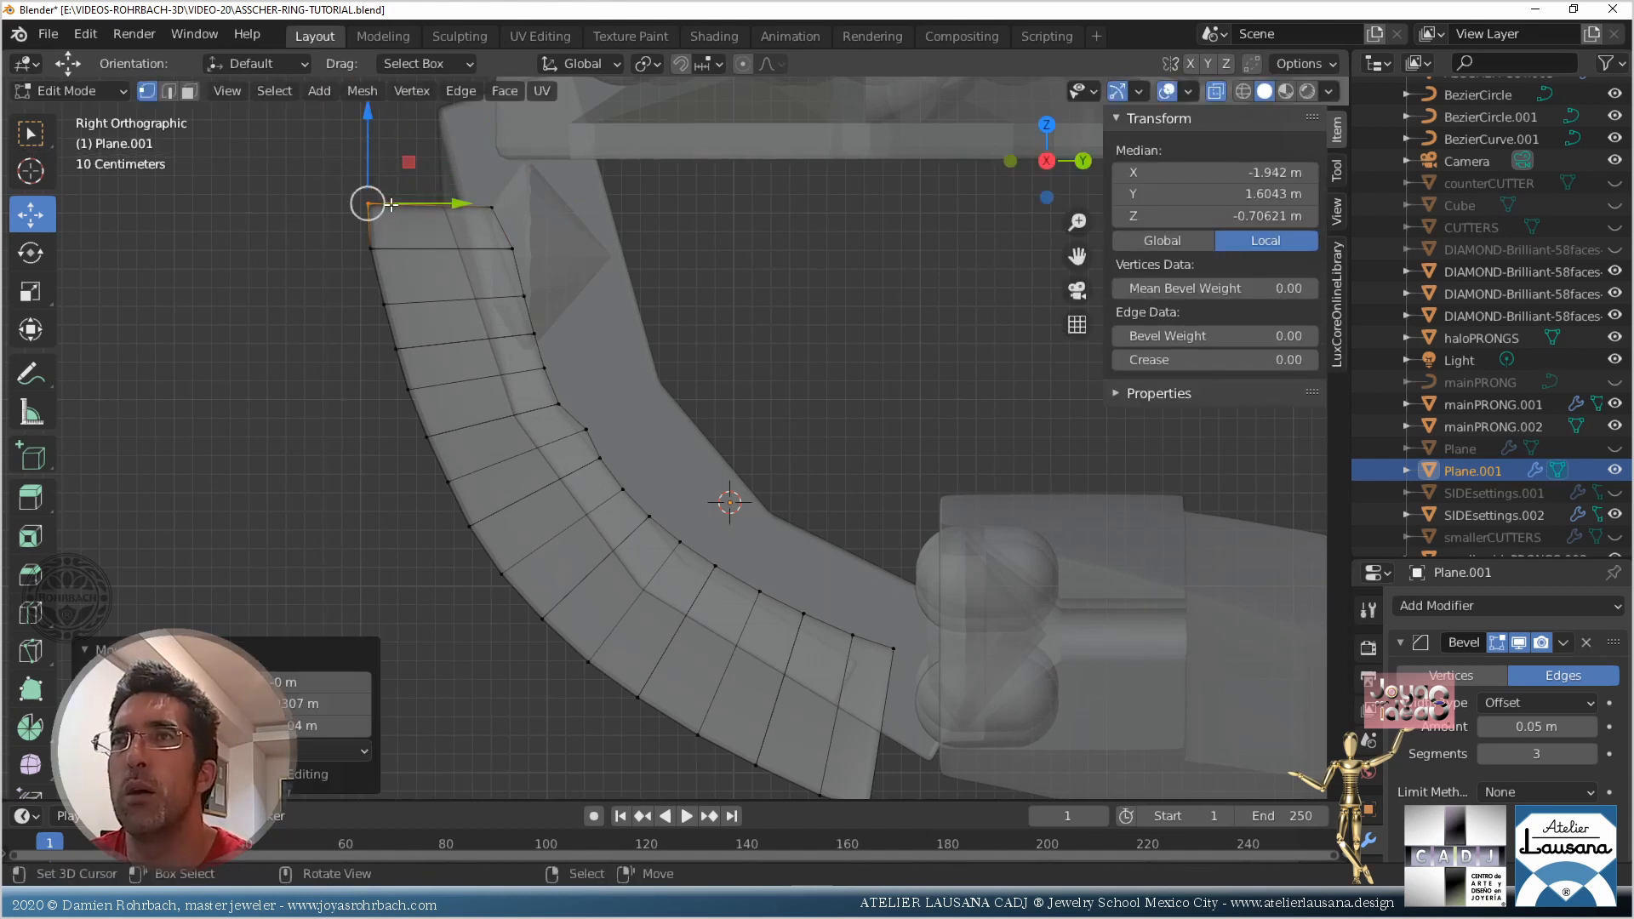
Select the inner-curve vertex pair on the second row from the strip's upper end and shift it slightly toward the outer curve
{"action": "key", "text": "alt+a"}
{"action": "left_click", "coordinate": [551, 245]}
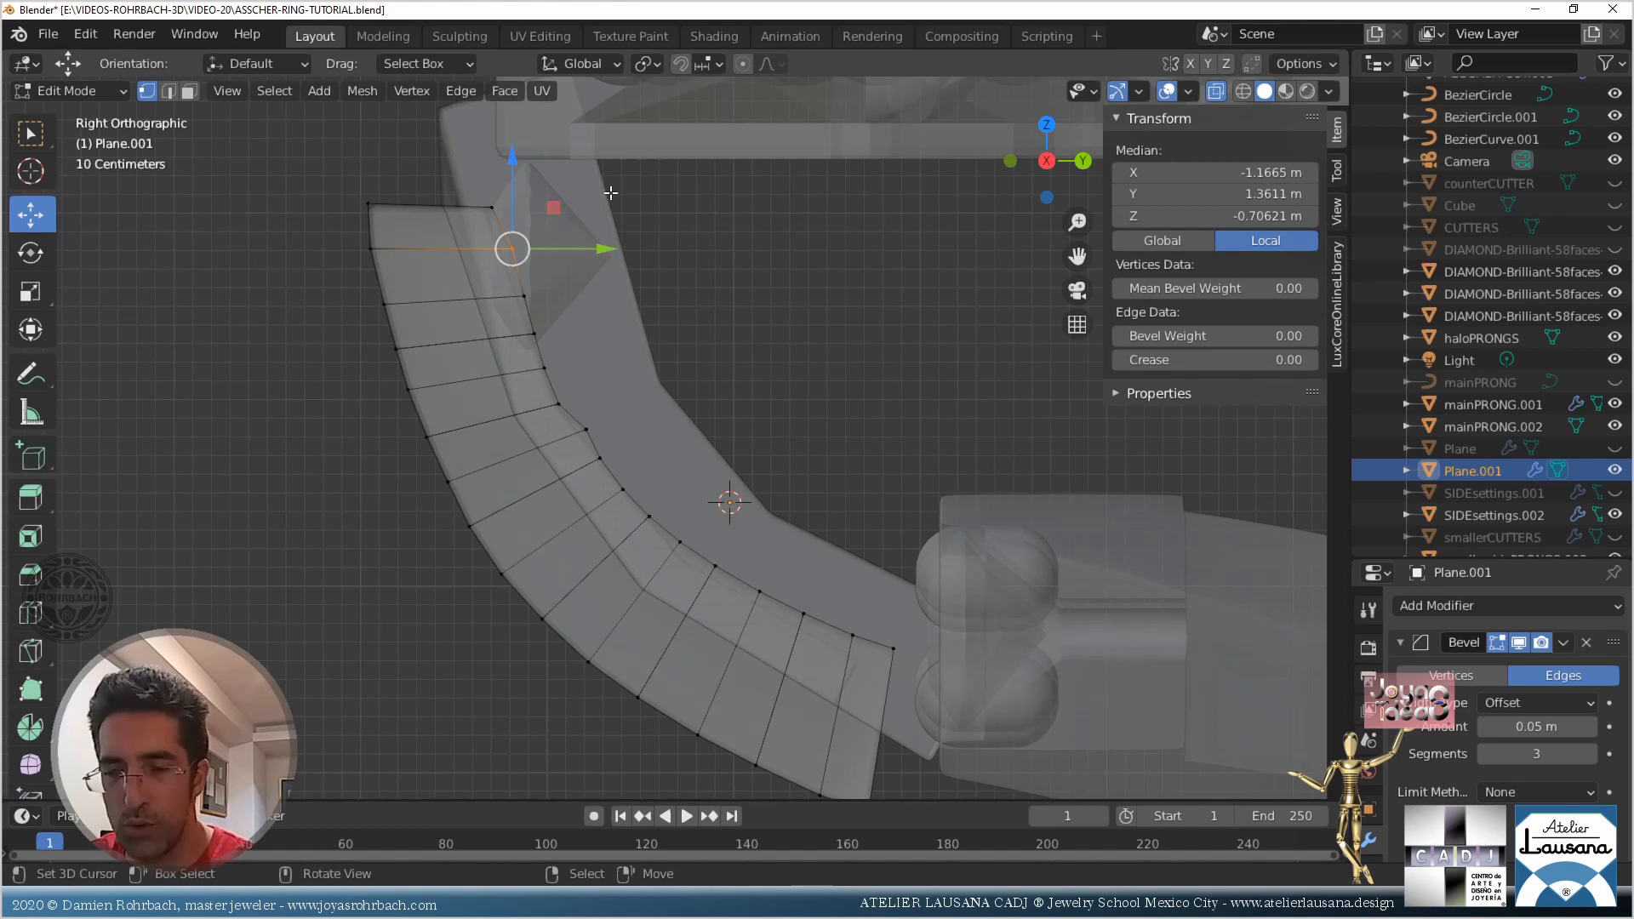
{"action": "key", "text": "c"}
{"action": "left_click_drag", "start_coordinate": [511, 248], "coordinate": [564, 297], "text": "shift"}
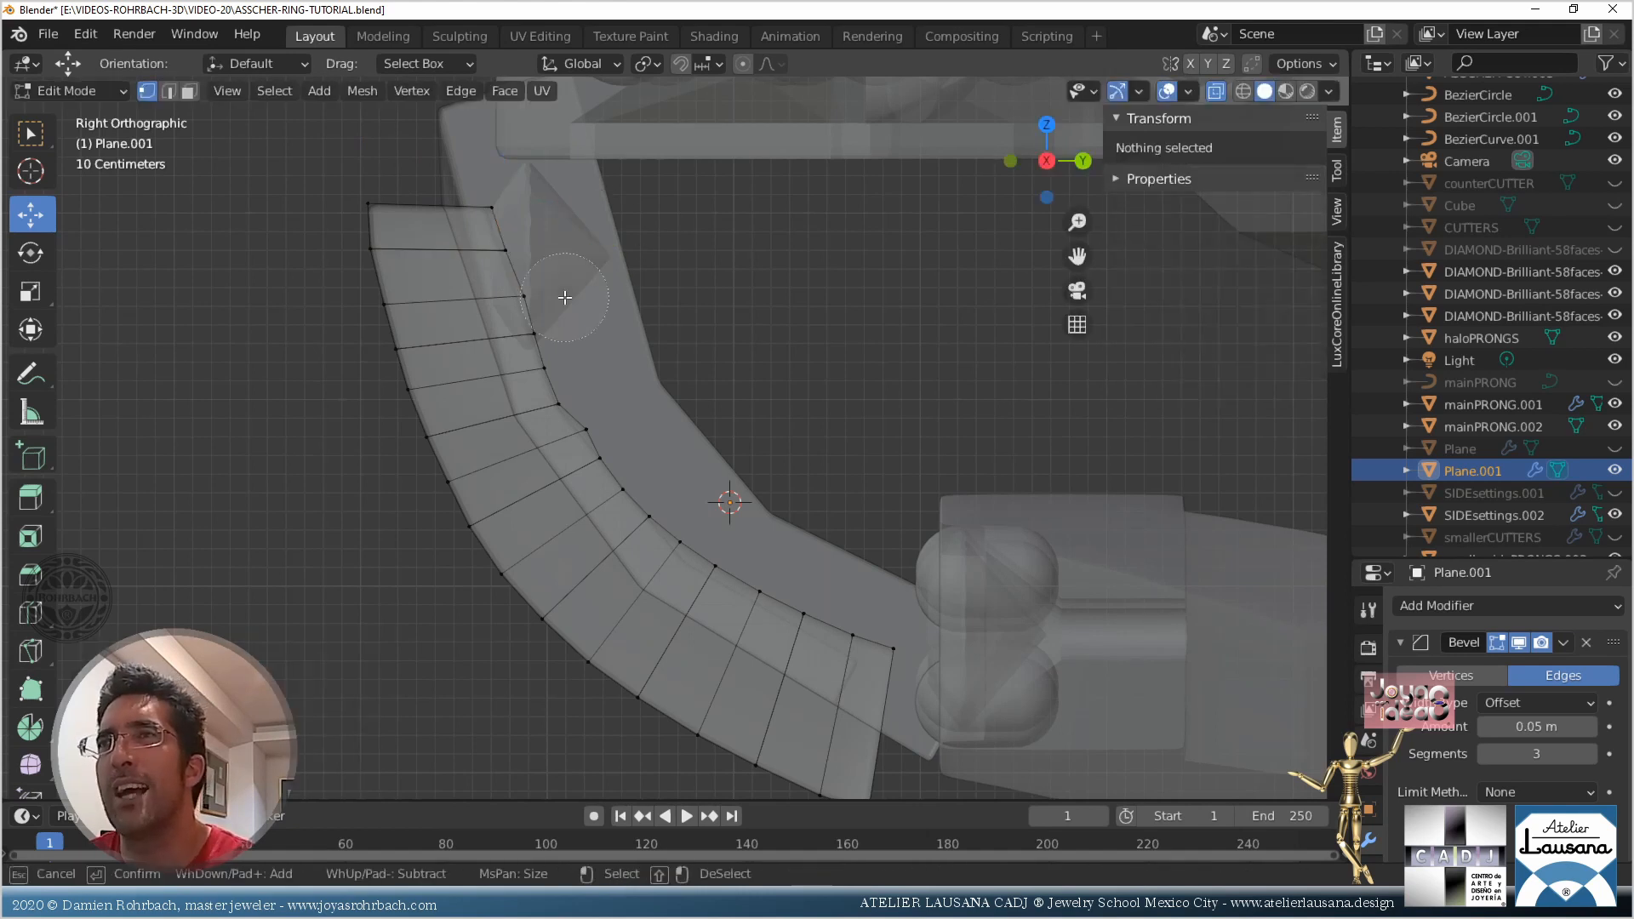
Move the third row's inner-curve vertex pair to a local median of about X -1.114 m, Y 1.113 m
{"action": "left_click", "coordinate": [564, 297]}
{"action": "right_click", "coordinate": [565, 297]}
{"action": "key", "text": "g"}
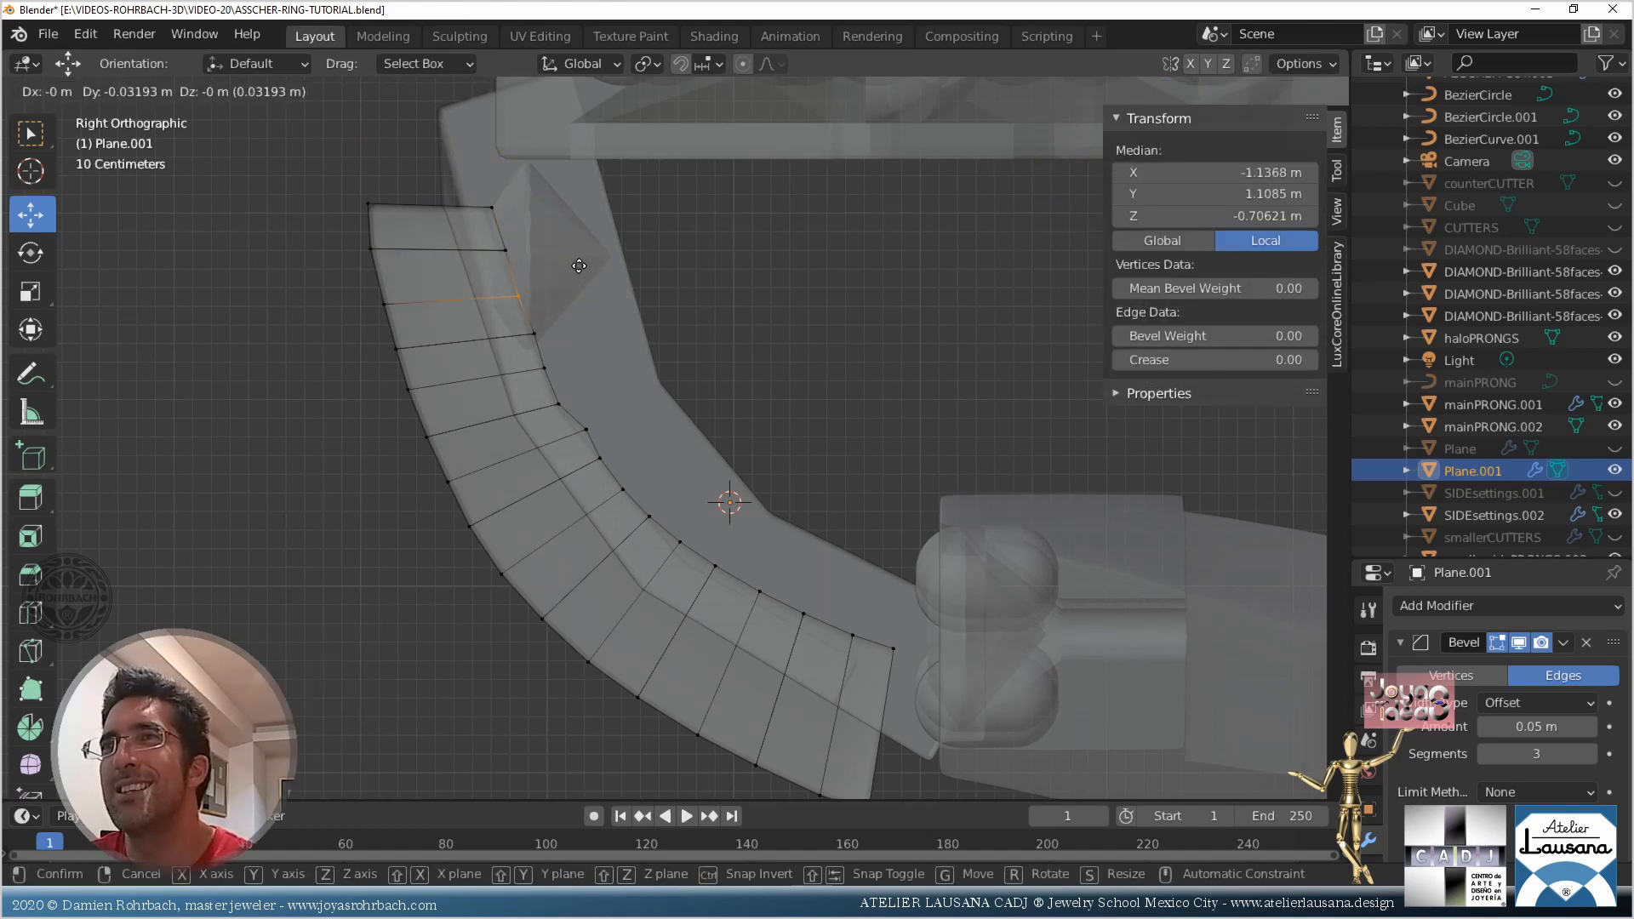
{"action": "left_click", "coordinate": [579, 266]}
{"action": "key", "text": "g"}
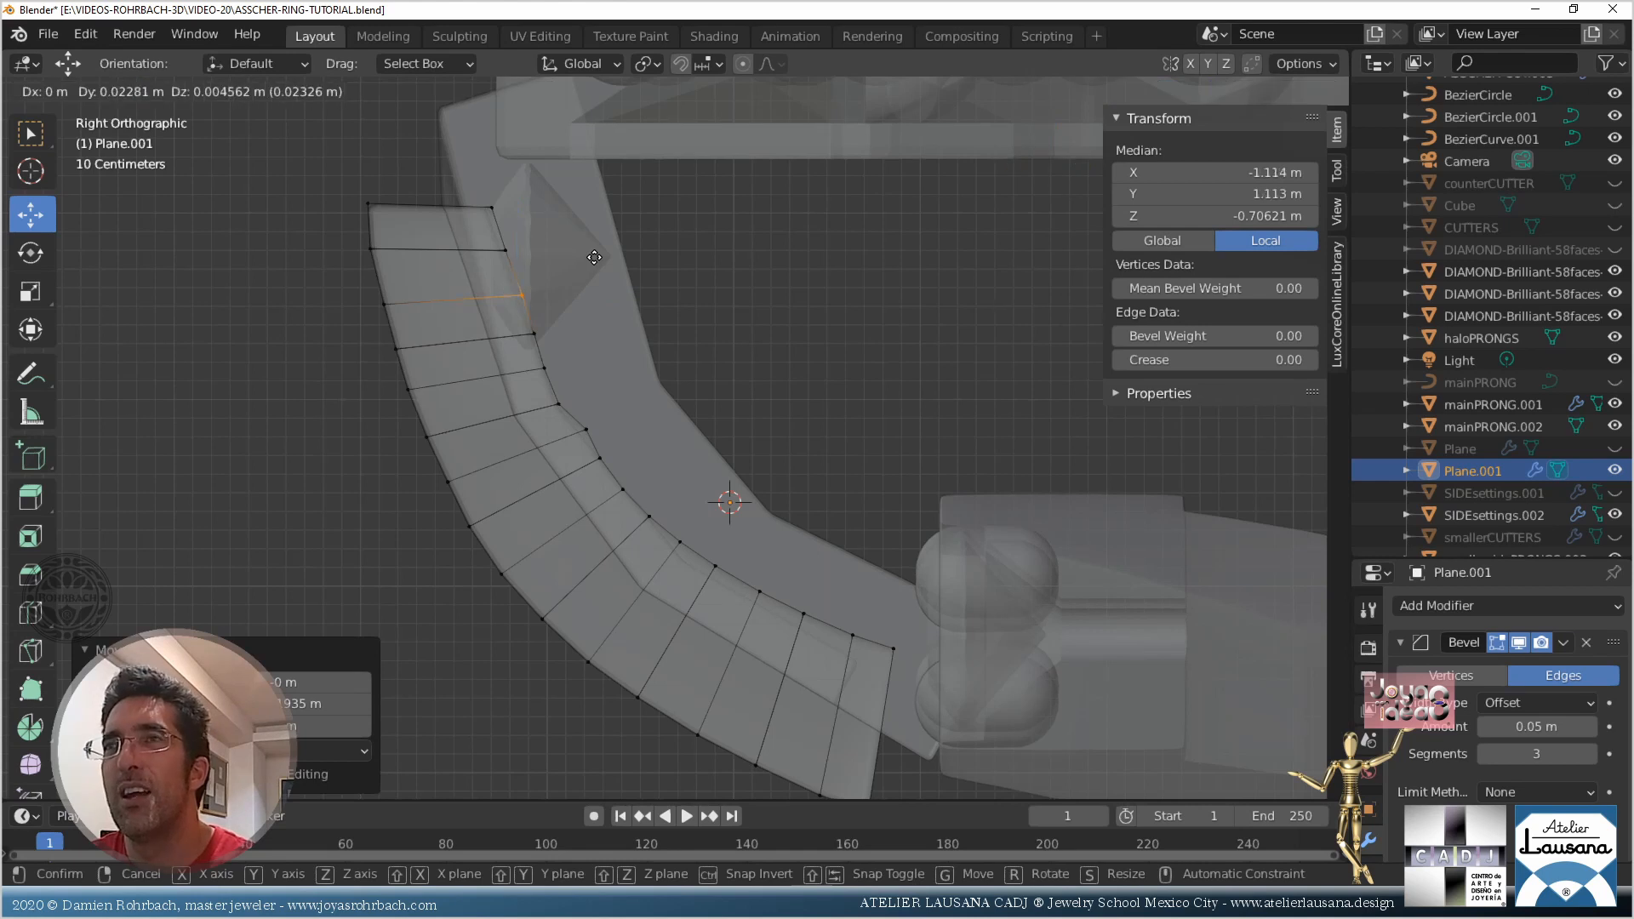
{"action": "left_click", "coordinate": [593, 257]}
Shift the inner-curve vertices on the fourth and fifth rows horizontally to a local median X of about -1.019 m
{"action": "key", "text": "alt+a"}
{"action": "key", "text": "c"}
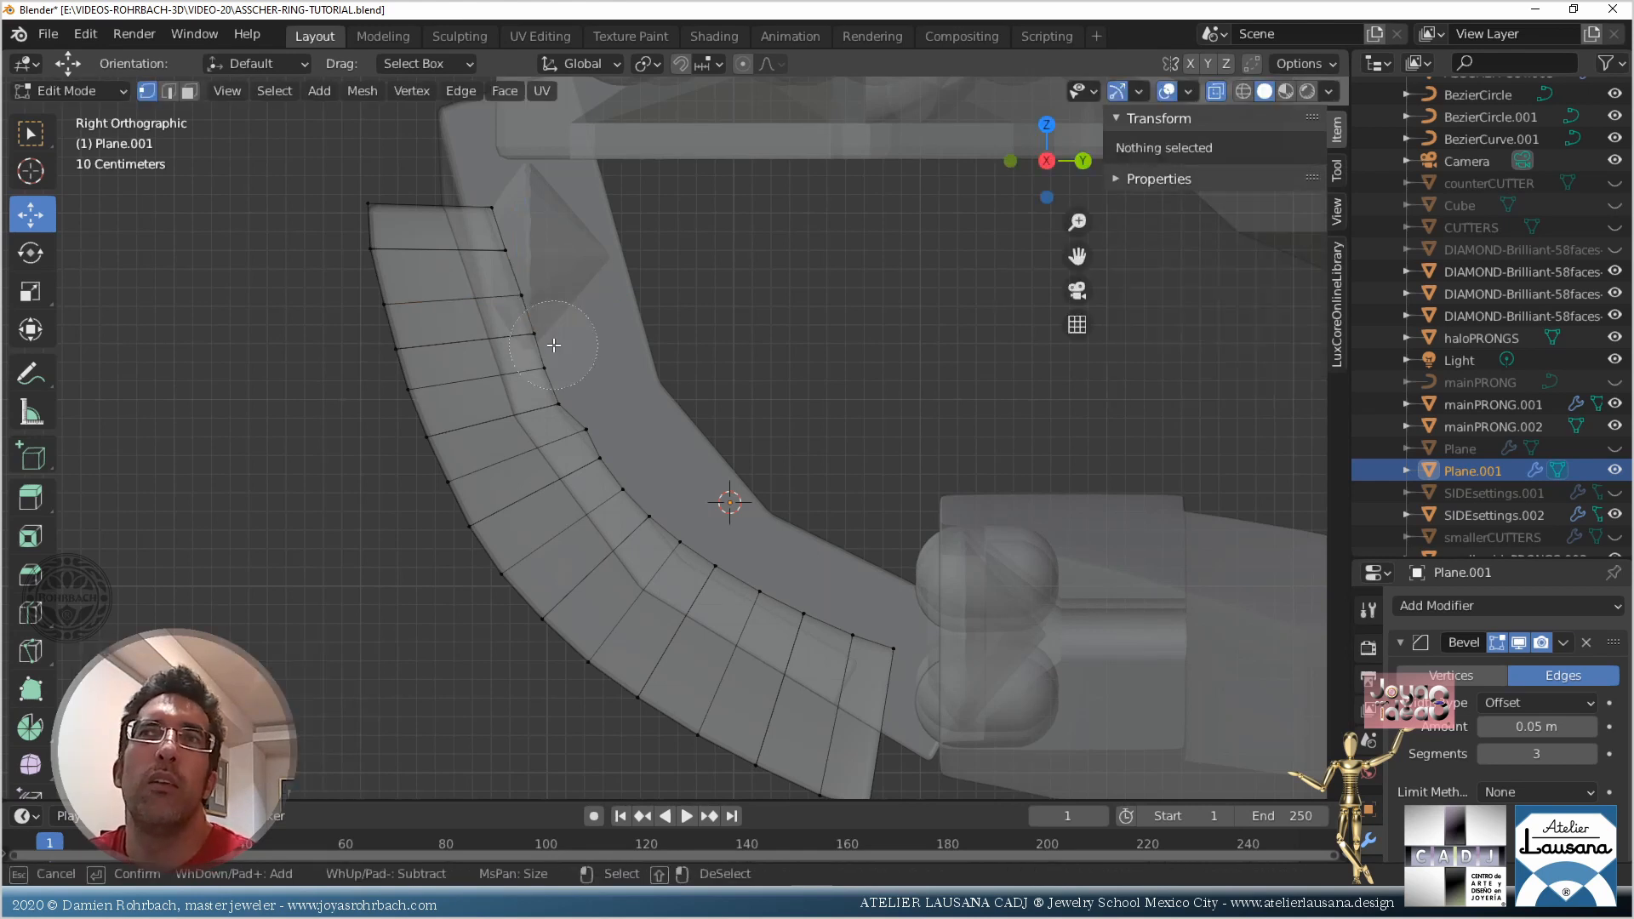
{"action": "left_click", "coordinate": [557, 352]}
{"action": "right_click", "coordinate": [559, 350]}
{"action": "left_click_drag", "start_coordinate": [611, 349], "coordinate": [620, 349]}
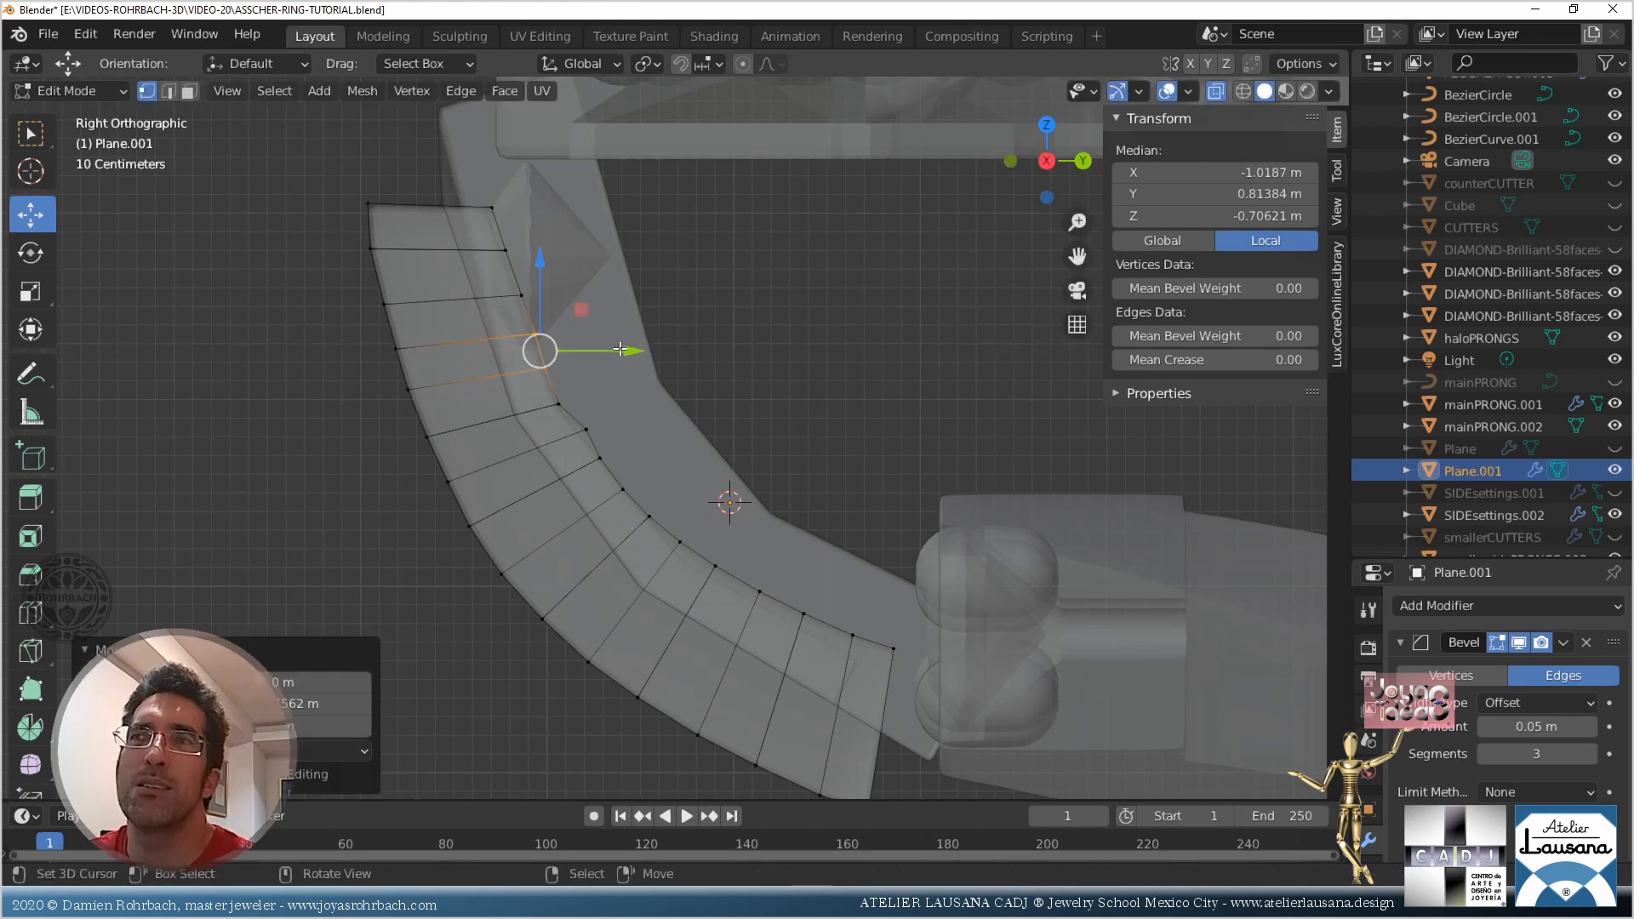
Rotate the inner-curve vertices on the fifth and sixth rows about -3.85° and nudge them slightly inward
{"action": "key", "text": "c"}
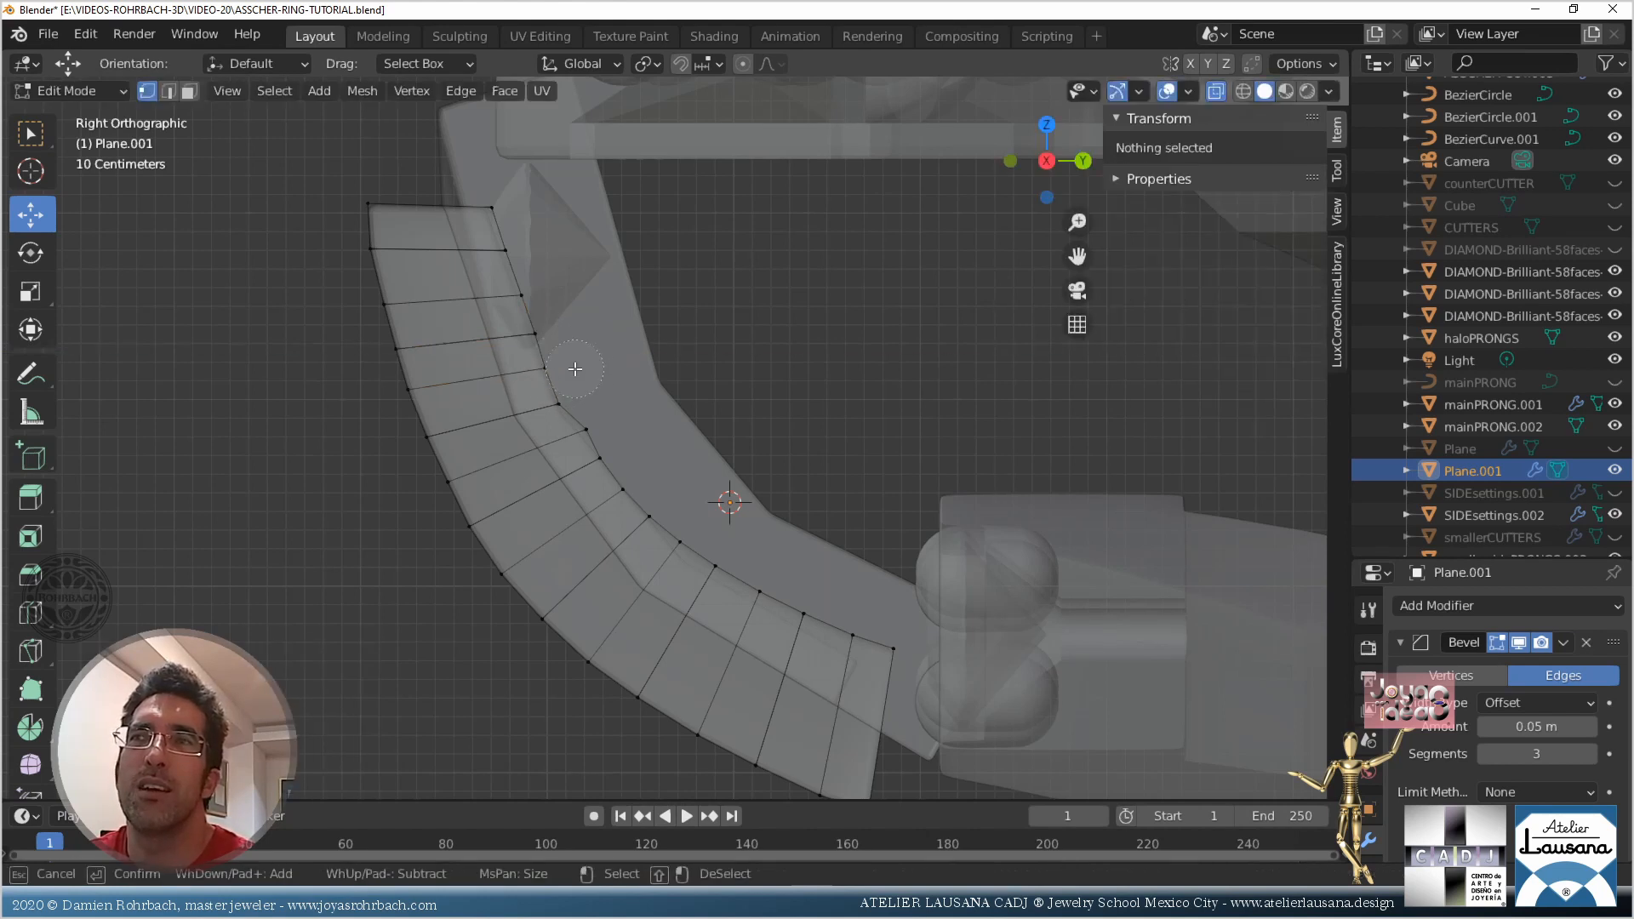
{"action": "left_click", "coordinate": [551, 385]}
{"action": "key", "text": "Escape"}
{"action": "key", "text": "r"}
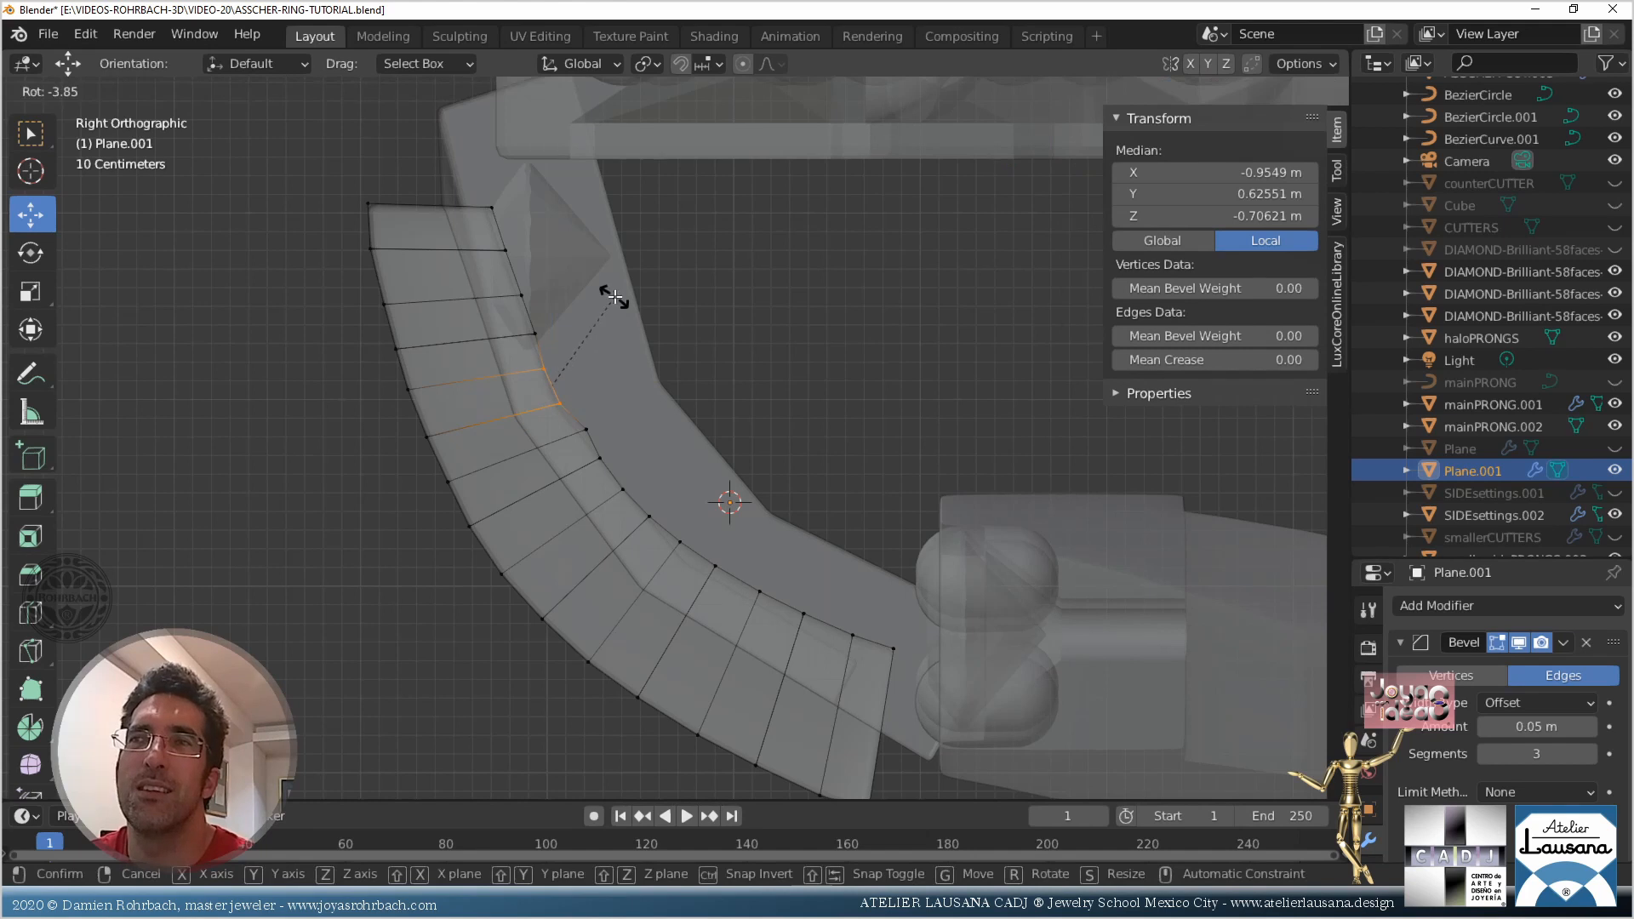
{"action": "left_click", "coordinate": [614, 297]}
{"action": "key", "text": "g"}
{"action": "left_click", "coordinate": [616, 336]}
{"action": "left_click", "coordinate": [621, 358]}
Rotate the seventh and eighth rows' inner-curve vertices and move them to a local median of about X -0.757 m, Y 0.316 m
{"action": "key", "text": "c"}
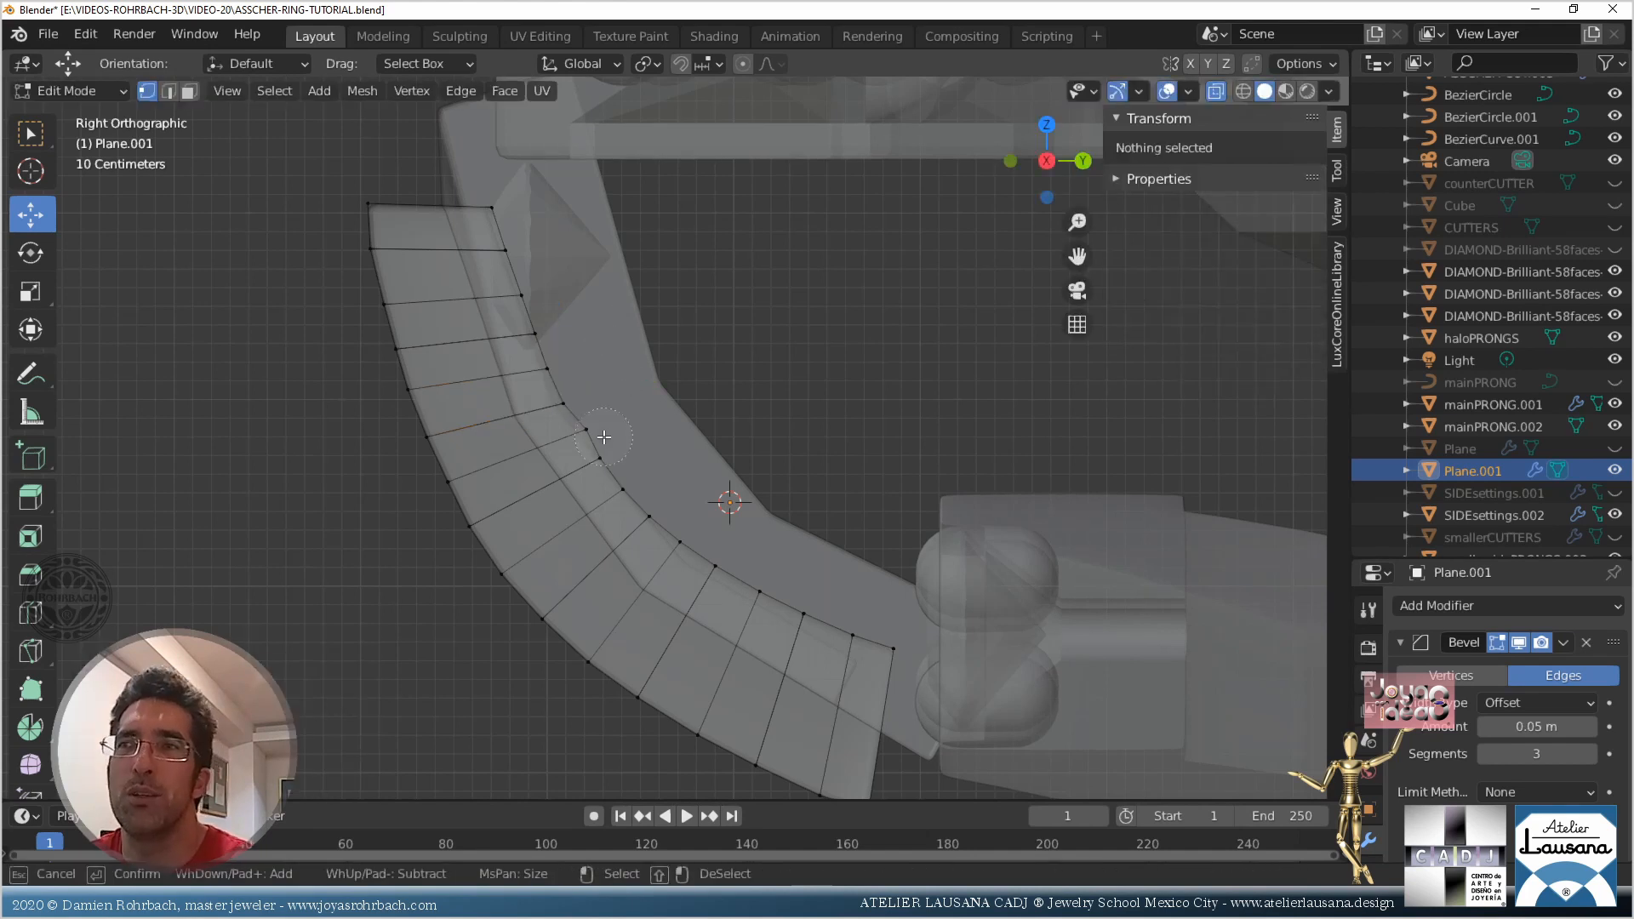
{"action": "left_click", "coordinate": [599, 439]}
{"action": "key", "text": "Escape"}
{"action": "key", "text": "r"}
{"action": "left_click", "coordinate": [628, 342]}
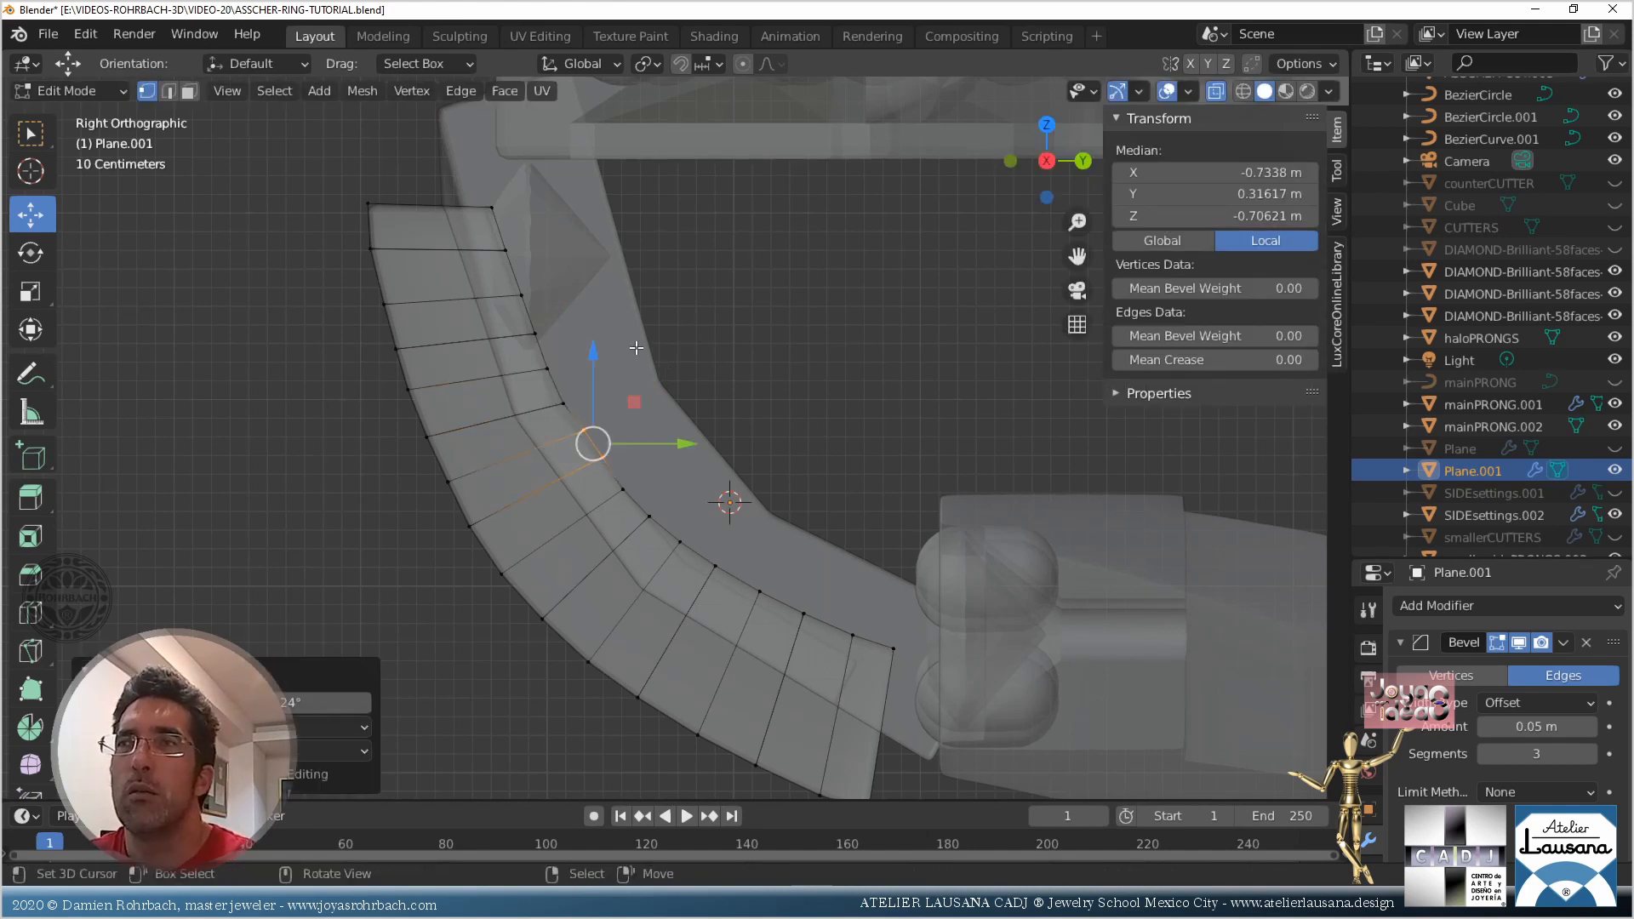
{"action": "key", "text": "g"}
{"action": "left_click", "coordinate": [632, 347]}
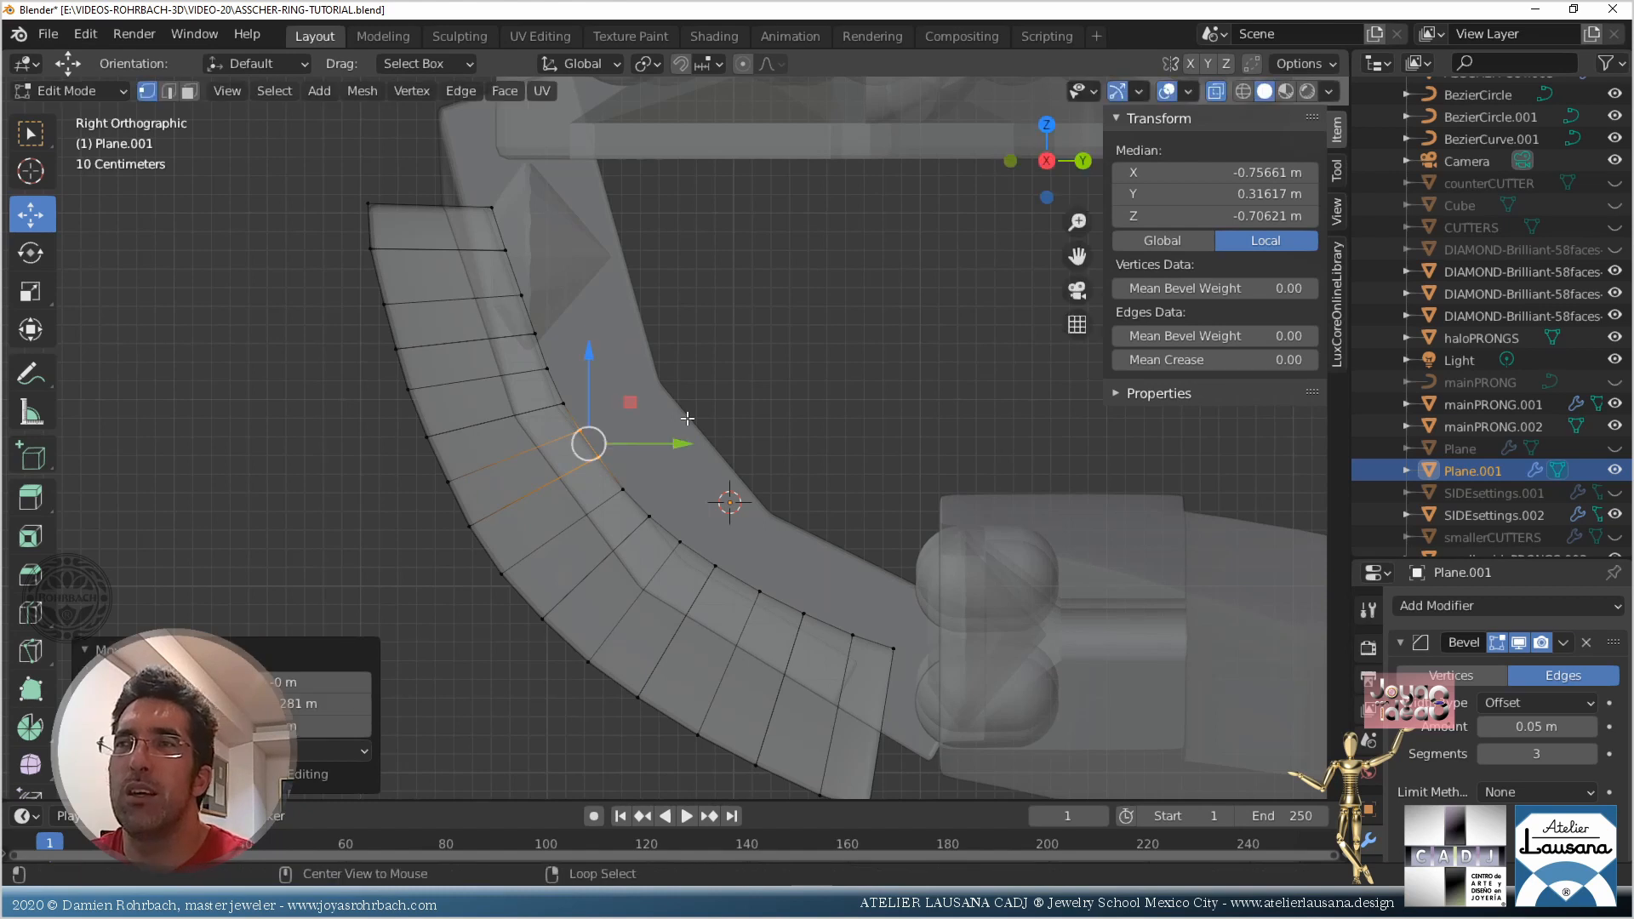
Move the inner vertex pair at the strip's lower end to a local median of about X 0.796 m, Y -0.897 m
{"action": "key", "text": "alt+a"}
{"action": "middle_click_drag", "start_coordinate": [707, 469], "coordinate": [596, 361], "text": "shift"}
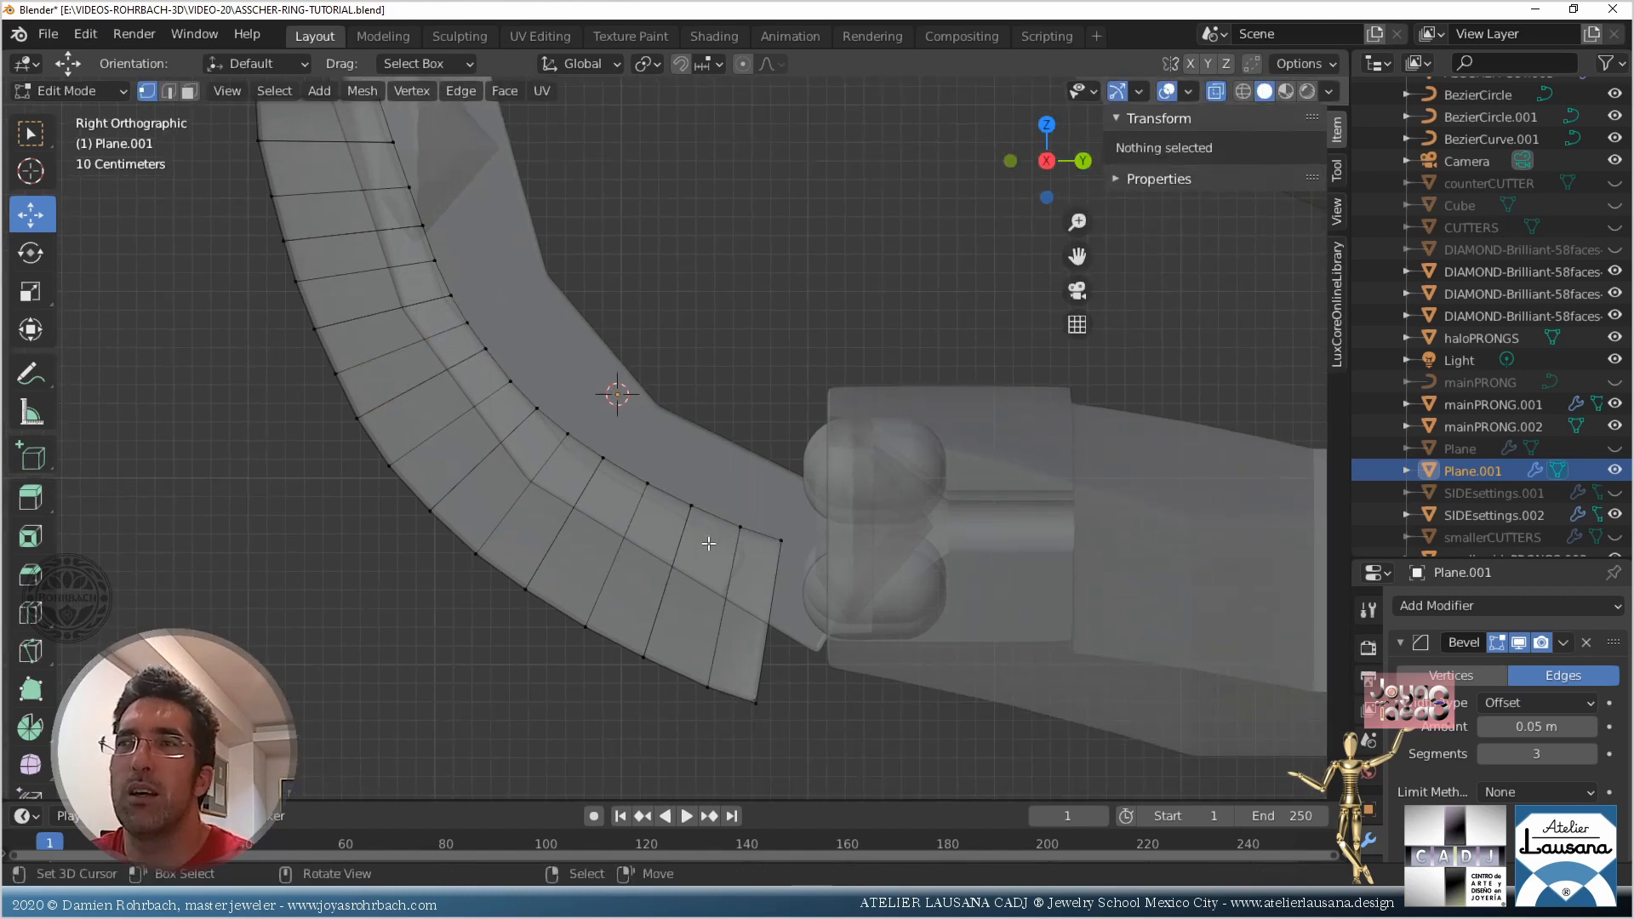
{"action": "left_click", "coordinate": [780, 541]}
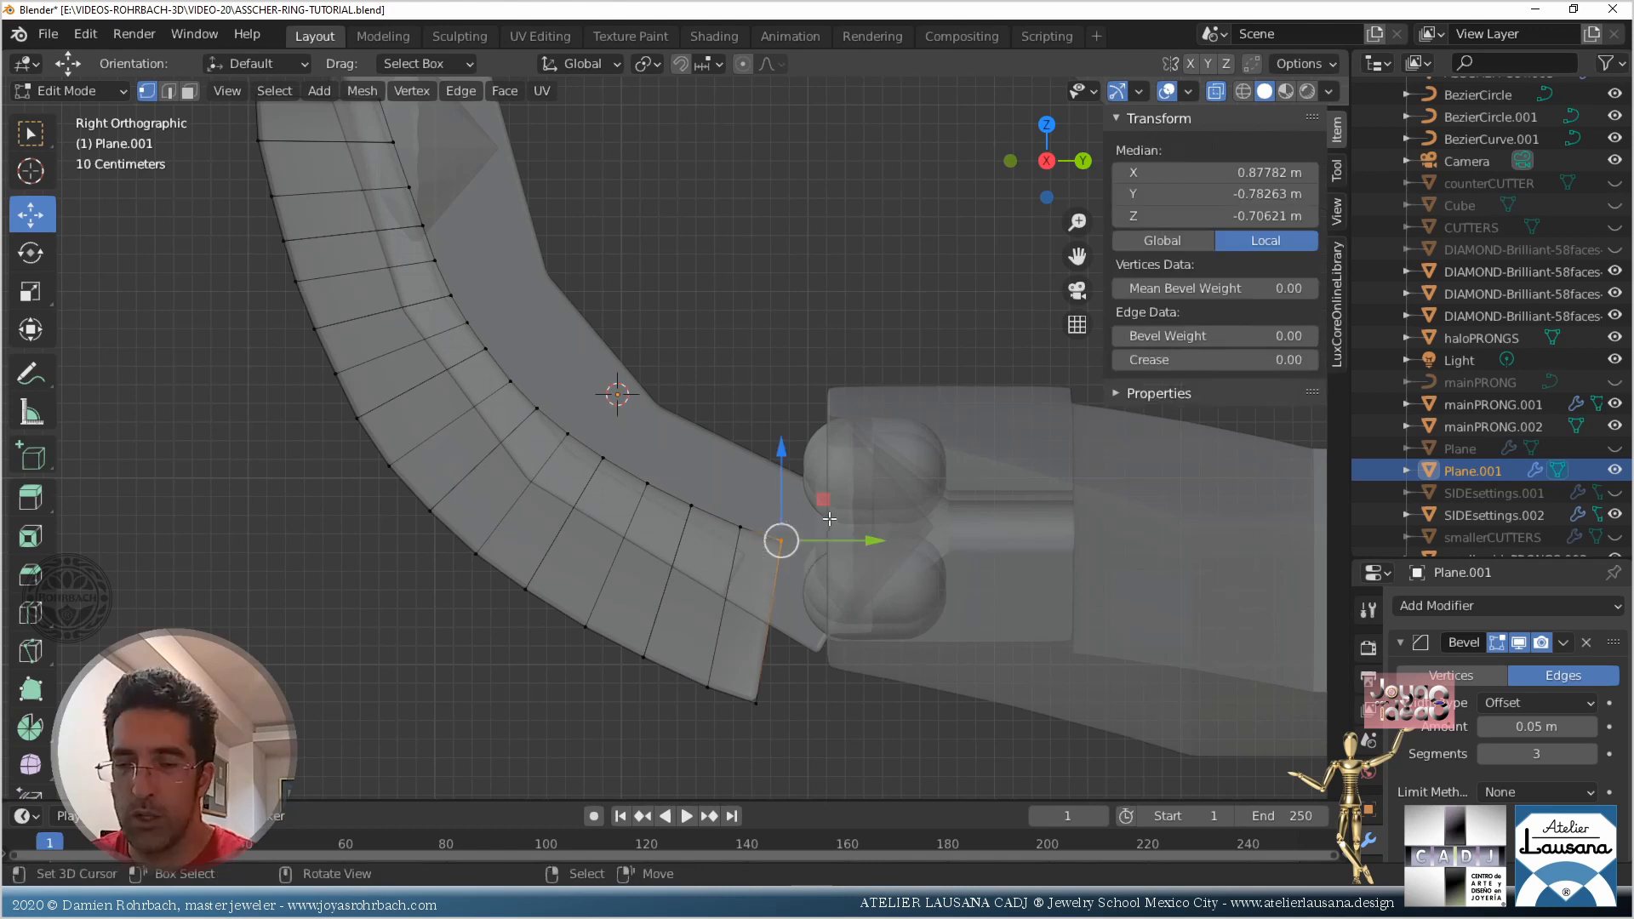
{"action": "key", "text": "g"}
{"action": "left_click", "coordinate": [813, 539]}
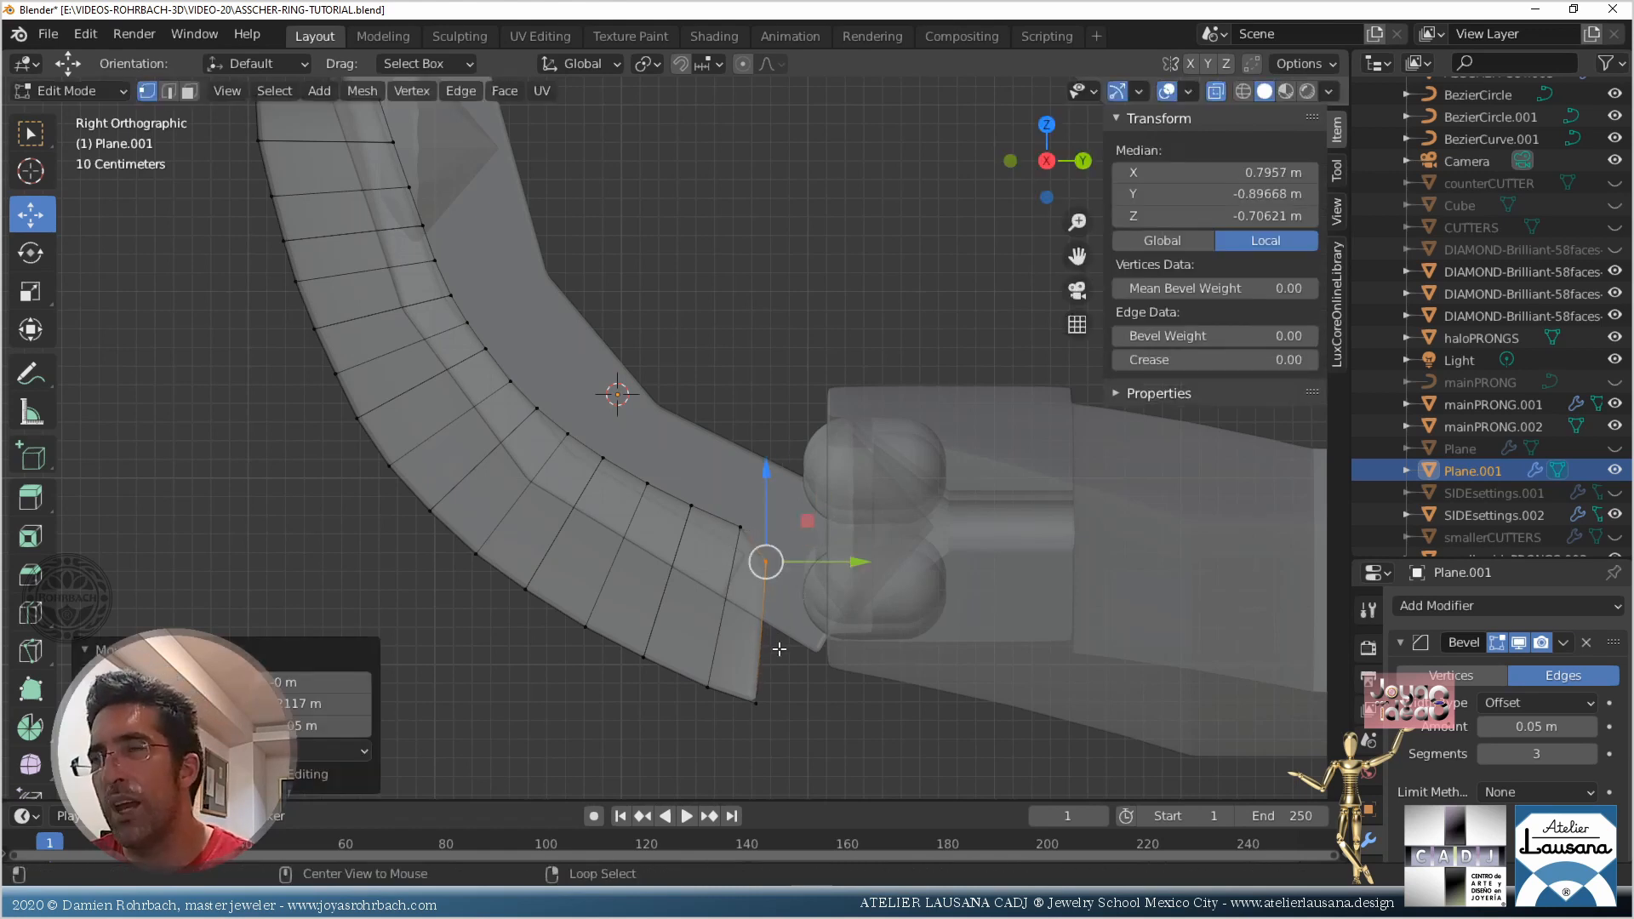
Move the outer vertices on the last two rows at the lower end to a local median of about X 0.429 m, Y -1.517 m
{"action": "key", "text": "alt+a"}
{"action": "key", "text": "c"}
{"action": "left_click_drag", "start_coordinate": [765, 725], "coordinate": [722, 701]}
{"action": "right_click", "coordinate": [721, 701]}
{"action": "key", "text": "g"}
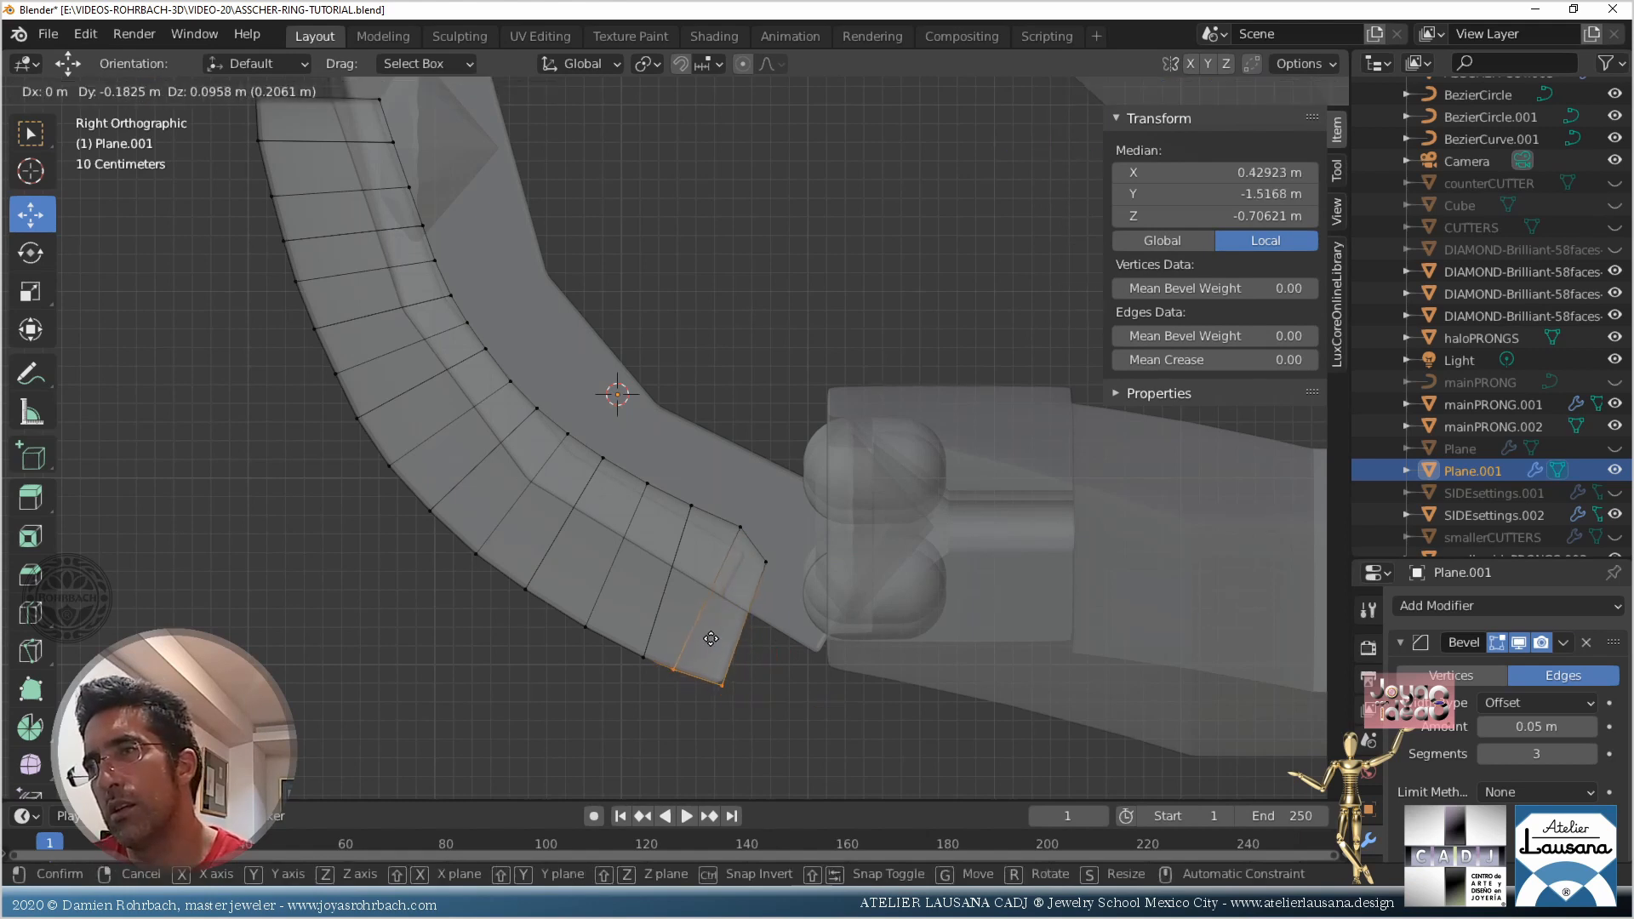
{"action": "left_click", "coordinate": [710, 638]}
Select the inner-curve vertices on the three rows just before the lower end and rotate them to smooth the curve
{"action": "key", "text": "alt+a"}
{"action": "key", "text": "c"}
{"action": "mouse_move", "coordinate": [737, 527]}
{"action": "left_mouse_down"}
{"action": "mouse_move", "coordinate": [662, 488]}
{"action": "mouse_move", "coordinate": [734, 459]}
{"action": "left_mouse_up"}
{"action": "key", "text": "Escape"}
{"action": "key", "text": "r"}
{"action": "left_click", "coordinate": [725, 409]}
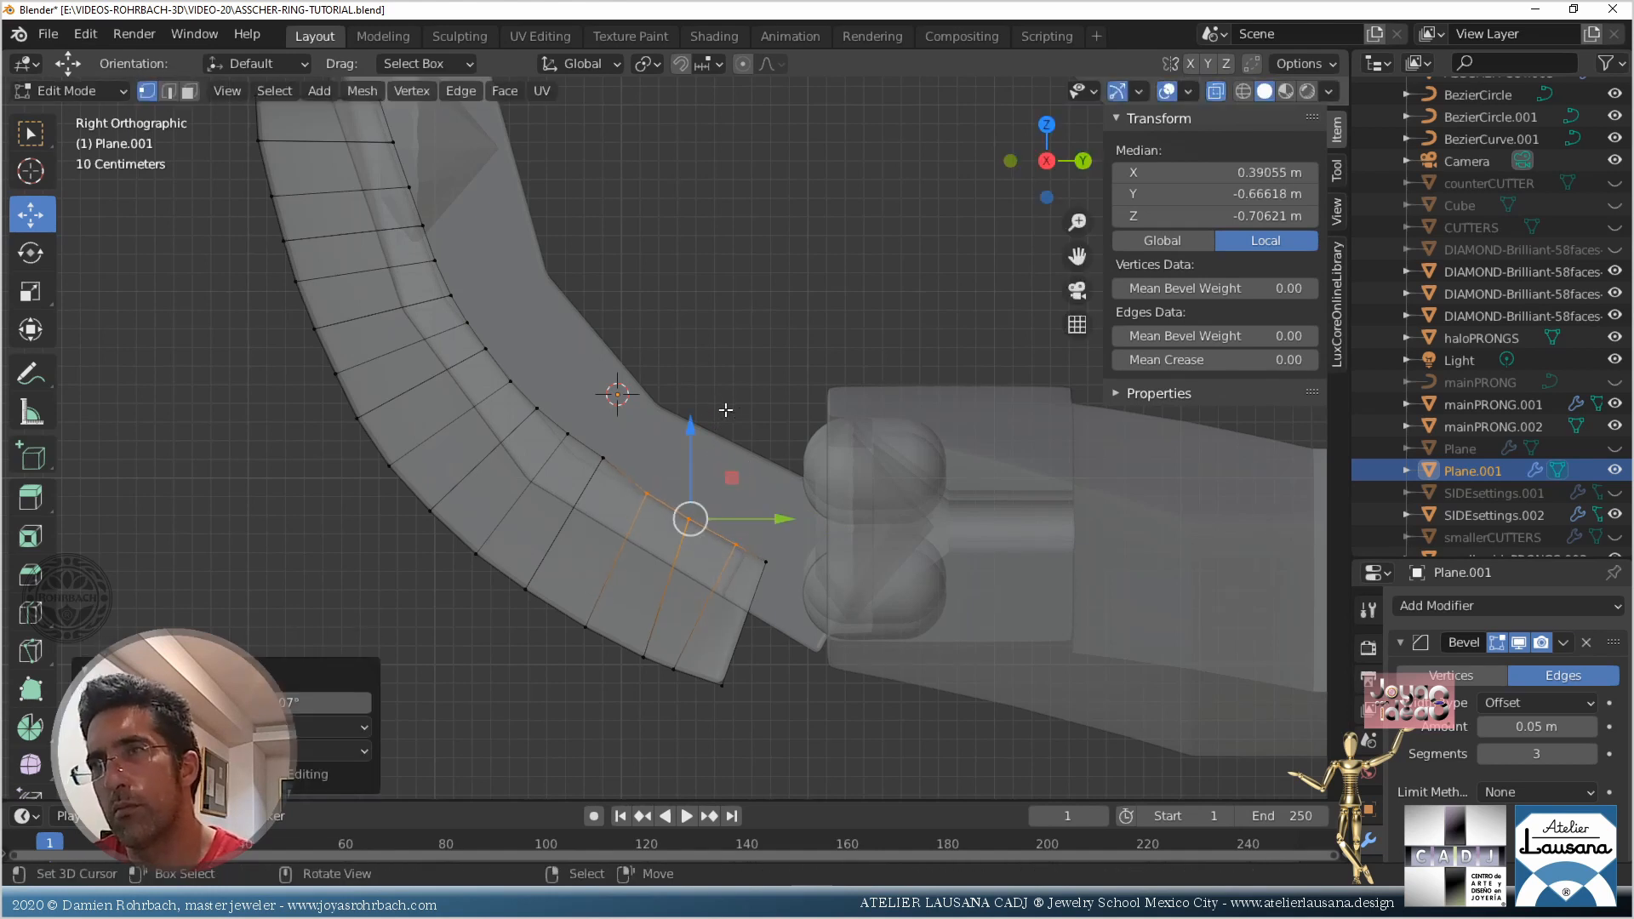
Move the next two rows' inner-curve vertices at the bend to a local median of about X -0.136 m, Y -0.347 m
{"action": "key", "text": "alt+a"}
{"action": "key", "text": "c"}
{"action": "left_click", "coordinate": [575, 448]}
{"action": "right_click", "coordinate": [750, 390]}
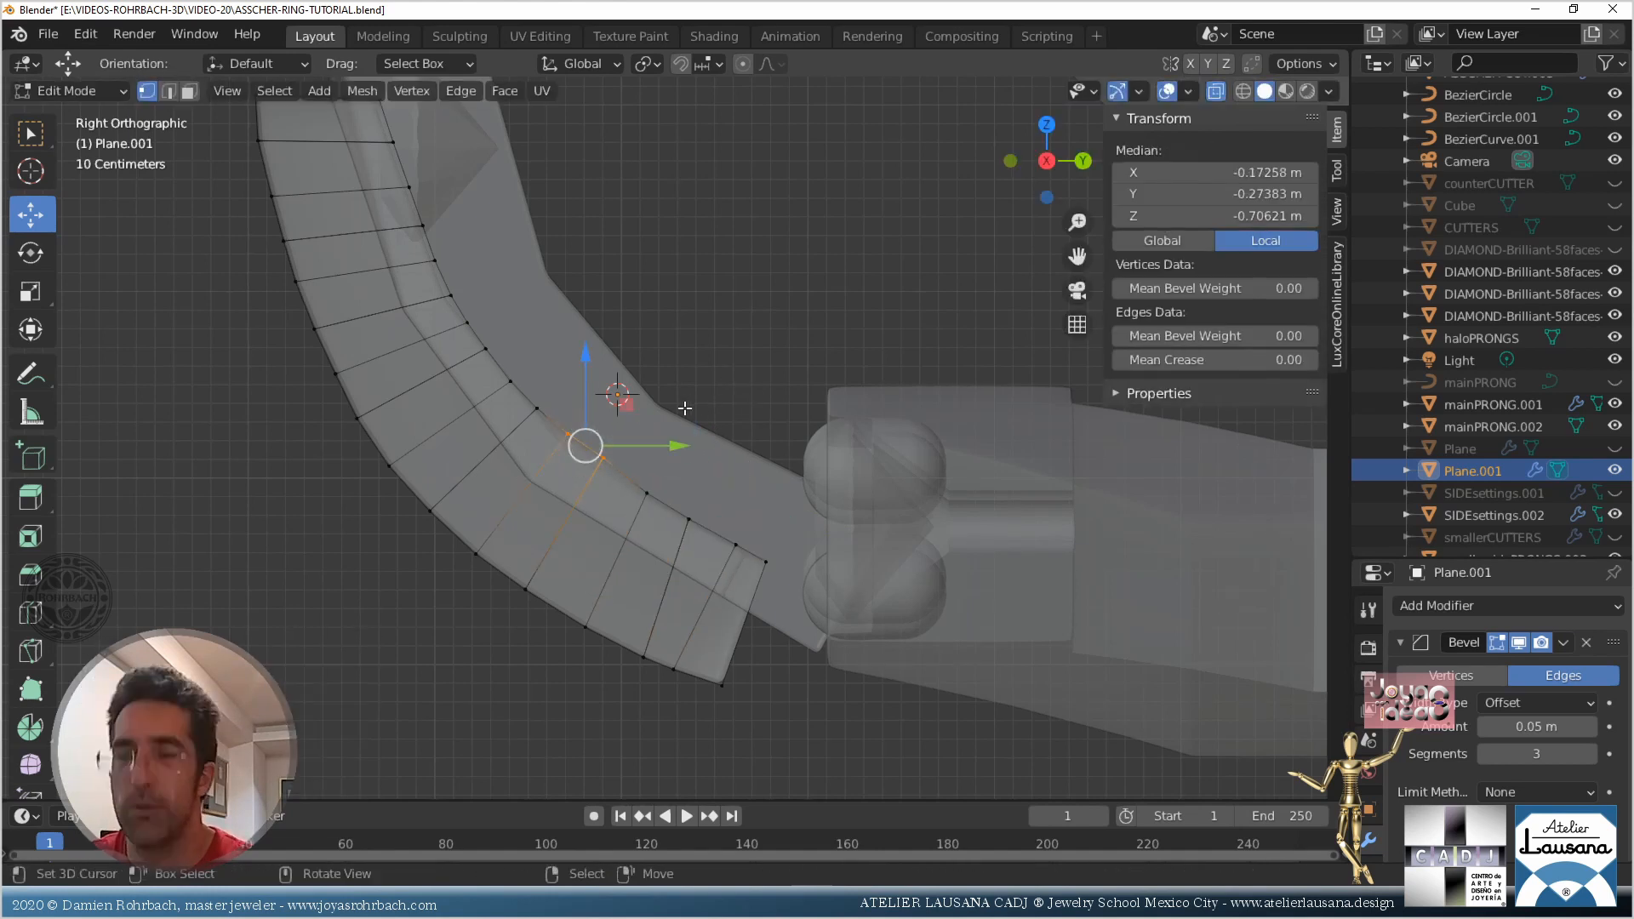
{"action": "key", "text": "g"}
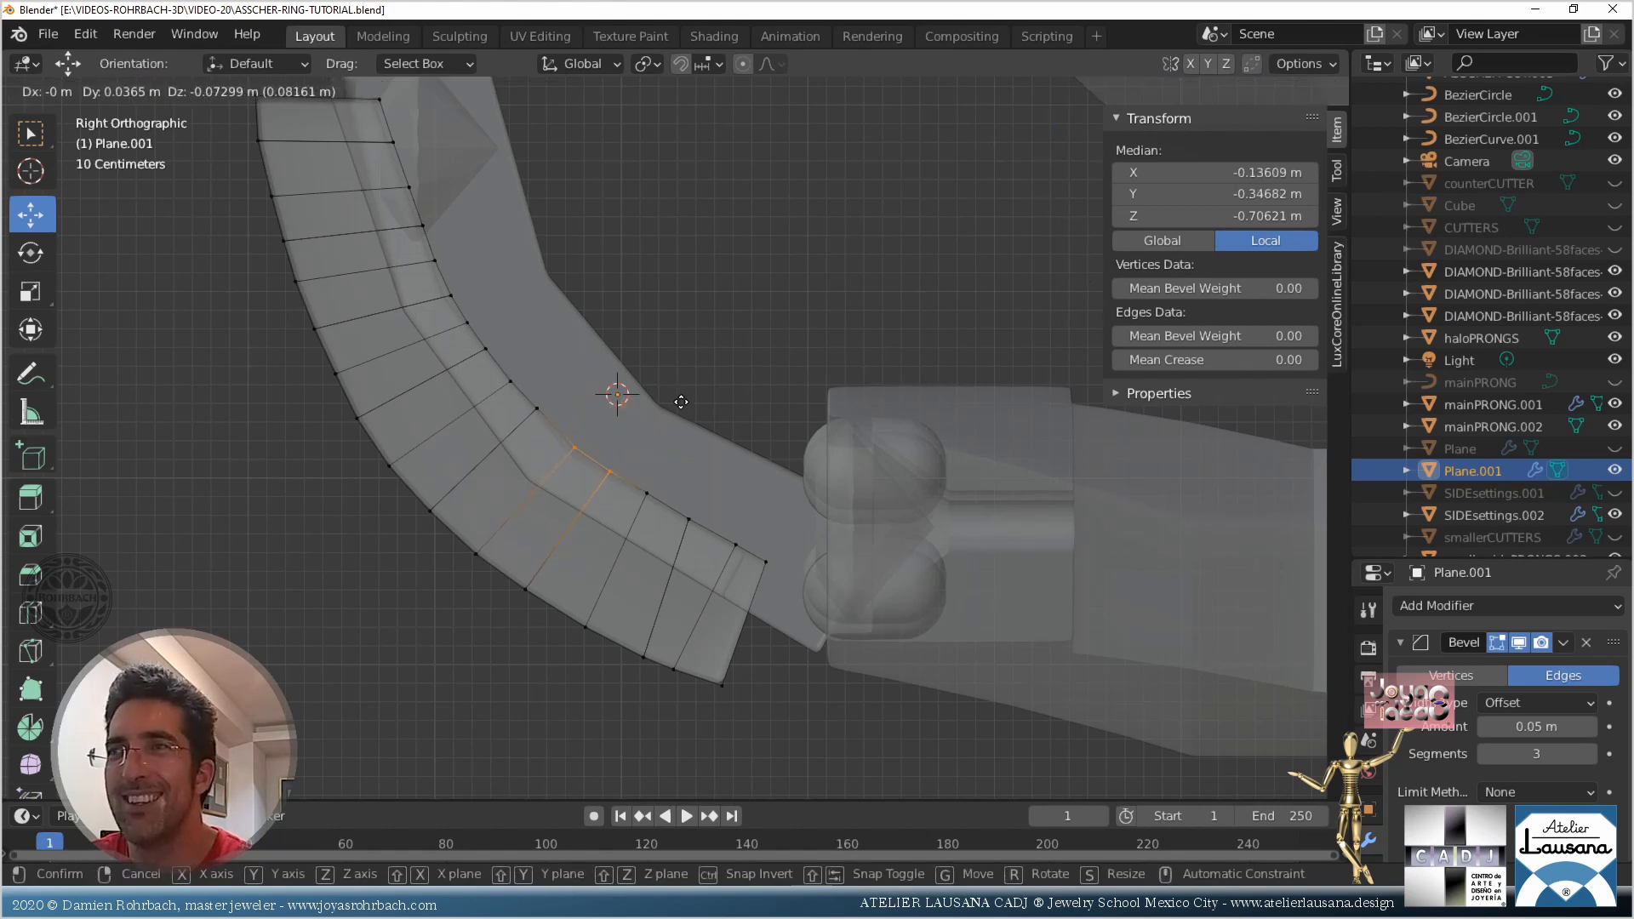
{"action": "left_click", "coordinate": [680, 401]}
Move the inner-curve vertices on the two rows around the middle of the bend to a local median of about X -0.325 m, Y -0.180 m
{"action": "key", "text": "alt+a"}
{"action": "key", "text": "c"}
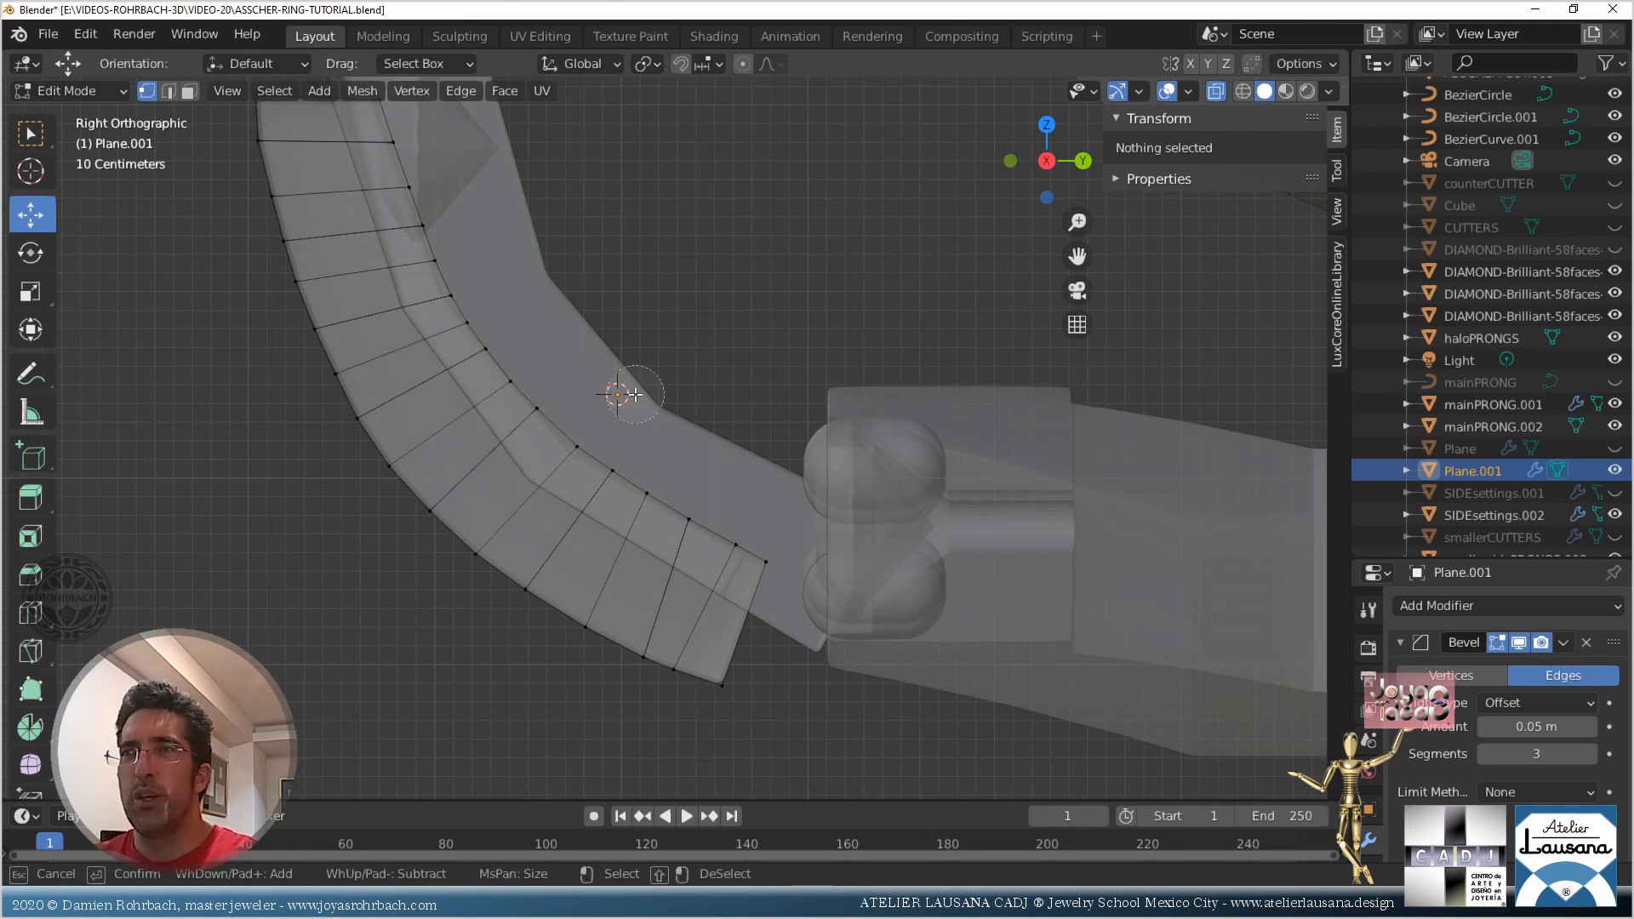
{"action": "mouse_move", "coordinate": [610, 434]}
{"action": "left_mouse_down"}
{"action": "mouse_move", "coordinate": [573, 445]}
{"action": "mouse_move", "coordinate": [554, 426]}
{"action": "left_mouse_up"}
{"action": "key", "text": "Escape"}
{"action": "key", "text": "g"}
{"action": "left_click", "coordinate": [620, 340]}
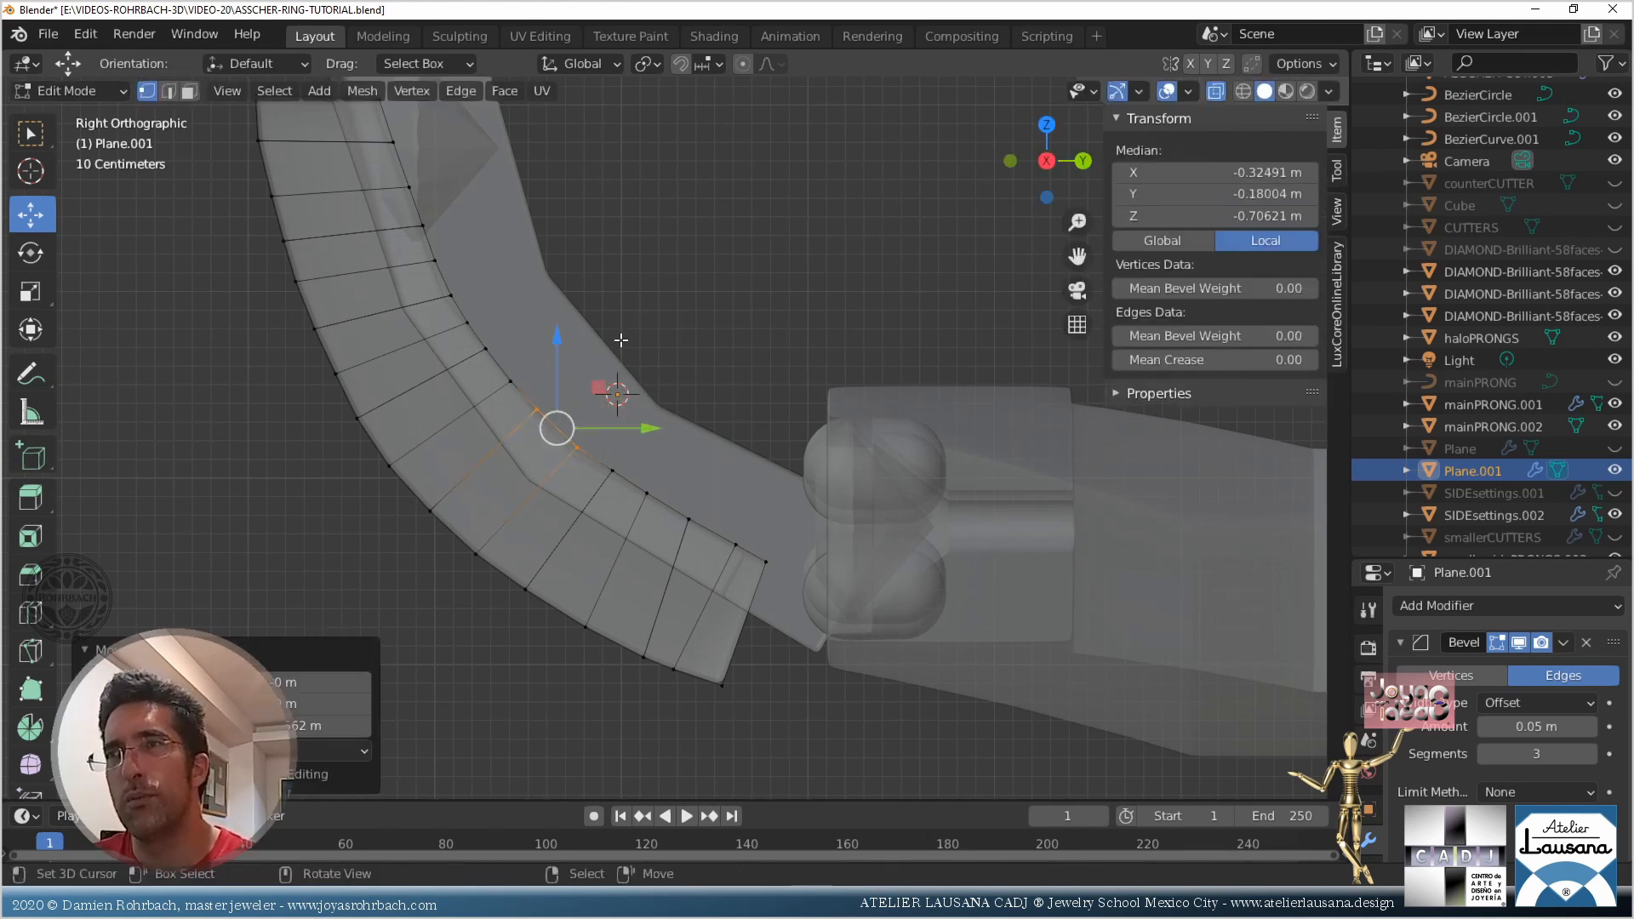
Return to Object Mode with X-ray off and hide the old side setting, SIDEsettings.002
{"action": "scroll", "coordinate": [621, 340], "scroll_direction": "down", "scroll_amount": 4}
{"action": "key", "text": "Tab"}
{"action": "key", "text": "alt+z"}
{"action": "middle_click_drag", "start_coordinate": [621, 340], "coordinate": [697, 330]}
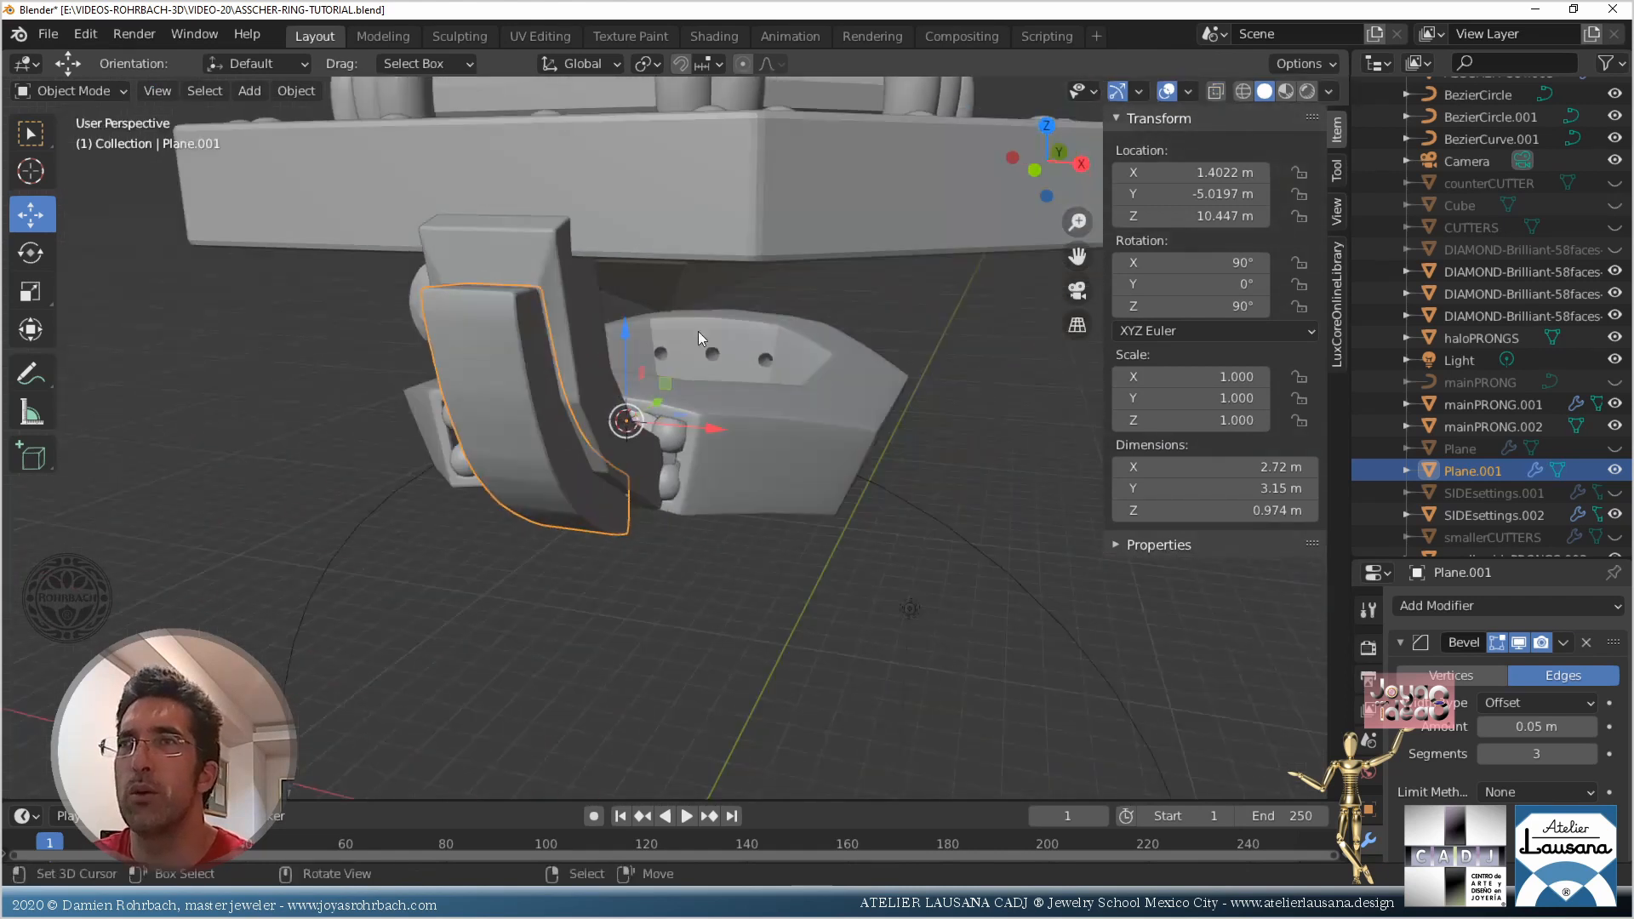
{"action": "left_click", "coordinate": [670, 417]}
{"action": "key", "text": "h"}
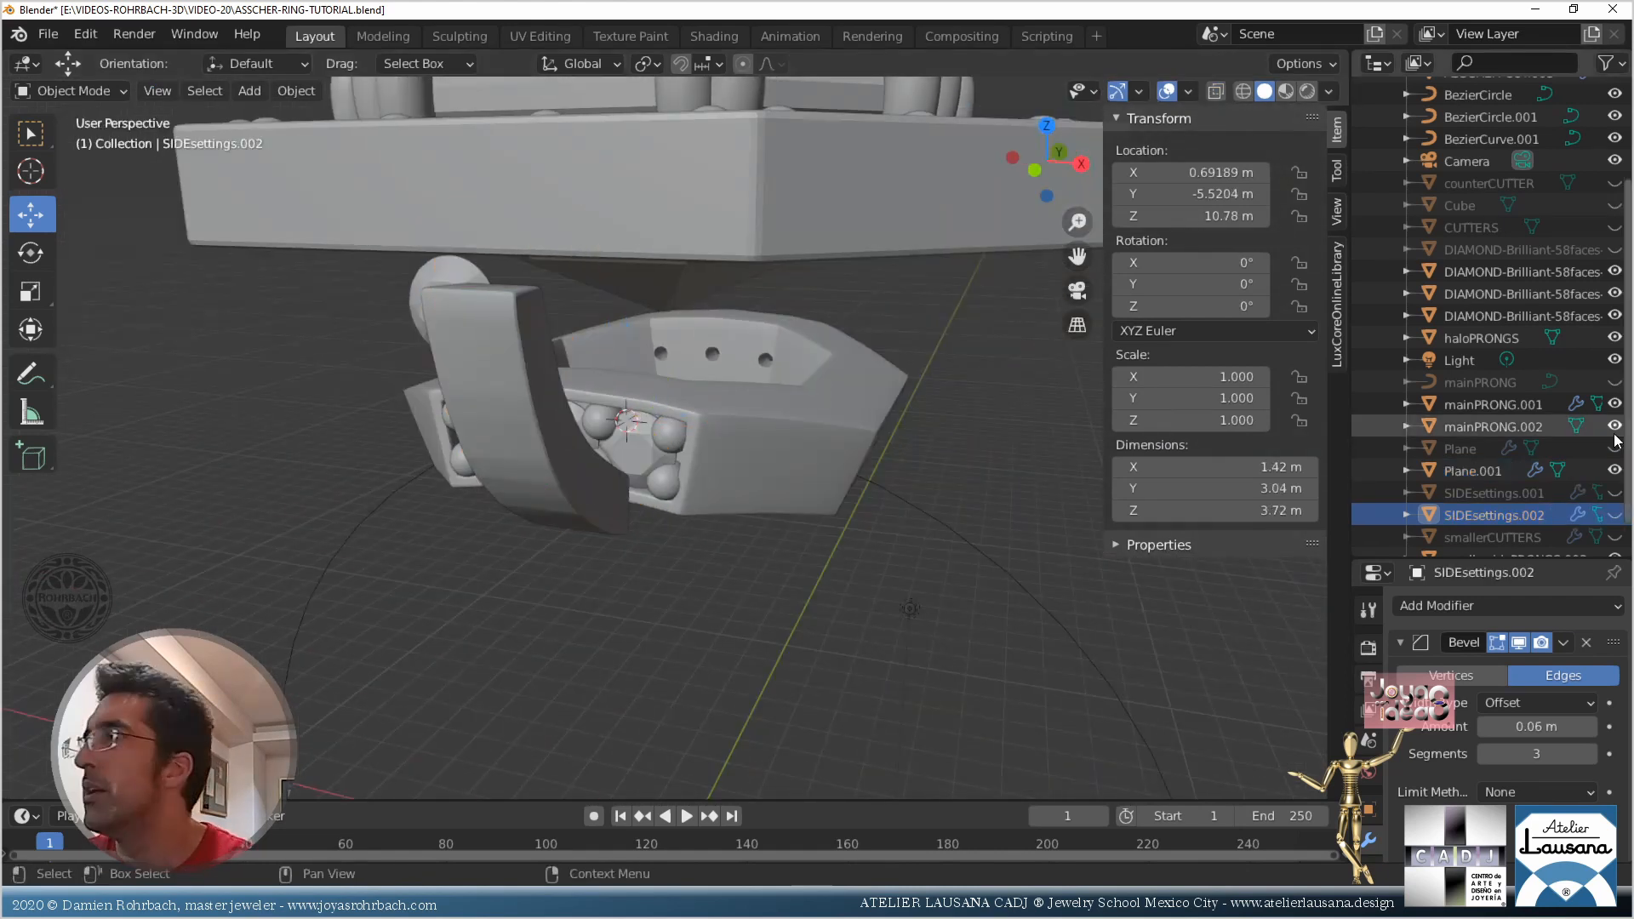
Unhide the curved side setting Plane, select it, and save the file
{"action": "scroll", "coordinate": [1518, 529], "scroll_direction": "down", "scroll_amount": 1}
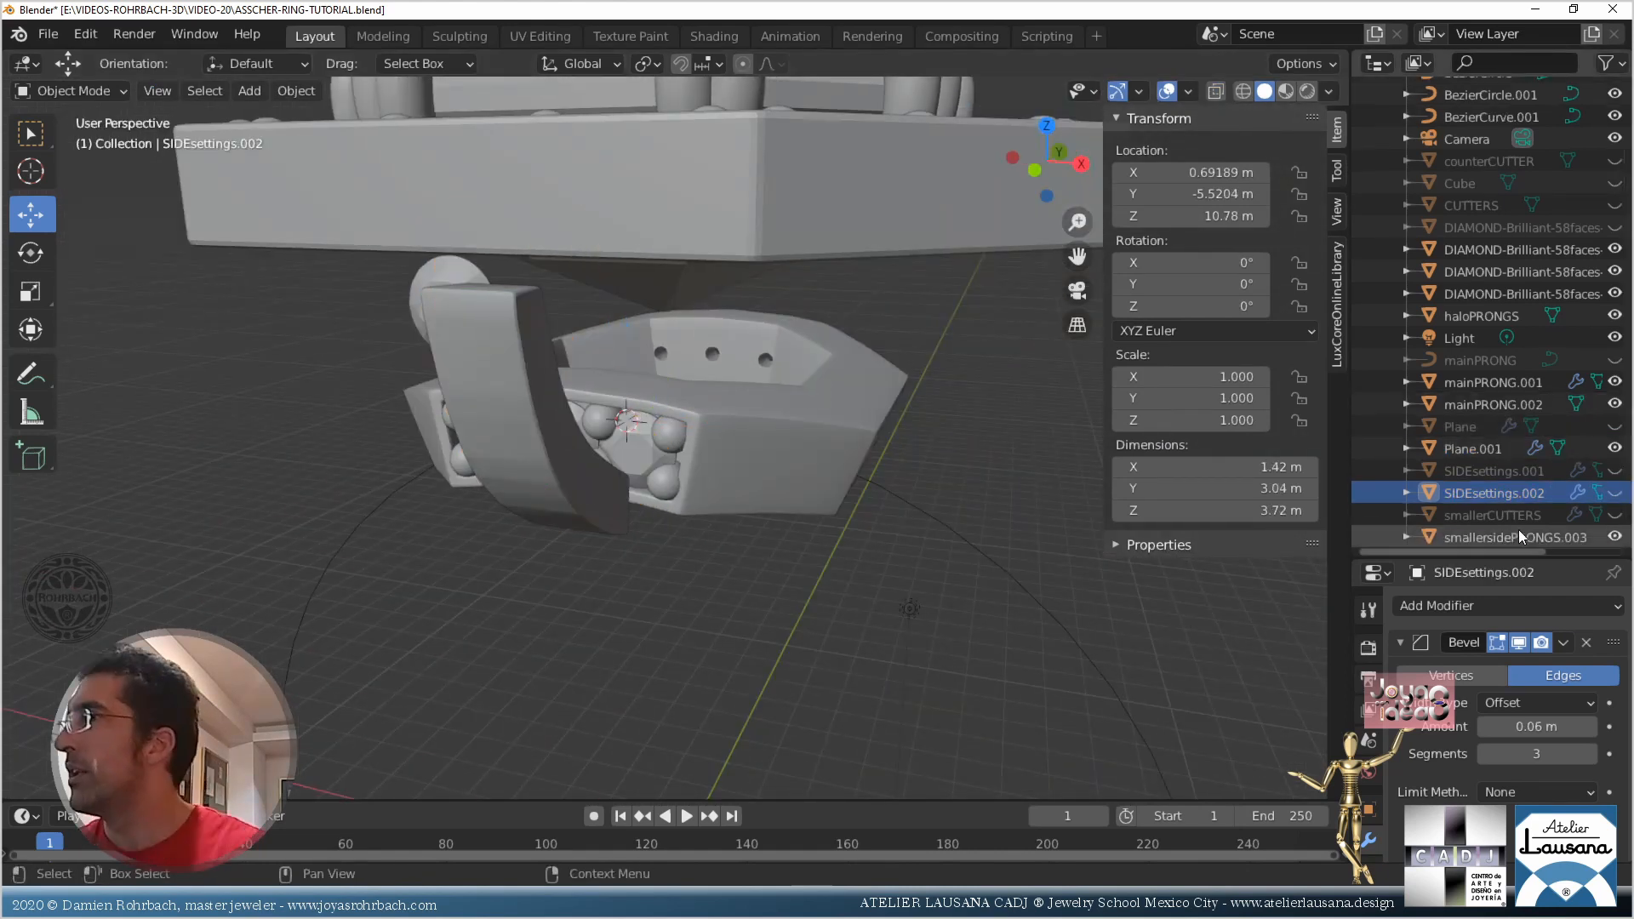
{"action": "left_click", "coordinate": [1614, 427]}
{"action": "middle_click_drag", "start_coordinate": [835, 401], "coordinate": [579, 355]}
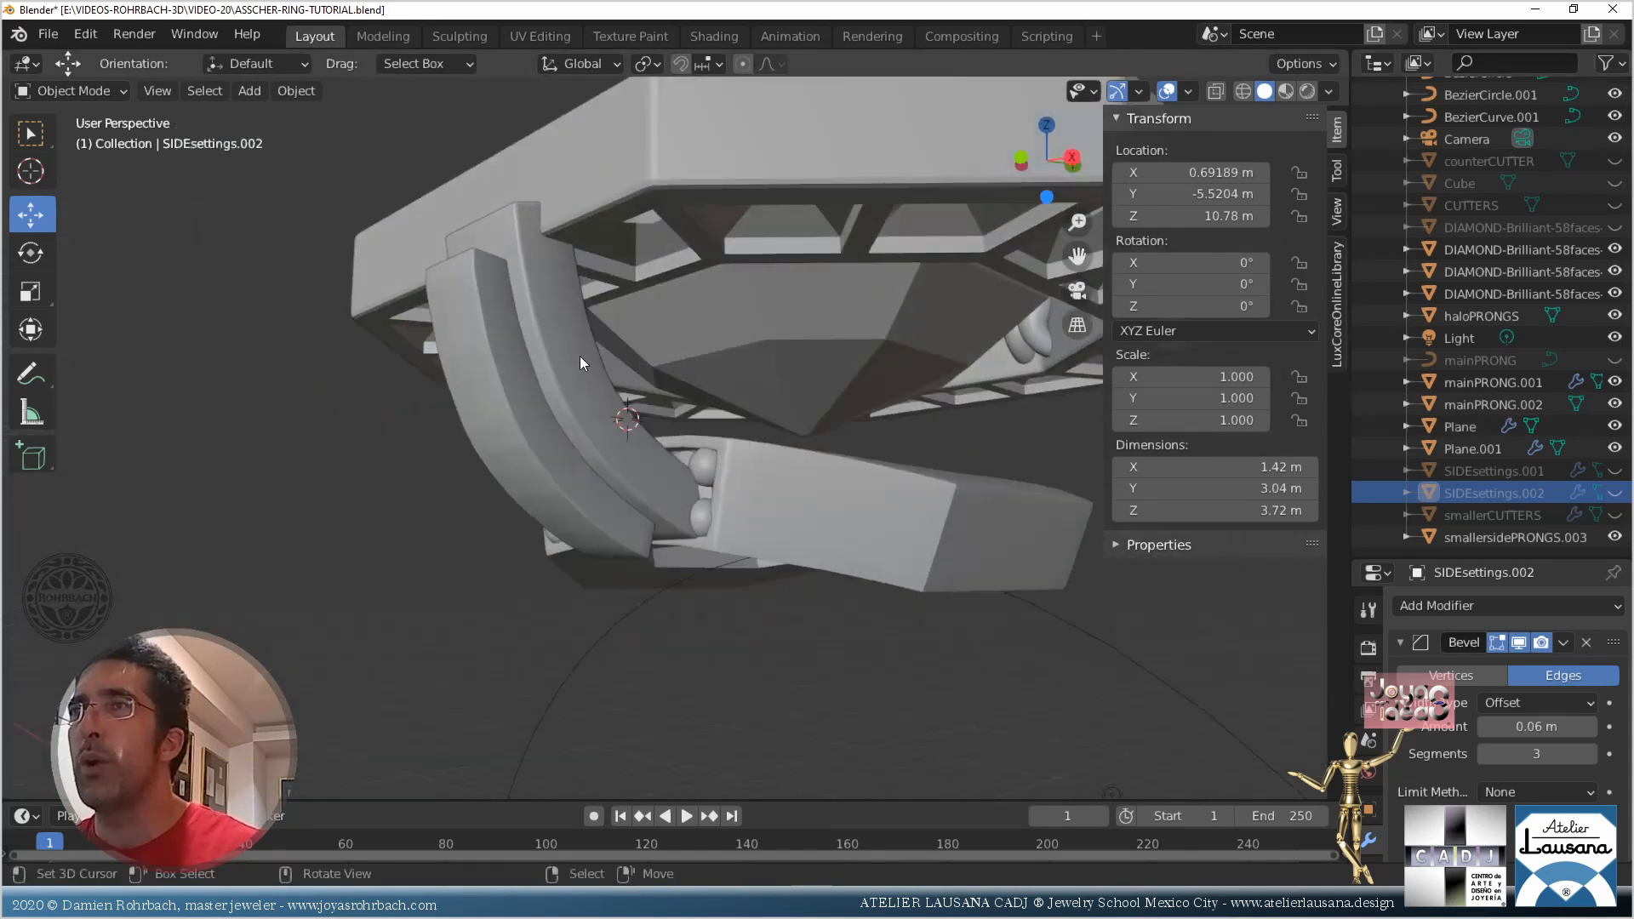
{"action": "left_click", "coordinate": [580, 356]}
{"action": "key", "text": "ctrl+s"}
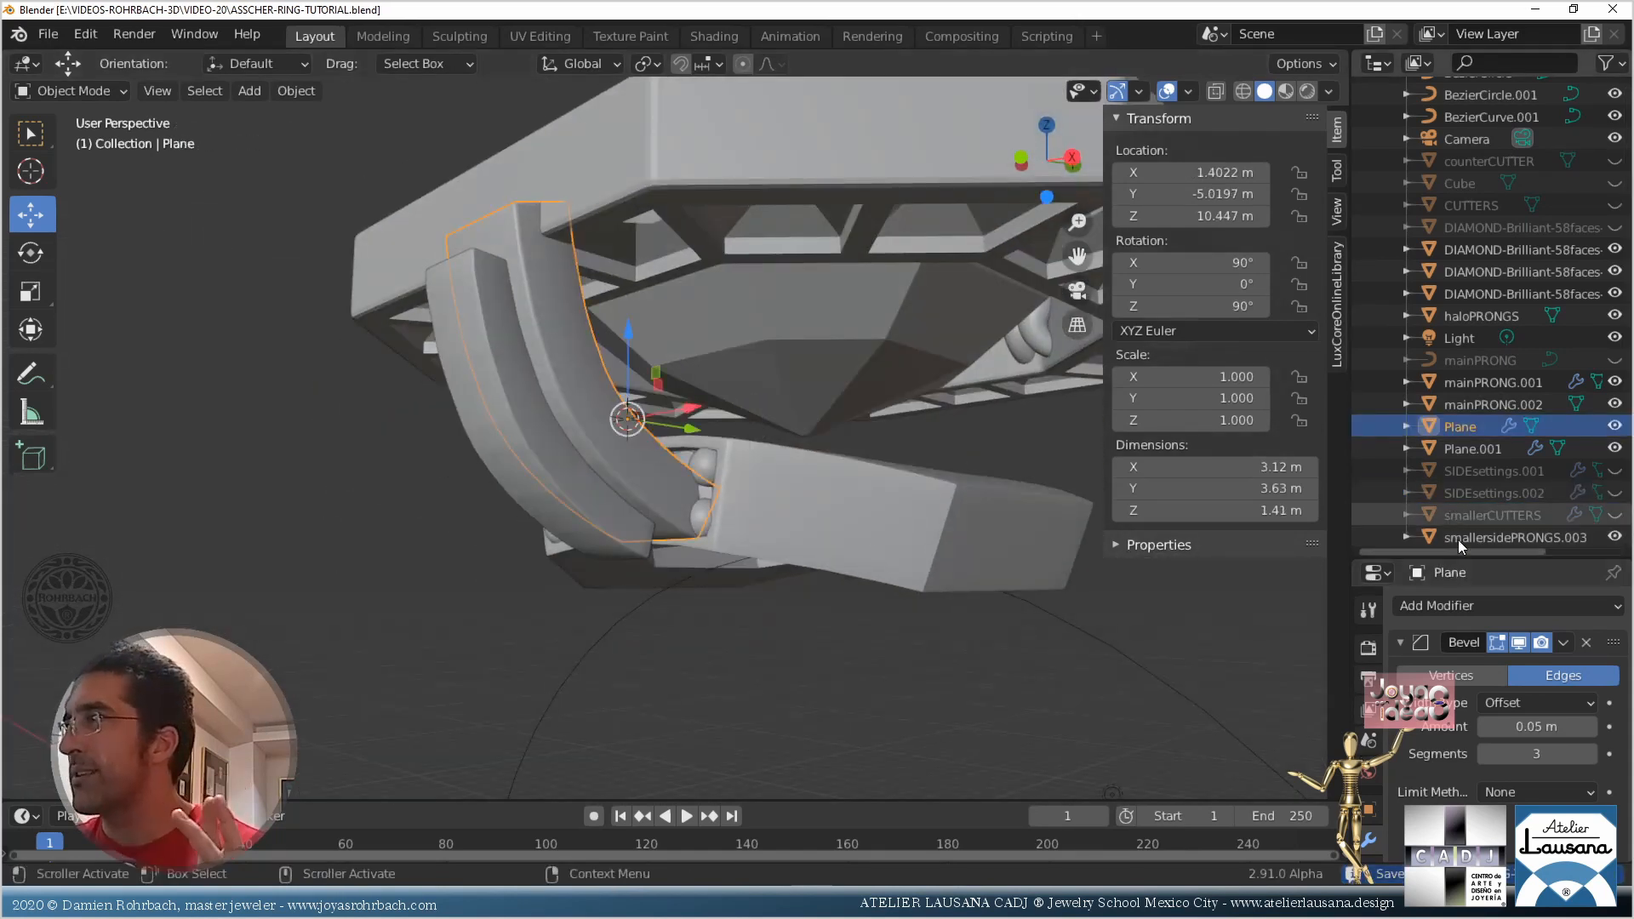
Add a Boolean Difference modifier to Plane with the narrower strip Plane.001 as the cutter object
{"action": "left_click_drag", "start_coordinate": [1479, 557], "coordinate": [1478, 241]}
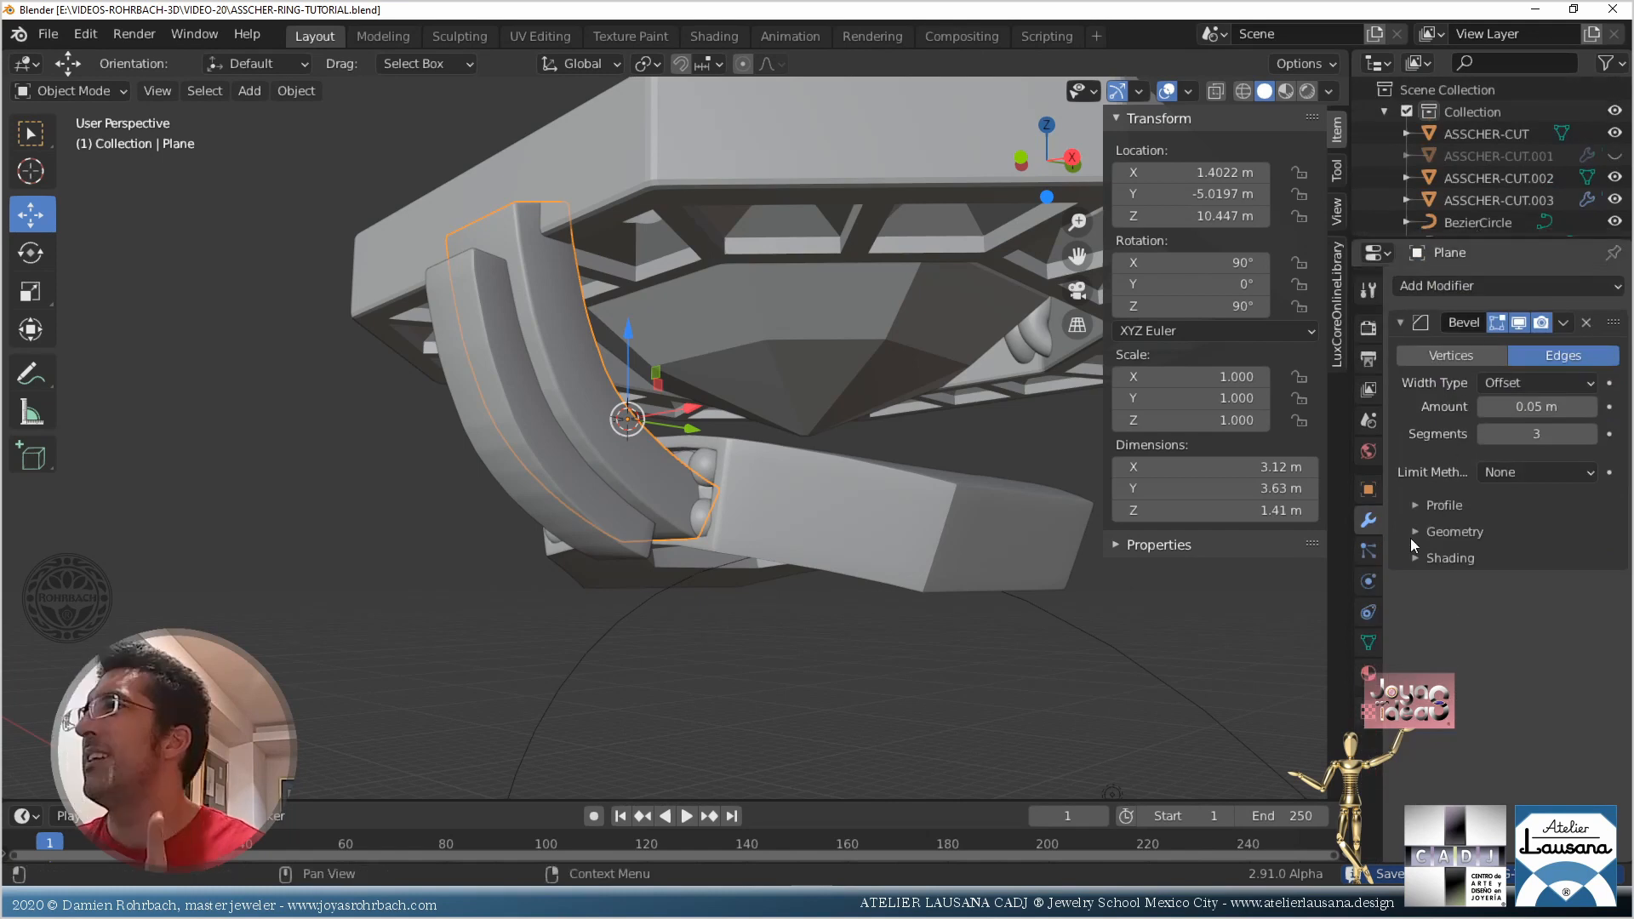
{"action": "left_click", "coordinate": [1463, 293]}
{"action": "left_click", "coordinate": [1212, 384]}
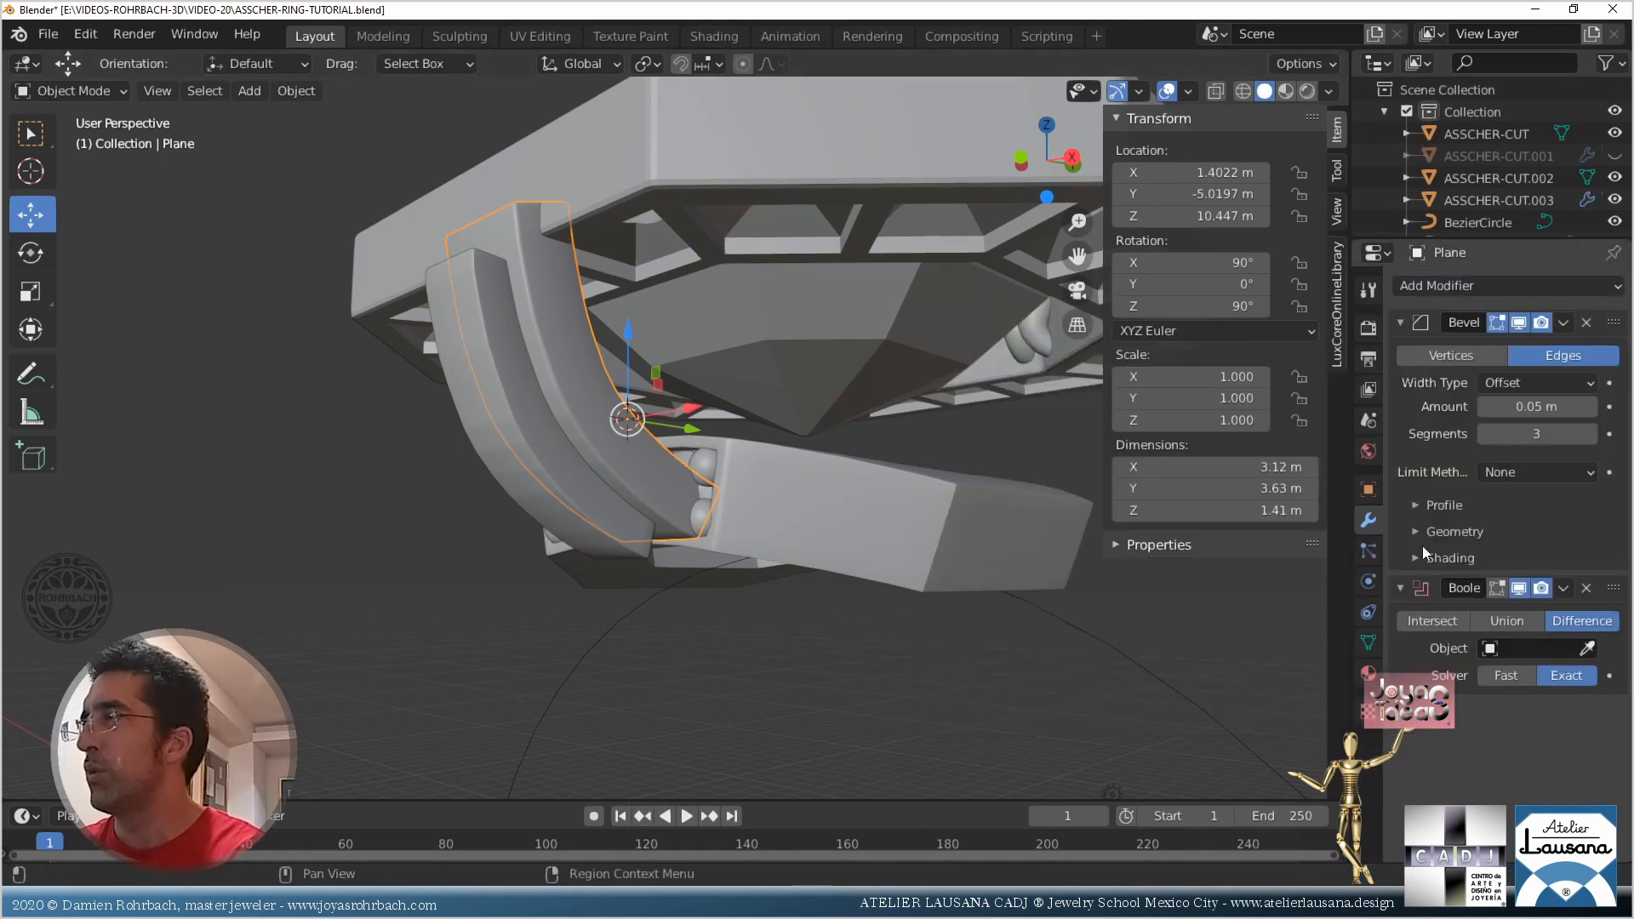
{"action": "left_click", "coordinate": [1584, 648]}
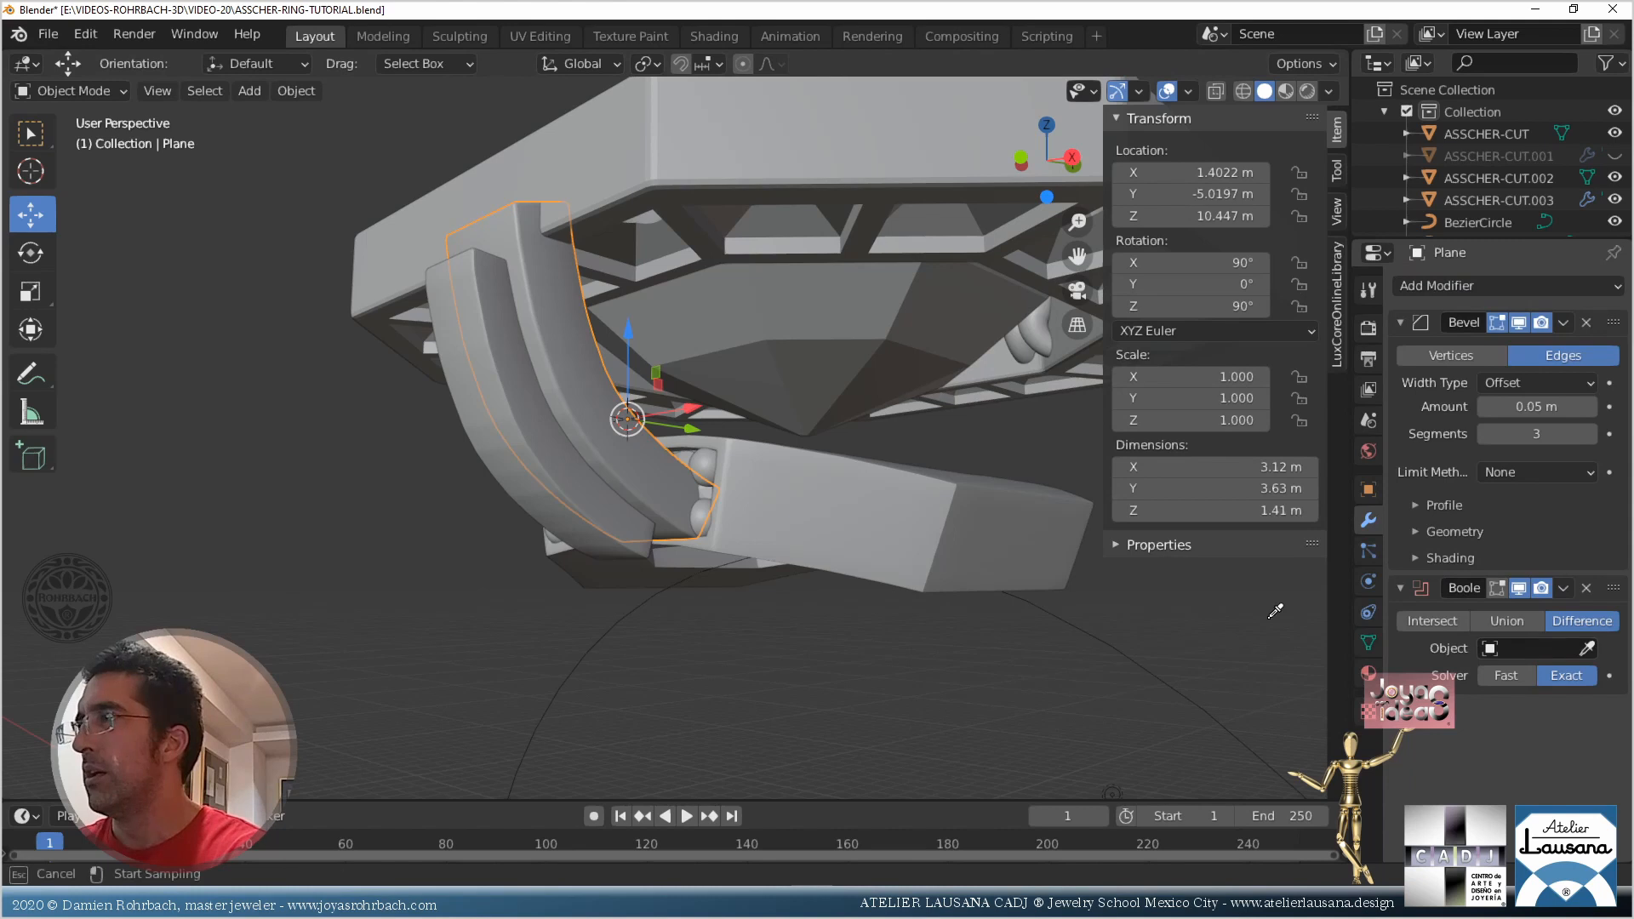
{"action": "left_click", "coordinate": [526, 401]}
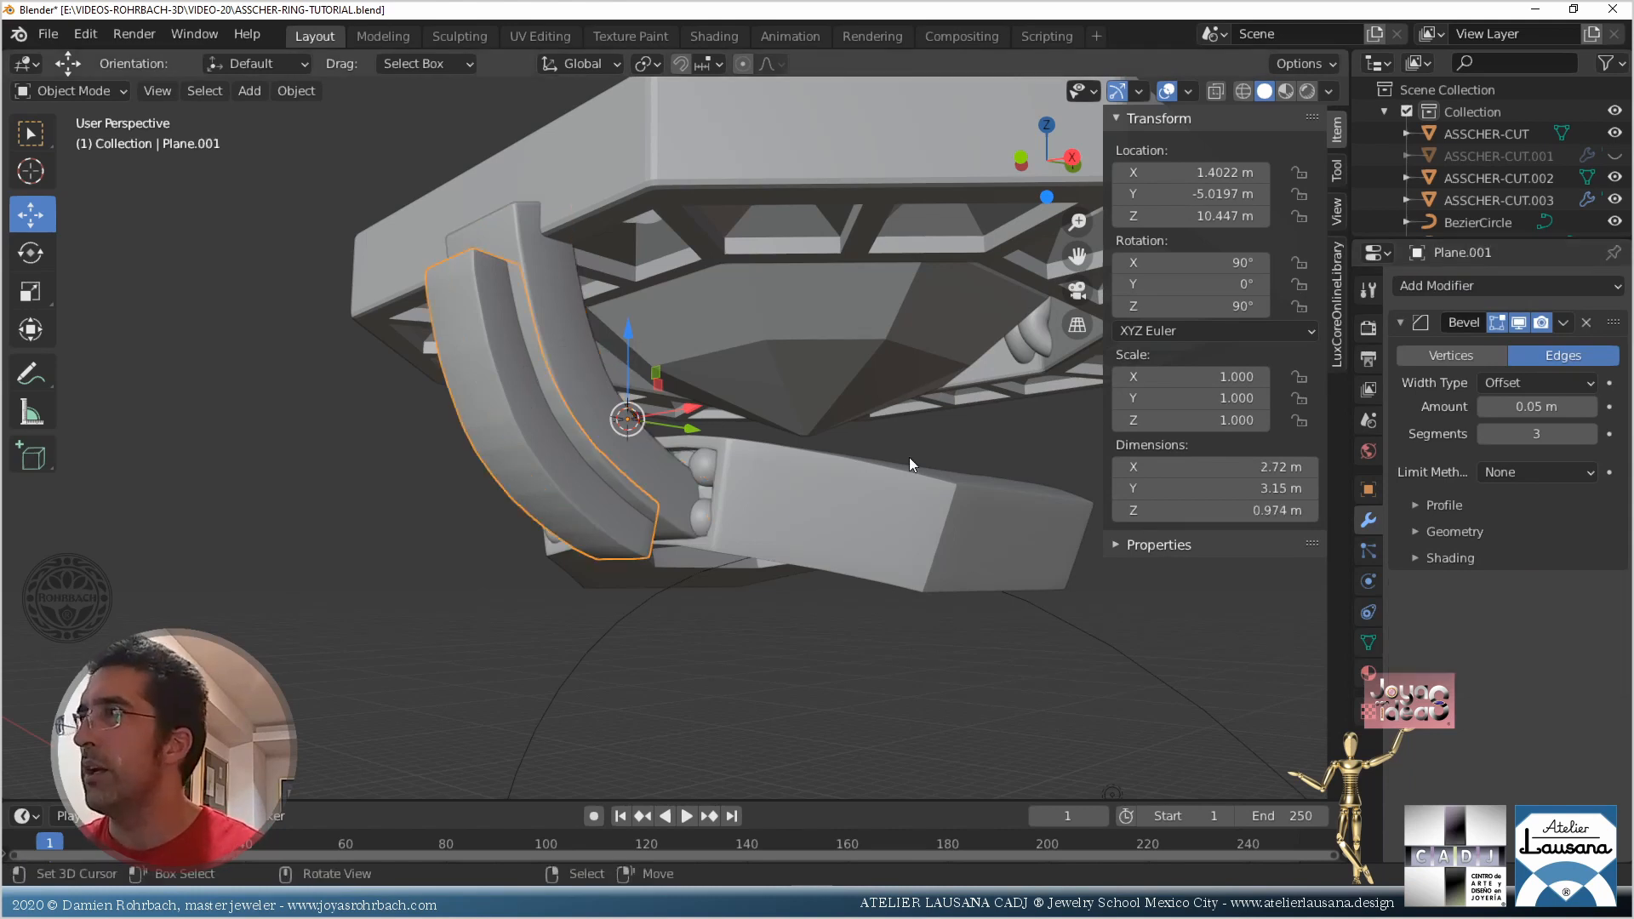
Hide the cutter strip Plane.001 and inspect the recess cut into the side setting's outer face
{"action": "mouse_move", "coordinate": [760, 397]}
{"action": "middle_mouse_down"}
{"action": "mouse_move", "coordinate": [763, 422]}
{"action": "mouse_move", "coordinate": [739, 402]}
{"action": "middle_mouse_up"}
{"action": "key", "text": "h"}
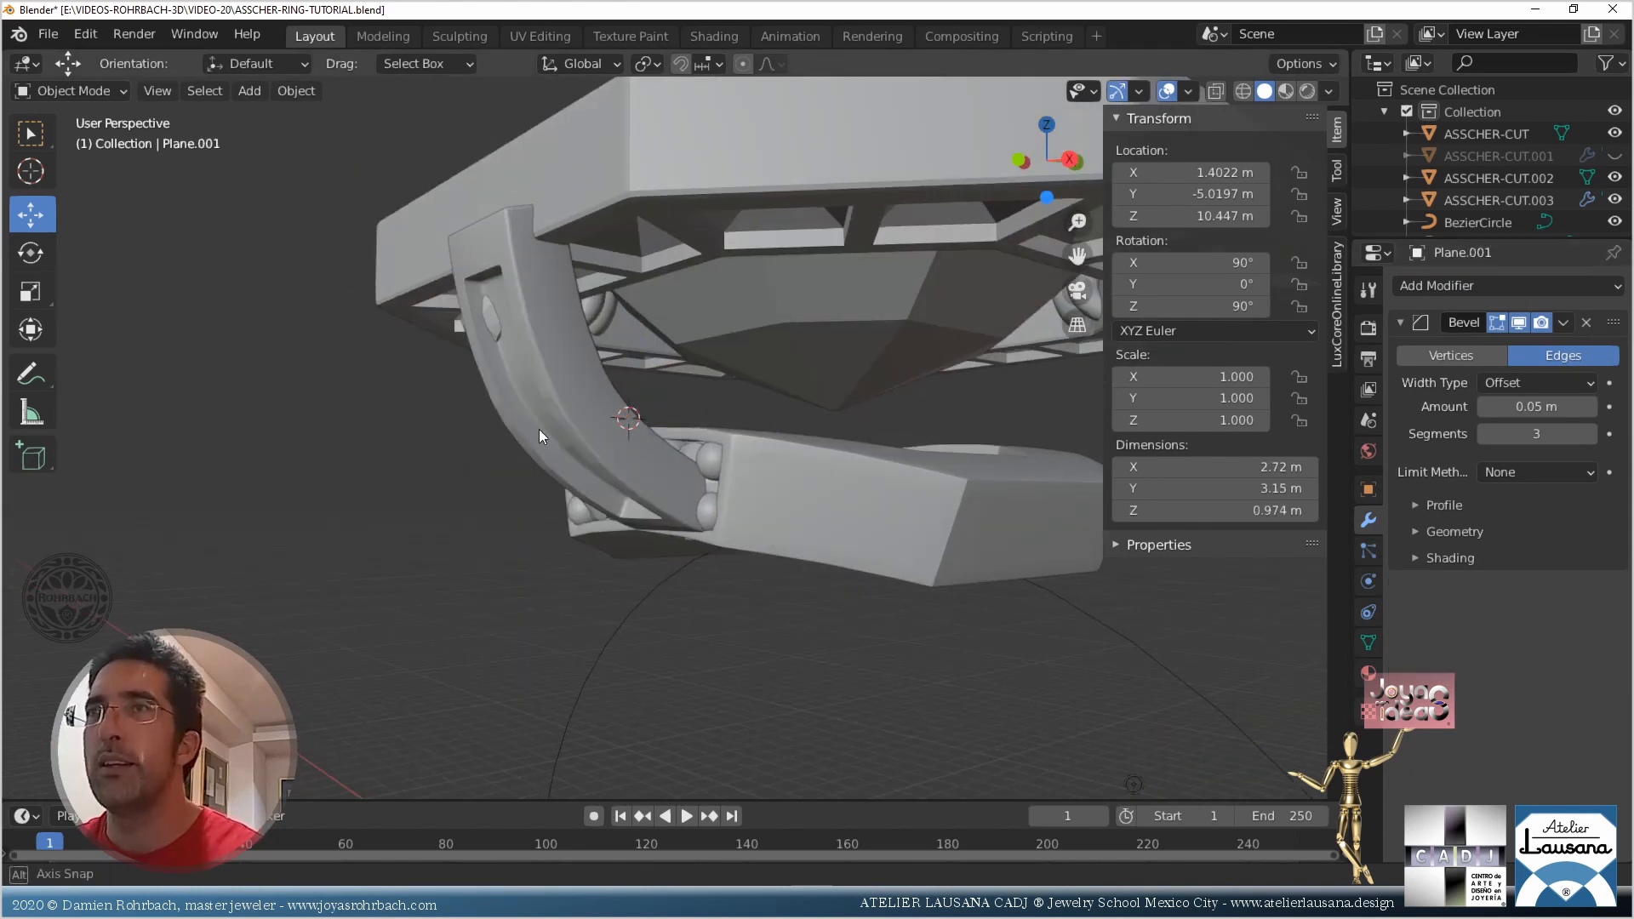
{"action": "middle_click_drag", "start_coordinate": [539, 429], "coordinate": [885, 297]}
{"action": "scroll", "coordinate": [630, 462], "scroll_direction": "up", "scroll_amount": 4}
Select the recessed side setting, check it against the whole ring head, and save the file
{"action": "left_click", "coordinate": [566, 402]}
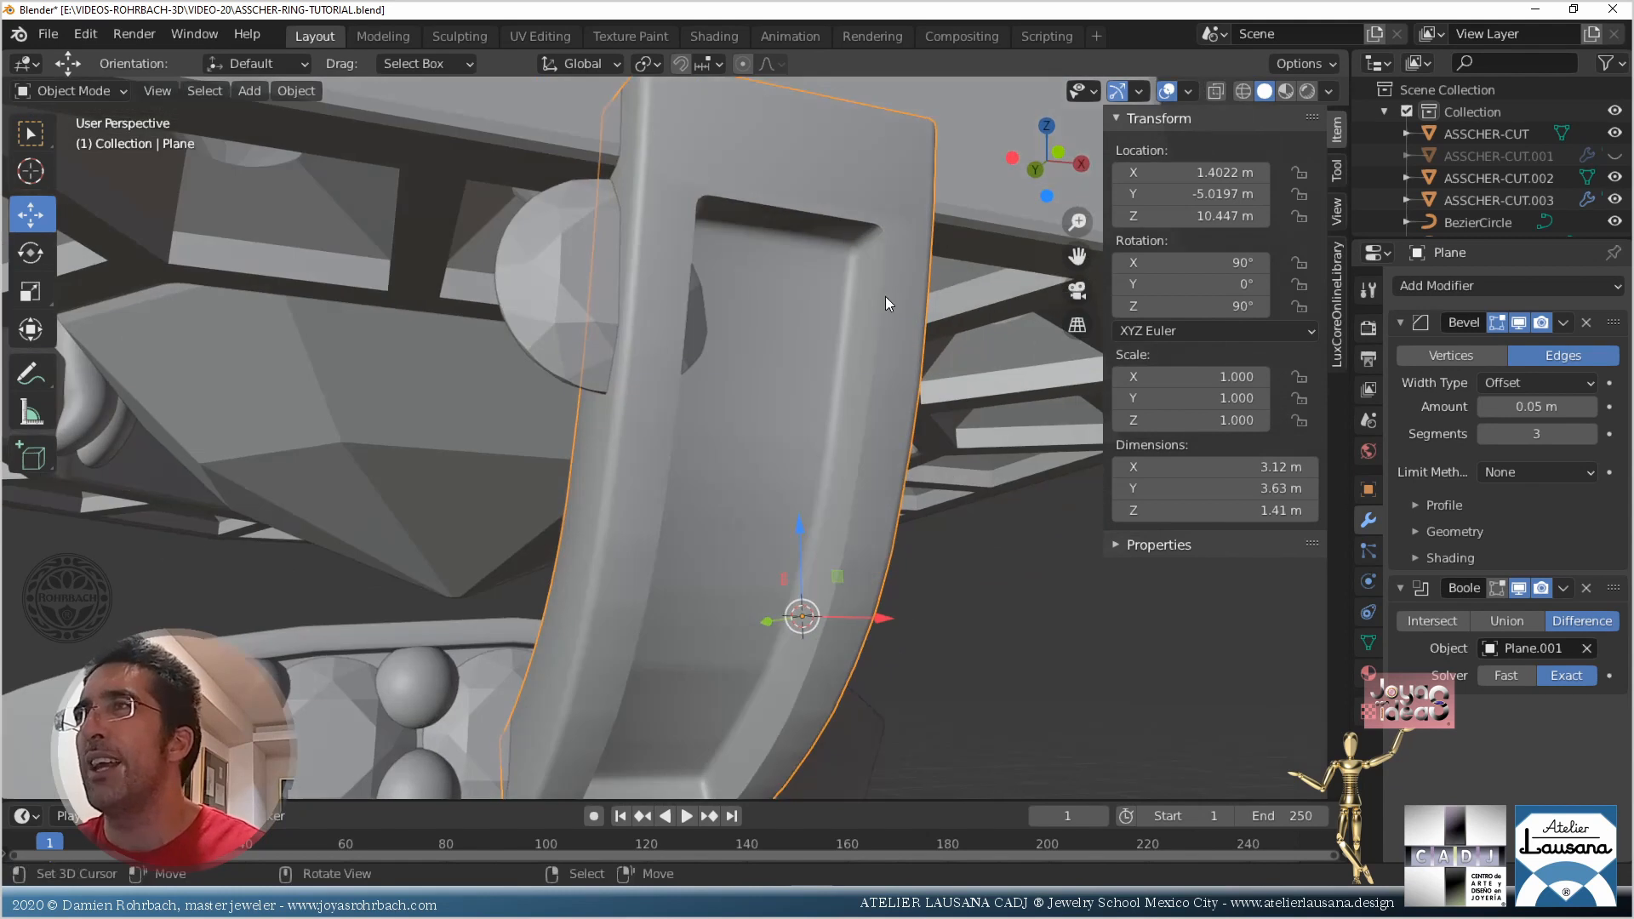
{"action": "scroll", "coordinate": [855, 463], "scroll_direction": "down", "scroll_amount": 5}
{"action": "middle_click_drag", "start_coordinate": [855, 463], "coordinate": [740, 508]}
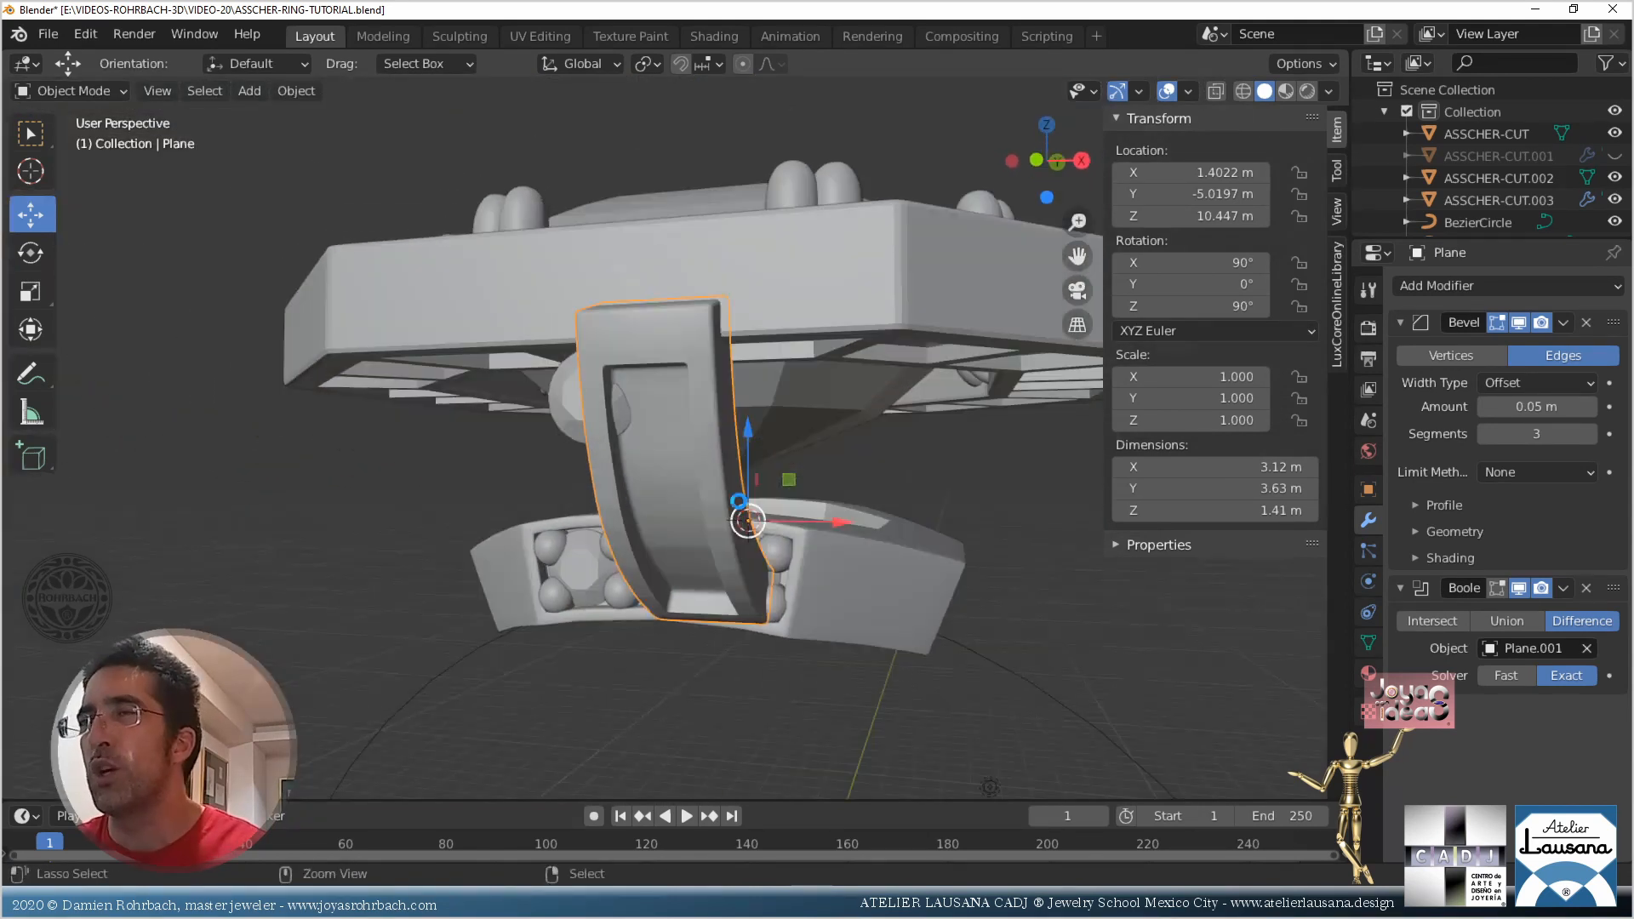
{"action": "key", "text": "ctrl+s"}
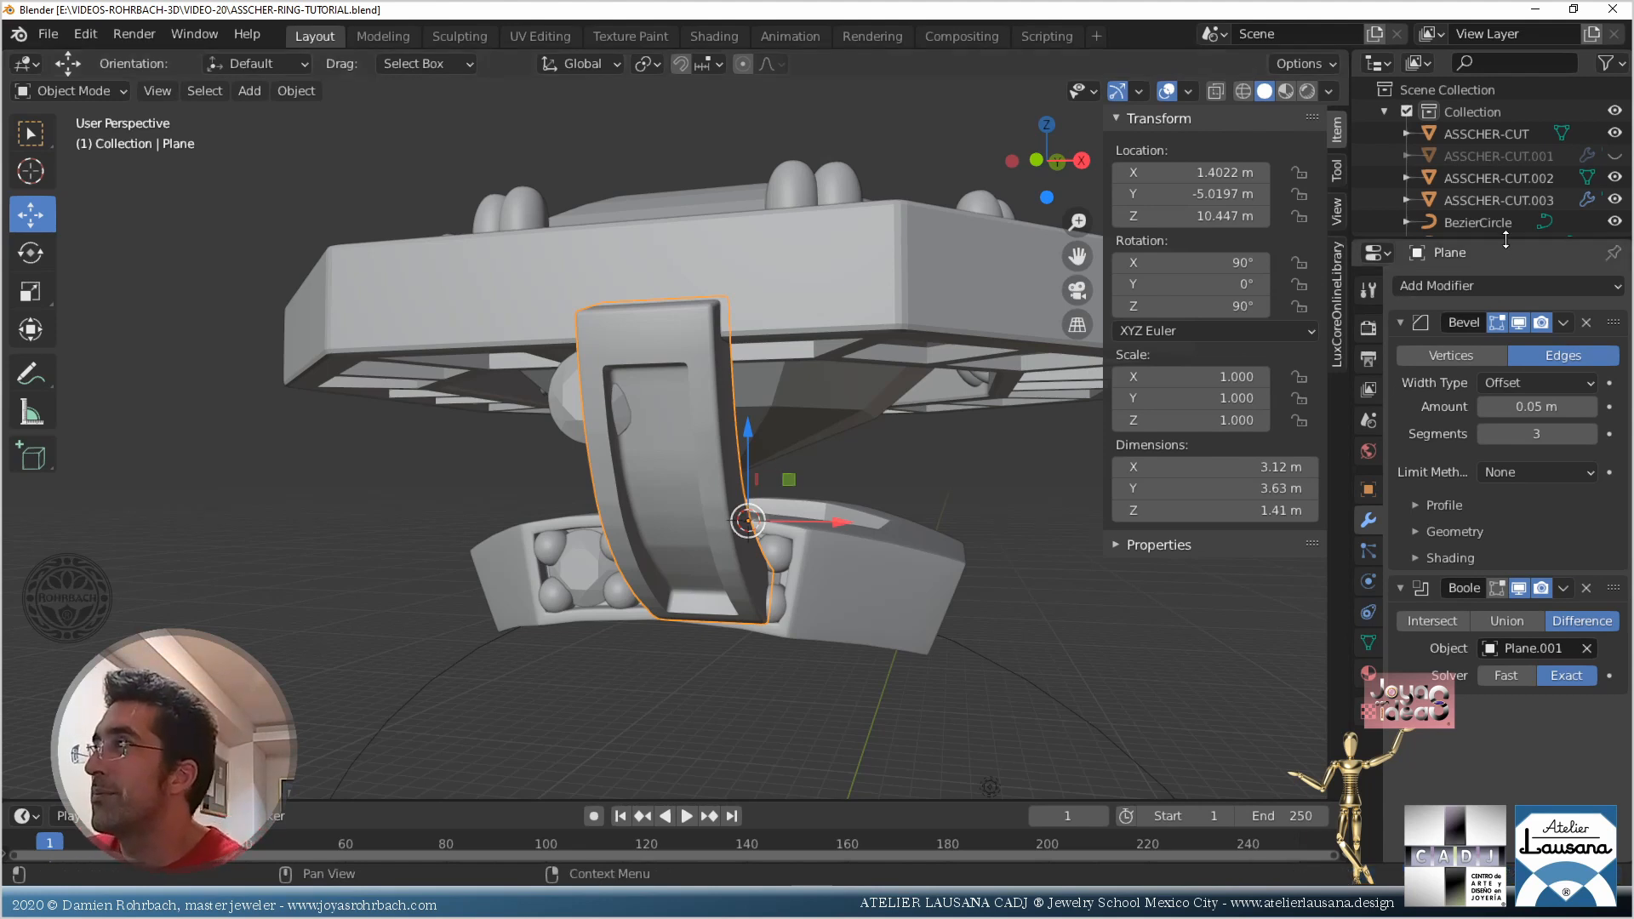
Rename the recessed side setting object Plane to newSIDEsettings
{"action": "left_click_drag", "start_coordinate": [1506, 239], "coordinate": [1513, 781]}
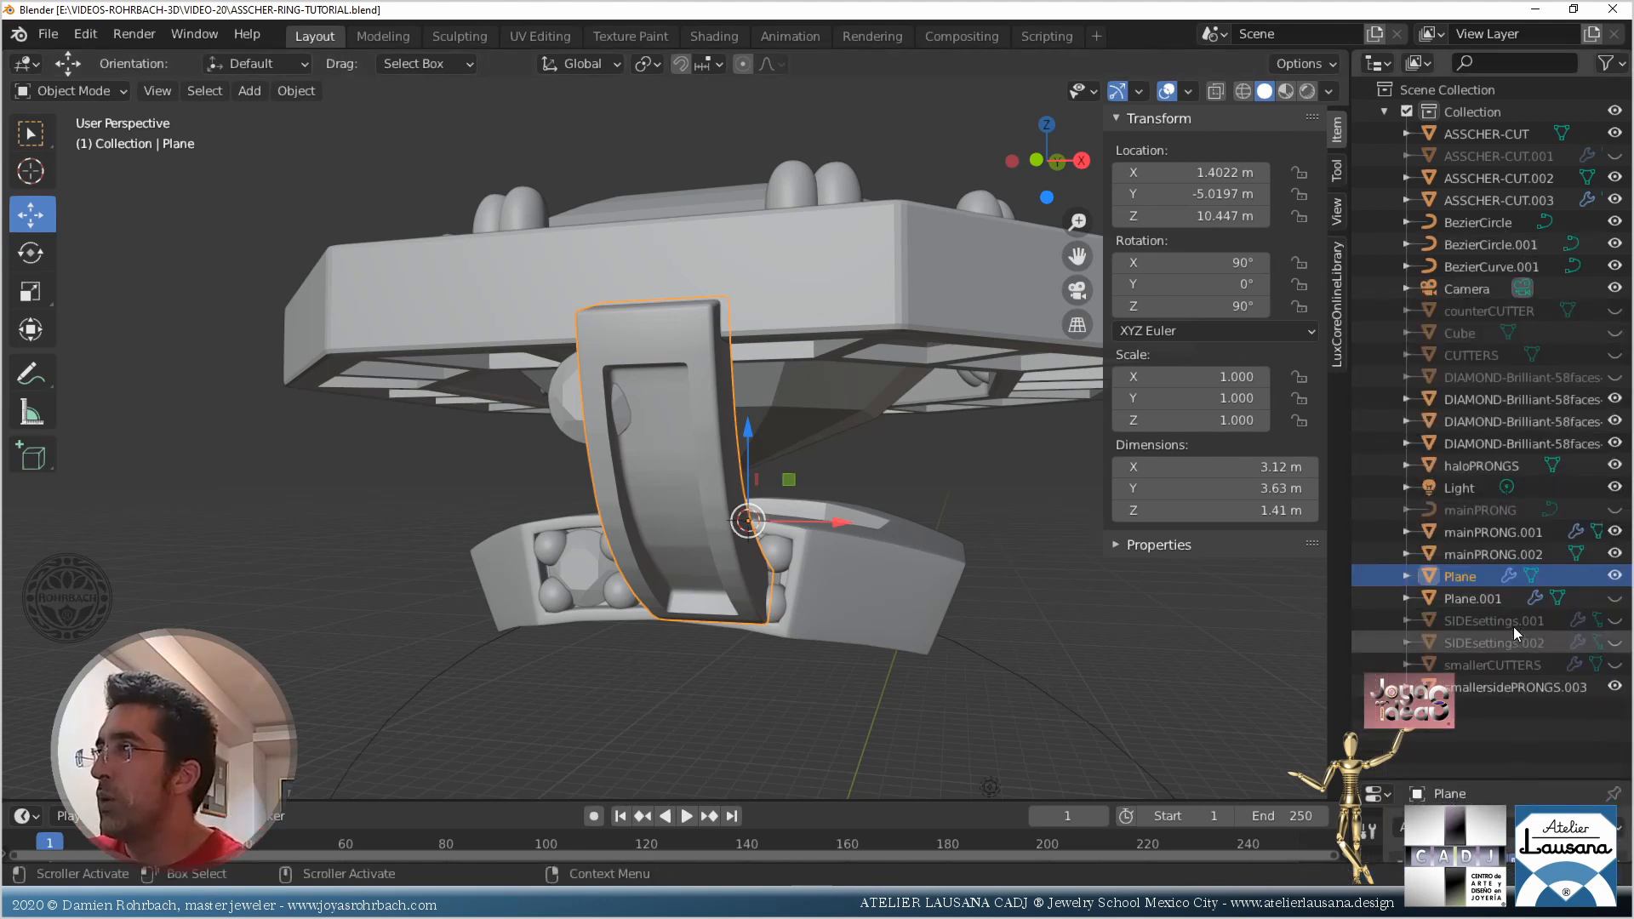
{"action": "double_click", "coordinate": [1467, 577]}
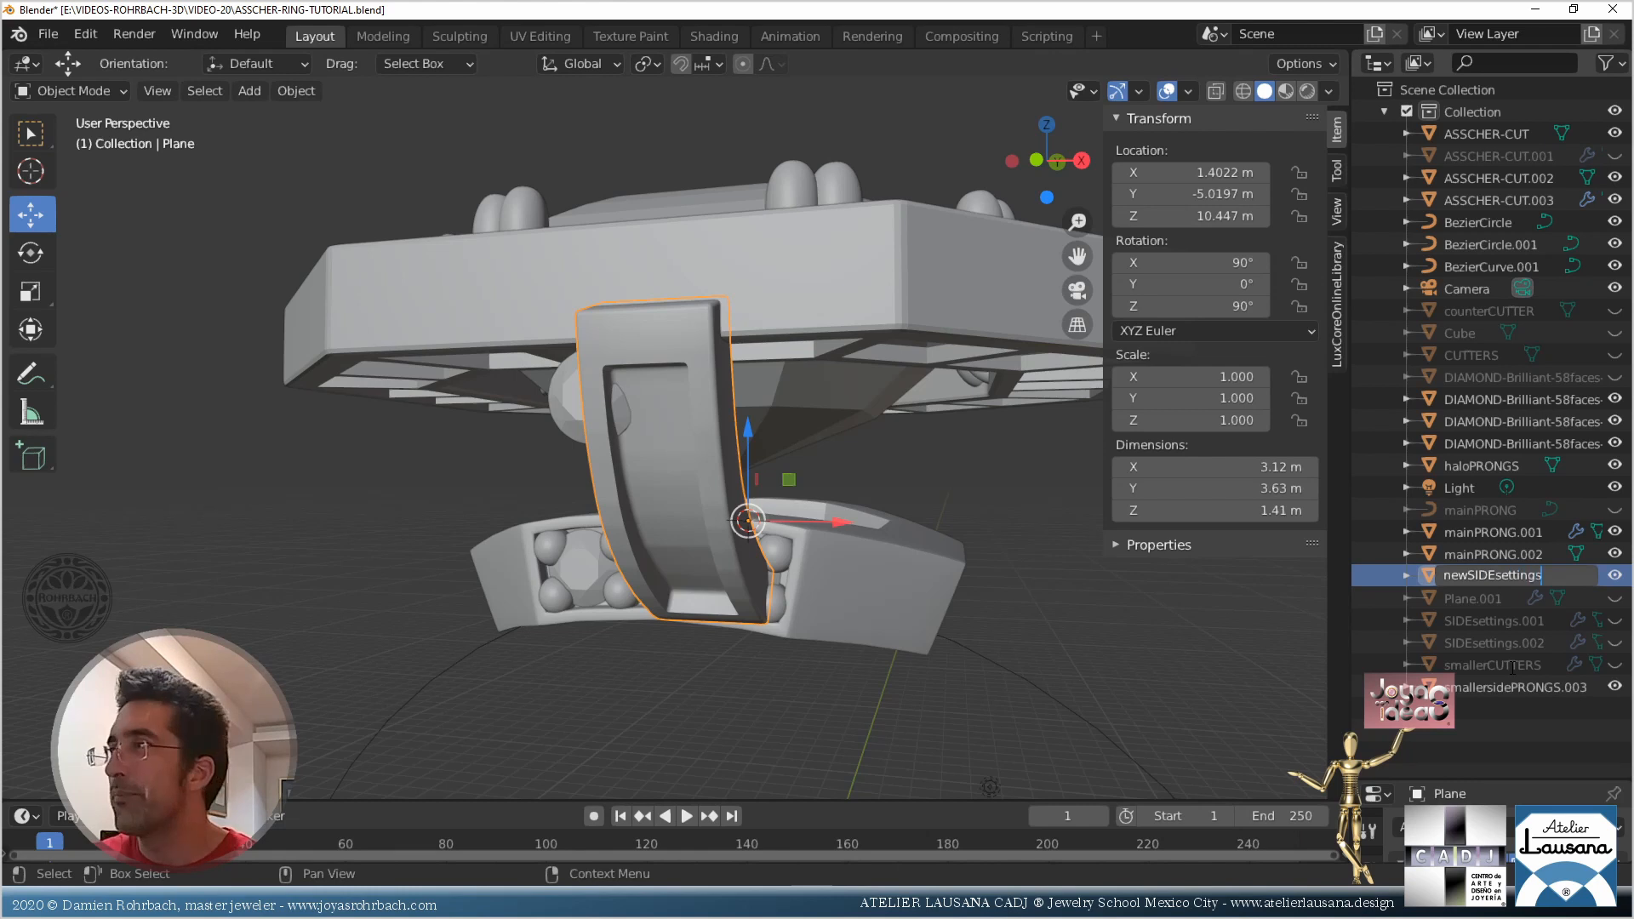
{"action": "type", "text": "newSIDEsettings"}
{"action": "key", "text": "Return"}
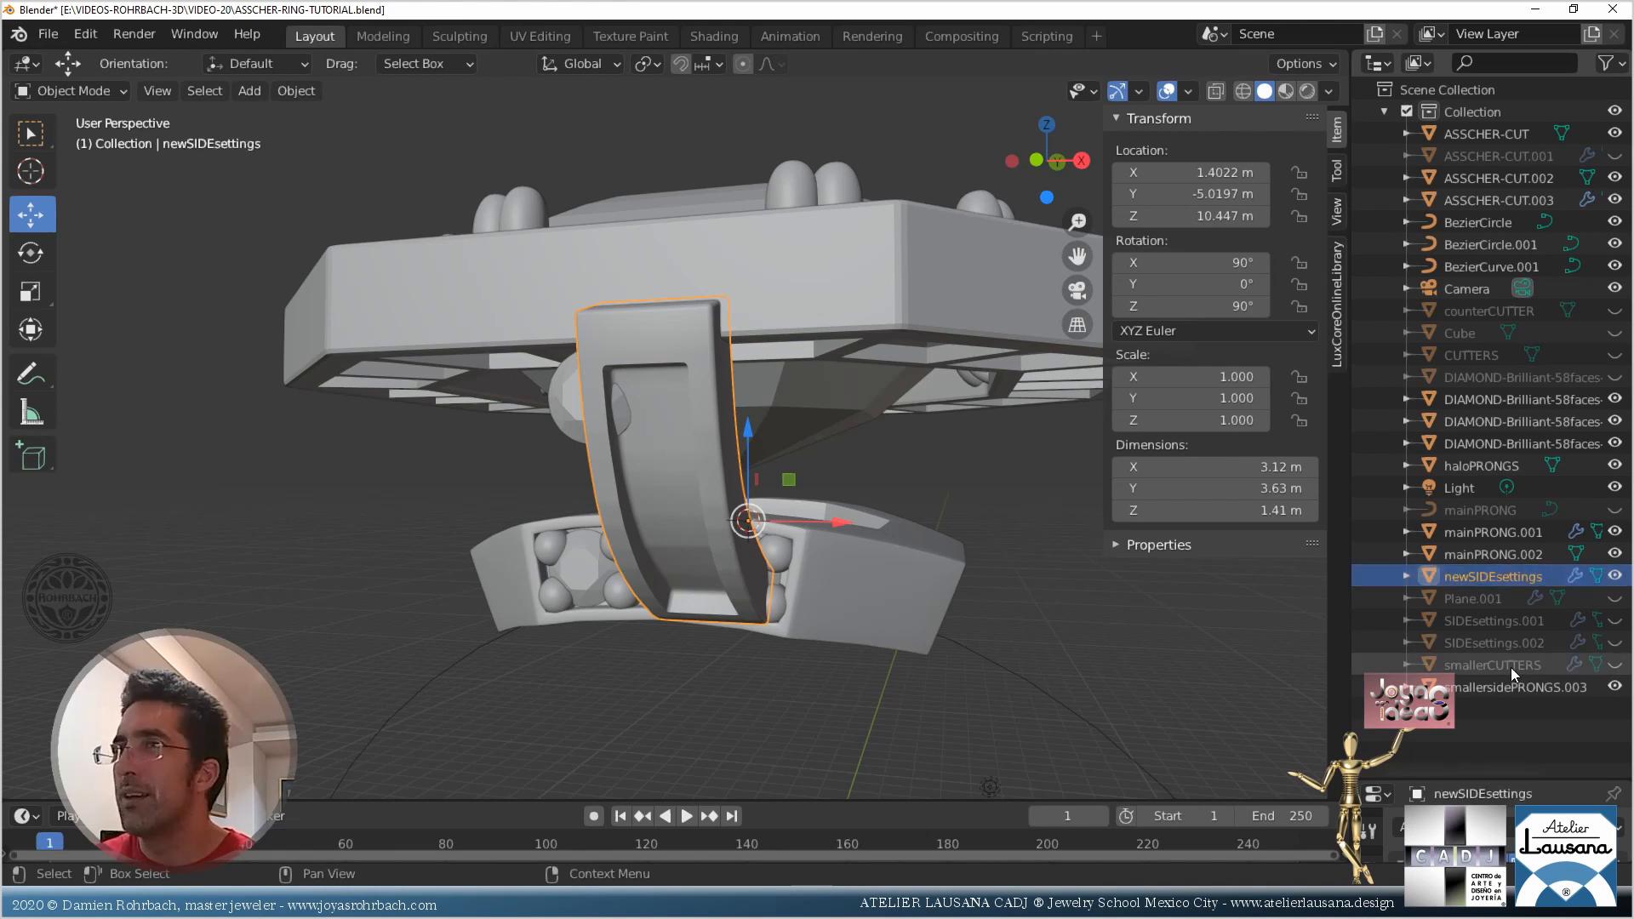
Duplicate newSIDEsettings in place, hide the original, and convert the copy to a mesh with its modifiers applied
{"action": "key", "text": "shift+d"}
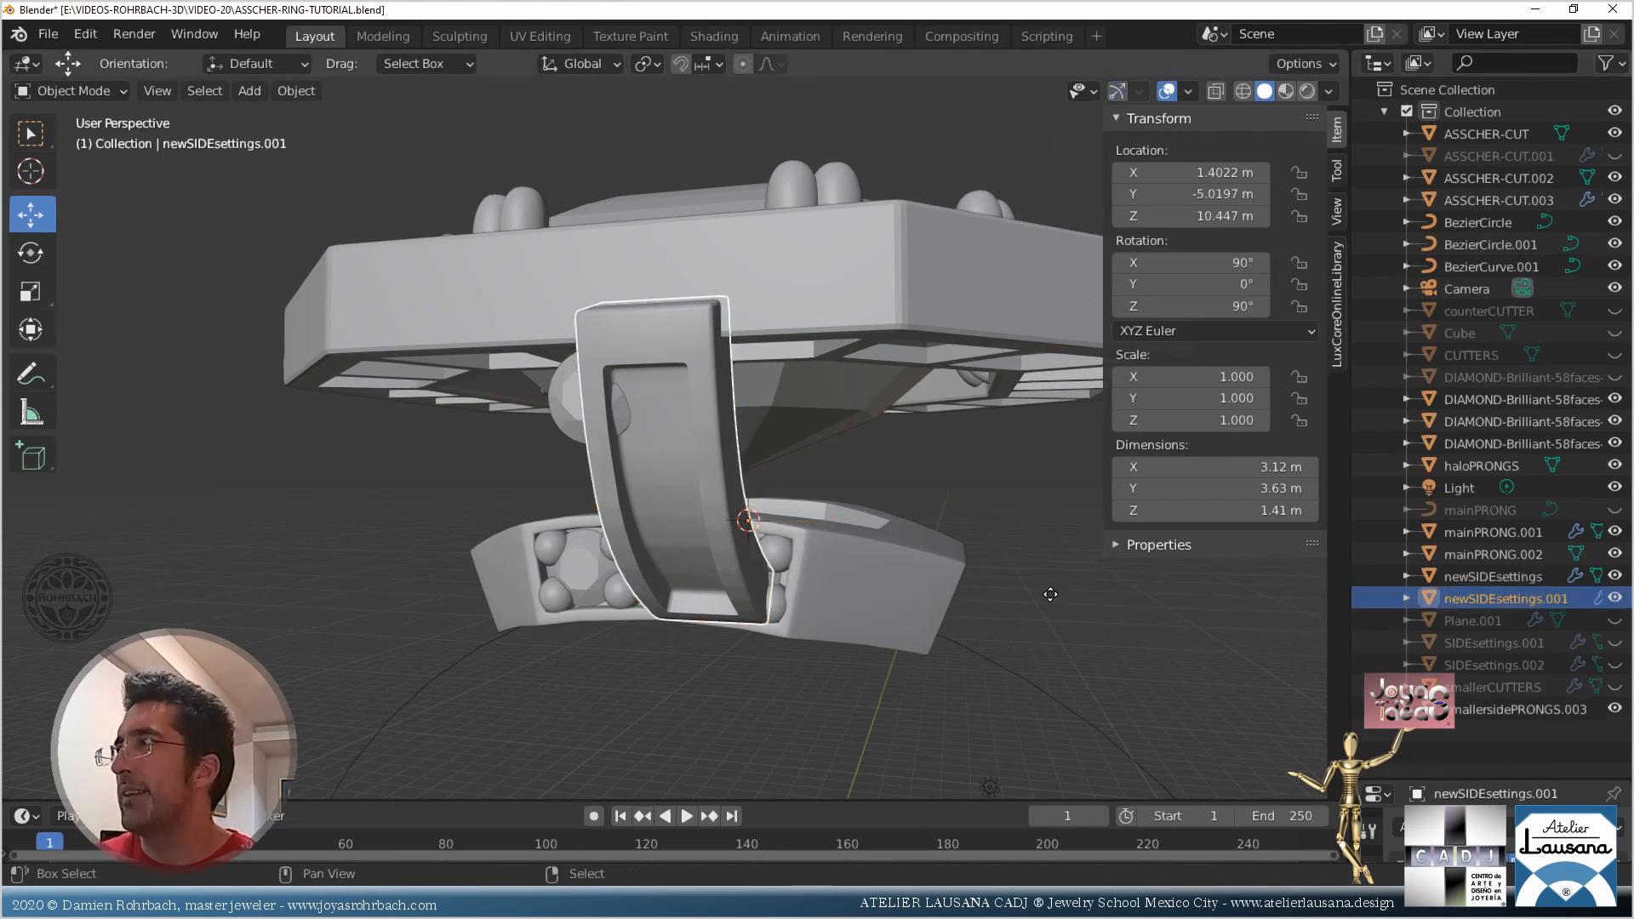
{"action": "right_click", "coordinate": [1050, 594]}
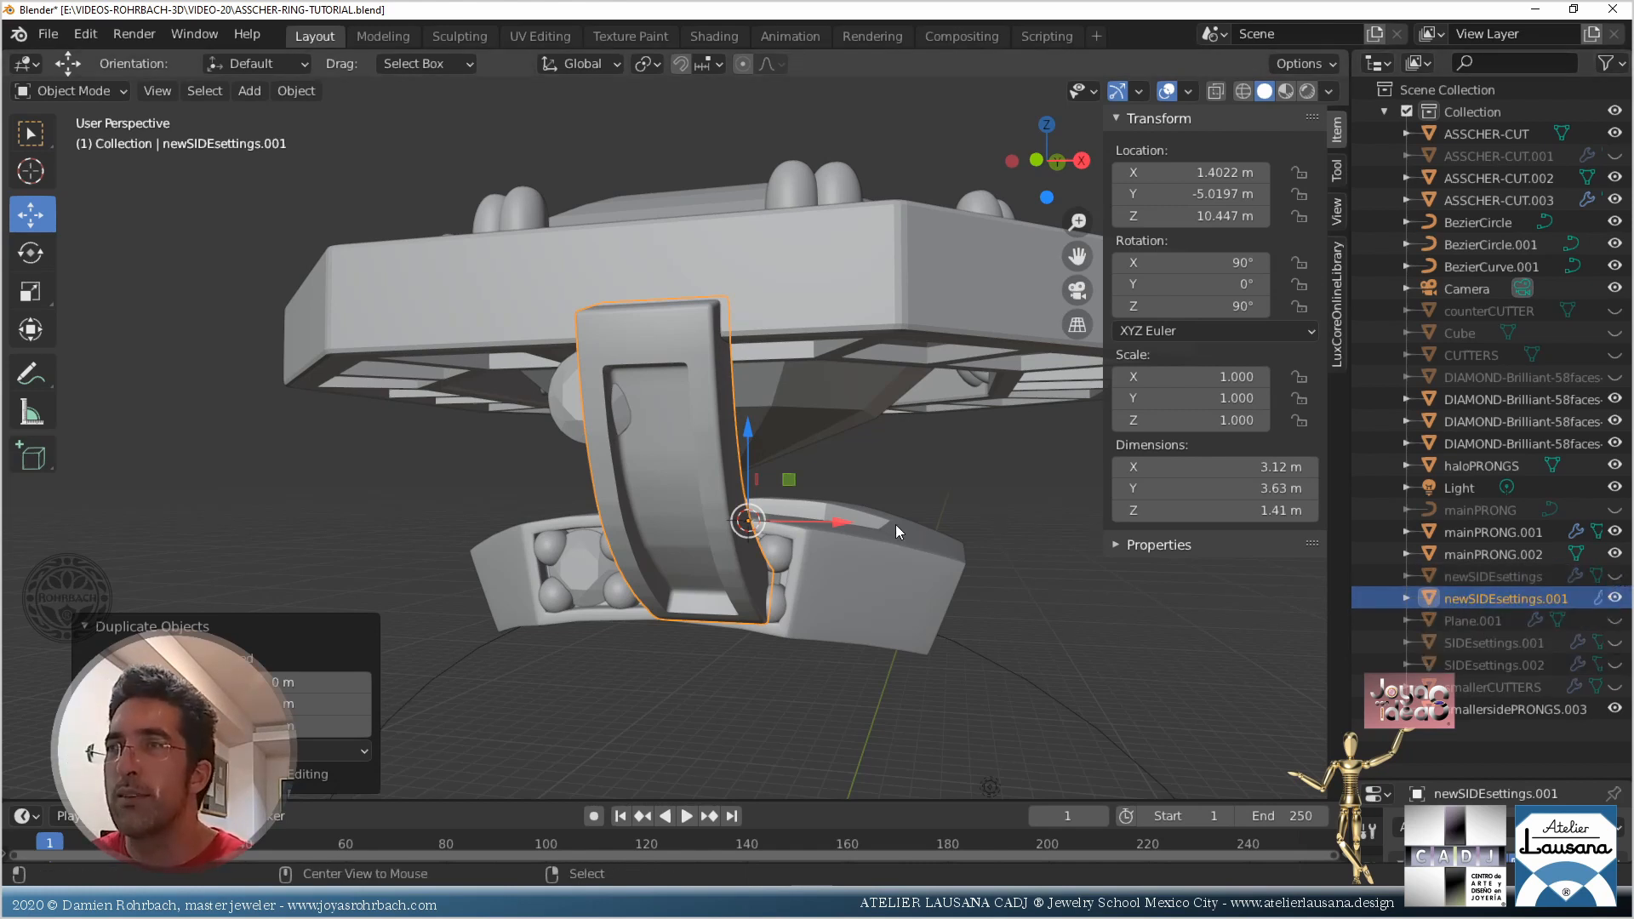
{"action": "key", "text": "alt+c"}
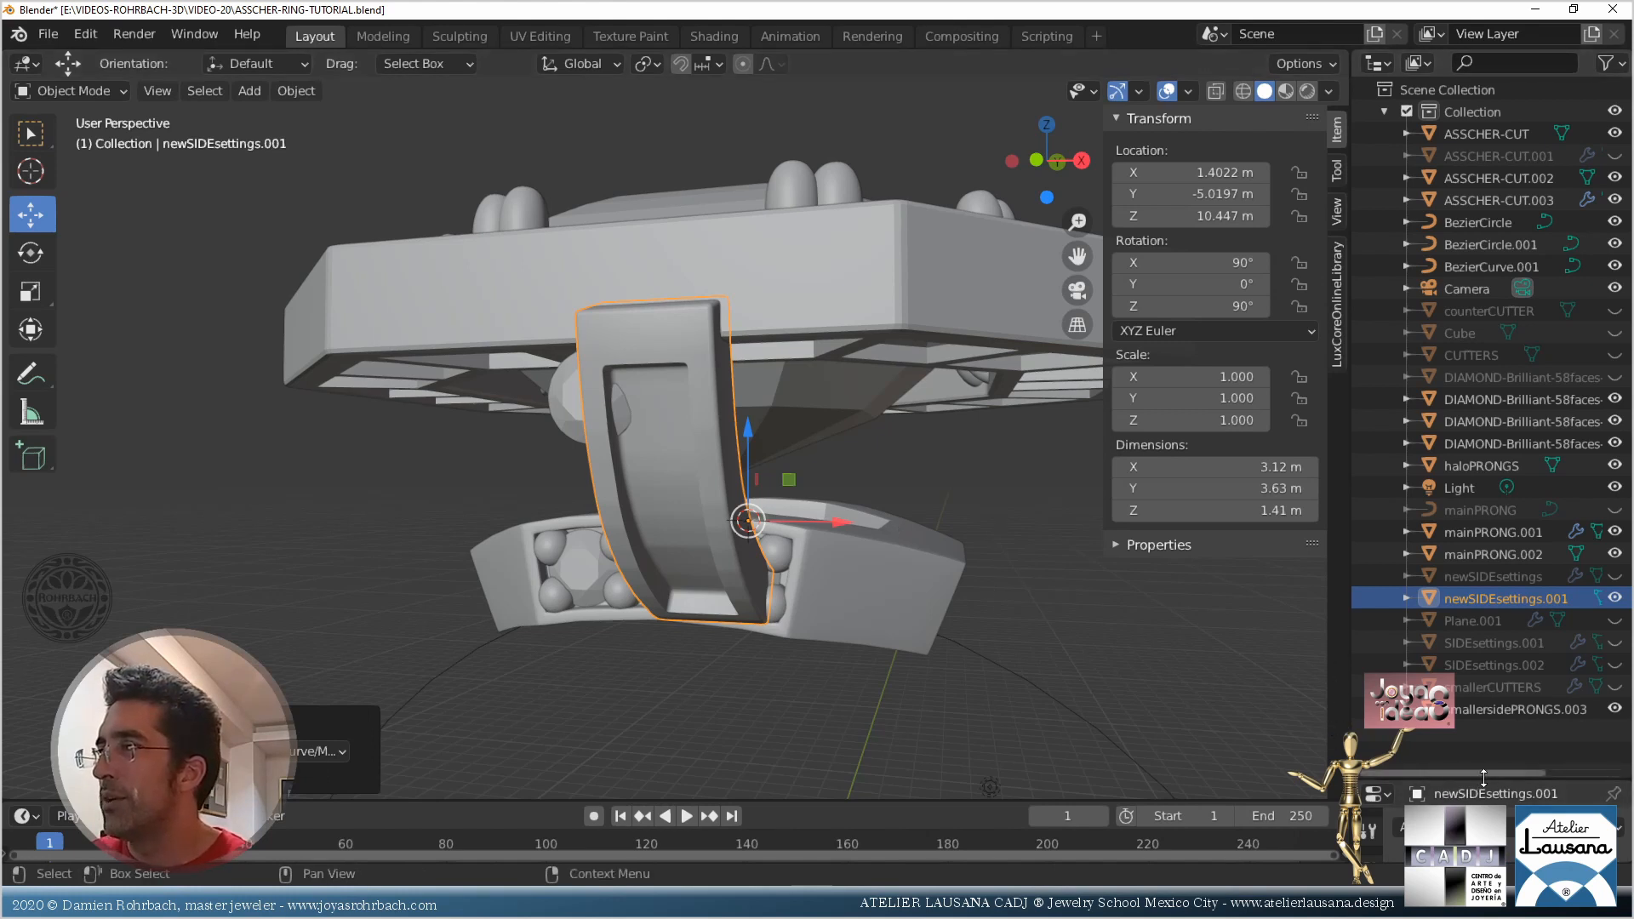
Add a Mirror modifier on the X axis to newSIDEsettings.001, using the ring head's large outer frame as the mirror object
{"action": "left_click_drag", "start_coordinate": [1471, 781], "coordinate": [1469, 228]}
{"action": "left_click", "coordinate": [1454, 275]}
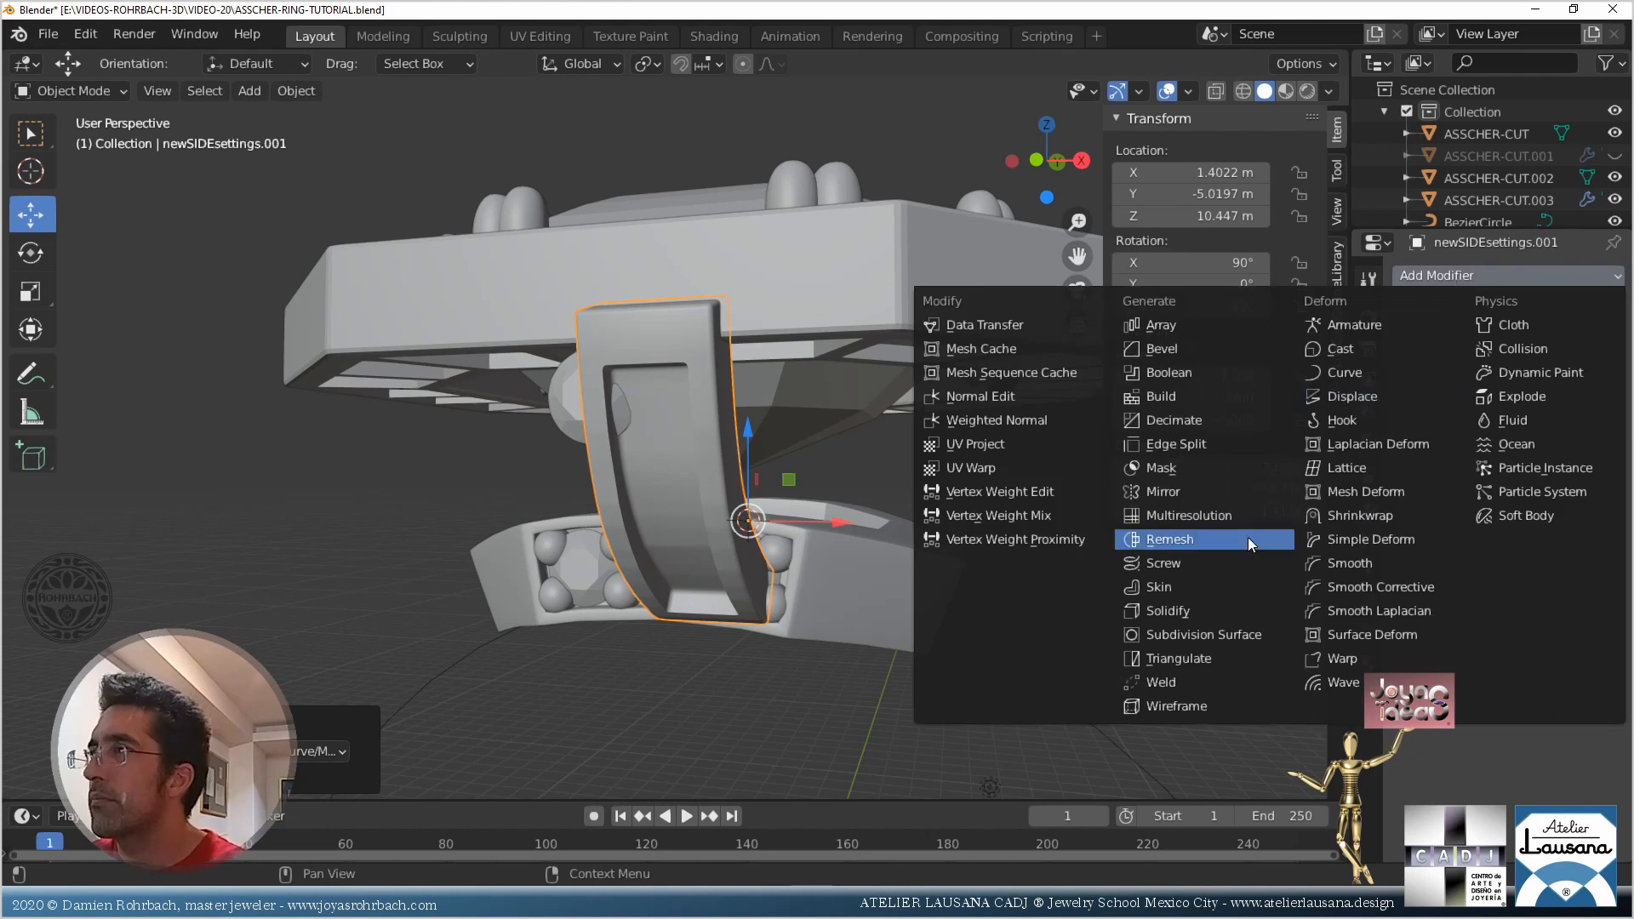
{"action": "left_click", "coordinate": [1193, 487]}
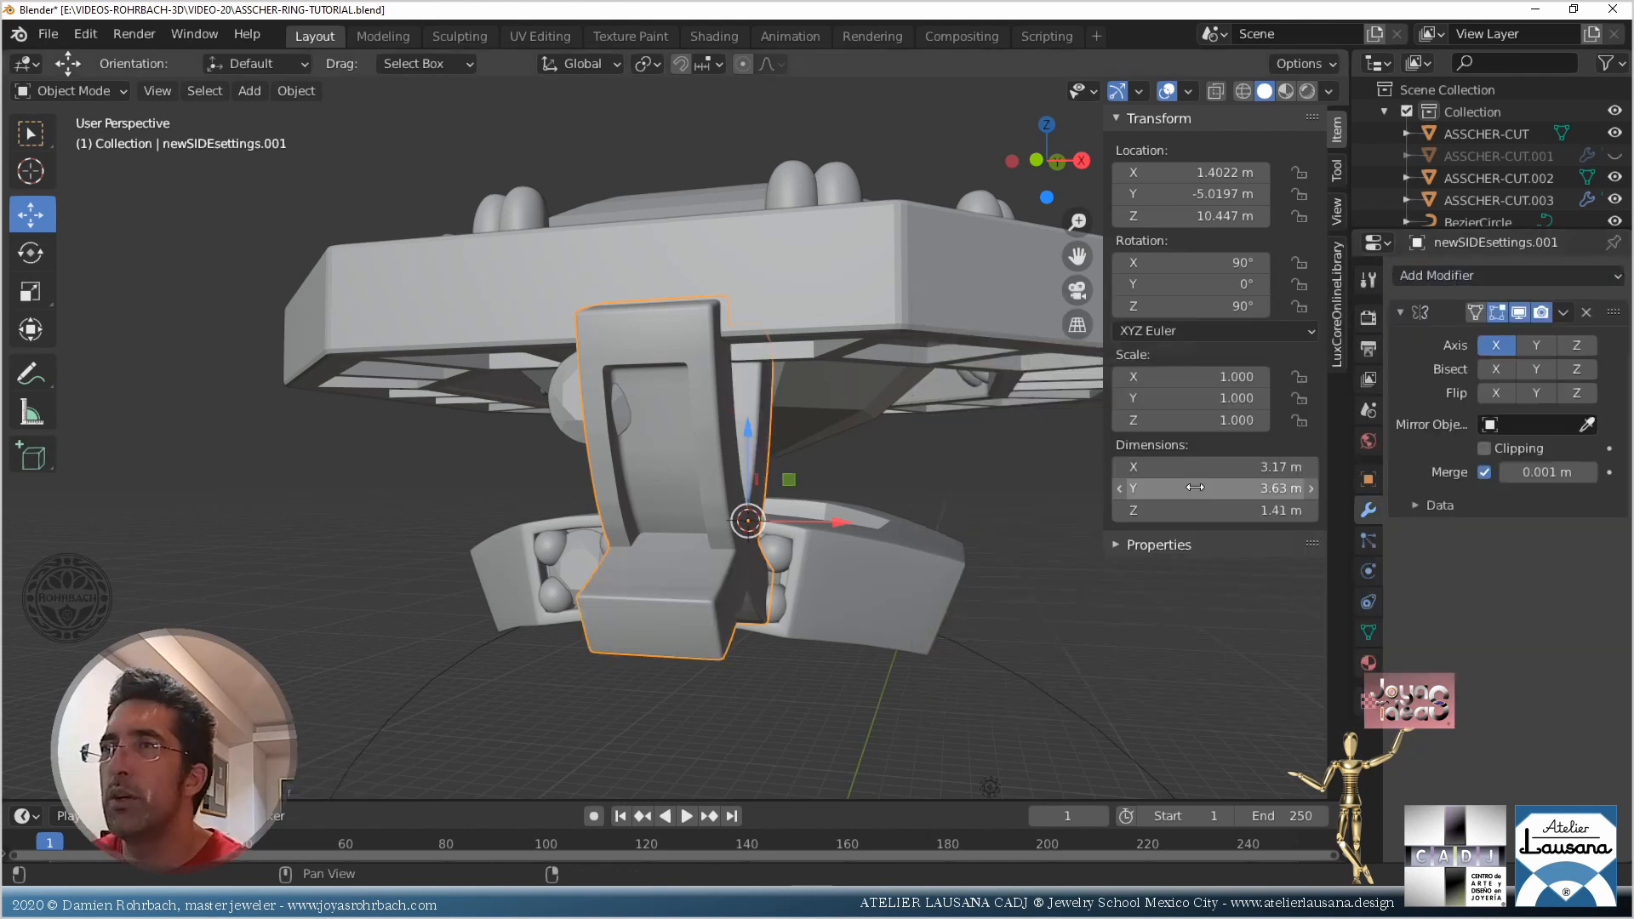
{"action": "left_click", "coordinate": [1586, 422]}
{"action": "left_click", "coordinate": [856, 250]}
{"action": "mouse_move", "coordinate": [785, 519]}
{"action": "middle_mouse_down"}
{"action": "mouse_move", "coordinate": [871, 604]}
{"action": "mouse_move", "coordinate": [766, 510]}
{"action": "mouse_move", "coordinate": [786, 518]}
{"action": "middle_mouse_up"}
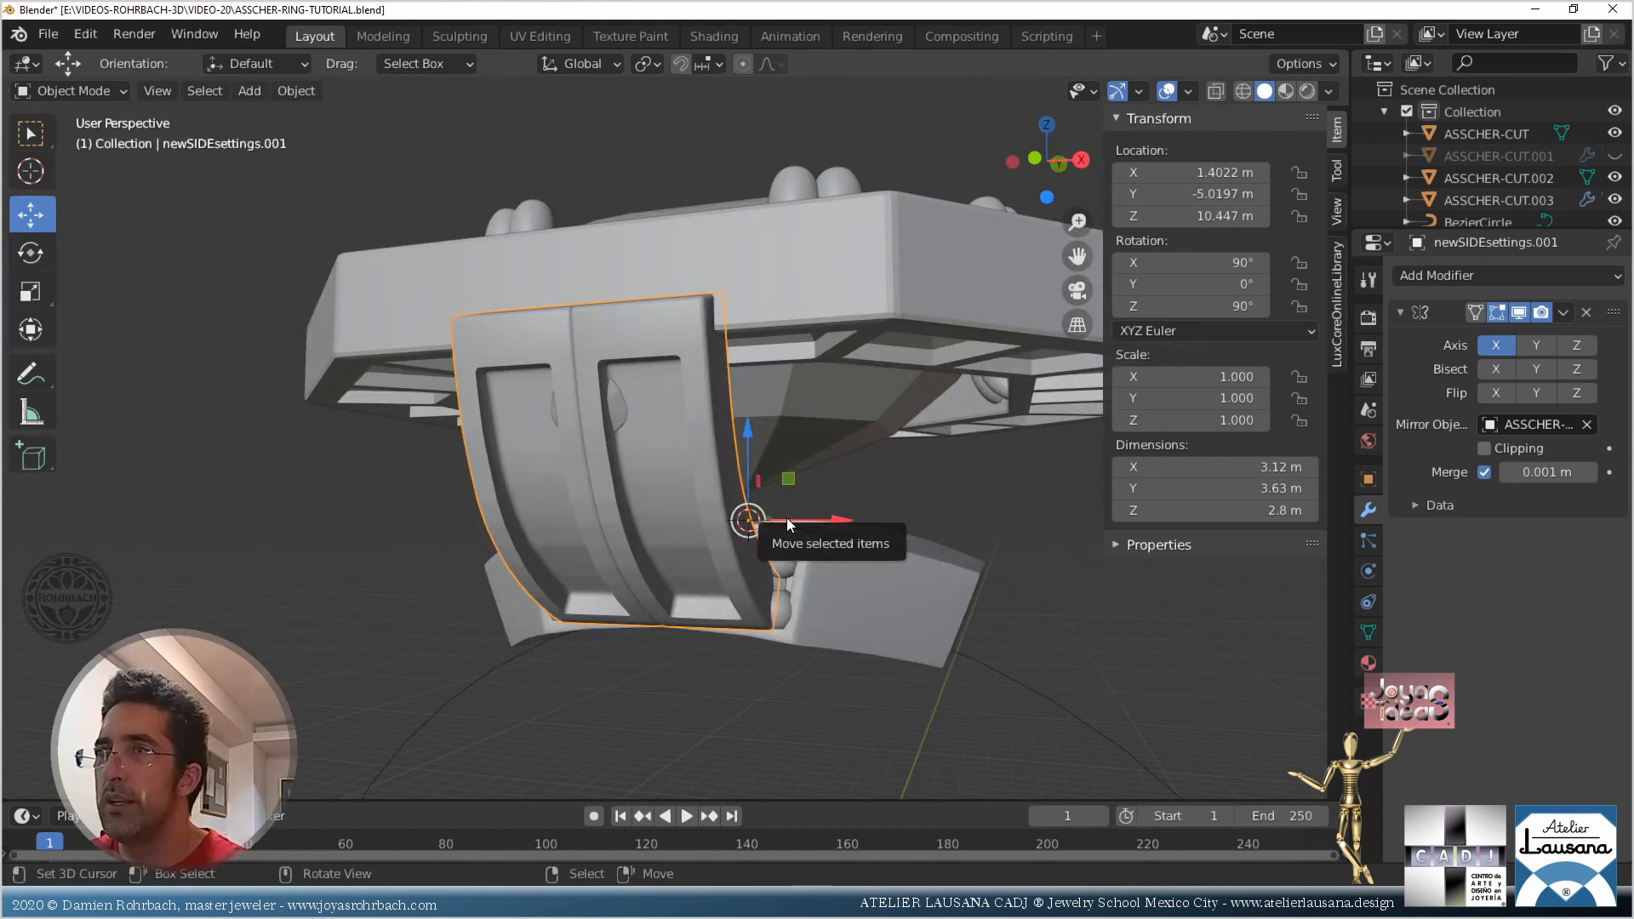
Convert the mirrored side setting to a mesh and apply all its transforms
{"action": "key", "text": "alt+c"}
{"action": "left_click", "coordinate": [786, 517]}
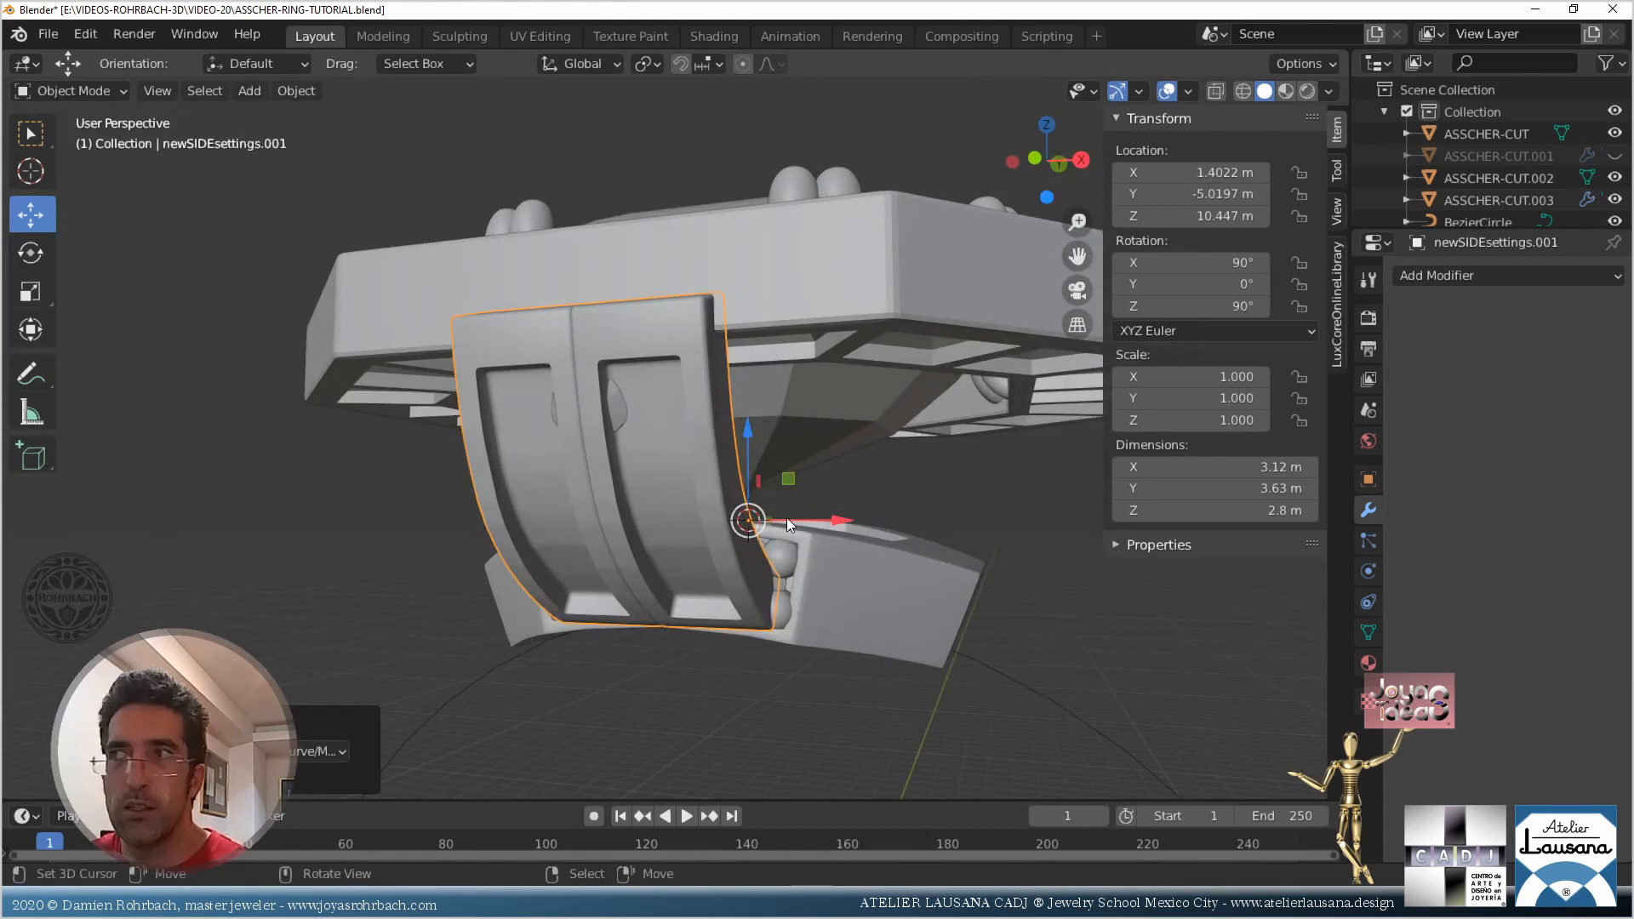
{"action": "key", "text": "ctrl+a"}
{"action": "left_click", "coordinate": [997, 505]}
Try rotating the paired side setting 45° about Z, and undo the rotation
{"action": "left_click", "coordinate": [1156, 298]}
{"action": "type", "text": "45"}
{"action": "key", "text": "Return"}
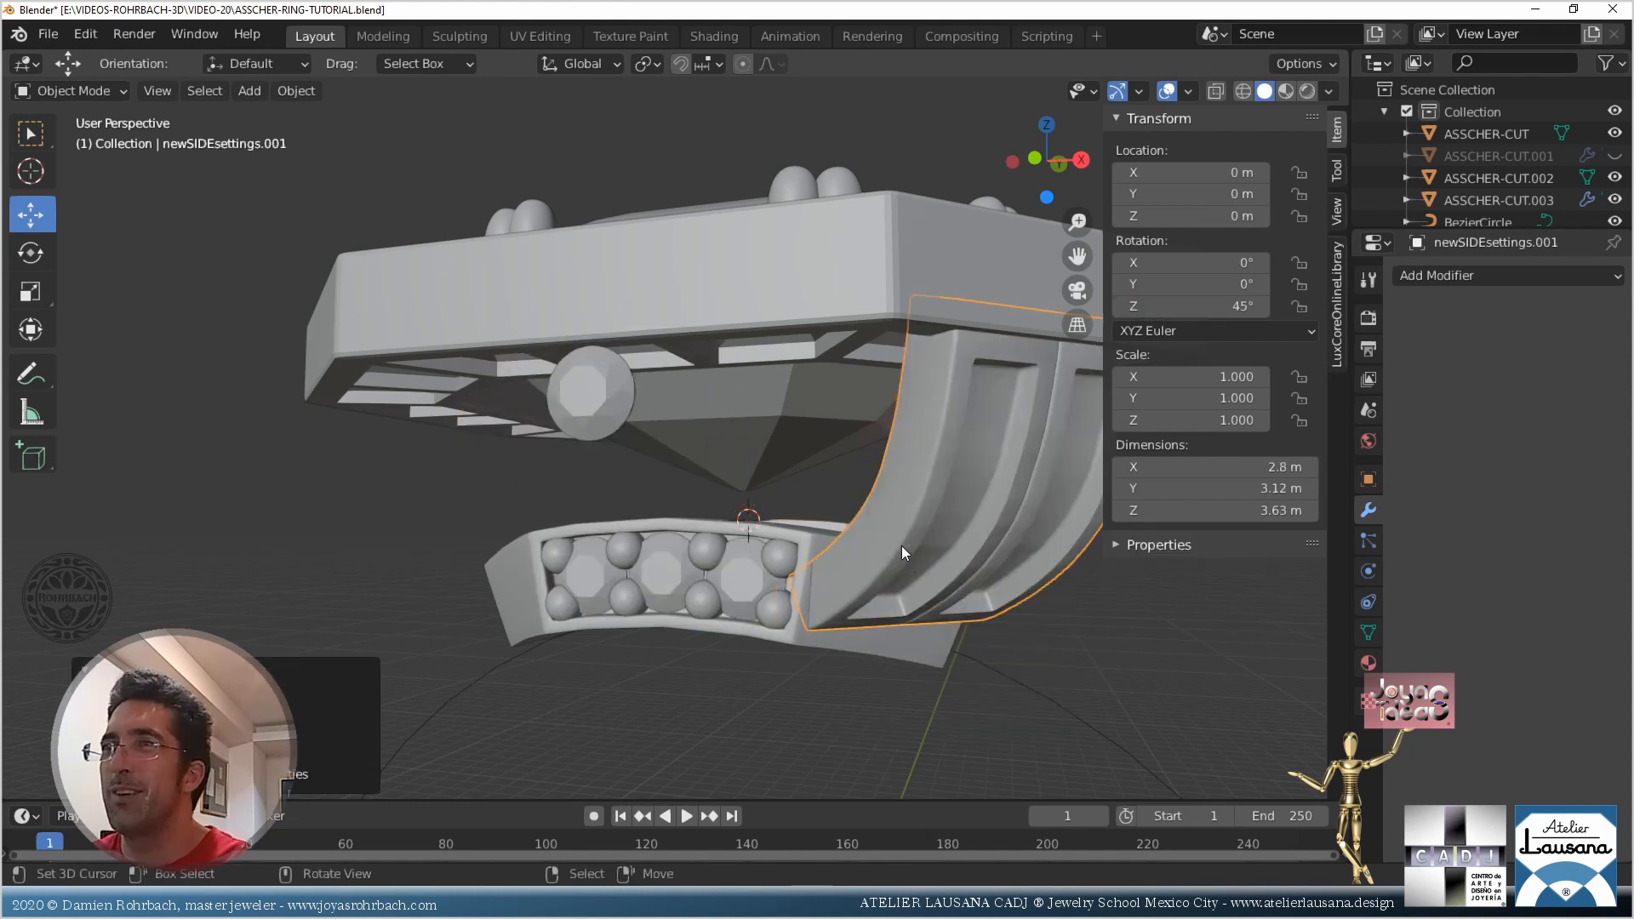
{"action": "middle_click_drag", "start_coordinate": [887, 525], "coordinate": [610, 422]}
{"action": "key", "text": "ctrl+z"}
In a see-through side view, tilt the round diamond to about 106° about X and seat it near the curved recess's upper end
{"action": "left_click", "coordinate": [601, 416]}
{"action": "key", "text": "KP_3"}
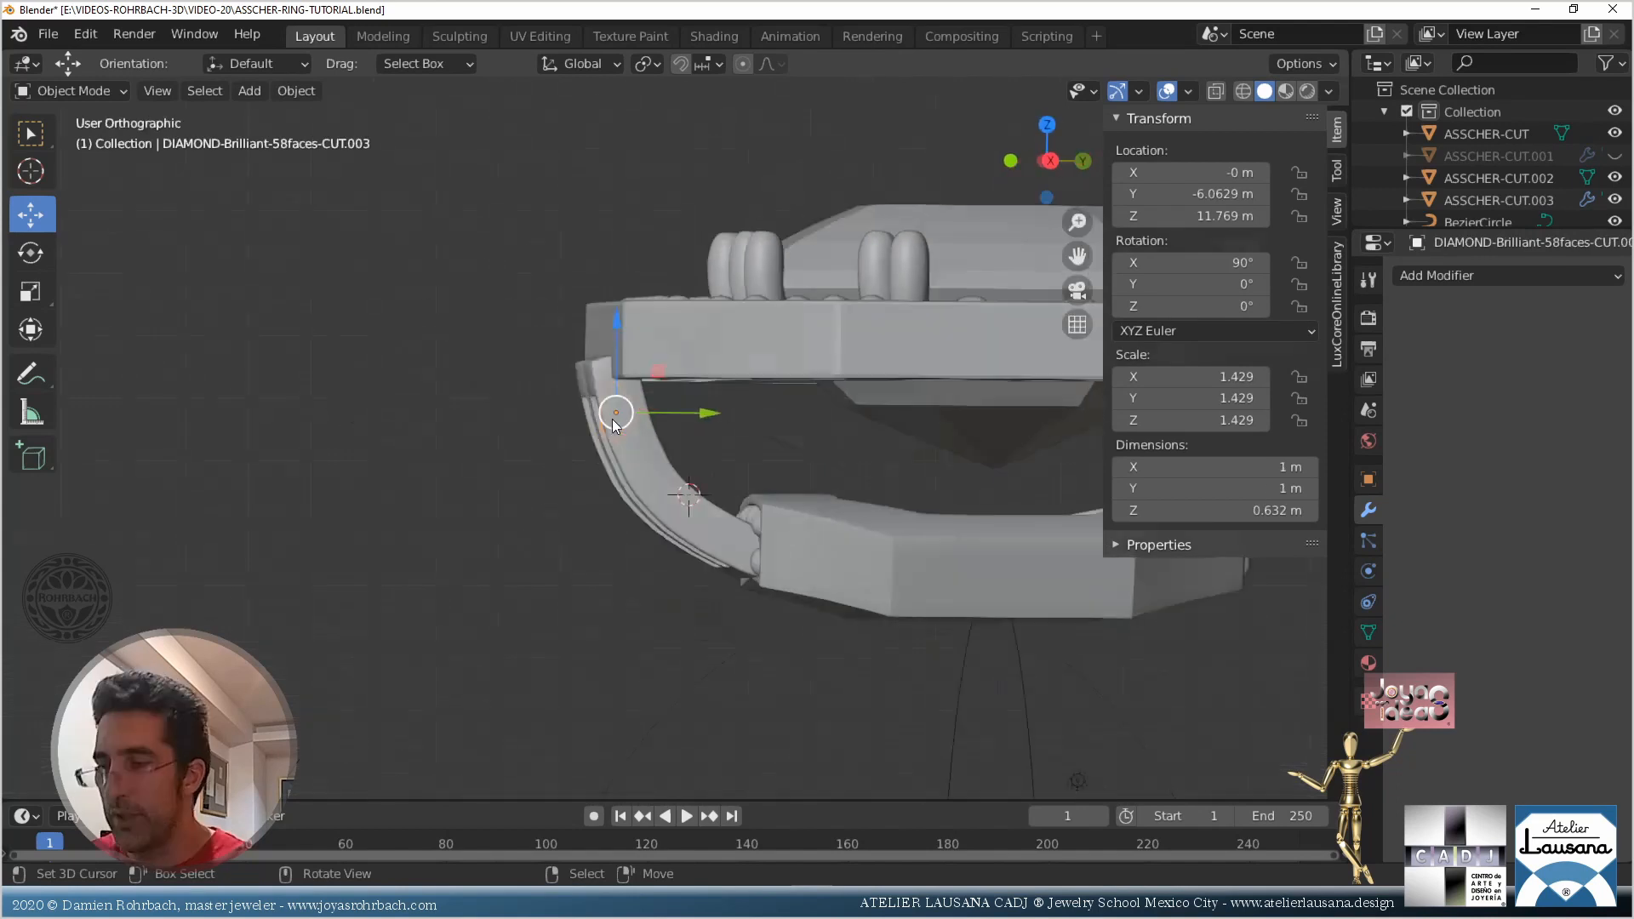
{"action": "scroll", "coordinate": [588, 400], "scroll_direction": "up", "scroll_amount": 3}
{"action": "key", "text": "alt+z"}
{"action": "scroll", "coordinate": [622, 325], "scroll_direction": "up", "scroll_amount": 2}
{"action": "key", "text": "r"}
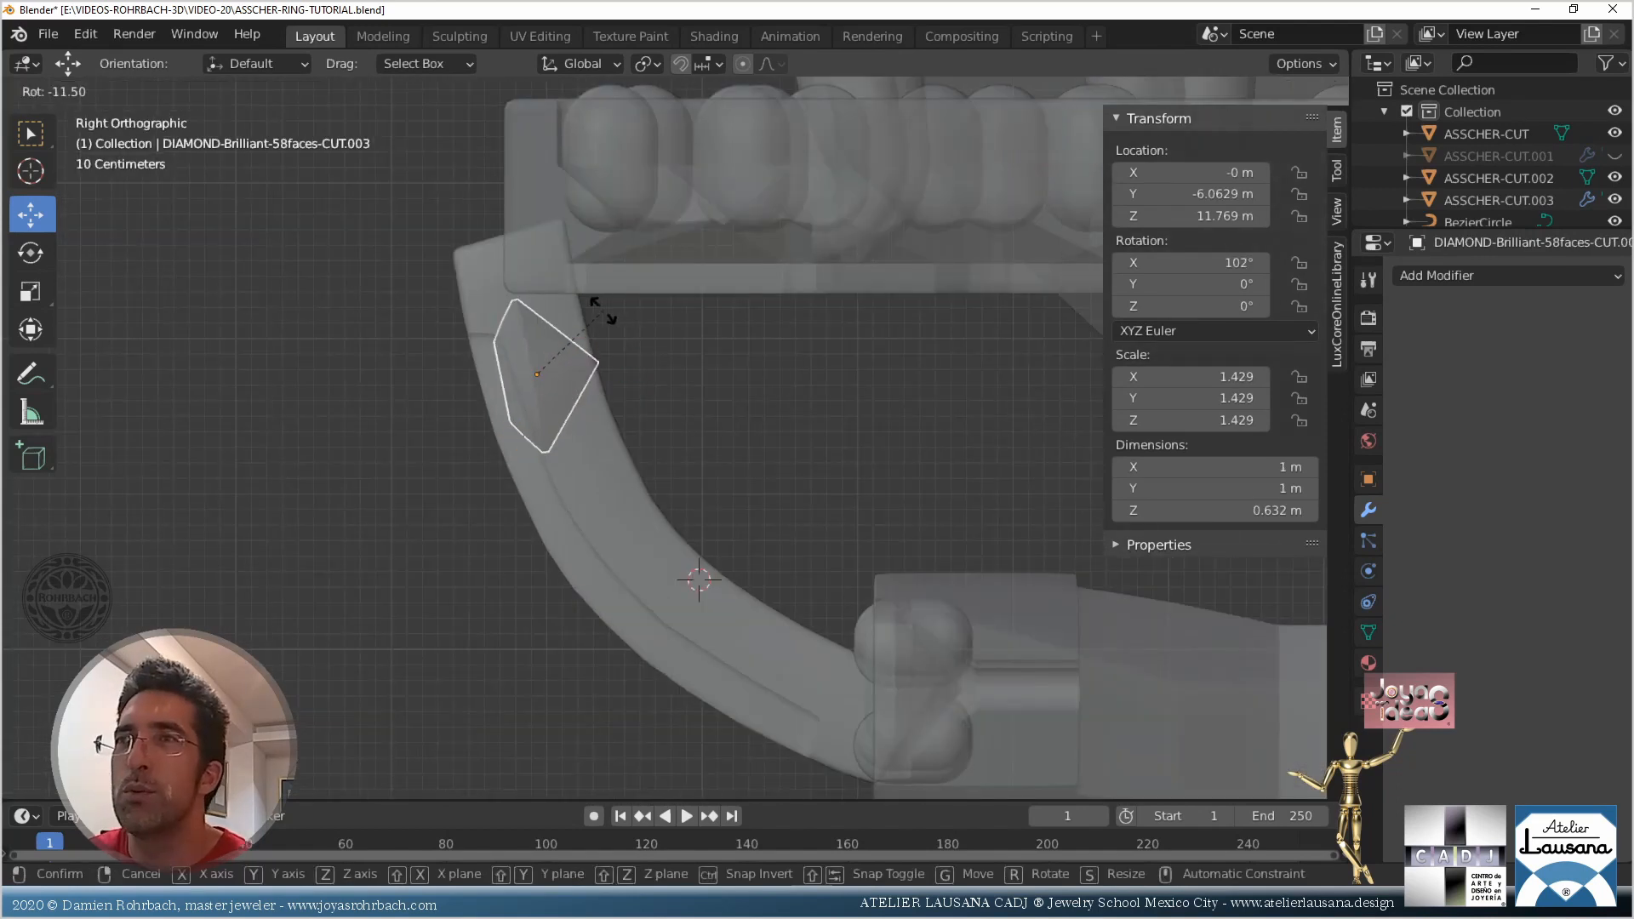
{"action": "left_click", "coordinate": [590, 349]}
{"action": "key", "text": "g"}
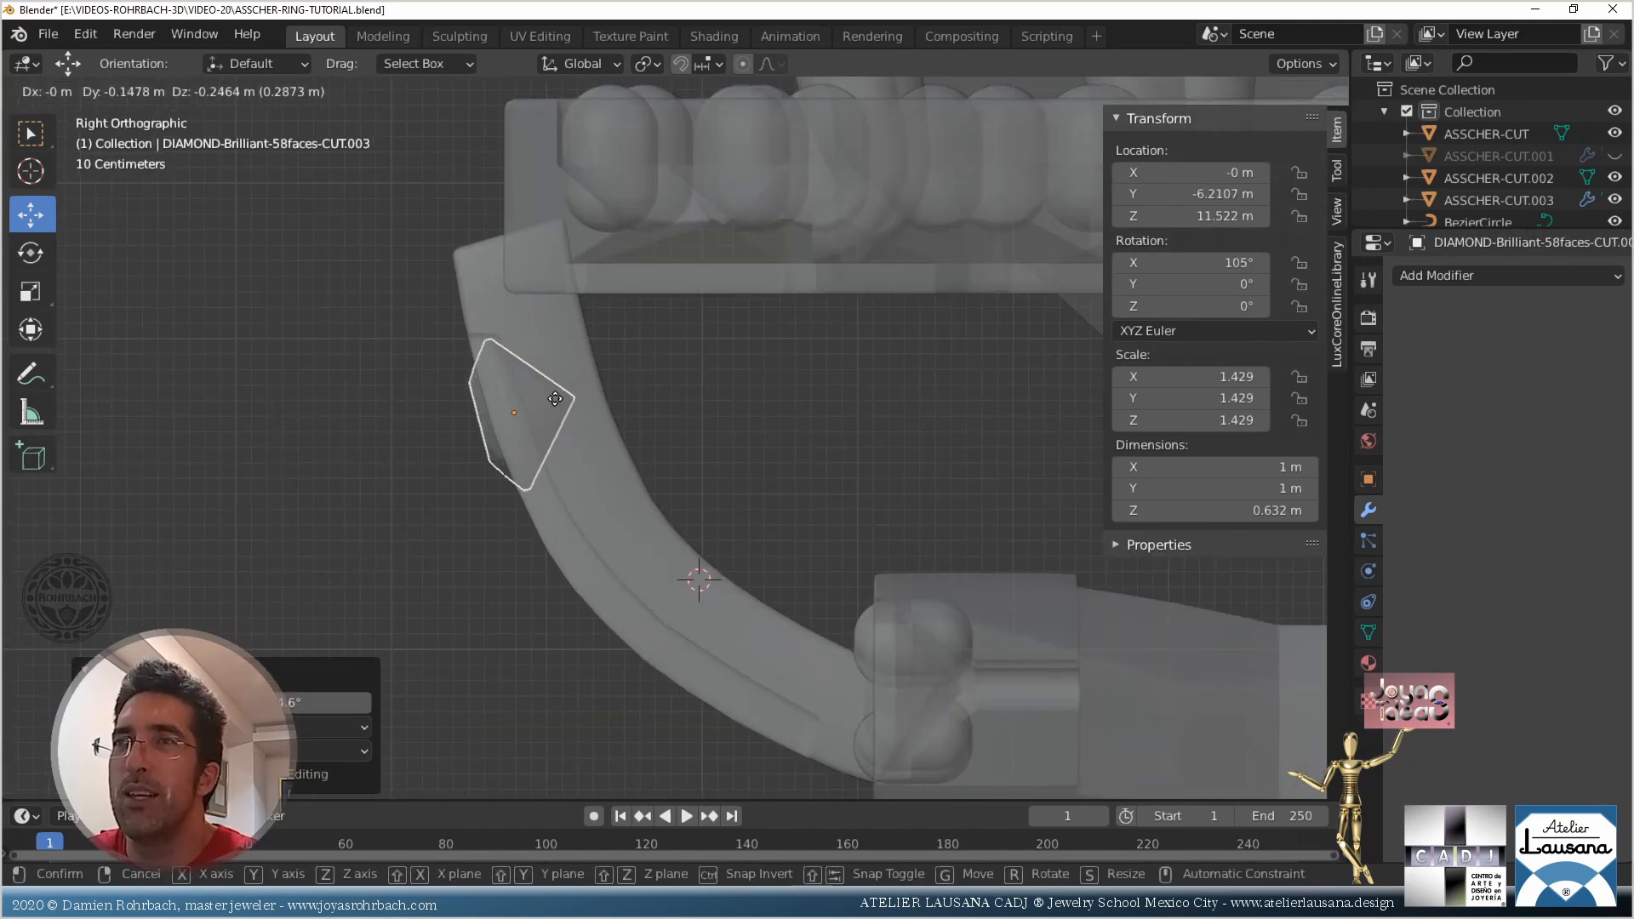
{"action": "left_click", "coordinate": [555, 398]}
{"action": "key", "text": "r"}
{"action": "left_click", "coordinate": [568, 317]}
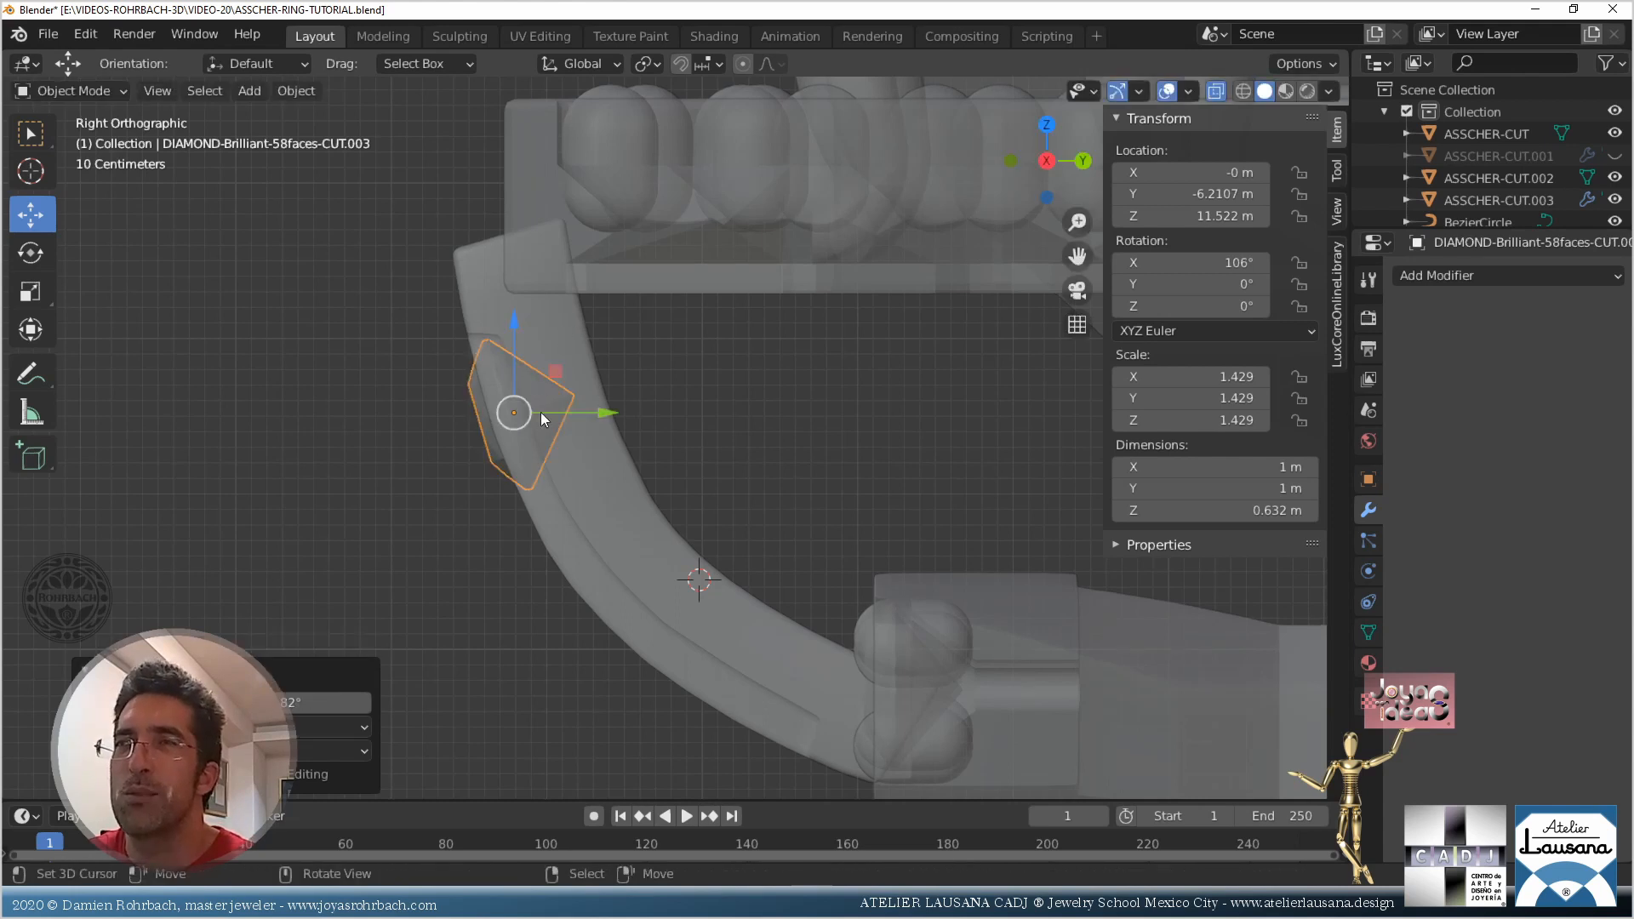
Duplicate the diamond, place the copy midway down the curved recess, and tilt it to about 123° about X
{"action": "scroll", "coordinate": [624, 315], "scroll_direction": "up", "scroll_amount": 3}
{"action": "key", "text": "shift+d"}
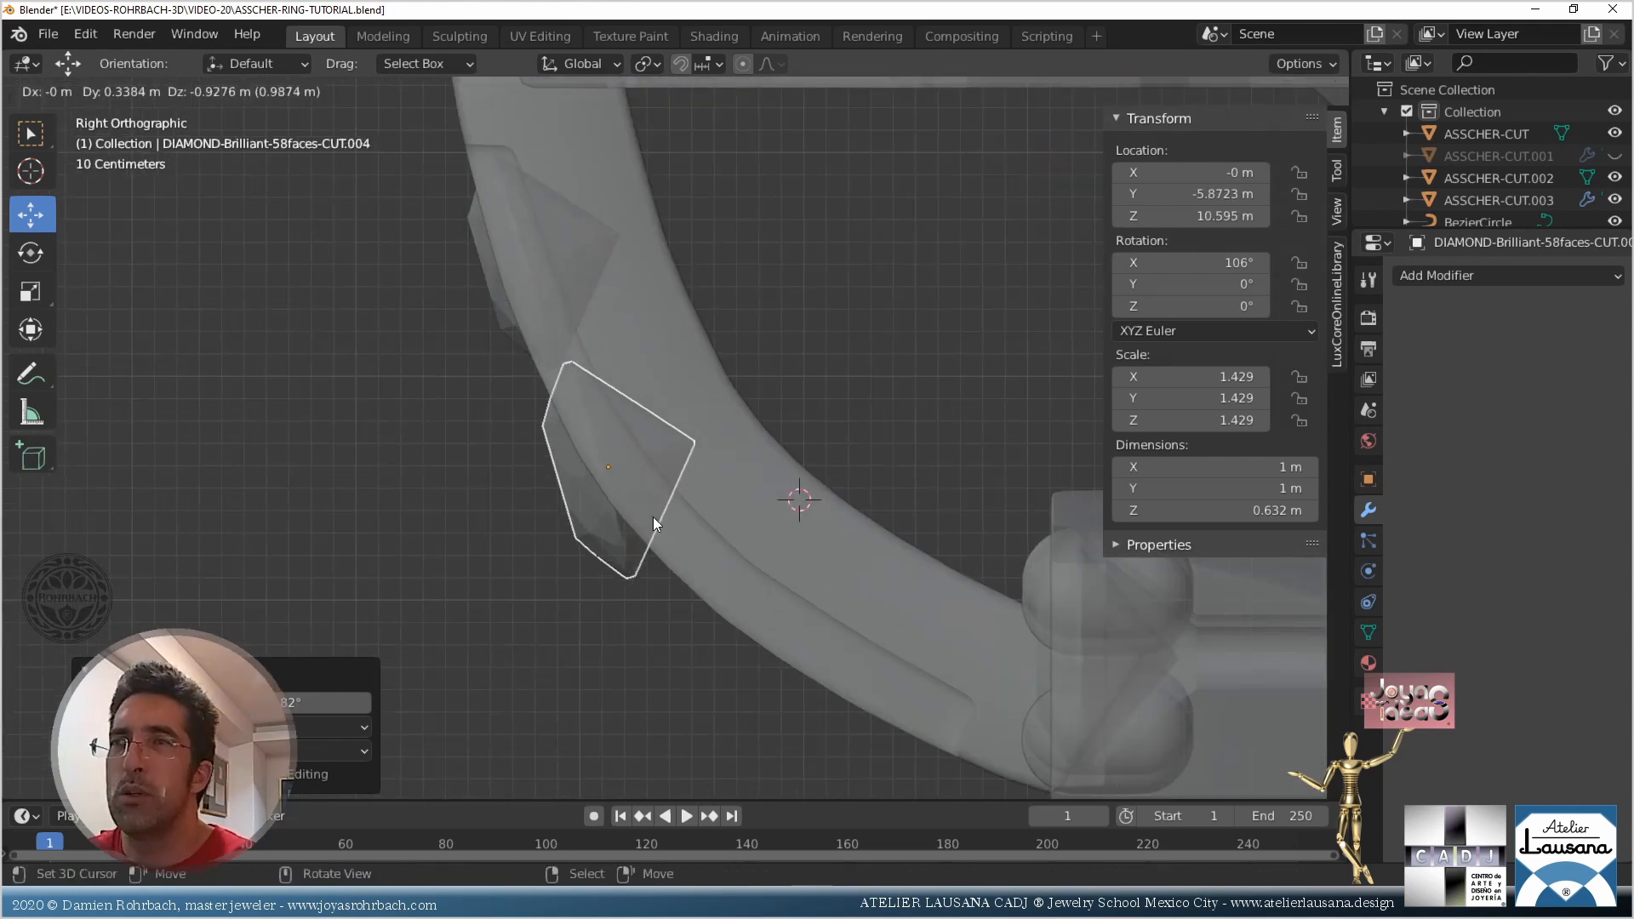
{"action": "left_click", "coordinate": [652, 517]}
{"action": "key", "text": "r"}
{"action": "left_click", "coordinate": [667, 329]}
{"action": "key", "text": "g"}
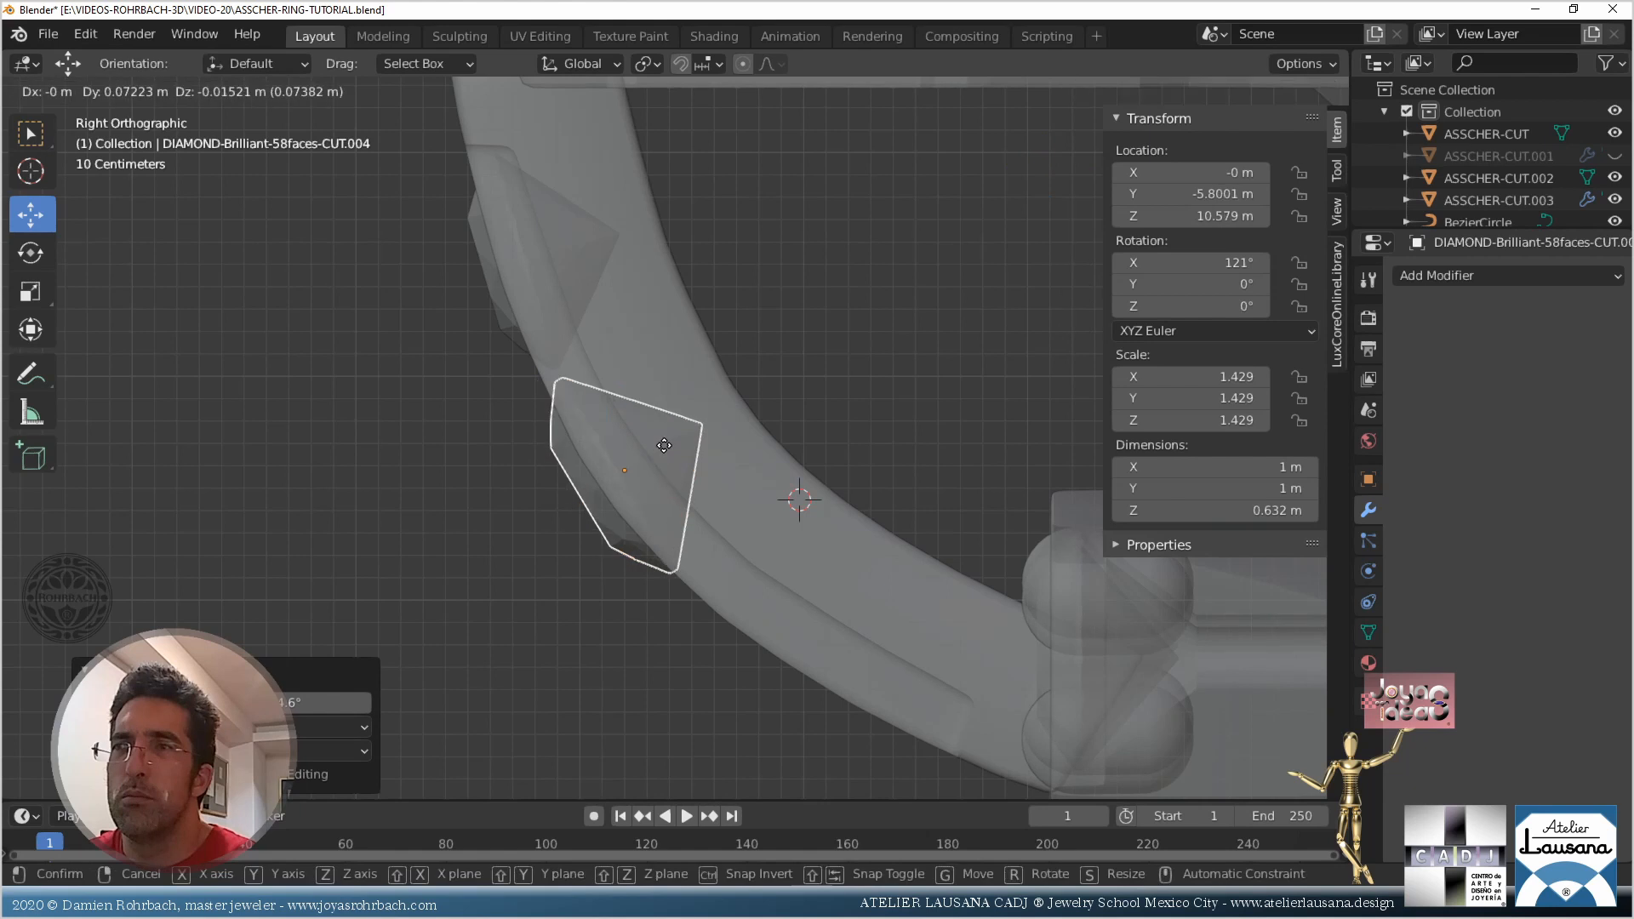
{"action": "left_click", "coordinate": [647, 306]}
{"action": "key", "text": "r"}
{"action": "left_click", "coordinate": [641, 432]}
{"action": "key", "text": "g"}
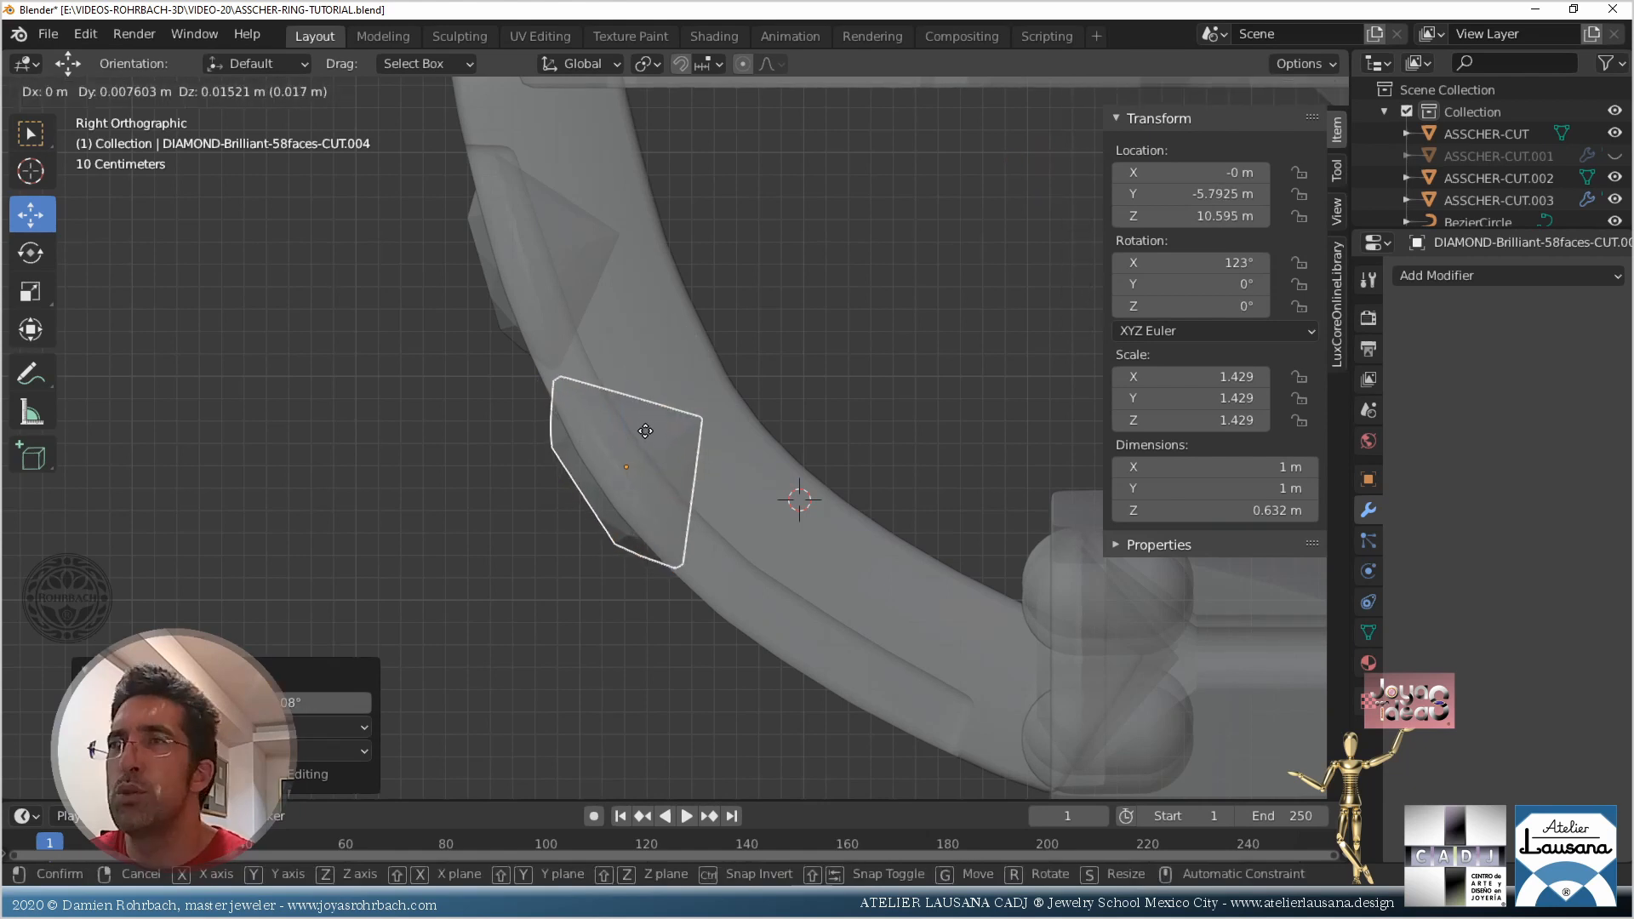
{"action": "left_click", "coordinate": [645, 430]}
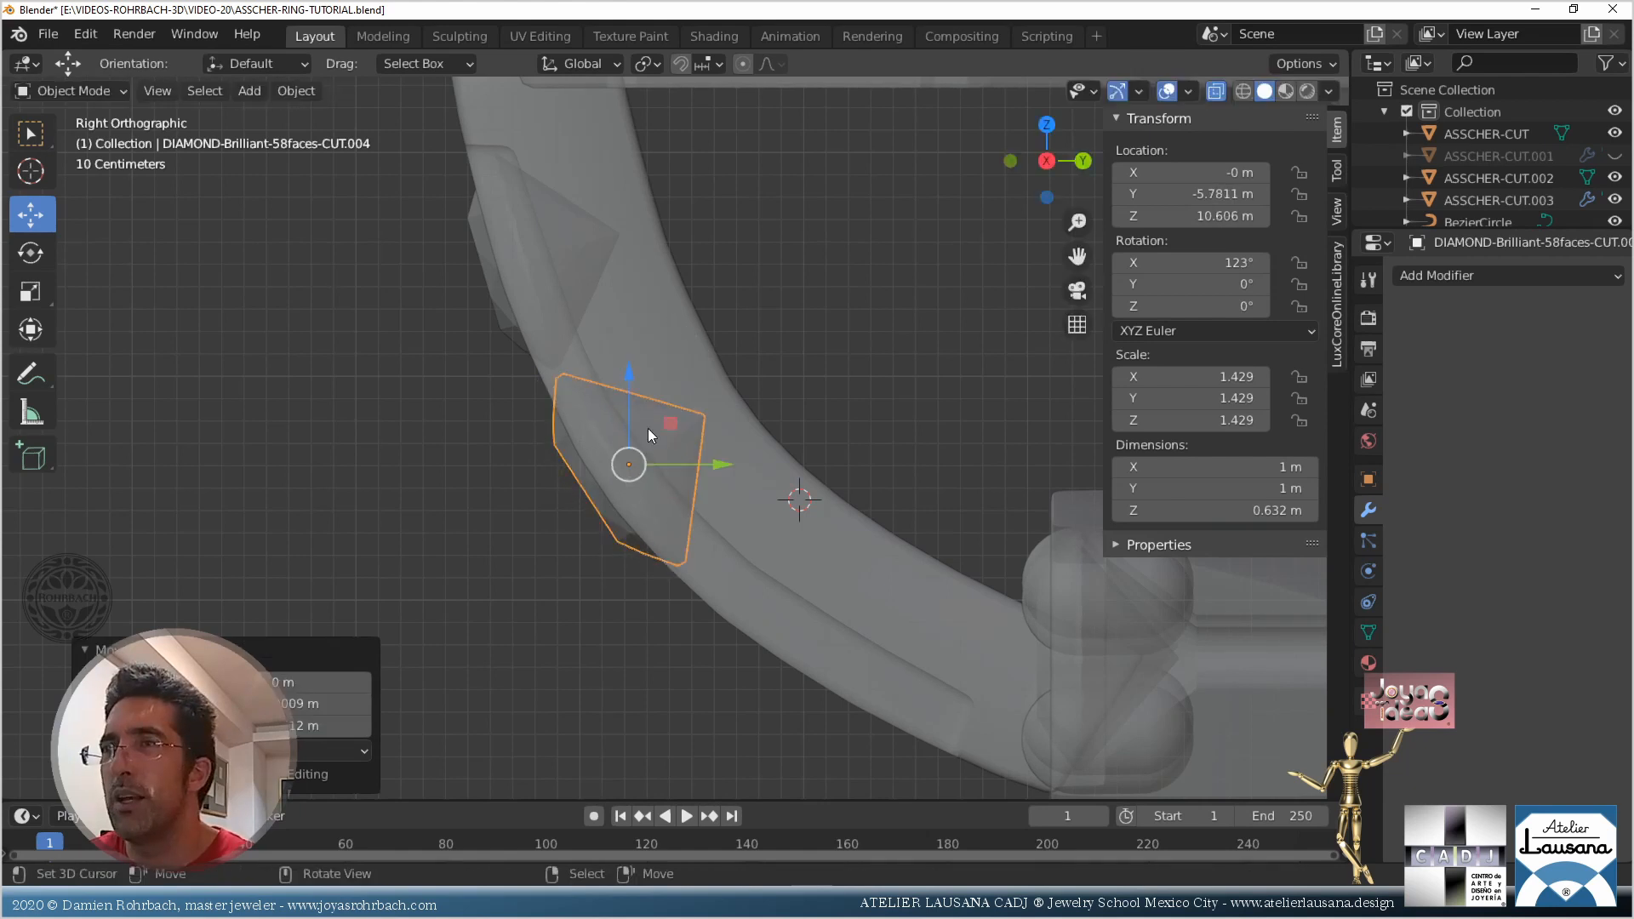
Duplicate the middle diamond, place the copy near the recess's lower end, and tilt it to about 151° about X
{"action": "key", "text": "shift+d"}
{"action": "left_click", "coordinate": [786, 637]}
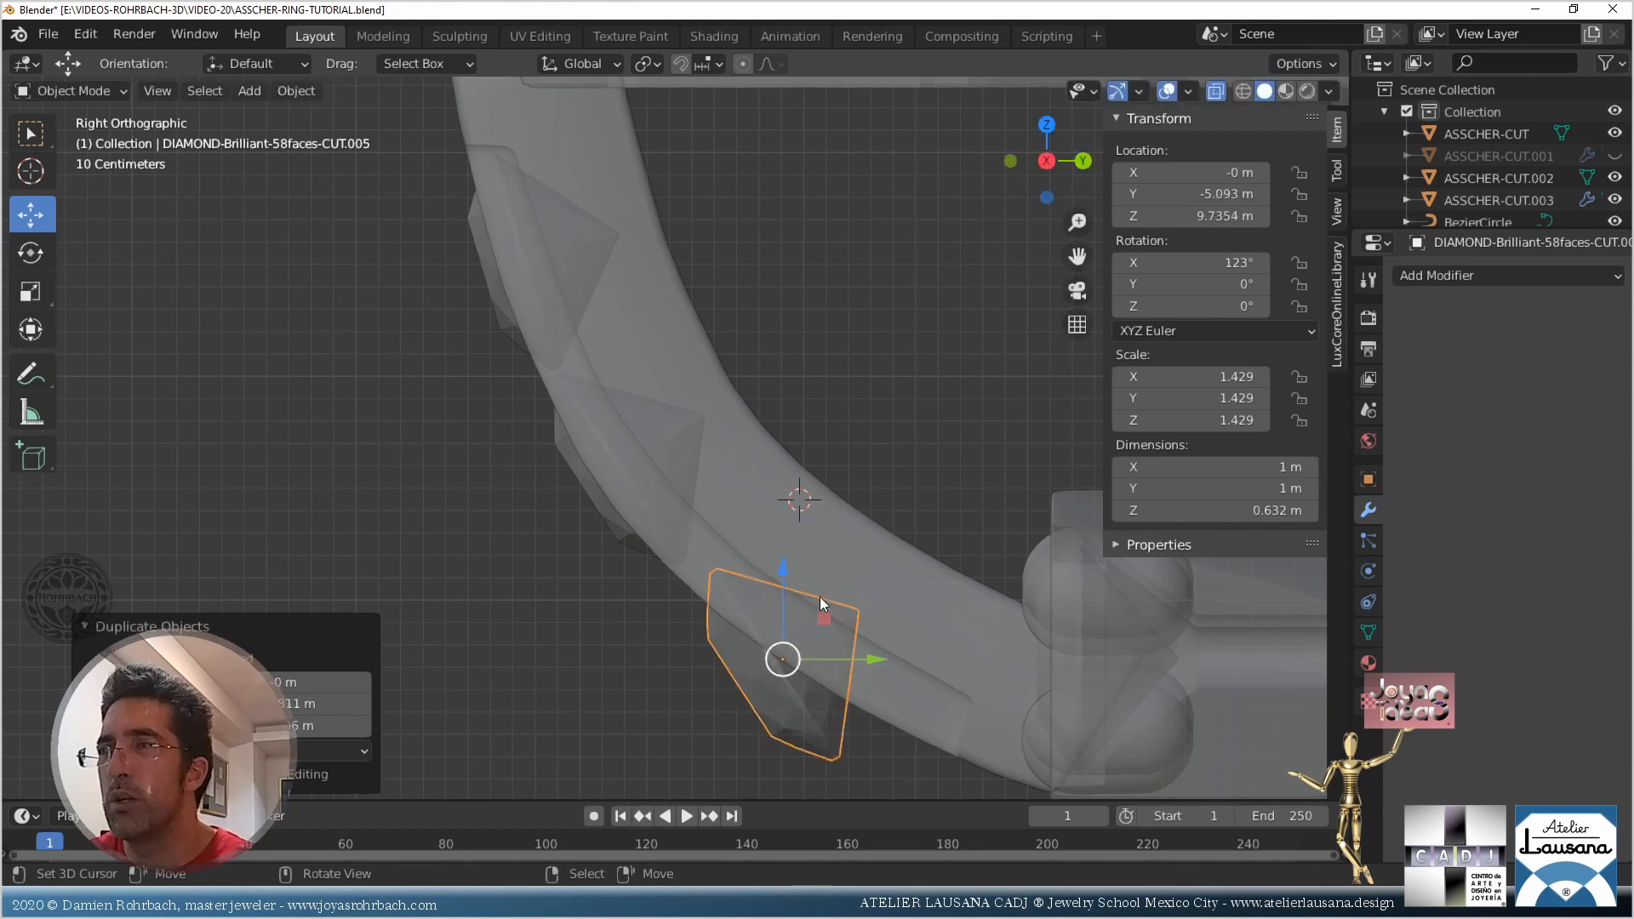
{"action": "key", "text": "r"}
{"action": "left_click", "coordinate": [783, 500]}
{"action": "key", "text": "g"}
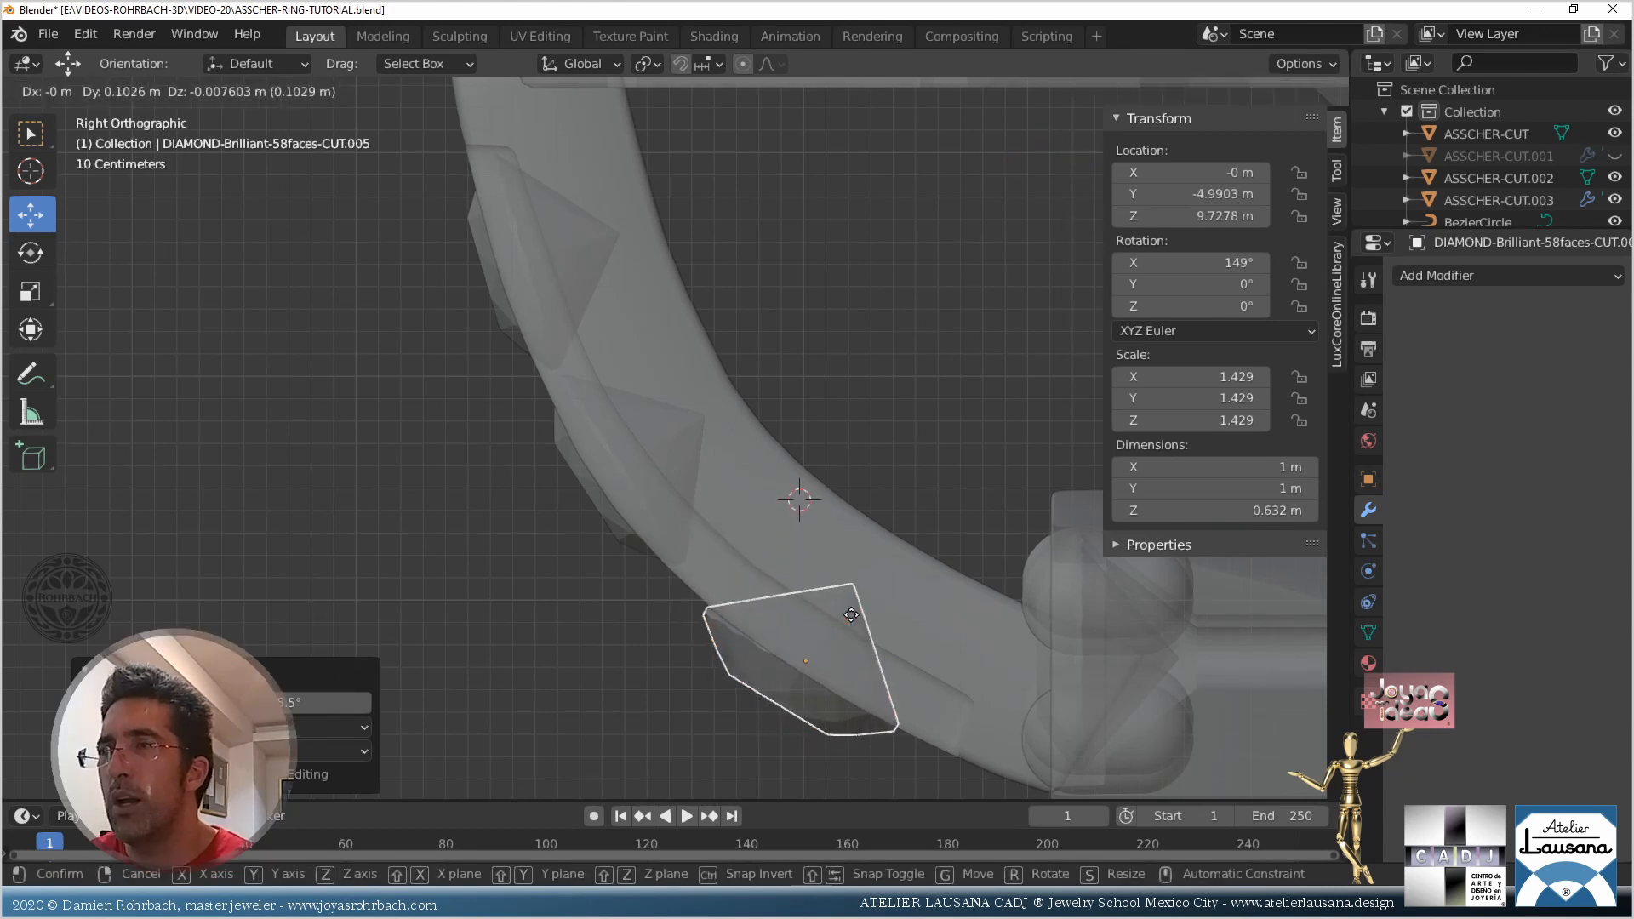
{"action": "left_click", "coordinate": [925, 561]}
{"action": "key", "text": "r"}
{"action": "left_click", "coordinate": [906, 550]}
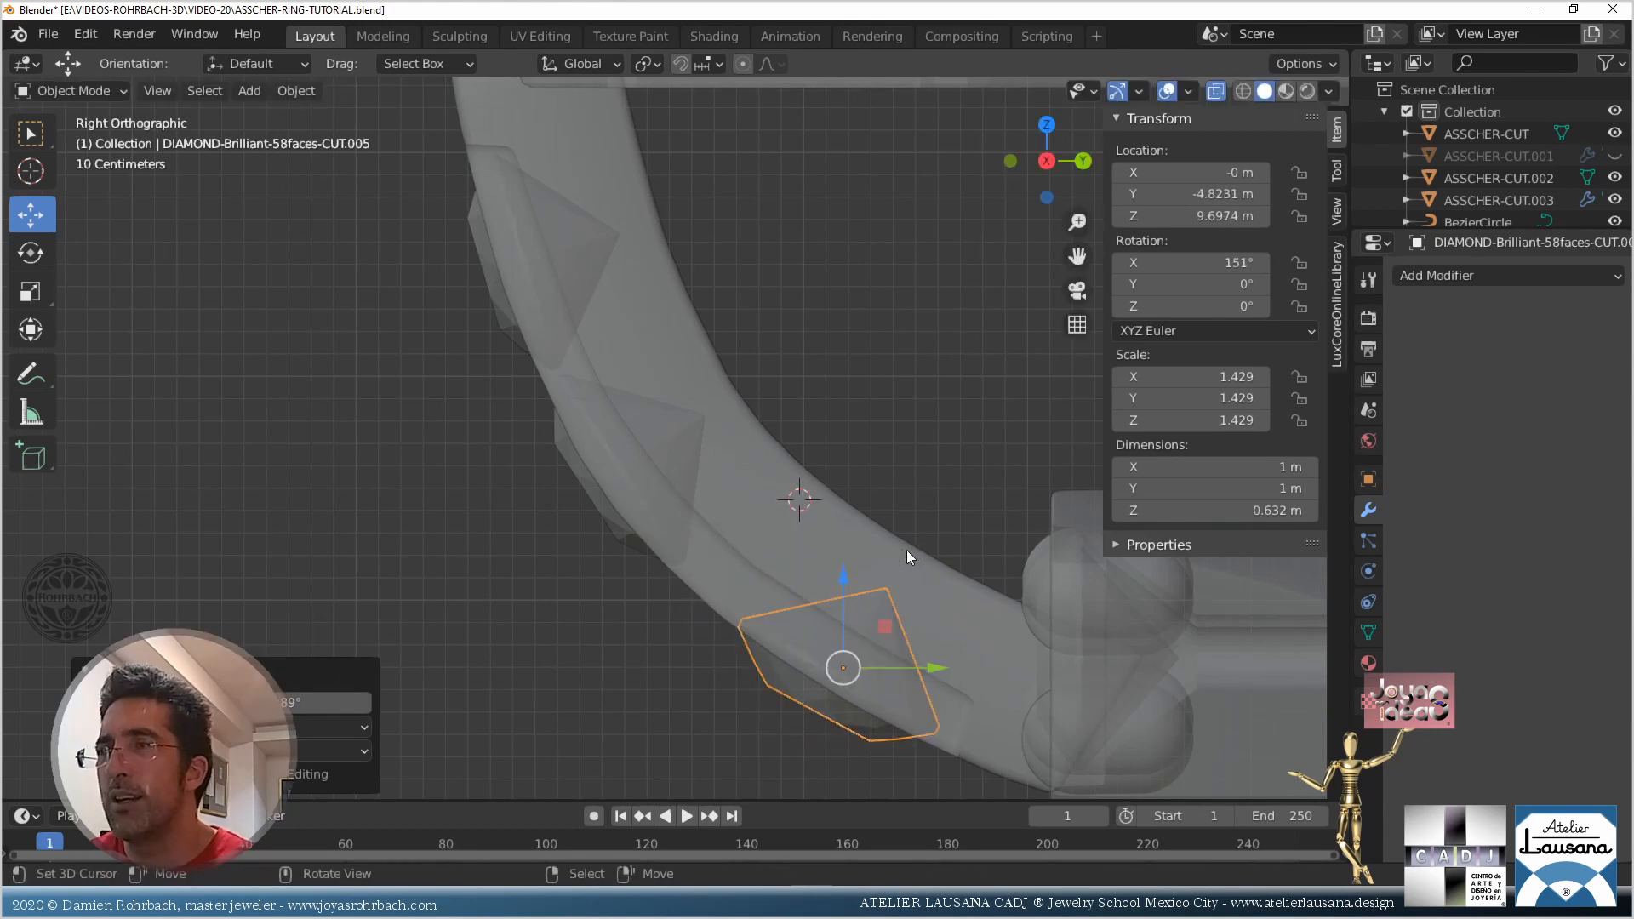
Tilt the middle diamond to about 127° about X and shift it slightly down along the curve
{"action": "key", "text": "ctrl+z"}
{"action": "key", "text": "ctrl+z"}
{"action": "key", "text": "ctrl+z"}
{"action": "key", "text": "ctrl+z"}
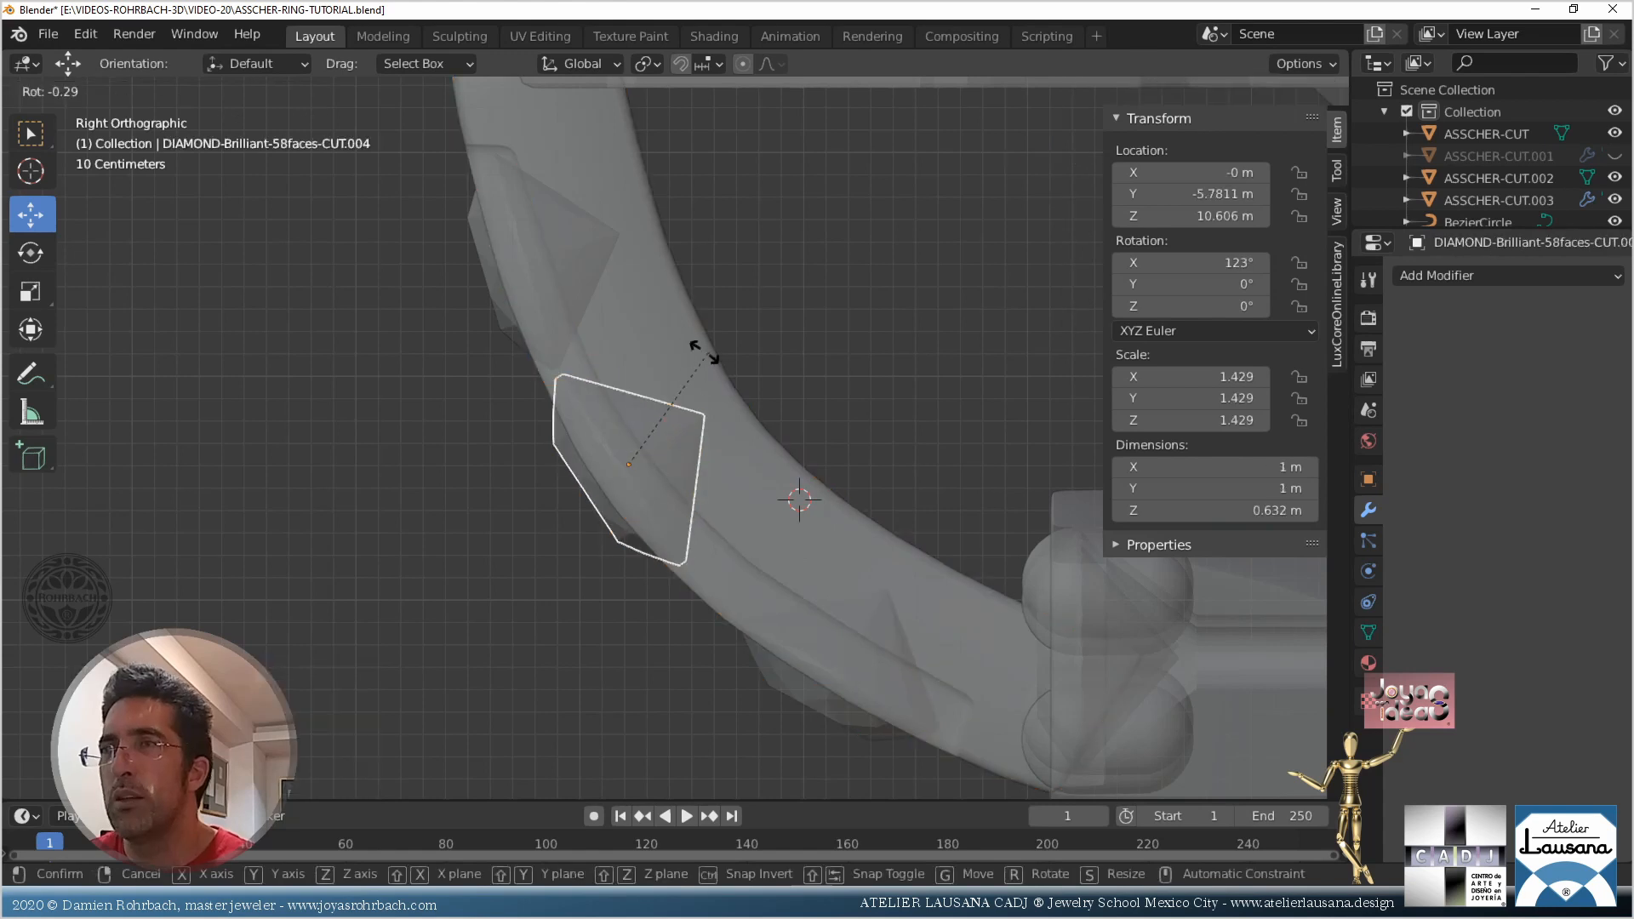
{"action": "key", "text": "g"}
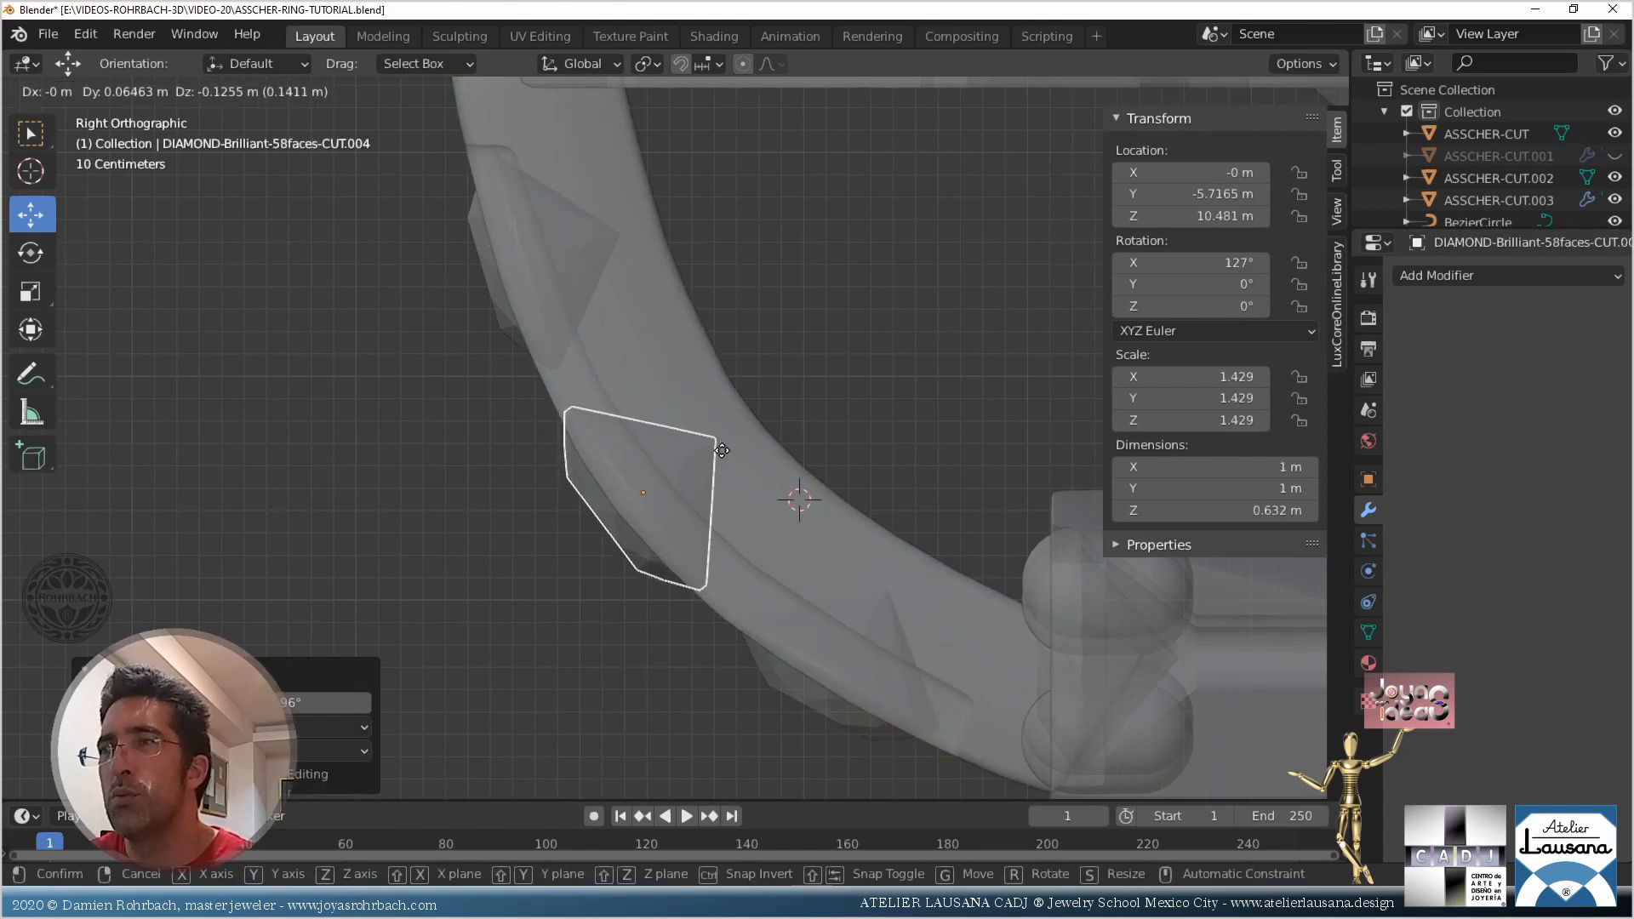
{"action": "left_click", "coordinate": [722, 450]}
Shift the uppermost diamond slightly down the curve to about Y -6.2 m and Z 11.45 m
{"action": "left_click", "coordinate": [596, 238]}
{"action": "key", "text": "g"}
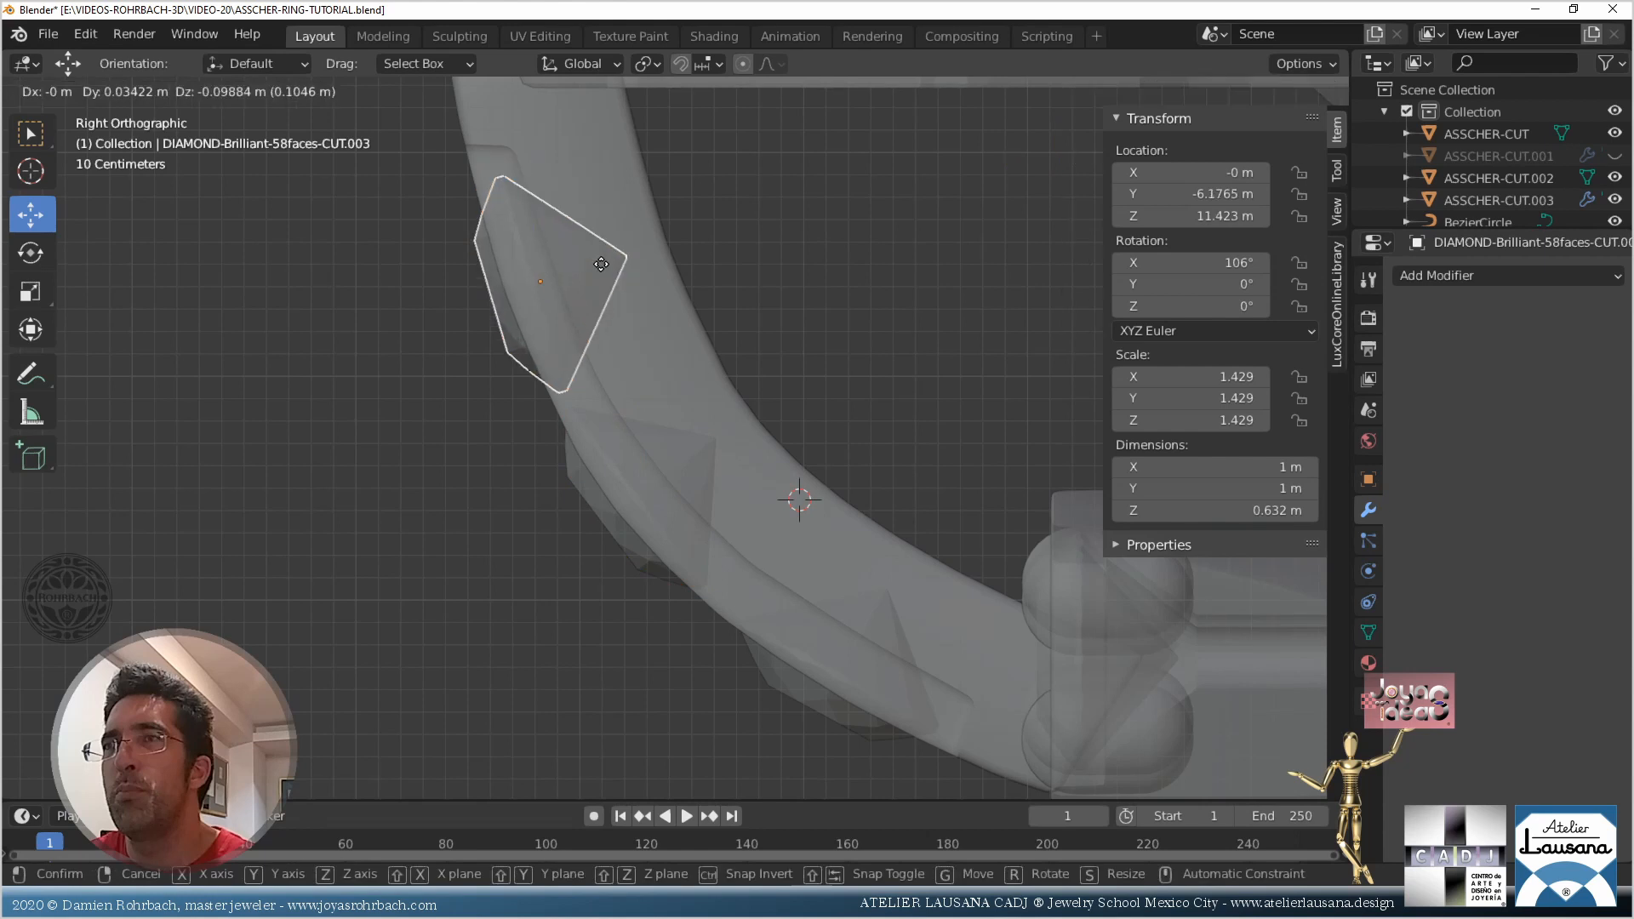
{"action": "left_click", "coordinate": [597, 259]}
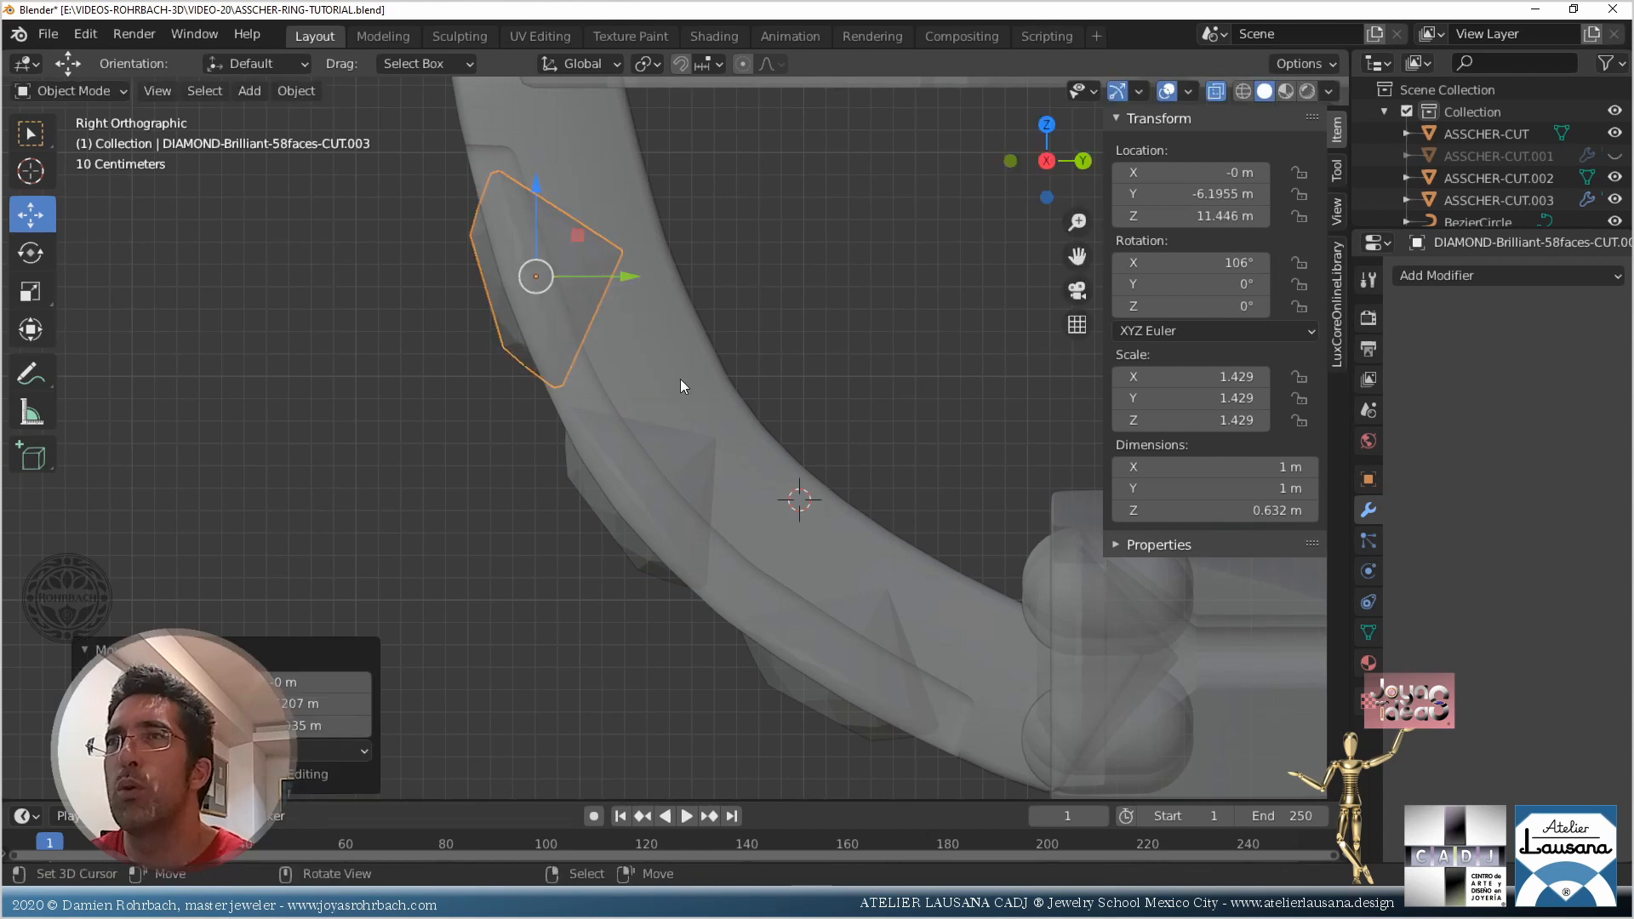
Refine the lowest diamond's seat to about Y -4.89 m and Z 9.74 m, tilting it to about 147° about X
{"action": "left_click", "coordinate": [810, 625]}
{"action": "left_click", "coordinate": [793, 702]}
{"action": "key", "text": "g"}
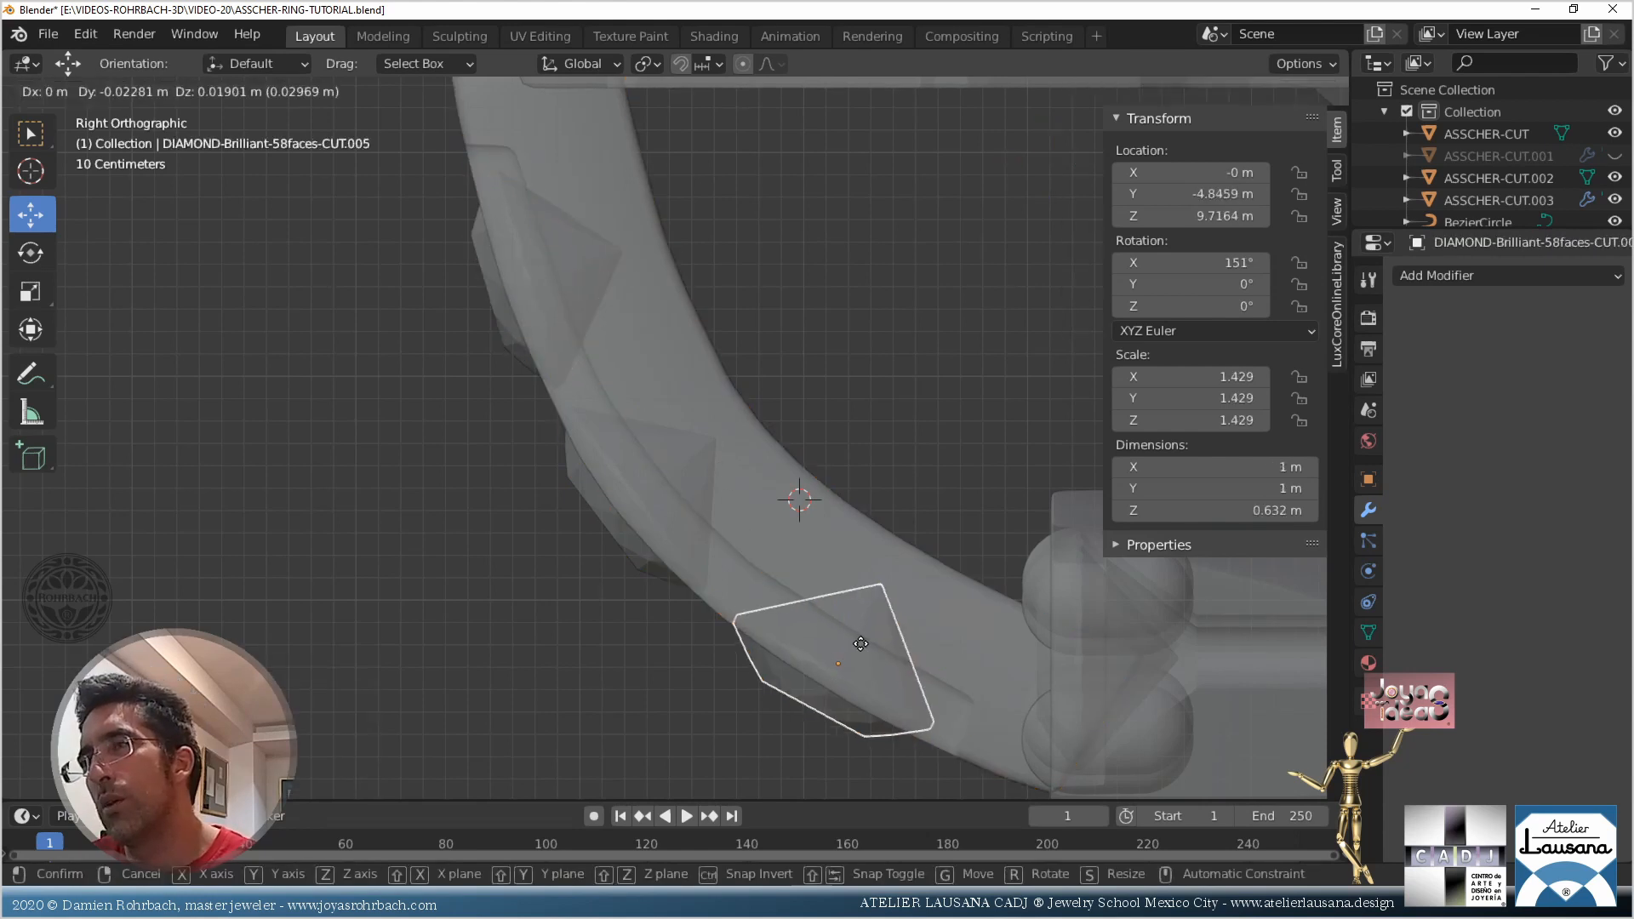
{"action": "left_click", "coordinate": [856, 635]}
{"action": "key", "text": "r"}
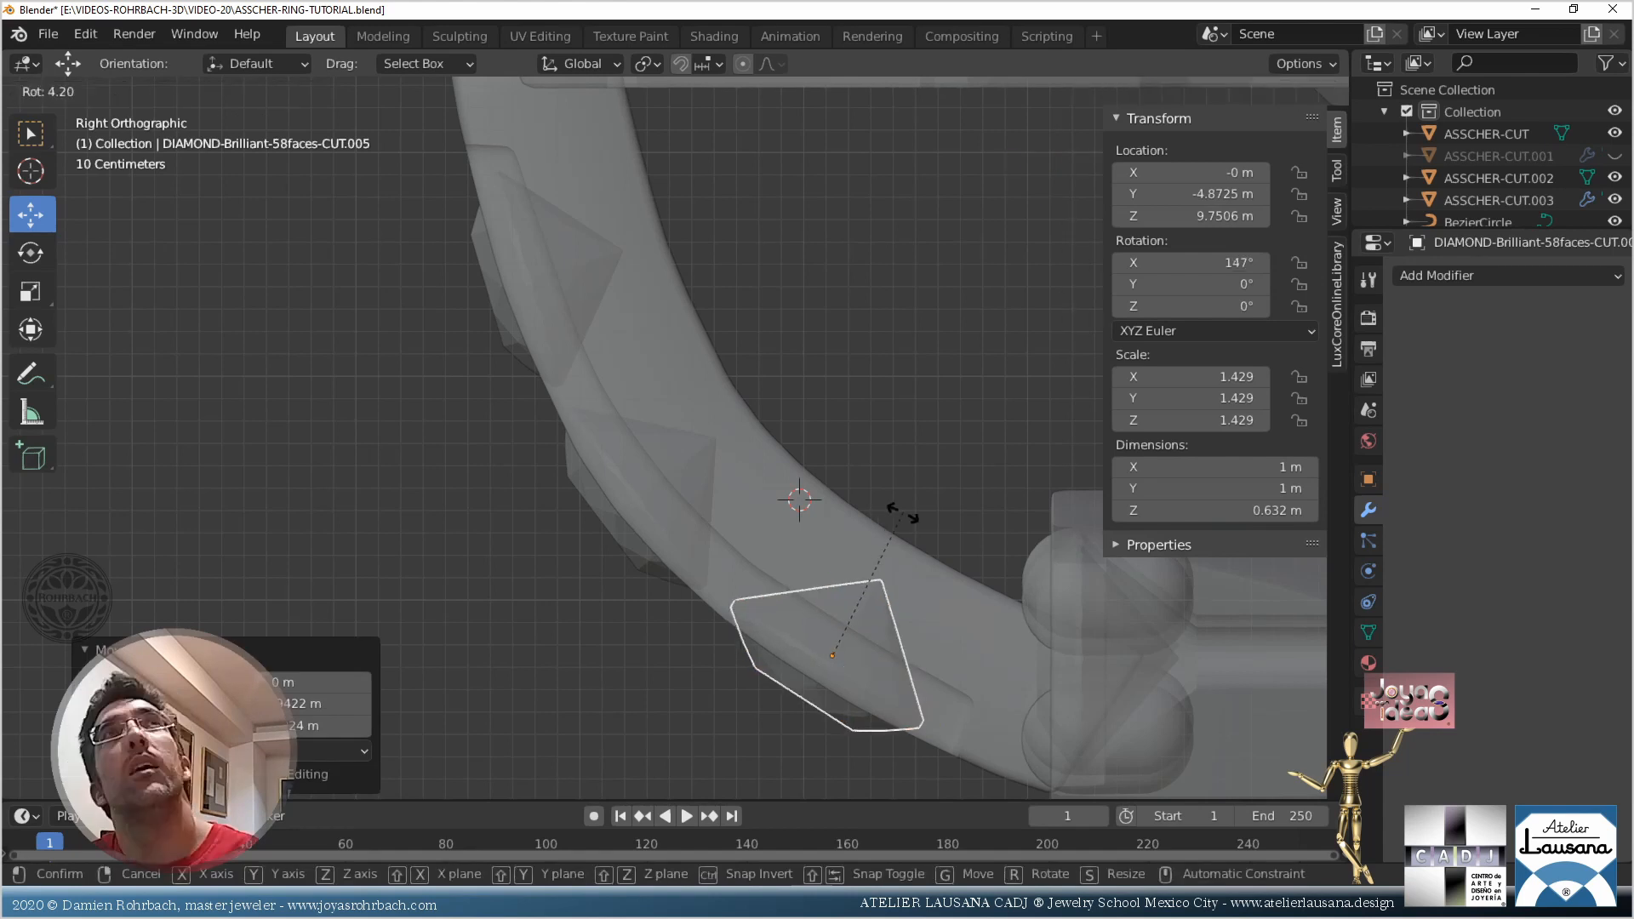
{"action": "left_click", "coordinate": [902, 513]}
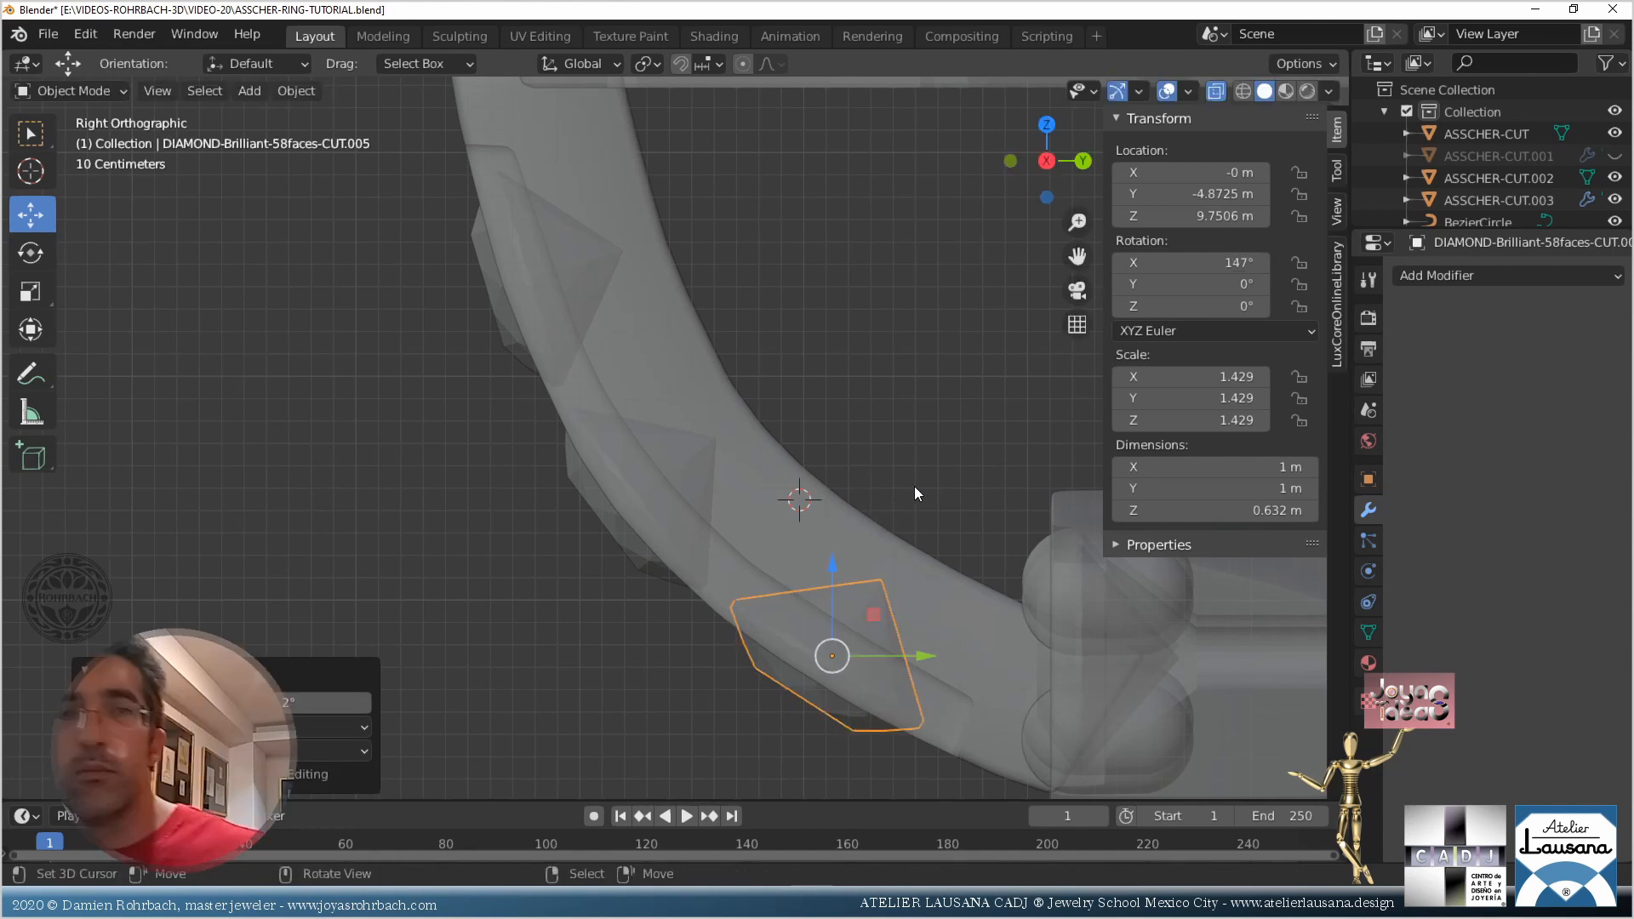
{"action": "key", "text": "g"}
{"action": "left_click", "coordinate": [890, 491]}
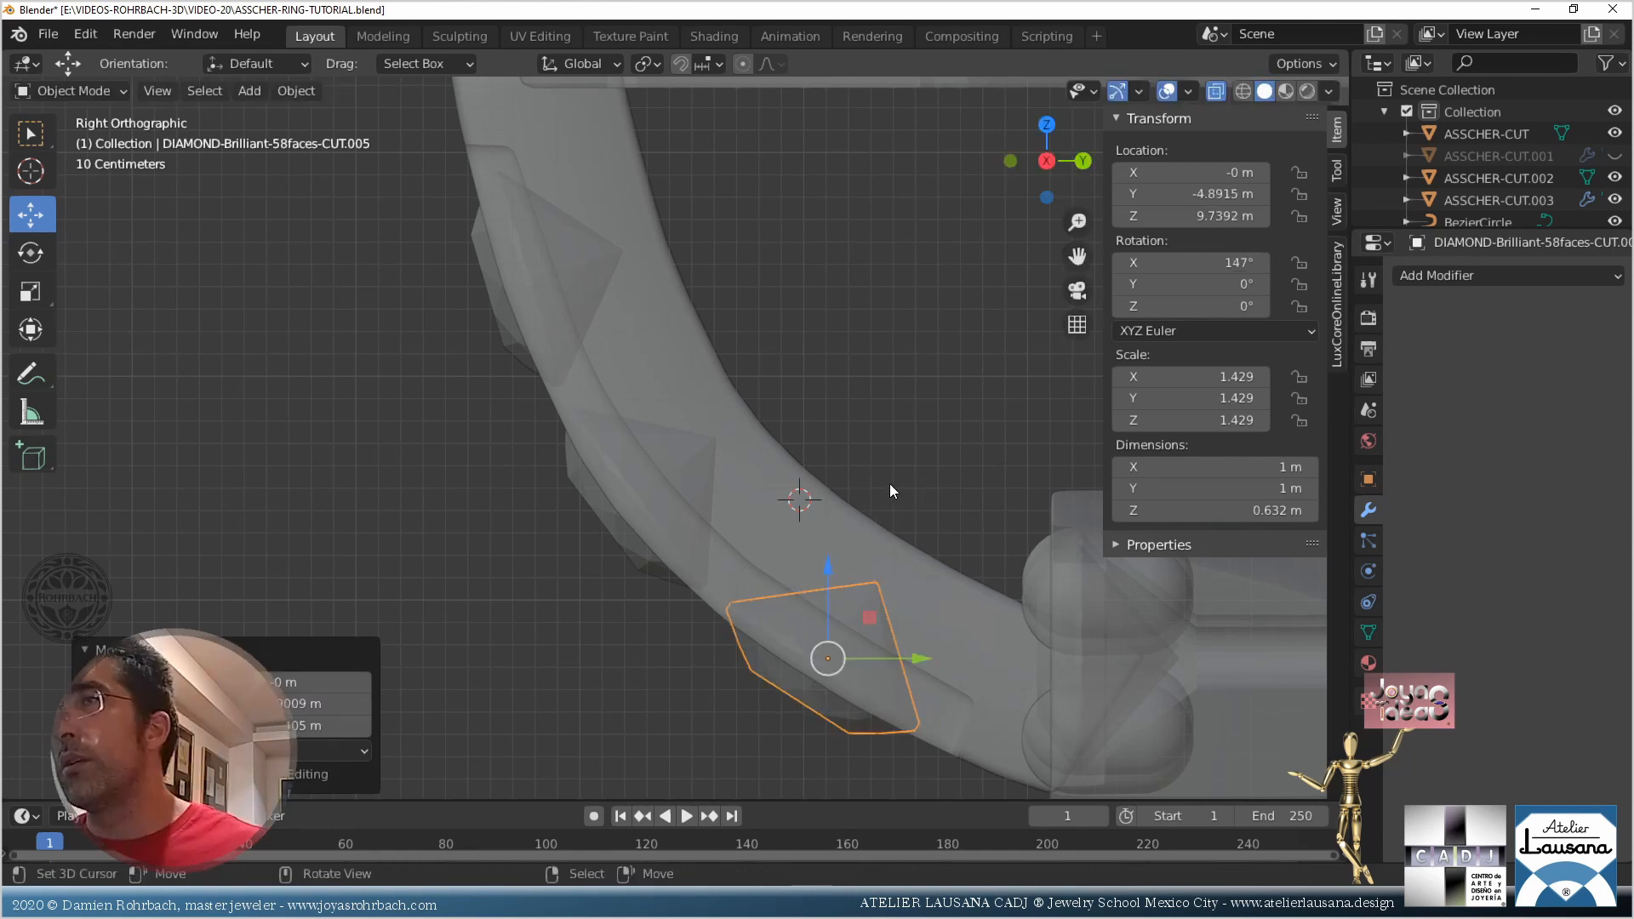
Select the three diamonds and move them together about 0.684 m along X into one recess, checking from the front
{"action": "middle_click_drag", "start_coordinate": [890, 491], "coordinate": [677, 358]}
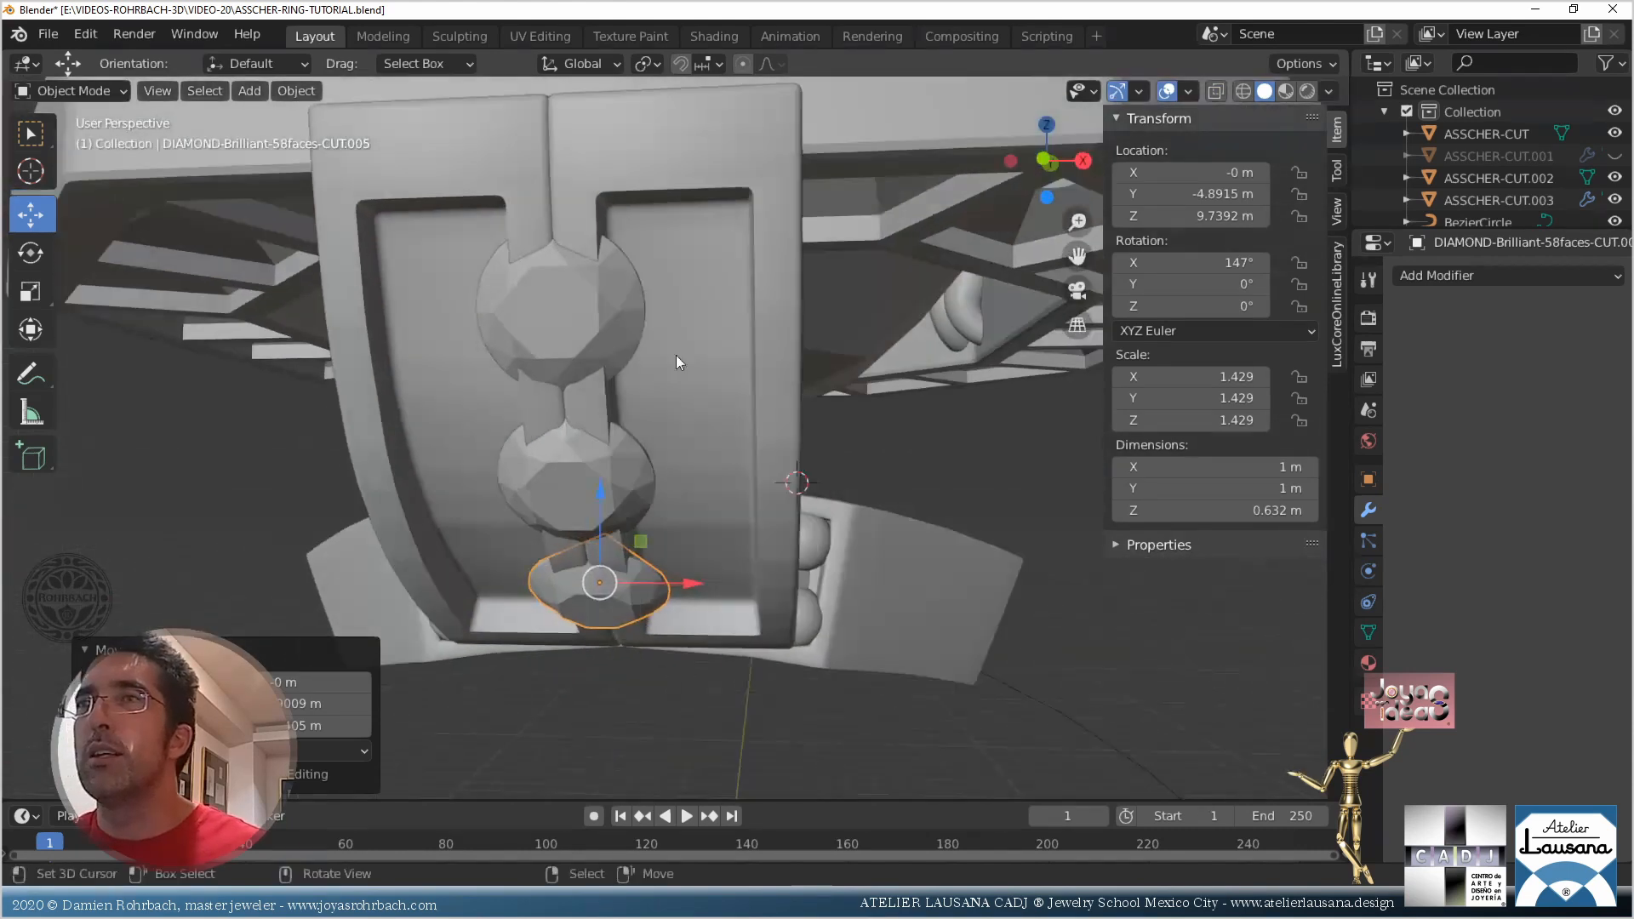
{"action": "right_click", "coordinate": [619, 347]}
{"action": "right_click", "coordinate": [628, 439], "text": "shift"}
{"action": "right_click", "coordinate": [664, 601], "text": "shift"}
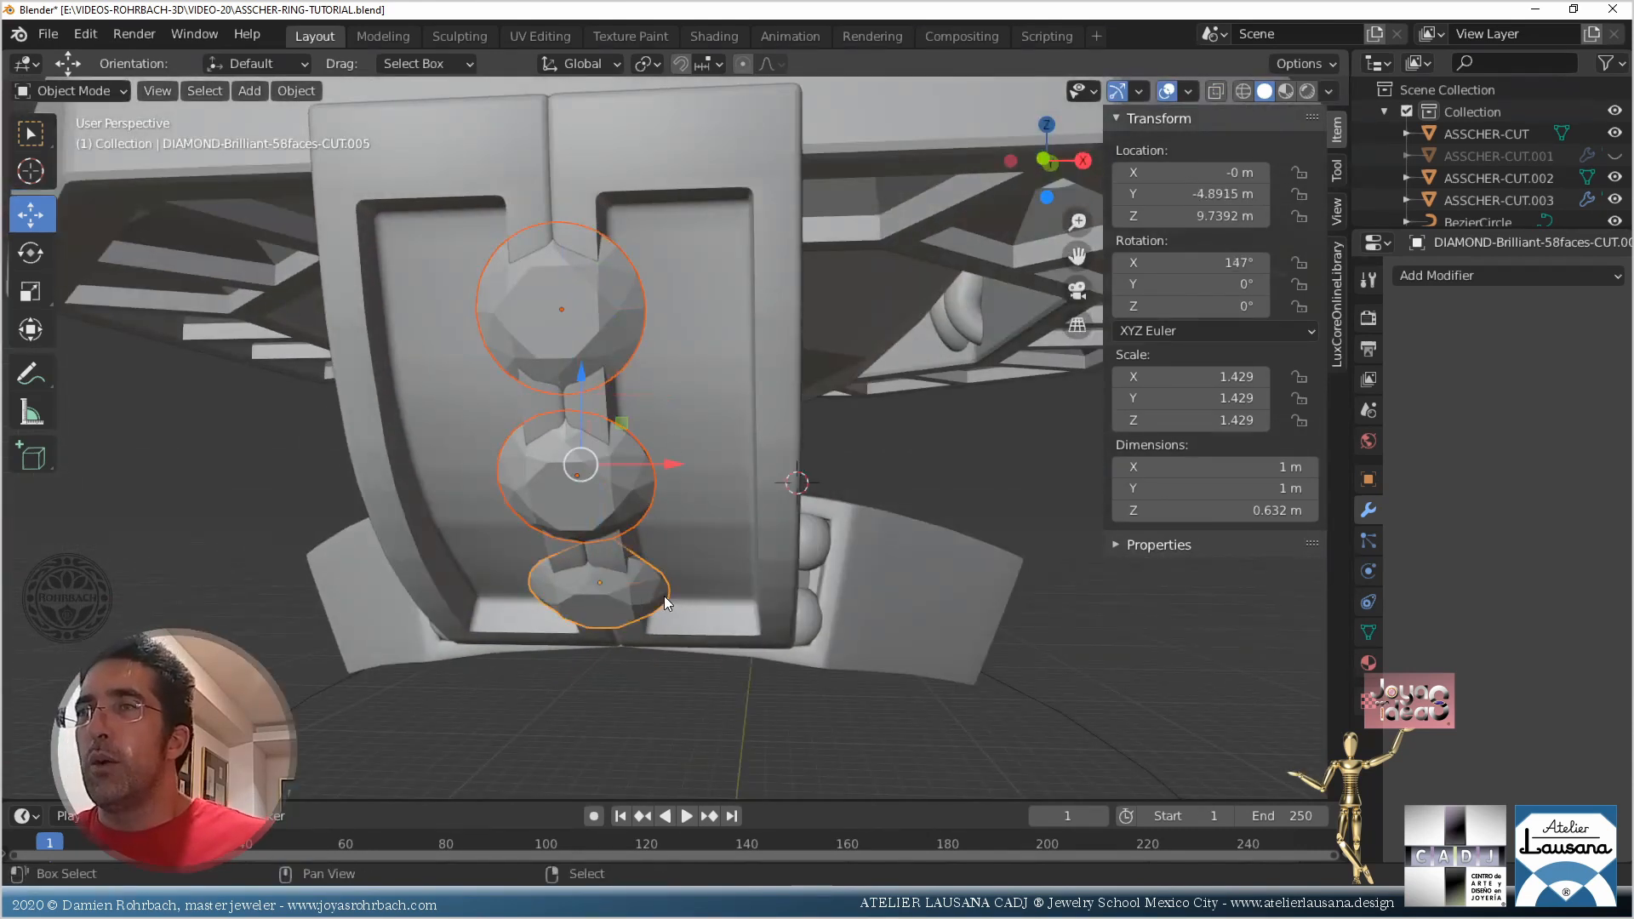
{"action": "left_click_drag", "start_coordinate": [670, 472], "coordinate": [758, 460]}
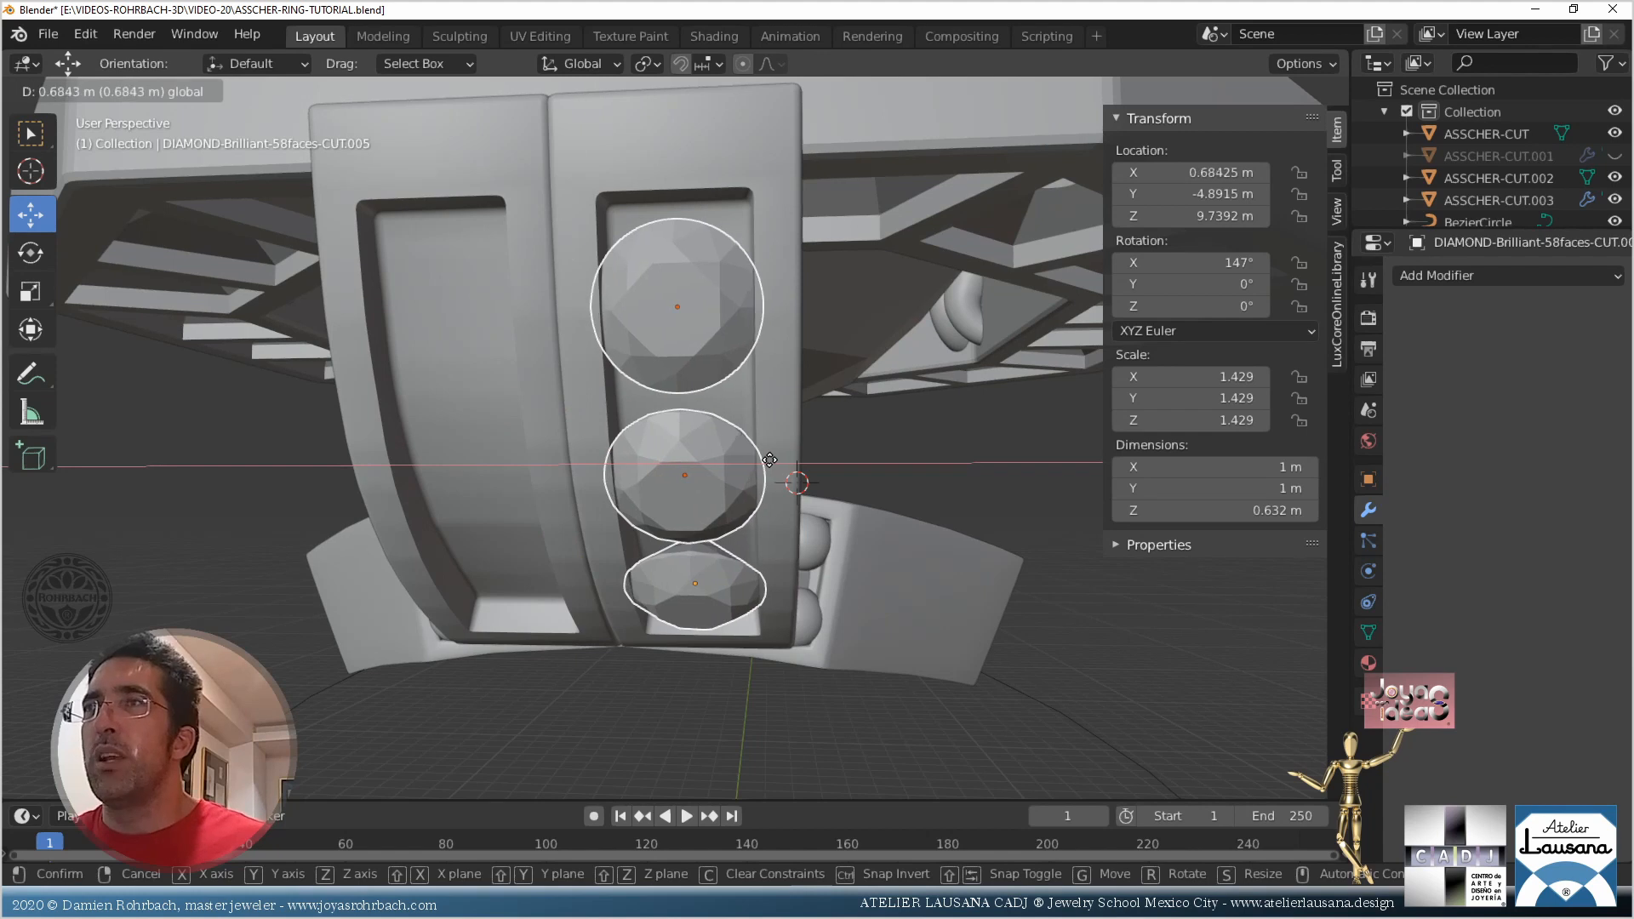
{"action": "left_click", "coordinate": [768, 459]}
{"action": "key", "text": "KP_1"}
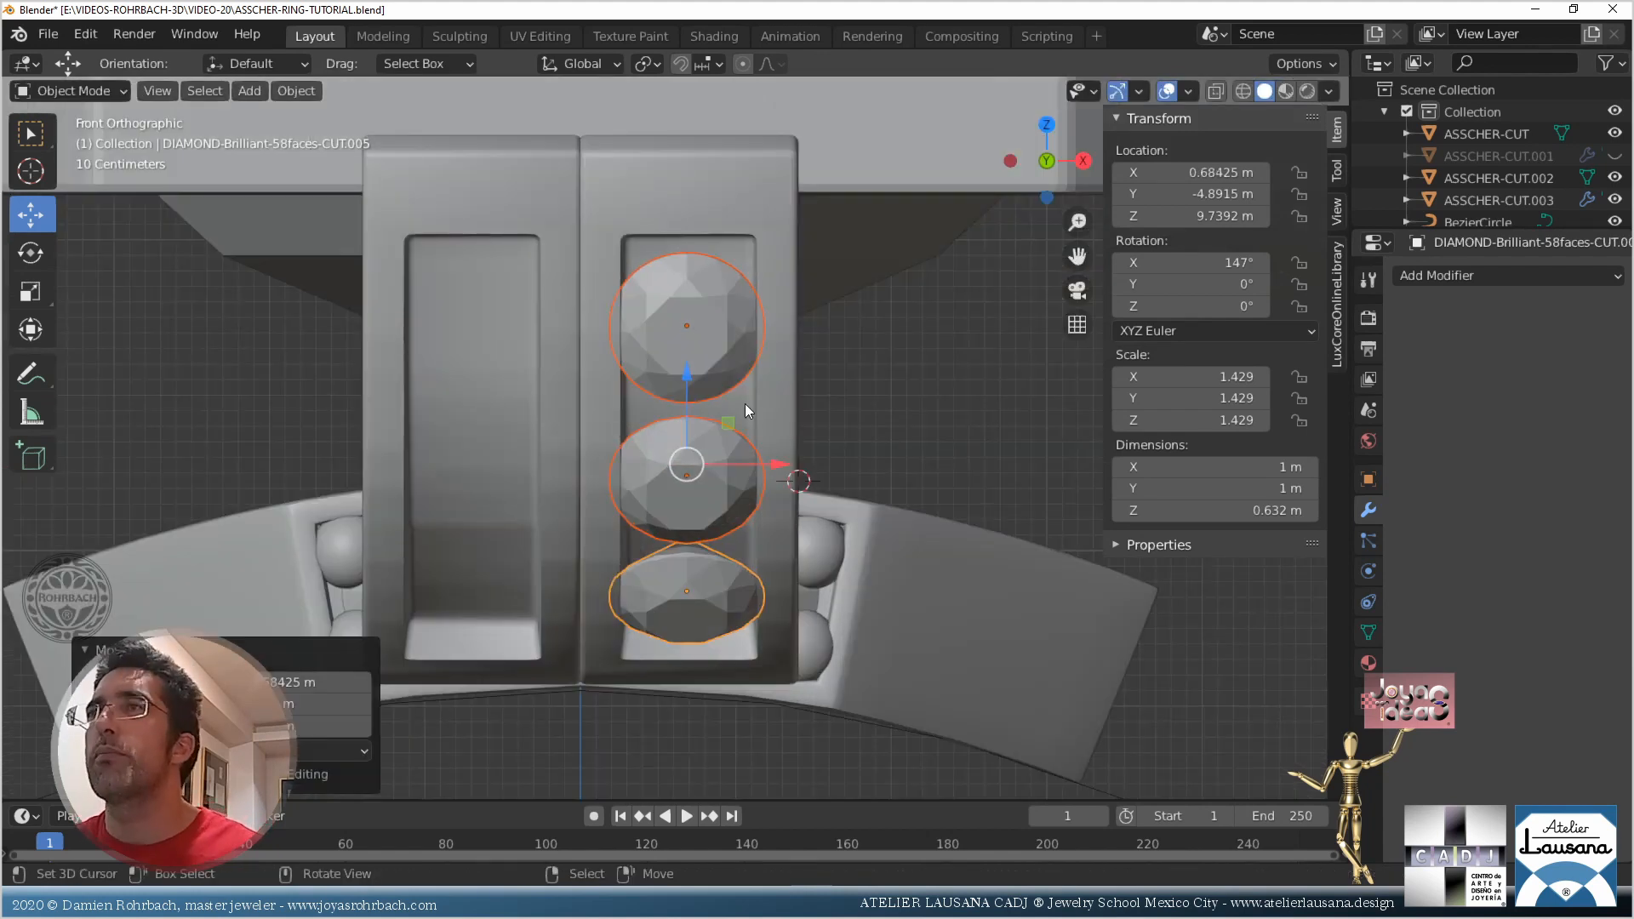
Widen both recesses of the mirrored side setting by scaling each about its own centre by about 1.08 along X
{"action": "middle_click_drag", "start_coordinate": [729, 521], "coordinate": [691, 462]}
{"action": "left_click", "coordinate": [649, 170]}
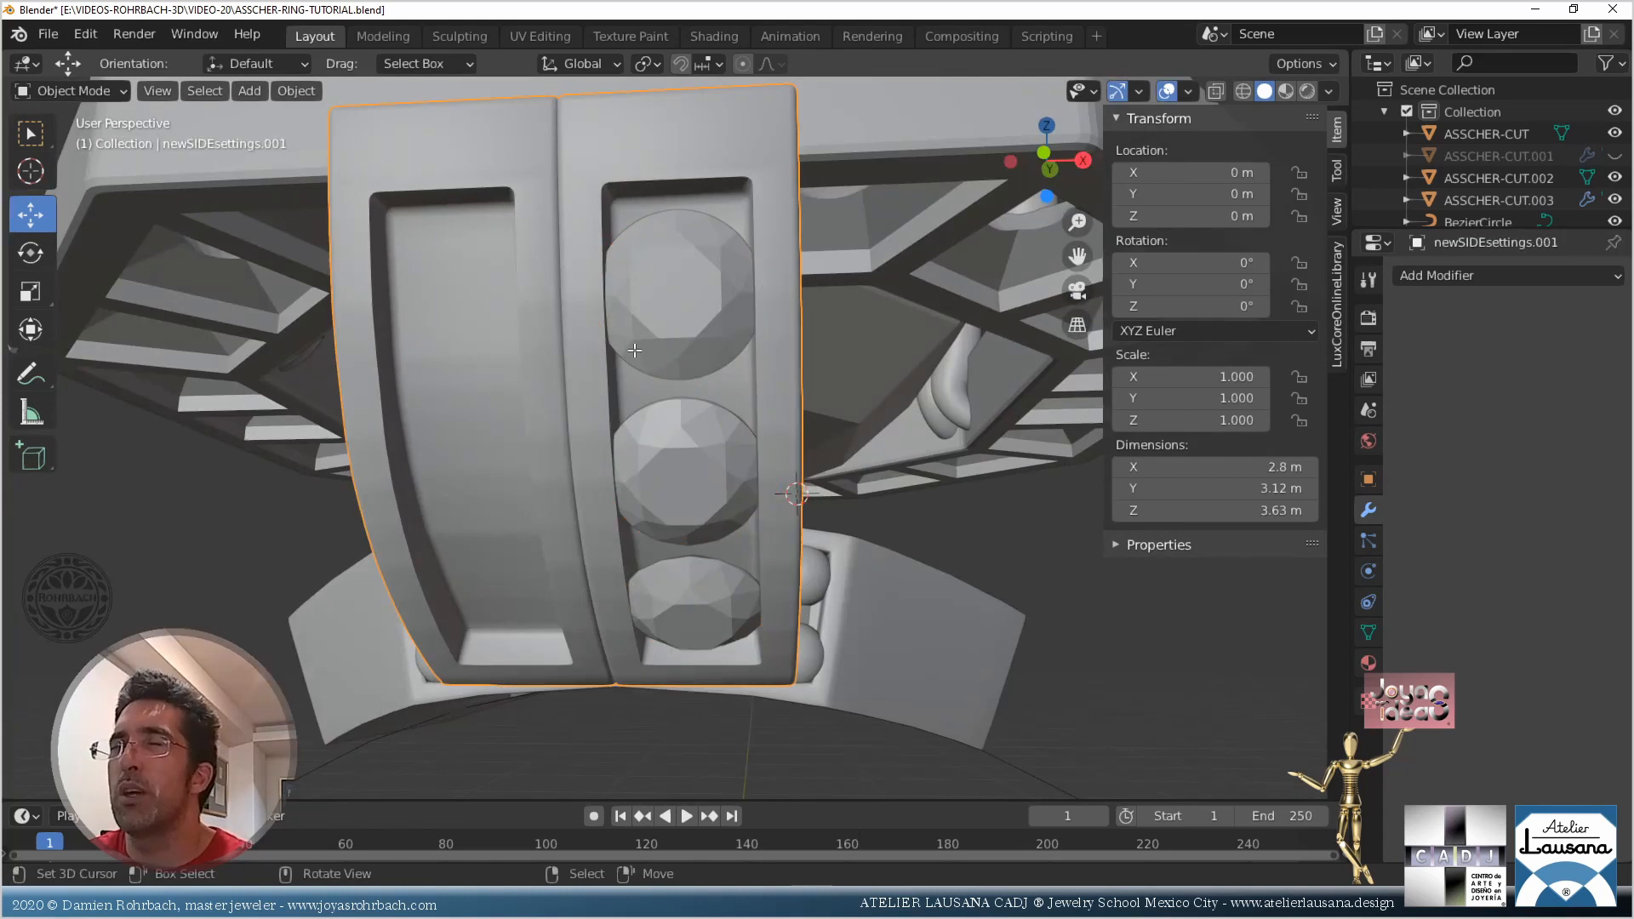
{"action": "key", "text": "Tab"}
{"action": "key", "text": "alt+z"}
{"action": "middle_click_drag", "start_coordinate": [664, 340], "coordinate": [680, 445]}
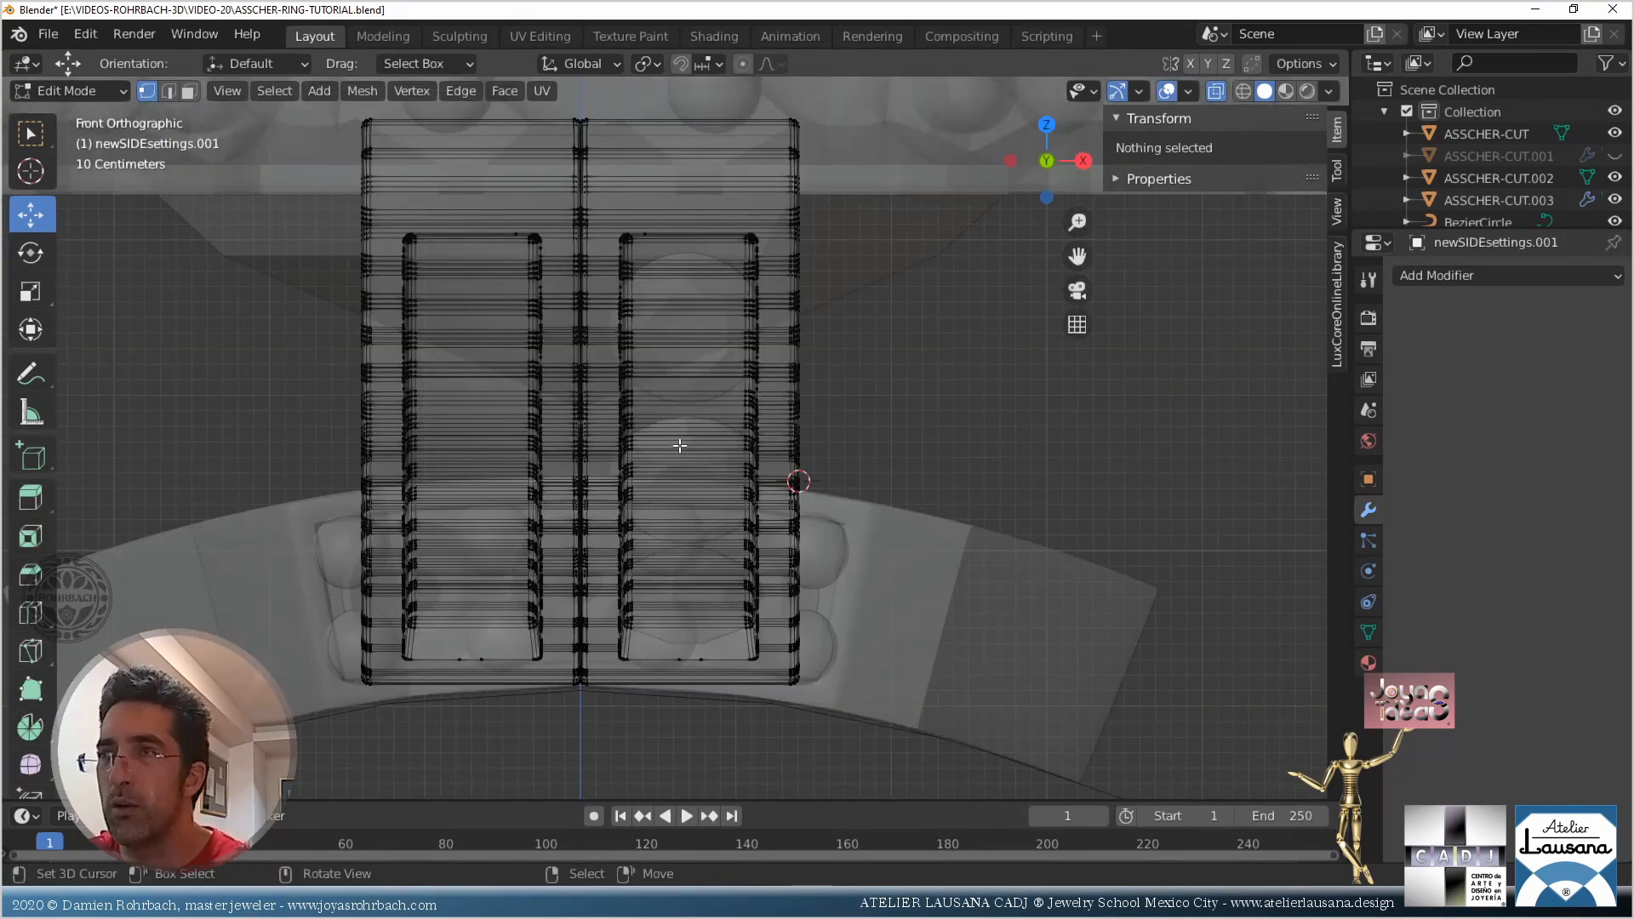
{"action": "left_click_drag", "start_coordinate": [605, 215], "coordinate": [771, 664]}
{"action": "left_click_drag", "start_coordinate": [390, 213], "coordinate": [552, 672]}
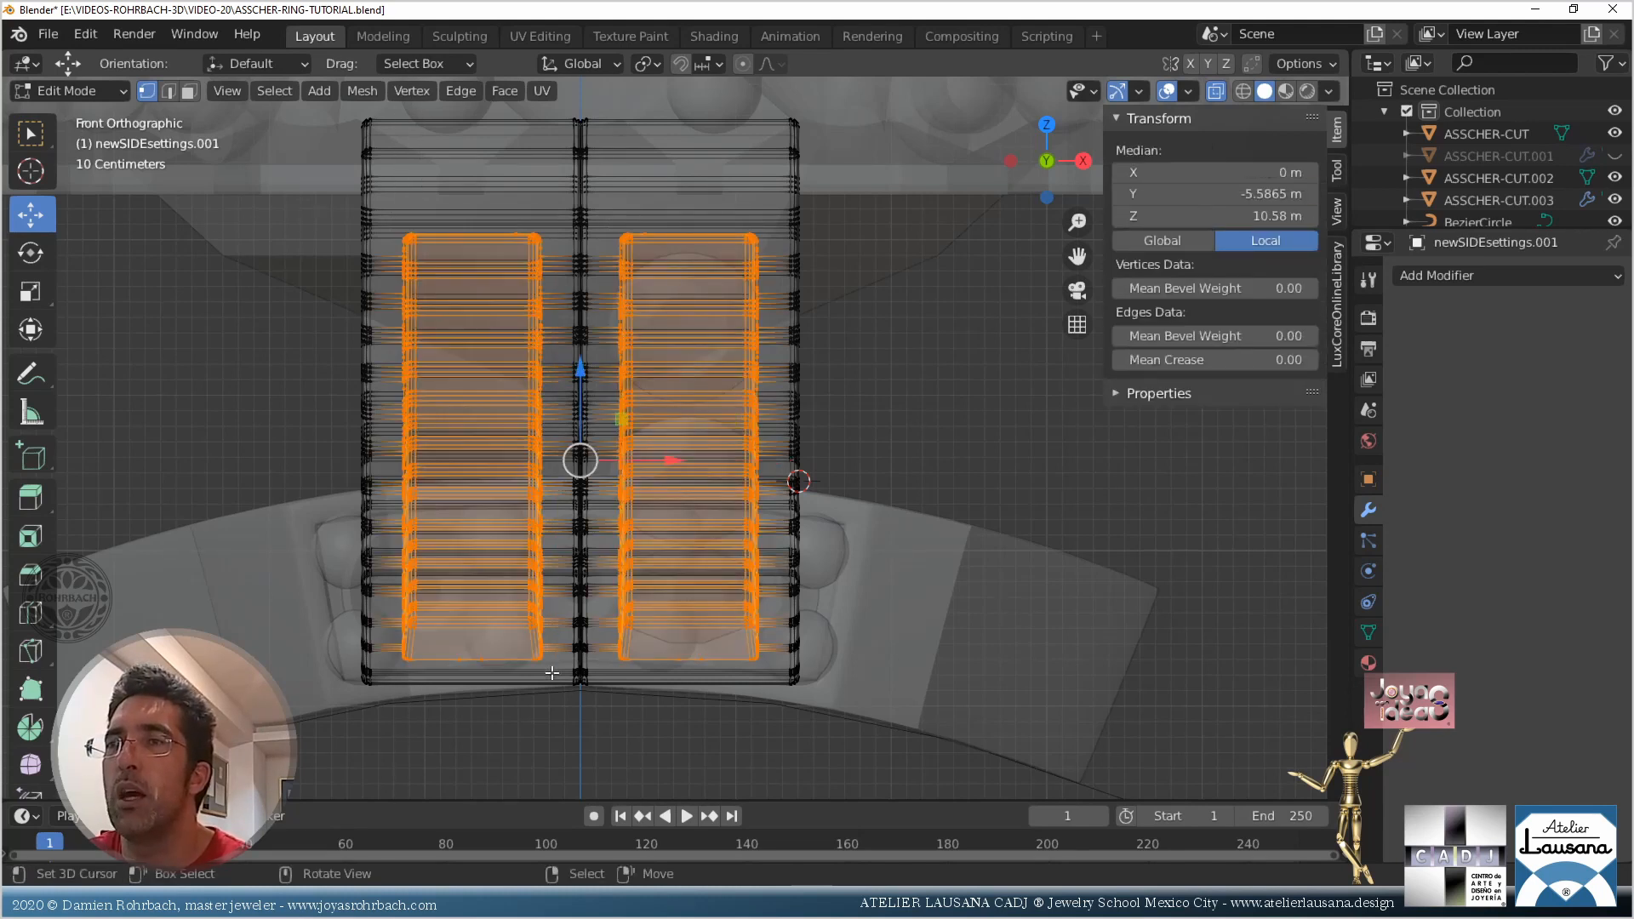
{"action": "left_click", "coordinate": [662, 65]}
{"action": "left_click", "coordinate": [686, 136]}
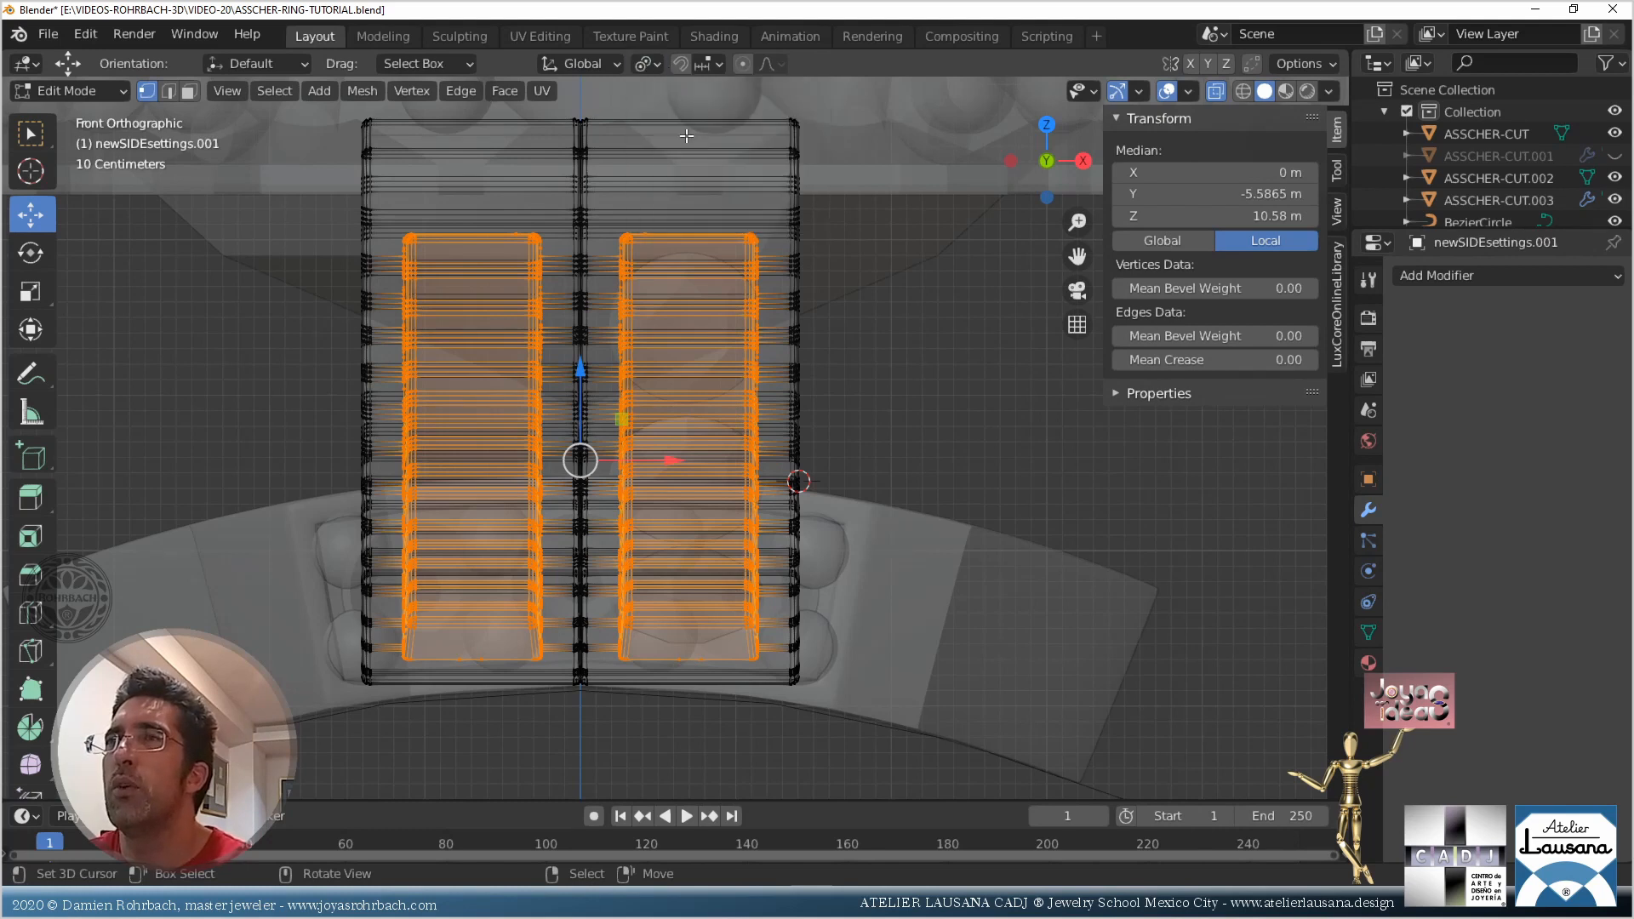
{"action": "key", "text": "s"}
{"action": "key", "text": "x"}
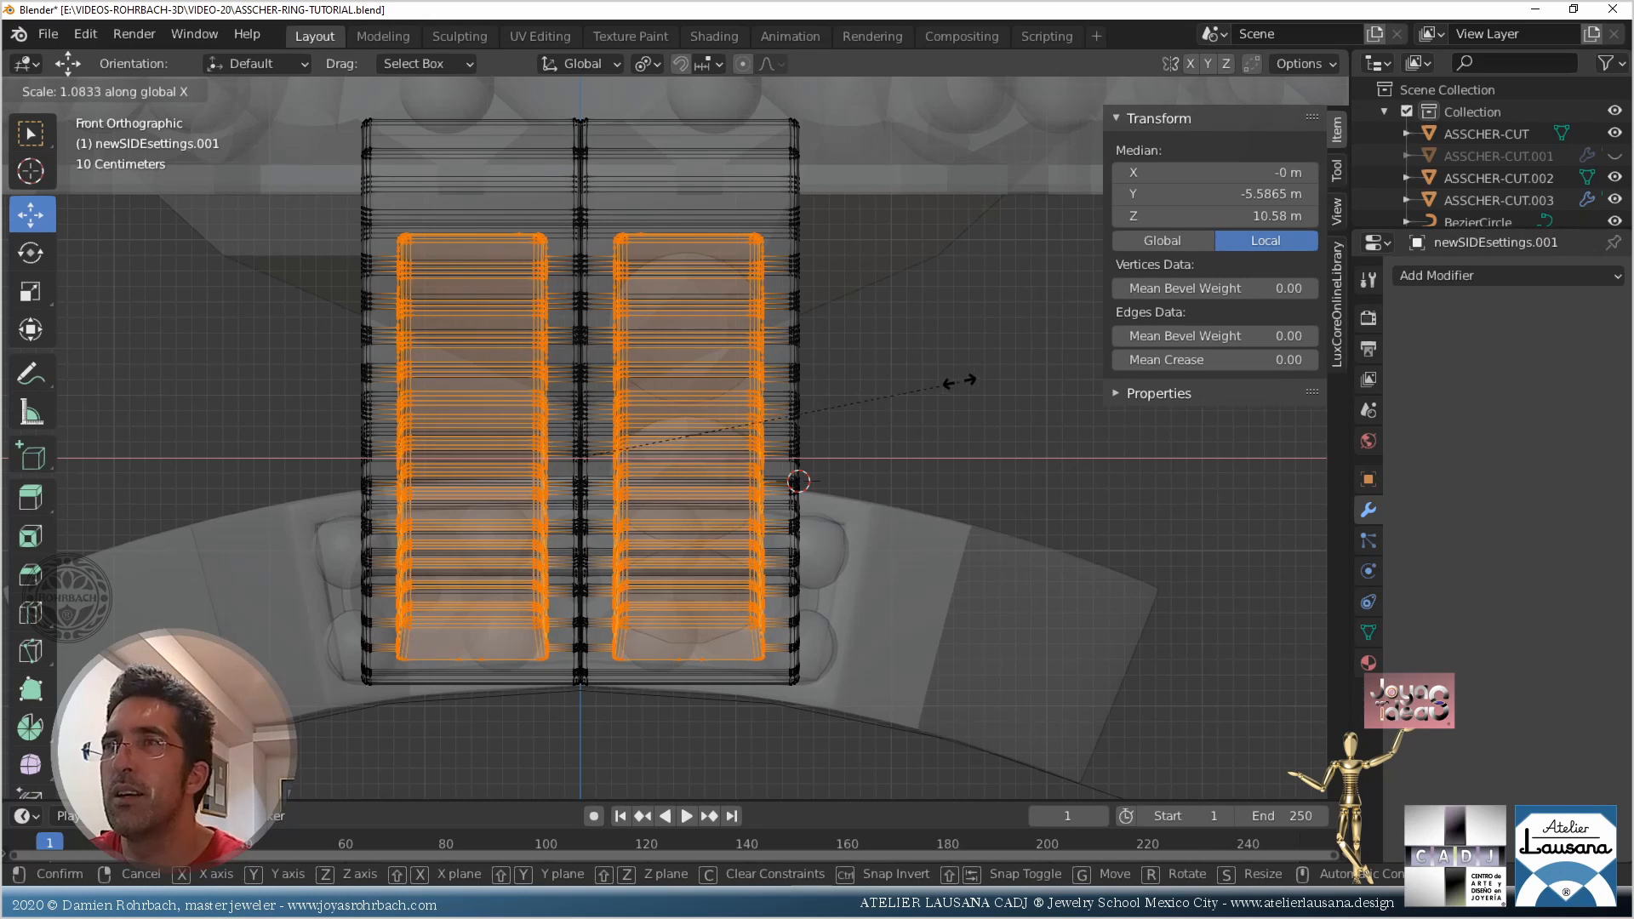
{"action": "left_click", "coordinate": [964, 382]}
{"action": "key", "text": "Tab"}
{"action": "key", "text": "alt+z"}
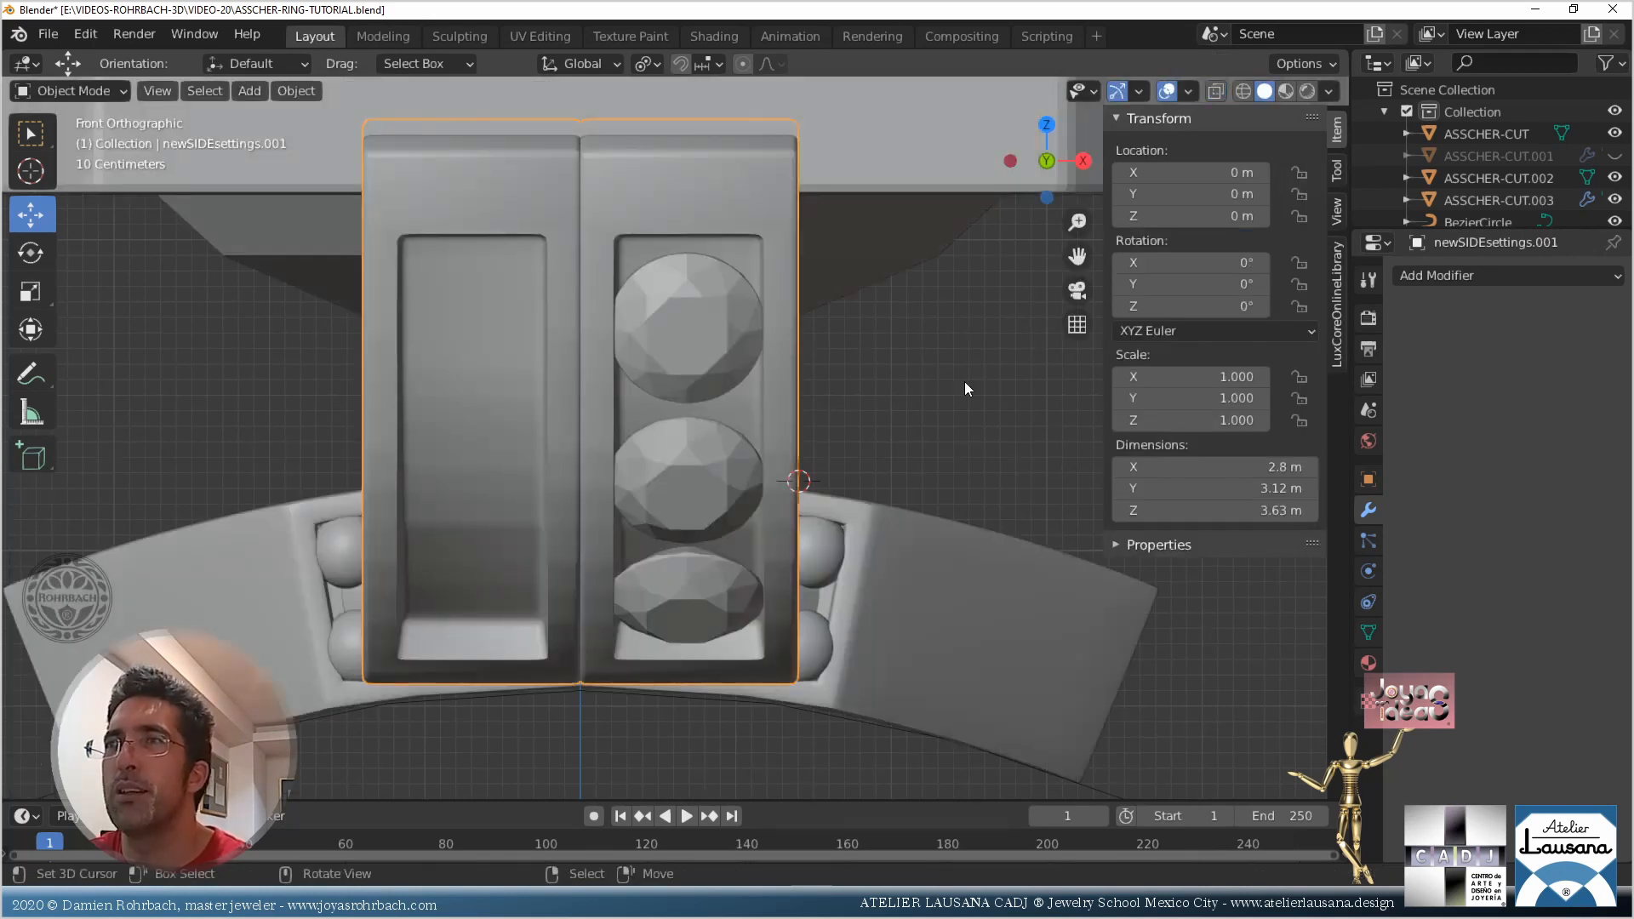
Select the three round diamonds in the filled recess and join them into one object
{"action": "middle_click_drag", "start_coordinate": [964, 382], "coordinate": [656, 372]}
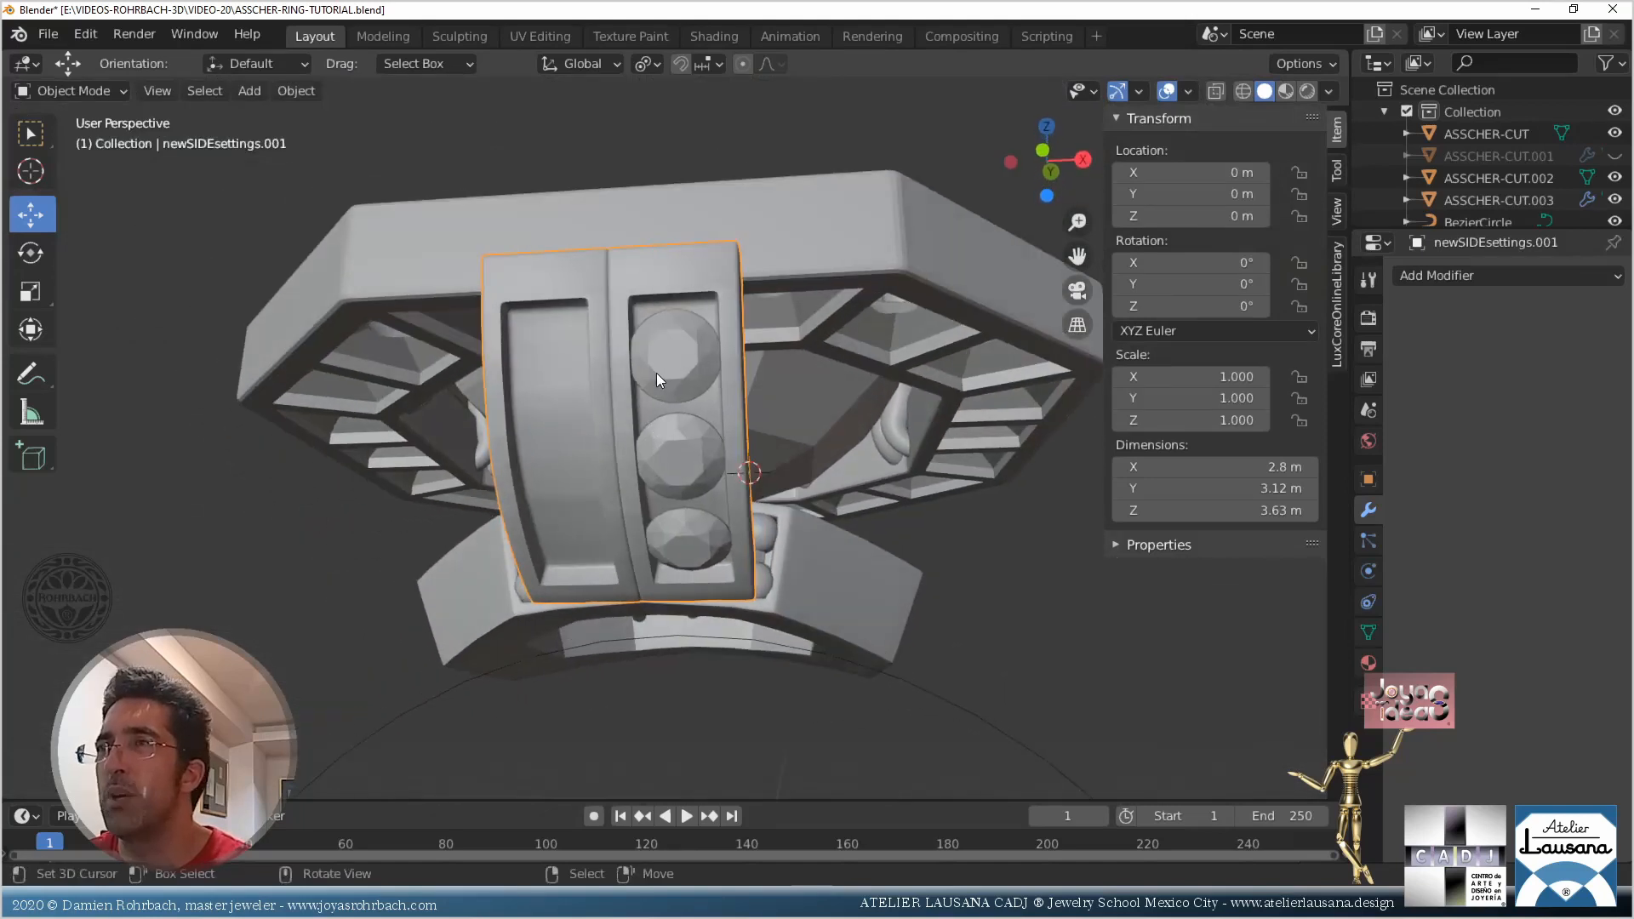
{"action": "left_click", "coordinate": [656, 373]}
{"action": "left_click", "coordinate": [679, 456], "text": "shift"}
{"action": "left_click", "coordinate": [697, 554], "text": "shift"}
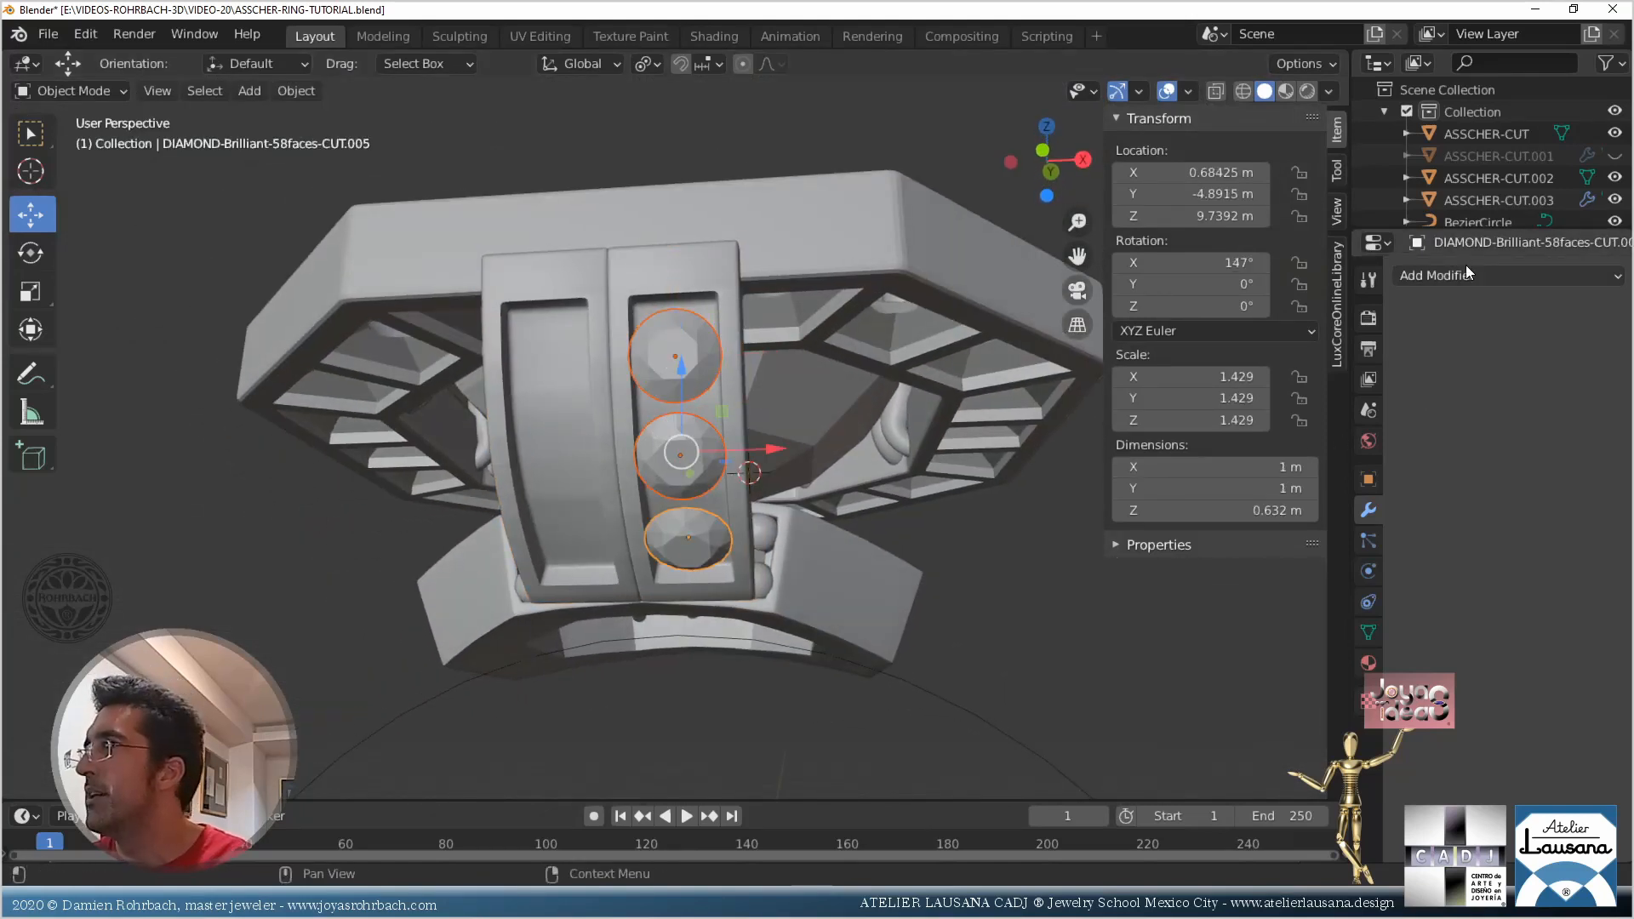
{"action": "left_click", "coordinate": [1466, 275]}
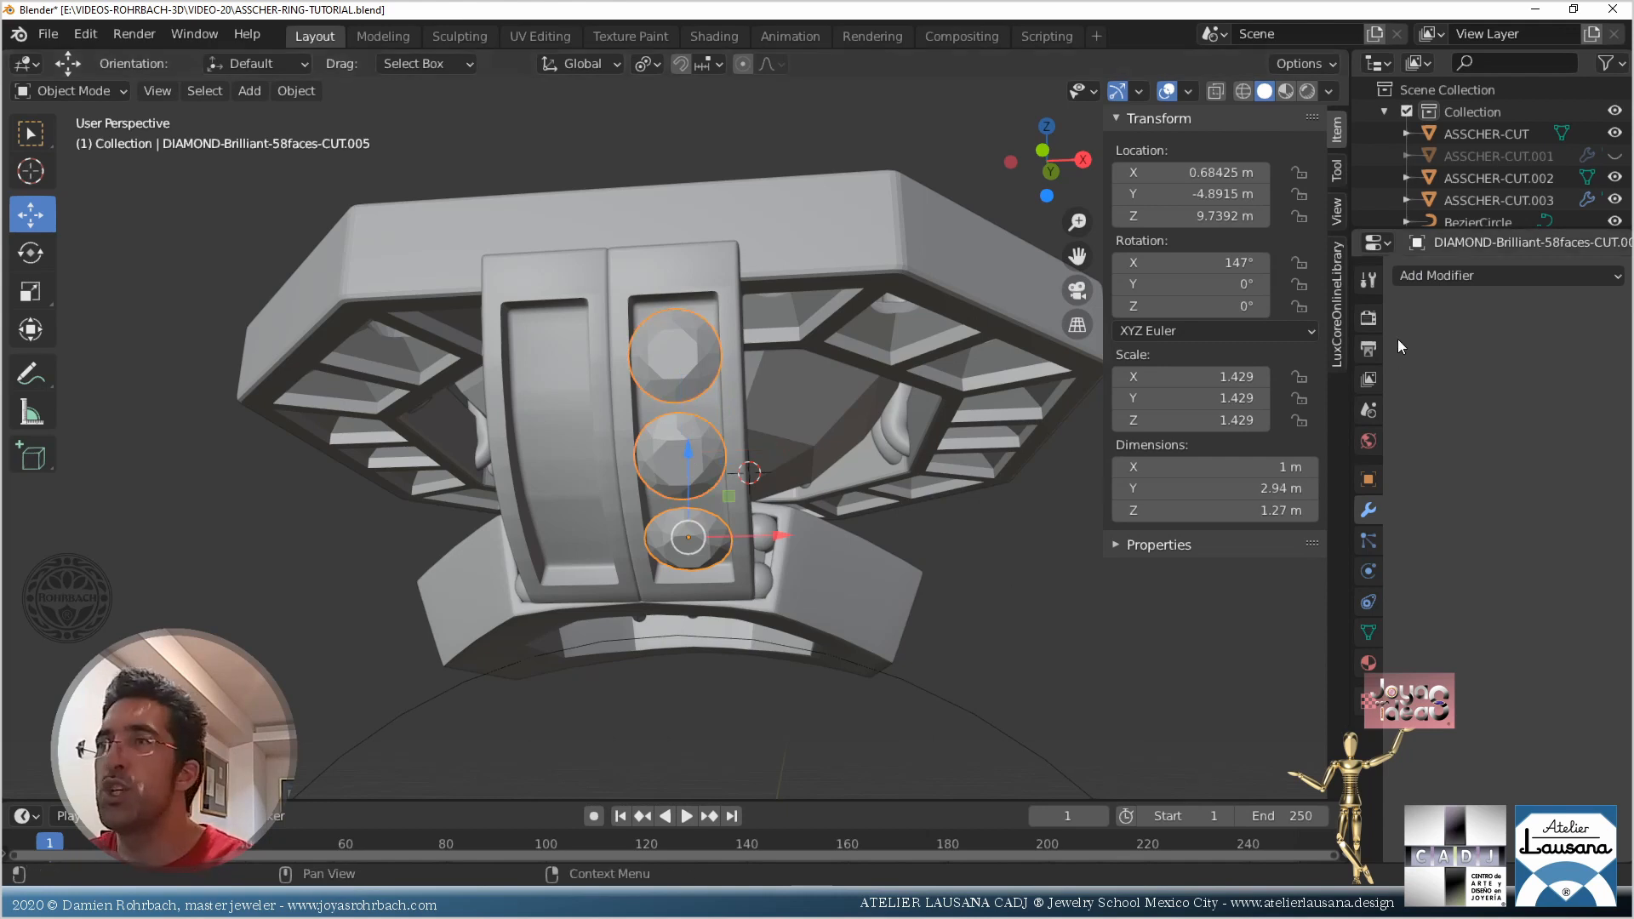
Add a Mirror modifier on X to the joined diamonds, using the ASSCHER halo as mirror object, and save the file
{"action": "left_click", "coordinate": [1431, 274]}
{"action": "left_click", "coordinate": [1188, 493]}
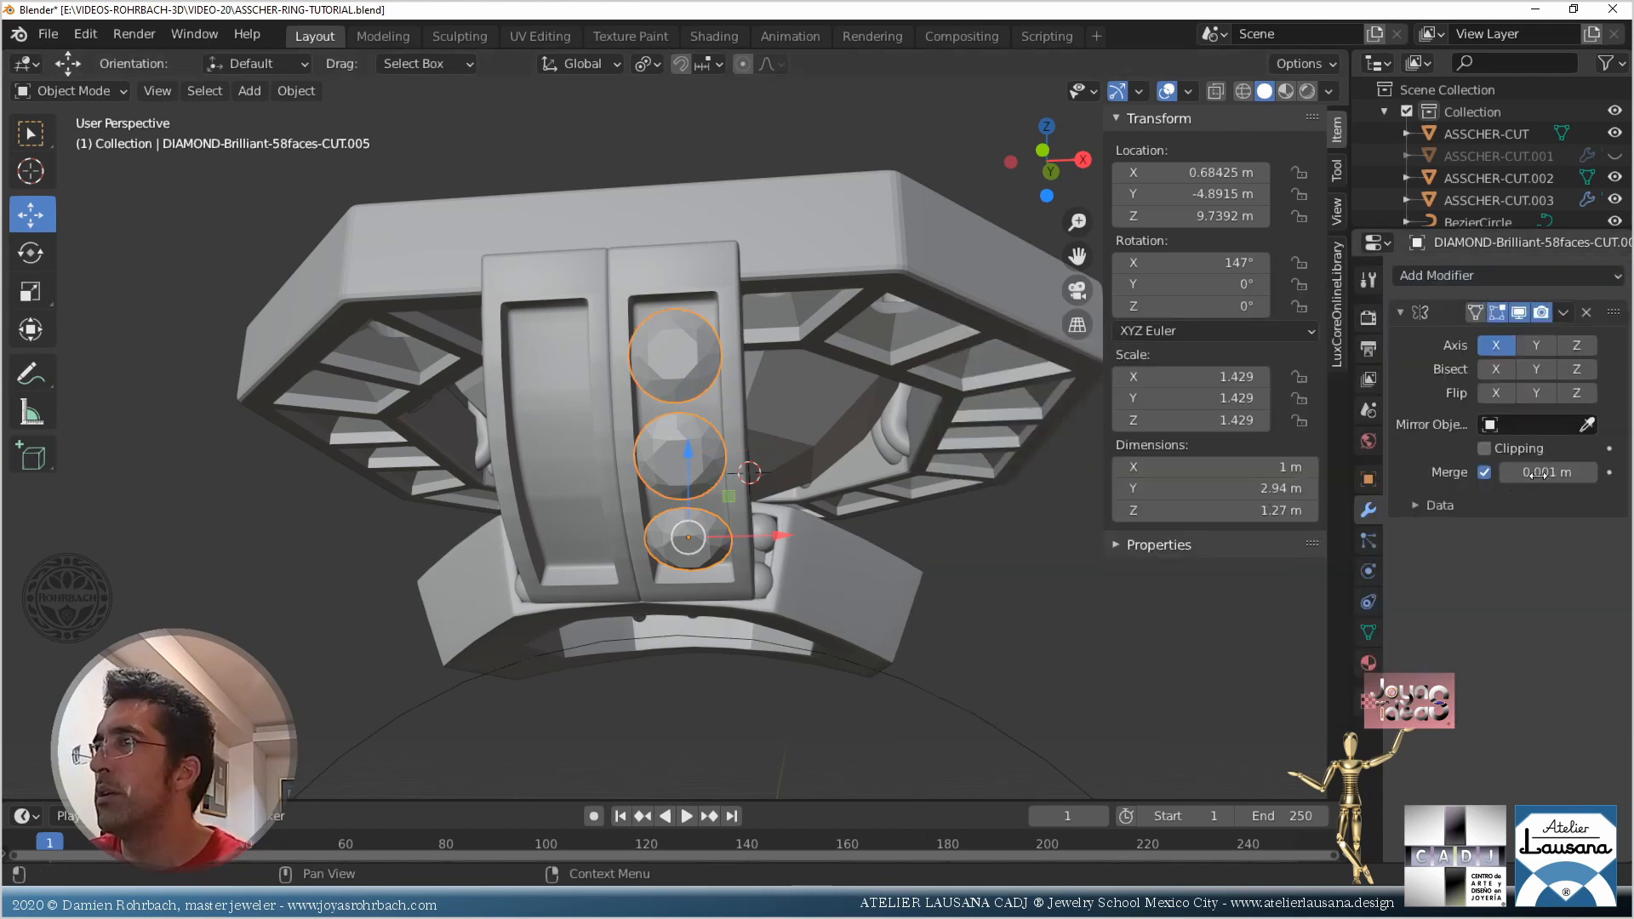
{"action": "left_click", "coordinate": [1586, 424]}
{"action": "left_click", "coordinate": [860, 250]}
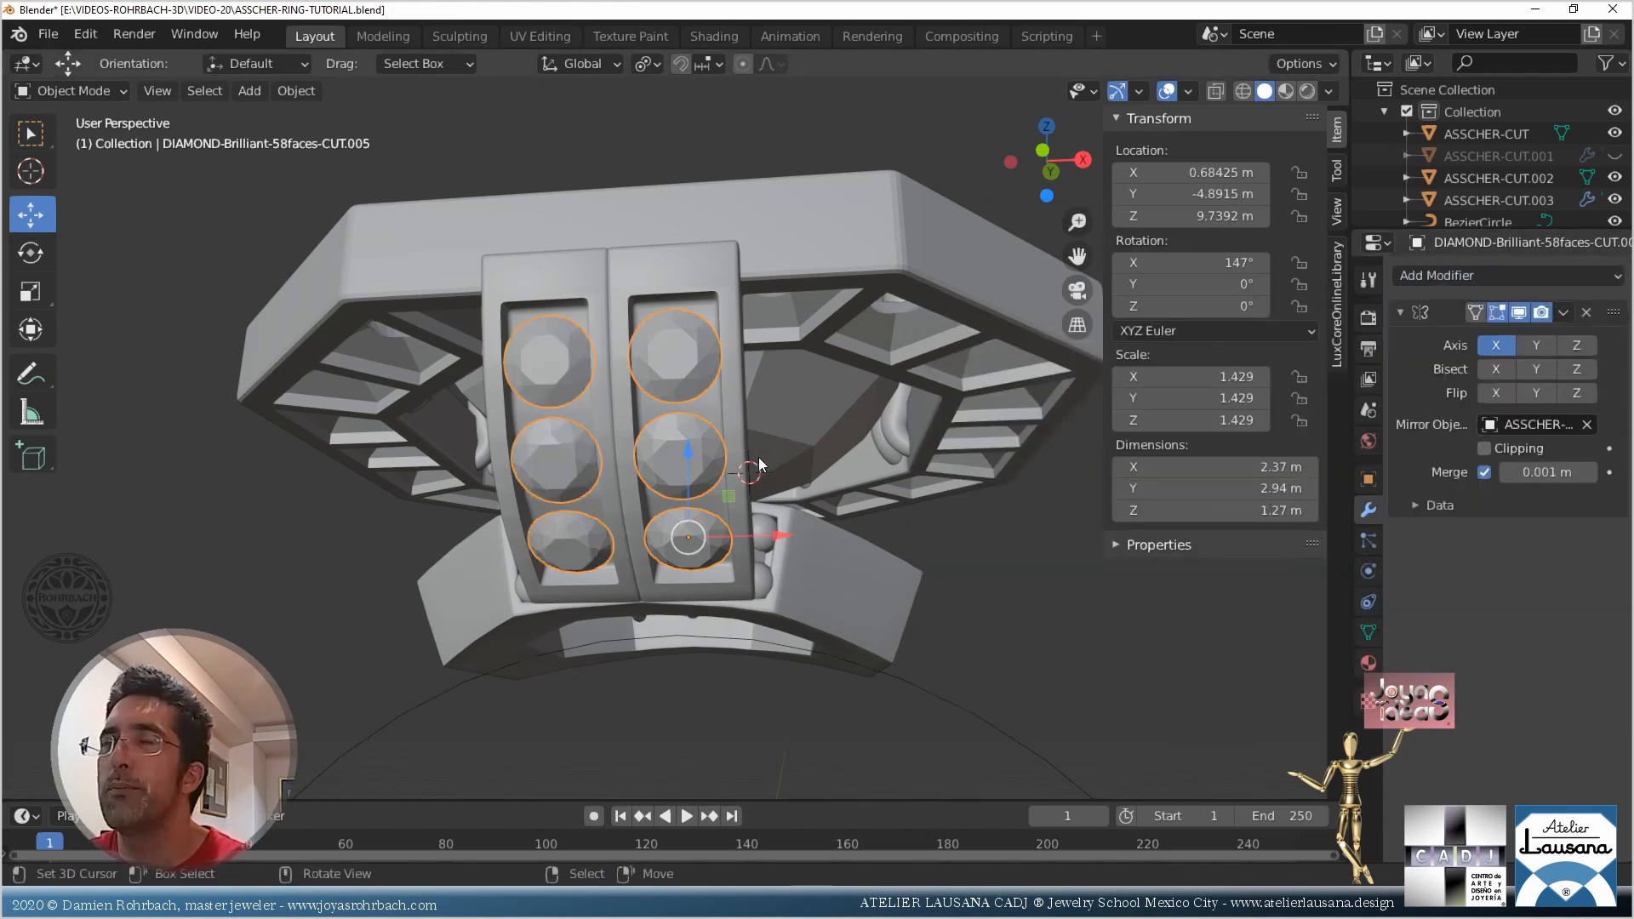
{"action": "middle_click_drag", "start_coordinate": [860, 250], "coordinate": [762, 457]}
{"action": "scroll", "coordinate": [762, 457], "scroll_direction": "down", "scroll_amount": 3}
{"action": "key", "text": "ctrl+s"}
{"action": "scroll", "coordinate": [812, 546], "scroll_direction": "down", "scroll_amount": 2}
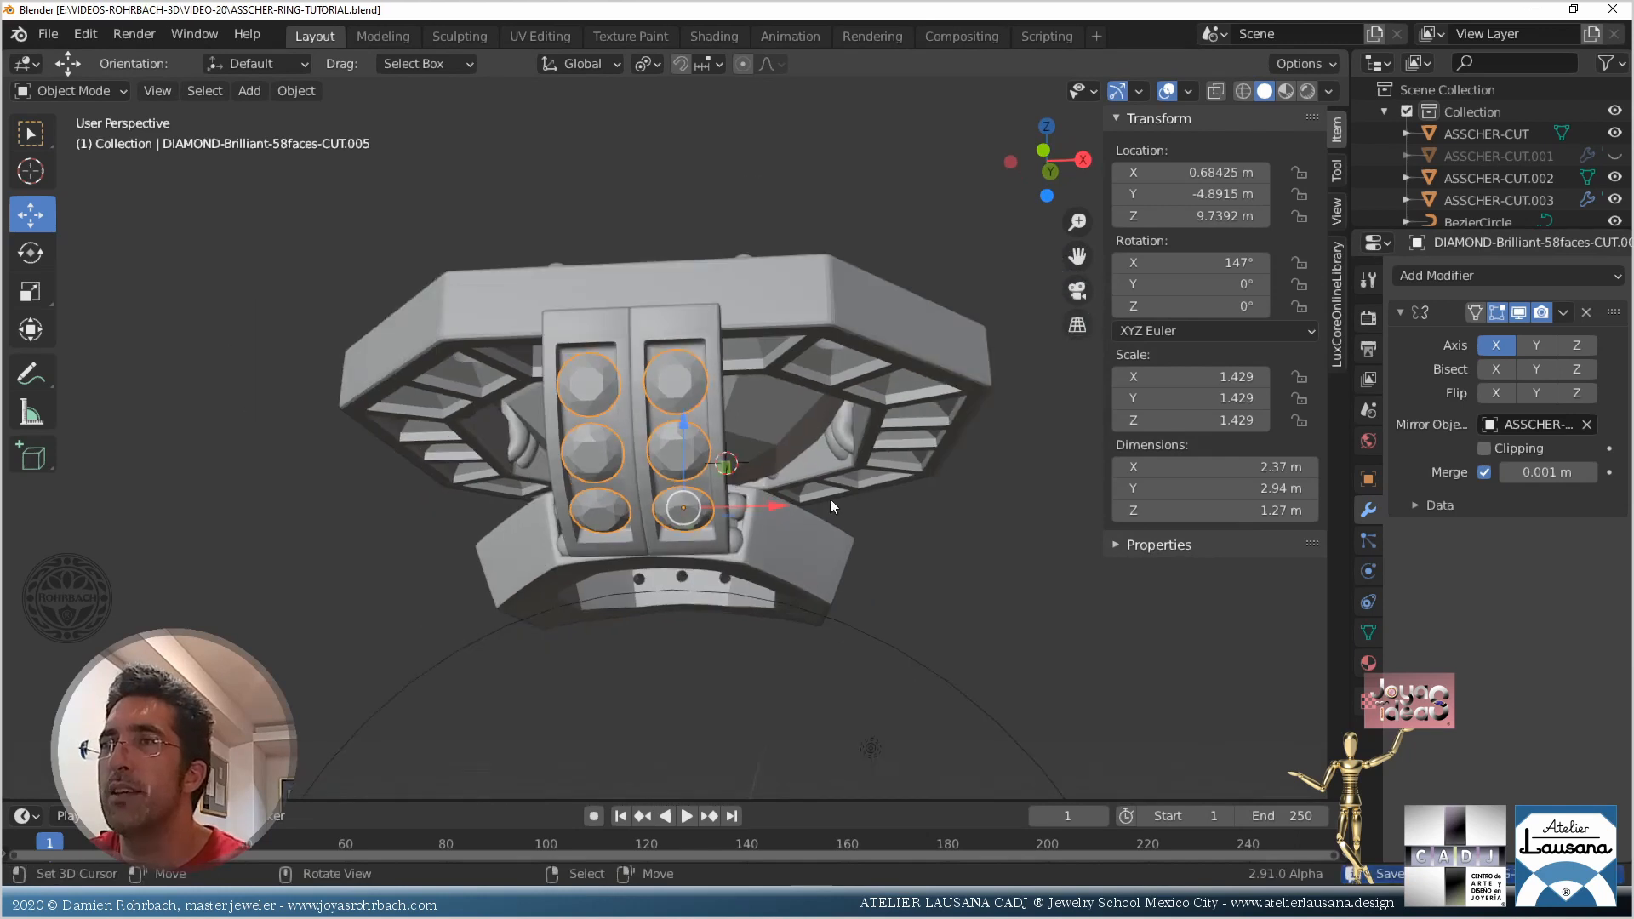
Enlarge the scene object list and unhide the smallerCUTTERS object
{"action": "mouse_move", "coordinate": [829, 499]}
{"action": "middle_mouse_down"}
{"action": "mouse_move", "coordinate": [730, 590]}
{"action": "mouse_move", "coordinate": [704, 536]}
{"action": "mouse_move", "coordinate": [854, 513]}
{"action": "middle_mouse_up"}
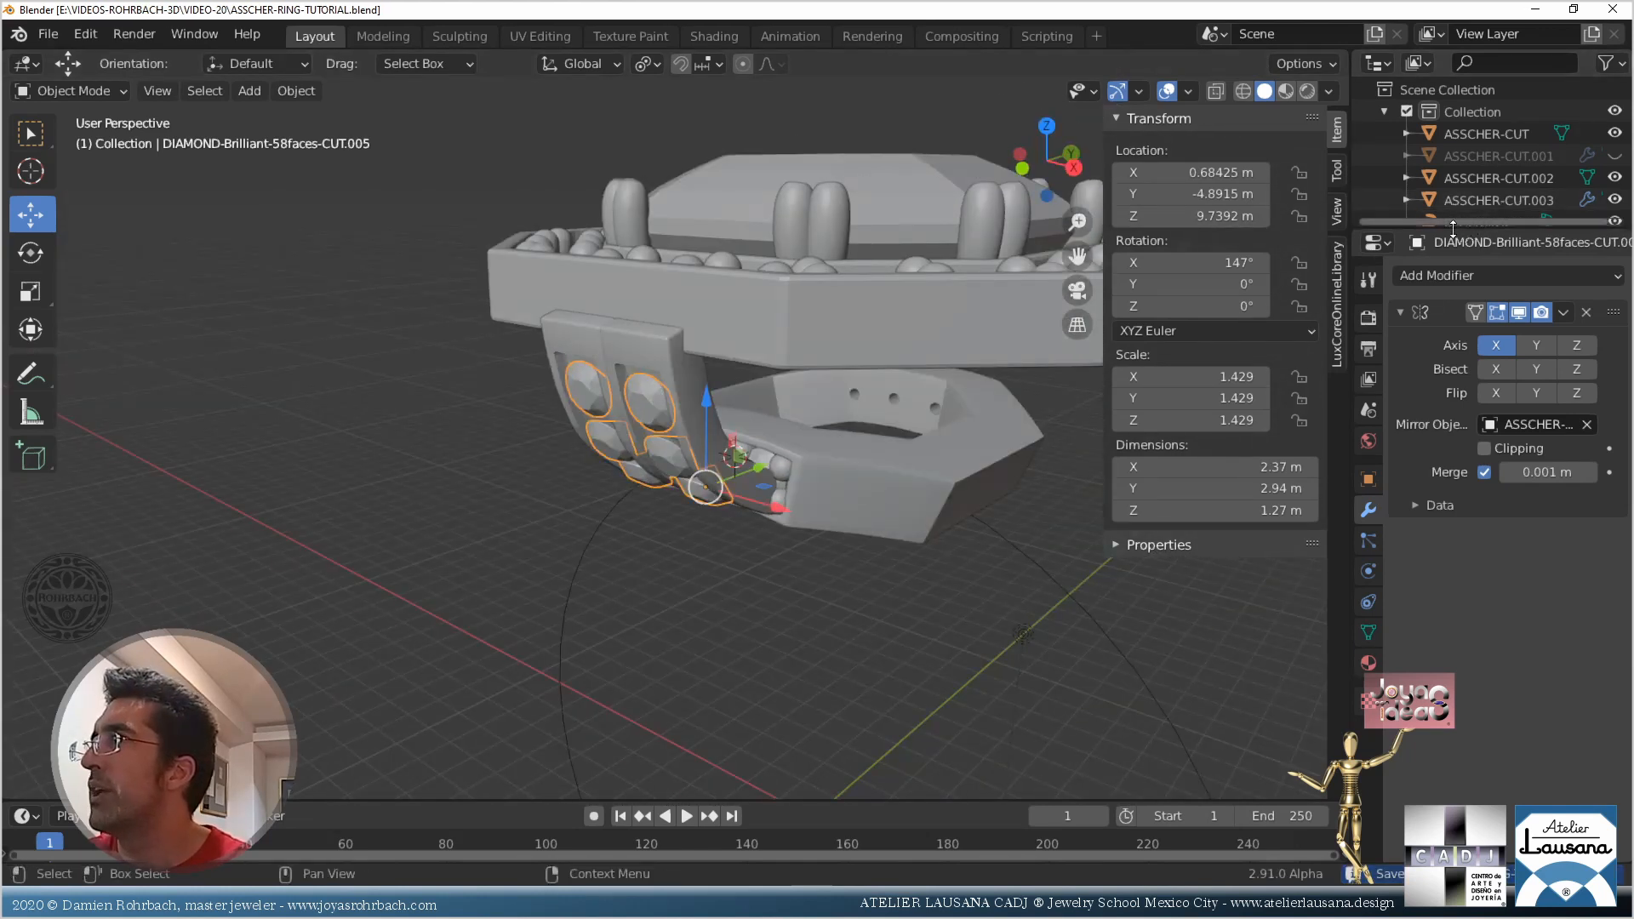
{"action": "left_click_drag", "start_coordinate": [1453, 226], "coordinate": [1453, 681]}
{"action": "scroll", "coordinate": [1519, 530], "scroll_direction": "down", "scroll_amount": 2}
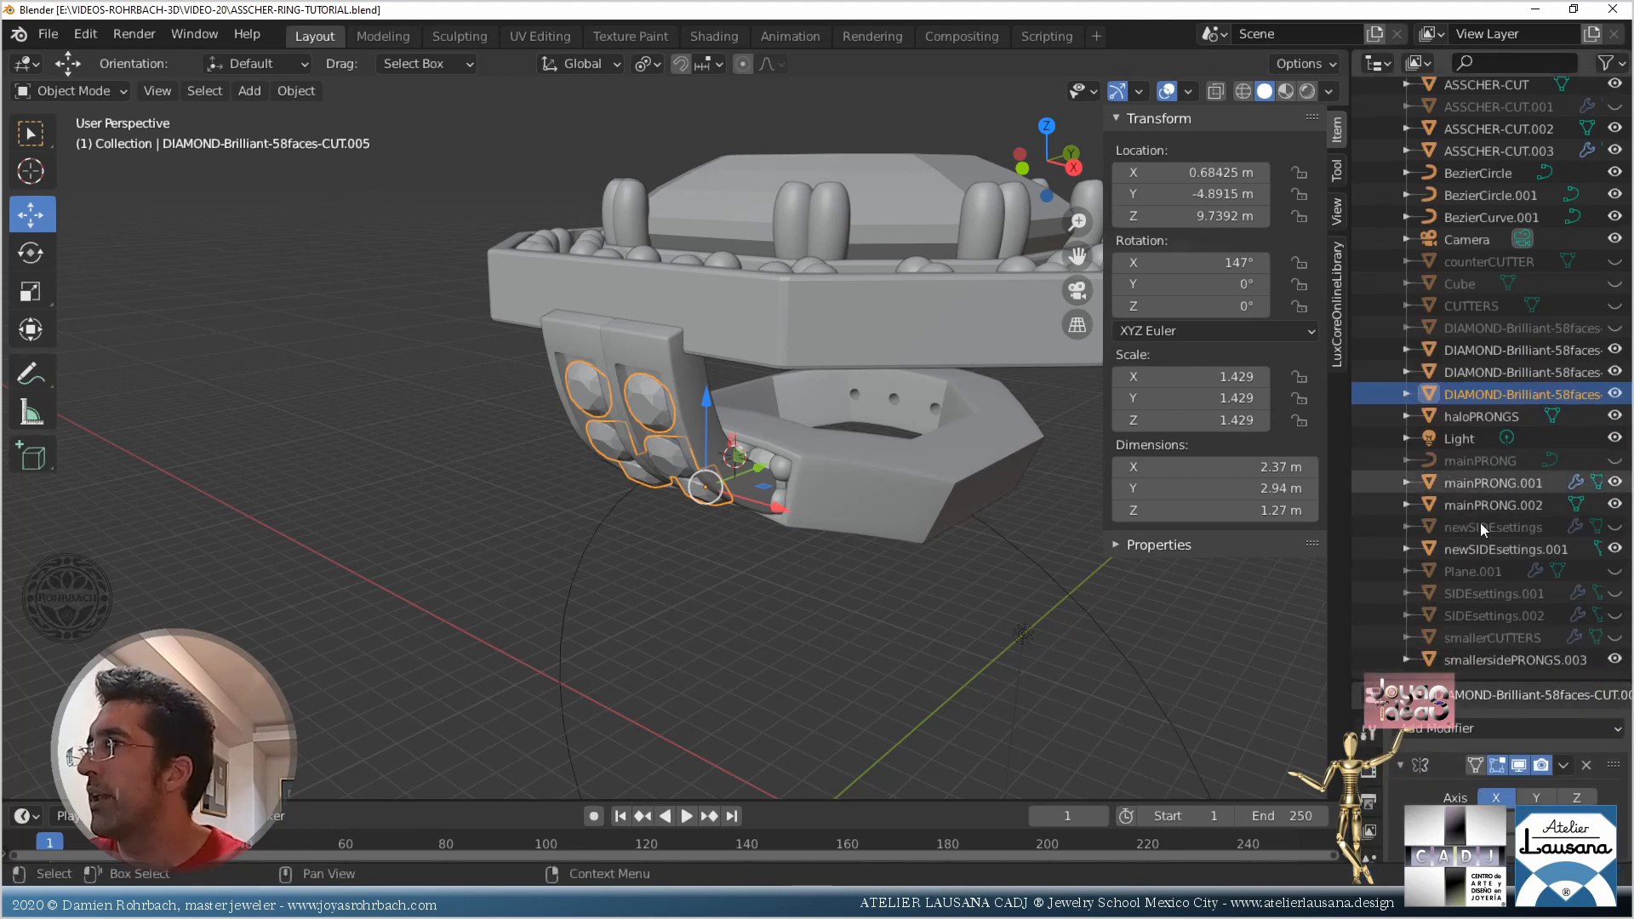
{"action": "left_click", "coordinate": [1489, 637]}
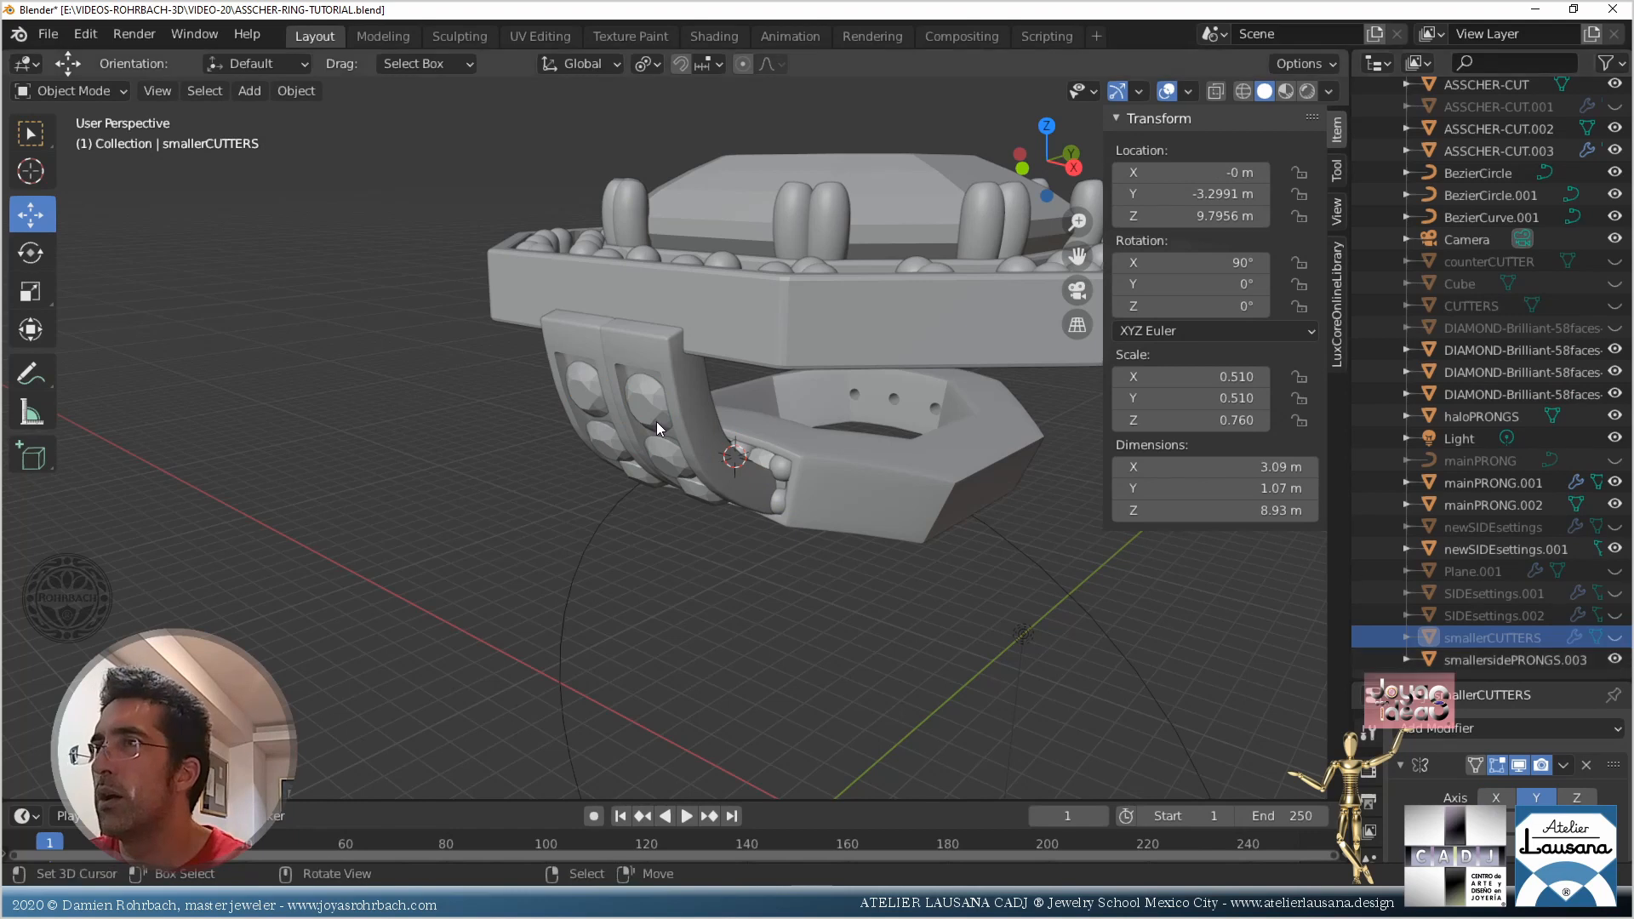
{"action": "scroll", "coordinate": [656, 421], "scroll_direction": "down", "scroll_amount": 2}
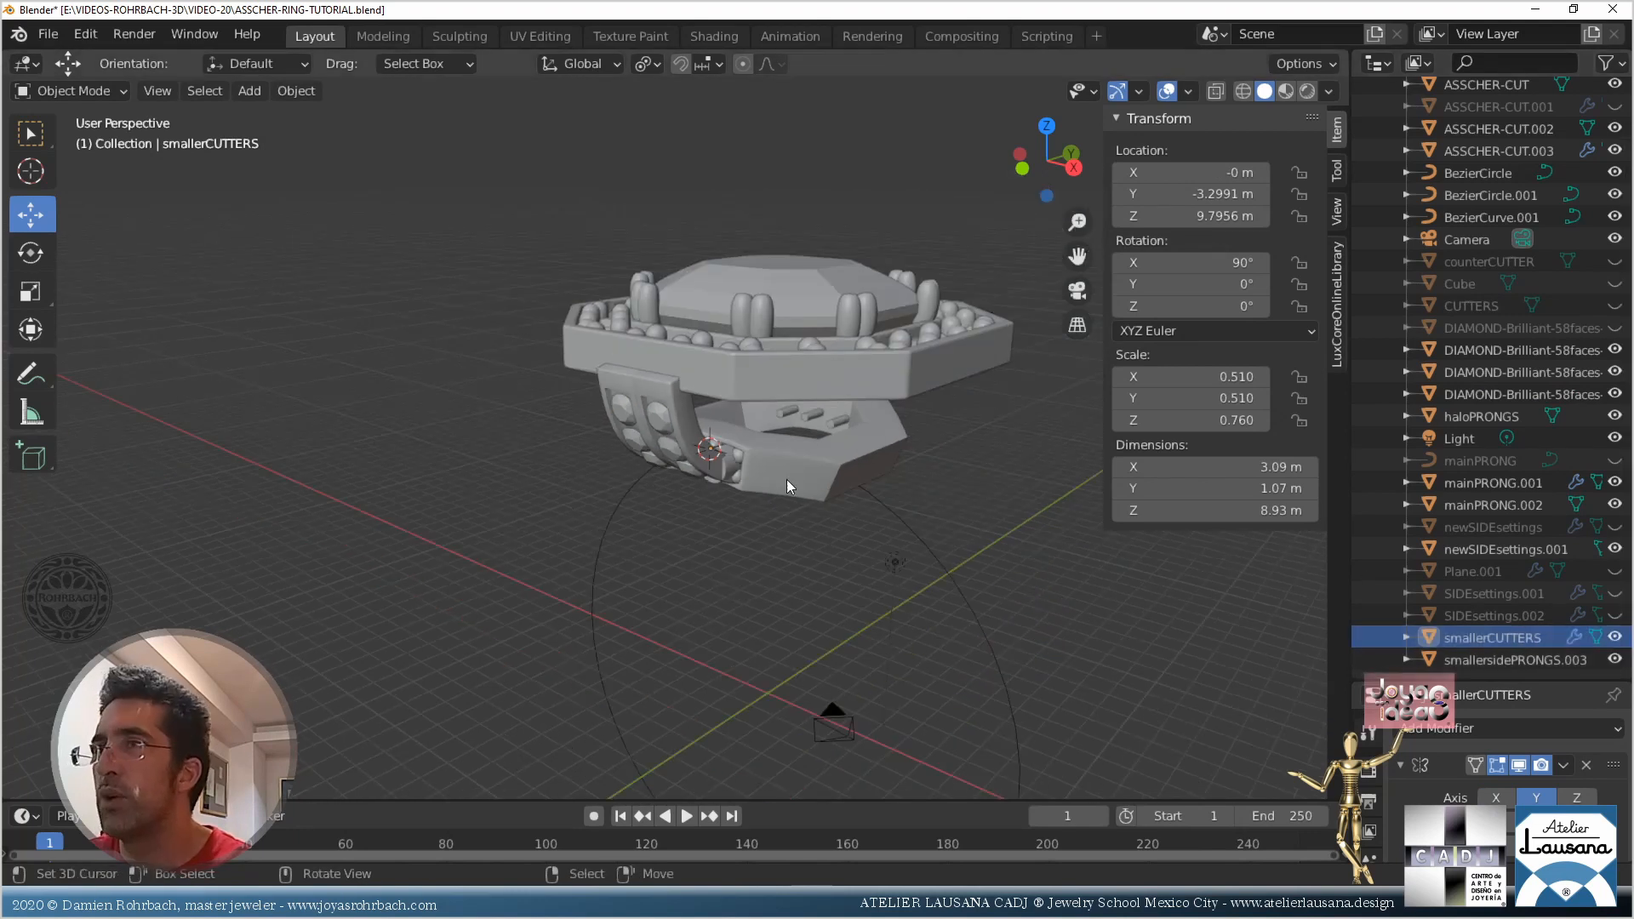
{"action": "scroll", "coordinate": [787, 478], "scroll_direction": "up", "scroll_amount": 5}
Duplicate smallerCUTTERS in place and hide the original
{"action": "key", "text": "shift+d"}
{"action": "key", "text": "Escape"}
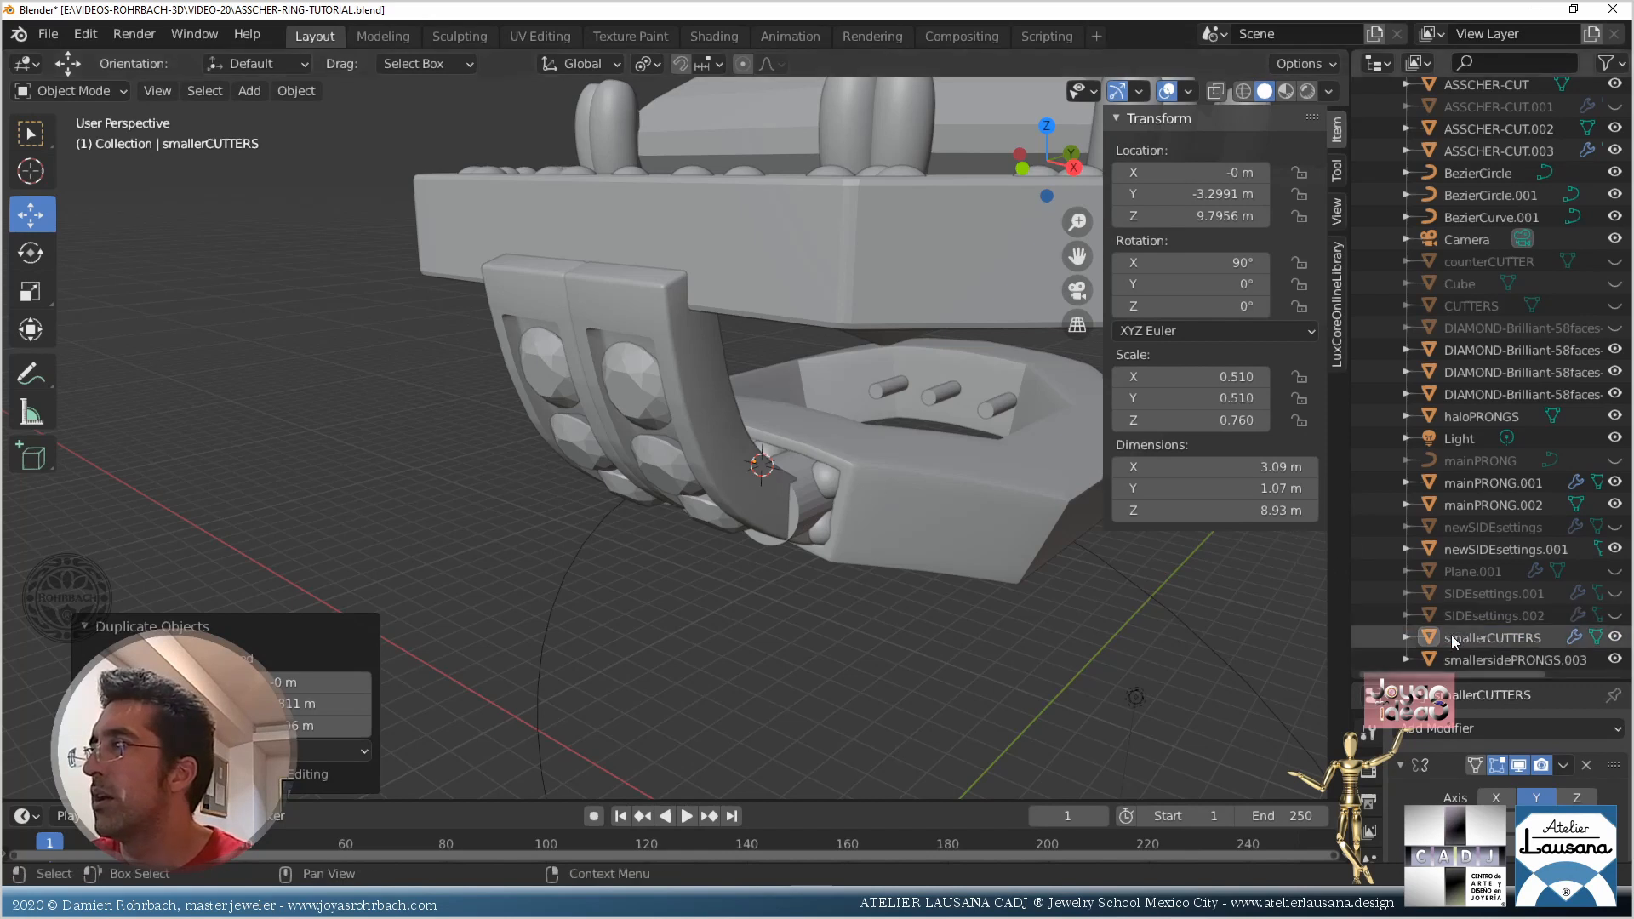
{"action": "left_click", "coordinate": [1489, 638]}
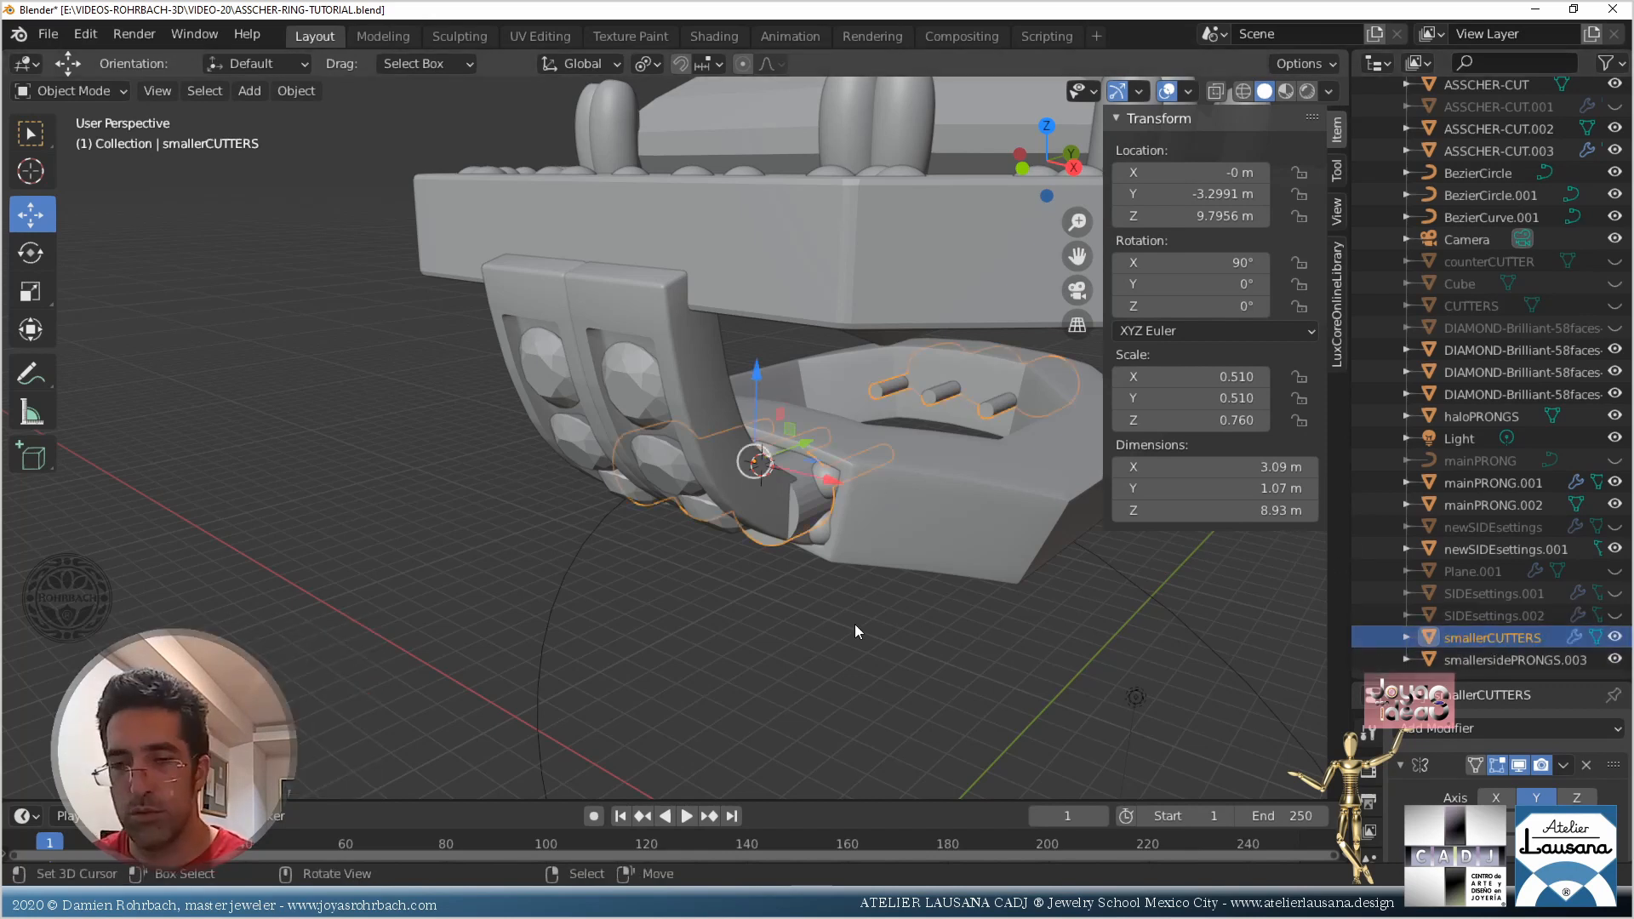
{"action": "key", "text": "shift+d"}
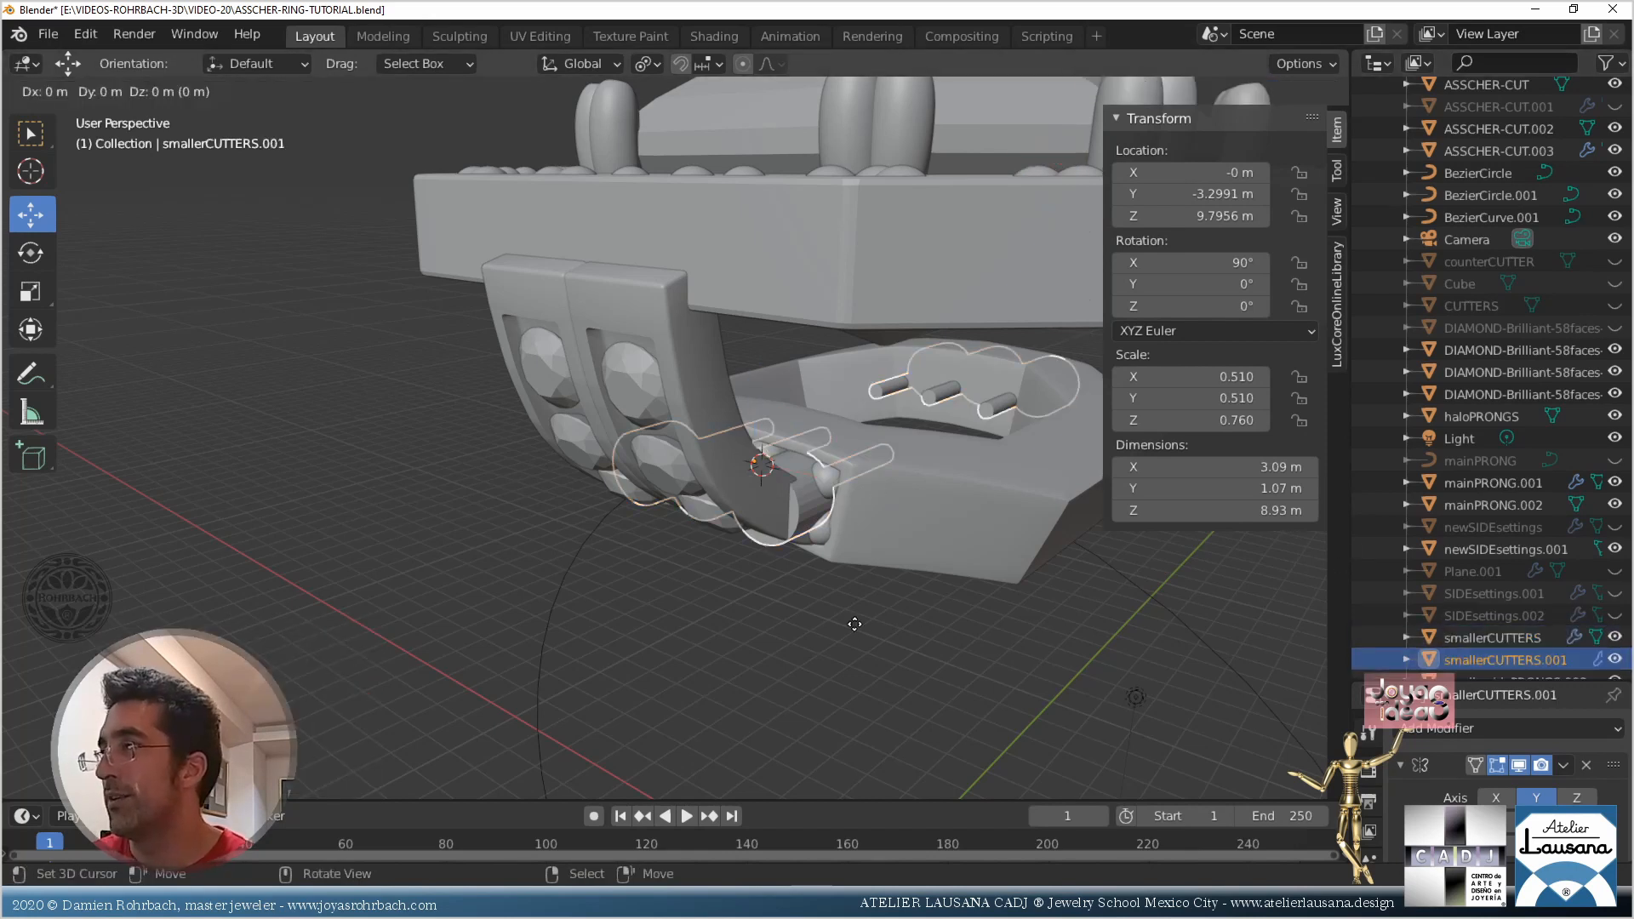
{"action": "right_click", "coordinate": [854, 623]}
{"action": "scroll", "coordinate": [1502, 582], "scroll_direction": "down", "scroll_amount": 1}
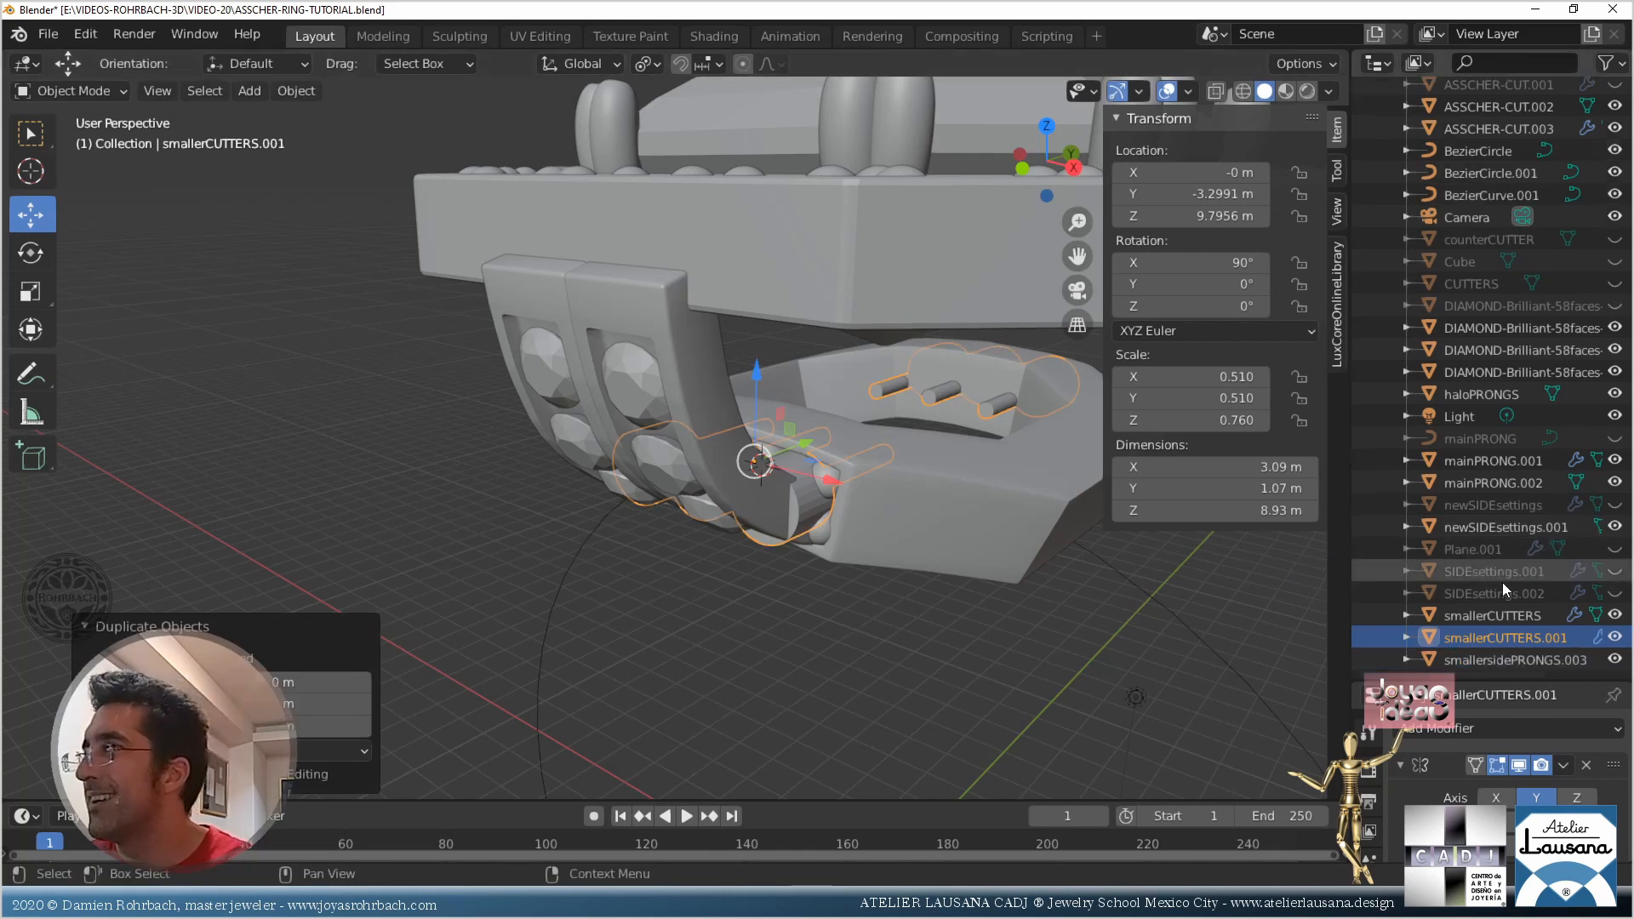
{"action": "left_click", "coordinate": [1615, 659]}
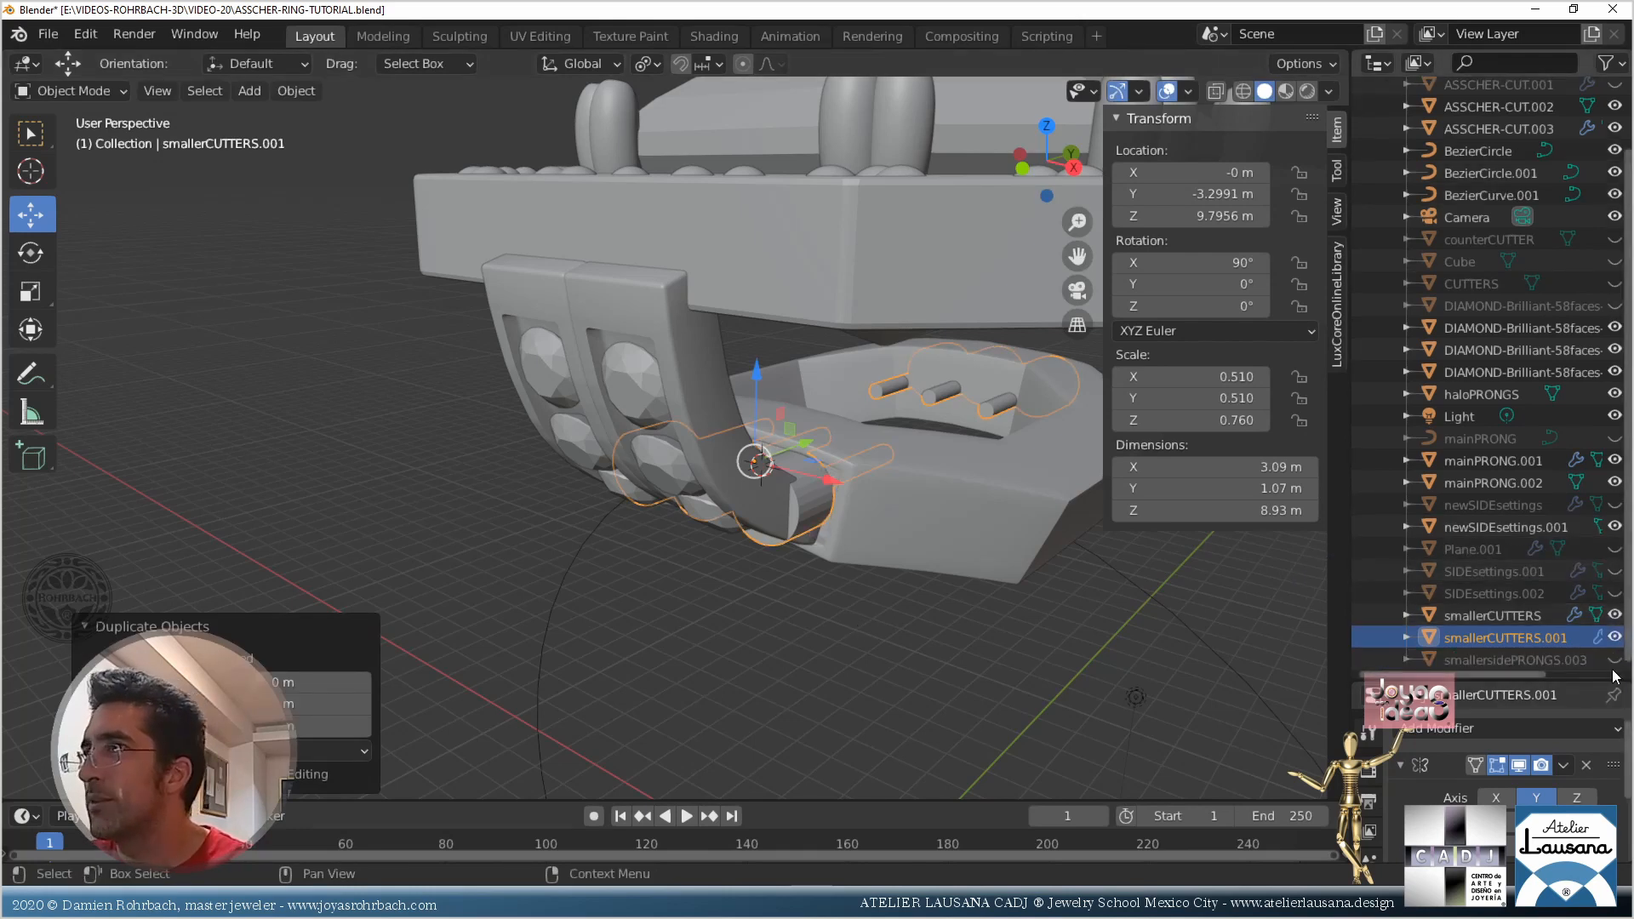
{"action": "left_click", "coordinate": [1615, 660]}
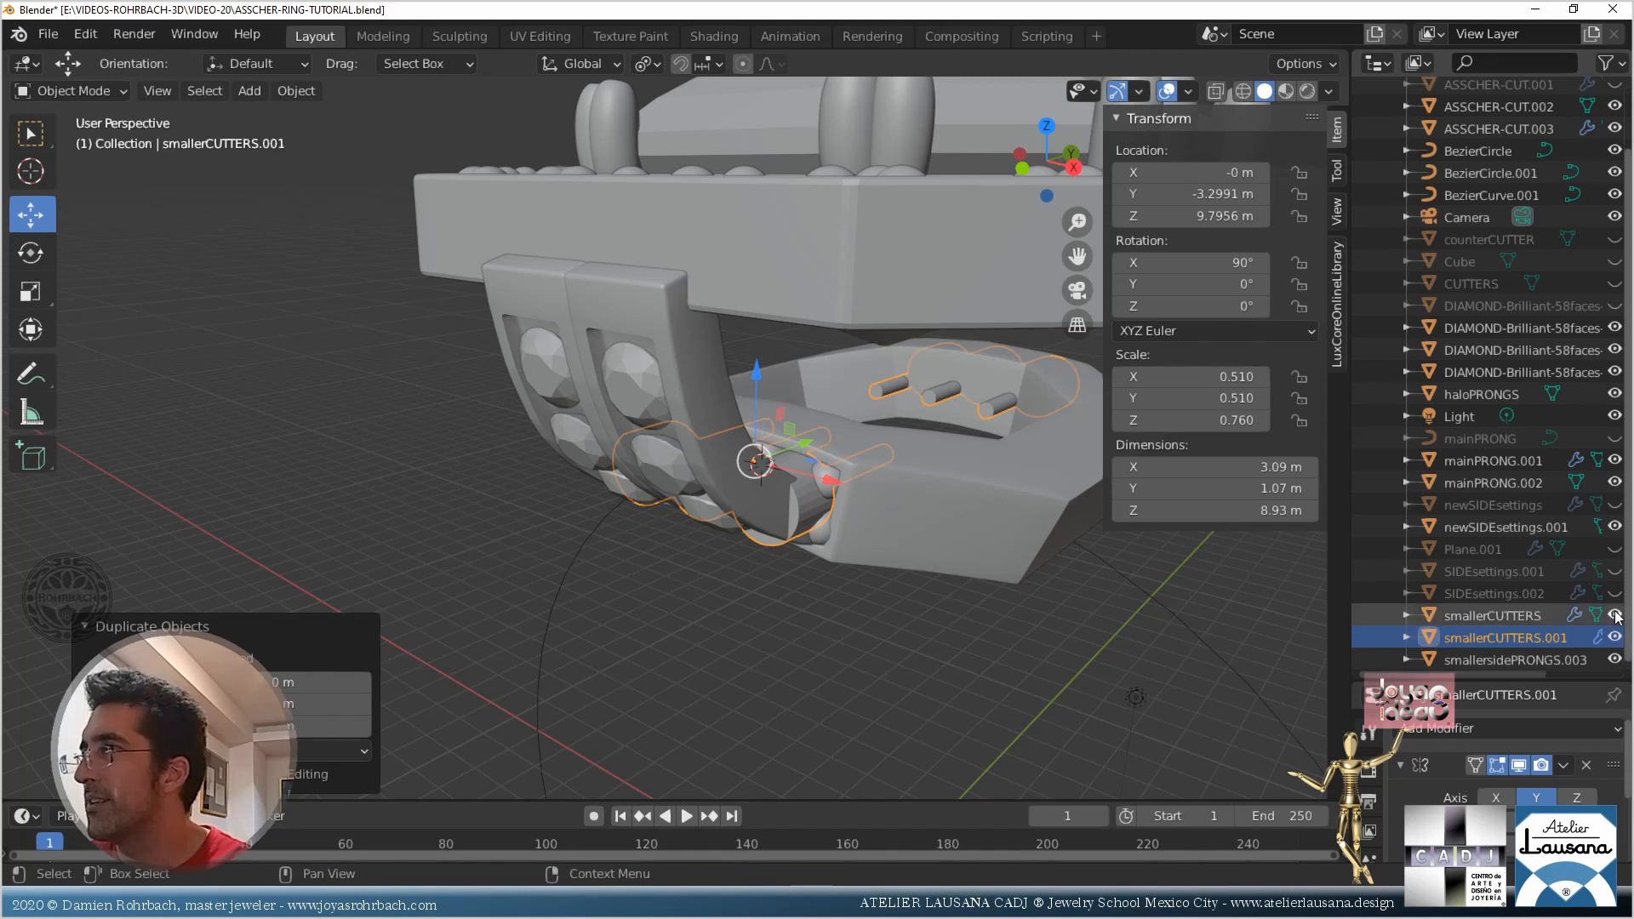
Delete the two outer cutters from the duplicated mesh, keeping only the middle one
{"action": "key", "text": "Tab"}
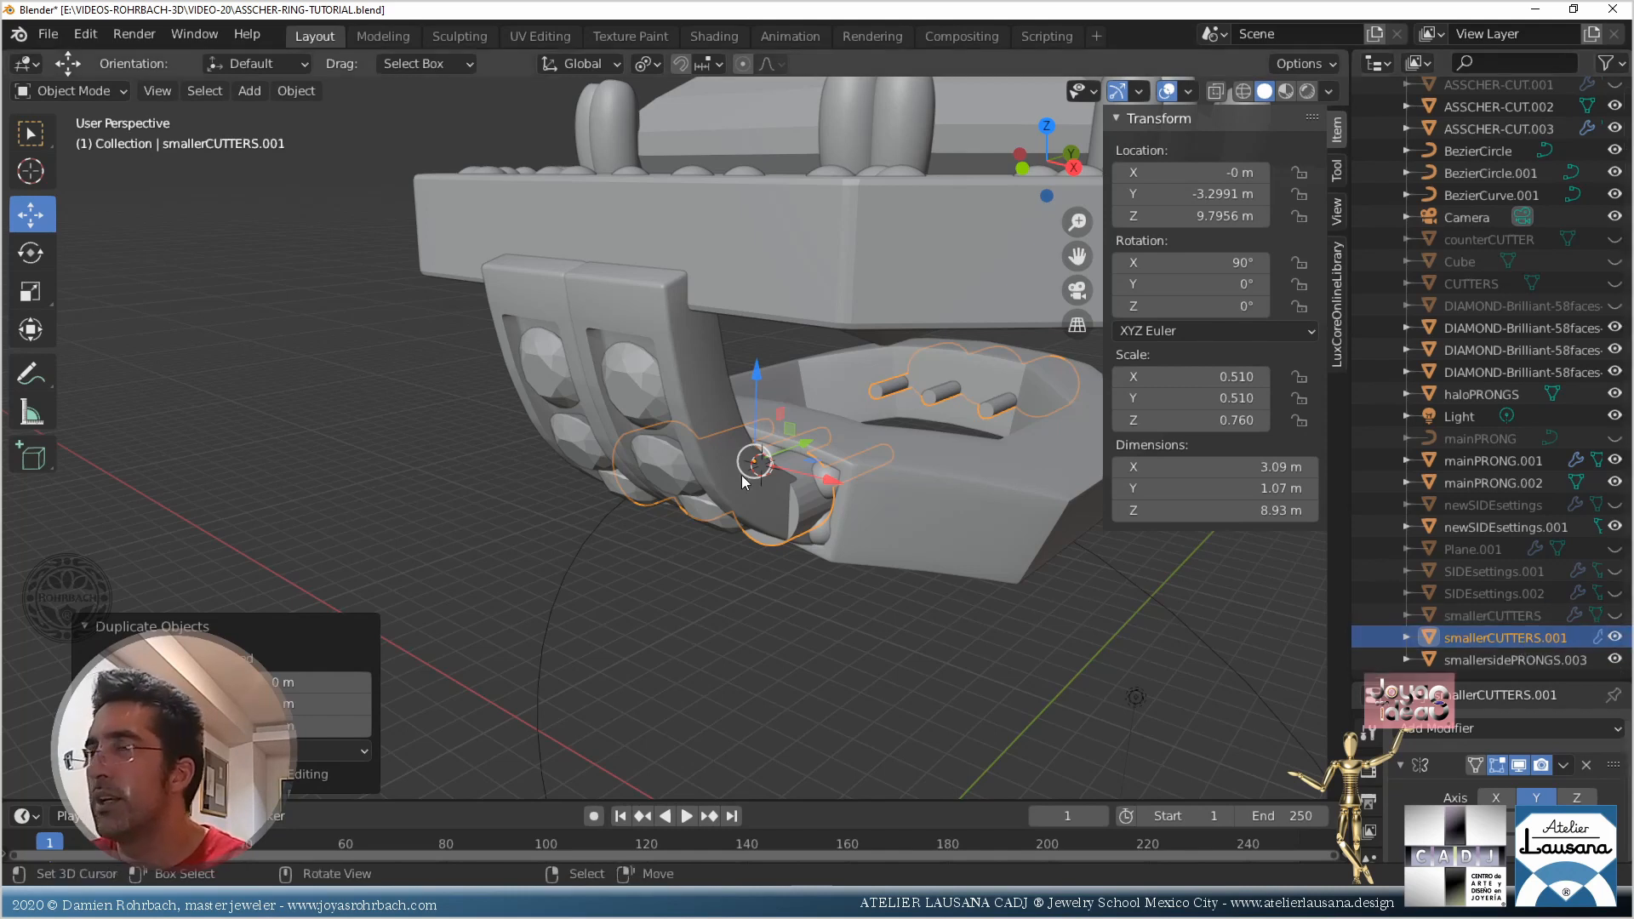
{"action": "middle_click_drag", "start_coordinate": [673, 534], "coordinate": [768, 456]}
{"action": "key", "text": "alt+z"}
{"action": "middle_click_drag", "start_coordinate": [763, 519], "coordinate": [721, 637]}
{"action": "scroll", "coordinate": [681, 562], "scroll_direction": "up", "scroll_amount": 4}
{"action": "key", "text": "alt+a"}
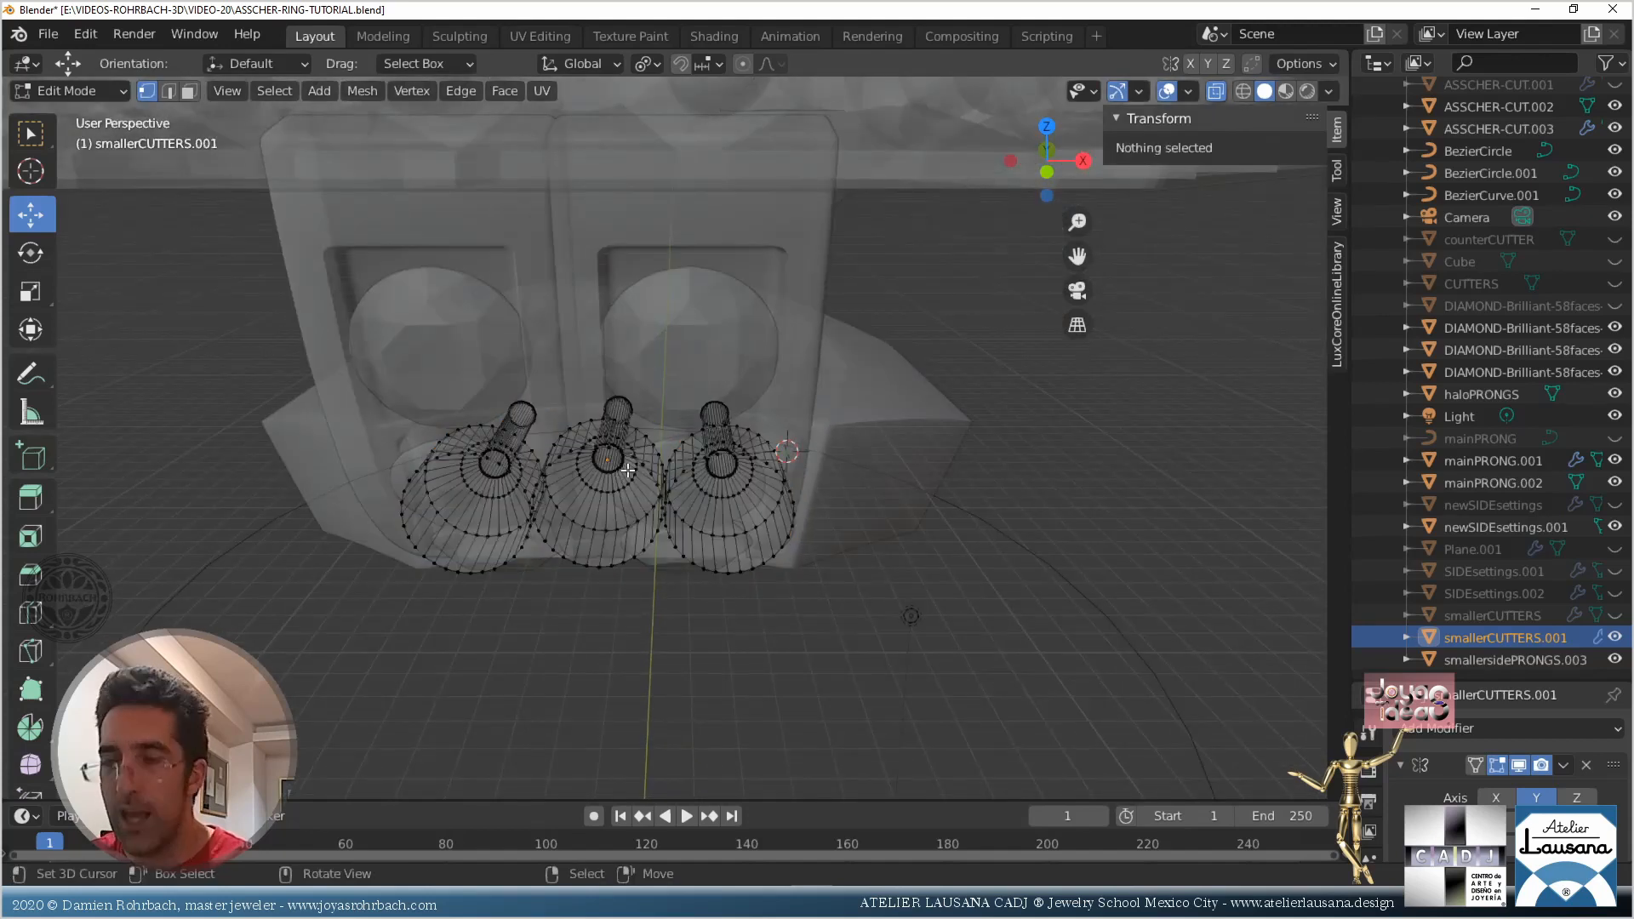
{"action": "key", "text": "l"}
{"action": "key", "text": "ctrl+i"}
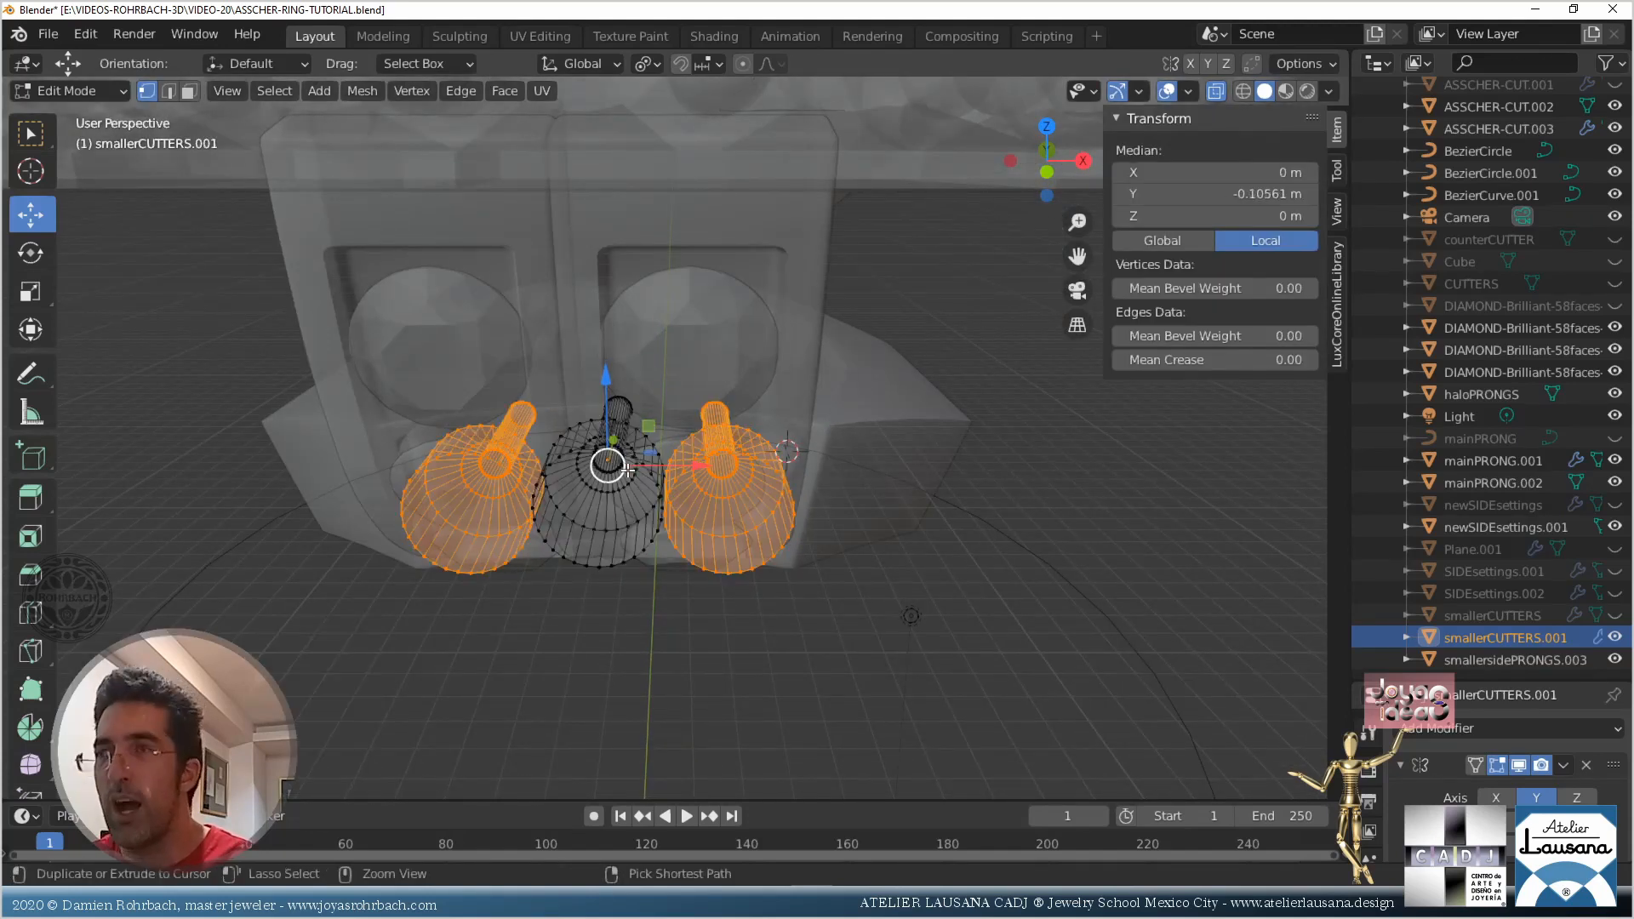
{"action": "key", "text": "x"}
{"action": "left_click", "coordinate": [628, 472]}
{"action": "key", "text": "Tab"}
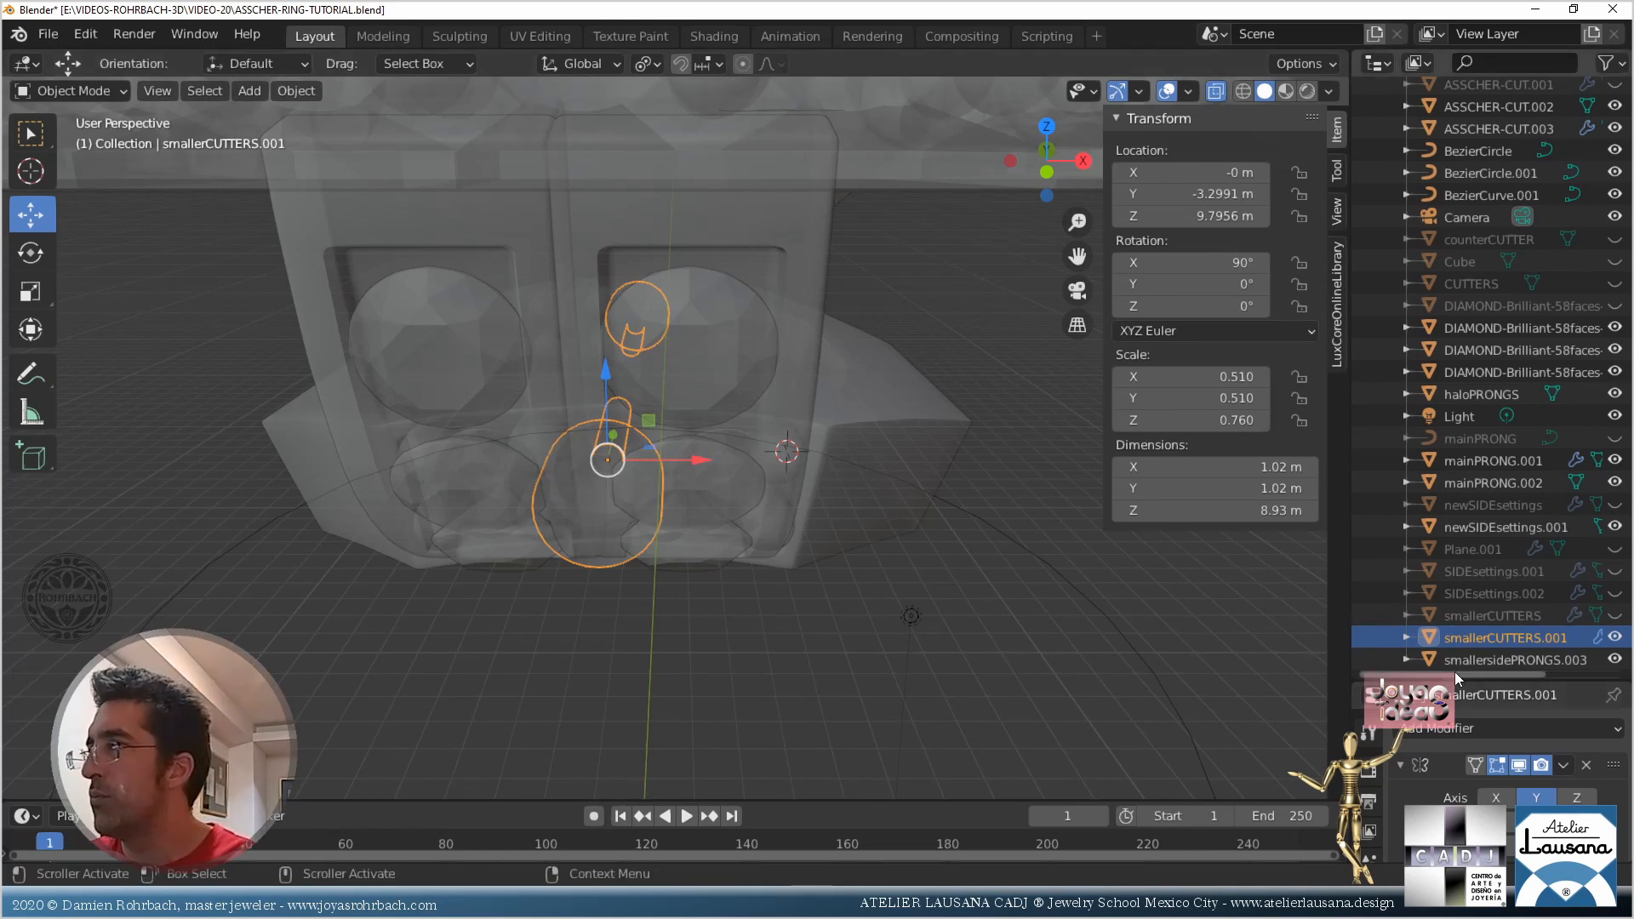
Remove the Mirror modifier from the duplicated cutter
{"action": "key", "text": "Tab"}
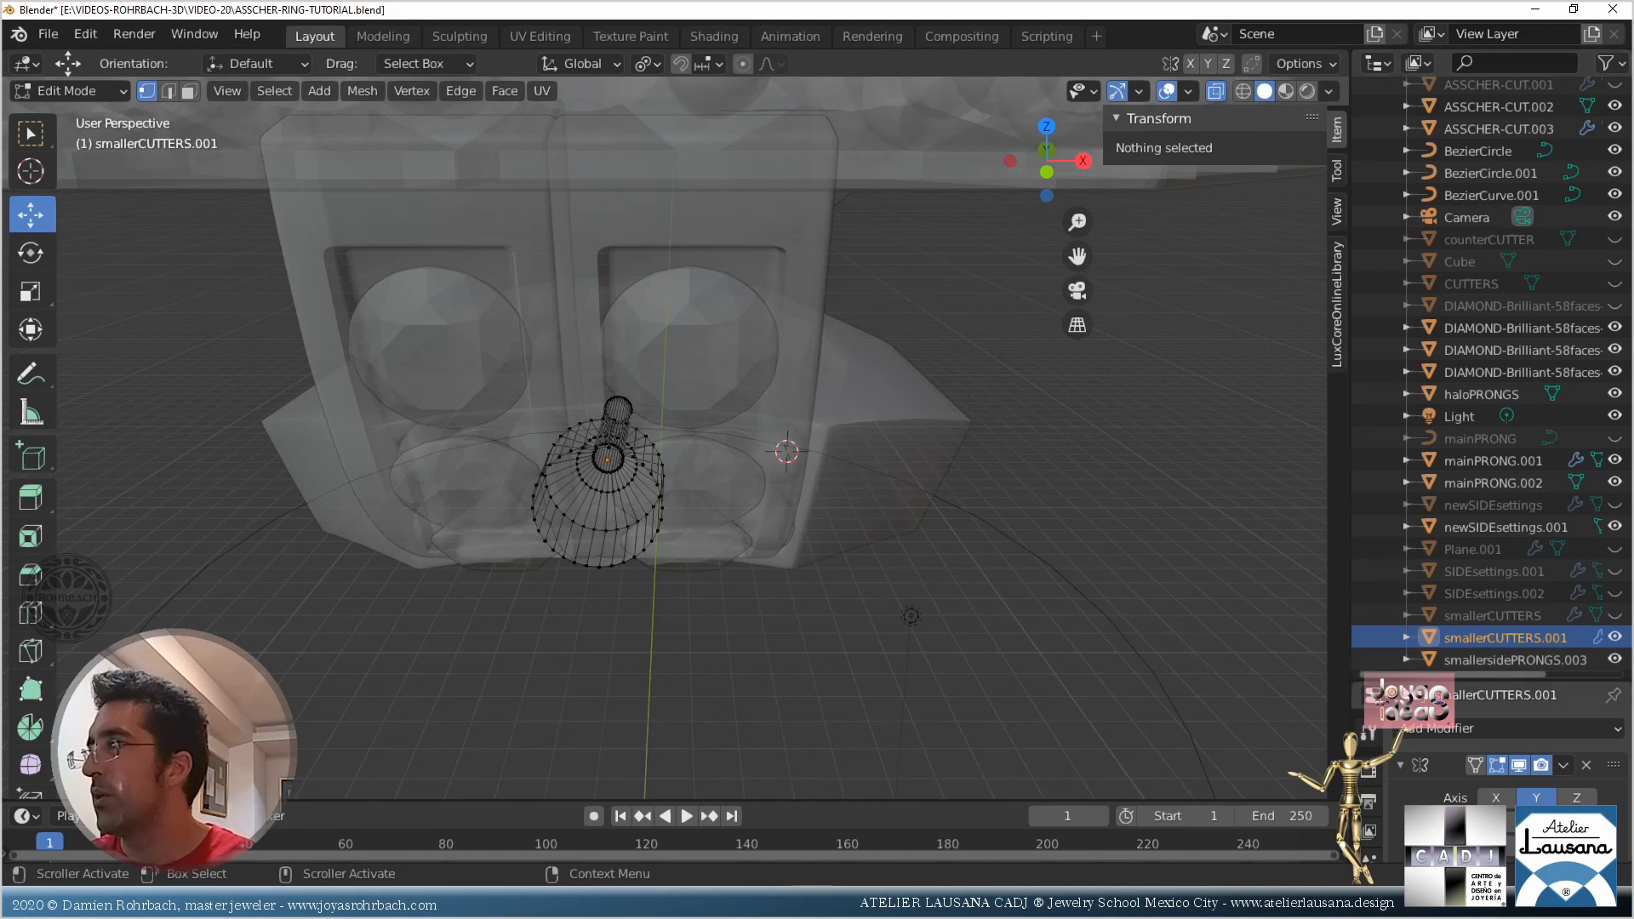
{"action": "left_click_drag", "start_coordinate": [1432, 679], "coordinate": [1472, 284]}
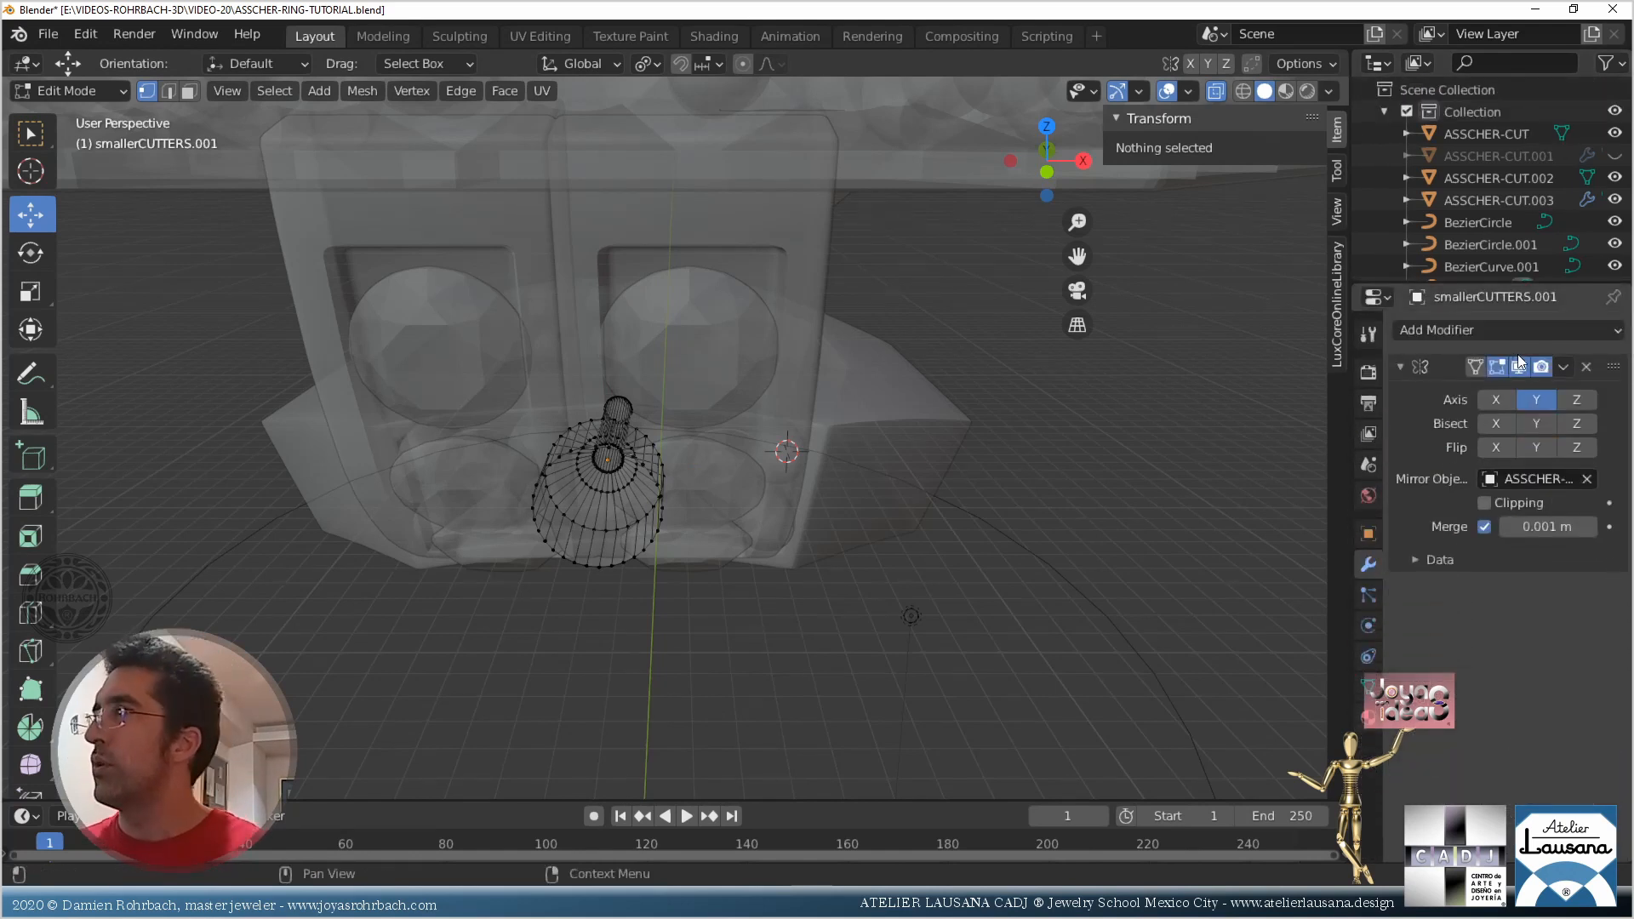
{"action": "left_click", "coordinate": [1586, 367]}
{"action": "key", "text": "Tab"}
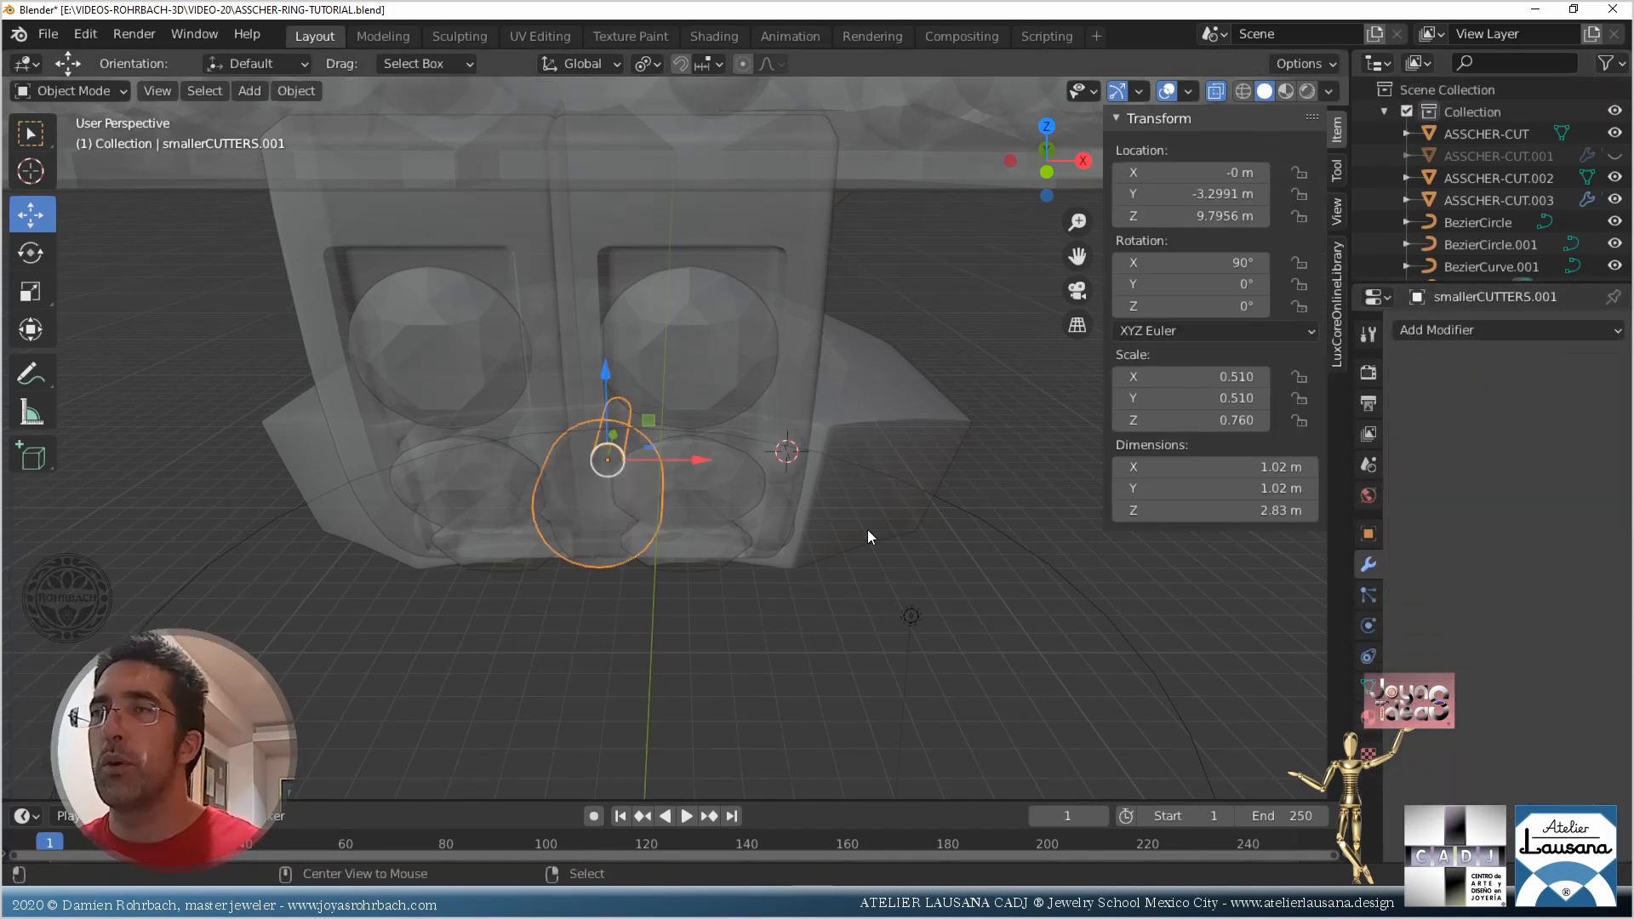
Align the single cutter with the uppermost diamond in side view, at about Y -5.78 m and Z 11.57 m, tilted to about 107° about X
{"action": "key", "text": "alt+z"}
{"action": "key", "text": "KP_3"}
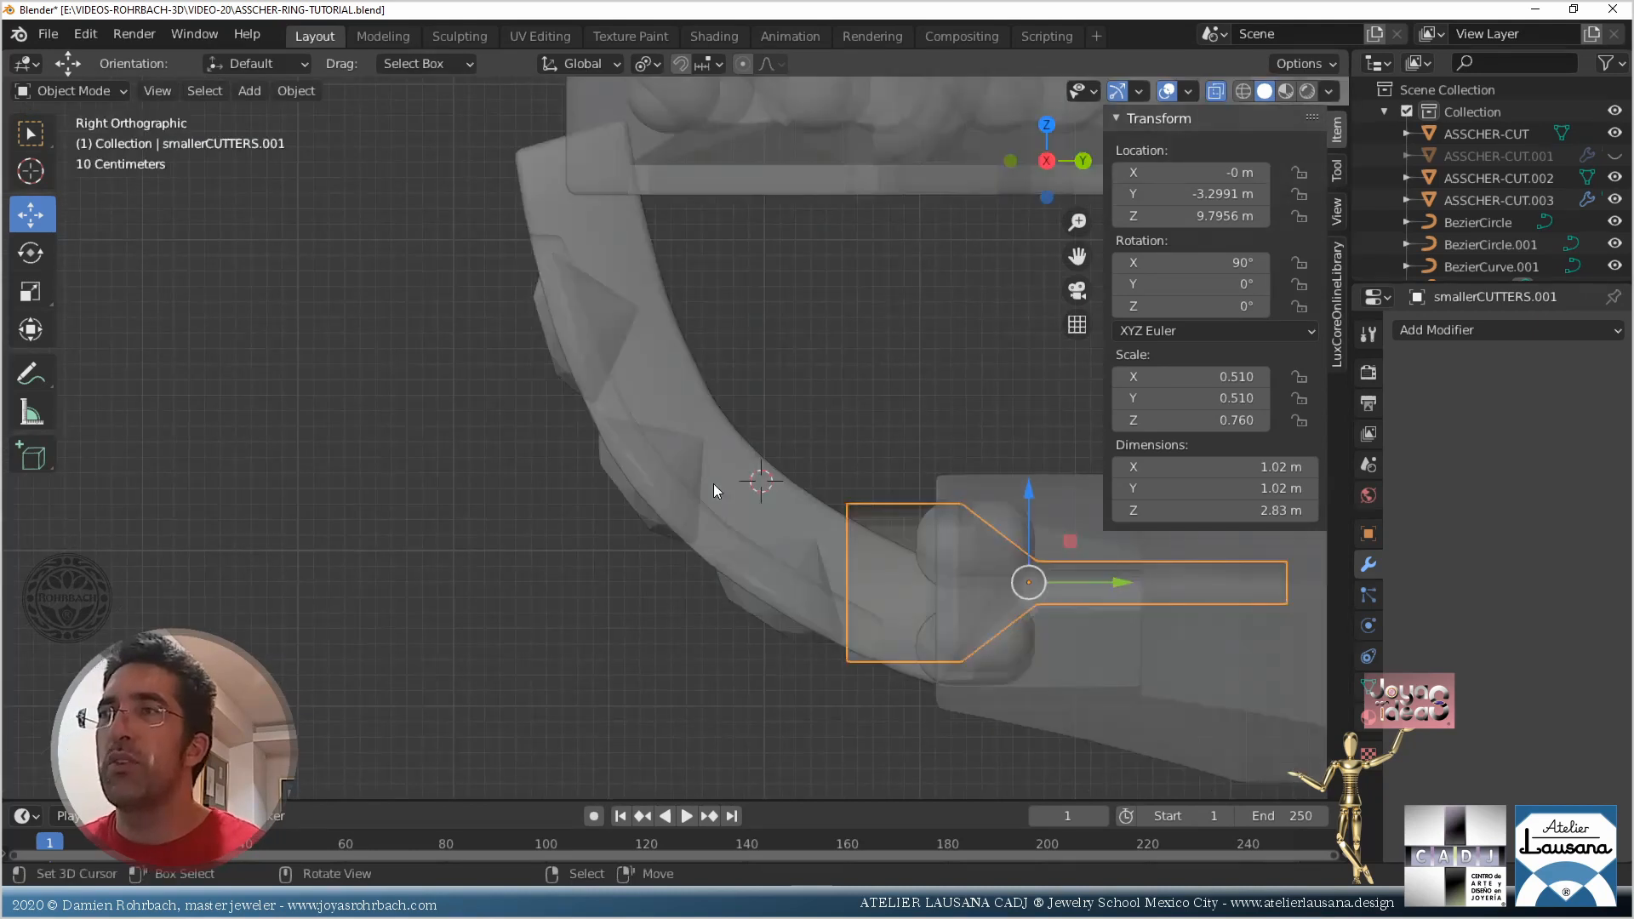
{"action": "key", "text": "alt+z"}
{"action": "left_click_drag", "start_coordinate": [1087, 604], "coordinate": [619, 292]}
{"action": "key", "text": "r"}
{"action": "left_click", "coordinate": [694, 197]}
{"action": "key", "text": "r"}
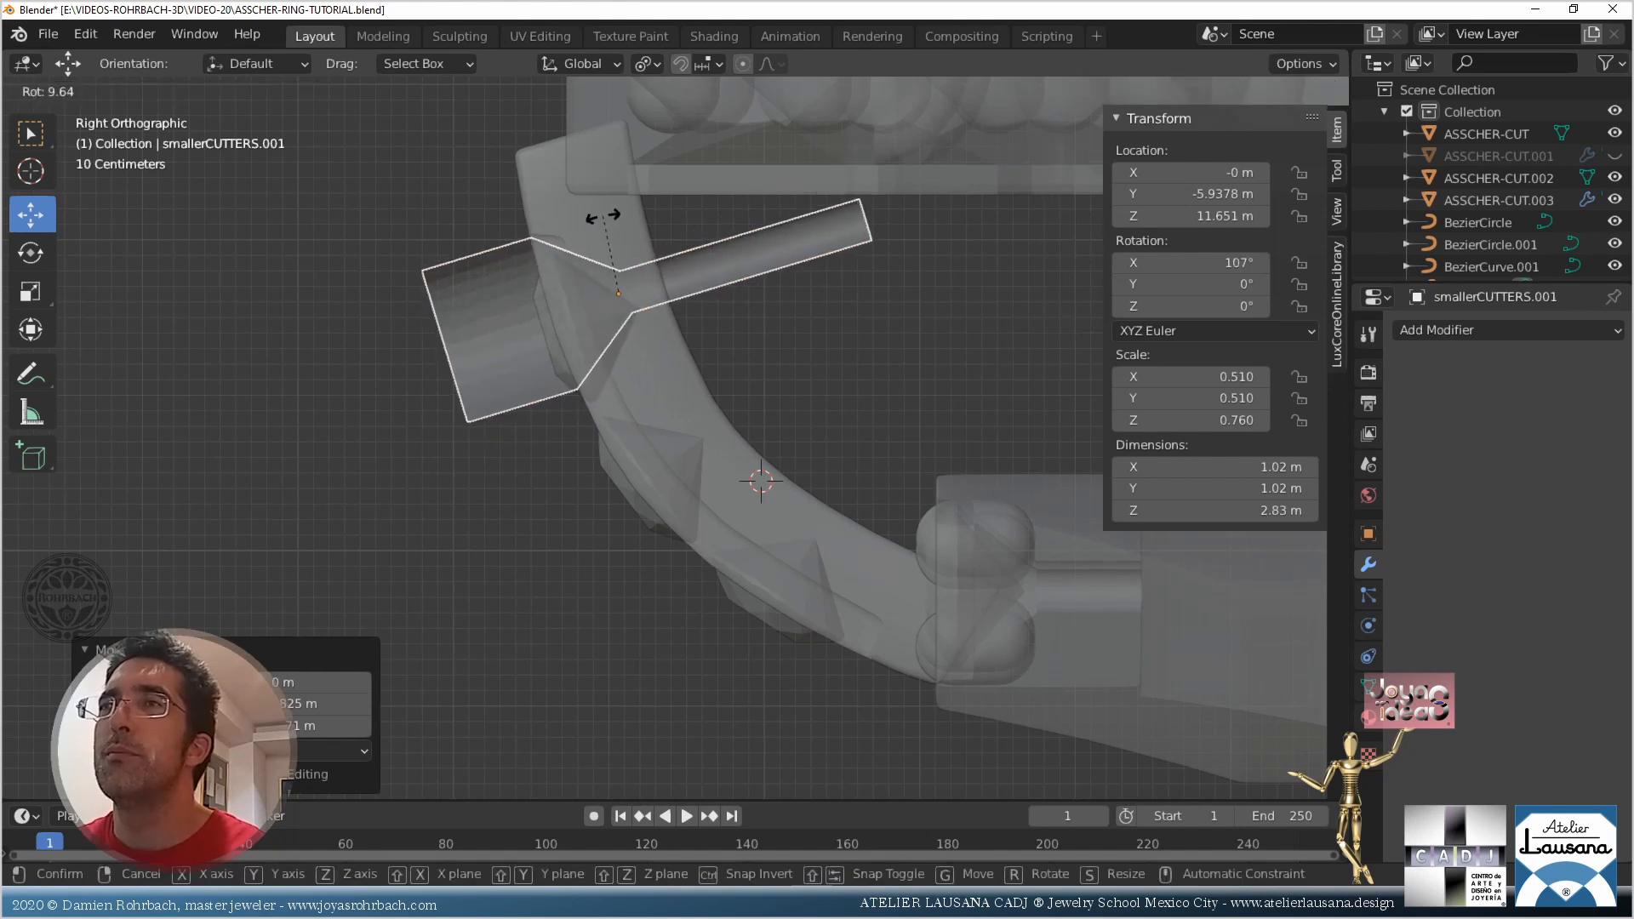
{"action": "left_click", "coordinate": [605, 217]}
{"action": "key", "text": "g"}
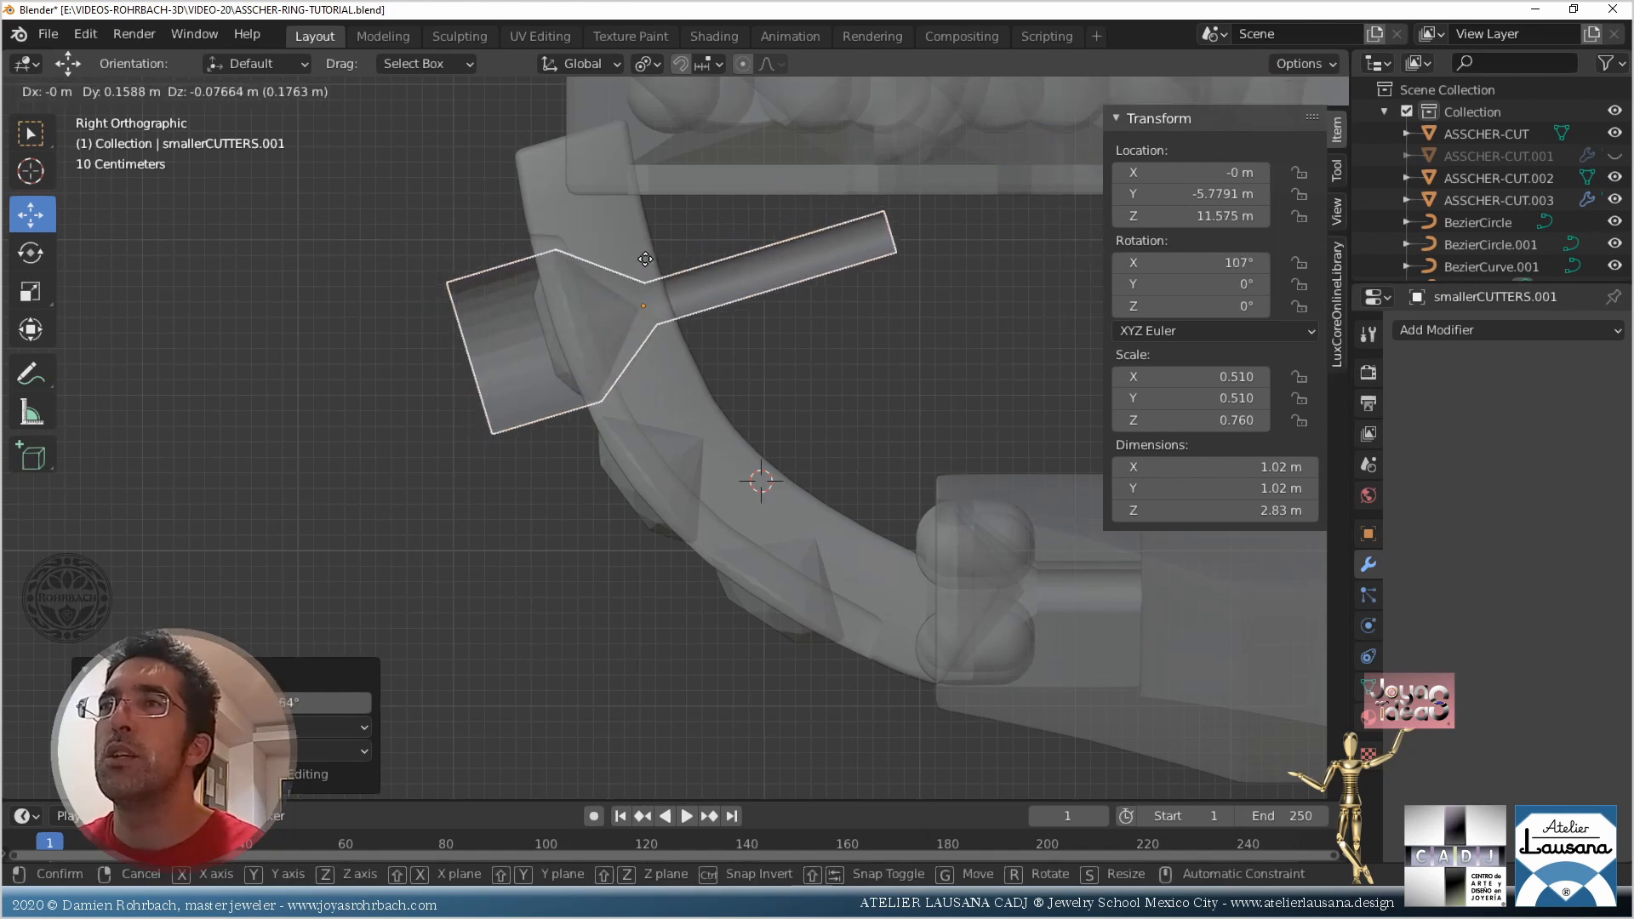
{"action": "left_click", "coordinate": [645, 259]}
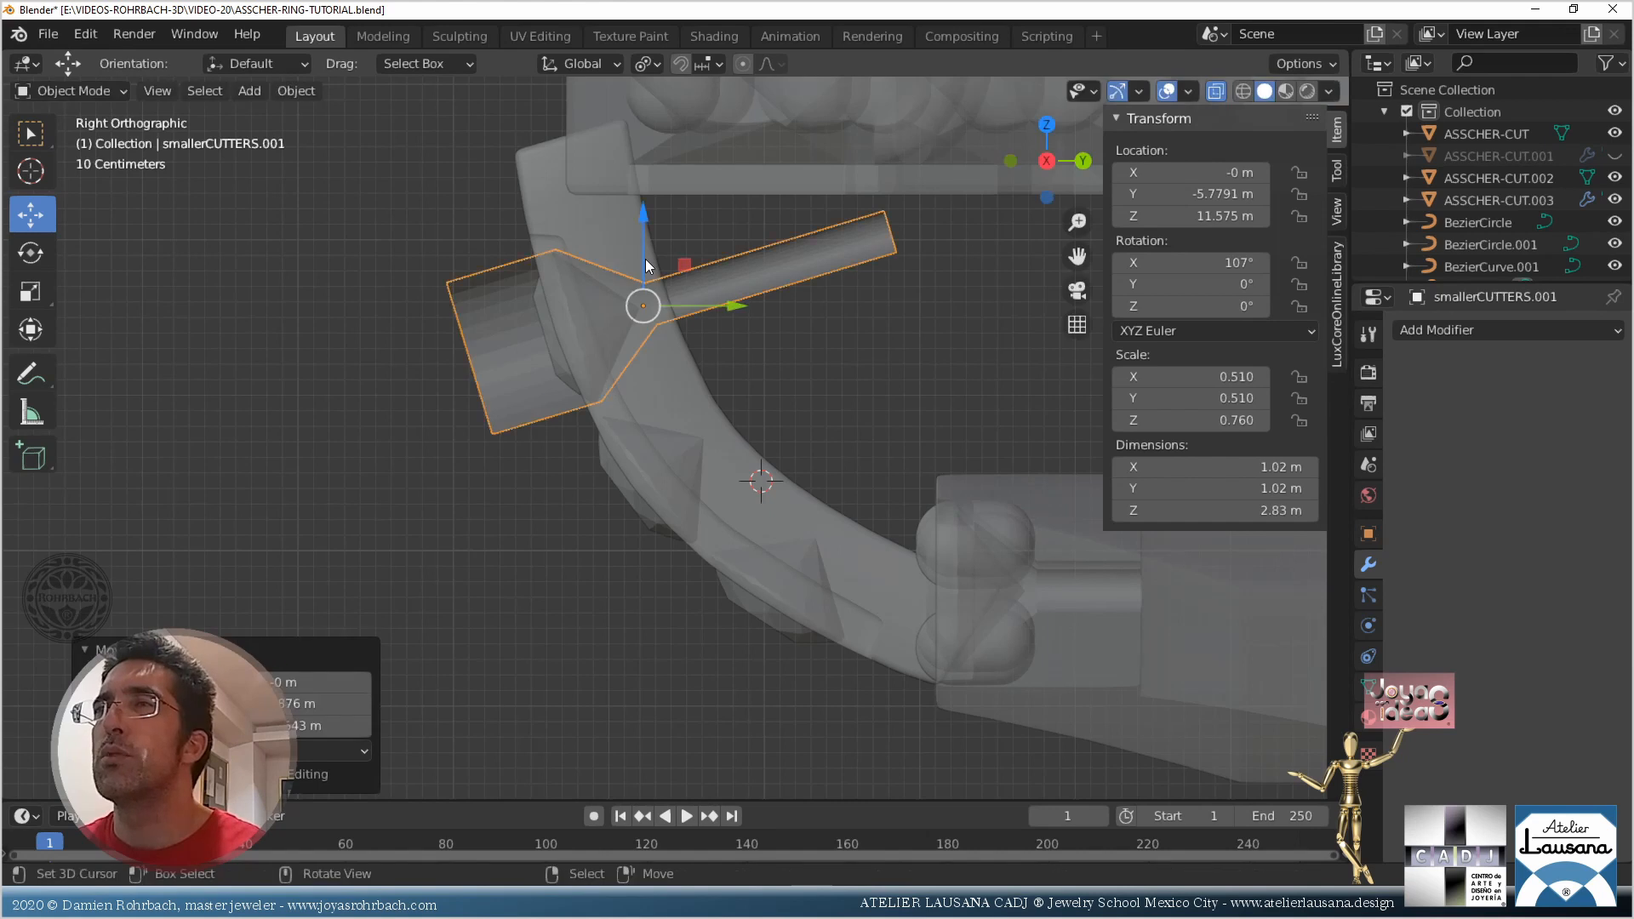
Duplicate the aligned cutter onto the middle diamond in side view and tilt the copy to about 121° about X
{"action": "key", "text": "shift+d"}
{"action": "left_click", "coordinate": [759, 481]}
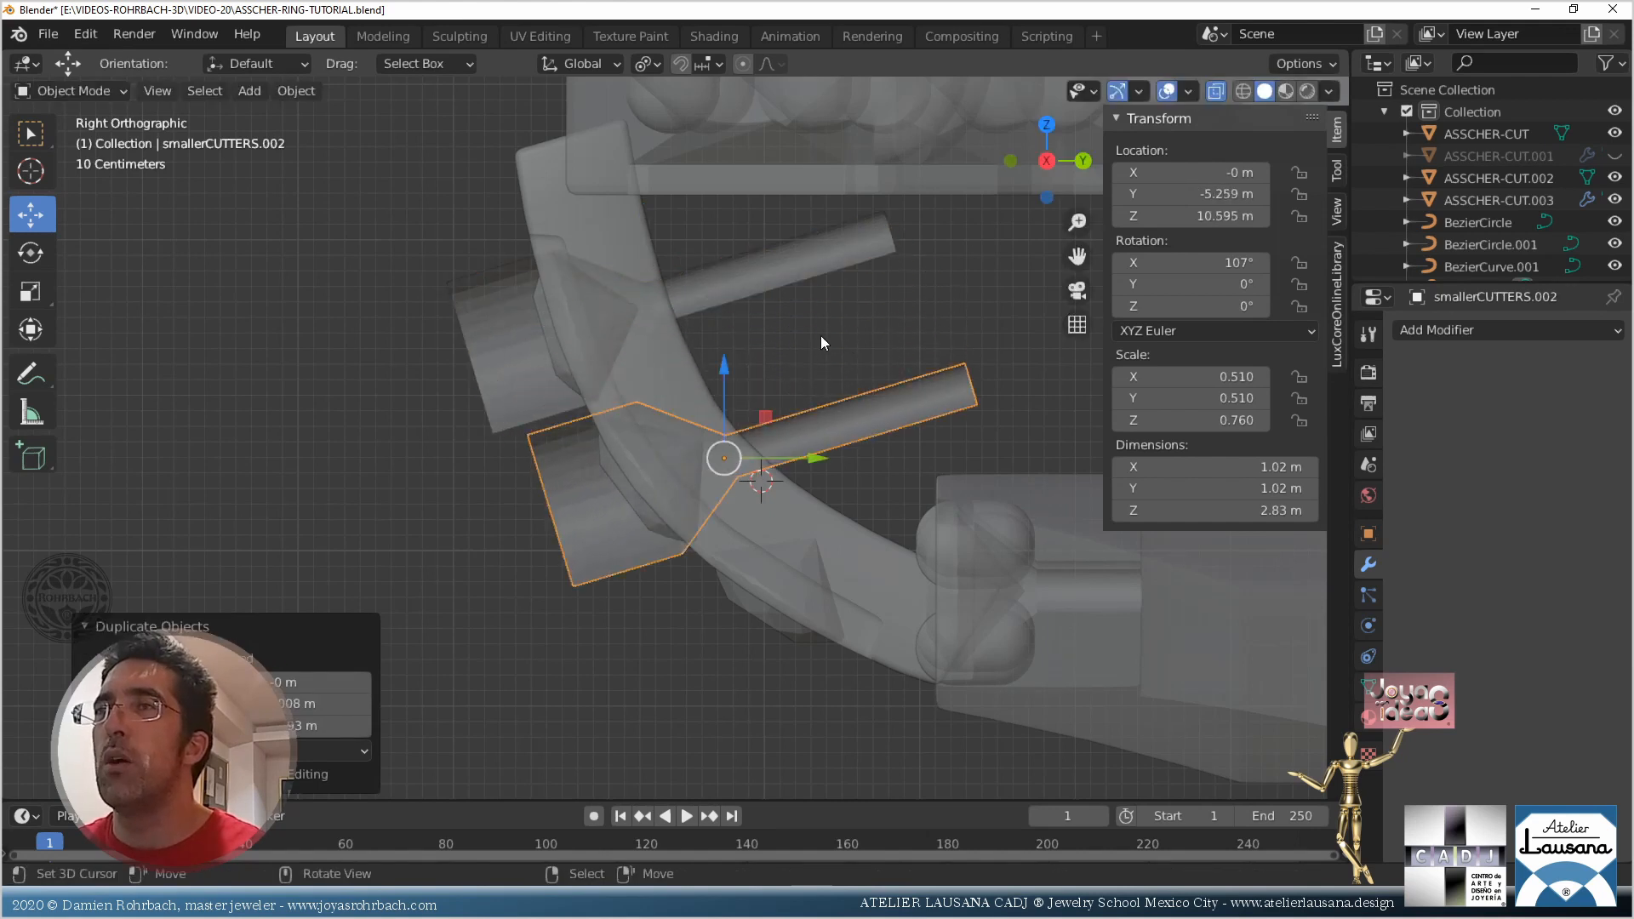
{"action": "key", "text": "r"}
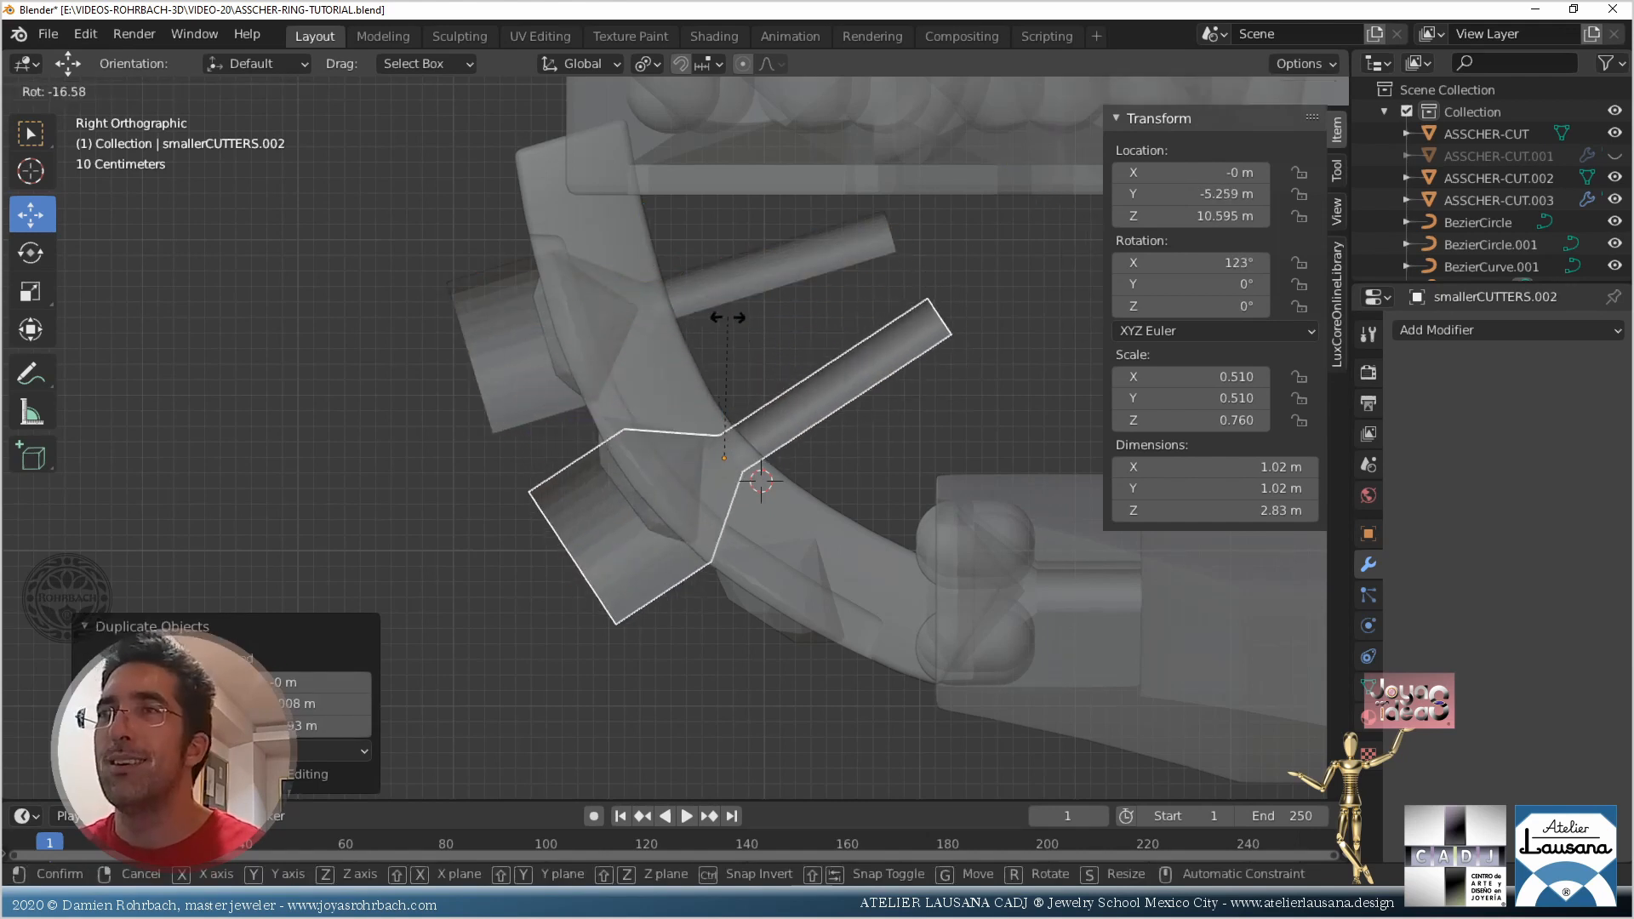
{"action": "left_click", "coordinate": [737, 324]}
{"action": "scroll", "coordinate": [779, 410], "scroll_direction": "up", "scroll_amount": 3}
{"action": "key", "text": "g"}
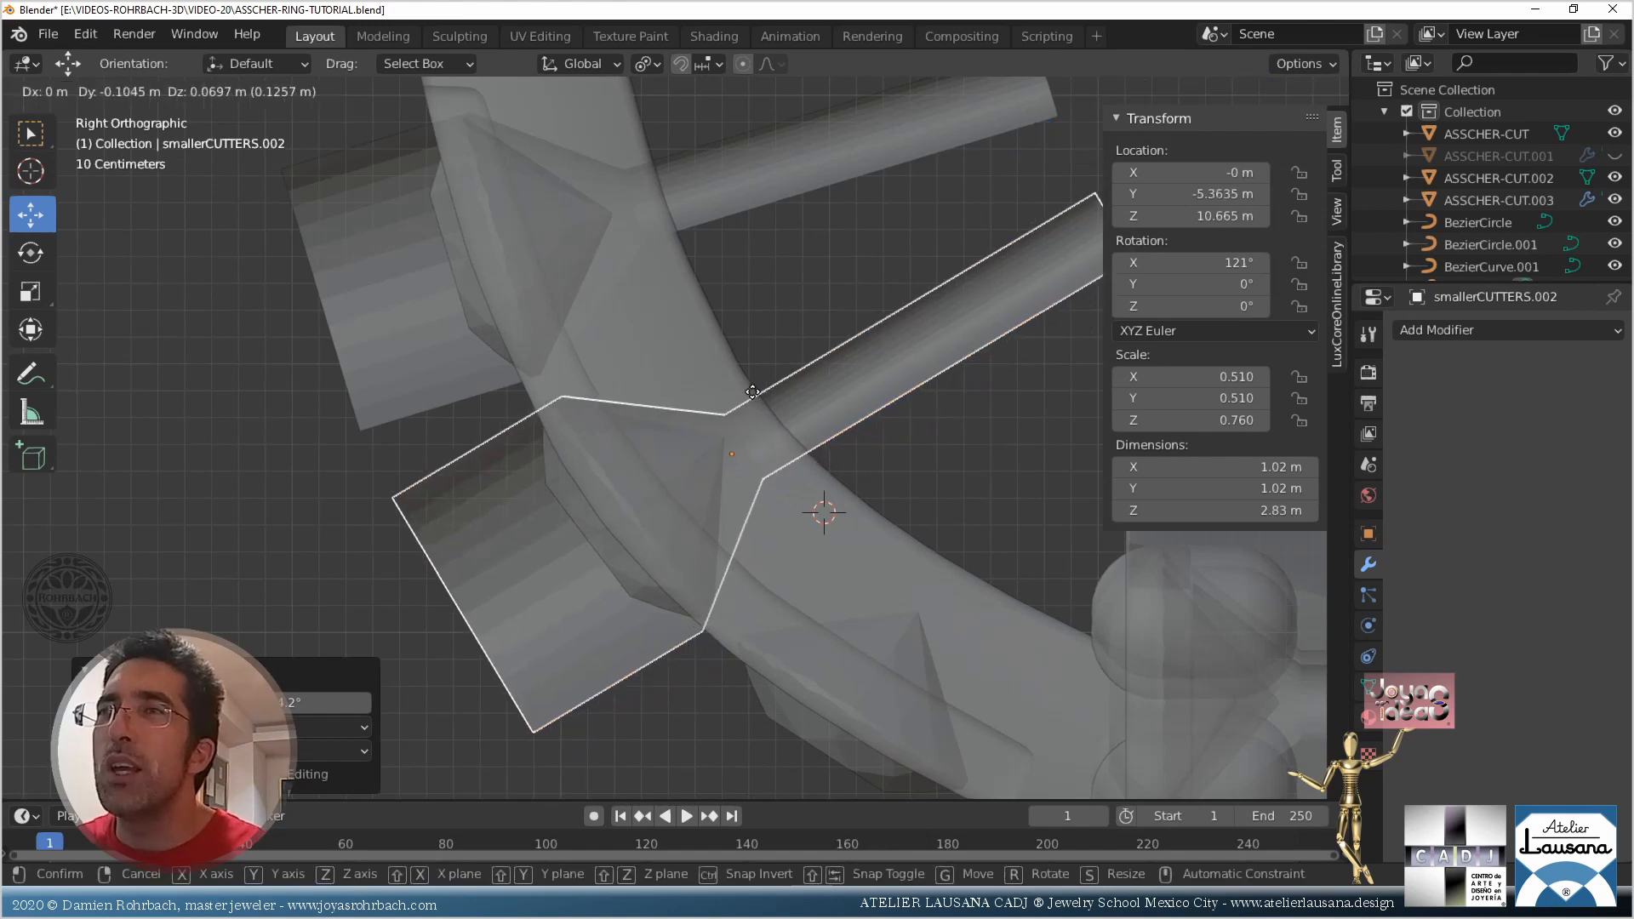
{"action": "left_click", "coordinate": [756, 392]}
Refine the second cutter's fit to the middle diamond, at about Y -5.38 m and Z 10.74 m, tilted to about 127° about X
{"action": "key", "text": "r"}
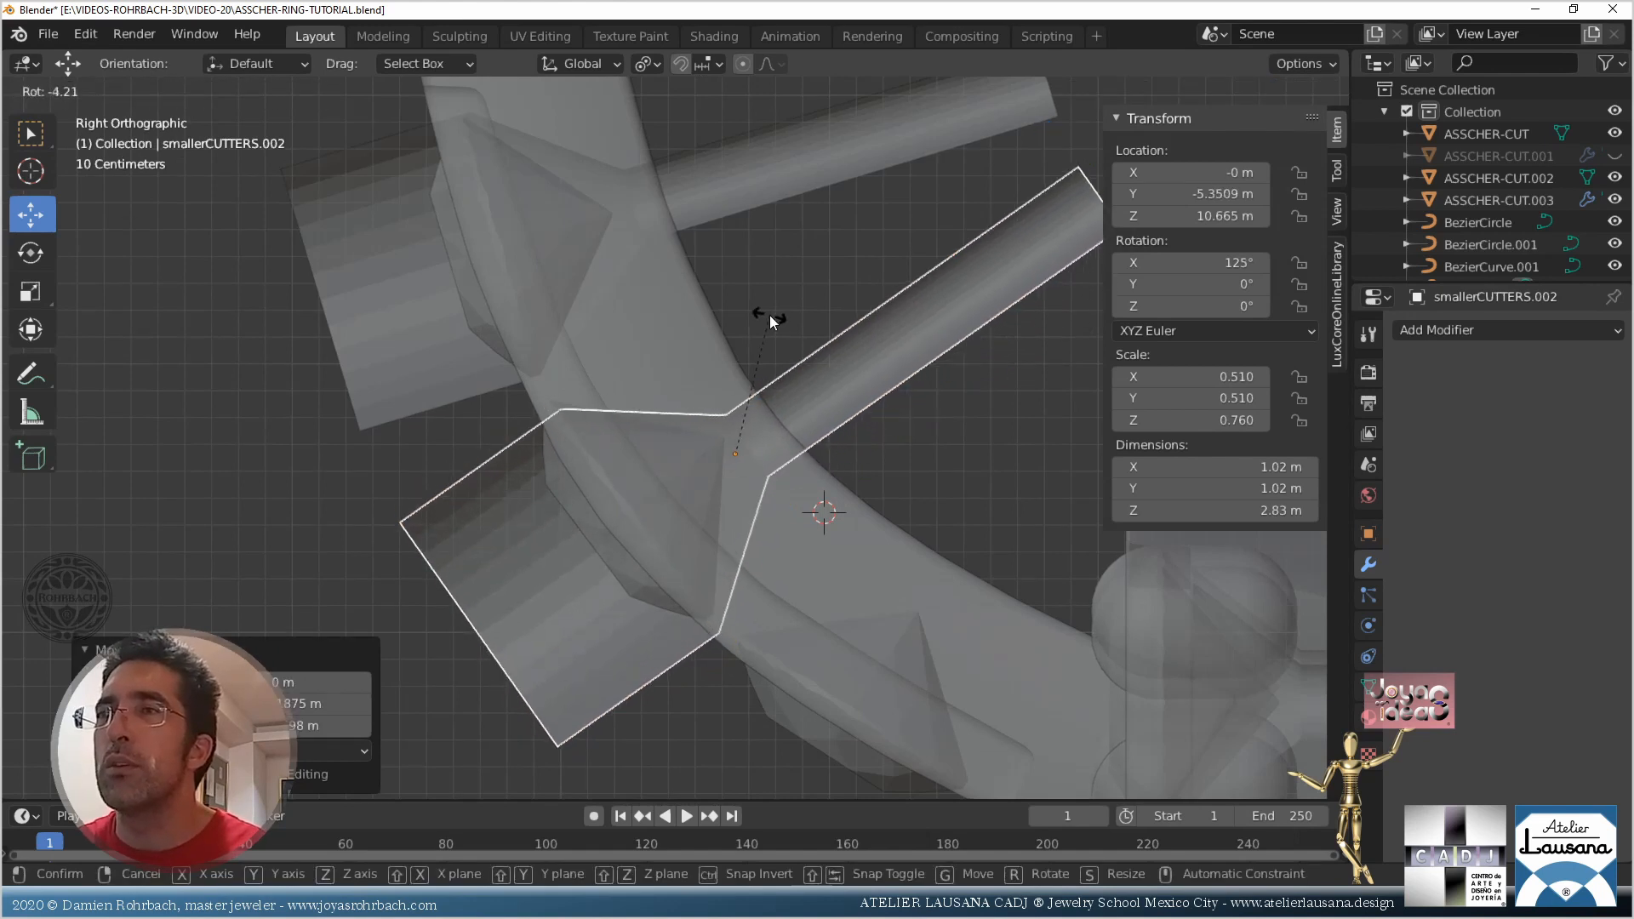
{"action": "left_click", "coordinate": [770, 317]}
{"action": "key", "text": "g"}
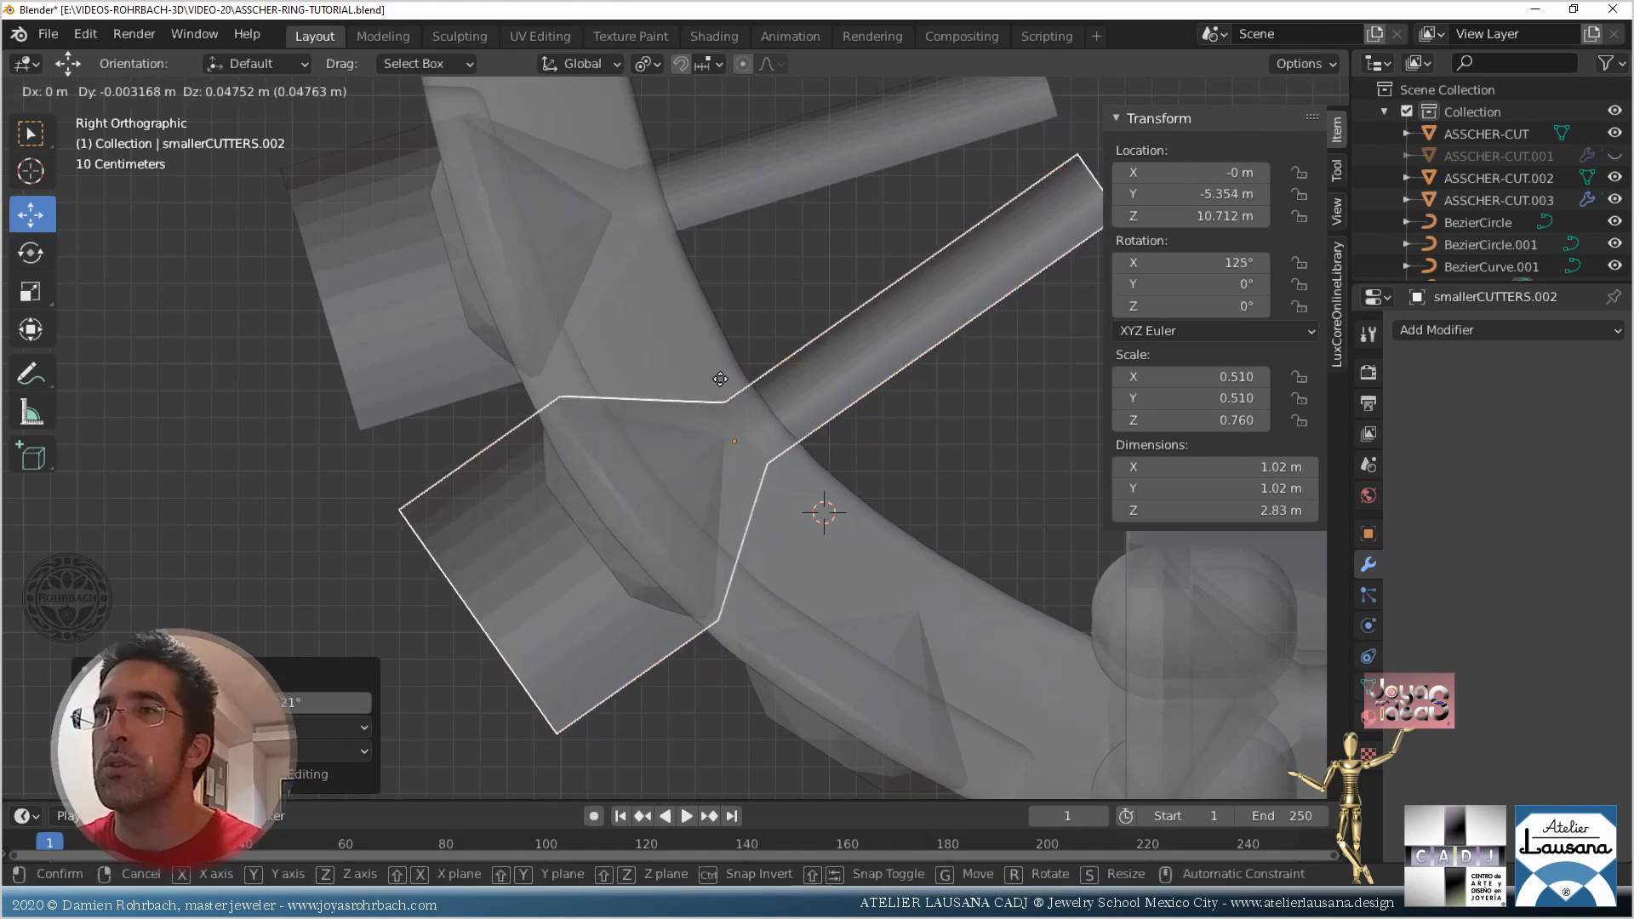
{"action": "left_click", "coordinate": [712, 379]}
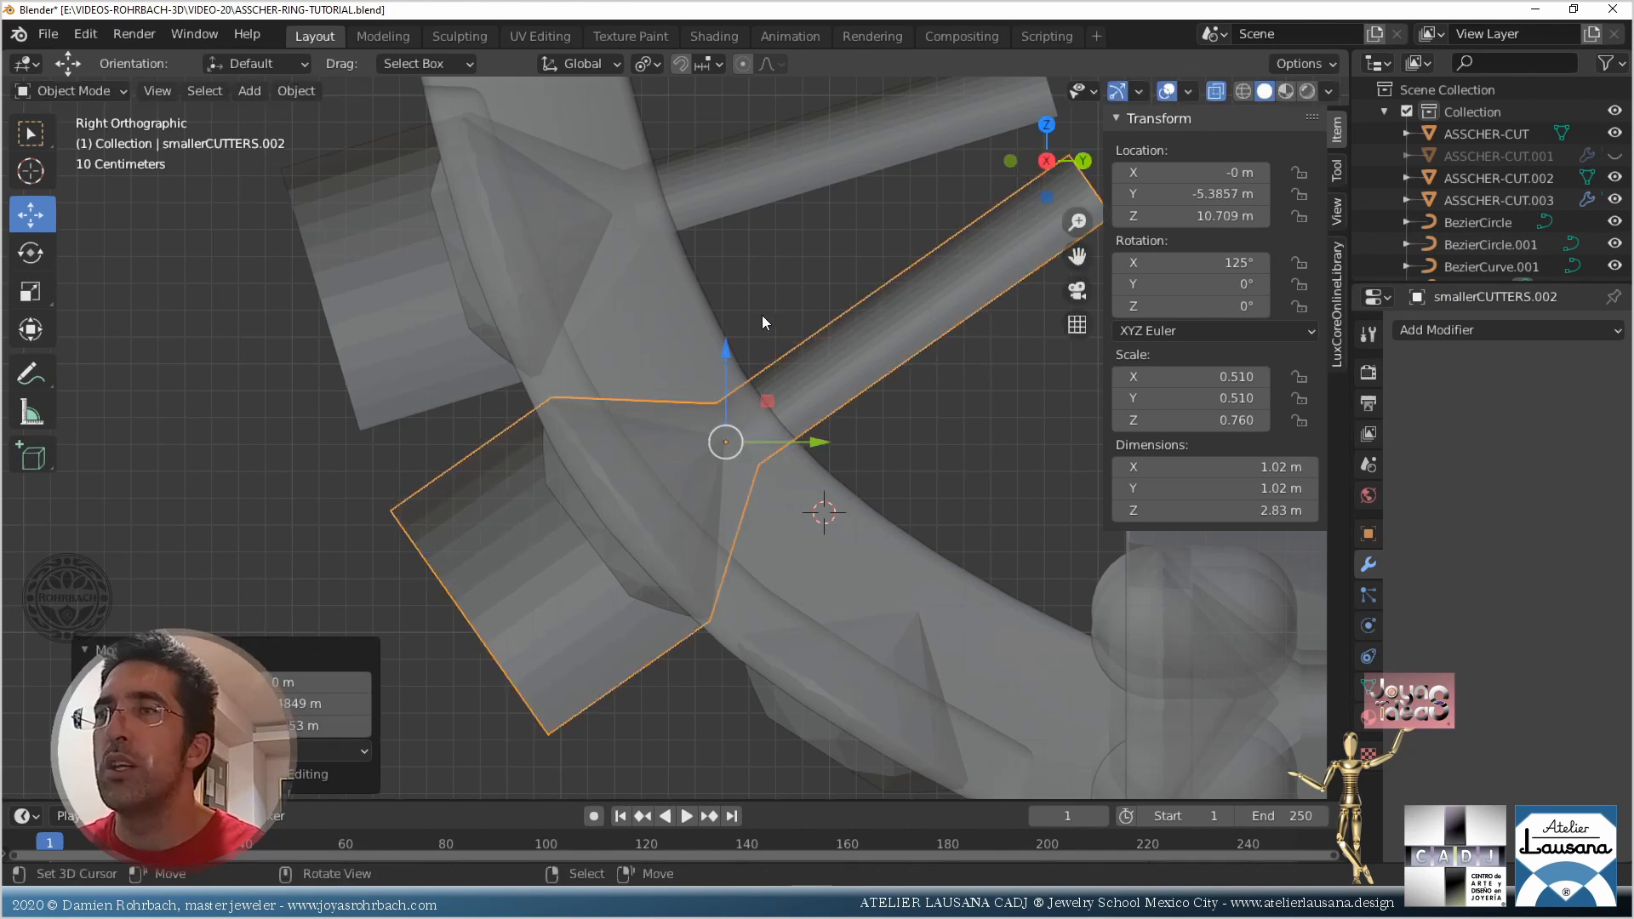
{"action": "key", "text": "r"}
{"action": "left_click", "coordinate": [763, 308]}
{"action": "key", "text": "g"}
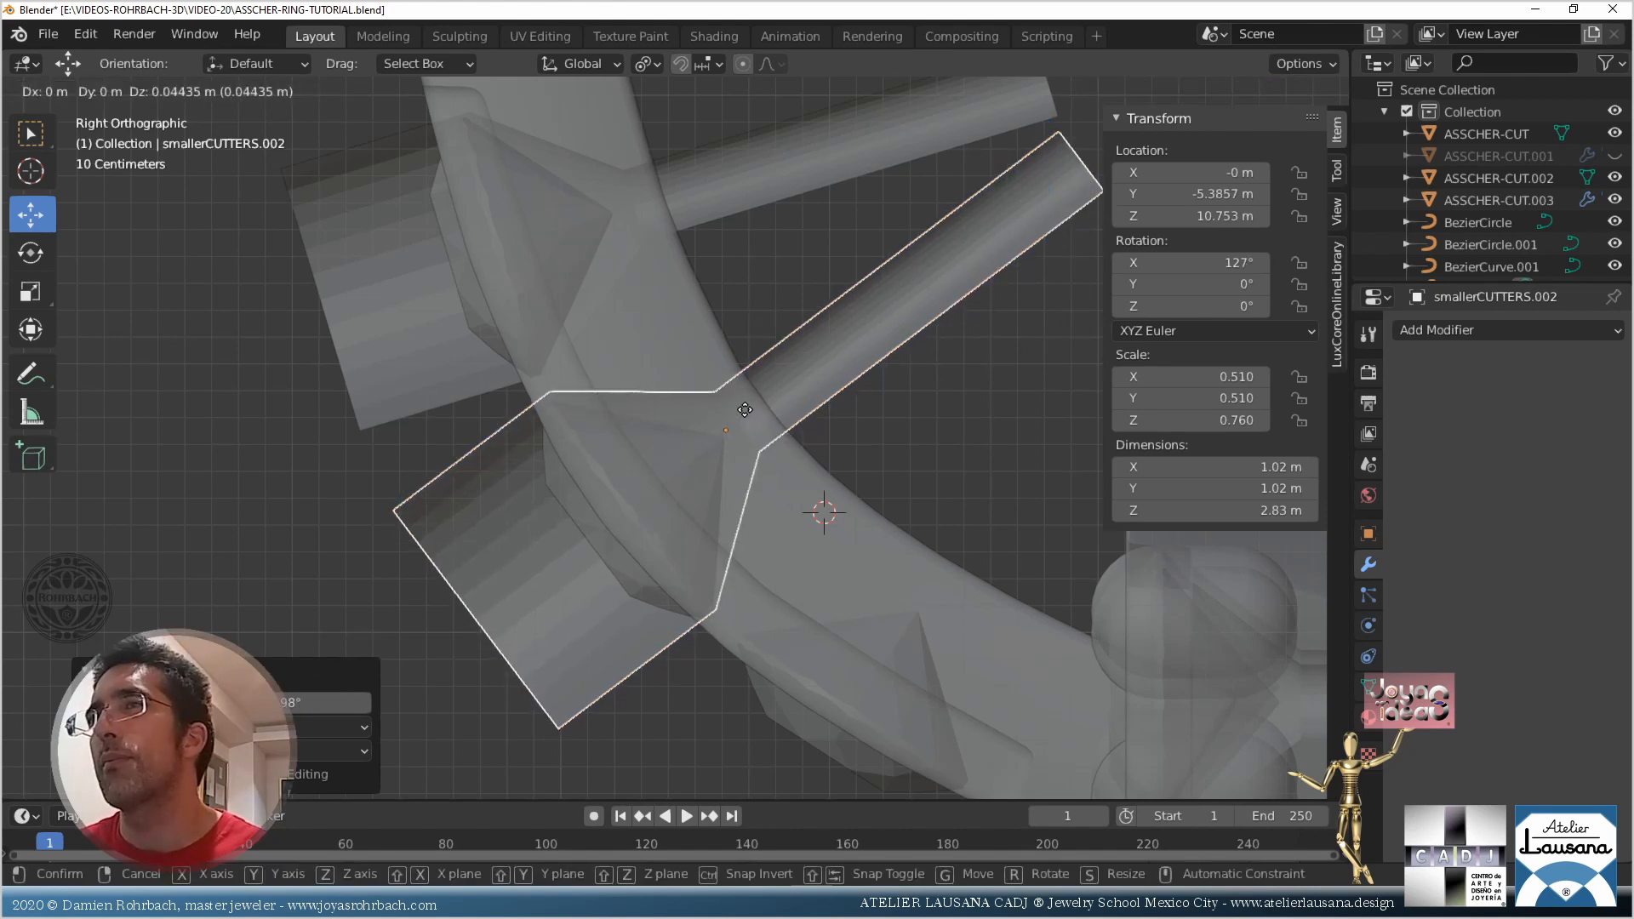
{"action": "left_click", "coordinate": [742, 412]}
{"action": "scroll", "coordinate": [742, 412], "scroll_direction": "down", "scroll_amount": 3}
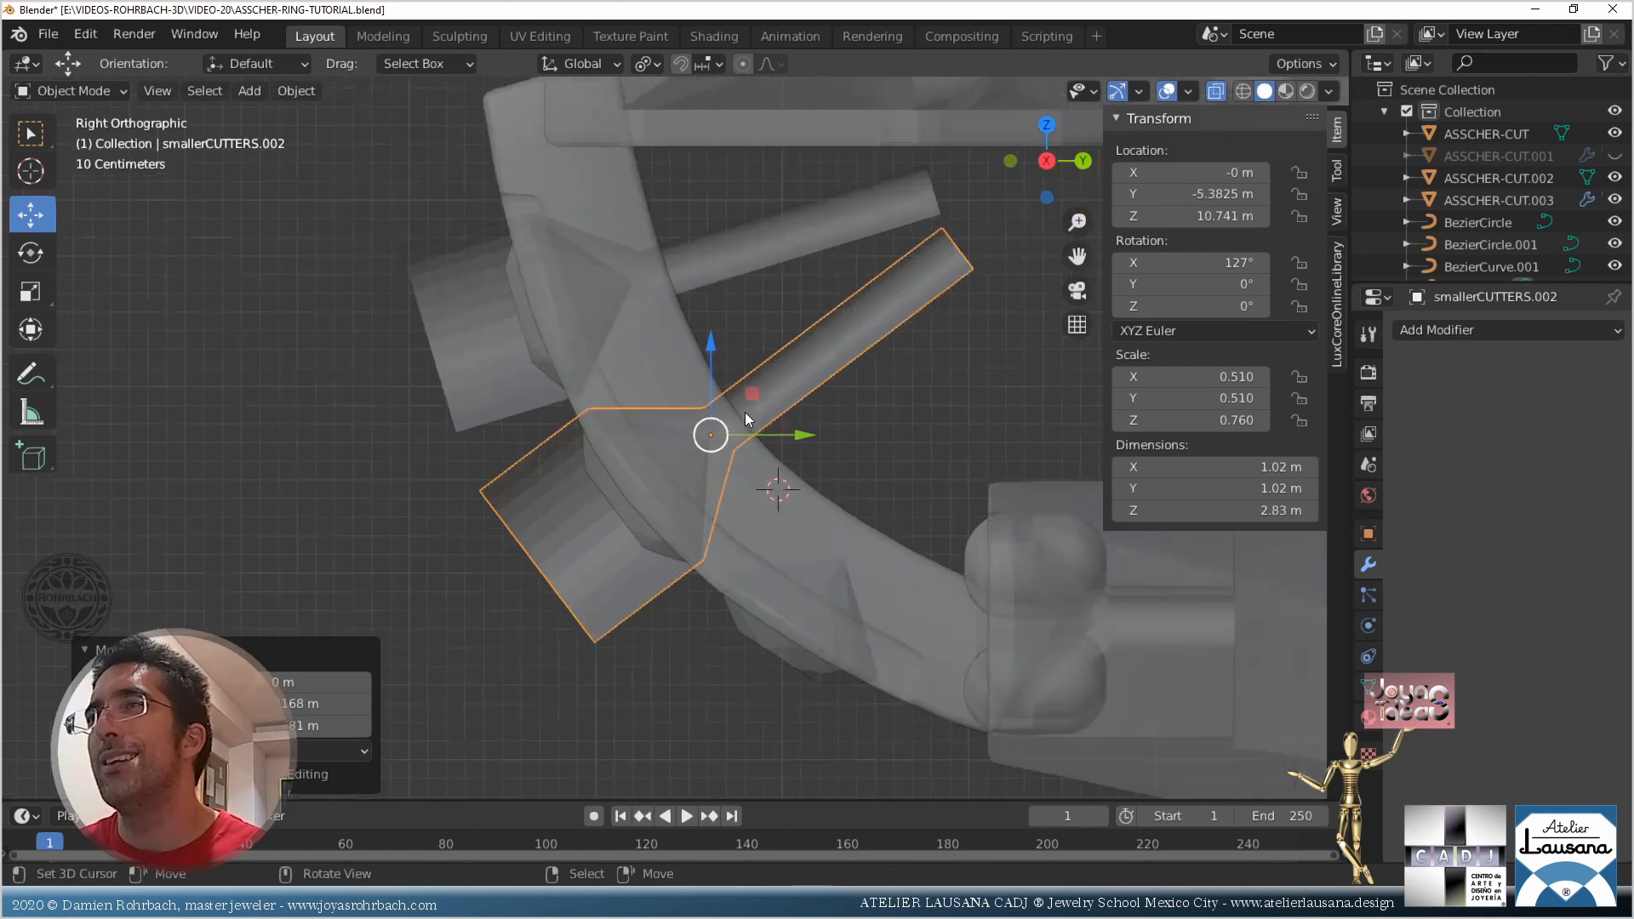
Duplicate the second cutter down to the lowest diamond and tilt the copy to about 149° about X
{"action": "scroll", "coordinate": [698, 416], "scroll_direction": "up", "scroll_amount": 2}
{"action": "key", "text": "shift+d"}
{"action": "left_click", "coordinate": [879, 291]}
{"action": "key", "text": "r"}
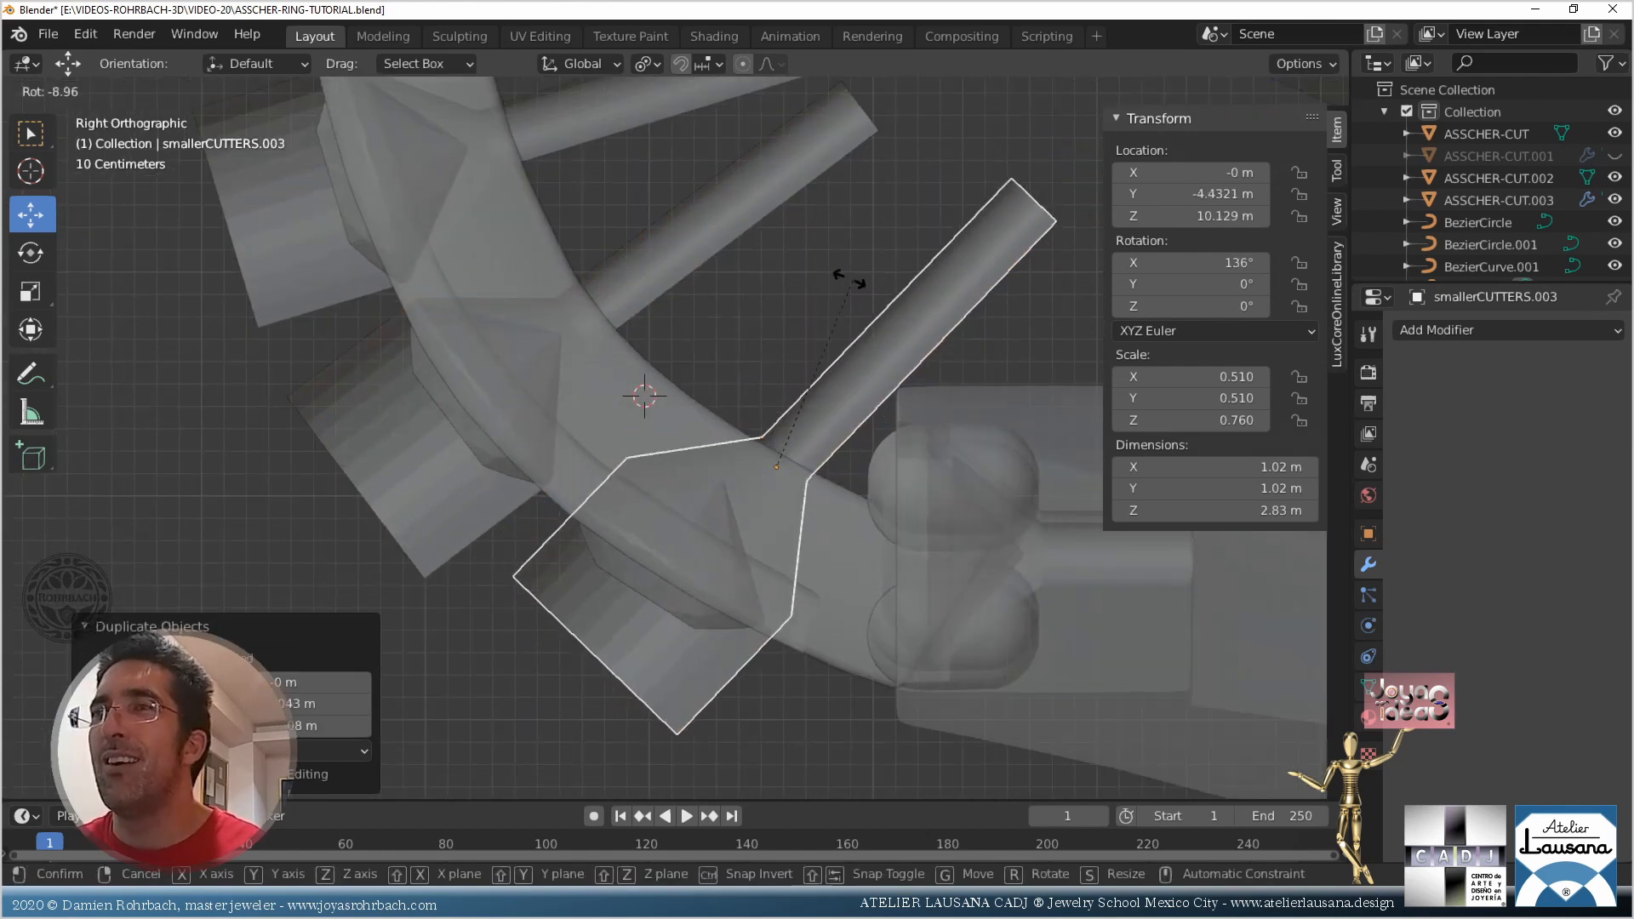
{"action": "left_click", "coordinate": [808, 273]}
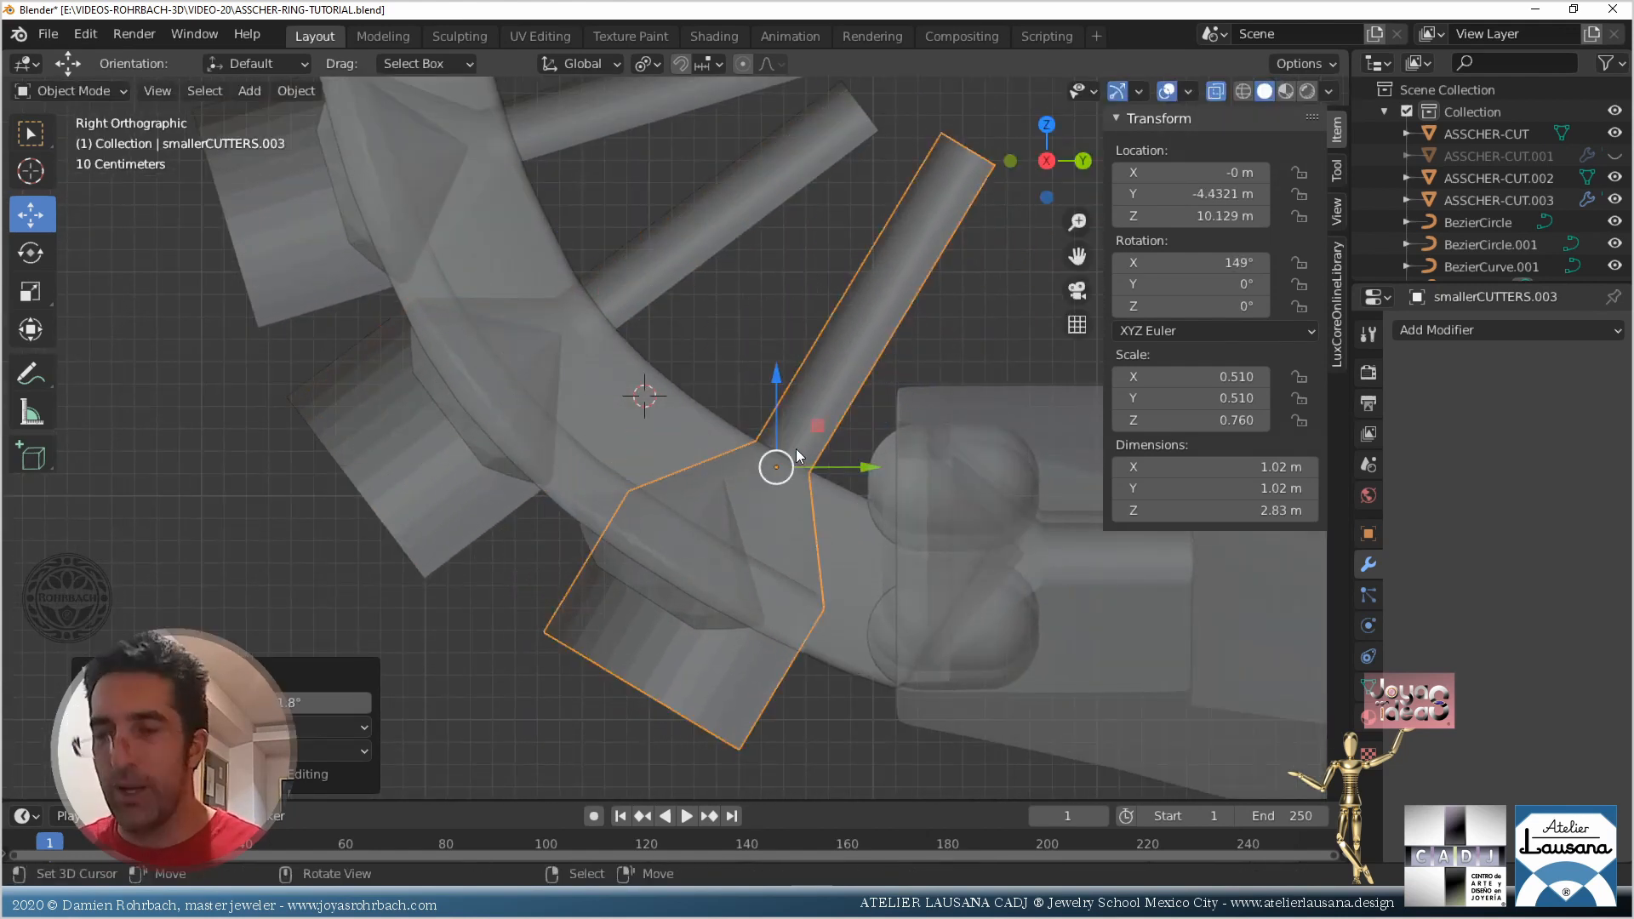
Refine the third cutter's fit to the lowest diamond, at about Y -4.68 m and Z 10.11 m, tilted to about 147° about X
{"action": "key", "text": "g"}
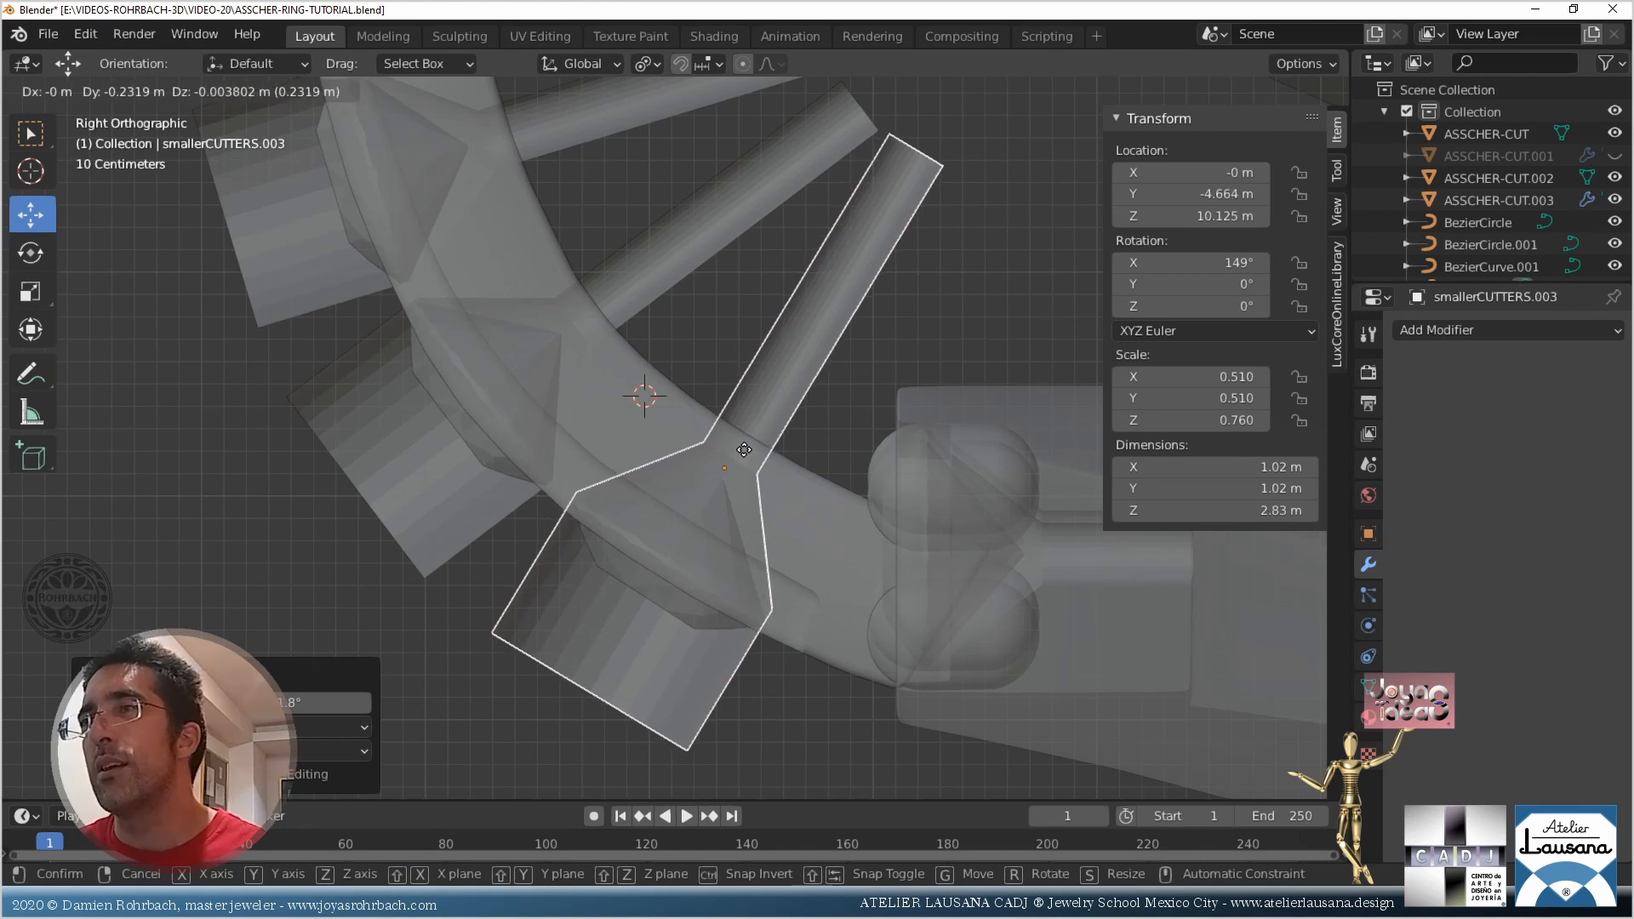
{"action": "left_click", "coordinate": [747, 443]}
{"action": "key", "text": "r"}
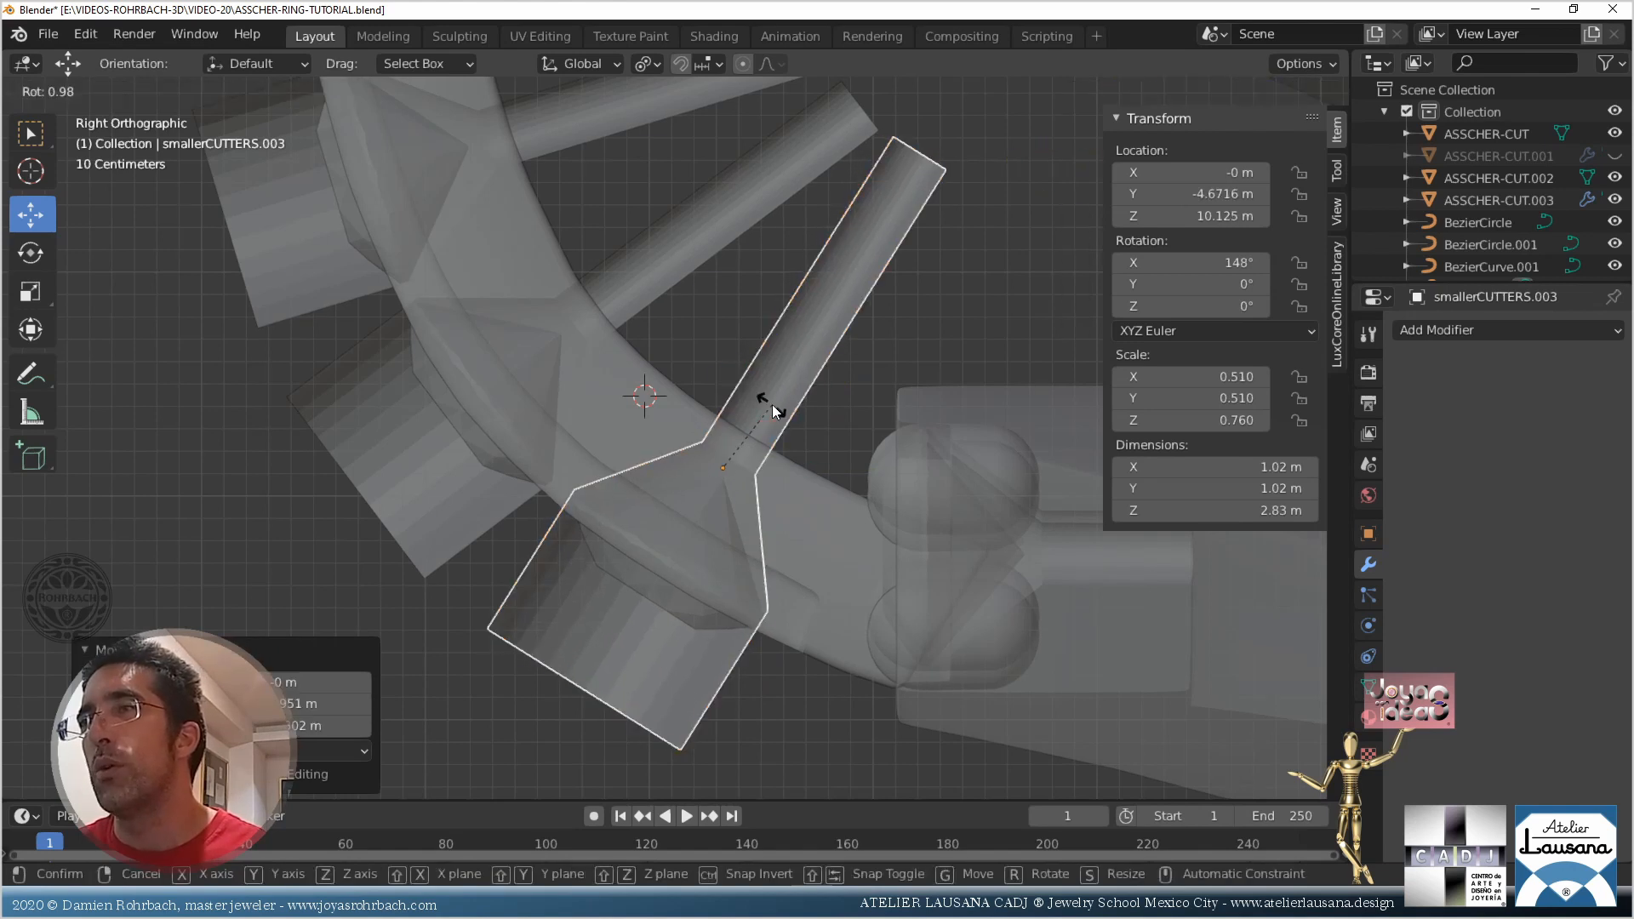
{"action": "left_click", "coordinate": [755, 432]}
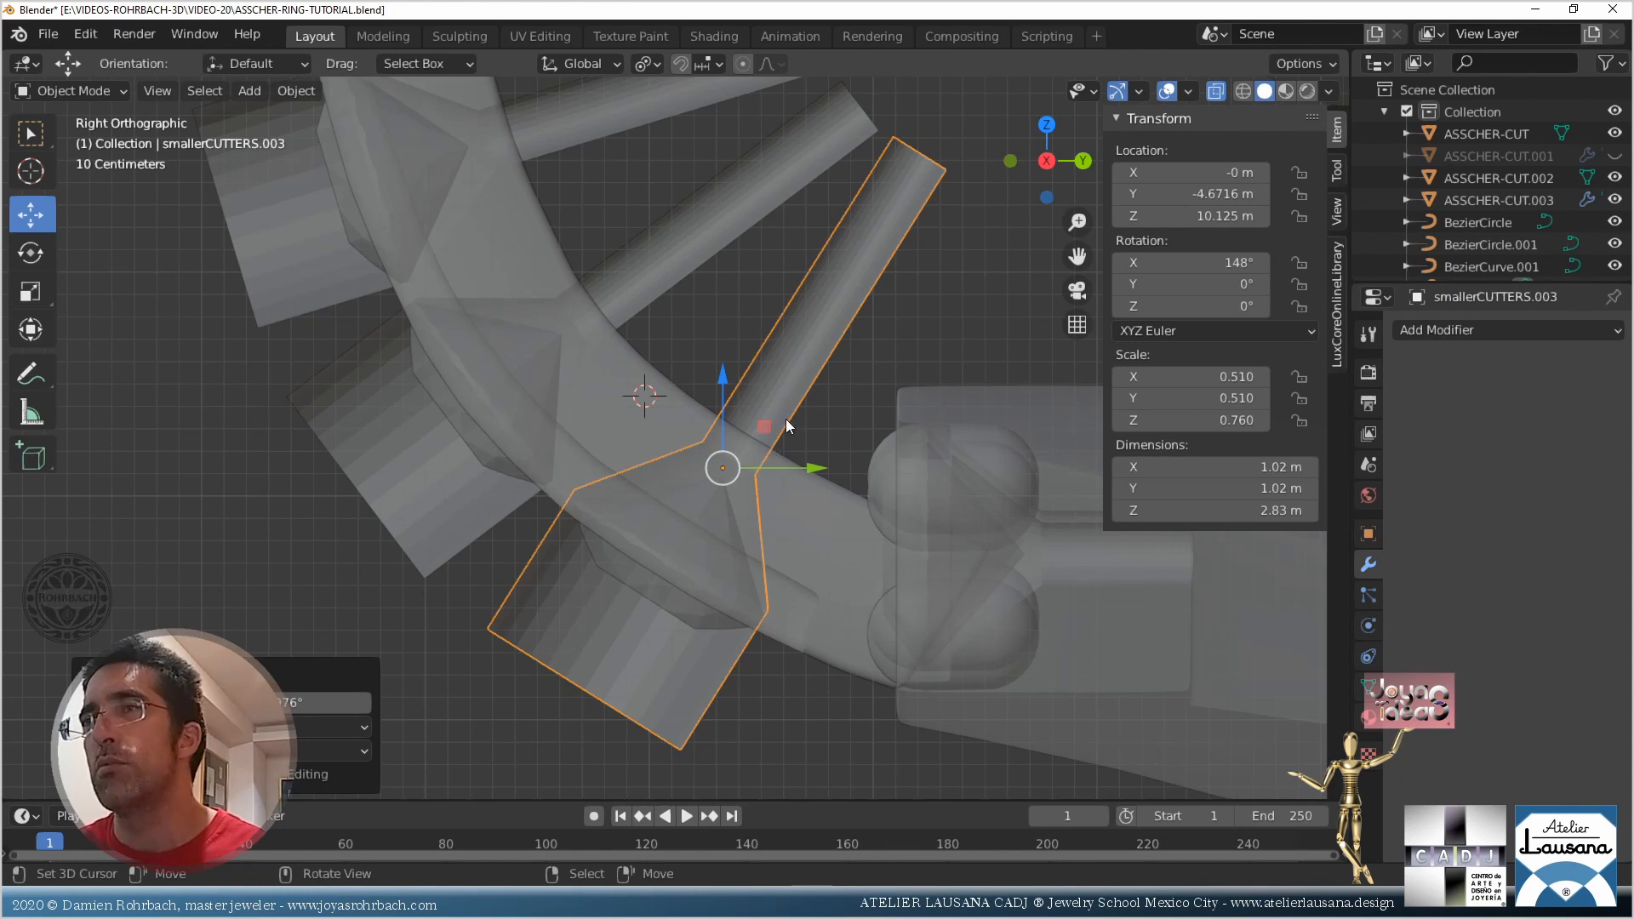
{"action": "key", "text": "r"}
{"action": "left_click", "coordinate": [769, 537]}
{"action": "key", "text": "g"}
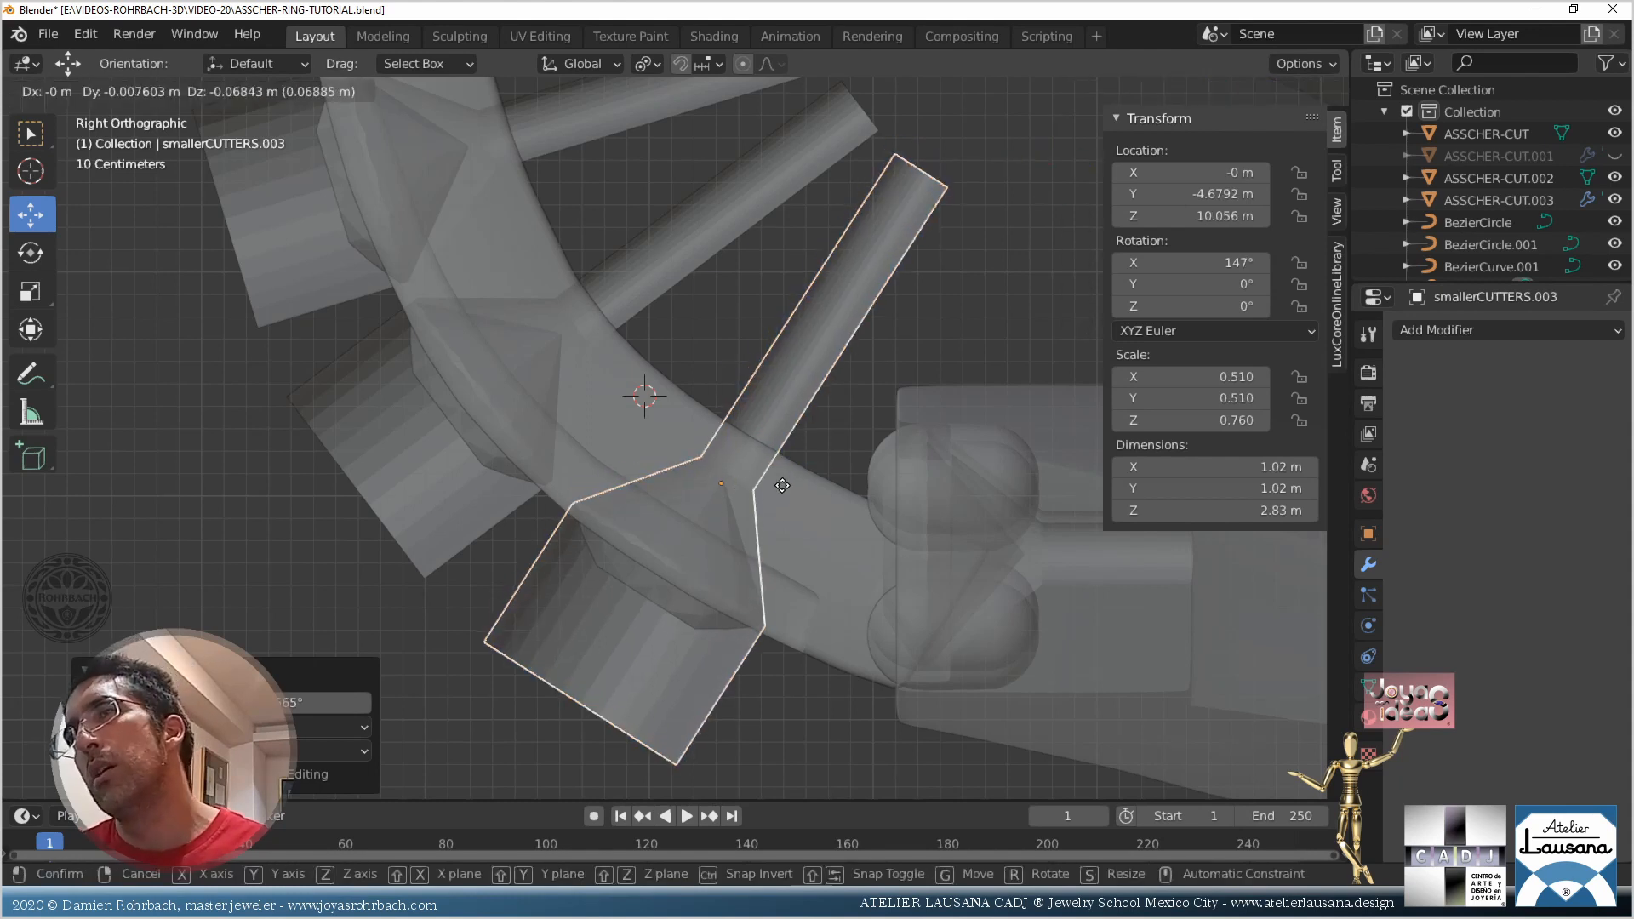
{"action": "left_click", "coordinate": [782, 473]}
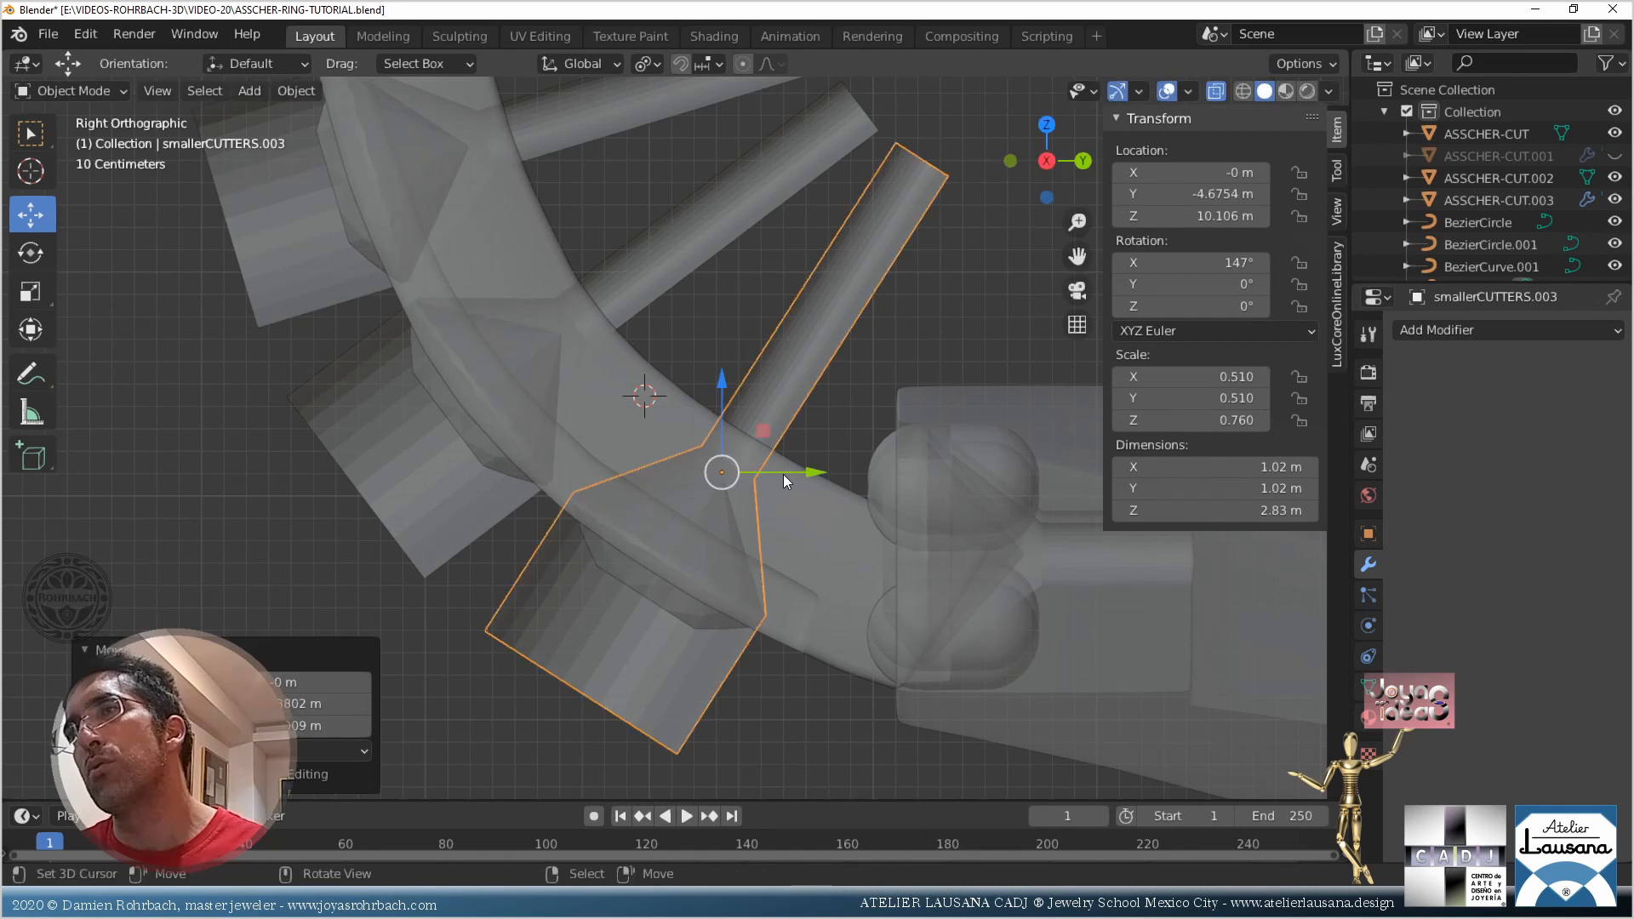
Join the three aligned cutters into one object, keeping smallerCUTTERS.001 as the active one
{"action": "middle_click_drag", "start_coordinate": [781, 473], "coordinate": [697, 405]}
{"action": "key", "text": "alt+z"}
{"action": "right_click", "coordinate": [514, 464], "text": "shift"}
{"action": "right_click", "coordinate": [508, 305], "text": "shift"}
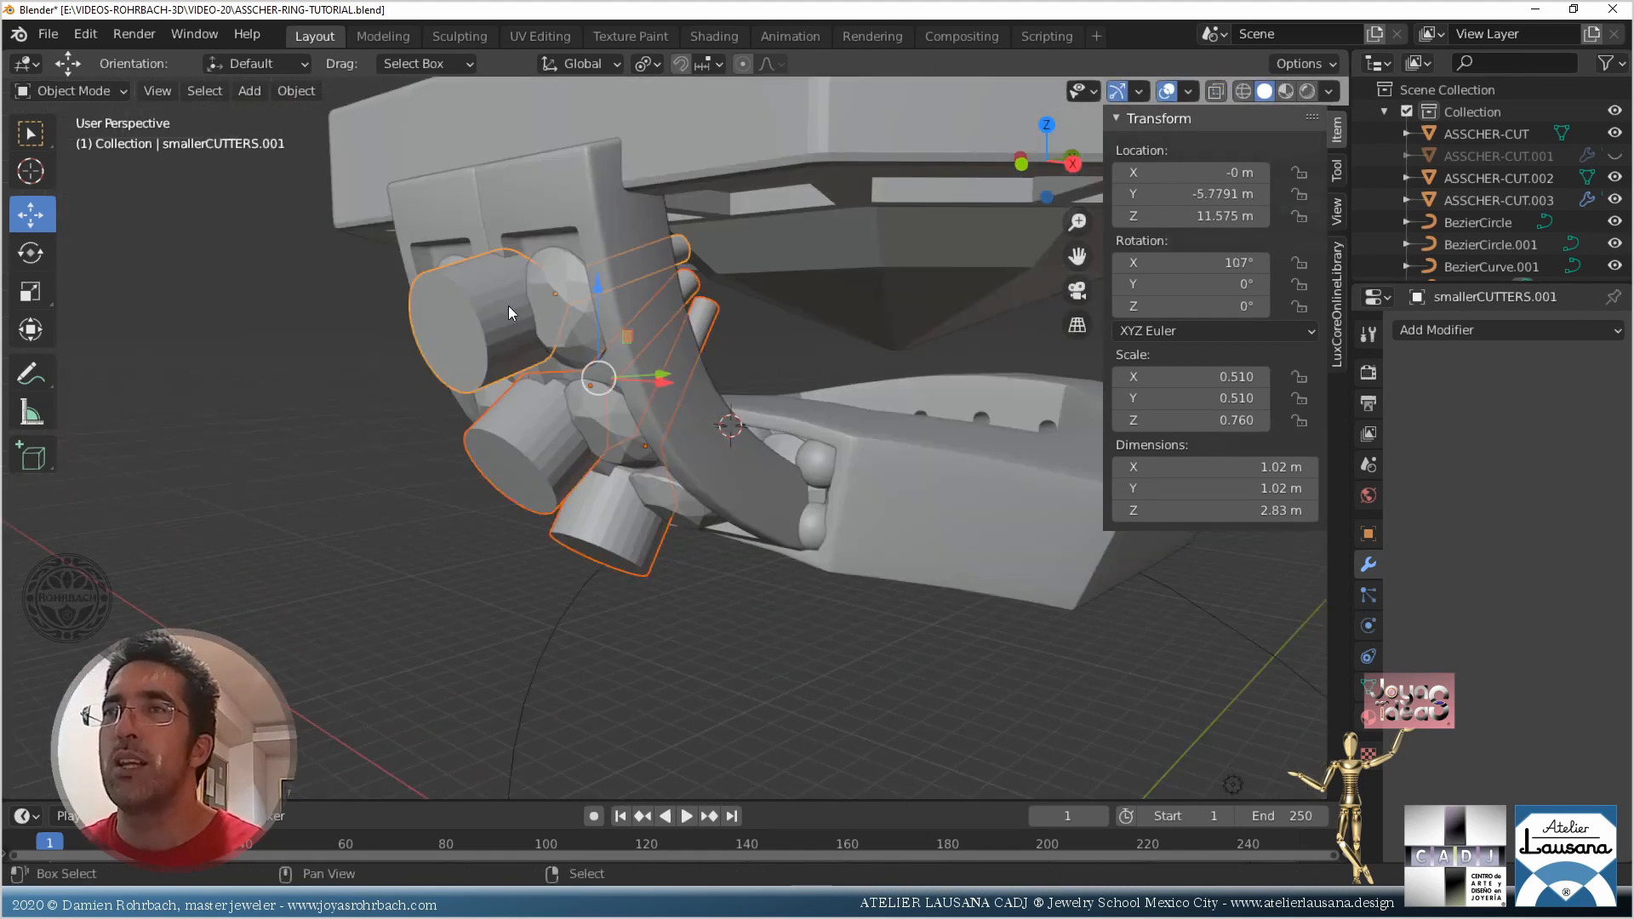
{"action": "key", "text": "ctrl+j"}
{"action": "key", "text": "Down"}
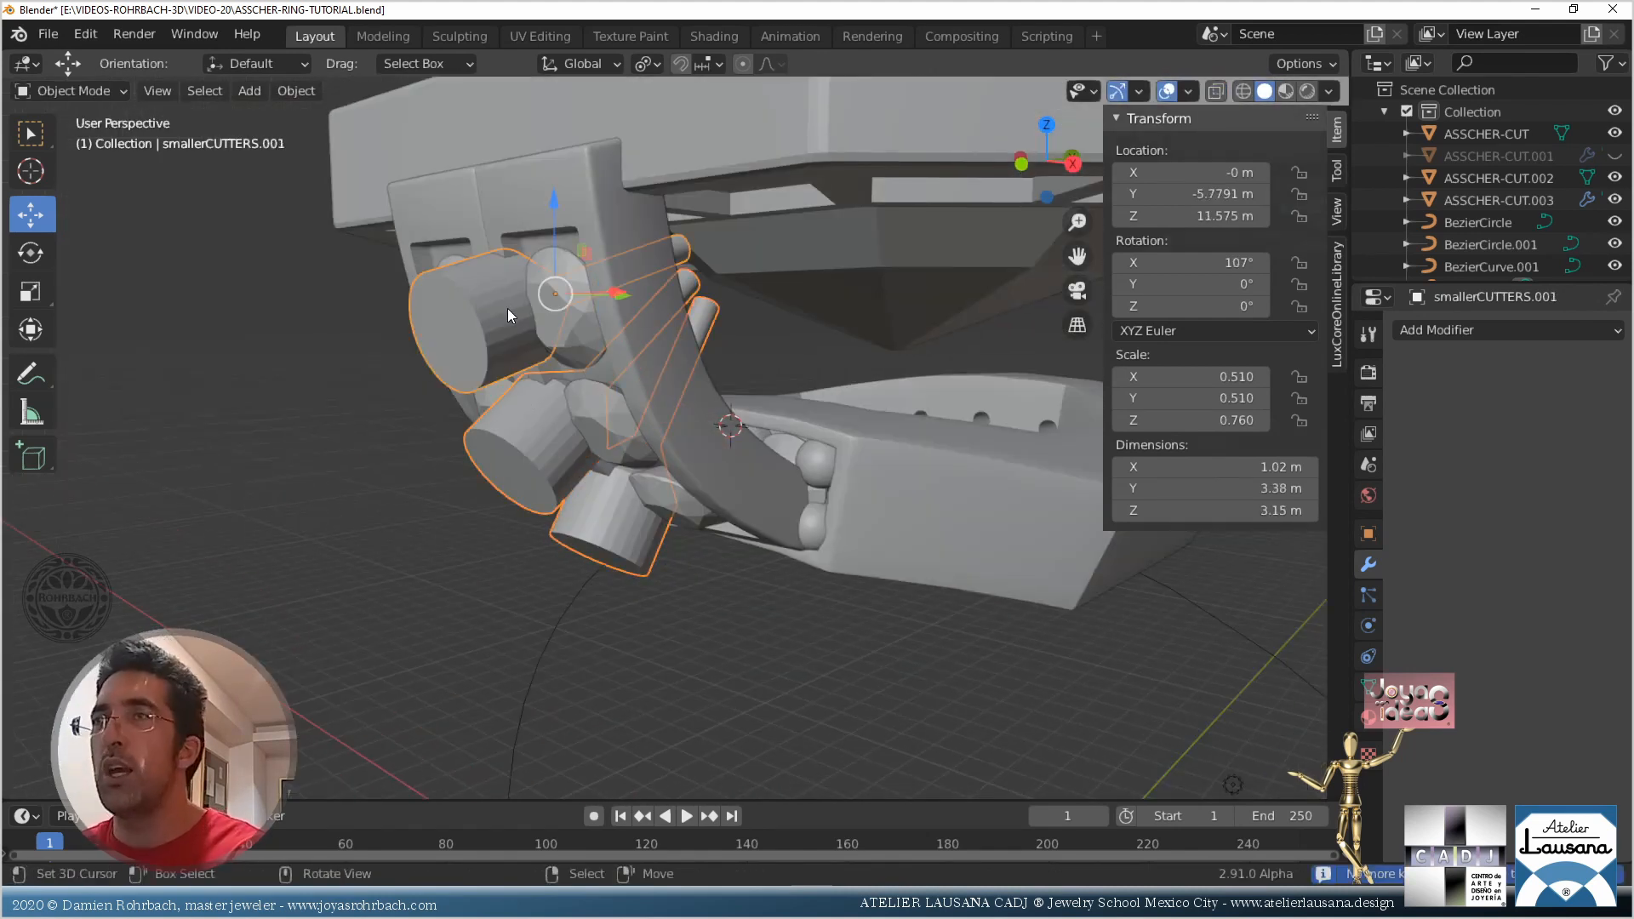
Move the joined cutters along X in front view onto the positive-X diamond column, at about 0.698 m, and save the file
{"action": "key", "text": "KP_1"}
{"action": "key", "text": "g"}
{"action": "key", "text": "x"}
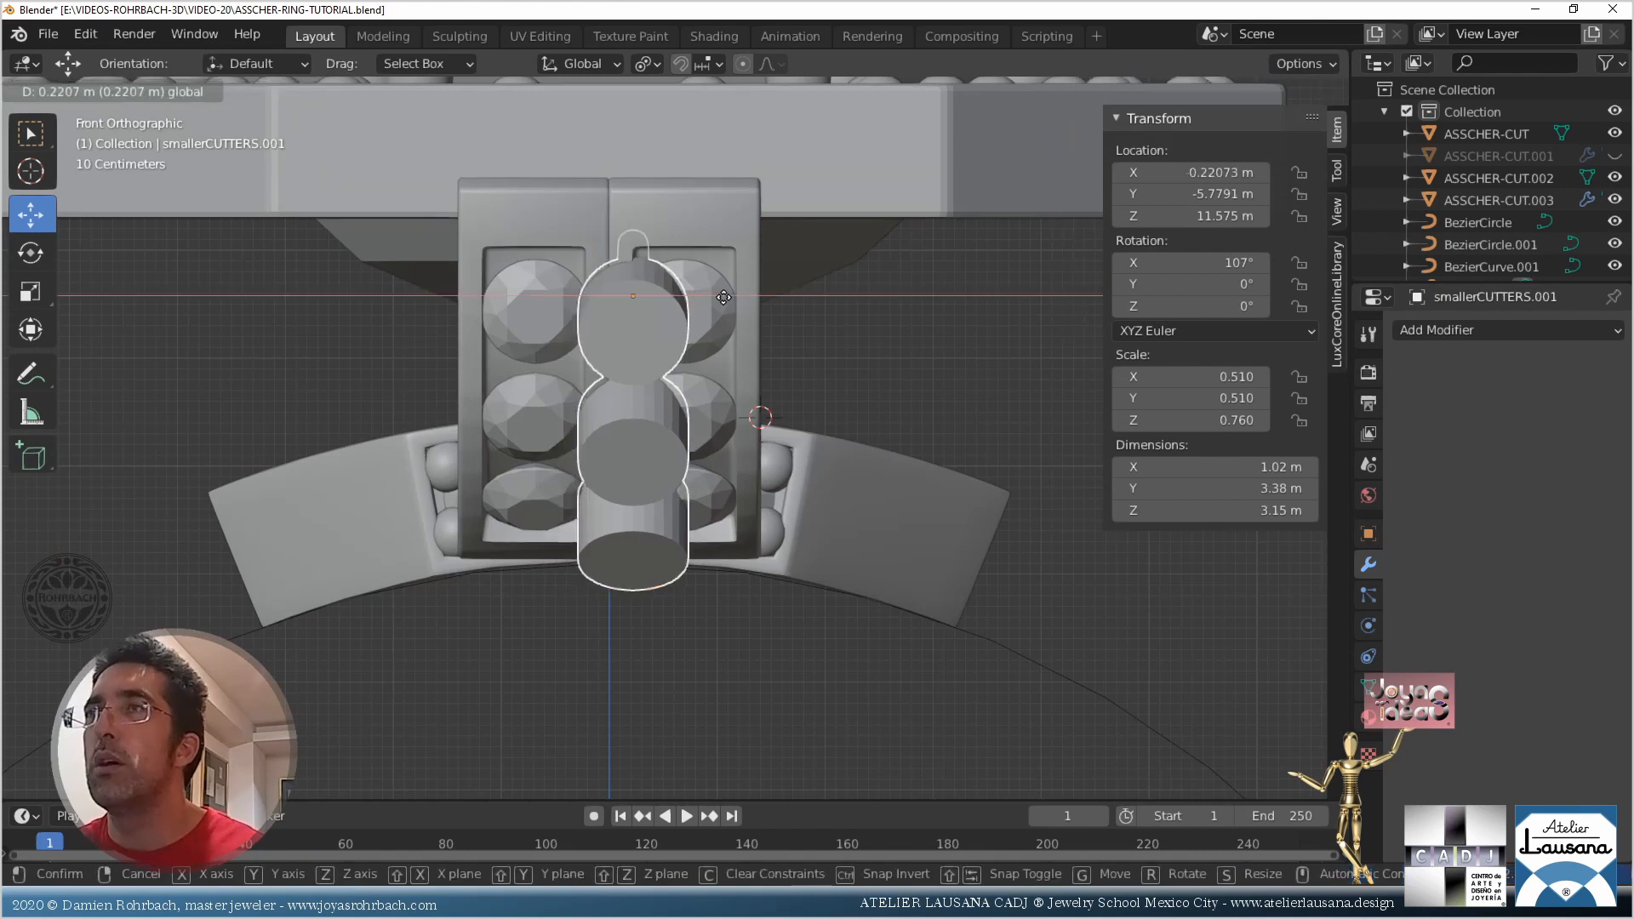
{"action": "left_click", "coordinate": [770, 300]}
{"action": "key", "text": "alt+z"}
{"action": "scroll", "coordinate": [734, 204], "scroll_direction": "up", "scroll_amount": 6}
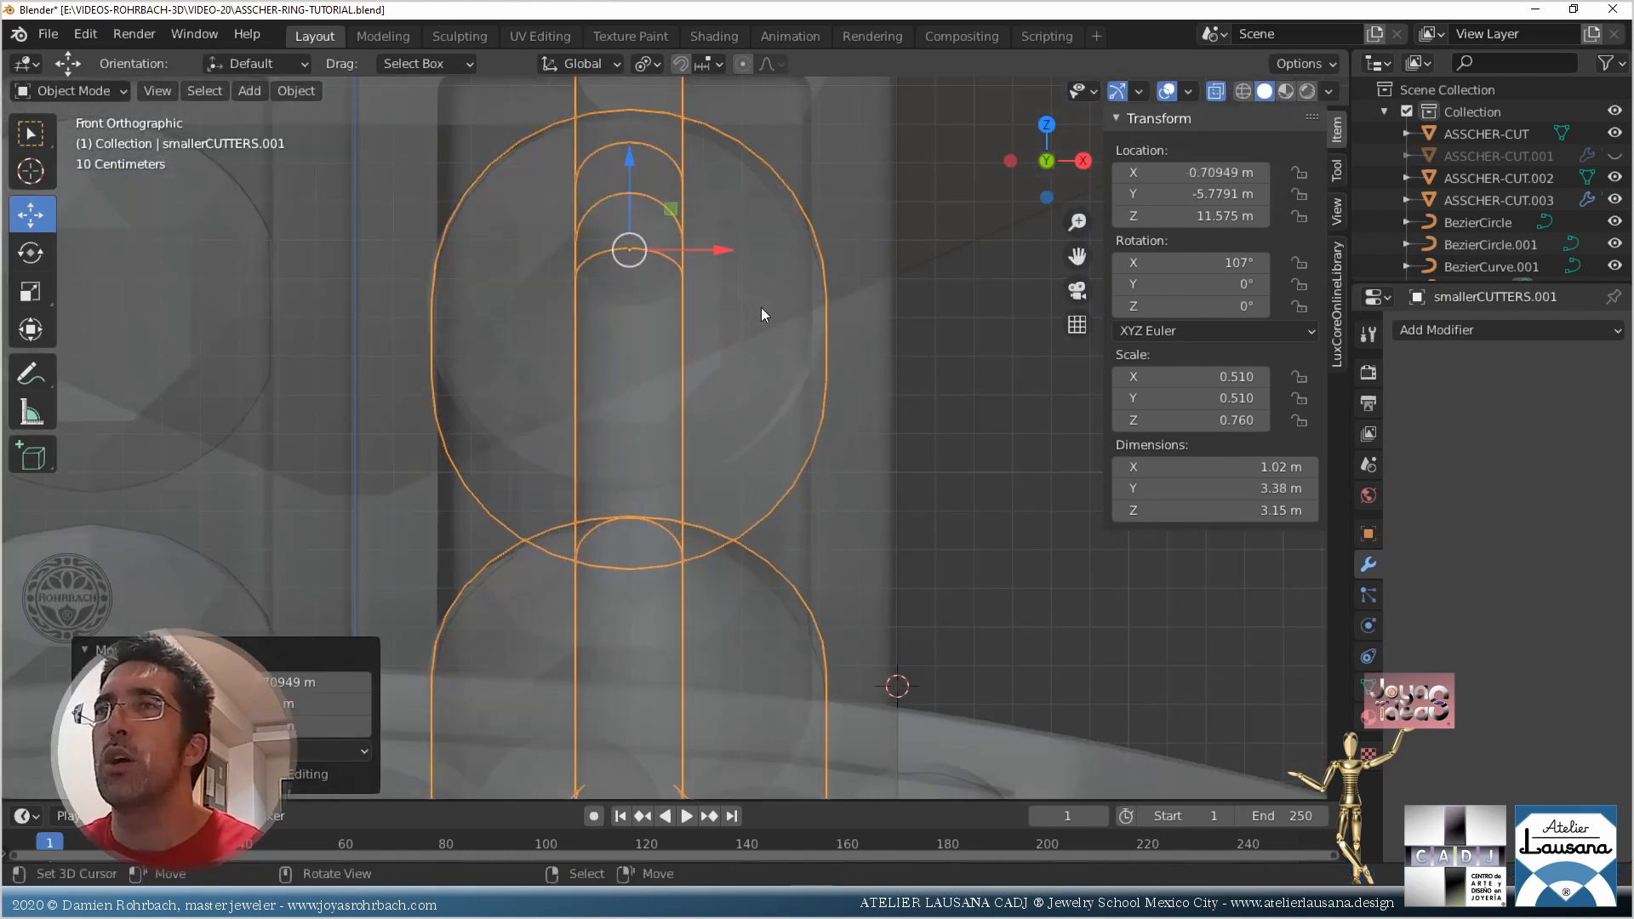
{"action": "left_click_drag", "start_coordinate": [722, 253], "coordinate": [717, 251]}
{"action": "scroll", "coordinate": [754, 298], "scroll_direction": "down", "scroll_amount": 8}
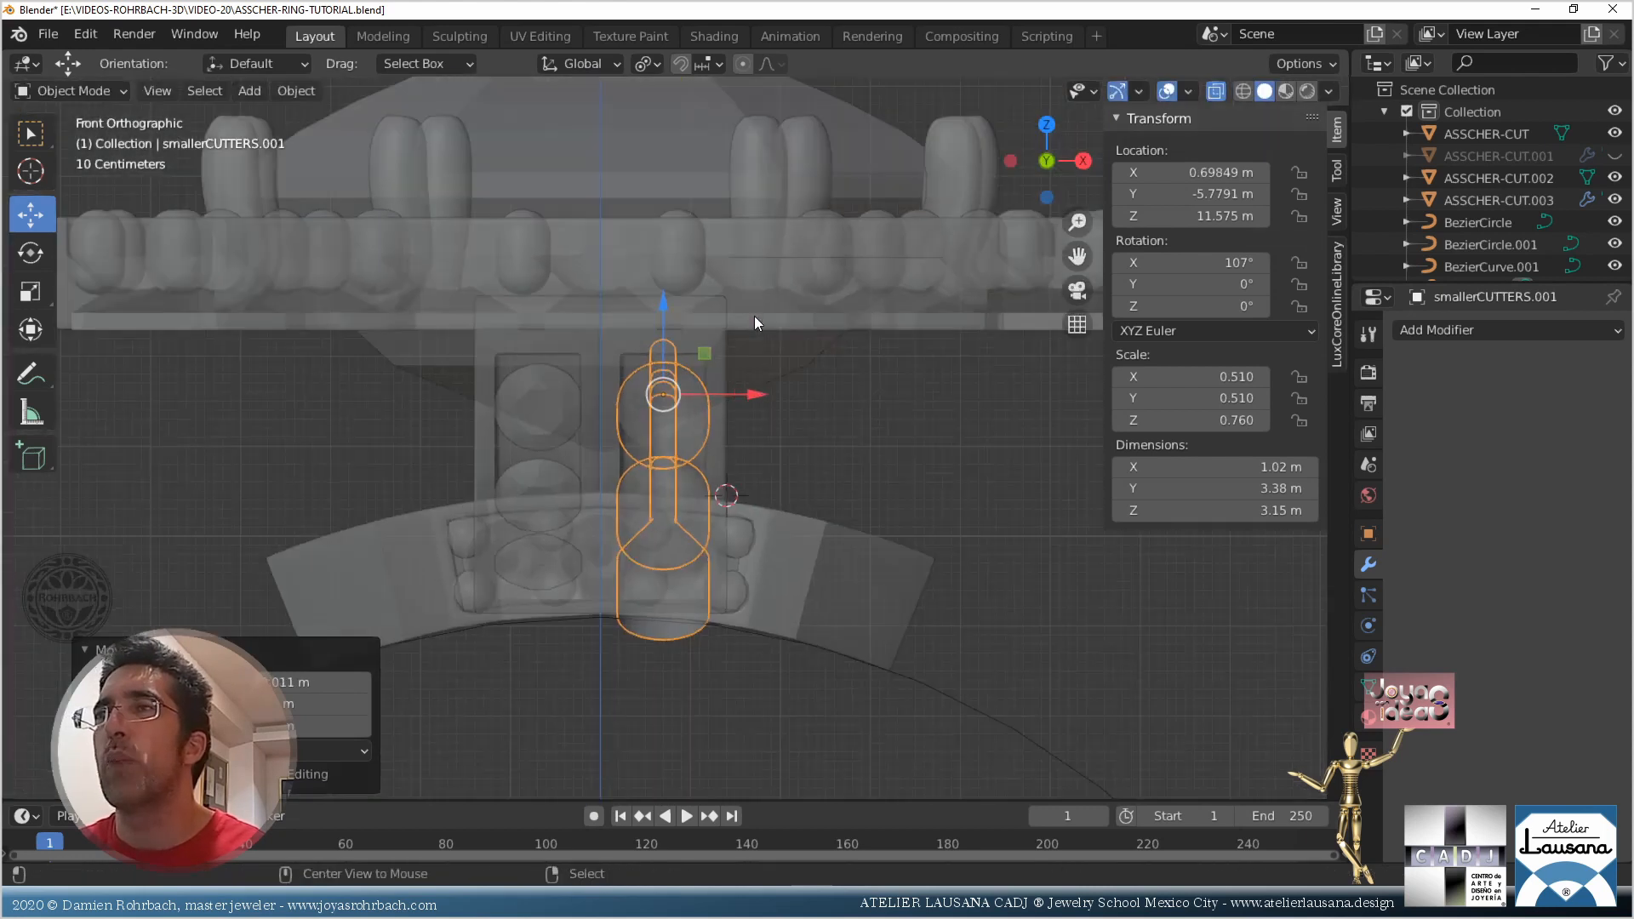
{"action": "key", "text": "alt+z"}
{"action": "scroll", "coordinate": [774, 555], "scroll_direction": "up", "scroll_amount": 3}
{"action": "key", "text": "ctrl+s"}
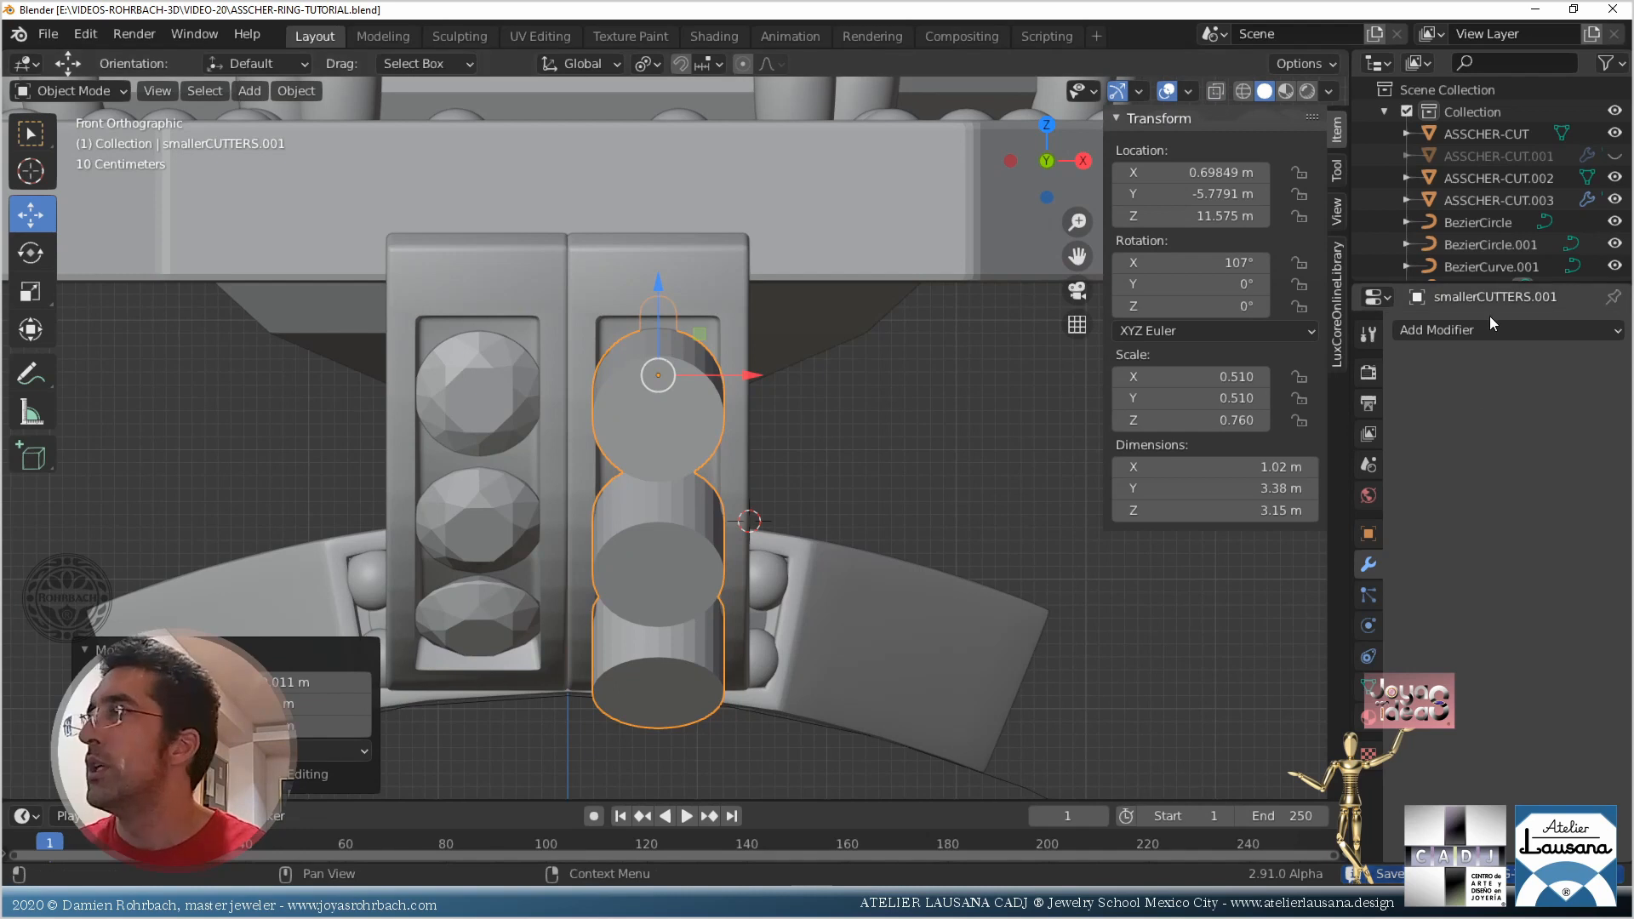
Add a Mirror modifier on the X axis to the joined cutters, using the central Asscher stone as mirror object
{"action": "left_click", "coordinate": [1476, 329]}
{"action": "left_click", "coordinate": [1162, 548]}
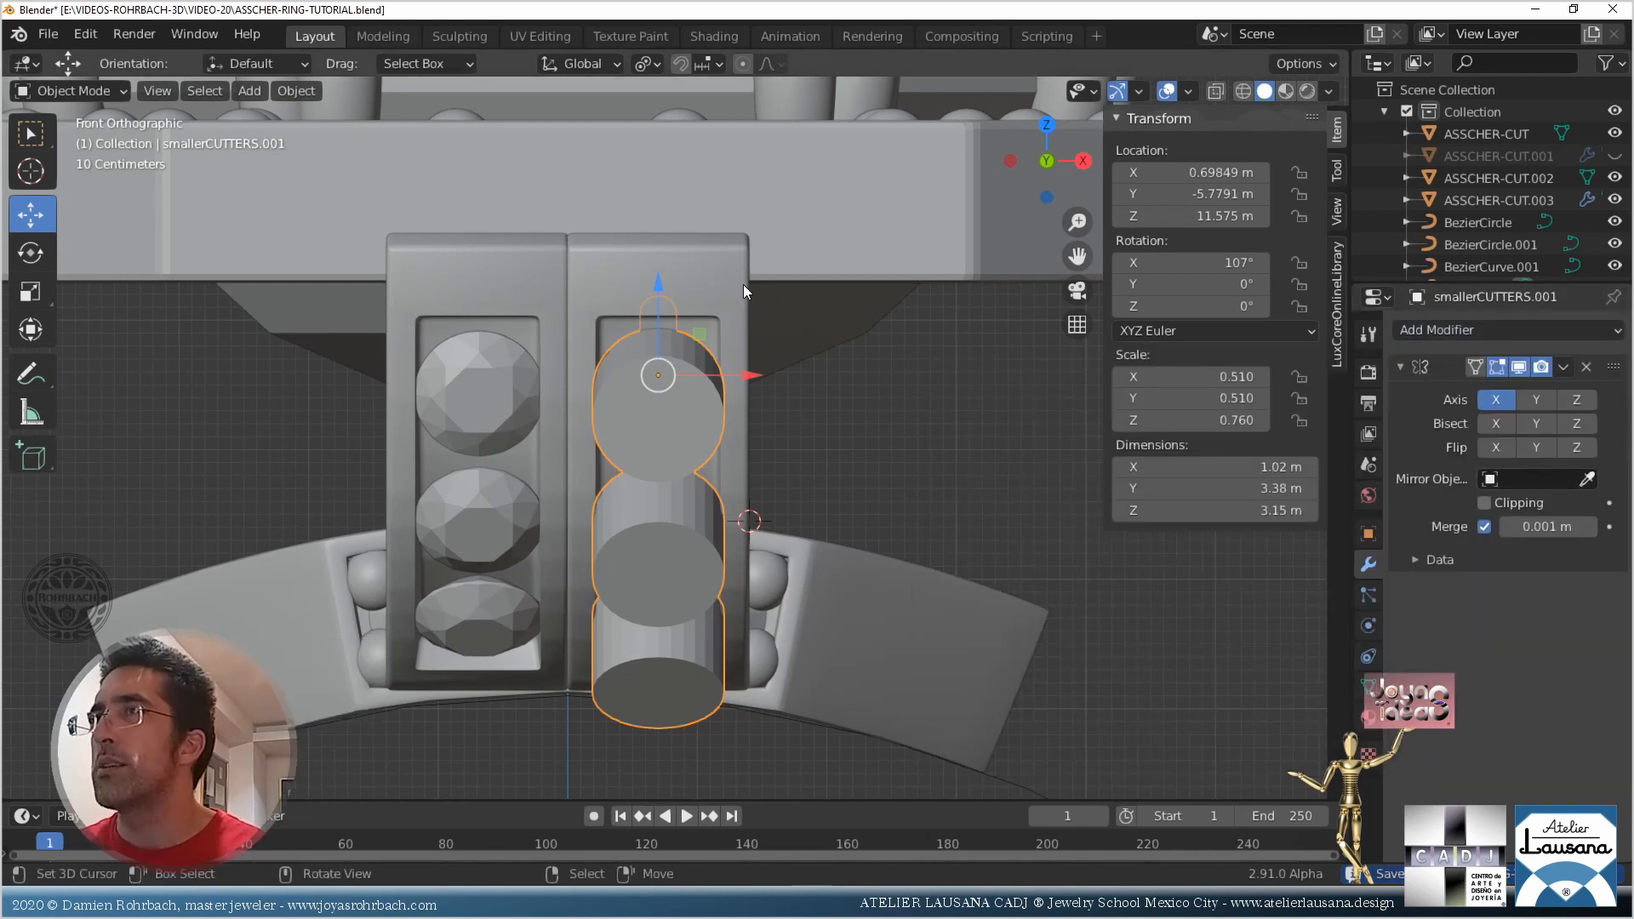
{"action": "key", "text": "ctrl+z"}
{"action": "key", "text": "ctrl+shift+z"}
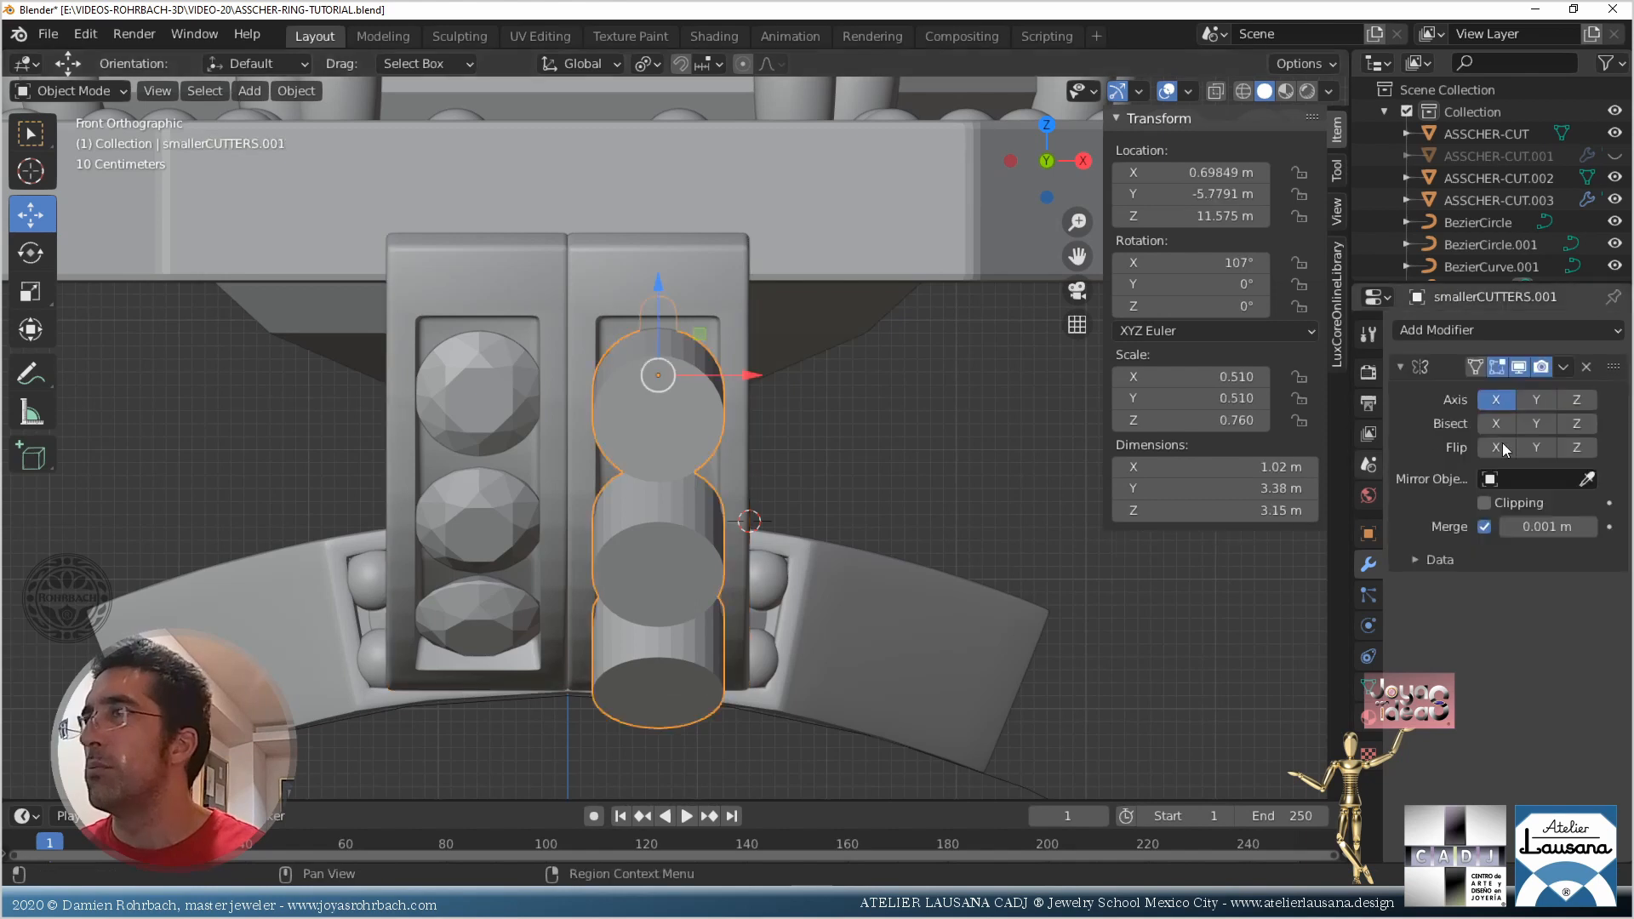
{"action": "left_click", "coordinate": [1588, 481]}
{"action": "left_click", "coordinate": [885, 339]}
Add a Boolean Difference modifier to newSIDEsettings.001 with the mirrored cutters as its object
{"action": "left_click", "coordinate": [721, 303]}
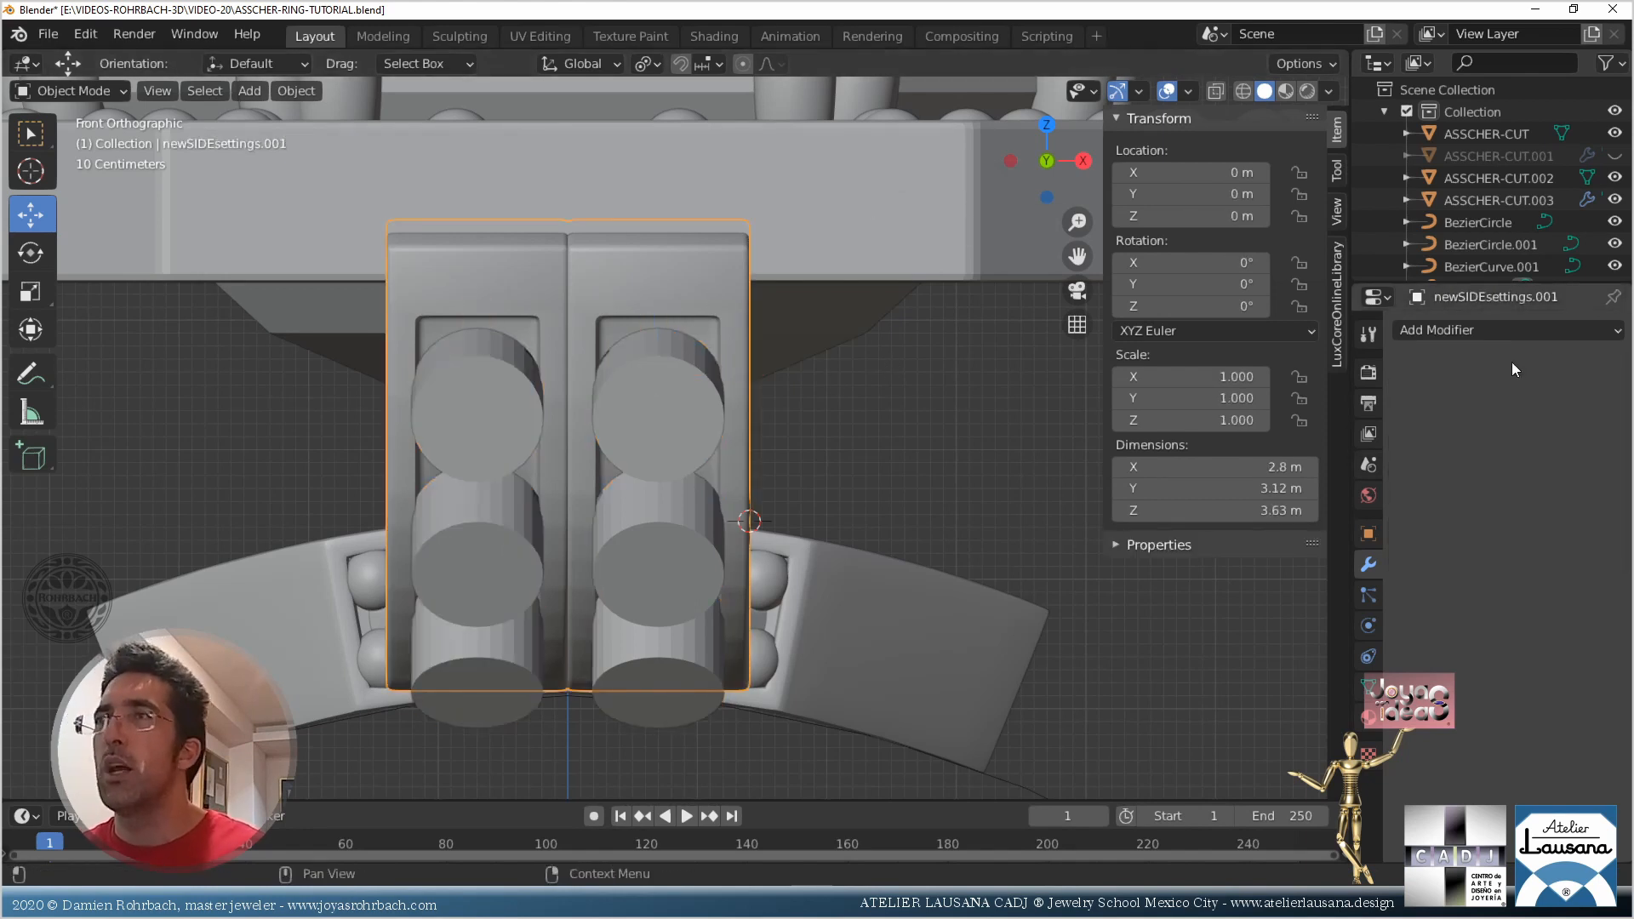
{"action": "left_click", "coordinate": [1482, 329]}
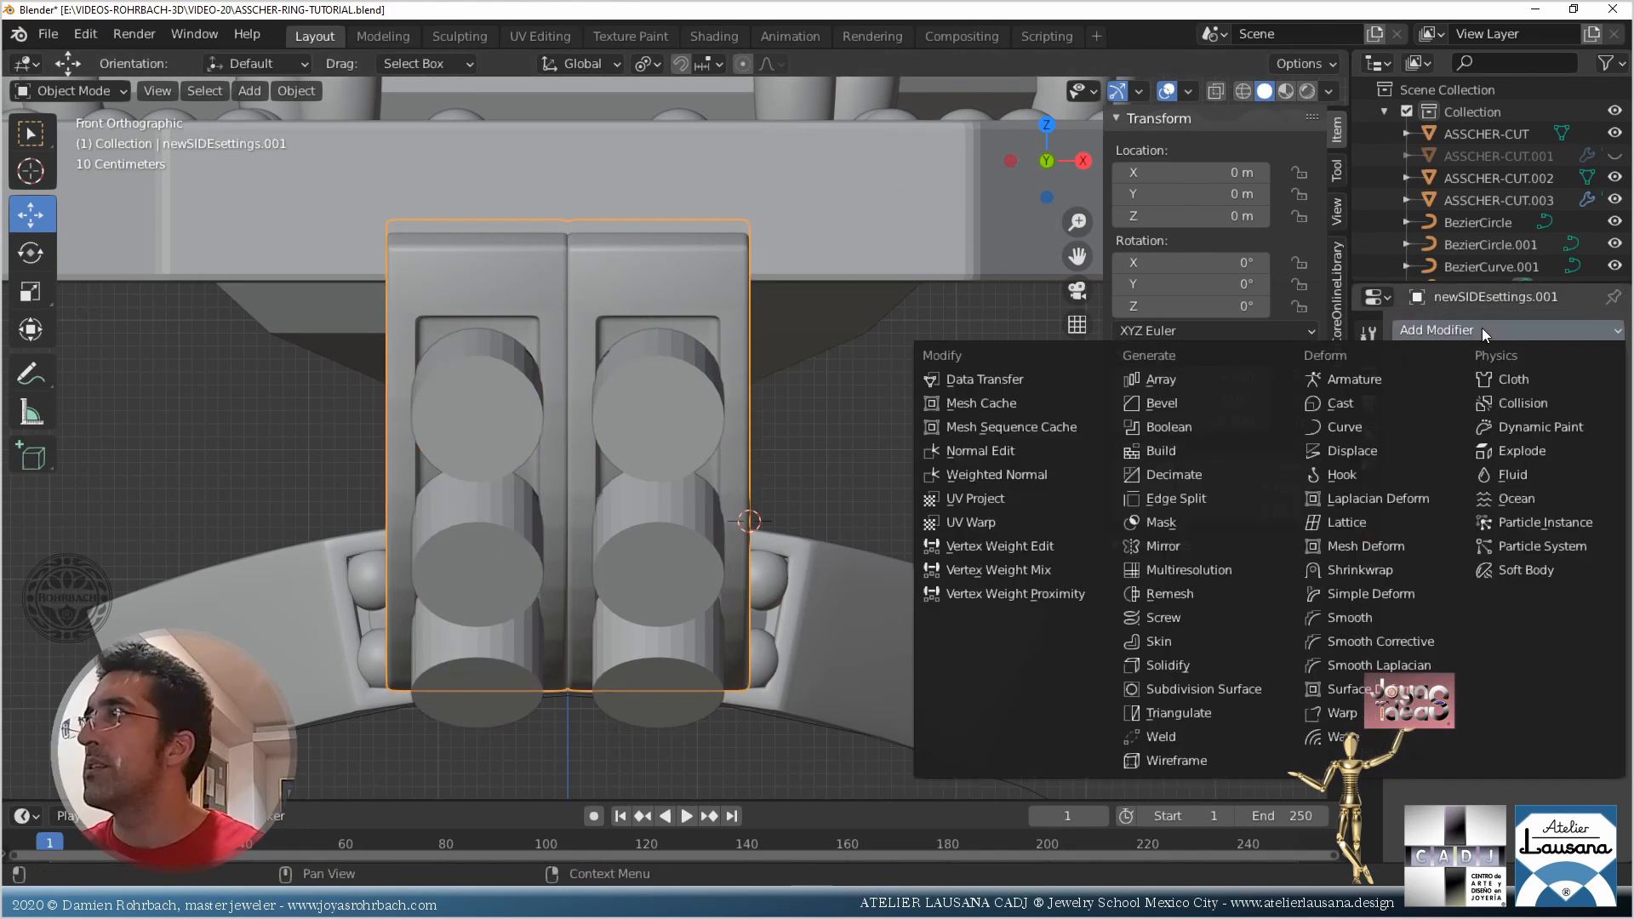
{"action": "left_click", "coordinate": [1207, 428]}
{"action": "left_click", "coordinate": [1586, 428]}
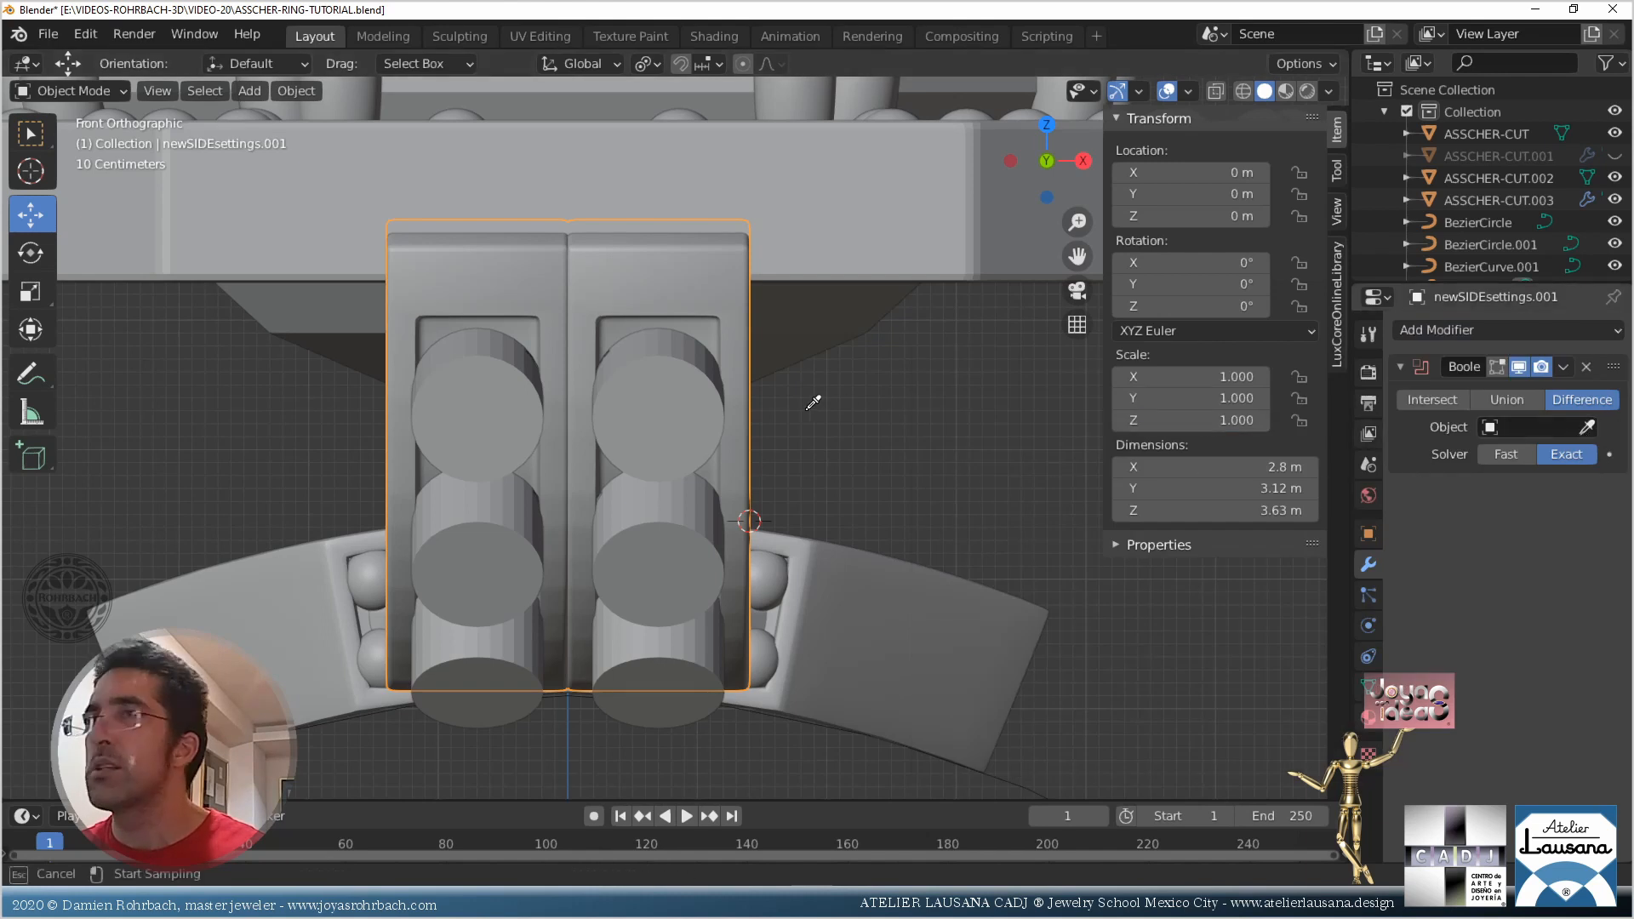
{"action": "left_click", "coordinate": [664, 407]}
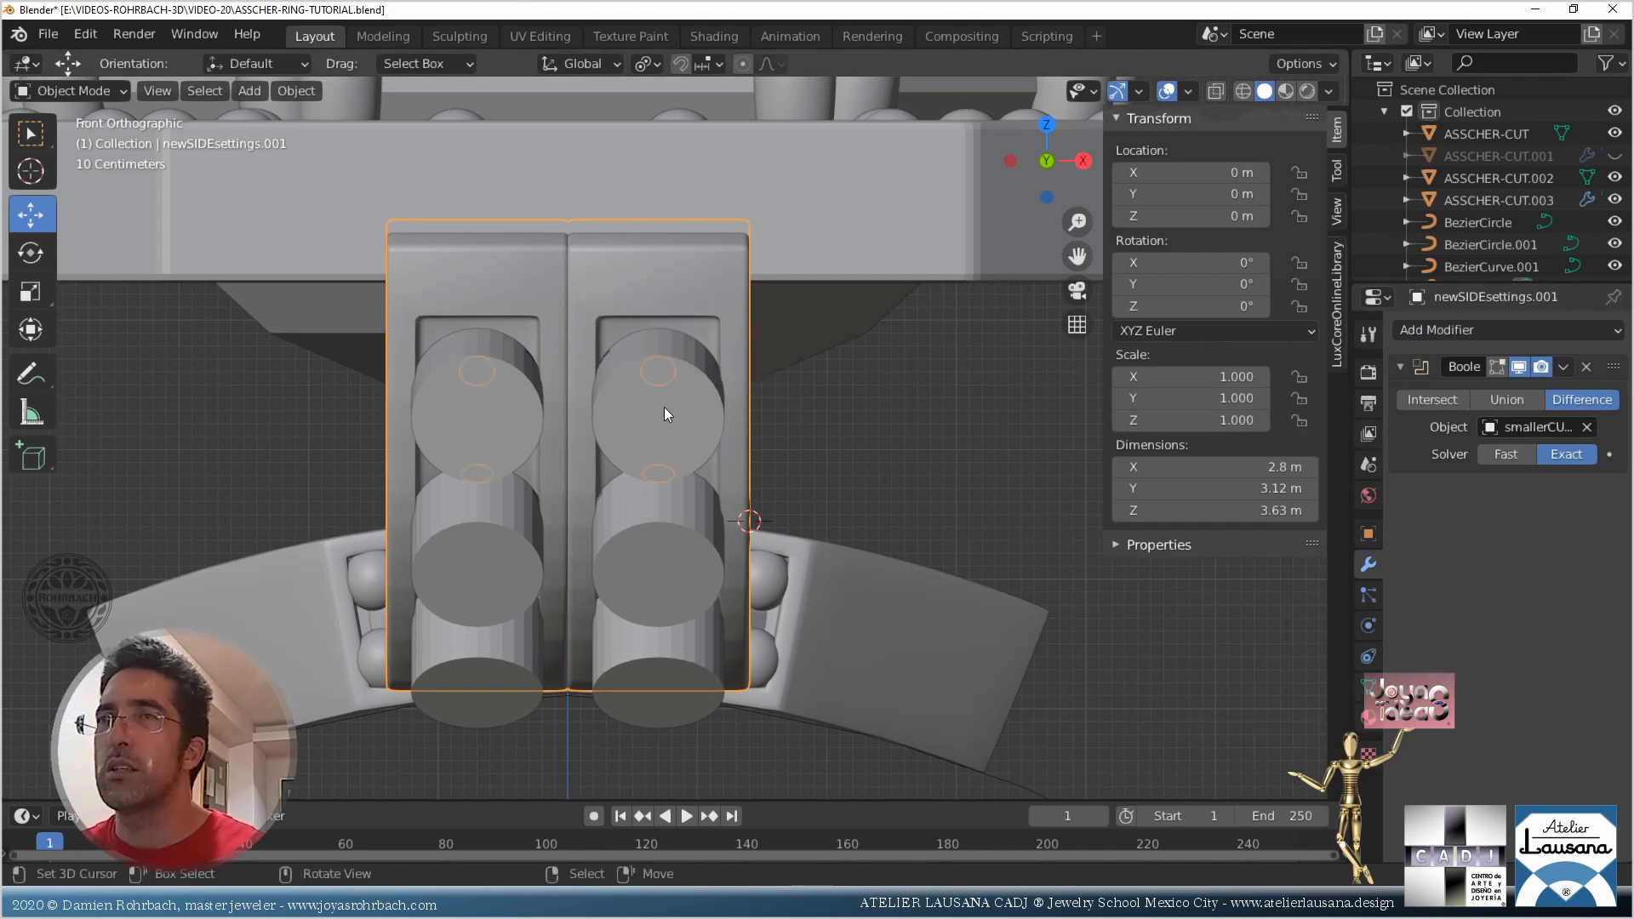
Hide the mirrored cutters and the side diamonds to expose the cut seats
{"action": "left_click", "coordinate": [664, 407]}
{"action": "left_click", "coordinate": [764, 479]}
{"action": "left_click", "coordinate": [713, 391]}
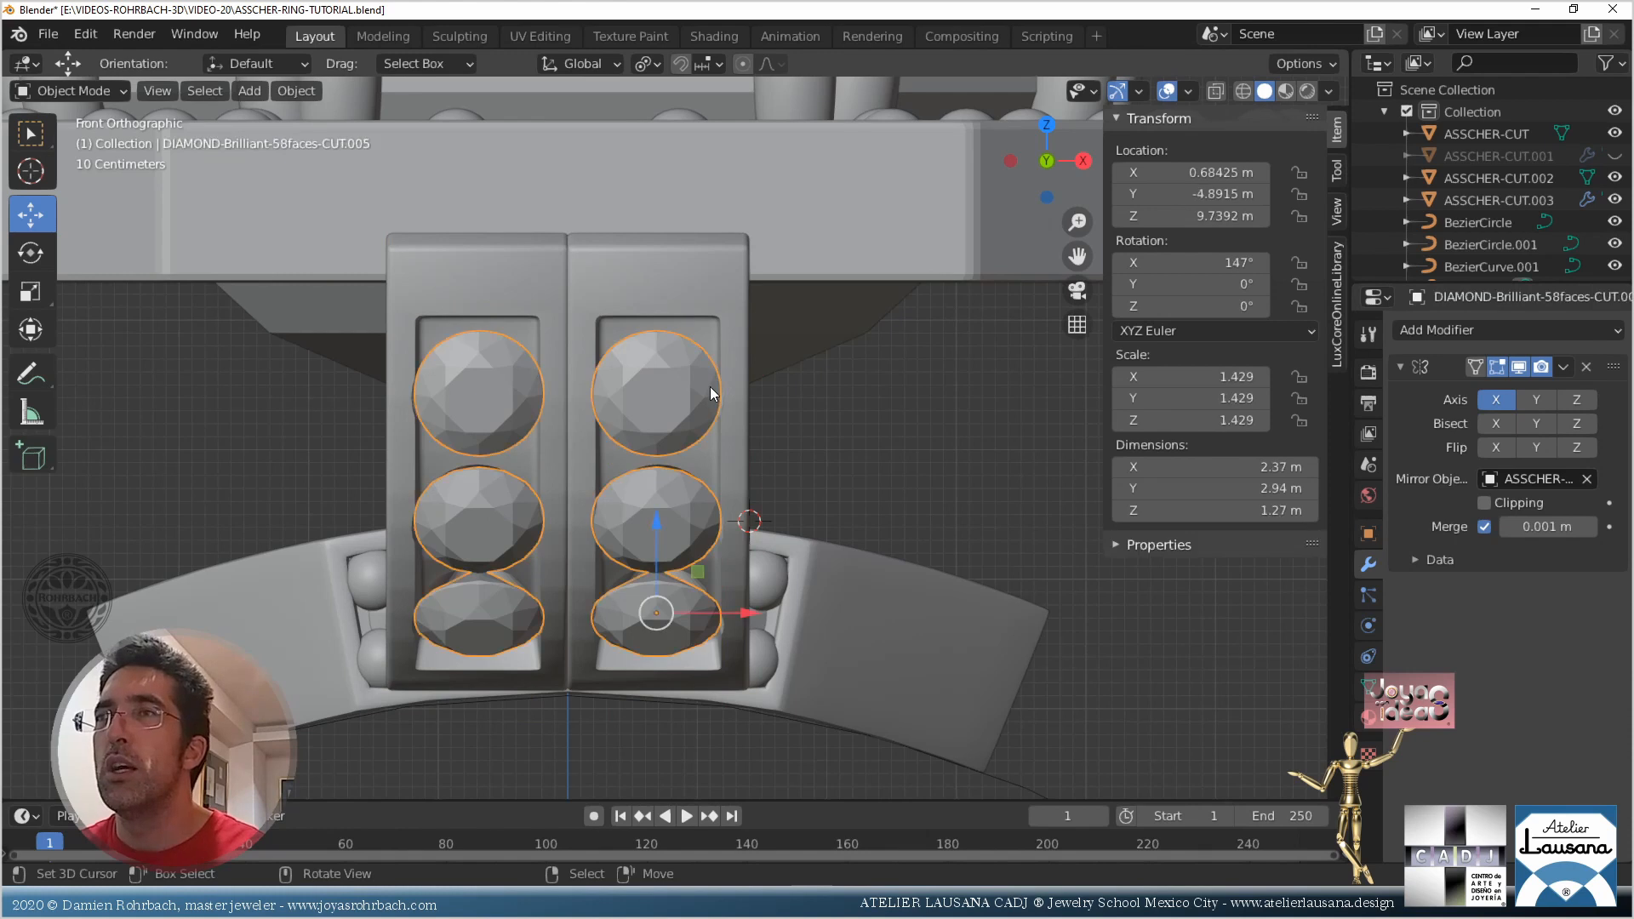
{"action": "key", "text": "h"}
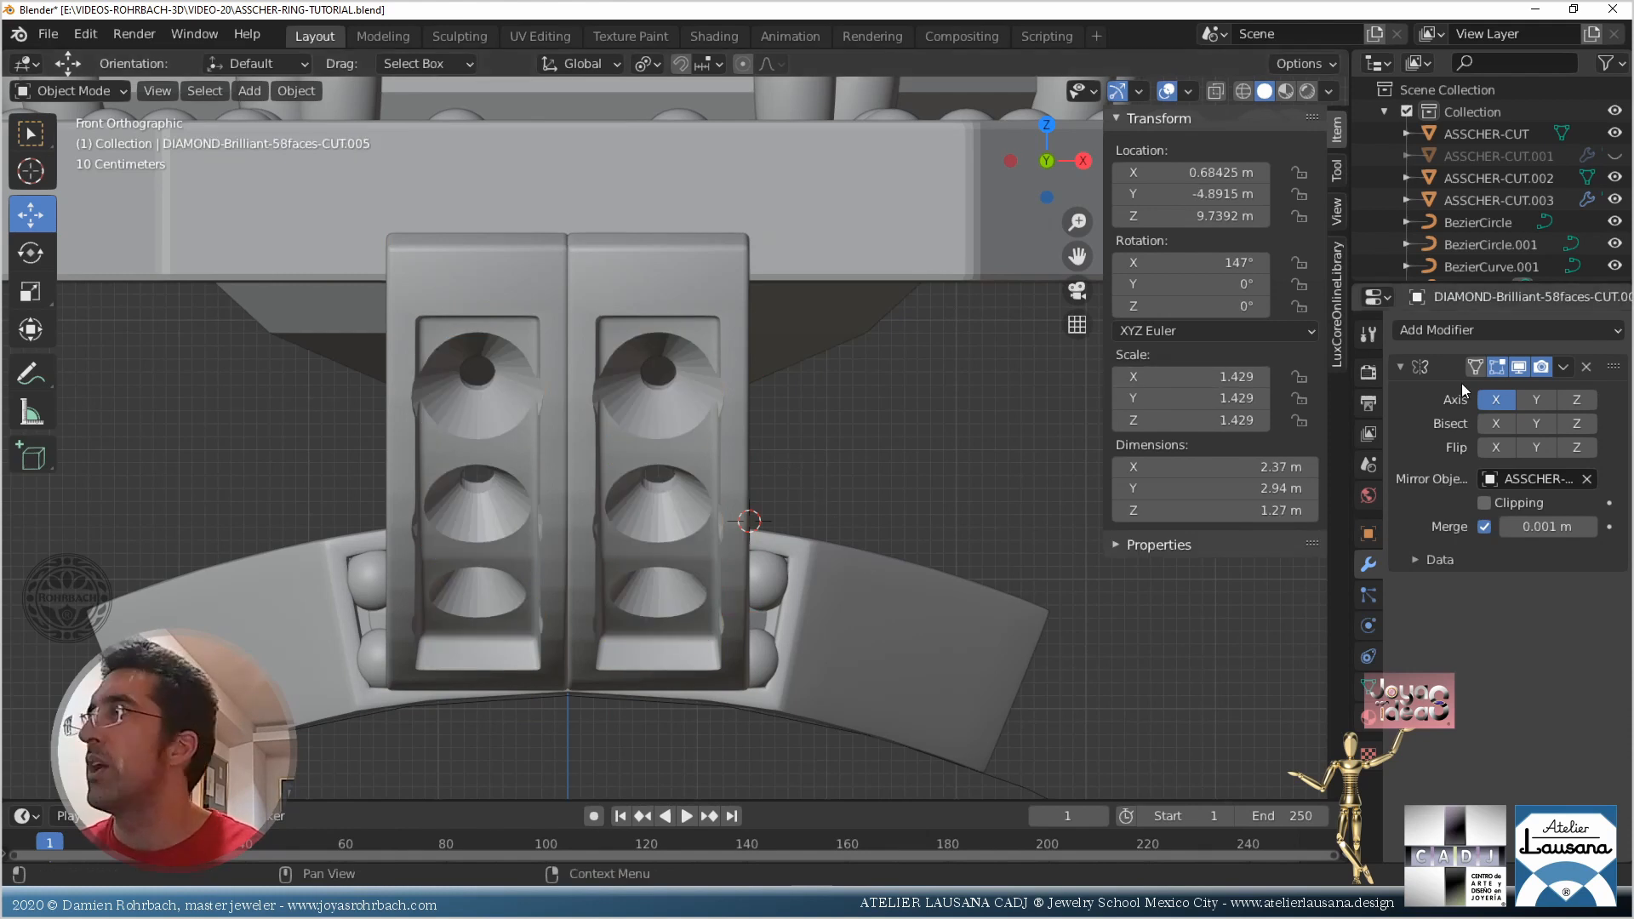
Enlarge the Outliner and unhide the side diamonds, DIAMOND-Brilliant-58faces-CUT.005
{"action": "left_click_drag", "start_coordinate": [1539, 289], "coordinate": [1562, 744]}
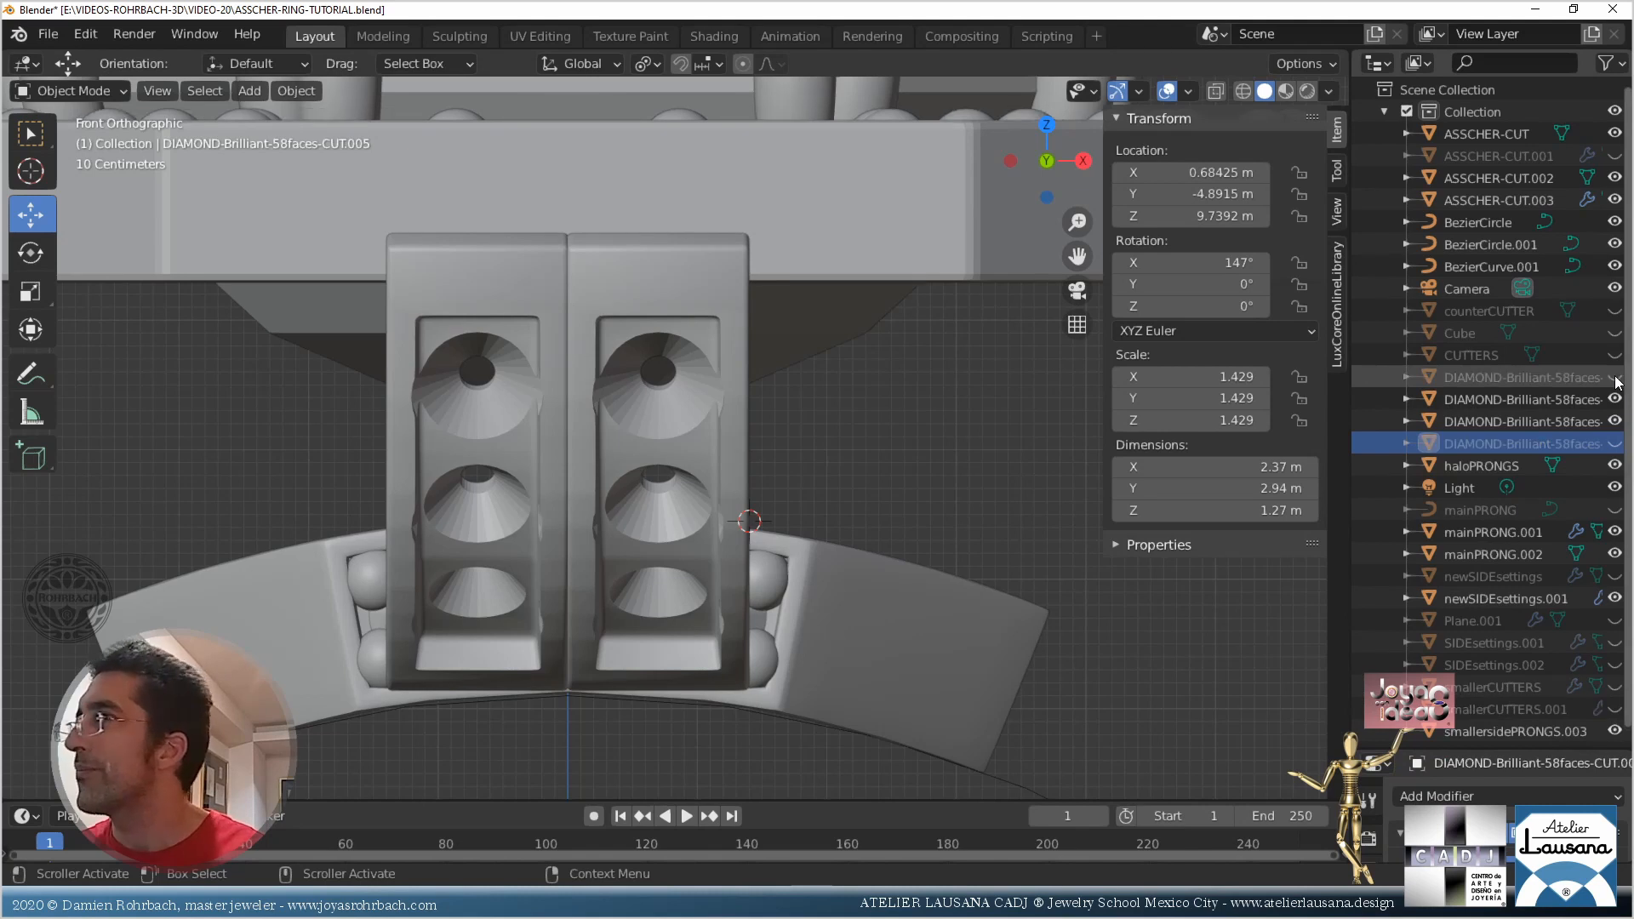
{"action": "scroll", "coordinate": [1540, 672], "scroll_direction": "down", "scroll_amount": 1}
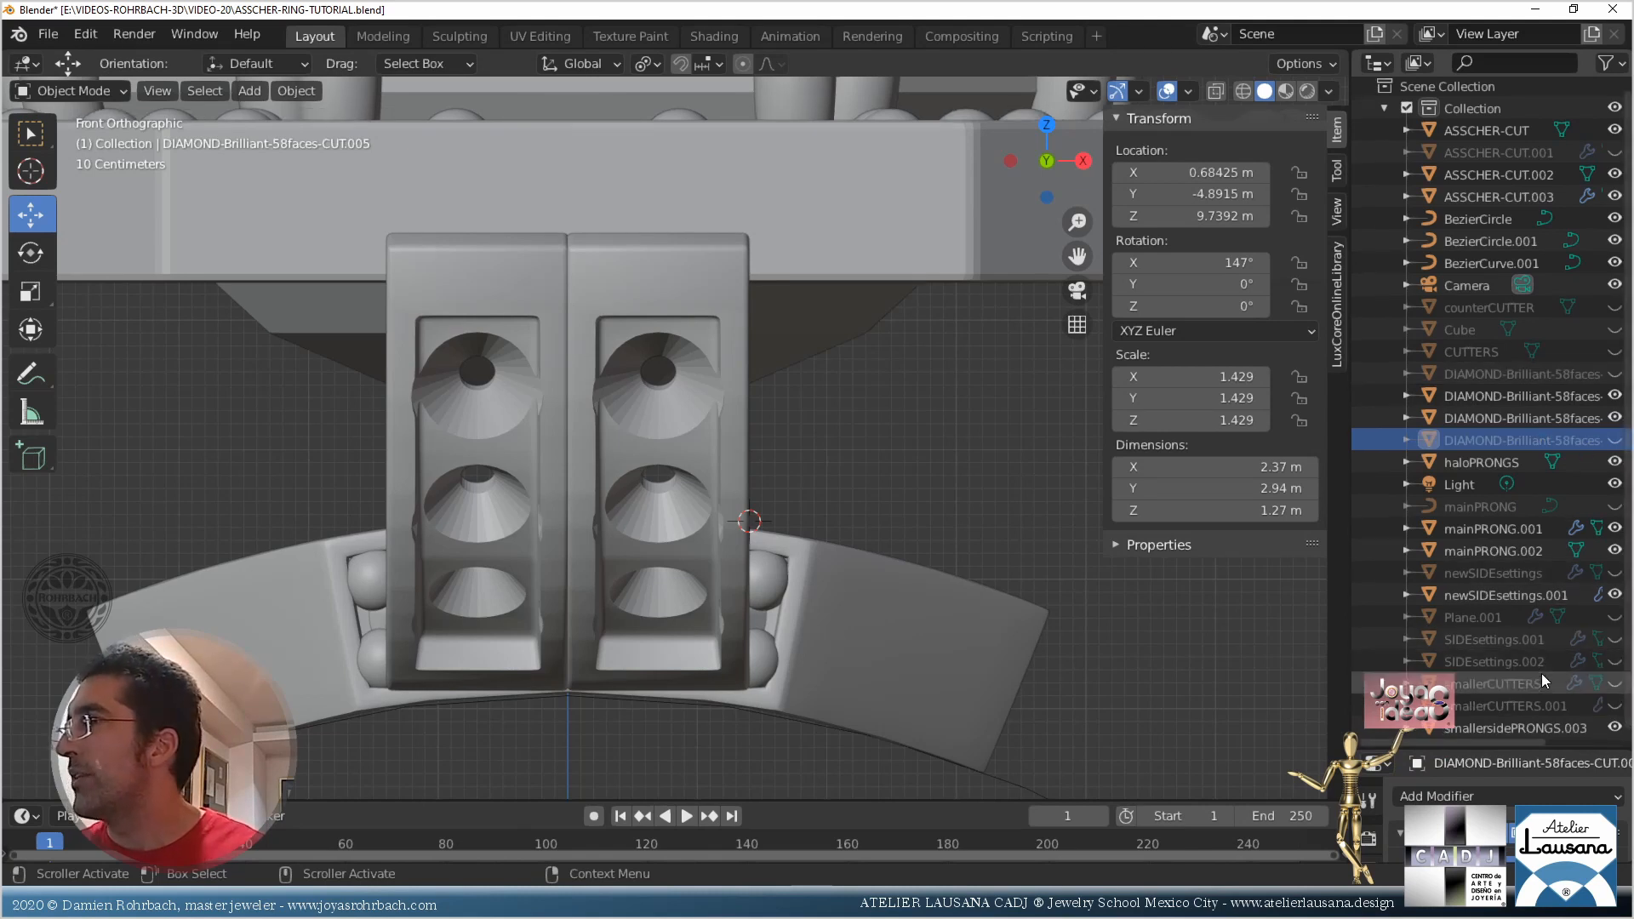
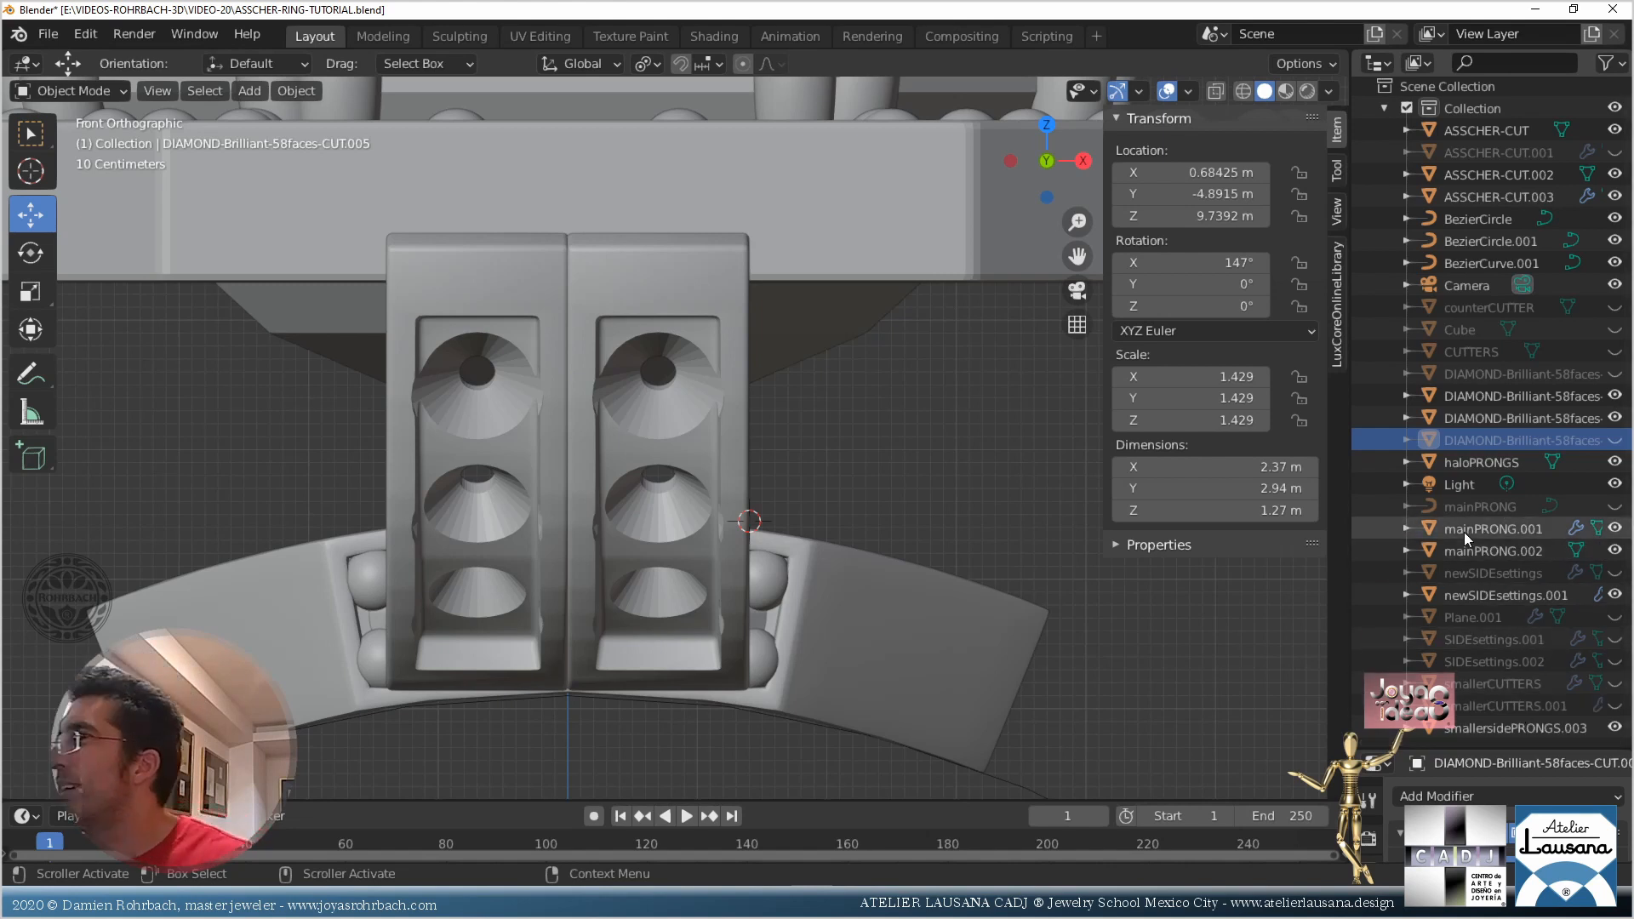
{"action": "left_click", "coordinate": [1614, 442]}
Duplicate the smaller side prongs in place and open the copy in Edit Mode with X-ray on
{"action": "scroll", "coordinate": [802, 534], "scroll_direction": "down", "scroll_amount": 3}
{"action": "middle_click_drag", "start_coordinate": [801, 534], "coordinate": [739, 519]}
{"action": "scroll", "coordinate": [834, 485], "scroll_direction": "down", "scroll_amount": 2}
{"action": "left_click", "coordinate": [735, 508]}
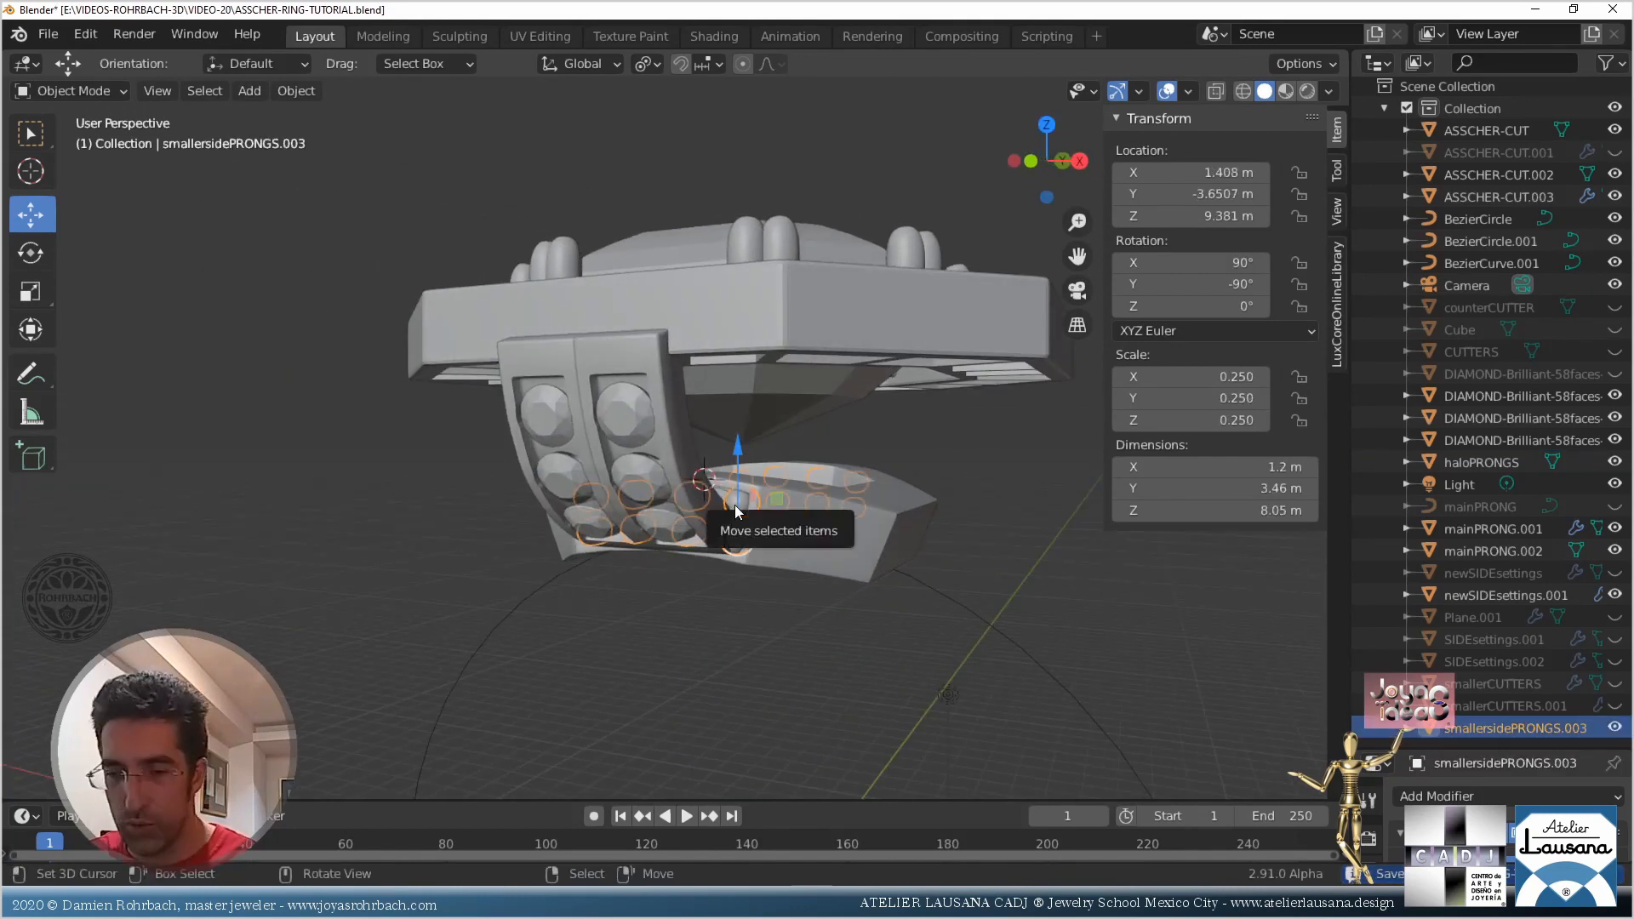
{"action": "key", "text": "shift+d"}
{"action": "right_click", "coordinate": [807, 471]}
{"action": "key", "text": "Tab"}
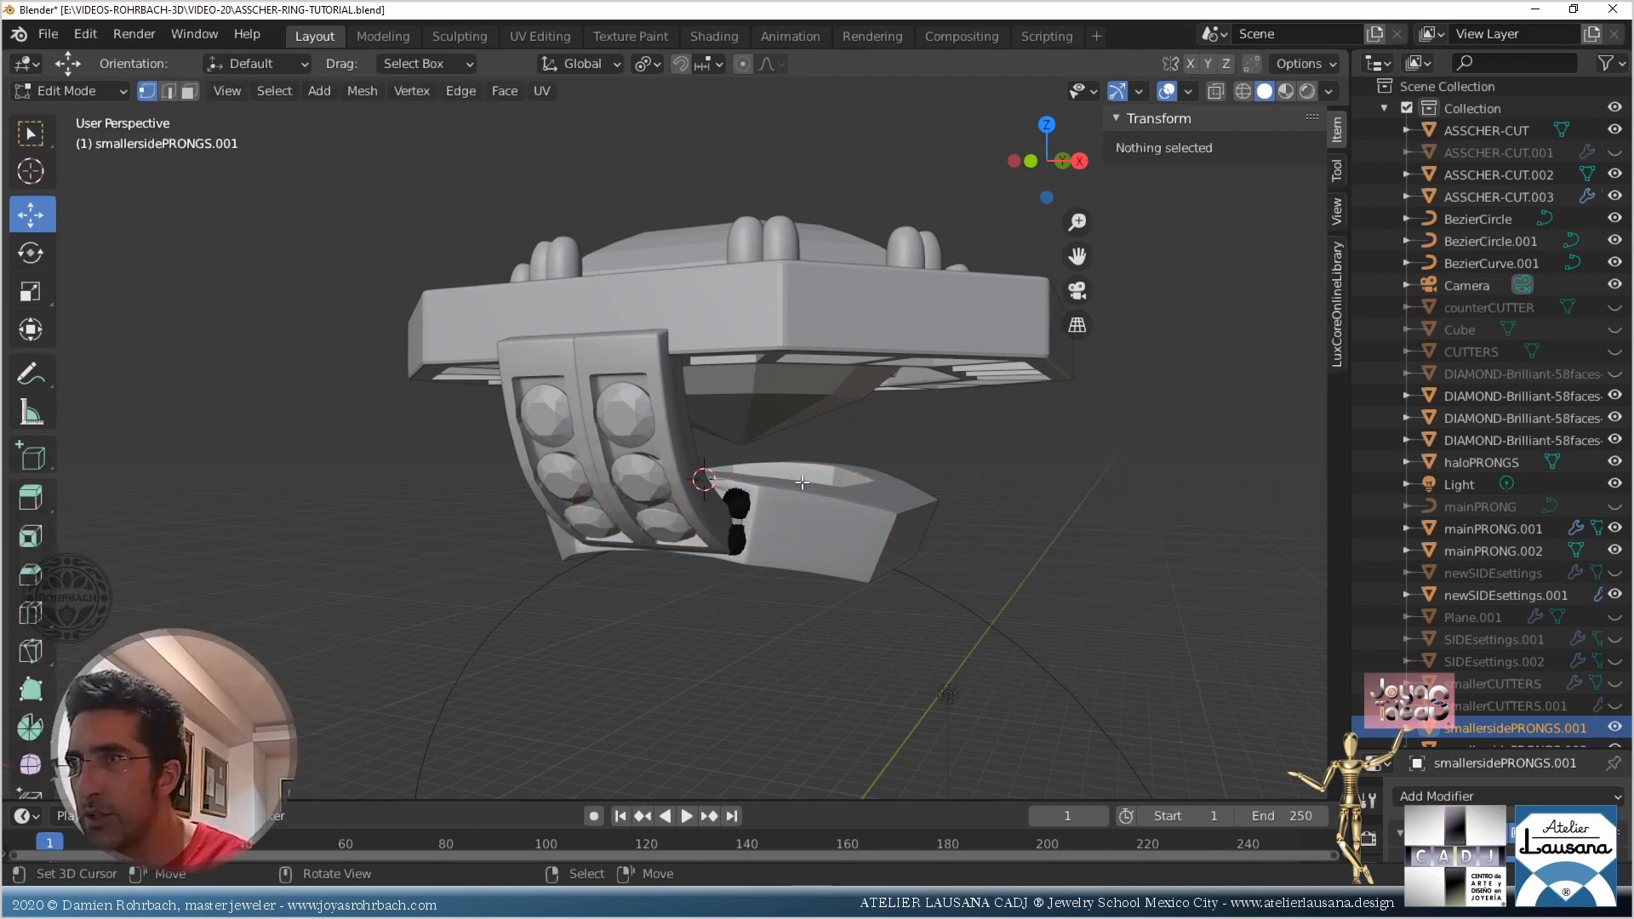
{"action": "scroll", "coordinate": [768, 538], "scroll_direction": "up", "scroll_amount": 2}
{"action": "key", "text": "alt+z"}
{"action": "middle_click_drag", "start_coordinate": [787, 548], "coordinate": [825, 576]}
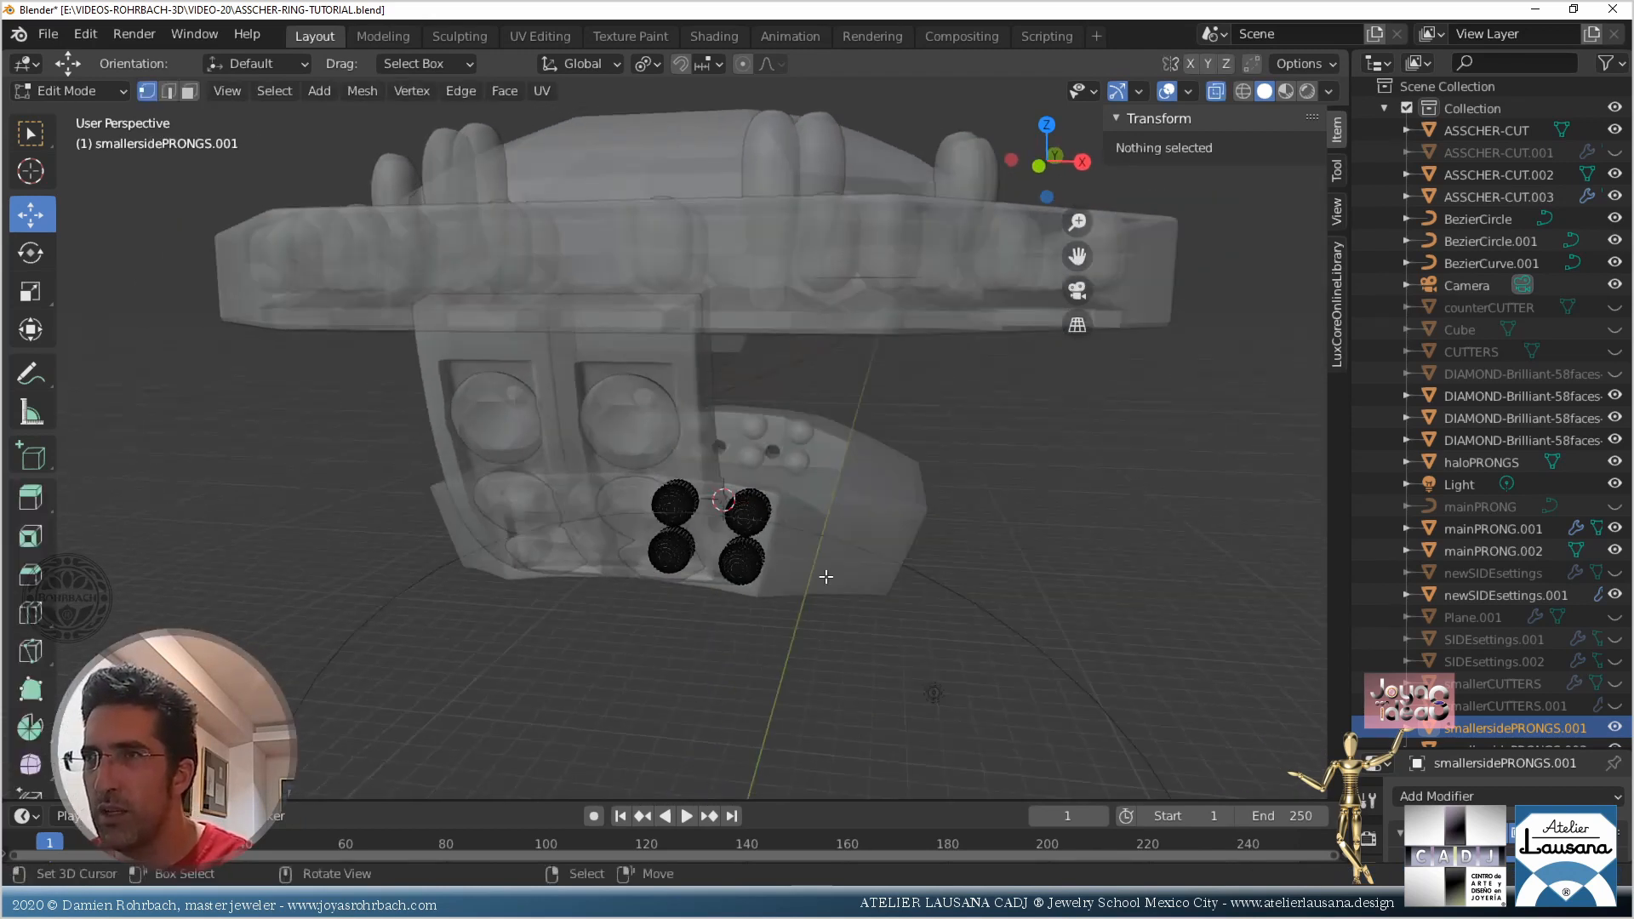
Delete three of the four prongs in the copied mesh, keeping only one, and return to Object Mode
{"action": "key", "text": "l"}
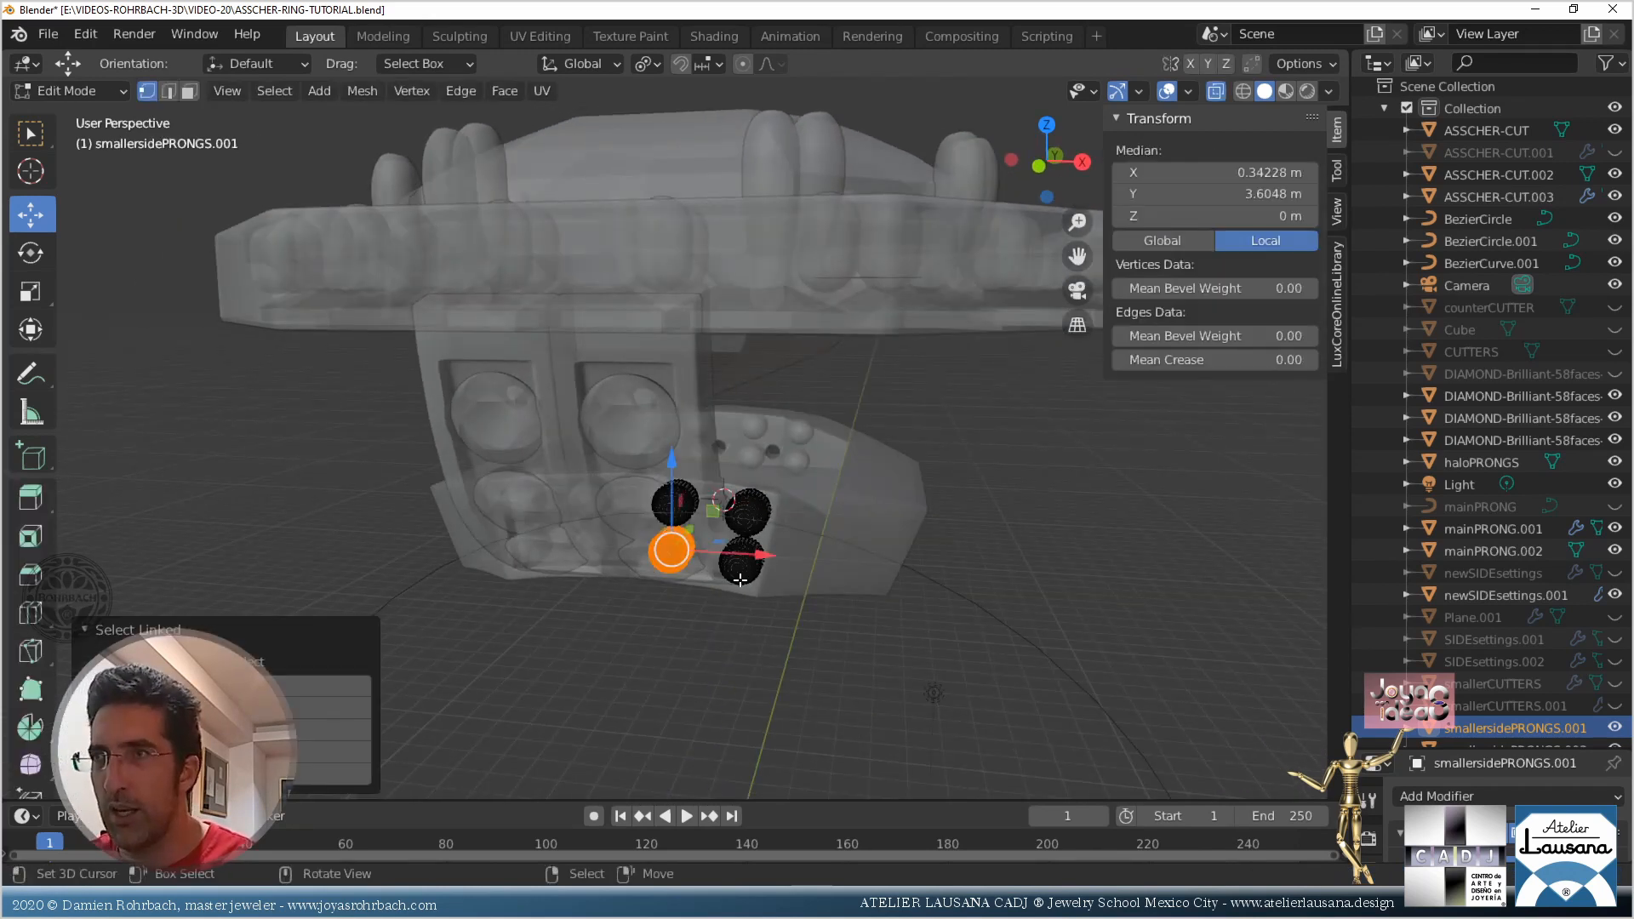
{"action": "key", "text": "l"}
{"action": "key", "text": "l"}
{"action": "key", "text": "x"}
{"action": "left_click", "coordinate": [756, 518]}
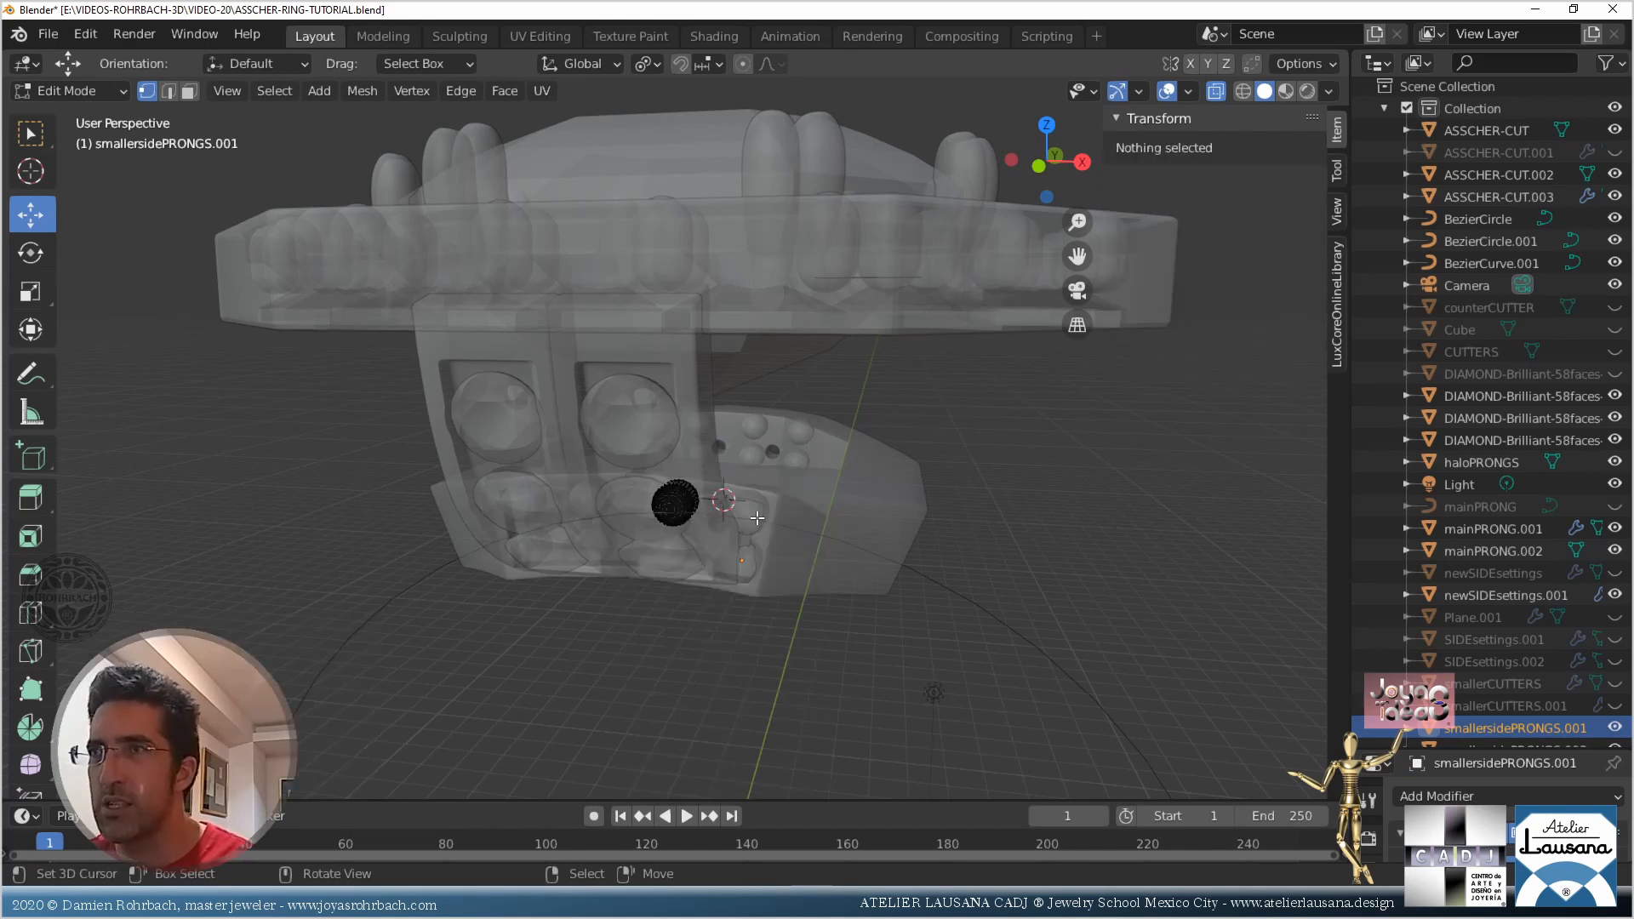
{"action": "key", "text": "Tab"}
Remove the Mirror modifier from the single prong and set its origin to its geometry
{"action": "scroll", "coordinate": [1444, 794], "scroll_direction": "down", "scroll_amount": 2}
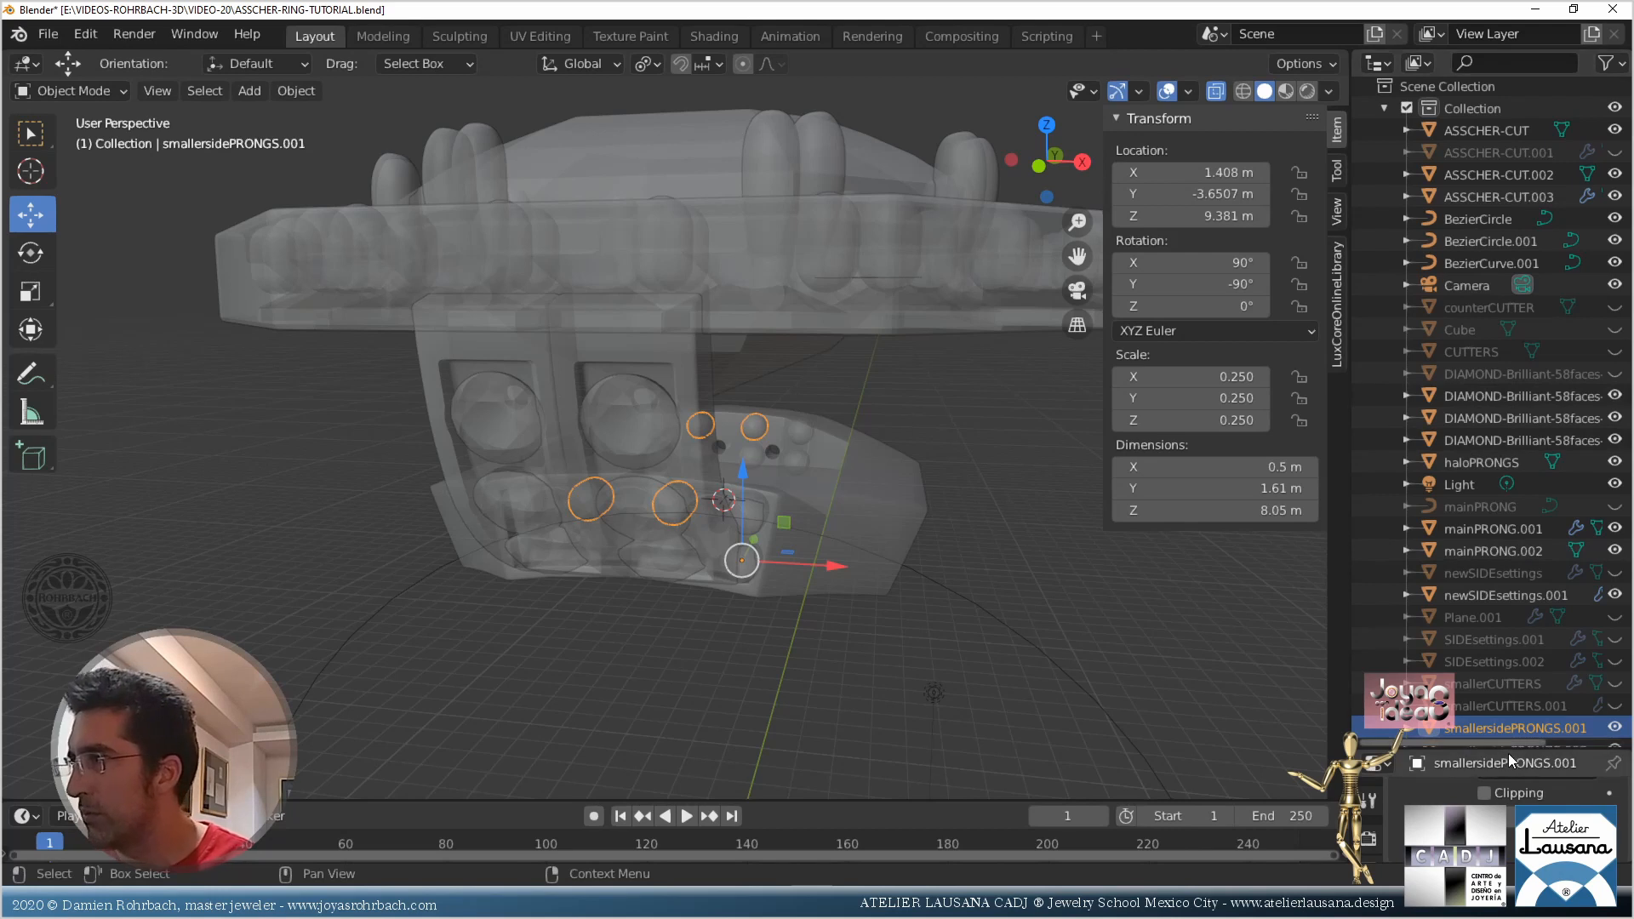
{"action": "left_click_drag", "start_coordinate": [1508, 752], "coordinate": [1511, 225]}
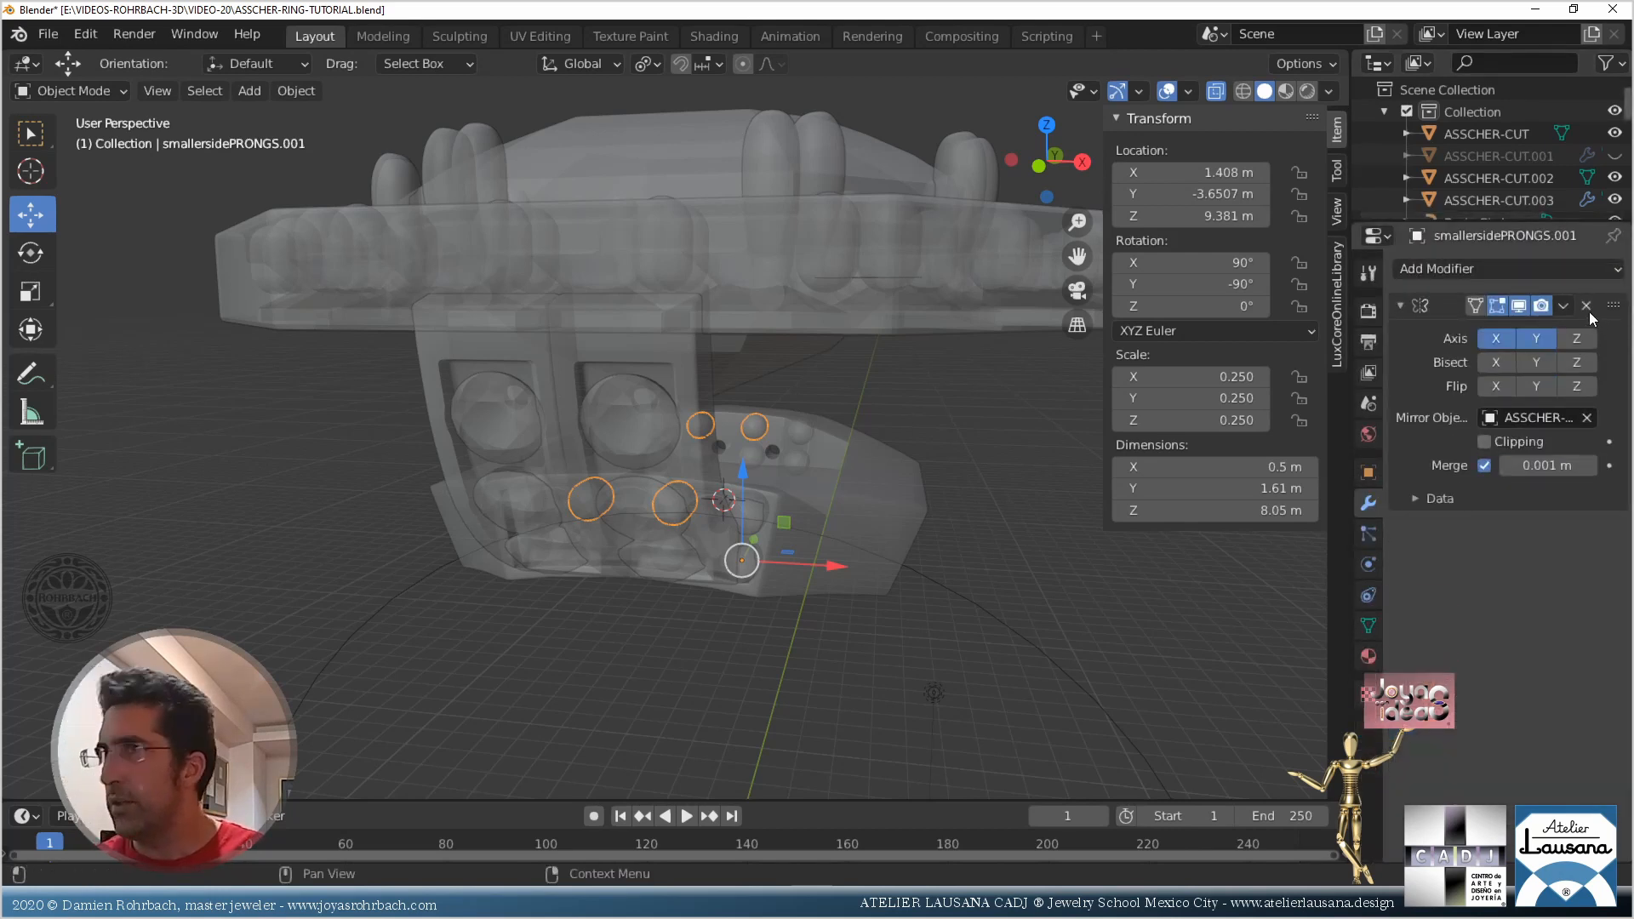
{"action": "left_click", "coordinate": [1589, 311]}
{"action": "key", "text": "Tab"}
{"action": "key", "text": "Tab"}
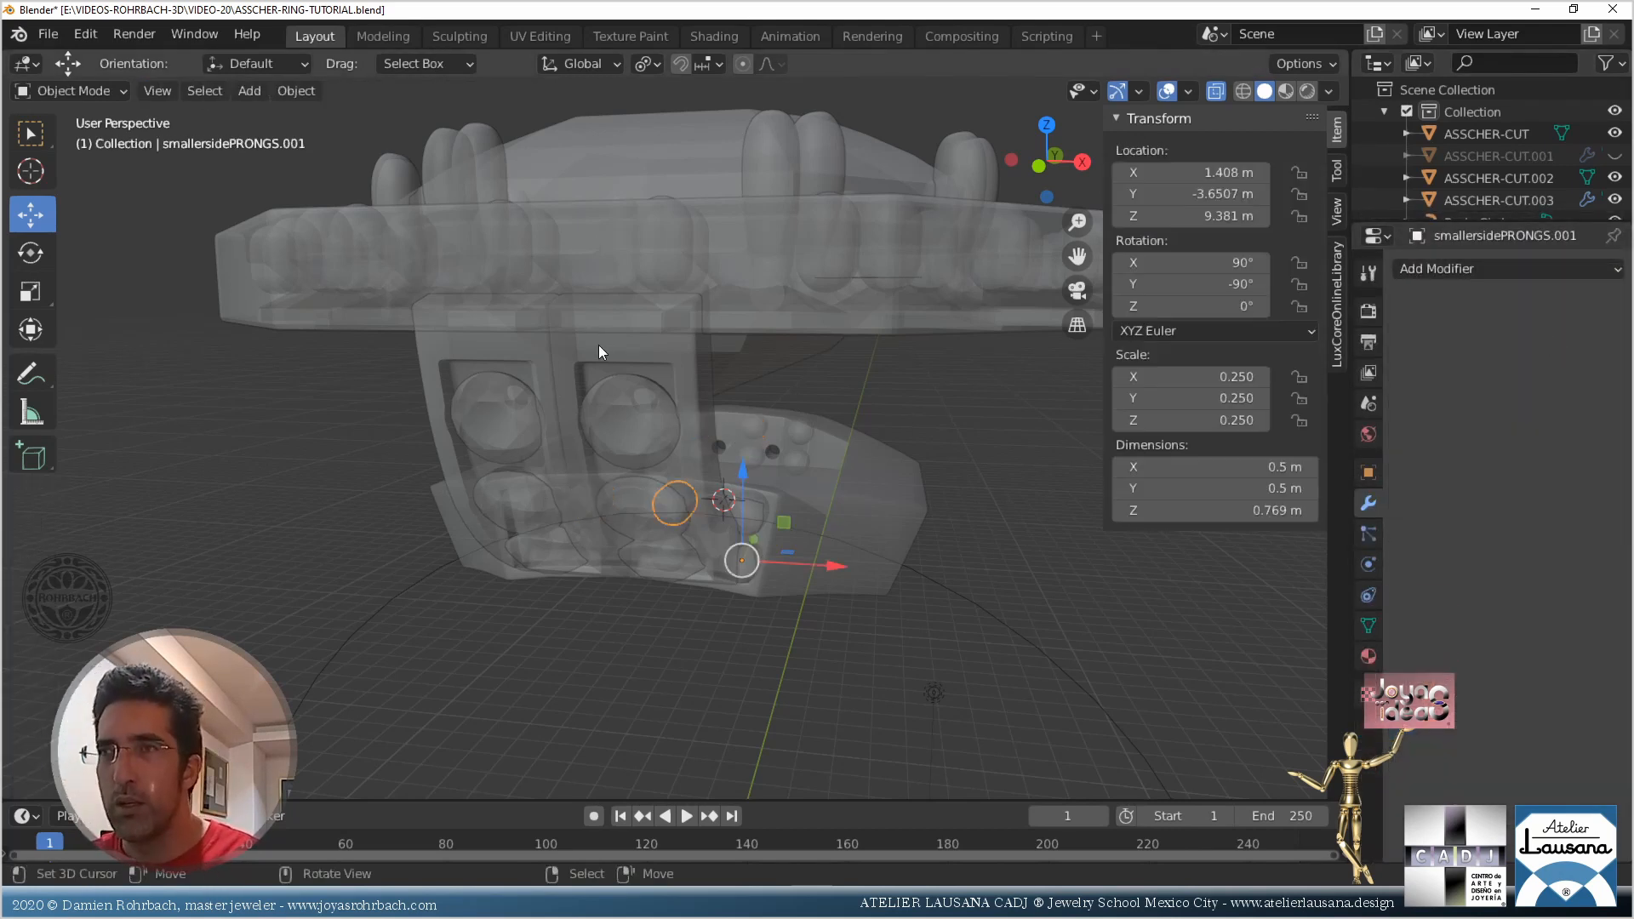
{"action": "left_click", "coordinate": [295, 90]}
{"action": "mouse_move", "coordinate": [375, 138]}
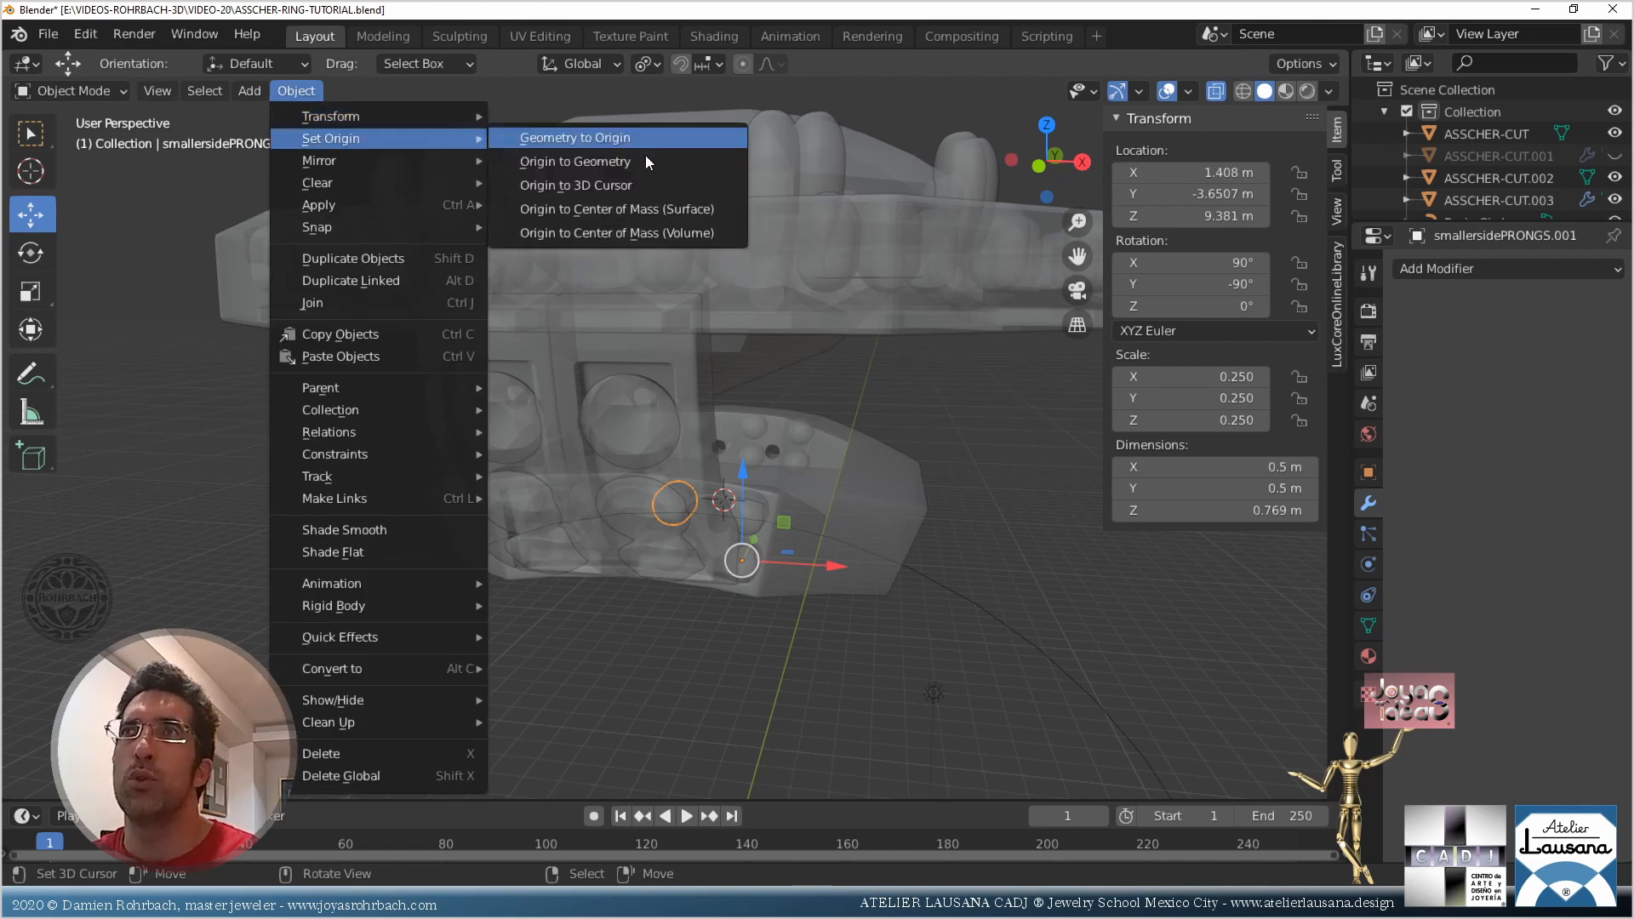
{"action": "left_click", "coordinate": [640, 162]}
Move the prong to the upper outer corner of the recess around the top diamond, seated in the curved side setting
{"action": "key", "text": "alt+z"}
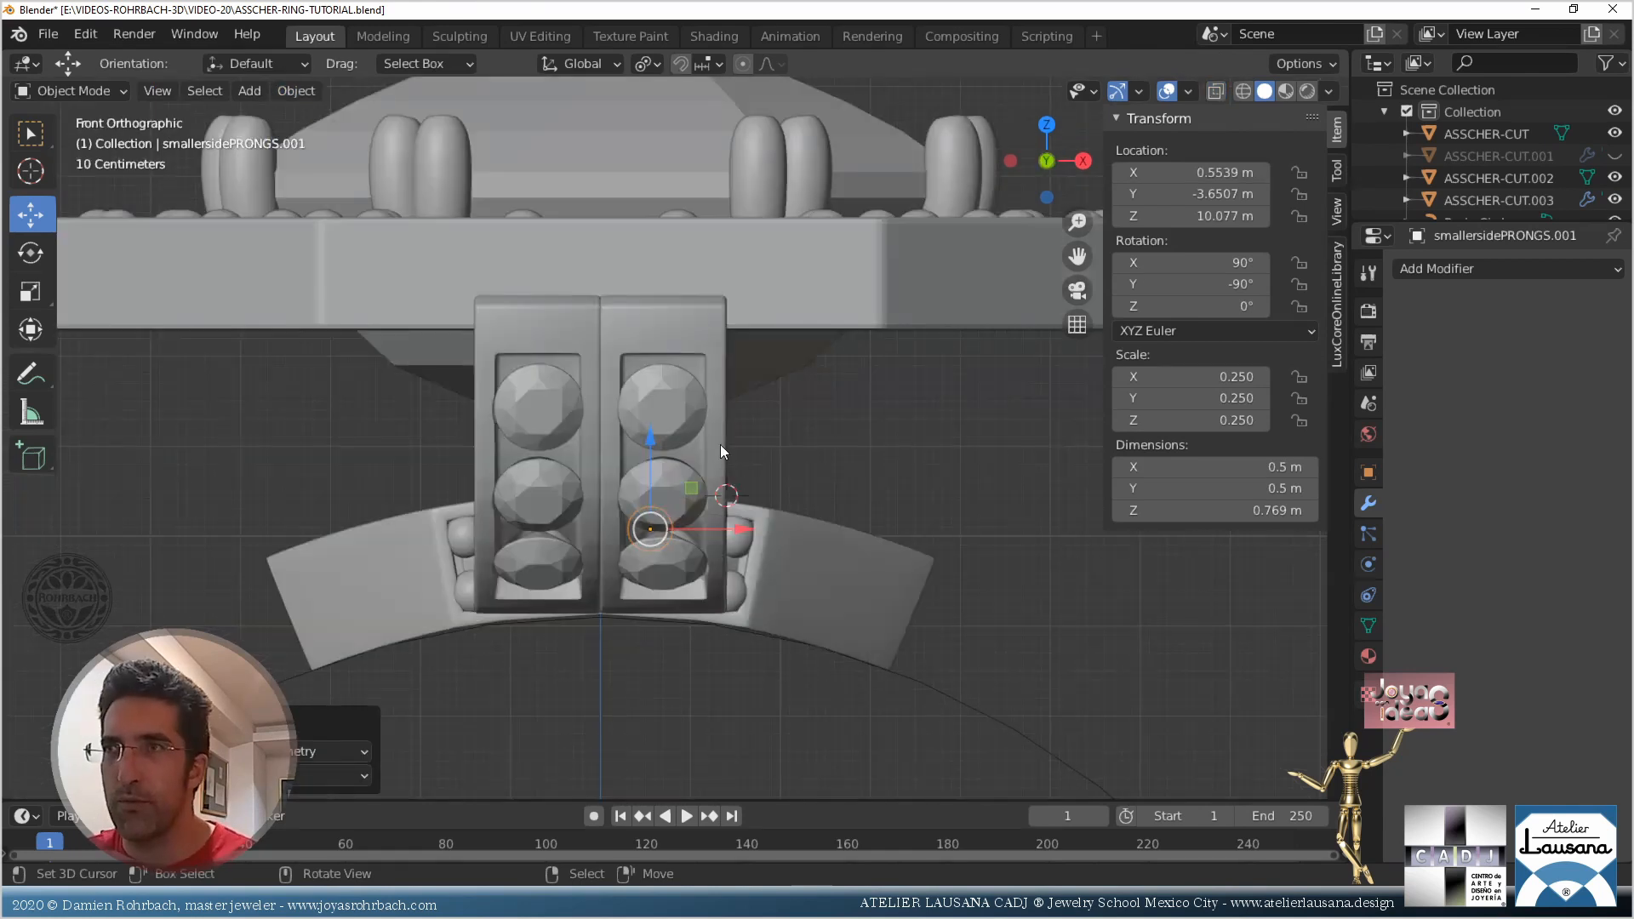
{"action": "scroll", "coordinate": [720, 444], "scroll_direction": "up", "scroll_amount": 3}
{"action": "key", "text": "g"}
{"action": "left_click", "coordinate": [701, 356]}
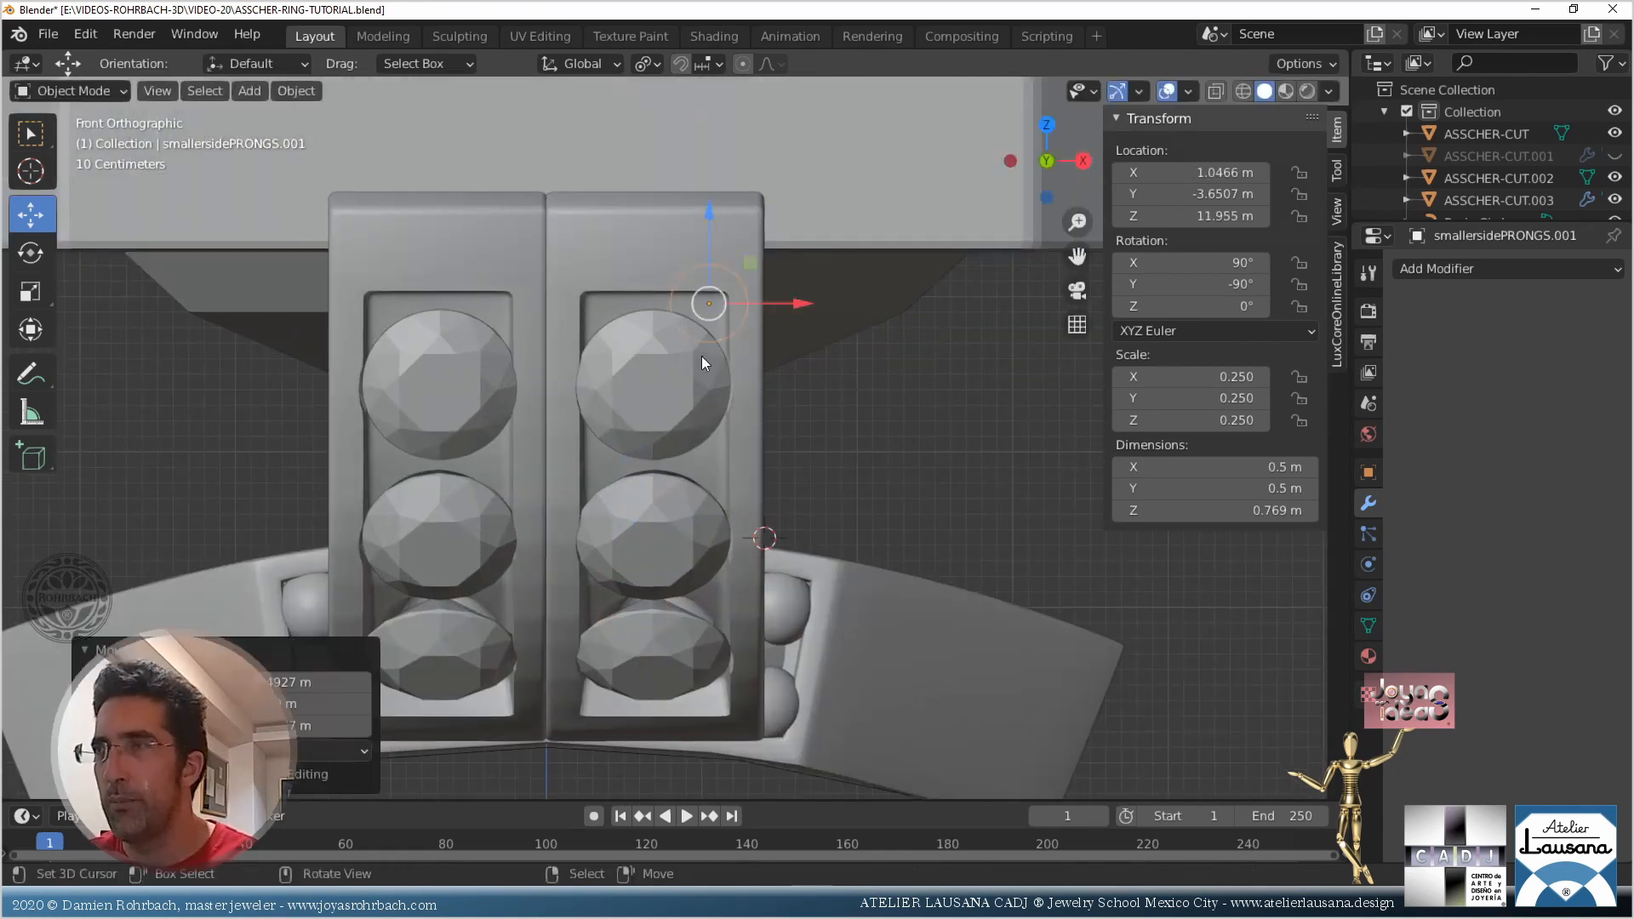
{"action": "key", "text": "KP_3"}
{"action": "key", "text": "g"}
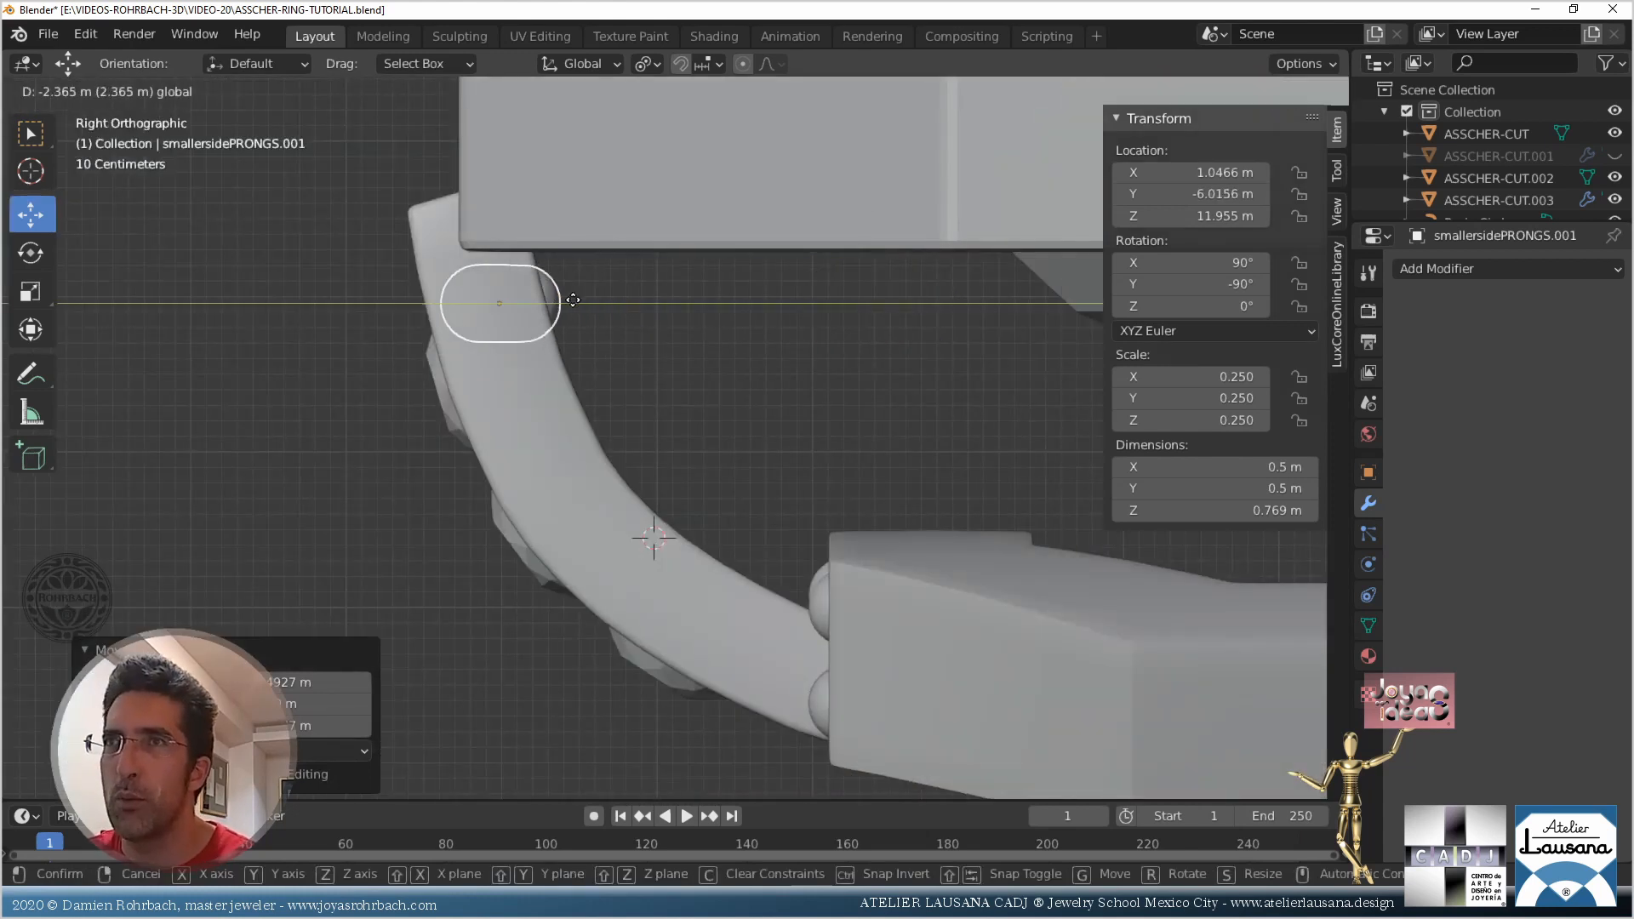
{"action": "left_click", "coordinate": [482, 306]}
Rotate the prong about 16° in side view to follow the slope of the curved setting
{"action": "key", "text": "alt+z"}
{"action": "scroll", "coordinate": [605, 376], "scroll_direction": "up", "scroll_amount": 4}
{"action": "key", "text": "r"}
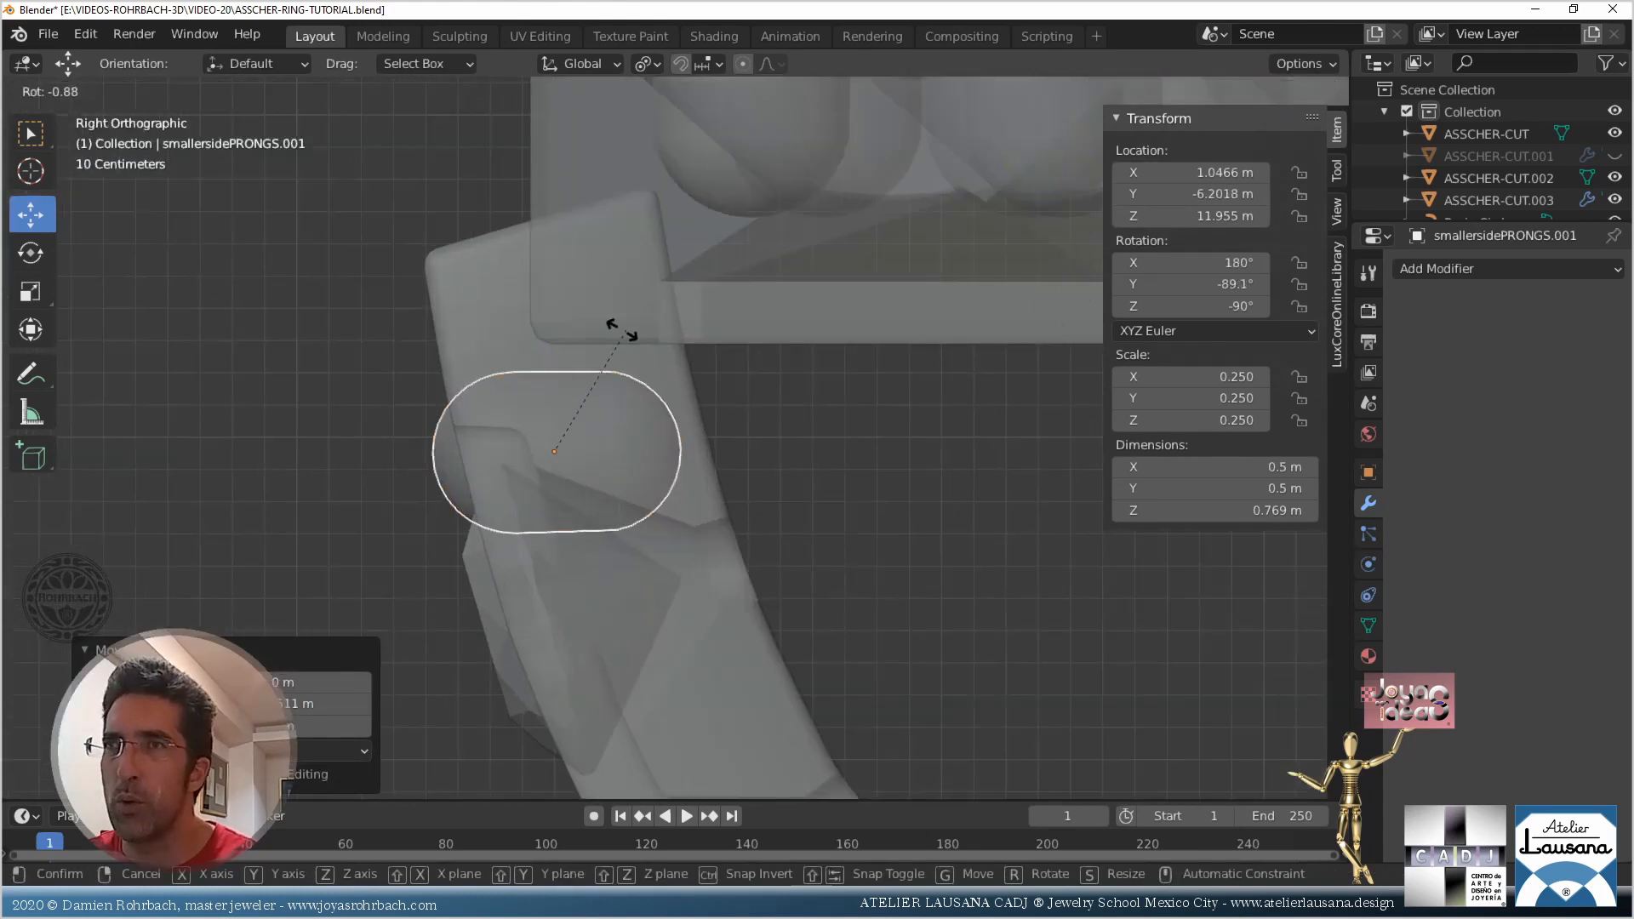
{"action": "left_click", "coordinate": [589, 329]}
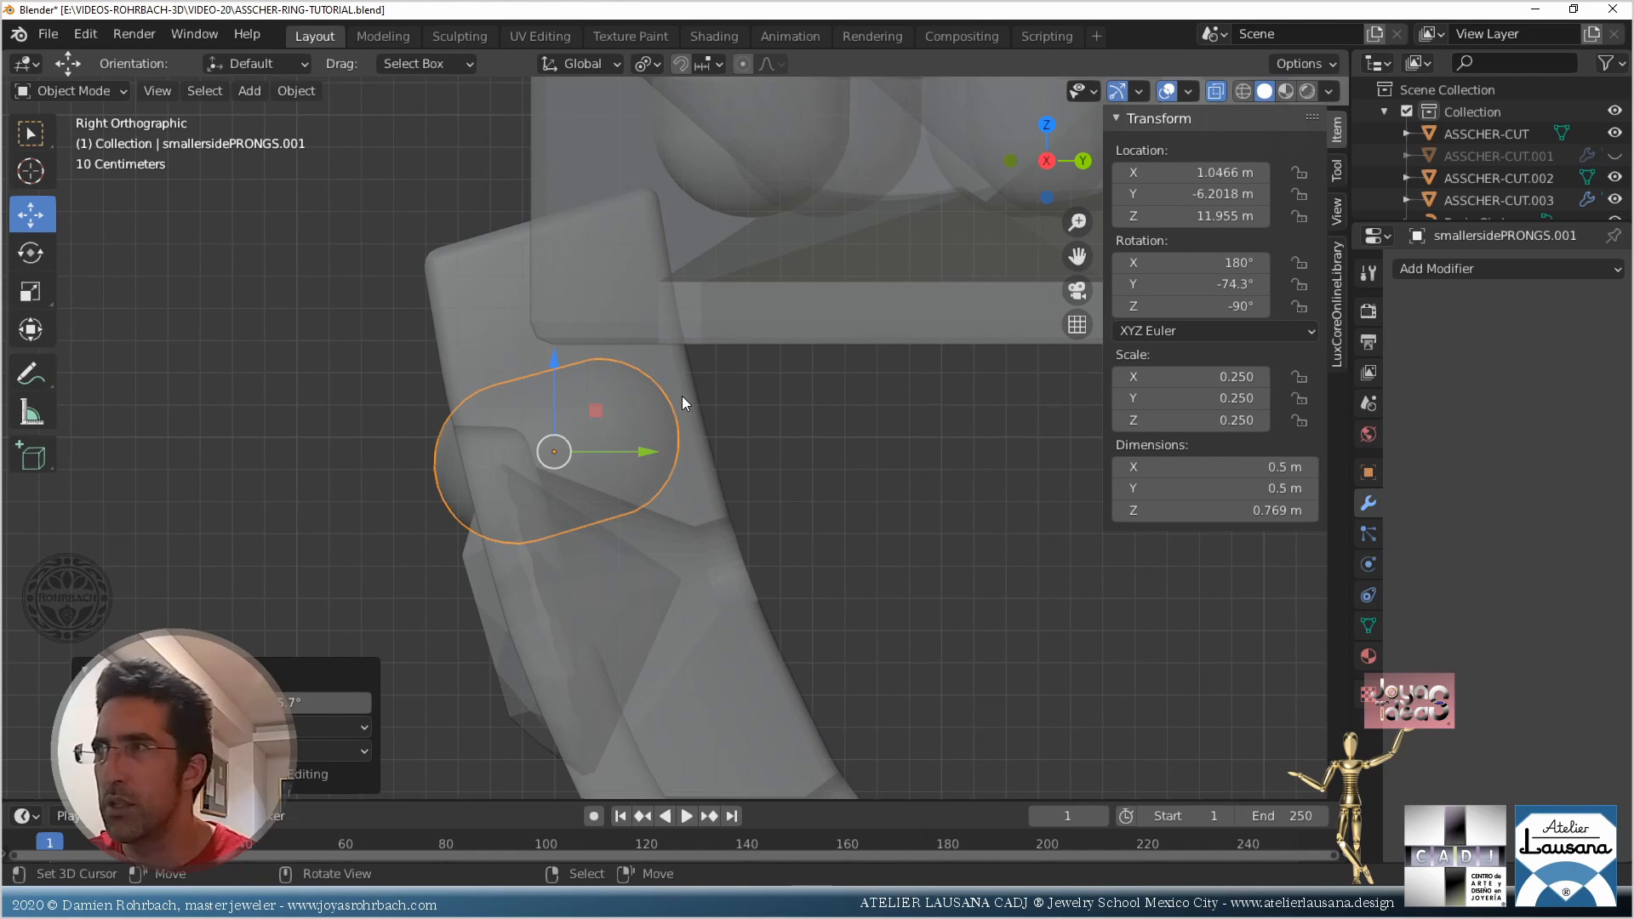
Nudge the prong slightly inward and down so it overlaps the edge of the top diamond
{"action": "key", "text": "KP_1"}
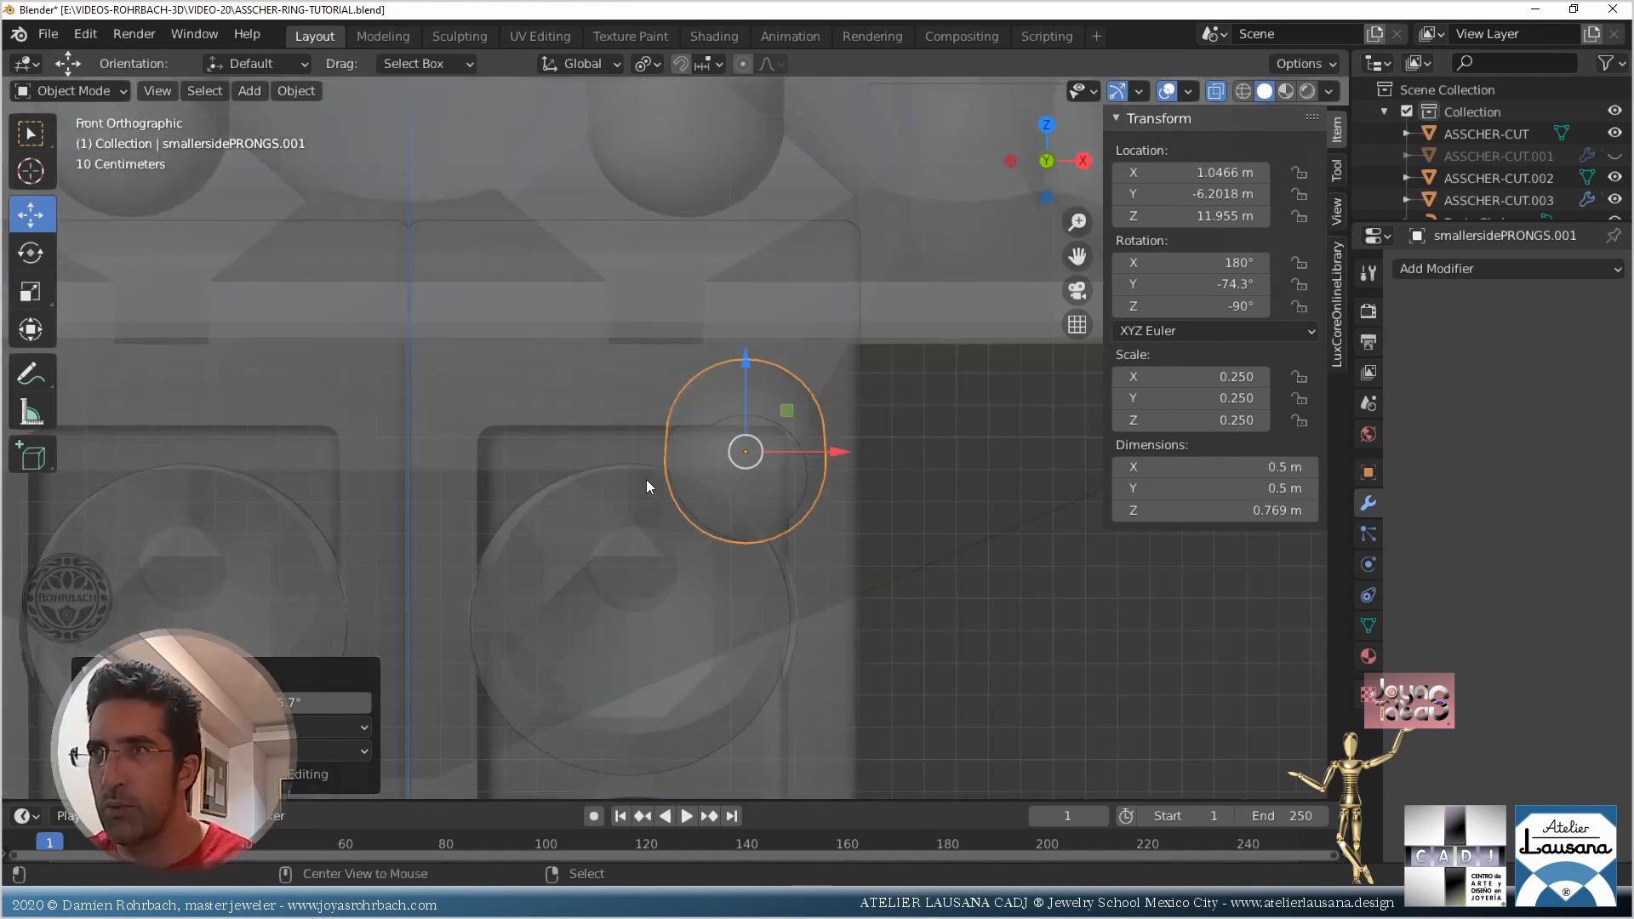
{"action": "key", "text": "alt+z"}
{"action": "middle_click_drag", "start_coordinate": [692, 465], "coordinate": [763, 306]}
{"action": "key", "text": "g"}
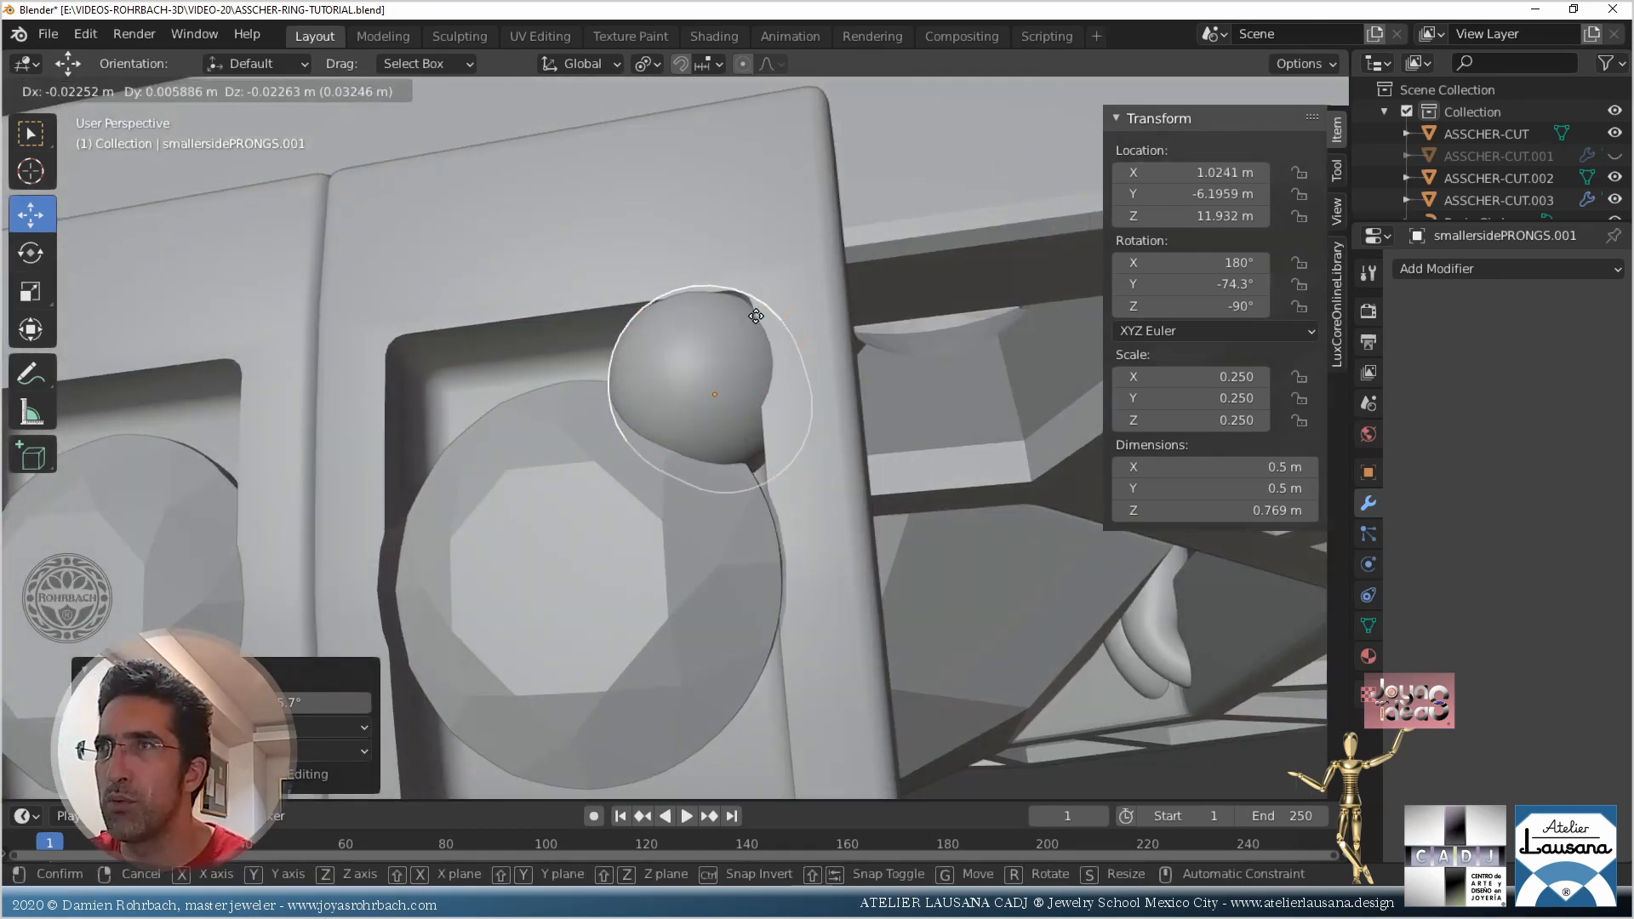
{"action": "left_click", "coordinate": [746, 322]}
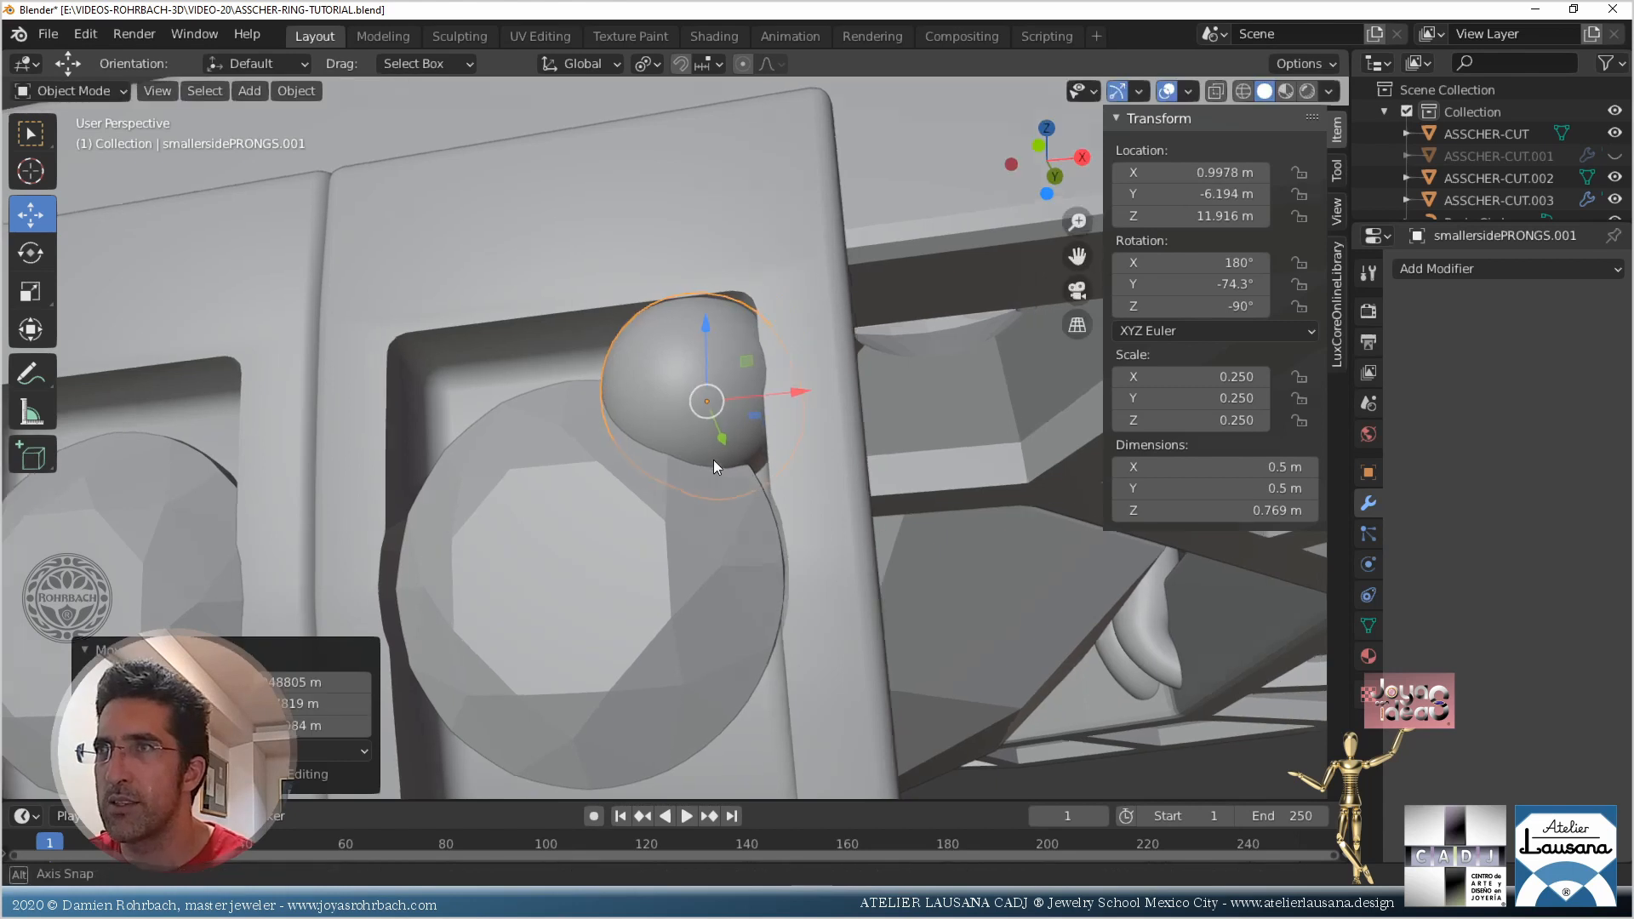
Duplicate the prong and shift the copy about 0.59 m along X to the opposite upper corner of the recess
{"action": "middle_click_drag", "start_coordinate": [714, 460], "coordinate": [749, 472]}
{"action": "key", "text": "KP_1"}
{"action": "key", "text": "shift+d"}
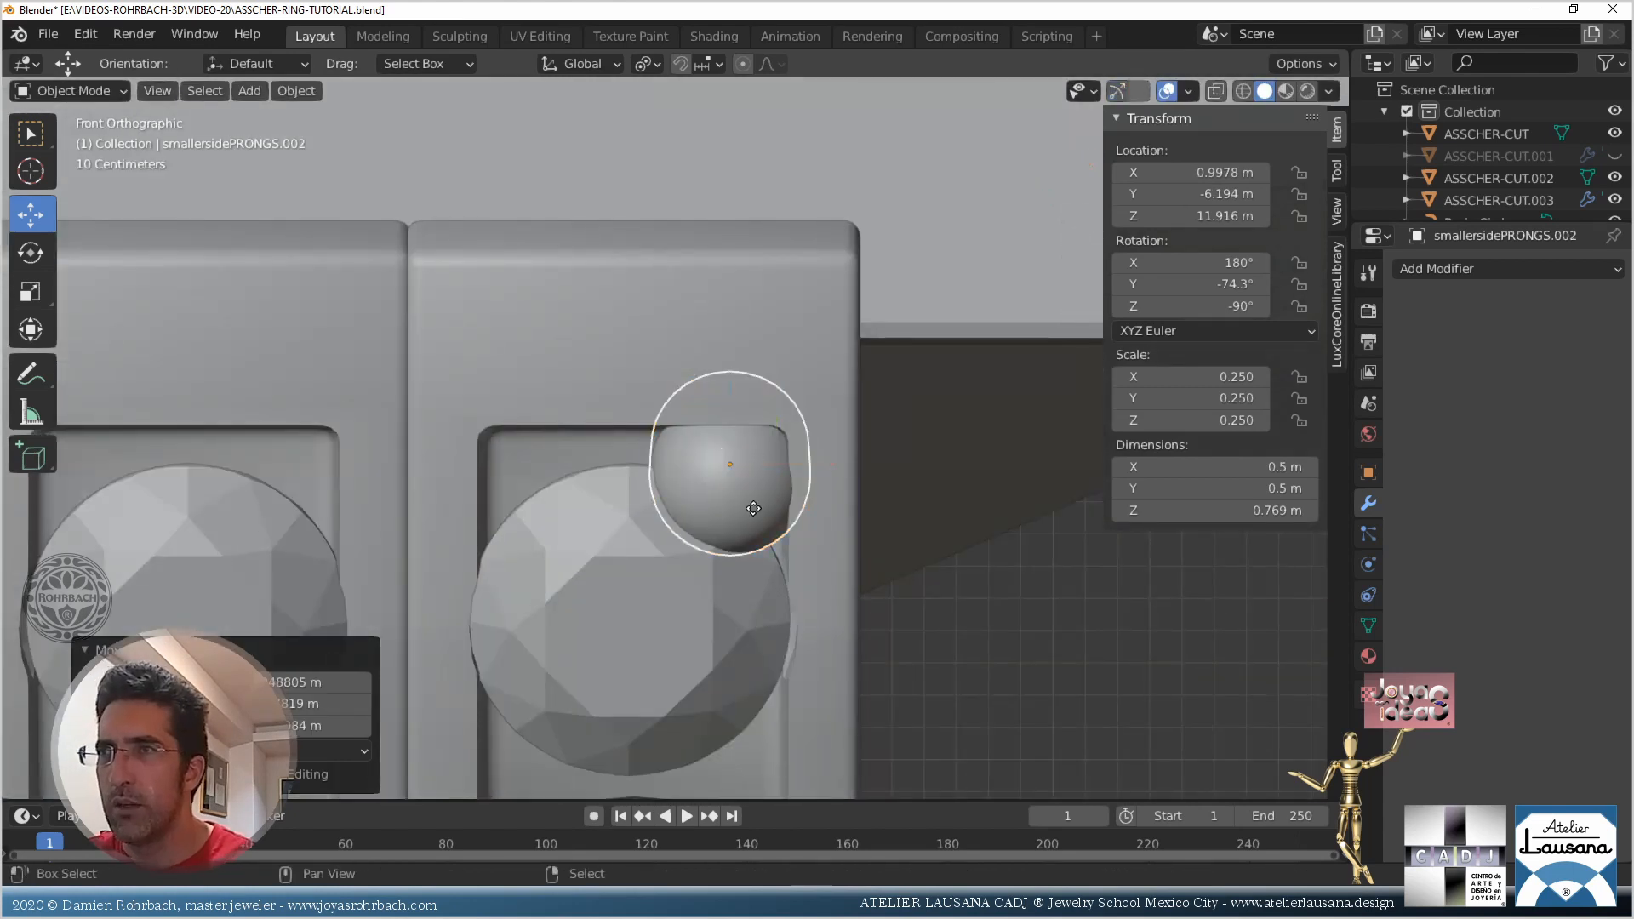
{"action": "left_click", "coordinate": [751, 481]}
{"action": "left_click_drag", "start_coordinate": [817, 474], "coordinate": [626, 476]}
{"action": "scroll", "coordinate": [657, 484], "scroll_direction": "down", "scroll_amount": 3}
{"action": "middle_click_drag", "start_coordinate": [621, 593], "coordinate": [584, 482], "text": "shift"}
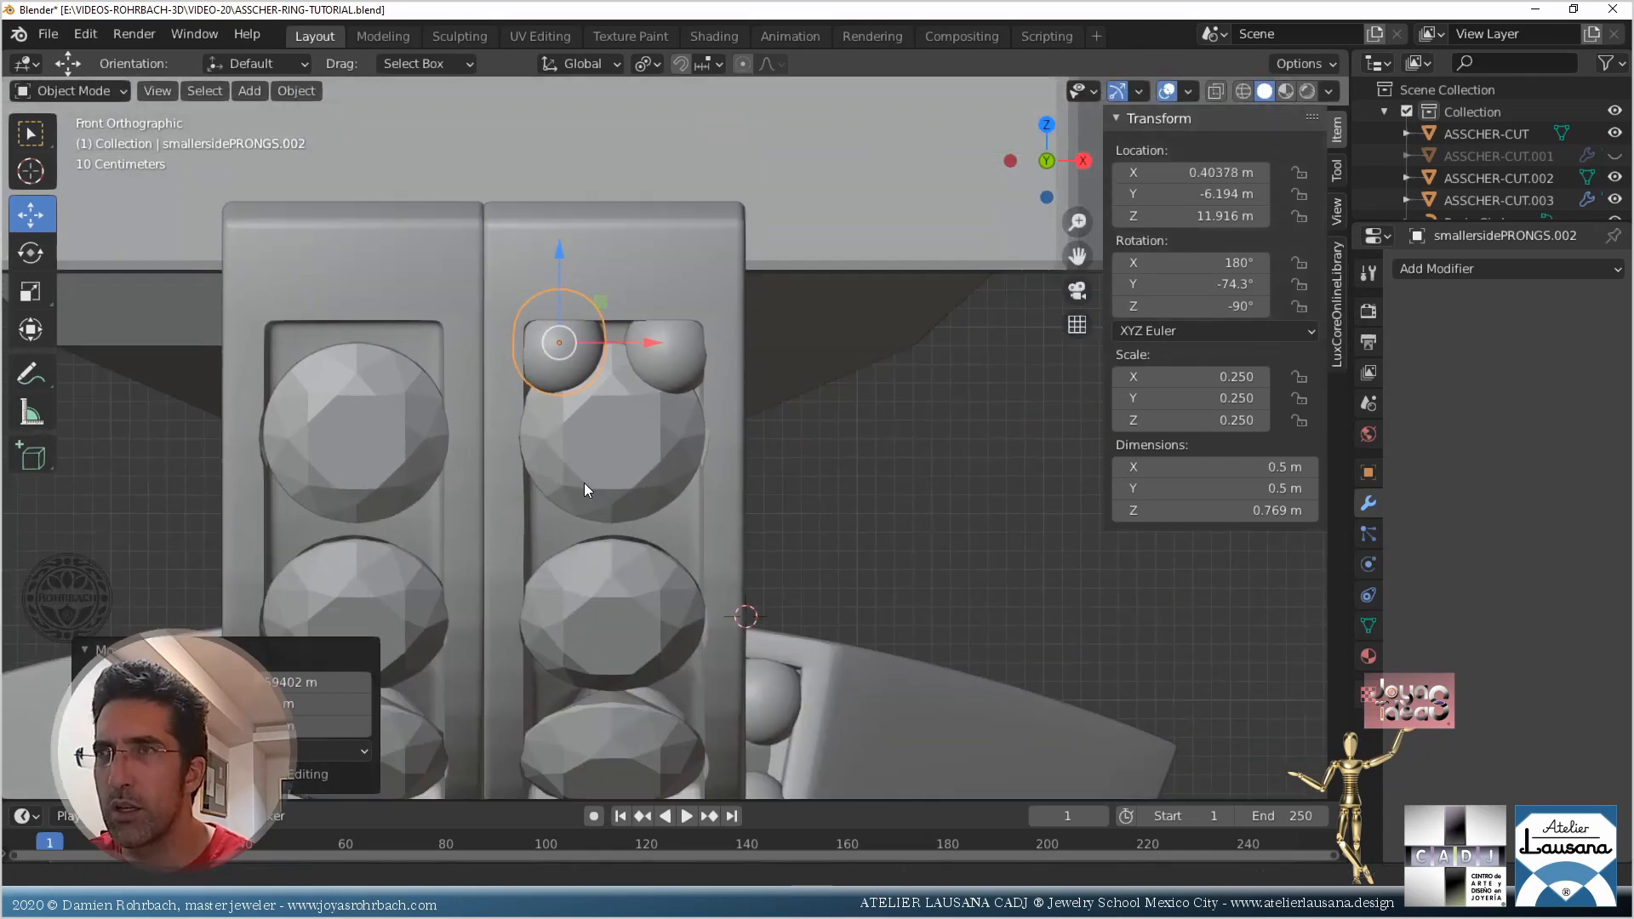
Duplicate both prongs and lower the copies about 0.93 m to sit between the first and second diamonds
{"action": "left_click", "coordinate": [647, 351], "text": "shift"}
{"action": "key", "text": "shift+d"}
{"action": "left_click", "coordinate": [647, 350]}
{"action": "left_click_drag", "start_coordinate": [610, 276], "coordinate": [613, 437]}
{"action": "middle_click_drag", "start_coordinate": [632, 418], "coordinate": [626, 463]}
Rotate the second prong pair about 12° in side view and shift it into the curved setting
{"action": "key", "text": "KP_3"}
{"action": "scroll", "coordinate": [632, 488], "scroll_direction": "up", "scroll_amount": 2}
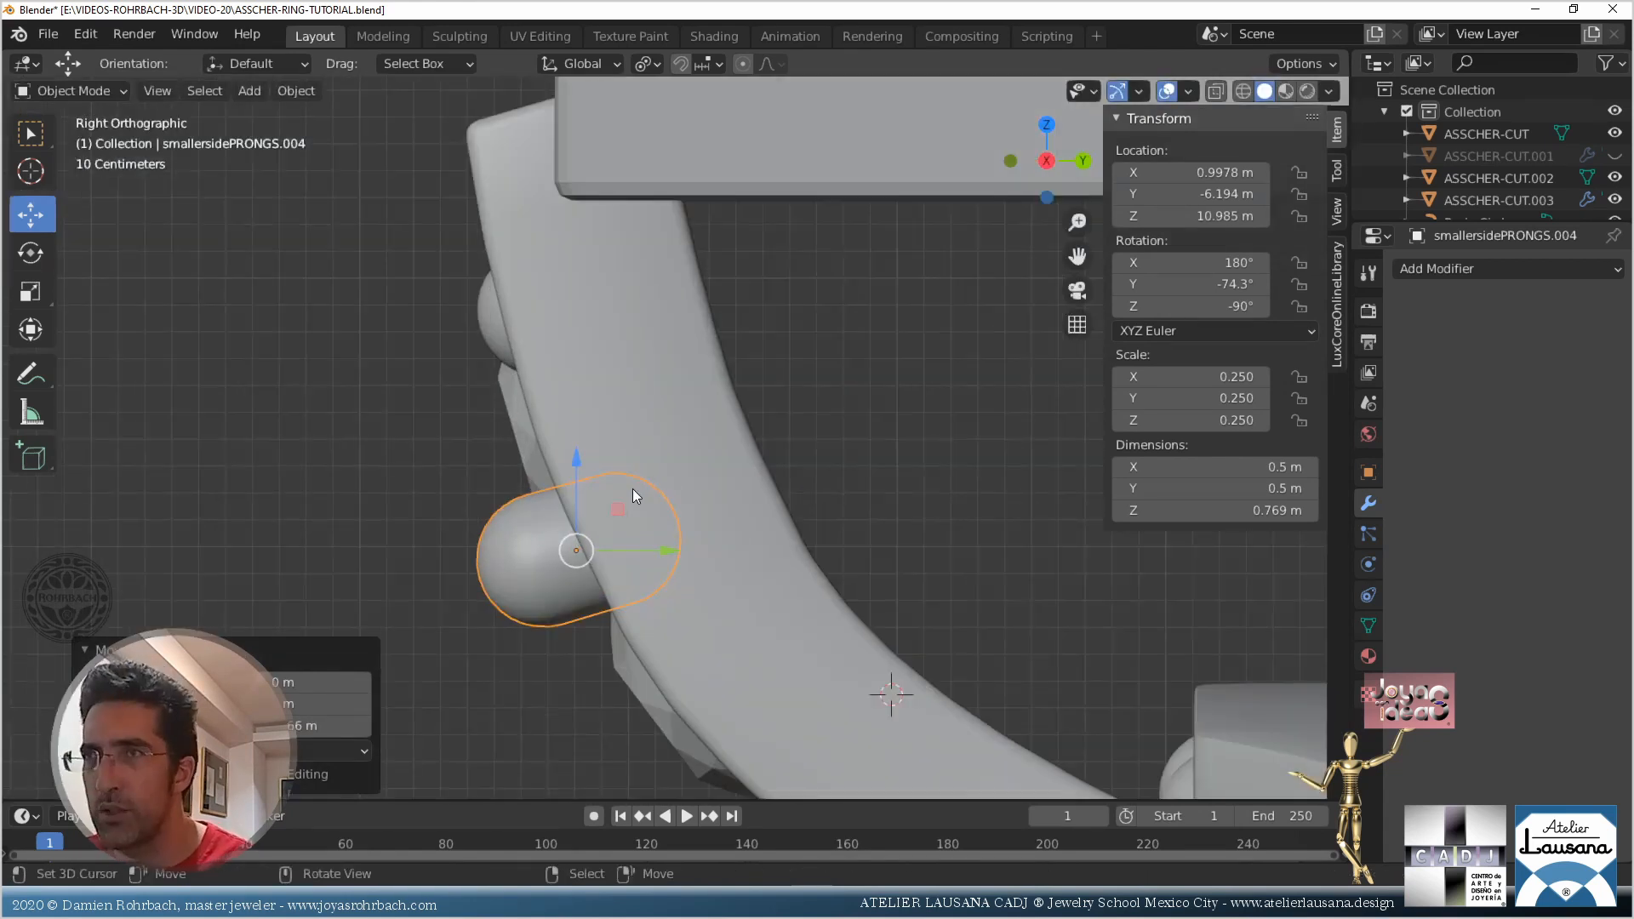
{"action": "key", "text": "alt+z"}
{"action": "key", "text": "r"}
{"action": "left_click", "coordinate": [644, 383]}
{"action": "key", "text": "g"}
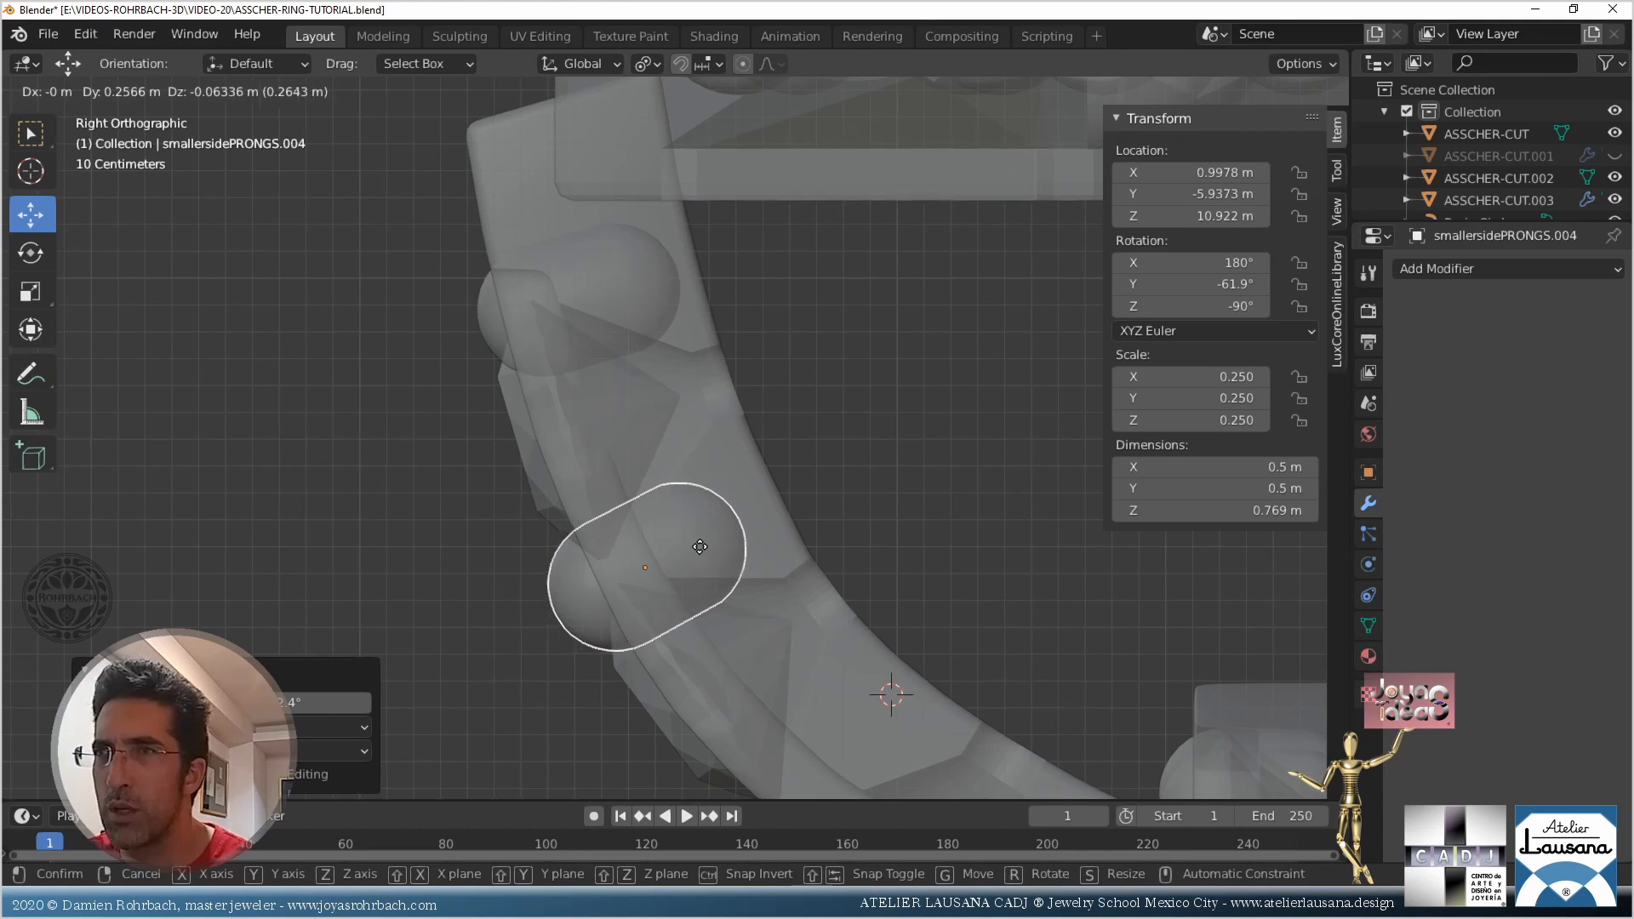
{"action": "left_click", "coordinate": [702, 549]}
{"action": "key", "text": "alt+z"}
{"action": "scroll", "coordinate": [687, 536], "scroll_direction": "down", "scroll_amount": 4}
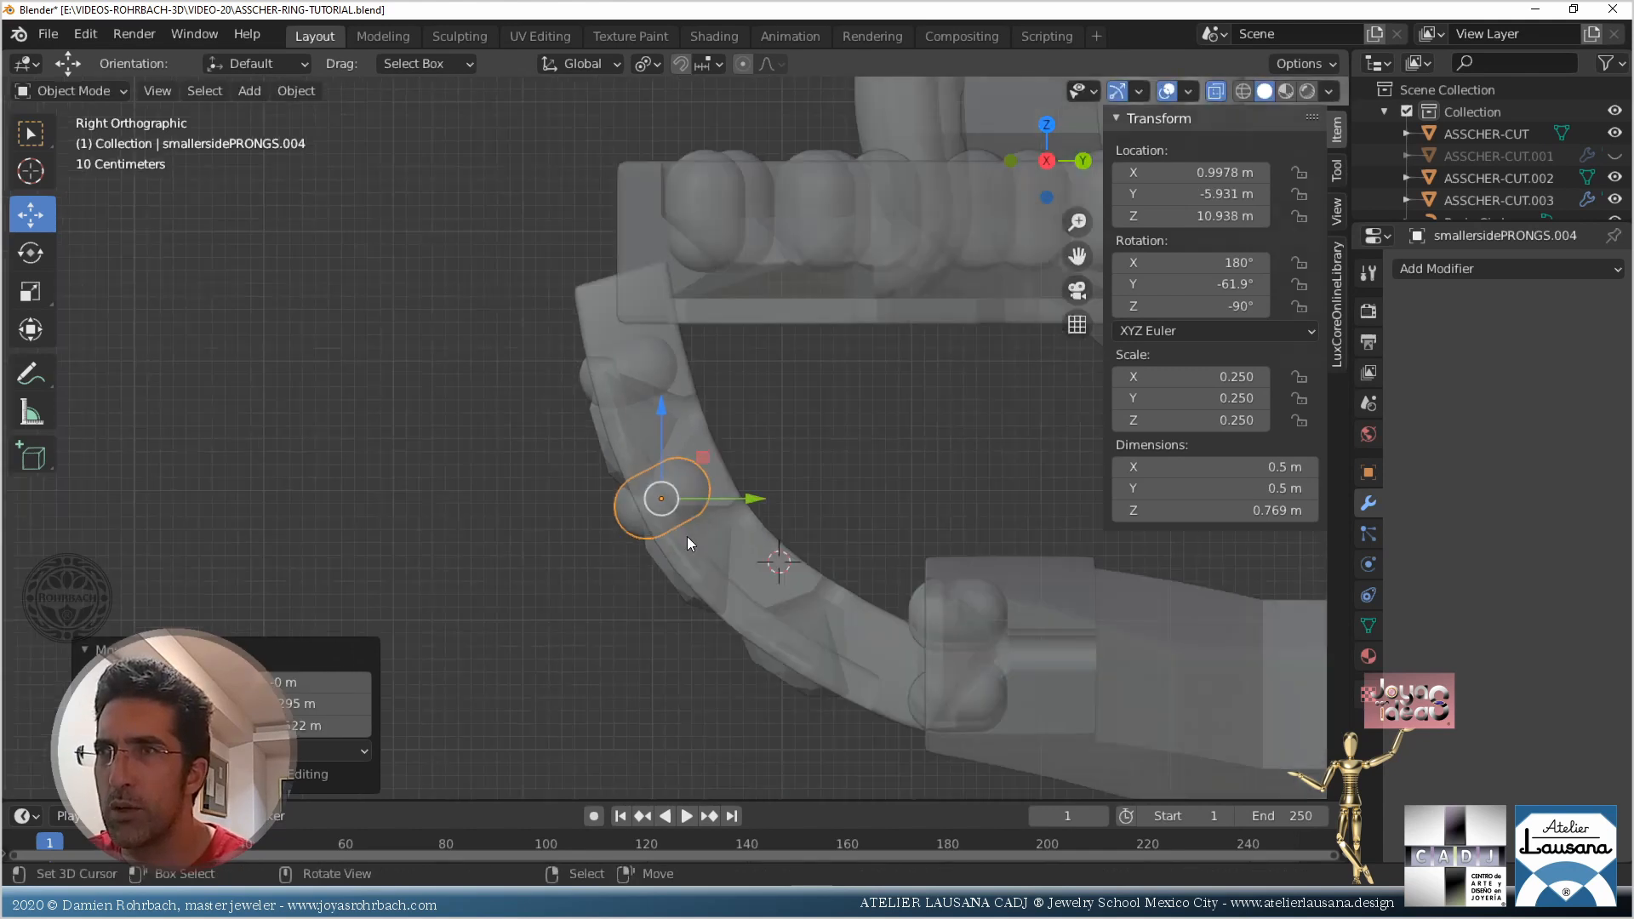
Check the second prong pair against the diamonds and push it slightly deeper into the setting
{"action": "middle_click_drag", "start_coordinate": [595, 531], "coordinate": [819, 498]}
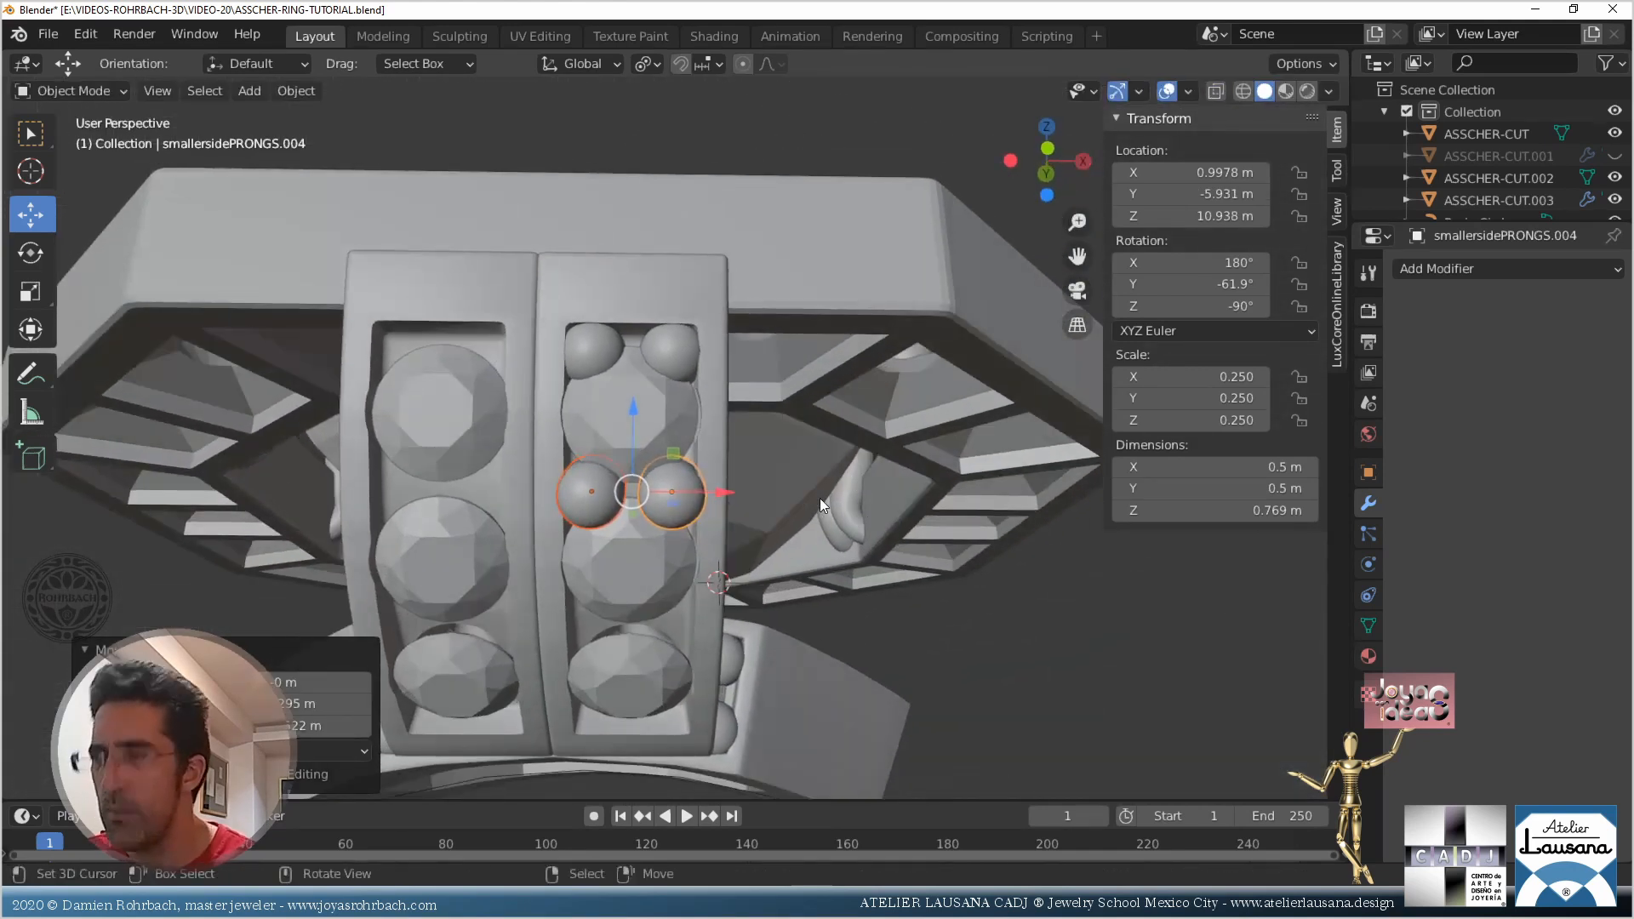
{"action": "middle_click_drag", "start_coordinate": [724, 553], "coordinate": [601, 536]}
{"action": "scroll", "coordinate": [601, 536], "scroll_direction": "up", "scroll_amount": 5}
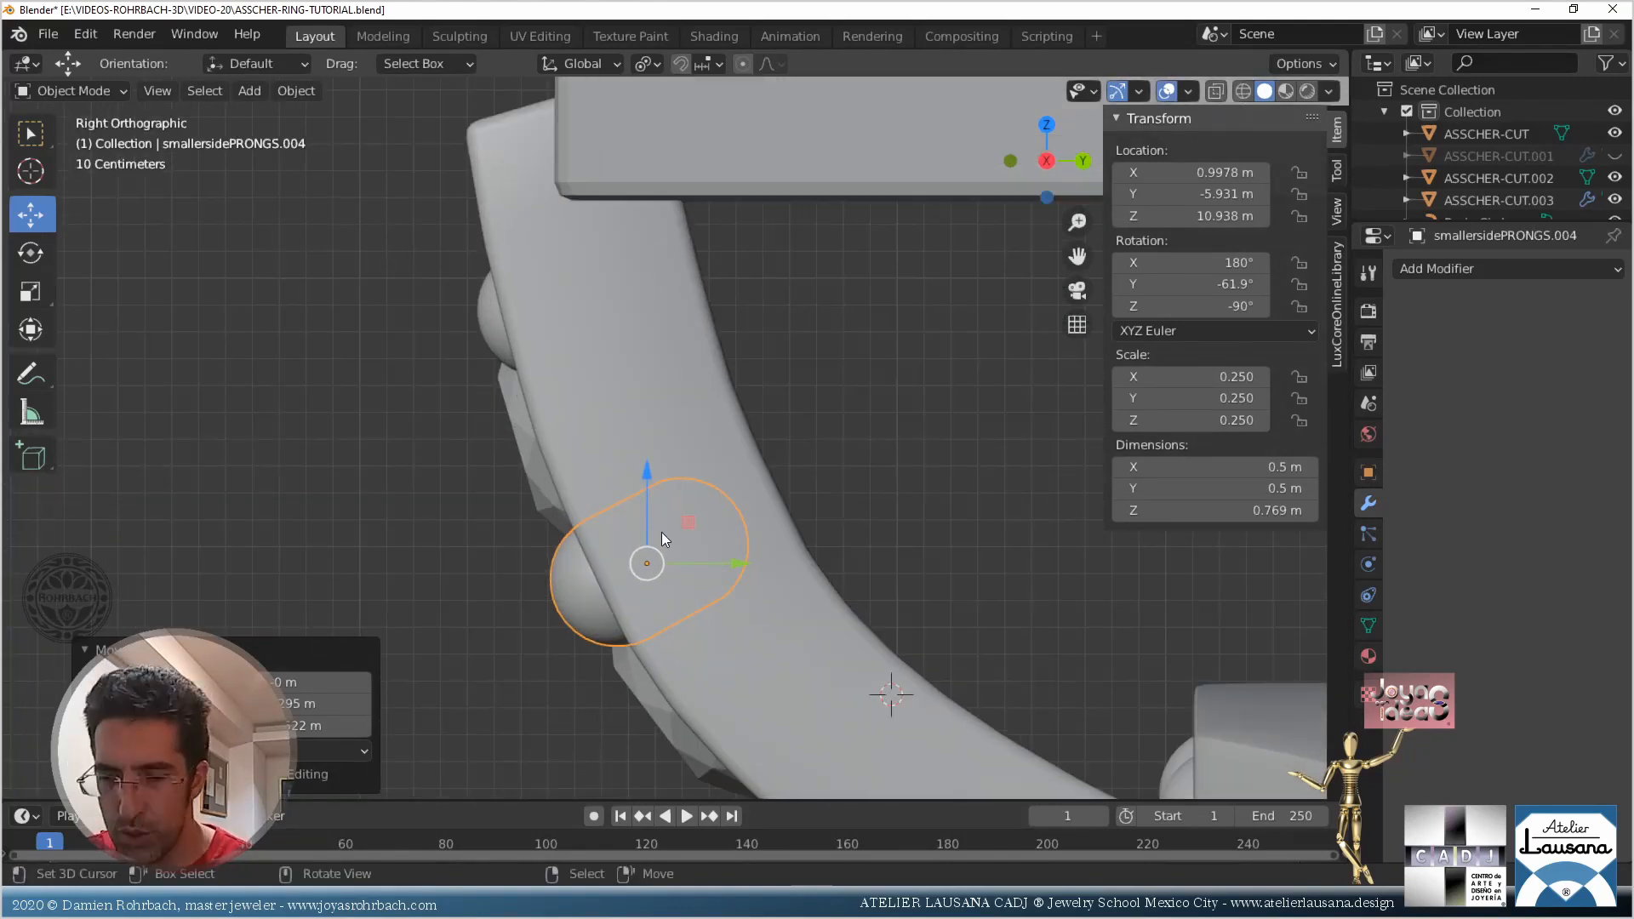
{"action": "key", "text": "g"}
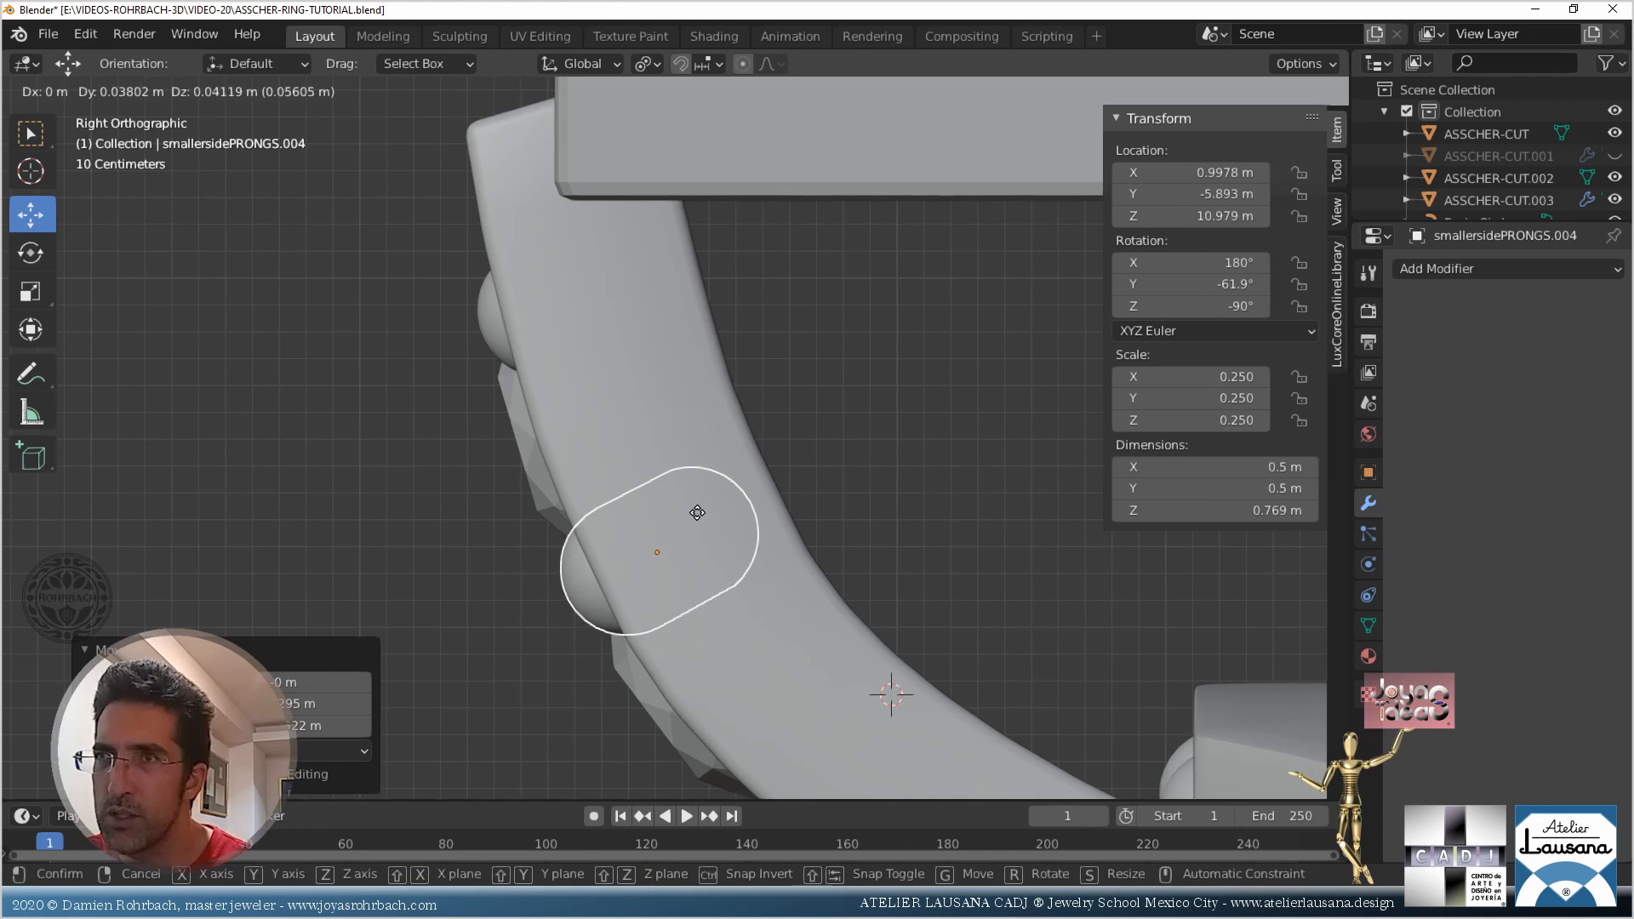
{"action": "left_click", "coordinate": [702, 511]}
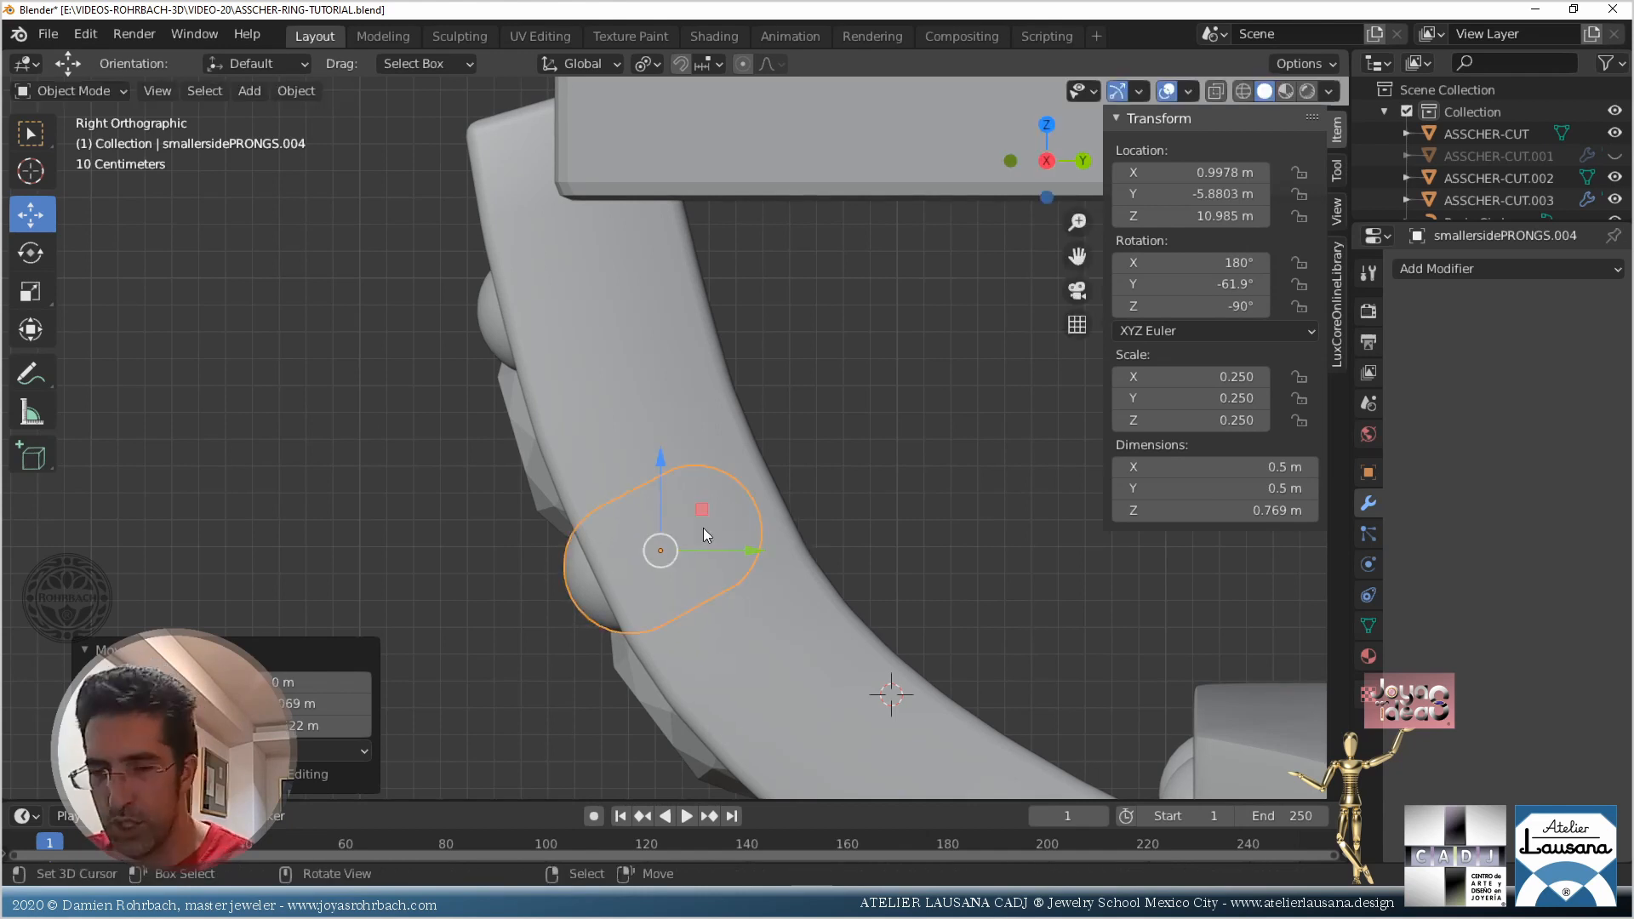
Duplicate the pair between the second and third diamonds, rotate it about 24°, and adjust its position on the curve
{"action": "middle_click_drag", "start_coordinate": [701, 616], "coordinate": [581, 342], "text": "shift"}
{"action": "key", "text": "shift+d"}
{"action": "left_click", "coordinate": [762, 534]}
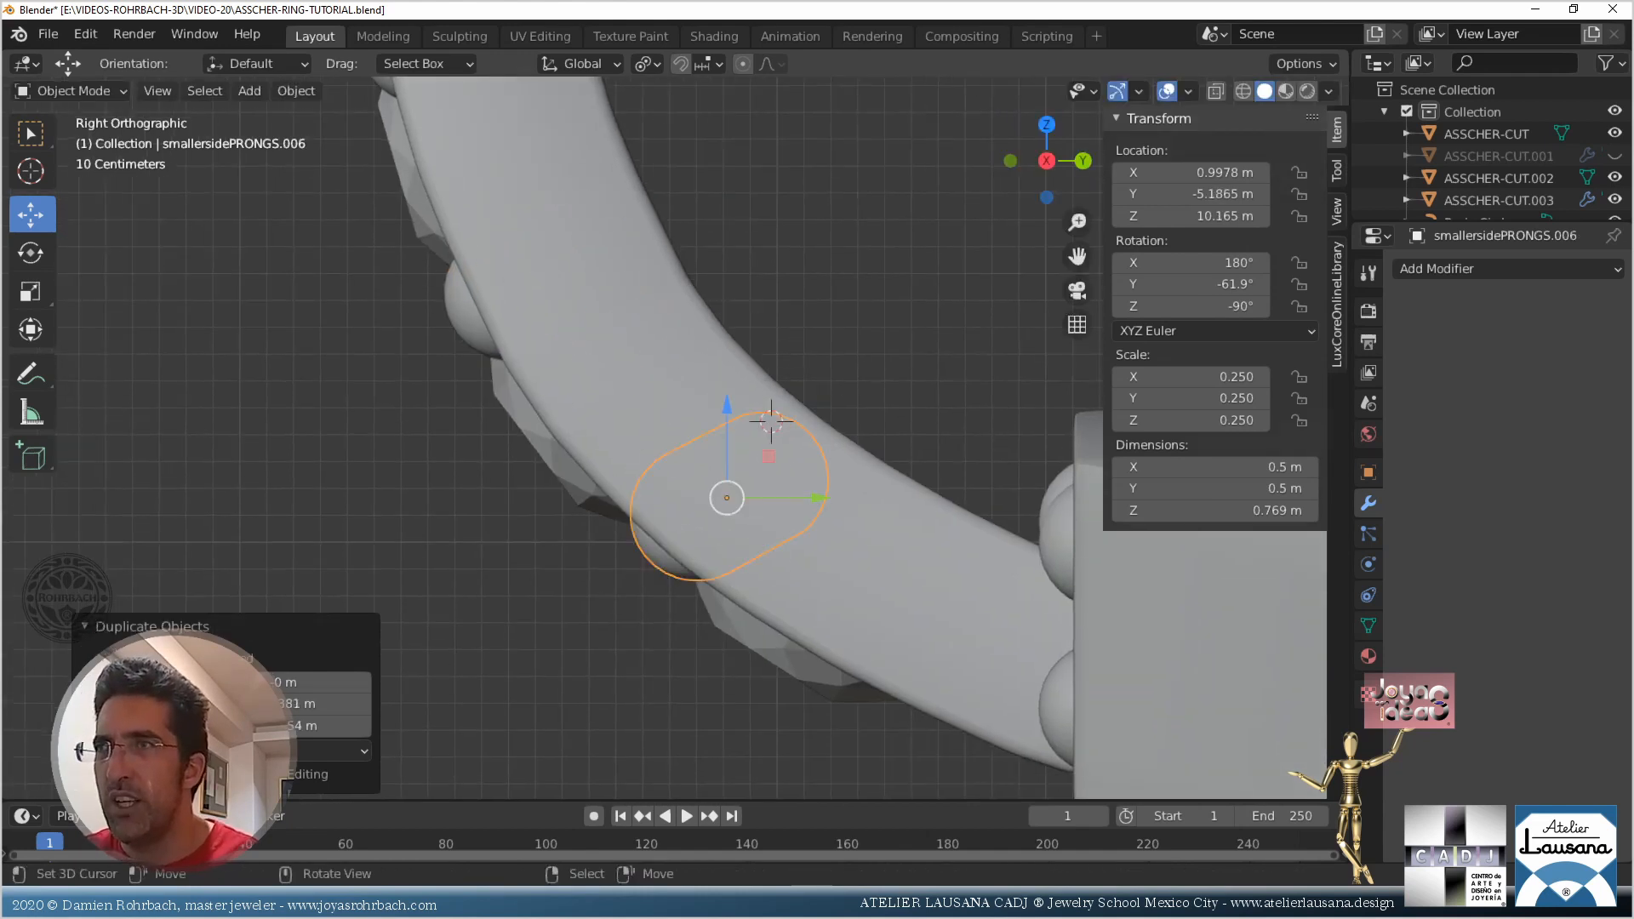
{"action": "key", "text": "r"}
{"action": "left_click", "coordinate": [759, 360]}
{"action": "key", "text": "alt+z"}
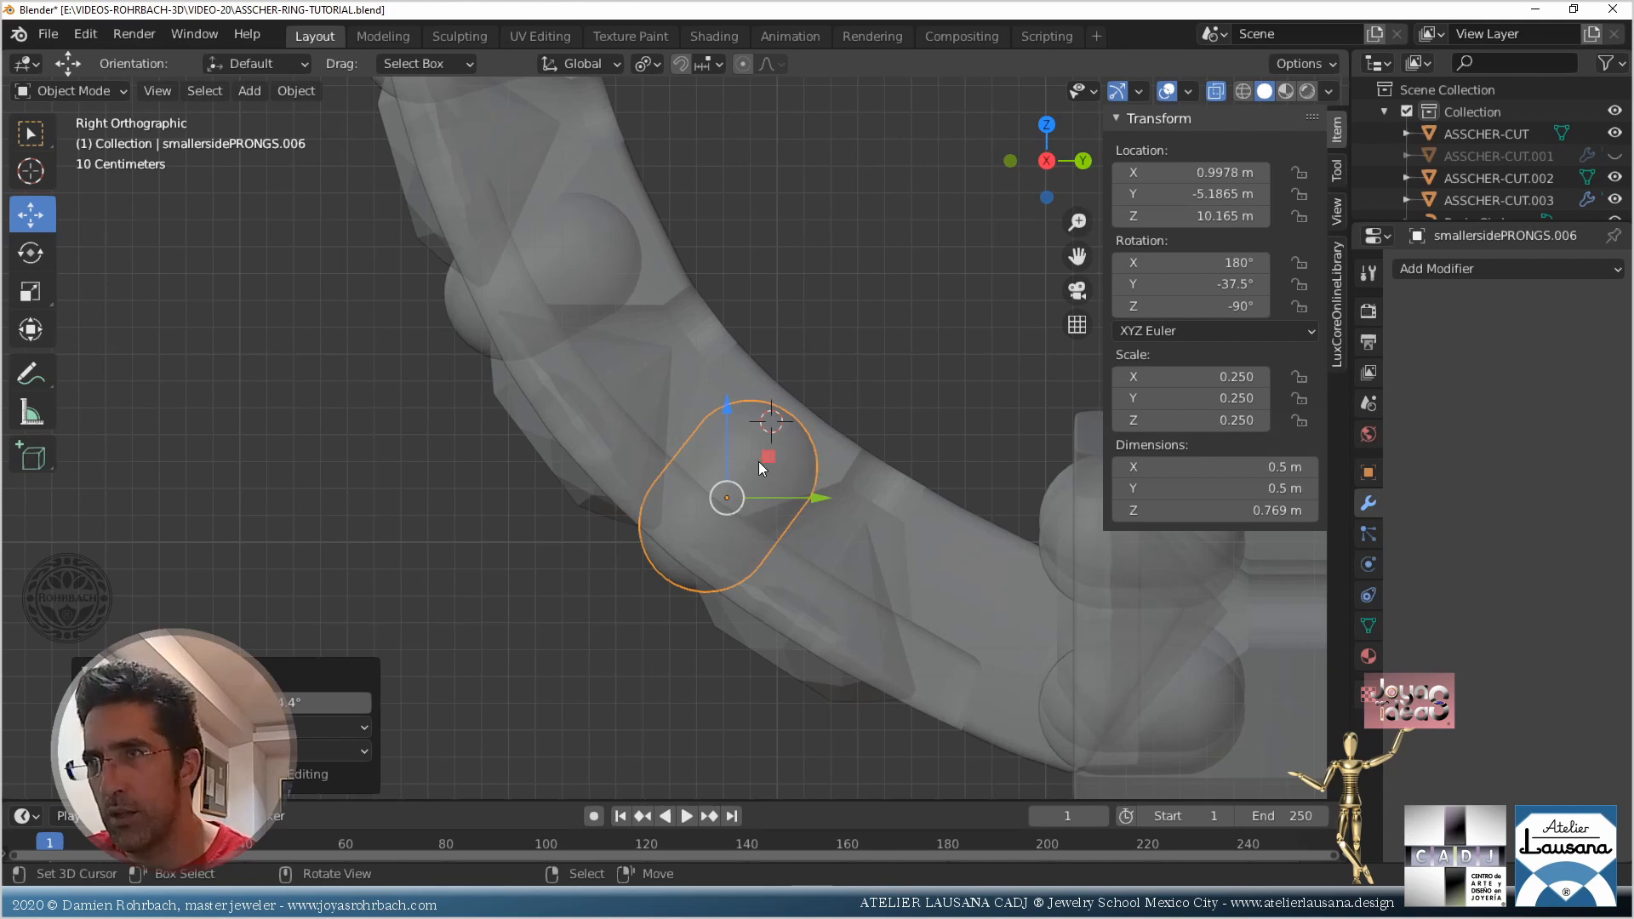
{"action": "key", "text": "g"}
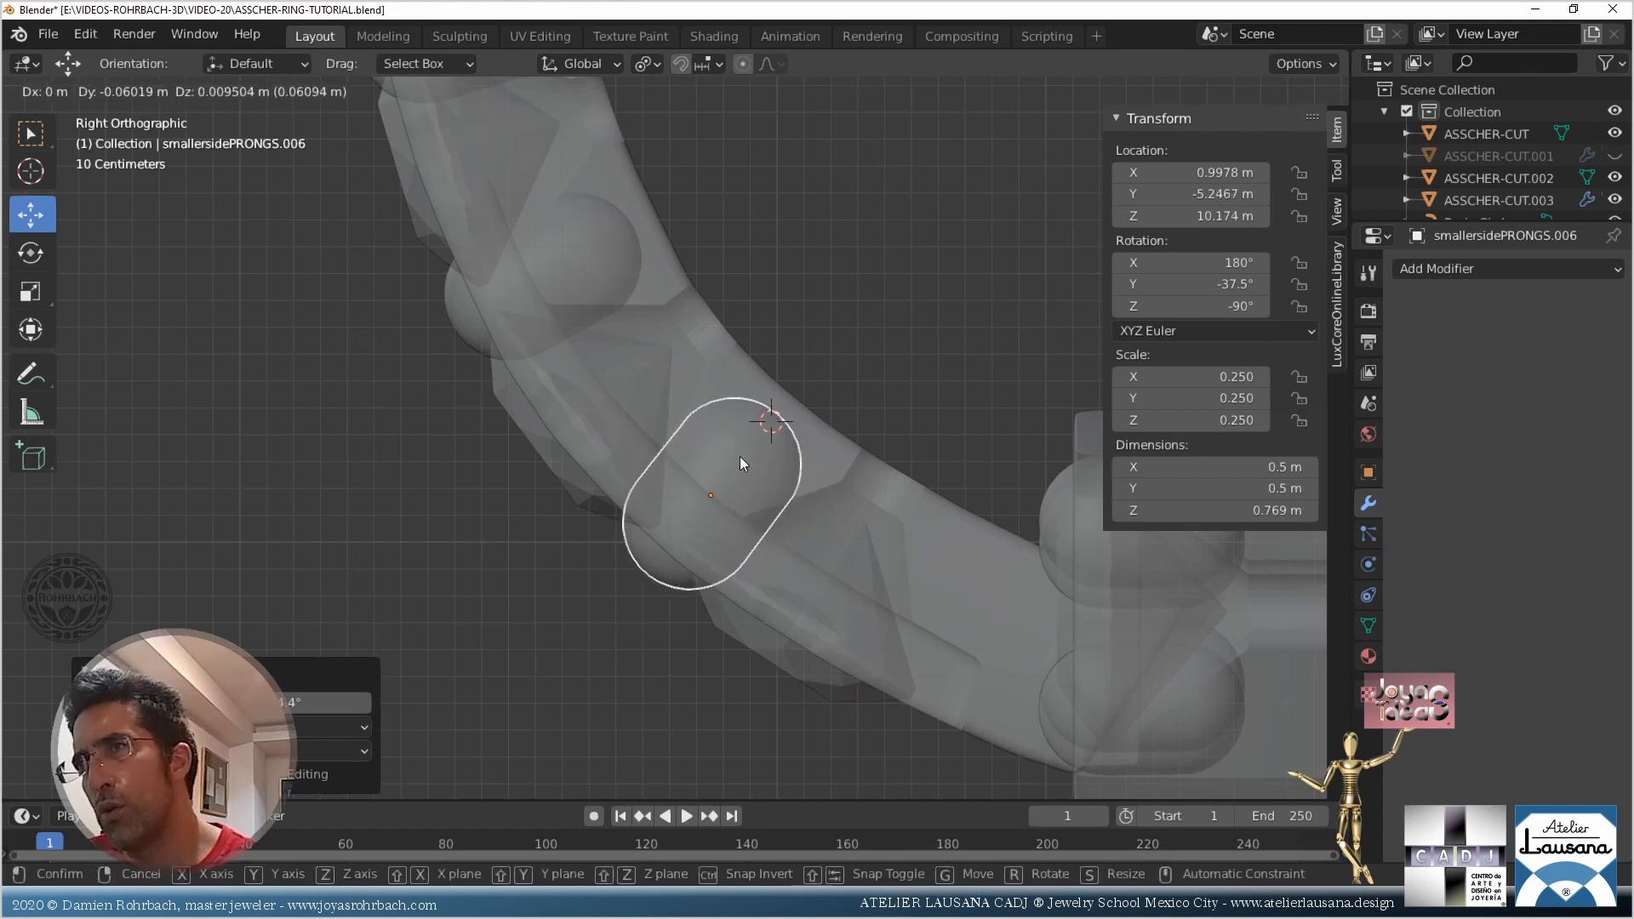
{"action": "left_click", "coordinate": [740, 457]}
Duplicate the pair to the lower end of the third diamond, rotate it about 17°, and fine-tune its position
{"action": "key", "text": "shift+d"}
{"action": "left_click", "coordinate": [934, 658]}
{"action": "key", "text": "r"}
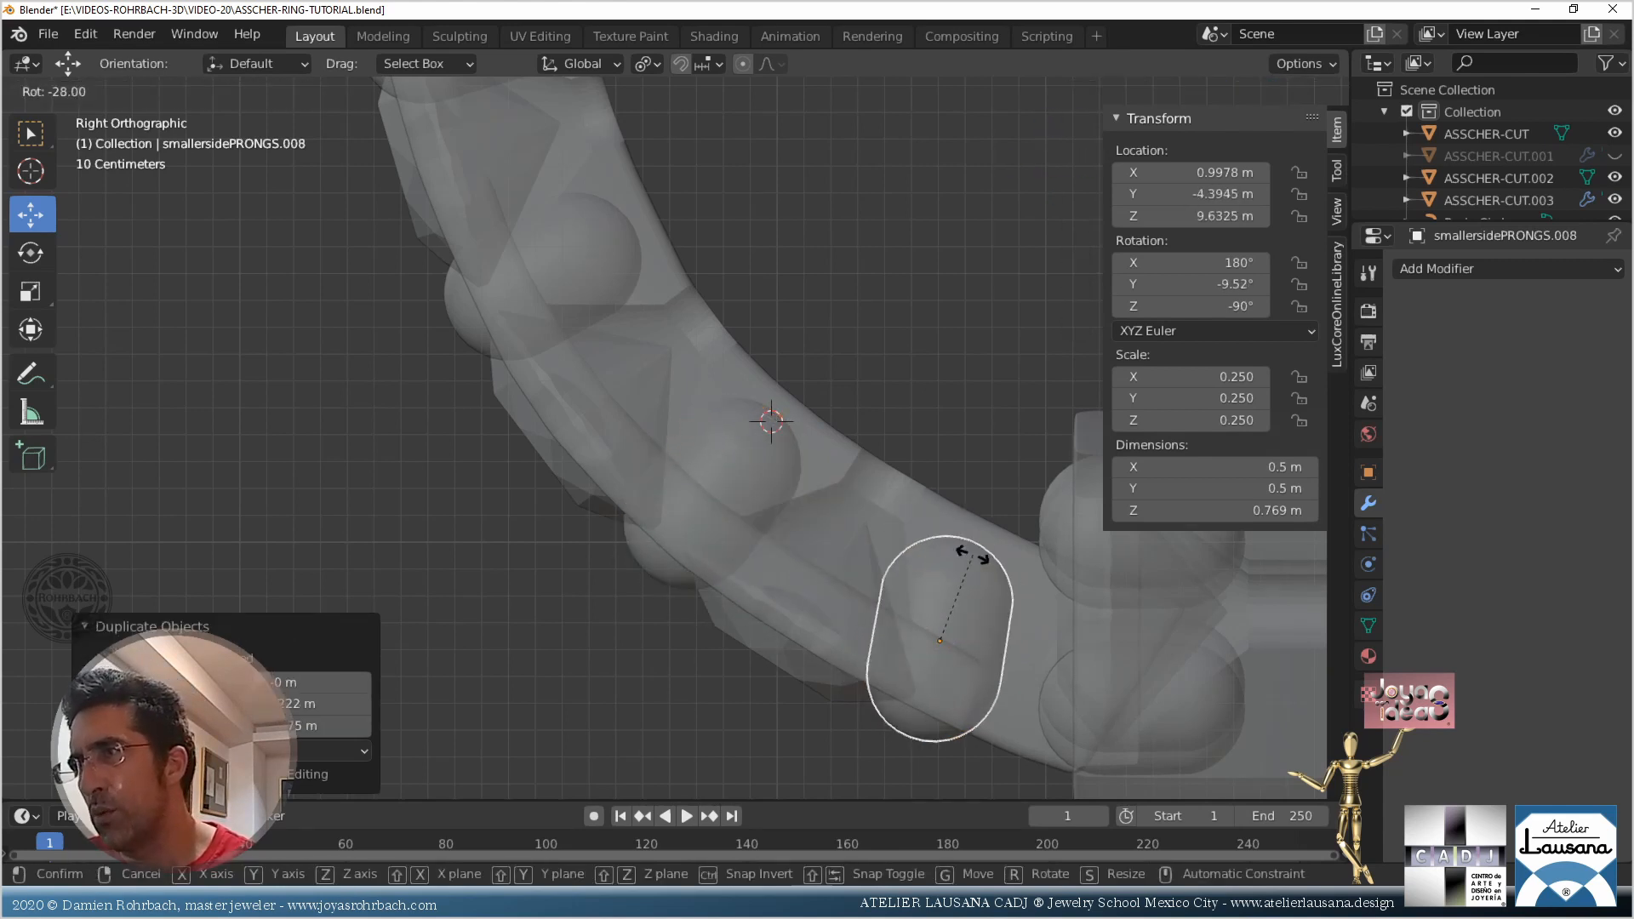
{"action": "left_click", "coordinate": [991, 559]}
{"action": "key", "text": "h"}
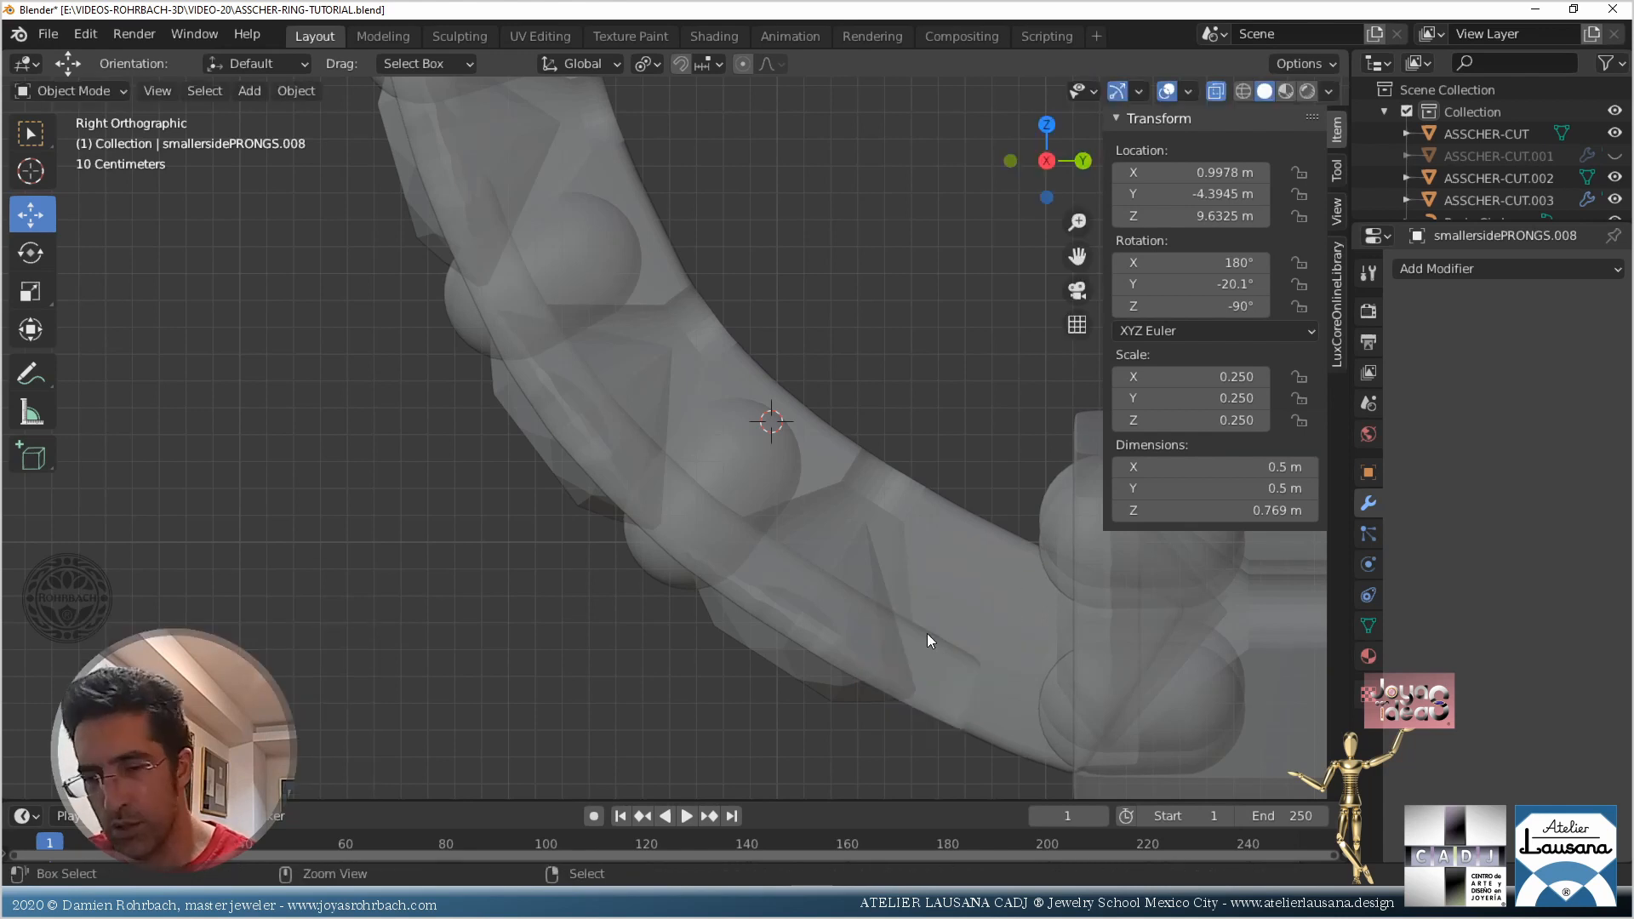
{"action": "key", "text": "alt+h"}
{"action": "key", "text": "g"}
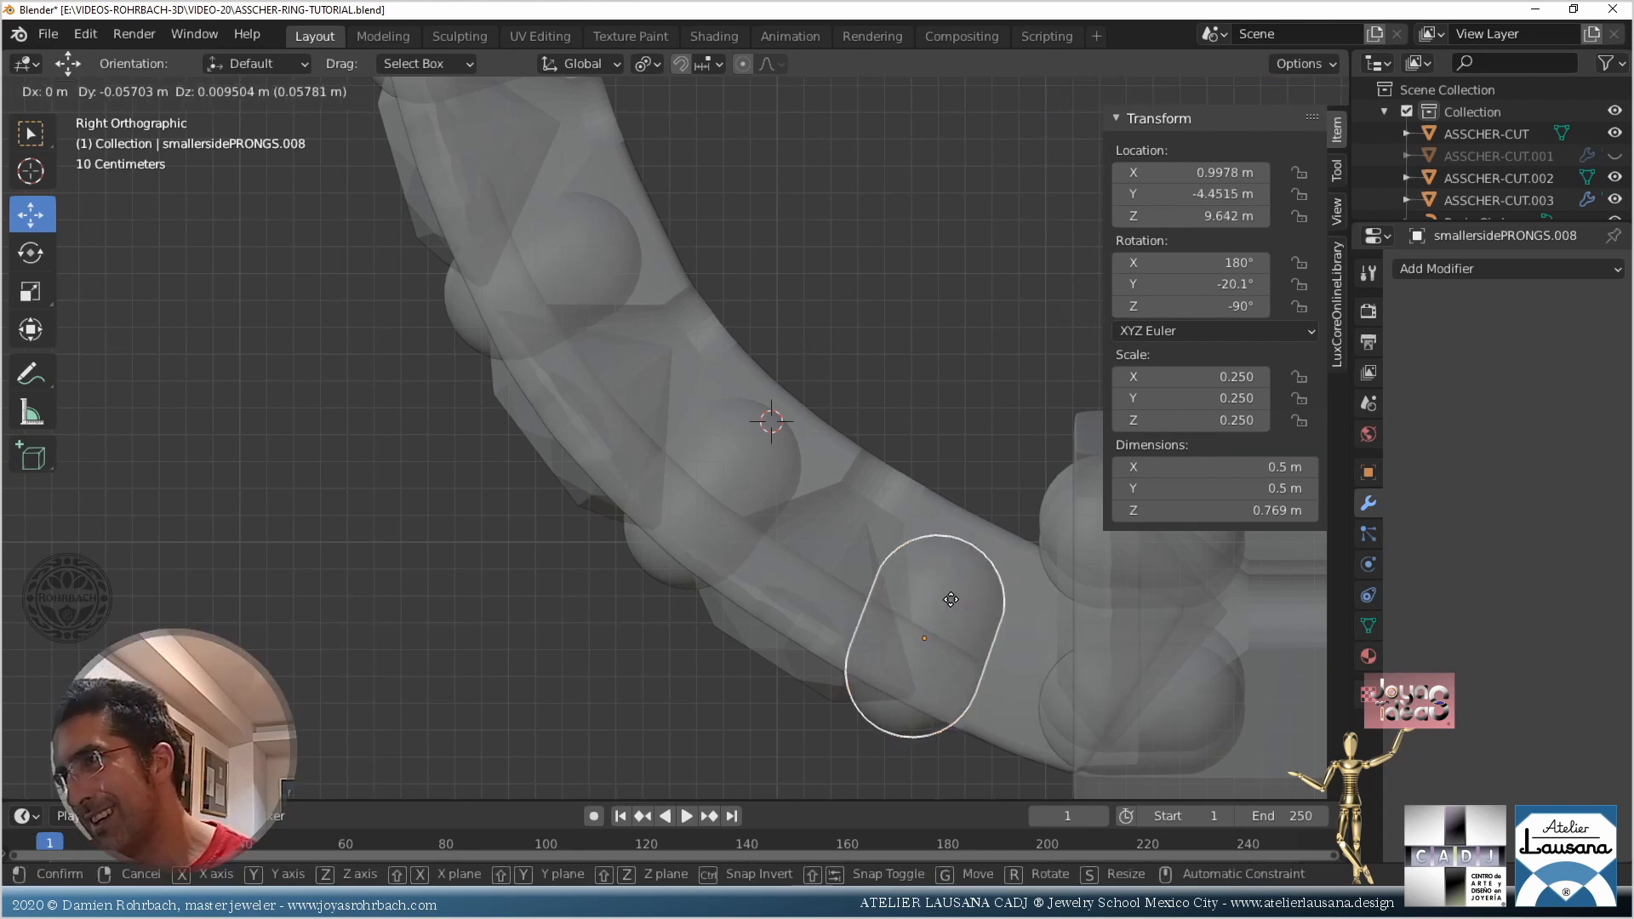
{"action": "left_click", "coordinate": [951, 600]}
Select all eight prongs around the three diamonds and join them into one object
{"action": "scroll", "coordinate": [952, 600], "scroll_direction": "down", "scroll_amount": 4}
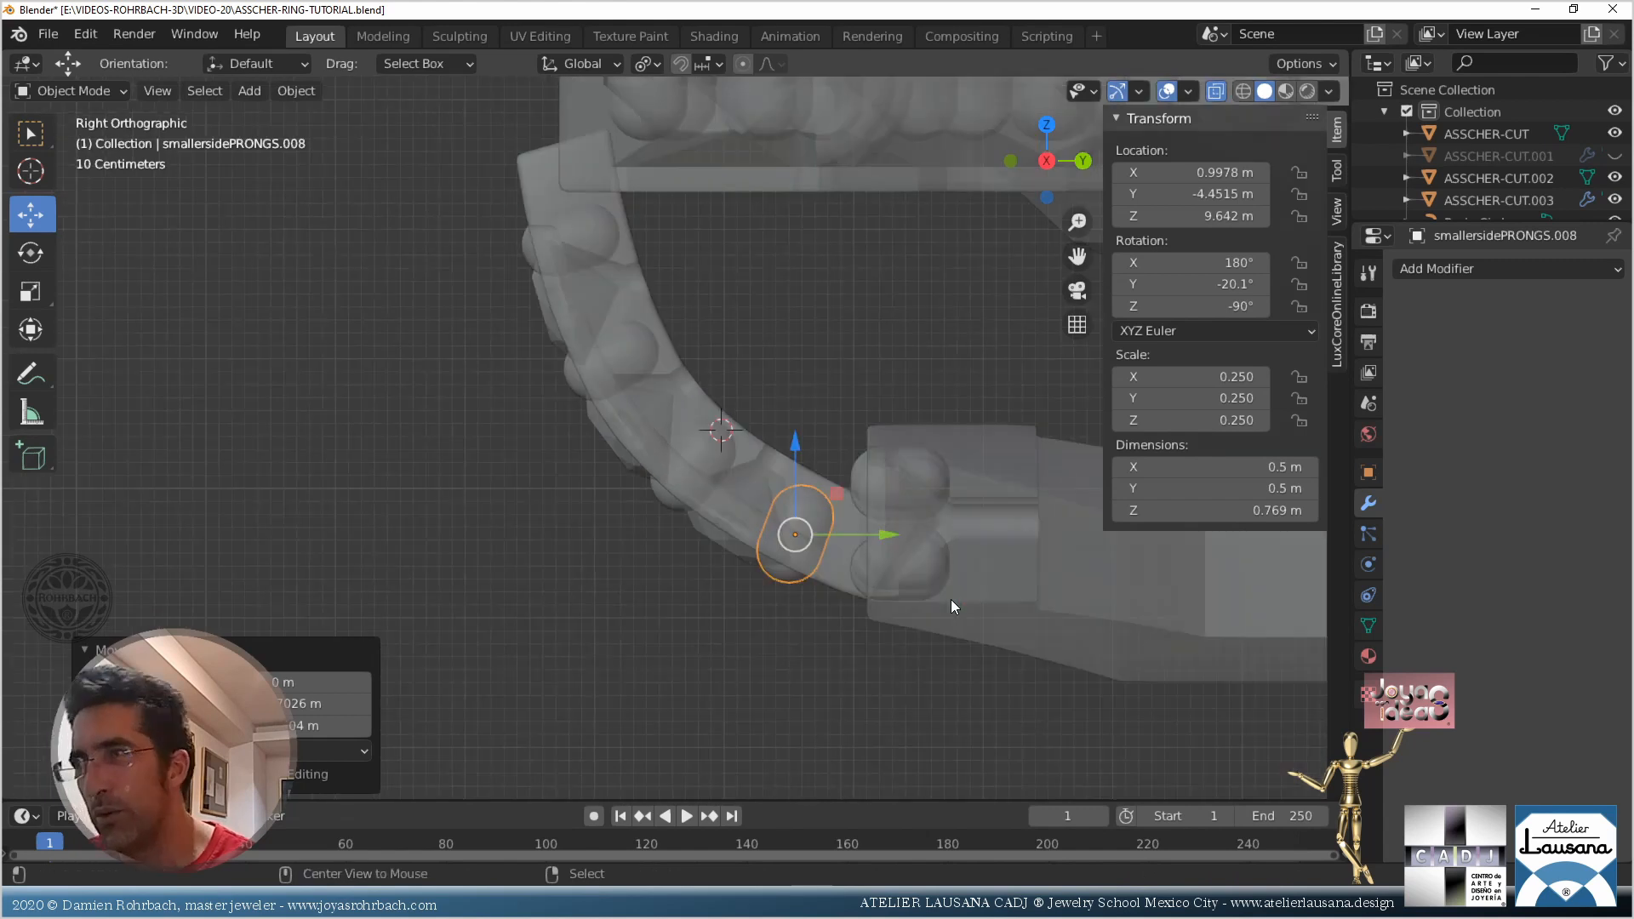
{"action": "key", "text": "alt+z"}
{"action": "middle_click_drag", "start_coordinate": [506, 478], "coordinate": [675, 484]}
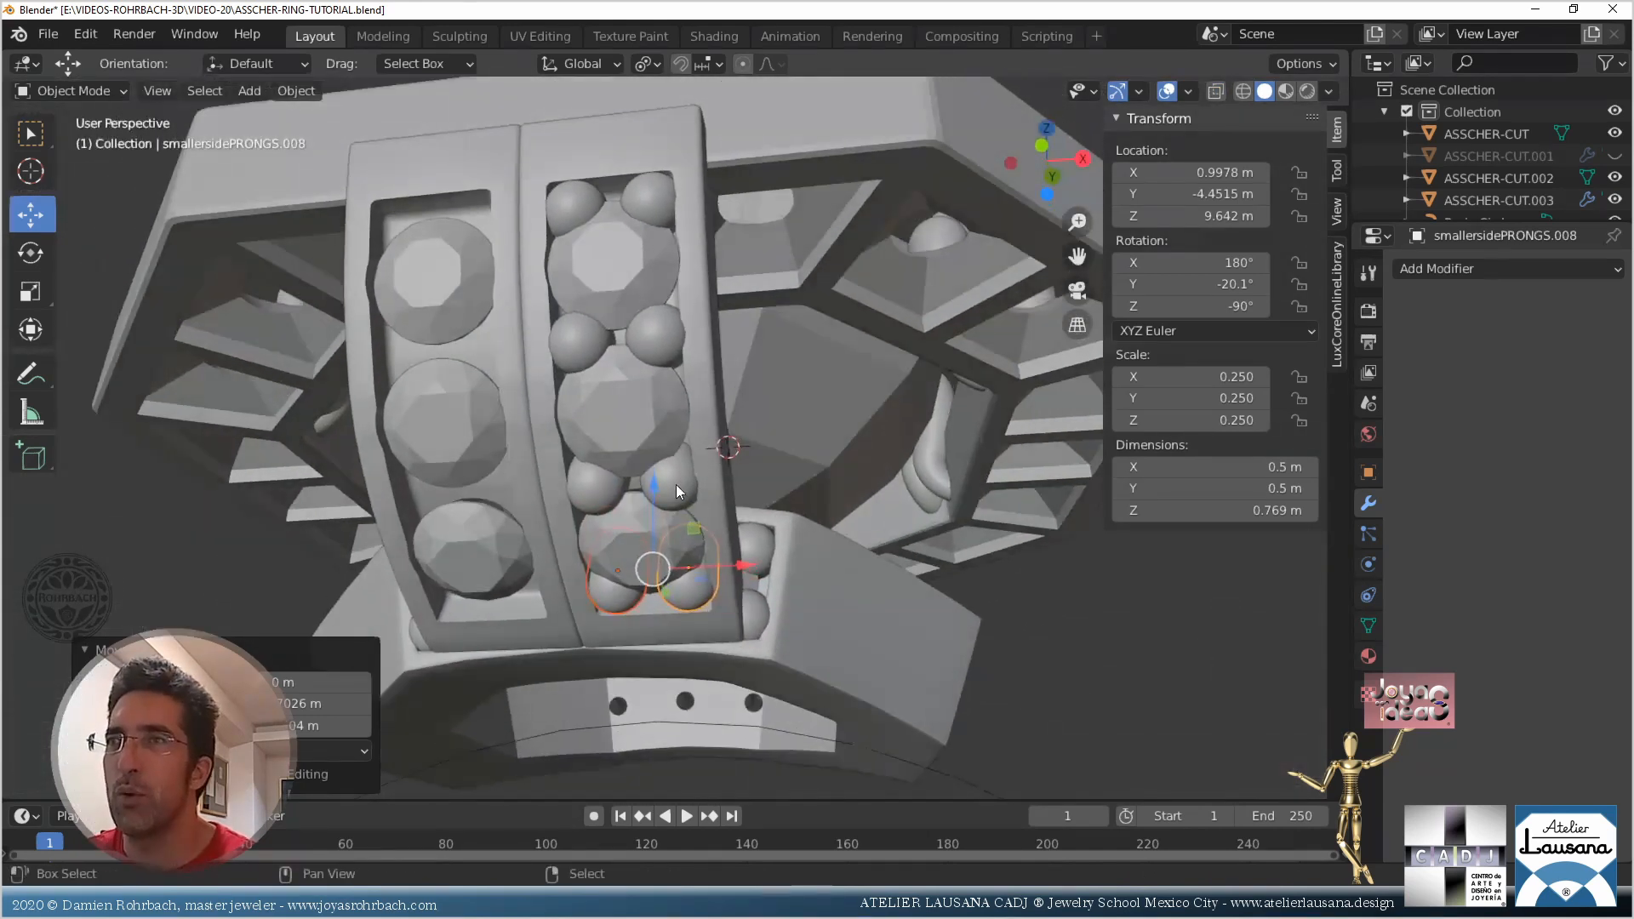
{"action": "left_click", "coordinate": [671, 482], "text": "shift"}
{"action": "left_click", "coordinate": [577, 324], "text": "shift"}
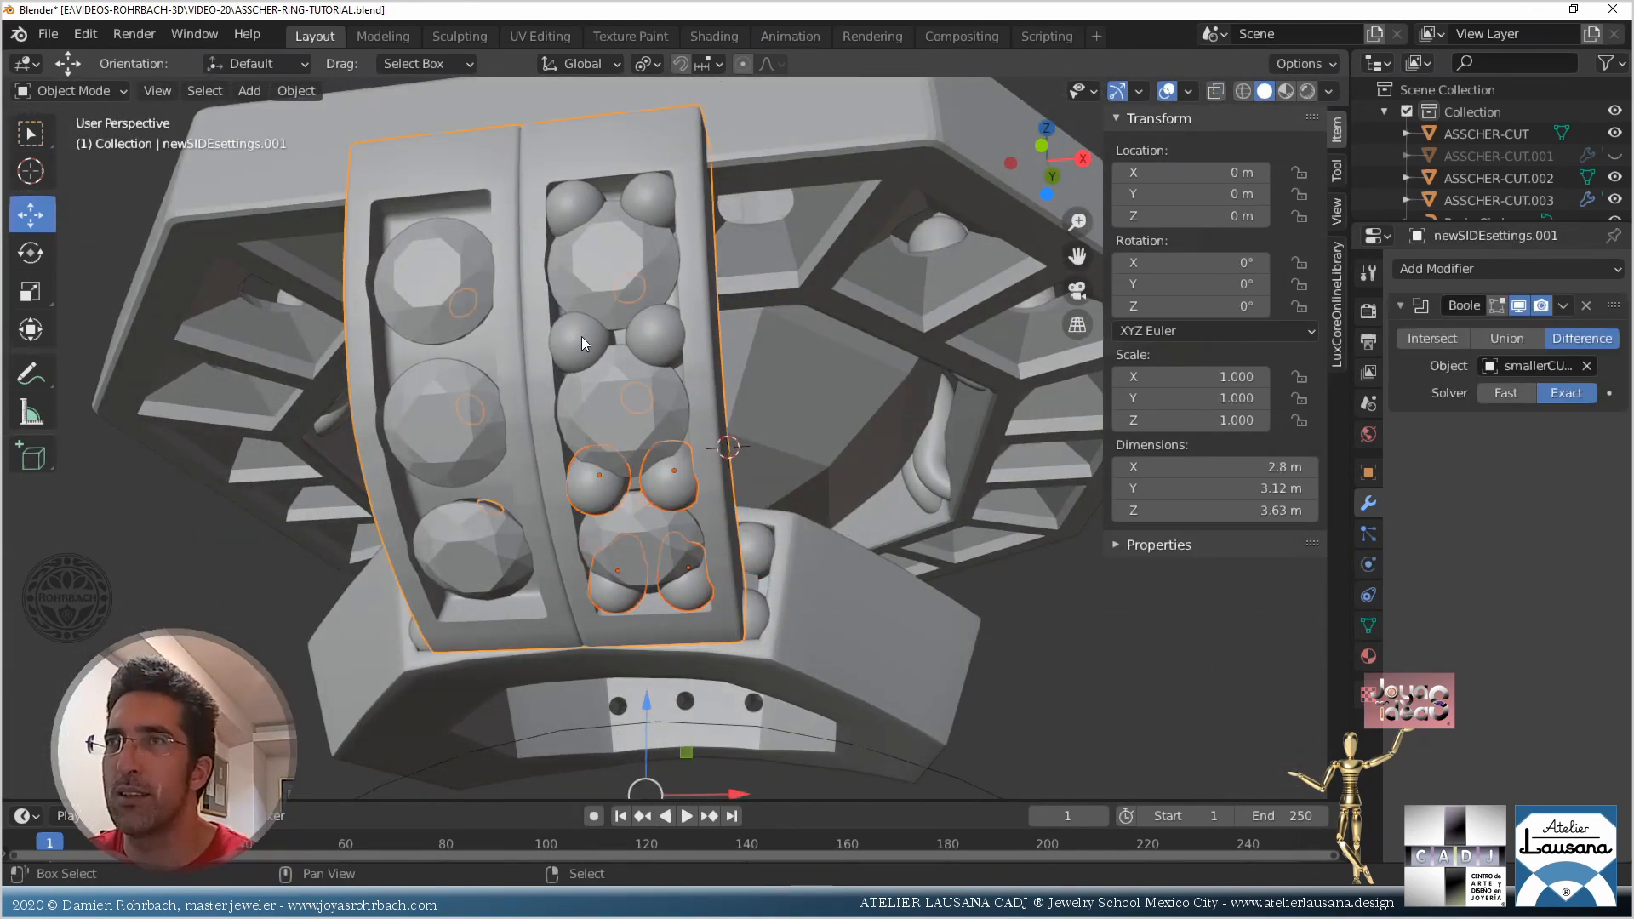
{"action": "key", "text": "ctrl+z"}
{"action": "left_click", "coordinate": [582, 337], "text": "shift"}
{"action": "left_click", "coordinate": [655, 334], "text": "shift"}
{"action": "left_click", "coordinate": [648, 204], "text": "shift"}
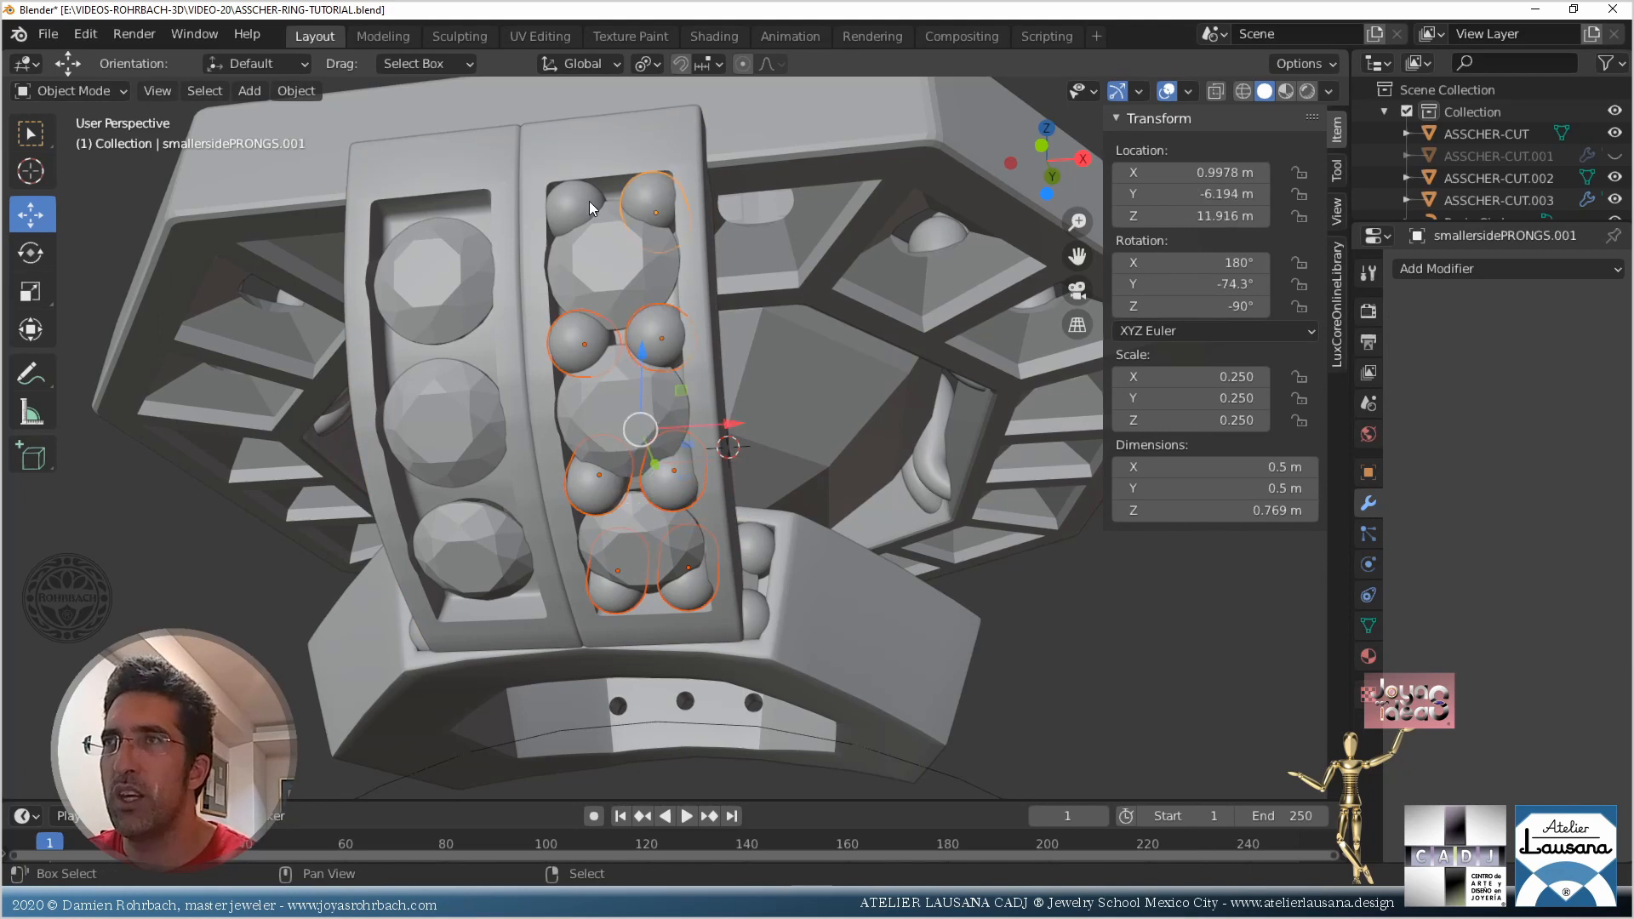
{"action": "left_click", "coordinate": [565, 206], "text": "shift"}
{"action": "key", "text": "ctrl+j"}
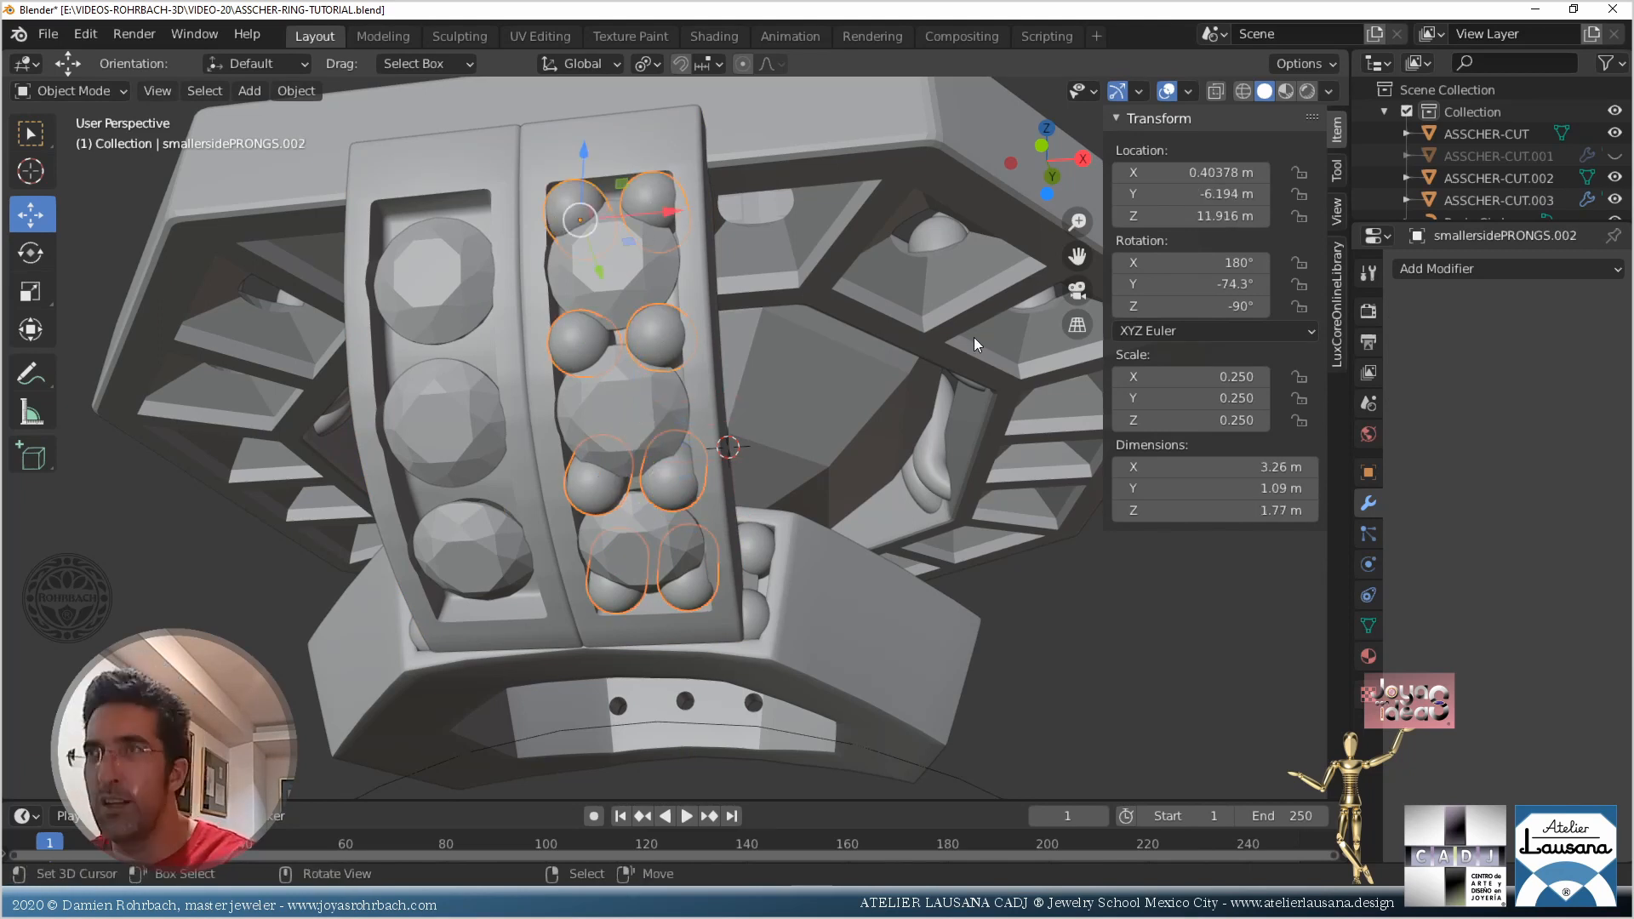
Mirror the joined prongs across X using the Asscher halo frame as mirror object, and convert the result to a mesh
{"action": "left_click", "coordinate": [1472, 269]}
{"action": "left_click", "coordinate": [1208, 483]}
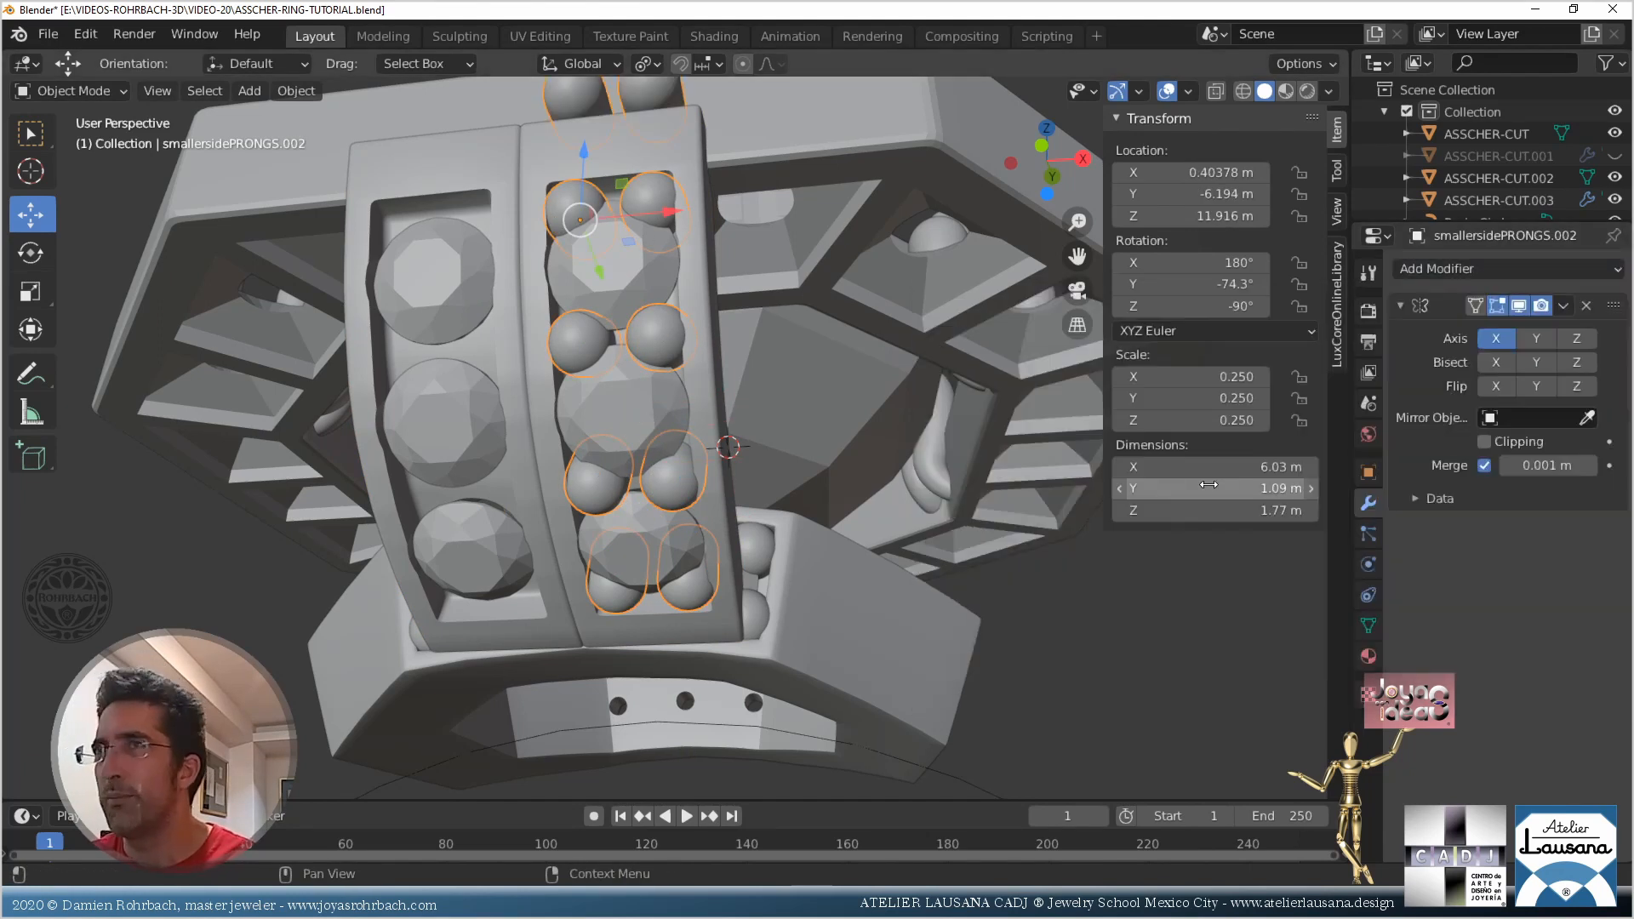
{"action": "left_click", "coordinate": [1586, 417]}
{"action": "left_click", "coordinate": [849, 123]}
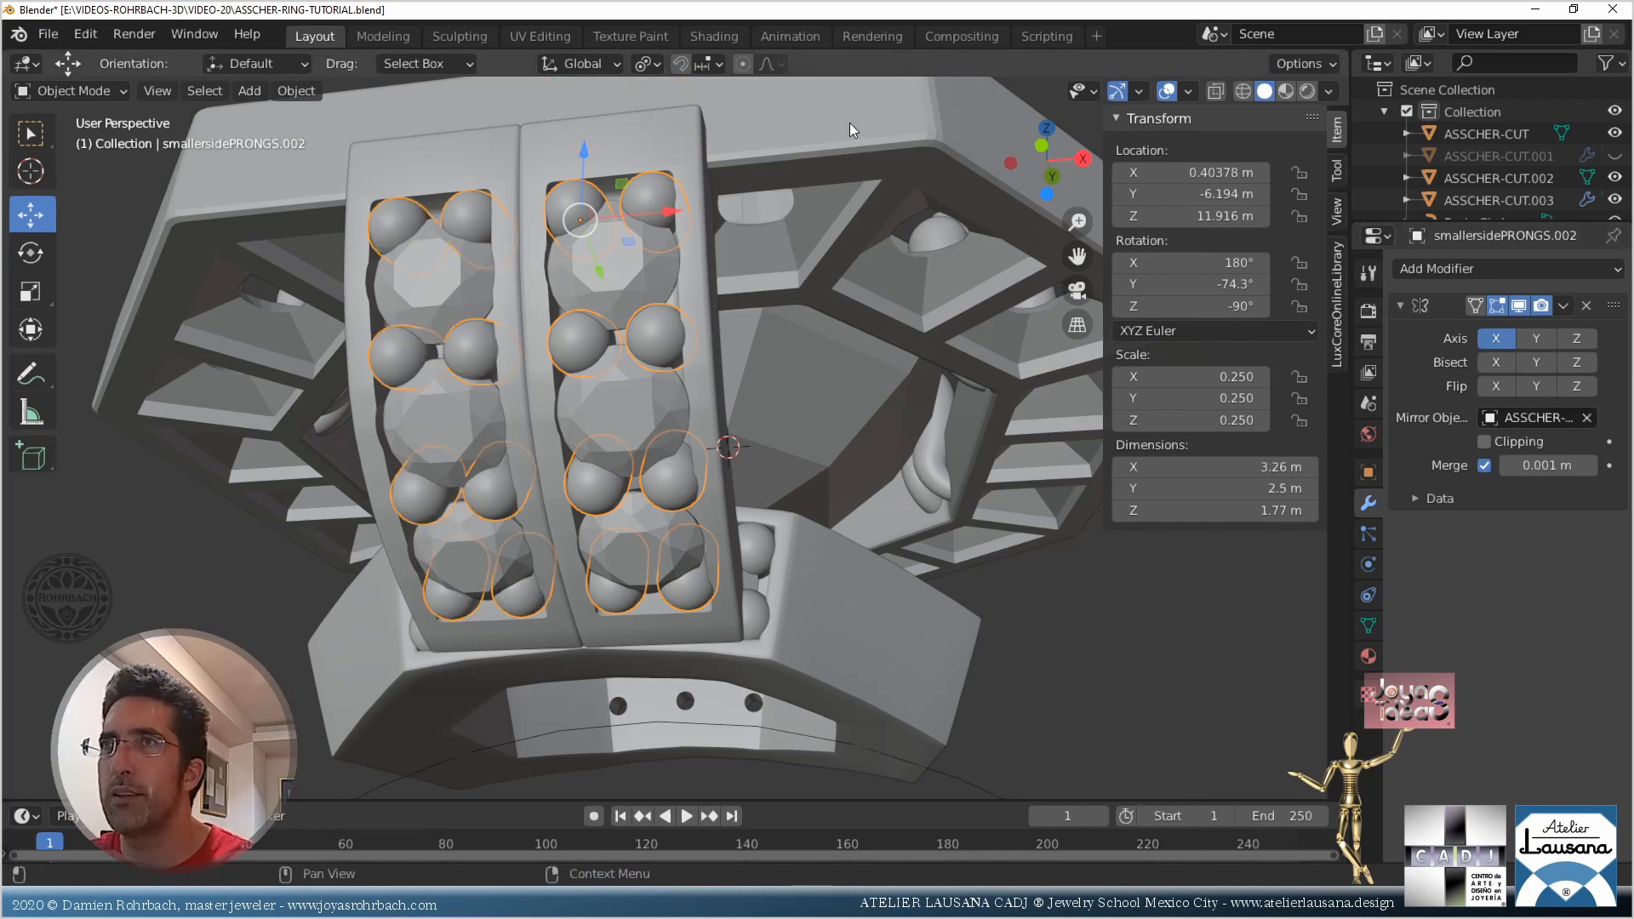
{"action": "key", "text": "alt+c"}
{"action": "left_click", "coordinate": [817, 385]}
Convert the curved side setting and its round diamonds to meshes so their Boolean and Mirror modifiers are applied
{"action": "scroll", "coordinate": [817, 385], "scroll_direction": "down", "scroll_amount": 4}
{"action": "middle_click_drag", "start_coordinate": [856, 432], "coordinate": [687, 512]}
{"action": "scroll", "coordinate": [717, 483], "scroll_direction": "up", "scroll_amount": 2}
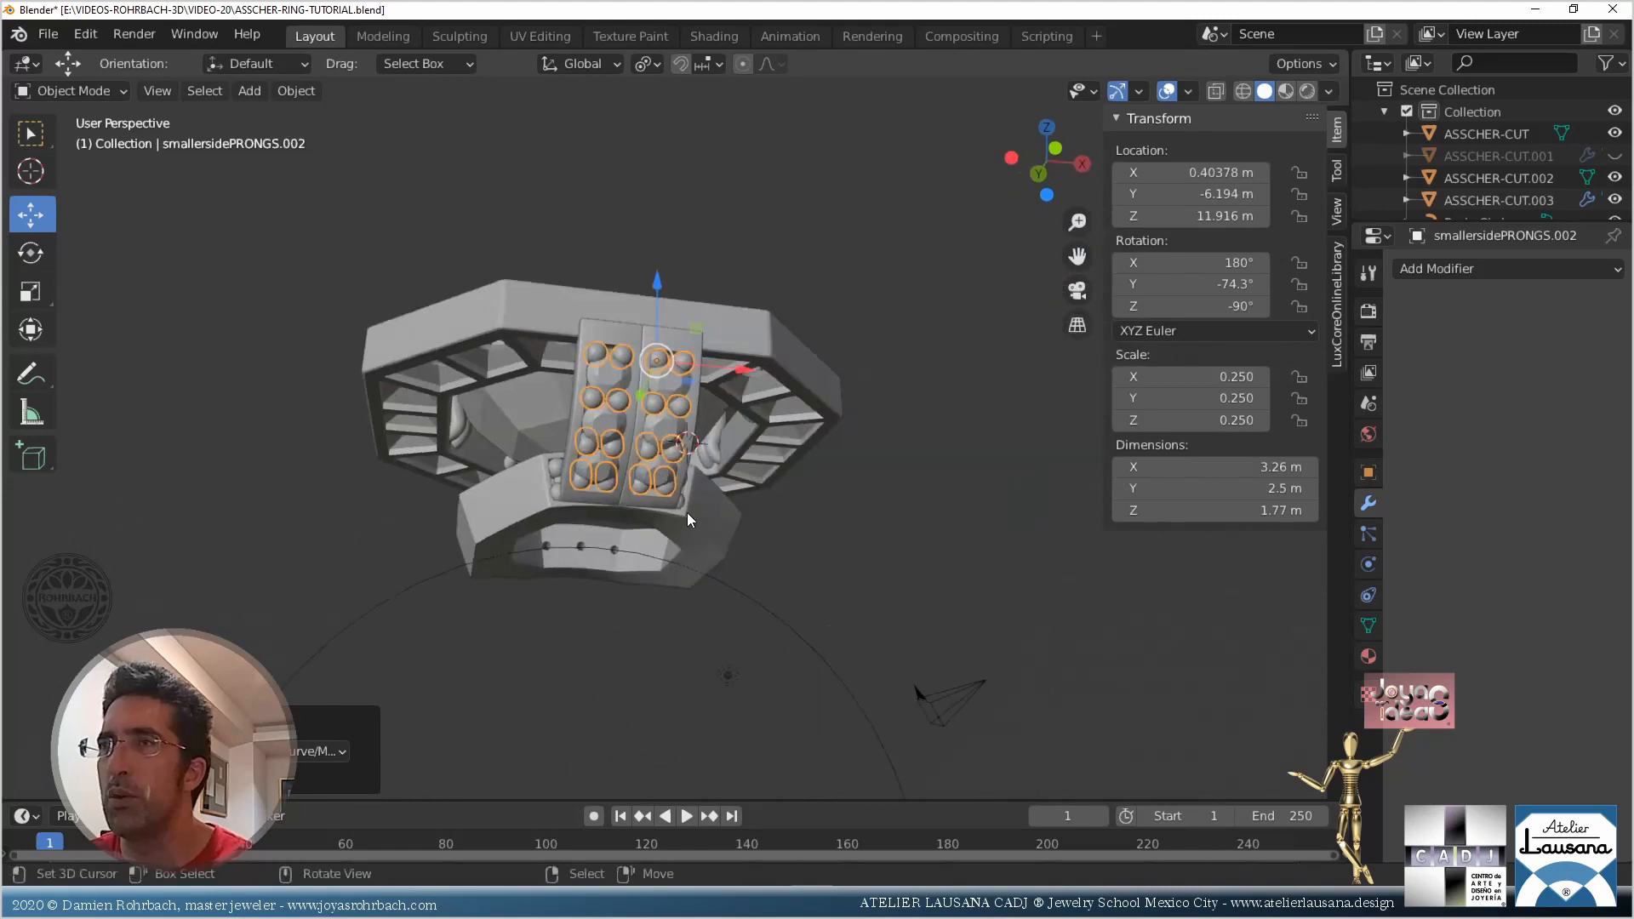
{"action": "scroll", "coordinate": [641, 476], "scroll_direction": "down", "scroll_amount": 4}
{"action": "scroll", "coordinate": [644, 468], "scroll_direction": "up", "scroll_amount": 8}
{"action": "left_click", "coordinate": [723, 396]}
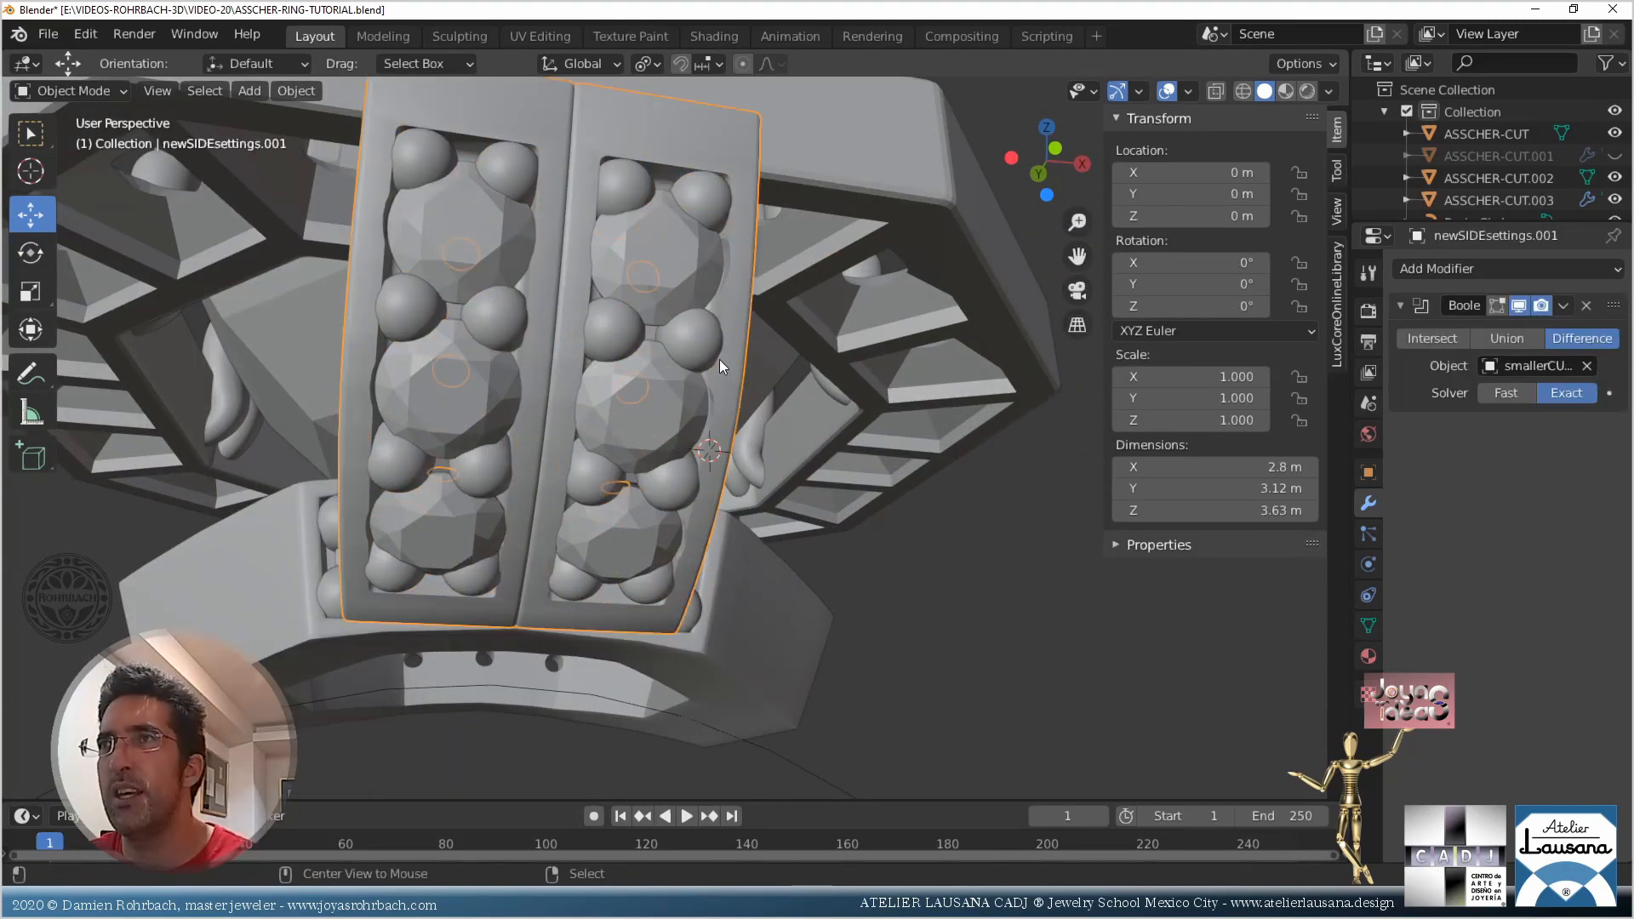
{"action": "key", "text": "alt+c"}
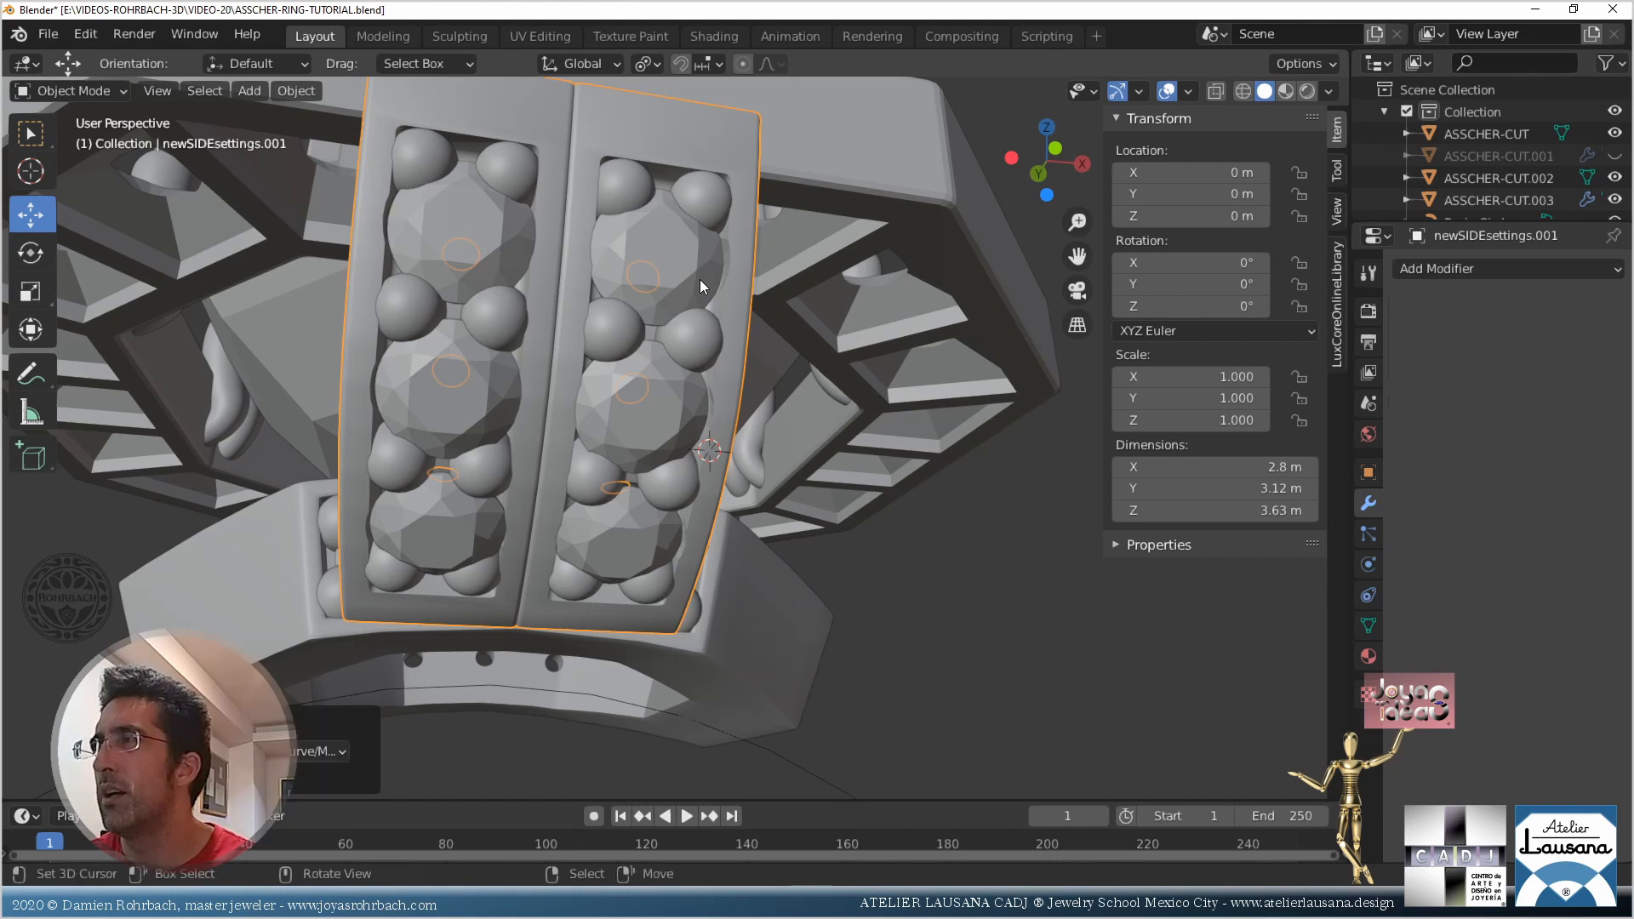
{"action": "right_click", "coordinate": [712, 212], "text": "shift"}
{"action": "right_click", "coordinate": [686, 247], "text": "shift"}
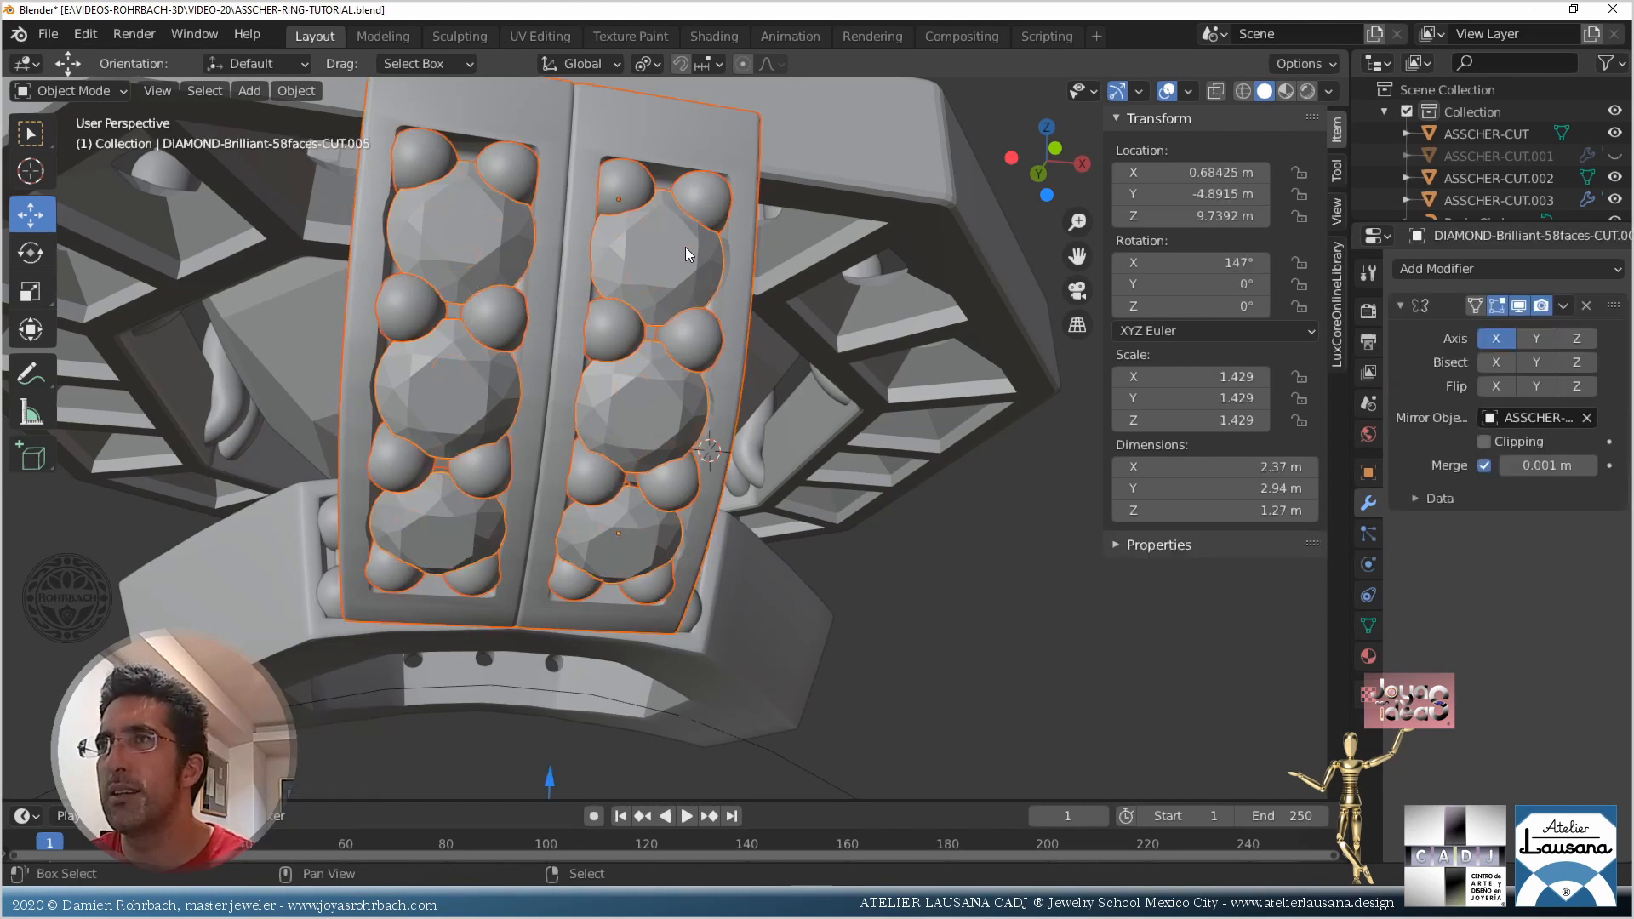
{"action": "key", "text": "alt+c"}
Apply all transforms to the selected side setting, diamonds and prongs
{"action": "scroll", "coordinate": [792, 414], "scroll_direction": "down", "scroll_amount": 5}
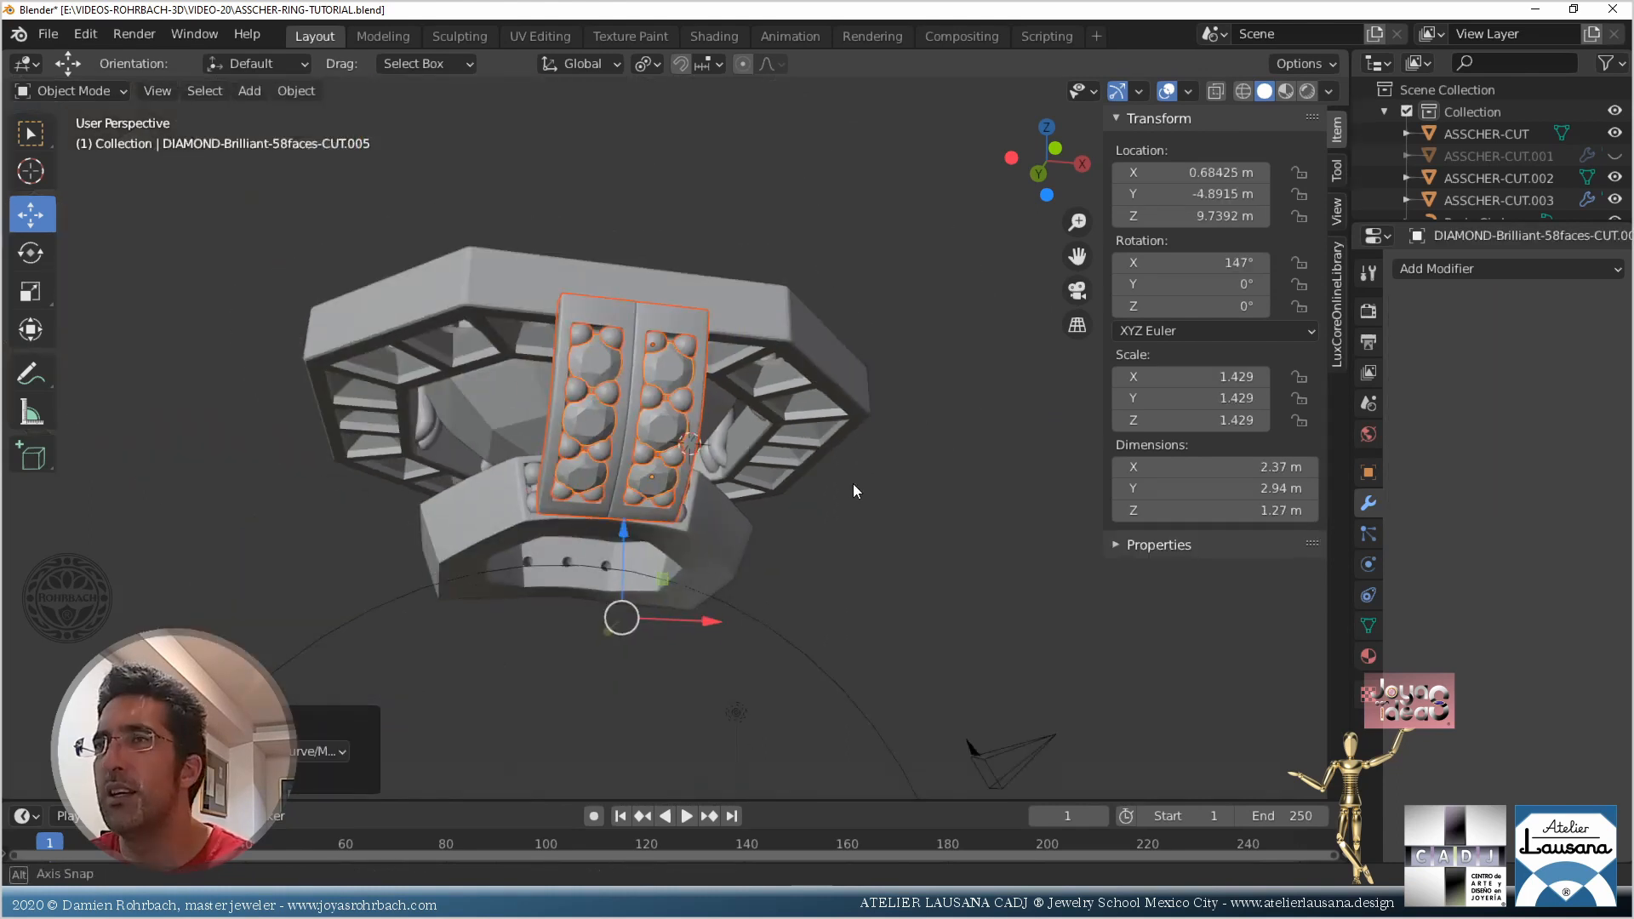
{"action": "middle_click_drag", "start_coordinate": [853, 484], "coordinate": [728, 550]}
{"action": "left_click", "coordinate": [1432, 271]}
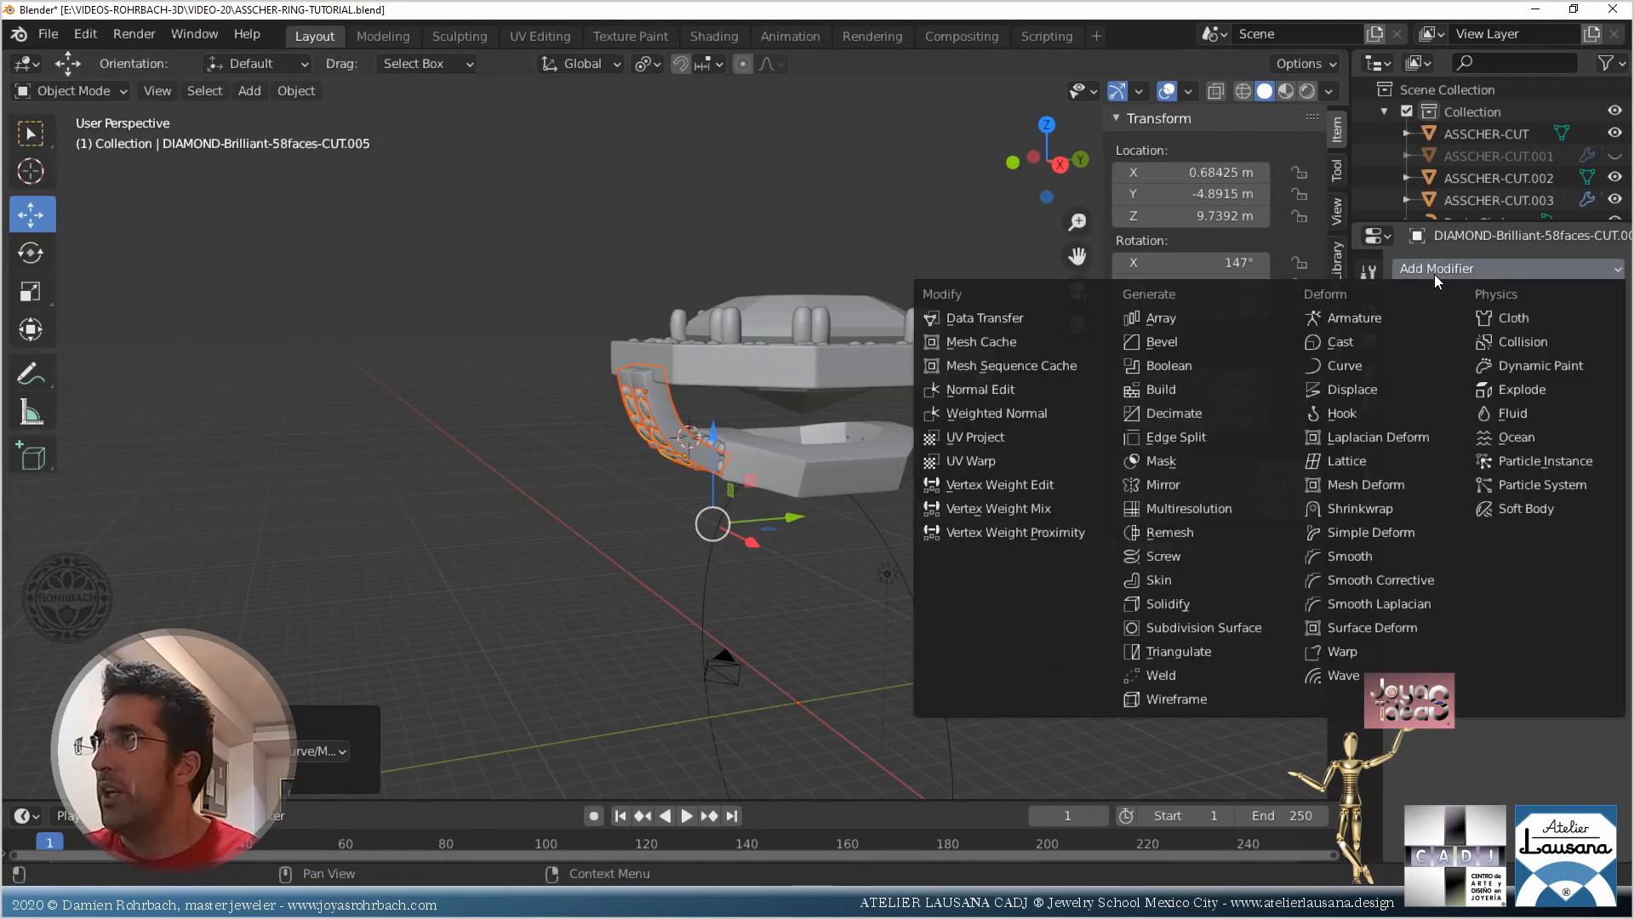
{"action": "key", "text": "ctrl+a"}
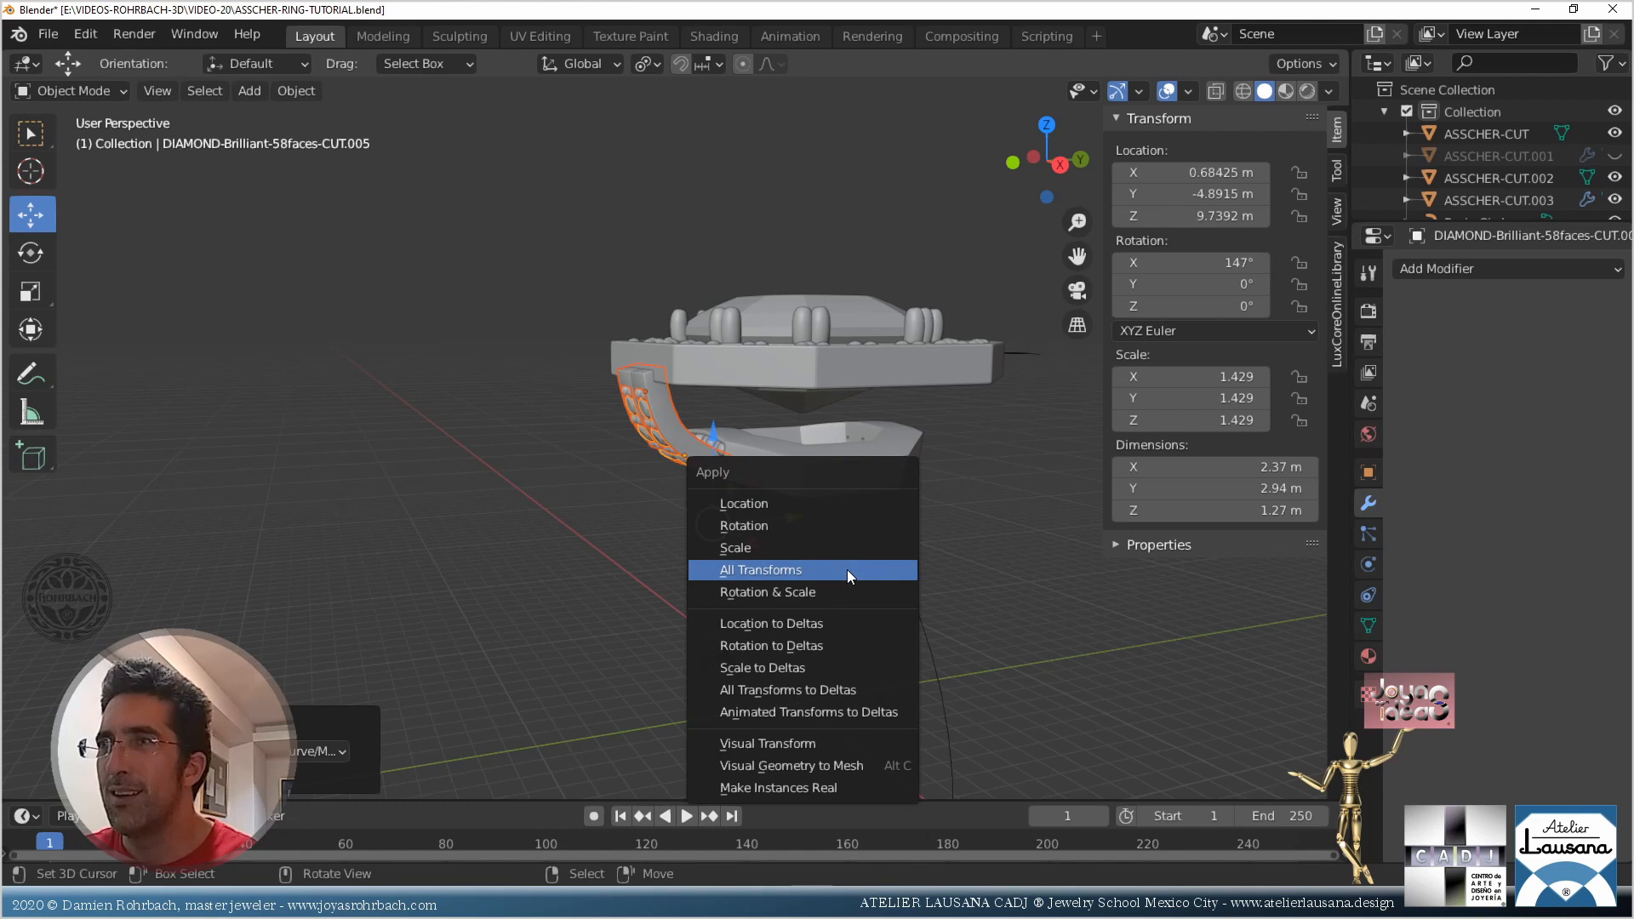
{"action": "left_click", "coordinate": [846, 569]}
Try to rotate the separate side setting pieces together by setting the Z rotation to 45°, and undo it
{"action": "left_click", "coordinate": [1153, 308]}
{"action": "type", "text": "45"}
{"action": "key", "text": "Return"}
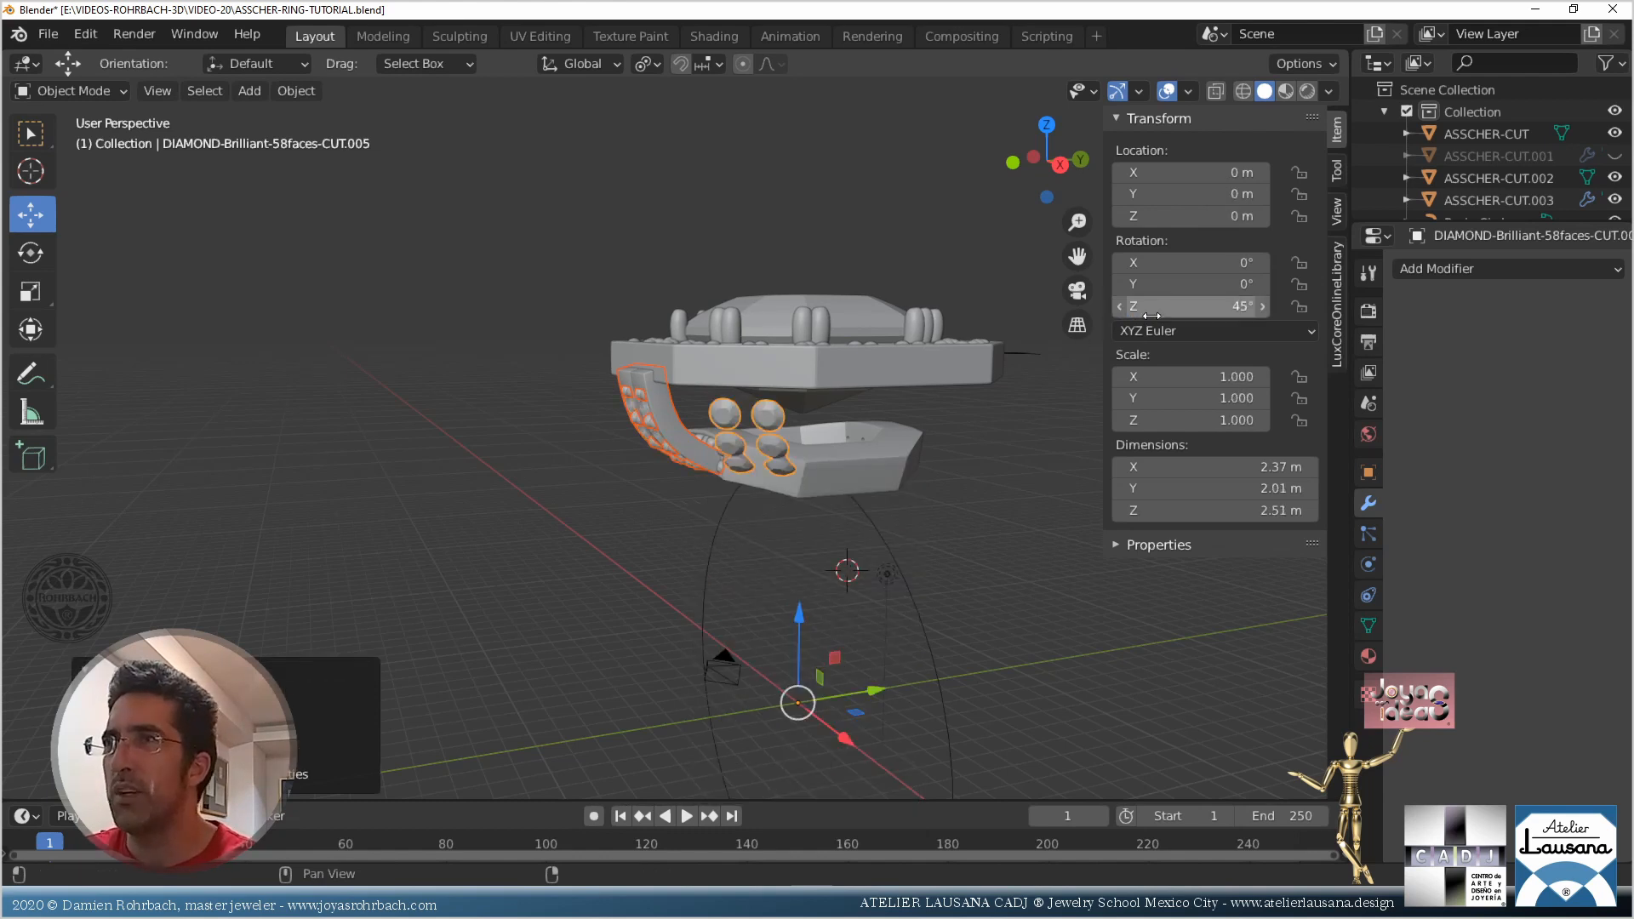
{"action": "key", "text": "ctrl+z"}
Join the curved side setting, its round diamonds and its prongs into one object
{"action": "scroll", "coordinate": [642, 475], "scroll_direction": "up", "scroll_amount": 6}
{"action": "scroll", "coordinate": [640, 475], "scroll_direction": "up", "scroll_amount": 2}
{"action": "right_click", "coordinate": [673, 417]}
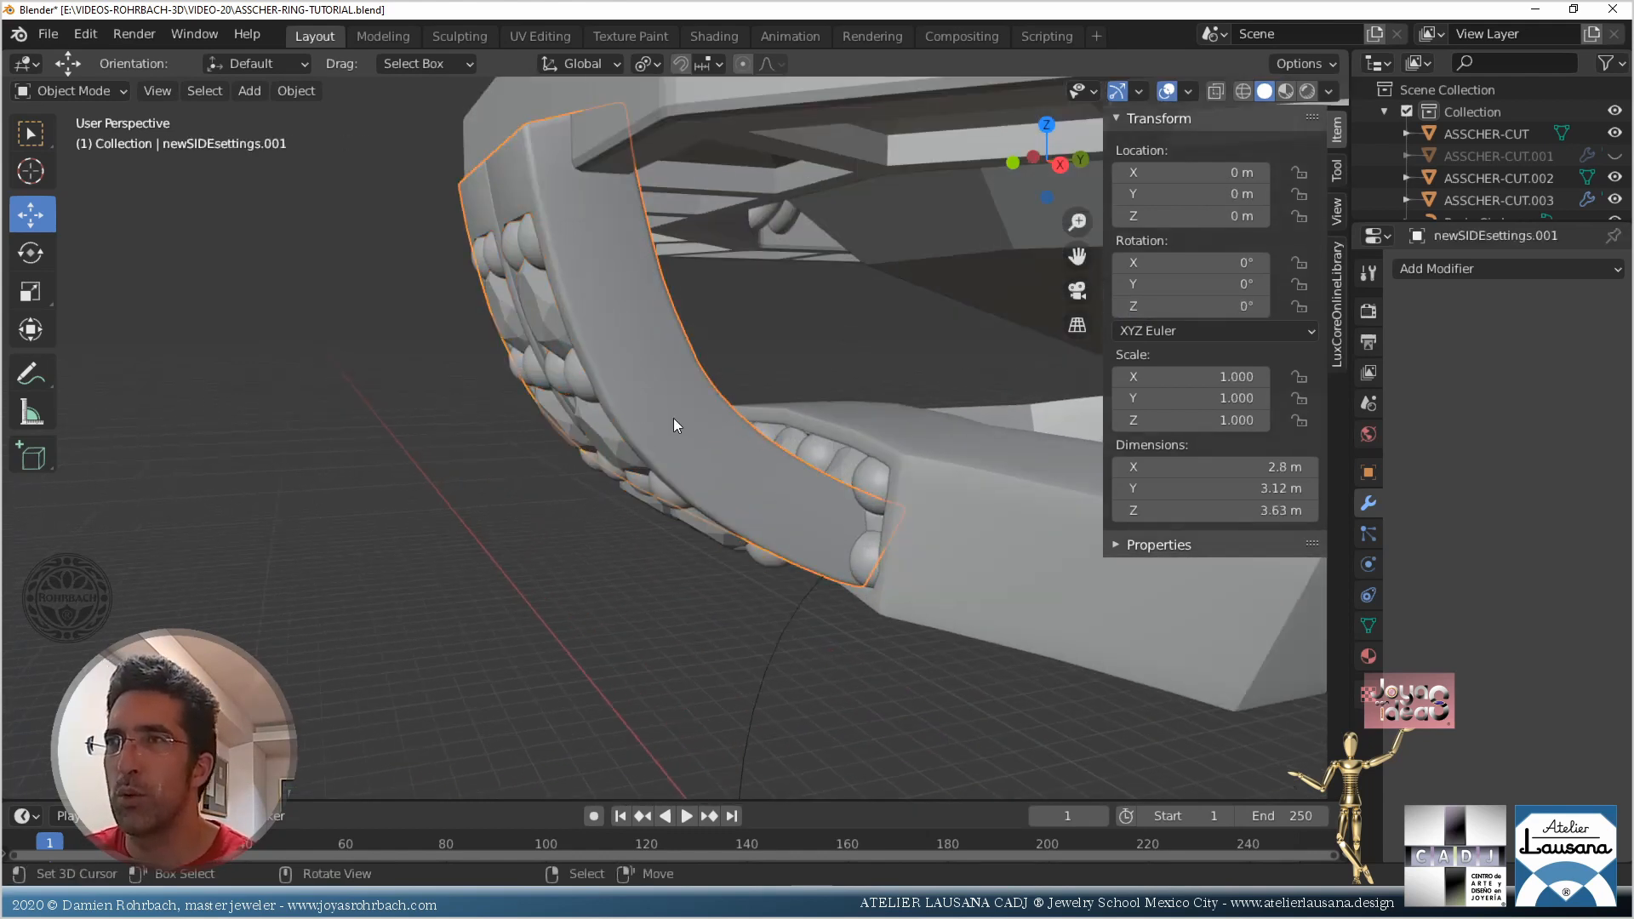
{"action": "middle_click_drag", "start_coordinate": [609, 426], "coordinate": [650, 429]}
{"action": "right_click", "coordinate": [607, 385]}
{"action": "right_click", "coordinate": [603, 381]}
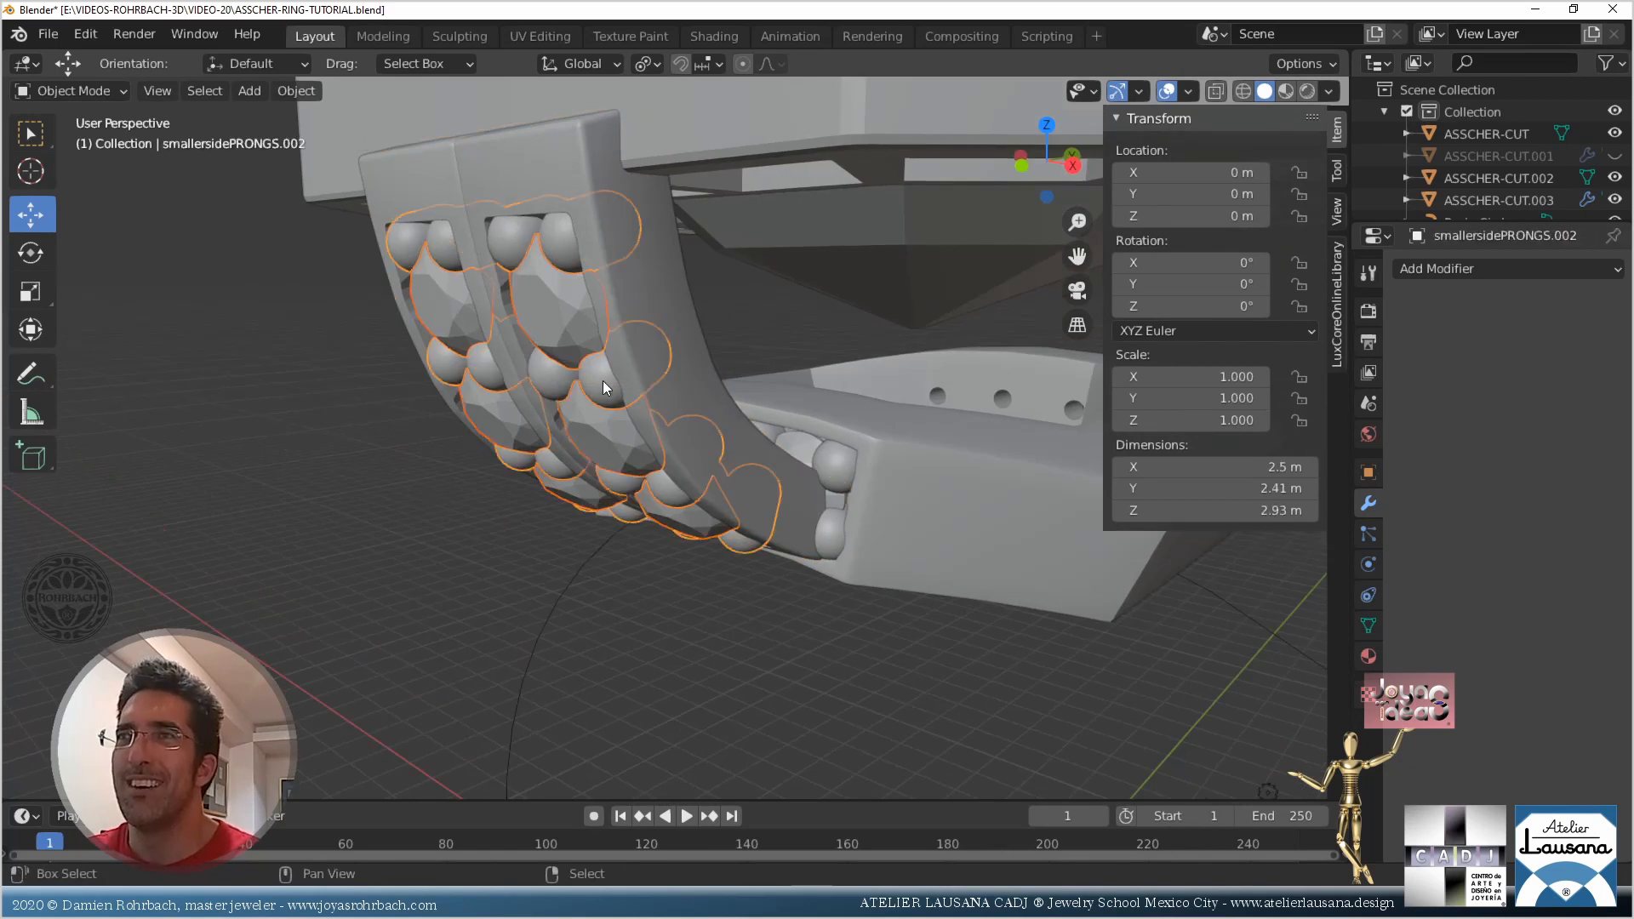
{"action": "right_click", "coordinate": [677, 259]}
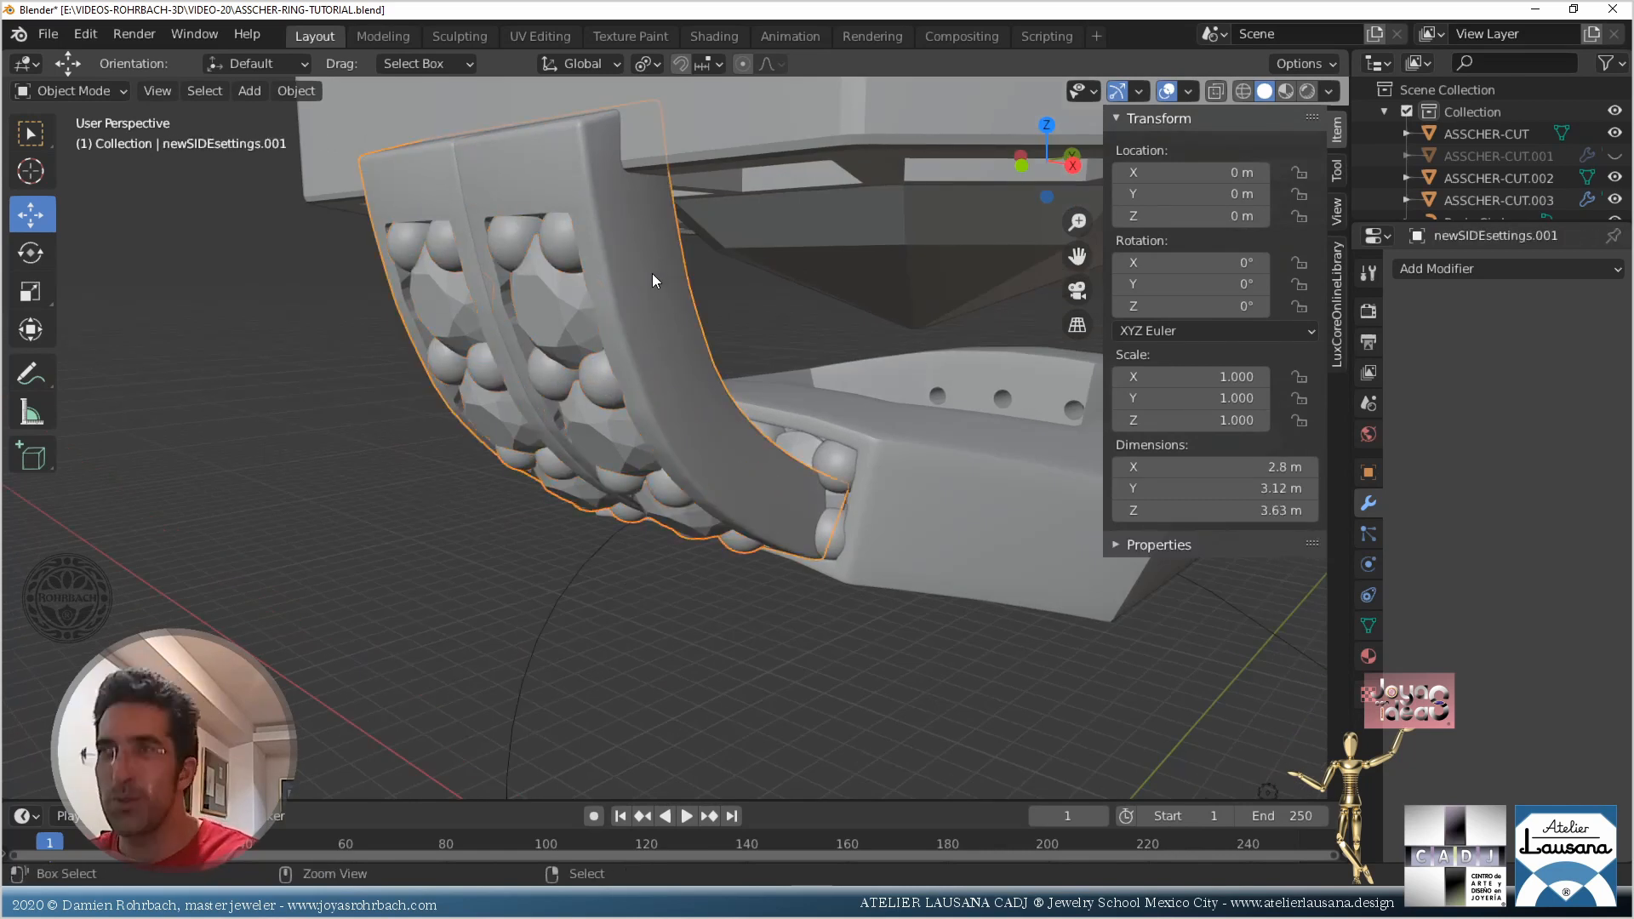
Apply all transforms to the joined side setting and set its Z rotation to 45°, saving the file
{"action": "scroll", "coordinate": [662, 323], "scroll_direction": "down", "scroll_amount": 5}
{"action": "key", "text": "ctrl+a"}
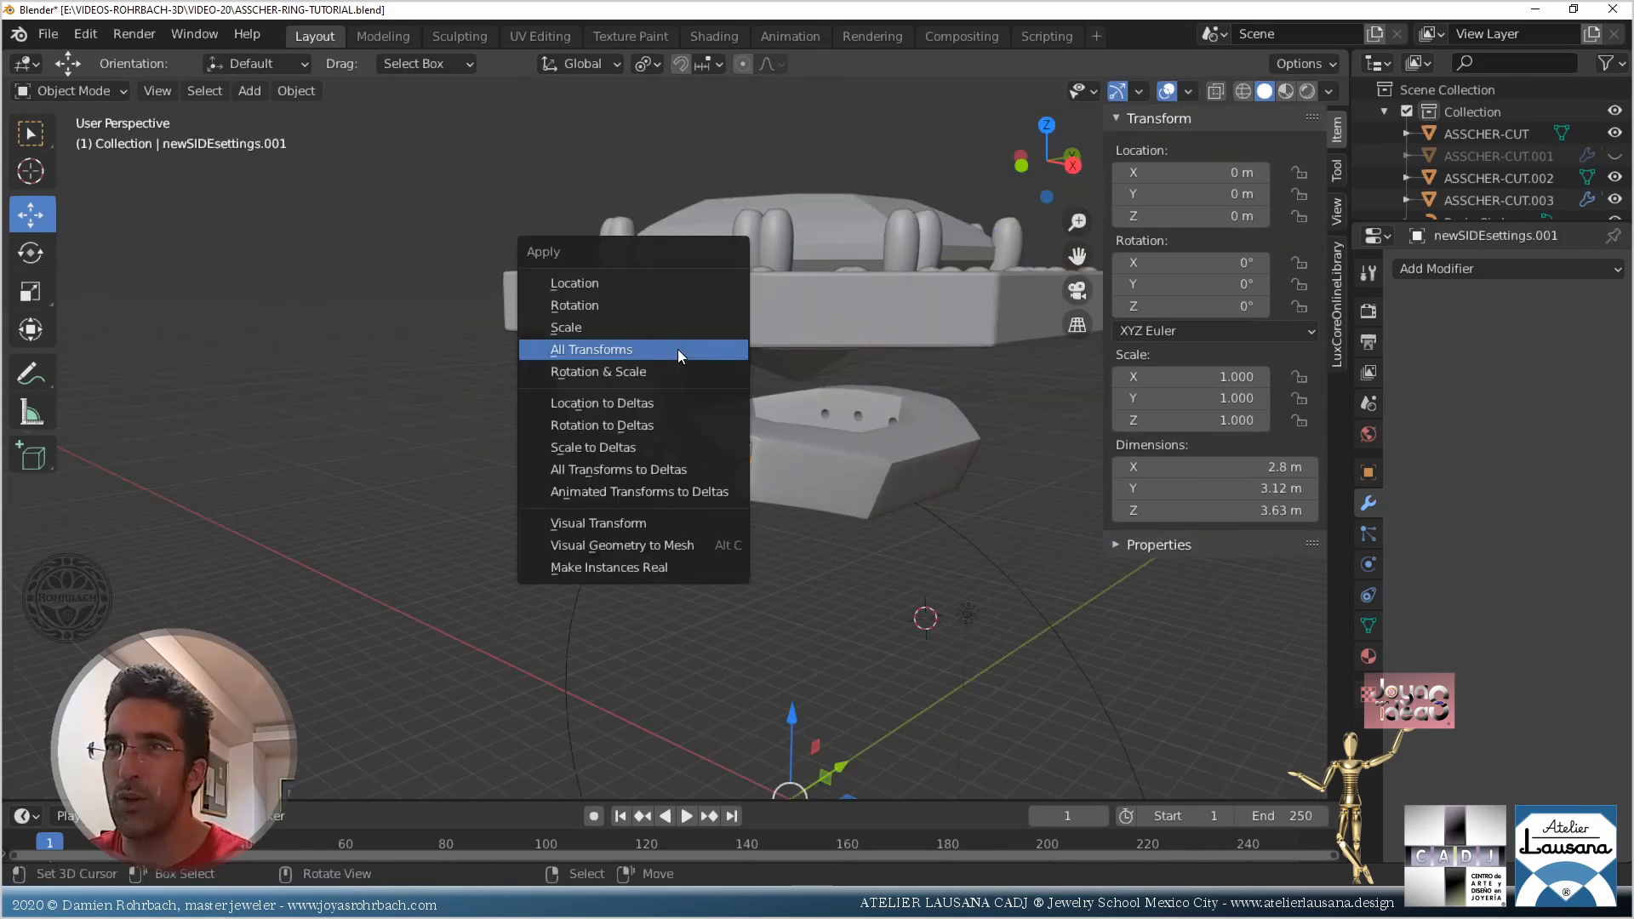
{"action": "left_click", "coordinate": [678, 349]}
{"action": "left_click", "coordinate": [1249, 305]}
{"action": "type", "text": "45"}
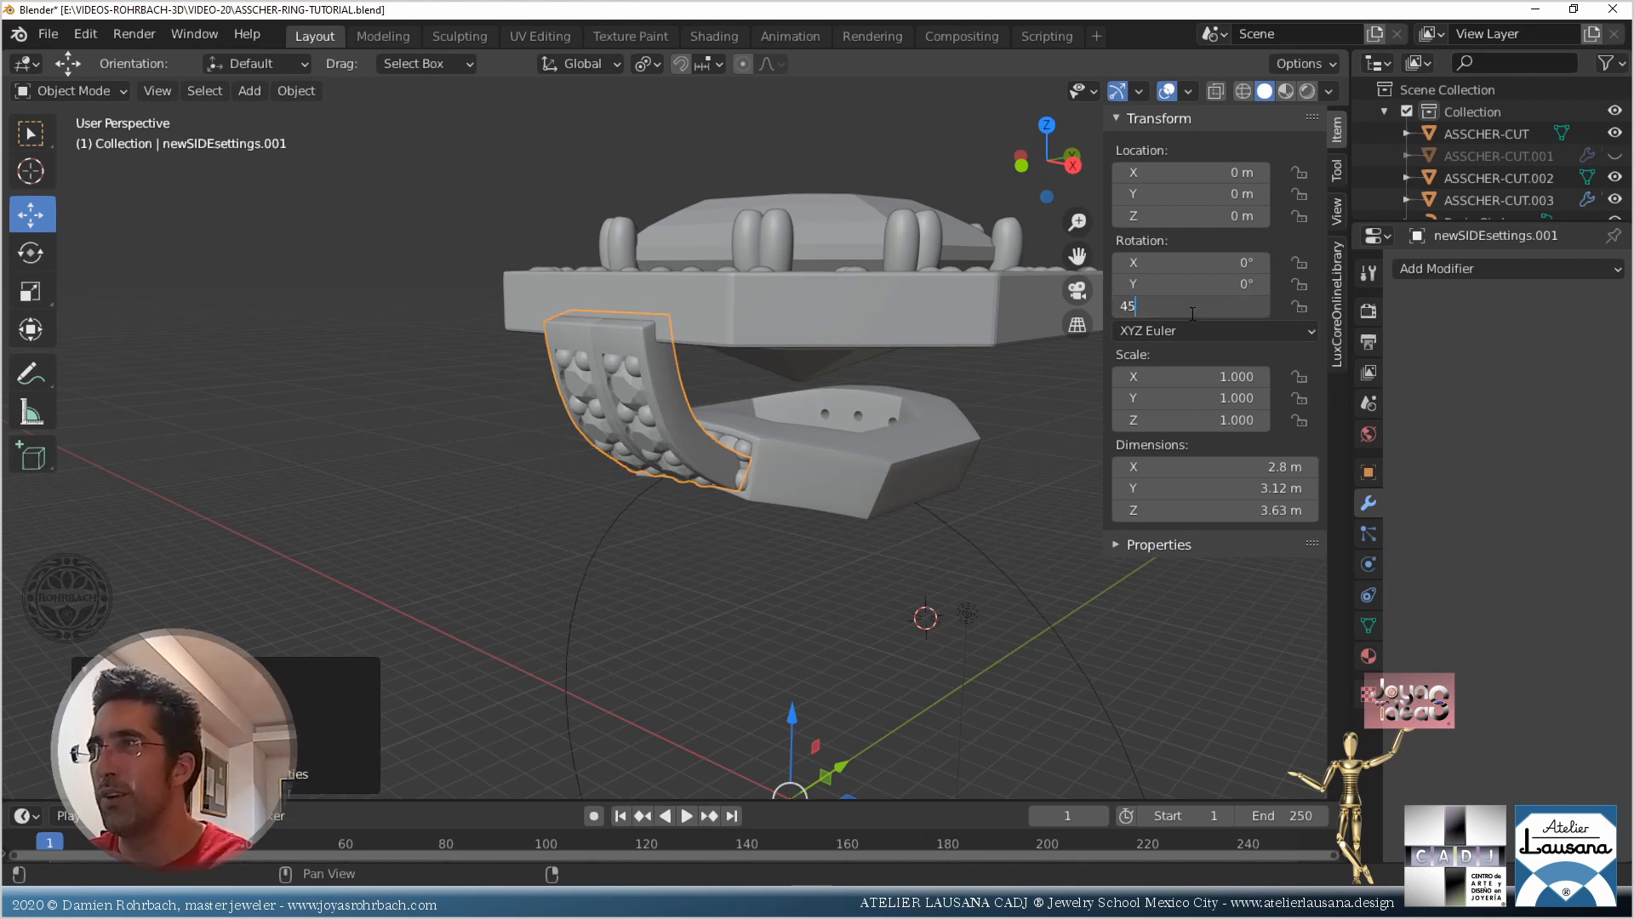
{"action": "key", "text": "Return"}
{"action": "middle_click_drag", "start_coordinate": [872, 486], "coordinate": [886, 438]}
{"action": "key", "text": "ctrl+s"}
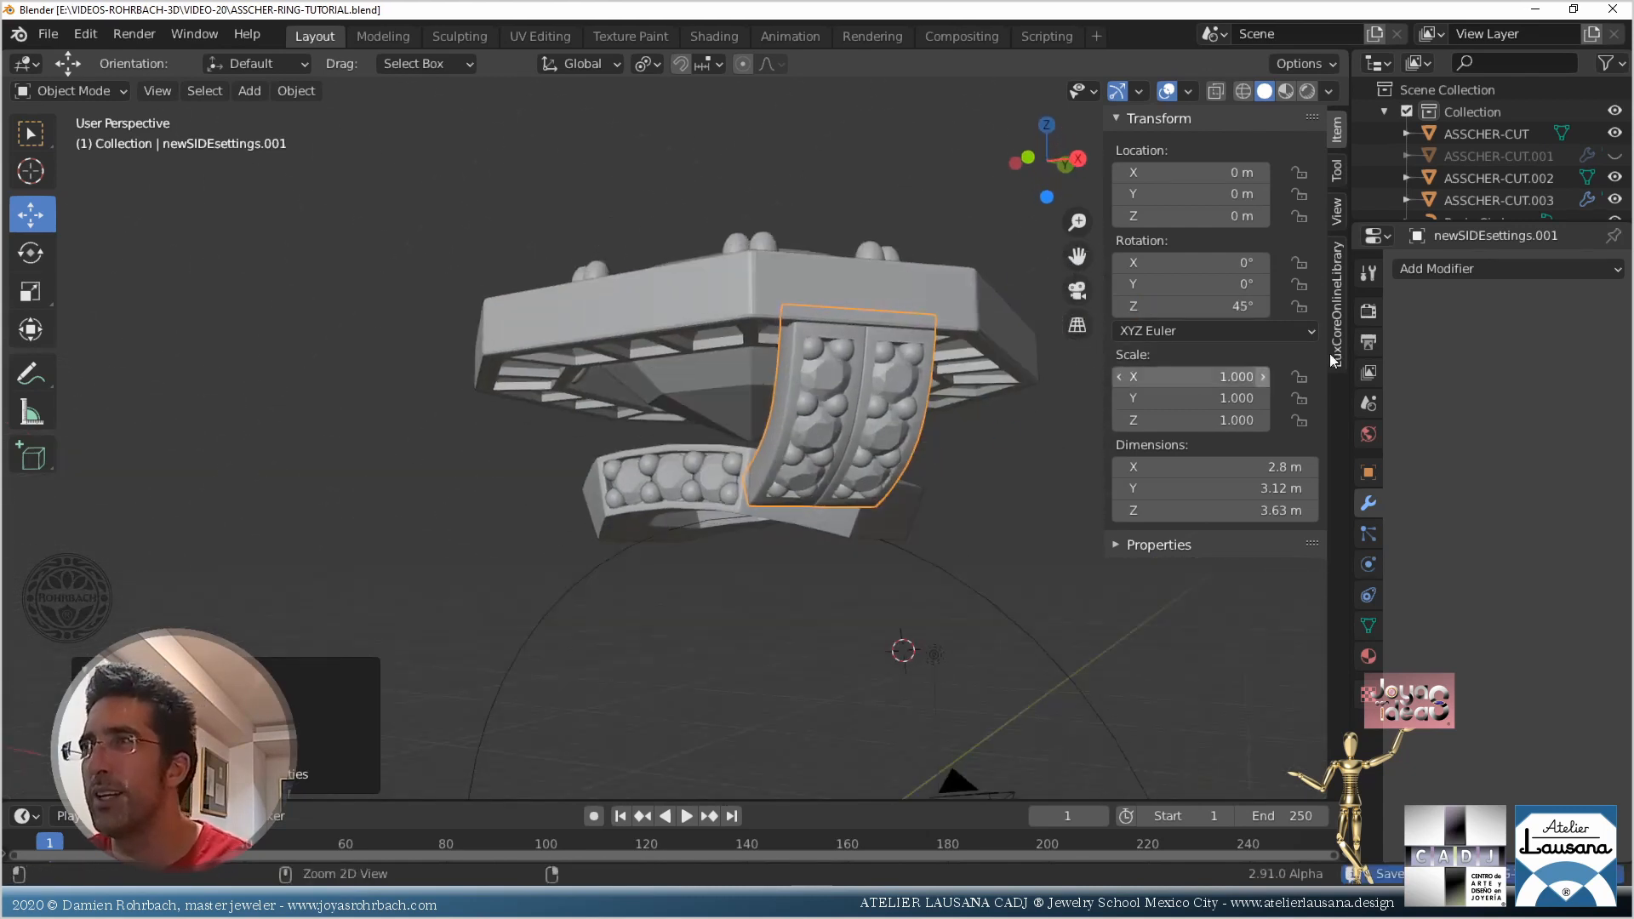
Add a Mirror modifier to the rotated side setting on X and Y, with the Asscher halo frame as mirror object
{"action": "left_click", "coordinate": [1458, 269]}
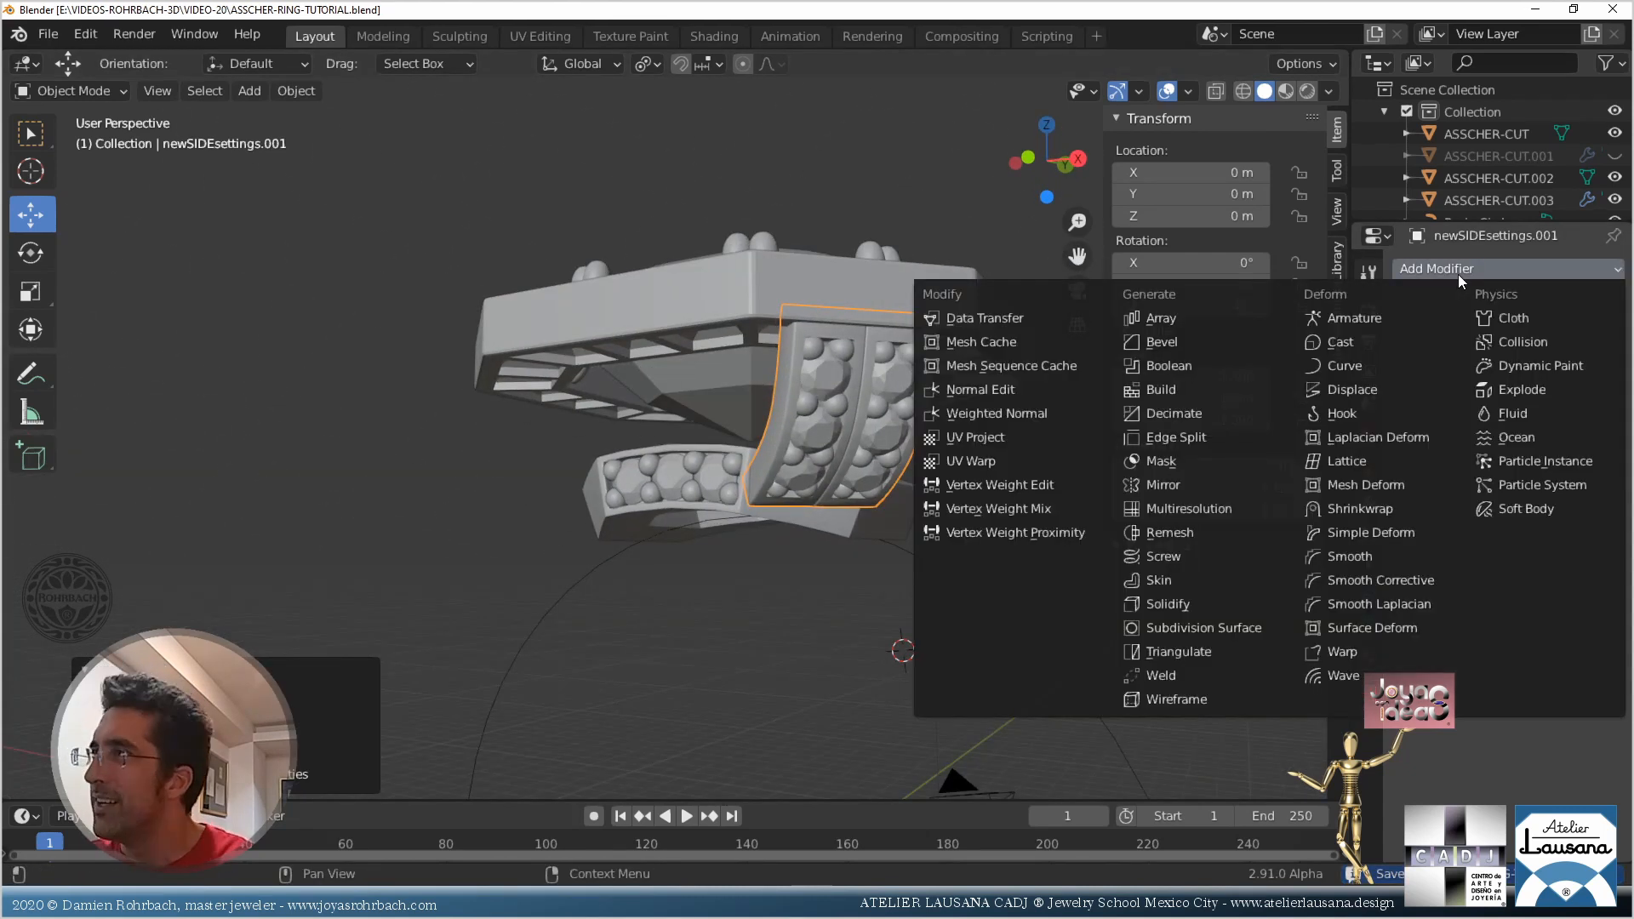
{"action": "left_click", "coordinate": [1199, 485]}
{"action": "left_click", "coordinate": [1536, 337]}
{"action": "left_click", "coordinate": [1586, 417]}
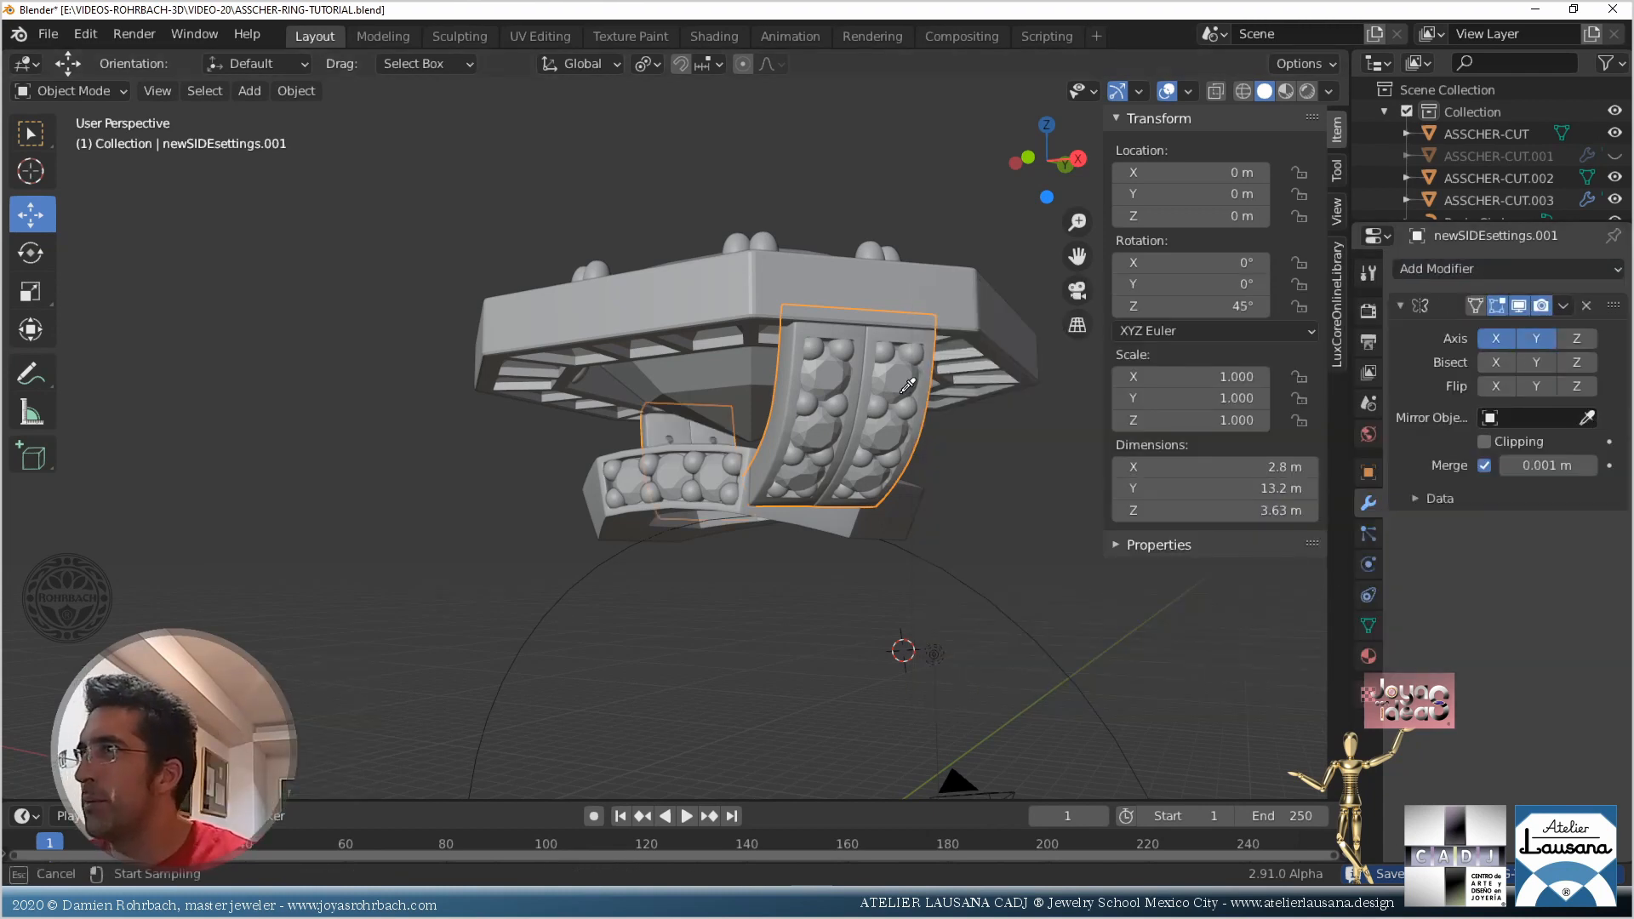
{"action": "left_click", "coordinate": [850, 361]}
{"action": "middle_click_drag", "start_coordinate": [851, 361], "coordinate": [917, 645]}
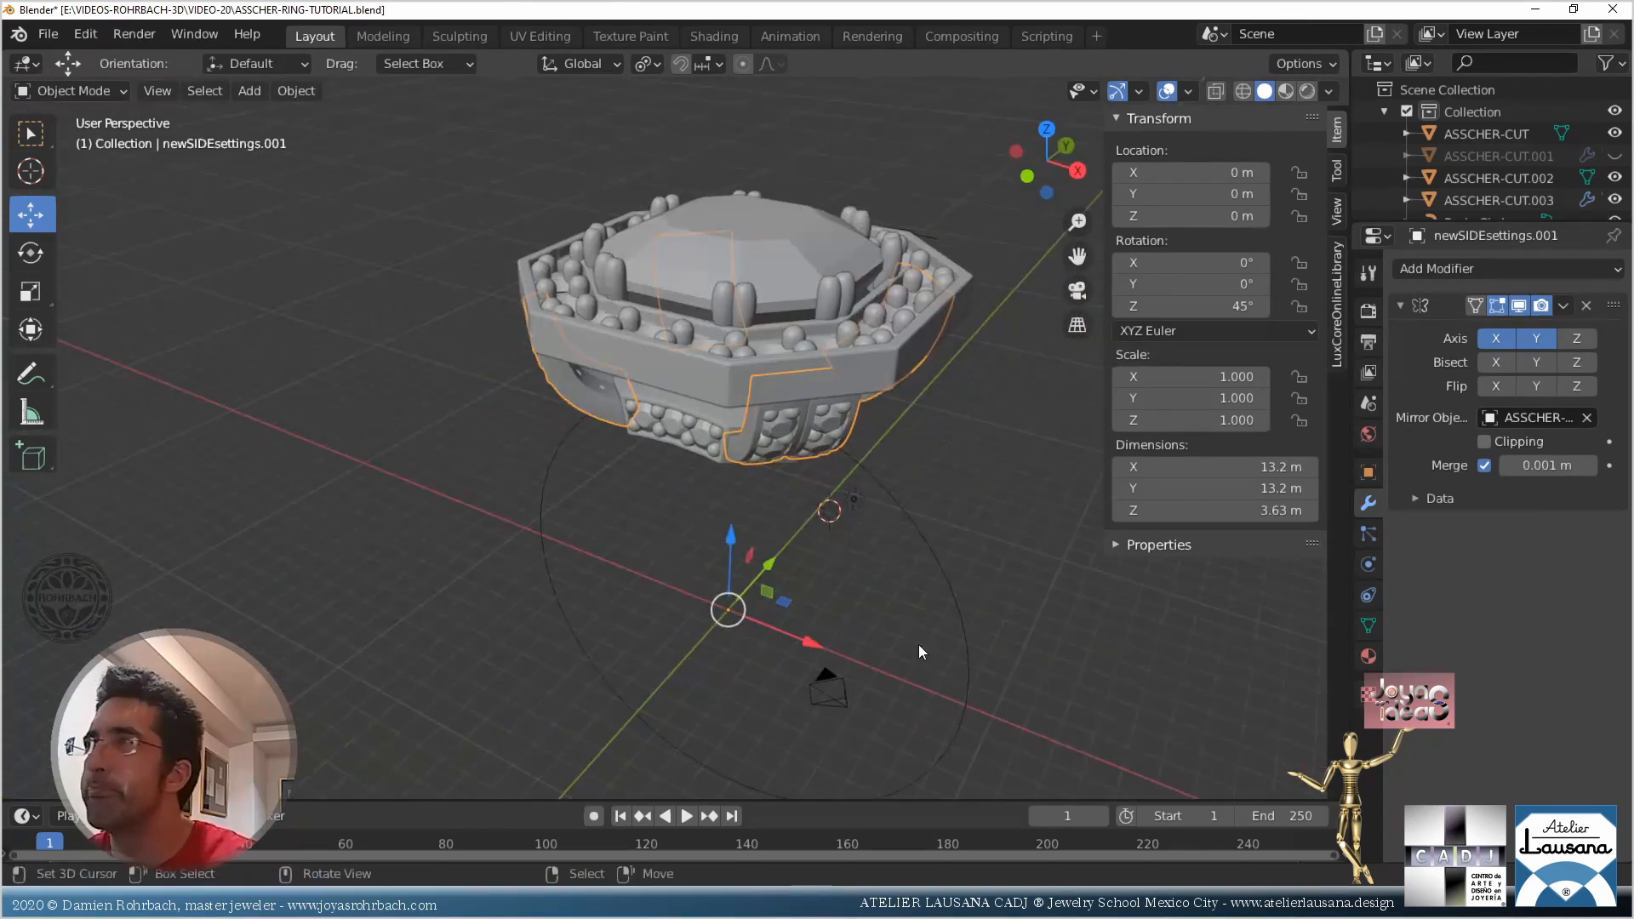
Enlarge the object list and unhide the hidden DIAMOND-Brilliant-58faces object
{"action": "left_click_drag", "start_coordinate": [1497, 222], "coordinate": [1498, 631]}
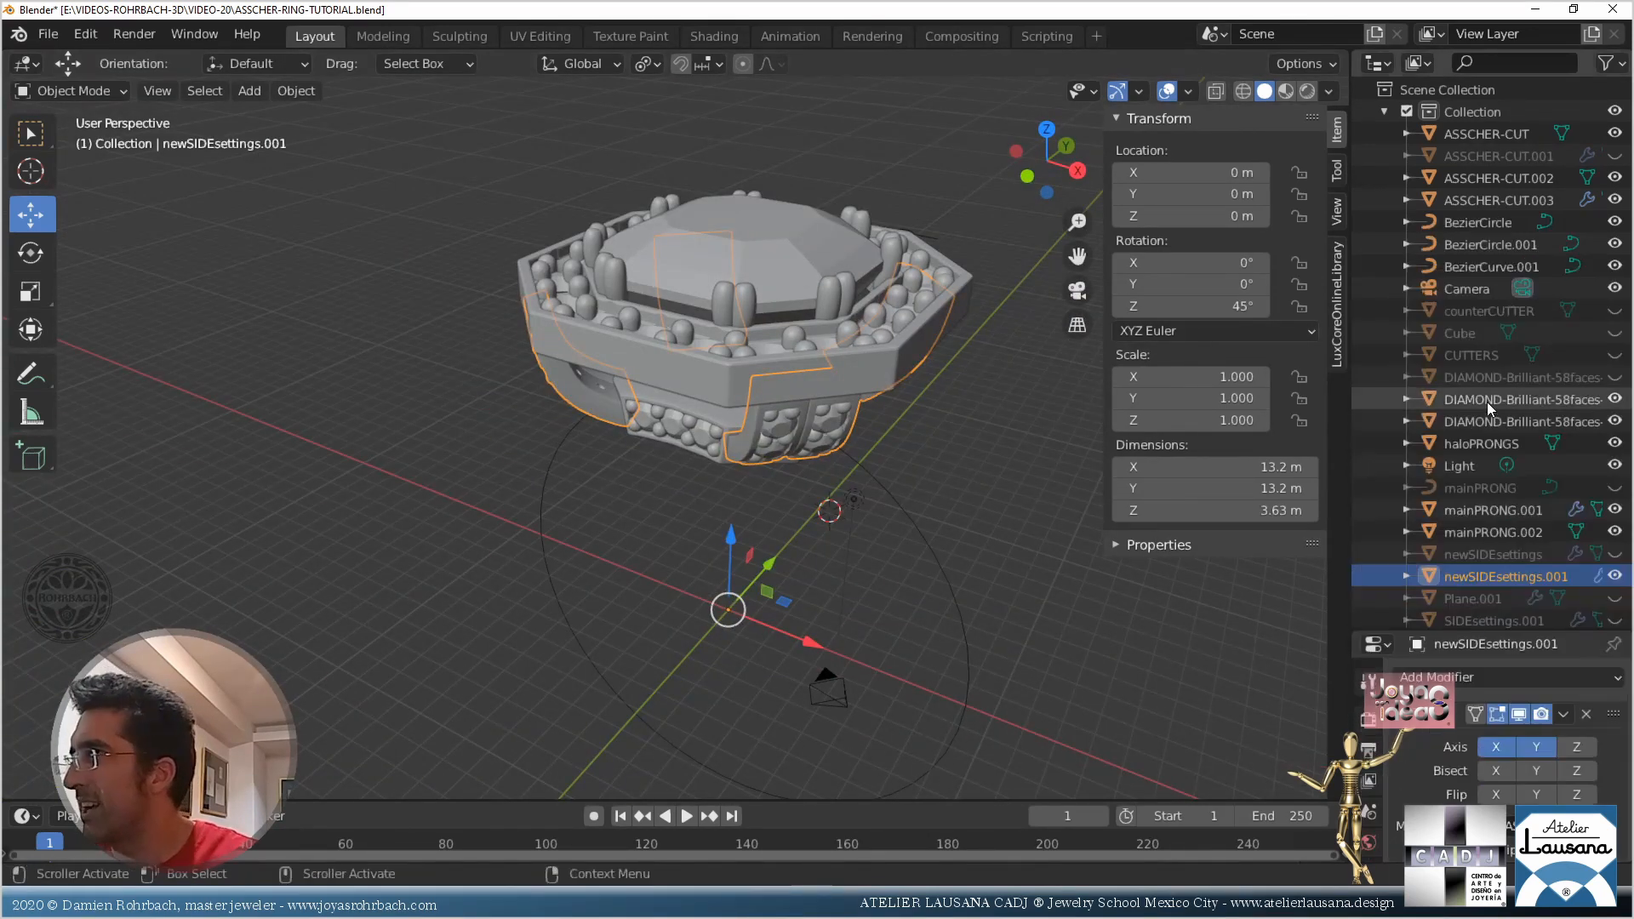
{"action": "middle_click_drag", "start_coordinate": [791, 477], "coordinate": [747, 553]}
{"action": "scroll", "coordinate": [834, 455], "scroll_direction": "up", "scroll_amount": 4}
{"action": "scroll", "coordinate": [834, 459], "scroll_direction": "up", "scroll_amount": 3}
{"action": "scroll", "coordinate": [723, 528], "scroll_direction": "down", "scroll_amount": 4}
{"action": "scroll", "coordinate": [743, 561], "scroll_direction": "up", "scroll_amount": 2}
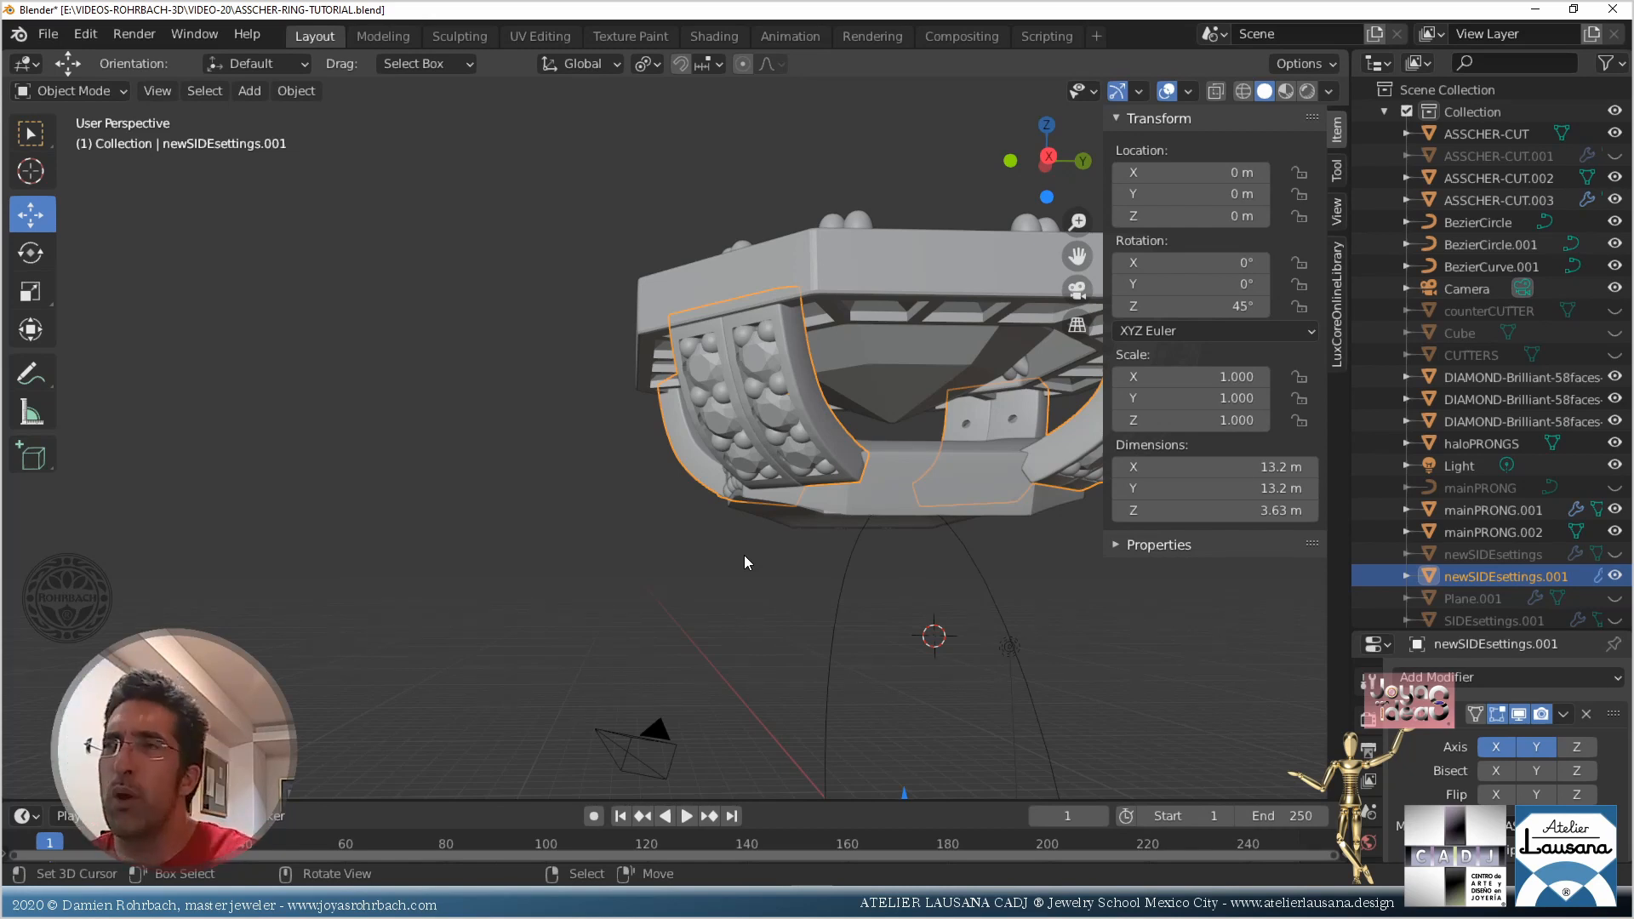
Inspect the mirrored side settings from the right view and in perspective, and save the file
{"action": "key", "text": "KP_3"}
{"action": "scroll", "coordinate": [781, 451], "scroll_direction": "up", "scroll_amount": 4}
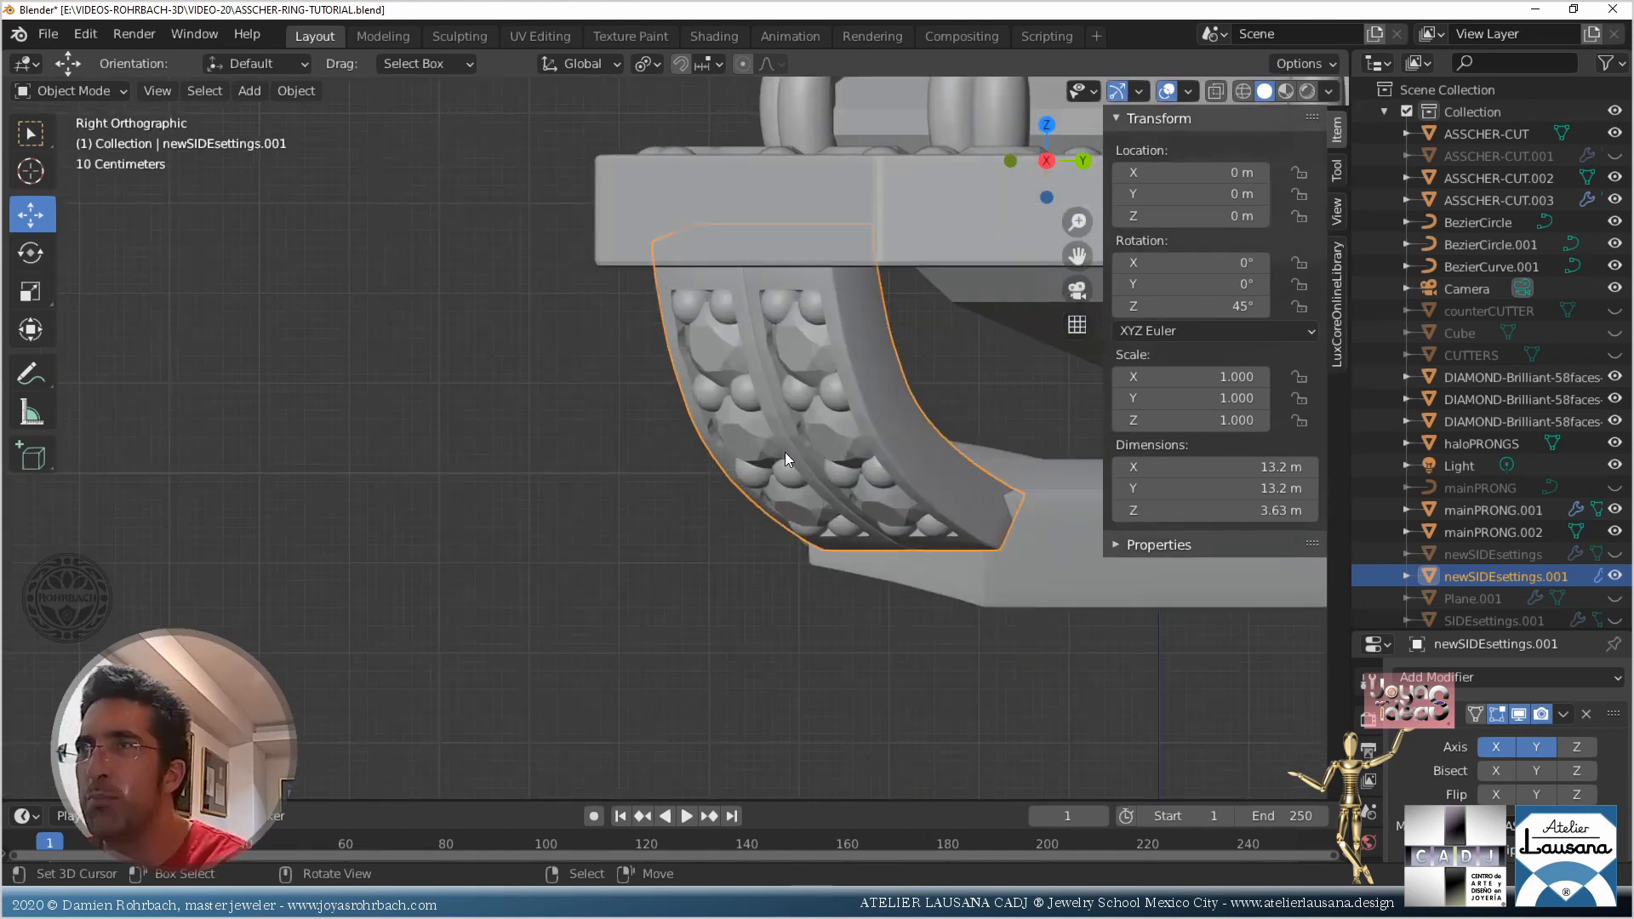
{"action": "scroll", "coordinate": [785, 452], "scroll_direction": "down", "scroll_amount": 3}
{"action": "middle_click_drag", "start_coordinate": [784, 452], "coordinate": [887, 432]}
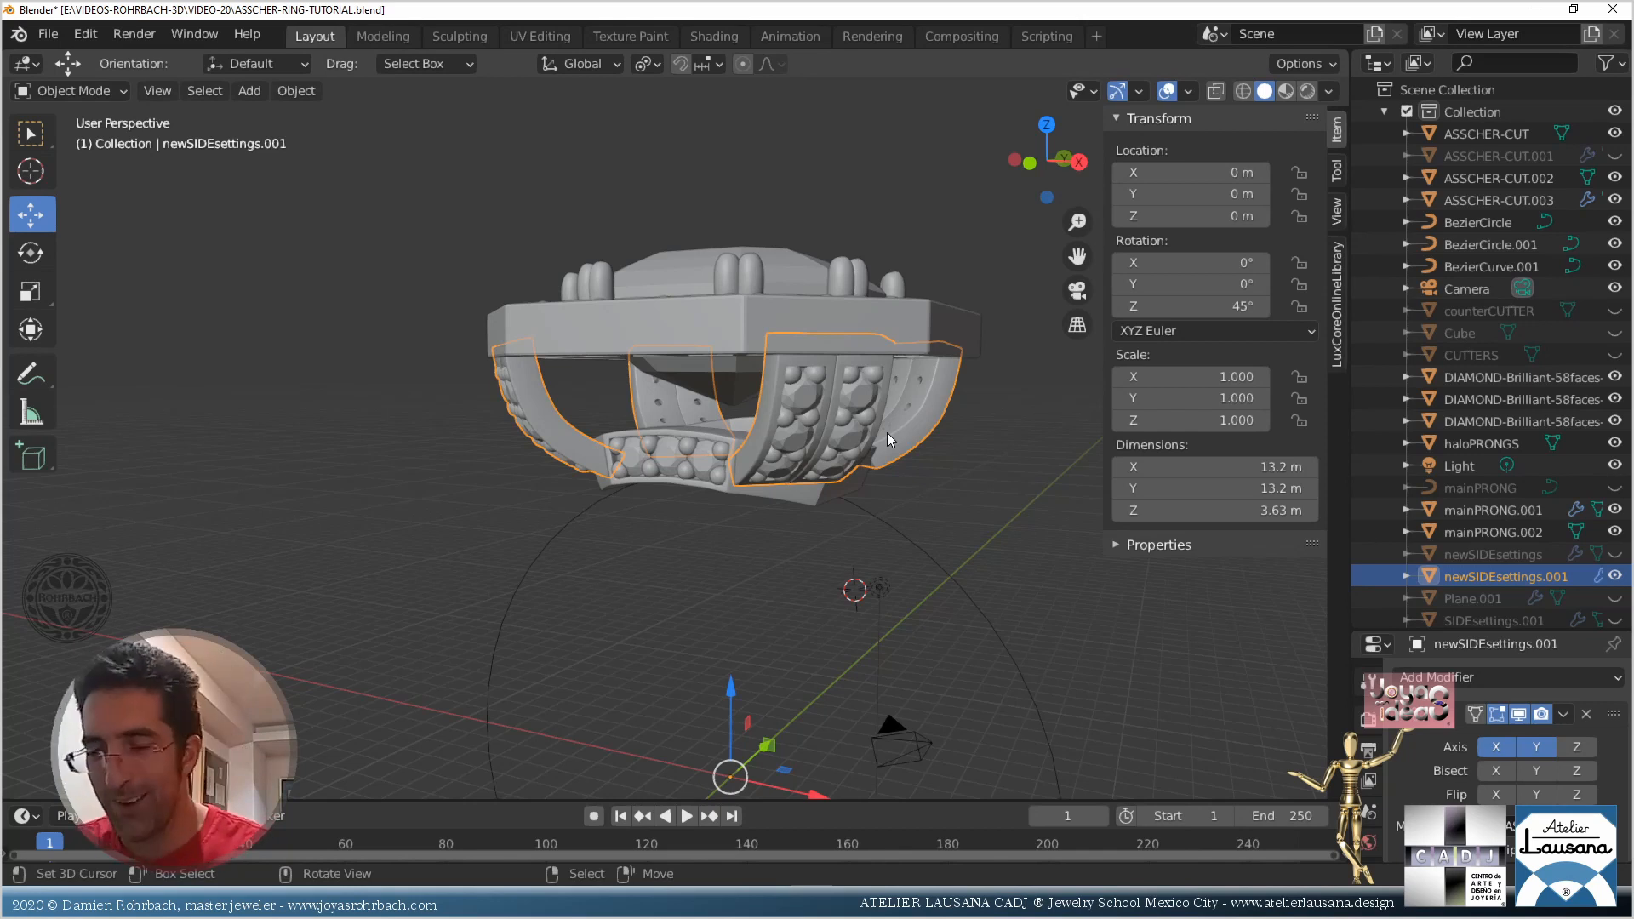
{"action": "key", "text": "ctrl+s"}
Show the ring in front orthographic view and hide the transform sidebar
{"action": "scroll", "coordinate": [887, 432], "scroll_direction": "down", "scroll_amount": 5}
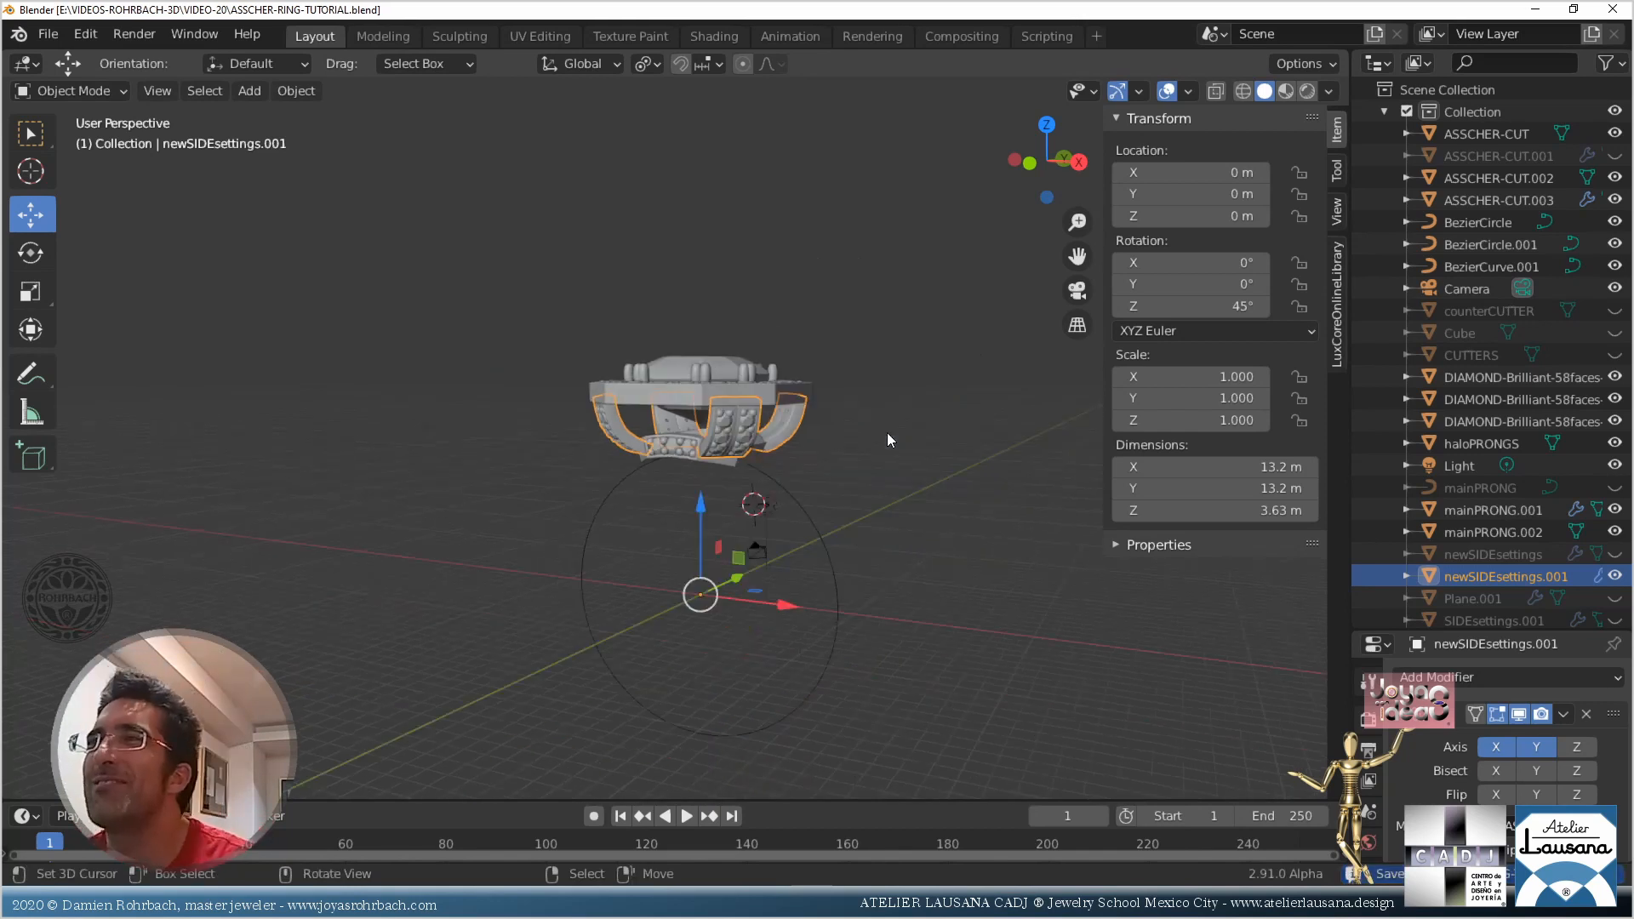
{"action": "middle_click_drag", "start_coordinate": [886, 433], "coordinate": [636, 597]}
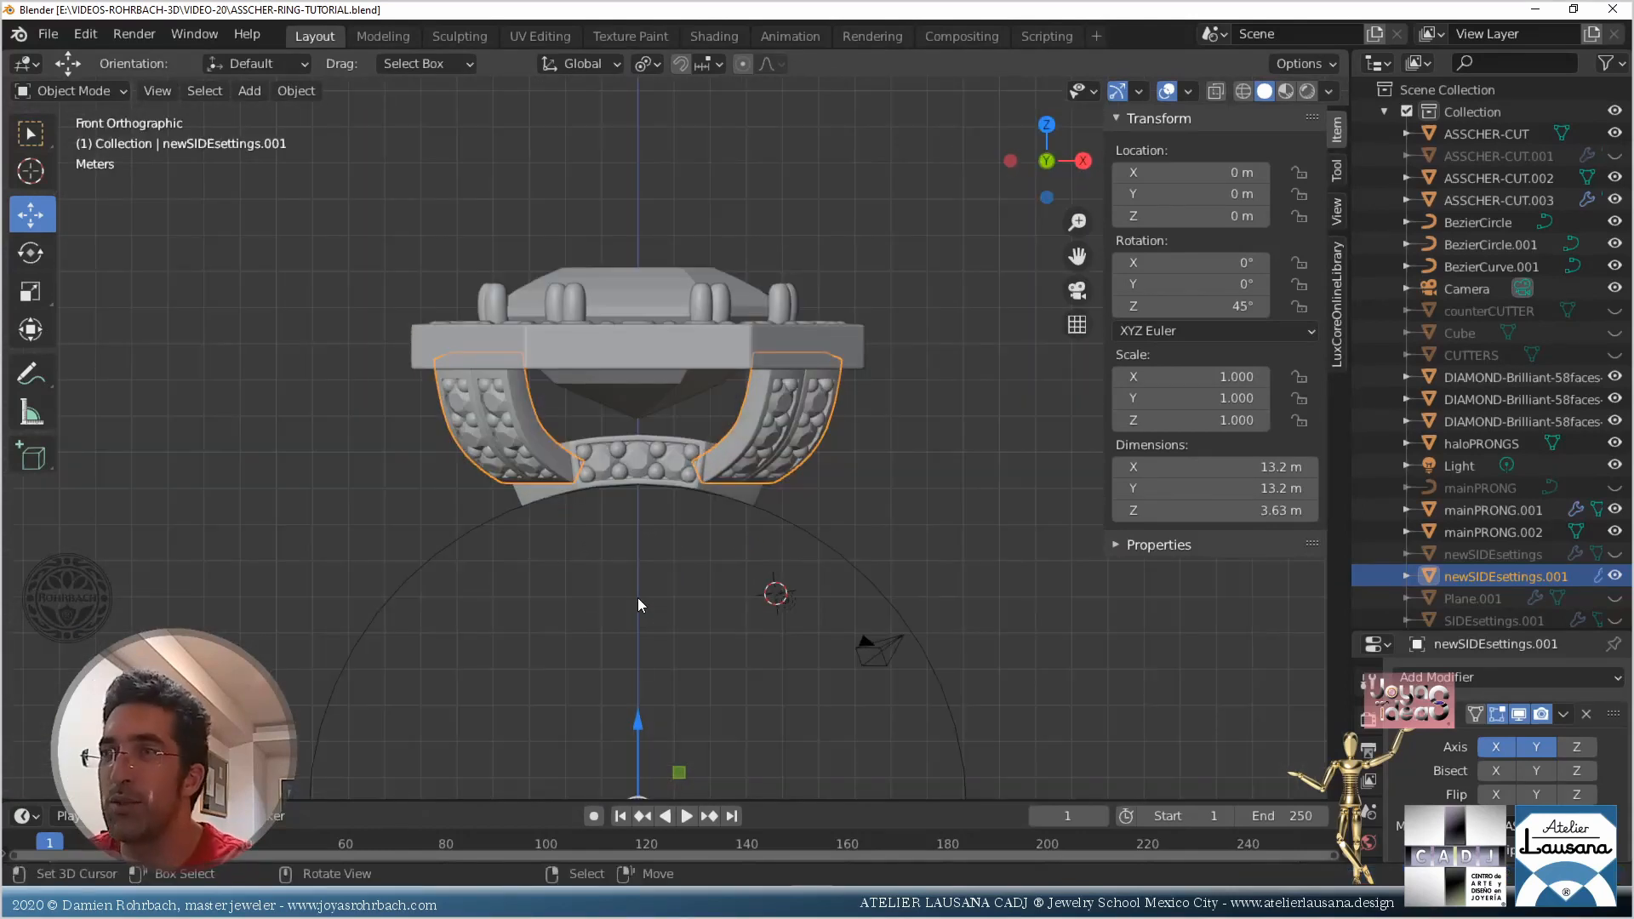
{"action": "scroll", "coordinate": [638, 604], "scroll_direction": "up", "scroll_amount": 5}
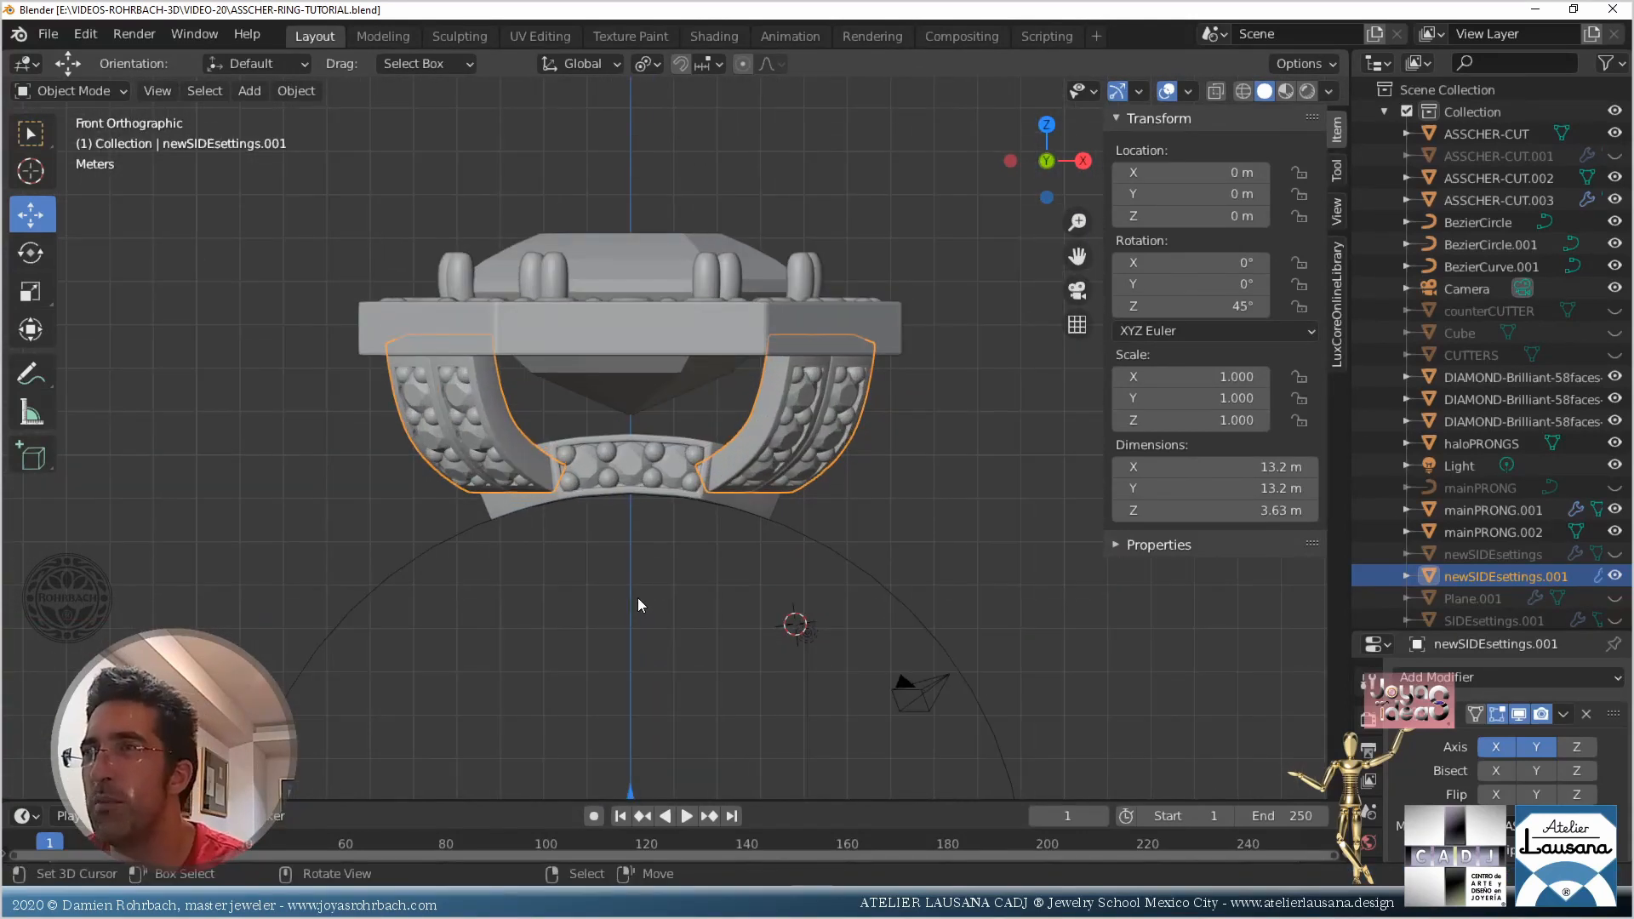
{"action": "key", "text": "n"}
{"action": "middle_click_drag", "start_coordinate": [636, 597], "coordinate": [708, 599]}
{"action": "key", "text": "KP_1"}
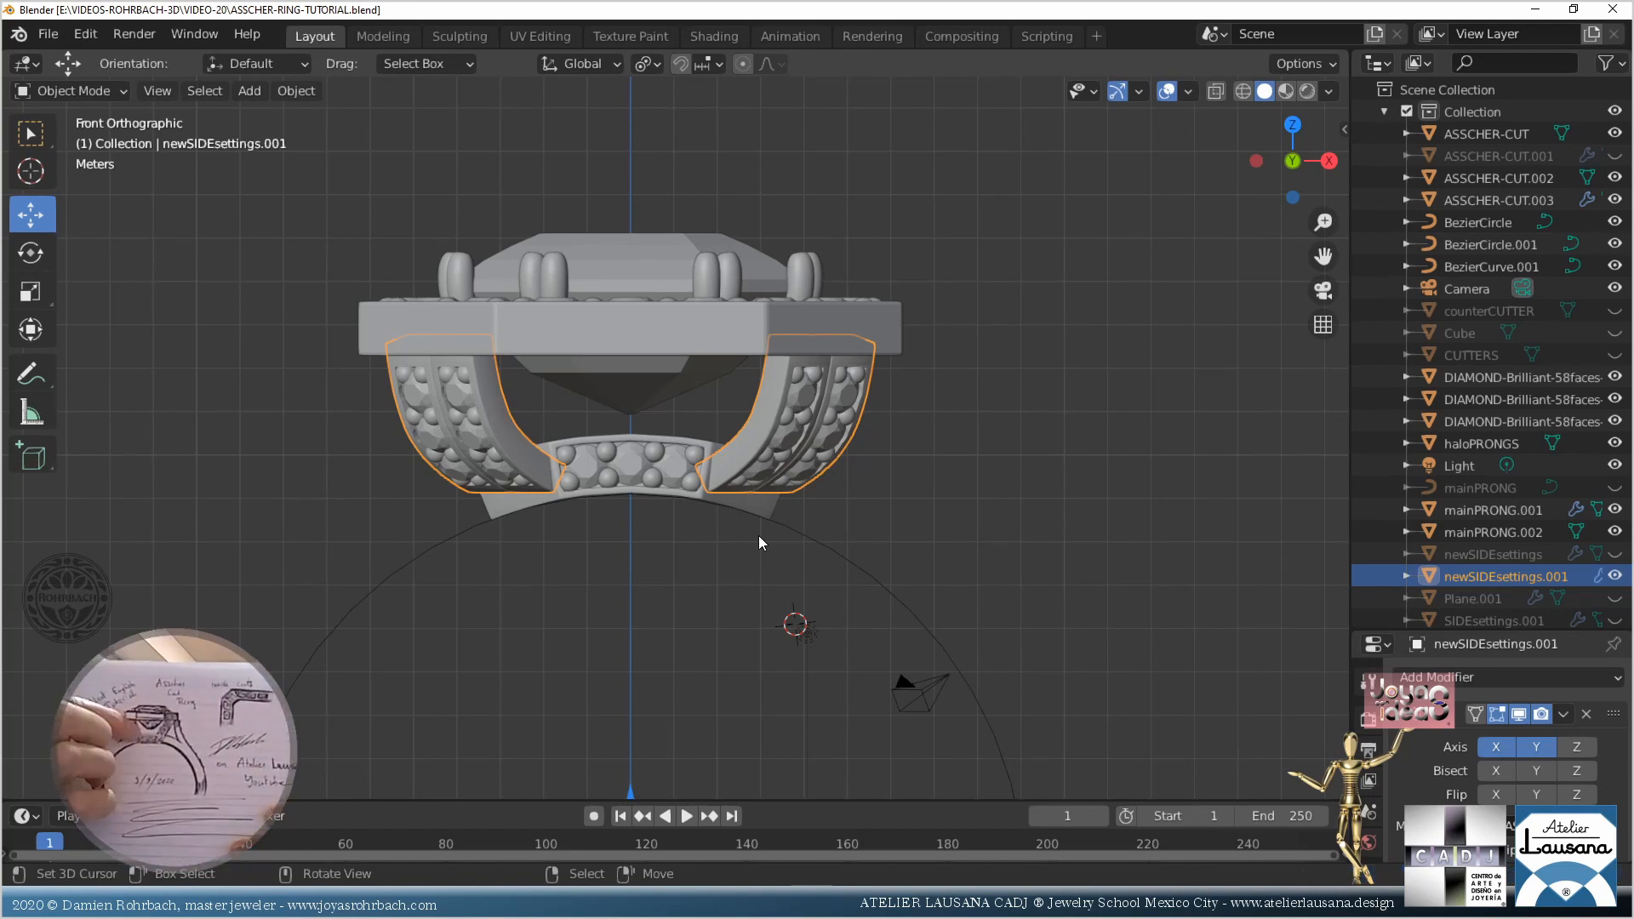
Place the 3D cursor at the base's lower right corner and add a 2 m plane there, aligned to the view
{"action": "scroll", "coordinate": [758, 535], "scroll_direction": "down", "scroll_amount": 4}
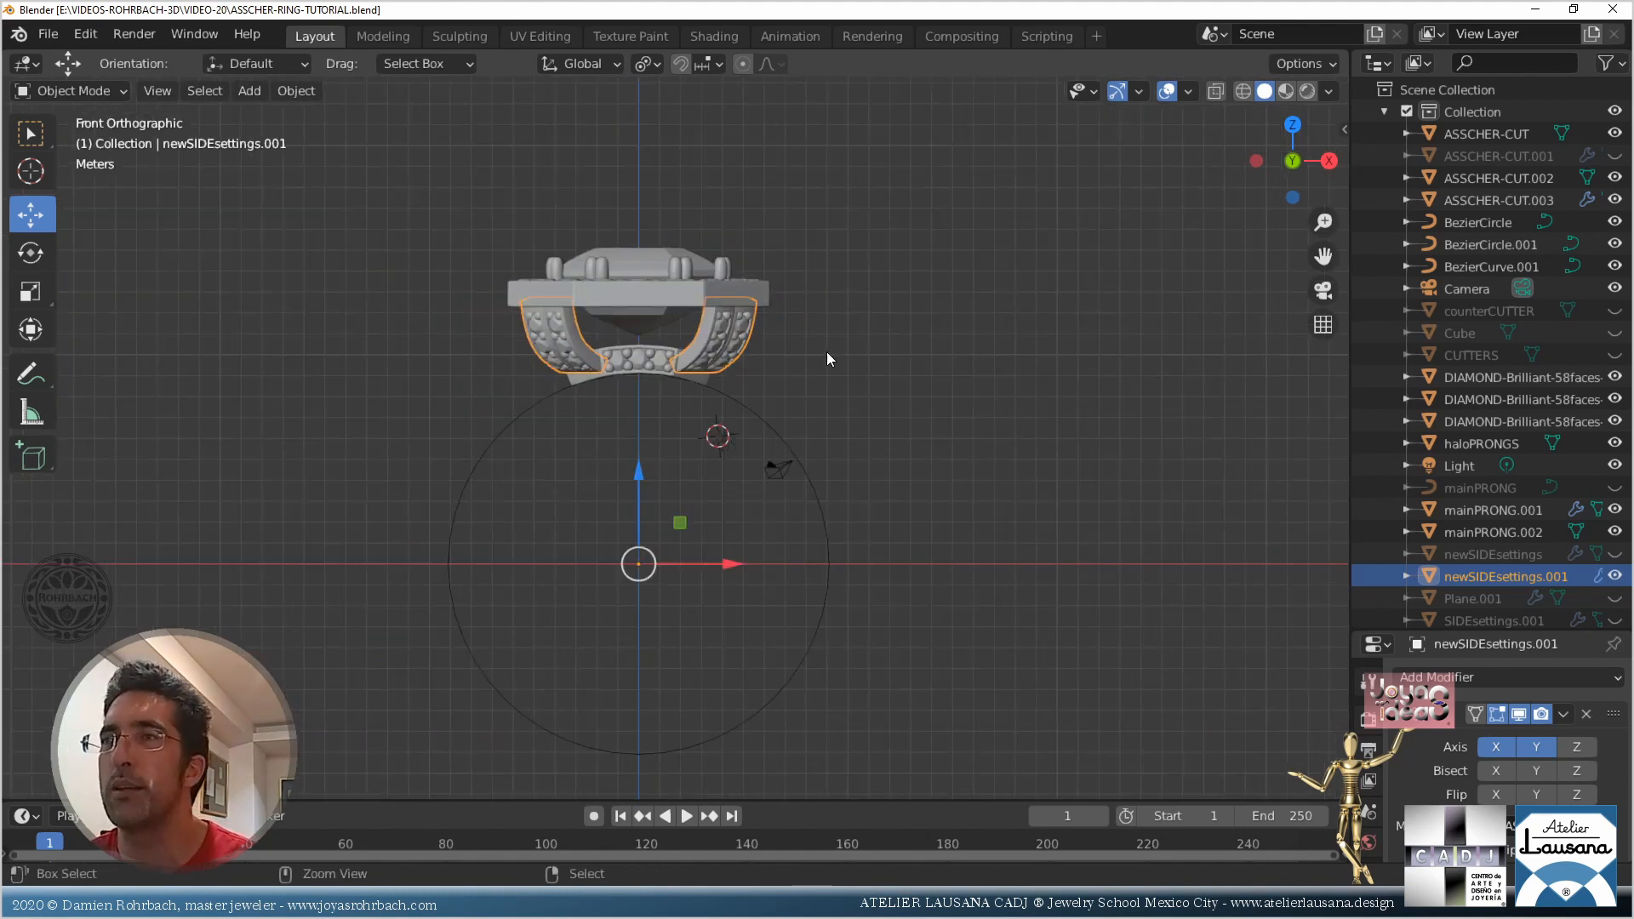
{"action": "right_click", "coordinate": [791, 386], "text": "shift"}
{"action": "scroll", "coordinate": [756, 423], "scroll_direction": "up", "scroll_amount": 3}
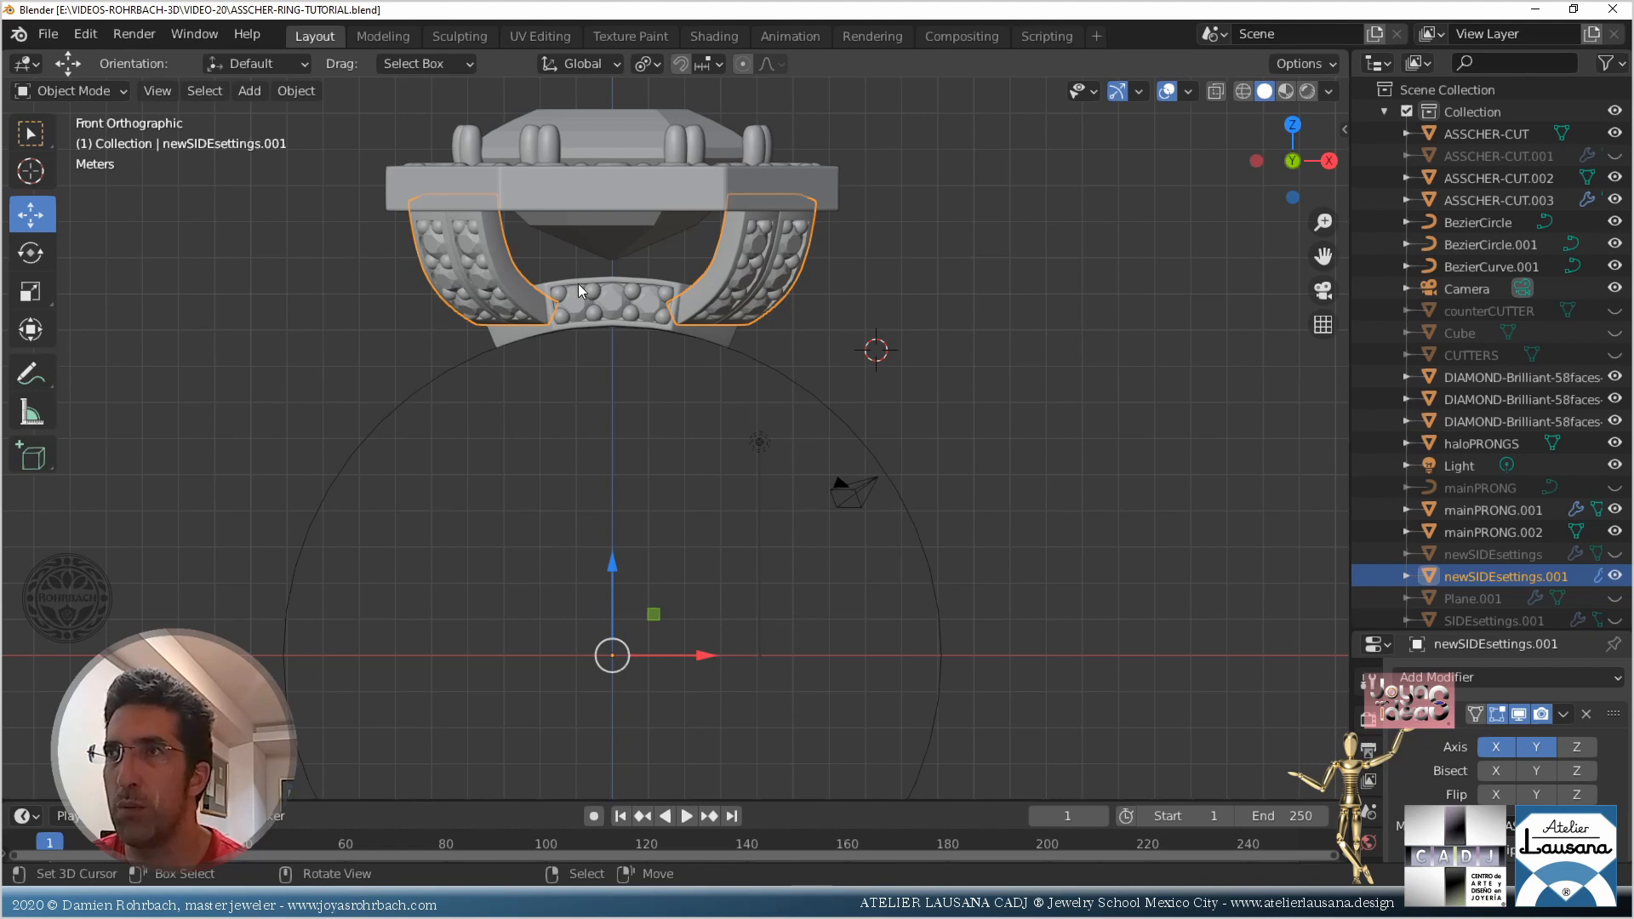
{"action": "right_click", "coordinate": [725, 337], "text": "shift"}
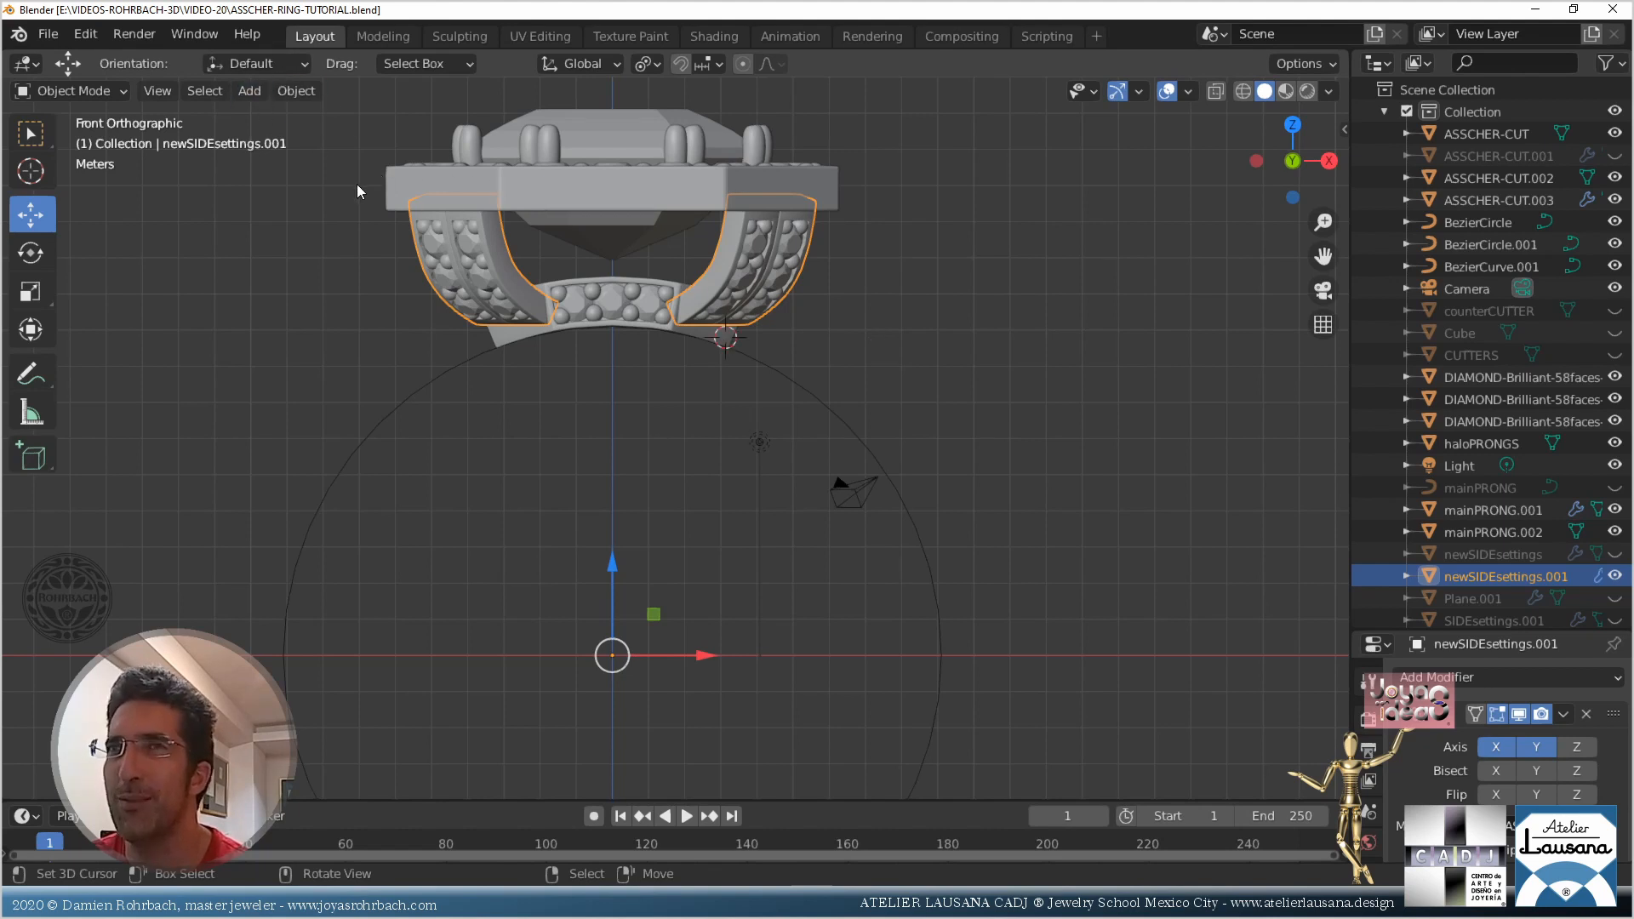
{"action": "left_click", "coordinate": [250, 91]}
{"action": "mouse_move", "coordinate": [284, 125]}
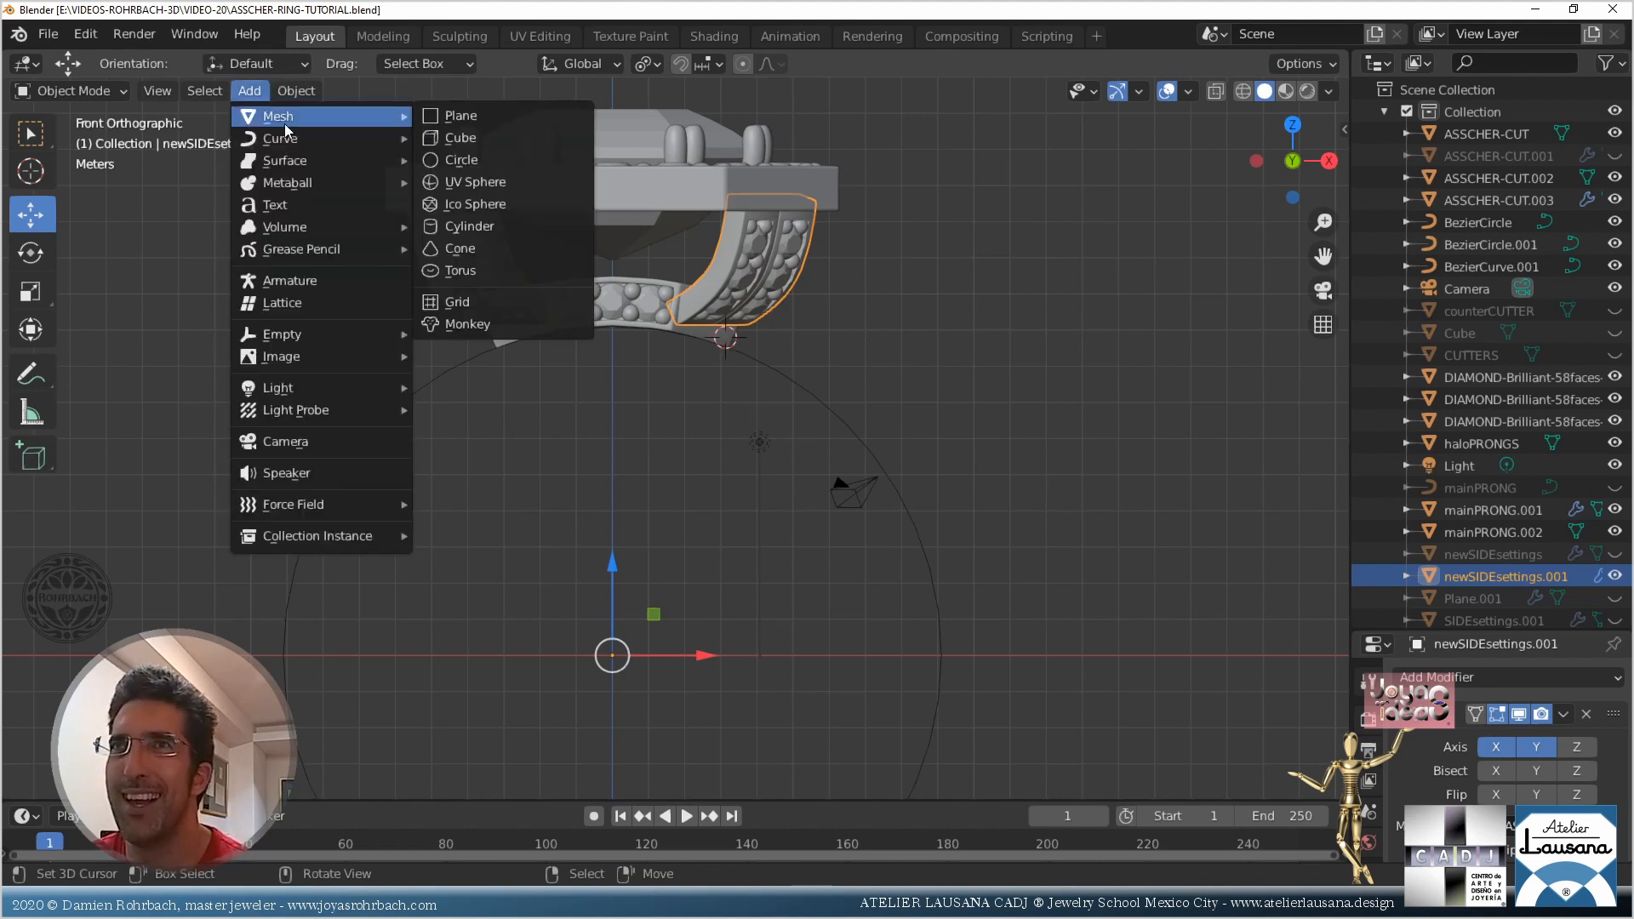
{"action": "left_click", "coordinate": [515, 117]}
{"action": "left_click", "coordinate": [285, 637]}
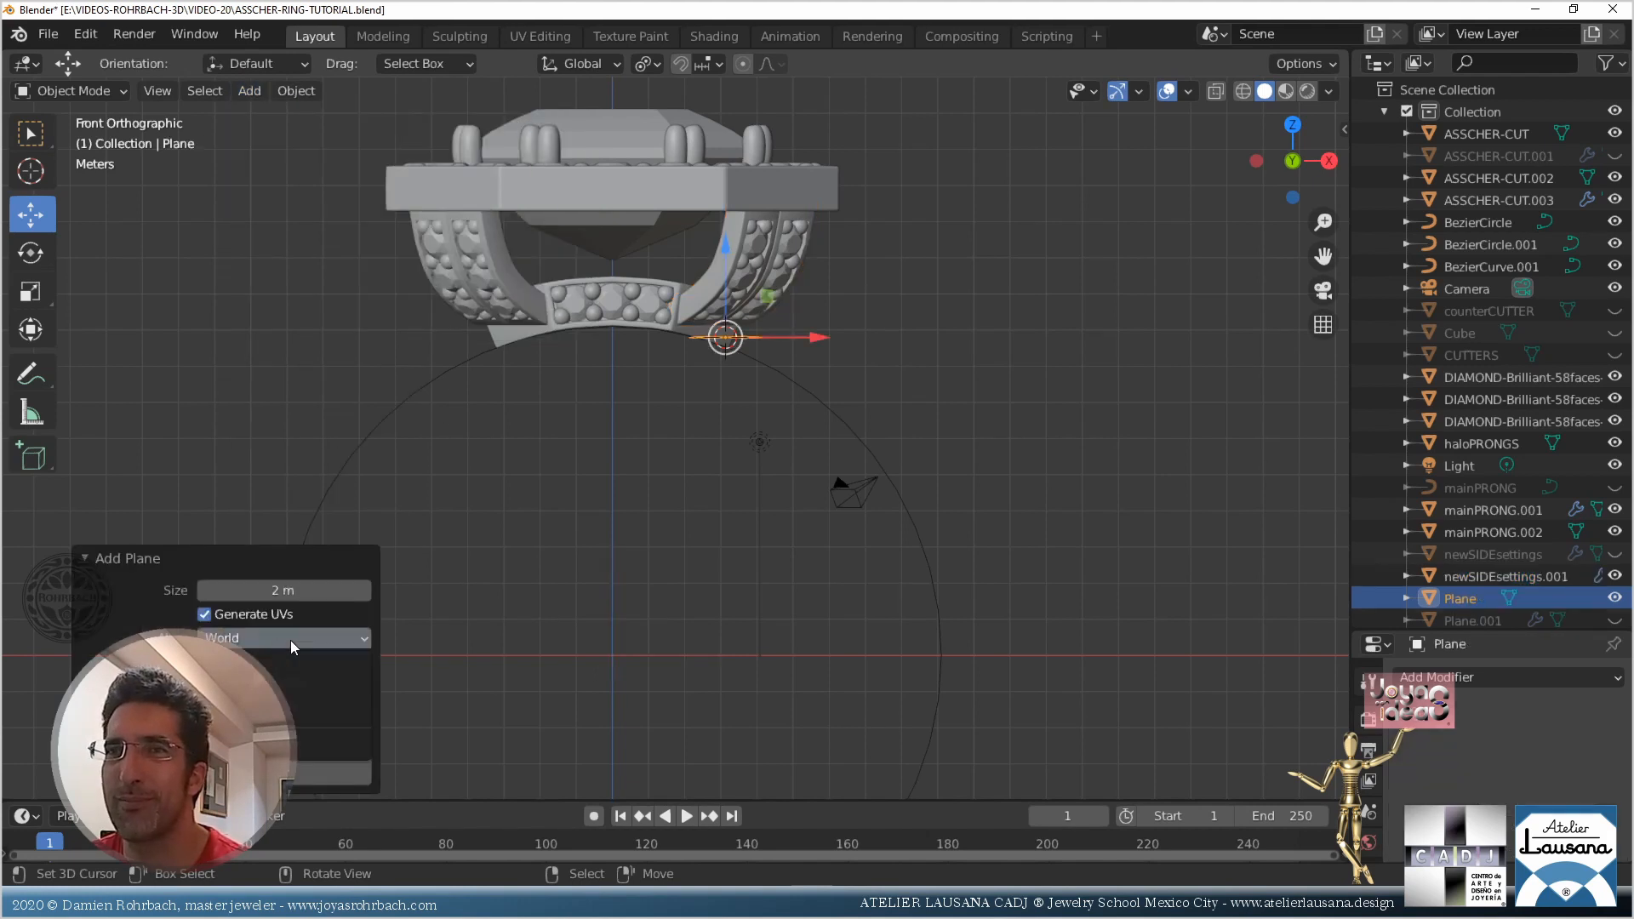
{"action": "left_click", "coordinate": [298, 659]}
Scale the new plane by about 0.716, tilt it, and position its lower edge on the finger circle at the base's corner
{"action": "scroll", "coordinate": [809, 352], "scroll_direction": "up", "scroll_amount": 7}
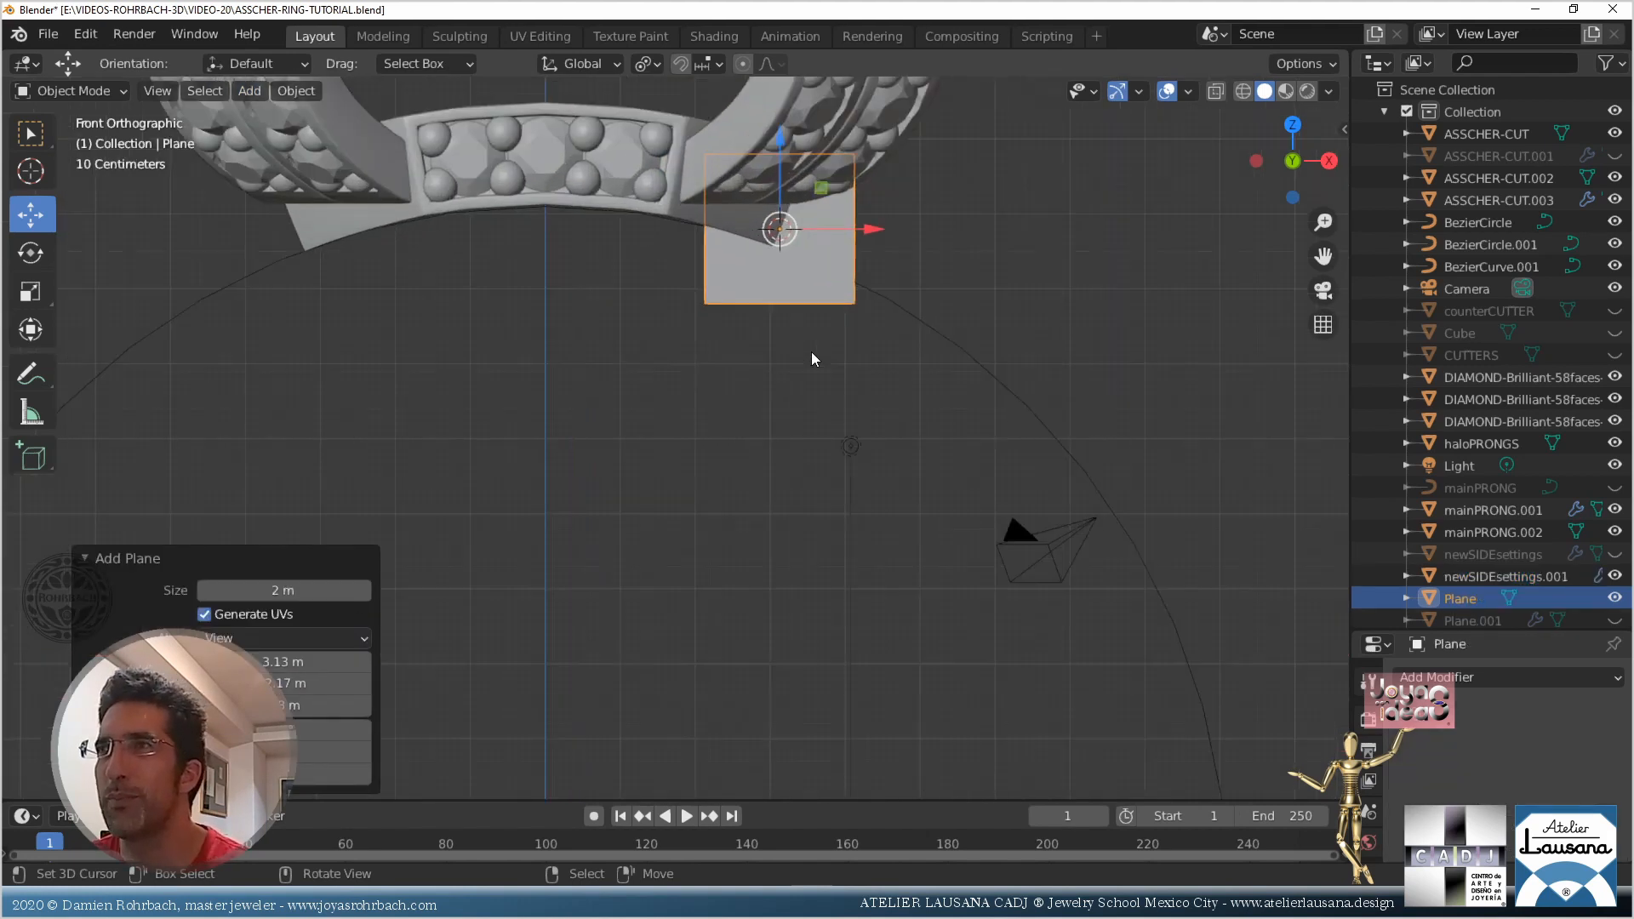
{"action": "key", "text": "s"}
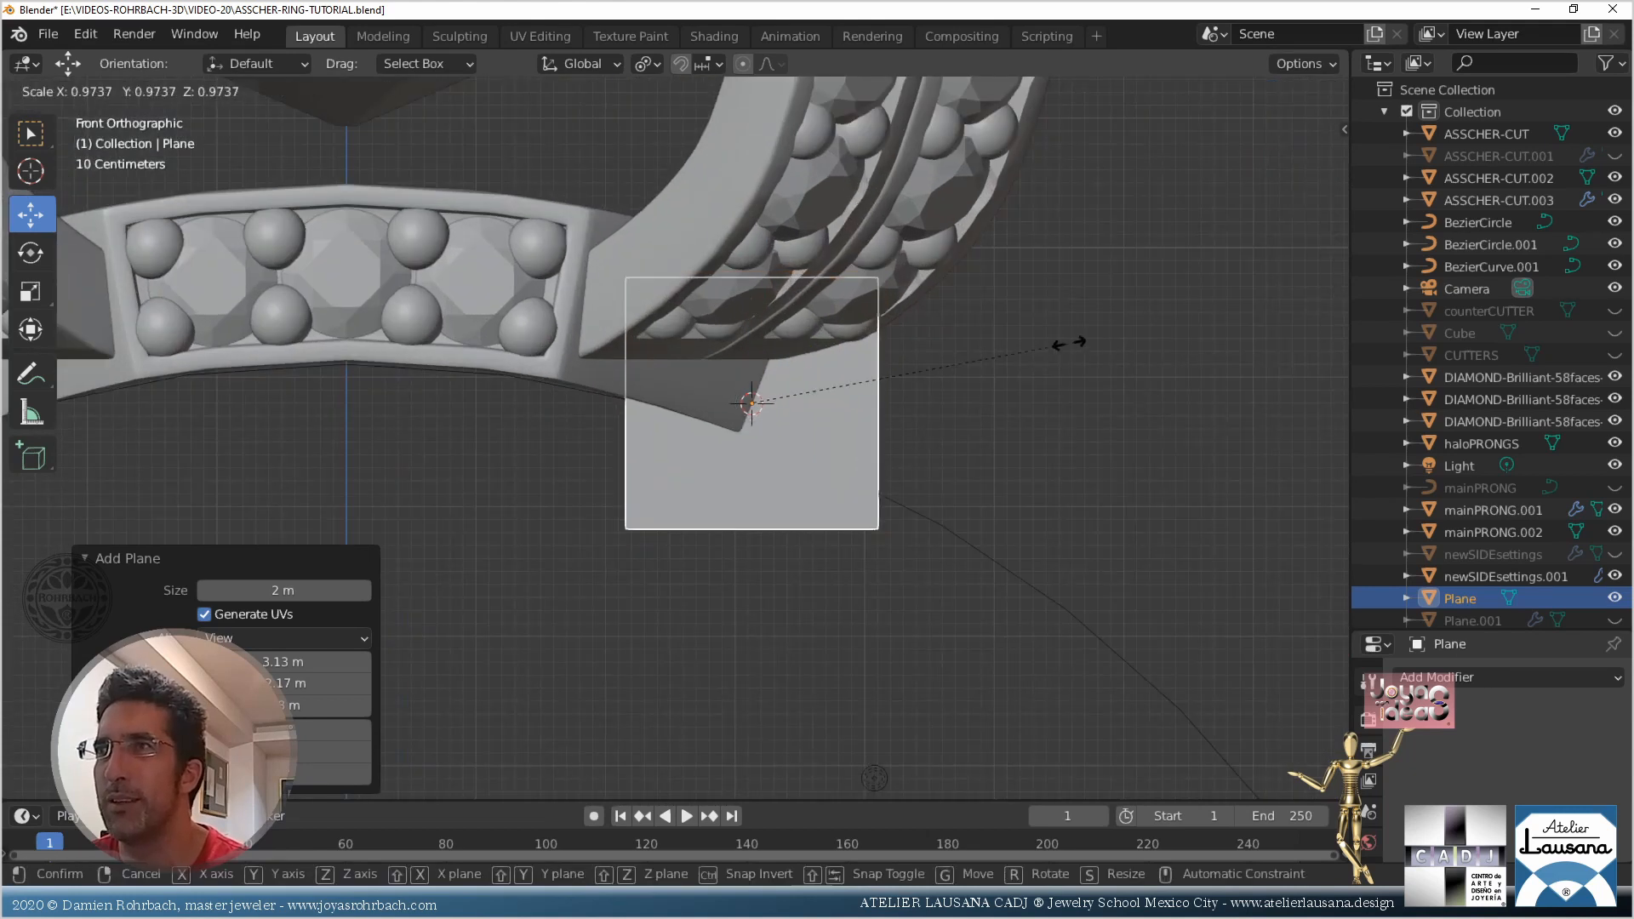
{"action": "left_click", "coordinate": [804, 391]}
{"action": "key", "text": "r"}
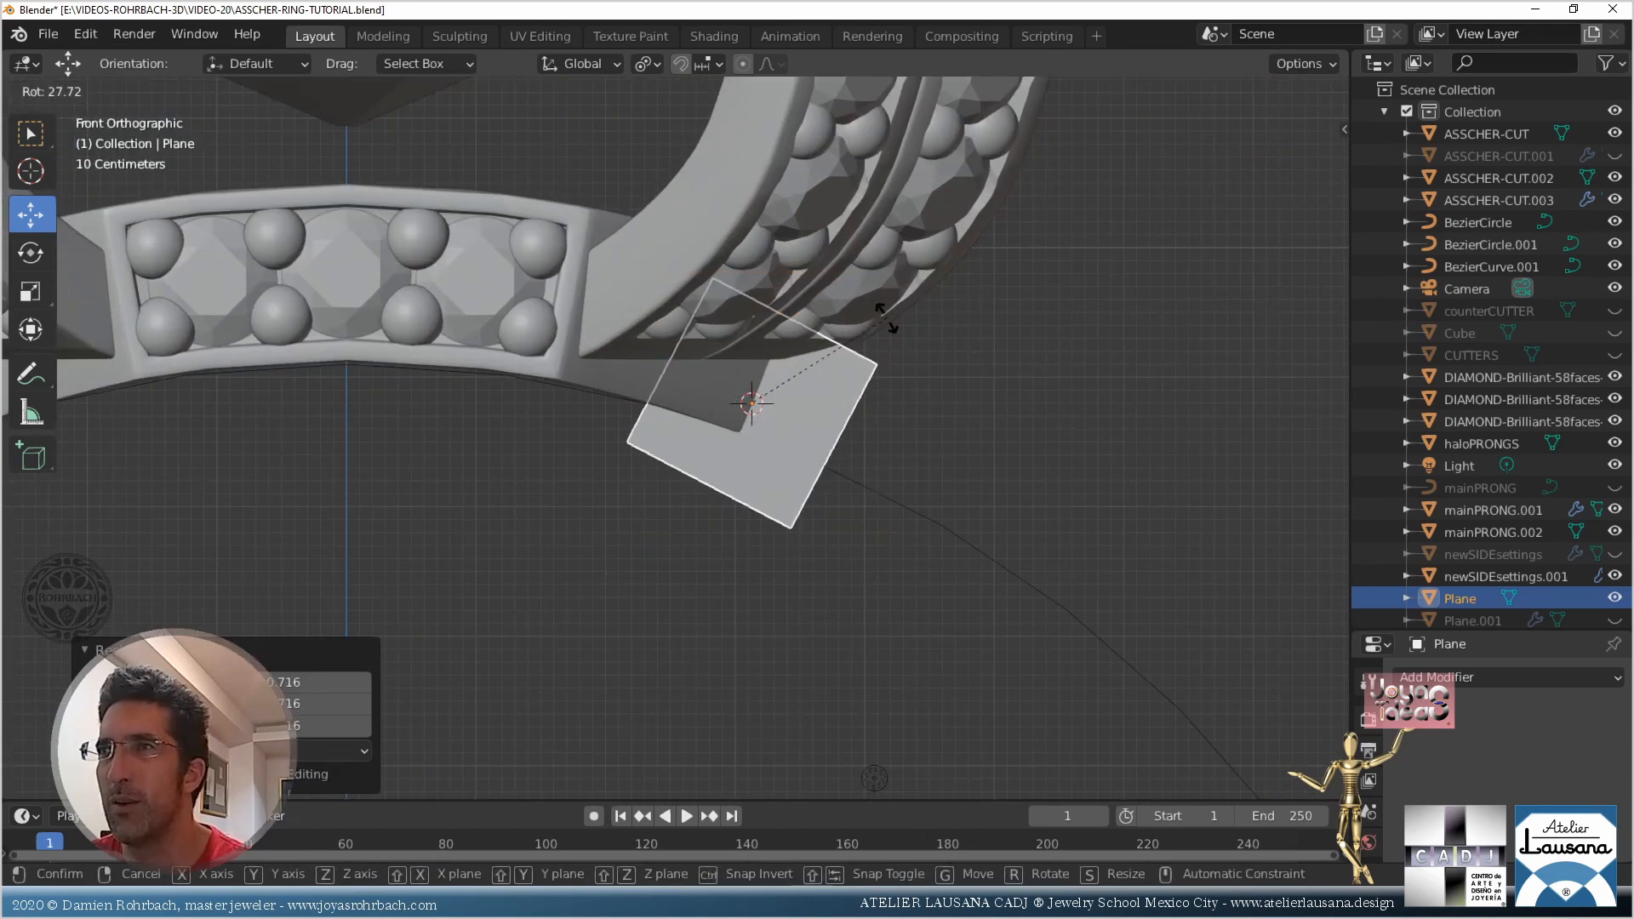
{"action": "left_click", "coordinate": [892, 325]}
{"action": "key", "text": "g"}
{"action": "left_click", "coordinate": [854, 348]}
{"action": "key", "text": "r"}
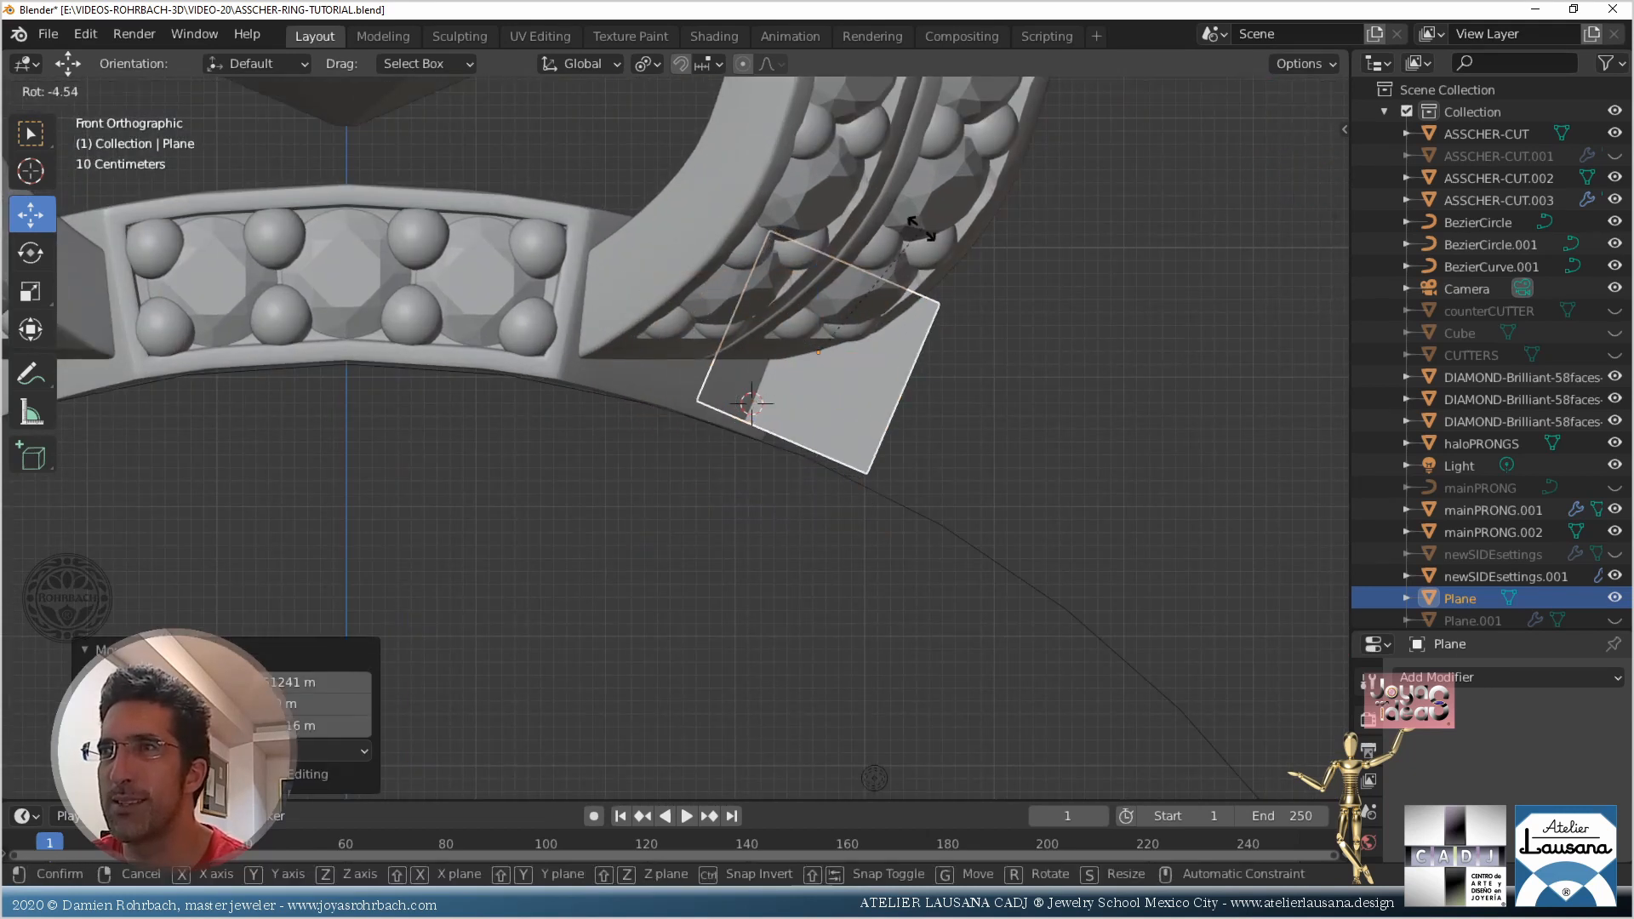
{"action": "left_click", "coordinate": [913, 227]}
{"action": "key", "text": "g"}
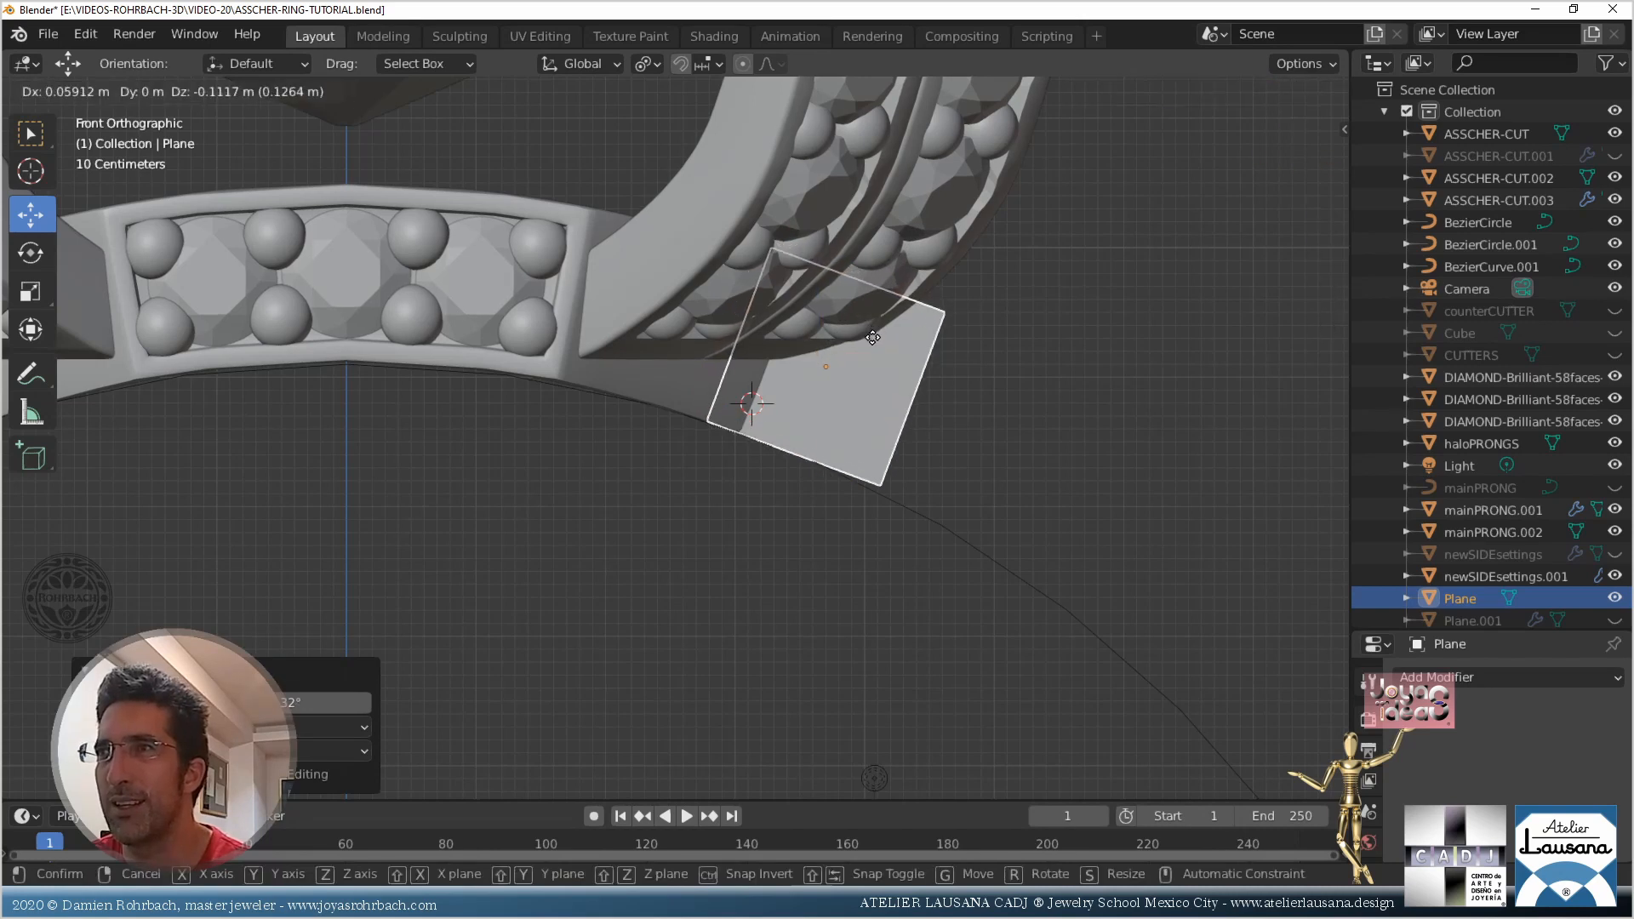
{"action": "left_click", "coordinate": [873, 339]}
Shrink the plane by a further factor of about 0.917 and fine-tune its position and tilt to about 22.3° along the finger circle
{"action": "key", "text": "s"}
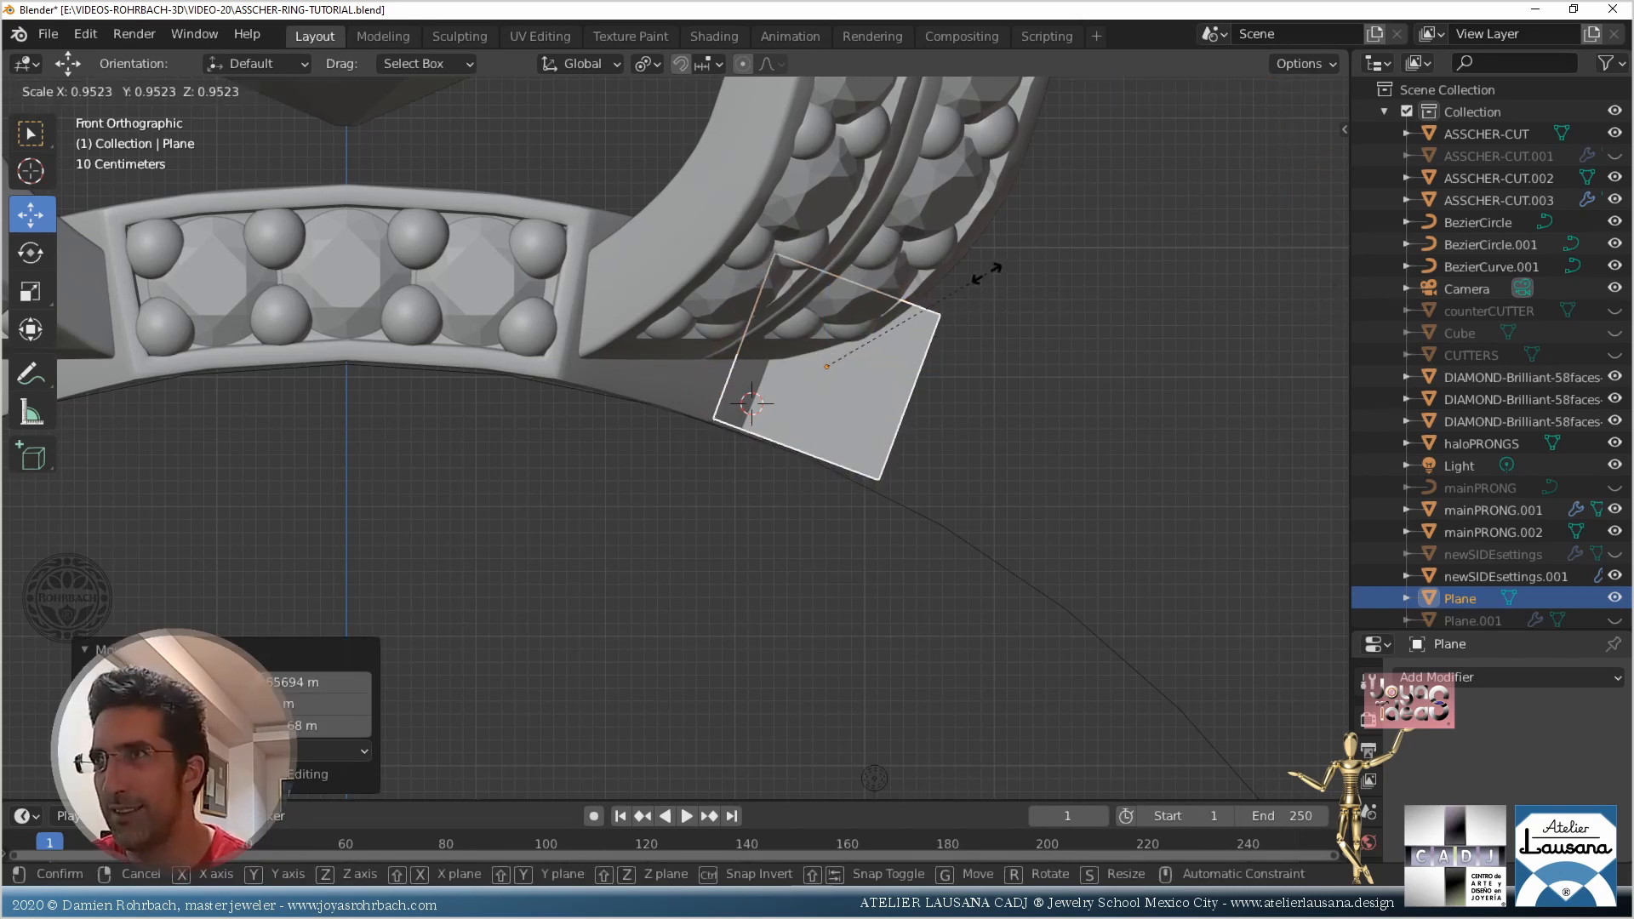
{"action": "left_click", "coordinate": [977, 272]}
{"action": "key", "text": "g"}
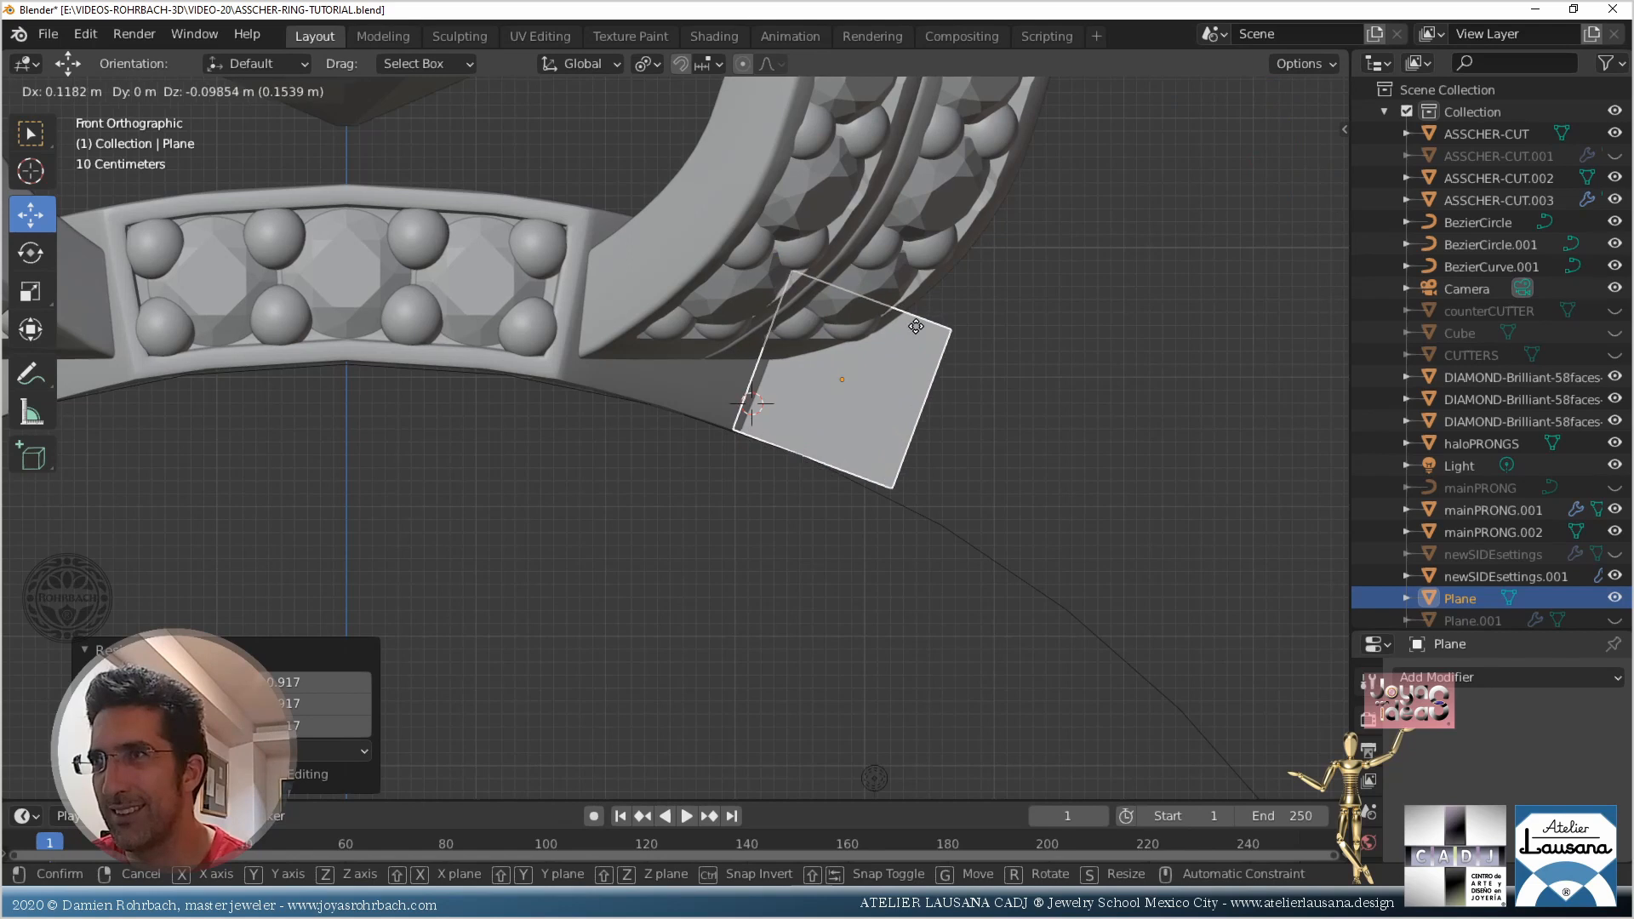
{"action": "left_click", "coordinate": [916, 325]}
{"action": "key", "text": "r"}
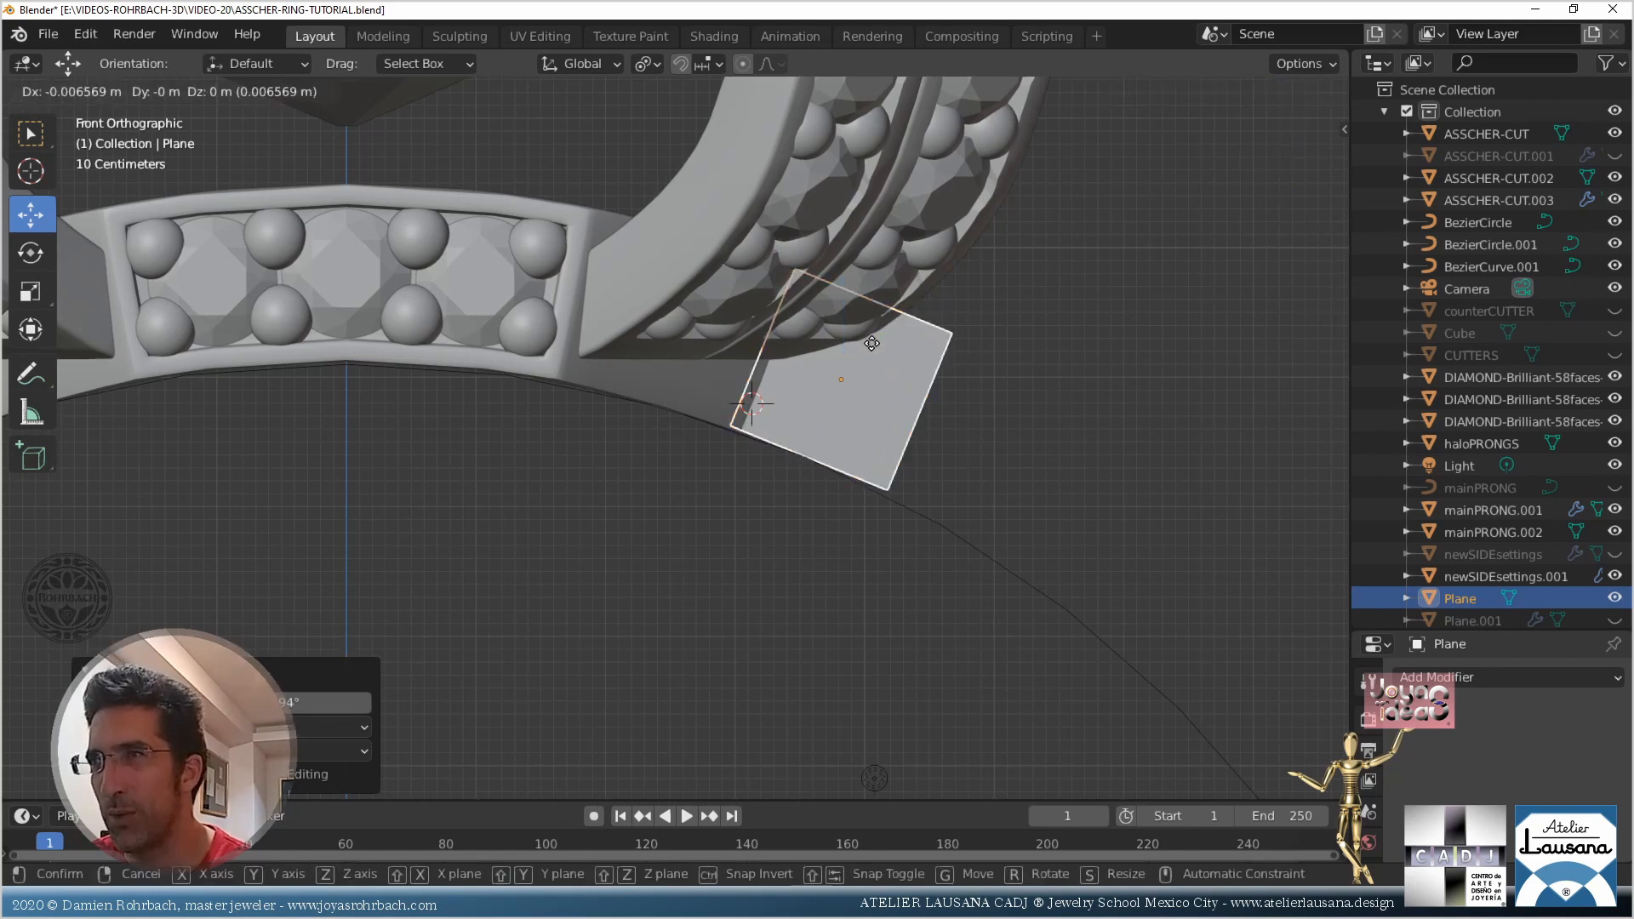
{"action": "left_click", "coordinate": [869, 344]}
Move the plane along Y to about -1.91 m, at the front corner of the base, and save the file
{"action": "key", "text": "alt+z"}
{"action": "middle_click_drag", "start_coordinate": [876, 343], "coordinate": [705, 409]}
{"action": "key", "text": "alt+z"}
{"action": "middle_click_drag", "start_coordinate": [868, 429], "coordinate": [670, 390], "text": "shift"}
{"action": "scroll", "coordinate": [674, 393], "scroll_direction": "up", "scroll_amount": 3}
{"action": "scroll", "coordinate": [645, 308], "scroll_direction": "up", "scroll_amount": 2}
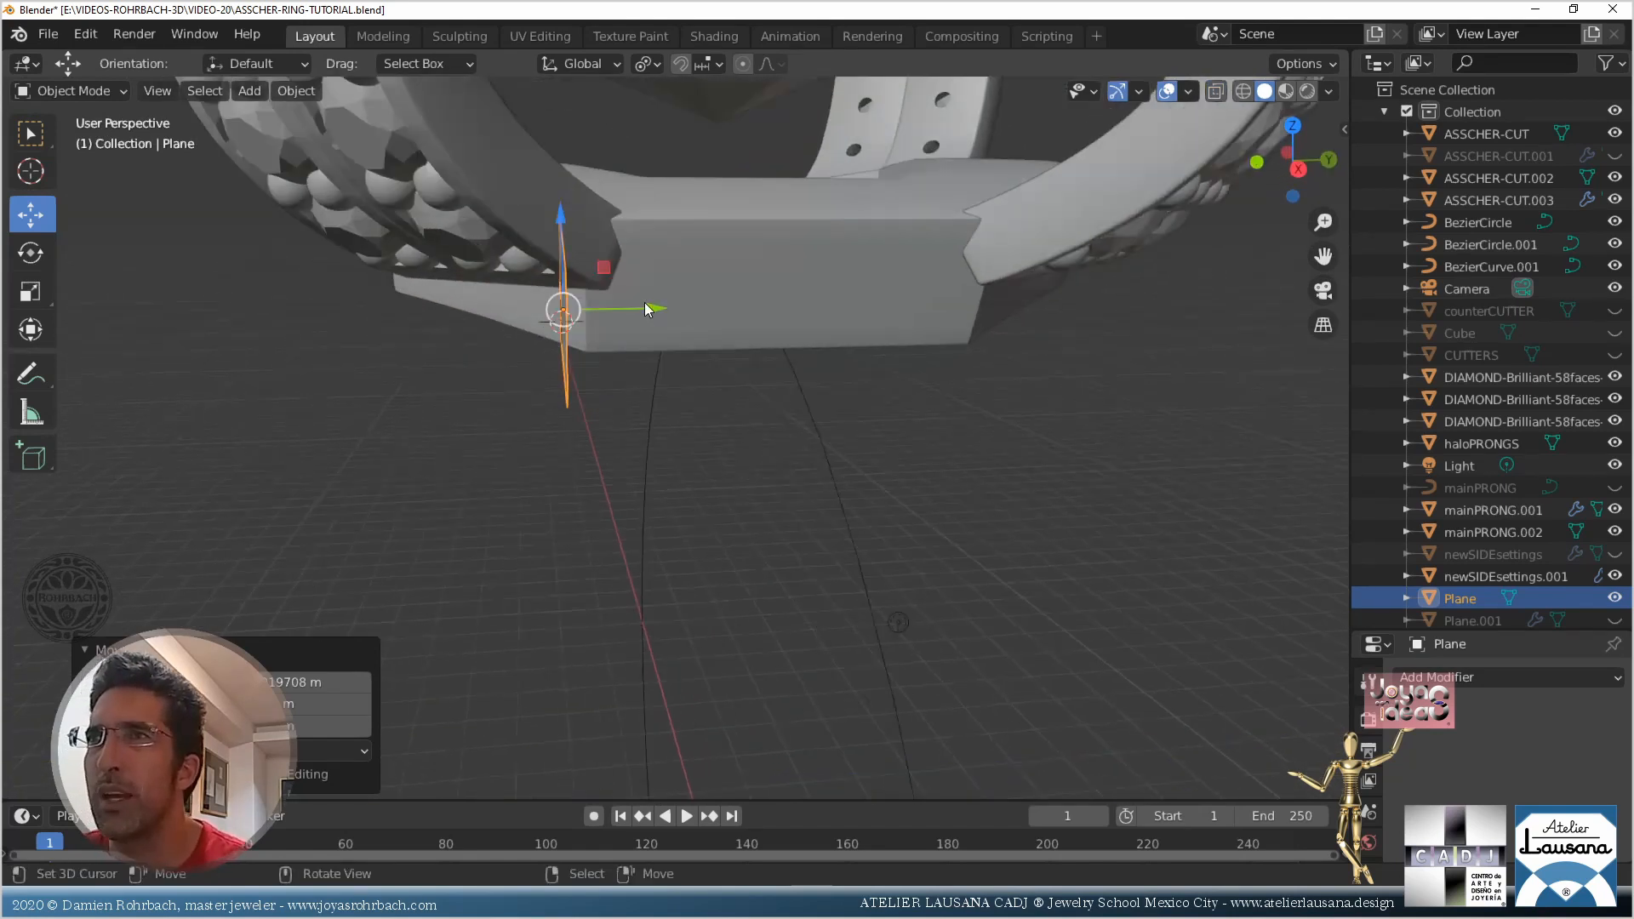
{"action": "left_click_drag", "start_coordinate": [645, 303], "coordinate": [677, 300]}
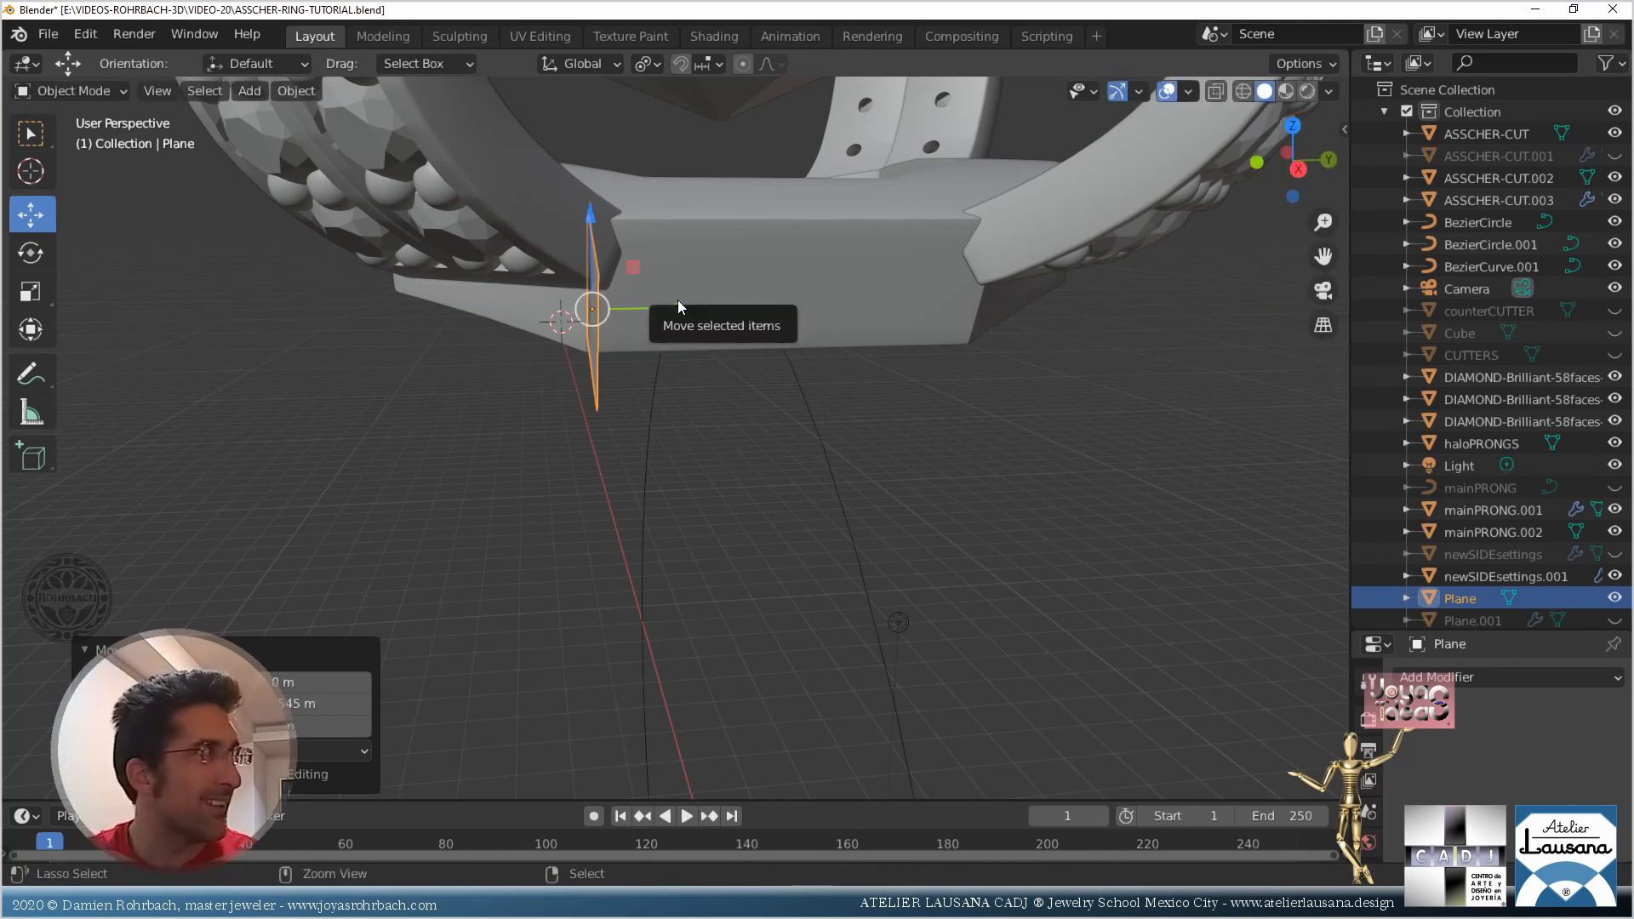
{"action": "key", "text": "ctrl+s"}
Extrude the plane's face about 0.76 m along the base's end into a block
{"action": "middle_click_drag", "start_coordinate": [678, 301], "coordinate": [679, 329]}
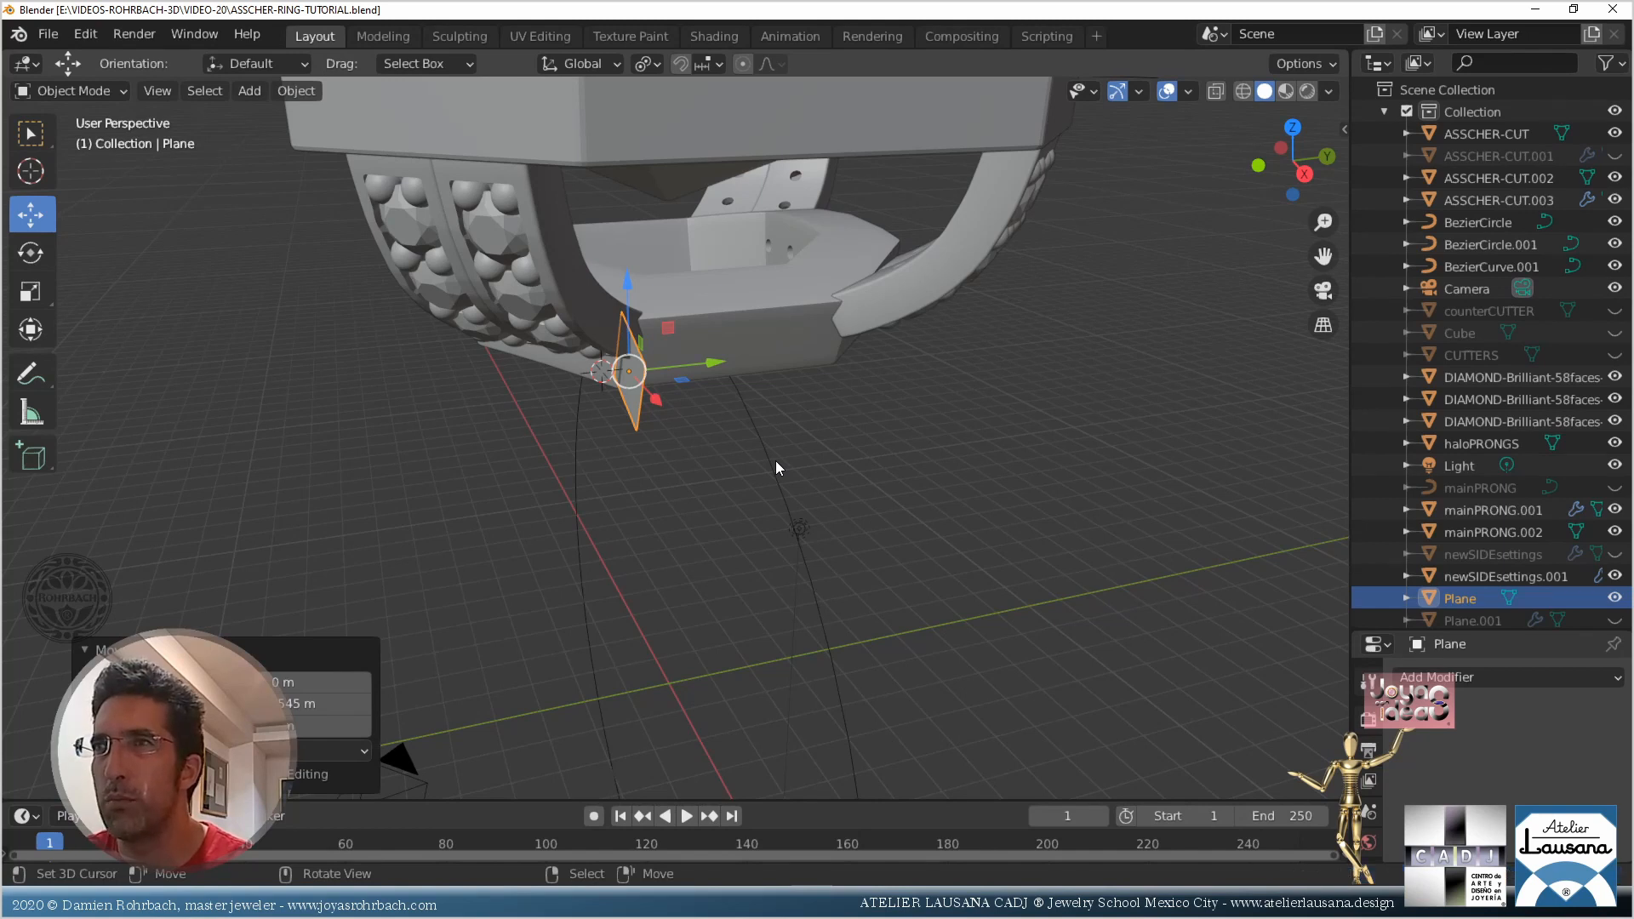
{"action": "key", "text": "Tab"}
{"action": "key", "text": "e"}
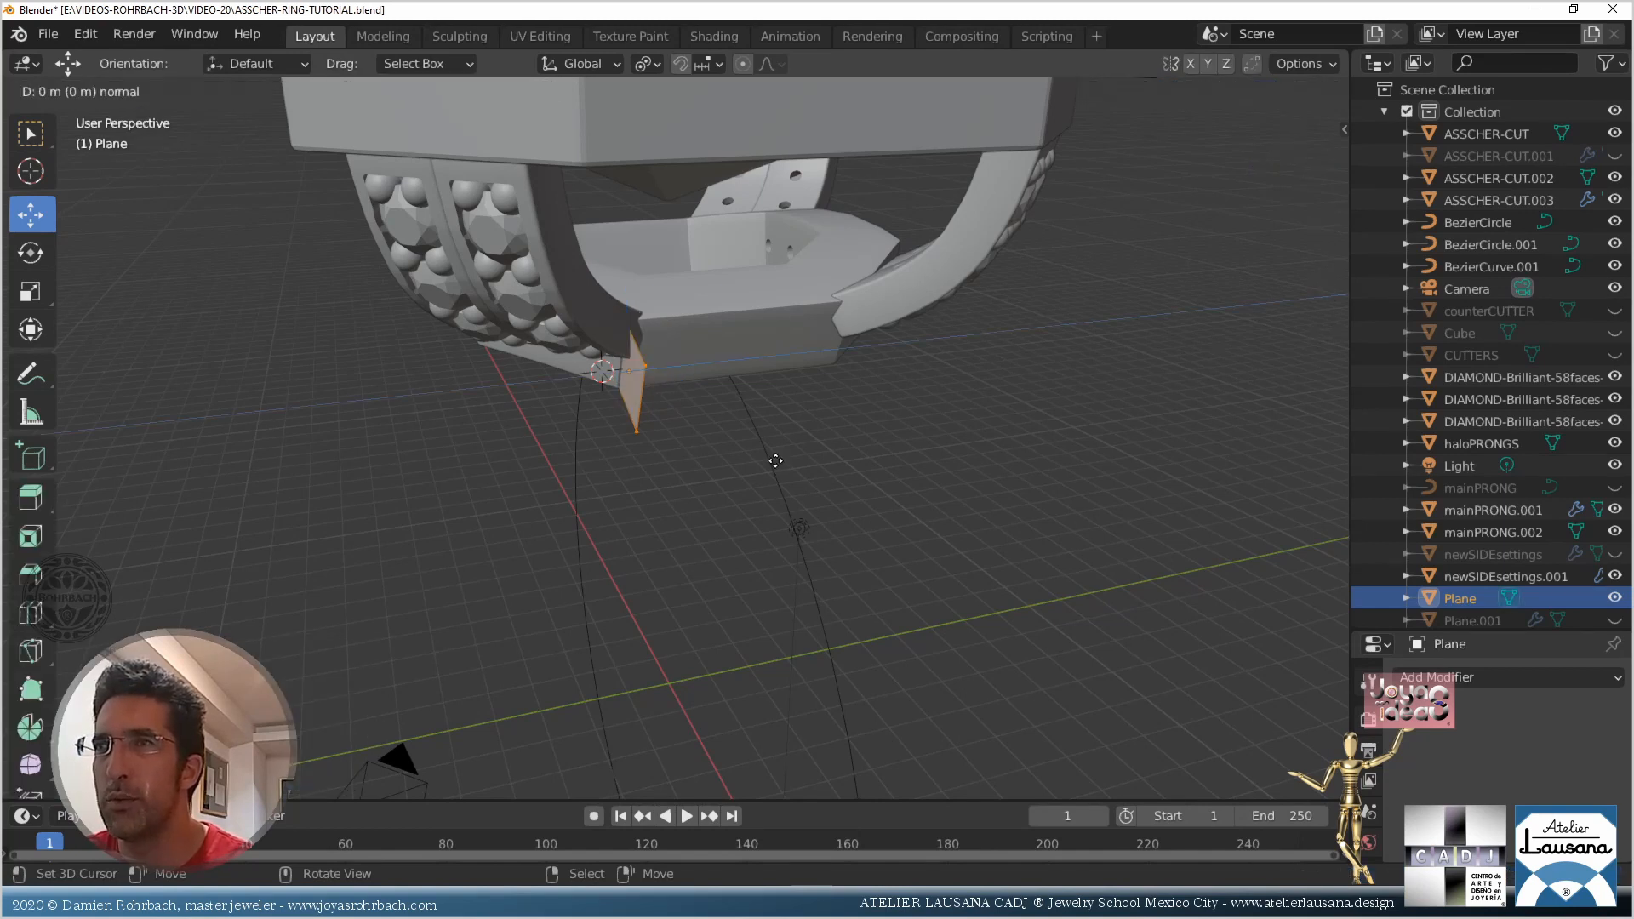
{"action": "left_click", "coordinate": [822, 453]}
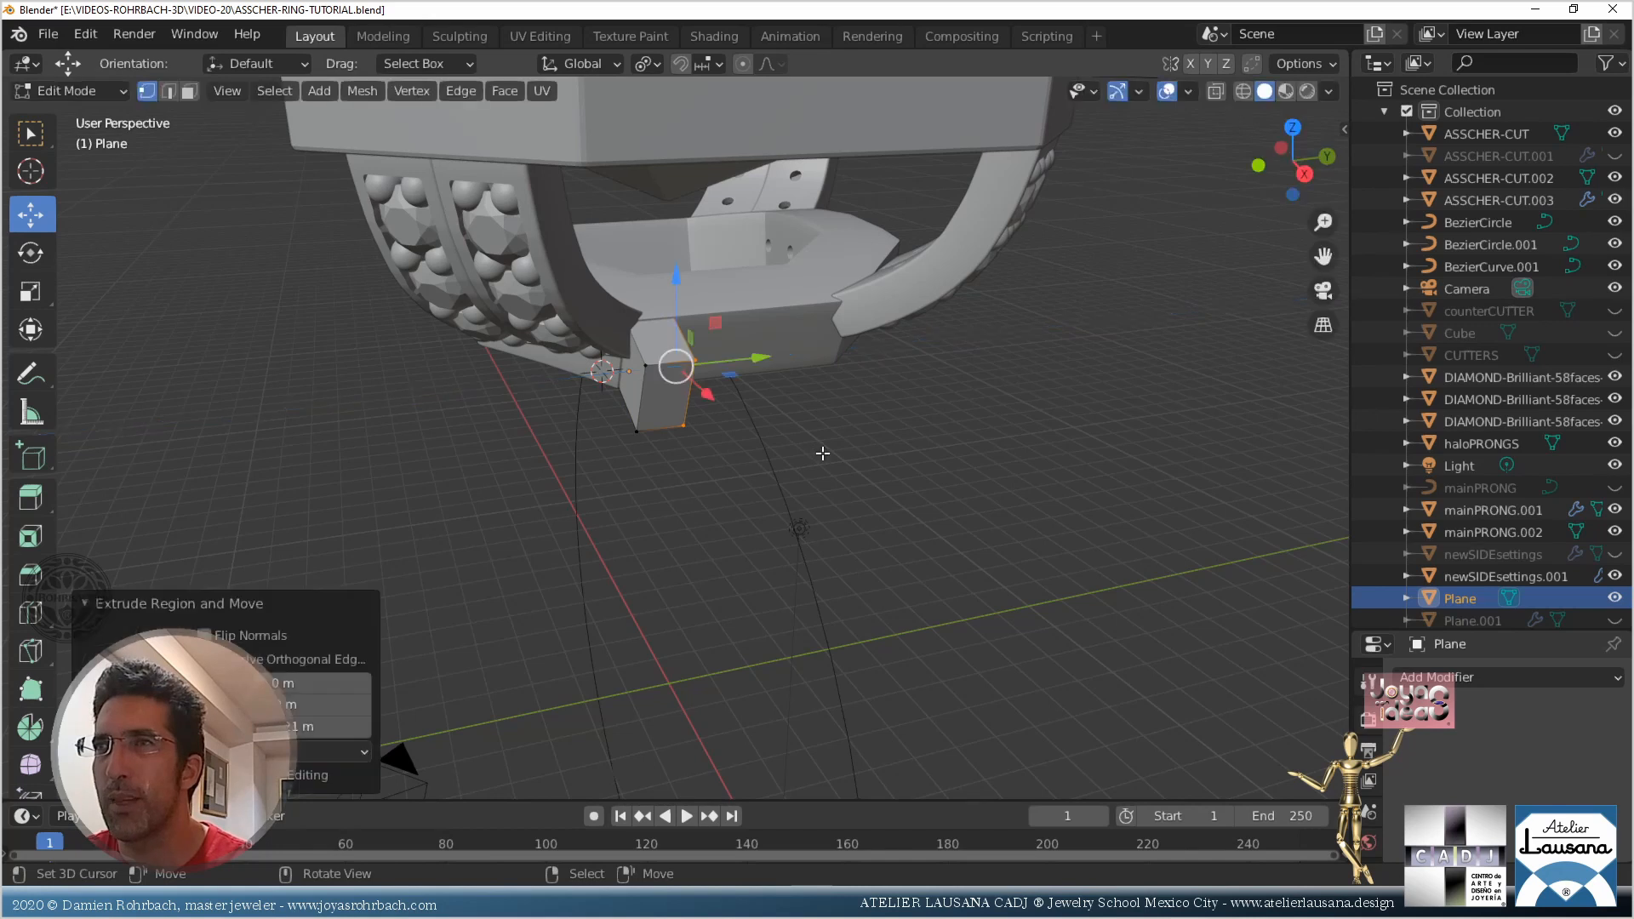
{"action": "key", "text": "Tab"}
Show the transform sidebar and apply the scale to the extruded plane
{"action": "key", "text": "n"}
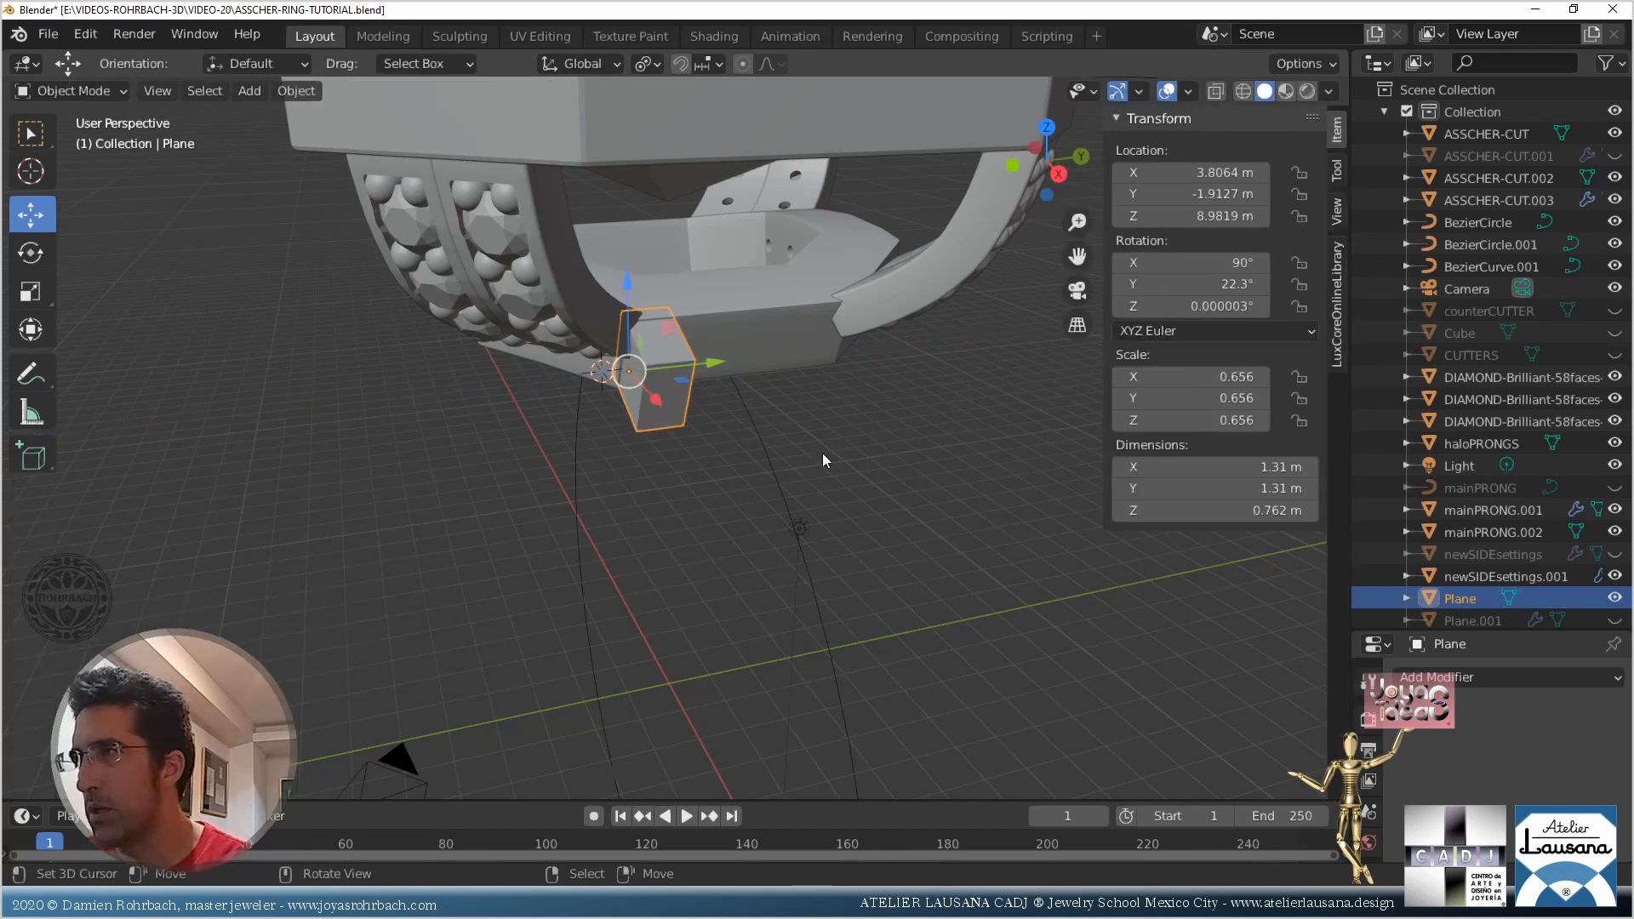
{"action": "key", "text": "ctrl+a"}
{"action": "left_click", "coordinate": [824, 431]}
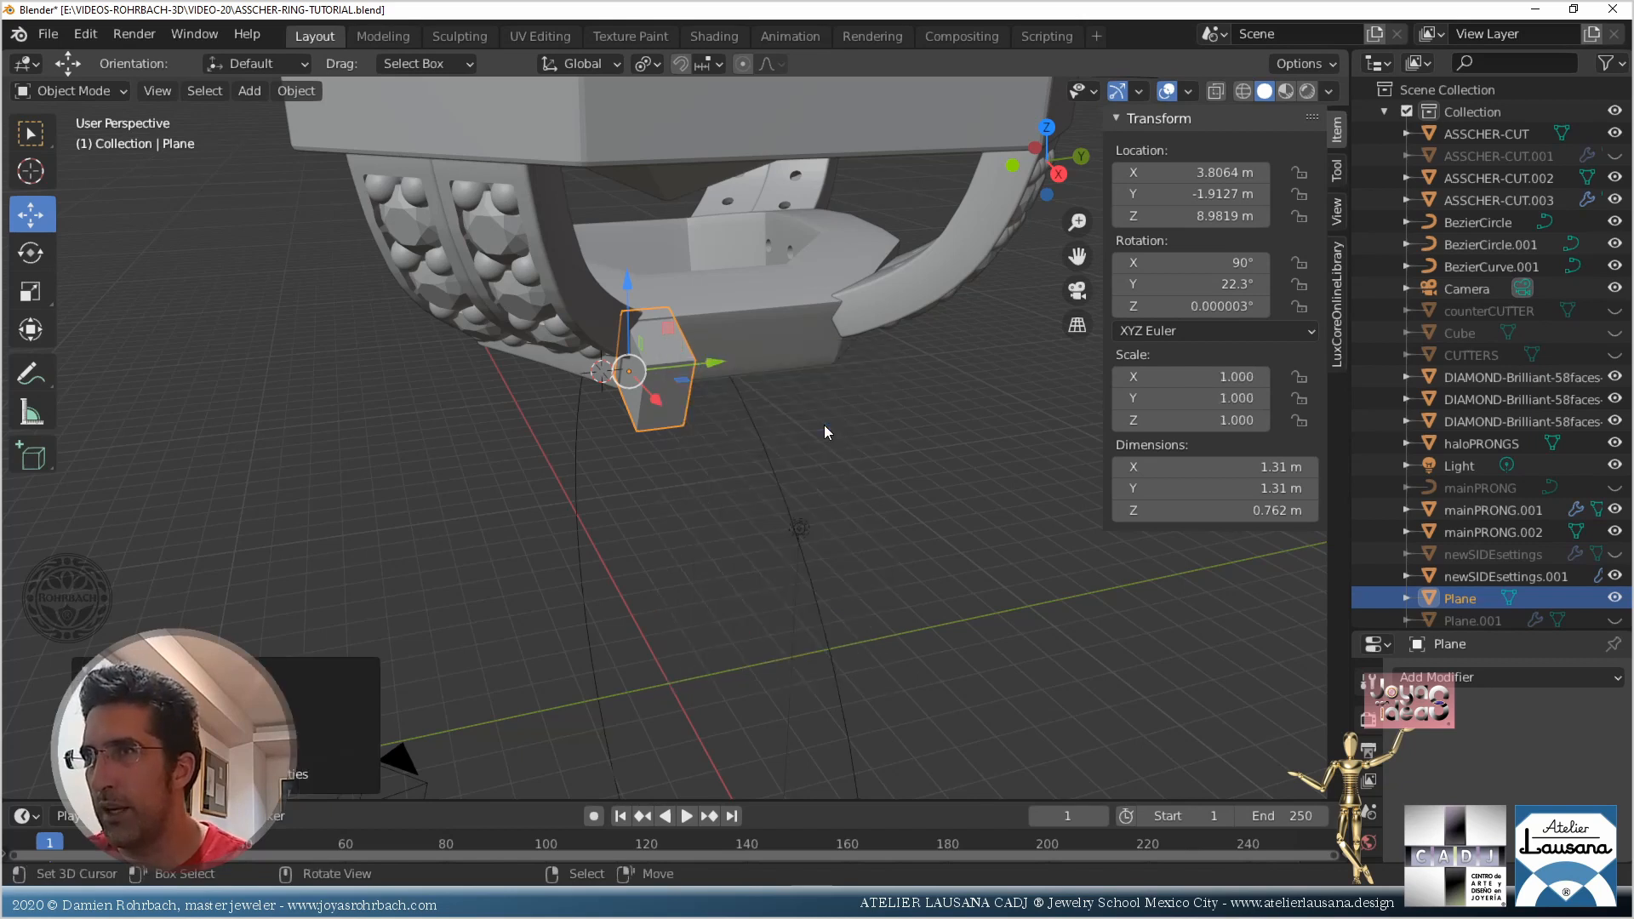
Switch on X-ray display to see the extruded block through the ring
{"action": "key", "text": "Tab"}
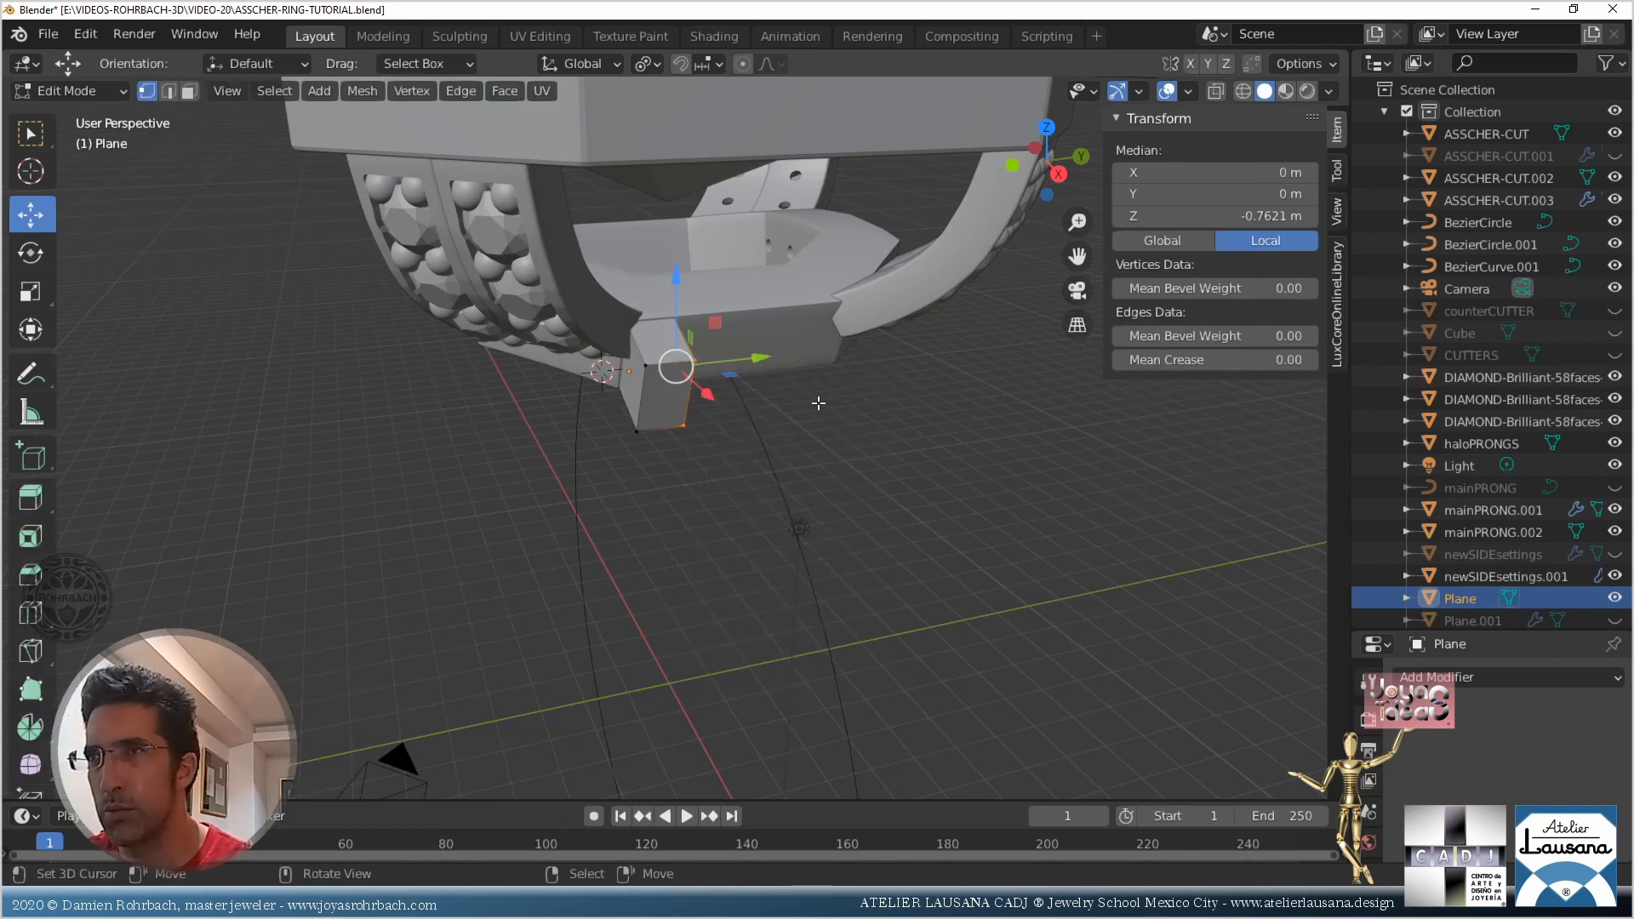
{"action": "key", "text": "alt+z"}
{"action": "key", "text": "ctrl"}
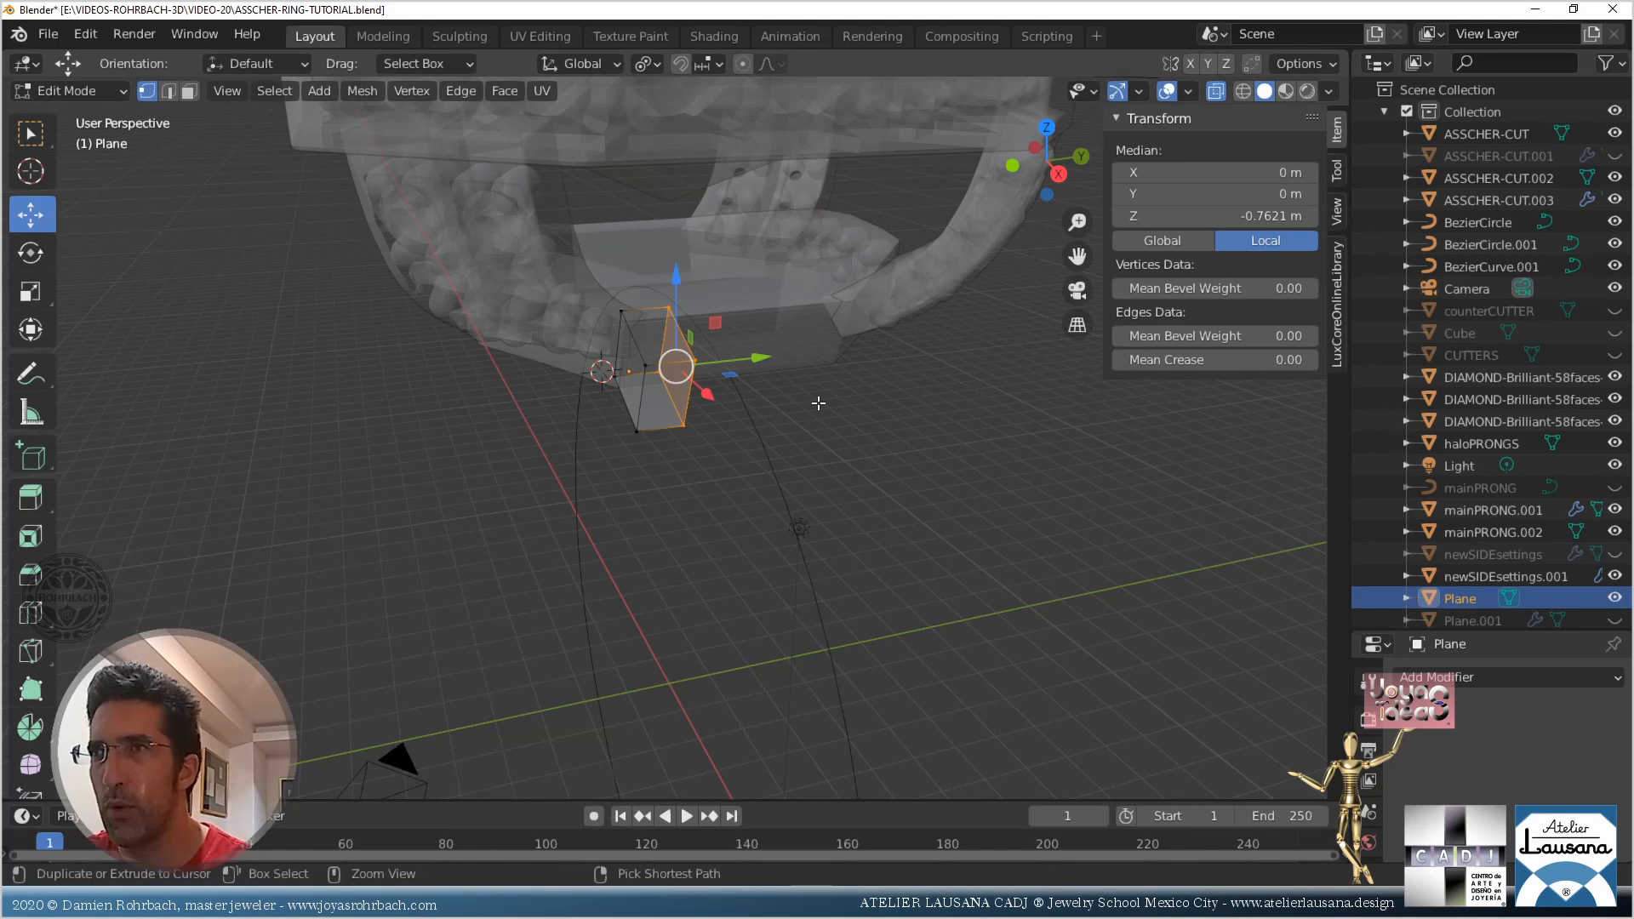
{"action": "key", "text": "Tab"}
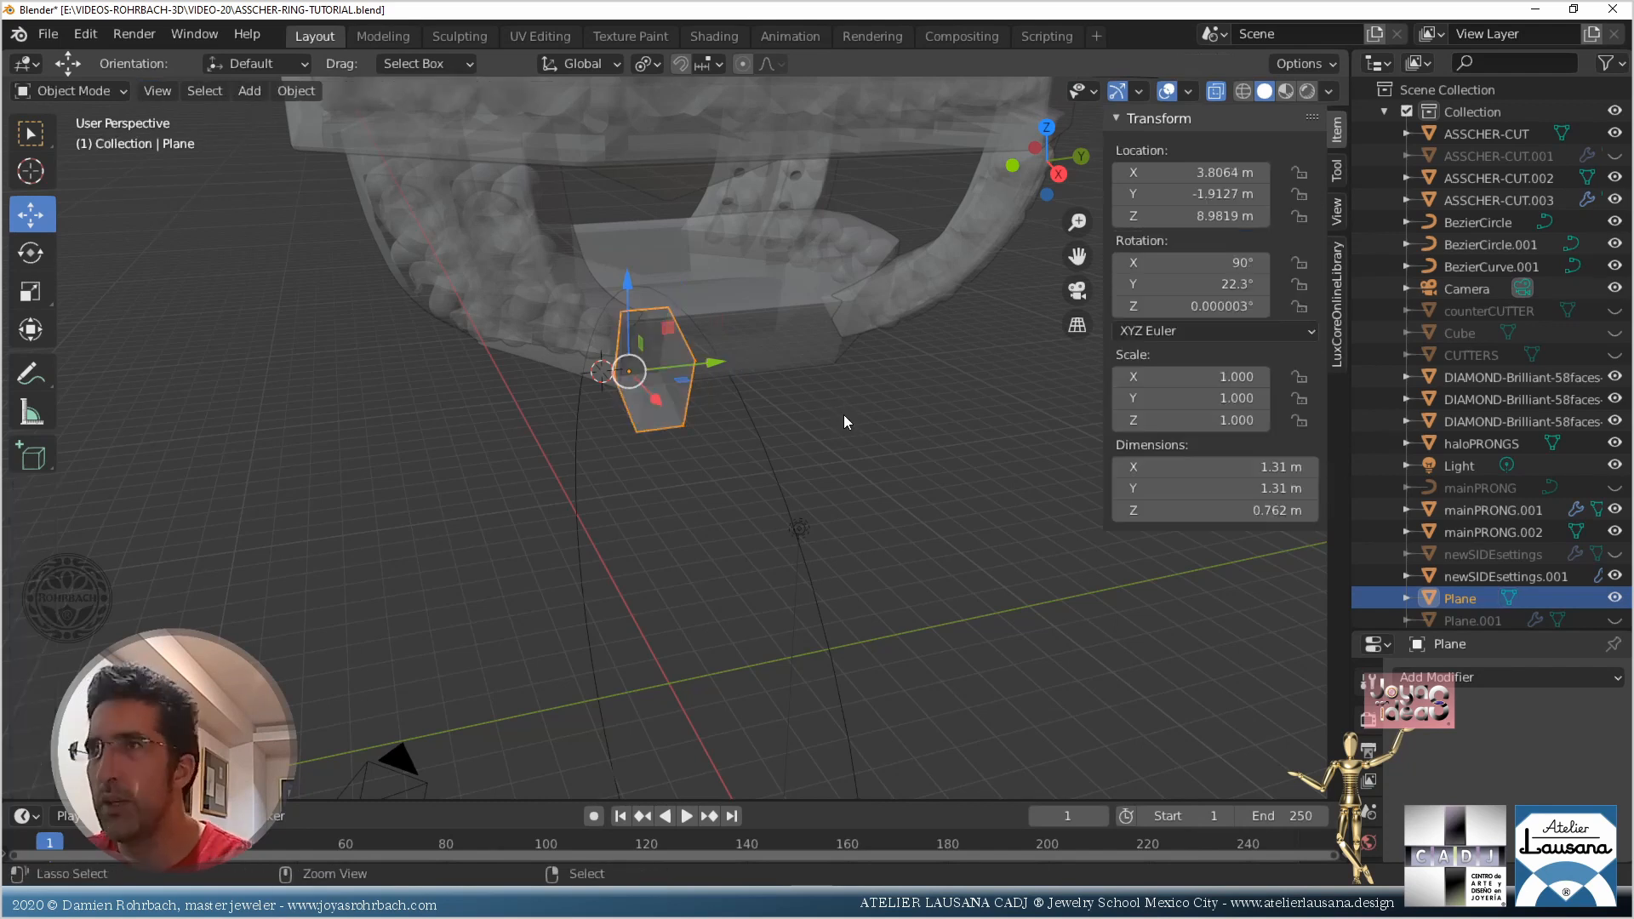
Delete the extruded plane object, and bring it back by undoing the latest changes, including the applied scale
{"action": "key", "text": "Delete"}
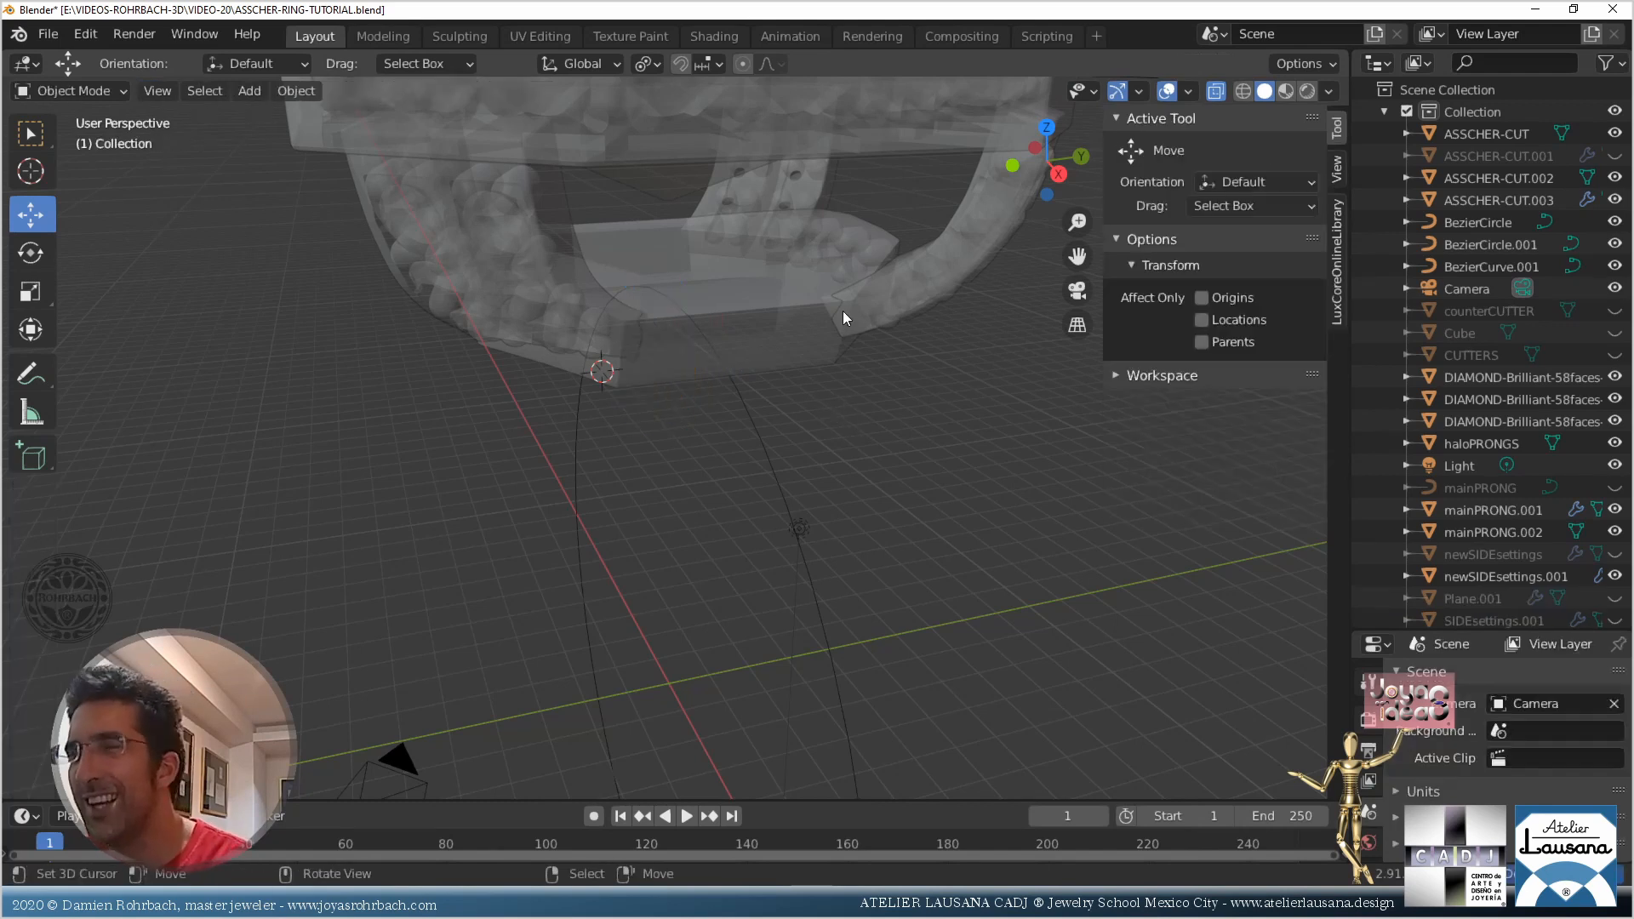
{"action": "key", "text": "Home"}
{"action": "scroll", "coordinate": [848, 339], "scroll_direction": "up", "scroll_amount": 5}
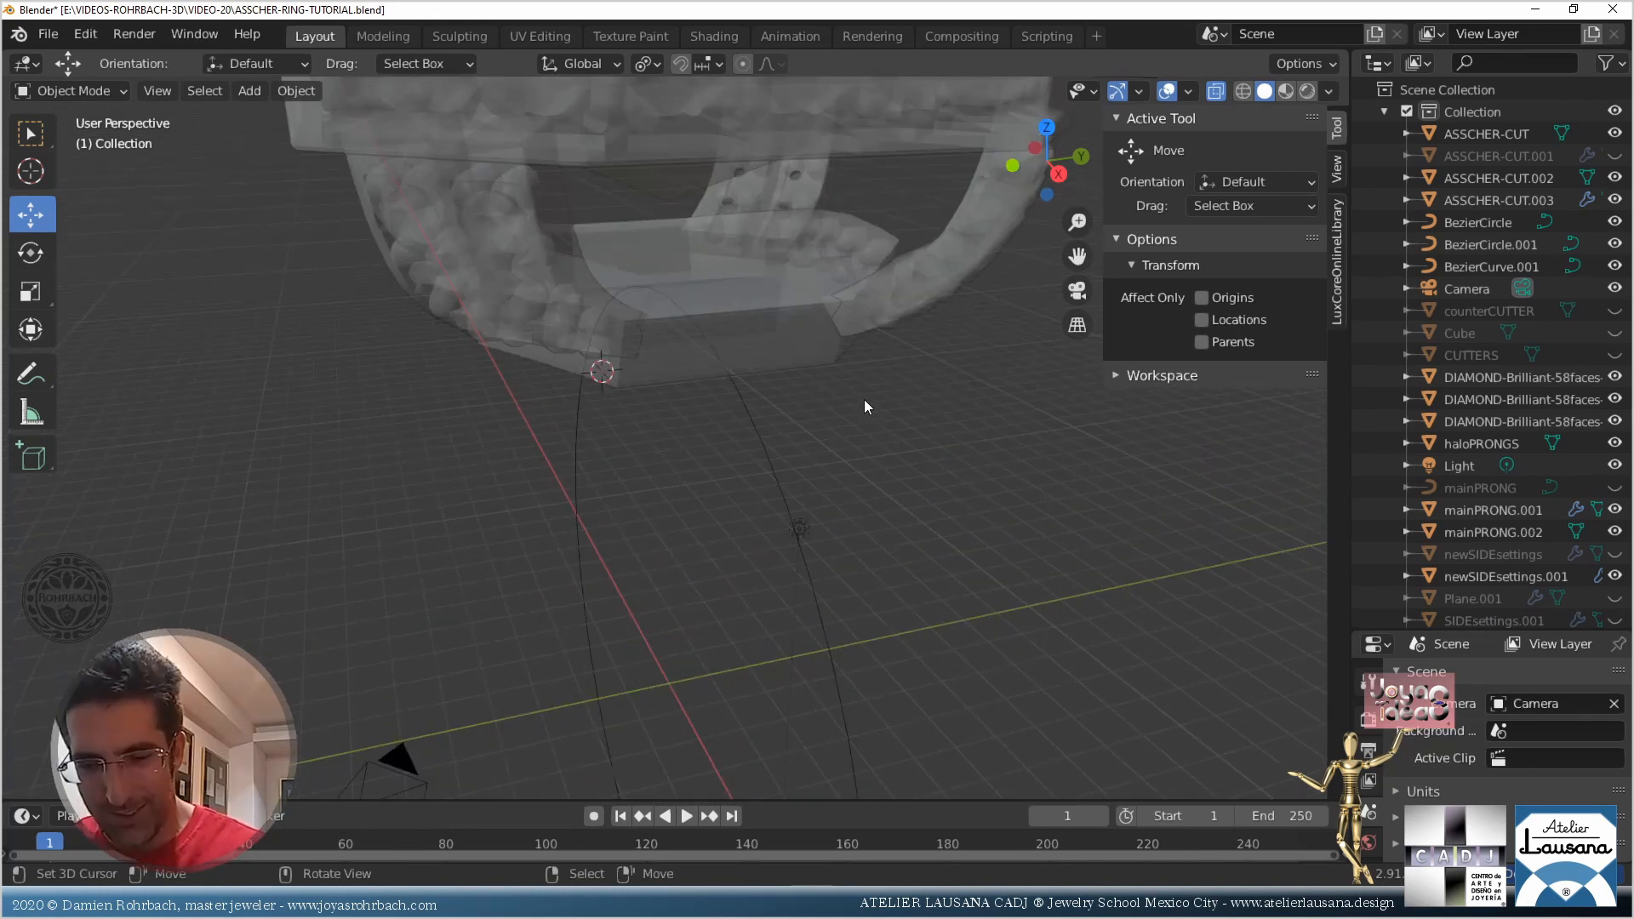
{"action": "key", "text": "ctrl"}
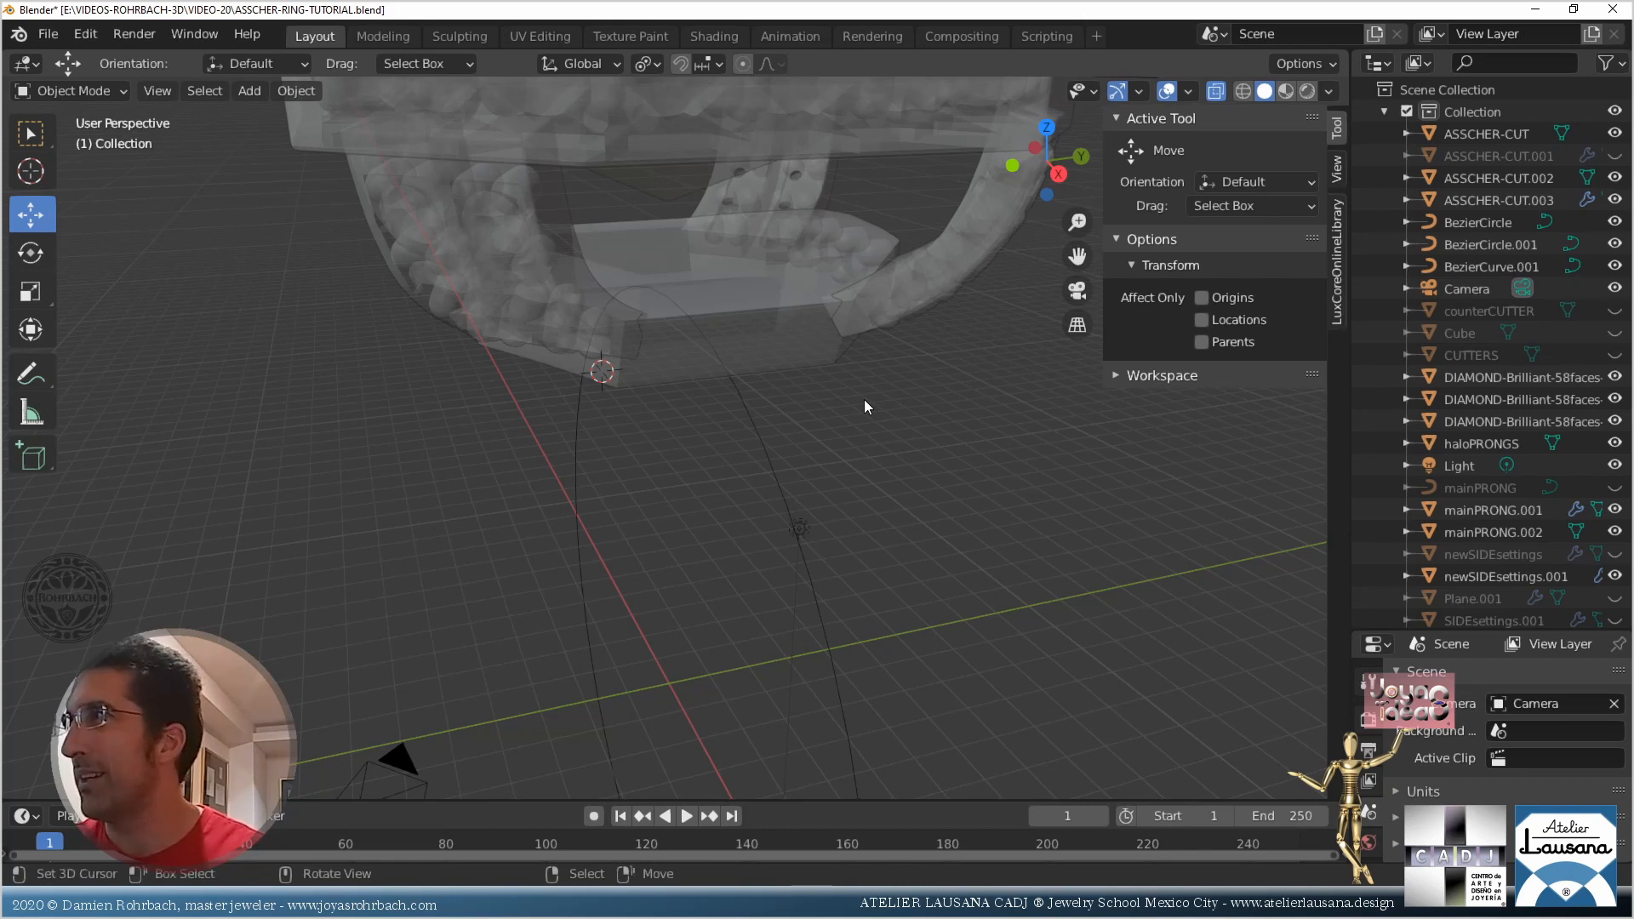
{"action": "middle_click_drag", "start_coordinate": [864, 400], "coordinate": [813, 449]}
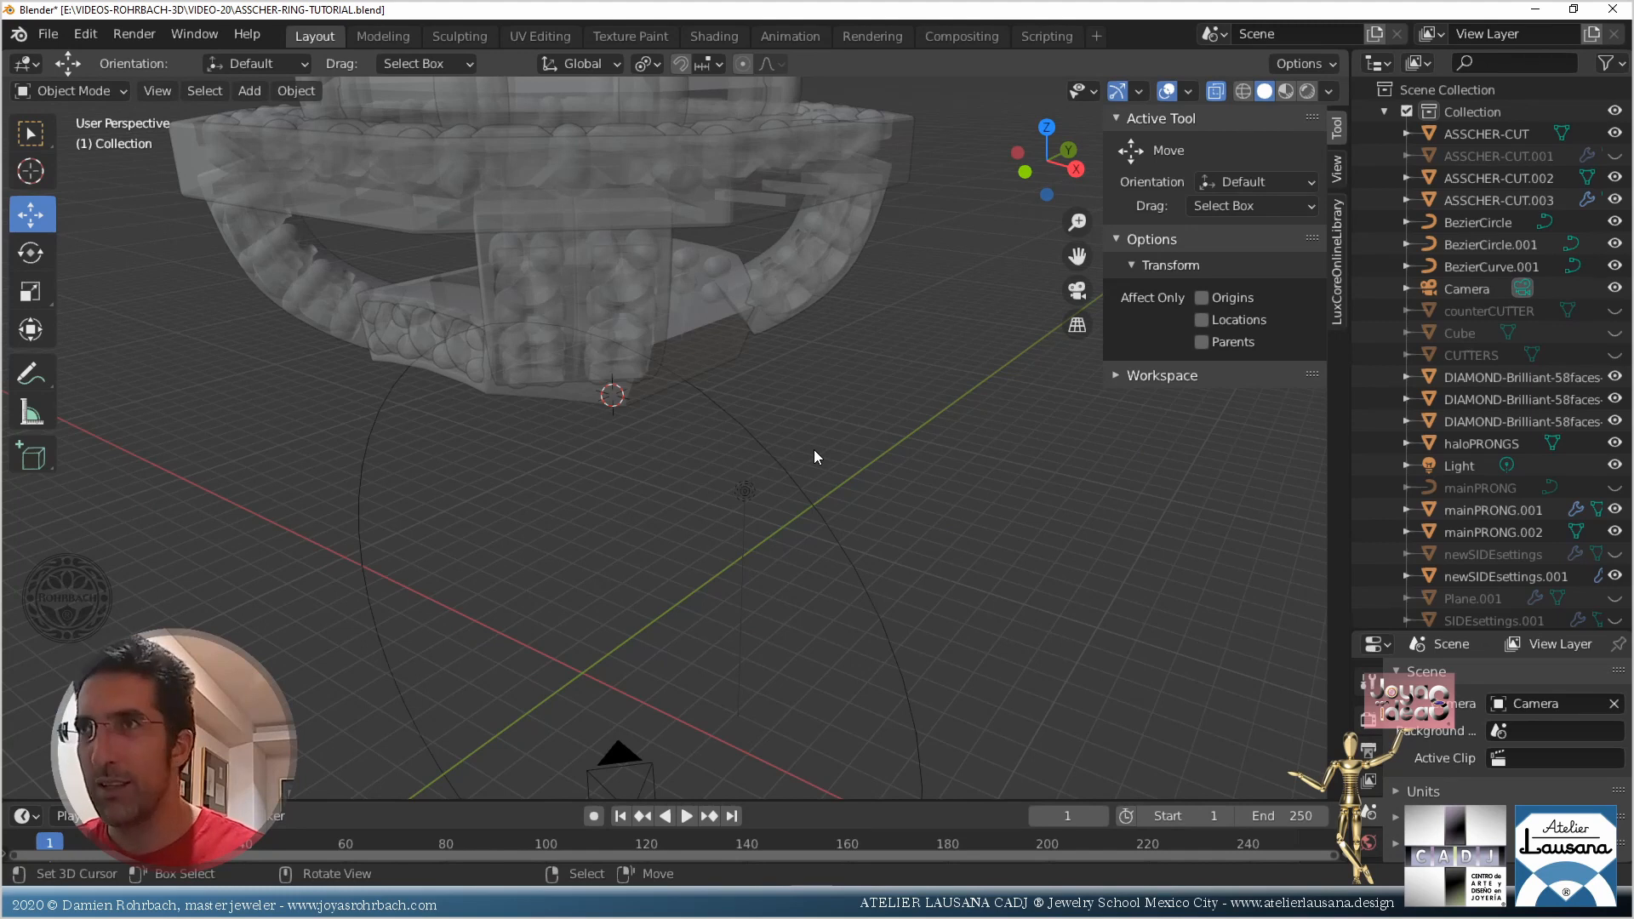
{"action": "scroll", "coordinate": [1532, 510], "scroll_direction": "down", "scroll_amount": 3}
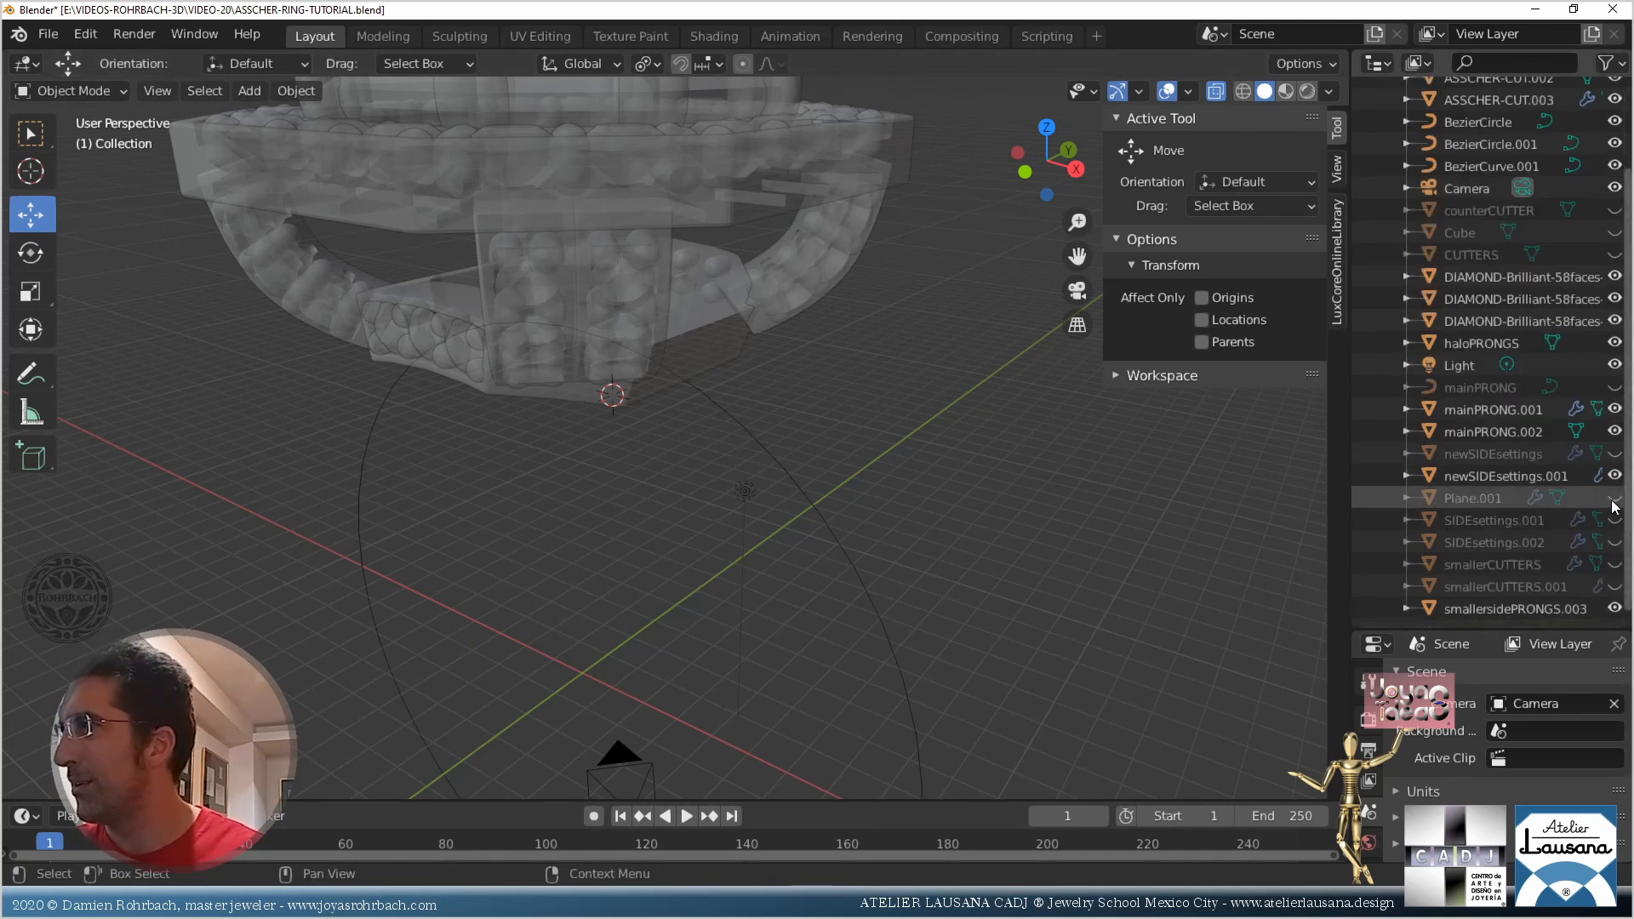
{"action": "middle_click_drag", "start_coordinate": [923, 519], "coordinate": [864, 464]}
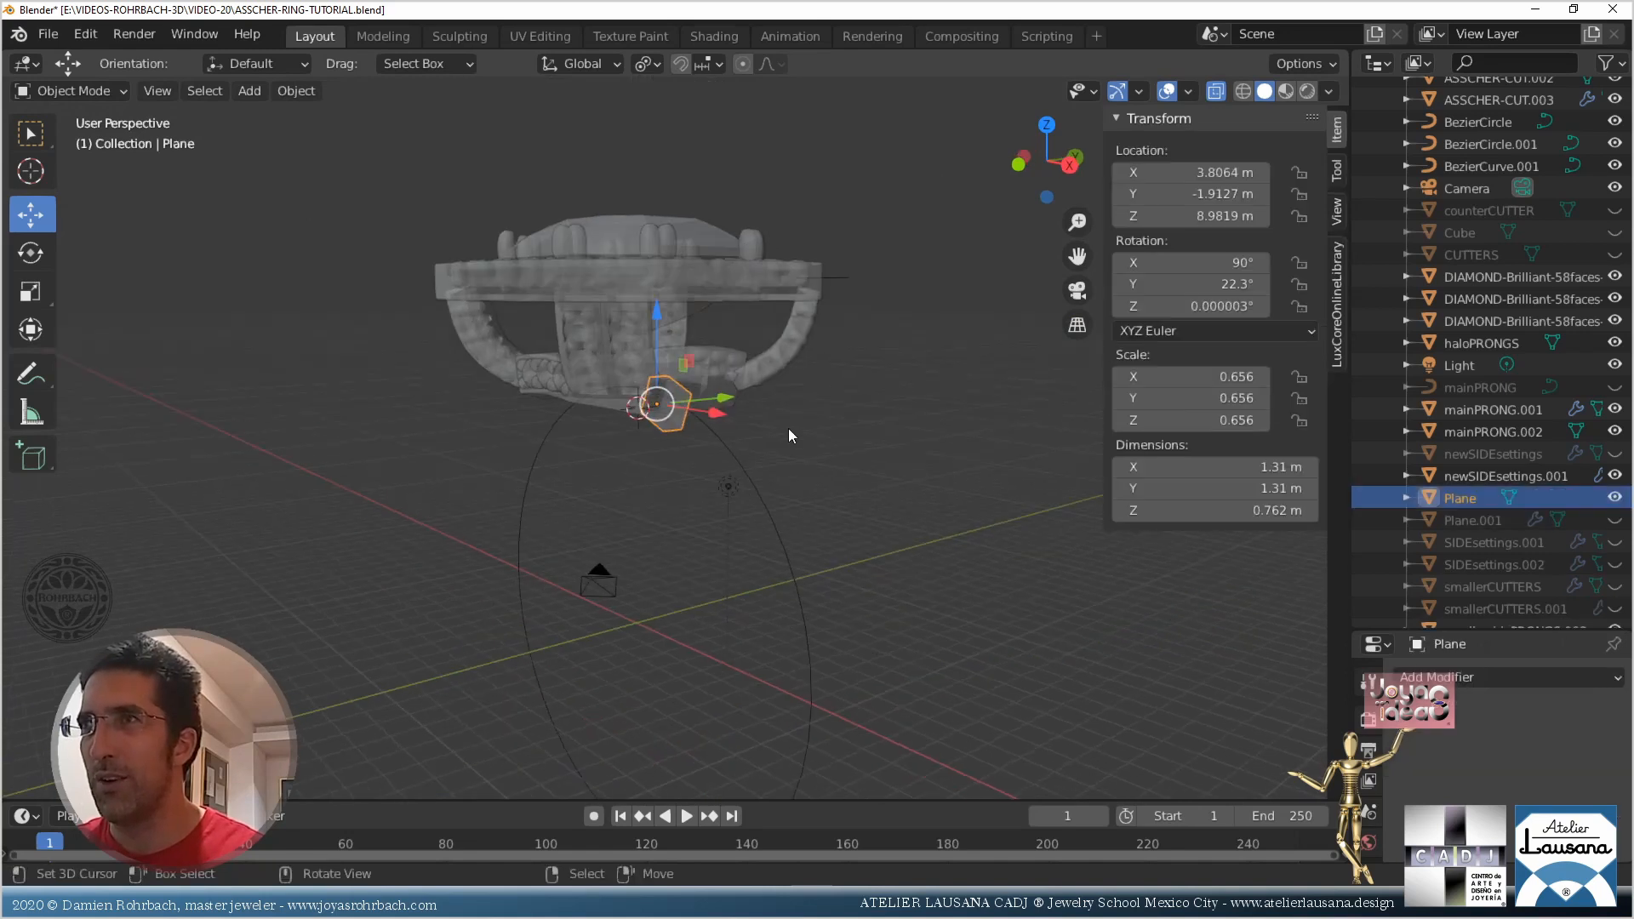
Delete the vertices of the extruded end face in Edit Mode, leaving only the original square
{"action": "key", "text": "KP_Decimal"}
{"action": "key", "text": "Tab"}
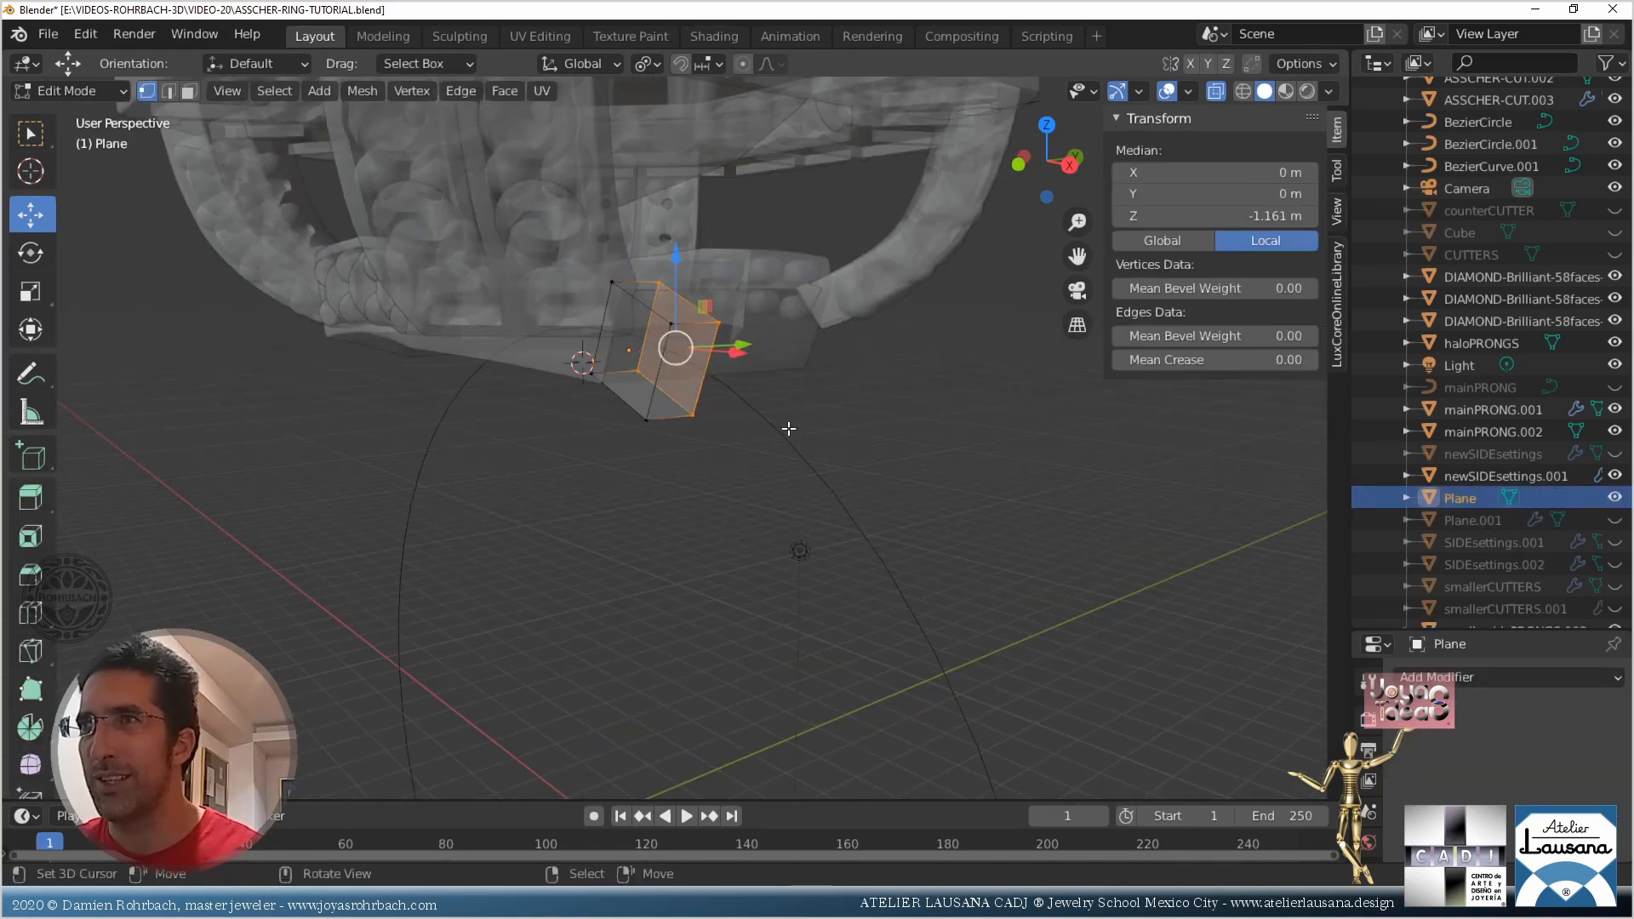
{"action": "key", "text": "x"}
{"action": "left_click", "coordinate": [789, 428]}
In front view, extrude the square's outer edge along the finger circle as a first shank segment and rotate it to follow the curve
{"action": "key", "text": "KP_1"}
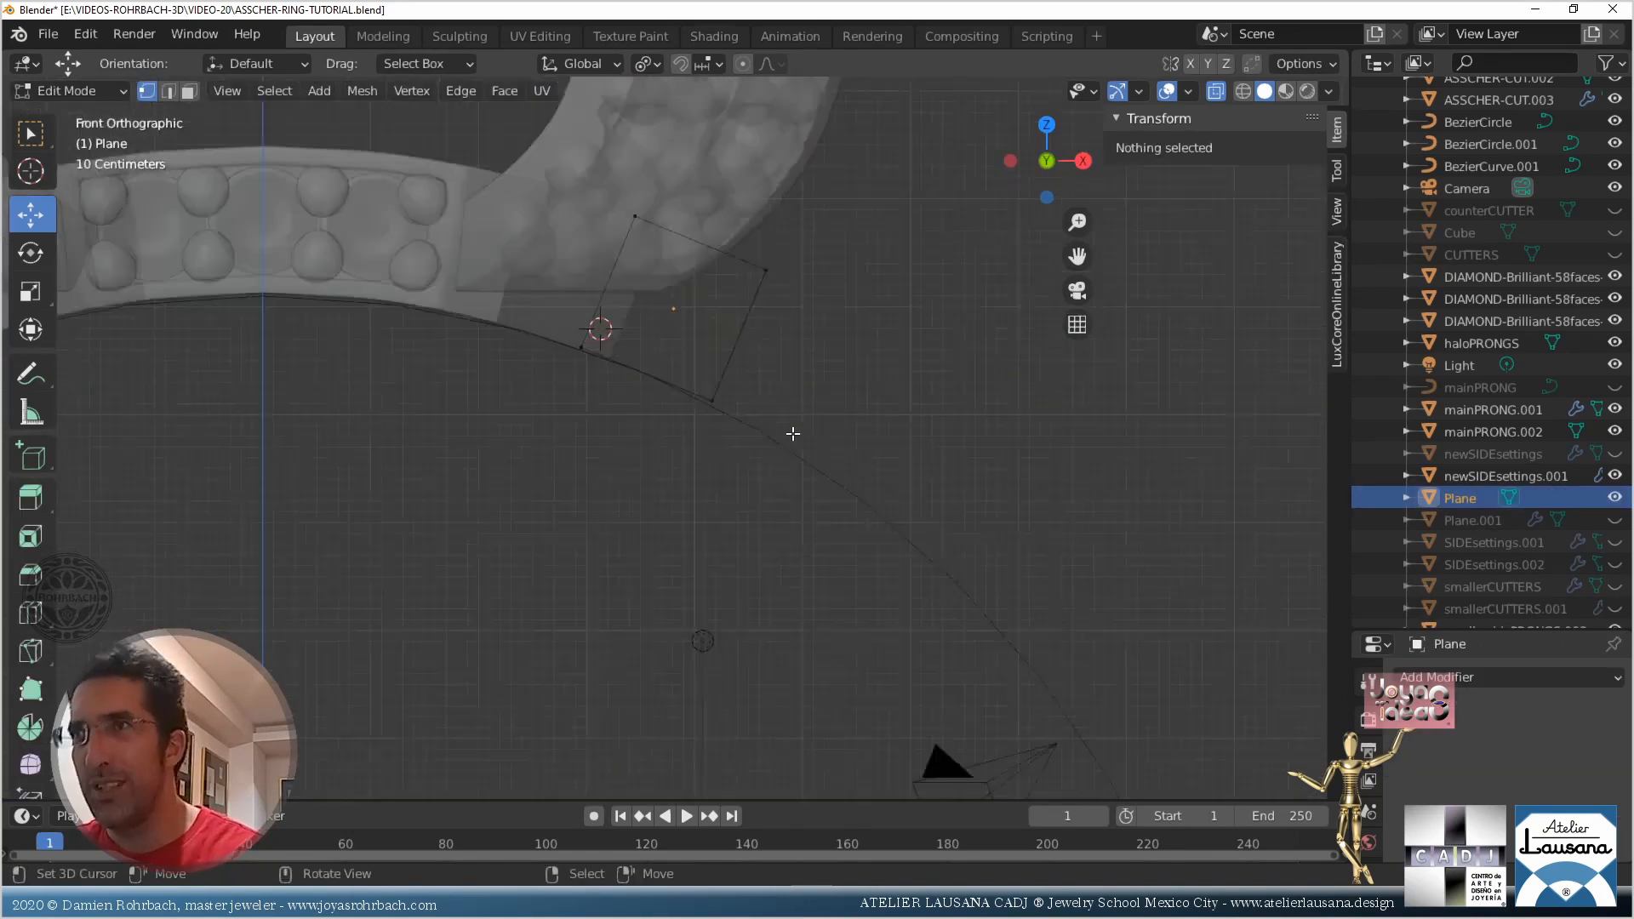
{"action": "scroll", "coordinate": [698, 363], "scroll_direction": "up", "scroll_amount": 2}
{"action": "left_click", "coordinate": [806, 197]}
{"action": "left_click", "coordinate": [729, 384], "text": "shift"}
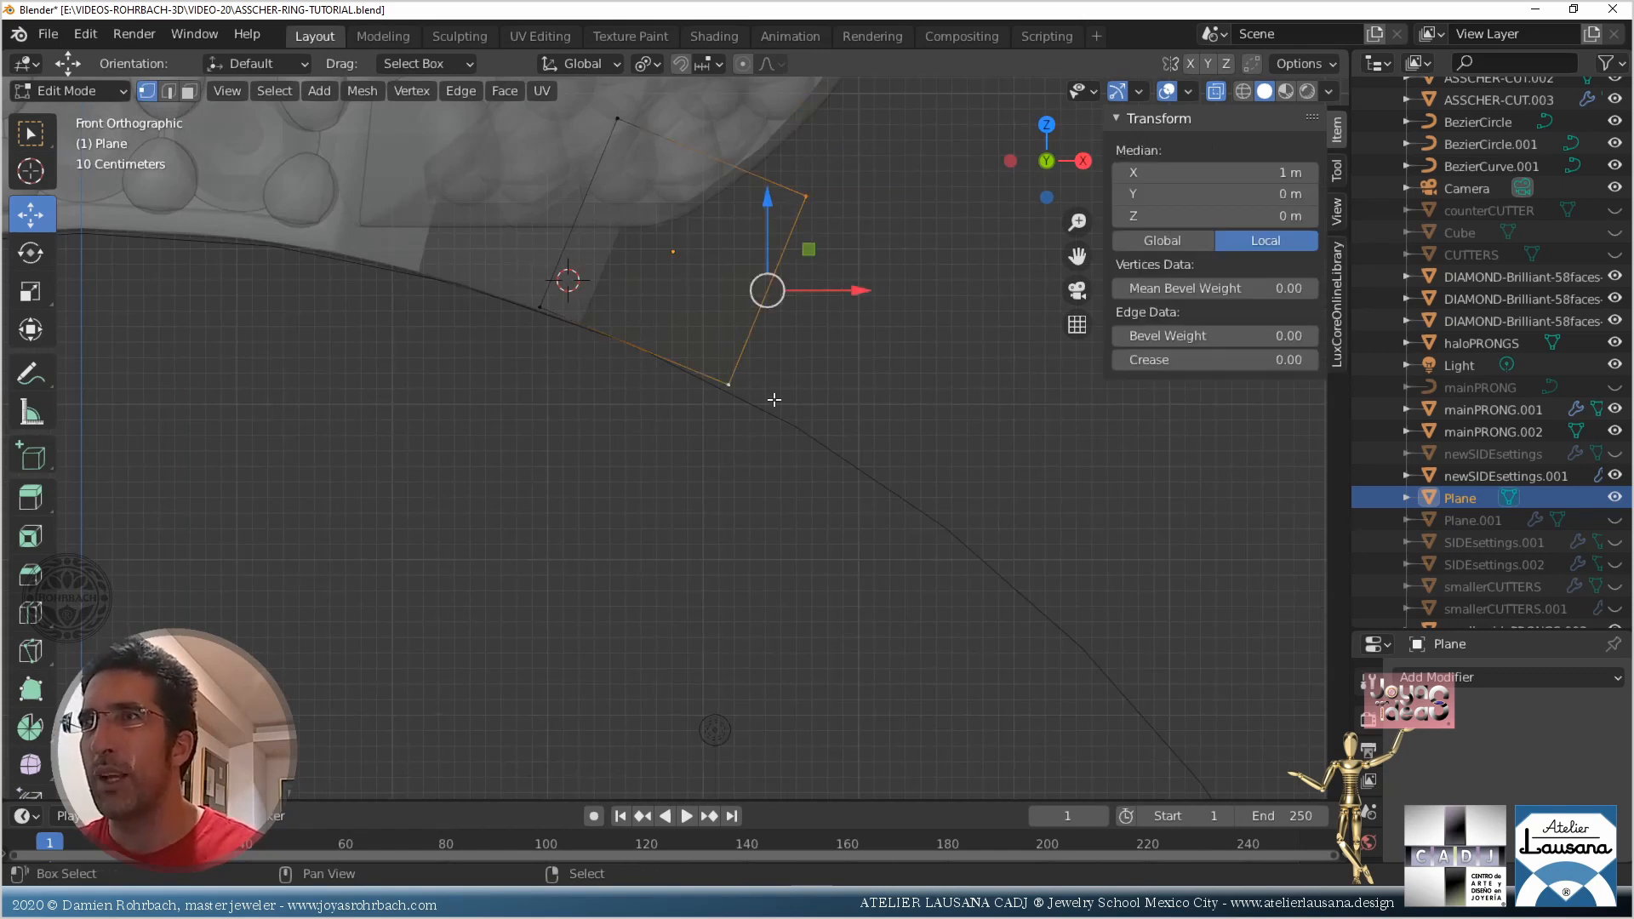
{"action": "scroll", "coordinate": [777, 394], "scroll_direction": "down", "scroll_amount": 4}
{"action": "key", "text": "g"}
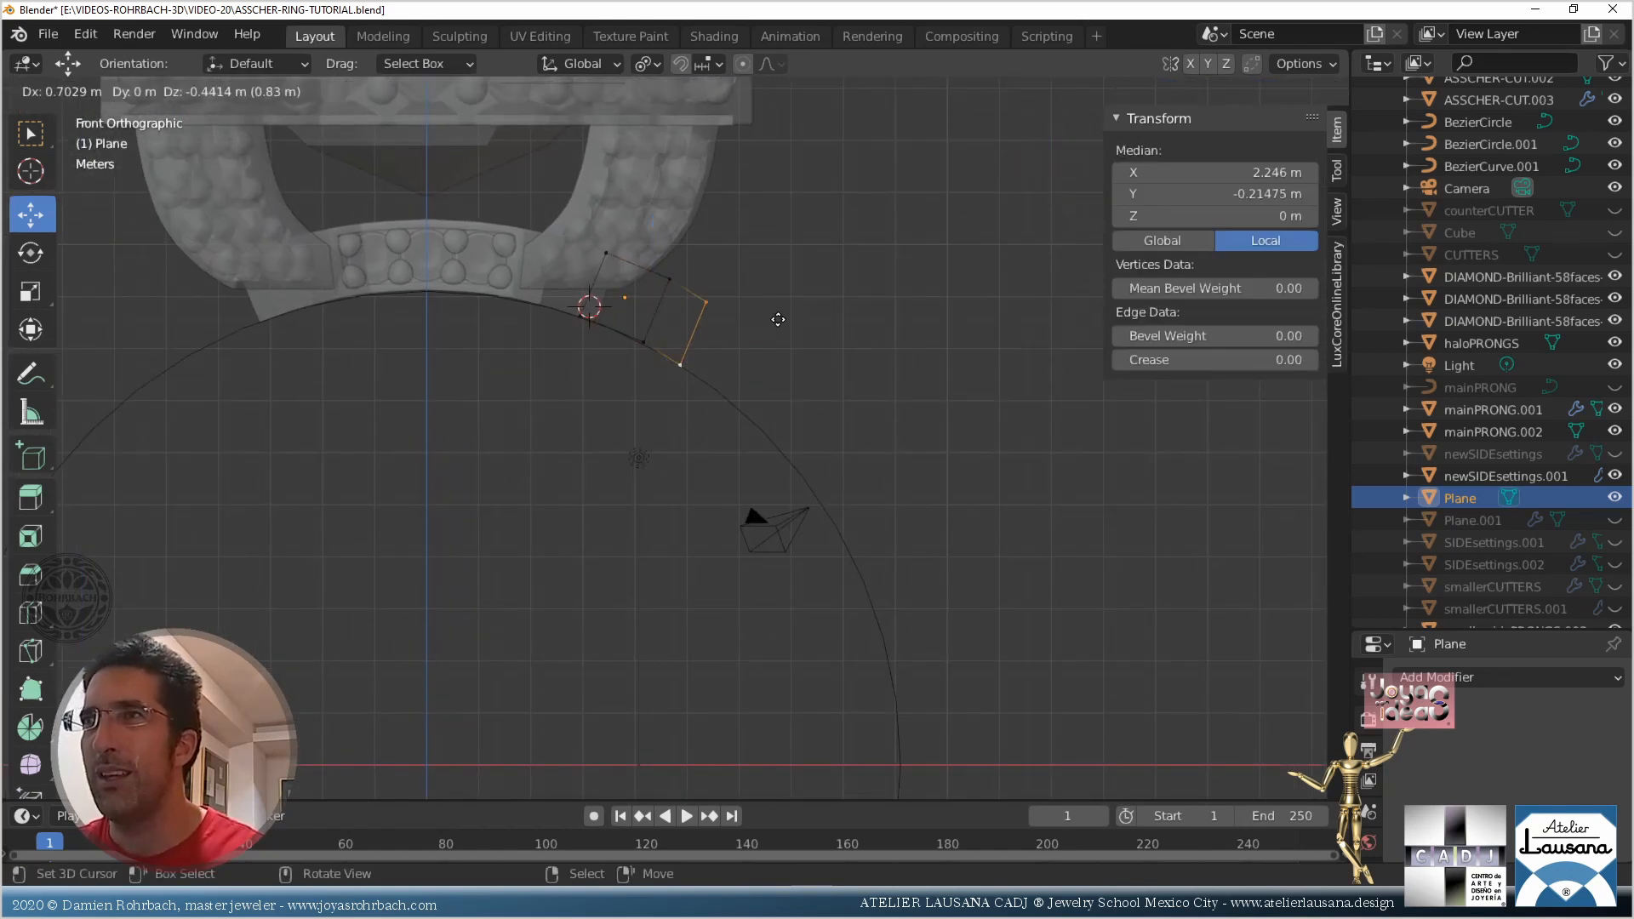
{"action": "left_click", "coordinate": [795, 333]}
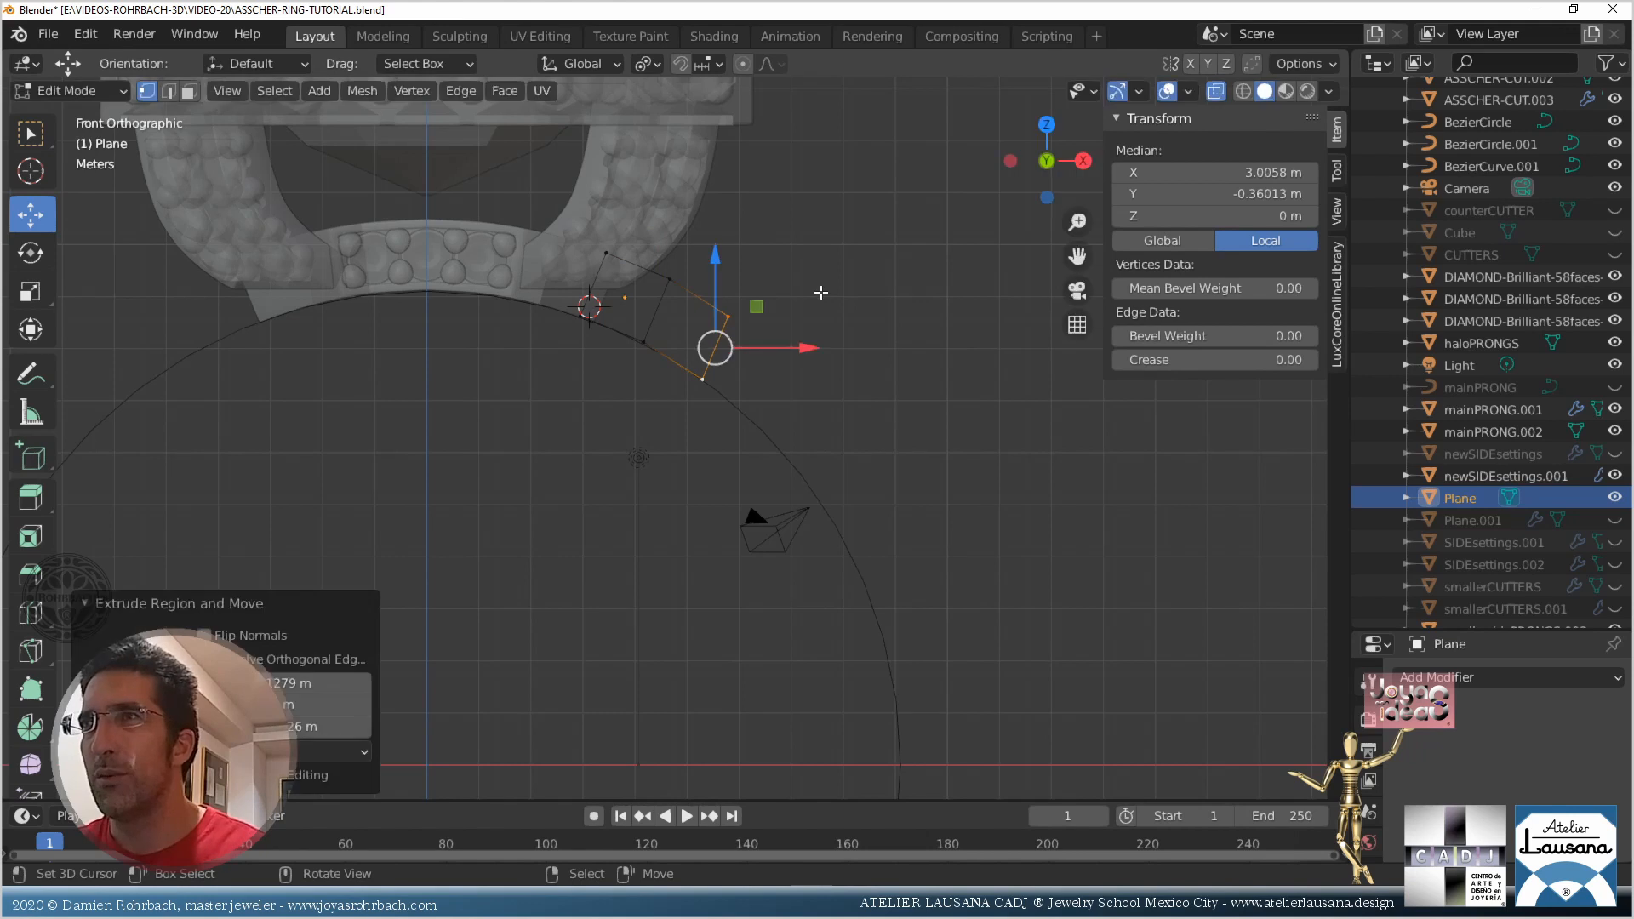
{"action": "key", "text": "r"}
{"action": "left_click", "coordinate": [870, 319]}
Extrude two more shank segments along the finger circle, rotating the end edge to stay perpendicular to the curve
{"action": "key", "text": "e"}
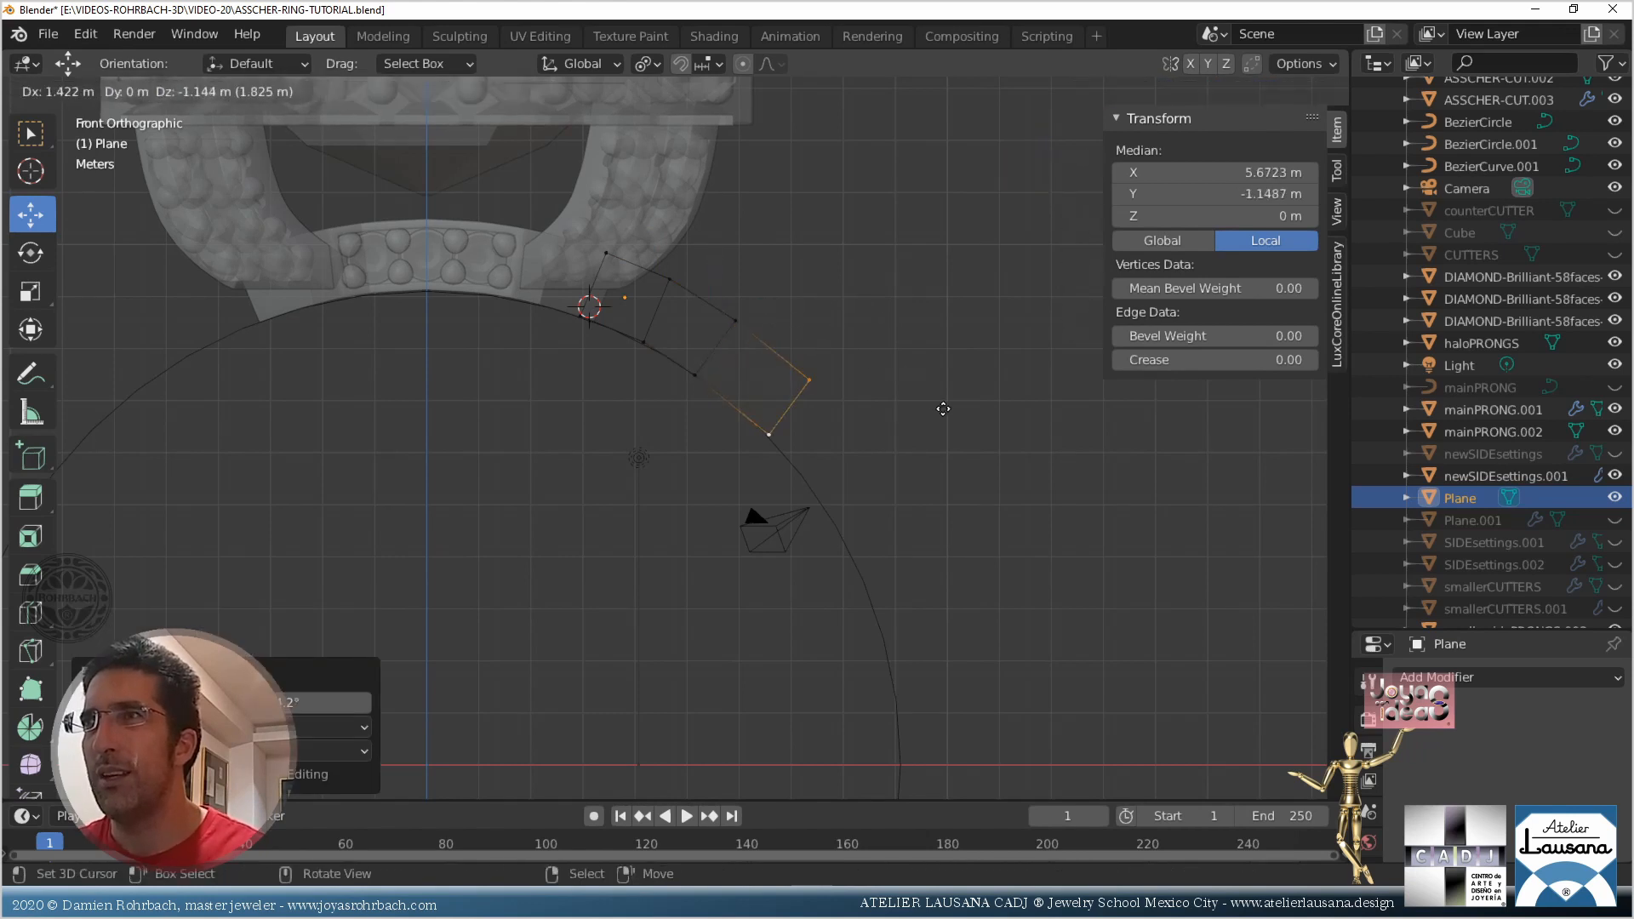
{"action": "left_click", "coordinate": [936, 354]}
{"action": "key", "text": "r"}
{"action": "left_click", "coordinate": [949, 347]}
{"action": "key", "text": "e"}
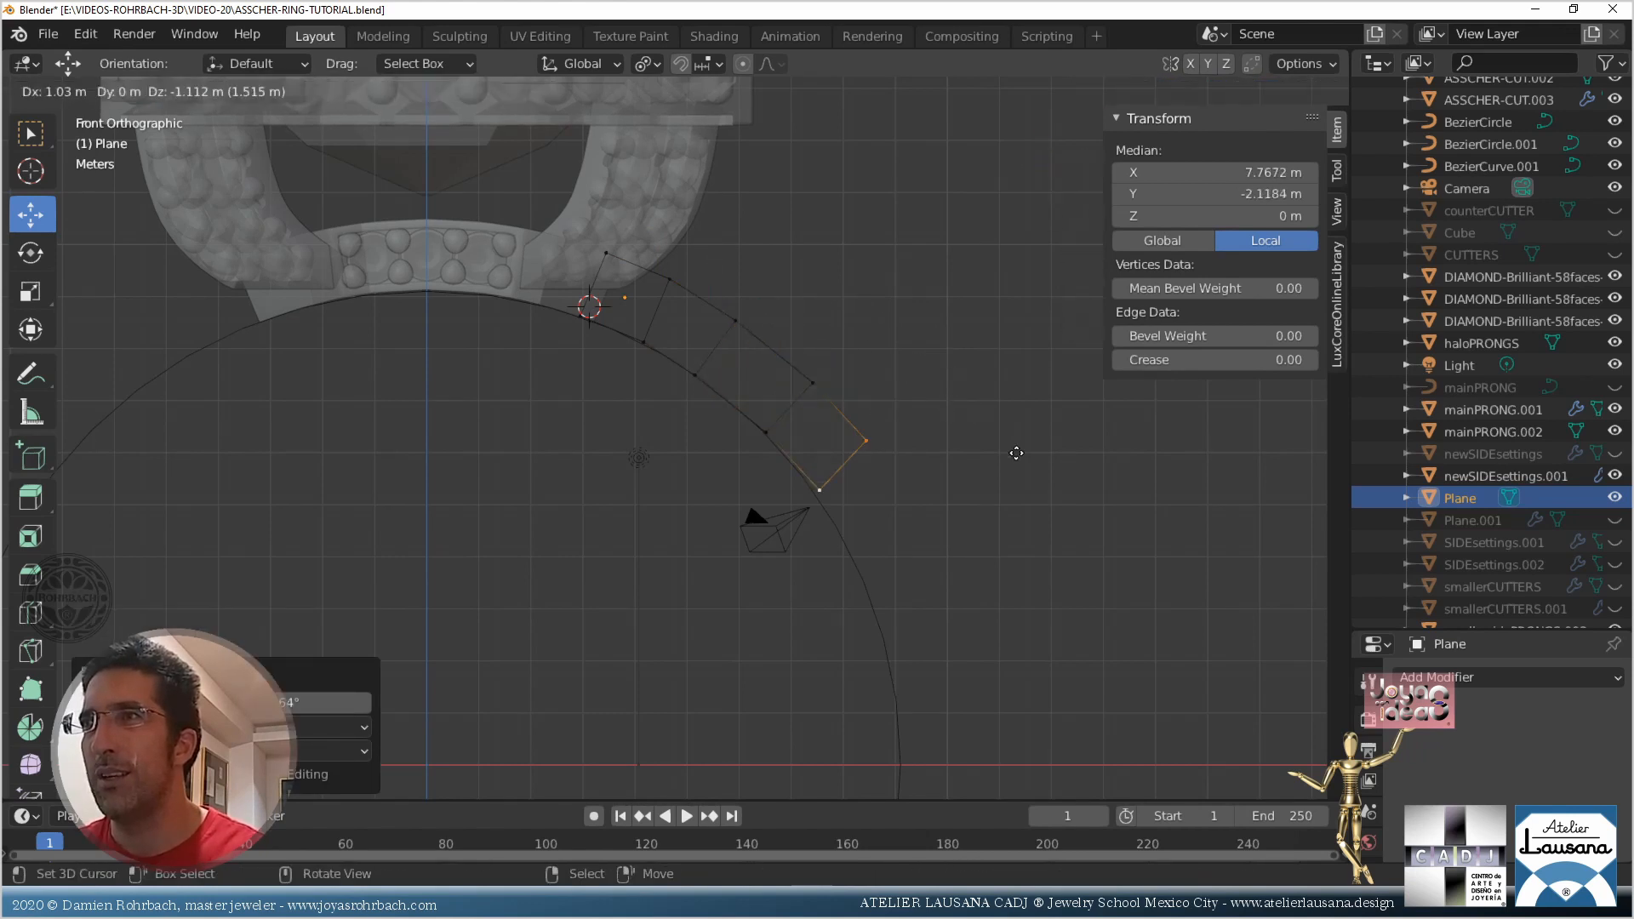
{"action": "left_click", "coordinate": [1011, 449]}
Extrude a fourth shank segment down the side of the finger circle and shift its end edge onto the curve
{"action": "middle_click_drag", "start_coordinate": [974, 527], "coordinate": [898, 310], "text": "shift"}
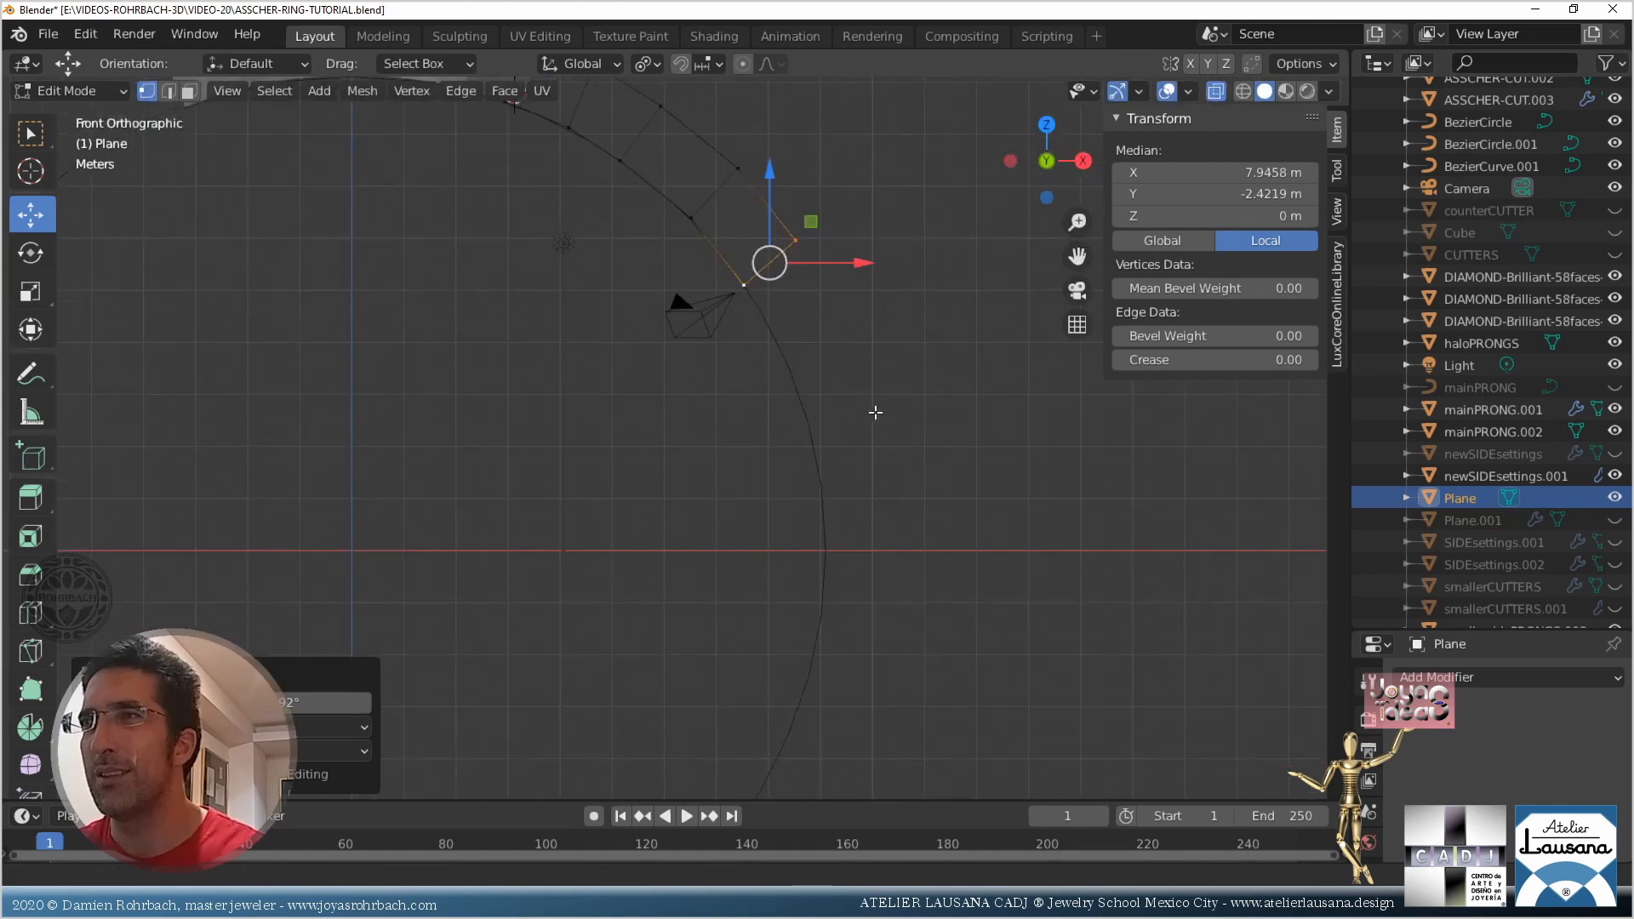
{"action": "key", "text": "e"}
{"action": "left_click", "coordinate": [940, 387]}
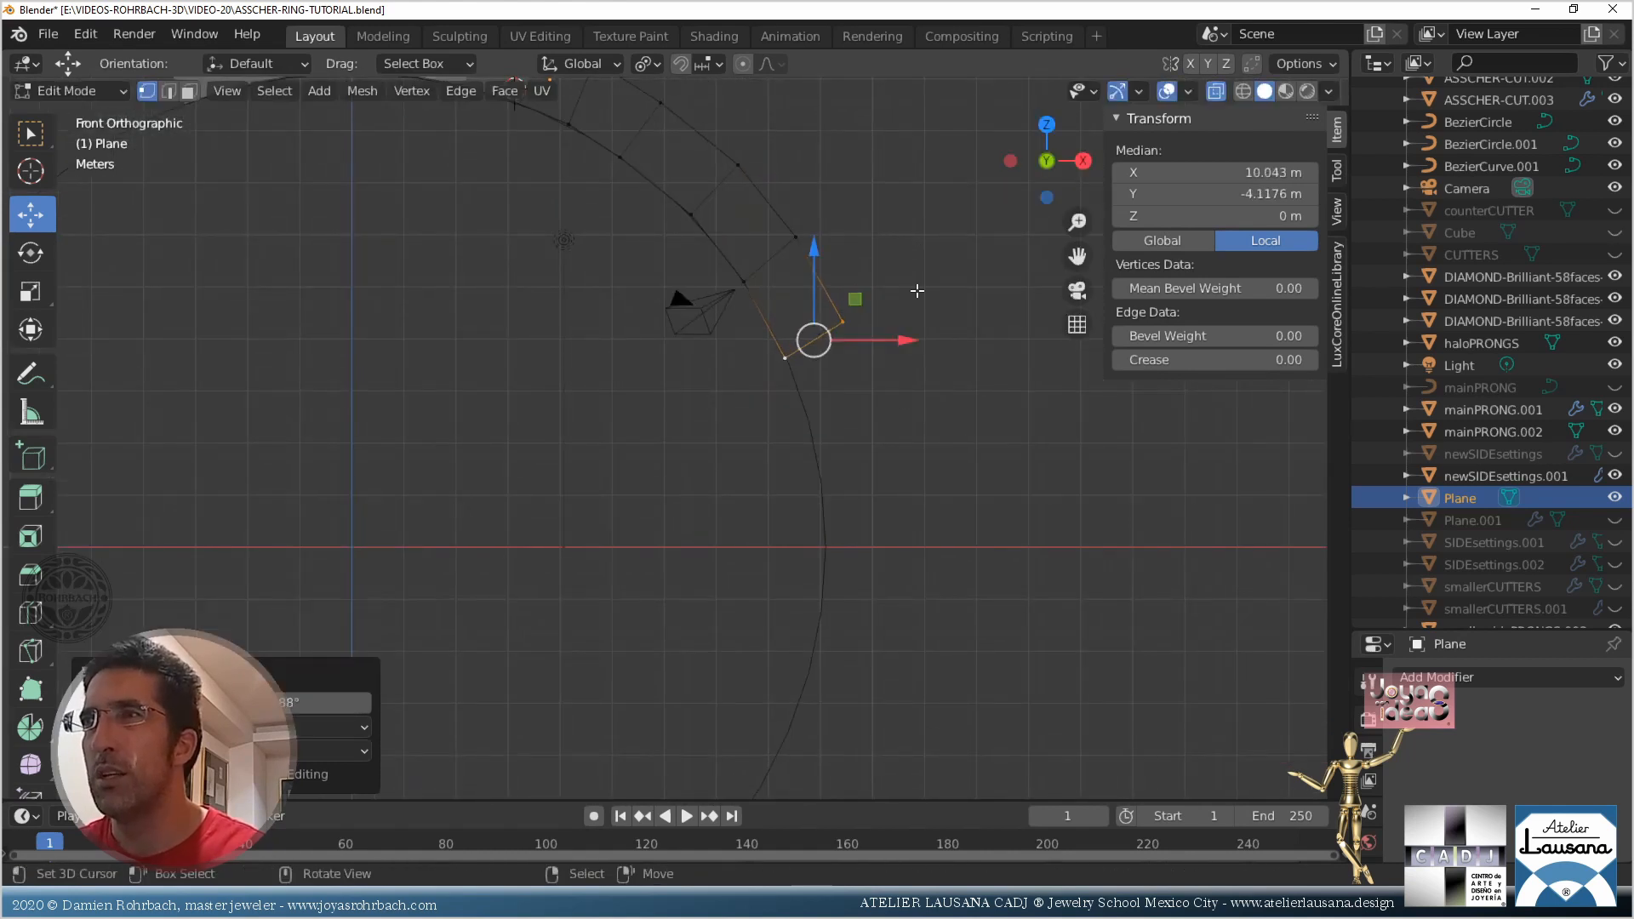
{"action": "key", "text": "g"}
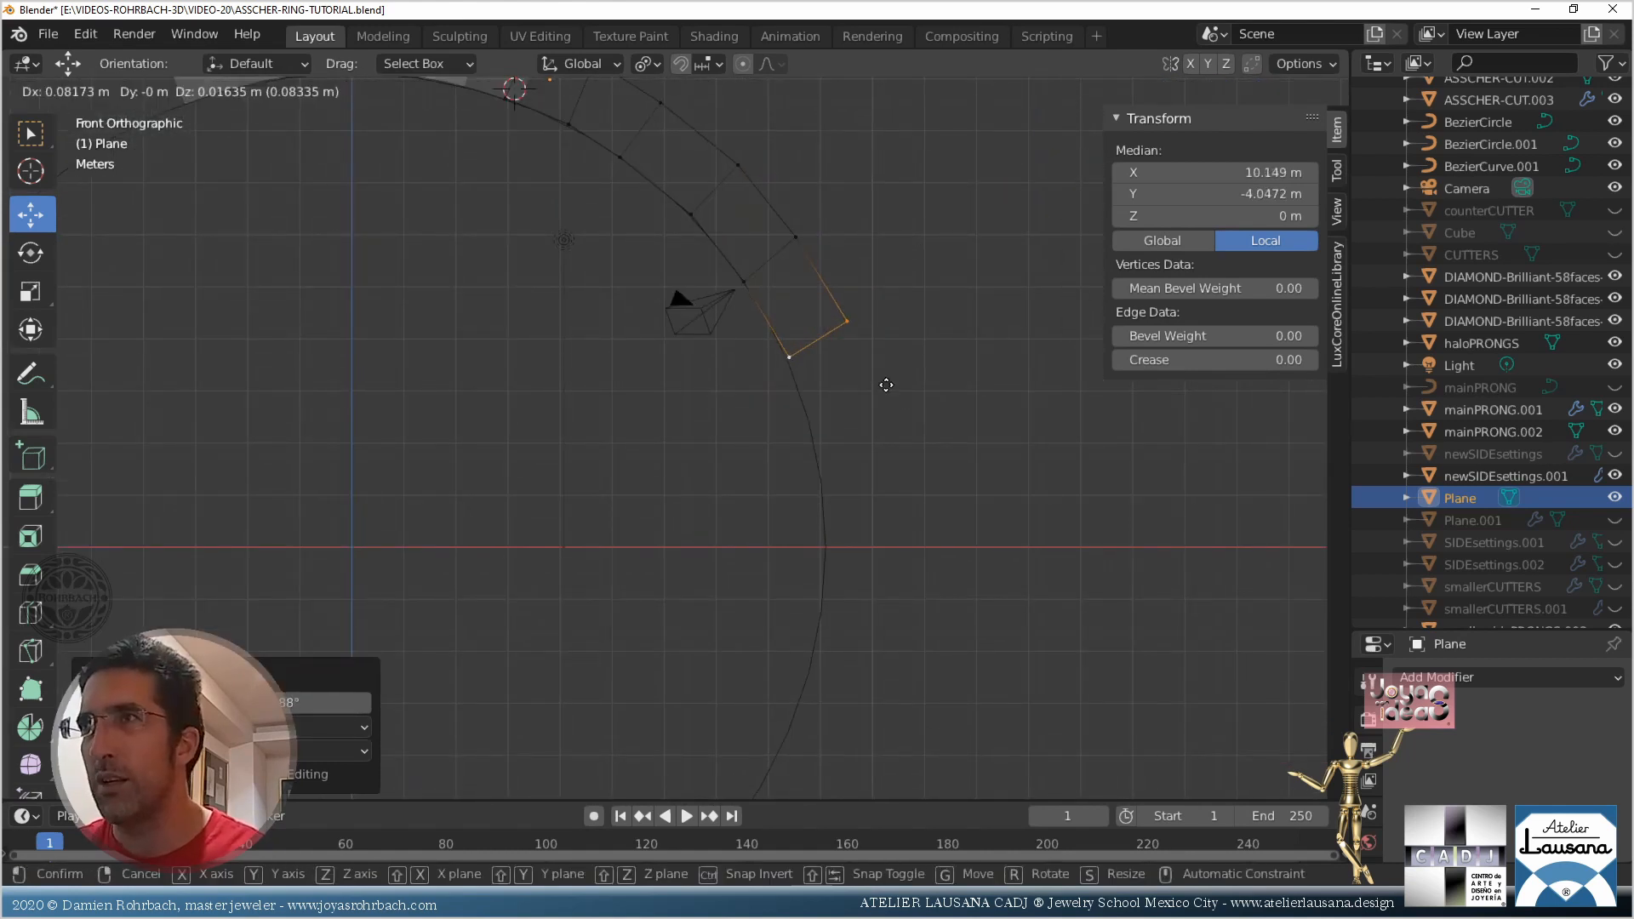
{"action": "left_click", "coordinate": [886, 385]}
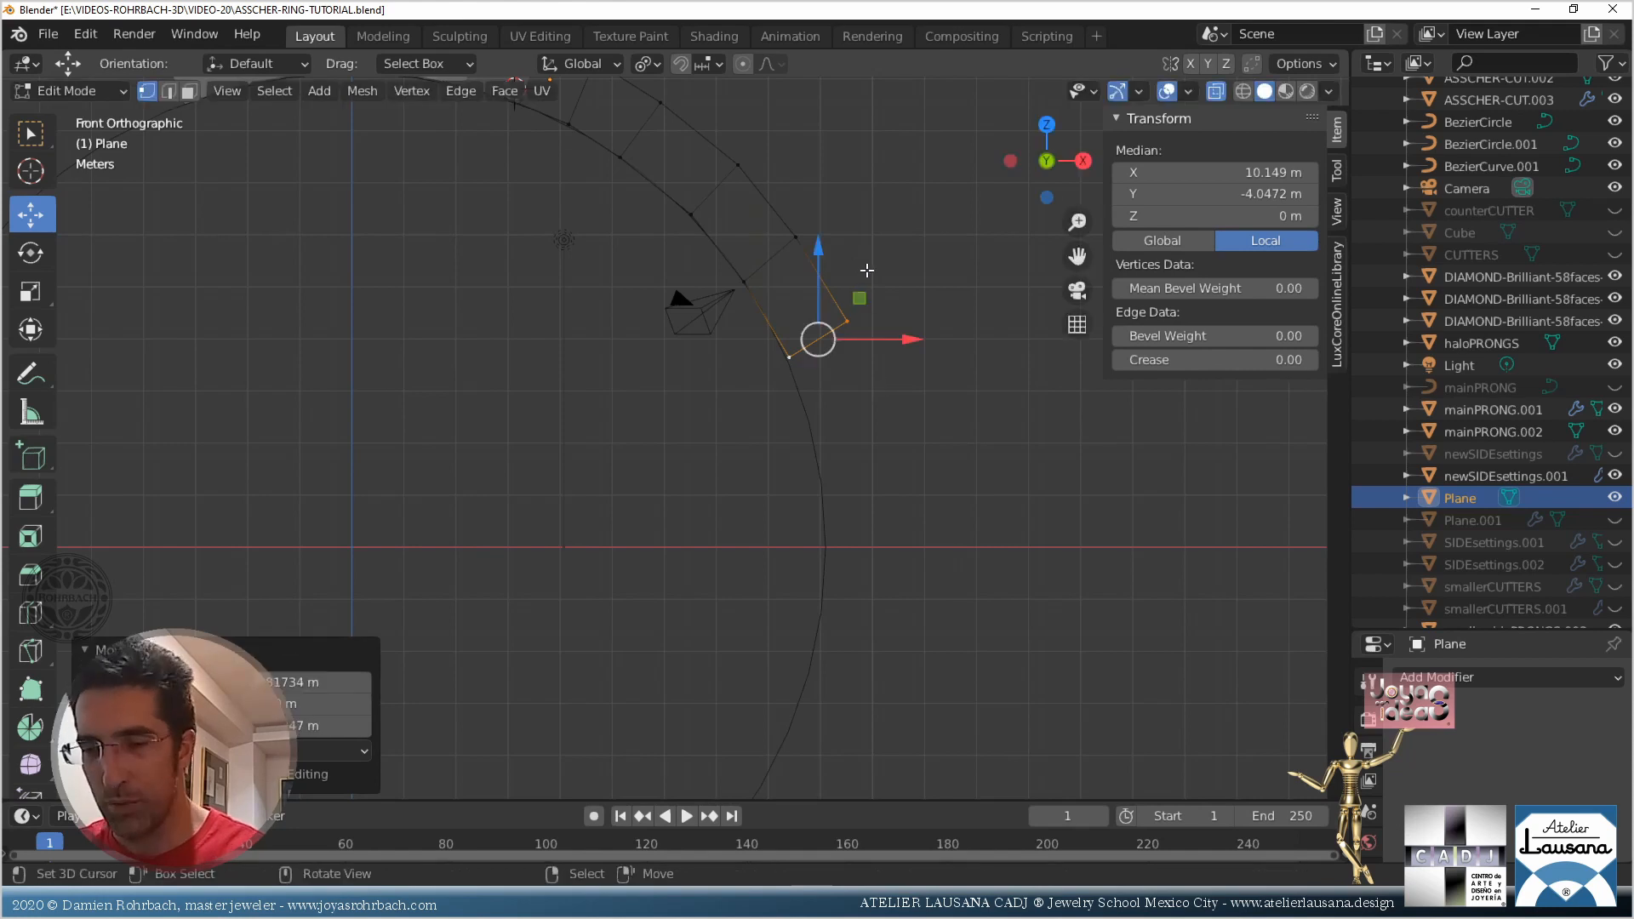
Extrude a fifth shank segment down the finger circle, rotate its end edge about 8°, and nudge the preceding edge onto the curve
{"action": "key", "text": "e"}
{"action": "key", "text": "r"}
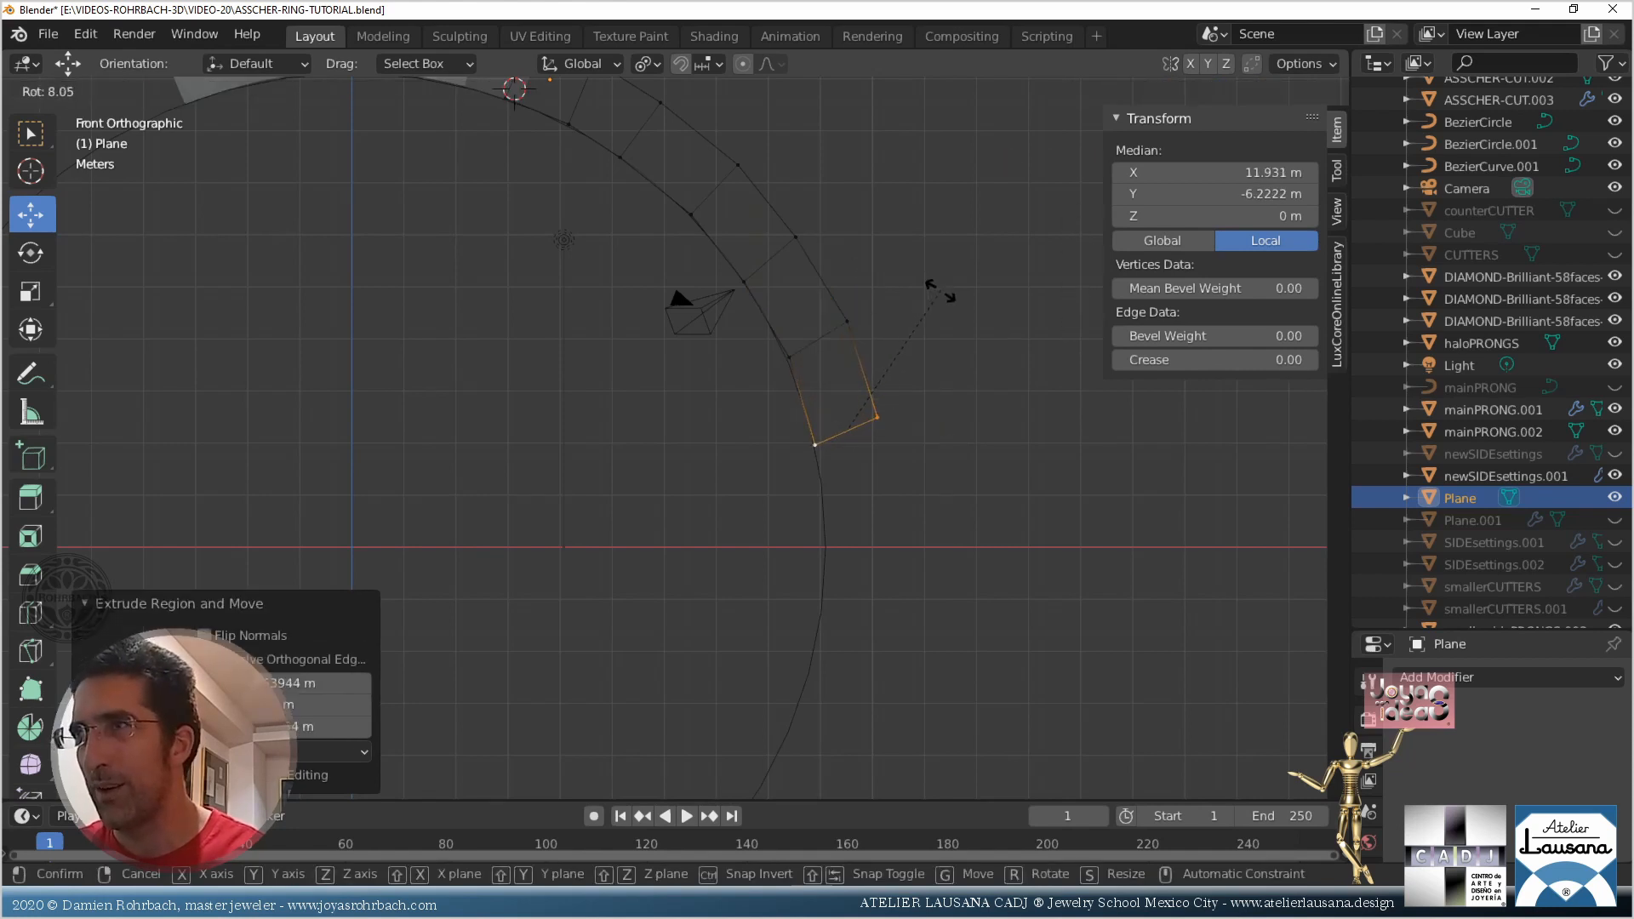
{"action": "left_click", "coordinate": [954, 301]}
{"action": "right_click", "coordinate": [788, 359]}
{"action": "right_click", "coordinate": [849, 321], "text": "shift"}
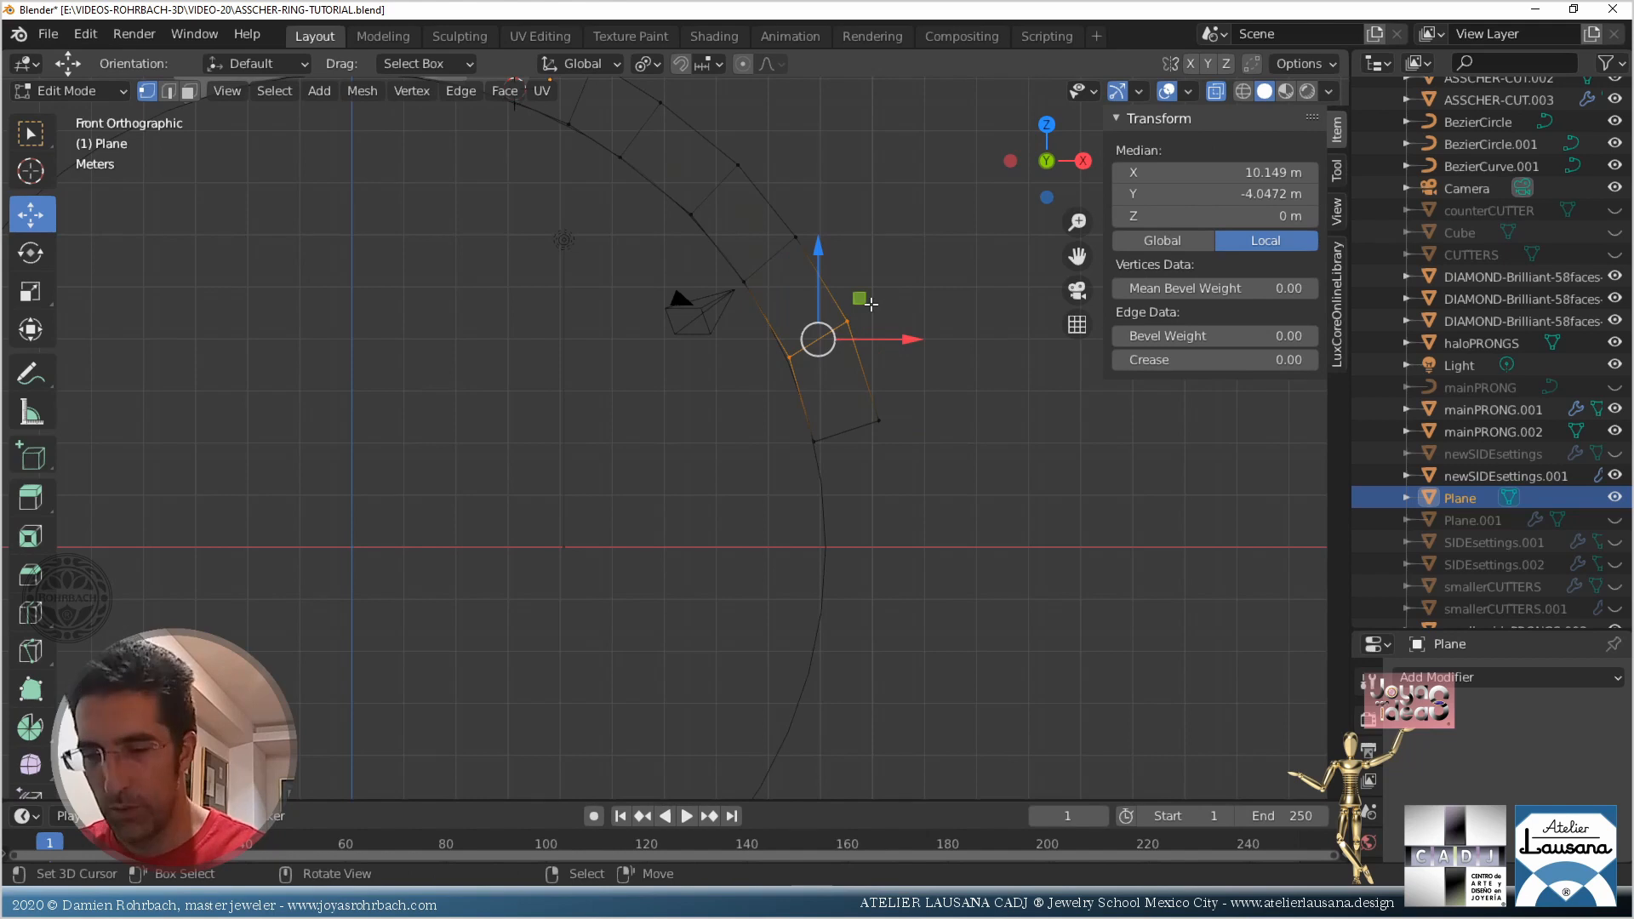
{"action": "key", "text": "g"}
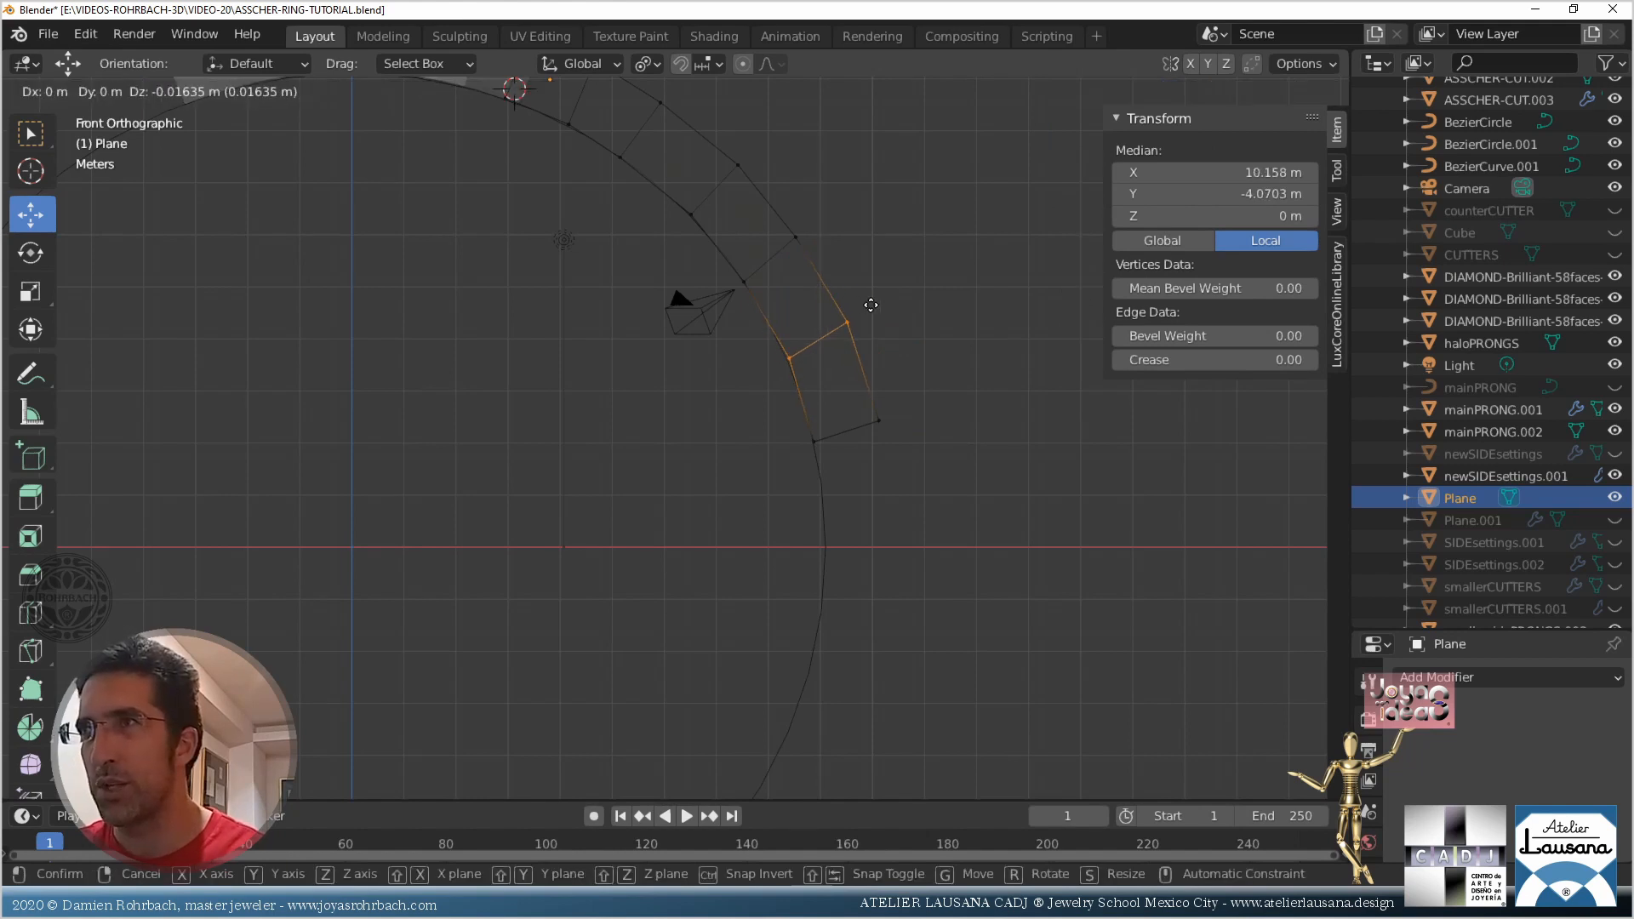
{"action": "left_click", "coordinate": [868, 303]}
Extrude a sixth shank segment to just above the horizontal axis, then rotate and shift its end edge to fit the finger circle
{"action": "middle_click_drag", "start_coordinate": [887, 509], "coordinate": [879, 312], "text": "shift"}
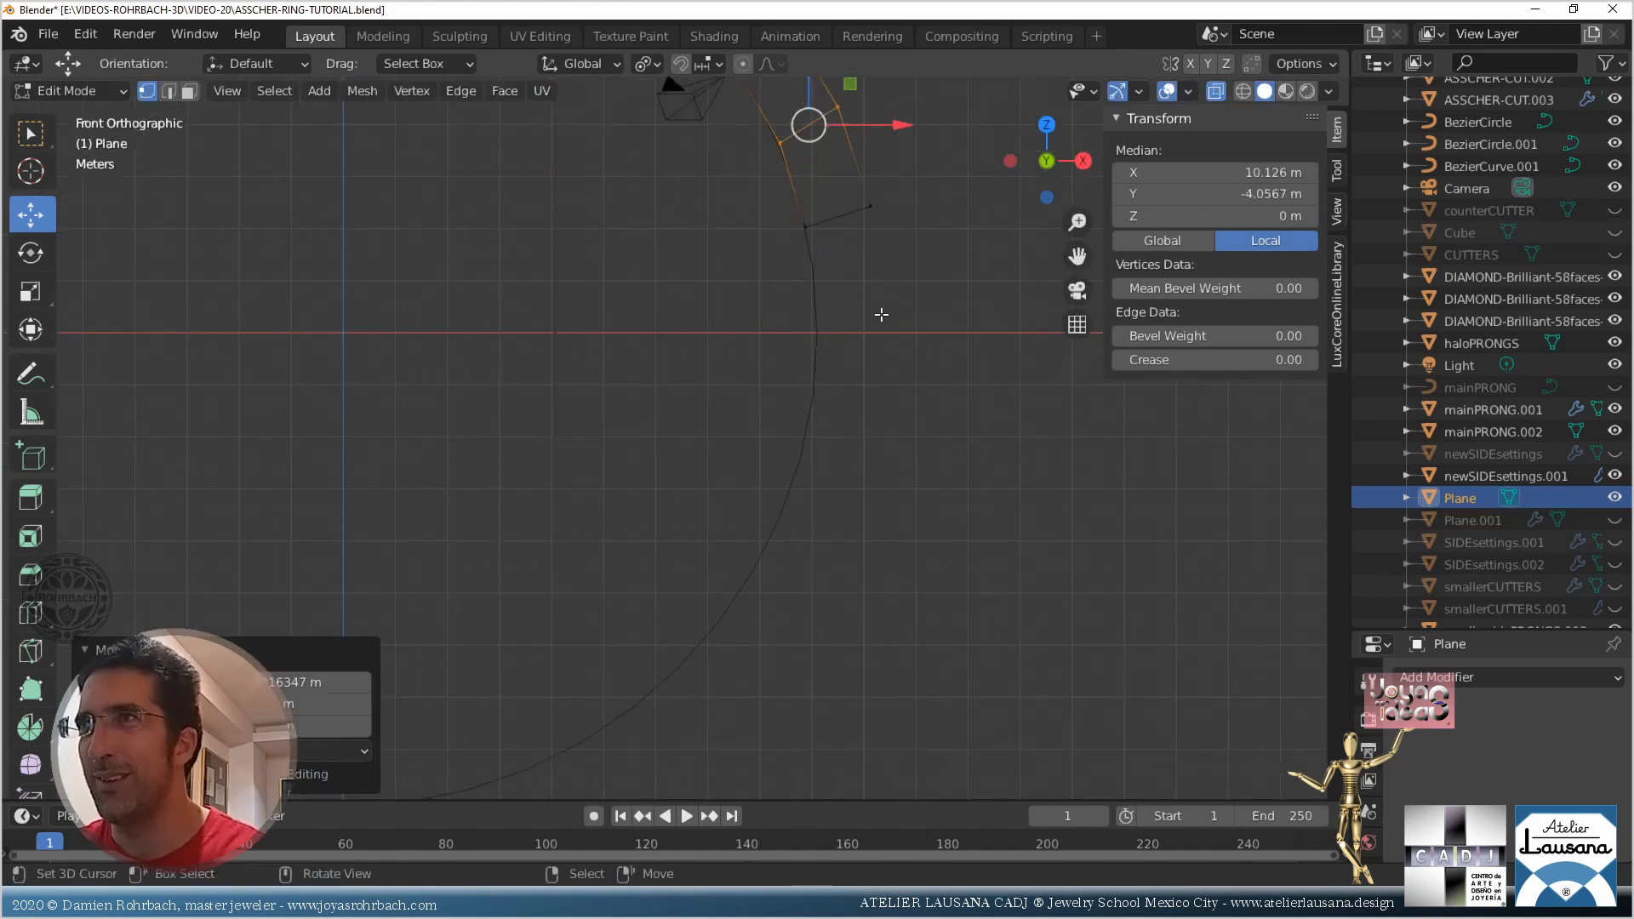
{"action": "key", "text": "alt+a"}
{"action": "key", "text": "c"}
{"action": "left_click_drag", "start_coordinate": [806, 256], "coordinate": [889, 245]}
{"action": "right_click", "coordinate": [889, 244]}
{"action": "key", "text": "g"}
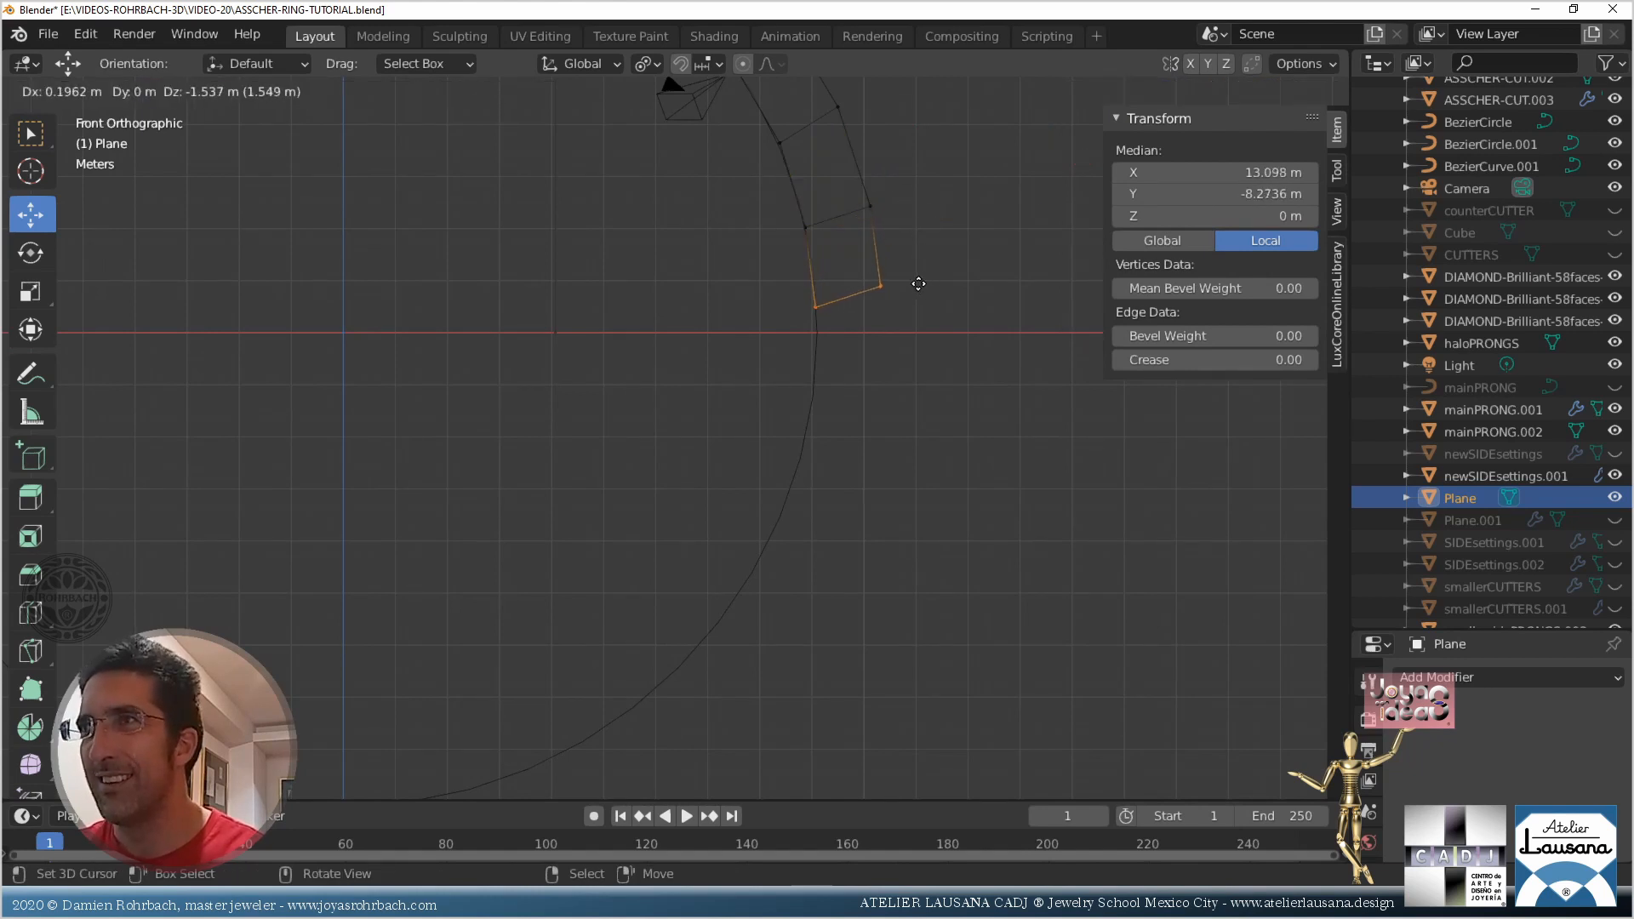
{"action": "left_click", "coordinate": [918, 283]}
{"action": "key", "text": "r"}
{"action": "left_click", "coordinate": [907, 187]}
{"action": "key", "text": "g"}
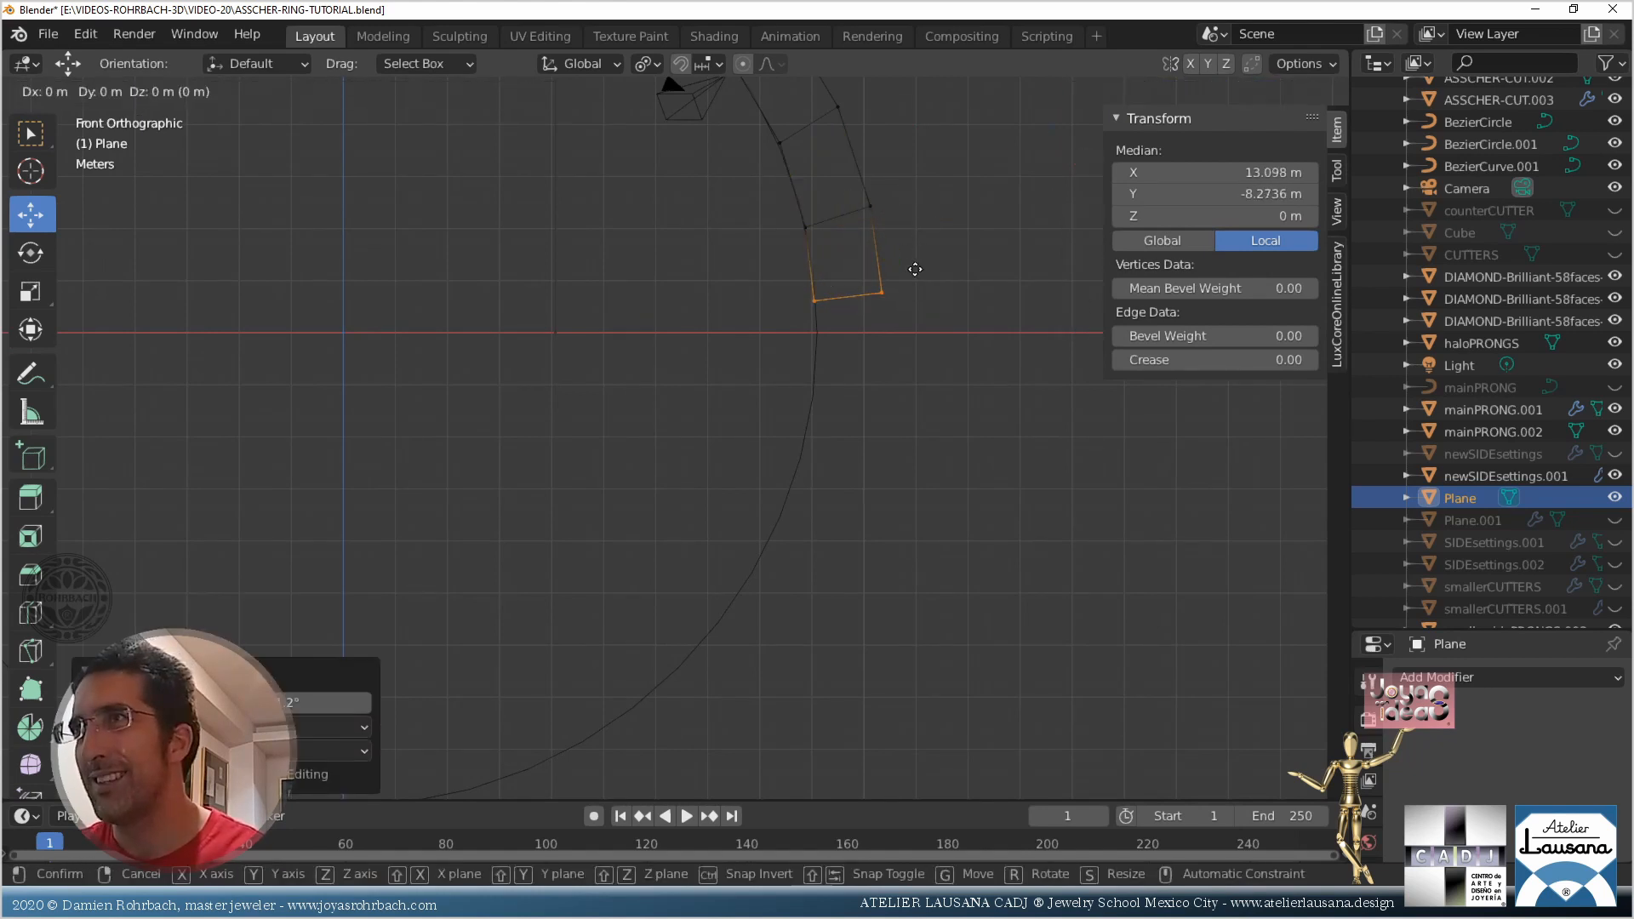
{"action": "left_click", "coordinate": [915, 269]}
Extrude a short shank segment across the horizontal axis and rotate its end edge nearly level on the finger circle
{"action": "key", "text": "e"}
{"action": "left_click", "coordinate": [911, 321]}
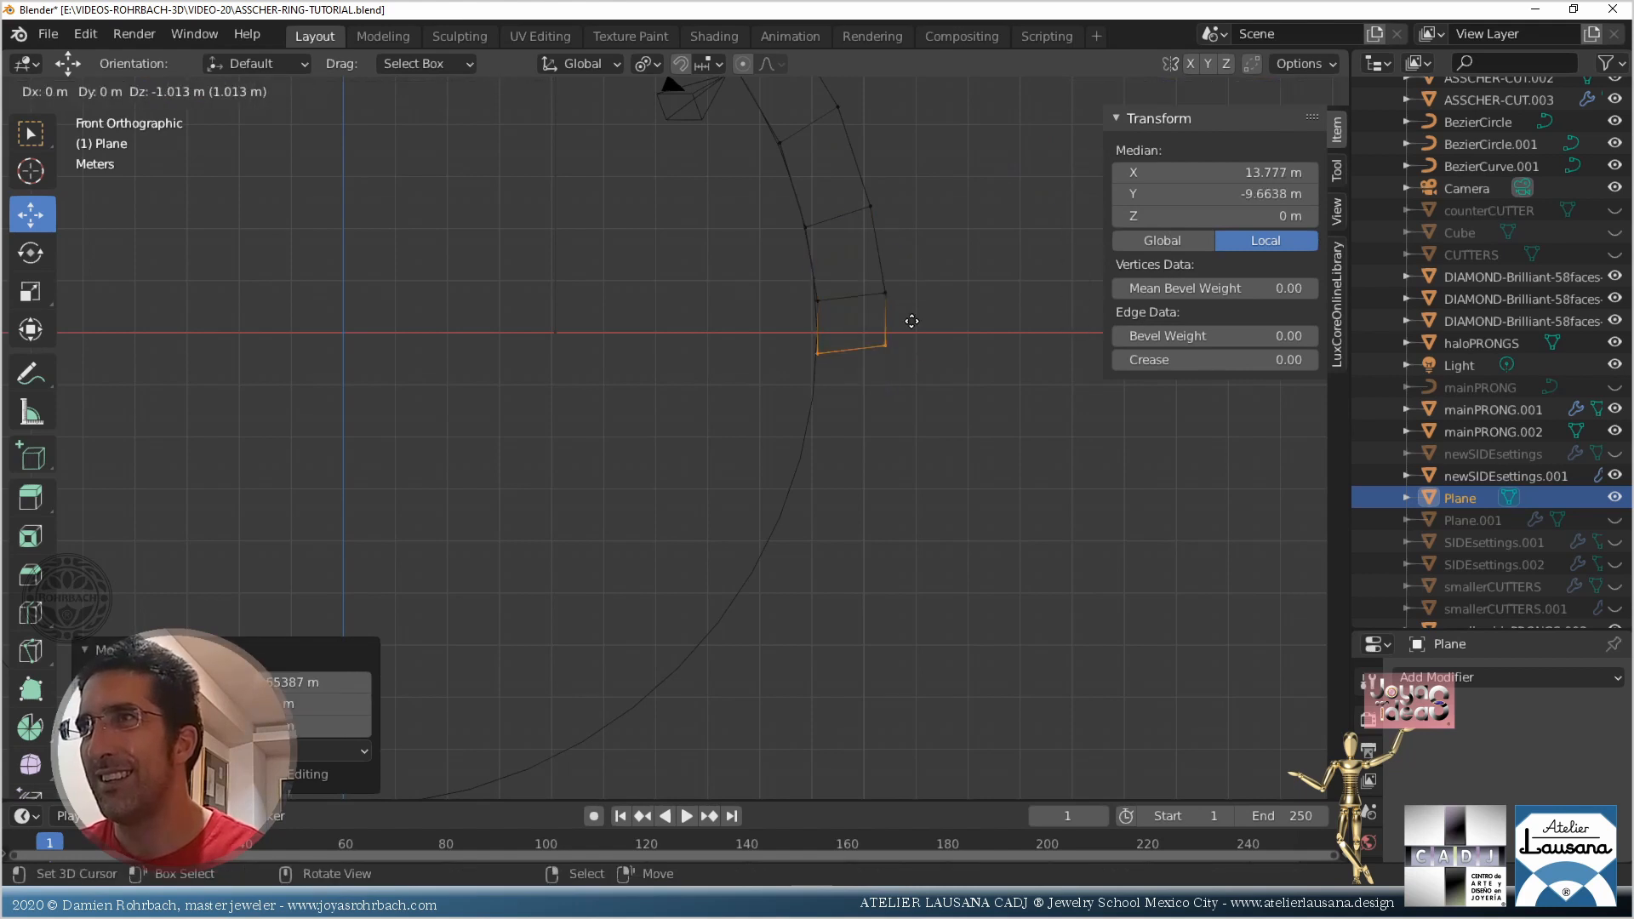
{"action": "key", "text": "r"}
{"action": "left_click", "coordinate": [920, 340]}
{"action": "key", "text": "g"}
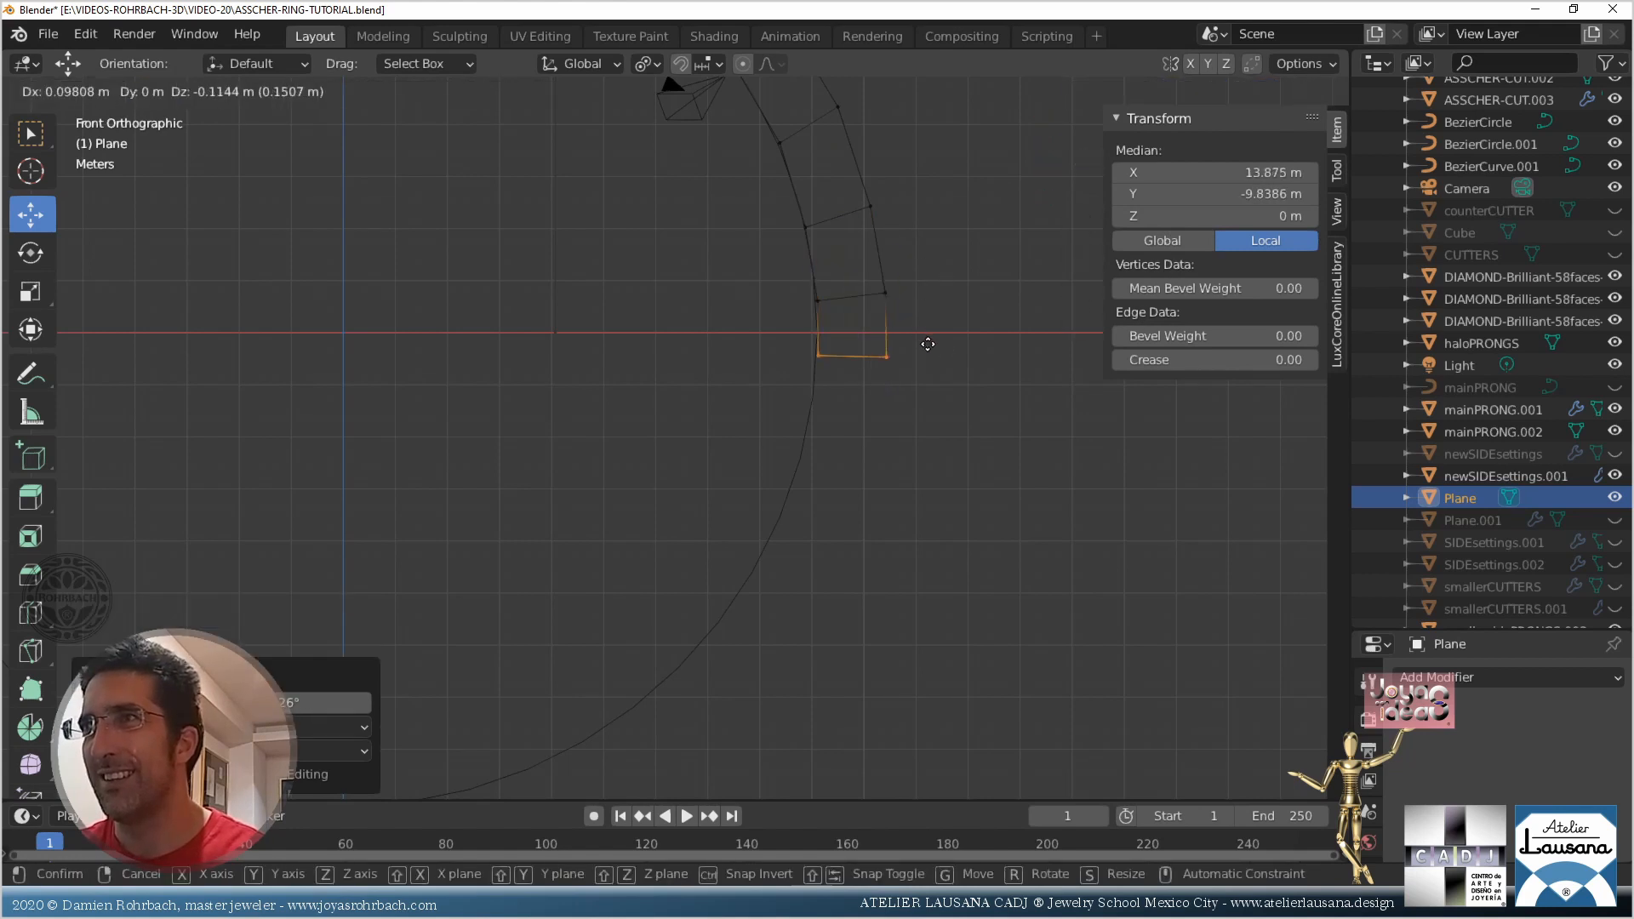
{"action": "left_click", "coordinate": [928, 344]}
Extrude two shank segments below the horizontal axis, rotating each end edge perpendicular to the finger circle
{"action": "key", "text": "e"}
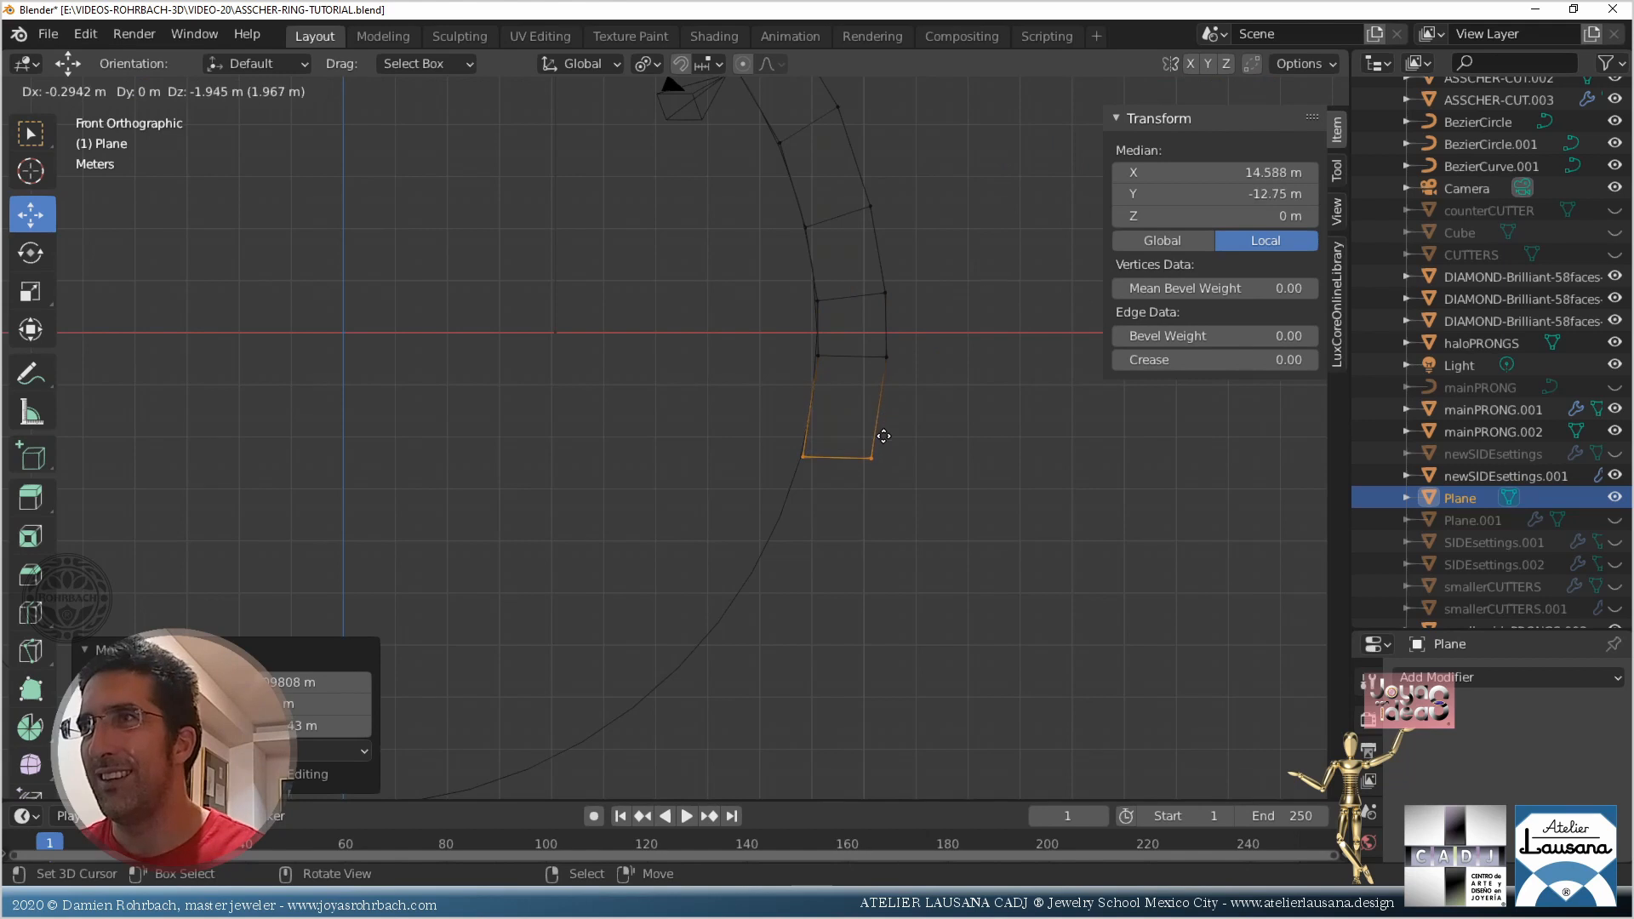
{"action": "left_click", "coordinate": [885, 438]}
{"action": "key", "text": "r"}
{"action": "left_click", "coordinate": [903, 369]}
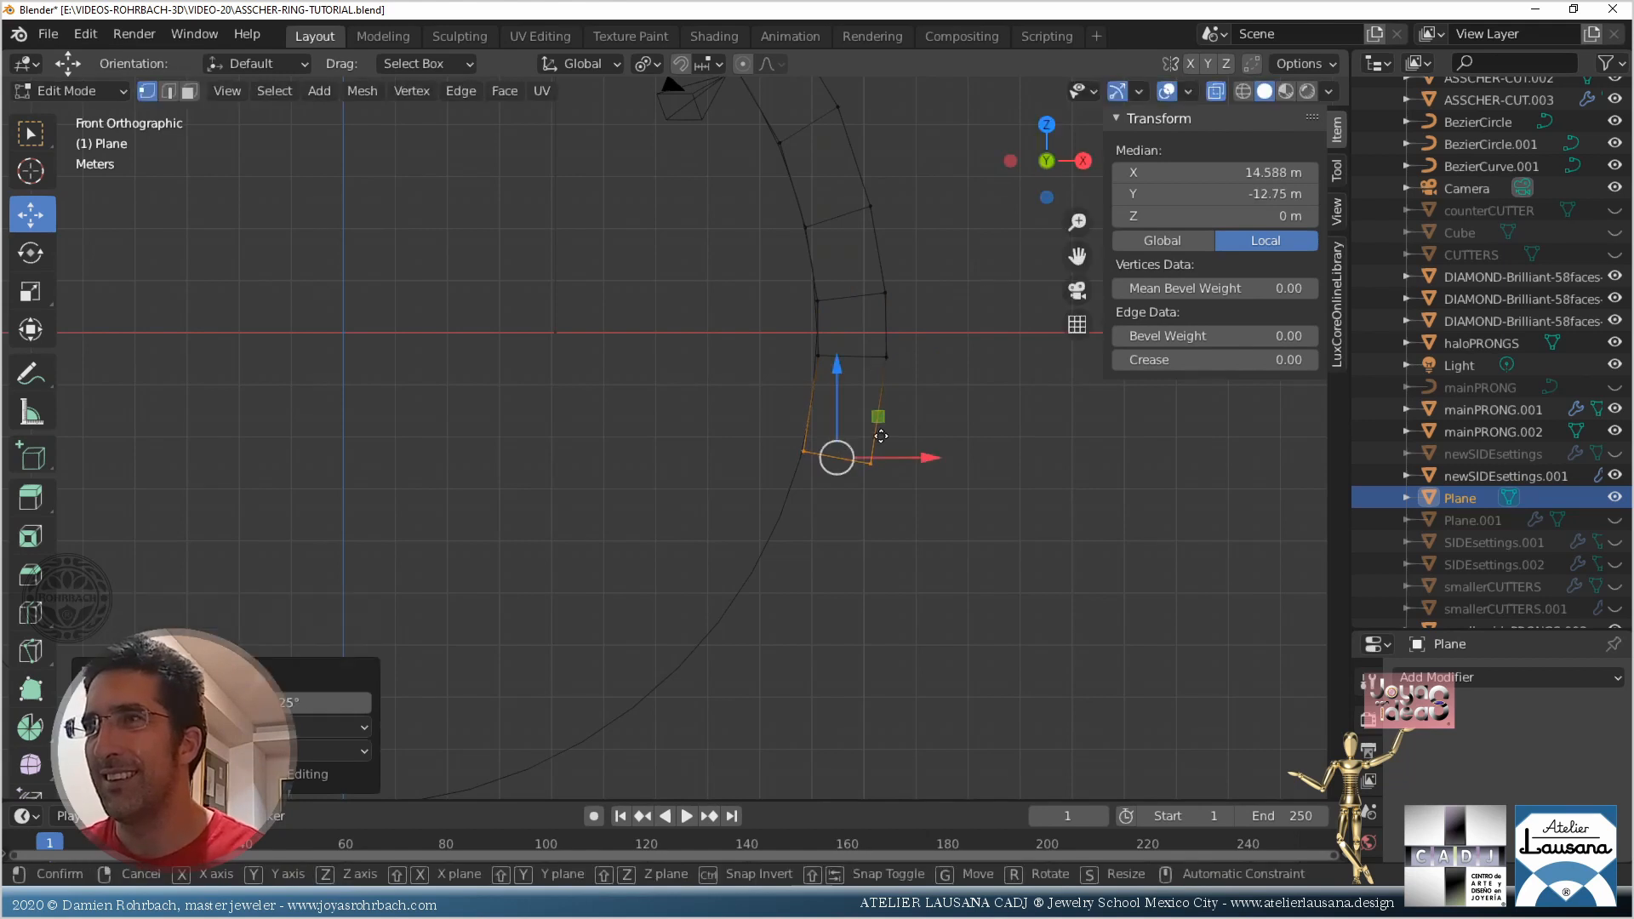
{"action": "middle_click_drag", "start_coordinate": [823, 539], "coordinate": [884, 364], "text": "shift"}
{"action": "key", "text": "g"}
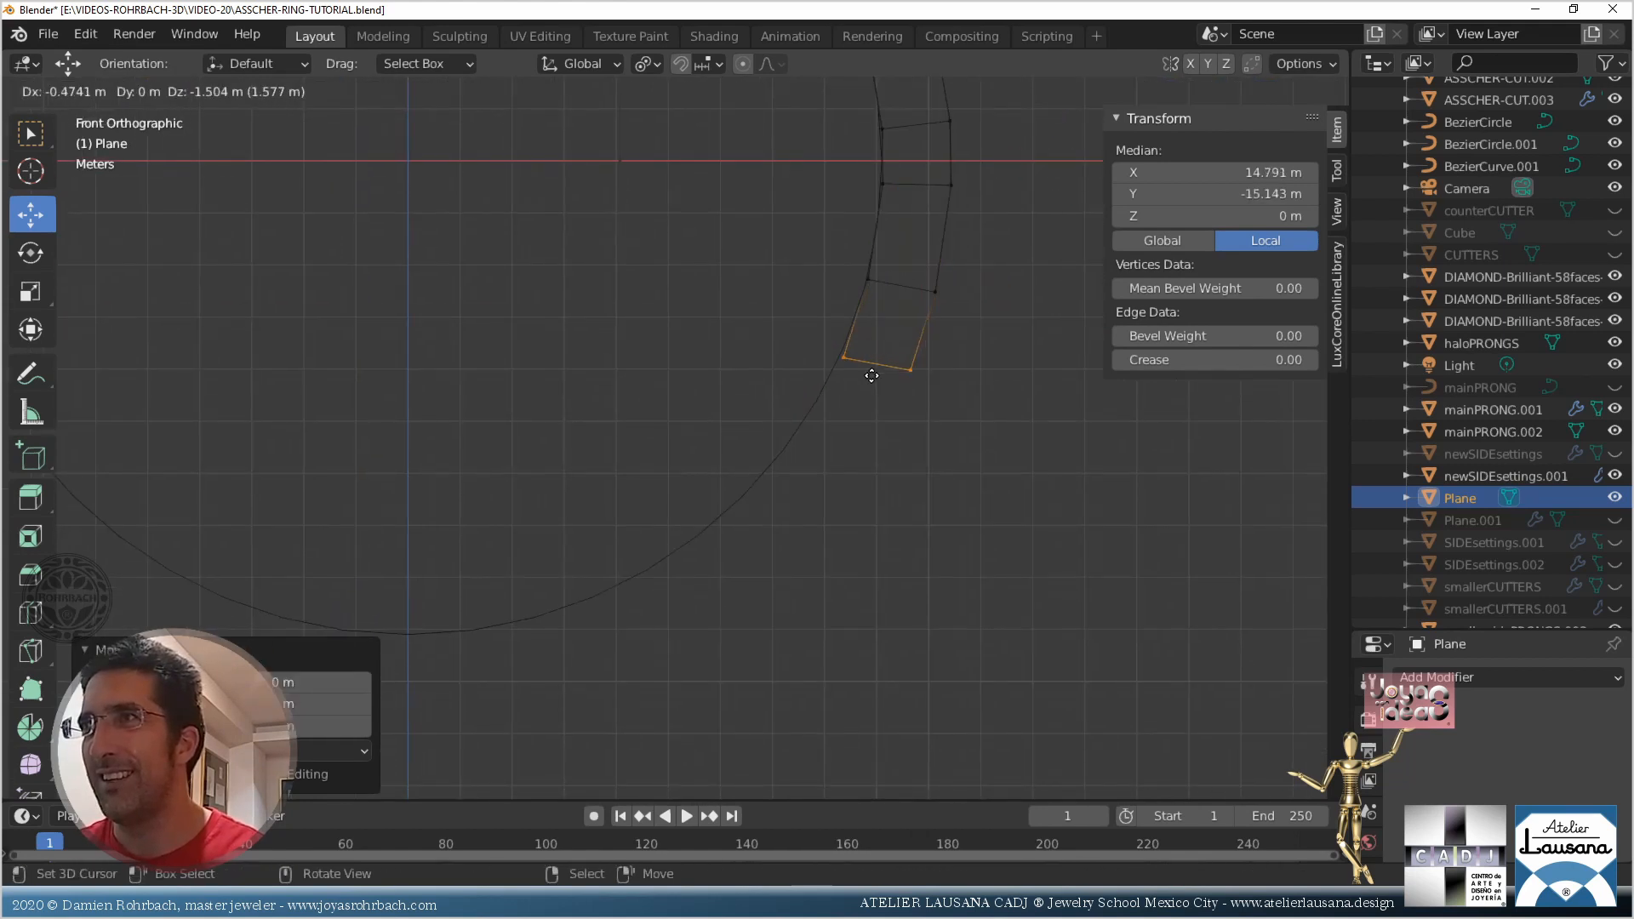
{"action": "left_click", "coordinate": [876, 366]}
{"action": "key", "text": "r"}
{"action": "left_click", "coordinate": [907, 345]}
{"action": "key", "text": "g"}
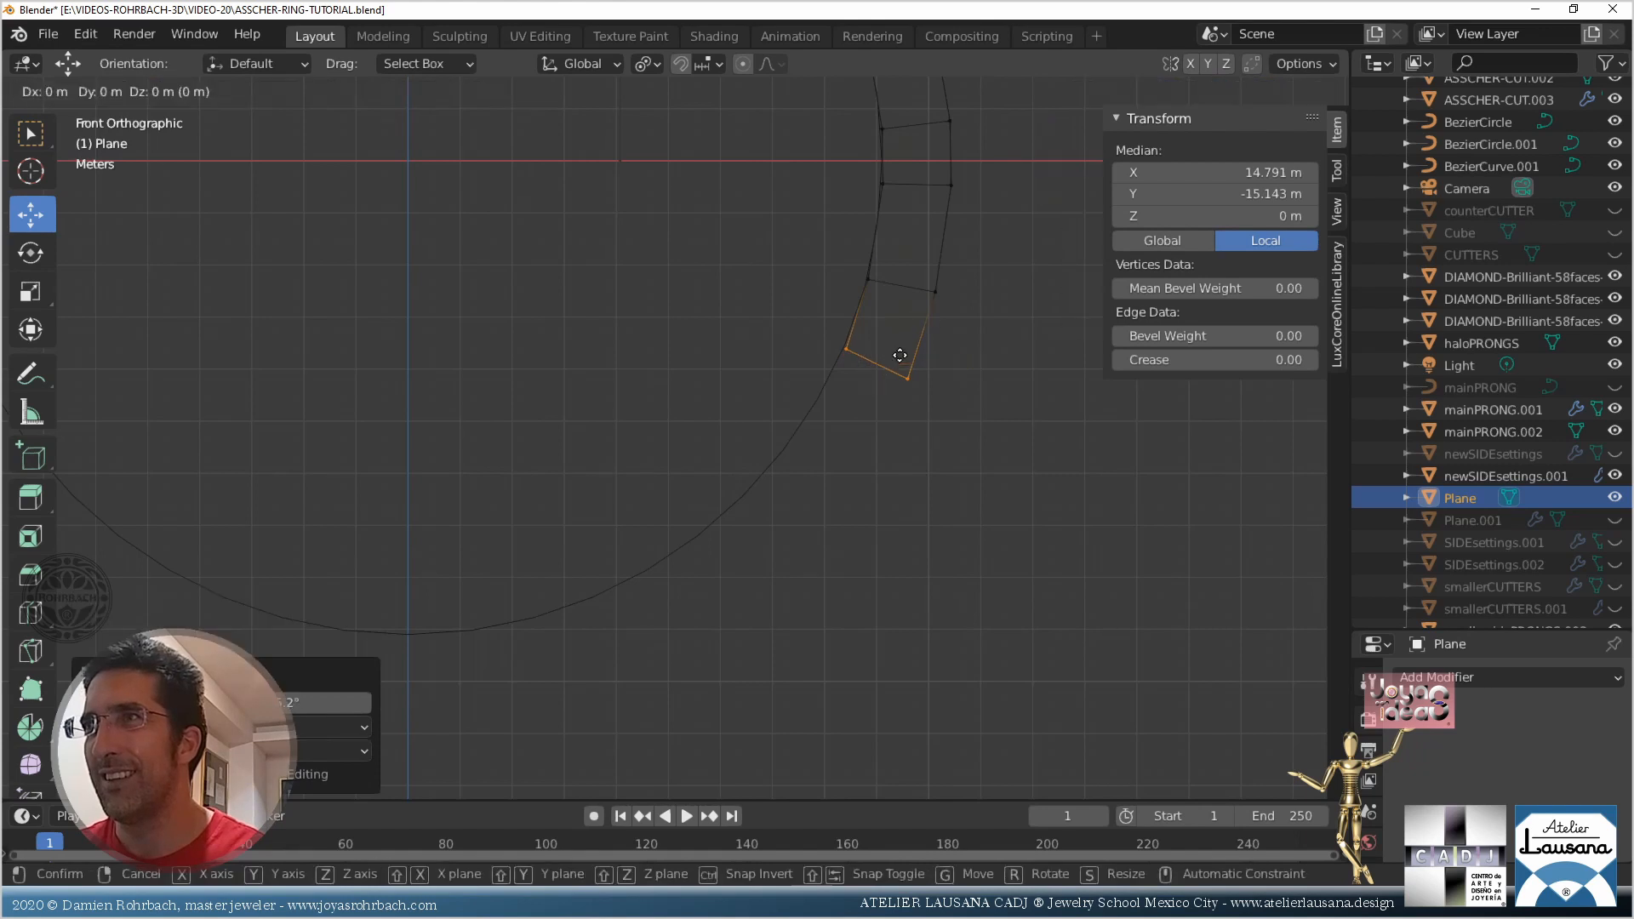
{"action": "left_click", "coordinate": [895, 358]}
Extrude a tenth shank segment along the lower right of the finger circle, rotating and moving its end edge onto the curve
{"action": "key", "text": "e"}
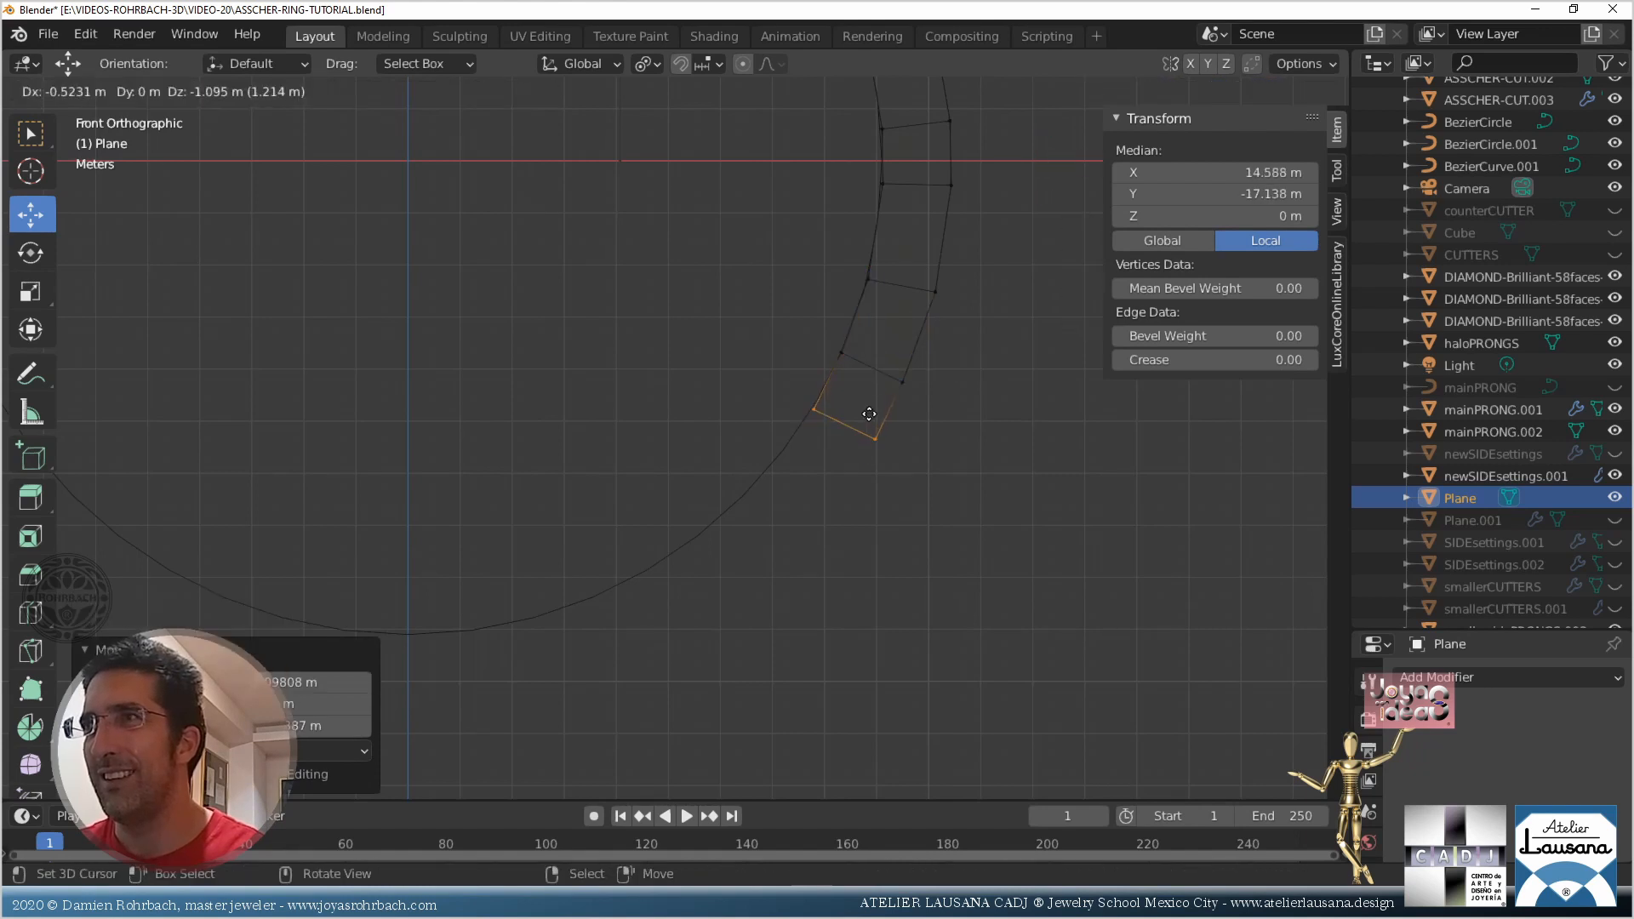
{"action": "left_click", "coordinate": [870, 438]}
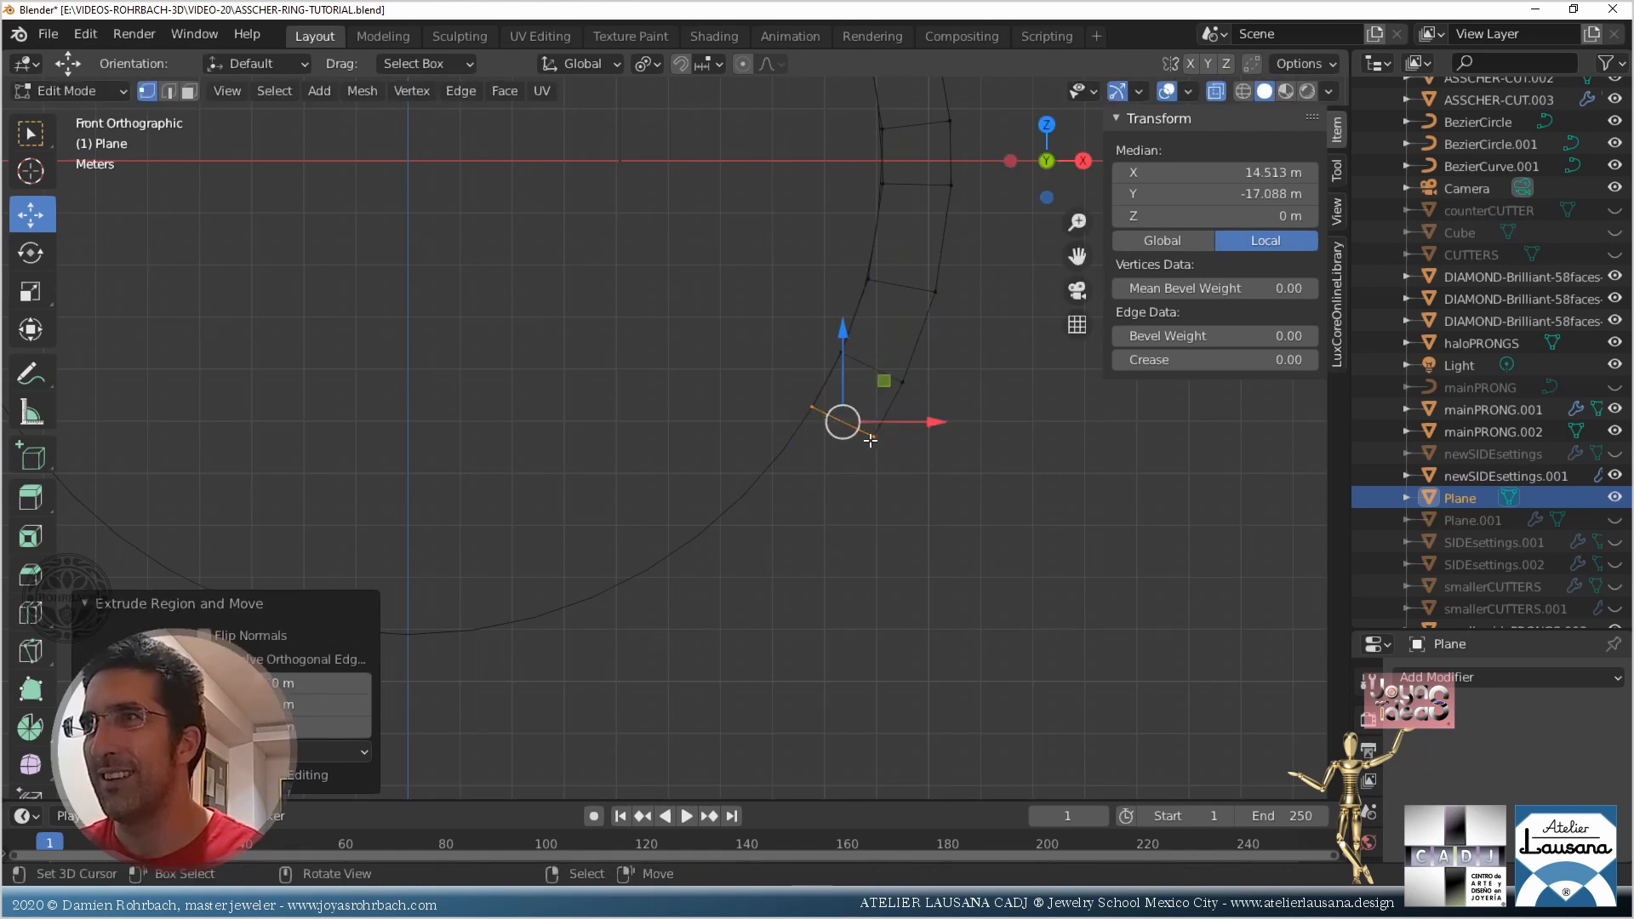
{"action": "key", "text": "ctrl+s"}
{"action": "key", "text": "r"}
{"action": "left_click", "coordinate": [864, 347]}
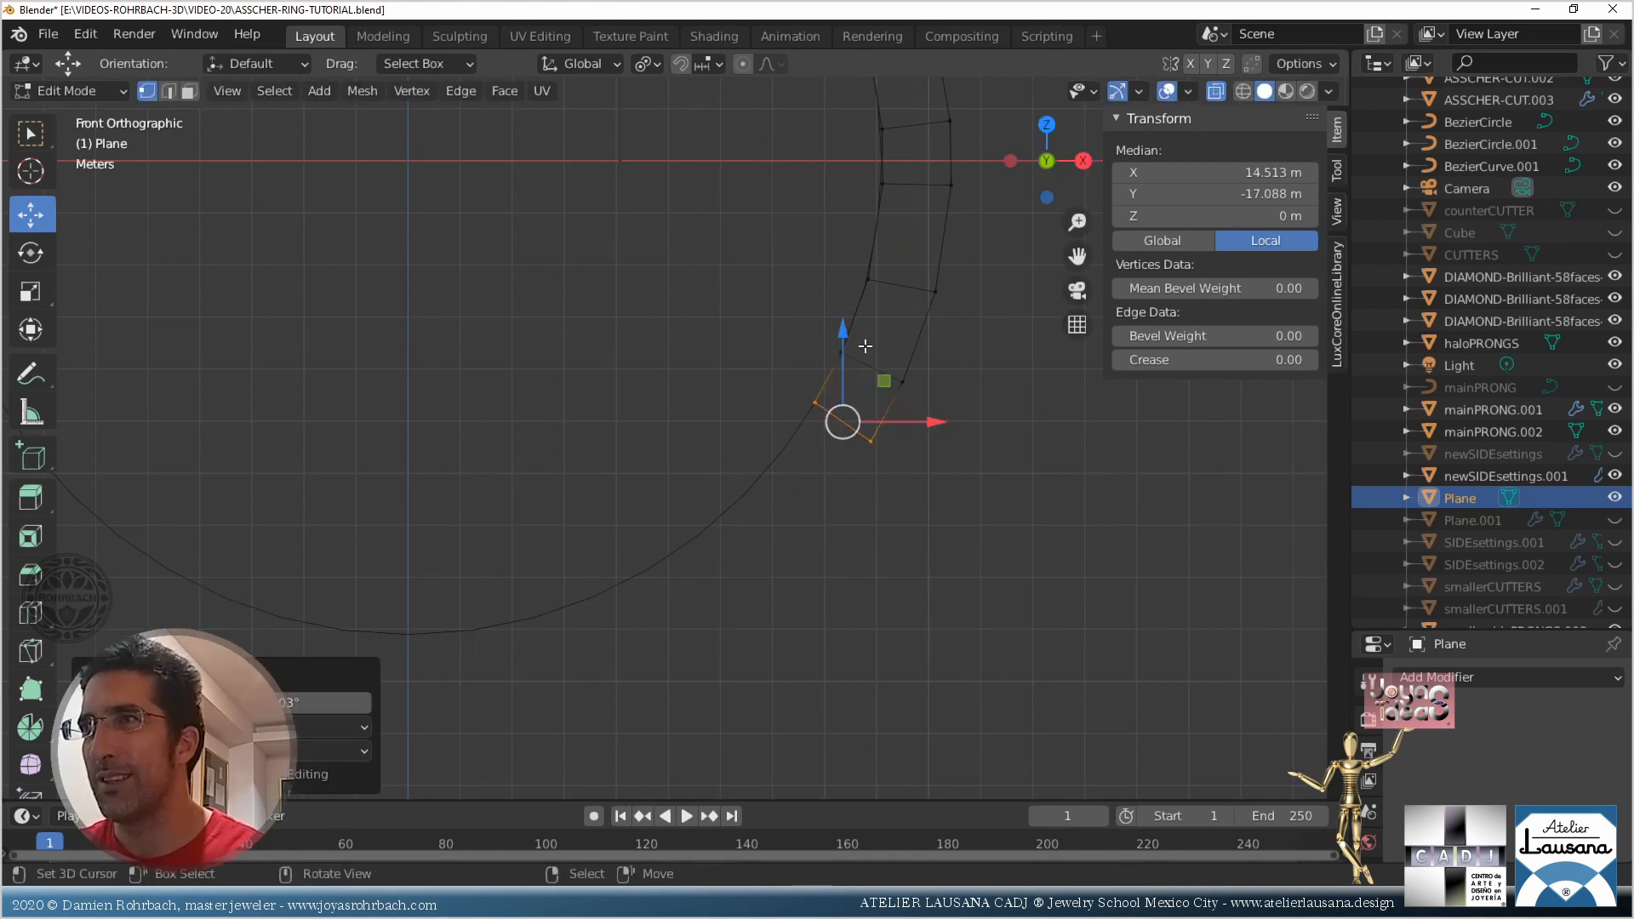
{"action": "key", "text": "g"}
{"action": "left_click", "coordinate": [849, 405]}
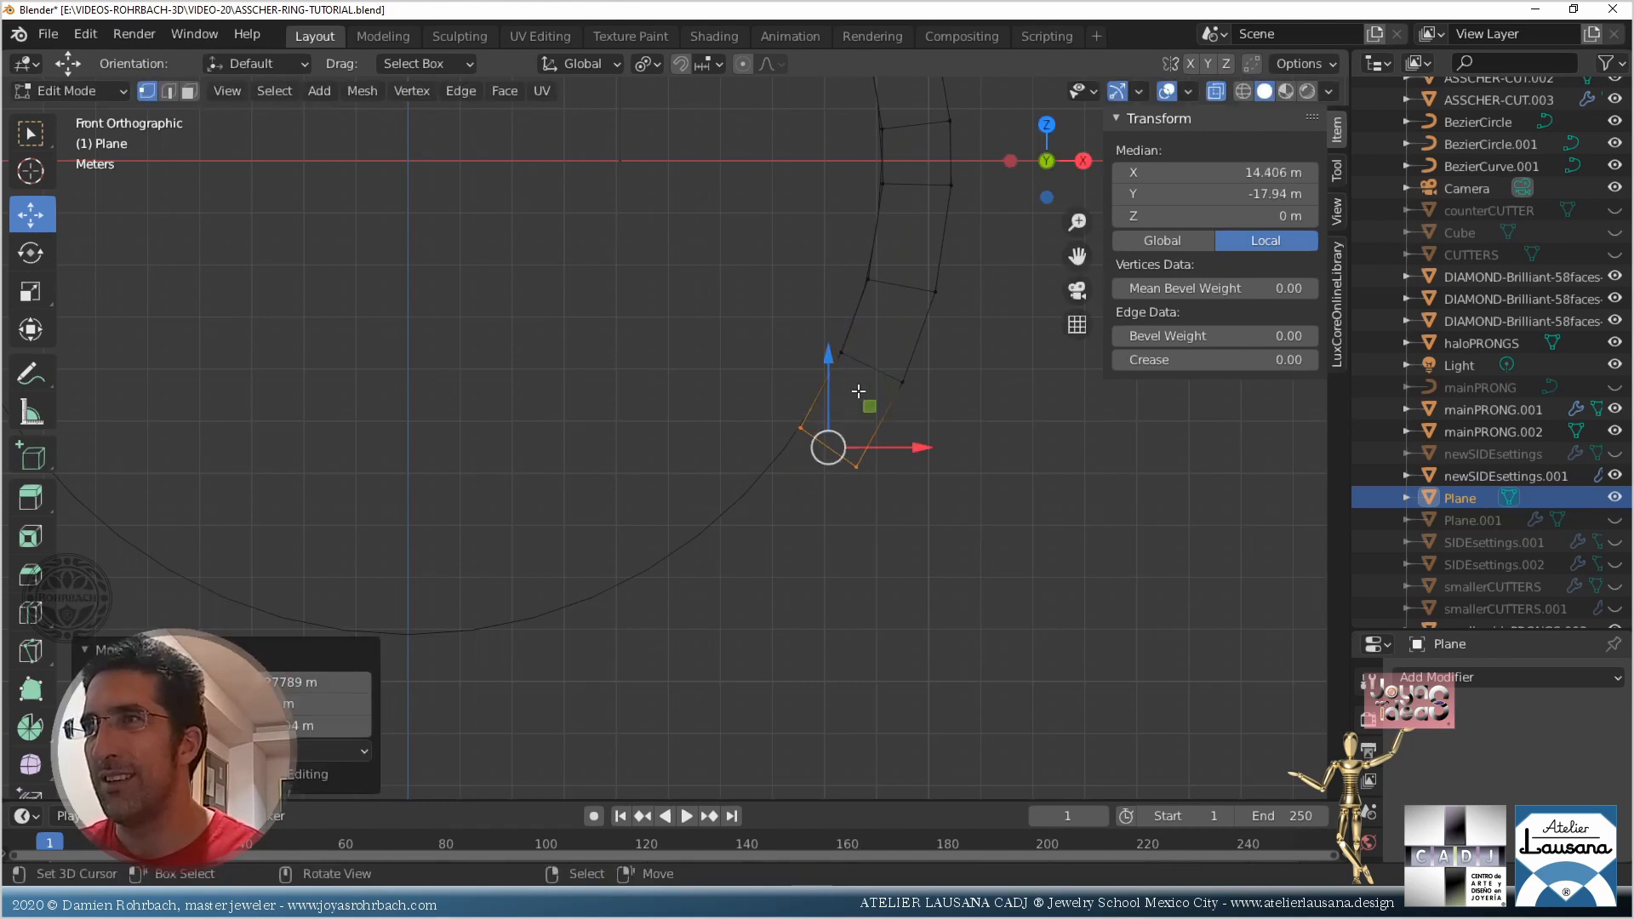
Extrude an eleventh shank segment, rotating its end edge about 9° and aligning it with the finger circle
{"action": "key", "text": "e"}
{"action": "left_click", "coordinate": [803, 456]}
{"action": "key", "text": "r"}
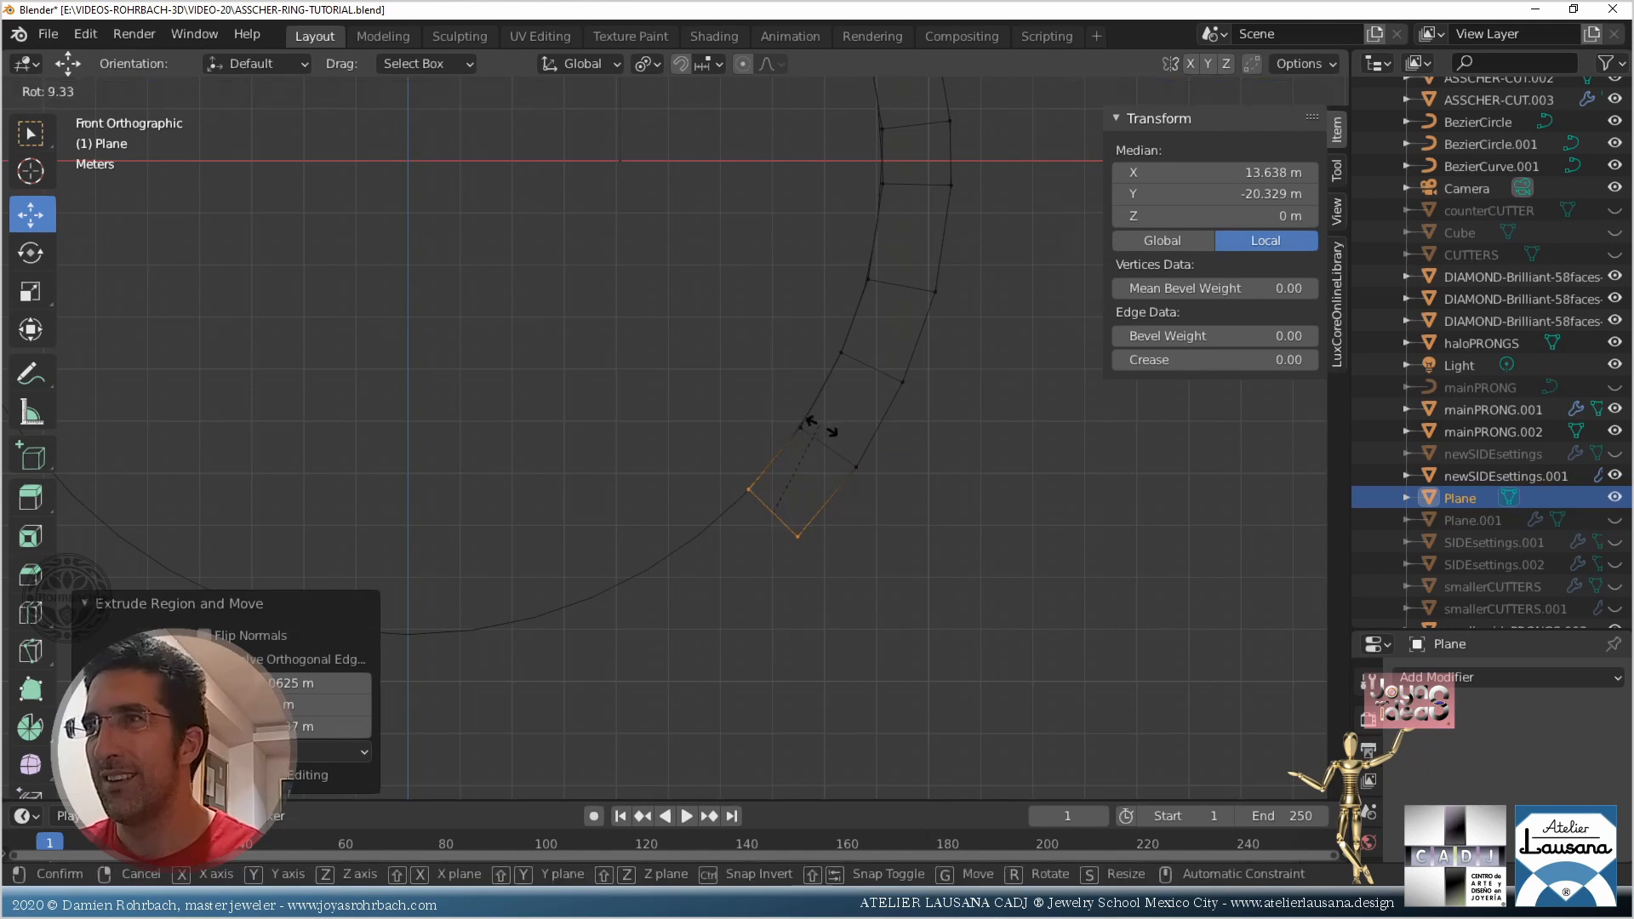
{"action": "left_click", "coordinate": [812, 454]}
{"action": "key", "text": "g"}
{"action": "left_click", "coordinate": [804, 470]}
Extrude a twelfth shank segment toward the bottom of the finger circle, then rotate and shift its end edge to follow the curve
{"action": "key", "text": "e"}
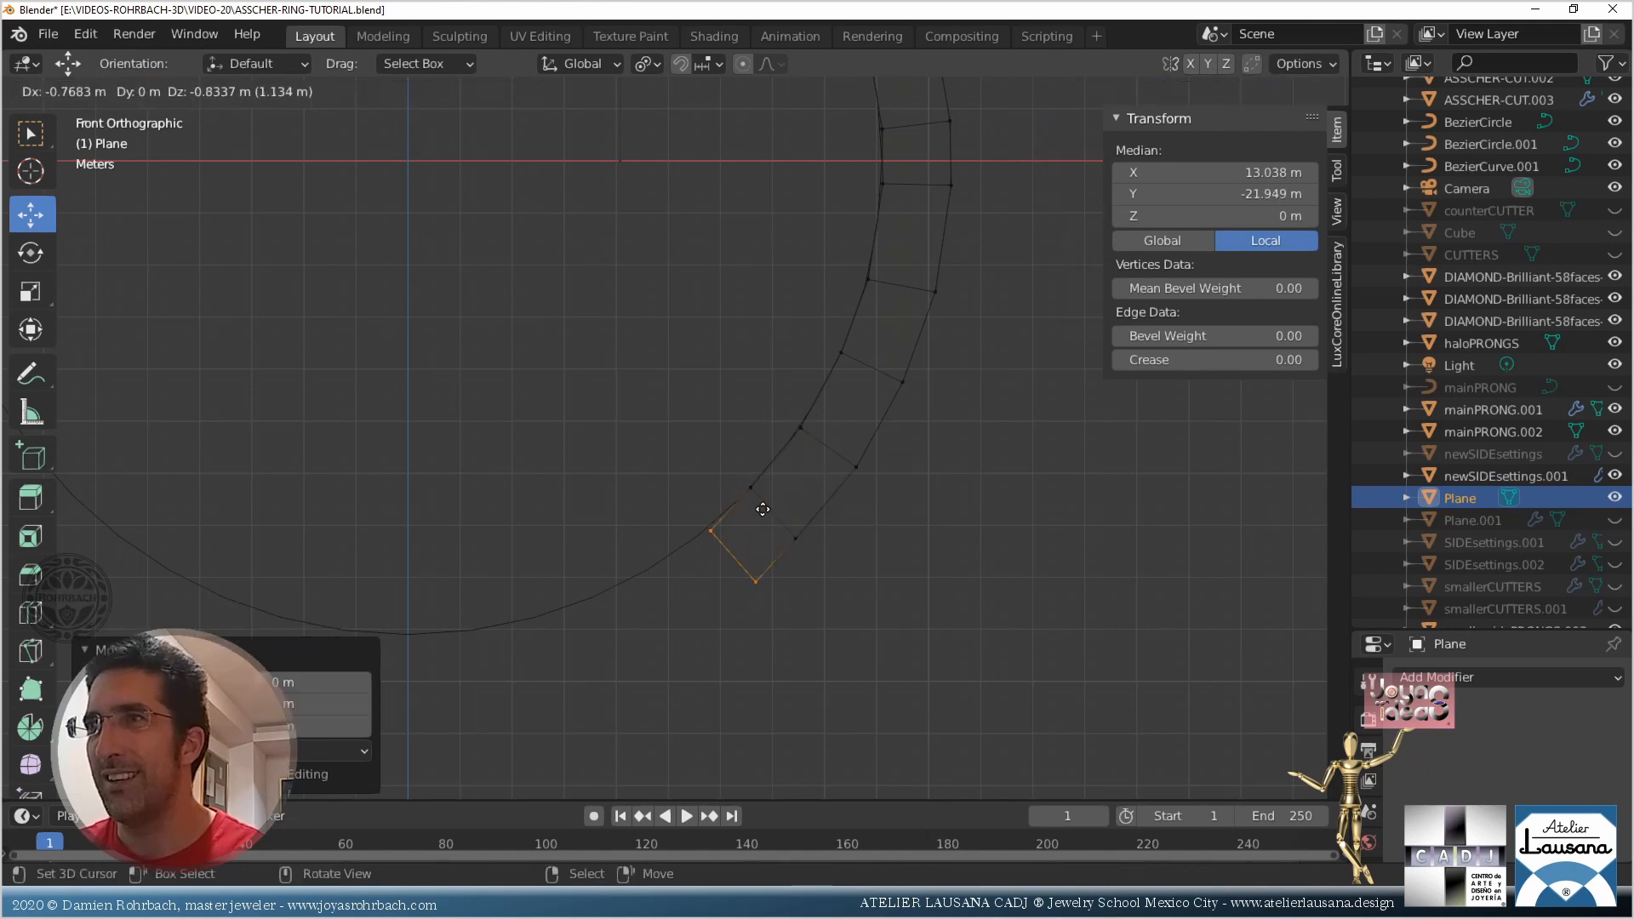
{"action": "left_click", "coordinate": [757, 477]}
{"action": "key", "text": "r"}
{"action": "left_click", "coordinate": [763, 457]}
{"action": "key", "text": "g"}
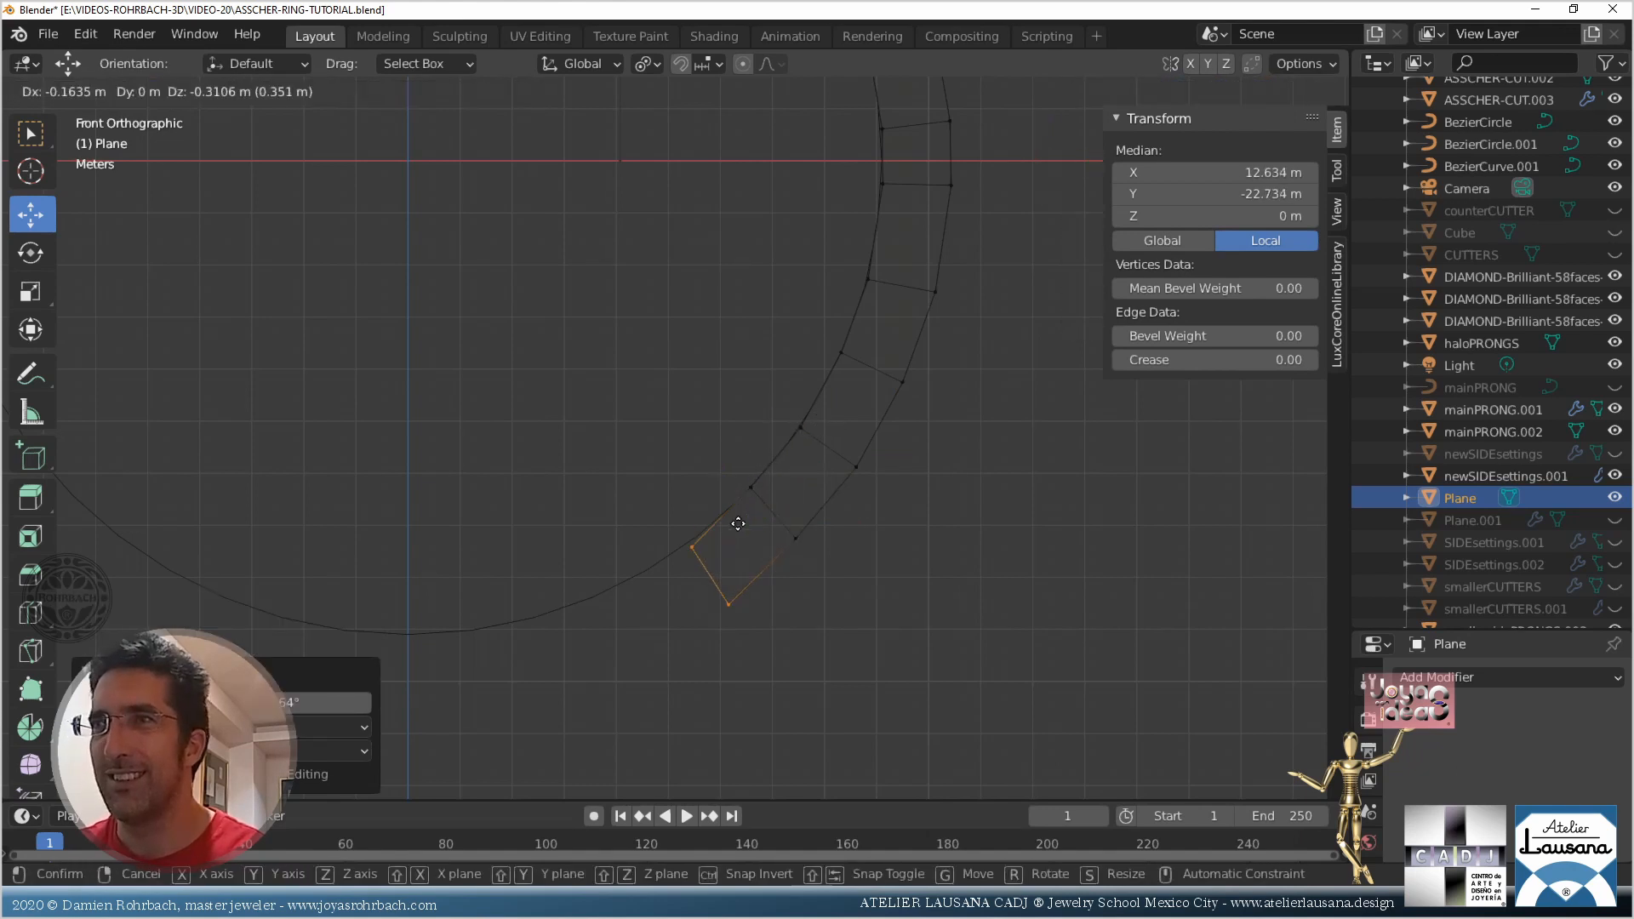
{"action": "left_click", "coordinate": [731, 524]}
Extrude two more segments toward the ring's bottom, rotating the last end edge about 13° and moving it onto the finger circle
{"action": "key", "text": "e"}
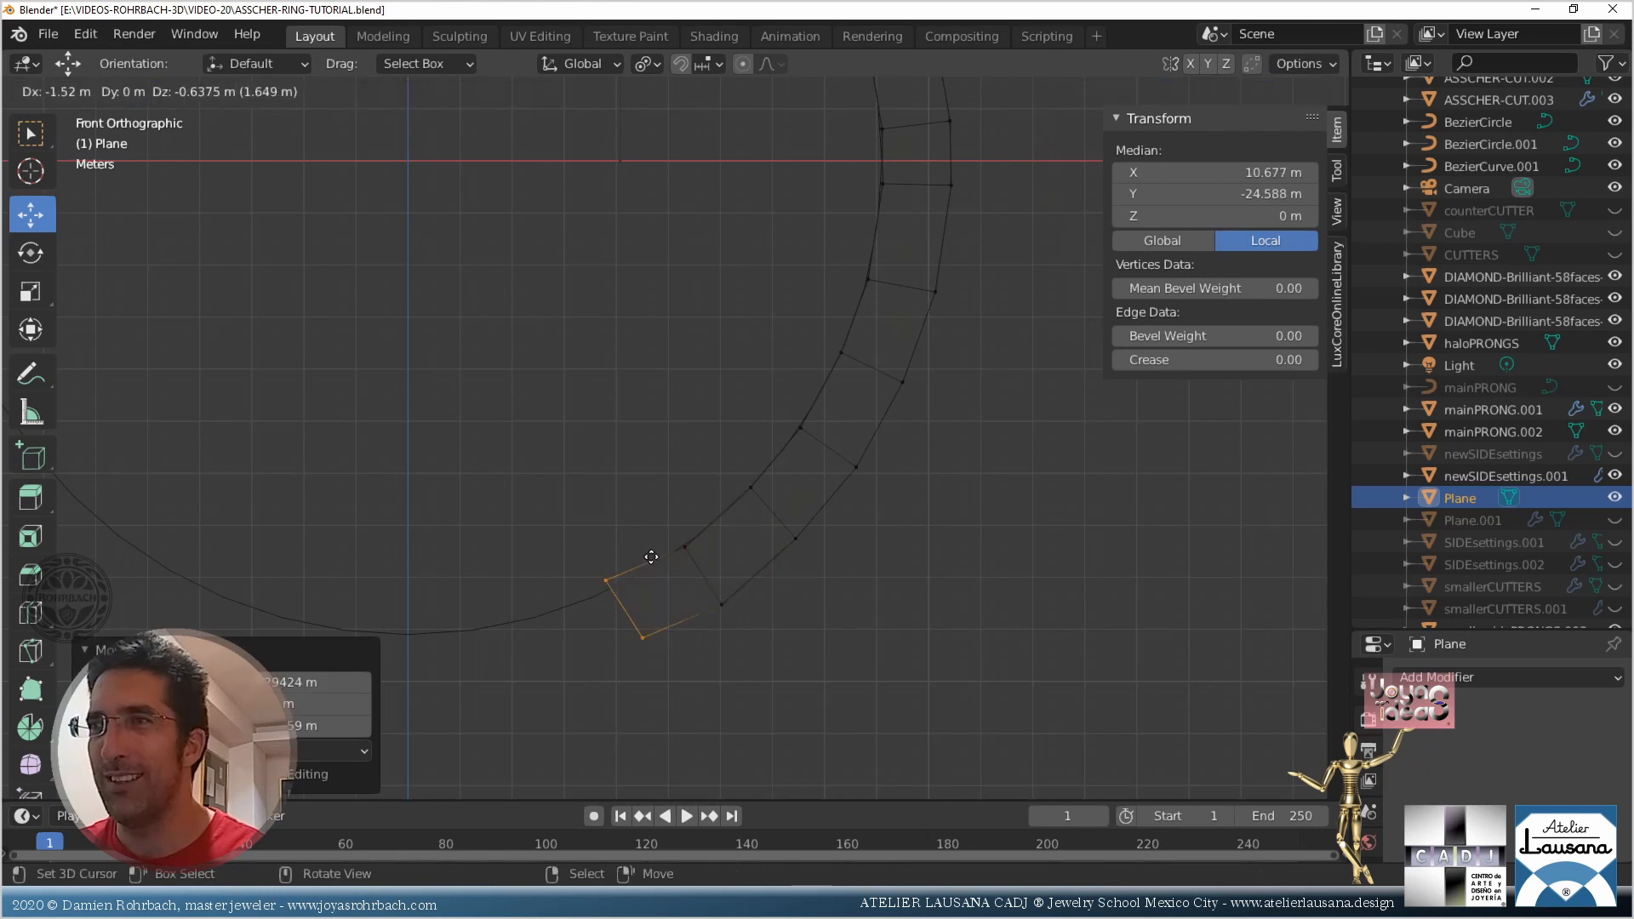
{"action": "left_click", "coordinate": [649, 571]}
{"action": "middle_click_drag", "start_coordinate": [648, 570], "coordinate": [829, 399], "text": "shift"}
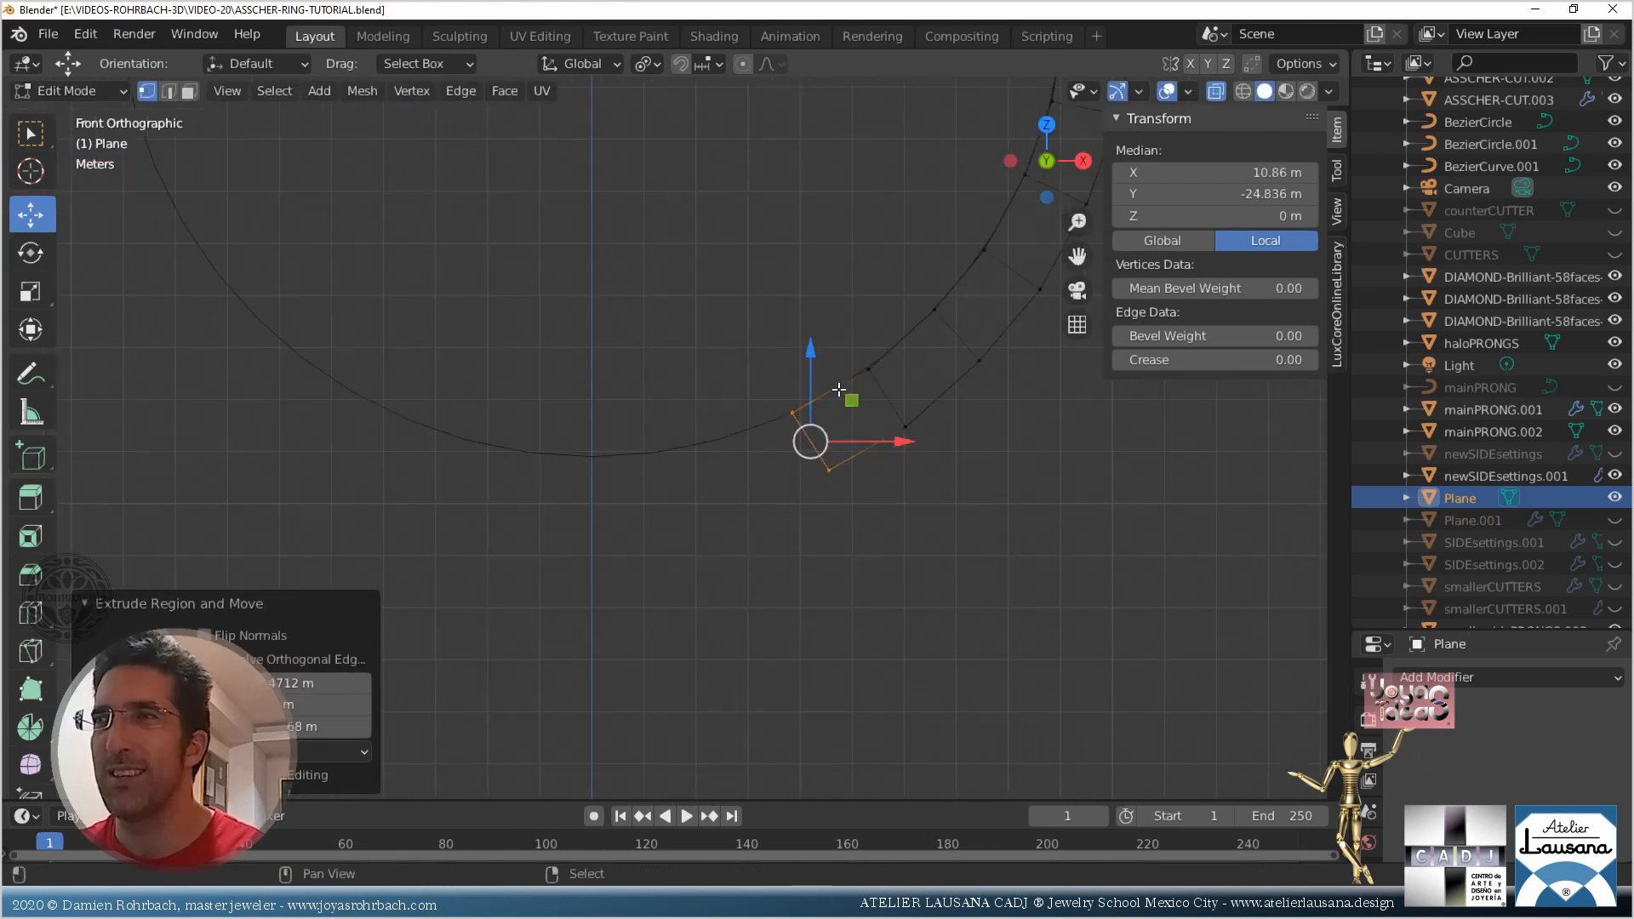
{"action": "key", "text": "g"}
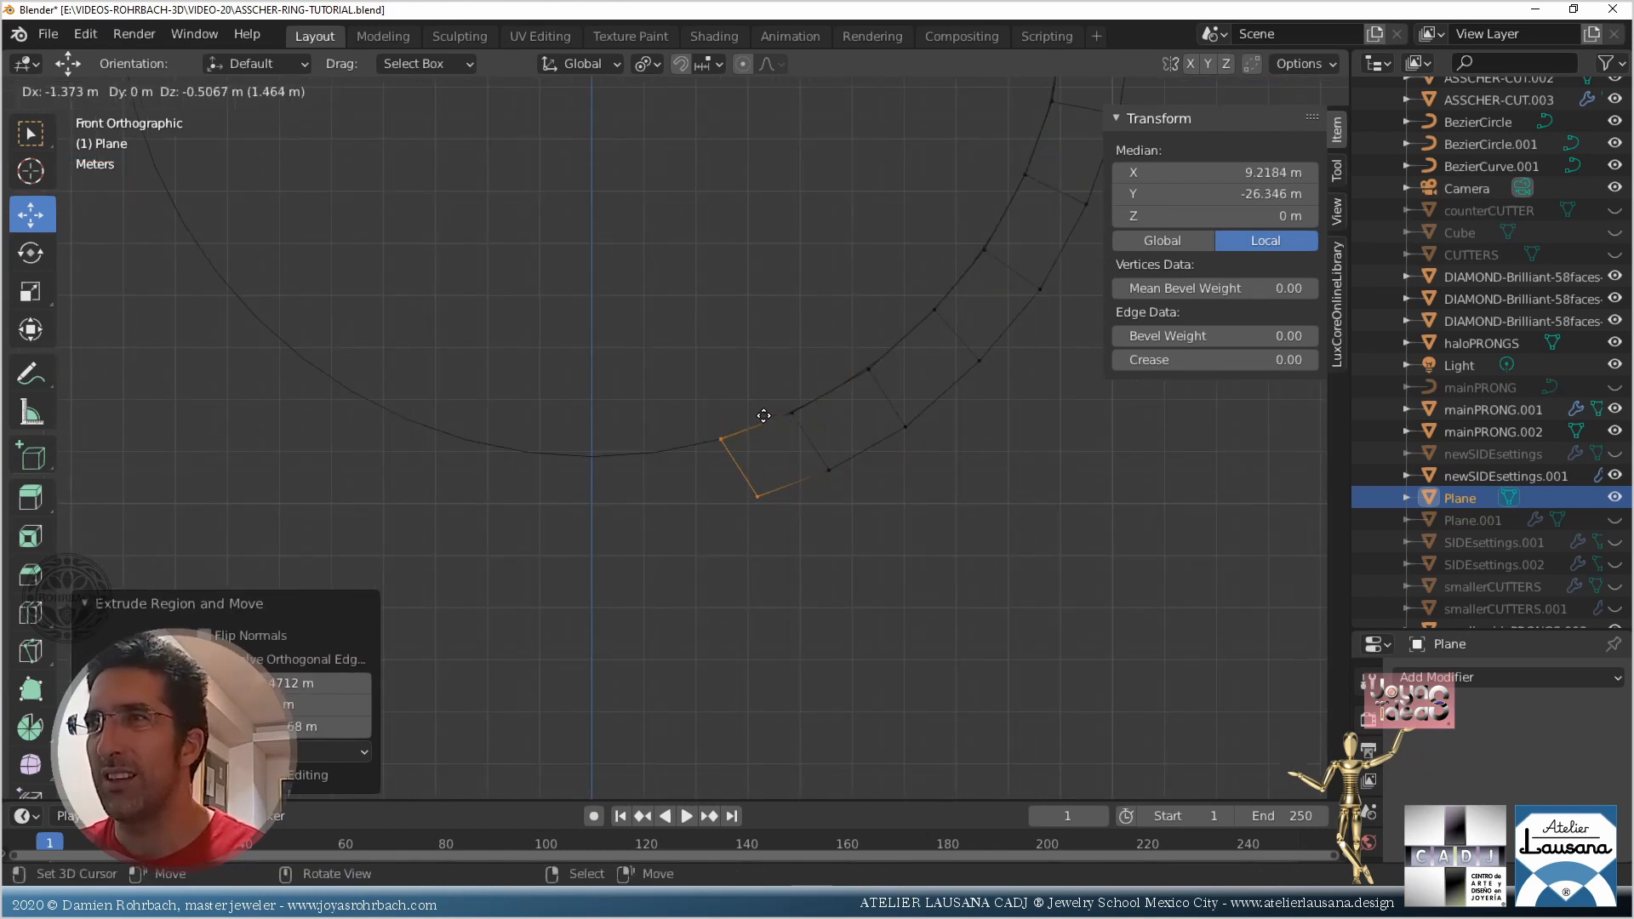
{"action": "left_click", "coordinate": [757, 417]}
{"action": "key", "text": "r"}
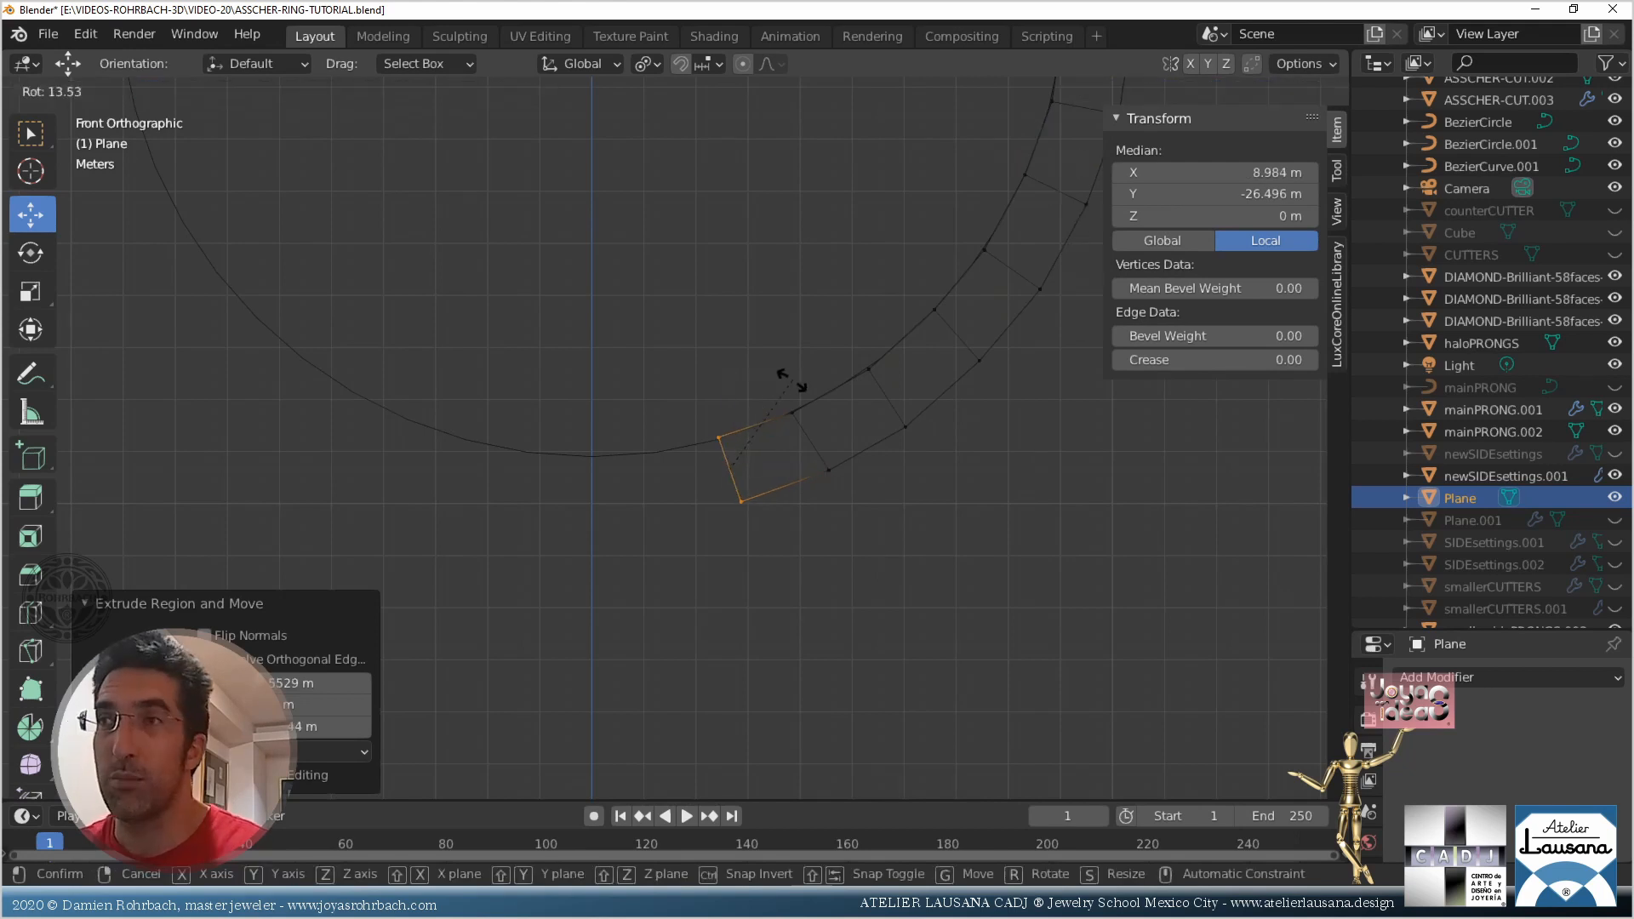
{"action": "left_click", "coordinate": [782, 381]}
{"action": "key", "text": "g"}
{"action": "left_click", "coordinate": [799, 405]}
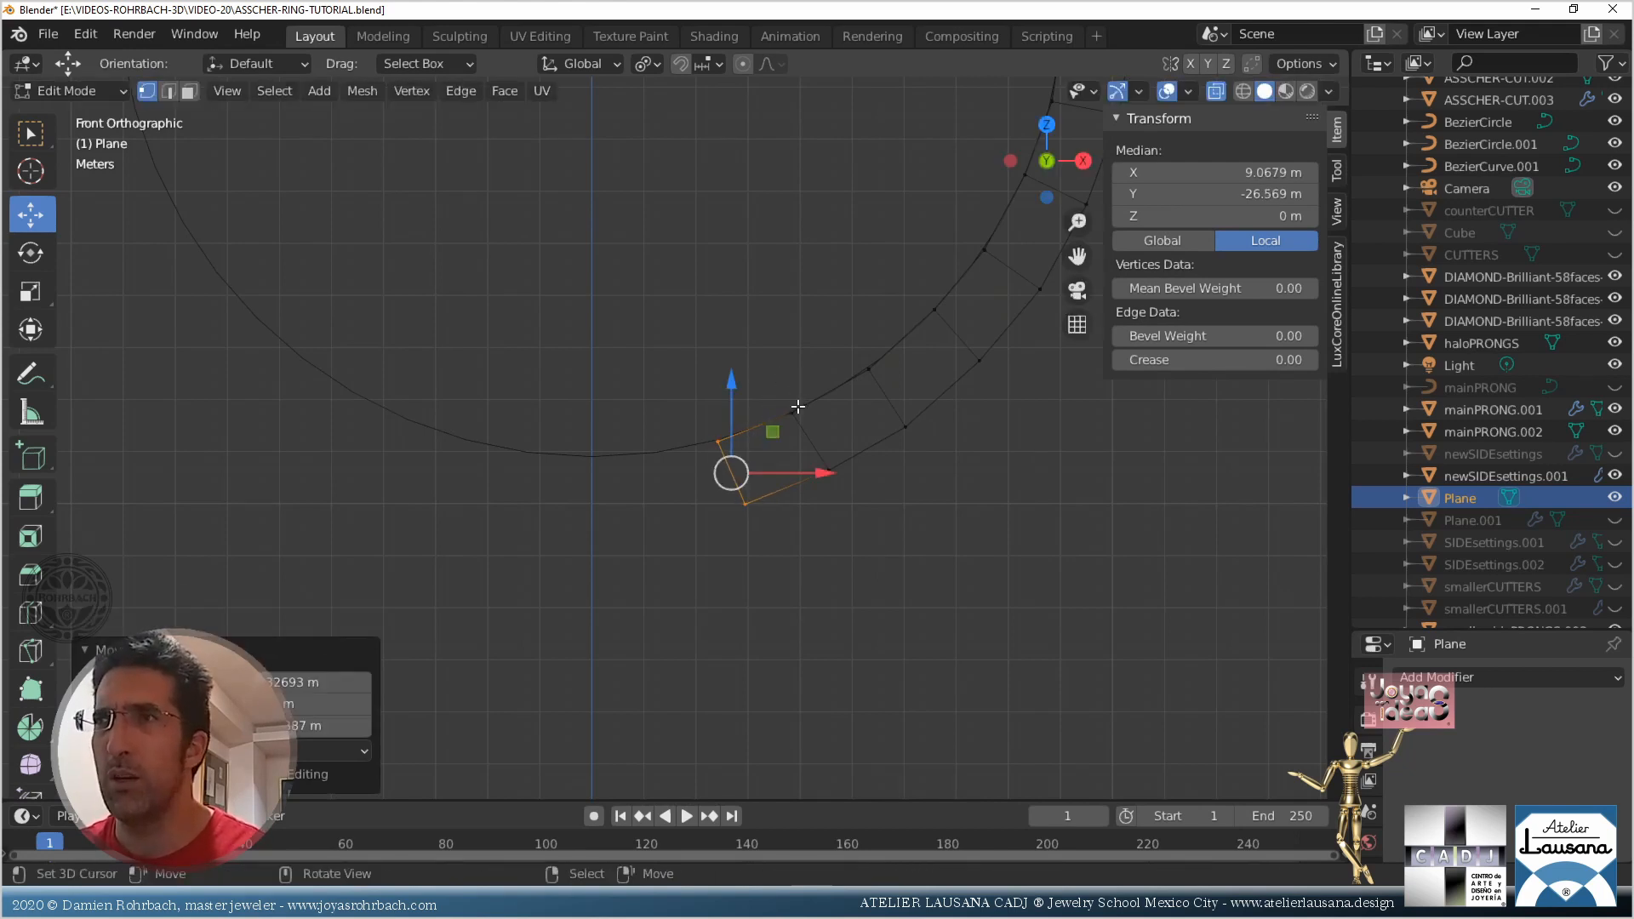
Extrude the final two shank segments to the vertical centre line at the ring's bottom and save the file
{"action": "key", "text": "e"}
{"action": "left_click", "coordinate": [728, 421]}
{"action": "key", "text": "r"}
{"action": "left_click", "coordinate": [750, 399]}
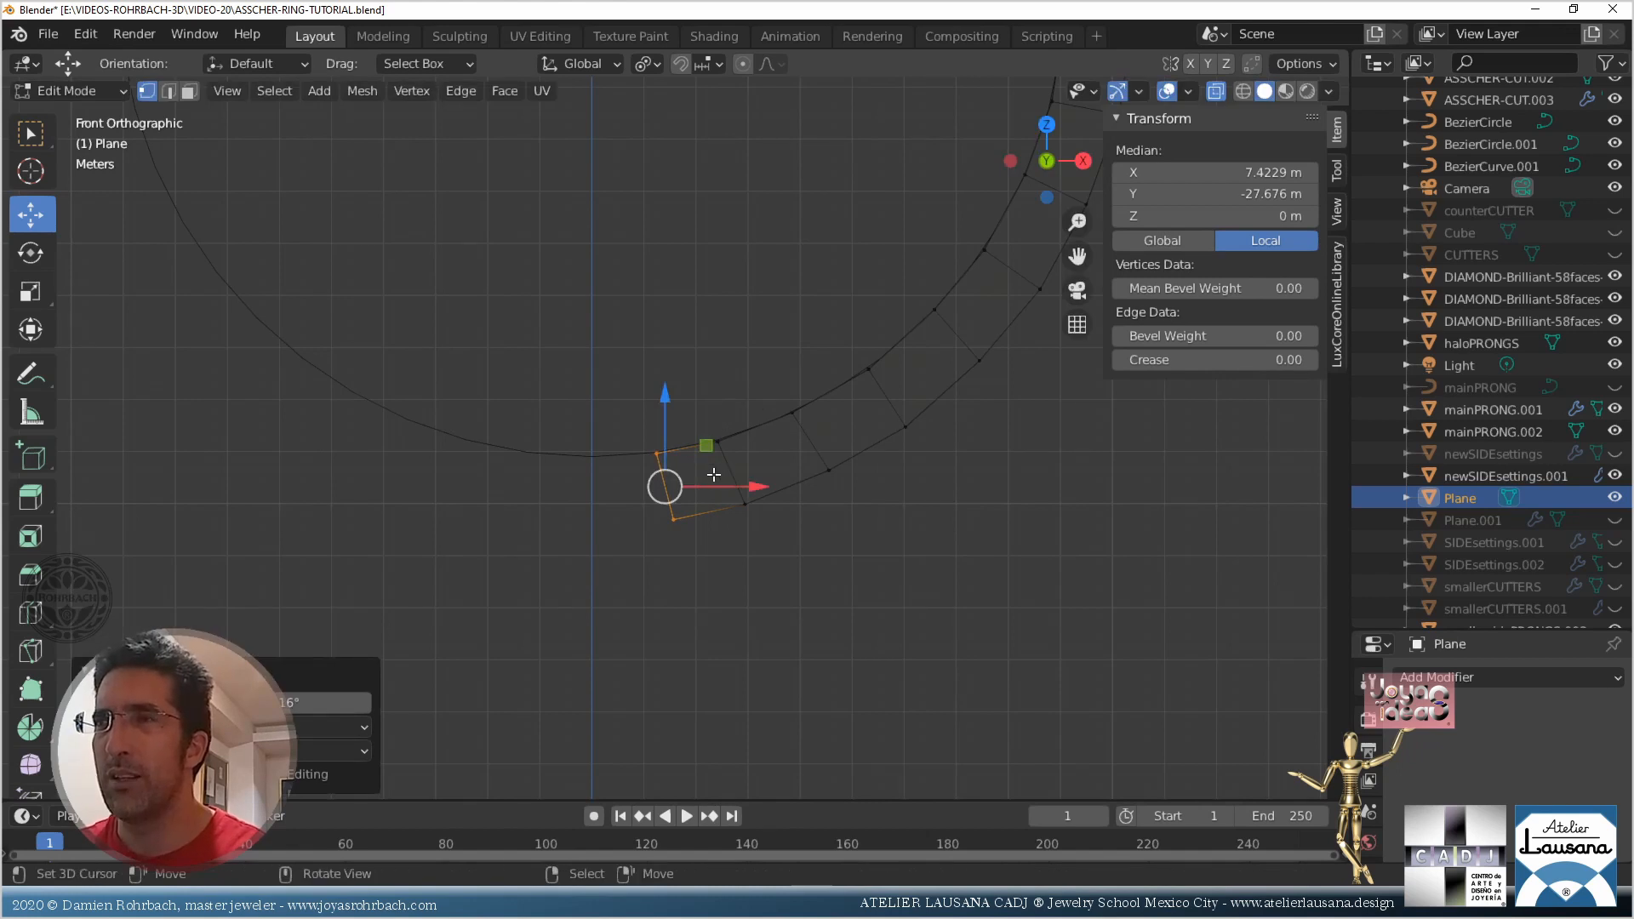
{"action": "key", "text": "e"}
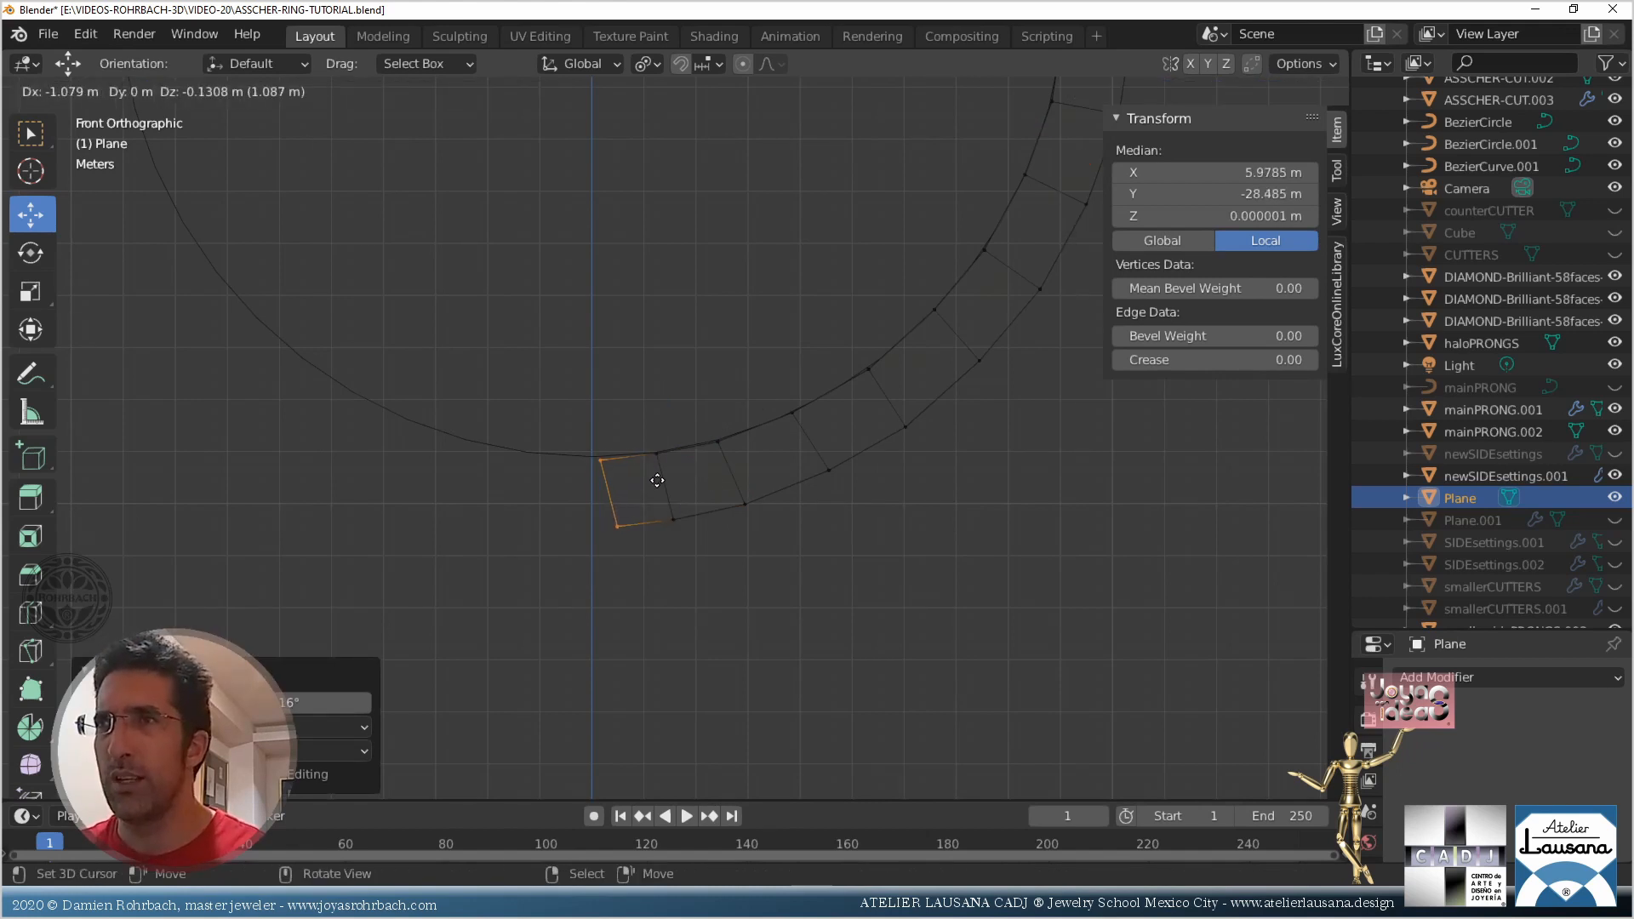
{"action": "left_click", "coordinate": [653, 479]}
{"action": "scroll", "coordinate": [672, 502], "scroll_direction": "down", "scroll_amount": 5}
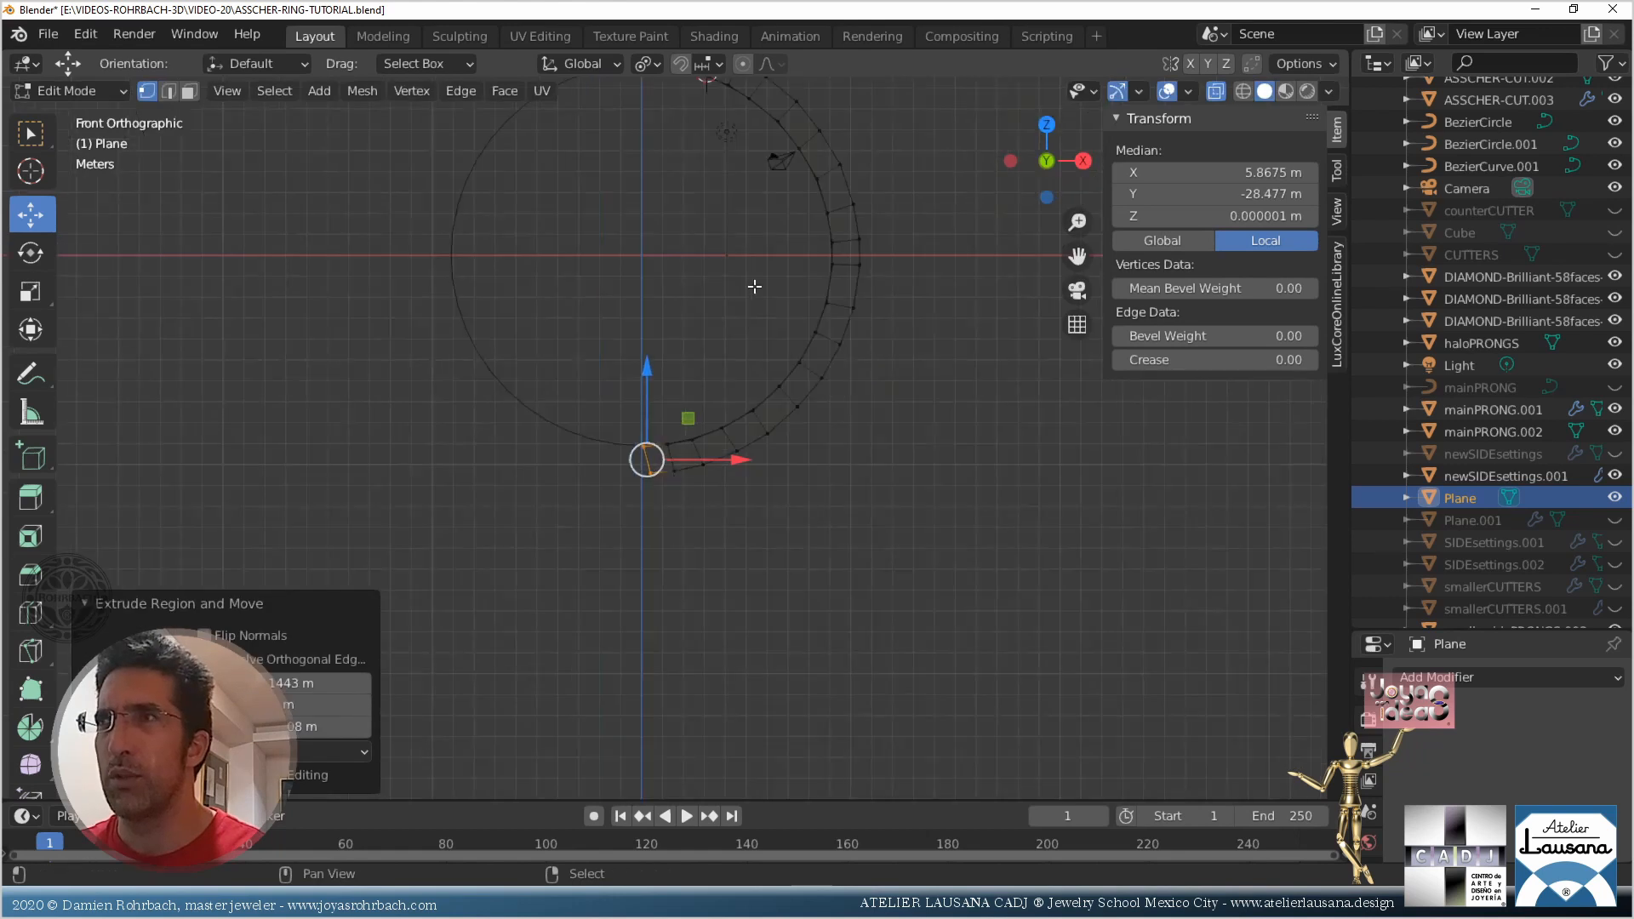
{"action": "key", "text": "ctrl+s"}
Inspect the junction between the shank strip and the head in perspective with X-ray off
{"action": "mouse_move", "coordinate": [690, 515]}
{"action": "middle_mouse_down"}
{"action": "mouse_move", "coordinate": [621, 544]}
{"action": "mouse_move", "coordinate": [529, 540]}
{"action": "mouse_move", "coordinate": [672, 533]}
{"action": "mouse_move", "coordinate": [692, 507]}
{"action": "middle_mouse_up"}
{"action": "scroll", "coordinate": [699, 489], "scroll_direction": "up", "scroll_amount": 4}
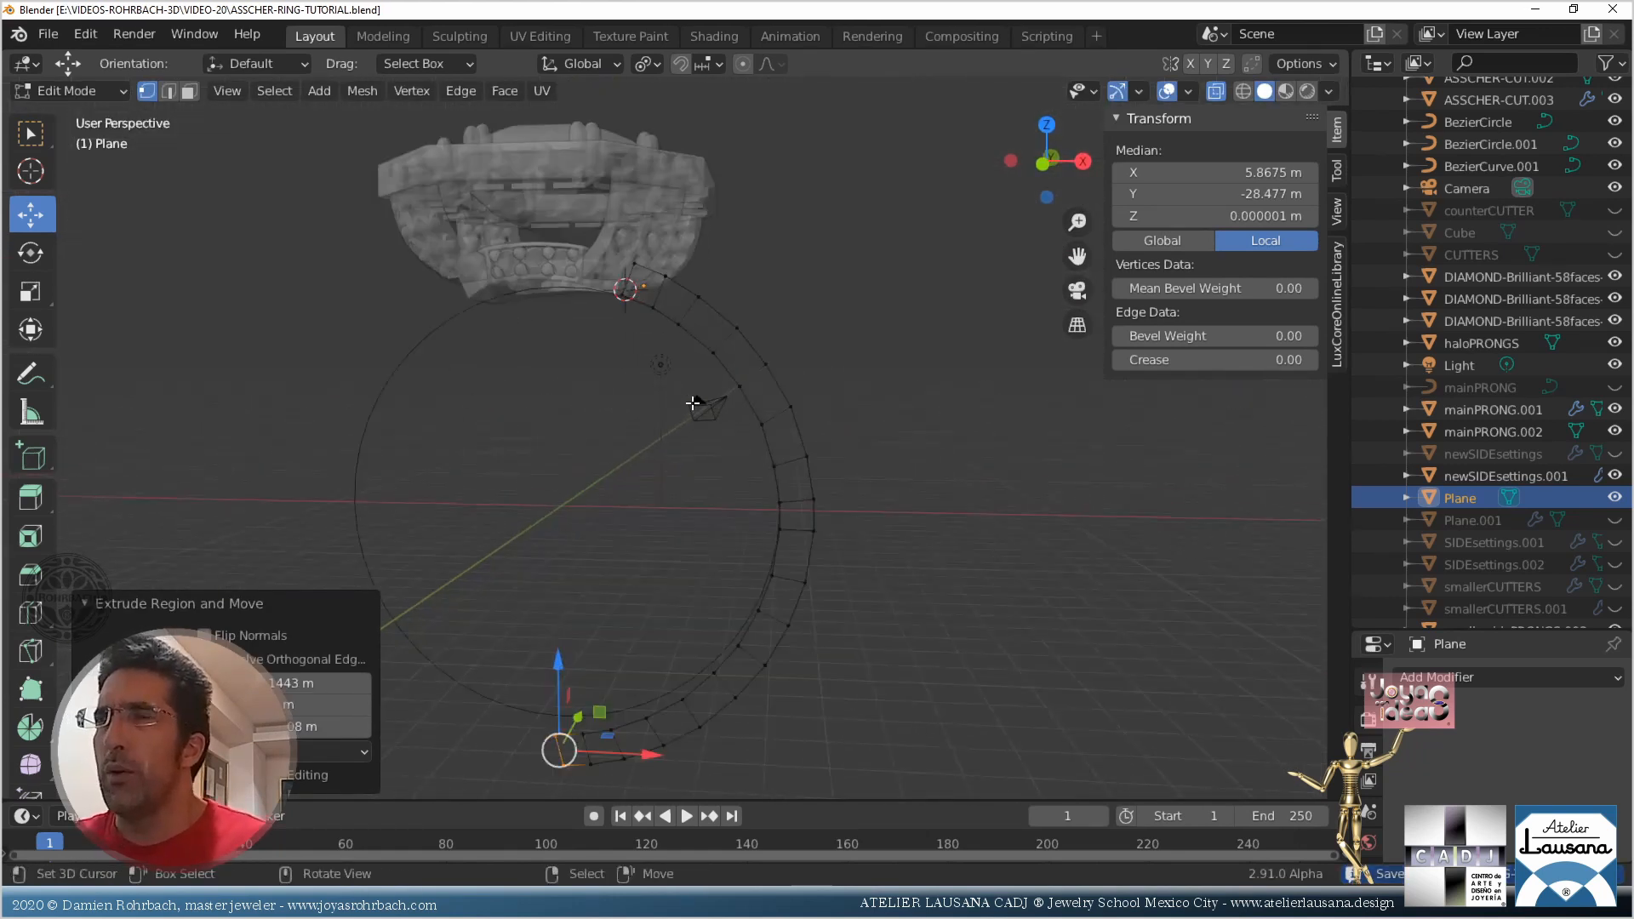
{"action": "middle_click_drag", "start_coordinate": [692, 402], "coordinate": [749, 568], "text": "shift"}
{"action": "key", "text": "alt+z"}
{"action": "scroll", "coordinate": [749, 553], "scroll_direction": "up", "scroll_amount": 3}
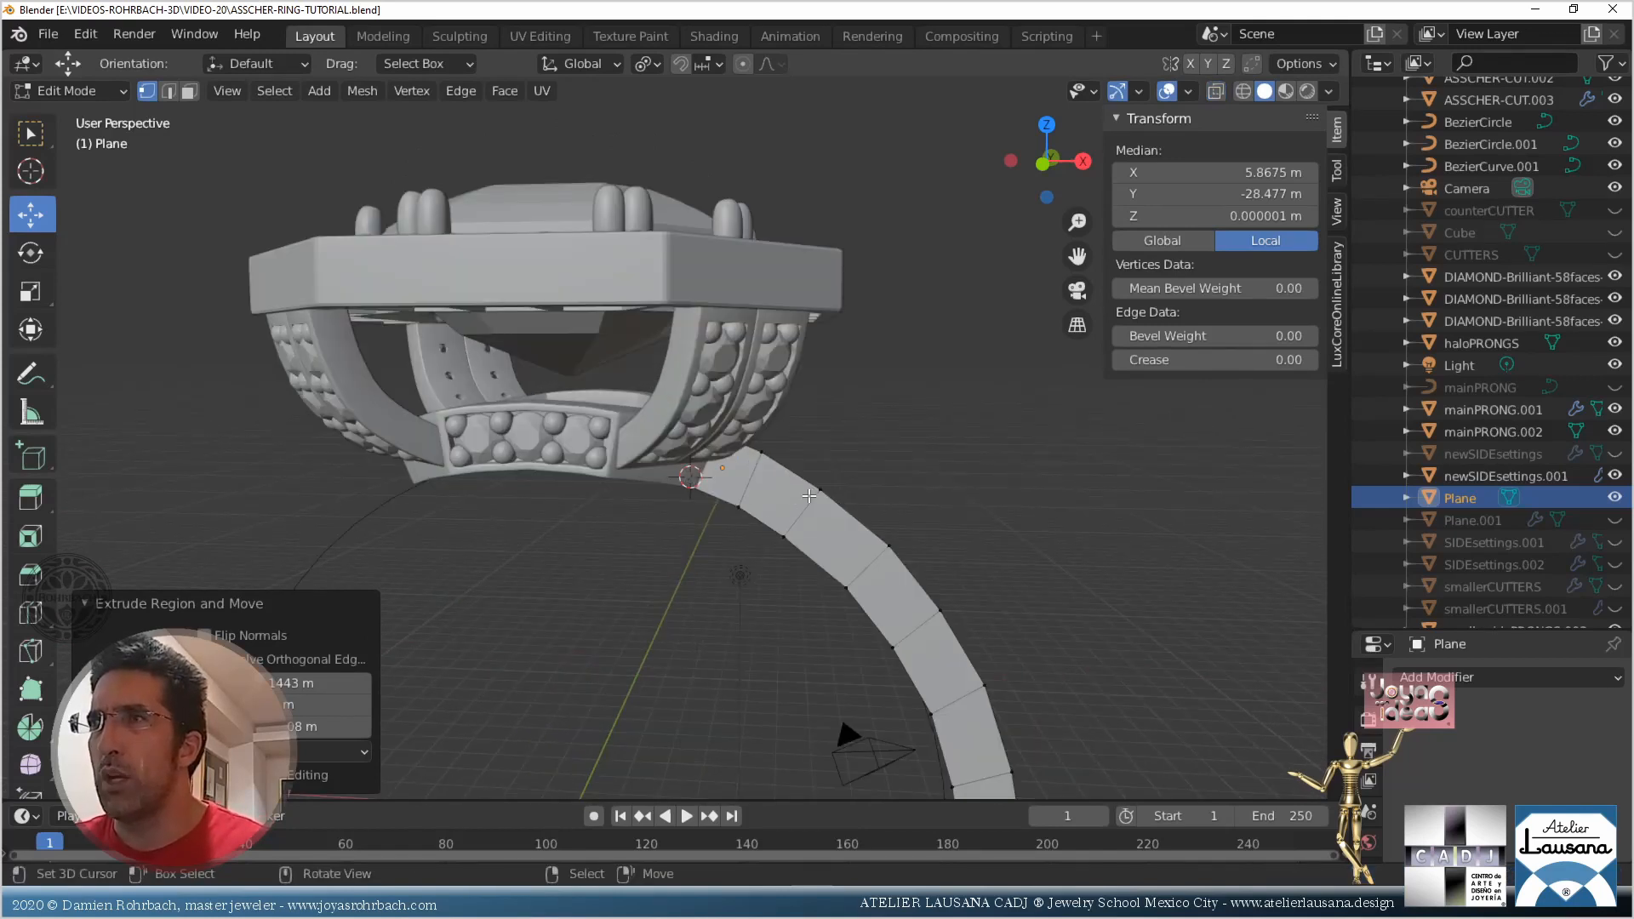
{"action": "left_click", "coordinate": [889, 545]}
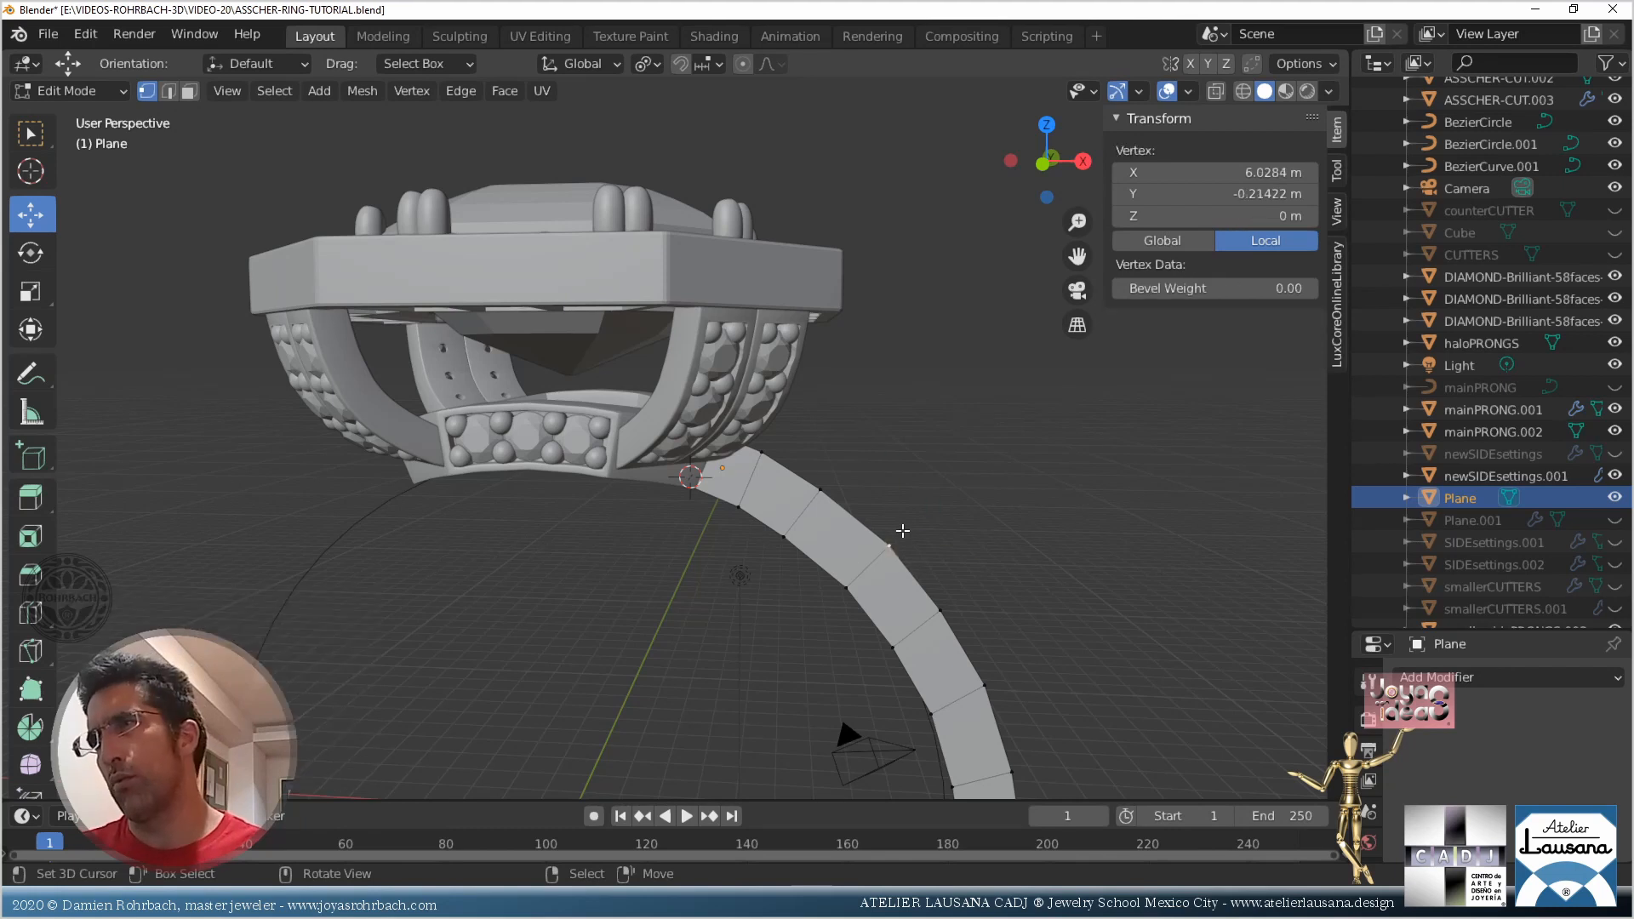
{"action": "left_click", "coordinate": [936, 606], "text": "shift"}
In front view with X-ray on, extrude a five-edge chain from the shank's fourth outer vertex up along the setting's side into the halo
{"action": "key", "text": "KP_1"}
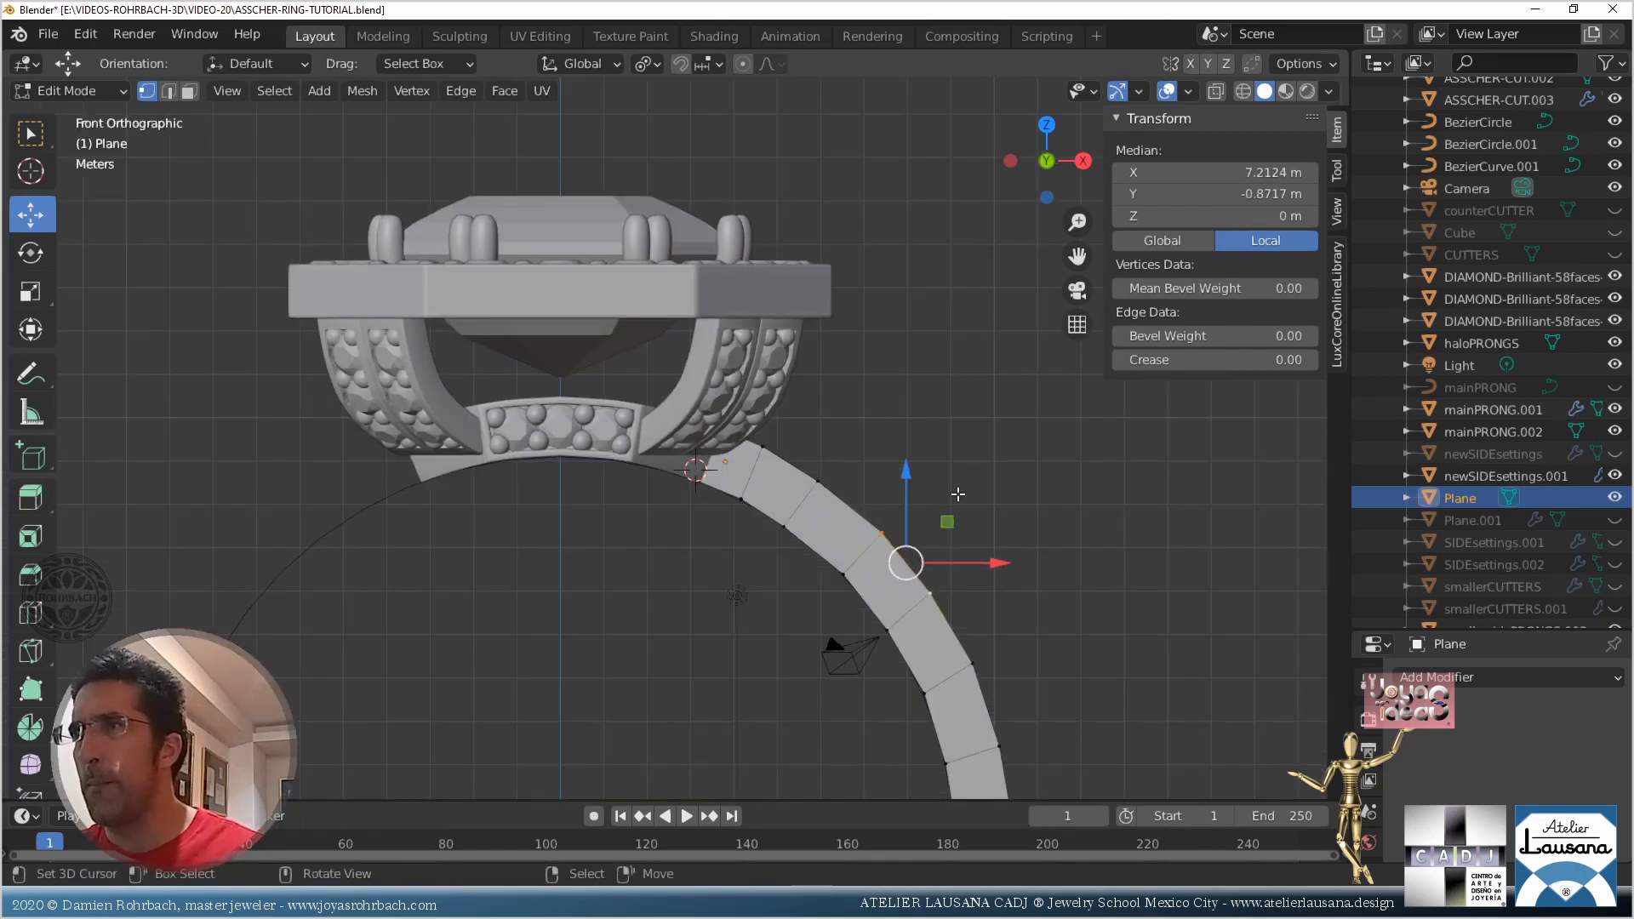
{"action": "left_click", "coordinate": [883, 519]}
{"action": "key", "text": "alt+z"}
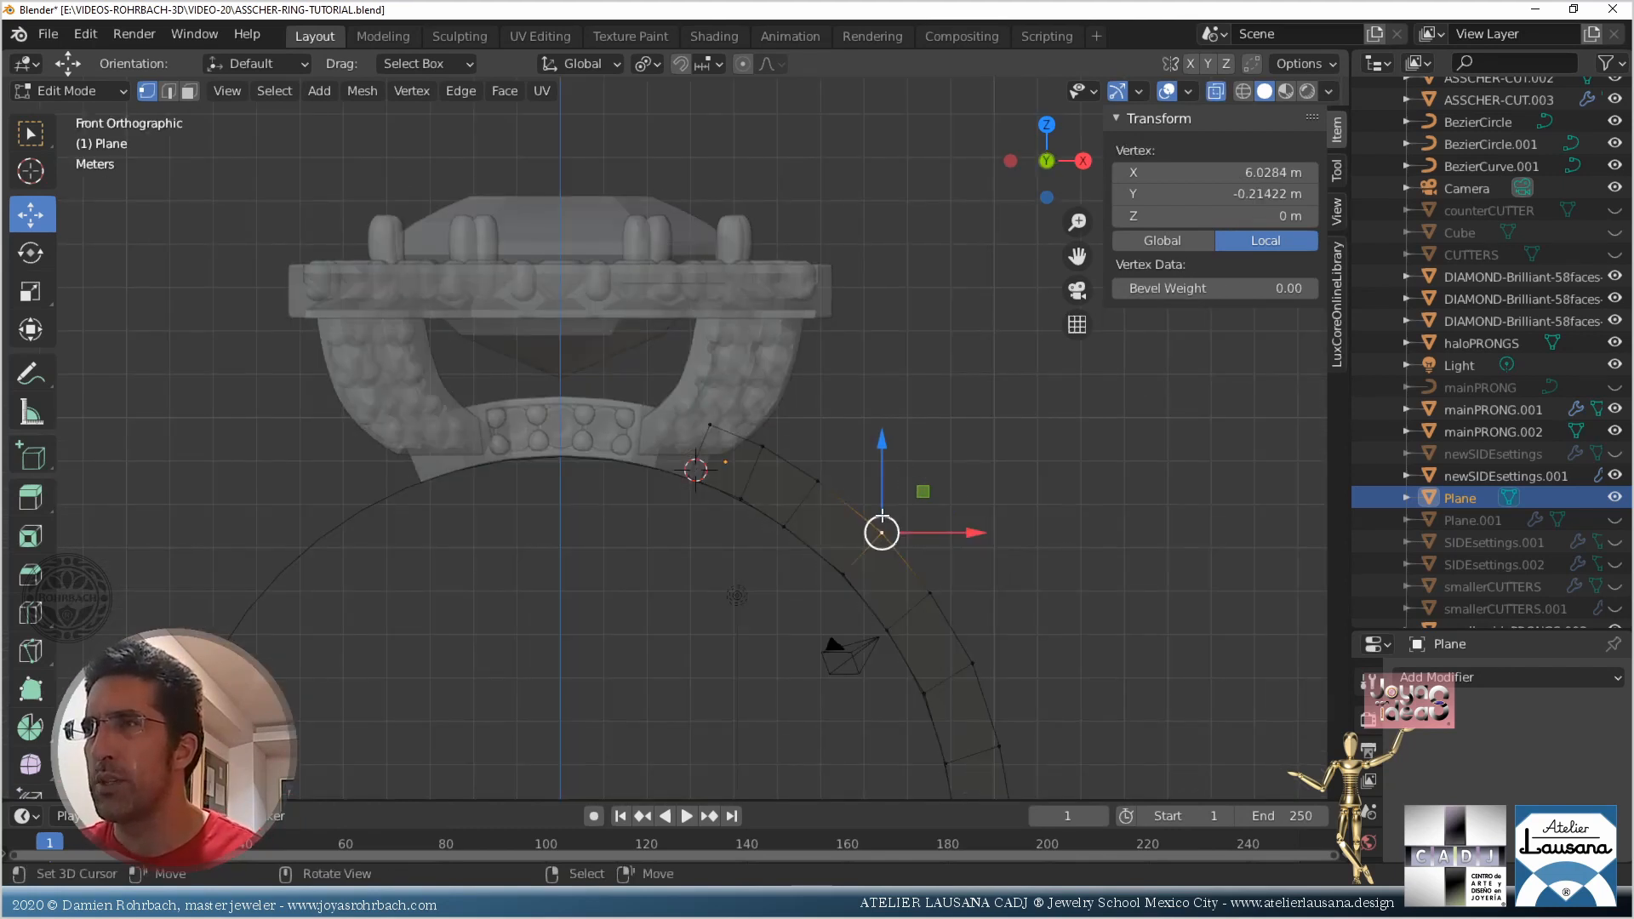
{"action": "key", "text": "g"}
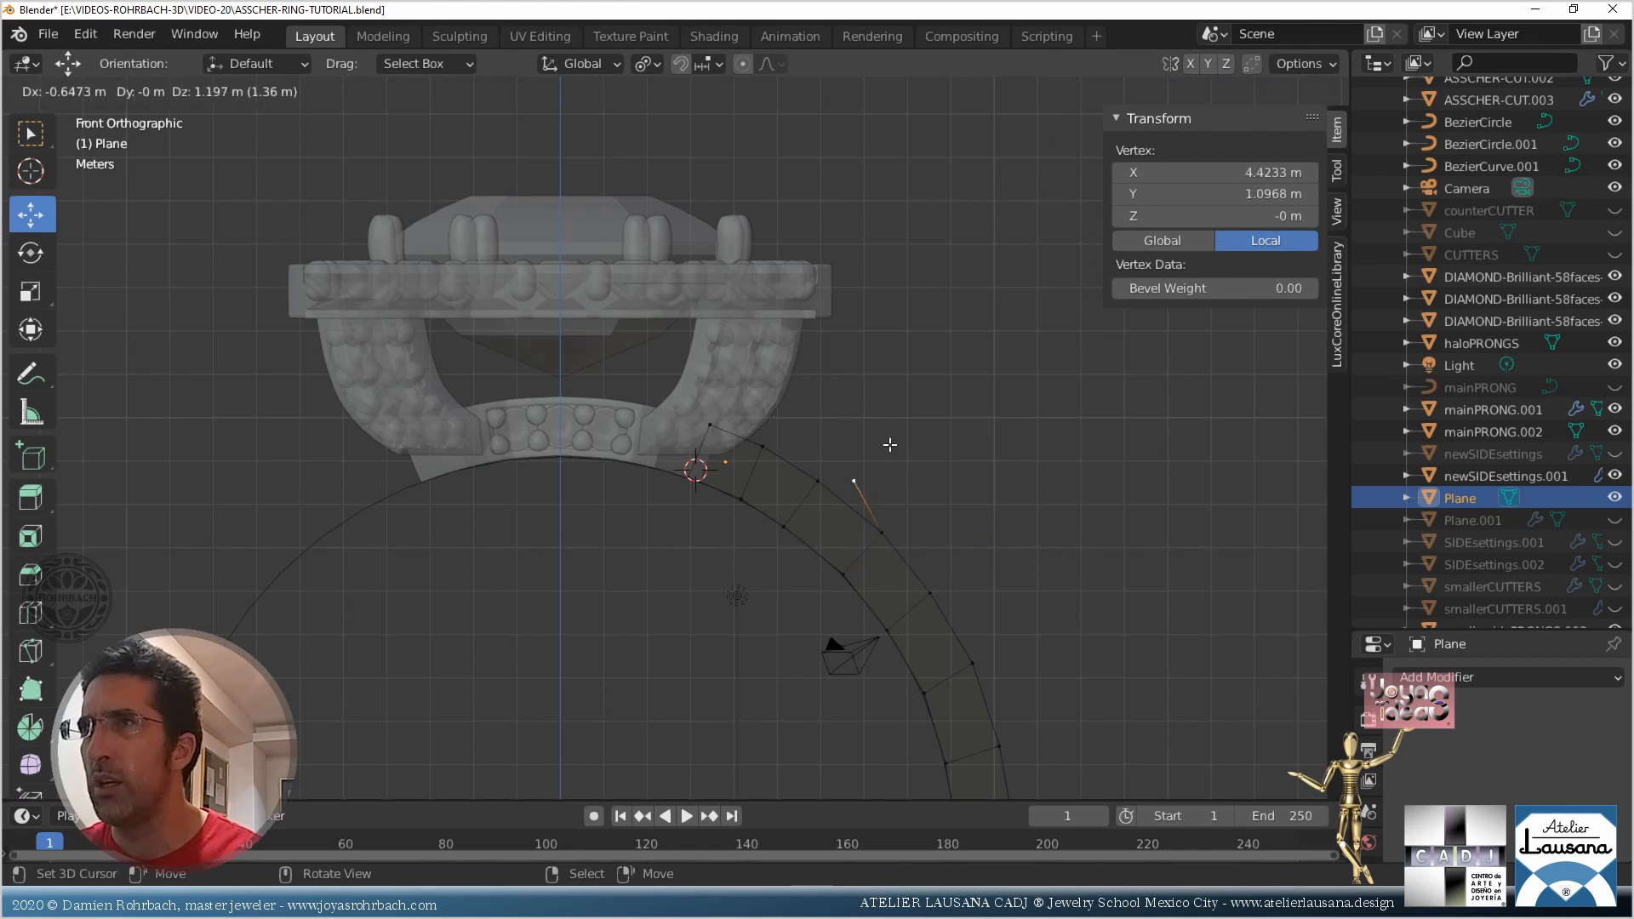
{"action": "left_click", "coordinate": [889, 444]}
{"action": "key", "text": "e"}
{"action": "left_click", "coordinate": [856, 384]}
{"action": "key", "text": "e"}
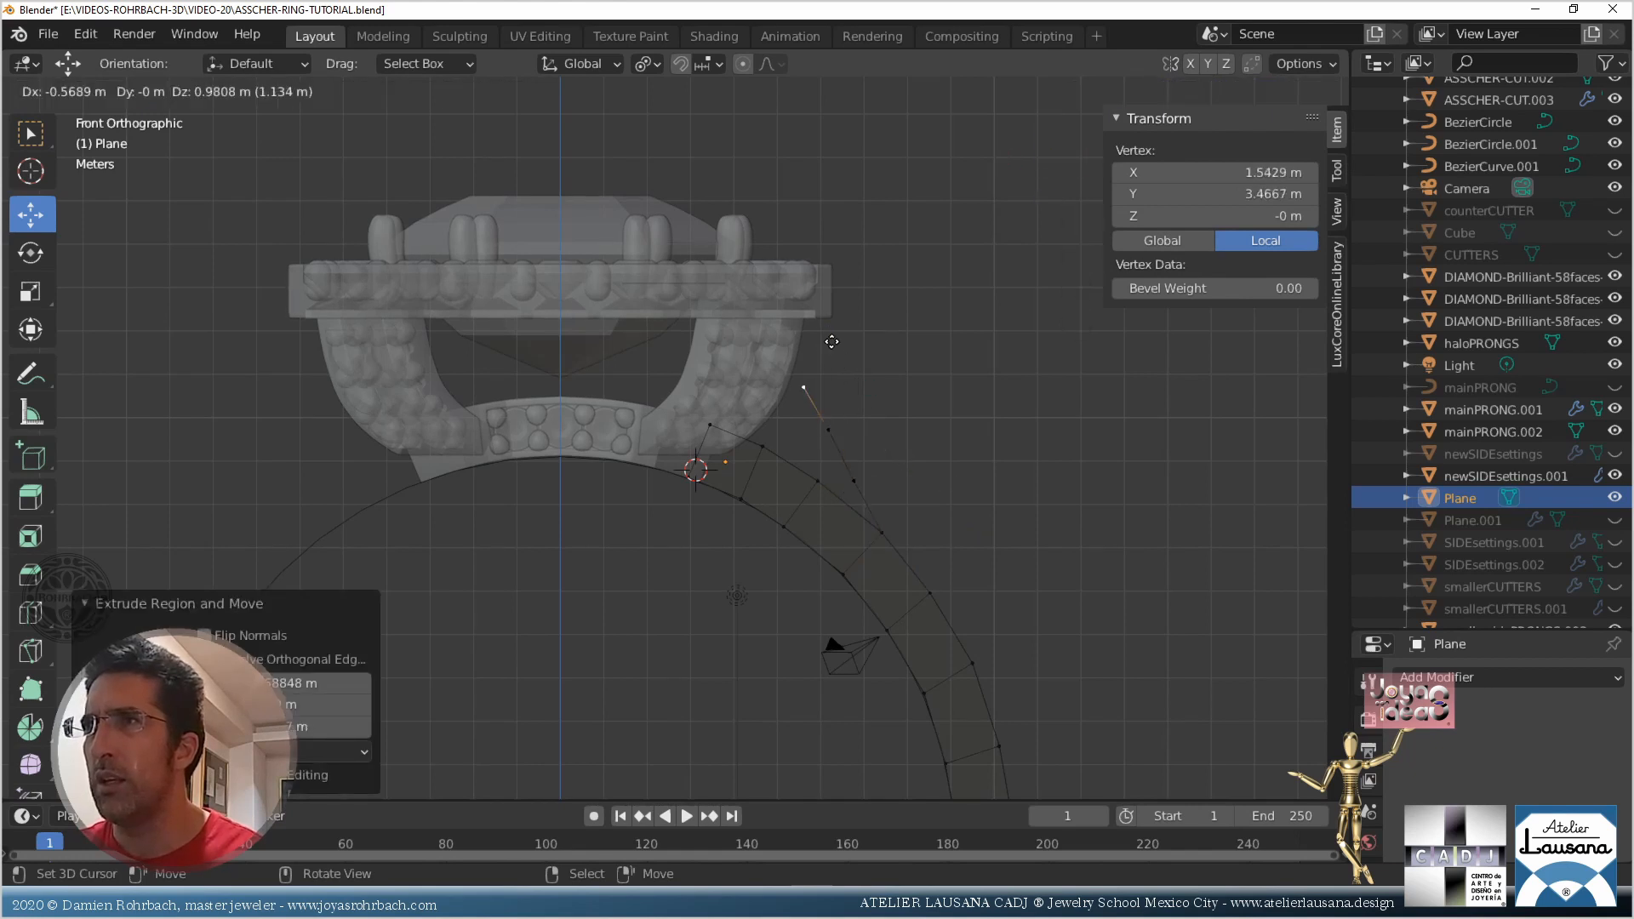
{"action": "left_click", "coordinate": [821, 290]}
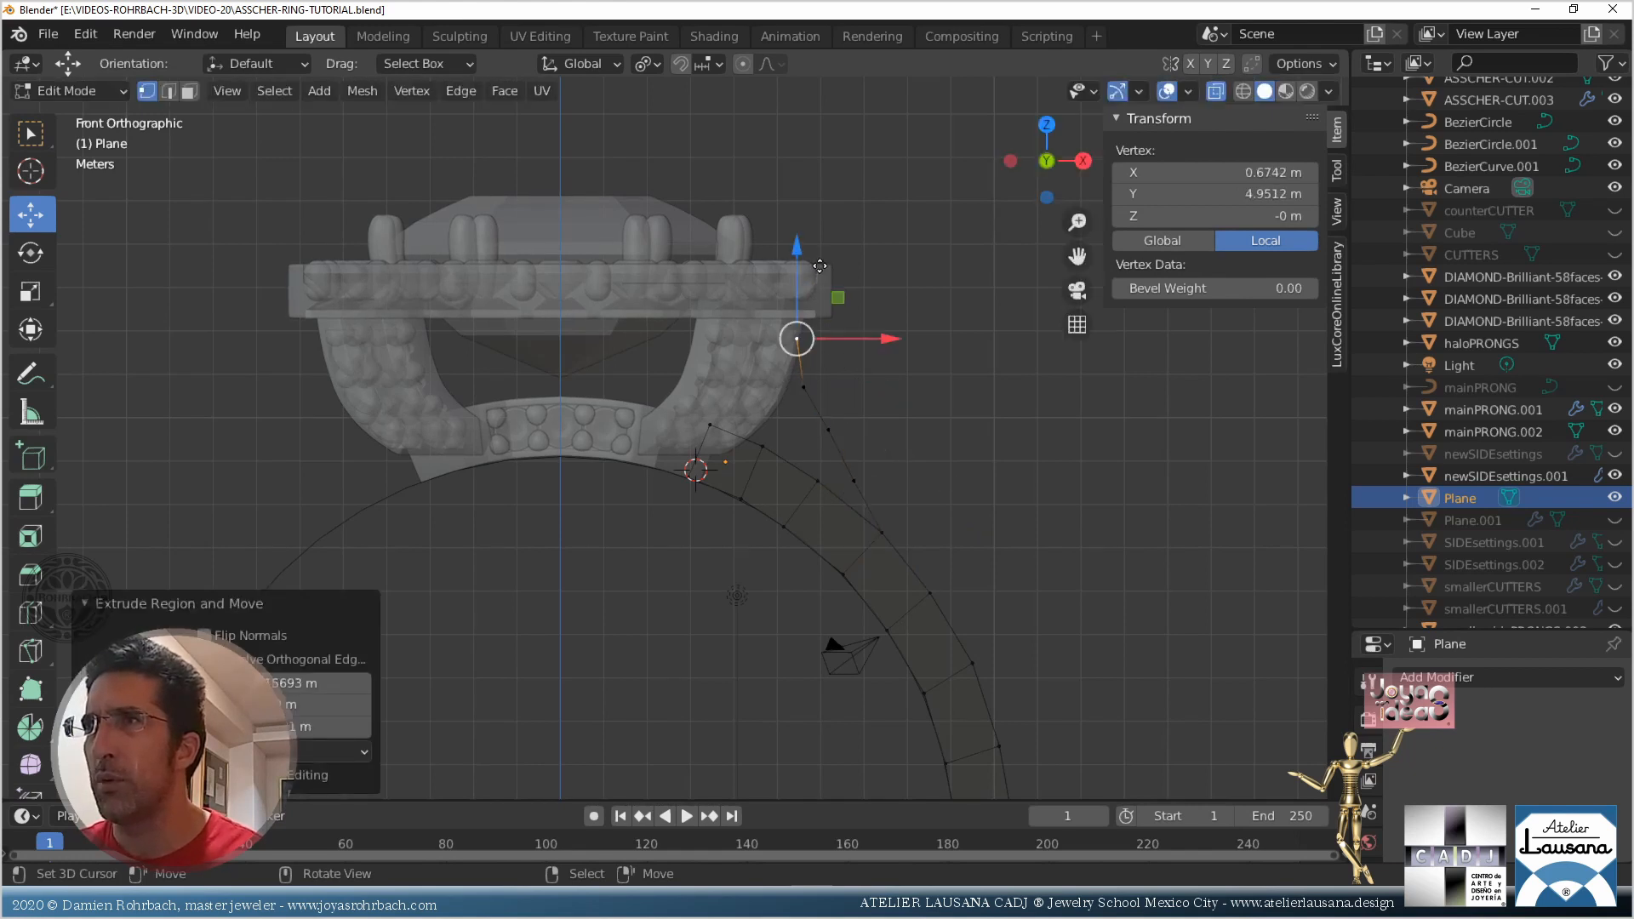
{"action": "key", "text": "e"}
{"action": "left_click", "coordinate": [838, 262]}
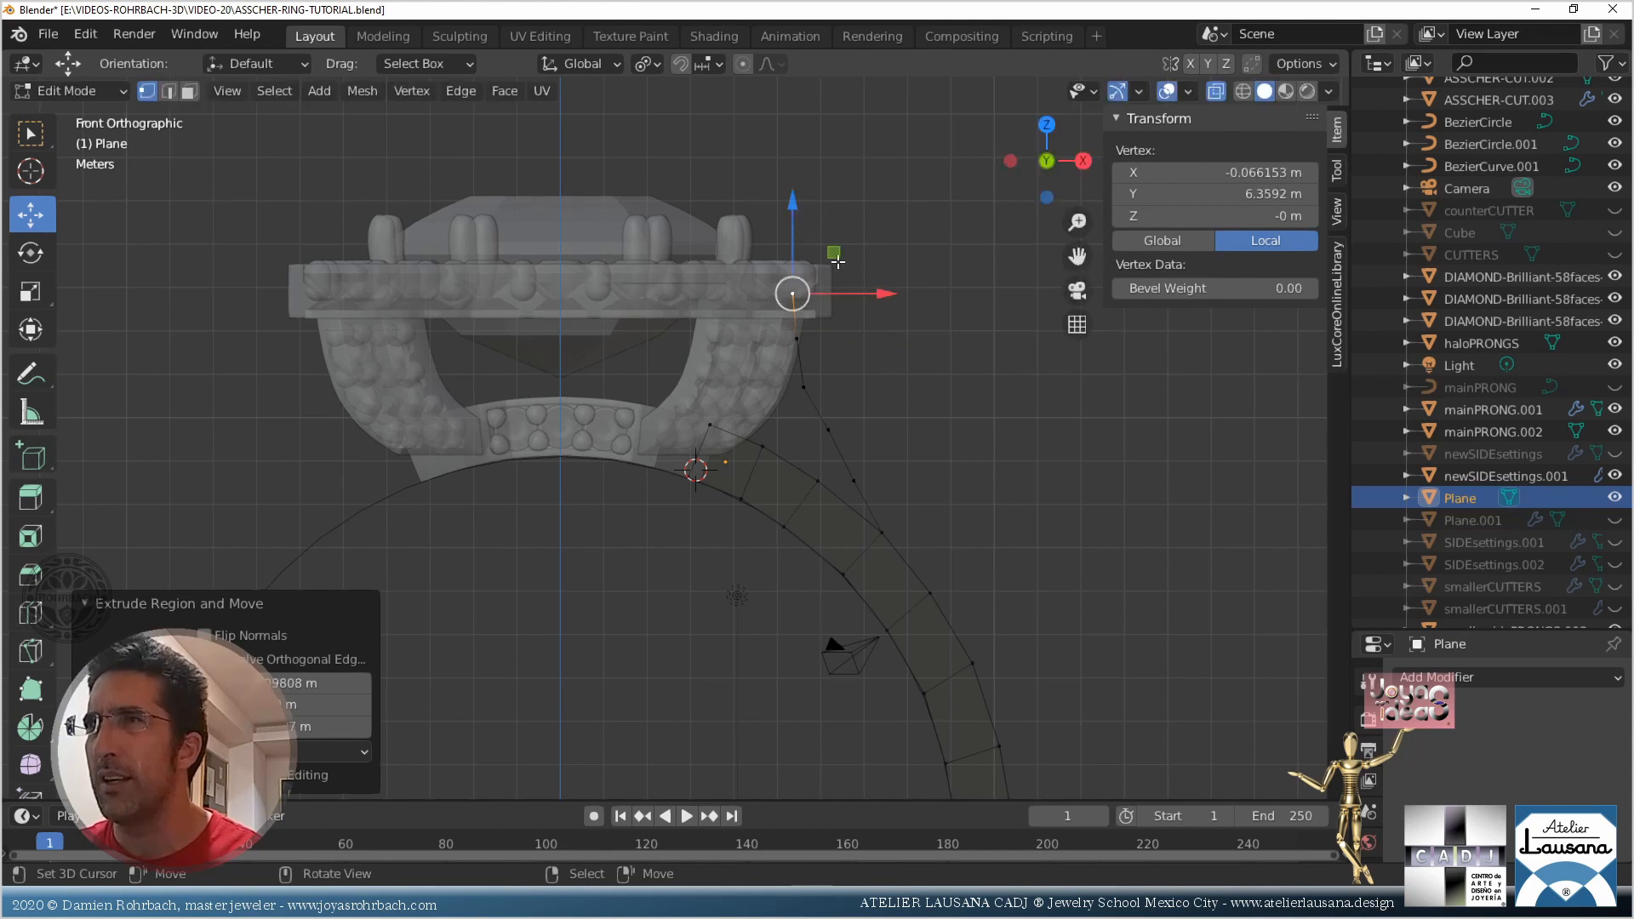
Reposition the lower two new vertices of the rising shoulder line to smooth its curve between shank and head
{"action": "scroll", "coordinate": [838, 262], "scroll_direction": "up", "scroll_amount": 3}
{"action": "left_click", "coordinate": [897, 350]}
{"action": "left_click", "coordinate": [938, 426]}
{"action": "key", "text": "g"}
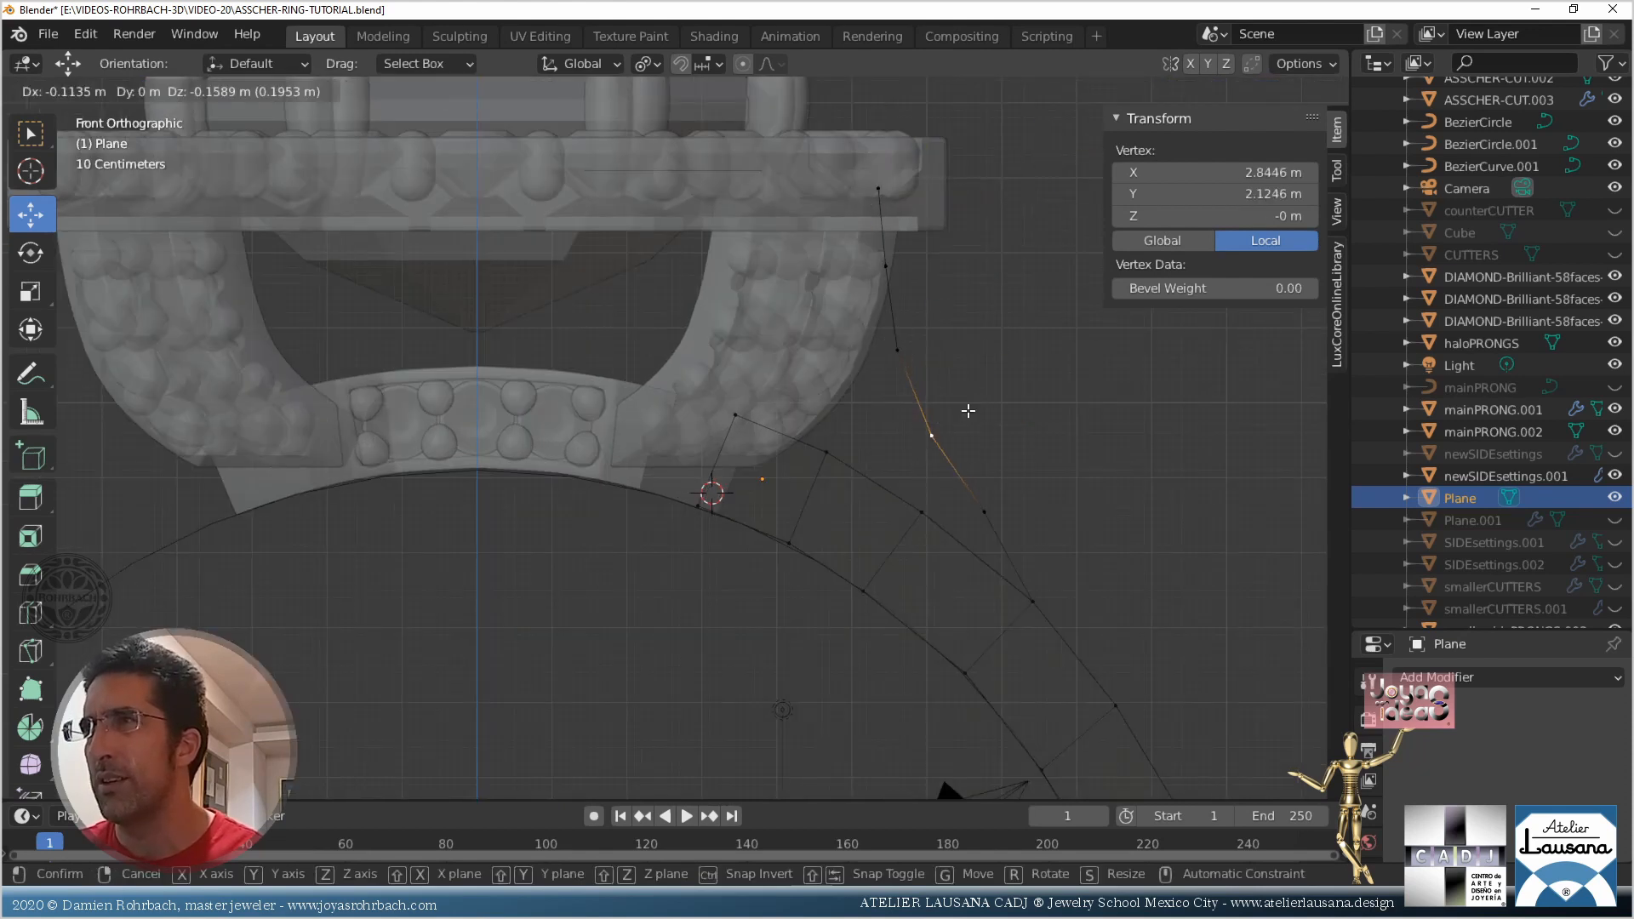
{"action": "left_click", "coordinate": [987, 497]}
{"action": "left_click", "coordinate": [931, 435]}
{"action": "key", "text": "g"}
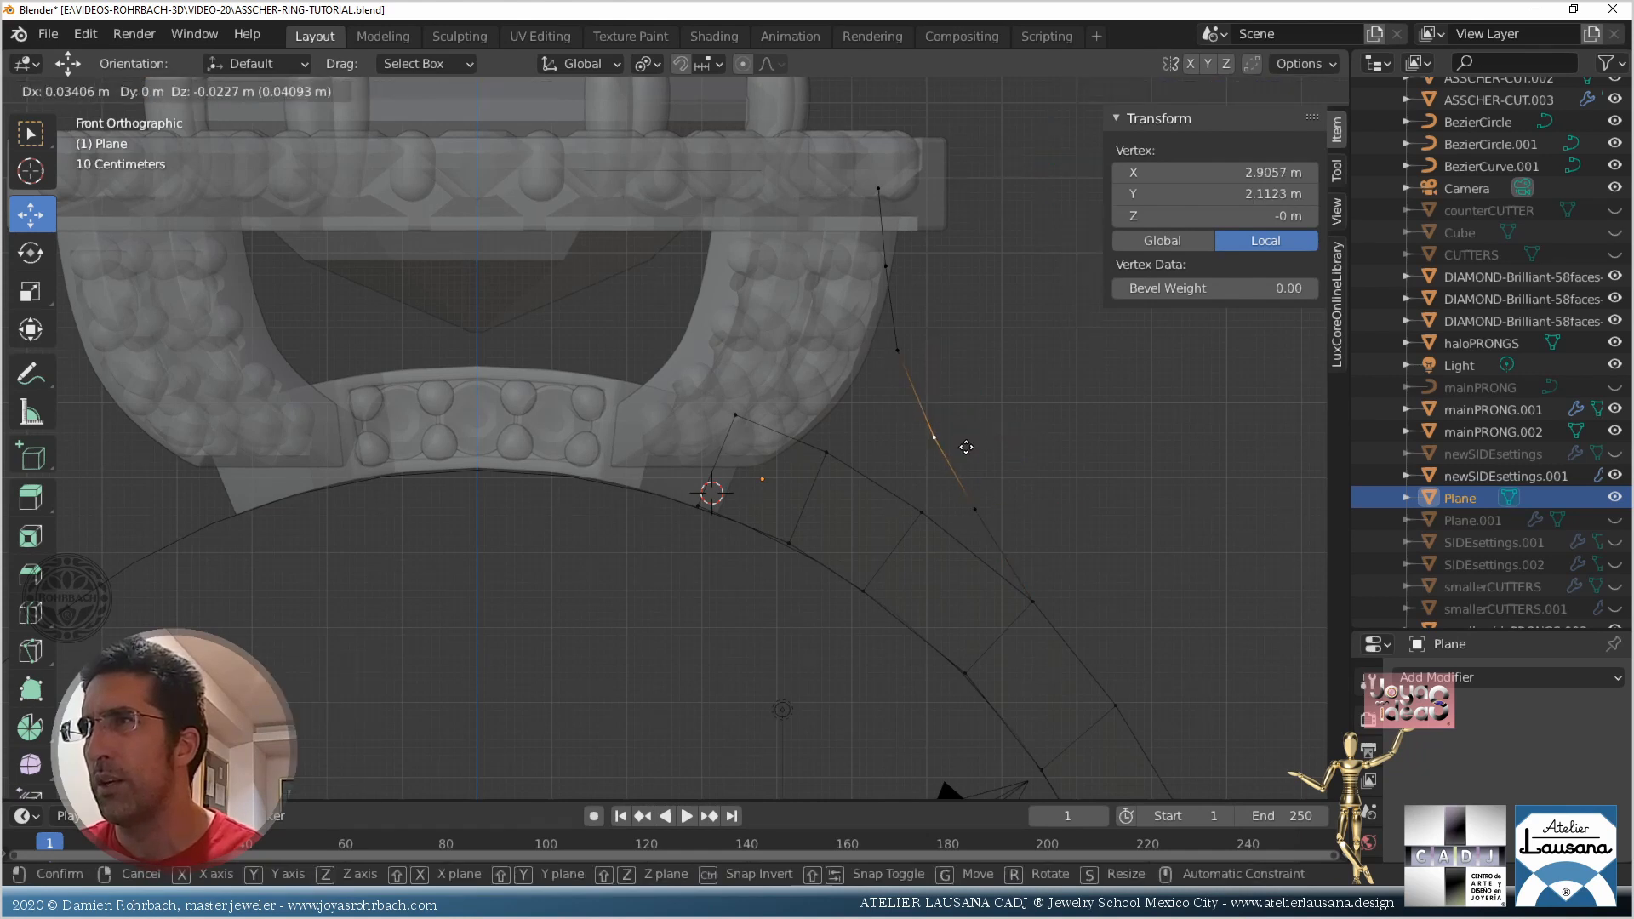
{"action": "left_click", "coordinate": [966, 447]}
Extend the shoulder line from its top vertex across the halo and down the outside with seven vertices, ending at the shank's outer edge
{"action": "left_click", "coordinate": [885, 186]}
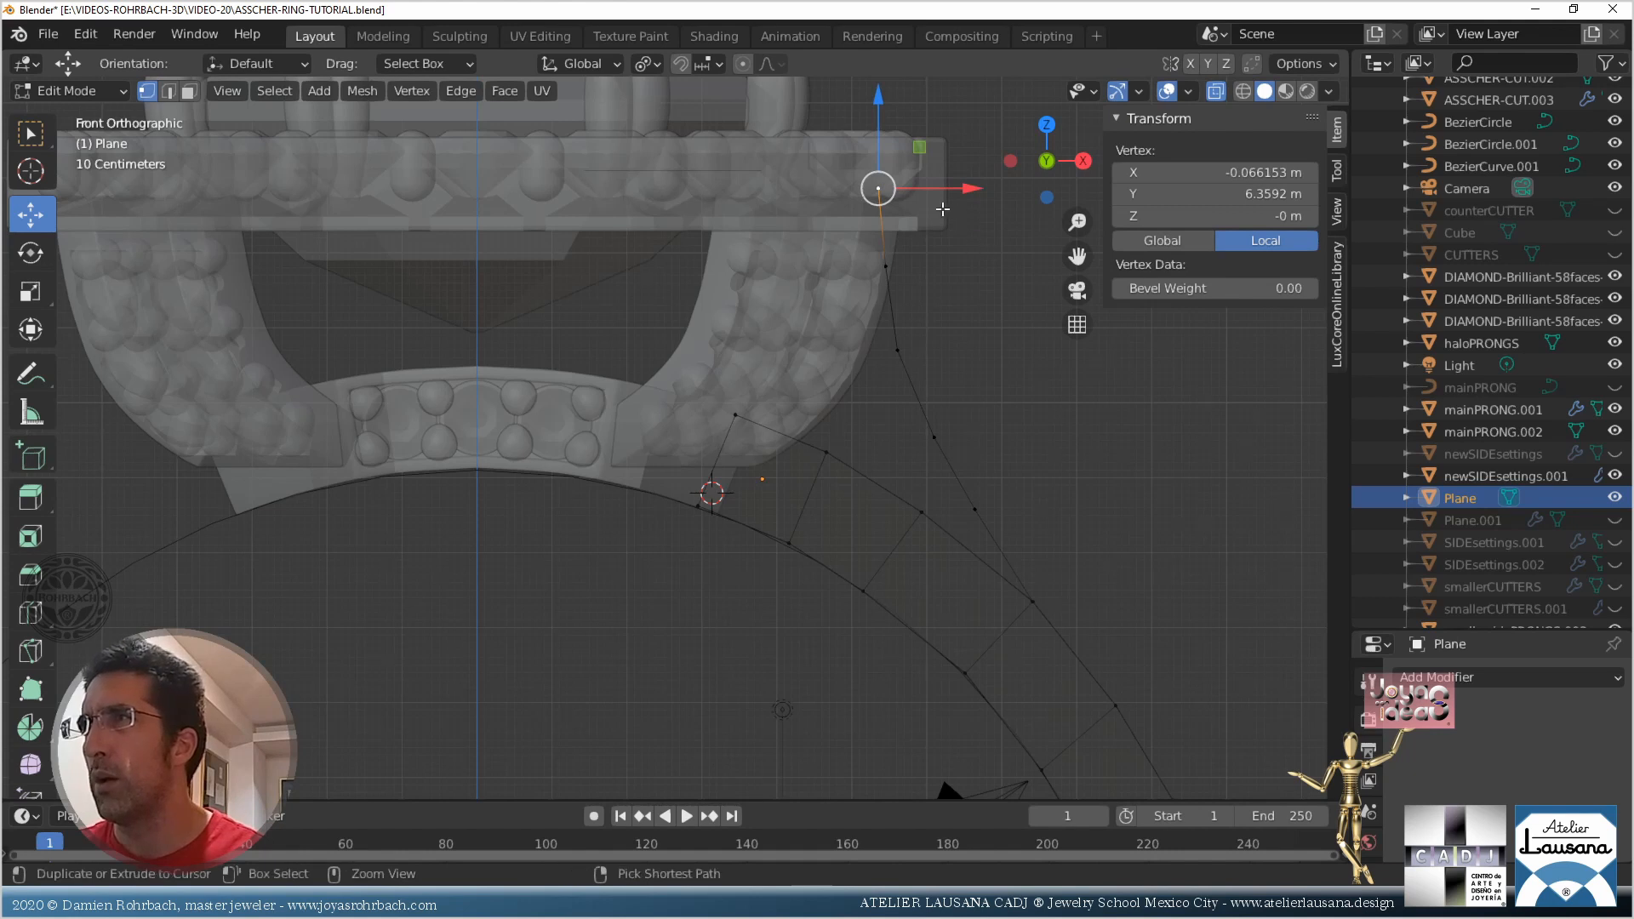
{"action": "left_click", "coordinate": [942, 209], "text": "ctrl"}
{"action": "left_click", "coordinate": [945, 274], "text": "ctrl"}
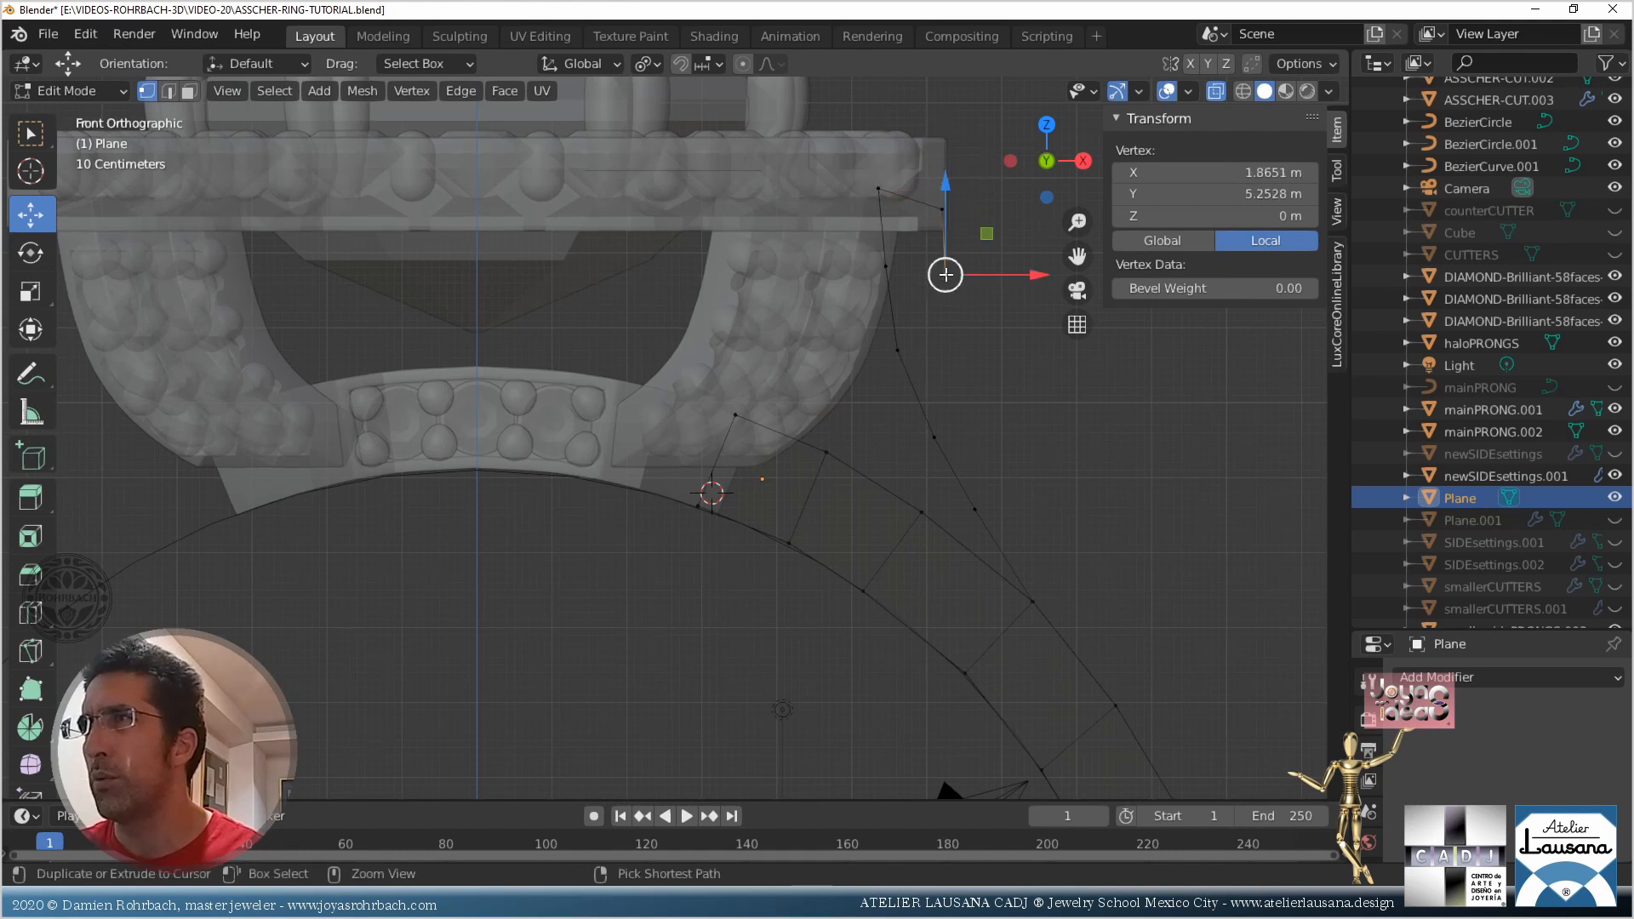
{"action": "left_click", "coordinate": [965, 349], "text": "ctrl"}
{"action": "left_click", "coordinate": [1008, 448], "text": "ctrl"}
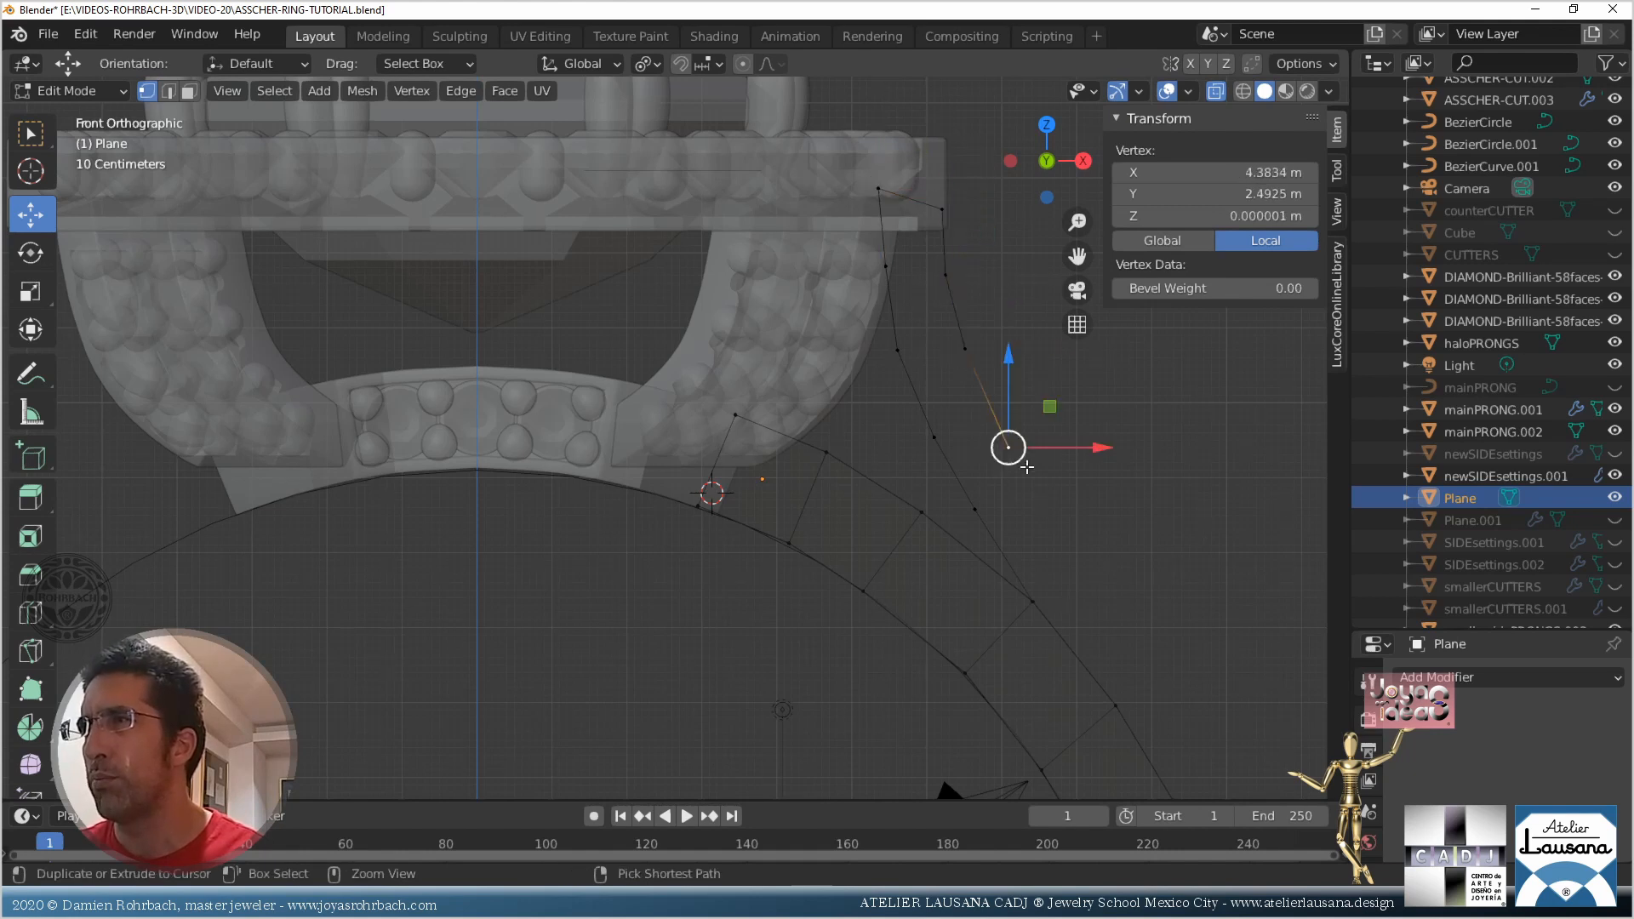
{"action": "left_click", "coordinate": [1055, 525], "text": "ctrl"}
{"action": "left_click", "coordinate": [1096, 621], "text": "ctrl"}
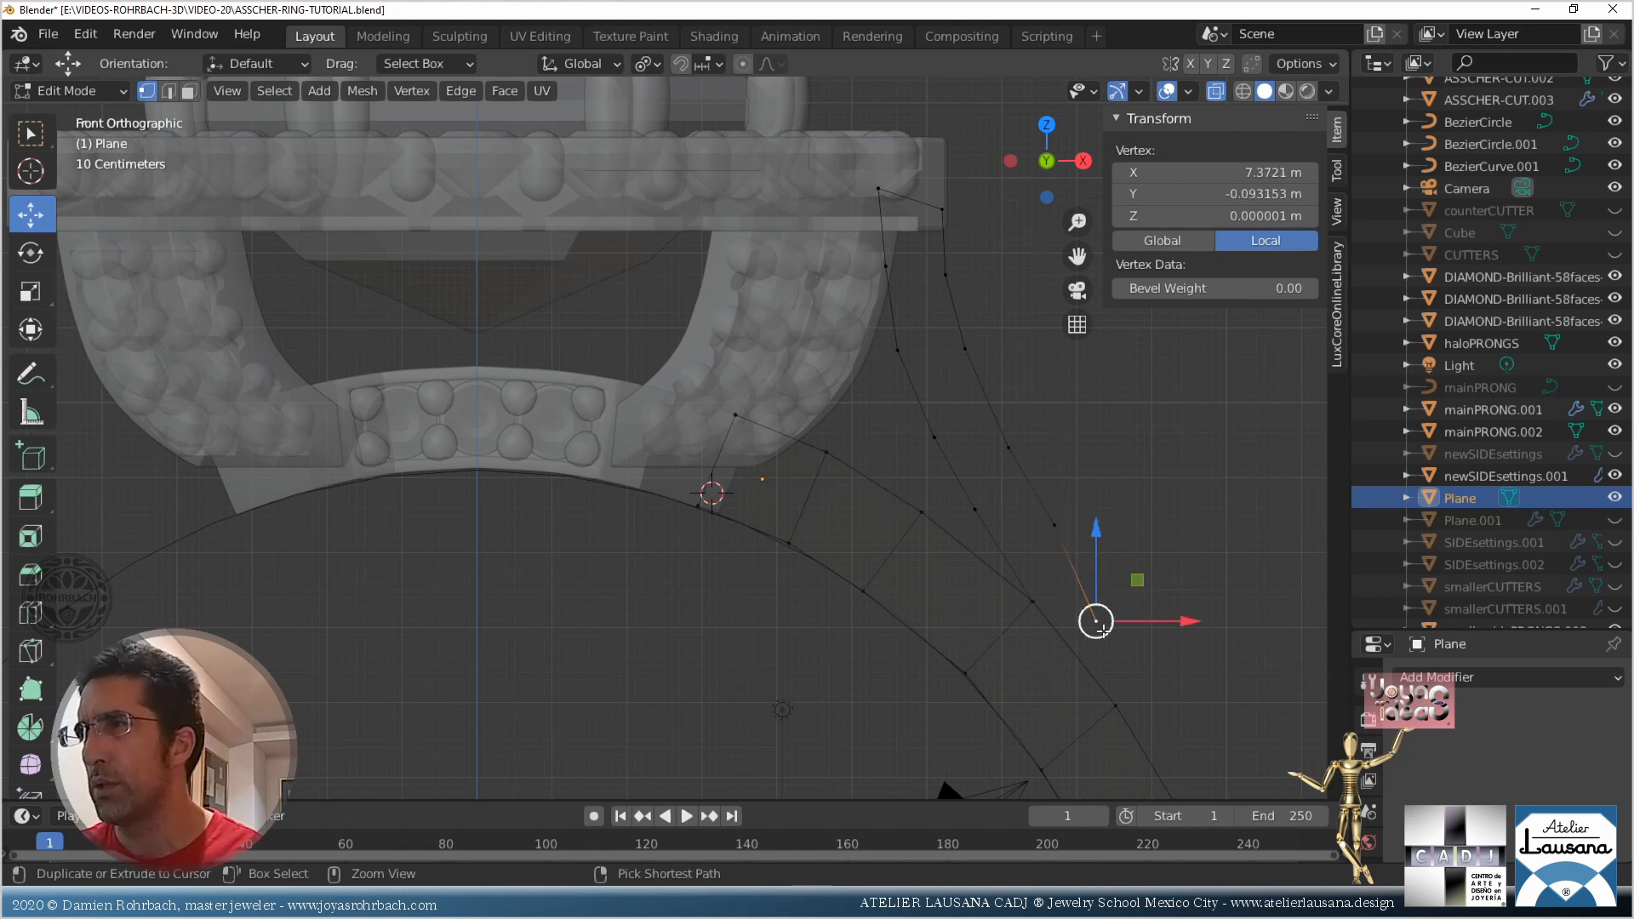
{"action": "left_click", "coordinate": [1112, 683], "text": "ctrl"}
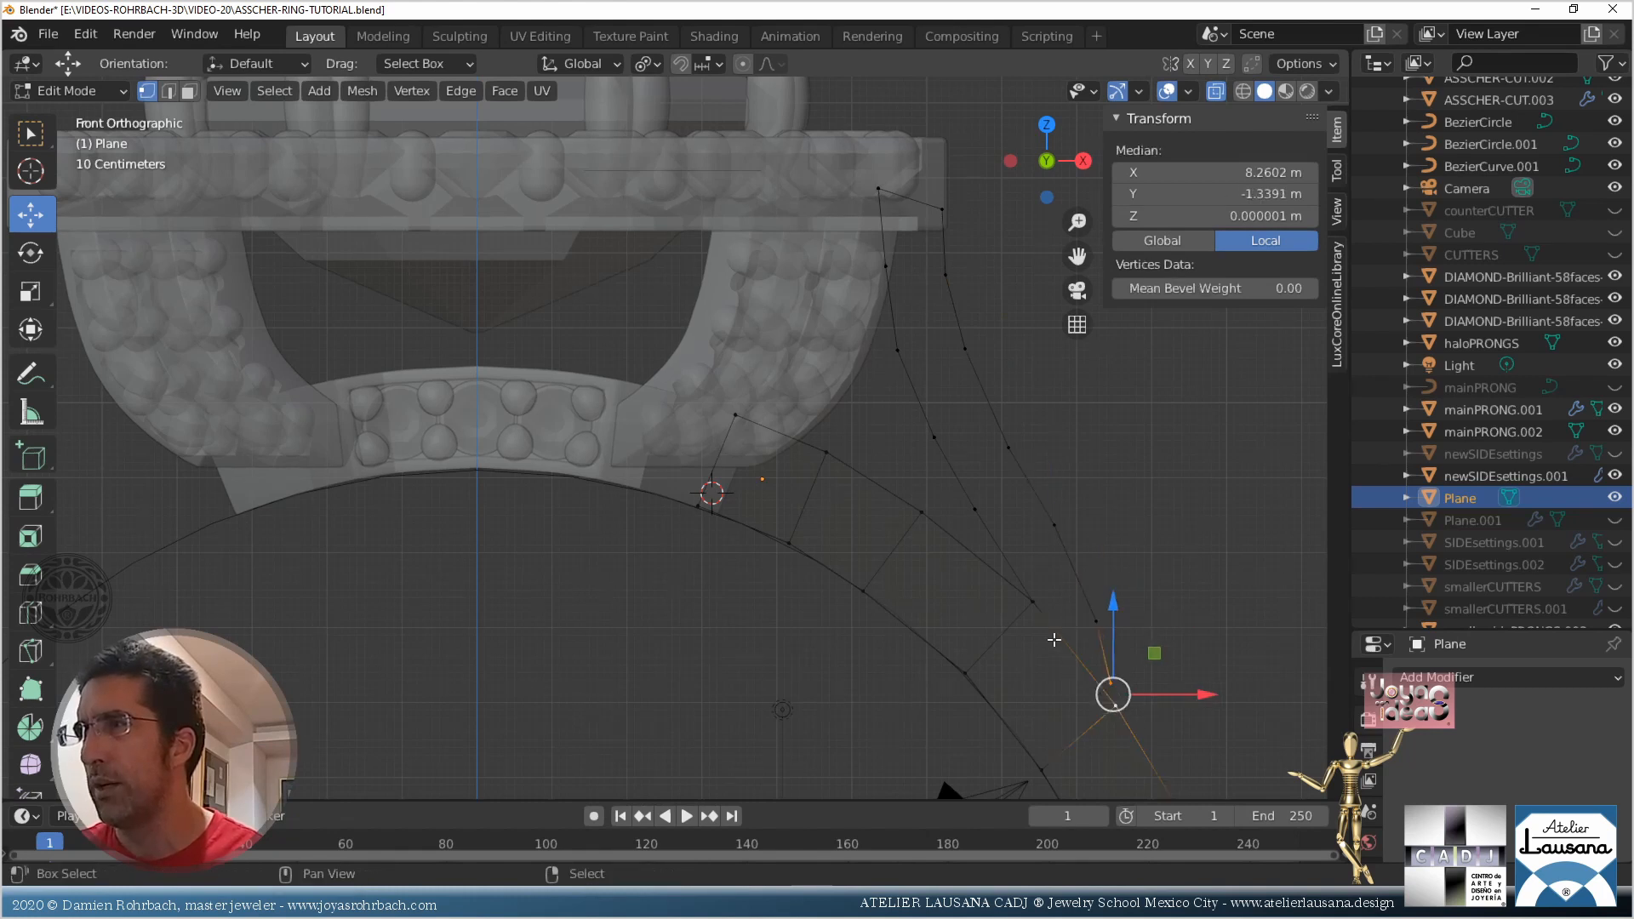
Fill the face at the split-shank junction and the quad directly above it on the outer branch
{"action": "left_click_drag", "start_coordinate": [1018, 723], "coordinate": [1131, 525]}
{"action": "key", "text": "f"}
{"action": "right_click", "coordinate": [1096, 621]}
{"action": "right_click", "coordinate": [1032, 601], "text": "shift"}
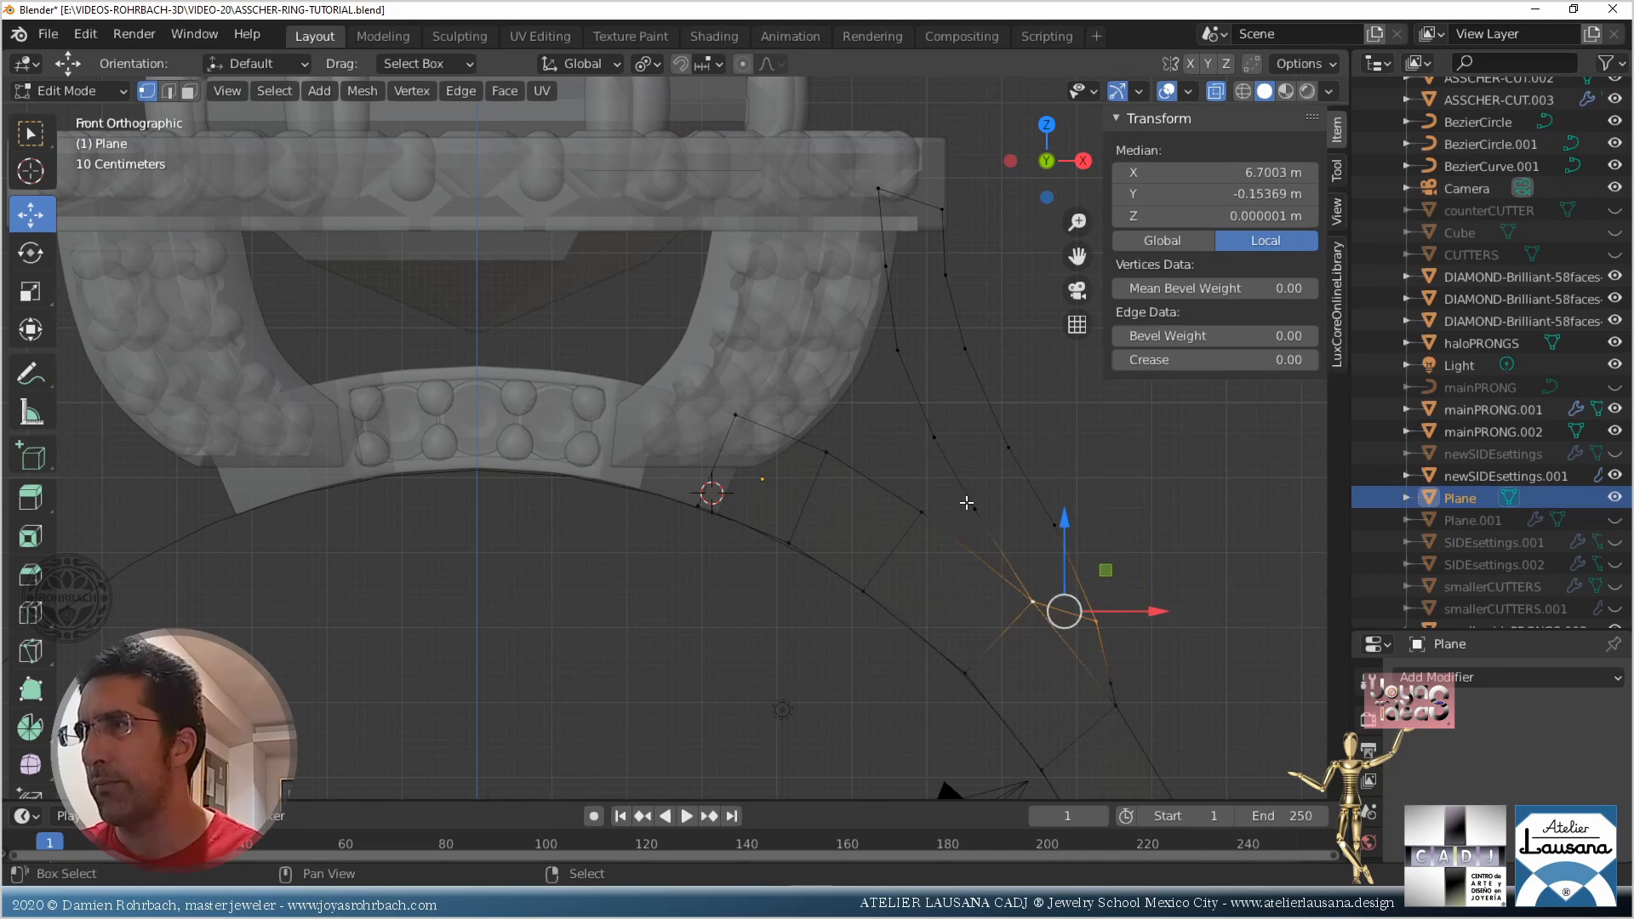
{"action": "right_click", "coordinate": [974, 509], "text": "shift"}
{"action": "right_click", "coordinate": [1055, 525], "text": "shift"}
{"action": "key", "text": "f"}
Fill the next two quads up the outer branch from its paired edge vertices
{"action": "right_click", "coordinate": [1008, 447]}
{"action": "right_click", "coordinate": [933, 438], "text": "shift"}
{"action": "right_click", "coordinate": [974, 509], "text": "shift"}
{"action": "right_click", "coordinate": [1054, 525], "text": "shift"}
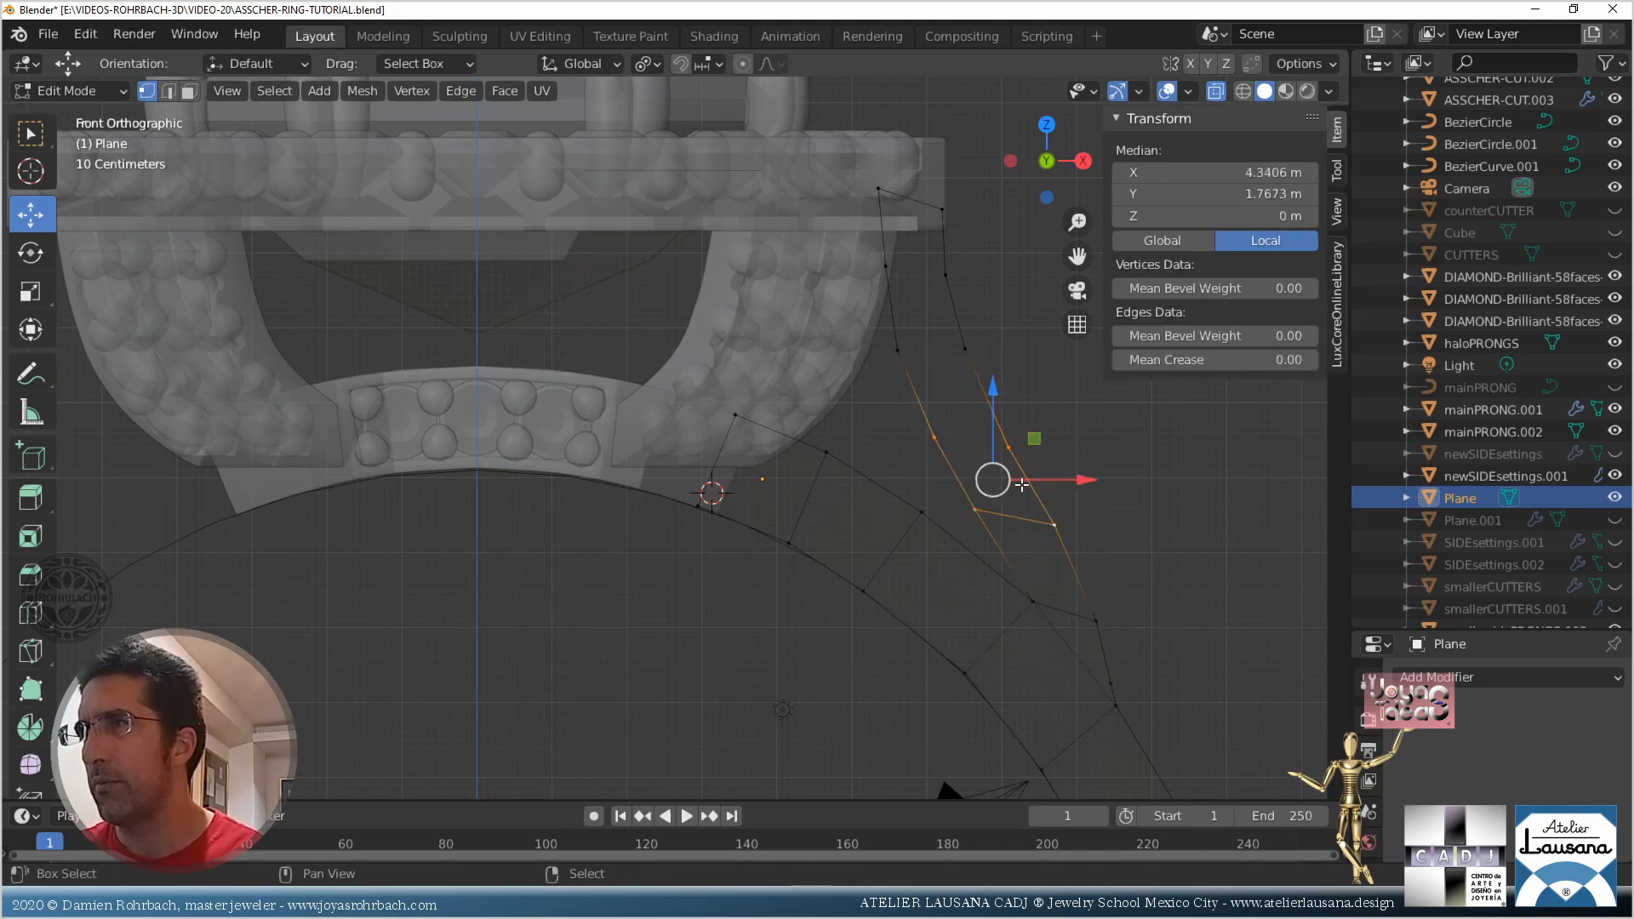
{"action": "key", "text": "f"}
{"action": "right_click", "coordinate": [1008, 447]}
{"action": "right_click", "coordinate": [933, 437], "text": "shift"}
{"action": "right_click", "coordinate": [897, 354], "text": "shift"}
{"action": "right_click", "coordinate": [964, 350], "text": "shift"}
{"action": "key", "text": "f"}
Fill the last two quads at the outer branch's upper end, beside the halo
{"action": "right_click", "coordinate": [964, 349]}
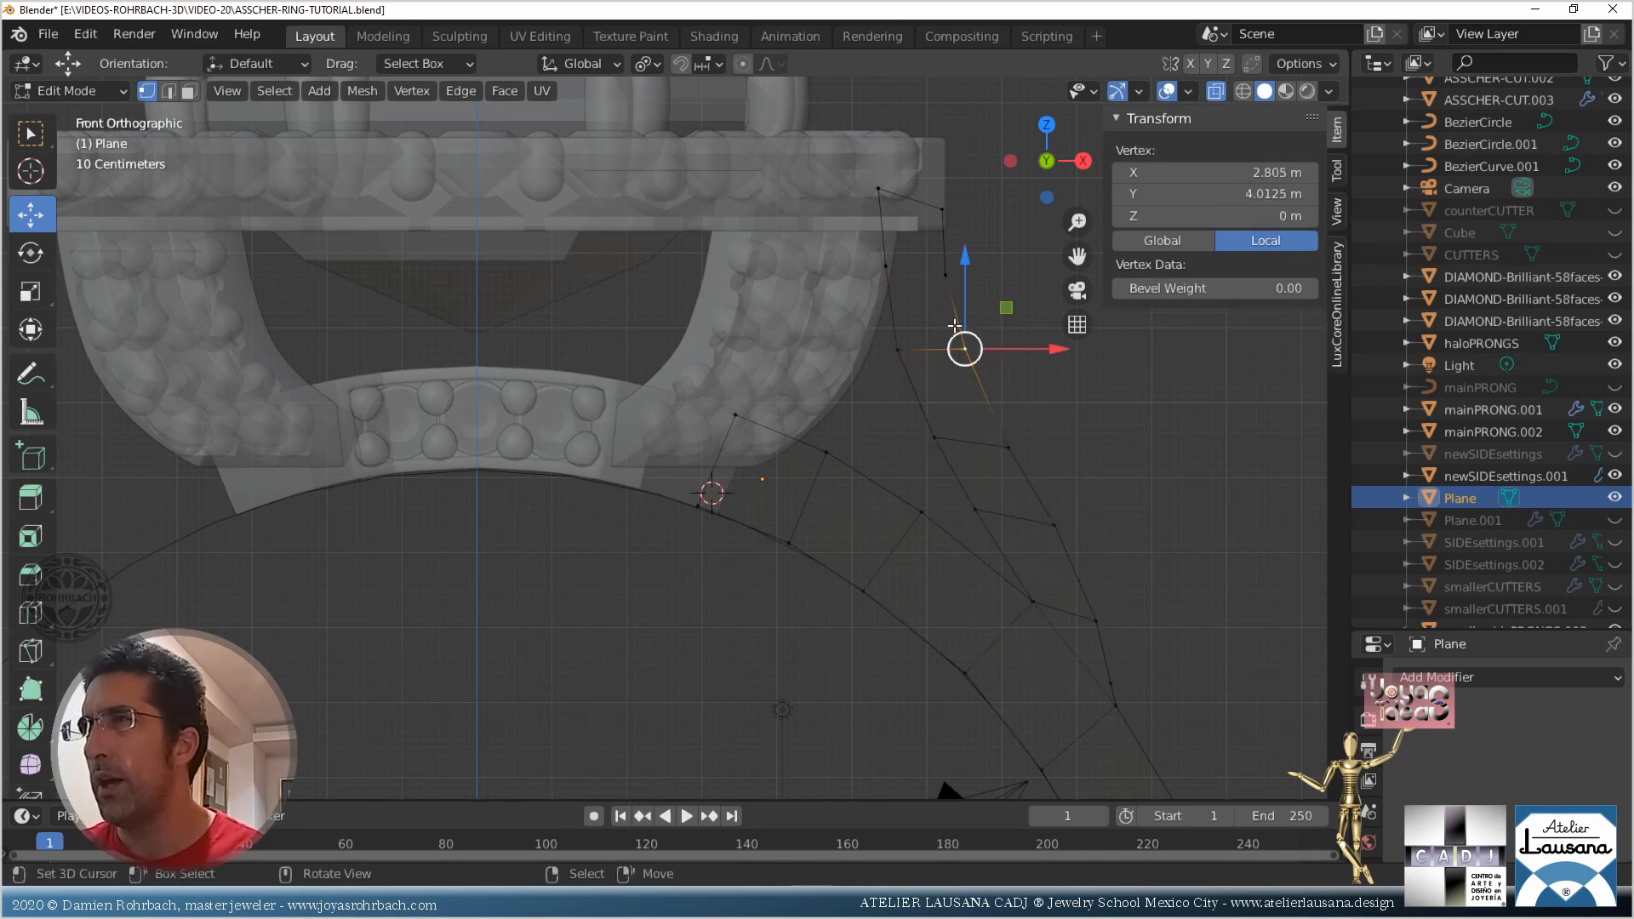
{"action": "right_click", "coordinate": [945, 275], "text": "shift"}
{"action": "right_click", "coordinate": [886, 269], "text": "shift"}
{"action": "right_click", "coordinate": [899, 352], "text": "shift"}
{"action": "key", "text": "f"}
{"action": "right_click", "coordinate": [886, 269]}
{"action": "right_click", "coordinate": [878, 188], "text": "shift"}
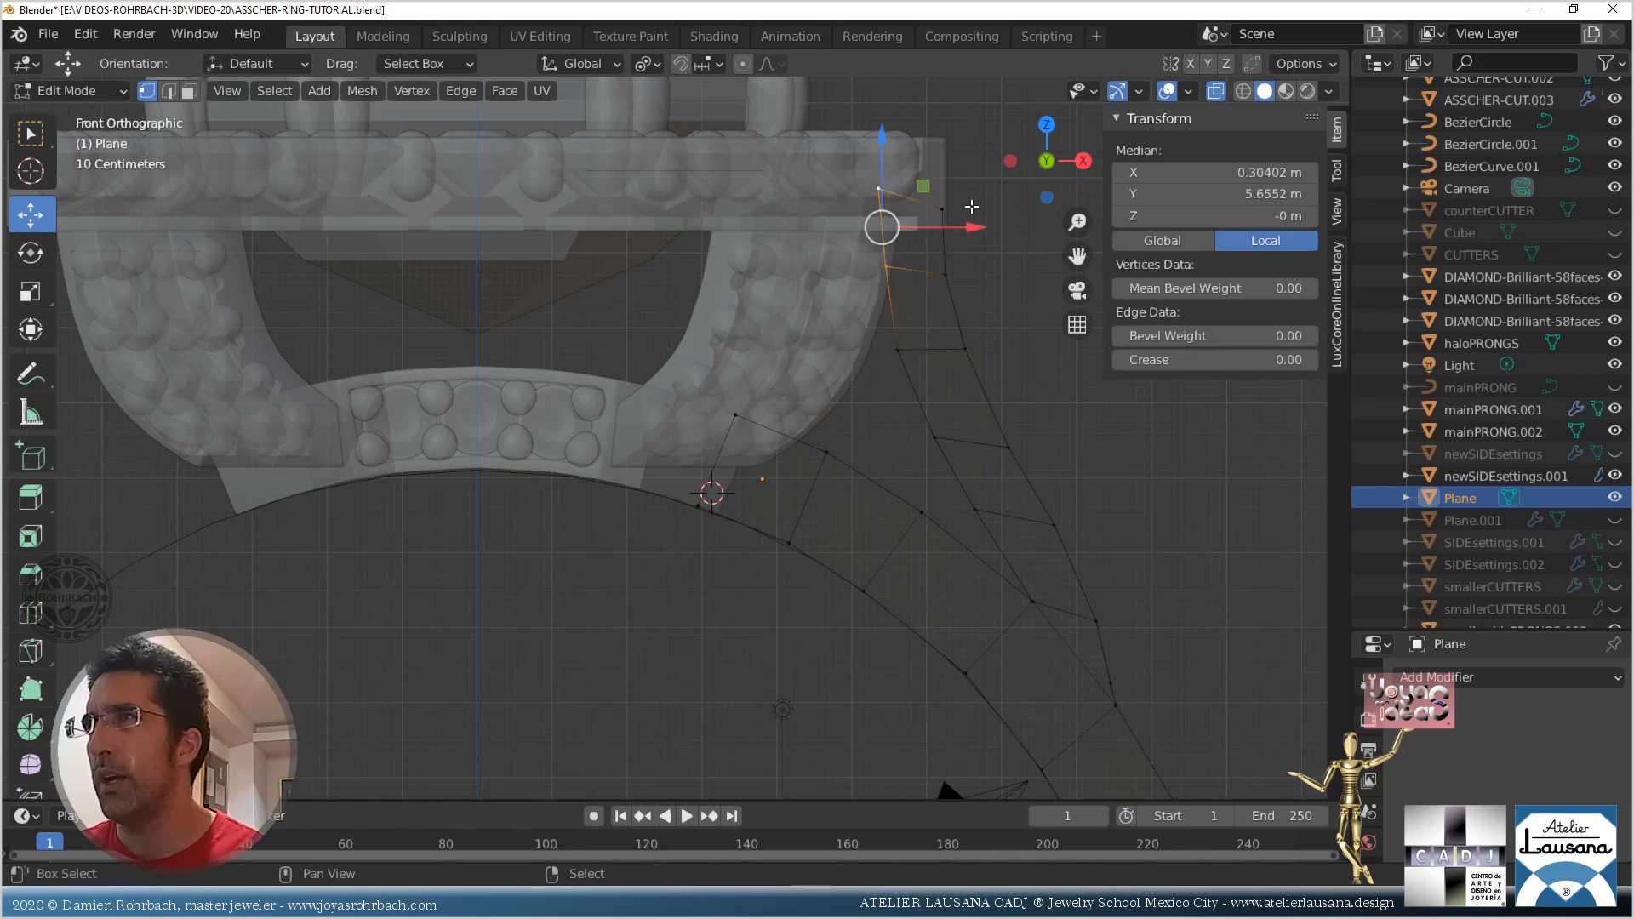
{"action": "right_click", "coordinate": [942, 207], "text": "shift"}
{"action": "right_click", "coordinate": [945, 275], "text": "shift"}
{"action": "key", "text": "f"}
Reposition the two uppermost inner vertices and the third outer vertex of the branch to smooth its curve below the halo
{"action": "middle_click_drag", "start_coordinate": [1016, 181], "coordinate": [860, 334], "text": "shift"}
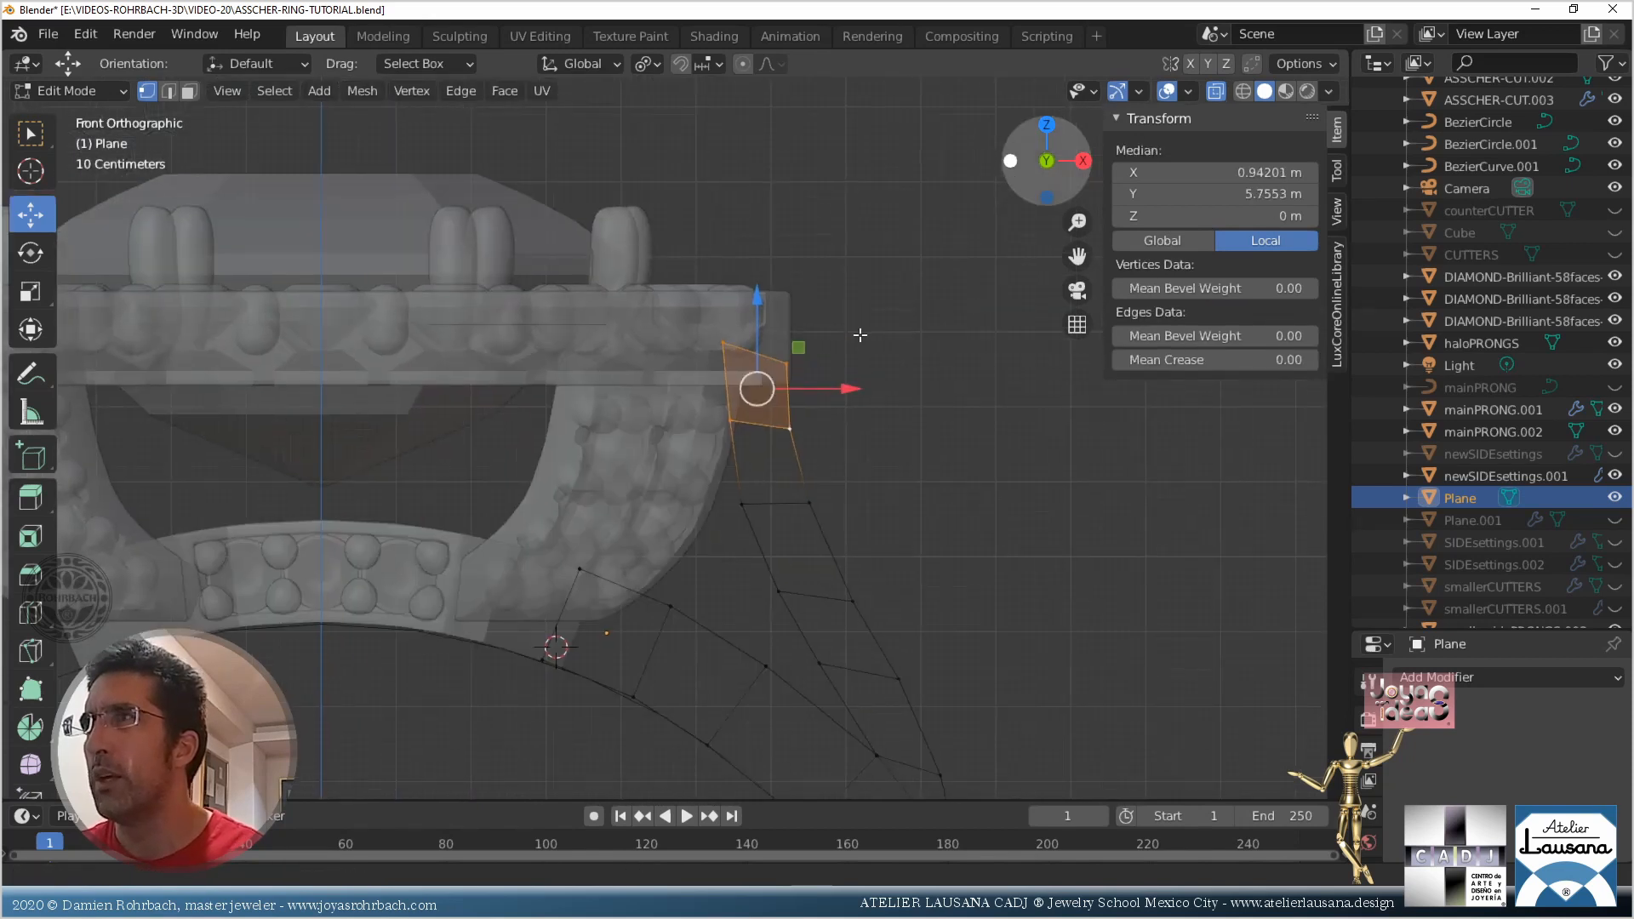
{"action": "scroll", "coordinate": [859, 335], "scroll_direction": "up", "scroll_amount": 3}
{"action": "right_click", "coordinate": [772, 411]}
{"action": "key", "text": "g"}
{"action": "left_click", "coordinate": [782, 392]}
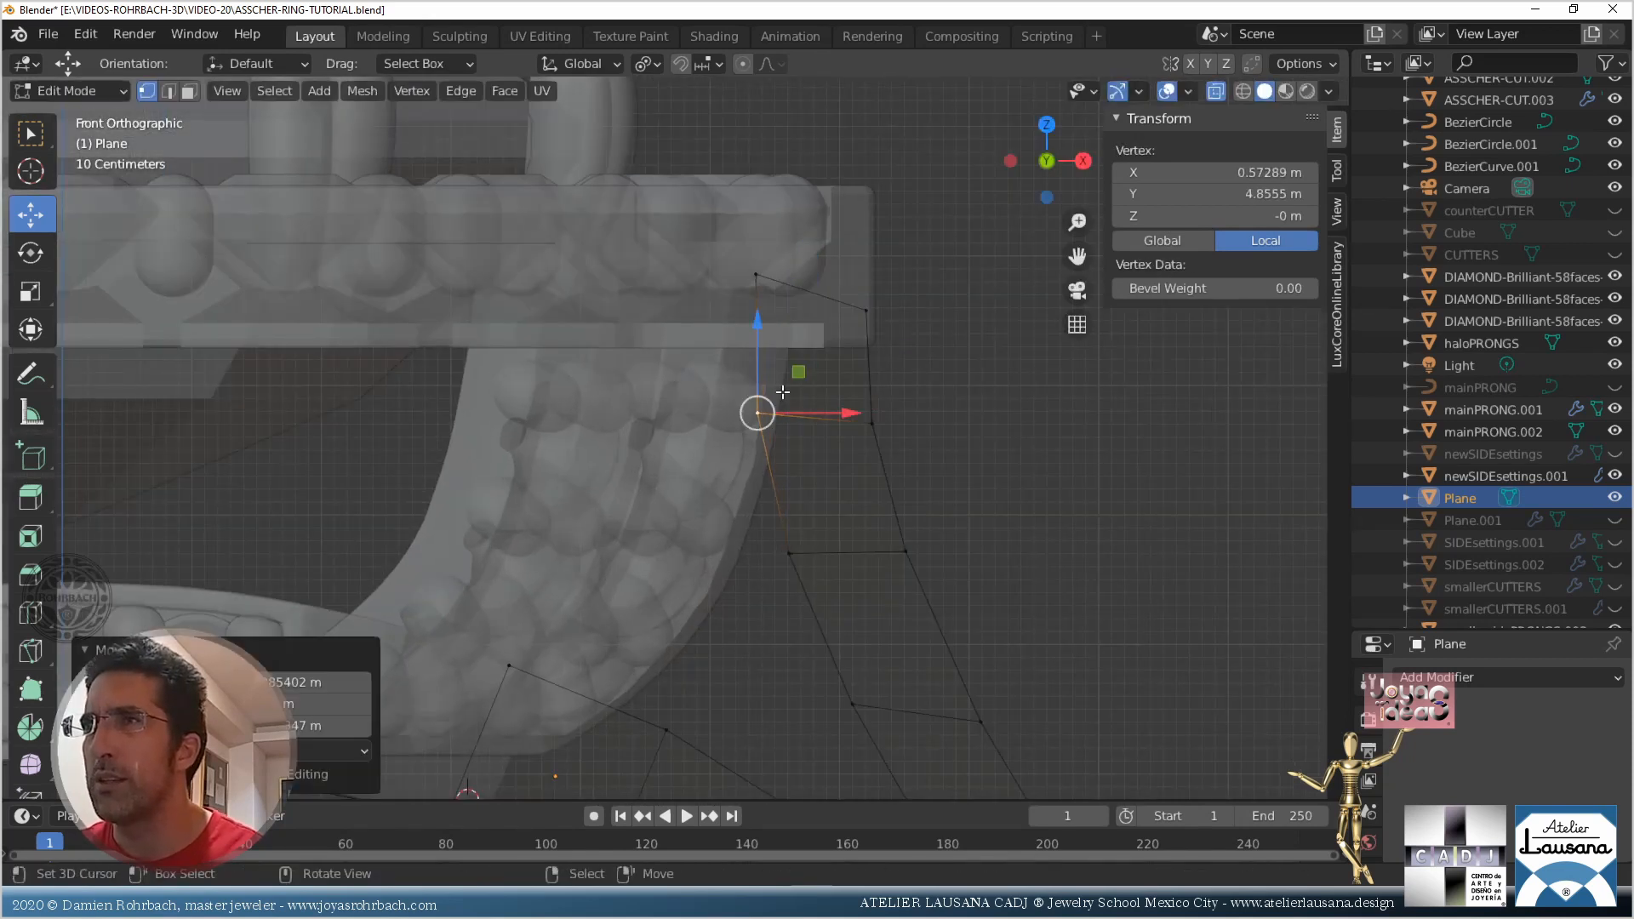
{"action": "right_click", "coordinate": [755, 275]}
{"action": "key", "text": "g"}
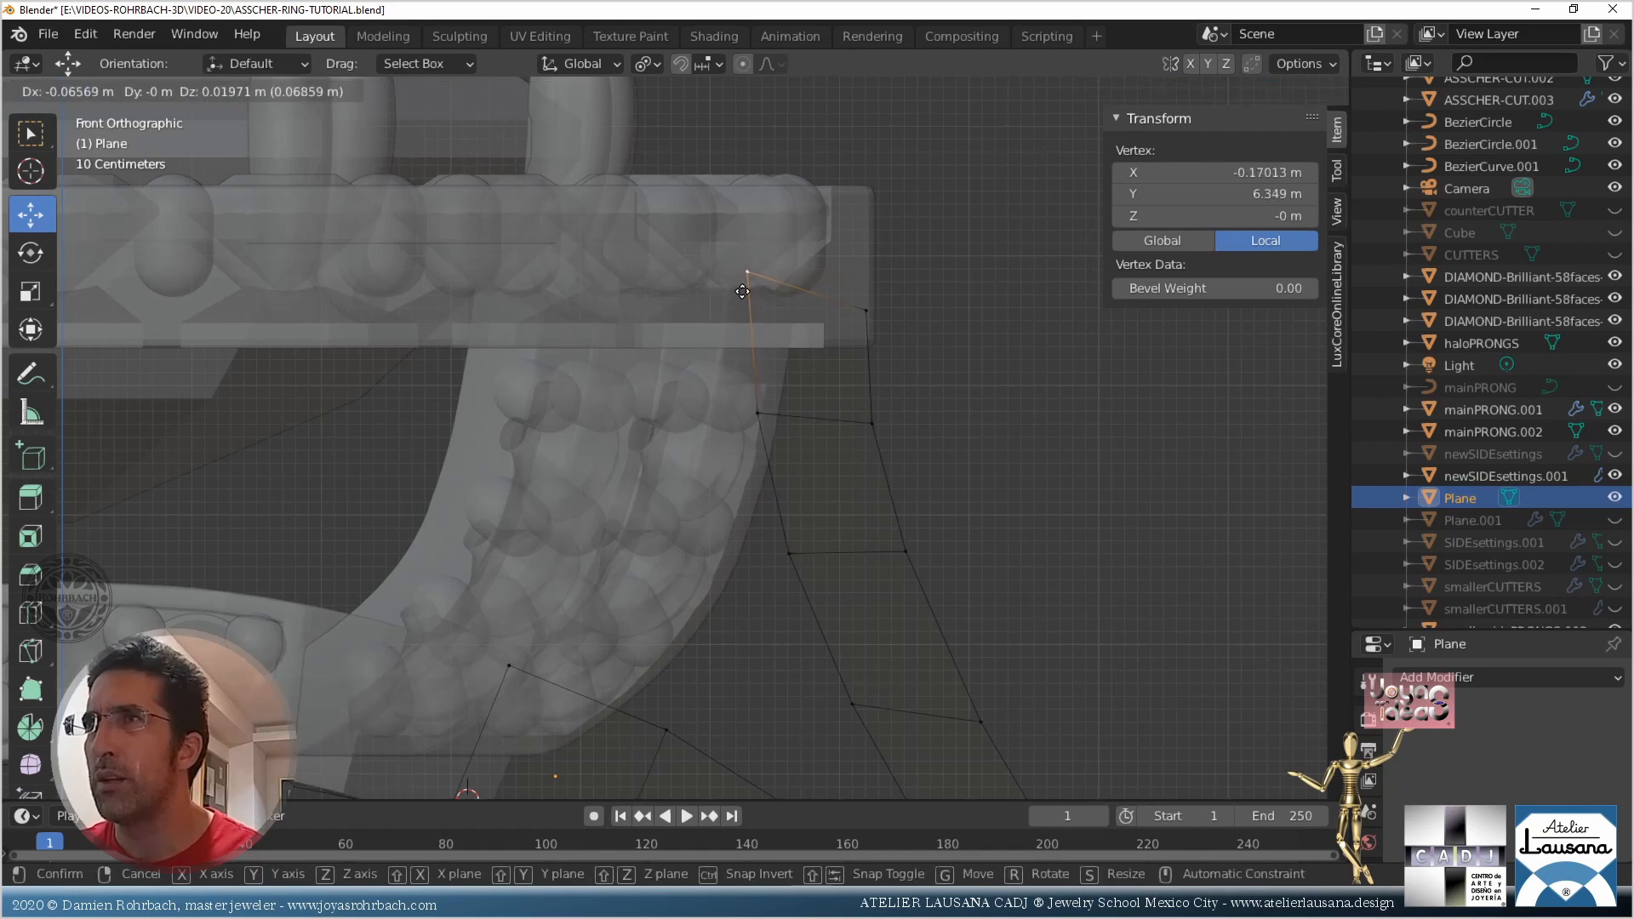
{"action": "left_click", "coordinate": [742, 291]}
{"action": "middle_click_drag", "start_coordinate": [900, 502], "coordinate": [734, 268], "text": "shift"}
{"action": "right_click", "coordinate": [755, 314]}
{"action": "key", "text": "g"}
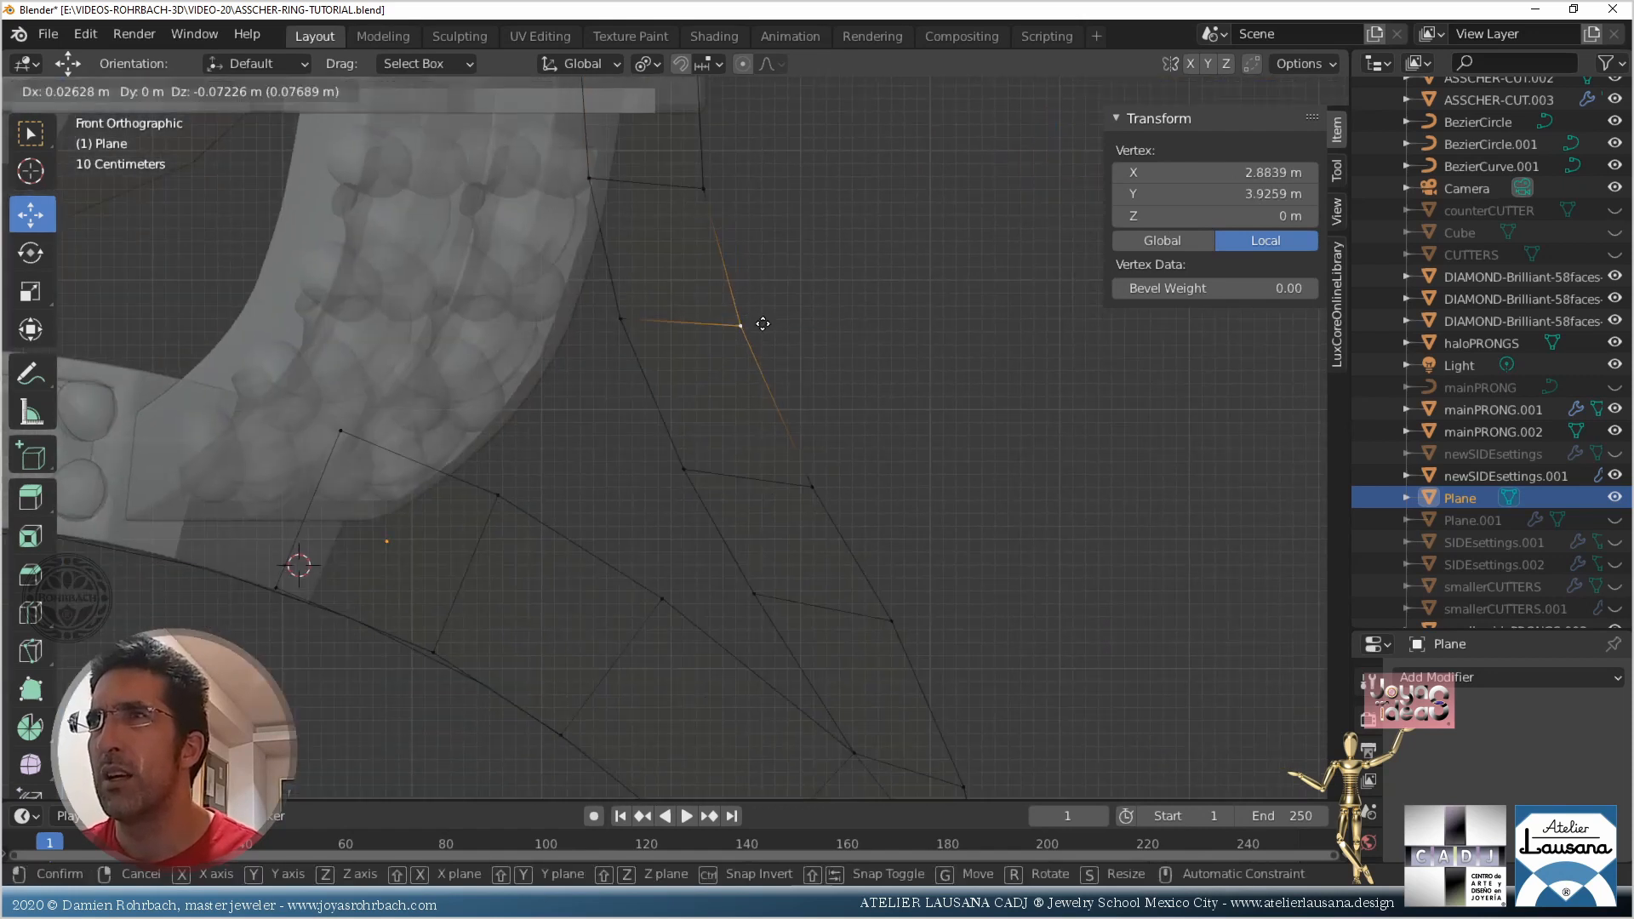
{"action": "left_click", "coordinate": [762, 323]}
Move the two outer-edge vertices just below the junction outward so the branch flows into the shank
{"action": "middle_click_drag", "start_coordinate": [885, 598], "coordinate": [744, 401], "text": "shift"}
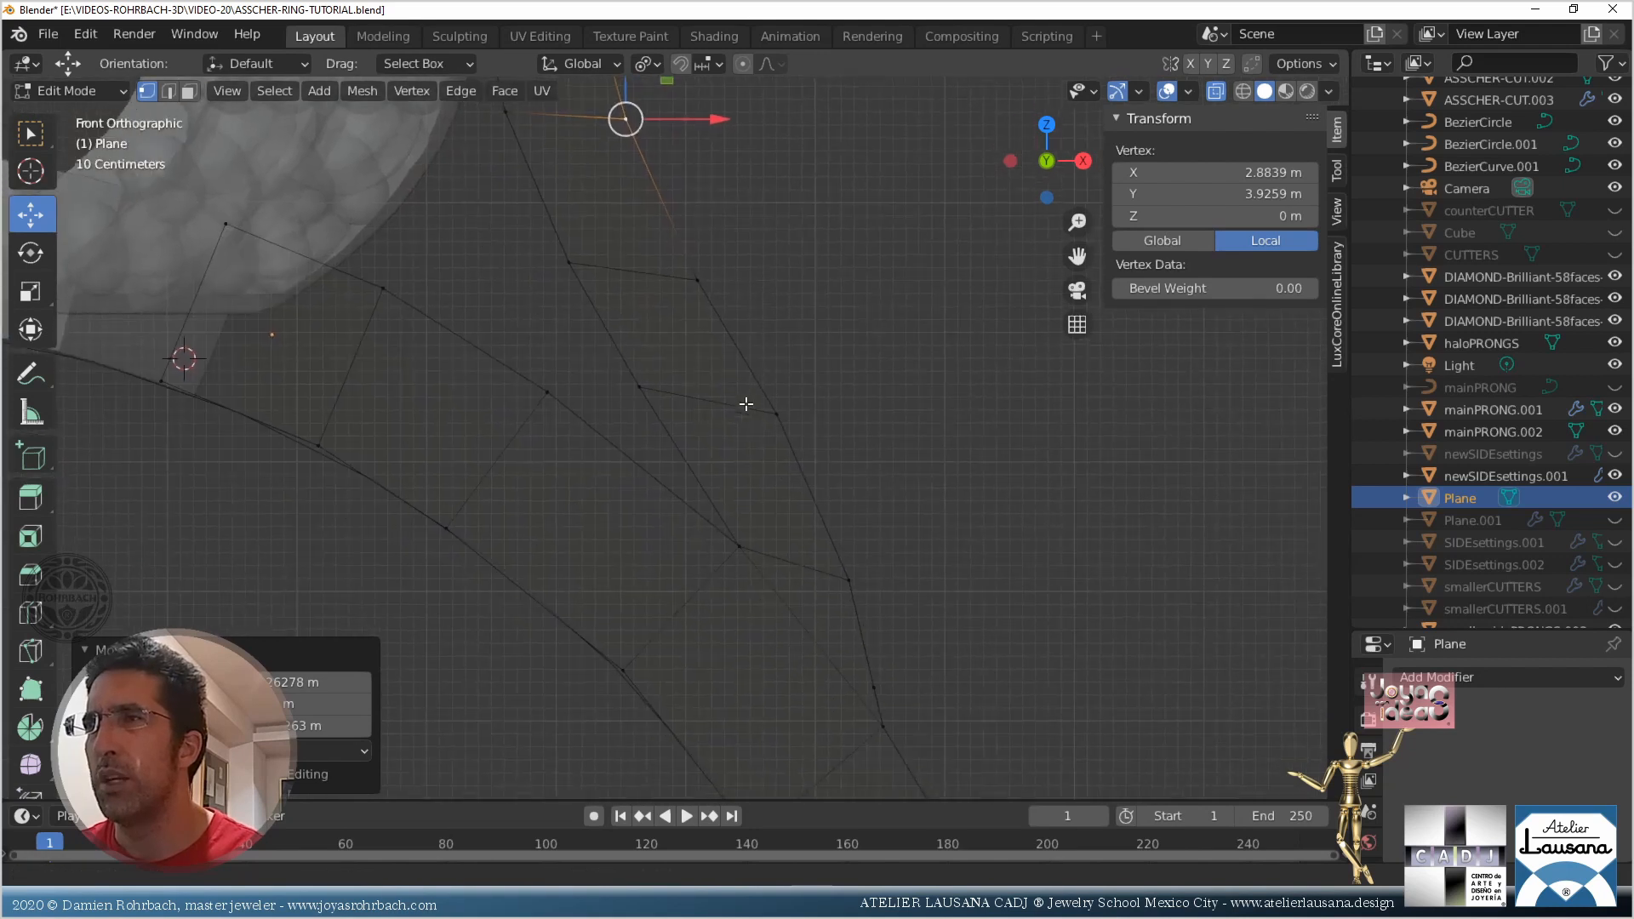
{"action": "mouse_move", "coordinate": [872, 605]}
{"action": "middle_mouse_down", "text": "shift"}
{"action": "mouse_move", "coordinate": [773, 426]}
{"action": "mouse_move", "coordinate": [789, 467]}
{"action": "middle_mouse_up", "text": "shift"}
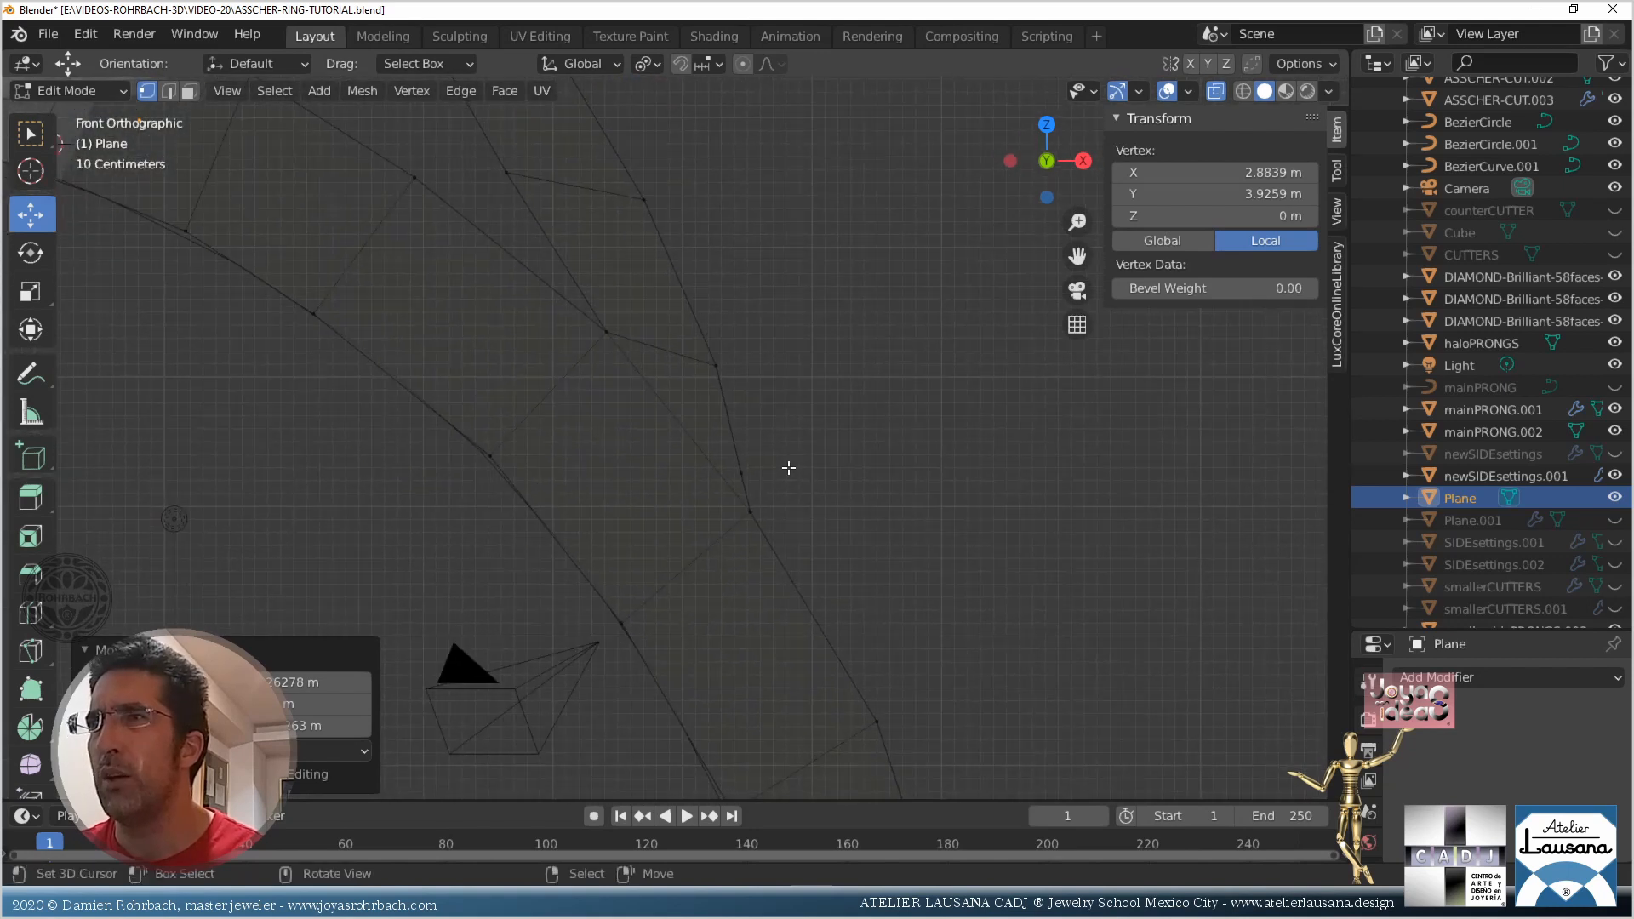
{"action": "right_click", "coordinate": [767, 528]}
{"action": "key", "text": "g"}
{"action": "left_click", "coordinate": [788, 539]}
{"action": "key", "text": "g"}
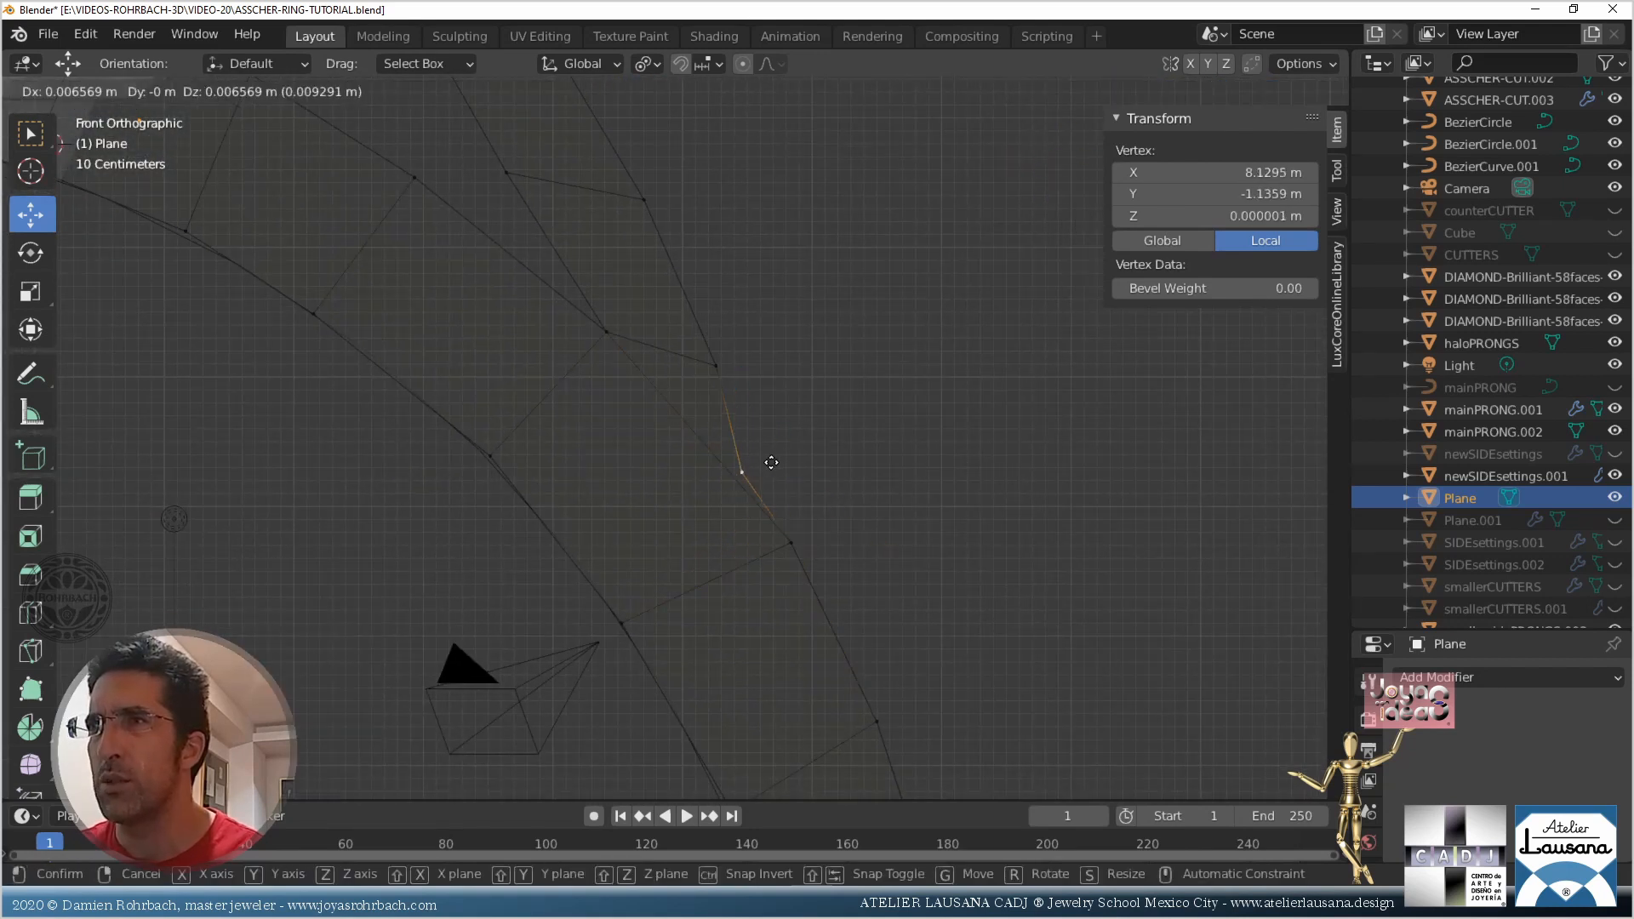
{"action": "left_click", "coordinate": [785, 459]}
{"action": "key", "text": "g"}
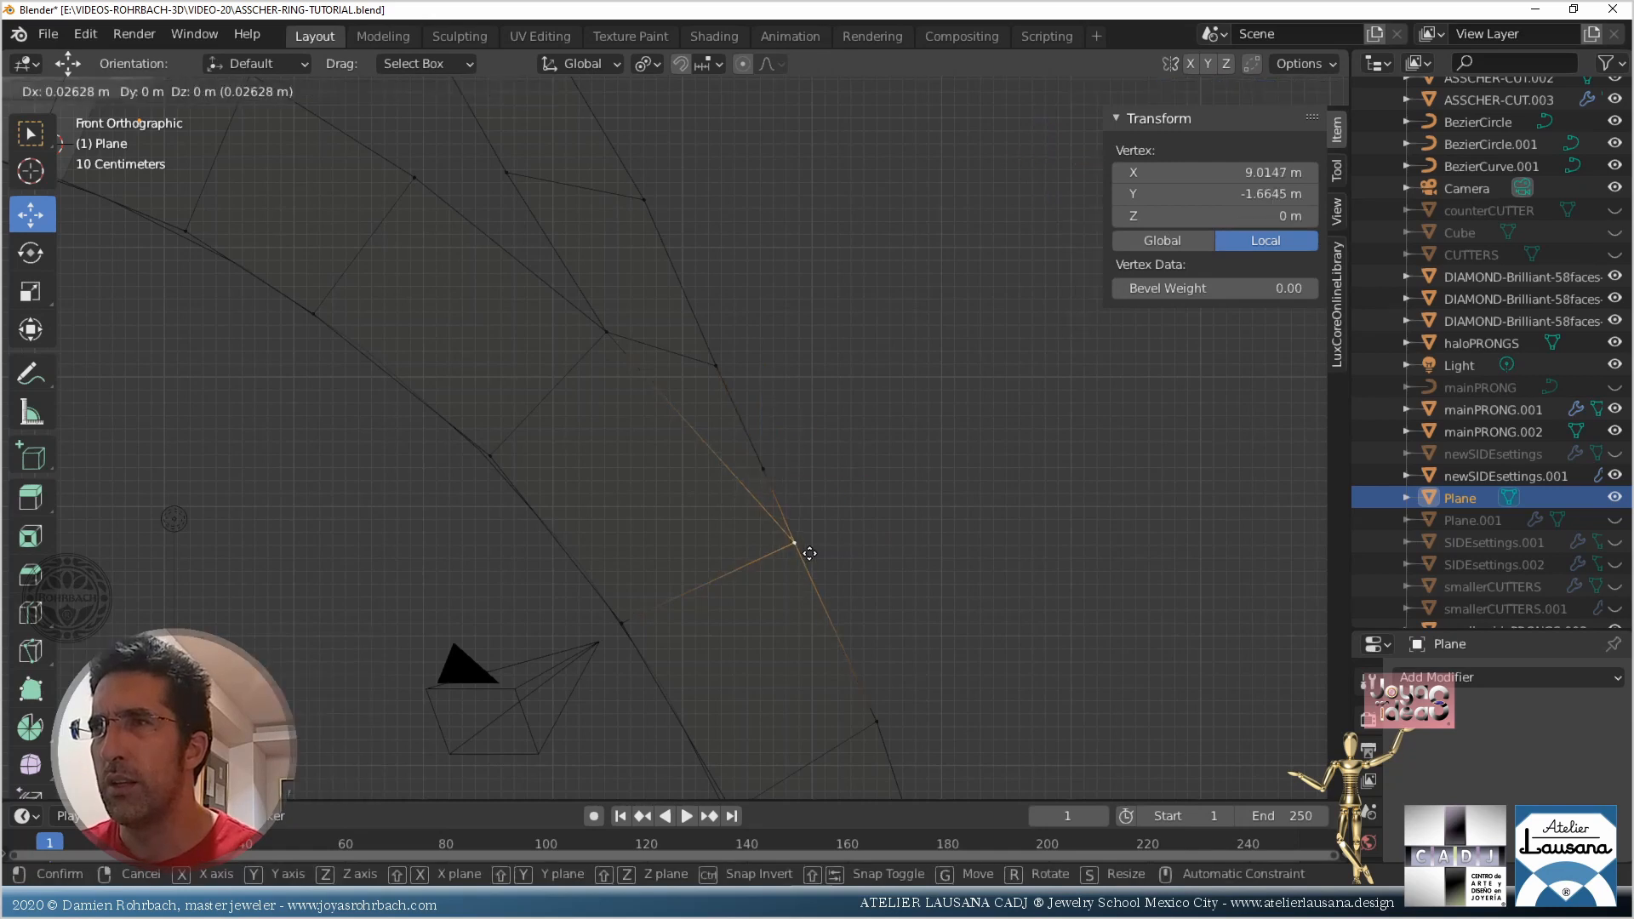
{"action": "left_click", "coordinate": [822, 564]}
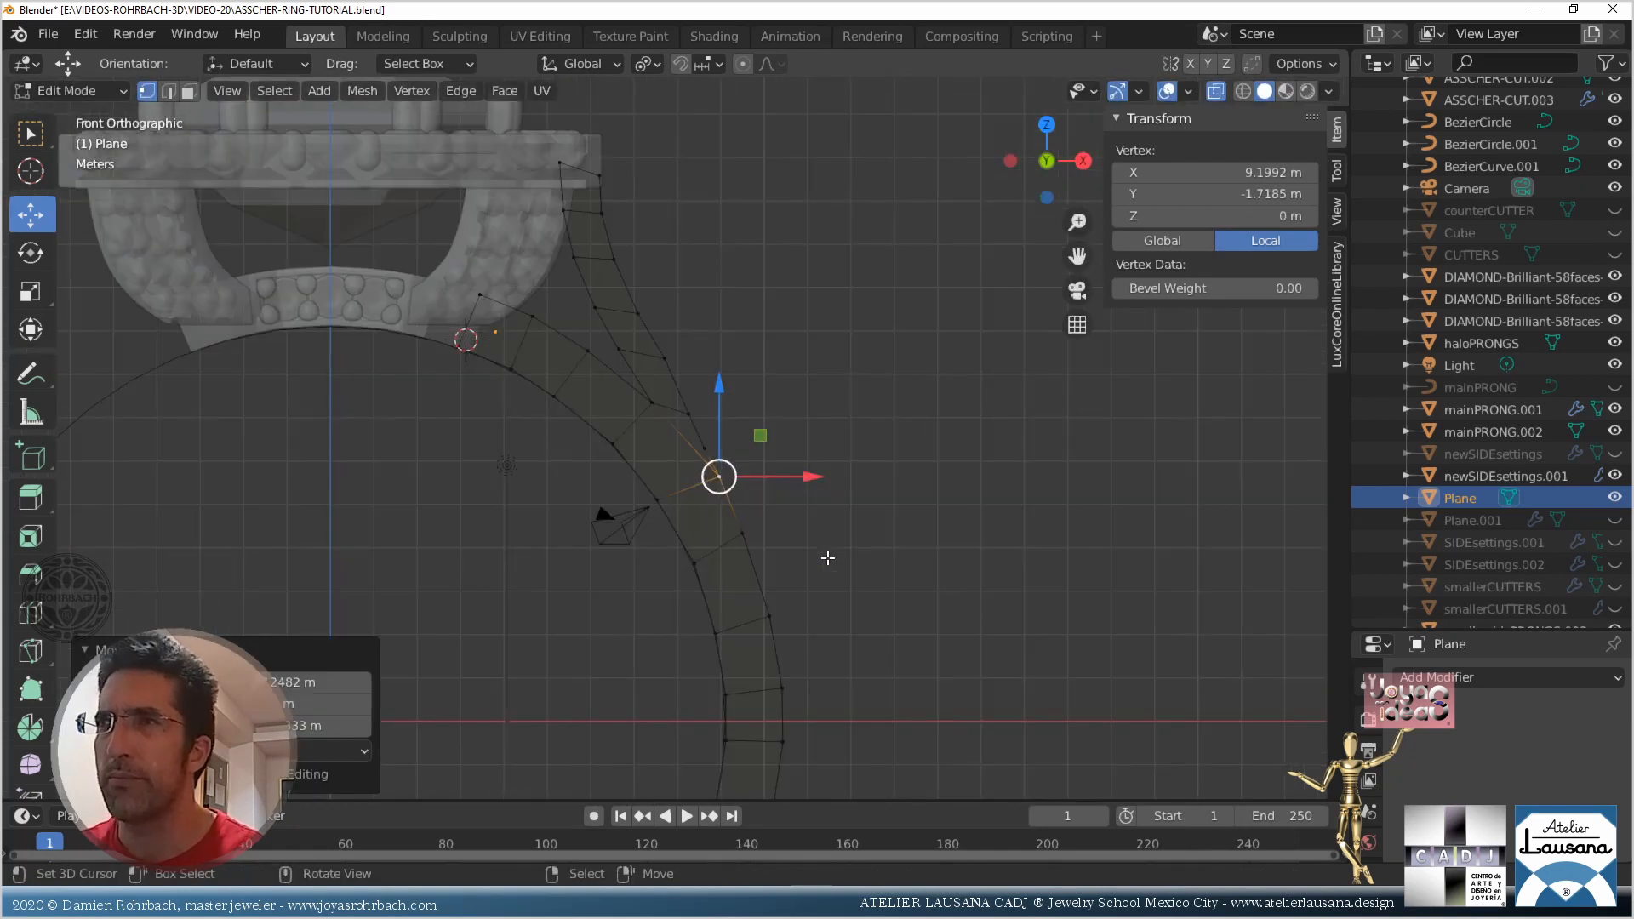
Nudge the branch's second outer vertex above the junction slightly down and inward to even out the contour
{"action": "scroll", "coordinate": [703, 349], "scroll_direction": "up", "scroll_amount": 3}
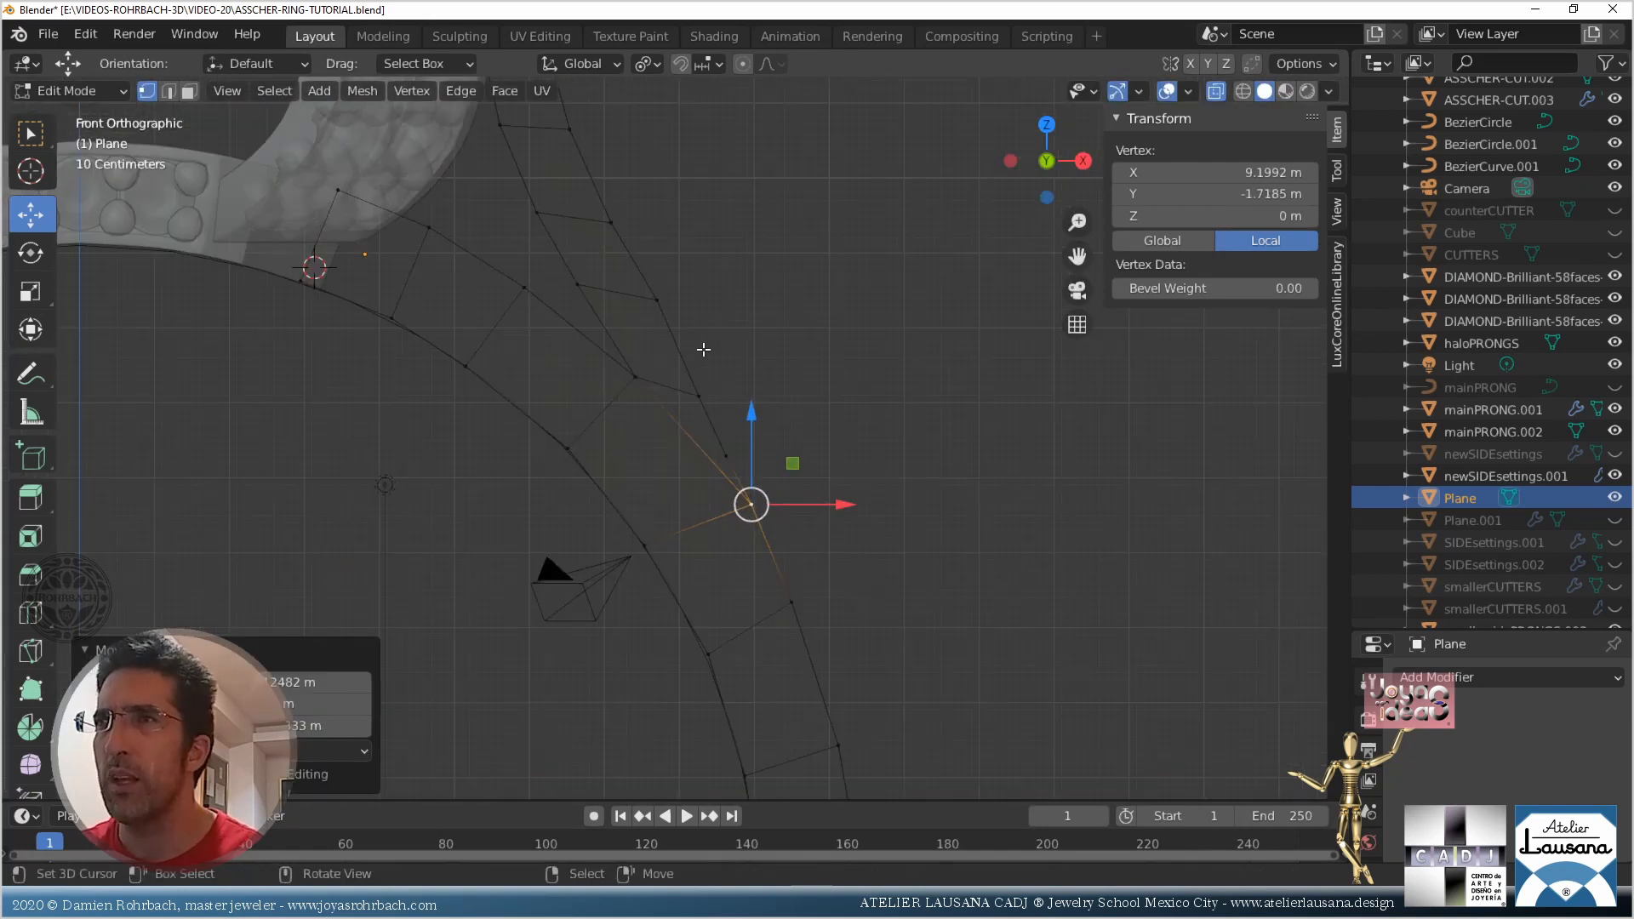
{"action": "left_click", "coordinate": [698, 394]}
{"action": "left_click", "coordinate": [656, 298]}
{"action": "key", "text": "g"}
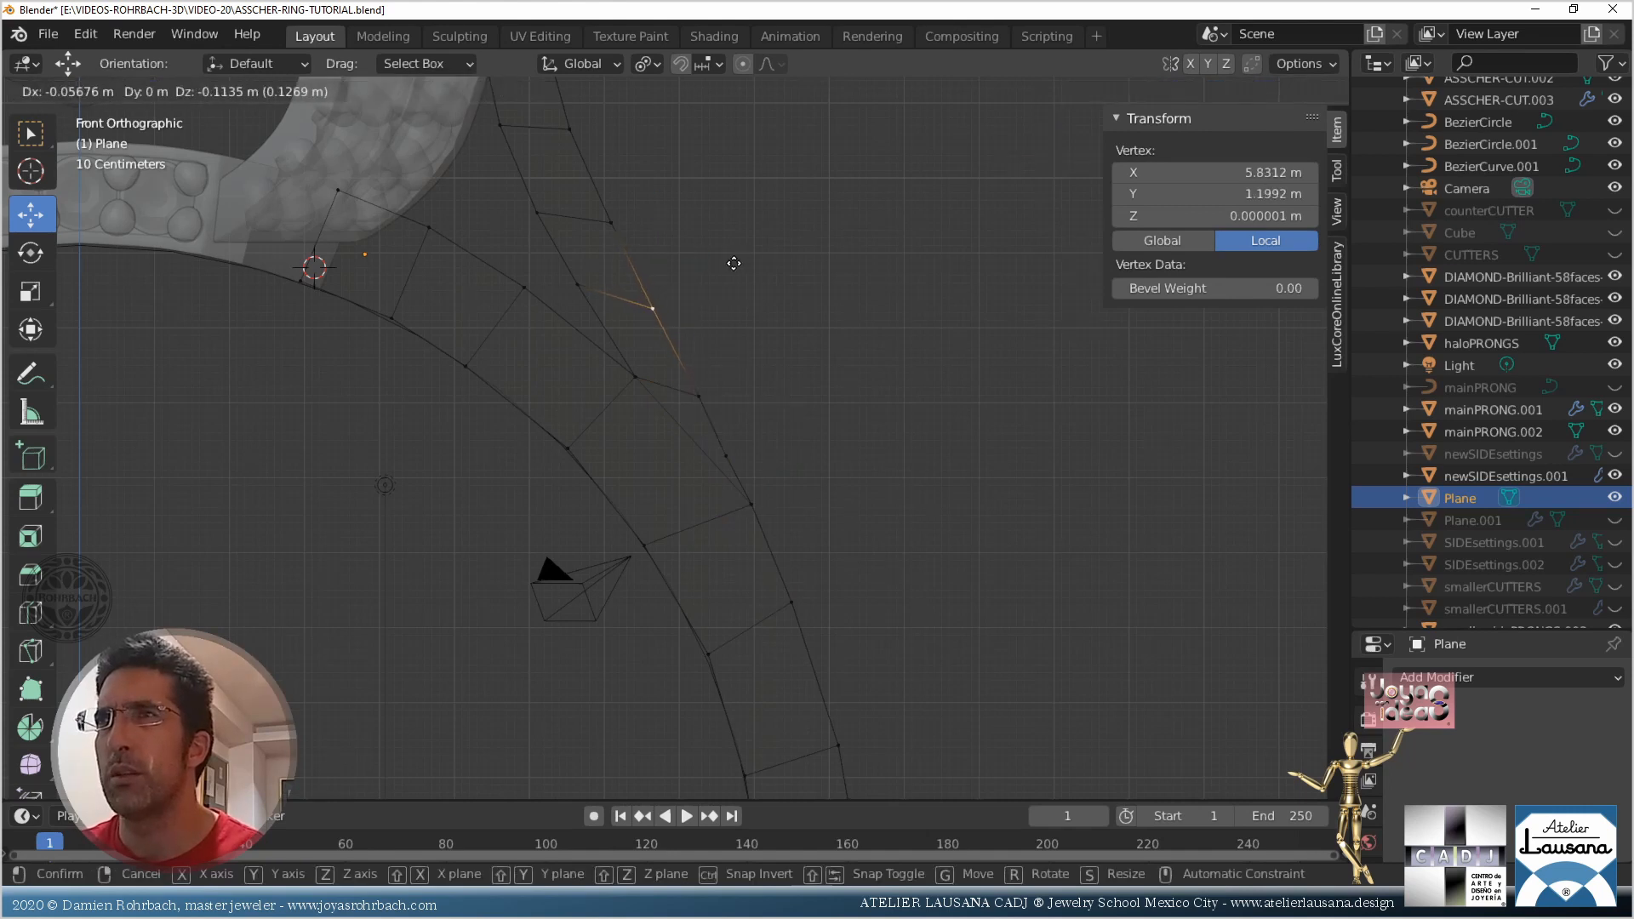
{"action": "left_click", "coordinate": [733, 262]}
Turn off X-ray display and fine-tune the two outer-edge vertices where the branch merges with the shank
{"action": "scroll", "coordinate": [734, 262], "scroll_direction": "down", "scroll_amount": 5}
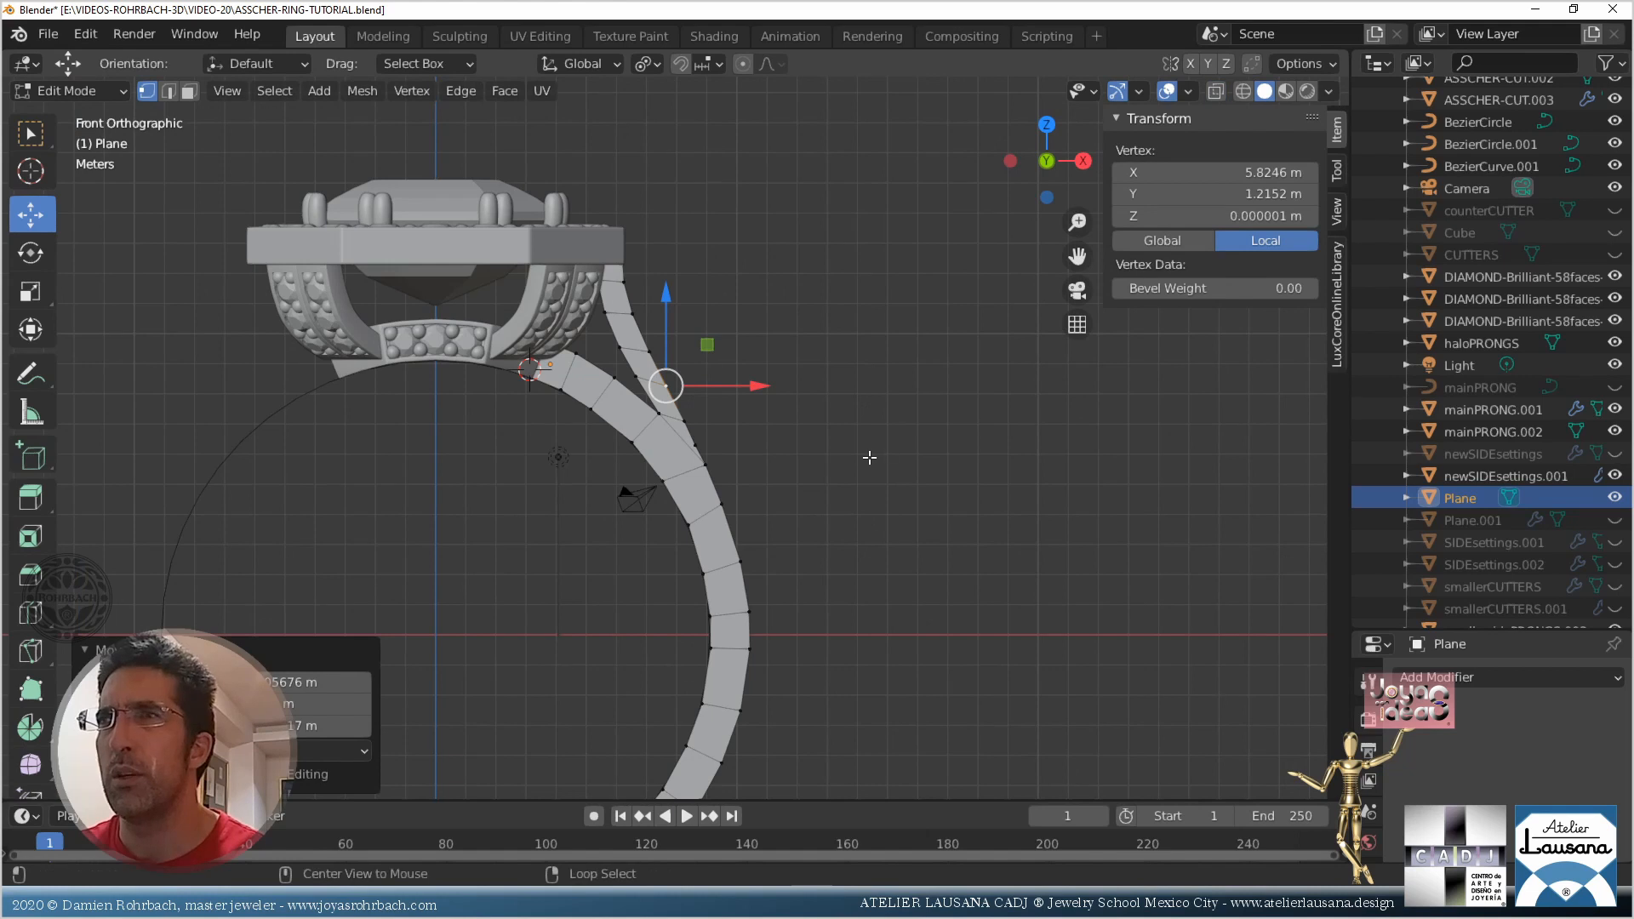
{"action": "middle_click_drag", "start_coordinate": [869, 457], "coordinate": [732, 496]}
{"action": "scroll", "coordinate": [738, 497], "scroll_direction": "up", "scroll_amount": 5}
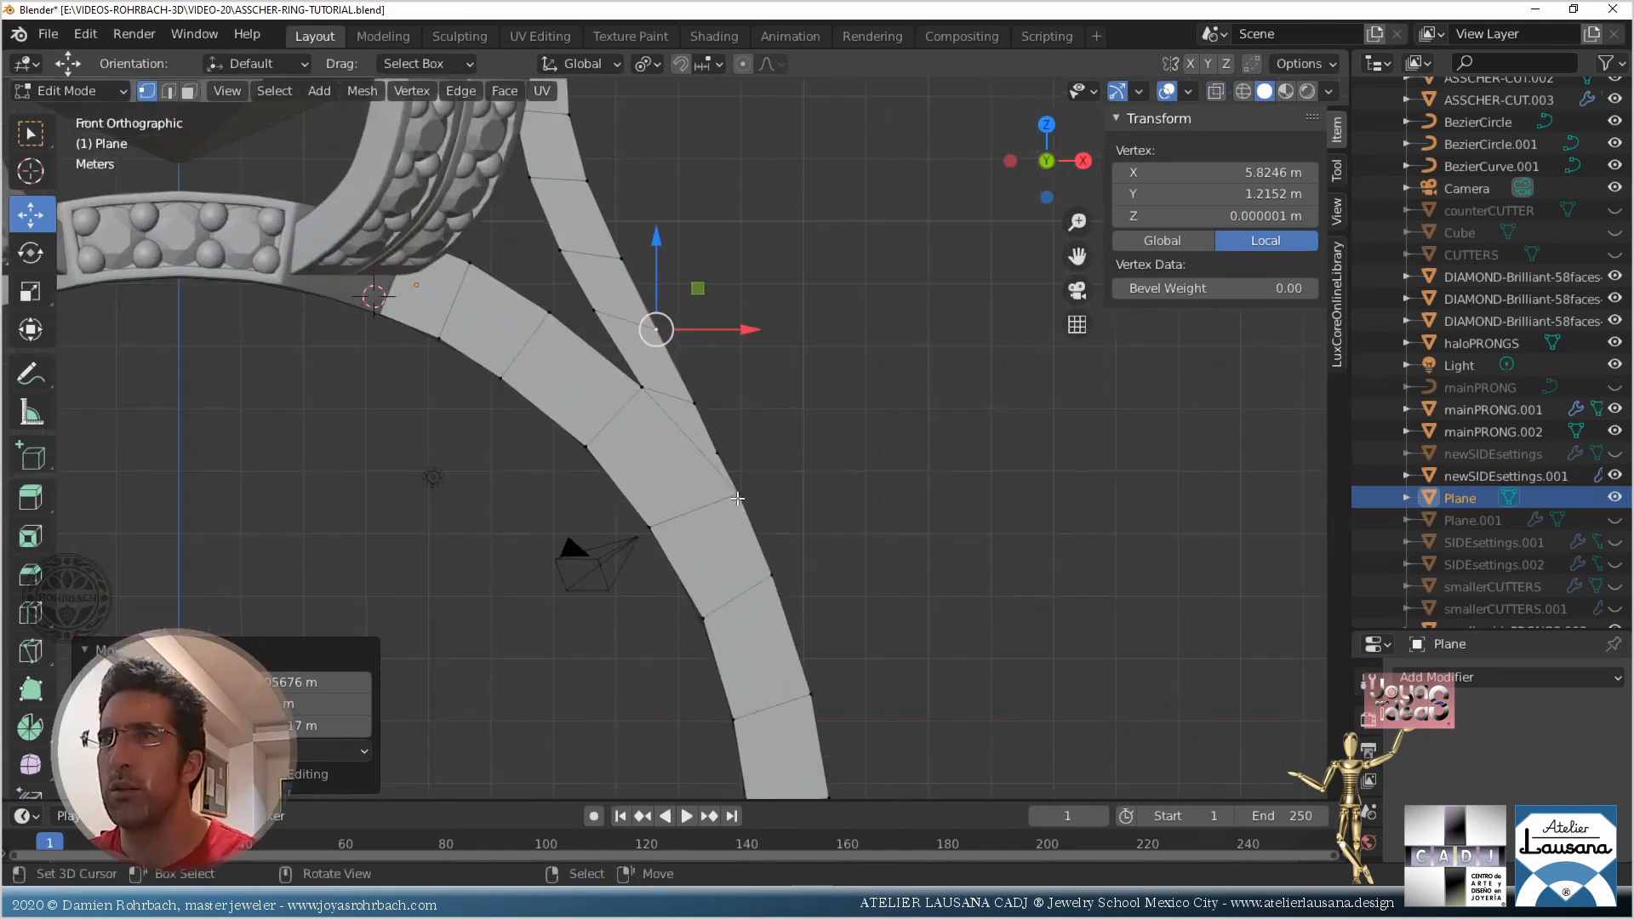
{"action": "scroll", "coordinate": [712, 339], "scroll_direction": "up", "scroll_amount": 4}
{"action": "left_click", "coordinate": [709, 336]}
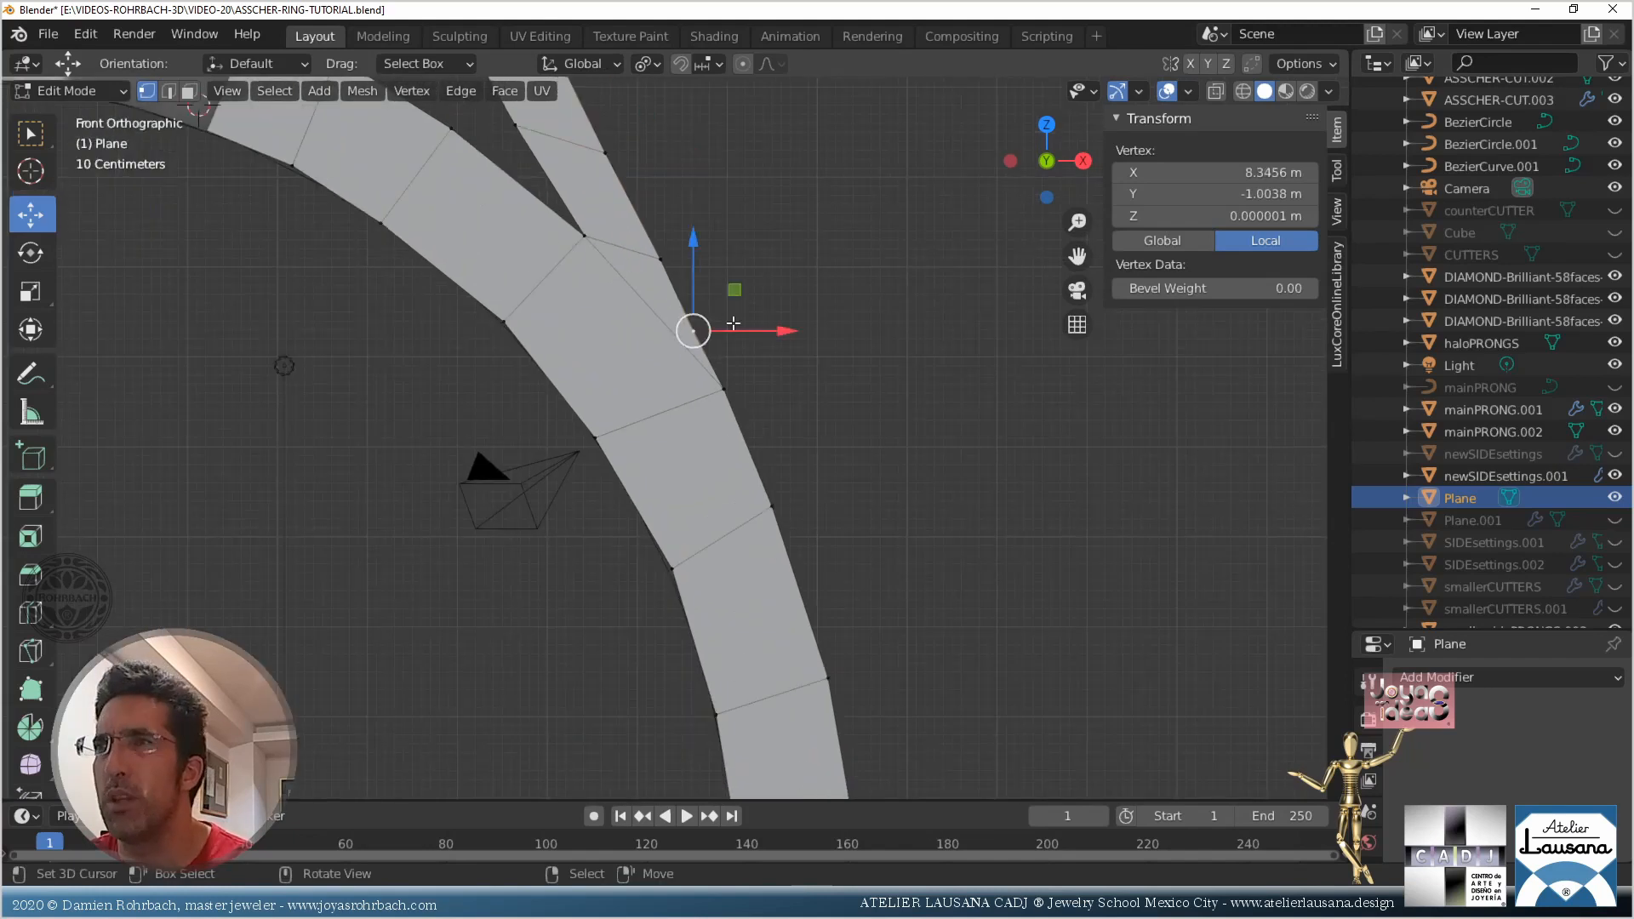
{"action": "scroll", "coordinate": [745, 319], "scroll_direction": "up", "scroll_amount": 2}
{"action": "key", "text": "g"}
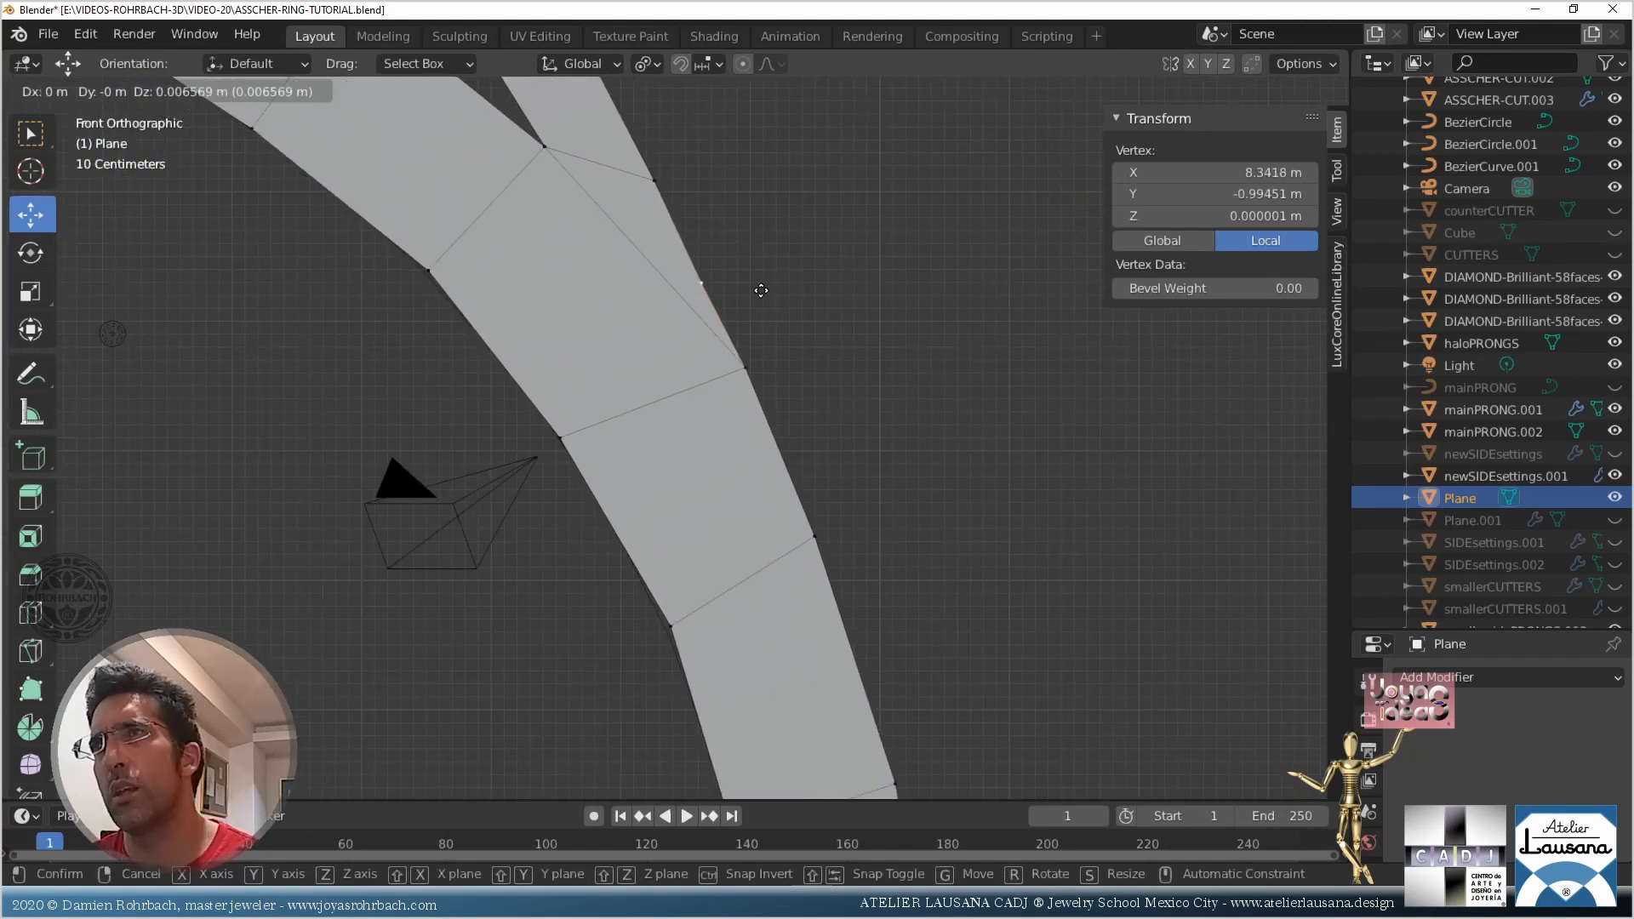
{"action": "left_click", "coordinate": [704, 273]}
{"action": "left_click", "coordinate": [746, 364]}
{"action": "key", "text": "g"}
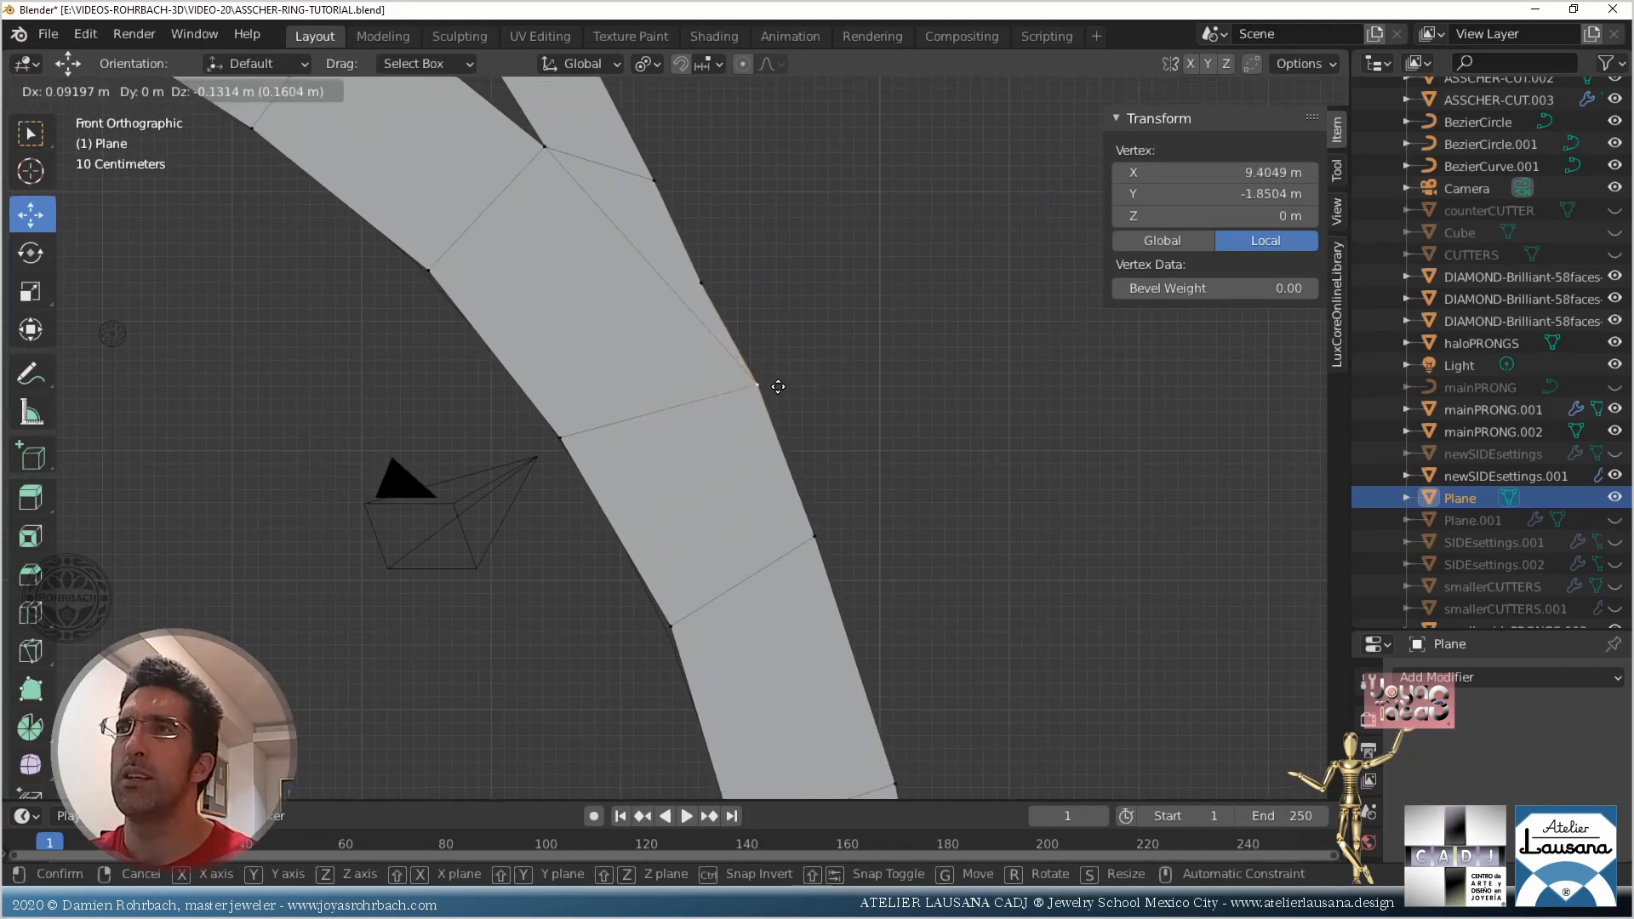
{"action": "left_click", "coordinate": [776, 387]}
Shift the next two outer-edge vertices down the shank to continue the smooth outer curve
{"action": "left_click", "coordinate": [829, 544]}
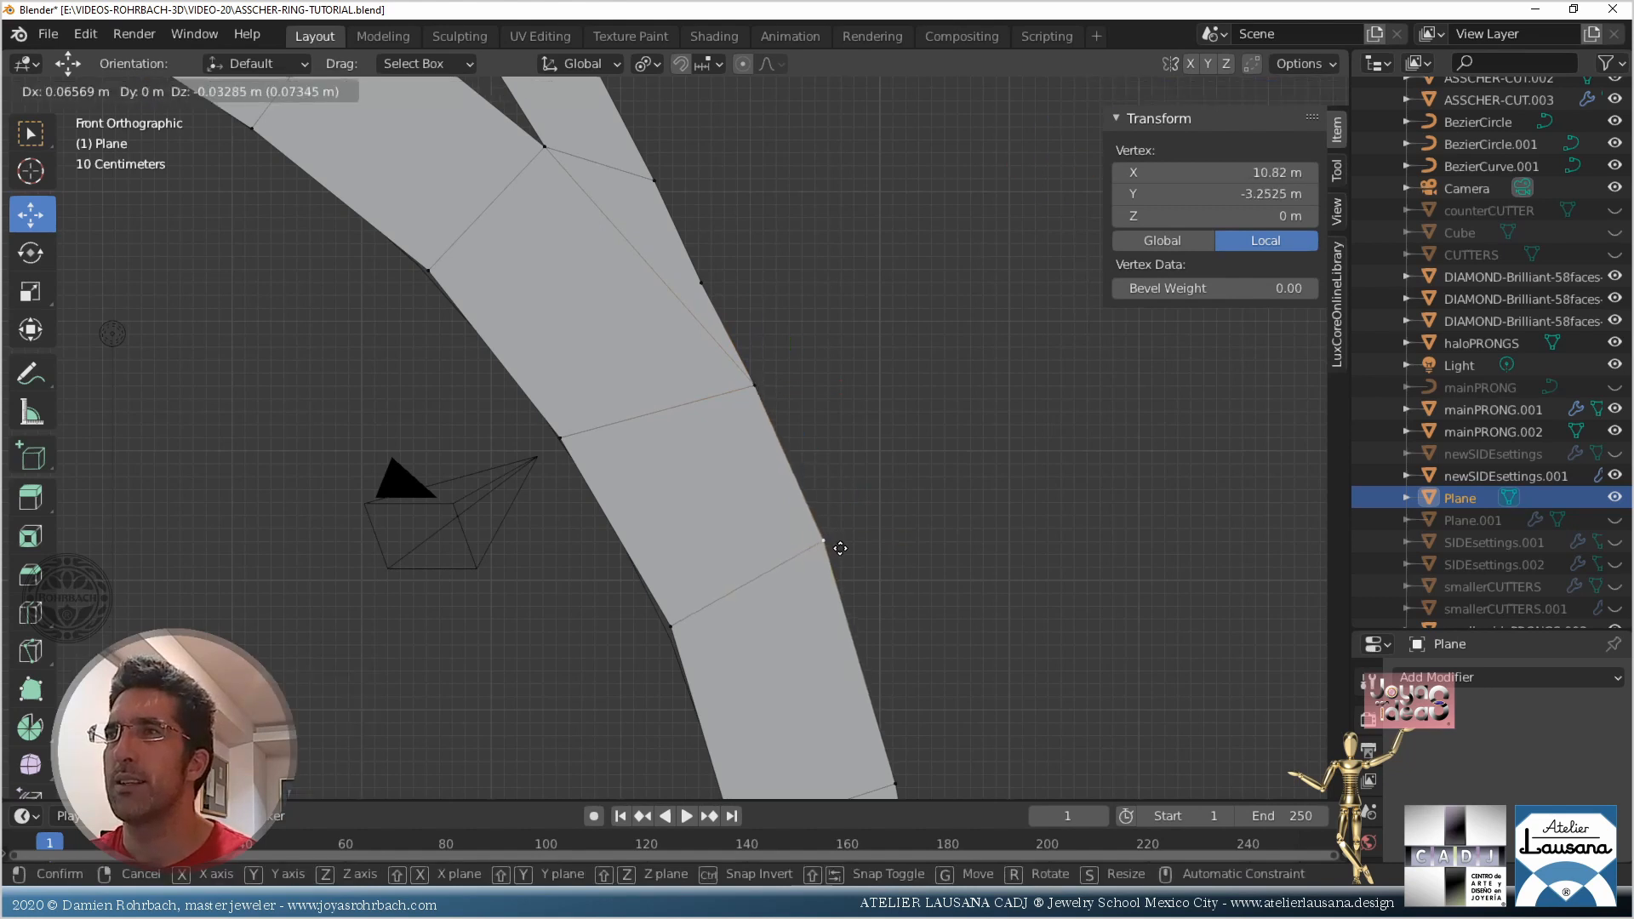
{"action": "scroll", "coordinate": [842, 538], "scroll_direction": "down", "scroll_amount": 3}
{"action": "left_click", "coordinate": [802, 636]}
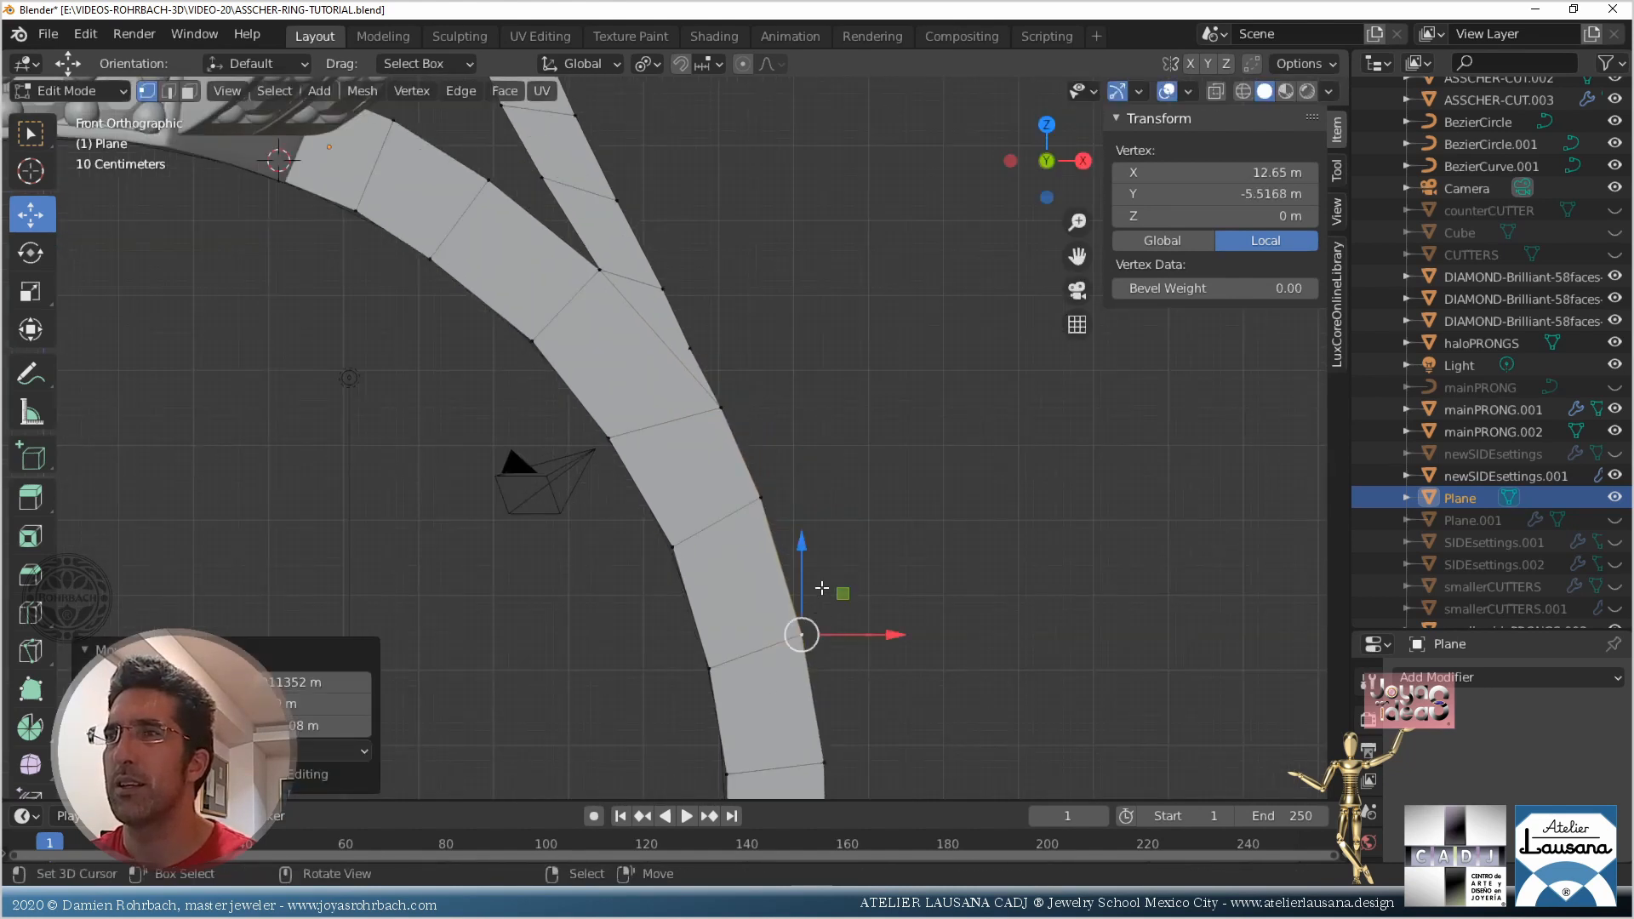
{"action": "scroll", "coordinate": [851, 501], "scroll_direction": "down", "scroll_amount": 6}
Save the file and return the shank plane to Object Mode
{"action": "key", "text": "ctrl+s"}
{"action": "scroll", "coordinate": [839, 489], "scroll_direction": "down", "scroll_amount": 3}
{"action": "middle_click_drag", "start_coordinate": [736, 532], "coordinate": [785, 416], "text": "shift"}
{"action": "scroll", "coordinate": [749, 341], "scroll_direction": "up", "scroll_amount": 2}
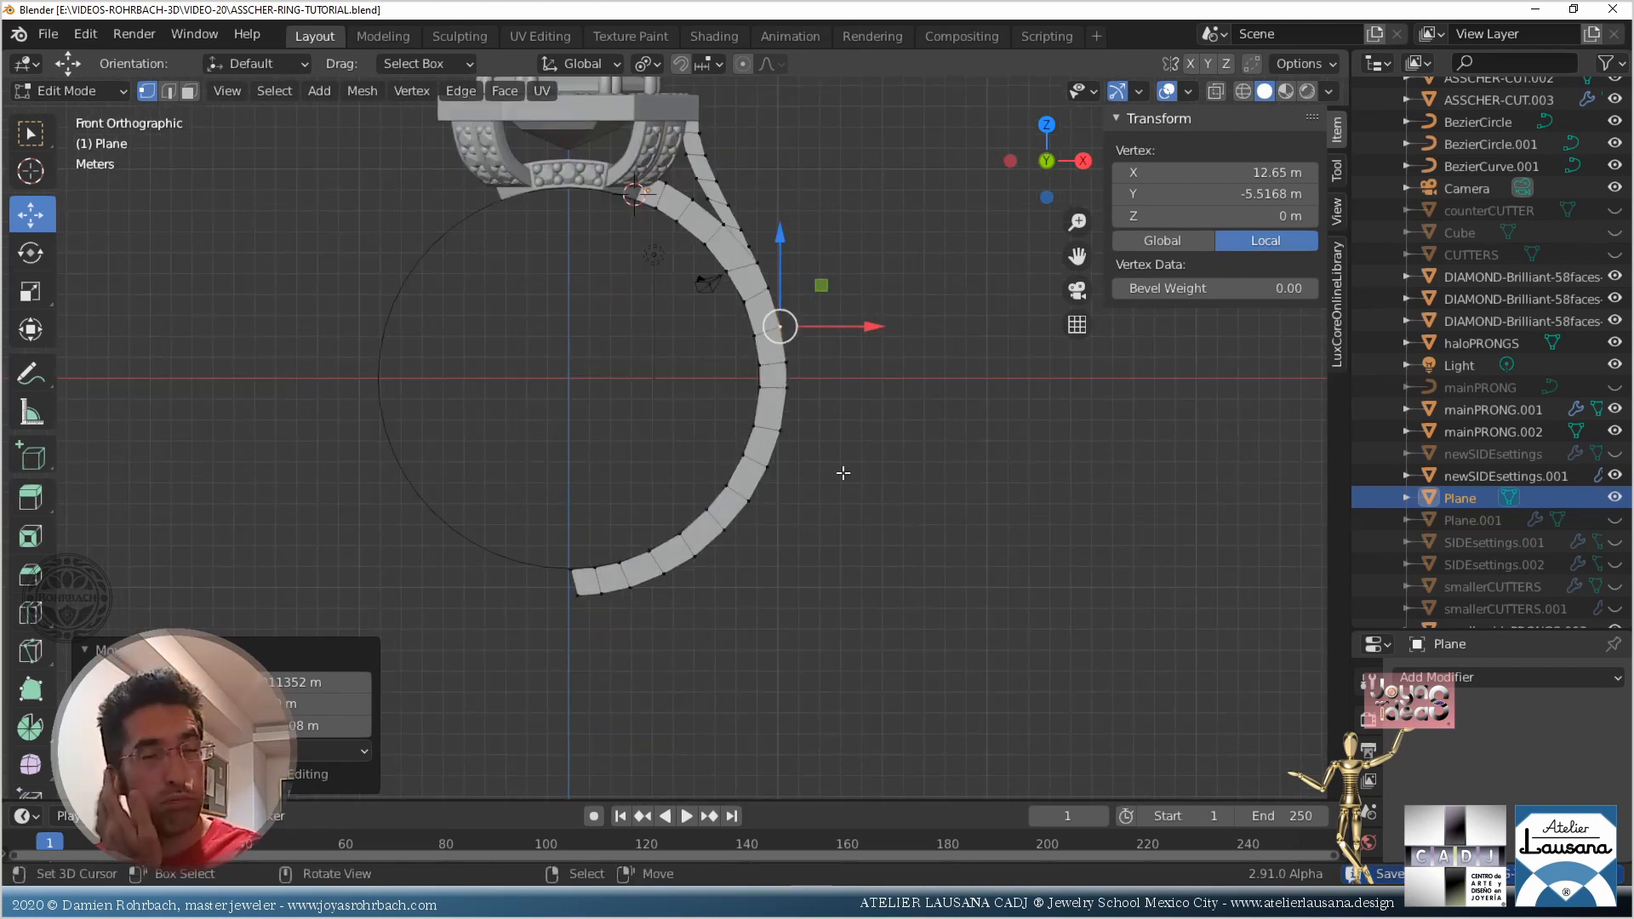
{"action": "middle_click_drag", "start_coordinate": [842, 487], "coordinate": [588, 505]}
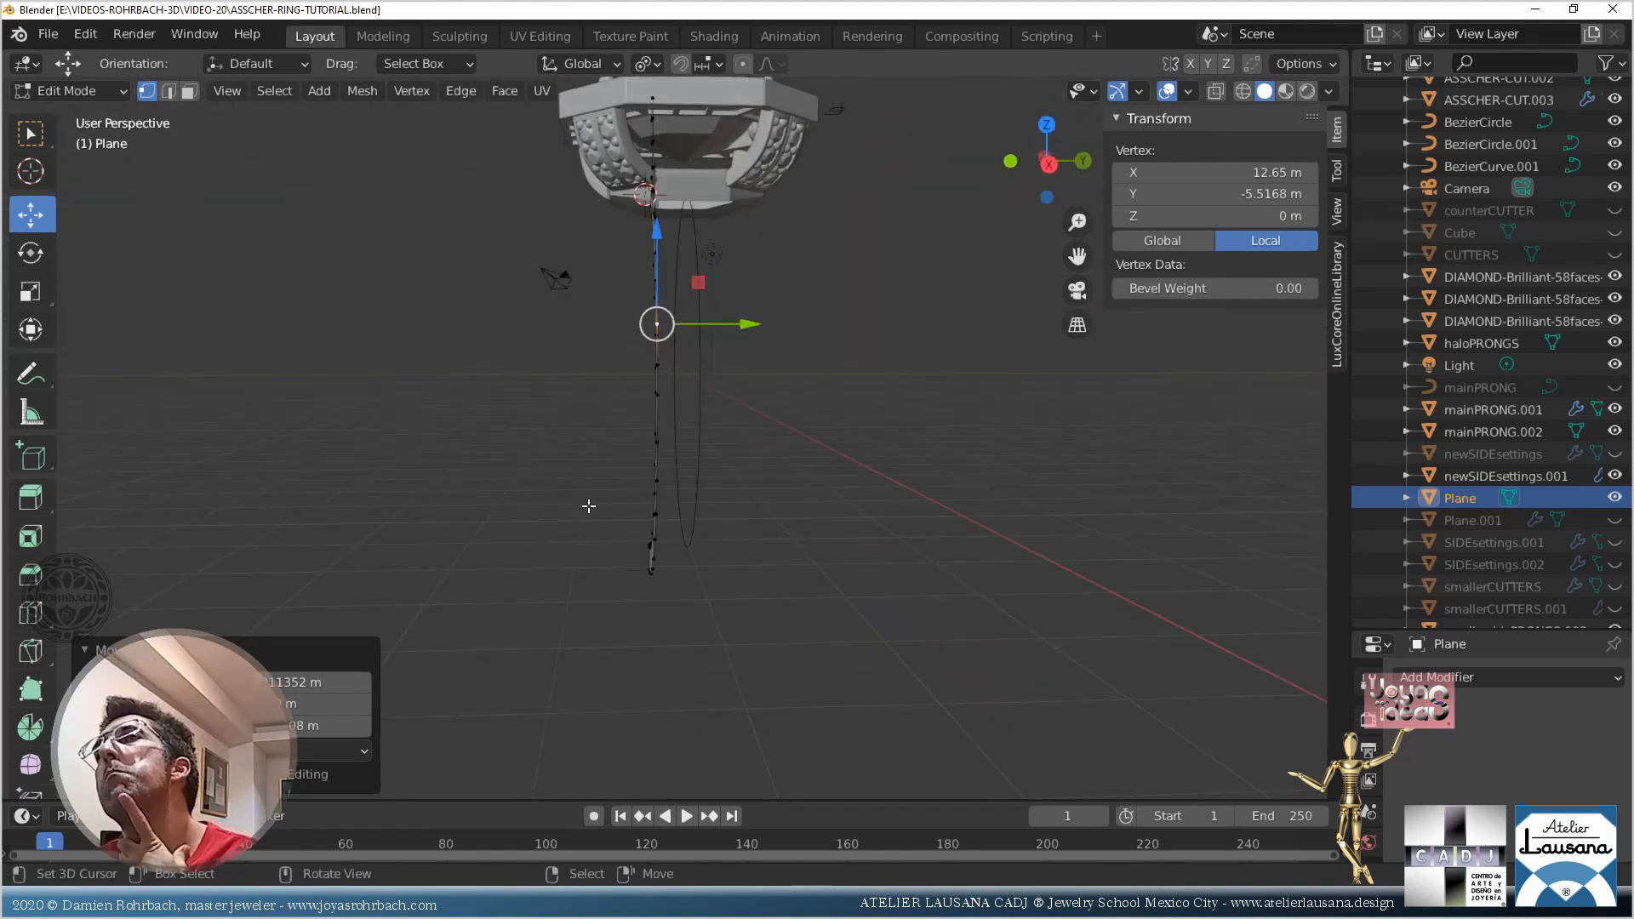
{"action": "key", "text": "Tab"}
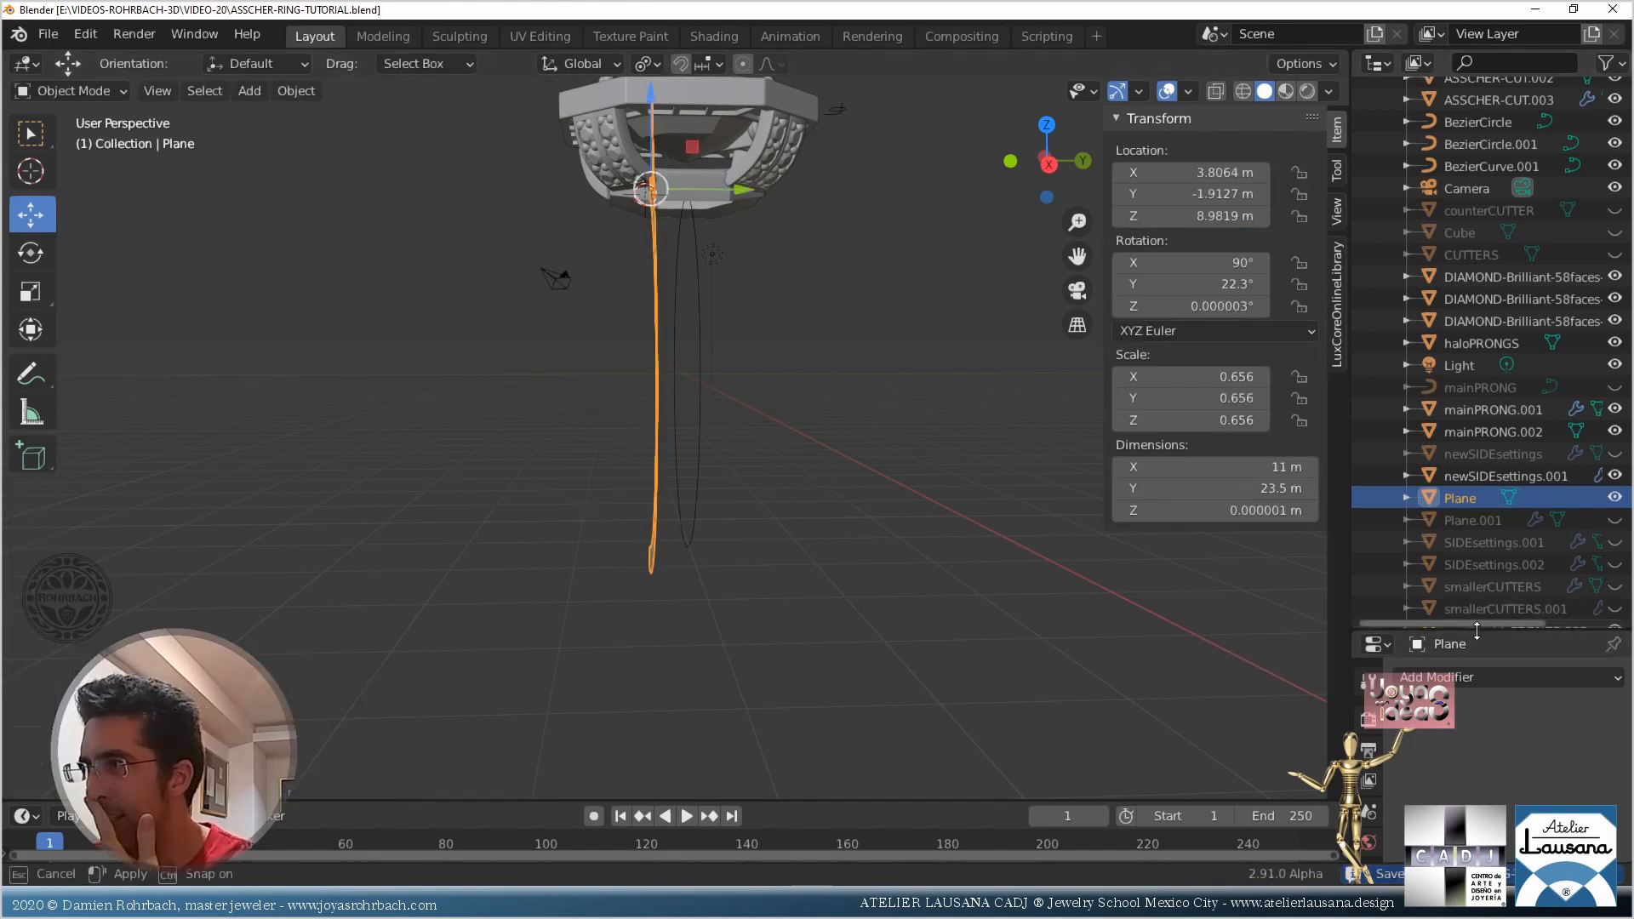
Try a Simple Deform modifier in Taper mode on the shank plane, comparing the Y and Z axes
{"action": "left_click_drag", "start_coordinate": [1476, 630], "coordinate": [1474, 166]}
{"action": "left_click", "coordinate": [1484, 205]}
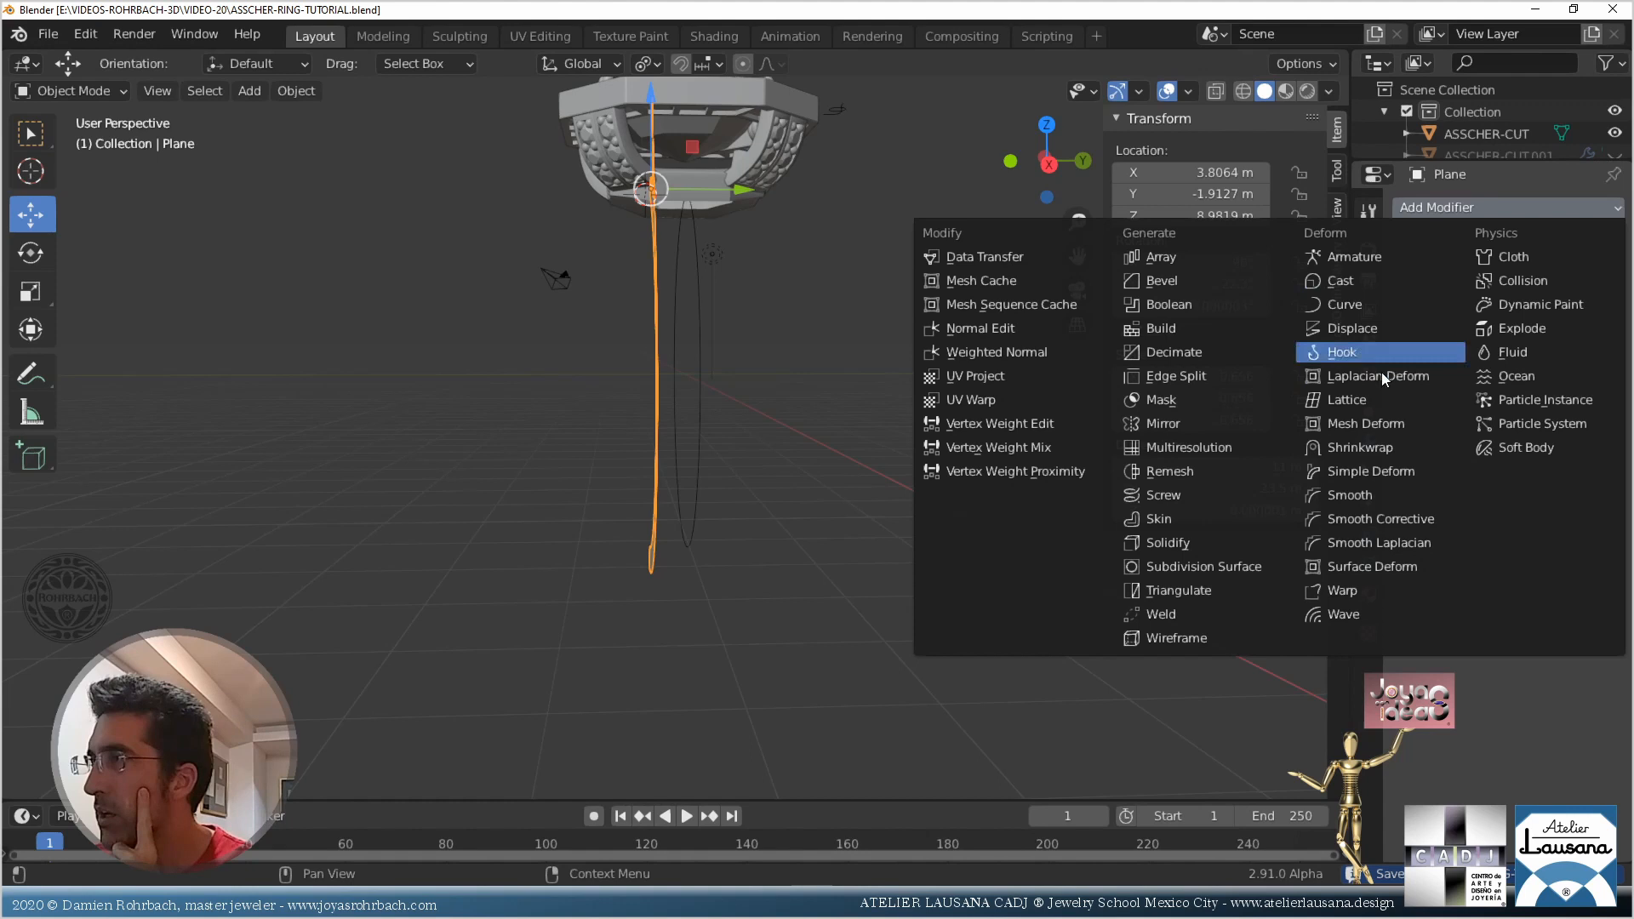
{"action": "left_click", "coordinate": [1393, 473]}
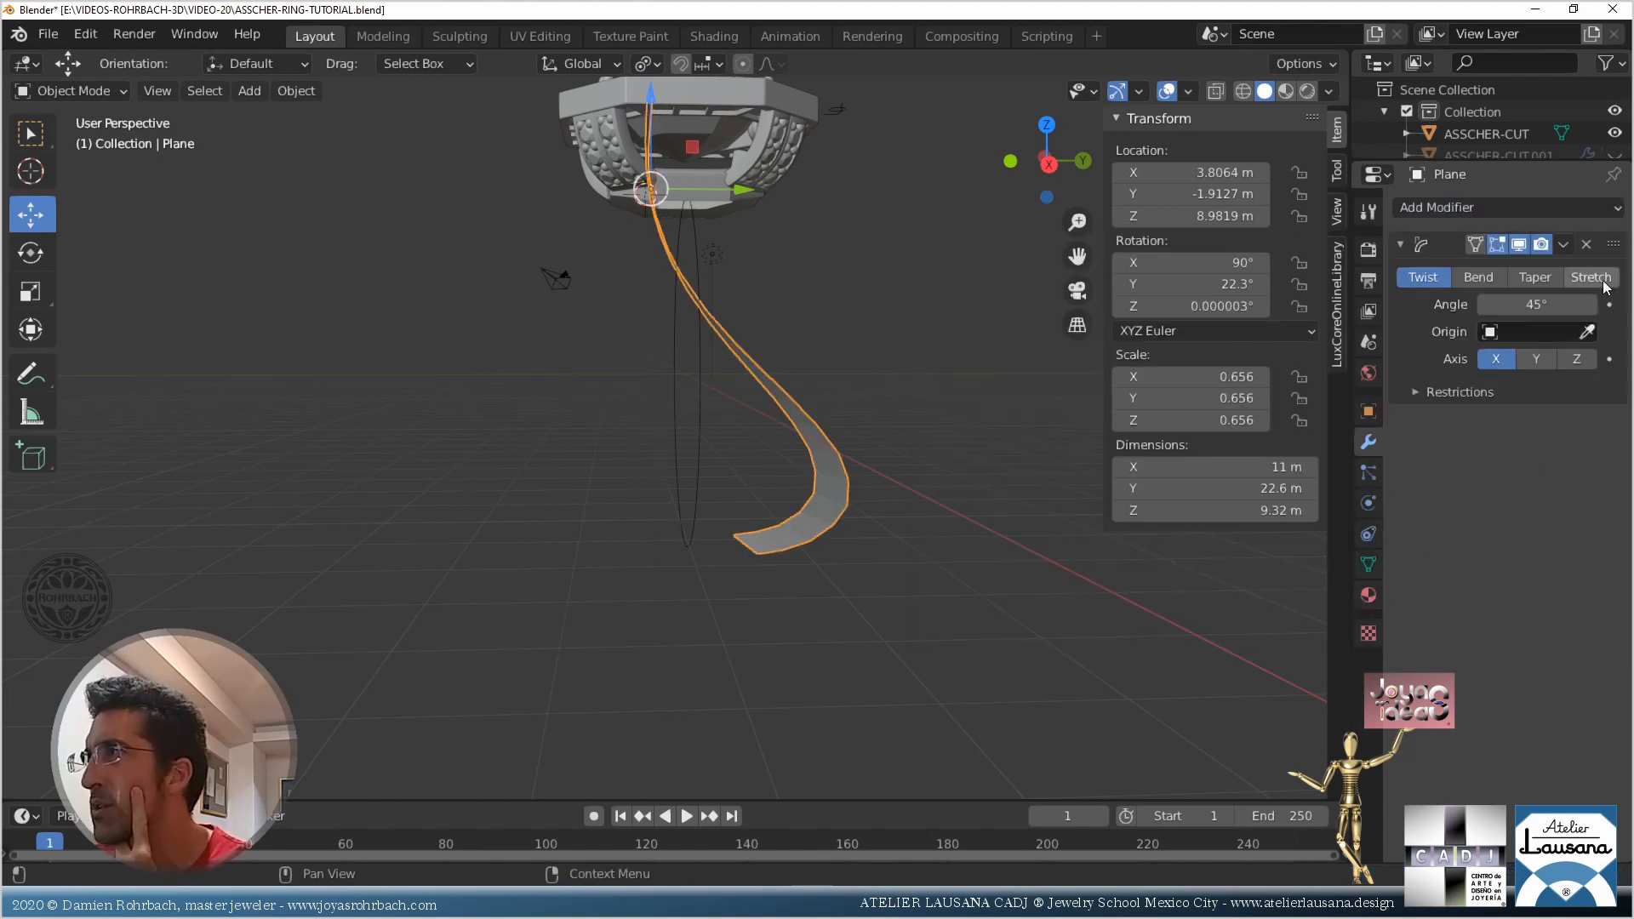
{"action": "left_click", "coordinate": [1550, 274]}
{"action": "left_click", "coordinate": [1534, 360]}
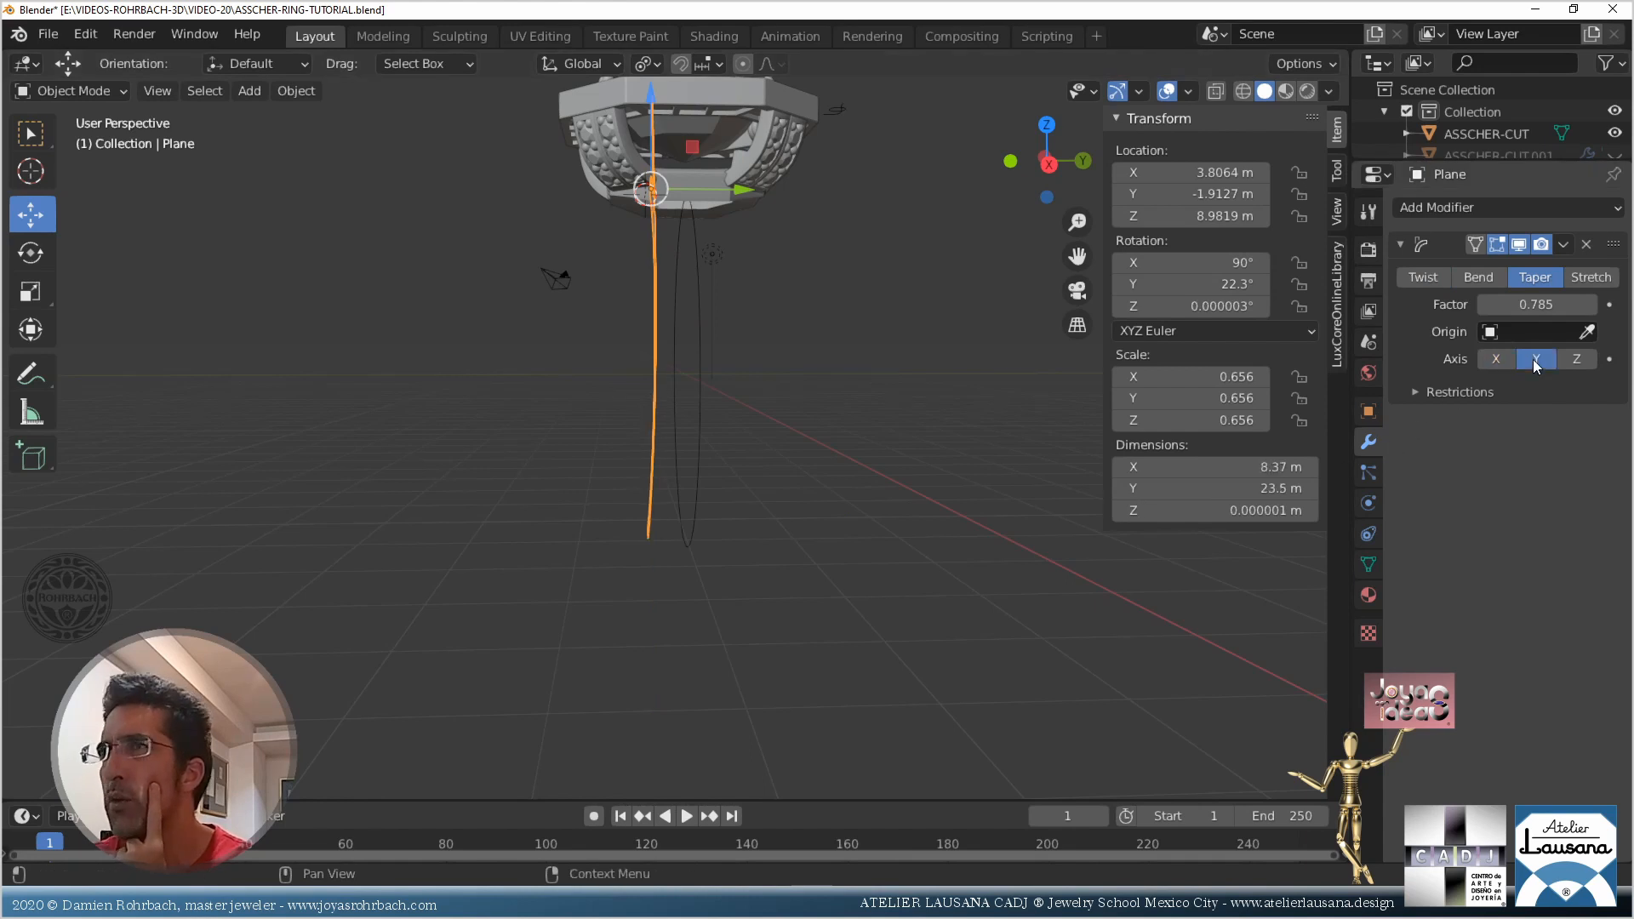
{"action": "middle_click_drag", "start_coordinate": [844, 482], "coordinate": [1166, 536]}
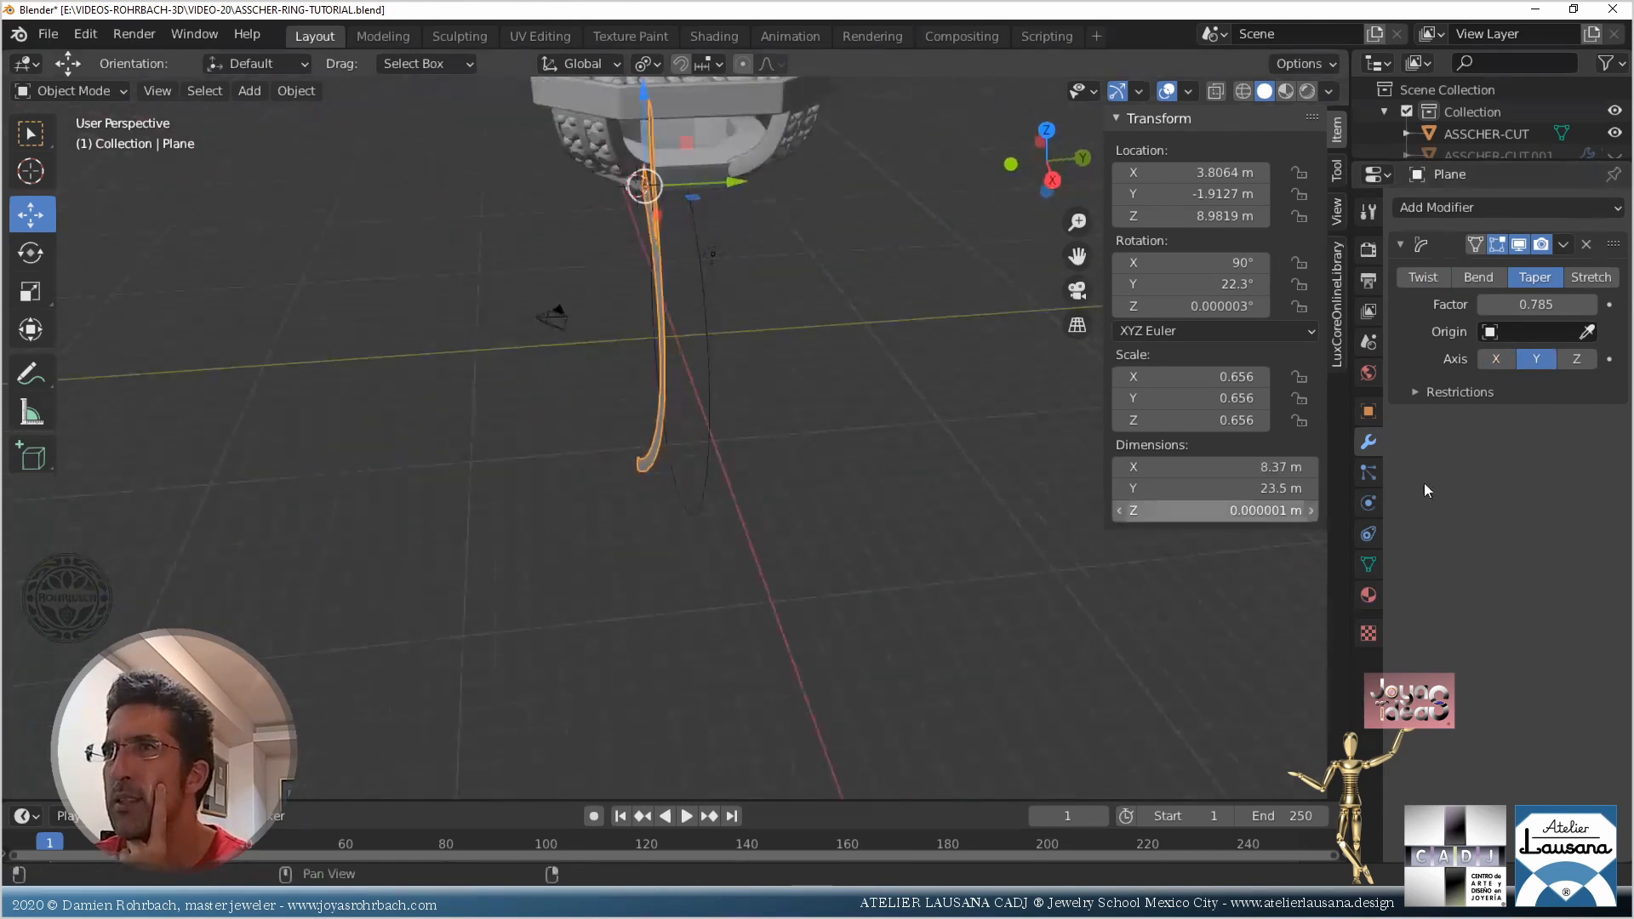
{"action": "left_click", "coordinate": [1579, 357]}
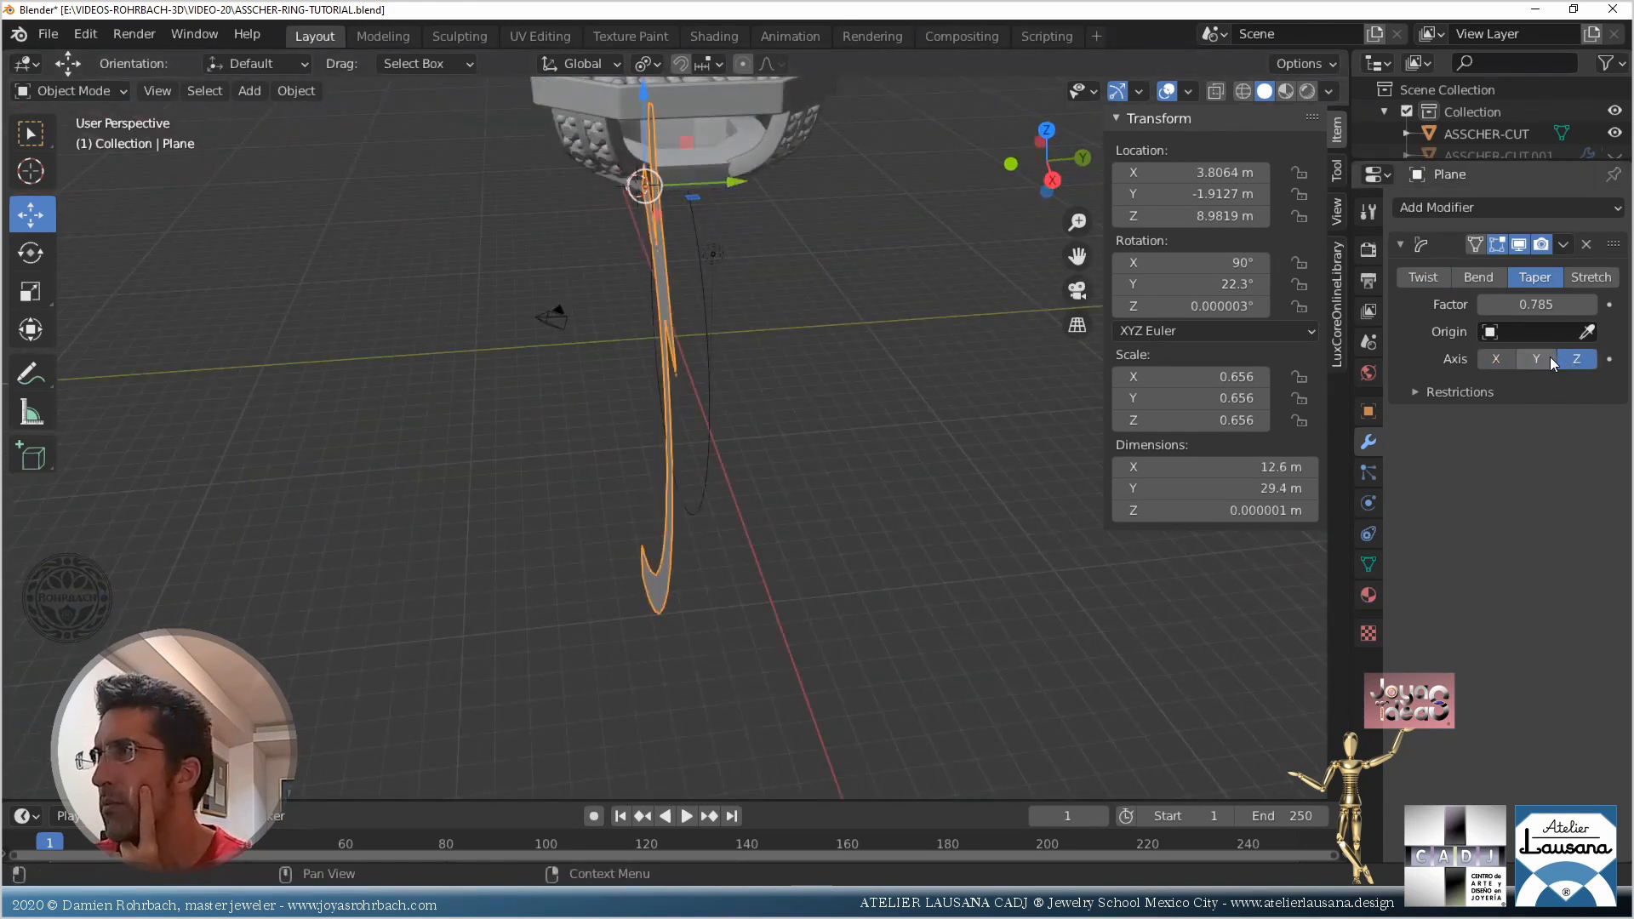
{"action": "left_click", "coordinate": [1553, 363]}
Apply all transforms to the shank plane
{"action": "middle_click_drag", "start_coordinate": [936, 511], "coordinate": [865, 536]}
{"action": "key", "text": "ctrl+a"}
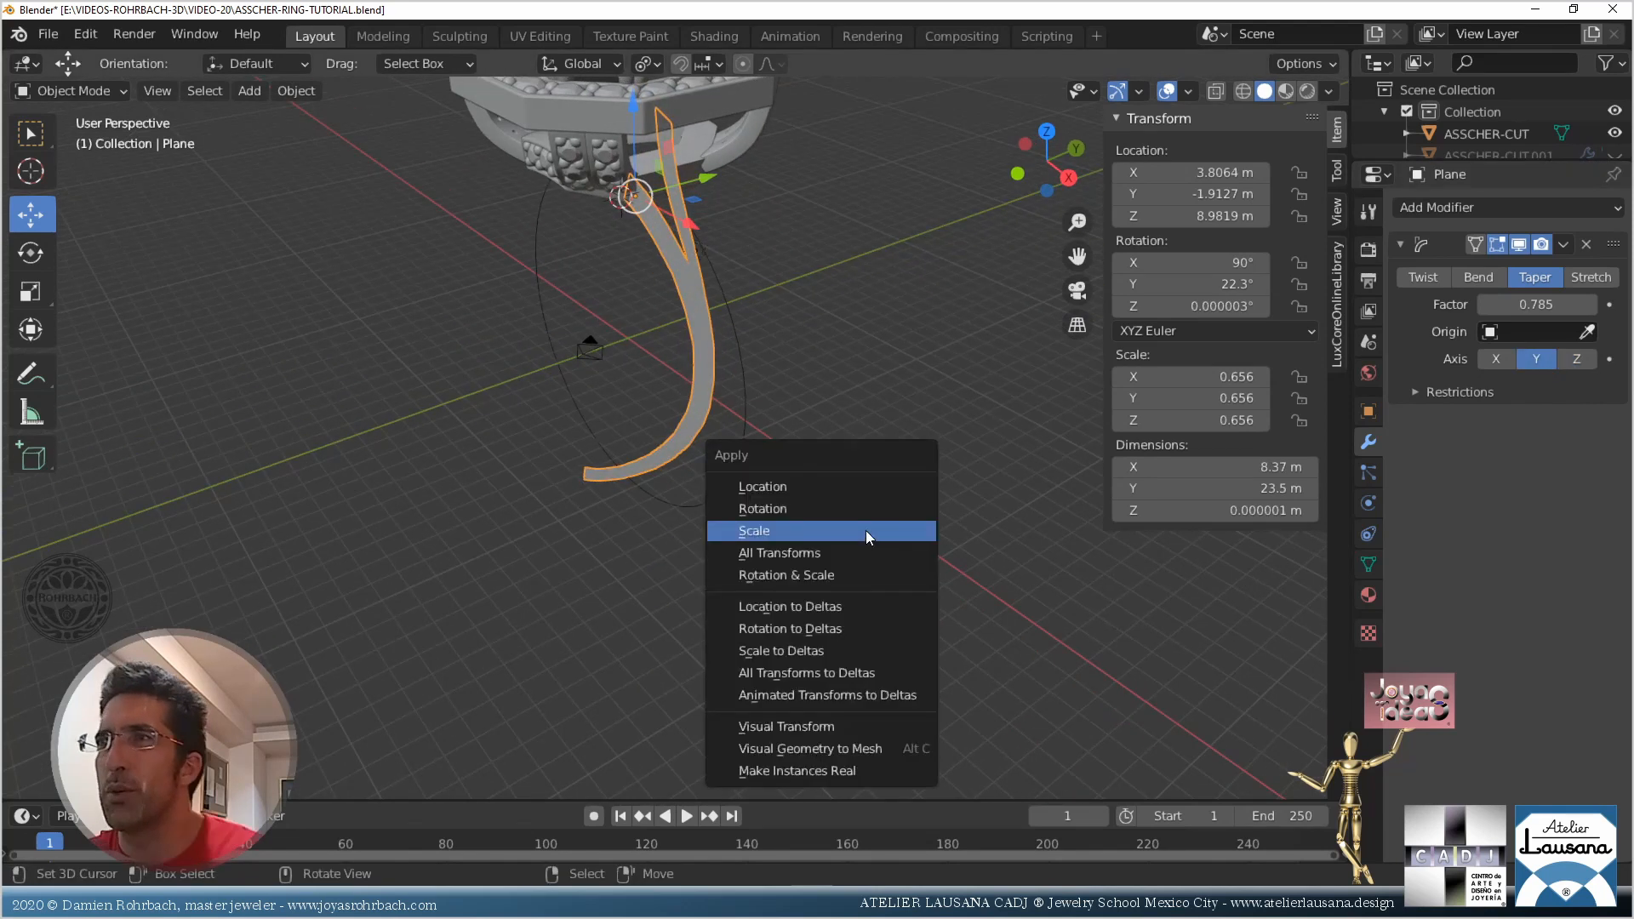
{"action": "left_click", "coordinate": [857, 558]}
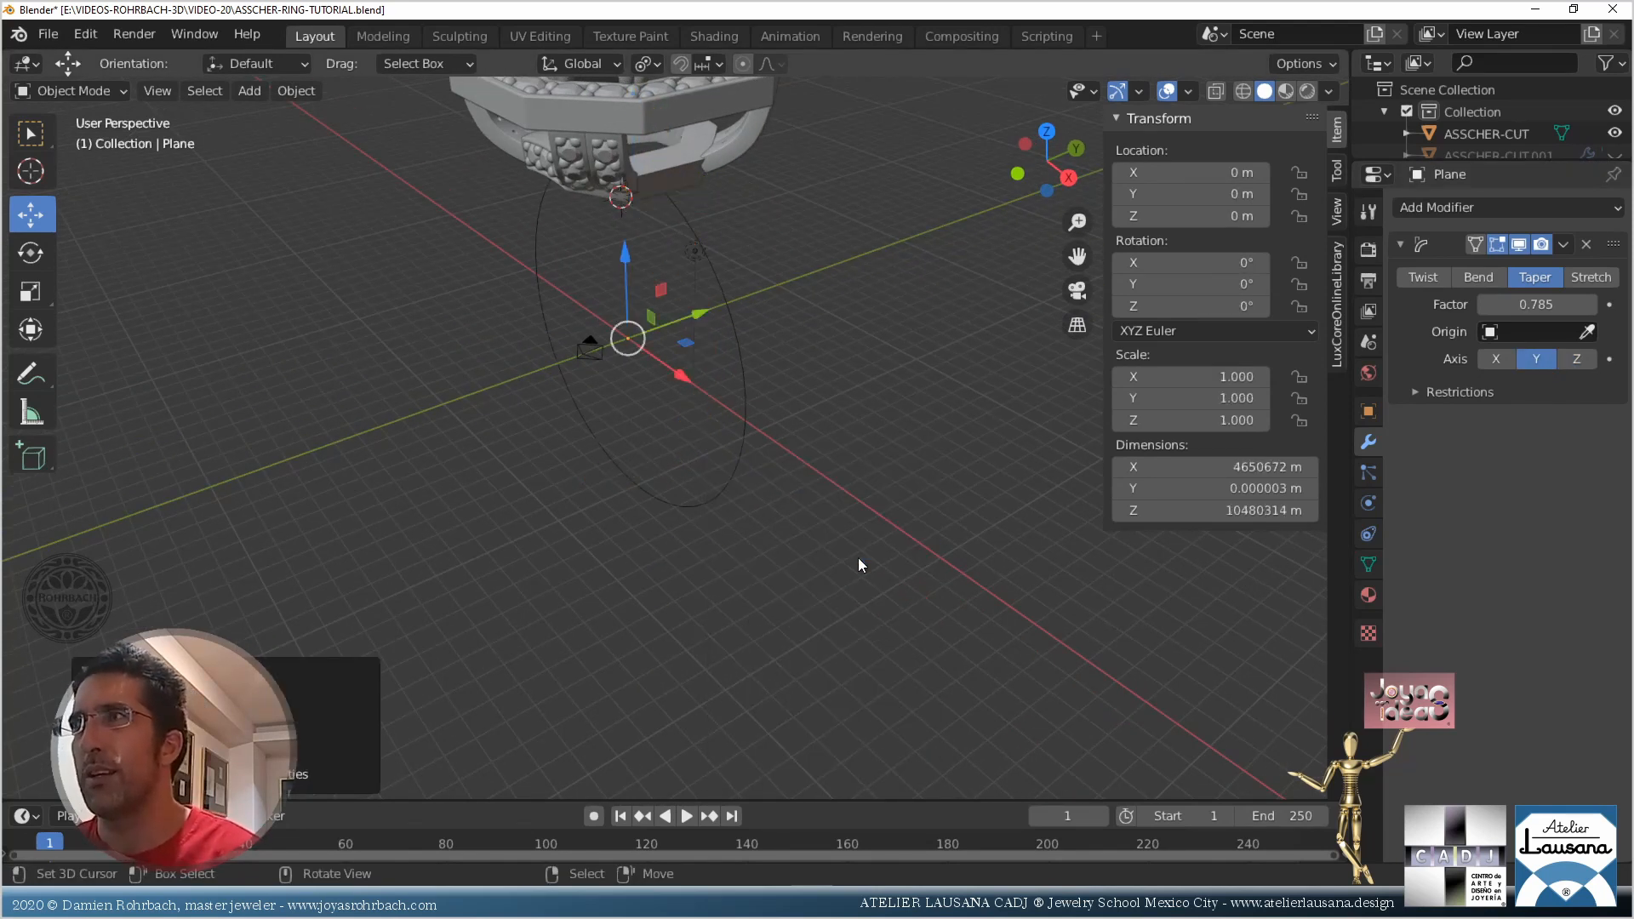
Remove the Simple Deform modifier from the shank plane
{"action": "scroll", "coordinate": [857, 558], "scroll_direction": "down", "scroll_amount": 5}
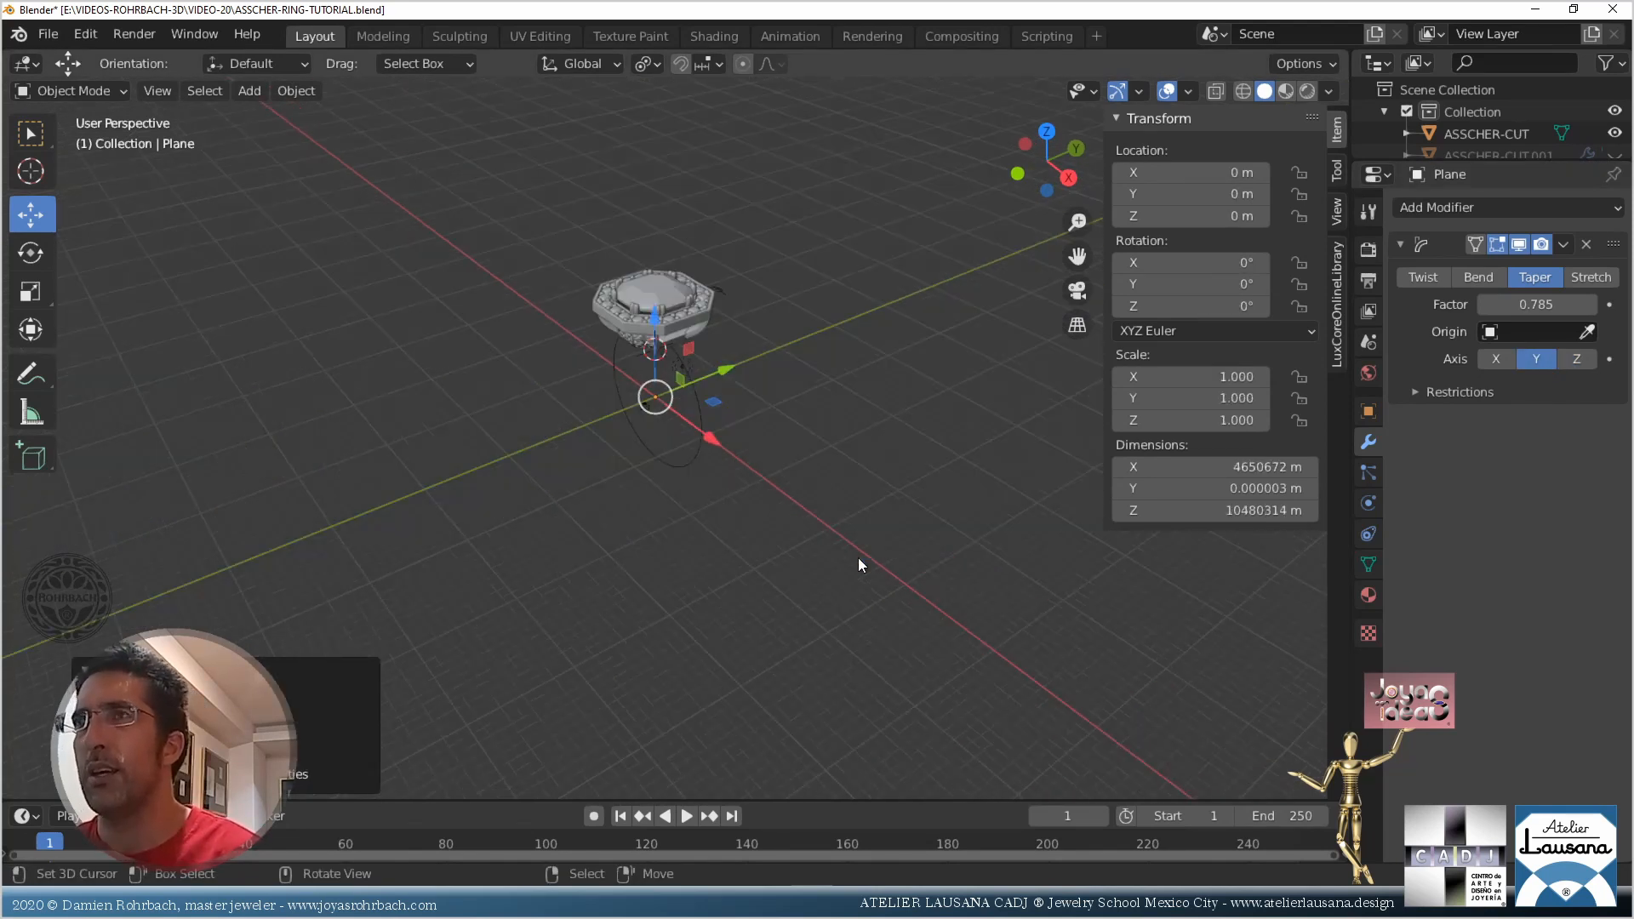
{"action": "left_click", "coordinate": [1588, 246]}
{"action": "scroll", "coordinate": [778, 518], "scroll_direction": "up", "scroll_amount": 8}
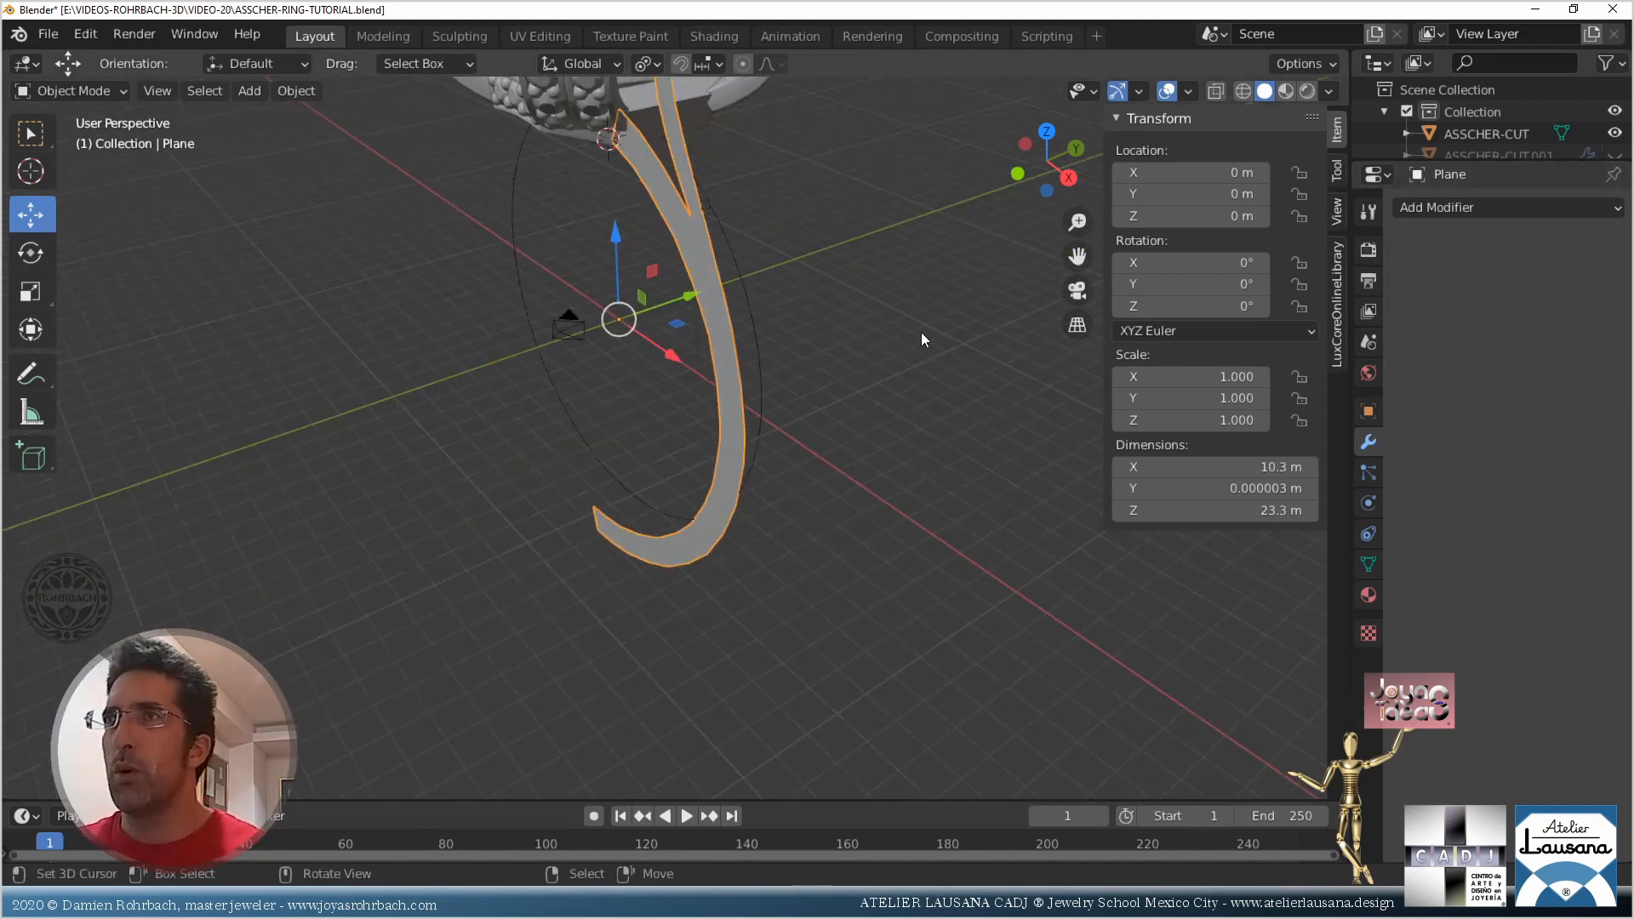
Add a Simple Deform modifier in Taper mode to the shank plane, deforming it along the Z axis
{"action": "key", "text": "ctrl+a"}
{"action": "left_click", "coordinate": [1433, 207]}
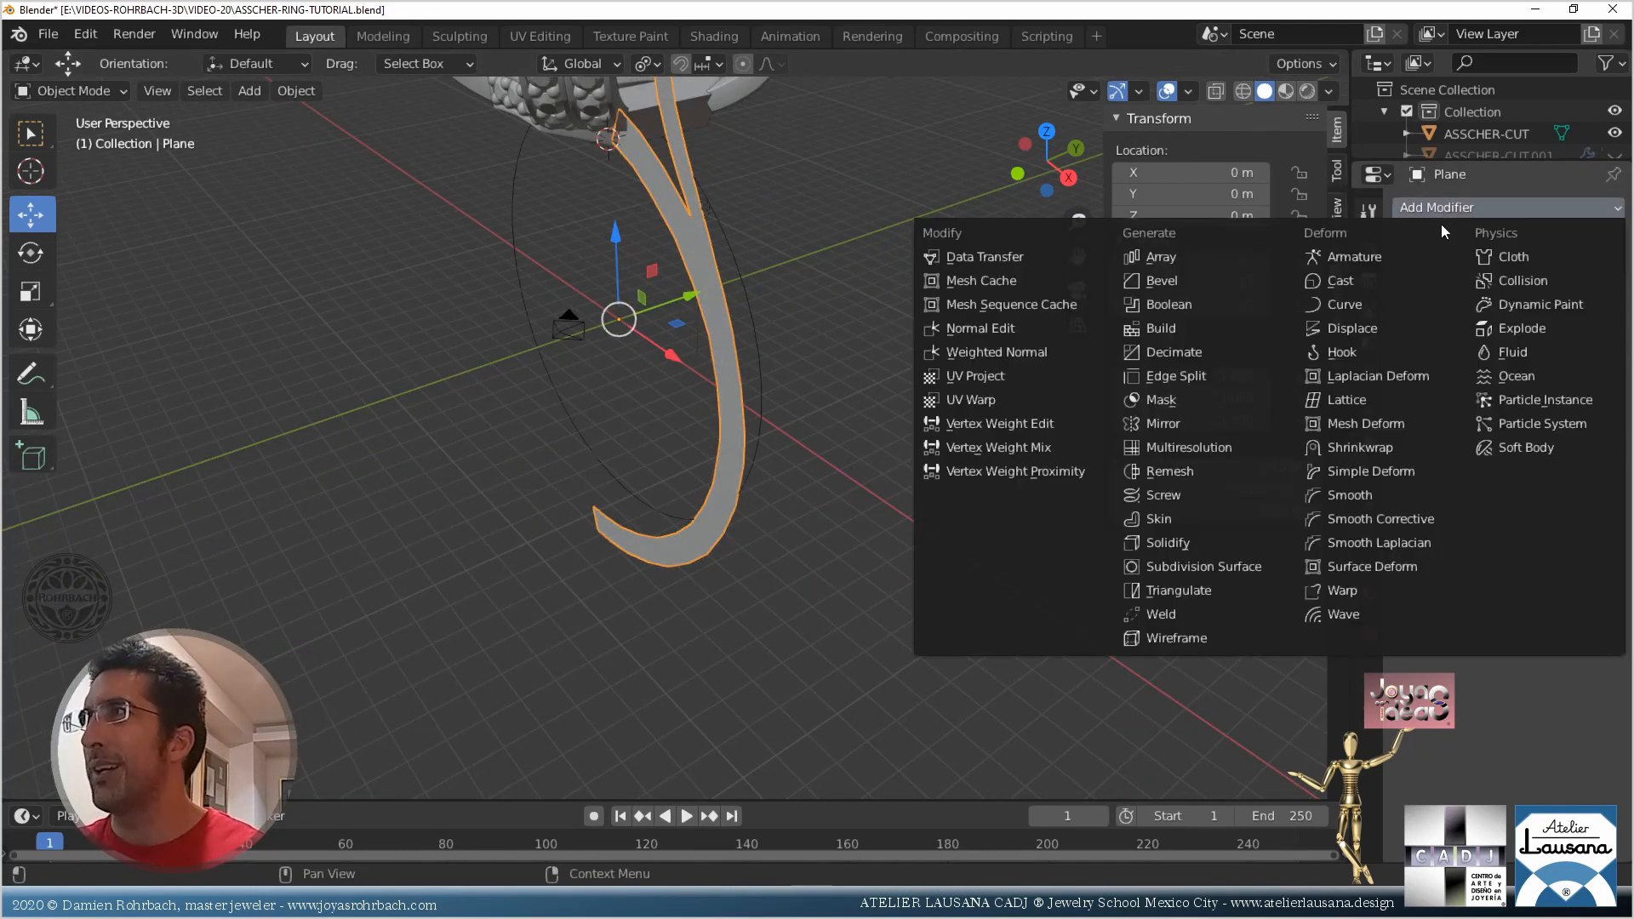
{"action": "left_click", "coordinate": [1392, 472]}
{"action": "left_click", "coordinate": [1549, 279]}
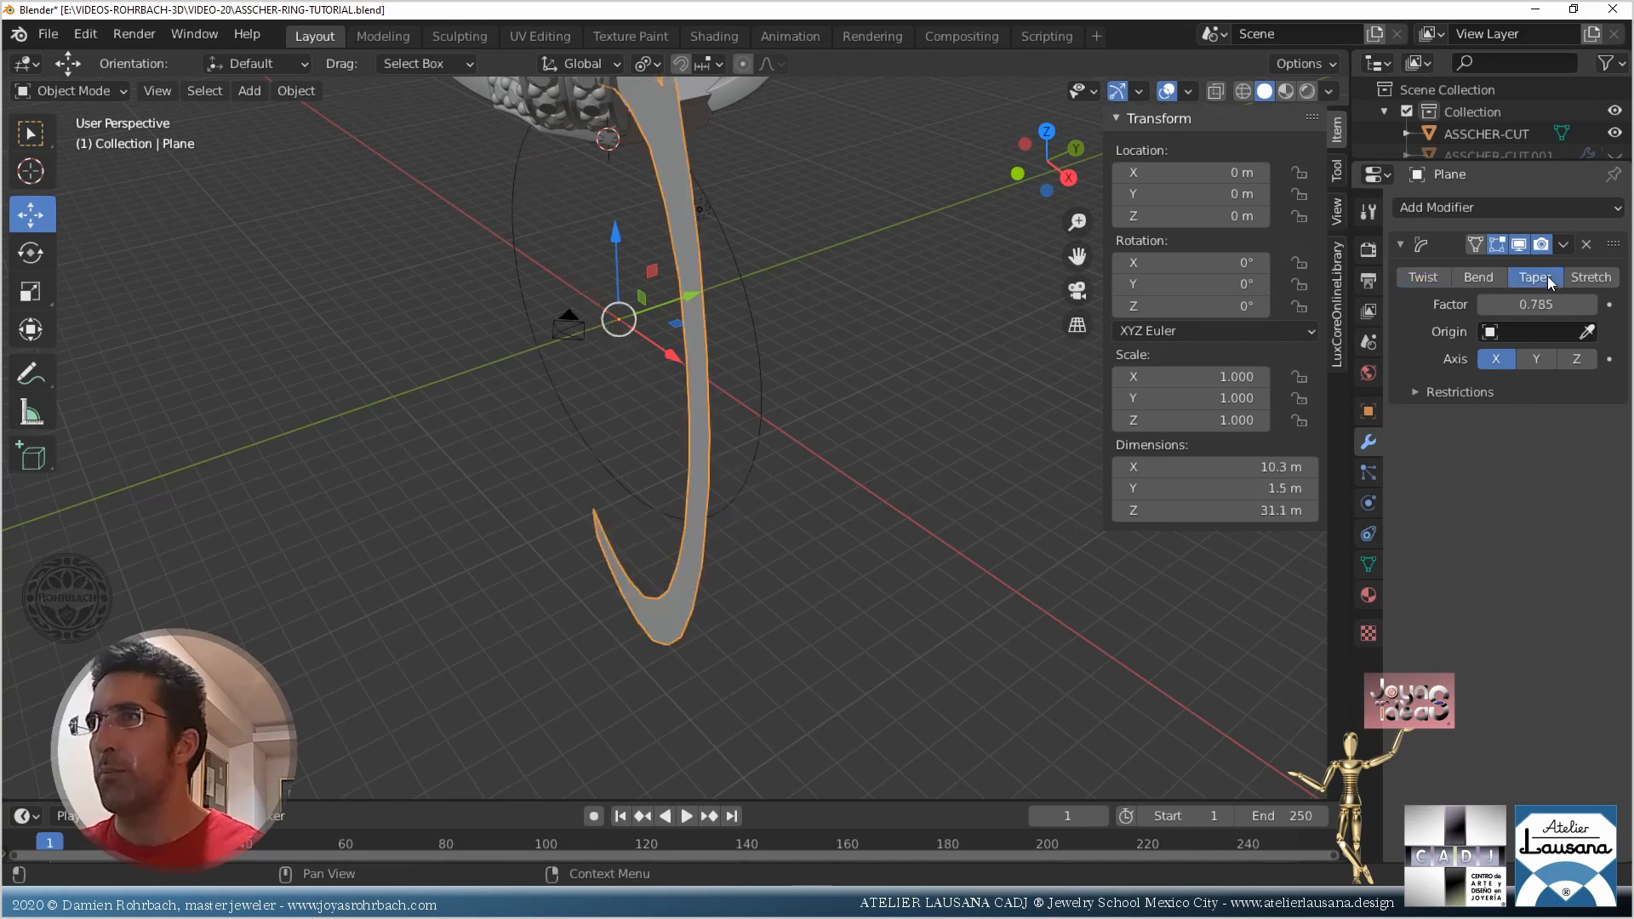
{"action": "left_click", "coordinate": [1536, 359]}
{"action": "scroll", "coordinate": [979, 506], "scroll_direction": "down", "scroll_amount": 4}
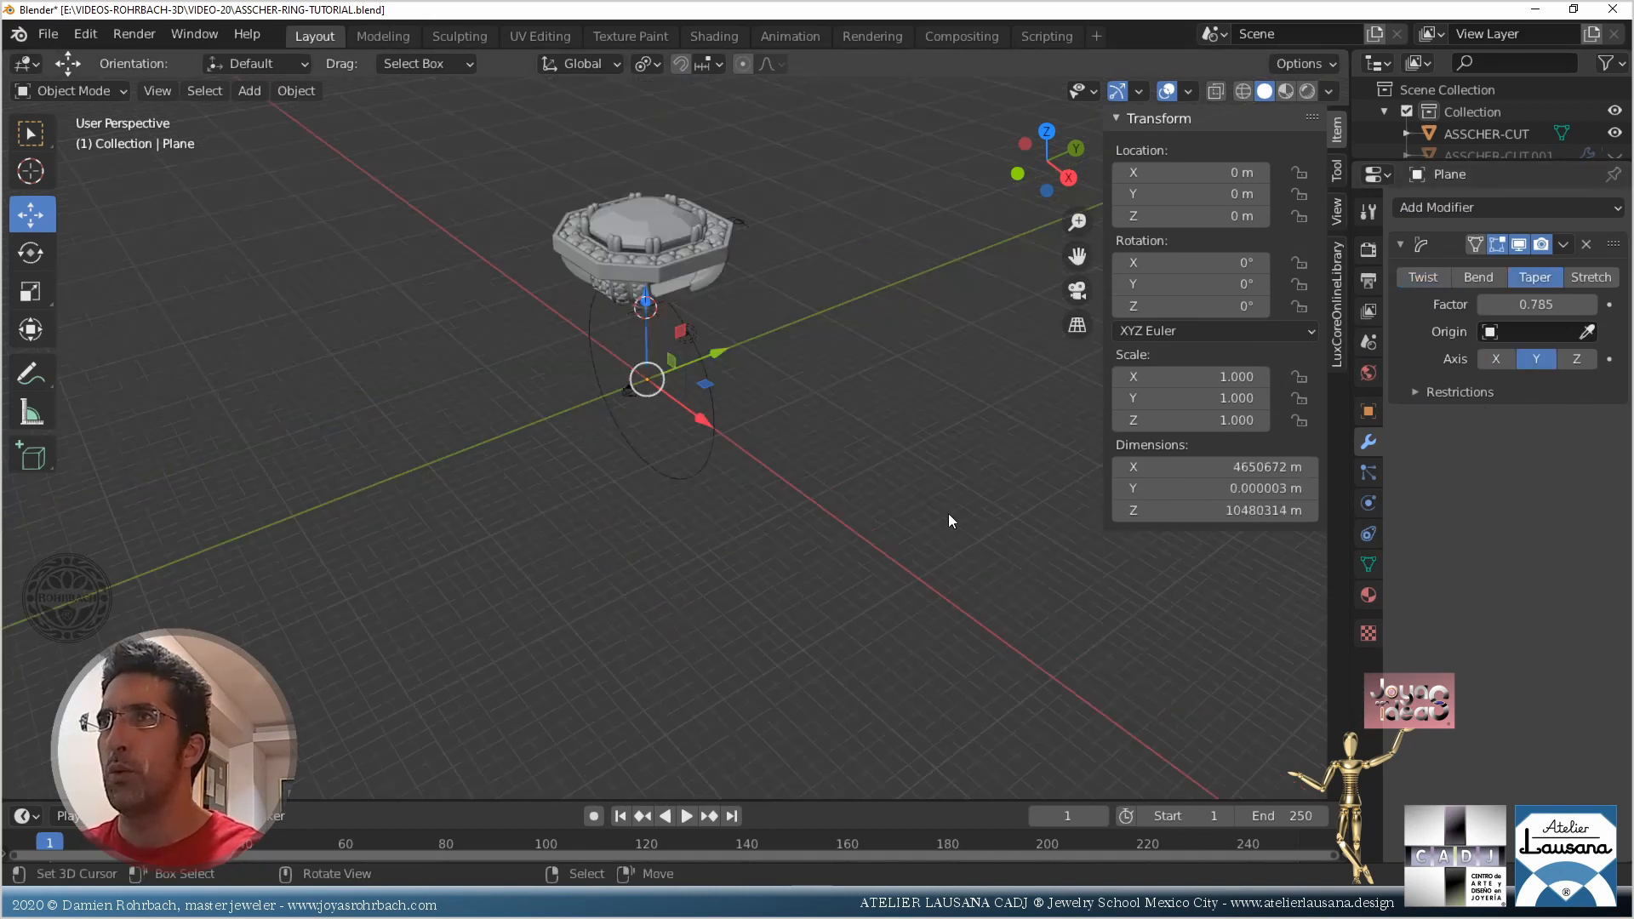
{"action": "left_click", "coordinate": [1576, 358]}
Set the taper factor to 1.000 and lock the X axis in the modifier's restrictions
{"action": "middle_click_drag", "start_coordinate": [846, 478], "coordinate": [737, 506]}
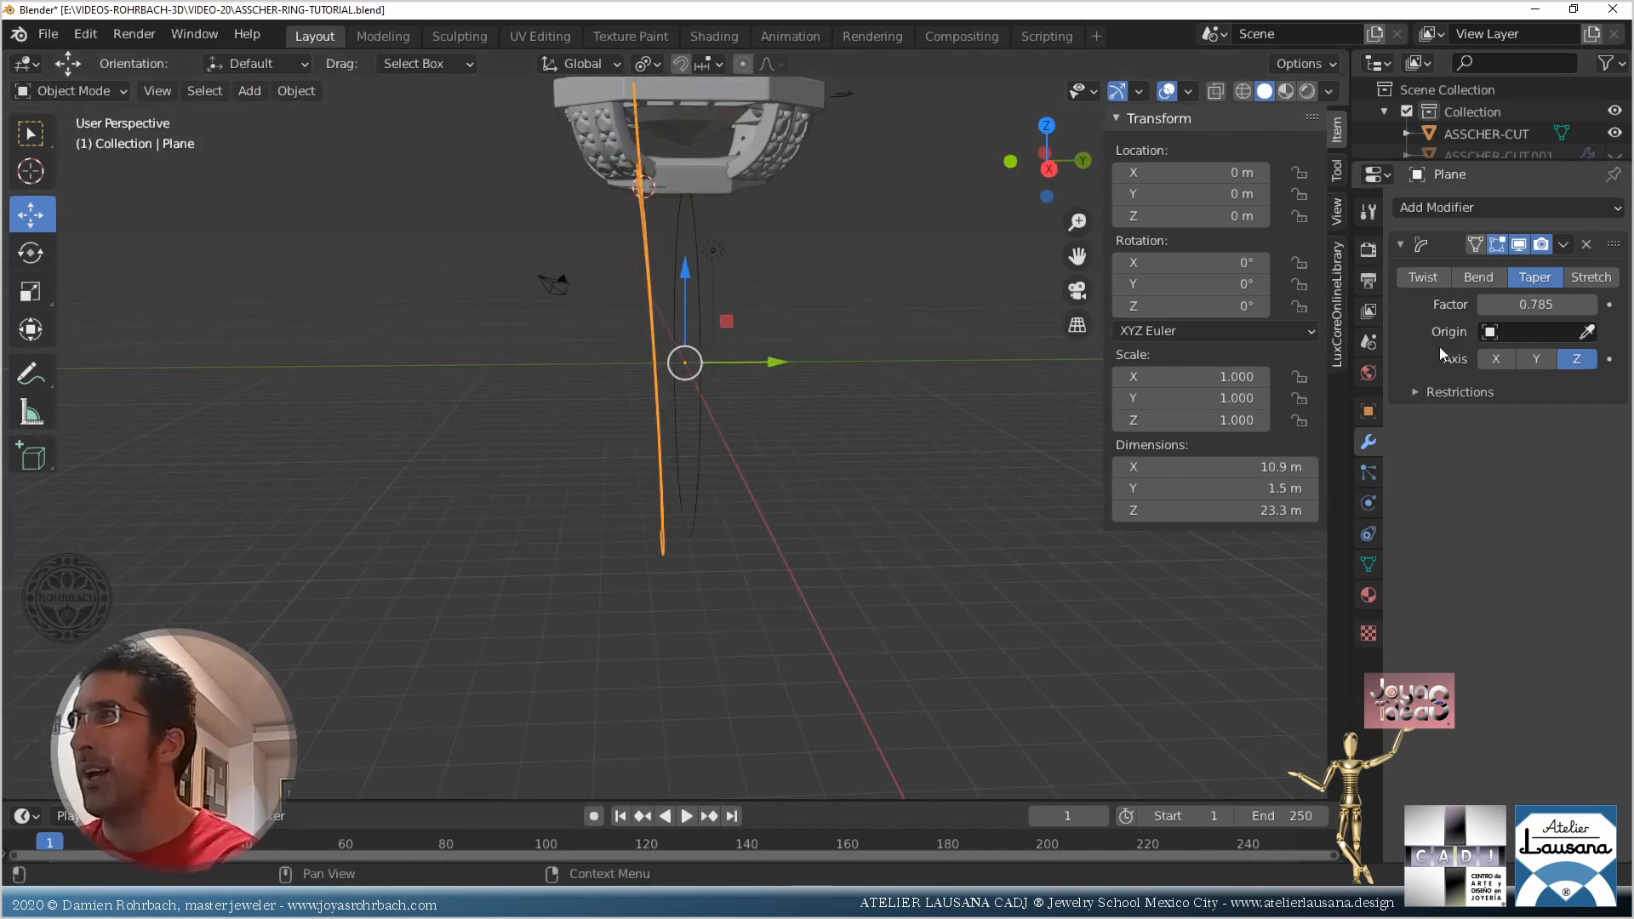
{"action": "key", "text": "Return"}
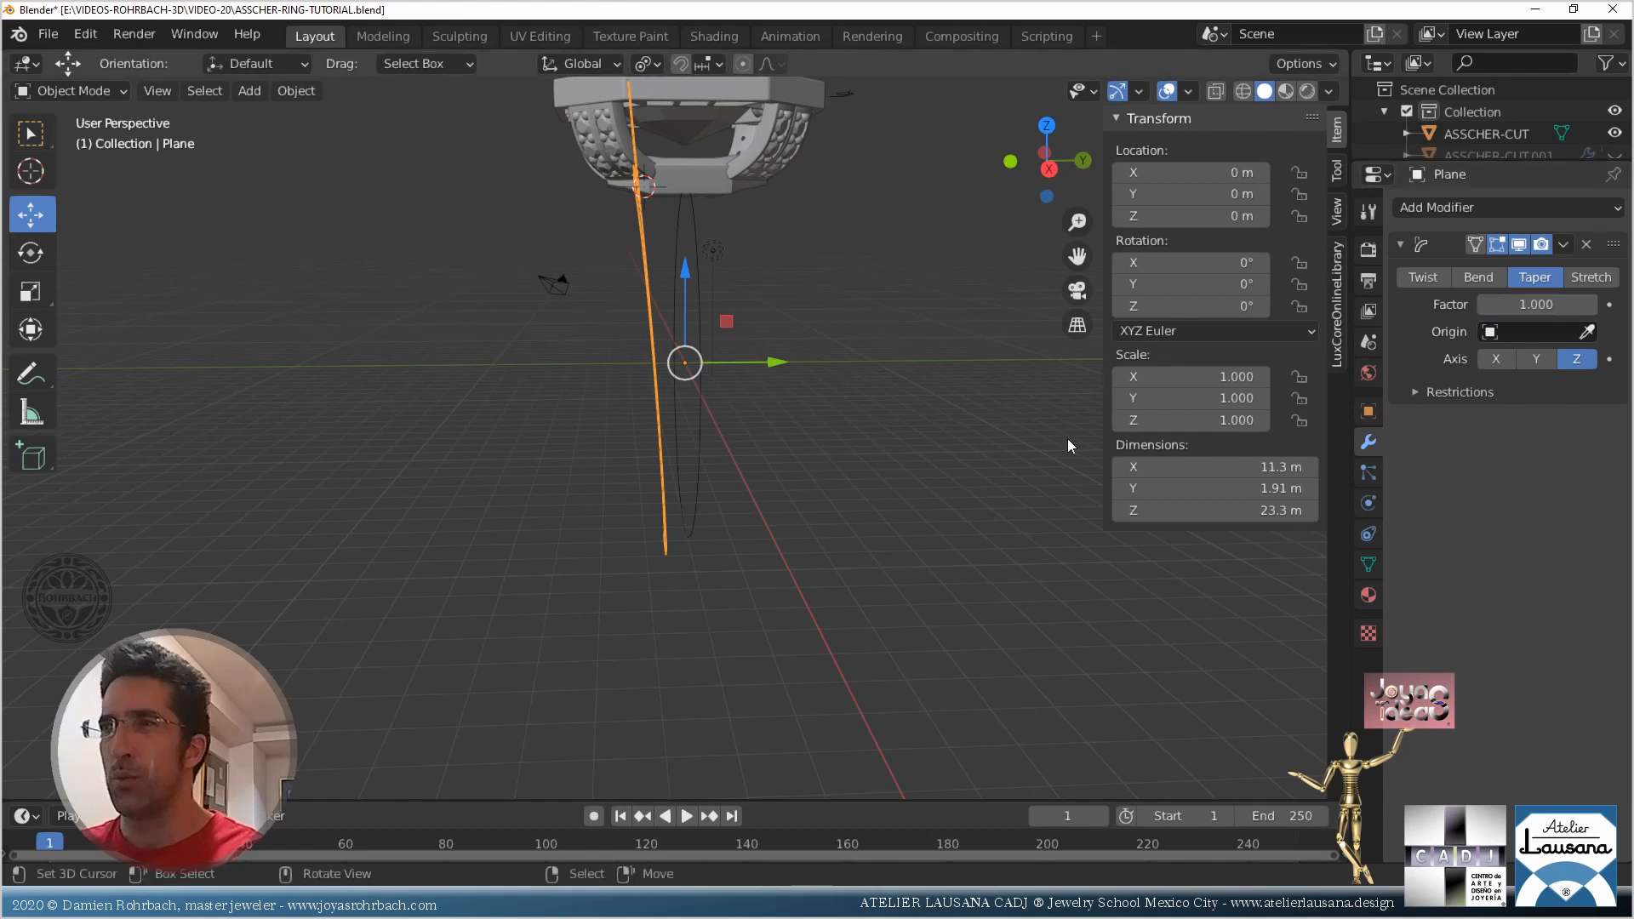
{"action": "middle_click_drag", "start_coordinate": [809, 363], "coordinate": [963, 431]}
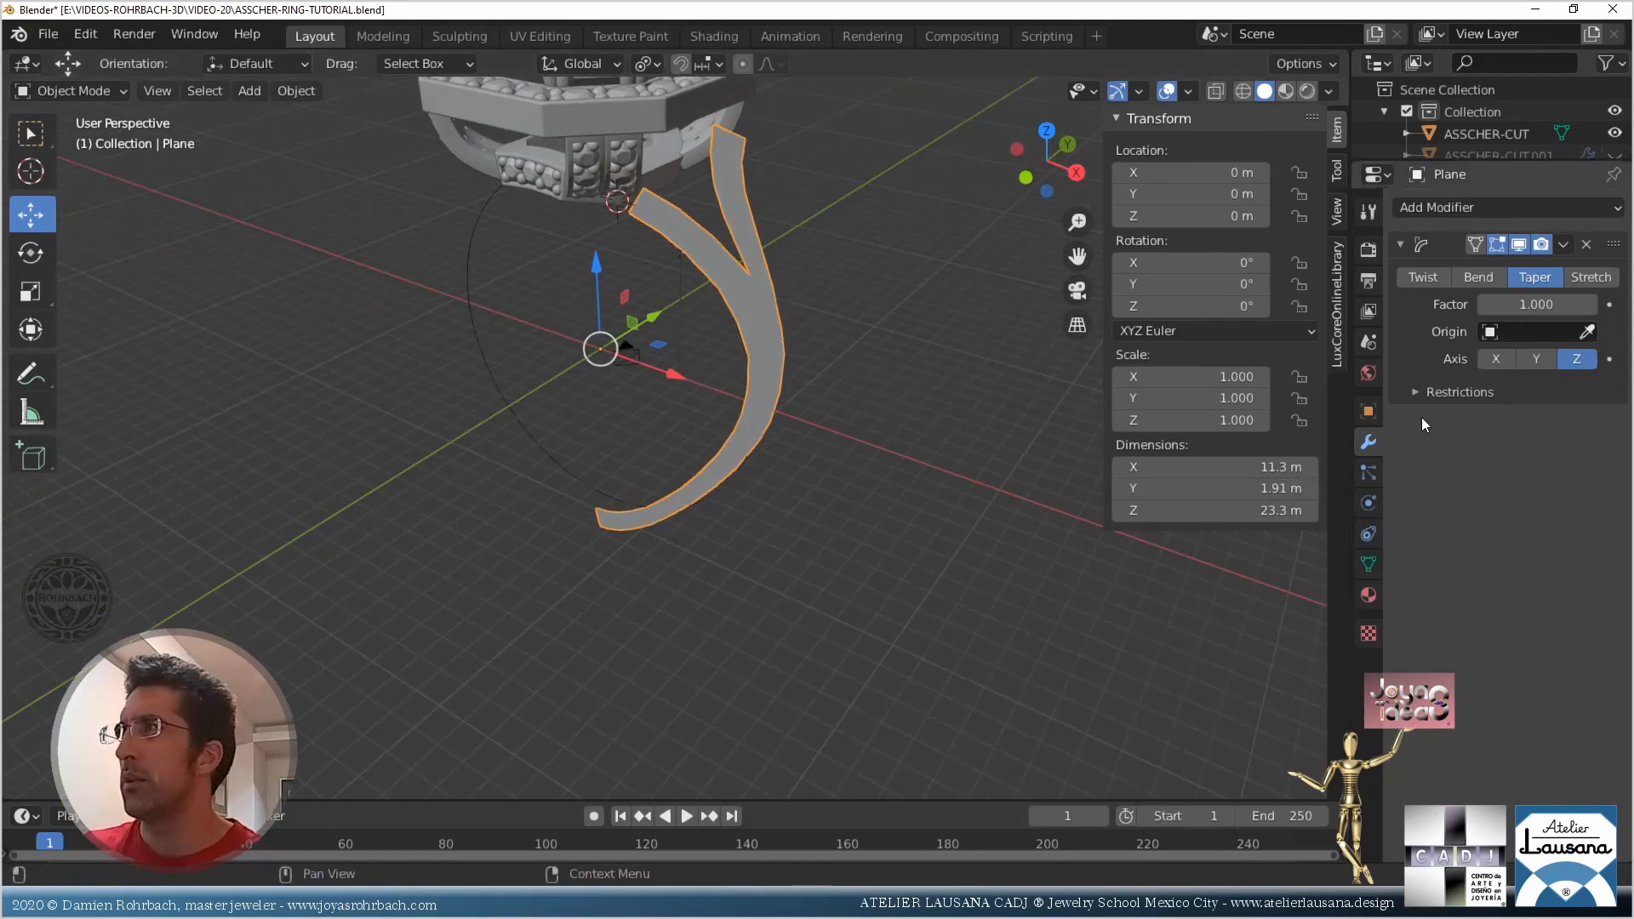
{"action": "left_click", "coordinate": [1415, 392]}
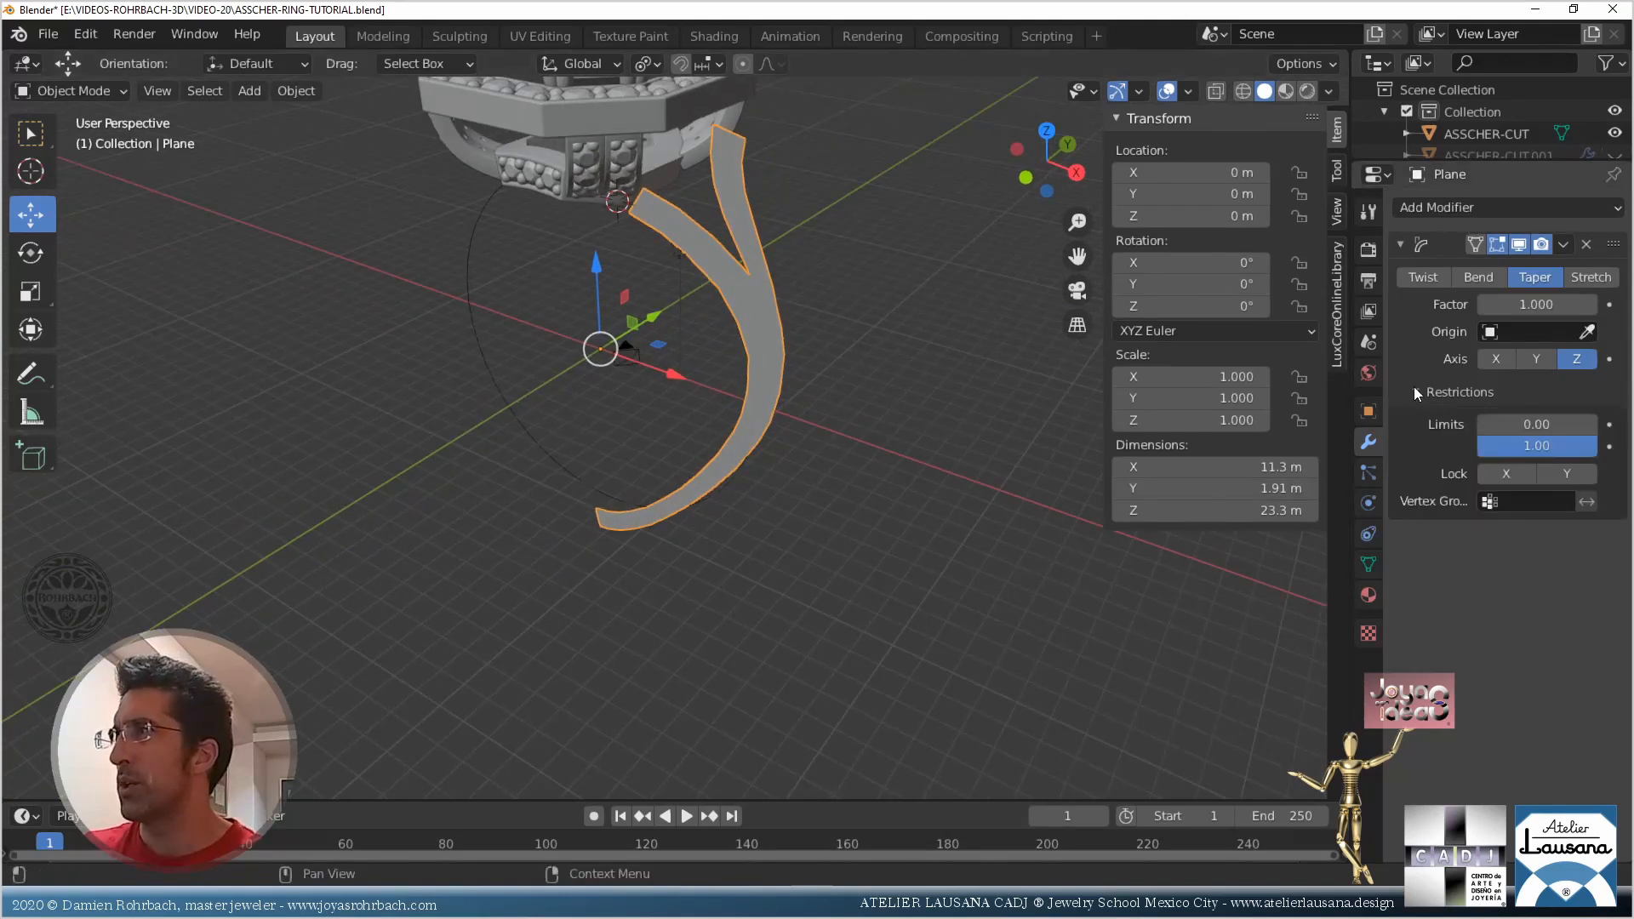
{"action": "left_click", "coordinate": [1504, 474]}
{"action": "middle_click_drag", "start_coordinate": [860, 478], "coordinate": [667, 444]}
{"action": "key", "text": "KP_1"}
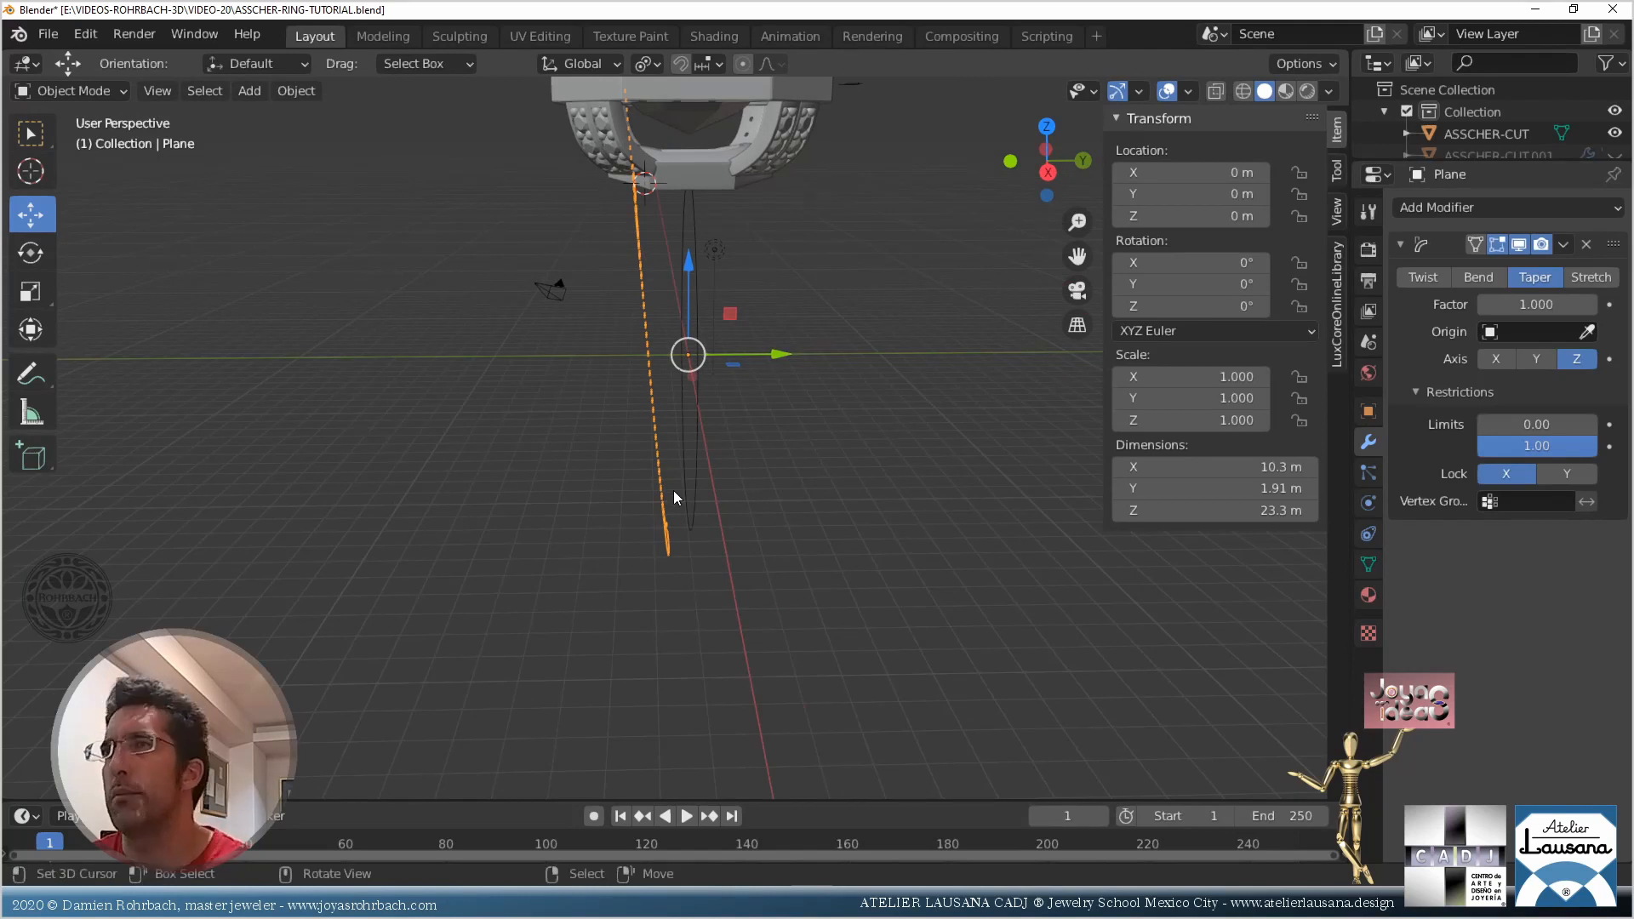
Add a Mirror modifier across the Y axis with the Asscher-cut object as mirror object, and save the file
{"action": "left_click", "coordinate": [1469, 209]}
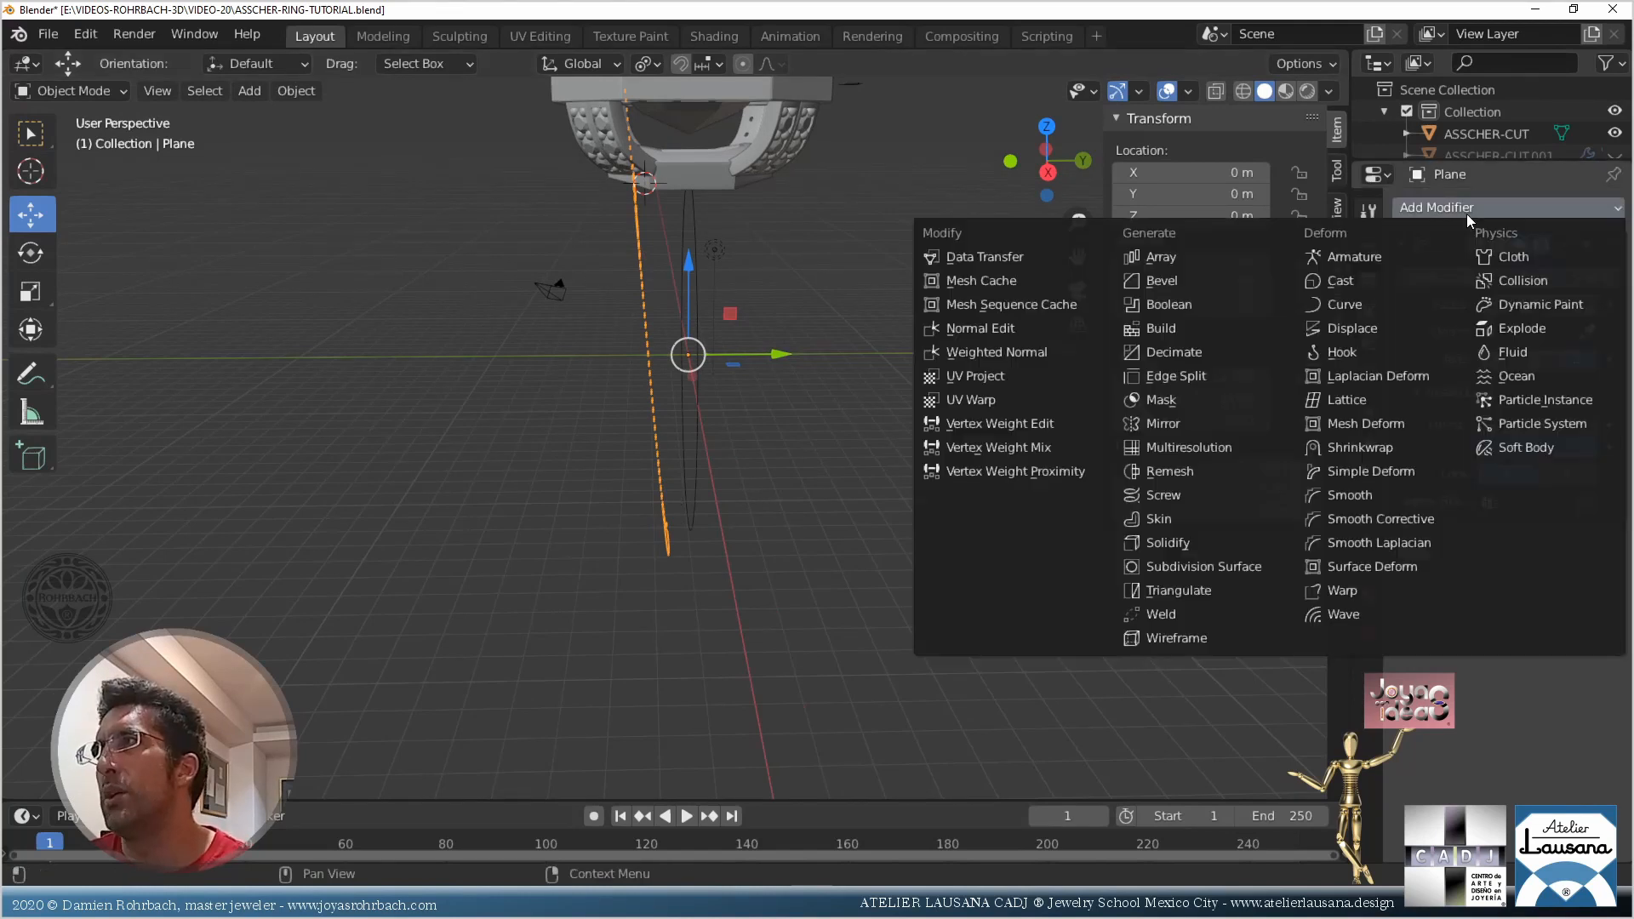
{"action": "left_click", "coordinate": [1177, 422]}
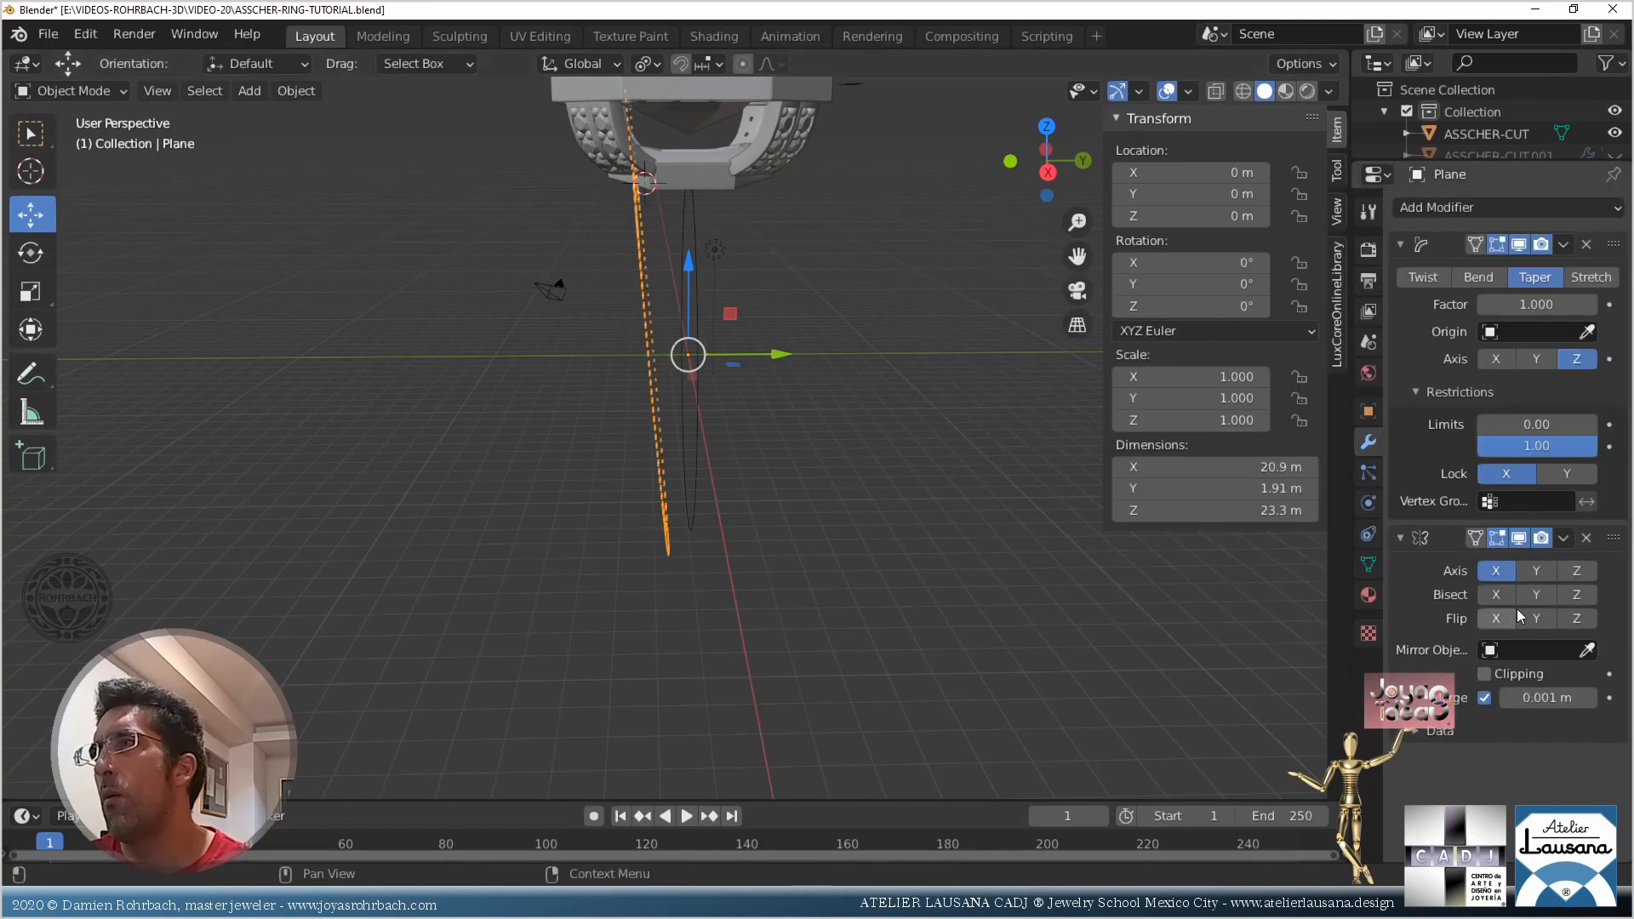
{"action": "left_click", "coordinate": [1537, 570]}
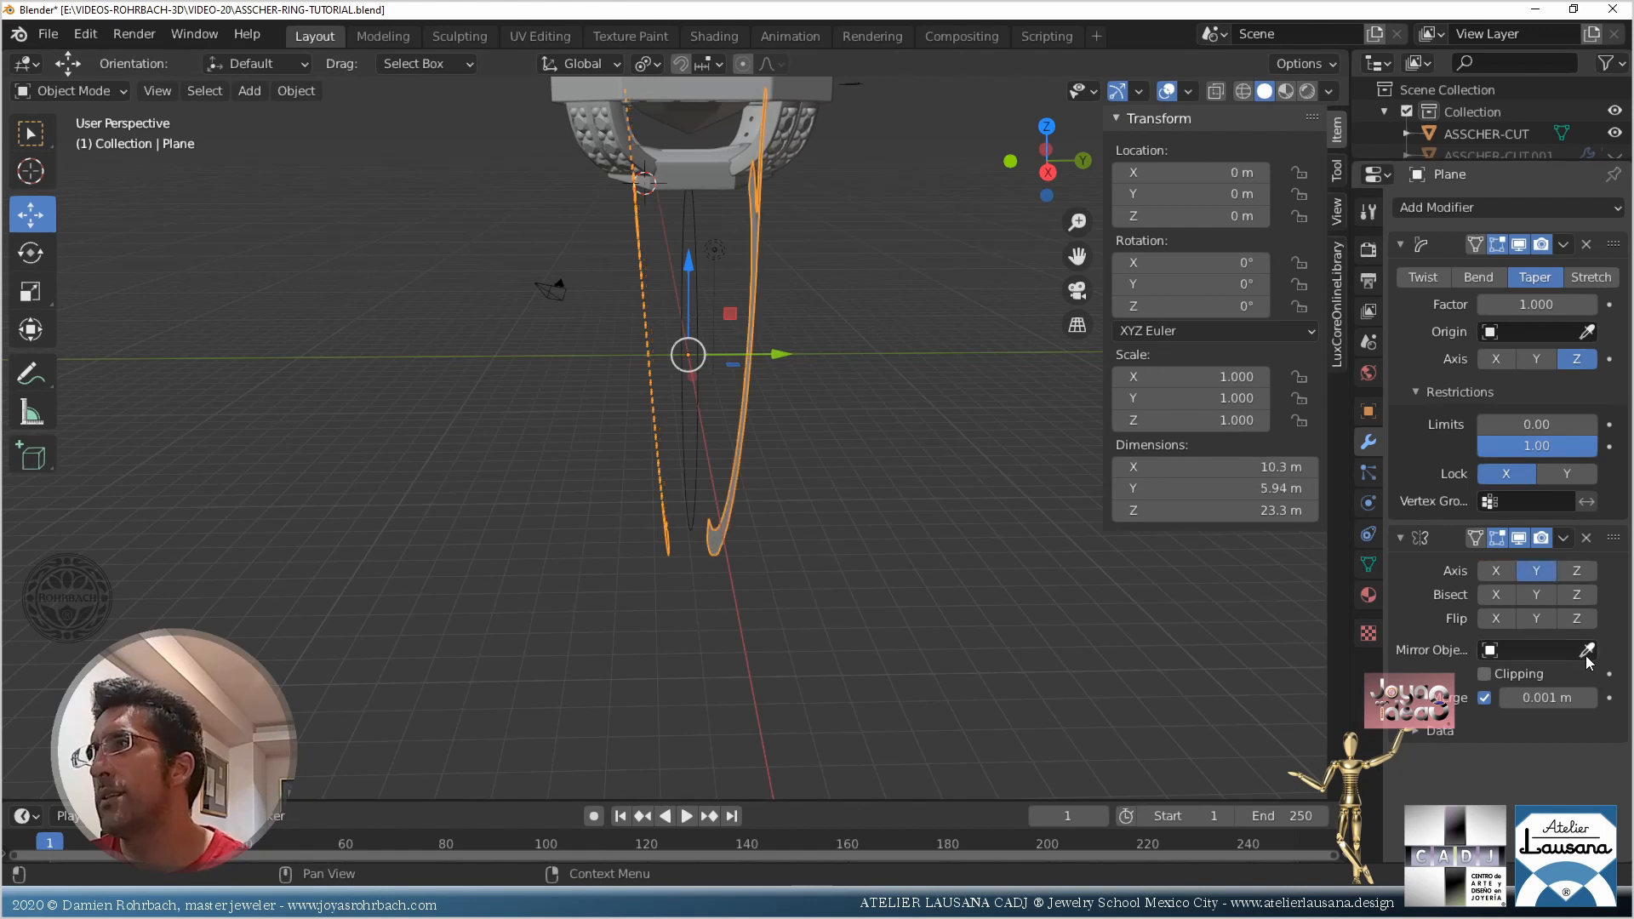
{"action": "left_click", "coordinate": [1586, 650]}
{"action": "left_click", "coordinate": [775, 243]}
{"action": "middle_click_drag", "start_coordinate": [775, 244], "coordinate": [418, 395]}
{"action": "key", "text": "ctrl+s"}
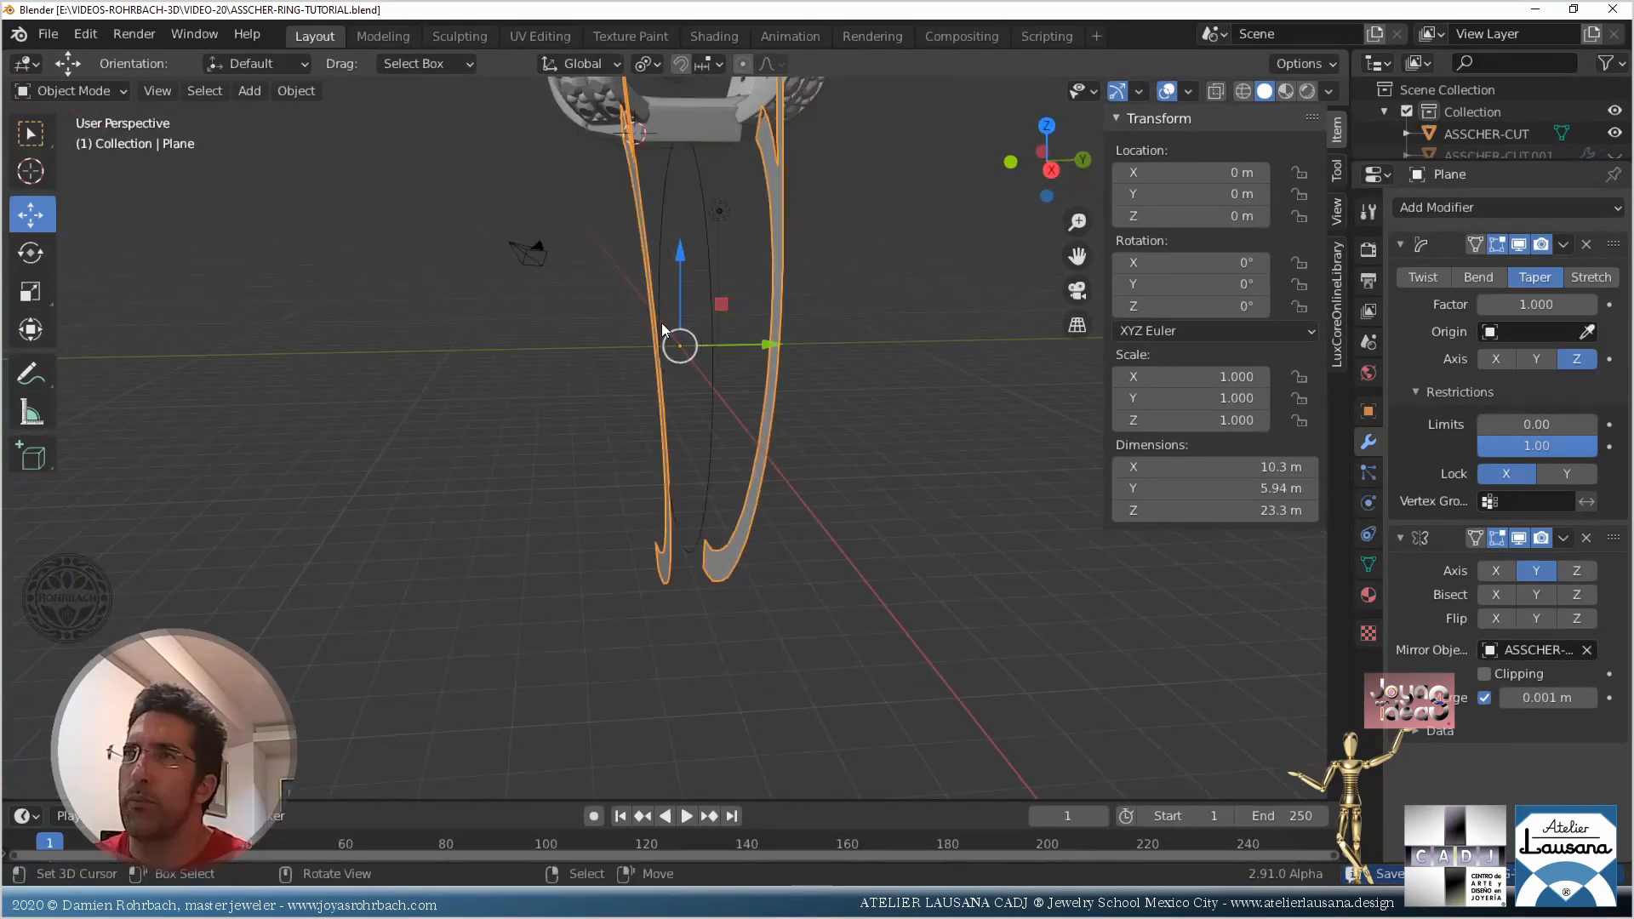
Duplicate the shank plane in place and remove the Mirror and Simple Deform modifiers from the duplicate
{"action": "key", "text": "n"}
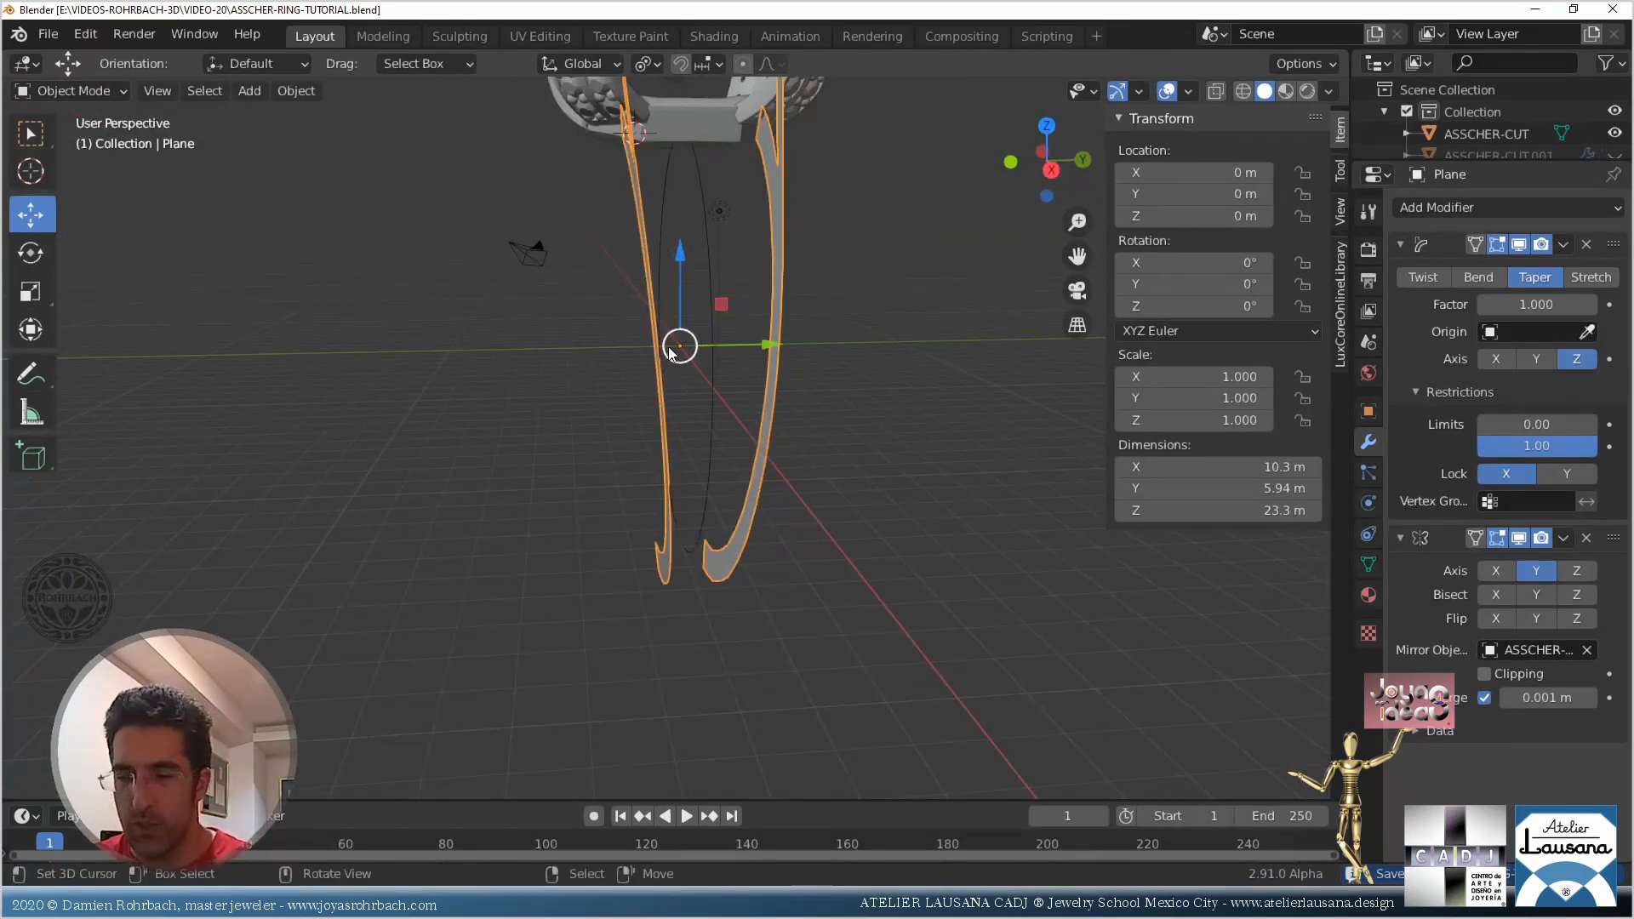
{"action": "middle_click_drag", "start_coordinate": [740, 277], "coordinate": [776, 509], "text": "shift"}
{"action": "scroll", "coordinate": [776, 509], "scroll_direction": "up", "scroll_amount": 5}
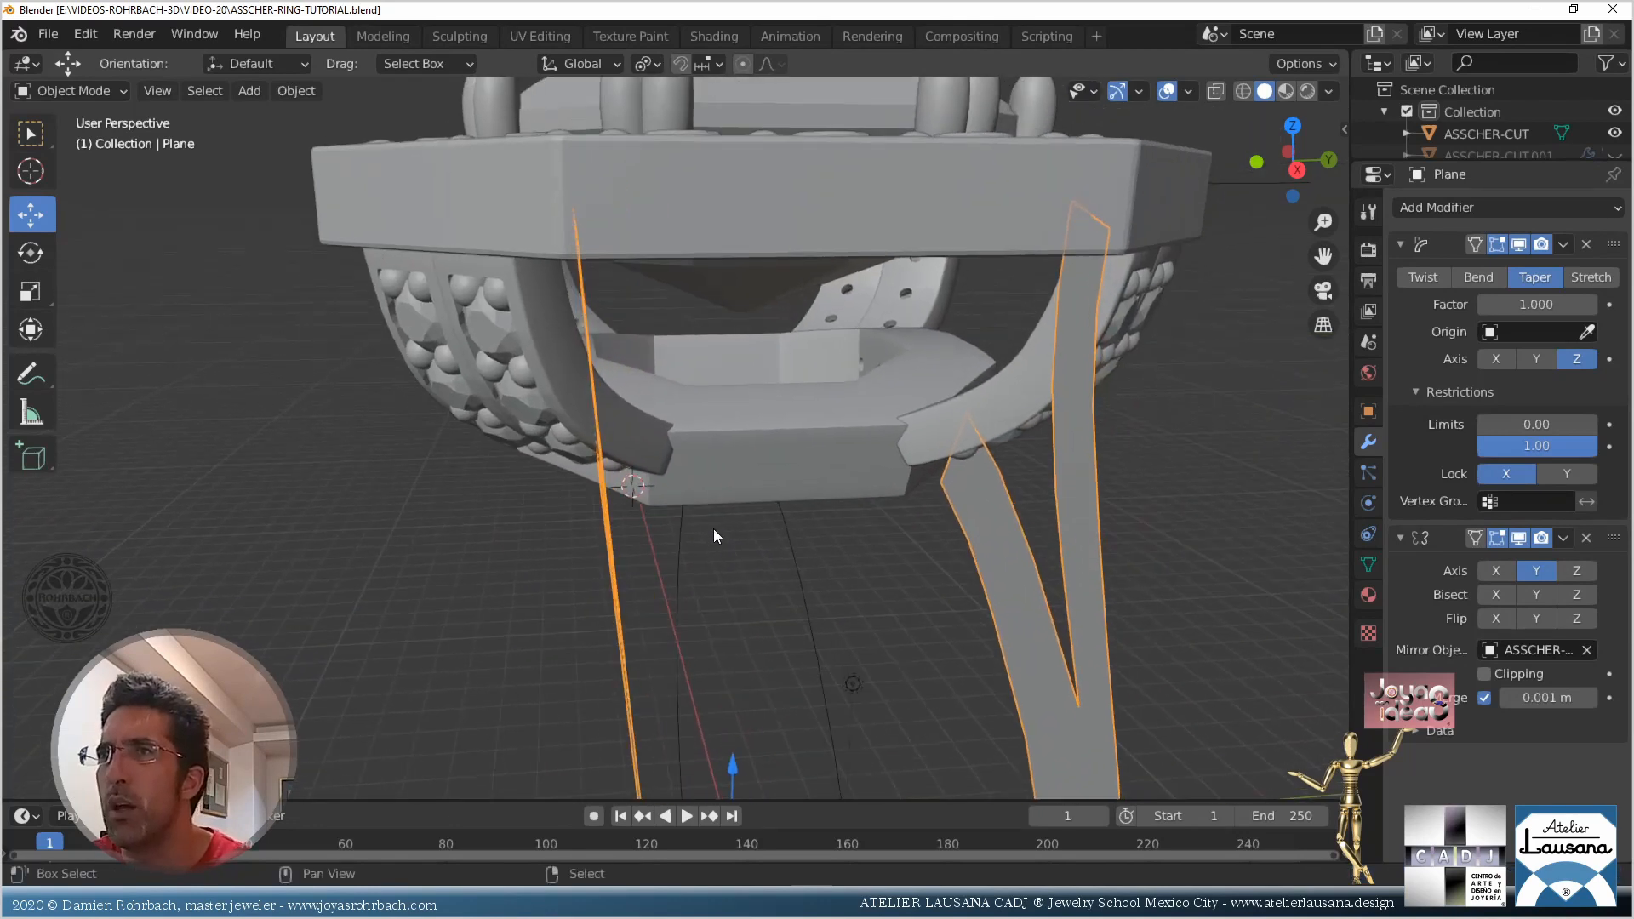
{"action": "scroll", "coordinate": [712, 528], "scroll_direction": "down", "scroll_amount": 7}
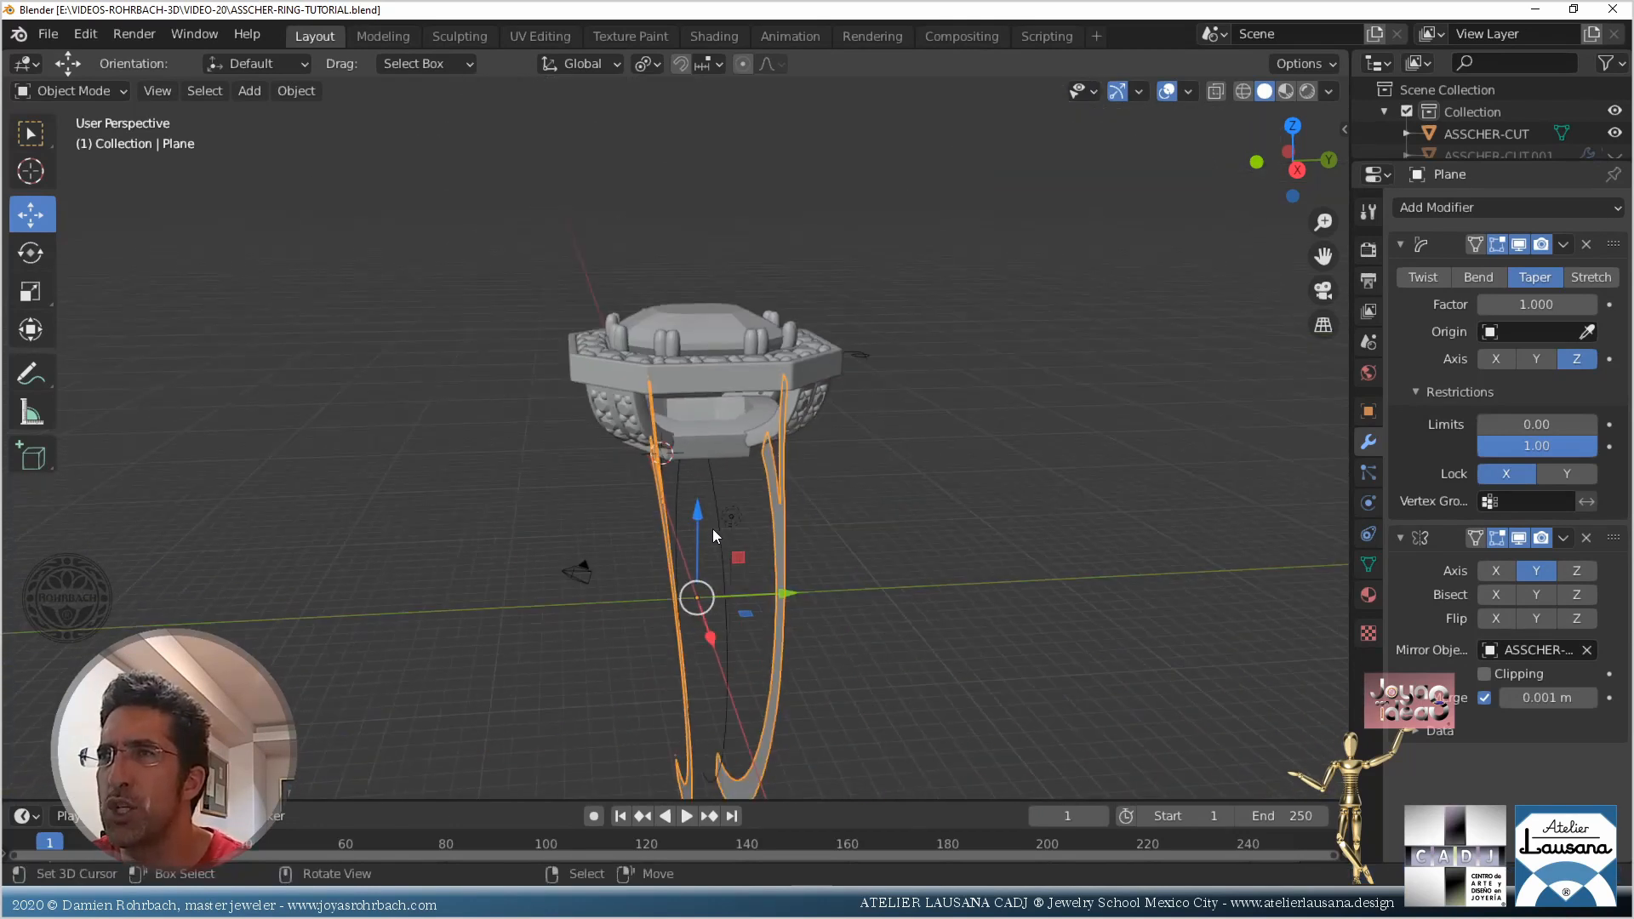
{"action": "scroll", "coordinate": [689, 506], "scroll_direction": "up", "scroll_amount": 3}
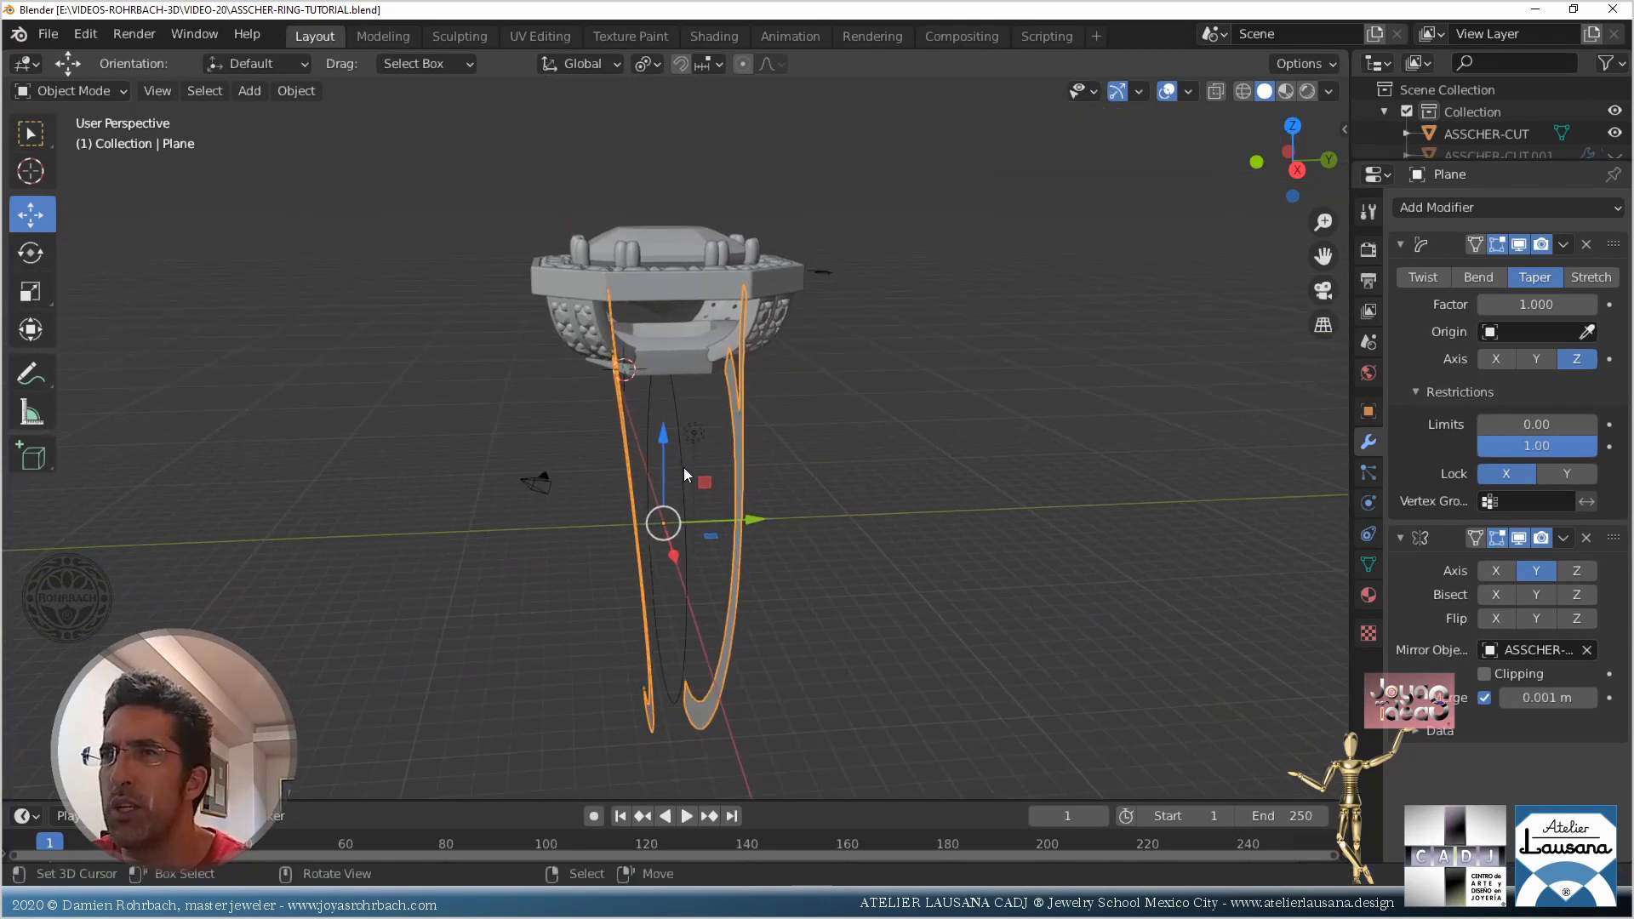
{"action": "key", "text": "shift+d"}
{"action": "right_click", "coordinate": [881, 611]}
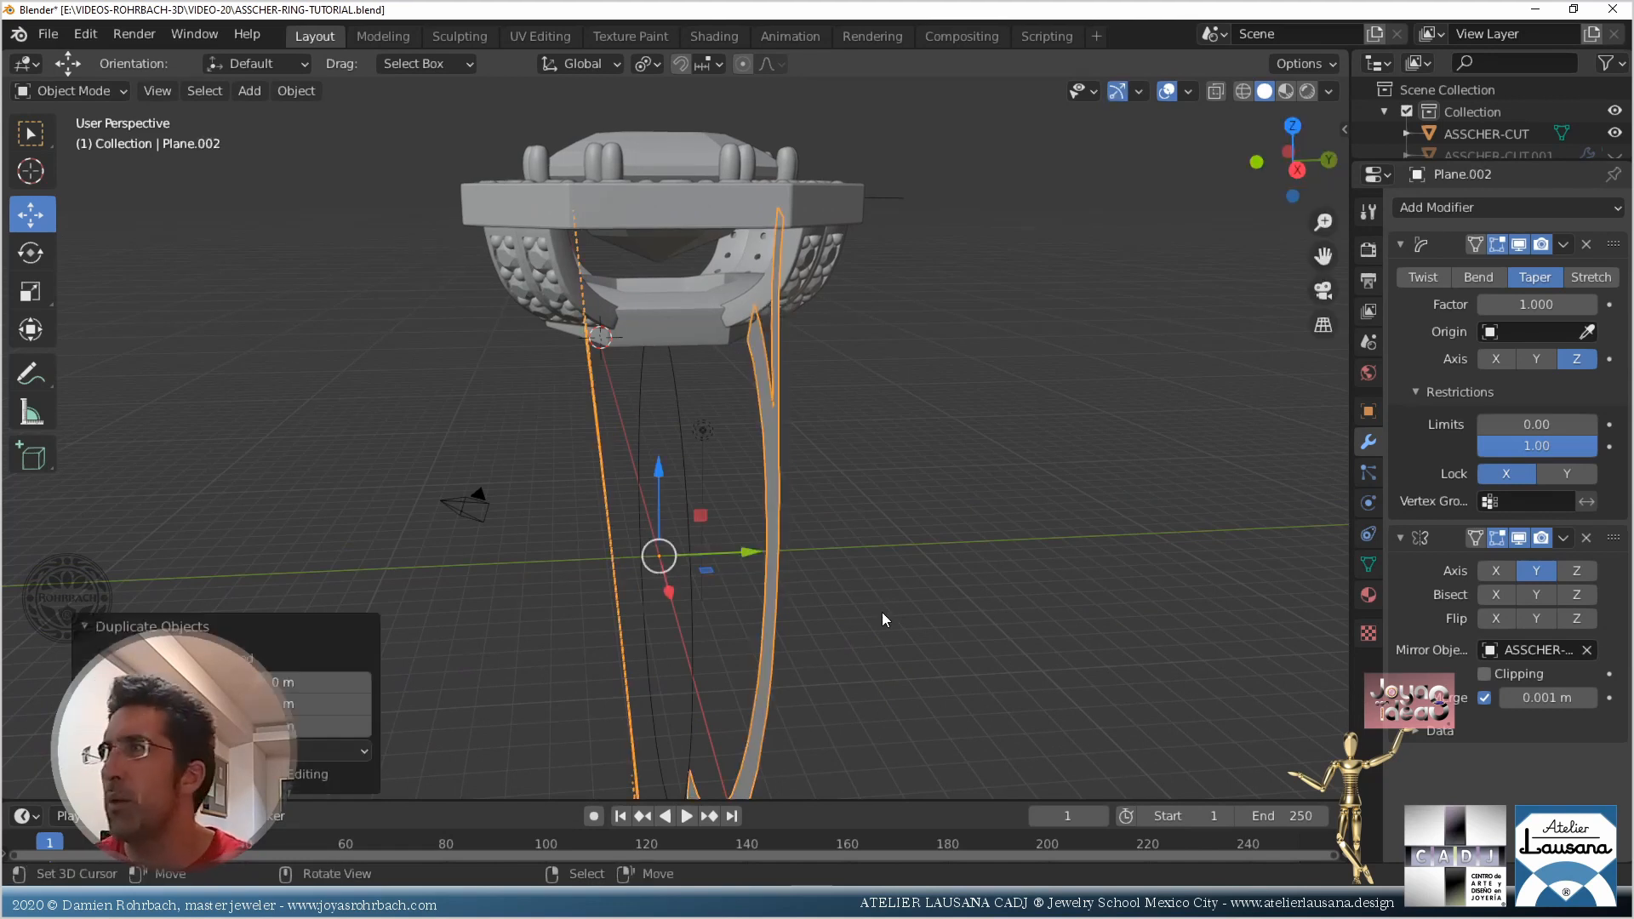
{"action": "left_click", "coordinate": [1586, 539]}
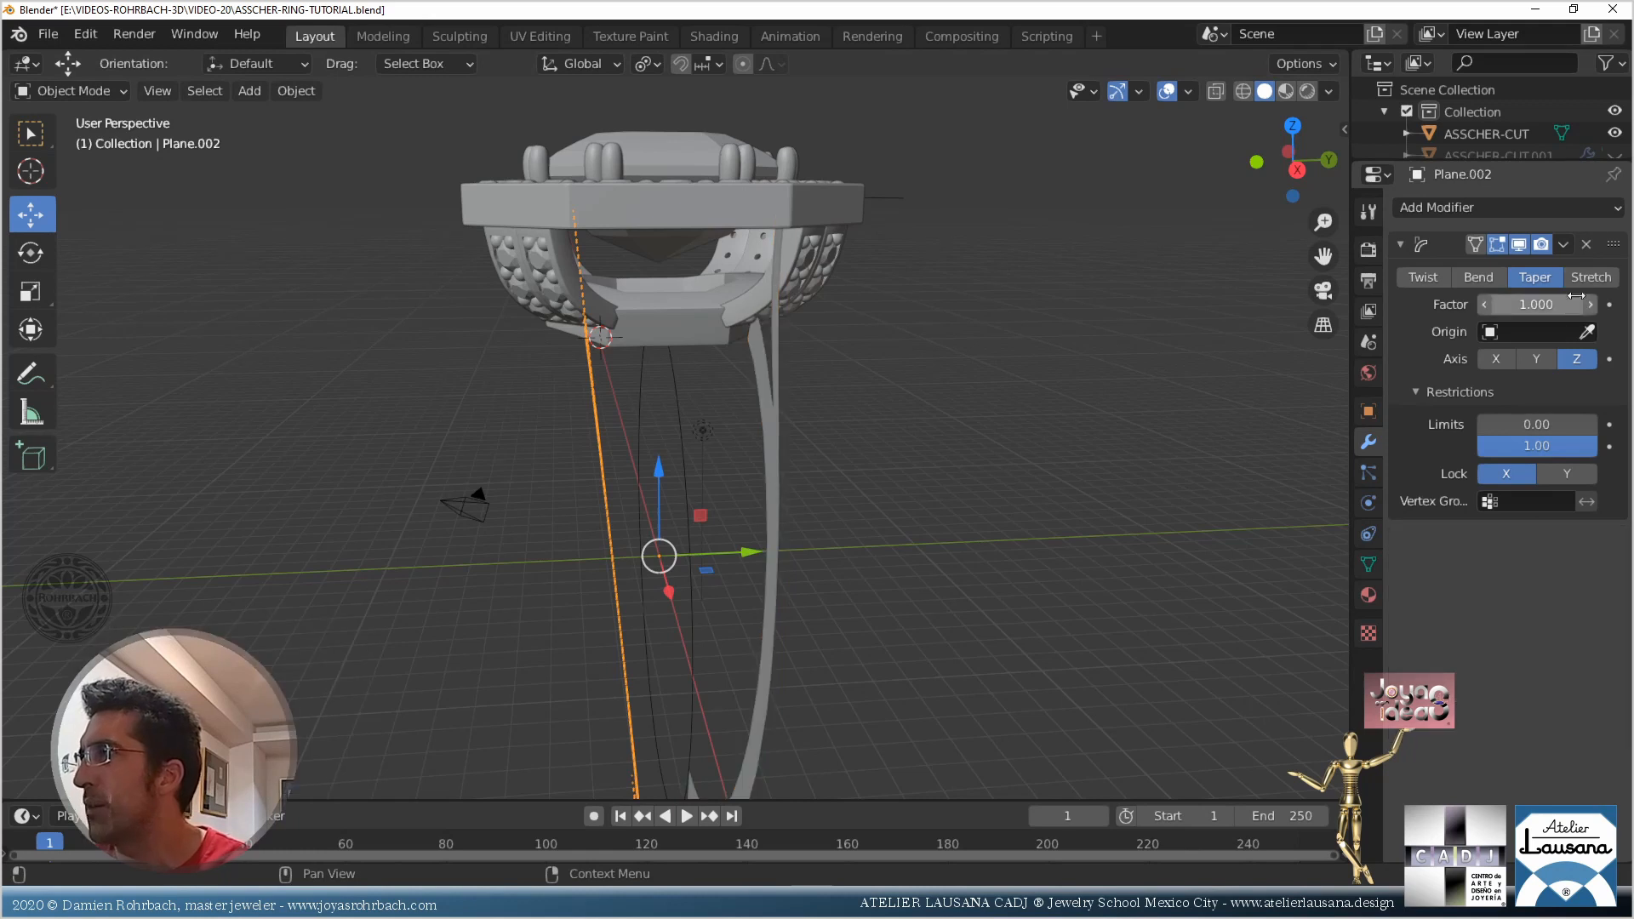
{"action": "left_click", "coordinate": [1586, 244]}
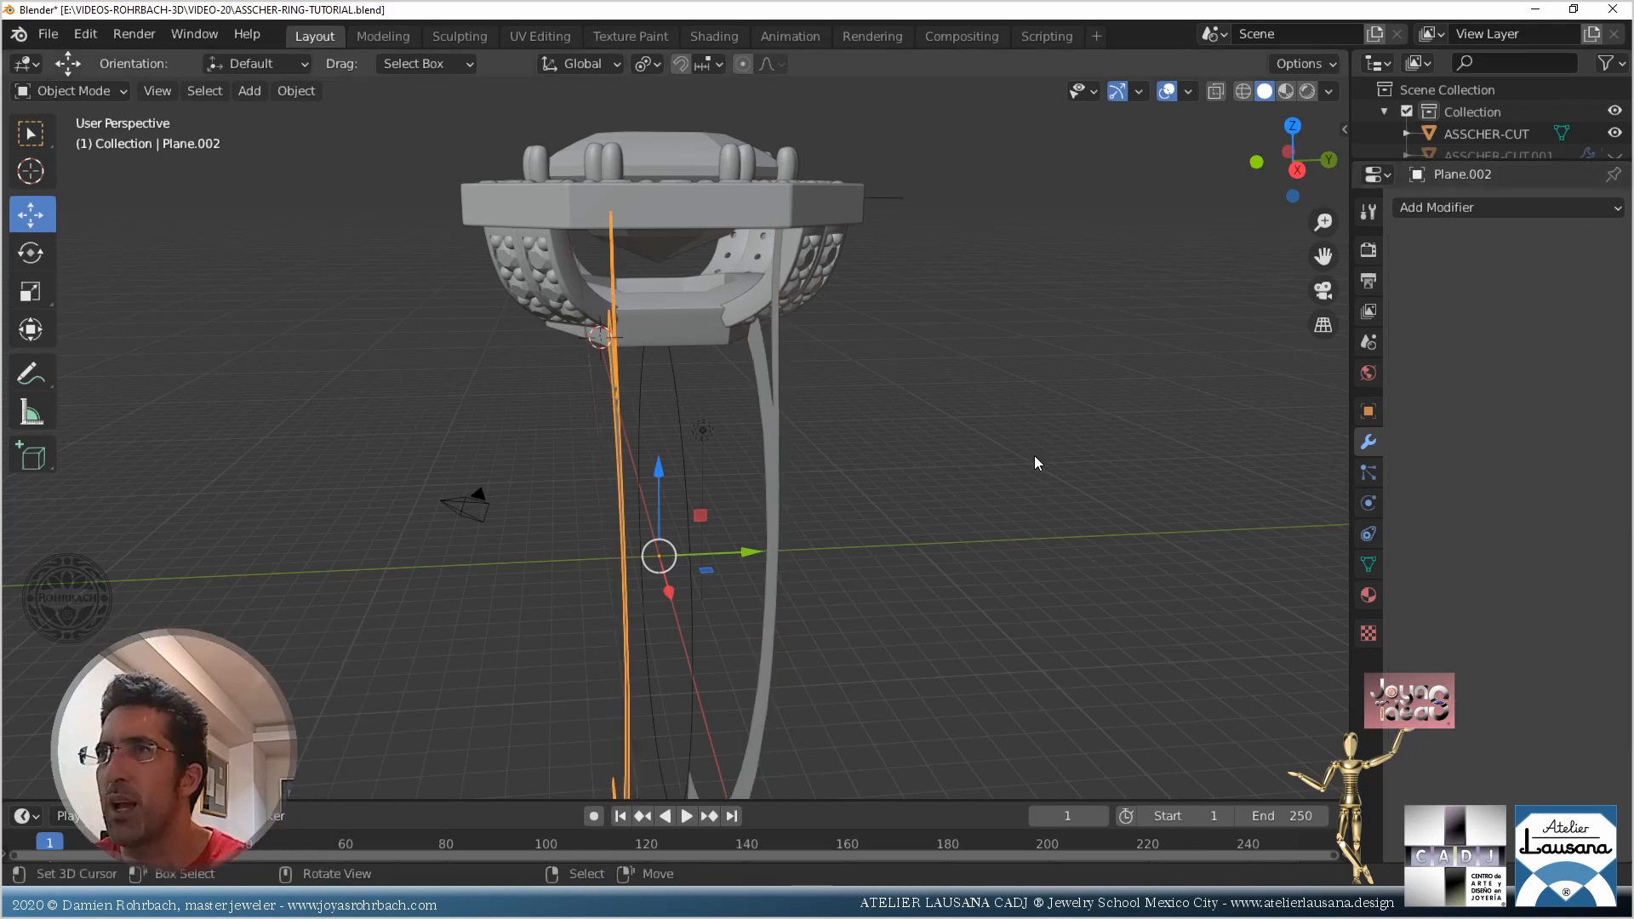
Select the duplicated flat shank plane and enter Edit Mode to work on its lower end
{"action": "left_click", "coordinate": [777, 492]}
{"action": "mouse_move", "coordinate": [835, 503]}
{"action": "middle_mouse_down"}
{"action": "mouse_move", "coordinate": [902, 510]}
{"action": "mouse_move", "coordinate": [834, 510]}
{"action": "middle_mouse_up"}
{"action": "middle_click_drag", "start_coordinate": [526, 458], "coordinate": [499, 460]}
{"action": "right_click", "coordinate": [574, 443]}
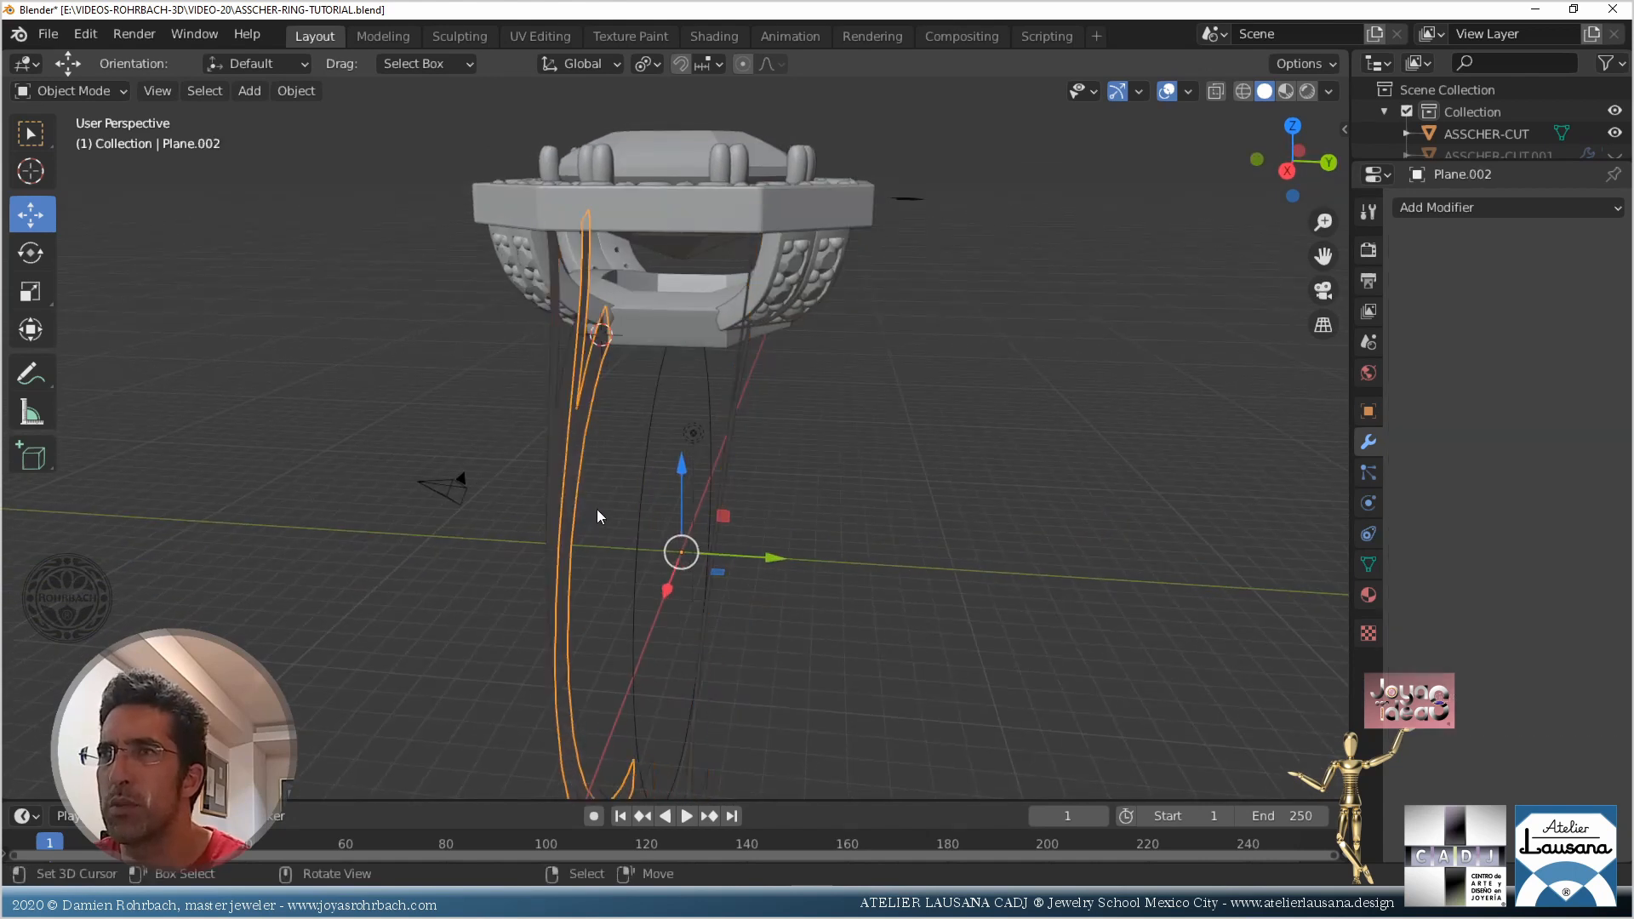
{"action": "middle_click_drag", "start_coordinate": [597, 511], "coordinate": [650, 523]}
{"action": "key", "text": "KP_3"}
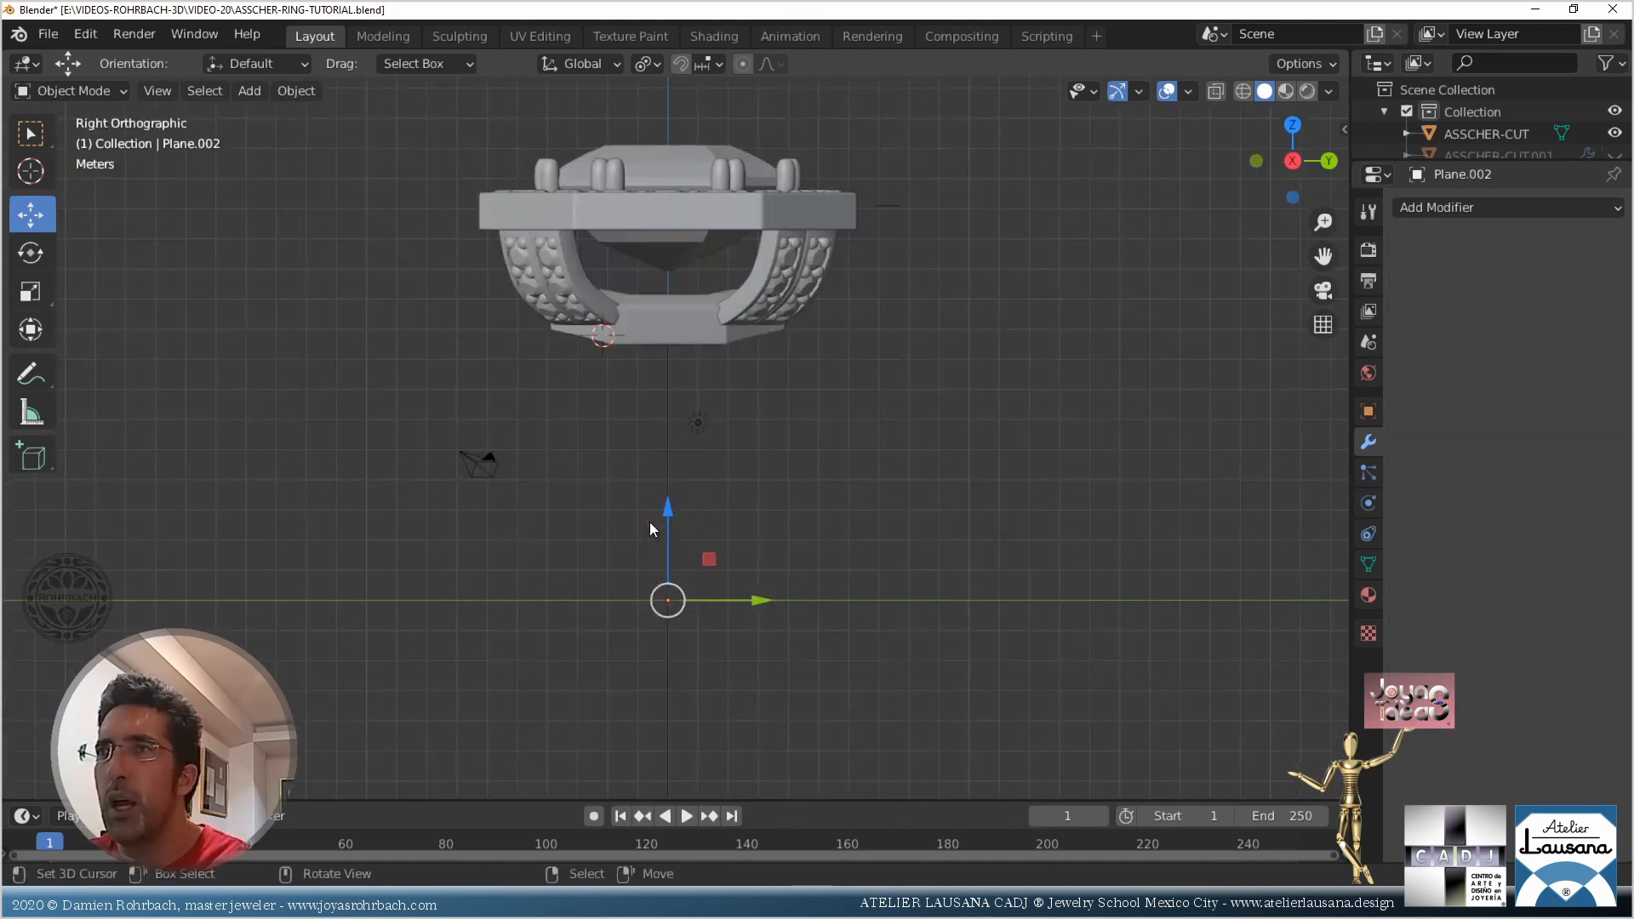
{"action": "key", "text": "Tab"}
{"action": "key", "text": "alt+z"}
{"action": "middle_click_drag", "start_coordinate": [635, 521], "coordinate": [677, 397]}
{"action": "scroll", "coordinate": [677, 397], "scroll_direction": "up", "scroll_amount": 2}
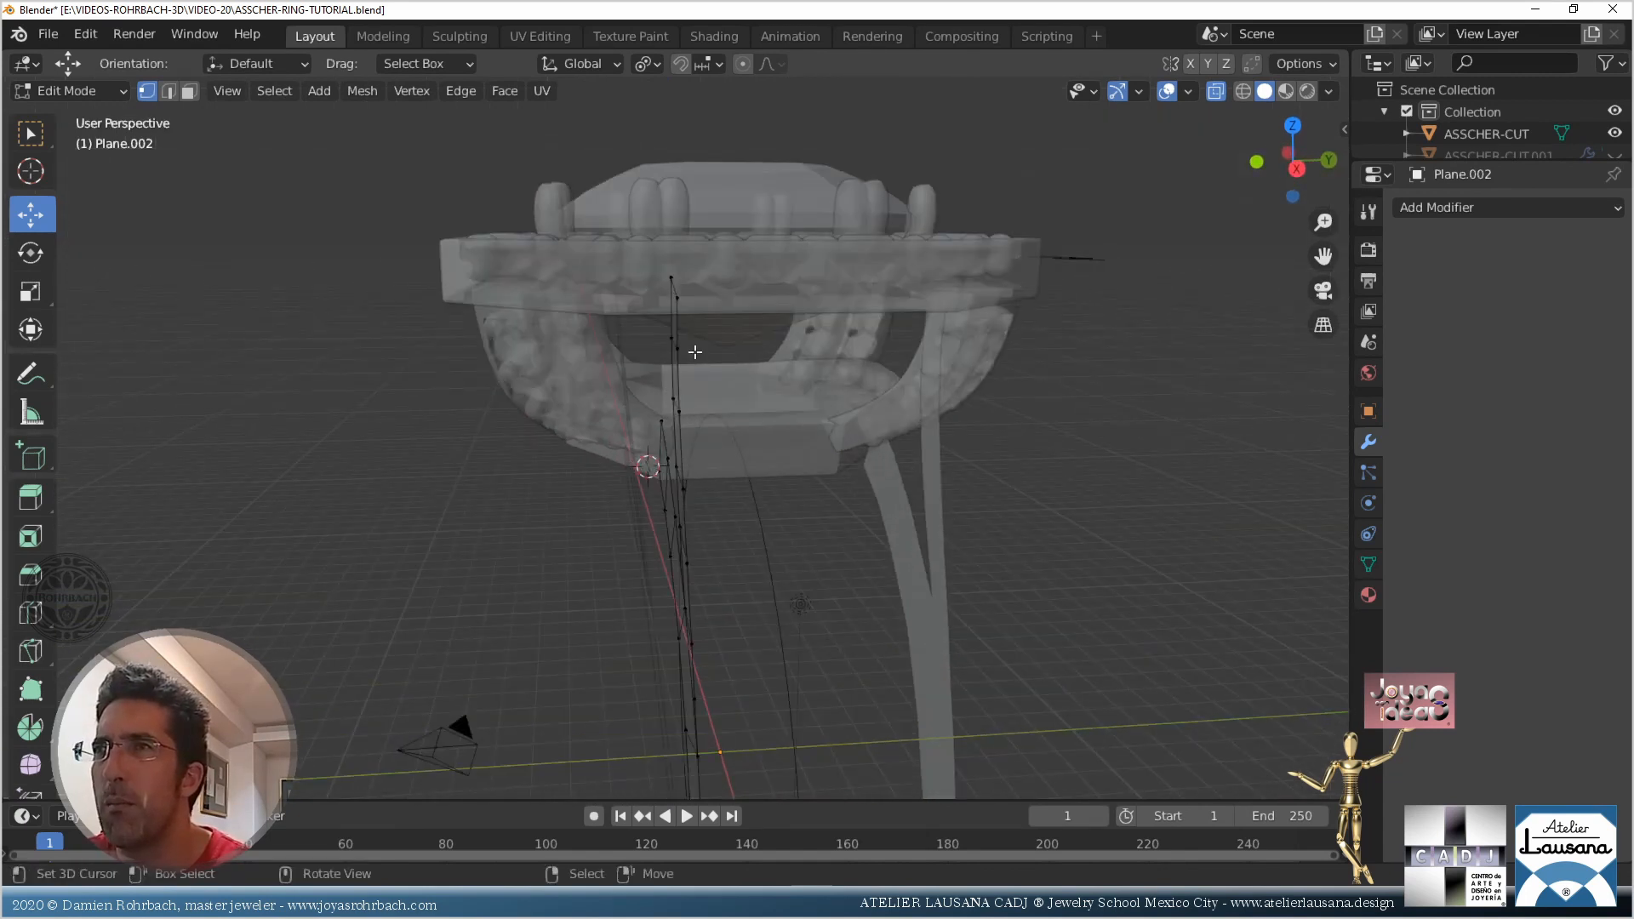
{"action": "key", "text": "KP_3"}
{"action": "scroll", "coordinate": [664, 317], "scroll_direction": "up", "scroll_amount": 2}
{"action": "scroll", "coordinate": [663, 317], "scroll_direction": "down", "scroll_amount": 3}
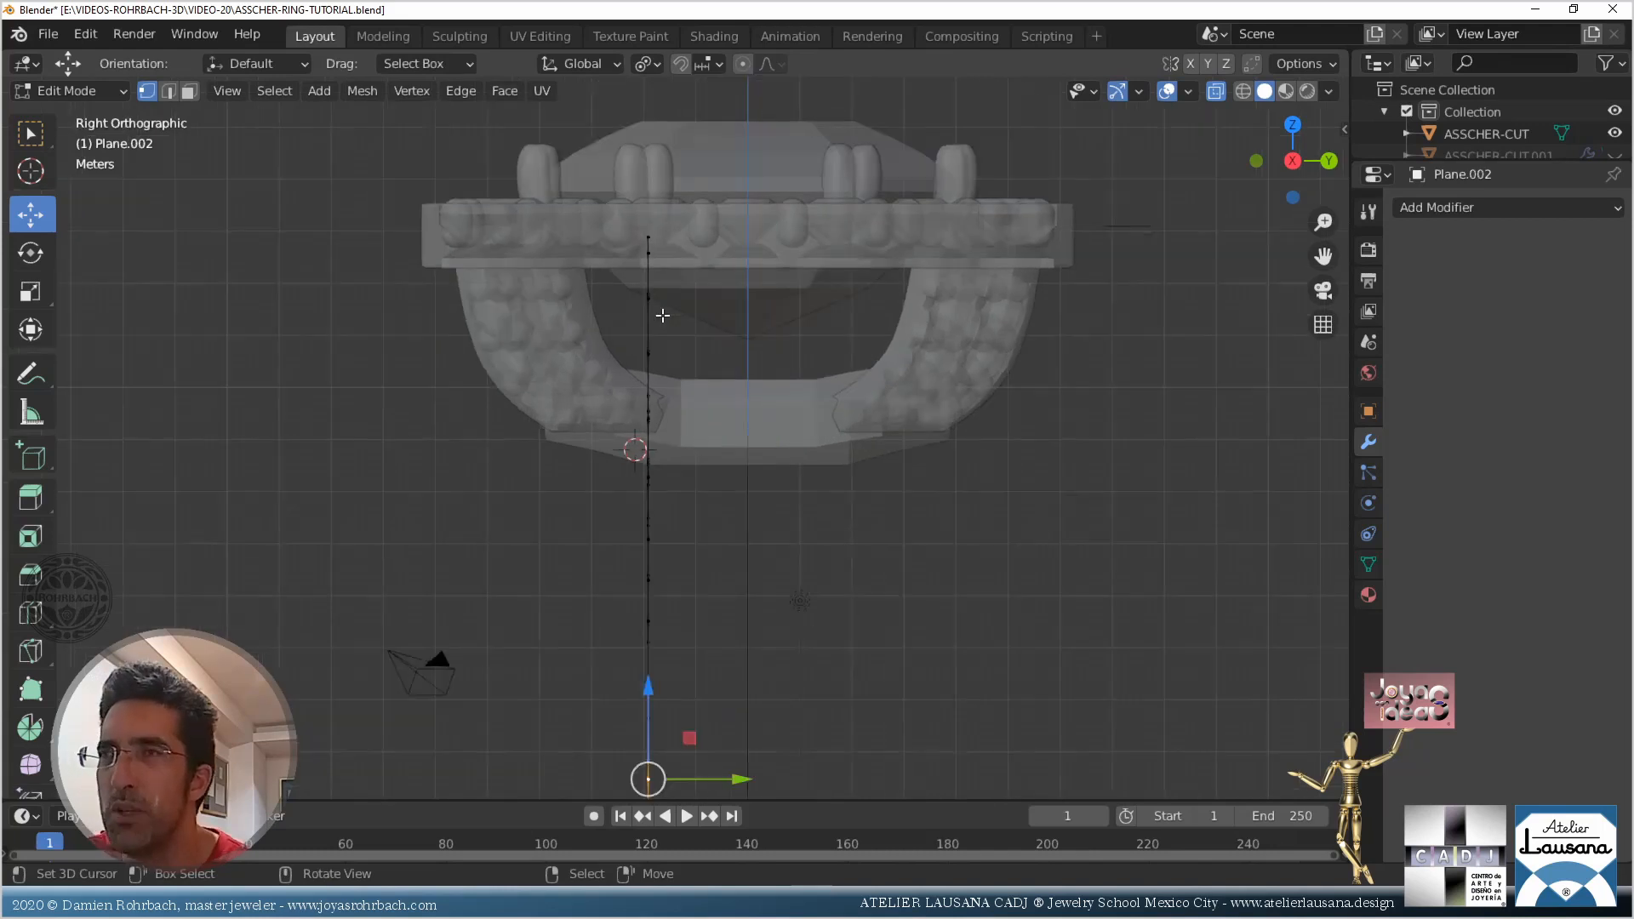
{"action": "scroll", "coordinate": [686, 376], "scroll_direction": "down", "scroll_amount": 2}
{"action": "mouse_move", "coordinate": [686, 376]}
{"action": "middle_mouse_down"}
{"action": "mouse_move", "coordinate": [824, 422]}
{"action": "mouse_move", "coordinate": [647, 447]}
{"action": "mouse_move", "coordinate": [766, 426]}
{"action": "mouse_move", "coordinate": [791, 536]}
{"action": "middle_mouse_up"}
{"action": "scroll", "coordinate": [627, 453], "scroll_direction": "up", "scroll_amount": 3}
{"action": "scroll", "coordinate": [791, 536], "scroll_direction": "up", "scroll_amount": 3}
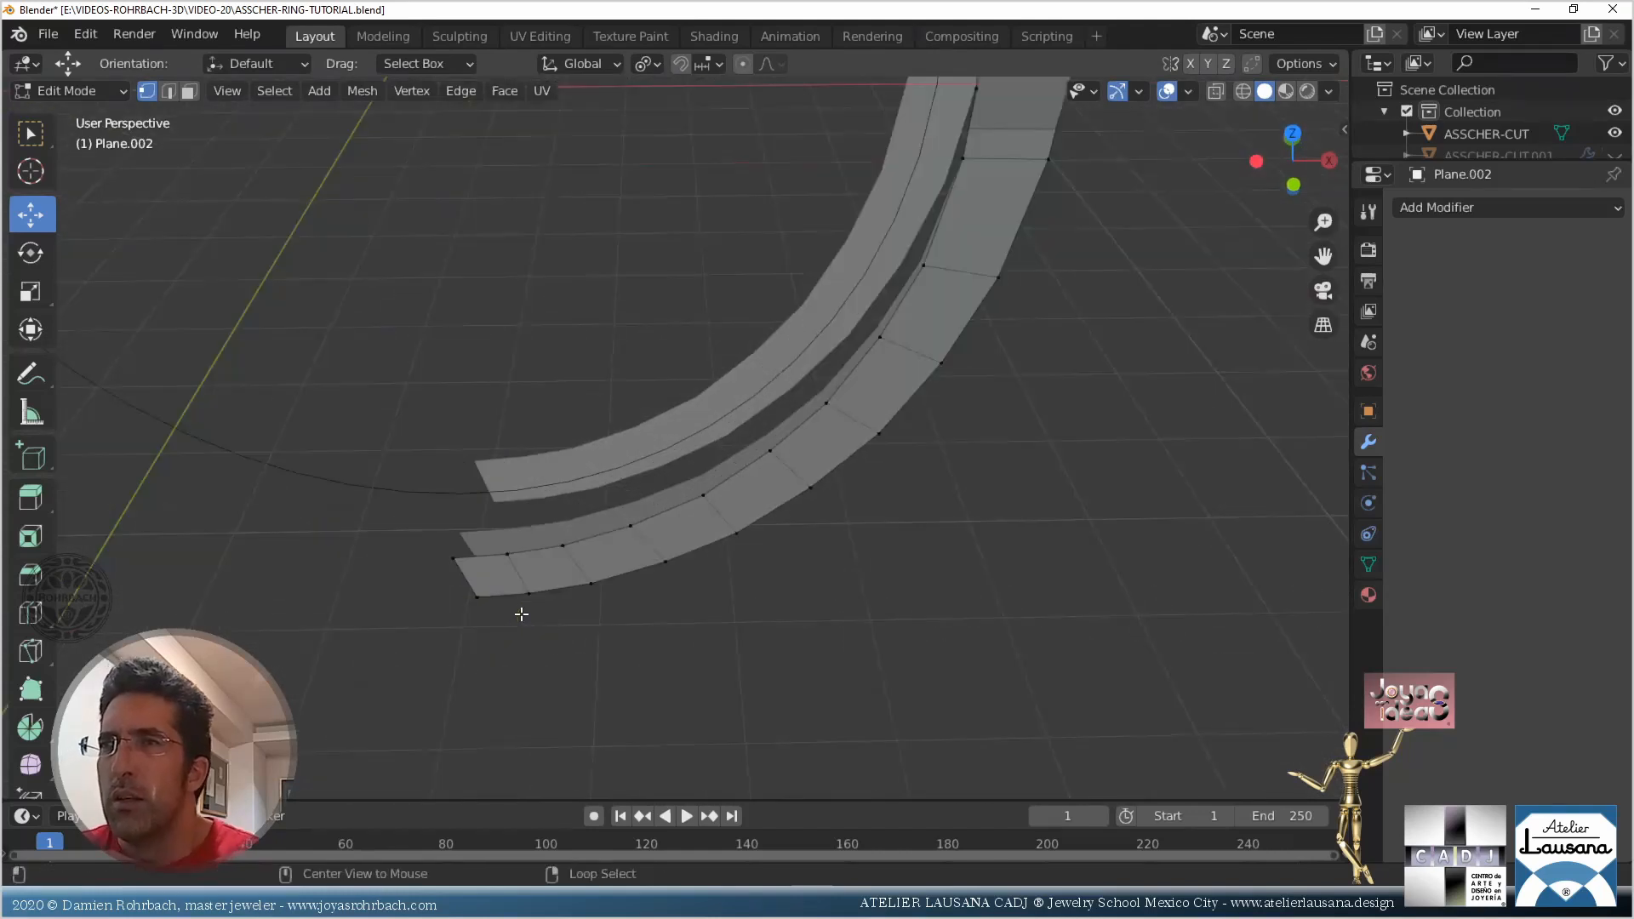
Move the first two vertex pairs at the duplicate shank's lower end inward along the positive Y axis
{"action": "key", "text": "c"}
{"action": "left_click_drag", "start_coordinate": [460, 596], "coordinate": [474, 642]}
{"action": "key", "text": "Escape"}
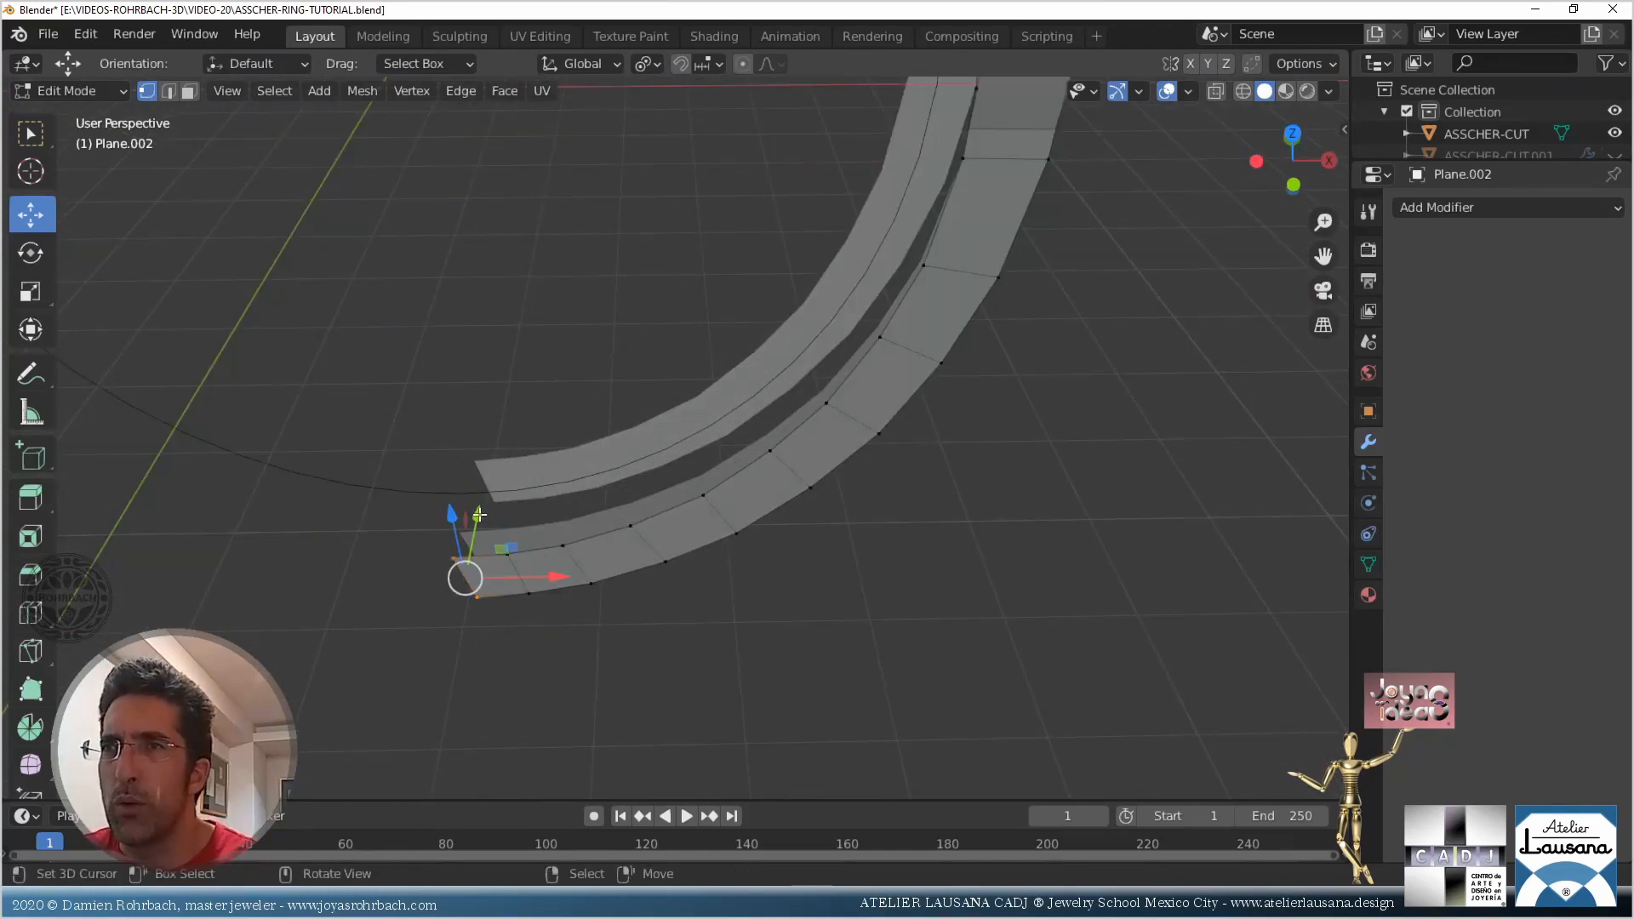
{"action": "left_click_drag", "start_coordinate": [479, 514], "coordinate": [509, 492]}
{"action": "key", "text": "alt+a"}
{"action": "key", "text": "c"}
{"action": "left_click_drag", "start_coordinate": [513, 557], "coordinate": [534, 600]}
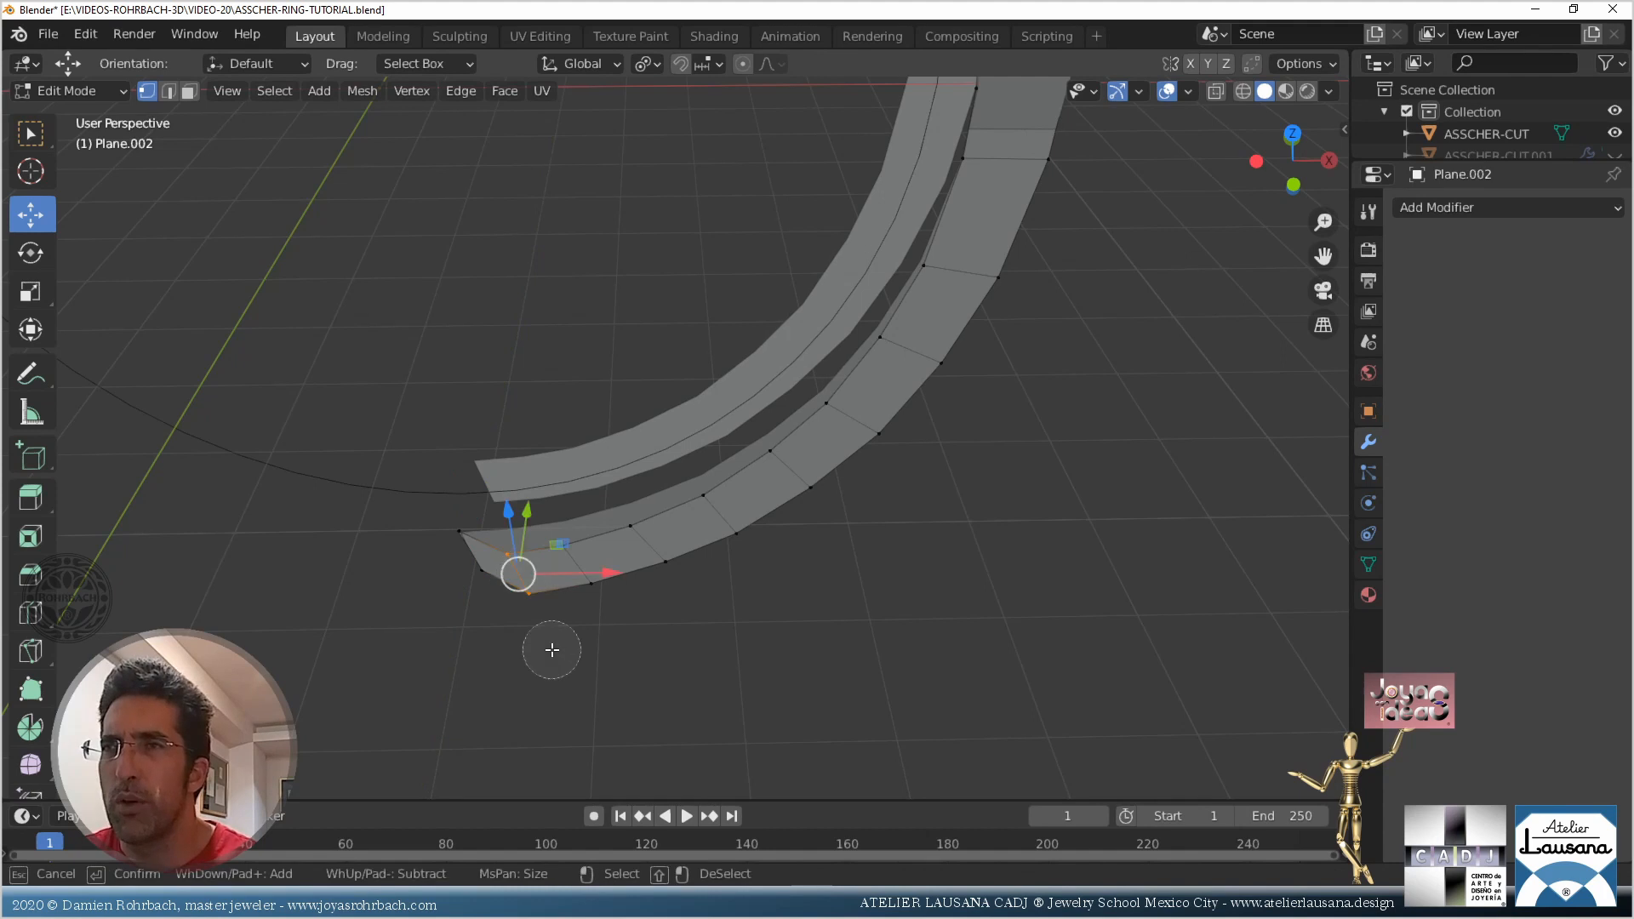
{"action": "key", "text": "Escape"}
{"action": "mouse_move", "coordinate": [529, 514]}
{"action": "left_mouse_down"}
{"action": "mouse_move", "coordinate": [552, 494]}
{"action": "mouse_move", "coordinate": [531, 497]}
{"action": "mouse_move", "coordinate": [595, 596]}
{"action": "left_mouse_up"}
Move the third and fourth vertex pairs from the lower end along the positive Y axis, following the first two
{"action": "key", "text": "alt+a"}
{"action": "key", "text": "c"}
{"action": "key", "text": "Escape"}
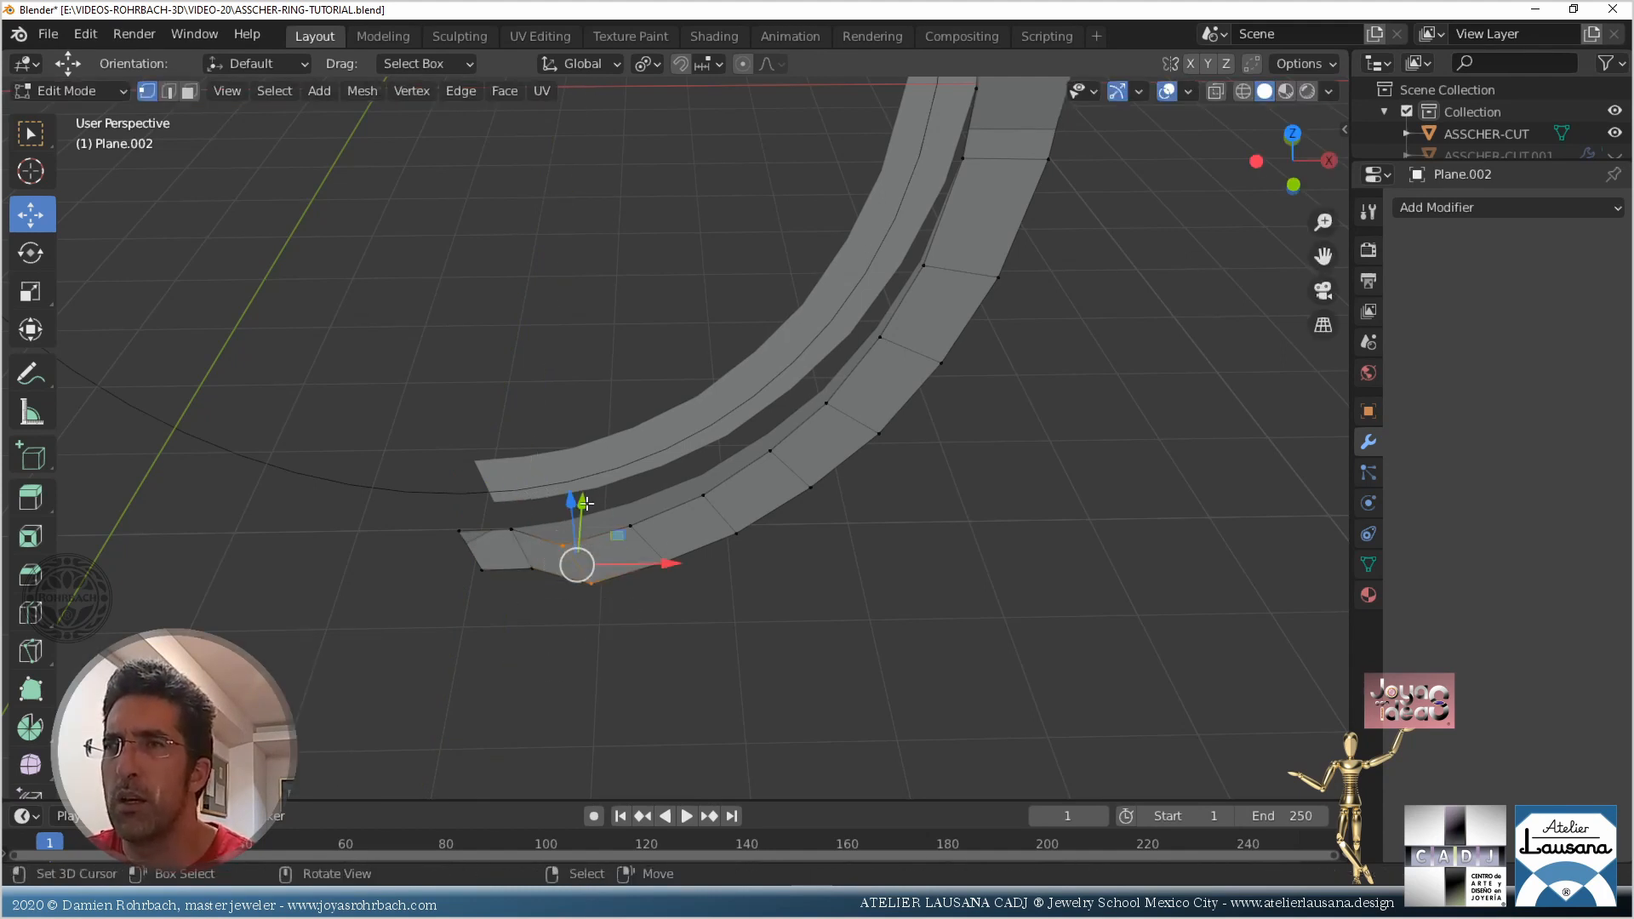
{"action": "left_click_drag", "start_coordinate": [586, 503], "coordinate": [665, 560]}
{"action": "key", "text": "alt+a"}
{"action": "key", "text": "c"}
{"action": "key", "text": "Escape"}
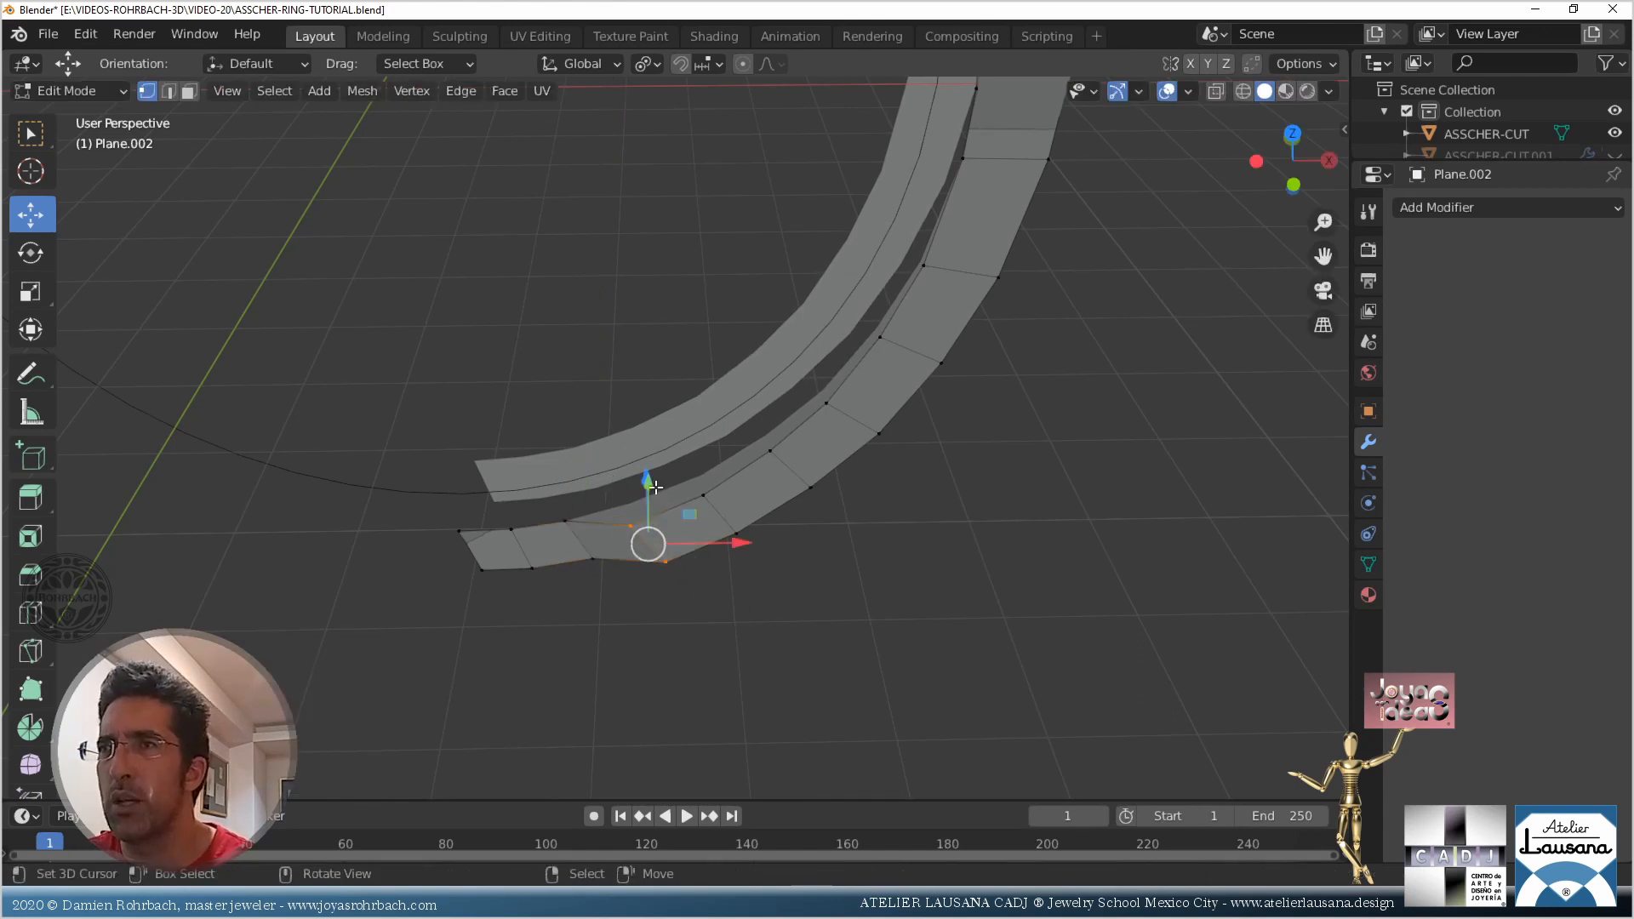
{"action": "middle_click_drag", "start_coordinate": [656, 486], "coordinate": [551, 474]}
{"action": "left_click_drag", "start_coordinate": [634, 466], "coordinate": [662, 459]}
{"action": "scroll", "coordinate": [667, 526], "scroll_direction": "up", "scroll_amount": 5}
Shift the fifth and sixth vertex pairs from the lower end along the positive Y axis to continue the curve
{"action": "key", "text": "alt+a"}
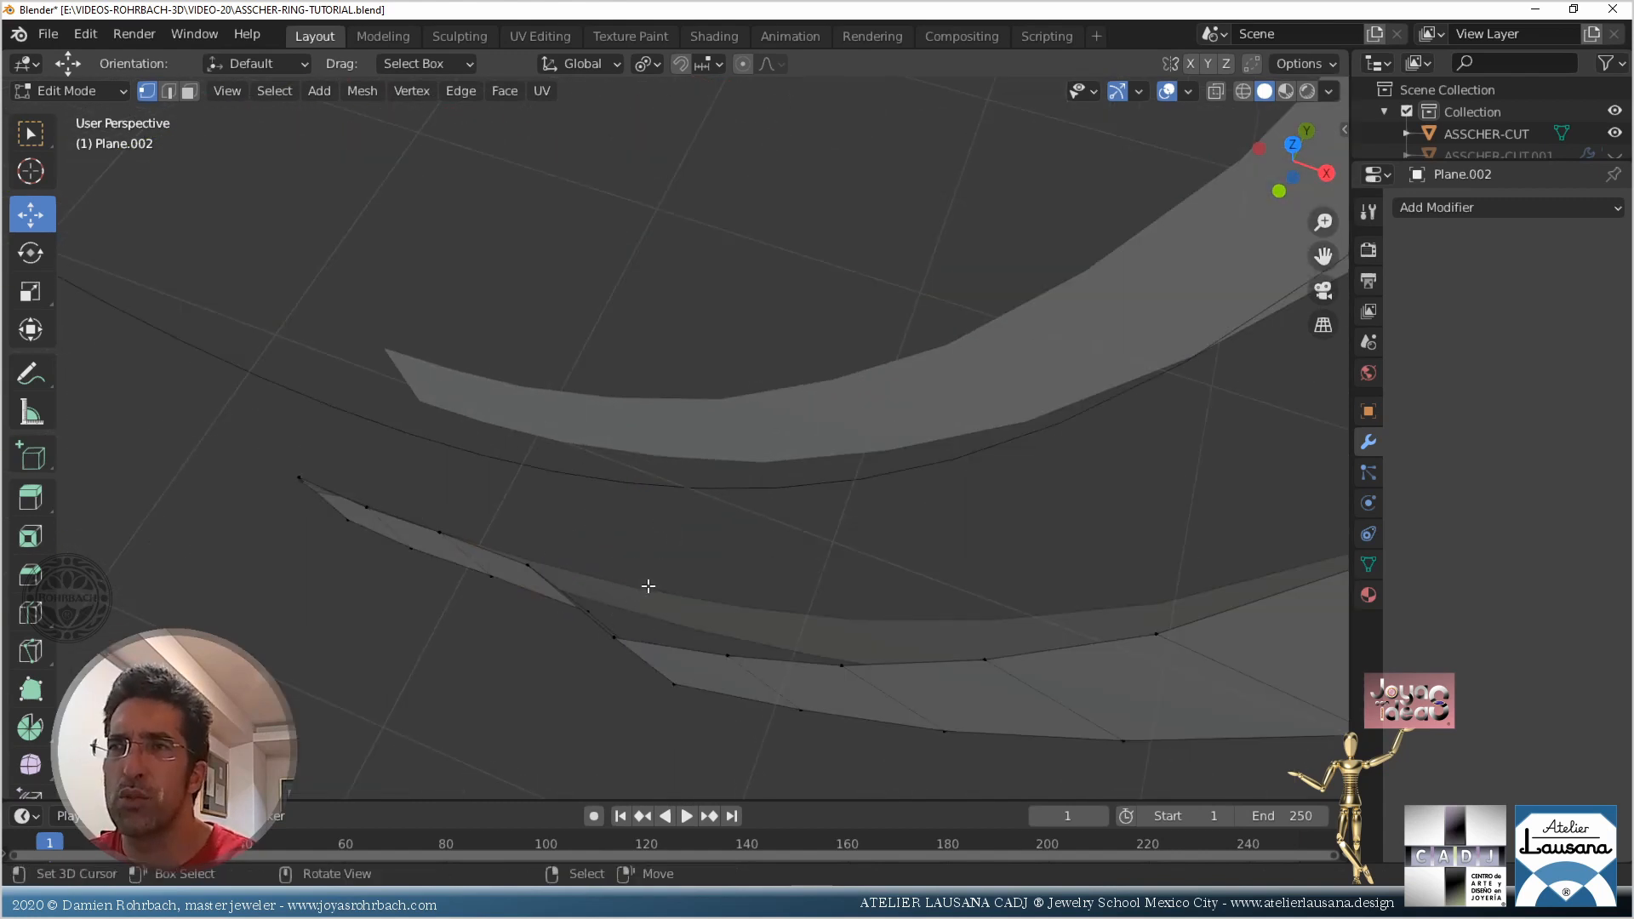
{"action": "middle_click_drag", "start_coordinate": [649, 586], "coordinate": [690, 561]}
{"action": "left_click", "coordinate": [691, 563]}
{"action": "left_click", "coordinate": [759, 631], "text": "shift"}
{"action": "middle_click_drag", "start_coordinate": [759, 631], "coordinate": [724, 583]}
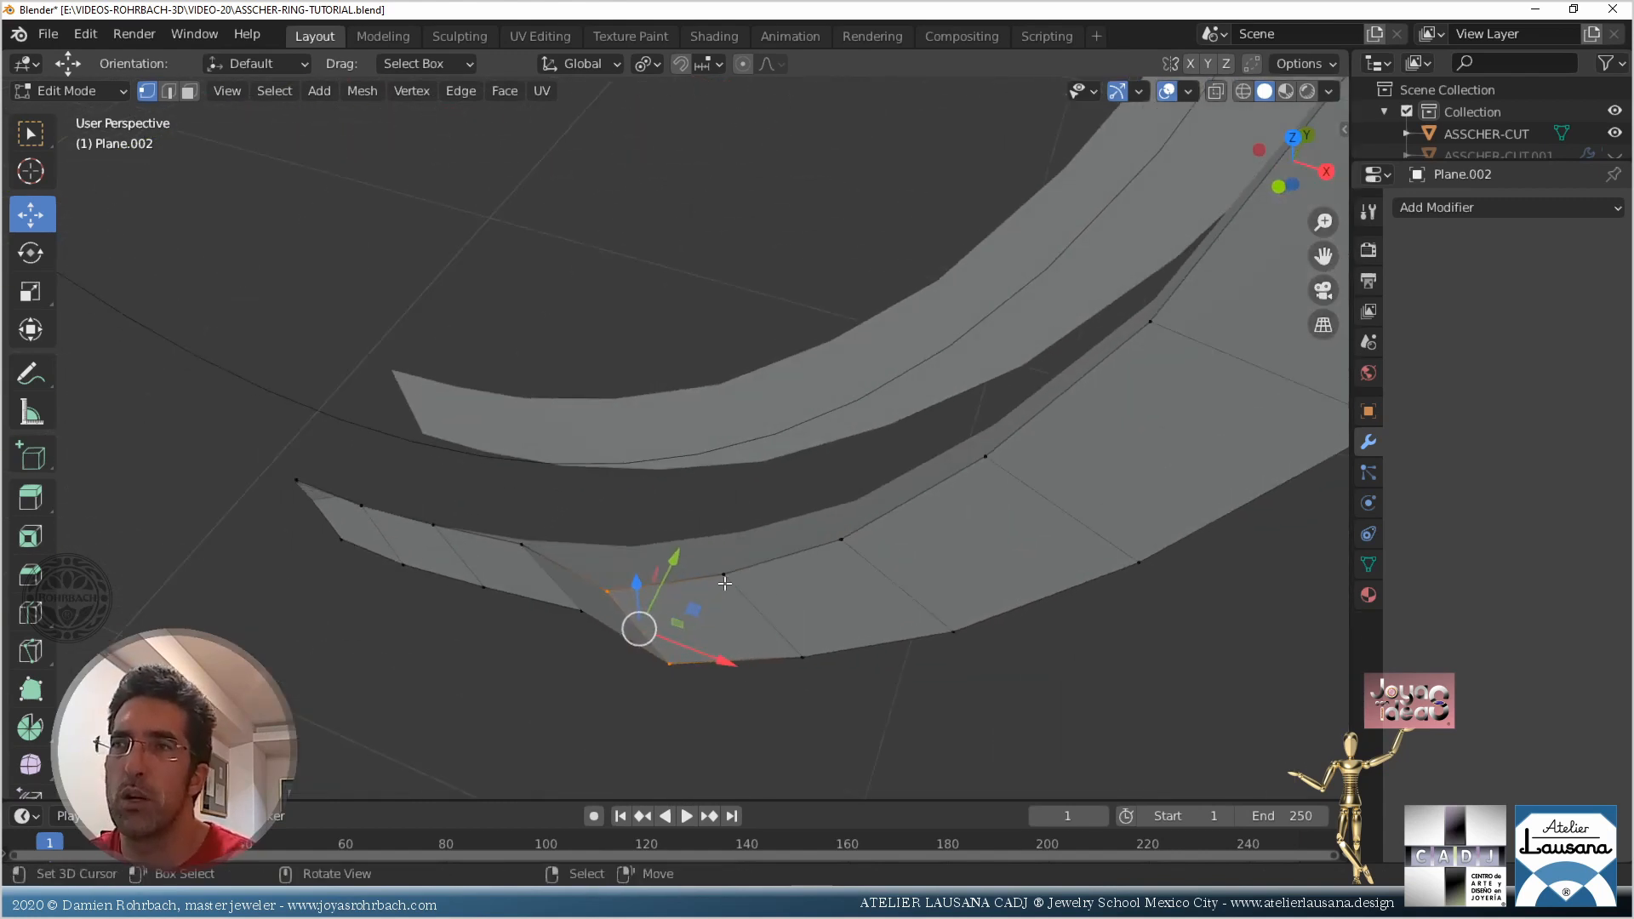
{"action": "left_click_drag", "start_coordinate": [679, 556], "coordinate": [843, 528]}
{"action": "key", "text": "alt+a"}
{"action": "left_click", "coordinate": [723, 575]}
{"action": "left_click", "coordinate": [803, 656], "text": "shift"}
{"action": "key", "text": "alt+a"}
Adjust the fourth vertex pair from the lower end slightly along Y to even out the curve
{"action": "left_click", "coordinate": [521, 543]}
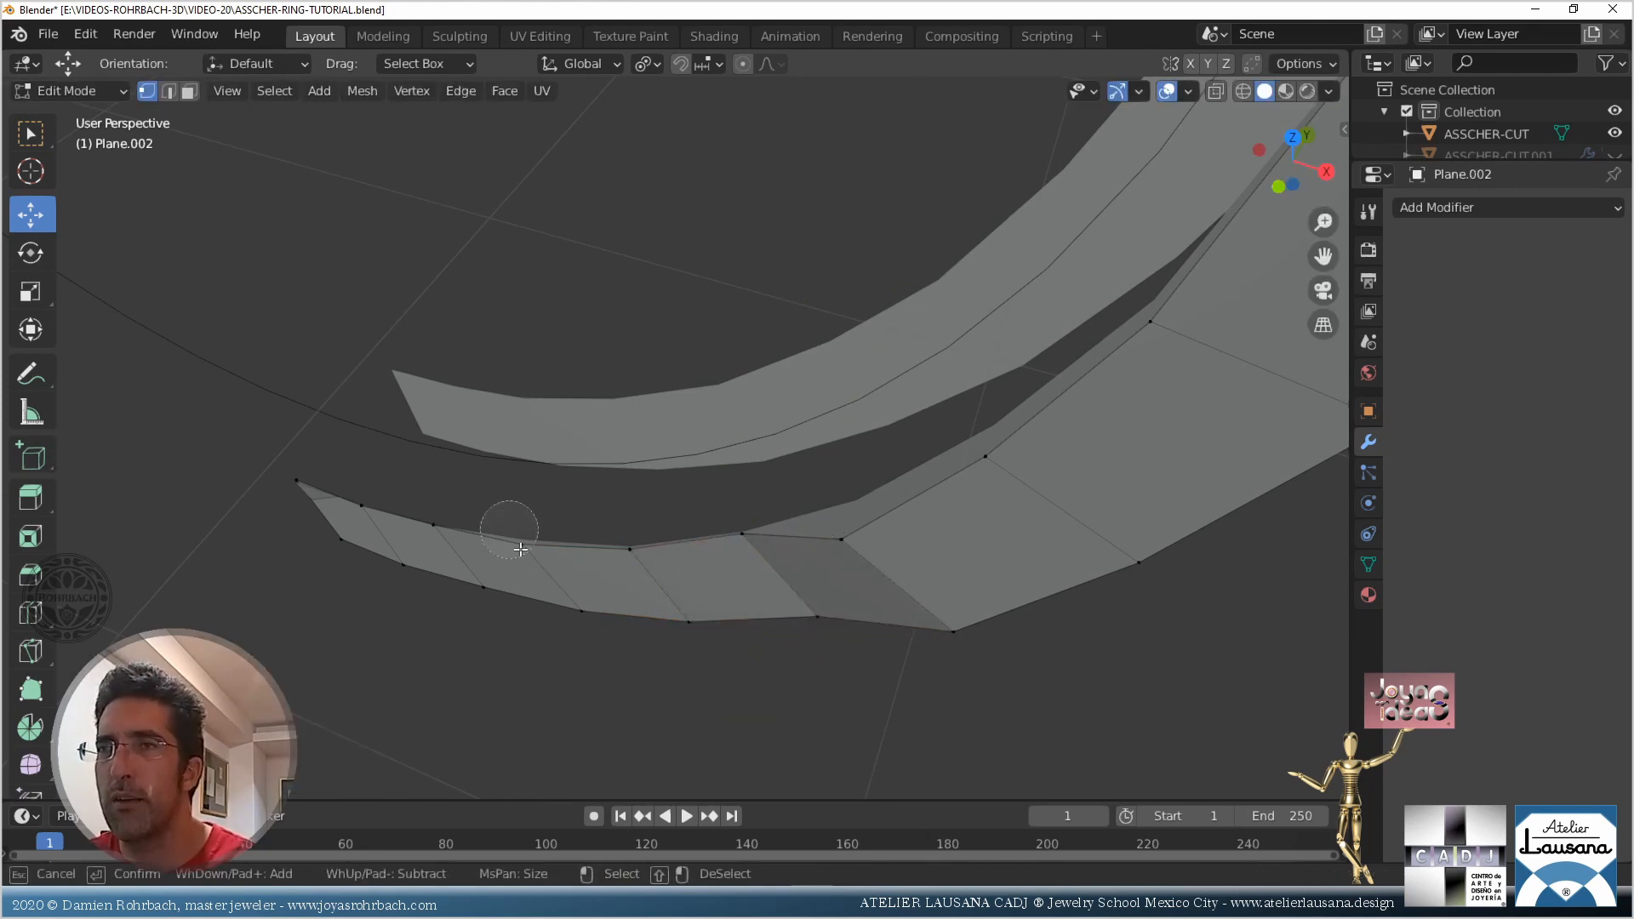
{"action": "left_click", "coordinate": [581, 611], "text": "shift"}
{"action": "left_click_drag", "start_coordinate": [587, 514], "coordinate": [596, 504]}
{"action": "scroll", "coordinate": [596, 511], "scroll_direction": "down", "scroll_amount": 3}
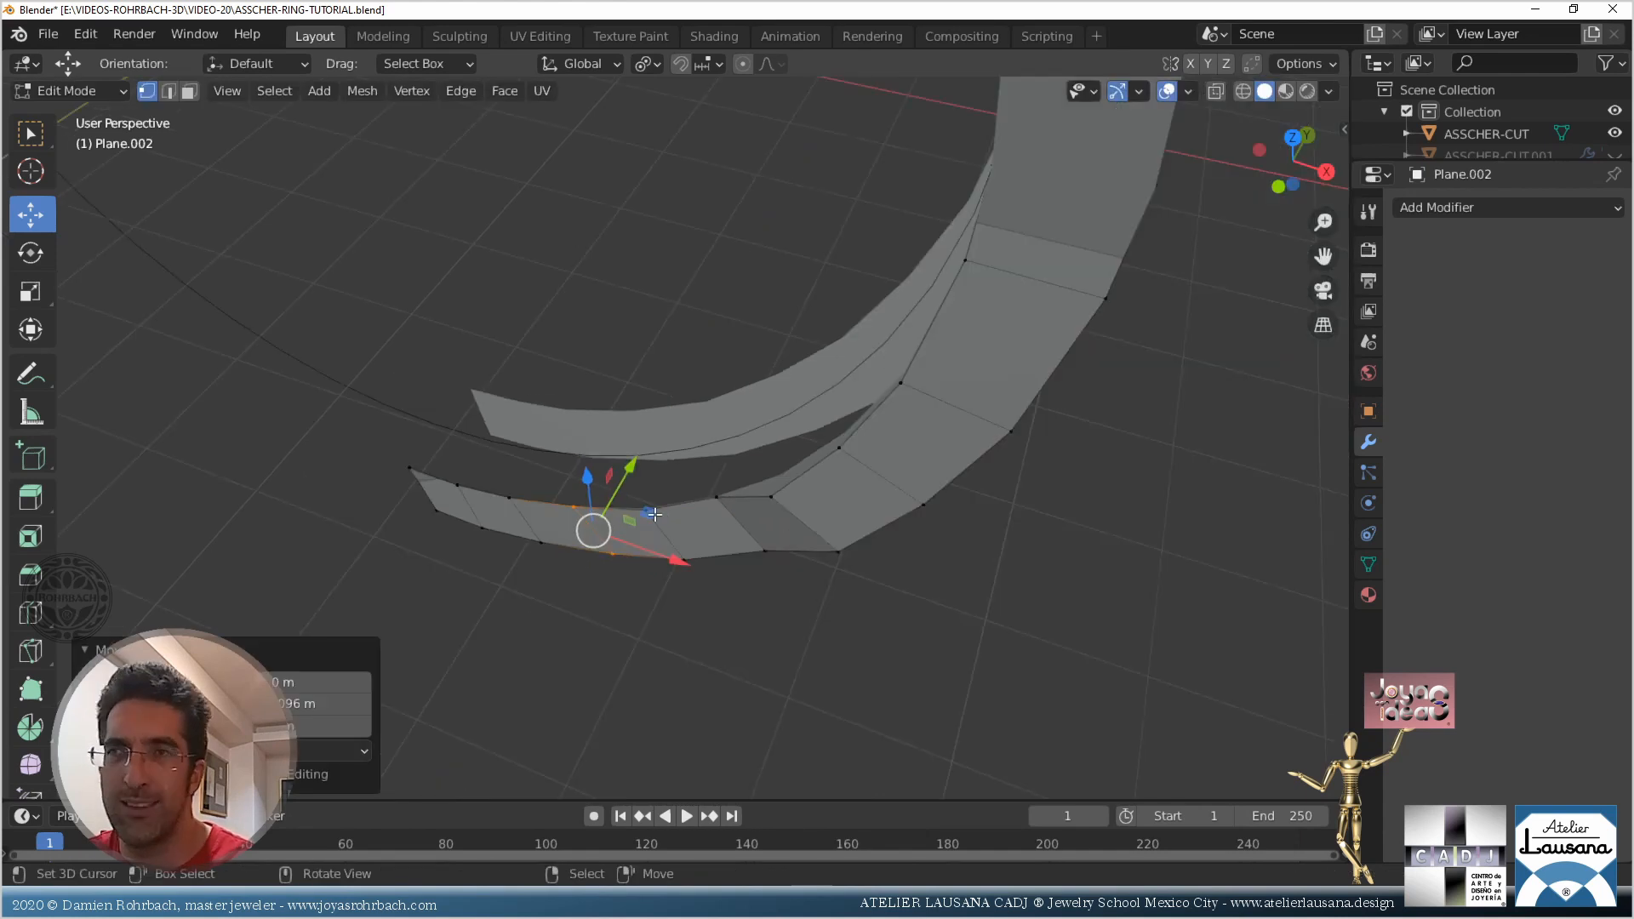
Move the seventh vertex pair from the lower end along the positive Y axis in line with its neighbours
{"action": "scroll", "coordinate": [706, 620], "scroll_direction": "up", "scroll_amount": 4}
{"action": "key", "text": "c"}
{"action": "mouse_move", "coordinate": [706, 619]}
{"action": "left_mouse_down"}
{"action": "mouse_move", "coordinate": [718, 609]}
{"action": "mouse_move", "coordinate": [800, 675]}
{"action": "left_mouse_up"}
{"action": "key", "text": "Escape"}
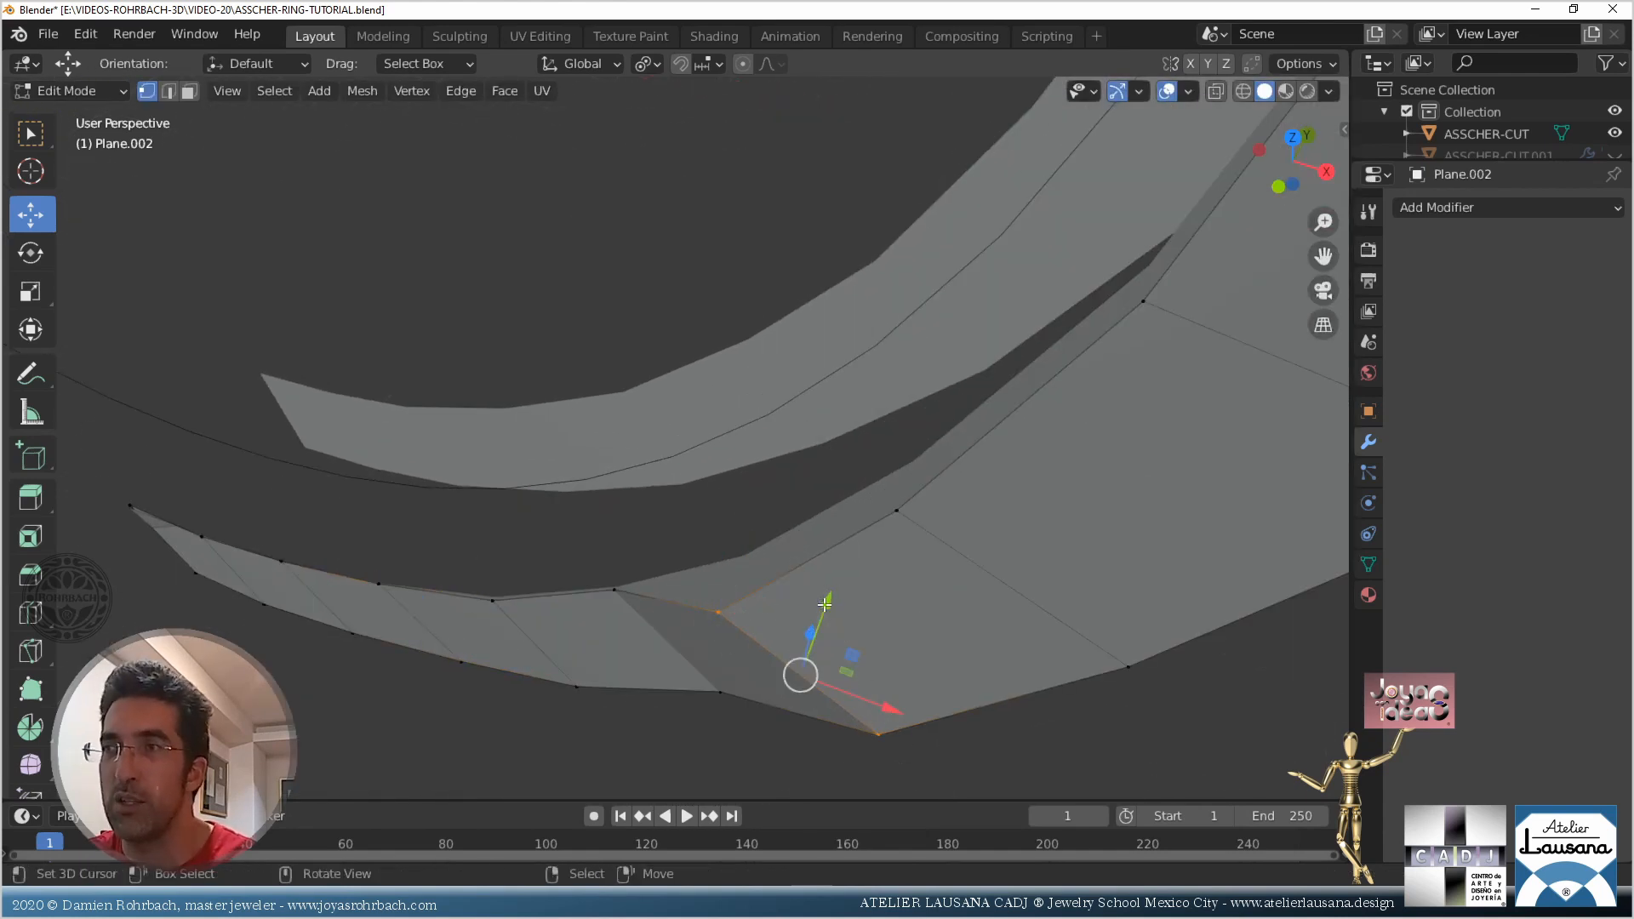
{"action": "left_click_drag", "start_coordinate": [825, 604], "coordinate": [848, 551]}
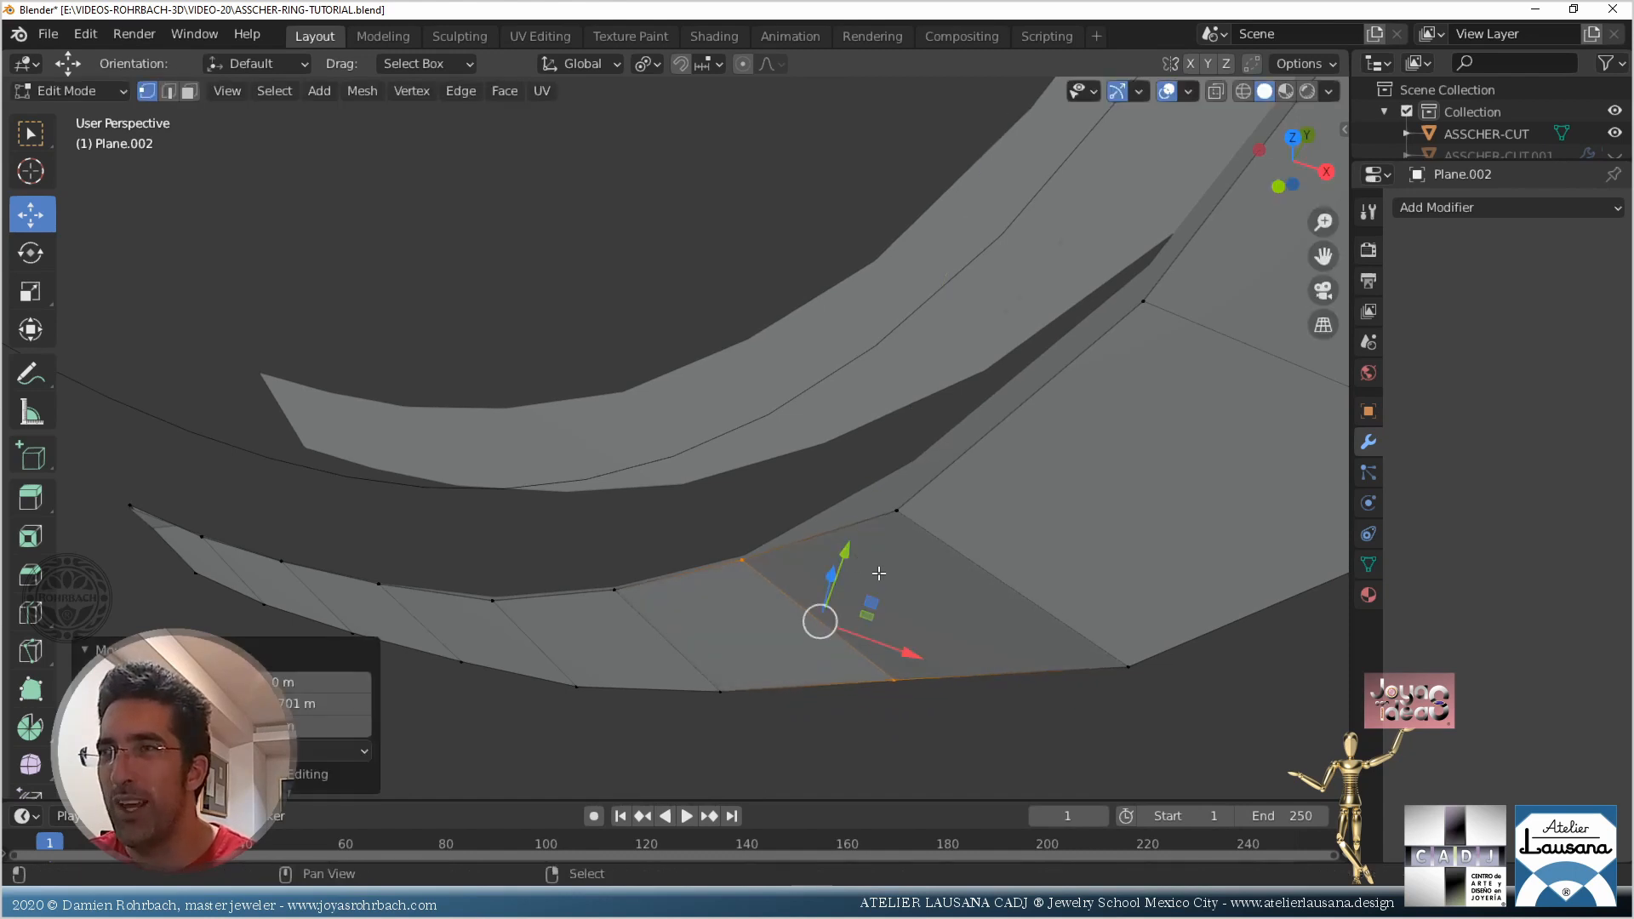
Move the eighth vertex pair from the lower end along the positive Y axis to continue the curve
{"action": "middle_click_drag", "start_coordinate": [846, 558], "coordinate": [675, 589], "text": "shift"}
{"action": "key", "text": "alt+a"}
{"action": "key", "text": "c"}
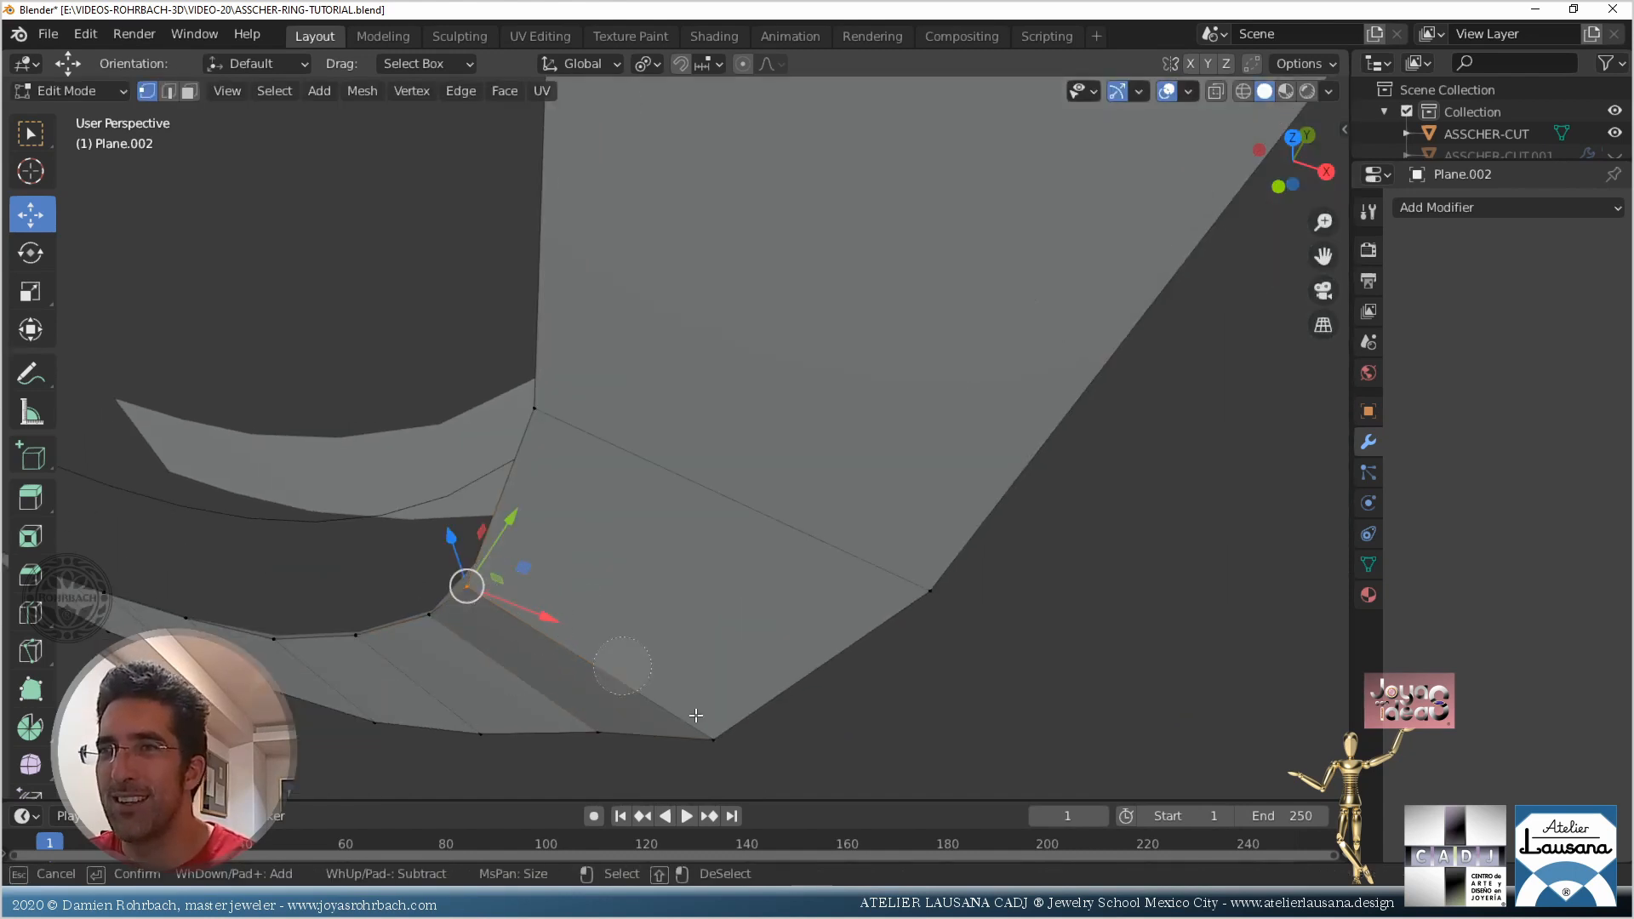
{"action": "left_click", "coordinate": [703, 728]}
{"action": "key", "text": "Escape"}
{"action": "left_click_drag", "start_coordinate": [631, 591], "coordinate": [658, 576]}
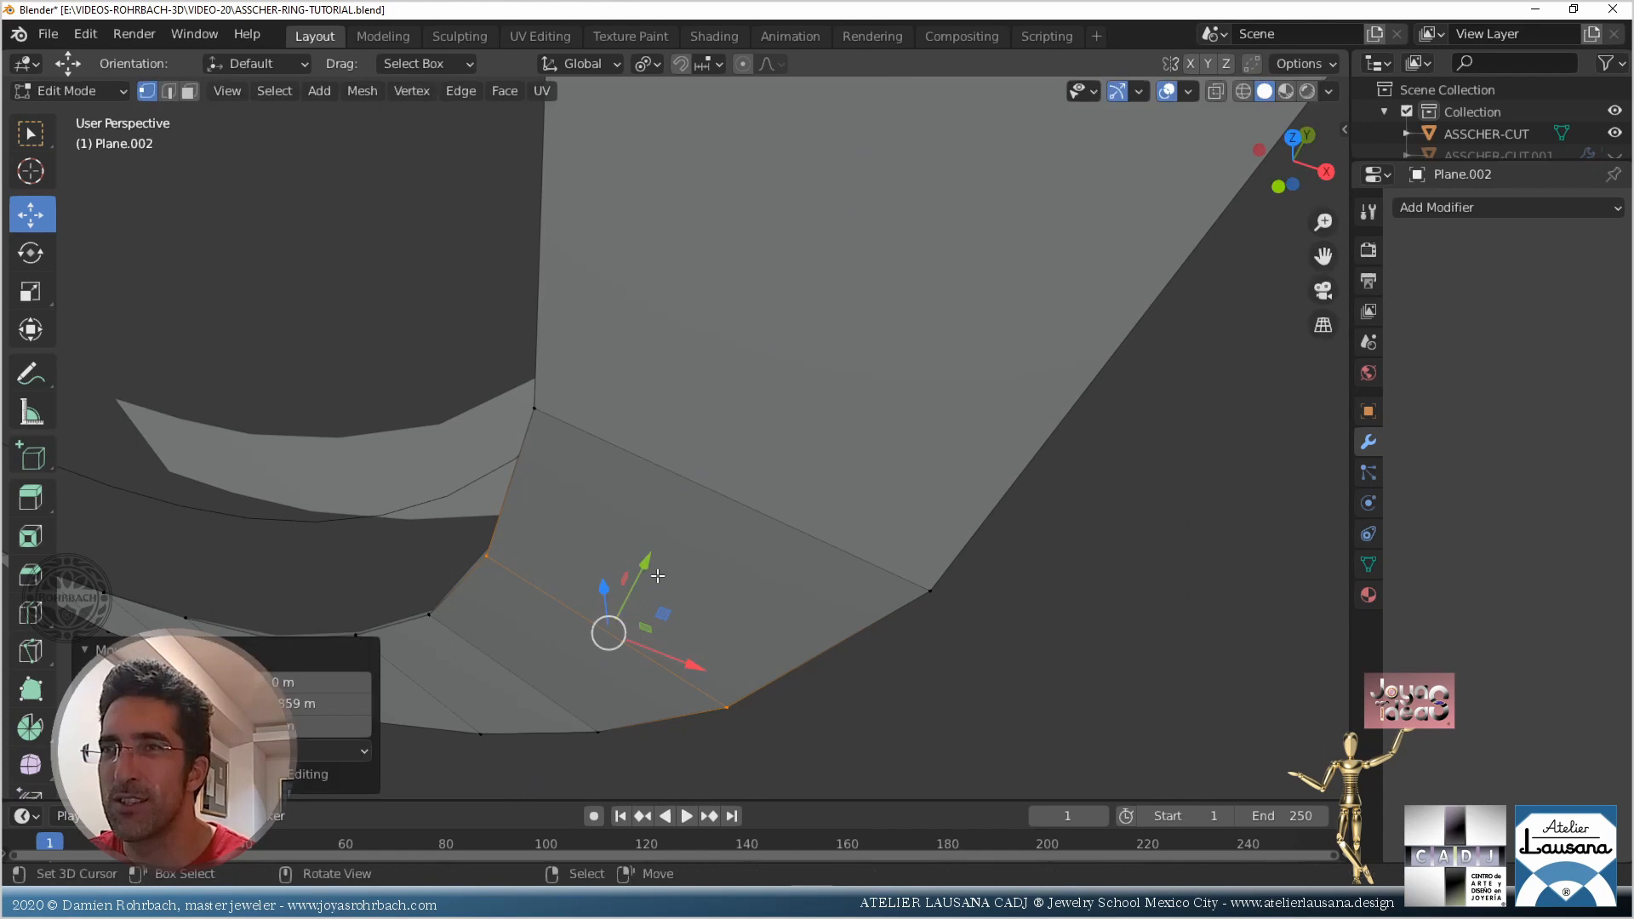
Select the ninth vertex pair from the lower end and move it along the positive Y axis in line with its neighbours
{"action": "key", "text": "alt+a"}
{"action": "left_click", "coordinate": [935, 606], "text": "alt"}
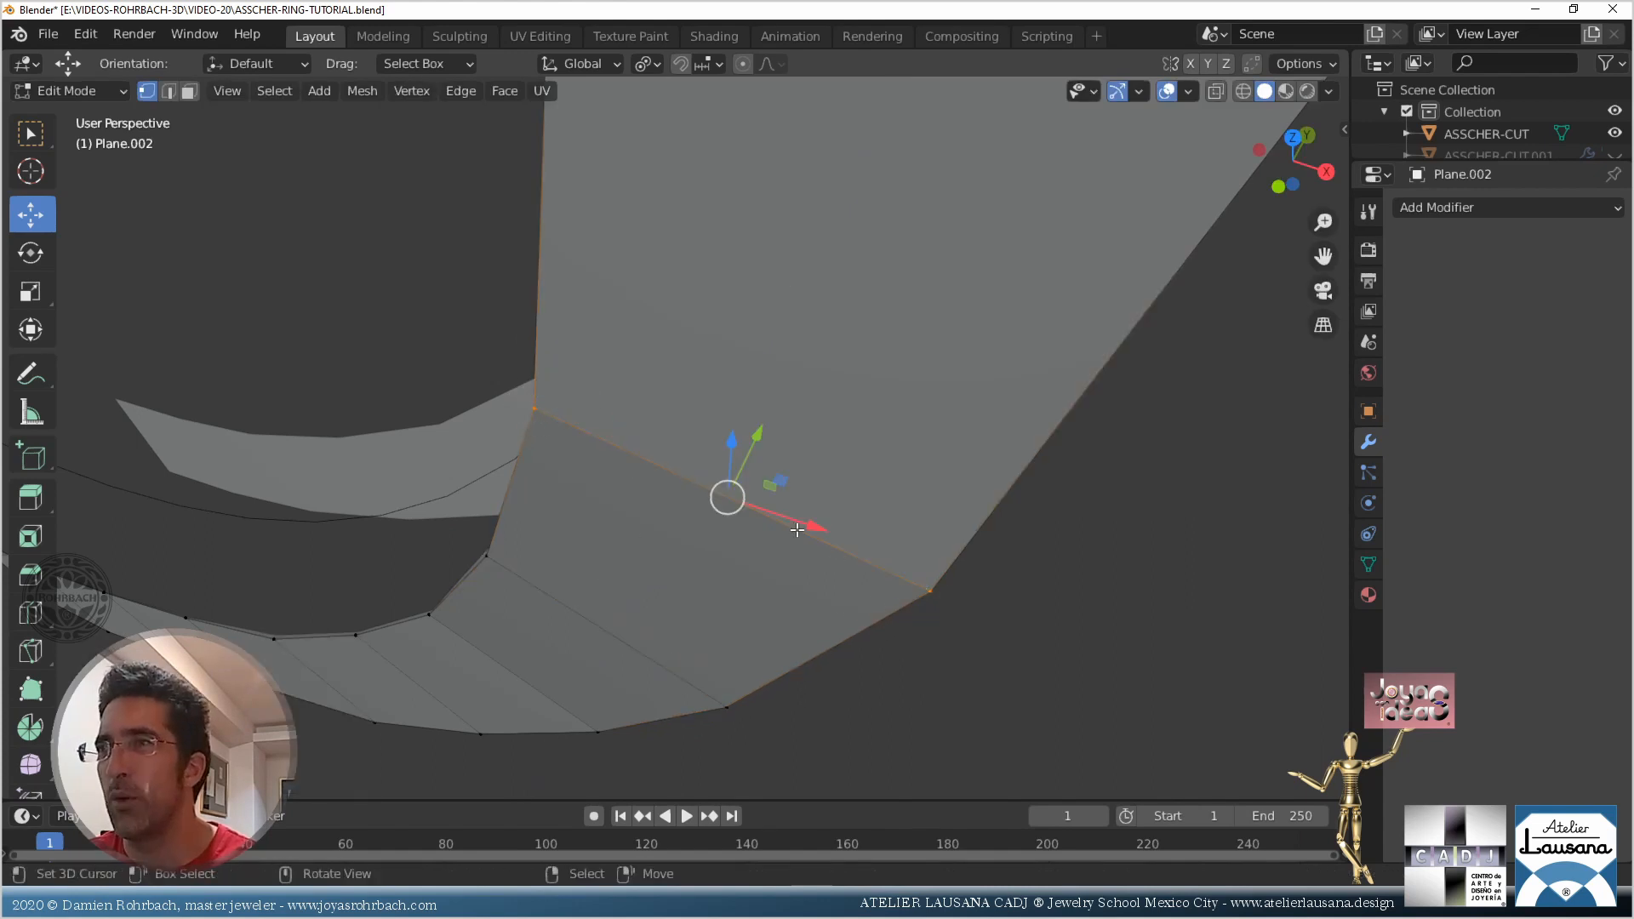
{"action": "key", "text": "alt+z"}
{"action": "middle_click_drag", "start_coordinate": [796, 529], "coordinate": [573, 514]}
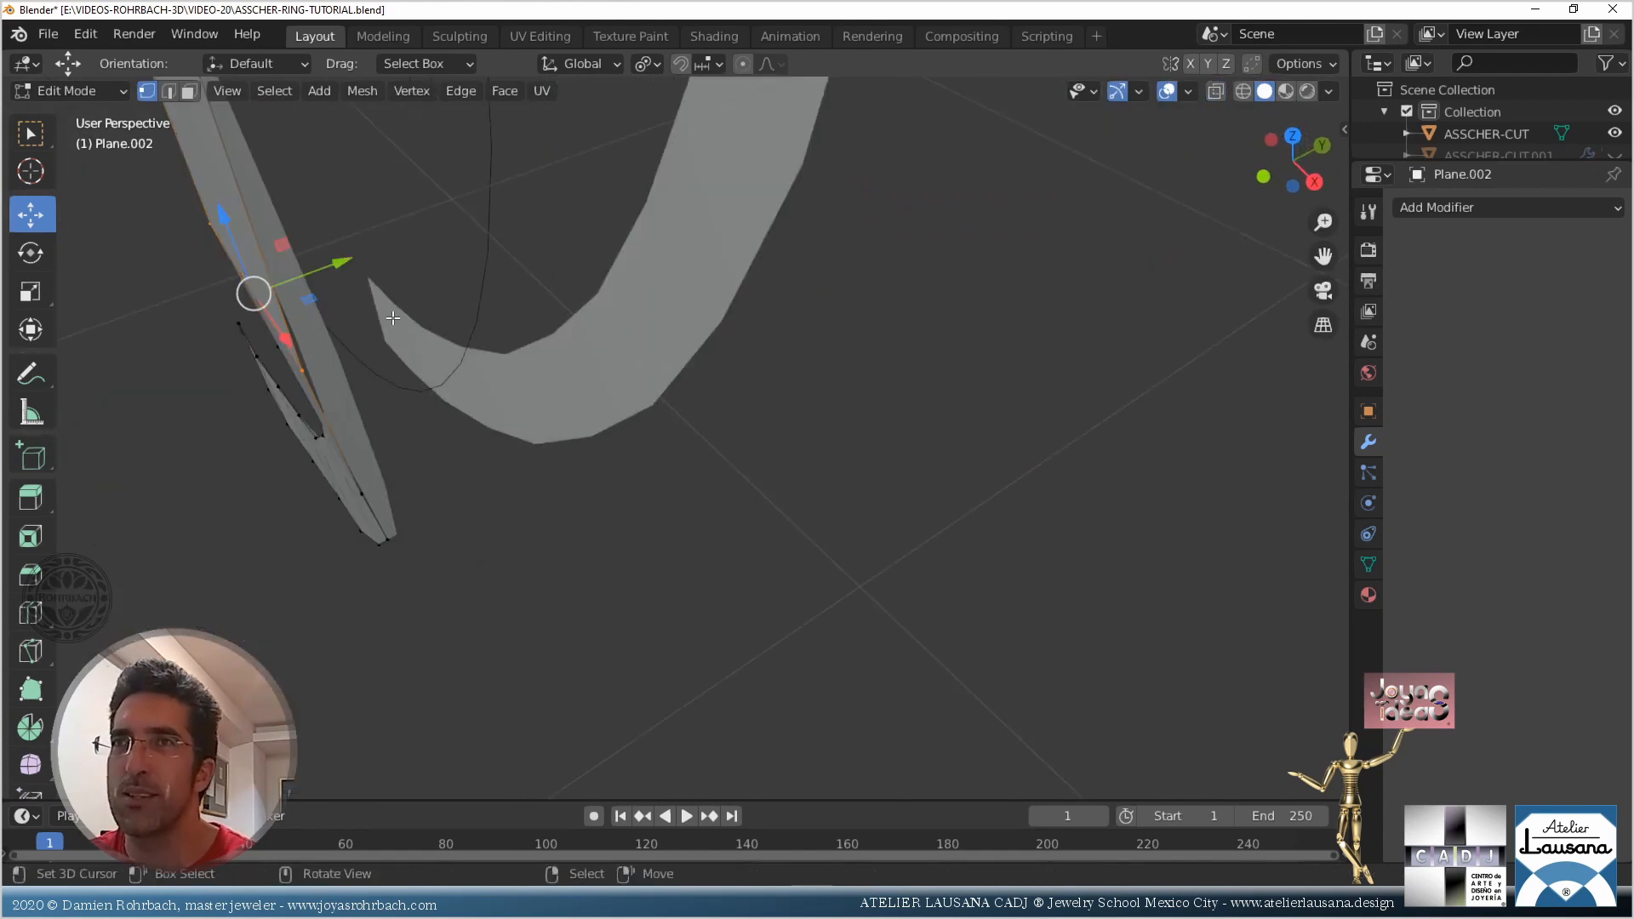
{"action": "key", "text": "g"}
{"action": "key", "text": "y"}
{"action": "left_click", "coordinate": [355, 265]}
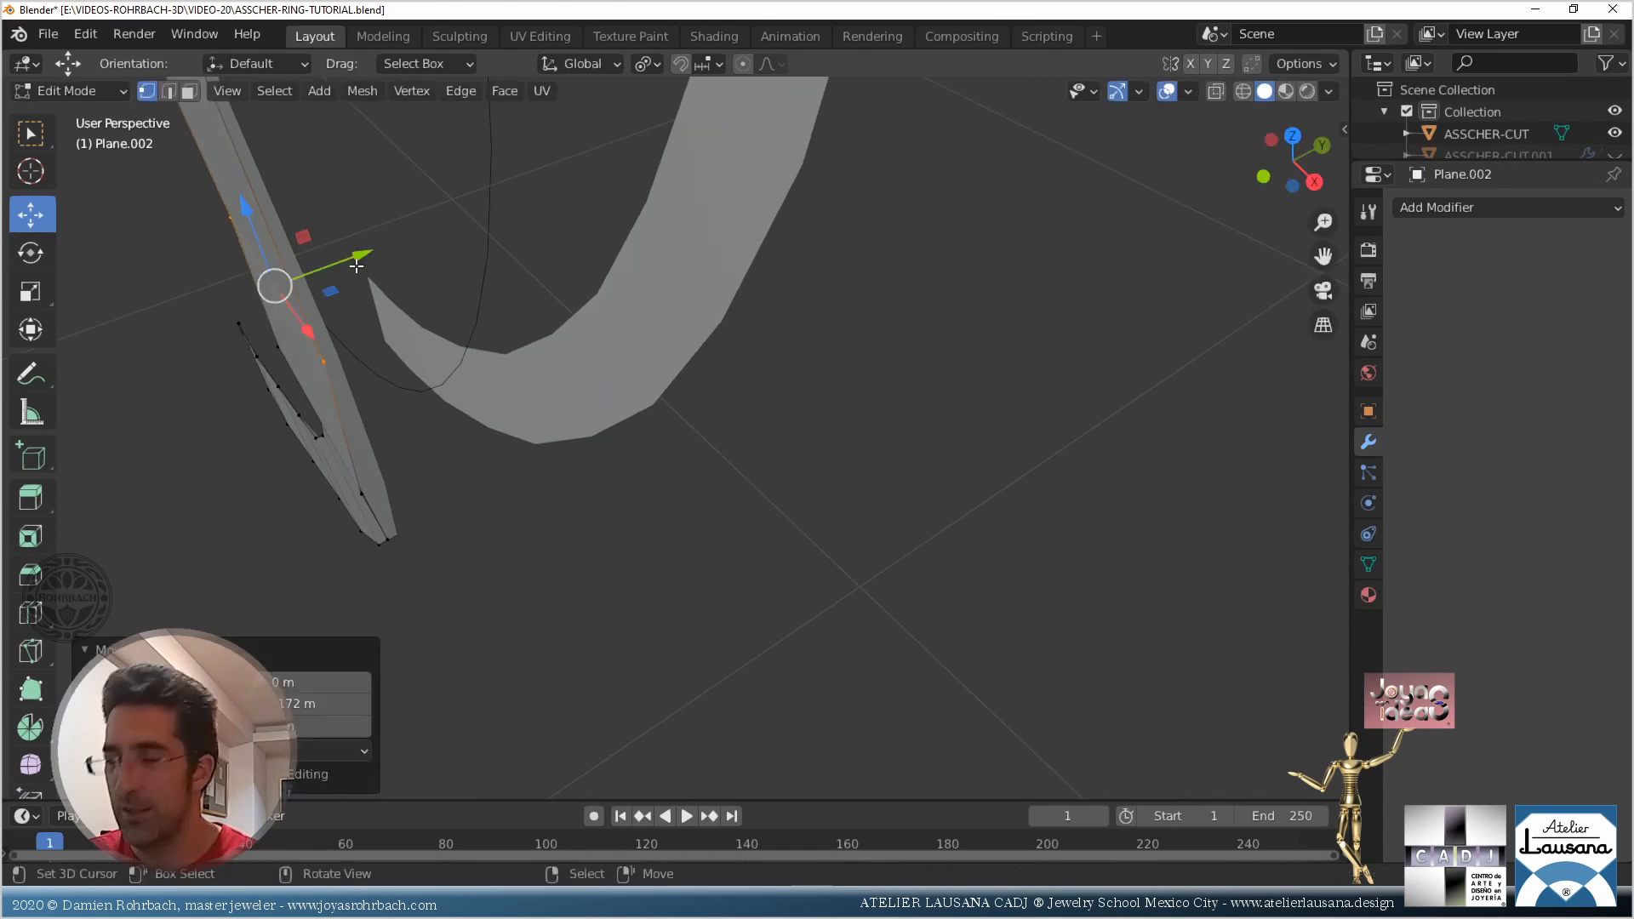
Nudge the eighth vertex pair from the lower end about 0.05 m along the positive Y axis
{"action": "key", "text": "KP_3"}
{"action": "scroll", "coordinate": [355, 265], "scroll_direction": "down", "scroll_amount": 2}
{"action": "middle_click_drag", "start_coordinate": [438, 322], "coordinate": [595, 576], "text": "shift"}
{"action": "middle_click_drag", "start_coordinate": [558, 521], "coordinate": [813, 690]}
{"action": "left_click", "coordinate": [799, 627]}
{"action": "scroll", "coordinate": [803, 613], "scroll_direction": "up", "scroll_amount": 3}
{"action": "key", "text": "c"}
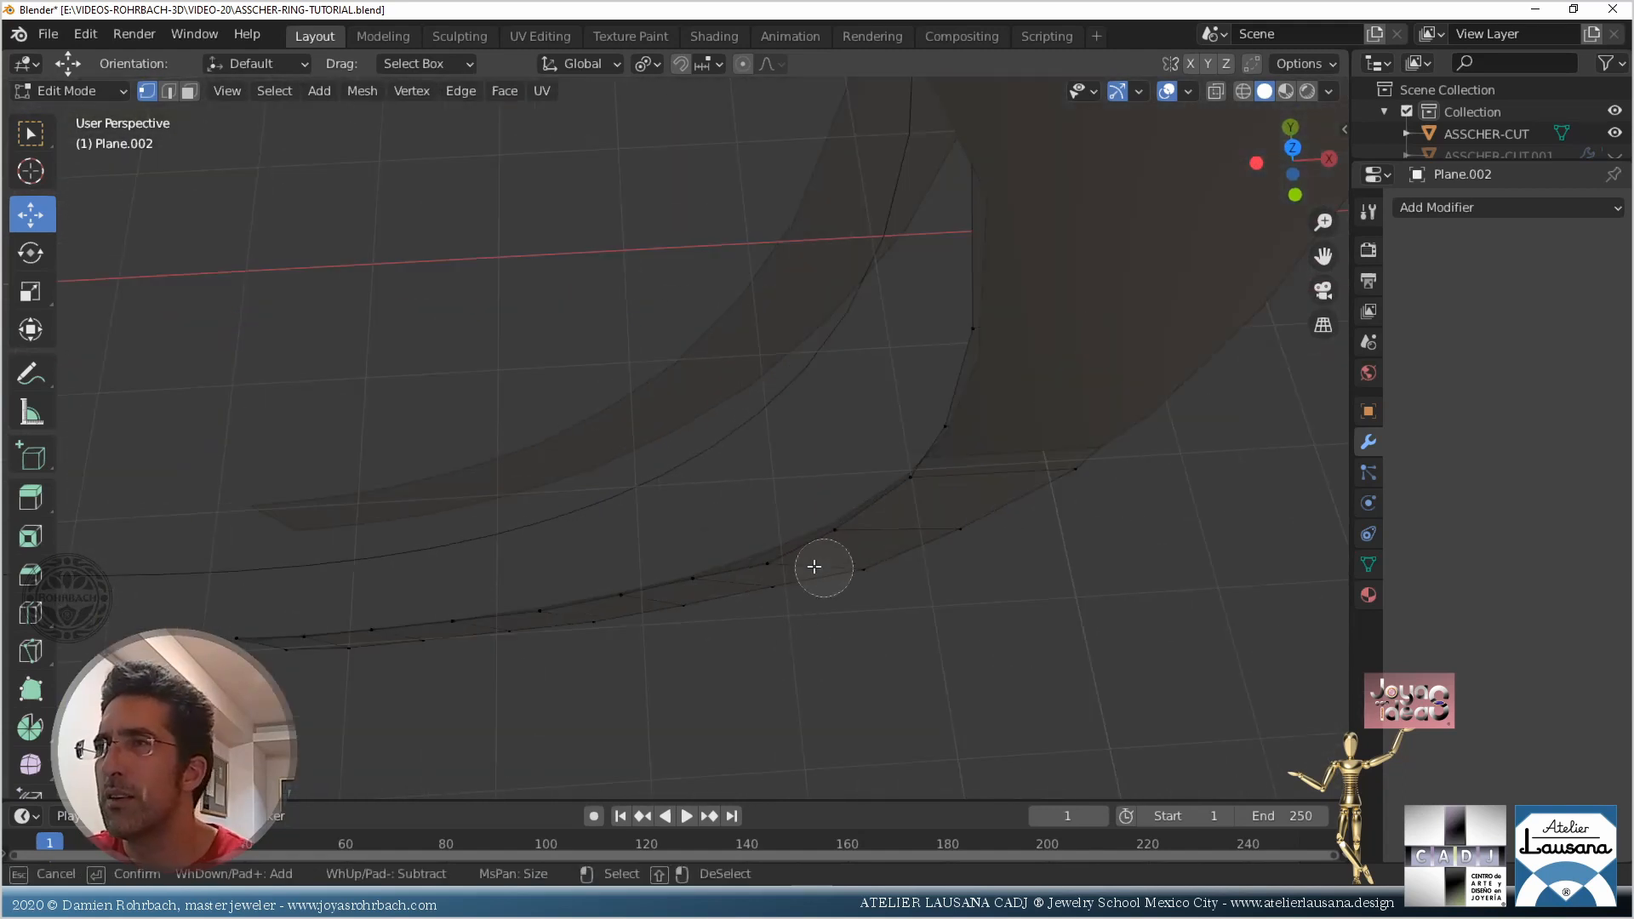
{"action": "left_click", "coordinate": [774, 574]}
{"action": "left_click", "coordinate": [861, 576]}
{"action": "middle_click", "coordinate": [769, 608]}
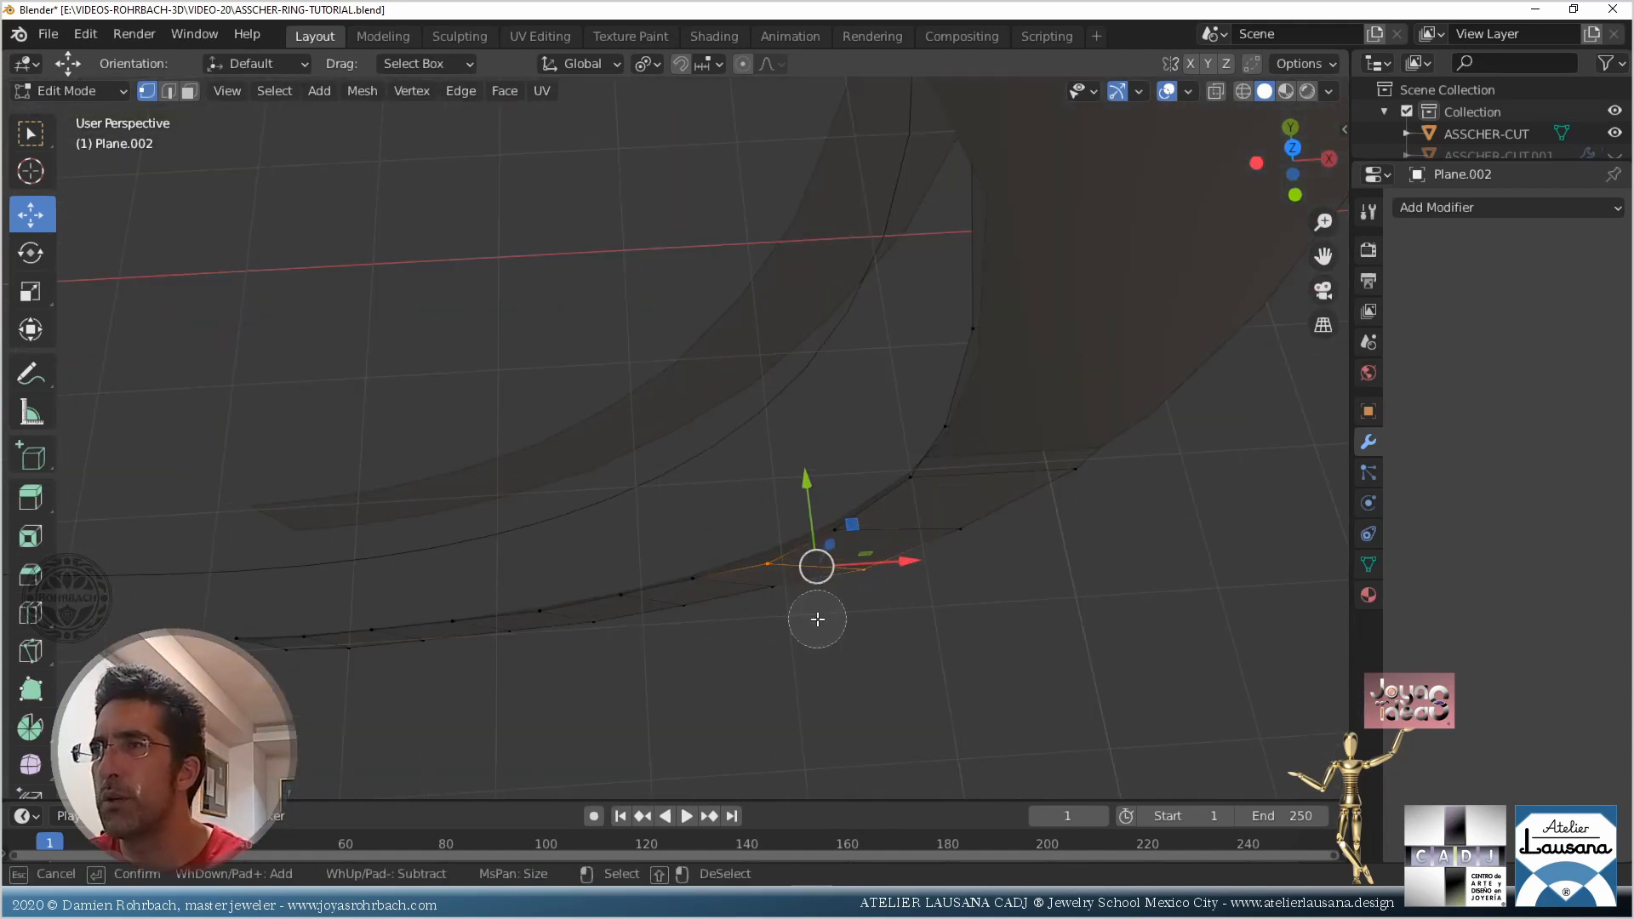
{"action": "key", "text": "Escape"}
{"action": "middle_click_drag", "start_coordinate": [817, 620], "coordinate": [787, 575]}
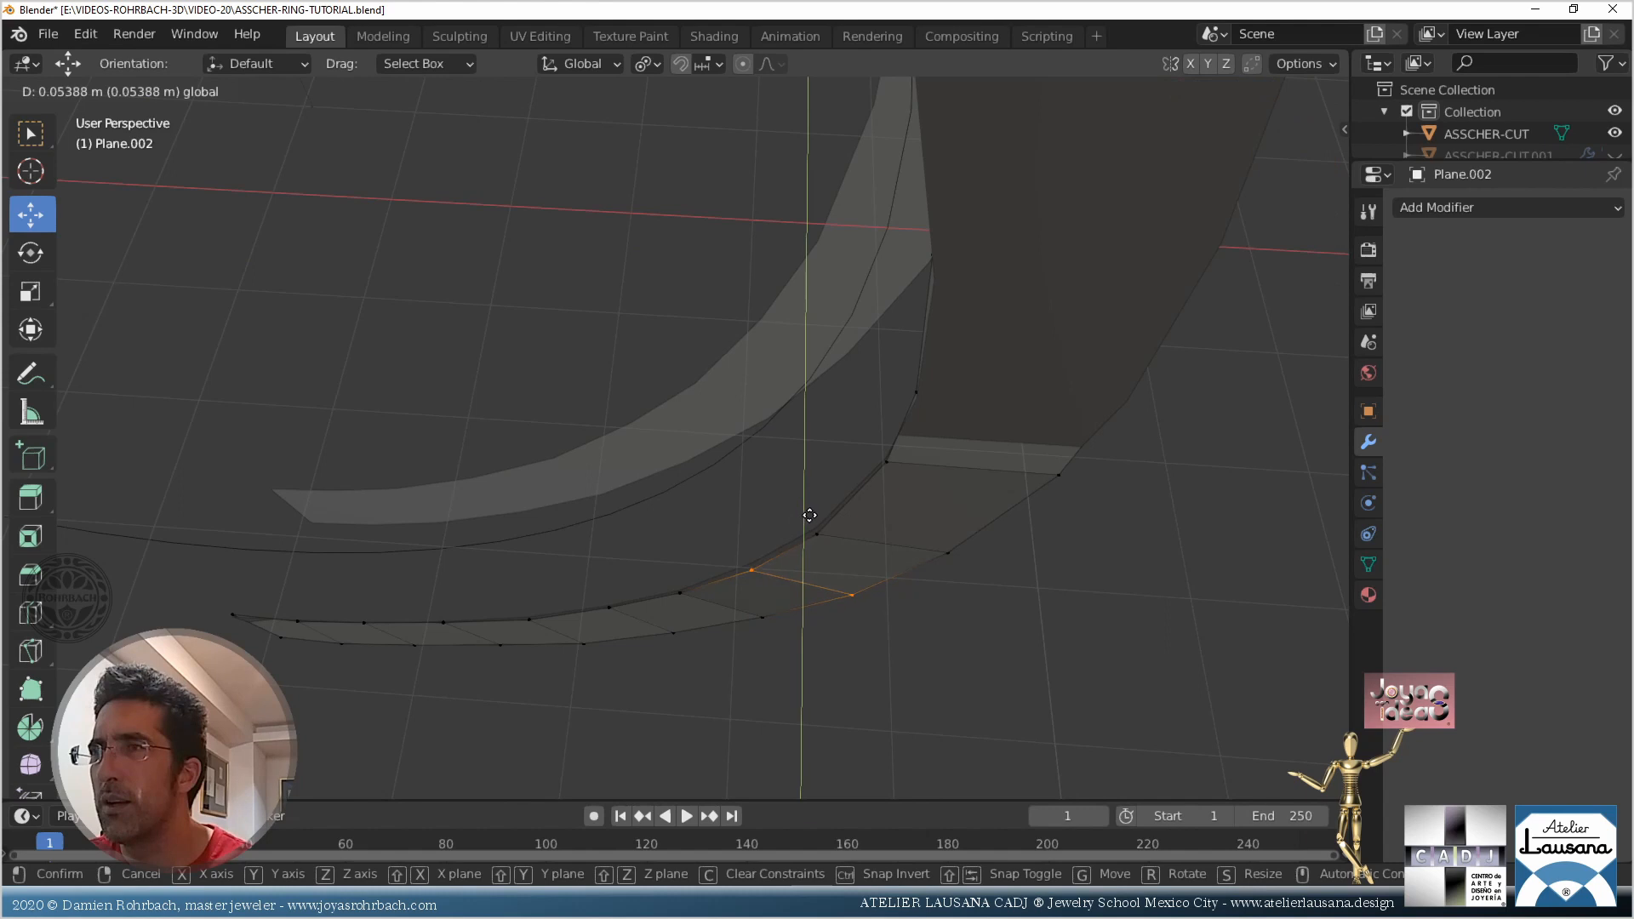
{"action": "left_click", "coordinate": [813, 515]}
Move the topmost vertex pair of the outer branch, beneath the bezel, along the negative Y axis
{"action": "middle_click_drag", "start_coordinate": [813, 515], "coordinate": [745, 273]}
{"action": "key", "text": "alt+z"}
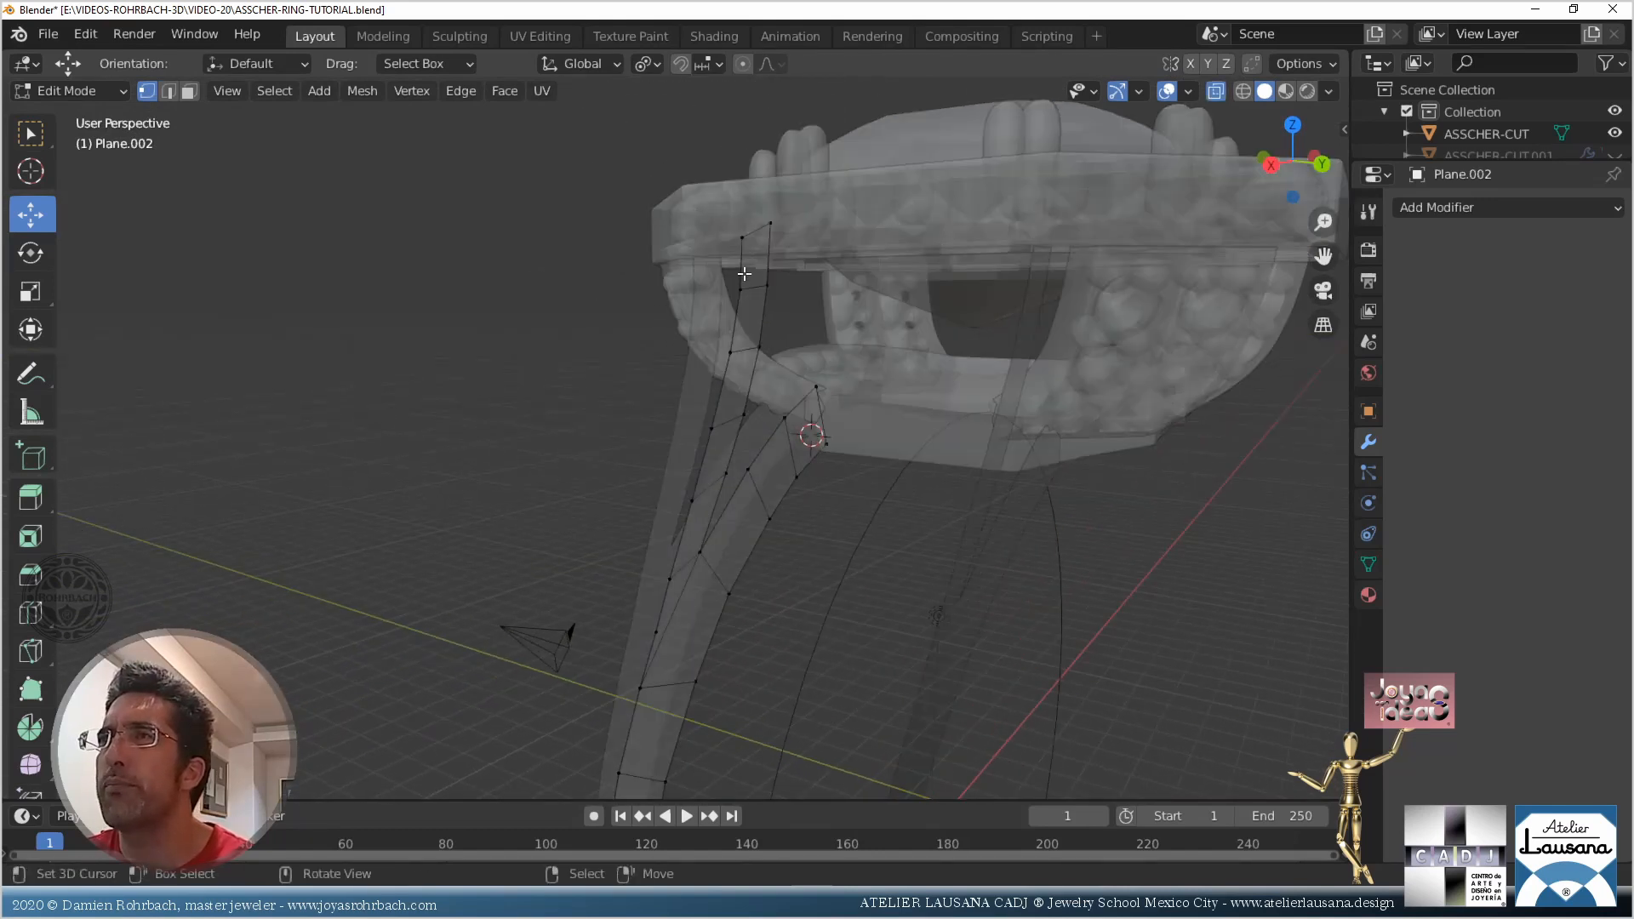
{"action": "key", "text": "alt+z"}
{"action": "middle_click_drag", "start_coordinate": [806, 225], "coordinate": [831, 252]}
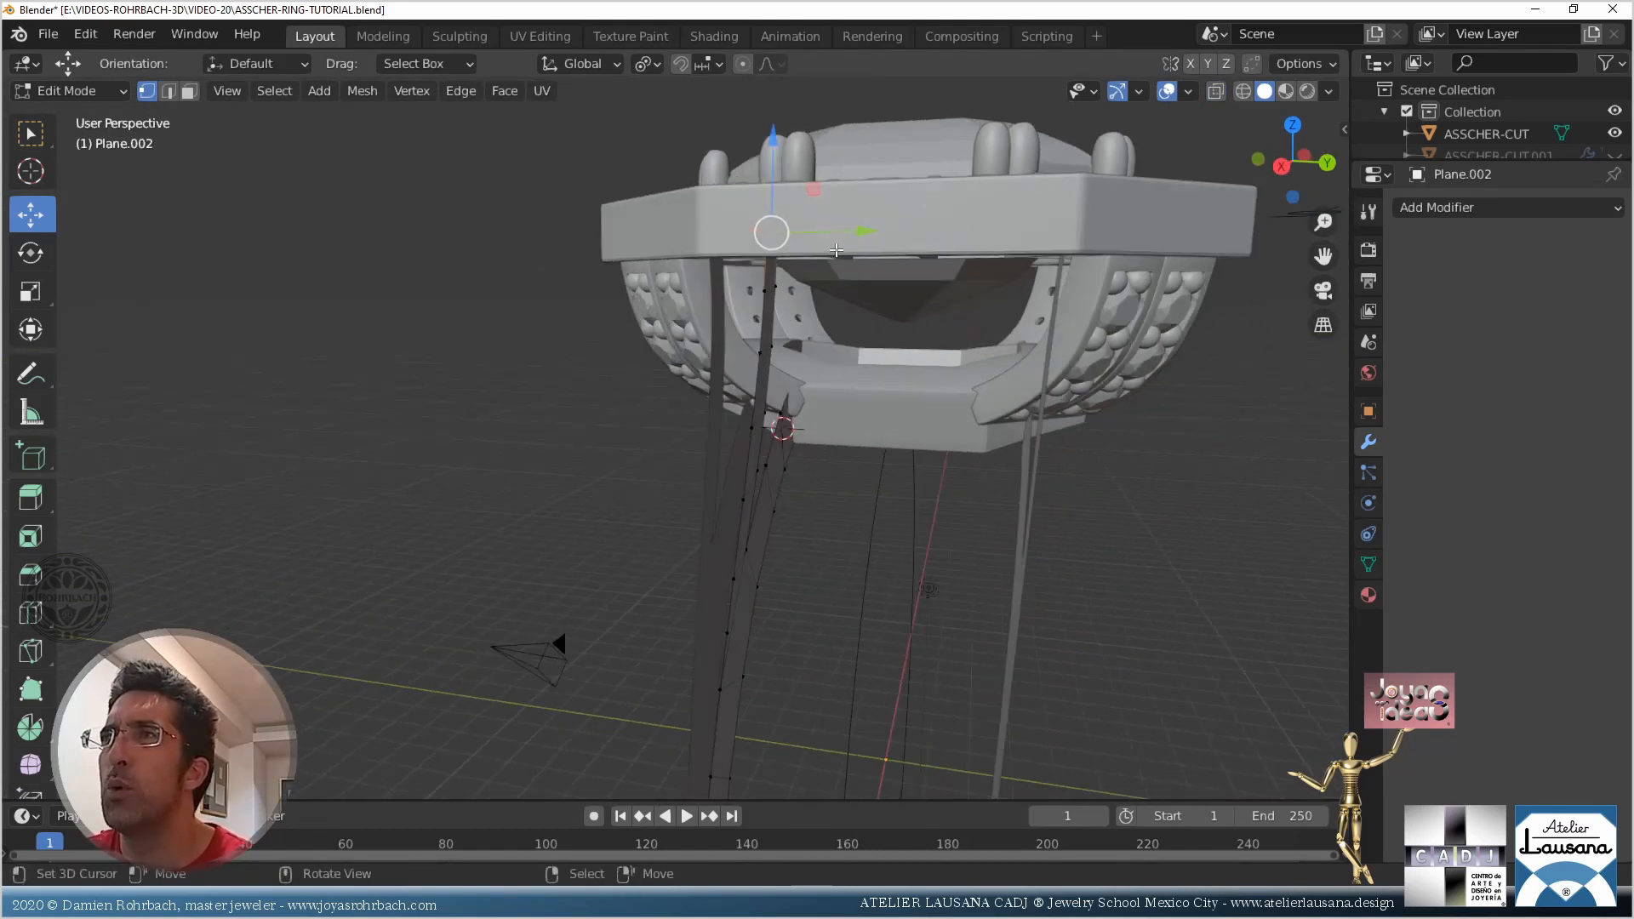
{"action": "key", "text": "alt+z"}
{"action": "left_click_drag", "start_coordinate": [859, 234], "coordinate": [797, 294]}
{"action": "left_click", "coordinate": [807, 239]}
Move the second vertex pair from the top of the outer branch along the negative Y axis
{"action": "key", "text": "c"}
{"action": "scroll", "coordinate": [801, 293], "scroll_direction": "up", "scroll_amount": 4}
{"action": "middle_click_drag", "start_coordinate": [803, 291], "coordinate": [847, 294]}
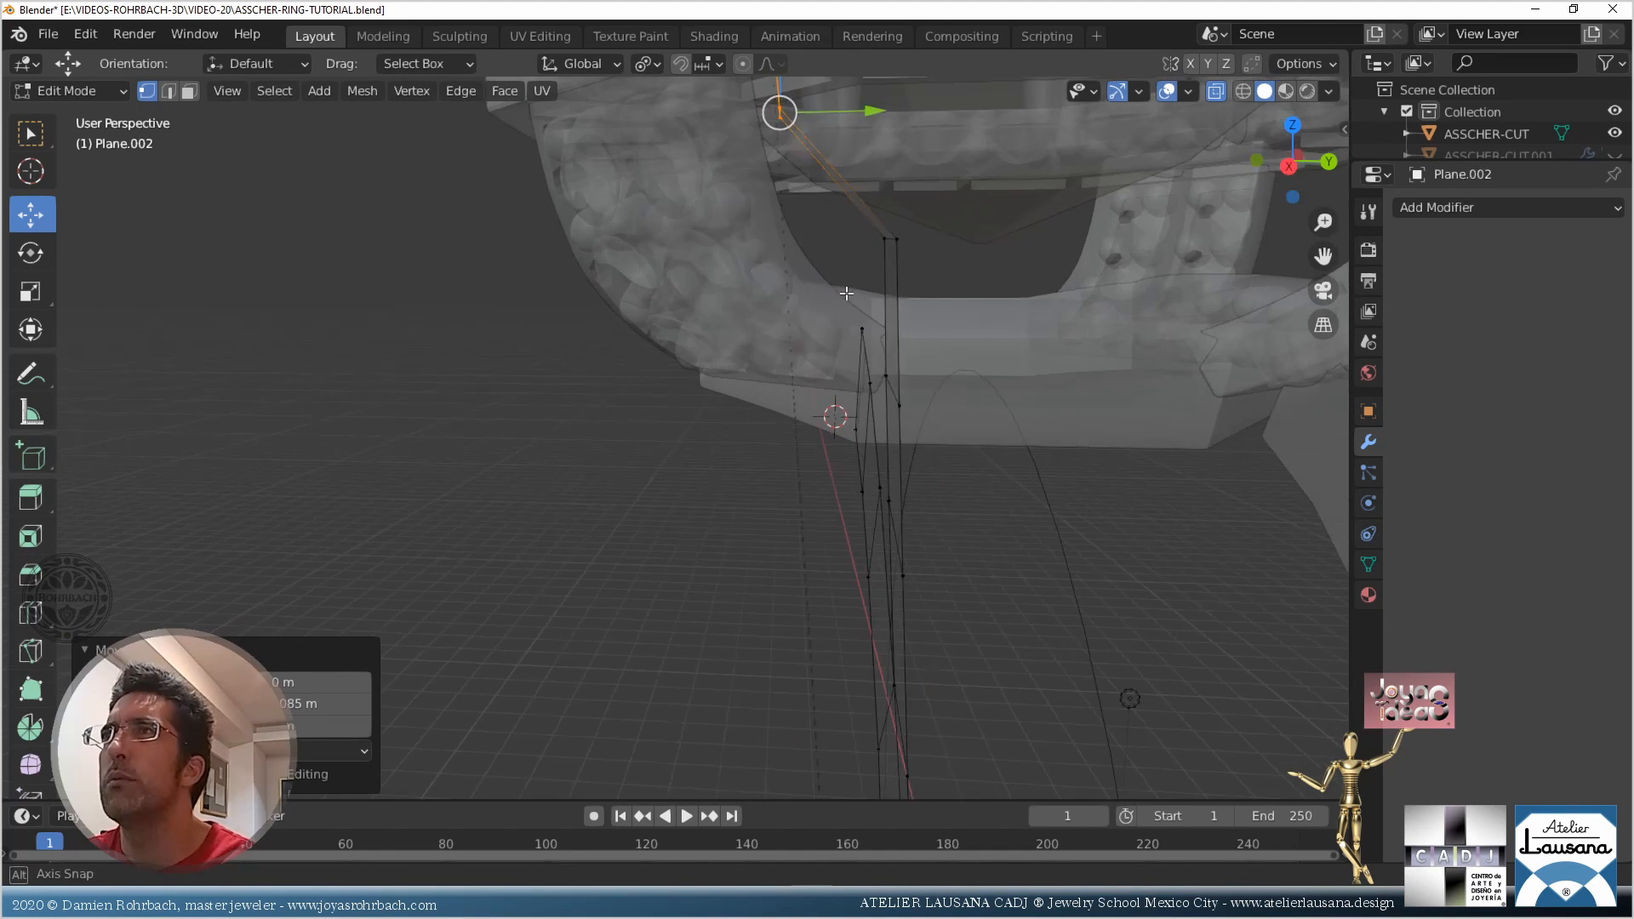
{"action": "key", "text": "alt+a"}
{"action": "left_click", "coordinate": [888, 241]}
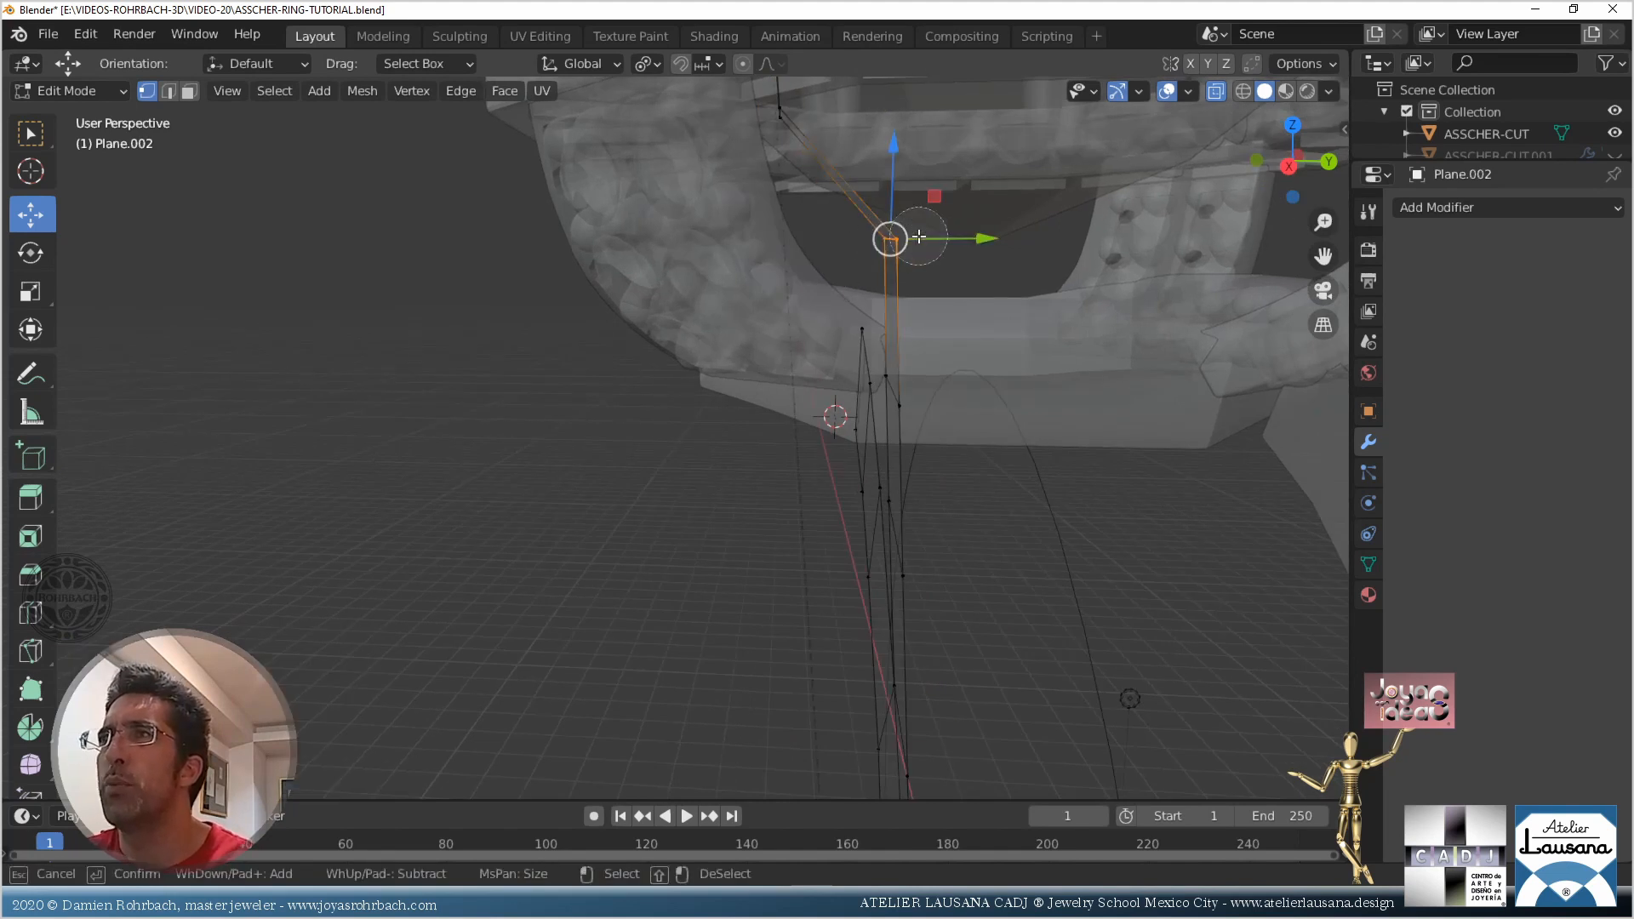
{"action": "key", "text": "alt+z"}
{"action": "left_click_drag", "start_coordinate": [892, 245], "coordinate": [870, 255]}
Move the third vertex pair from the top of the outer branch along the Y axis to line up with the pairs above
{"action": "scroll", "coordinate": [893, 341], "scroll_direction": "up", "scroll_amount": 3}
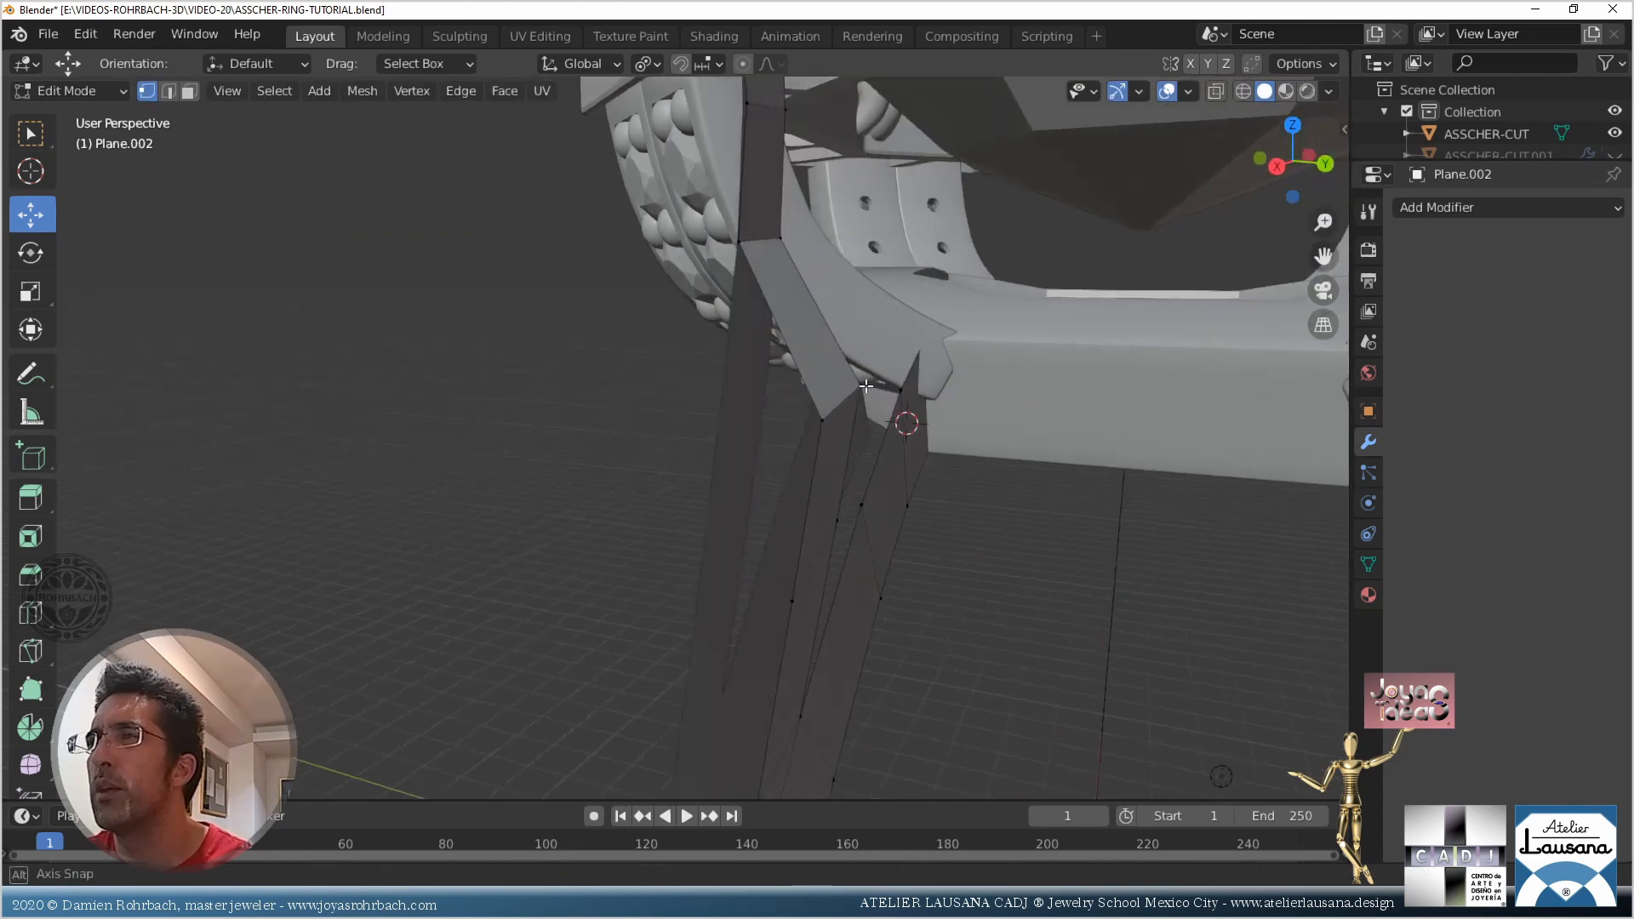
{"action": "key", "text": "c"}
{"action": "mouse_move", "coordinate": [893, 340]}
{"action": "middle_mouse_down"}
{"action": "mouse_move", "coordinate": [848, 389]}
{"action": "mouse_move", "coordinate": [890, 391]}
{"action": "mouse_move", "coordinate": [620, 535]}
{"action": "middle_mouse_up"}
{"action": "right_click", "coordinate": [773, 416]}
{"action": "key", "text": "g"}
{"action": "key", "text": "y"}
{"action": "left_click", "coordinate": [882, 413]}
{"action": "key", "text": "alt+z"}
{"action": "key", "text": "c"}
{"action": "left_click", "coordinate": [619, 535]}
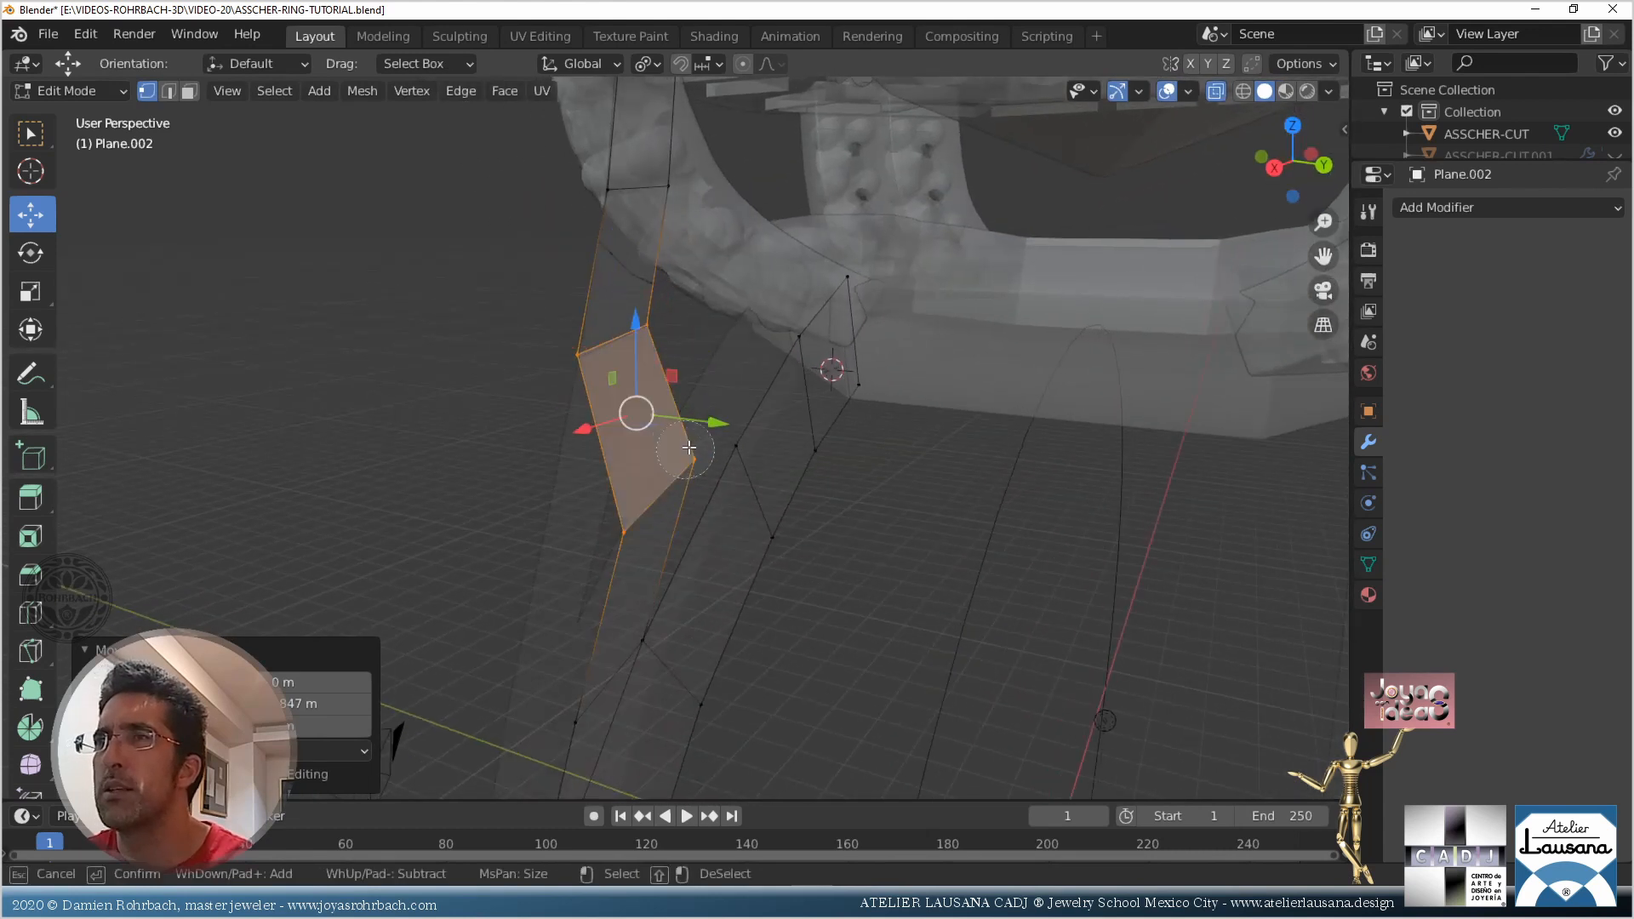
{"action": "right_click", "coordinate": [694, 450]}
{"action": "key", "text": "g"}
{"action": "key", "text": "y"}
{"action": "left_click", "coordinate": [686, 423]}
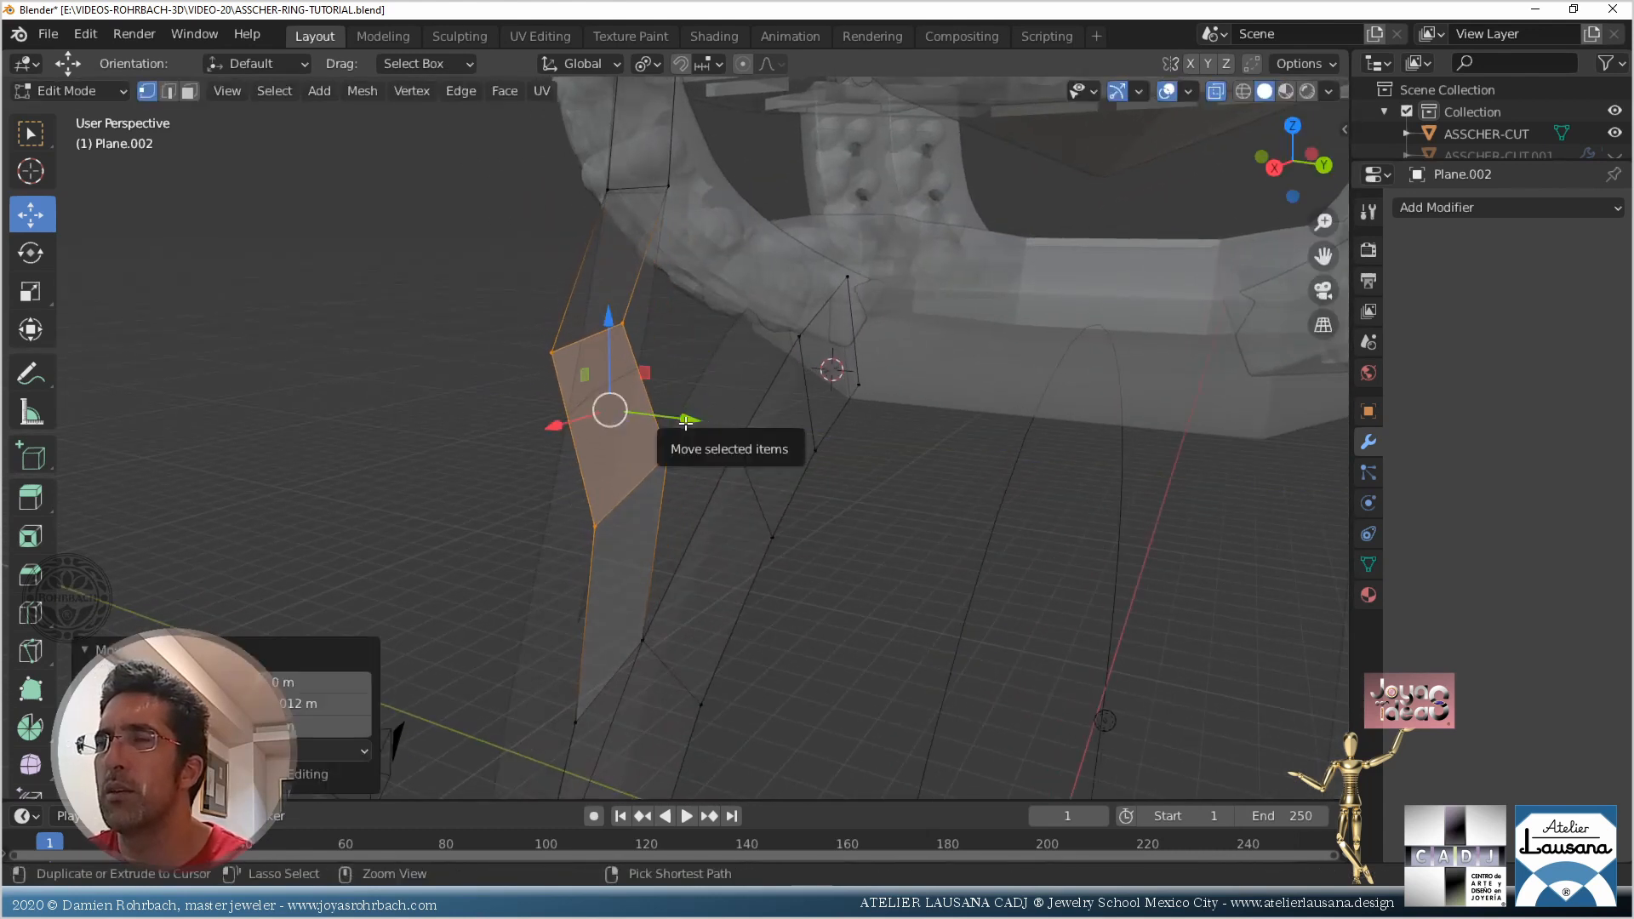
{"action": "key", "text": "ctrl+z"}
{"action": "key", "text": "ctrl+z"}
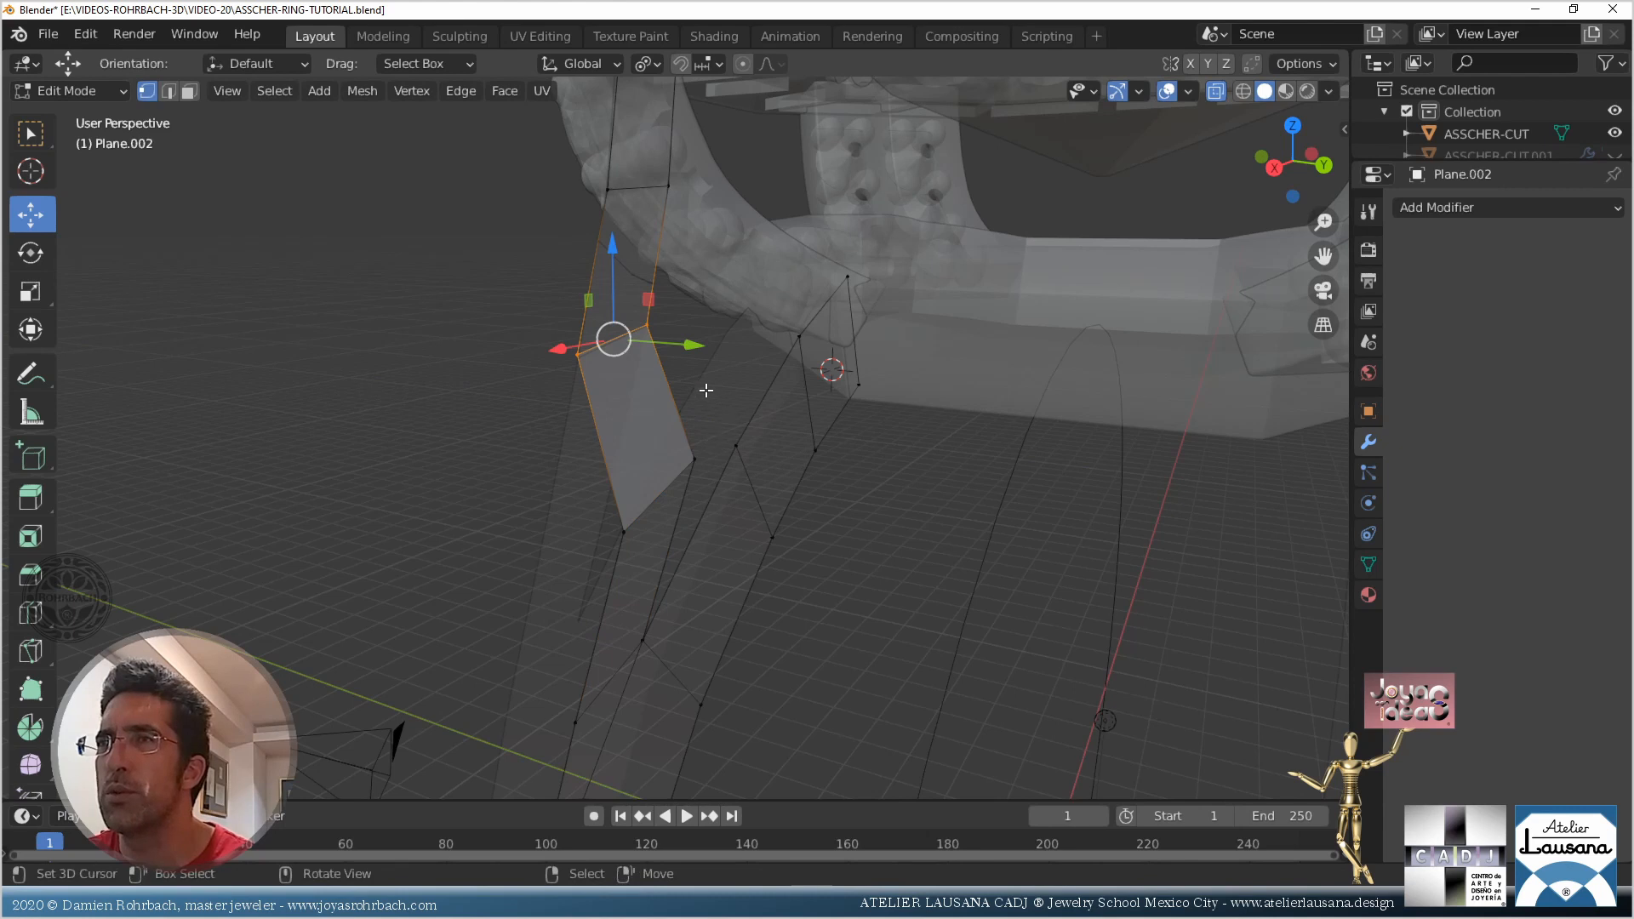
Try to move the fourth vertex pair from the top of the outer branch along the Y axis on its own
{"action": "left_click", "coordinate": [640, 532]}
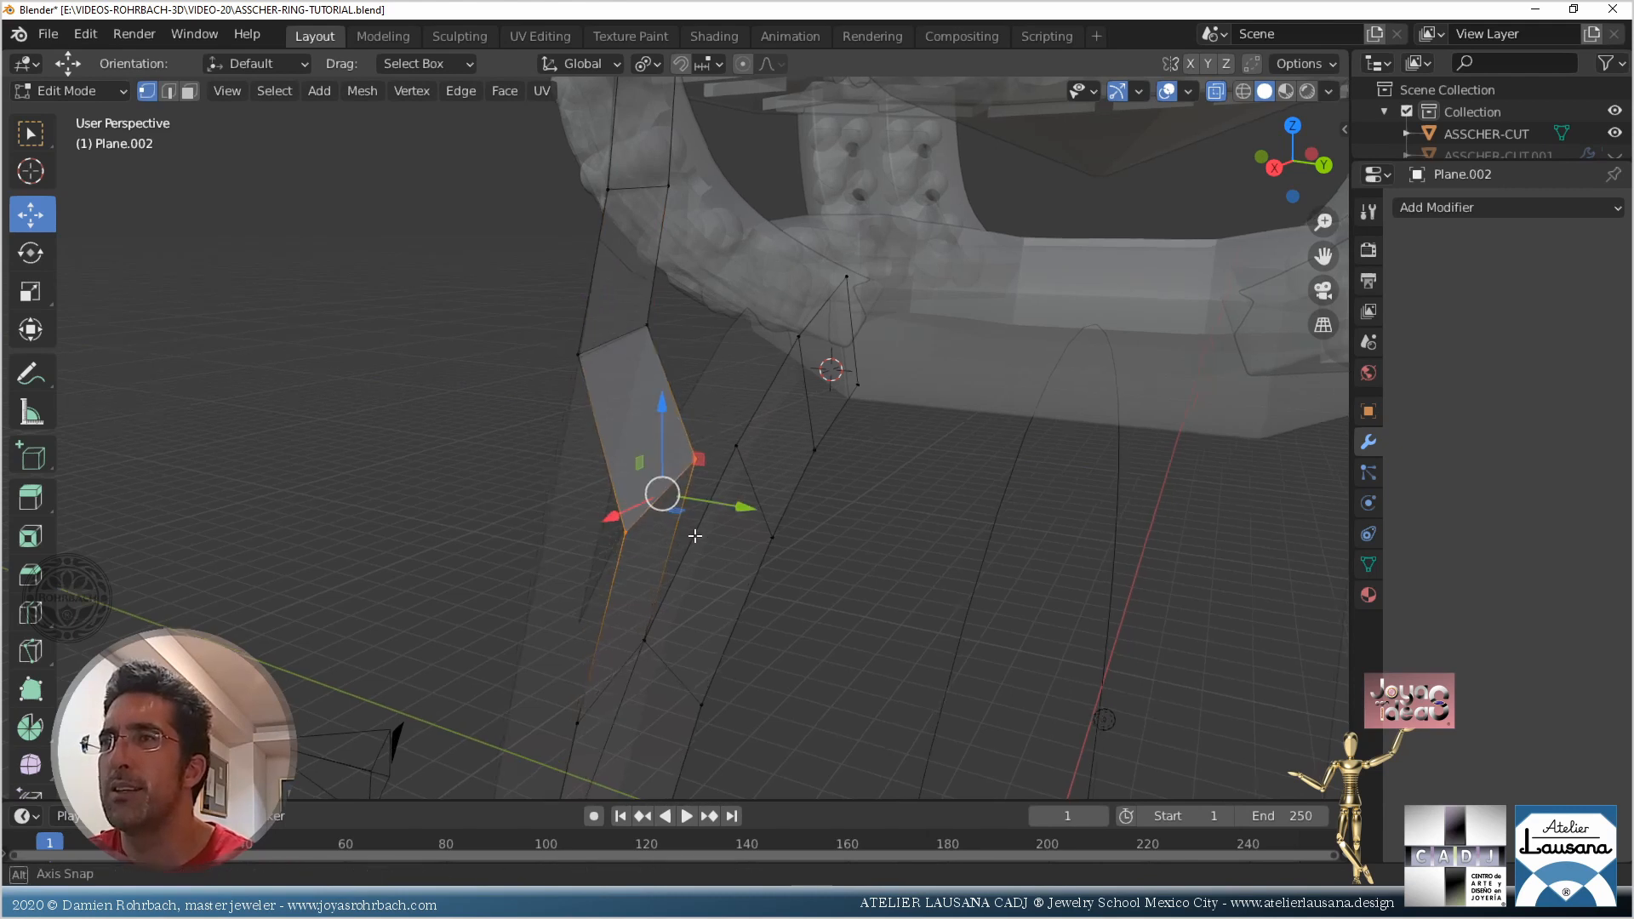
{"action": "key", "text": "alt+z"}
{"action": "middle_click_drag", "start_coordinate": [640, 532], "coordinate": [685, 518]}
{"action": "key", "text": "g"}
{"action": "key", "text": "y"}
{"action": "left_click", "coordinate": [716, 514]}
{"action": "scroll", "coordinate": [713, 437], "scroll_direction": "down", "scroll_amount": 2}
{"action": "scroll", "coordinate": [738, 431], "scroll_direction": "up", "scroll_amount": 2}
{"action": "key", "text": "alt+a"}
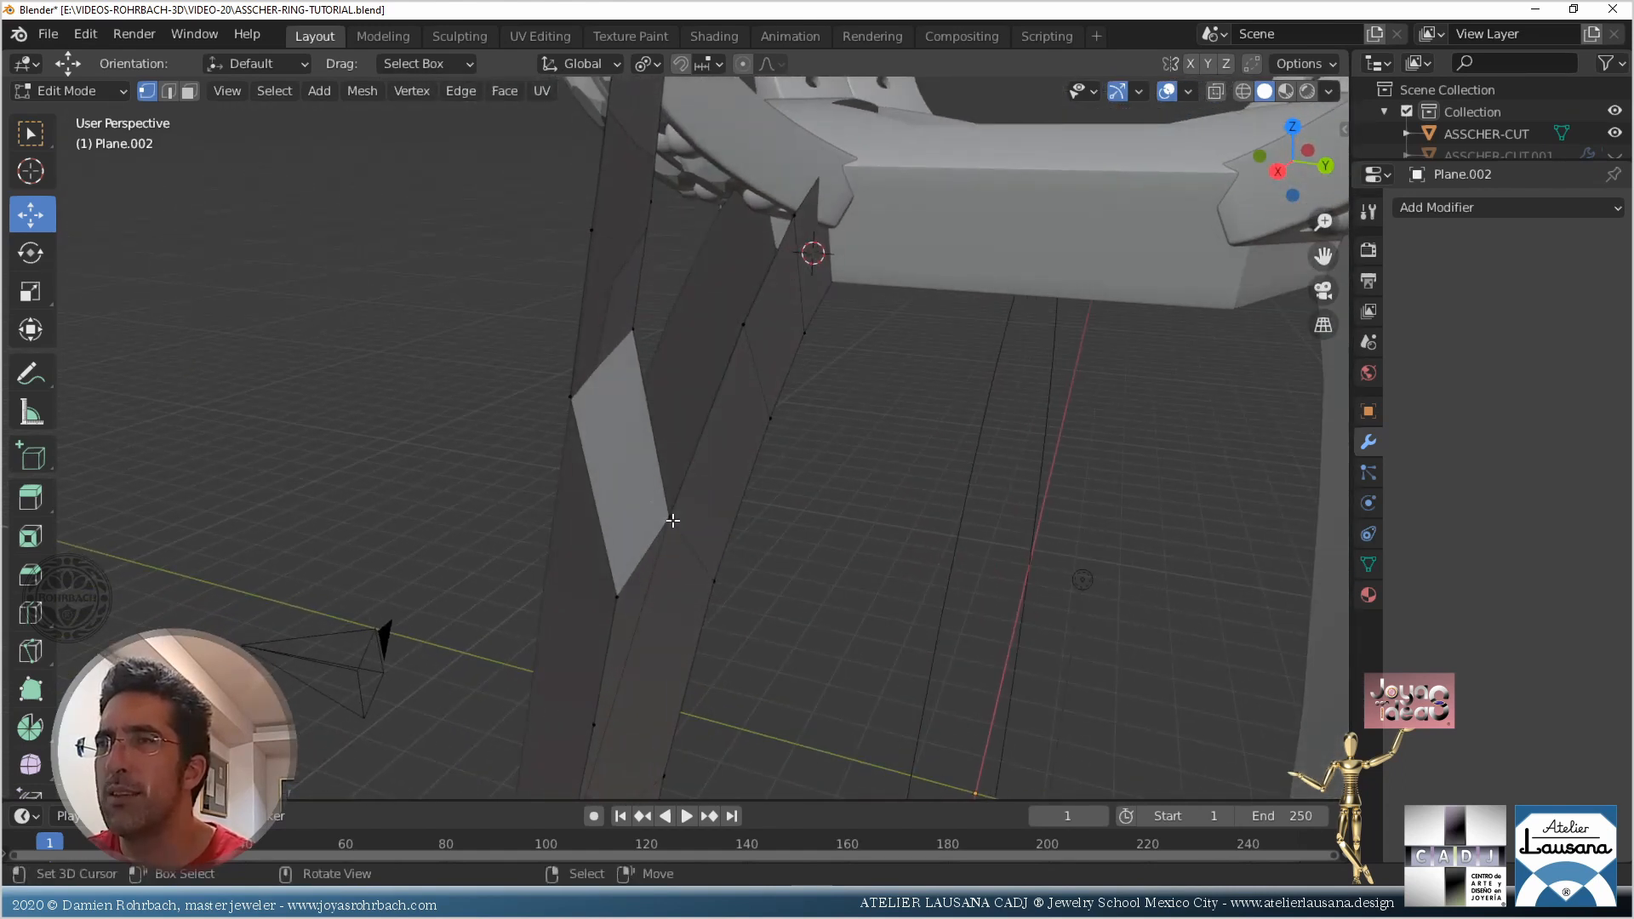
Try to move only part of the vertices around the fork of the split shank along the negative Y axis
{"action": "left_click_drag", "start_coordinate": [670, 523], "coordinate": [604, 652]}
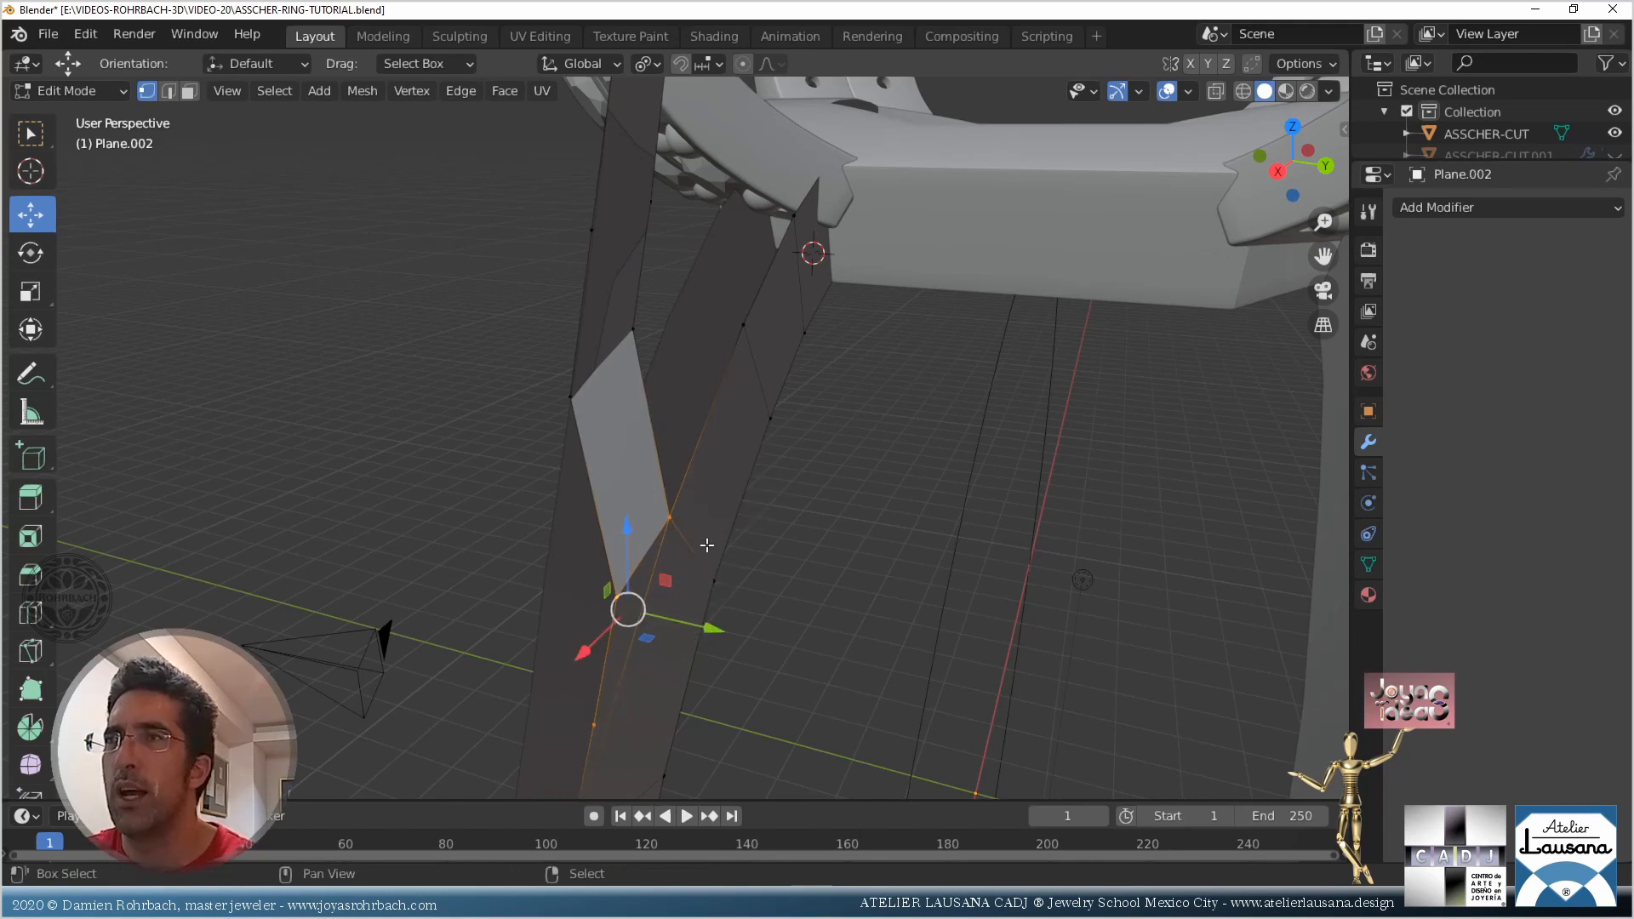
{"action": "middle_click_drag", "start_coordinate": [707, 544], "coordinate": [837, 427]}
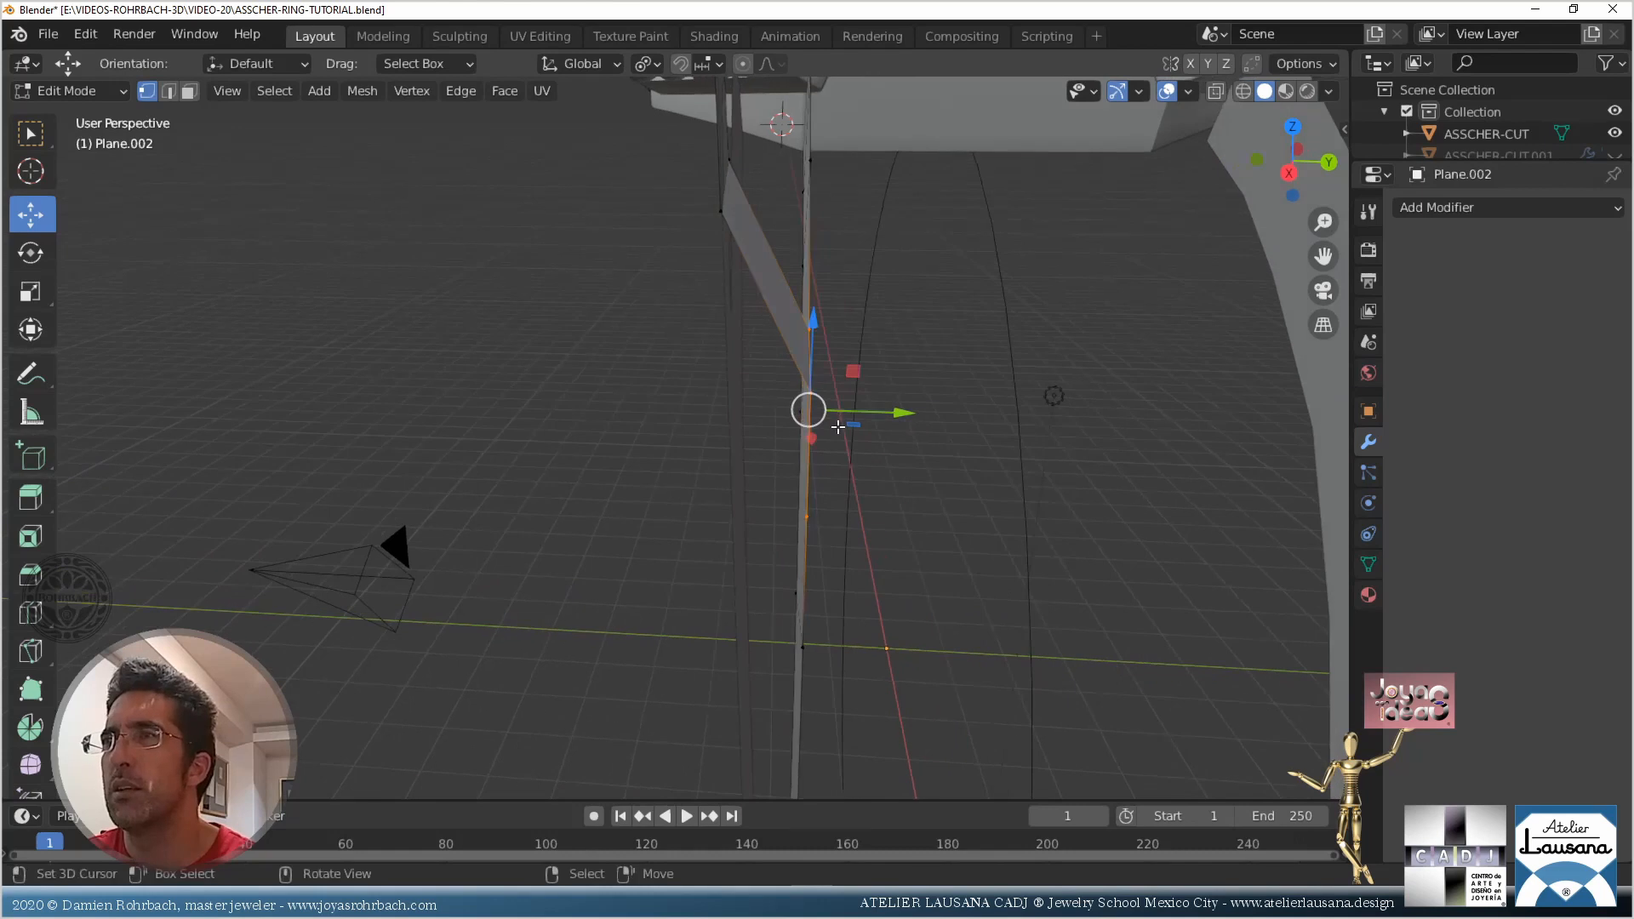
{"action": "left_click_drag", "start_coordinate": [894, 415], "coordinate": [844, 420]}
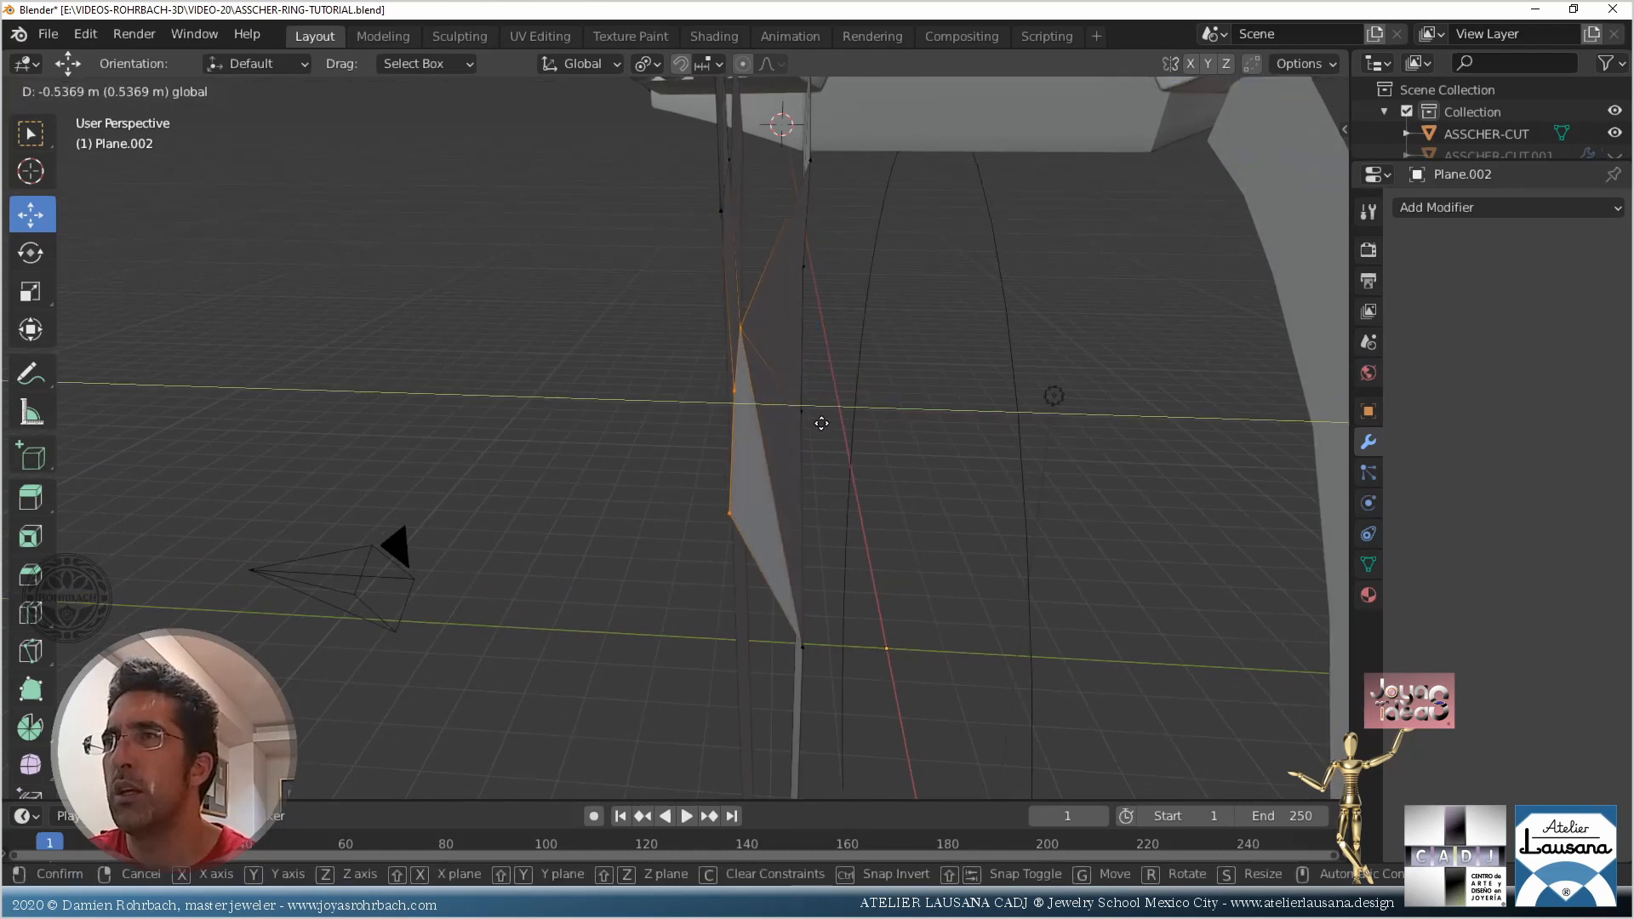
{"action": "left_click", "coordinate": [821, 423]}
{"action": "middle_click_drag", "start_coordinate": [821, 423], "coordinate": [762, 423]}
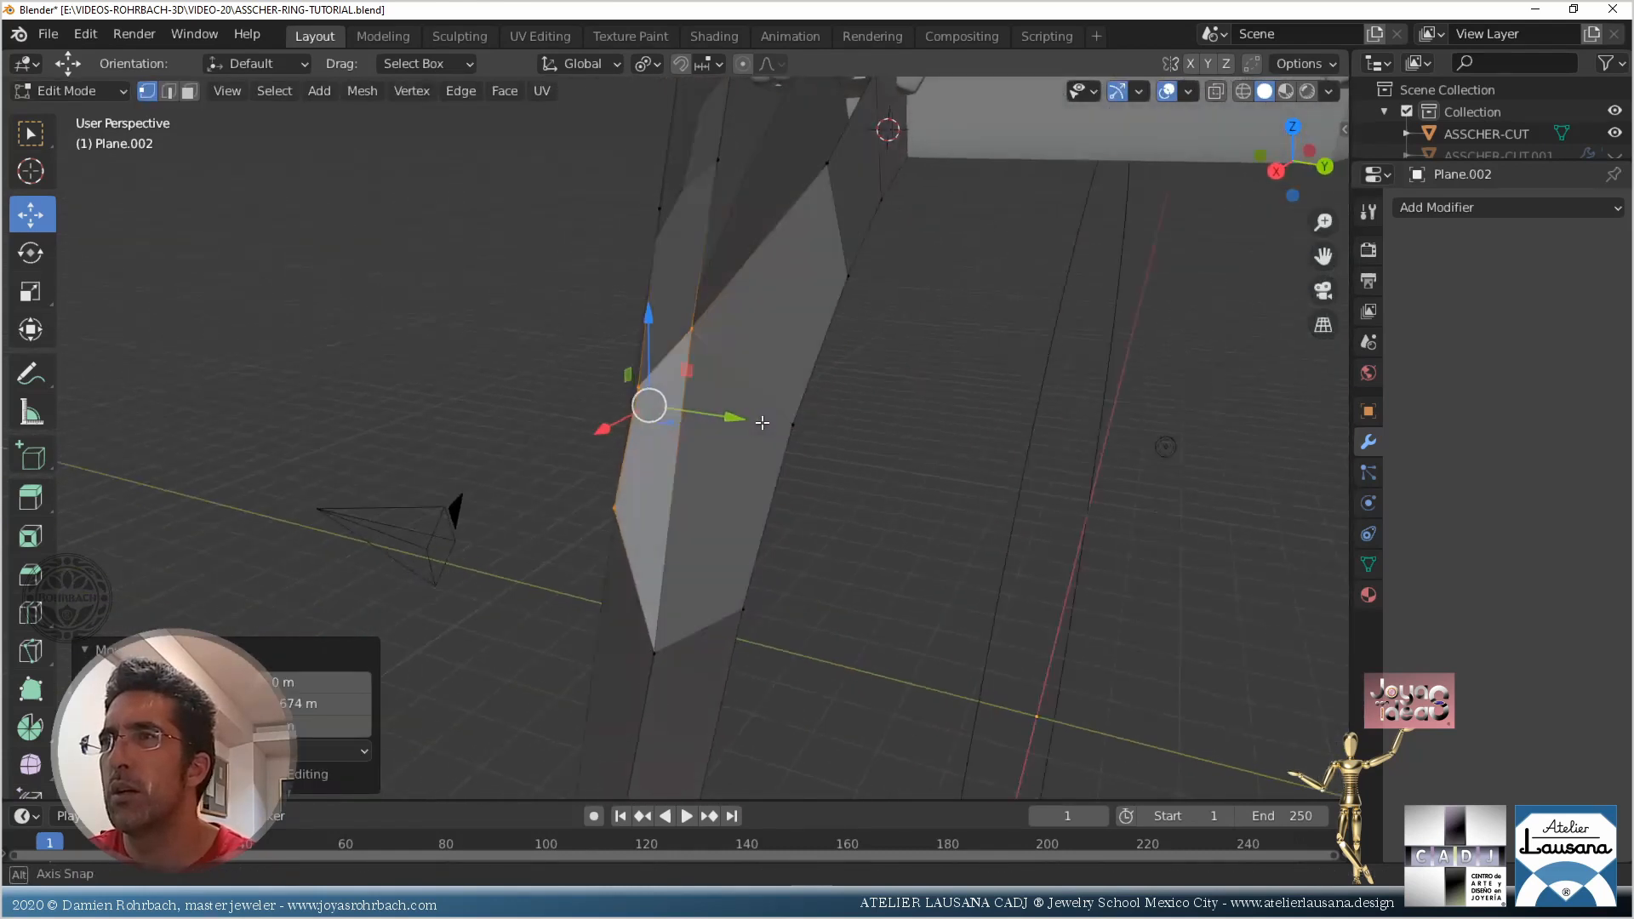
{"action": "middle_click_drag", "start_coordinate": [850, 448], "coordinate": [814, 462]}
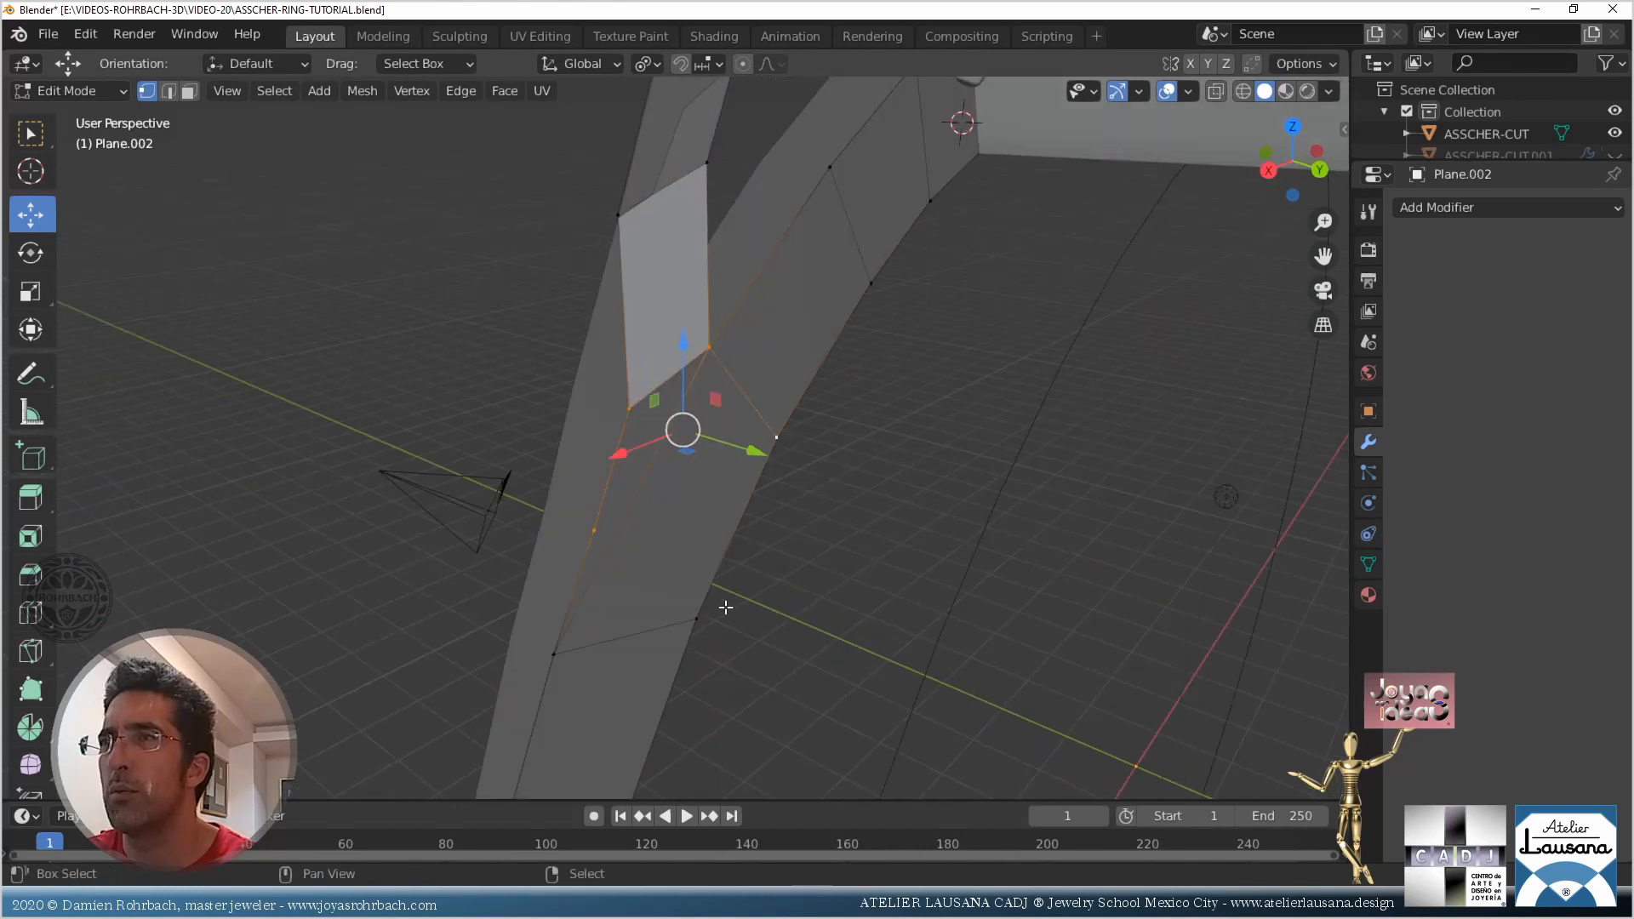
{"action": "middle_click_drag", "start_coordinate": [723, 619], "coordinate": [810, 576]}
{"action": "left_click_drag", "start_coordinate": [843, 470], "coordinate": [776, 478]}
{"action": "mouse_move", "coordinate": [776, 478]}
{"action": "middle_mouse_down"}
{"action": "mouse_move", "coordinate": [863, 469]}
{"action": "mouse_move", "coordinate": [797, 474]}
{"action": "mouse_move", "coordinate": [766, 447]}
{"action": "middle_mouse_up"}
{"action": "key", "text": "ctrl+z"}
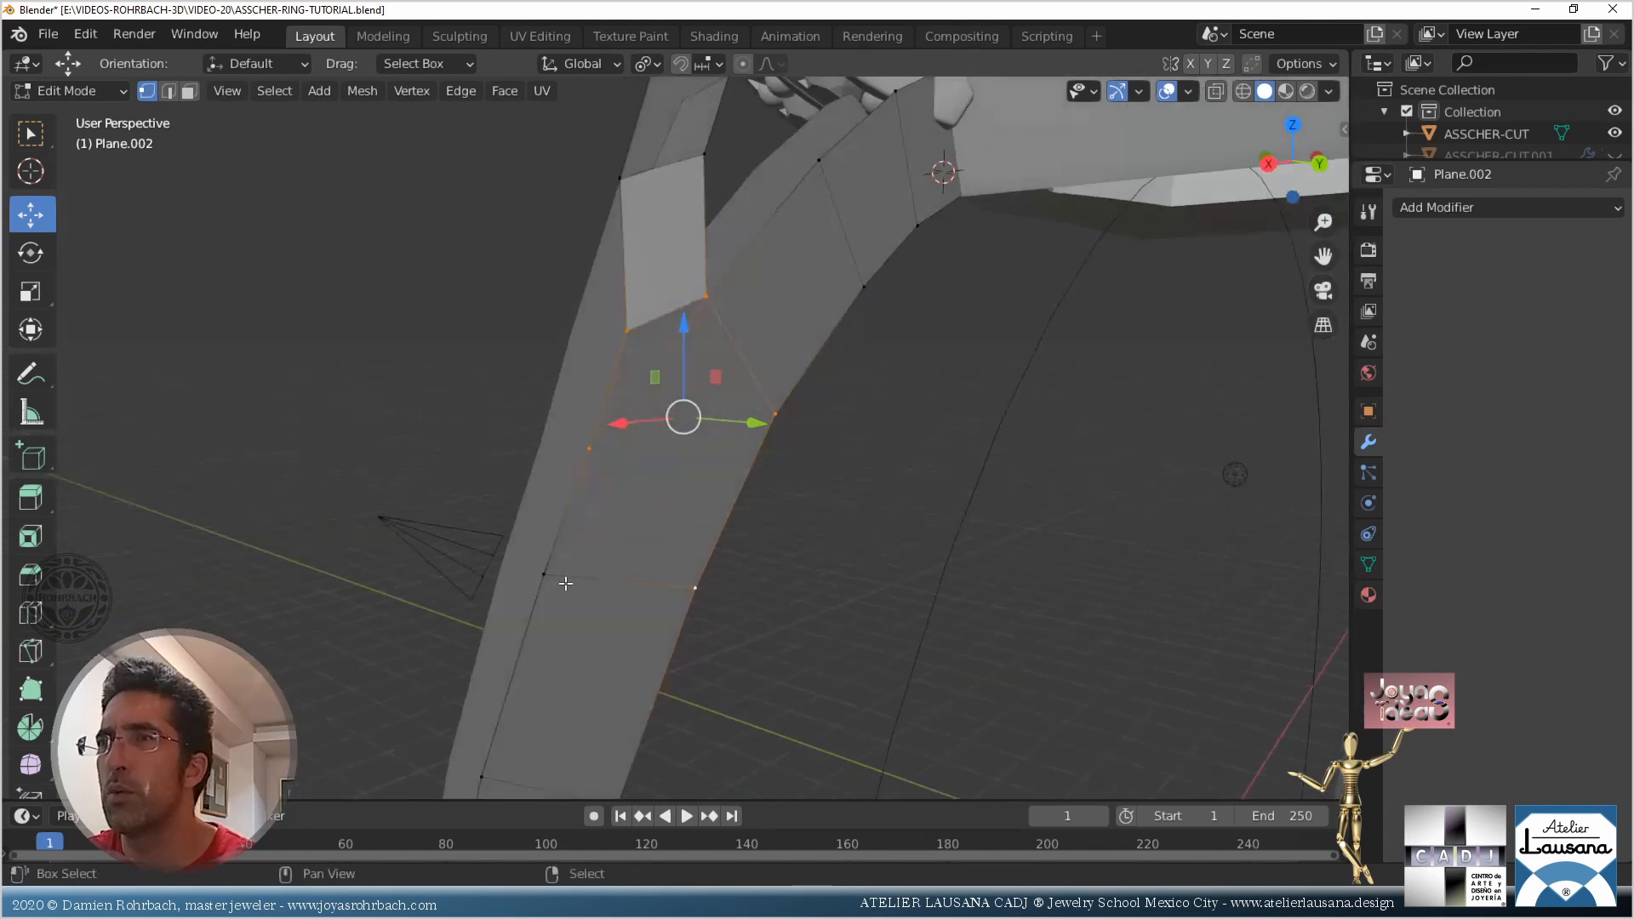
Complete the selection of the six vertices around the fork and move them together along the negative Y axis
{"action": "left_click", "coordinate": [561, 583], "text": "shift"}
{"action": "middle_click_drag", "start_coordinate": [666, 576], "coordinate": [831, 508]}
{"action": "key", "text": "g"}
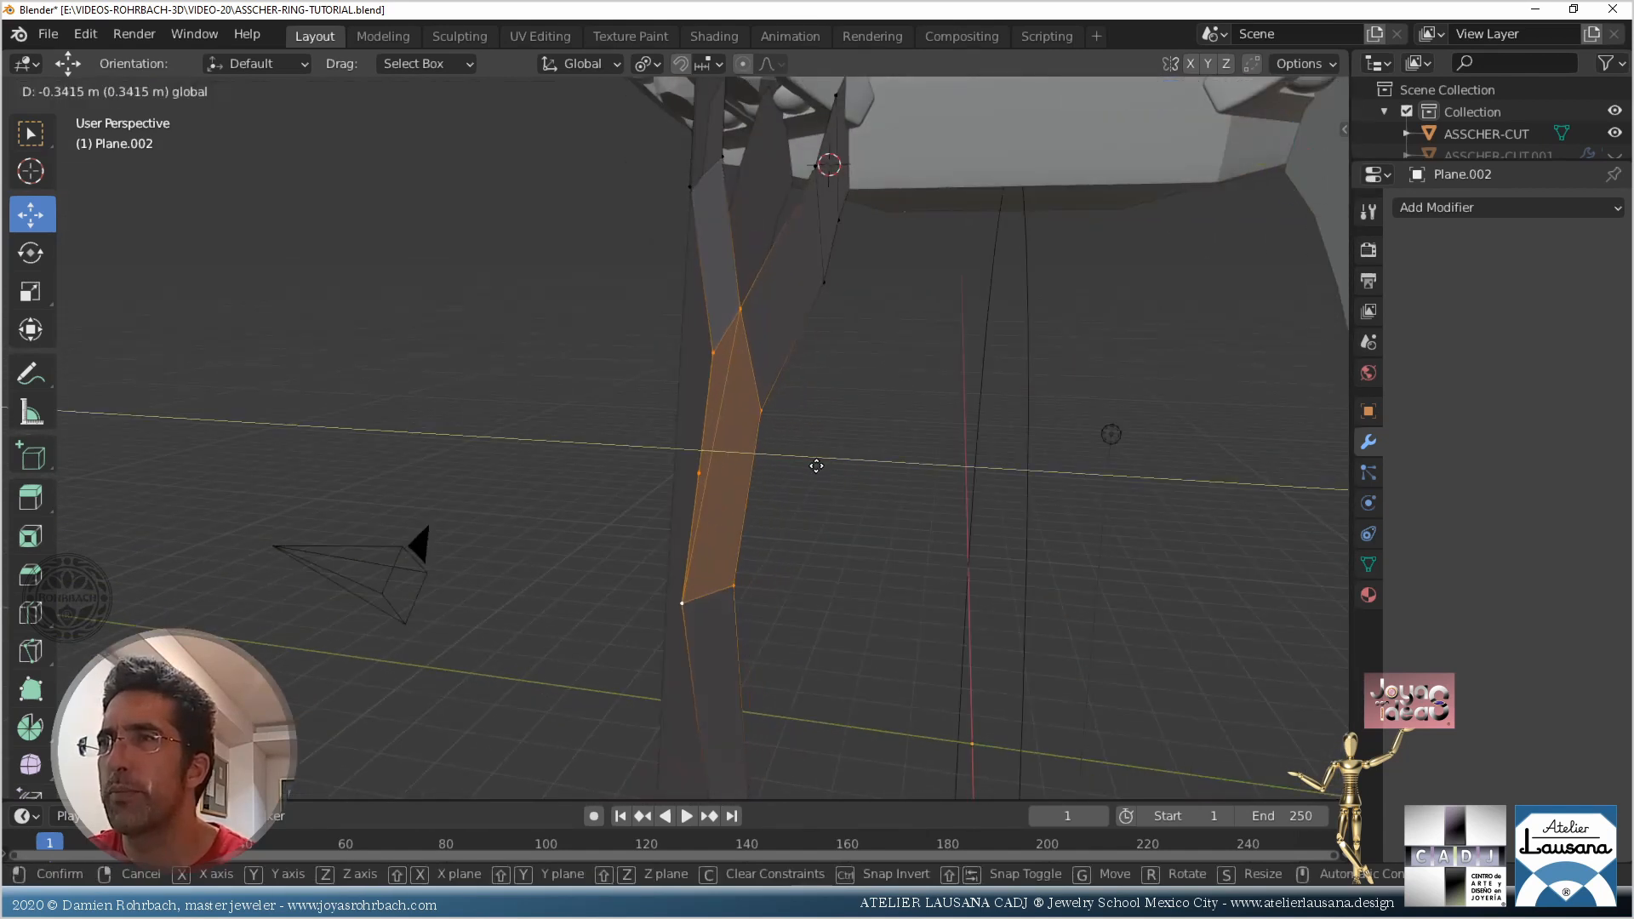
{"action": "left_click", "coordinate": [816, 466]}
Rotate the six fork vertices by about -4.6° in the right side view and shift them slightly along negative Y
{"action": "key", "text": "KP_3"}
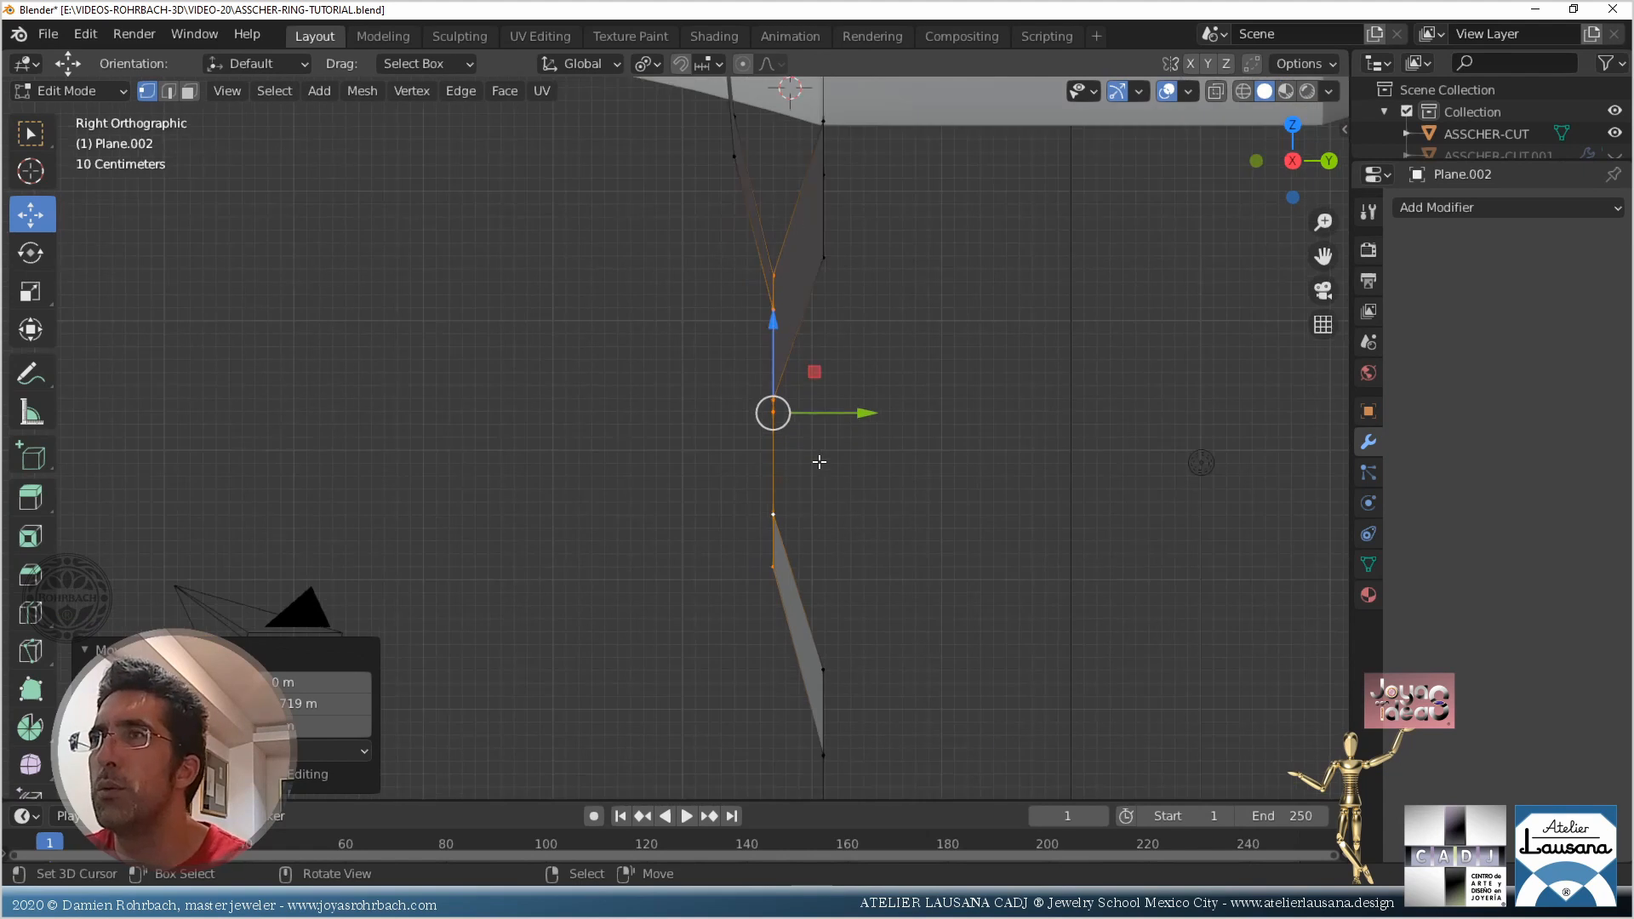
{"action": "middle_click_drag", "start_coordinate": [817, 456], "coordinate": [874, 340]}
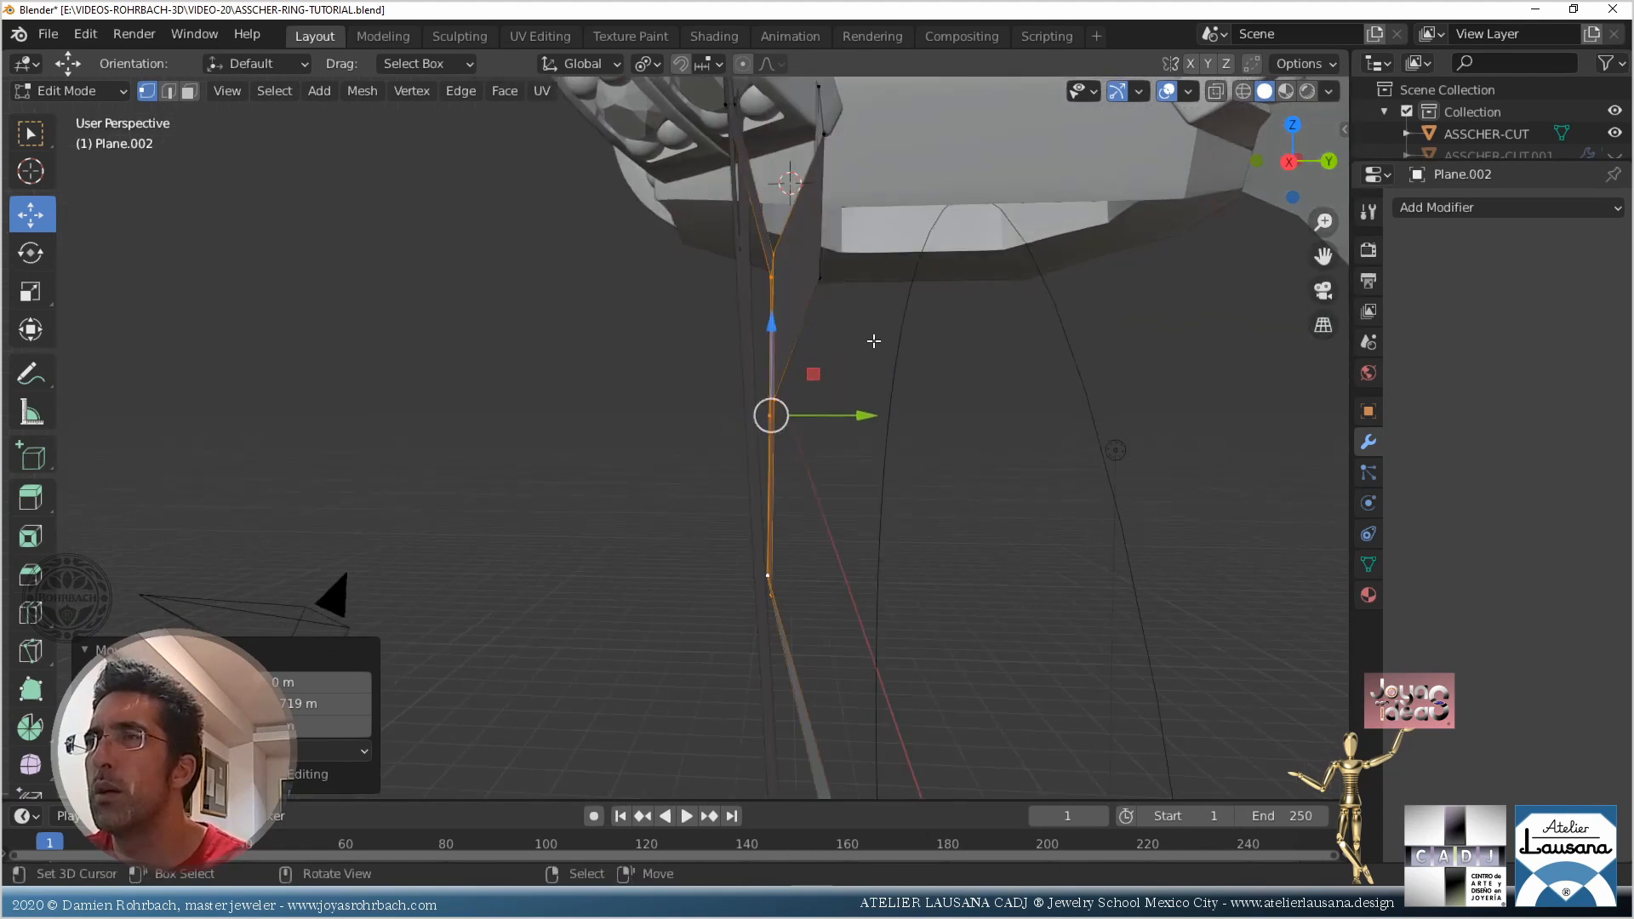
{"action": "key", "text": "KP_3"}
{"action": "key", "text": "r"}
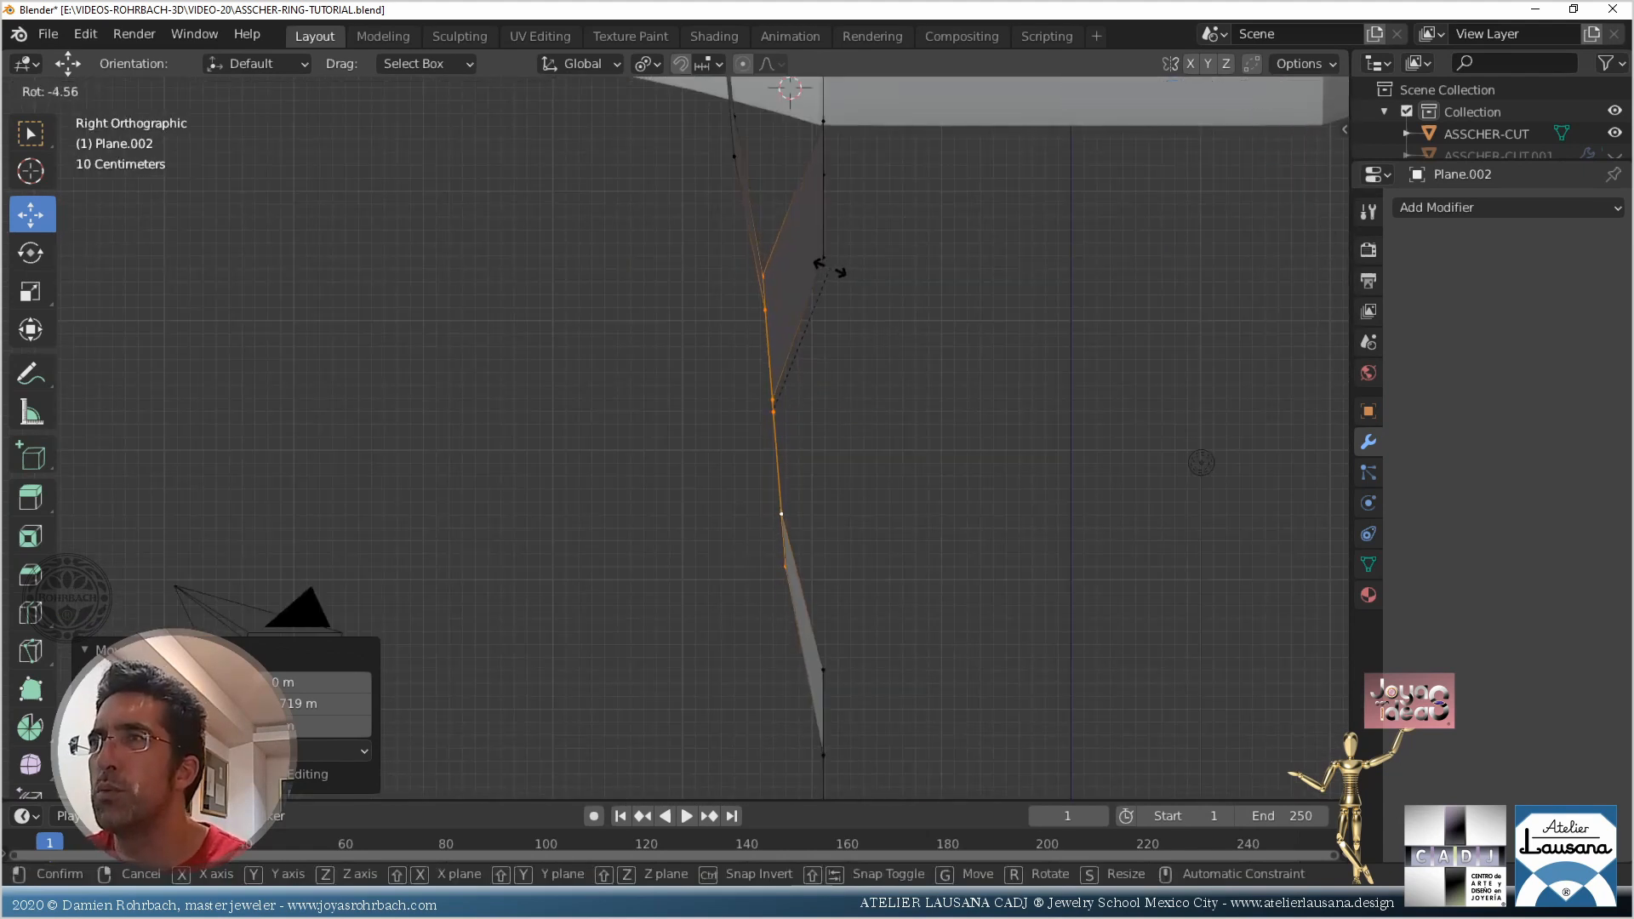
{"action": "left_click", "coordinate": [826, 269]}
{"action": "left_click_drag", "start_coordinate": [857, 408], "coordinate": [840, 408]}
Move the vertex pair just below the fork along the negative Y axis to follow the slope above it
{"action": "mouse_move", "coordinate": [841, 407]}
{"action": "middle_mouse_down"}
{"action": "mouse_move", "coordinate": [833, 449]}
{"action": "mouse_move", "coordinate": [828, 431]}
{"action": "middle_mouse_up"}
{"action": "scroll", "coordinate": [835, 541], "scroll_direction": "down", "scroll_amount": 4}
{"action": "middle_click_drag", "start_coordinate": [814, 589], "coordinate": [777, 474], "text": "shift"}
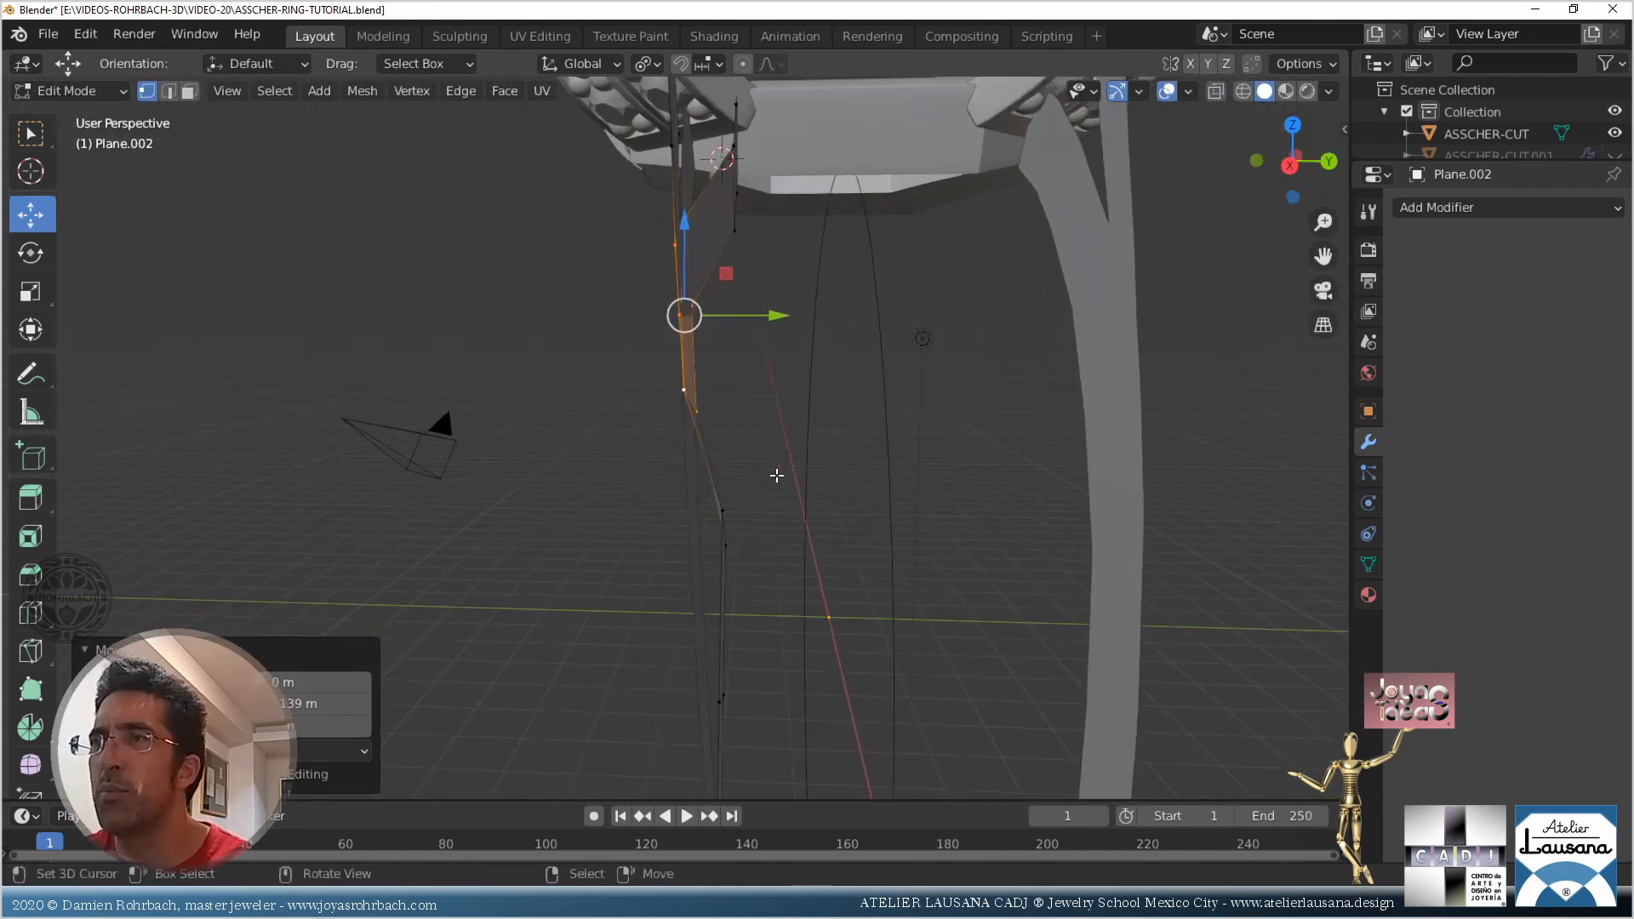
{"action": "scroll", "coordinate": [770, 510], "scroll_direction": "up", "scroll_amount": 2}
{"action": "key", "text": "alt+a"}
{"action": "left_click_drag", "start_coordinate": [841, 584], "coordinate": [804, 594]}
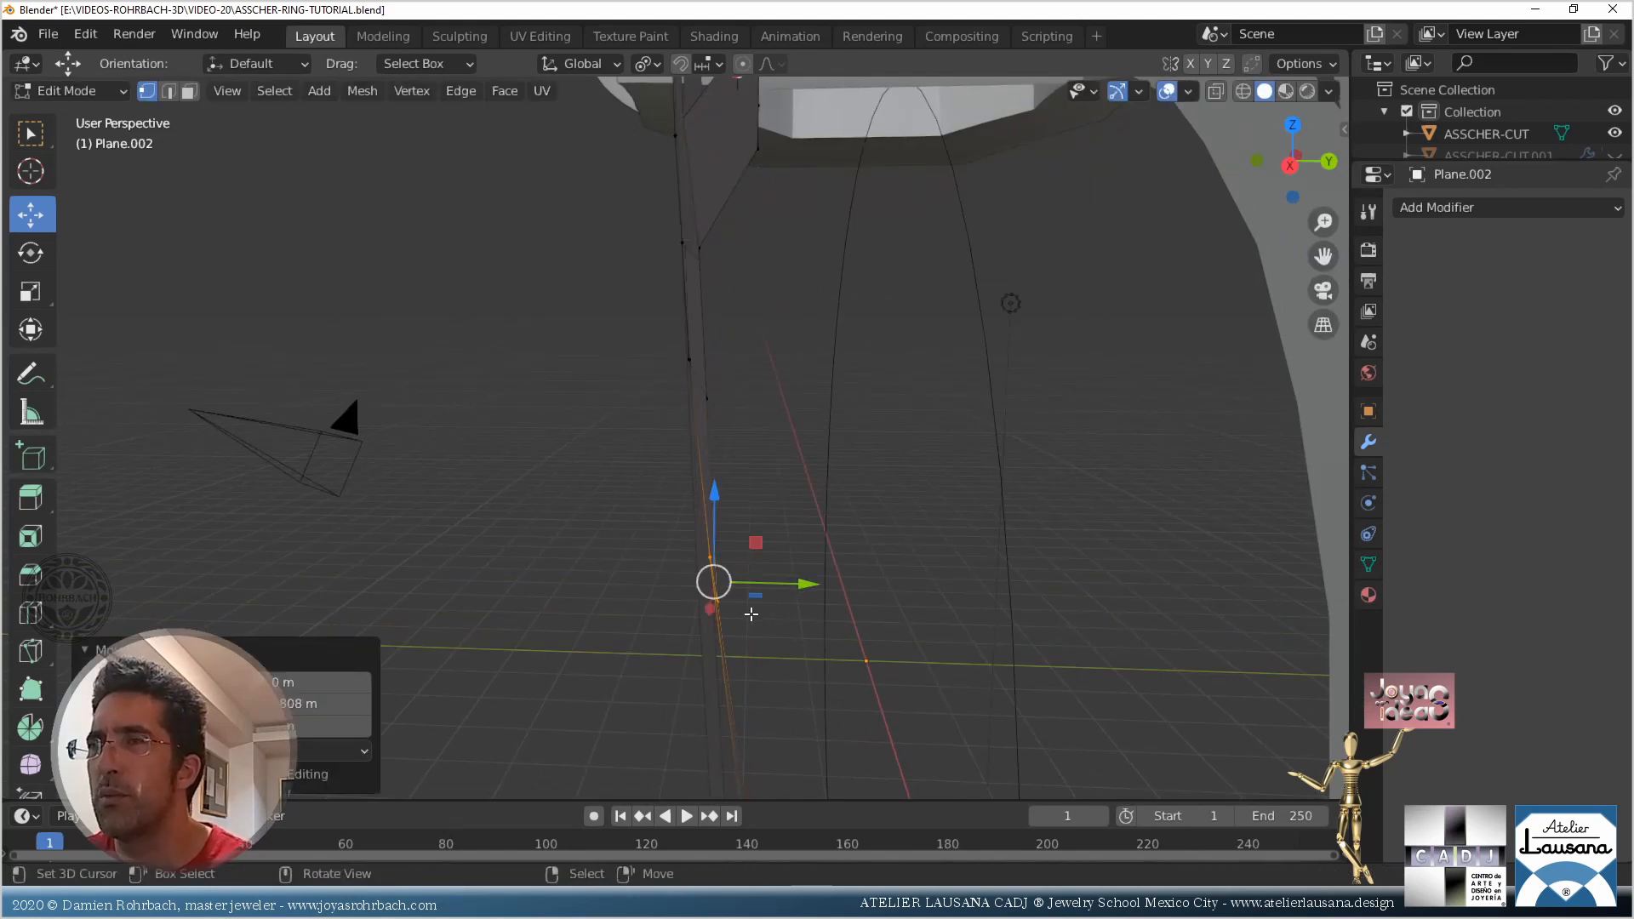
Nudge one single vertex of the pair just below the fork slightly along the negative Y axis
{"action": "middle_click_drag", "start_coordinate": [749, 616], "coordinate": [843, 593]}
{"action": "right_click", "coordinate": [624, 582]}
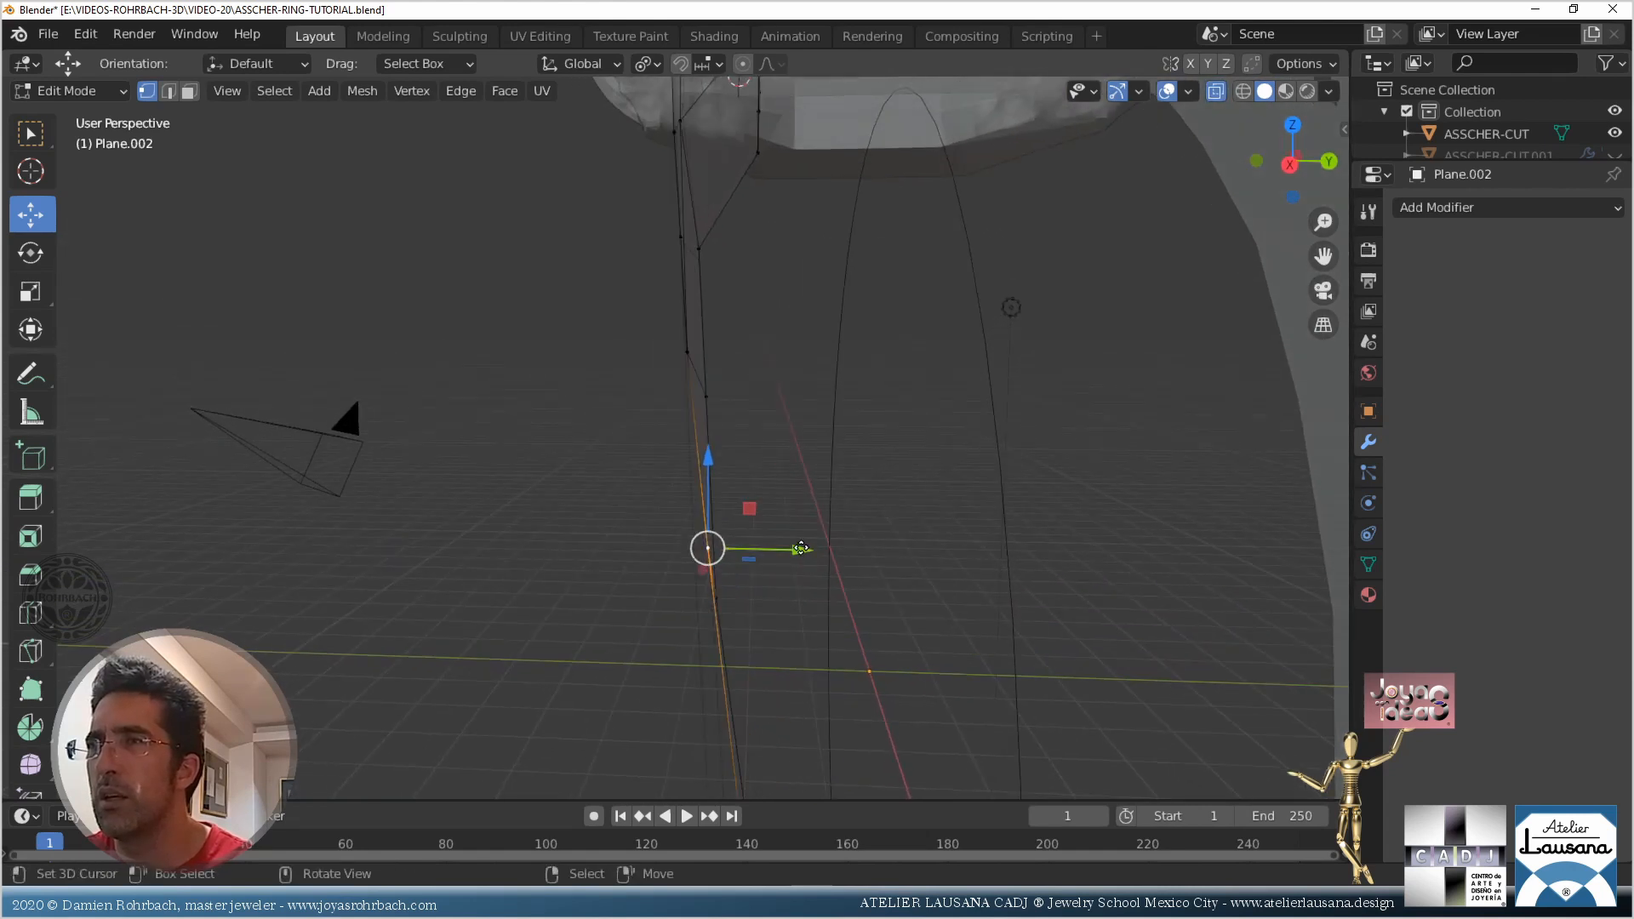
{"action": "left_click_drag", "start_coordinate": [801, 548], "coordinate": [780, 547]}
Move each vertex of the second pair below the fork separately along the negative Y axis
{"action": "middle_click_drag", "start_coordinate": [772, 518], "coordinate": [765, 452], "text": "shift"}
{"action": "key", "text": "alt+z"}
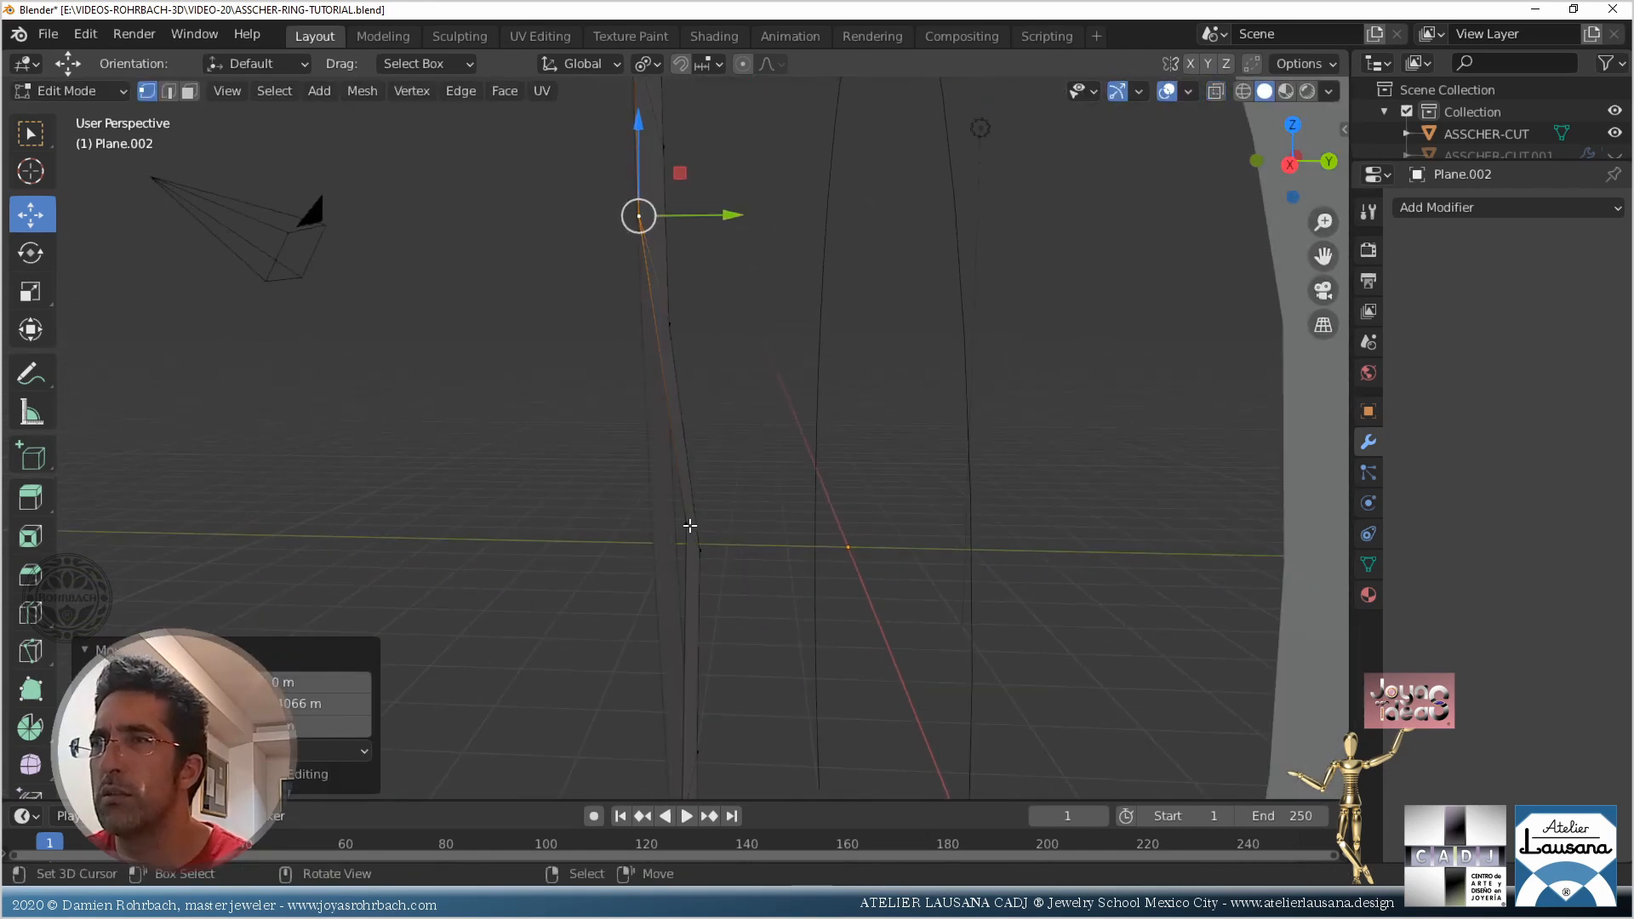
{"action": "right_click", "coordinate": [689, 525]}
{"action": "key", "text": "g"}
{"action": "key", "text": "y"}
{"action": "left_click", "coordinate": [739, 533]}
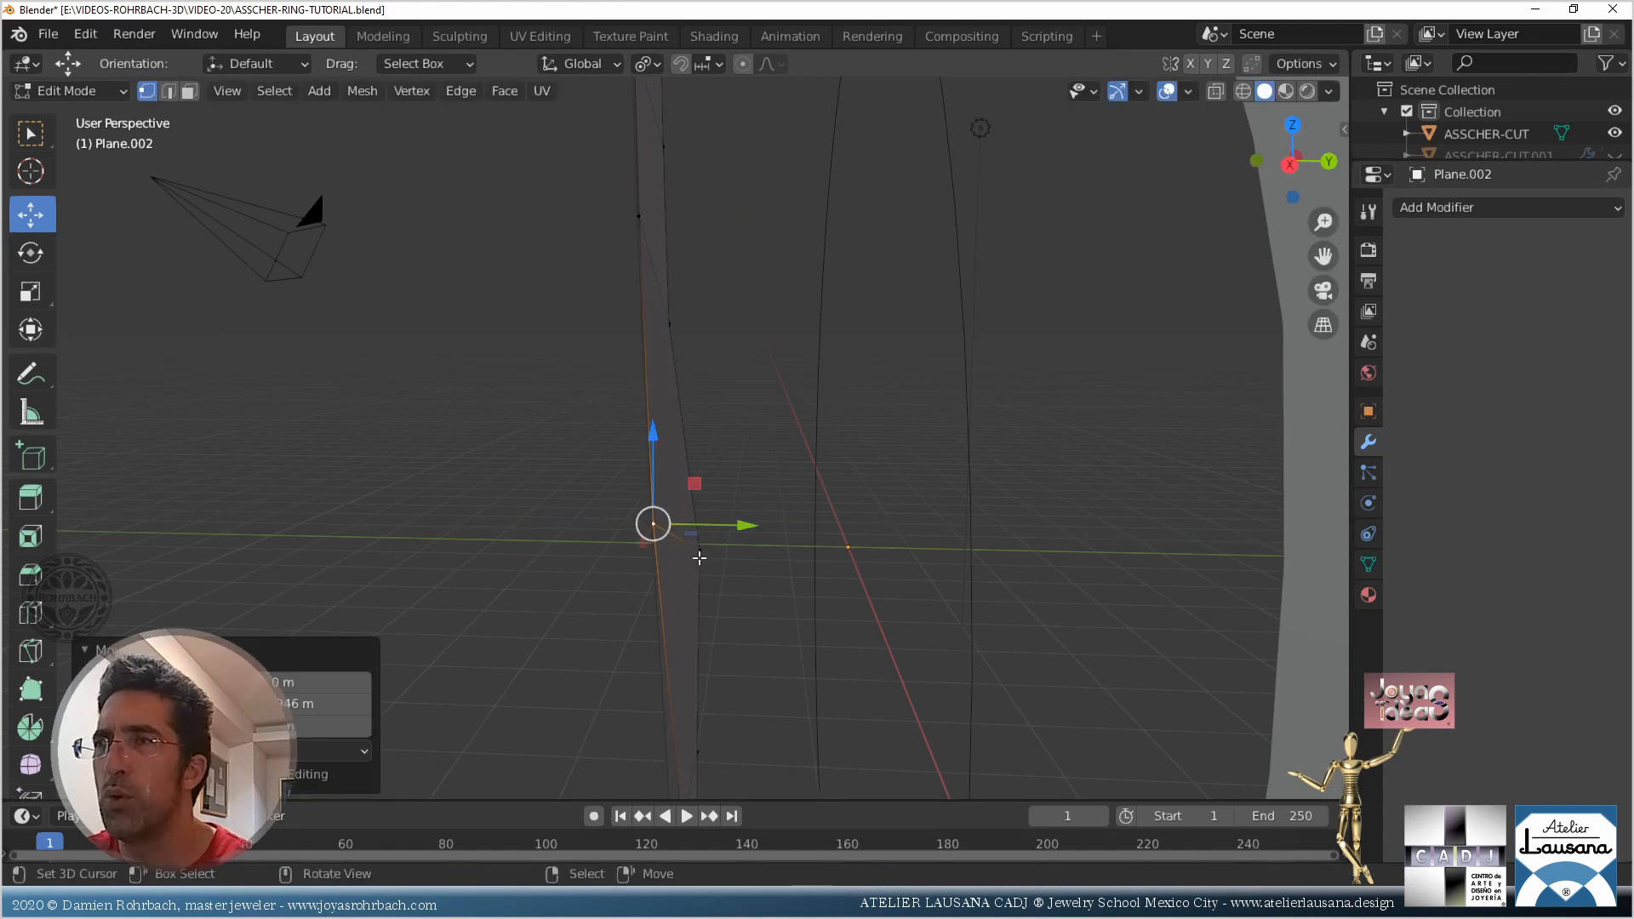
{"action": "right_click", "coordinate": [699, 551]}
{"action": "key", "text": "g"}
{"action": "key", "text": "y"}
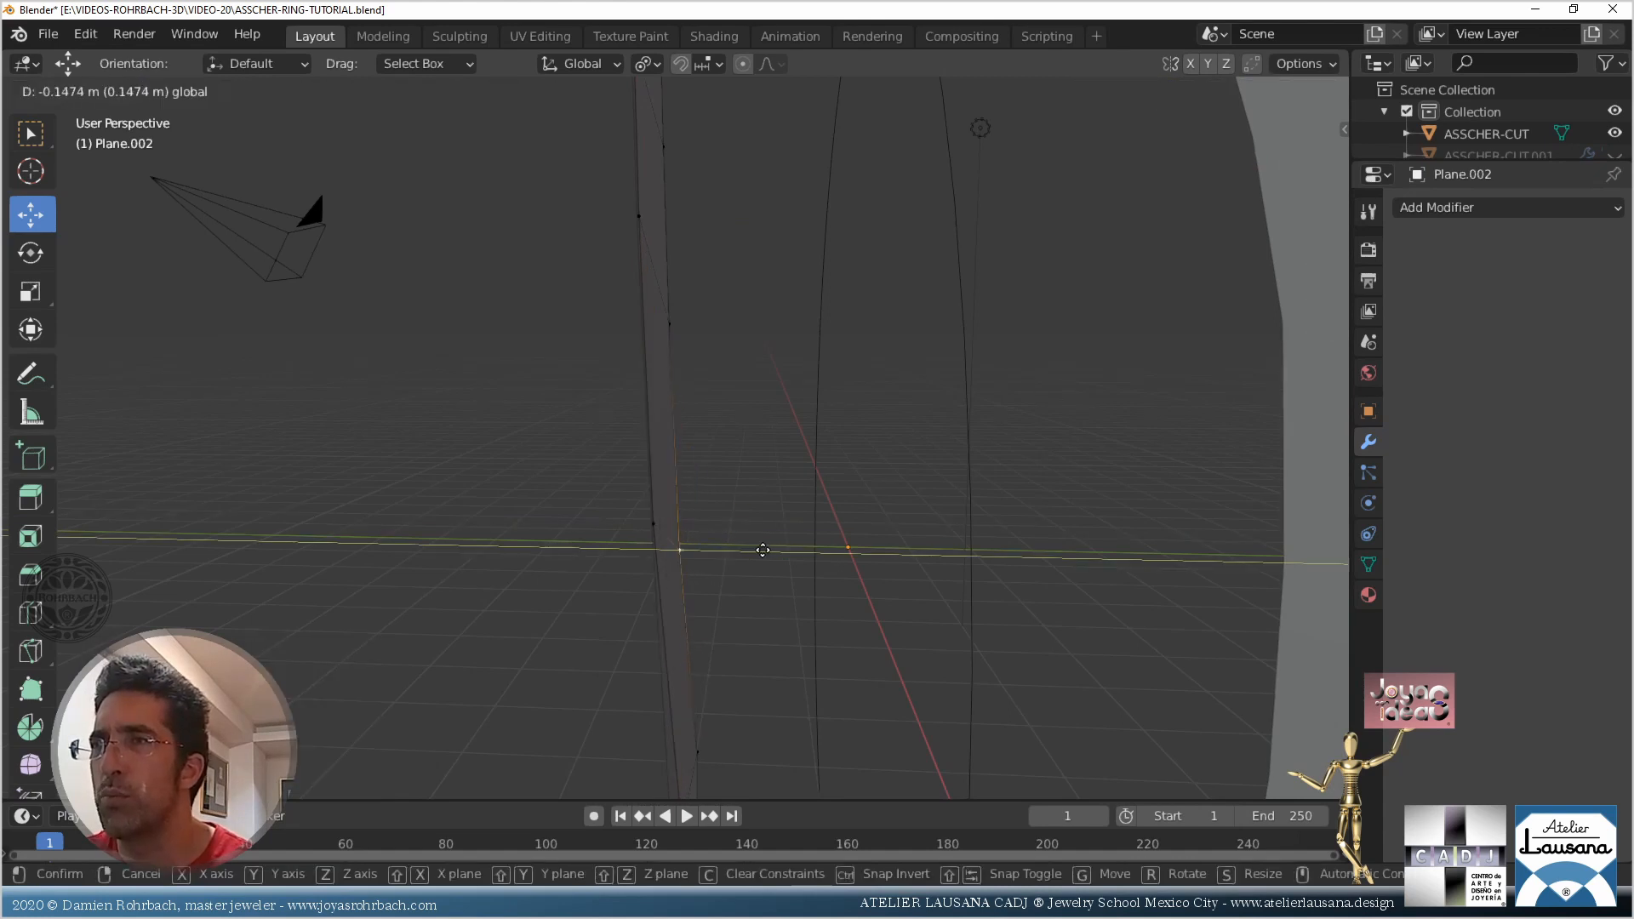
{"action": "left_click_drag", "start_coordinate": [762, 549], "coordinate": [761, 550]}
Move individual vertices further down the duplicated lower shank slightly along the negative Y axis to continue the smooth curve
{"action": "middle_click_drag", "start_coordinate": [762, 550], "coordinate": [796, 373], "text": "shift"}
{"action": "right_click", "coordinate": [730, 612]}
{"action": "left_click_drag", "start_coordinate": [815, 601], "coordinate": [815, 568]}
{"action": "right_click", "coordinate": [730, 565]}
{"action": "middle_click_drag", "start_coordinate": [815, 568], "coordinate": [809, 509], "text": "shift"}
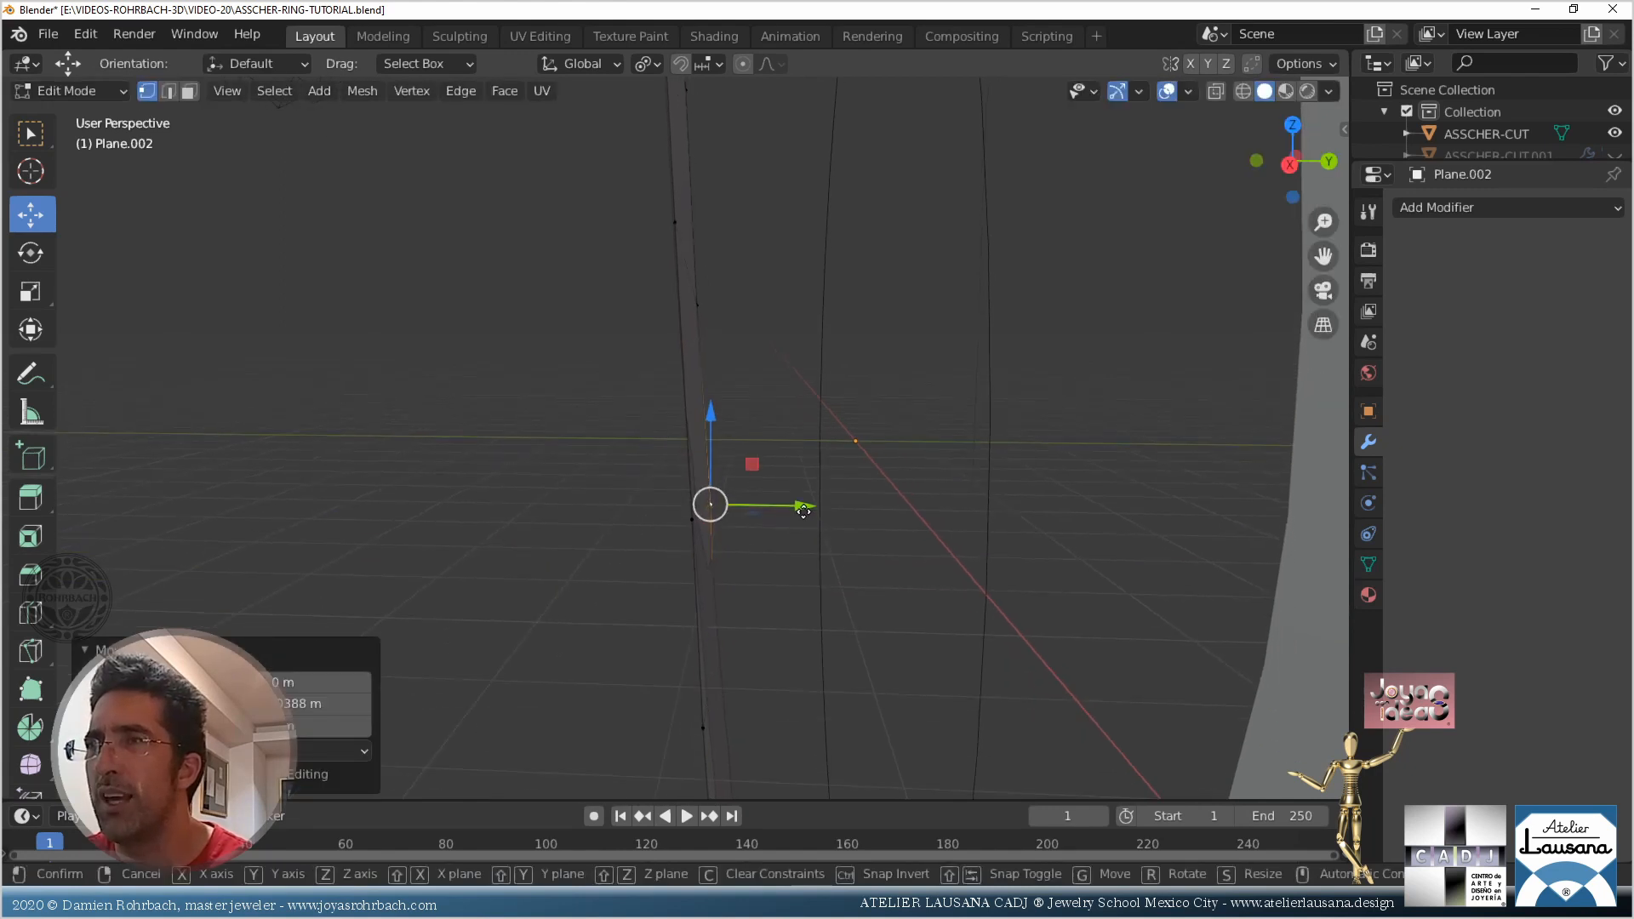
{"action": "left_click_drag", "start_coordinate": [808, 509], "coordinate": [800, 512]}
{"action": "middle_click_drag", "start_coordinate": [769, 602], "coordinate": [783, 473], "text": "shift"}
{"action": "scroll", "coordinate": [756, 472], "scroll_direction": "up", "scroll_amount": 1}
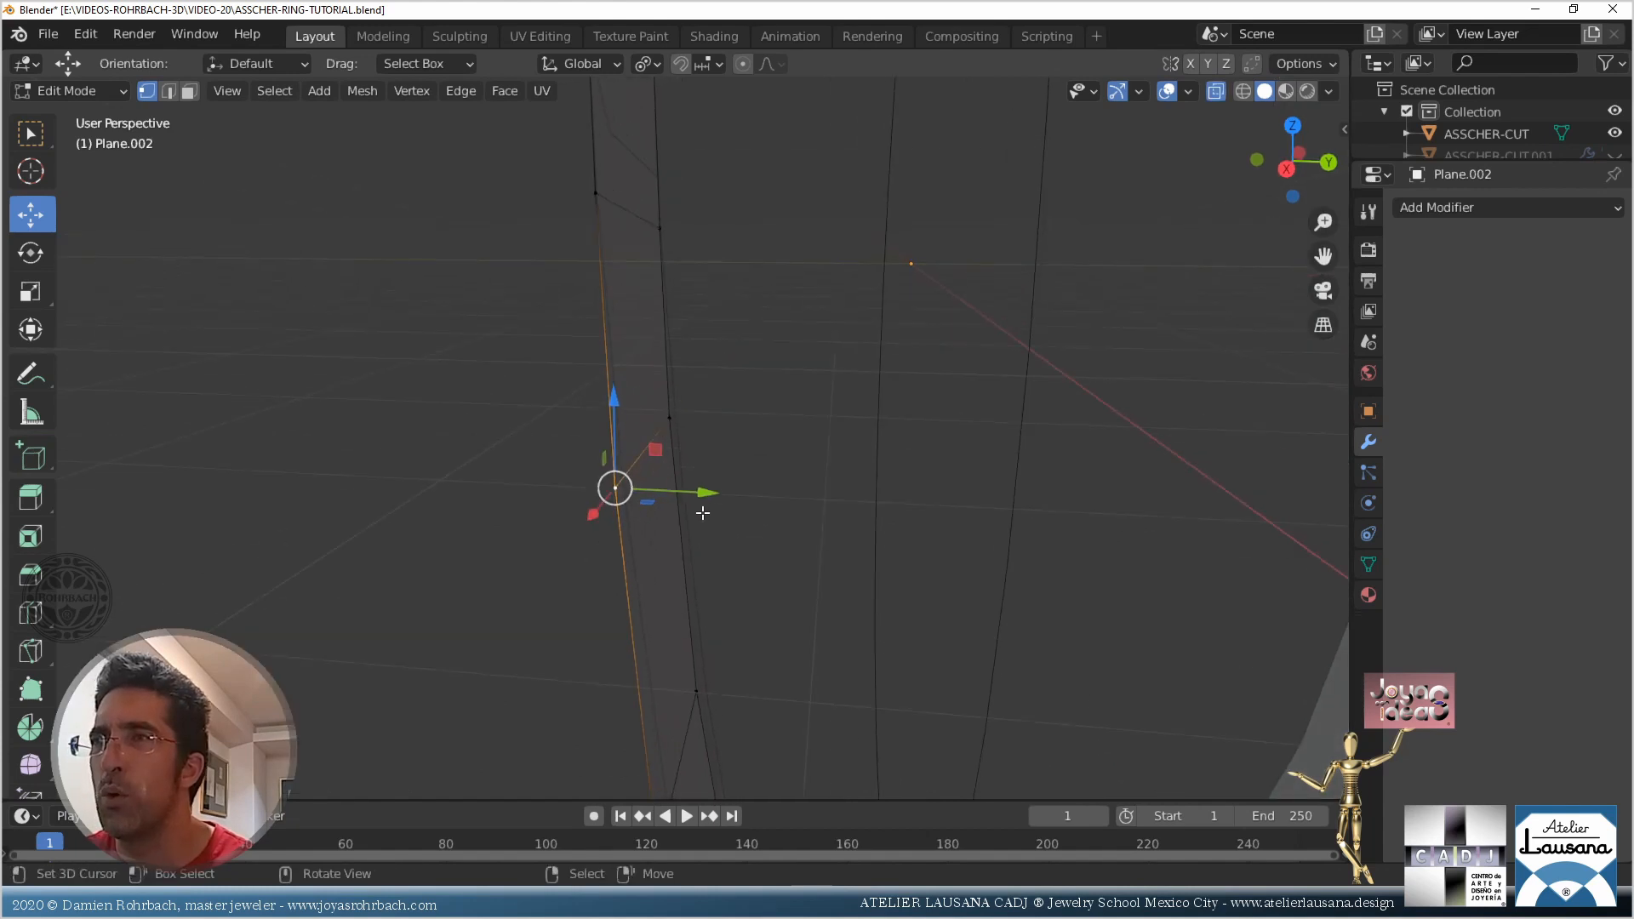
{"action": "left_click", "coordinate": [615, 487]}
{"action": "left_click_drag", "start_coordinate": [692, 491], "coordinate": [696, 485]}
{"action": "scroll", "coordinate": [696, 485], "scroll_direction": "down", "scroll_amount": 4}
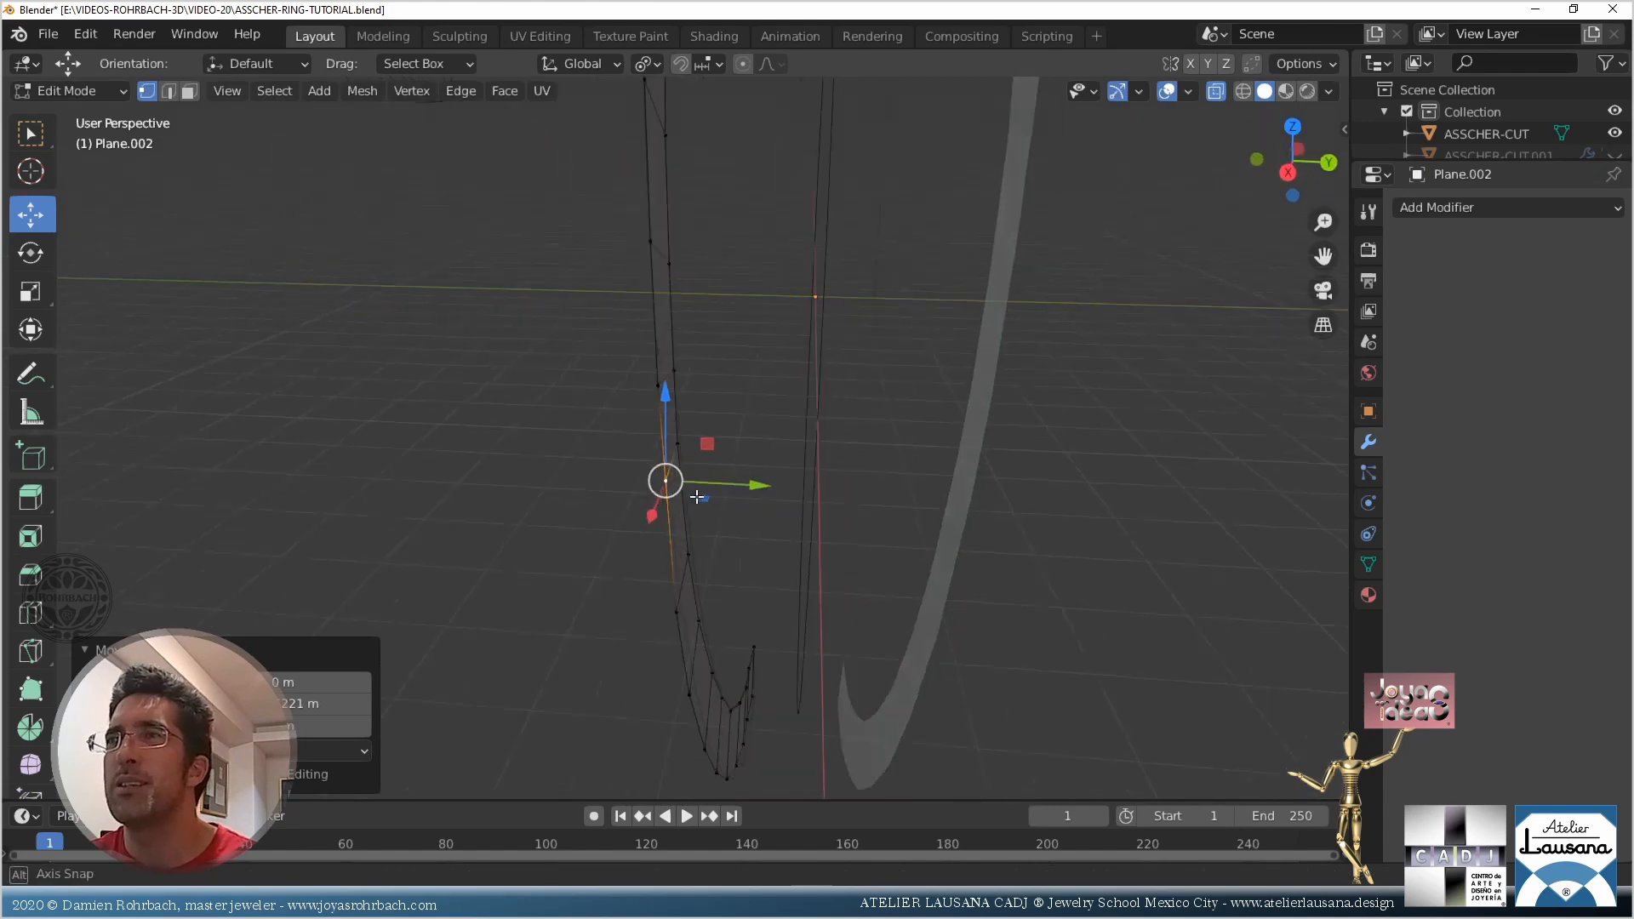
Leave mesh editing, hide the original mirrored shank and reselect the reshaped split-shank profile
{"action": "scroll", "coordinate": [686, 460], "scroll_direction": "up", "scroll_amount": 4}
{"action": "middle_click_drag", "start_coordinate": [686, 460], "coordinate": [1014, 463]}
{"action": "key", "text": "Tab"}
{"action": "scroll", "coordinate": [1011, 474], "scroll_direction": "down", "scroll_amount": 5}
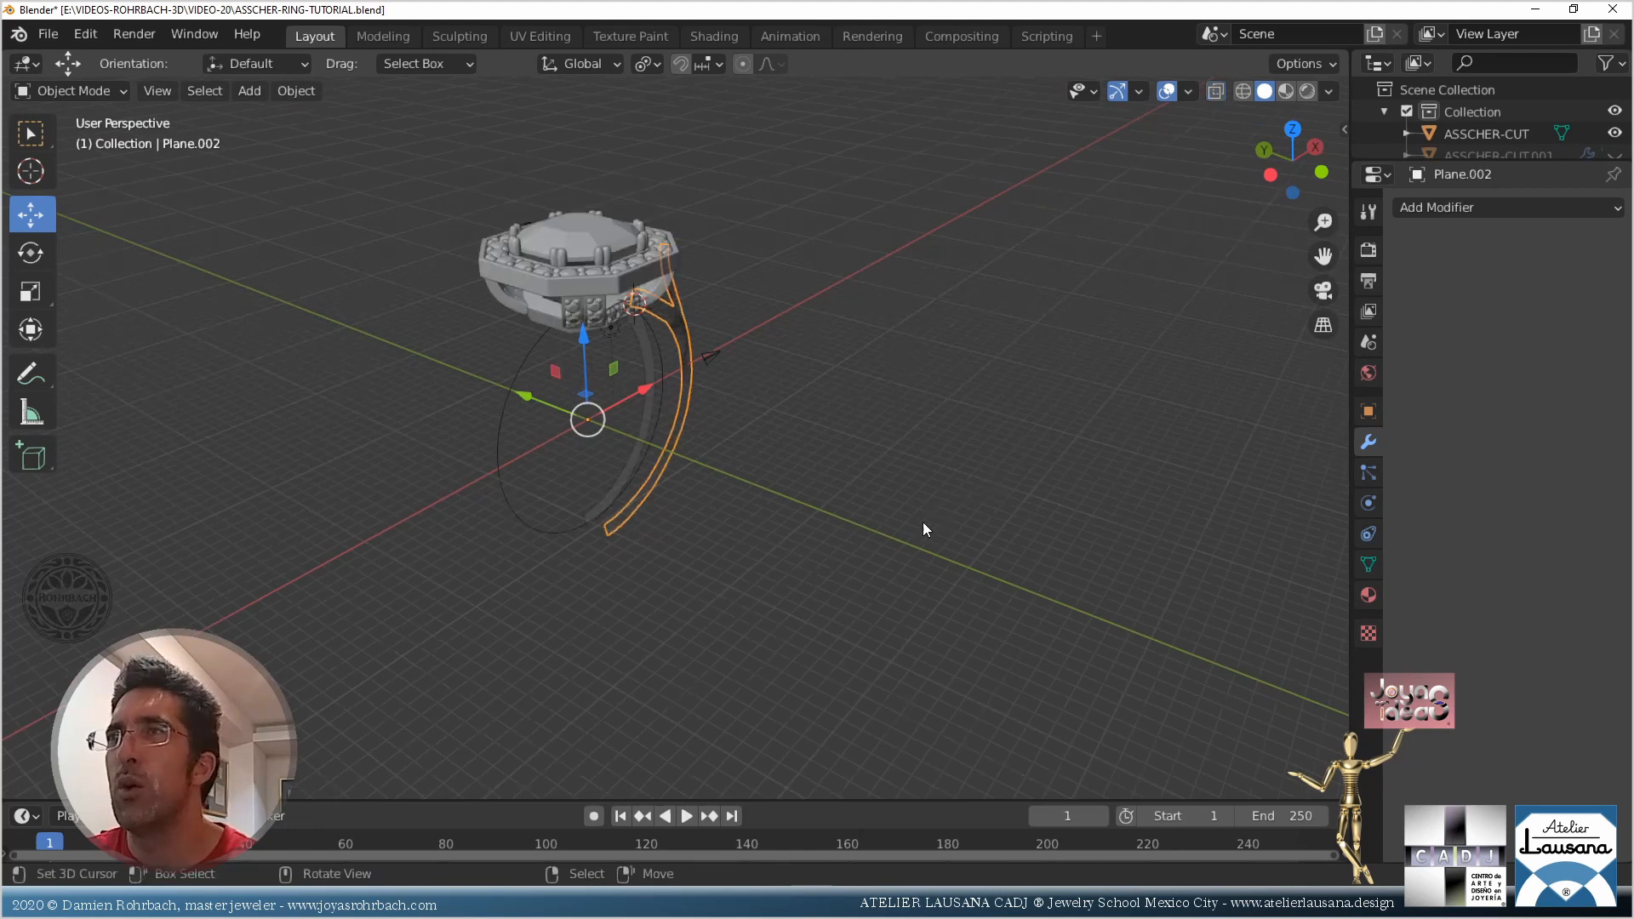
{"action": "middle_click_drag", "start_coordinate": [922, 526], "coordinate": [631, 520]}
{"action": "scroll", "coordinate": [638, 587], "scroll_direction": "up", "scroll_amount": 3}
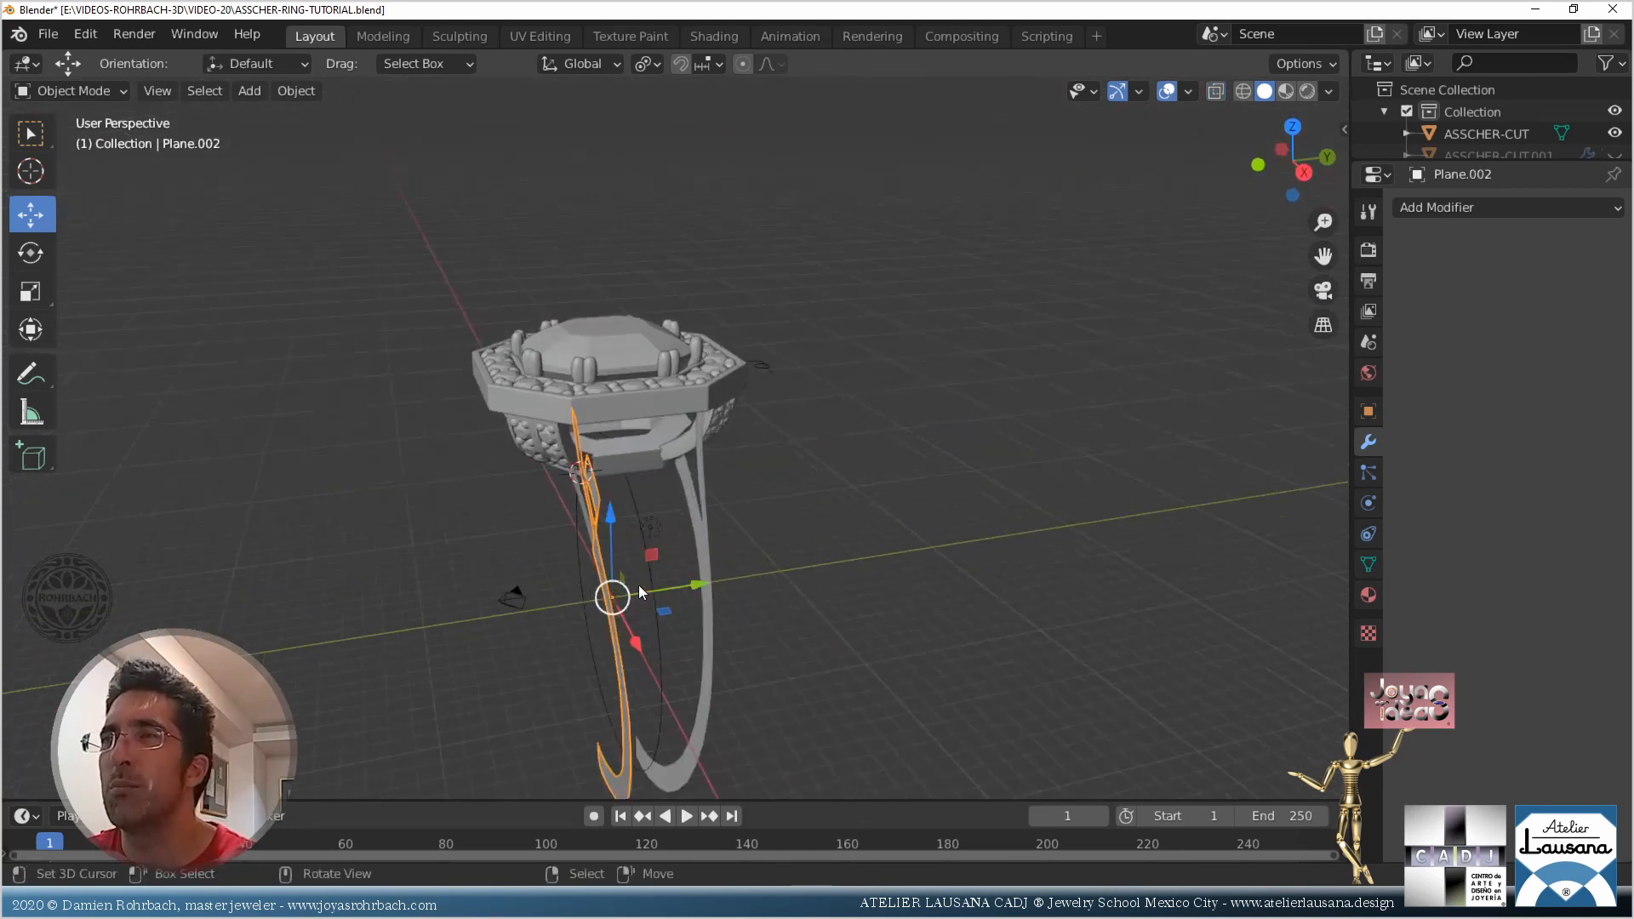
{"action": "left_click", "coordinate": [694, 534]}
{"action": "middle_click_drag", "start_coordinate": [805, 661], "coordinate": [667, 632]}
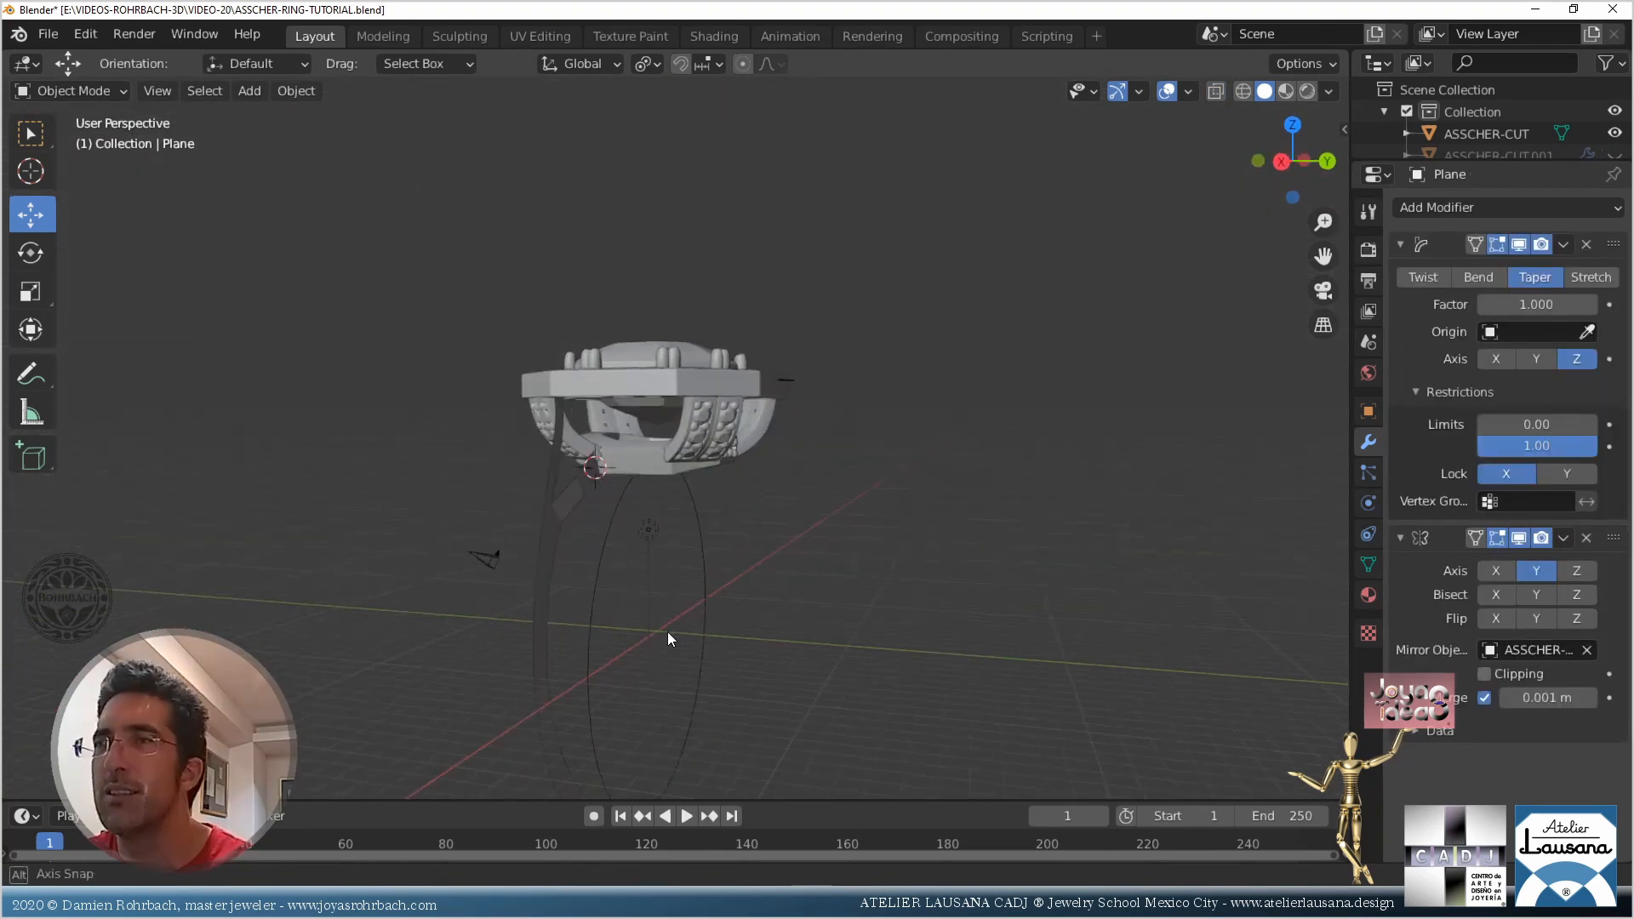
{"action": "left_click", "coordinate": [569, 508]}
{"action": "middle_click_drag", "start_coordinate": [697, 567], "coordinate": [839, 560]}
{"action": "scroll", "coordinate": [751, 574], "scroll_direction": "up", "scroll_amount": 3}
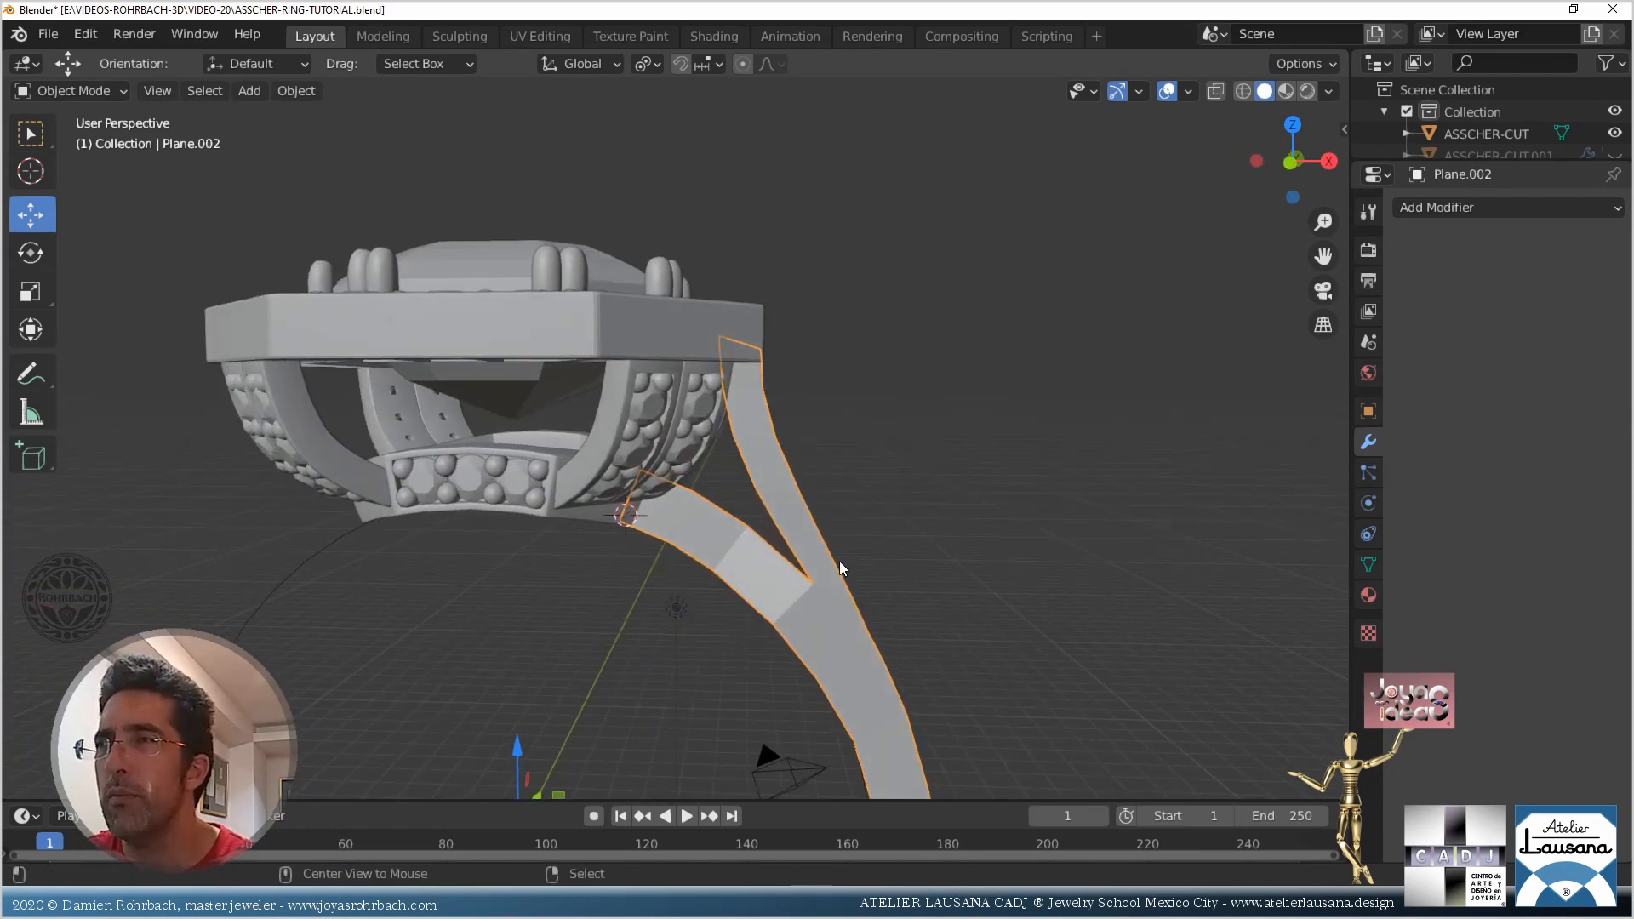
In the right side view, move the selected inner-branch vertex near the fork along negative Y to line up with the shank edge
{"action": "key", "text": "Tab"}
{"action": "middle_click_drag", "start_coordinate": [839, 560], "coordinate": [776, 518]}
{"action": "key", "text": "KP_3"}
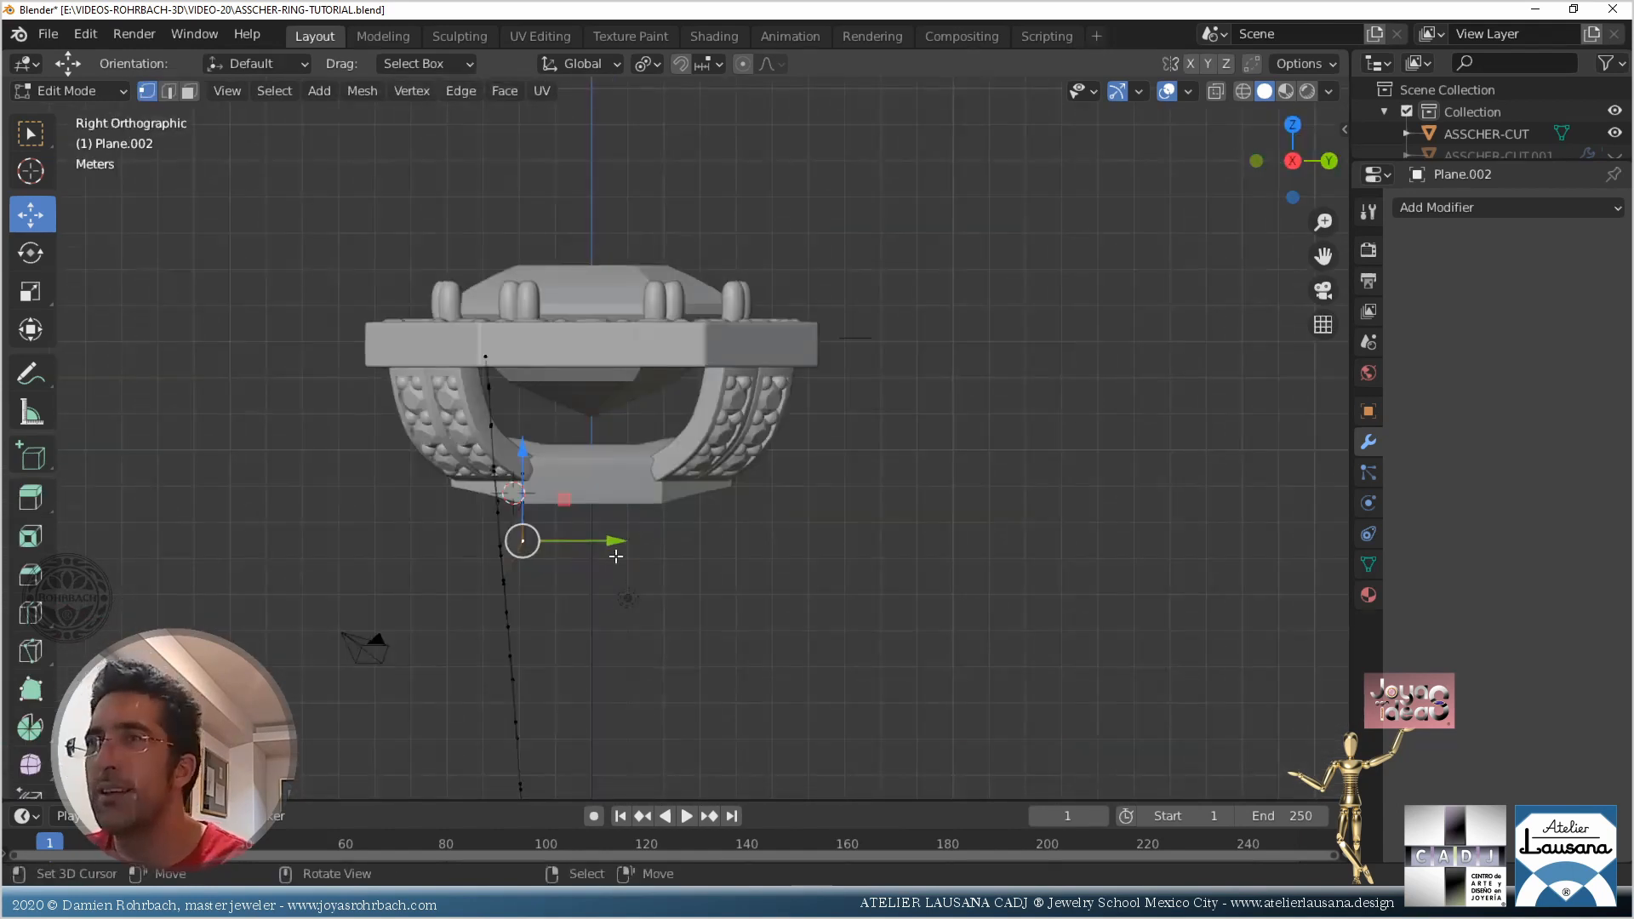
{"action": "scroll", "coordinate": [616, 556], "scroll_direction": "up", "scroll_amount": 6}
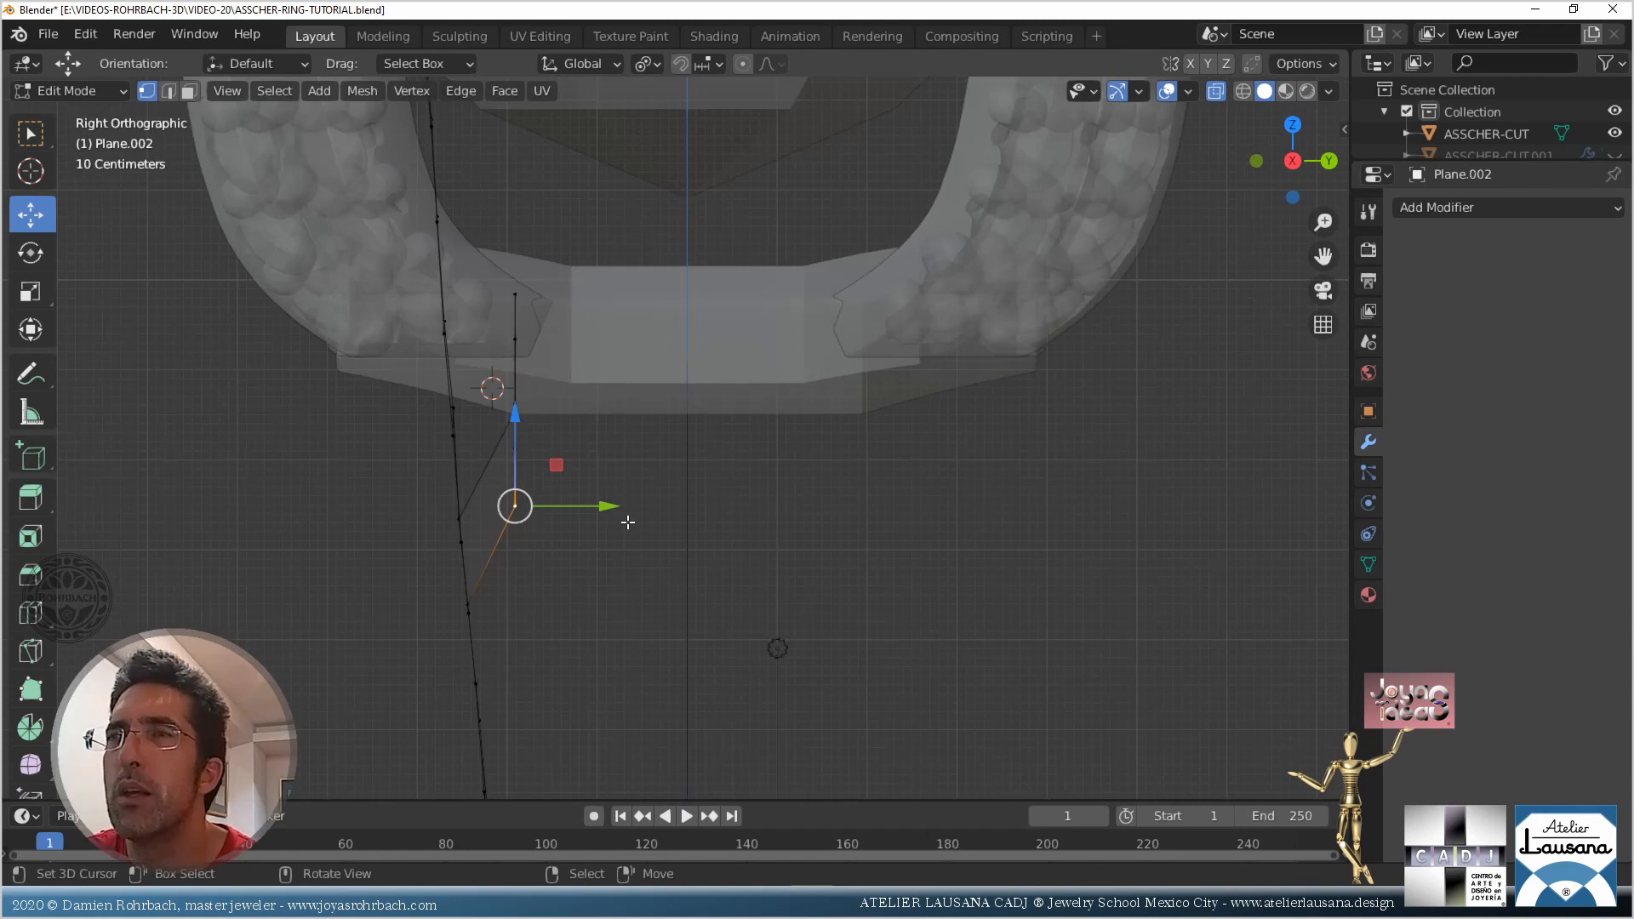
{"action": "left_click_drag", "start_coordinate": [609, 506], "coordinate": [555, 511]}
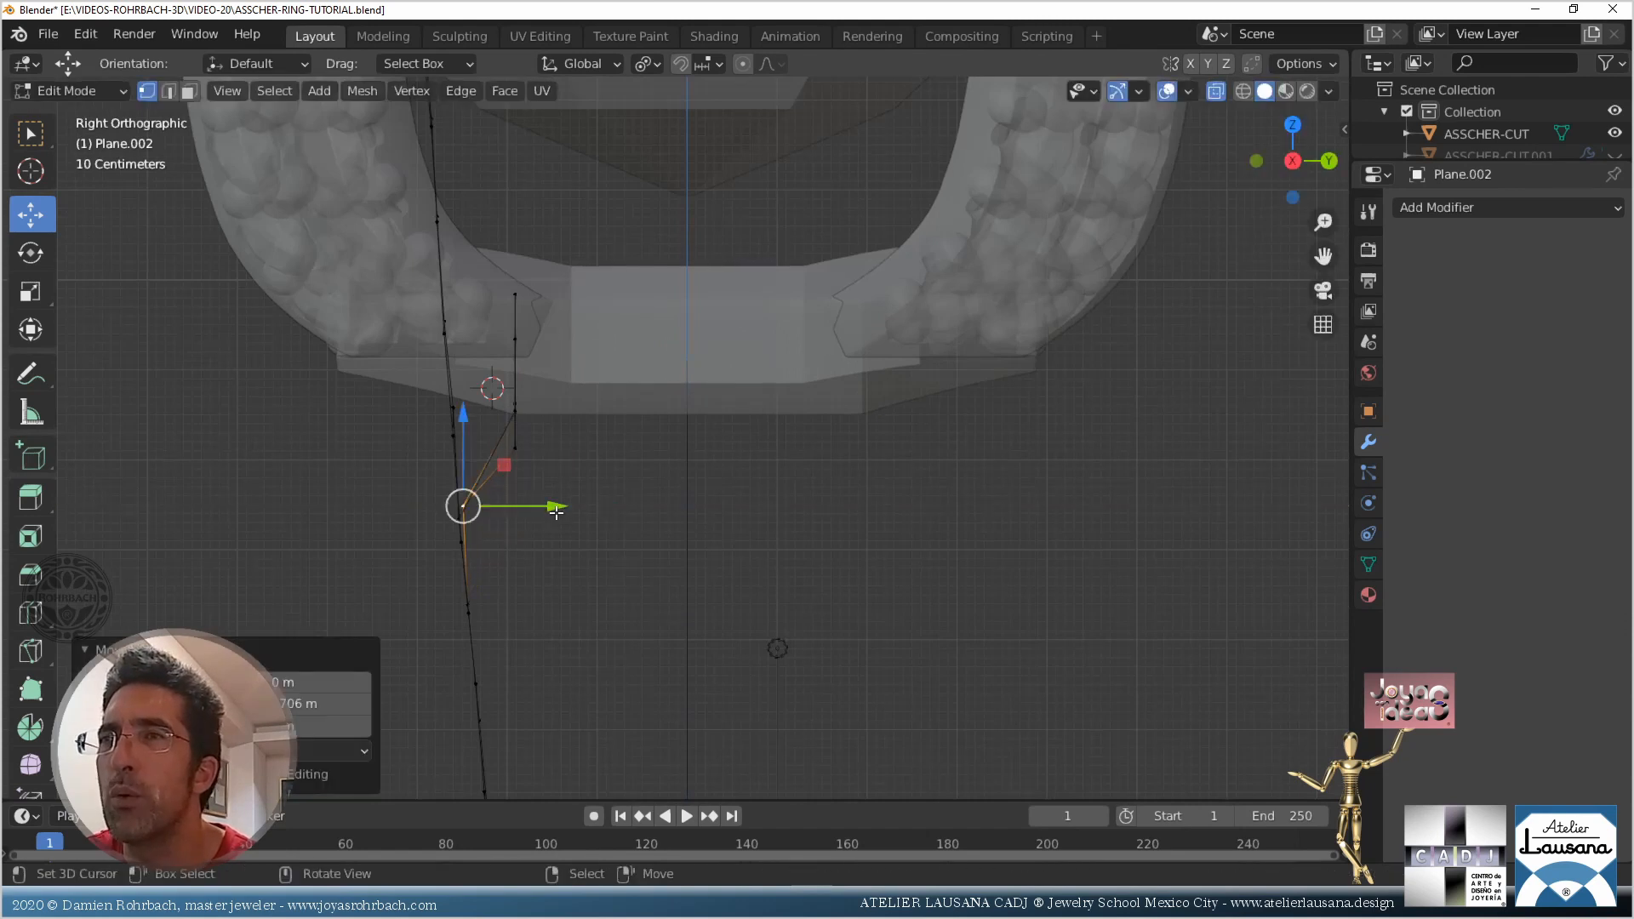
{"action": "middle_click_drag", "start_coordinate": [495, 417], "coordinate": [668, 446], "text": "shift"}
{"action": "scroll", "coordinate": [671, 447], "scroll_direction": "up", "scroll_amount": 2}
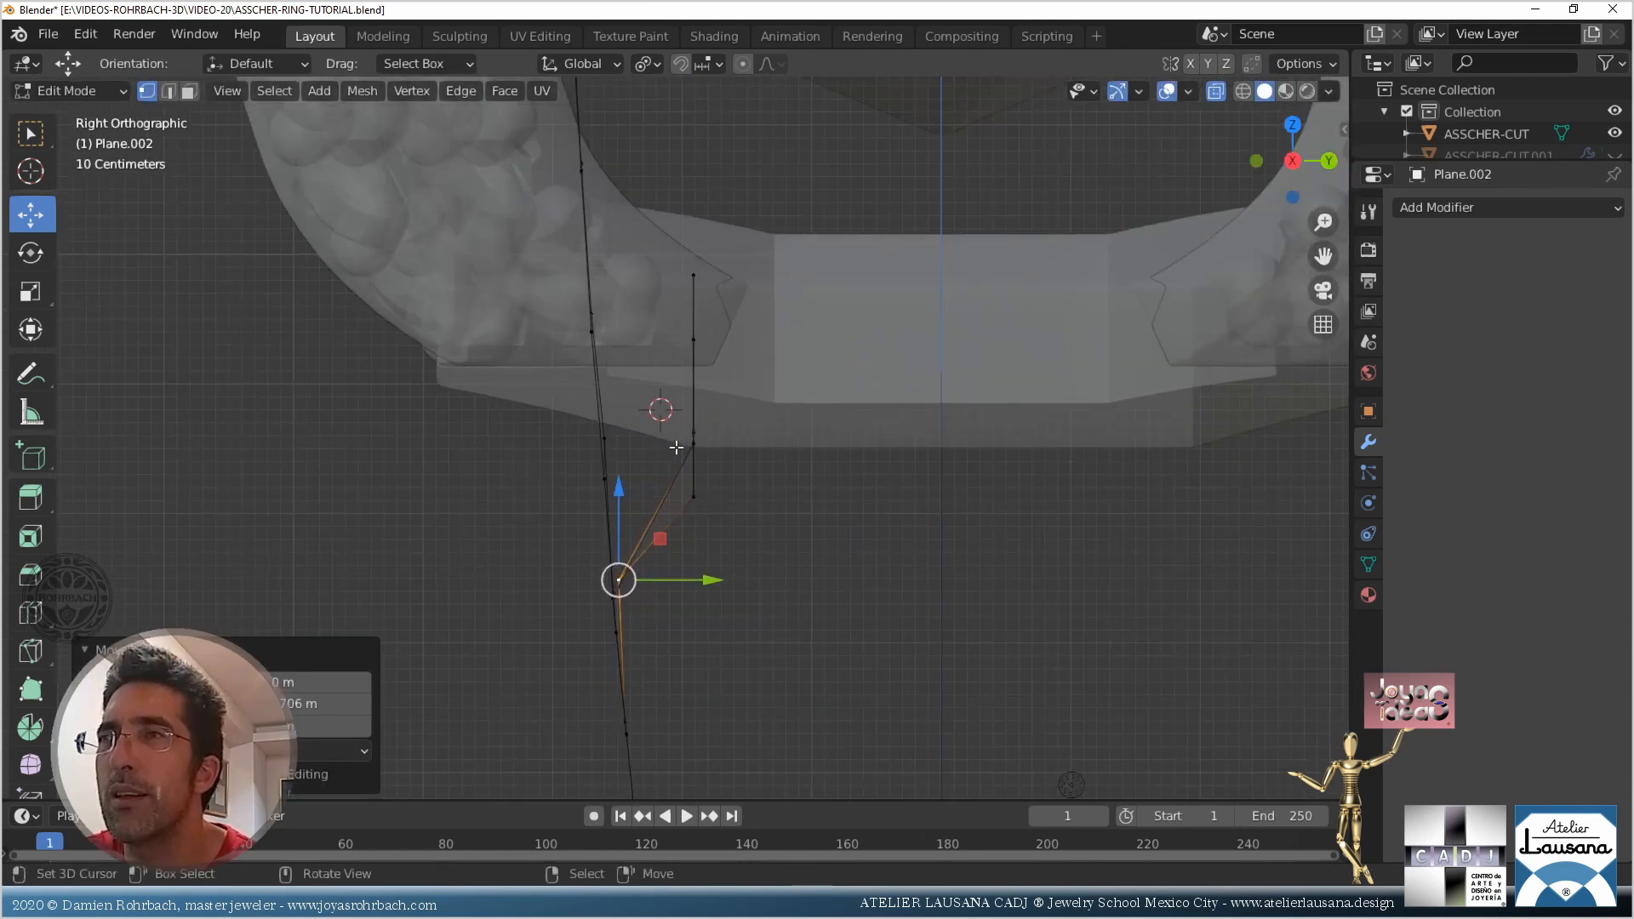
Move the next inner-branch vertices individually along negative Y, in decreasing amounts toward the tip, to form a gradual curve
{"action": "left_click_drag", "start_coordinate": [782, 454], "coordinate": [720, 445]}
{"action": "left_click", "coordinate": [694, 497]}
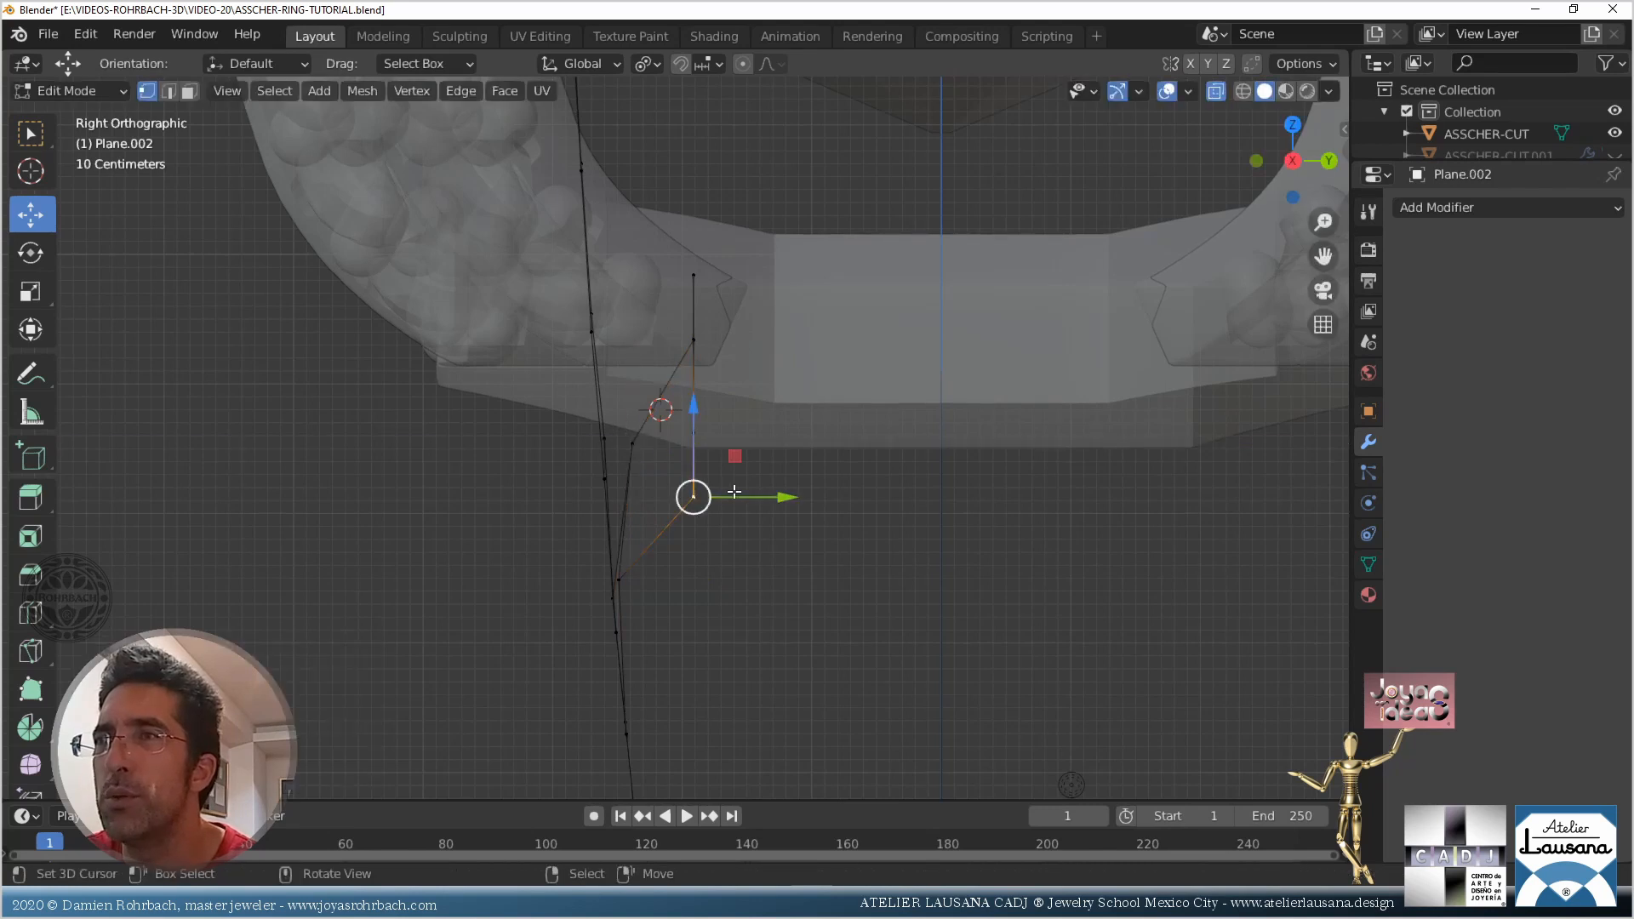
{"action": "left_click_drag", "start_coordinate": [773, 501], "coordinate": [713, 508]}
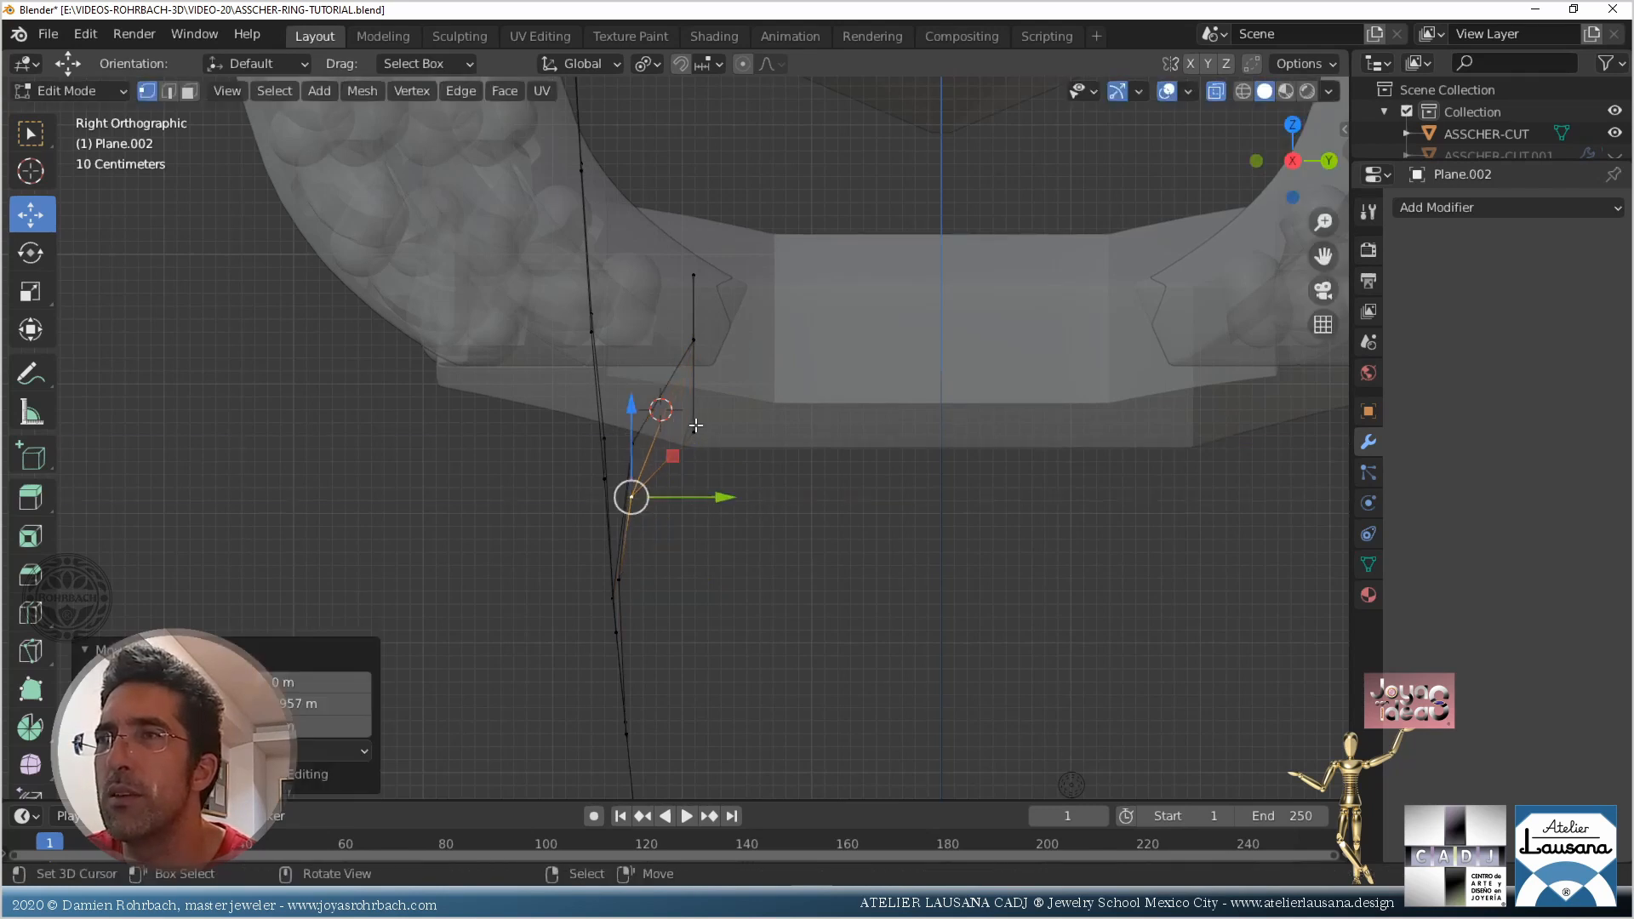
{"action": "left_click", "coordinate": [693, 432]}
{"action": "left_click_drag", "start_coordinate": [777, 426], "coordinate": [738, 435]}
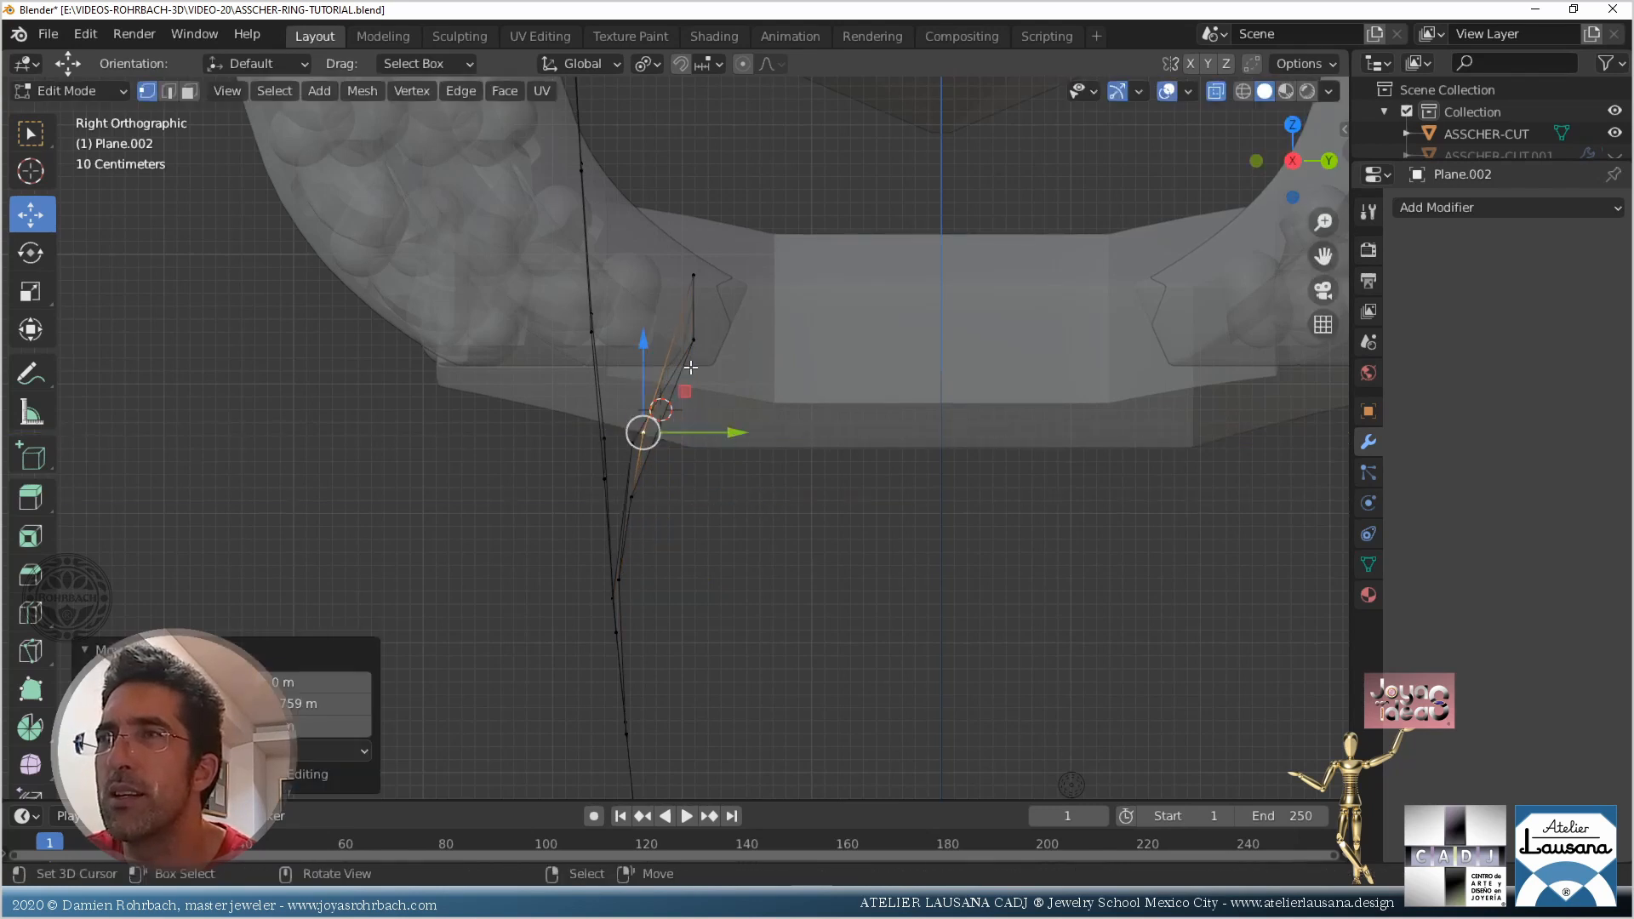
{"action": "left_click", "coordinate": [694, 340]}
{"action": "left_click_drag", "start_coordinate": [779, 340], "coordinate": [757, 342]}
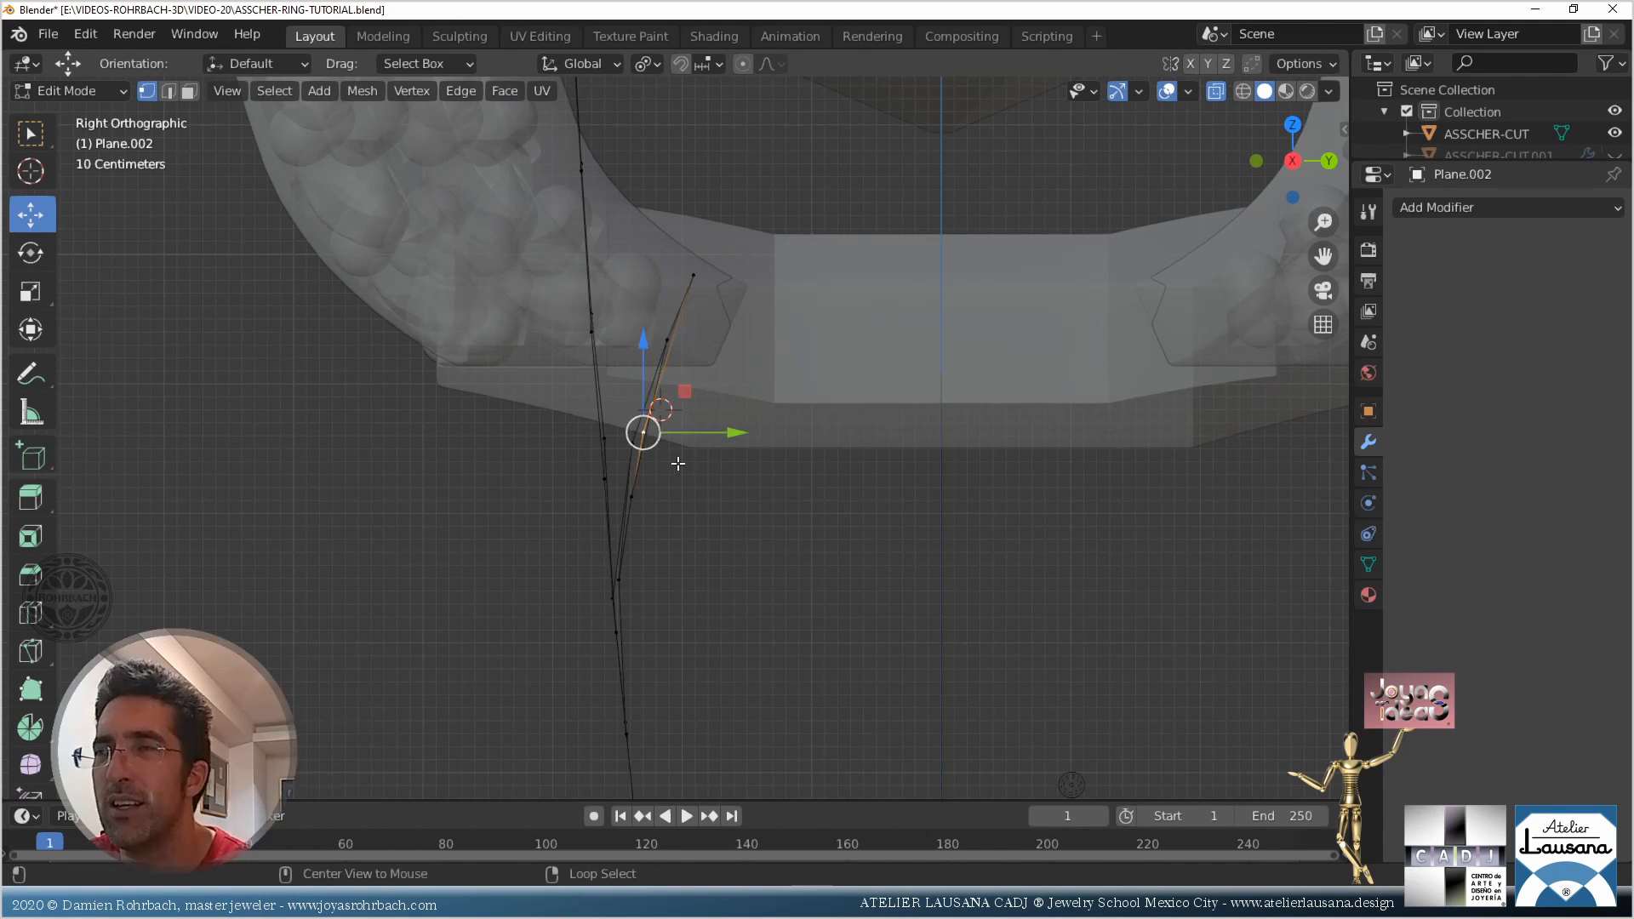
Fine-tune single inner-branch vertices along Y, shifting the lower tip vertex about 0.43 m toward positive Y
{"action": "middle_click_drag", "start_coordinate": [653, 449], "coordinate": [673, 527]}
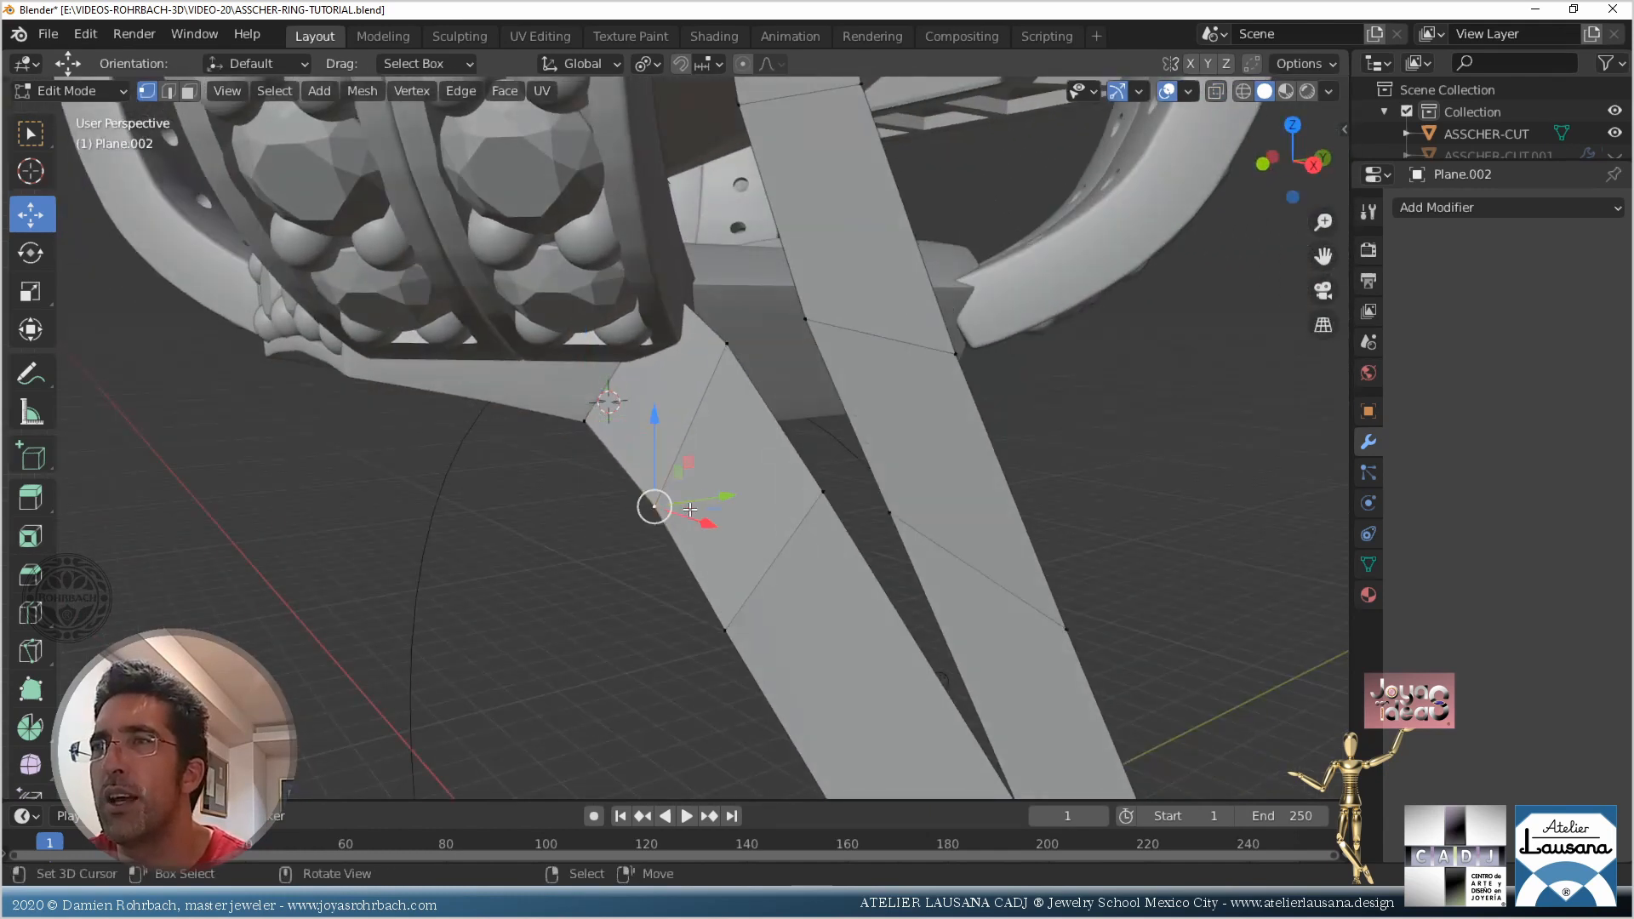
{"action": "left_click_drag", "start_coordinate": [724, 495], "coordinate": [719, 491]}
{"action": "middle_click_drag", "start_coordinate": [719, 491], "coordinate": [673, 545]}
{"action": "left_click_drag", "start_coordinate": [747, 428], "coordinate": [763, 424]}
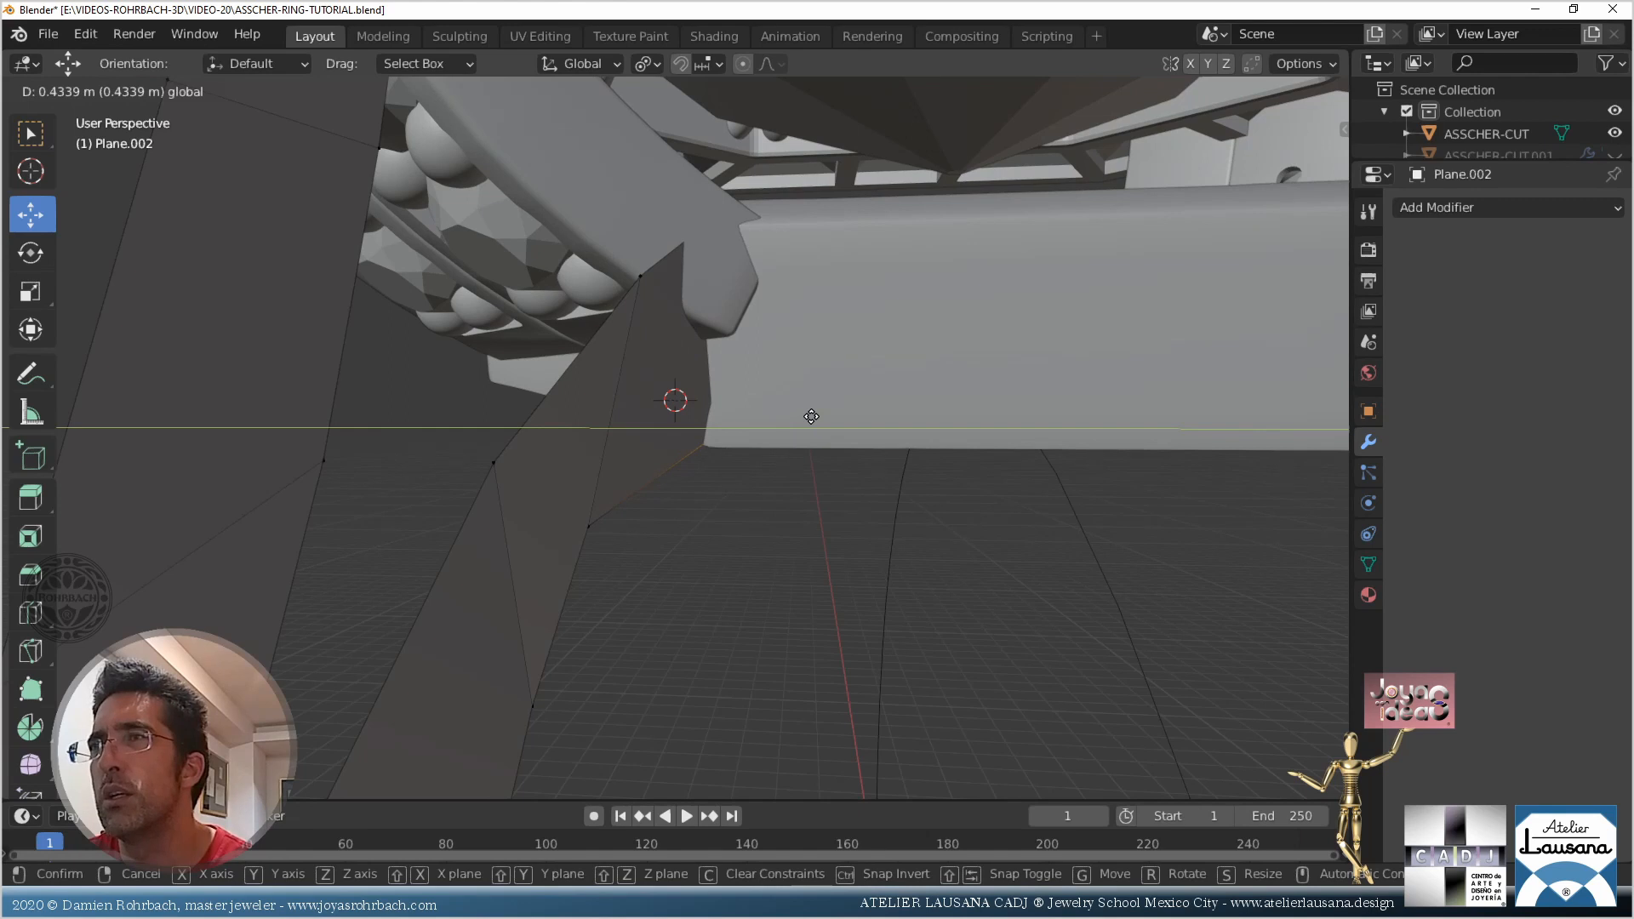
{"action": "left_click_drag", "start_coordinate": [809, 416], "coordinate": [809, 416]}
{"action": "middle_click_drag", "start_coordinate": [810, 416], "coordinate": [630, 542]}
{"action": "left_click", "coordinate": [589, 528]}
{"action": "left_click_drag", "start_coordinate": [675, 538], "coordinate": [685, 536]}
{"action": "middle_click_drag", "start_coordinate": [685, 536], "coordinate": [842, 448]}
{"action": "left_click_drag", "start_coordinate": [731, 506], "coordinate": [711, 516]}
Finish editing the split-shank mesh and save the file
{"action": "scroll", "coordinate": [710, 515], "scroll_direction": "down", "scroll_amount": 5}
{"action": "middle_click_drag", "start_coordinate": [710, 516], "coordinate": [779, 524]}
{"action": "scroll", "coordinate": [757, 538], "scroll_direction": "down", "scroll_amount": 4}
{"action": "key", "text": "Tab"}
{"action": "key", "text": "ctrl+s"}
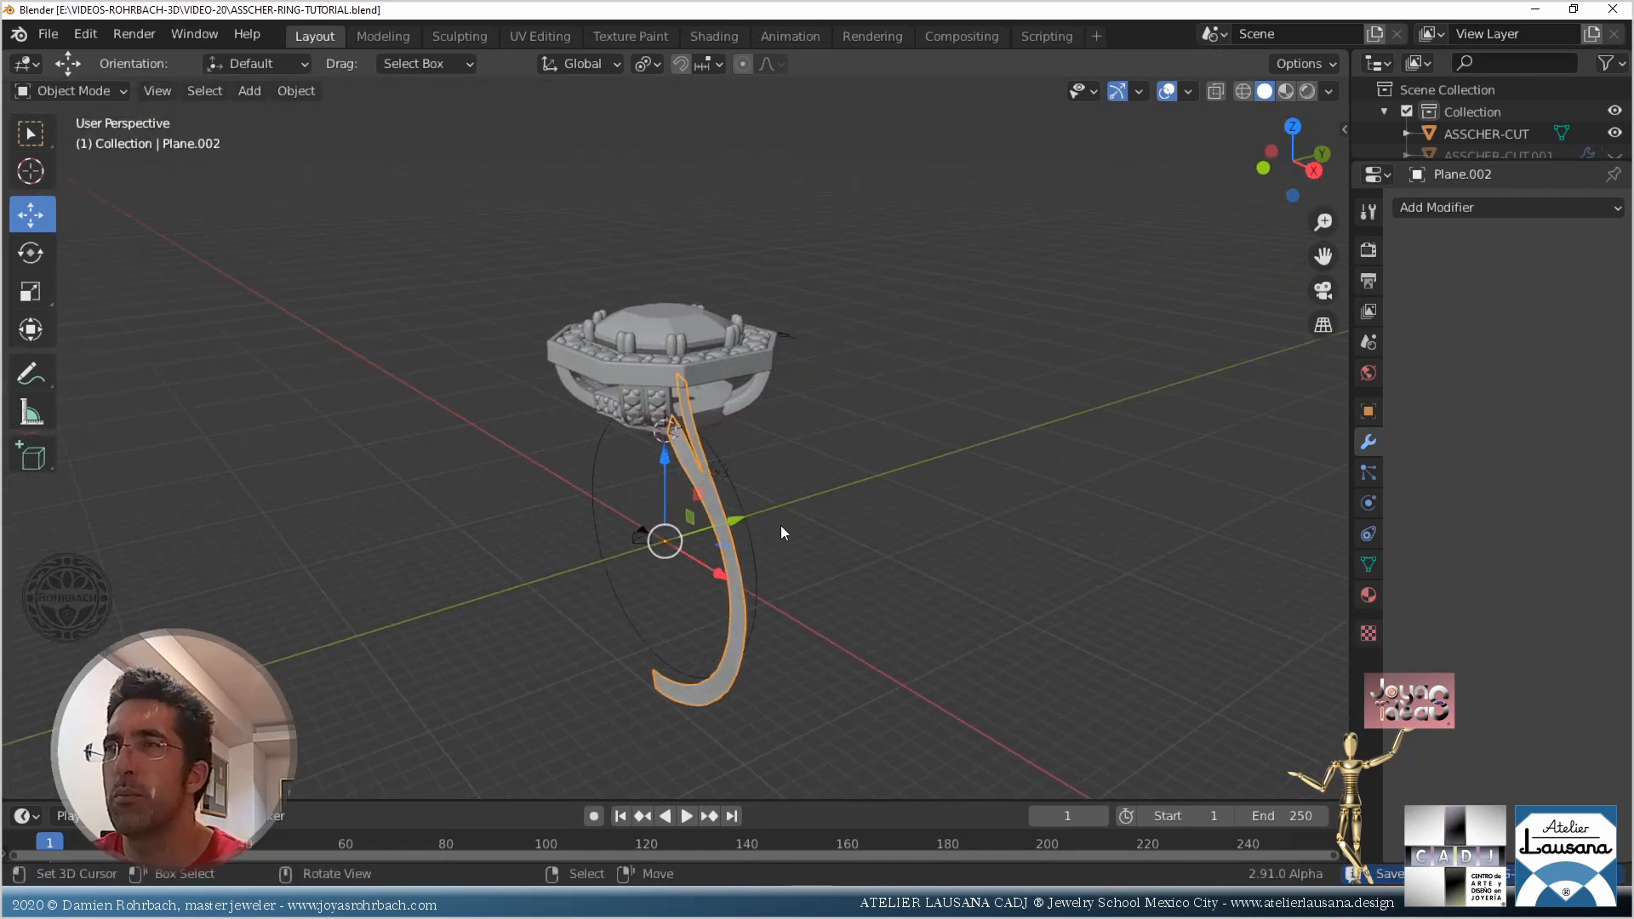
Add a Mirror modifier to the split shank and mirror it across the Y axis only
{"action": "left_click", "coordinate": [1491, 208]}
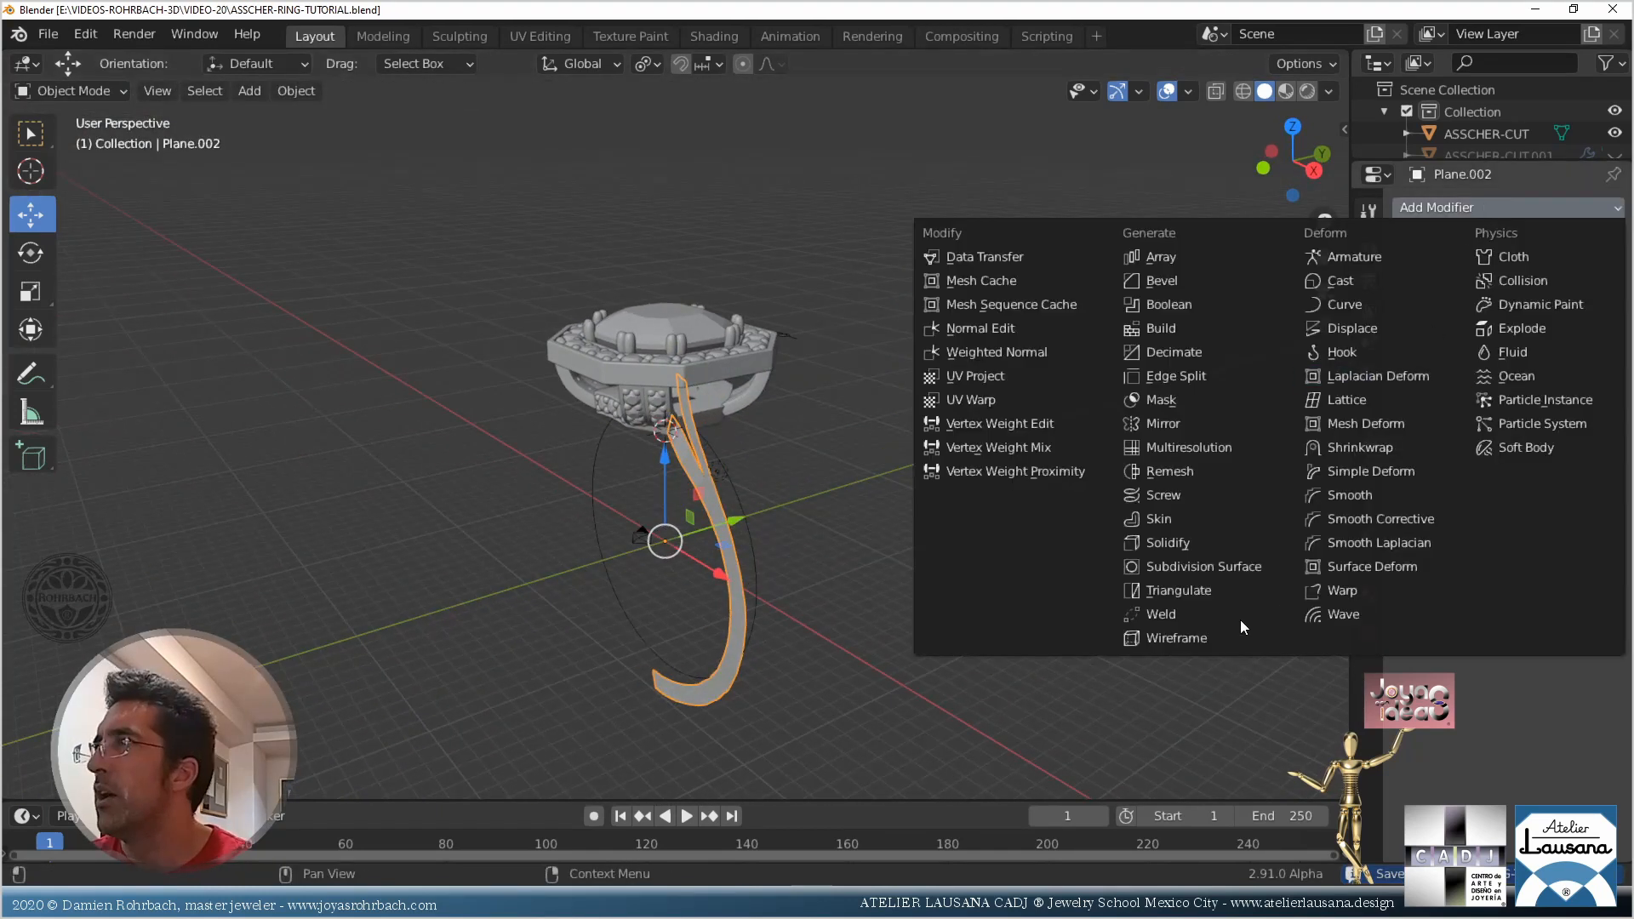
{"action": "left_click", "coordinate": [1196, 422]}
{"action": "left_click", "coordinate": [1537, 277]}
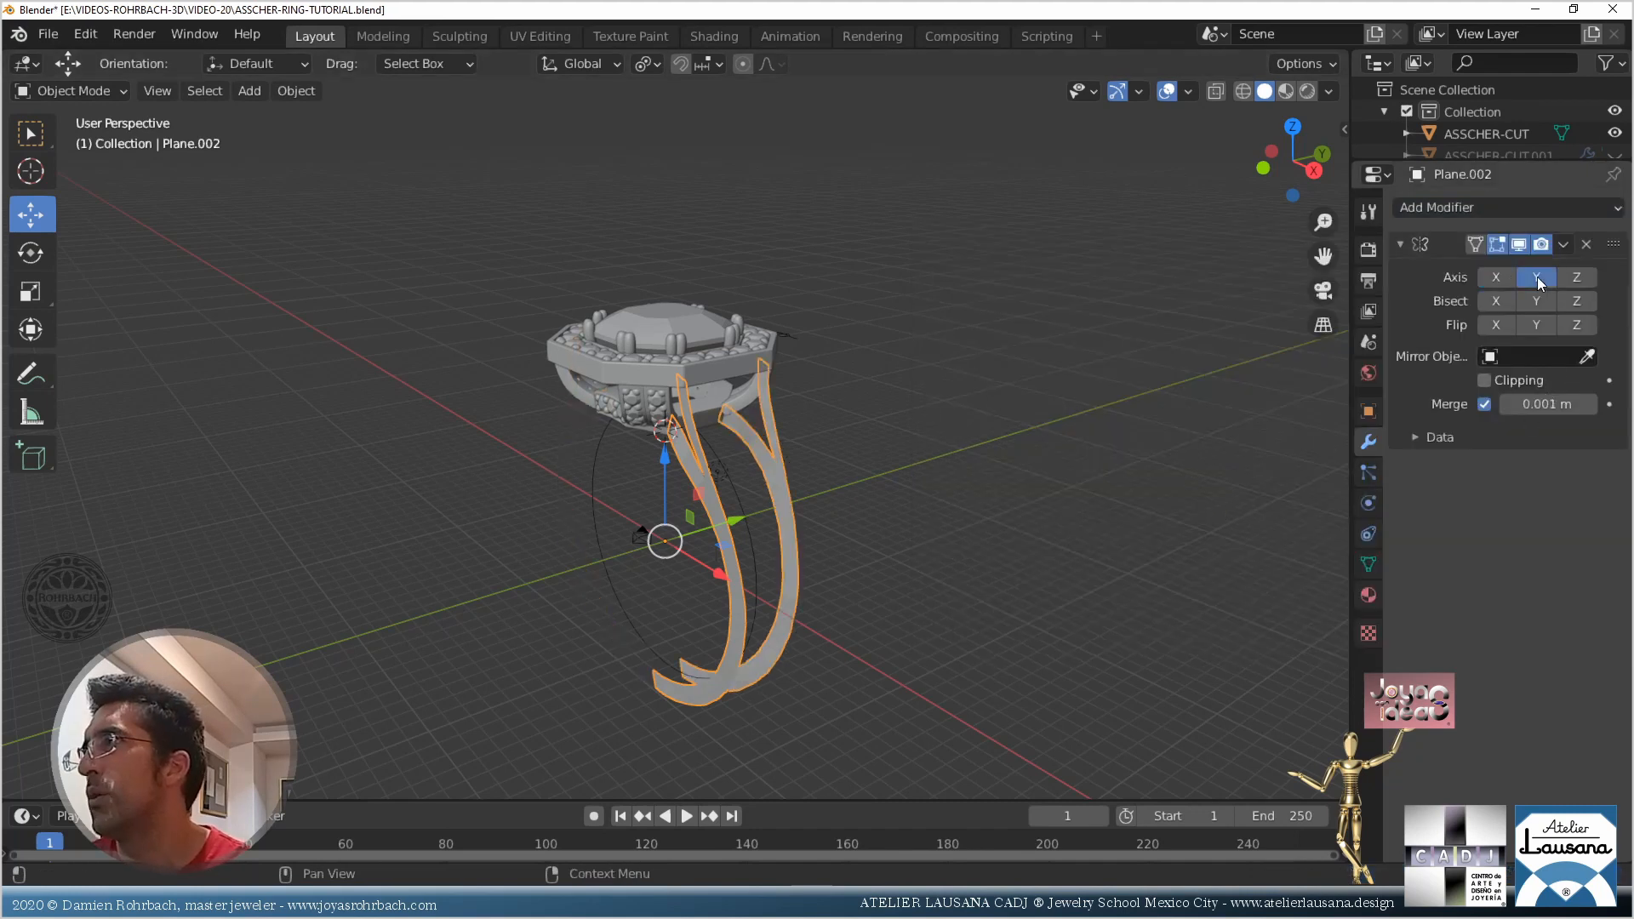
Duplicate the mirrored split shank in place and hide Plane.002, enlarging the object list to reach it
{"action": "middle_click_drag", "start_coordinate": [766, 576], "coordinate": [833, 603]}
{"action": "key", "text": "shift+d"}
{"action": "right_click", "coordinate": [832, 603]}
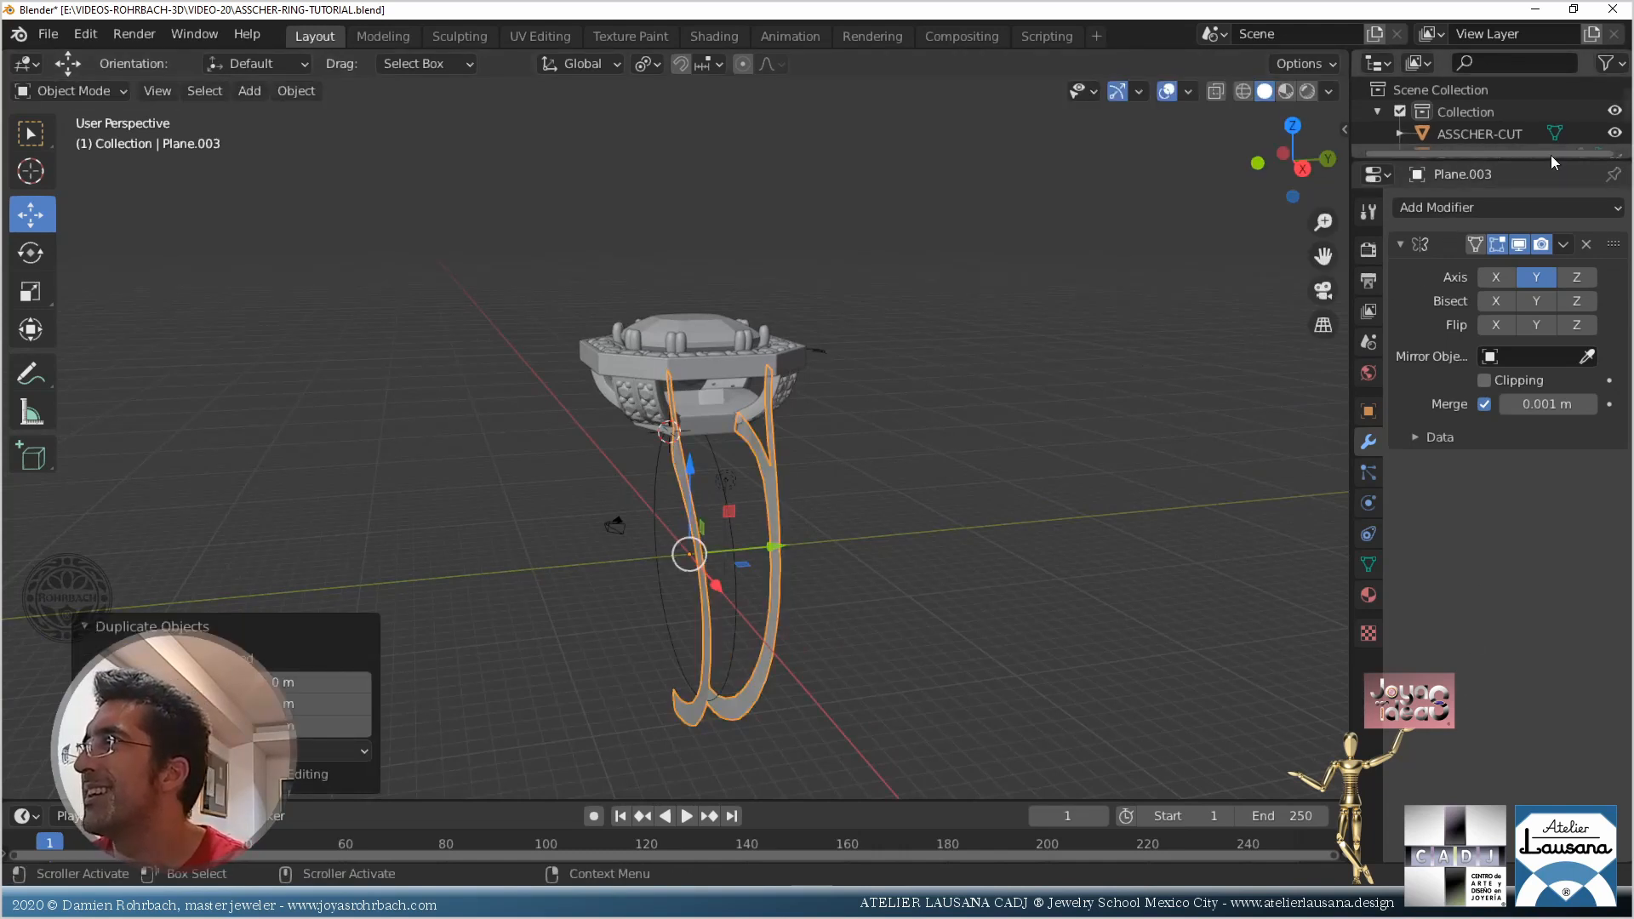
{"action": "left_click_drag", "start_coordinate": [1540, 156], "coordinate": [1542, 776]}
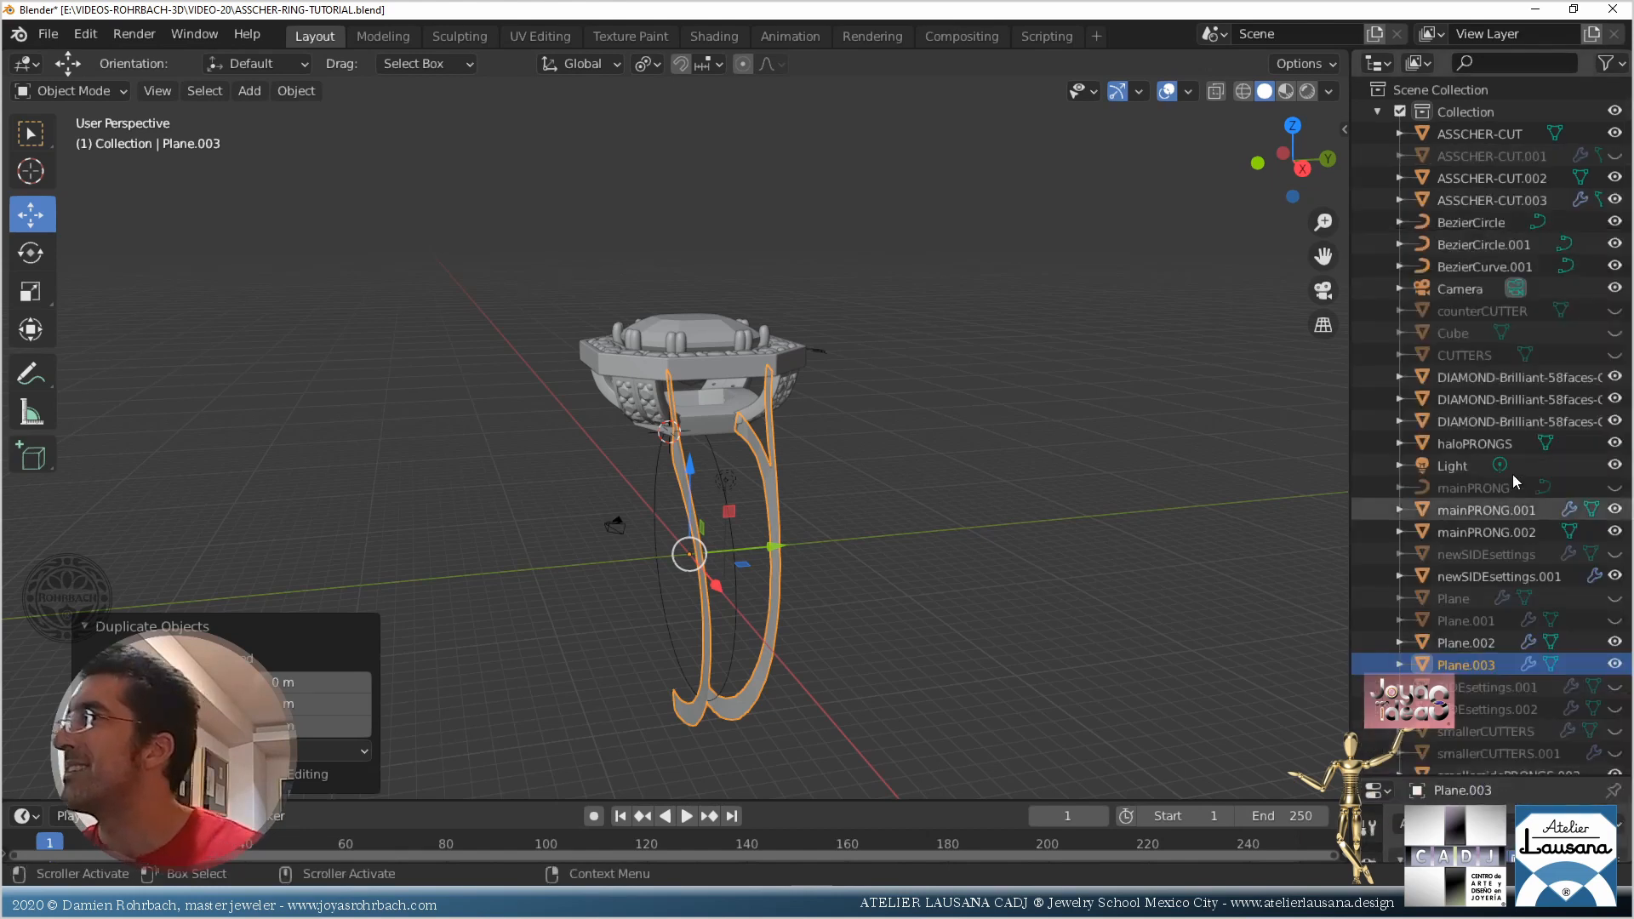
{"action": "scroll", "coordinate": [885, 595], "scroll_direction": "up", "scroll_amount": 3}
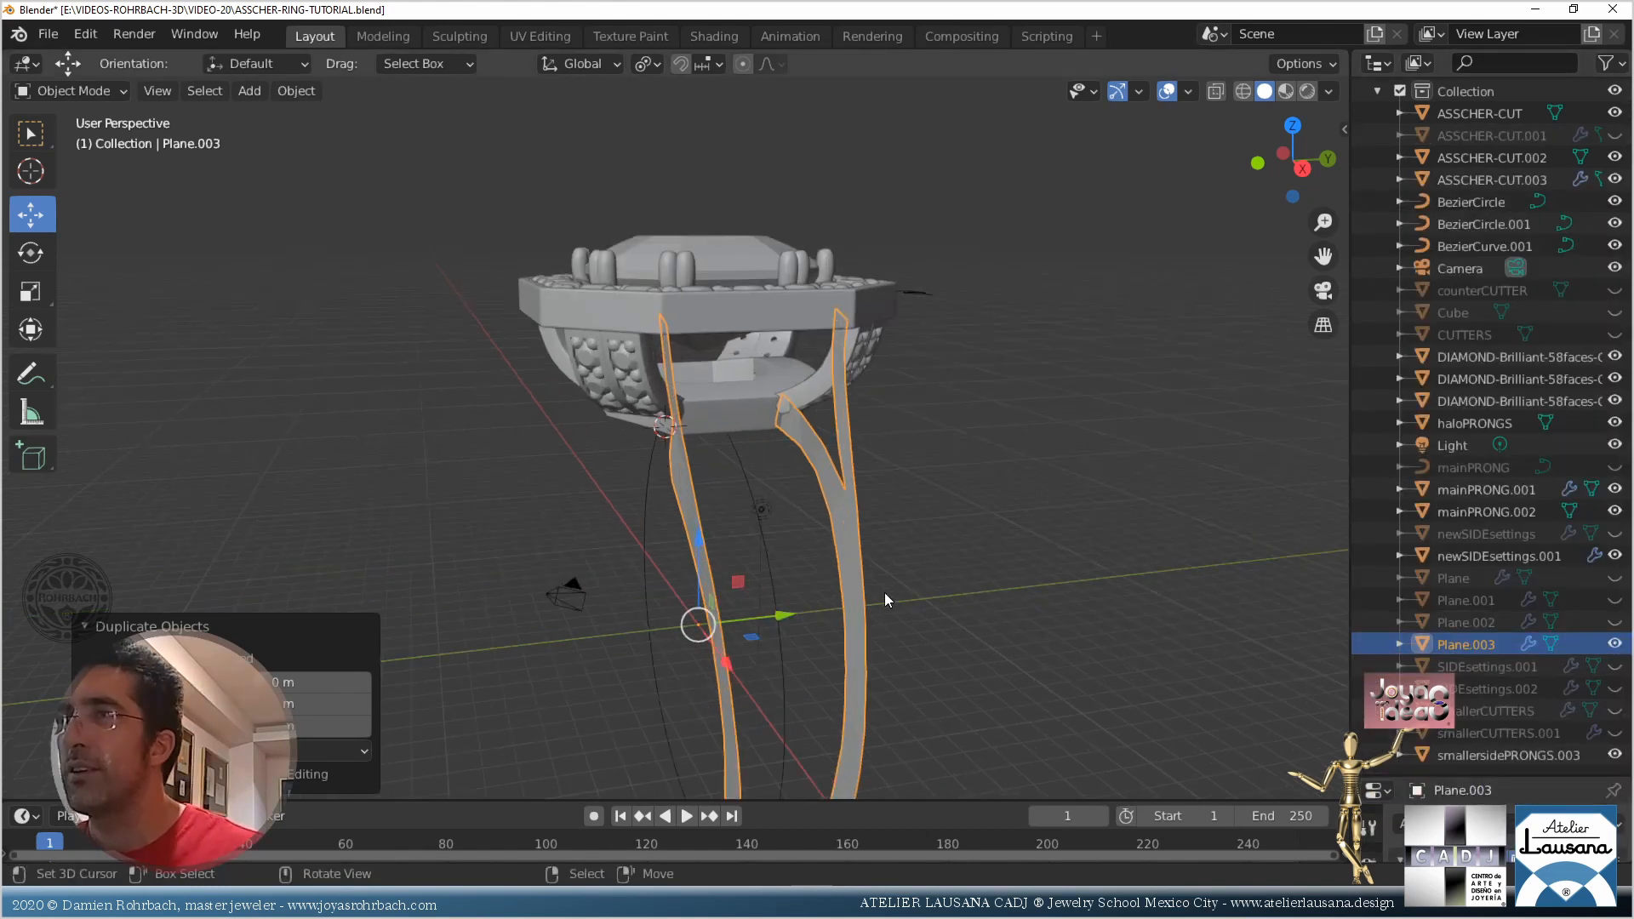
Apply the copy's Mirror modifier and bridge the edge loops of its two halves in edit mode
{"action": "key", "text": "Tab"}
{"action": "middle_click_drag", "start_coordinate": [885, 592], "coordinate": [745, 368]}
{"action": "left_click", "coordinate": [451, 92]}
{"action": "left_click", "coordinate": [500, 159]}
{"action": "middle_click_drag", "start_coordinate": [753, 393], "coordinate": [672, 434]}
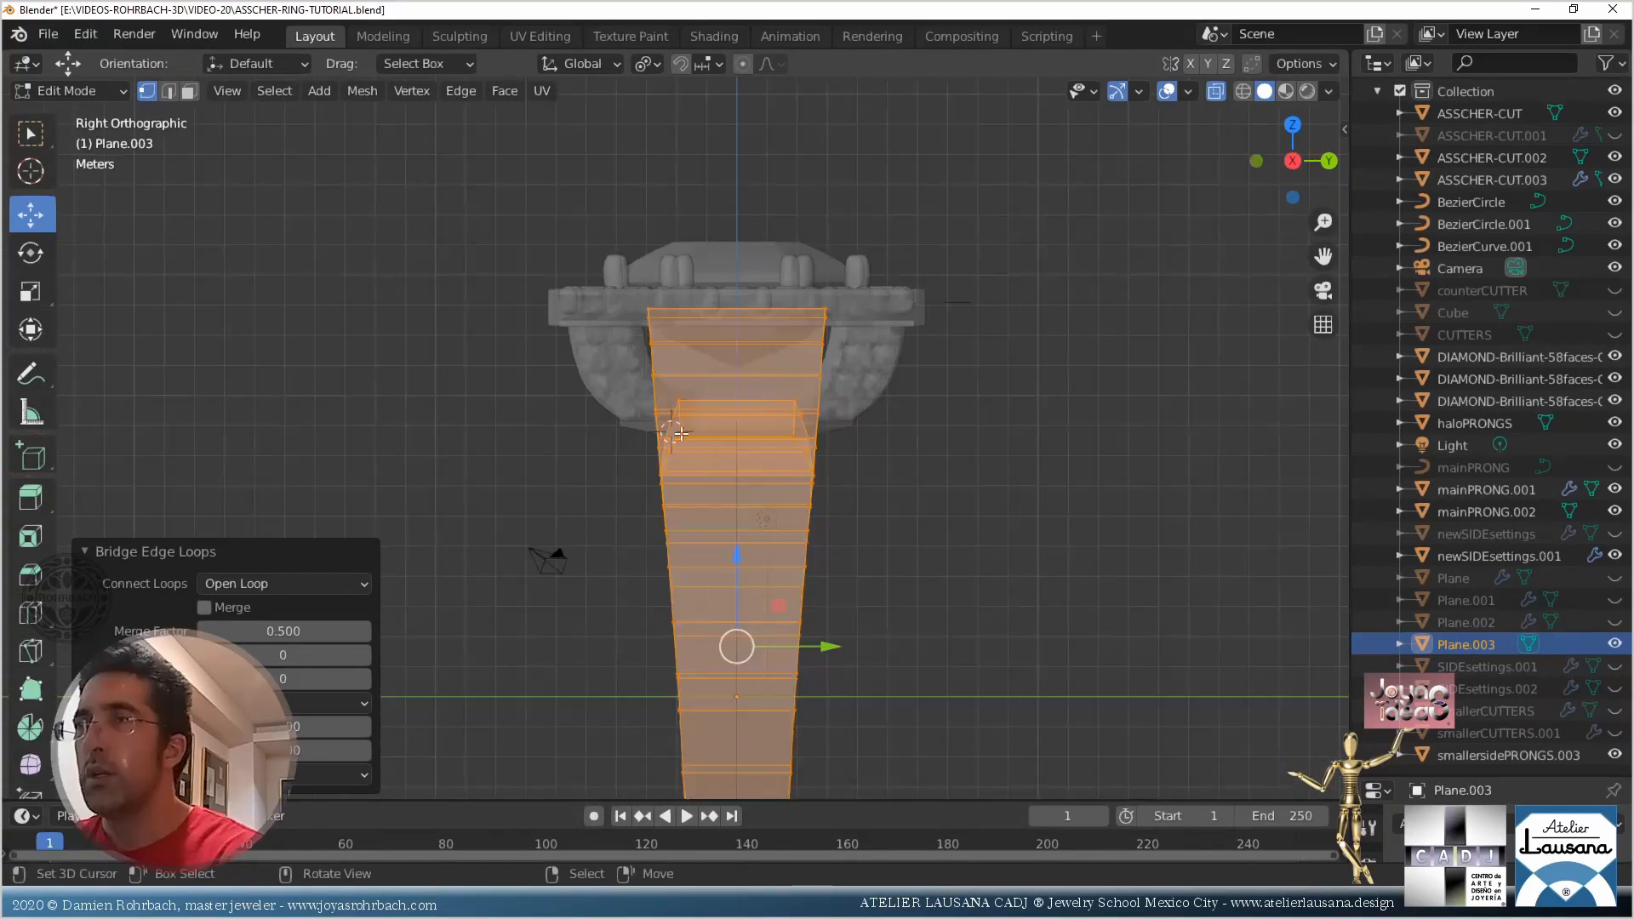
In the right side view, select the vertex row across the shank midway between fork and ring centre and scale it slightly along Y
{"action": "scroll", "coordinate": [721, 428], "scroll_direction": "up", "scroll_amount": 5}
{"action": "scroll", "coordinate": [721, 428], "scroll_direction": "up", "scroll_amount": 3}
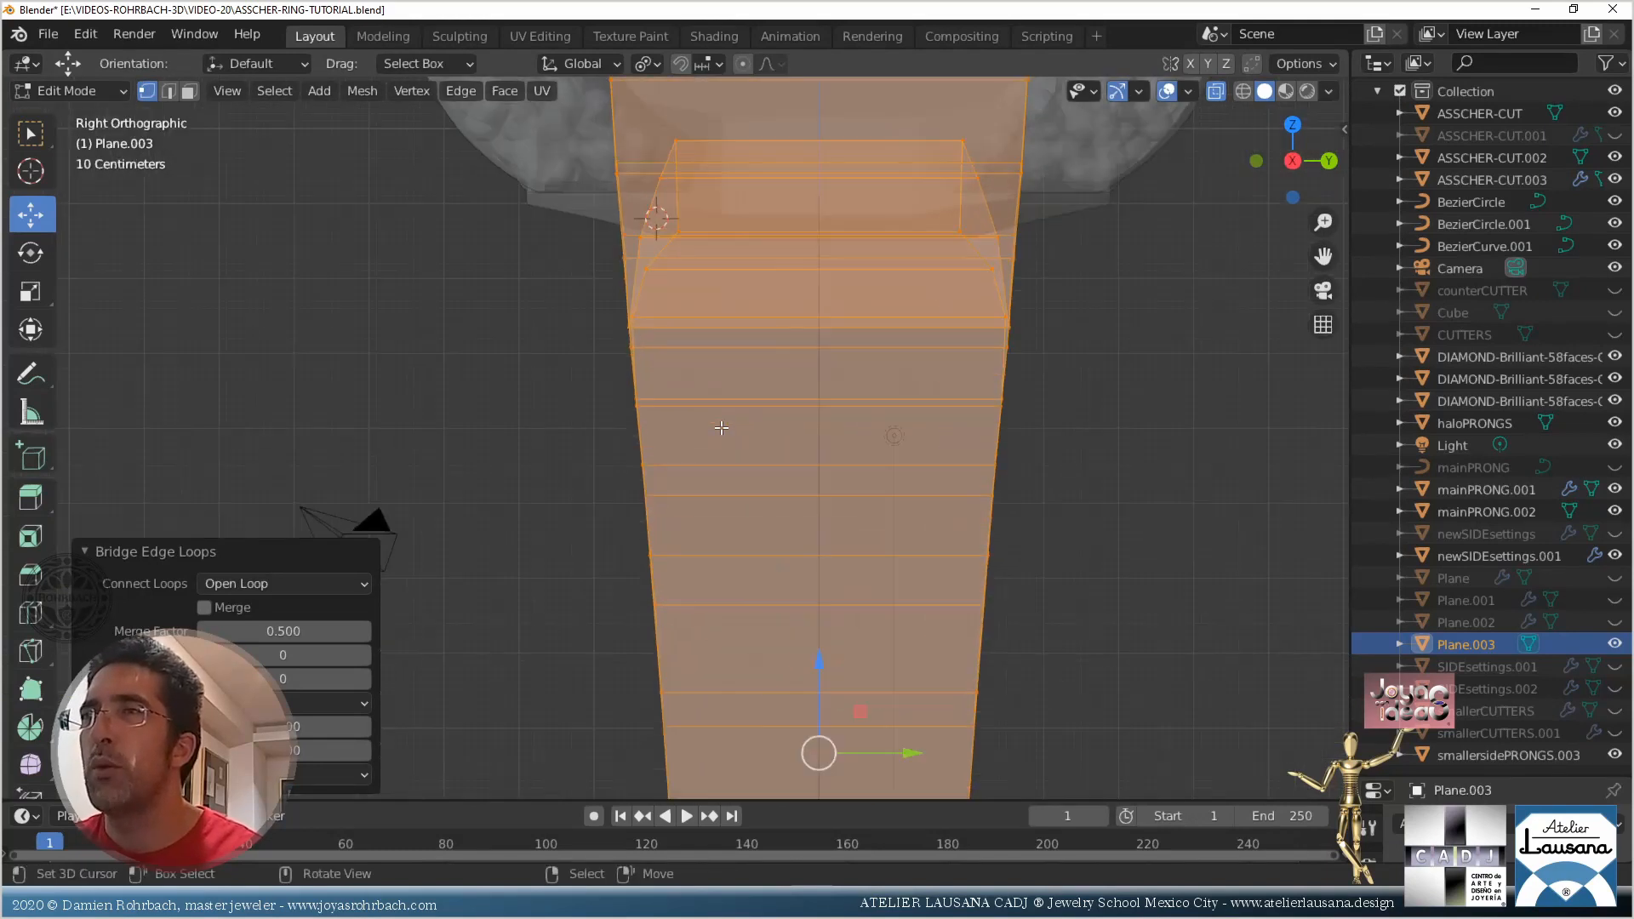
{"action": "key", "text": "alt+a"}
{"action": "scroll", "coordinate": [707, 510], "scroll_direction": "down", "scroll_amount": 5}
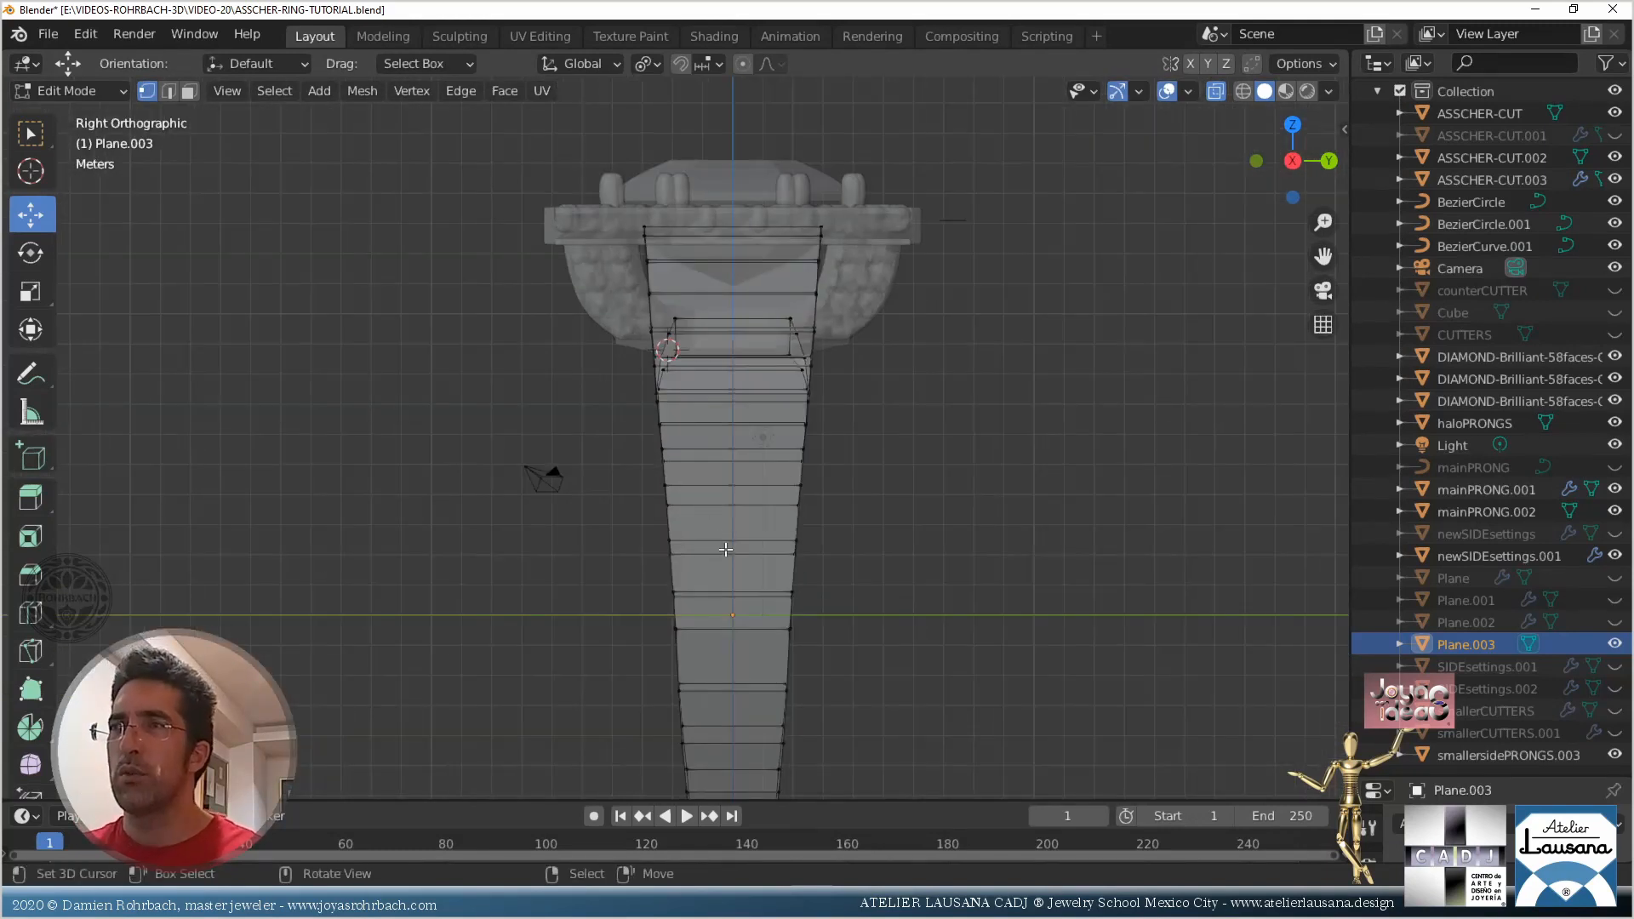
{"action": "scroll", "coordinate": [726, 549], "scroll_direction": "up", "scroll_amount": 2}
{"action": "key", "text": "n"}
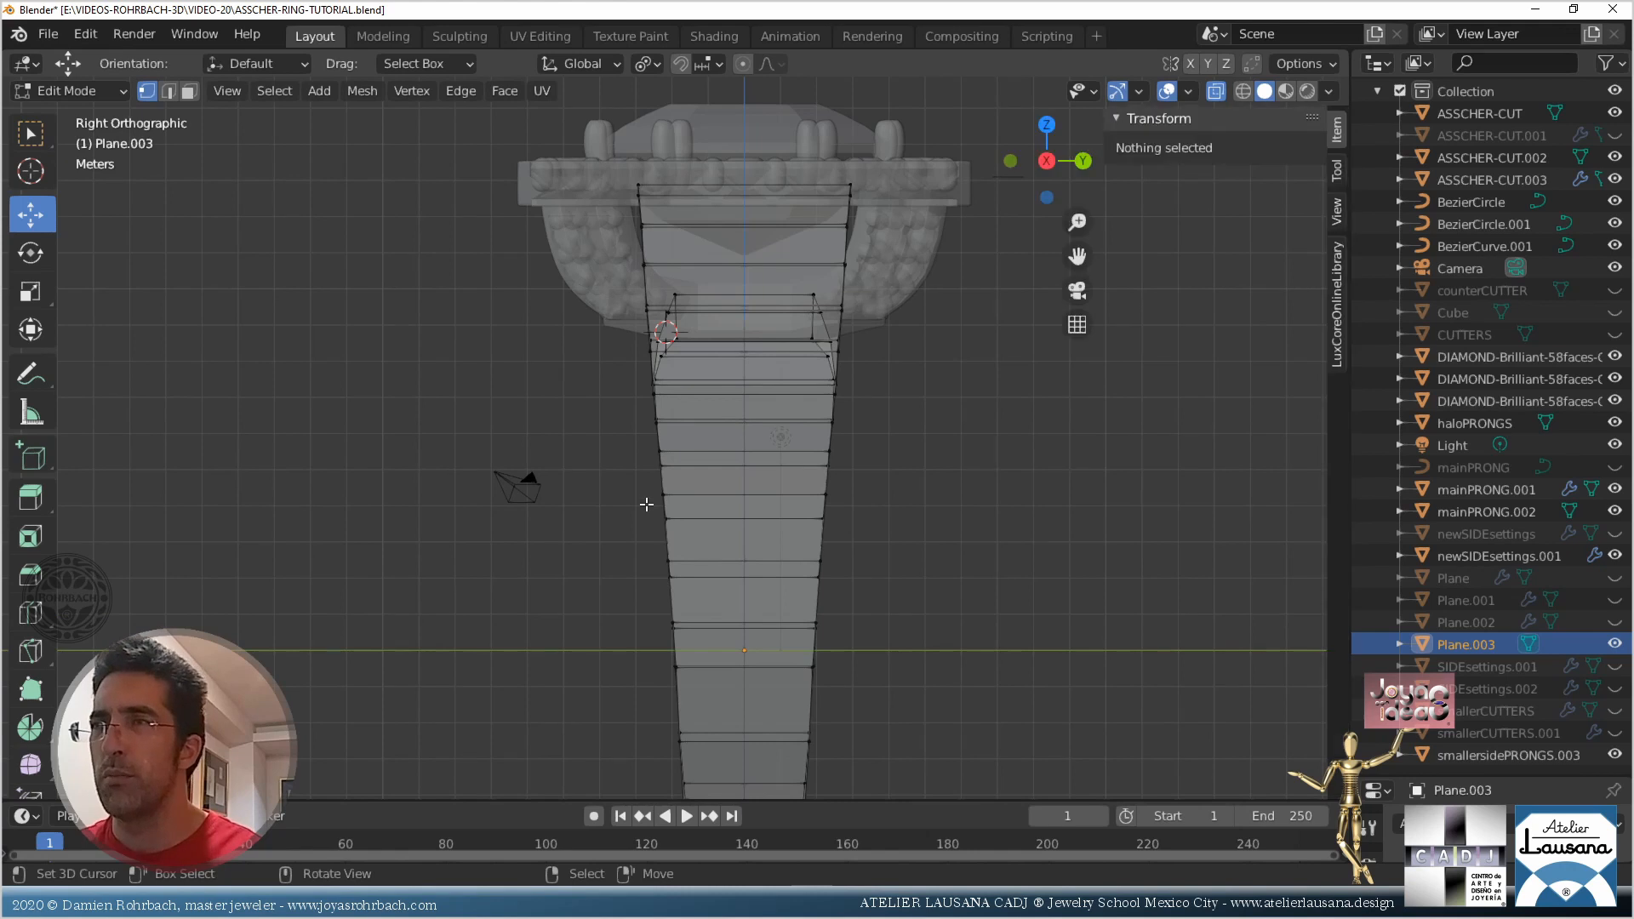
{"action": "key", "text": "n"}
{"action": "left_click", "coordinate": [663, 517], "text": "alt"}
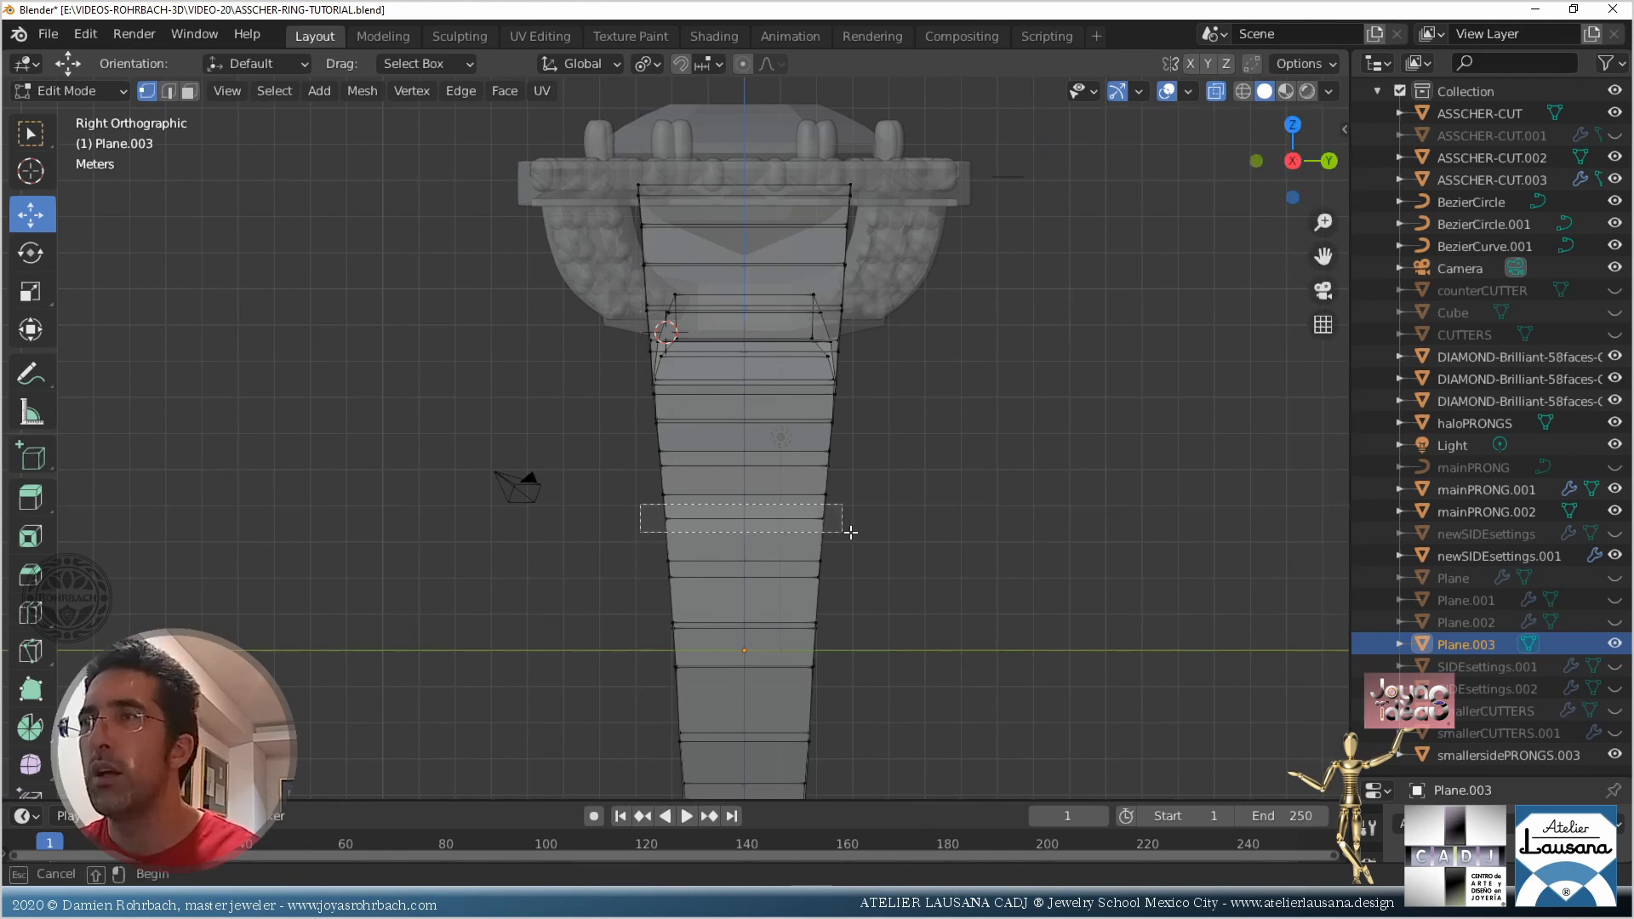
{"action": "key", "text": "s"}
{"action": "key", "text": "y"}
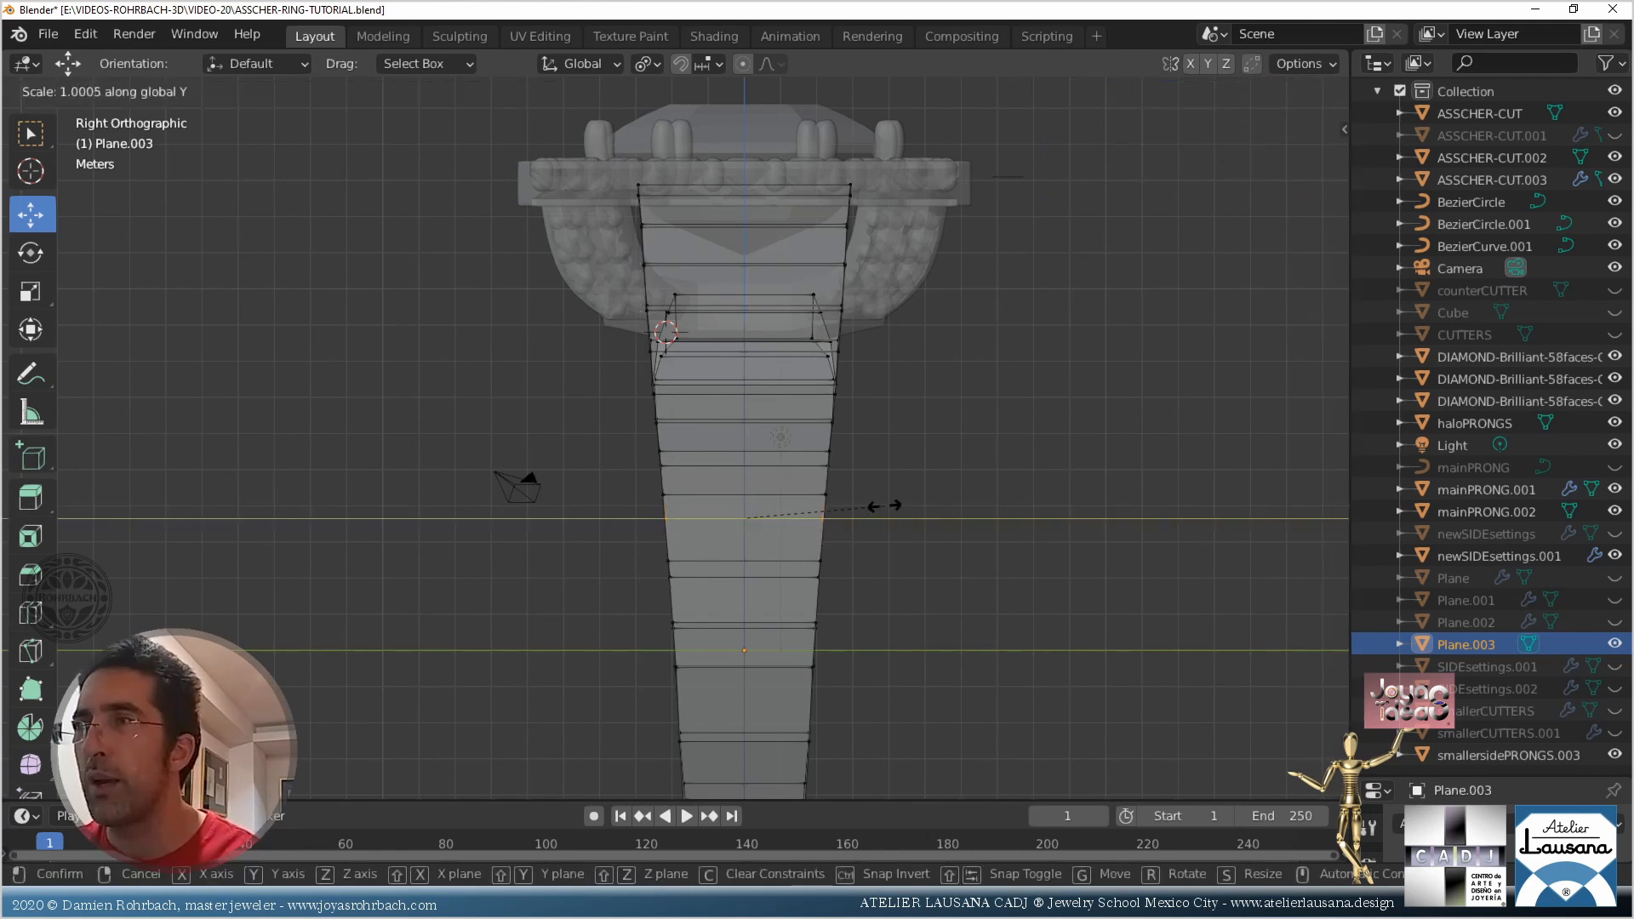
{"action": "left_click", "coordinate": [884, 506]}
Select the two close vertex rows just below the ring centre and scale them by about 0.973 along Y
{"action": "scroll", "coordinate": [882, 506], "scroll_direction": "up", "scroll_amount": 3}
{"action": "middle_click_drag", "start_coordinate": [882, 506], "coordinate": [799, 311], "text": "shift"}
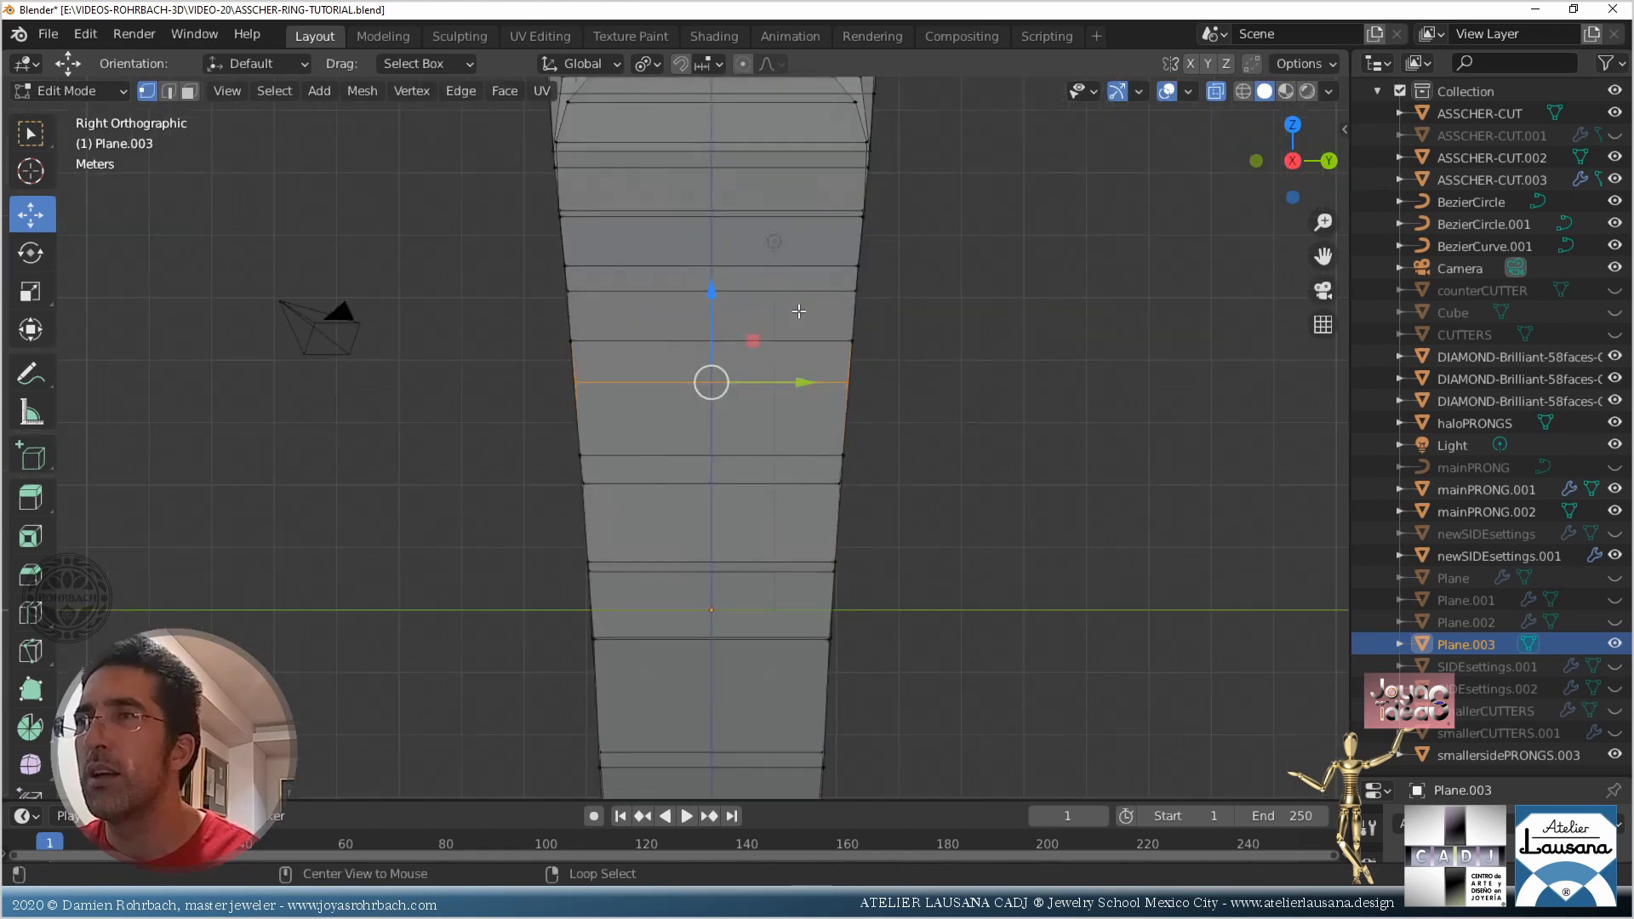
{"action": "key", "text": "alt+z"}
{"action": "key", "text": "alt+z"}
{"action": "key", "text": "alt+a"}
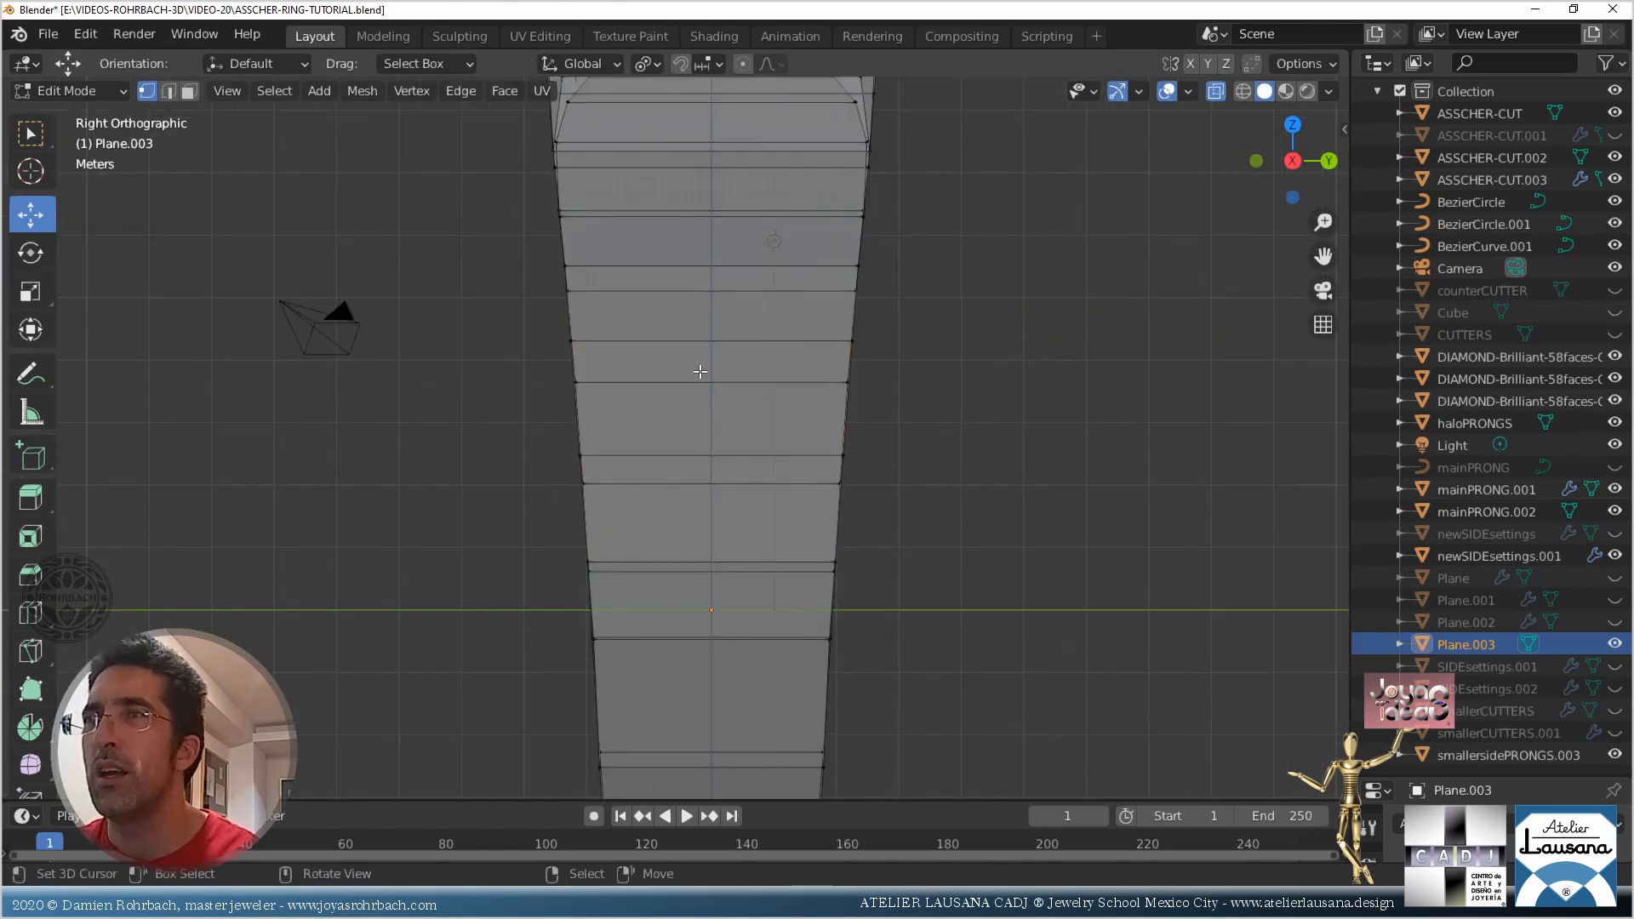
{"action": "scroll", "coordinate": [709, 415], "scroll_direction": "down", "scroll_amount": 6}
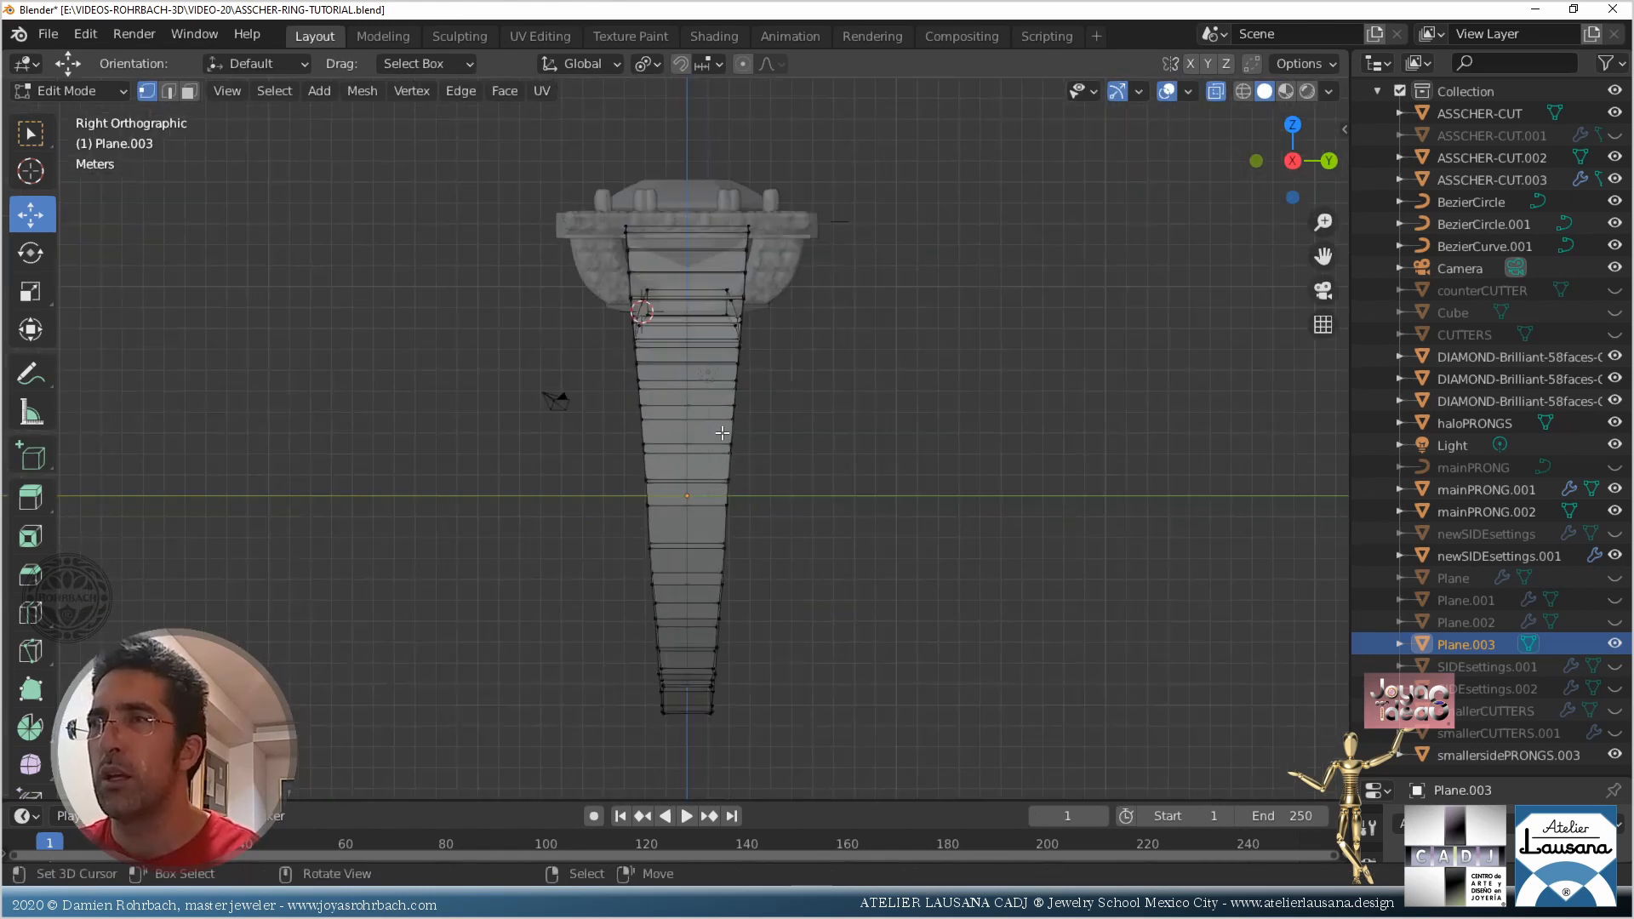
{"action": "scroll", "coordinate": [725, 477], "scroll_direction": "up", "scroll_amount": 5}
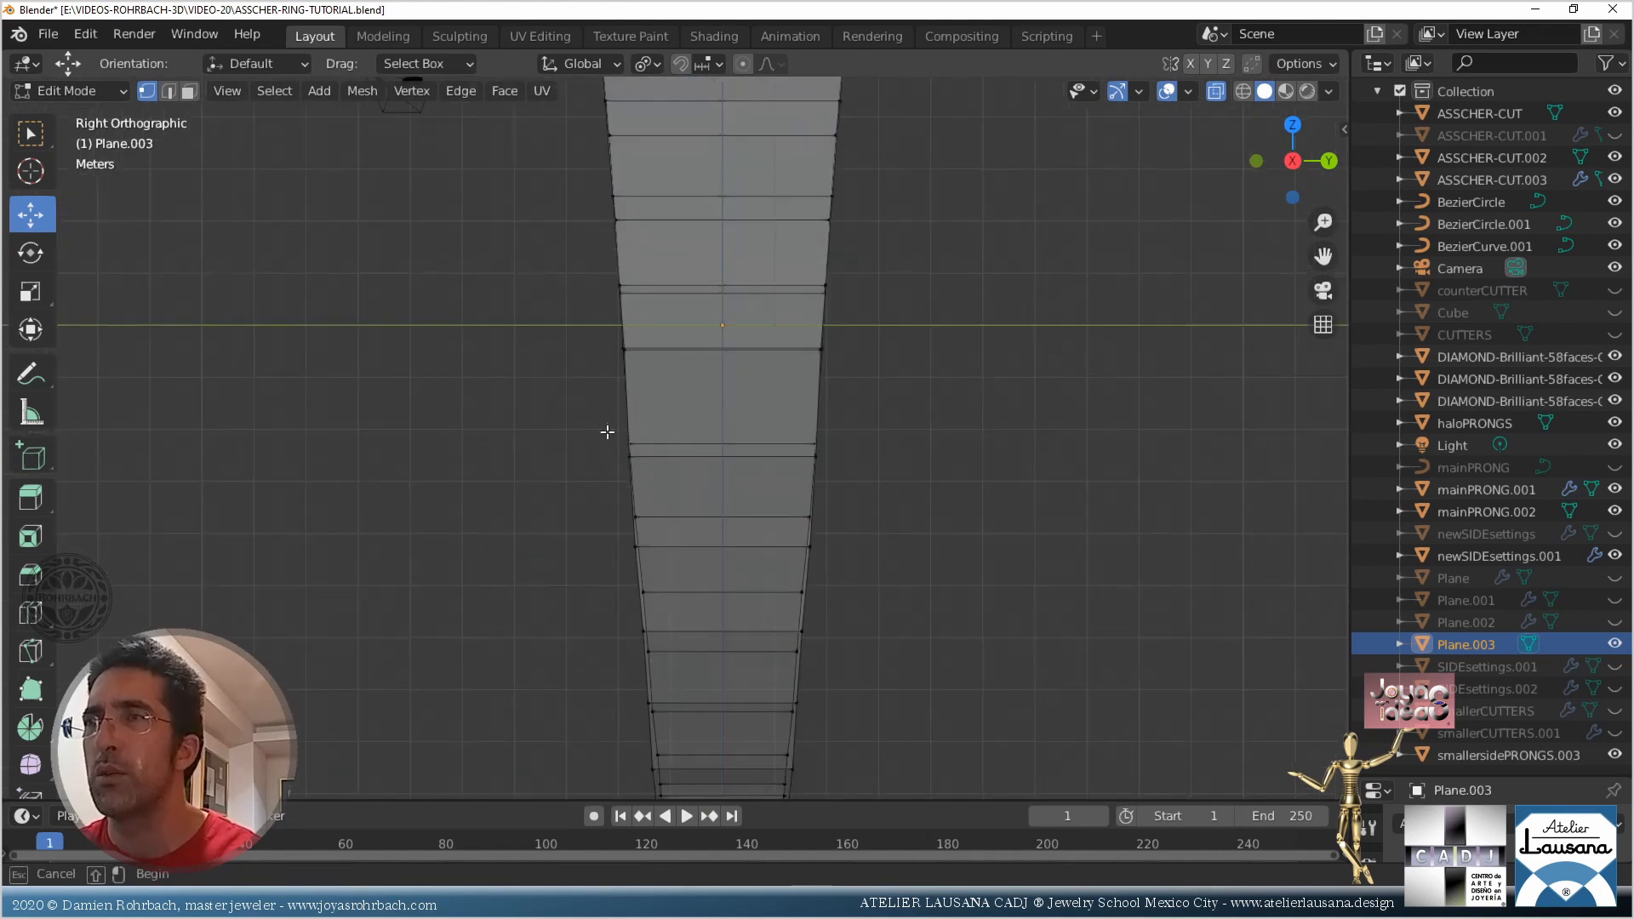
{"action": "left_click", "coordinate": [628, 447], "text": "alt"}
{"action": "key", "text": "s"}
{"action": "key", "text": "y"}
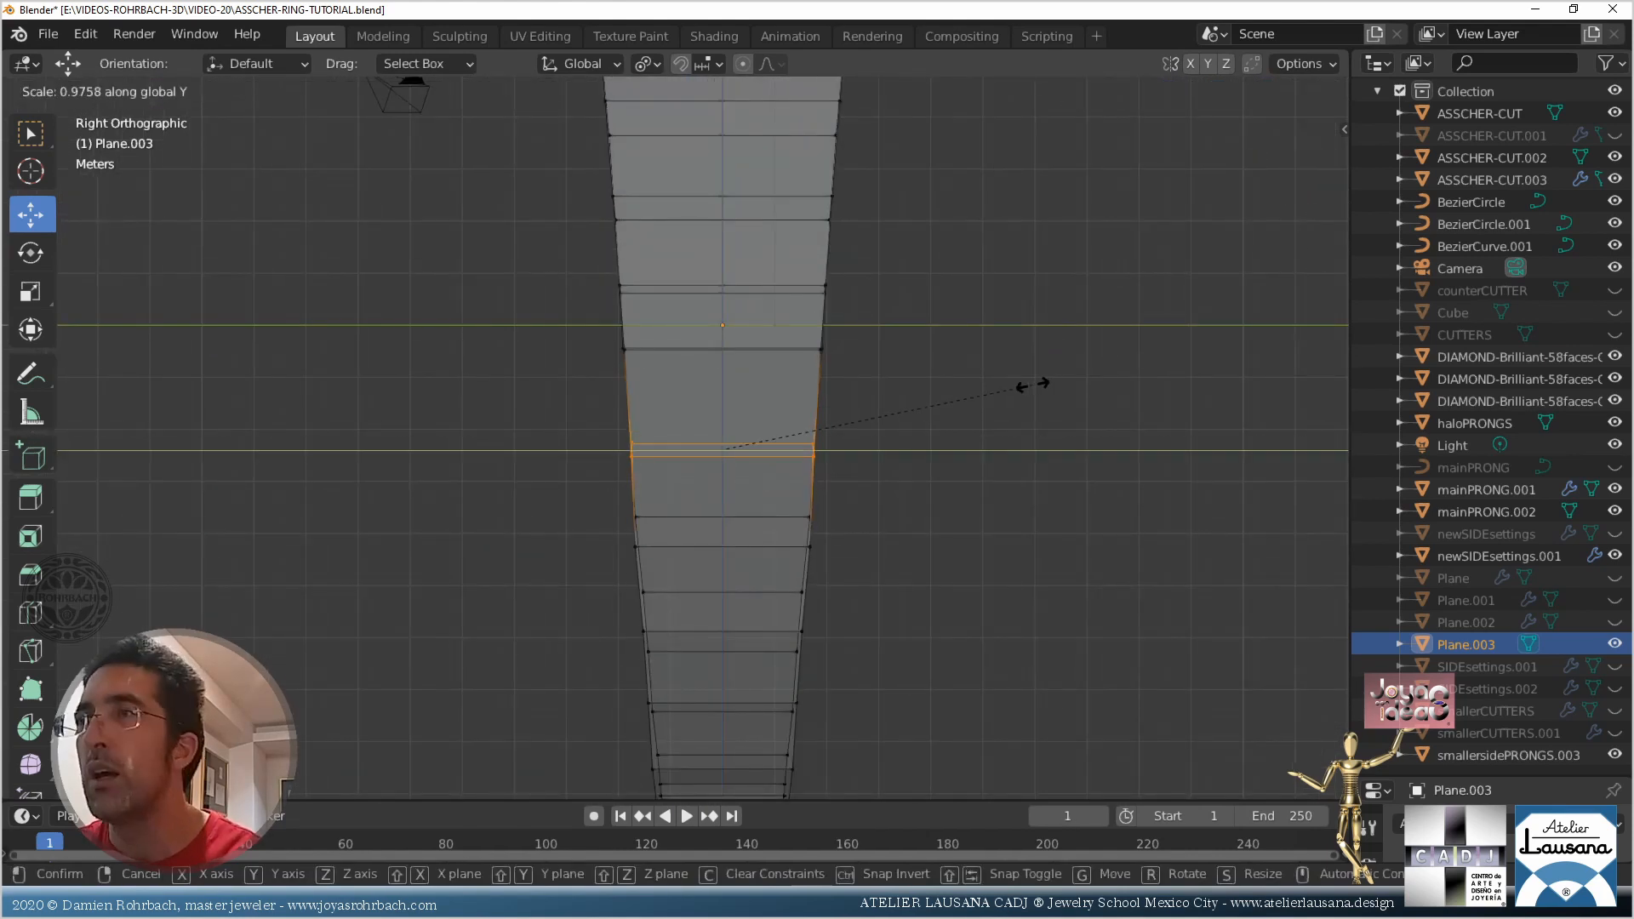
{"action": "left_click", "coordinate": [1031, 385]}
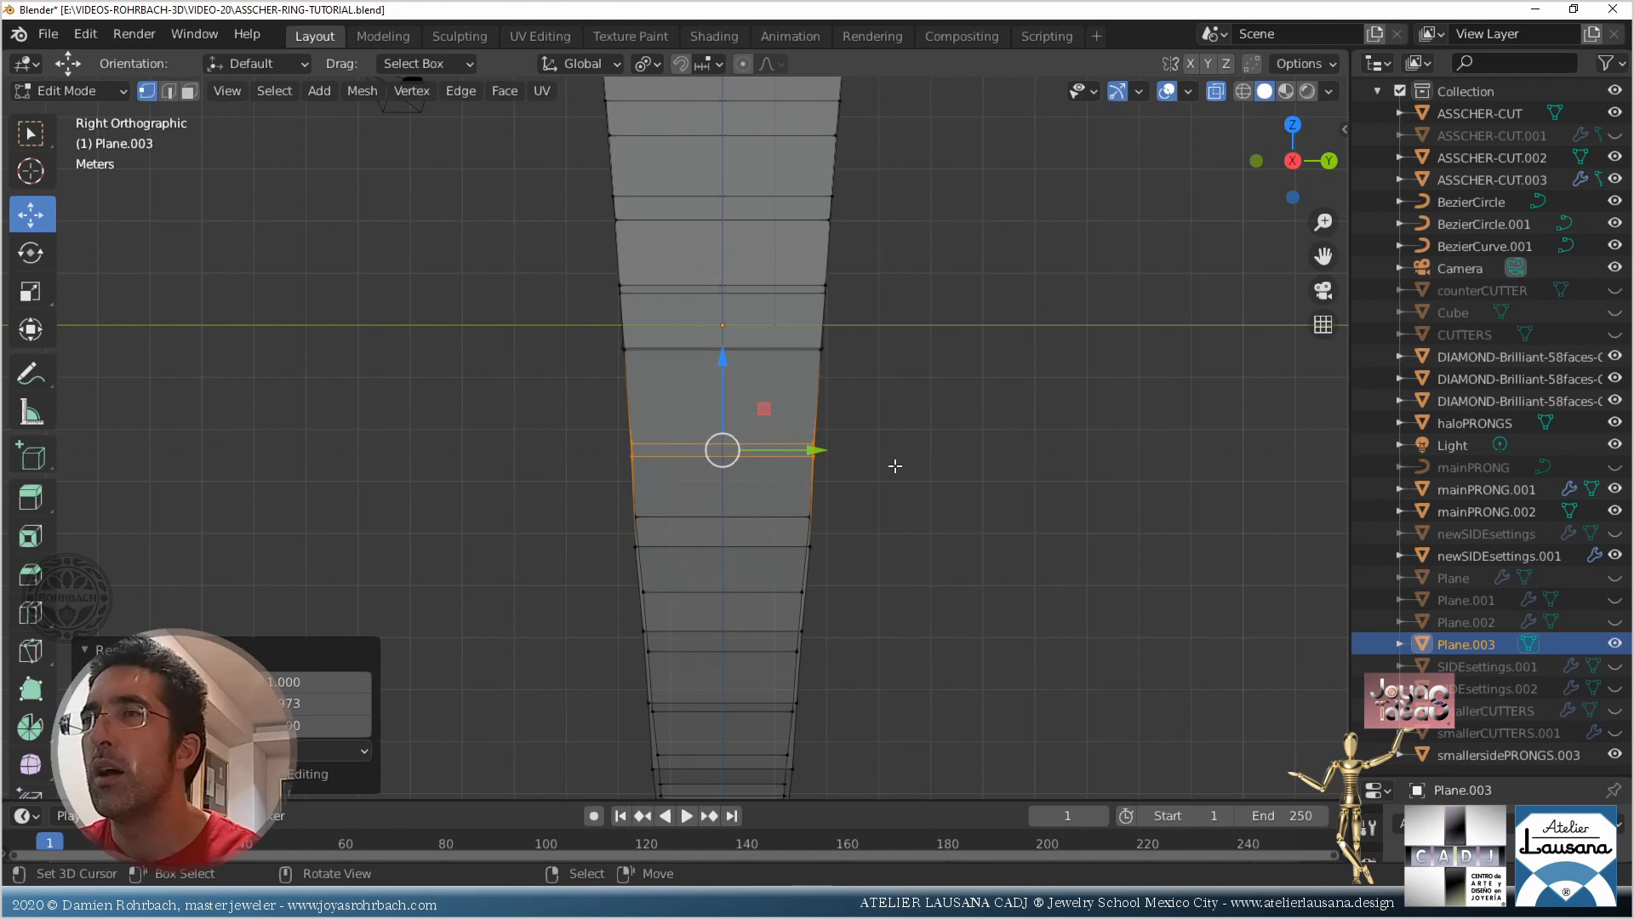
Select the next single vertex row below the adjusted pair on the shank and scale it slightly narrower along Y
{"action": "scroll", "coordinate": [895, 465], "scroll_direction": "up", "scroll_amount": 4}
{"action": "left_click", "coordinate": [598, 366]}
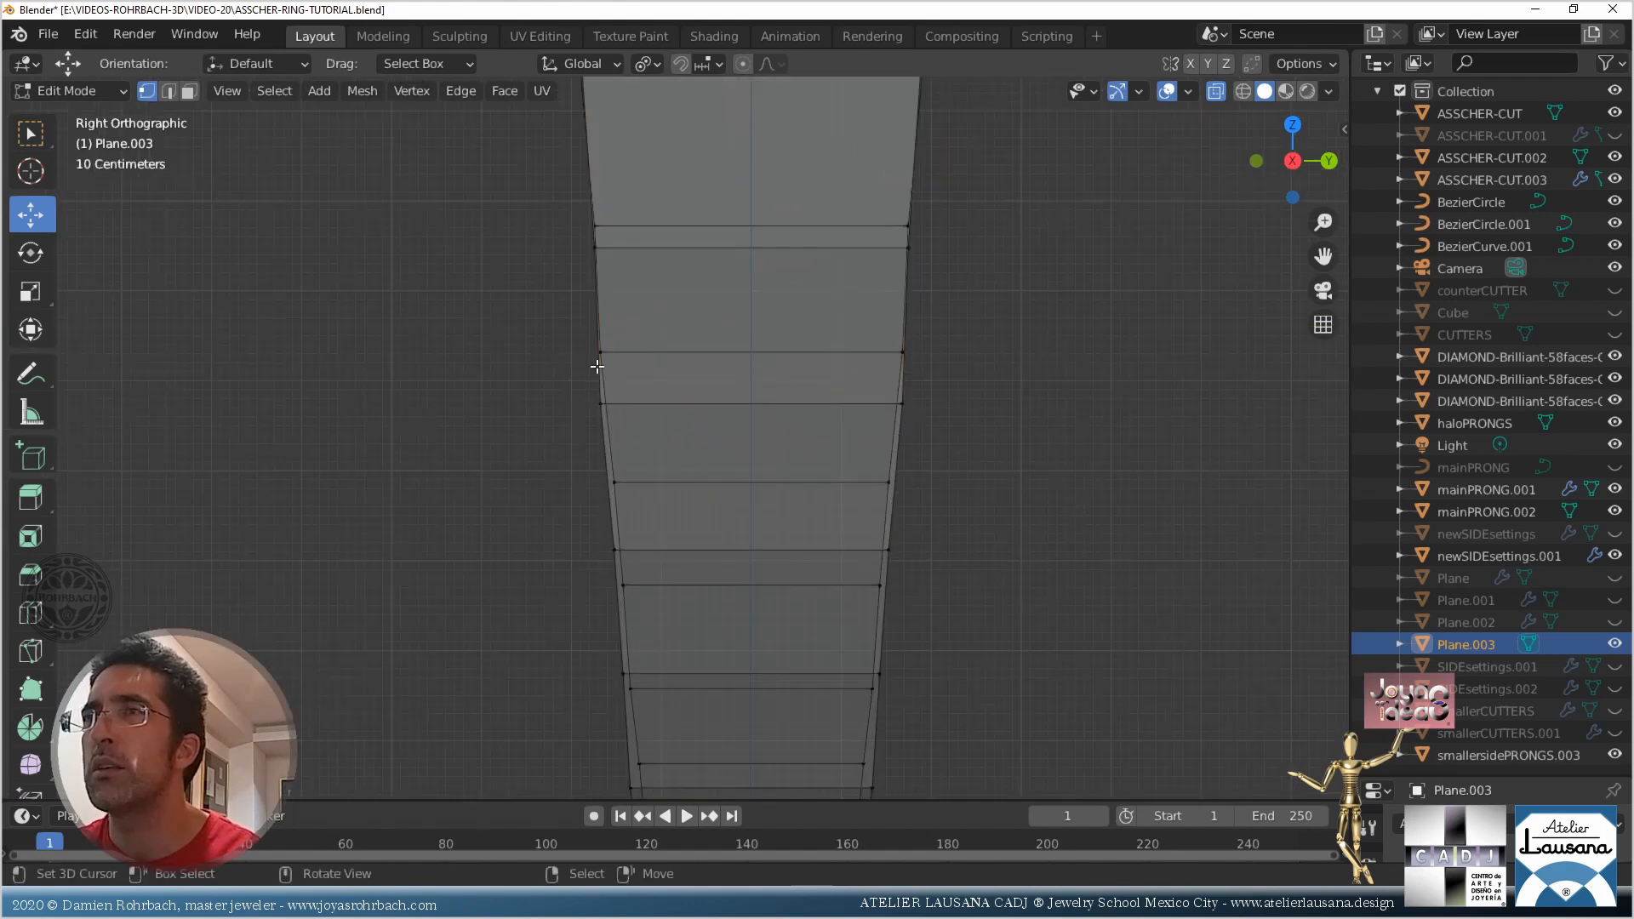
{"action": "left_click_drag", "start_coordinate": [573, 393], "coordinate": [987, 447]}
{"action": "key", "text": "s"}
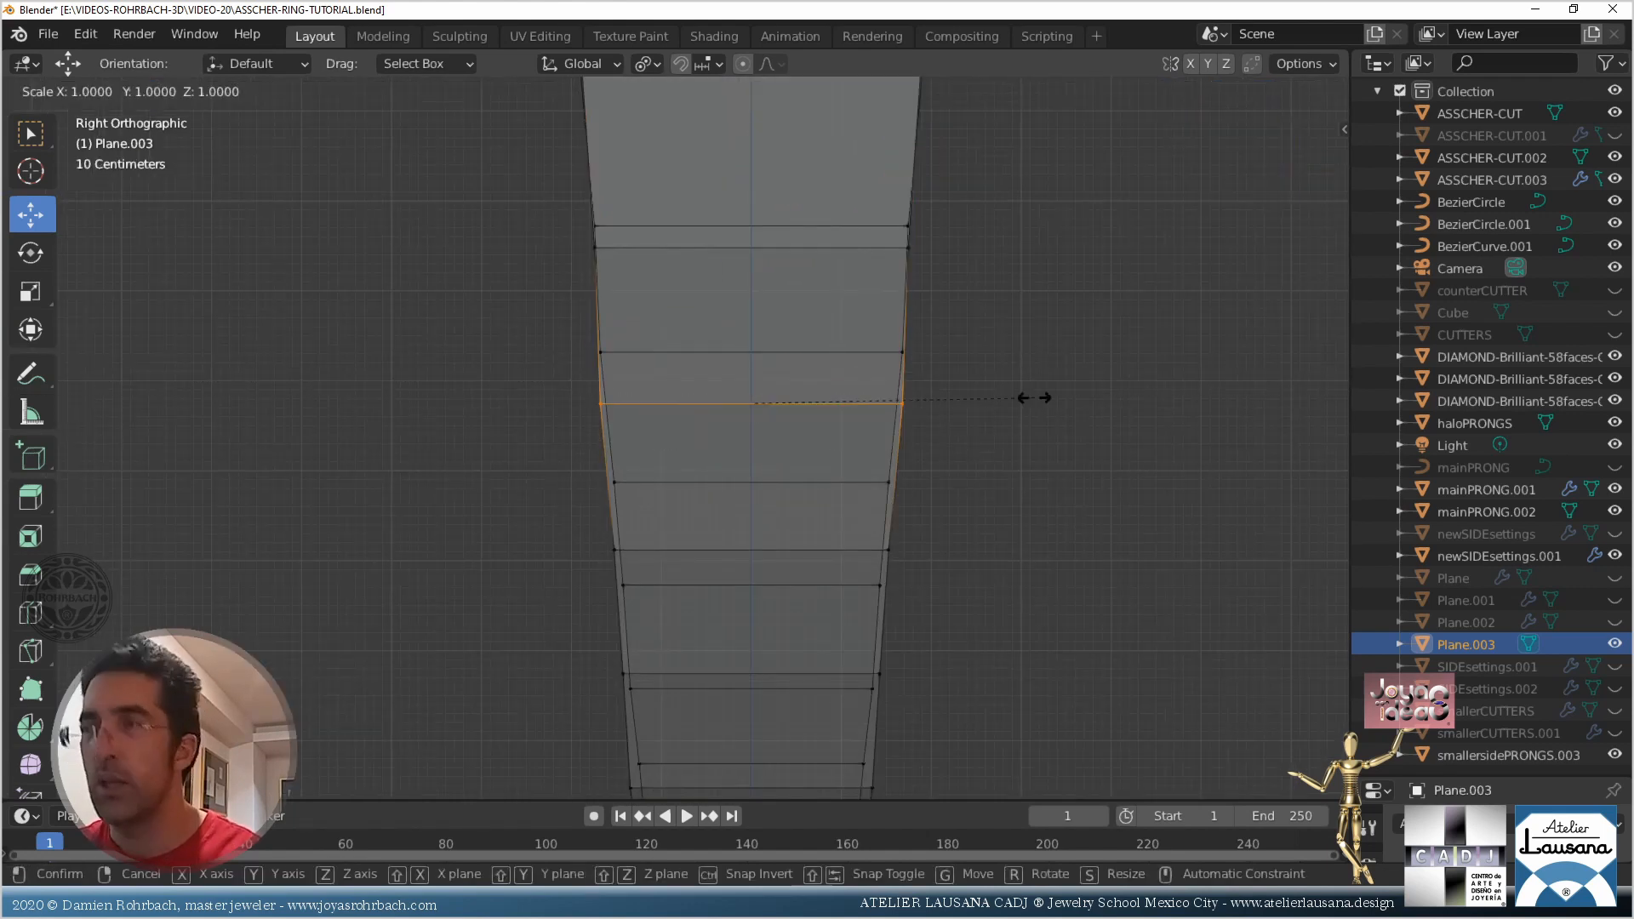
{"action": "key", "text": "y"}
{"action": "left_click", "coordinate": [1029, 397]}
{"action": "left_click", "coordinate": [883, 522]}
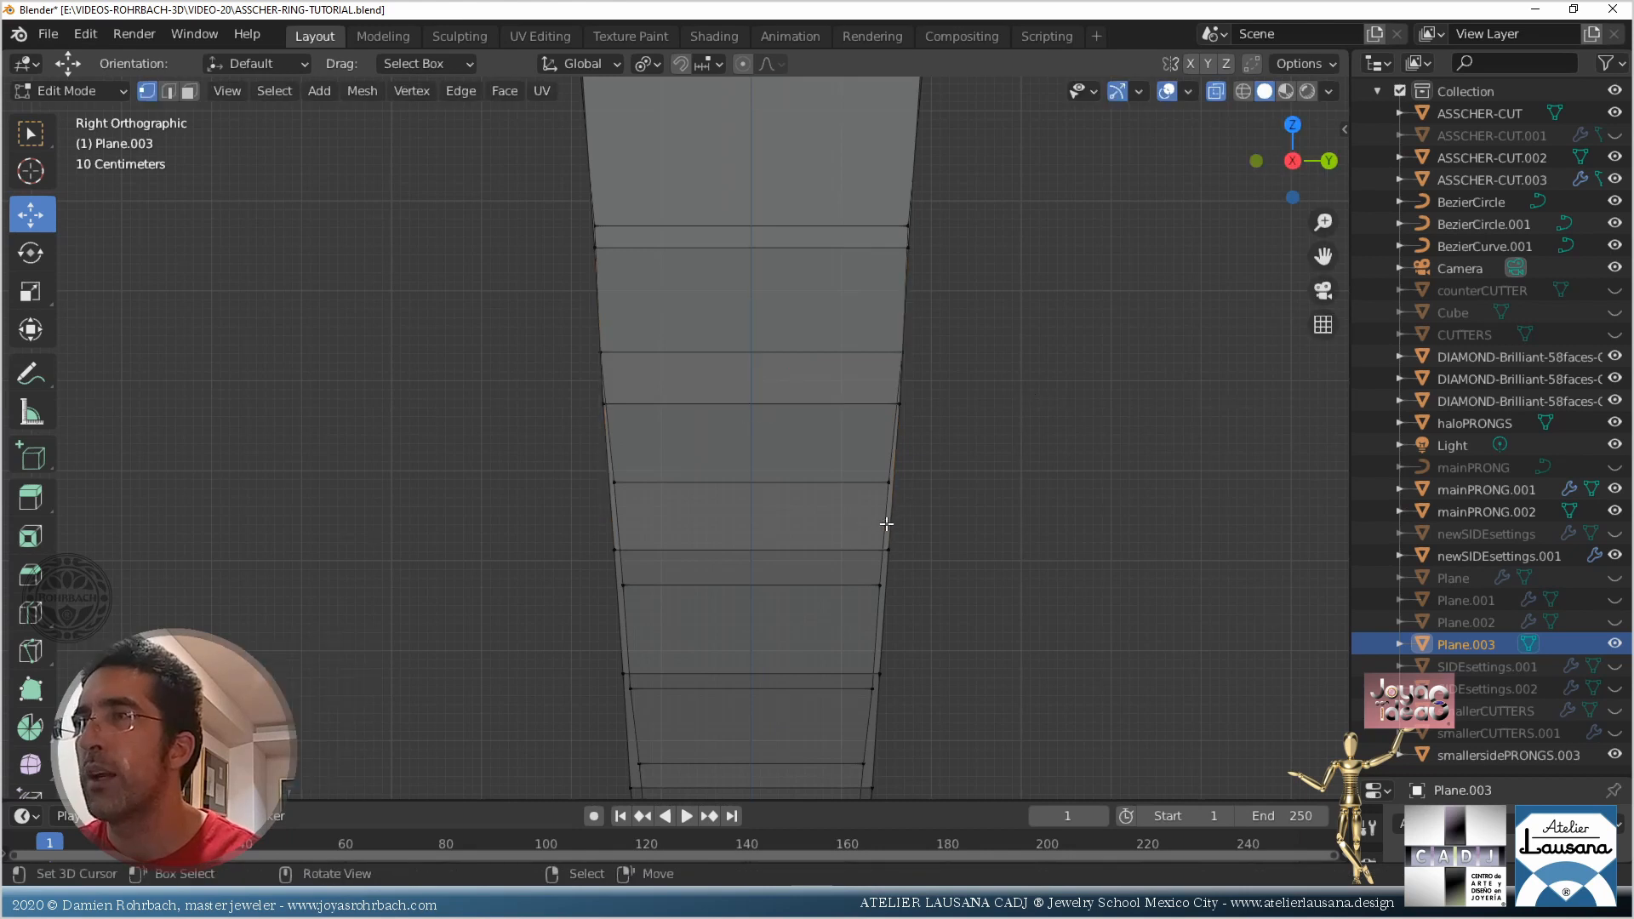
In the right side view, circle-select all vertices along the shank's negative-Y side with X-ray enabled
{"action": "scroll", "coordinate": [865, 536], "scroll_direction": "down", "scroll_amount": 5}
{"action": "middle_click_drag", "start_coordinate": [690, 448], "coordinate": [801, 503]}
{"action": "key", "text": "KP_3"}
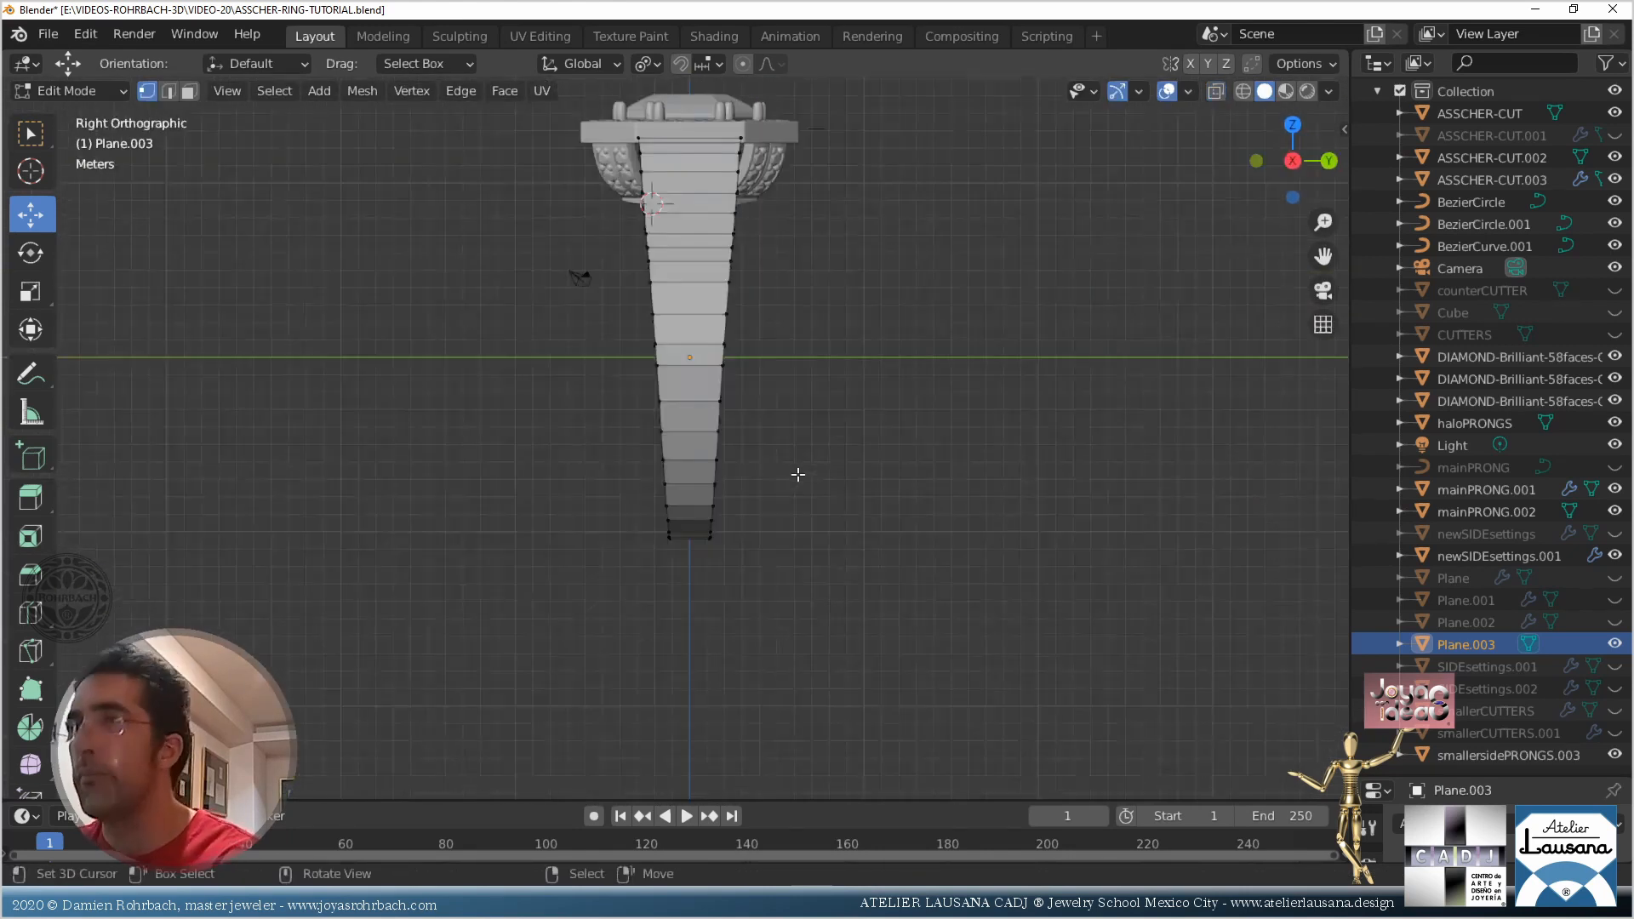
{"action": "key", "text": "alt+z"}
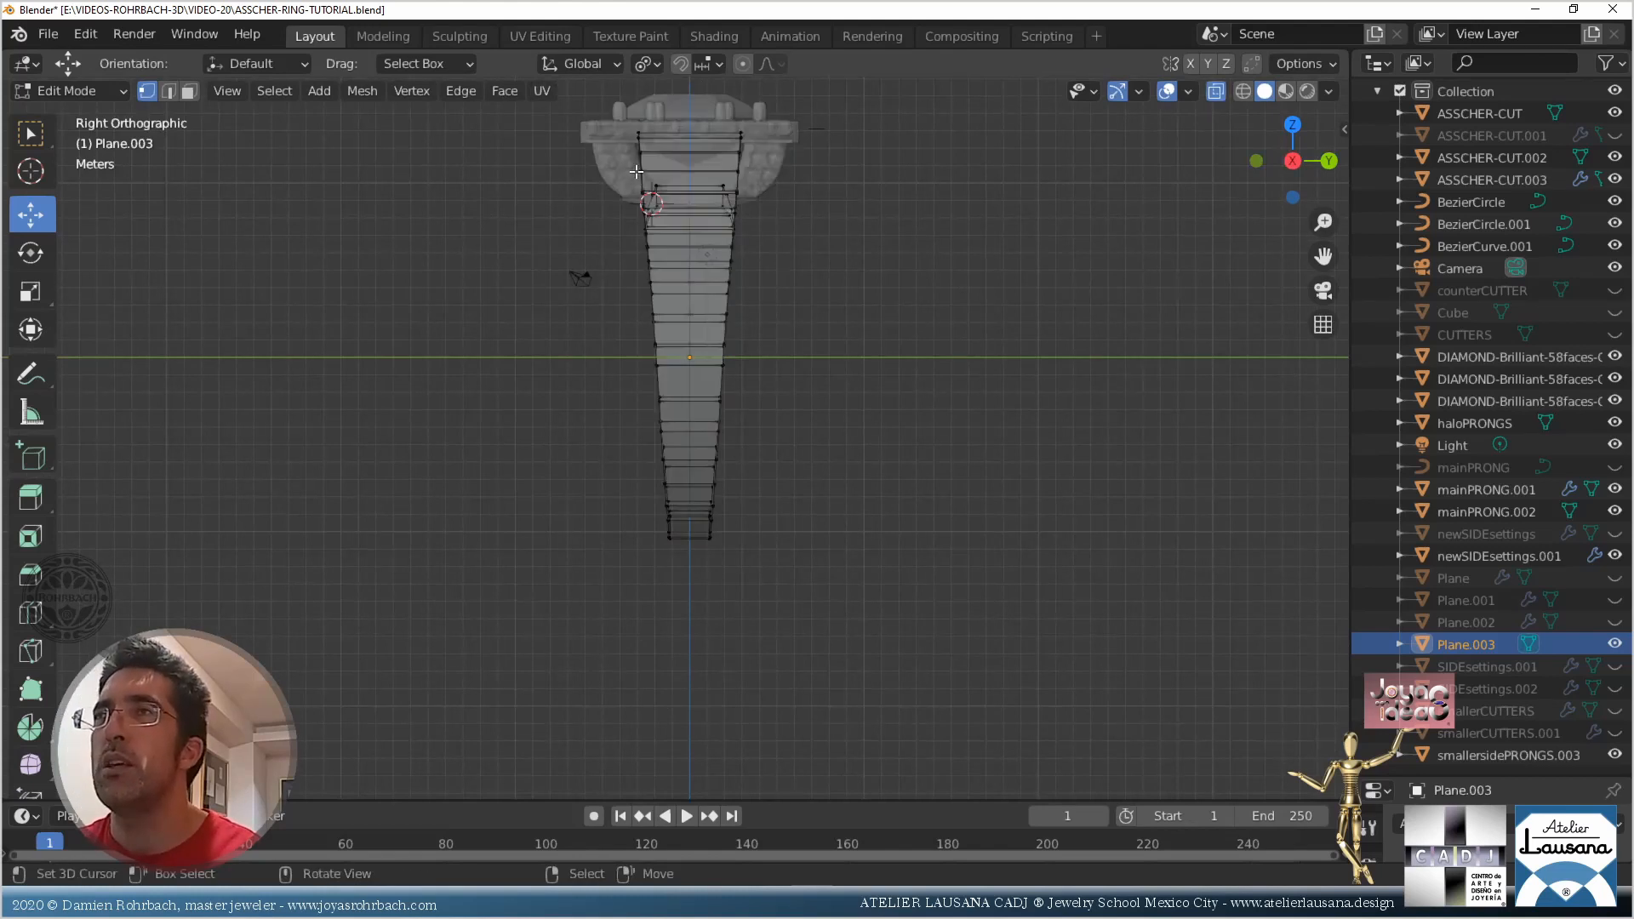
{"action": "scroll", "coordinate": [630, 151], "scroll_direction": "down", "scroll_amount": 1}
{"action": "key", "text": "c"}
{"action": "left_click_drag", "start_coordinate": [643, 170], "coordinate": [670, 558]}
{"action": "key", "text": "Escape"}
{"action": "key", "text": "alt+z"}
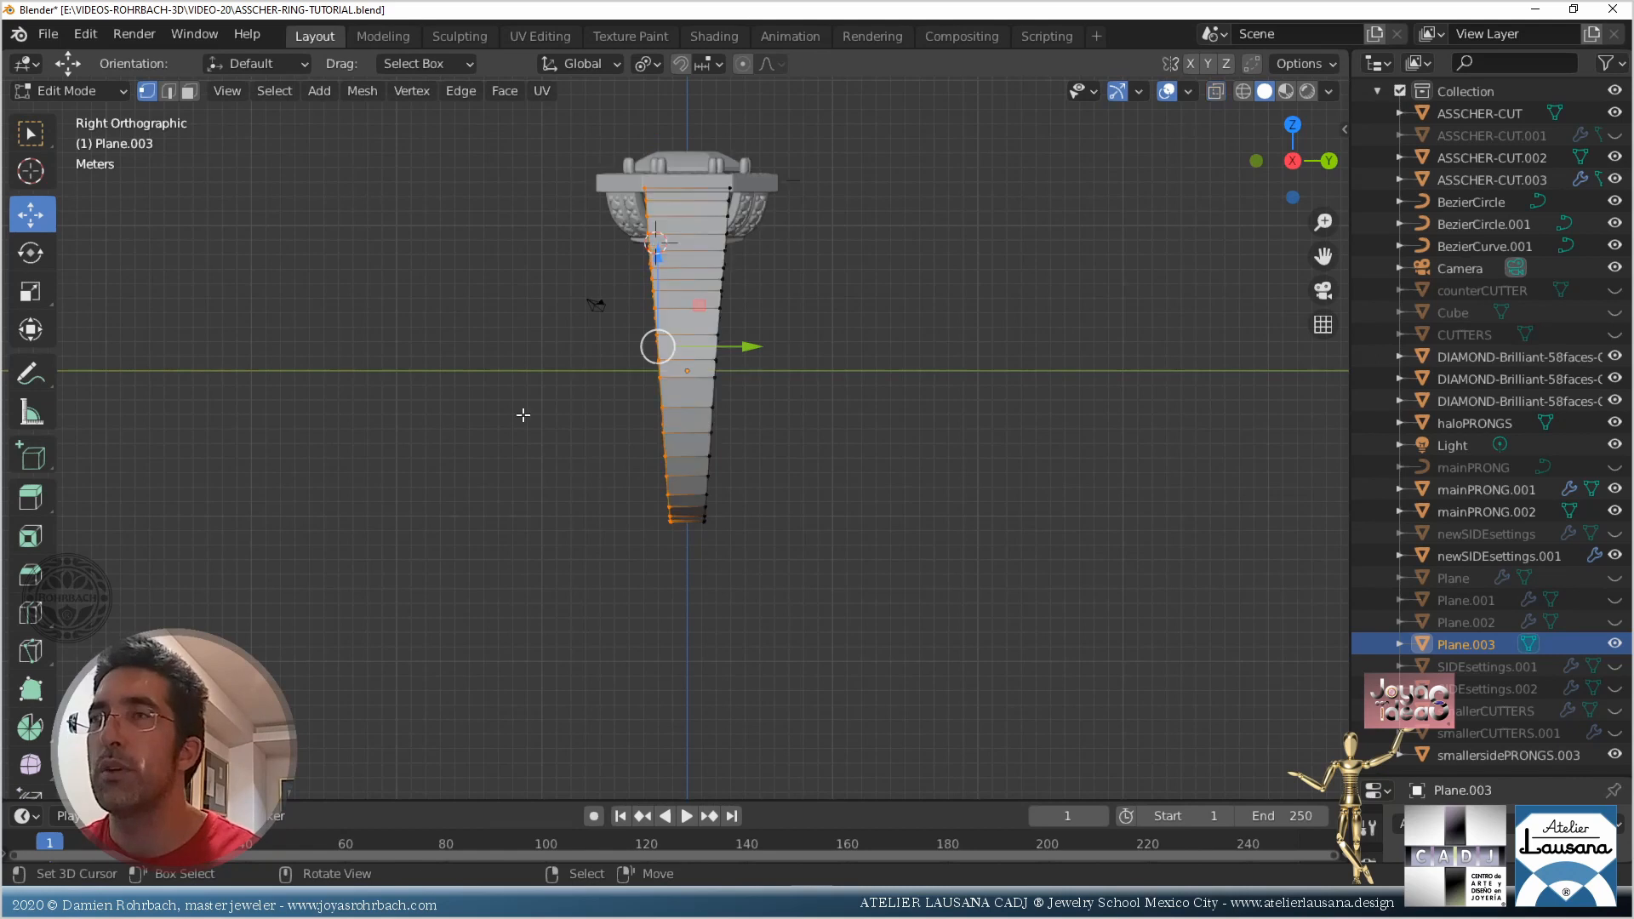
Invert the vertex selection in the right side view so it covers the shank's positive-Y side
{"action": "middle_click_drag", "start_coordinate": [529, 412], "coordinate": [677, 459]}
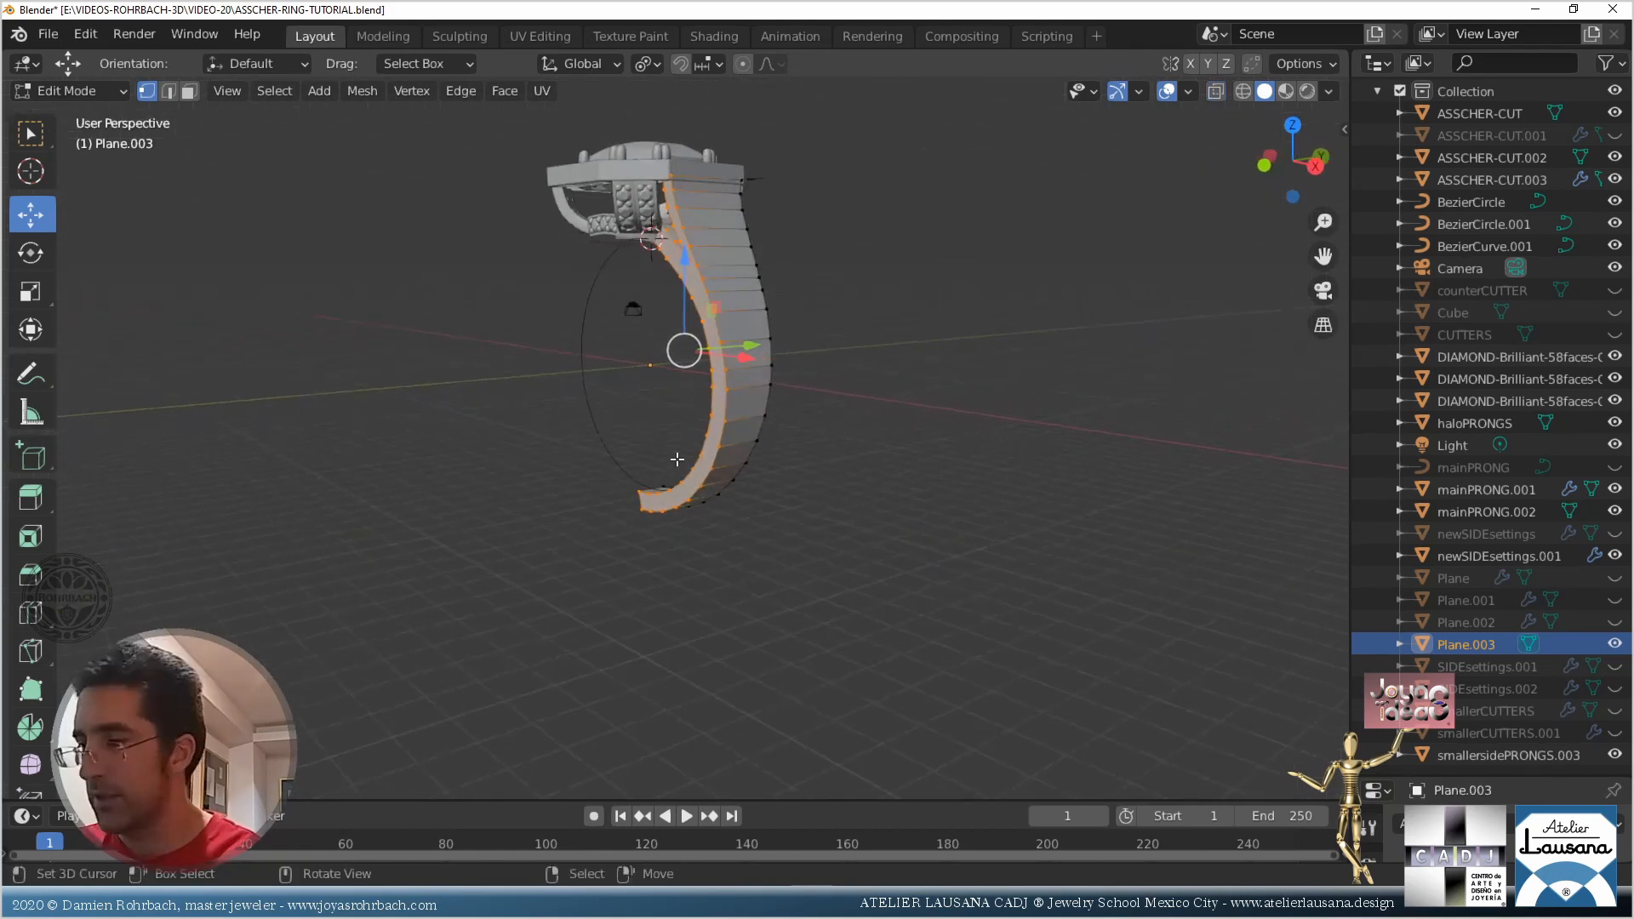
{"action": "key", "text": "KP_3"}
{"action": "scroll", "coordinate": [702, 437], "scroll_direction": "up", "scroll_amount": 2}
{"action": "key", "text": "alt+z"}
{"action": "middle_click_drag", "start_coordinate": [820, 295], "coordinate": [757, 482], "text": "shift"}
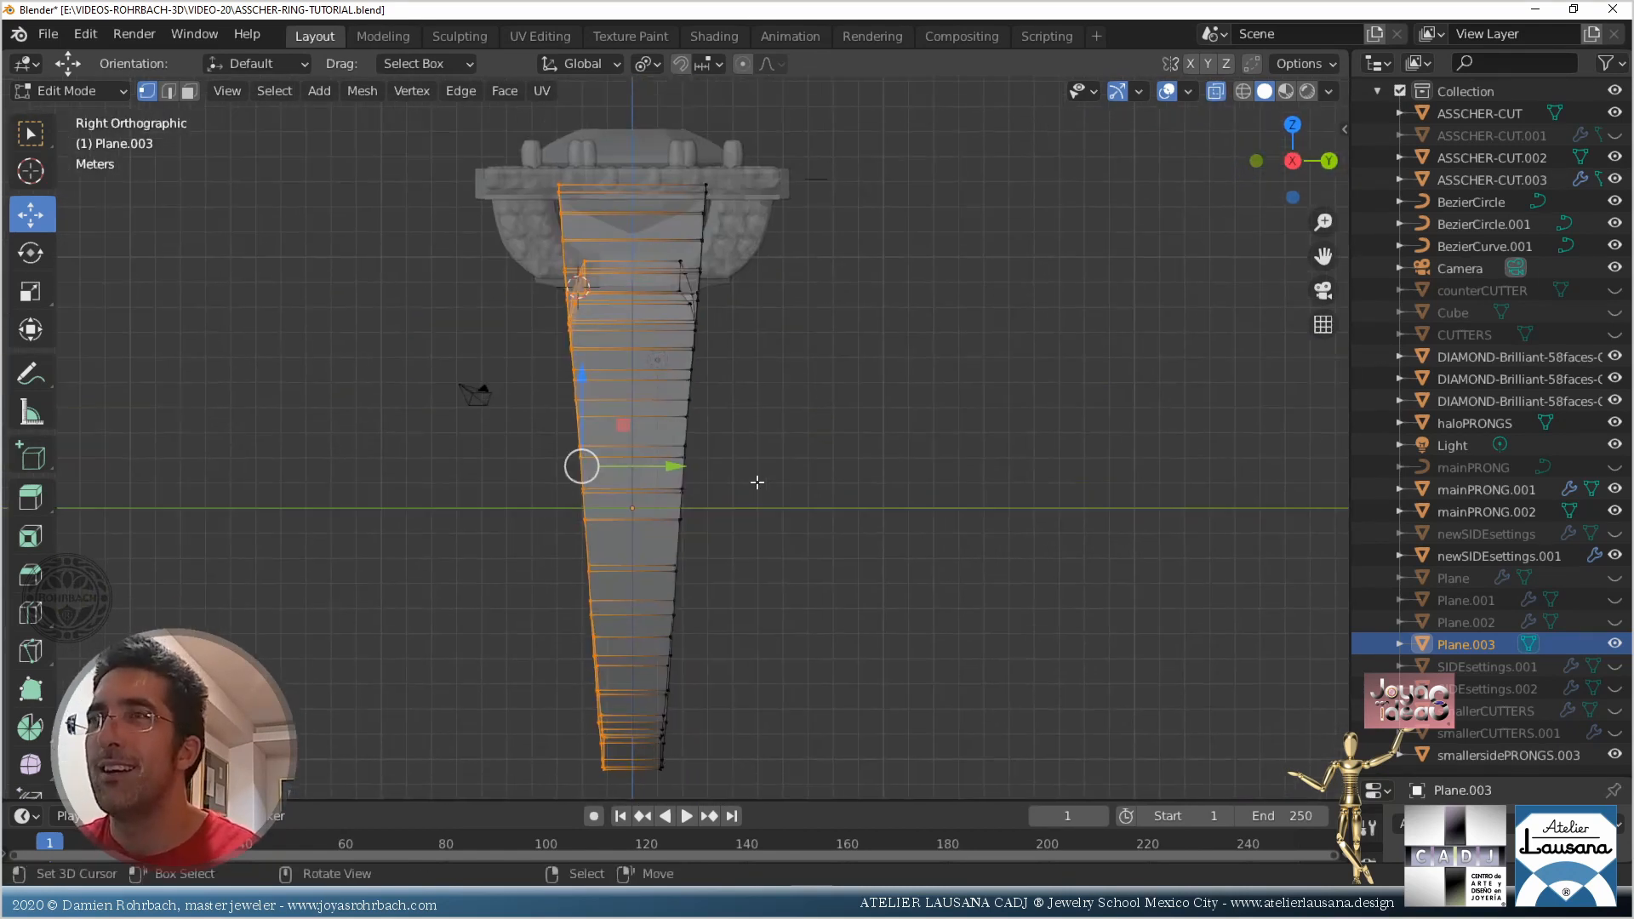
{"action": "key", "text": "ctrl+i"}
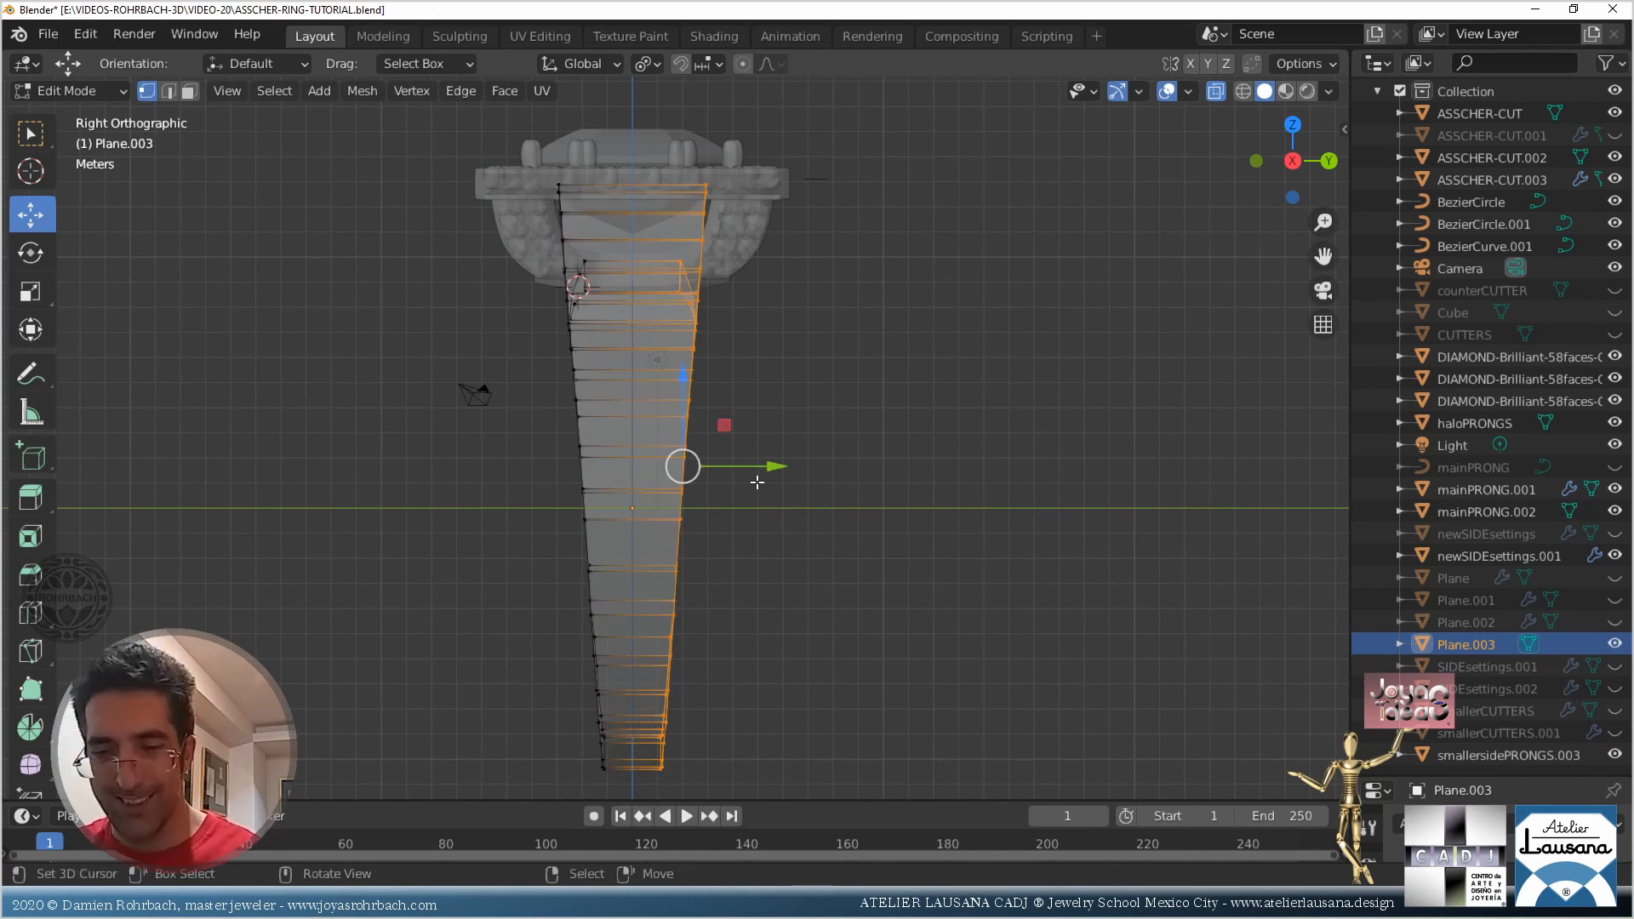
Return the shank to Object Mode and save the ring file
{"action": "middle_click_drag", "start_coordinate": [757, 482], "coordinate": [947, 517]}
{"action": "middle_click_drag", "start_coordinate": [883, 565], "coordinate": [701, 568]}
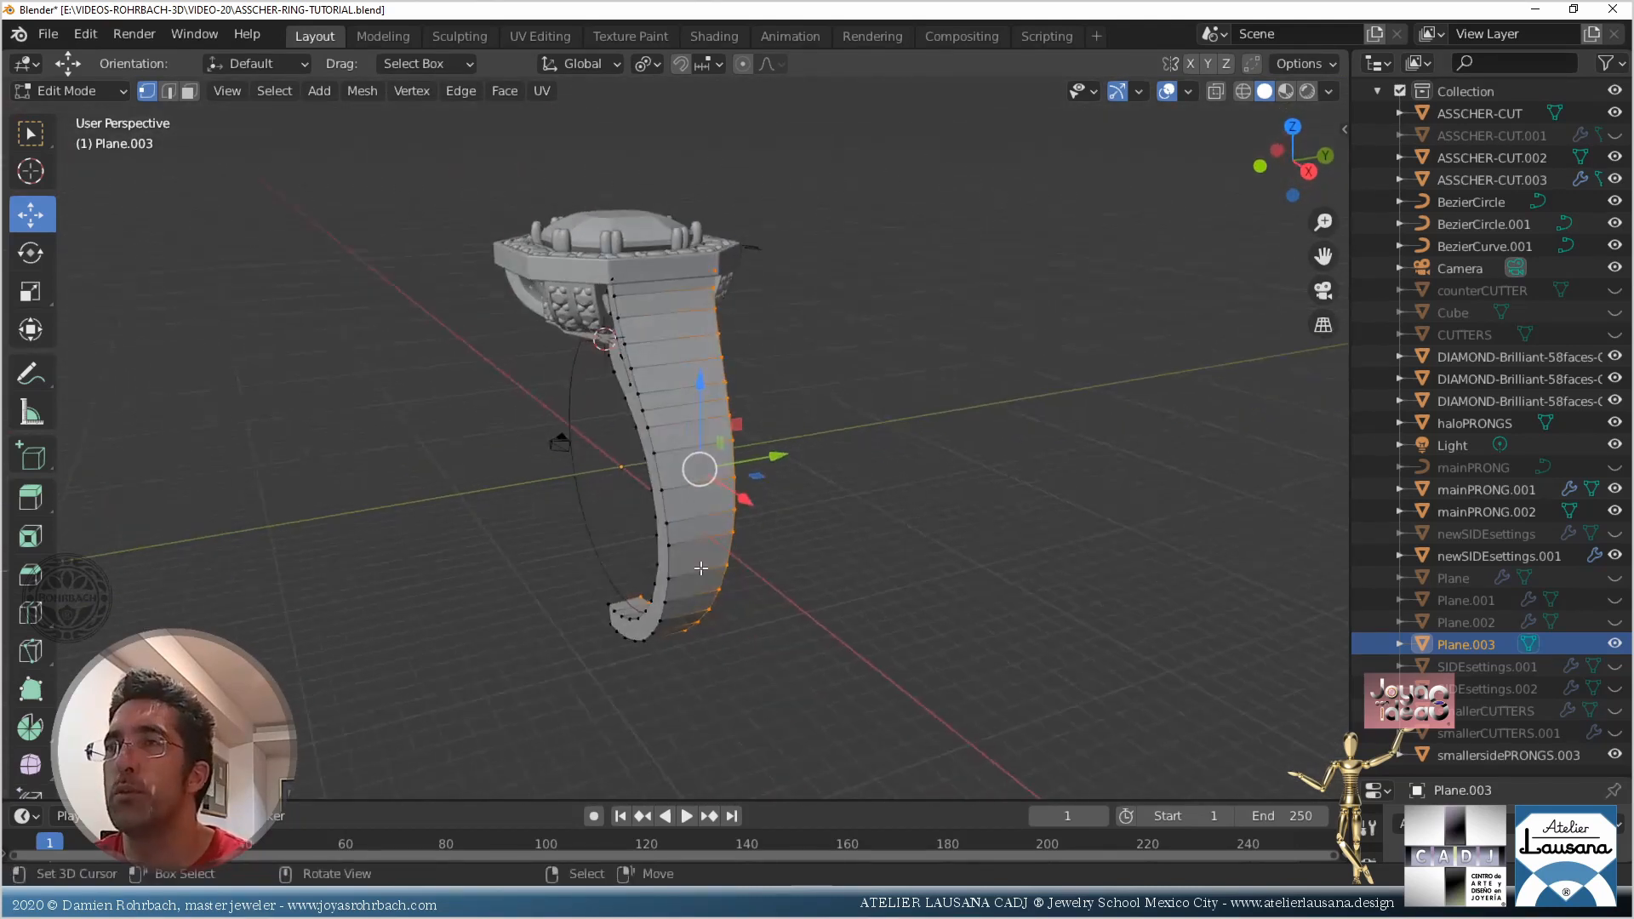
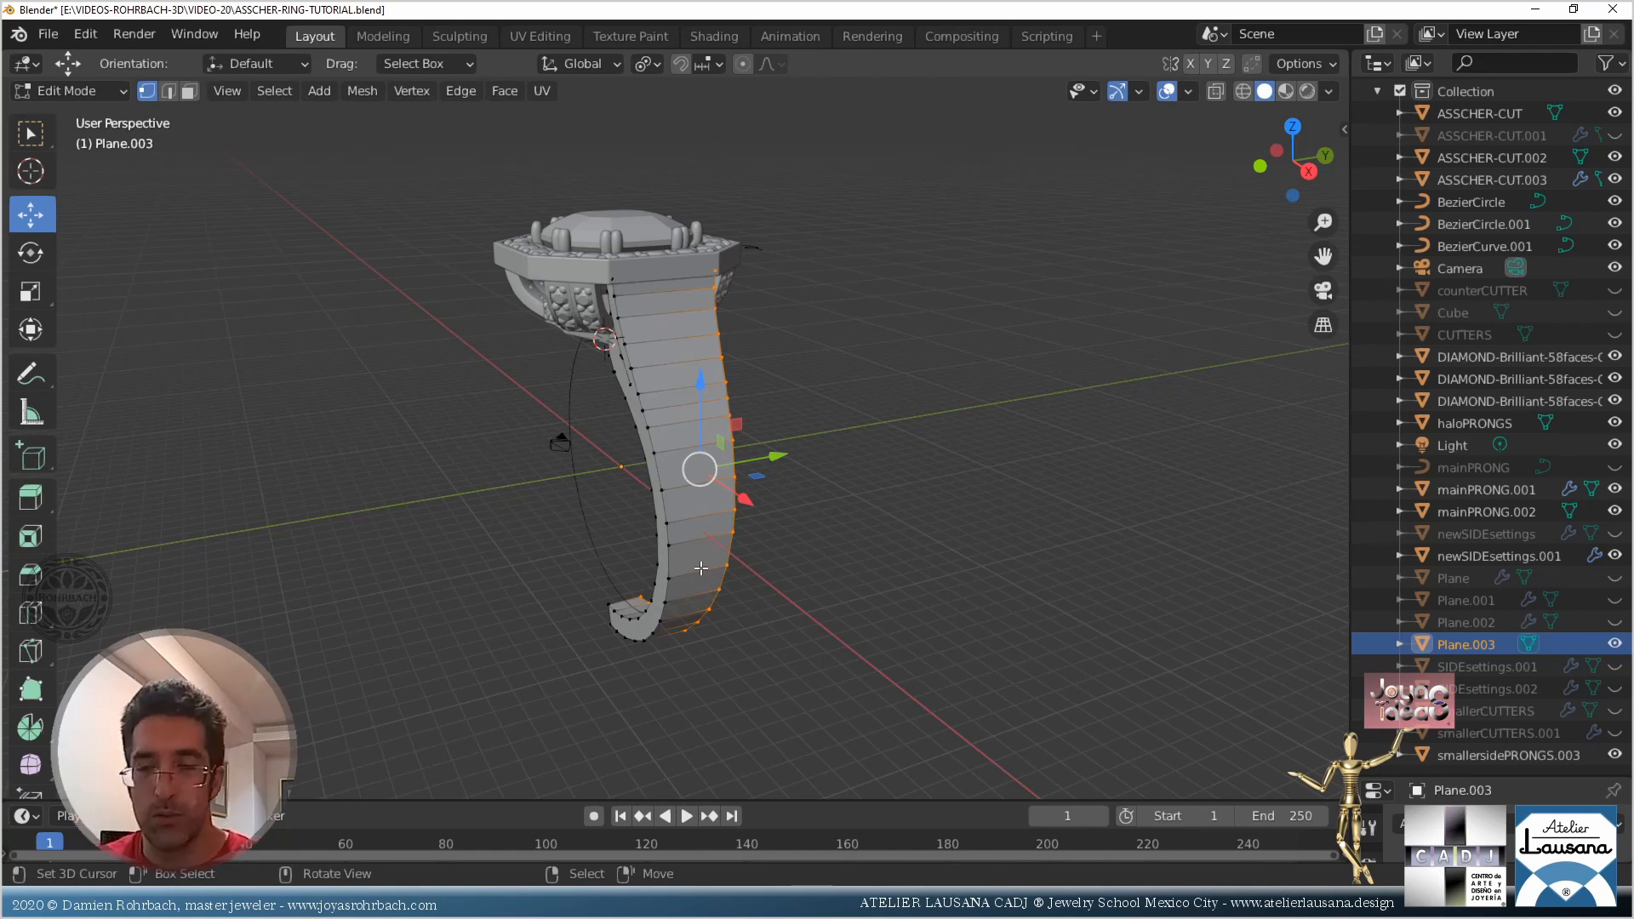
{"action": "key", "text": "Tab"}
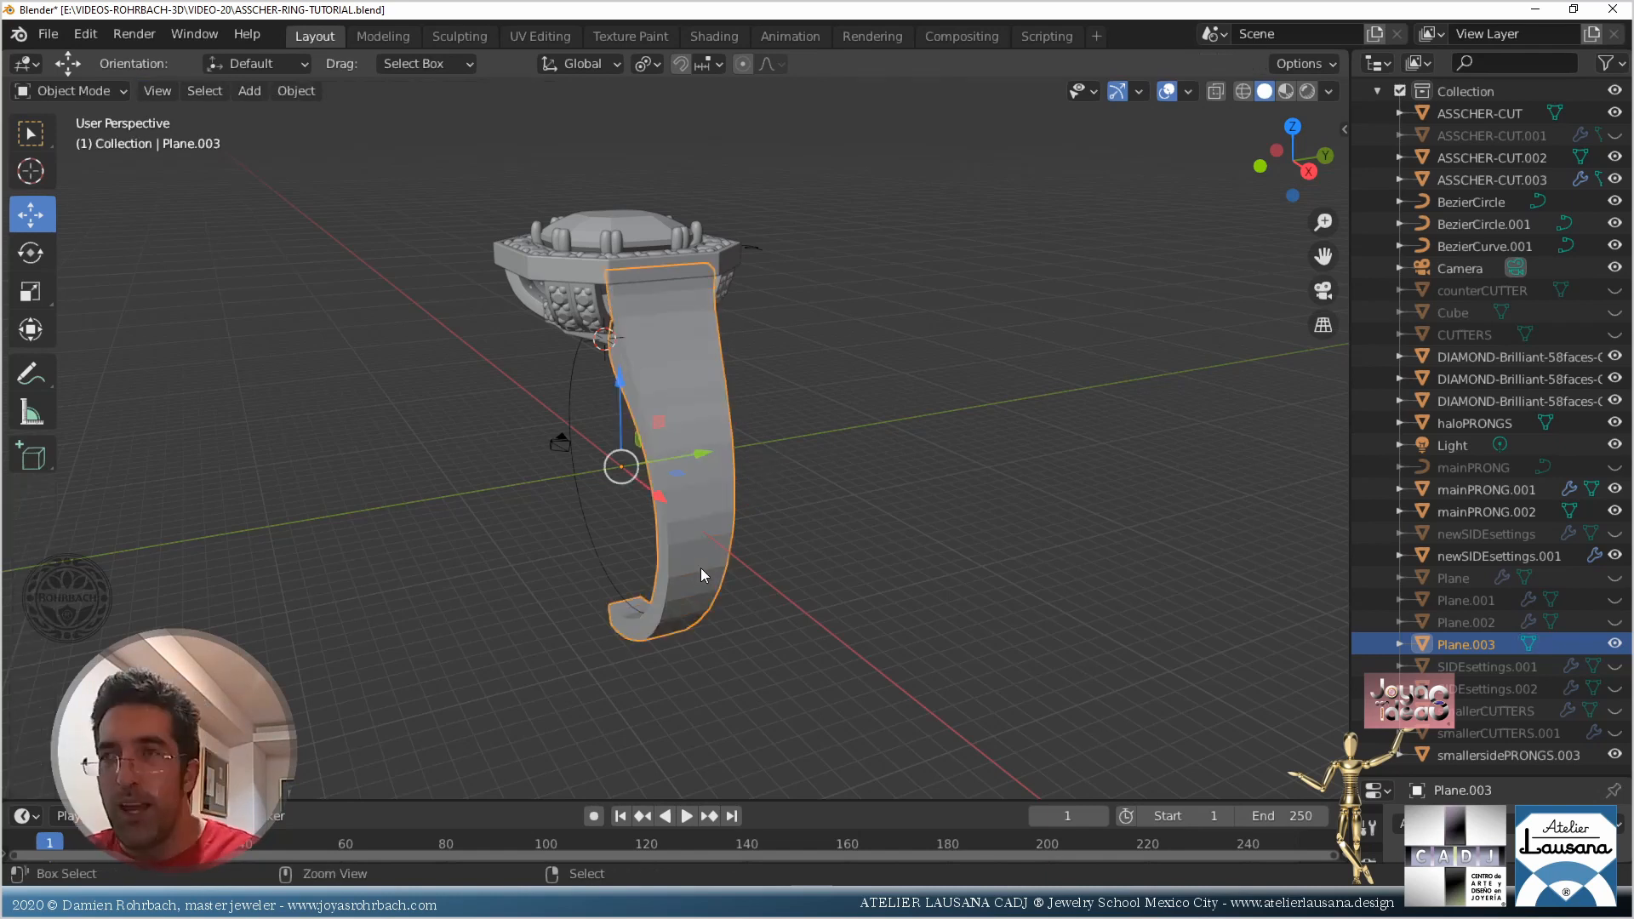
{"action": "key", "text": "ctrl+s"}
Duplicate the small brilliant diamond from the lower front gallery in place and set the copy's Z rotation to 90°
{"action": "middle_click_drag", "start_coordinate": [627, 356], "coordinate": [737, 584], "text": "shift"}
{"action": "scroll", "coordinate": [616, 660], "scroll_direction": "up", "scroll_amount": 3}
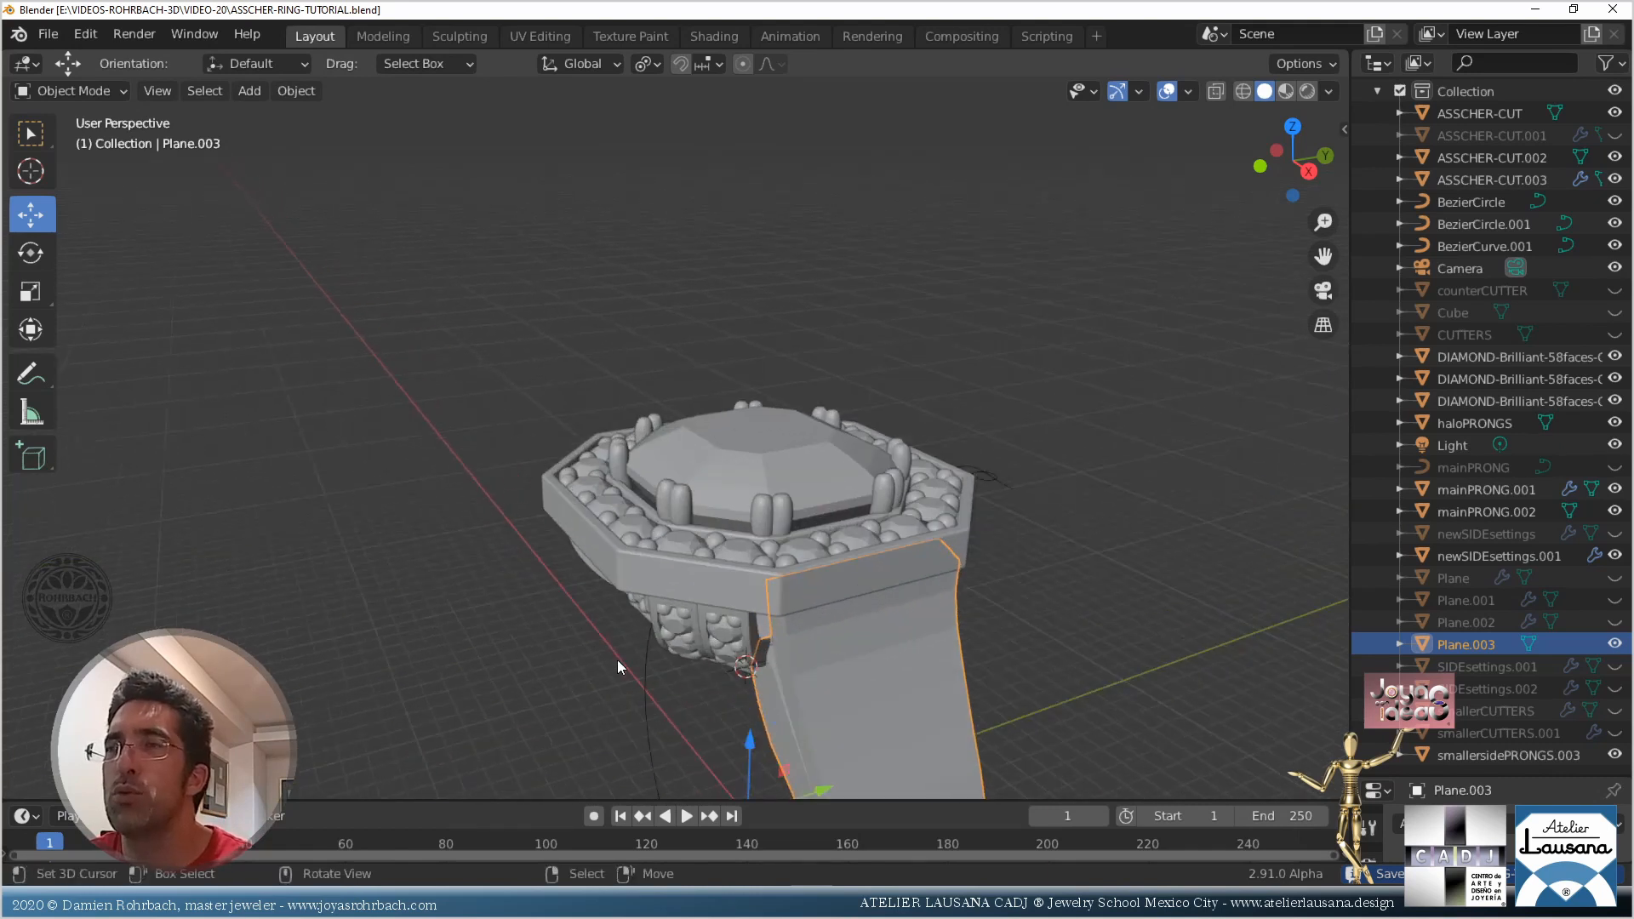
{"action": "middle_click_drag", "start_coordinate": [616, 661], "coordinate": [721, 622]}
{"action": "left_click", "coordinate": [712, 594]}
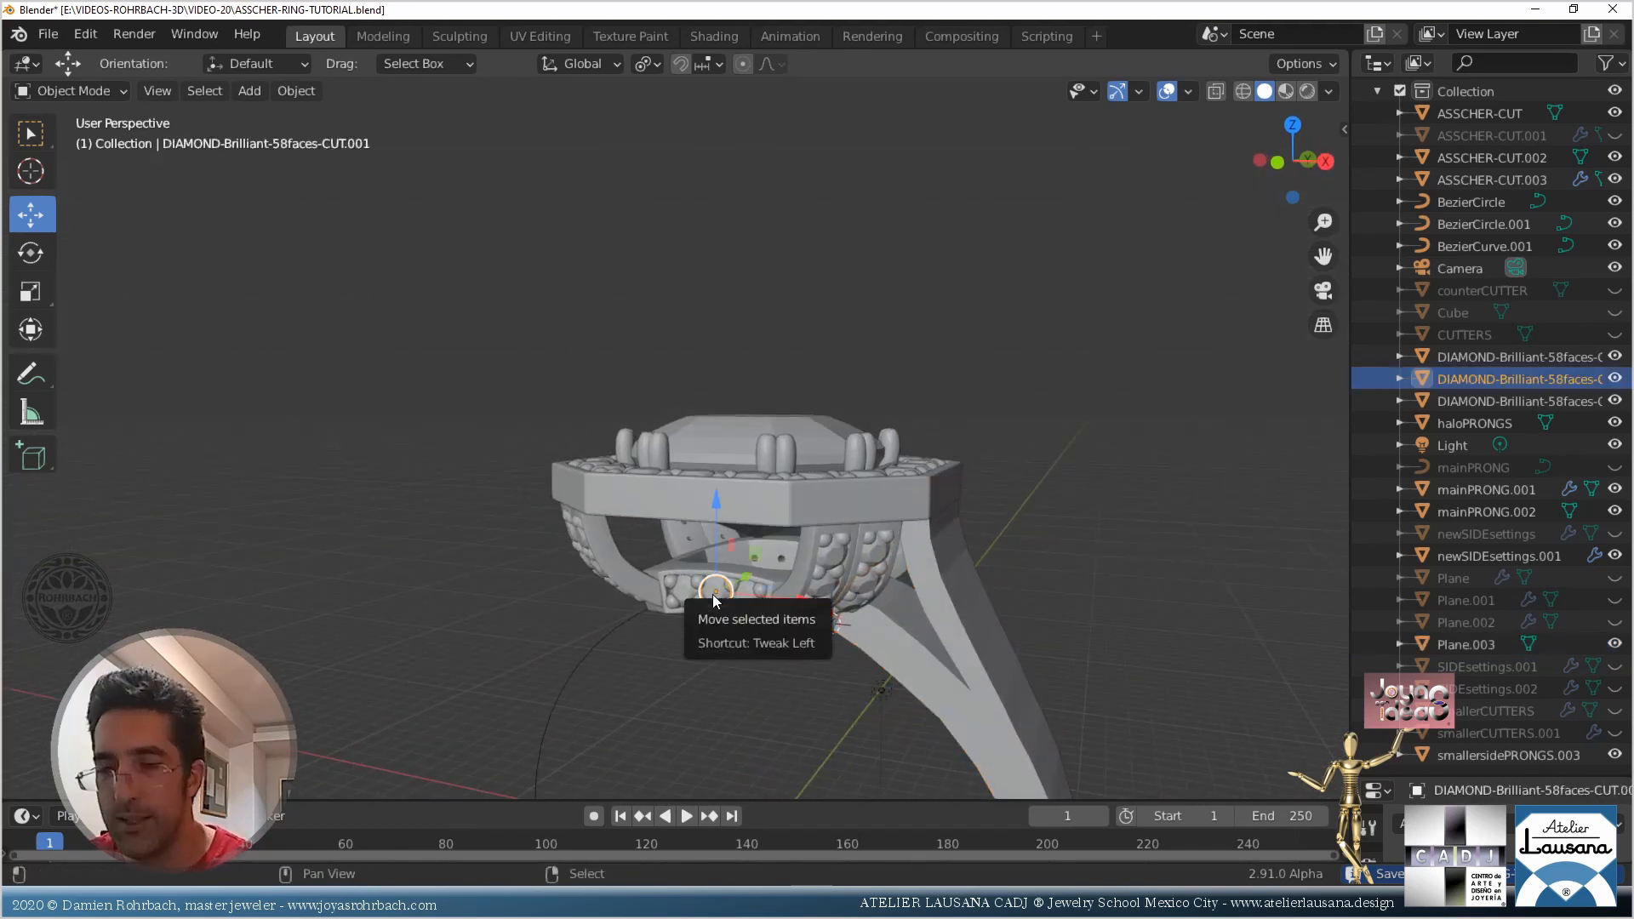
{"action": "key", "text": "shift+d"}
{"action": "key", "text": "Escape"}
{"action": "key", "text": "n"}
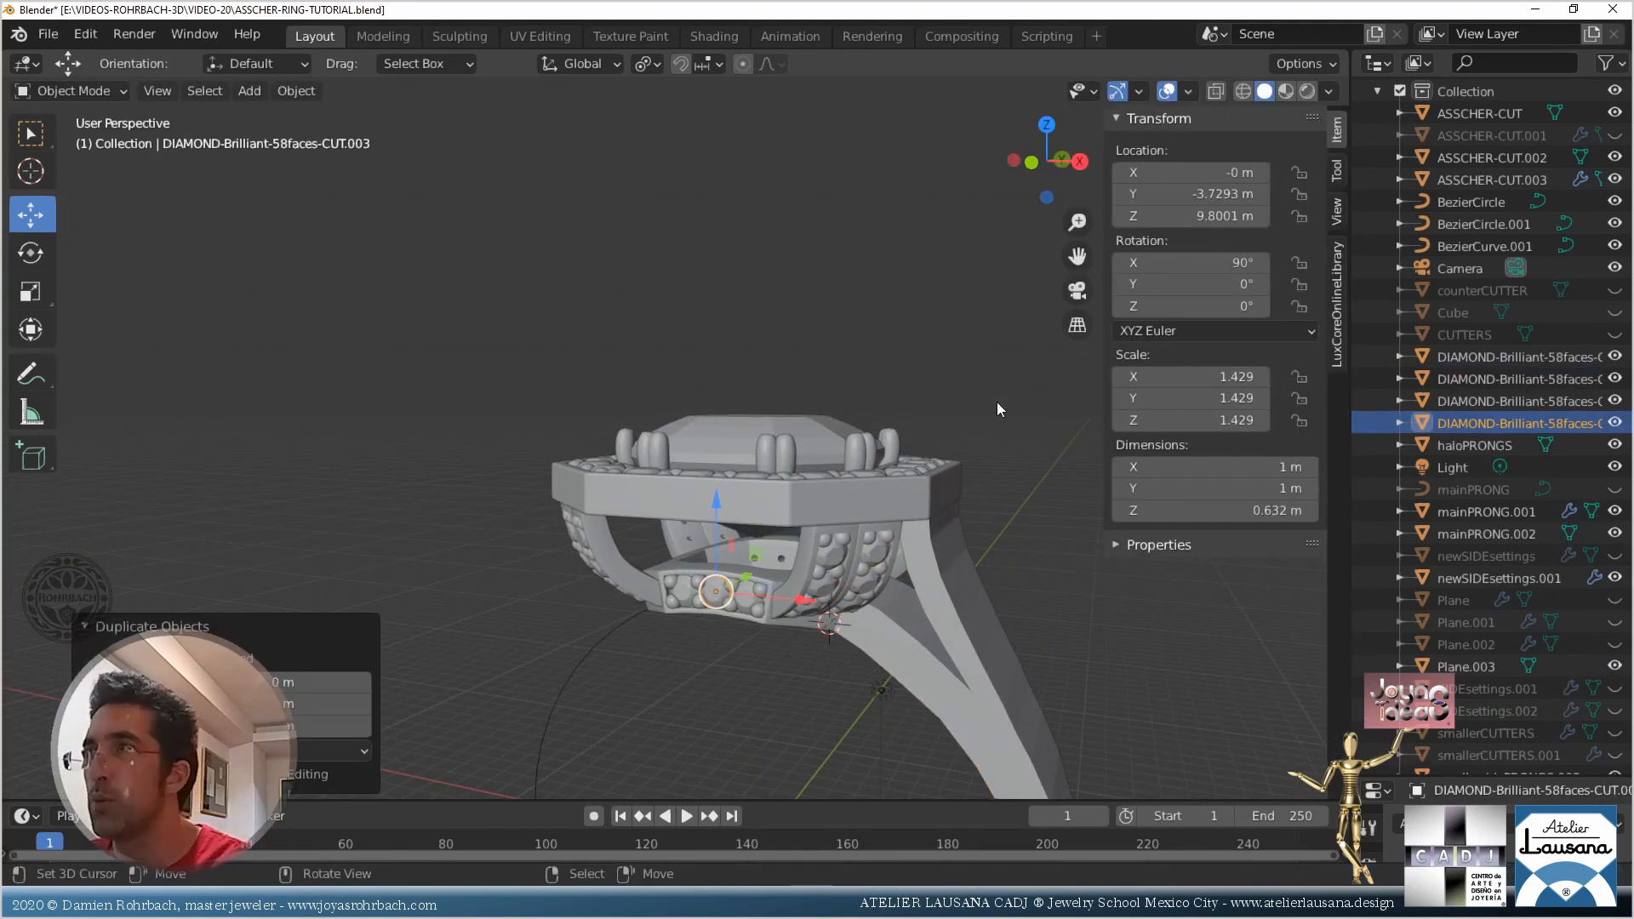
{"action": "left_click", "coordinate": [1185, 307]}
{"action": "type", "text": "90"}
{"action": "key", "text": "Return"}
In the front view, move the diamond copy onto the upper shank branch just below the halo, about X 6.38 m, Z 11.47 m
{"action": "key", "text": "KP_1"}
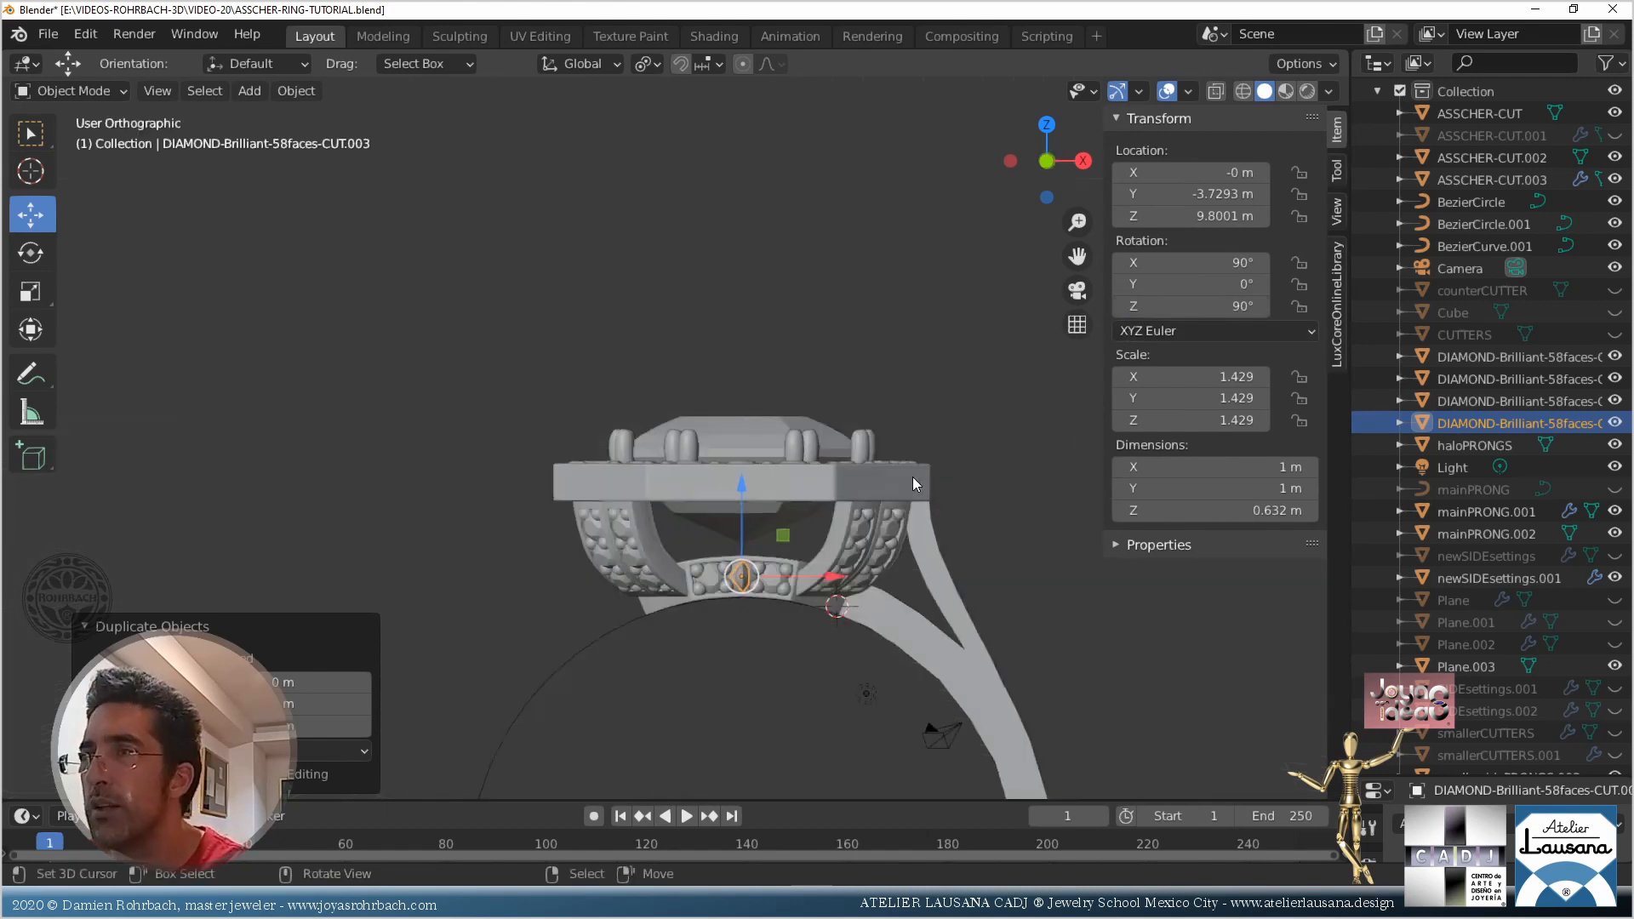
{"action": "key", "text": "g"}
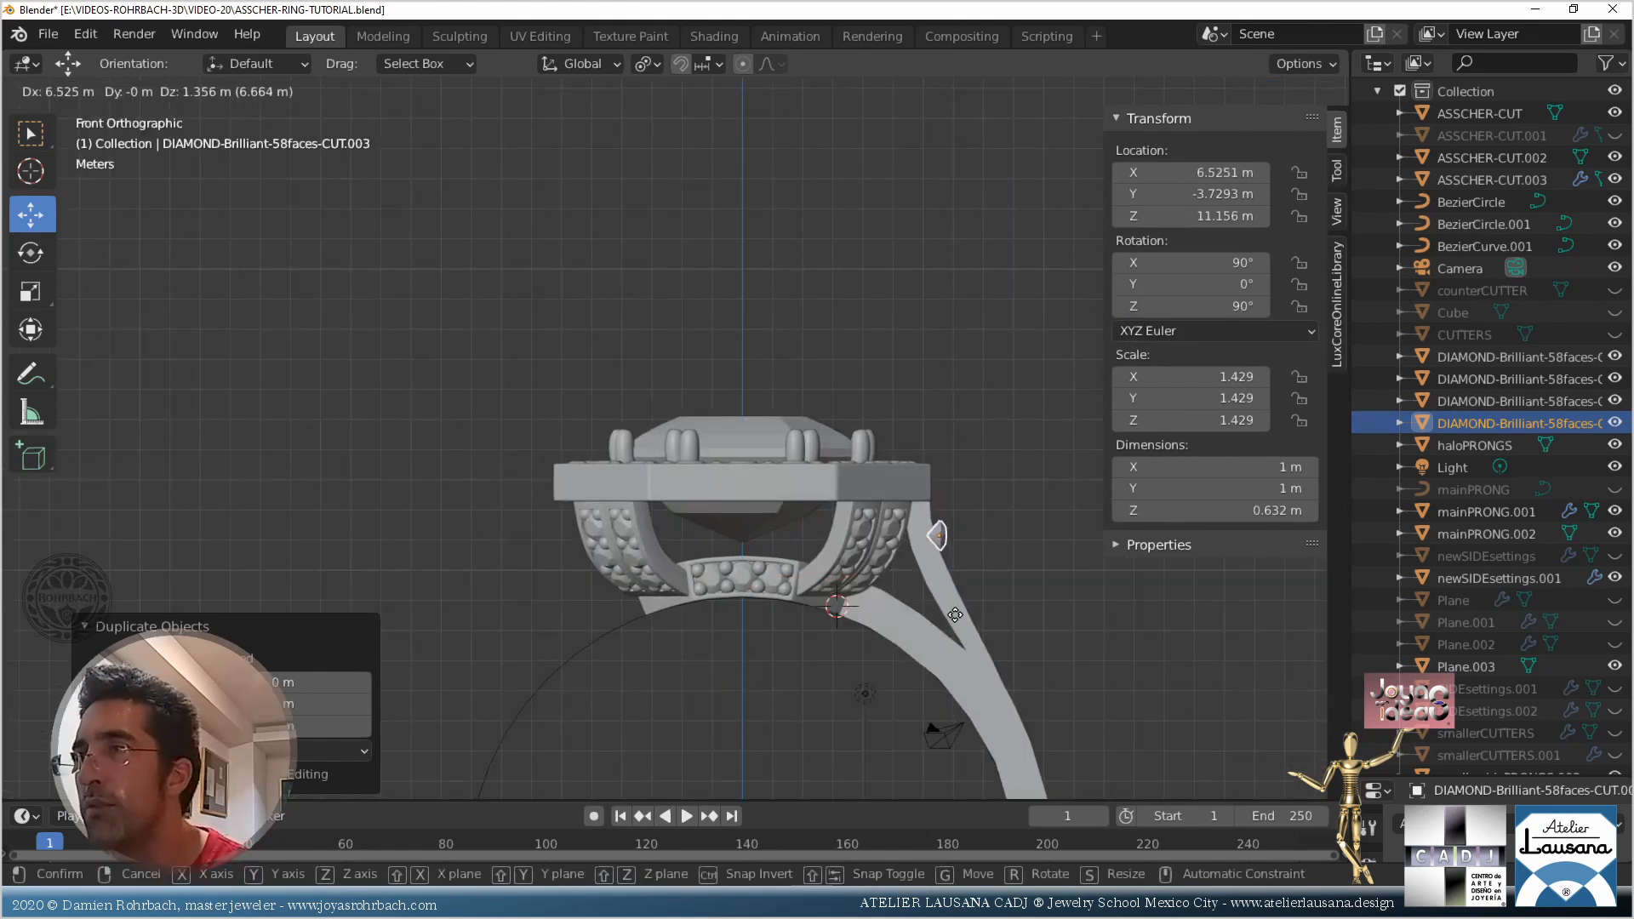
{"action": "left_click", "coordinate": [951, 606]}
{"action": "scroll", "coordinate": [713, 467], "scroll_direction": "up", "scroll_amount": 6}
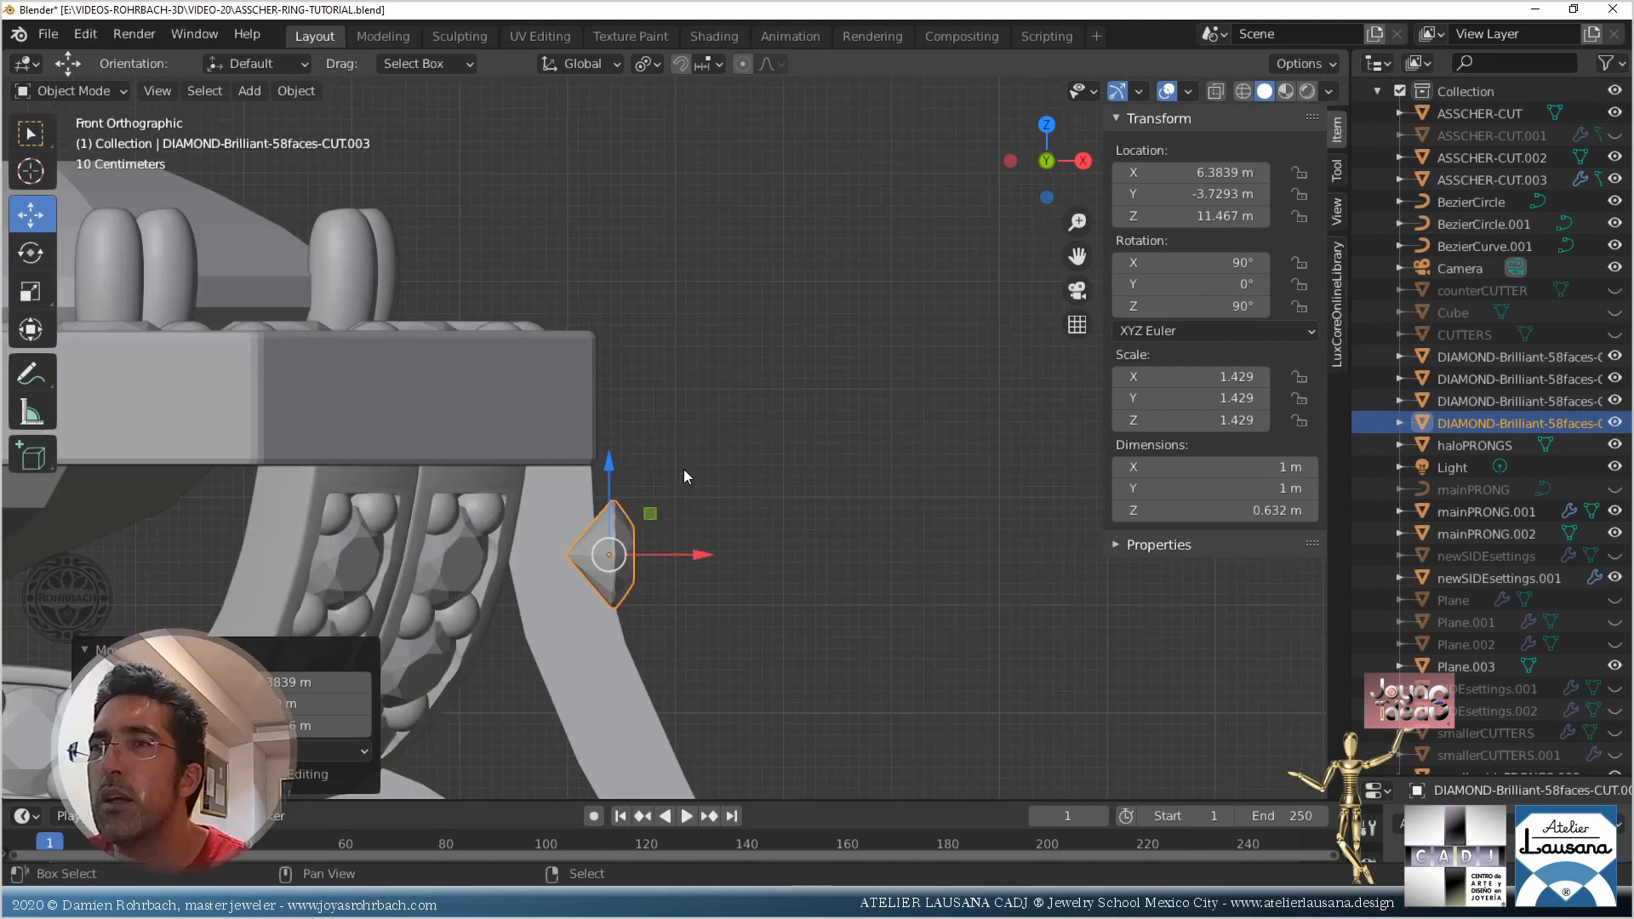
In the right view, lower the diamond to about Z 11.45 m and shift it along Y to about -2.087 m, over the shank
{"action": "key", "text": "KP_3"}
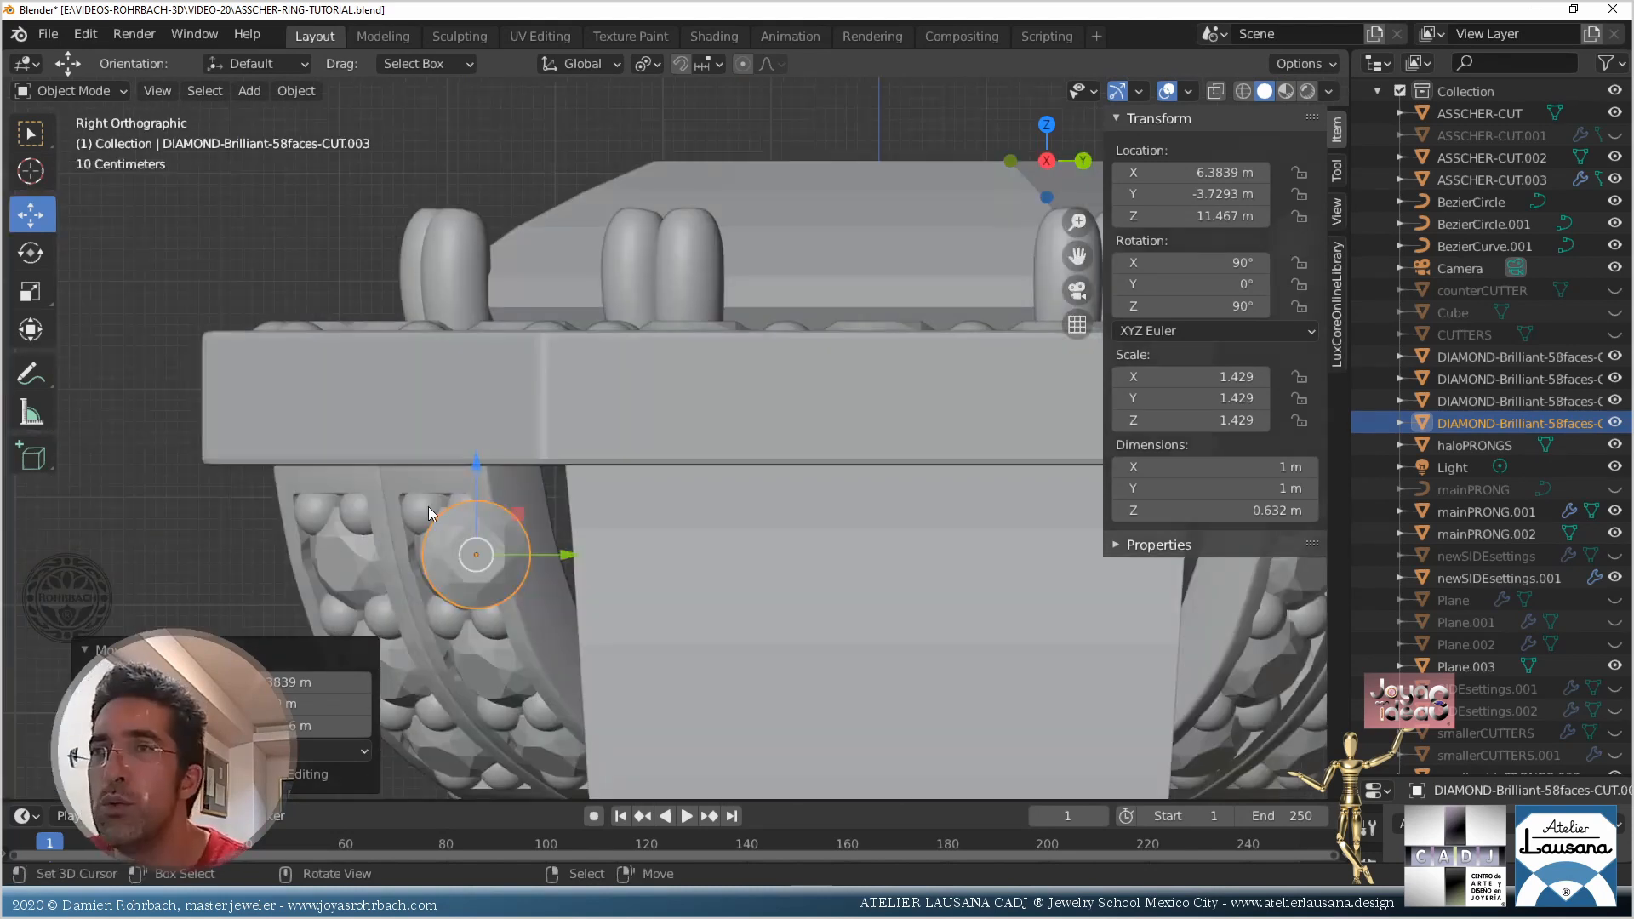
{"action": "scroll", "coordinate": [417, 527], "scroll_direction": "up", "scroll_amount": 2}
{"action": "middle_click_drag", "start_coordinate": [404, 547], "coordinate": [616, 369], "text": "shift"}
{"action": "scroll", "coordinate": [616, 370], "scroll_direction": "up", "scroll_amount": 2}
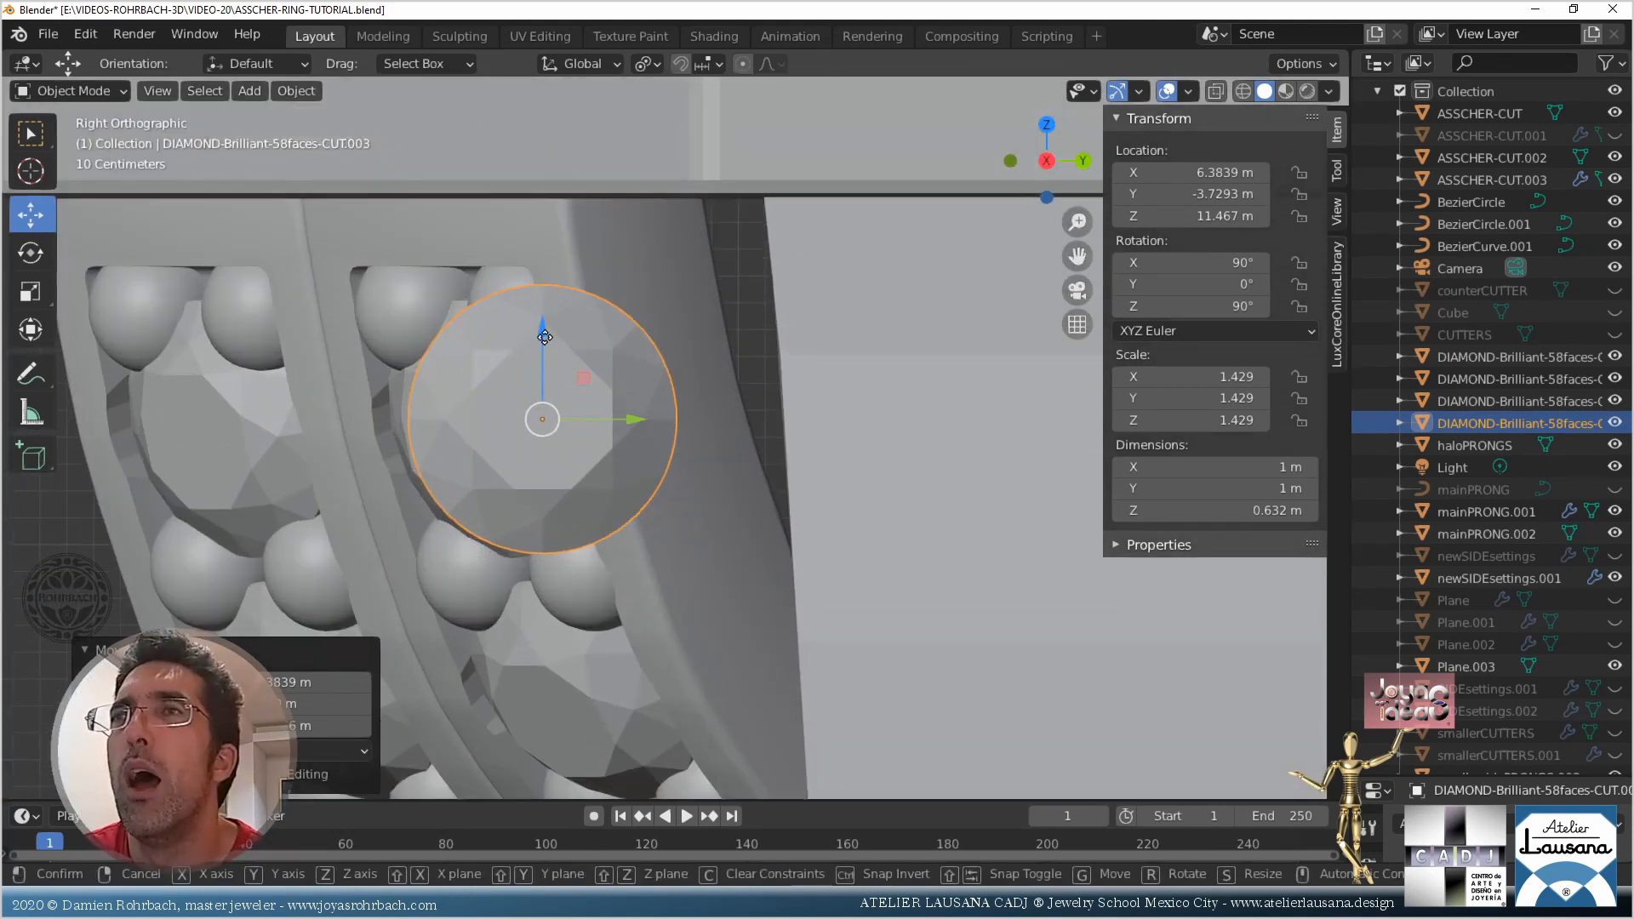
{"action": "key", "text": "g"}
{"action": "key", "text": "z"}
{"action": "left_click", "coordinate": [567, 340]}
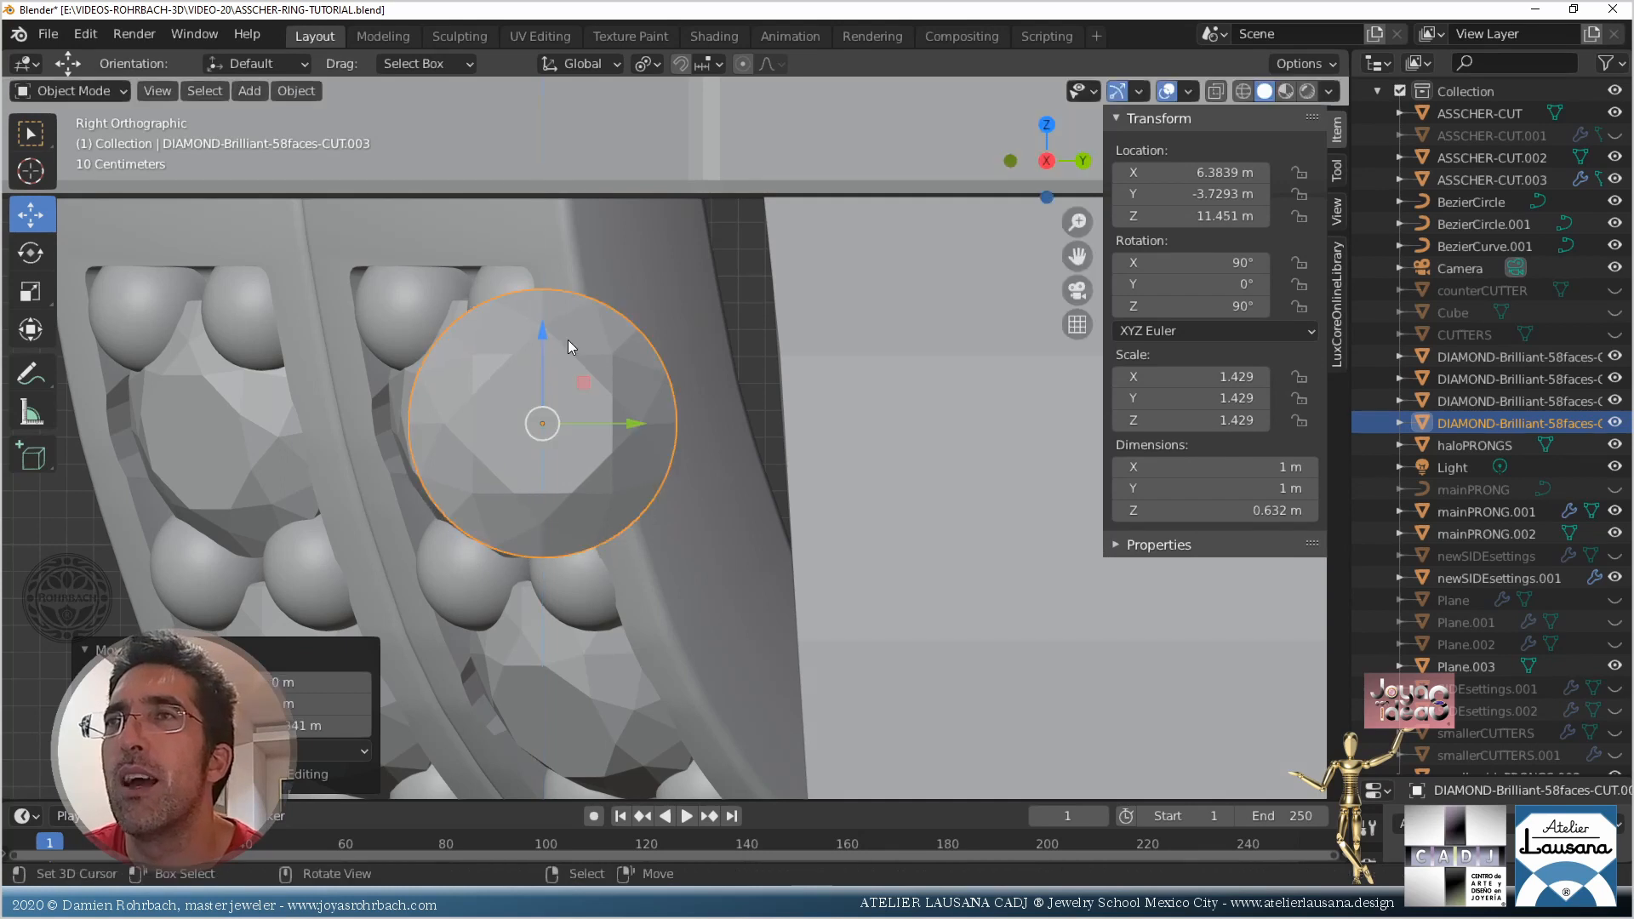
{"action": "scroll", "coordinate": [718, 437], "scroll_direction": "down", "scroll_amount": 4}
{"action": "left_click_drag", "start_coordinate": [705, 434], "coordinate": [876, 455]}
In the front view, tilt the diamond to about 76.9° X rotation and seat it into the shank surface at about X 6.14 m
{"action": "key", "text": "KP_1"}
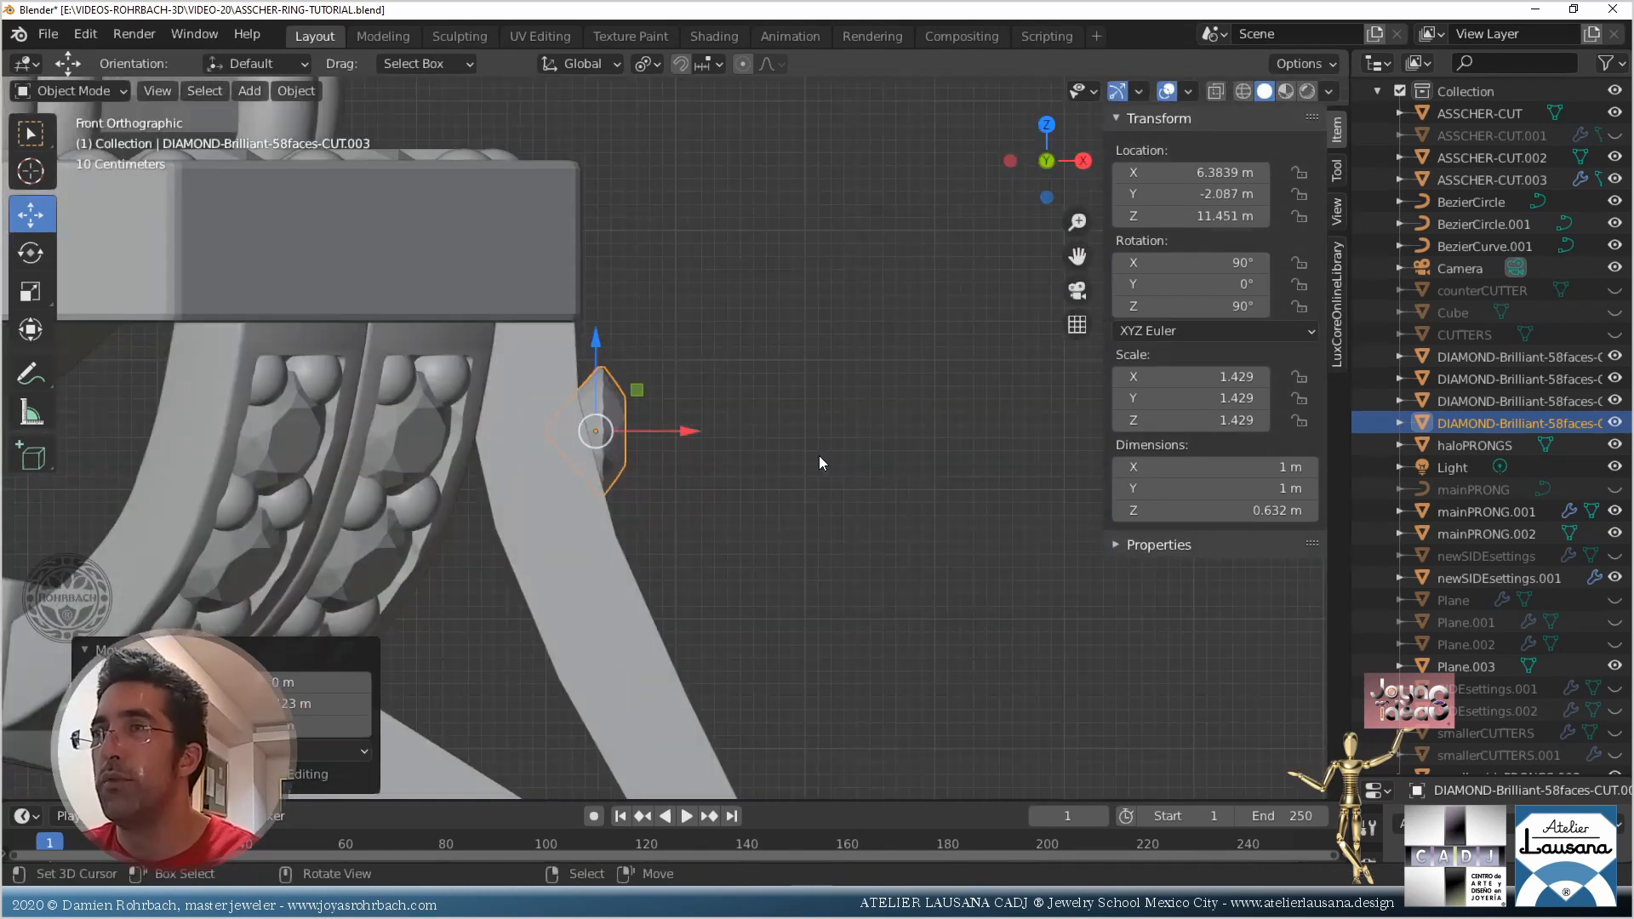
{"action": "scroll", "coordinate": [596, 438], "scroll_direction": "up", "scroll_amount": 3}
{"action": "scroll", "coordinate": [670, 438], "scroll_direction": "up", "scroll_amount": 3}
{"action": "key", "text": "r"}
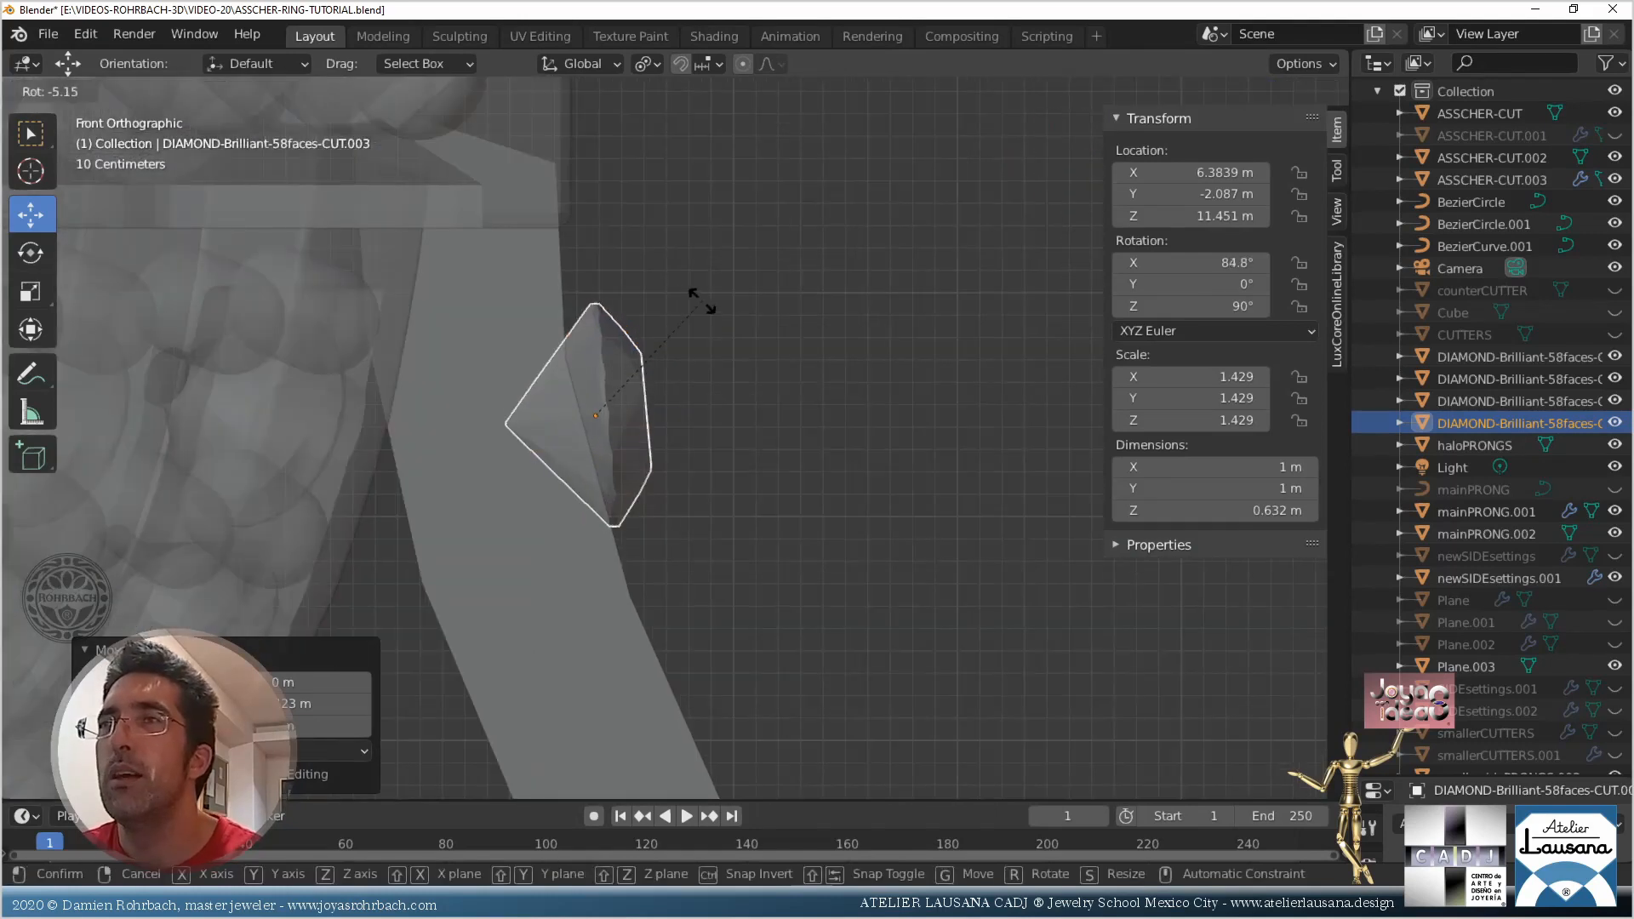
{"action": "left_click", "coordinate": [679, 298]}
{"action": "left_click_drag", "start_coordinate": [710, 413], "coordinate": [636, 417]}
{"action": "key", "text": "r"}
{"action": "left_click", "coordinate": [630, 405]}
Duplicate the diamond below the first, tilt it to about 65.7°, and seat it at about X 6.47 m, Z 10.43 m
{"action": "middle_click_drag", "start_coordinate": [637, 417], "coordinate": [630, 291], "text": "shift"}
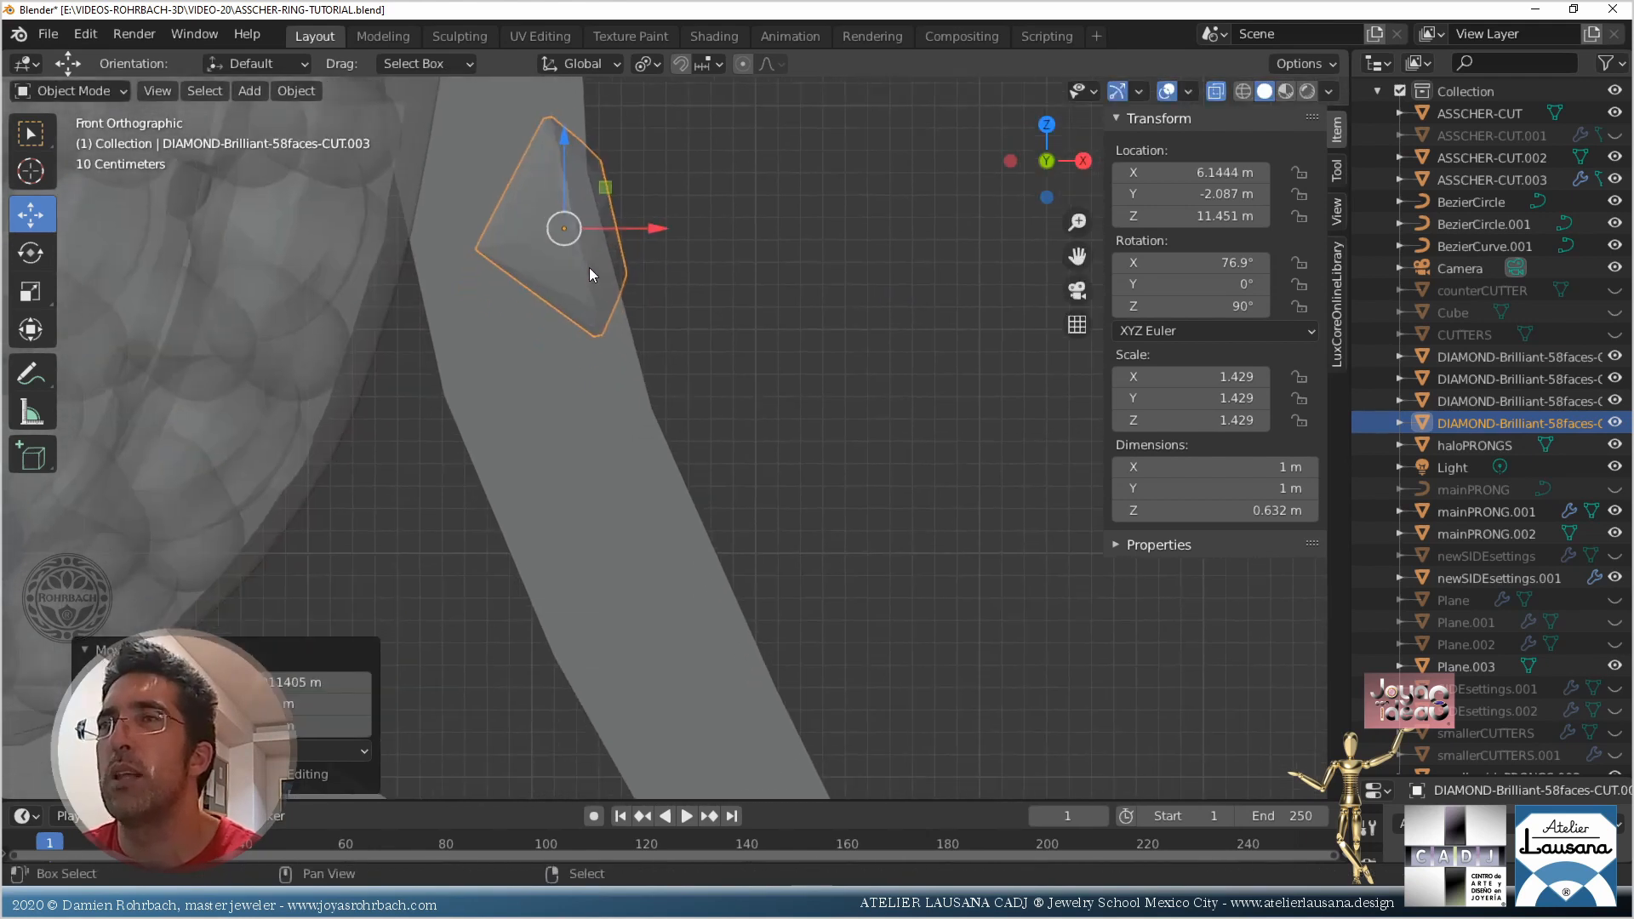
{"action": "key", "text": "shift+d"}
{"action": "left_click", "coordinate": [651, 509]}
{"action": "key", "text": "r"}
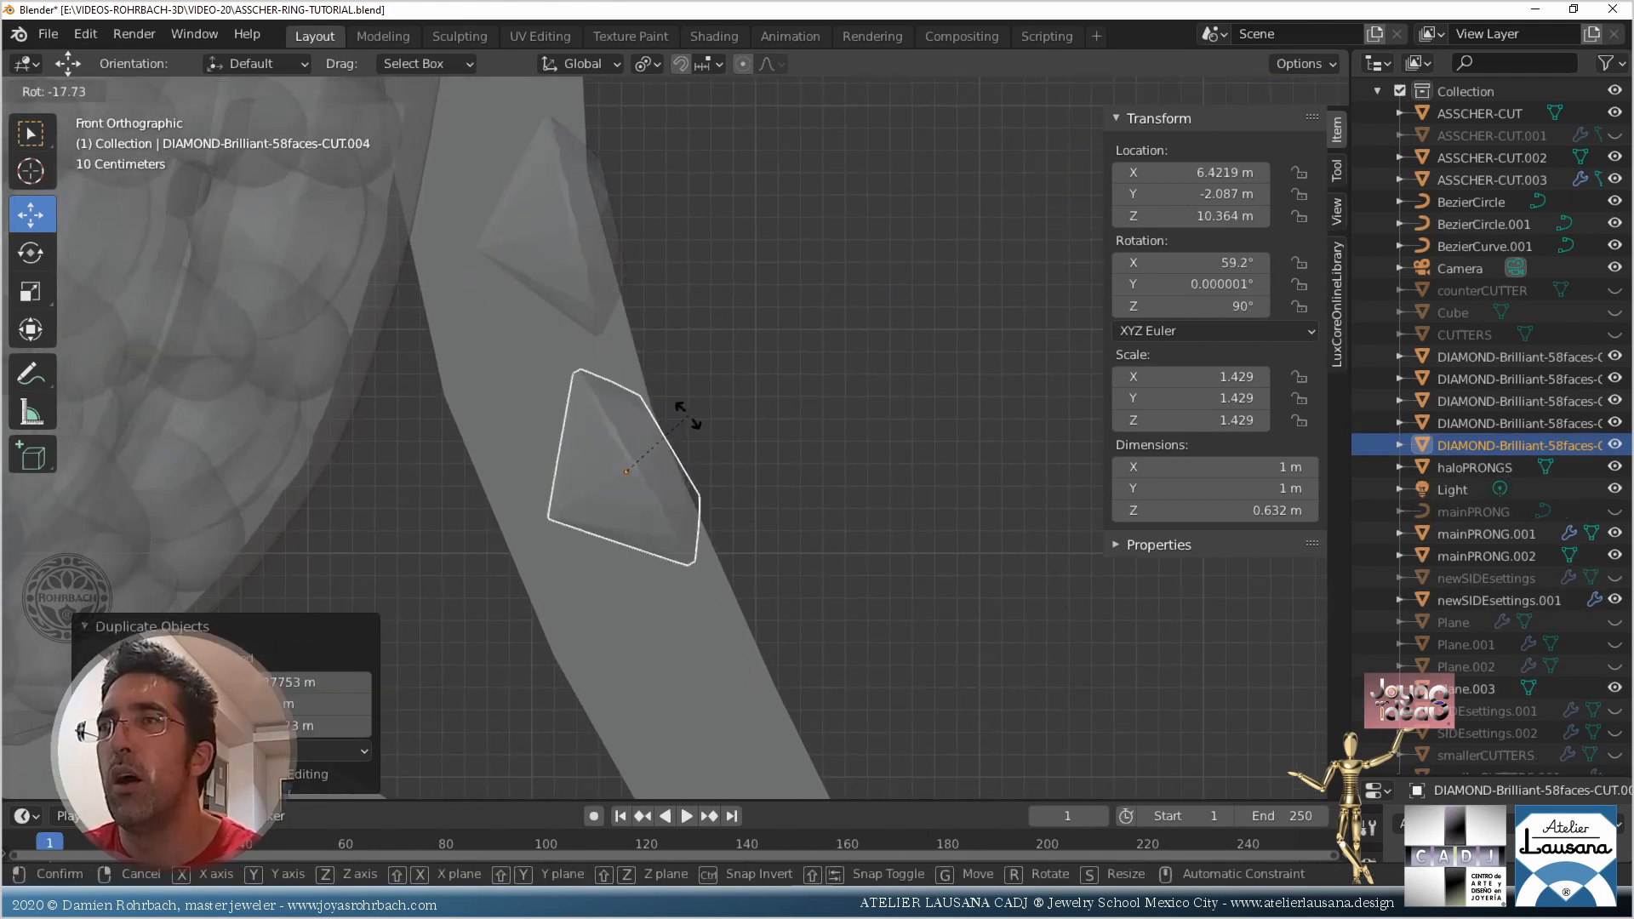
{"action": "left_click", "coordinate": [700, 459]}
{"action": "key", "text": "g"}
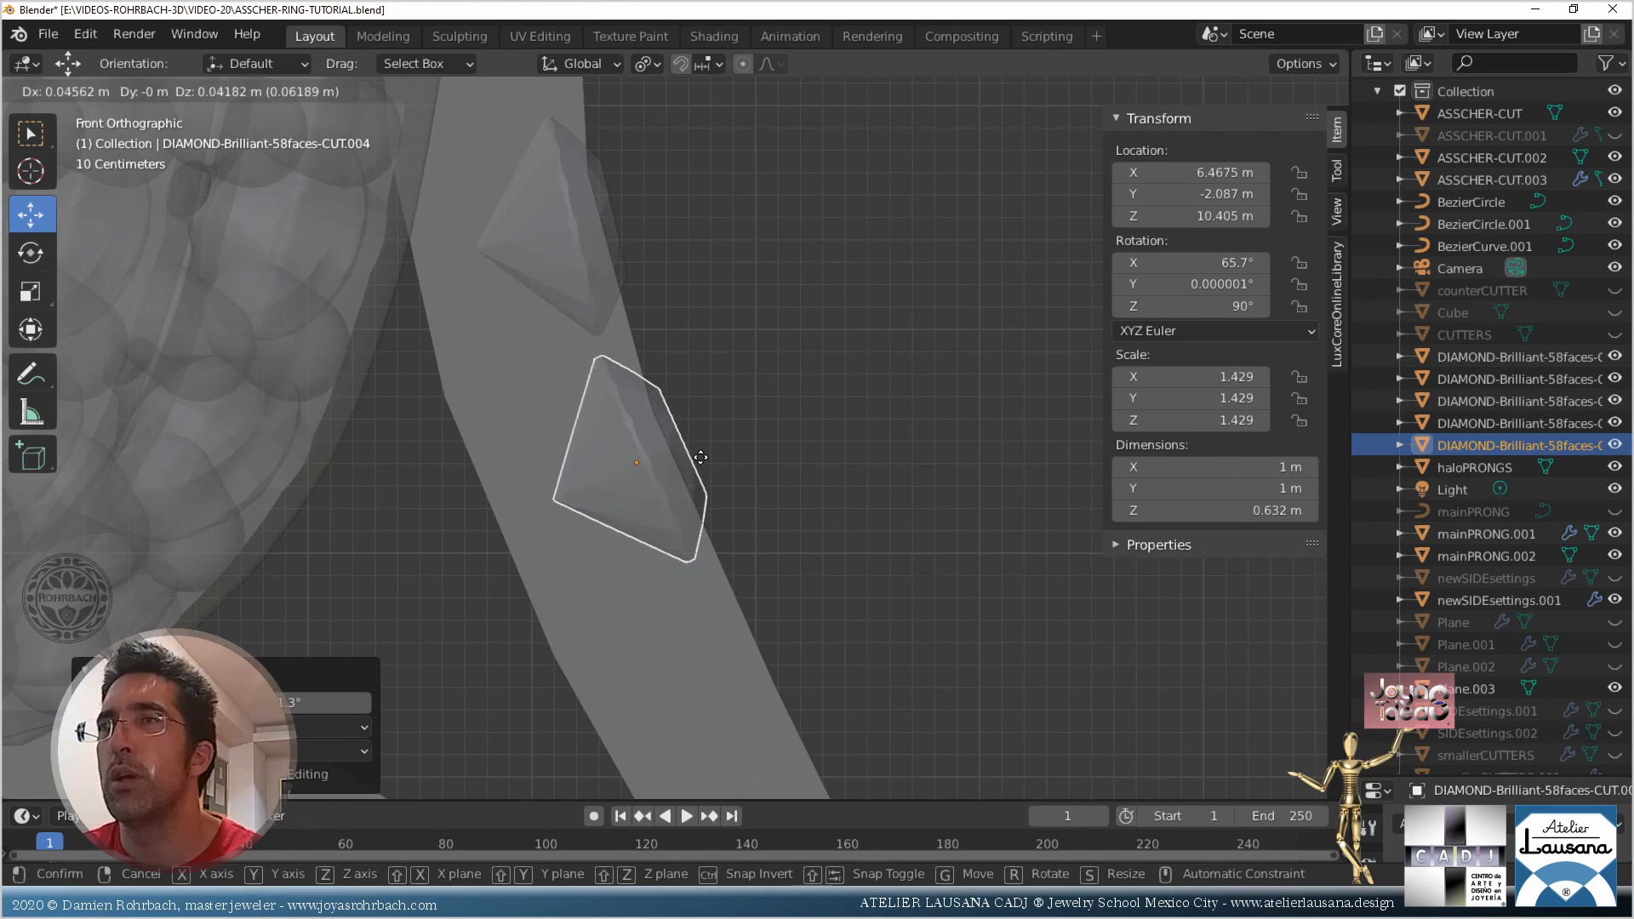
{"action": "left_click", "coordinate": [699, 457]}
In the right view, shift the second diamond along Y to about -2.005 m to follow the shank's tapering edge
{"action": "key", "text": "KP_3"}
{"action": "scroll", "coordinate": [691, 455], "scroll_direction": "down", "scroll_amount": 4}
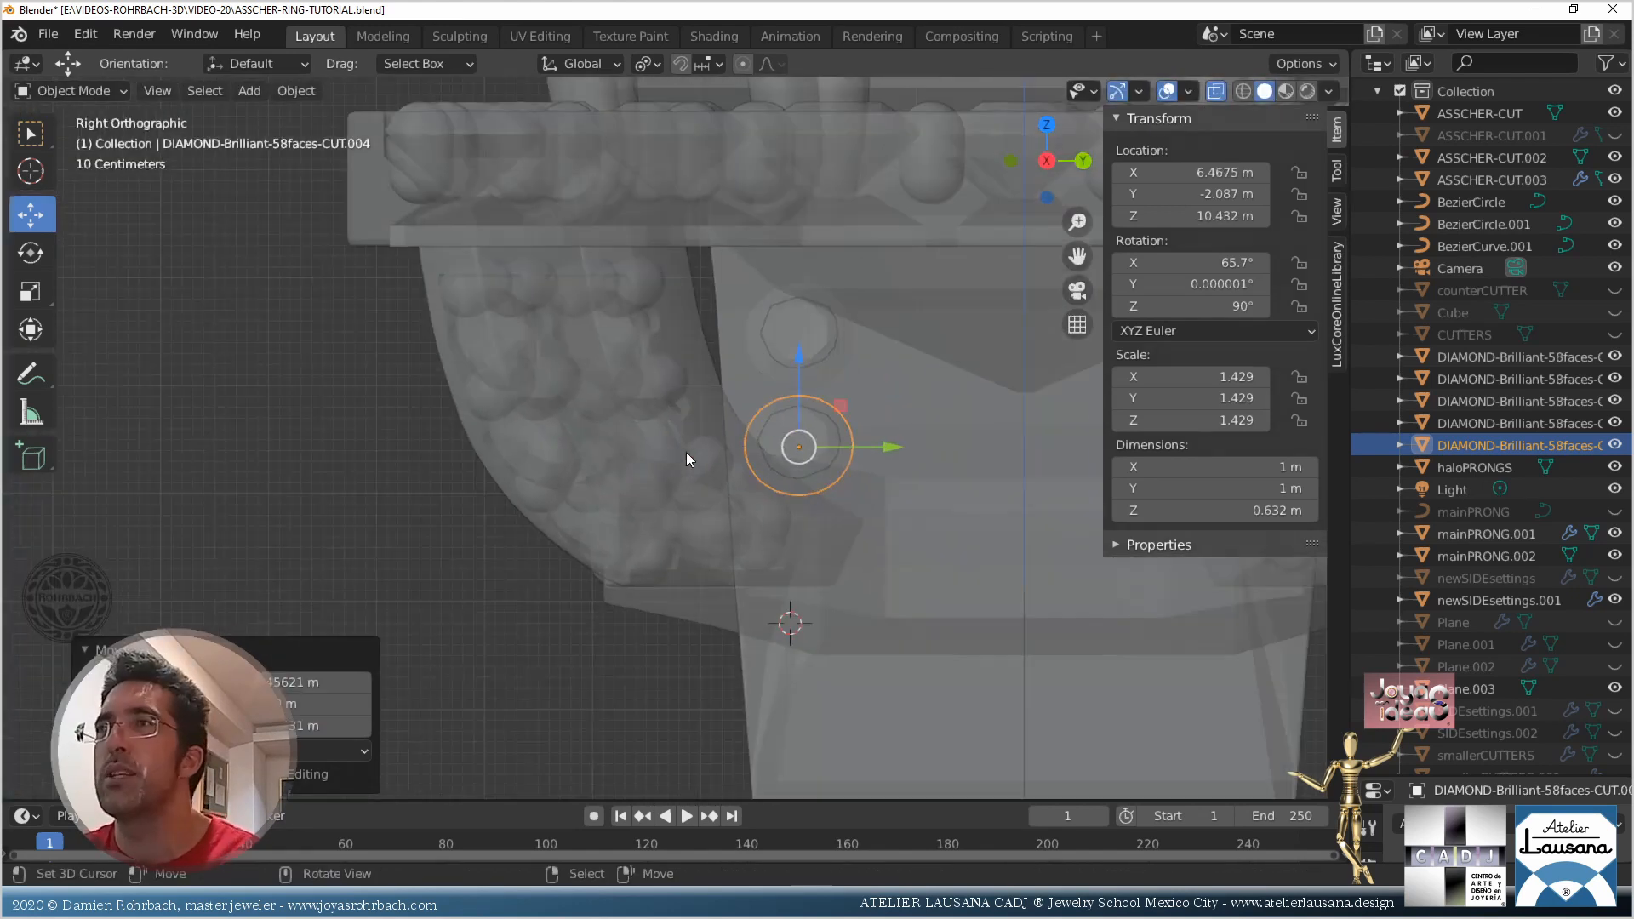
{"action": "key", "text": "alt+z"}
{"action": "middle_click_drag", "start_coordinate": [818, 414], "coordinate": [726, 396], "text": "shift"}
{"action": "scroll", "coordinate": [726, 396], "scroll_direction": "up", "scroll_amount": 2}
{"action": "key", "text": "alt+z"}
{"action": "left_click_drag", "start_coordinate": [797, 422], "coordinate": [810, 421]}
Nudge the upper diamond slightly along positive Y and move the lower one to about Y -1.972 m
{"action": "left_click", "coordinate": [762, 295]}
{"action": "left_click", "coordinate": [763, 294]}
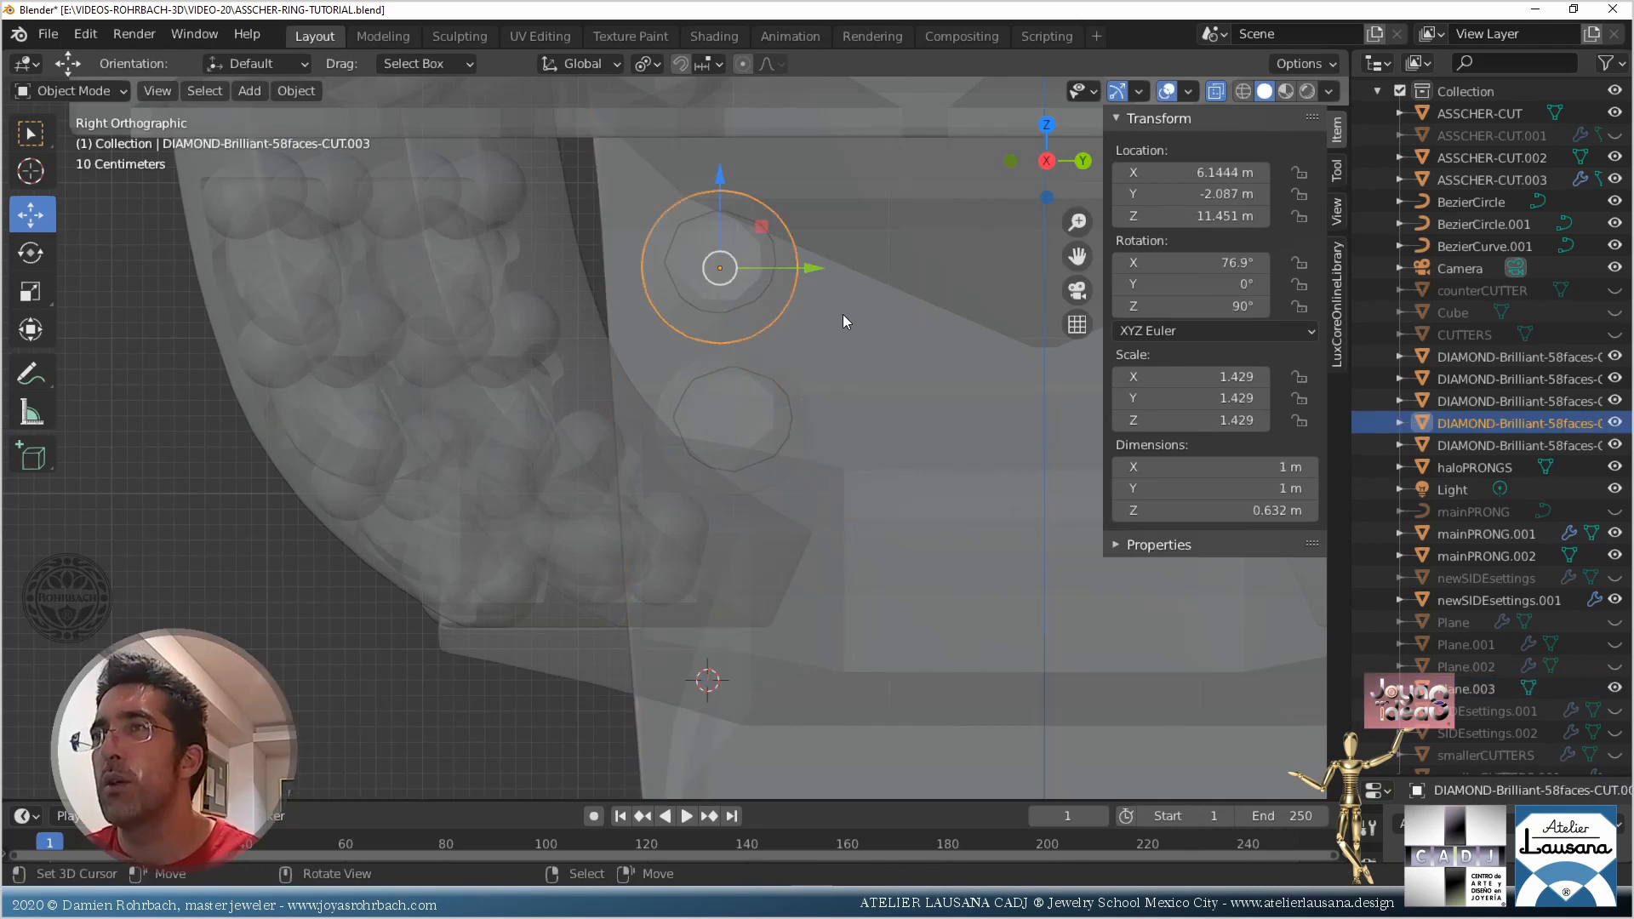
{"action": "left_click_drag", "start_coordinate": [818, 269], "coordinate": [826, 269]}
{"action": "key", "text": "alt+z"}
{"action": "left_click", "coordinate": [769, 419]}
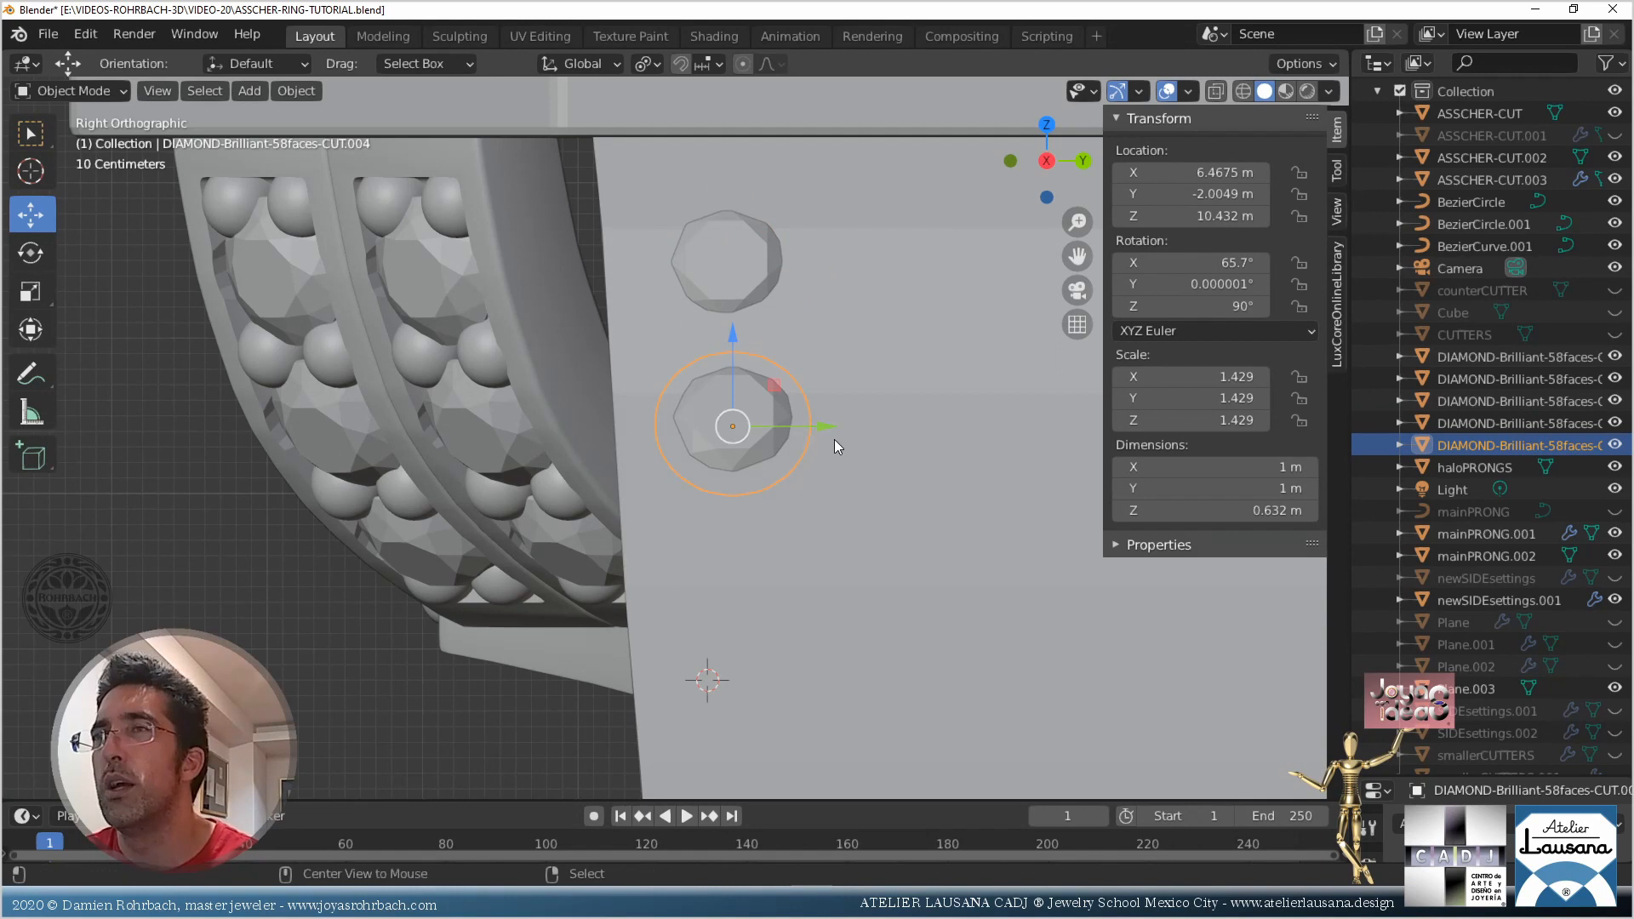
{"action": "left_click_drag", "start_coordinate": [820, 425], "coordinate": [826, 421]}
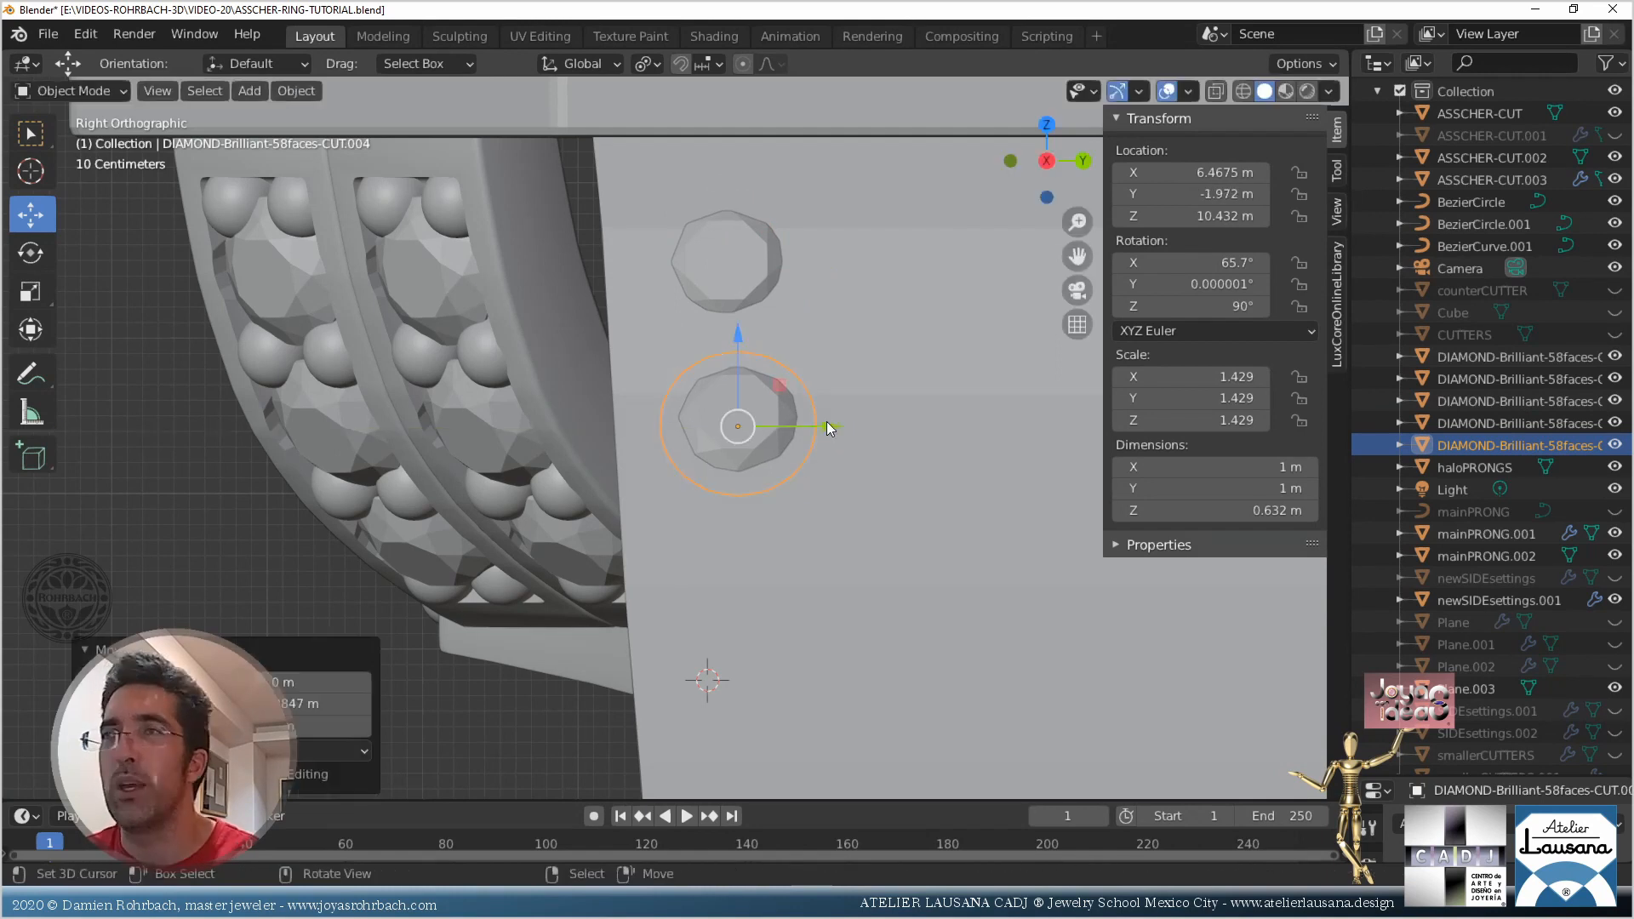
Duplicate the lower diamond further down the shank and seat it at about X 6.91 m, Y -1.857 m, Z 9.42 m
{"action": "key", "text": "shift+d"}
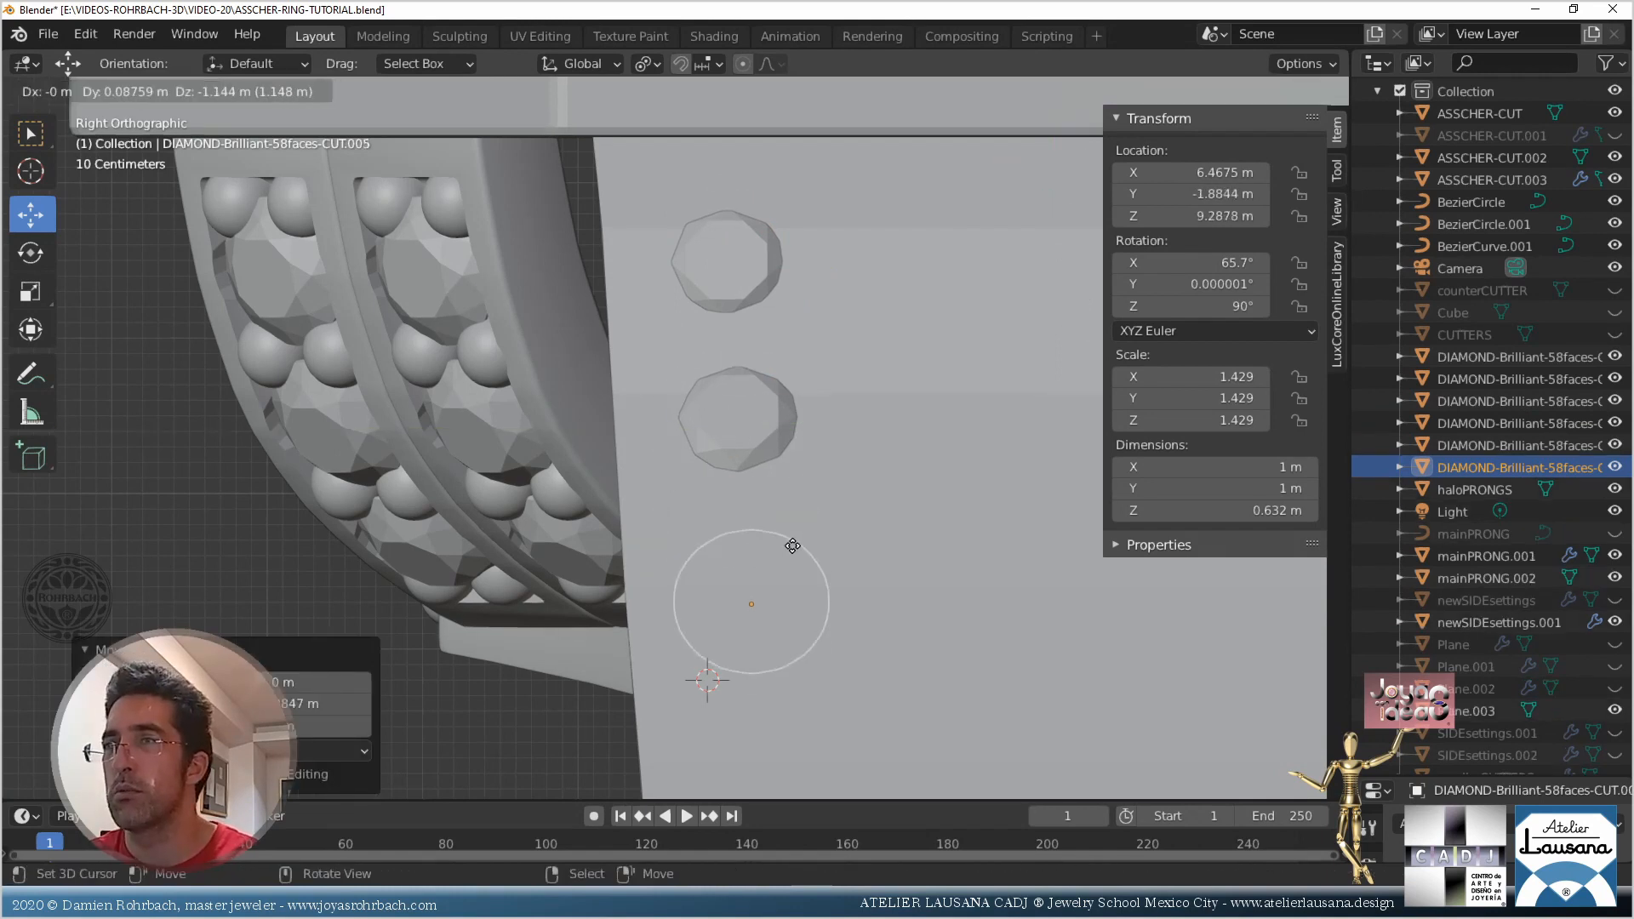
{"action": "left_click", "coordinate": [792, 545]}
{"action": "key", "text": "KP_1"}
{"action": "scroll", "coordinate": [778, 561], "scroll_direction": "up", "scroll_amount": 3}
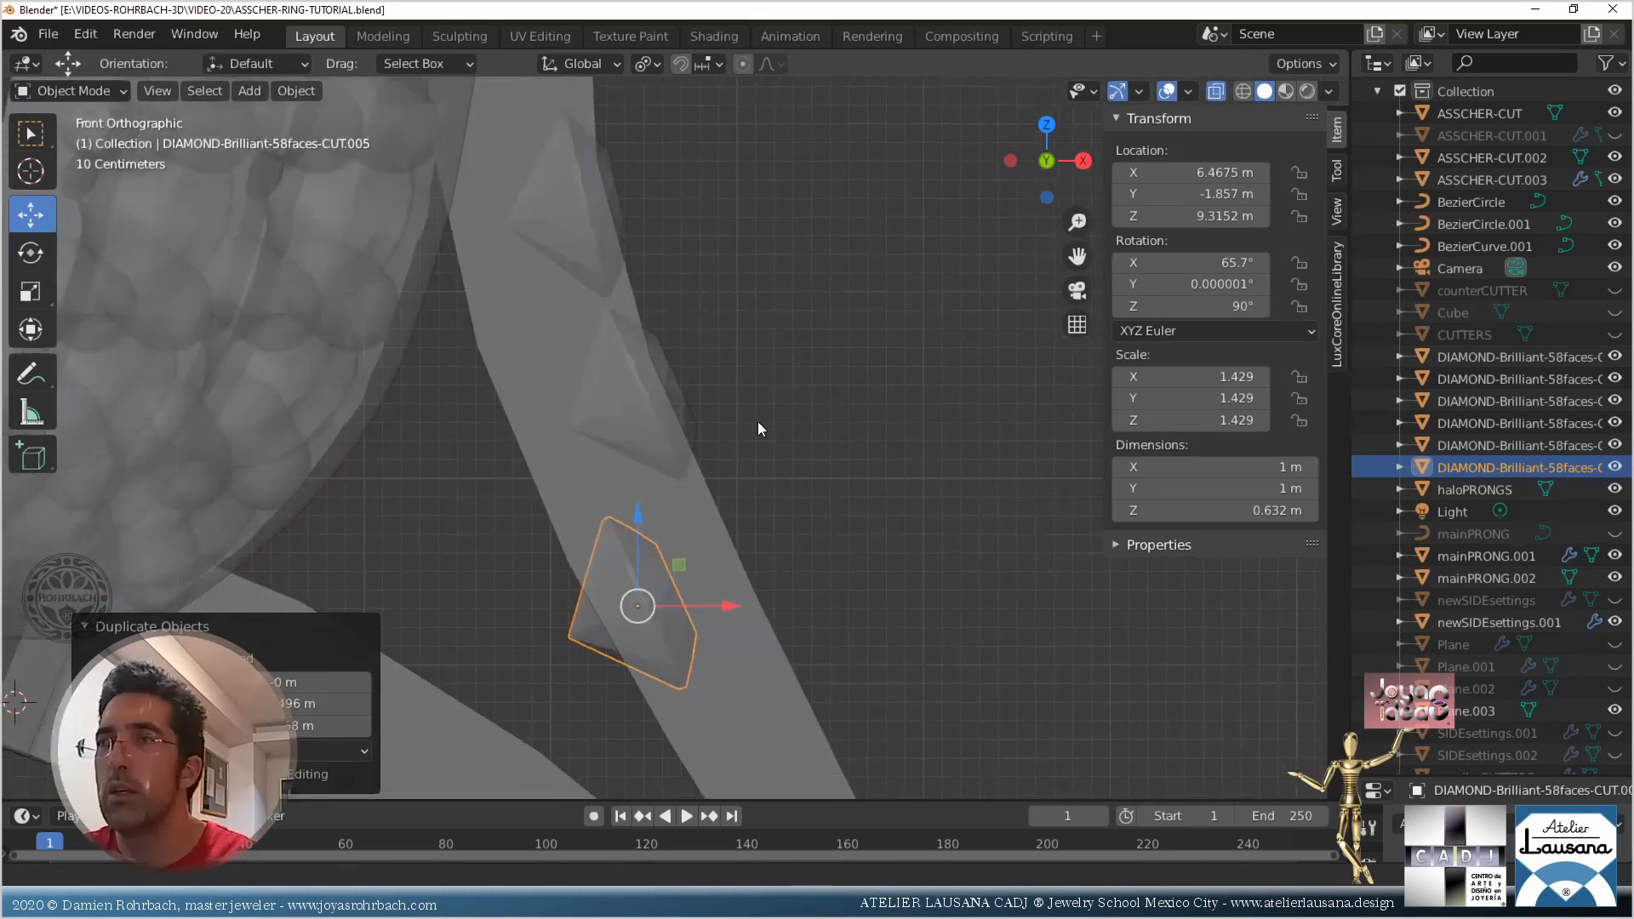
{"action": "middle_click_drag", "start_coordinate": [757, 422], "coordinate": [723, 215], "text": "shift"}
{"action": "key", "text": "g"}
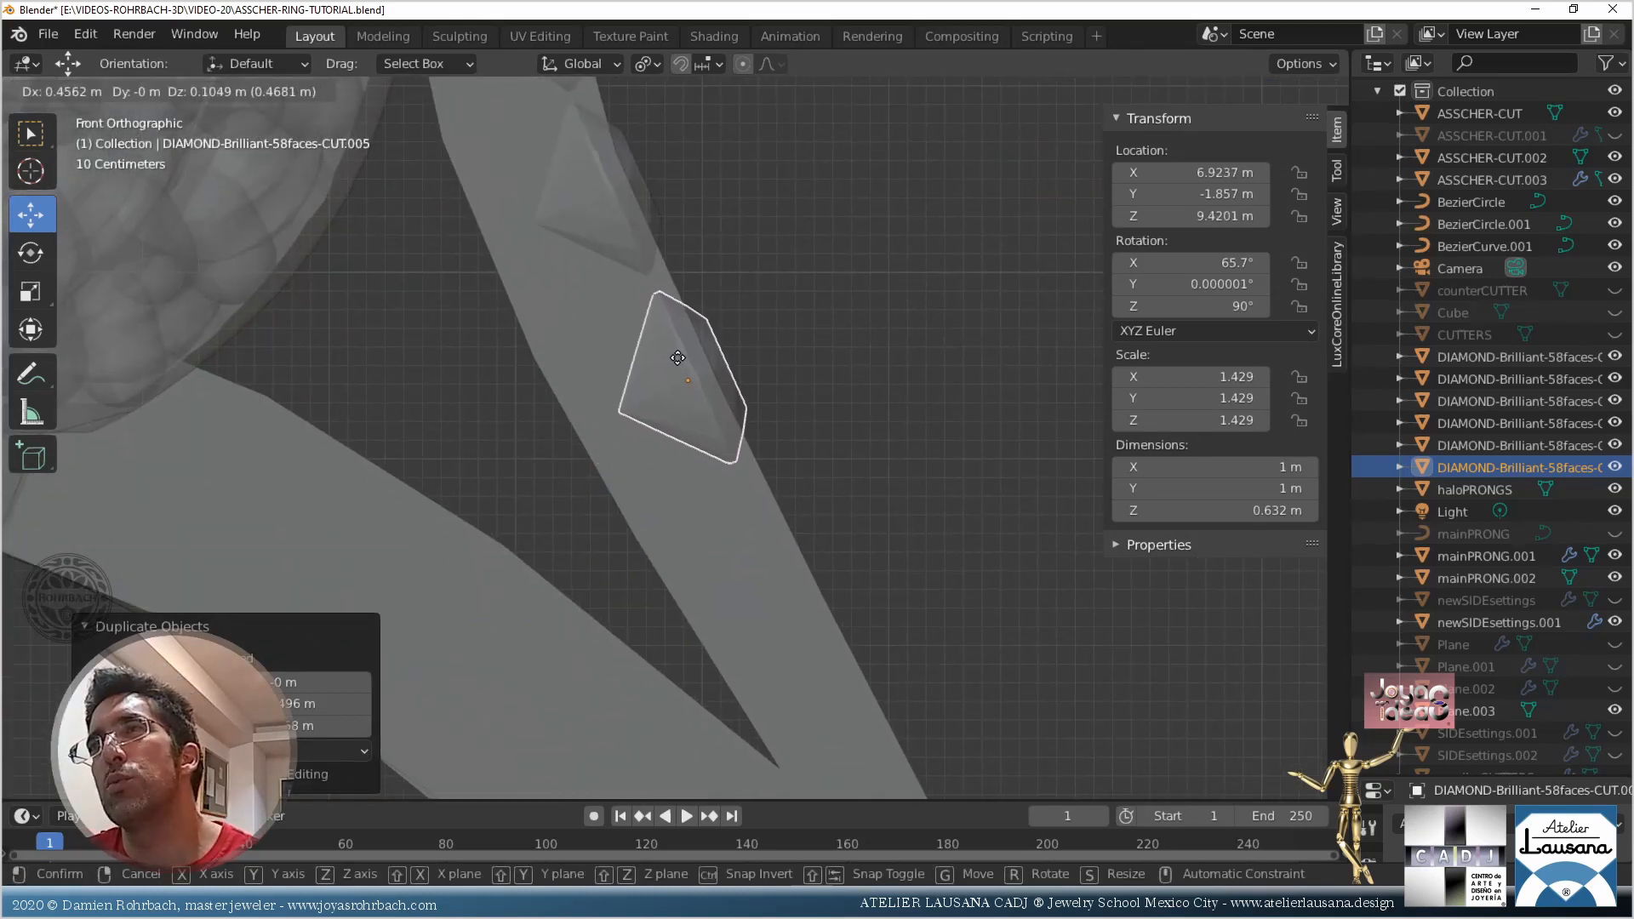
{"action": "left_click", "coordinate": [677, 358]}
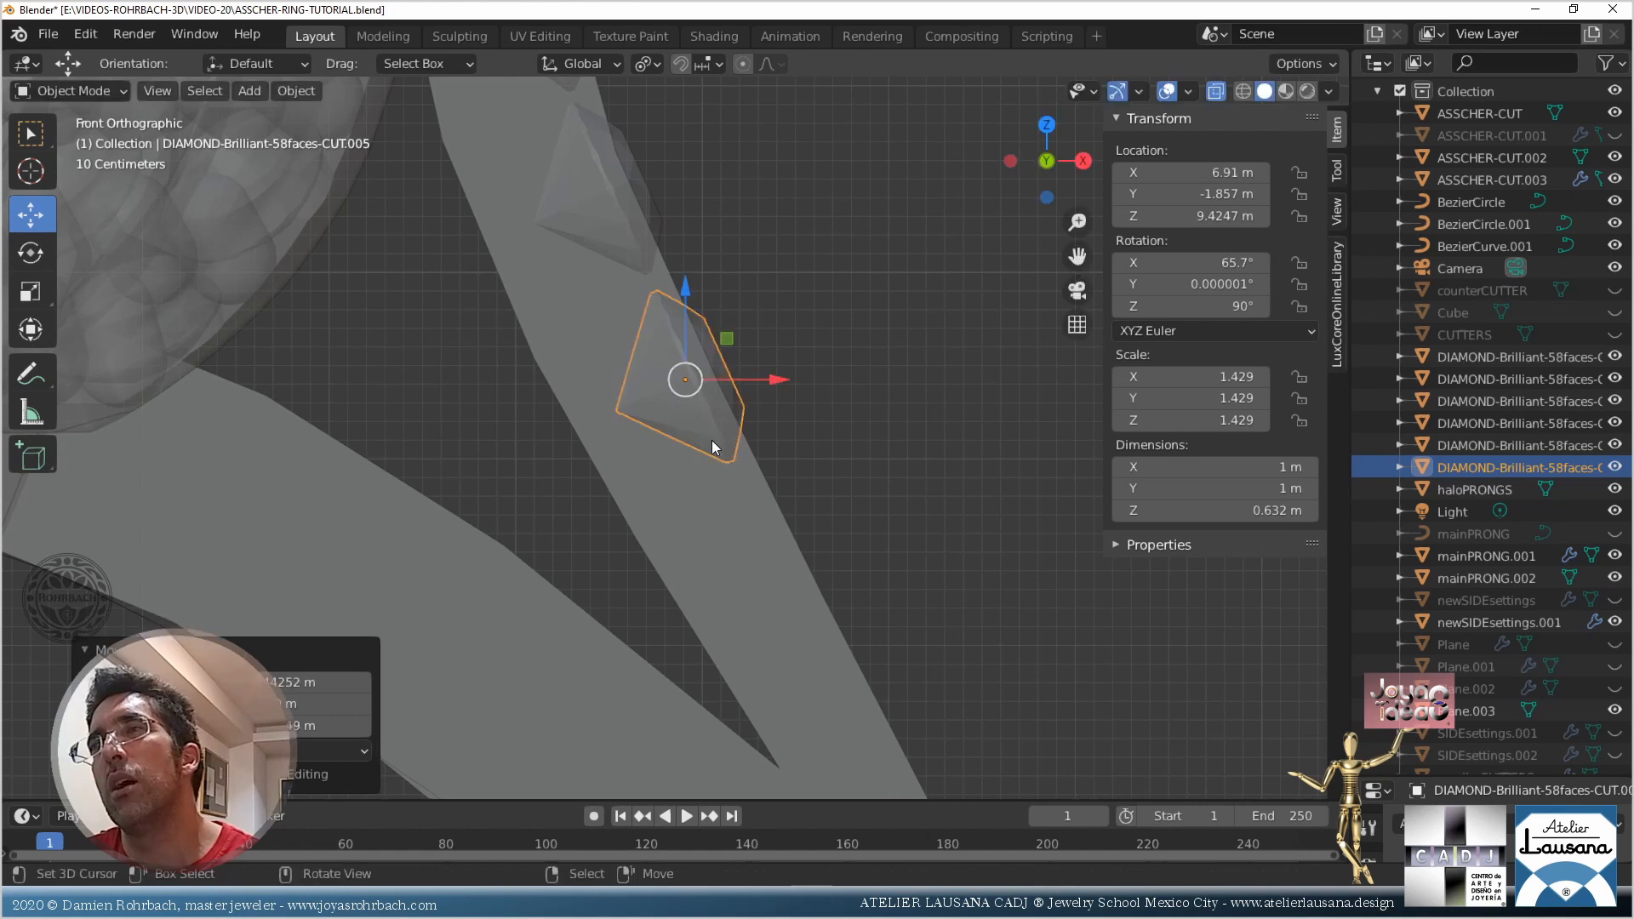
Tilt the third diamond to about 63.7° and shift it to about X 6.94 m against the shank's edge
{"action": "key", "text": "r"}
{"action": "left_click", "coordinate": [749, 341]}
{"action": "key", "text": "g"}
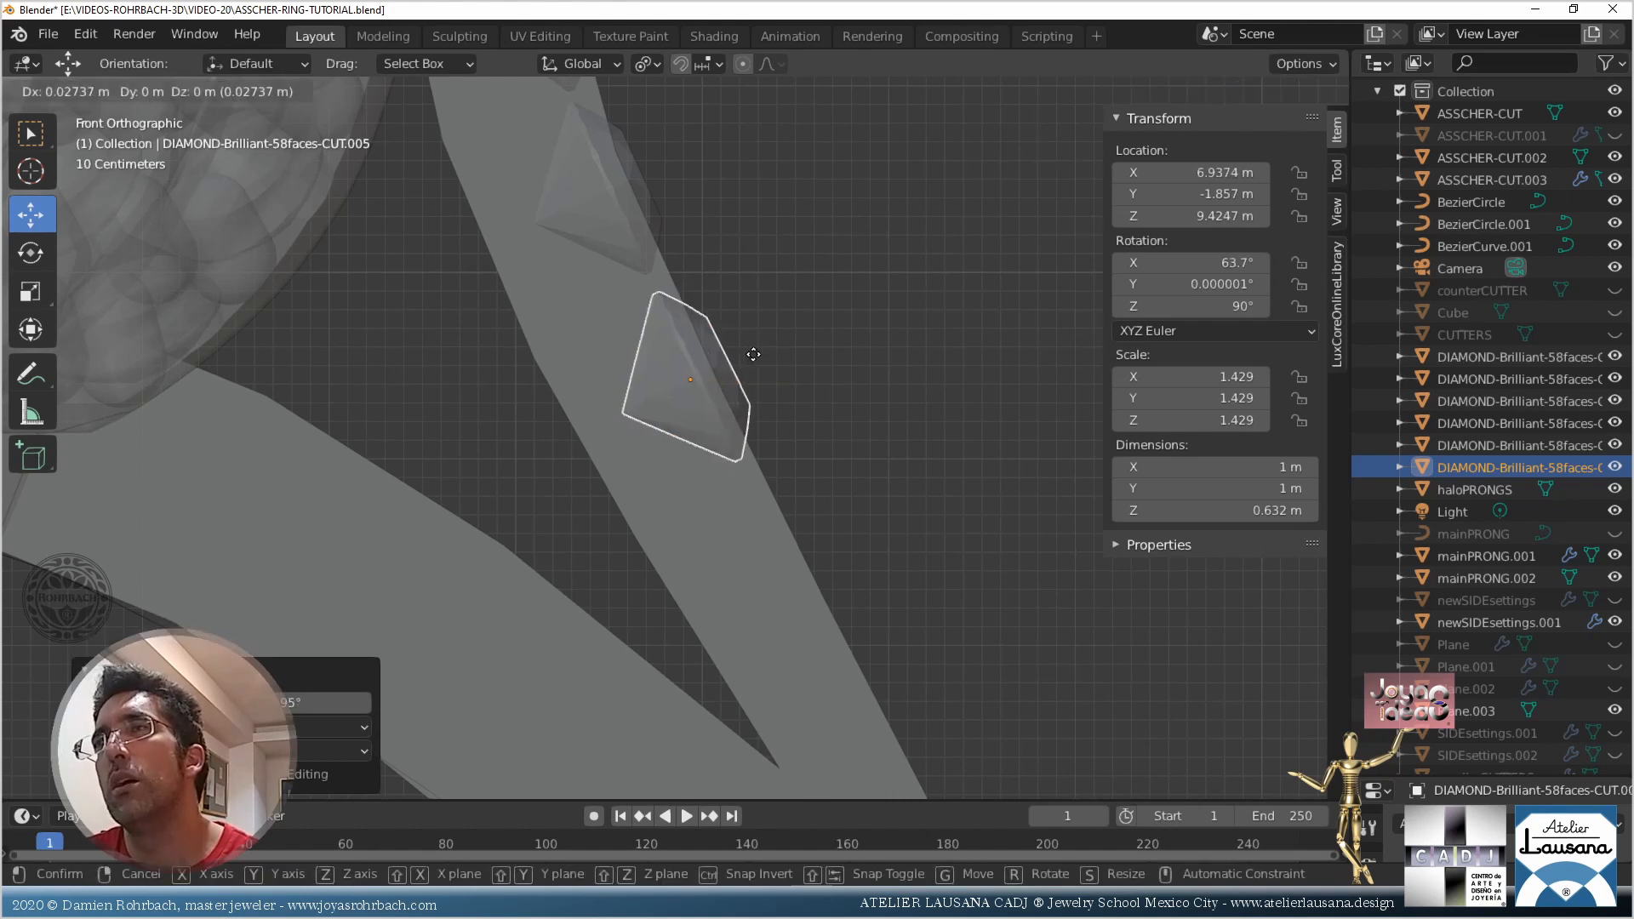
{"action": "left_click", "coordinate": [753, 354]}
Duplicate the third diamond further down the shank at about X 7.42 m, Z 8.40 m, and shift the copy slightly along positive Y
{"action": "key", "text": "shift+d"}
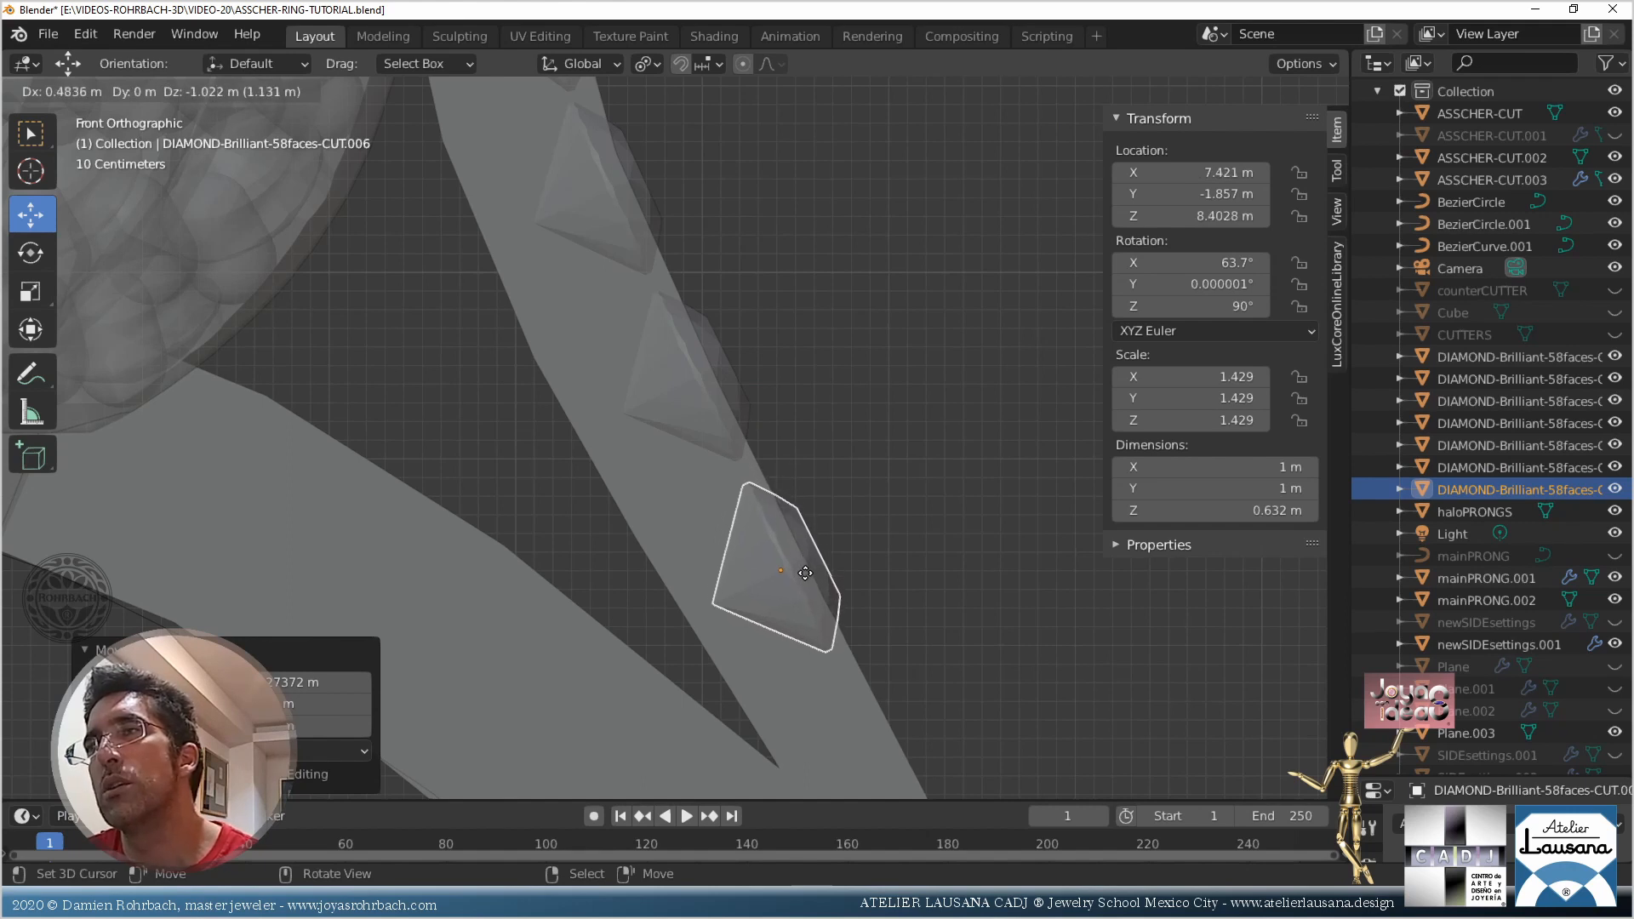
{"action": "left_click", "coordinate": [805, 572]}
{"action": "scroll", "coordinate": [801, 571], "scroll_direction": "down", "scroll_amount": 4}
{"action": "middle_click_drag", "start_coordinate": [799, 570], "coordinate": [728, 567]}
{"action": "key", "text": "KP_3"}
{"action": "scroll", "coordinate": [732, 529], "scroll_direction": "up", "scroll_amount": 3}
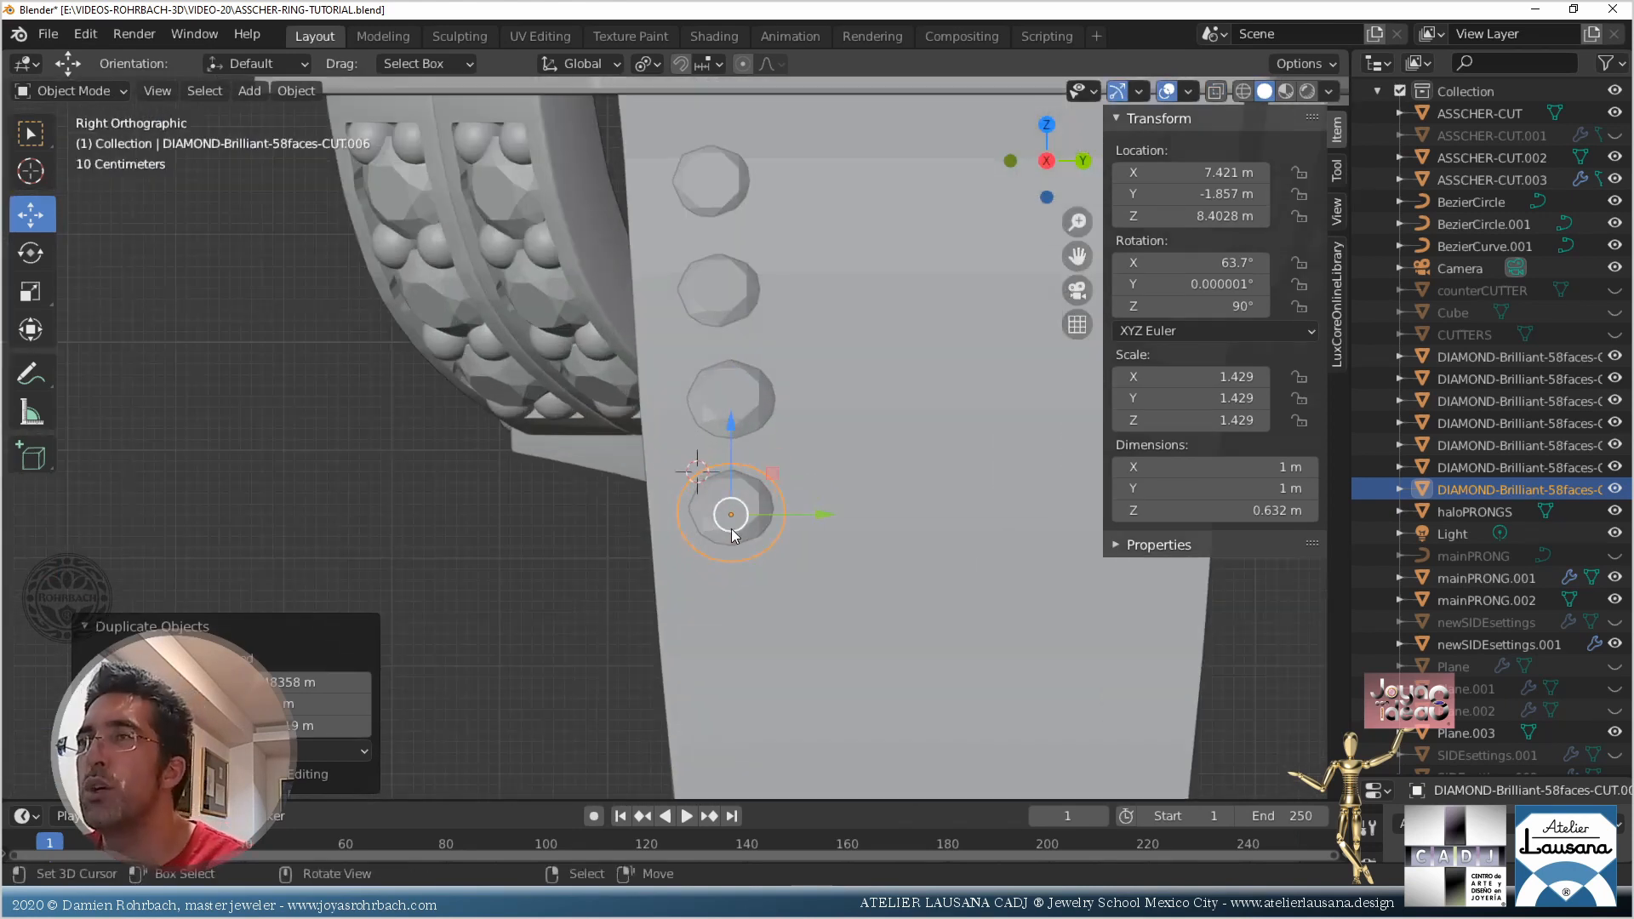
{"action": "left_click_drag", "start_coordinate": [805, 513], "coordinate": [821, 512]}
Select the third diamond through the model and nudge it along Y to about -1.865 m
{"action": "left_click", "coordinate": [752, 411]}
{"action": "left_click", "coordinate": [752, 411]}
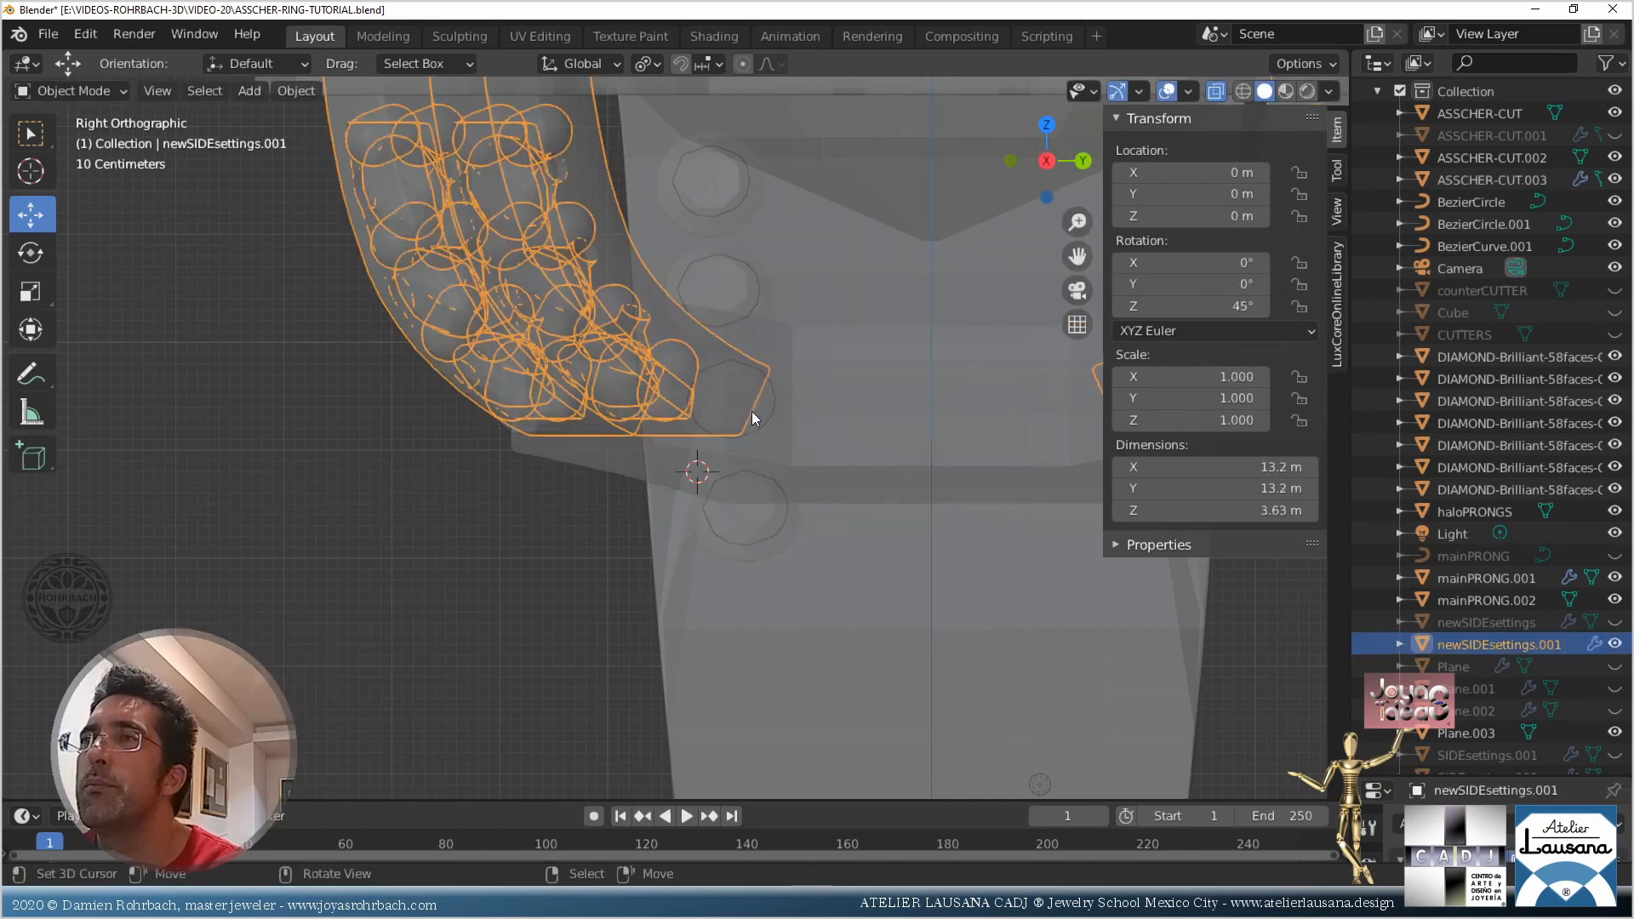
{"action": "left_click", "coordinate": [752, 411]}
{"action": "left_click", "coordinate": [700, 375]}
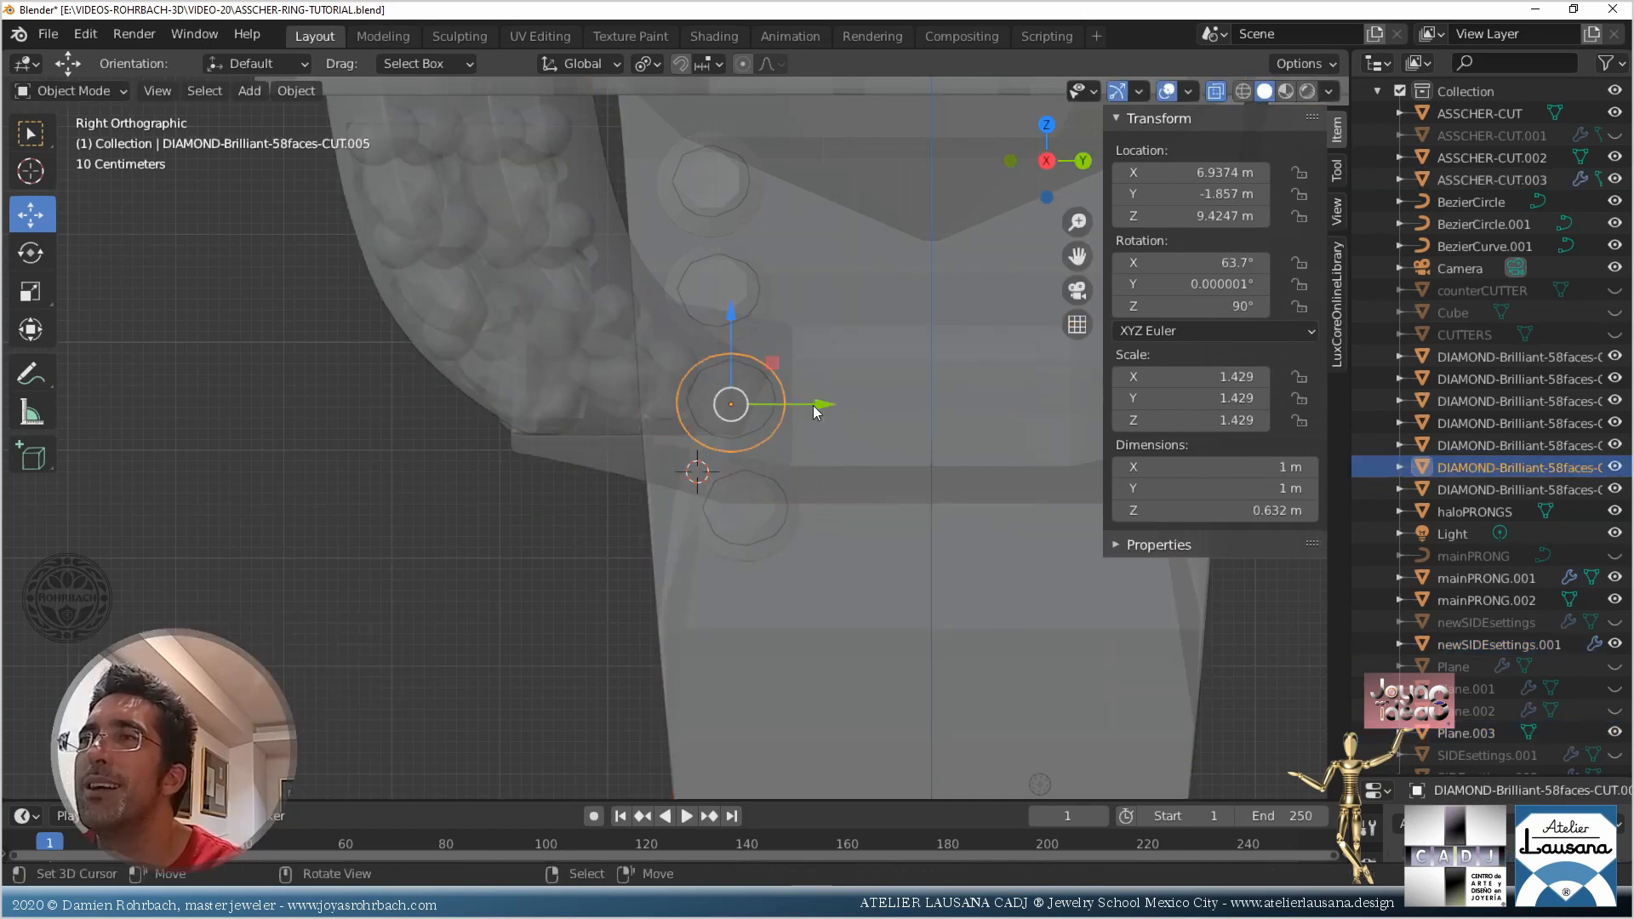
{"action": "left_click_drag", "start_coordinate": [813, 405], "coordinate": [812, 405]}
Join the four shank diamonds into one object, with the uppermost diamond as the active one
{"action": "scroll", "coordinate": [818, 405], "scroll_direction": "down", "scroll_amount": 5}
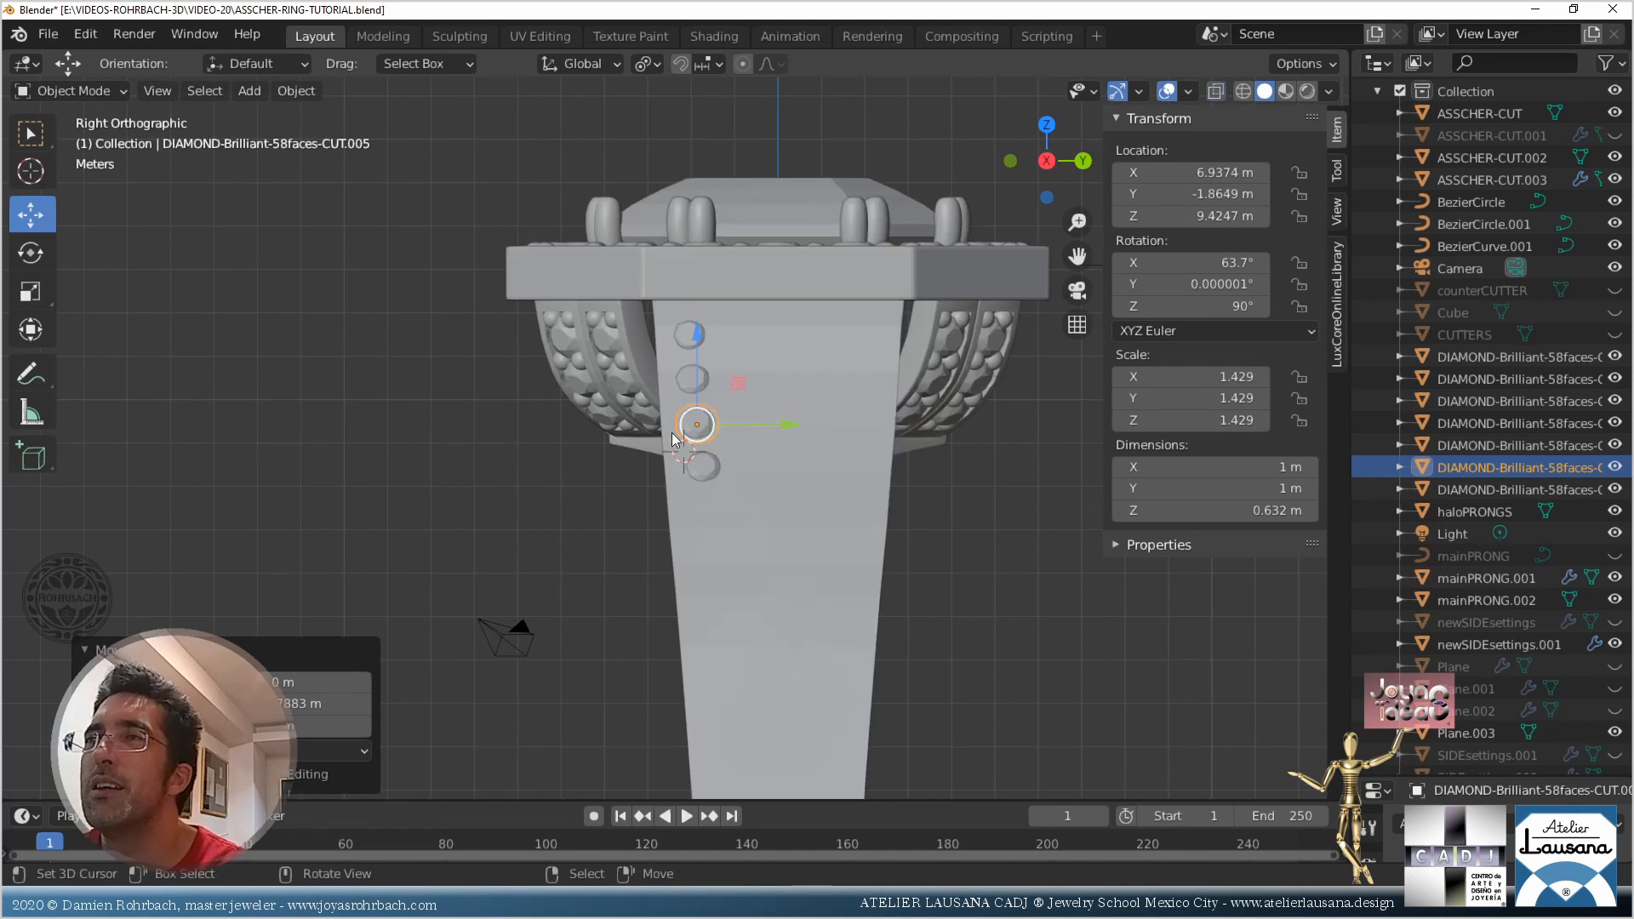
{"action": "middle_click_drag", "start_coordinate": [671, 432], "coordinate": [727, 513]}
{"action": "scroll", "coordinate": [727, 513], "scroll_direction": "up", "scroll_amount": 2}
{"action": "left_click", "coordinate": [725, 487], "text": "shift"}
{"action": "left_click", "coordinate": [697, 350], "text": "shift"}
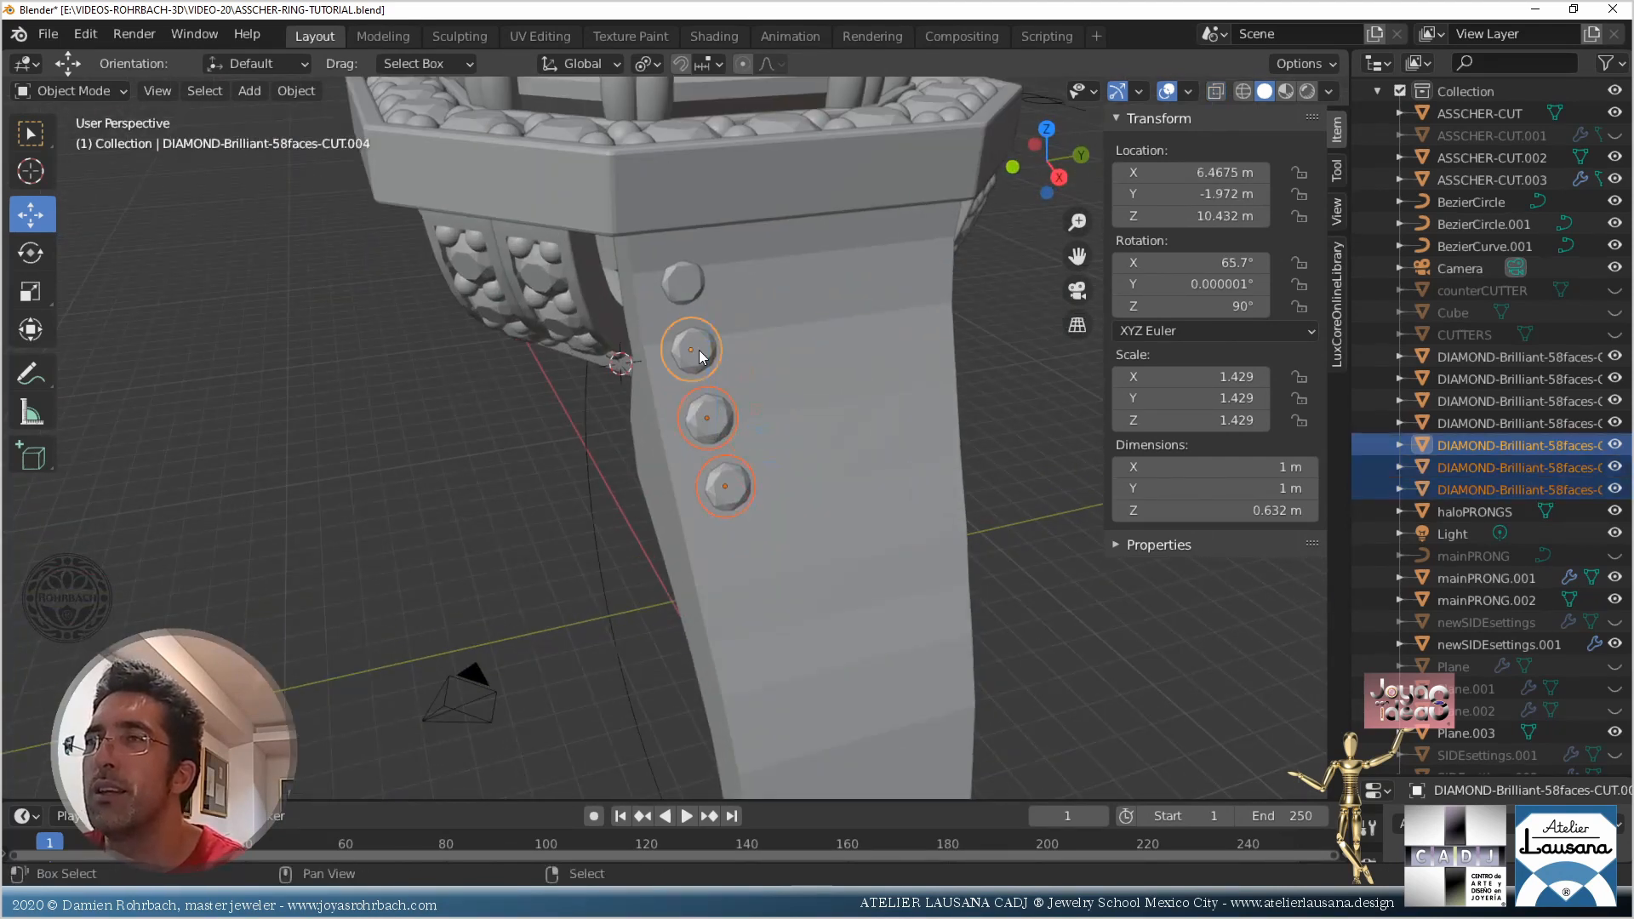
{"action": "left_click", "coordinate": [686, 286], "text": "shift"}
{"action": "key", "text": "ctrl+j"}
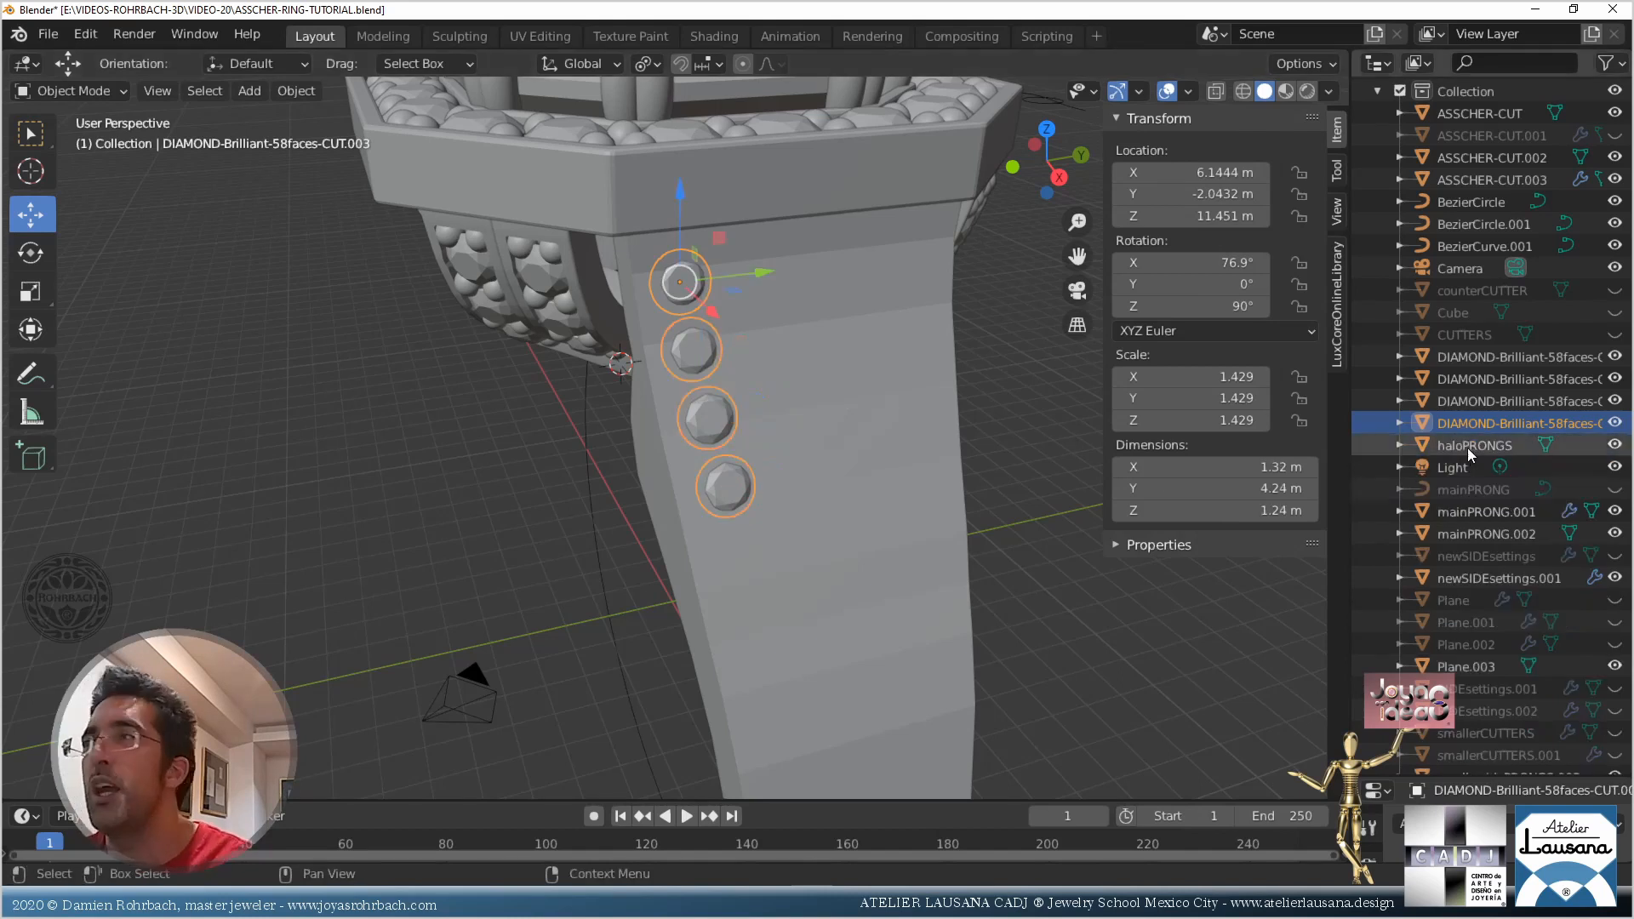
Add a Mirror modifier to the joined diamonds, using Plane.003 as mirror object and only the Y axis
{"action": "left_click_drag", "start_coordinate": [1492, 776], "coordinate": [1492, 230]}
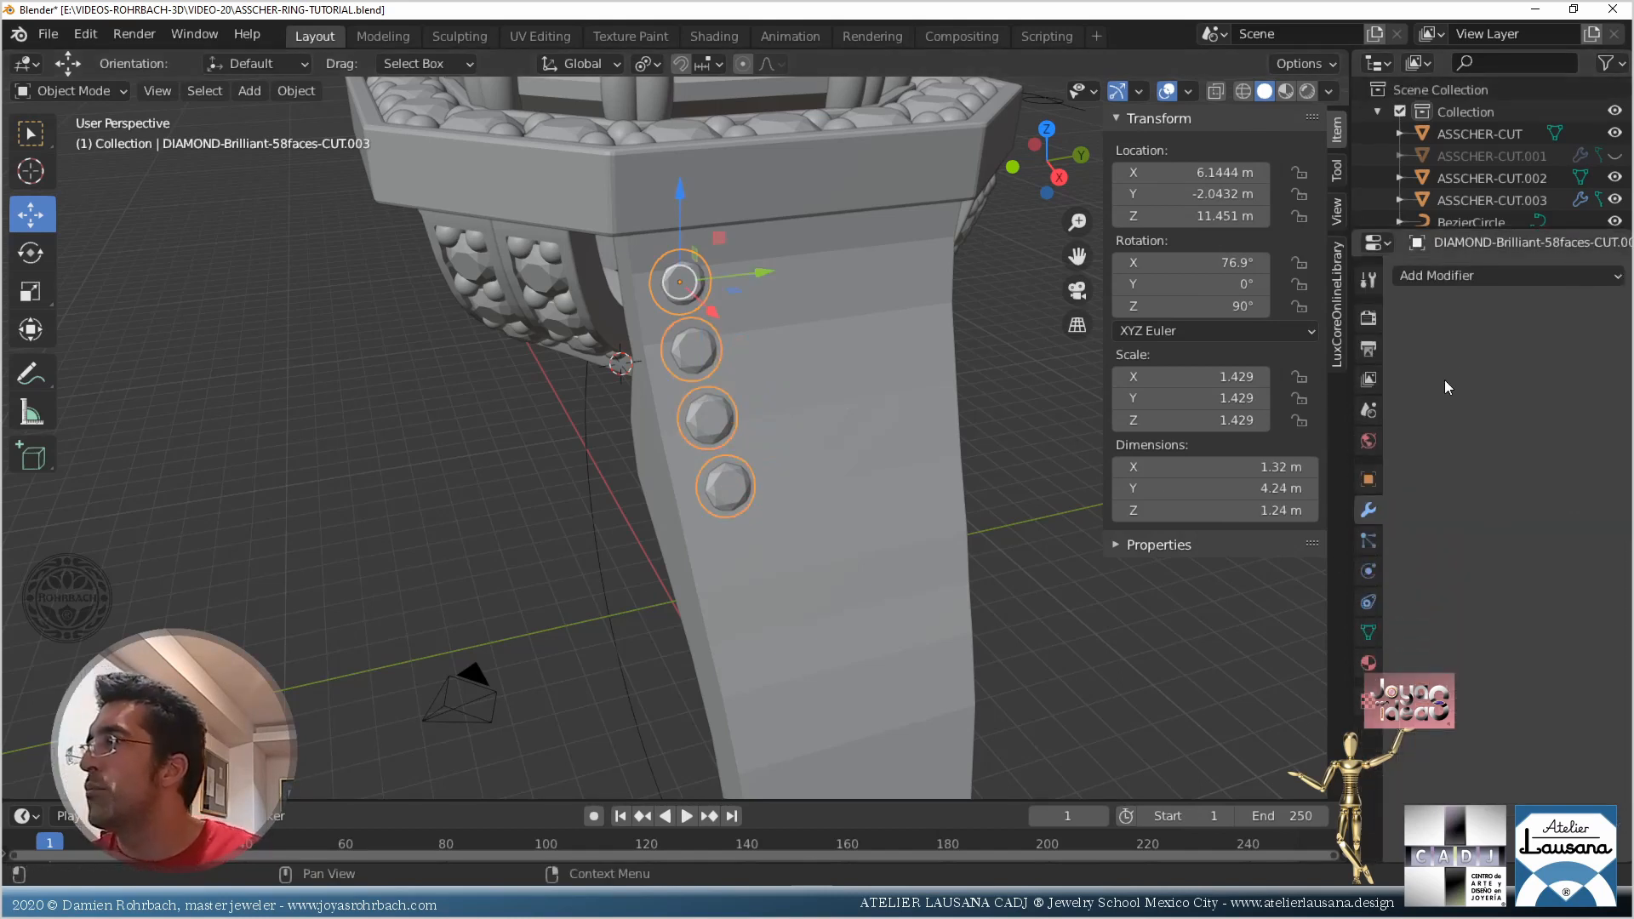
{"action": "left_click", "coordinate": [1487, 276]}
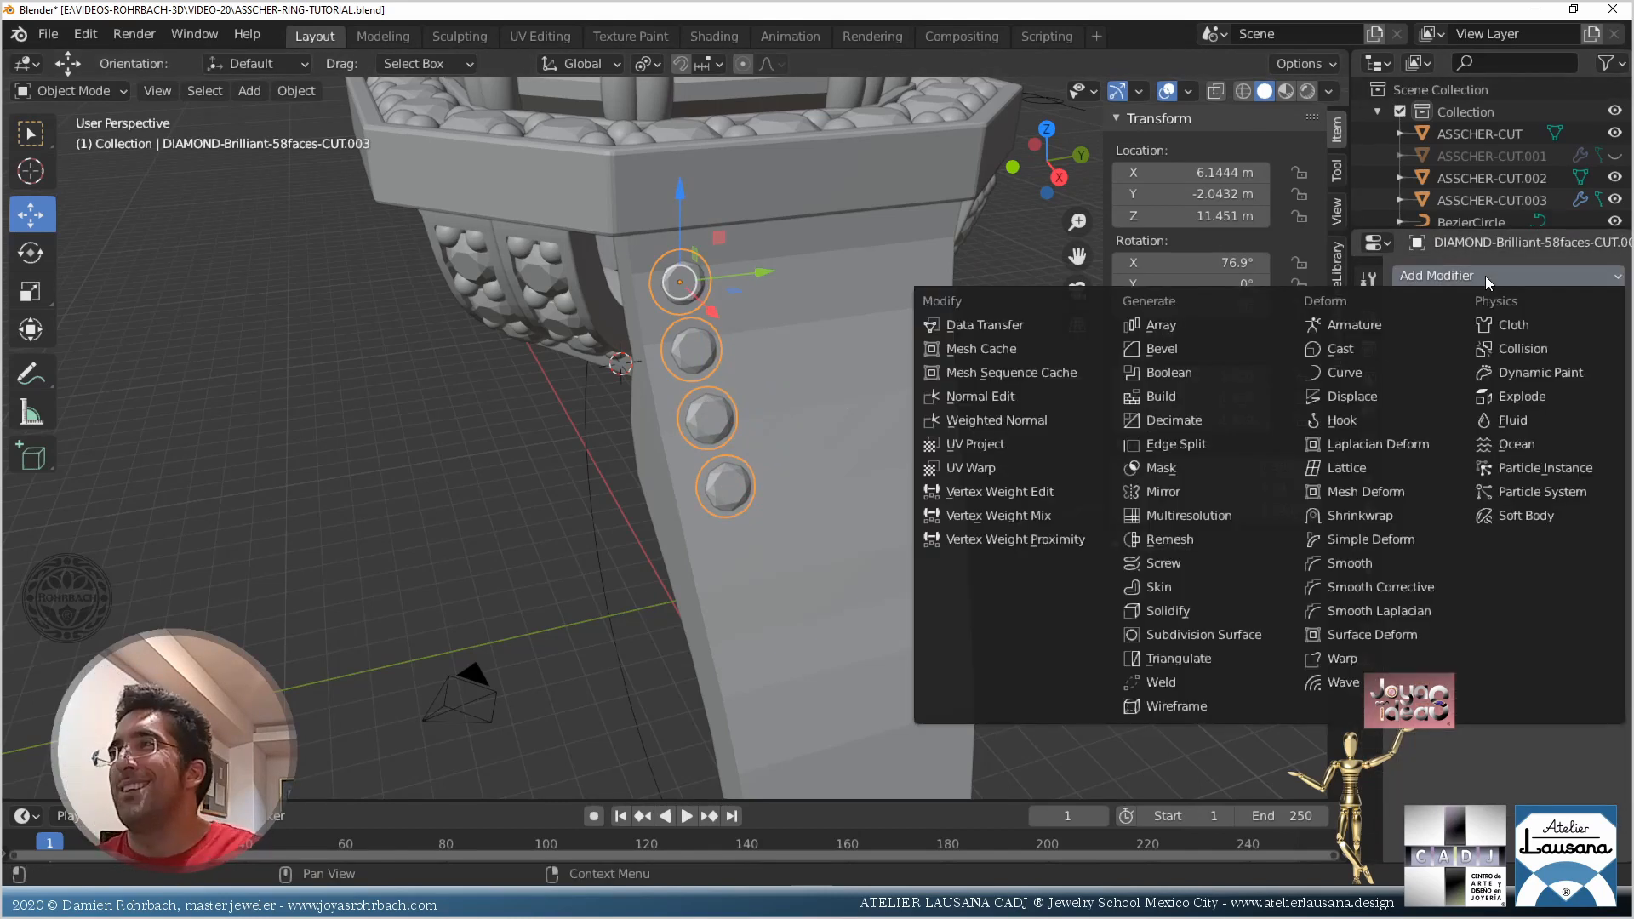
{"action": "left_click", "coordinate": [1222, 492]}
{"action": "left_click", "coordinate": [956, 437]}
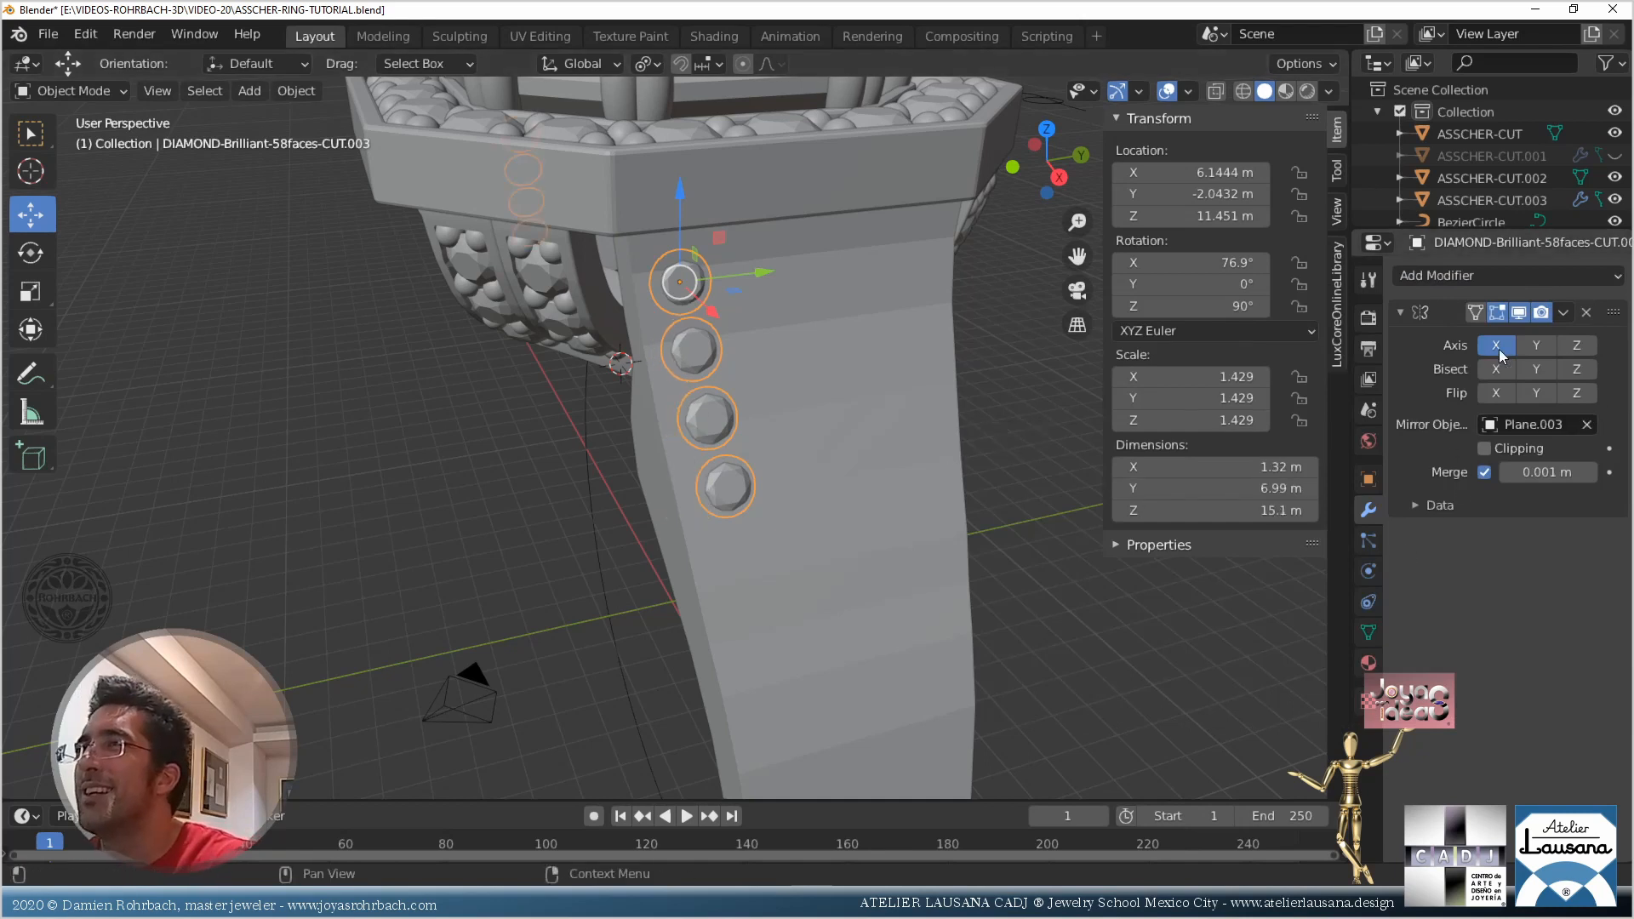
{"action": "left_click", "coordinate": [1536, 344]}
{"action": "scroll", "coordinate": [526, 557], "scroll_direction": "down", "scroll_amount": 4}
{"action": "middle_click_drag", "start_coordinate": [526, 556], "coordinate": [818, 549]}
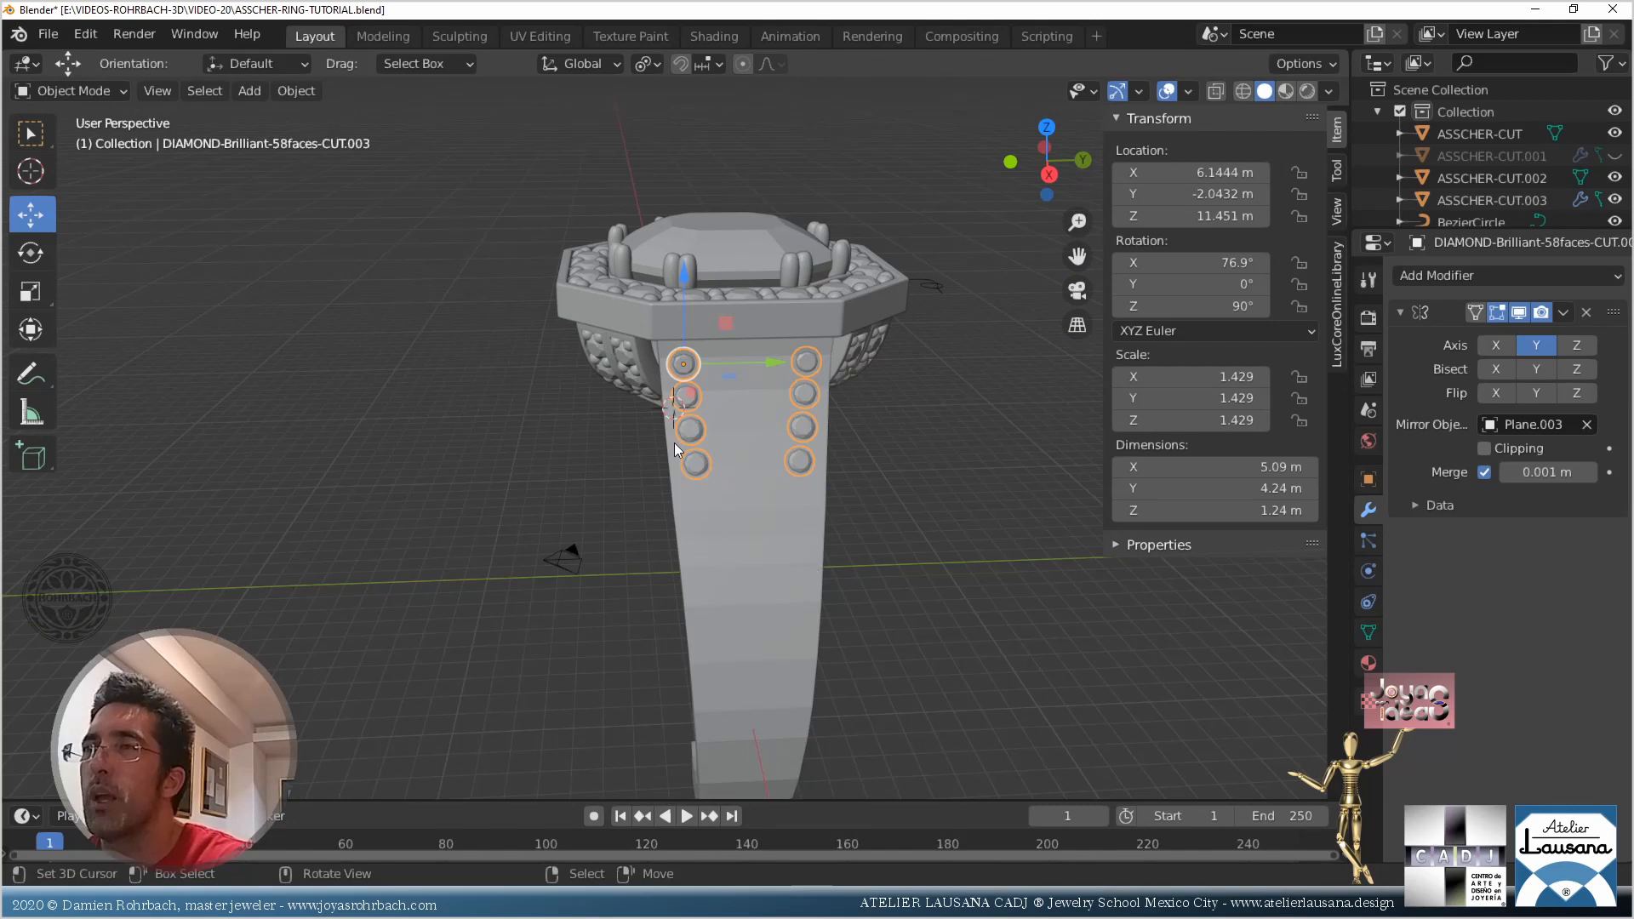
{"action": "middle_click_drag", "start_coordinate": [674, 443], "coordinate": [647, 410]}
{"action": "scroll", "coordinate": [794, 478], "scroll_direction": "up", "scroll_amount": 2}
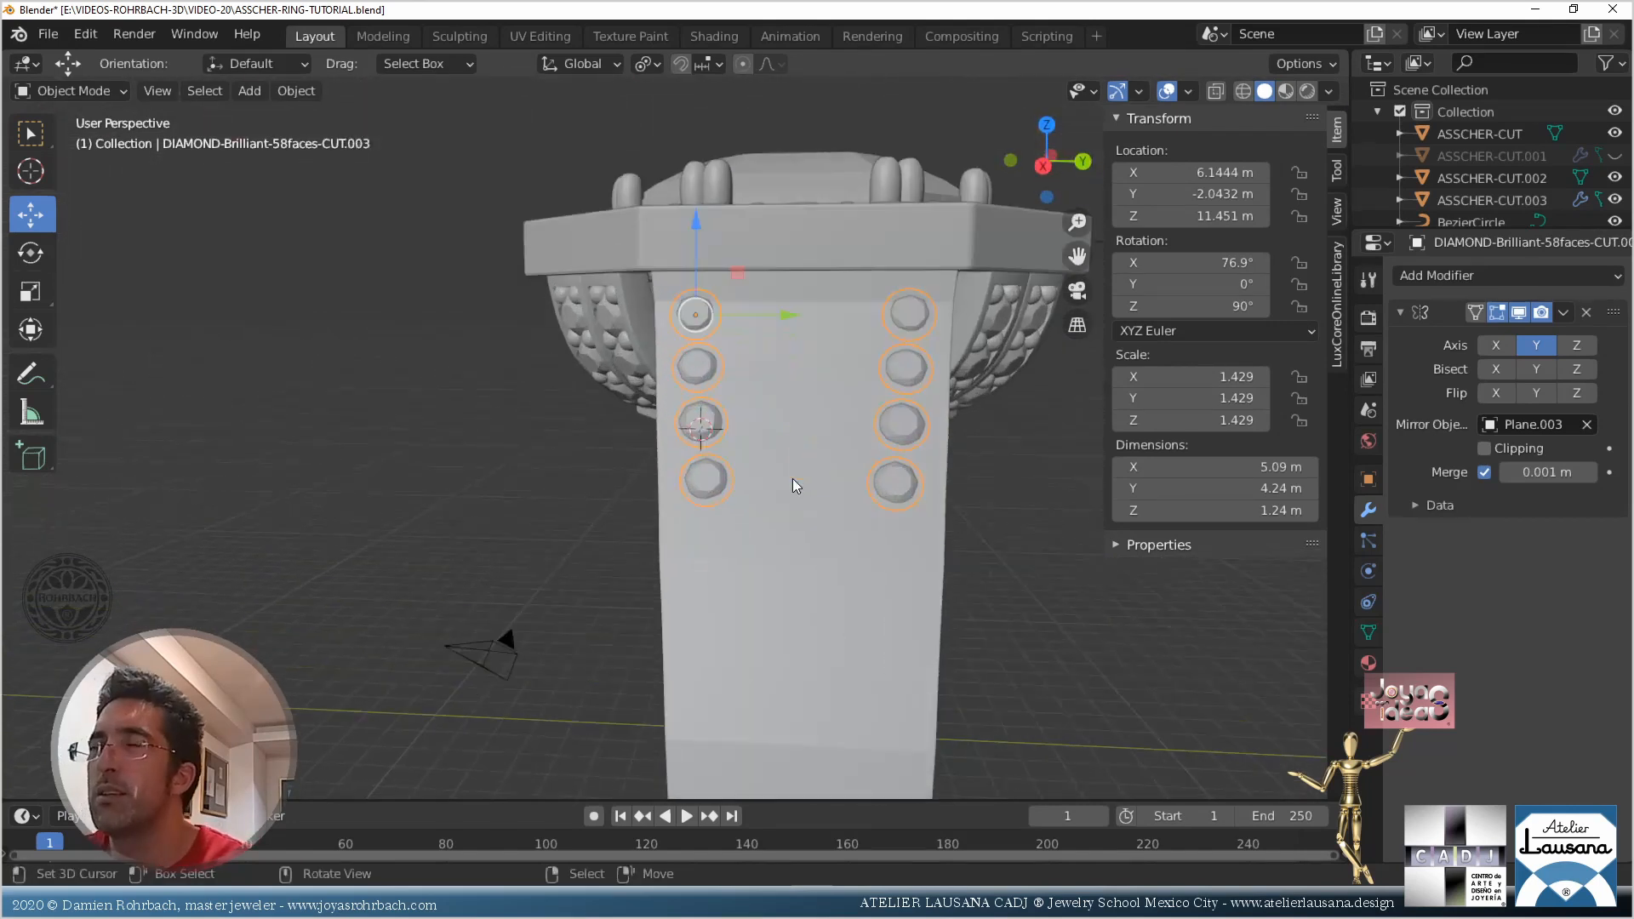
Add a 2 m plane aligned to the right view at the 3D cursor, with the model shown in X-ray
{"action": "key", "text": "alt+z"}
{"action": "middle_click_drag", "start_coordinate": [812, 405], "coordinate": [821, 441]}
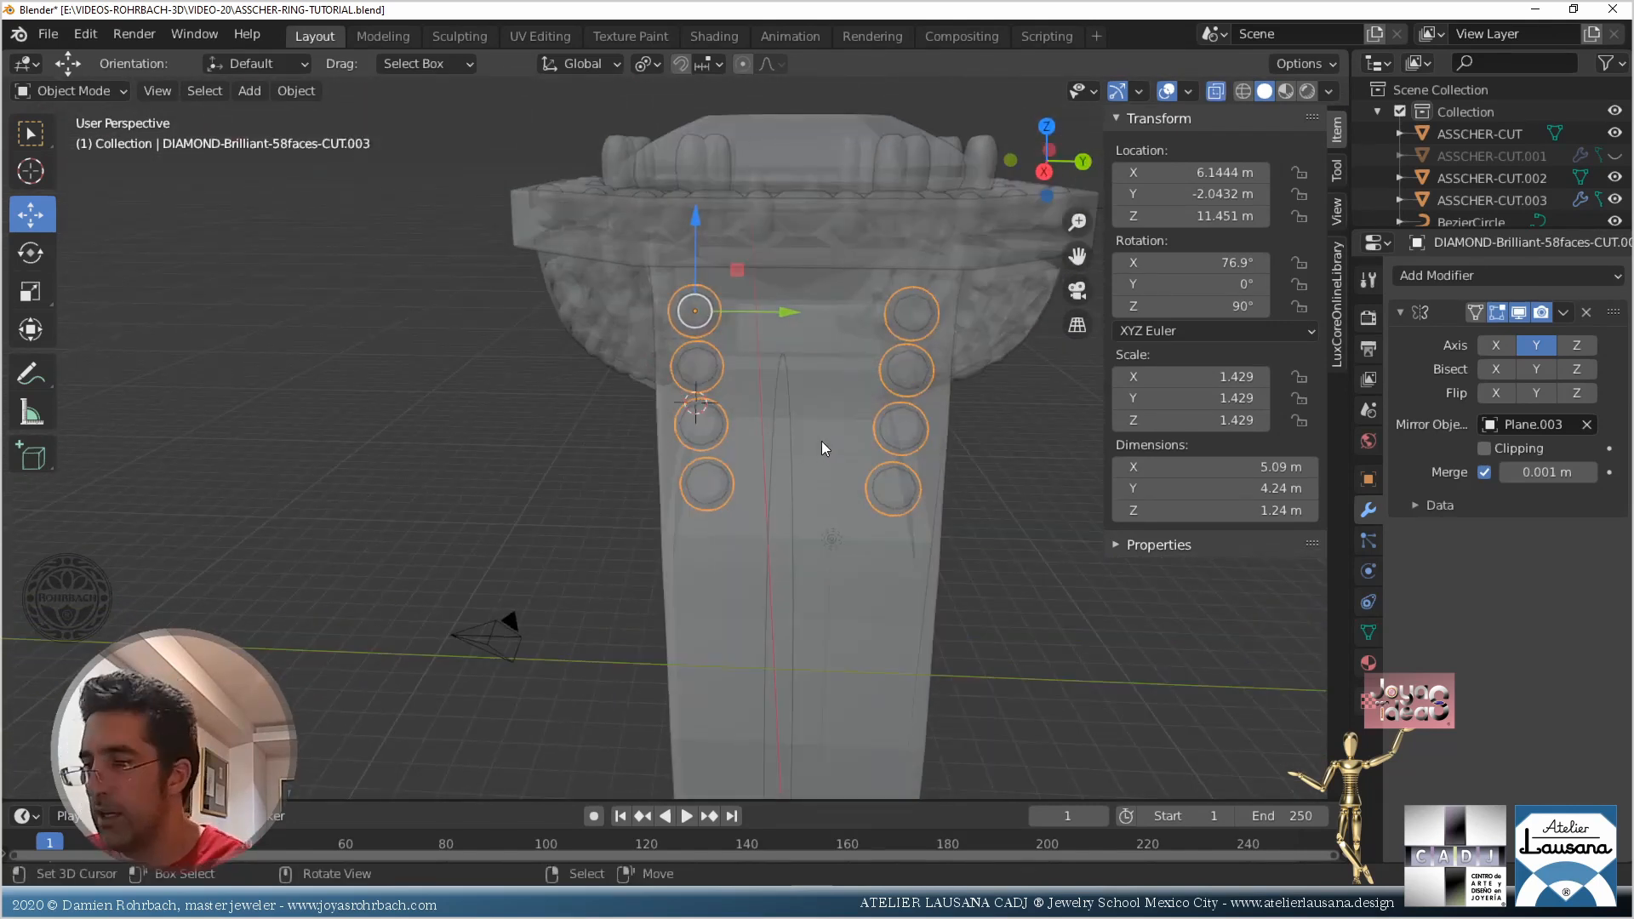
{"action": "key", "text": "KP_3"}
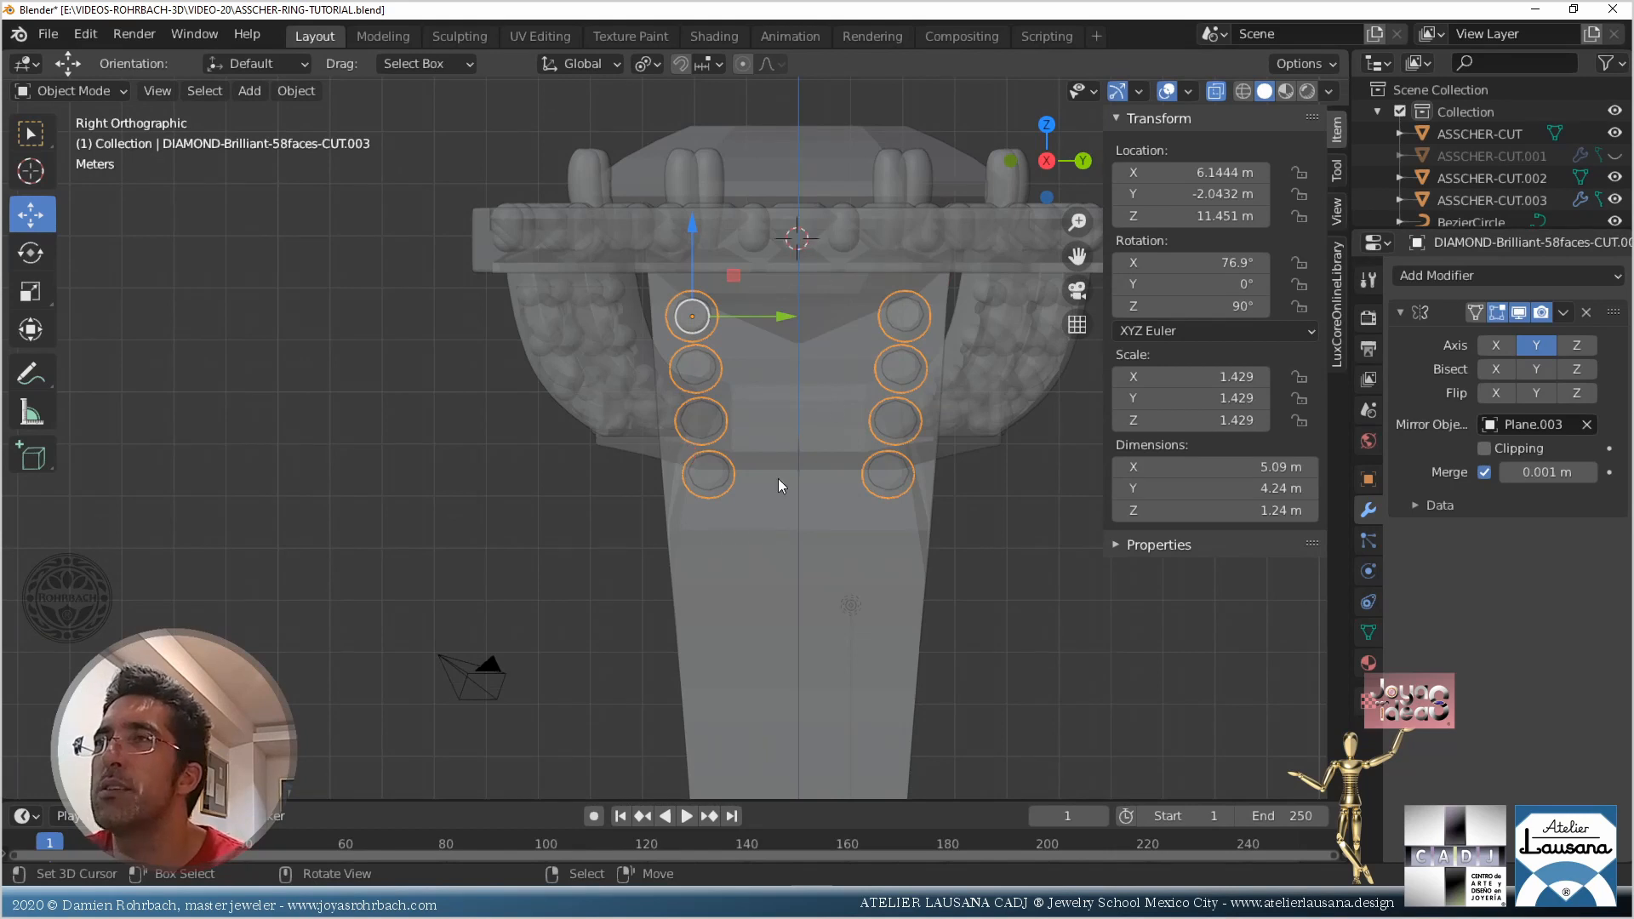
{"action": "left_click", "coordinate": [247, 90]}
{"action": "mouse_move", "coordinate": [272, 115]}
{"action": "left_click", "coordinate": [502, 115]}
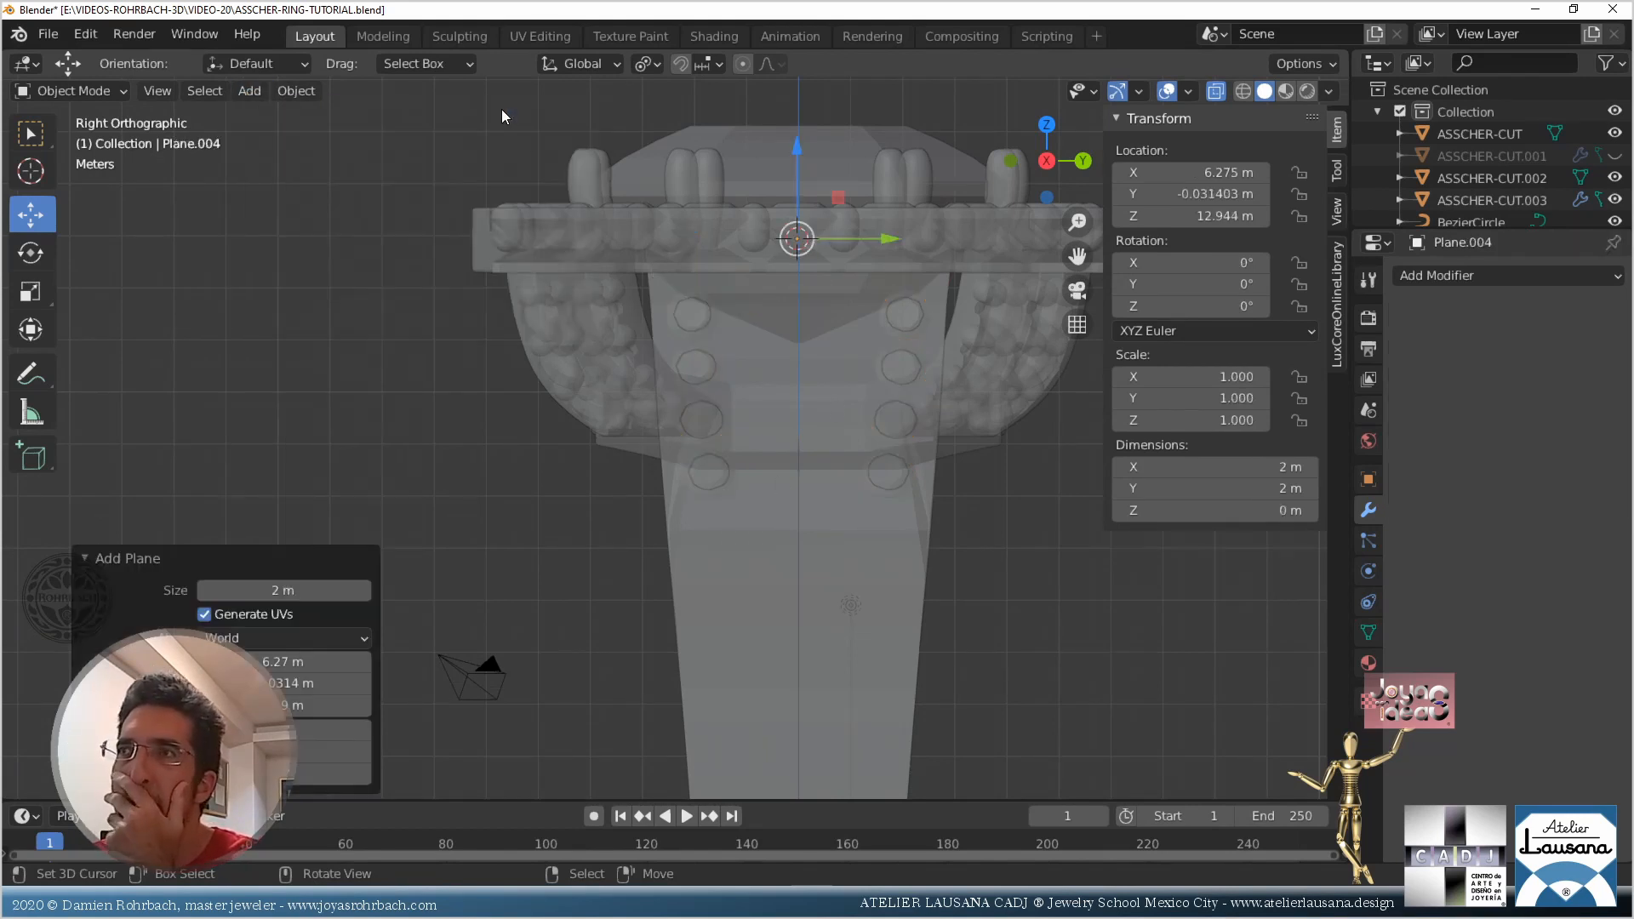
{"action": "left_click", "coordinate": [302, 638]}
{"action": "left_click", "coordinate": [284, 687]}
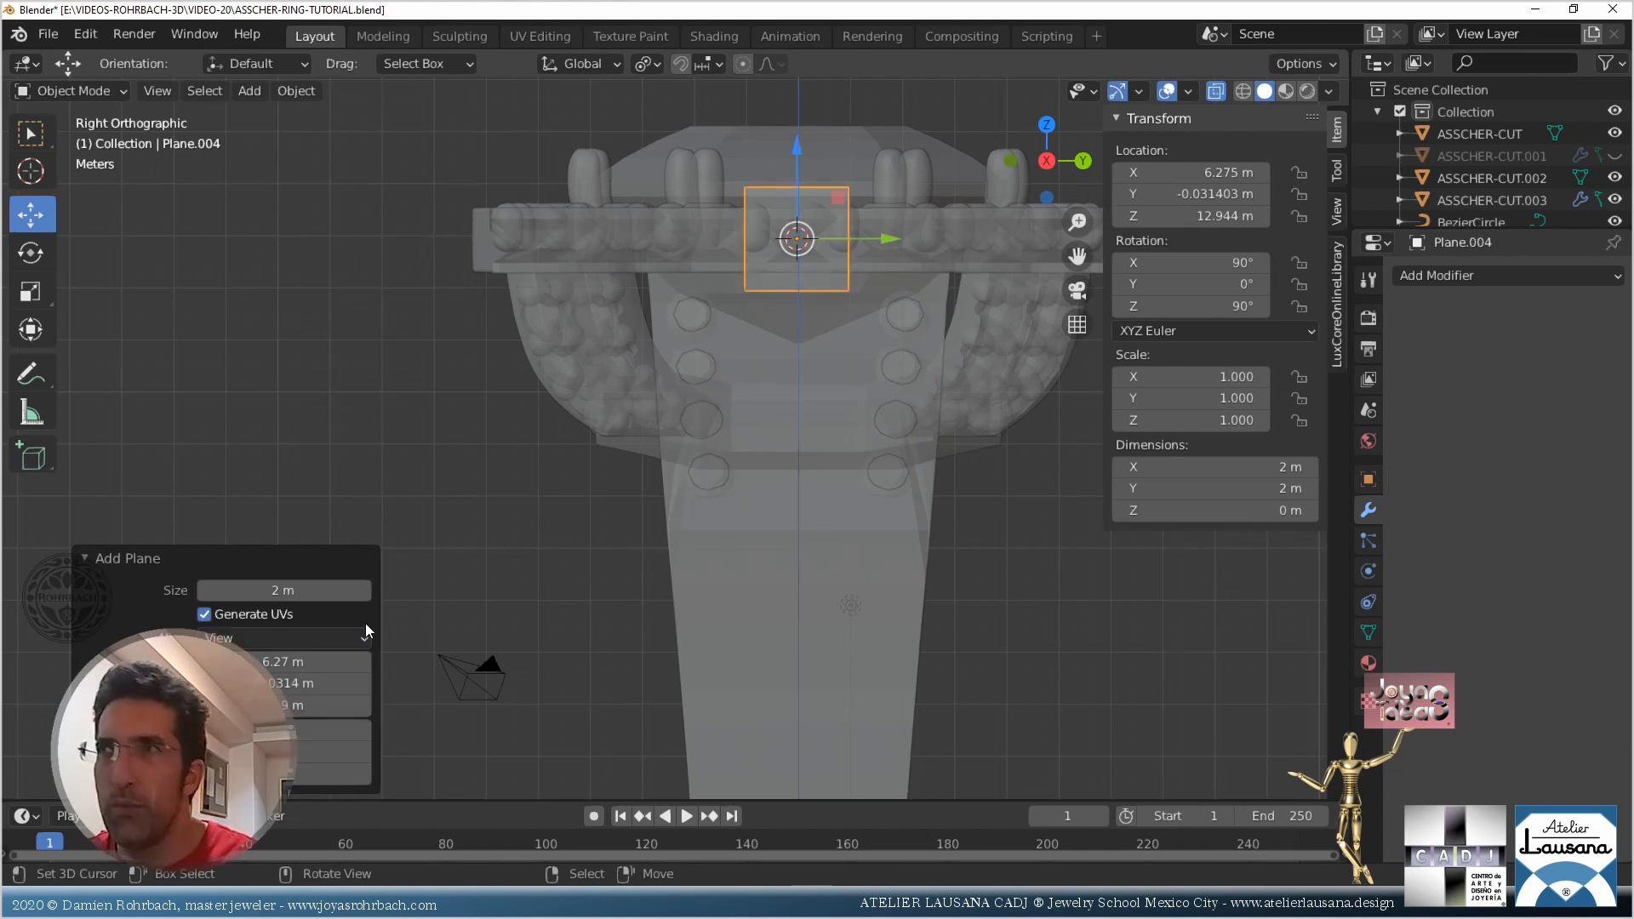
Move three corners of the plane to form a narrow strip beside the shank's centre line, its lowest point at about local Y -5.36 m
{"action": "key", "text": "Tab"}
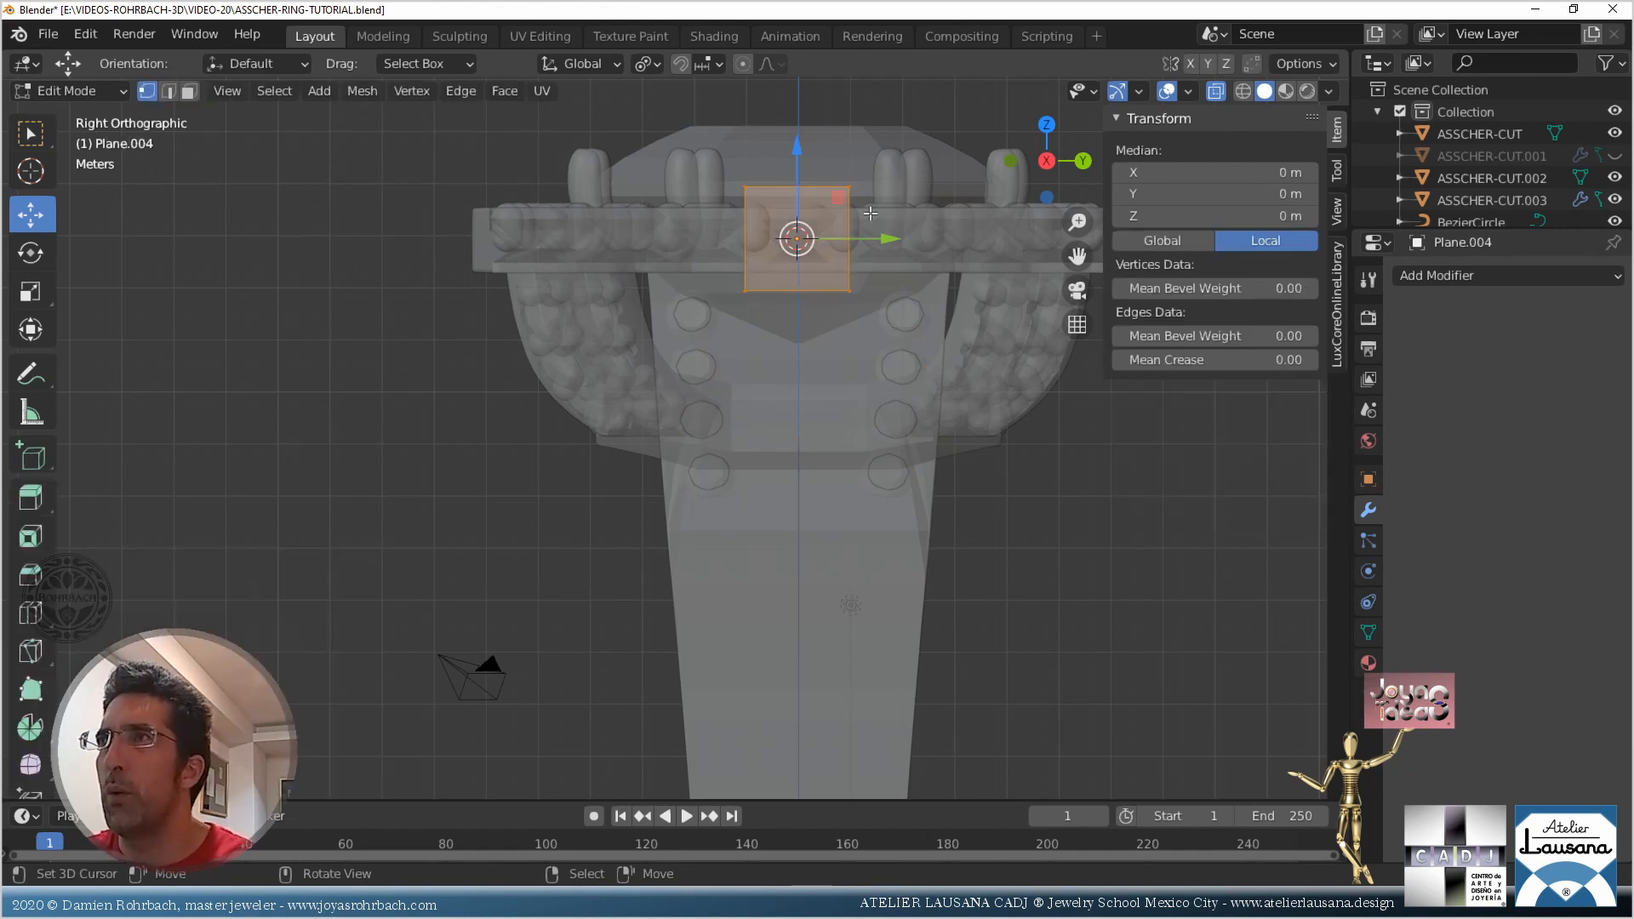
{"action": "left_click", "coordinate": [849, 275]}
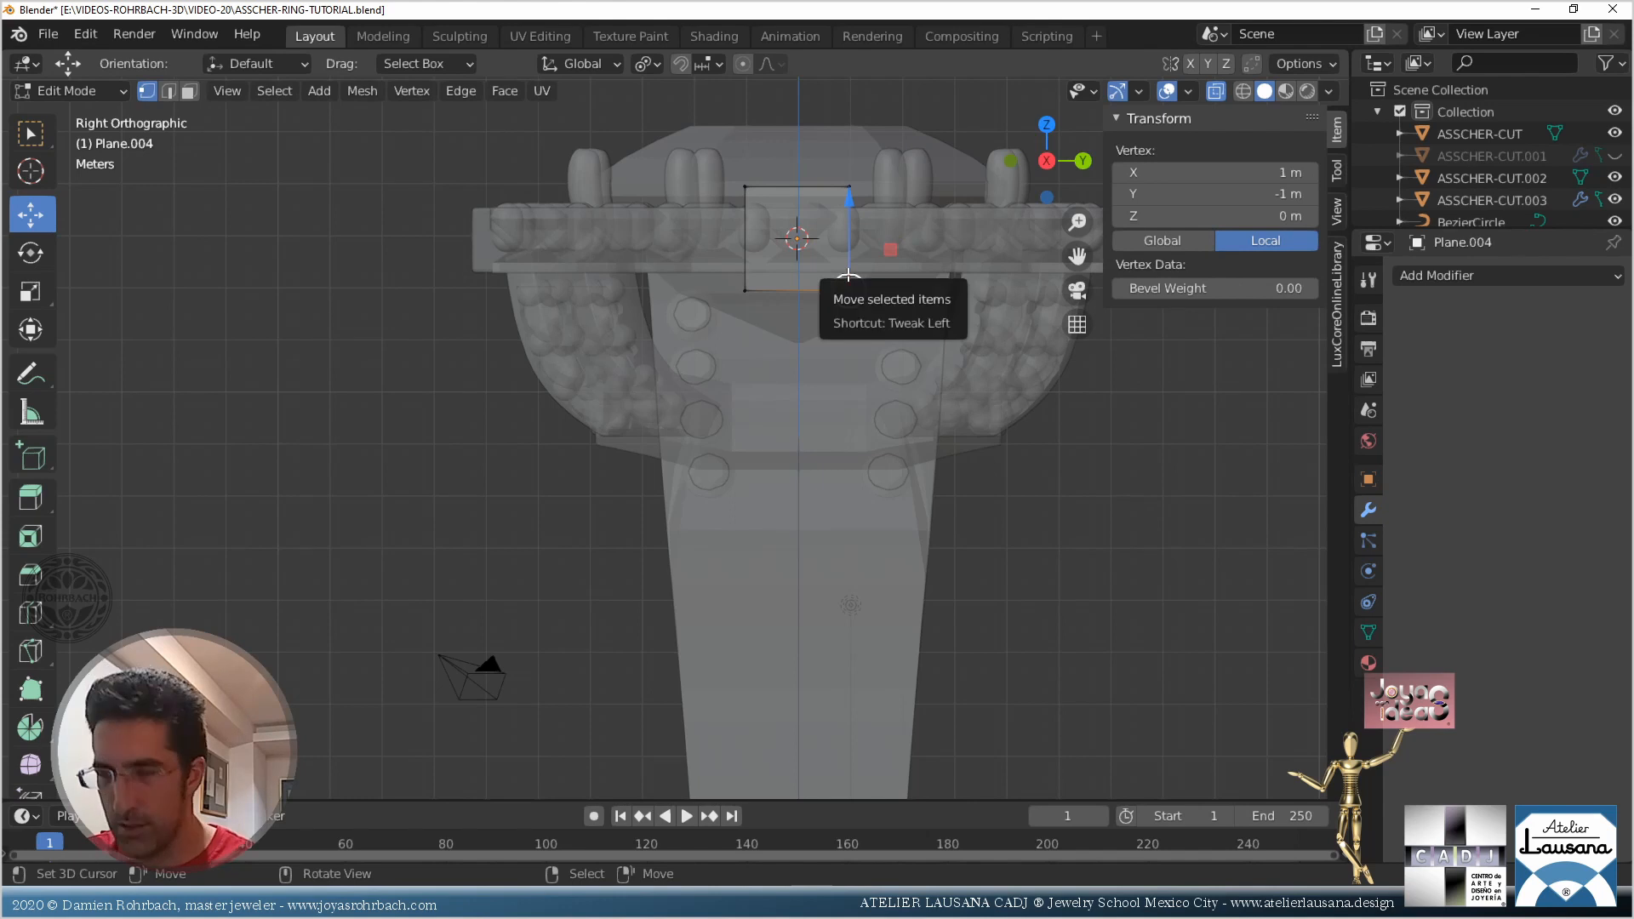
{"action": "left_click_drag", "start_coordinate": [848, 276], "coordinate": [810, 473]}
{"action": "left_click_drag", "start_coordinate": [760, 270], "coordinate": [817, 246]}
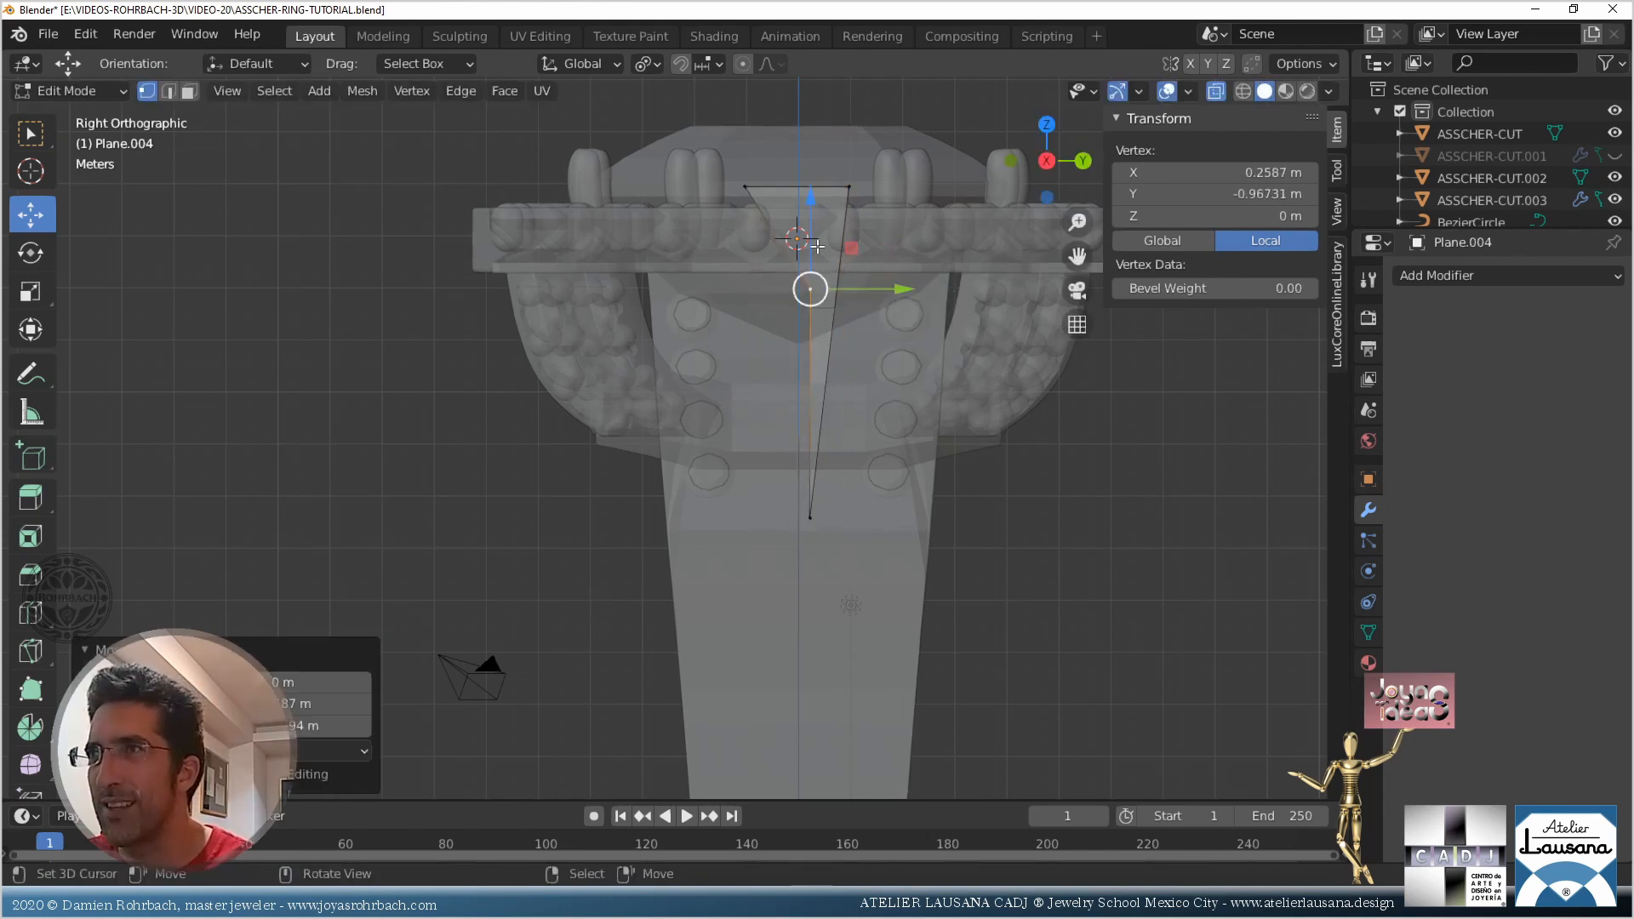
{"action": "left_click", "coordinate": [747, 199]}
{"action": "key", "text": "g"}
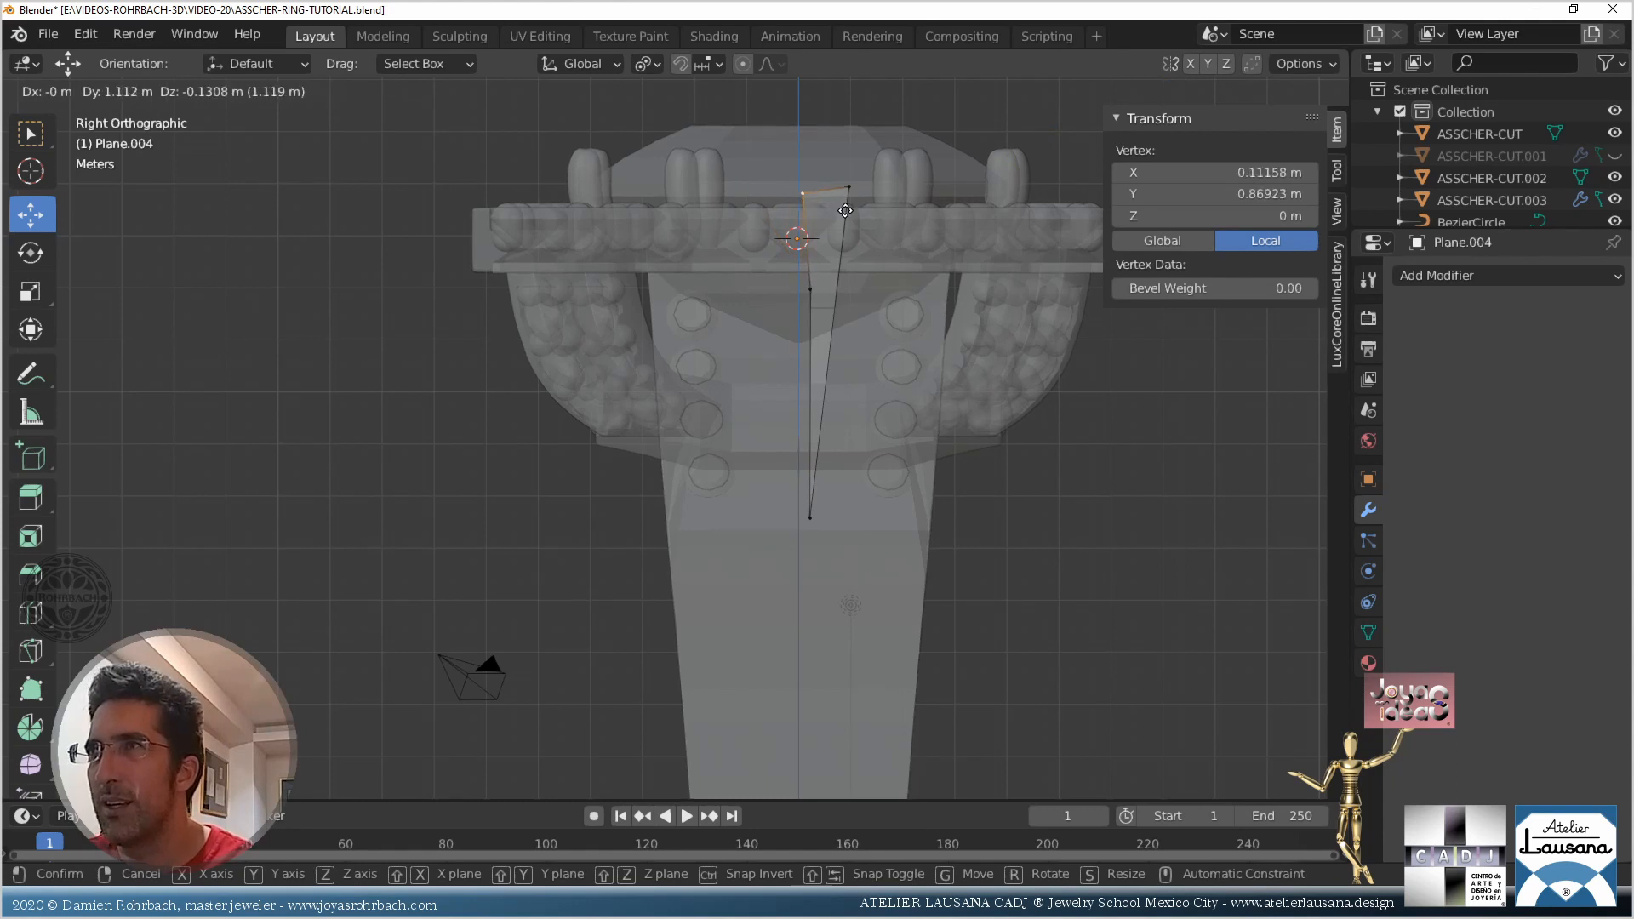
{"action": "left_click", "coordinate": [845, 210]}
Subdivide the strip's long outer edge twice with one cut each, dividing it into four segments
{"action": "left_click", "coordinate": [849, 186]}
{"action": "left_click", "coordinate": [810, 517], "text": "shift"}
{"action": "right_click", "coordinate": [1025, 119]}
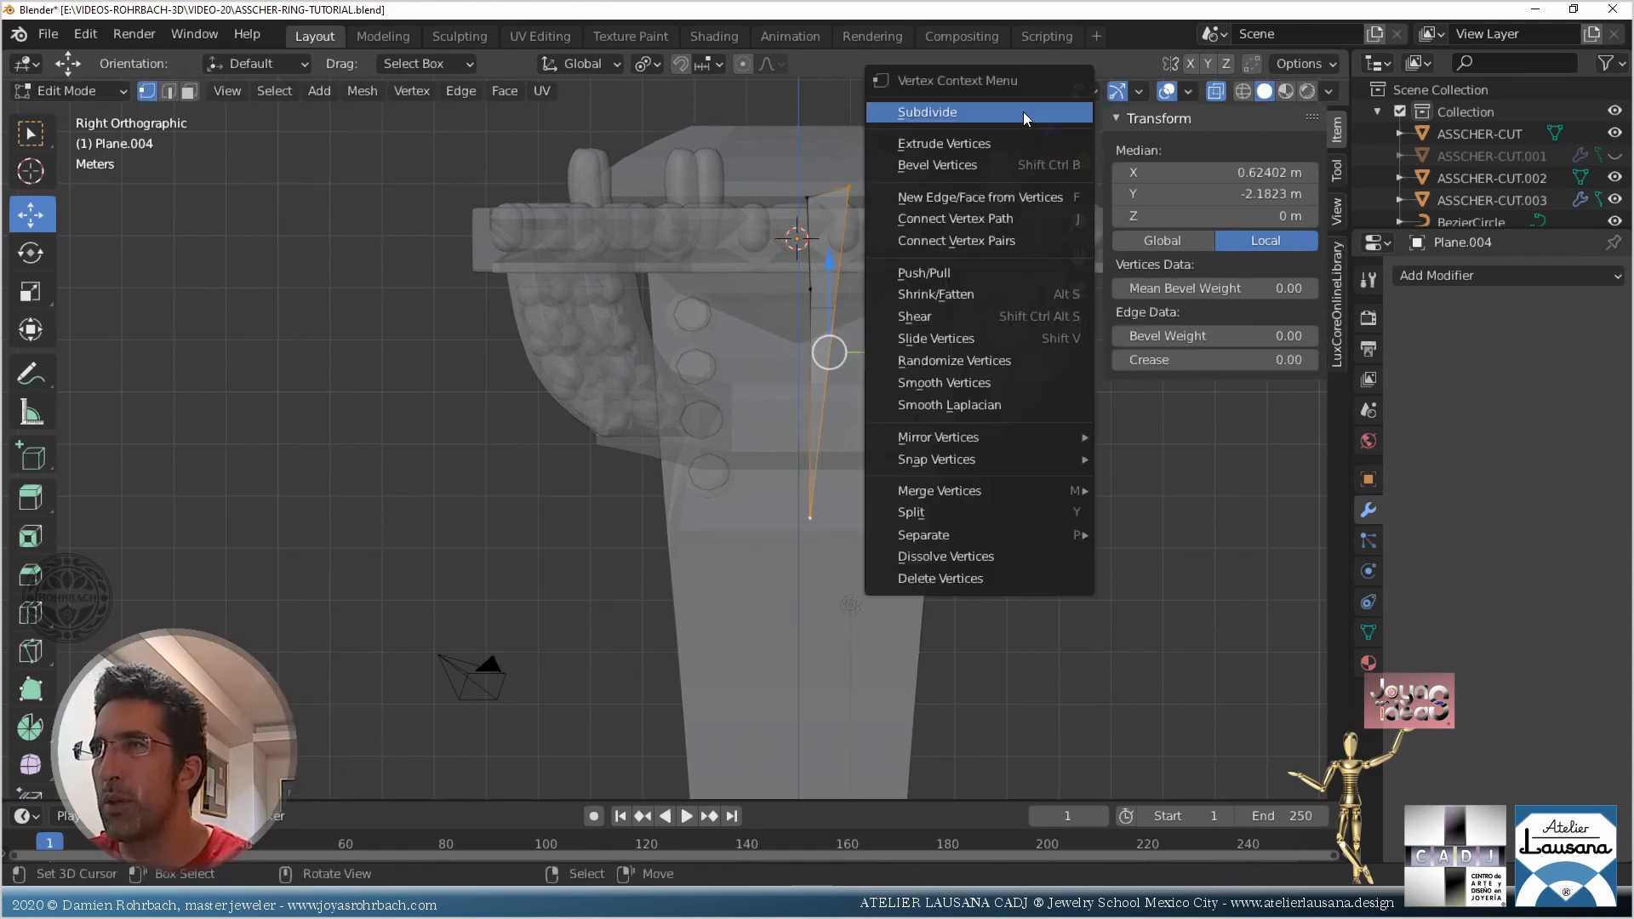
{"action": "left_click", "coordinate": [1025, 115]}
{"action": "right_click", "coordinate": [1024, 113]}
{"action": "left_click", "coordinate": [1023, 112]}
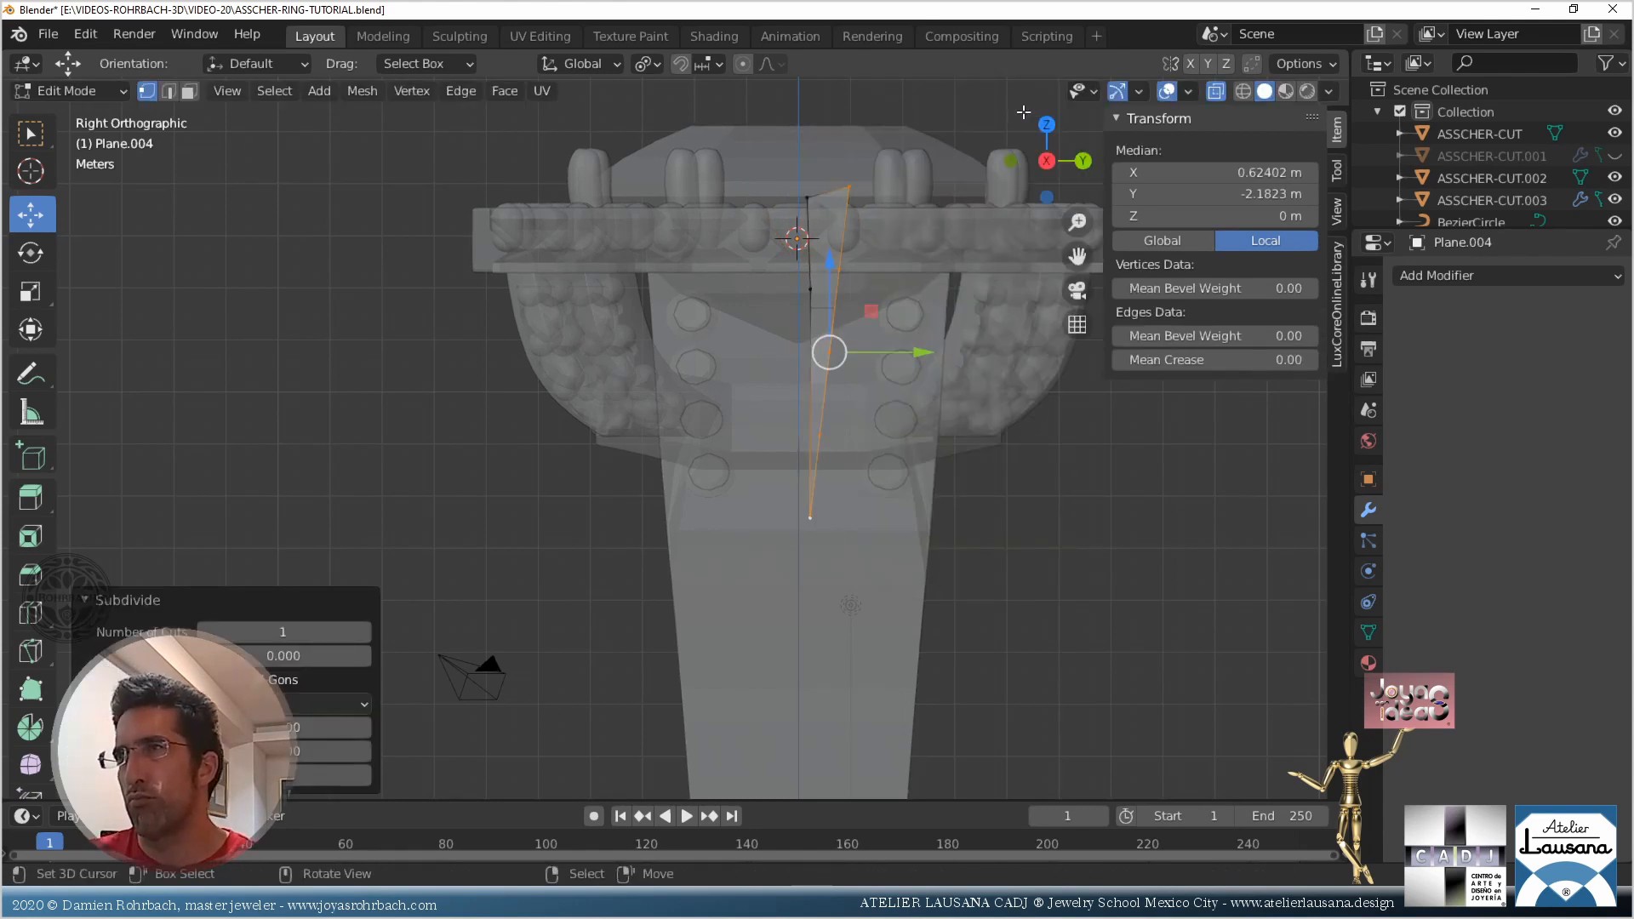
Move the outer edge's lowest added vertex along Y to about local X 1.03 m, and shift the middle one outward as well
{"action": "scroll", "coordinate": [926, 276], "scroll_direction": "up", "scroll_amount": 1}
{"action": "key", "text": "alt+z"}
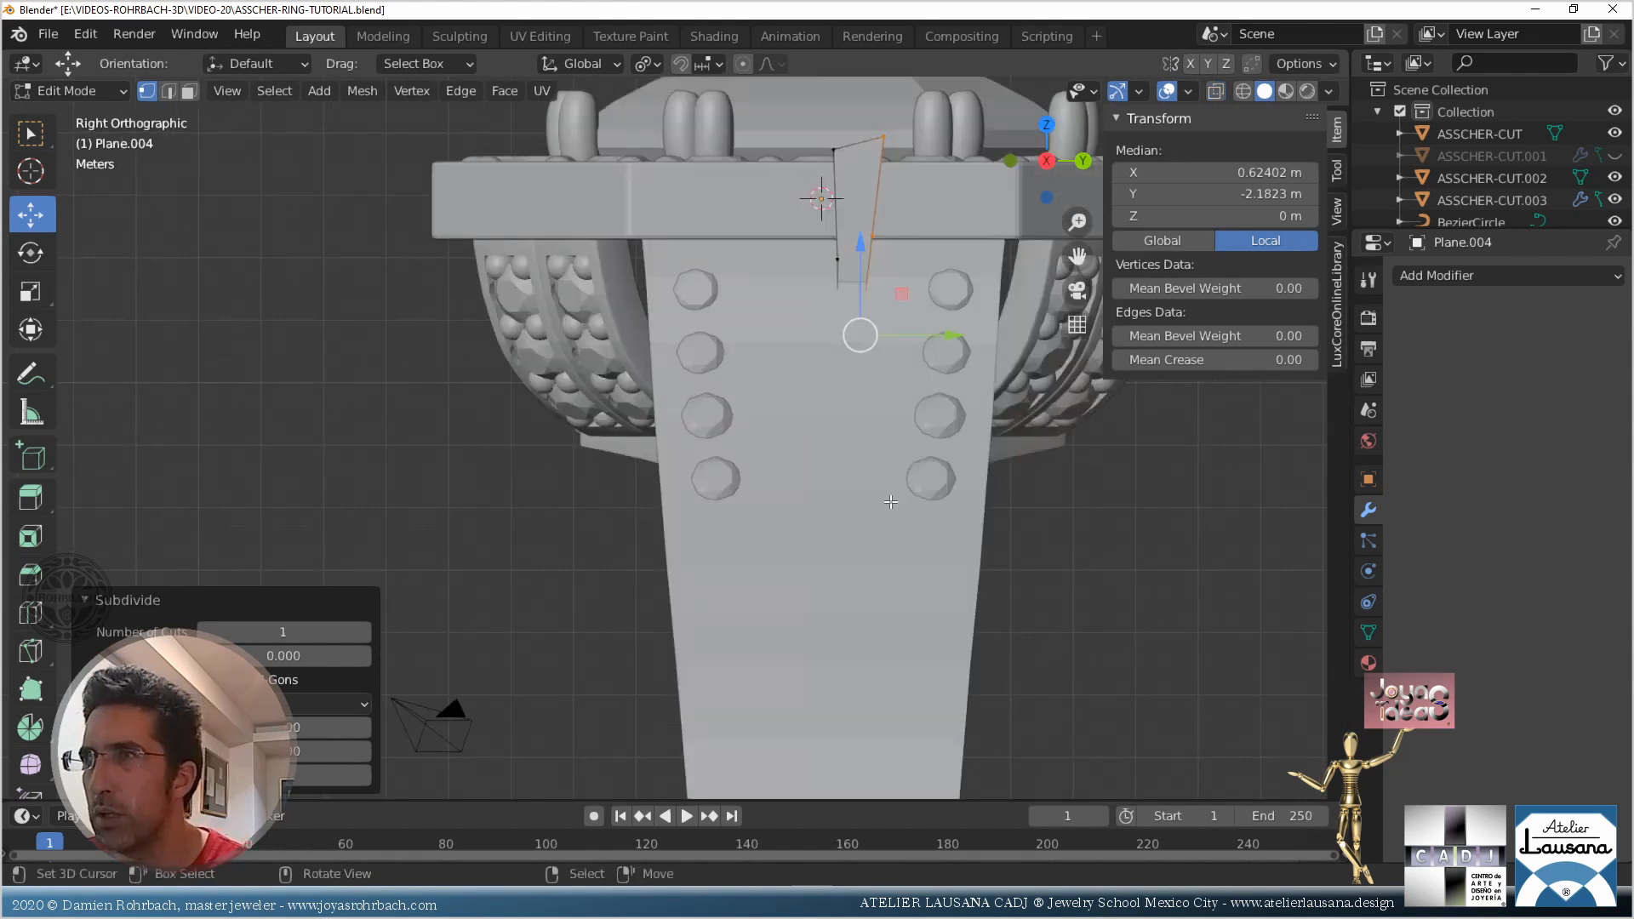
{"action": "key", "text": "alt+z"}
{"action": "left_click", "coordinate": [873, 528]}
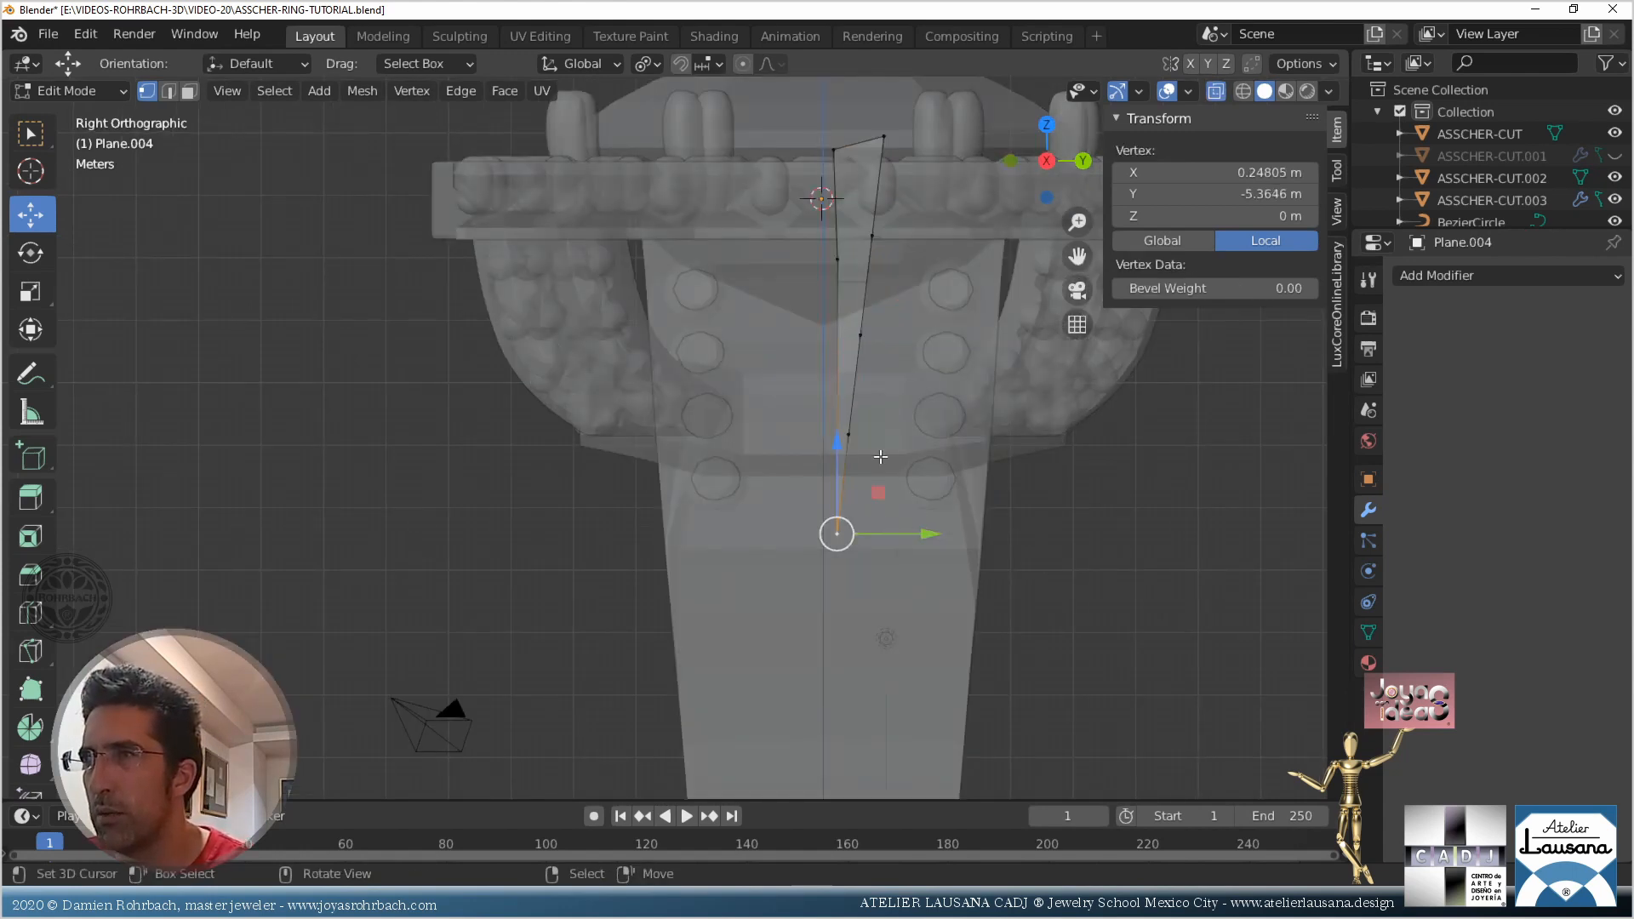
{"action": "left_click", "coordinate": [848, 434]}
{"action": "scroll", "coordinate": [981, 425], "scroll_direction": "up", "scroll_amount": 3}
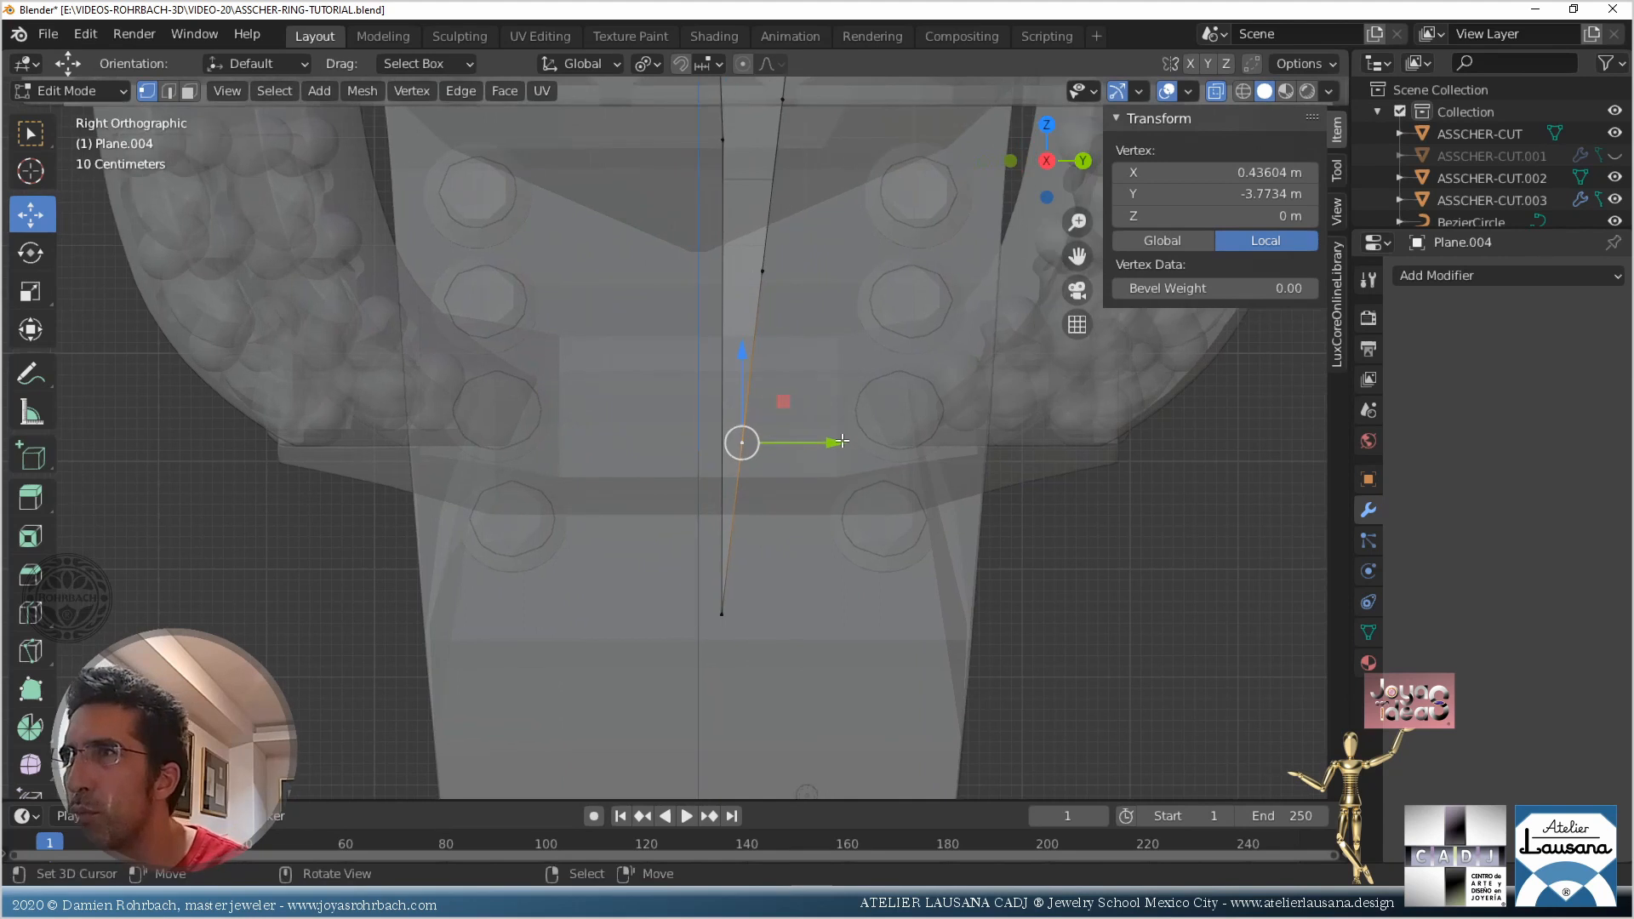
{"action": "key", "text": "g"}
{"action": "key", "text": "y"}
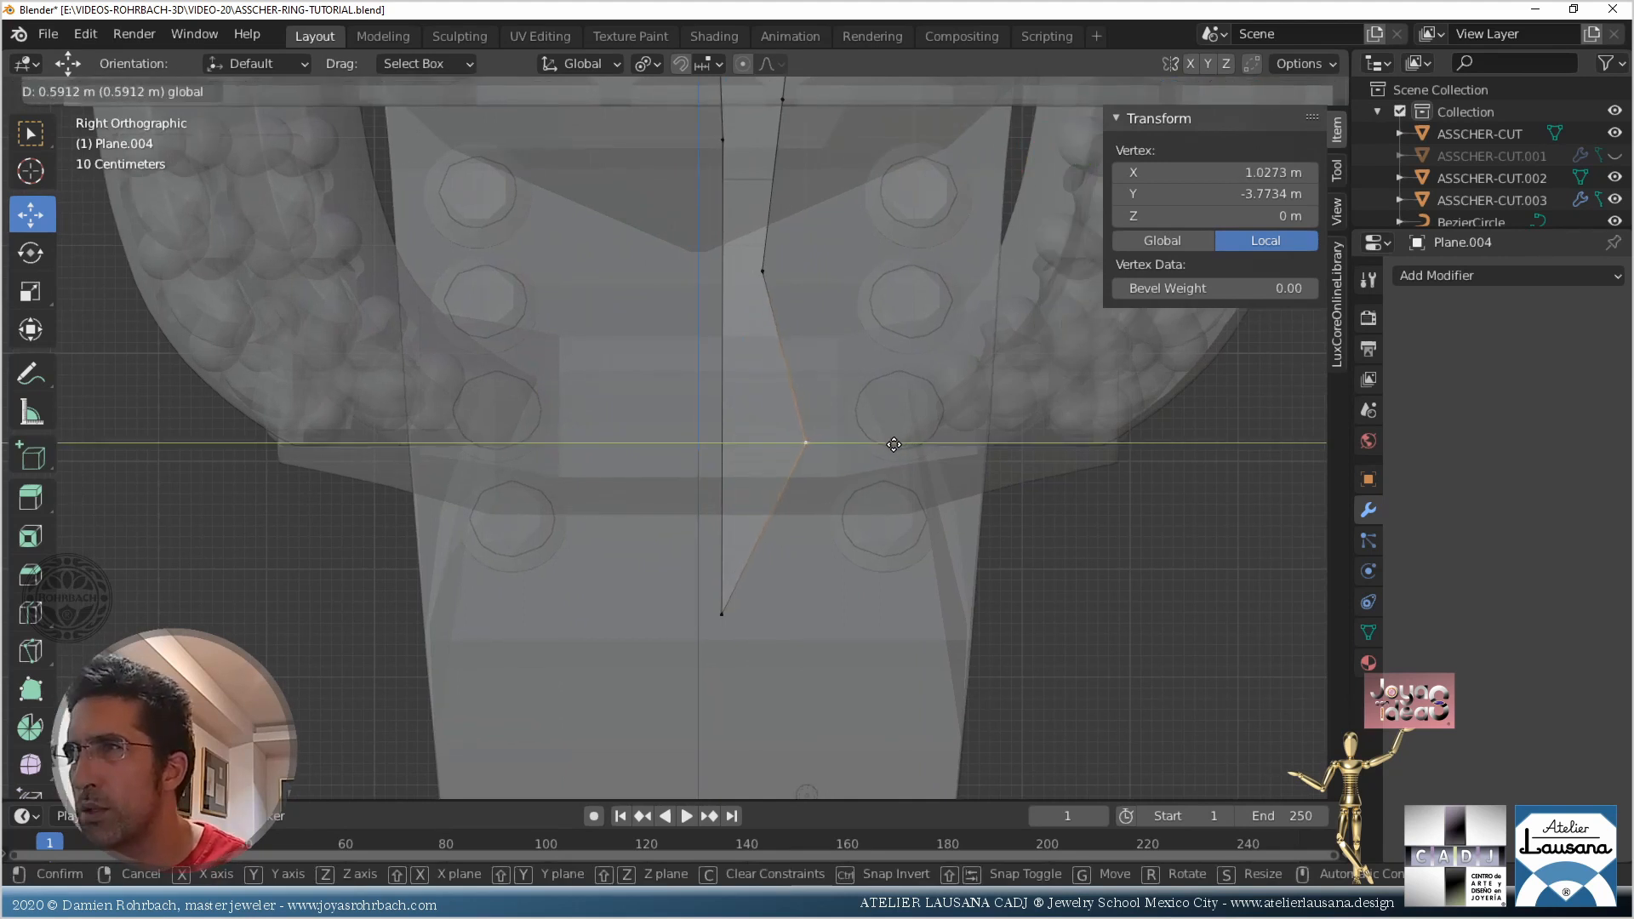
{"action": "left_click", "coordinate": [894, 444]}
{"action": "left_click", "coordinate": [776, 270]}
{"action": "left_click_drag", "start_coordinate": [855, 271], "coordinate": [890, 265]}
Move the outer edge's uppermost added vertex outward and down to about local X 1.25 m, Y -1.02 m
{"action": "left_click", "coordinate": [782, 101]}
{"action": "middle_click_drag", "start_coordinate": [787, 111], "coordinate": [749, 238], "text": "shift"}
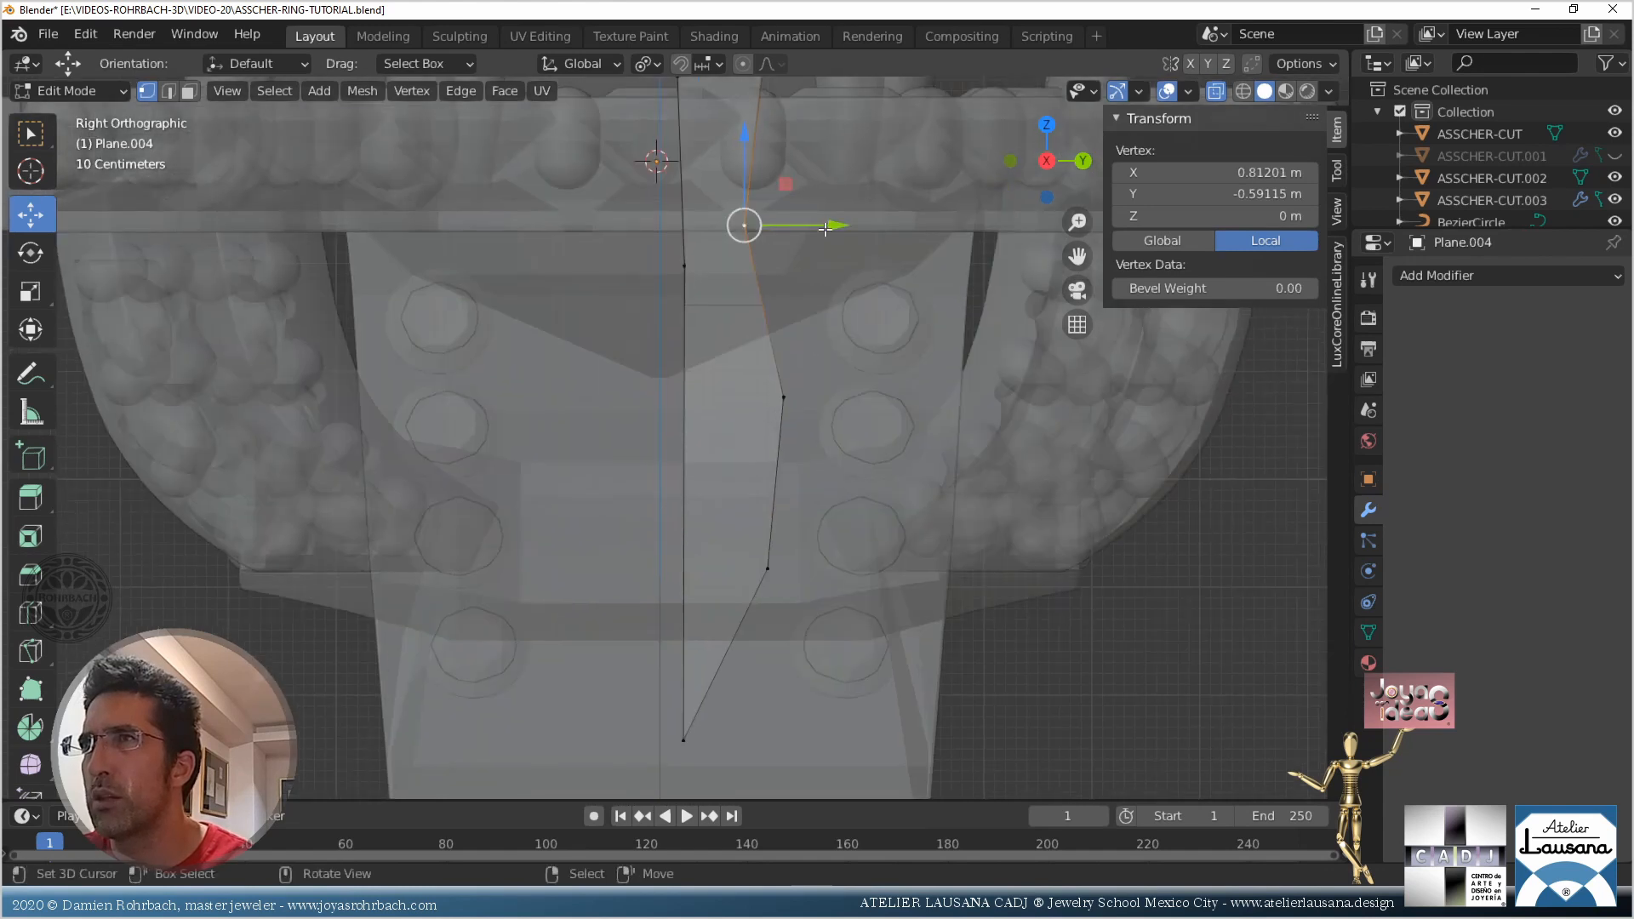
{"action": "key", "text": "g"}
{"action": "key", "text": "y"}
{"action": "left_click", "coordinate": [872, 230]}
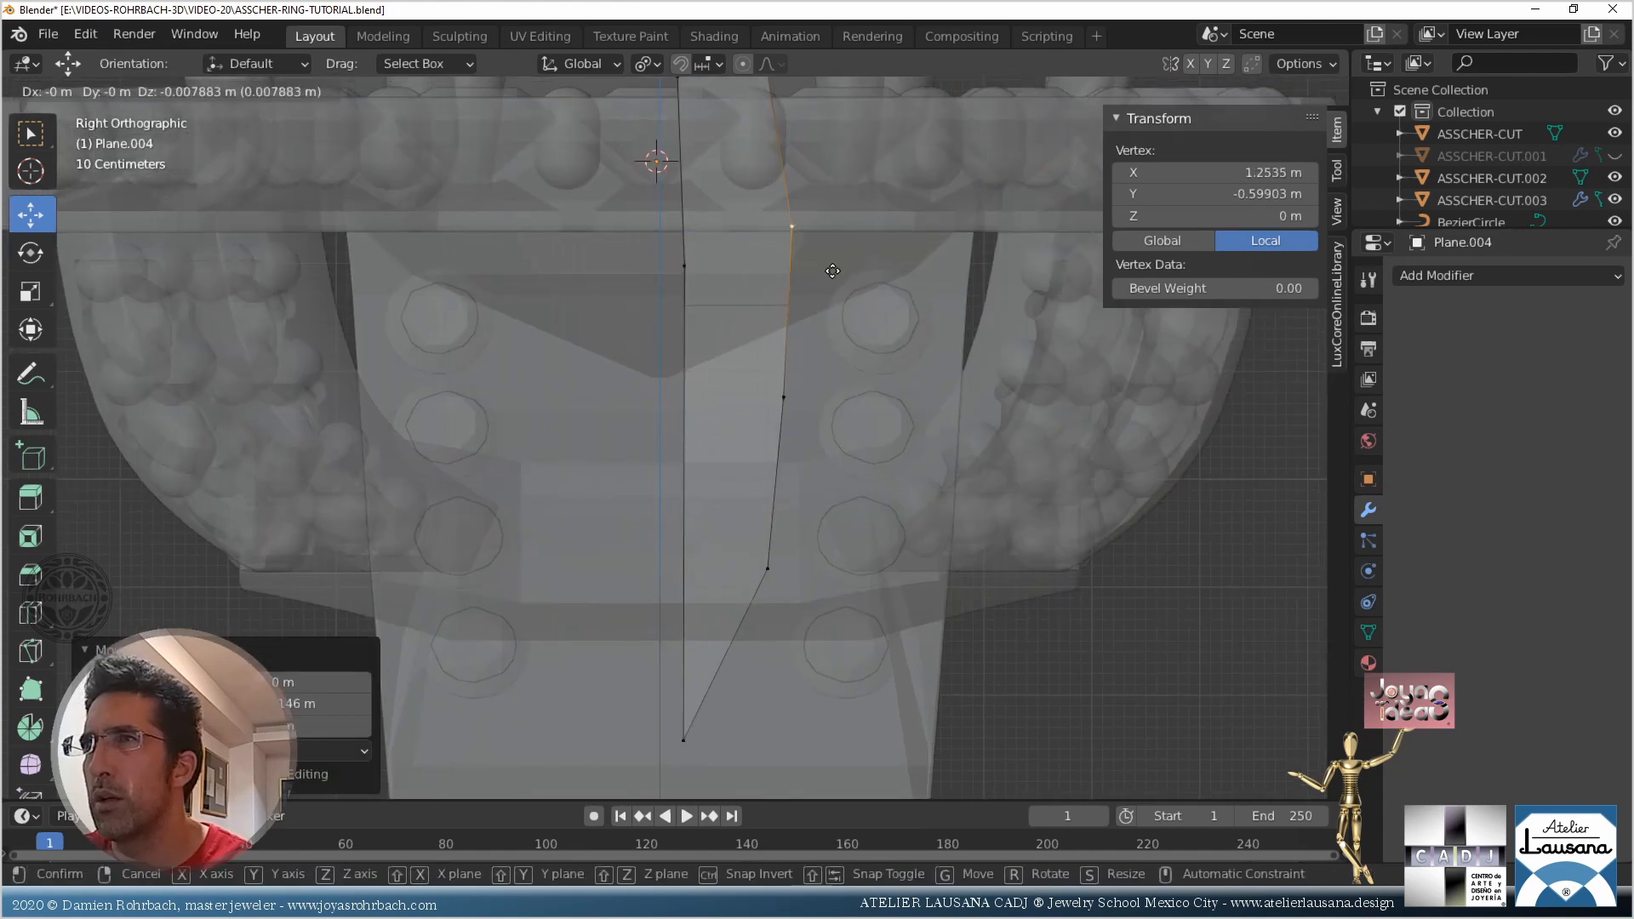
{"action": "key", "text": "g"}
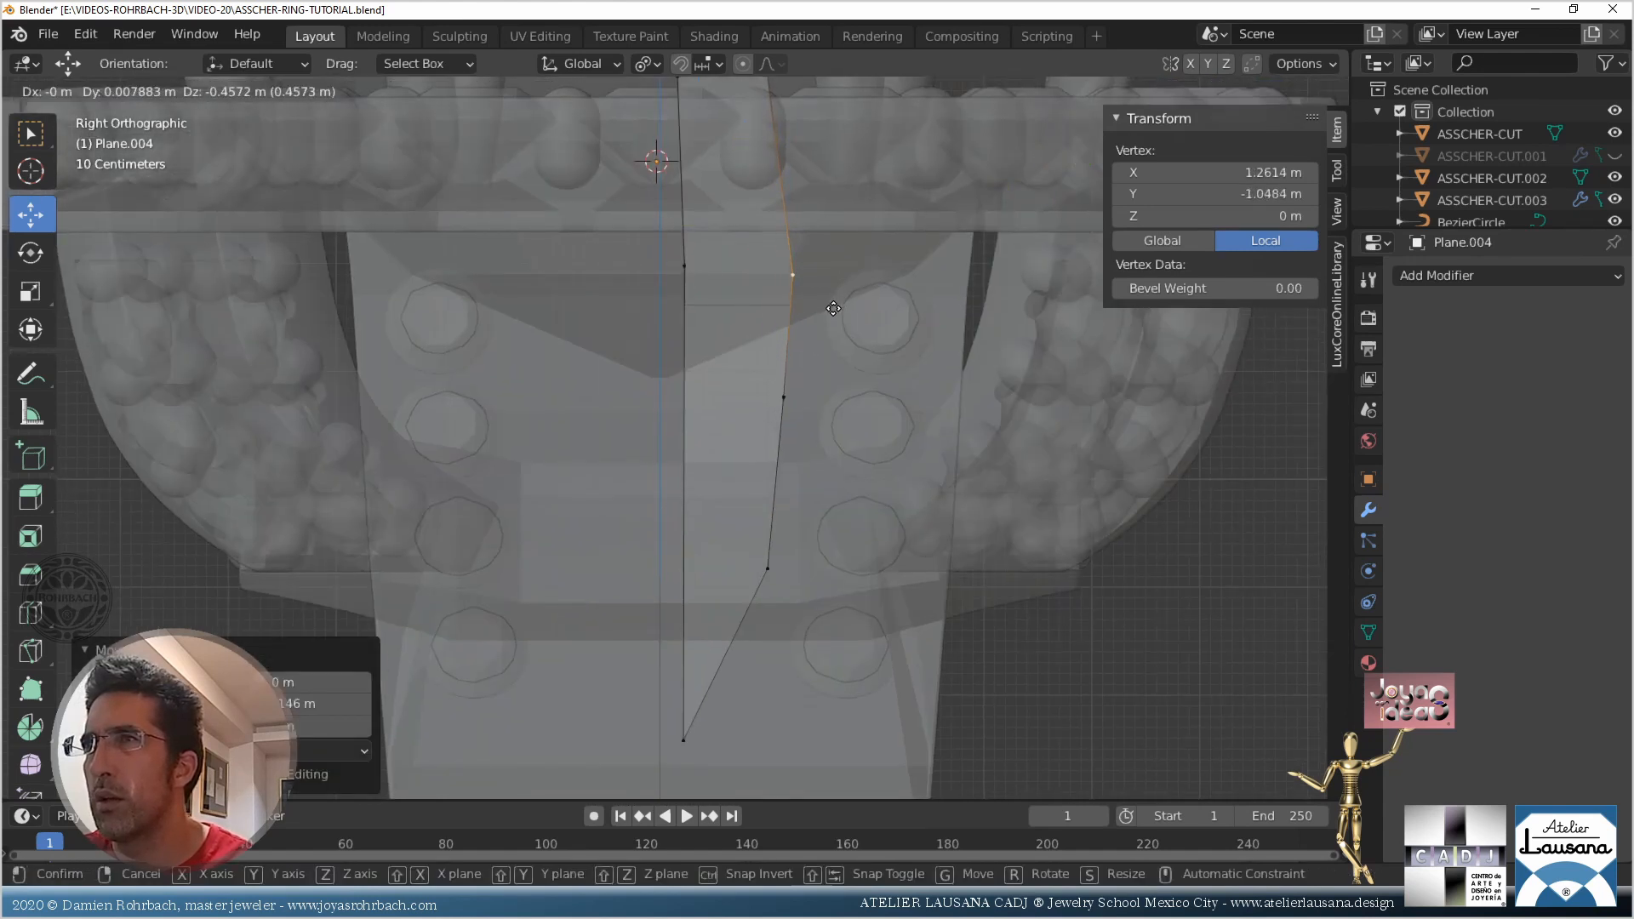
{"action": "left_click", "coordinate": [833, 308]}
{"action": "key", "text": "g"}
{"action": "right_click", "coordinate": [788, 267]}
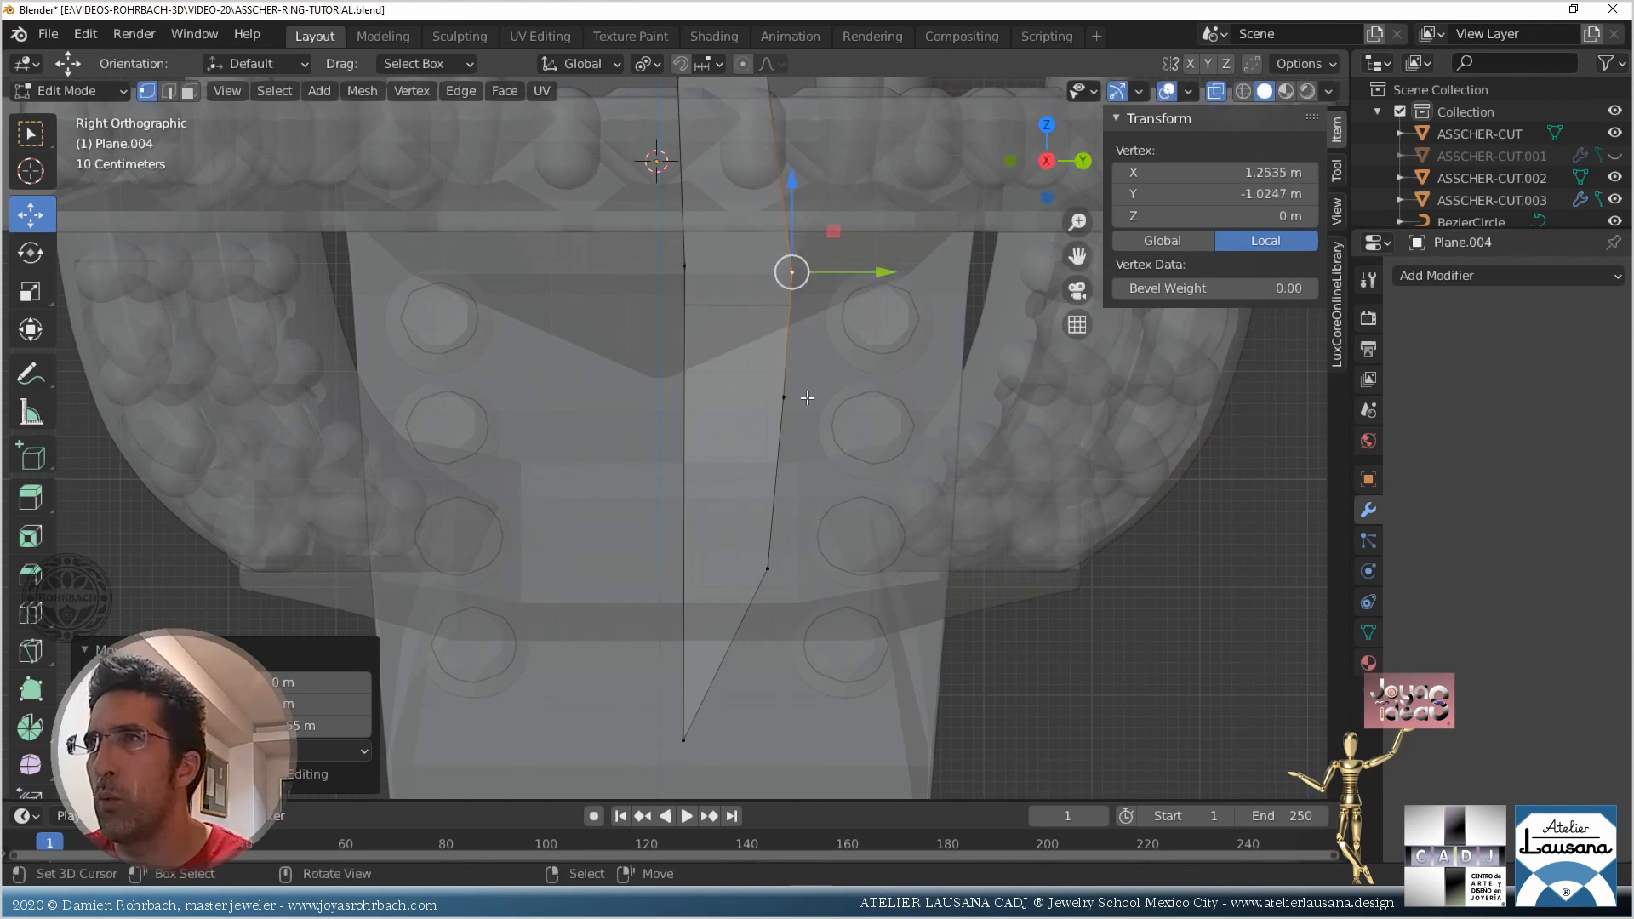
Lower the outer edge's middle vertex to about local Y -2.37 m and move its top corner to about X 1.28 m, Y -0.14 m
{"action": "left_click", "coordinate": [793, 398]}
{"action": "key", "text": "g"}
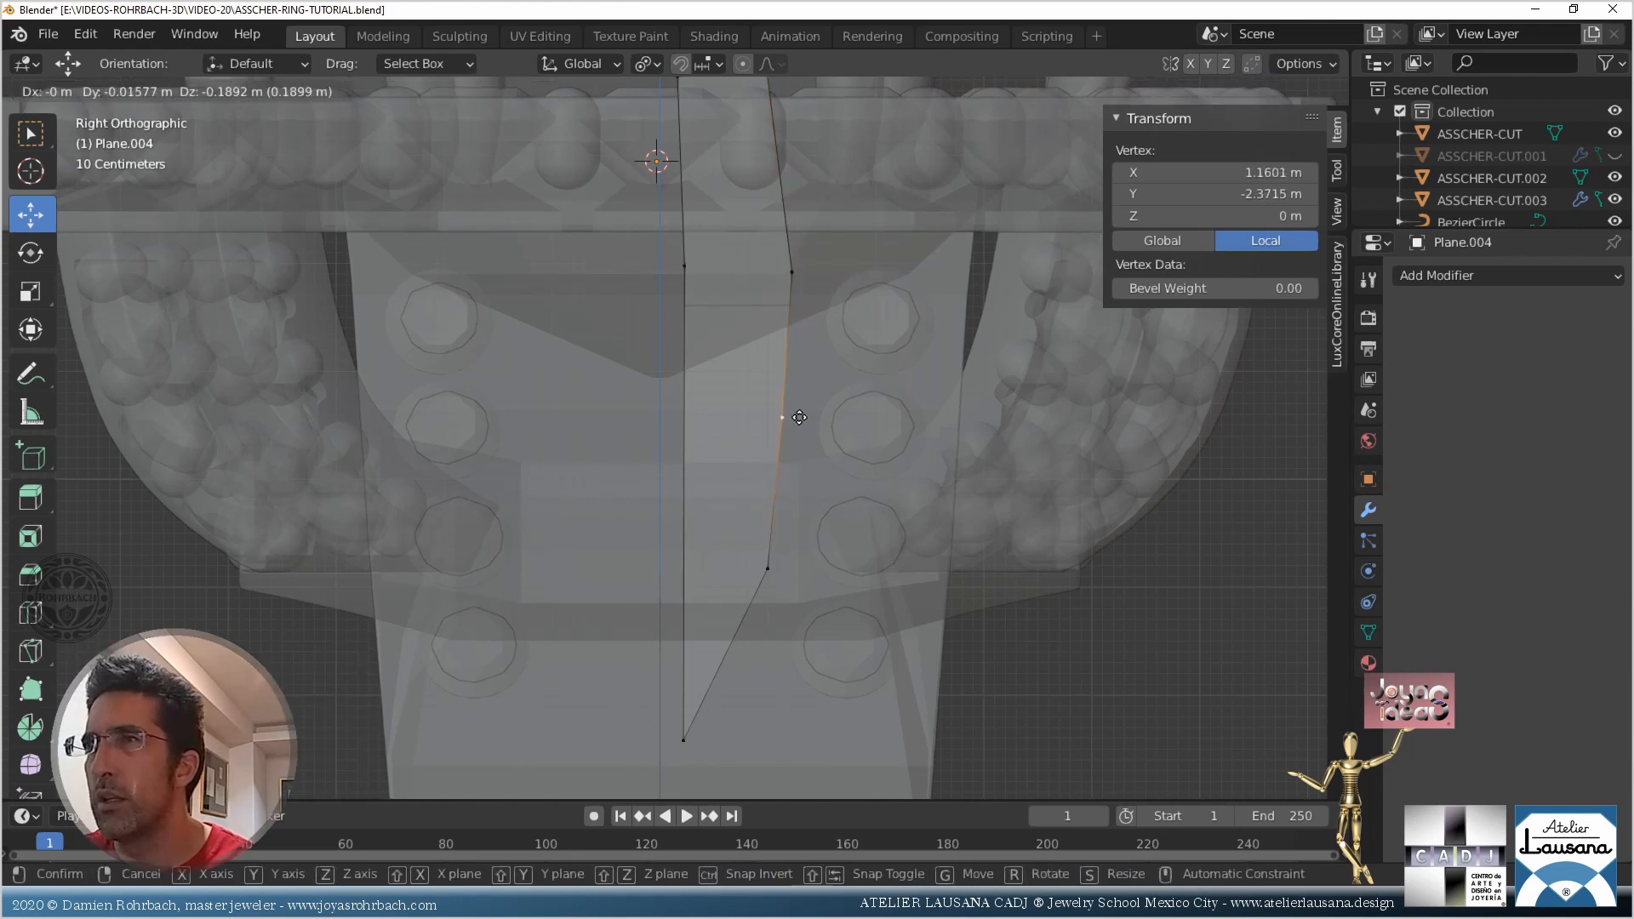
{"action": "left_click", "coordinate": [800, 417]}
{"action": "middle_click_drag", "start_coordinate": [791, 417], "coordinate": [774, 509], "text": "shift"}
{"action": "left_click", "coordinate": [753, 146]}
{"action": "key", "text": "g"}
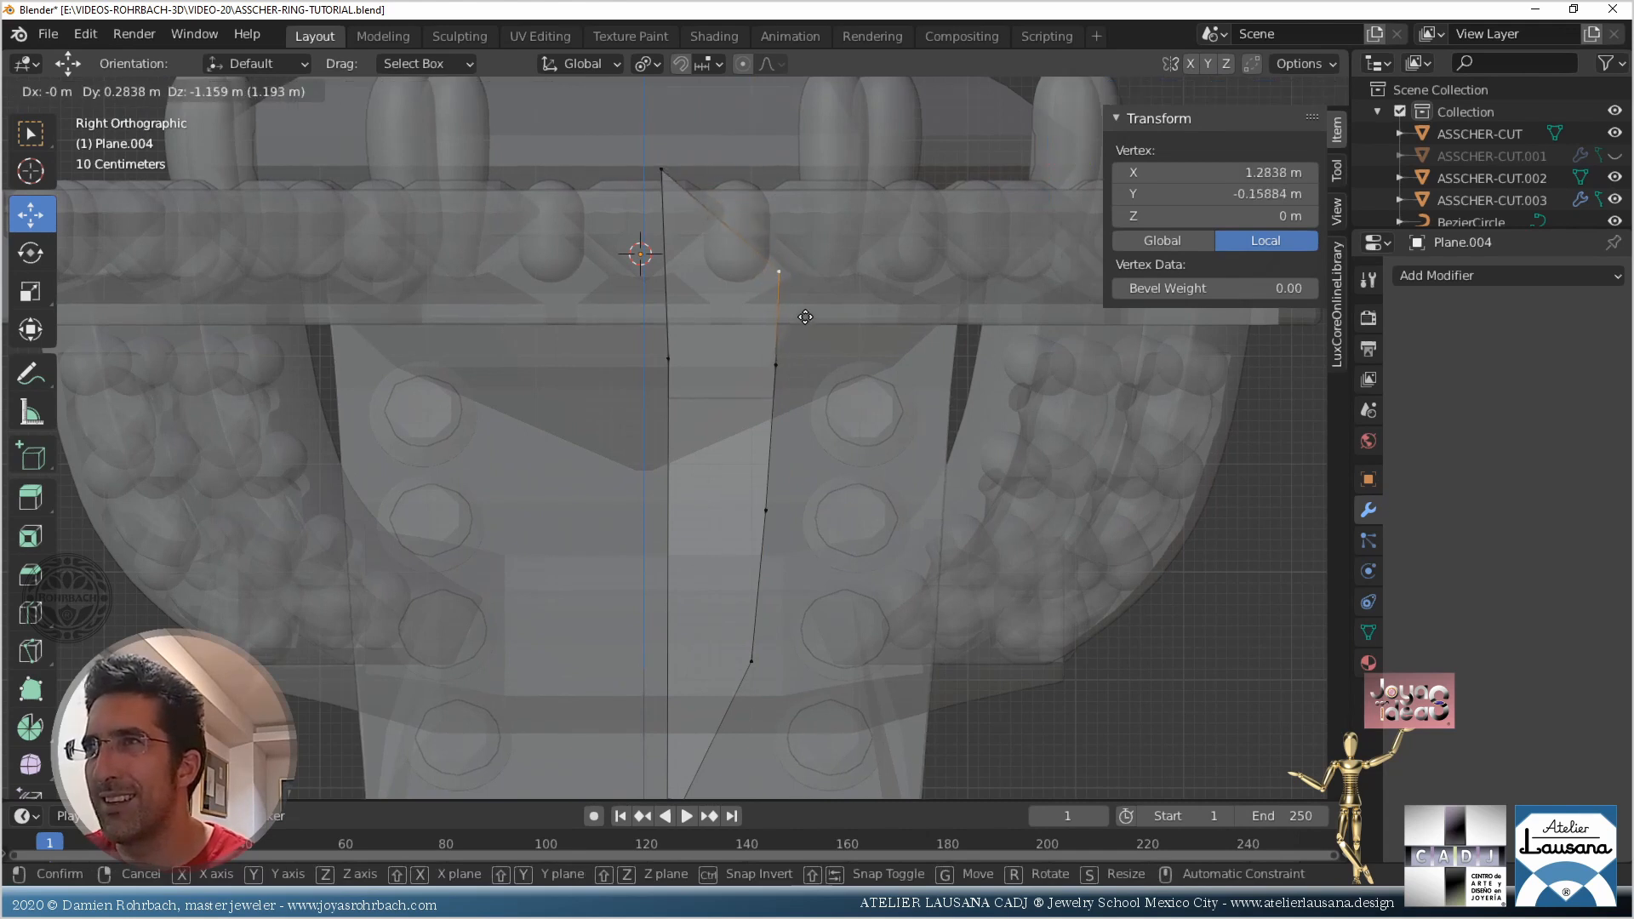
{"action": "left_click", "coordinate": [806, 316]}
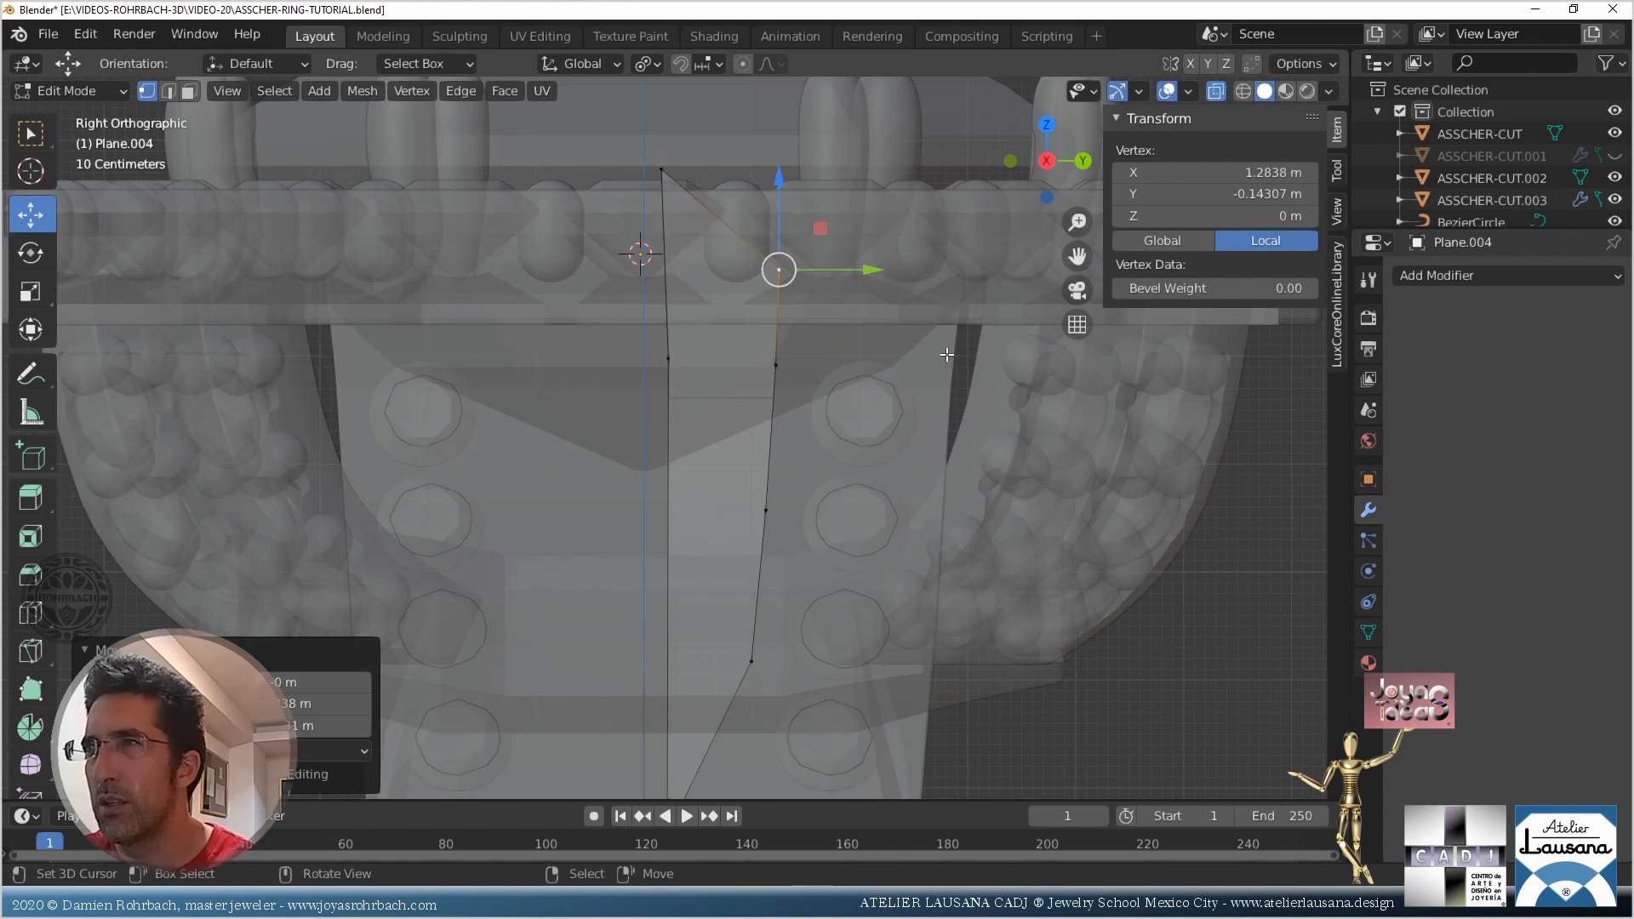
{"action": "scroll", "coordinate": [936, 451], "scroll_direction": "down", "scroll_amount": 3}
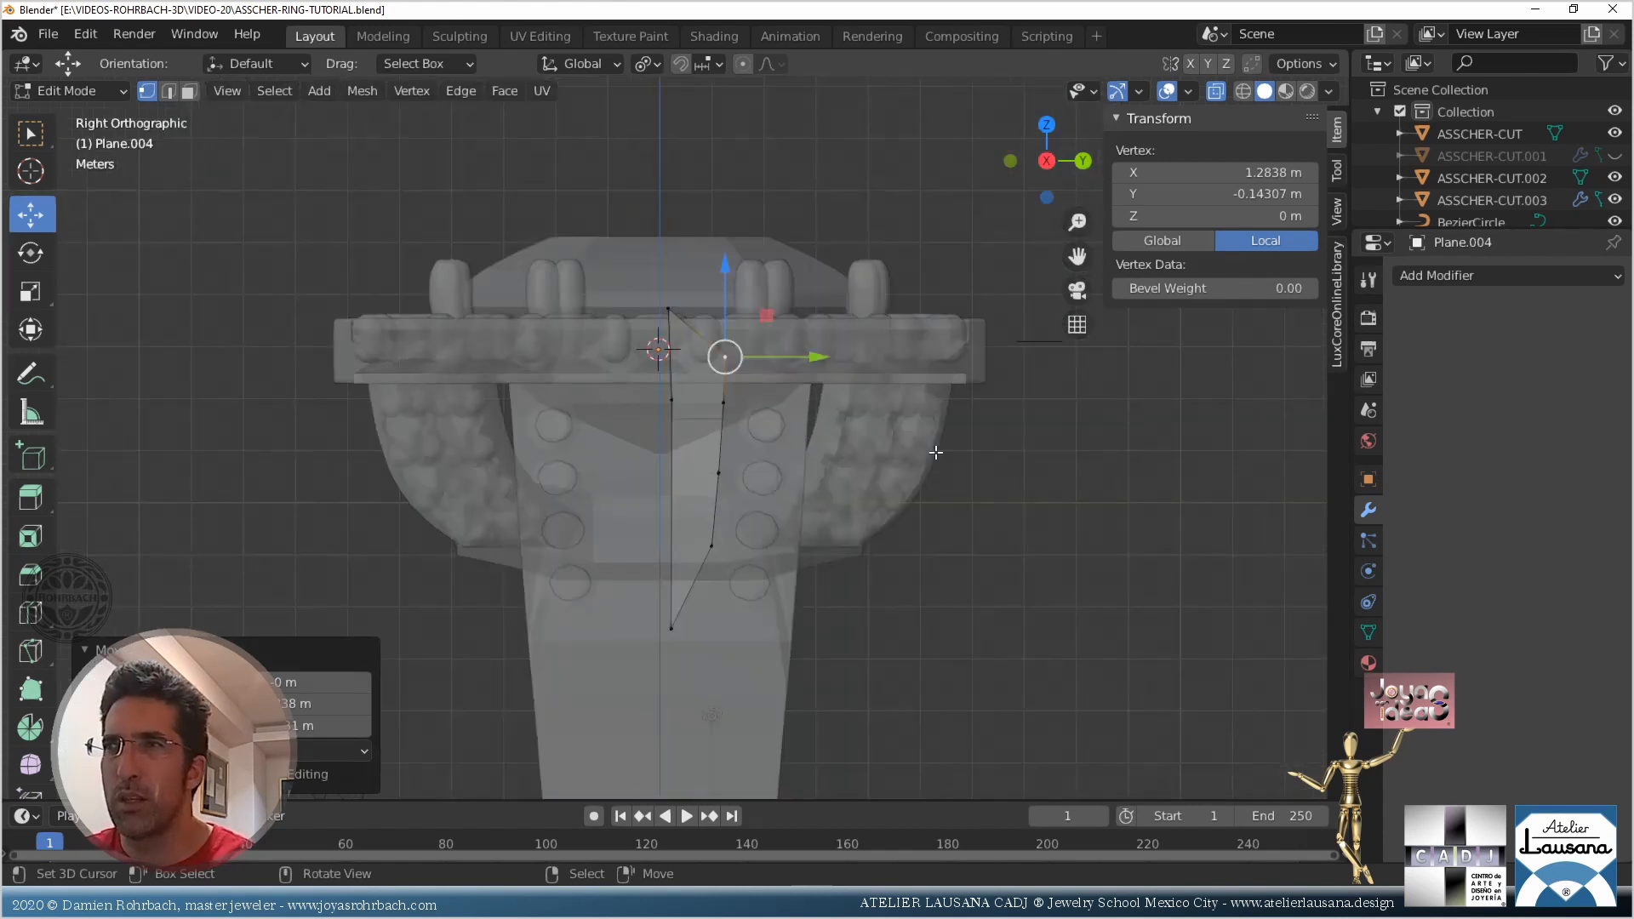
Scale the shank mesh's paired edge rows level with the uppermost side diamonds by about 1.005 along Y
{"action": "scroll", "coordinate": [936, 451], "scroll_direction": "up", "scroll_amount": 2}
{"action": "key", "text": "Tab"}
{"action": "left_click", "coordinate": [906, 390]}
{"action": "key", "text": "Tab"}
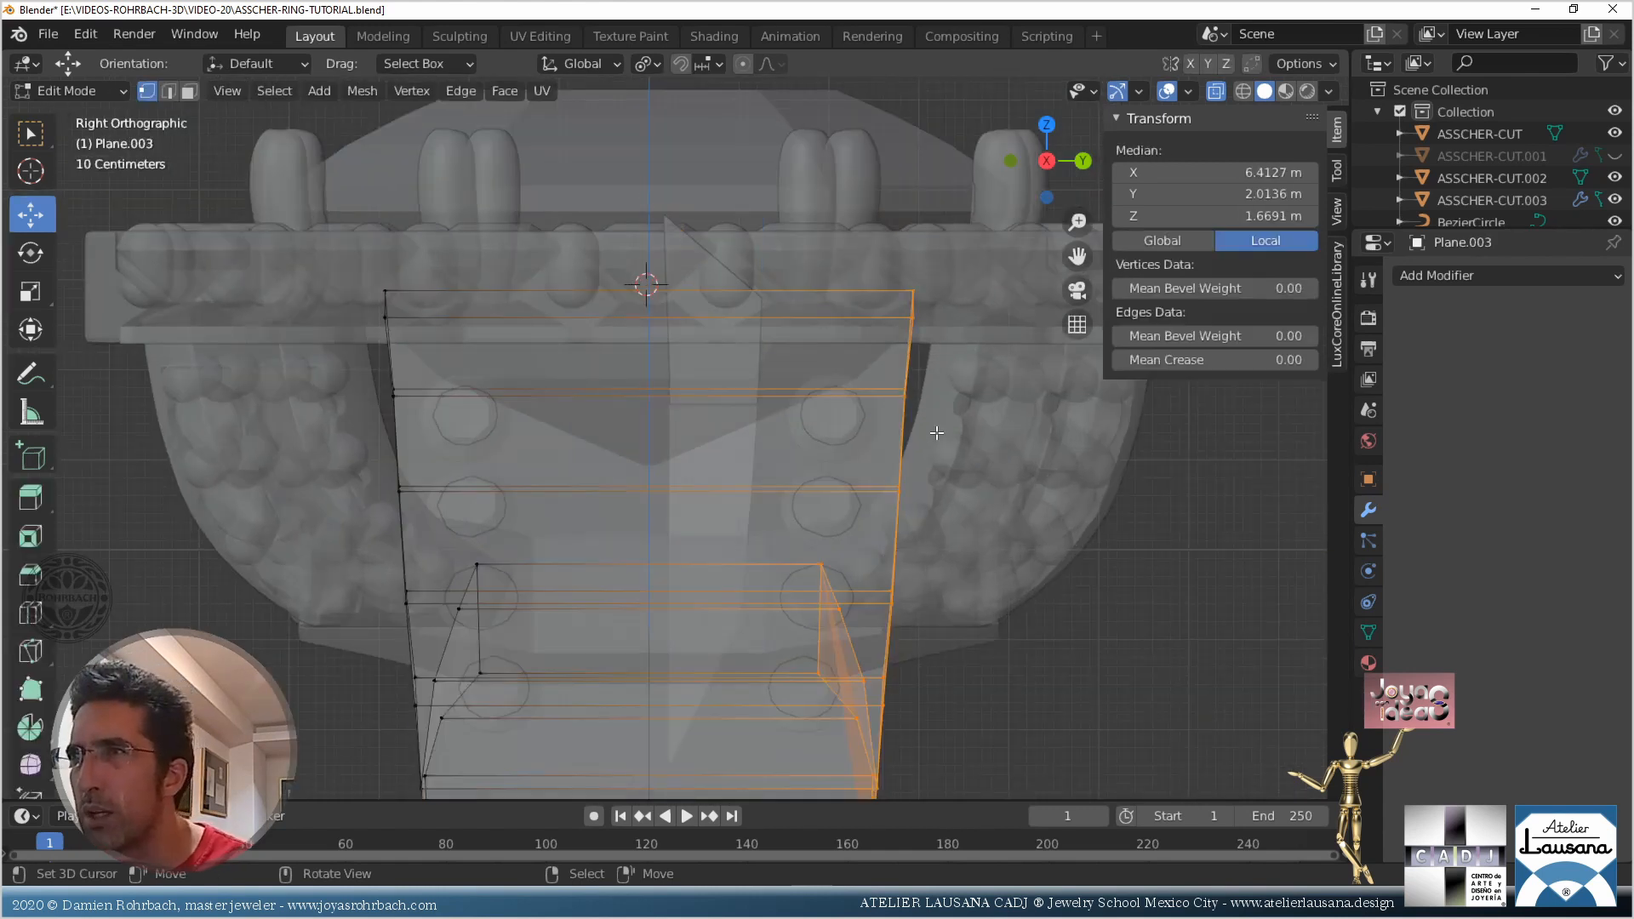
{"action": "key", "text": "alt+a"}
{"action": "key", "text": "b"}
{"action": "left_click_drag", "start_coordinate": [379, 378], "coordinate": [923, 422]}
{"action": "key", "text": "s"}
{"action": "key", "text": "y"}
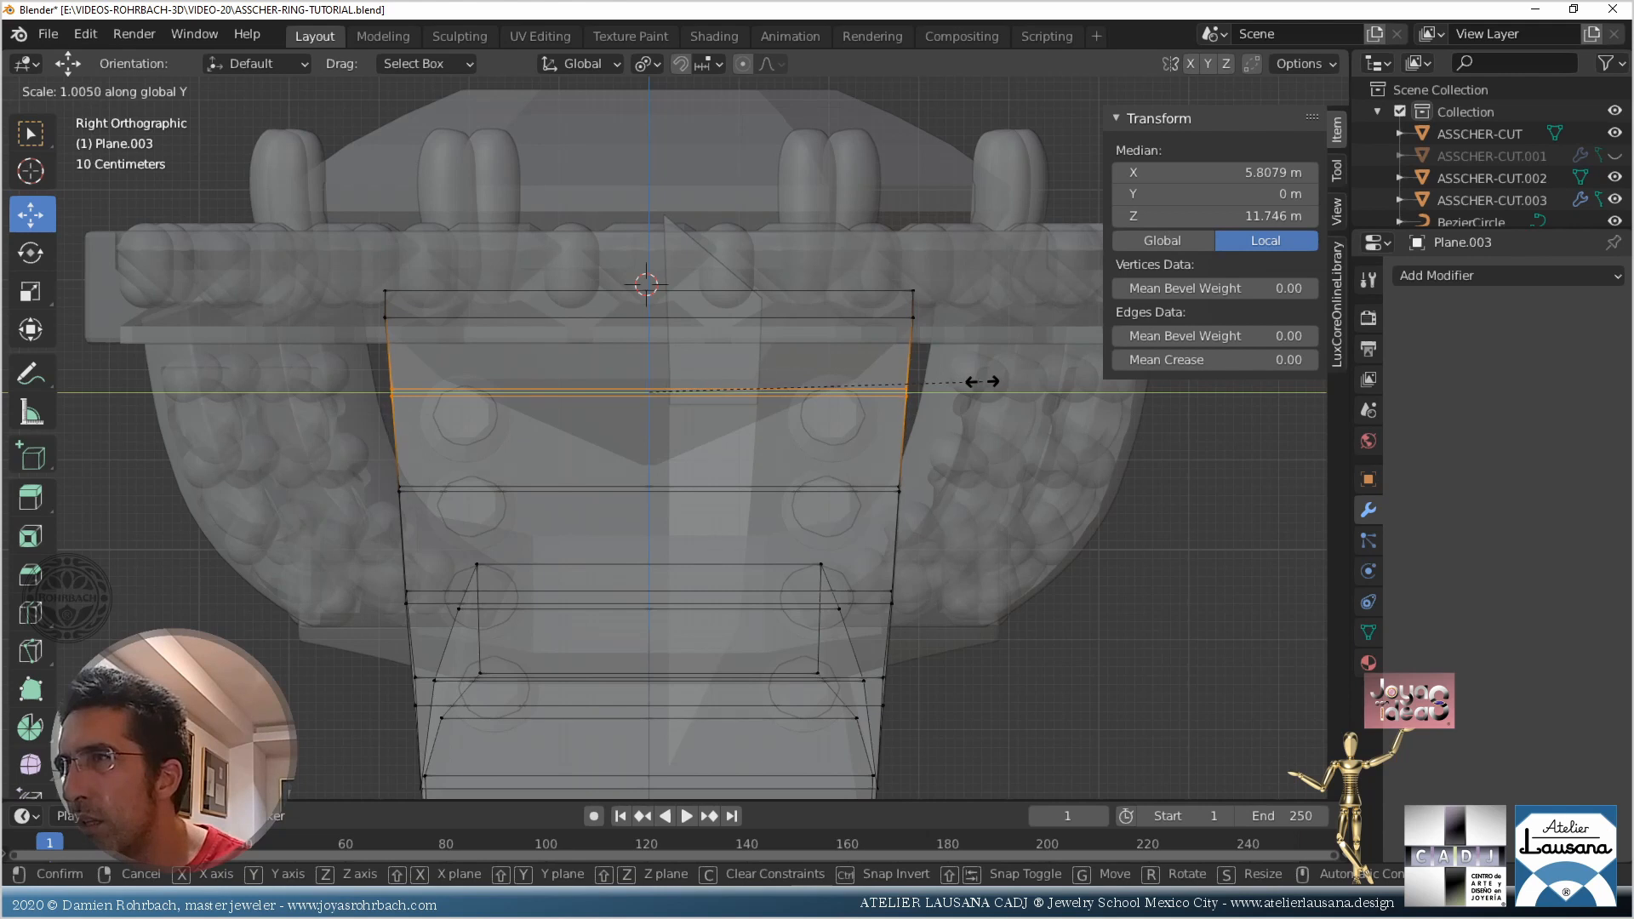
{"action": "left_click", "coordinate": [982, 381]}
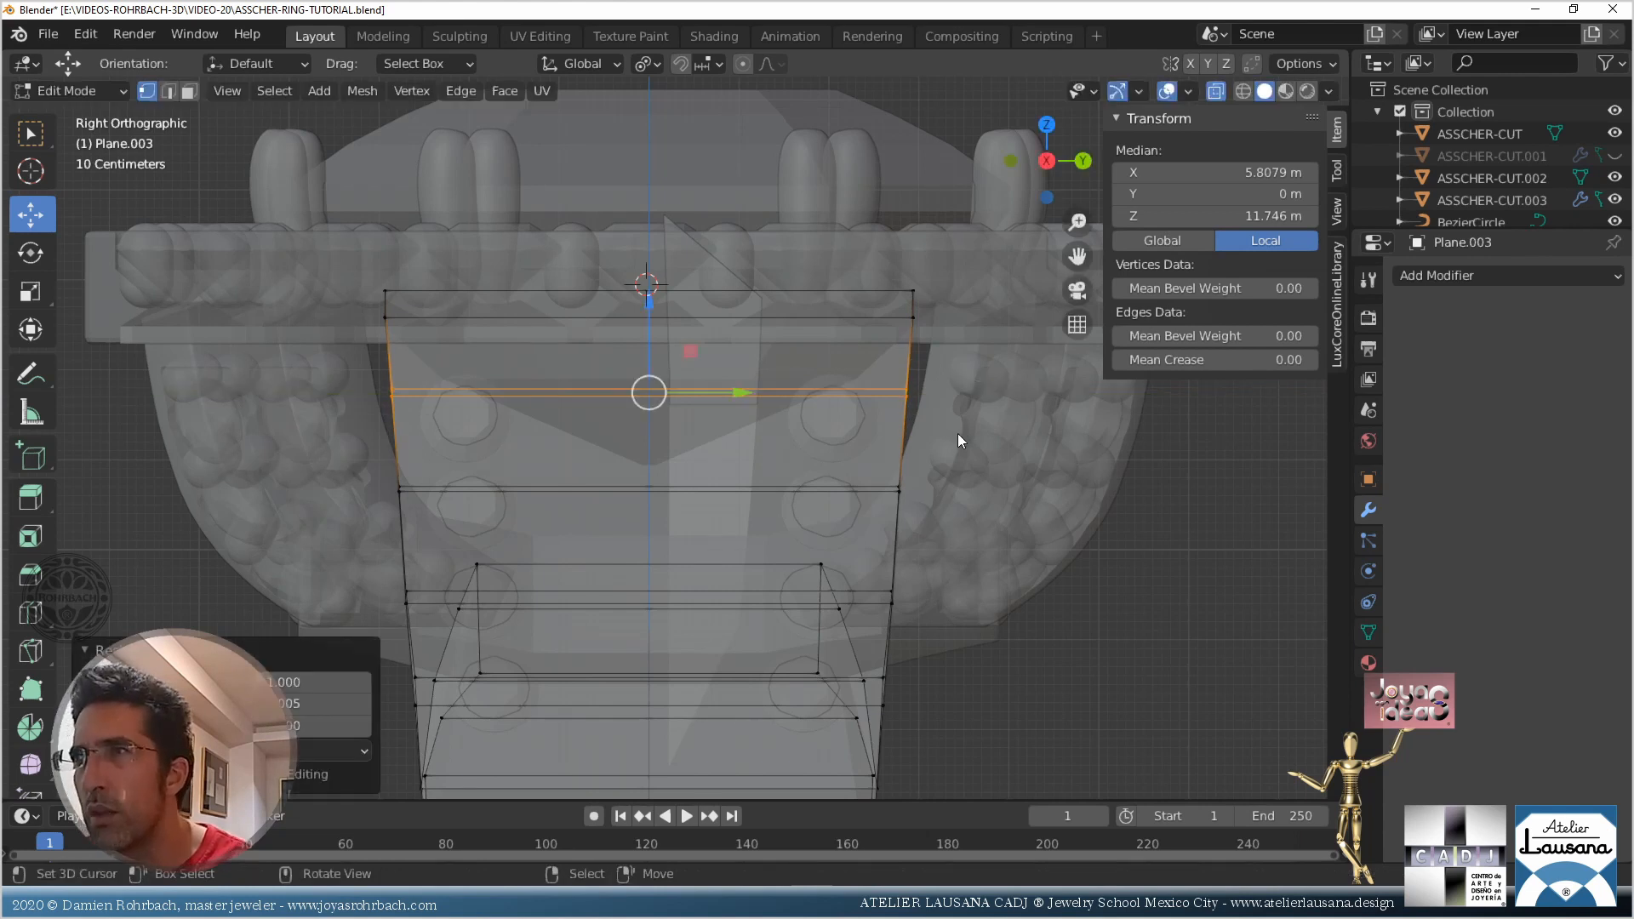
{"action": "key", "text": "Tab"}
Subdivide the tapered profile's lowest slanted outer edge with one cut and move the new vertex outward and down
{"action": "left_click", "coordinate": [679, 245]}
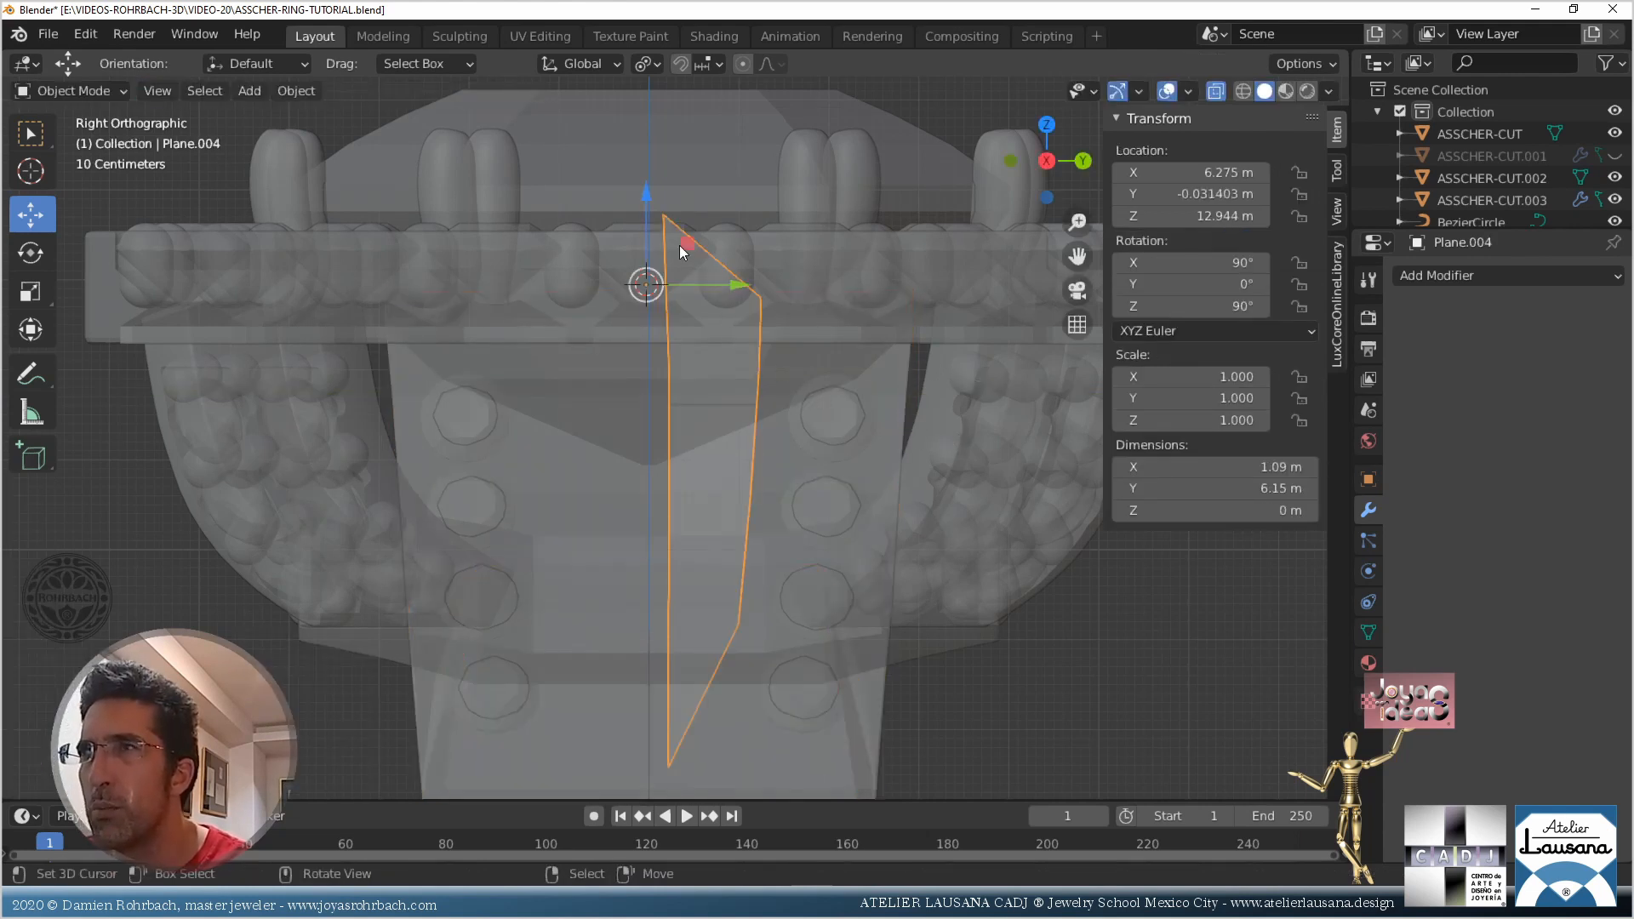
{"action": "key", "text": "Tab"}
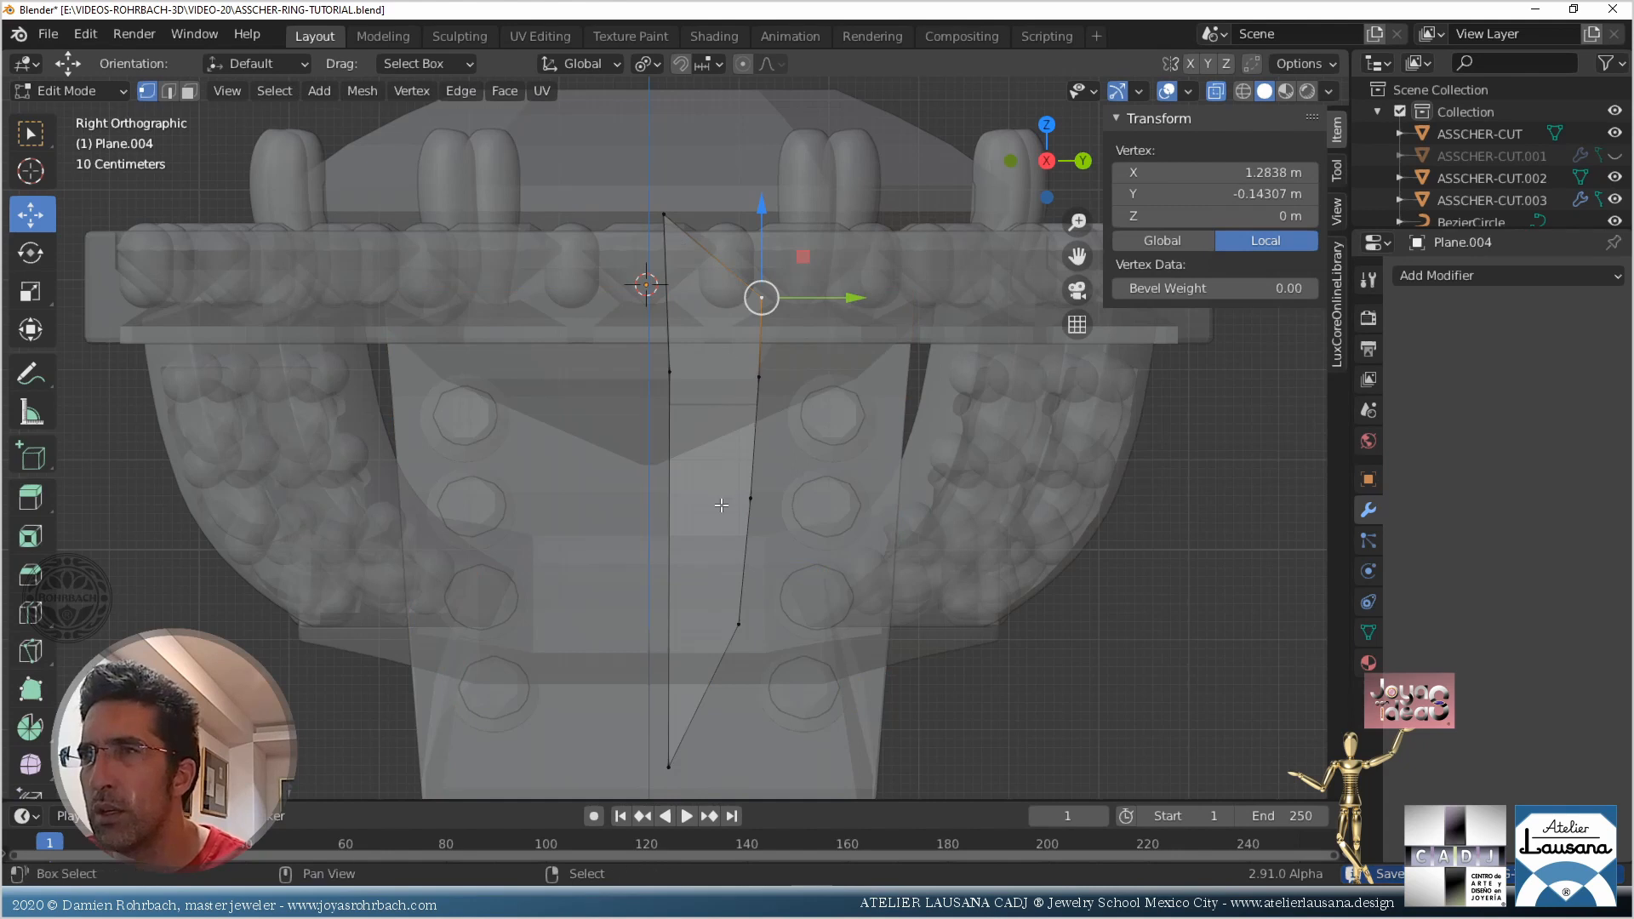
{"action": "middle_click_drag", "start_coordinate": [719, 502], "coordinate": [739, 318], "text": "shift"}
{"action": "scroll", "coordinate": [749, 340], "scroll_direction": "up", "scroll_amount": 1}
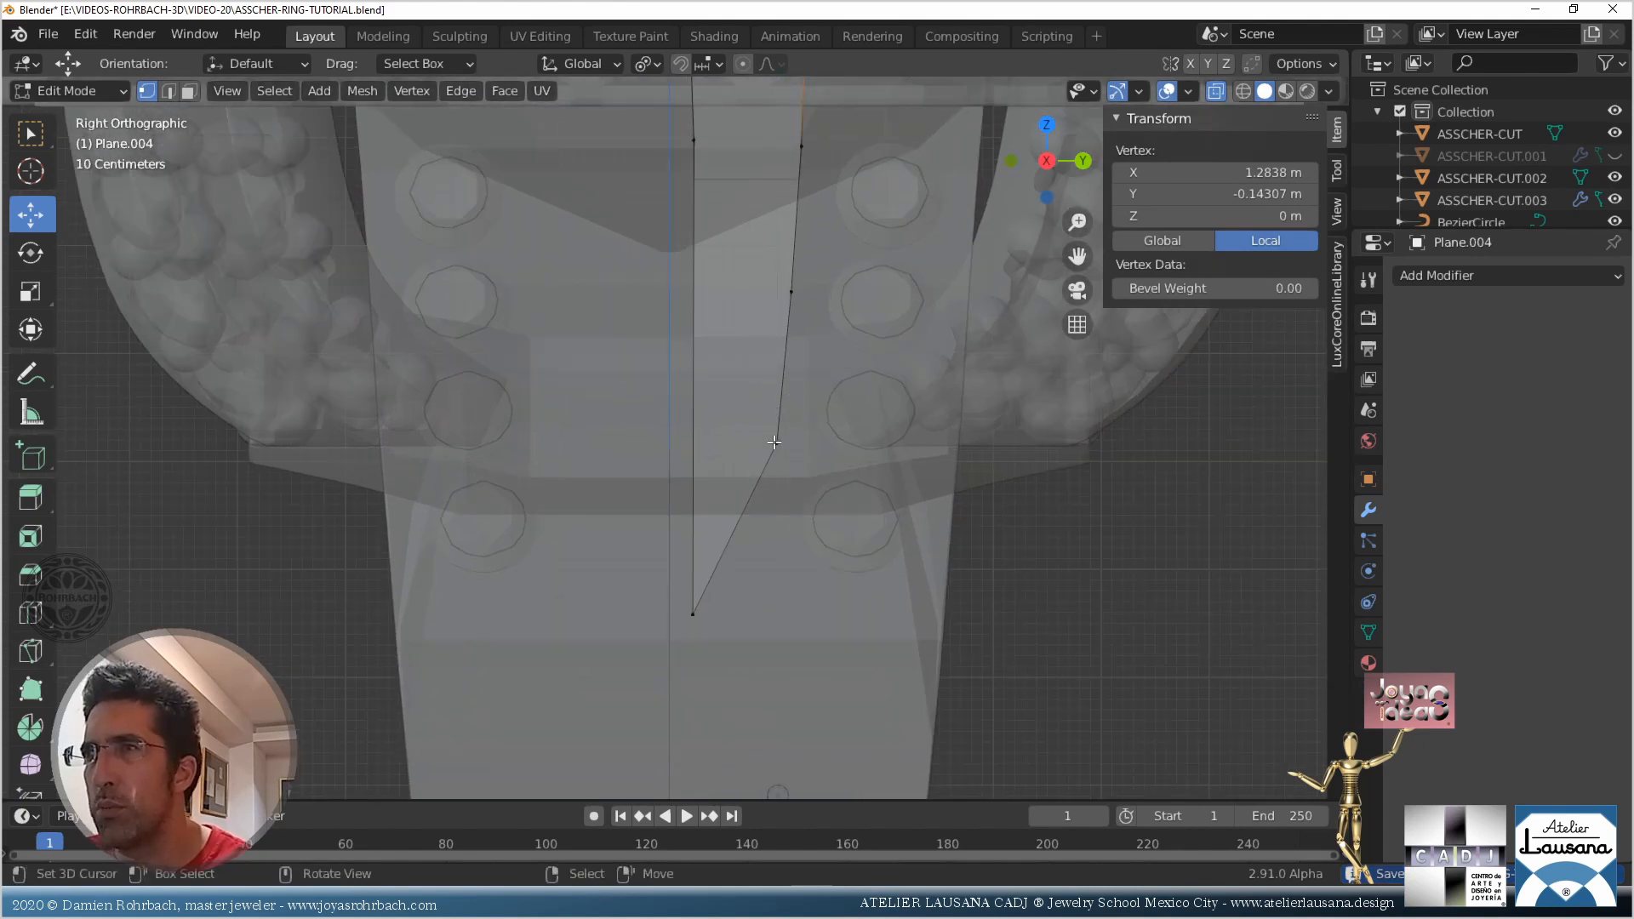
{"action": "left_click", "coordinate": [774, 440], "text": "shift"}
{"action": "right_click", "coordinate": [834, 366]}
{"action": "left_click", "coordinate": [834, 366]}
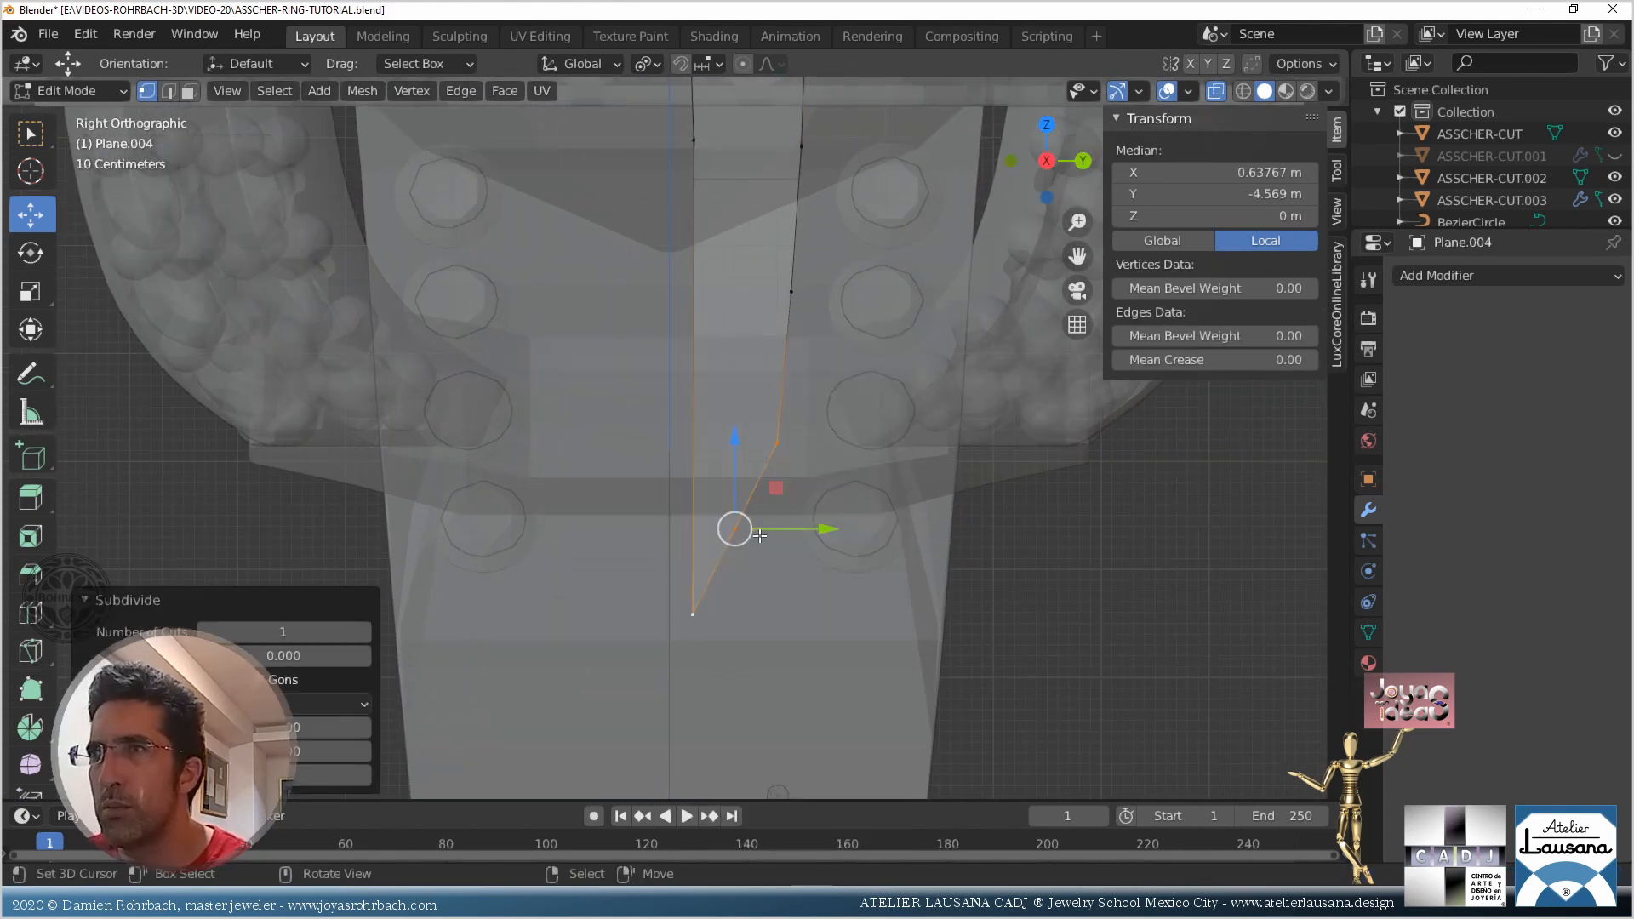
{"action": "left_click", "coordinate": [753, 531]}
{"action": "key", "text": "g"}
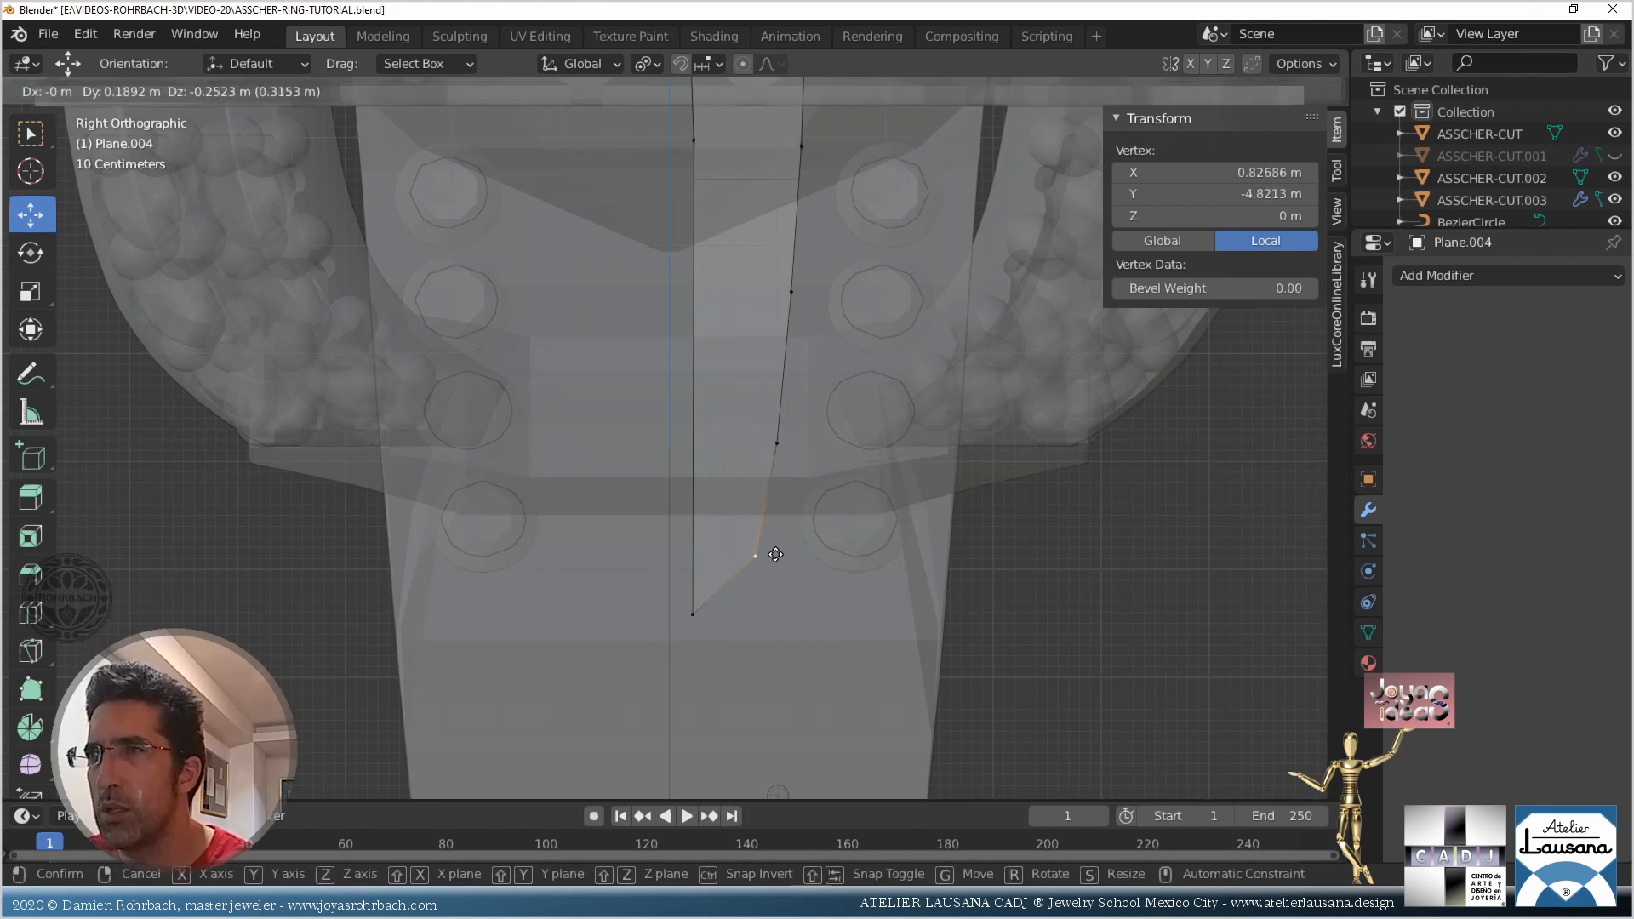
{"action": "left_click", "coordinate": [783, 540]}
Lower the profile's bottom tip vertex and move the new outer vertex above it to about local X 0.75 m, Y -4.95 m
{"action": "left_click", "coordinate": [692, 613]}
{"action": "key", "text": "g"}
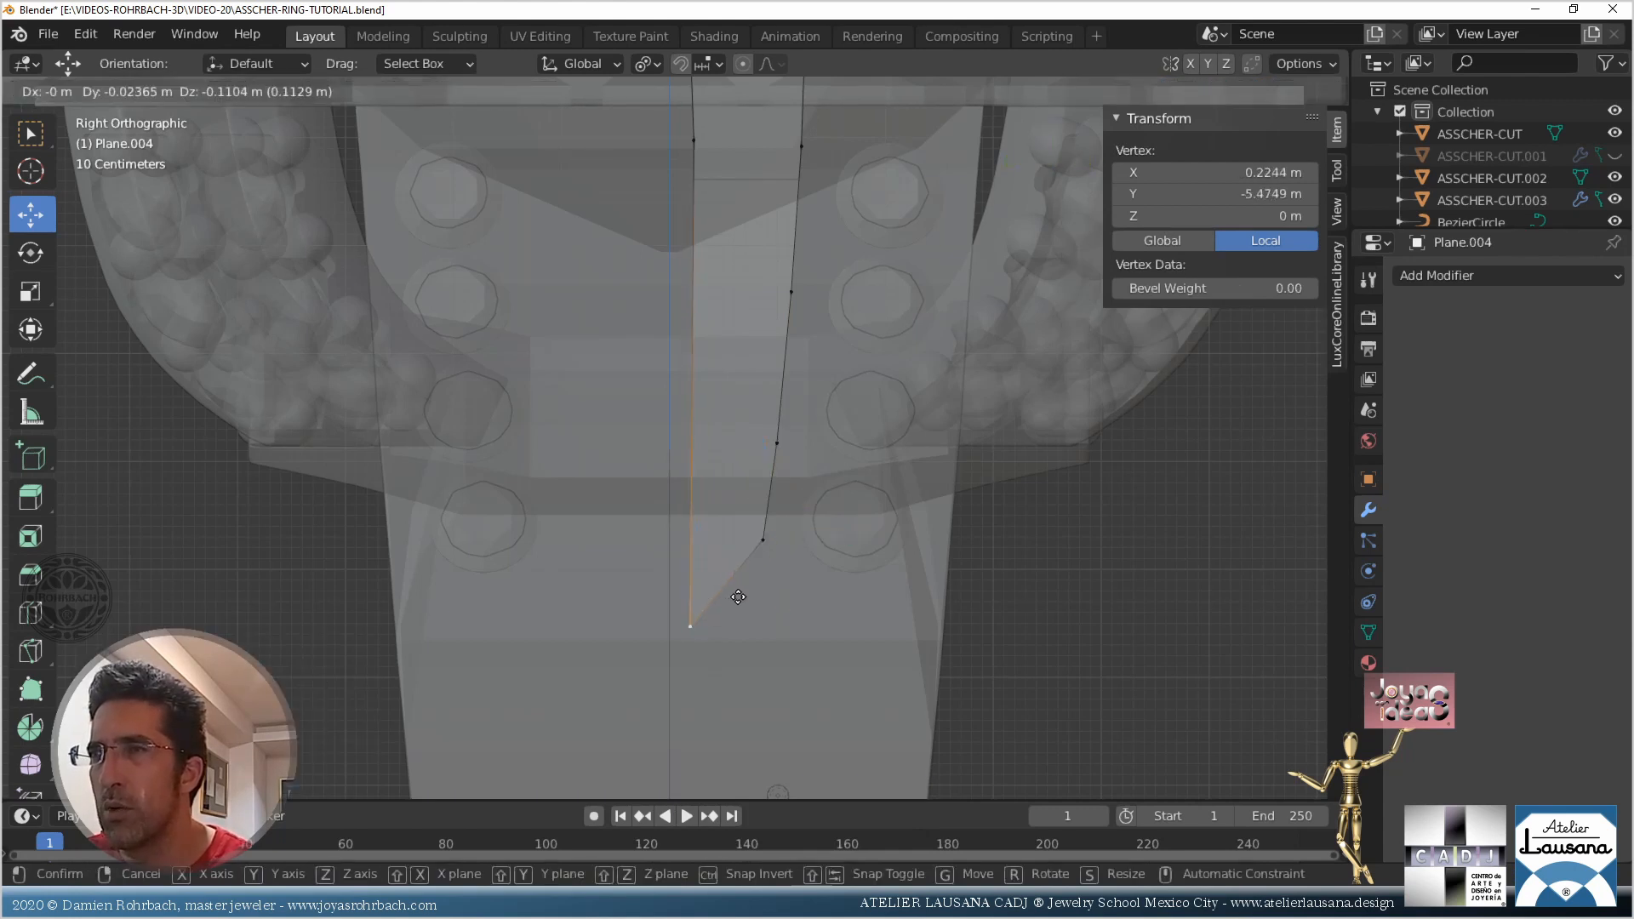
{"action": "left_click", "coordinate": [781, 590]}
{"action": "left_click", "coordinate": [763, 540]}
{"action": "key", "text": "g"}
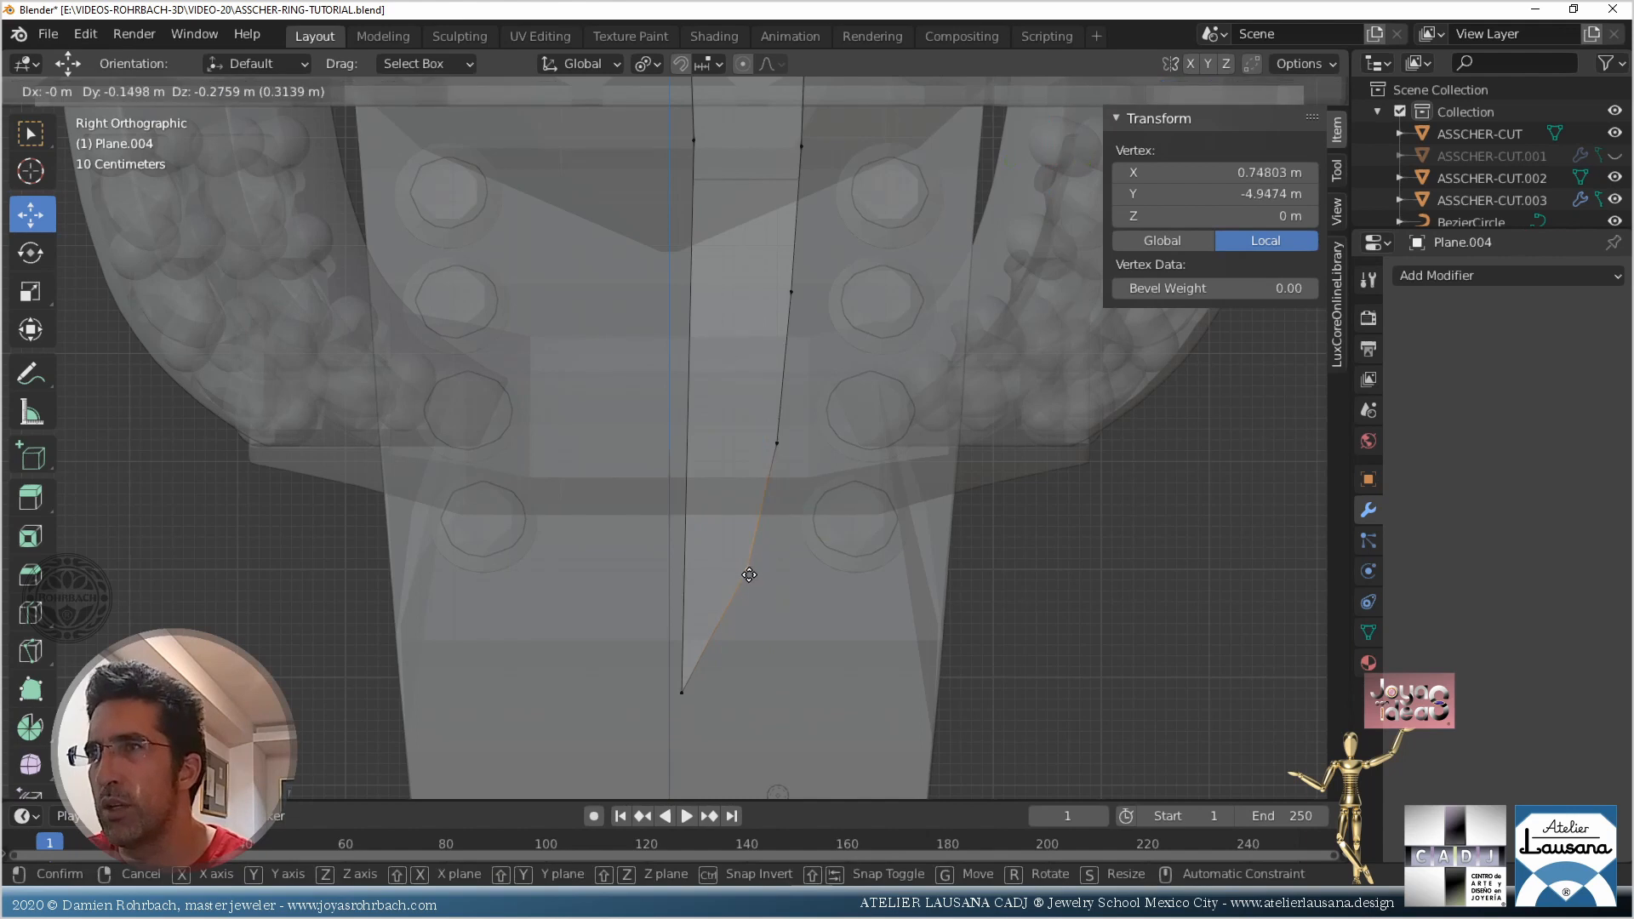
{"action": "left_click", "coordinate": [757, 563]}
{"action": "scroll", "coordinate": [752, 568], "scroll_direction": "down", "scroll_amount": 5}
{"action": "scroll", "coordinate": [796, 457], "scroll_direction": "up", "scroll_amount": 3}
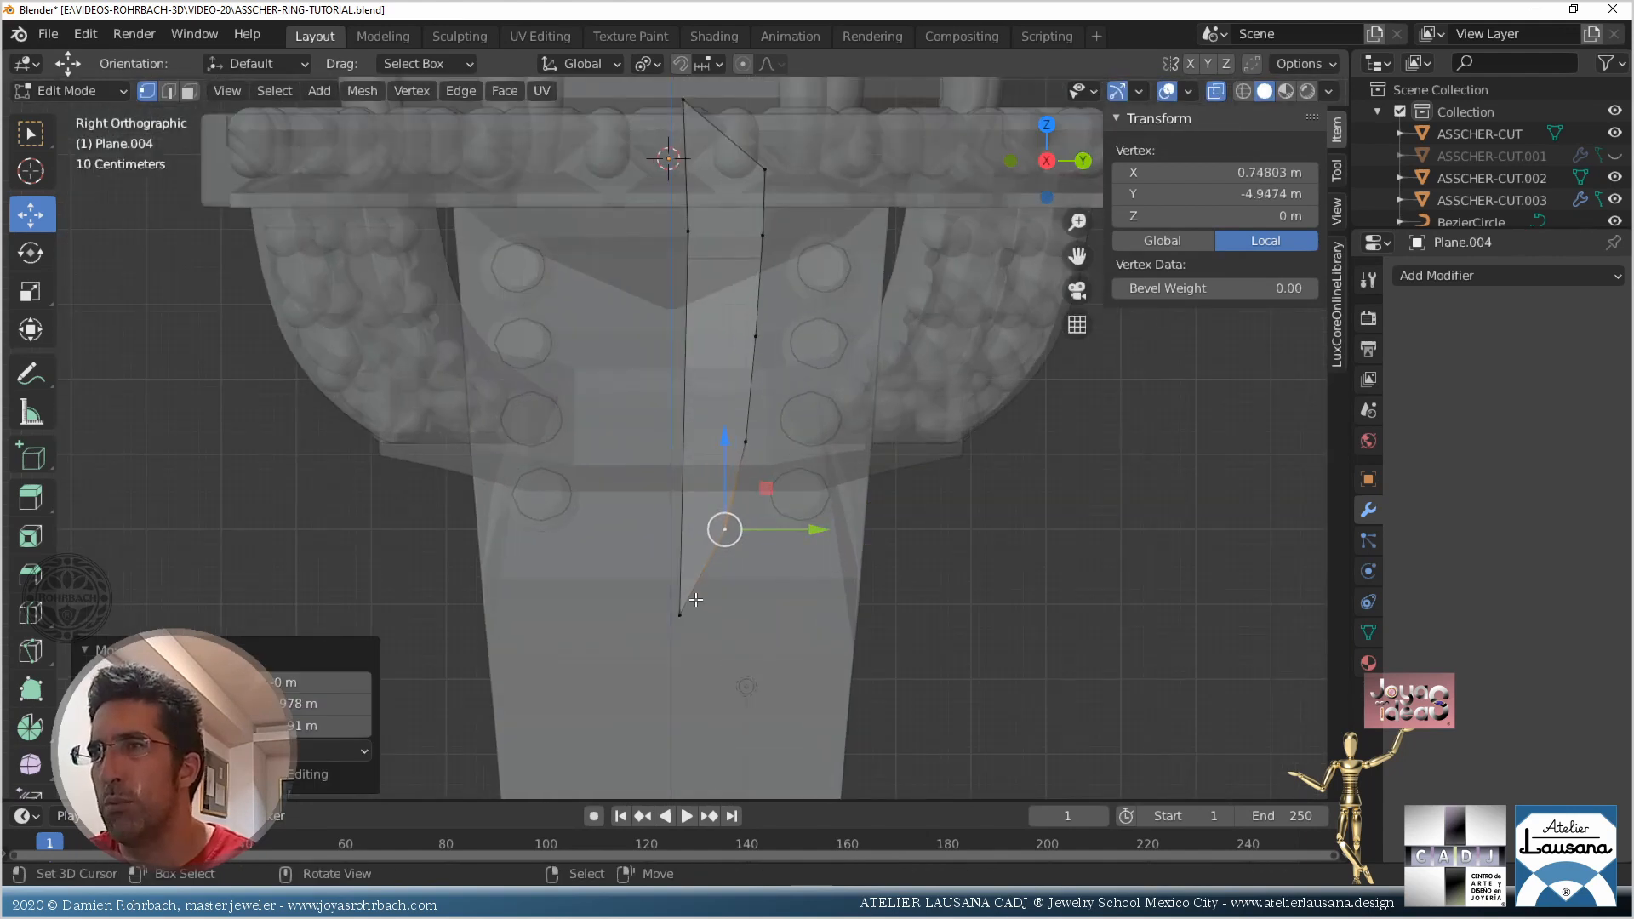
Move the intermediate vertex on the profile's inner edge to about local X 0.22 m, Y -1.19 m
{"action": "right_click", "coordinate": [682, 256]}
{"action": "key", "text": "g"}
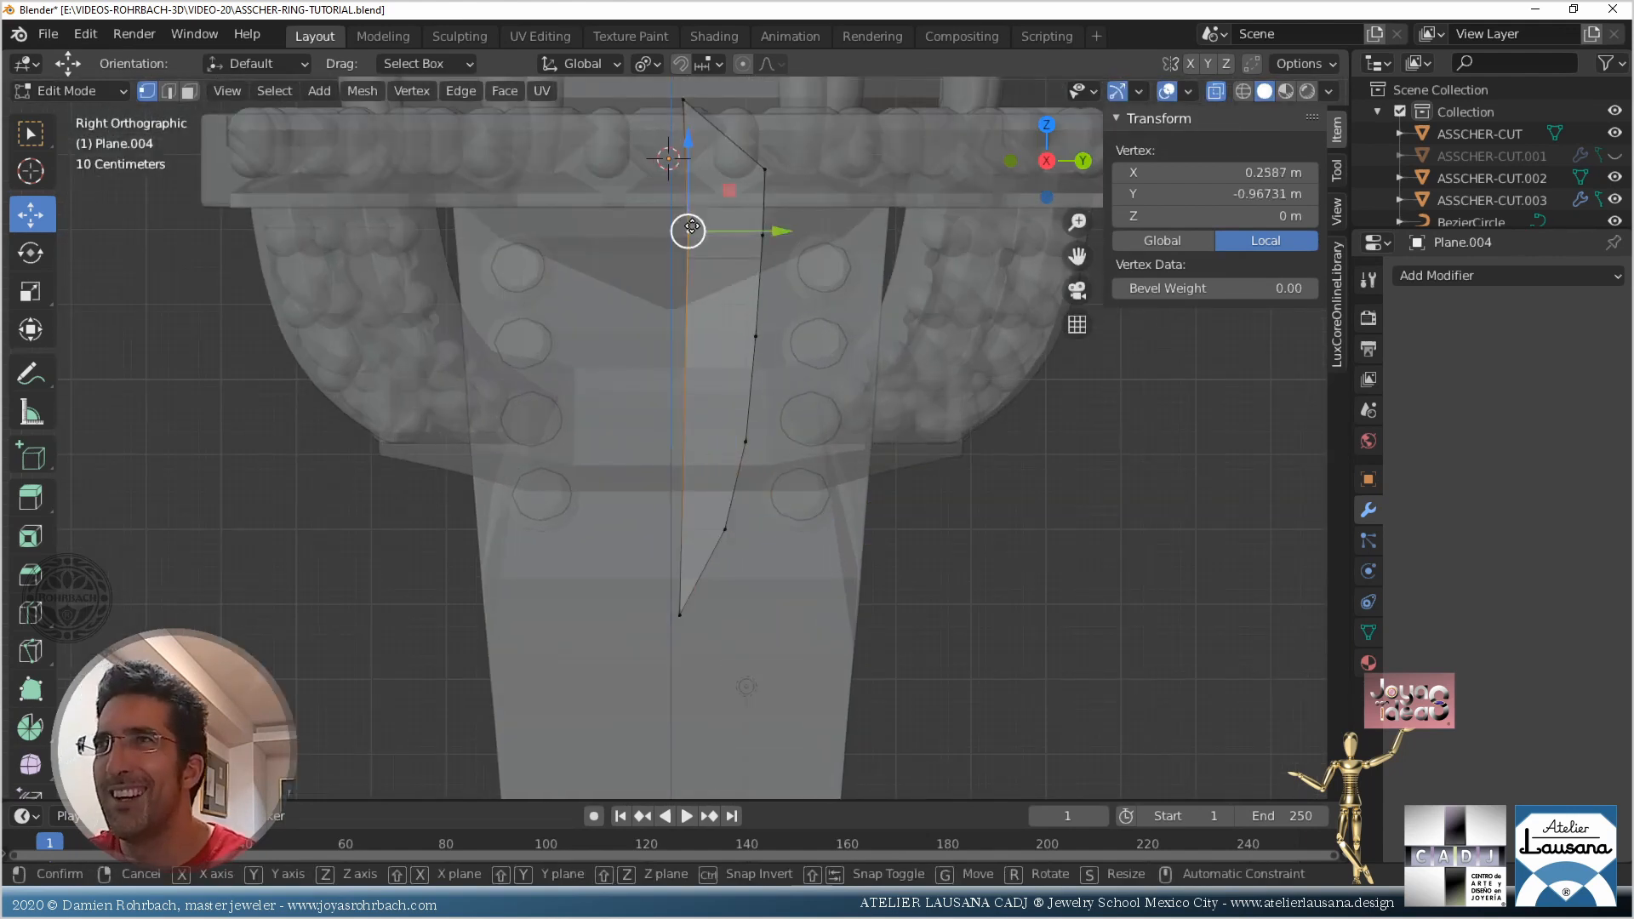
{"action": "left_click", "coordinate": [681, 272]}
Add a Mirror modifier to the tapered profile plane and return to editing its mesh
{"action": "key", "text": "Tab"}
{"action": "left_click", "coordinate": [1498, 275]}
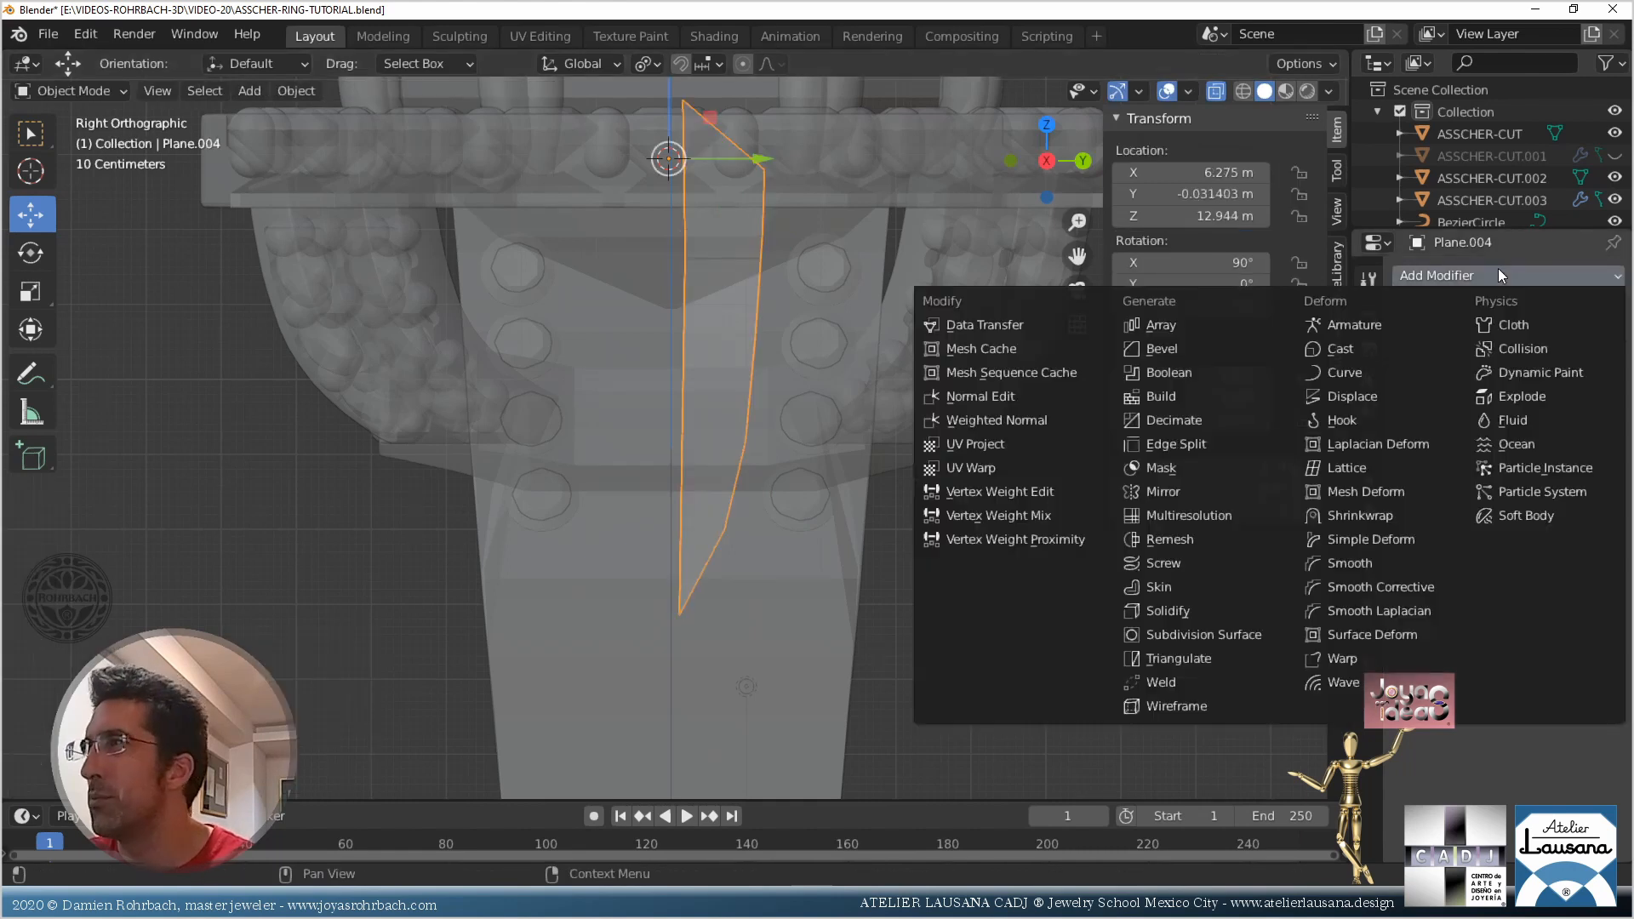
{"action": "left_click", "coordinate": [1173, 491]}
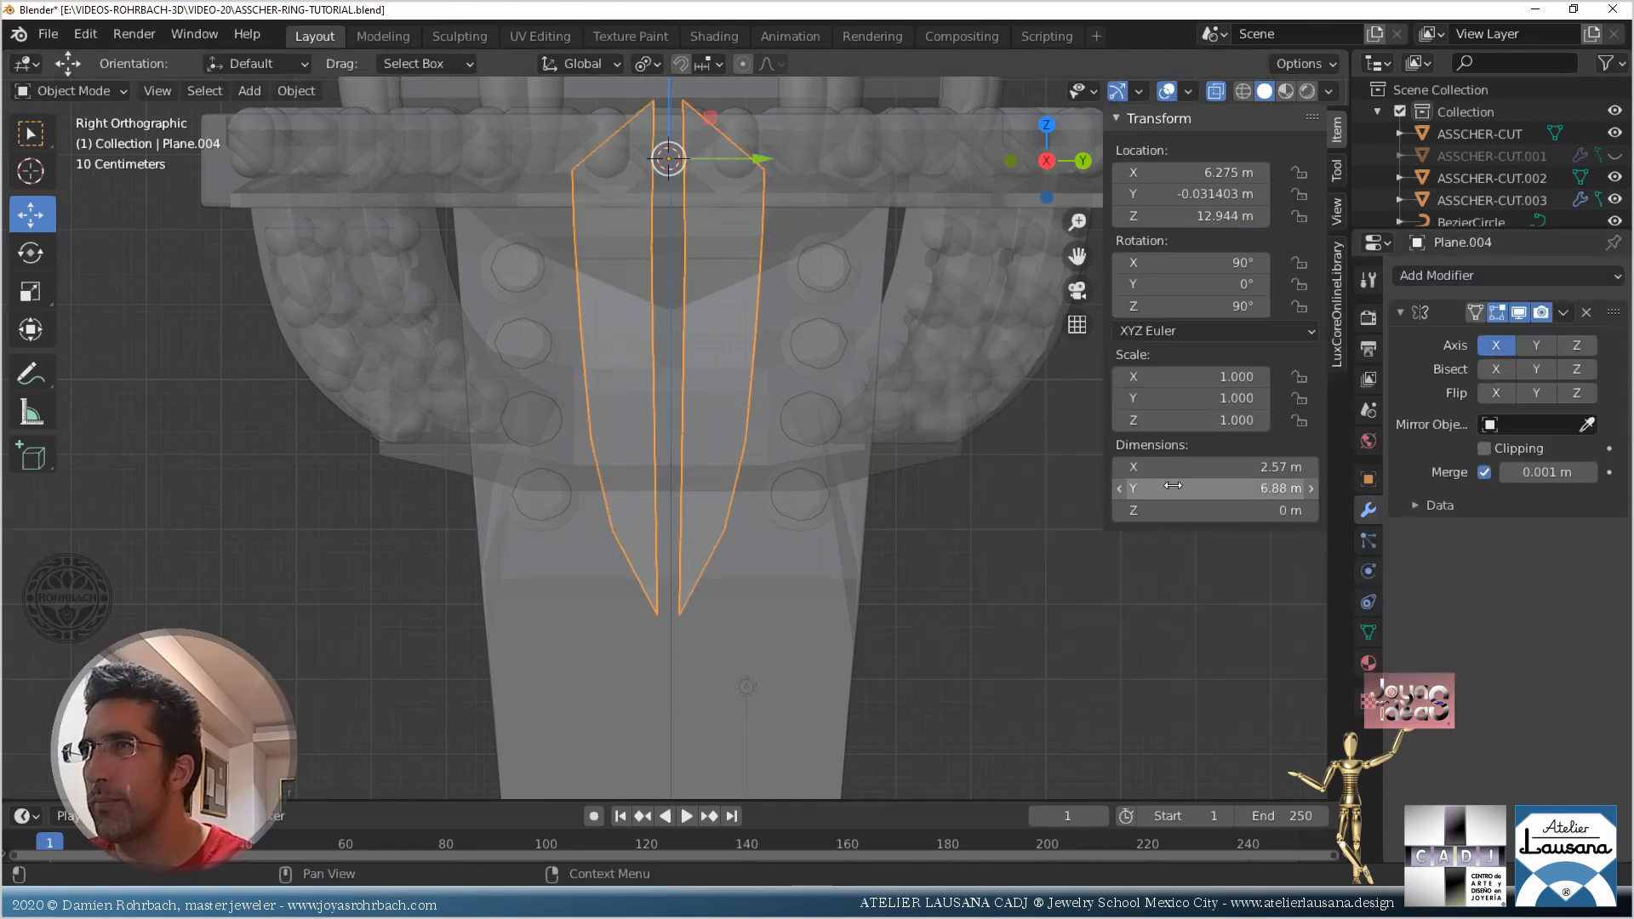
{"action": "key", "text": "Tab"}
{"action": "scroll", "coordinate": [528, 340], "scroll_direction": "down", "scroll_amount": 3}
{"action": "middle_click_drag", "start_coordinate": [527, 340], "coordinate": [719, 387]}
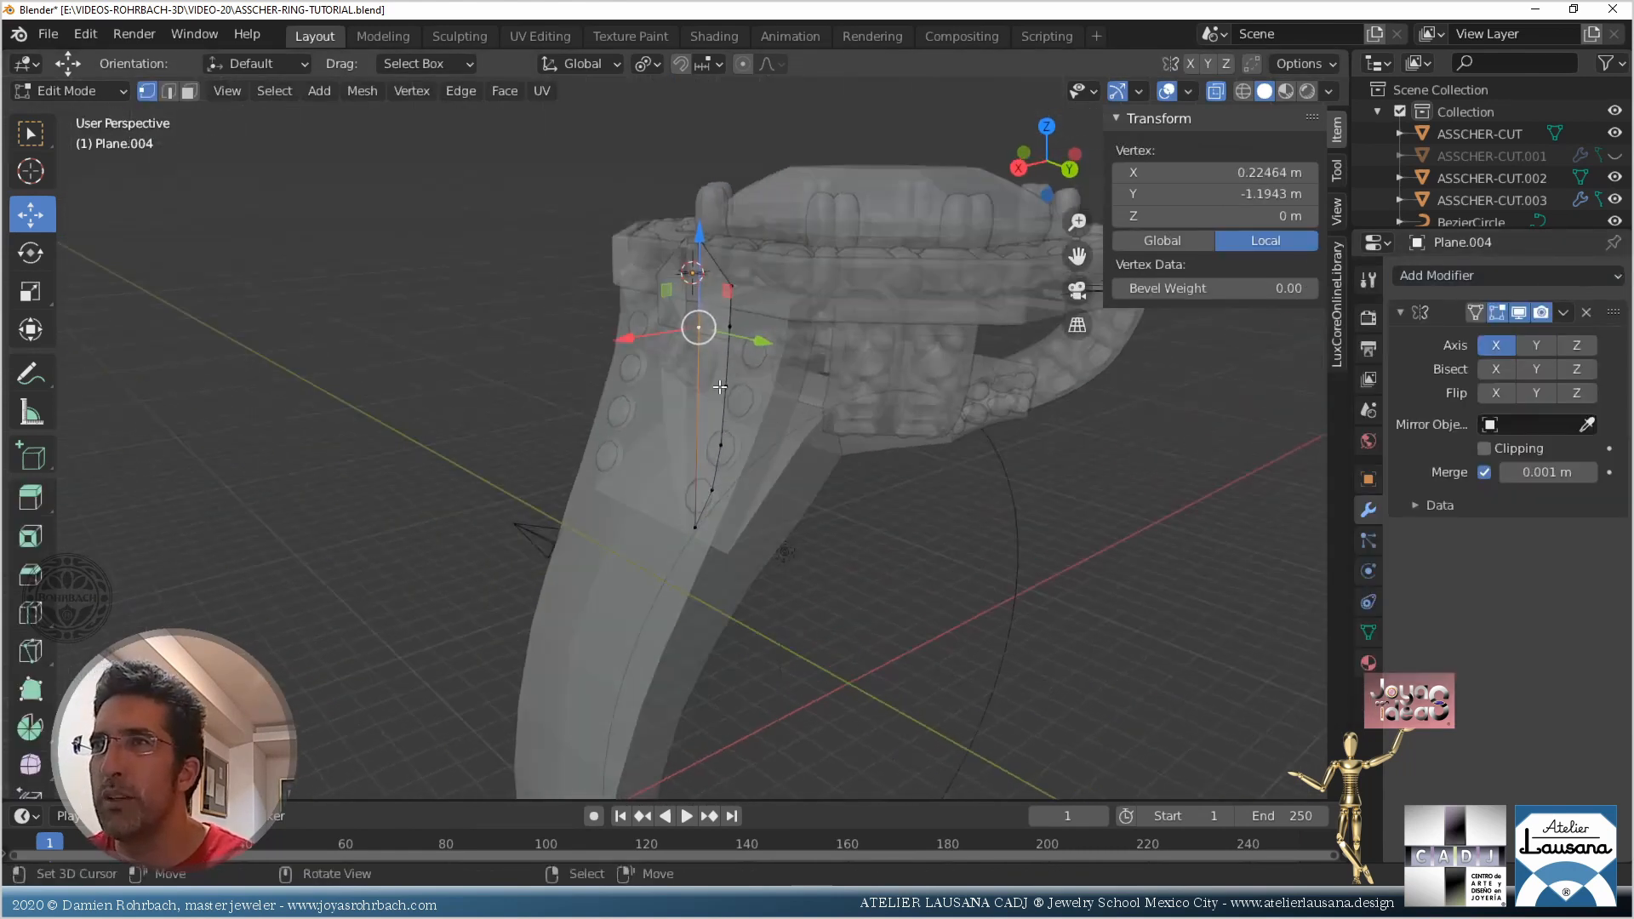
{"action": "left_click_drag", "start_coordinate": [638, 342], "coordinate": [519, 391]}
{"action": "key", "text": "ctrl+z"}
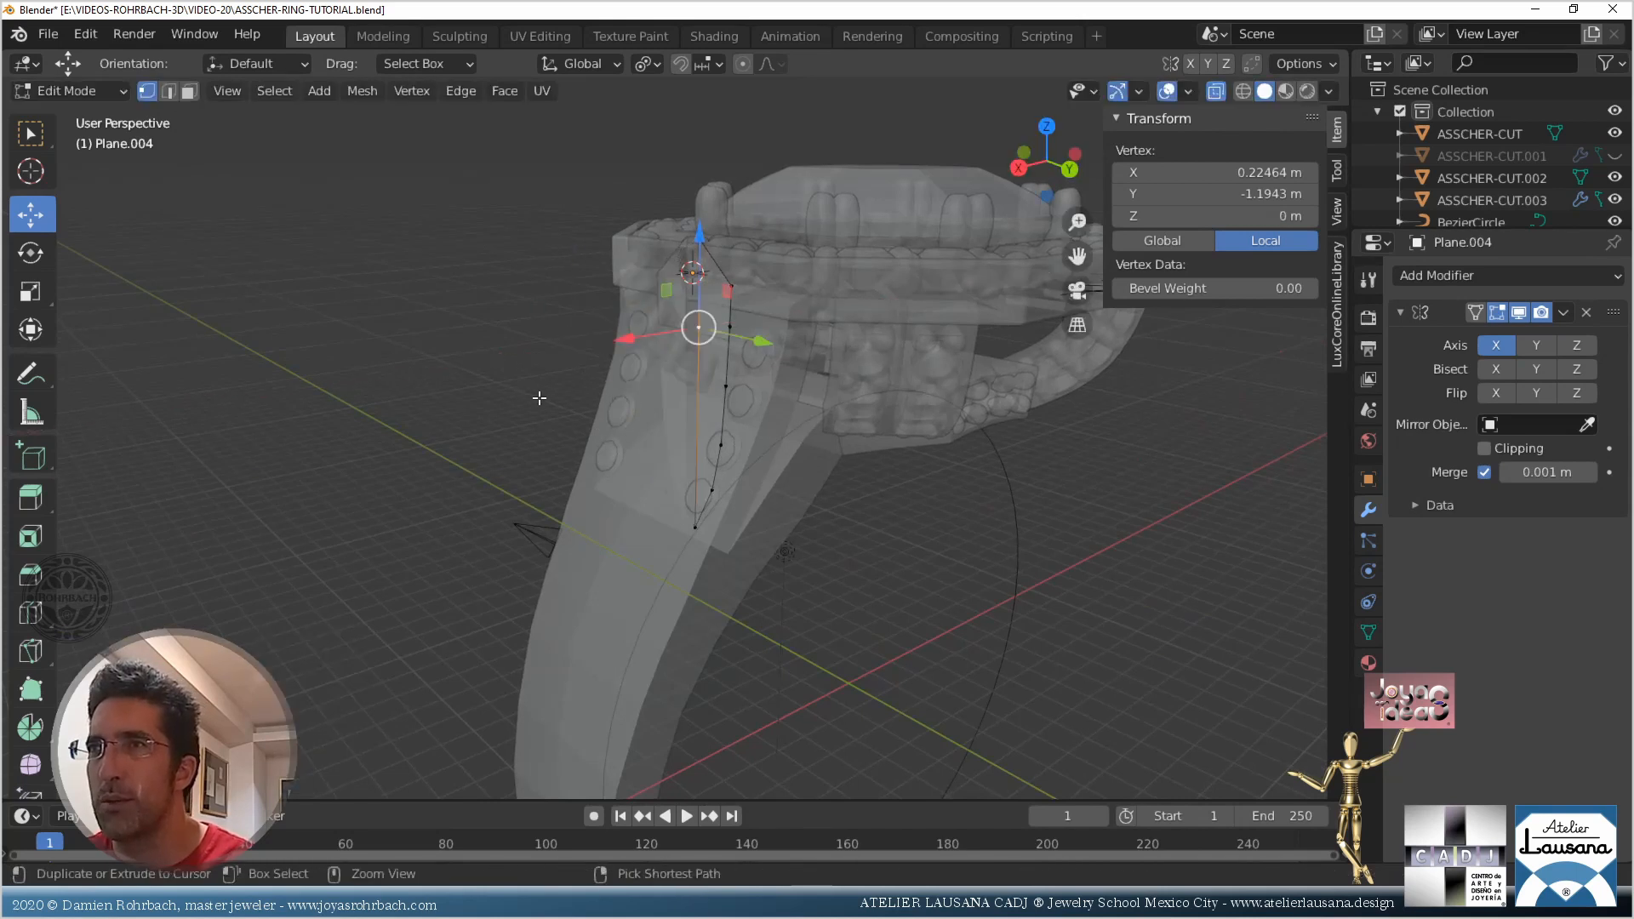
{"action": "key", "text": "s"}
{"action": "right_click", "coordinate": [557, 402]}
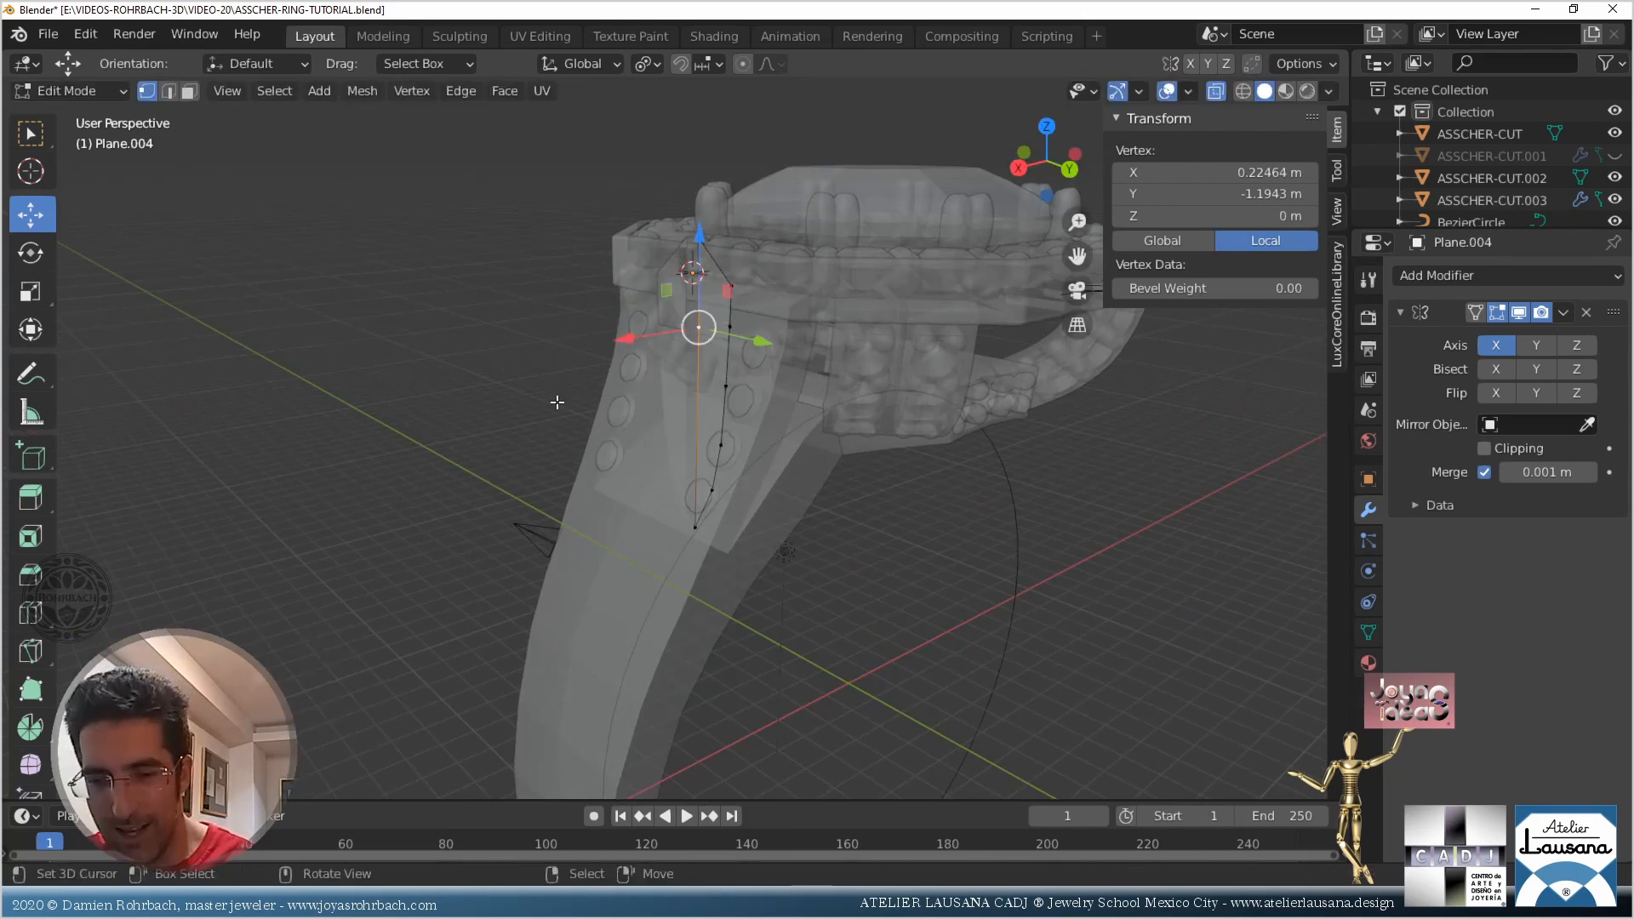
Move the whole profile along X to about local Z 3.79 m and extrude it through the shank to about local Z -8.19 m
{"action": "key", "text": "alt+a"}
{"action": "key", "text": "a"}
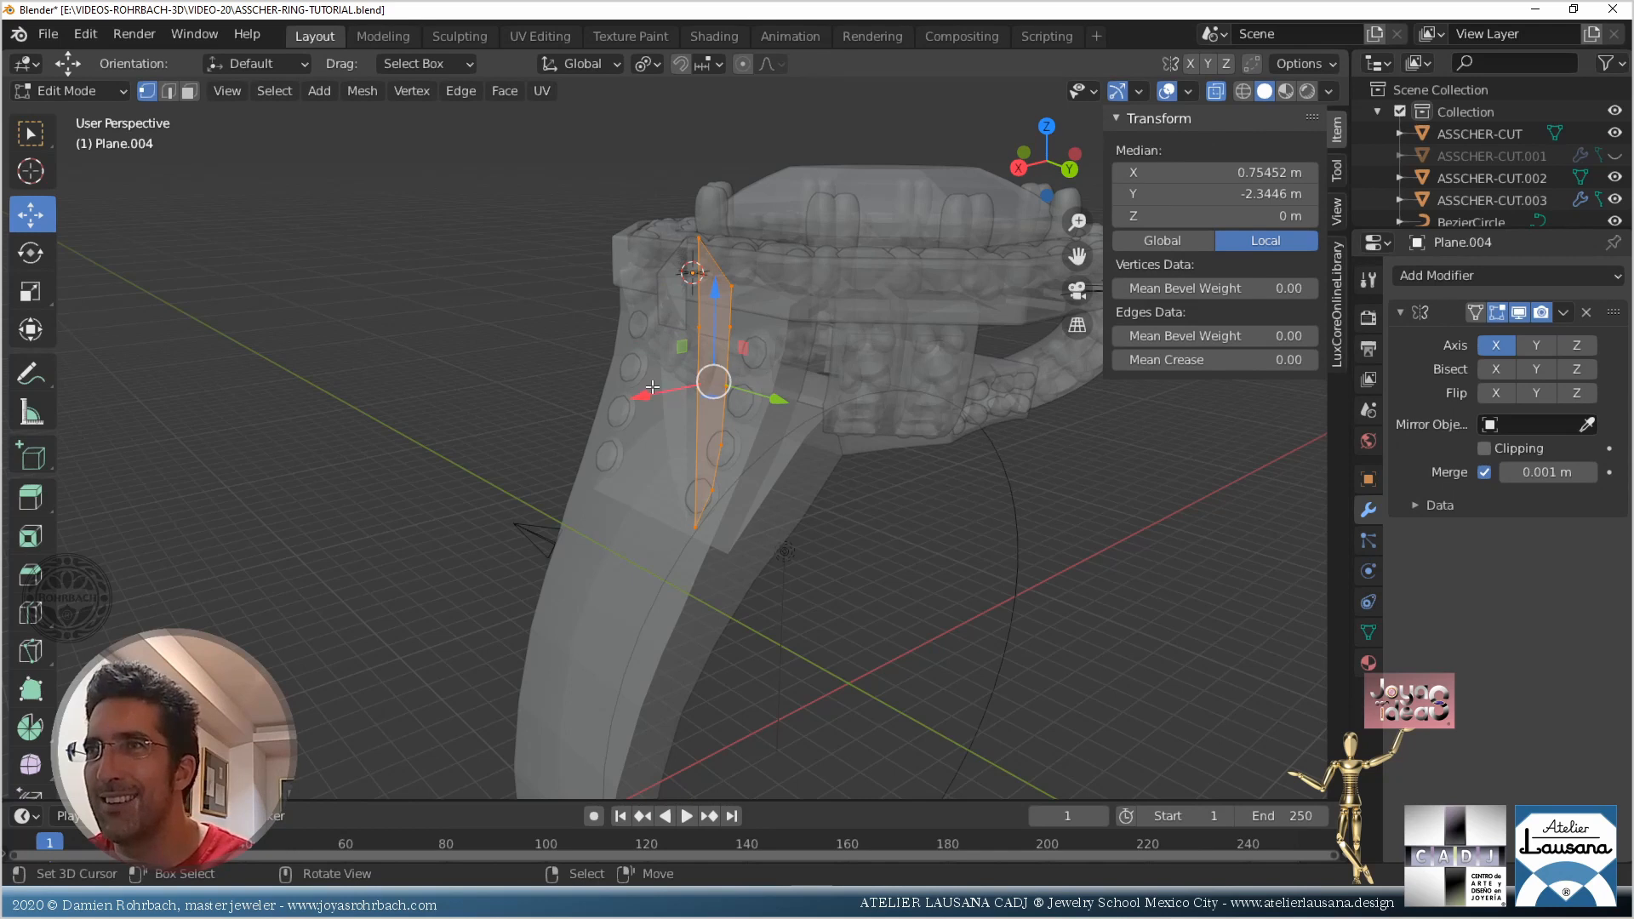
{"action": "left_click_drag", "start_coordinate": [649, 392], "coordinate": [518, 456]}
{"action": "key", "text": "e"}
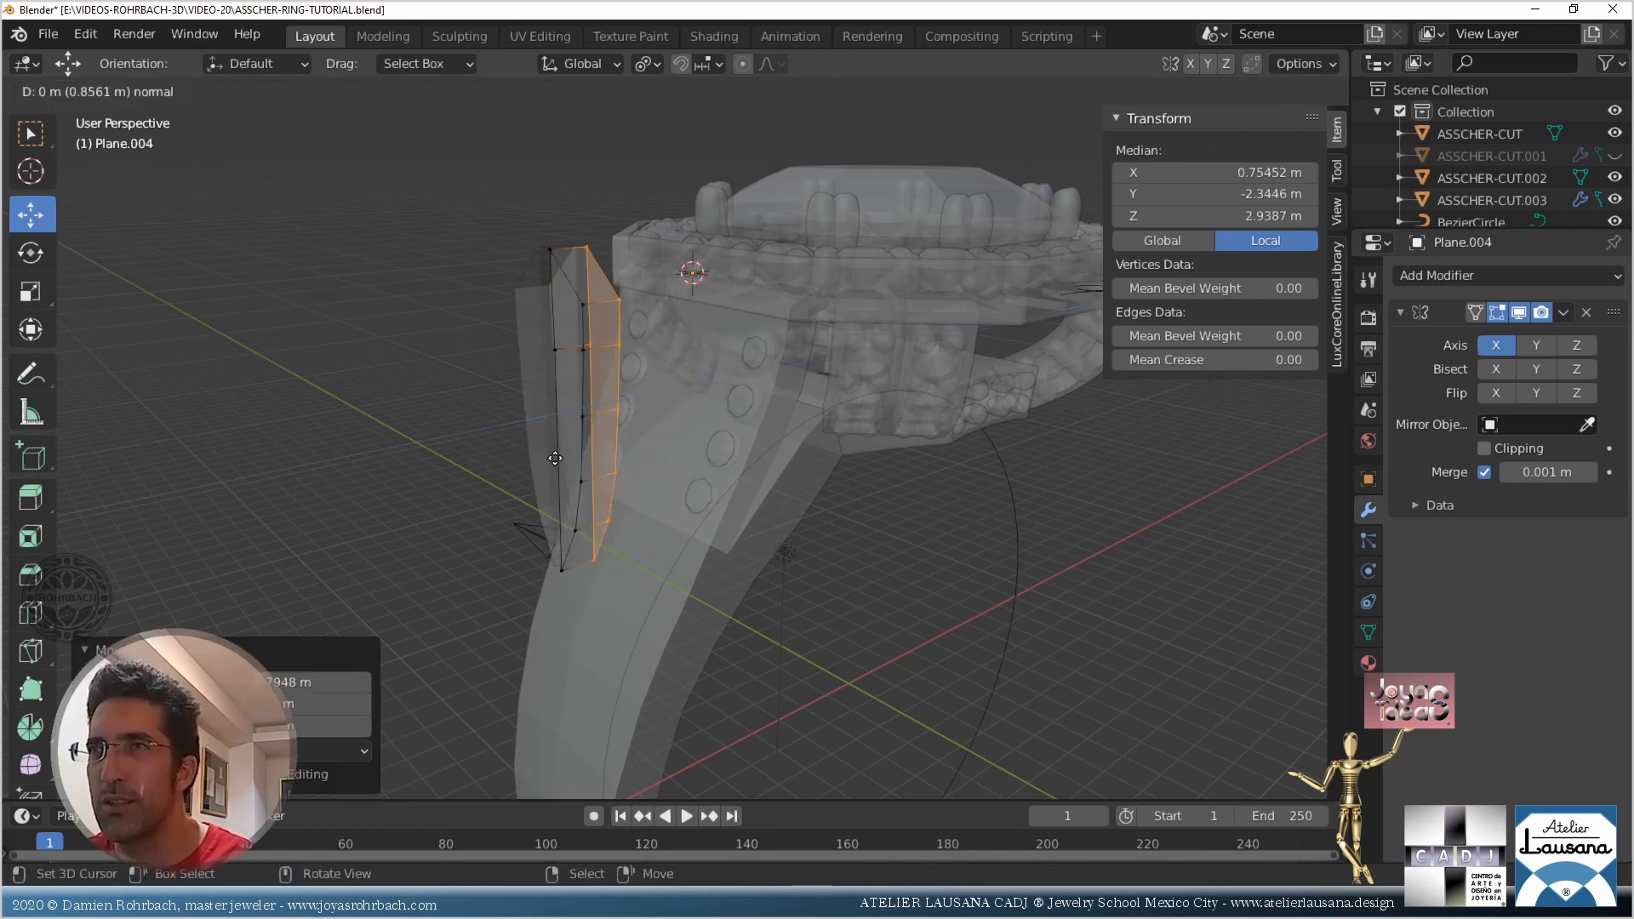
{"action": "left_click", "coordinate": [891, 421]}
Enable clipping on the Mirror modifier, use the shank Plane.003 as its mirror object and mirror on Y only
{"action": "middle_click_drag", "start_coordinate": [643, 459], "coordinate": [740, 477]}
{"action": "left_click", "coordinate": [1482, 449]}
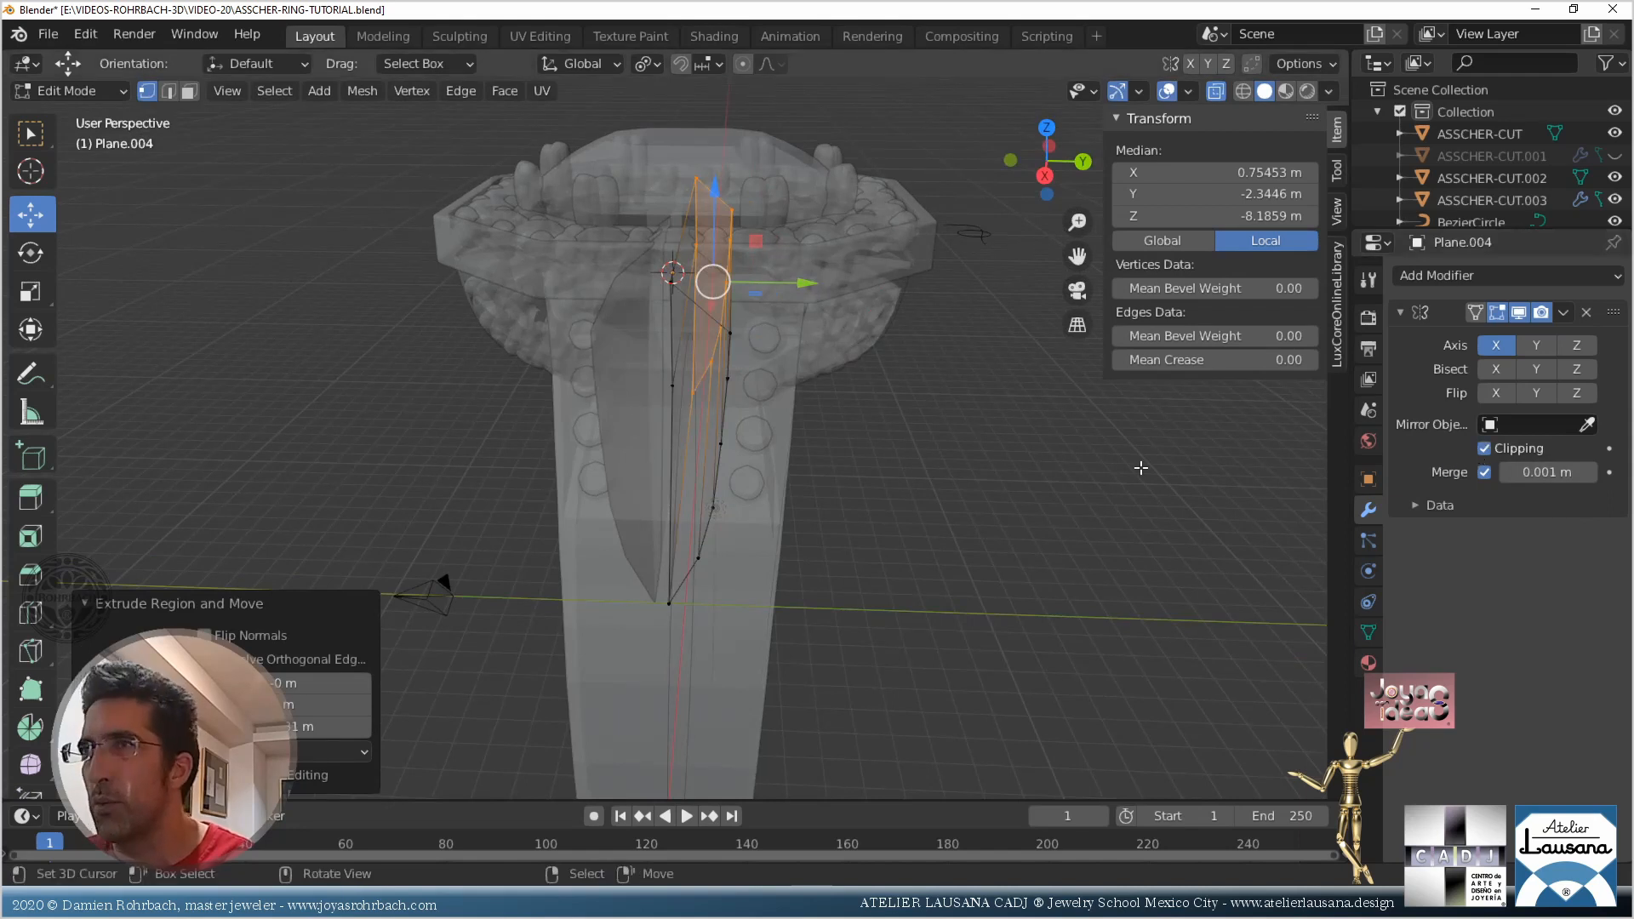
{"action": "key", "text": "KP_1"}
{"action": "key", "text": "KP_3"}
{"action": "scroll", "coordinate": [872, 448], "scroll_direction": "up", "scroll_amount": 2}
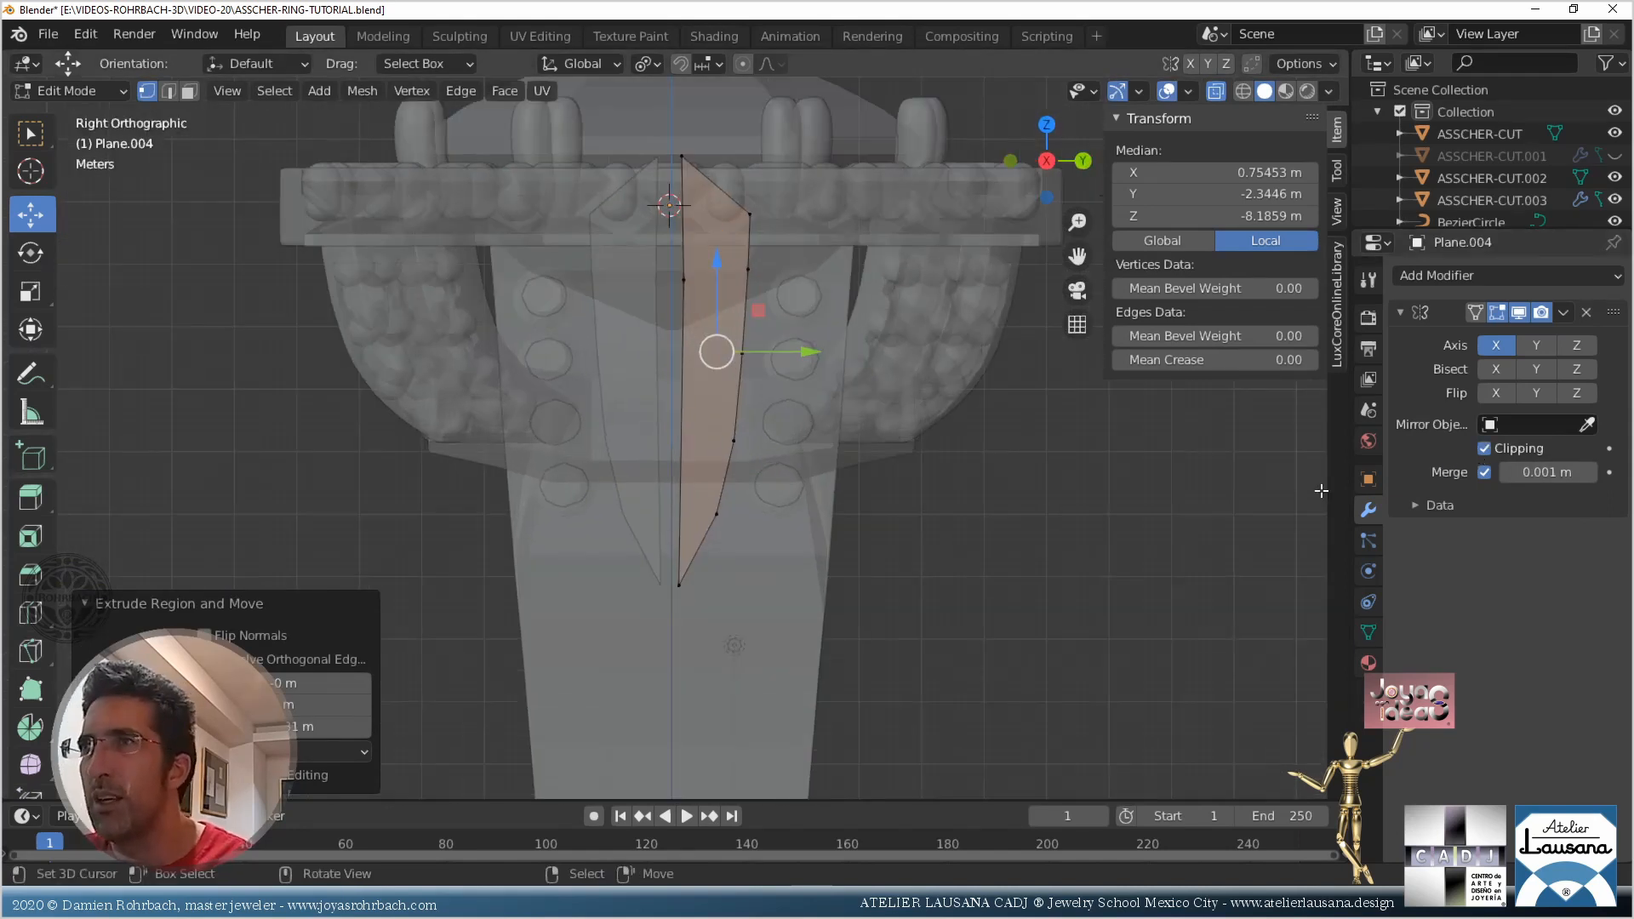
{"action": "left_click", "coordinate": [1587, 425]}
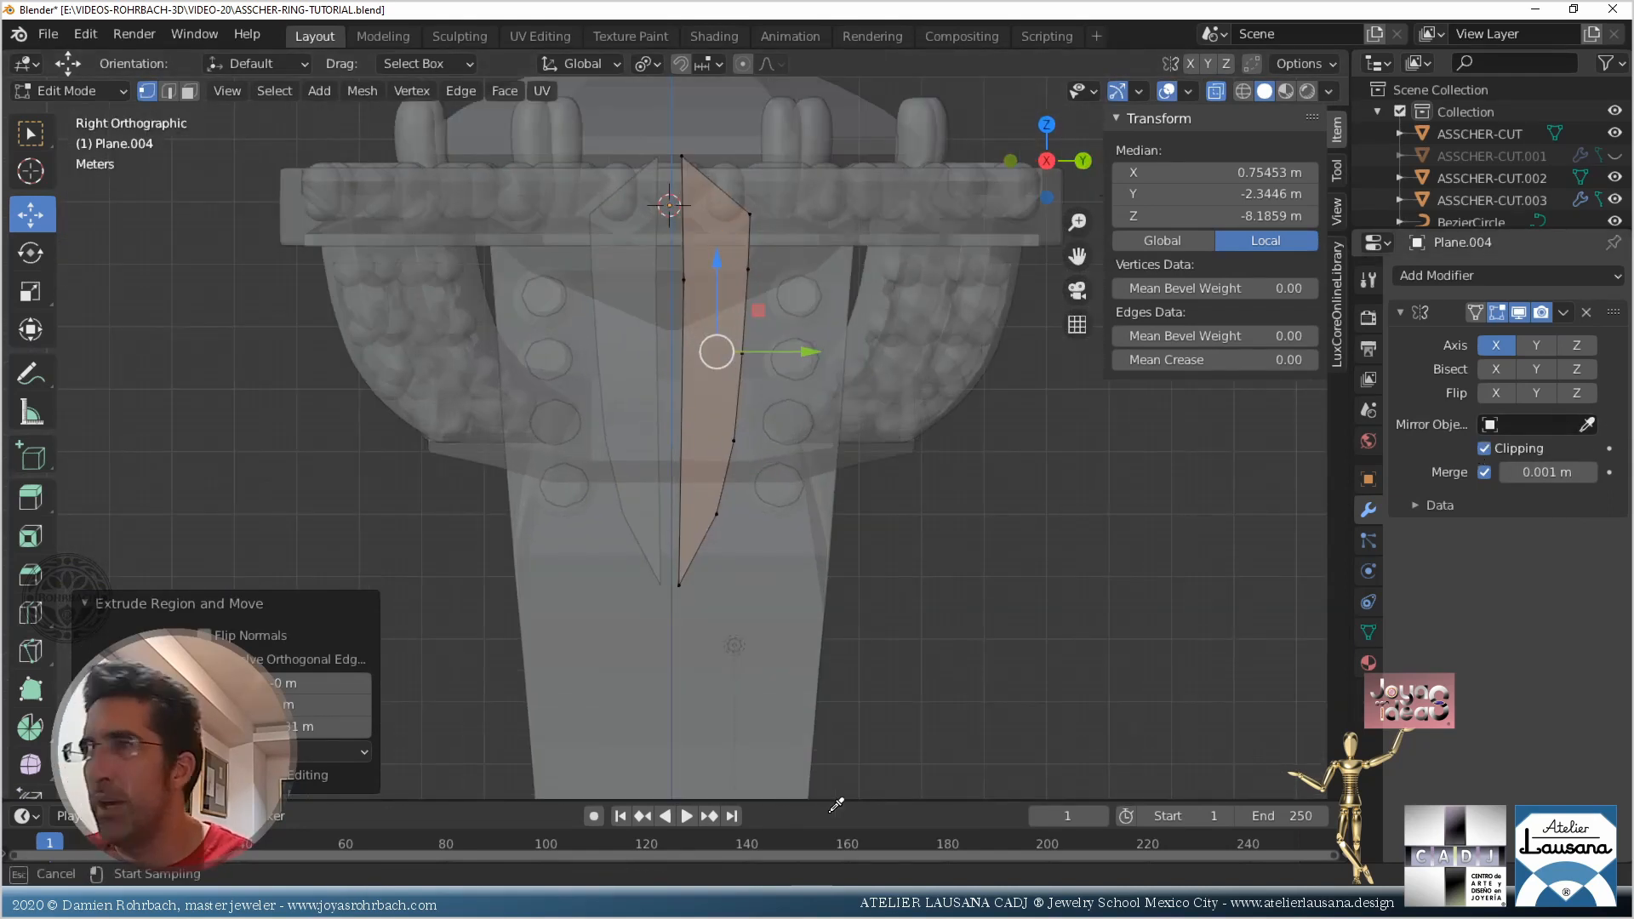
{"action": "left_click", "coordinate": [829, 653]}
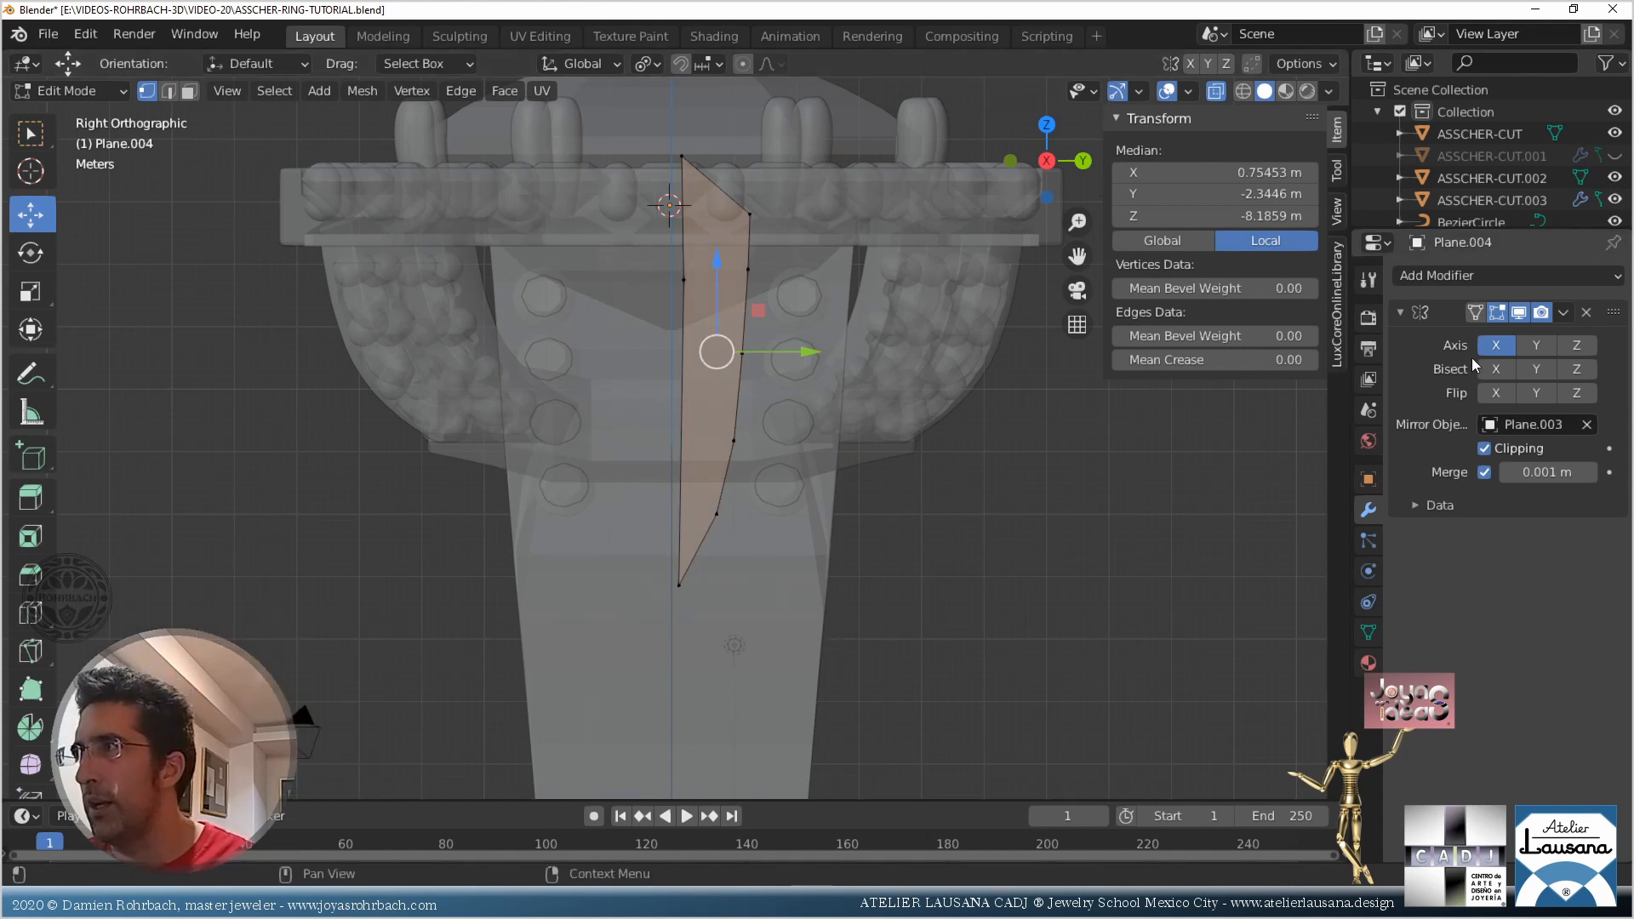
{"action": "left_click", "coordinate": [1536, 345]}
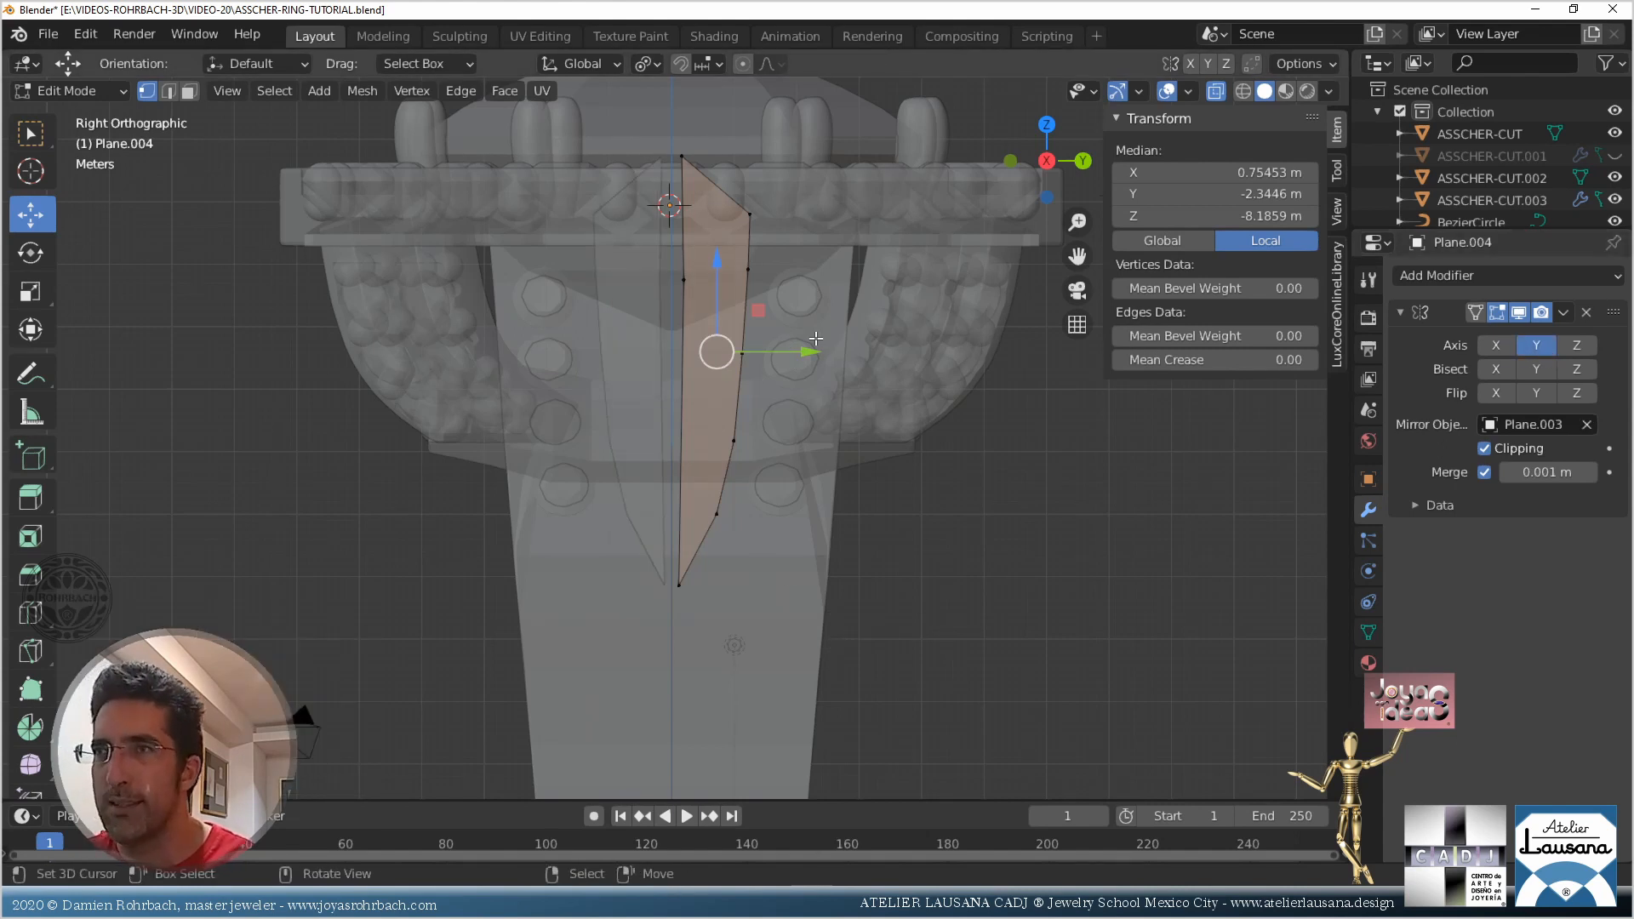
Move all the profile's inner-edge vertices along Y onto the mirror centreline, at about local X 0.03 m
{"action": "key", "text": "alt+a"}
{"action": "key", "text": "b"}
{"action": "left_click_drag", "start_coordinate": [669, 147], "coordinate": [692, 611]}
{"action": "left_click_drag", "start_coordinate": [765, 342], "coordinate": [751, 349]}
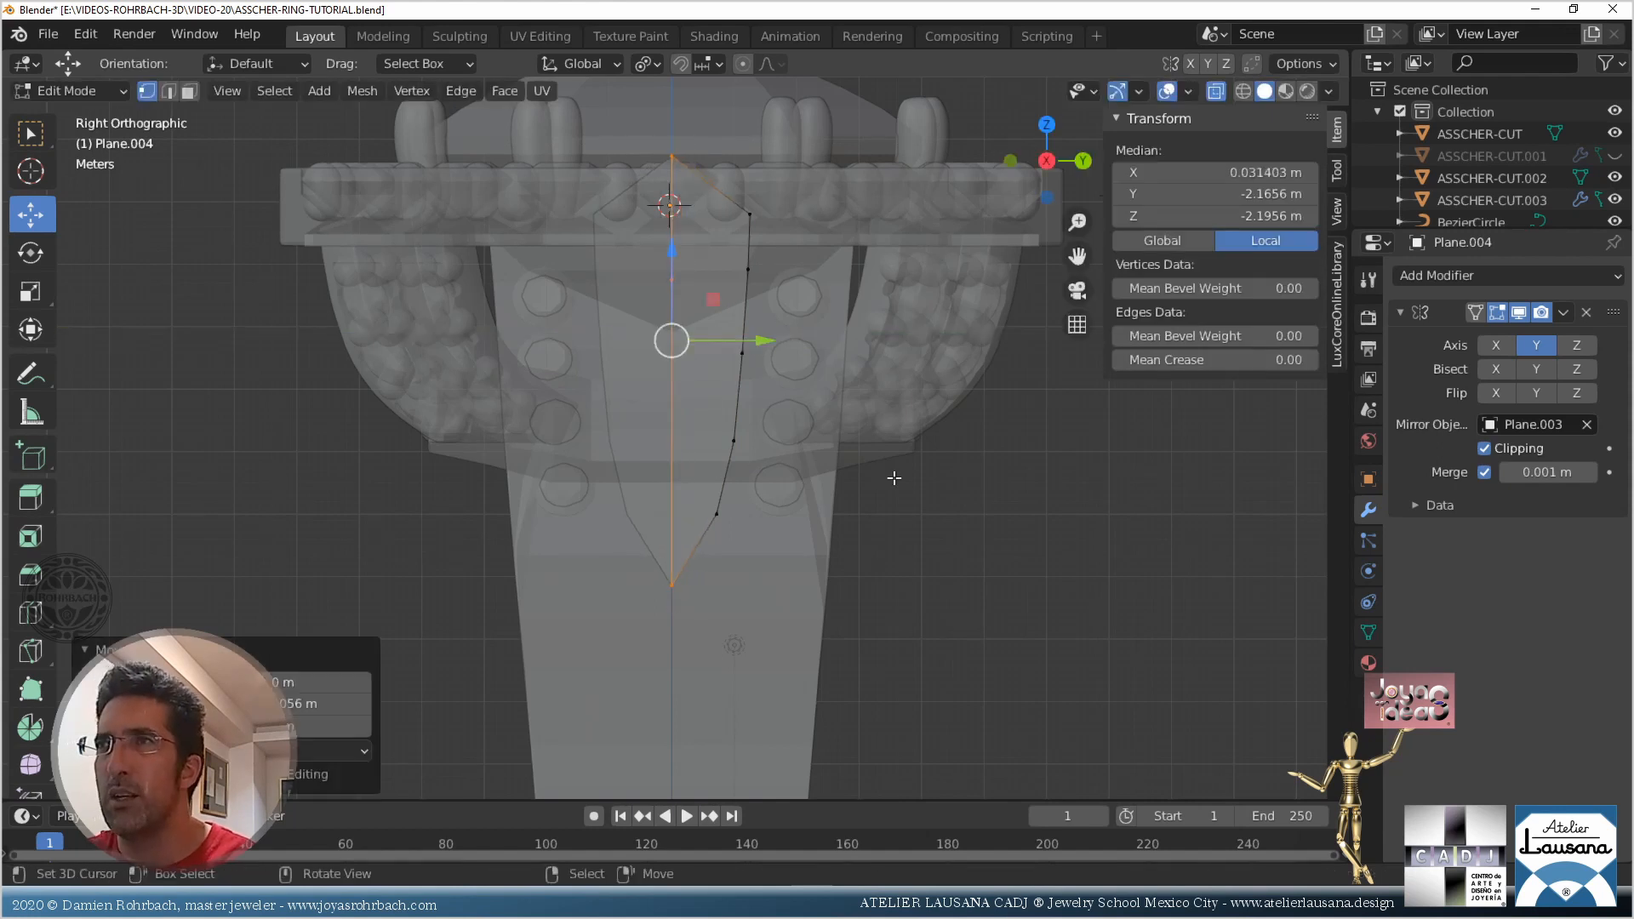
{"action": "key", "text": "alt+z"}
{"action": "middle_click_drag", "start_coordinate": [894, 478], "coordinate": [664, 380]}
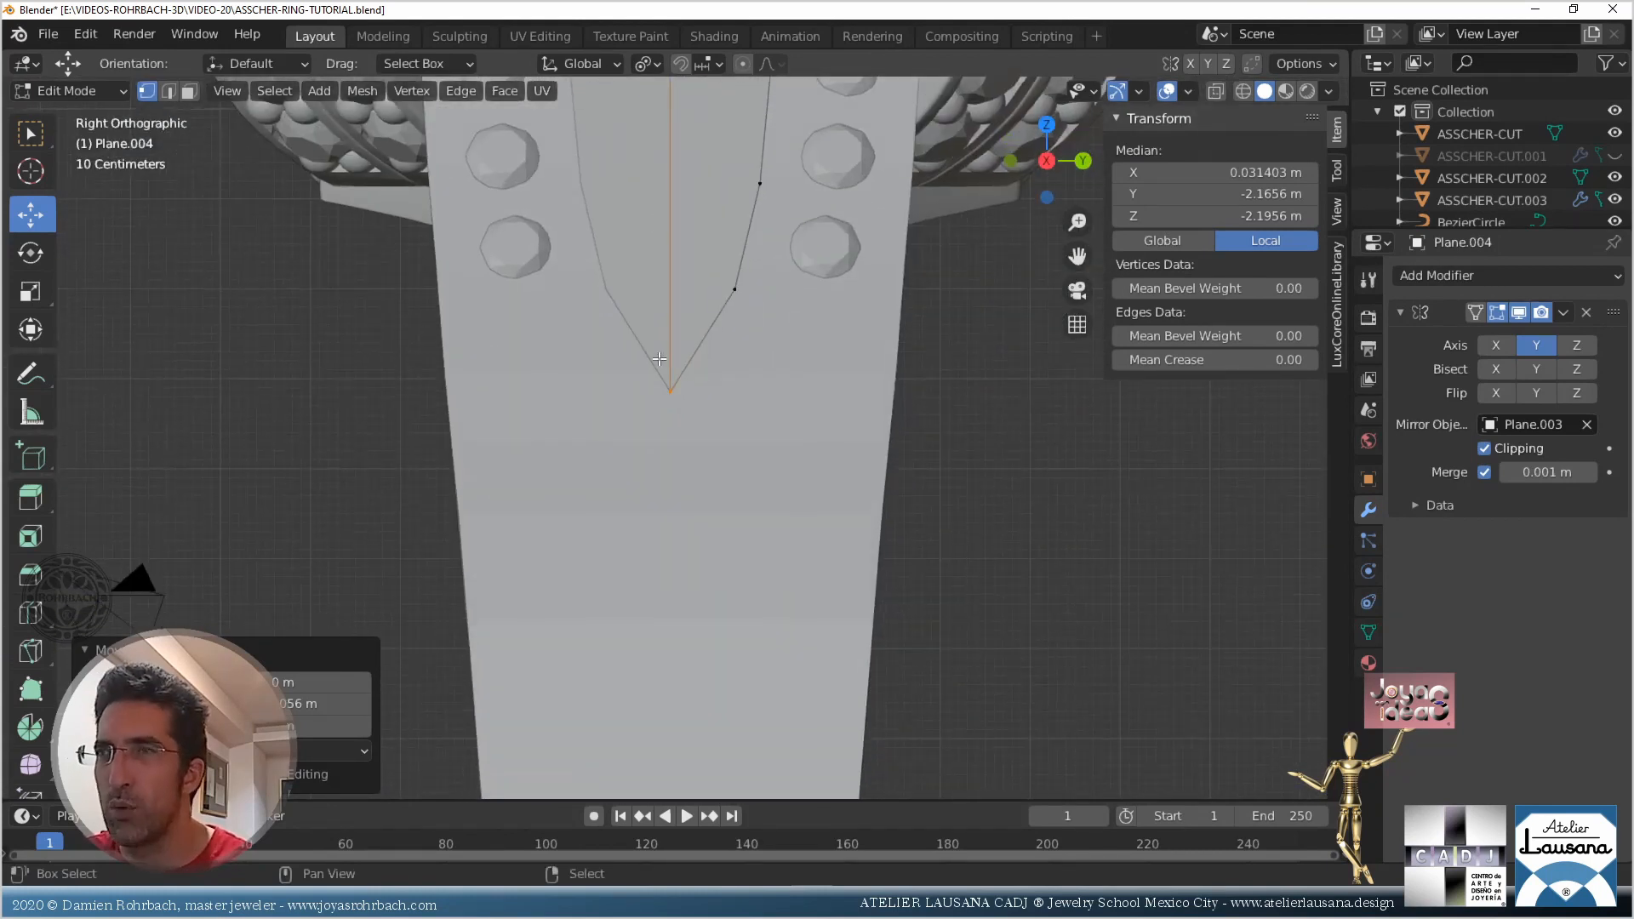
Lower the front and back vertices of the profile's pointed tip along Z, farther down the shank's centreline
{"action": "left_click", "coordinate": [664, 380]}
{"action": "key", "text": "alt+z"}
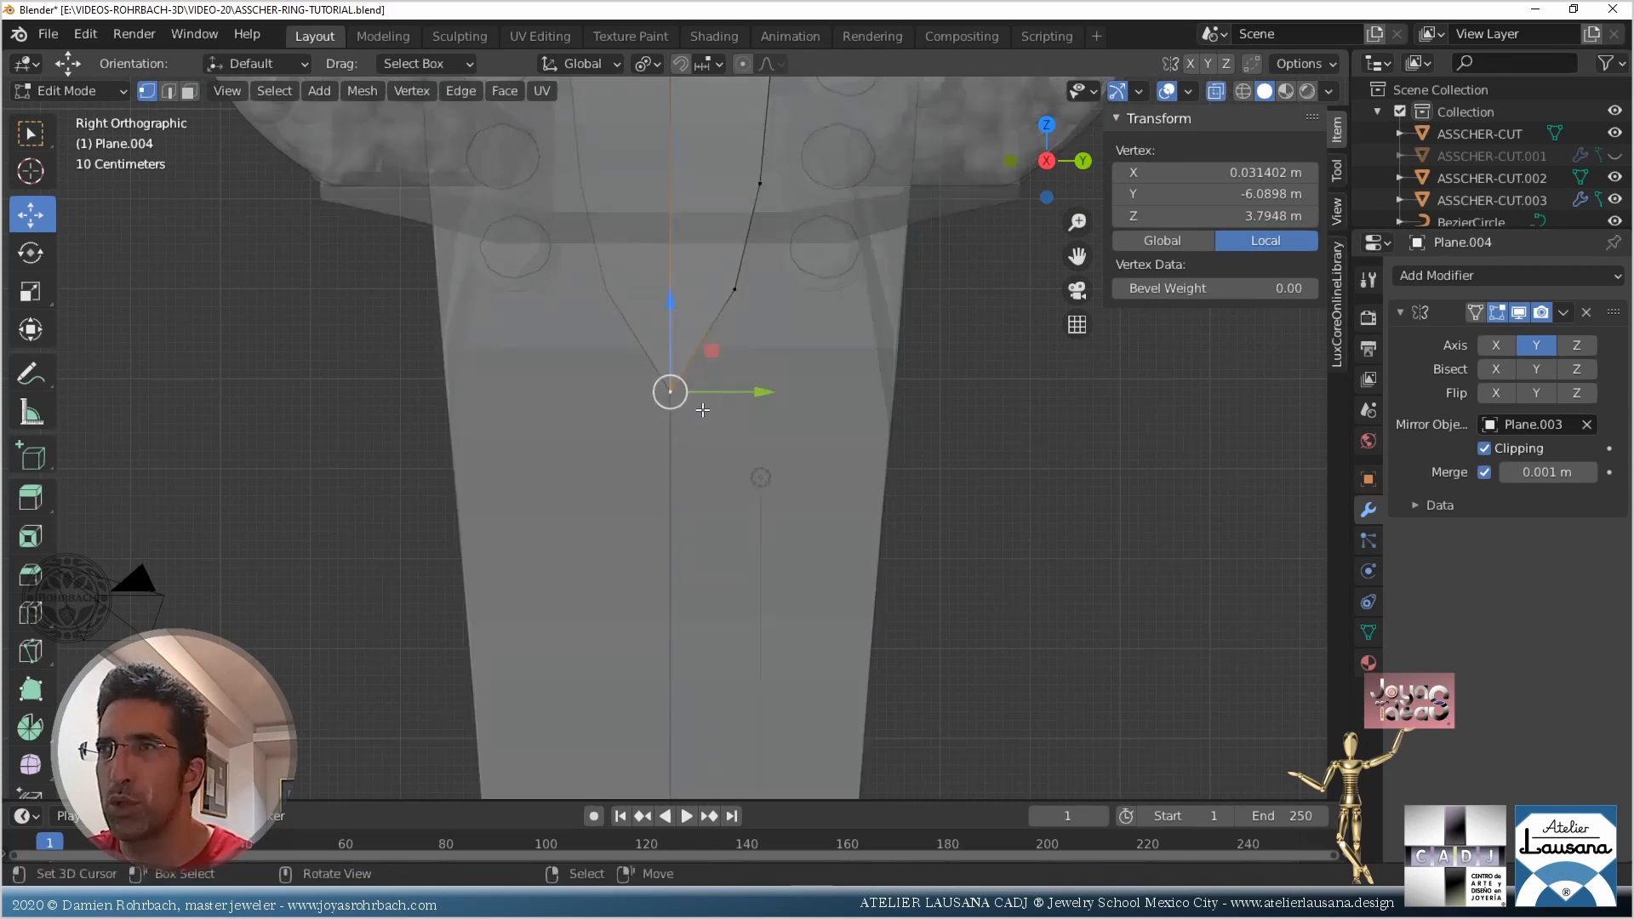
{"action": "key", "text": "alt+a"}
{"action": "key", "text": "b"}
{"action": "left_click_drag", "start_coordinate": [642, 388], "coordinate": [748, 510]}
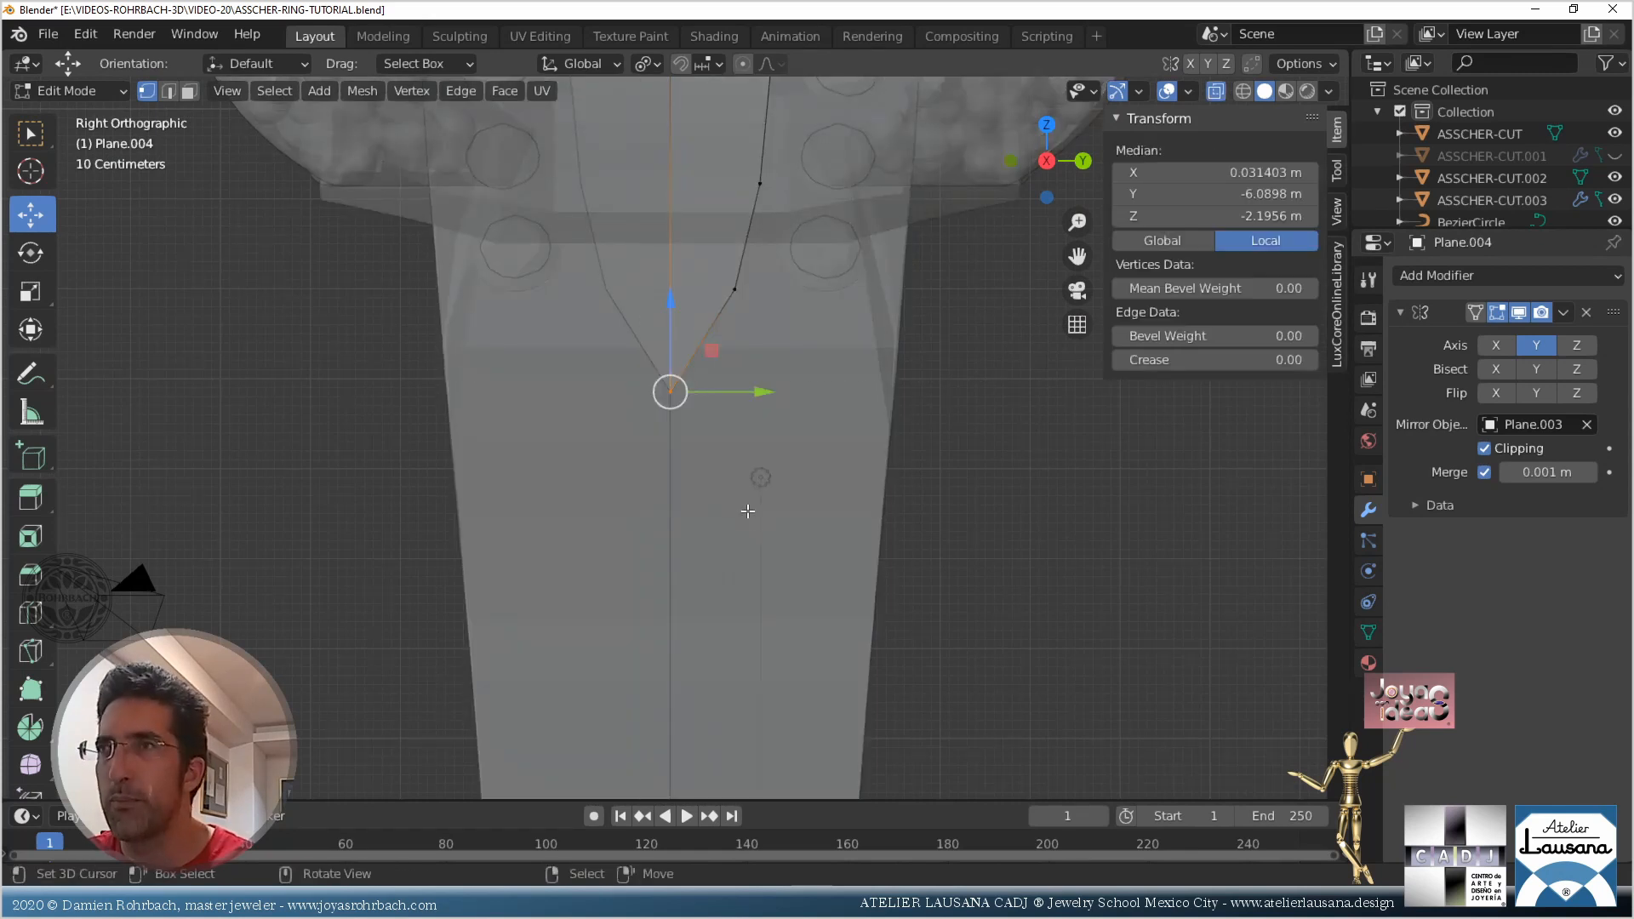
{"action": "left_click_drag", "start_coordinate": [673, 317], "coordinate": [679, 568]}
Move the lowest outer vertices, front and back, down to about local X 0.70 m, Y -5.82 m
{"action": "key", "text": "alt+a"}
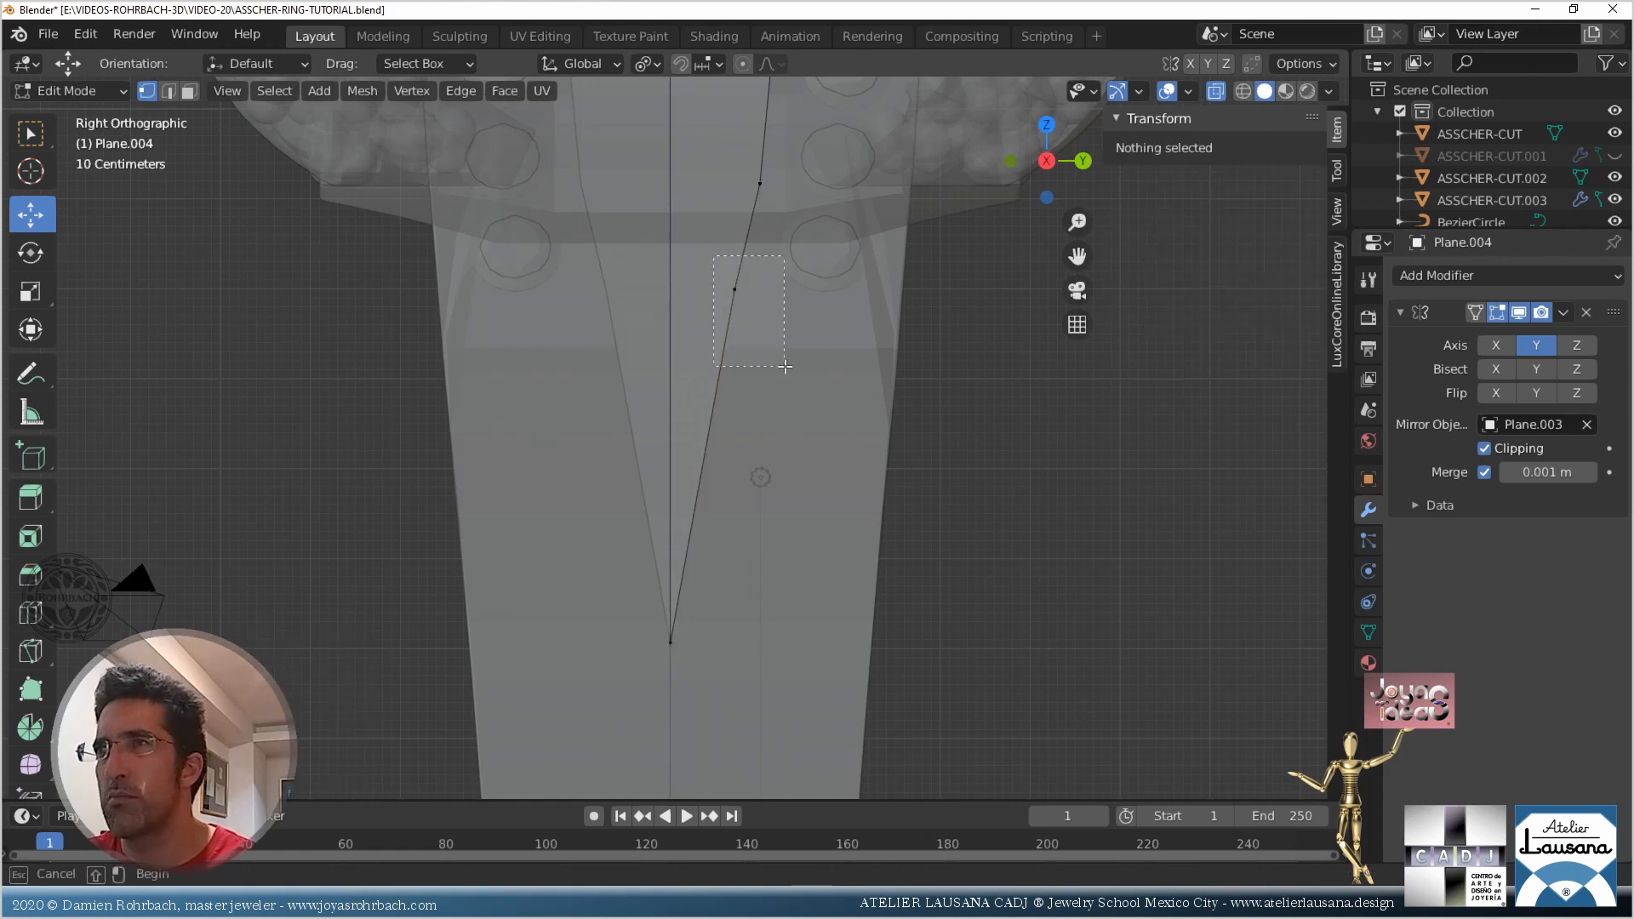
{"action": "left_click", "coordinate": [734, 289]}
{"action": "key", "text": "g"}
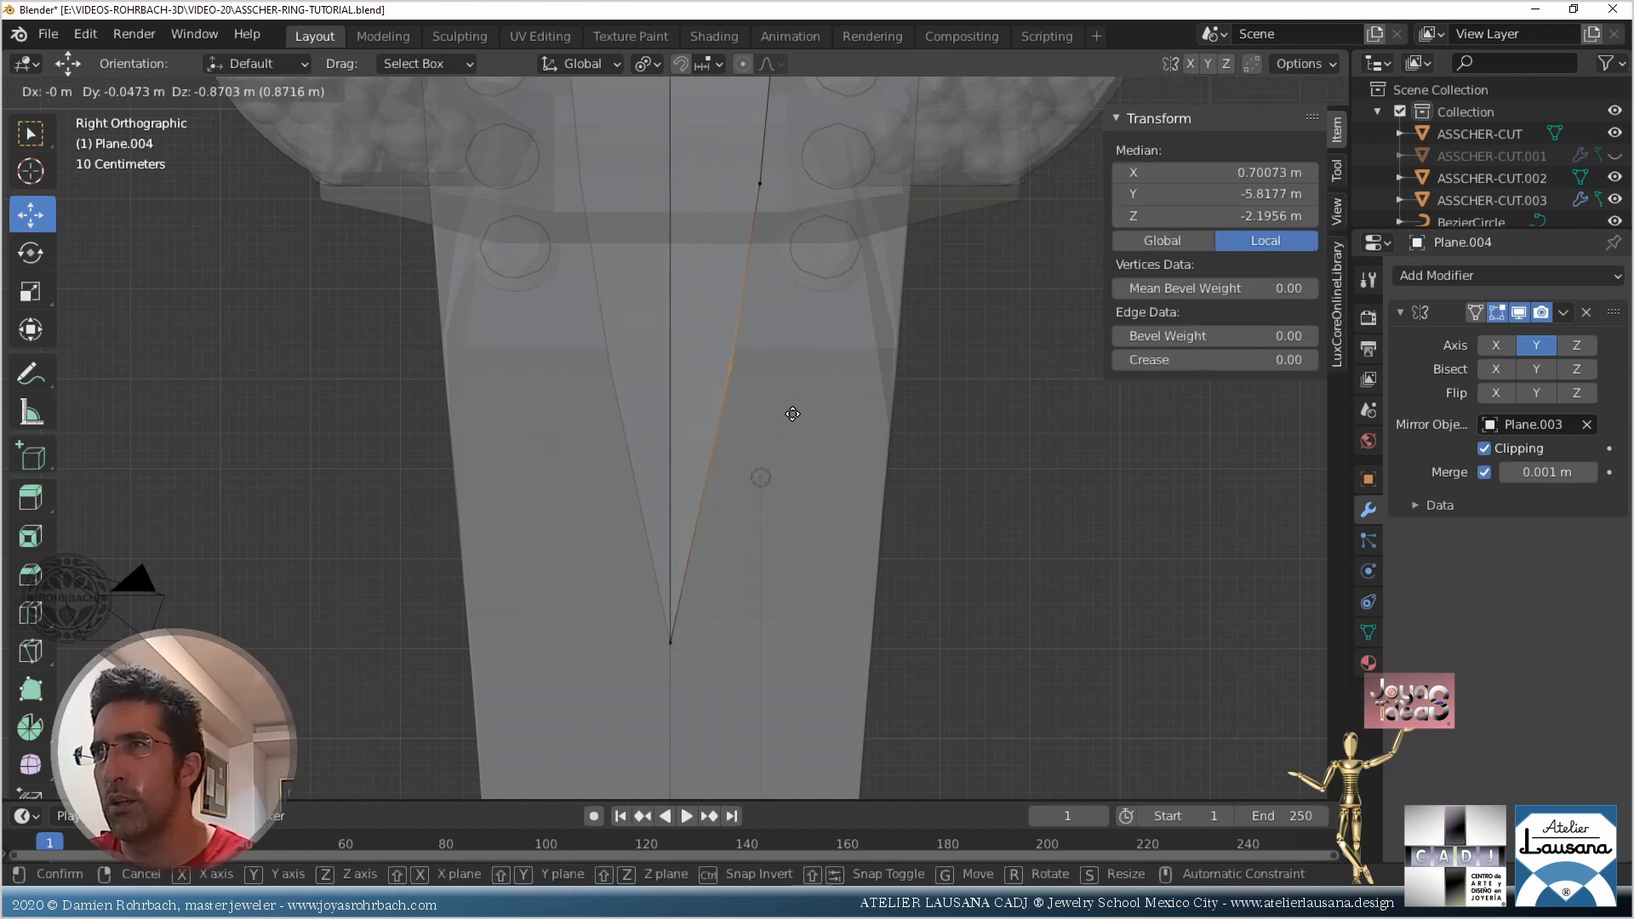
{"action": "left_click", "coordinate": [791, 413]}
{"action": "scroll", "coordinate": [756, 479], "scroll_direction": "down", "scroll_amount": 2}
{"action": "key", "text": "alt+a"}
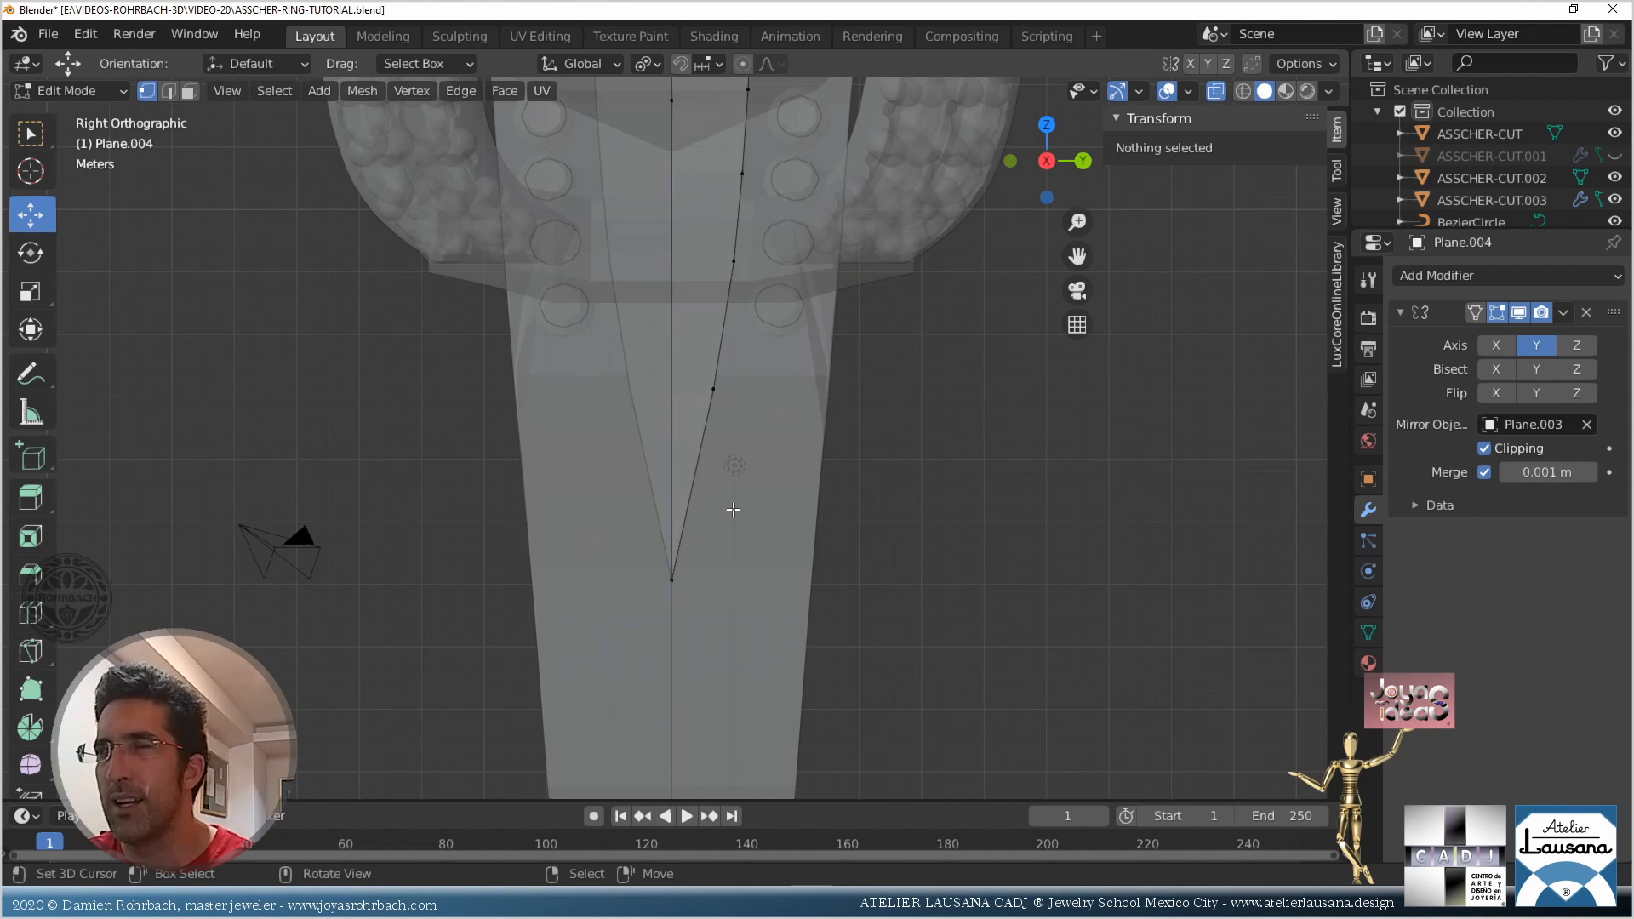
Add one loop cut midway across the extruded side face between the tip and the lowest outer vertices
{"action": "middle_click_drag", "start_coordinate": [827, 511], "coordinate": [753, 482]}
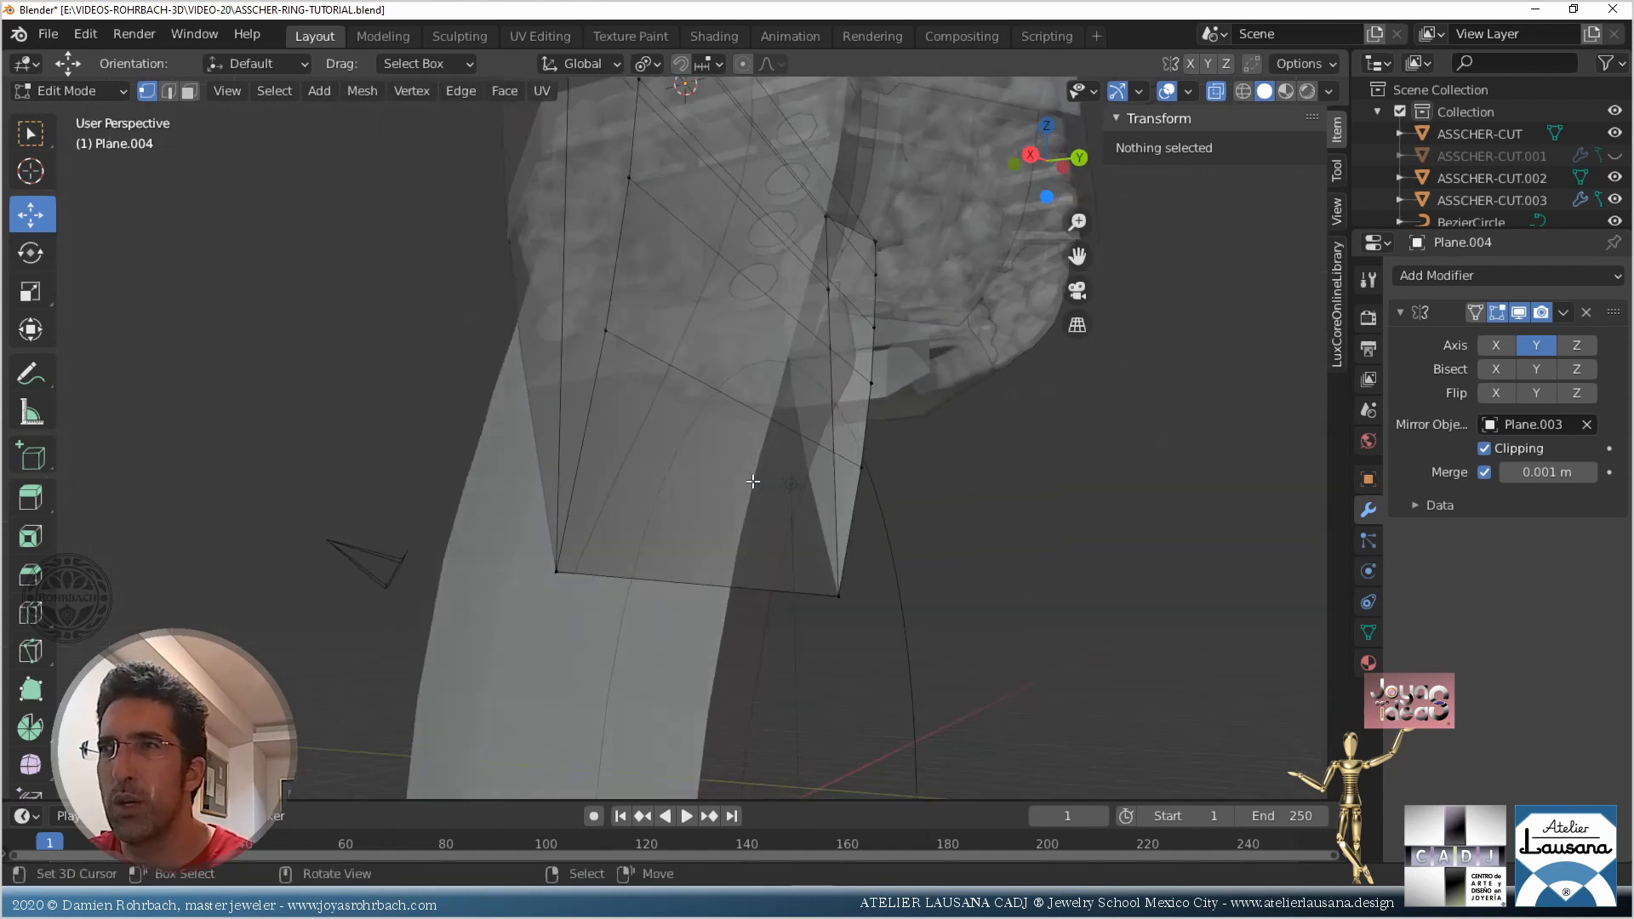
{"action": "left_click", "coordinate": [30, 612]}
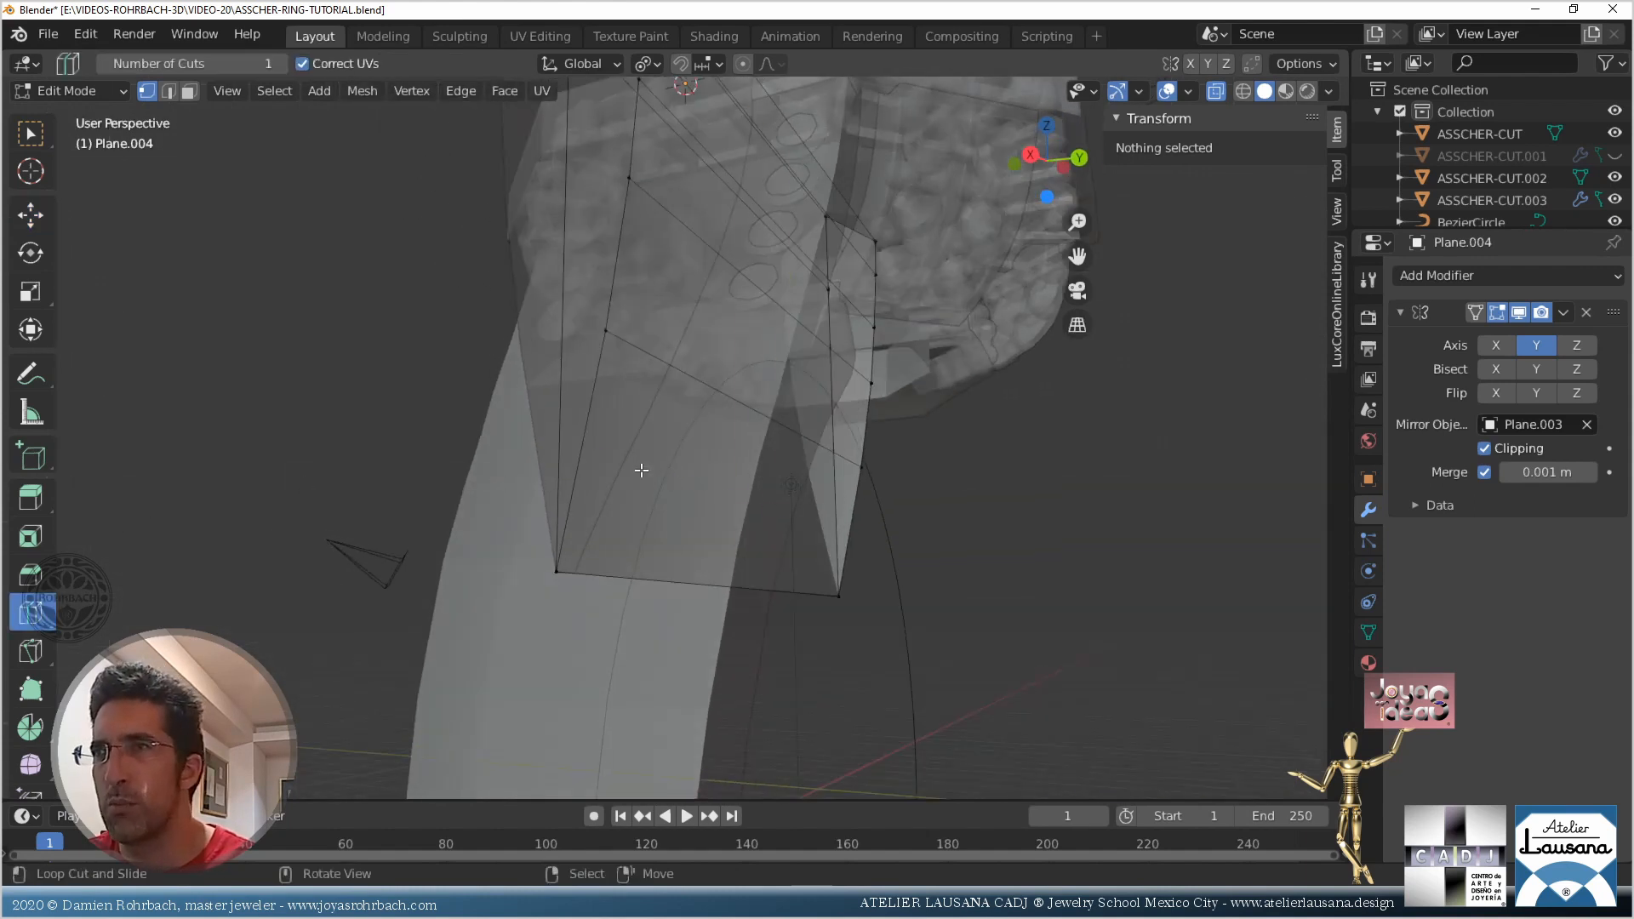
{"action": "left_click", "coordinate": [589, 461]}
{"action": "left_click", "coordinate": [30, 133]}
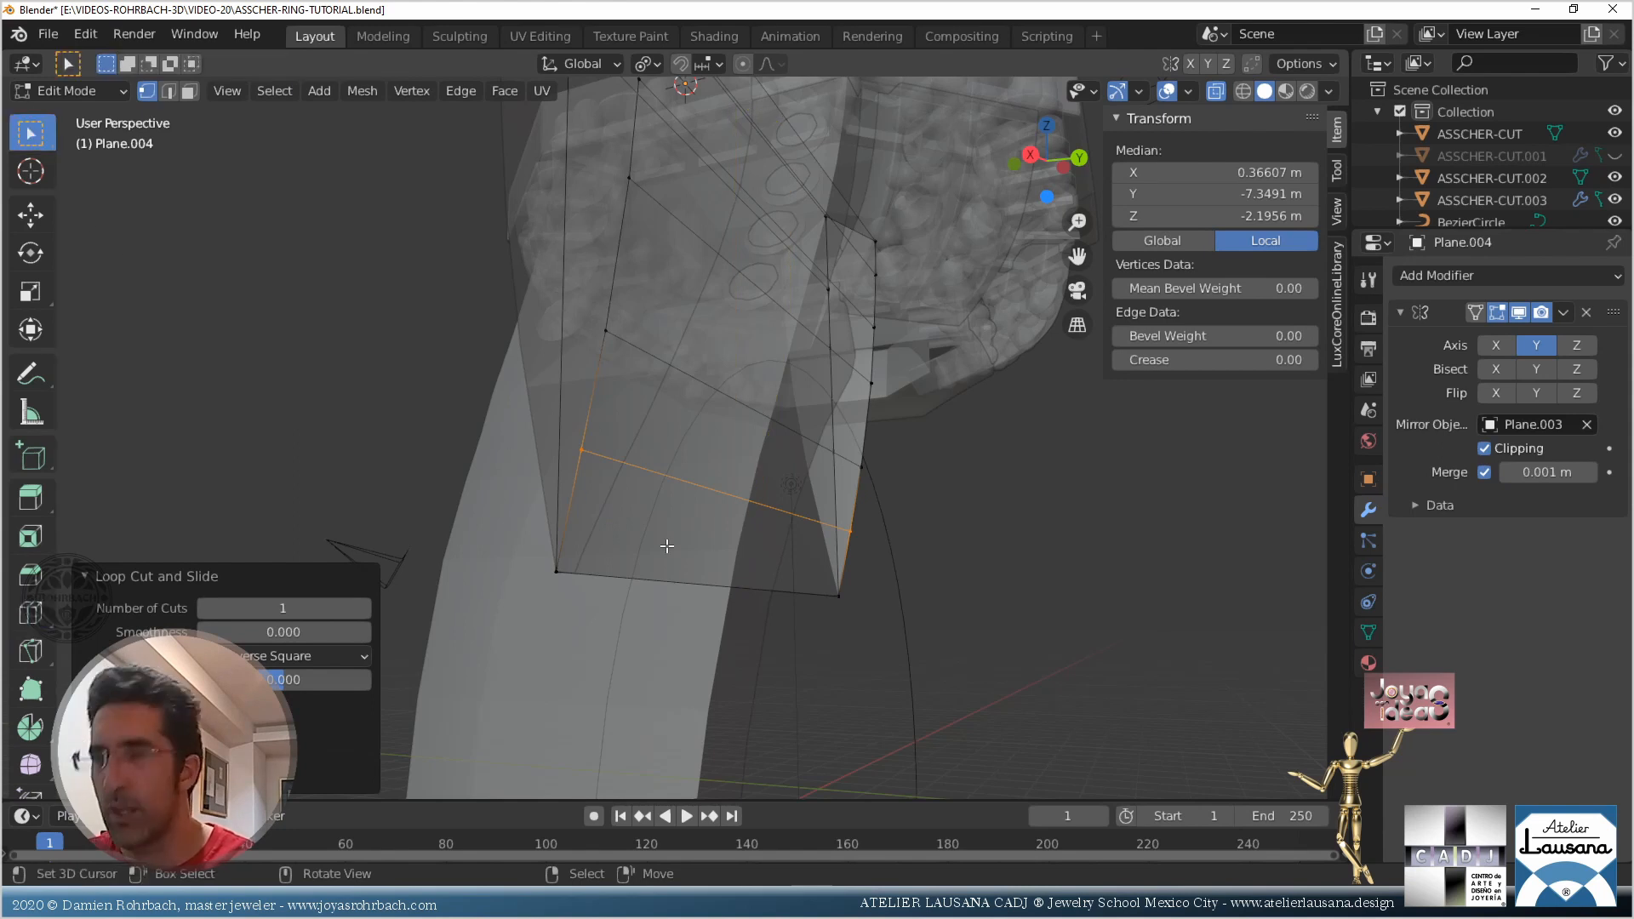
{"action": "key", "text": "KP_1"}
{"action": "key", "text": "KP_3"}
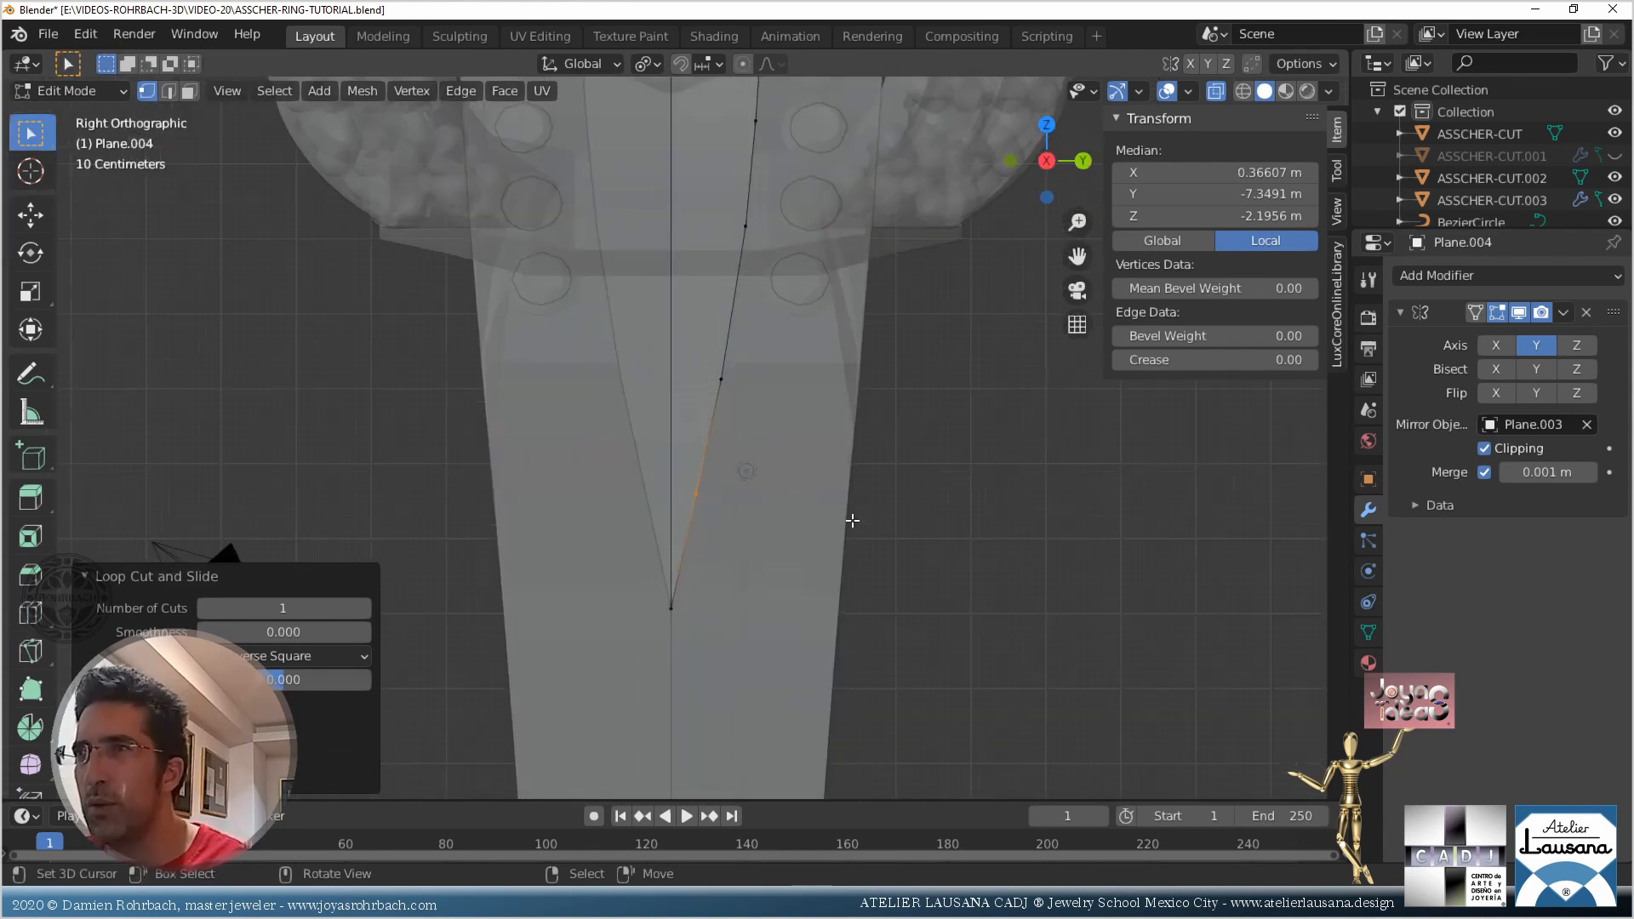
Shift the new loop's vertices down and slightly outward, and move the outer vertices above them to about local X 0.84 m, Y -5.49 m
{"action": "key", "text": "g"}
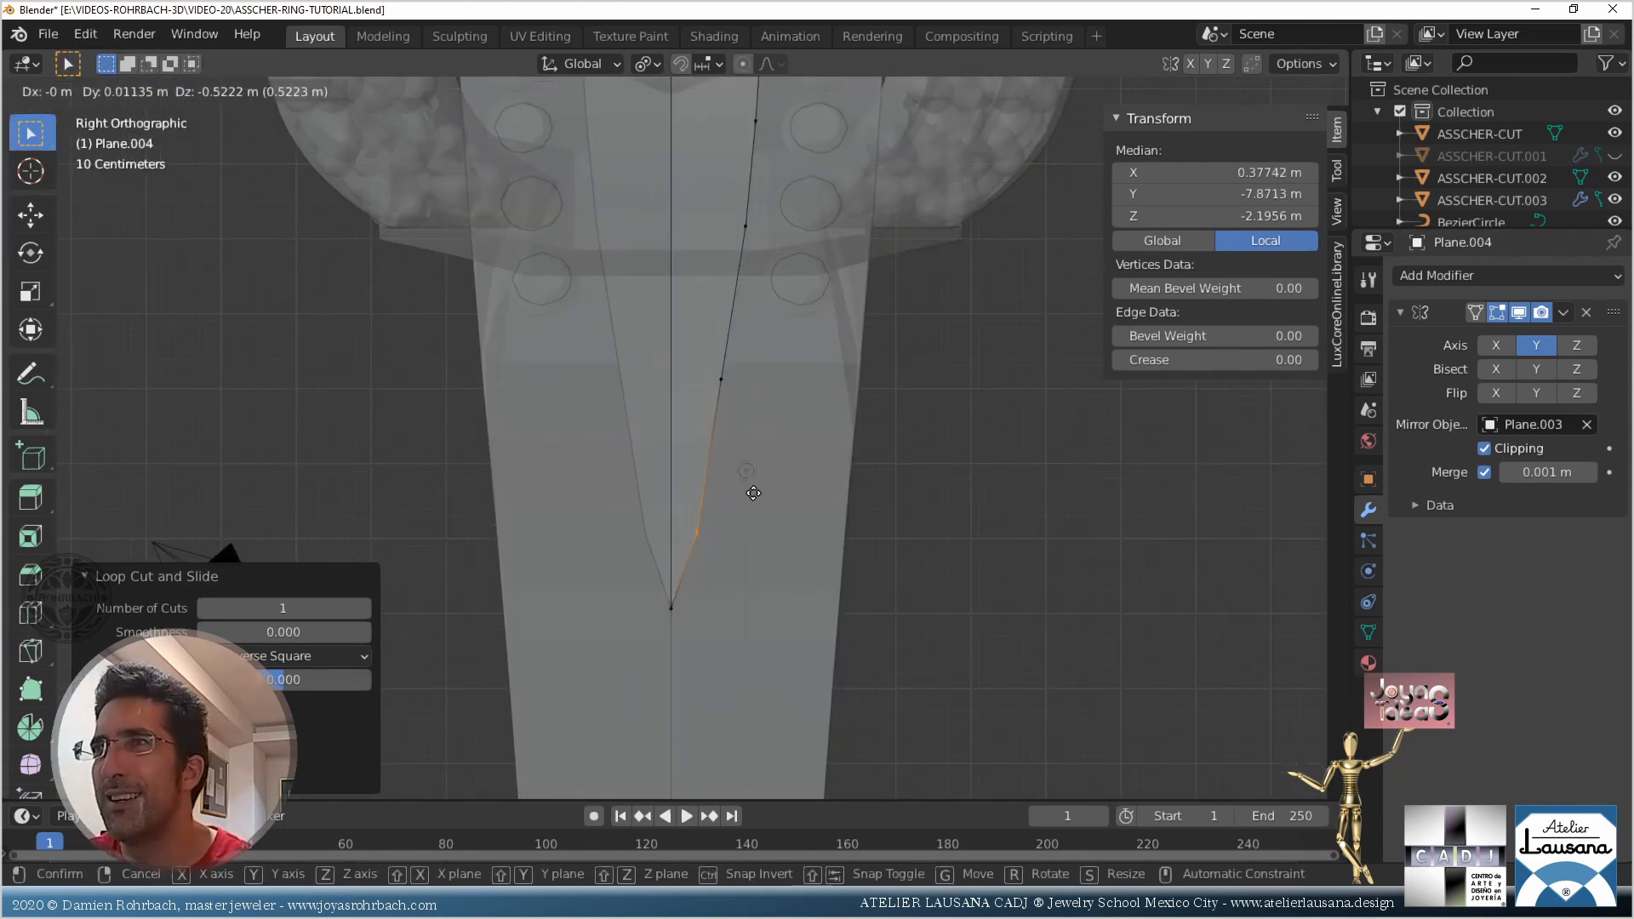
{"action": "left_click", "coordinate": [758, 467]}
{"action": "key", "text": "alt+a"}
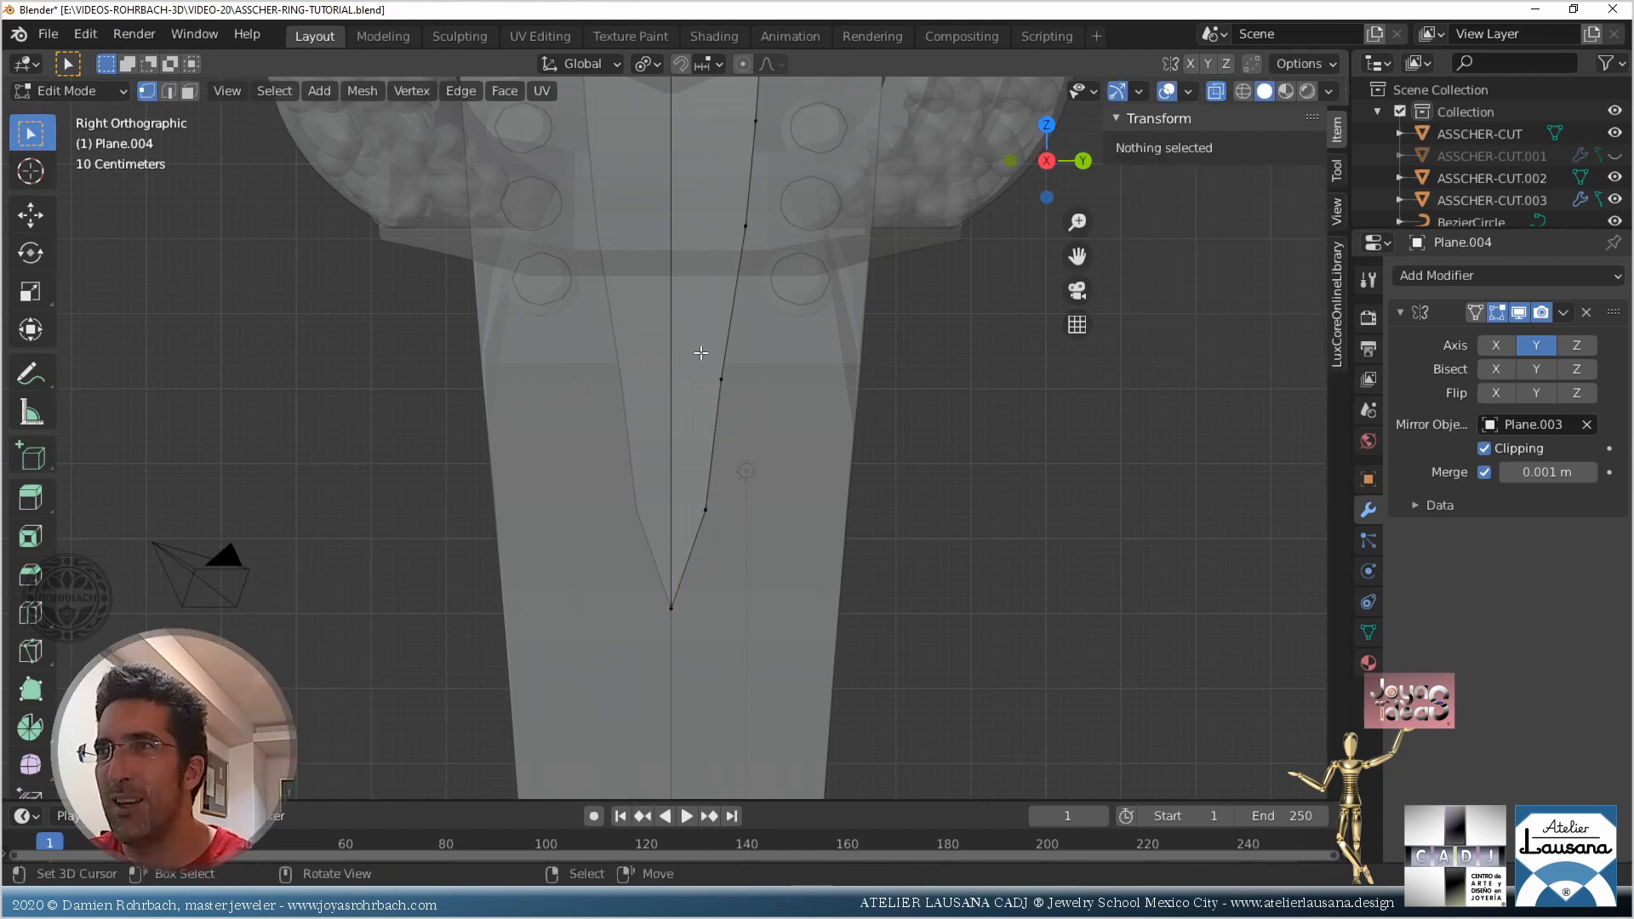
{"action": "left_click", "coordinate": [769, 365]}
{"action": "key", "text": "g"}
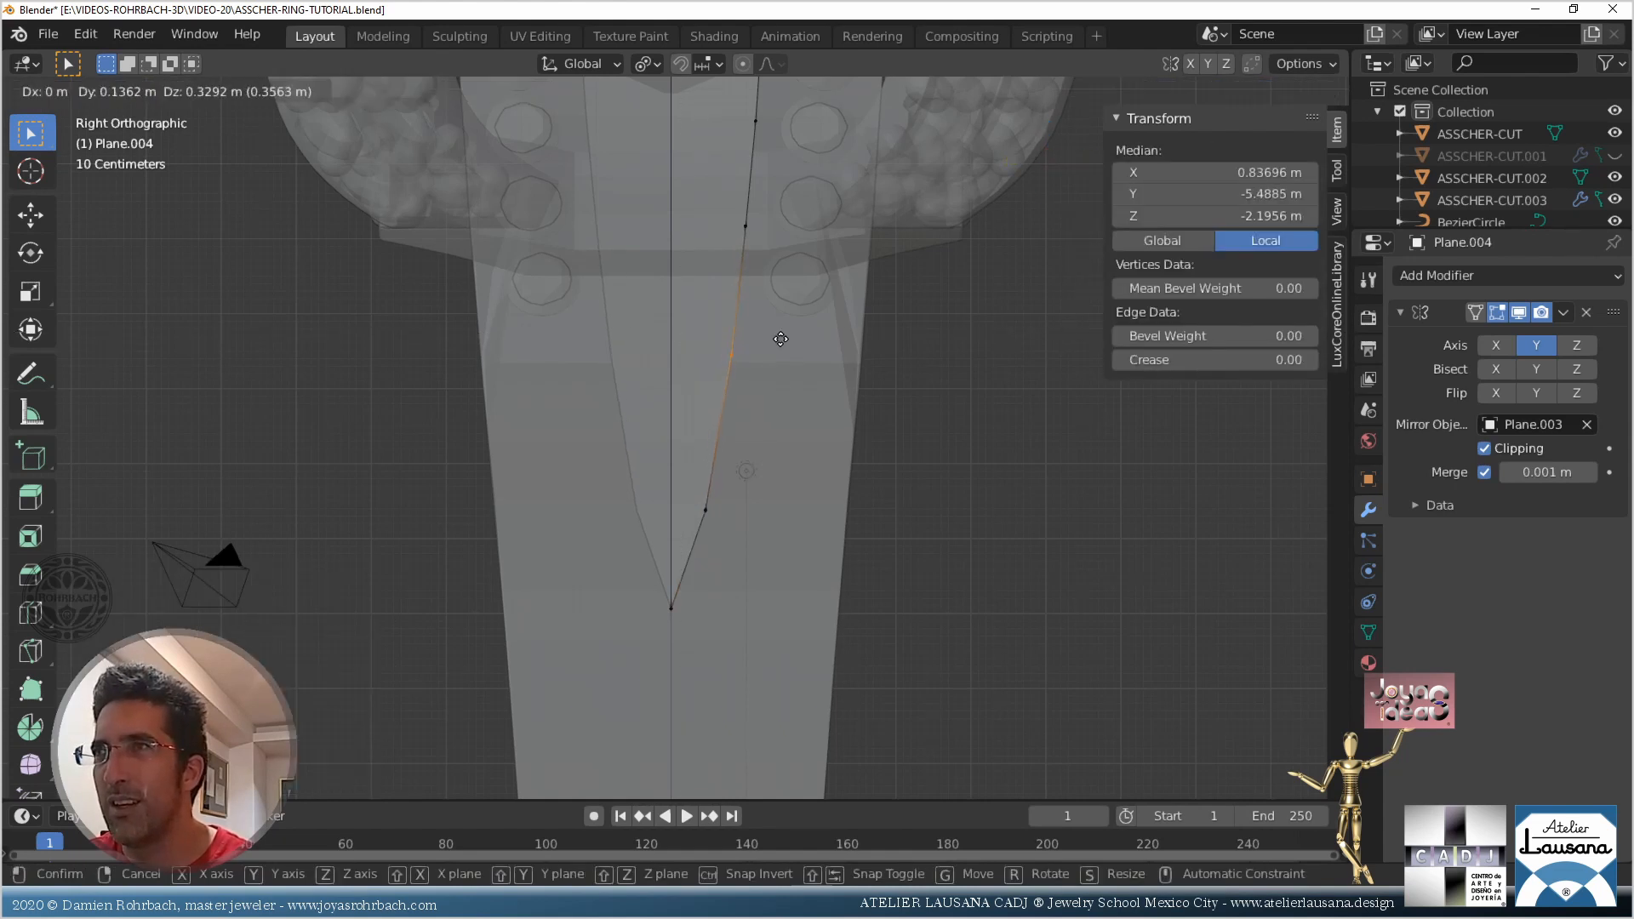
{"action": "left_click", "coordinate": [780, 338]}
Lower the front and back vertices of the profile's pointed tip along Z to about local Y -10.72 m
{"action": "scroll", "coordinate": [782, 408], "scroll_direction": "up", "scroll_amount": 2, "text": "shift"}
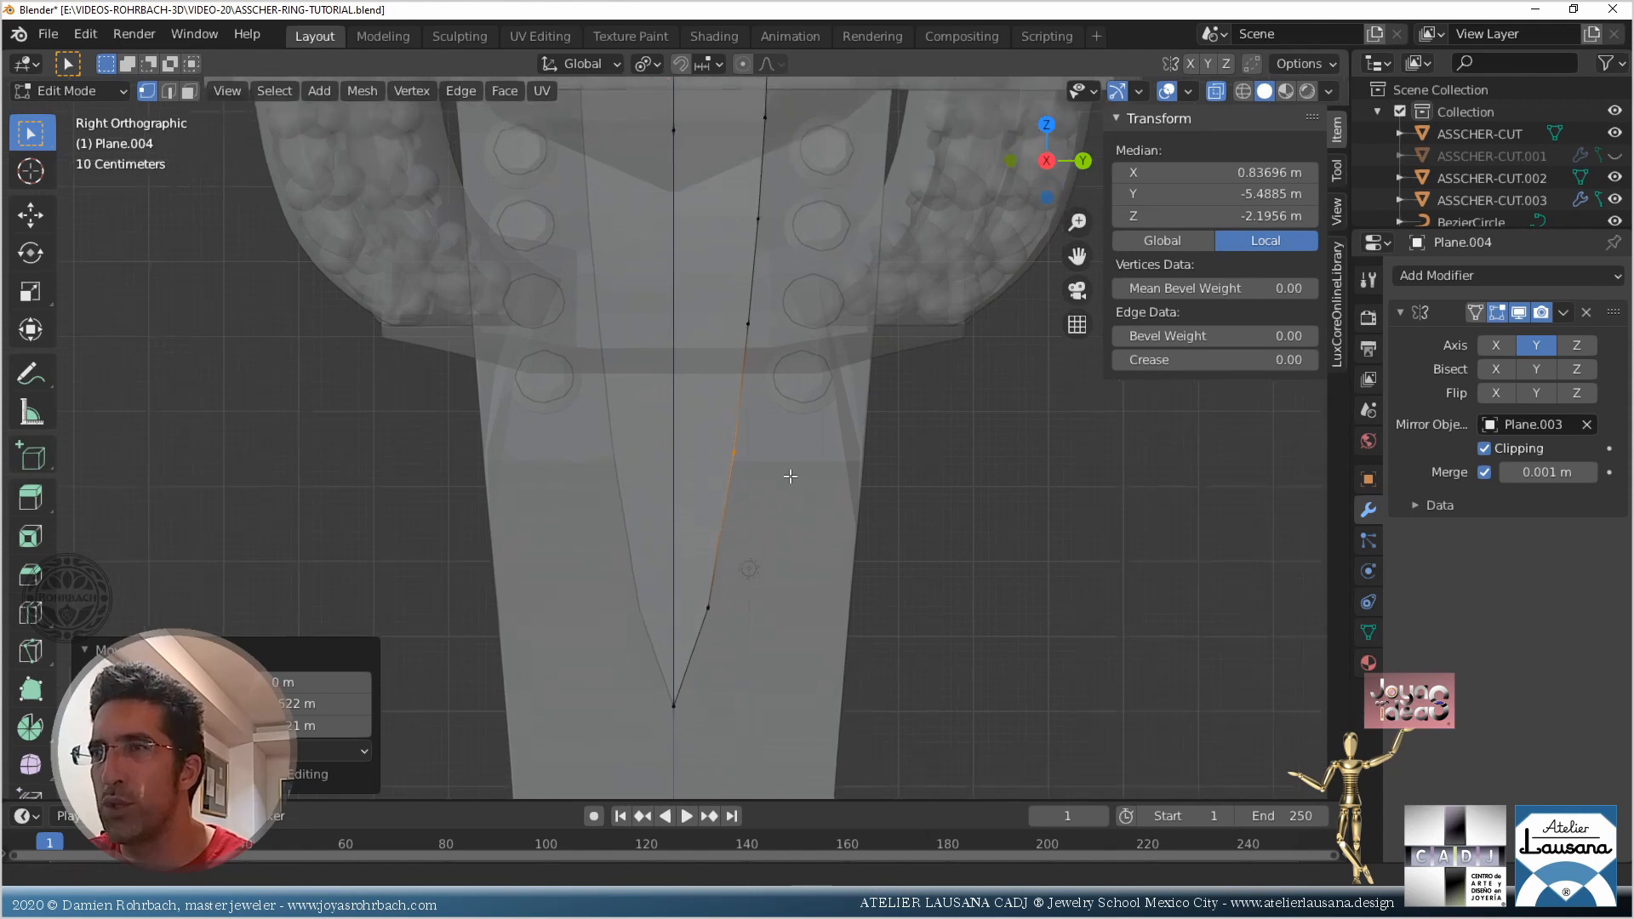
{"action": "middle_click_drag", "start_coordinate": [790, 477], "coordinate": [810, 364], "text": "shift"}
{"action": "key", "text": "alt+a"}
{"action": "key", "text": "b"}
{"action": "left_click_drag", "start_coordinate": [664, 553], "coordinate": [771, 685]}
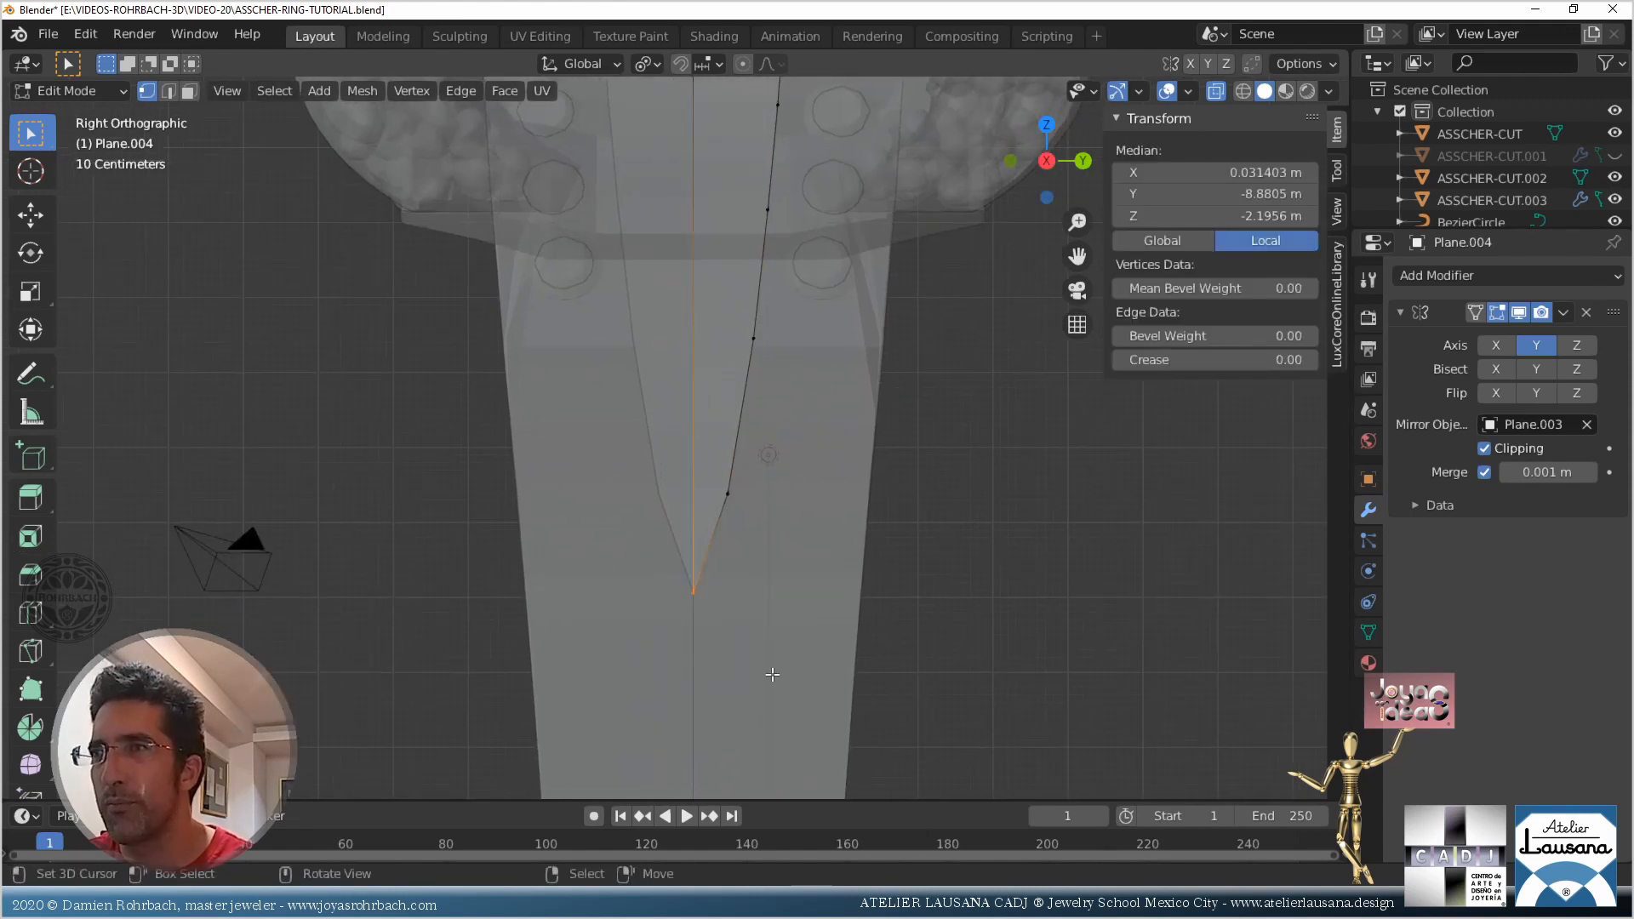
{"action": "left_click", "coordinate": [31, 216]}
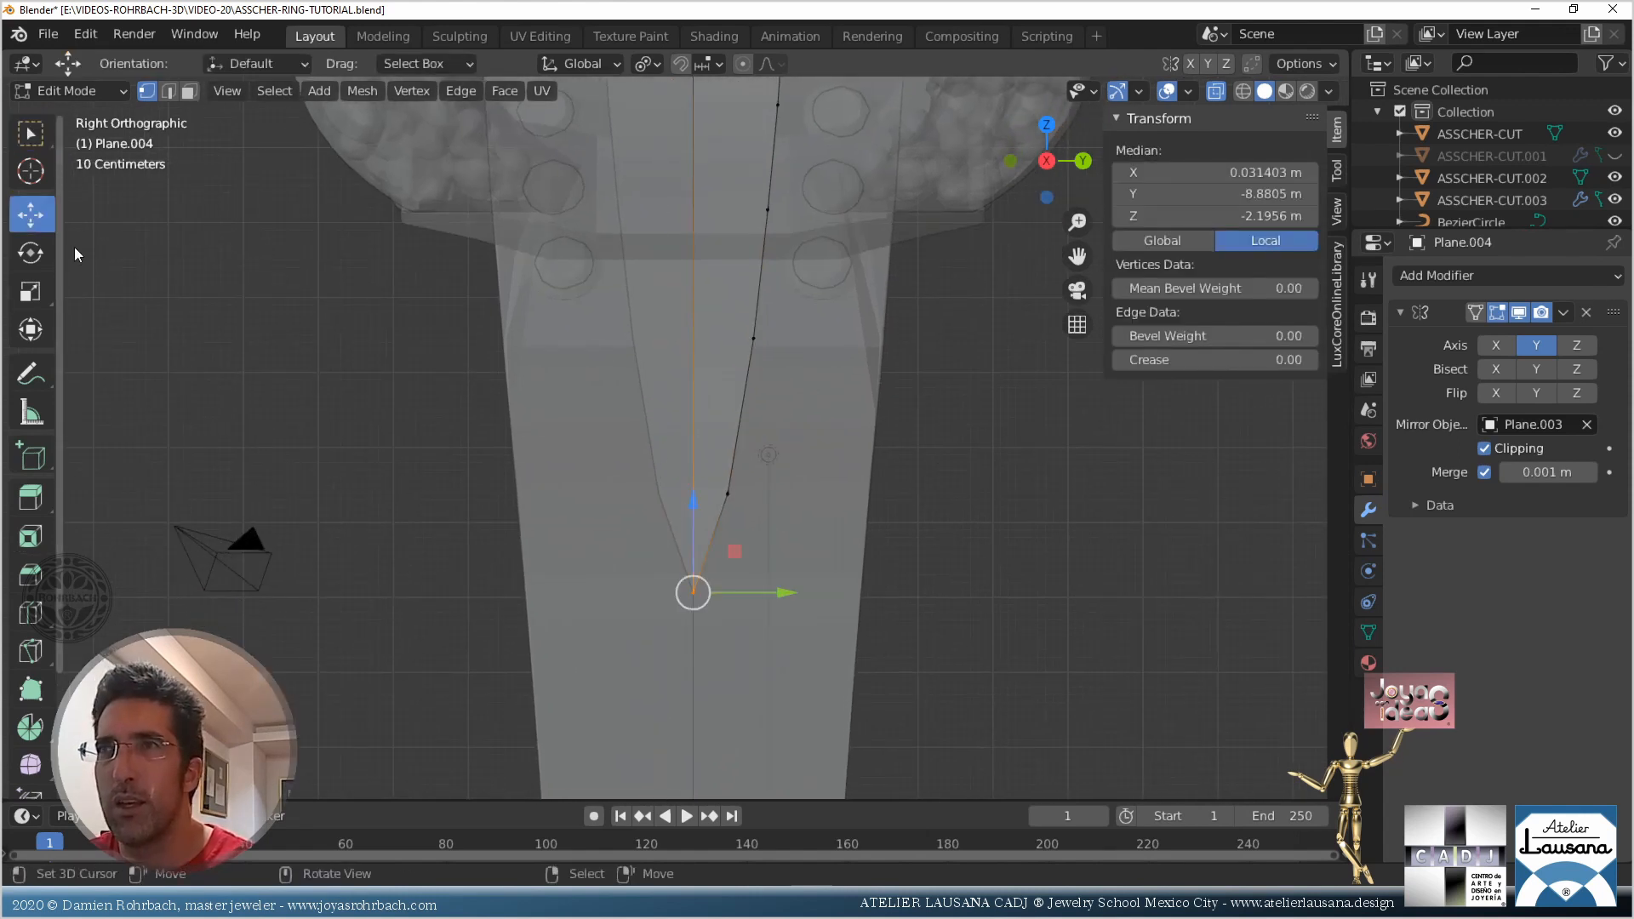
{"action": "left_click_drag", "start_coordinate": [694, 511], "coordinate": [688, 591]}
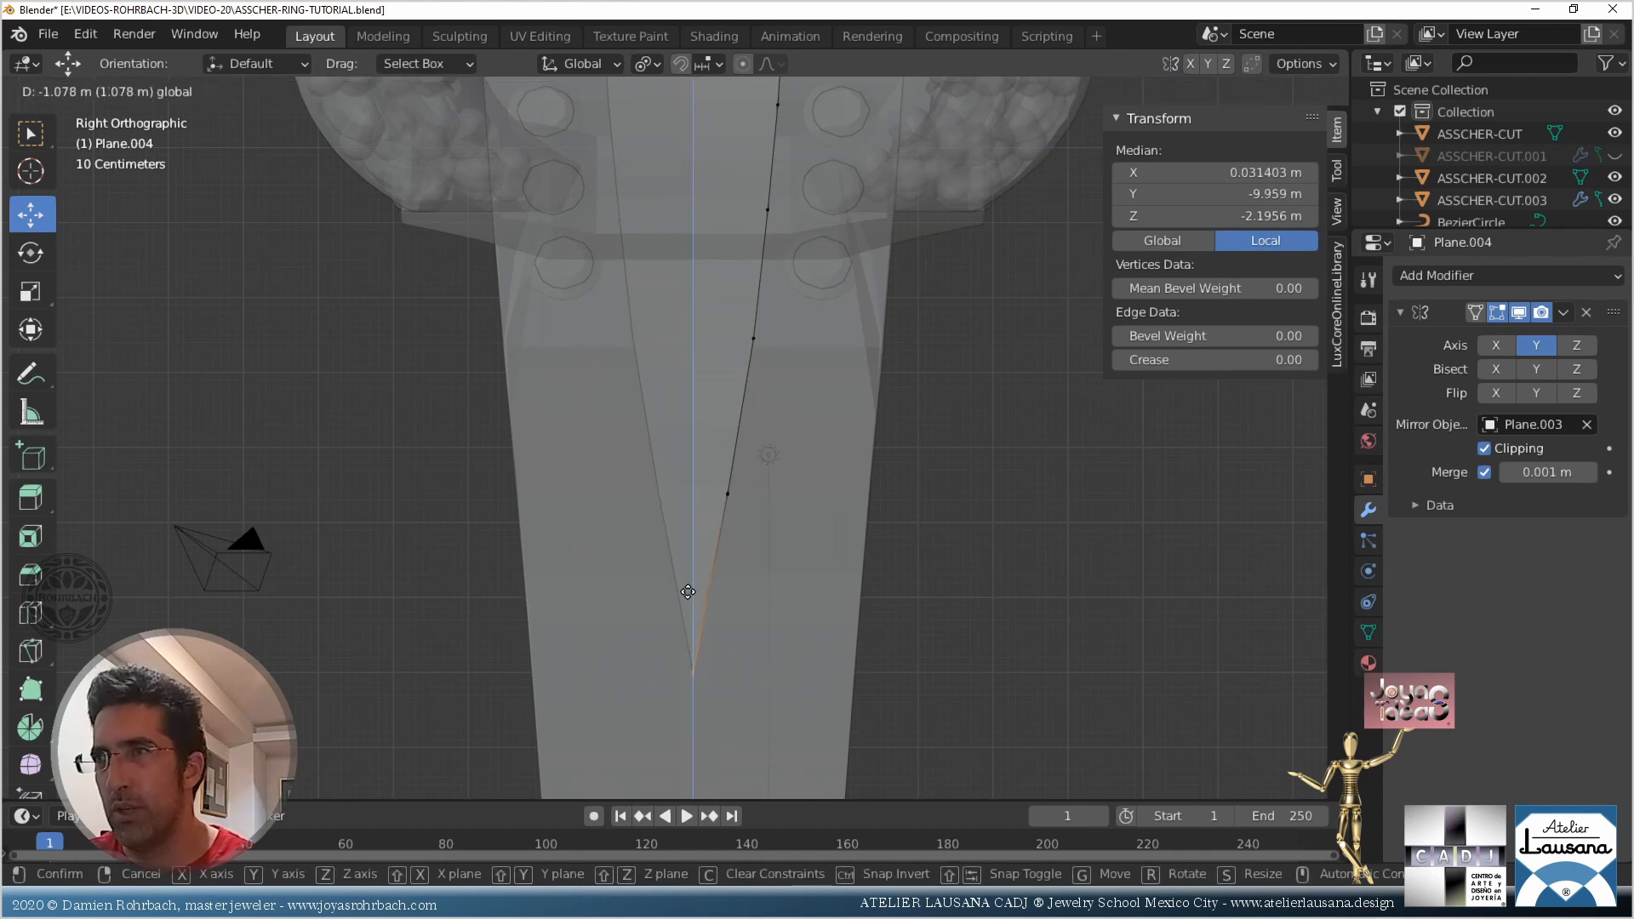
{"action": "left_click_drag", "start_coordinate": [680, 648], "coordinate": [681, 651]}
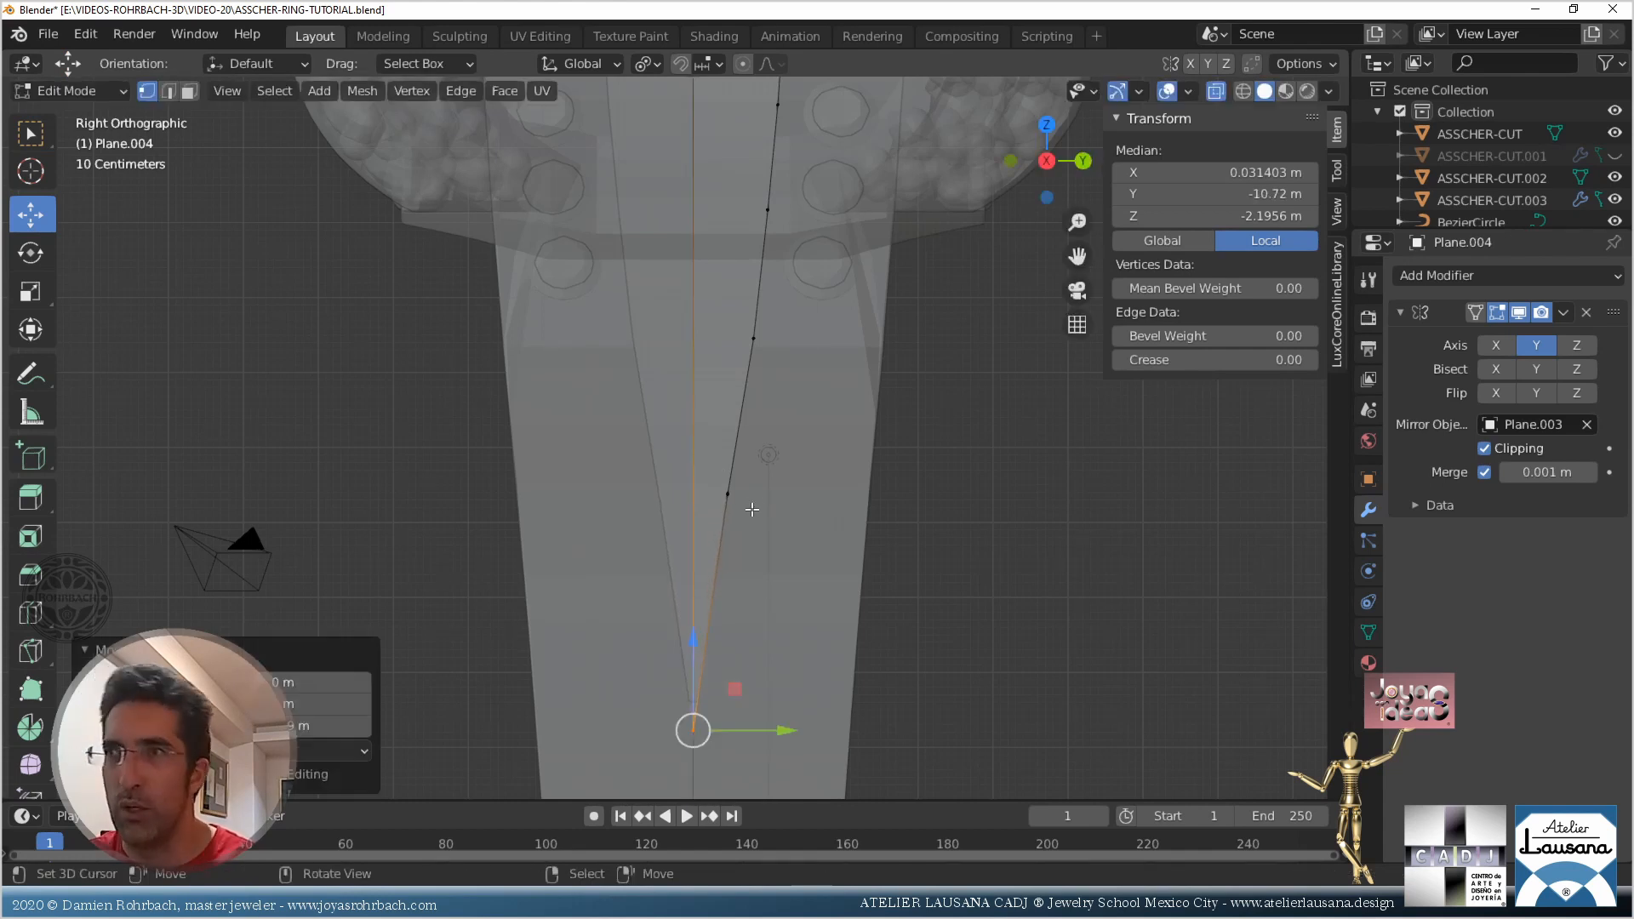
Finish editing the profile's mesh, return to Object Mode and save the file
{"action": "scroll", "coordinate": [781, 483], "scroll_direction": "down", "scroll_amount": 1}
{"action": "scroll", "coordinate": [818, 358], "scroll_direction": "down", "scroll_amount": 3}
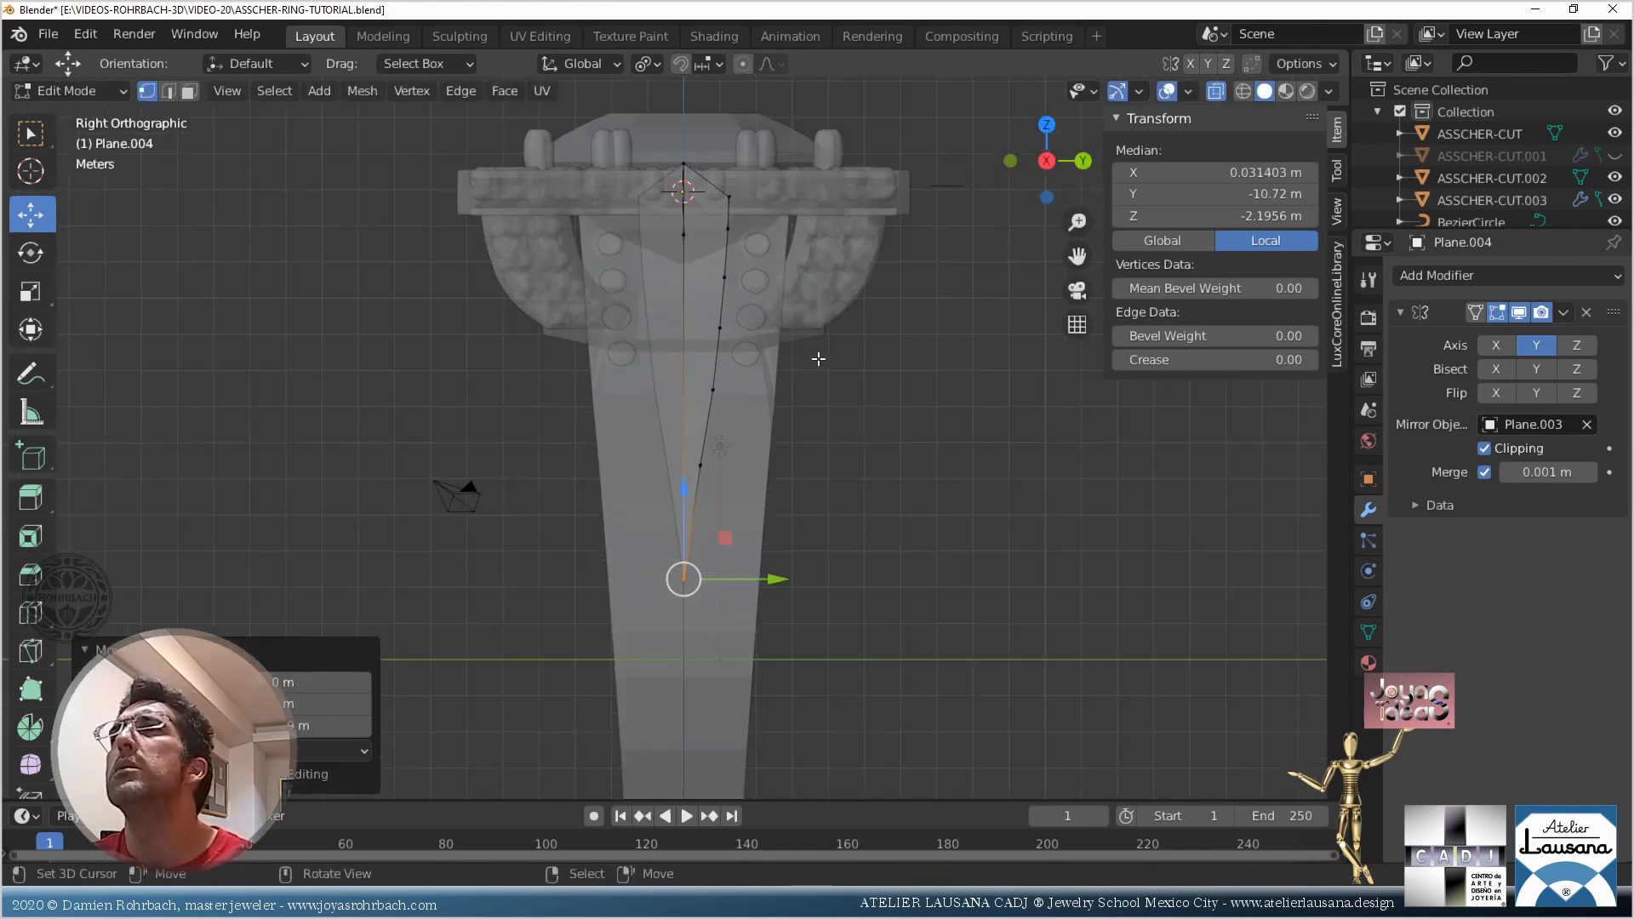
{"action": "key", "text": "Tab"}
{"action": "middle_click_drag", "start_coordinate": [818, 359], "coordinate": [972, 461]}
{"action": "key", "text": "ctrl+s"}
Try a Boolean Difference modifier on the shank with the profile Plane.004 as cutter, and remove the modifier after checking the result
{"action": "left_click", "coordinate": [758, 609]}
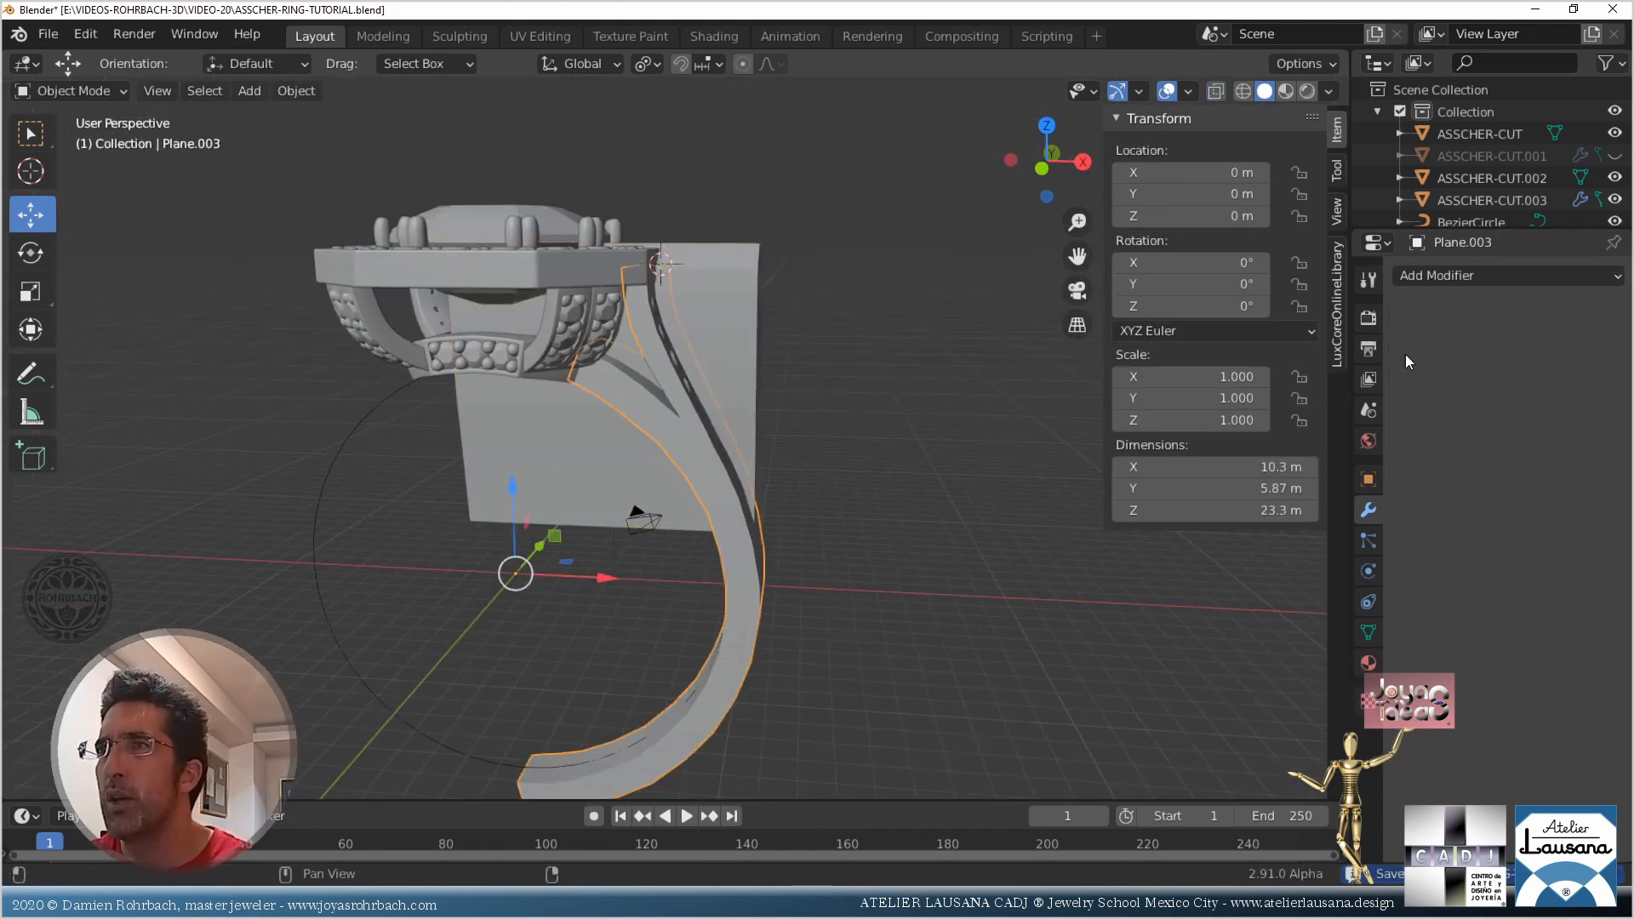
{"action": "left_click", "coordinate": [1484, 276]}
{"action": "left_click", "coordinate": [1215, 366]}
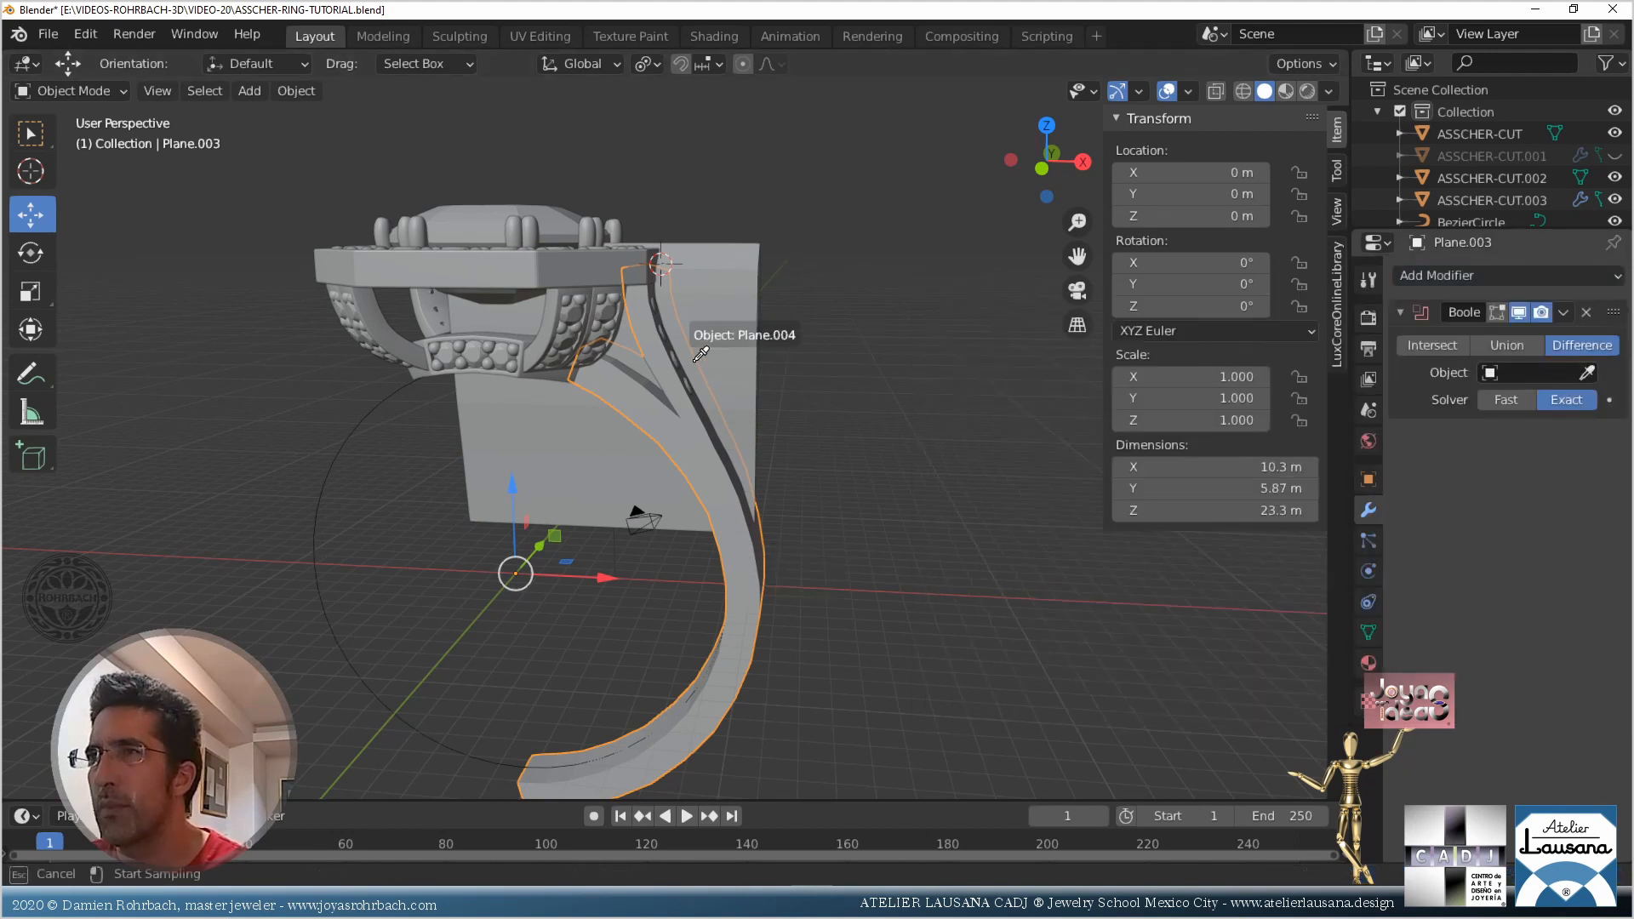
{"action": "left_click", "coordinate": [713, 294]}
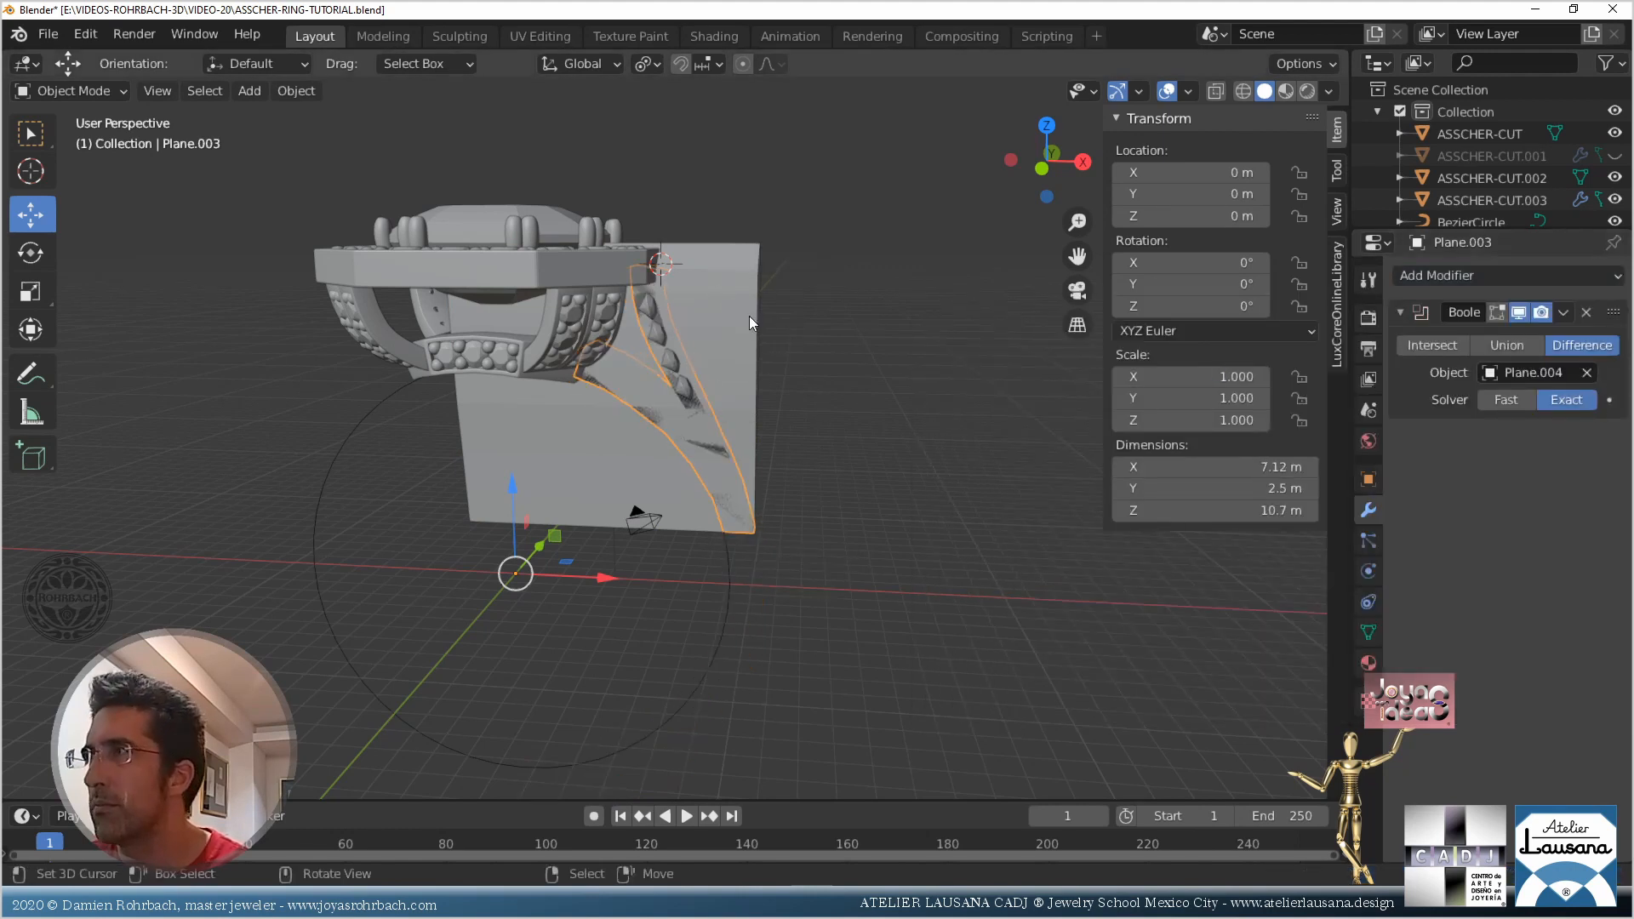
{"action": "middle_click_drag", "start_coordinate": [885, 359], "coordinate": [770, 430]}
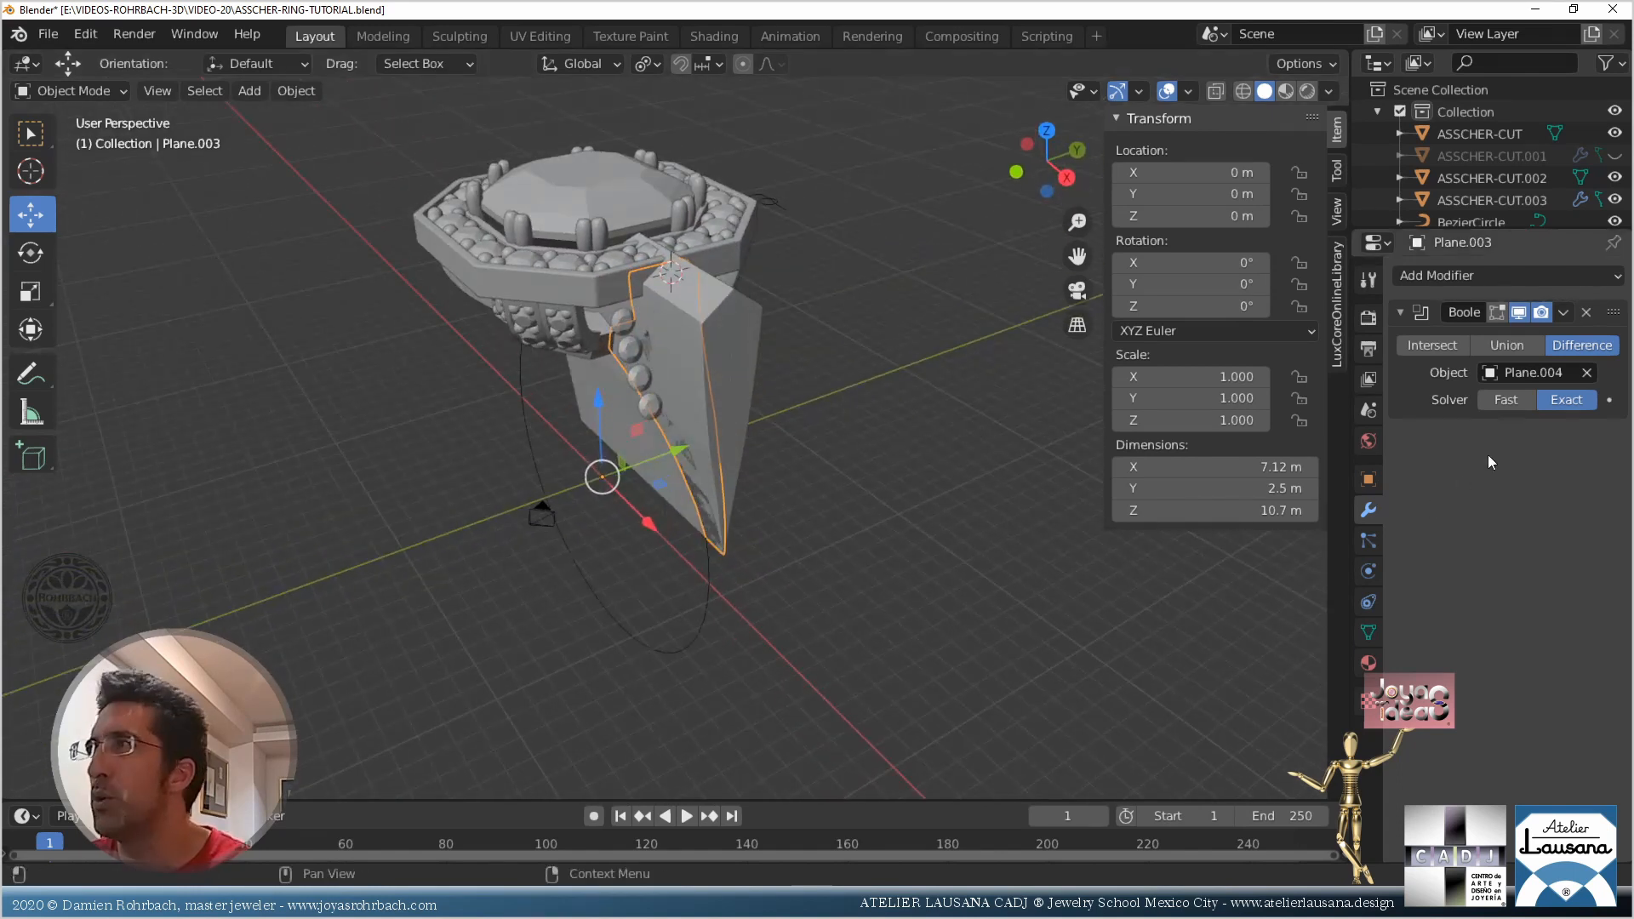
{"action": "left_click", "coordinate": [1586, 313]}
Move the tapered profile outward along X to about 7.85 m
{"action": "middle_click_drag", "start_coordinate": [988, 631], "coordinate": [1043, 584]}
{"action": "left_click", "coordinate": [757, 366]}
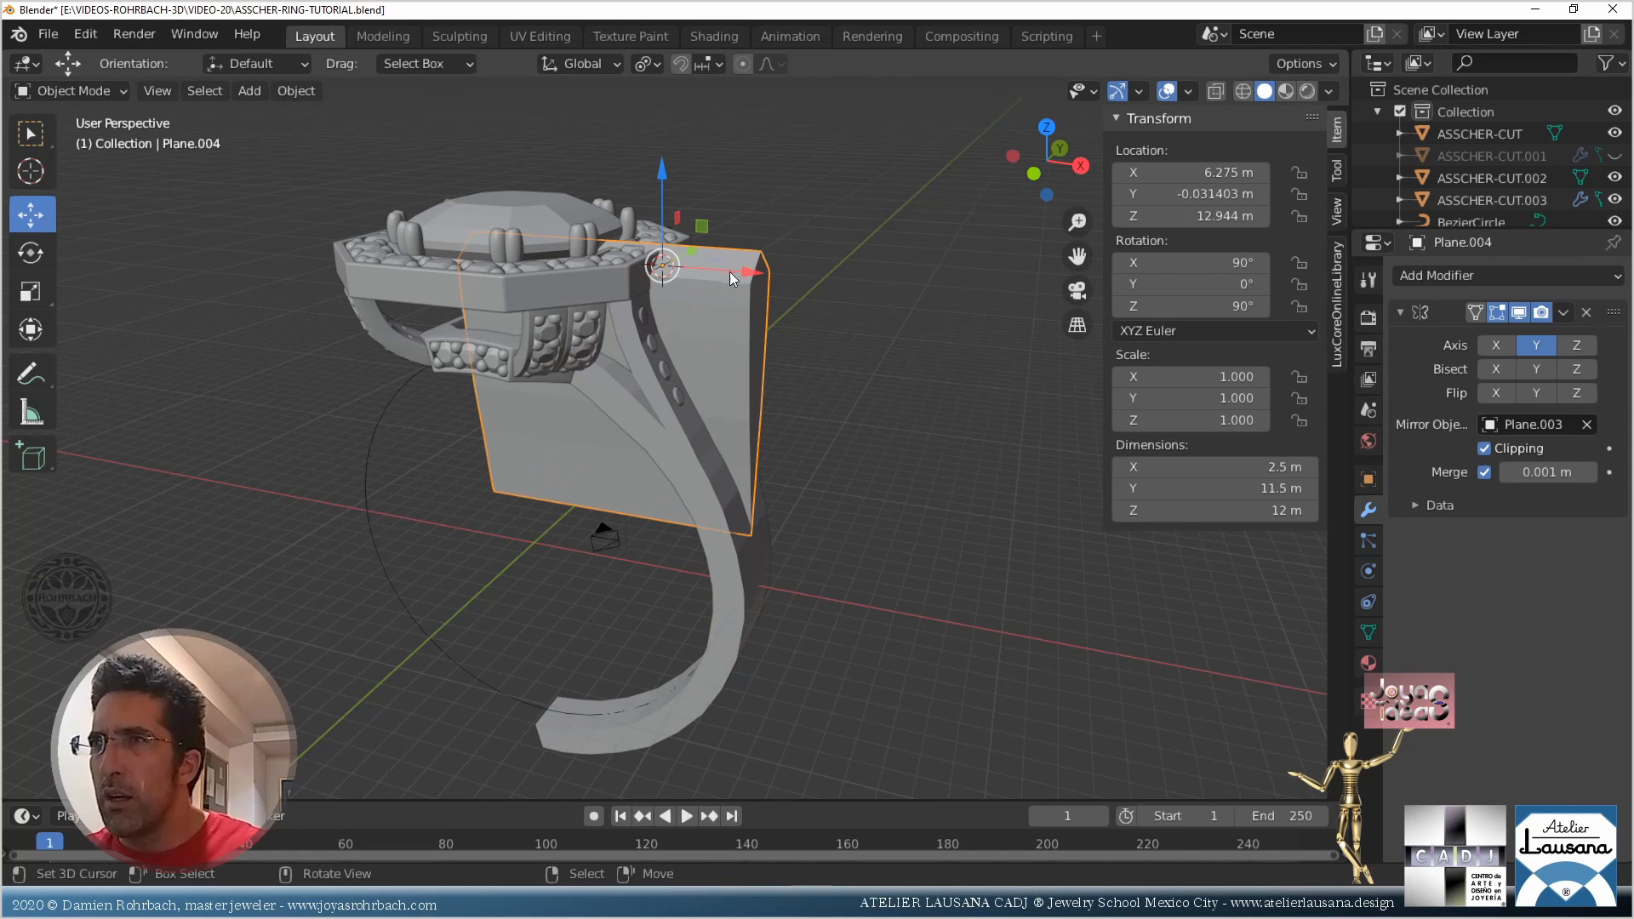
{"action": "left_click_drag", "start_coordinate": [732, 271], "coordinate": [773, 271]}
Add a Boolean Difference modifier to the shank Plane.003 with Plane.004 as its object, and hide the cutter
{"action": "left_click", "coordinate": [744, 596]}
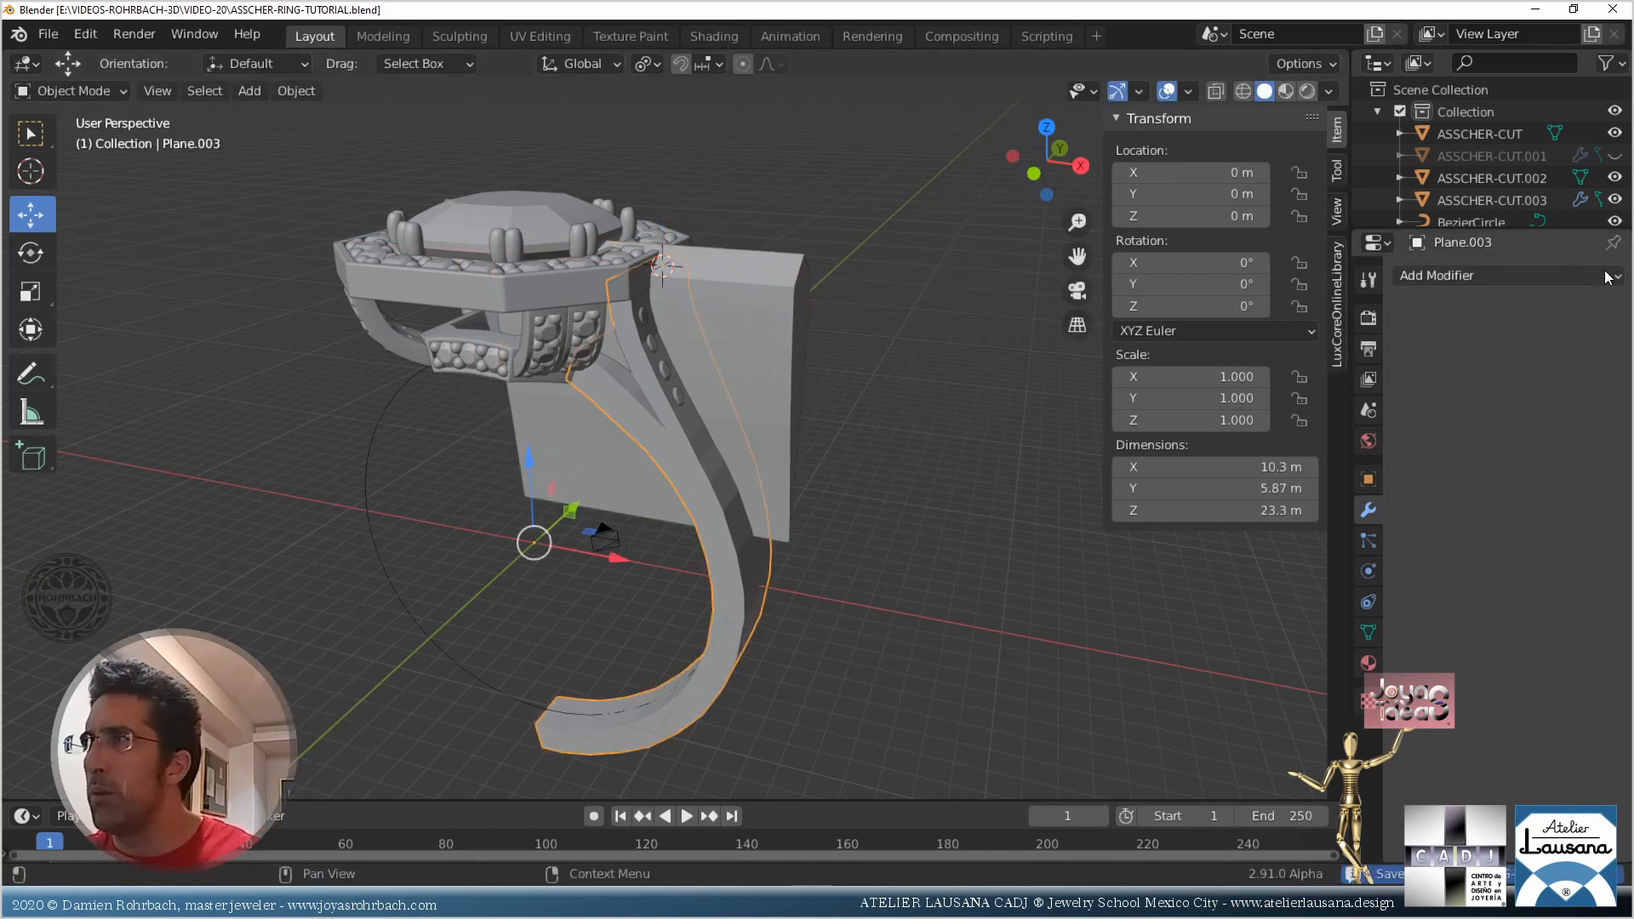
{"action": "left_click", "coordinate": [1608, 276]}
{"action": "left_click", "coordinate": [1157, 376]}
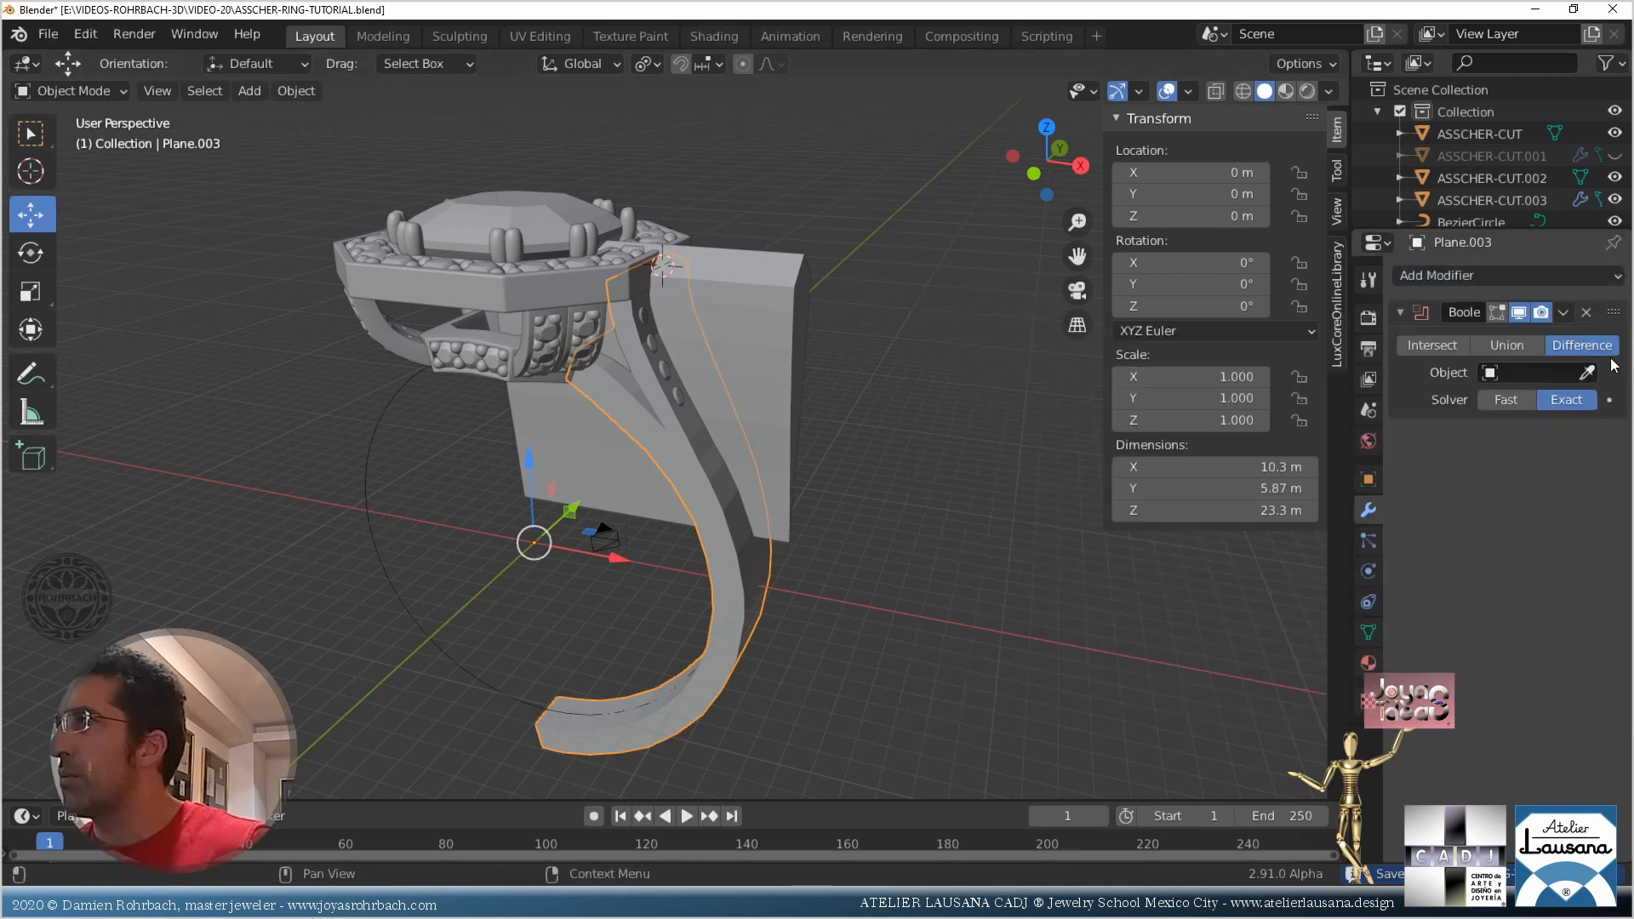
{"action": "left_click", "coordinate": [1587, 372]}
{"action": "left_click", "coordinate": [772, 313]}
{"action": "left_click", "coordinate": [773, 313]}
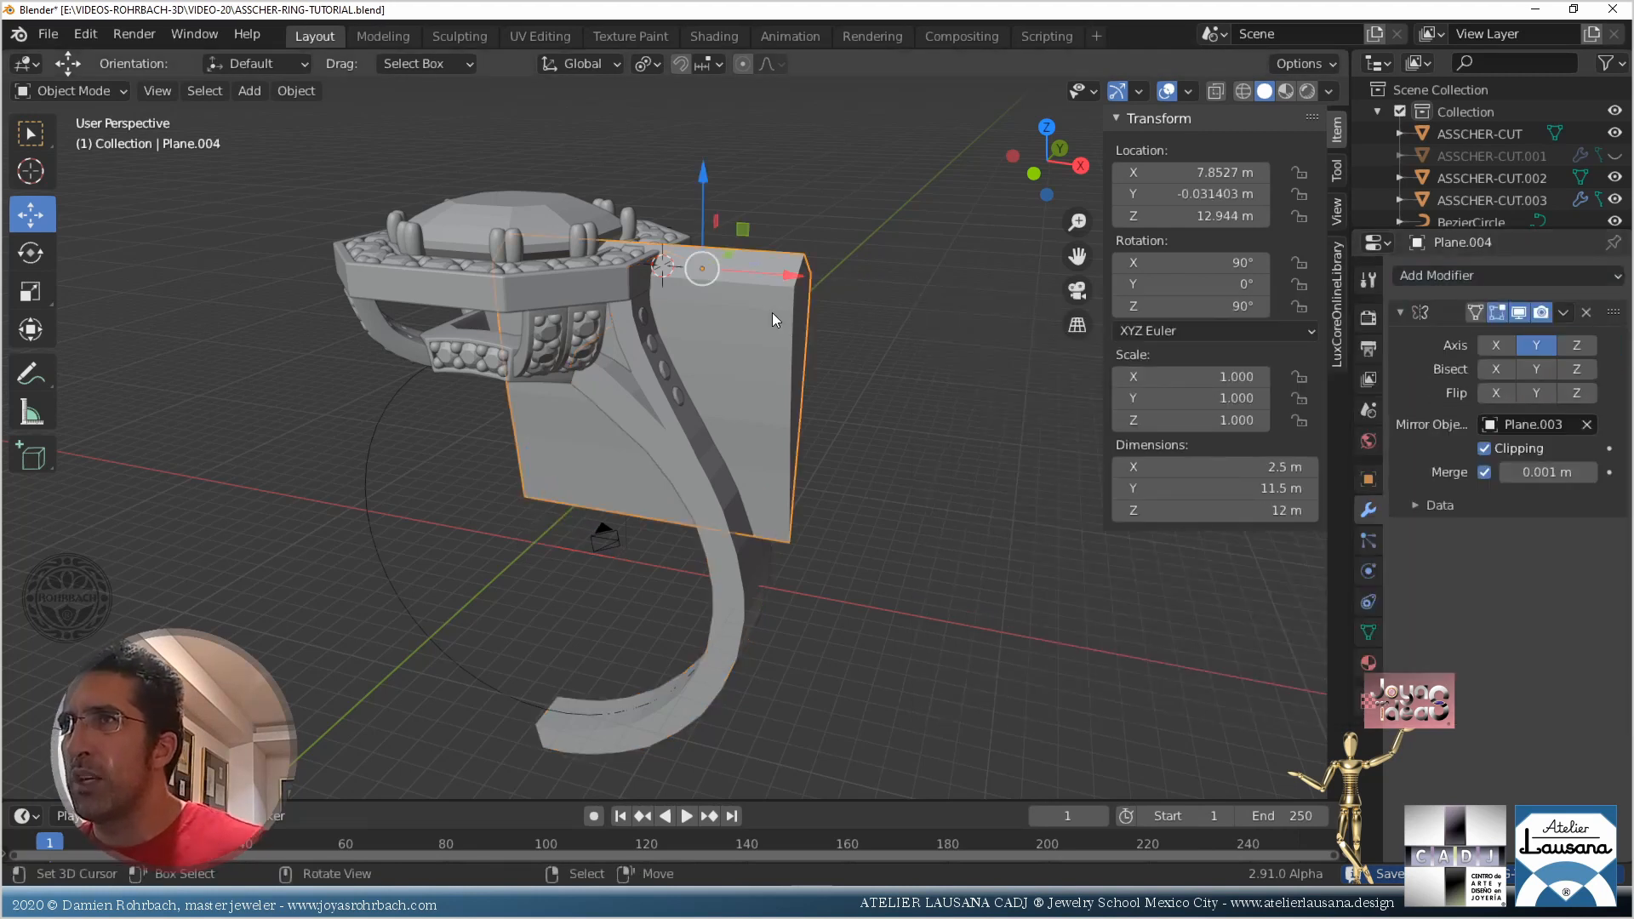
{"action": "key", "text": "h"}
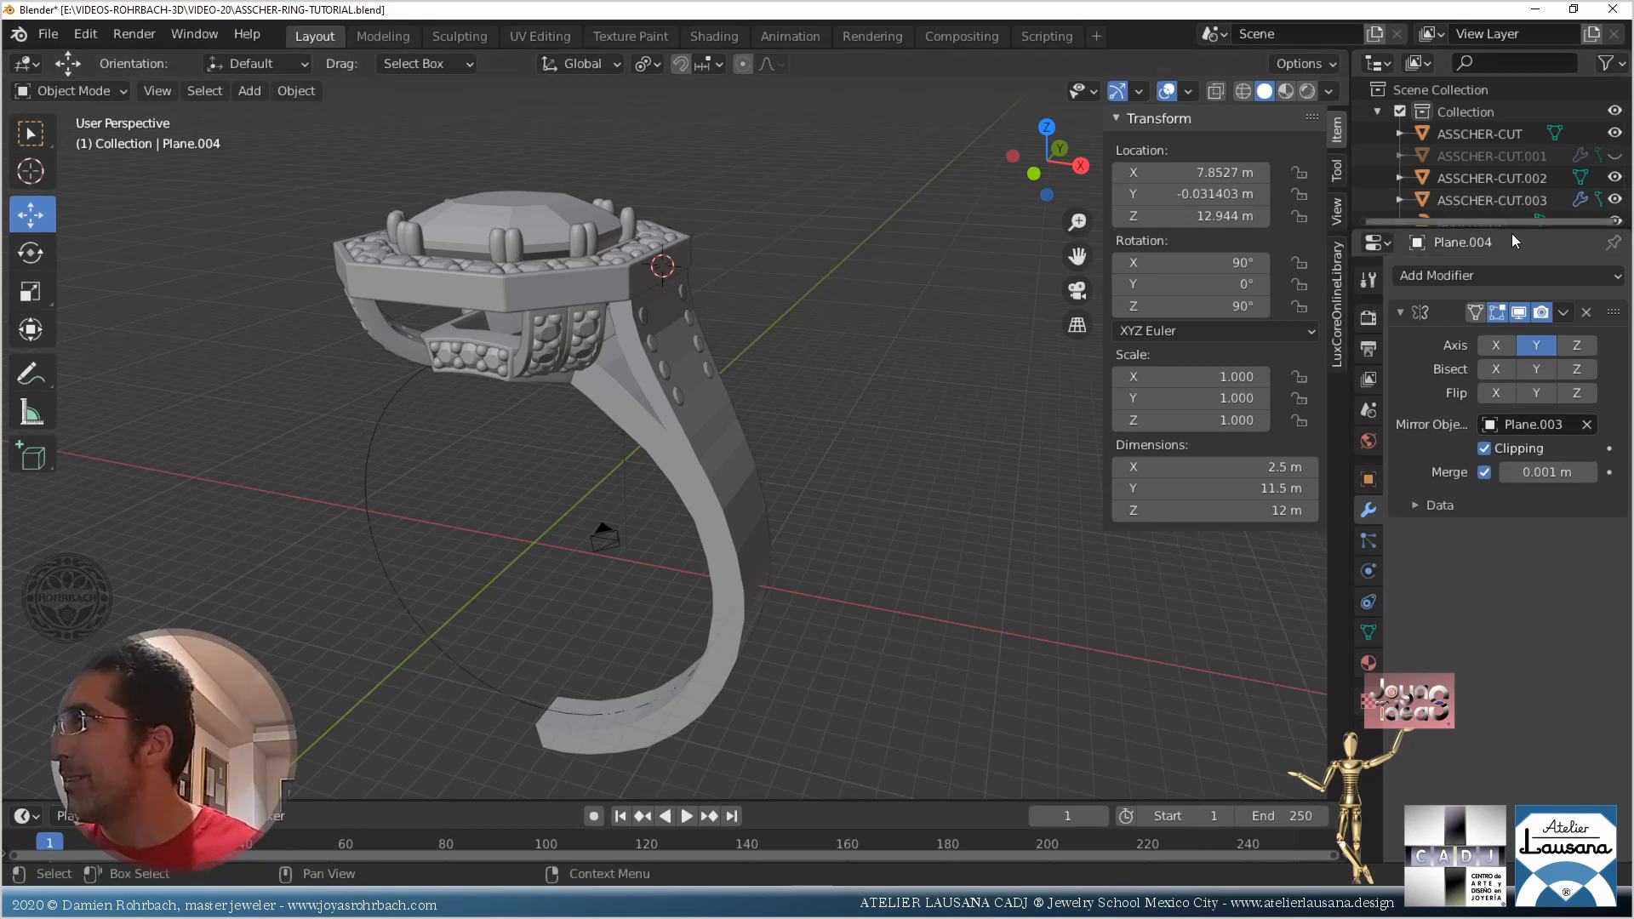
Unhide the profile Plane.004 and move it farther outward along X to about 8.49 m
{"action": "left_click_drag", "start_coordinate": [1513, 229], "coordinate": [1502, 636]}
{"action": "scroll", "coordinate": [1499, 499], "scroll_direction": "down", "scroll_amount": 5}
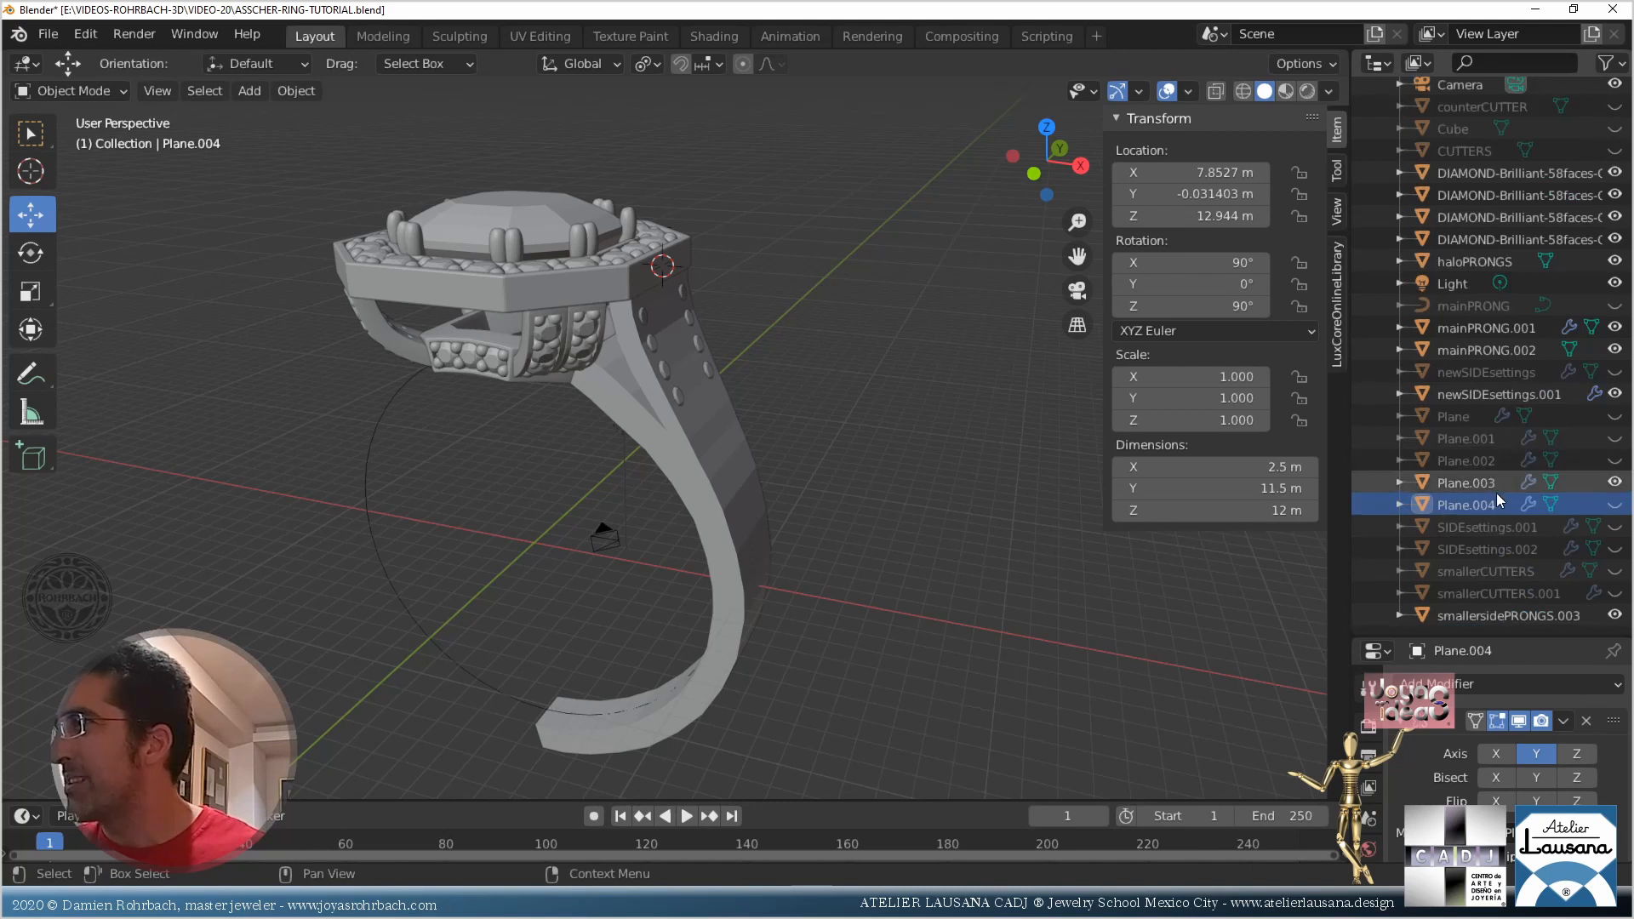
{"action": "left_click", "coordinate": [1614, 505]}
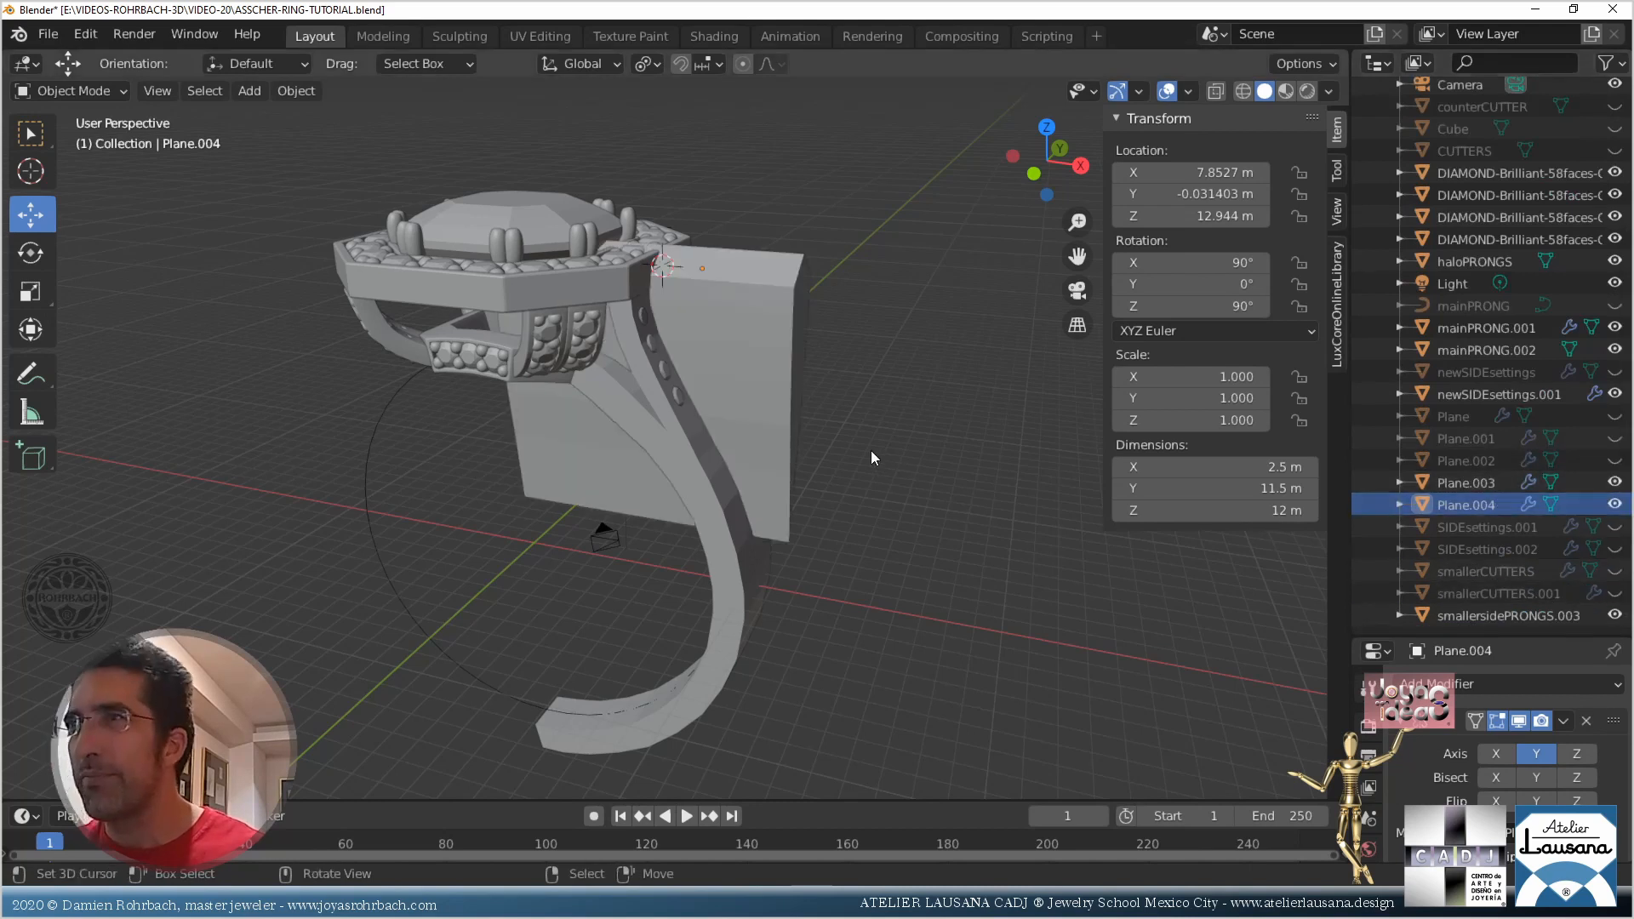
{"action": "left_click", "coordinate": [763, 416]}
{"action": "scroll", "coordinate": [802, 411], "scroll_direction": "up", "scroll_amount": 3}
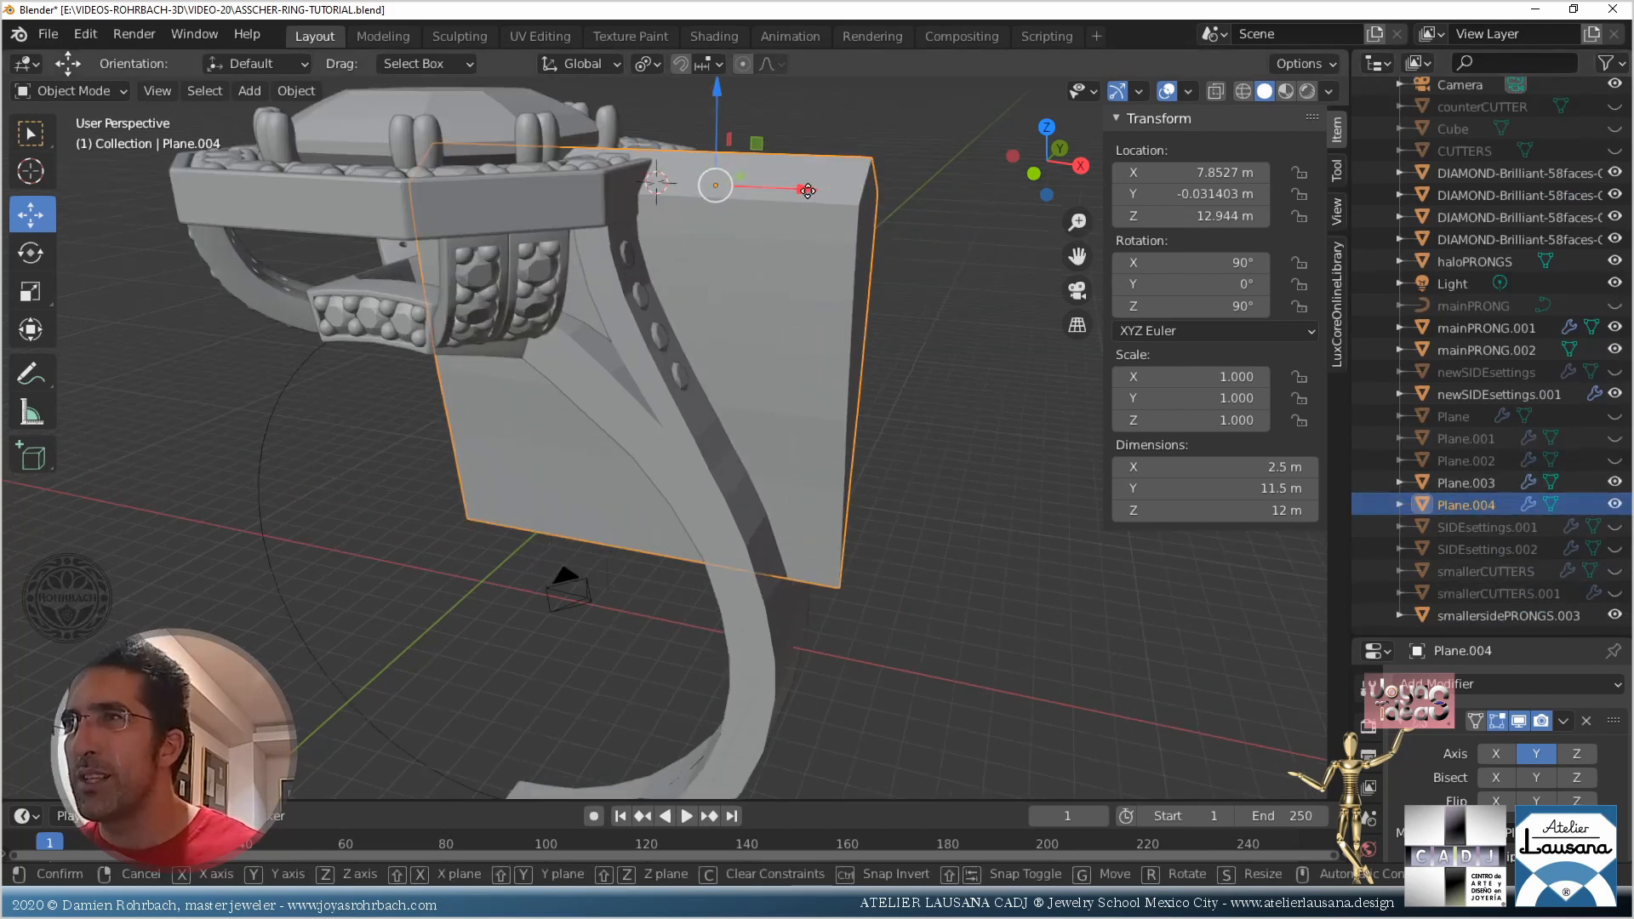
{"action": "left_click_drag", "start_coordinate": [811, 196], "coordinate": [832, 188]}
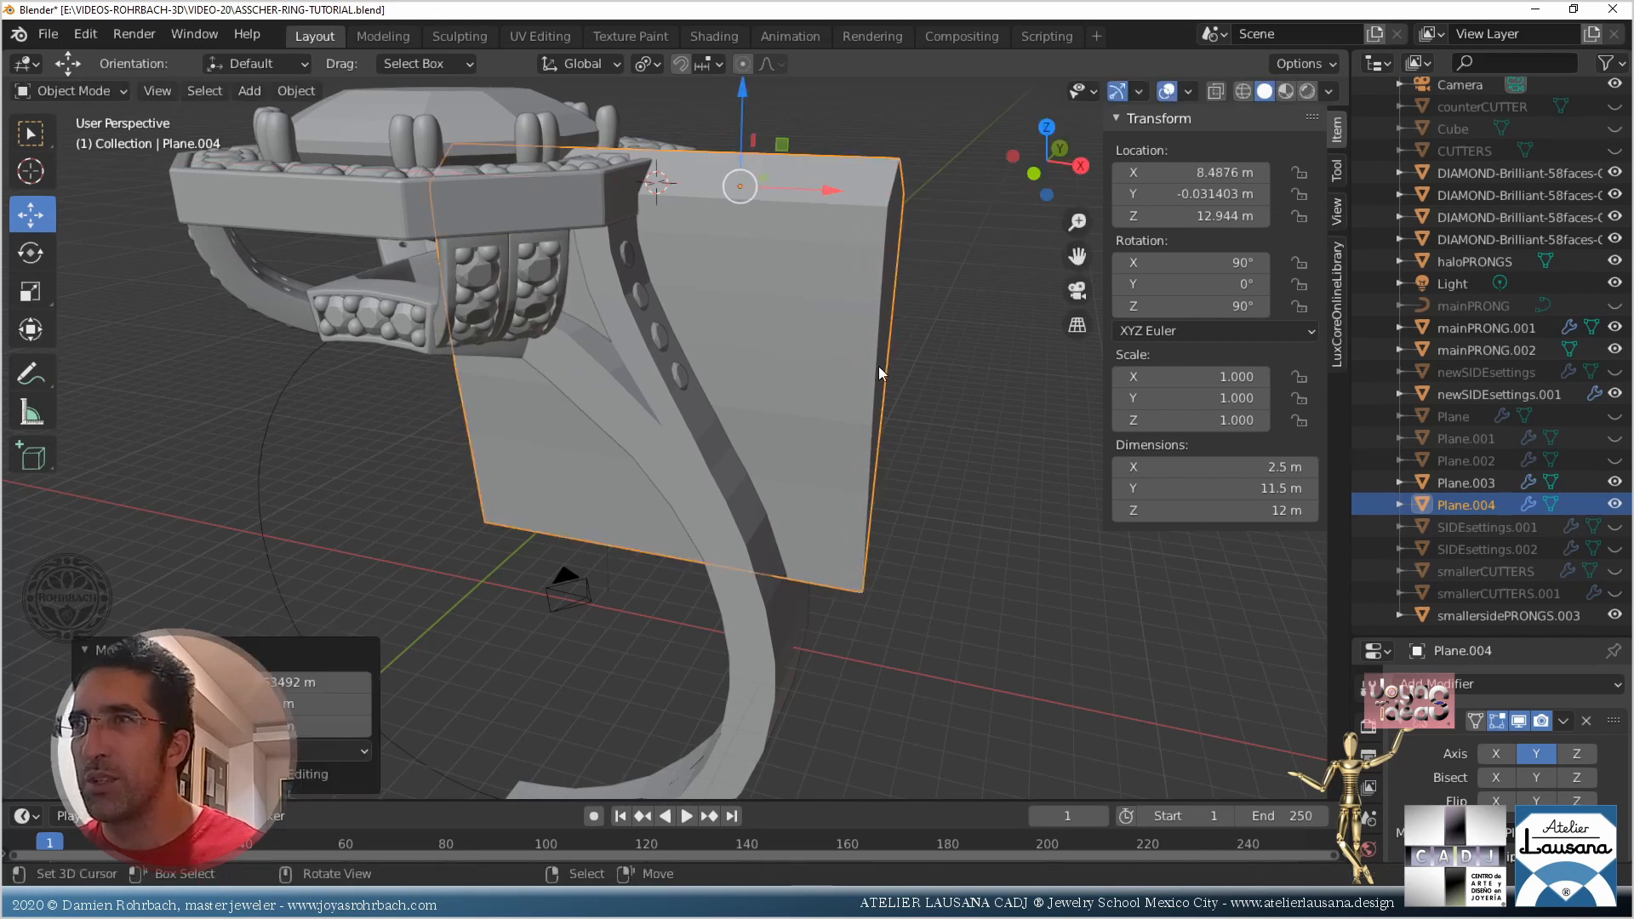
Hide the cutter to inspect the groove on the shank, and delete the shank's Boolean modifier
{"action": "key", "text": "h"}
{"action": "left_click", "coordinate": [737, 483]}
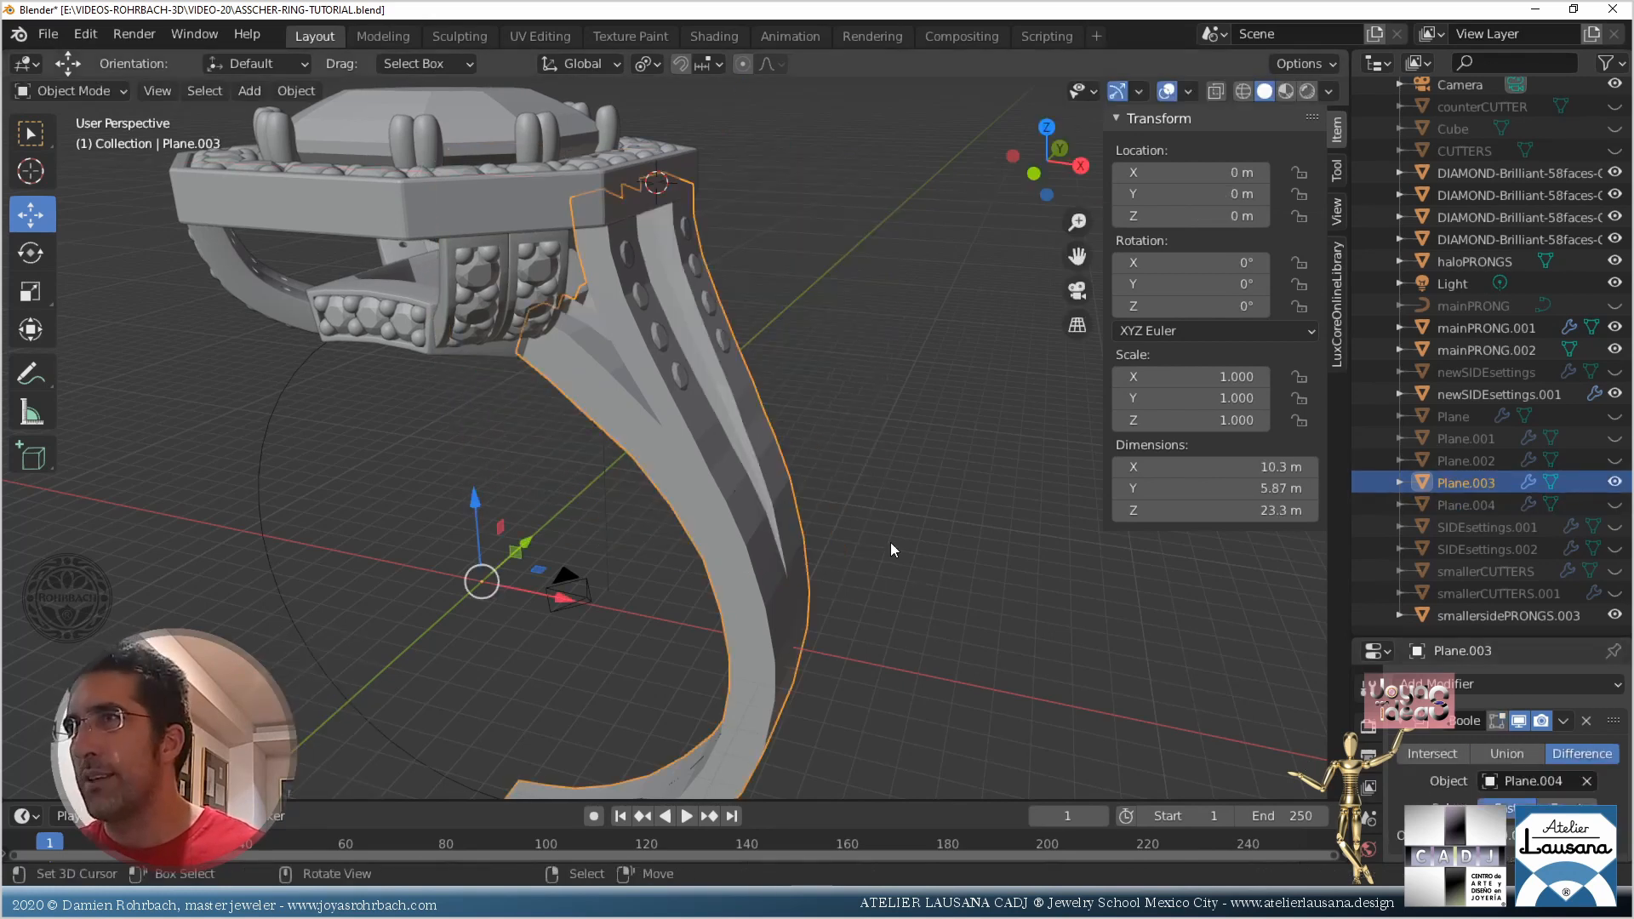
{"action": "middle_click_drag", "start_coordinate": [890, 543], "coordinate": [749, 574]}
{"action": "scroll", "coordinate": [708, 442], "scroll_direction": "up", "scroll_amount": 4}
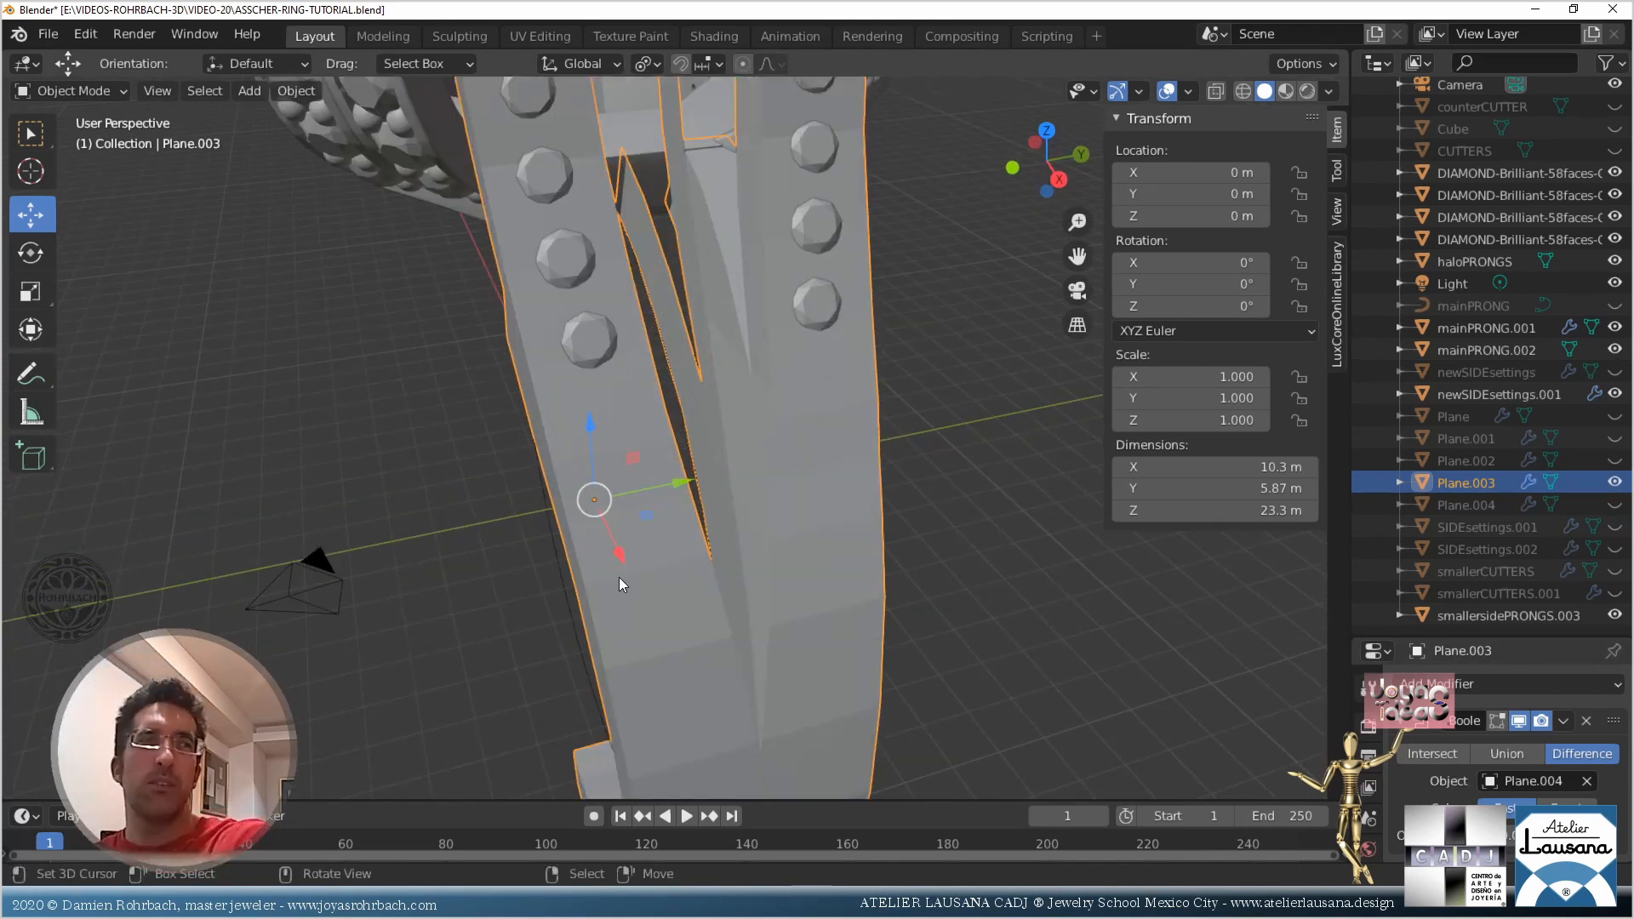
{"action": "left_click", "coordinate": [1587, 721]}
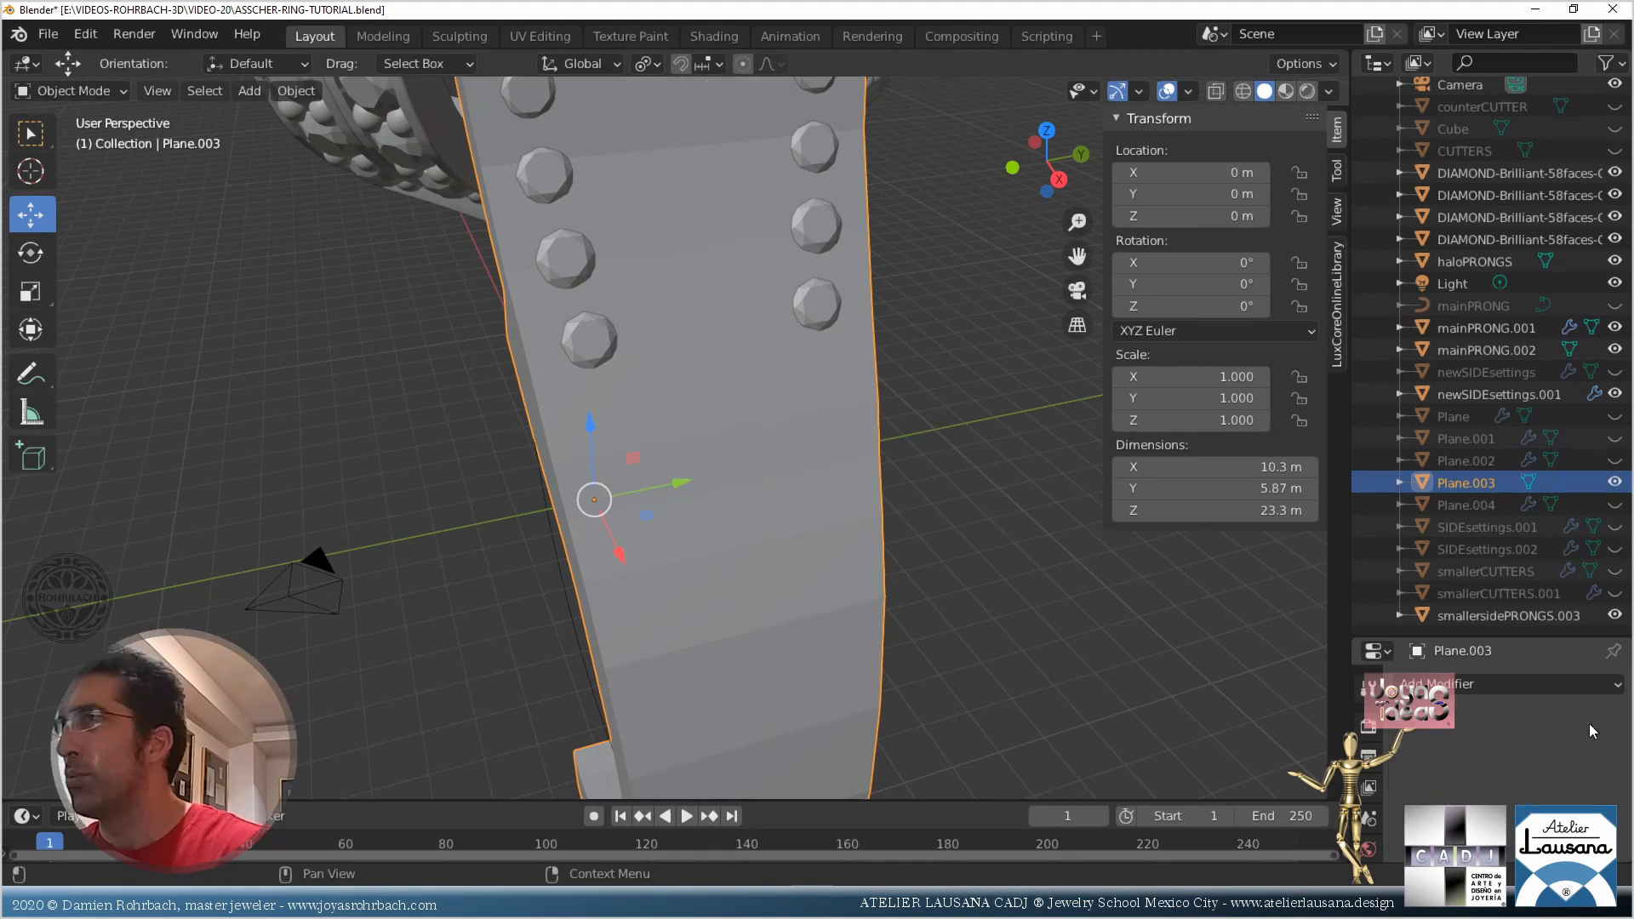
Unhide the profile Plane.004 and convert it to a plain mesh so its mirror becomes real geometry
{"action": "left_click", "coordinate": [1615, 504]}
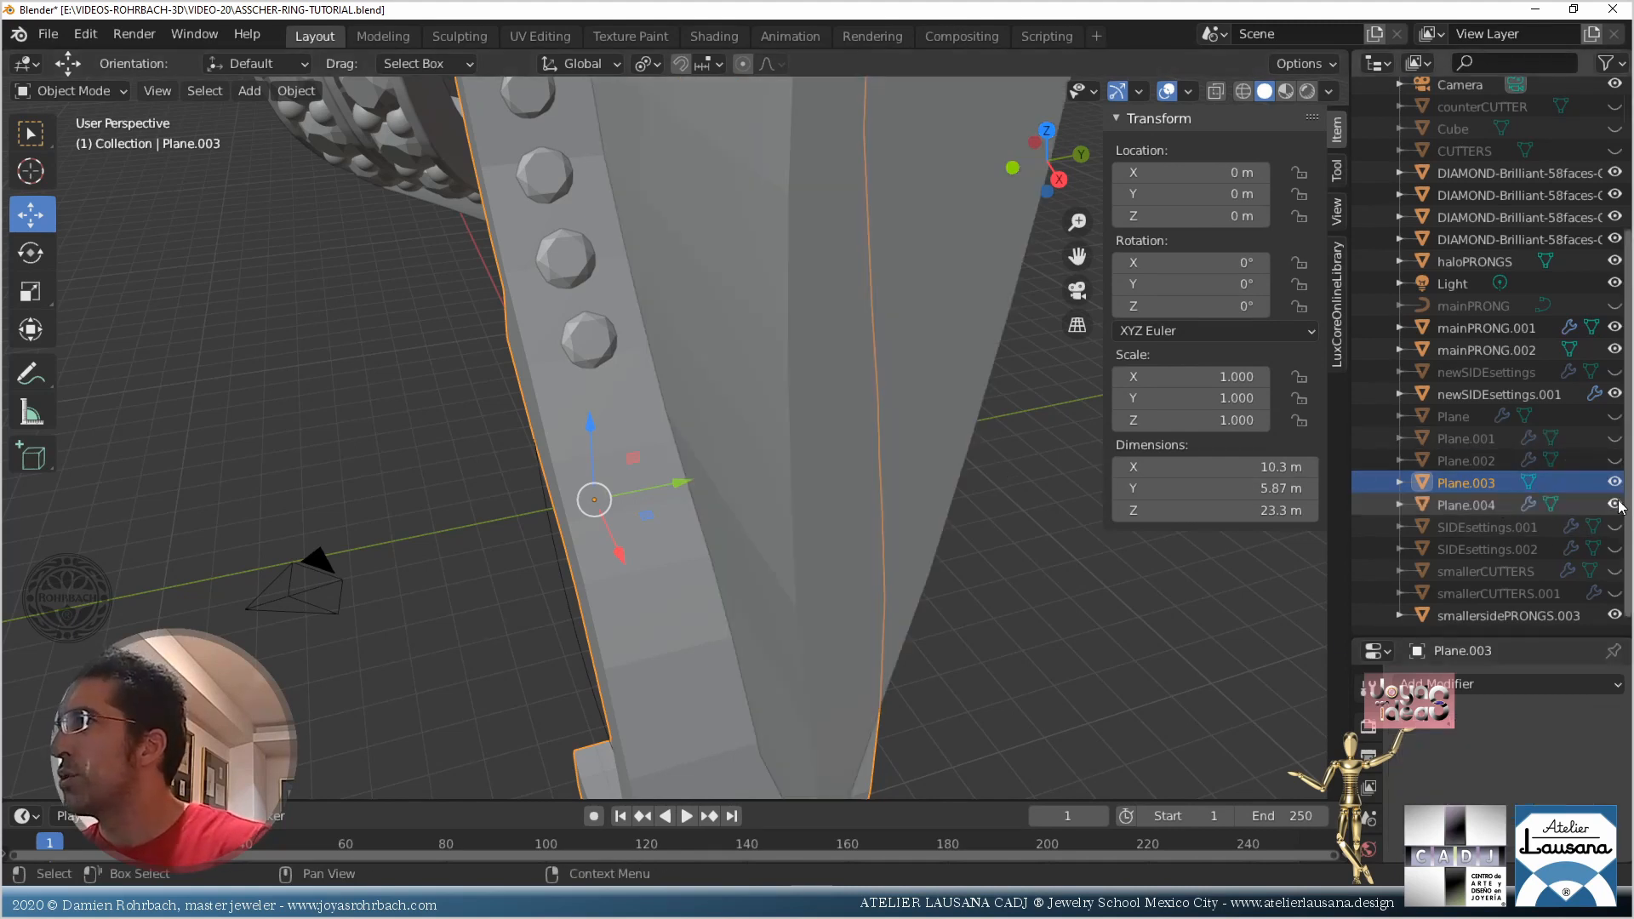
{"action": "left_click", "coordinate": [769, 397]}
{"action": "scroll", "coordinate": [1076, 588], "scroll_direction": "down", "scroll_amount": 3}
{"action": "middle_click_drag", "start_coordinate": [1076, 589], "coordinate": [1092, 659]}
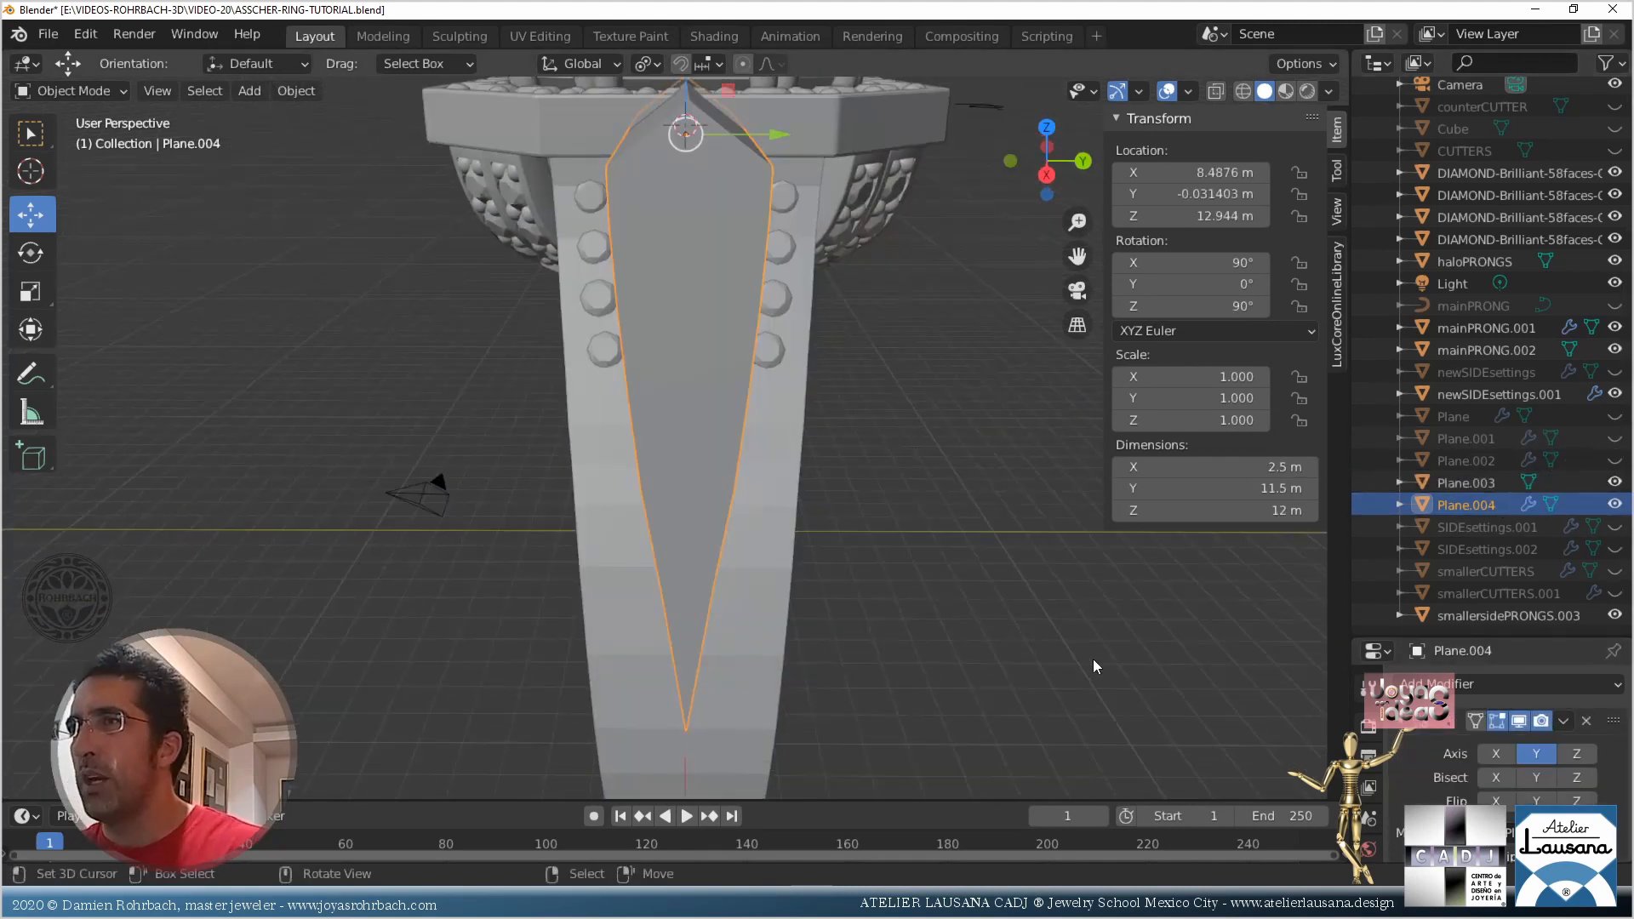
{"action": "key", "text": "alt+c"}
{"action": "left_click", "coordinate": [931, 581]}
Edit the converted profile with X-ray on and delete the long centreline edge of its back end face
{"action": "middle_click_drag", "start_coordinate": [789, 517], "coordinate": [852, 528]}
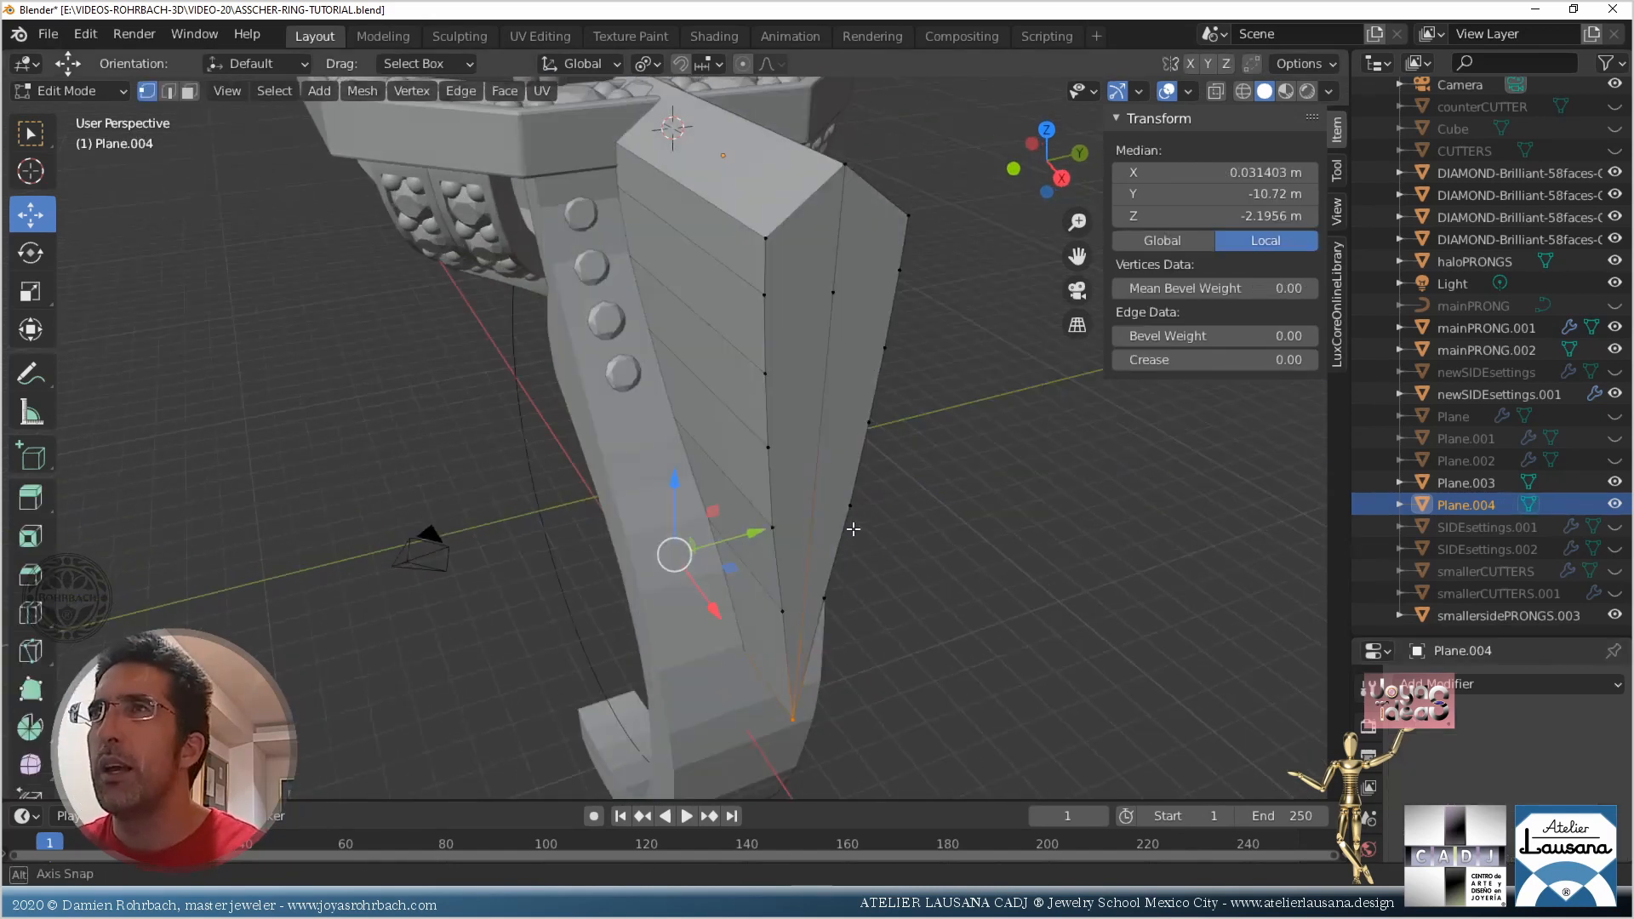
{"action": "left_click", "coordinate": [189, 91]}
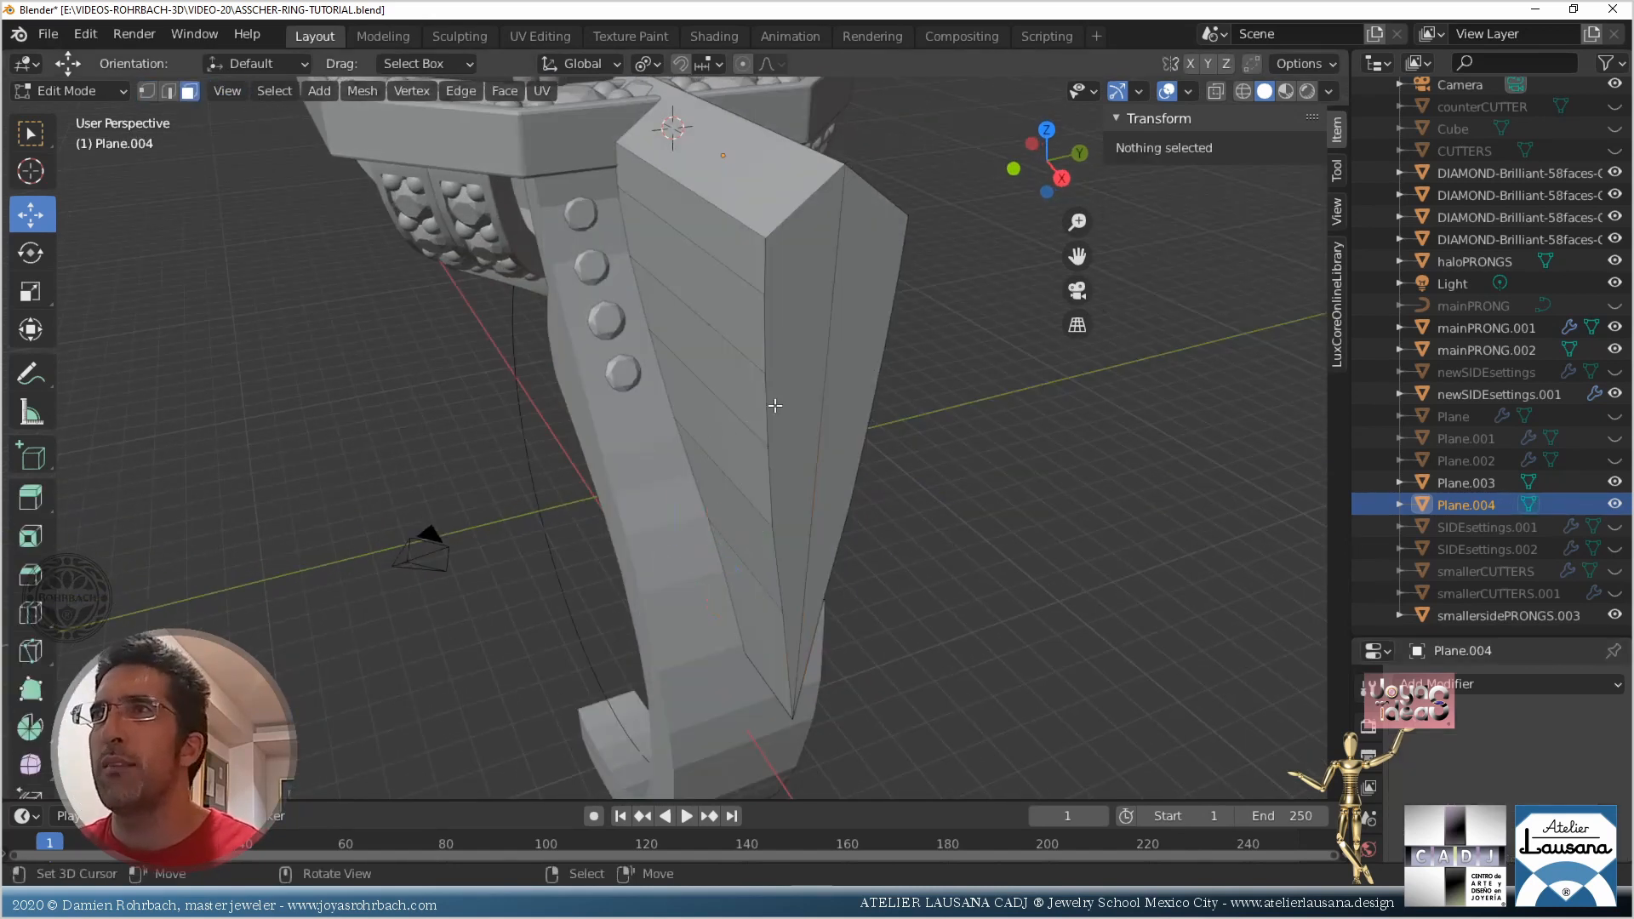
{"action": "key", "text": "alt+z"}
{"action": "mouse_move", "coordinate": [783, 412]}
{"action": "middle_mouse_down"}
{"action": "mouse_move", "coordinate": [757, 358]}
{"action": "mouse_move", "coordinate": [767, 380]}
{"action": "mouse_move", "coordinate": [723, 347]}
{"action": "mouse_move", "coordinate": [698, 403]}
{"action": "mouse_move", "coordinate": [709, 377]}
{"action": "mouse_move", "coordinate": [717, 408]}
{"action": "middle_mouse_up"}
{"action": "left_click", "coordinate": [710, 336]}
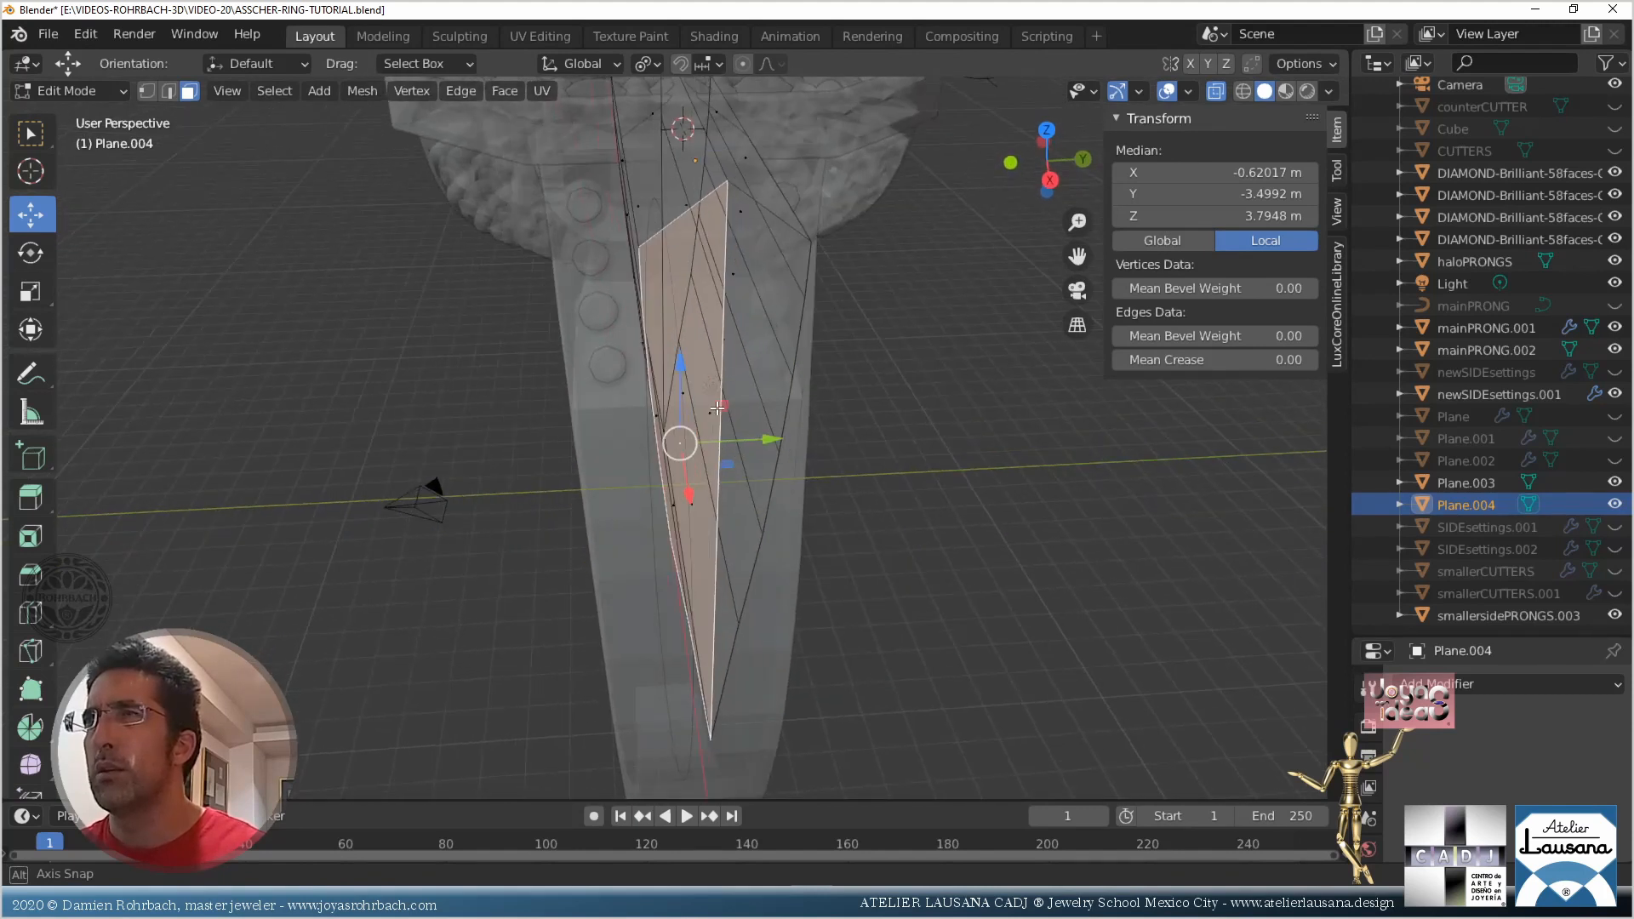
{"action": "left_click", "coordinate": [169, 91]}
{"action": "key", "text": "KP_3"}
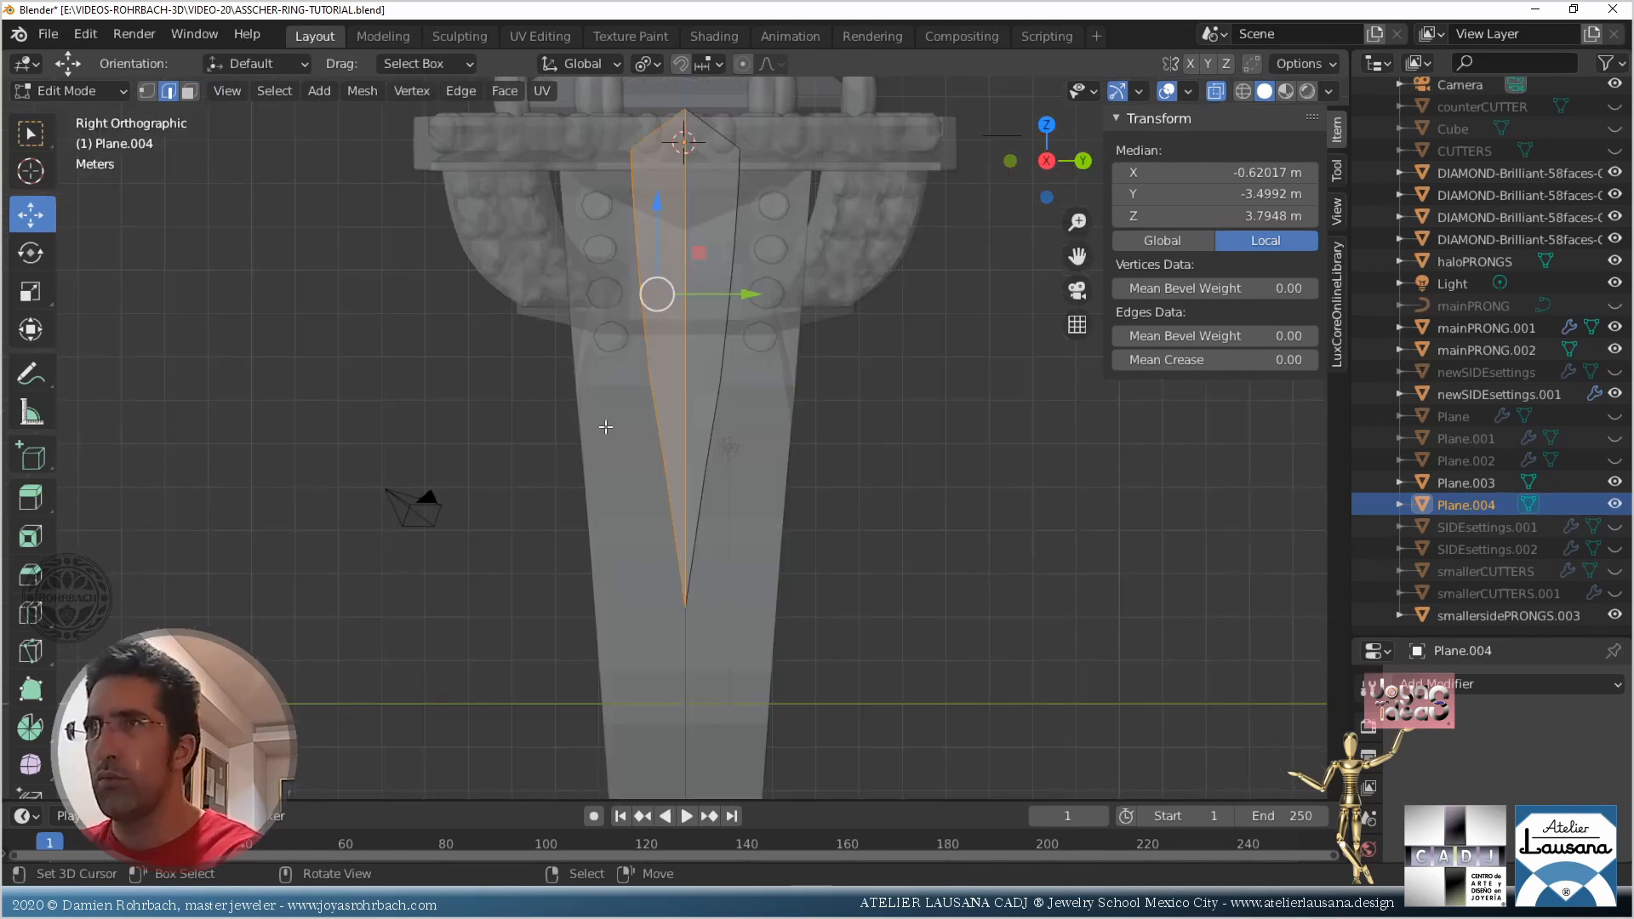
{"action": "left_click", "coordinate": [690, 257]}
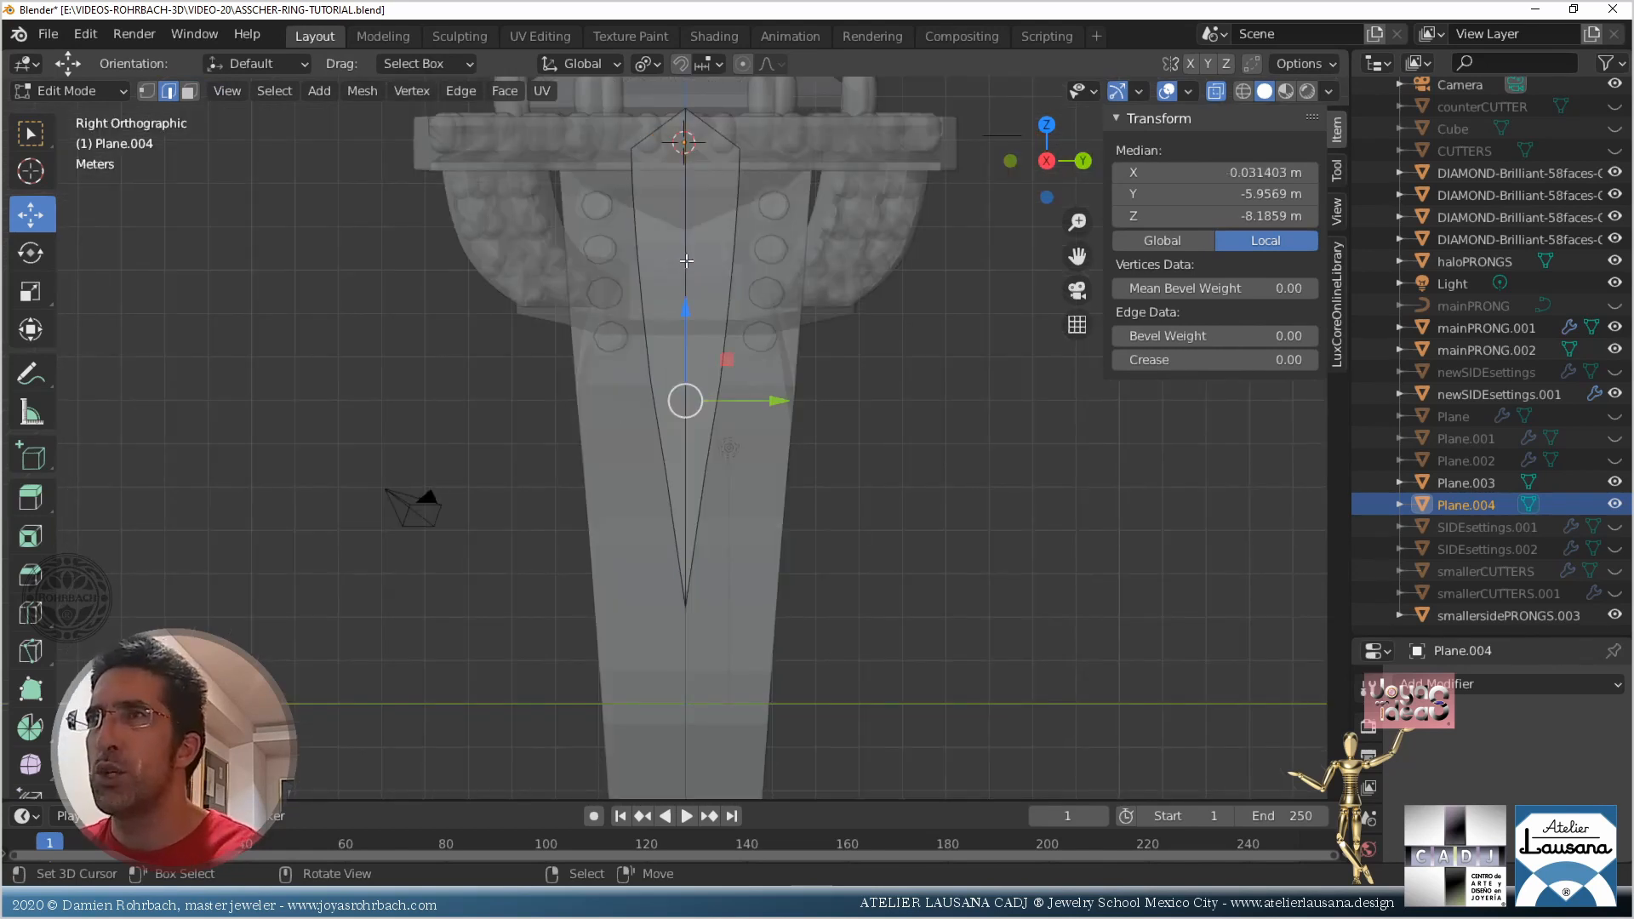
{"action": "key", "text": "x"}
{"action": "left_click", "coordinate": [686, 260]}
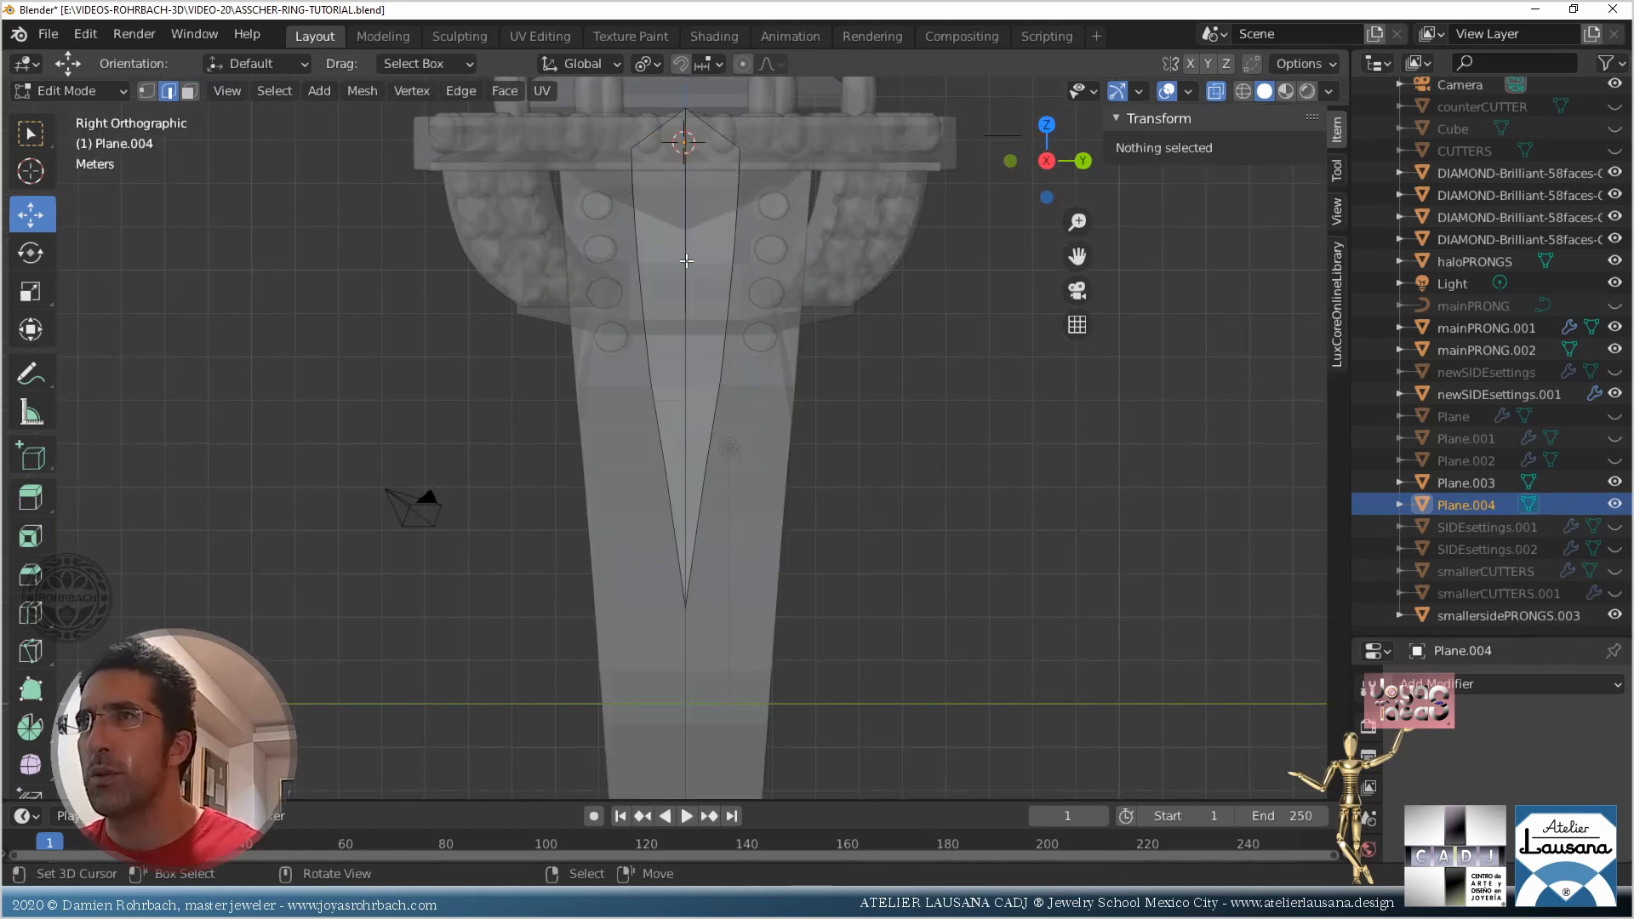
Delete the long centreline edge of the profile's front end face and the short vertical centreline edge near its top
{"action": "left_click", "coordinate": [687, 260]}
{"action": "middle_click_drag", "start_coordinate": [687, 260], "coordinate": [650, 310]}
{"action": "key", "text": "x"}
{"action": "left_click", "coordinate": [639, 332]}
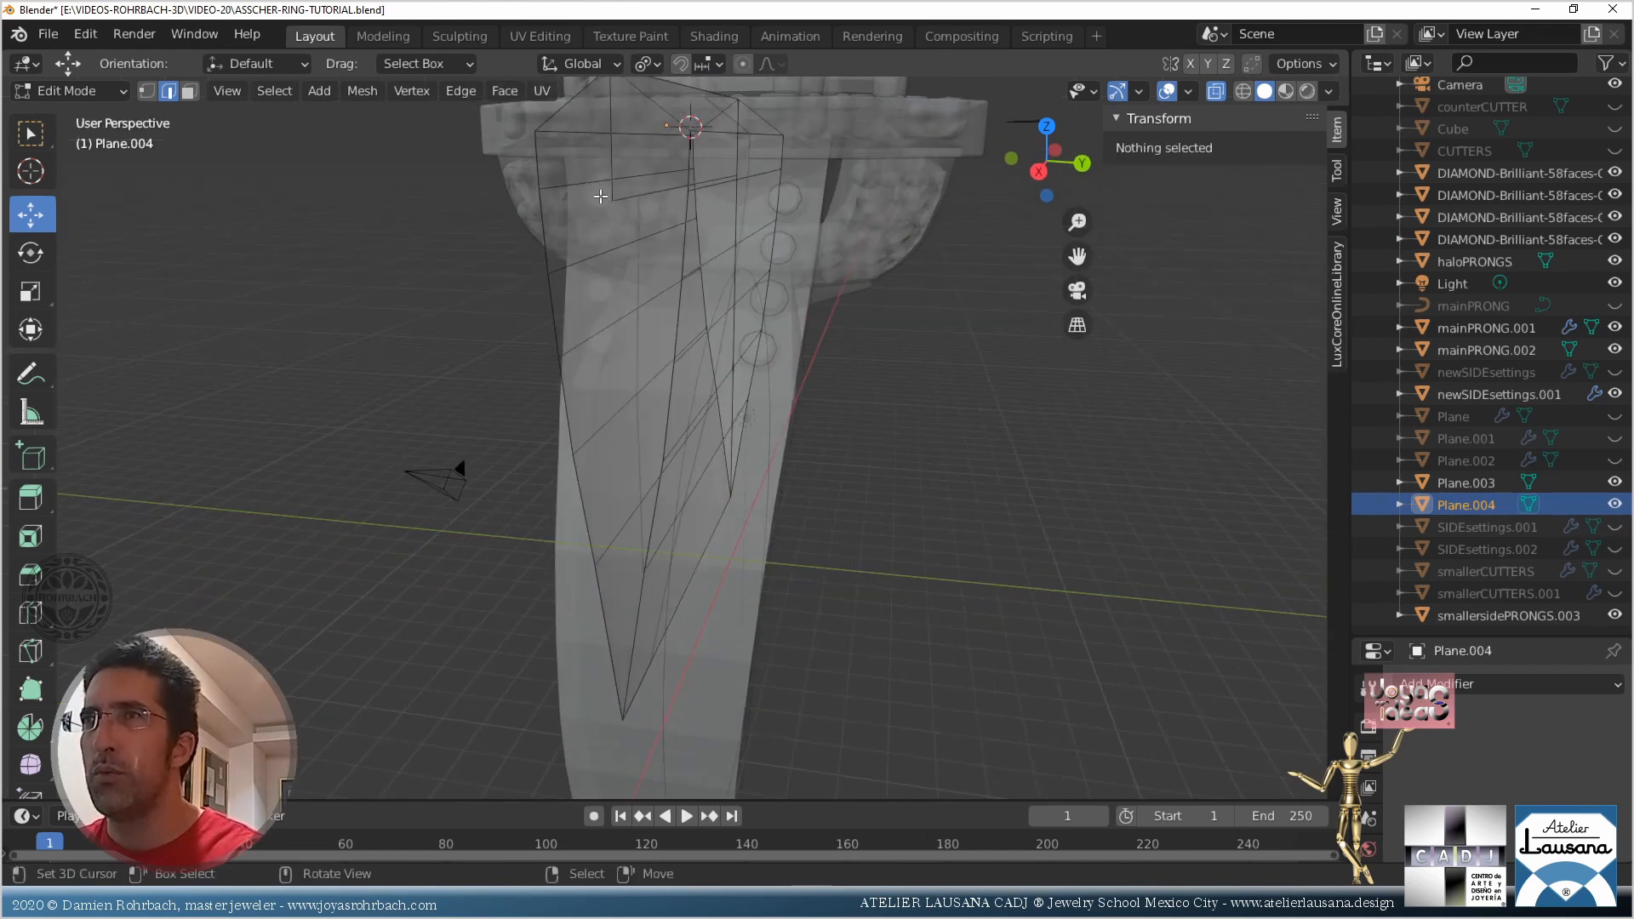
{"action": "left_click", "coordinate": [613, 174]}
{"action": "key", "text": "x"}
{"action": "left_click", "coordinate": [613, 176]}
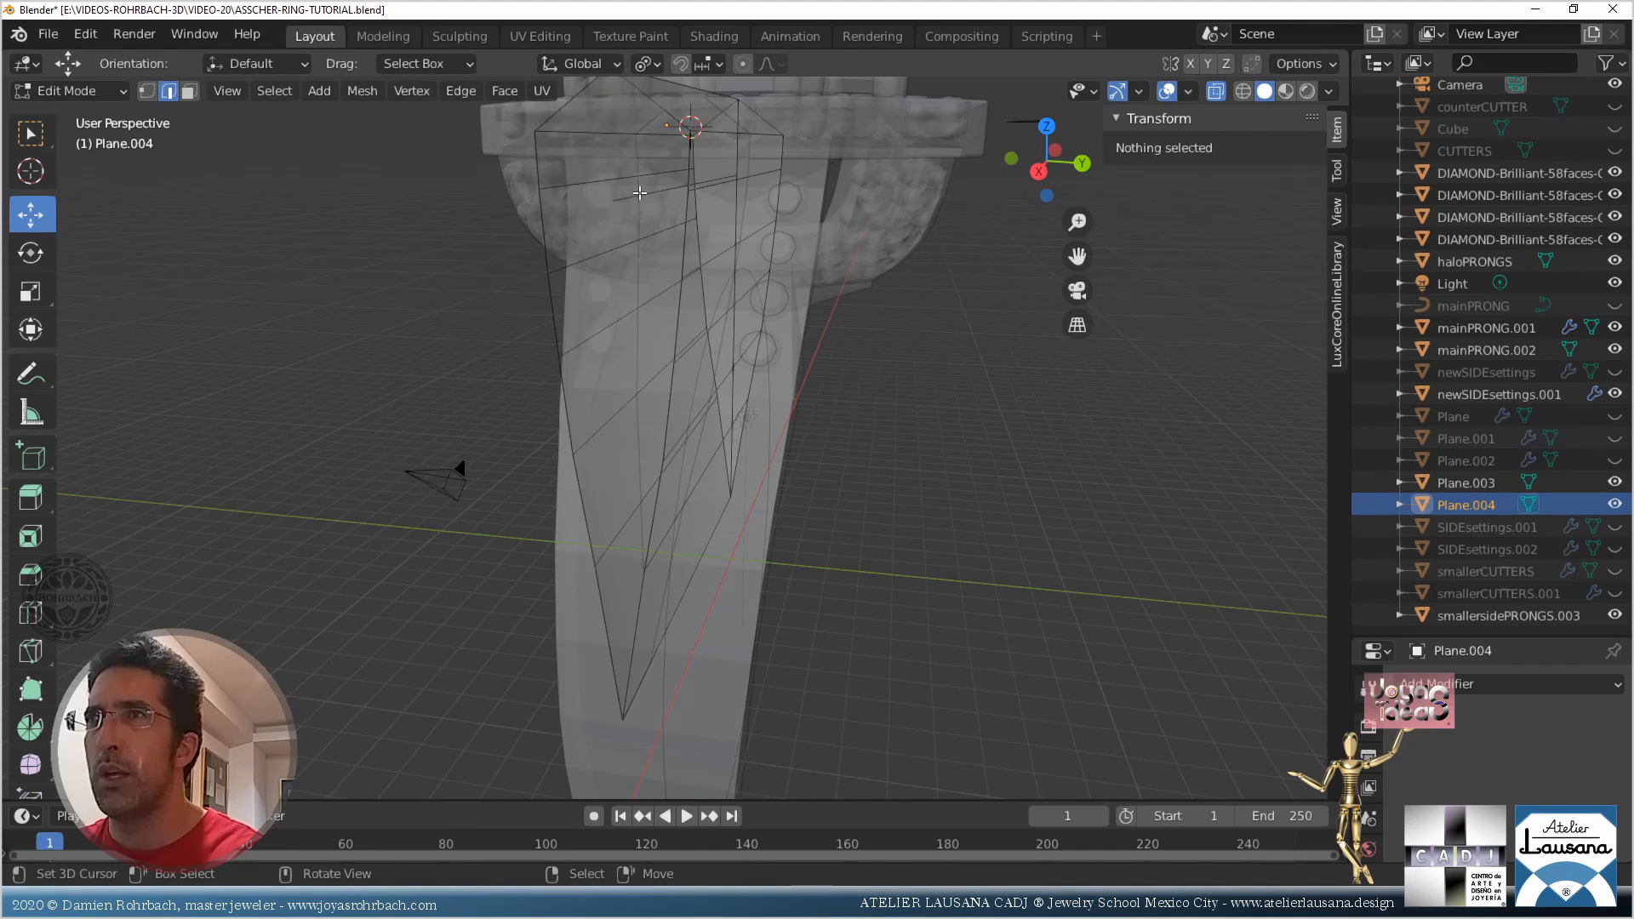
Delete the remaining centreline edges left by the mirror on the profile's end faces, including the upper vertical segments
{"action": "left_click", "coordinate": [639, 193]}
{"action": "key", "text": "x"}
{"action": "left_click", "coordinate": [645, 197]}
{"action": "middle_click_drag", "start_coordinate": [645, 197], "coordinate": [689, 221]}
{"action": "left_click", "coordinate": [688, 219]}
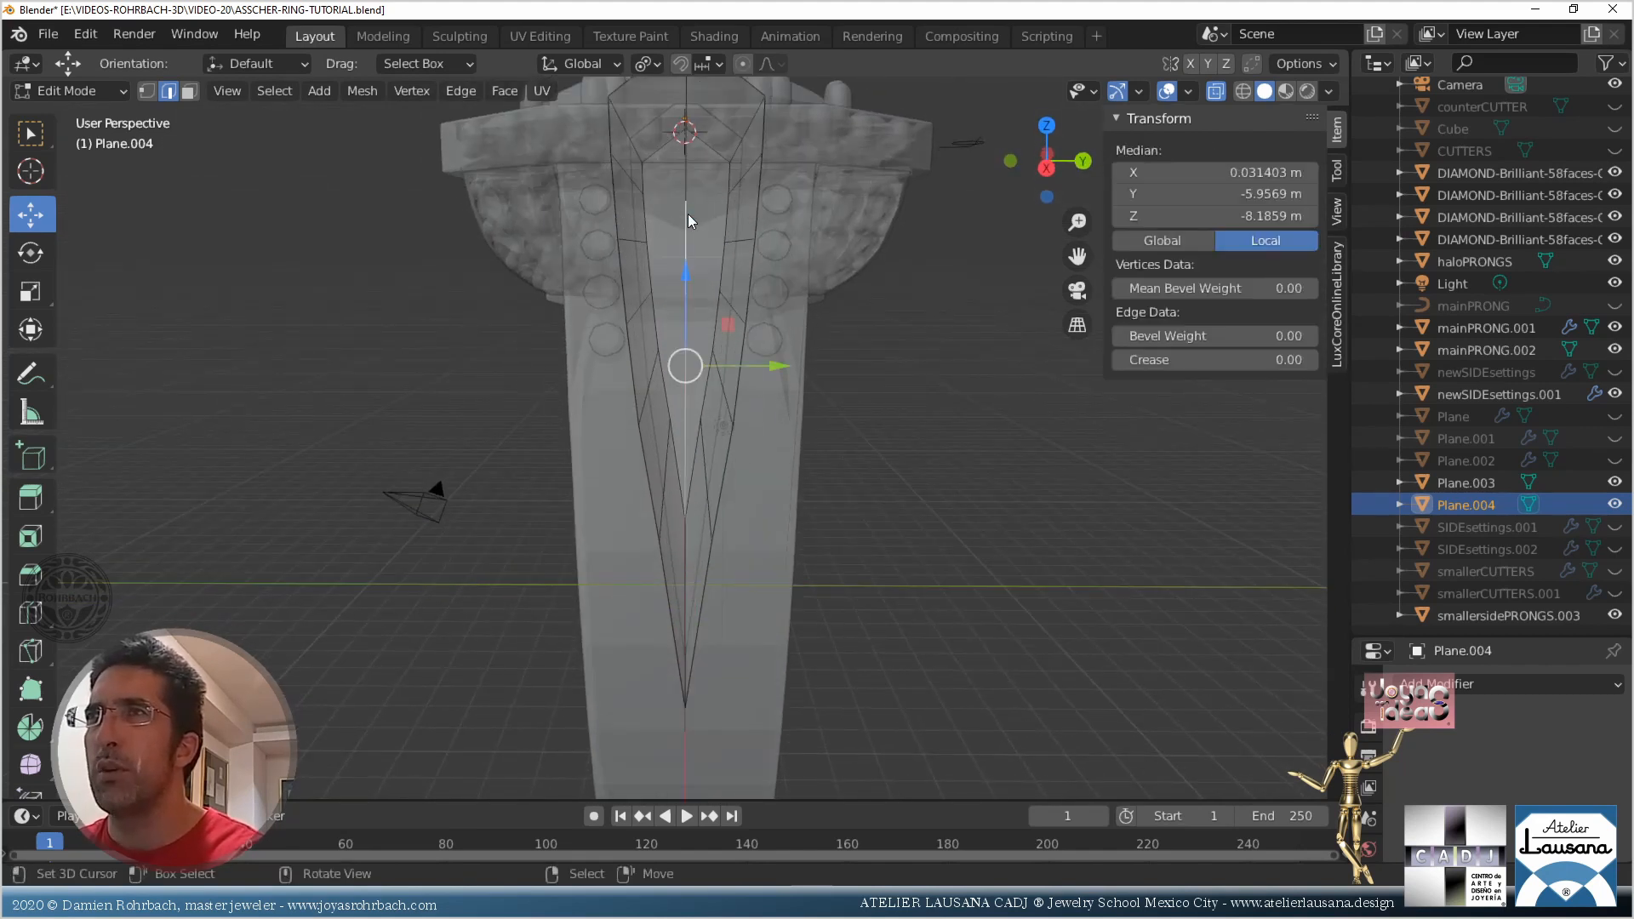
{"action": "key", "text": "x"}
{"action": "left_click", "coordinate": [685, 212]}
{"action": "left_click", "coordinate": [681, 200]}
{"action": "key", "text": "x"}
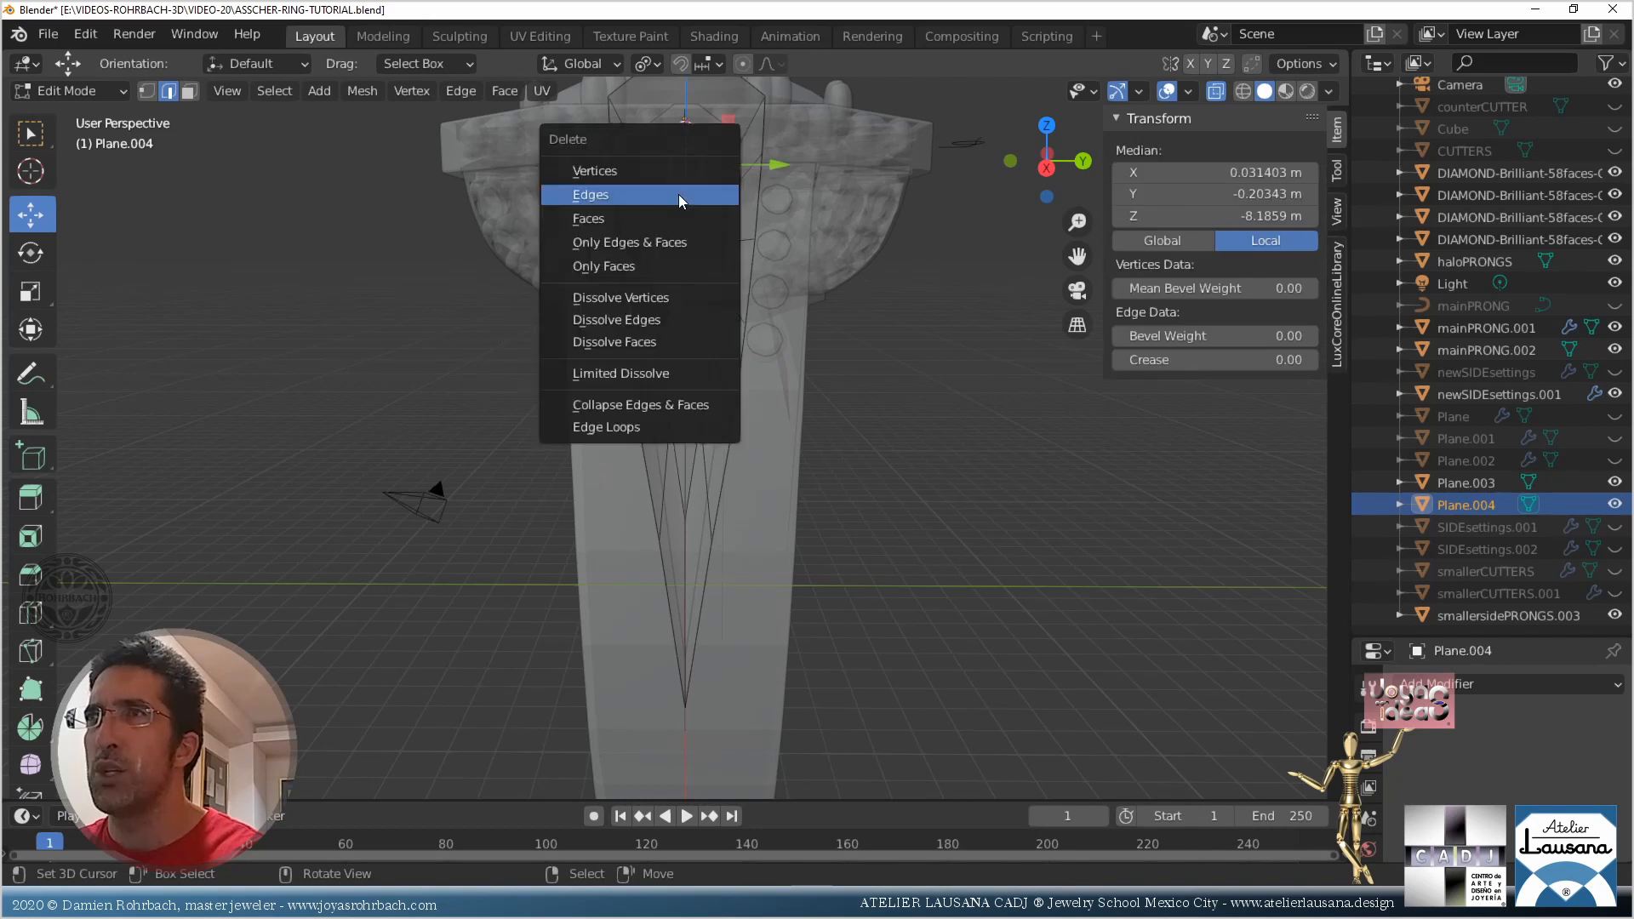
{"action": "left_click", "coordinate": [680, 200]}
Examine the cutter mesh for leftover centreline geometry, box-selecting its inner and outer end vertices in front view, and return to Object Mode
{"action": "middle_click_drag", "start_coordinate": [680, 200], "coordinate": [678, 273]}
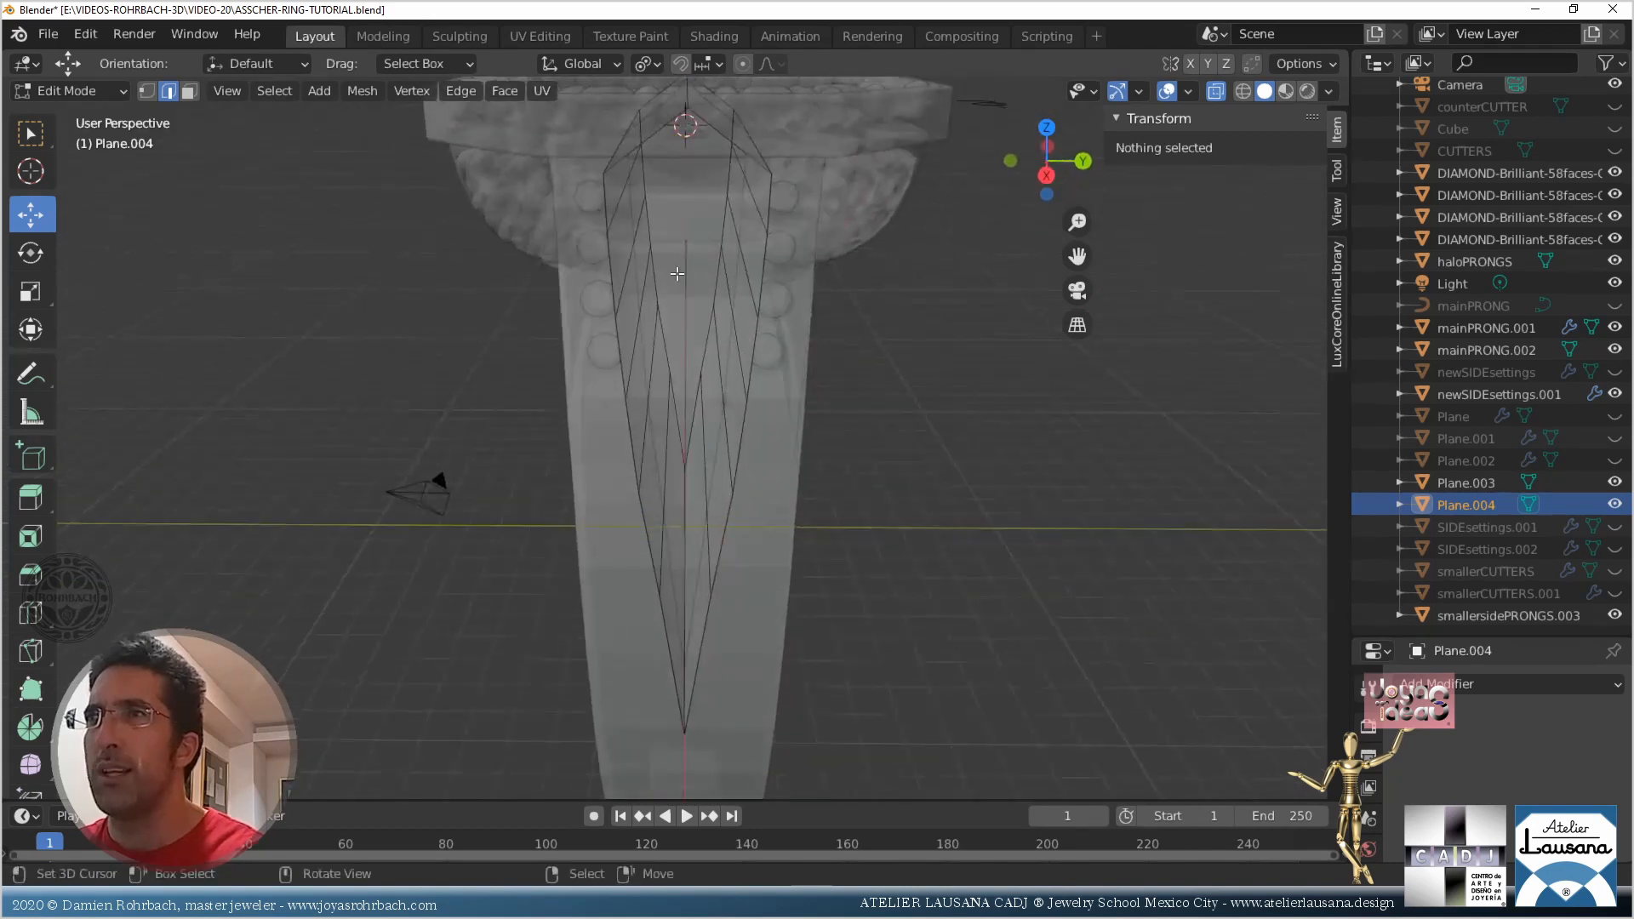
{"action": "left_click", "coordinate": [689, 265]}
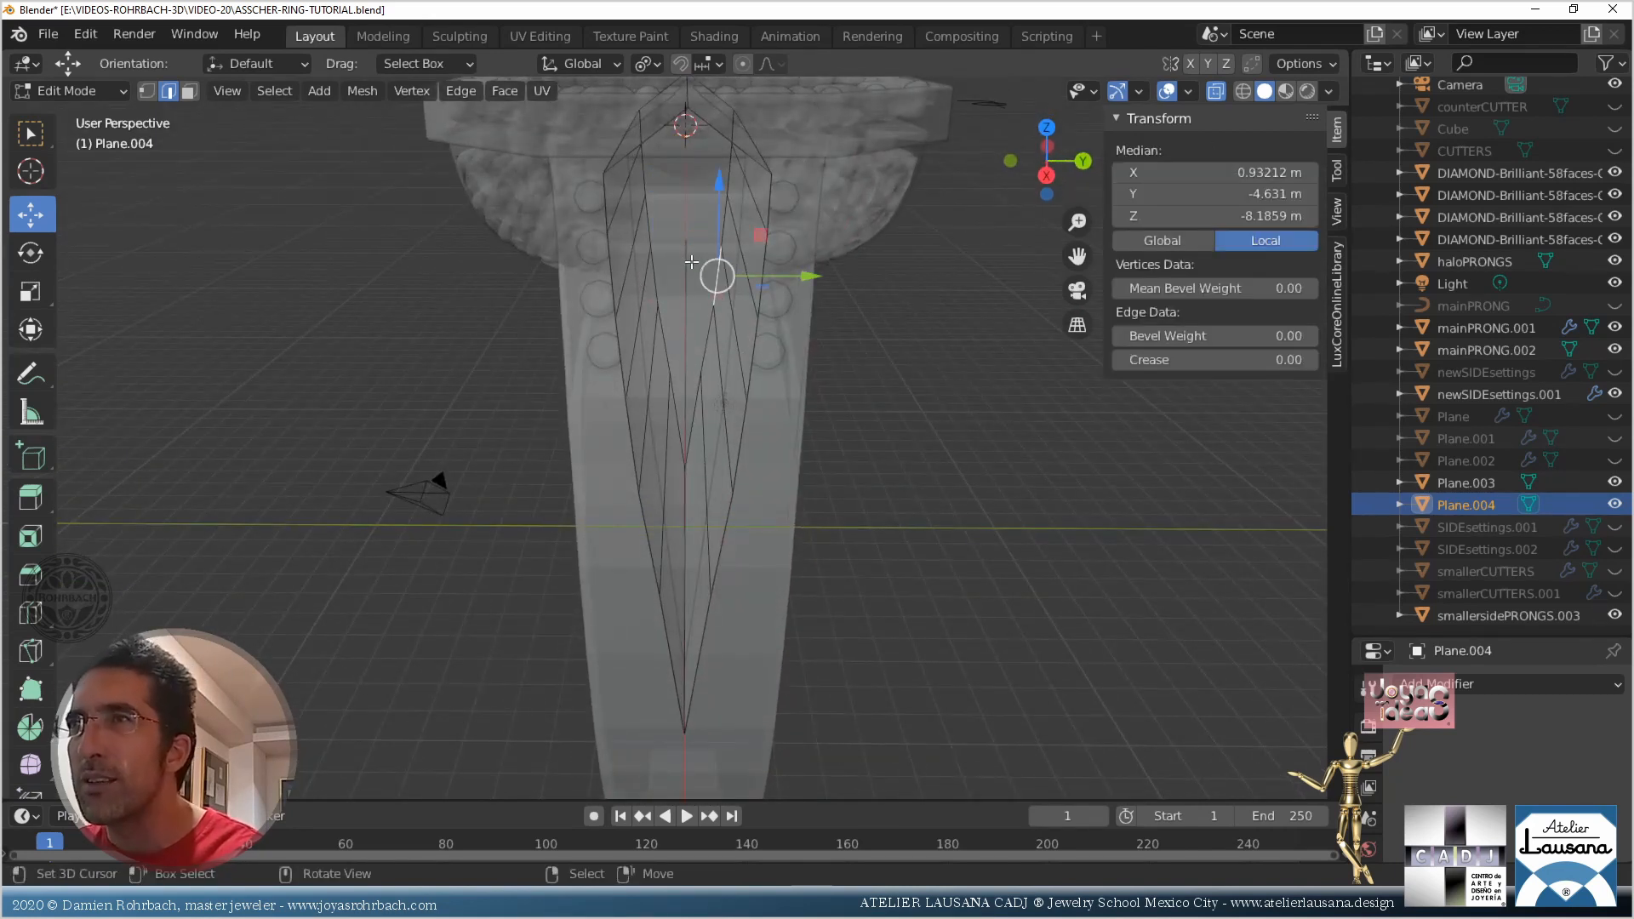
{"action": "scroll", "coordinate": [691, 262], "scroll_direction": "down", "scroll_amount": 3}
{"action": "scroll", "coordinate": [685, 272], "scroll_direction": "up", "scroll_amount": 6}
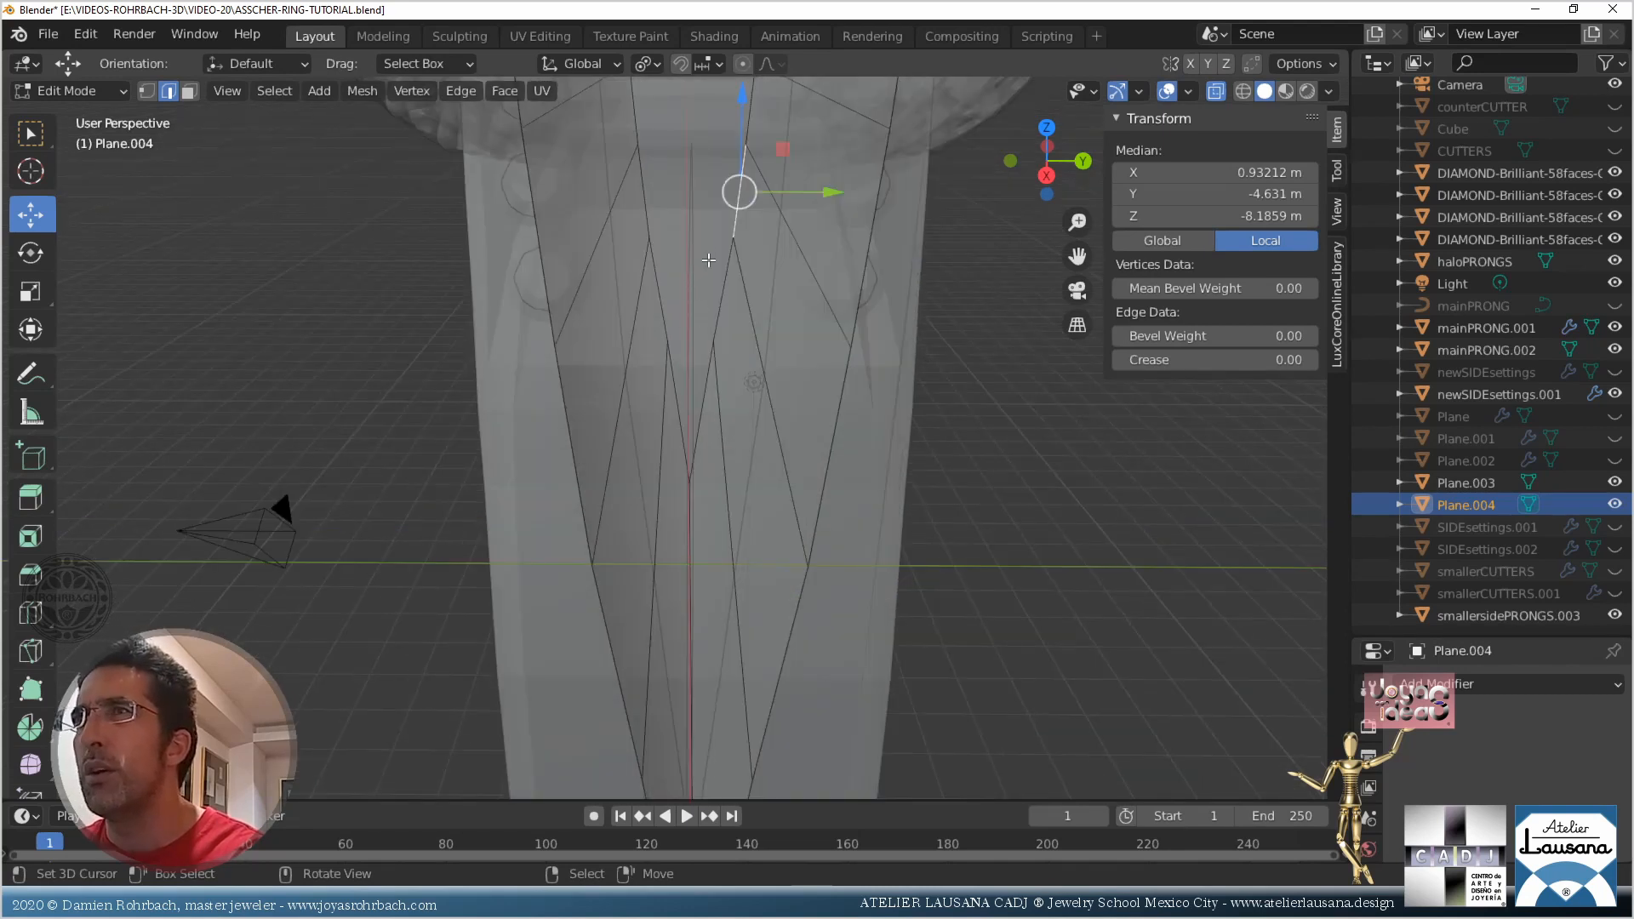
{"action": "middle_click_drag", "start_coordinate": [708, 260], "coordinate": [341, 274]}
{"action": "scroll", "coordinate": [708, 301], "scroll_direction": "down", "scroll_amount": 2}
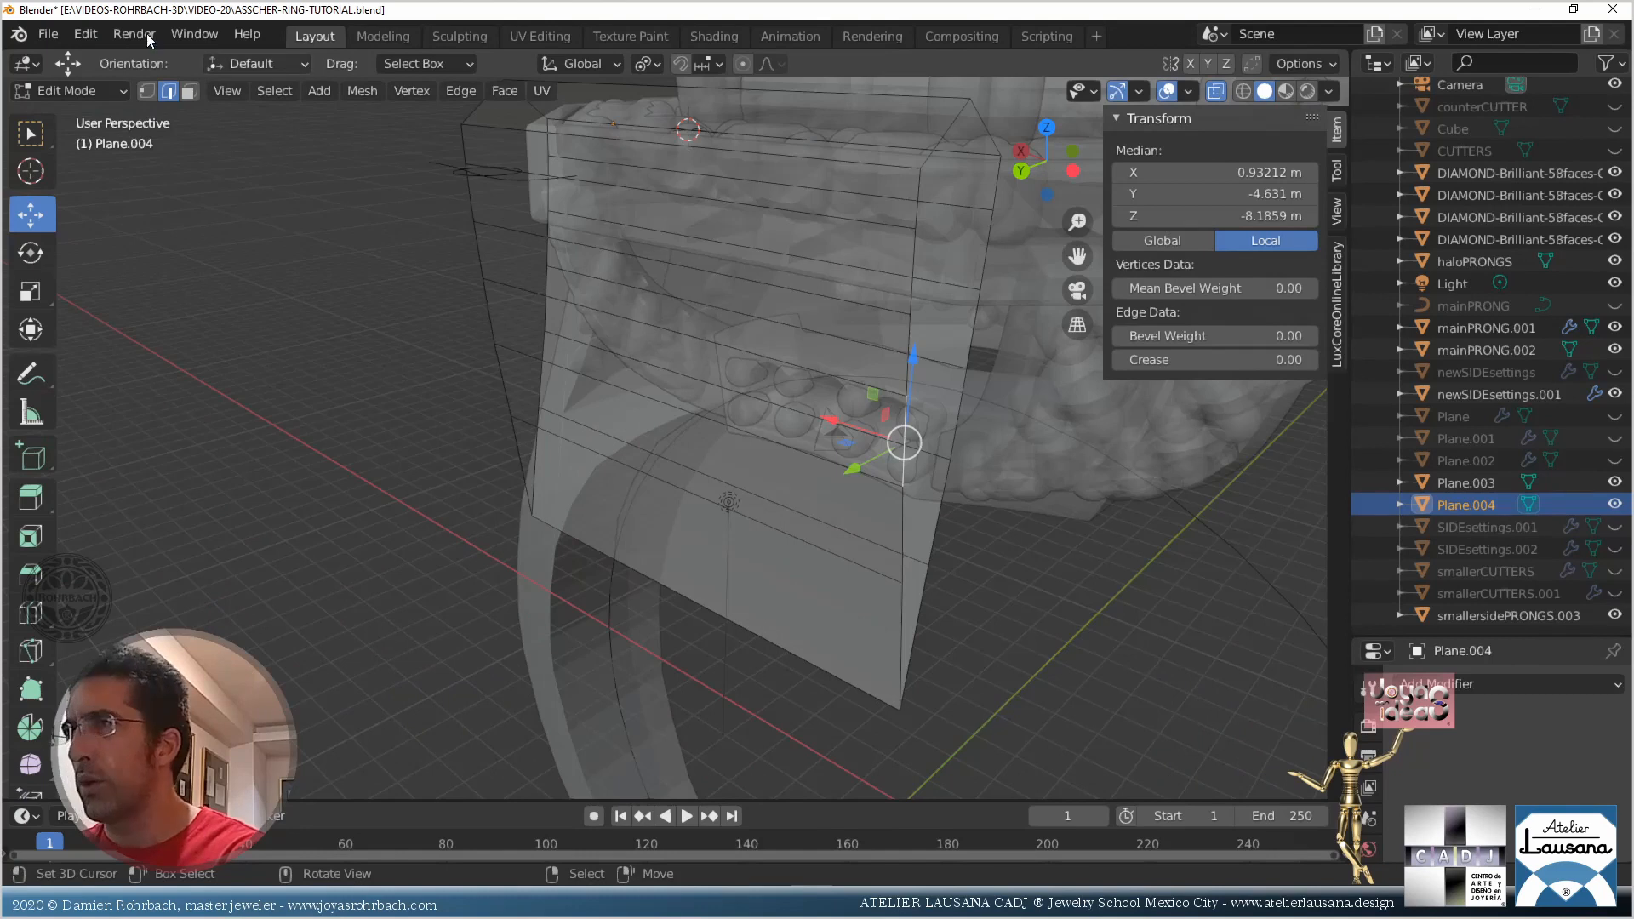
{"action": "left_click", "coordinate": [145, 94]}
{"action": "key", "text": "KP_1"}
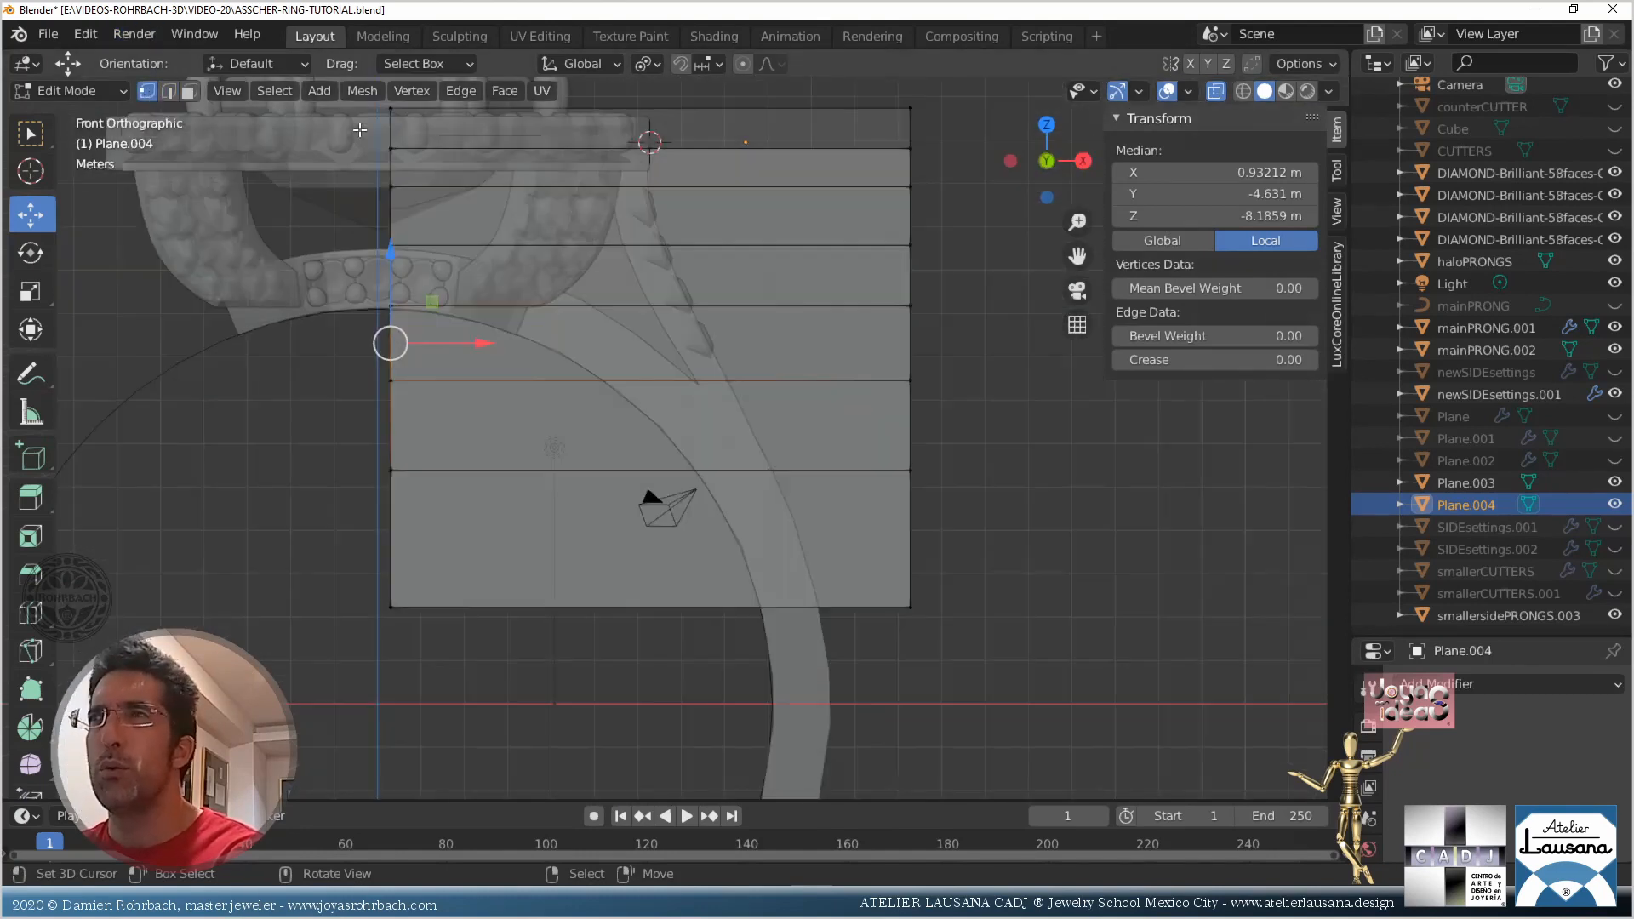
{"action": "key", "text": "alt+a"}
{"action": "scroll", "coordinate": [656, 485], "scroll_direction": "down", "scroll_amount": 5}
{"action": "left_click_drag", "start_coordinate": [431, 244], "coordinate": [596, 595]}
{"action": "key", "text": "alt+a"}
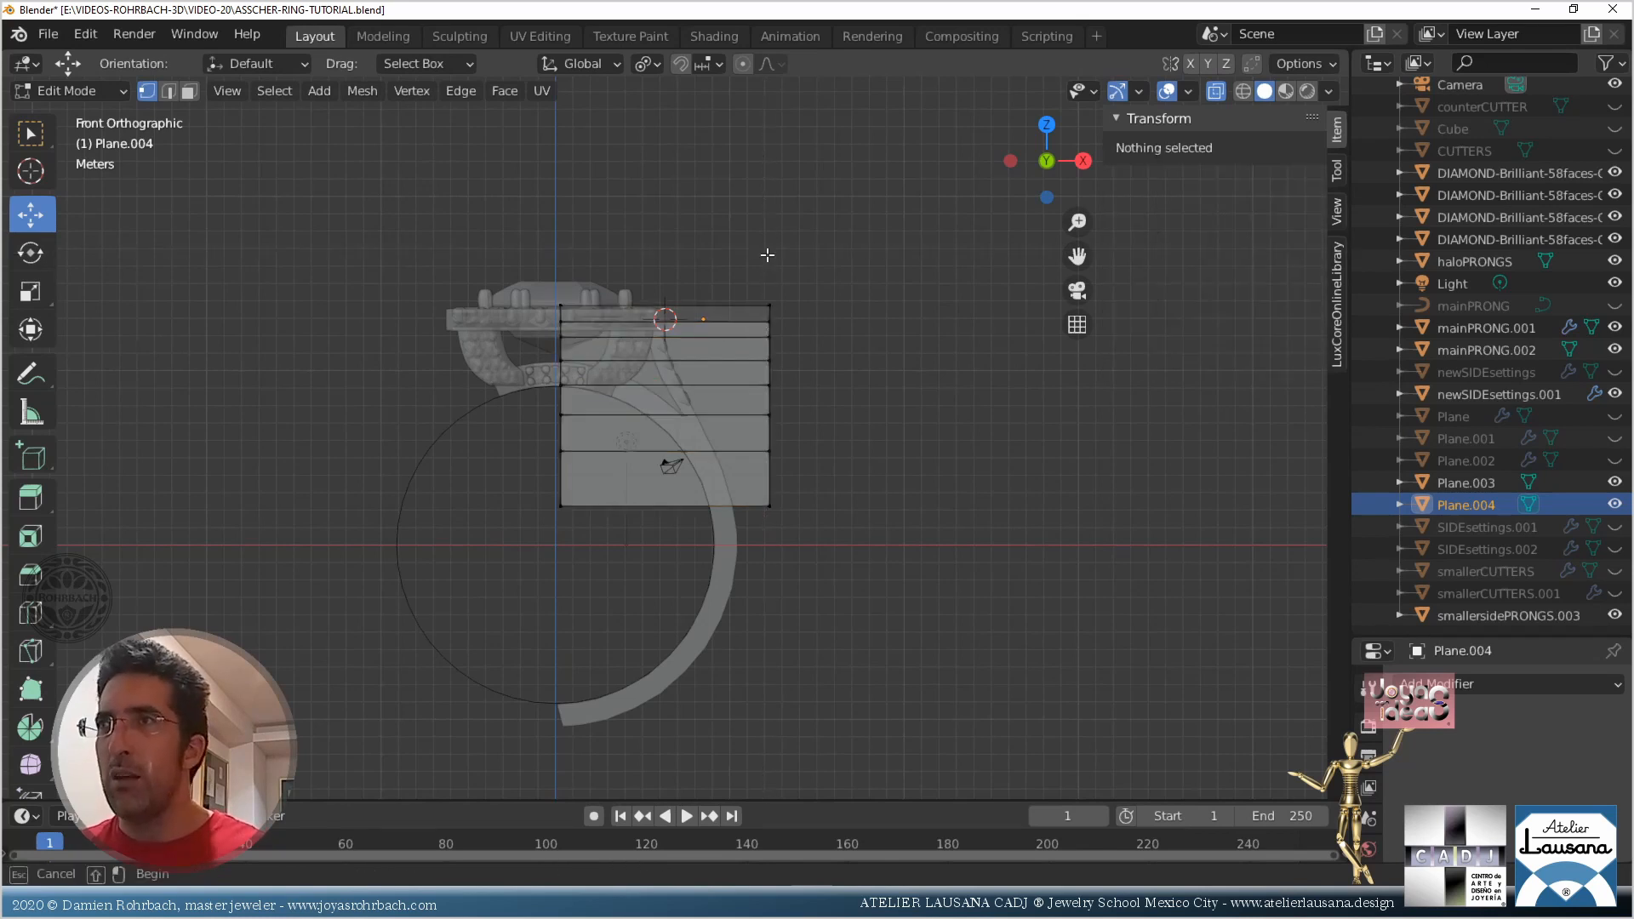
{"action": "left_click_drag", "start_coordinate": [767, 255], "coordinate": [815, 585]}
{"action": "middle_click_drag", "start_coordinate": [872, 410], "coordinate": [815, 478]}
{"action": "key", "text": "Tab"}
Add a Boolean modifier set to Difference on the shank Plane.003, using the cutter Plane.004 as its object
{"action": "scroll", "coordinate": [808, 482], "scroll_direction": "up", "scroll_amount": 3}
{"action": "left_click", "coordinate": [733, 616]}
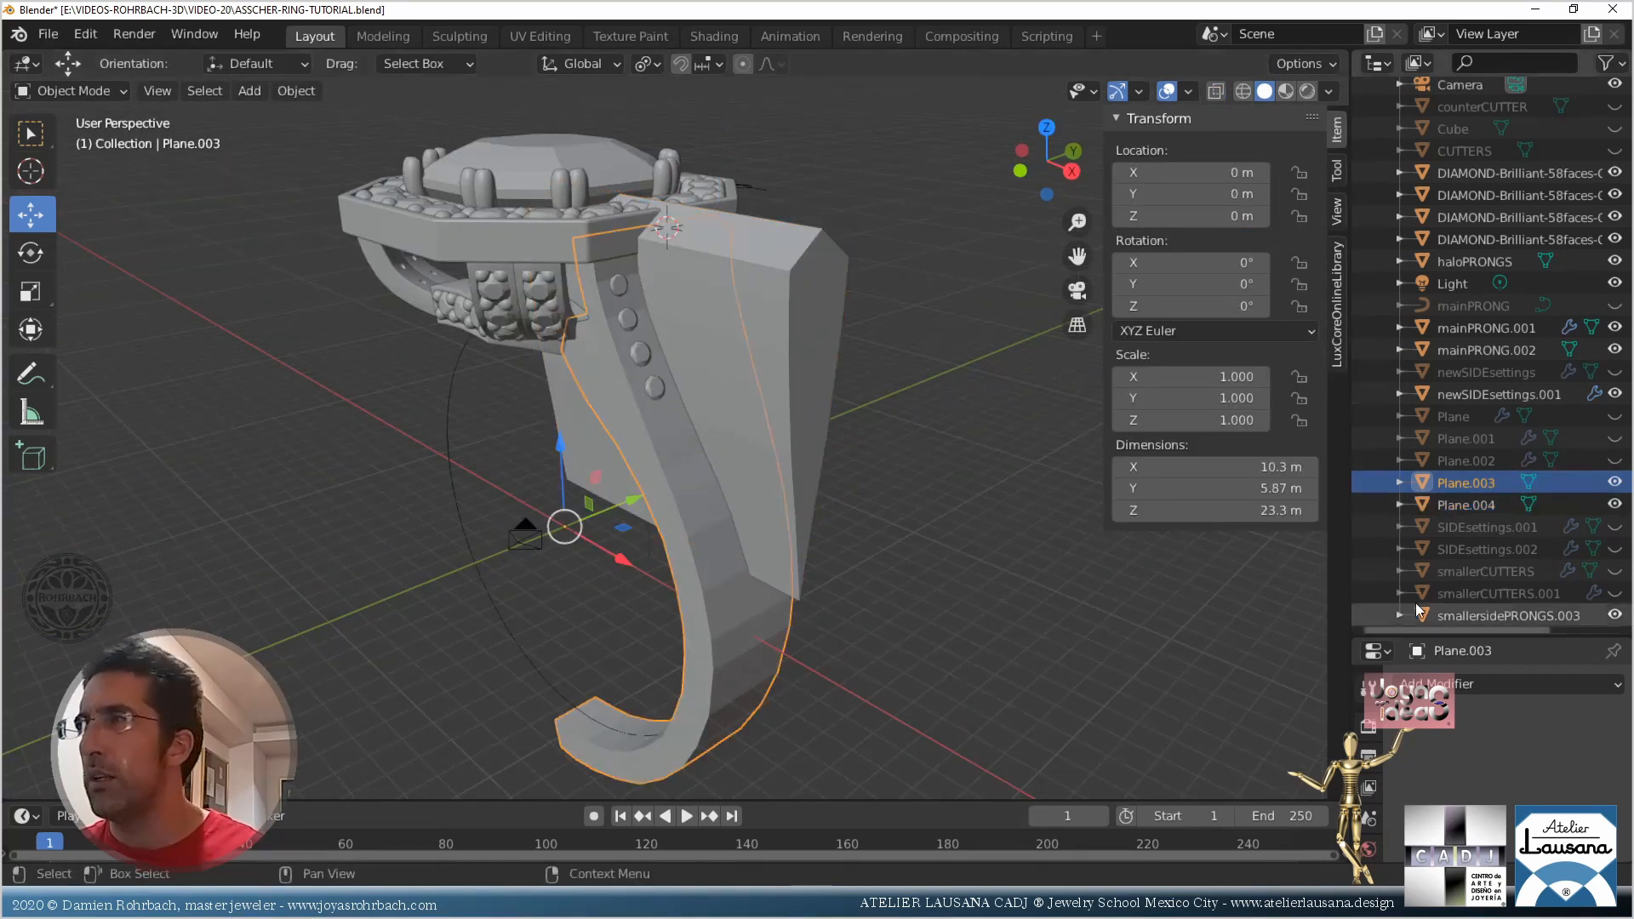
{"action": "left_click", "coordinate": [1497, 685]}
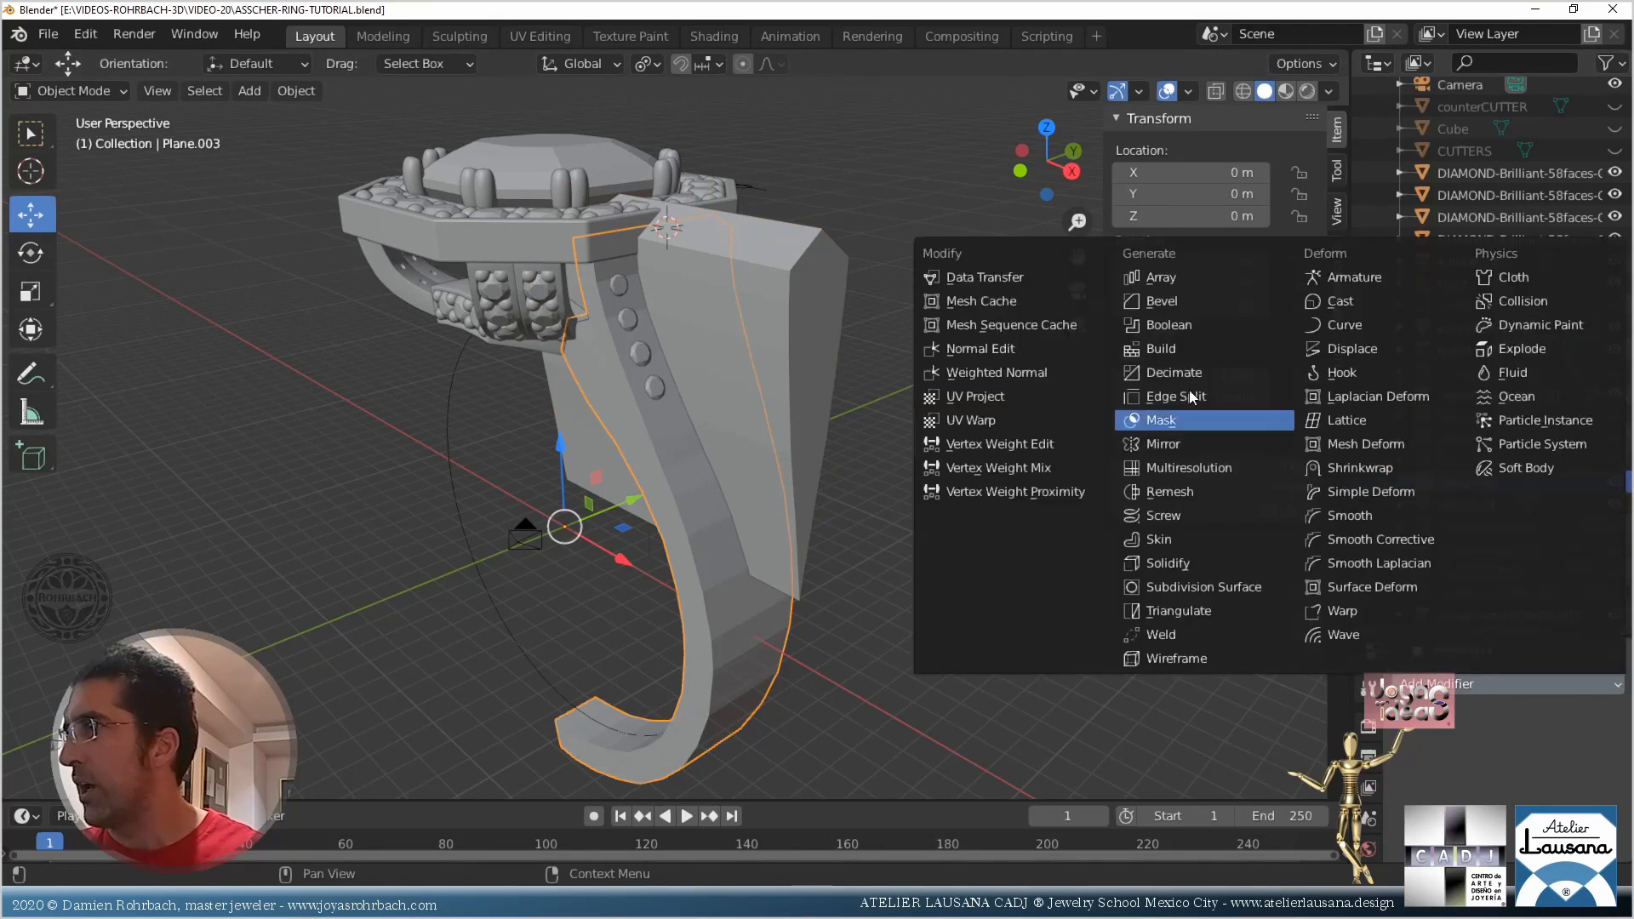
{"action": "left_click", "coordinate": [1200, 330]}
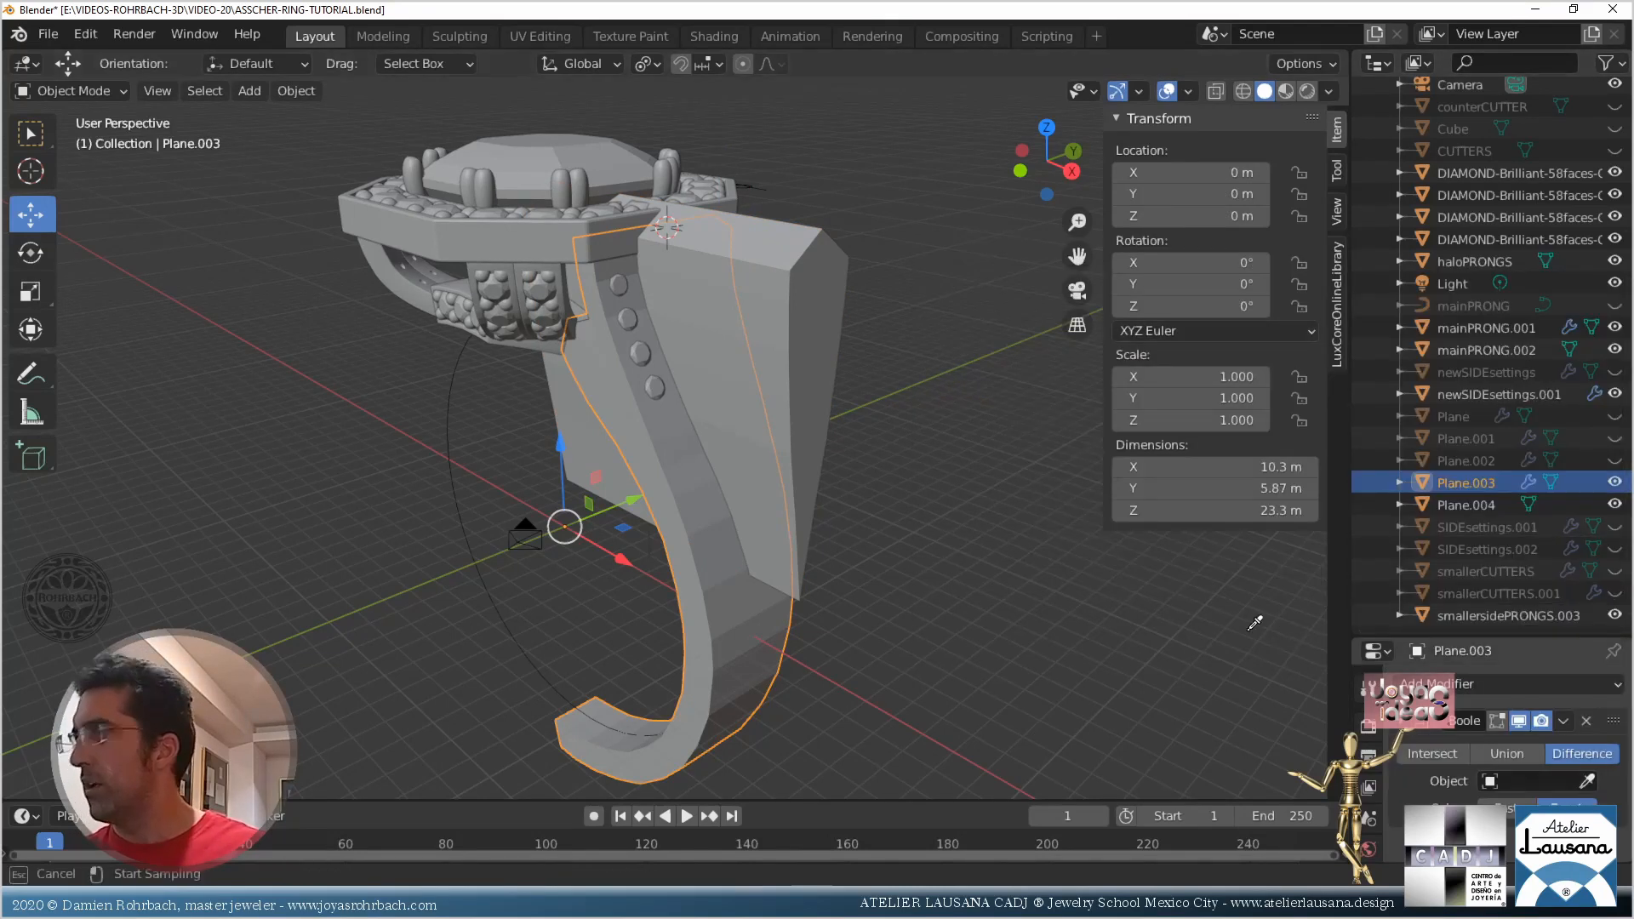
{"action": "left_click", "coordinate": [833, 289]}
{"action": "middle_click_drag", "start_coordinate": [831, 293], "coordinate": [525, 454]}
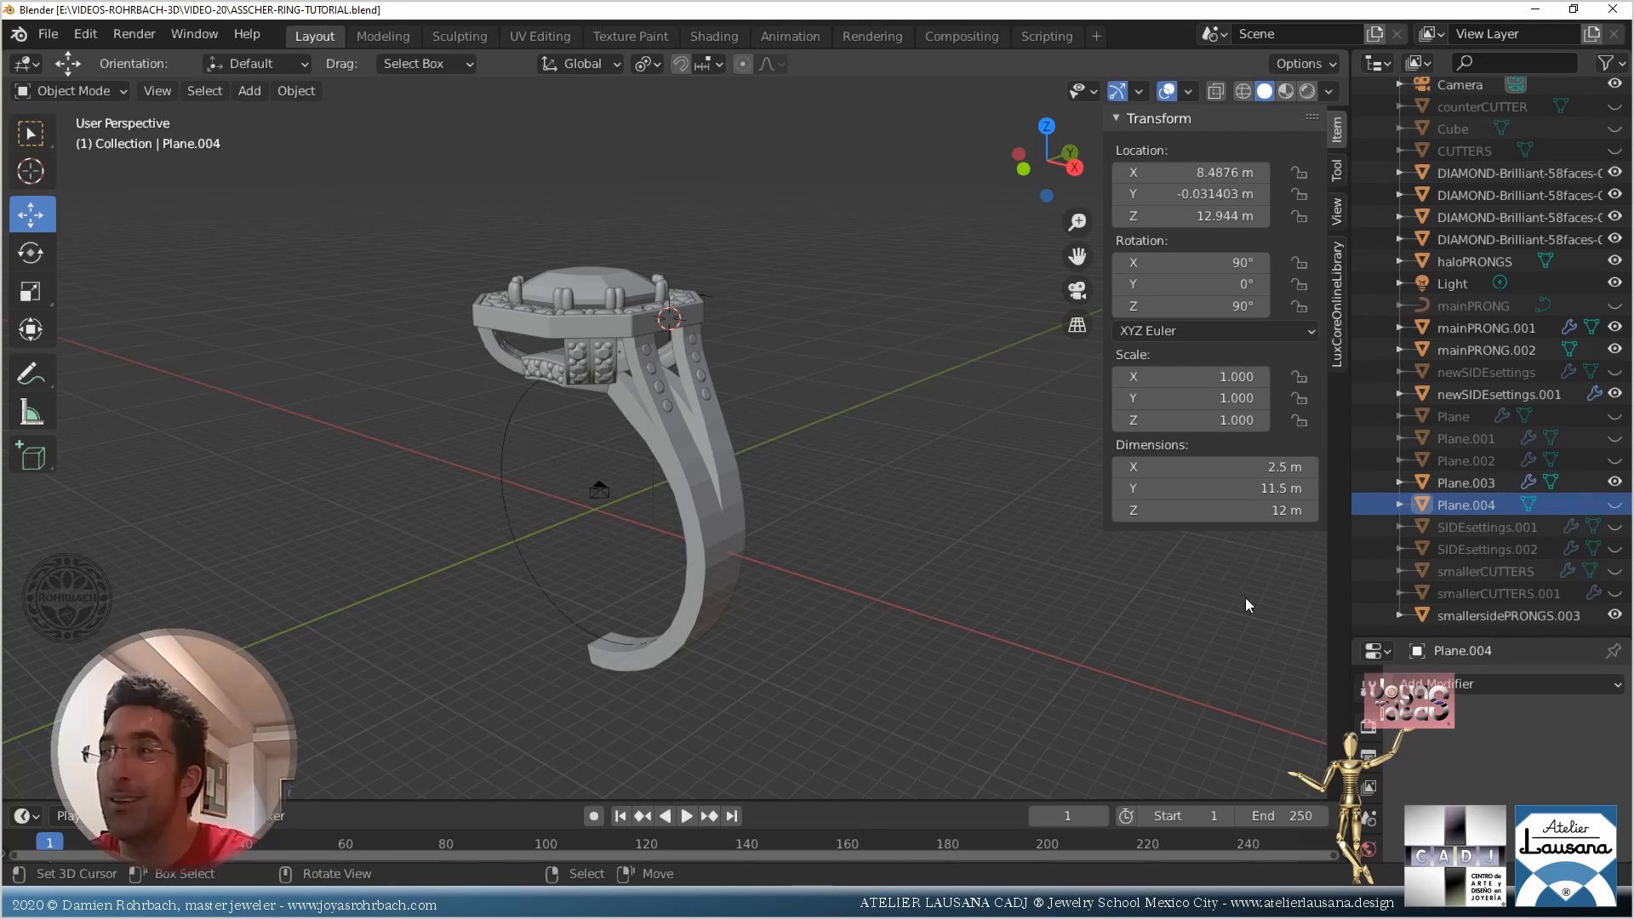
Add an X-axis Mirror modifier to the shank Plane.003 and turn on its clipping
{"action": "left_click", "coordinate": [681, 555]}
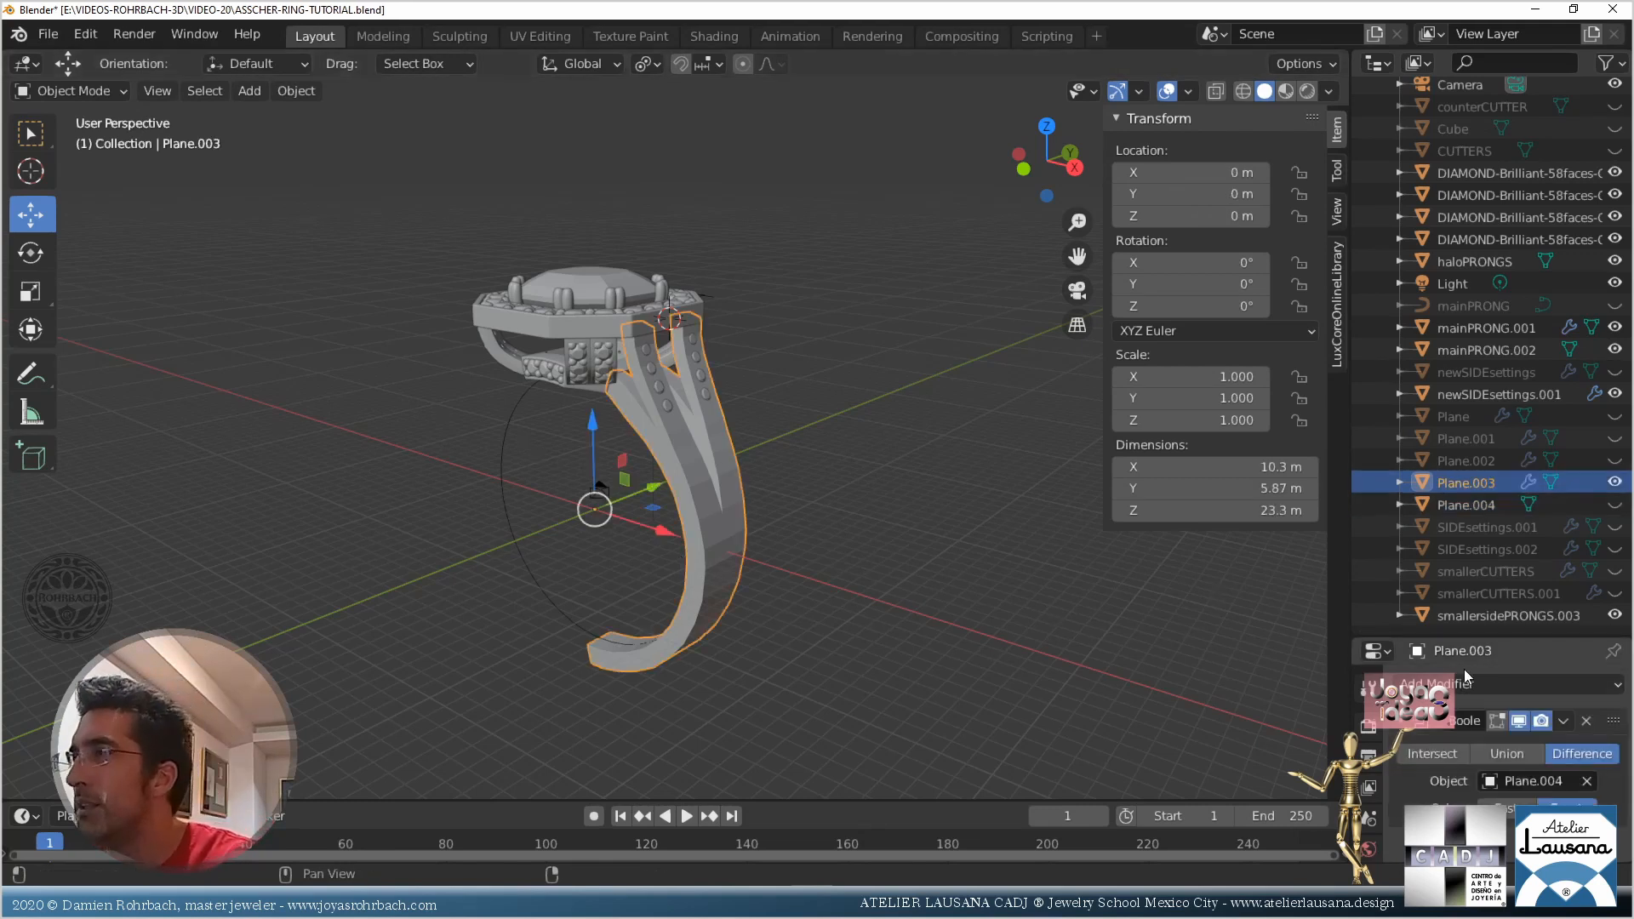
{"action": "left_click", "coordinate": [1463, 684]}
{"action": "left_click", "coordinate": [1179, 442]}
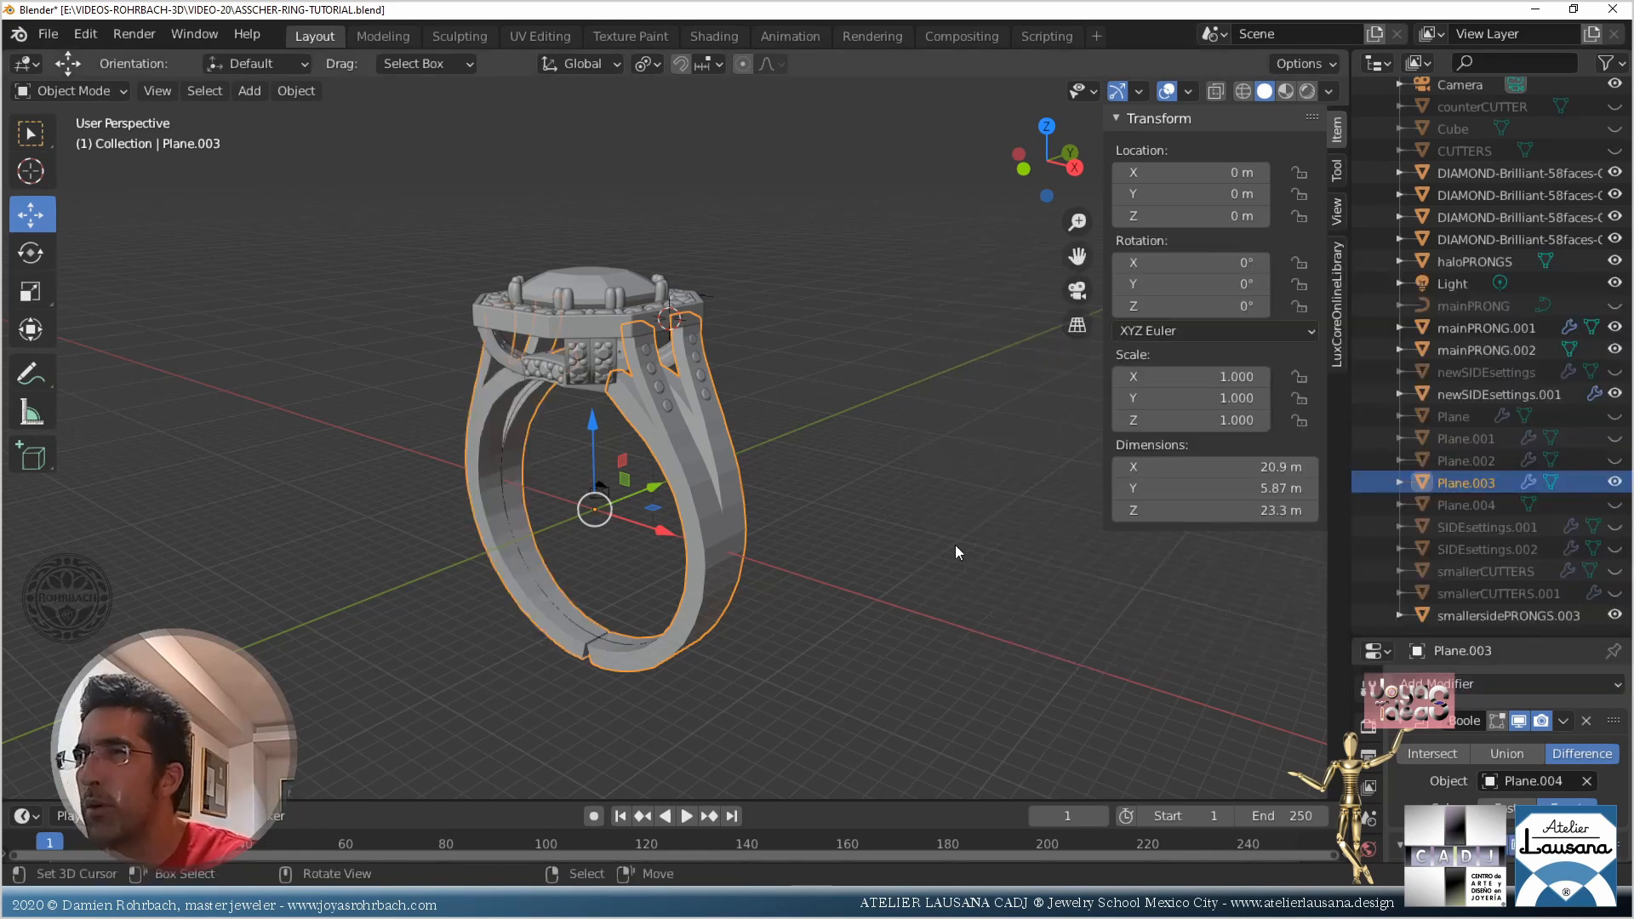
{"action": "middle_click_drag", "start_coordinate": [955, 545], "coordinate": [945, 587]}
{"action": "middle_click_drag", "start_coordinate": [740, 636], "coordinate": [789, 426], "text": "shift"}
{"action": "scroll", "coordinate": [706, 478], "scroll_direction": "up", "scroll_amount": 6}
{"action": "scroll", "coordinate": [1460, 749], "scroll_direction": "down", "scroll_amount": 3}
{"action": "scroll", "coordinate": [1497, 741], "scroll_direction": "down", "scroll_amount": 2}
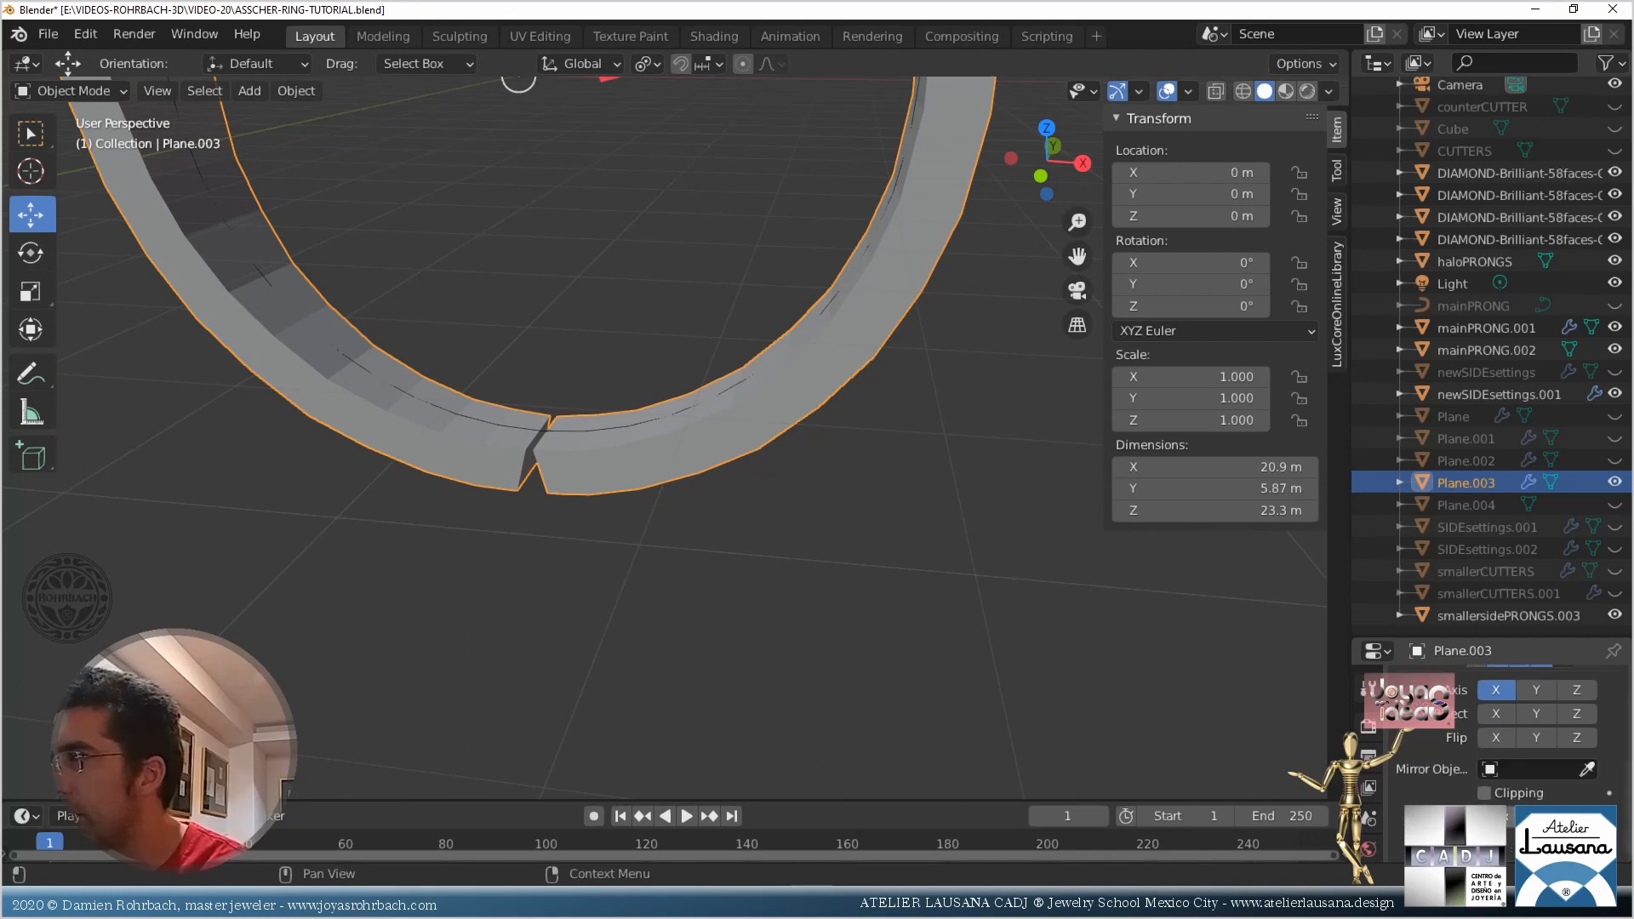
Edit the shank in front view with X-ray on and move the inner vertices at its bottom gap onto the centreline
{"action": "key", "text": "KP_1"}
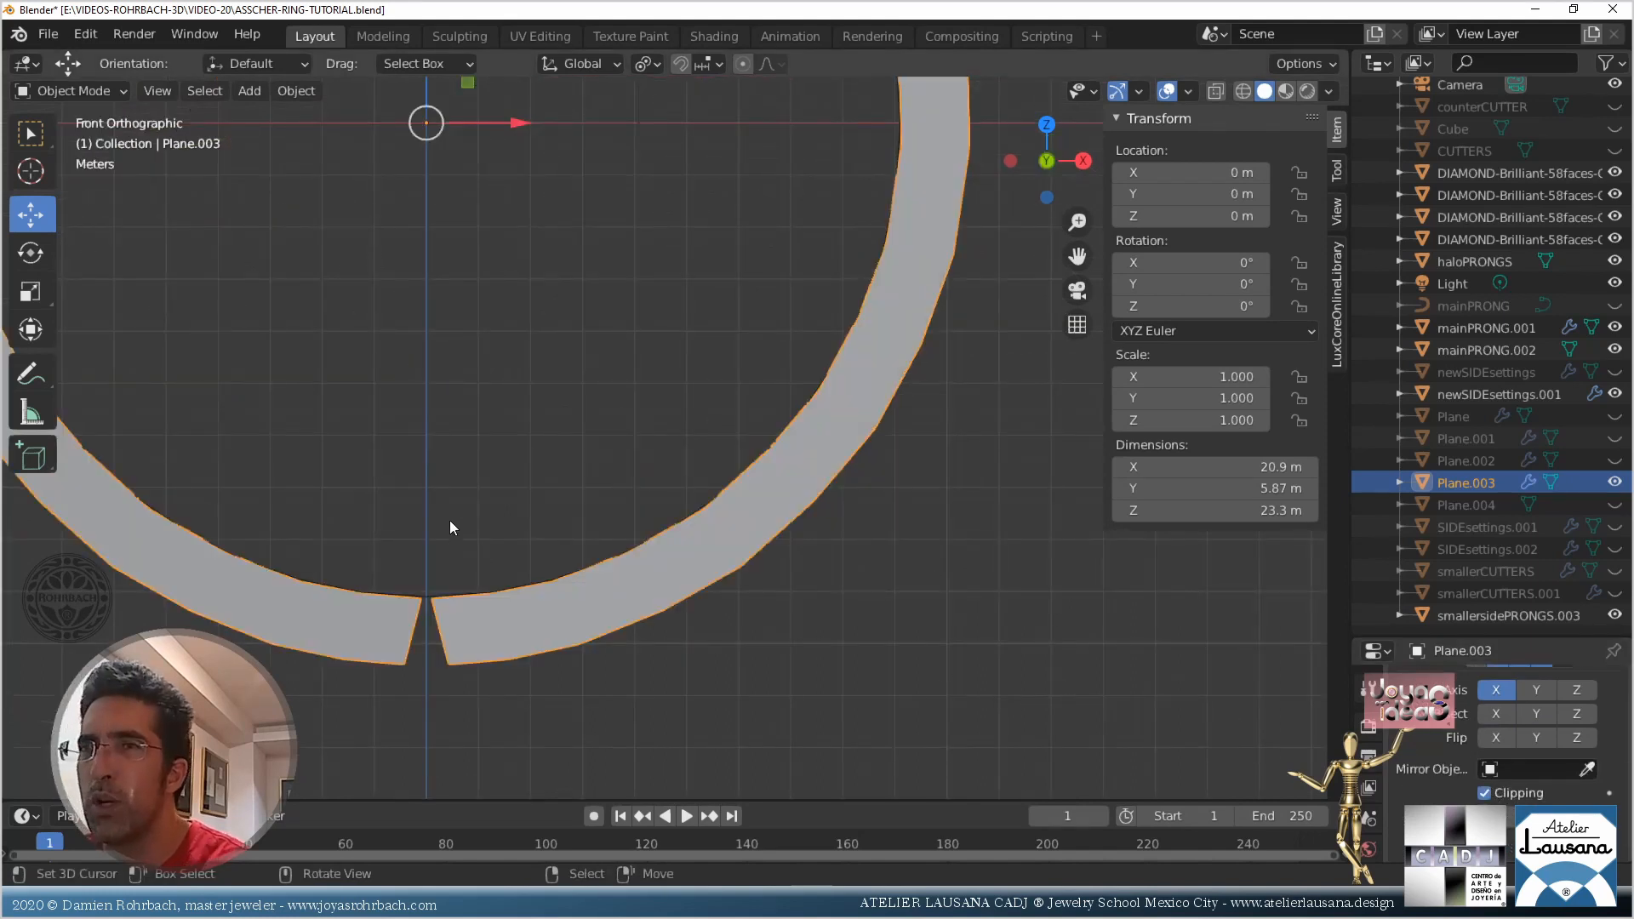
{"action": "scroll", "coordinate": [570, 534], "scroll_direction": "up", "scroll_amount": 6}
{"action": "key", "text": "Tab"}
{"action": "scroll", "coordinate": [650, 442], "scroll_direction": "up", "scroll_amount": 2}
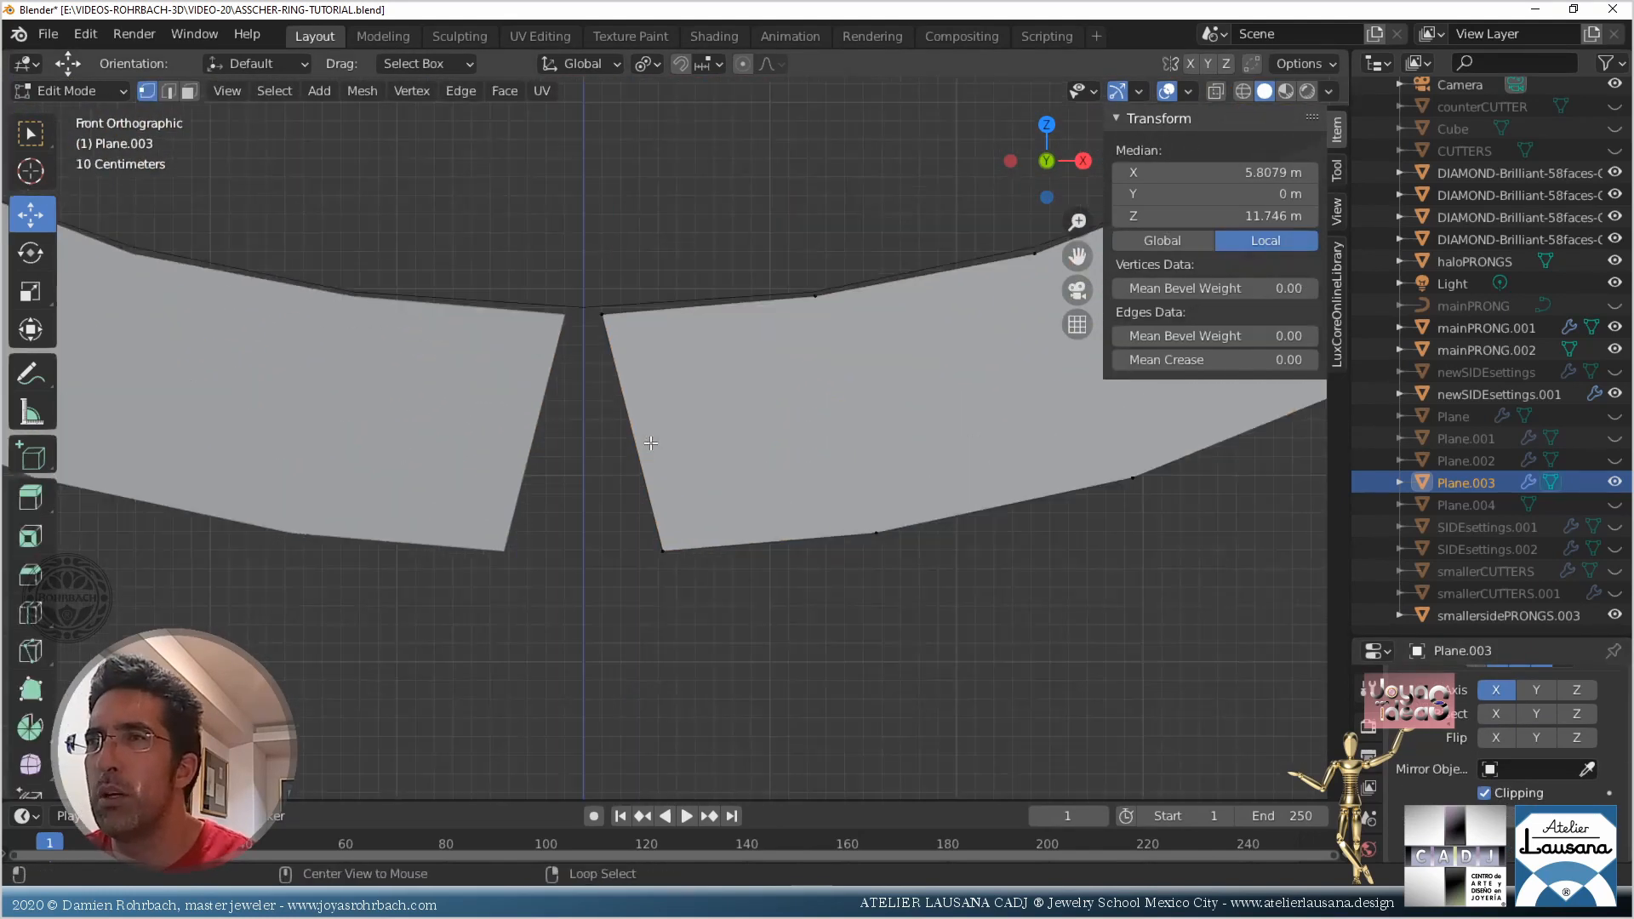
{"action": "key", "text": "alt+z"}
{"action": "key", "text": "alt+a"}
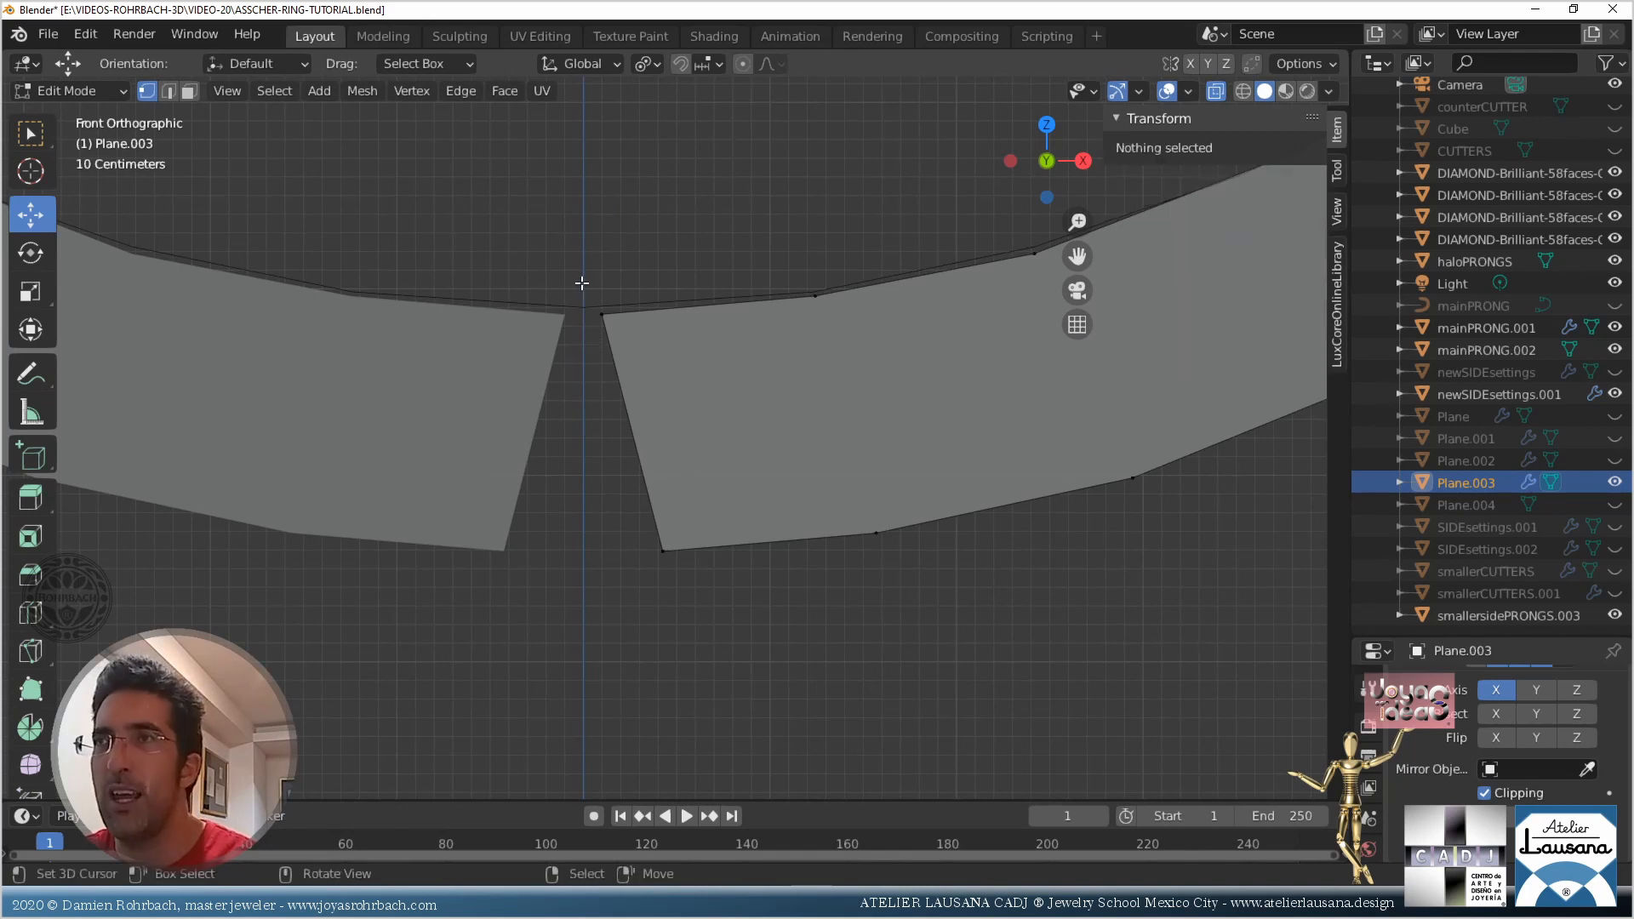
{"action": "left_click_drag", "start_coordinate": [574, 275], "coordinate": [651, 400]}
{"action": "mouse_move", "coordinate": [690, 319]}
{"action": "left_mouse_down"}
{"action": "mouse_move", "coordinate": [660, 313]}
{"action": "mouse_move", "coordinate": [664, 329]}
{"action": "left_mouse_up"}
Move the outer vertices at the shank's bottom gap onto the centreline to close the ring, and leave Edit Mode
{"action": "key", "text": "alt+a"}
{"action": "key", "text": "b"}
{"action": "mouse_move", "coordinate": [655, 549]}
{"action": "left_mouse_down"}
{"action": "mouse_move", "coordinate": [694, 576]}
{"action": "mouse_move", "coordinate": [696, 554]}
{"action": "mouse_move", "coordinate": [655, 557]}
{"action": "left_mouse_up"}
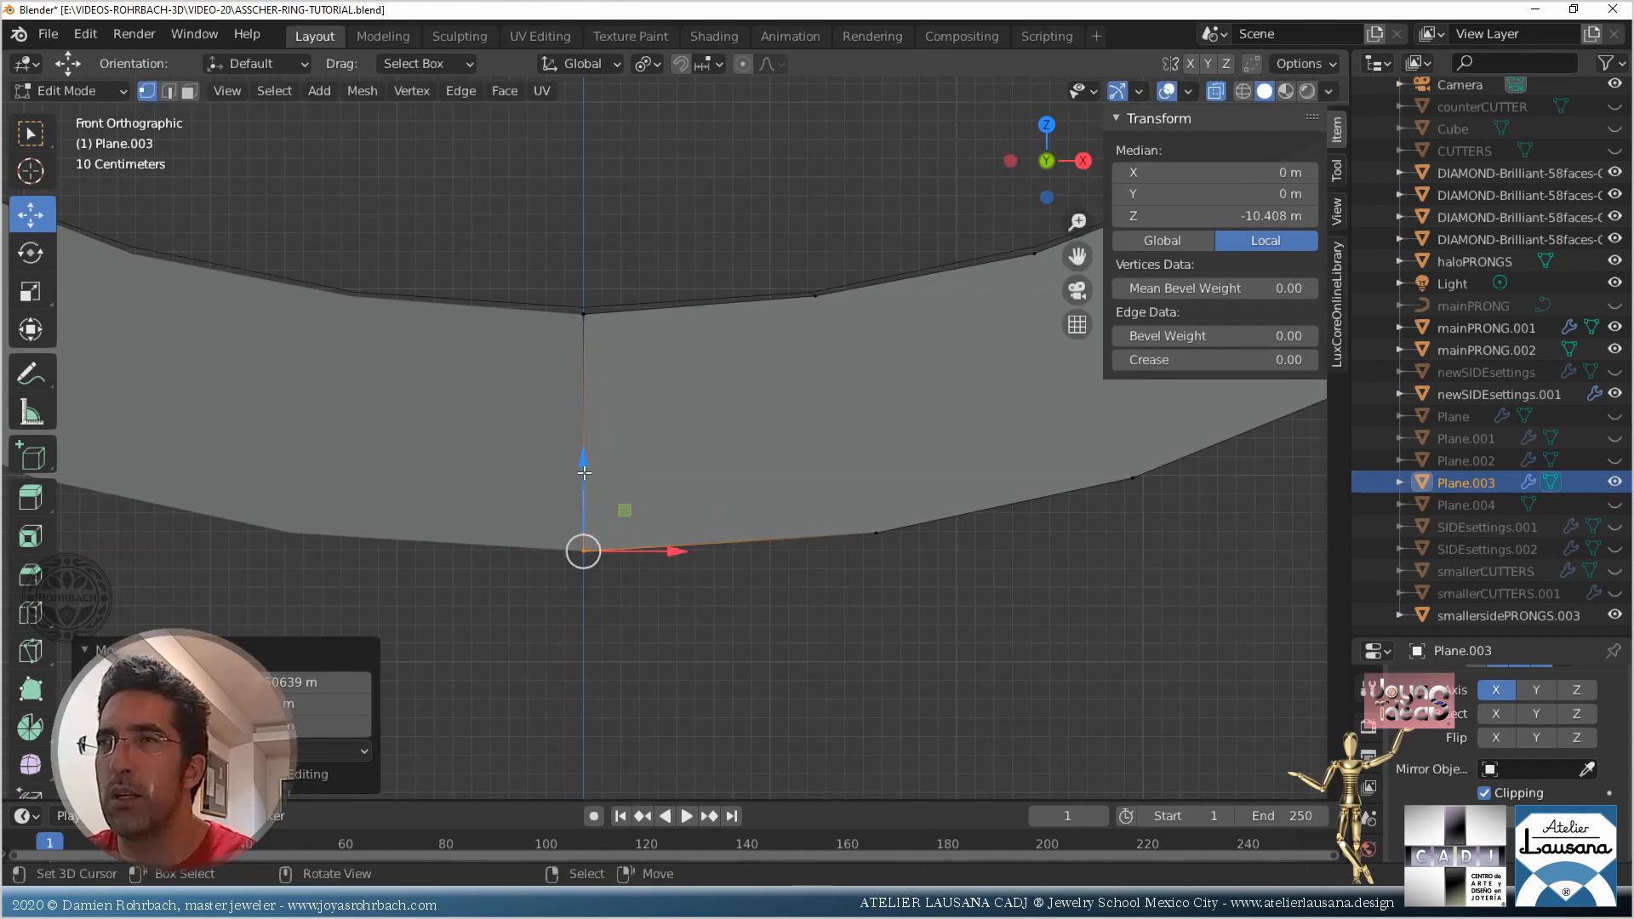
{"action": "left_click_drag", "start_coordinate": [583, 472], "coordinate": [582, 475]}
{"action": "scroll", "coordinate": [697, 502], "scroll_direction": "down", "scroll_amount": 4}
{"action": "key", "text": "Tab"}
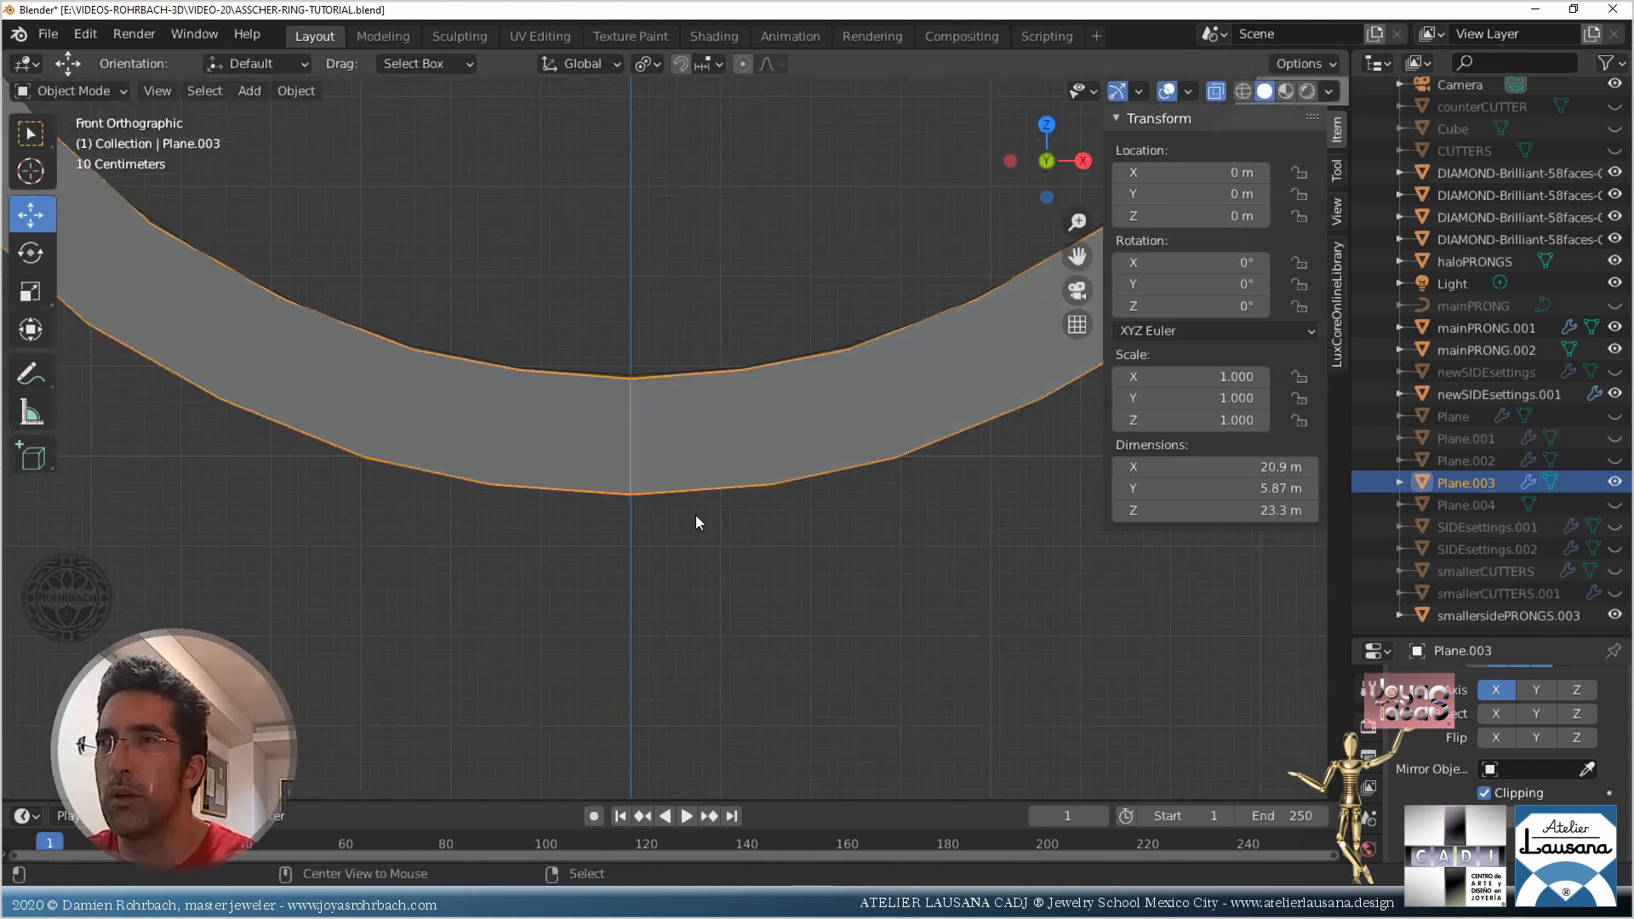
Examine the closed shank and its split shoulders from several sides, and save the file
{"action": "scroll", "coordinate": [696, 514], "scroll_direction": "down", "scroll_amount": 5}
{"action": "middle_click_drag", "start_coordinate": [696, 514], "coordinate": [707, 452]}
{"action": "left_click", "coordinate": [786, 531]}
{"action": "scroll", "coordinate": [666, 473], "scroll_direction": "up", "scroll_amount": 5}
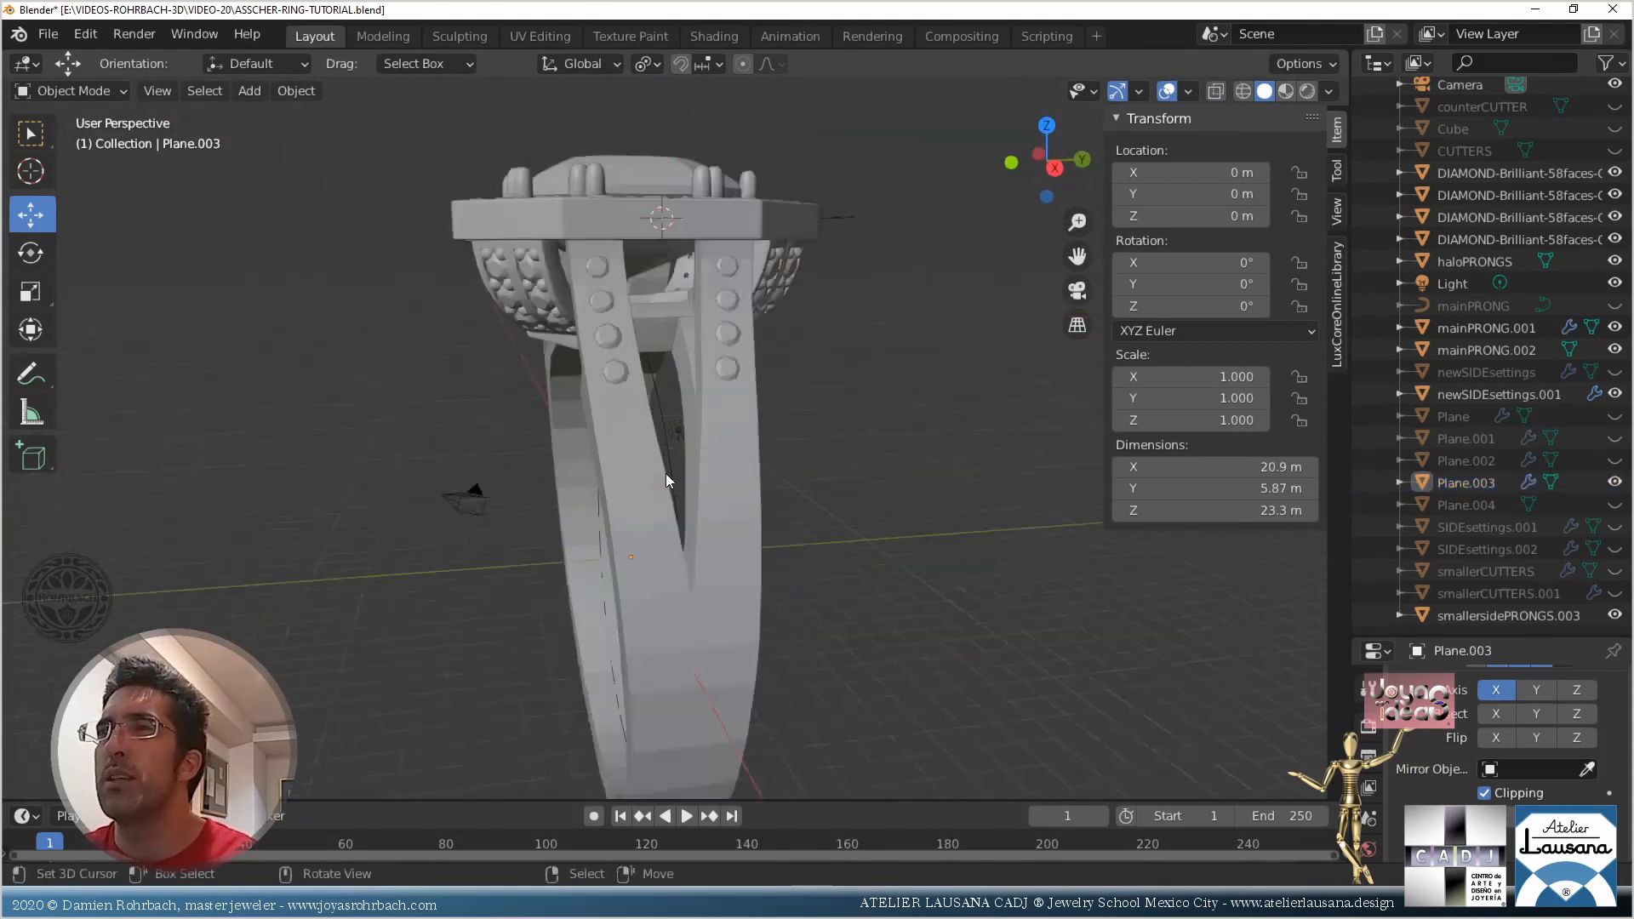
{"action": "scroll", "coordinate": [665, 473], "scroll_direction": "up", "scroll_amount": 2}
{"action": "scroll", "coordinate": [834, 303], "scroll_direction": "down", "scroll_amount": 5}
{"action": "middle_click_drag", "start_coordinate": [479, 441], "coordinate": [768, 477]}
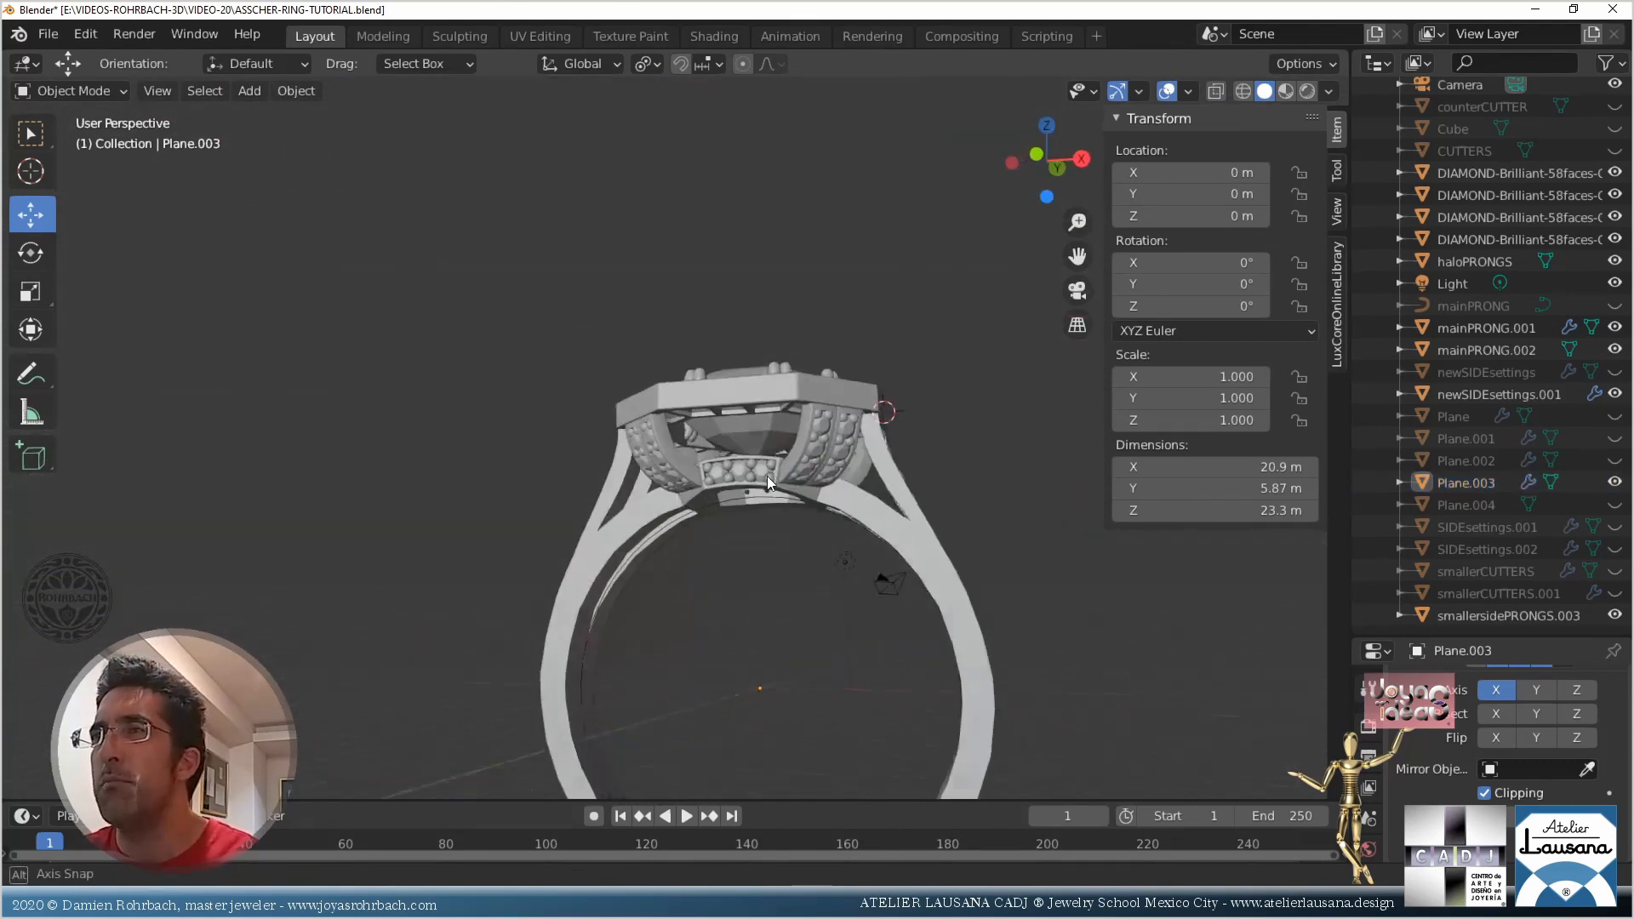
{"action": "scroll", "coordinate": [783, 466], "scroll_direction": "up", "scroll_amount": 3}
{"action": "middle_click_drag", "start_coordinate": [916, 446], "coordinate": [641, 494]}
{"action": "key", "text": "ctrl+s"}
{"action": "scroll", "coordinate": [789, 528], "scroll_direction": "up", "scroll_amount": 2}
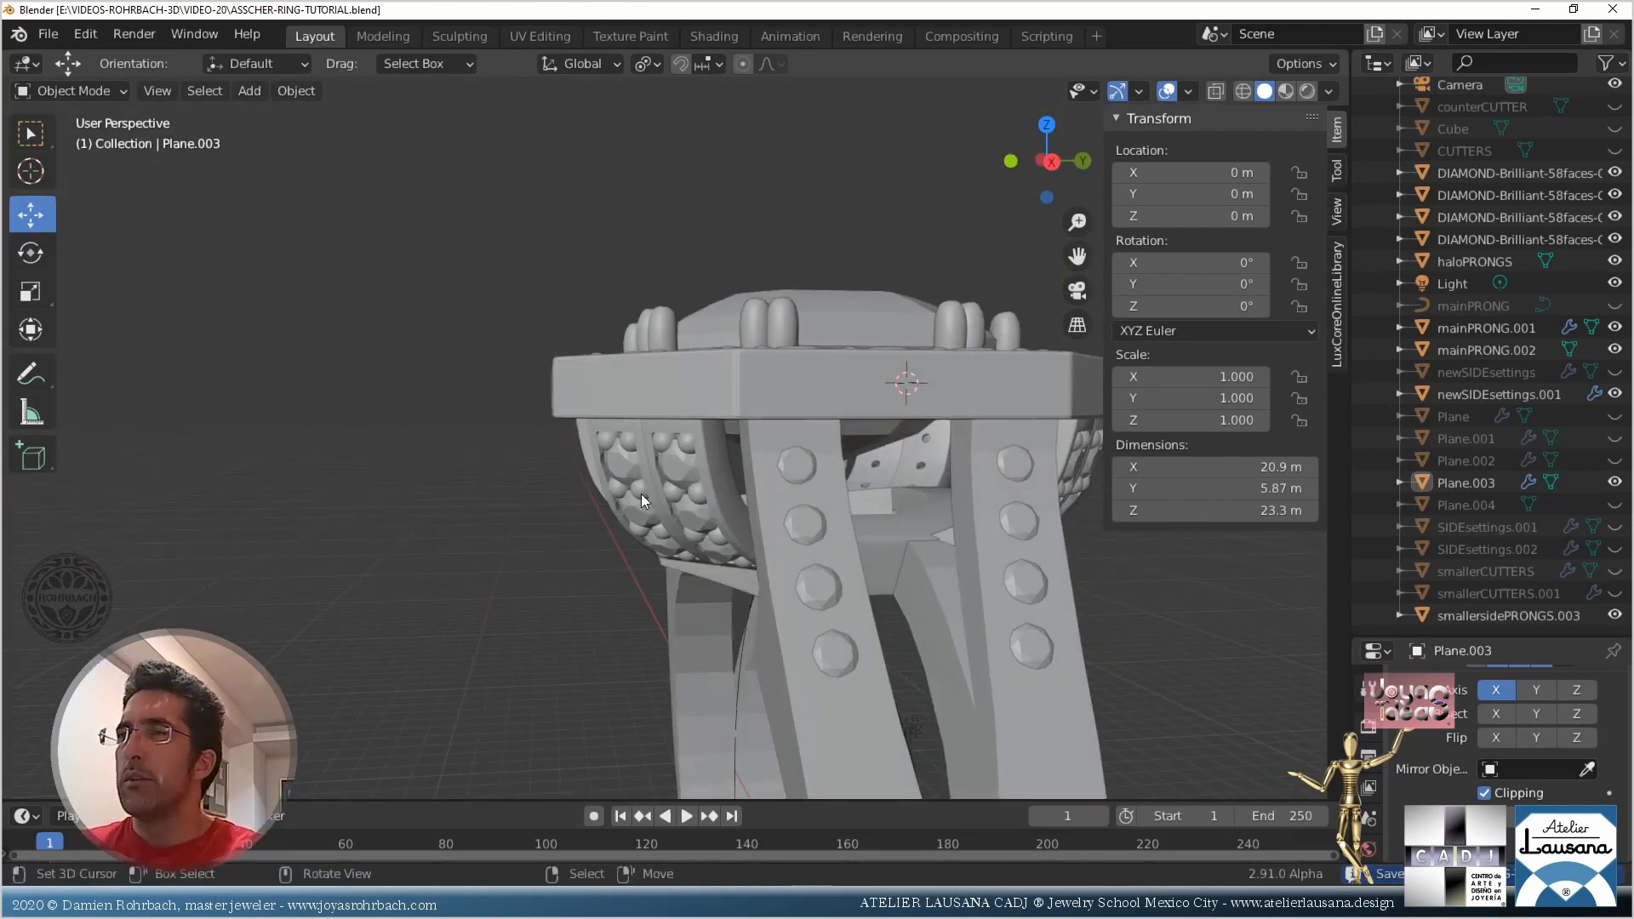
Edit the shank in front view with X-ray on, moving the split's crotch vertices about 0.26 m inward in X and 0.21 m up
{"action": "middle_click_drag", "start_coordinate": [676, 529], "coordinate": [790, 601]}
{"action": "key", "text": "KP_3"}
{"action": "key", "text": "KP_1"}
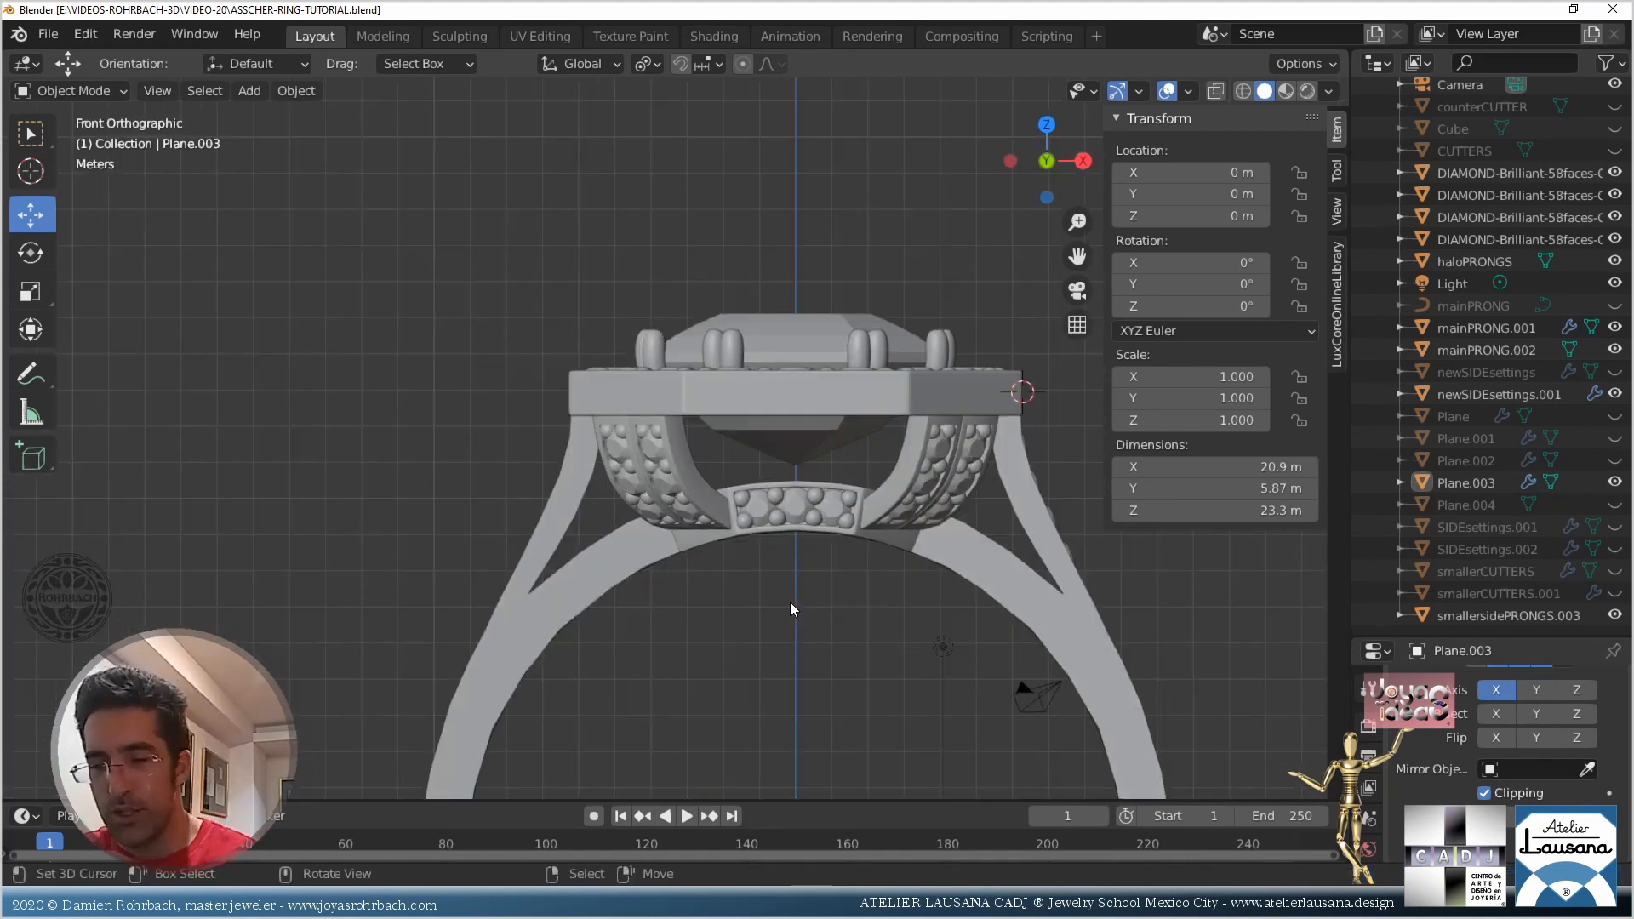
{"action": "key", "text": "n"}
{"action": "scroll", "coordinate": [824, 657], "scroll_direction": "up", "scroll_amount": 5}
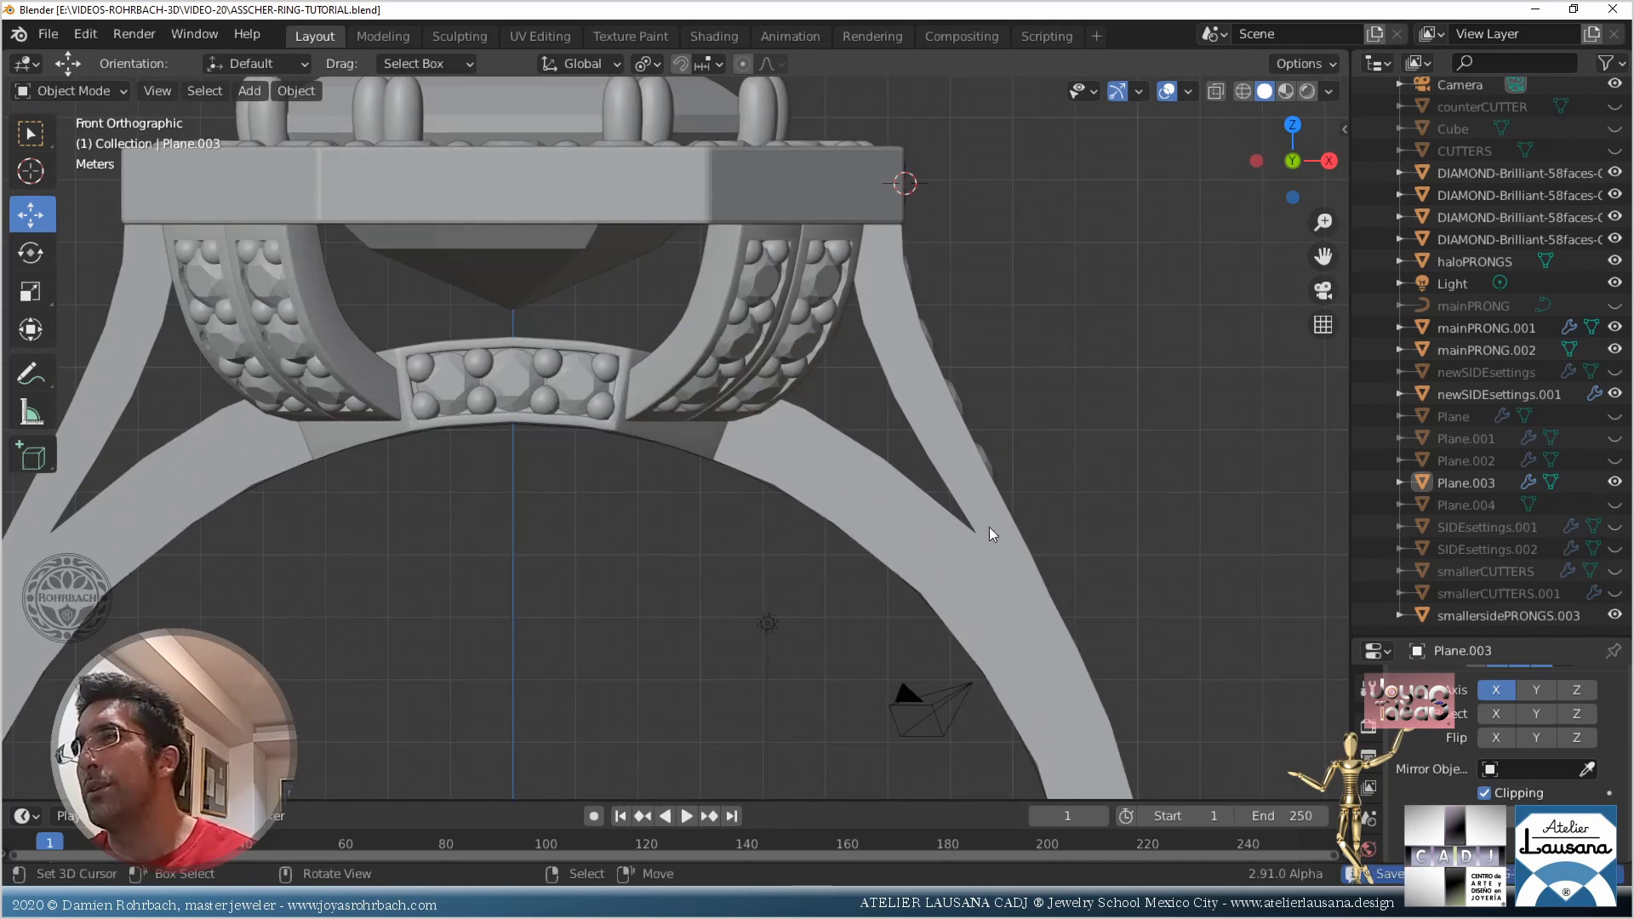
{"action": "scroll", "coordinate": [884, 451], "scroll_direction": "up", "scroll_amount": 4}
{"action": "left_click", "coordinate": [820, 499]}
{"action": "key", "text": "Tab"}
{"action": "key", "text": "alt+z"}
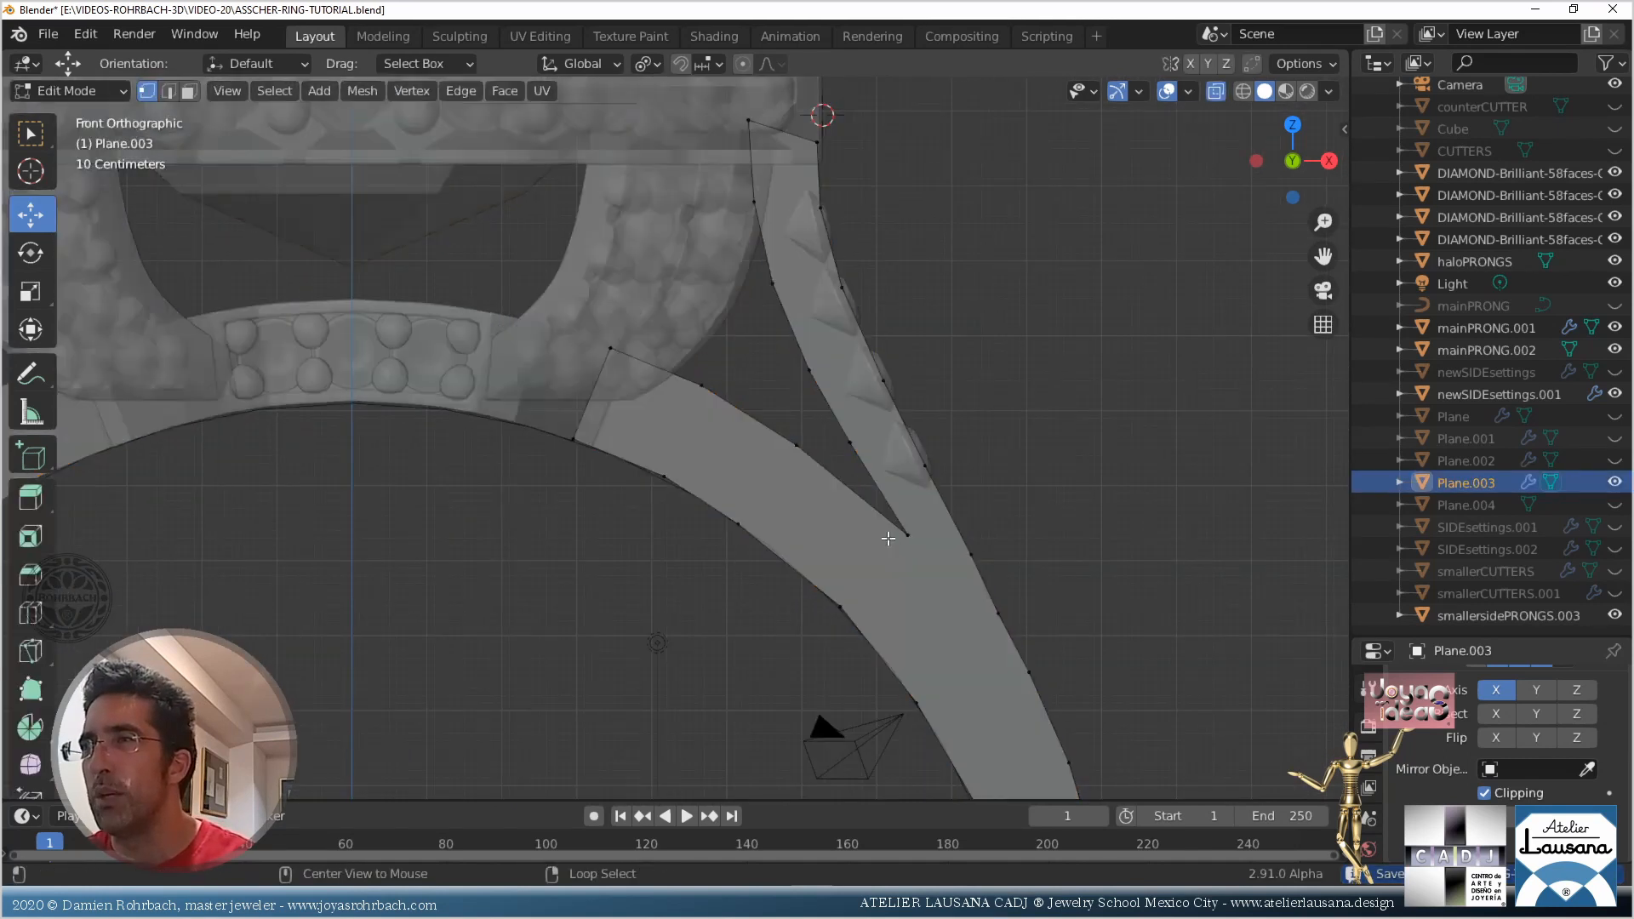
{"action": "key", "text": "alt+z"}
{"action": "scroll", "coordinate": [887, 538], "scroll_direction": "up", "scroll_amount": 4}
{"action": "left_click", "coordinate": [891, 524]}
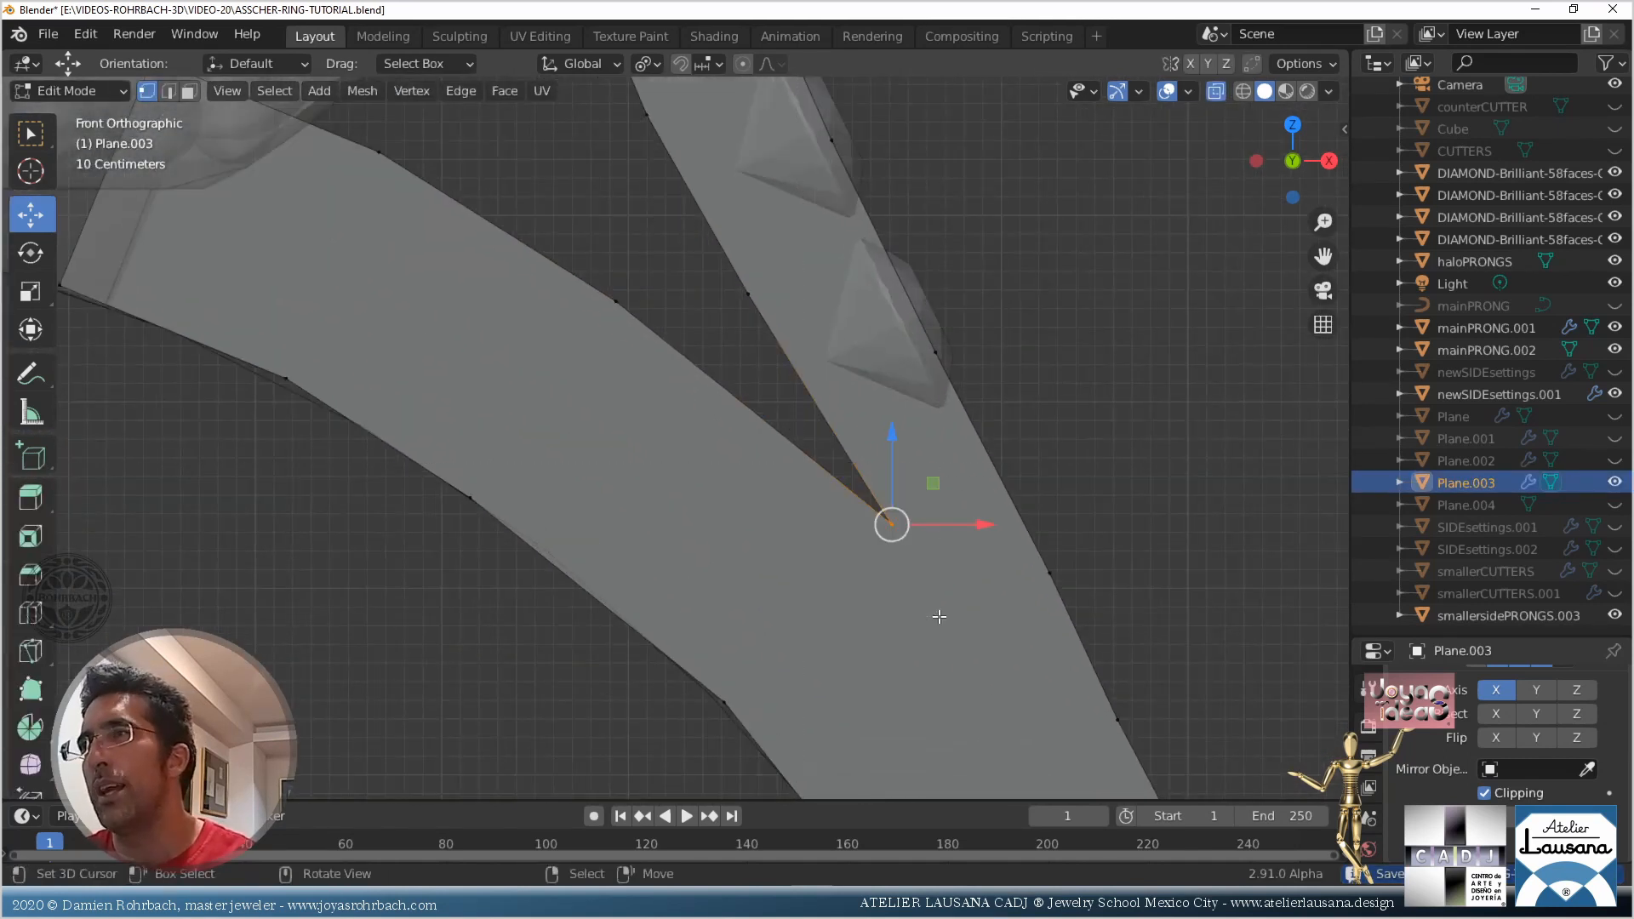
{"action": "key", "text": "g"}
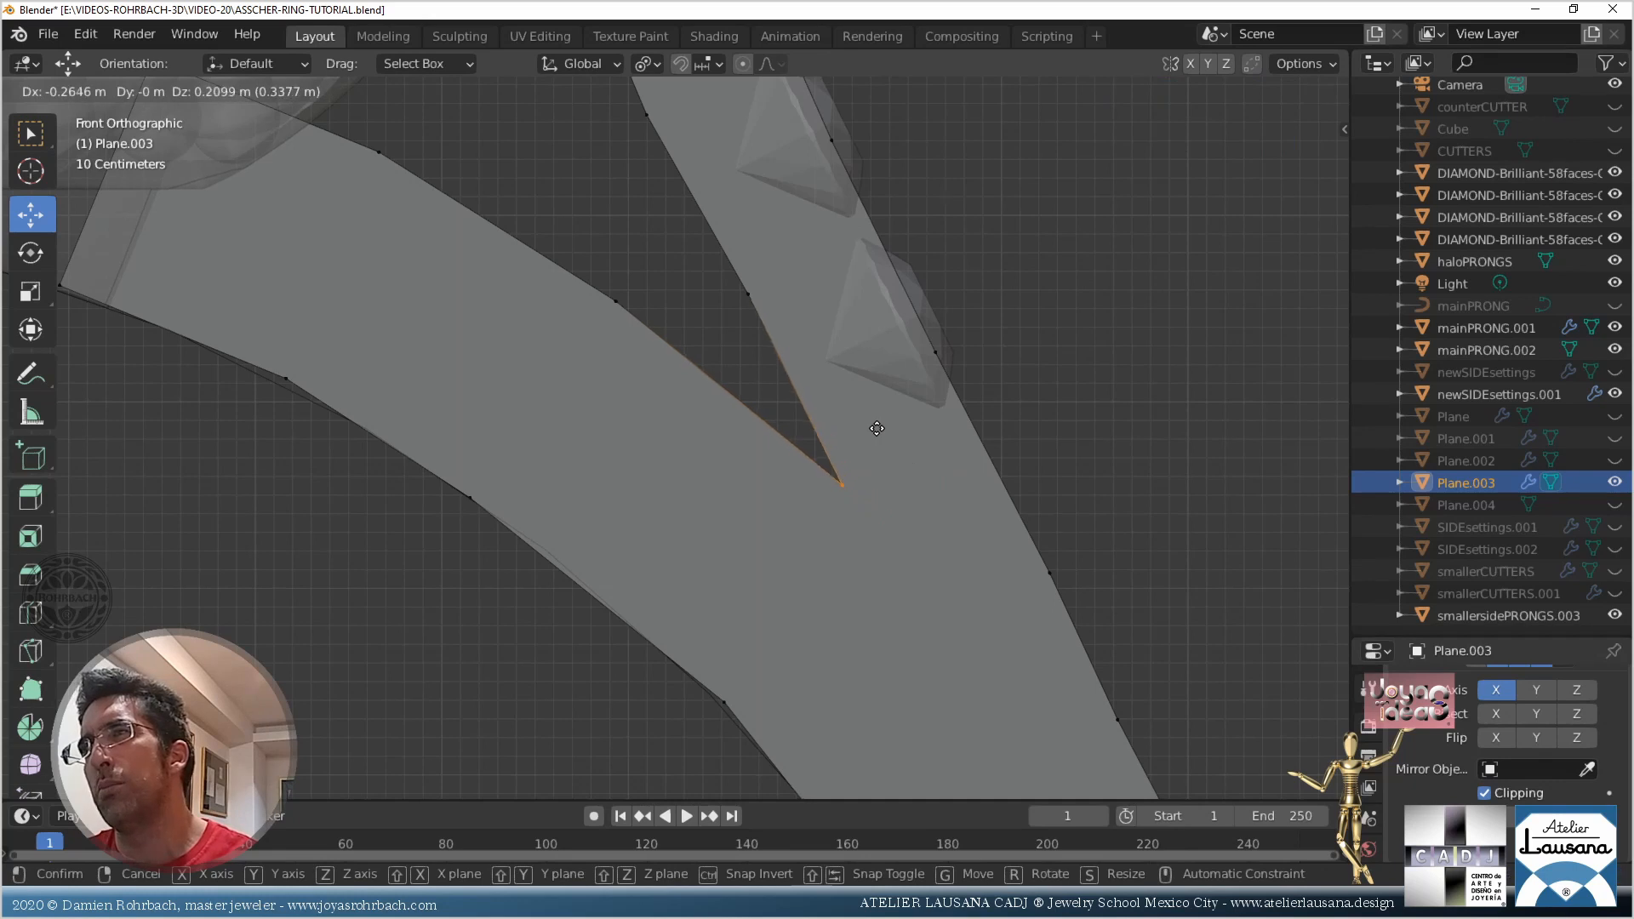
{"action": "left_click", "coordinate": [877, 428]}
{"action": "scroll", "coordinate": [877, 428], "scroll_direction": "down", "scroll_amount": 4}
Move the vertices just above the crotch on the outer branch's inner edge slightly toward the ring's centre, and save the file
{"action": "key", "text": "alt+a"}
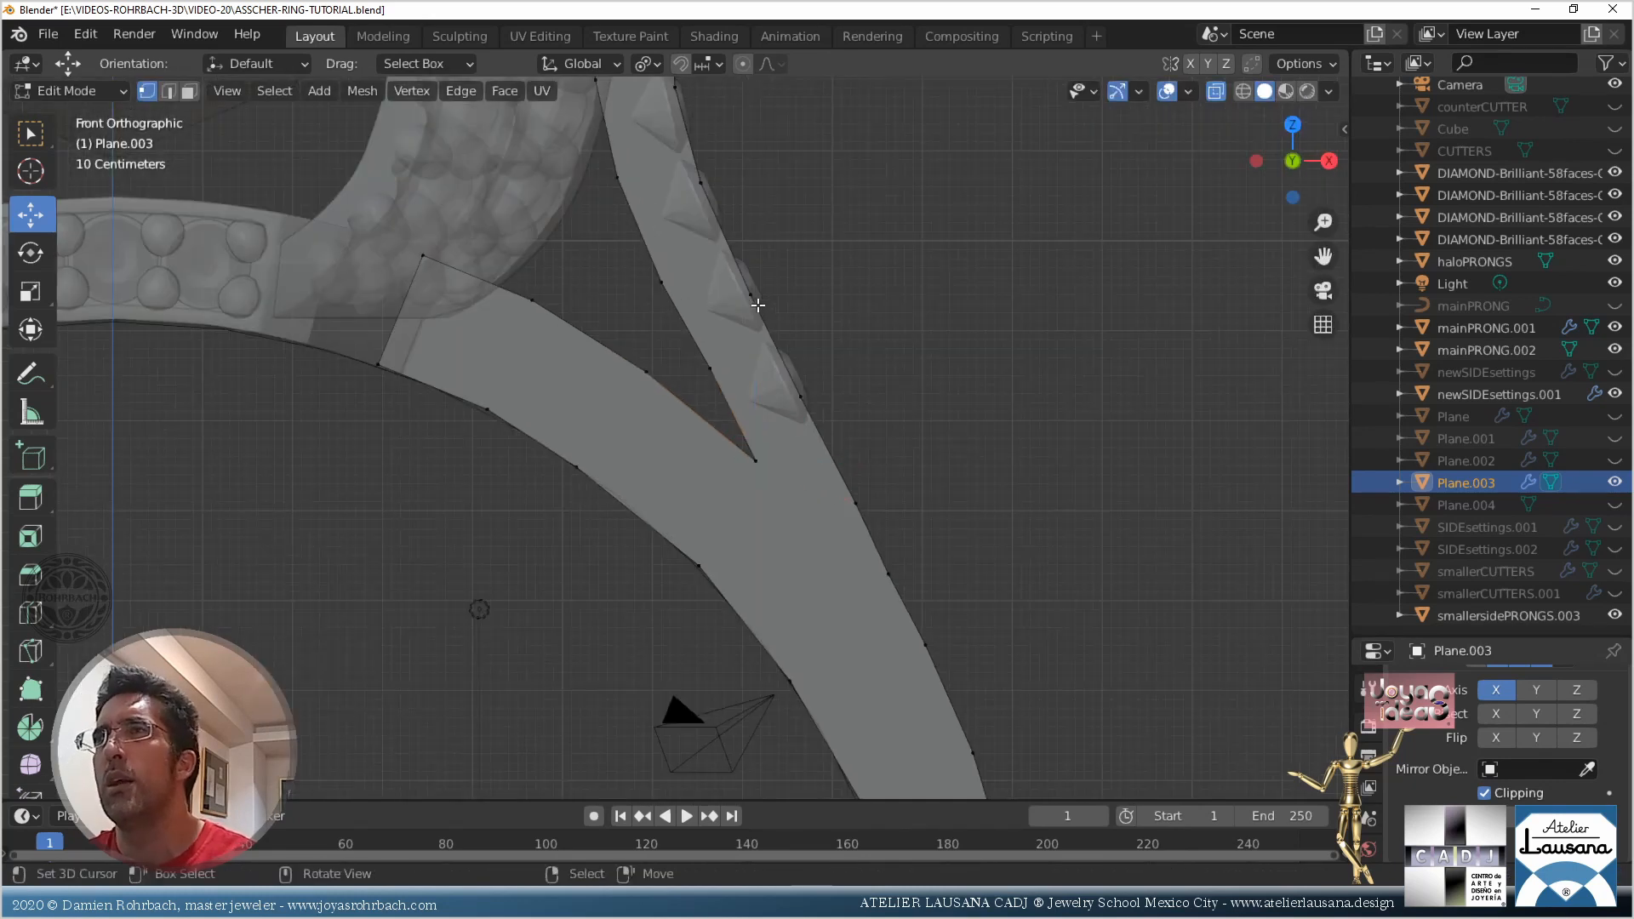
{"action": "key", "text": "b"}
{"action": "left_click_drag", "start_coordinate": [694, 338], "coordinate": [723, 377]}
{"action": "middle_click_drag", "start_coordinate": [724, 376], "coordinate": [711, 435], "text": "shift"}
{"action": "scroll", "coordinate": [727, 349], "scroll_direction": "up", "scroll_amount": 2}
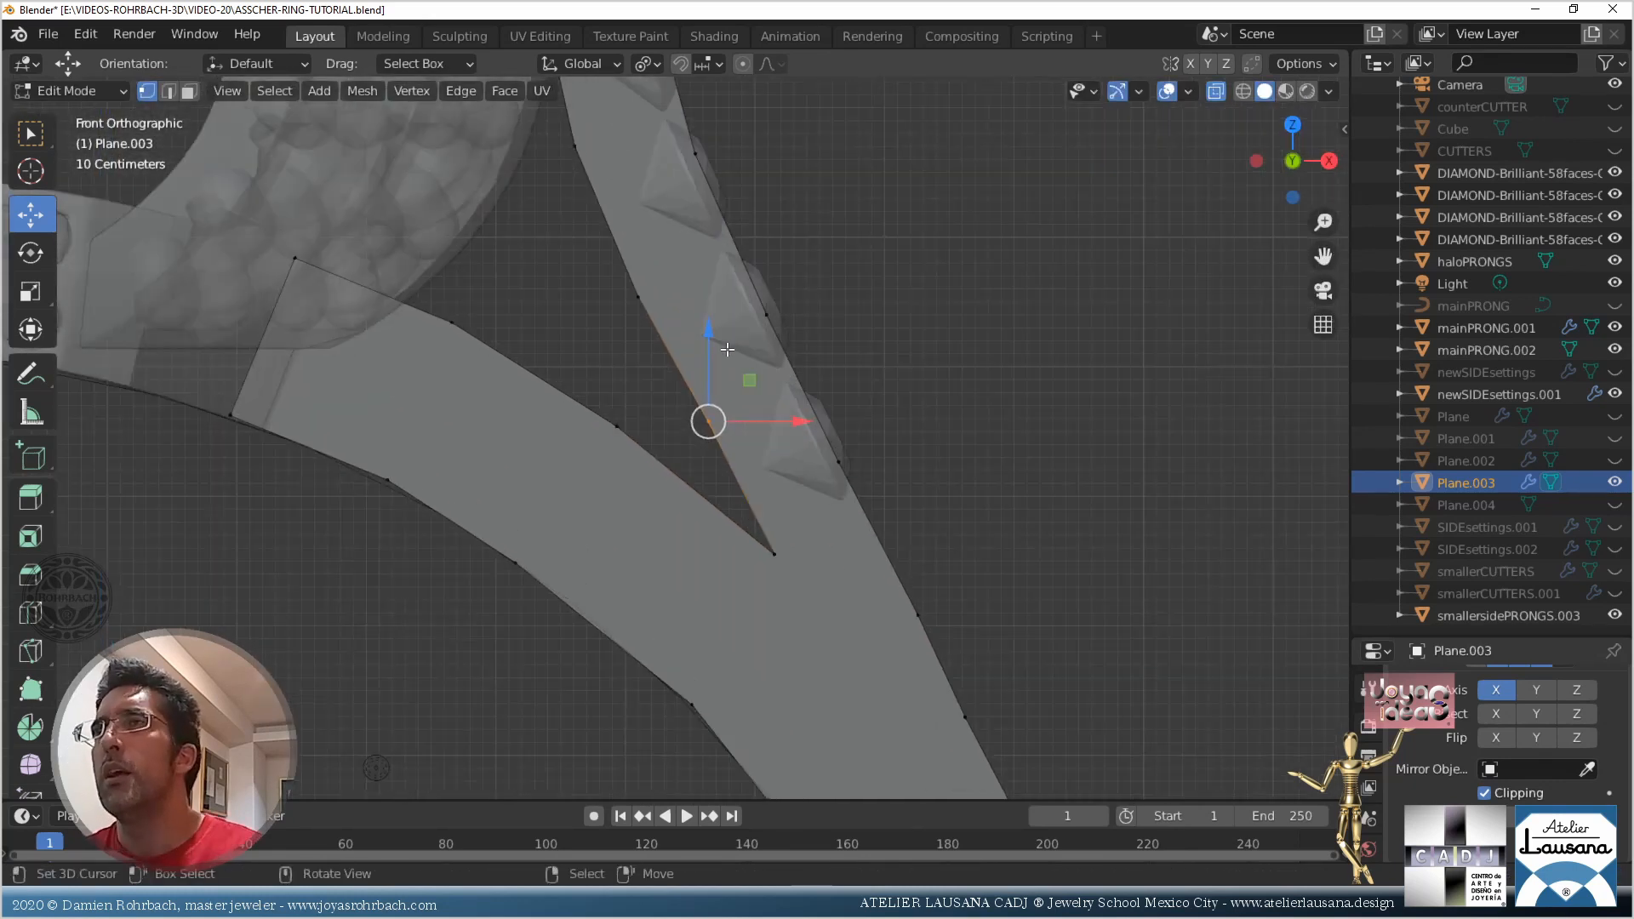
{"action": "key", "text": "g"}
{"action": "left_click", "coordinate": [719, 349]}
{"action": "scroll", "coordinate": [720, 349], "scroll_direction": "down", "scroll_amount": 4}
{"action": "key", "text": "alt+a"}
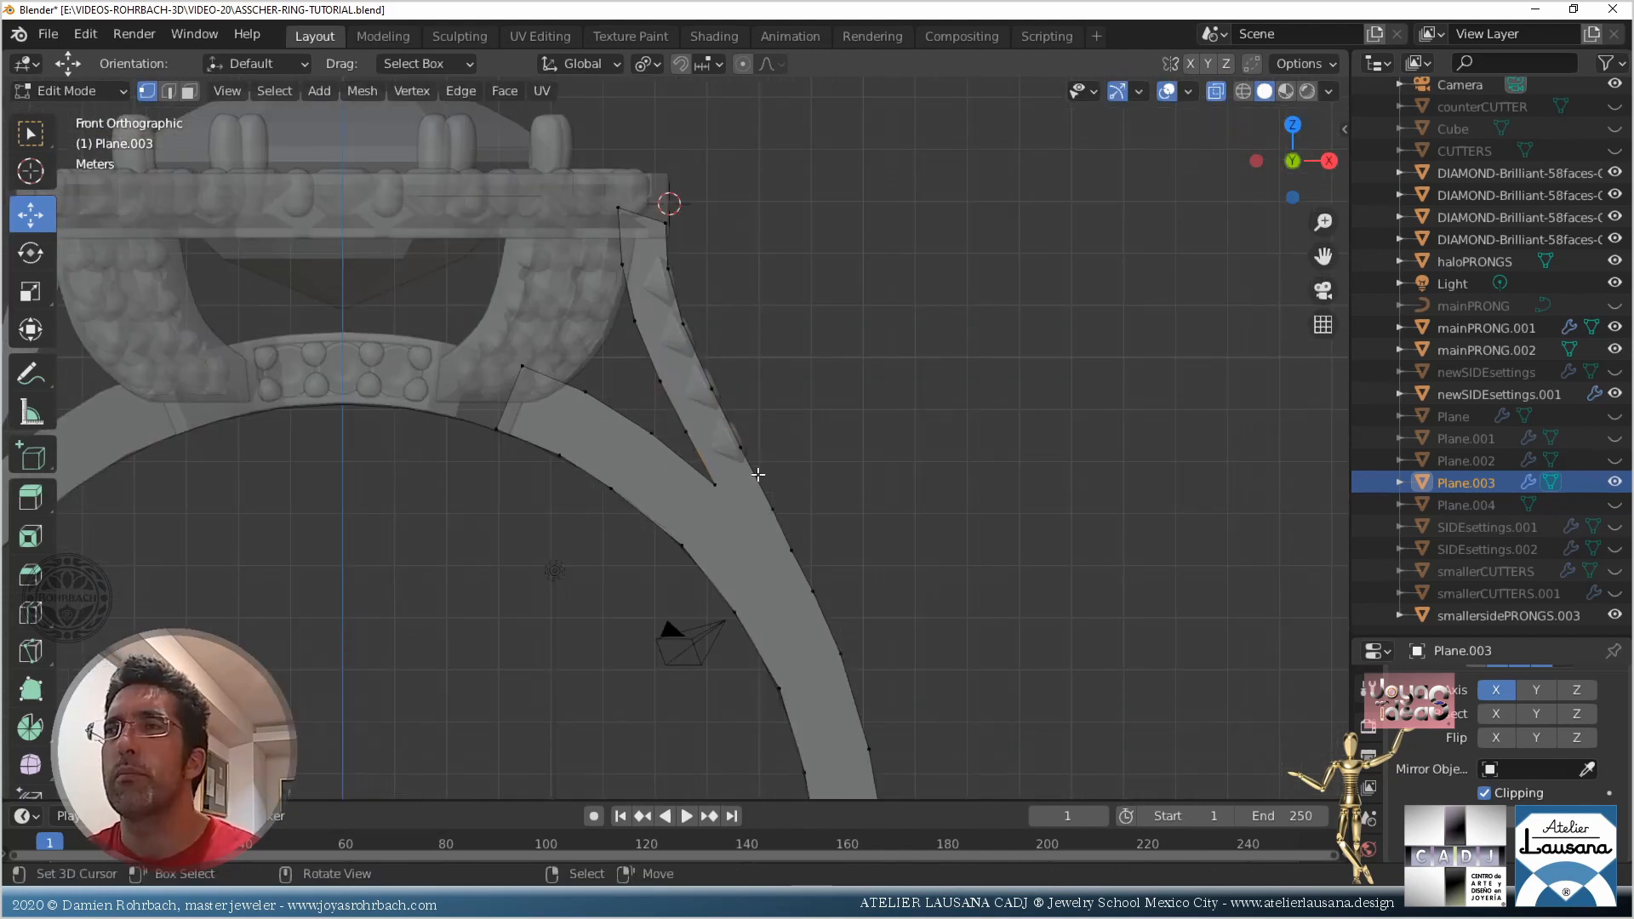
{"action": "middle_click_drag", "start_coordinate": [720, 349], "coordinate": [741, 533]}
{"action": "key", "text": "ctrl+s"}
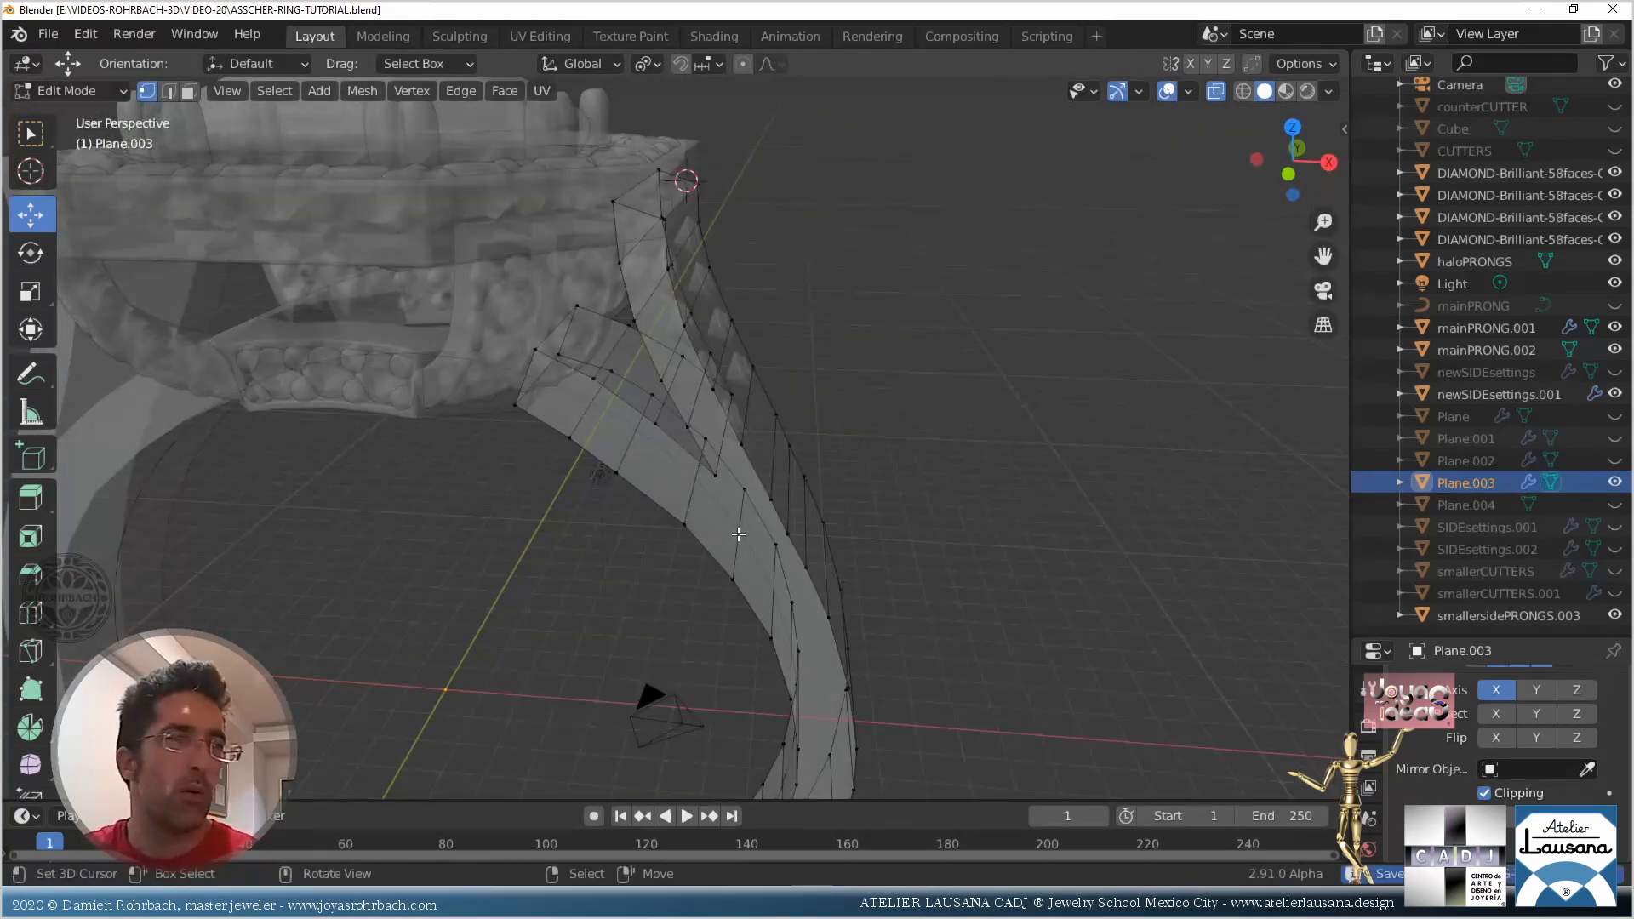
Examine how the shank's split branches meet the halo and side settings, leaving Edit Mode for a solid view
{"action": "scroll", "coordinate": [725, 584], "scroll_direction": "down", "scroll_amount": 1}
{"action": "key", "text": "KP_3"}
{"action": "key", "text": "KP_1"}
{"action": "scroll", "coordinate": [800, 443], "scroll_direction": "up", "scroll_amount": 5}
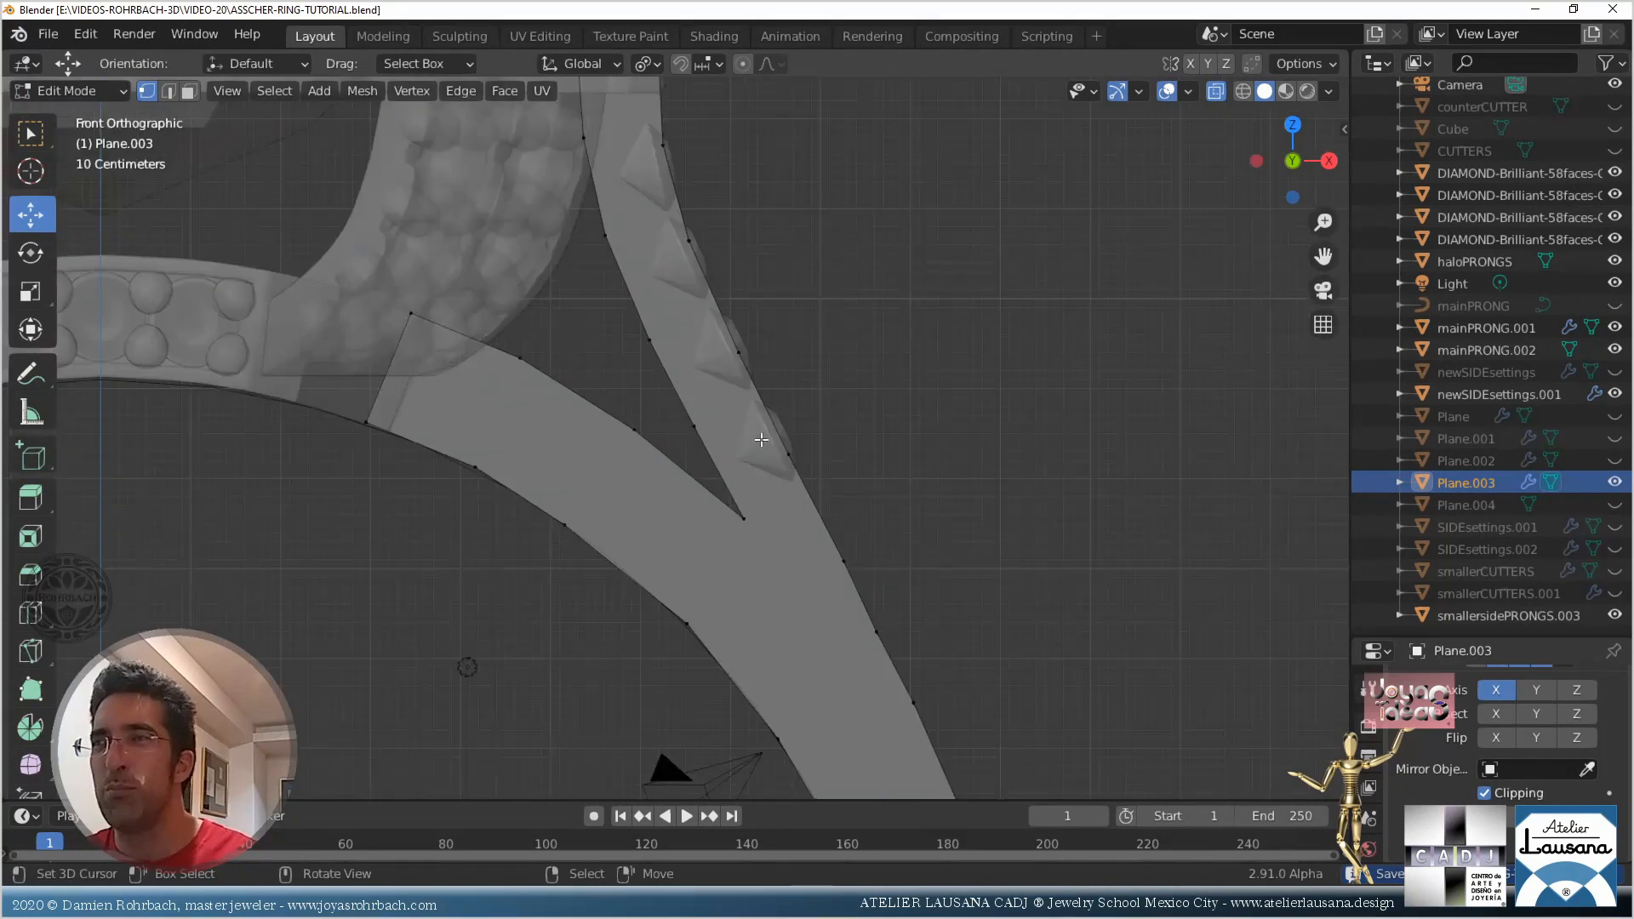
{"action": "middle_click_drag", "start_coordinate": [800, 443], "coordinate": [780, 298]}
{"action": "key", "text": "Tab"}
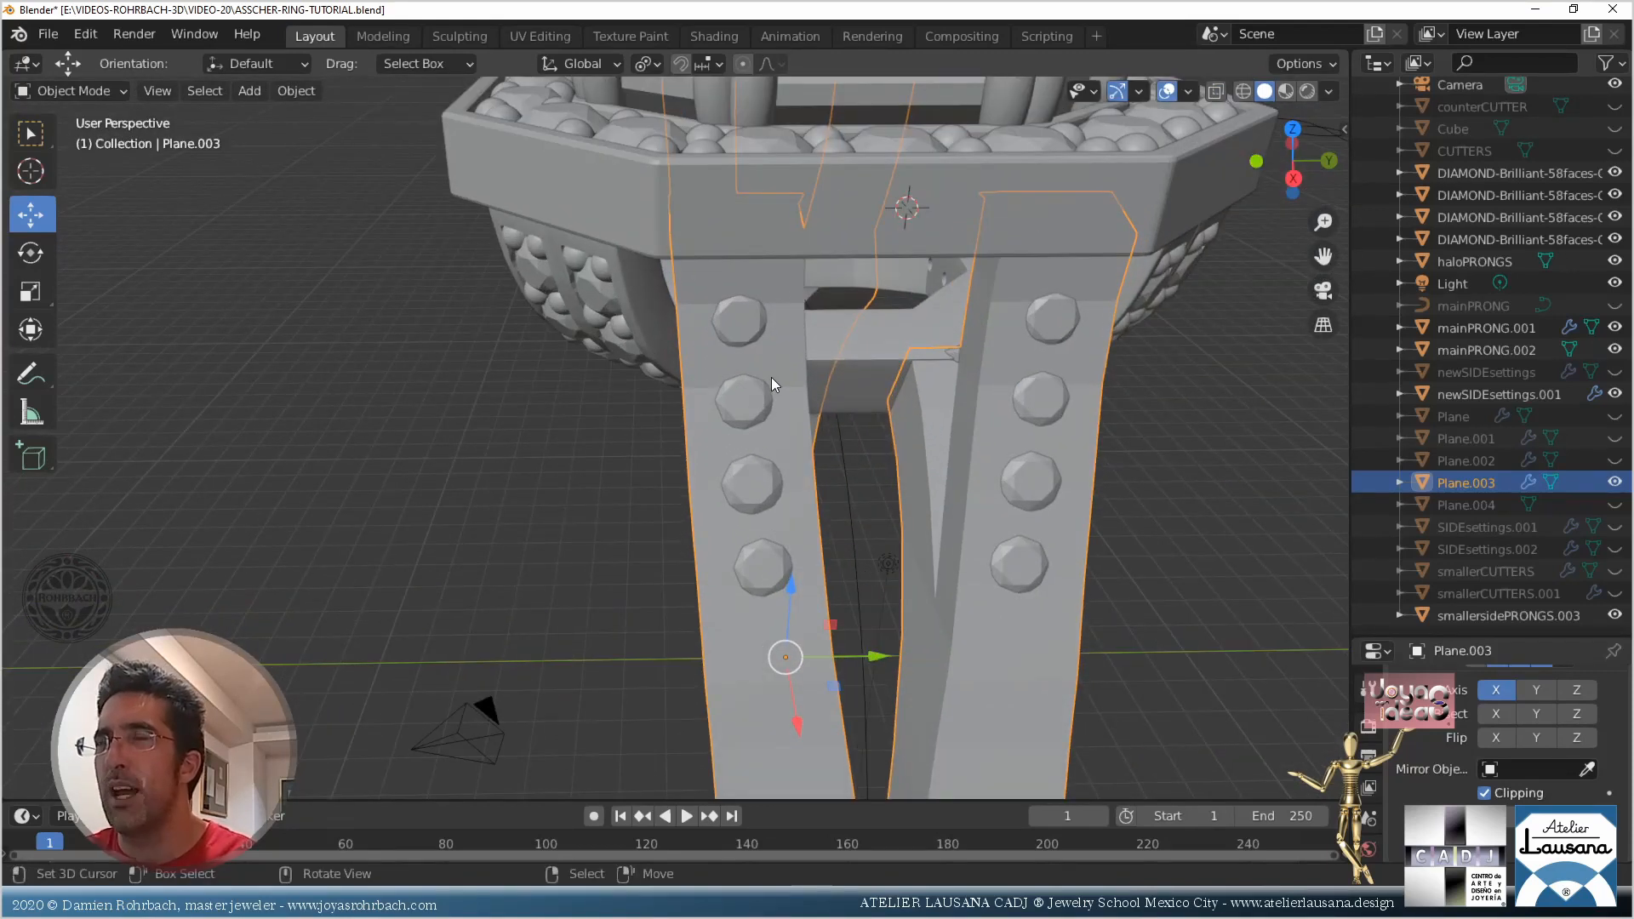
{"action": "key", "text": "KP_1"}
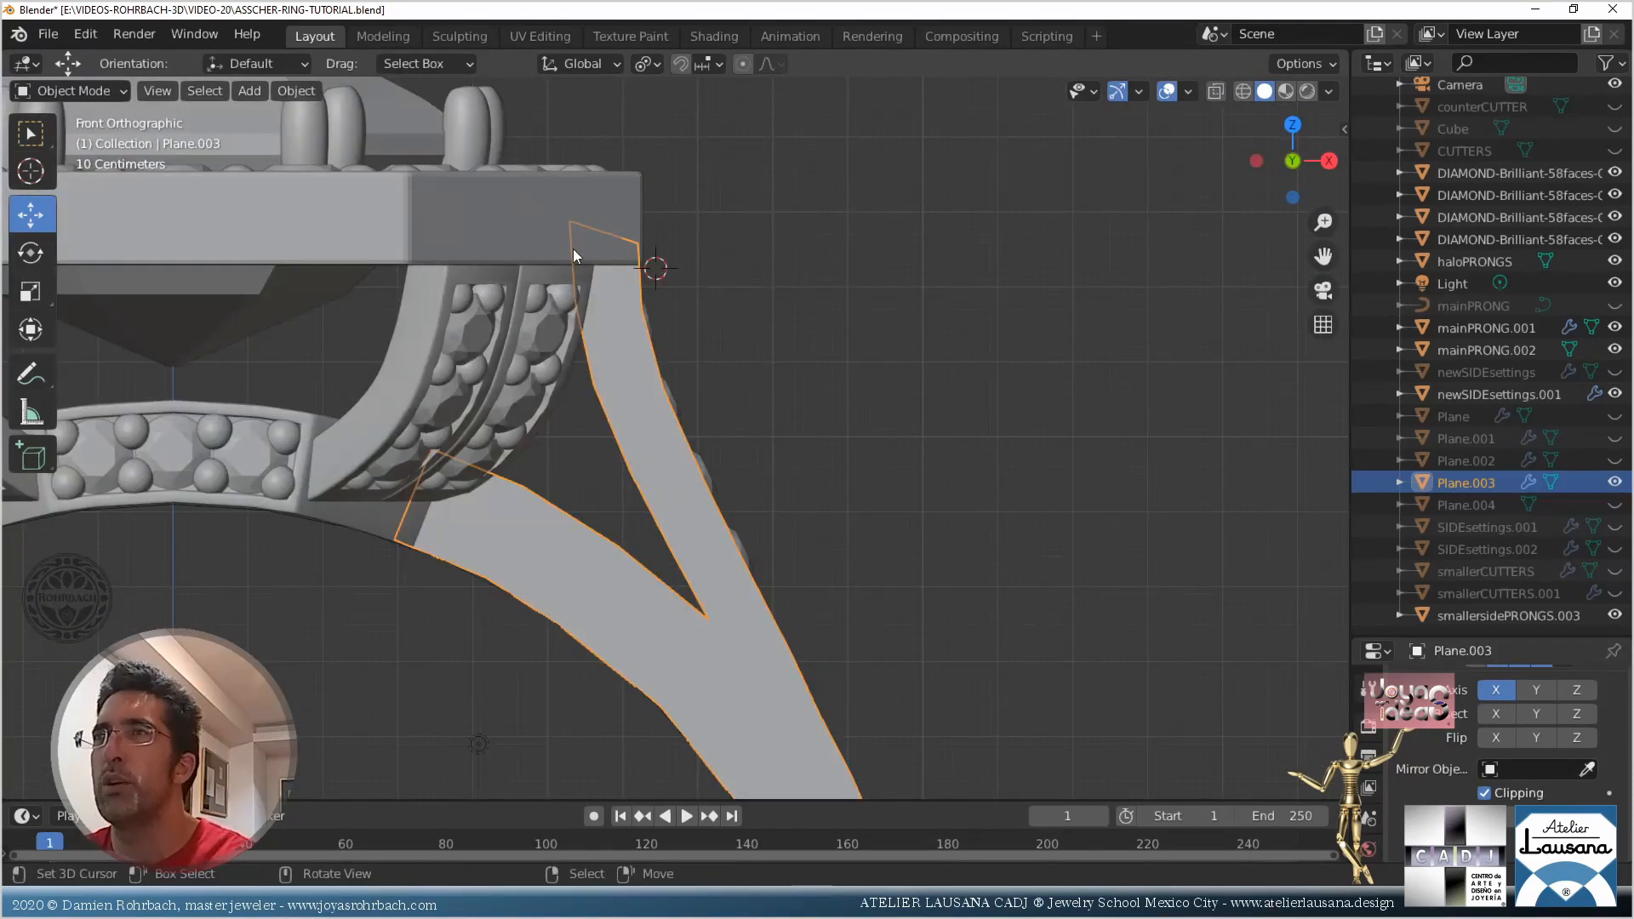
Add a plane aligned to the front view at the 3D cursor, move it beside the shank's outer branch and scale it by about 0.42
{"action": "left_click", "coordinate": [257, 98]}
{"action": "mouse_move", "coordinate": [281, 117]}
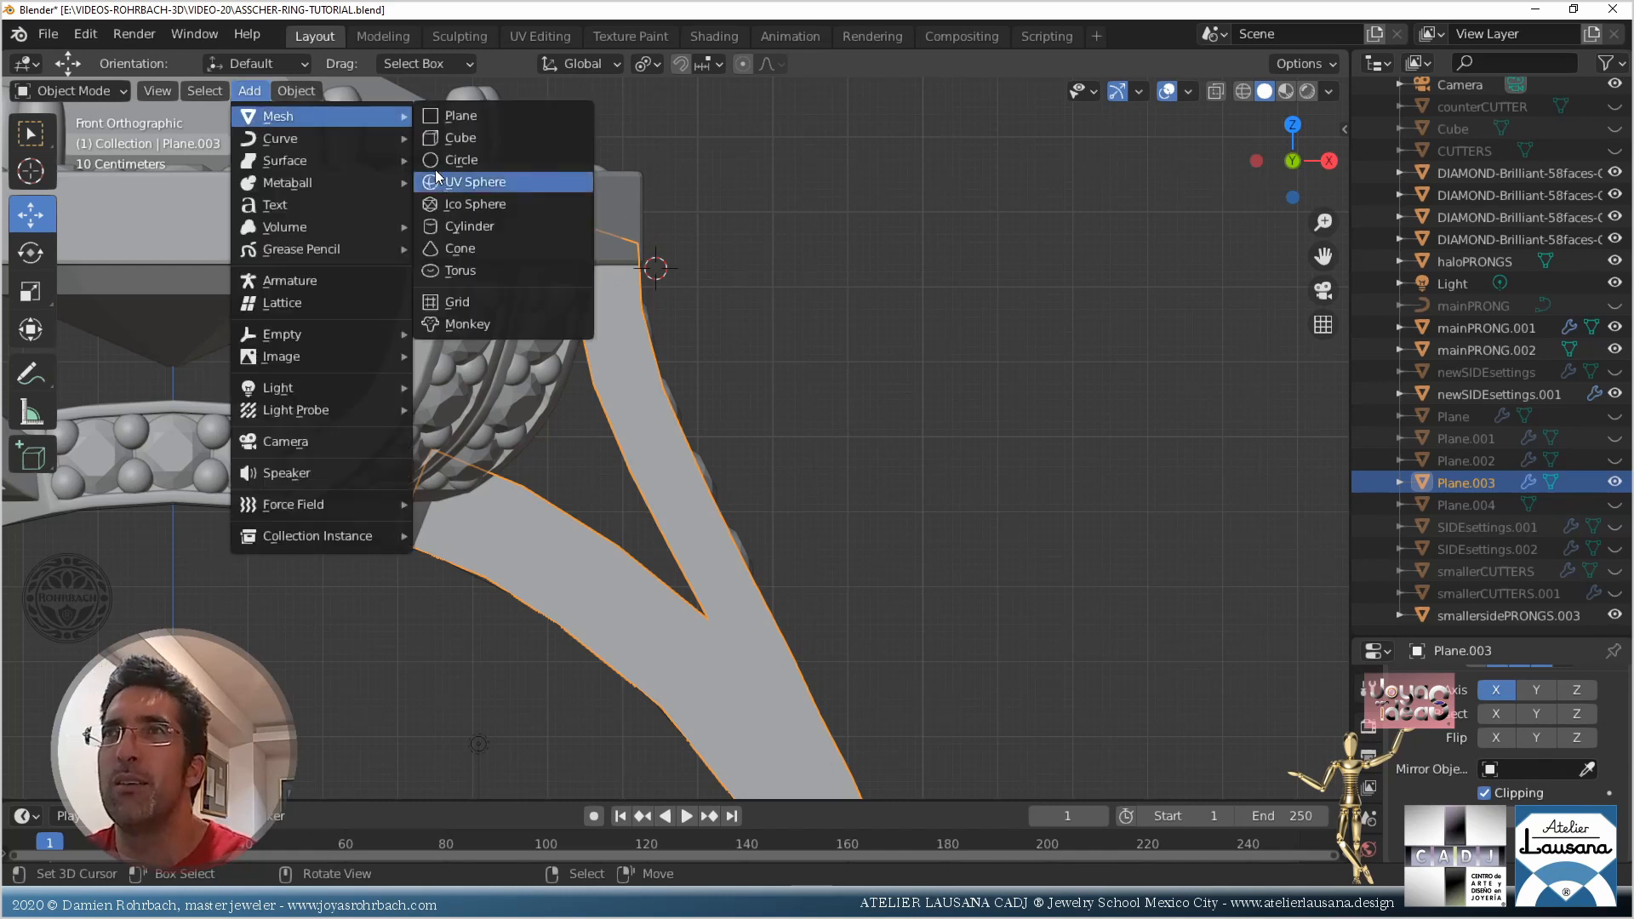
{"action": "left_click", "coordinate": [456, 113]}
{"action": "left_click", "coordinate": [278, 630]}
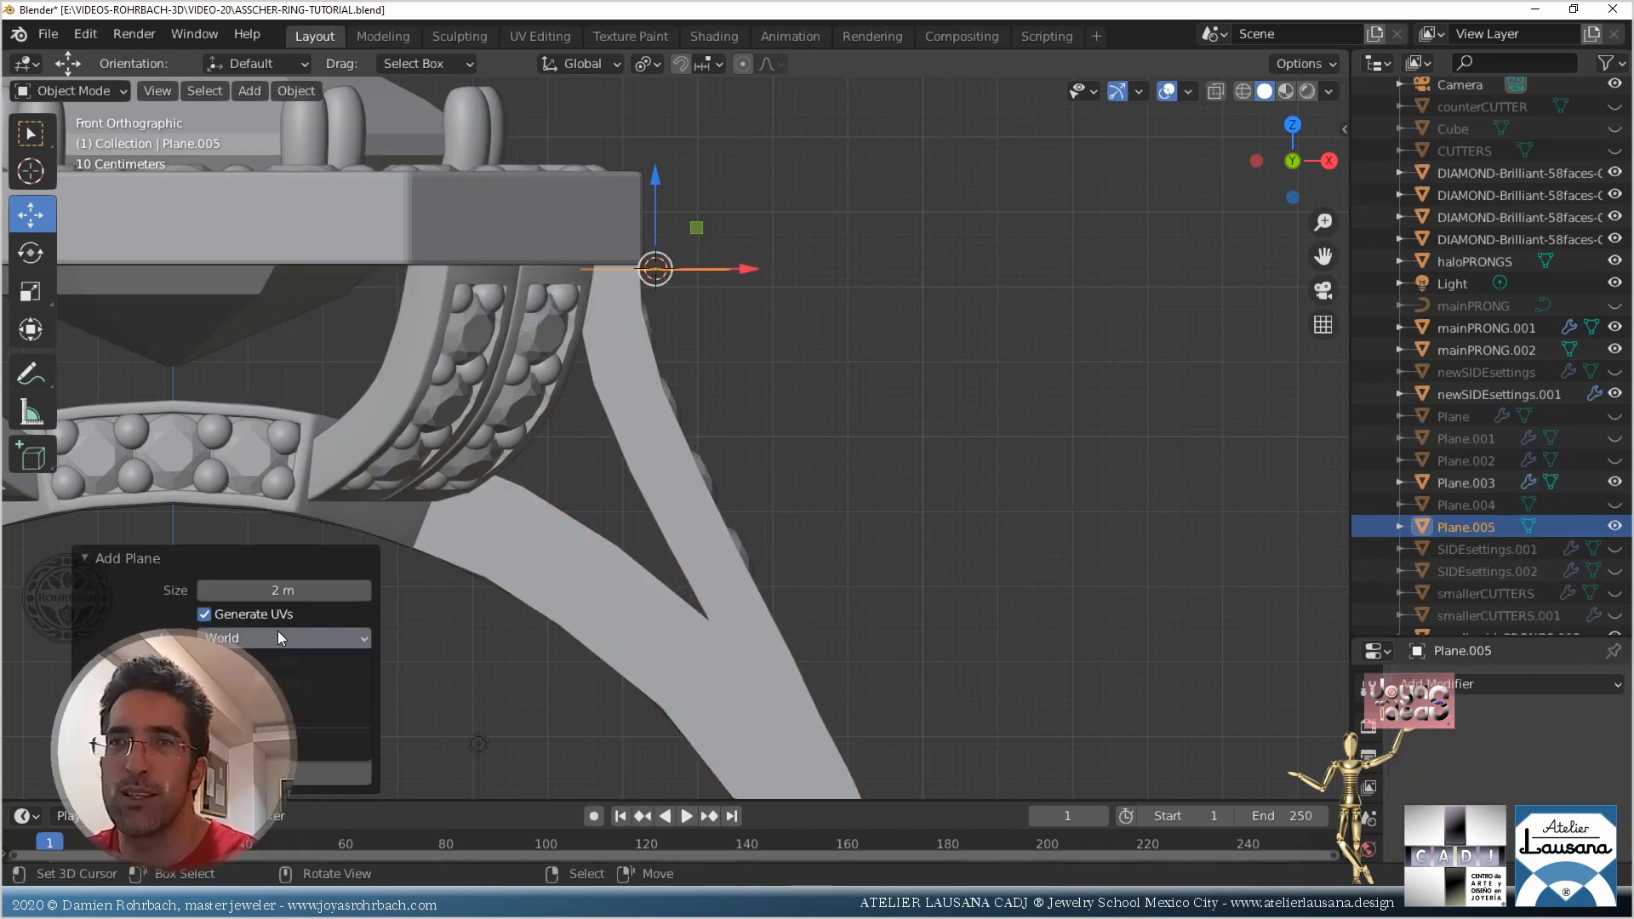
{"action": "left_click", "coordinate": [315, 687]}
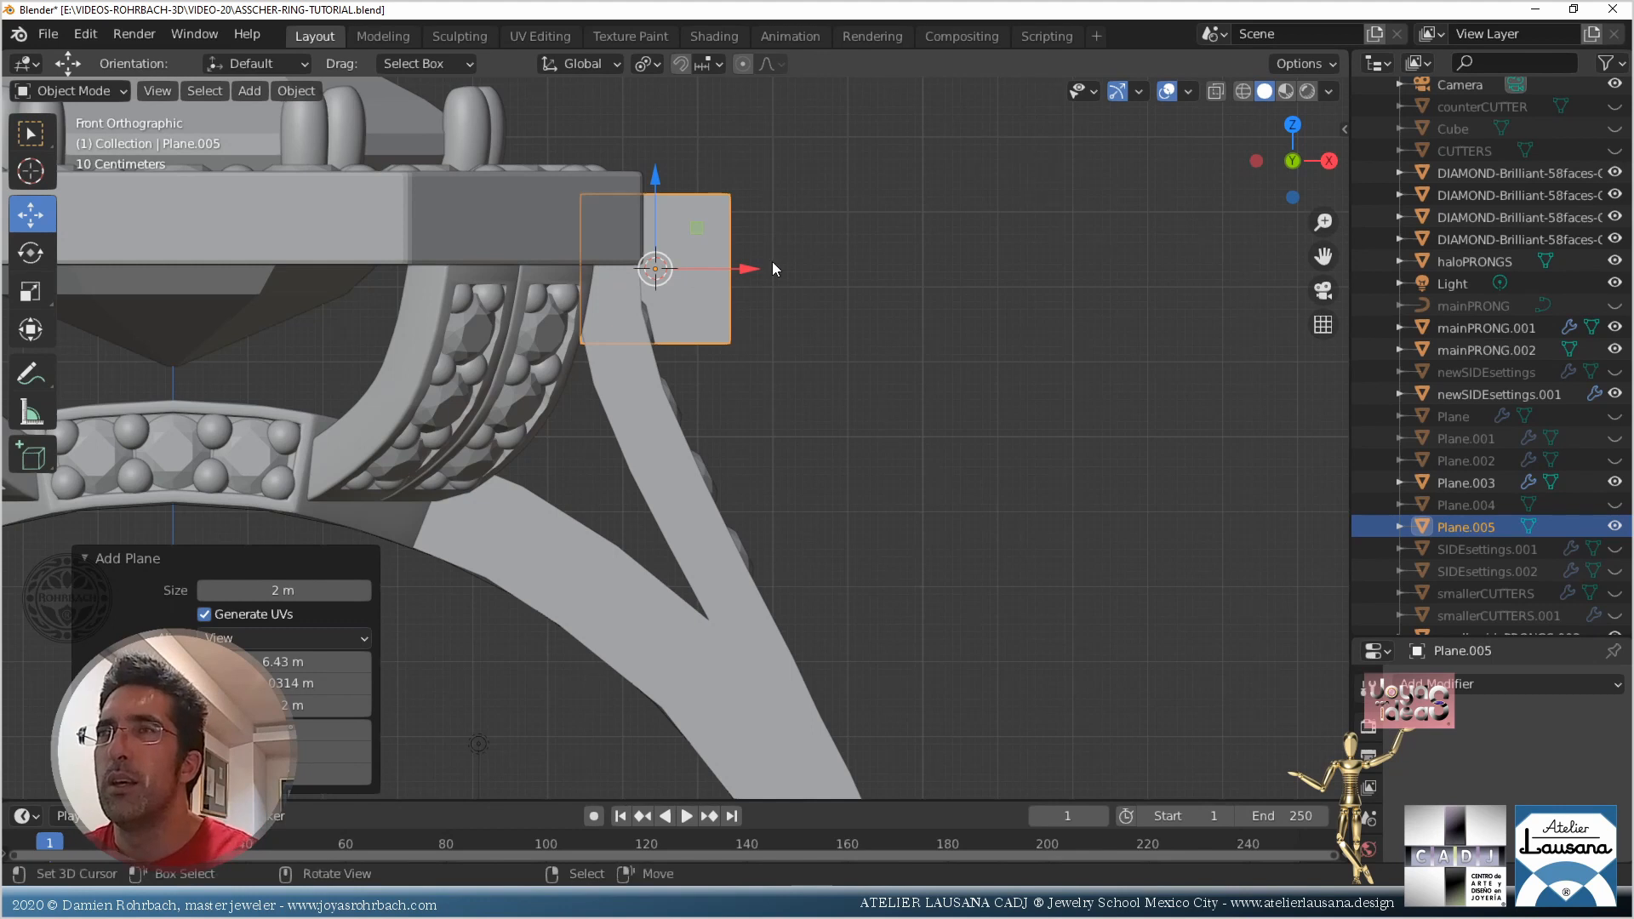
{"action": "key", "text": "g"}
{"action": "left_click", "coordinate": [716, 318]}
{"action": "key", "text": "s"}
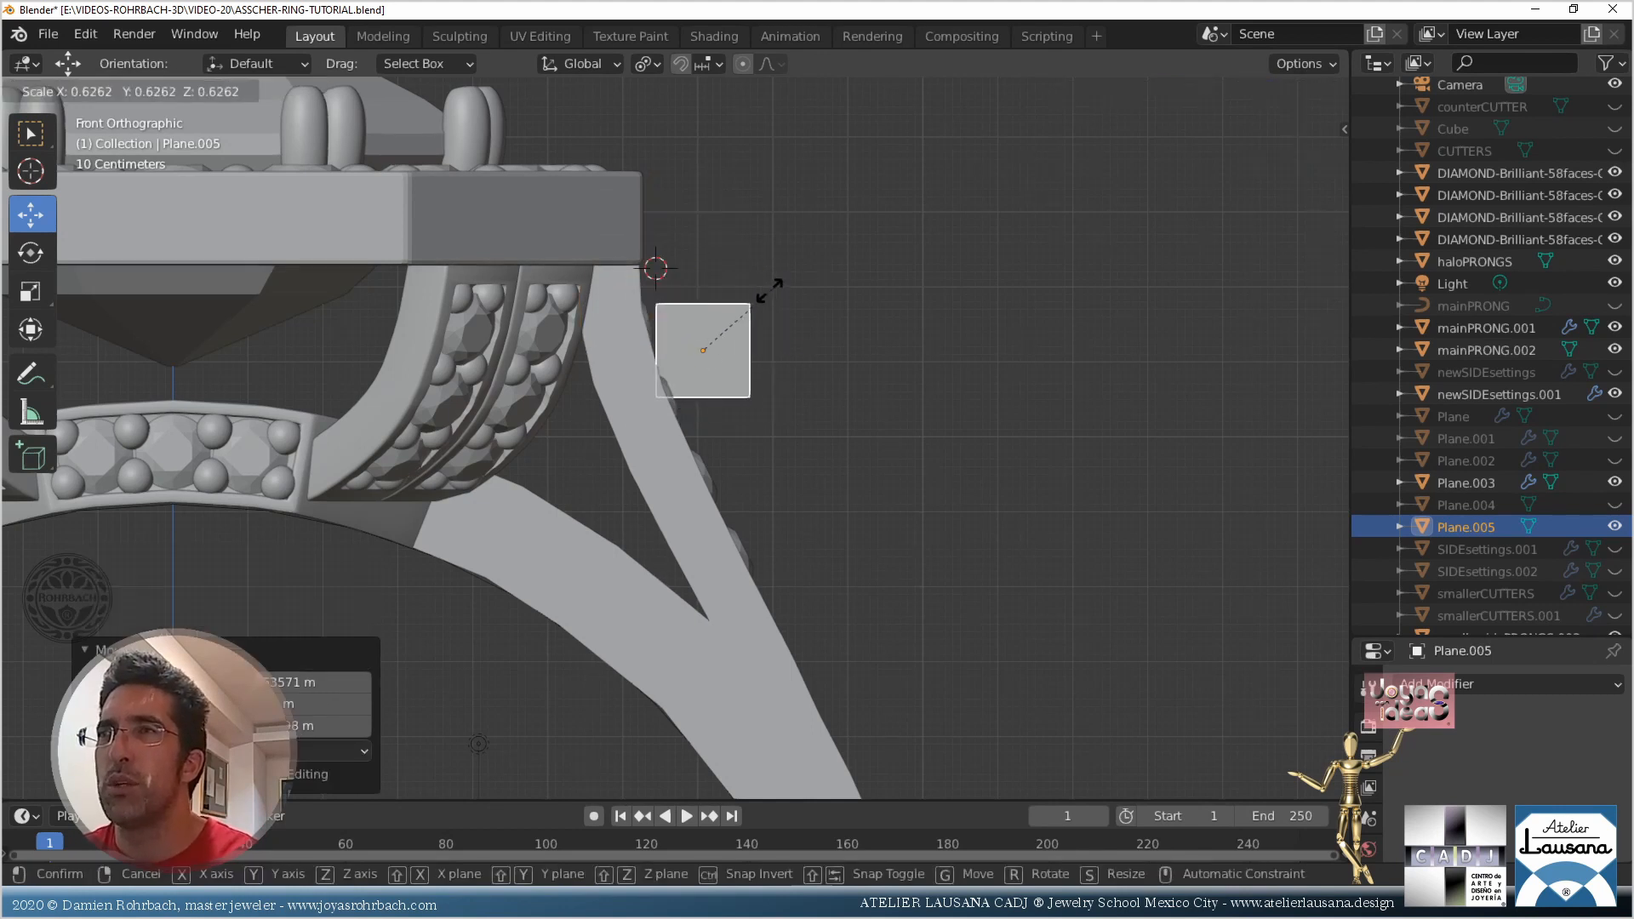
{"action": "left_click", "coordinate": [744, 319]}
With X-ray on, place the plane over the outer branch's top stone just below the halo and rotate it about 9° to follow the branch
{"action": "key", "text": "alt+z"}
{"action": "scroll", "coordinate": [726, 427], "scroll_direction": "up", "scroll_amount": 2}
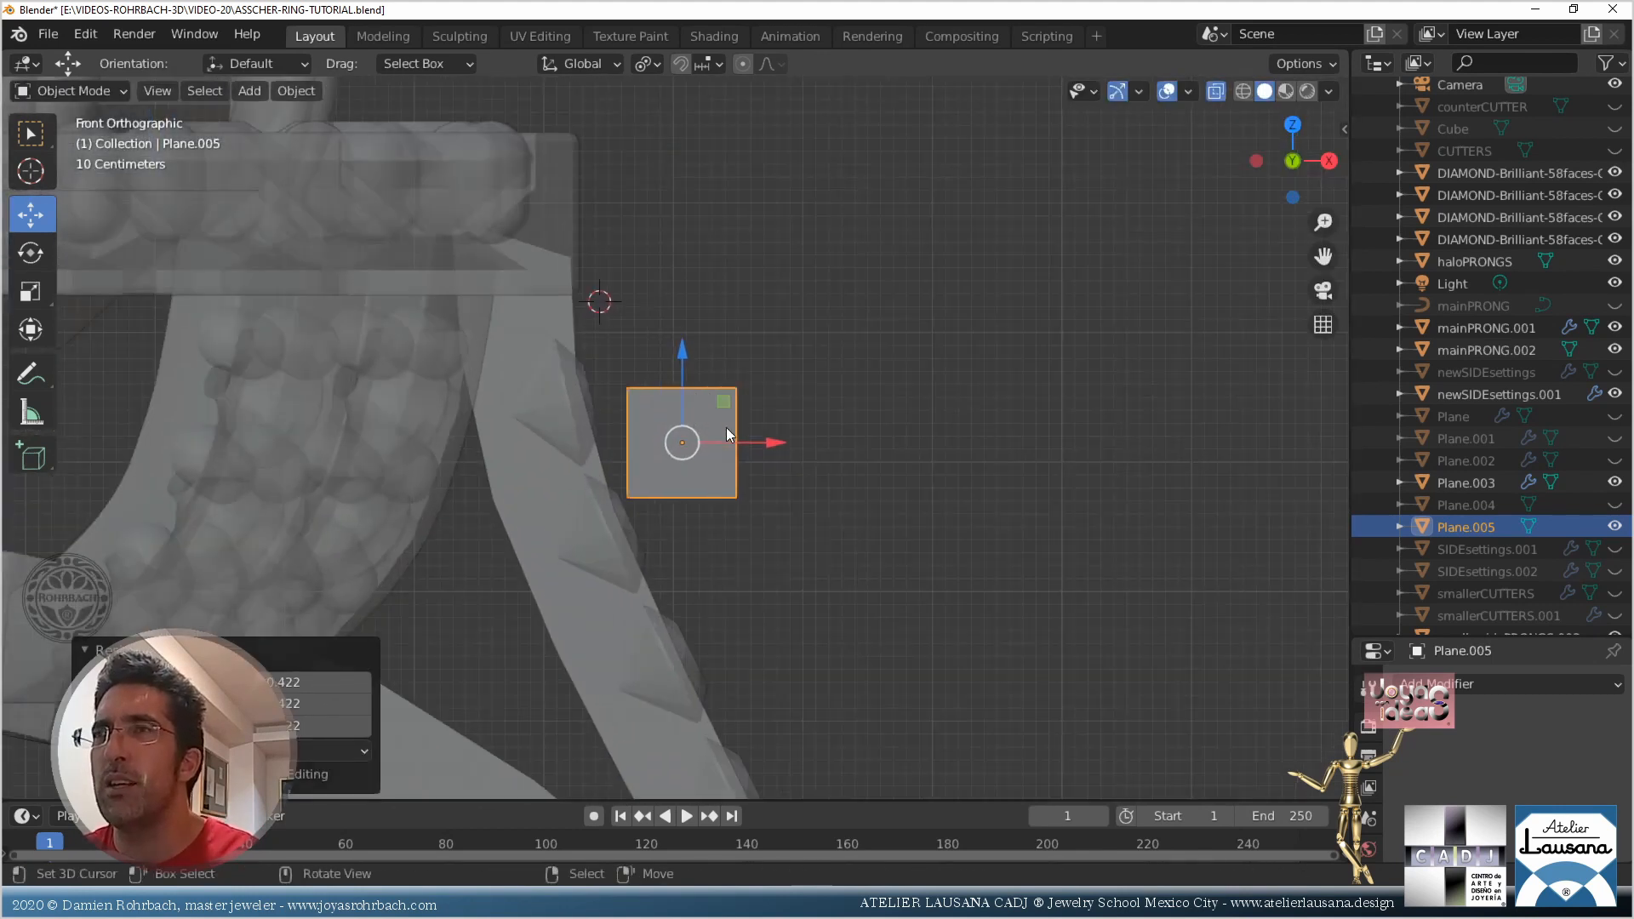
{"action": "key", "text": "g"}
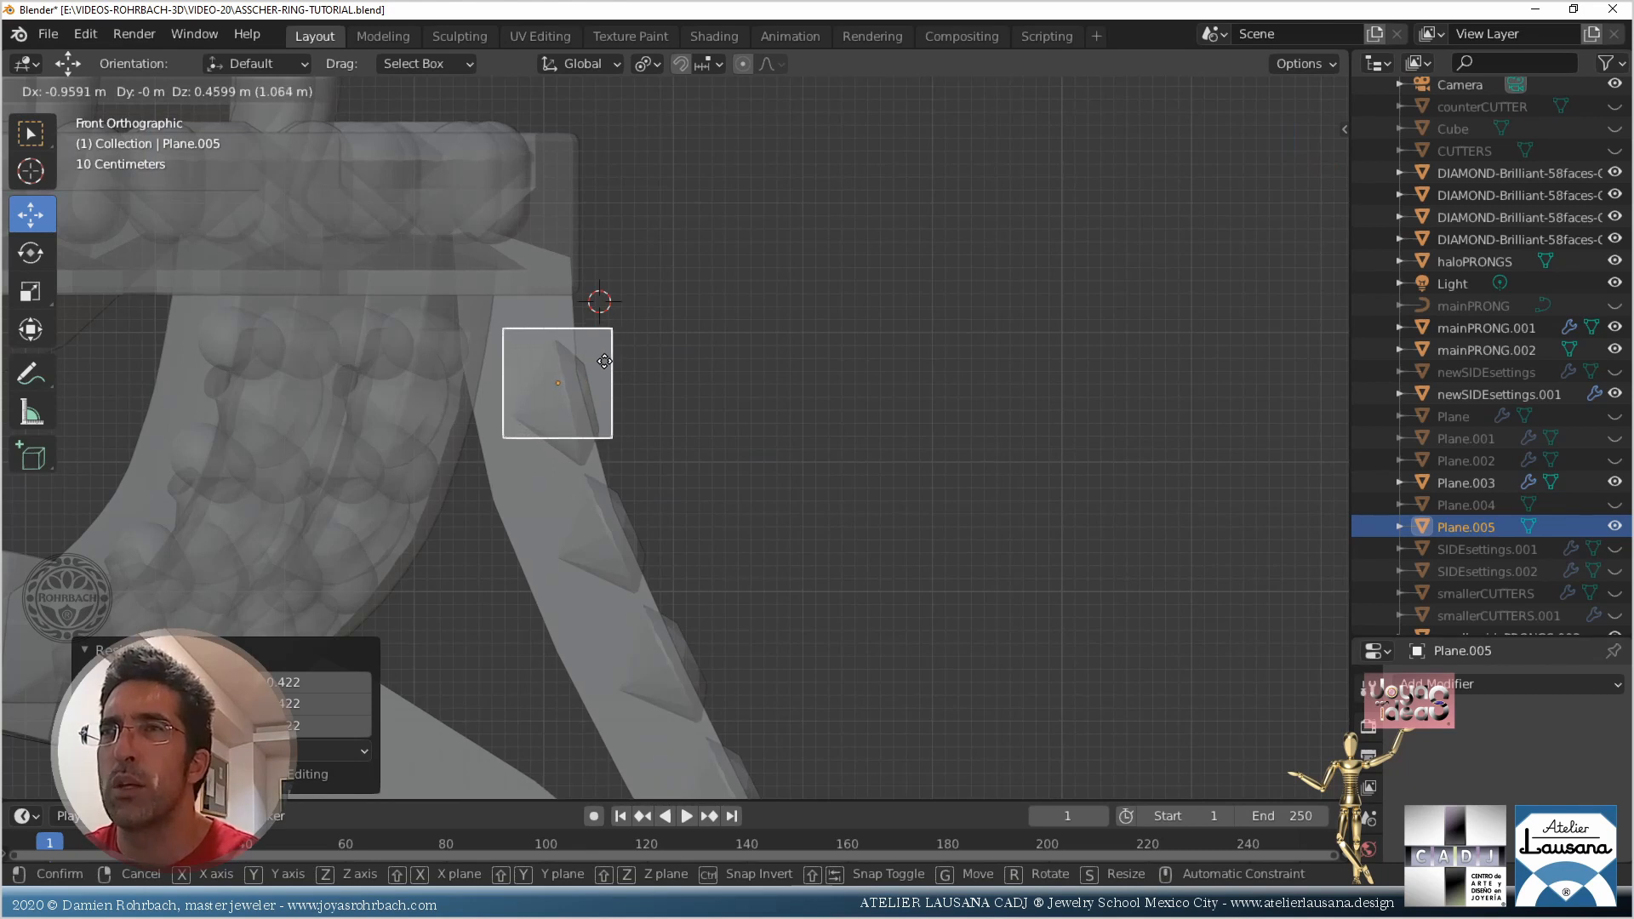
{"action": "left_click", "coordinate": [601, 361]}
{"action": "scroll", "coordinate": [600, 361], "scroll_direction": "up", "scroll_amount": 2}
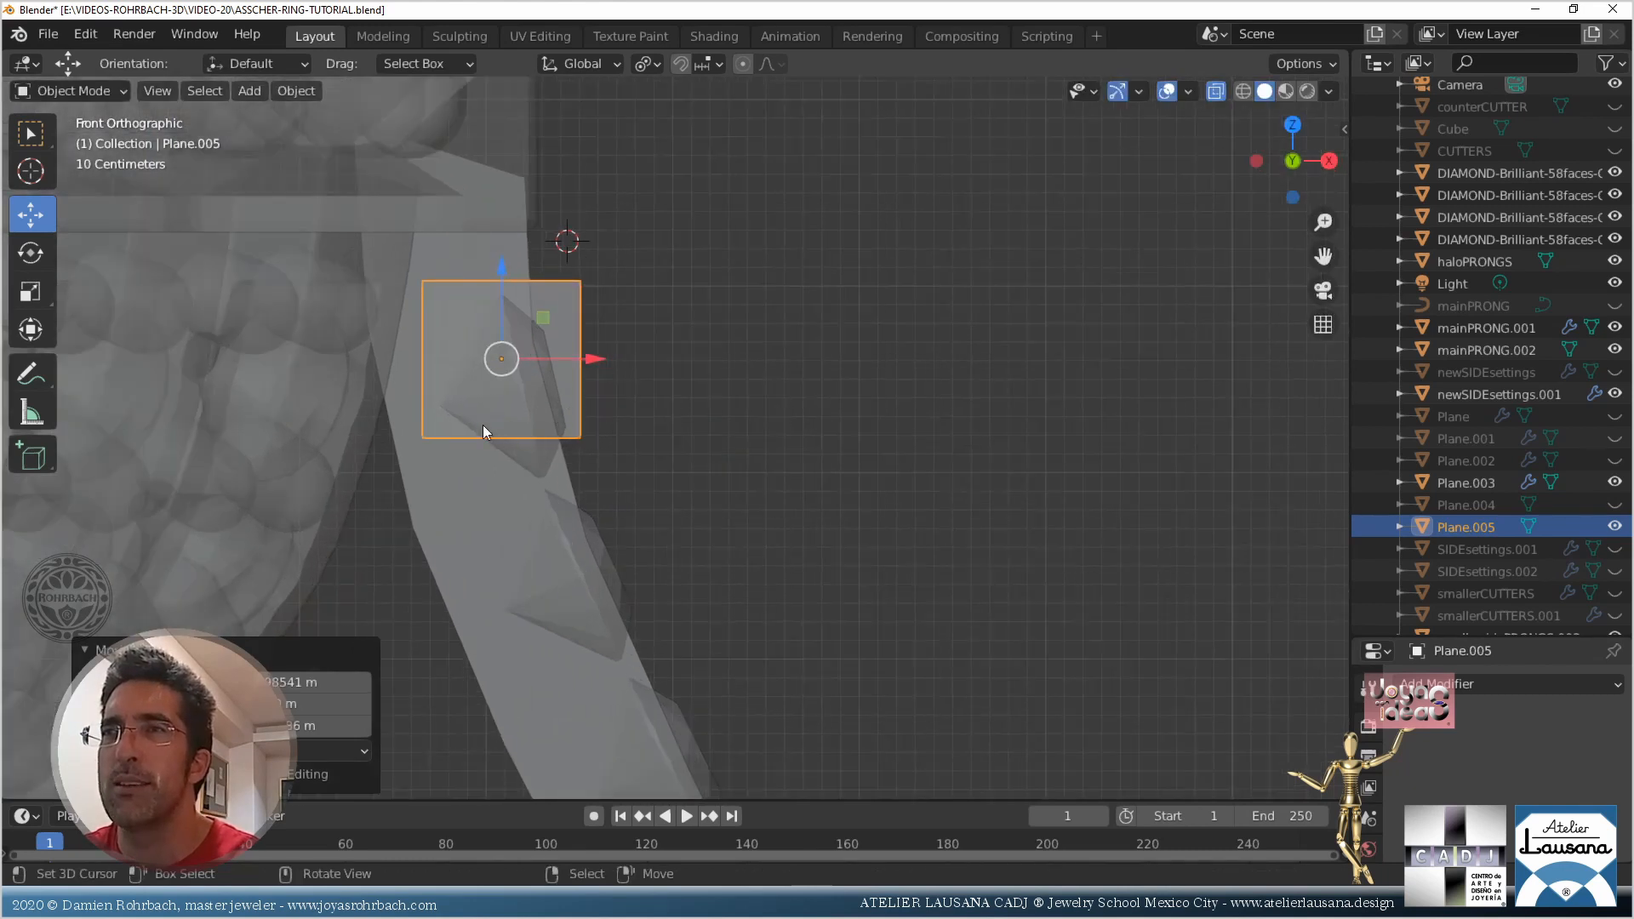
{"action": "key", "text": "r"}
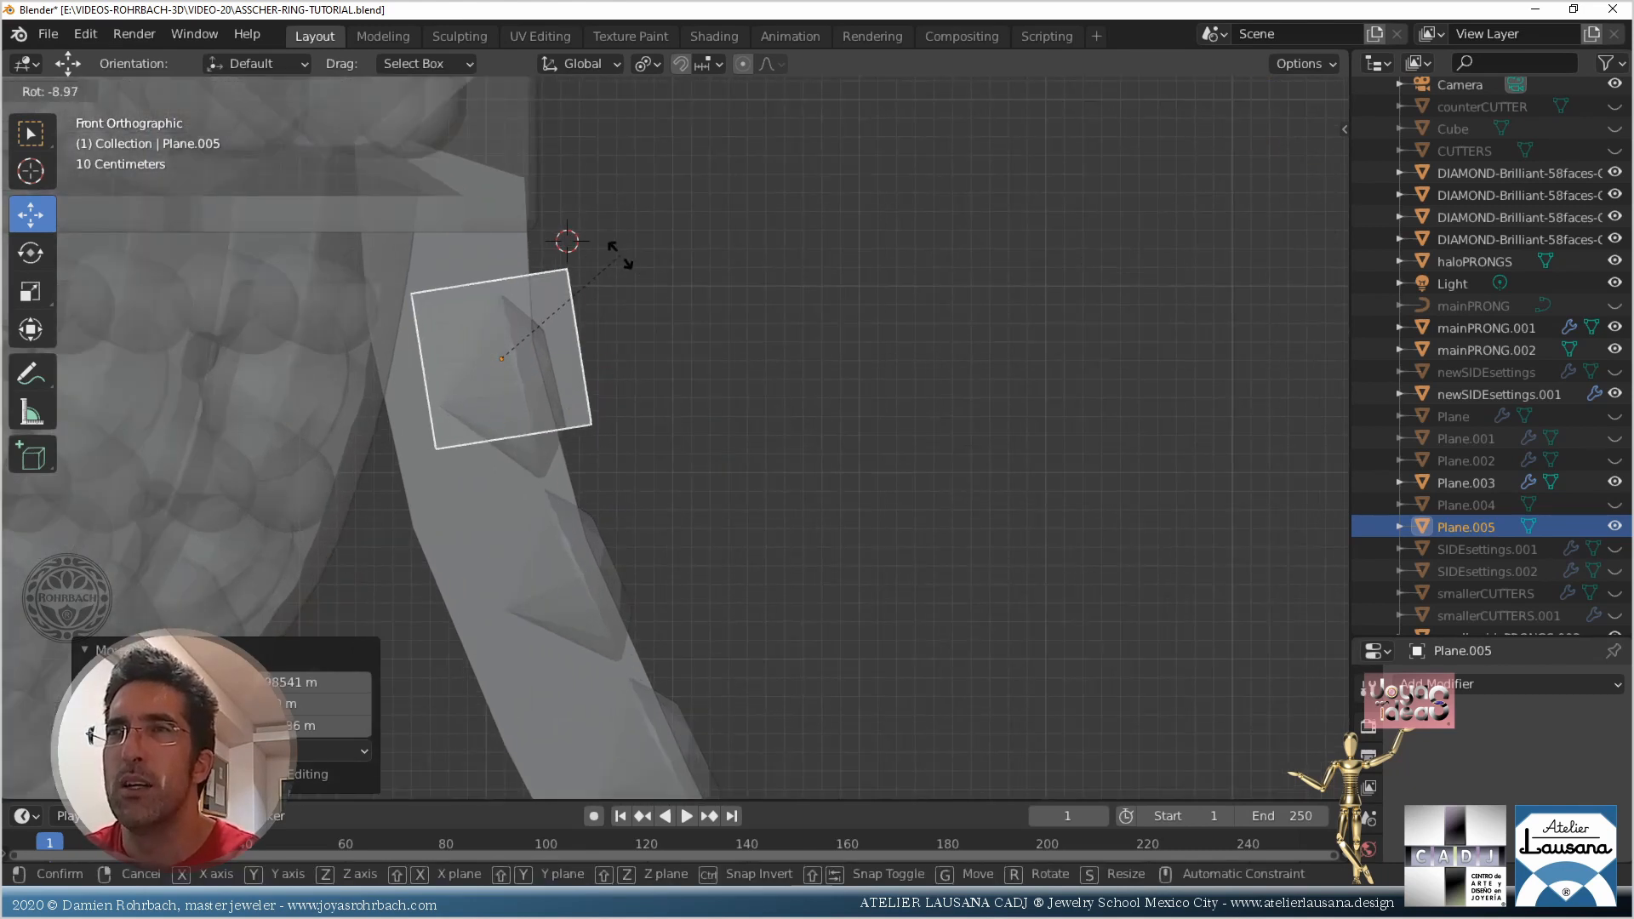
{"action": "left_click", "coordinate": [616, 259]}
{"action": "key", "text": "g"}
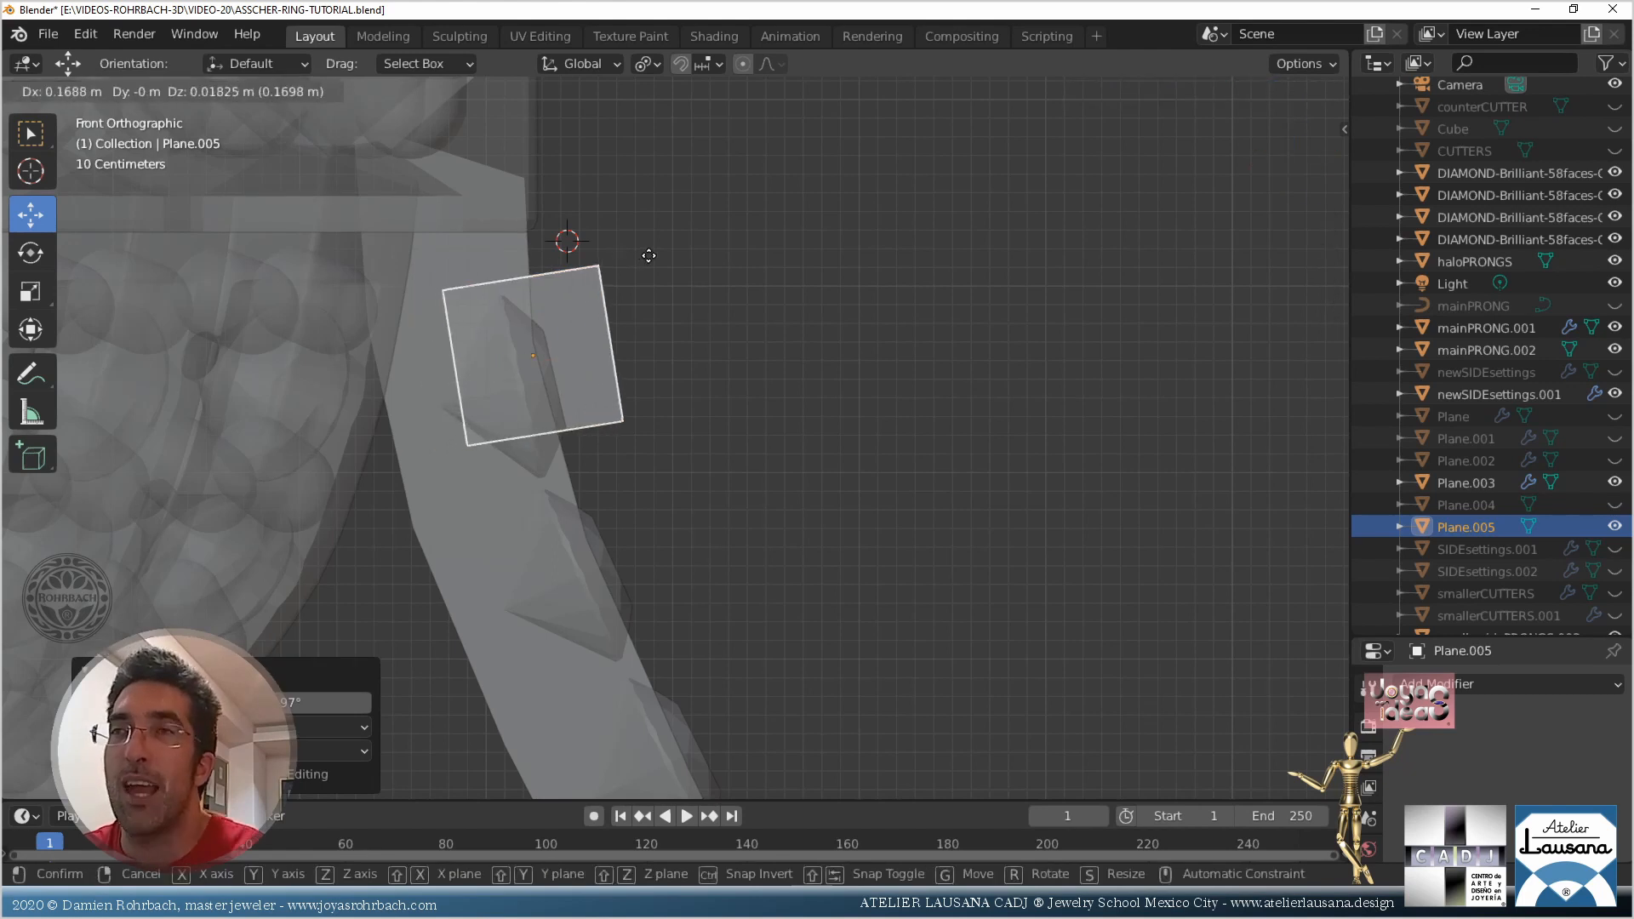
{"action": "left_click", "coordinate": [649, 261]}
Extrude the plane's lower edge segment by segment down the outer branch, past its lowest side stone
{"action": "key", "text": "Tab"}
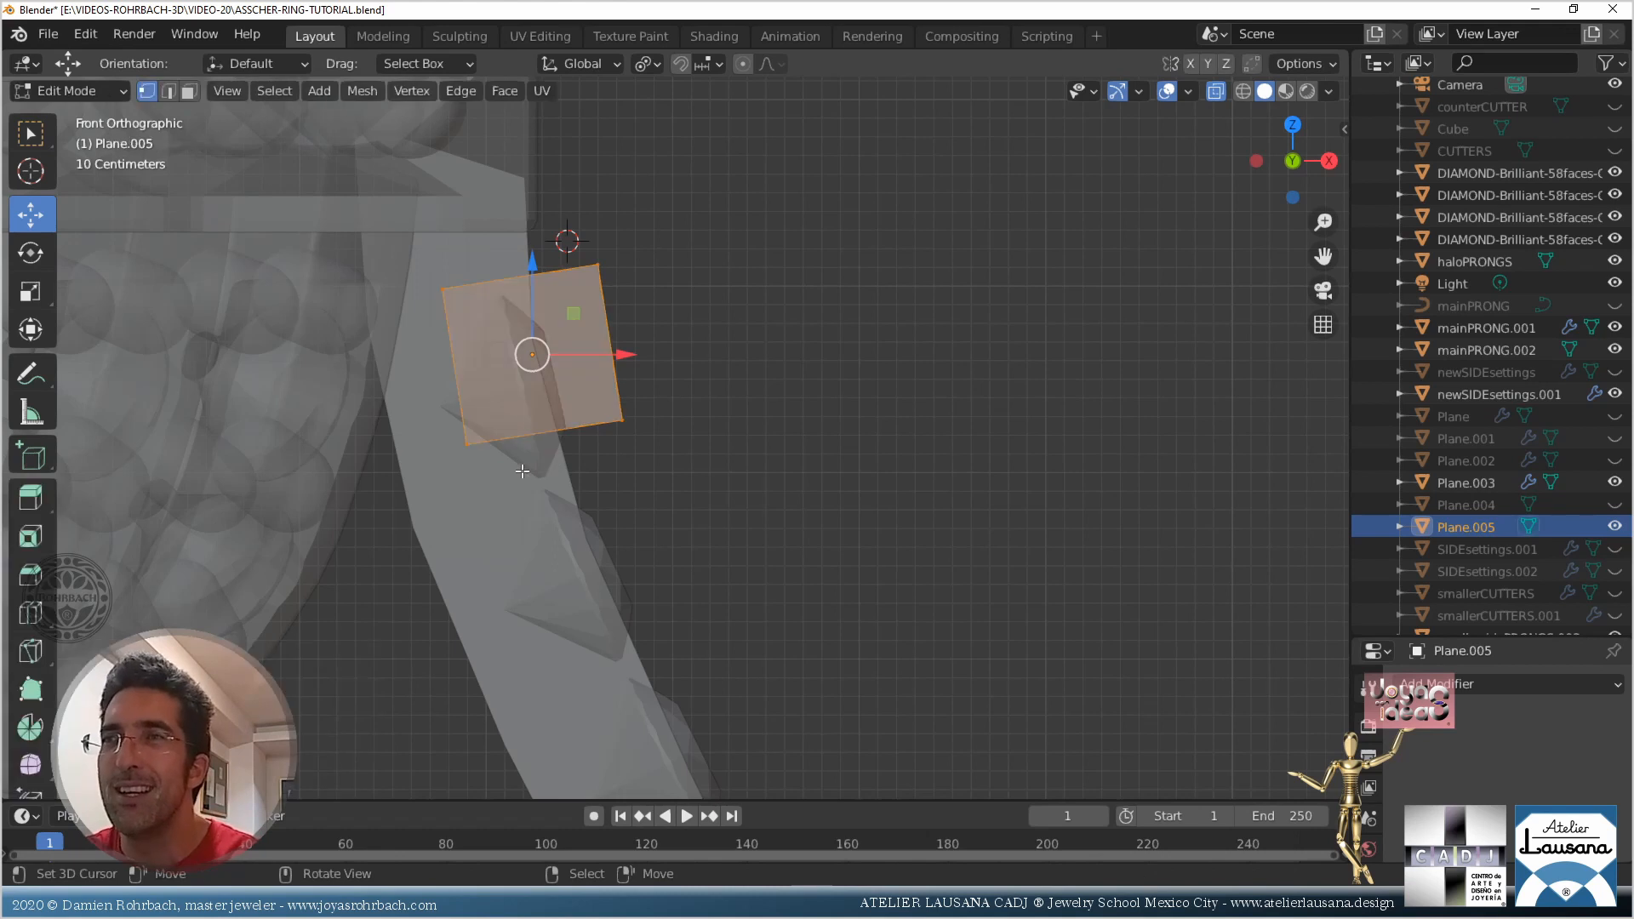
{"action": "middle_click_drag", "start_coordinate": [611, 418], "coordinate": [558, 187], "text": "shift"}
{"action": "key", "text": "e"}
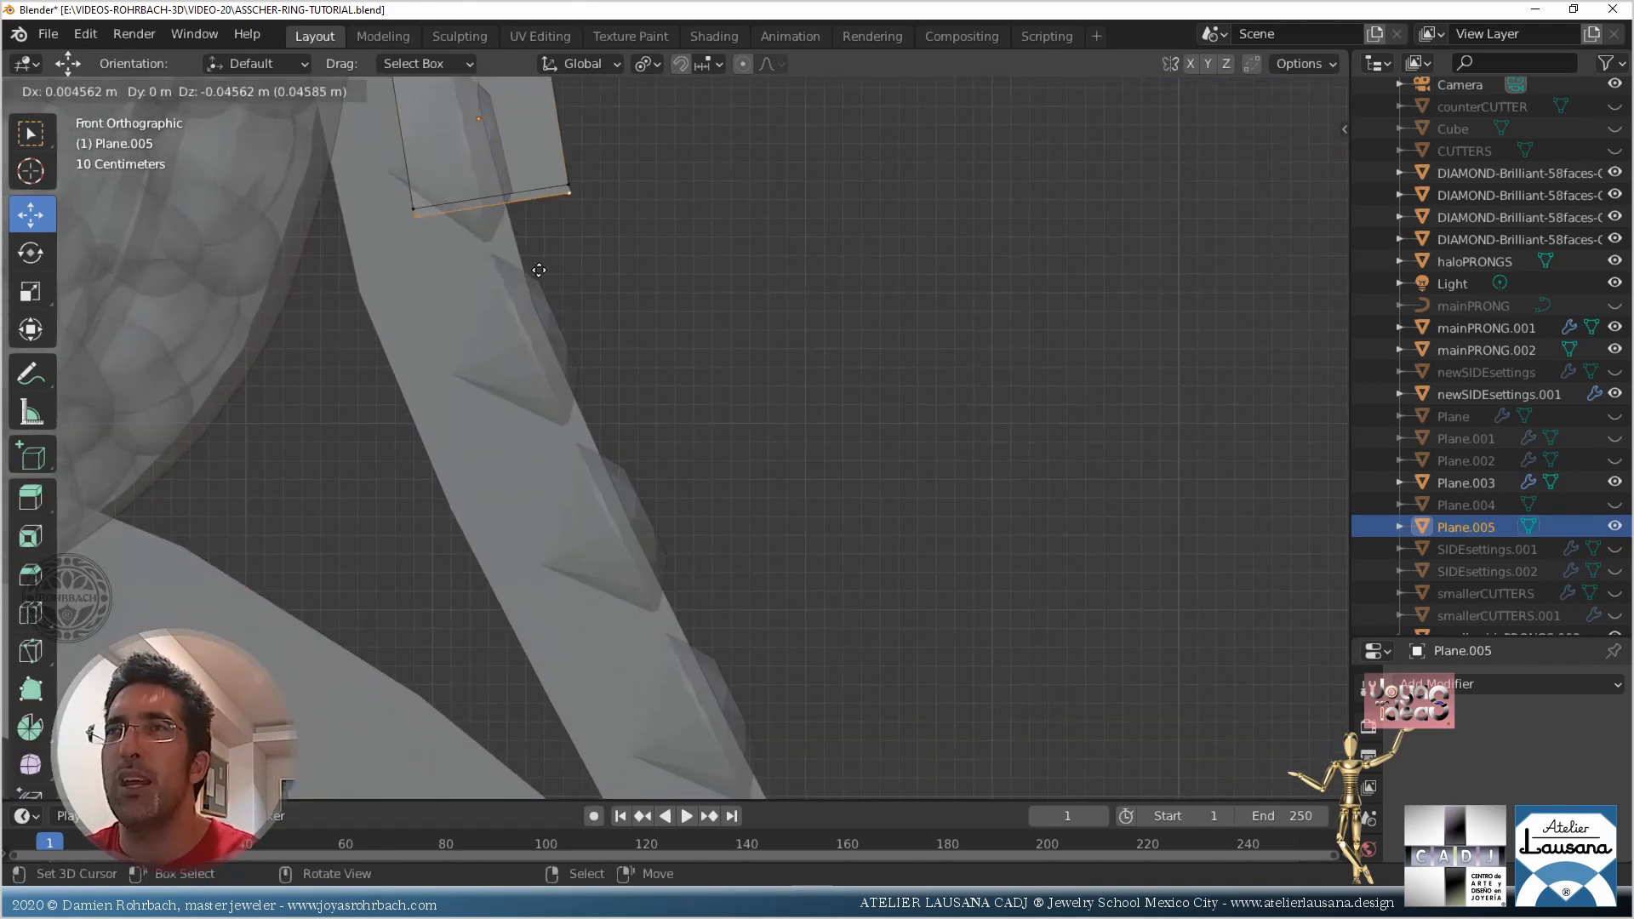
{"action": "left_click", "coordinate": [551, 328]}
{"action": "key", "text": "e"}
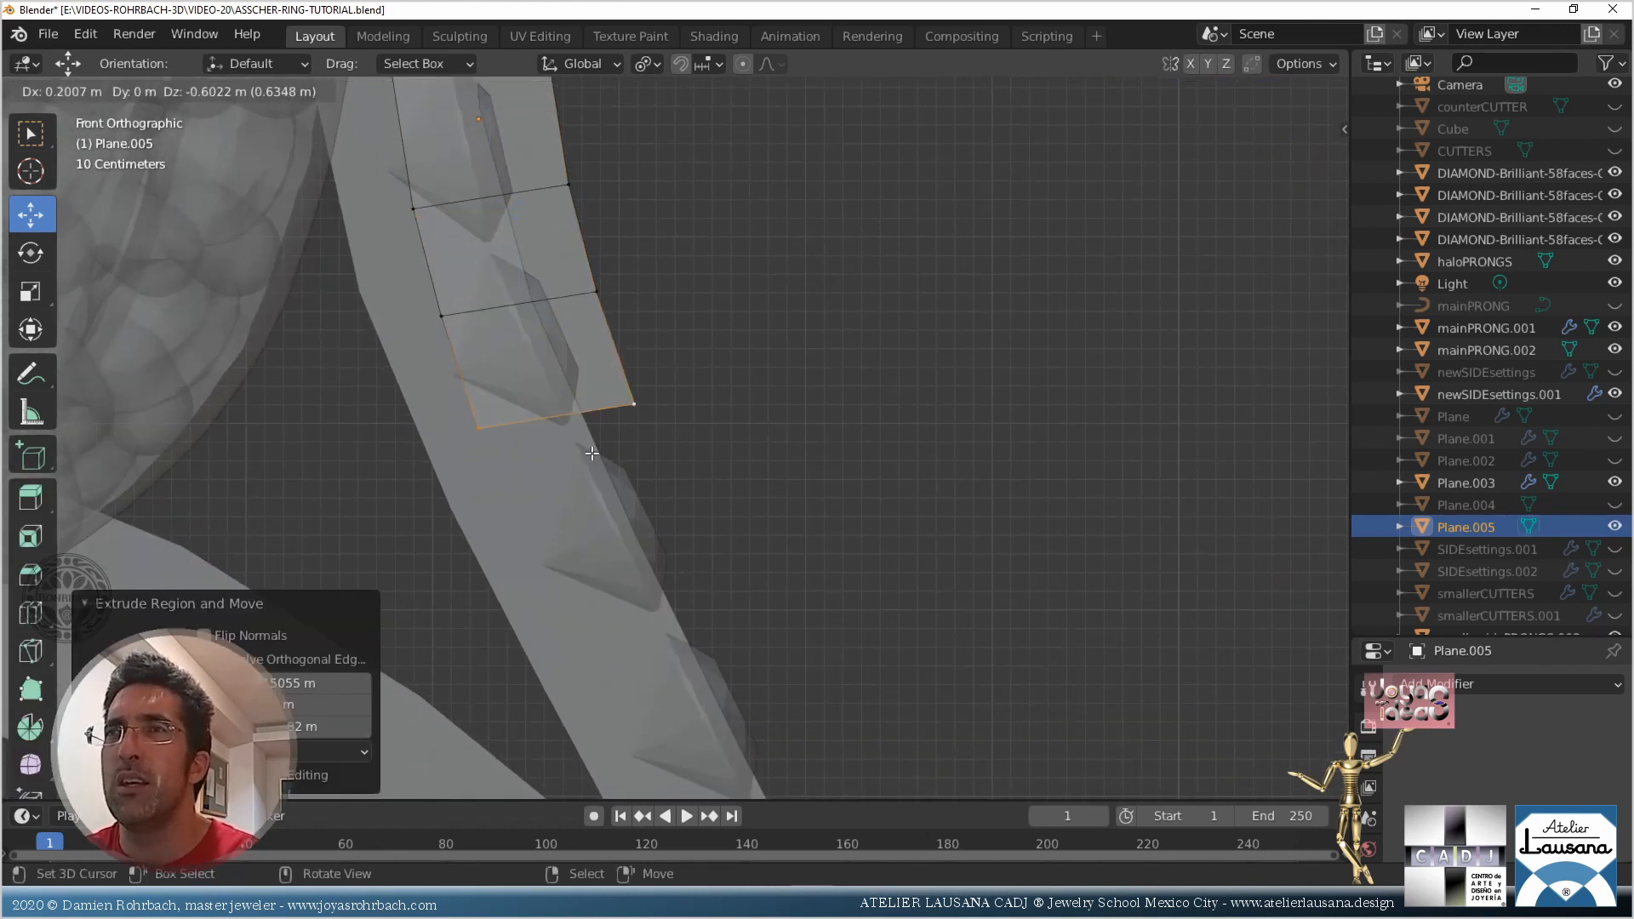
{"action": "left_click", "coordinate": [592, 453]}
{"action": "key", "text": "e"}
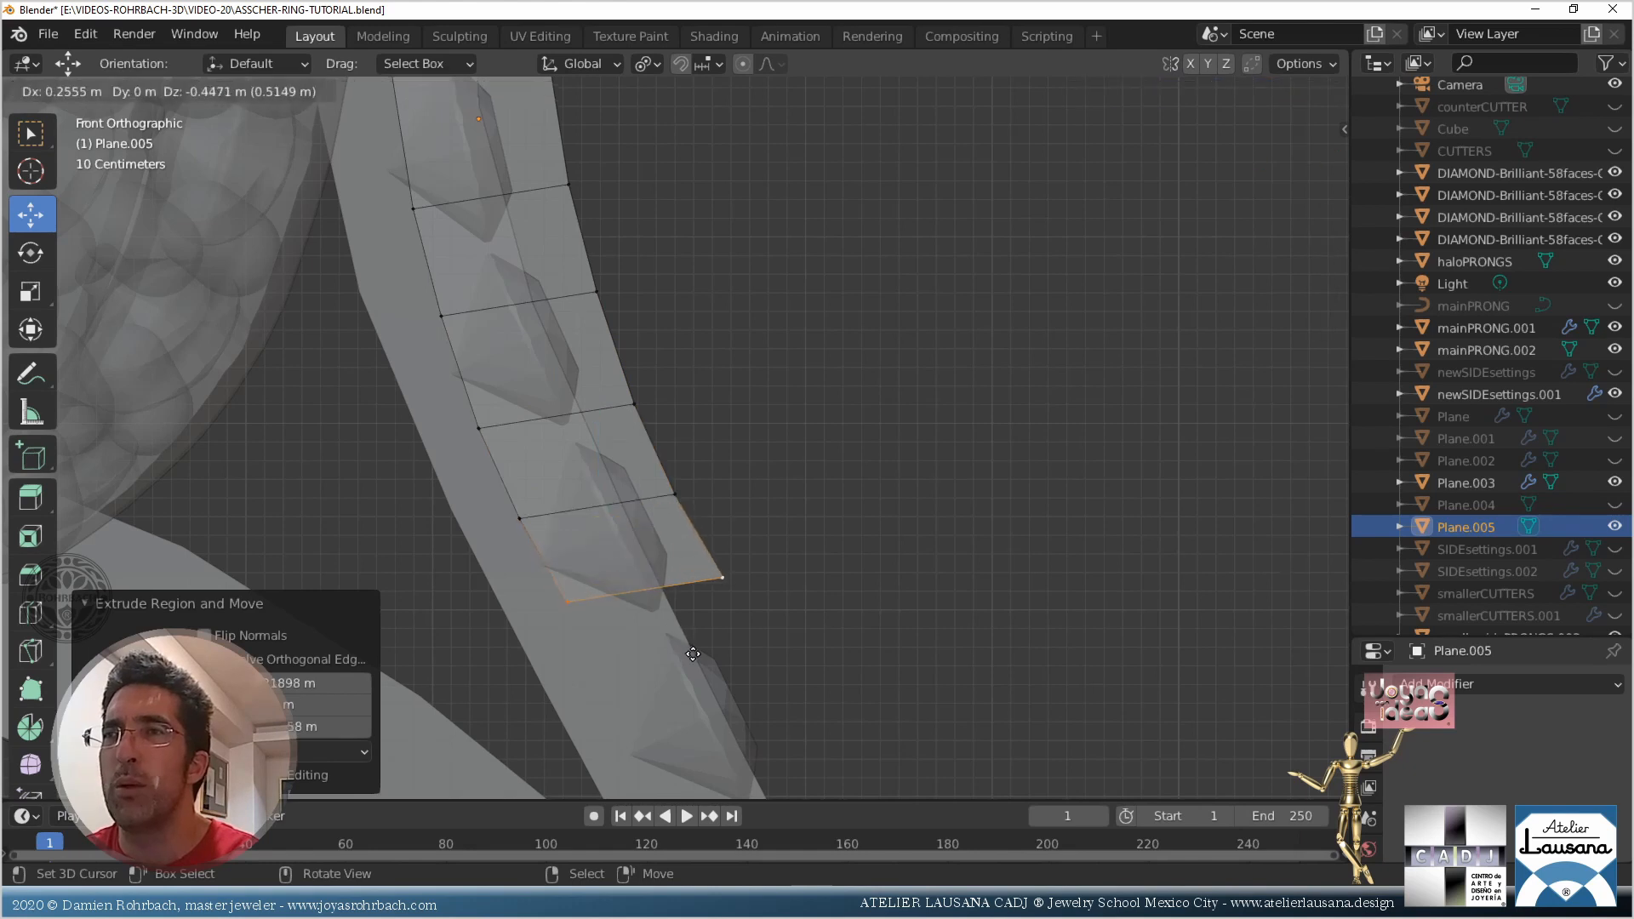
{"action": "left_click", "coordinate": [685, 625]}
{"action": "middle_click_drag", "start_coordinate": [685, 625], "coordinate": [615, 462], "text": "shift"}
{"action": "key", "text": "e"}
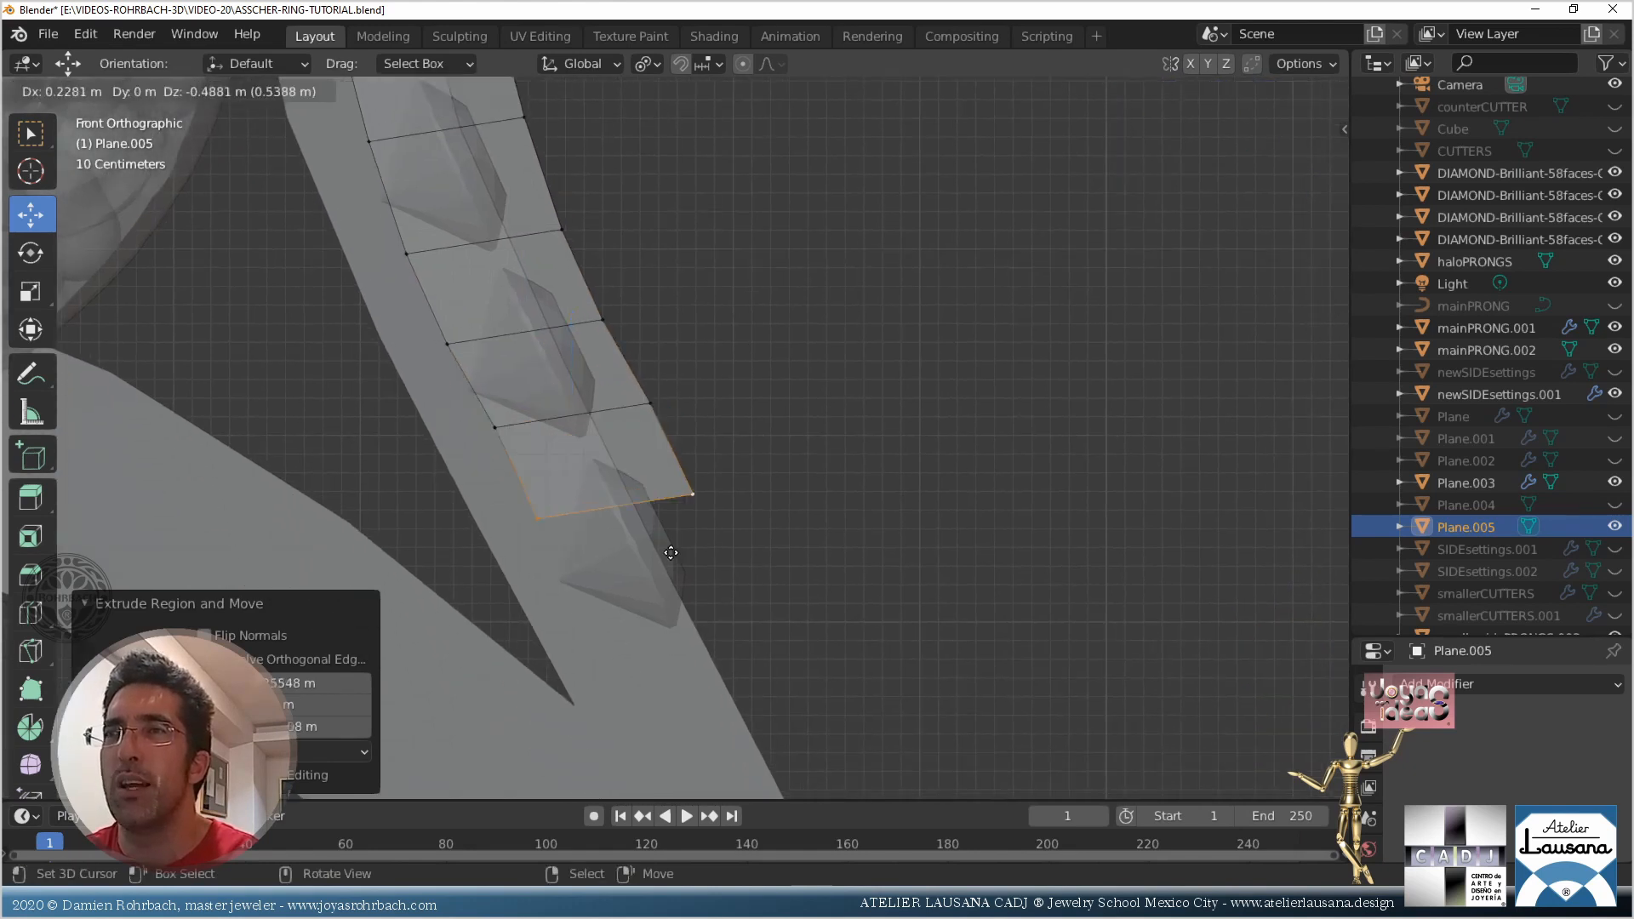
{"action": "left_click", "coordinate": [693, 566]}
{"action": "key", "text": "e"}
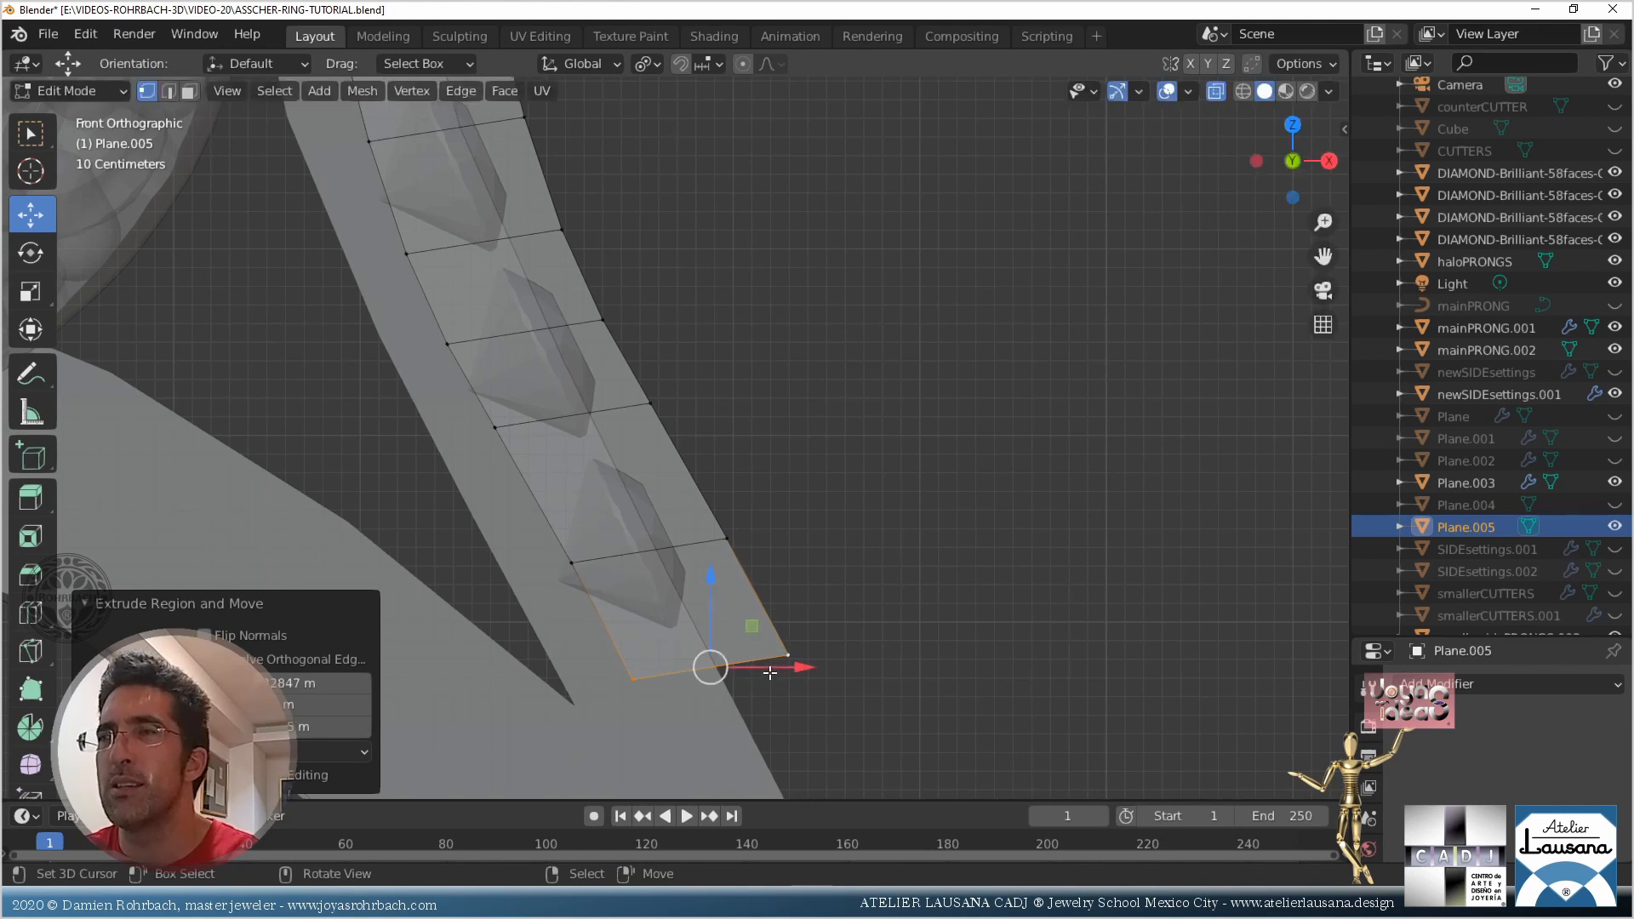
Raise the strip's lower outer corner vertex and nudge the inner-edge vertex of the row above it slightly outward from the stone
{"action": "key", "text": "e"}
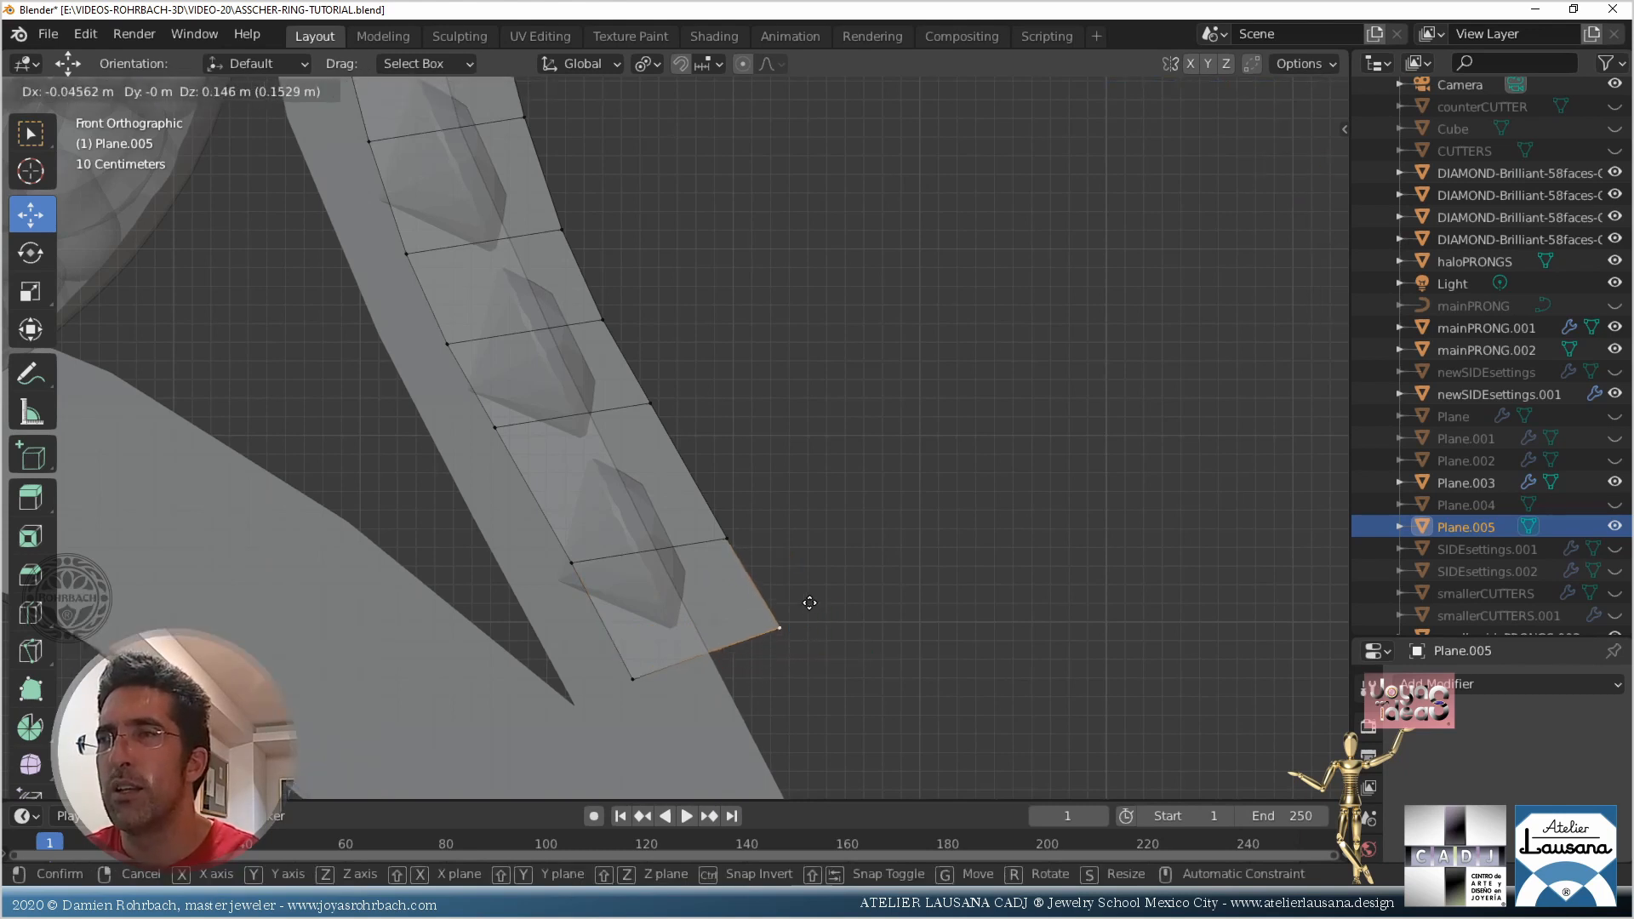
{"action": "left_click", "coordinate": [809, 602]}
{"action": "left_click", "coordinate": [574, 553]}
{"action": "key", "text": "g"}
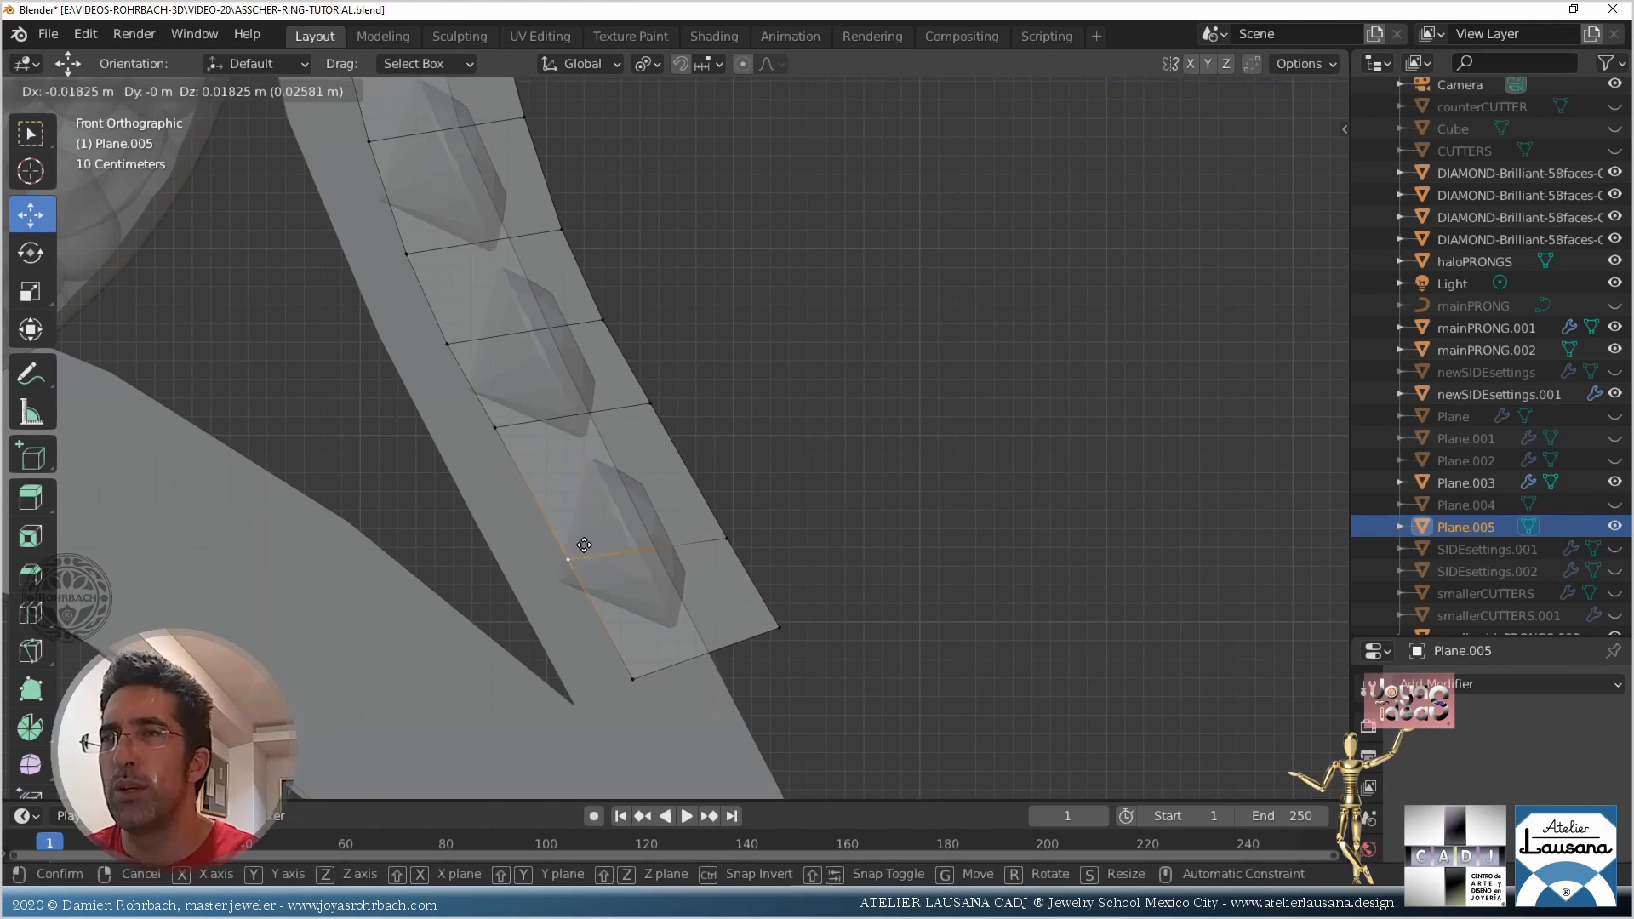
{"action": "left_click", "coordinate": [579, 545]}
Reposition the inner-edge vertices along the middle of the strip so they follow the branch in an even curve
{"action": "right_click", "coordinate": [436, 332]}
{"action": "key", "text": "g"}
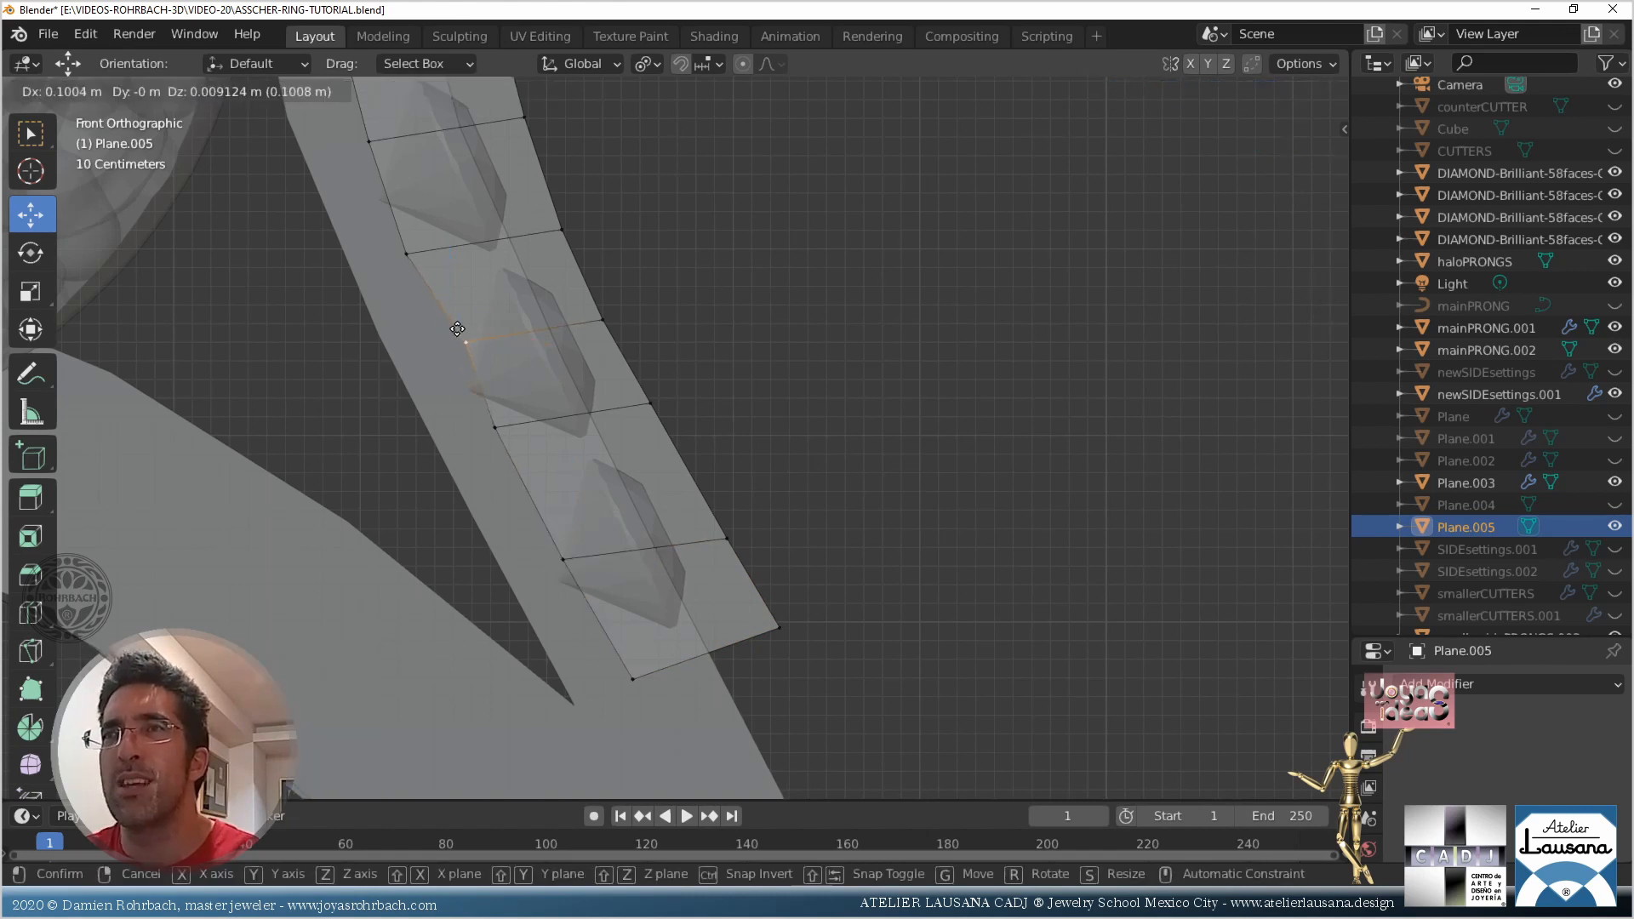
{"action": "left_click", "coordinate": [455, 330]}
{"action": "left_click", "coordinate": [432, 255]}
{"action": "key", "text": "g"}
{"action": "left_click", "coordinate": [423, 255]}
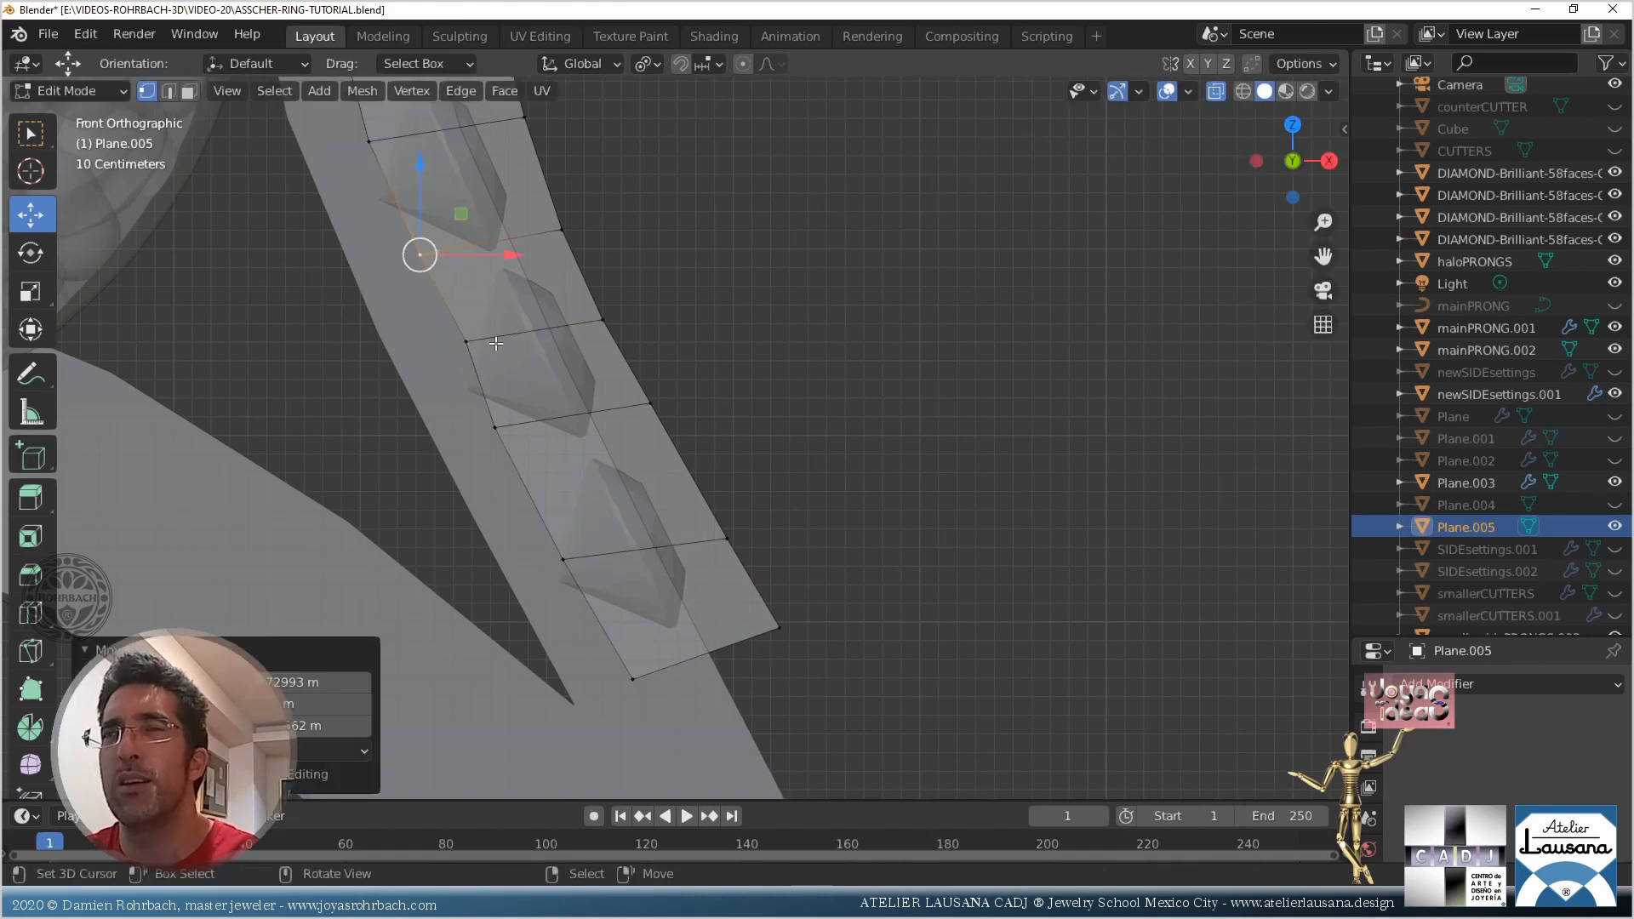
{"action": "left_click", "coordinate": [470, 338]}
{"action": "key", "text": "g"}
{"action": "left_click", "coordinate": [476, 334]}
{"action": "left_click", "coordinate": [509, 428]}
{"action": "key", "text": "g"}
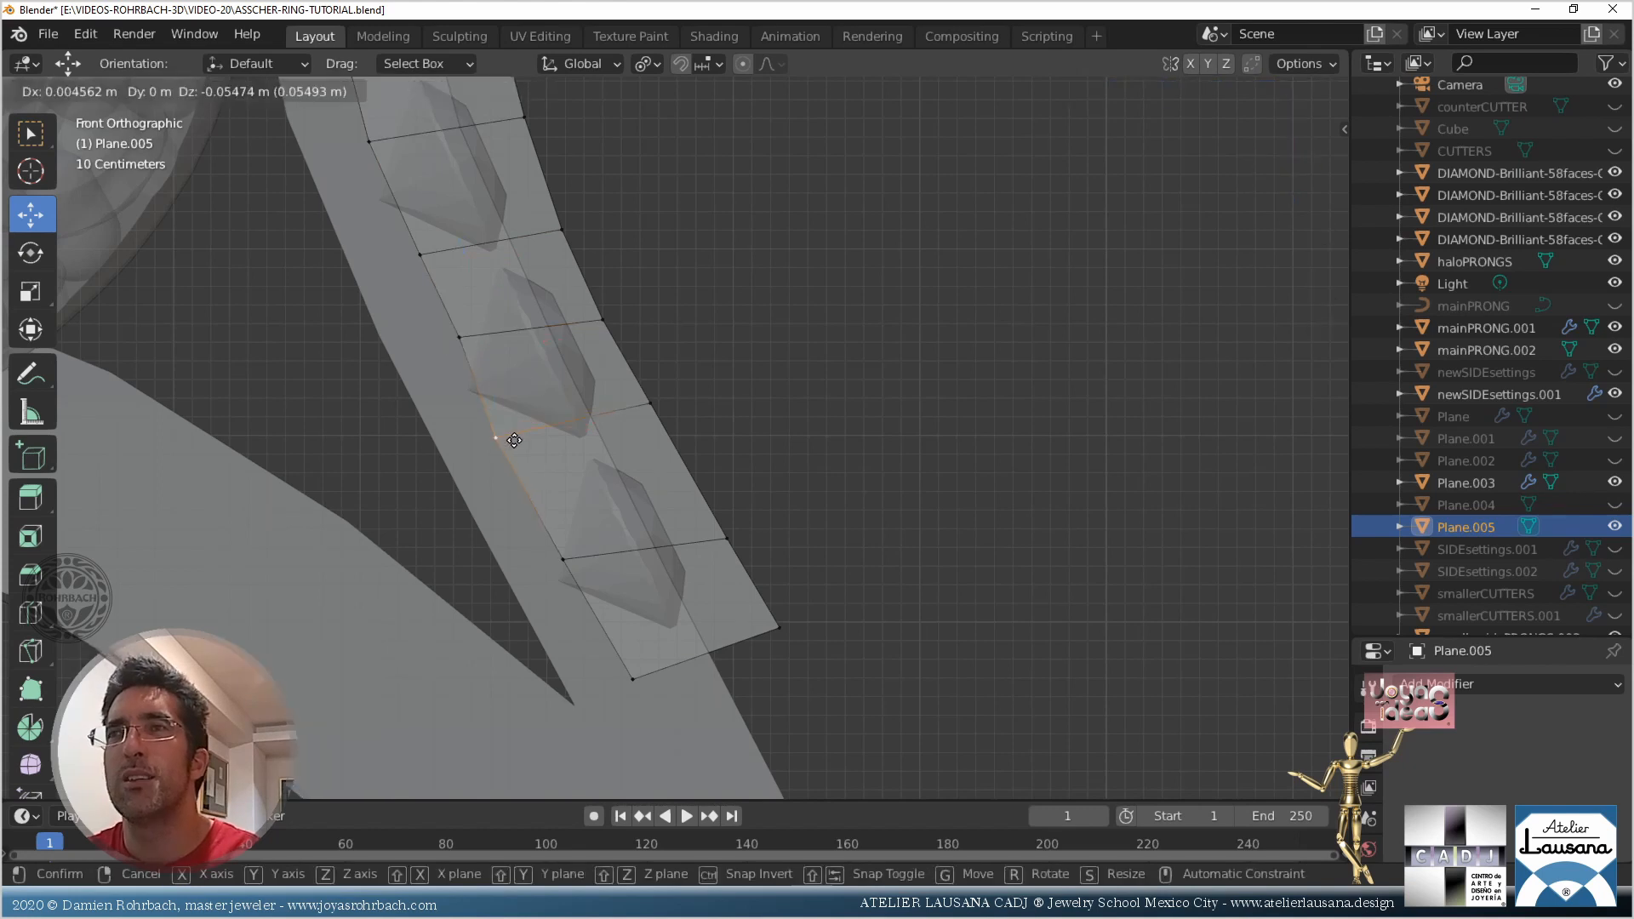
{"action": "left_click", "coordinate": [526, 444]}
Adjust the strip's upper inner-edge vertices next to the top two side stones
{"action": "middle_click_drag", "start_coordinate": [574, 339], "coordinate": [641, 545], "text": "shift"}
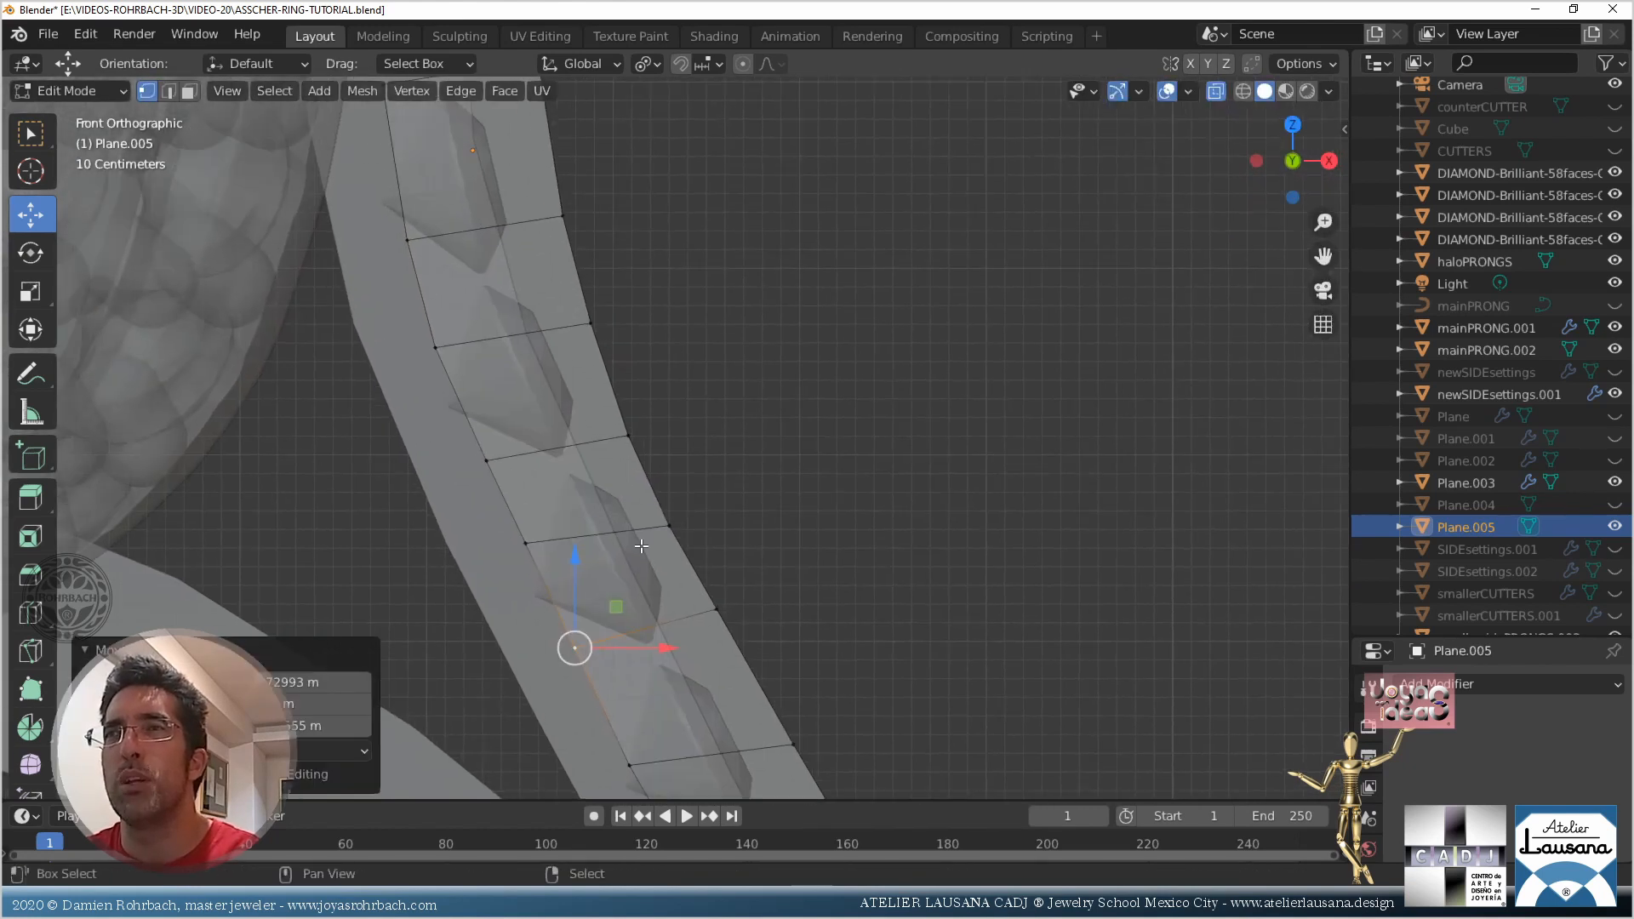
{"action": "left_click", "coordinate": [456, 347]}
{"action": "key", "text": "g"}
{"action": "right_click_drag", "start_coordinate": [449, 312], "coordinate": [449, 313]}
{"action": "right_click_drag", "start_coordinate": [422, 242], "coordinate": [420, 233]}
Move the whole strip along negative Y in right view, just inside the outer edge of the shank branch
{"action": "scroll", "coordinate": [651, 282], "scroll_direction": "down", "scroll_amount": 5}
{"action": "key", "text": "a"}
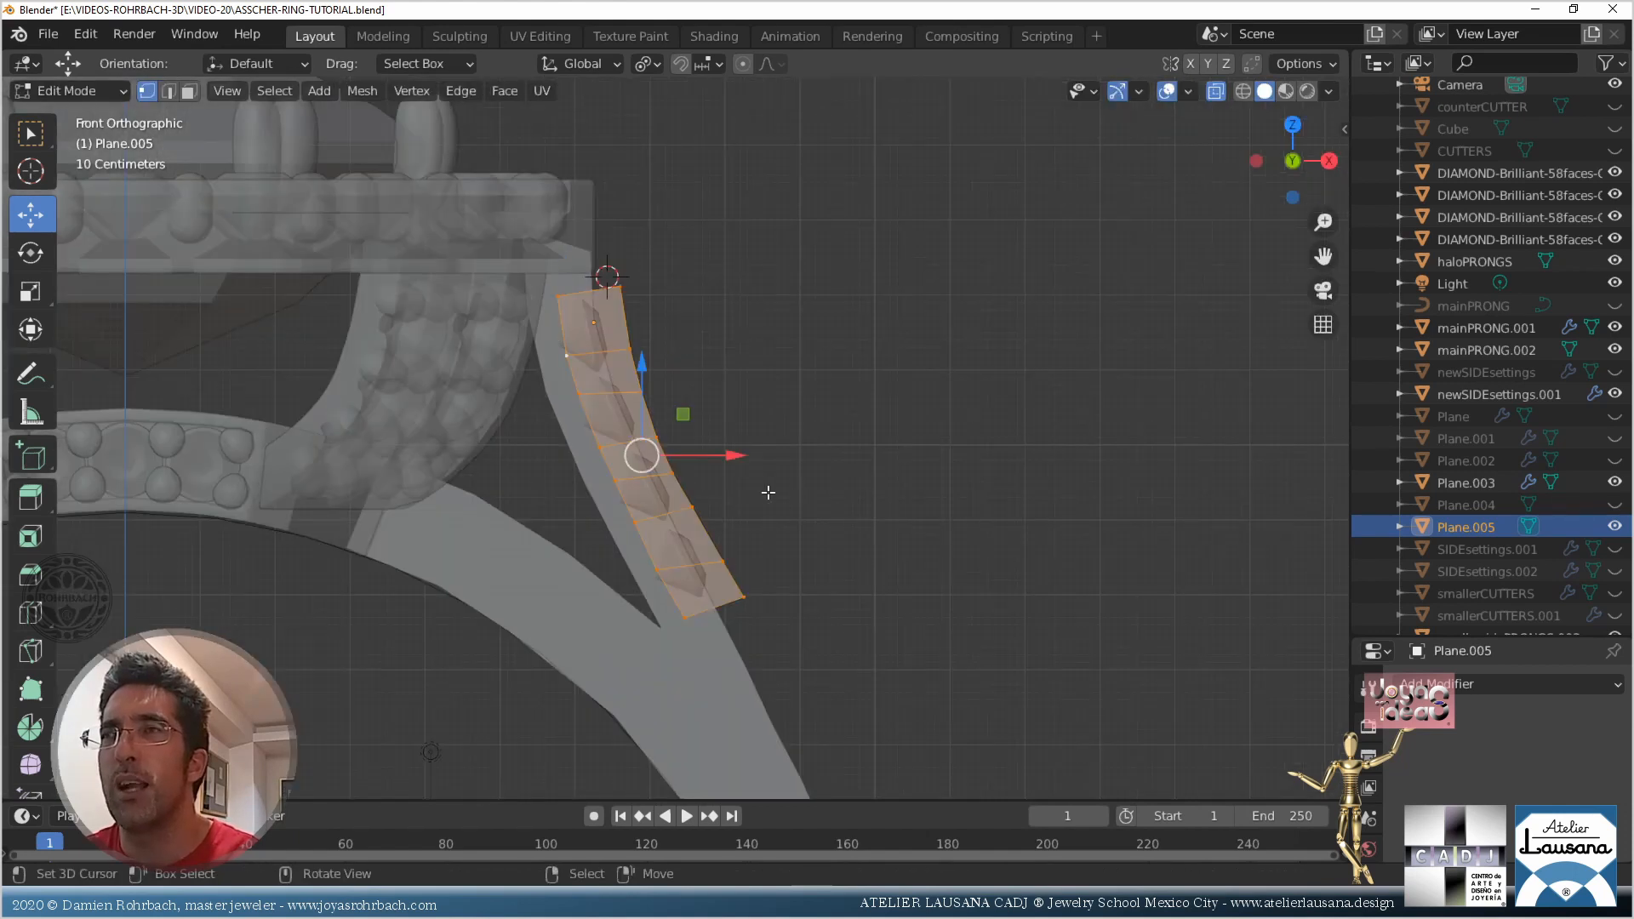
{"action": "middle_click_drag", "start_coordinate": [769, 492], "coordinate": [625, 500]}
{"action": "key", "text": "KP_3"}
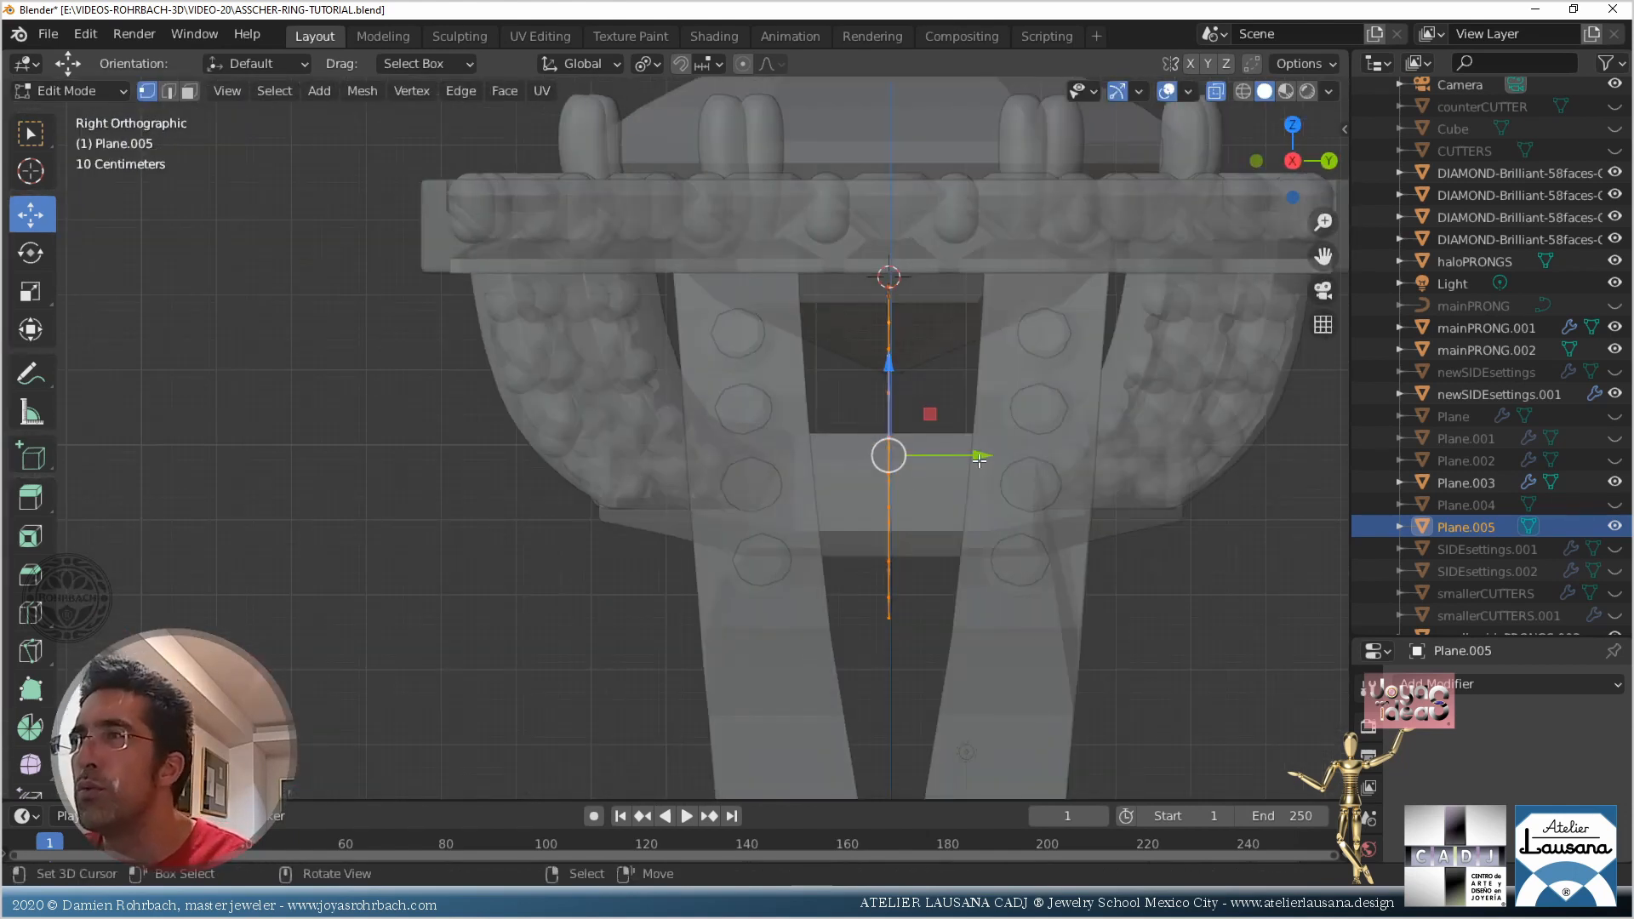
{"action": "left_click_drag", "start_coordinate": [979, 460], "coordinate": [953, 459]}
{"action": "left_click_drag", "start_coordinate": [900, 465], "coordinate": [790, 477]}
Shift the strip's second and third vertex rows from the top slightly along positive Y to follow the branch's slanted edge
{"action": "scroll", "coordinate": [791, 478], "scroll_direction": "up", "scroll_amount": 2}
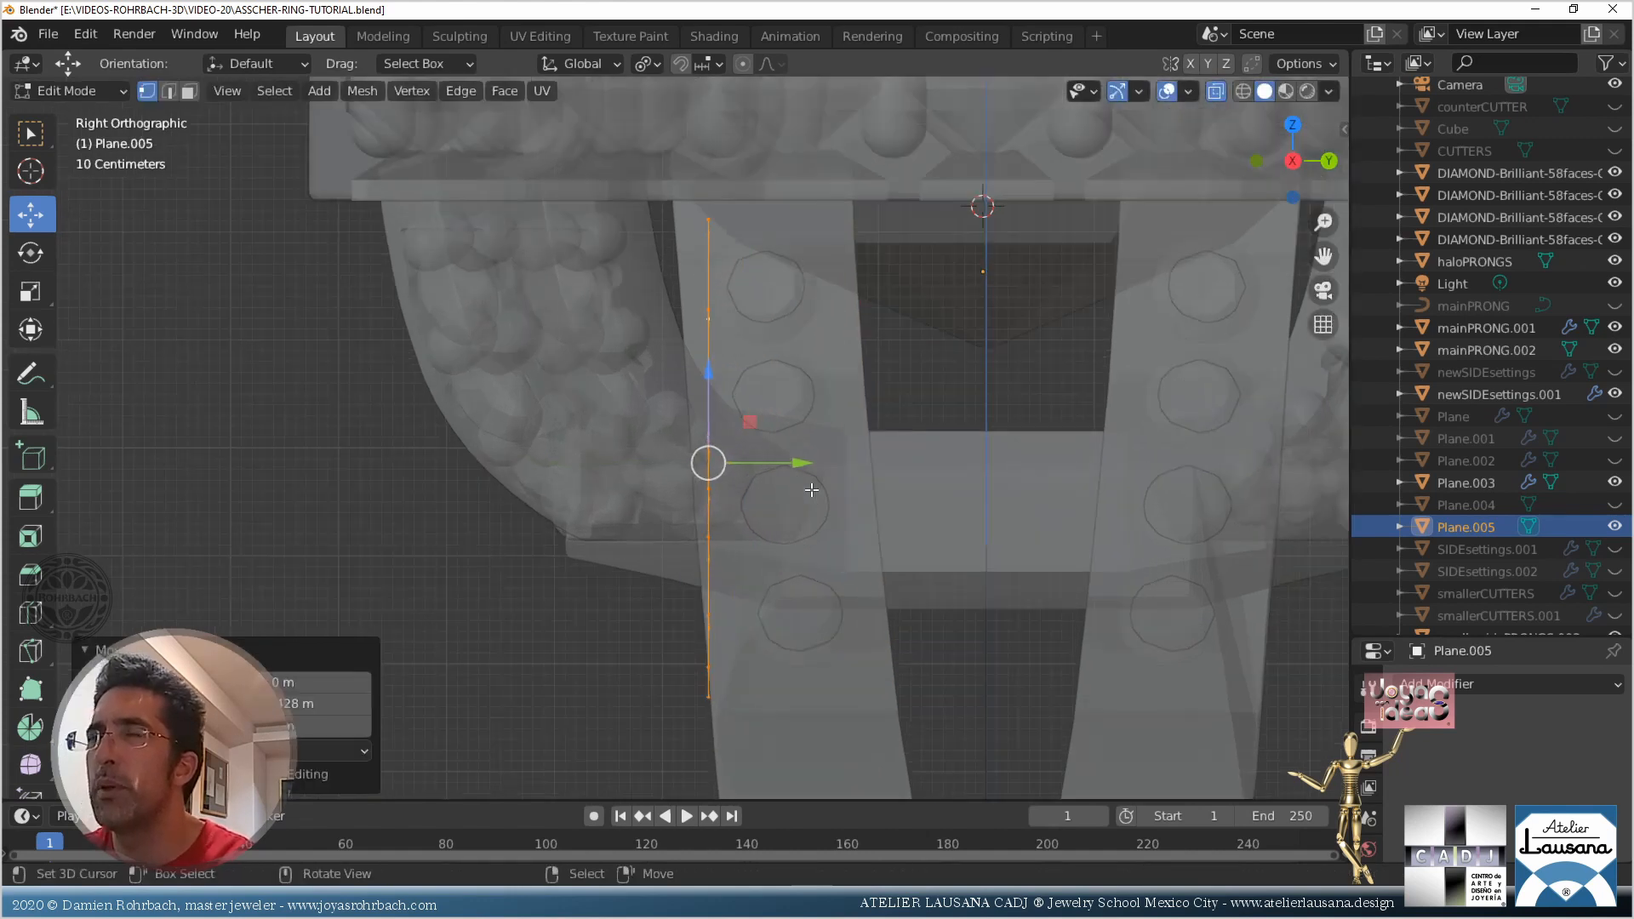
{"action": "key", "text": "alt+a"}
{"action": "left_click", "coordinate": [707, 345]}
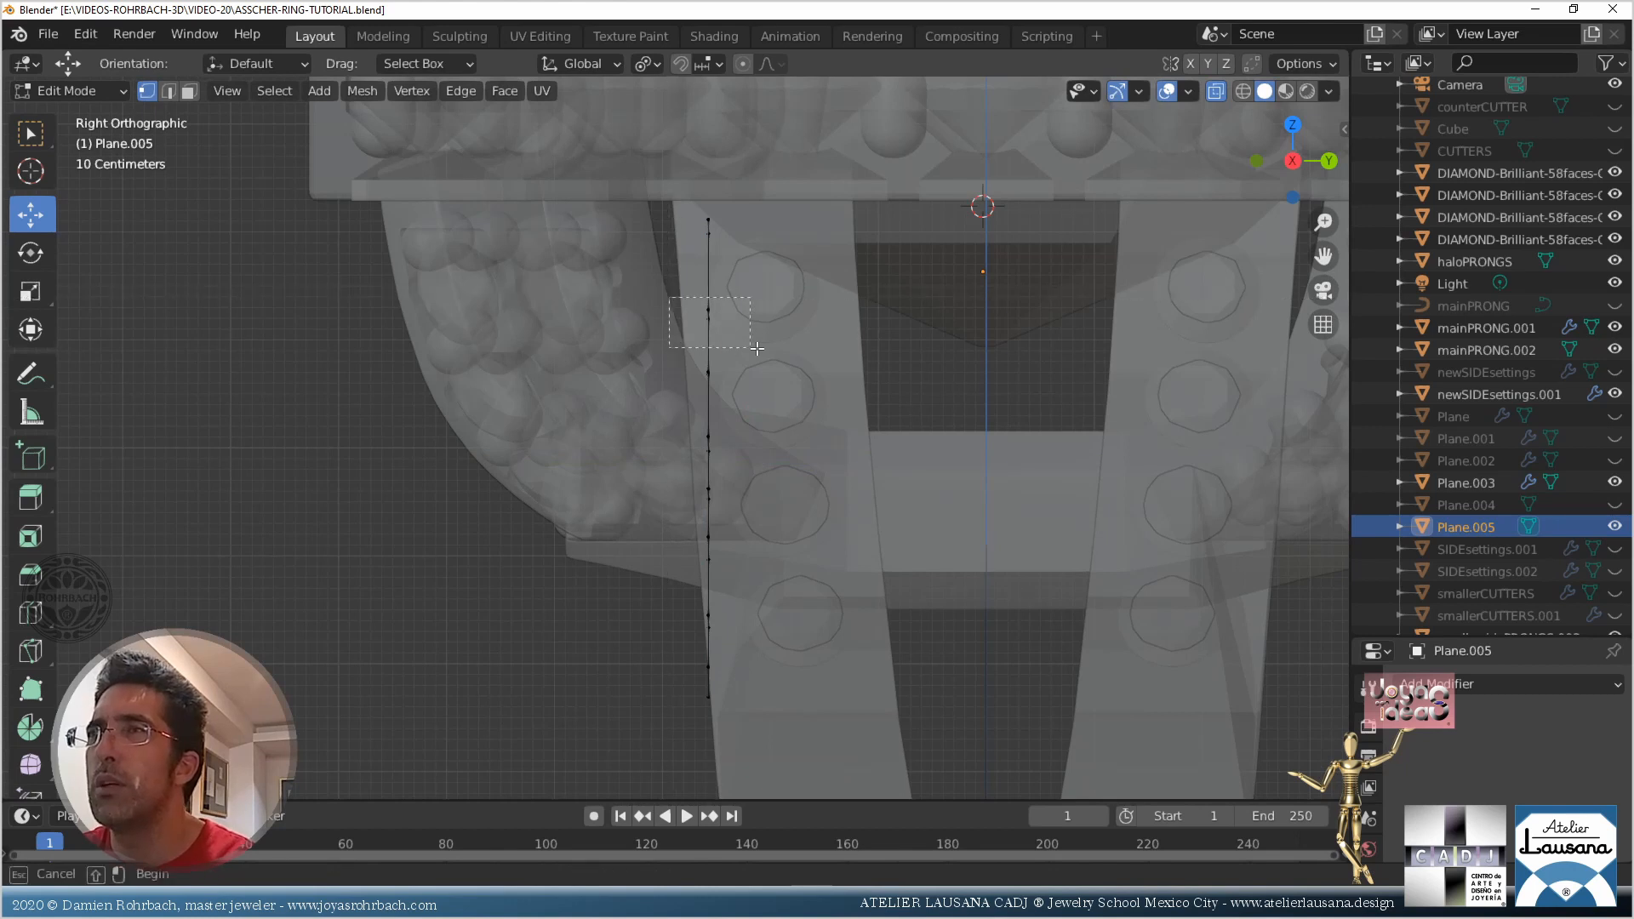
{"action": "scroll", "coordinate": [707, 345], "scroll_direction": "up", "scroll_amount": 2}
{"action": "middle_click_drag", "start_coordinate": [774, 270], "coordinate": [662, 440], "text": "shift"}
{"action": "scroll", "coordinate": [661, 406], "scroll_direction": "up", "scroll_amount": 2}
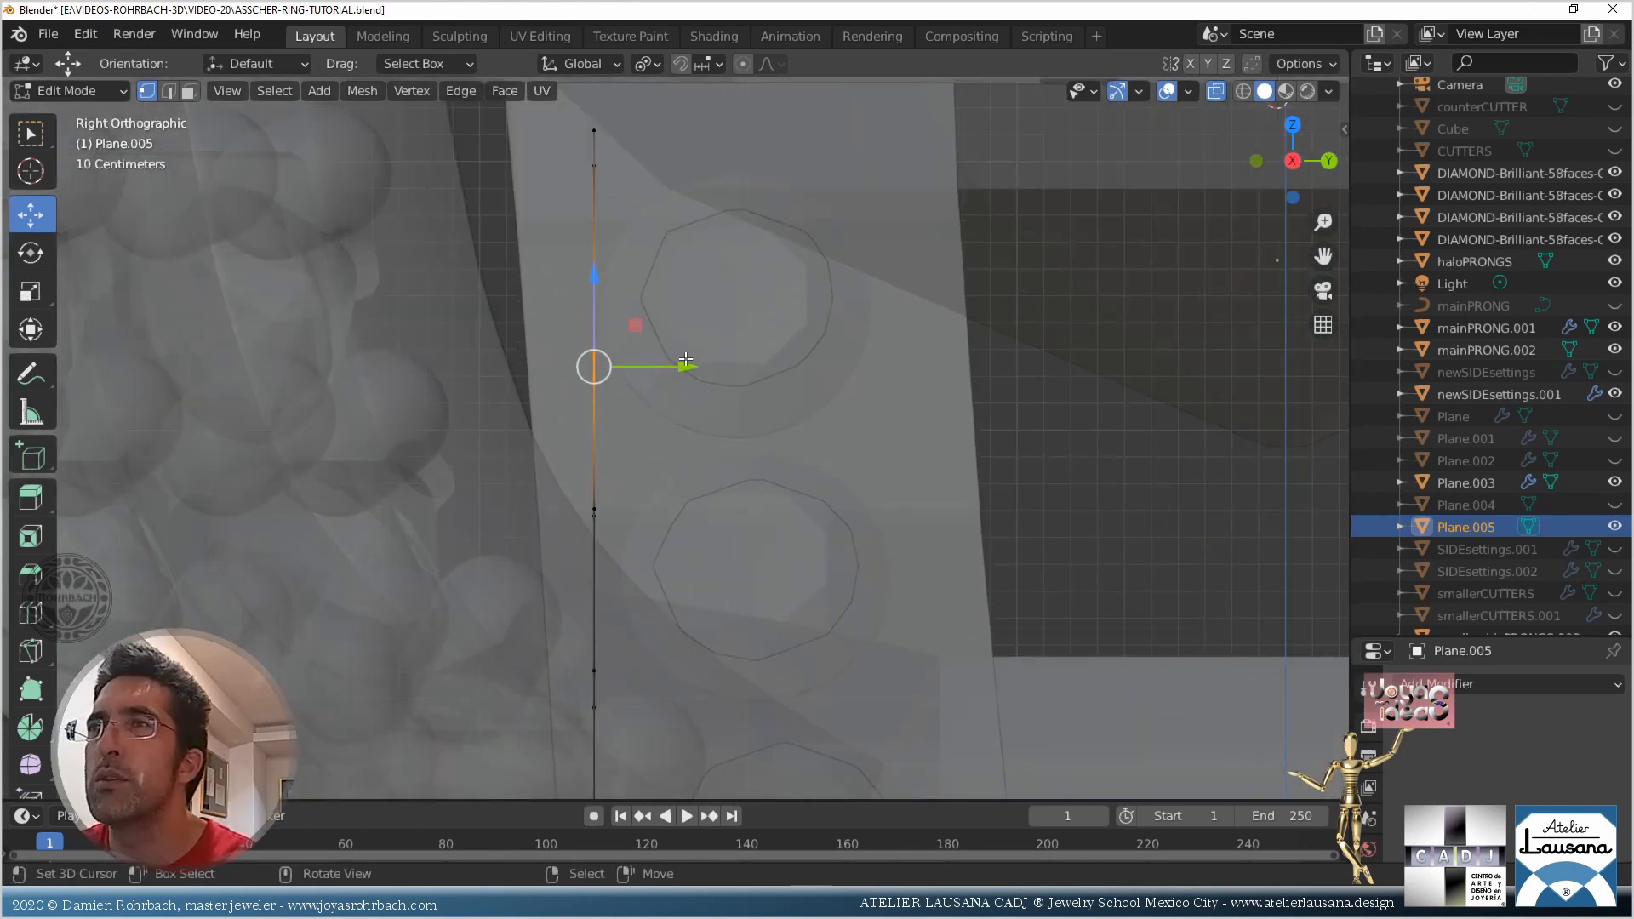
{"action": "left_click_drag", "start_coordinate": [685, 361], "coordinate": [690, 359]}
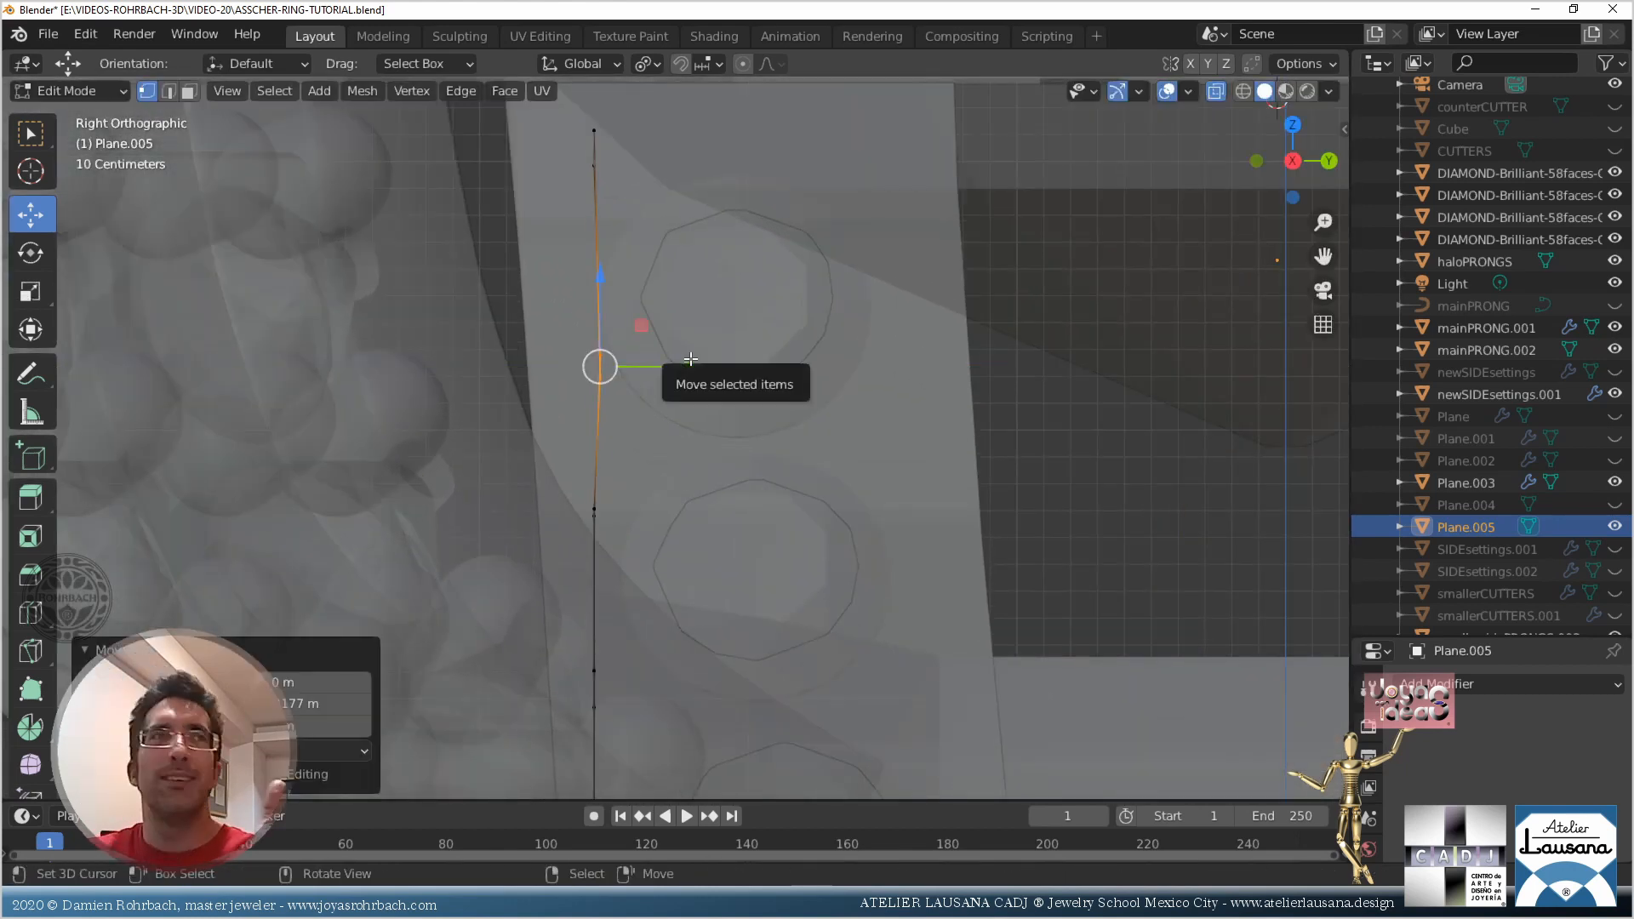
{"action": "middle_click_drag", "start_coordinate": [686, 416], "coordinate": [672, 309], "text": "shift"}
{"action": "key", "text": "alt+a"}
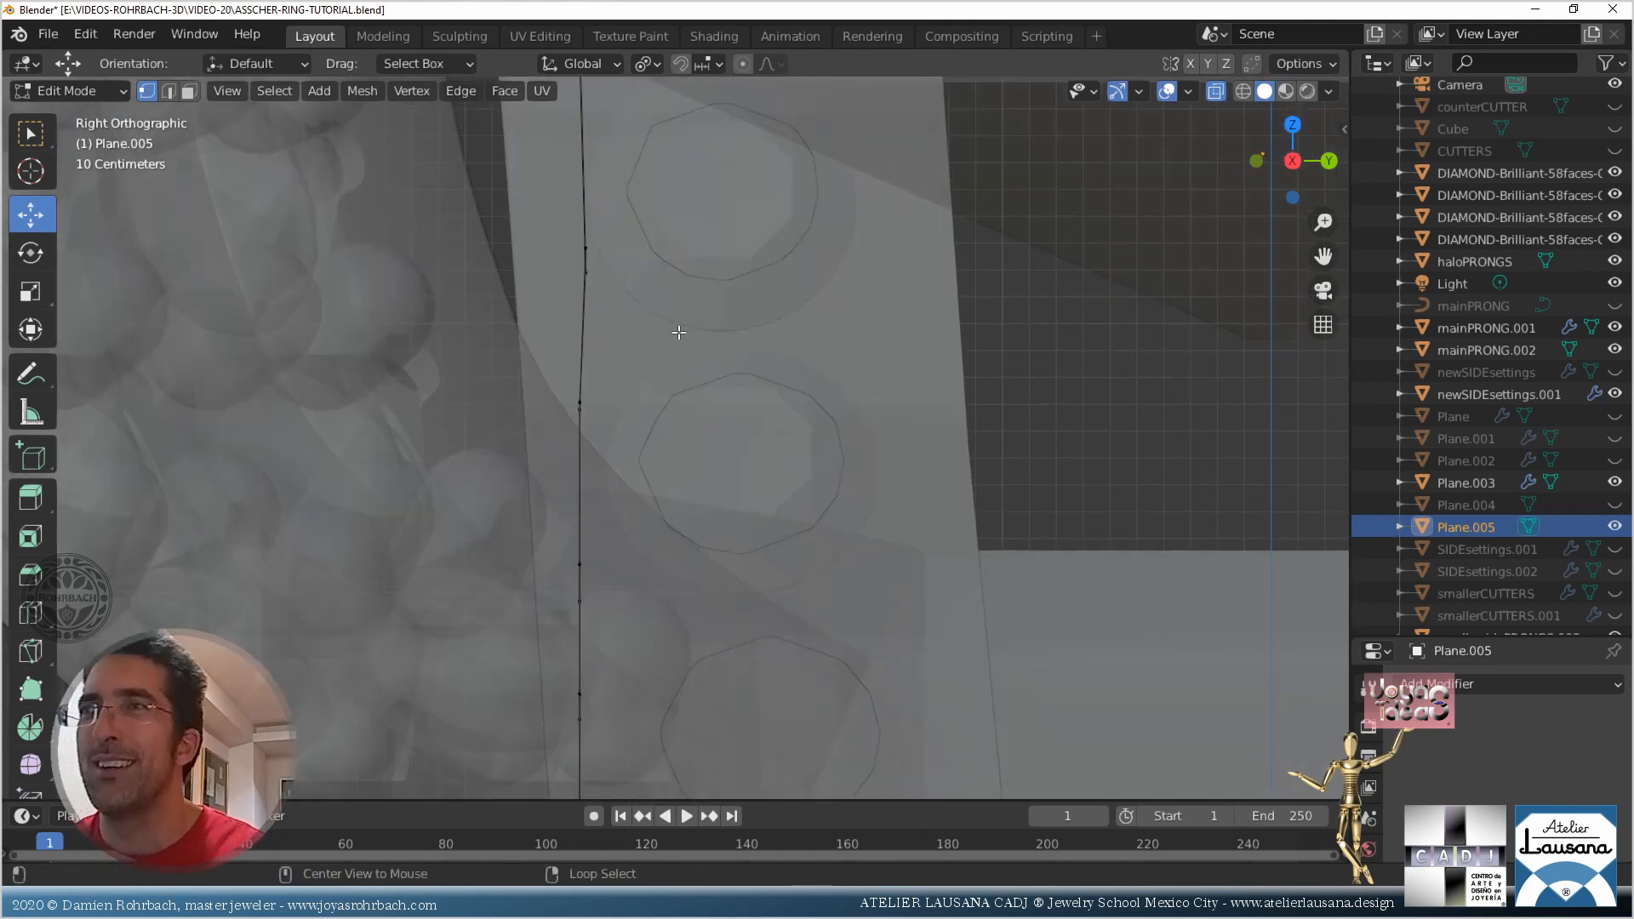
{"action": "key", "text": "b"}
{"action": "left_click_drag", "start_coordinate": [549, 389], "coordinate": [695, 408]}
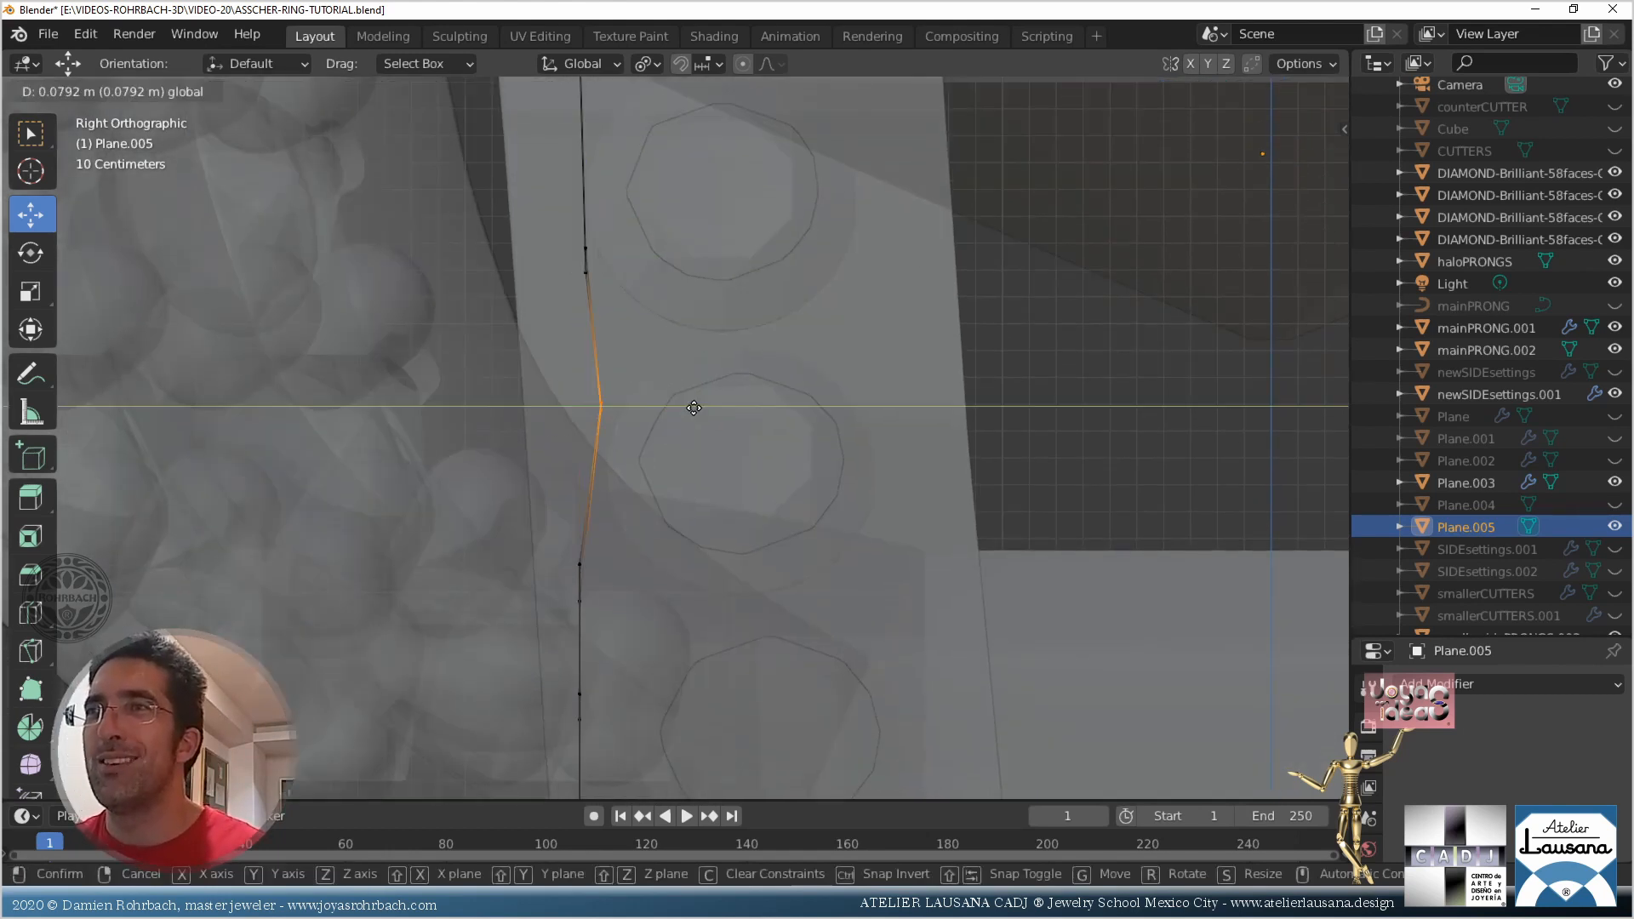
{"action": "right_click", "coordinate": [681, 408]}
{"action": "middle_click_drag", "start_coordinate": [682, 409], "coordinate": [646, 365], "text": "shift"}
Shift the fourth and fifth vertex rows along positive Y to continue the strip parallel to the branch's edge
{"action": "key", "text": "alt+a"}
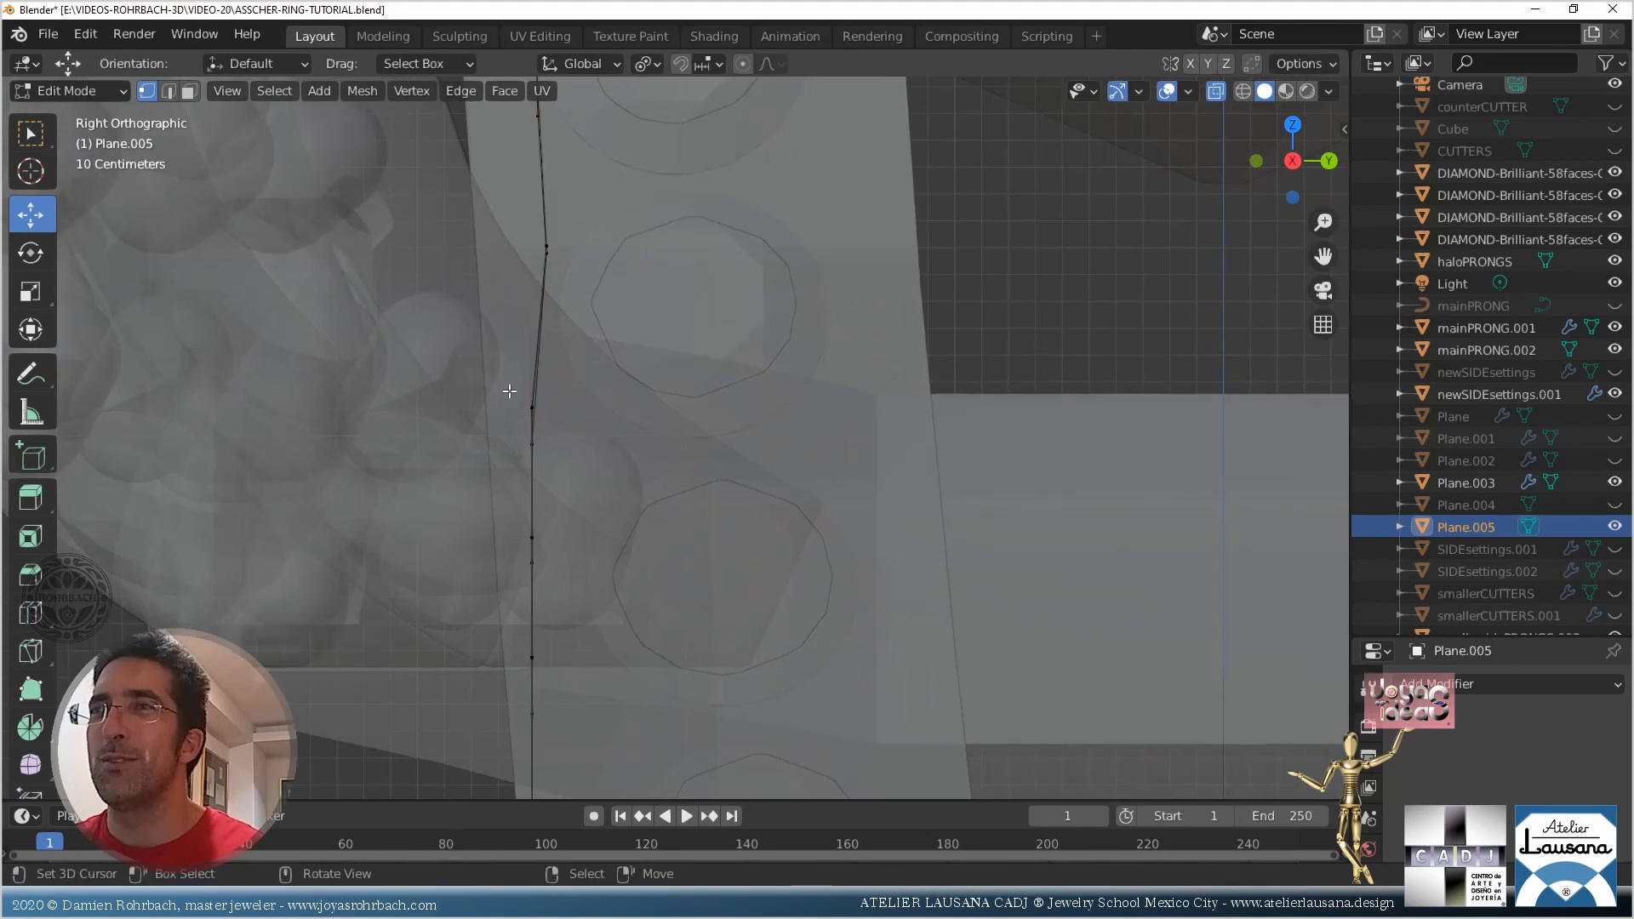
{"action": "key", "text": "b"}
{"action": "left_click_drag", "start_coordinate": [559, 471], "coordinate": [559, 470]}
{"action": "left_click_drag", "start_coordinate": [620, 426], "coordinate": [651, 425]}
{"action": "middle_click_drag", "start_coordinate": [650, 425], "coordinate": [626, 283], "text": "shift"}
{"action": "key", "text": "alt+a"}
{"action": "key", "text": "b"}
{"action": "left_click_drag", "start_coordinate": [460, 379], "coordinate": [622, 421]}
Shift the sixth and seventh vertex rows along positive Y, in line with the rows above
{"action": "middle_click_drag", "start_coordinate": [667, 554], "coordinate": [514, 350], "text": "shift"}
{"action": "key", "text": "alt+a"}
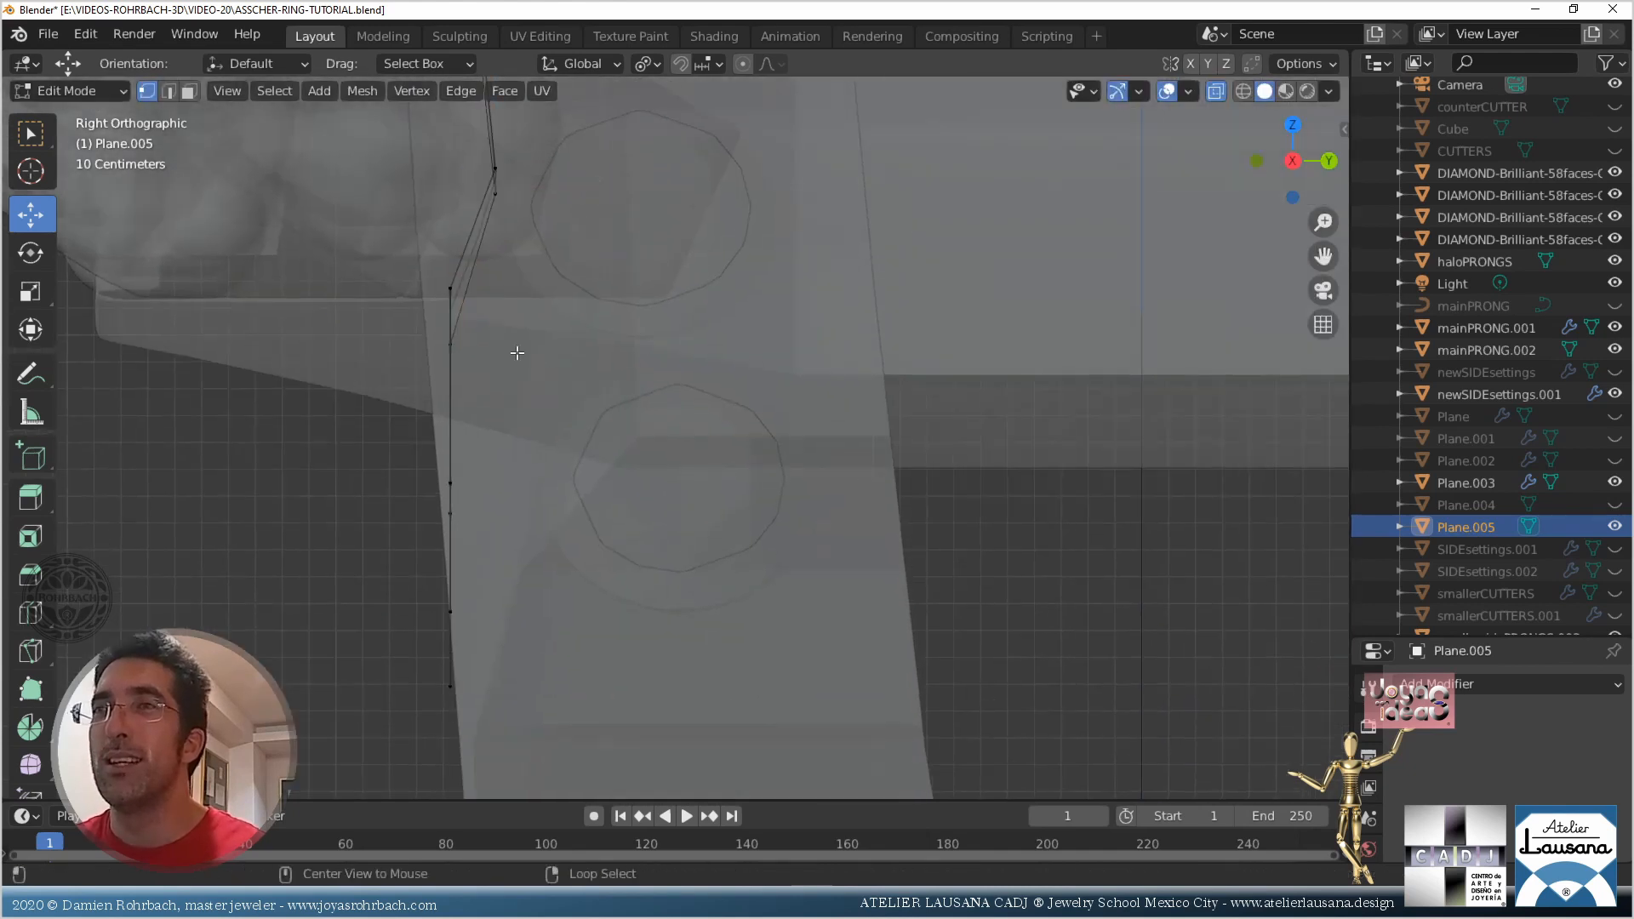
{"action": "key", "text": "b"}
{"action": "left_click_drag", "start_coordinate": [413, 289], "coordinate": [586, 321]}
{"action": "middle_click_drag", "start_coordinate": [586, 321], "coordinate": [560, 247], "text": "shift"}
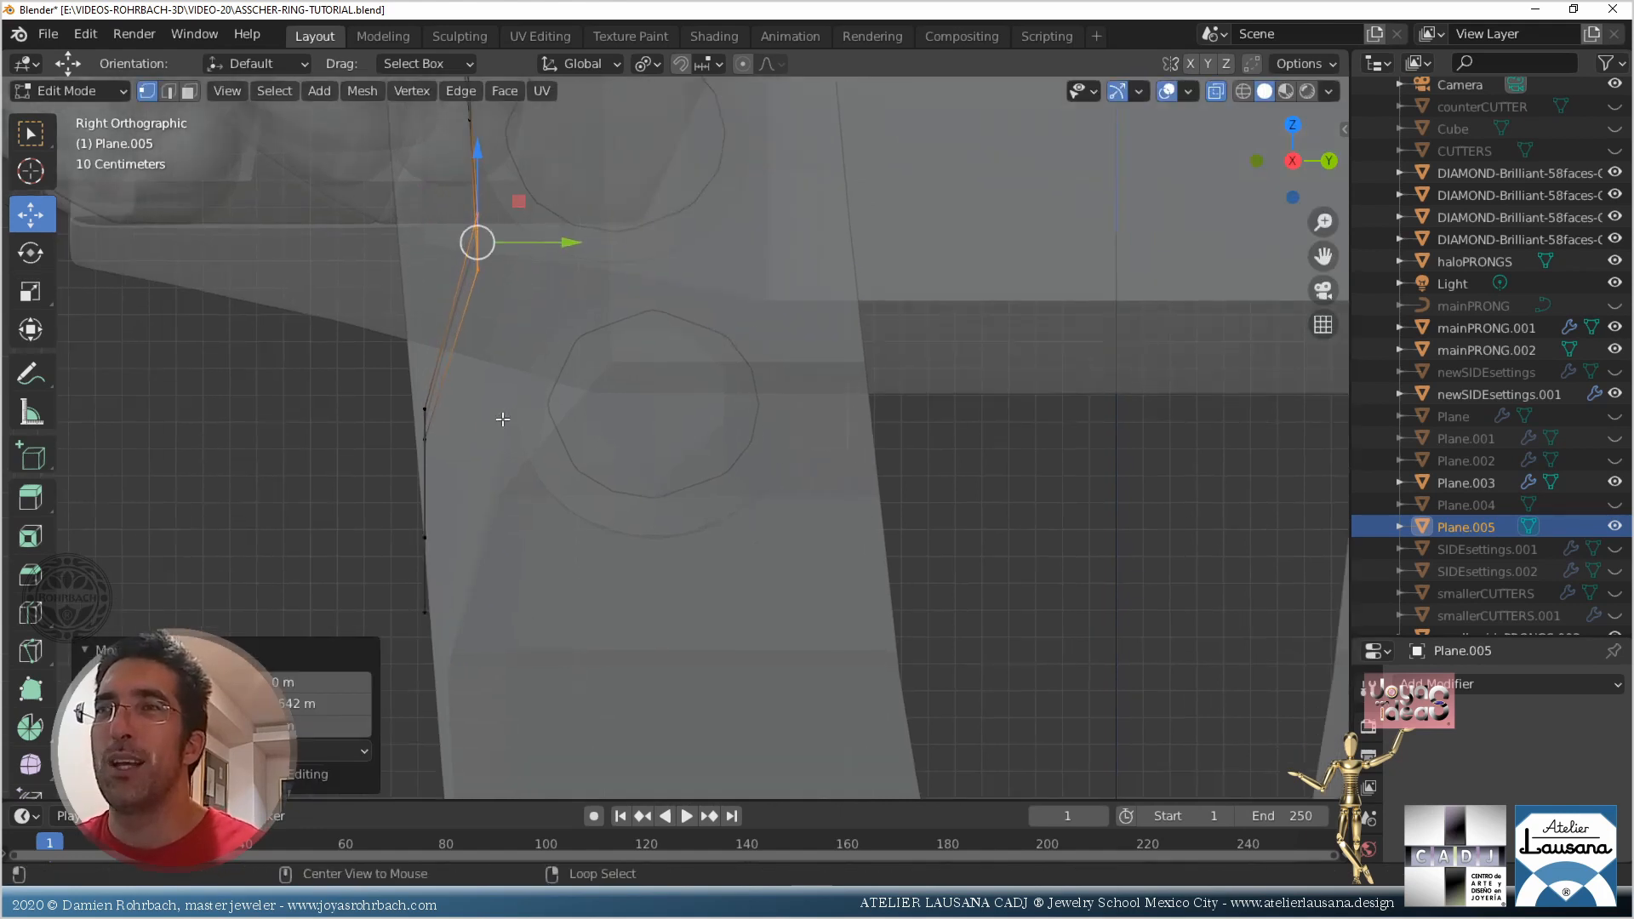
{"action": "key", "text": "alt+a"}
{"action": "key", "text": "b"}
{"action": "left_click_drag", "start_coordinate": [372, 382], "coordinate": [588, 421]}
Move the strip's bottom vertex row along positive Y to complete its slant along the branch
{"action": "middle_click_drag", "start_coordinate": [553, 546], "coordinate": [518, 442], "text": "shift"}
{"action": "key", "text": "alt+a"}
{"action": "left_click_drag", "start_coordinate": [347, 414], "coordinate": [447, 533]}
{"action": "left_click_drag", "start_coordinate": [481, 472], "coordinate": [574, 472]}
Fine-tune the sixth vertex row and the two lowest rows along Y to smooth the strip's slant
{"action": "scroll", "coordinate": [574, 472], "scroll_direction": "down", "scroll_amount": 5}
{"action": "middle_click_drag", "start_coordinate": [754, 301], "coordinate": [697, 479], "text": "shift"}
{"action": "scroll", "coordinate": [627, 527], "scroll_direction": "up", "scroll_amount": 1}
{"action": "scroll", "coordinate": [627, 527], "scroll_direction": "up", "scroll_amount": 2}
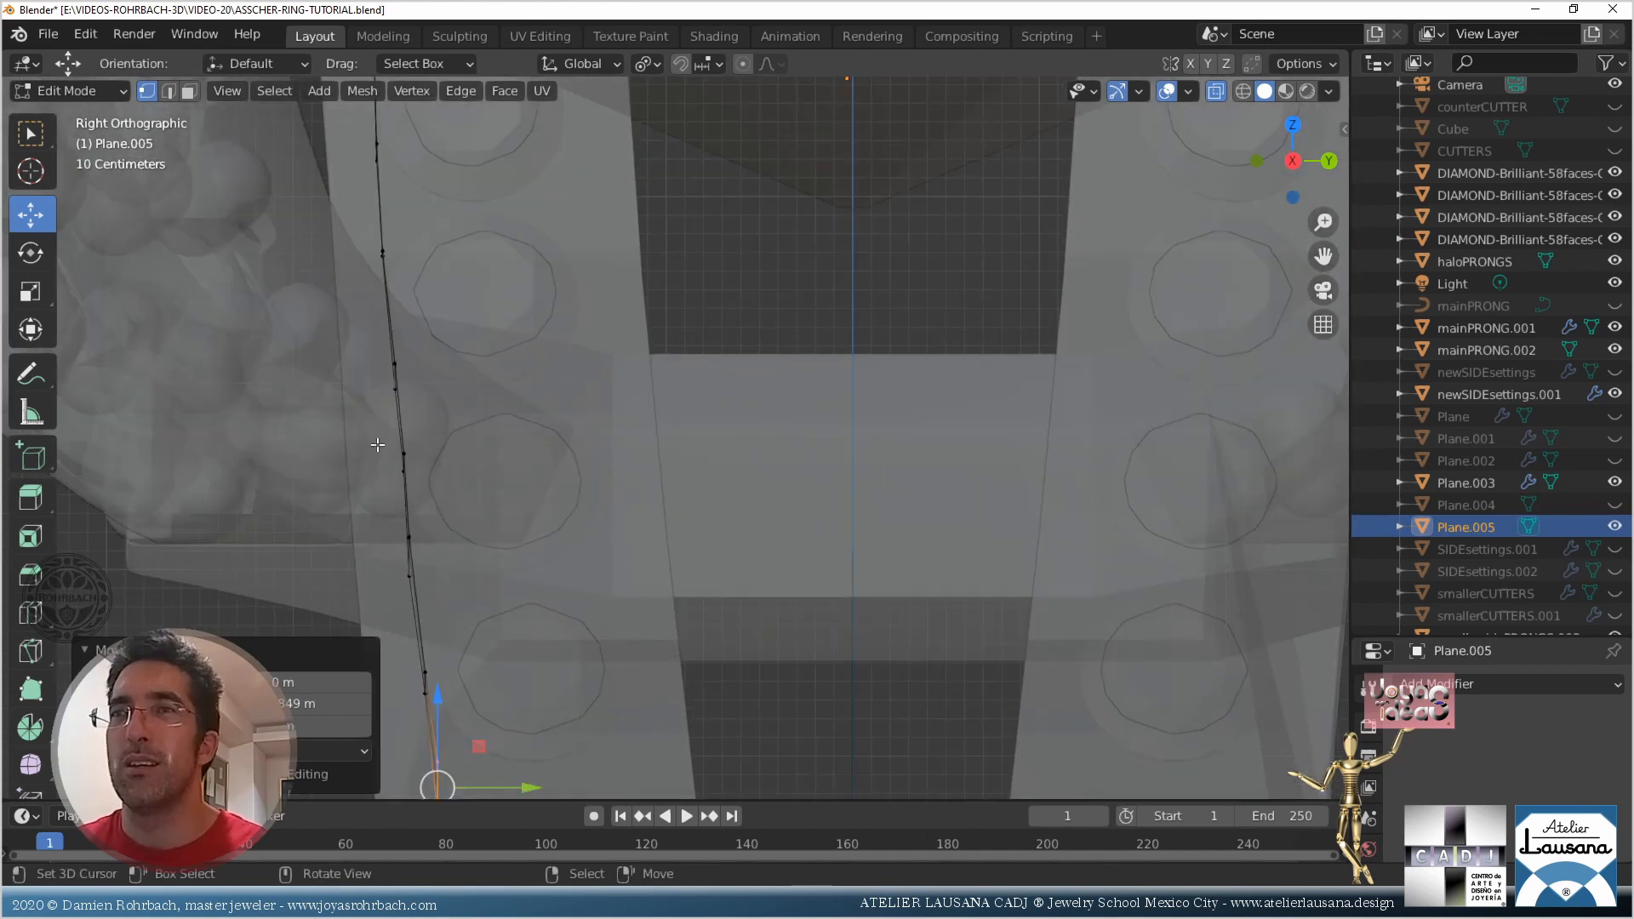
{"action": "key", "text": "alt+a"}
{"action": "key", "text": "b"}
{"action": "left_click_drag", "start_coordinate": [379, 522], "coordinate": [504, 562]}
{"action": "middle_click_drag", "start_coordinate": [485, 666], "coordinate": [518, 497], "text": "shift"}
{"action": "scroll", "coordinate": [518, 497], "scroll_direction": "up", "scroll_amount": 3}
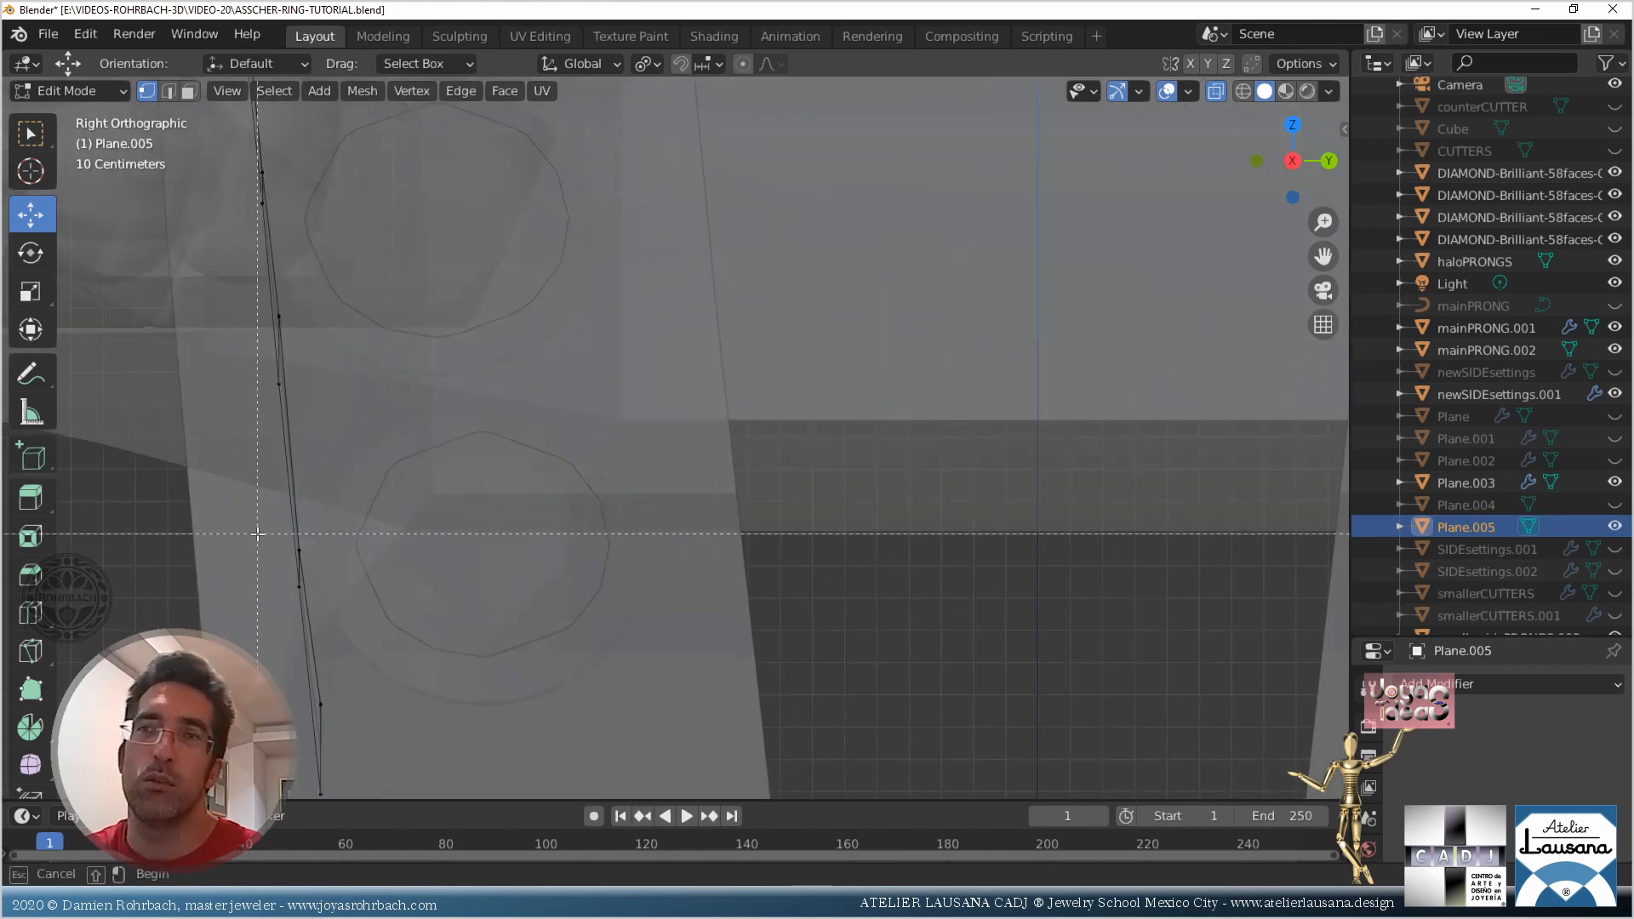
{"action": "middle_click_drag", "start_coordinate": [385, 583], "coordinate": [505, 453], "text": "shift"}
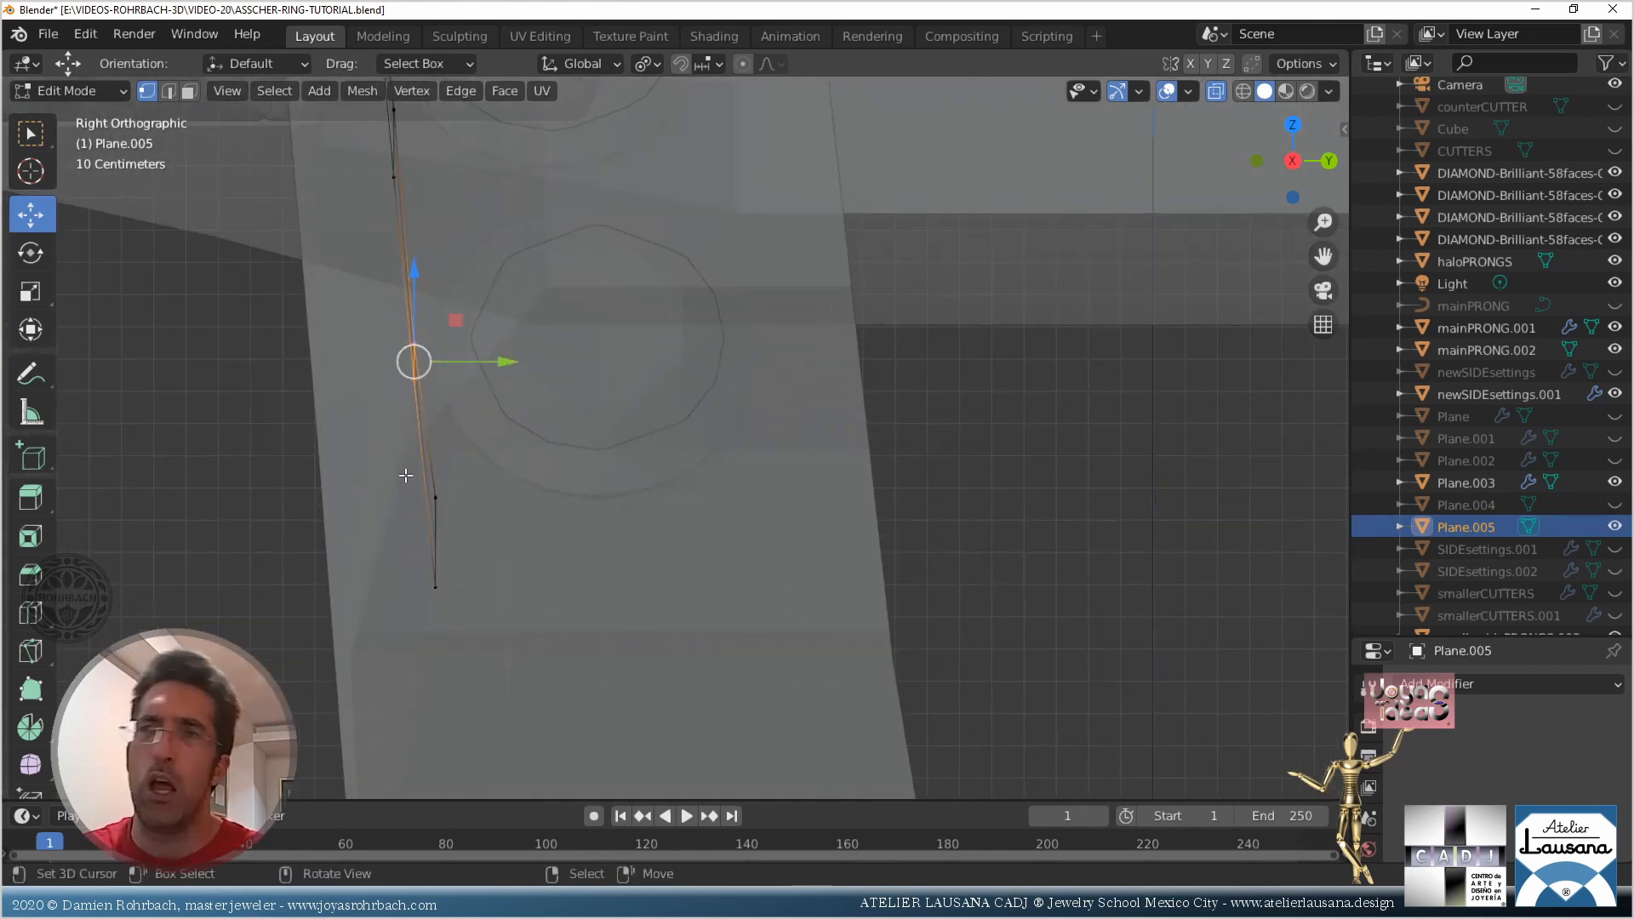
{"action": "left_click_drag", "start_coordinate": [505, 453], "coordinate": [515, 450]}
{"action": "scroll", "coordinate": [553, 408], "scroll_direction": "down", "scroll_amount": 4}
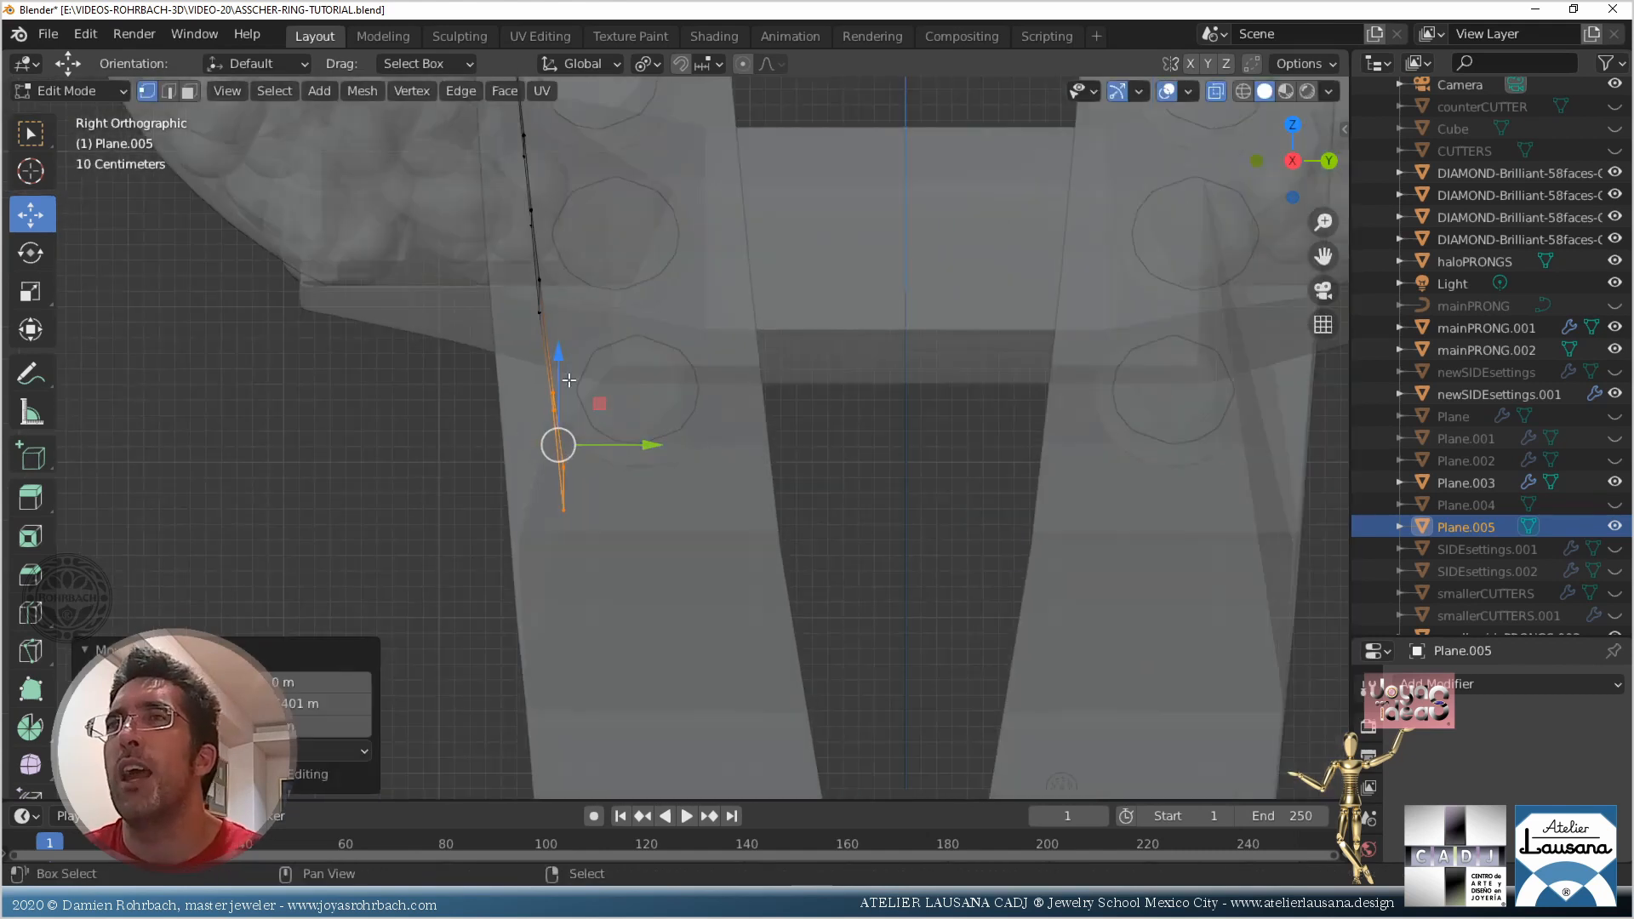
Save the file and extrude the whole Plane.005 profile along Y across most of the leg's width
{"action": "middle_click_drag", "start_coordinate": [611, 331], "coordinate": [617, 617], "text": "shift"}
{"action": "scroll", "coordinate": [617, 616], "scroll_direction": "down", "scroll_amount": 3}
{"action": "key", "text": "ctrl+s"}
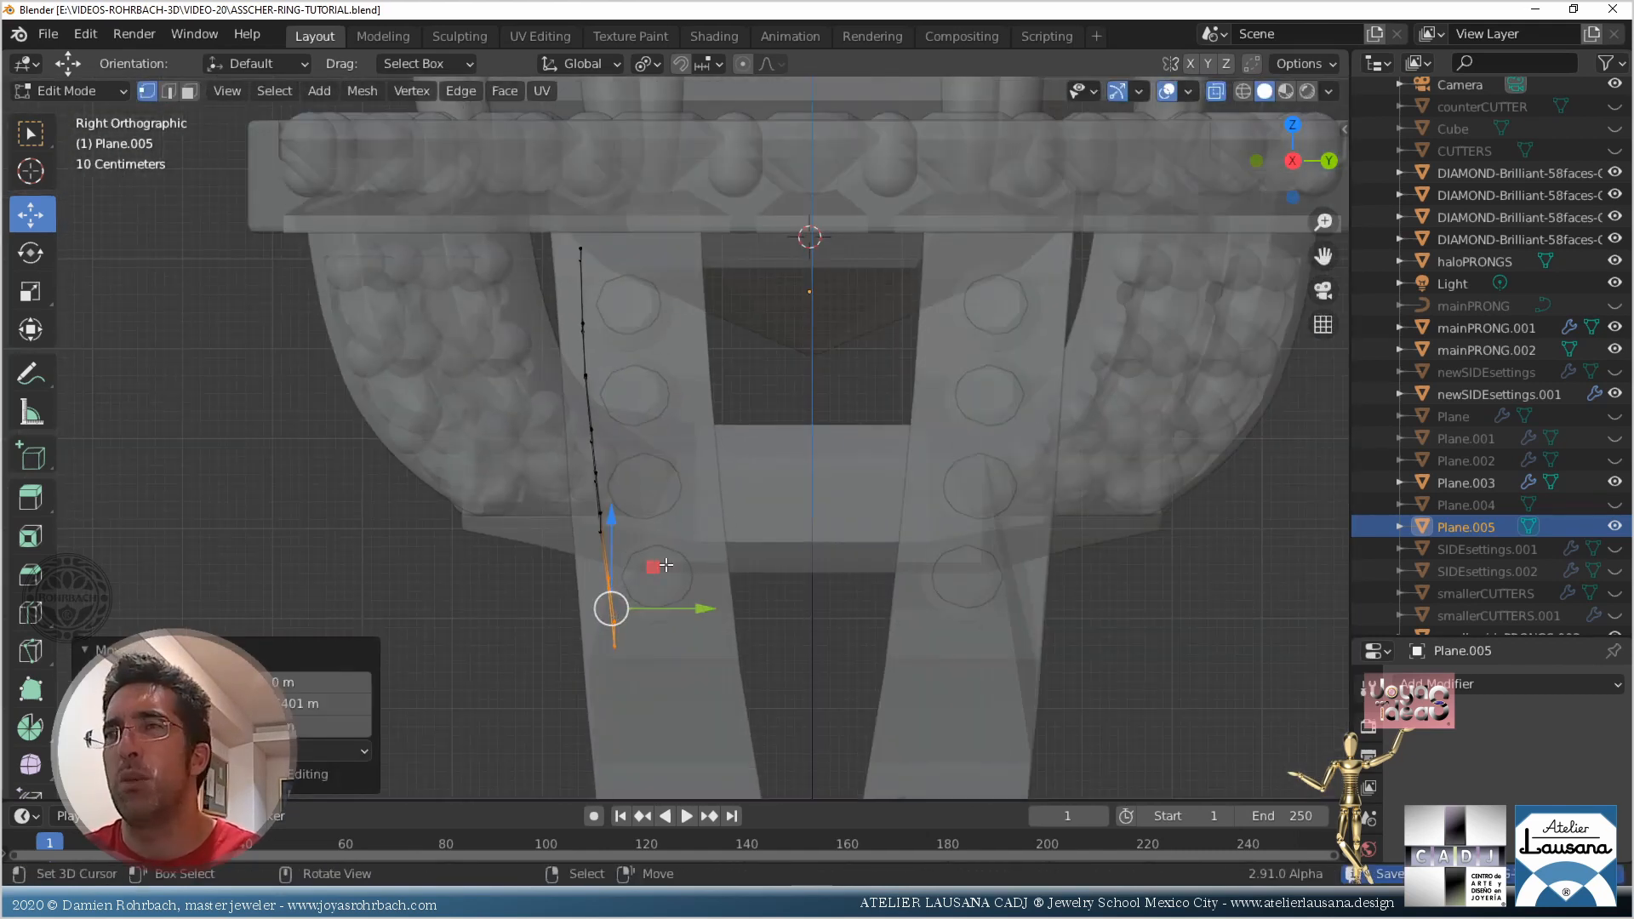
{"action": "key", "text": "a"}
{"action": "key", "text": "e"}
{"action": "right_click", "coordinate": [688, 546]}
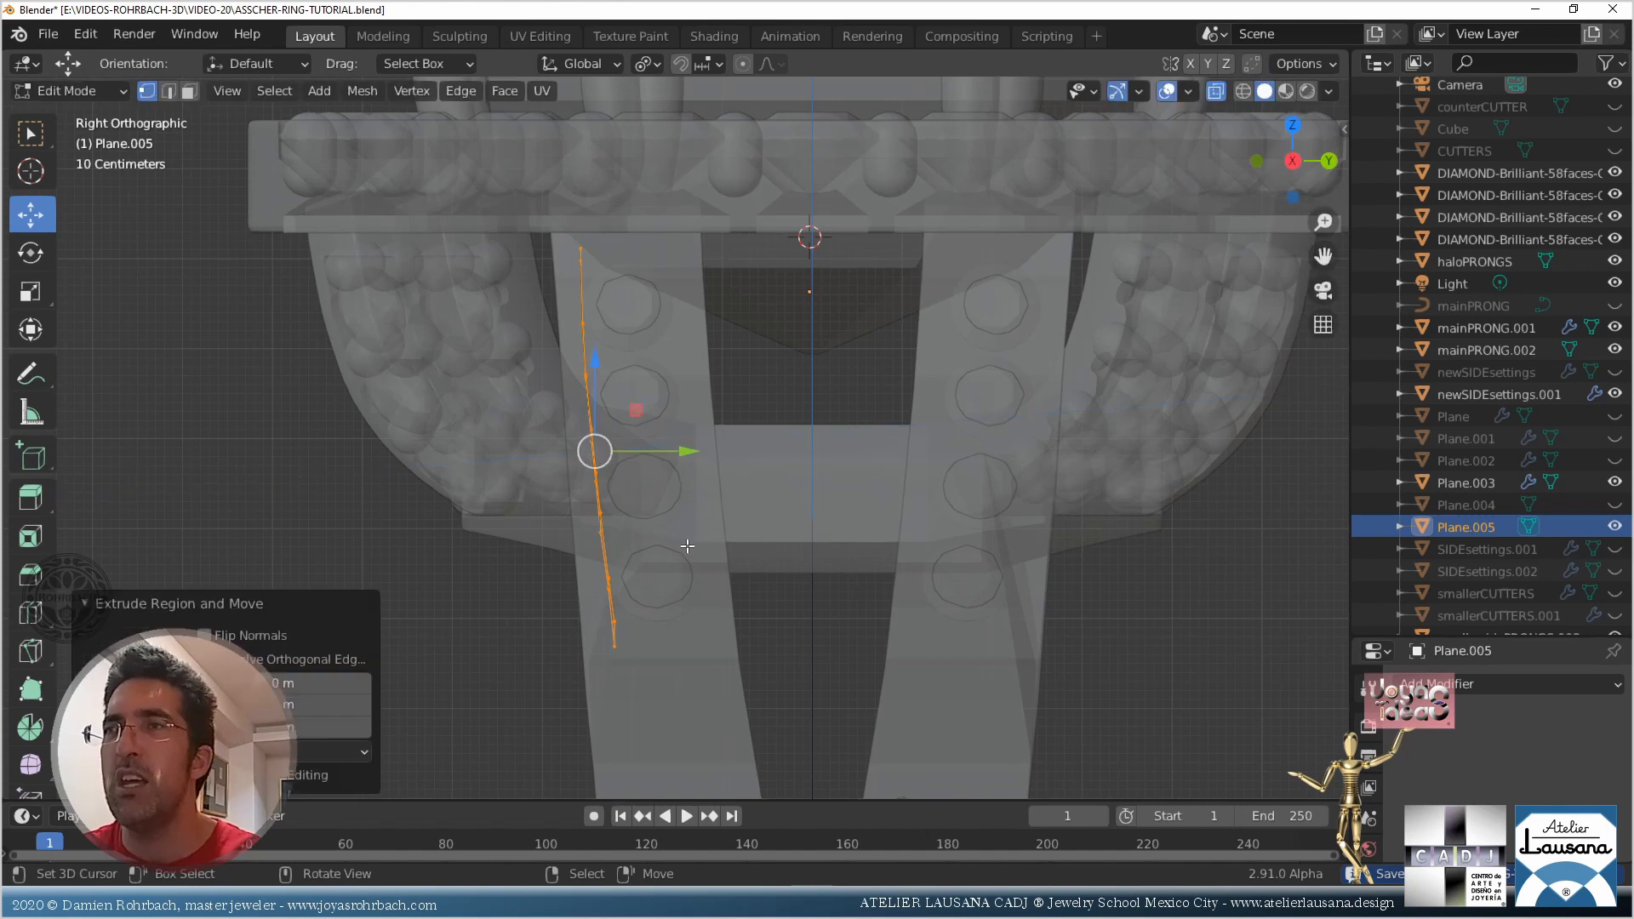
{"action": "left_click_drag", "start_coordinate": [692, 455], "coordinate": [787, 450]}
{"action": "scroll", "coordinate": [685, 448], "scroll_direction": "up", "scroll_amount": 5}
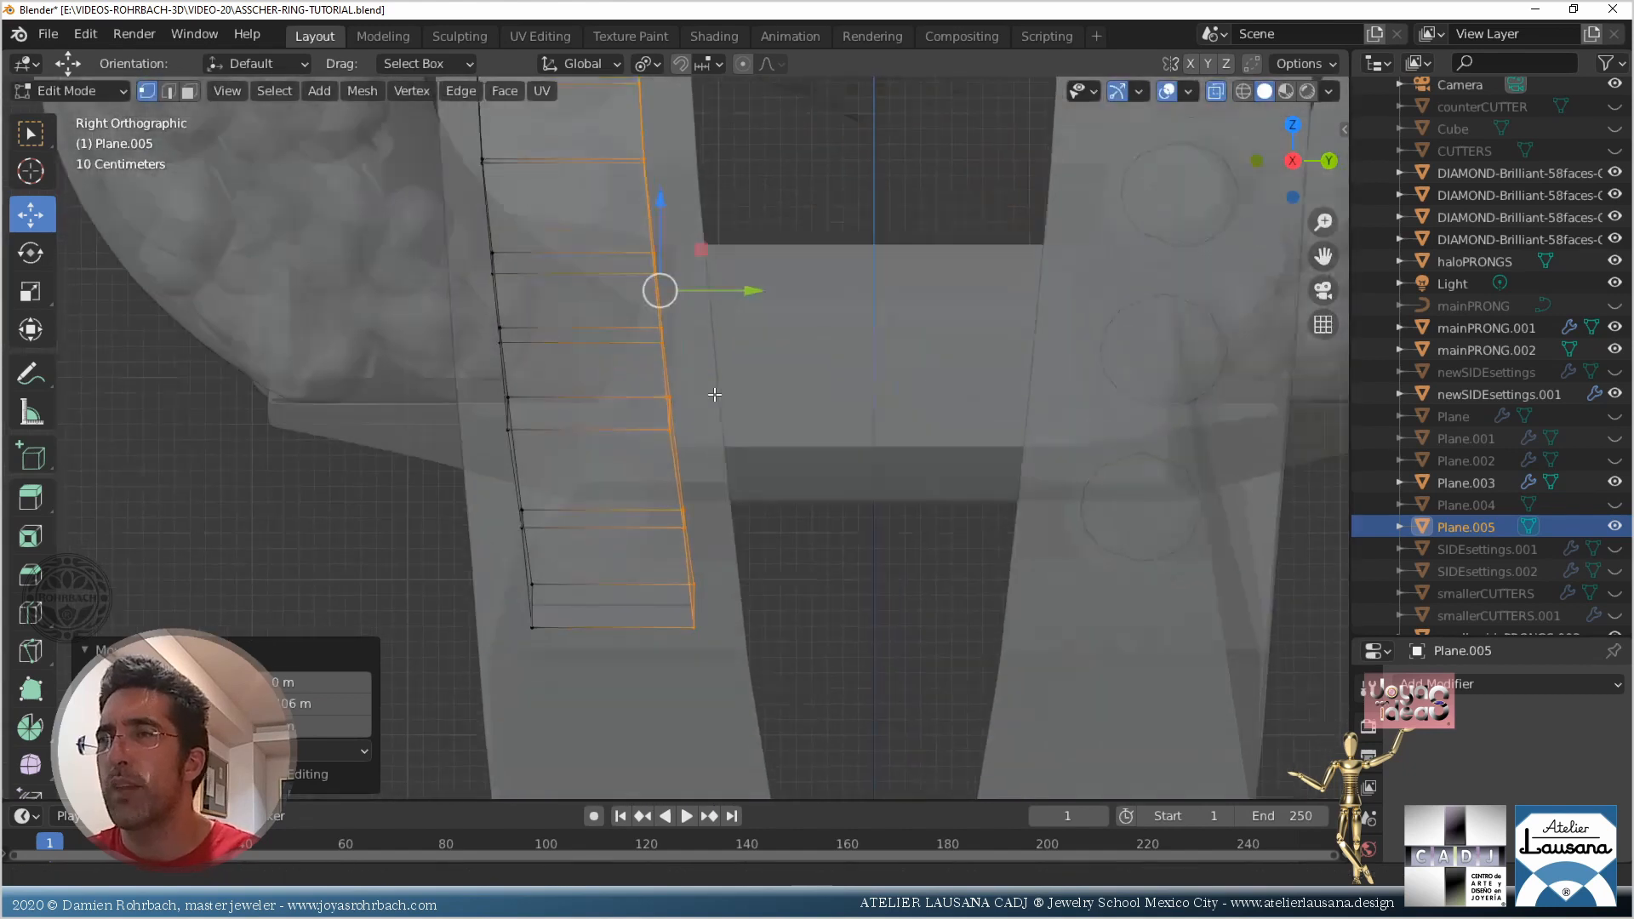
Shift the inner-edge vertices of the cutter's two lowest sections slightly along negative Y to follow the leg's taper
{"action": "key", "text": "alt+z"}
{"action": "scroll", "coordinate": [686, 425], "scroll_direction": "up", "scroll_amount": 3}
{"action": "key", "text": "alt+a"}
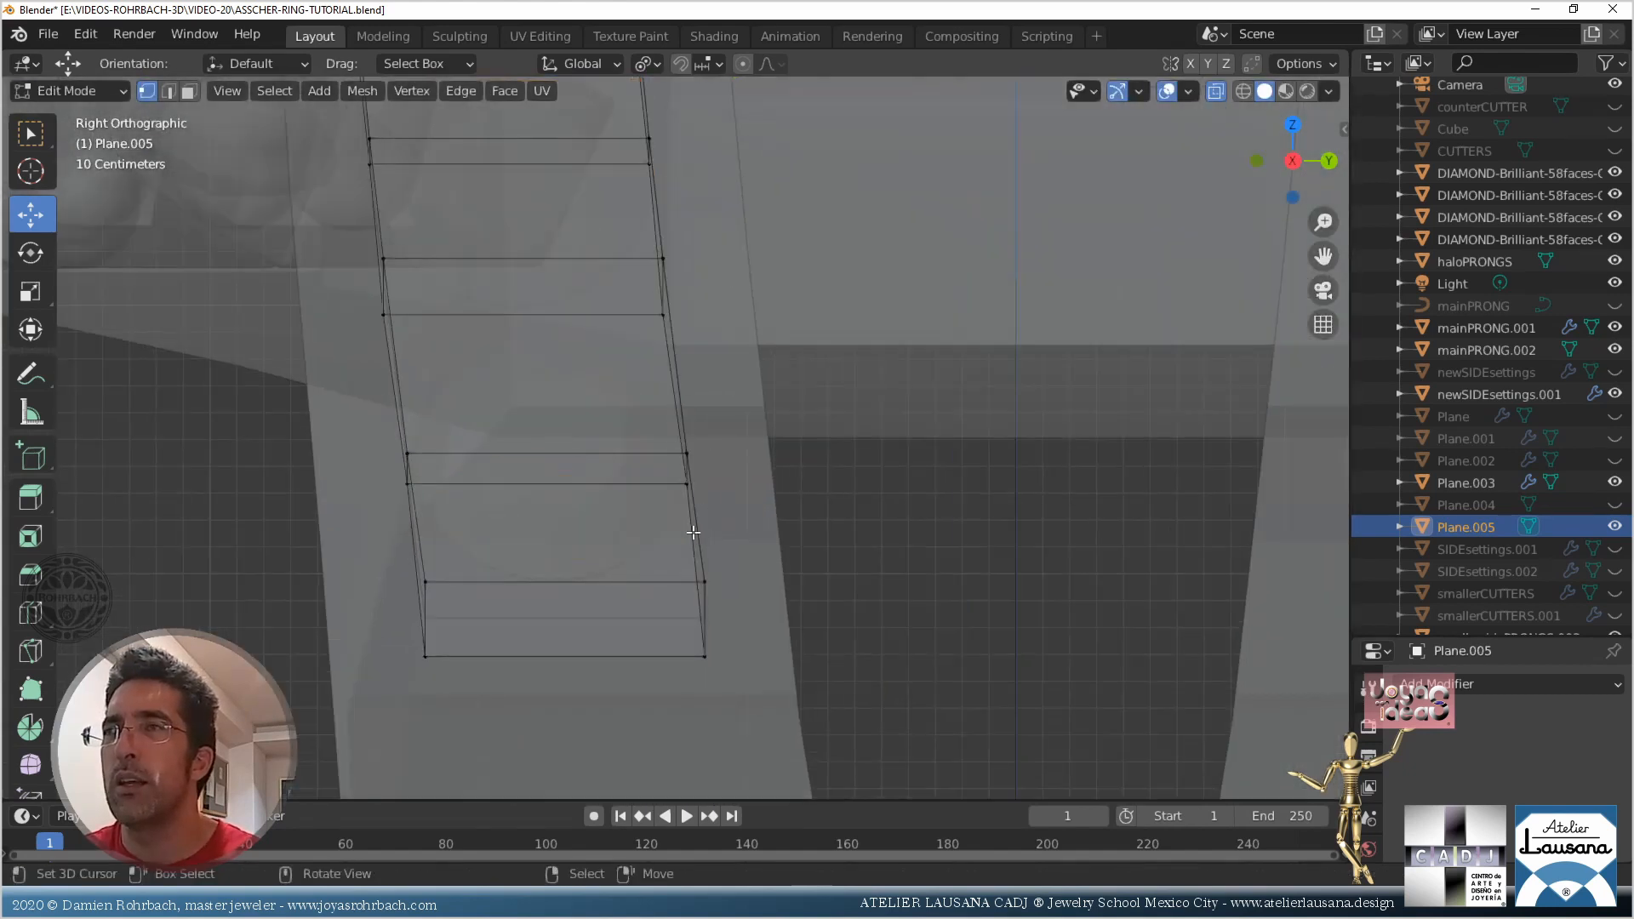
{"action": "key", "text": "b"}
{"action": "left_click_drag", "start_coordinate": [667, 442], "coordinate": [756, 473]}
{"action": "key", "text": "alt+a"}
{"action": "key", "text": "b"}
{"action": "left_click_drag", "start_coordinate": [674, 553], "coordinate": [745, 689]}
{"action": "left_click_drag", "start_coordinate": [795, 625], "coordinate": [788, 627]}
Adjust the inner-edge vertices of the cutter's third section from the bottom slightly along Y
{"action": "key", "text": "alt+a"}
{"action": "key", "text": "b"}
{"action": "left_click_drag", "start_coordinate": [640, 241], "coordinate": [698, 347]}
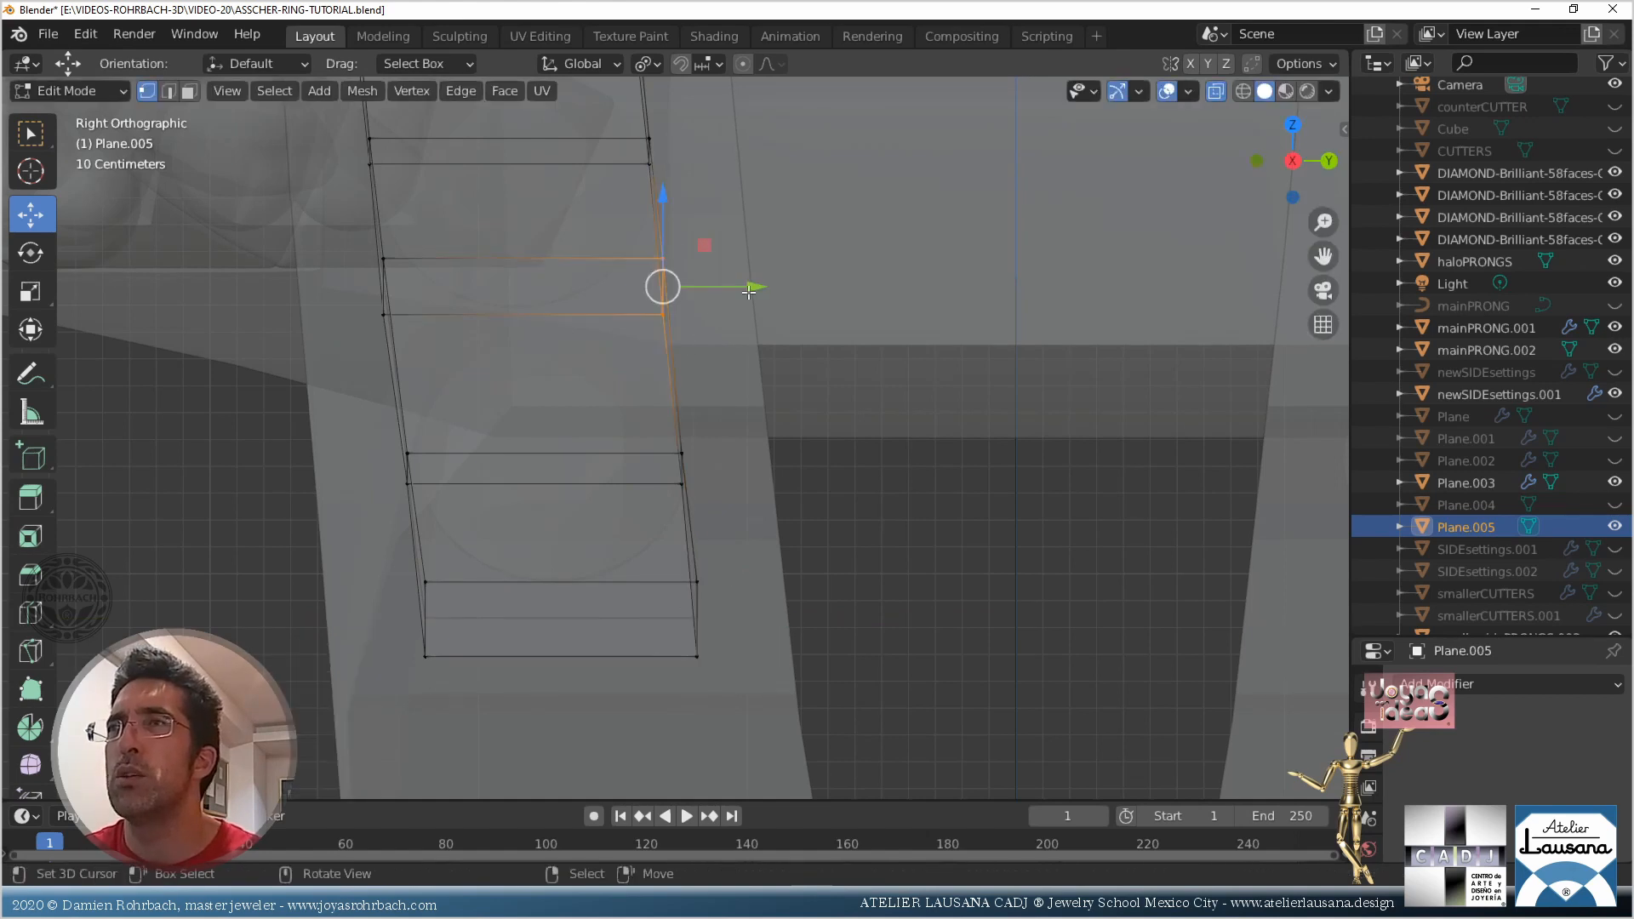
{"action": "left_click_drag", "start_coordinate": [749, 292], "coordinate": [754, 288]}
{"action": "scroll", "coordinate": [751, 392], "scroll_direction": "down", "scroll_amount": 5}
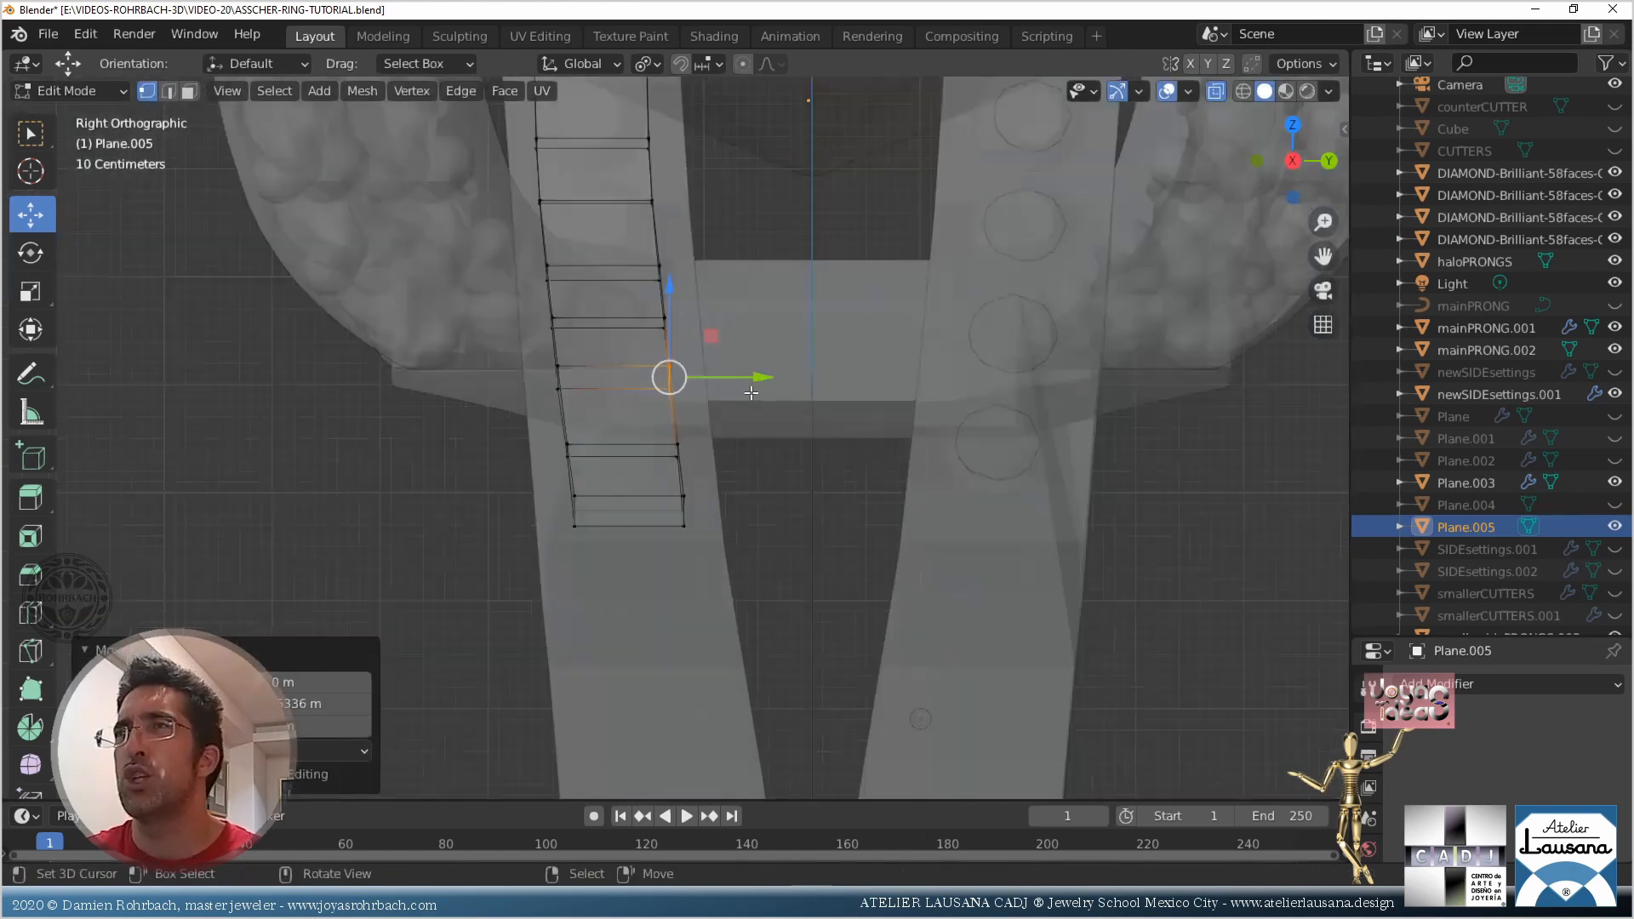
Nudge the inner-edge vertices of the next two higher cutter sections along Y, and return to Object Mode
{"action": "scroll", "coordinate": [720, 294], "scroll_direction": "up", "scroll_amount": 3}
{"action": "middle_click_drag", "start_coordinate": [720, 294], "coordinate": [754, 545], "text": "shift"}
{"action": "scroll", "coordinate": [753, 544], "scroll_direction": "up", "scroll_amount": 3}
{"action": "key", "text": "alt+a"}
{"action": "key", "text": "b"}
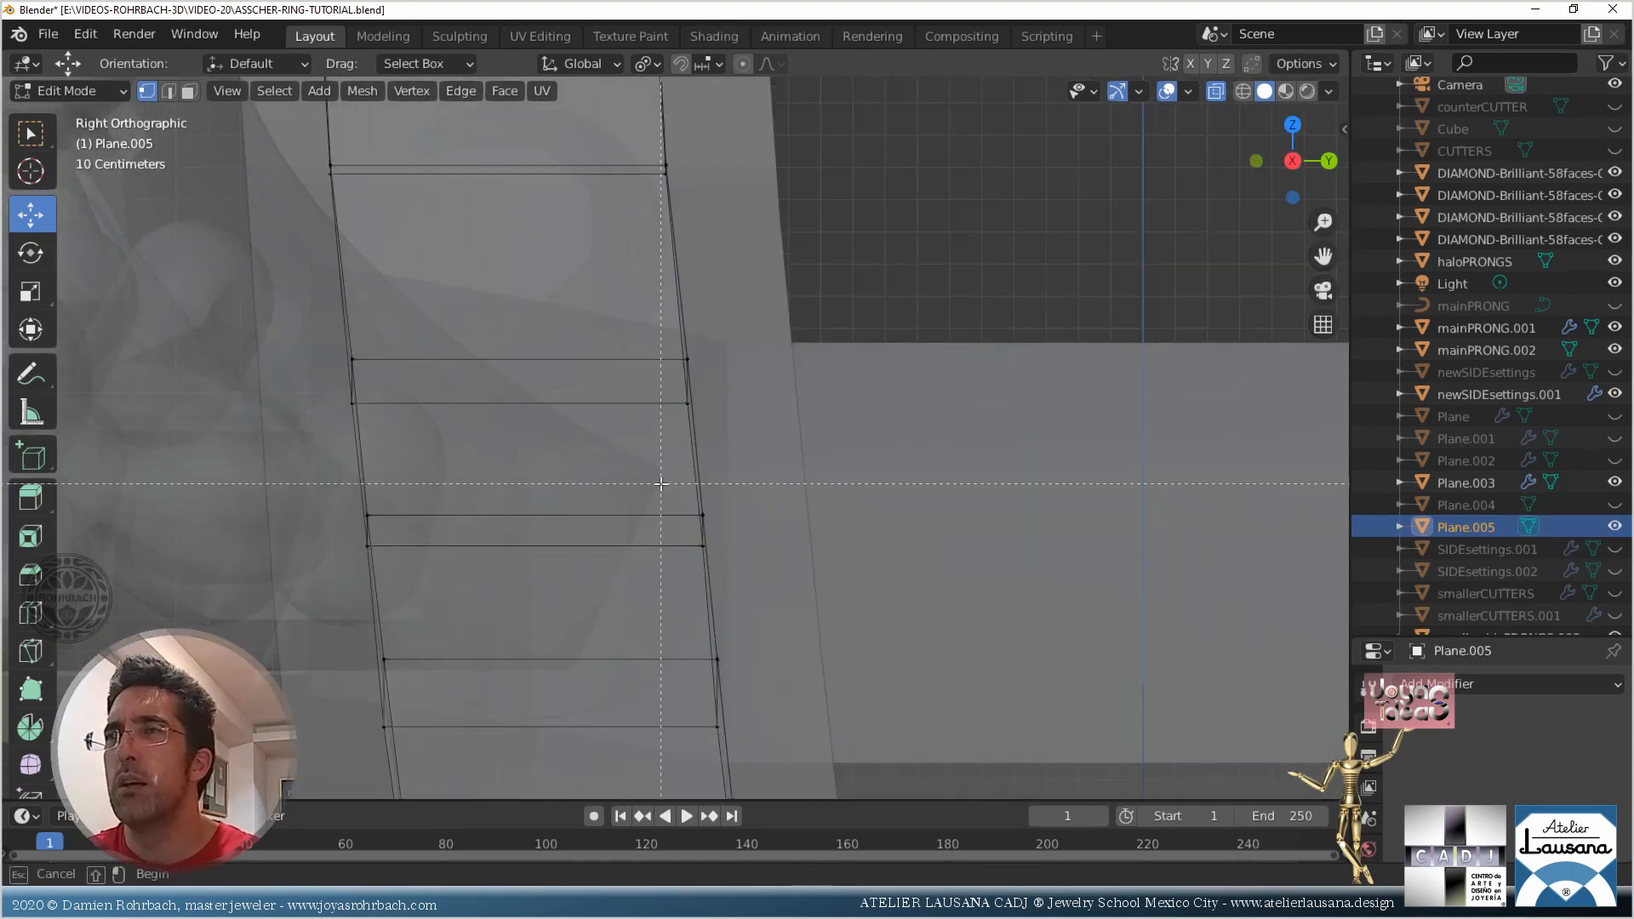
{"action": "left_click_drag", "start_coordinate": [660, 482], "coordinate": [766, 529]}
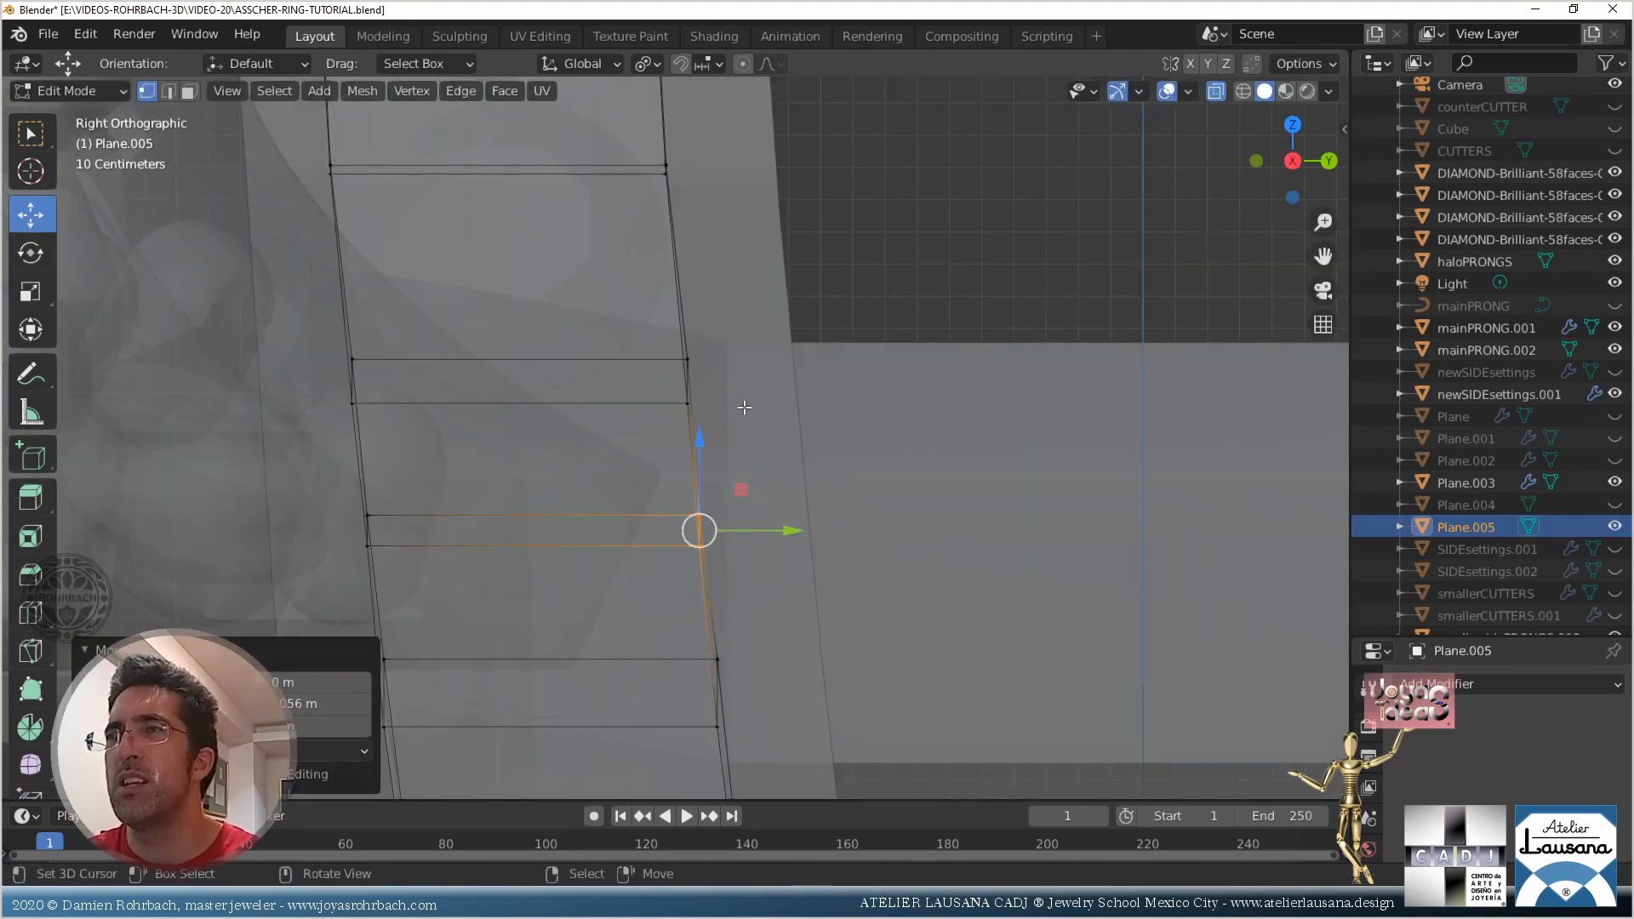
{"action": "key", "text": "alt+a"}
{"action": "left_click_drag", "start_coordinate": [641, 321], "coordinate": [751, 455]}
{"action": "left_click_drag", "start_coordinate": [776, 380], "coordinate": [772, 384]}
{"action": "scroll", "coordinate": [773, 385], "scroll_direction": "down", "scroll_amount": 5}
{"action": "key", "text": "Tab"}
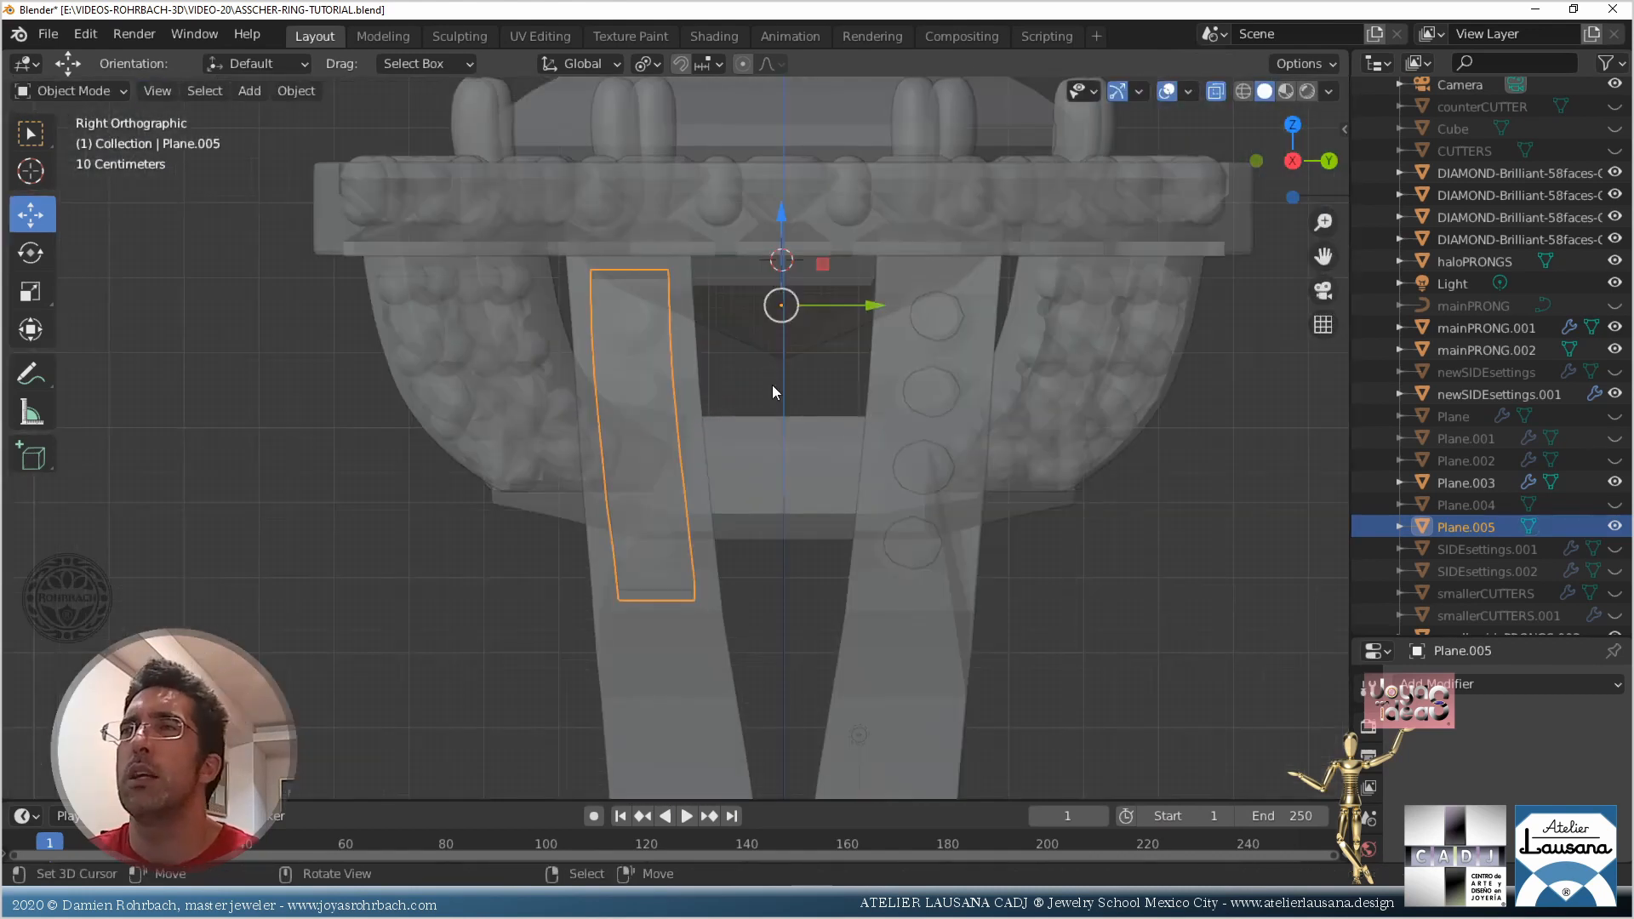
Add a second Boolean Difference modifier to the Plane.003 legs and place it before the Mirror modifier
{"action": "key", "text": "alt+z"}
{"action": "middle_click_drag", "start_coordinate": [743, 475], "coordinate": [868, 528]}
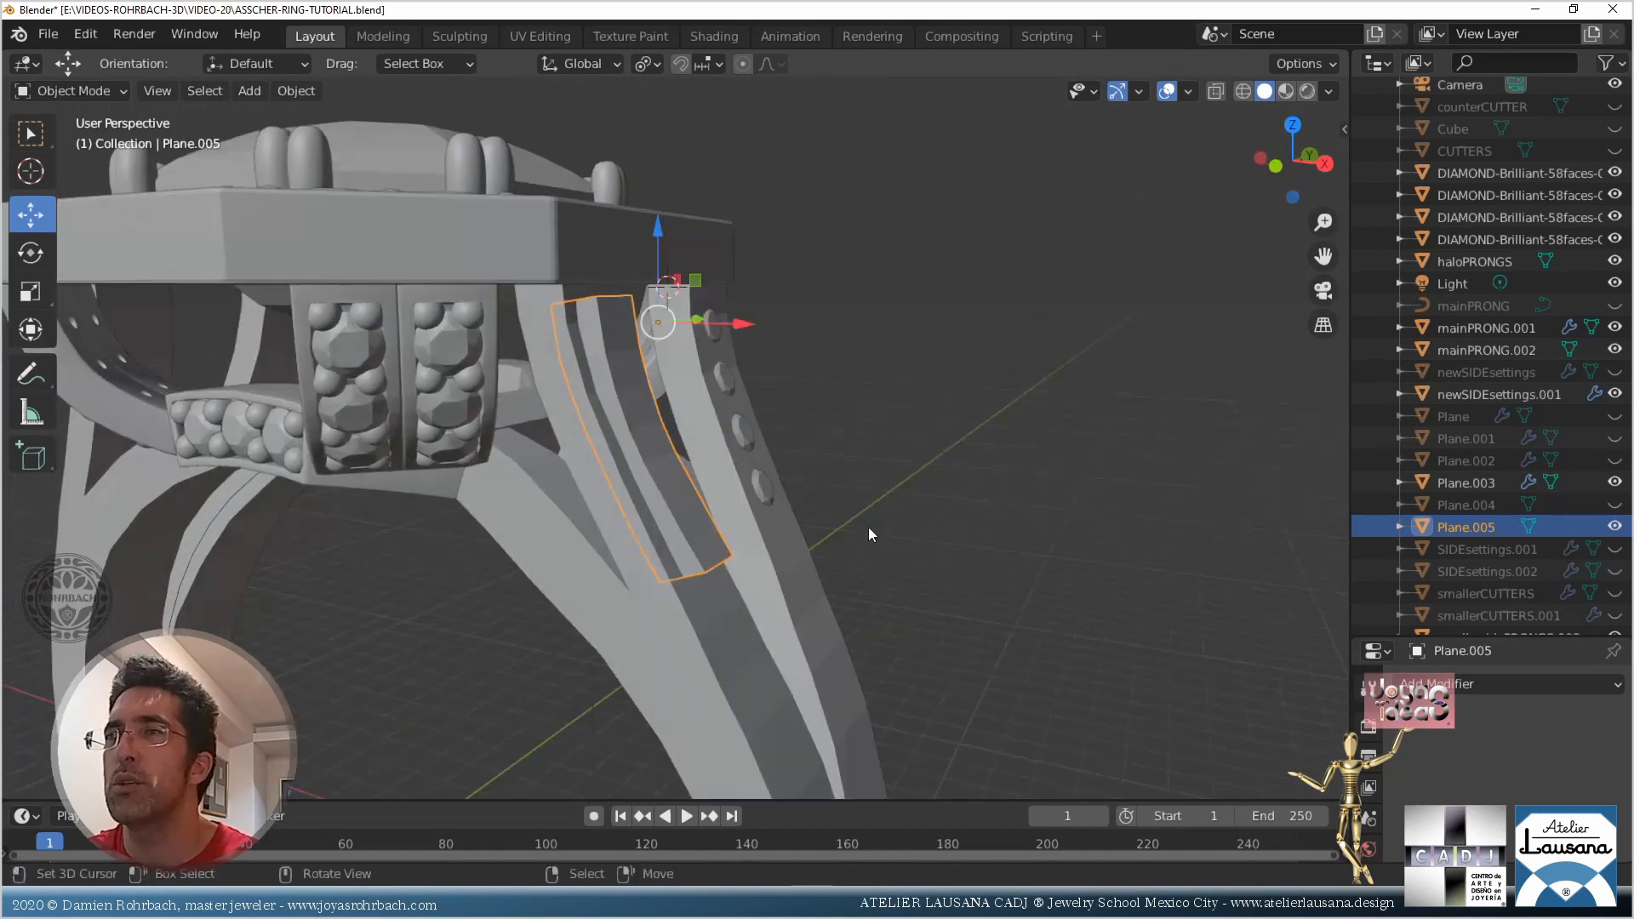
{"action": "left_click", "coordinate": [777, 645]}
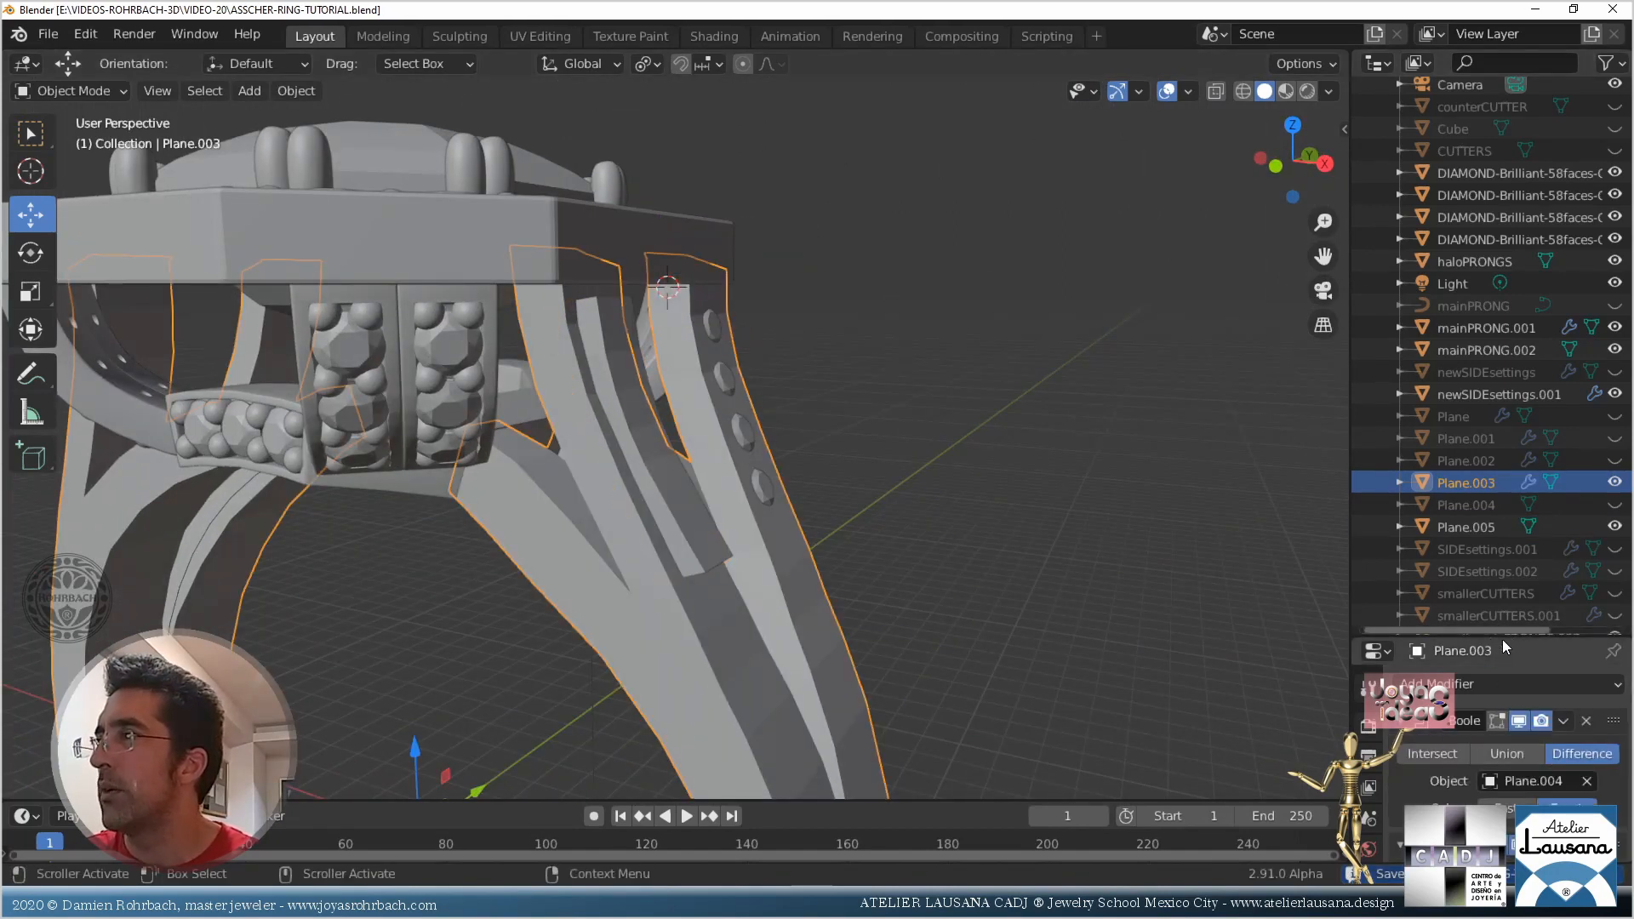
{"action": "left_click_drag", "start_coordinate": [1503, 639], "coordinate": [1446, 174]}
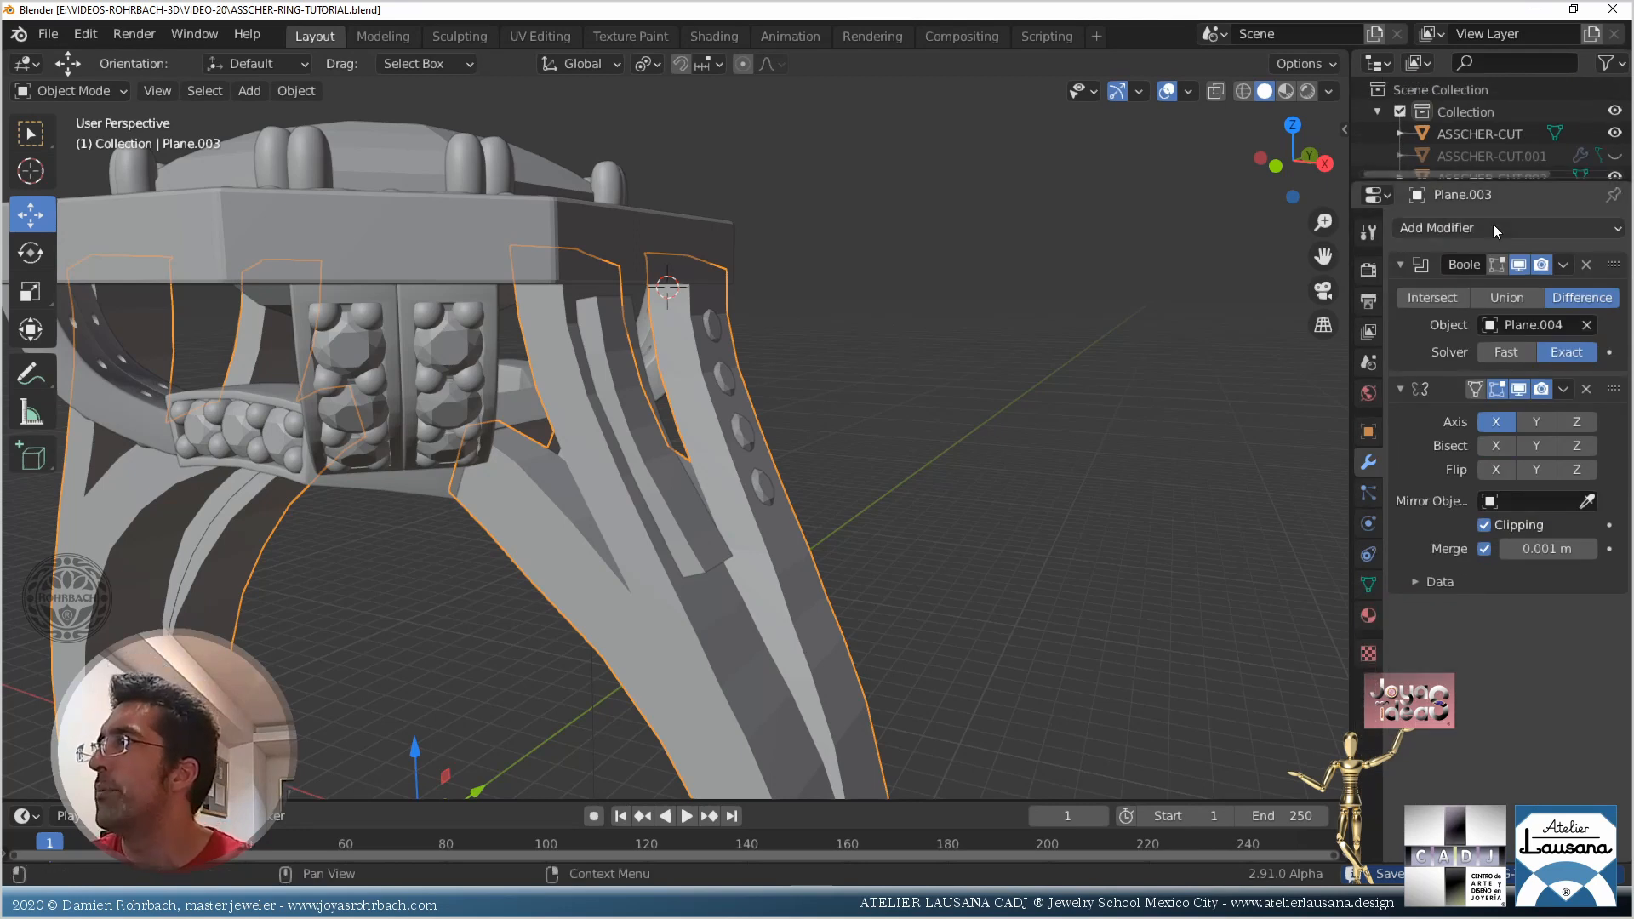
{"action": "left_click", "coordinate": [1492, 226]}
{"action": "left_click", "coordinate": [1181, 332]}
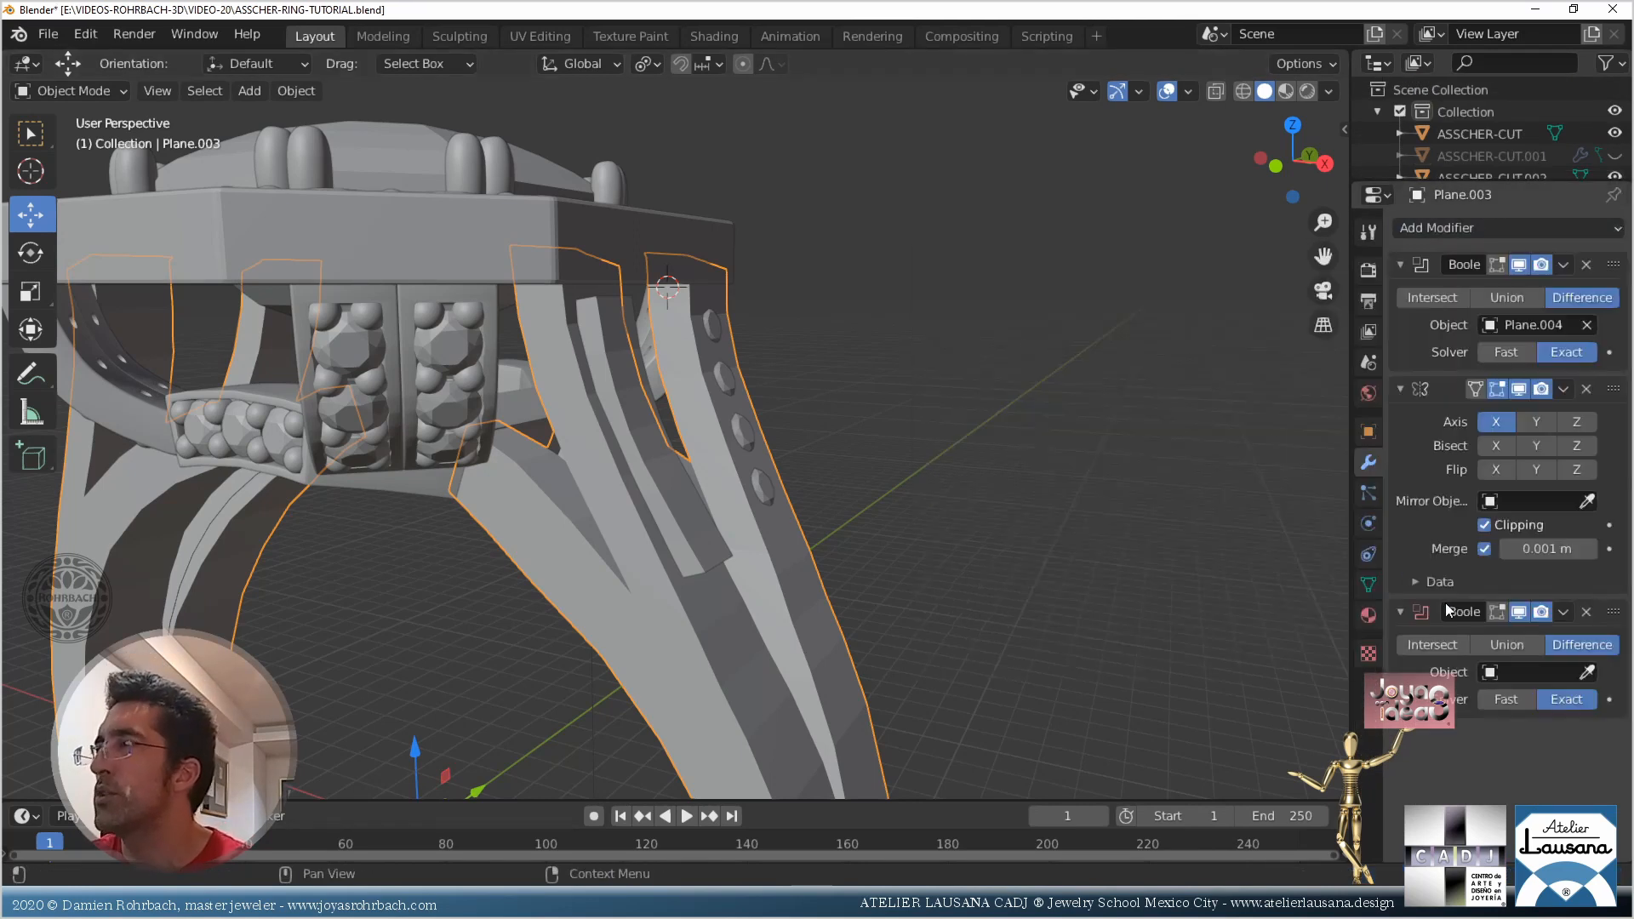
{"action": "left_click_drag", "start_coordinate": [1612, 611], "coordinate": [1612, 451]}
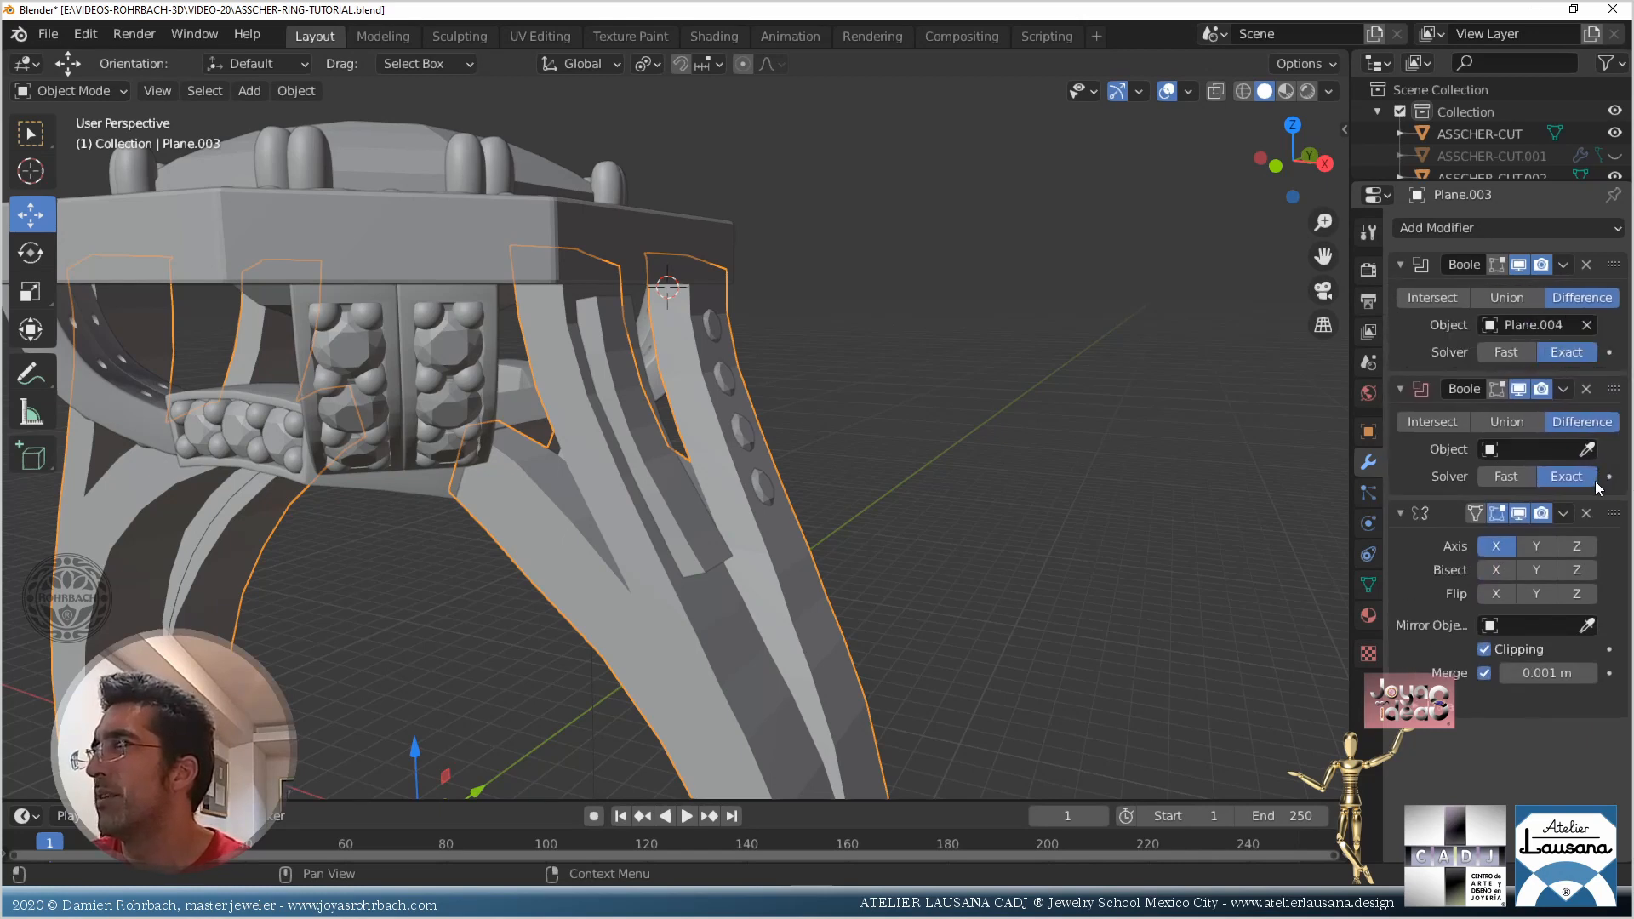
Add a Mirror modifier to Plane.005 on the Y axis only, with the octagonal halo as mirror object, and reselect Plane.003
{"action": "left_click", "coordinate": [697, 508]}
{"action": "left_click", "coordinate": [1432, 228]}
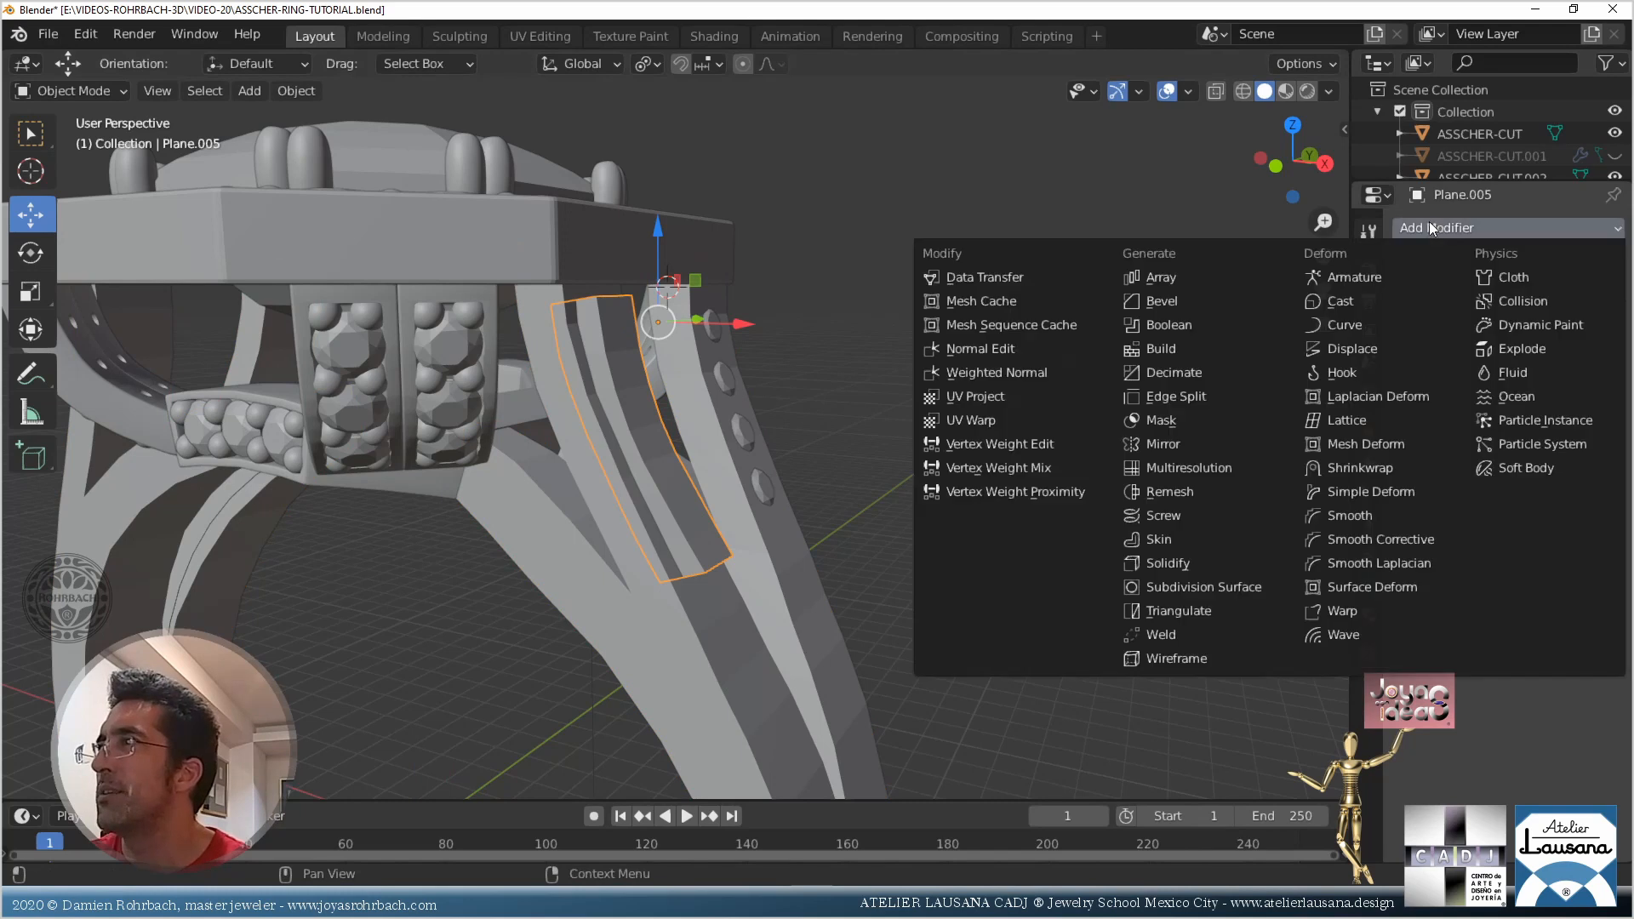
{"action": "left_click", "coordinate": [1174, 443]}
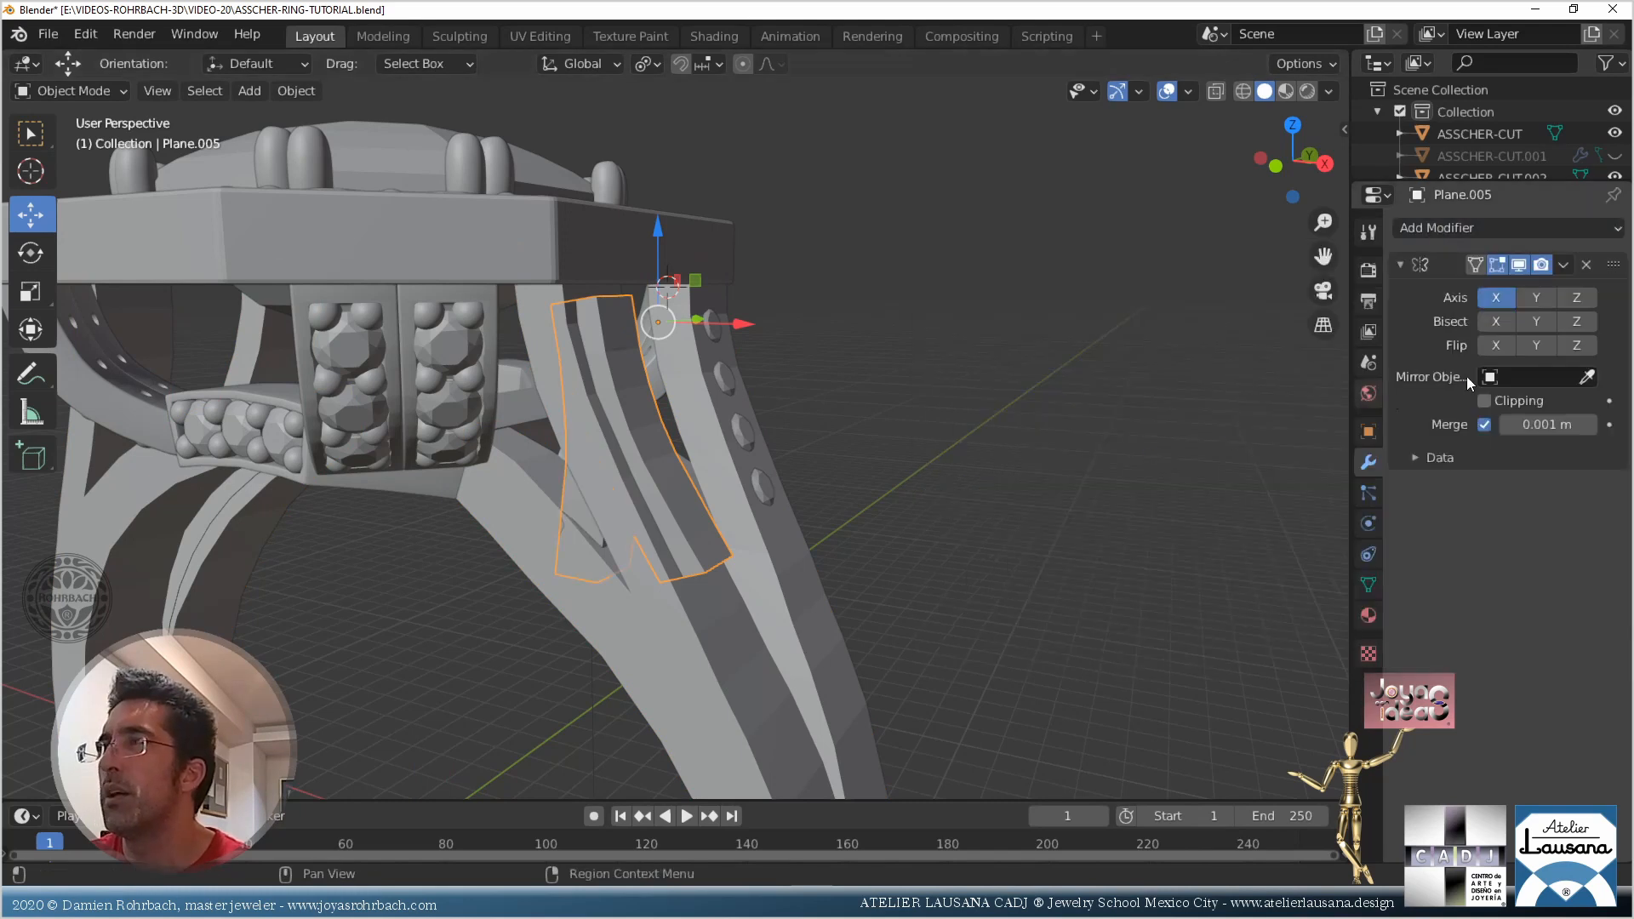
{"action": "left_click", "coordinate": [1587, 377]}
{"action": "left_click", "coordinate": [681, 243]}
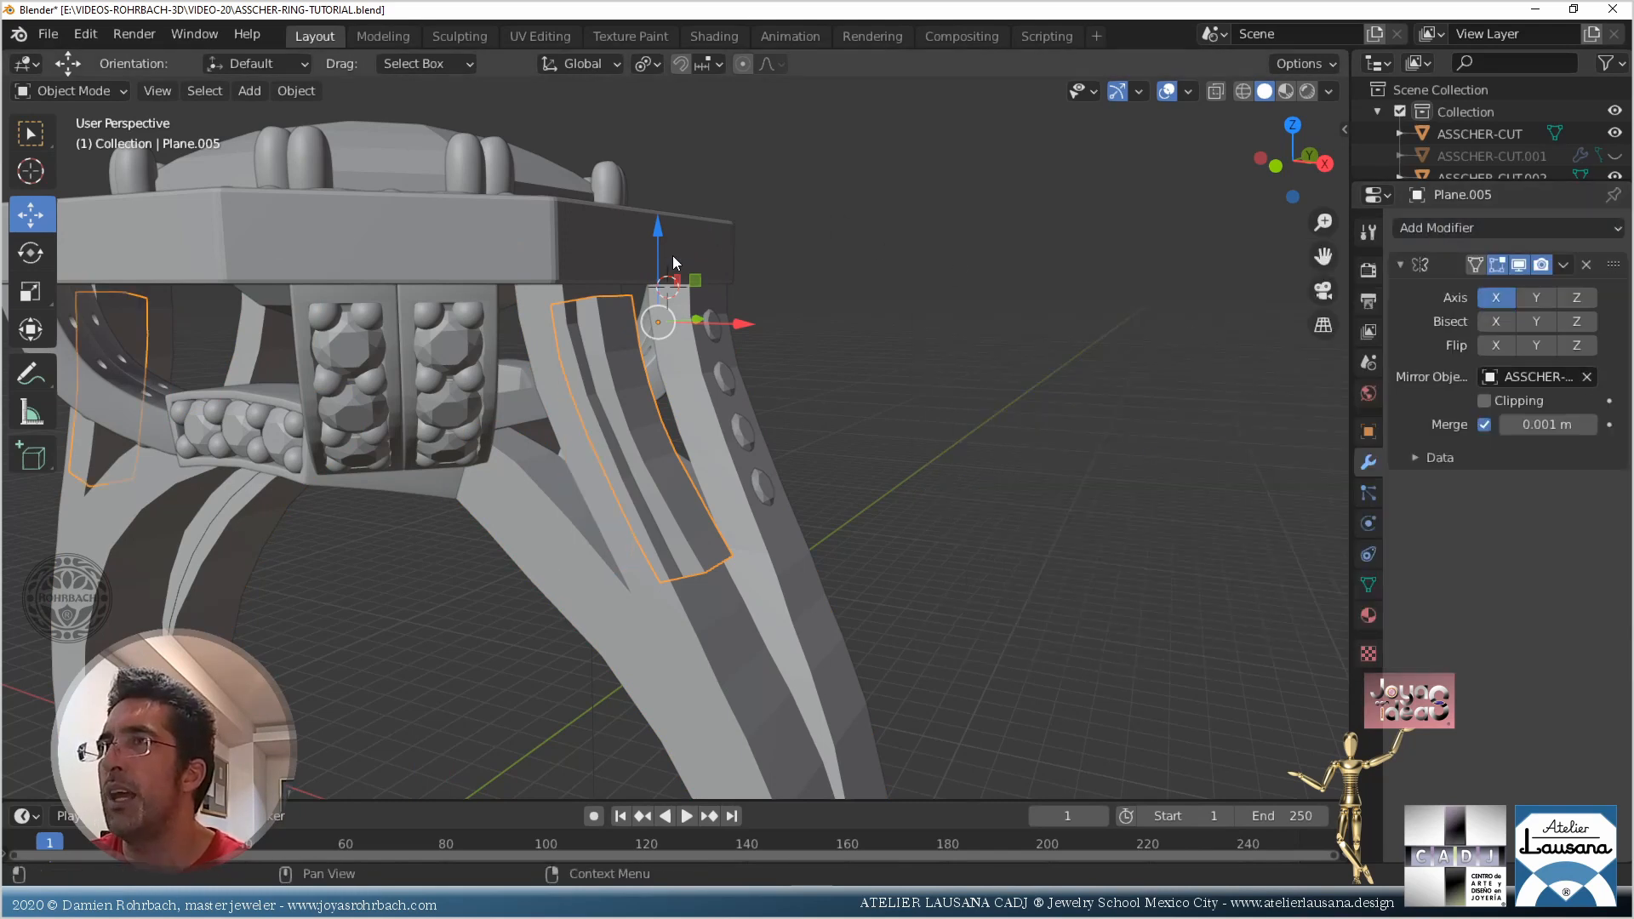
{"action": "left_click", "coordinate": [1509, 289]}
{"action": "left_click", "coordinate": [723, 613]}
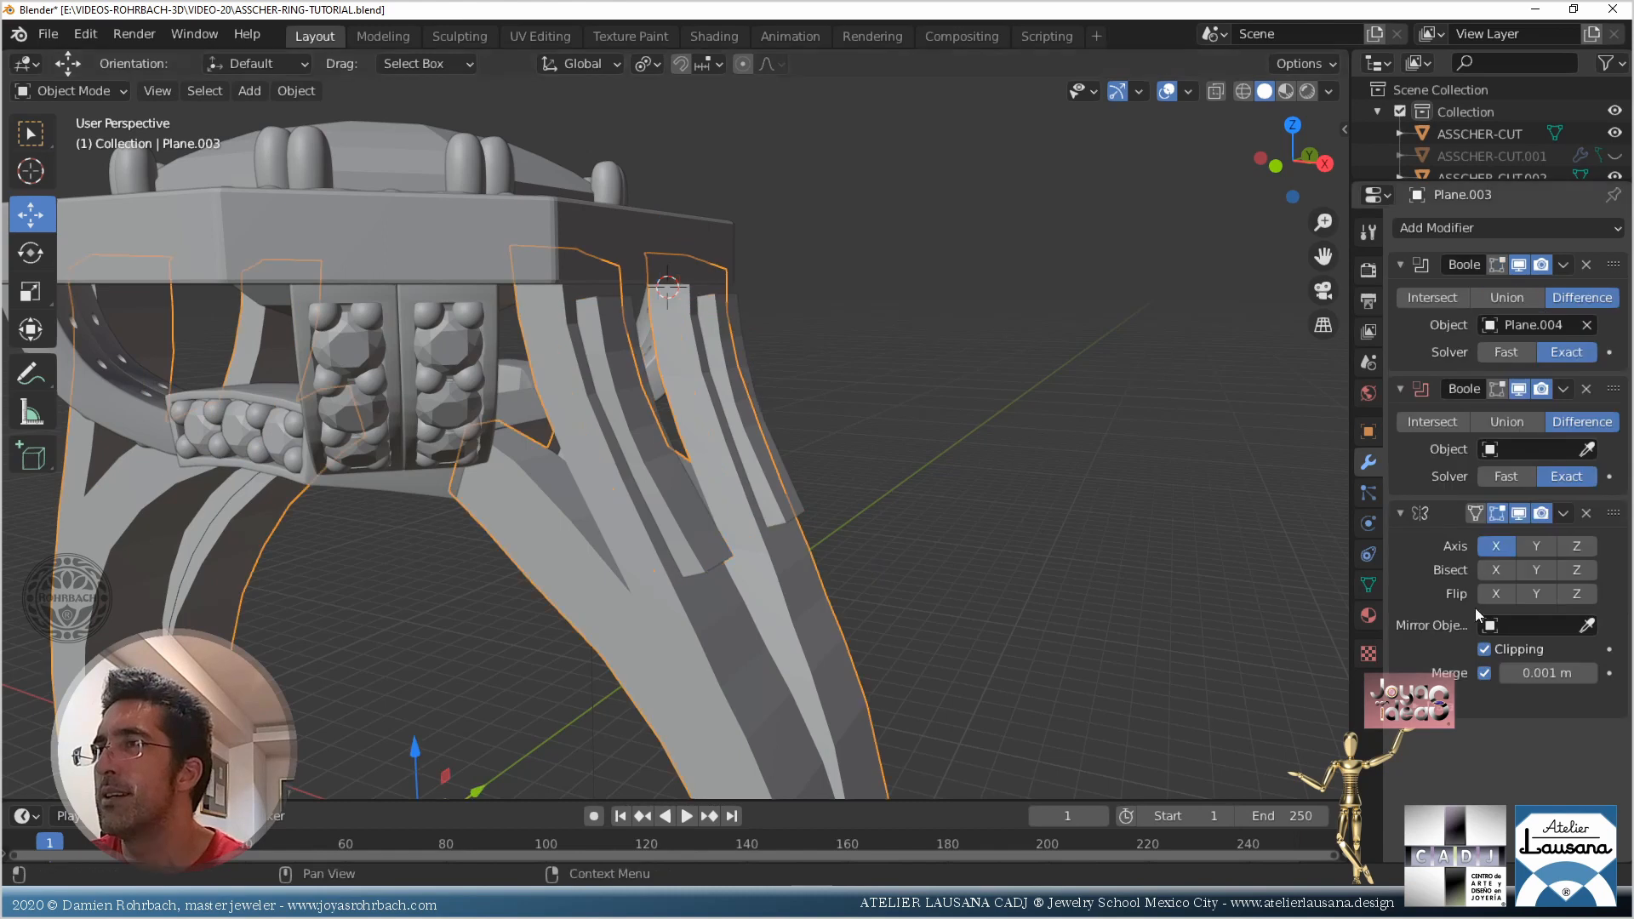
{"action": "left_click", "coordinate": [1585, 621]}
{"action": "left_click", "coordinate": [692, 548]}
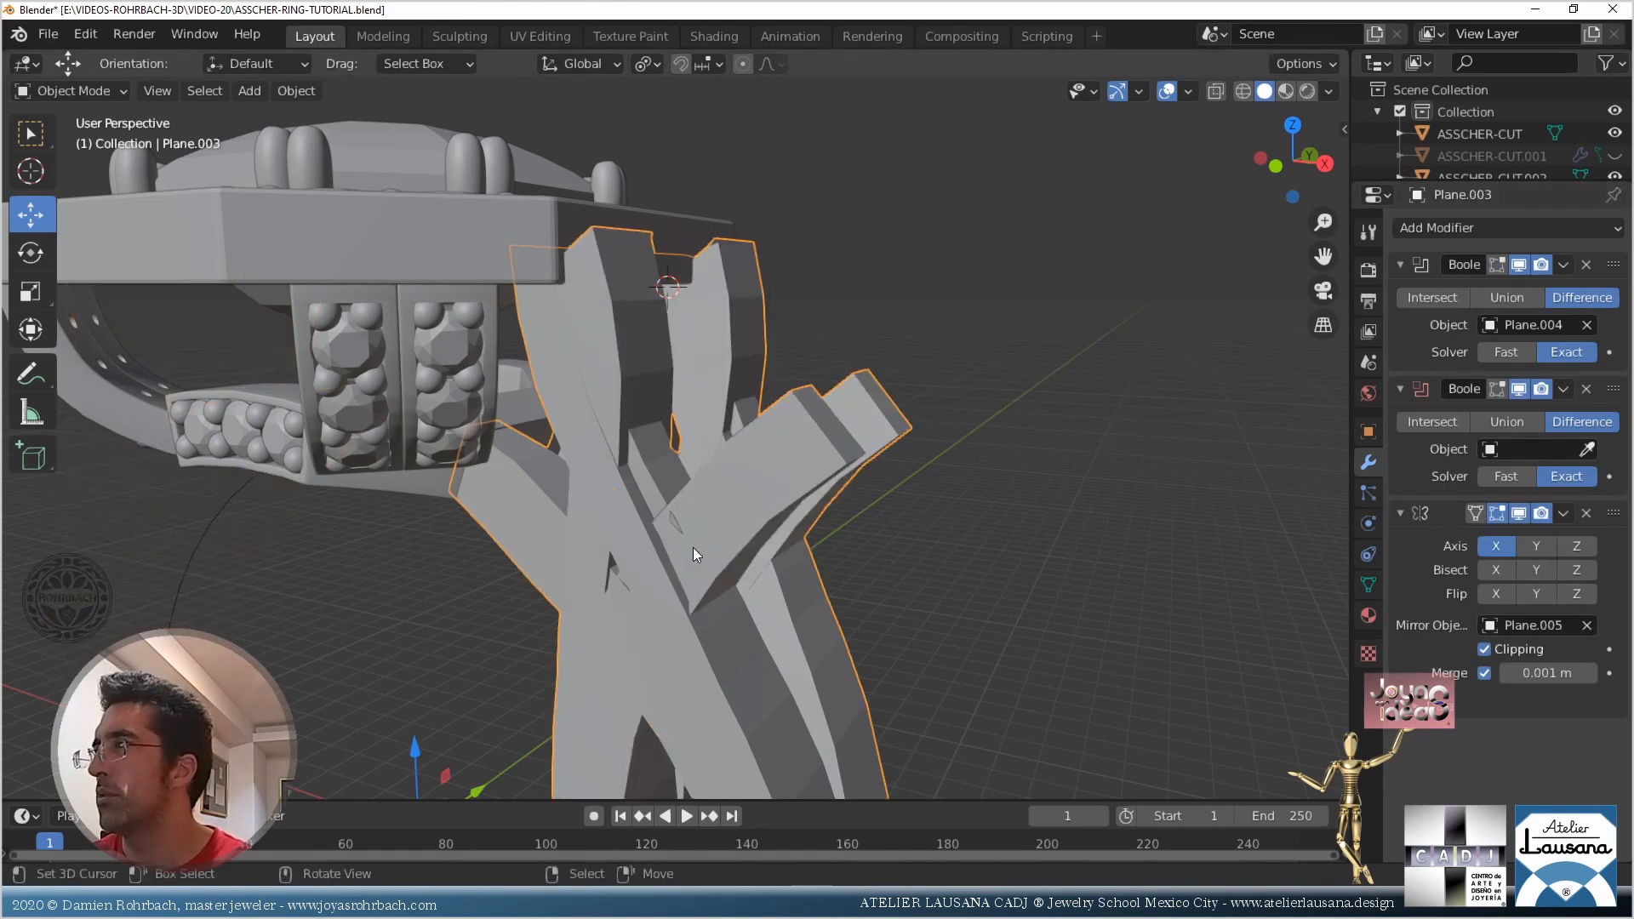
{"action": "key", "text": "ctrl+z"}
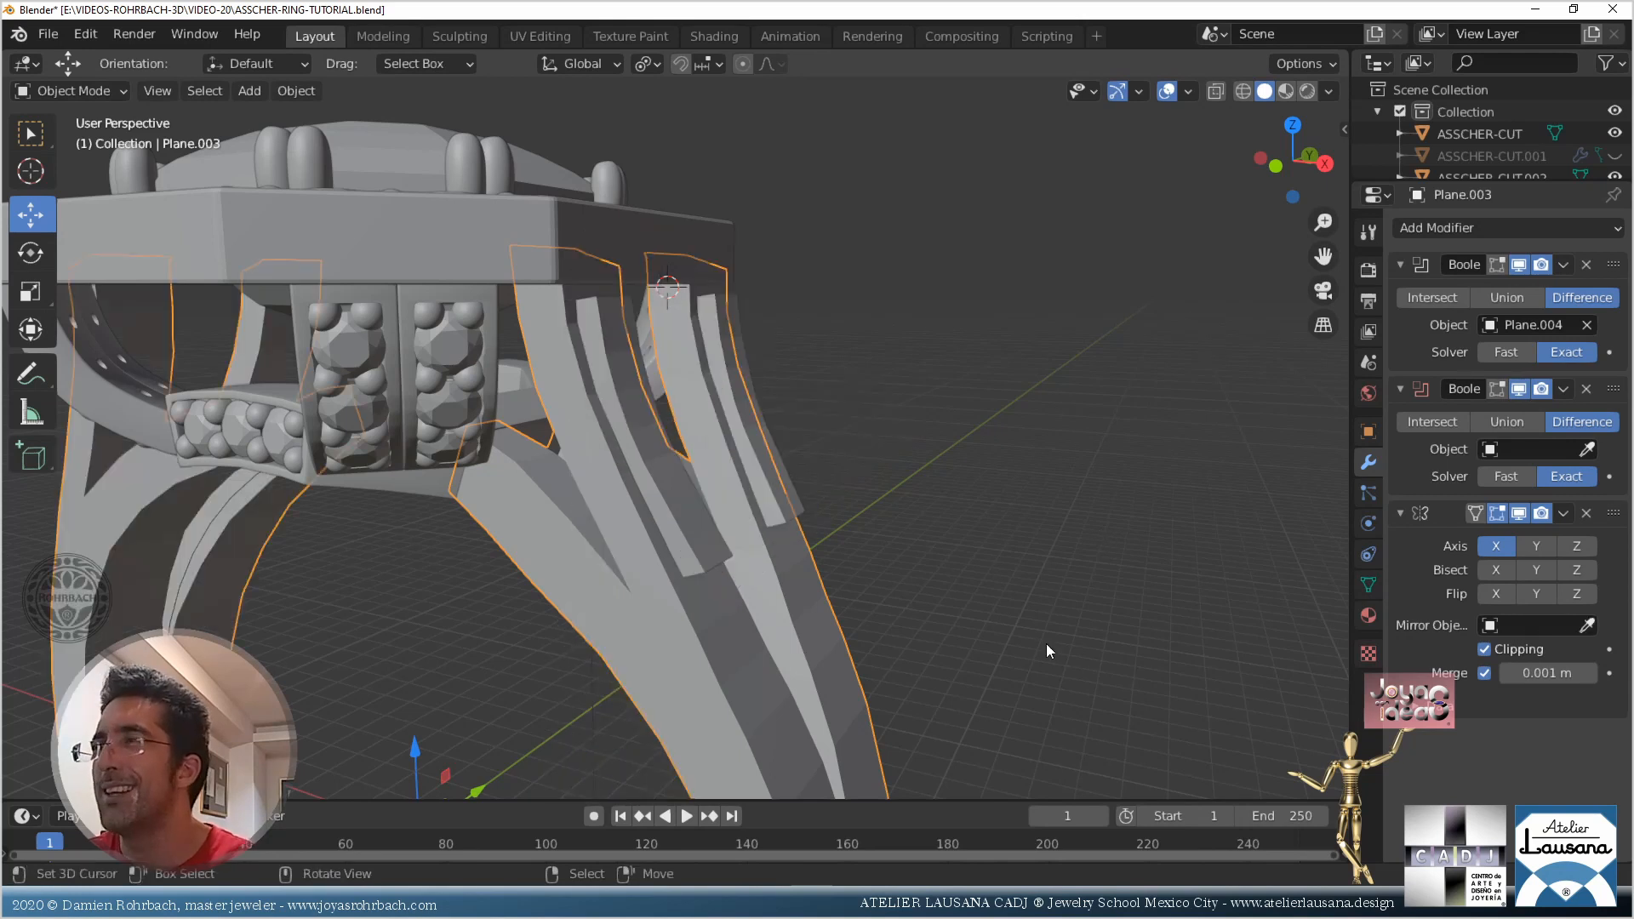
Set Plane.005 as the object of the second Boolean modifier on Plane.003, hide the cutter, and save the file
{"action": "left_click", "coordinate": [1587, 449]}
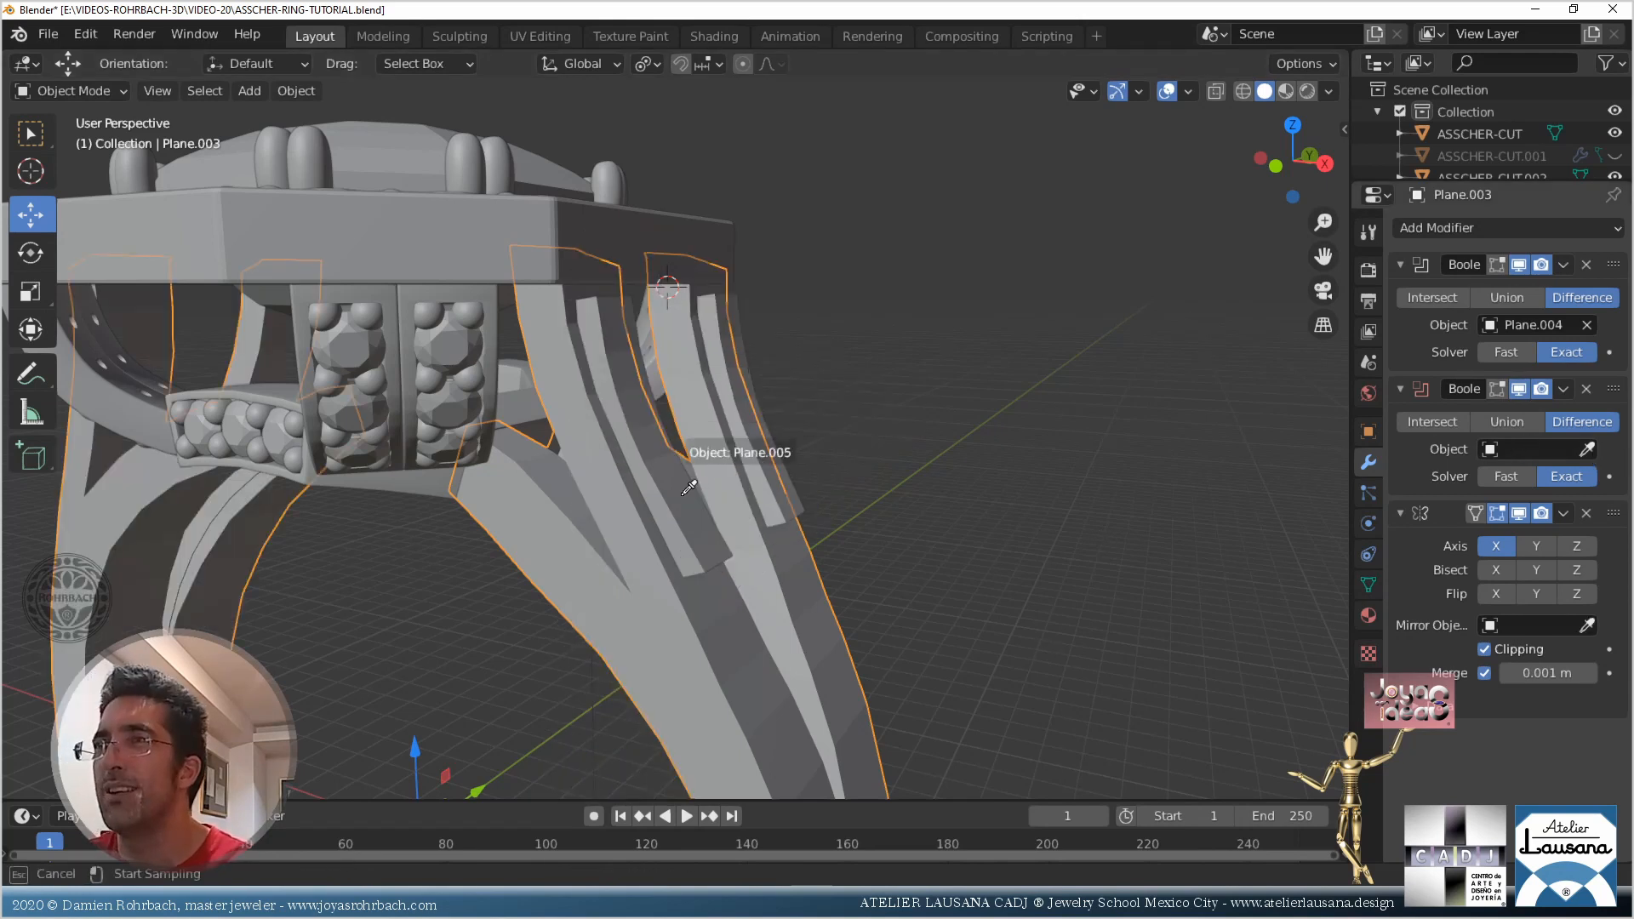
{"action": "left_click", "coordinate": [676, 521]}
{"action": "left_click", "coordinate": [676, 517]}
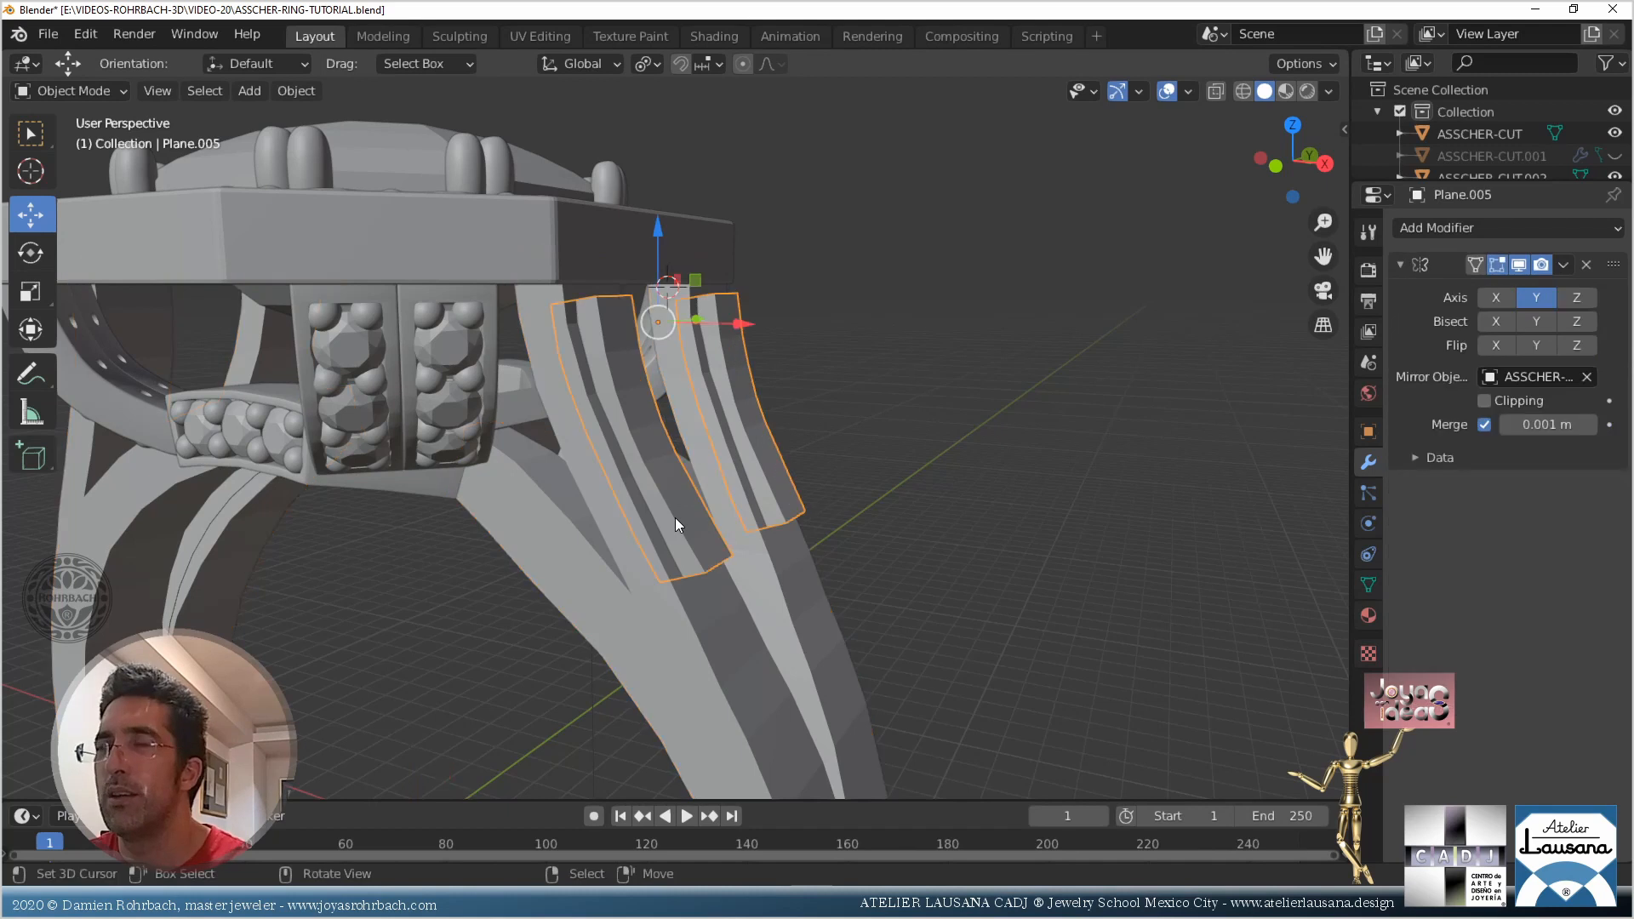
{"action": "key", "text": "h"}
{"action": "middle_click_drag", "start_coordinate": [827, 509], "coordinate": [718, 535]}
{"action": "scroll", "coordinate": [718, 535], "scroll_direction": "up", "scroll_amount": 2}
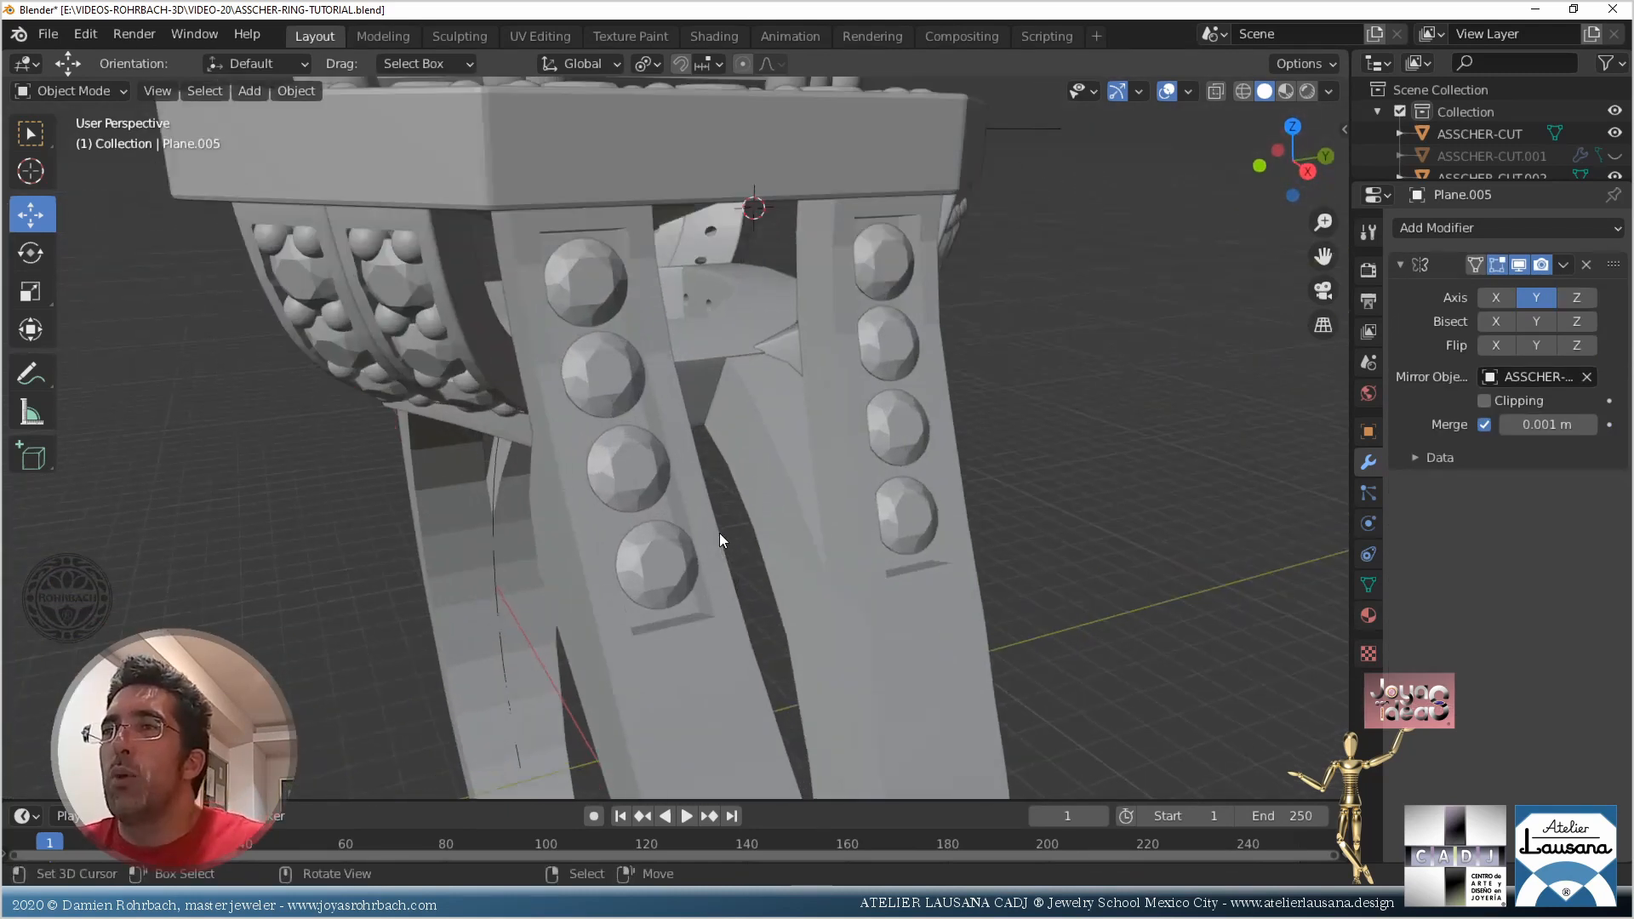
{"action": "key", "text": "ctrl+s"}
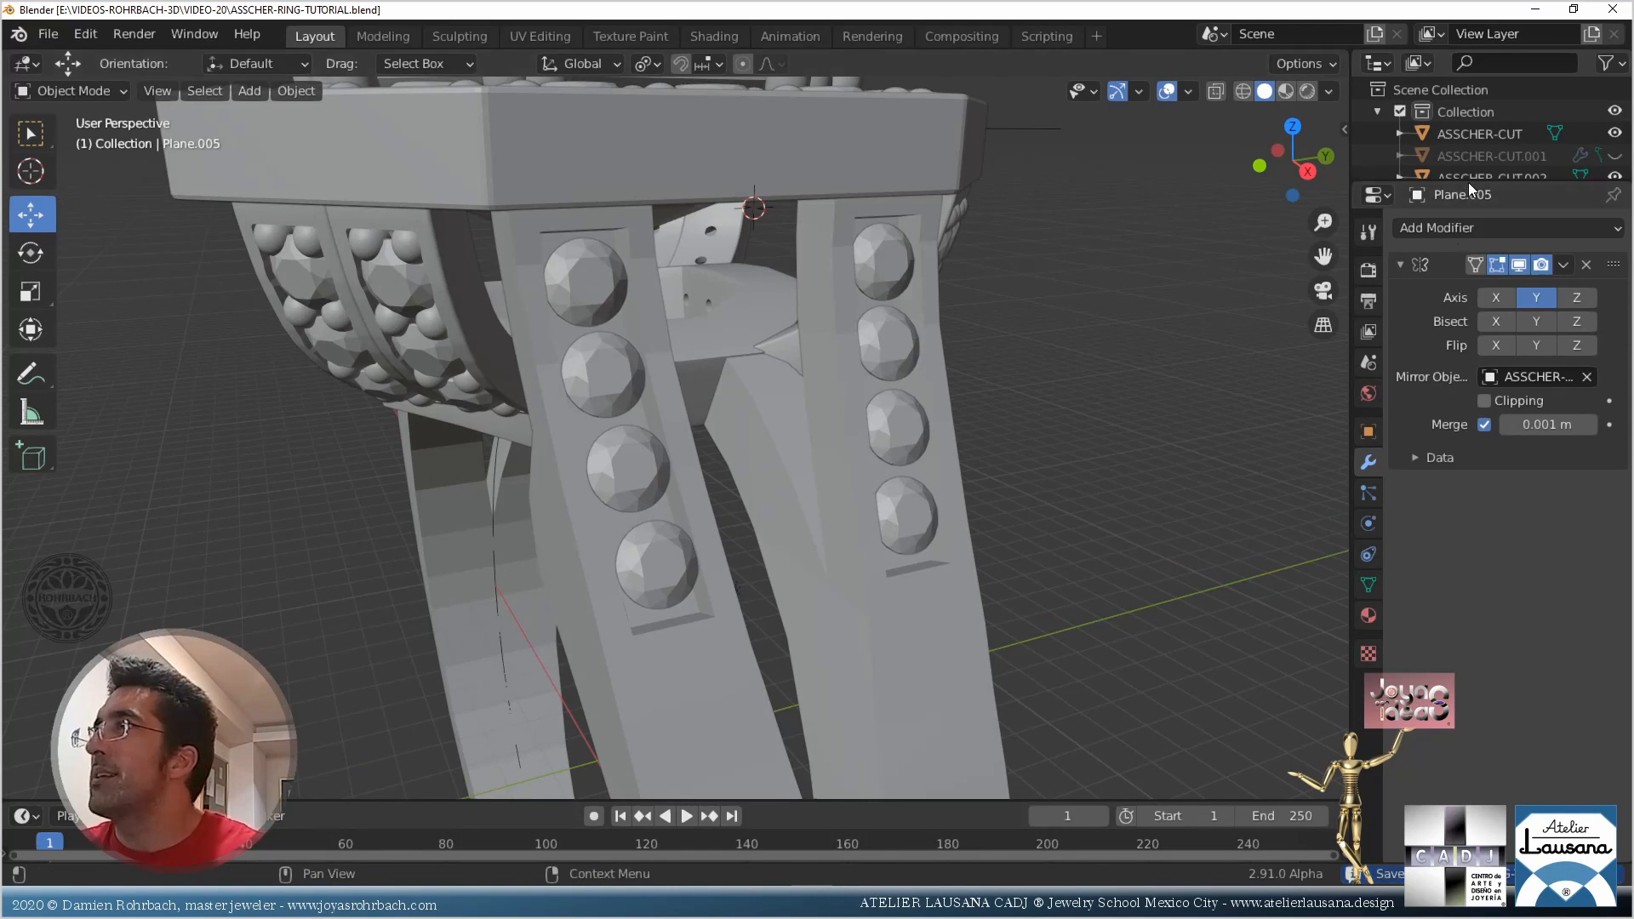
Examine the recessed channels around the side stones on the Plane.003 legs from several angles
{"action": "left_click", "coordinate": [924, 609]}
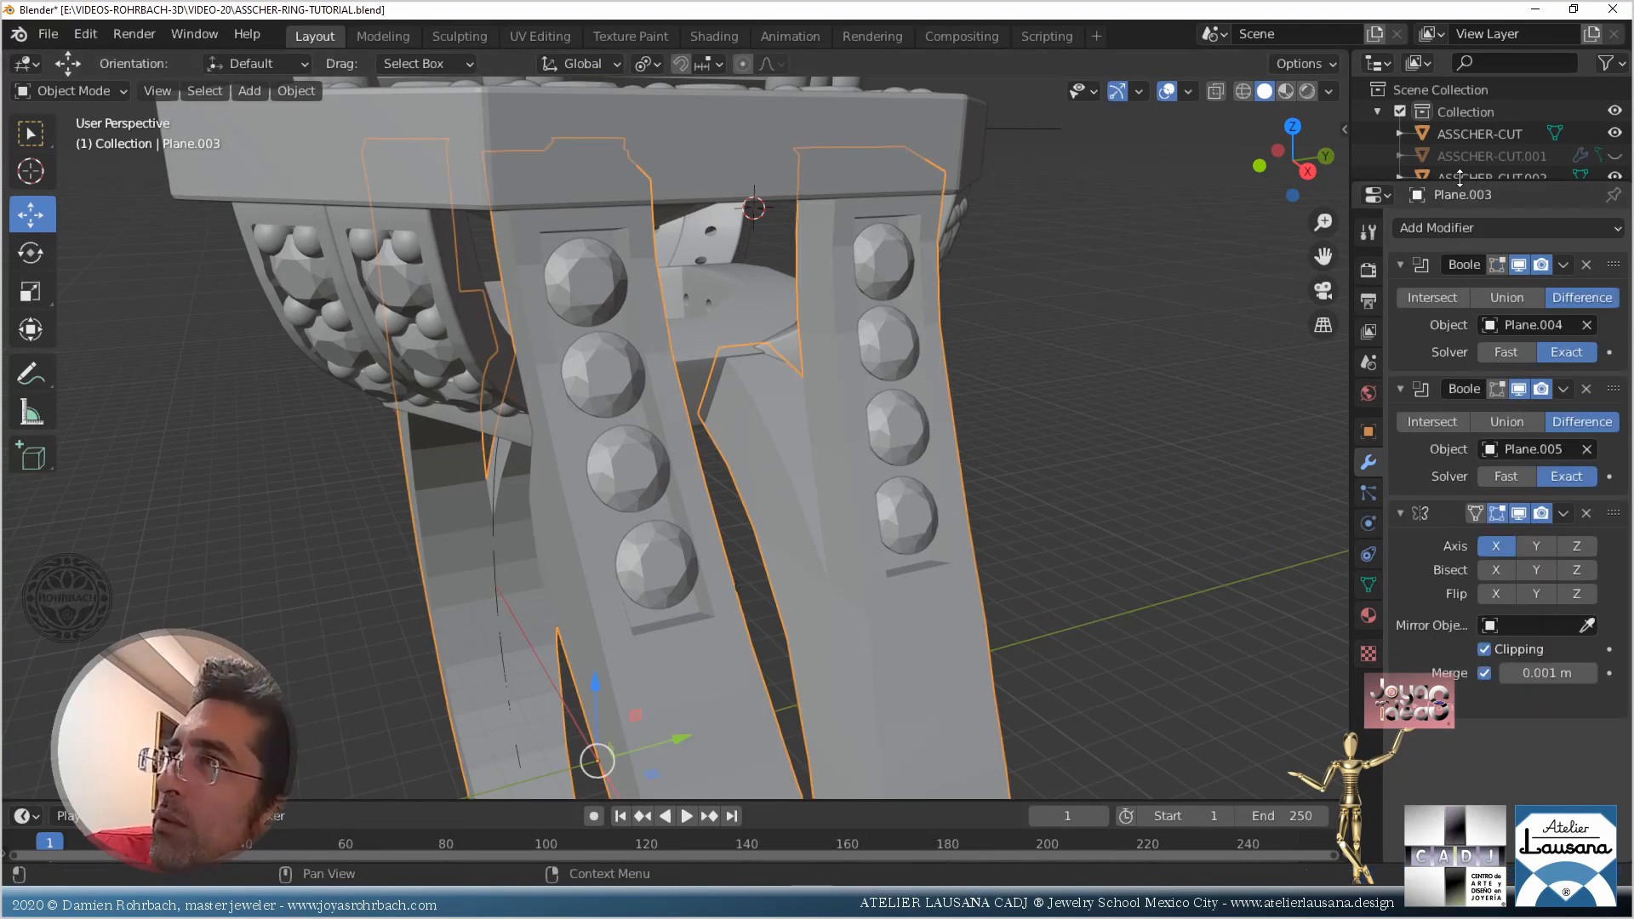
{"action": "left_click_drag", "start_coordinate": [1456, 180], "coordinate": [1446, 538]}
{"action": "scroll", "coordinate": [1450, 370], "scroll_direction": "down", "scroll_amount": 8}
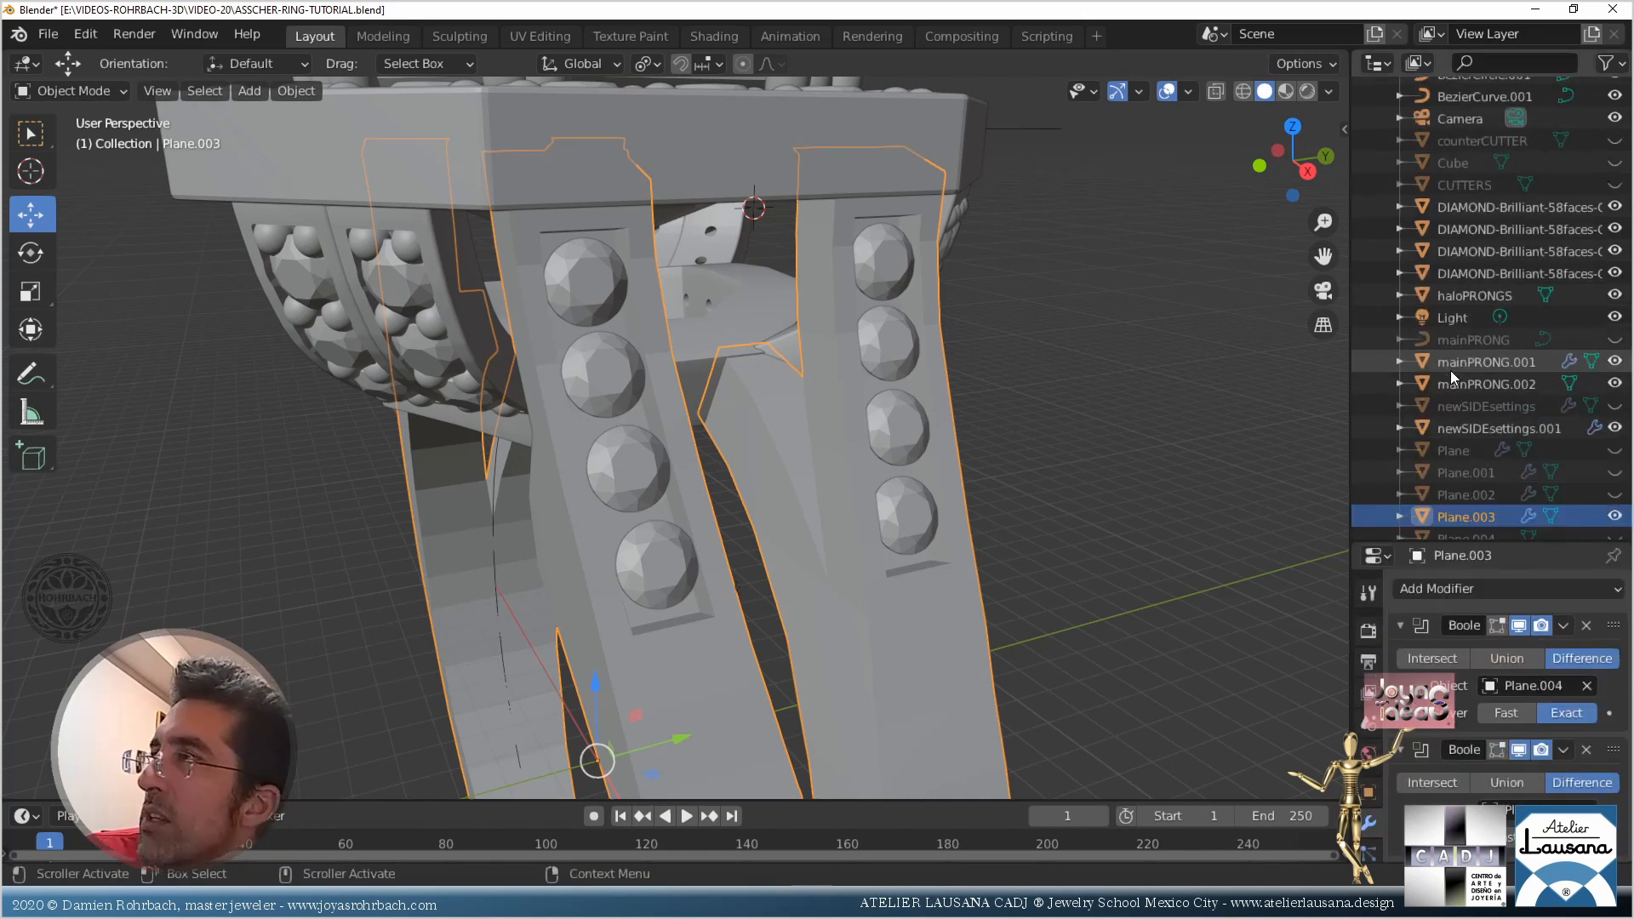
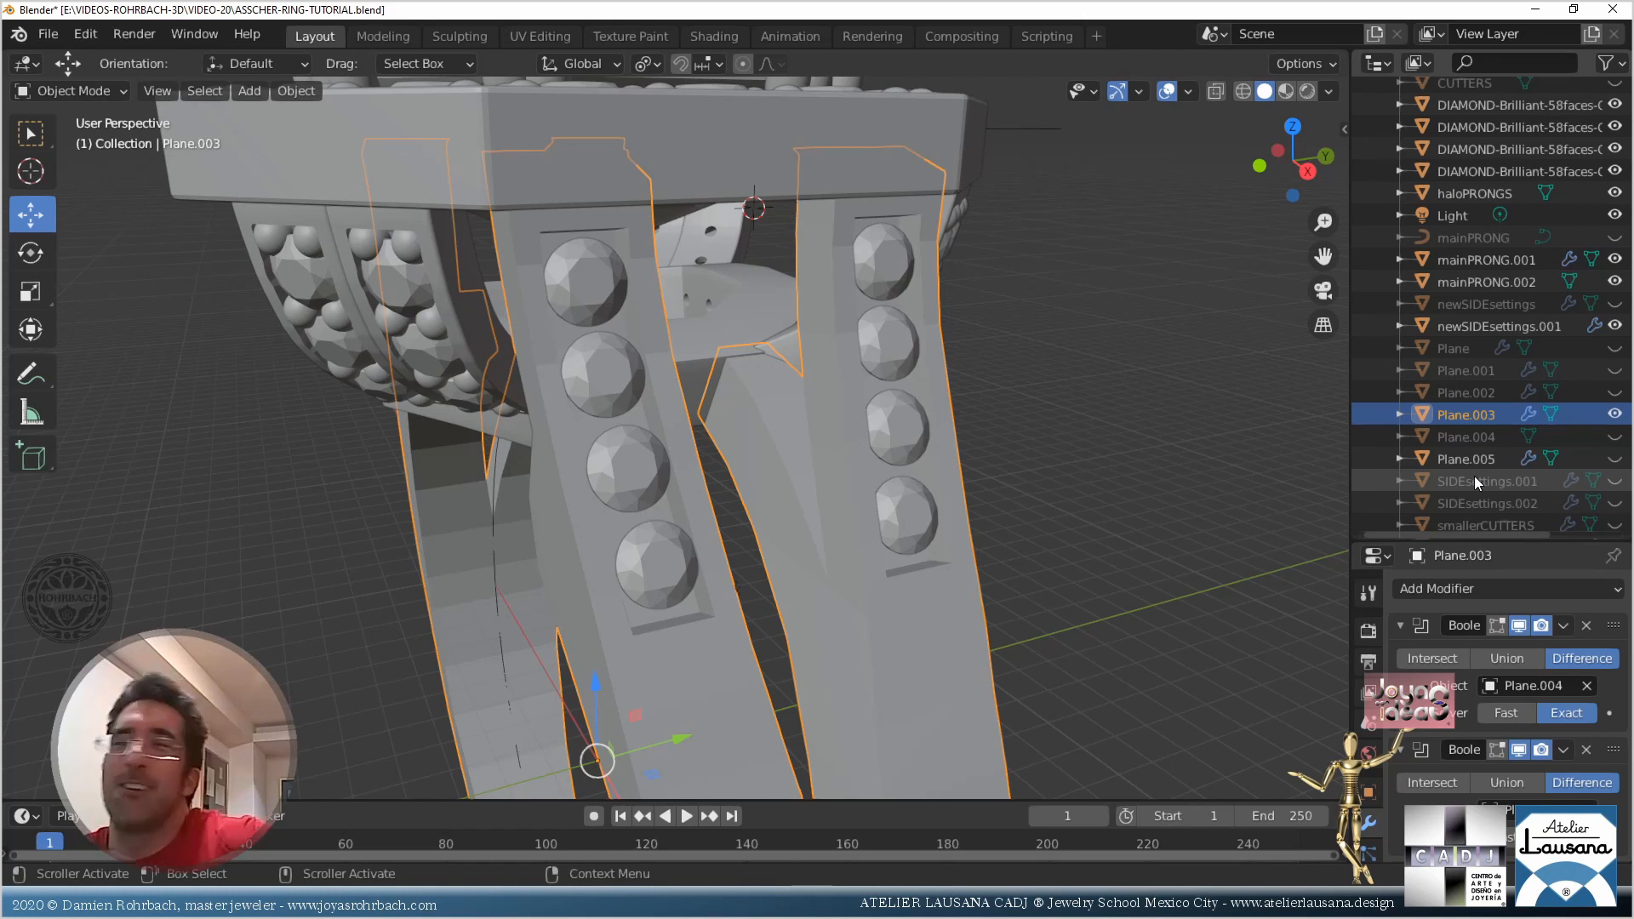
{"action": "middle_click_drag", "start_coordinate": [953, 585], "coordinate": [891, 467]}
{"action": "scroll", "coordinate": [895, 565], "scroll_direction": "down", "scroll_amount": 3}
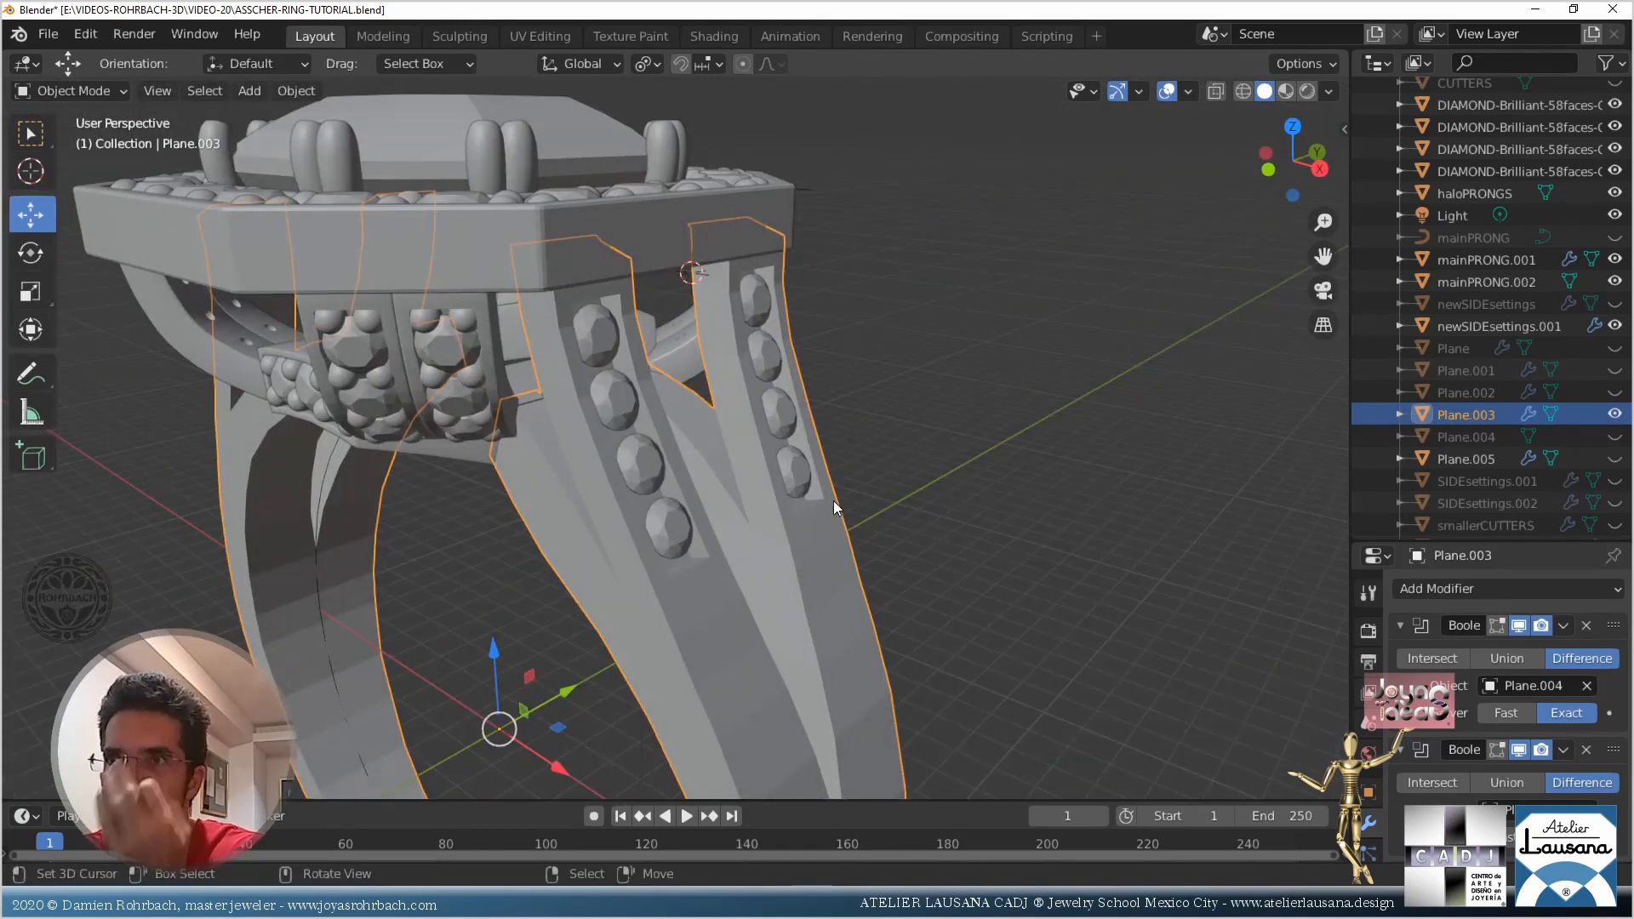
{"action": "scroll", "coordinate": [834, 500], "scroll_direction": "up", "scroll_amount": 2}
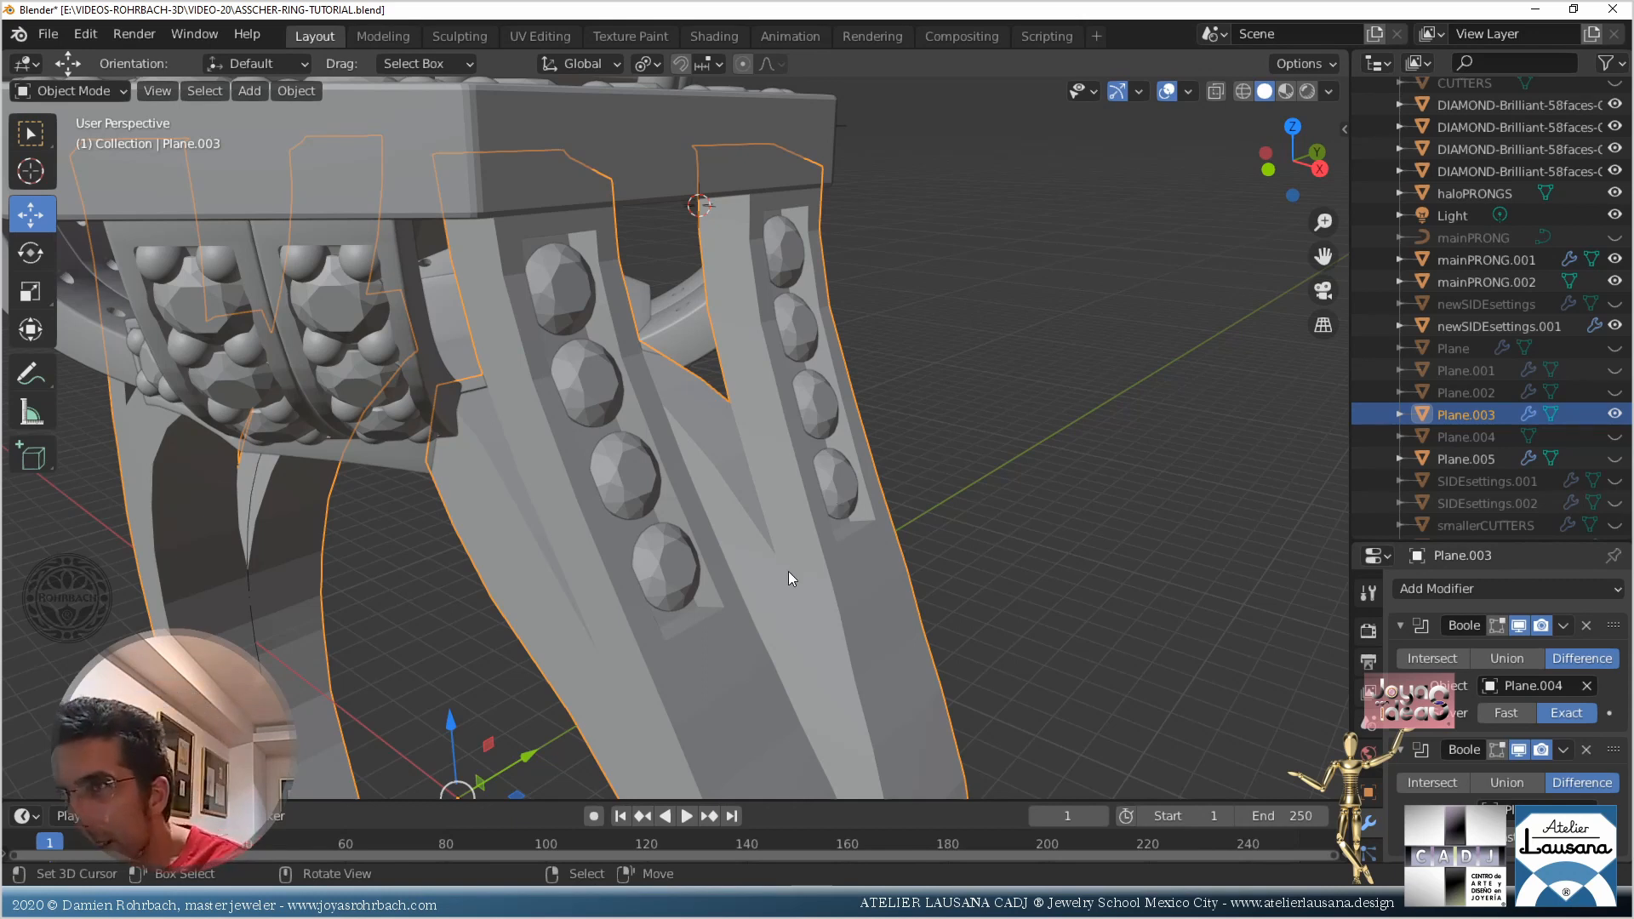
{"action": "middle_click_drag", "start_coordinate": [788, 570], "coordinate": [766, 498]}
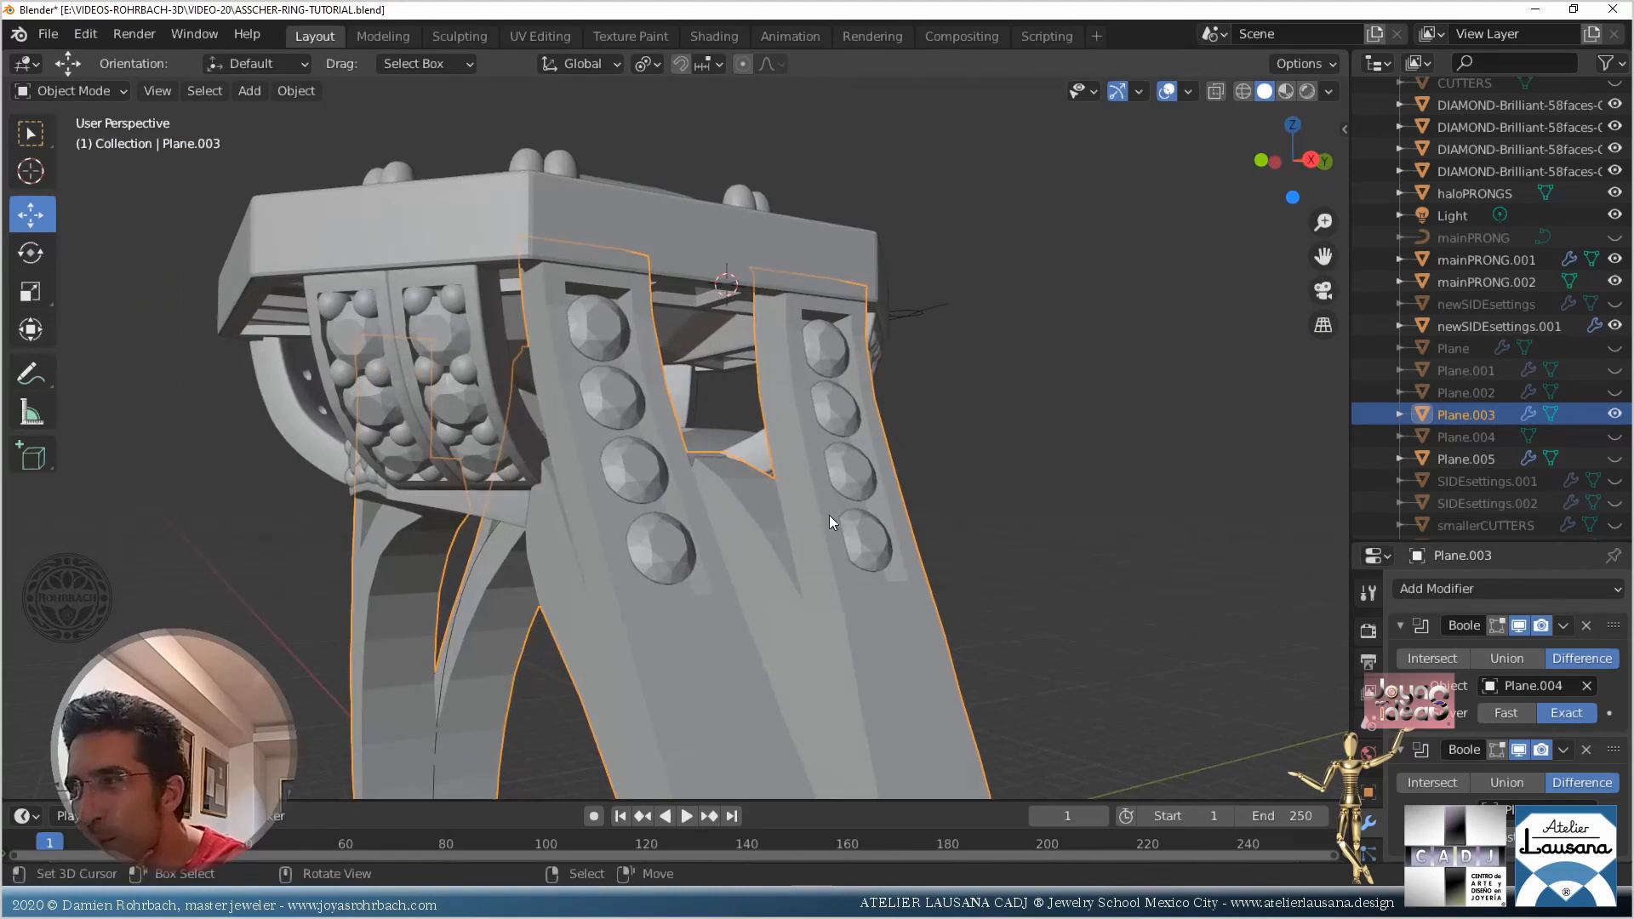
Unhide the Plane.005 cutter, add a Bevel modifier with 2 segments to it, and hide the cutter again
{"action": "left_click", "coordinate": [1463, 461]}
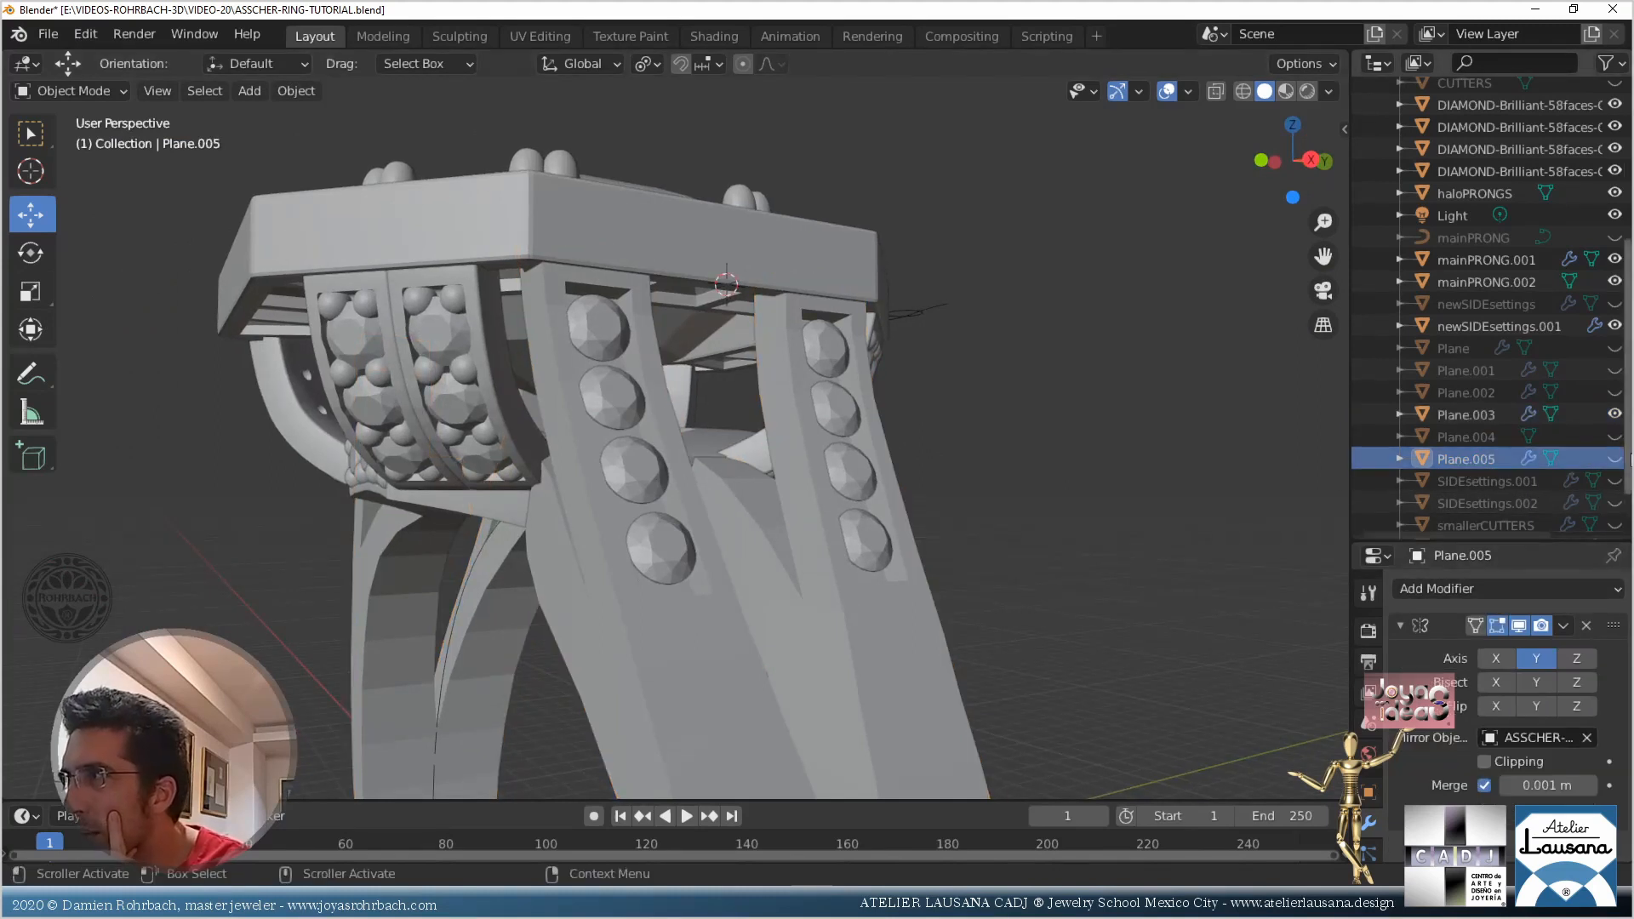
{"action": "left_click", "coordinate": [1614, 459]}
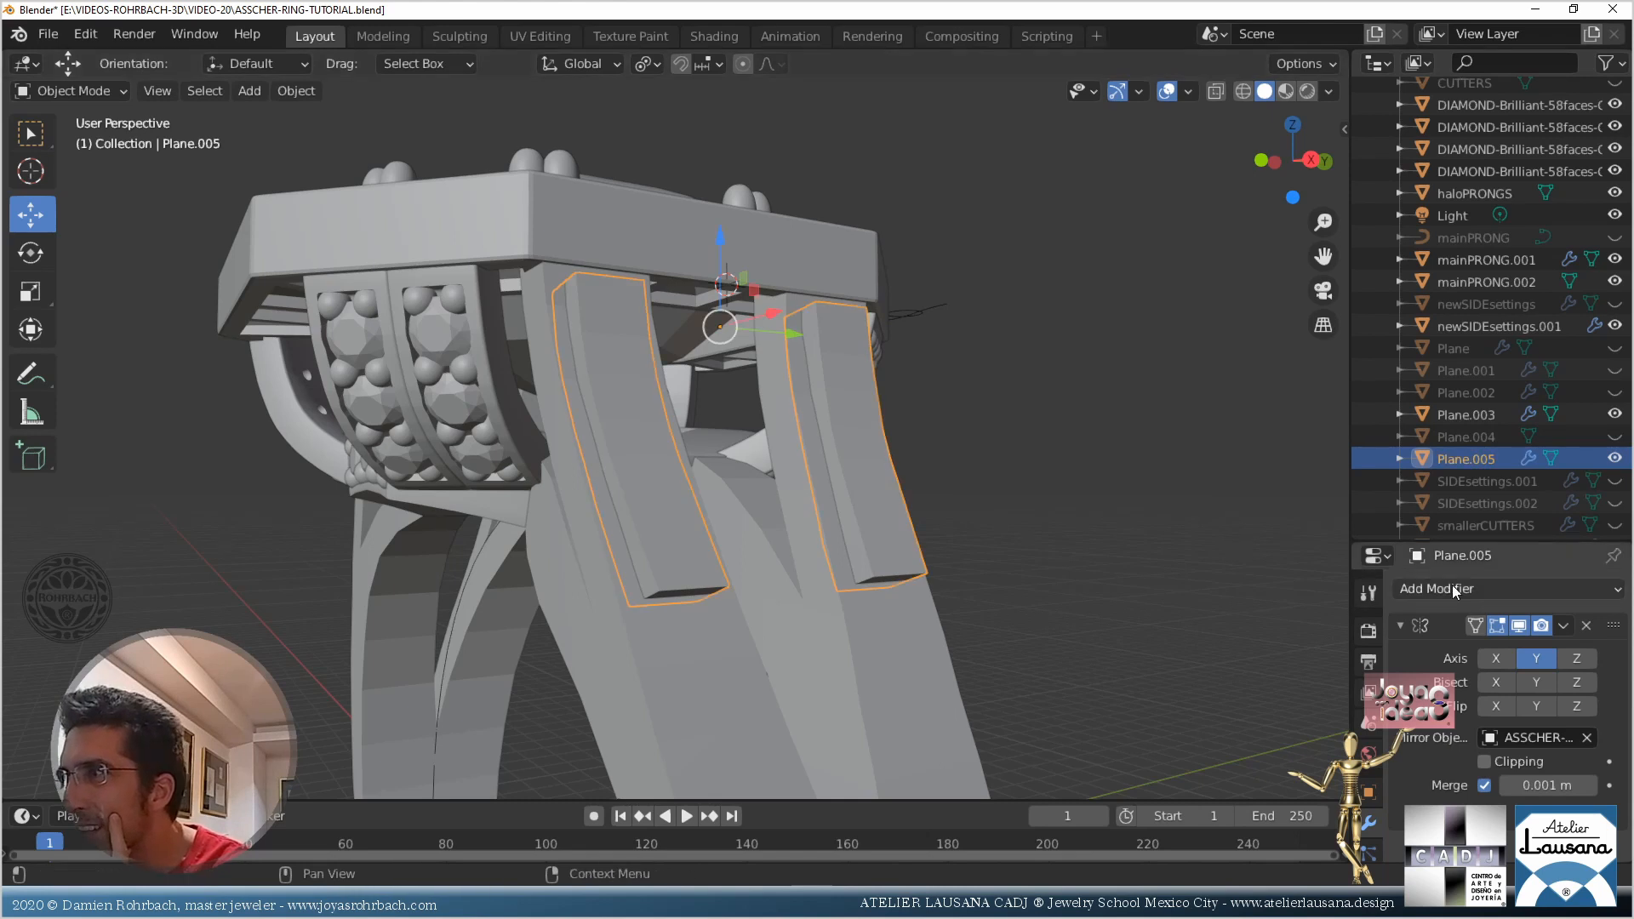
{"action": "left_click", "coordinate": [1505, 588]}
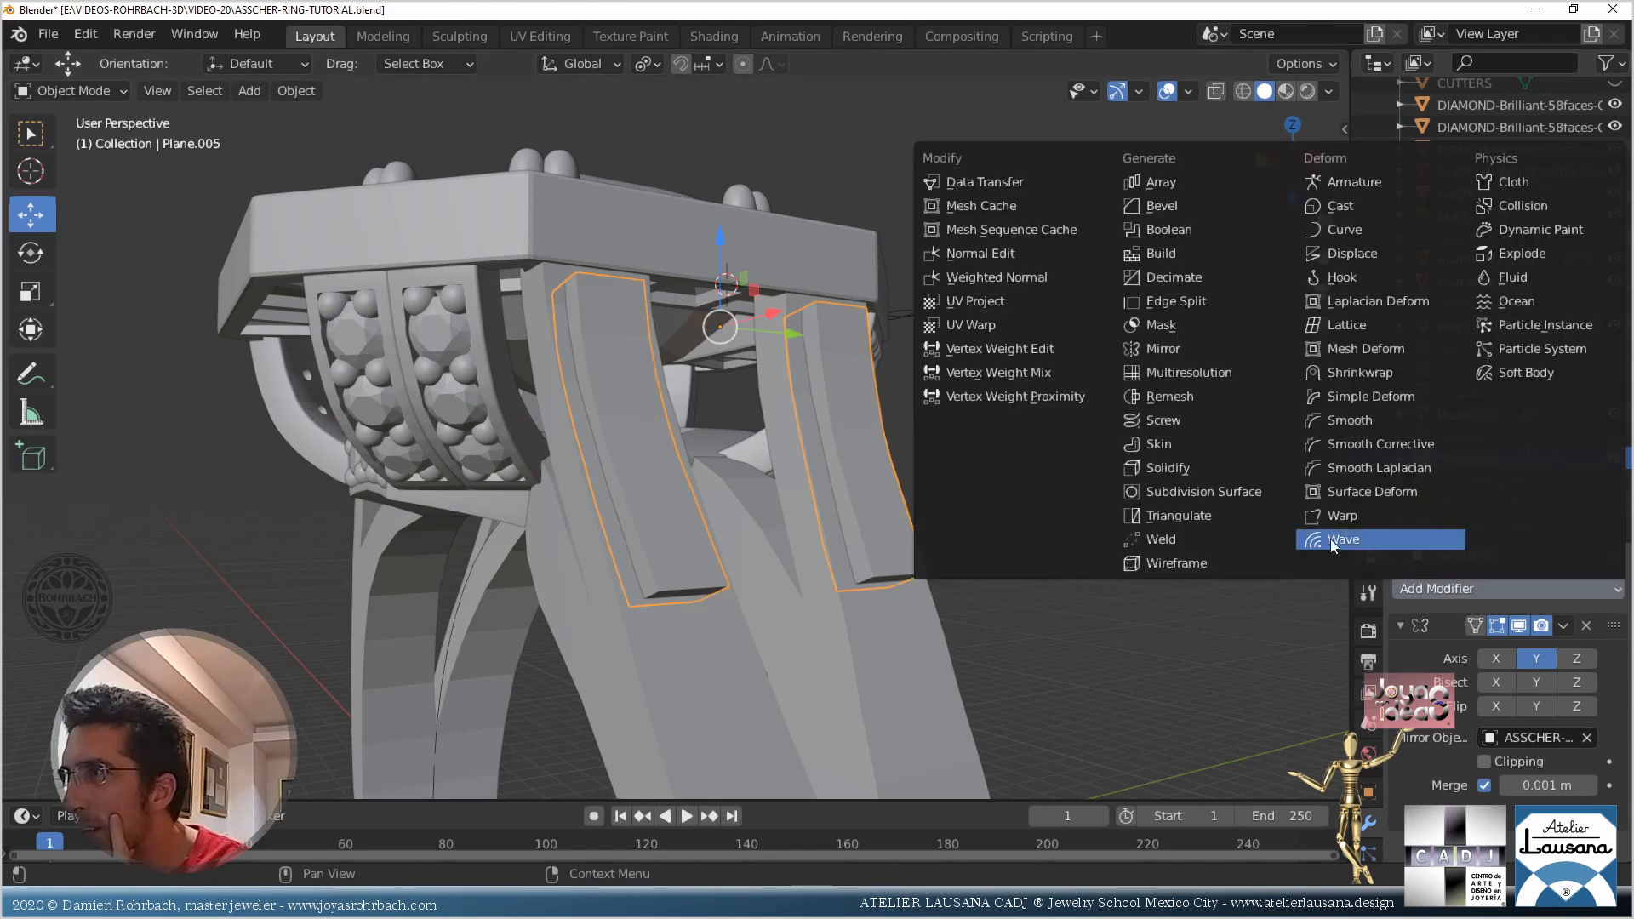
{"action": "left_click", "coordinate": [1198, 211]}
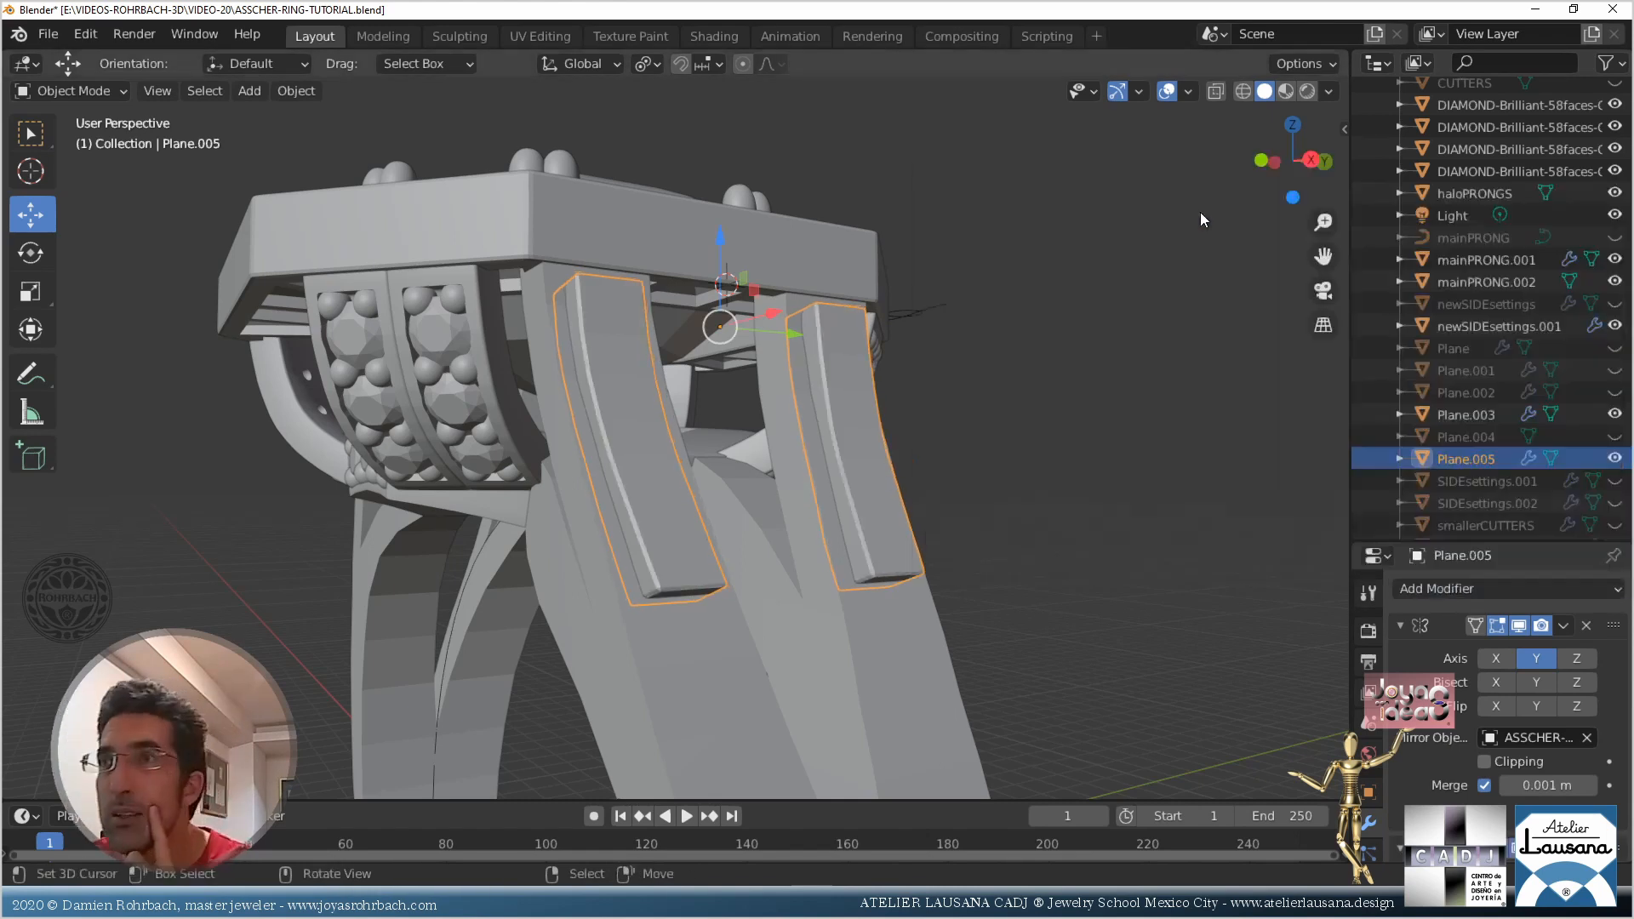
{"action": "scroll", "coordinate": [1608, 800], "scroll_direction": "down", "scroll_amount": 5}
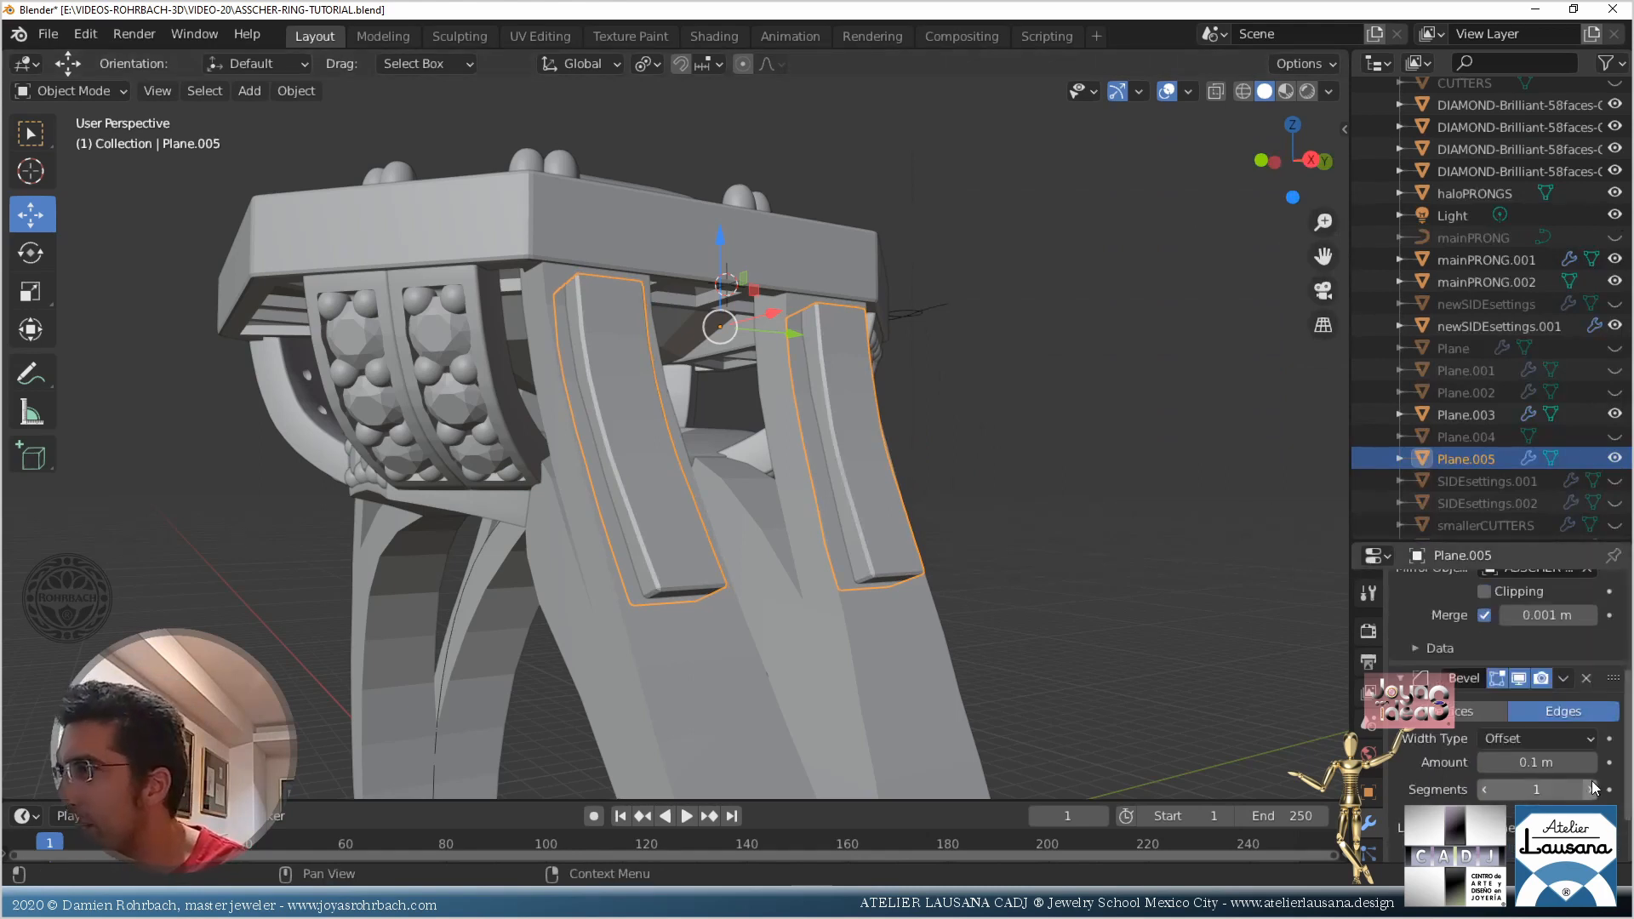
{"action": "left_click", "coordinate": [1593, 789]}
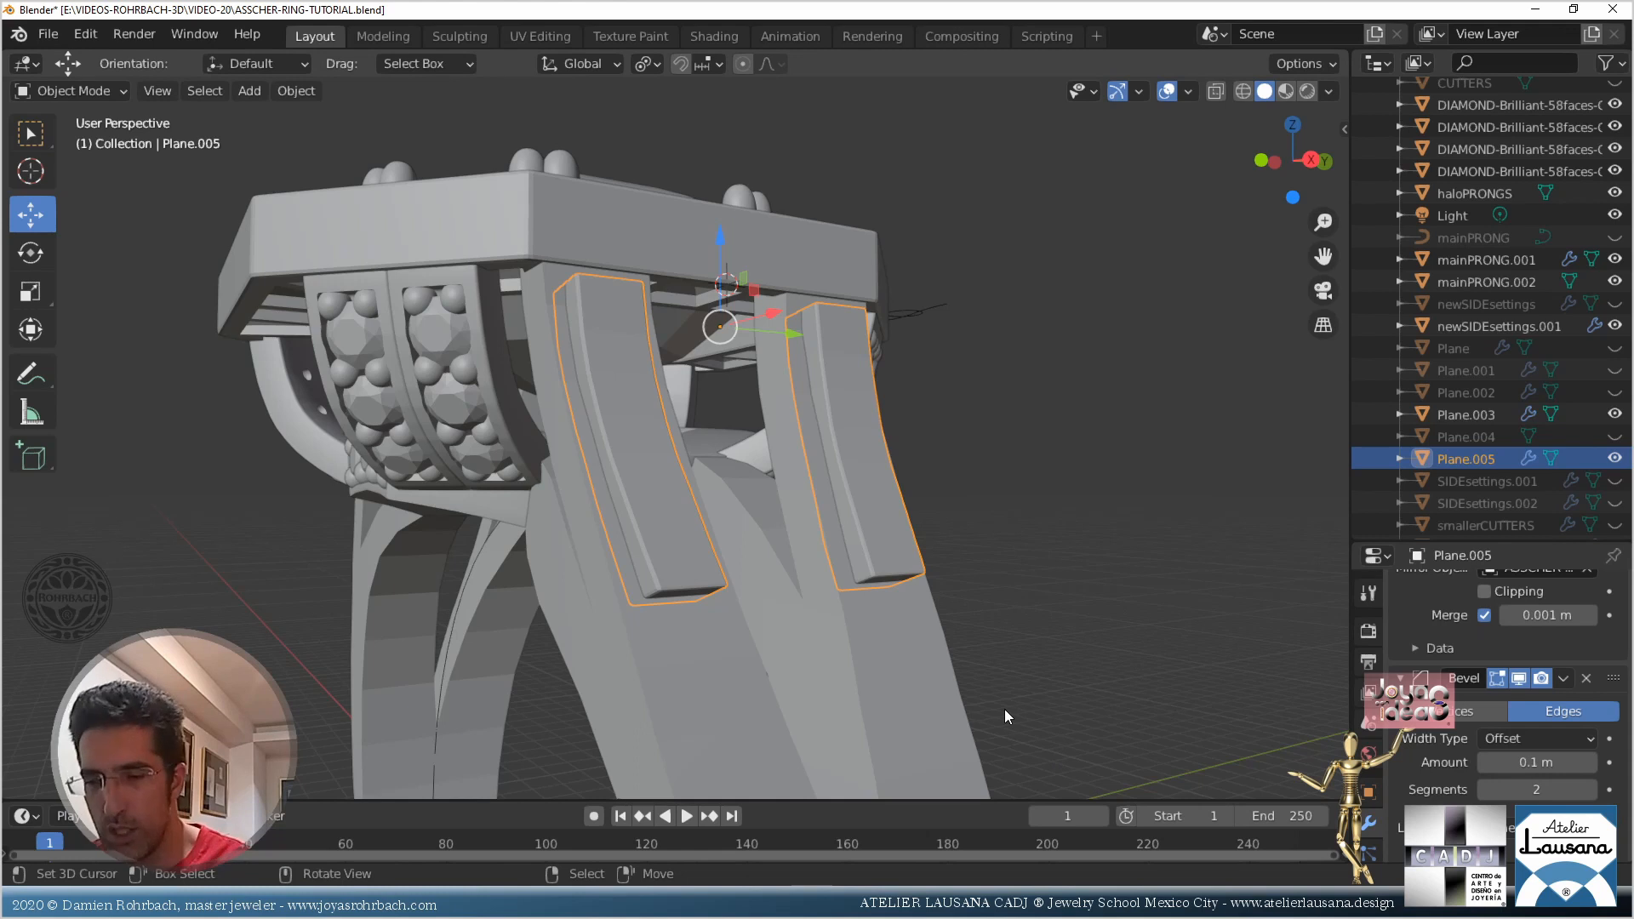
{"action": "key", "text": "h"}
{"action": "middle_click_drag", "start_coordinate": [963, 594], "coordinate": [860, 606]}
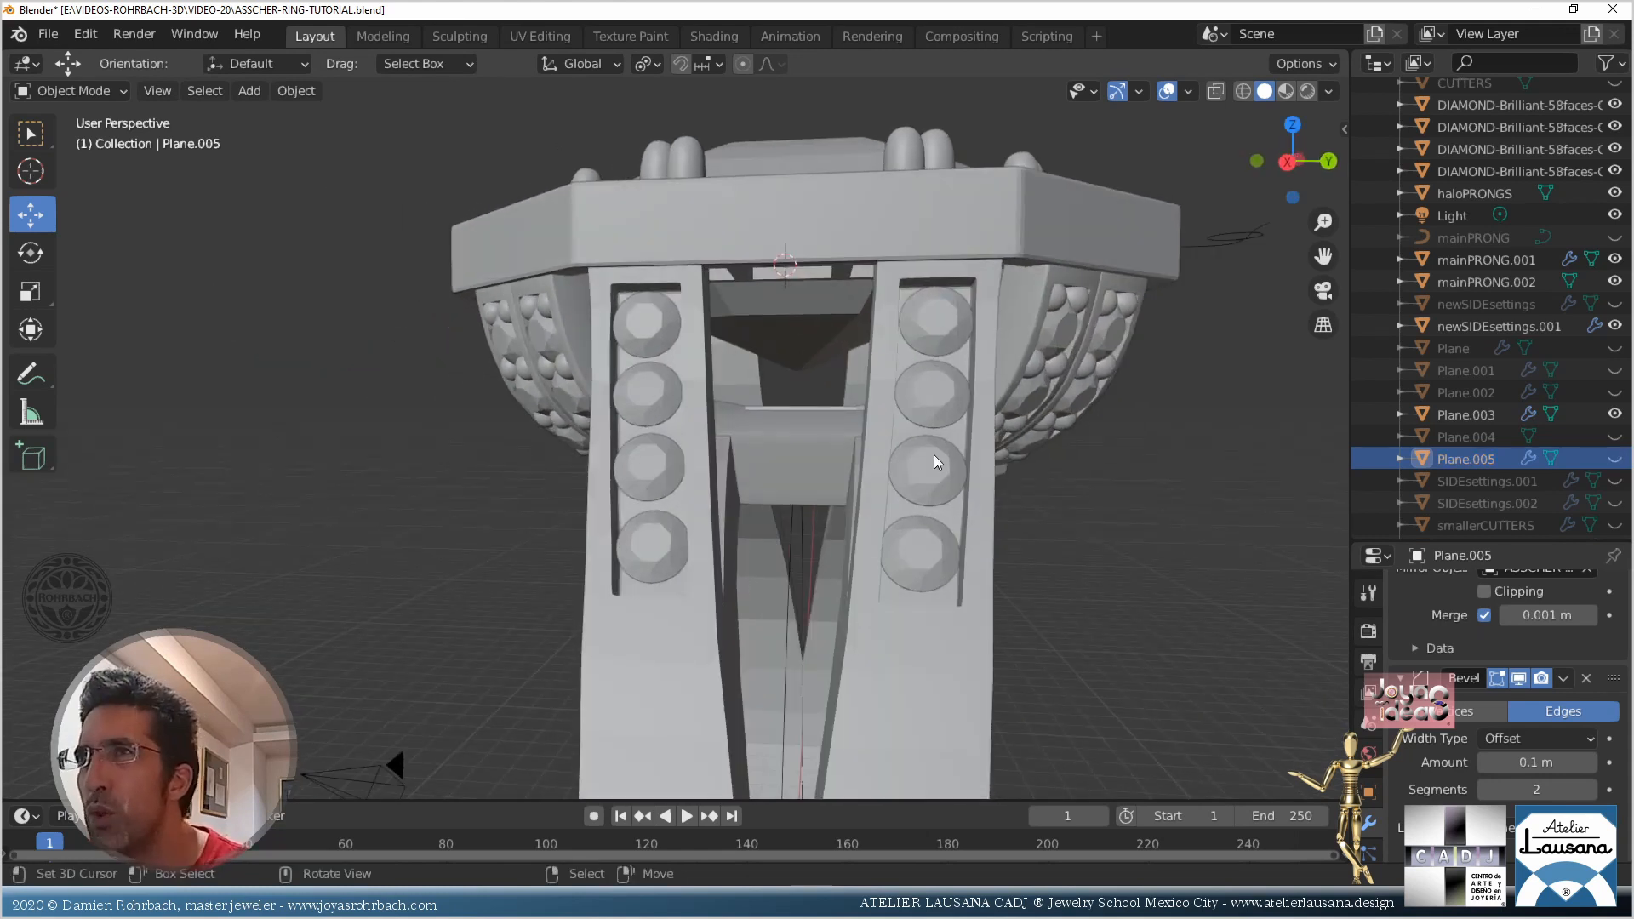
Add a Bevel modifier to the Plane.003 legs, place it first in the modifier stack, and save the file
{"action": "left_click", "coordinate": [948, 670]}
{"action": "scroll", "coordinate": [948, 670], "scroll_direction": "down", "scroll_amount": 3}
{"action": "middle_click_drag", "start_coordinate": [948, 670], "coordinate": [1030, 650]}
{"action": "key", "text": "ctrl+s"}
{"action": "scroll", "coordinate": [1486, 660], "scroll_direction": "up", "scroll_amount": 5}
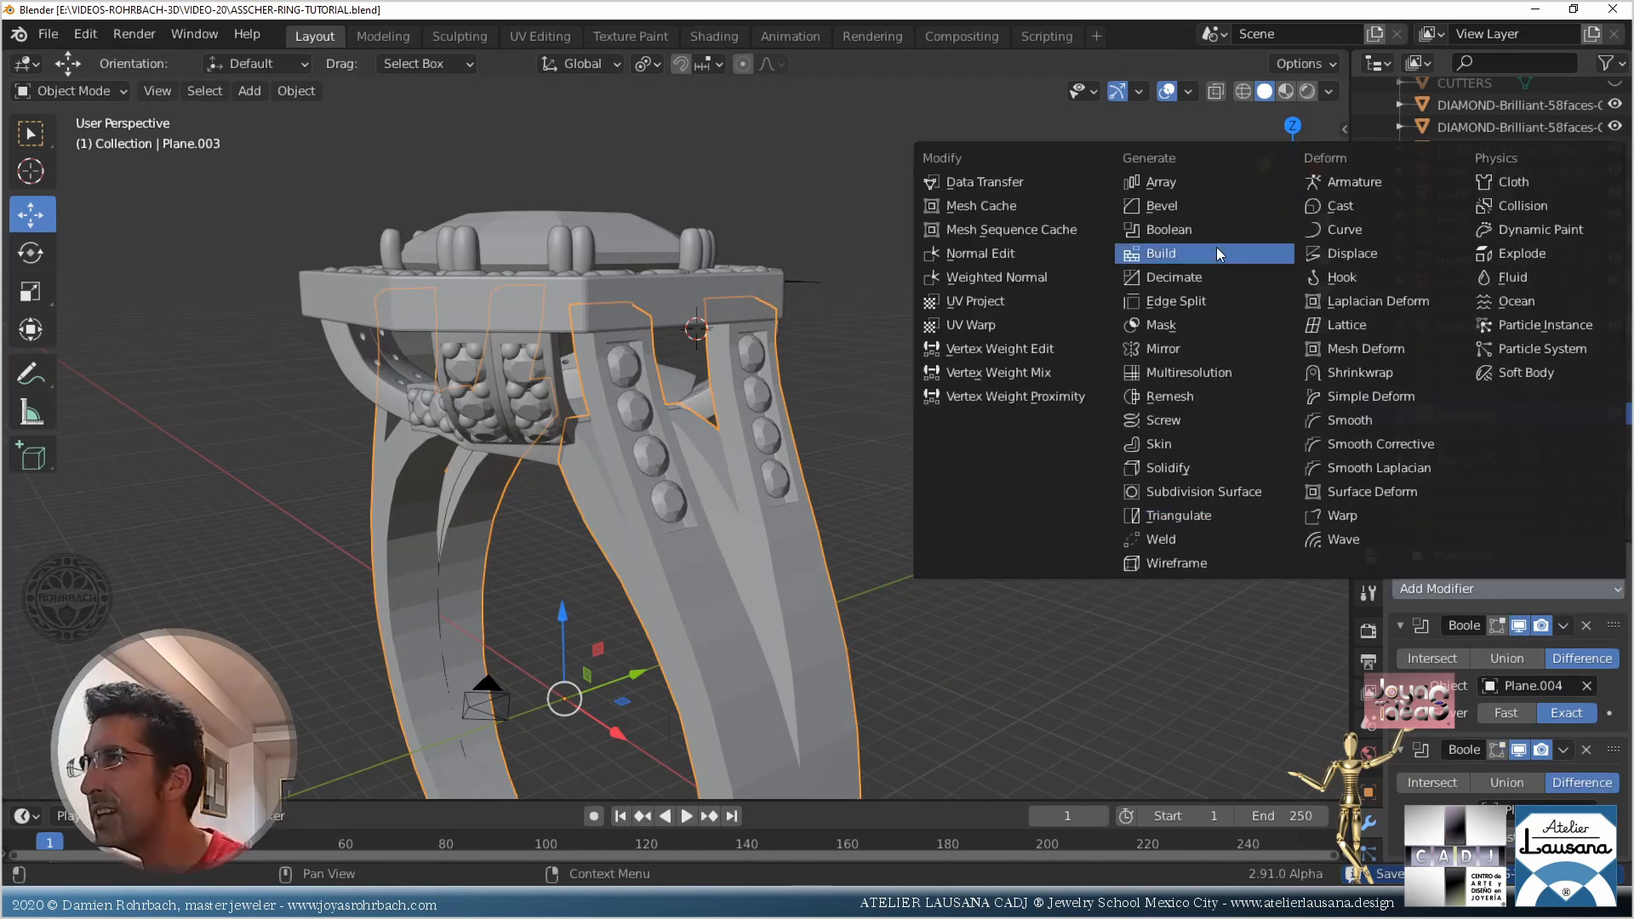
{"action": "left_click", "coordinate": [1228, 213]}
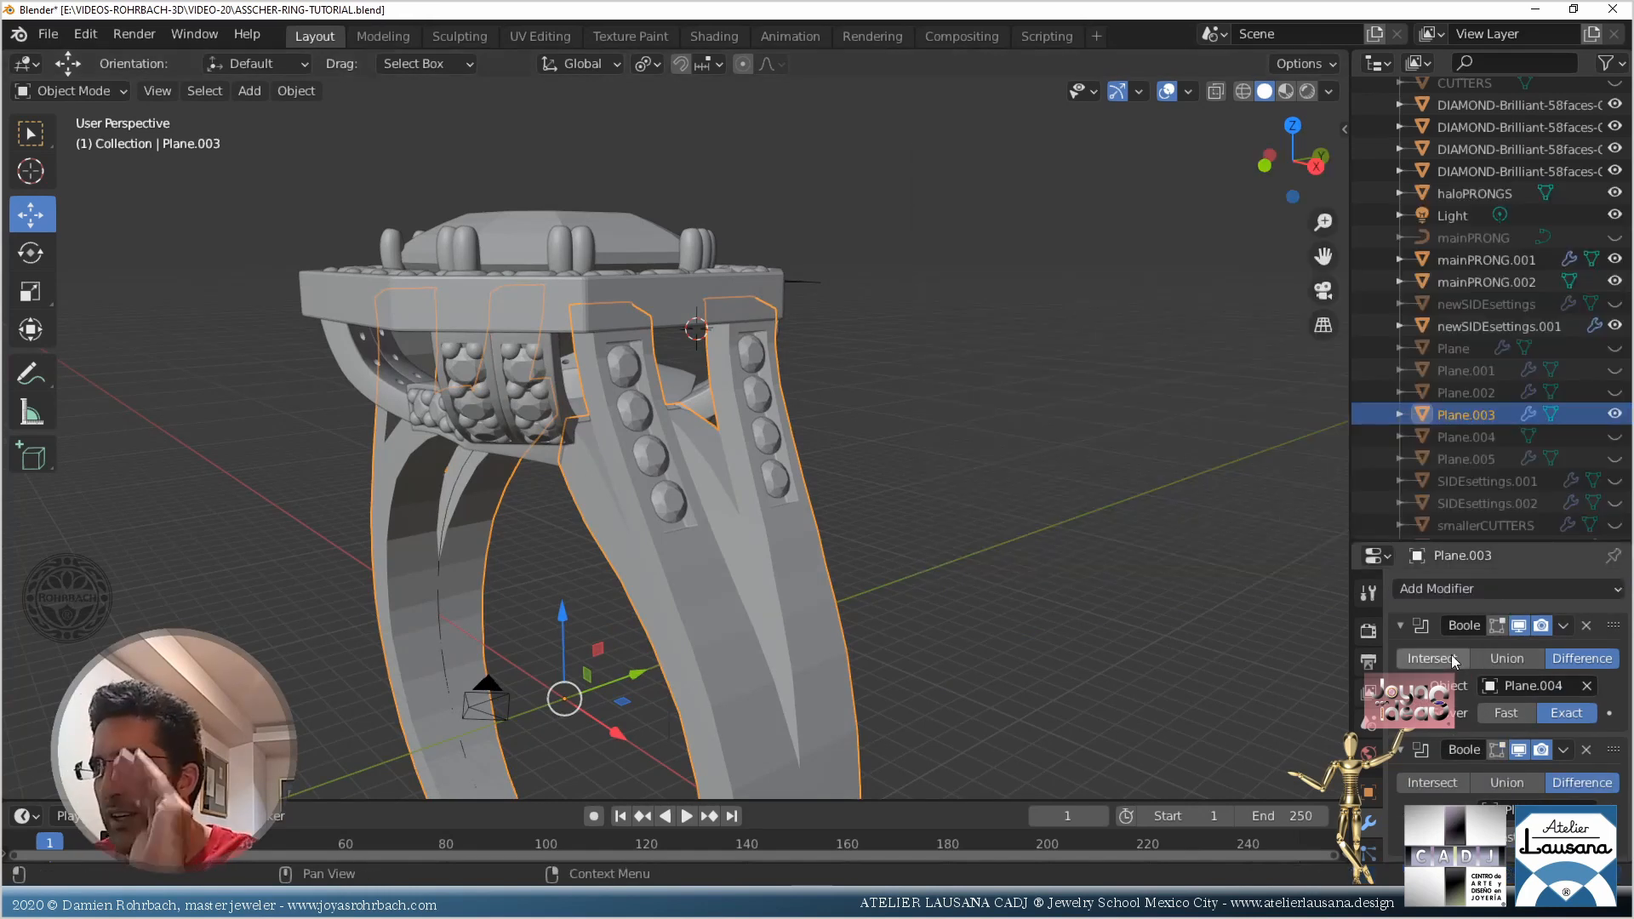
{"action": "scroll", "coordinate": [1506, 681], "scroll_direction": "down", "scroll_amount": 4}
{"action": "scroll", "coordinate": [1428, 638], "scroll_direction": "up", "scroll_amount": 4}
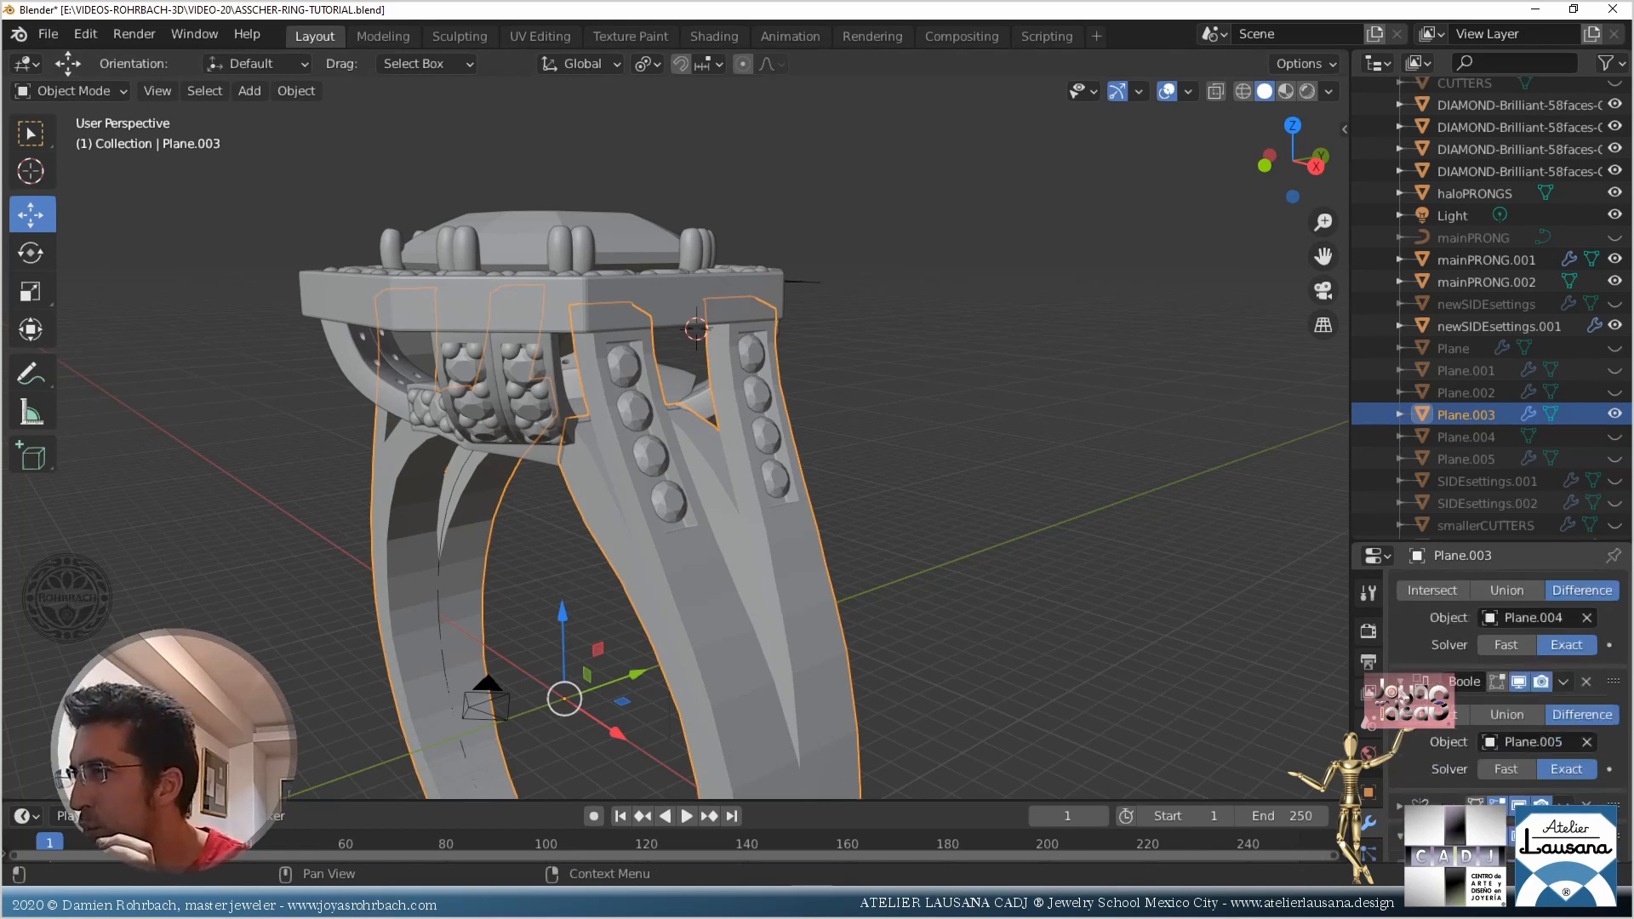
{"action": "left_click", "coordinate": [1398, 626]}
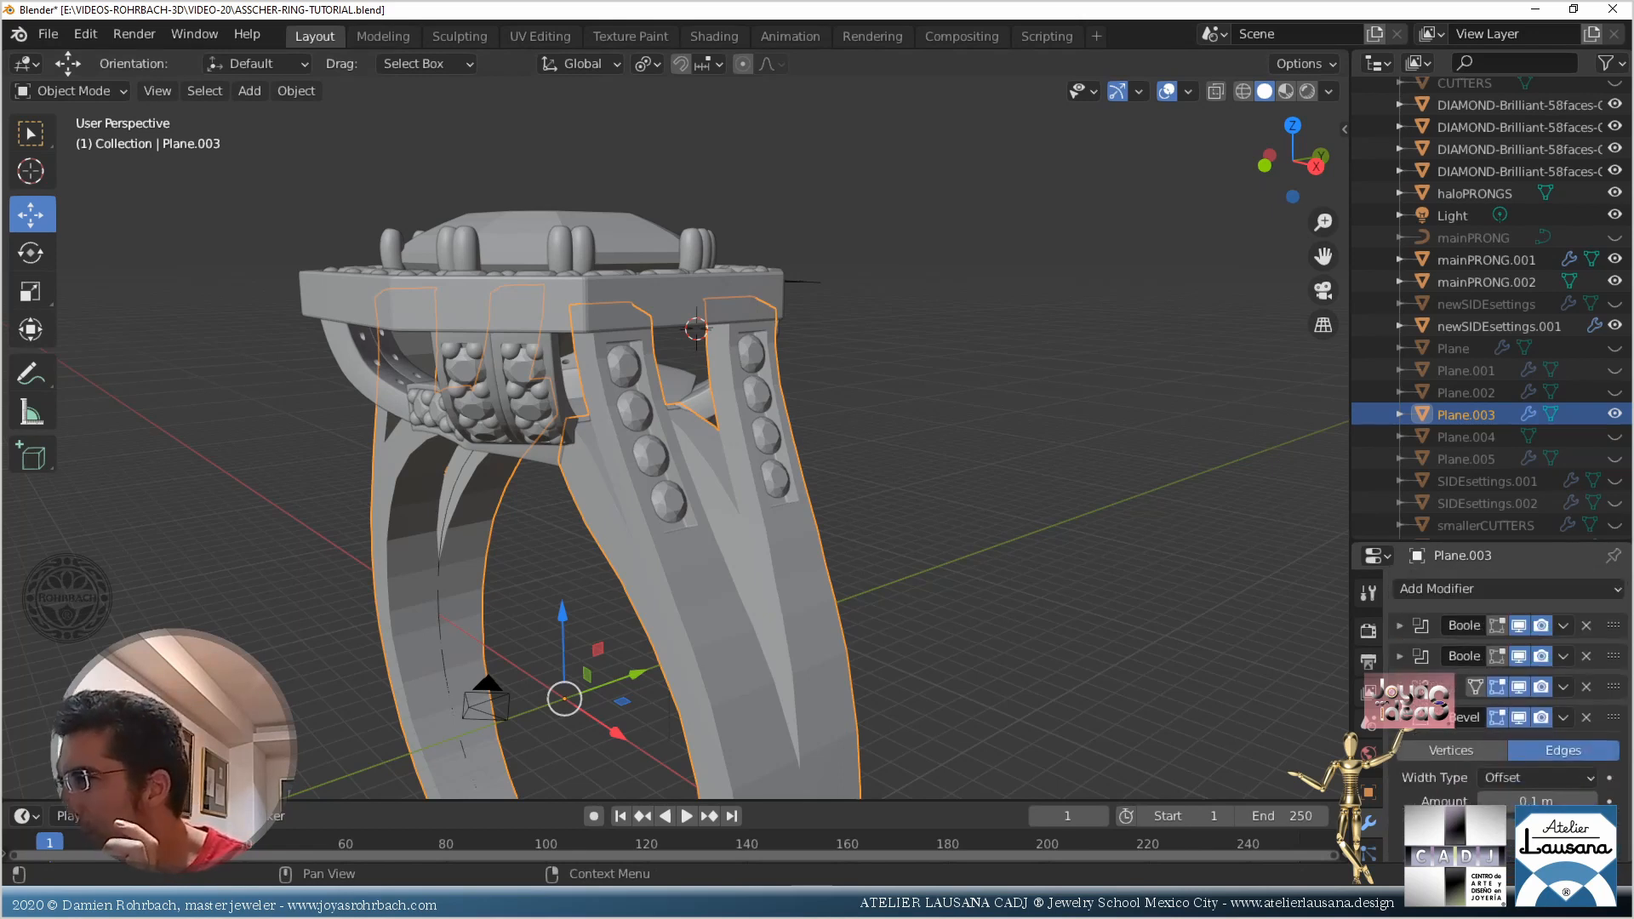
{"action": "left_click", "coordinate": [1398, 718]}
{"action": "left_click_drag", "start_coordinate": [1613, 717], "coordinate": [1610, 625]}
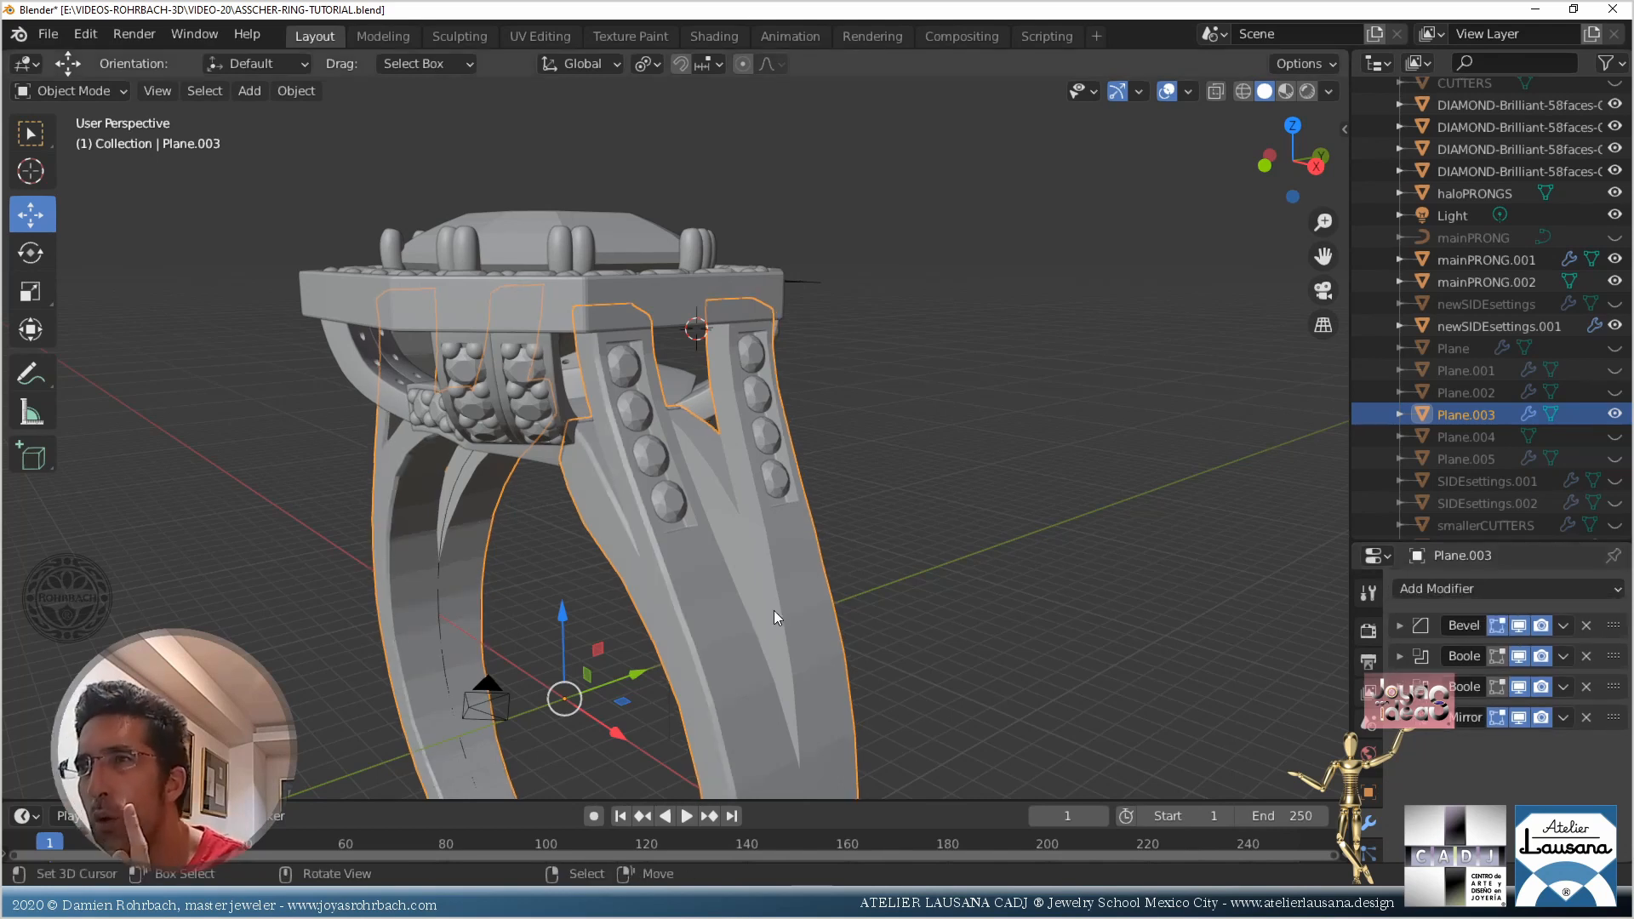
{"action": "middle_click_drag", "start_coordinate": [773, 610], "coordinate": [796, 486]}
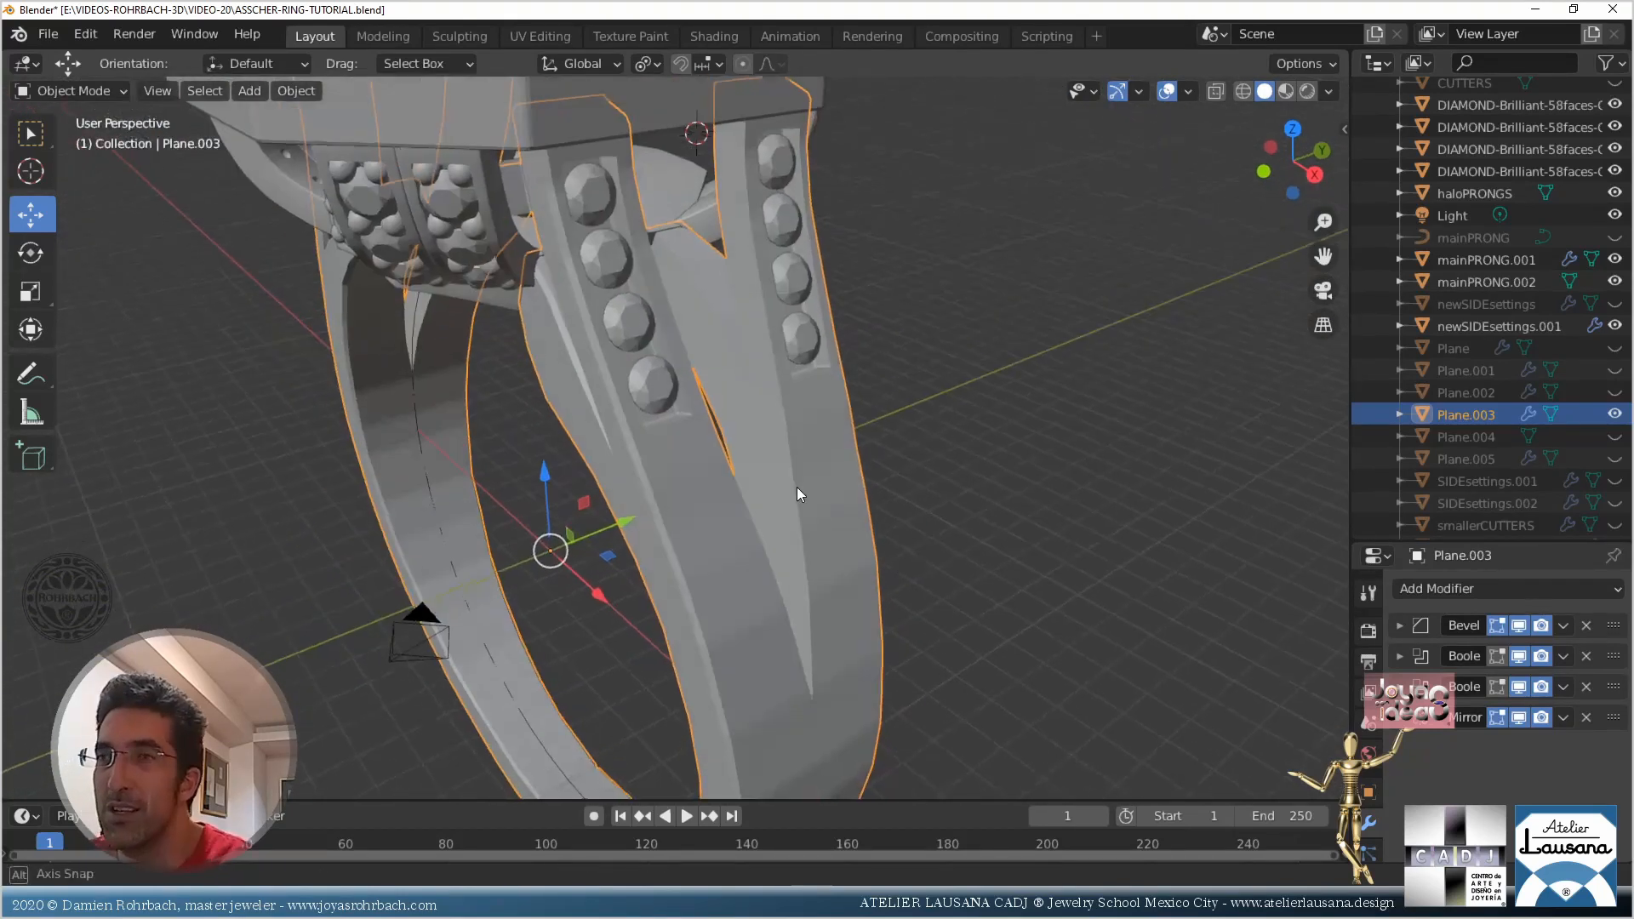
{"action": "key", "text": "ctrl+s"}
Examine the bevelled Plane.003 shank and its seam at the bottom of the ring from several angles
{"action": "middle_click_drag", "start_coordinate": [786, 545], "coordinate": [679, 541]}
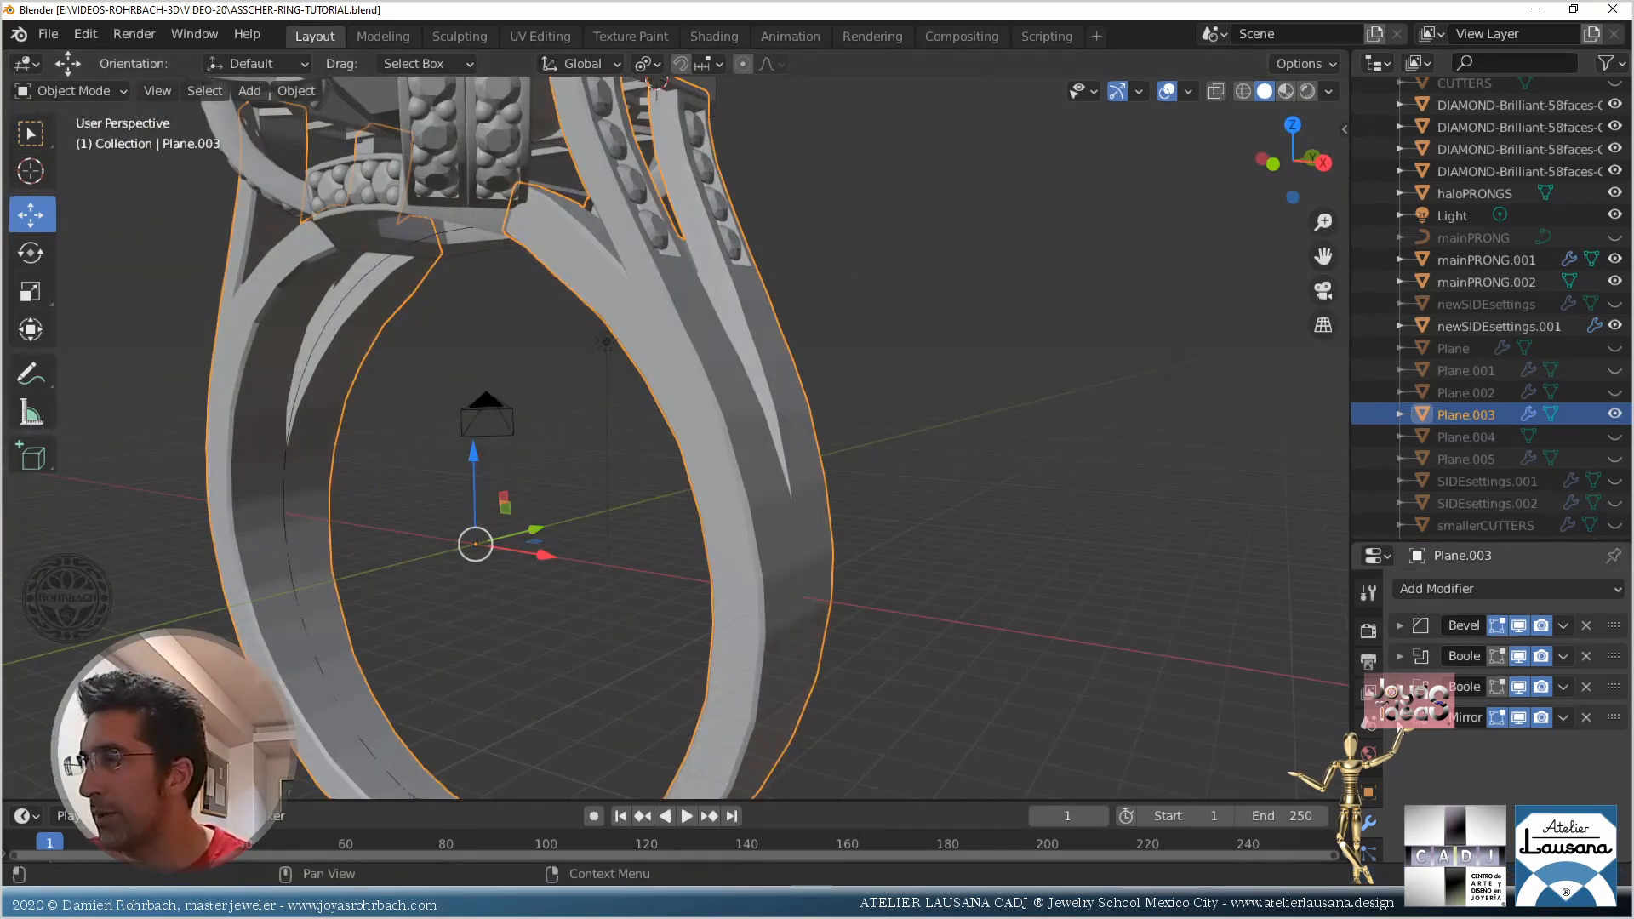
{"action": "scroll", "coordinate": [809, 519], "scroll_direction": "down", "scroll_amount": 4}
{"action": "scroll", "coordinate": [749, 694], "scroll_direction": "up", "scroll_amount": 4}
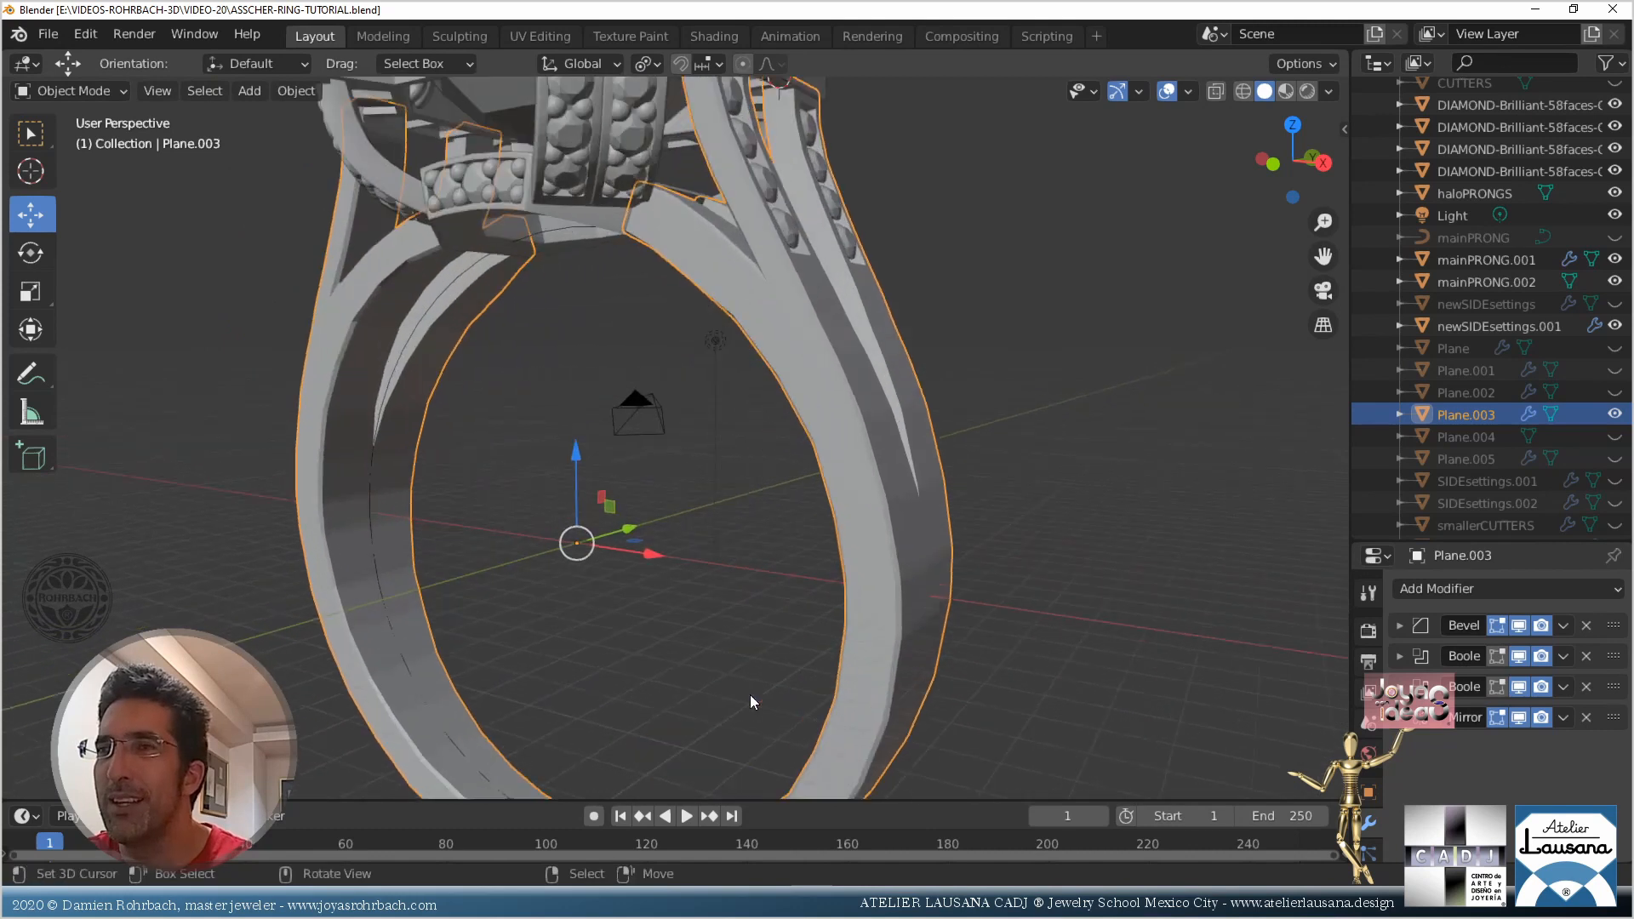
{"action": "middle_click_drag", "start_coordinate": [749, 694], "coordinate": [771, 559], "text": "shift"}
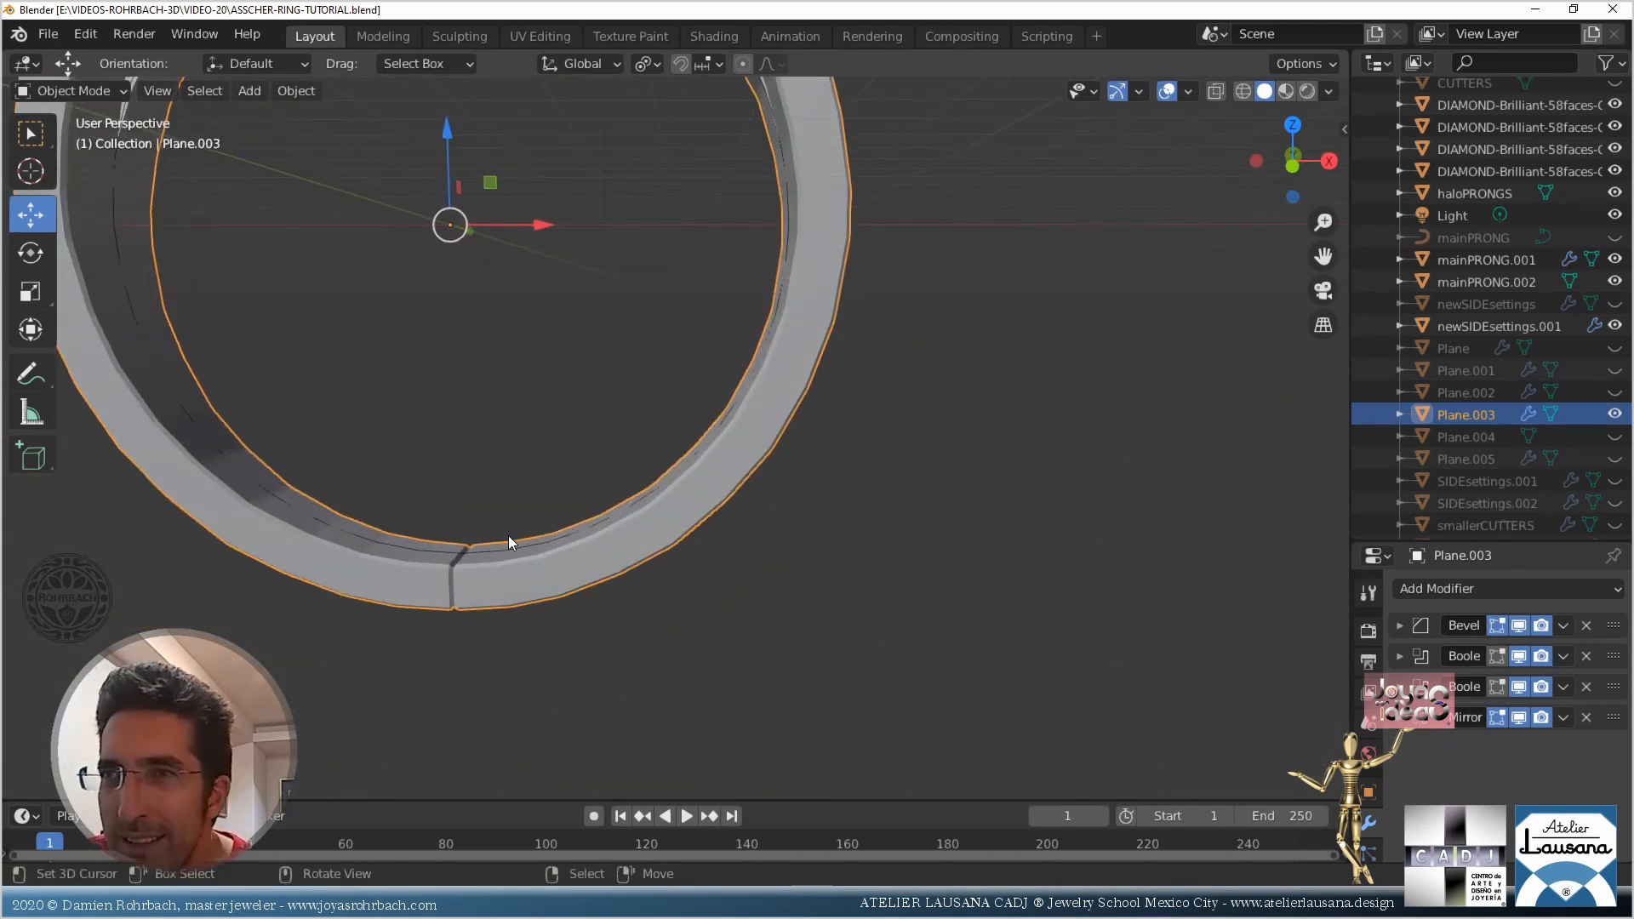
{"action": "key", "text": "ctrl+s"}
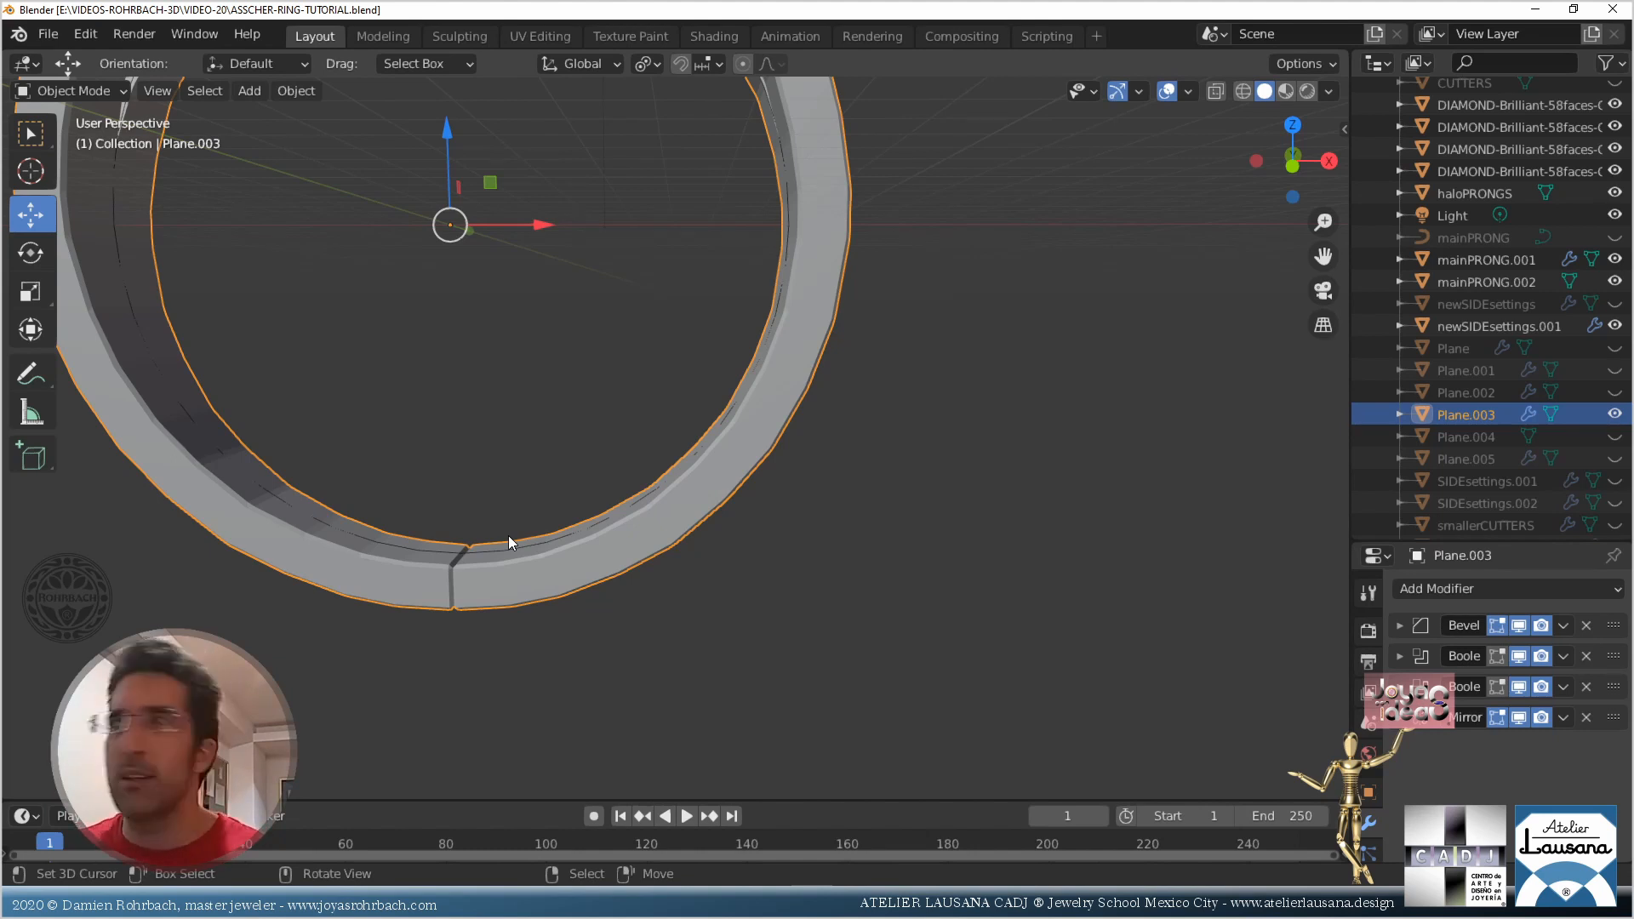
{"action": "middle_click_drag", "start_coordinate": [508, 537], "coordinate": [587, 462]}
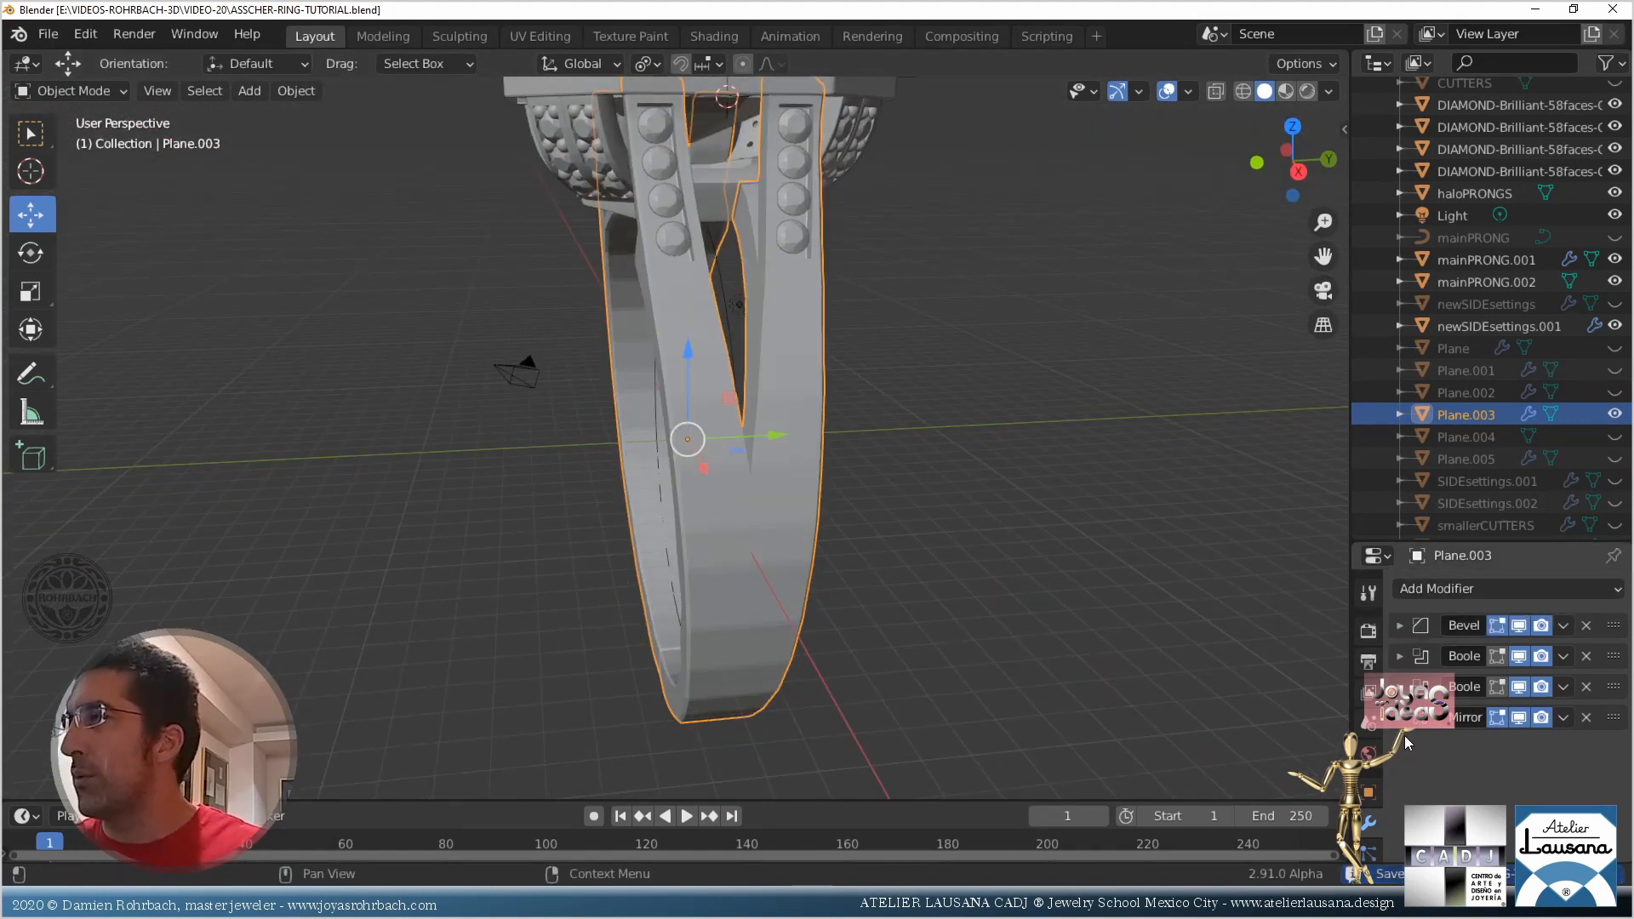
Remove the Mirror modifier from Plane.003, add a second Bevel modifier at the end of the stack, and save the file
{"action": "left_click", "coordinate": [1588, 719]}
{"action": "middle_click_drag", "start_coordinate": [673, 622], "coordinate": [681, 504]}
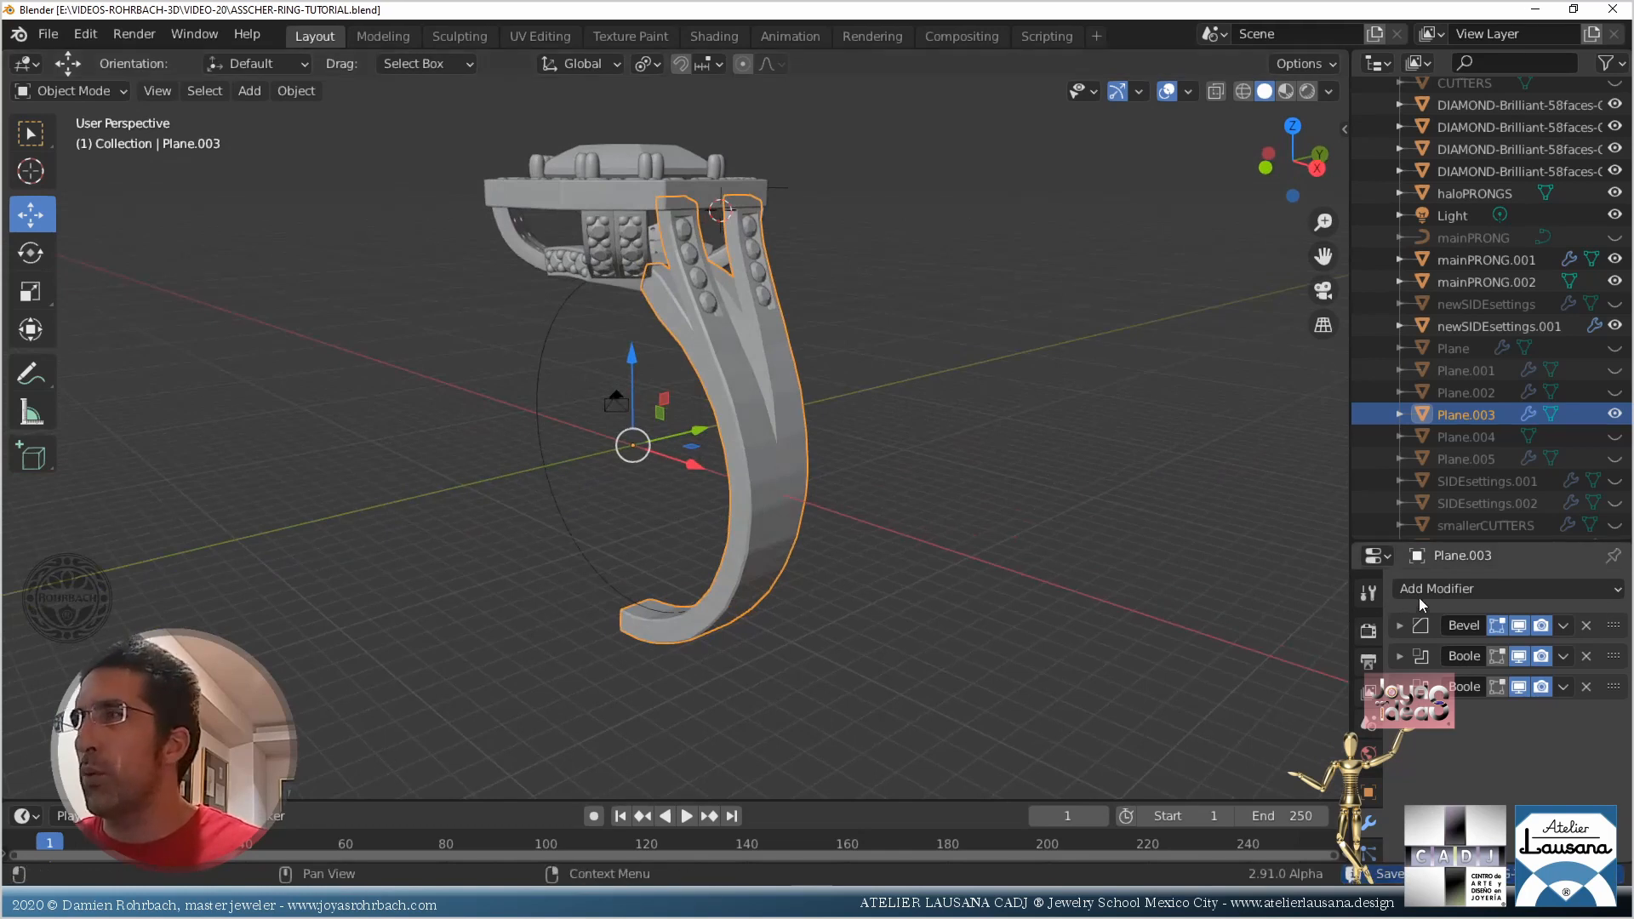
{"action": "left_click", "coordinate": [1444, 587]}
{"action": "left_click", "coordinate": [1247, 207]}
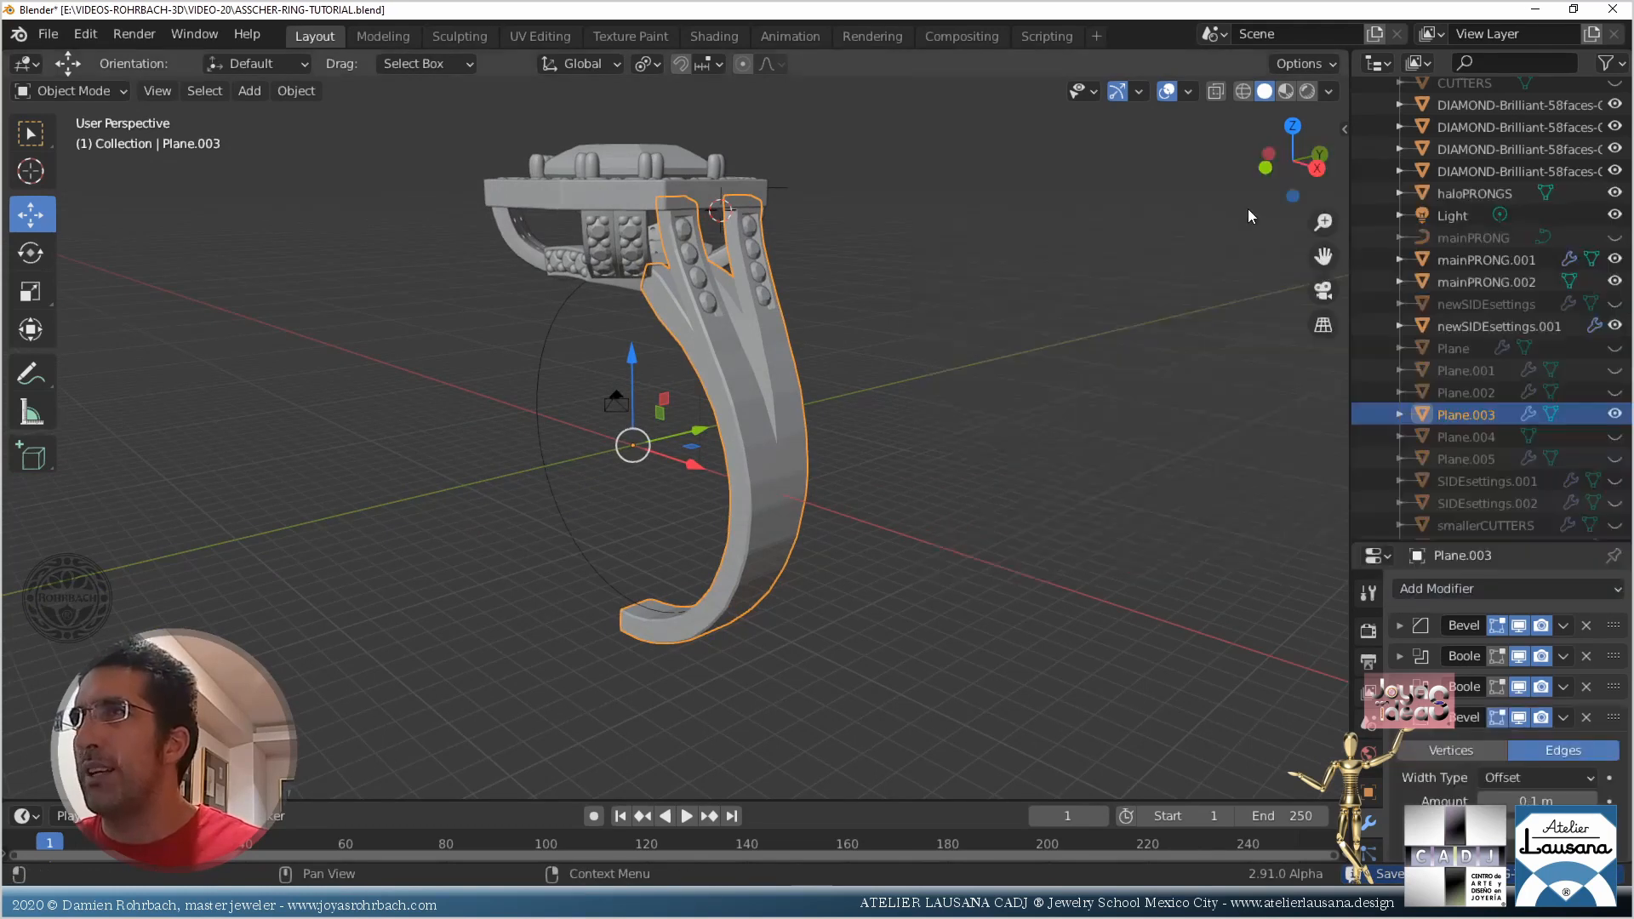
{"action": "scroll", "coordinate": [1069, 526], "scroll_direction": "up", "scroll_amount": 5}
{"action": "middle_click_drag", "start_coordinate": [1047, 448], "coordinate": [926, 453]}
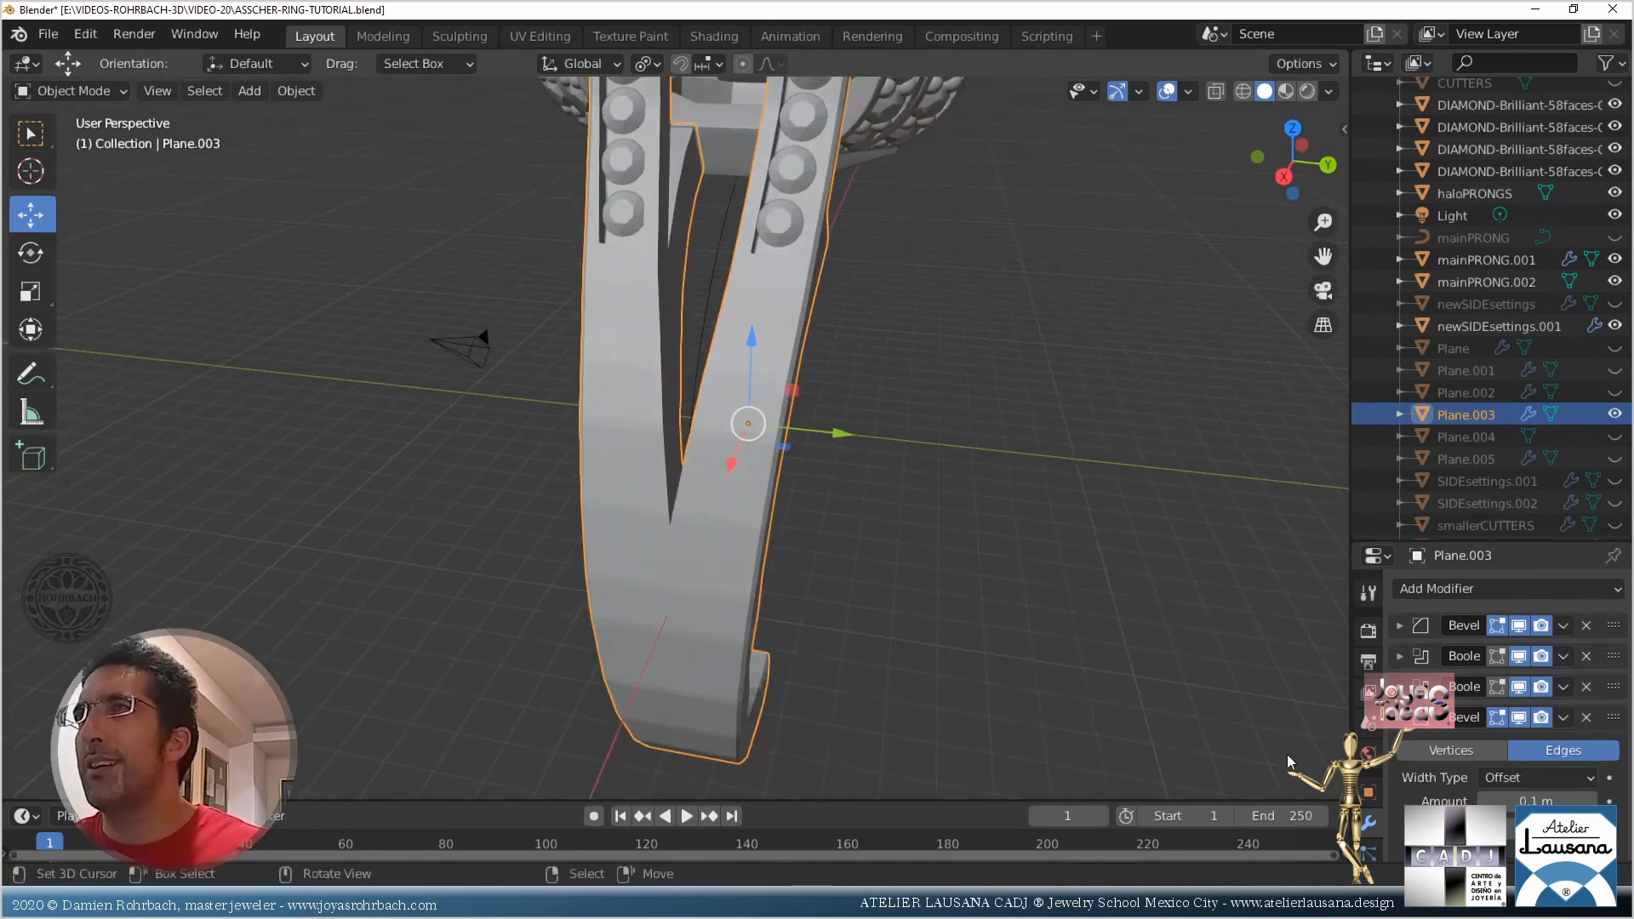
{"action": "scroll", "coordinate": [1457, 798], "scroll_direction": "down", "scroll_amount": 3}
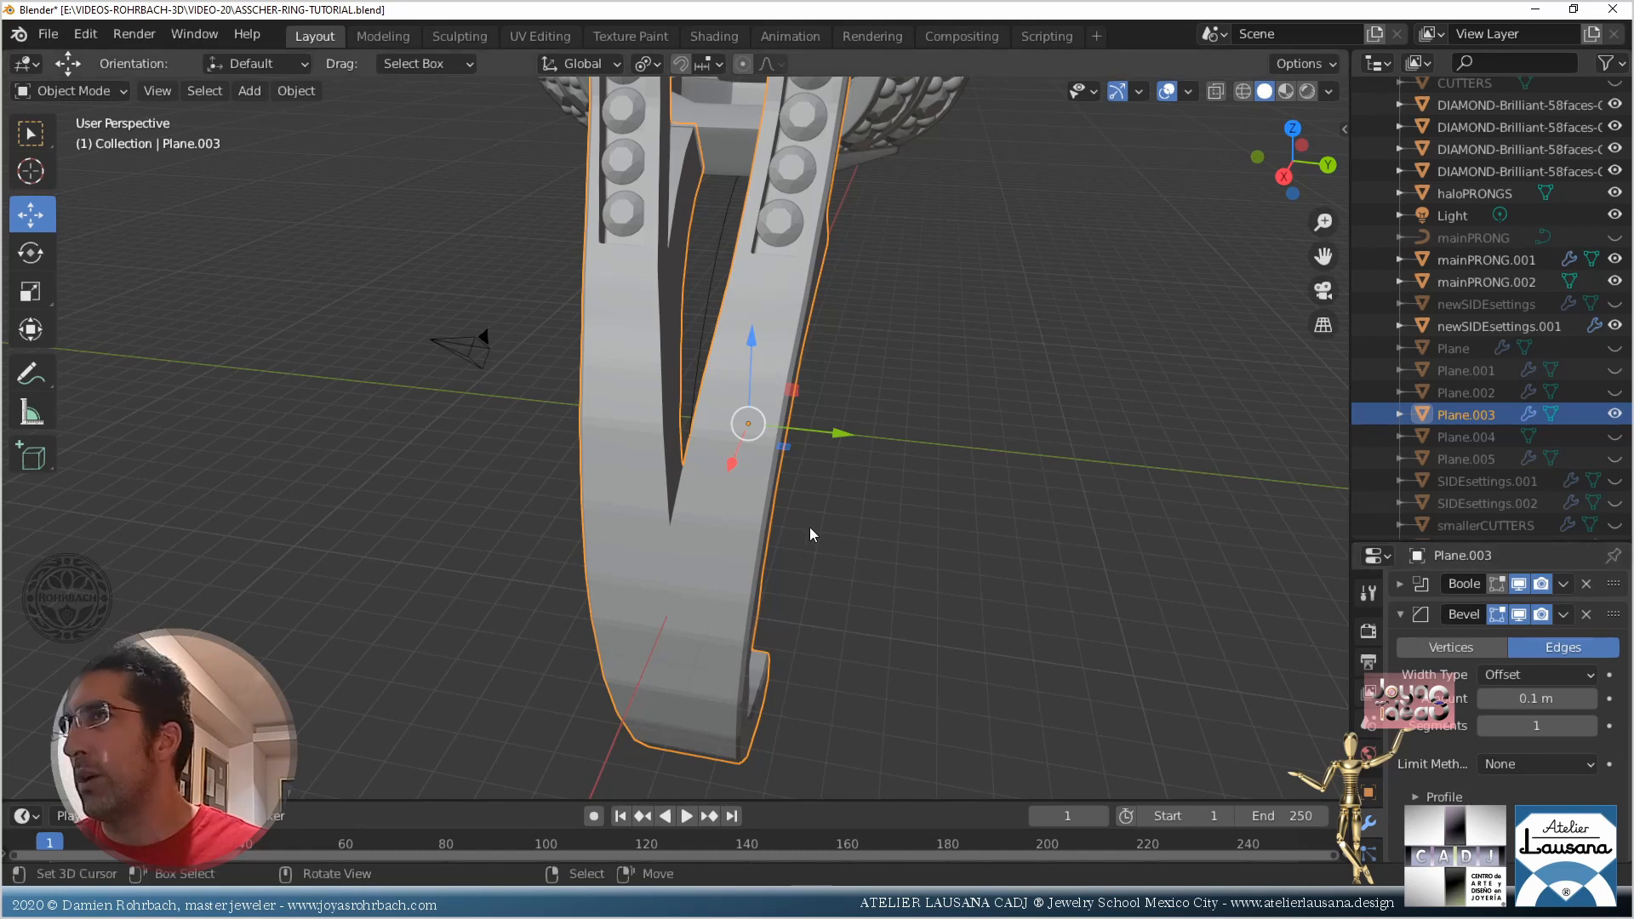
{"action": "scroll", "coordinate": [804, 459], "scroll_direction": "up", "scroll_amount": 2}
{"action": "scroll", "coordinate": [804, 460], "scroll_direction": "down", "scroll_amount": 4}
{"action": "middle_click_drag", "start_coordinate": [804, 459], "coordinate": [809, 352]}
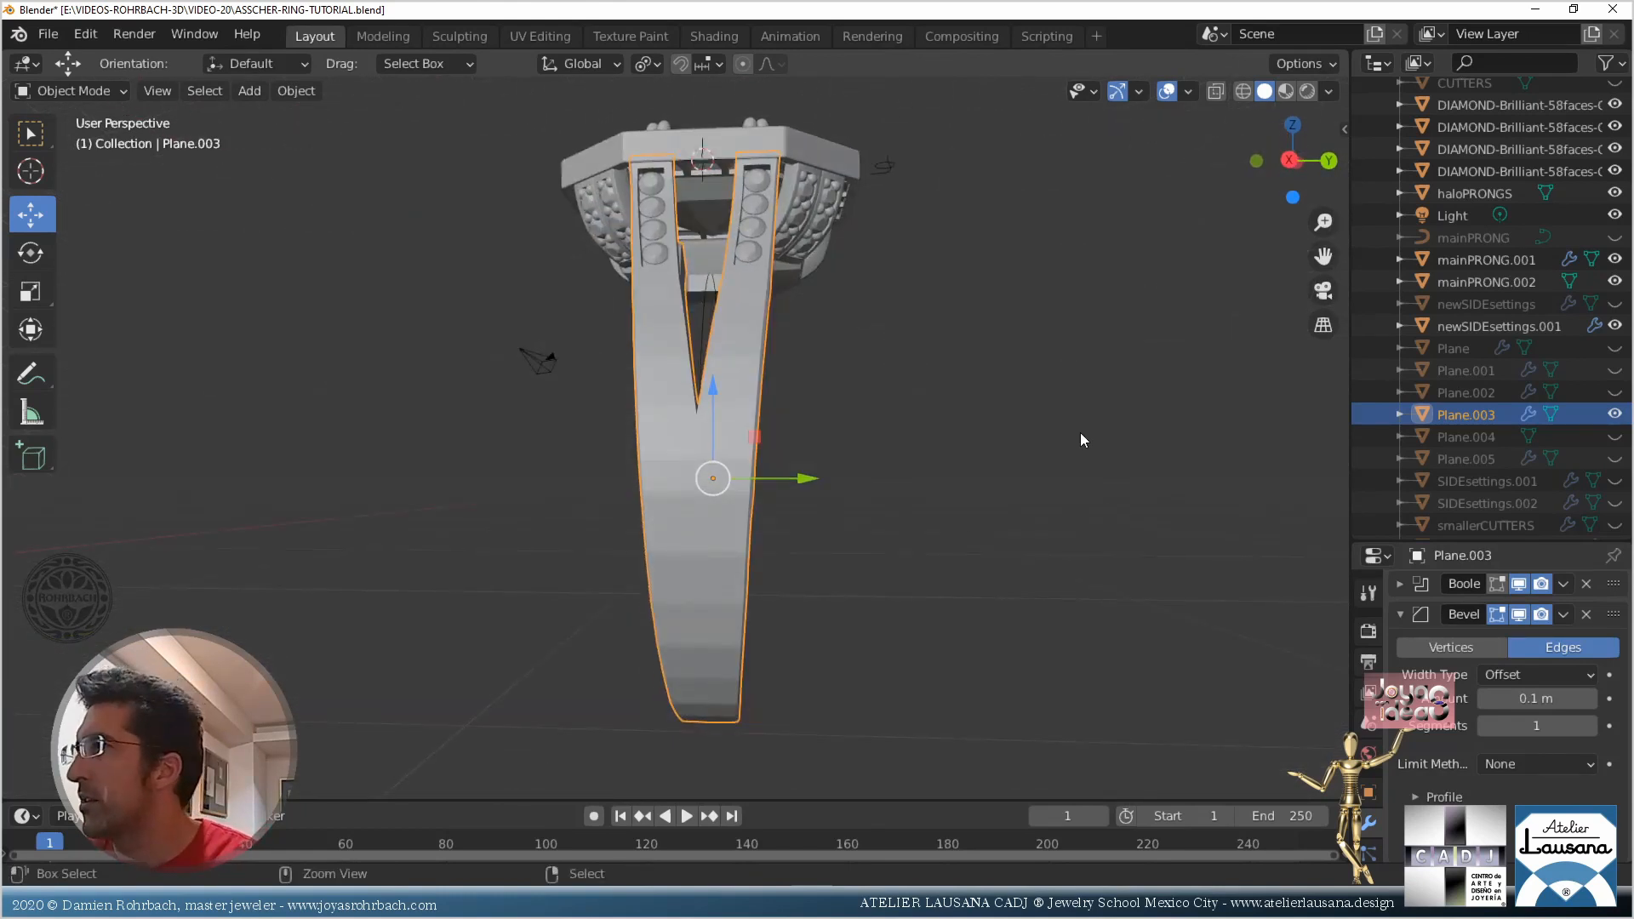
{"action": "key", "text": "ctrl+s"}
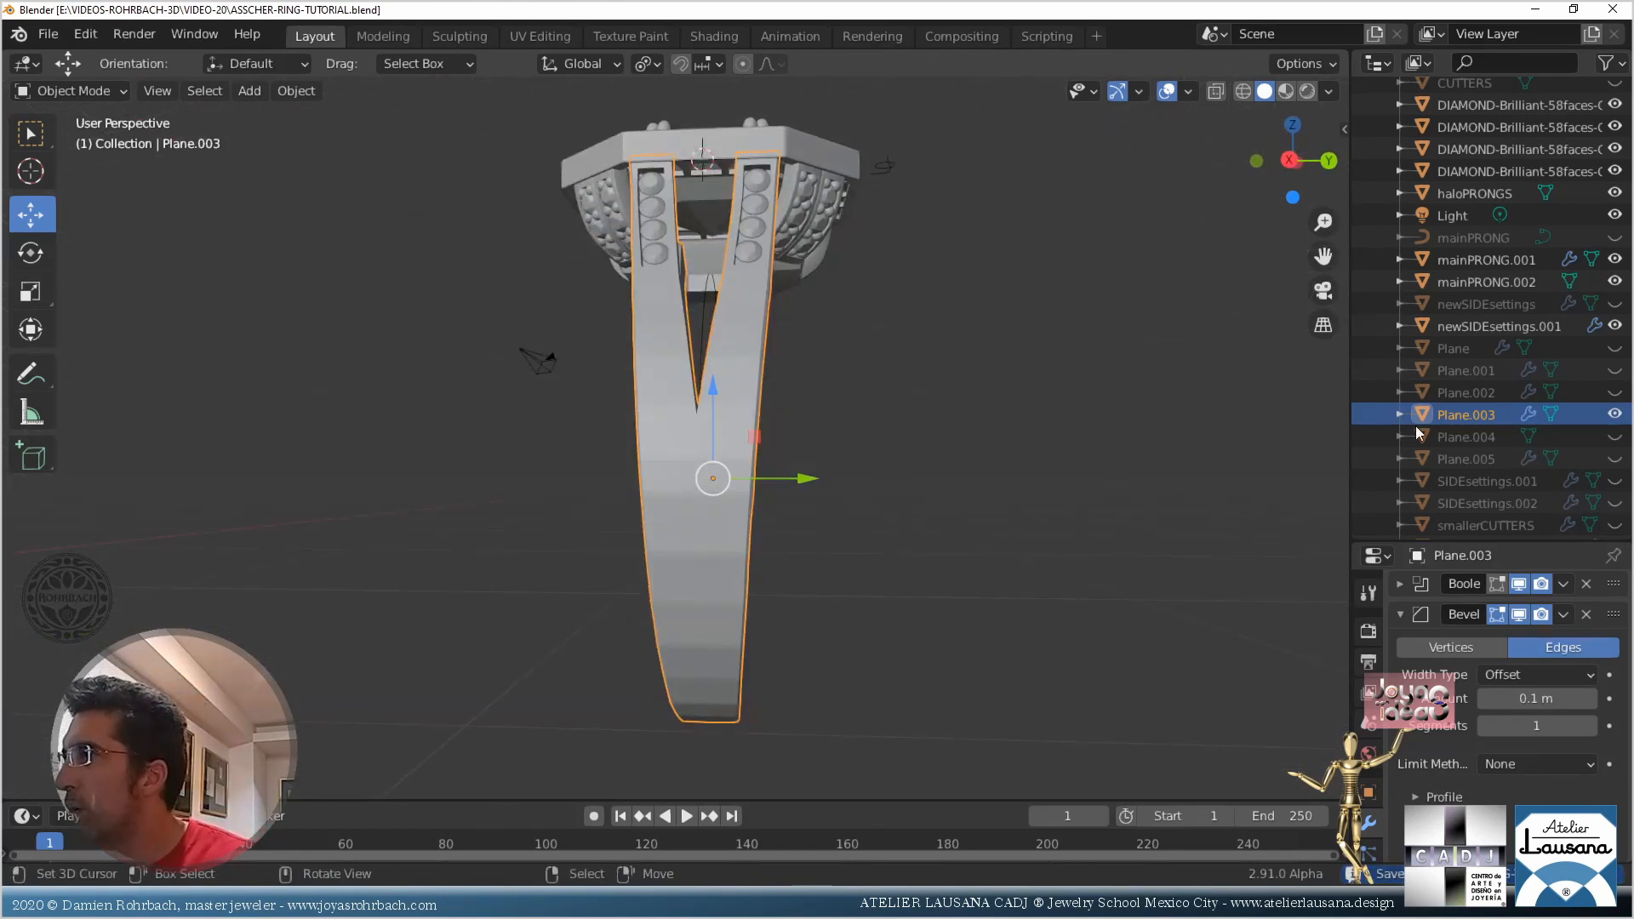
Check the hidden Plane.002 and Plane.001 objects, and reveal the wedge-shaped Plane.004 cutter for viewing
{"action": "left_click", "coordinate": [1614, 392]}
{"action": "left_click", "coordinate": [1614, 392]}
{"action": "left_click", "coordinate": [1616, 370]}
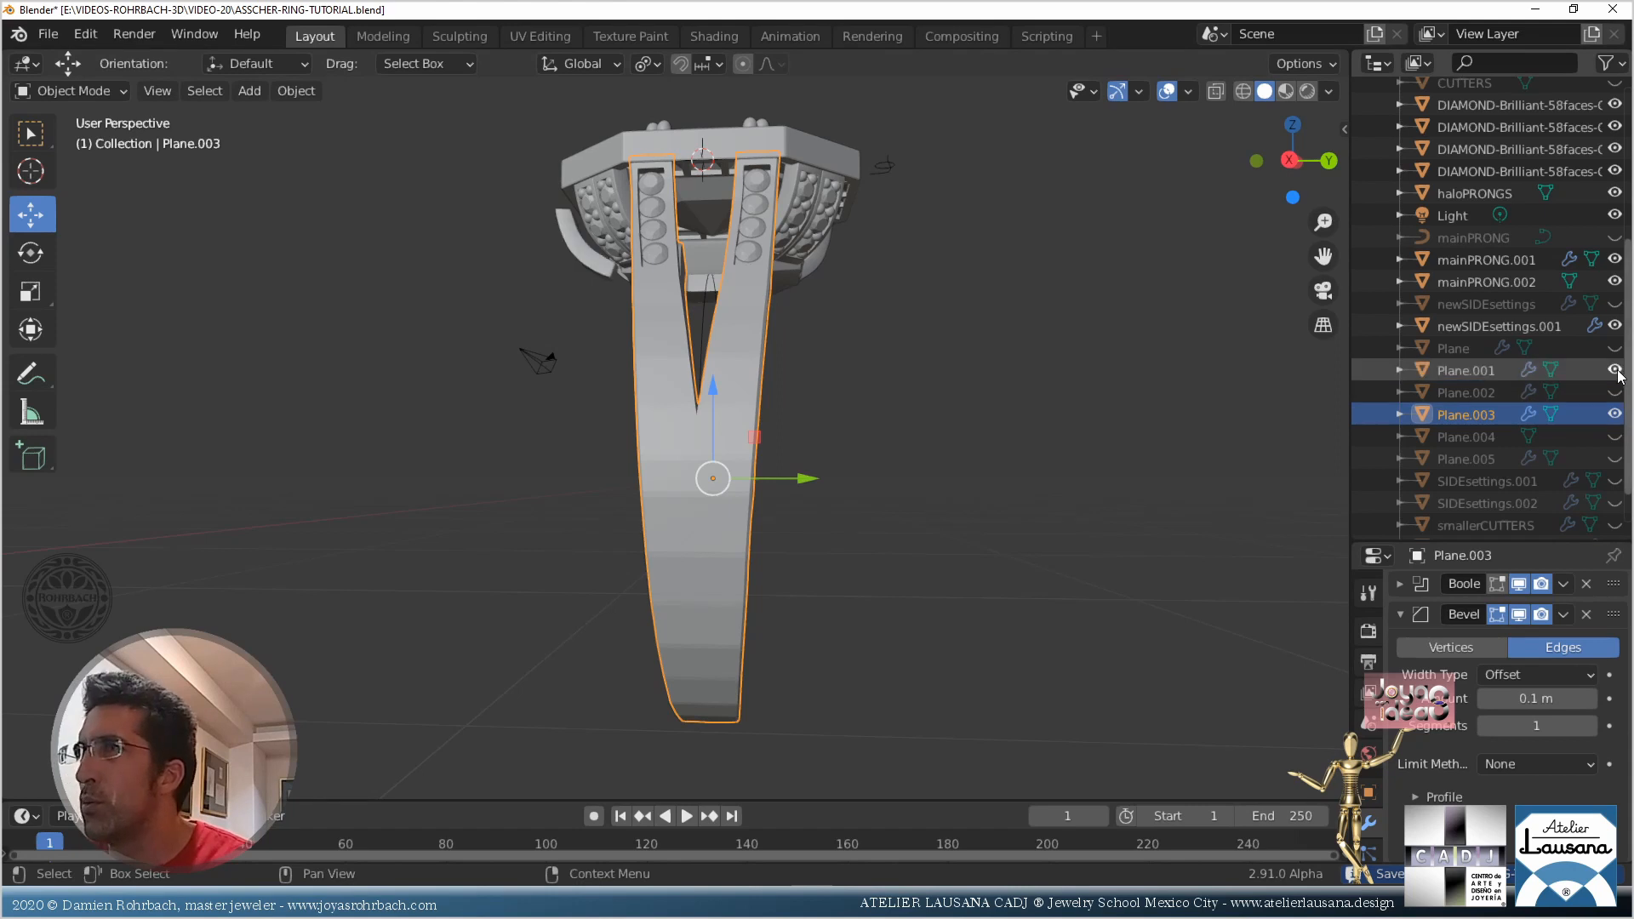
{"action": "left_click", "coordinate": [1615, 370]}
{"action": "left_click", "coordinate": [1615, 436]}
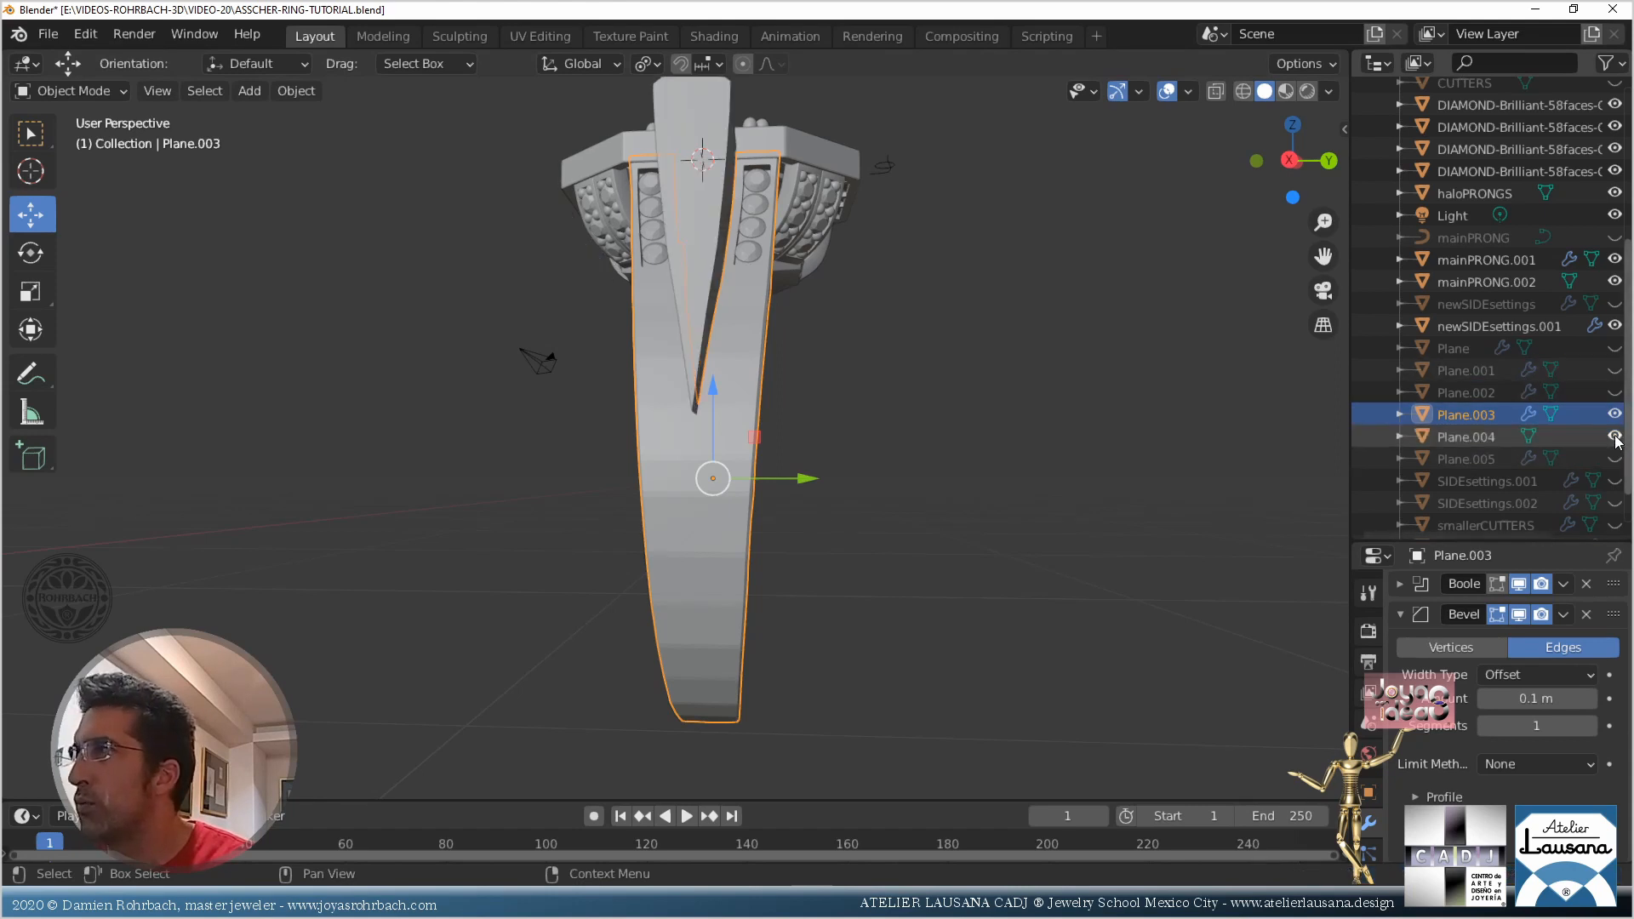
{"action": "middle_click_drag", "start_coordinate": [860, 504], "coordinate": [762, 519]}
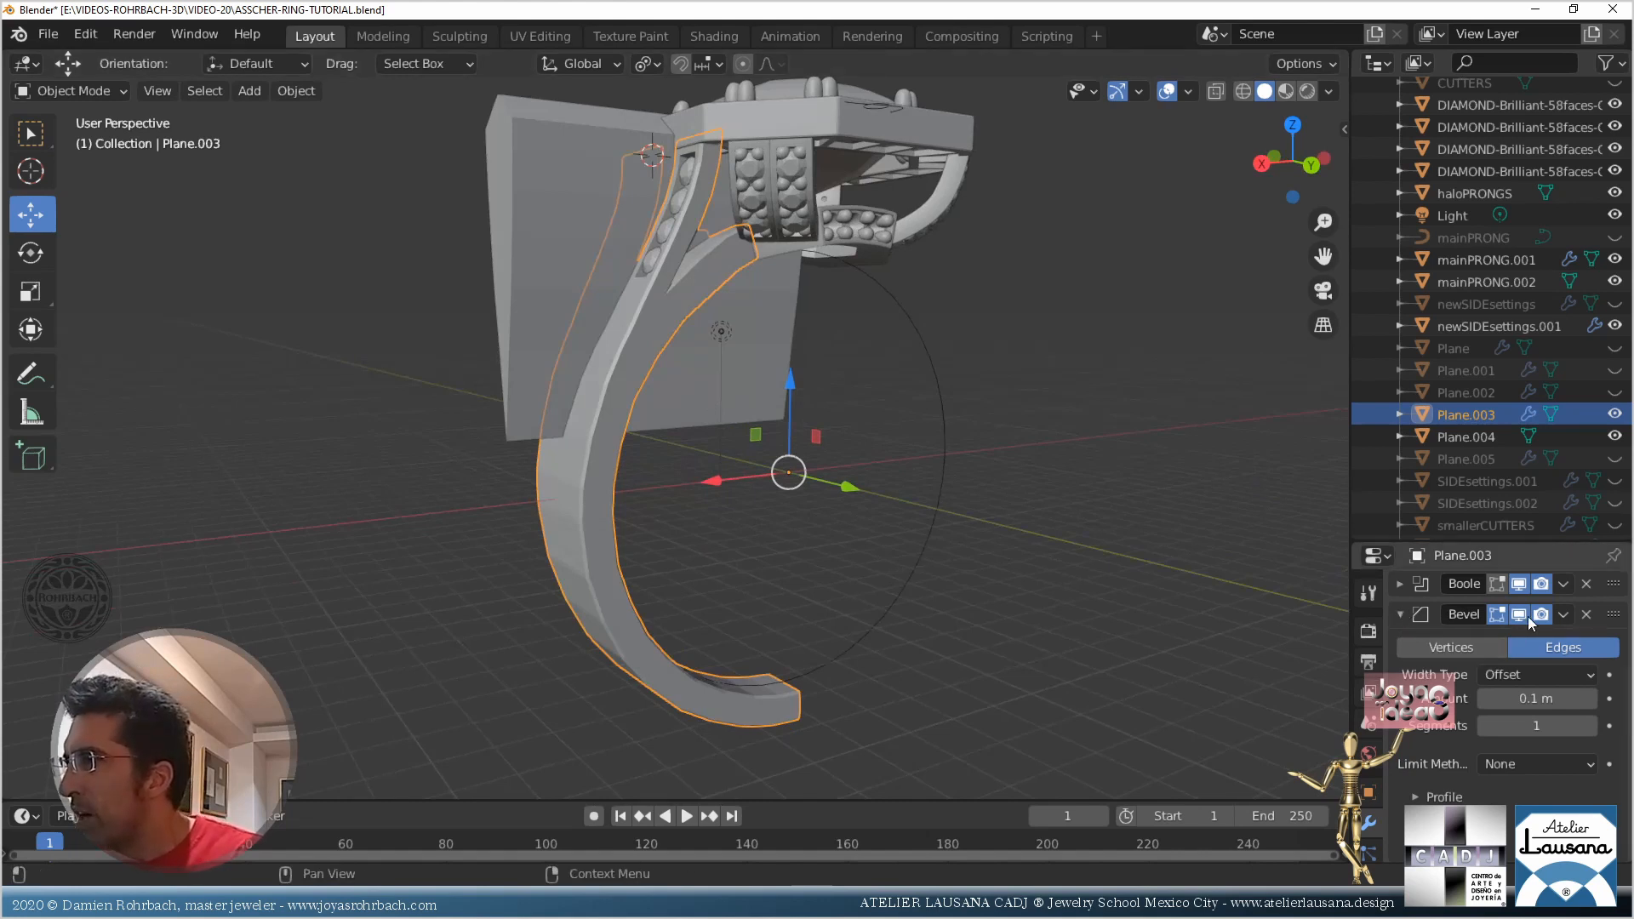
Turn off the viewport display of both Booleans and the last Bevel on Plane.003, and examine the Plane.004 cutter
{"action": "left_click", "coordinate": [1402, 616]}
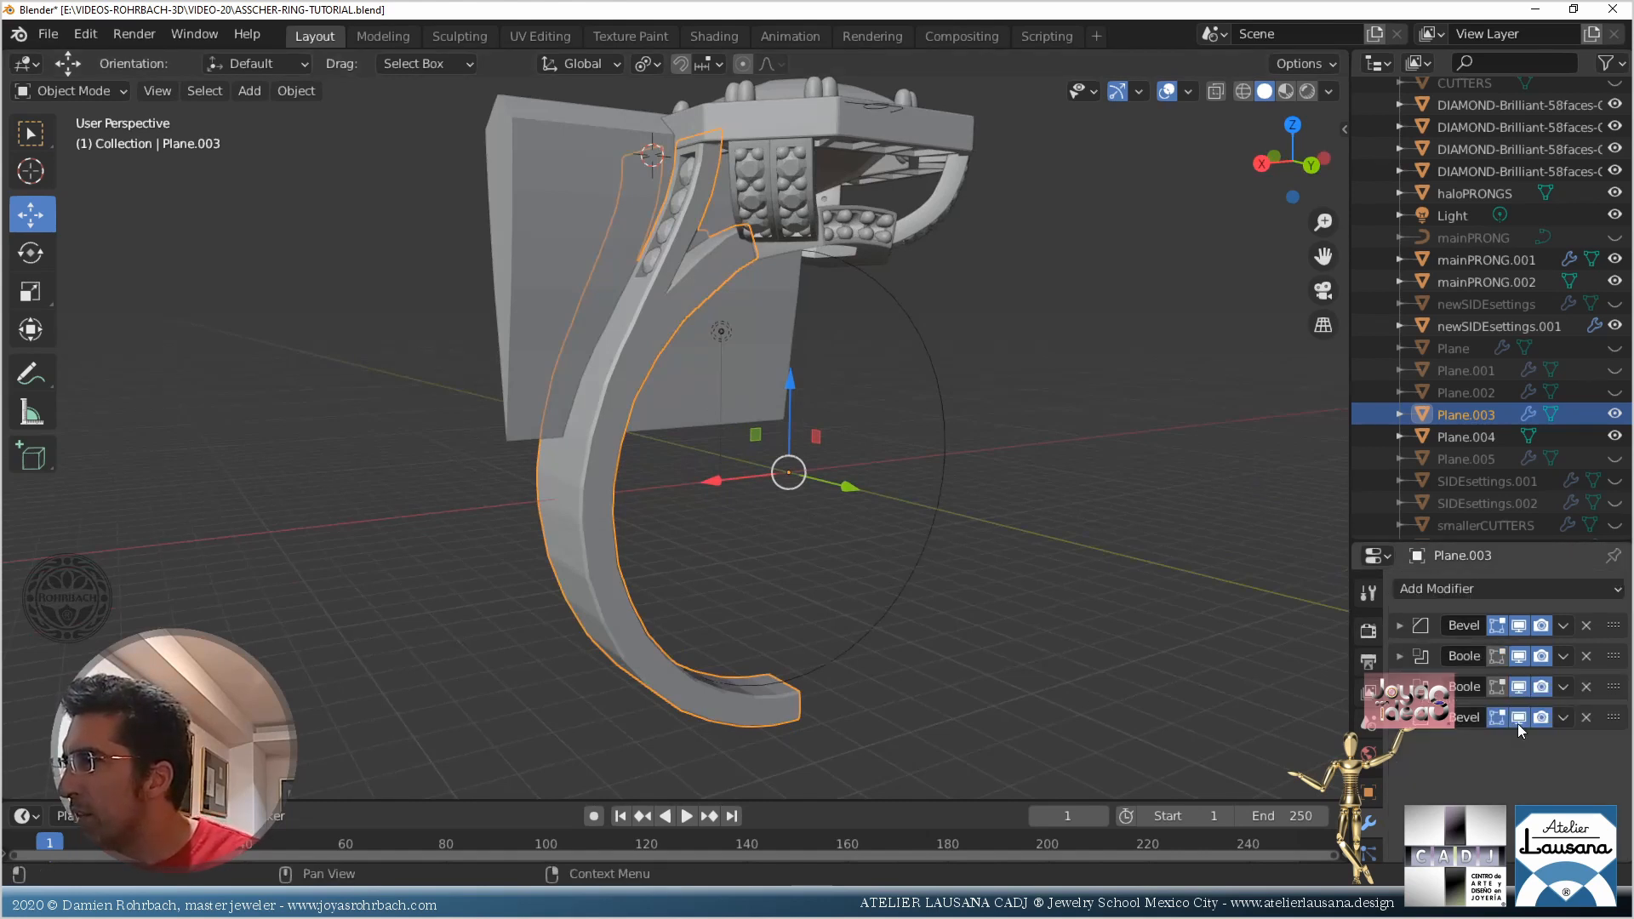
{"action": "left_click", "coordinate": [1518, 687]}
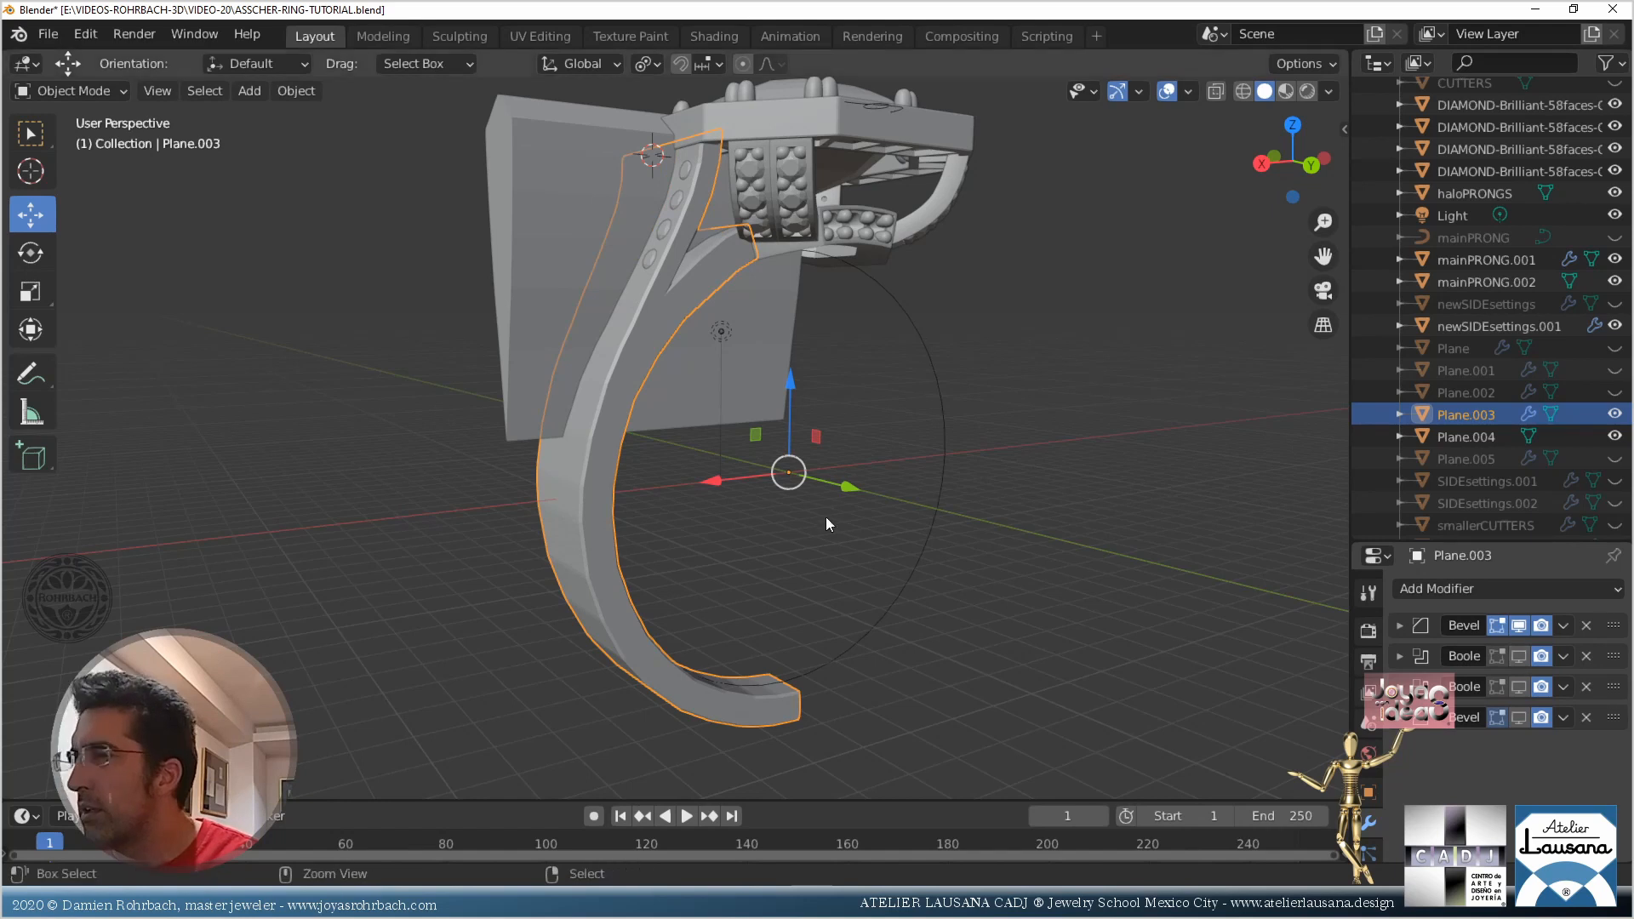
{"action": "left_click", "coordinate": [587, 255]}
{"action": "middle_click_drag", "start_coordinate": [660, 313], "coordinate": [799, 382], "text": "shift"}
{"action": "scroll", "coordinate": [812, 421], "scroll_direction": "up", "scroll_amount": 3}
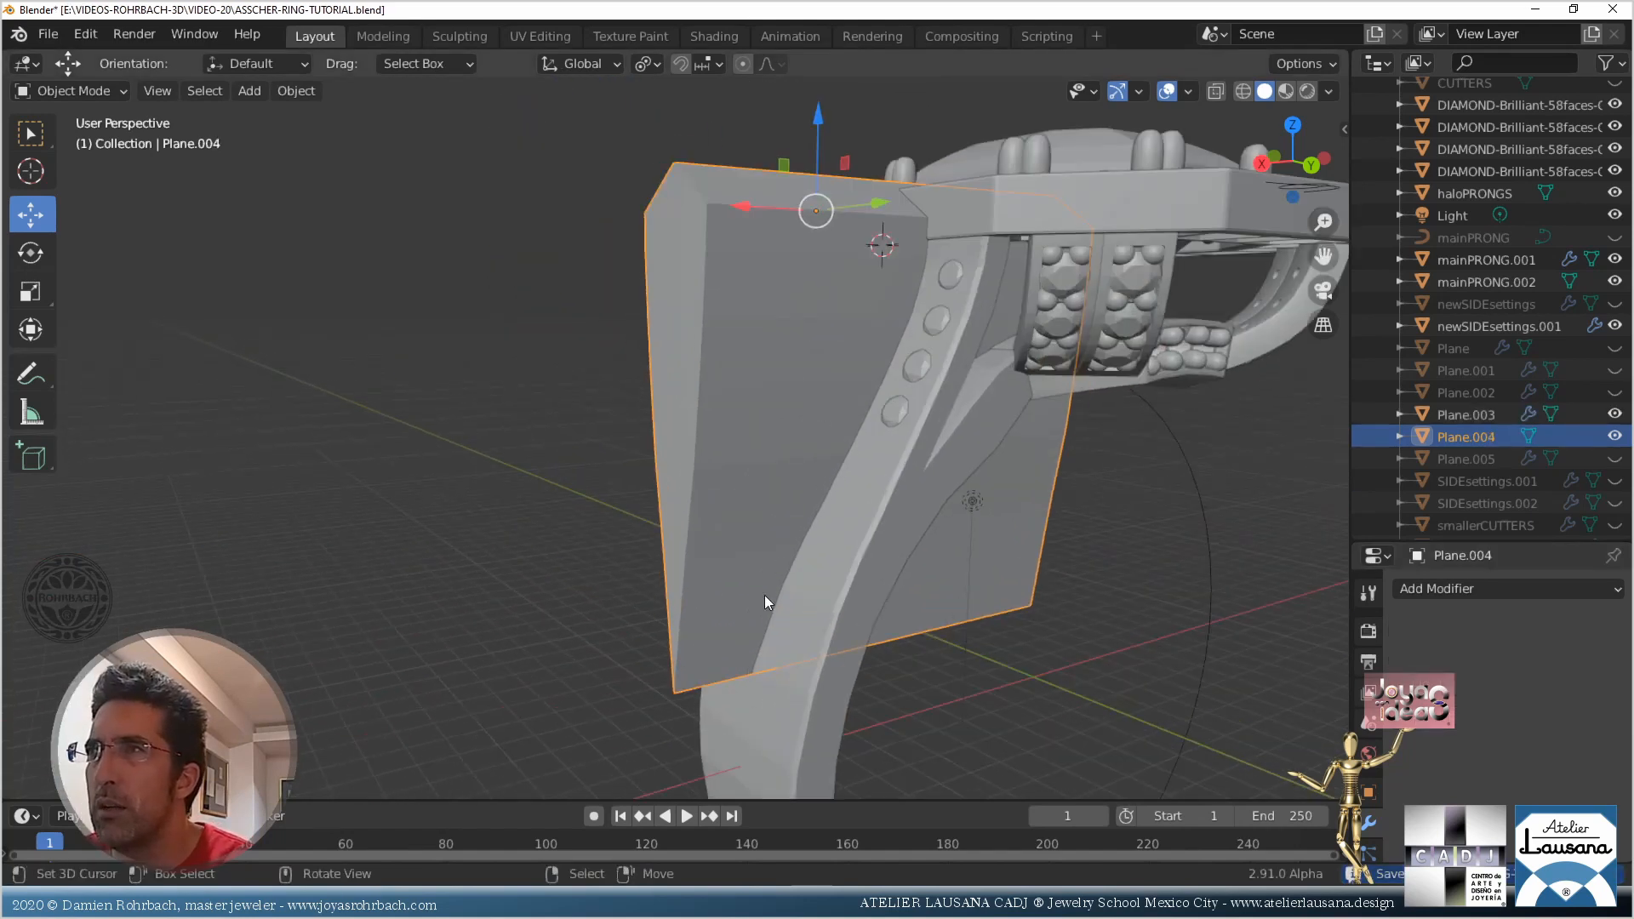
{"action": "middle_click_drag", "start_coordinate": [764, 595], "coordinate": [978, 511]}
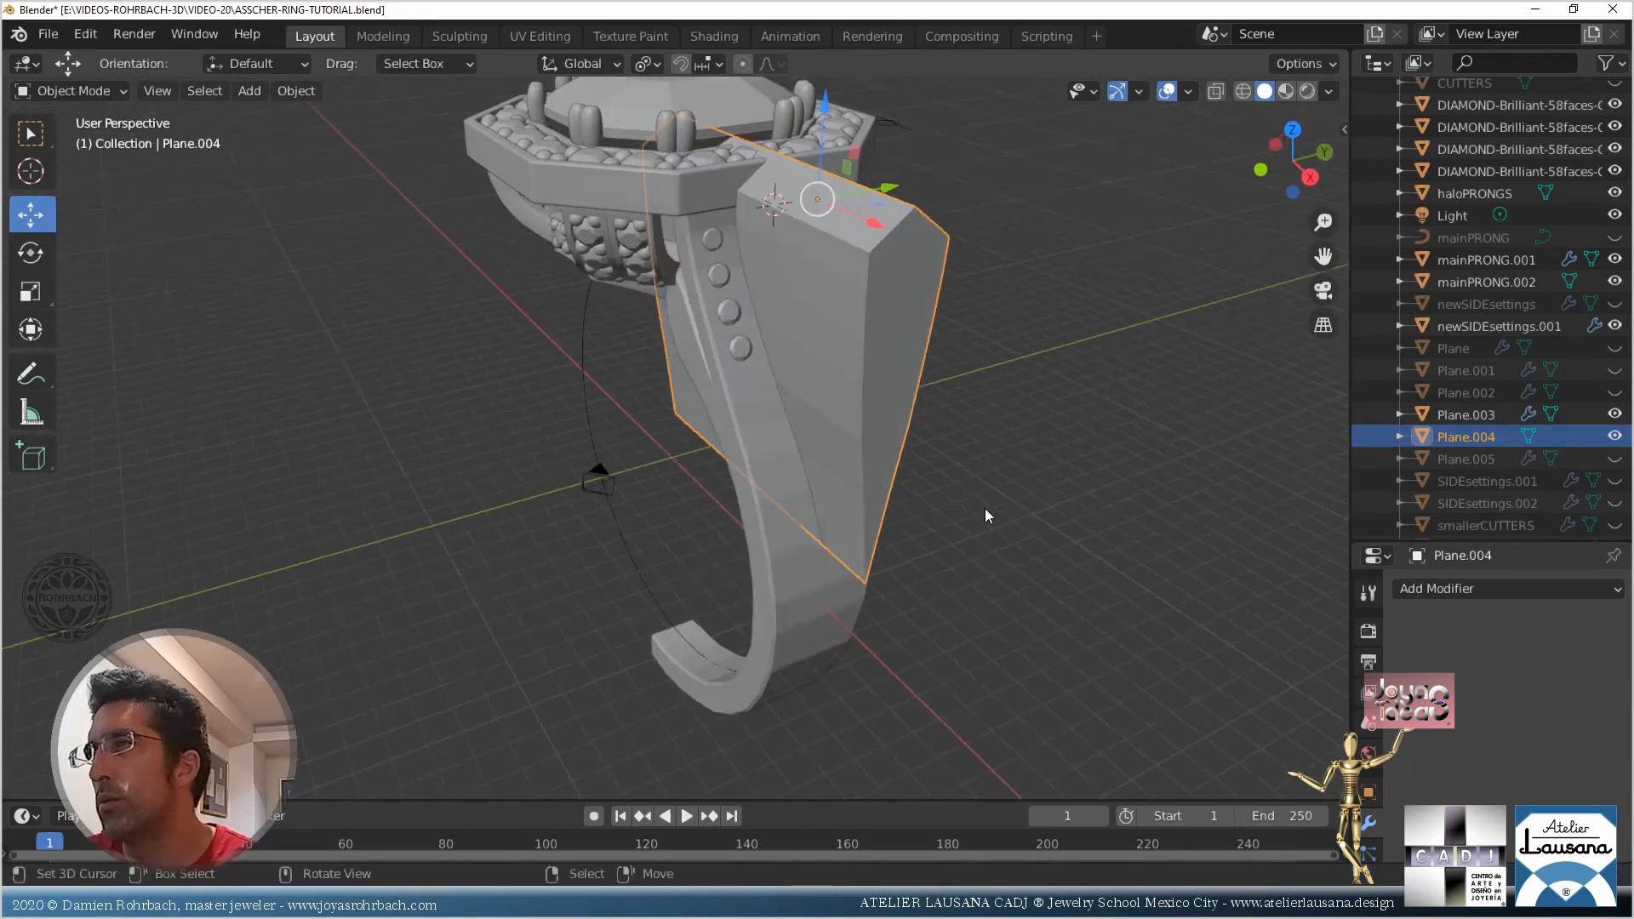
Reselect Plane.003 and turn the viewport display of both Booleans and the last Bevel back on
{"action": "left_click", "coordinate": [762, 536]}
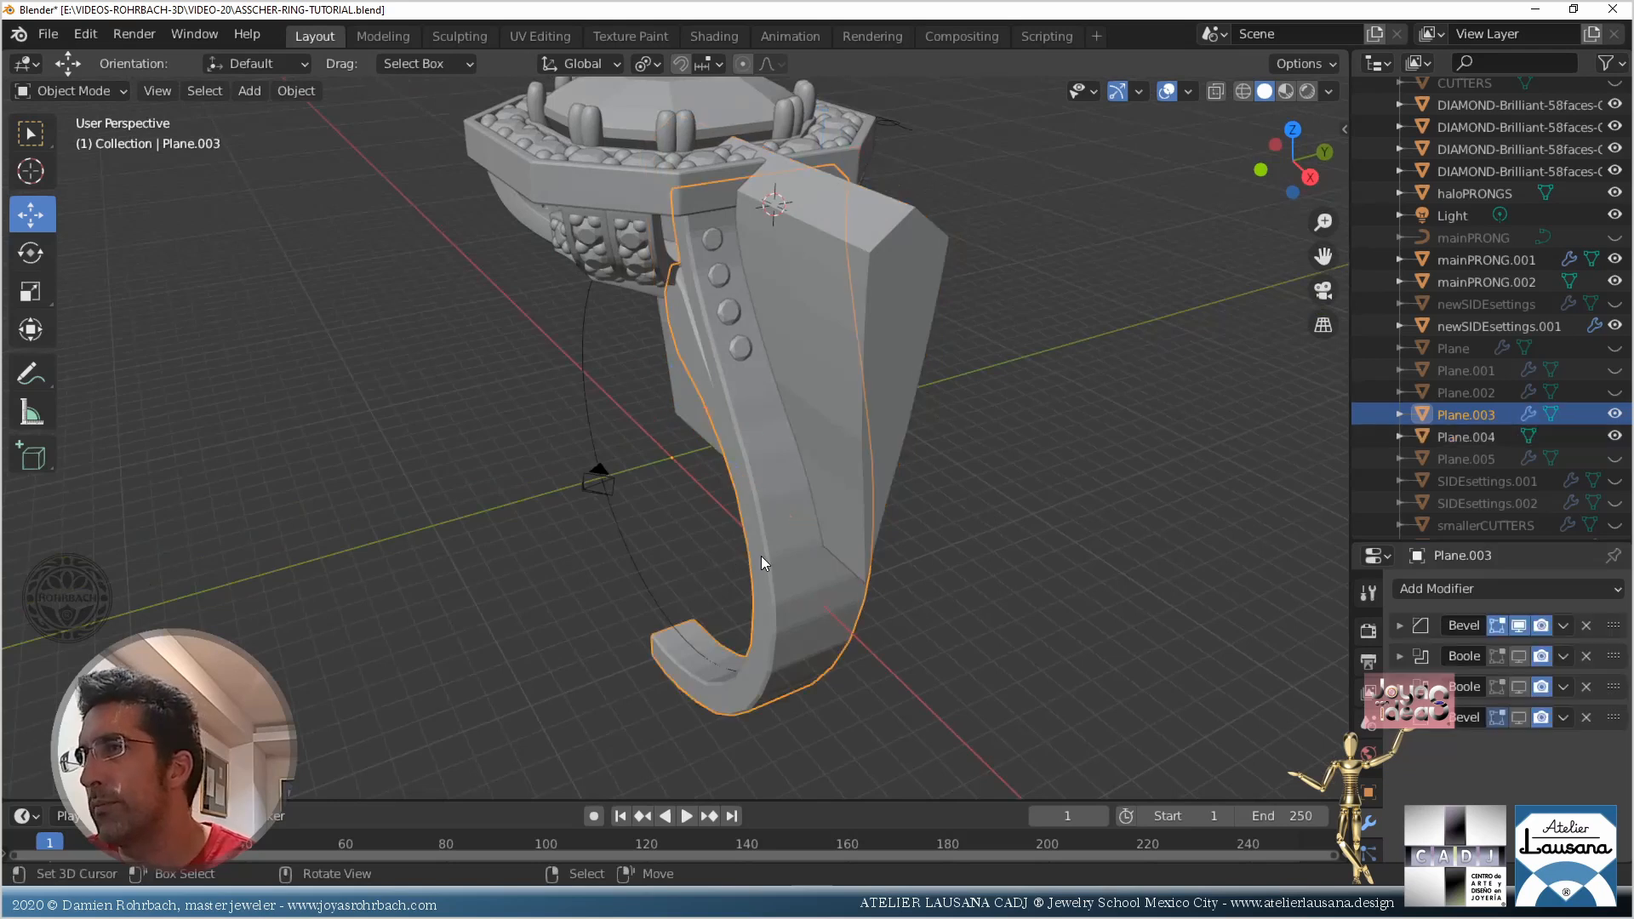
{"action": "left_click", "coordinate": [1511, 684]}
{"action": "left_click", "coordinate": [1512, 651]}
{"action": "left_click", "coordinate": [1520, 718]}
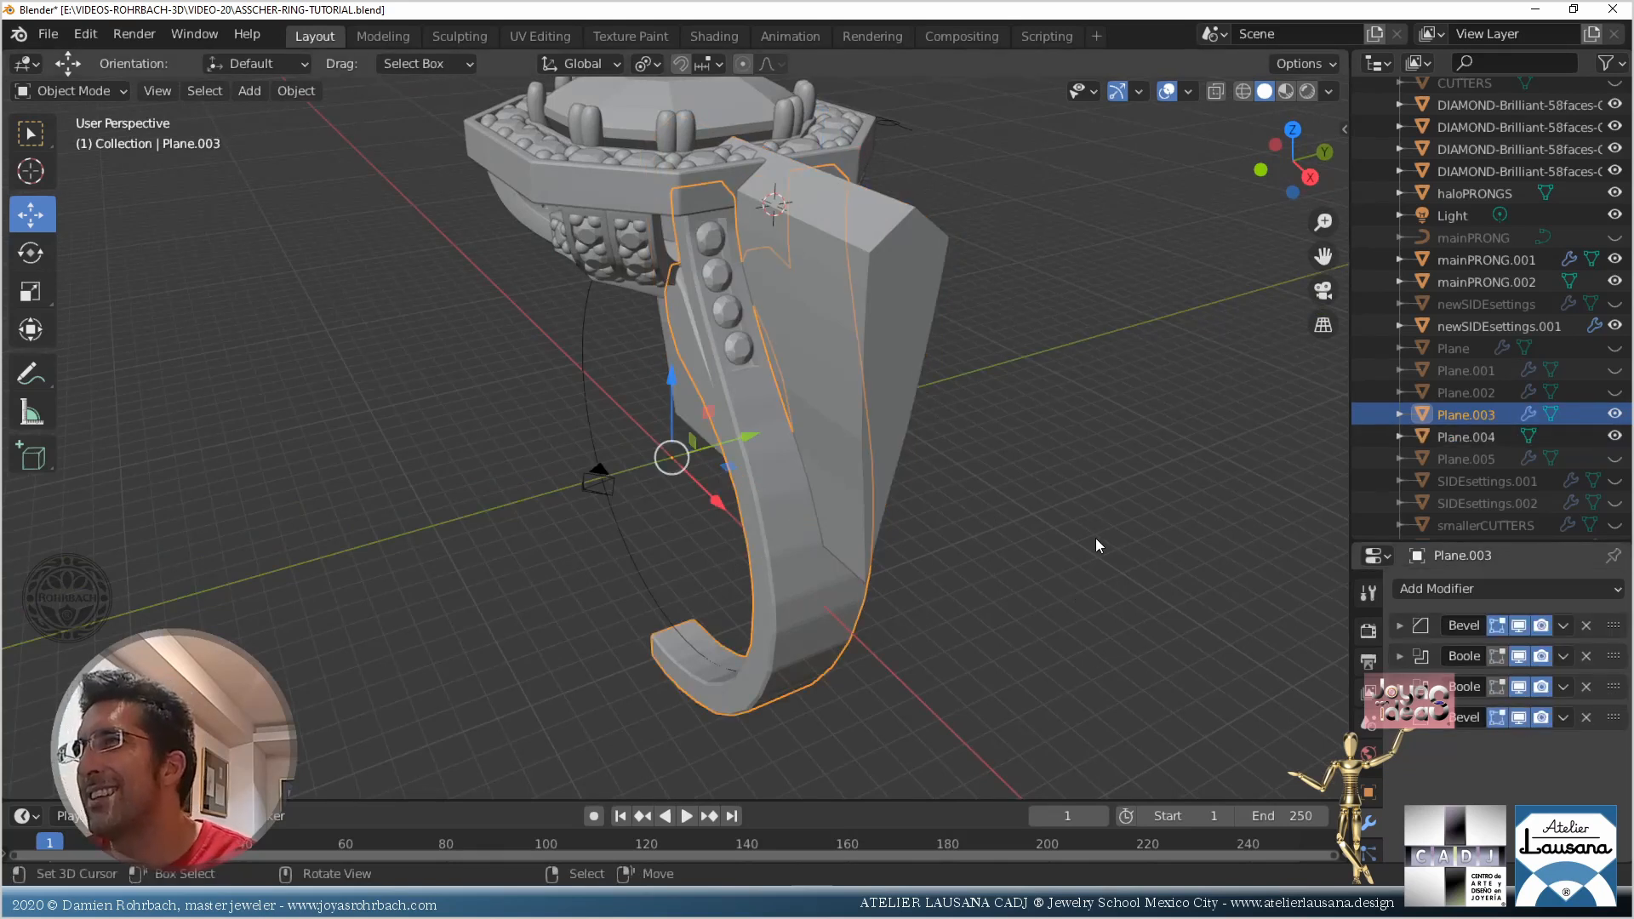
Hide the Plane.004 cutter and reselect the Plane.003 half shank
{"action": "left_click", "coordinate": [930, 307]}
{"action": "key", "text": "h"}
{"action": "mouse_move", "coordinate": [1167, 574]}
{"action": "middle_mouse_down"}
{"action": "mouse_move", "coordinate": [993, 487]}
{"action": "mouse_move", "coordinate": [1178, 565]}
{"action": "middle_mouse_up"}
{"action": "left_click", "coordinate": [841, 497]}
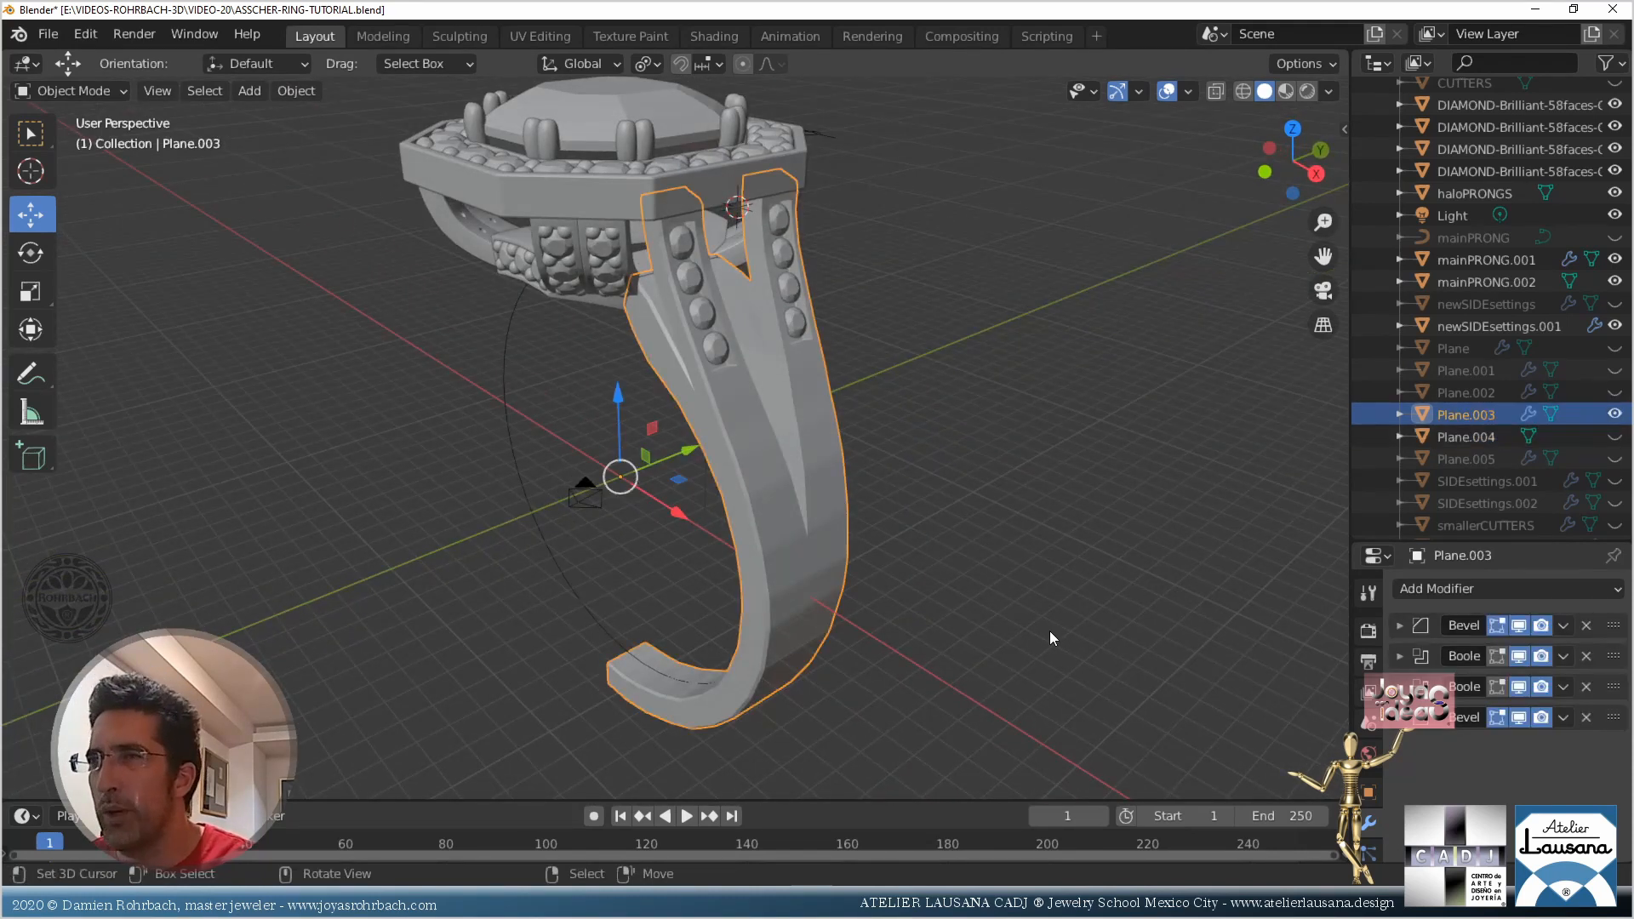
{"action": "middle_click_drag", "start_coordinate": [1048, 630], "coordinate": [936, 427], "text": "shift"}
{"action": "middle_click_drag", "start_coordinate": [936, 427], "coordinate": [758, 511]}
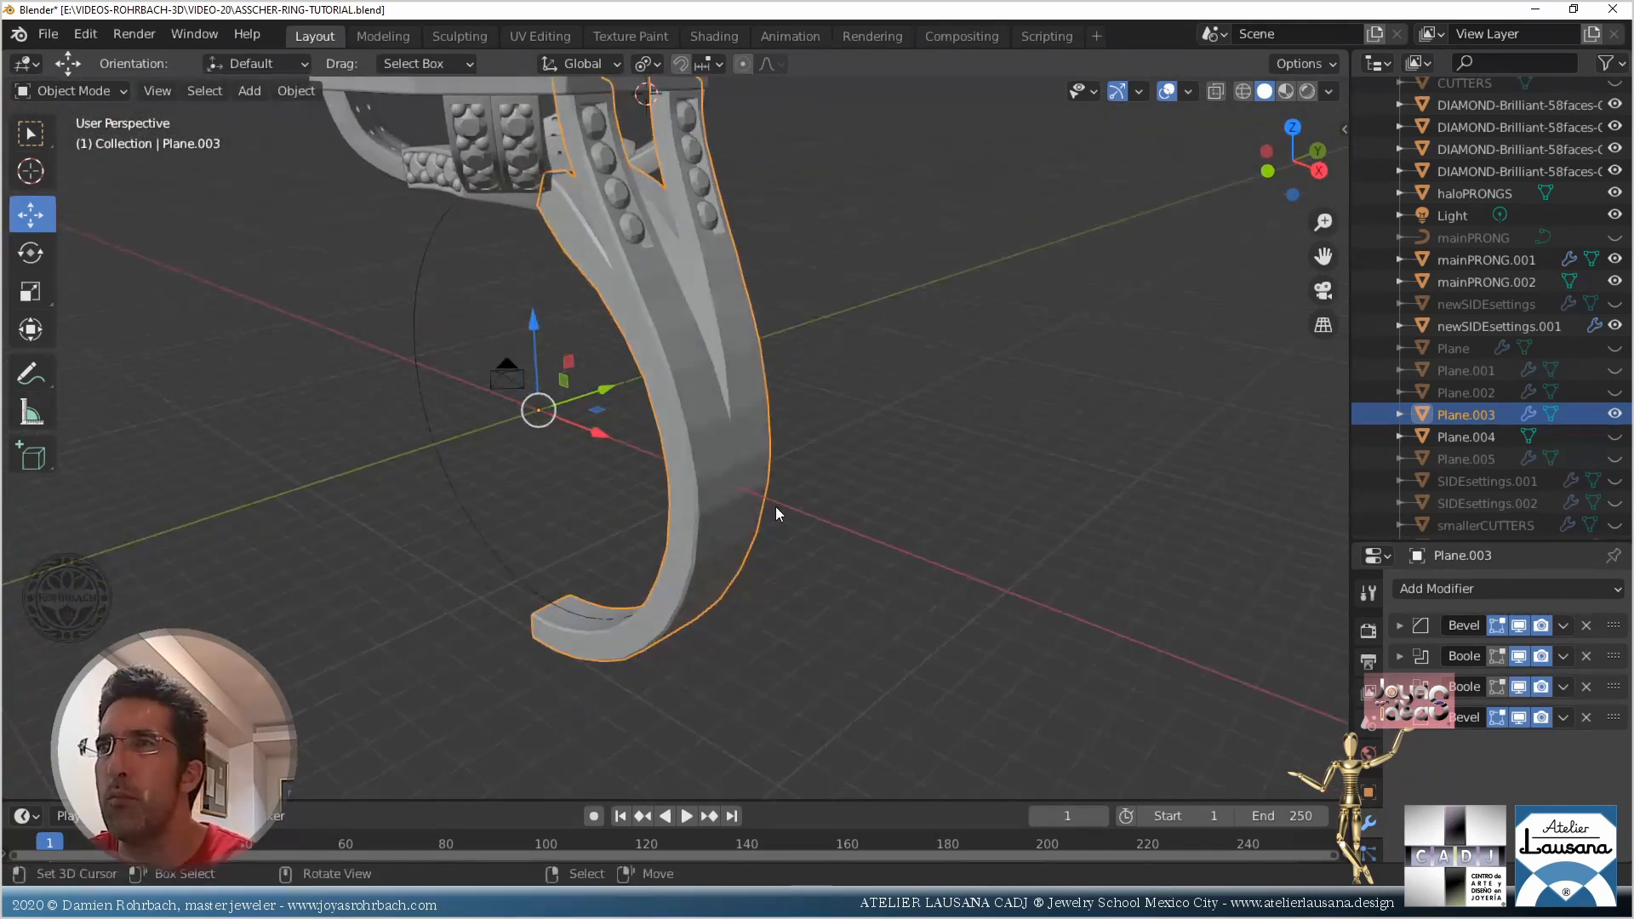
Save the file and examine the round side stones set in the two split legs
{"action": "key", "text": "ctrl+s"}
{"action": "middle_click_drag", "start_coordinate": [824, 444], "coordinate": [887, 503]}
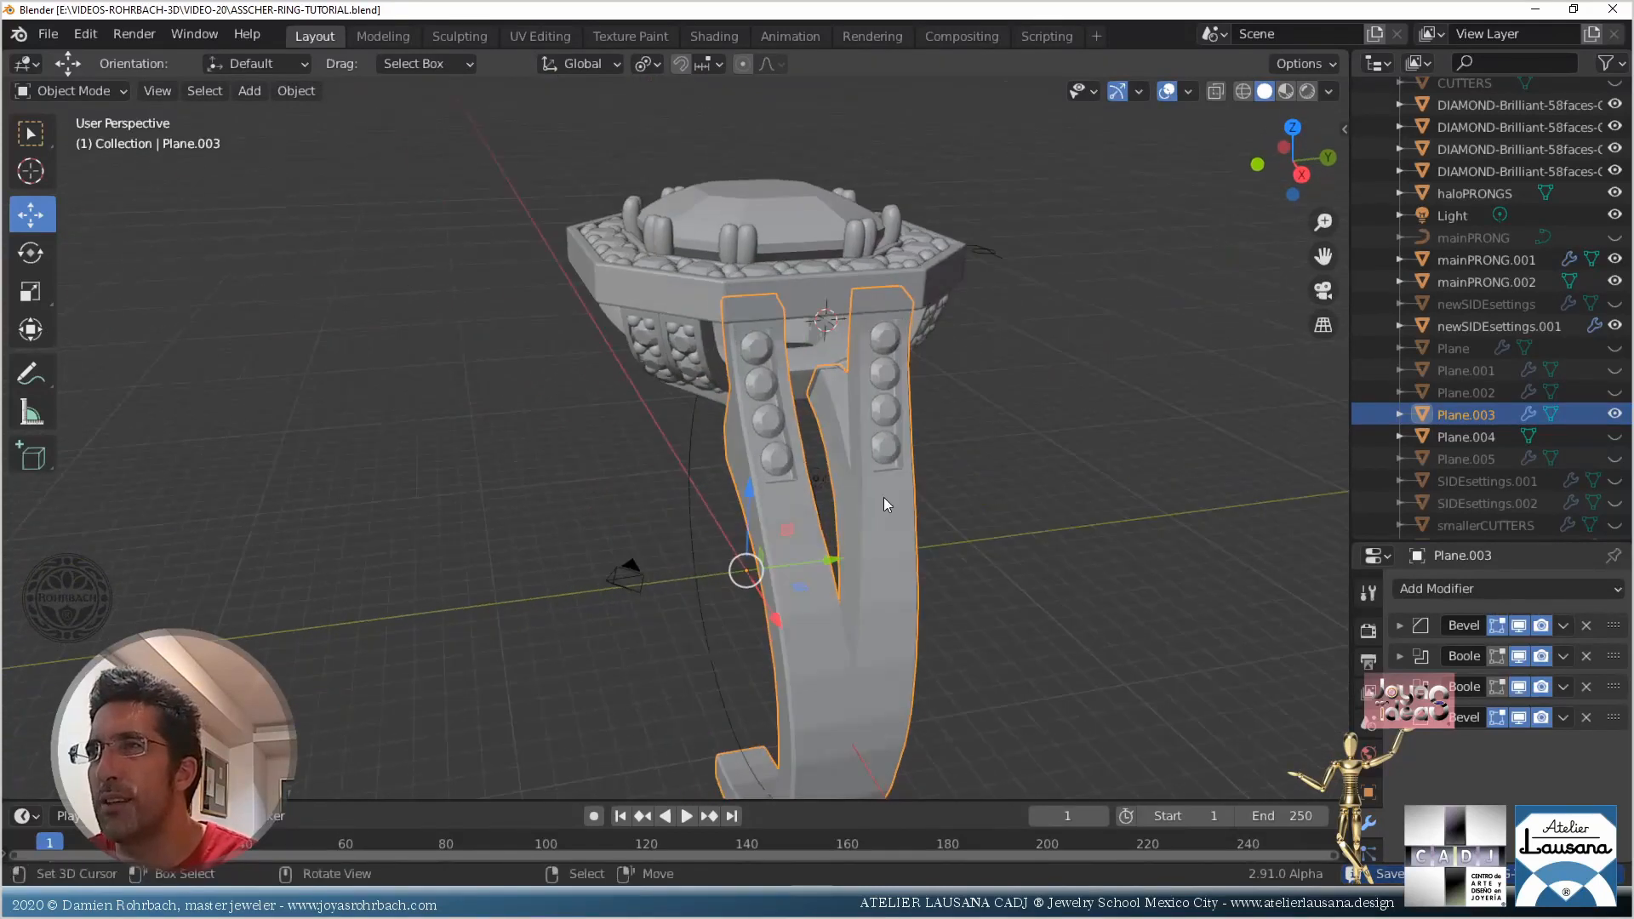
{"action": "scroll", "coordinate": [884, 497], "scroll_direction": "up", "scroll_amount": 6}
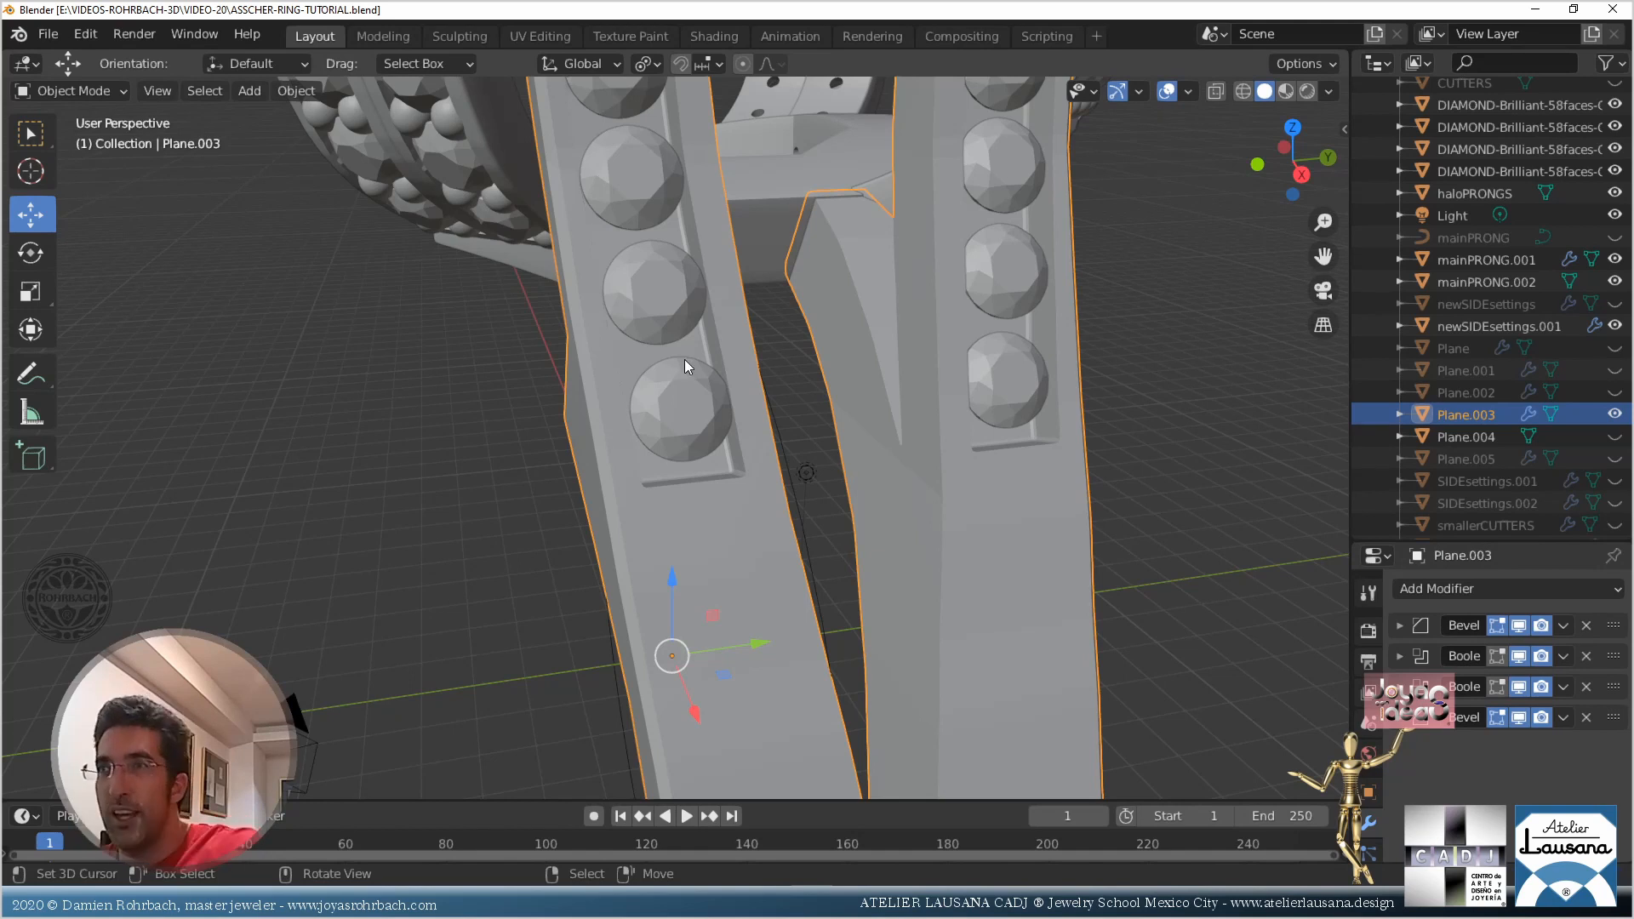
{"action": "left_click", "coordinate": [670, 303]}
{"action": "scroll", "coordinate": [627, 538], "scroll_direction": "down", "scroll_amount": 5}
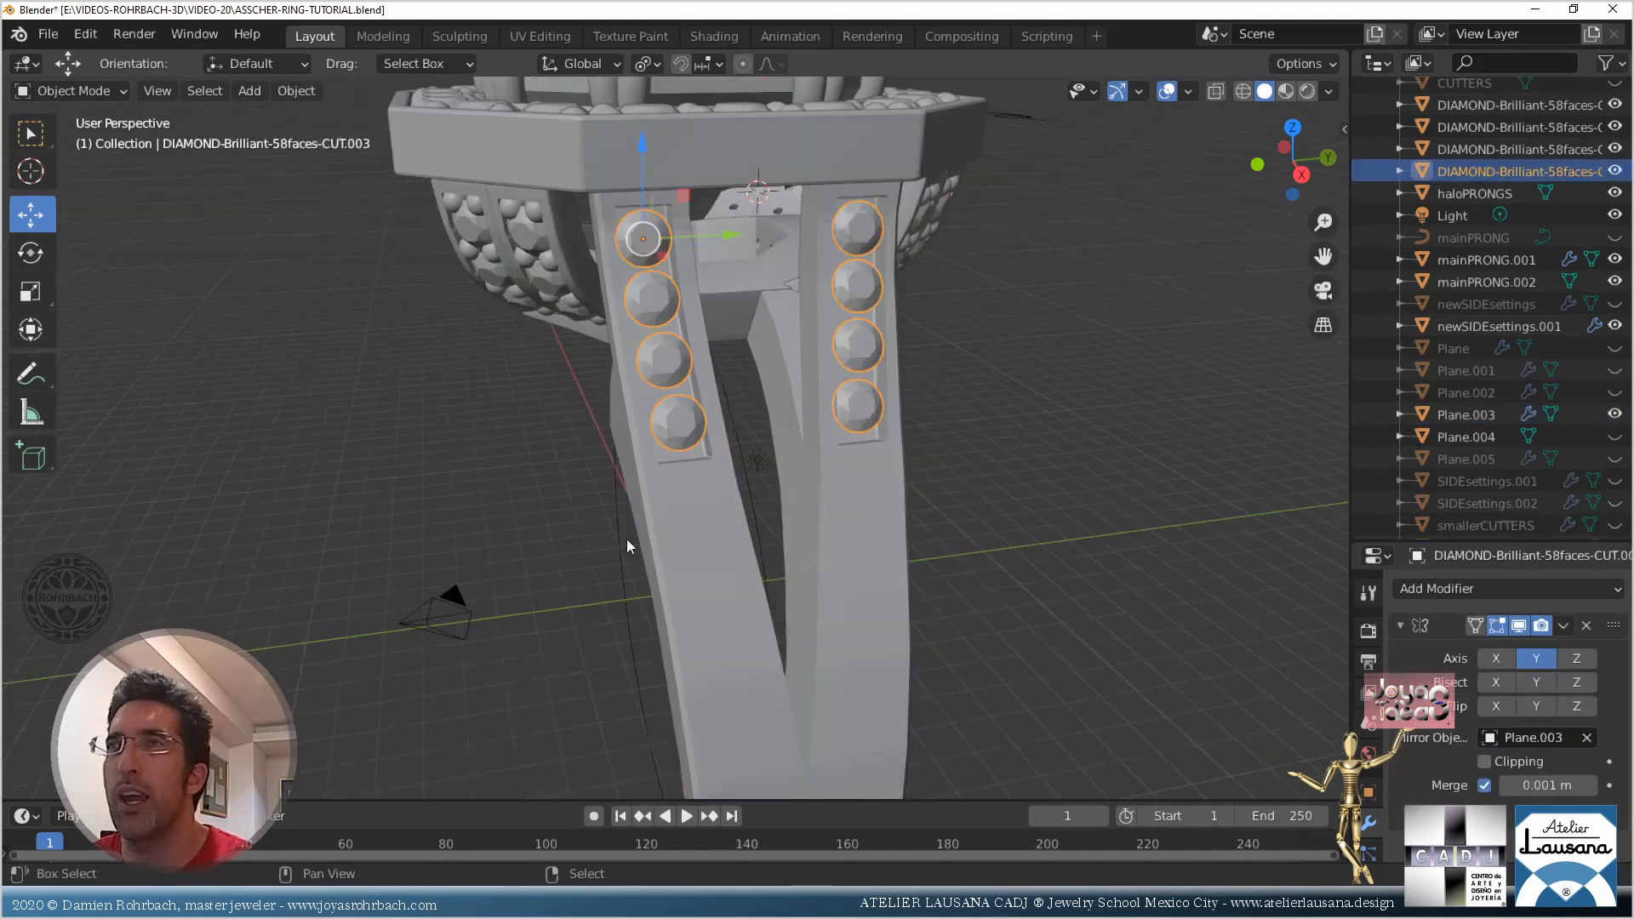
{"action": "middle_click_drag", "start_coordinate": [642, 553], "coordinate": [581, 545]}
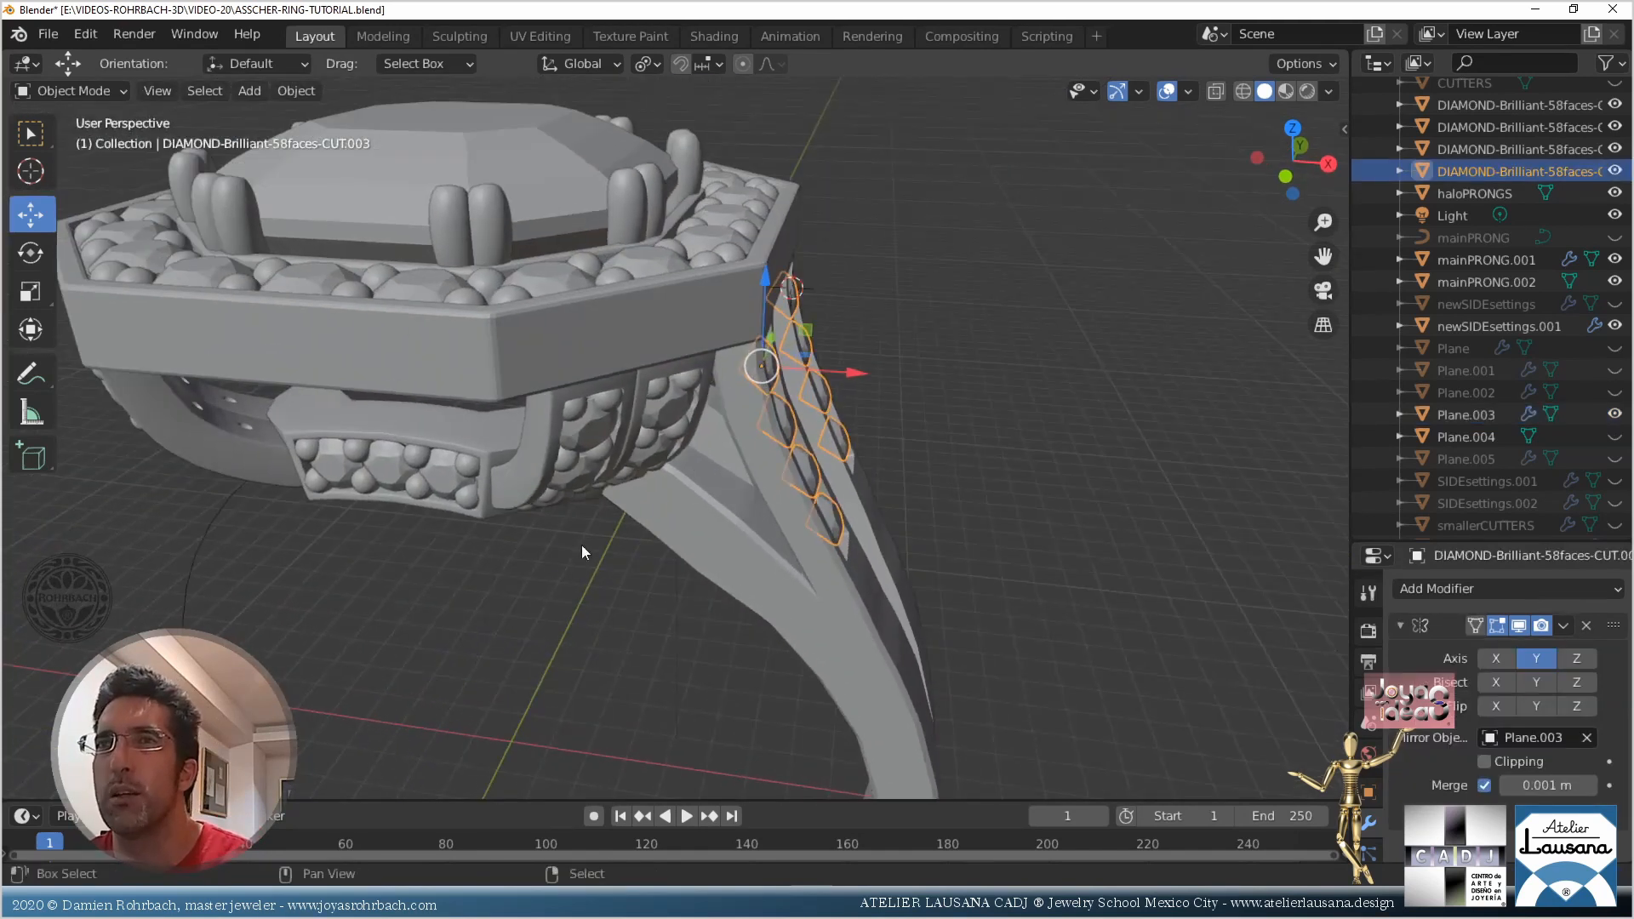
Check the hidden smallerCUTTERS.001 object and reveal the smallerCUTTERS object at the small gallery stones beneath the setting
{"action": "left_click", "coordinate": [393, 467]}
{"action": "scroll", "coordinate": [1521, 405], "scroll_direction": "down", "scroll_amount": 2}
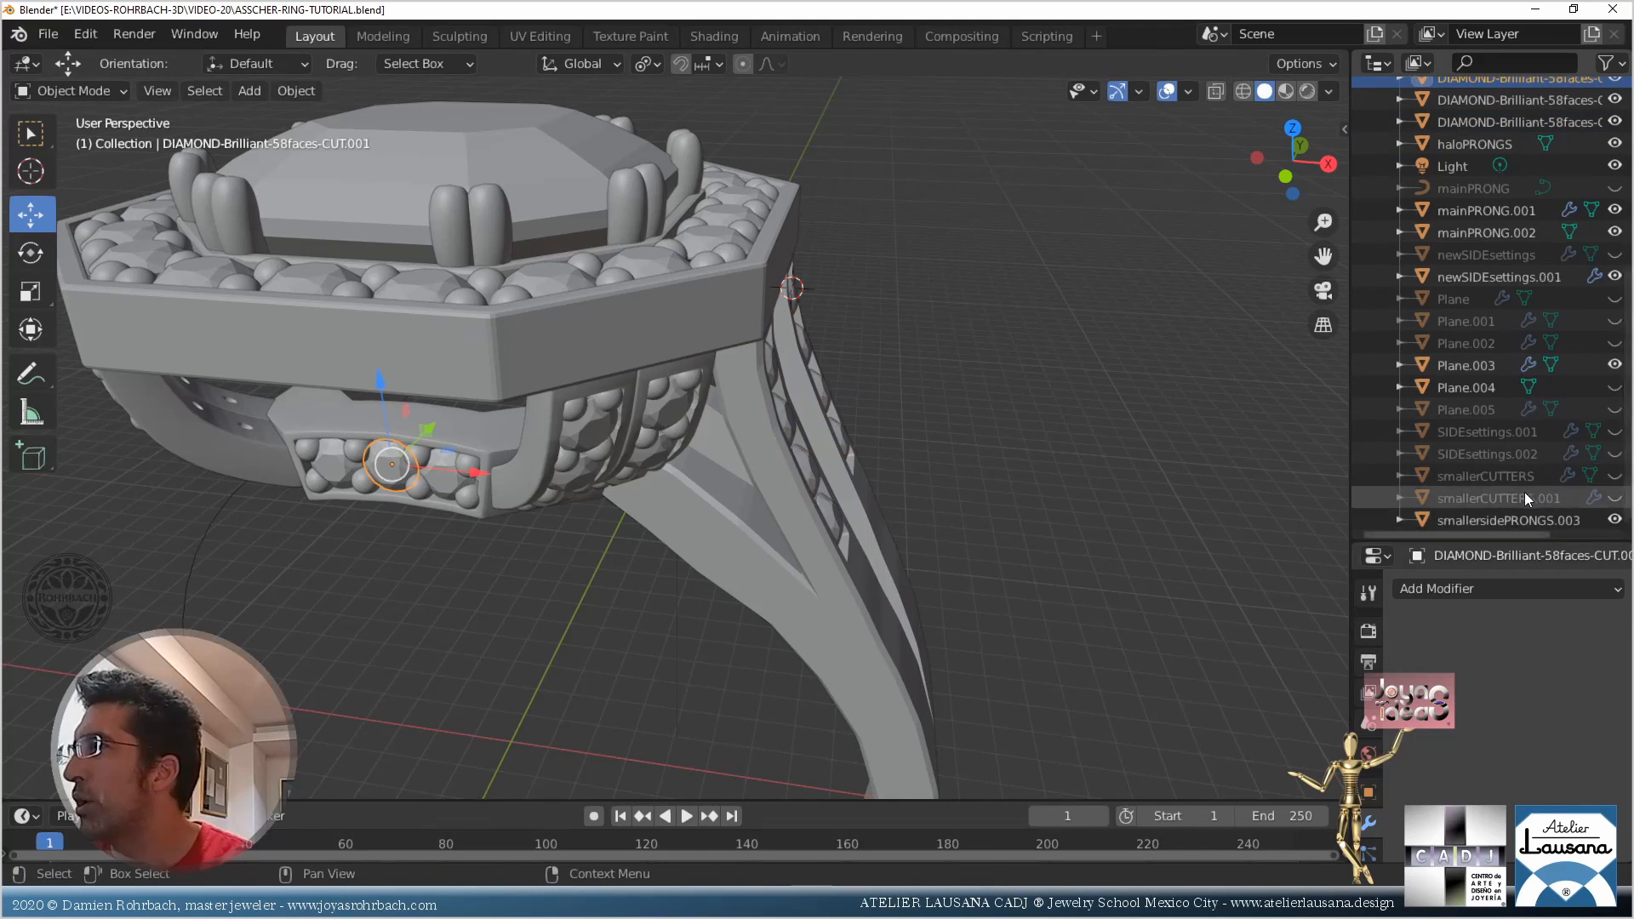
{"action": "left_click", "coordinate": [1615, 499]}
{"action": "left_click", "coordinate": [1614, 498]}
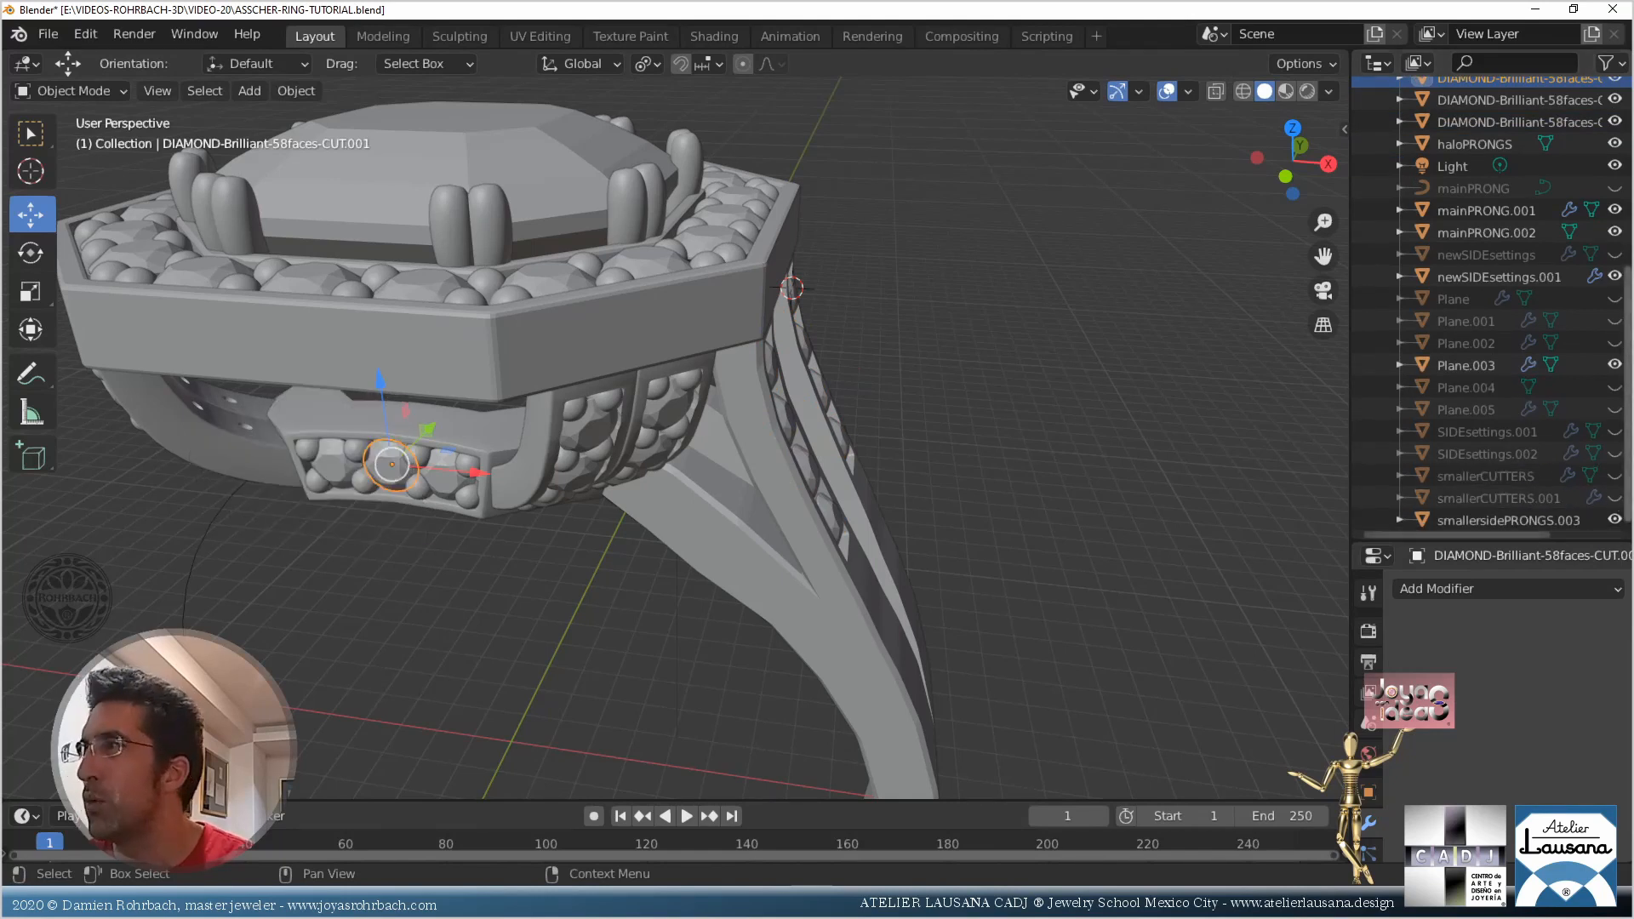
{"action": "left_click", "coordinate": [1615, 477]}
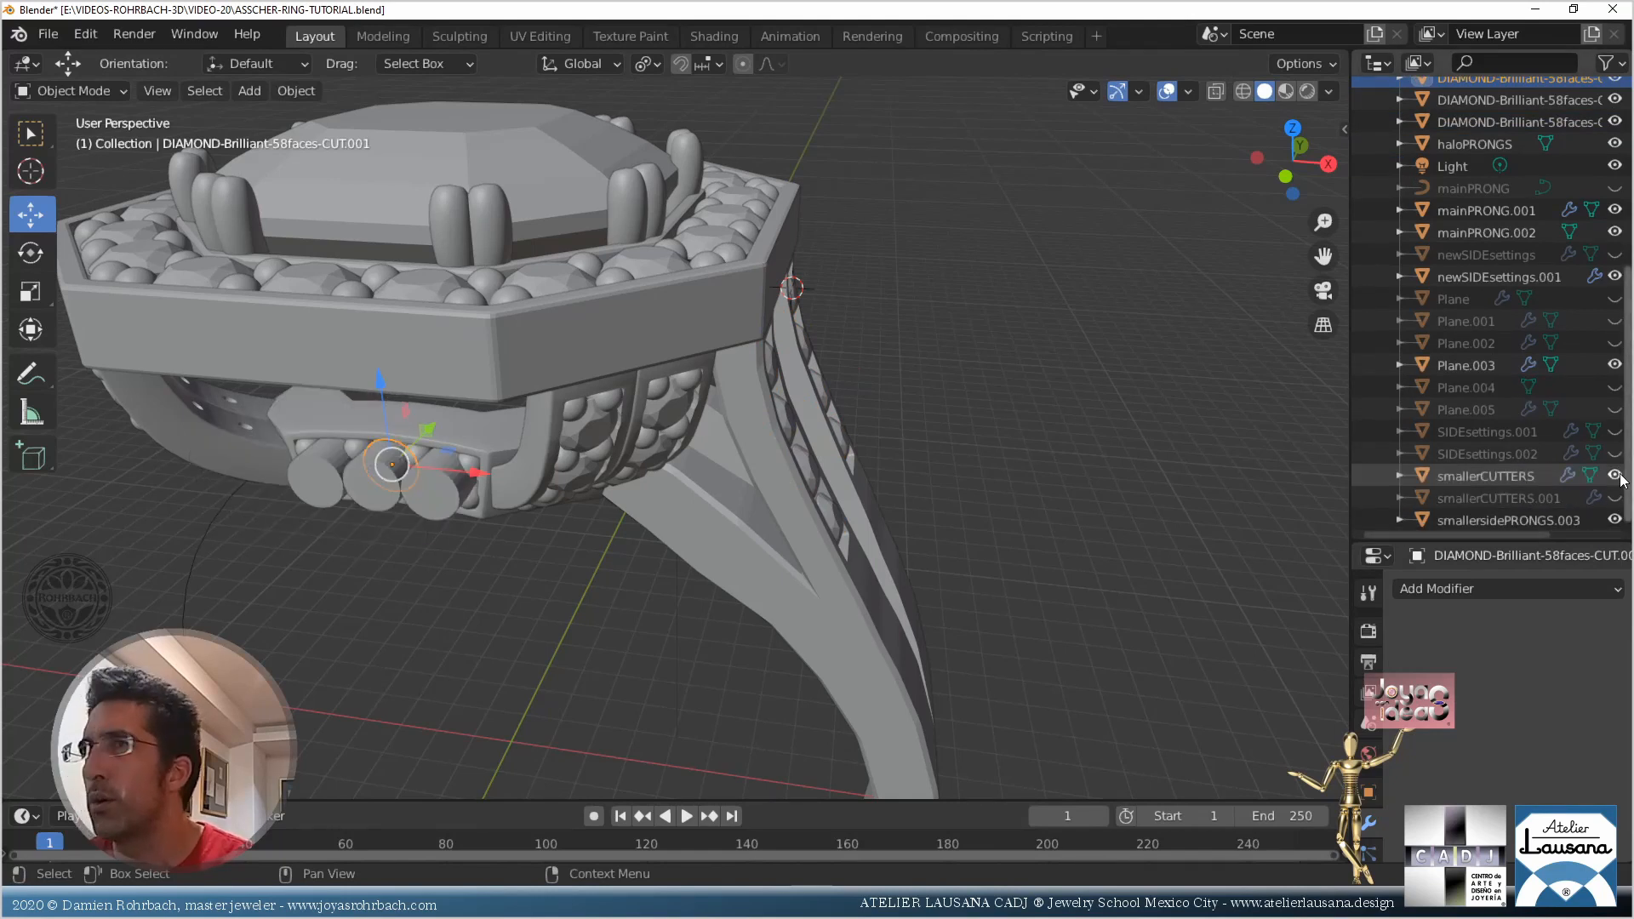
Duplicate the middle cutter of smallerCUTTERS, separate the copy into its own object and select it
{"action": "left_click", "coordinate": [387, 509]}
{"action": "key", "text": "Tab"}
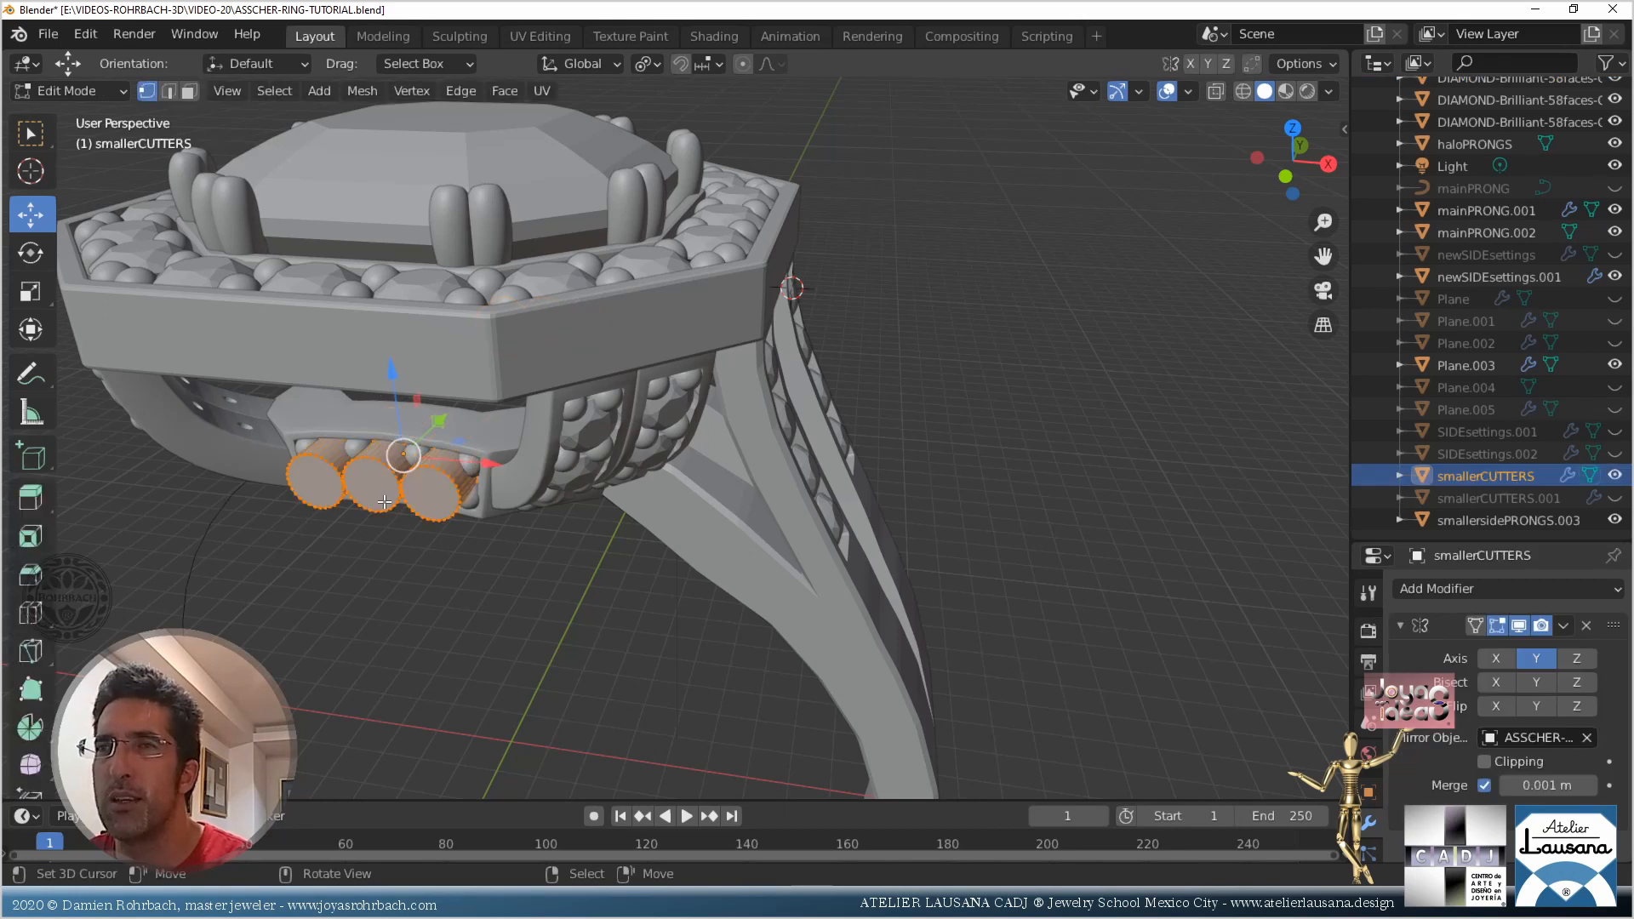
{"action": "key", "text": "alt+a"}
{"action": "key", "text": "l"}
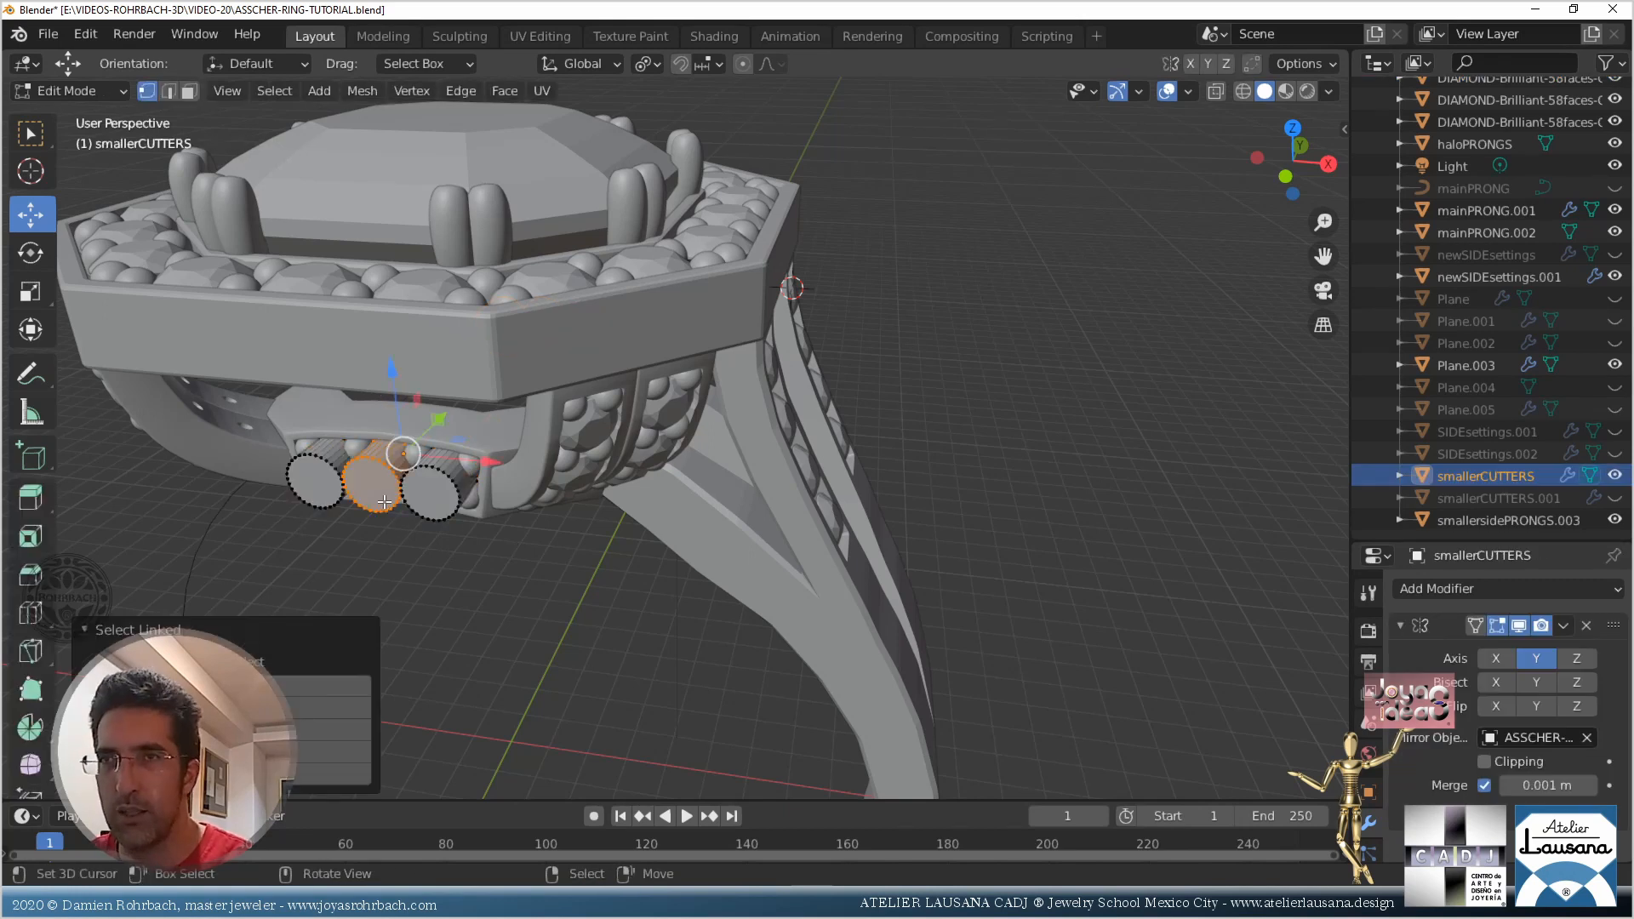
{"action": "key", "text": "p"}
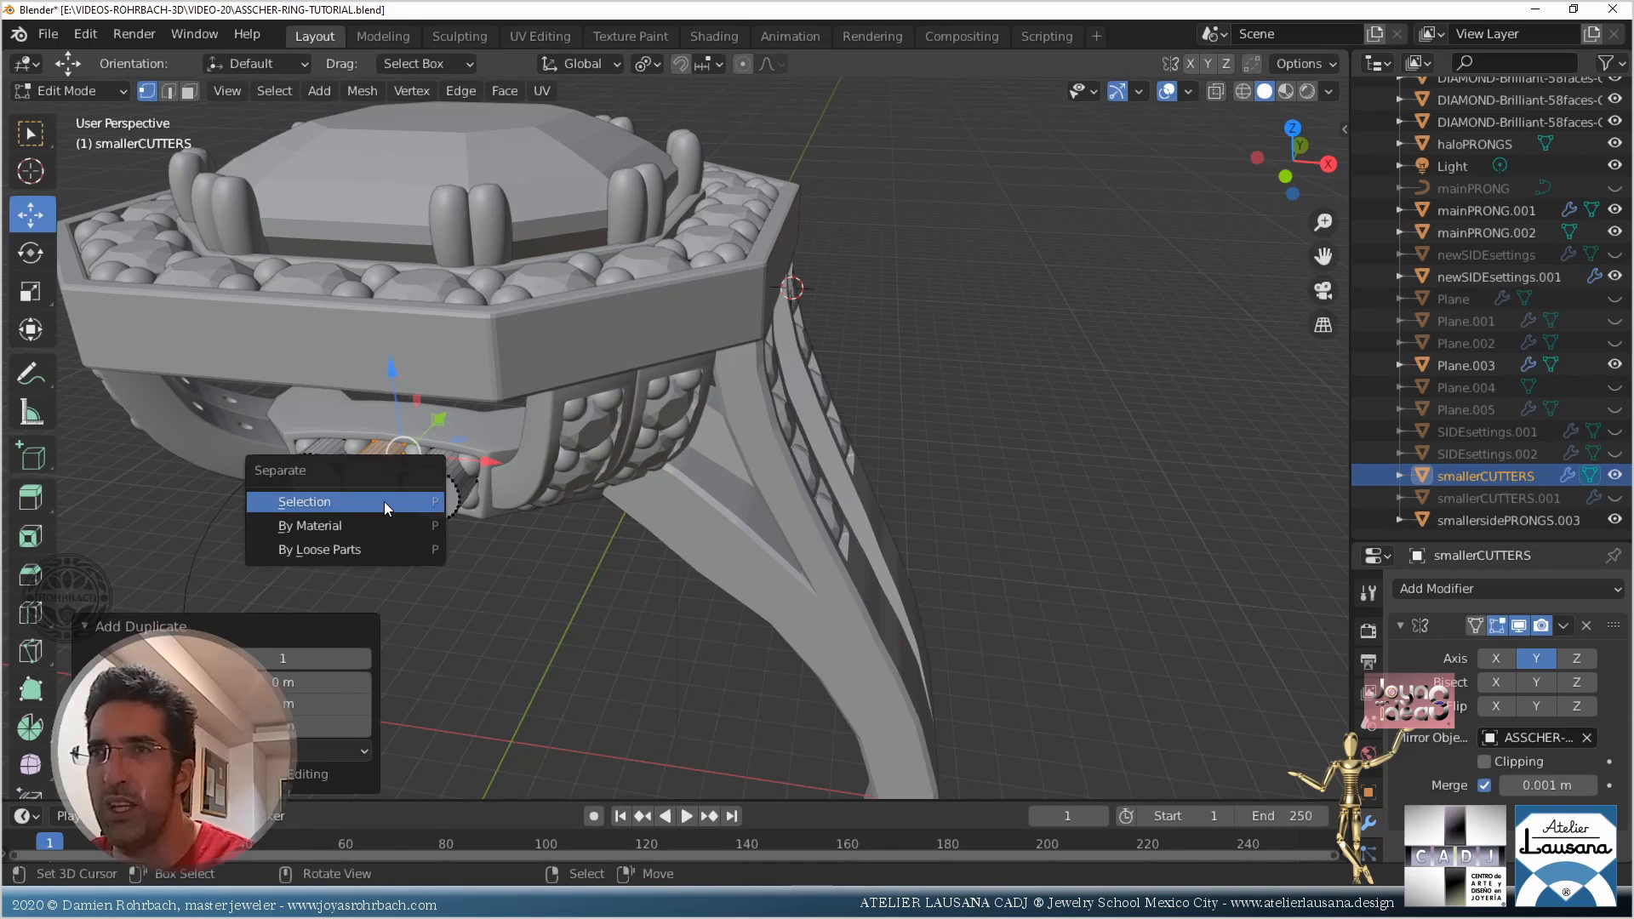
{"action": "left_click", "coordinate": [385, 502]}
{"action": "key", "text": "Tab"}
{"action": "left_click", "coordinate": [380, 460]}
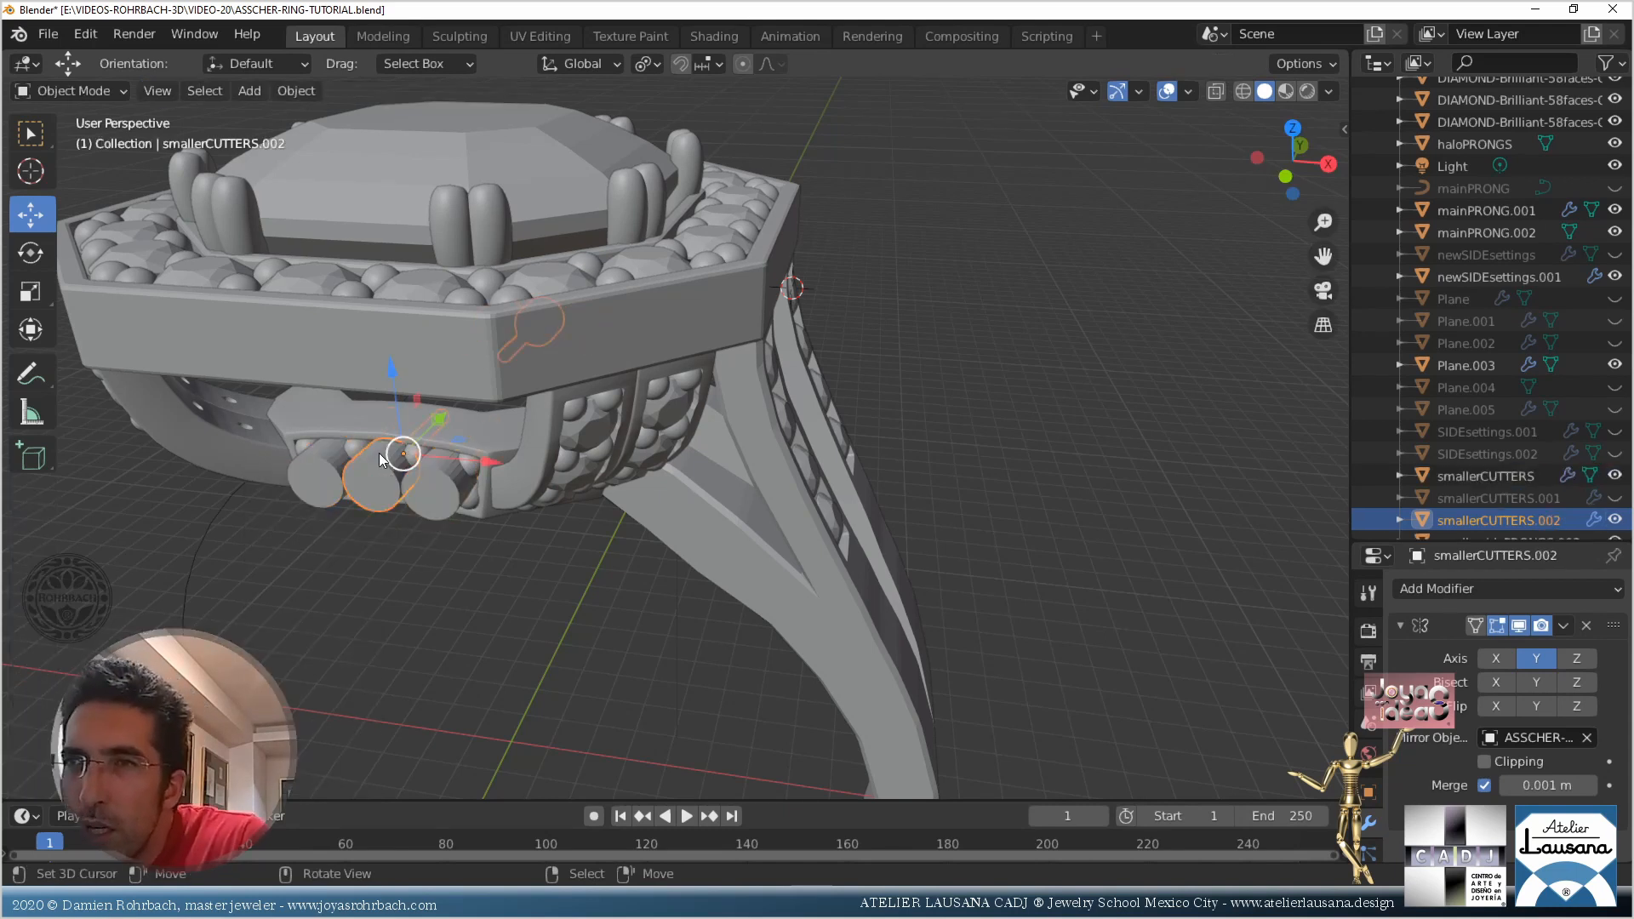
In front view, move the separated cutter to the upper end of the split leg, at about X 5.90 m, Z 11.46 m
{"action": "key", "text": "KP_1"}
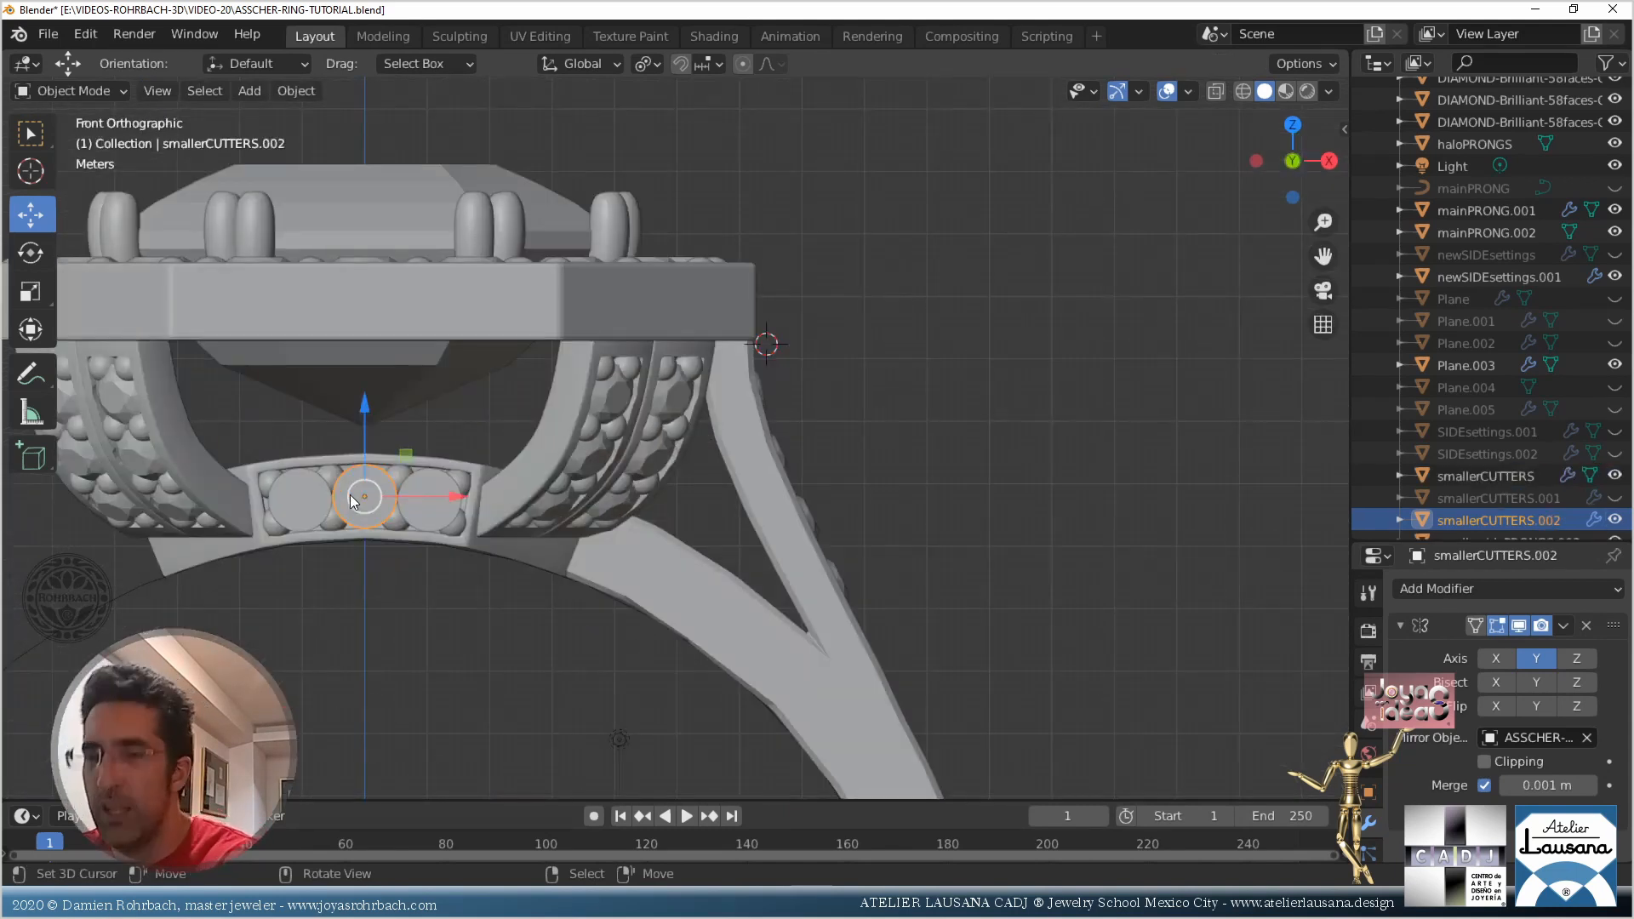
{"action": "key", "text": "n"}
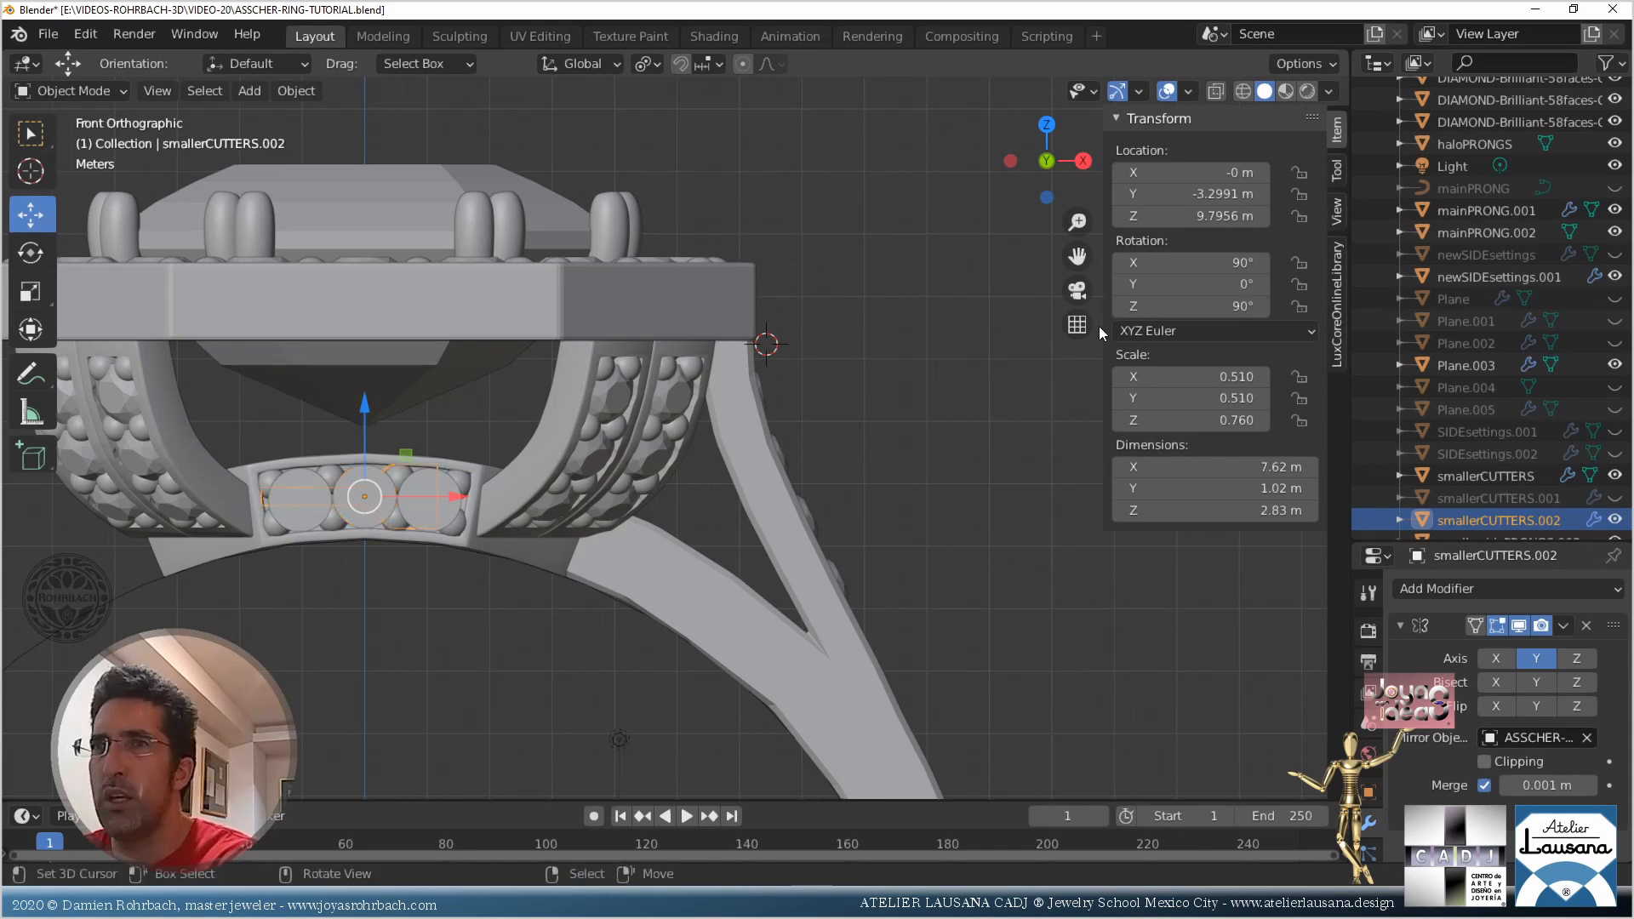
{"action": "key", "text": "g"}
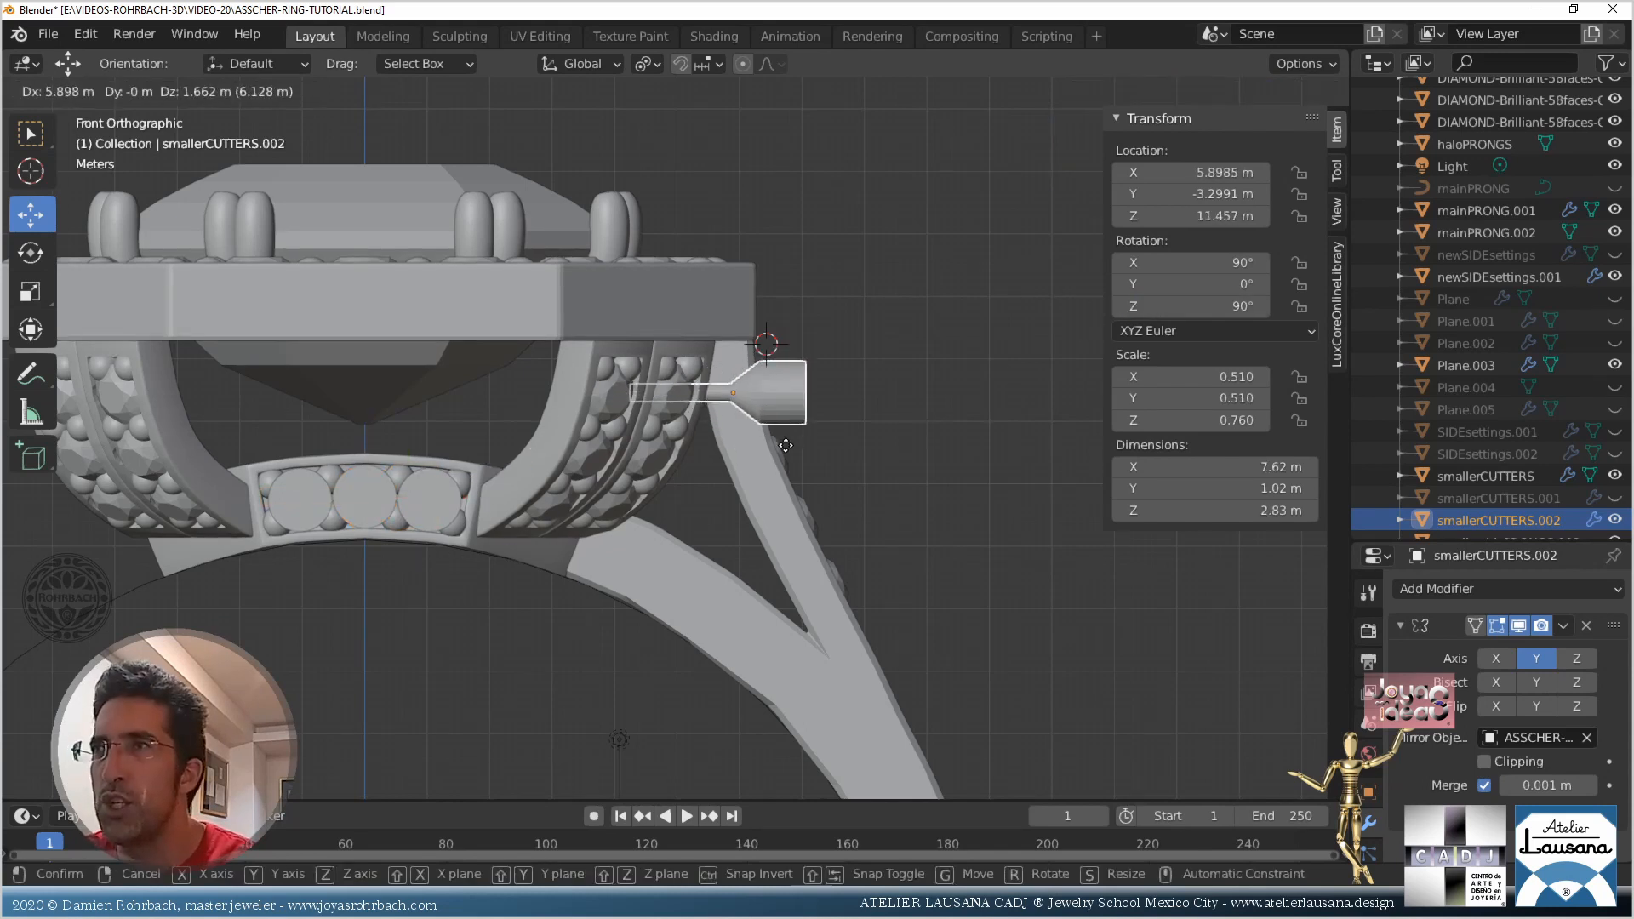
{"action": "left_click", "coordinate": [850, 364]}
{"action": "scroll", "coordinate": [850, 364], "scroll_direction": "up", "scroll_amount": 2}
In right view, centre the cutter over the leg's topmost stone along Y, at about Y -2.04 m
{"action": "key", "text": "KP_3"}
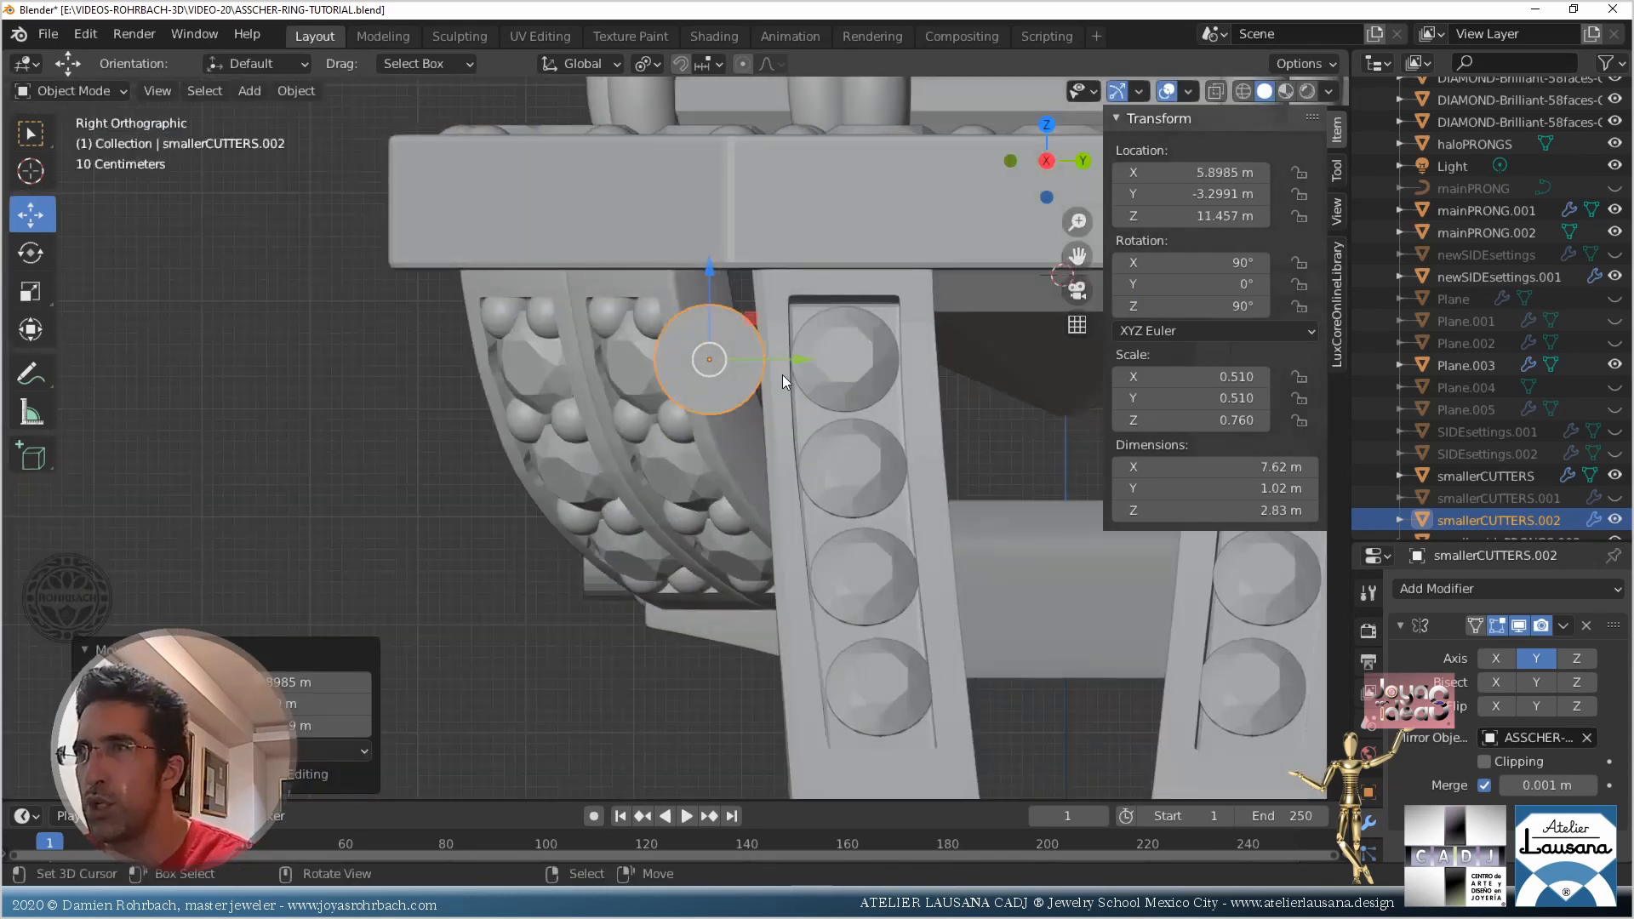
{"action": "left_click_drag", "start_coordinate": [795, 360], "coordinate": [930, 361]}
{"action": "middle_click_drag", "start_coordinate": [860, 378], "coordinate": [560, 374], "text": "shift"}
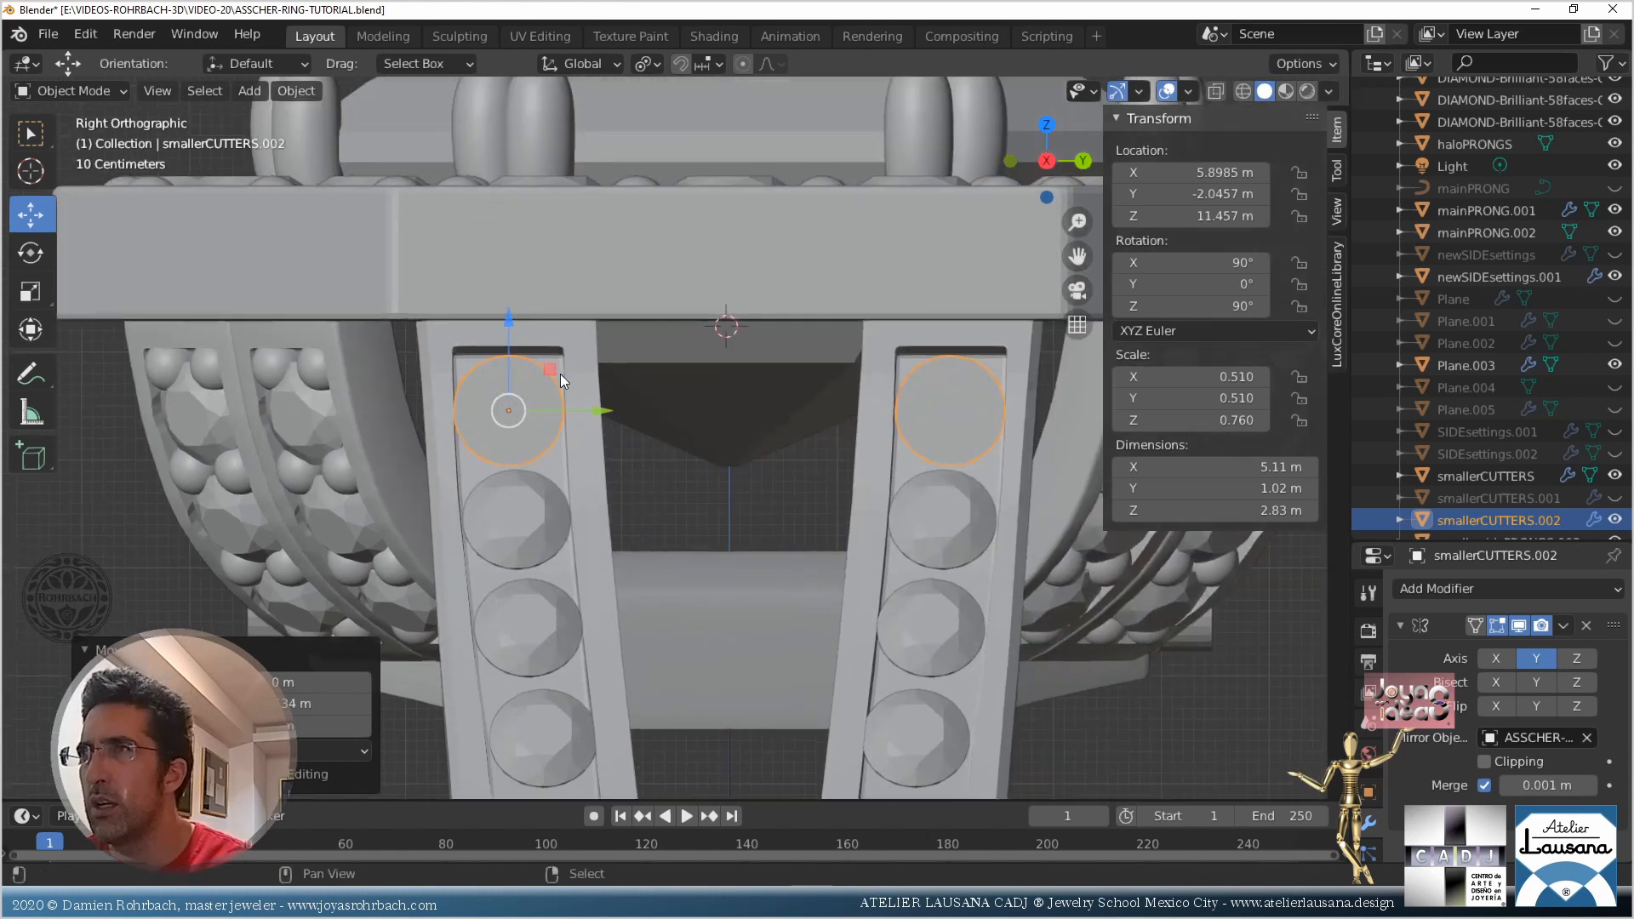
{"action": "scroll", "coordinate": [432, 487], "scroll_direction": "up", "scroll_amount": 5}
{"action": "scroll", "coordinate": [513, 375], "scroll_direction": "up", "scroll_amount": 4}
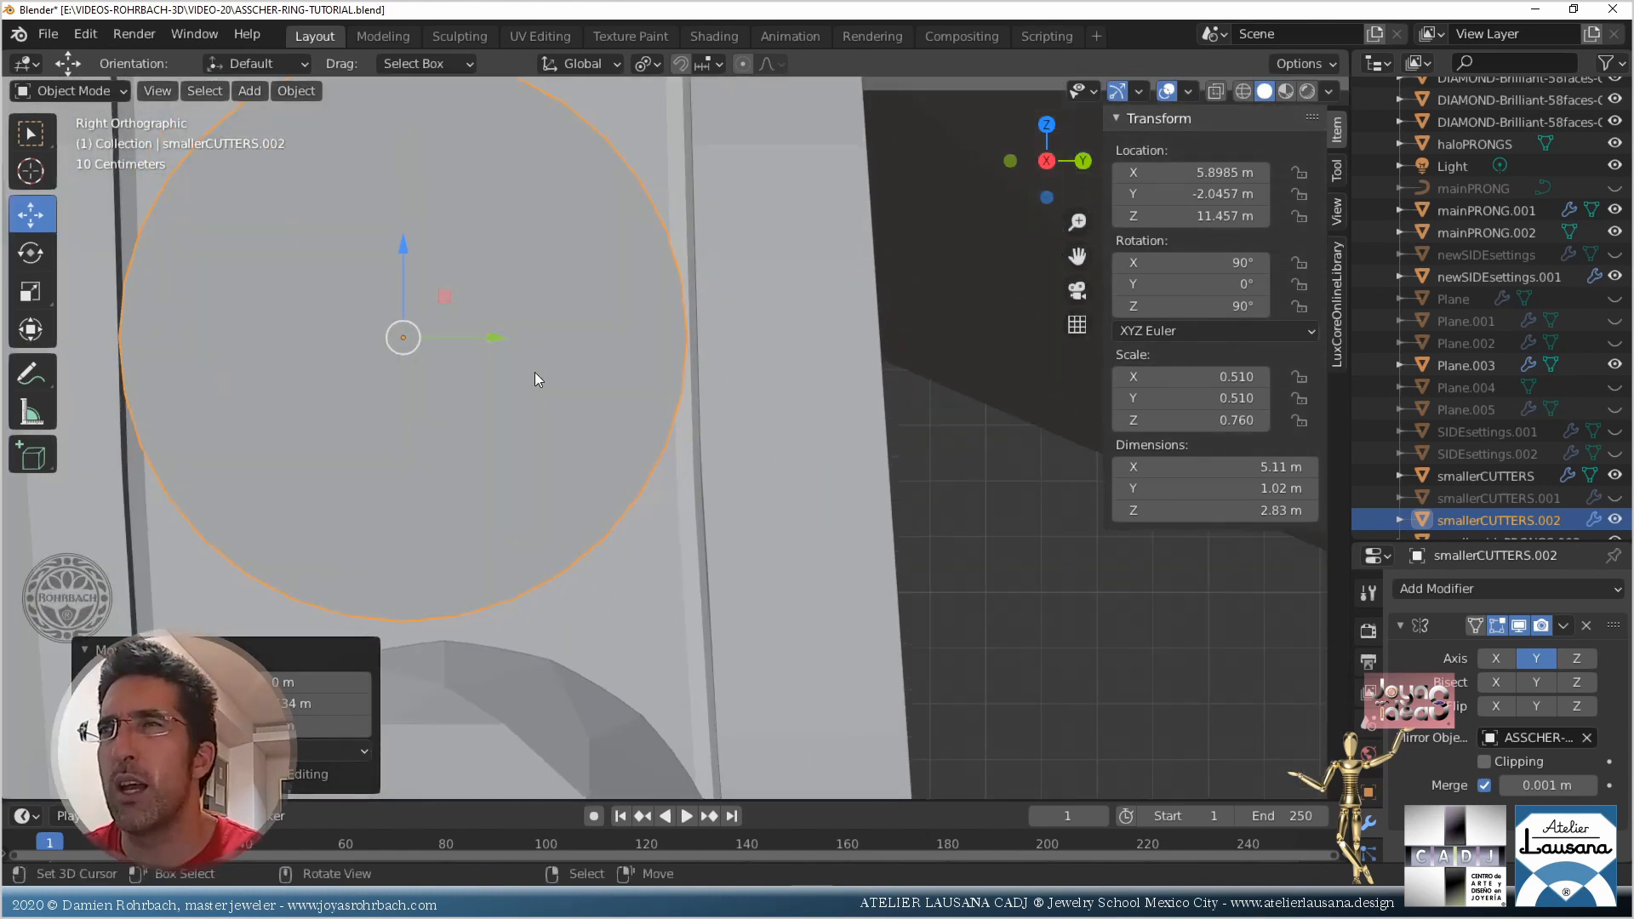
{"action": "key", "text": "g"}
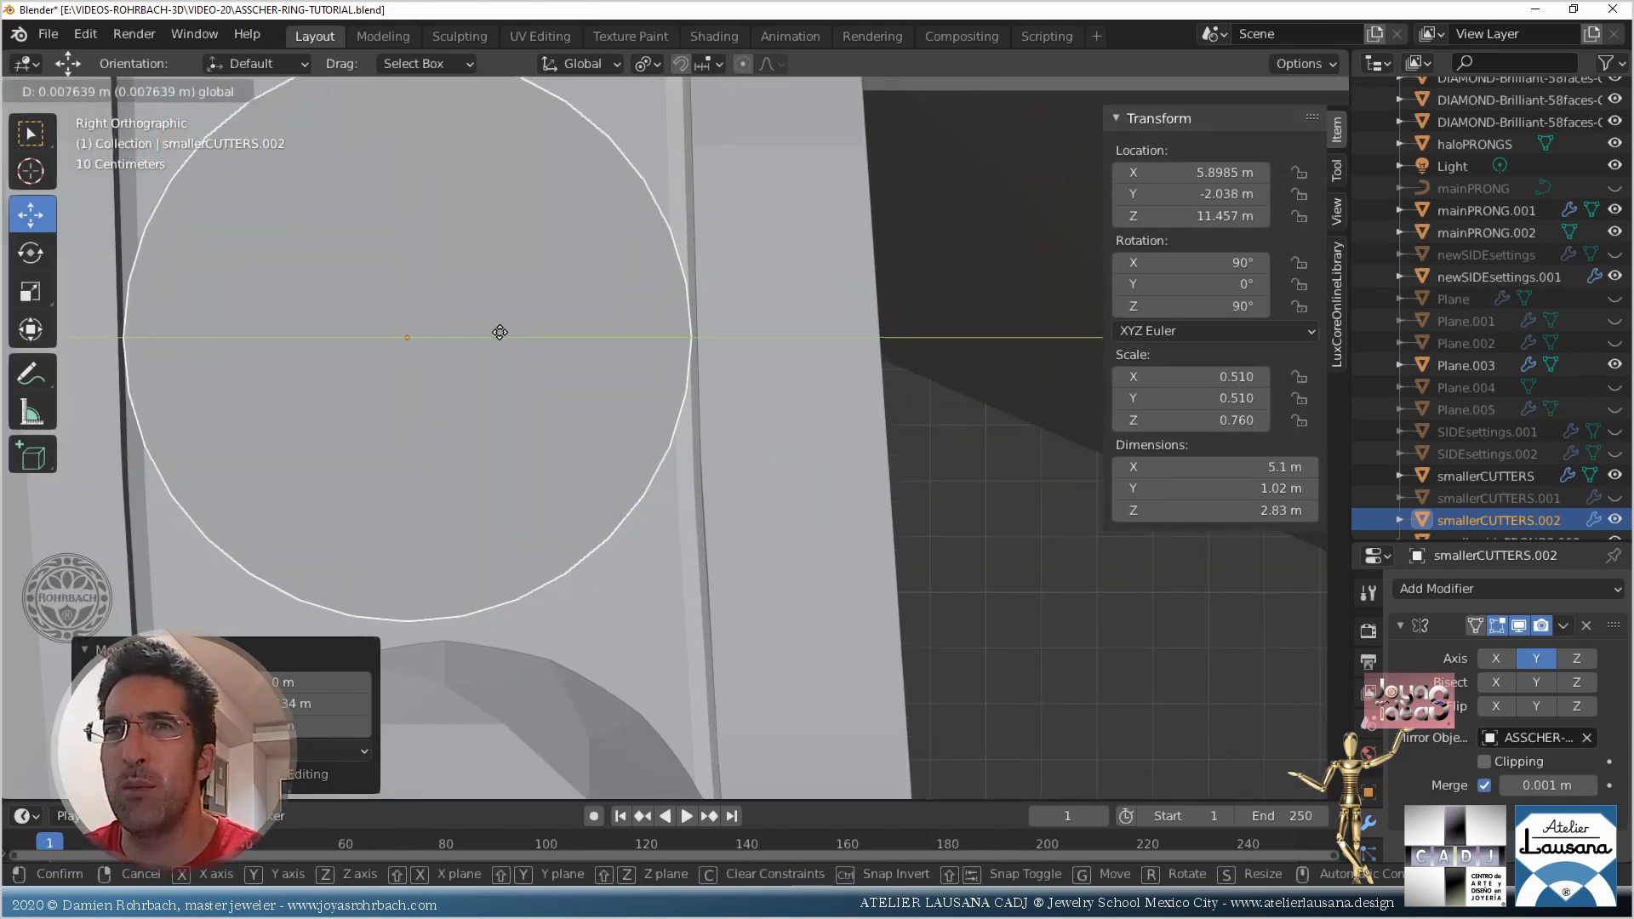
{"action": "left_click", "coordinate": [500, 331]}
In see-through front view, tilt the cutter to about 76.5° X rotation and seat it on the top stone at about X 5.74 m, Z 11.35 m
{"action": "key", "text": "KP_1"}
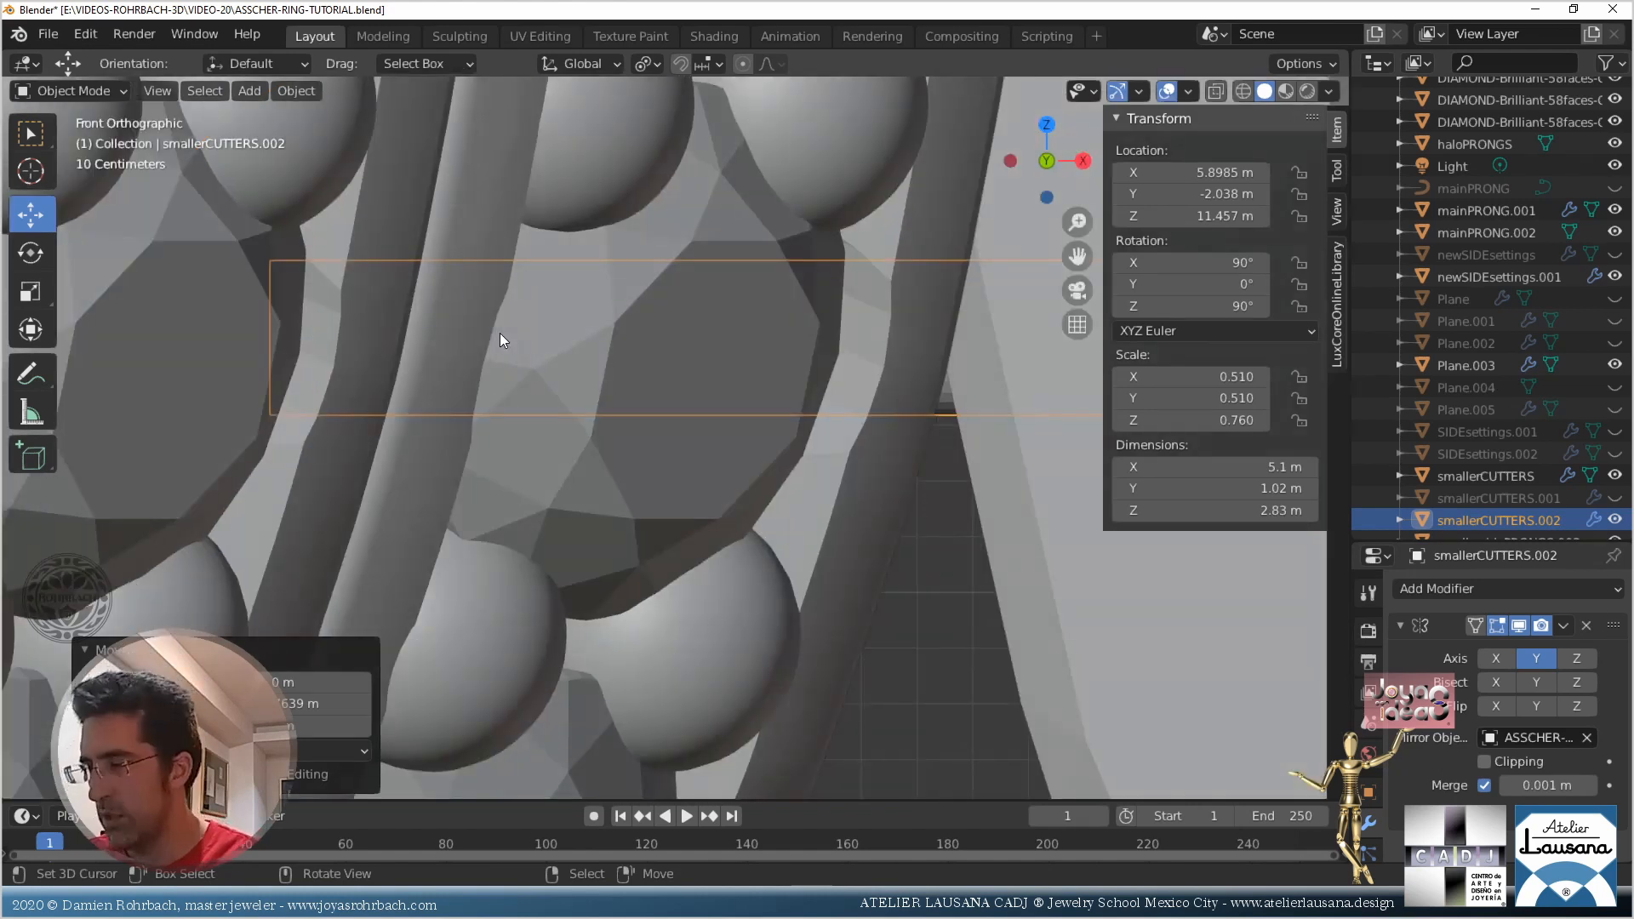
{"action": "scroll", "coordinate": [725, 454], "scroll_direction": "down", "scroll_amount": 4}
{"action": "key", "text": "alt+z"}
{"action": "scroll", "coordinate": [813, 451], "scroll_direction": "up", "scroll_amount": 5}
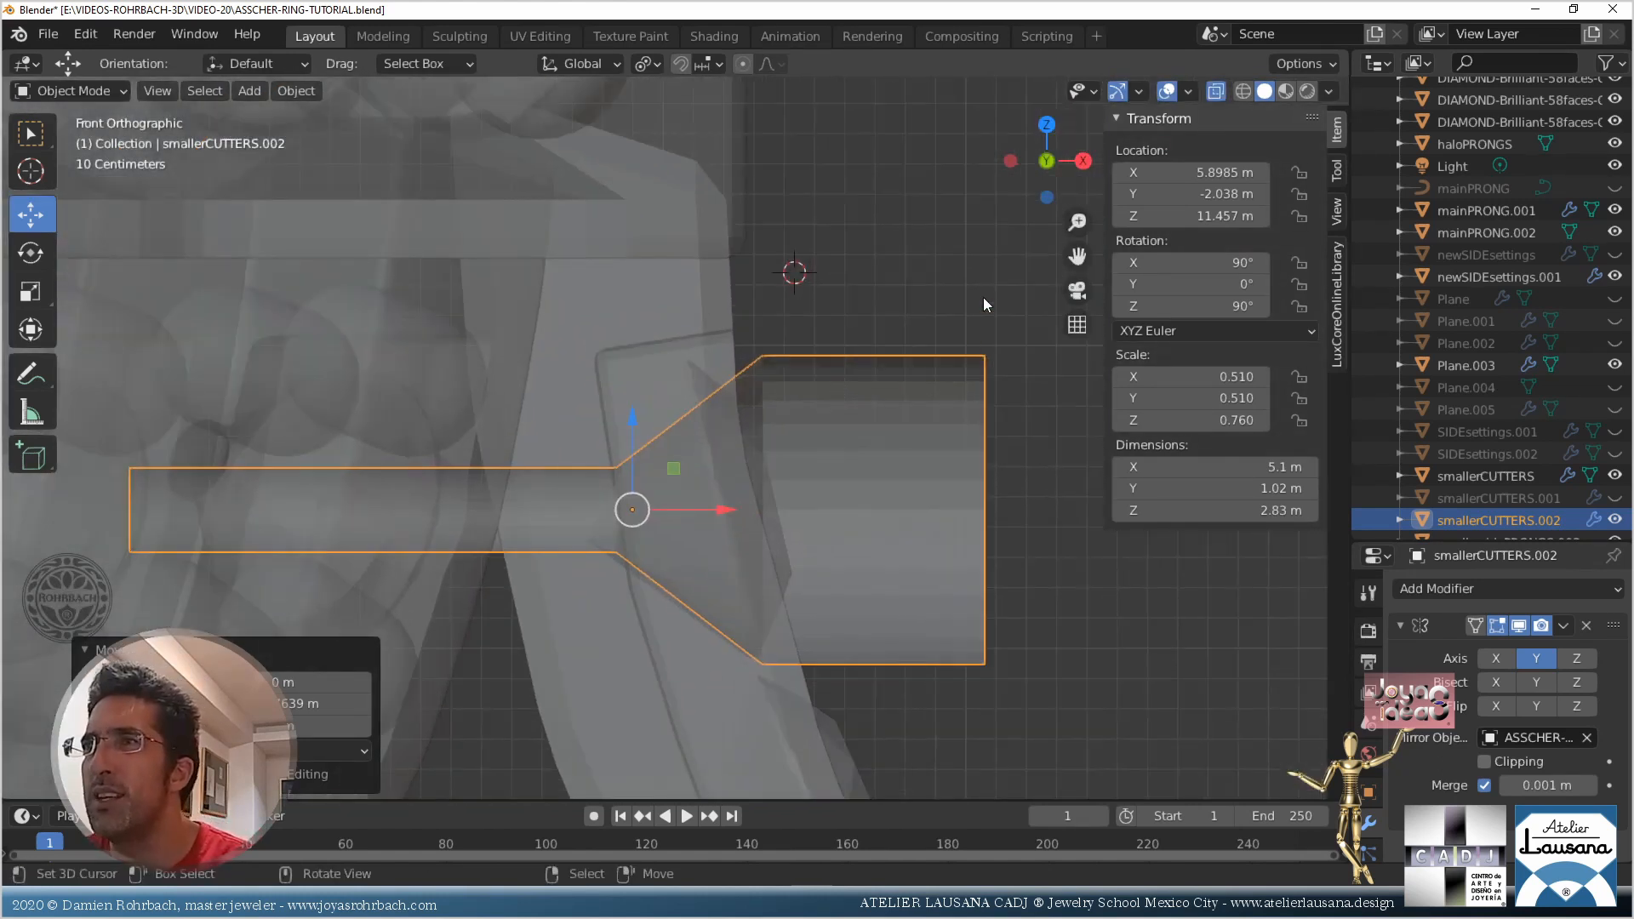
{"action": "key", "text": "r"}
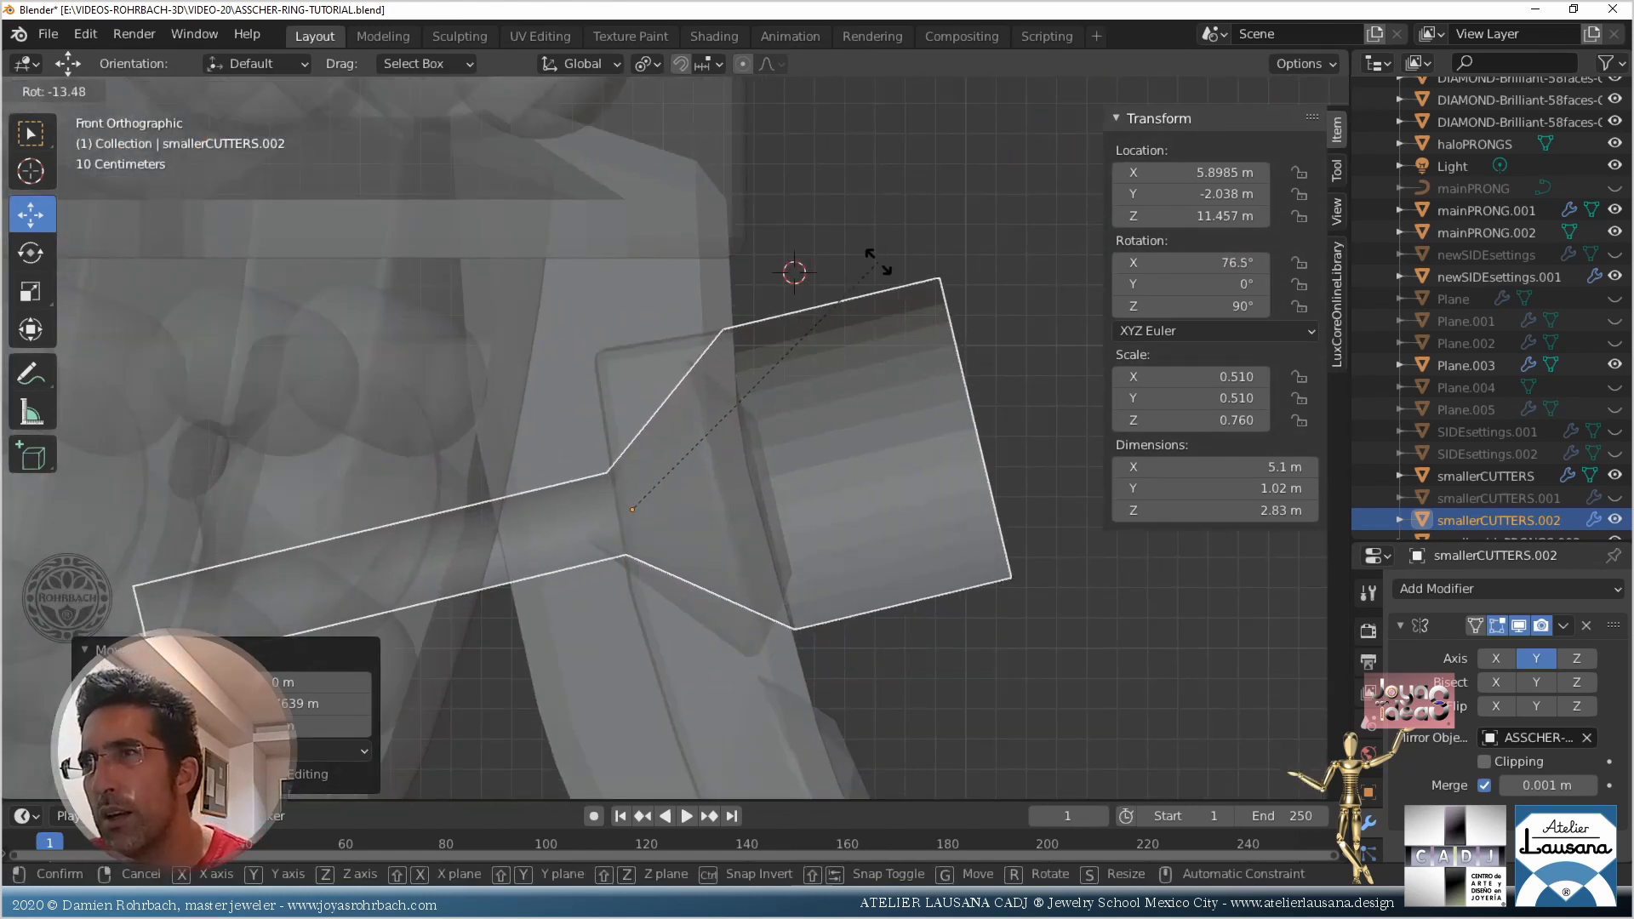
{"action": "key", "text": "g"}
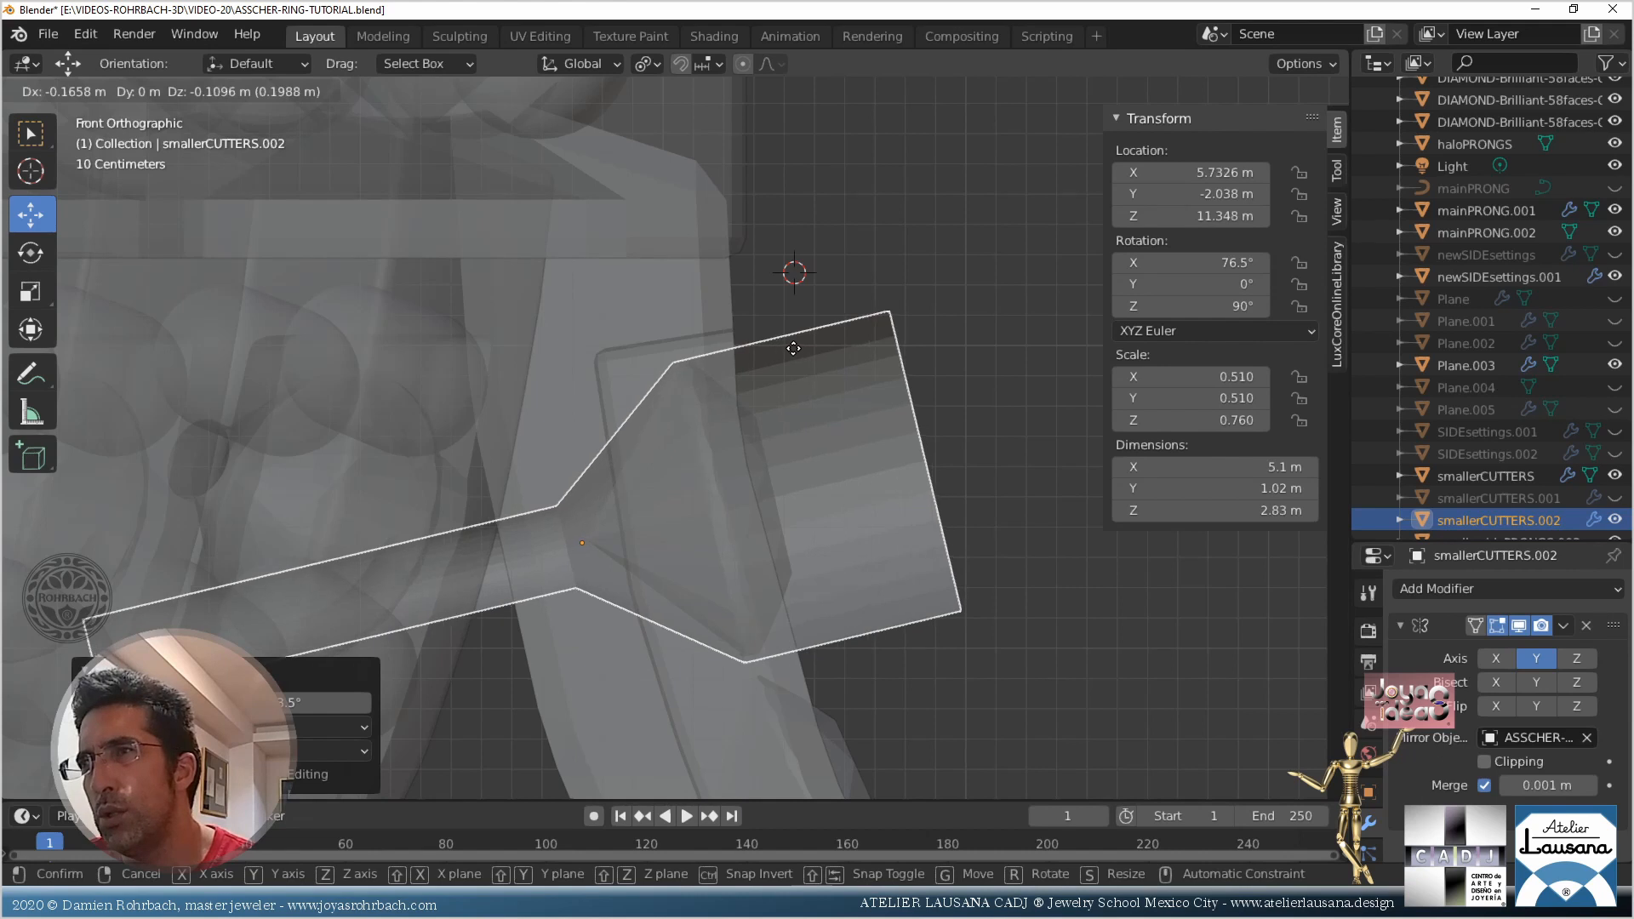
{"action": "left_click", "coordinate": [797, 349]}
Duplicate the cutter down to the leg's second stone and tilt the copy to about 66.8° X rotation
{"action": "middle_click_drag", "start_coordinate": [865, 433], "coordinate": [771, 195], "text": "shift"}
{"action": "key", "text": "shift+d"}
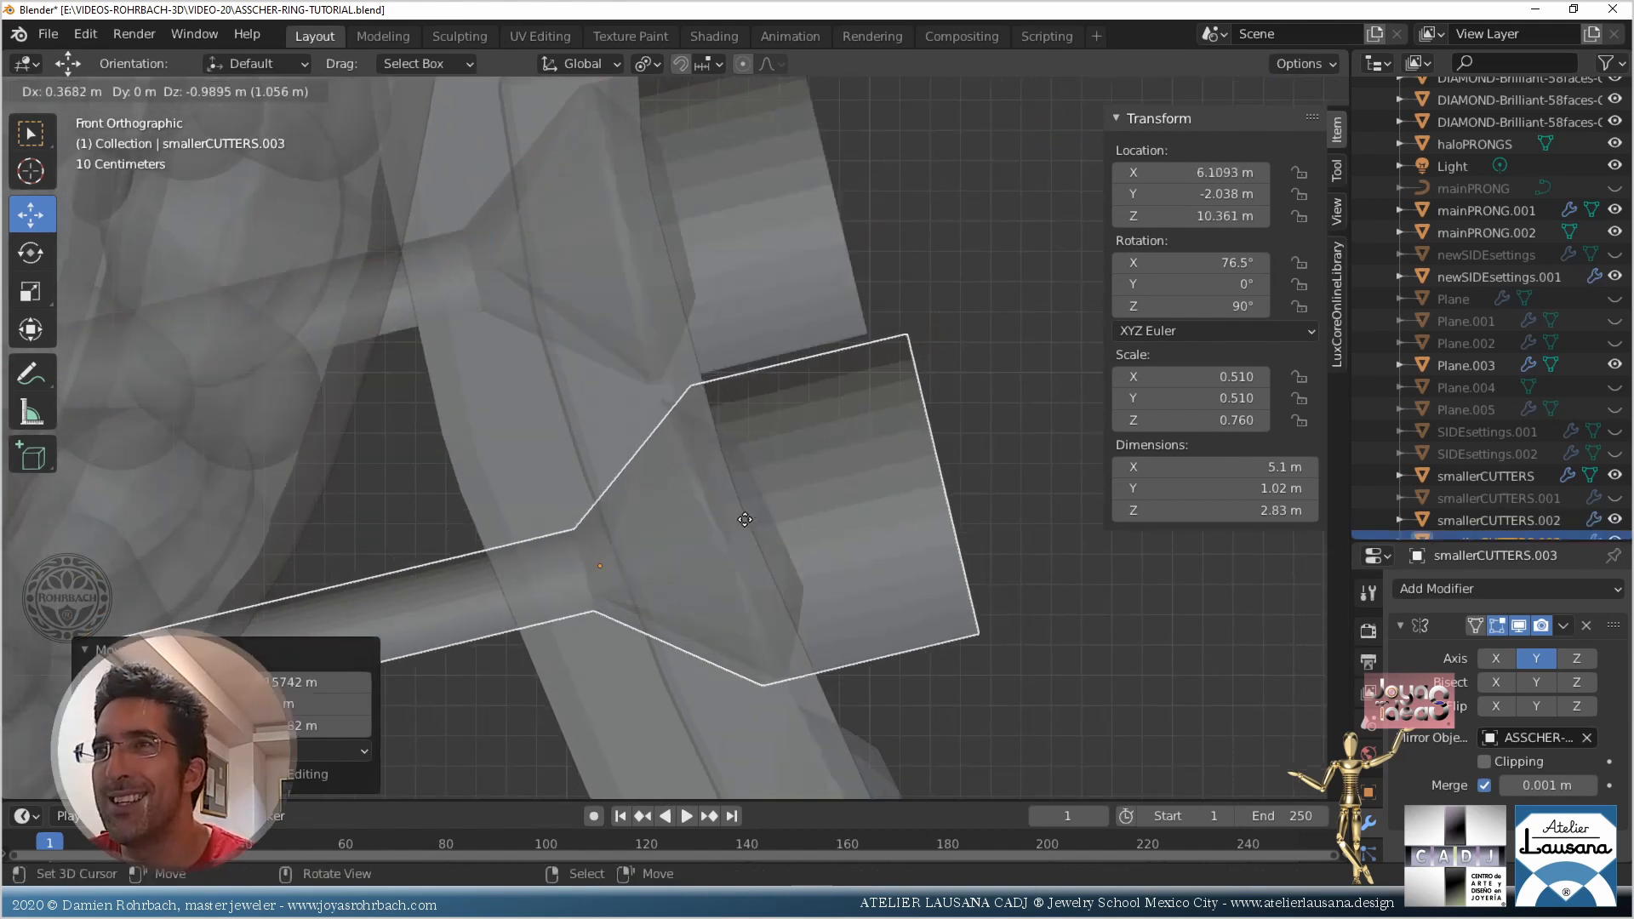
{"action": "left_click", "coordinate": [842, 400]}
{"action": "key", "text": "r"}
{"action": "left_click", "coordinate": [834, 401]}
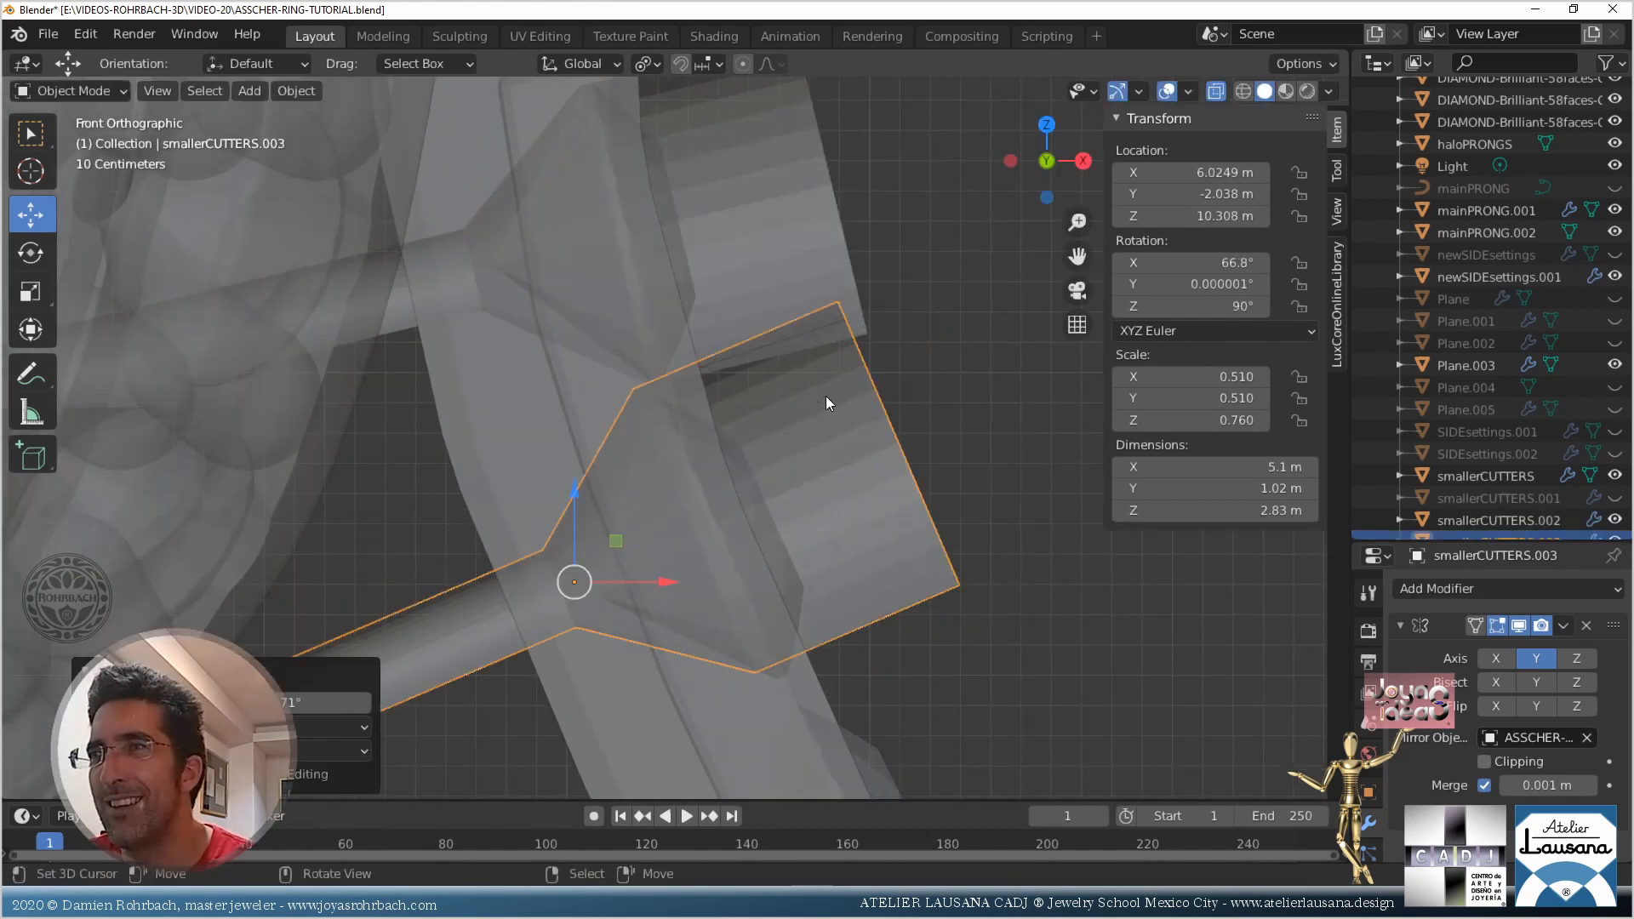
Fine-tune the second cutter on its stone to about X 6.10 m, Z 10.26 m and 64.3° X rotation
{"action": "key", "text": "g"}
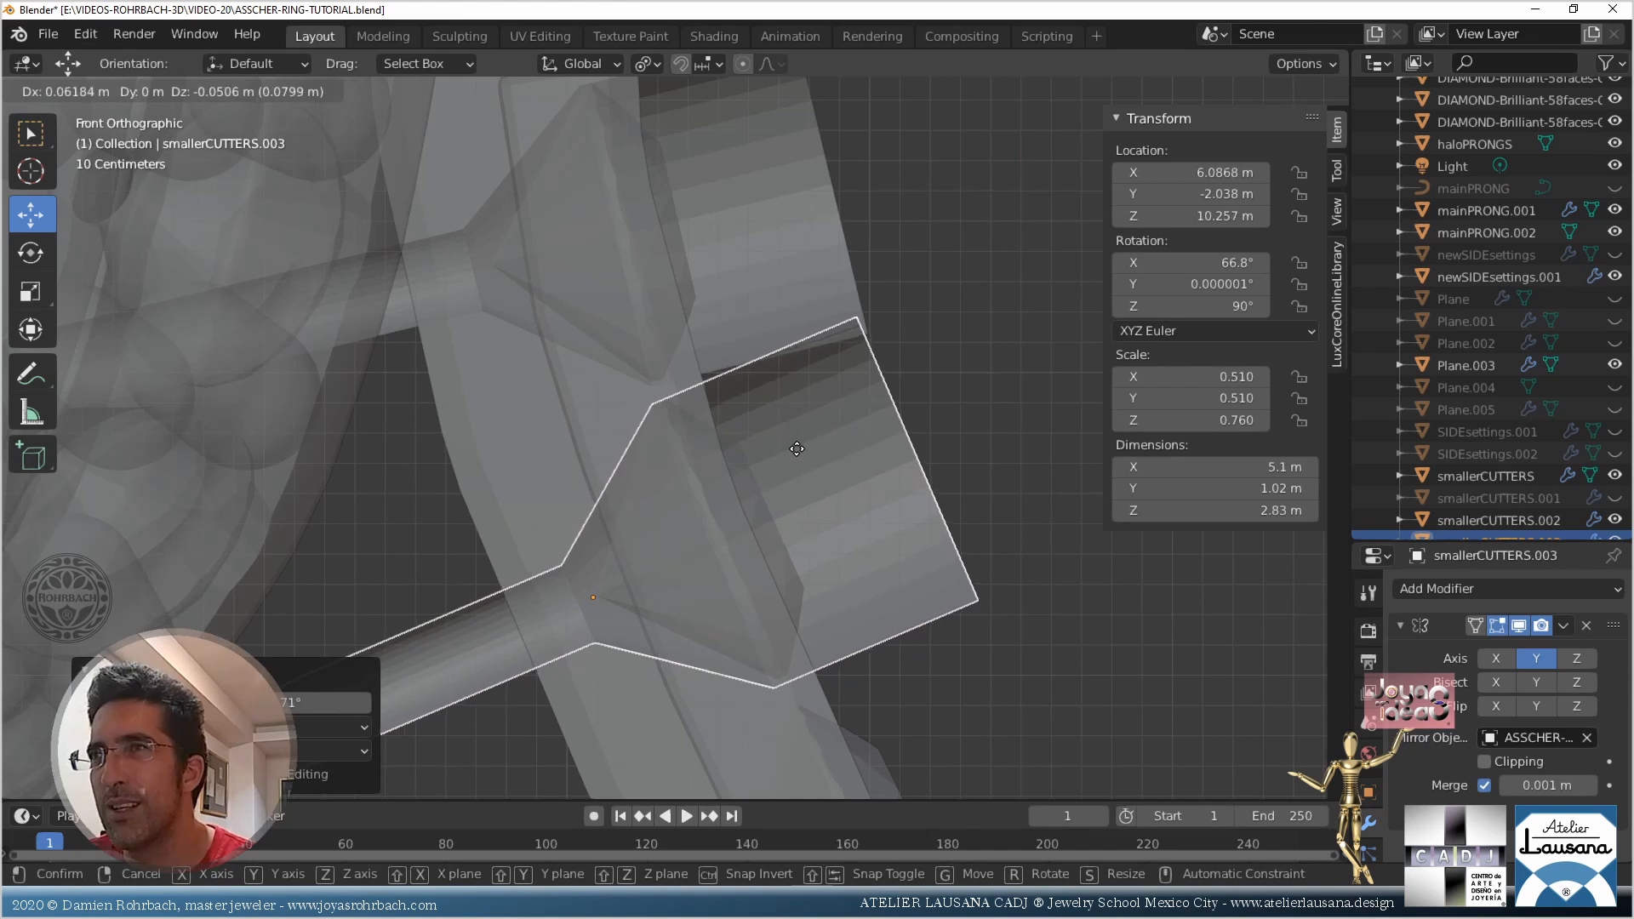
{"action": "left_click", "coordinate": [794, 444]}
{"action": "key", "text": "r"}
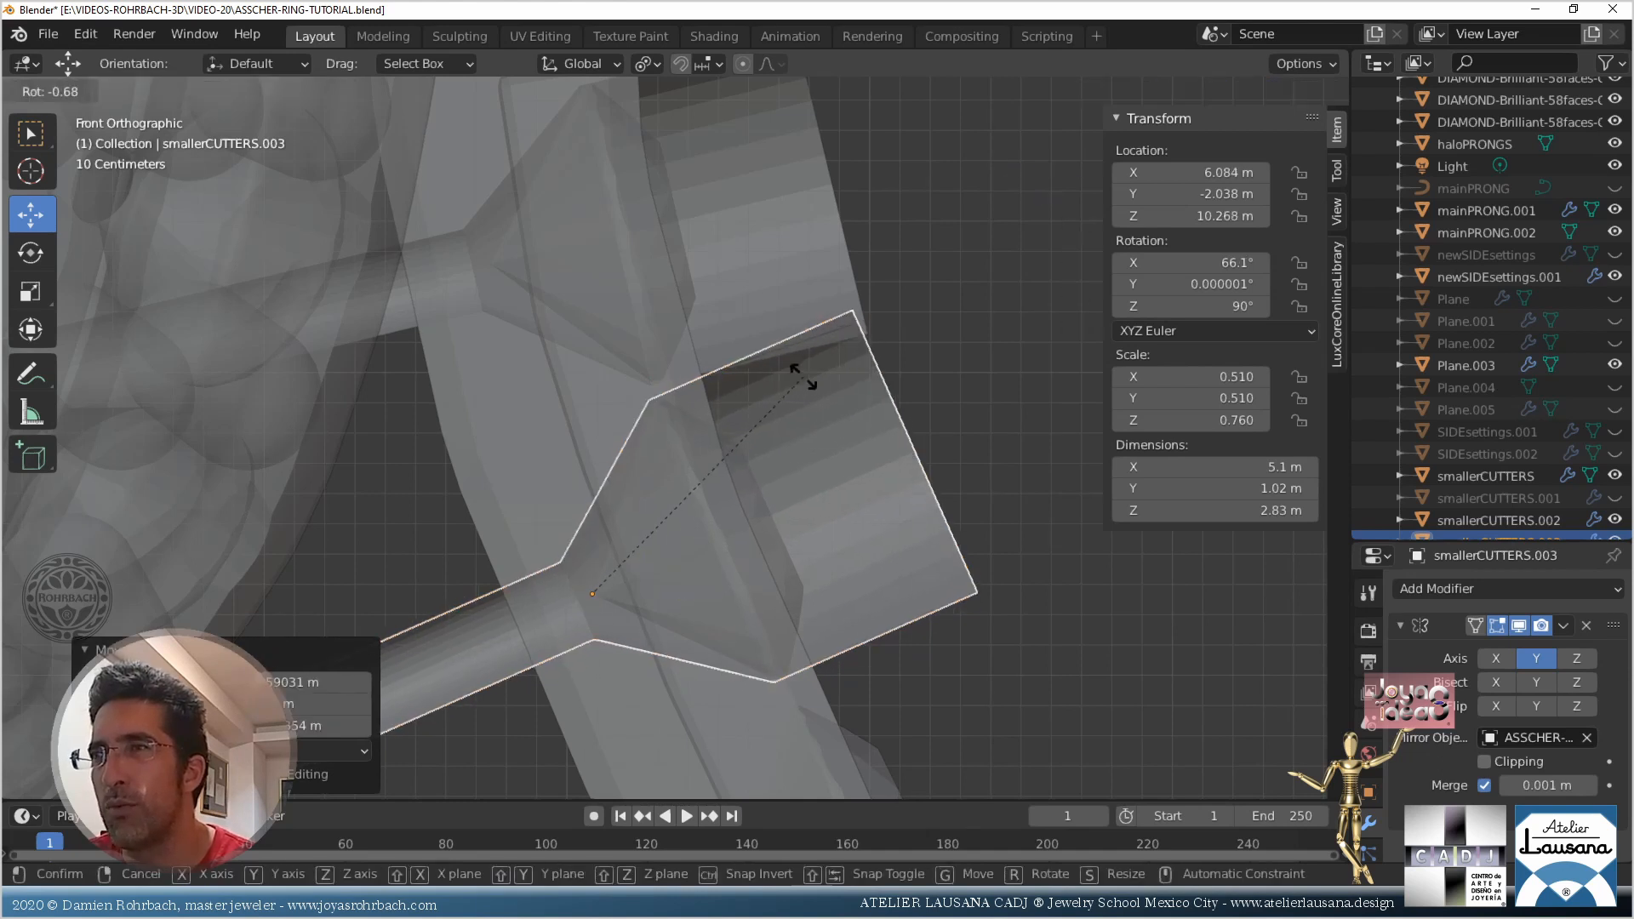
{"action": "left_click", "coordinate": [798, 395]}
{"action": "key", "text": "g"}
{"action": "left_click", "coordinate": [808, 426]}
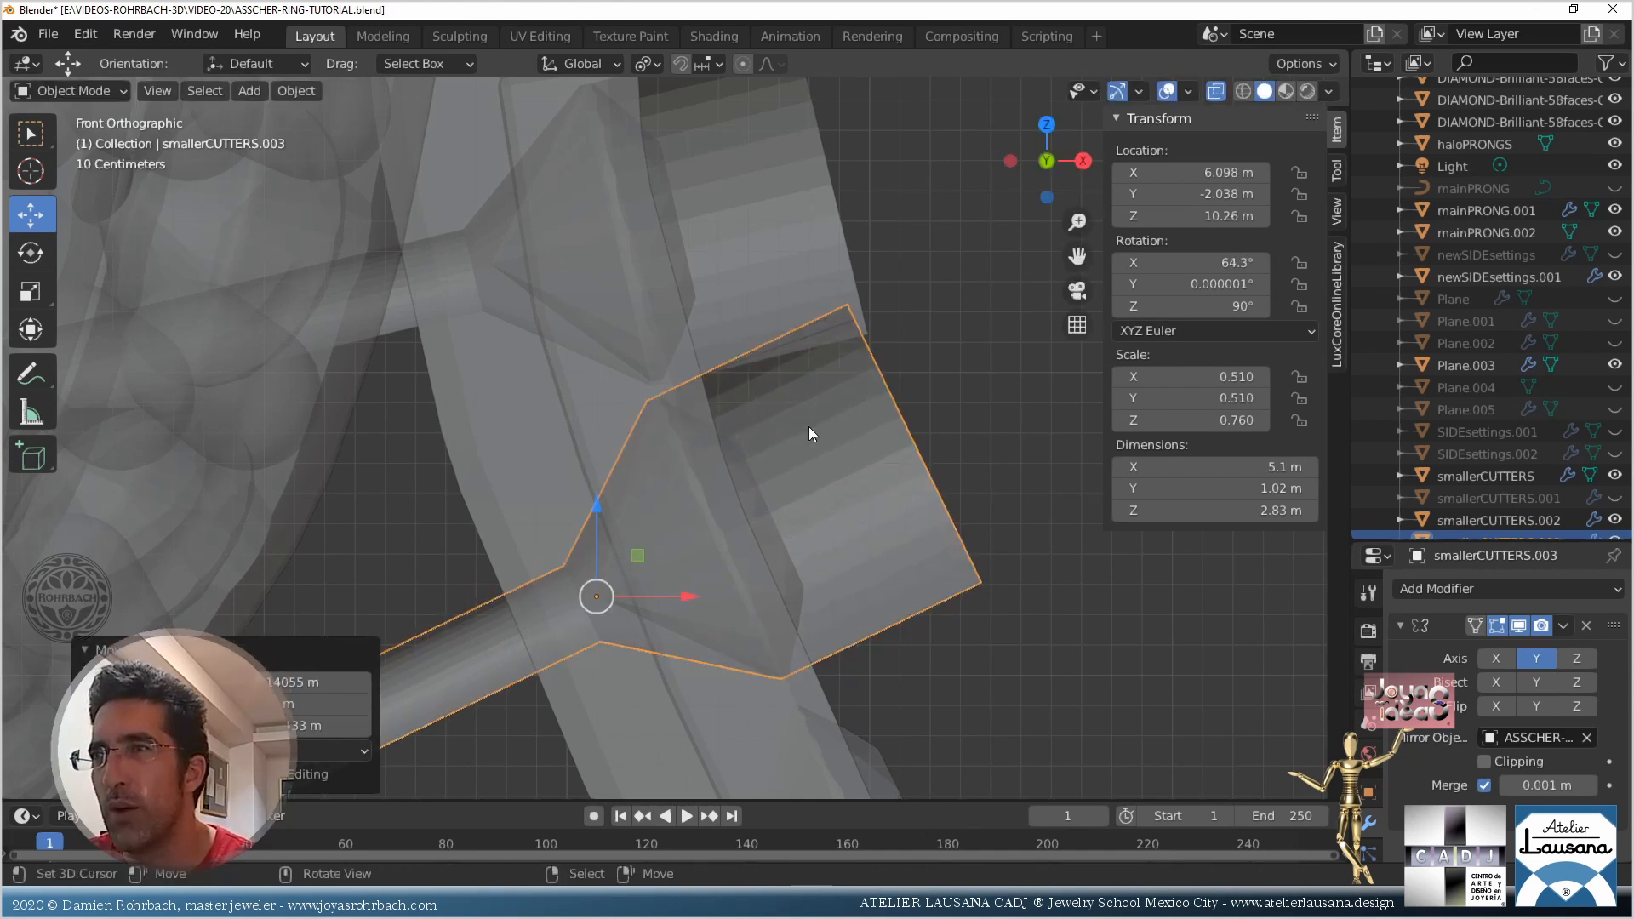
In right view, shift the second cutter along Y to about -1.97 m to centre it on its stone
{"action": "scroll", "coordinate": [808, 426], "scroll_direction": "down", "scroll_amount": 4}
{"action": "middle_click_drag", "start_coordinate": [760, 472], "coordinate": [803, 388], "text": "shift"}
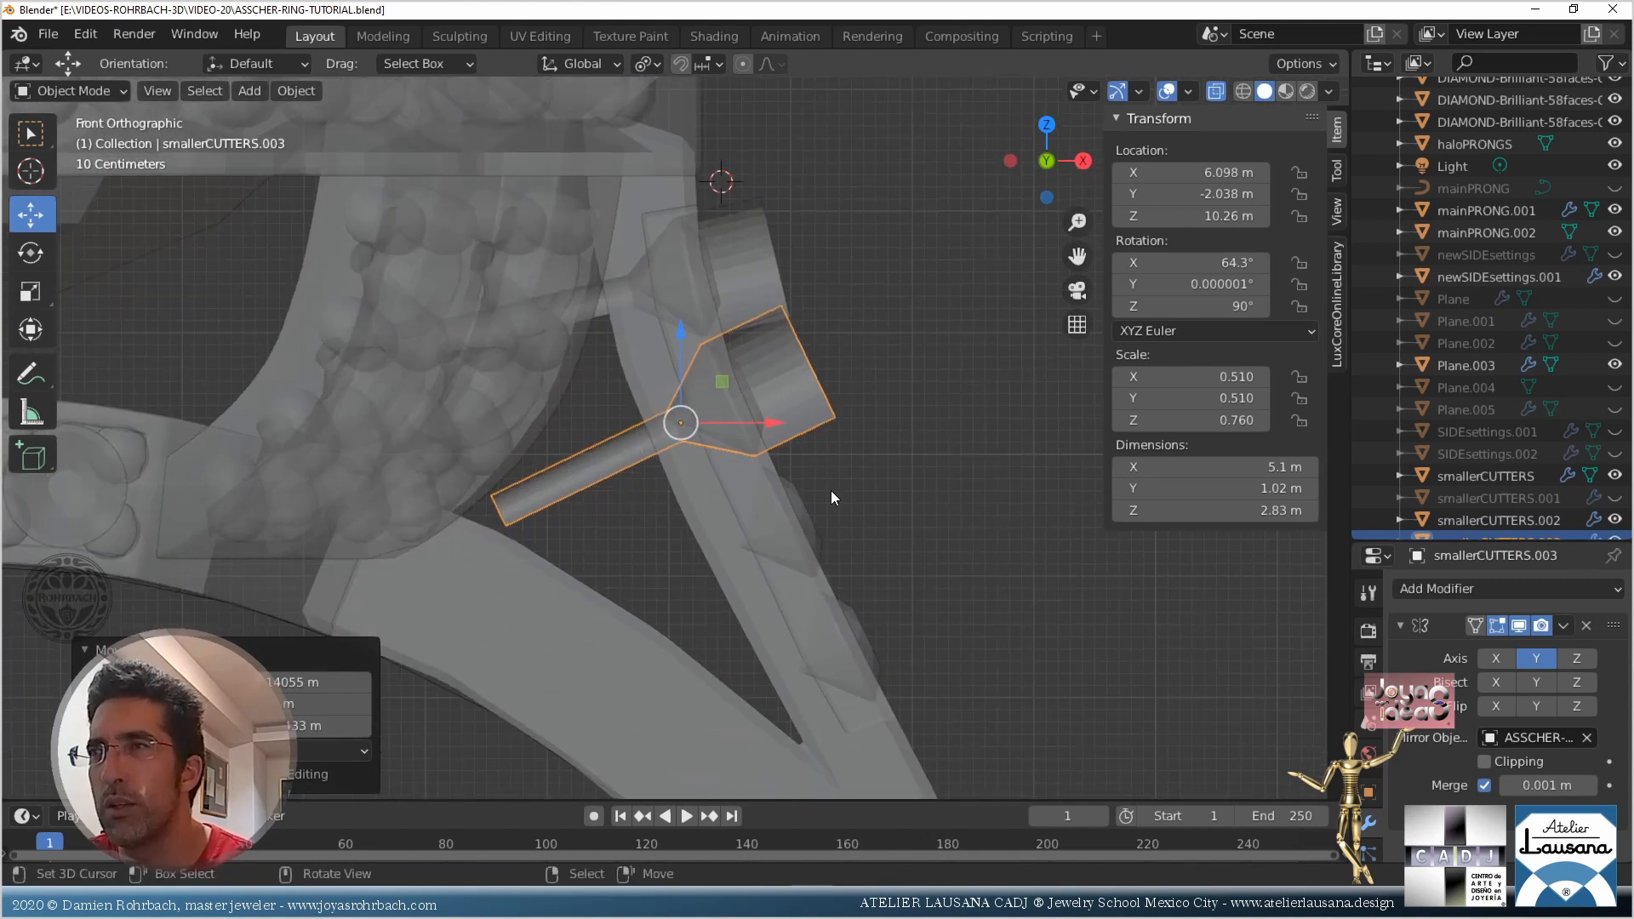
{"action": "key", "text": "KP_3"}
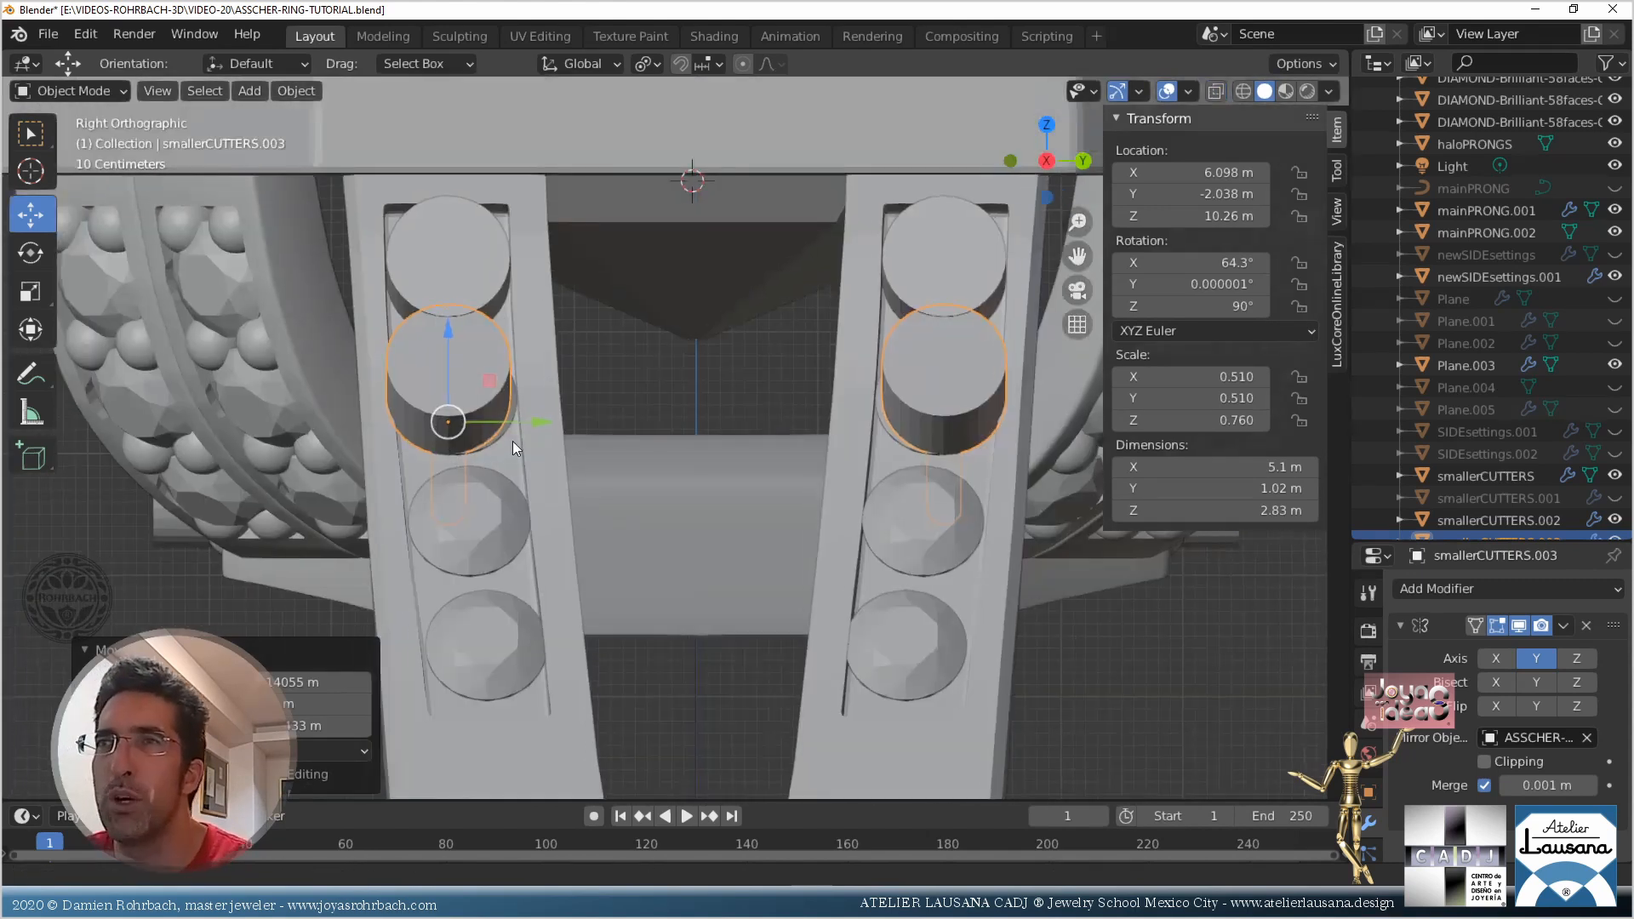
{"action": "scroll", "coordinate": [512, 440], "scroll_direction": "up", "scroll_amount": 4}
{"action": "left_click_drag", "start_coordinate": [500, 357], "coordinate": [516, 356]}
In see-through front view, duplicate the second cutter down to the third stone, at about X 6.66 m, Z 9.29 m
{"action": "key", "text": "KP_1"}
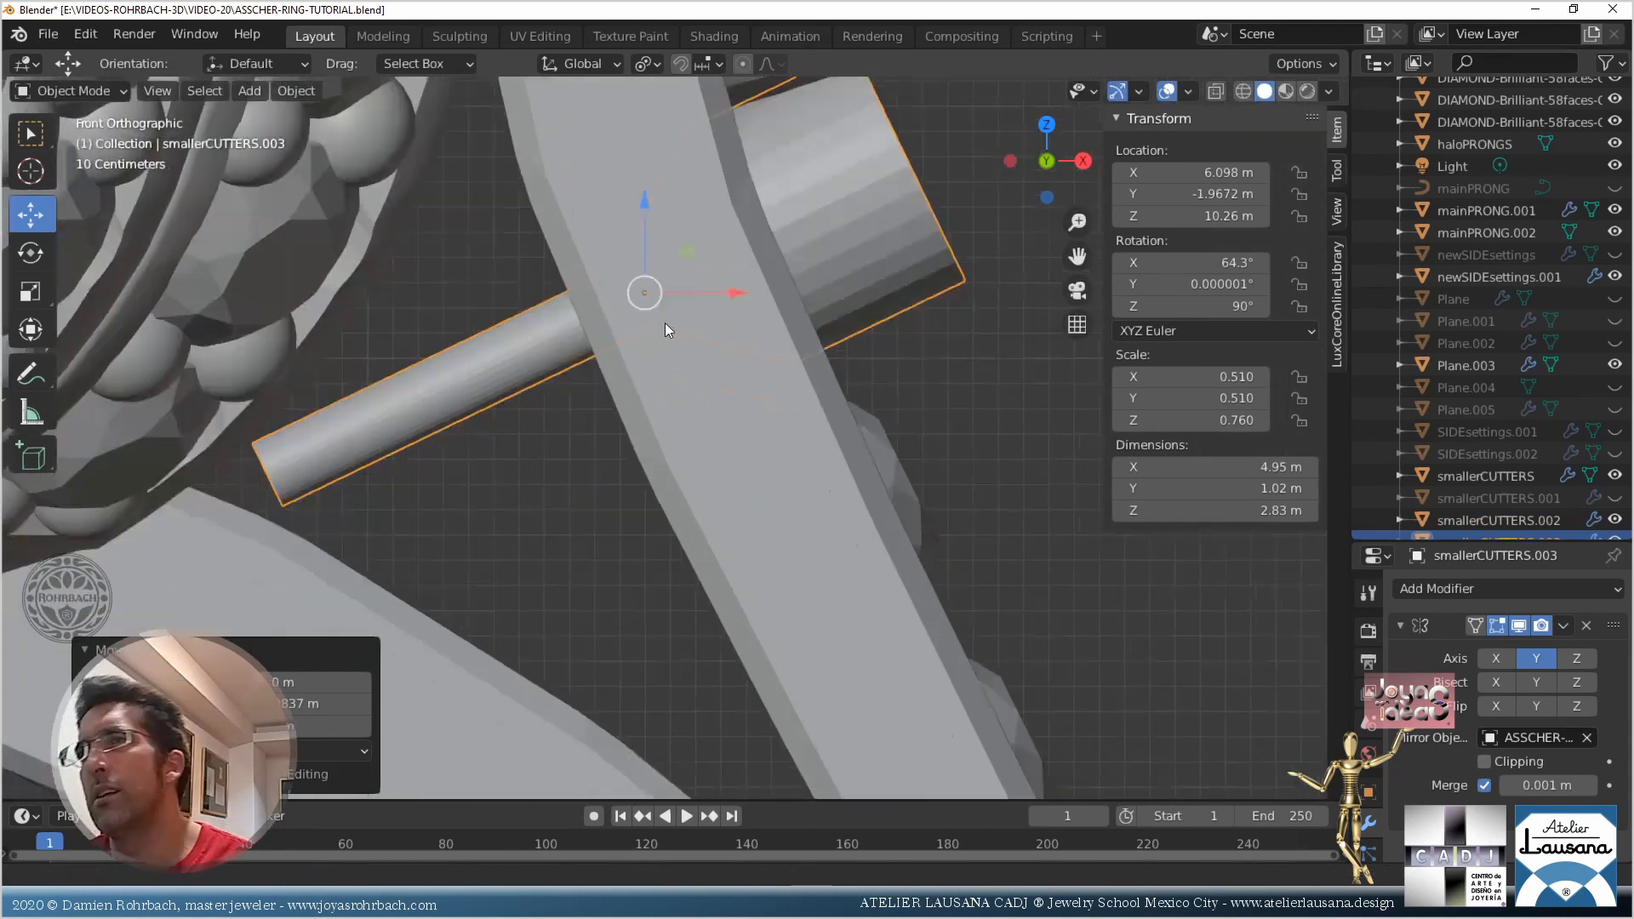
{"action": "scroll", "coordinate": [588, 234], "scroll_direction": "down", "scroll_amount": 4}
{"action": "key", "text": "alt+z"}
{"action": "middle_click_drag", "start_coordinate": [652, 325], "coordinate": [702, 608], "text": "shift"}
{"action": "scroll", "coordinate": [703, 605], "scroll_direction": "up", "scroll_amount": 3}
{"action": "key", "text": "shift+d"}
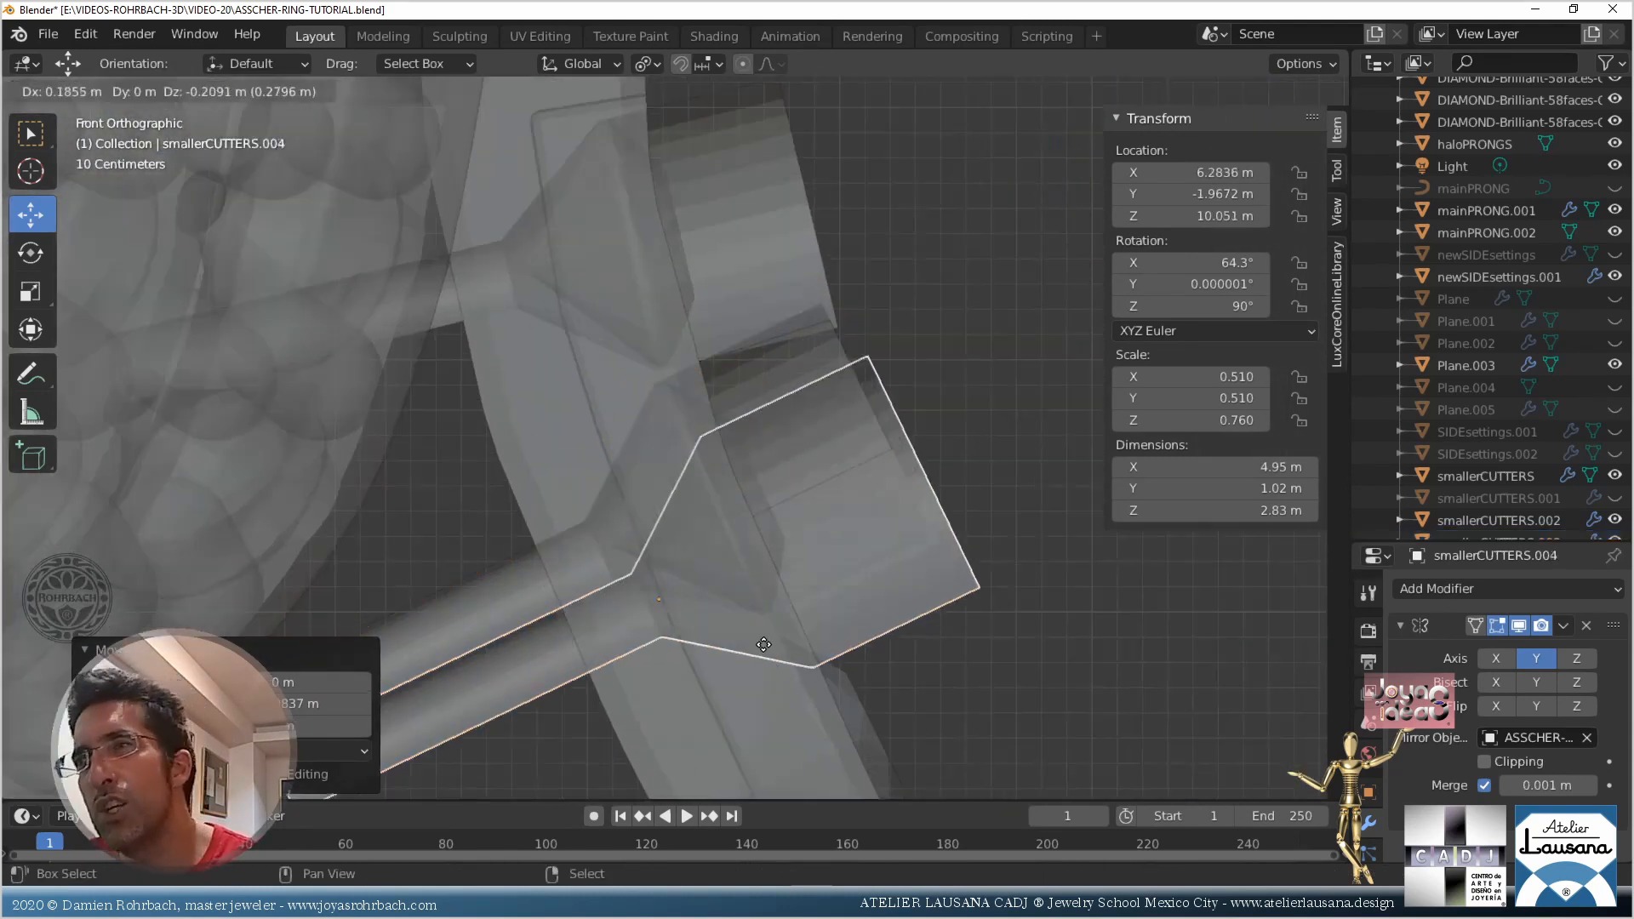
{"action": "left_click", "coordinate": [853, 112]}
{"action": "middle_click_drag", "start_coordinate": [893, 391], "coordinate": [760, 34], "text": "shift"}
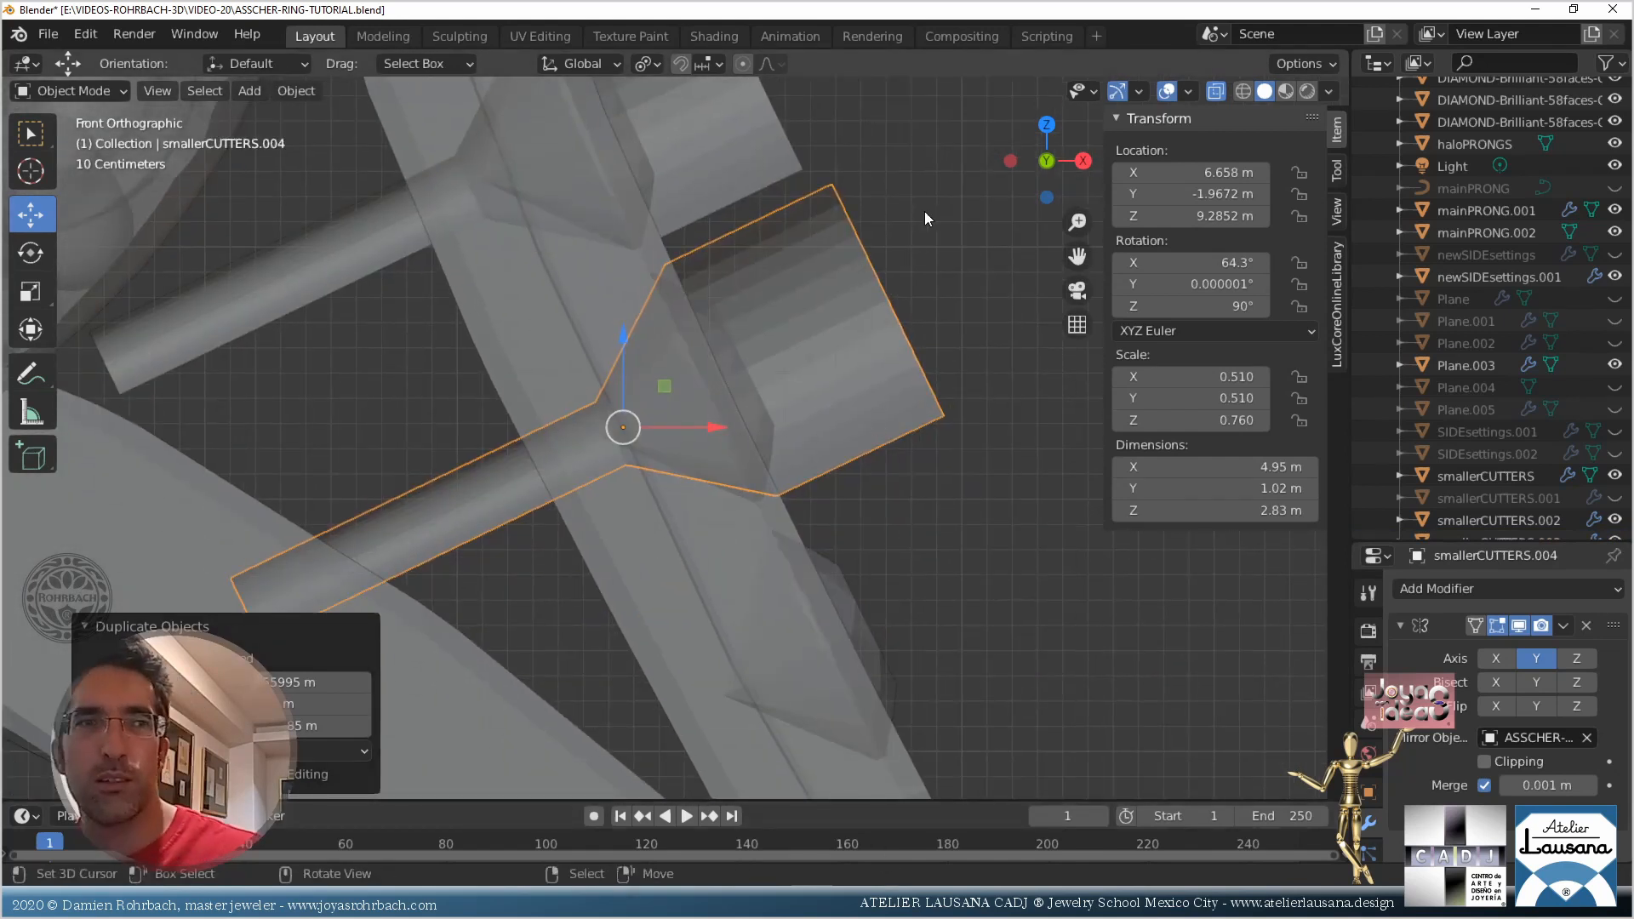
Fine-tune the third cutter on its stone to about X 6.58 m, Z 9.25 m and 64.1° X rotation
{"action": "key", "text": "r"}
{"action": "left_click", "coordinate": [889, 163]}
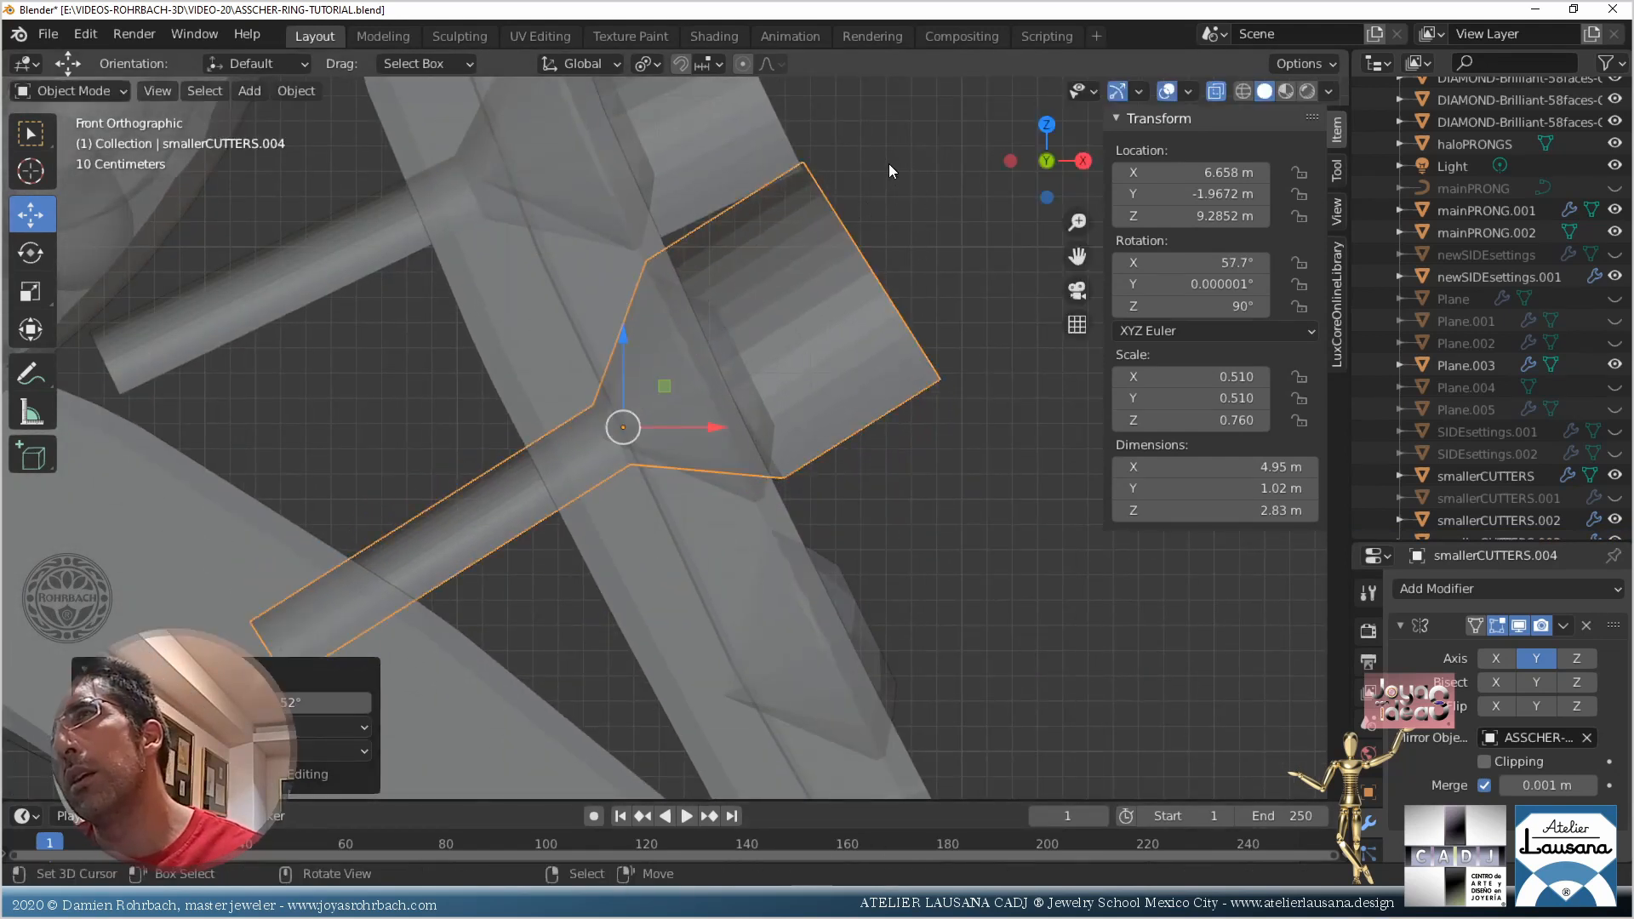
{"action": "key", "text": "g"}
{"action": "left_click", "coordinate": [847, 253]}
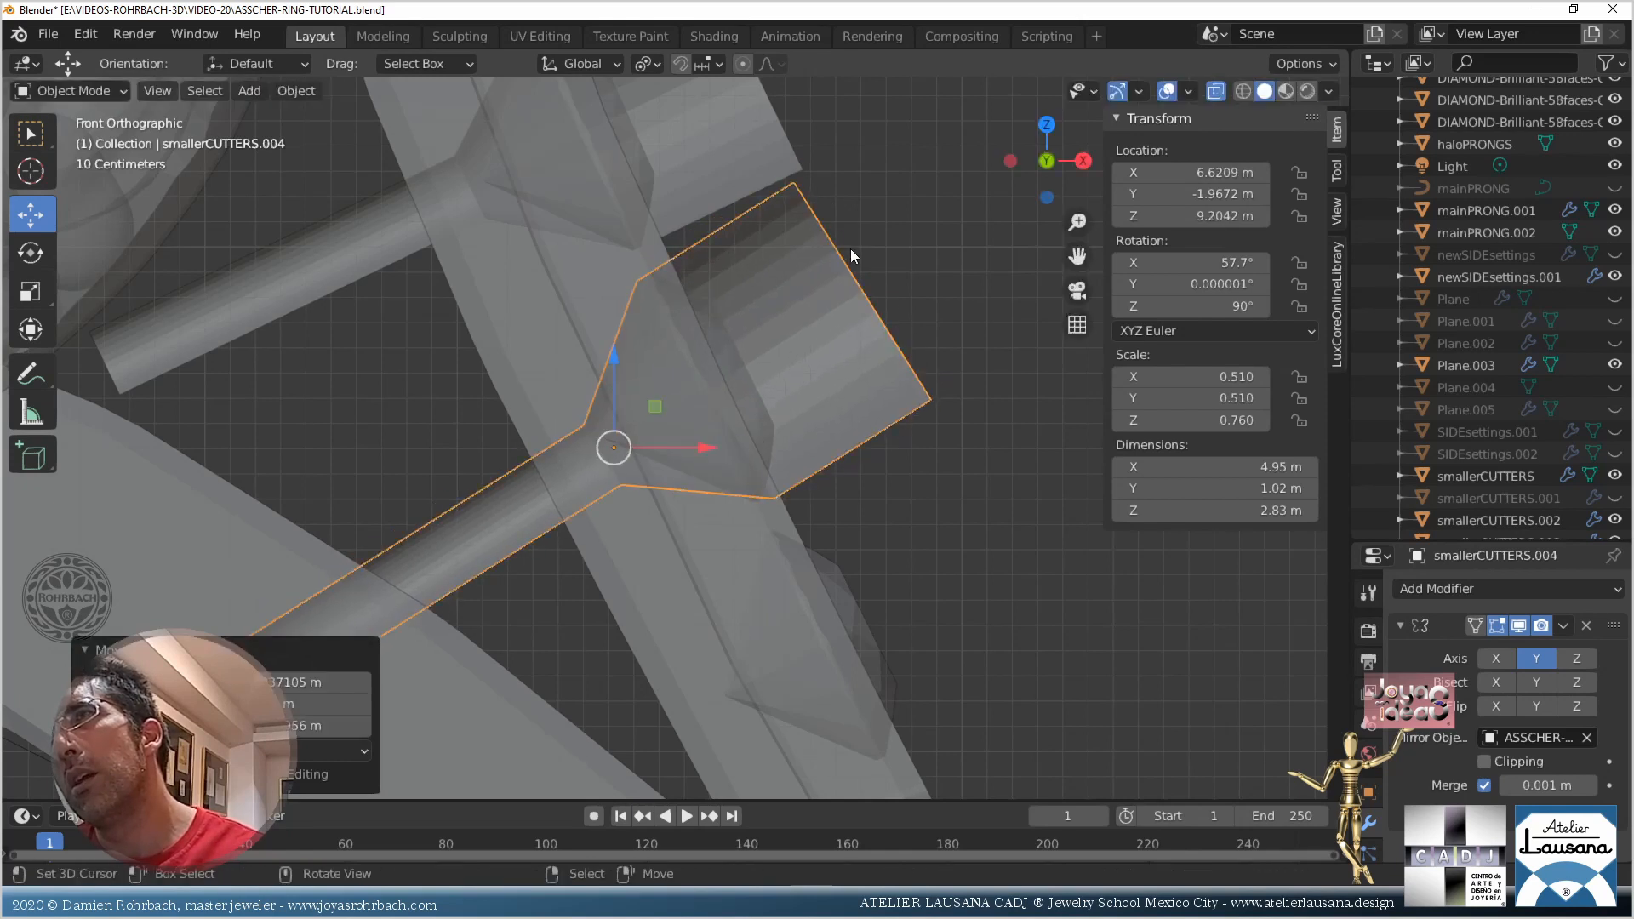
{"action": "key", "text": "r"}
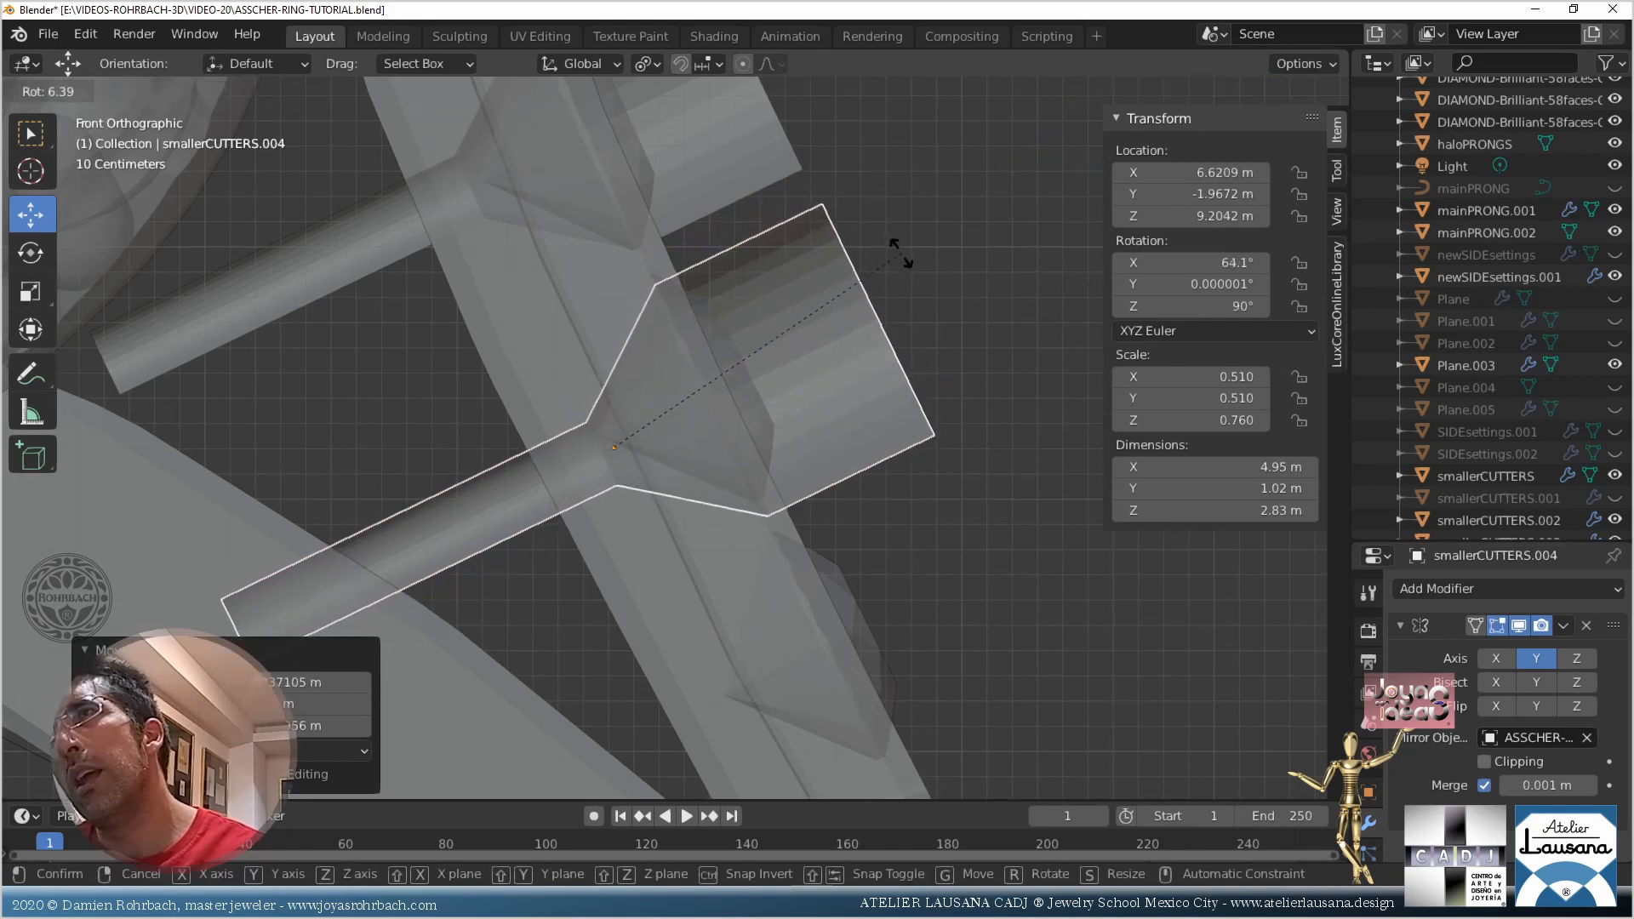
{"action": "left_click", "coordinate": [897, 248]}
{"action": "key", "text": "g"}
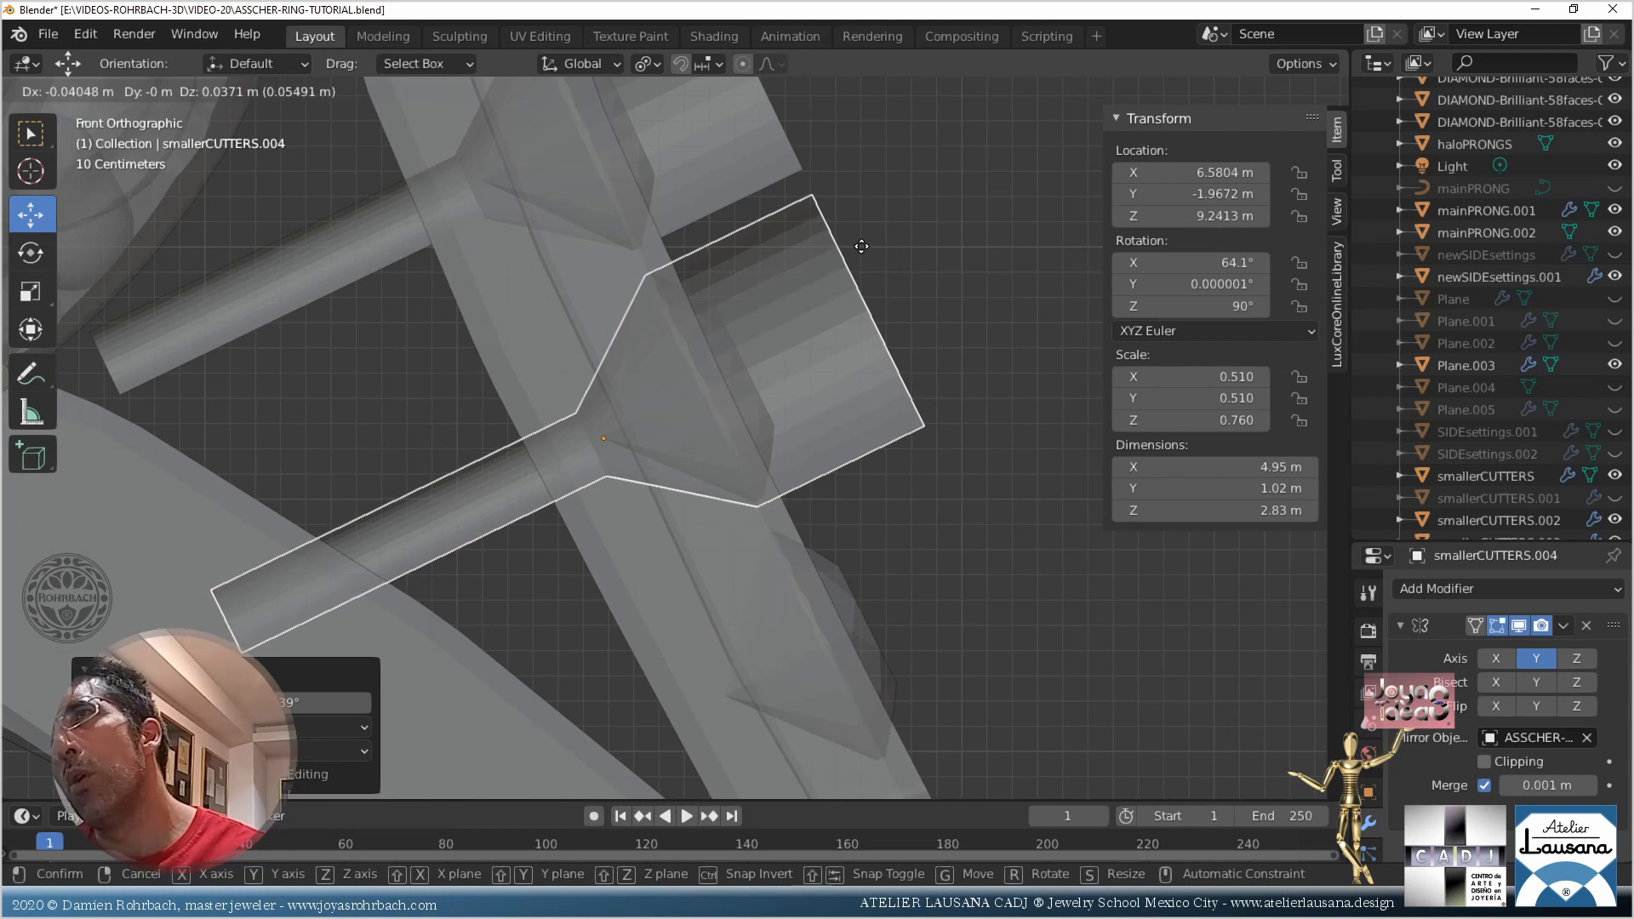
{"action": "left_click", "coordinate": [861, 244]}
Shorten the third cutter's stem by edge-sliding its end vertices about -0.546 towards the cone, and save the file
{"action": "middle_click_drag", "start_coordinate": [769, 409], "coordinate": [953, 321], "text": "shift"}
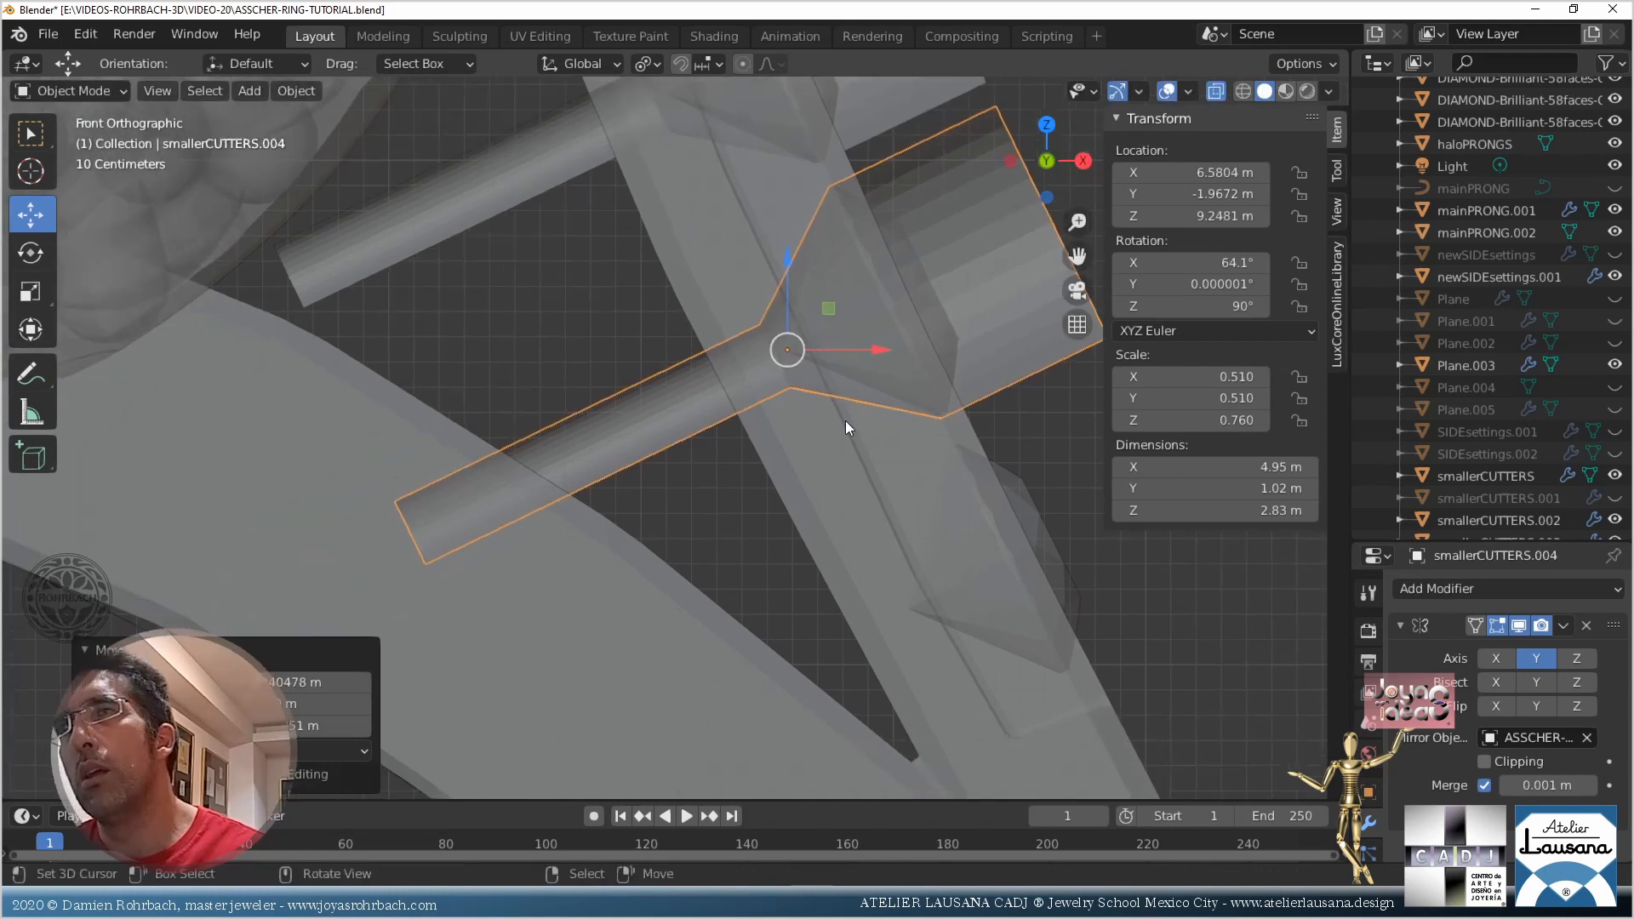
{"action": "key", "text": "Tab"}
{"action": "key", "text": "c"}
{"action": "left_click", "coordinate": [407, 529]}
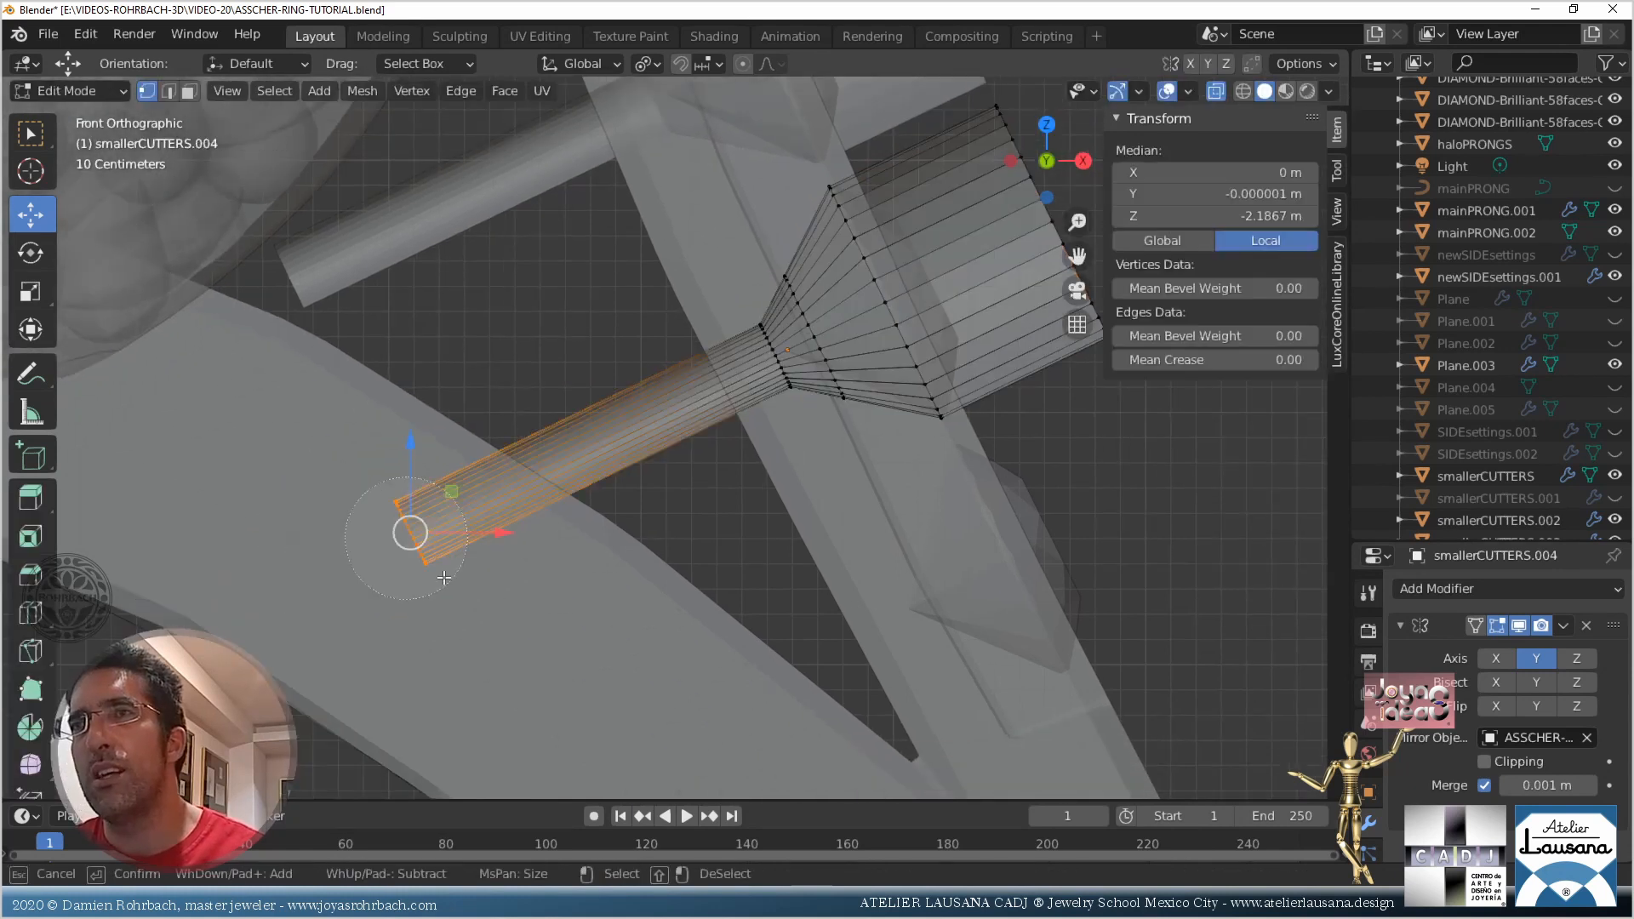
{"action": "key", "text": "Escape"}
{"action": "key", "text": "g"}
{"action": "key", "text": "g"}
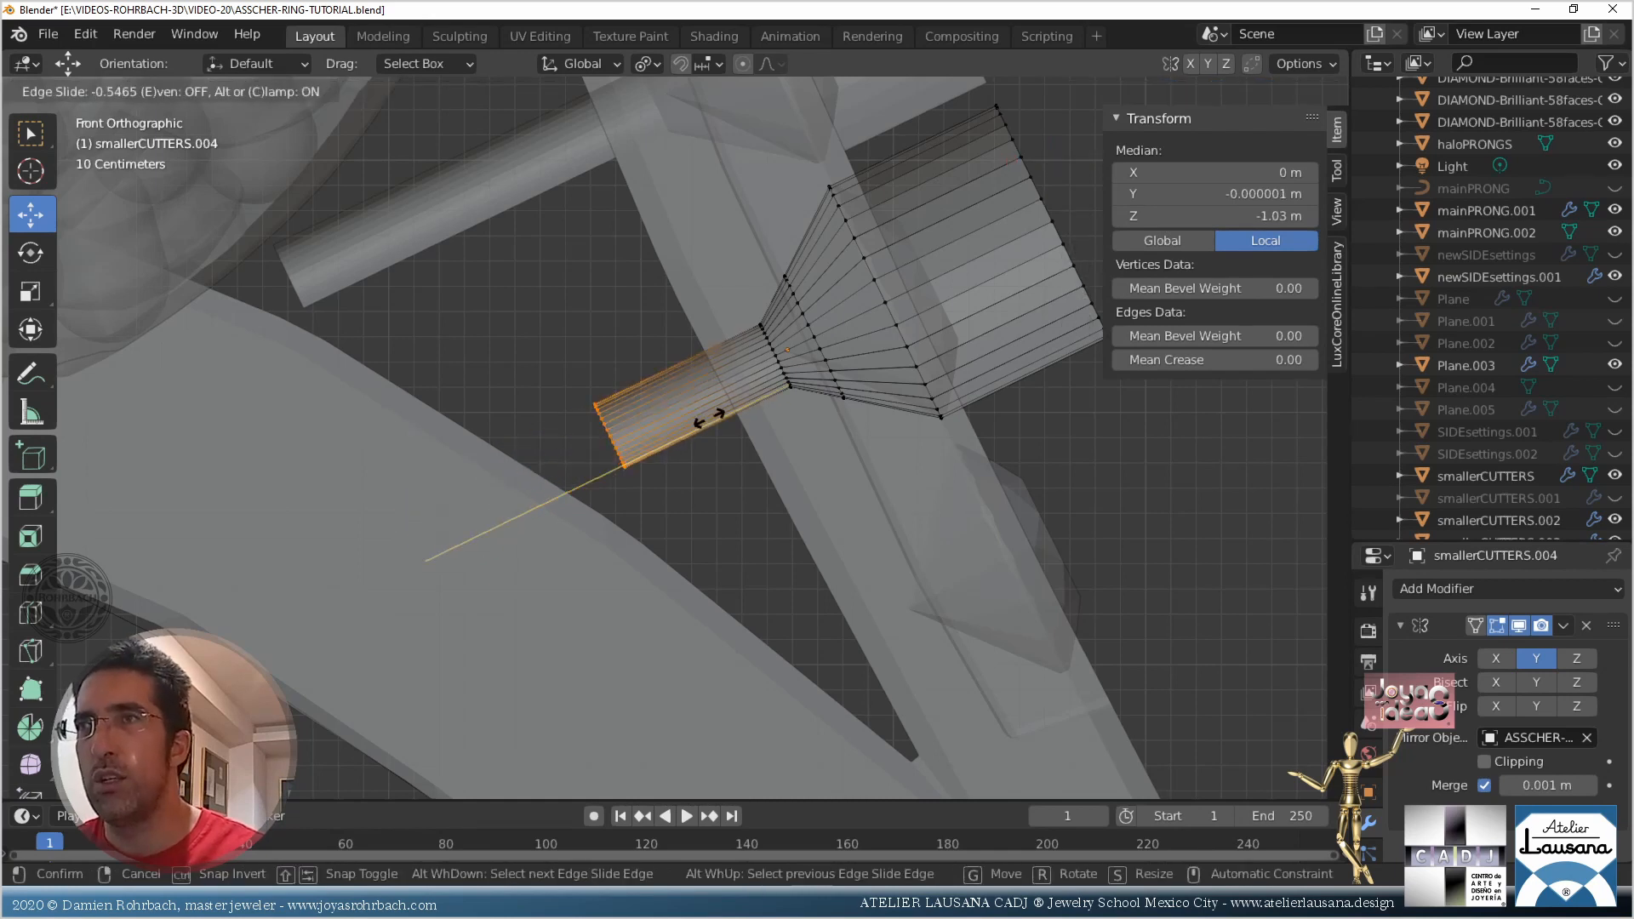
{"action": "left_click", "coordinate": [708, 417]}
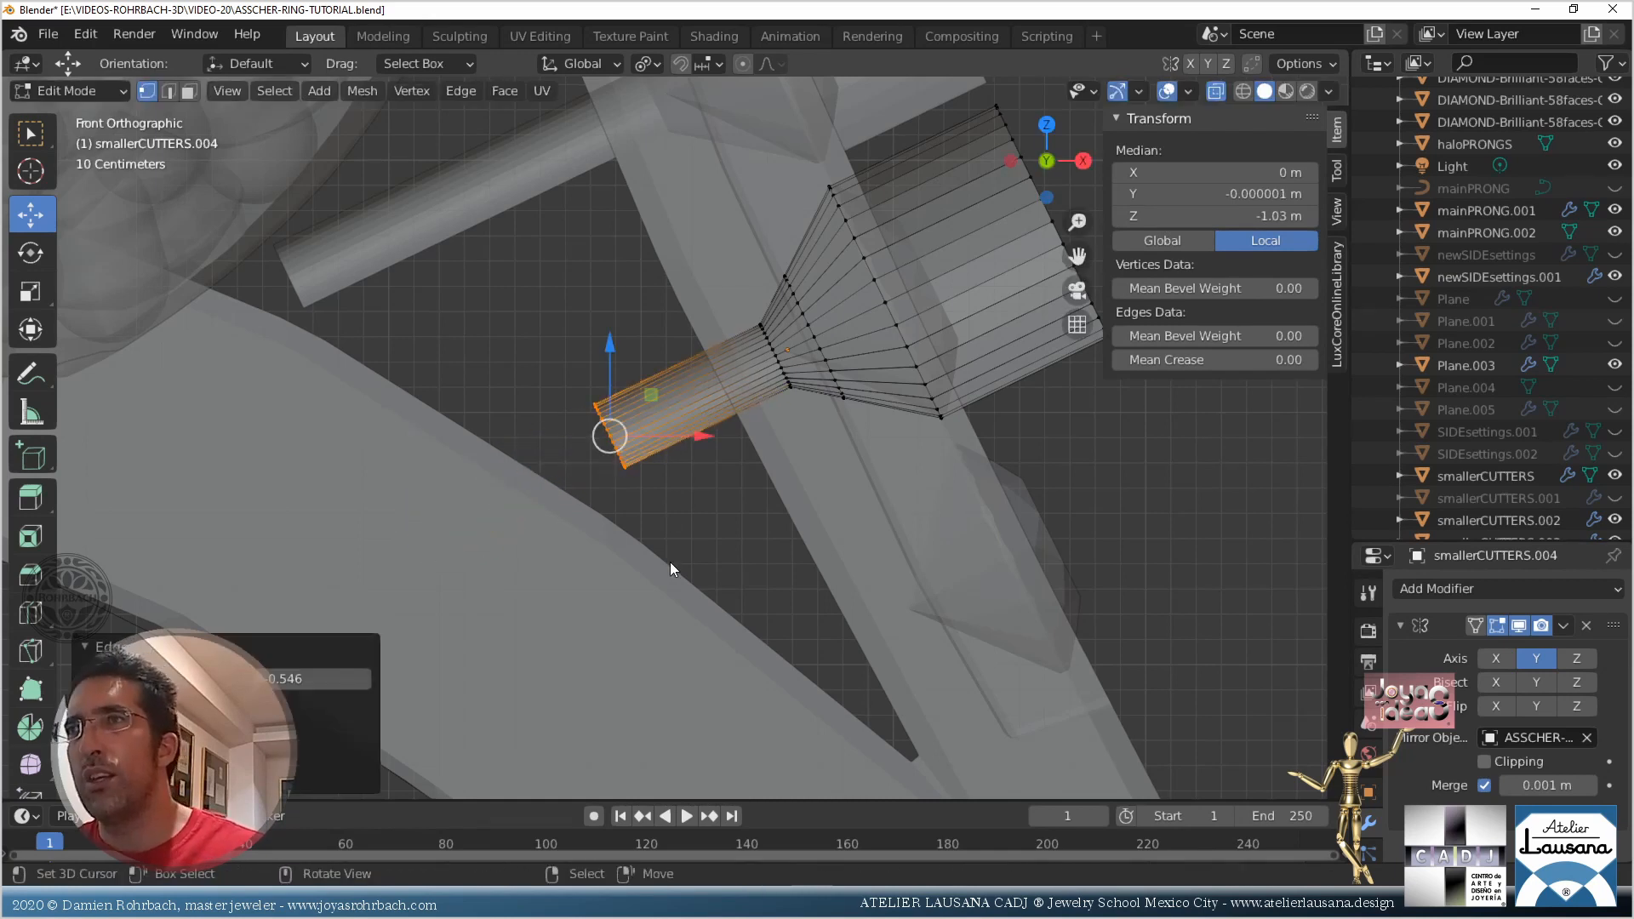
{"action": "key", "text": "Tab"}
{"action": "key", "text": "ctrl+s"}
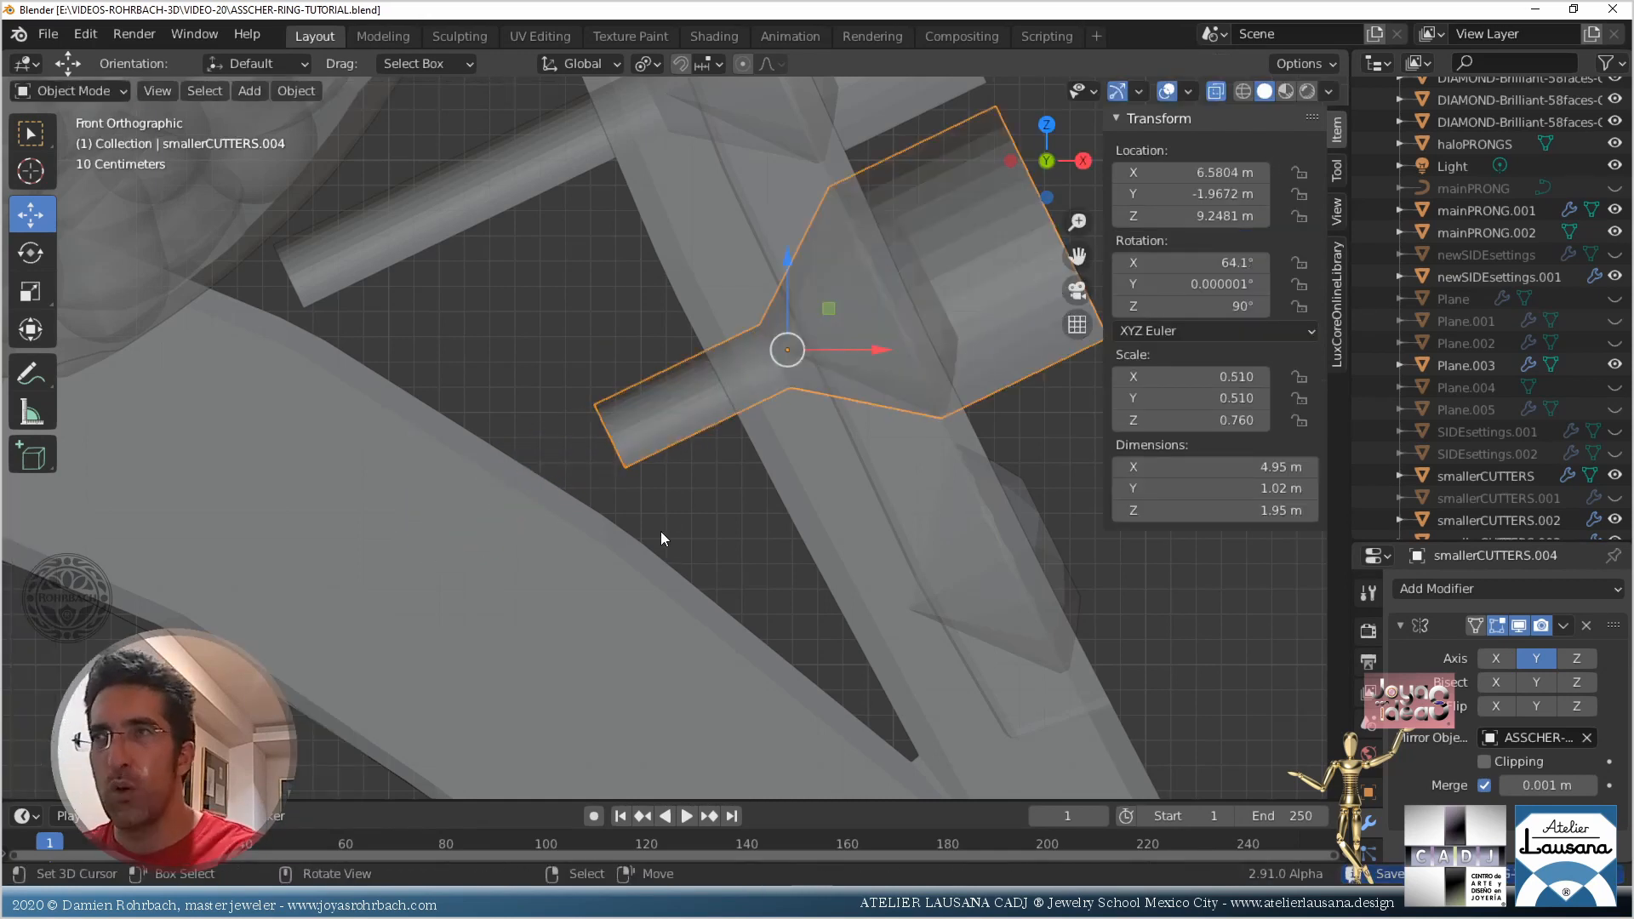
Duplicate the third cutter down to the fourth stone at about X 7.06 m, Z 8.20 m, tilted to 61.5° X rotation
{"action": "middle_click_drag", "start_coordinate": [769, 381], "coordinate": [681, 350], "text": "shift"}
{"action": "key", "text": "Tab"}
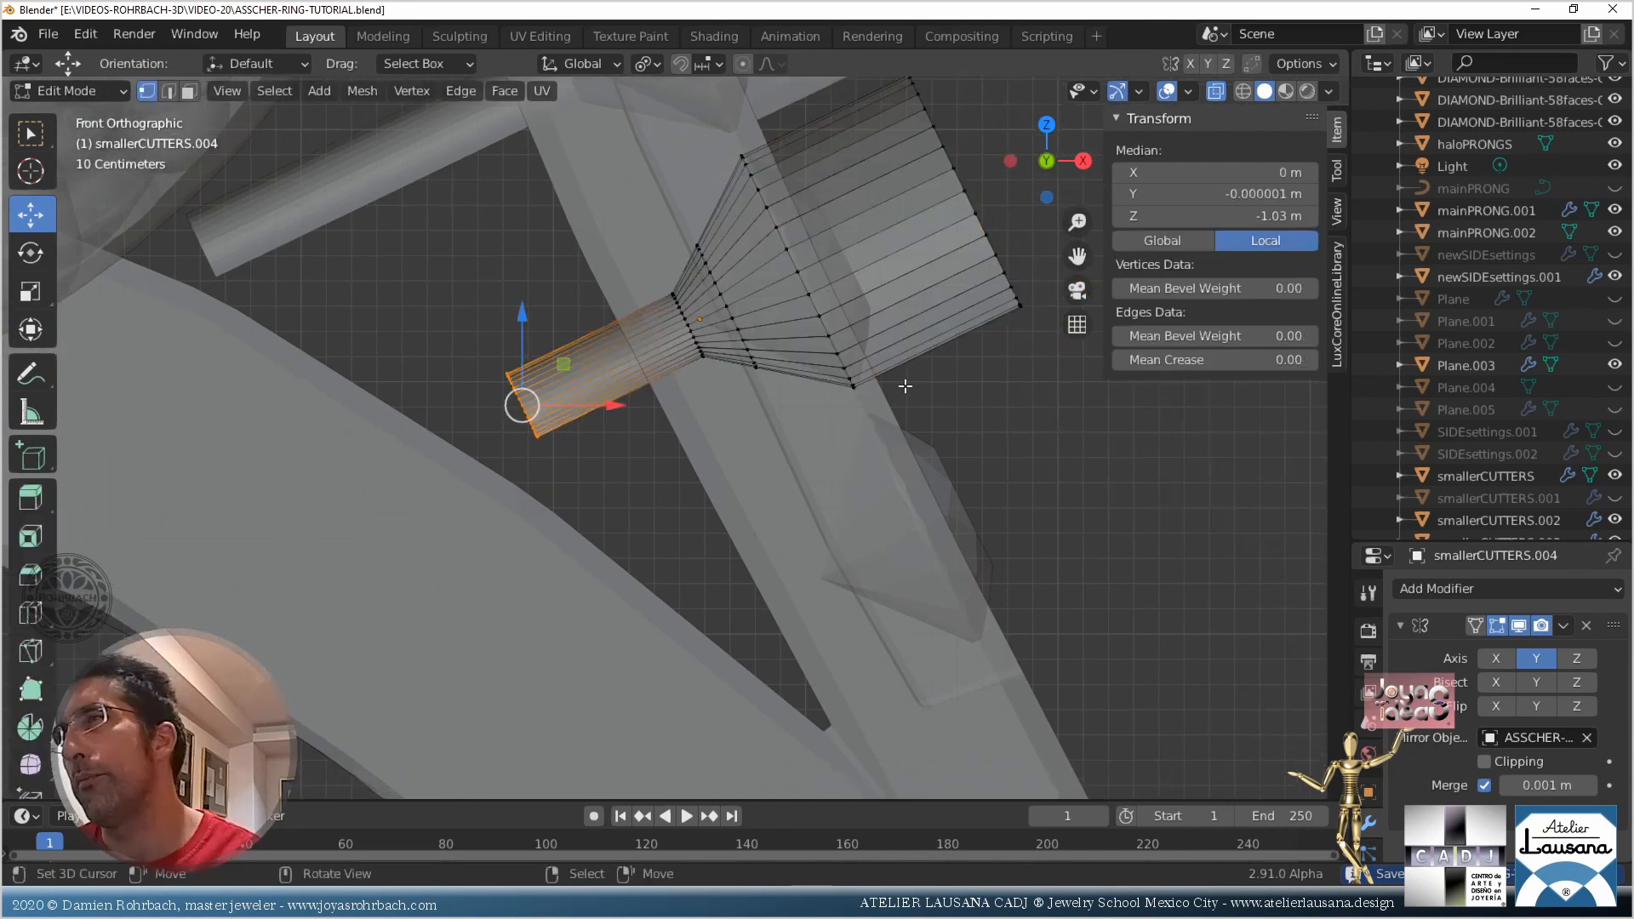
{"action": "key", "text": "Tab"}
{"action": "key", "text": "shift+d"}
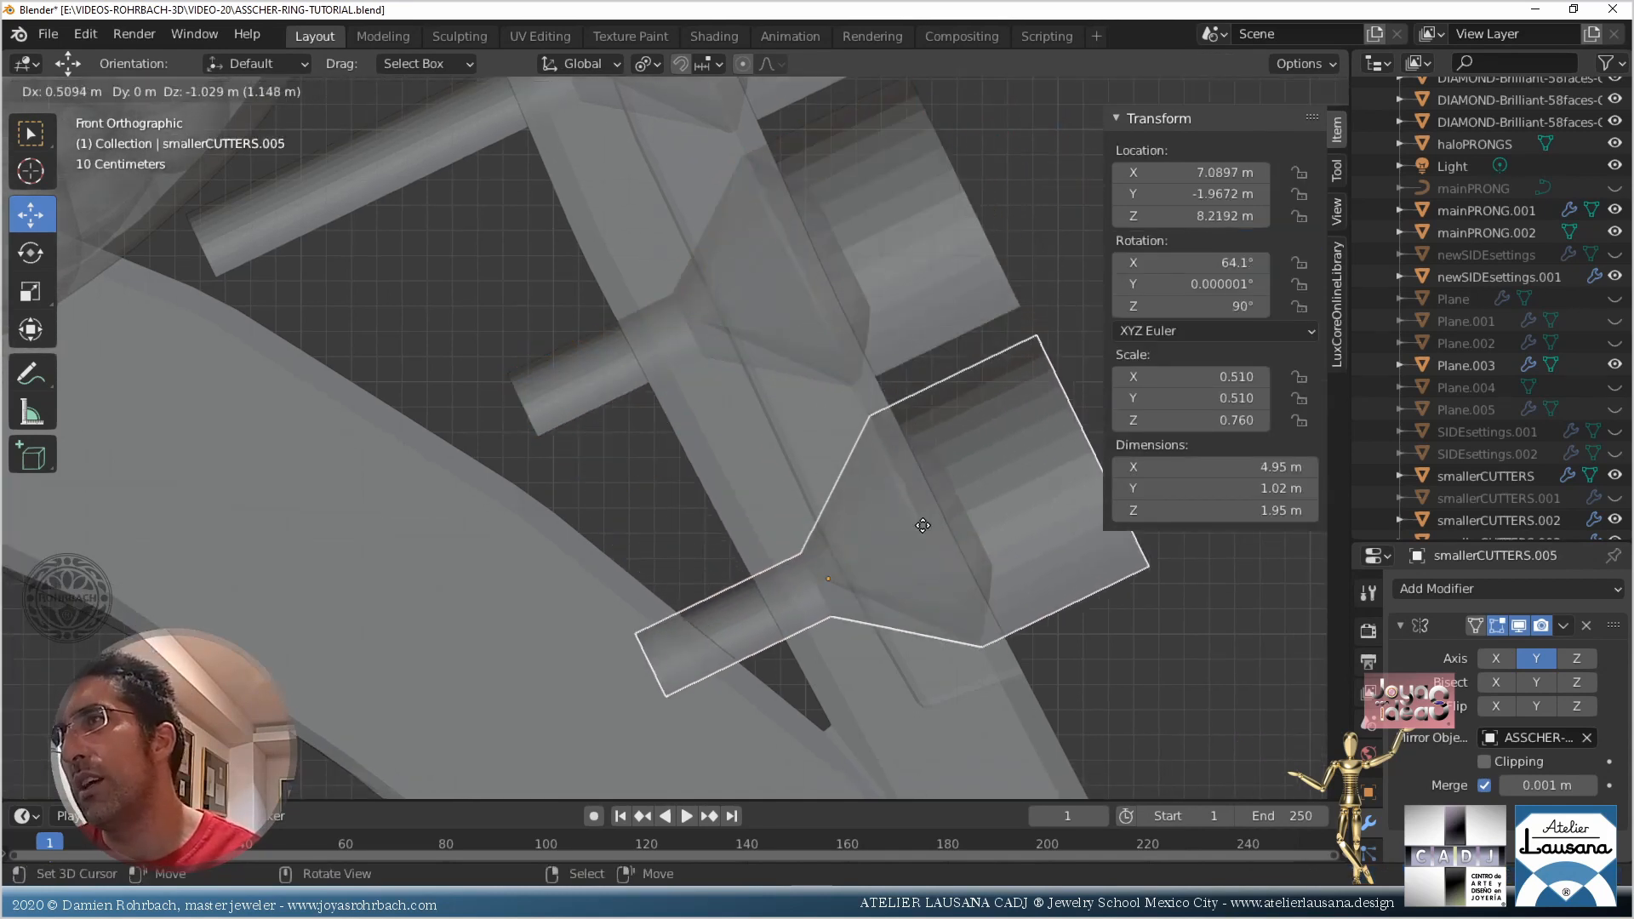
{"action": "left_click", "coordinate": [916, 528]}
{"action": "key", "text": "r"}
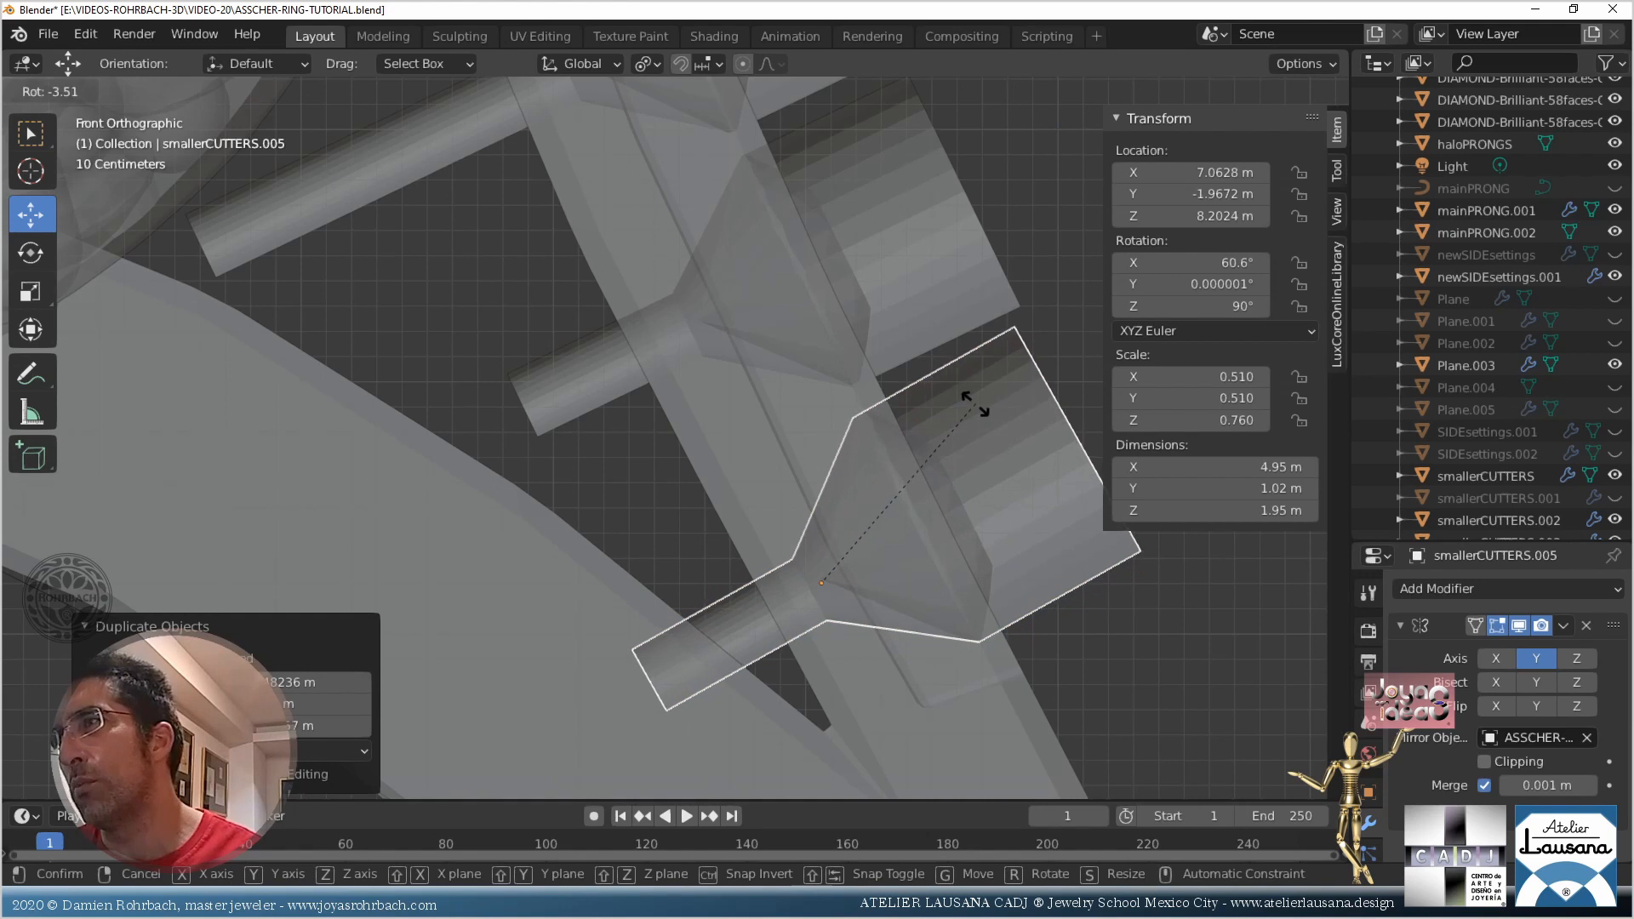
{"action": "left_click", "coordinate": [977, 409]}
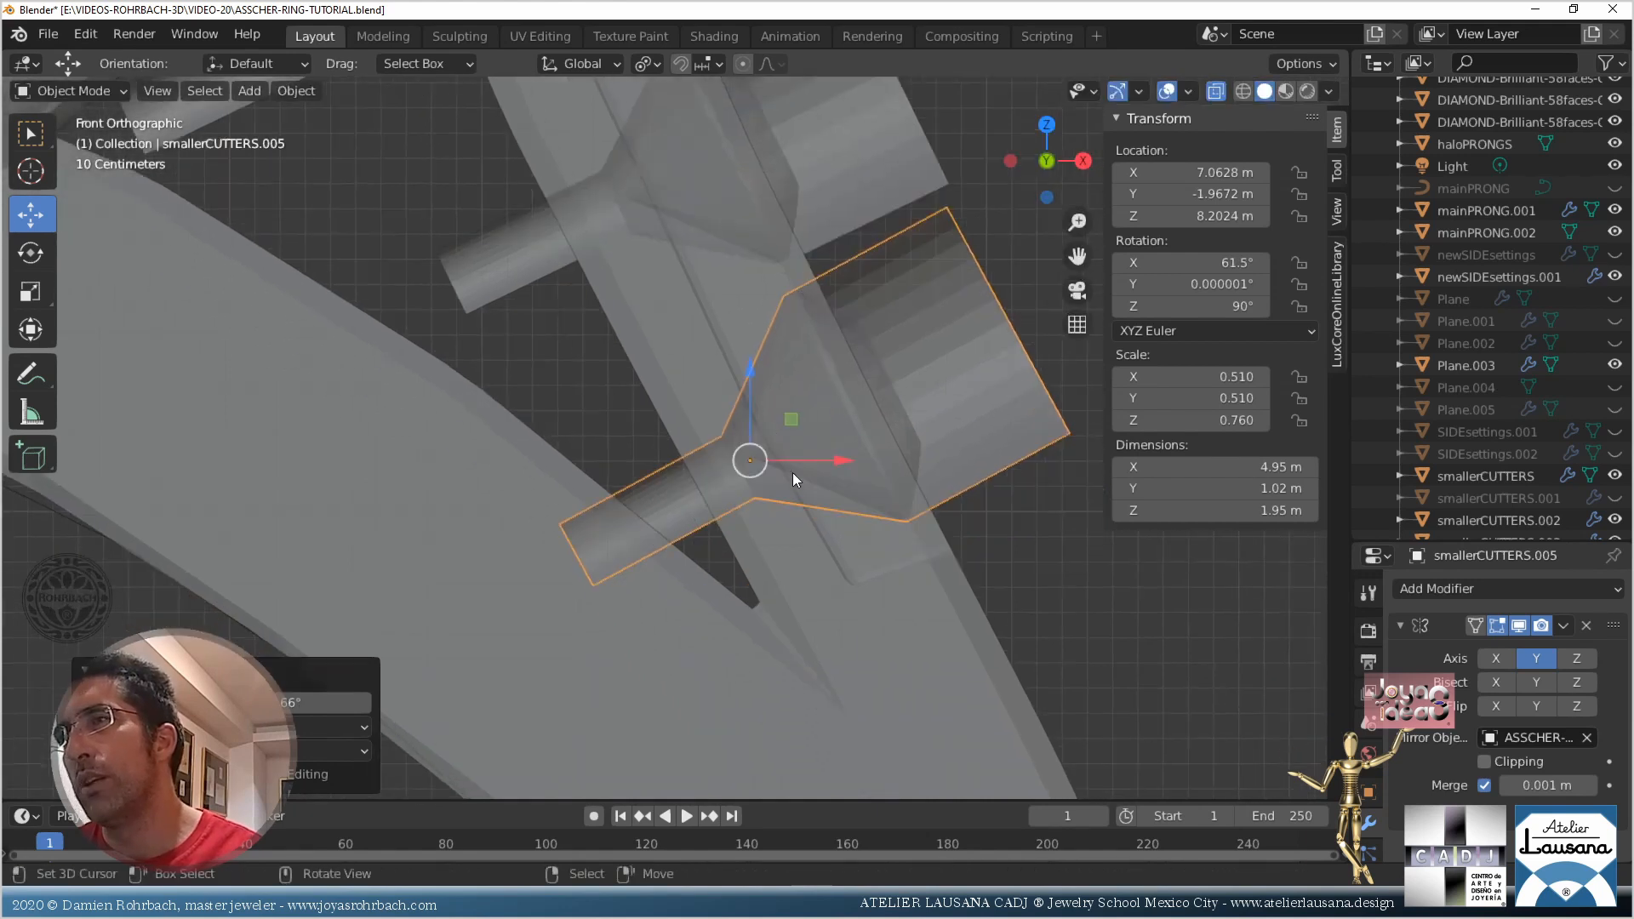
Shorten the fourth cutter's stem by edge-sliding its end vertices about -0.540
{"action": "key", "text": "Tab"}
{"action": "key", "text": "g"}
{"action": "key", "text": "g"}
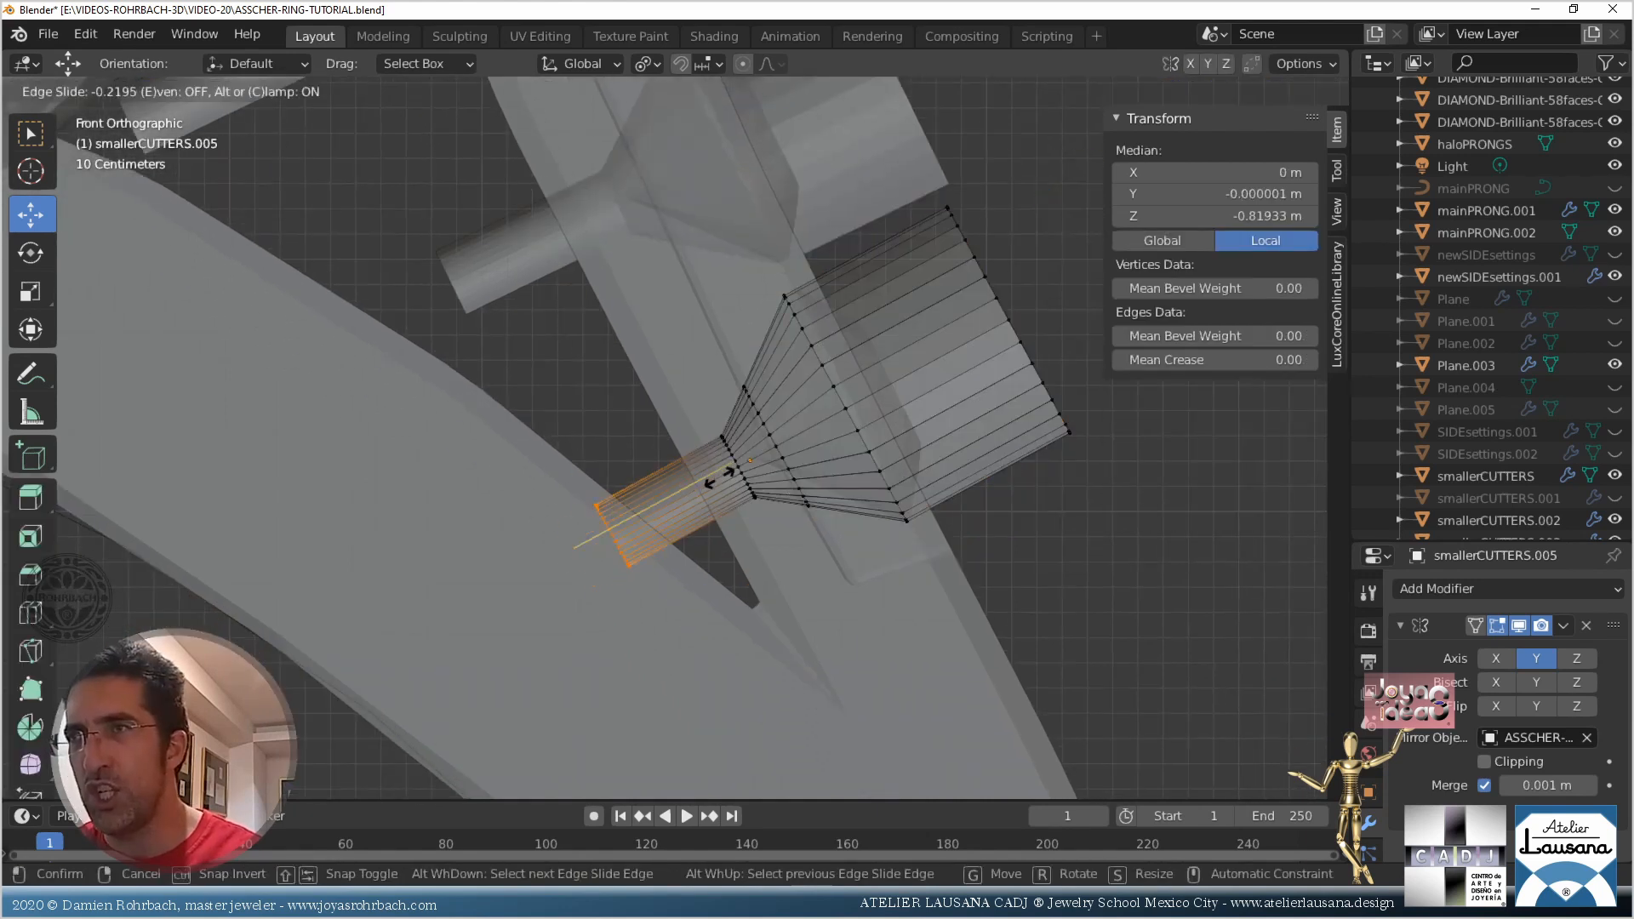
{"action": "left_click", "coordinate": [736, 465]}
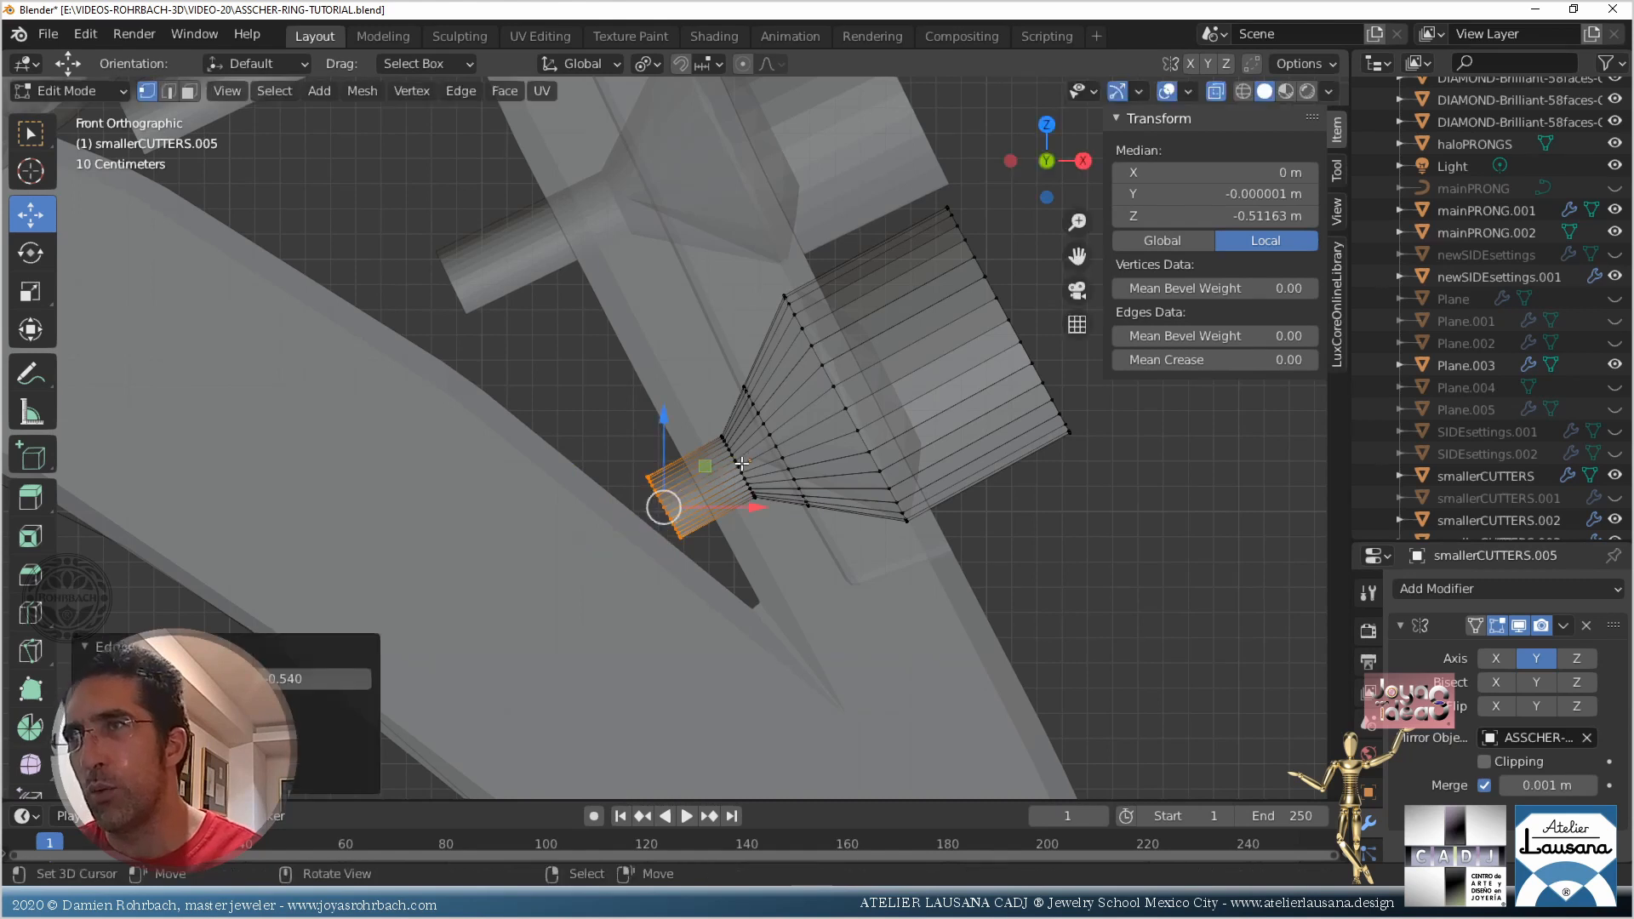
In right view, shift the whole fourth cutter along Y to about -1.75 m to centre it on its stone
{"action": "middle_click_drag", "start_coordinate": [738, 463], "coordinate": [765, 503]}
{"action": "key", "text": "KP_3"}
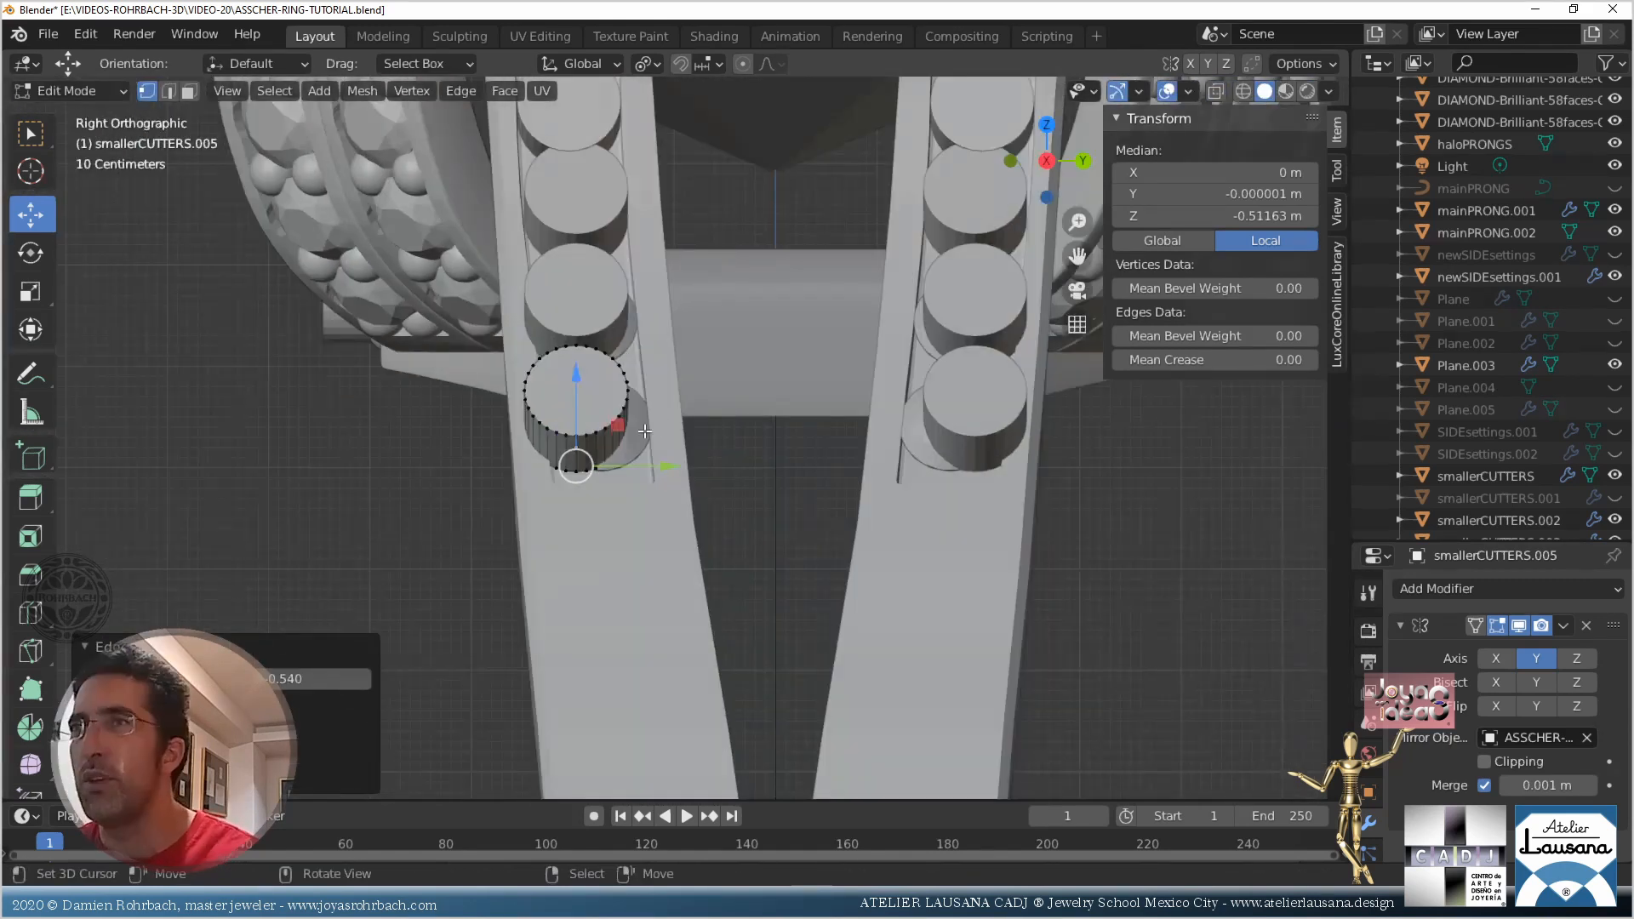
{"action": "scroll", "coordinate": [644, 431], "scroll_direction": "up", "scroll_amount": 2}
{"action": "key", "text": "Tab"}
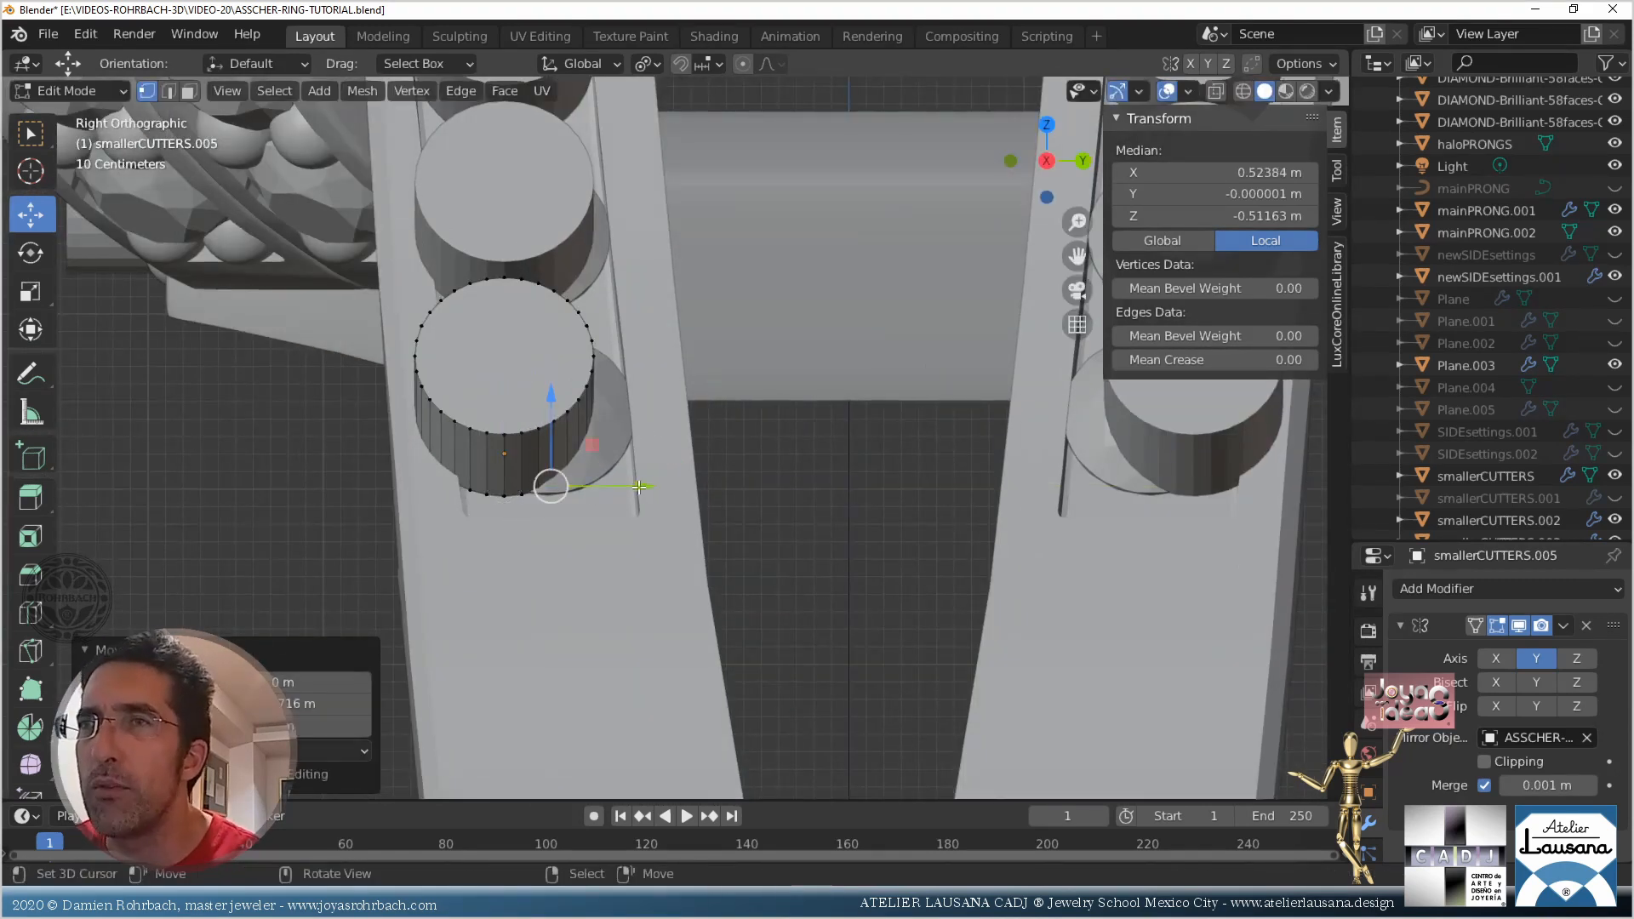
{"action": "scroll", "coordinate": [702, 436], "scroll_direction": "up", "scroll_amount": 3}
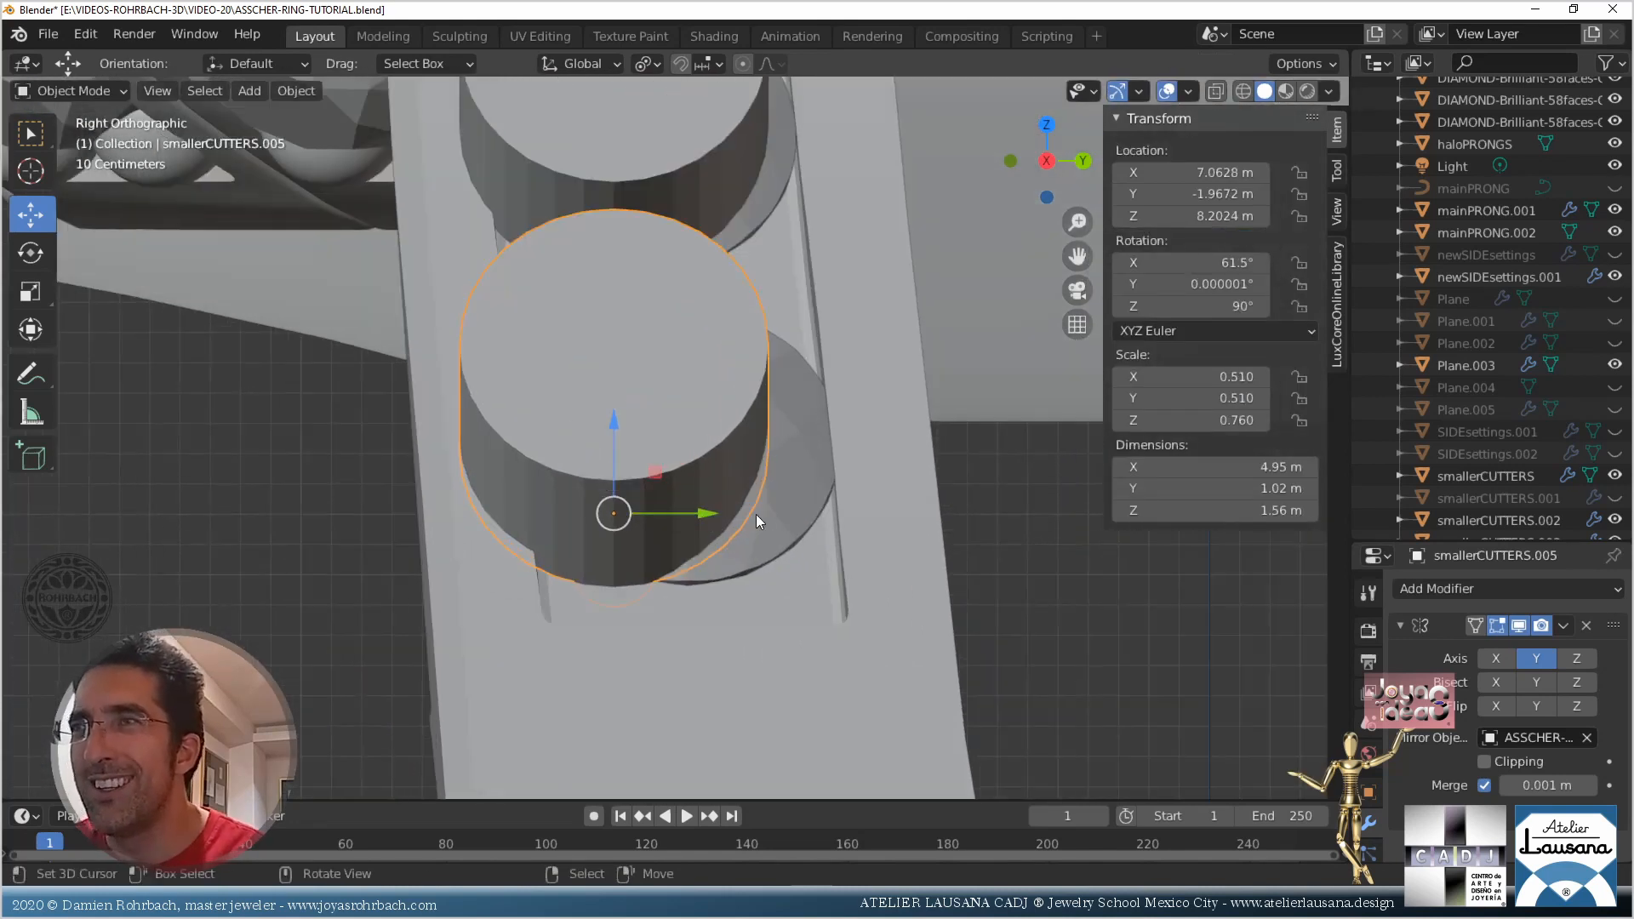
{"action": "key", "text": "g"}
{"action": "key", "text": "y"}
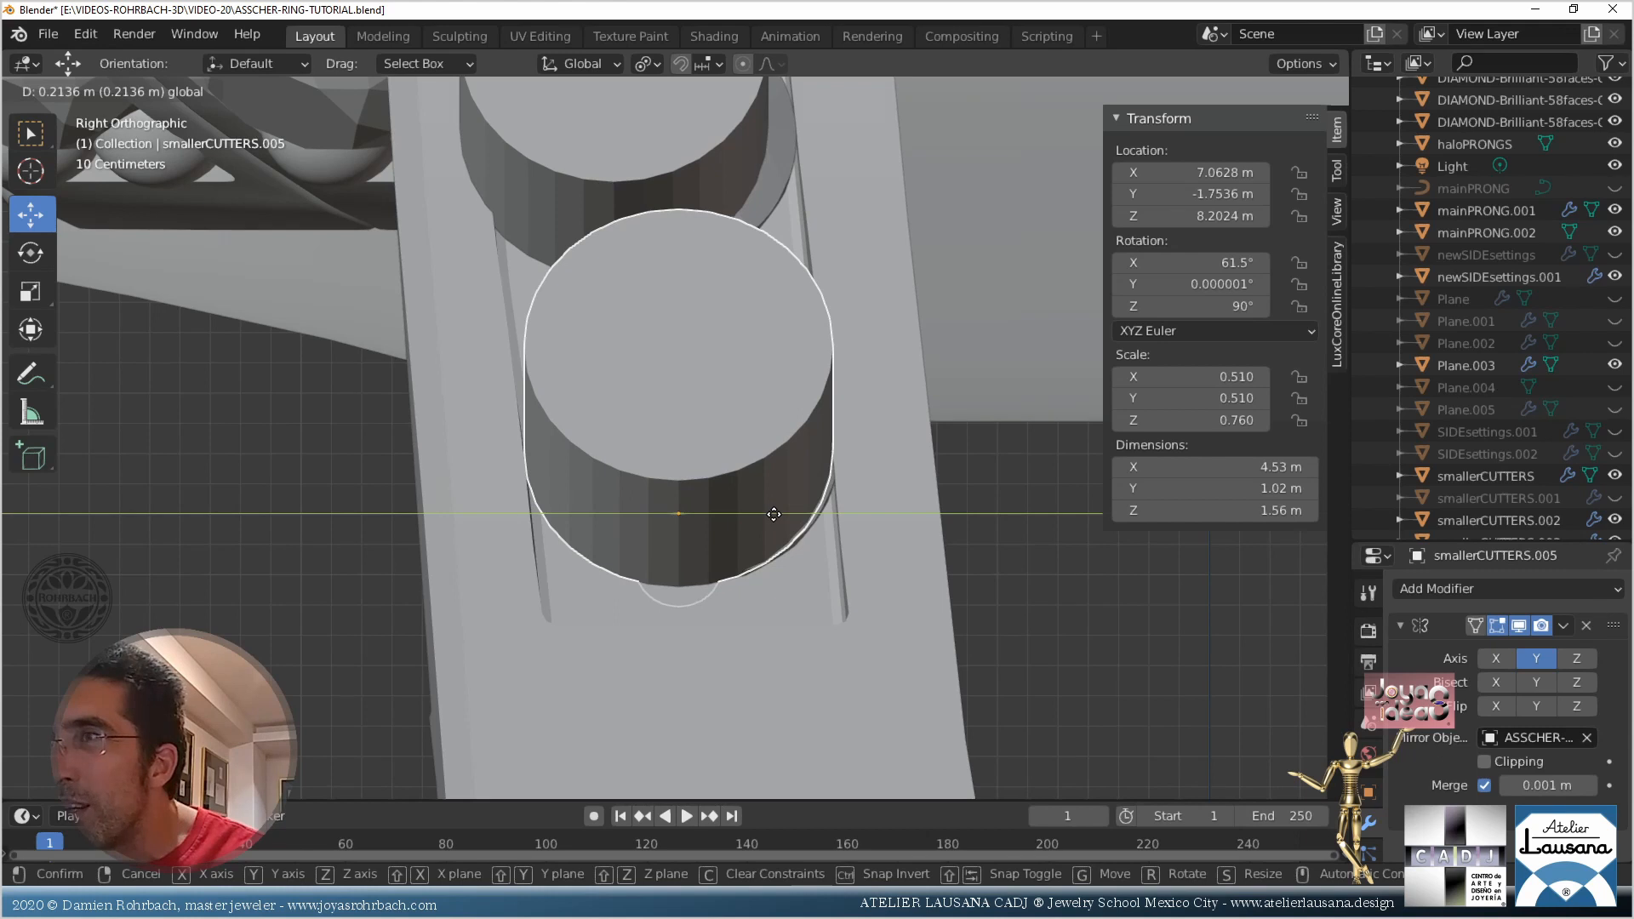
{"action": "left_click", "coordinate": [773, 514]}
Shift the third cutter along Y to about -1.87 m so it is centred on its stone
{"action": "middle_click_drag", "start_coordinate": [749, 351], "coordinate": [702, 473], "text": "shift"}
{"action": "left_click", "coordinate": [759, 400]}
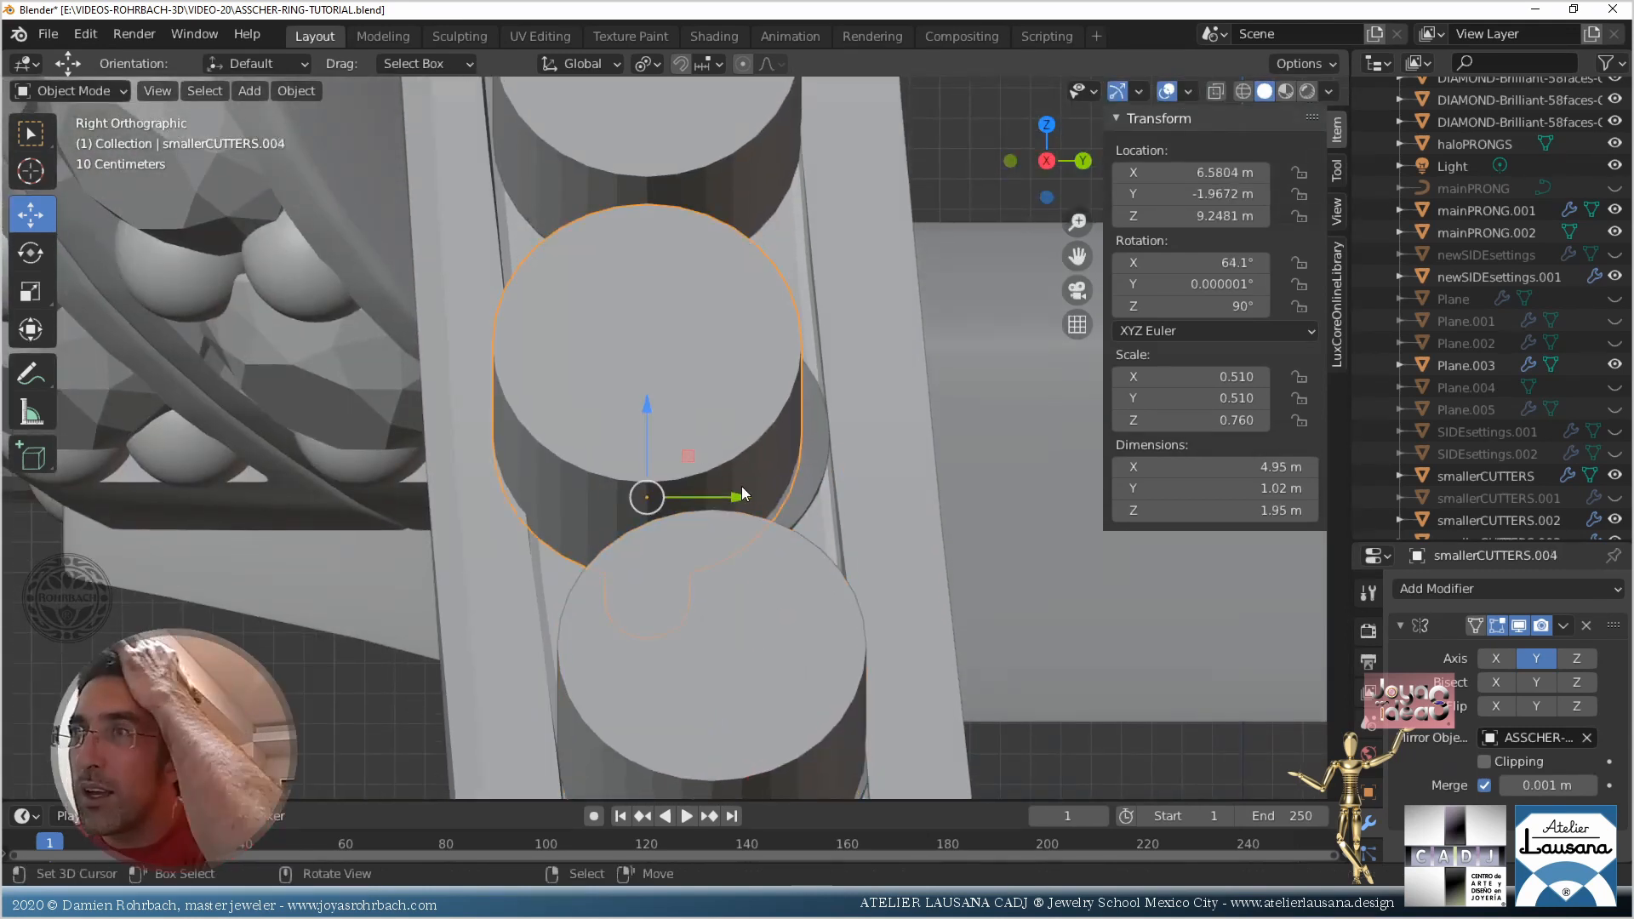
{"action": "key", "text": "g"}
{"action": "key", "text": "y"}
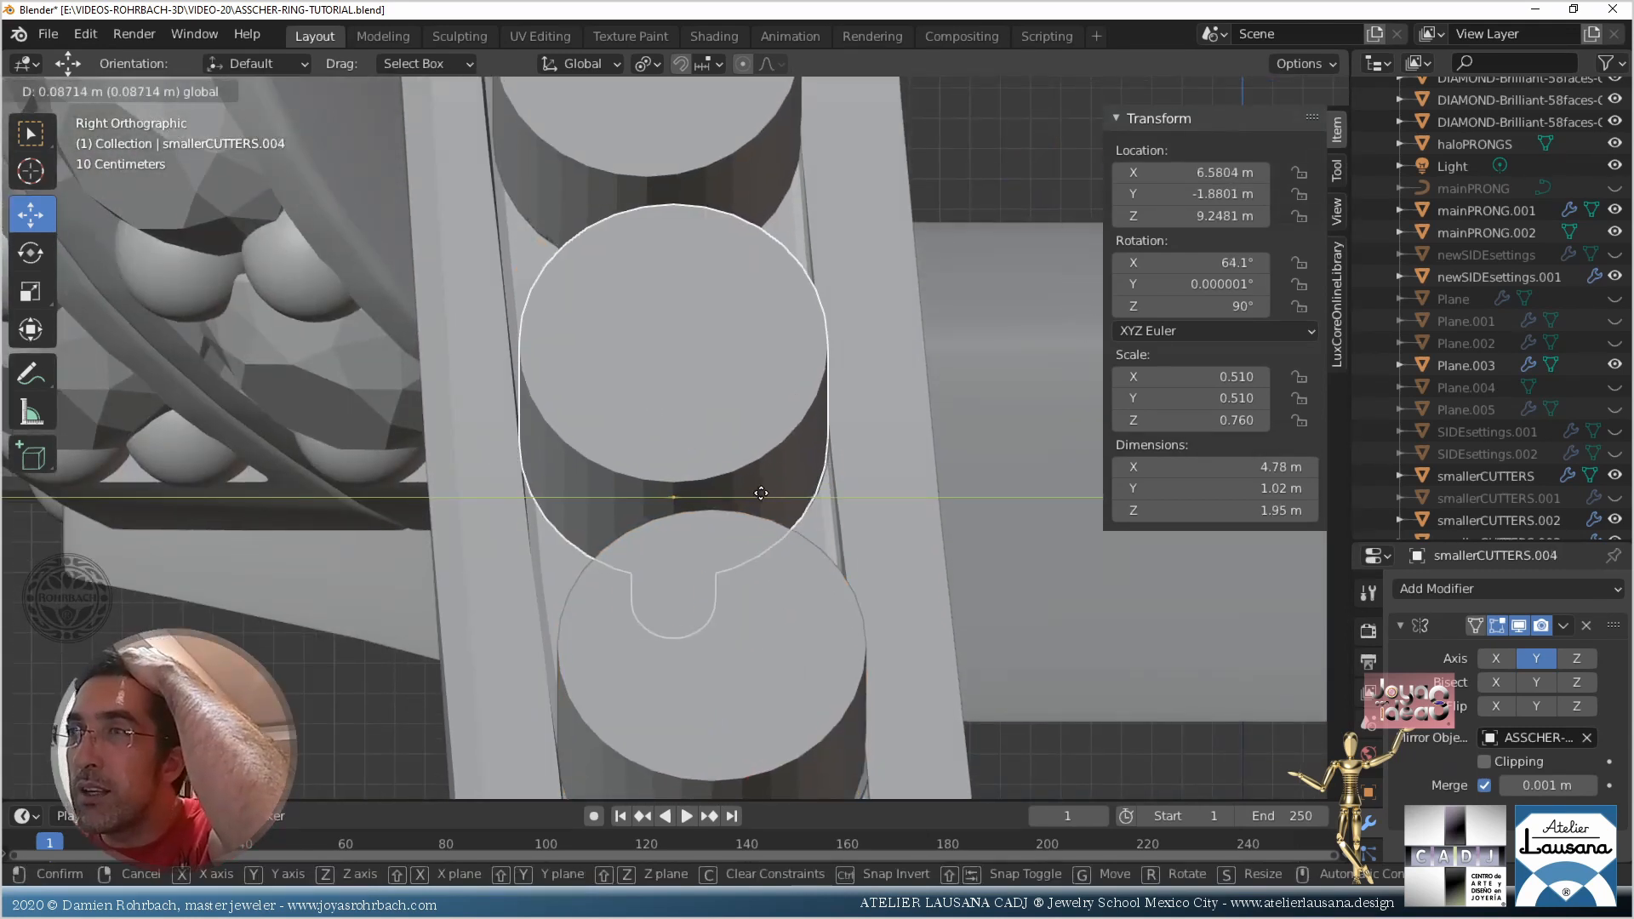
{"action": "left_click", "coordinate": [761, 493]}
{"action": "scroll", "coordinate": [762, 493], "scroll_direction": "down", "scroll_amount": 5}
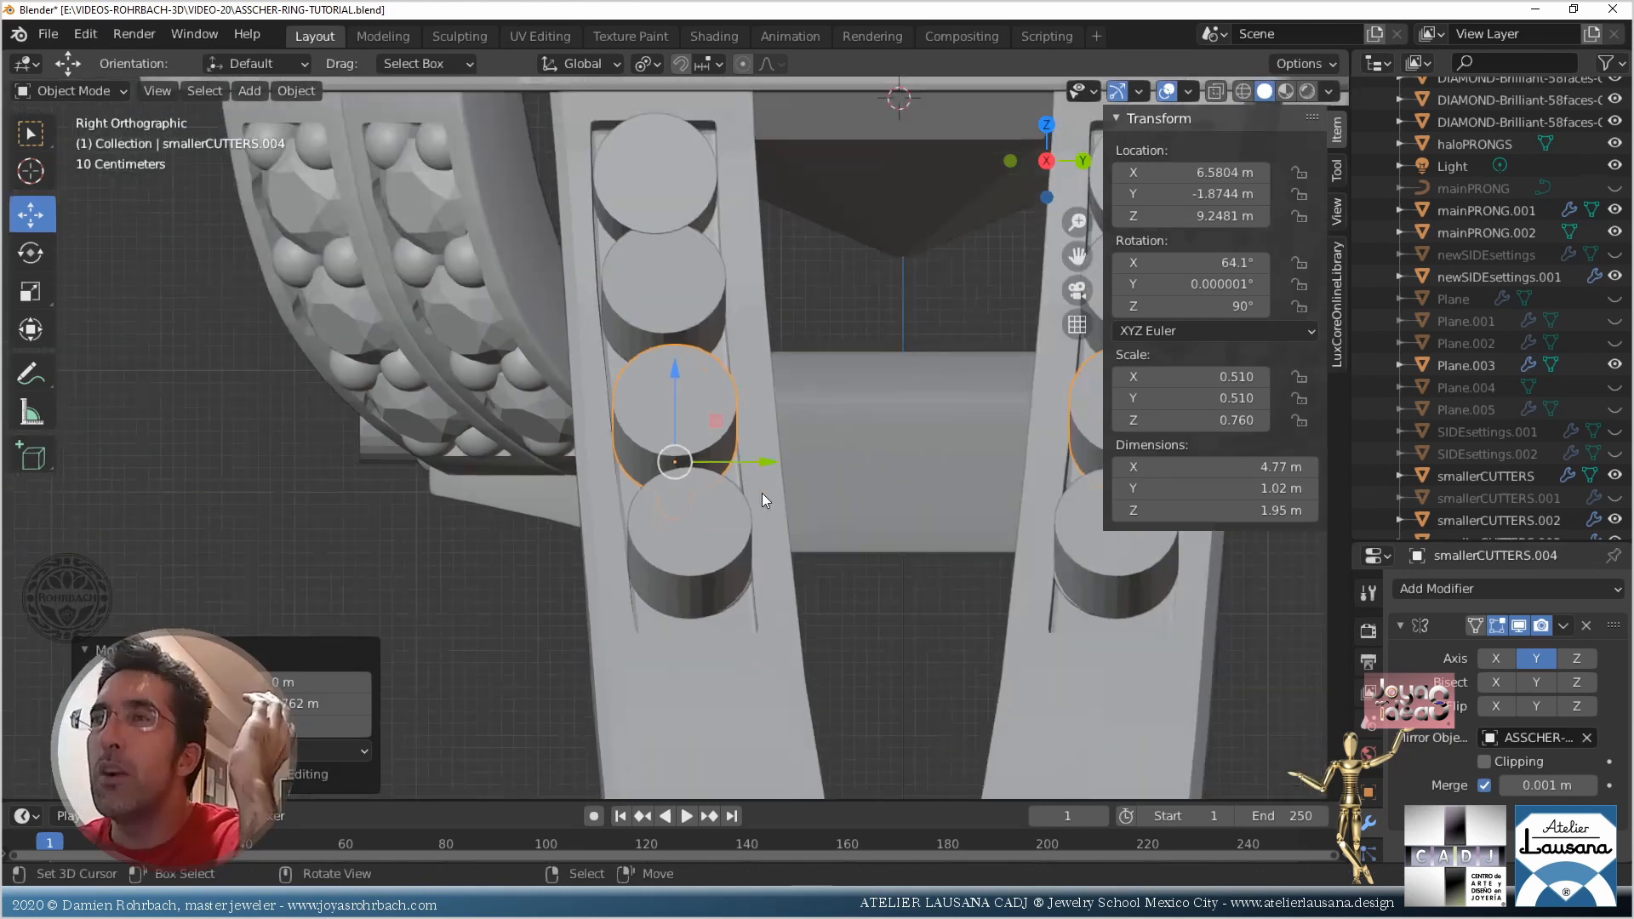
Select all four side-stone cutters on the leg and join them into a single object
{"action": "middle_click_drag", "start_coordinate": [762, 493], "coordinate": [842, 533]}
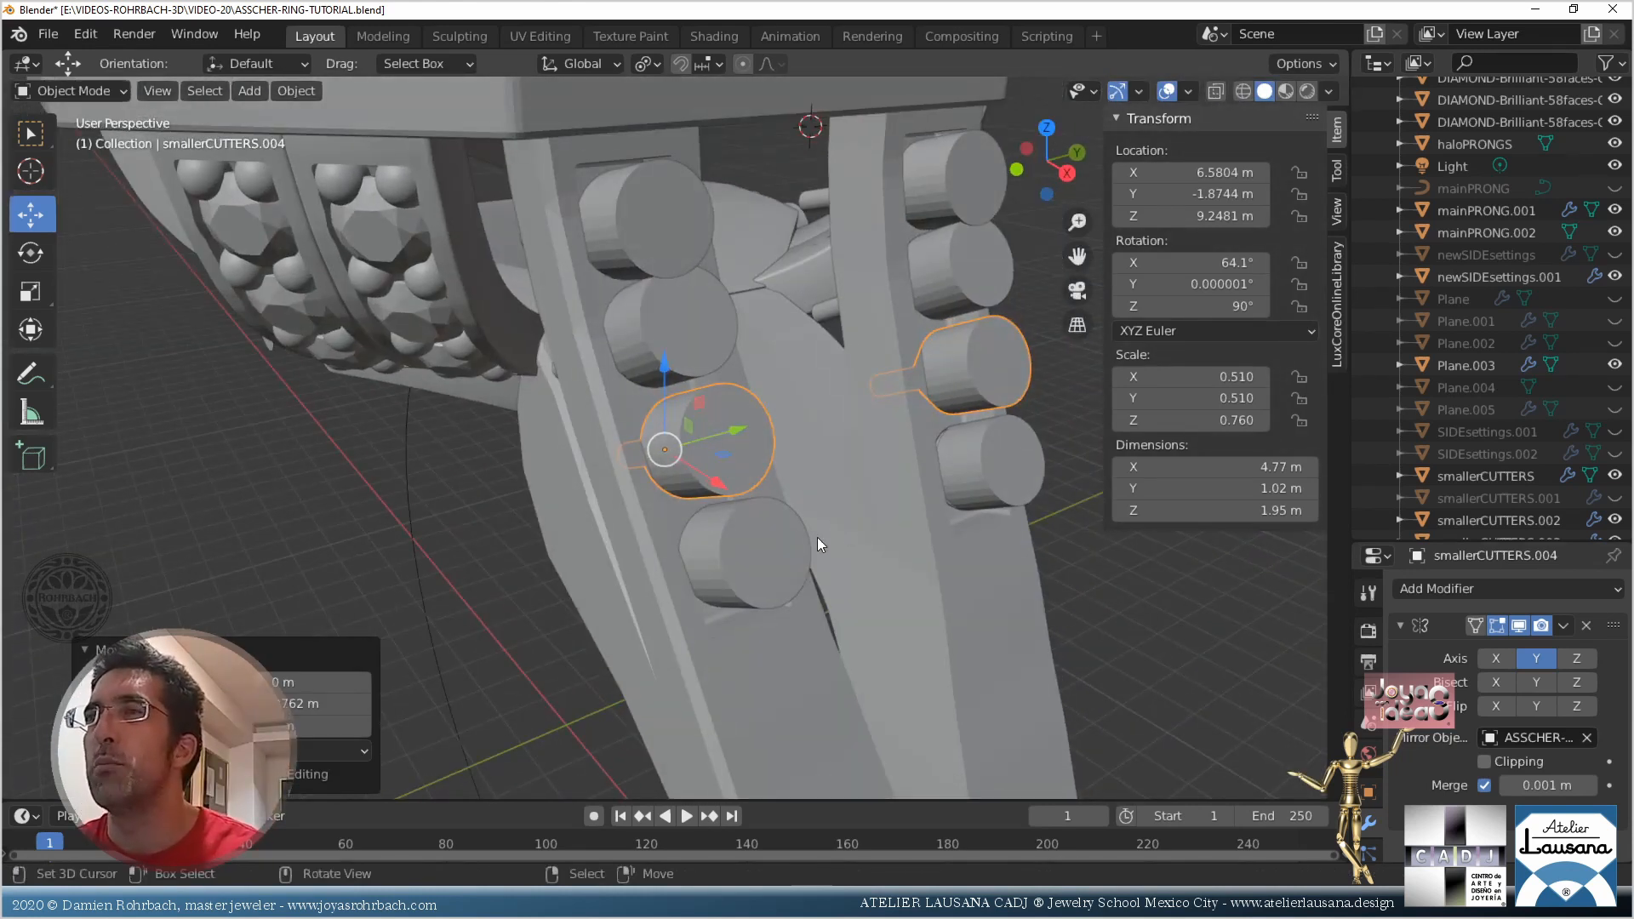
{"action": "left_click", "coordinate": [675, 231], "text": "shift"}
{"action": "left_click", "coordinate": [685, 328], "text": "shift"}
{"action": "left_click", "coordinate": [764, 516], "text": "shift"}
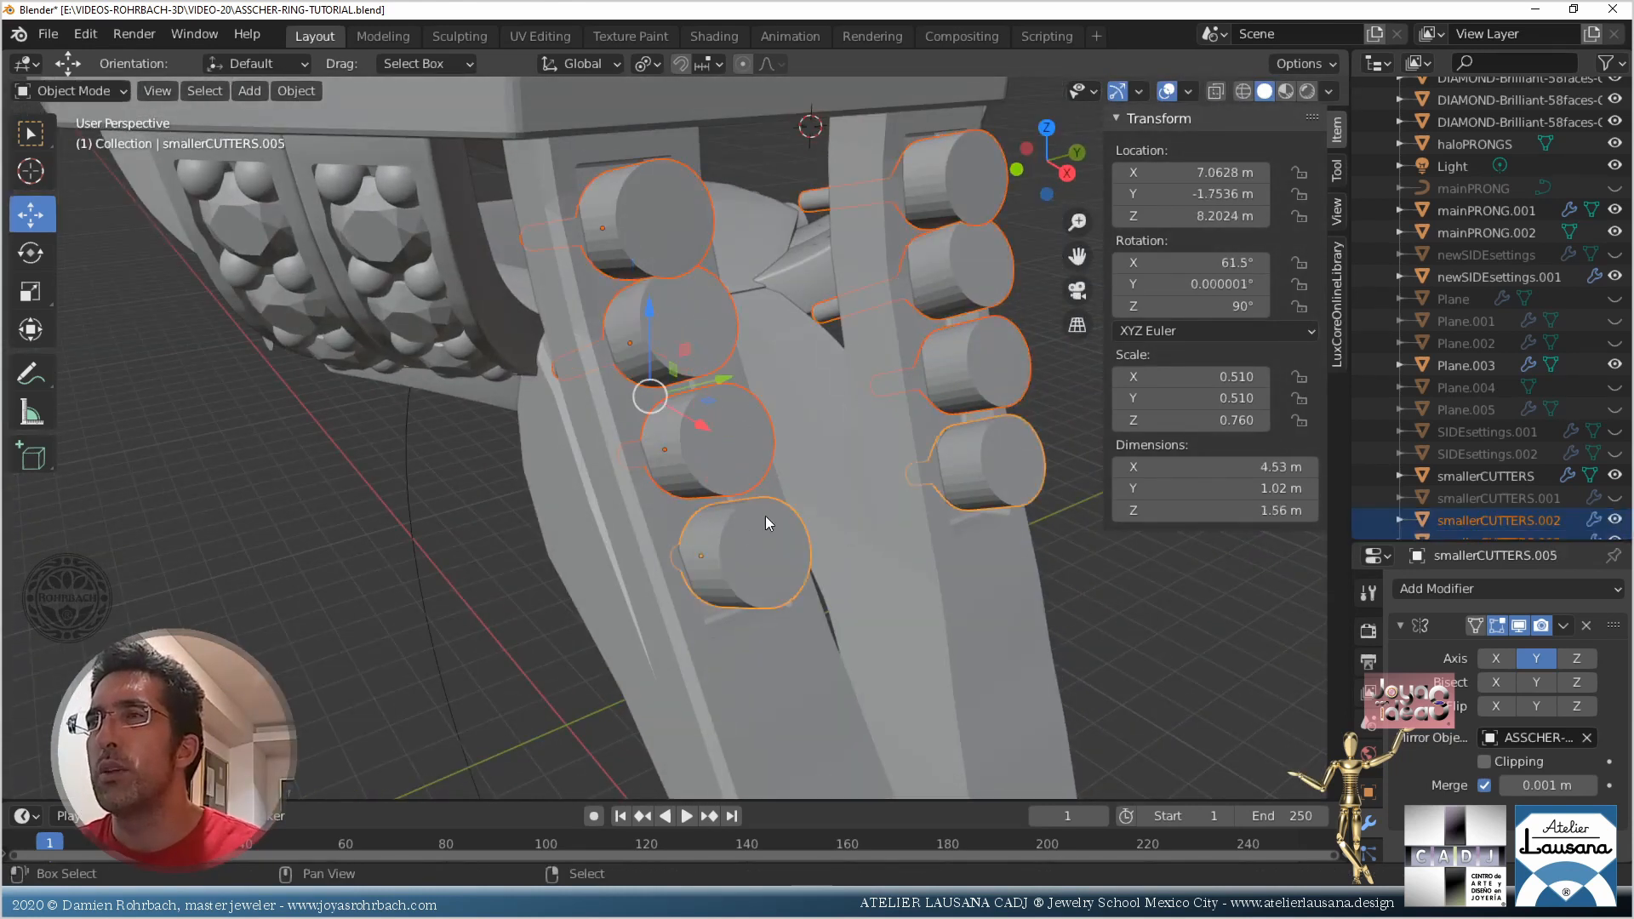
{"action": "key", "text": "ctrl+j"}
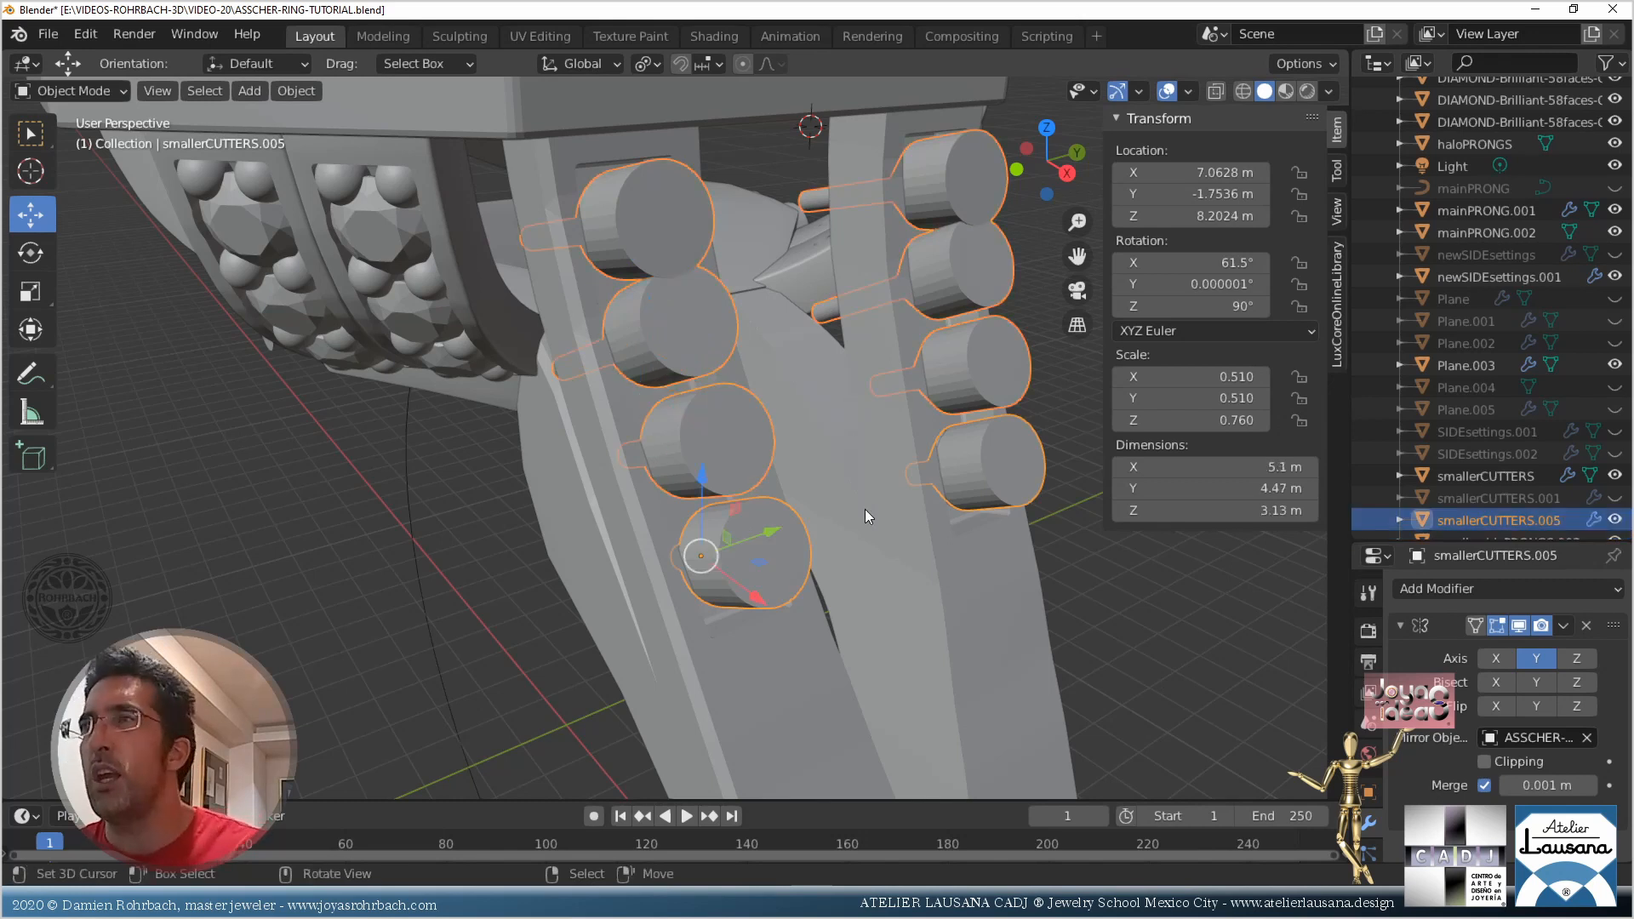
Add a Boolean Difference modifier to the split legs with the joined stone cutters as the cutting object
{"action": "scroll", "coordinate": [864, 509], "scroll_direction": "down", "scroll_amount": 2}
{"action": "left_click", "coordinate": [808, 624]}
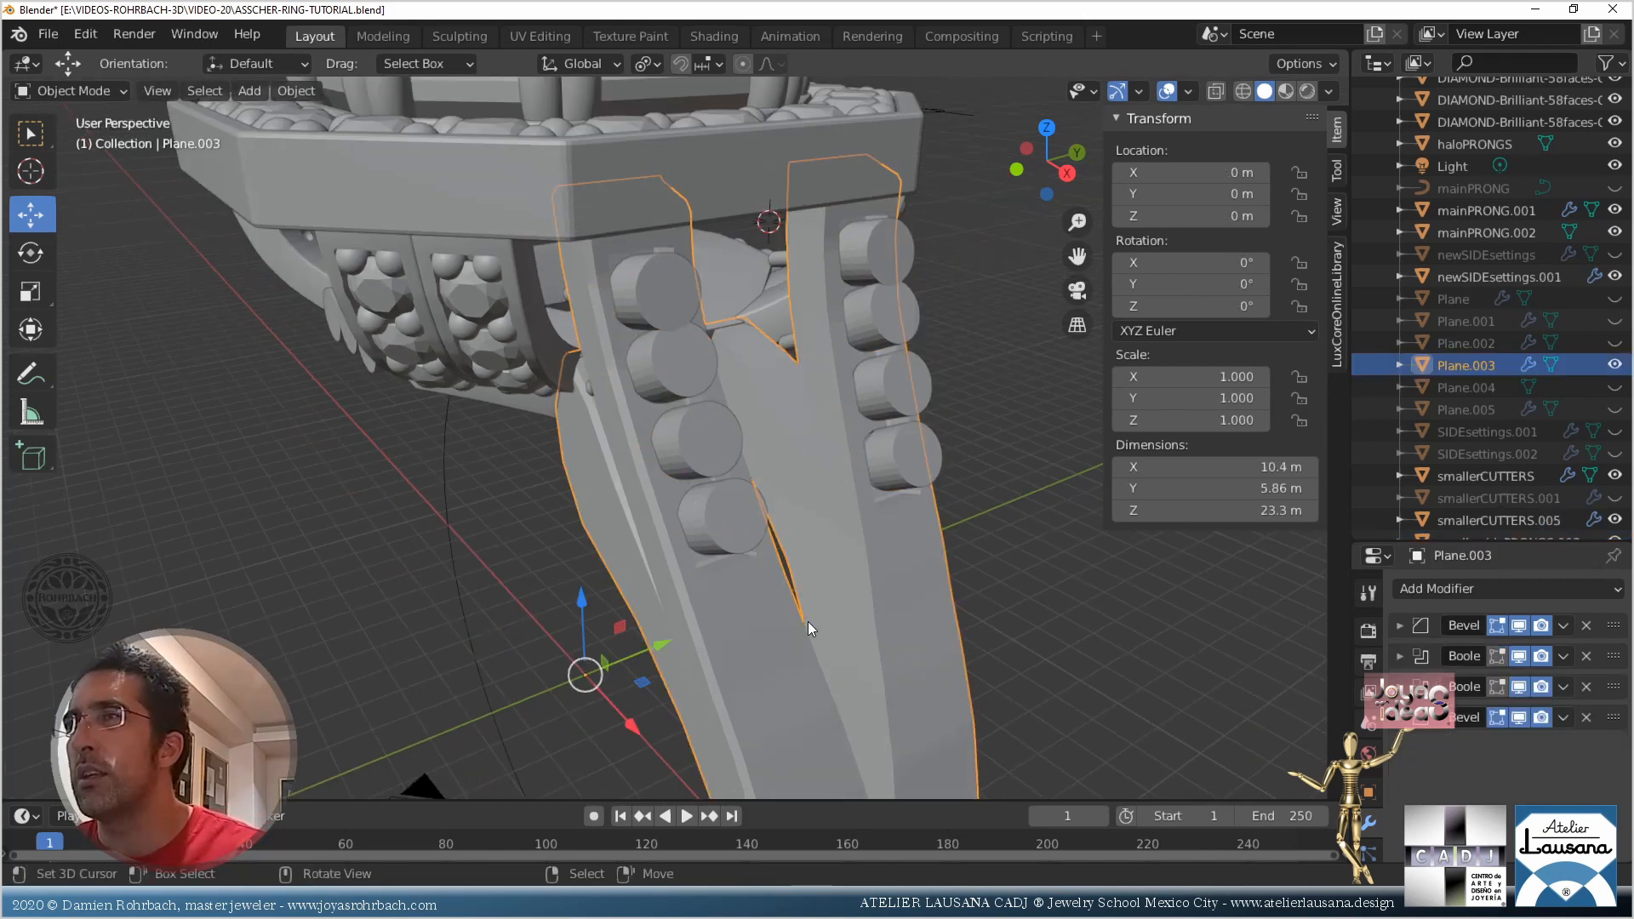
{"action": "left_click", "coordinate": [1430, 588]}
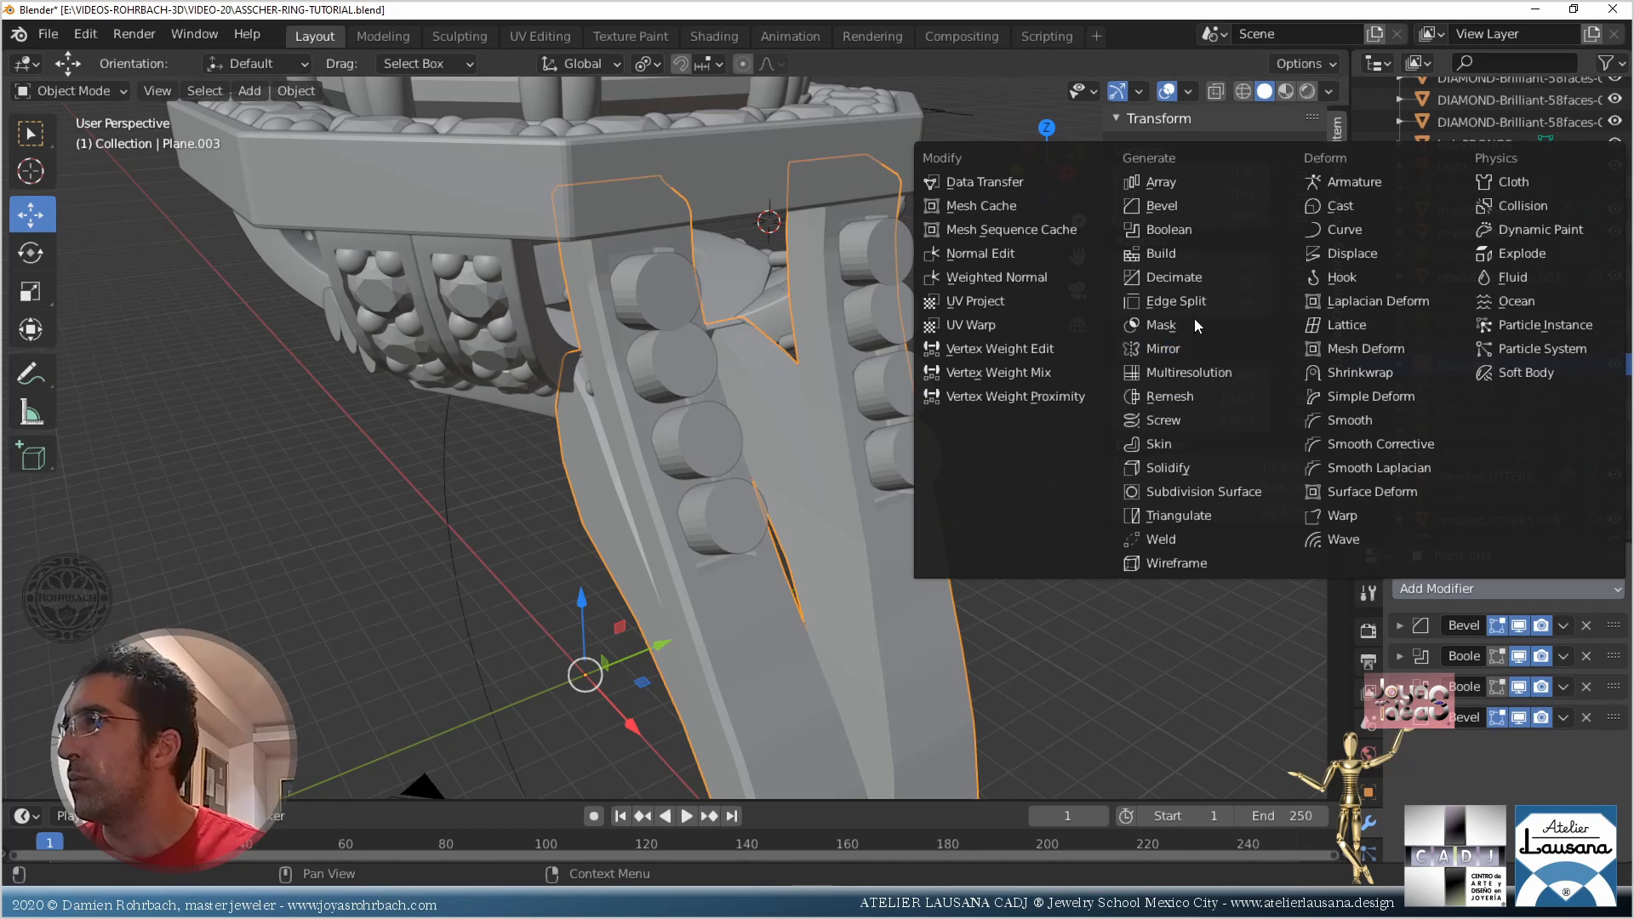
{"action": "left_click", "coordinate": [1157, 230]}
{"action": "left_click", "coordinate": [1589, 807]}
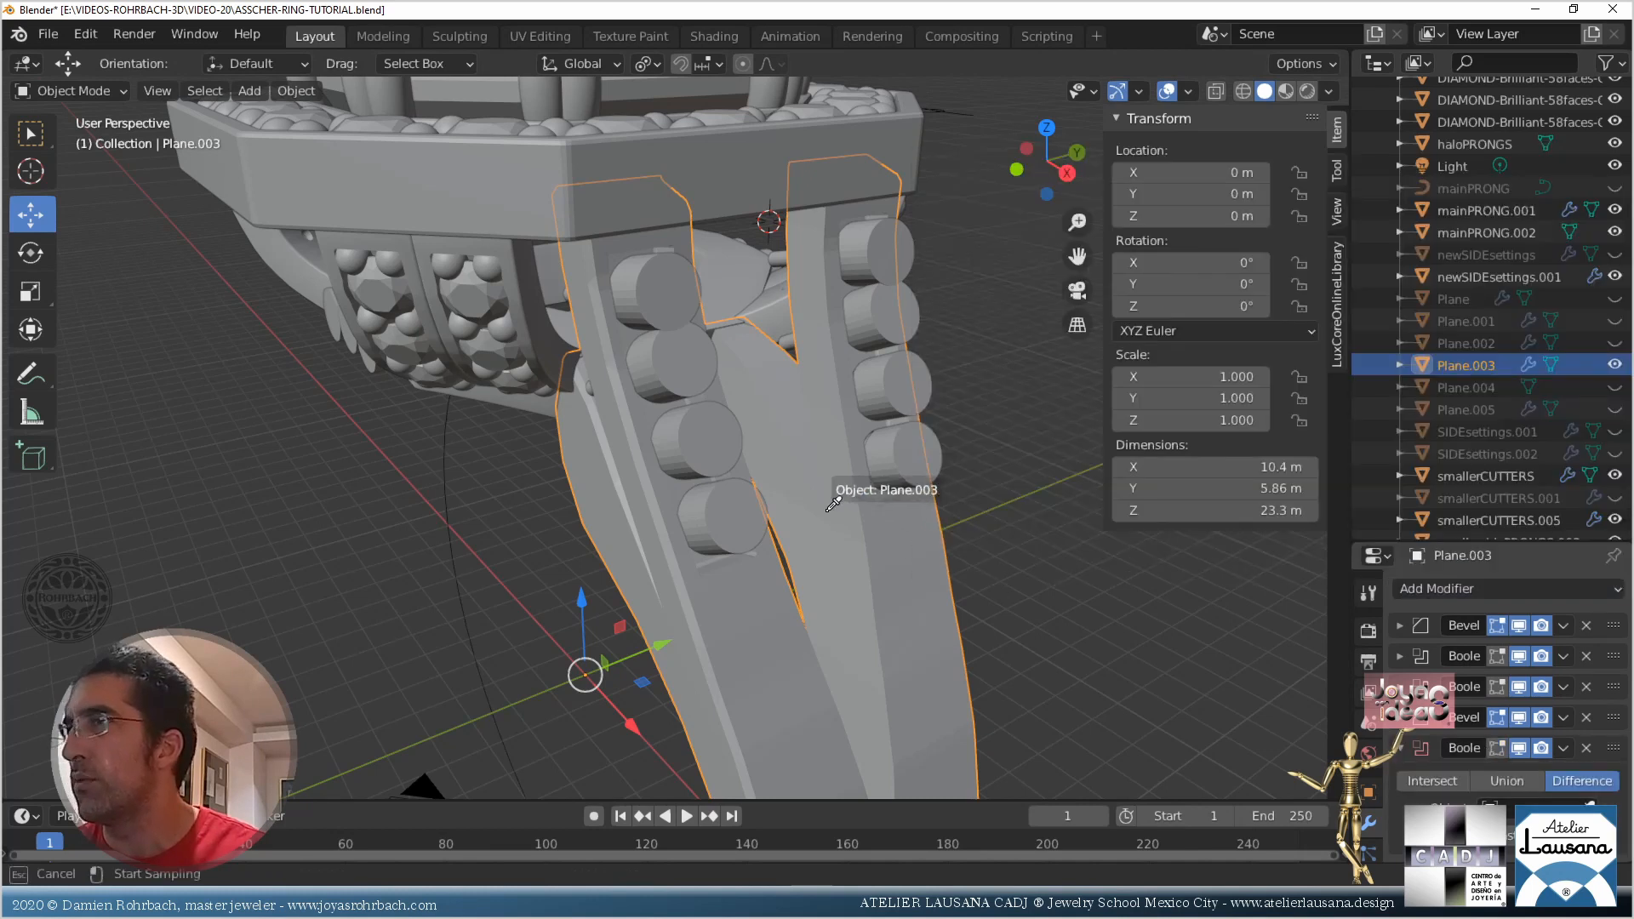
{"action": "left_click", "coordinate": [717, 446]}
Hide the joined cutters, briefly hide the side stones to inspect the drilled seats, and show the stones again
{"action": "left_click", "coordinate": [718, 446]}
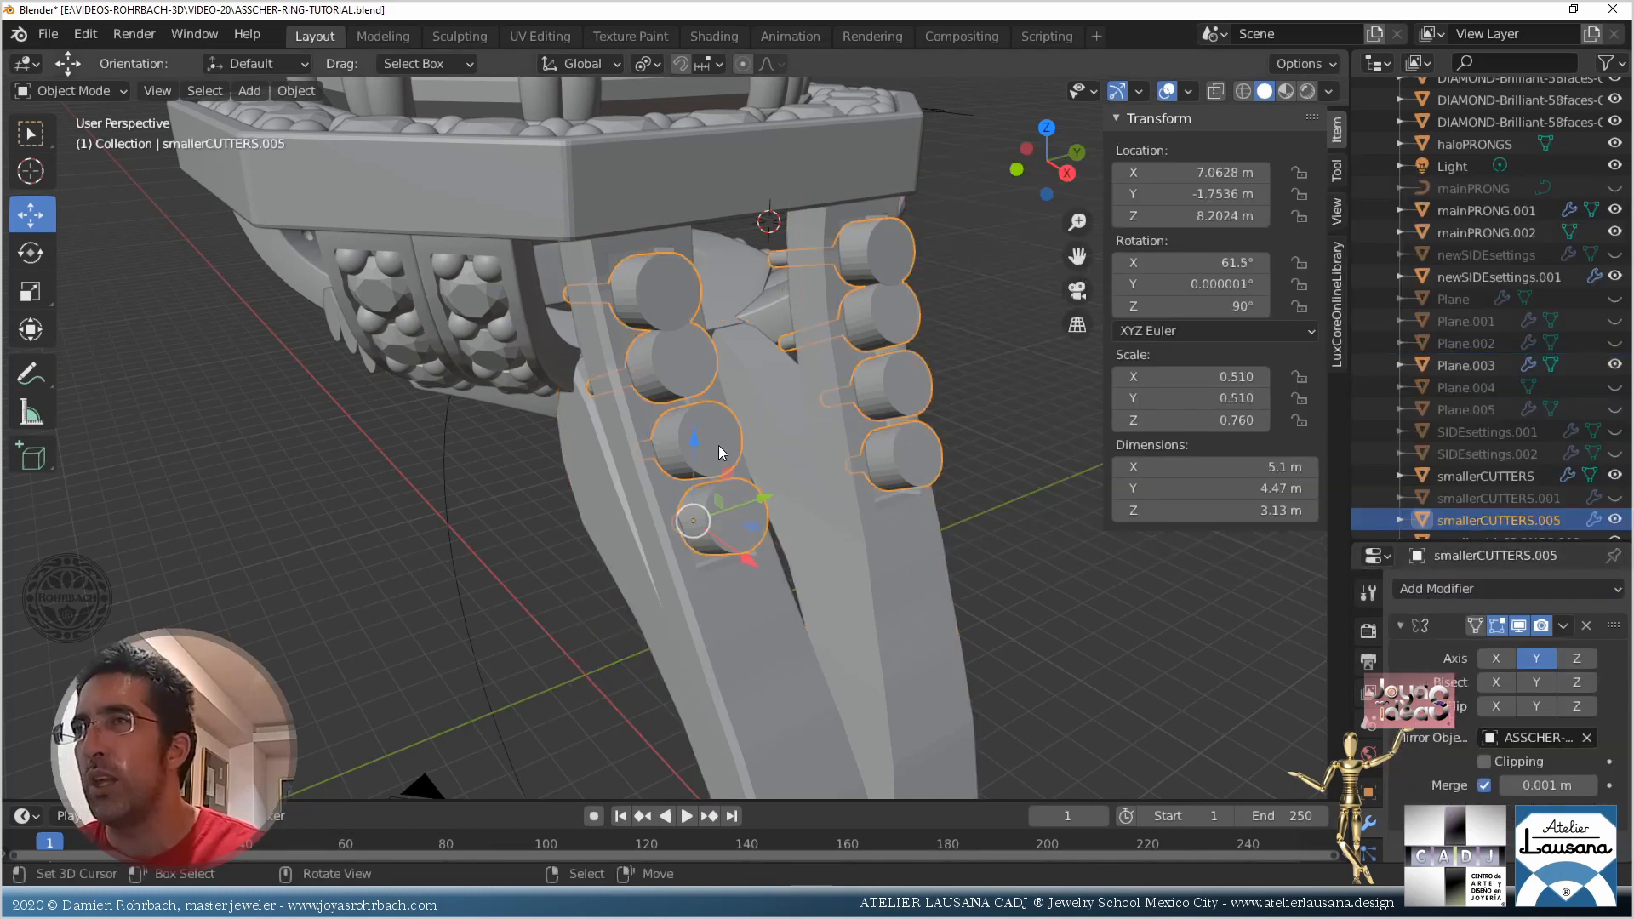
{"action": "key", "text": "h"}
{"action": "left_click", "coordinate": [693, 443]}
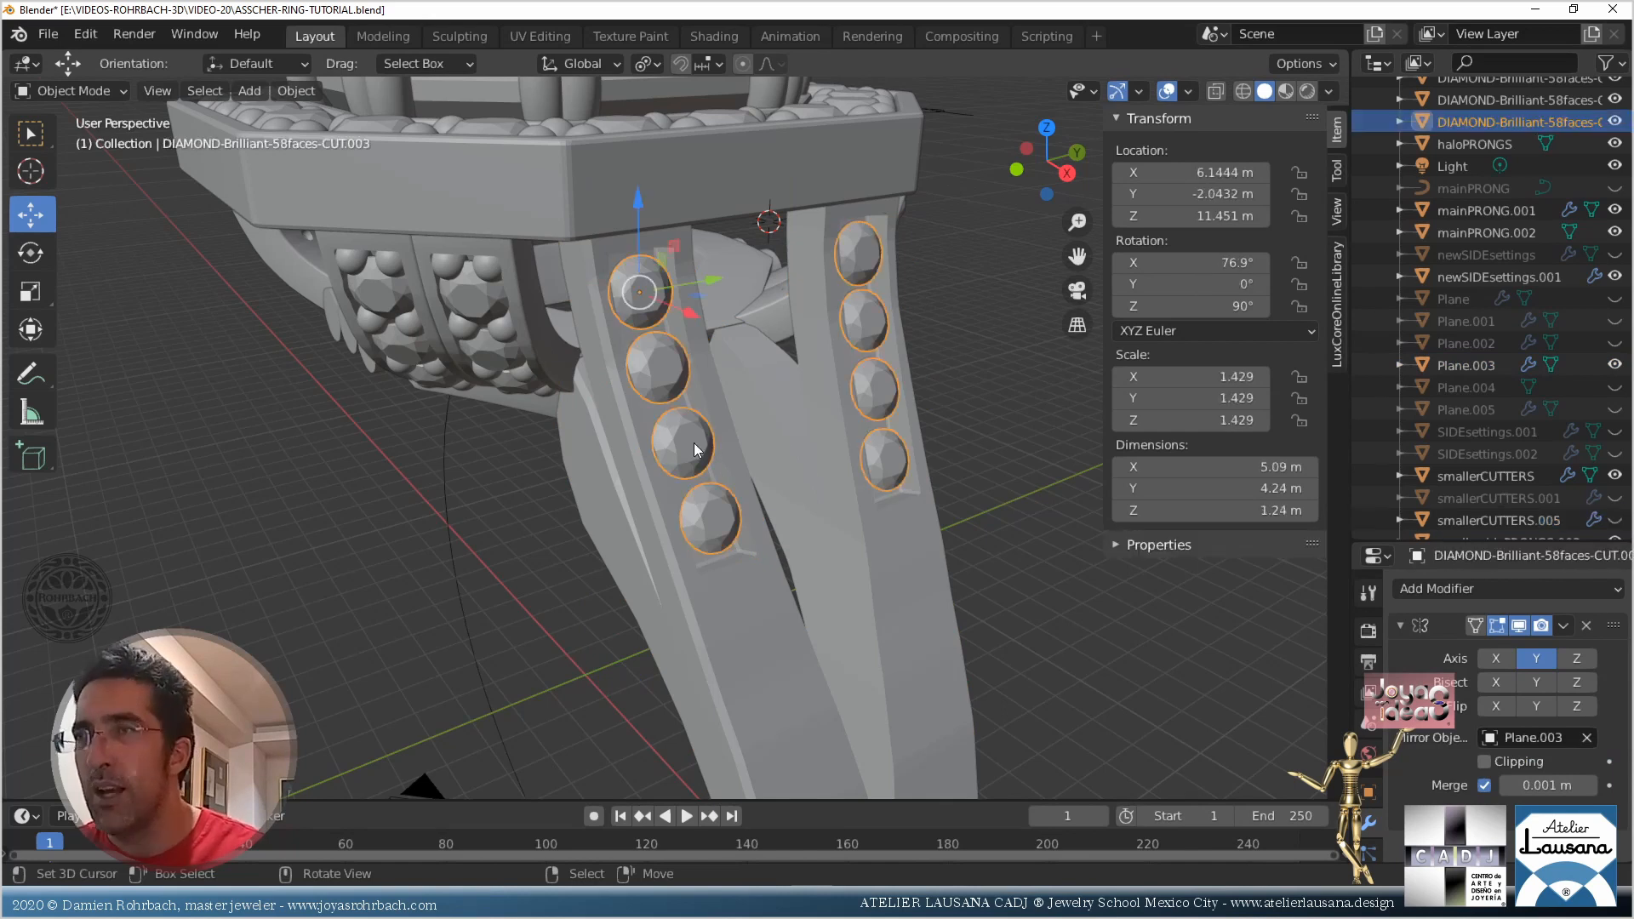
{"action": "mouse_move", "coordinate": [806, 497]}
{"action": "middle_mouse_down"}
{"action": "mouse_move", "coordinate": [671, 430]}
{"action": "mouse_move", "coordinate": [740, 490]}
{"action": "mouse_move", "coordinate": [798, 489]}
{"action": "middle_mouse_up"}
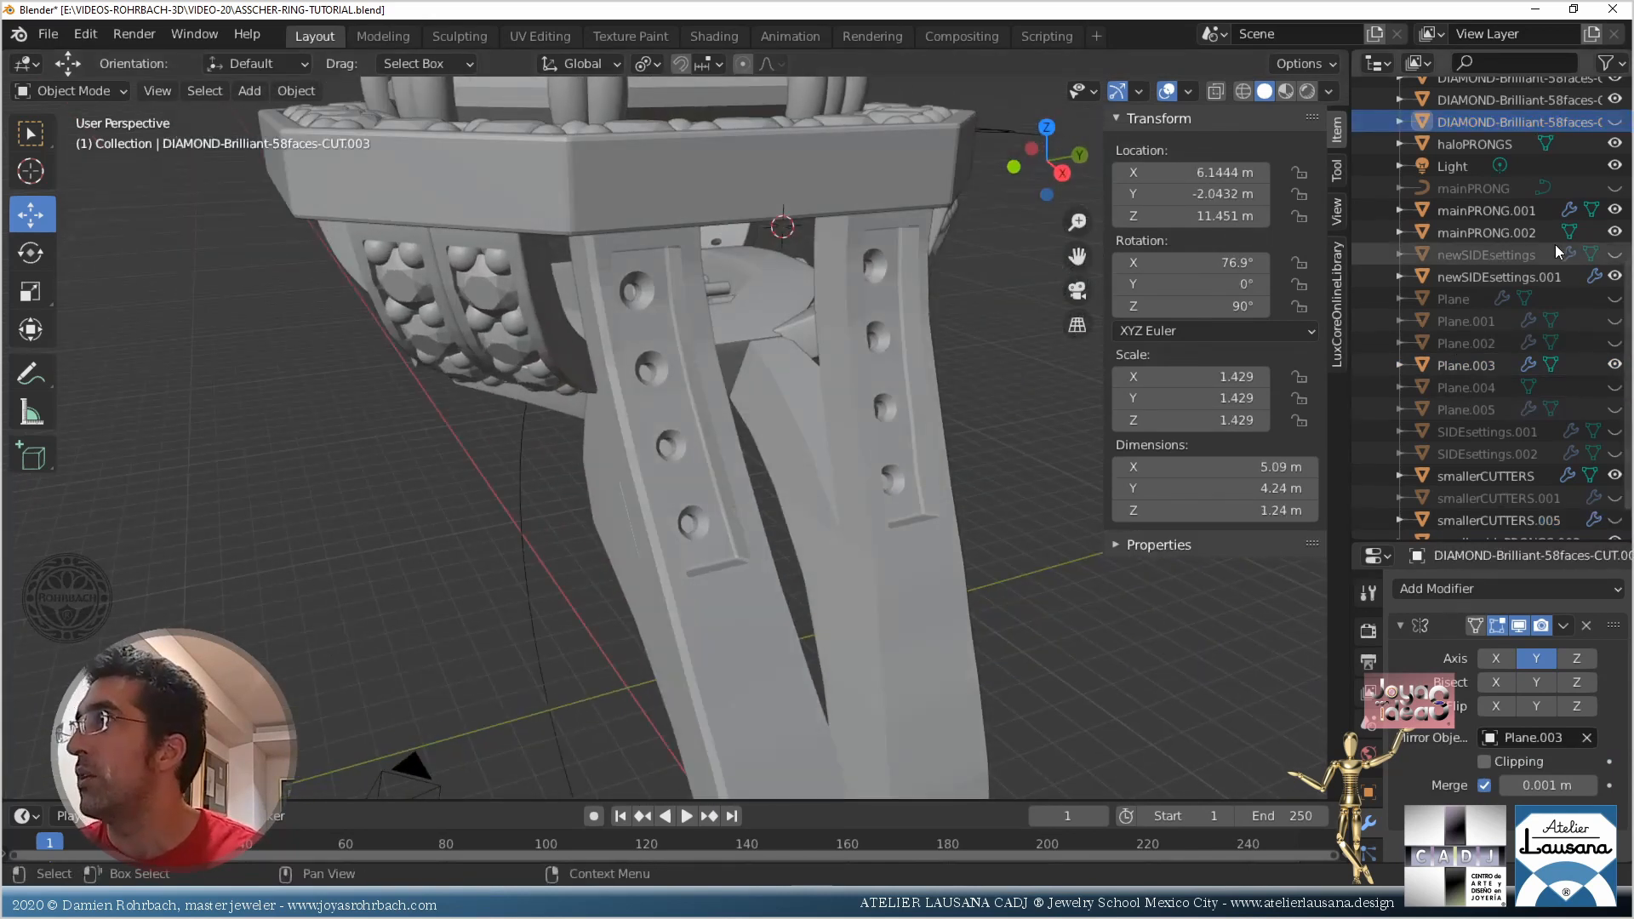
{"action": "left_click", "coordinate": [1615, 122]}
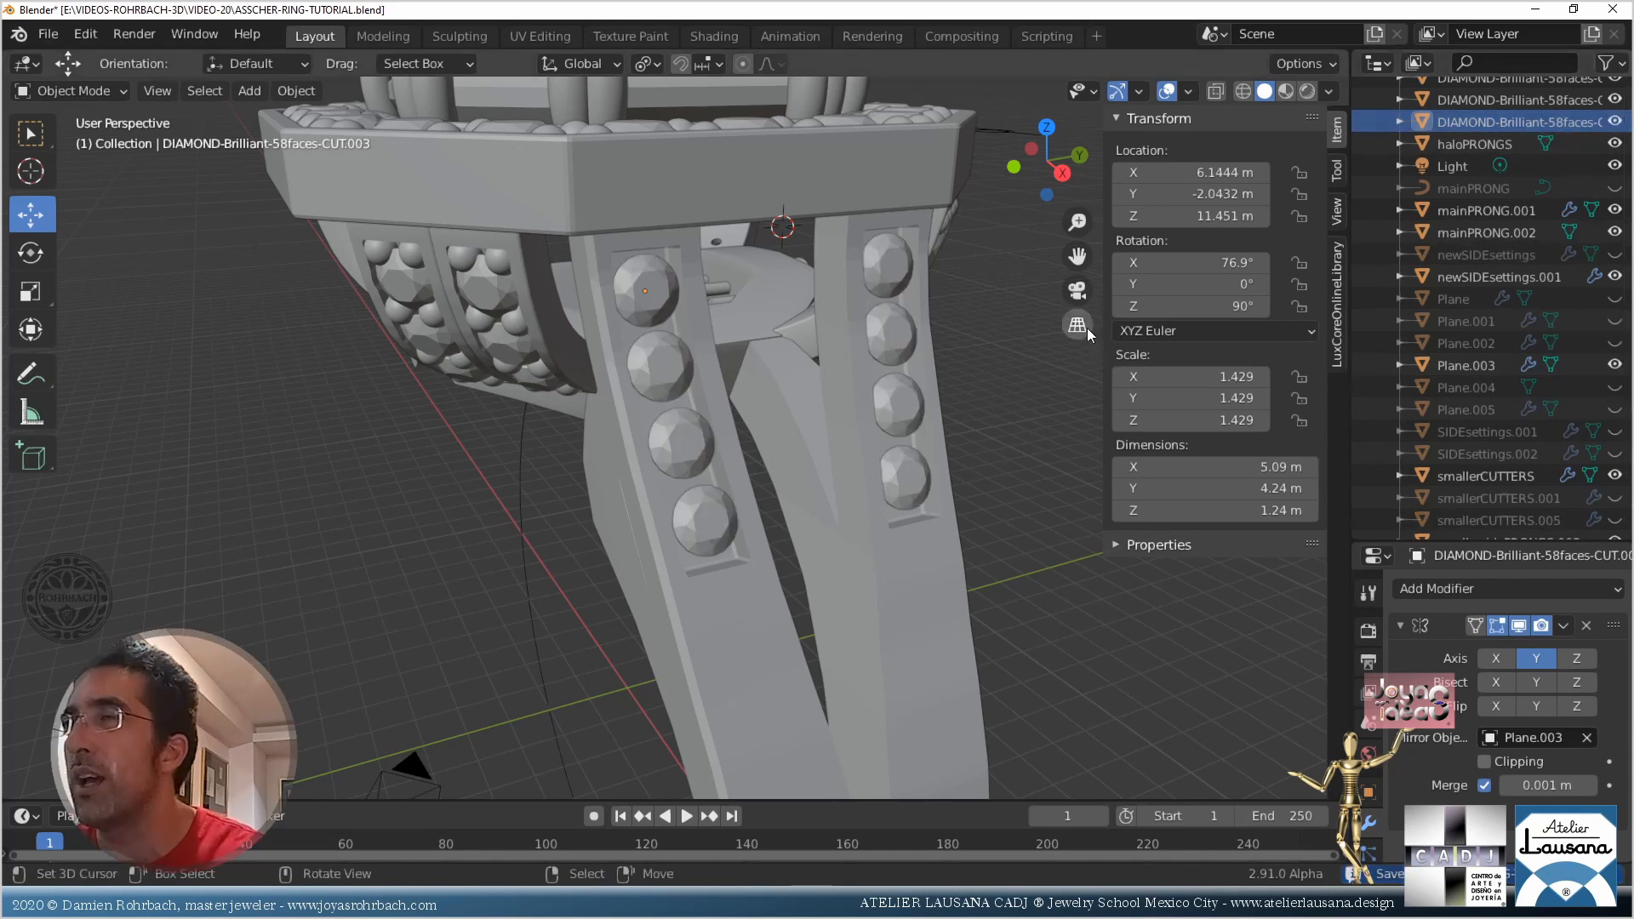
Enable edit-mode display for the split legs' second and third Boolean modifiers and expand the Plane.005 Boolean's settings
{"action": "left_click", "coordinate": [927, 672]}
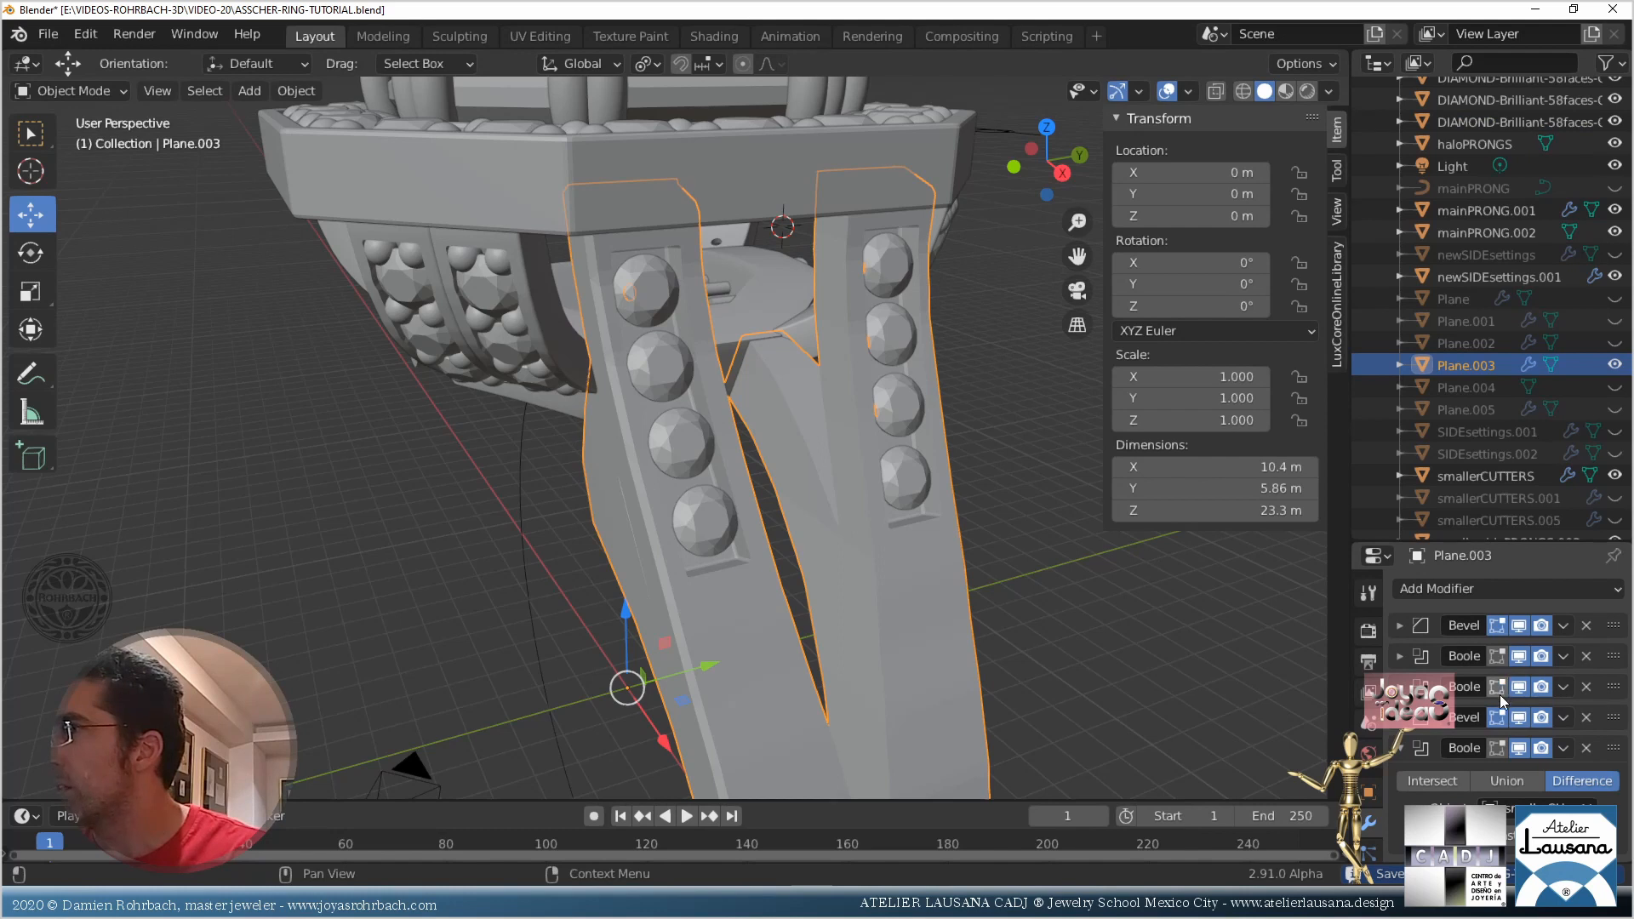
{"action": "left_click", "coordinate": [1497, 748]}
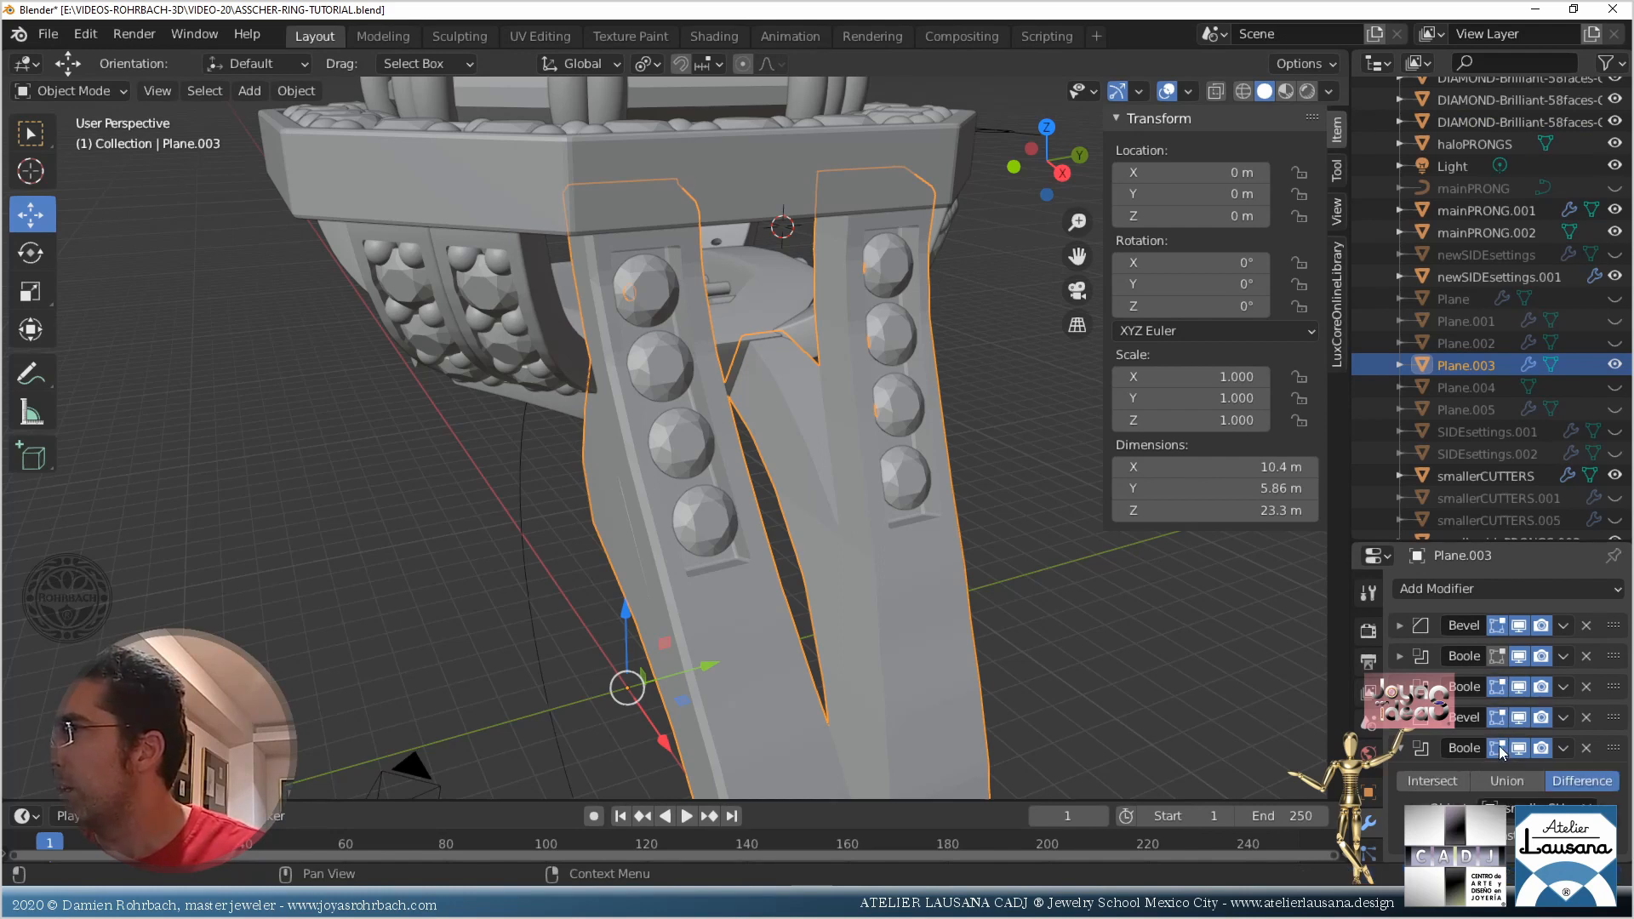
{"action": "key", "text": "a"}
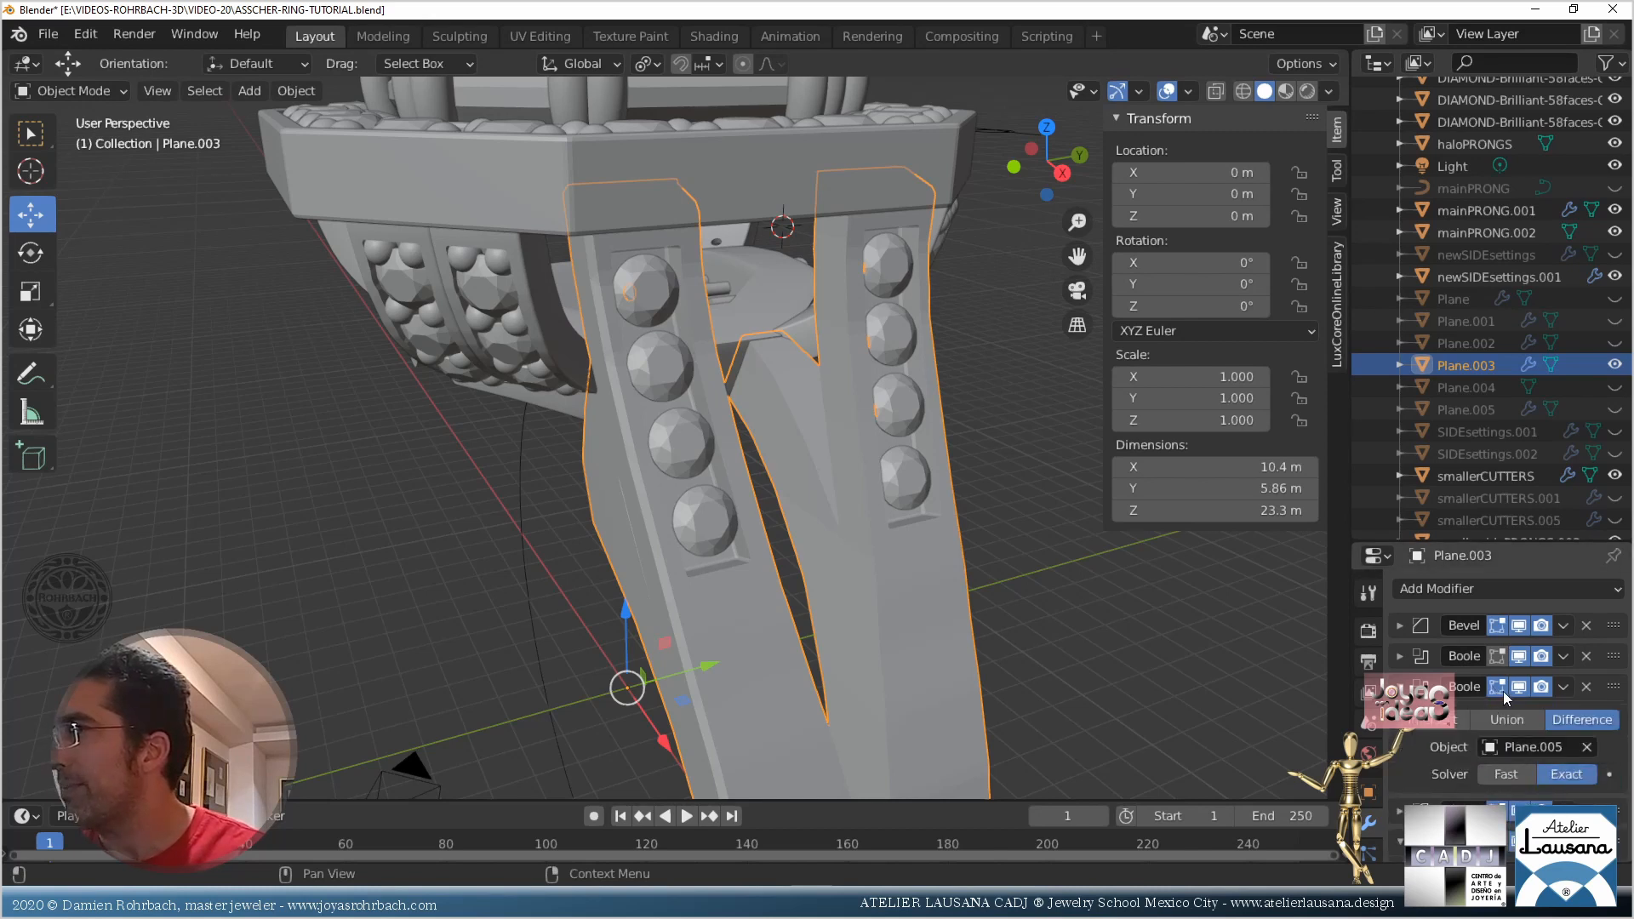
Turn off edit-mode display for the split legs' Plane.005 Boolean, collapse its settings and save the file
{"action": "left_click", "coordinate": [1503, 690]}
{"action": "left_click", "coordinate": [1399, 689]}
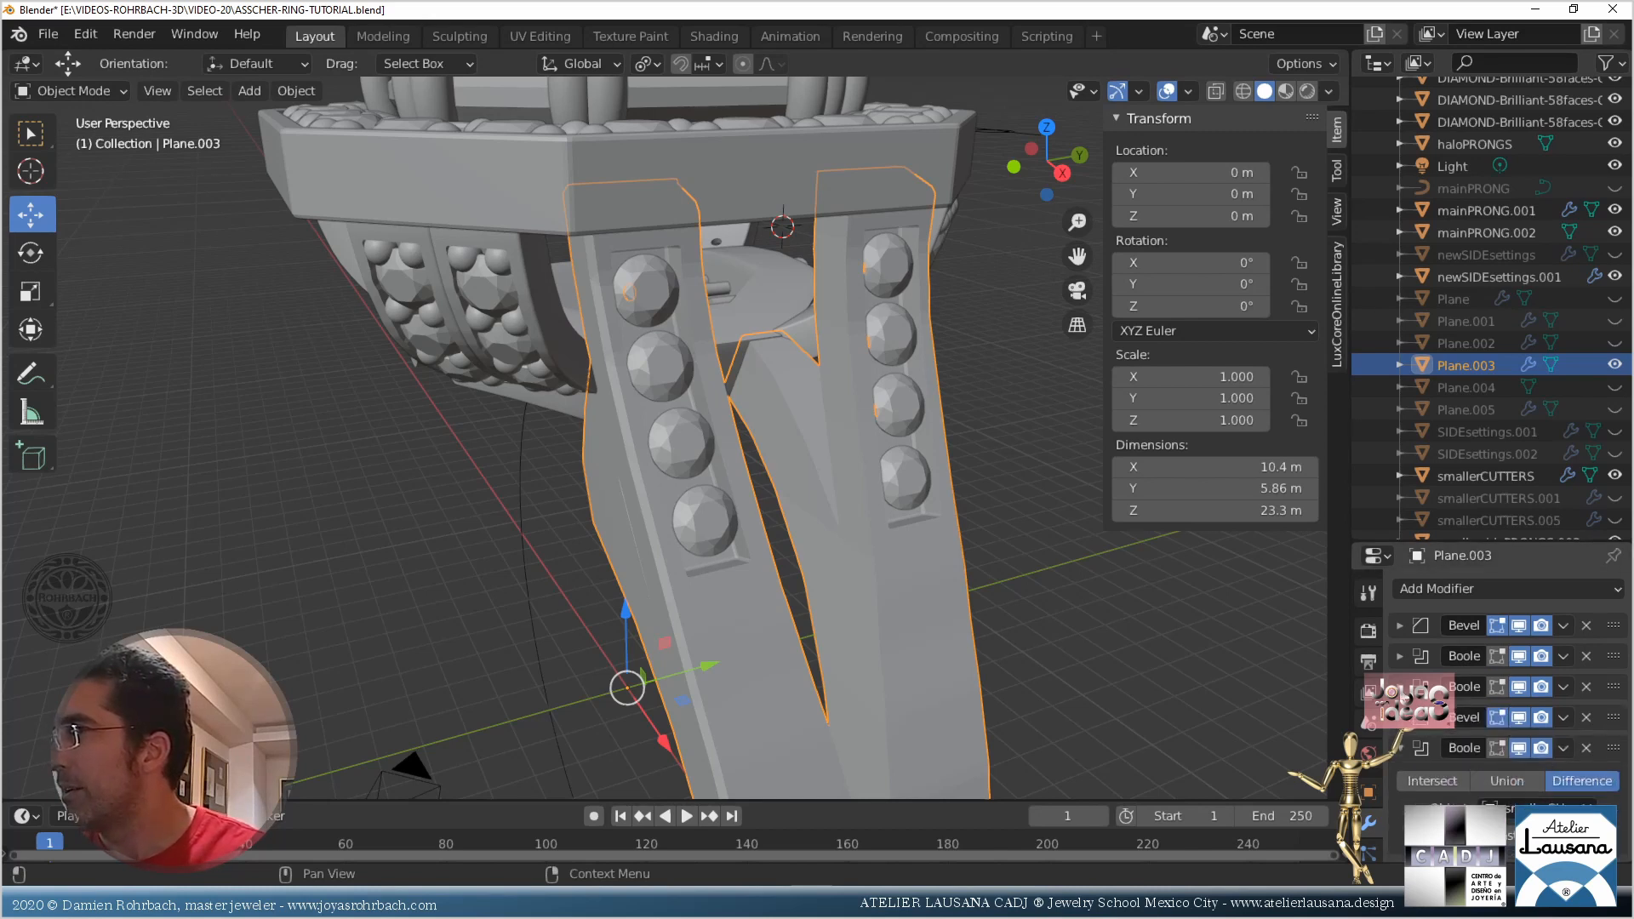
{"action": "middle_click_drag", "start_coordinate": [844, 402], "coordinate": [299, 417]}
{"action": "key", "text": "ctrl+s"}
Hide the smallerCUTTERS object and duplicate the smaller side prongs in place
{"action": "left_click", "coordinate": [289, 351]}
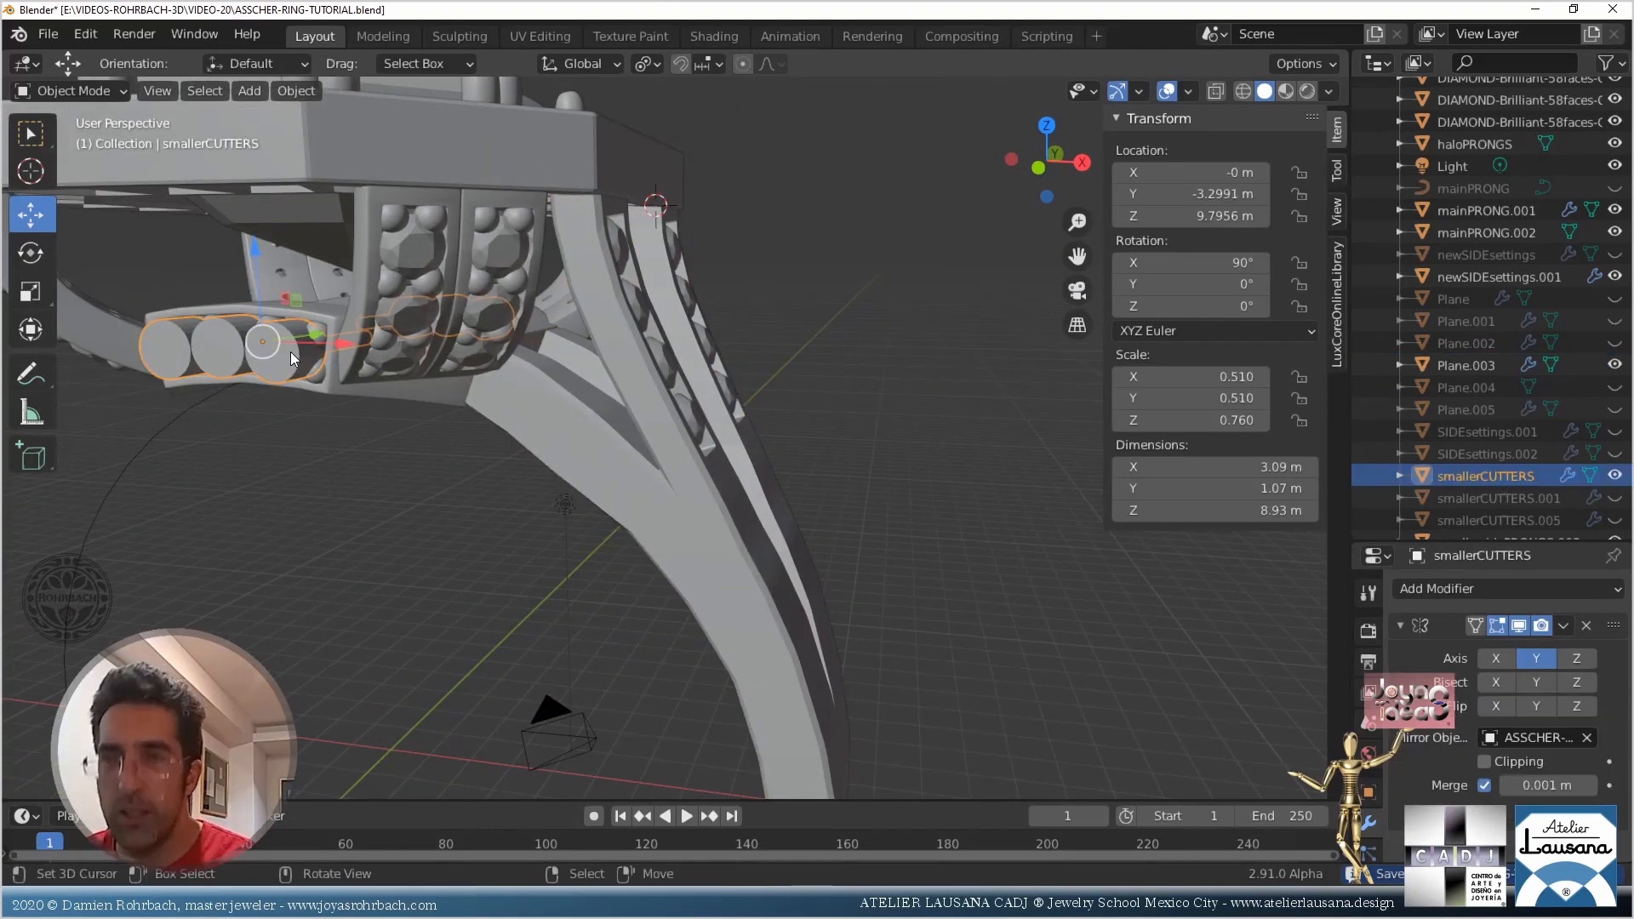
{"action": "key", "text": "h"}
{"action": "left_click", "coordinate": [262, 330]}
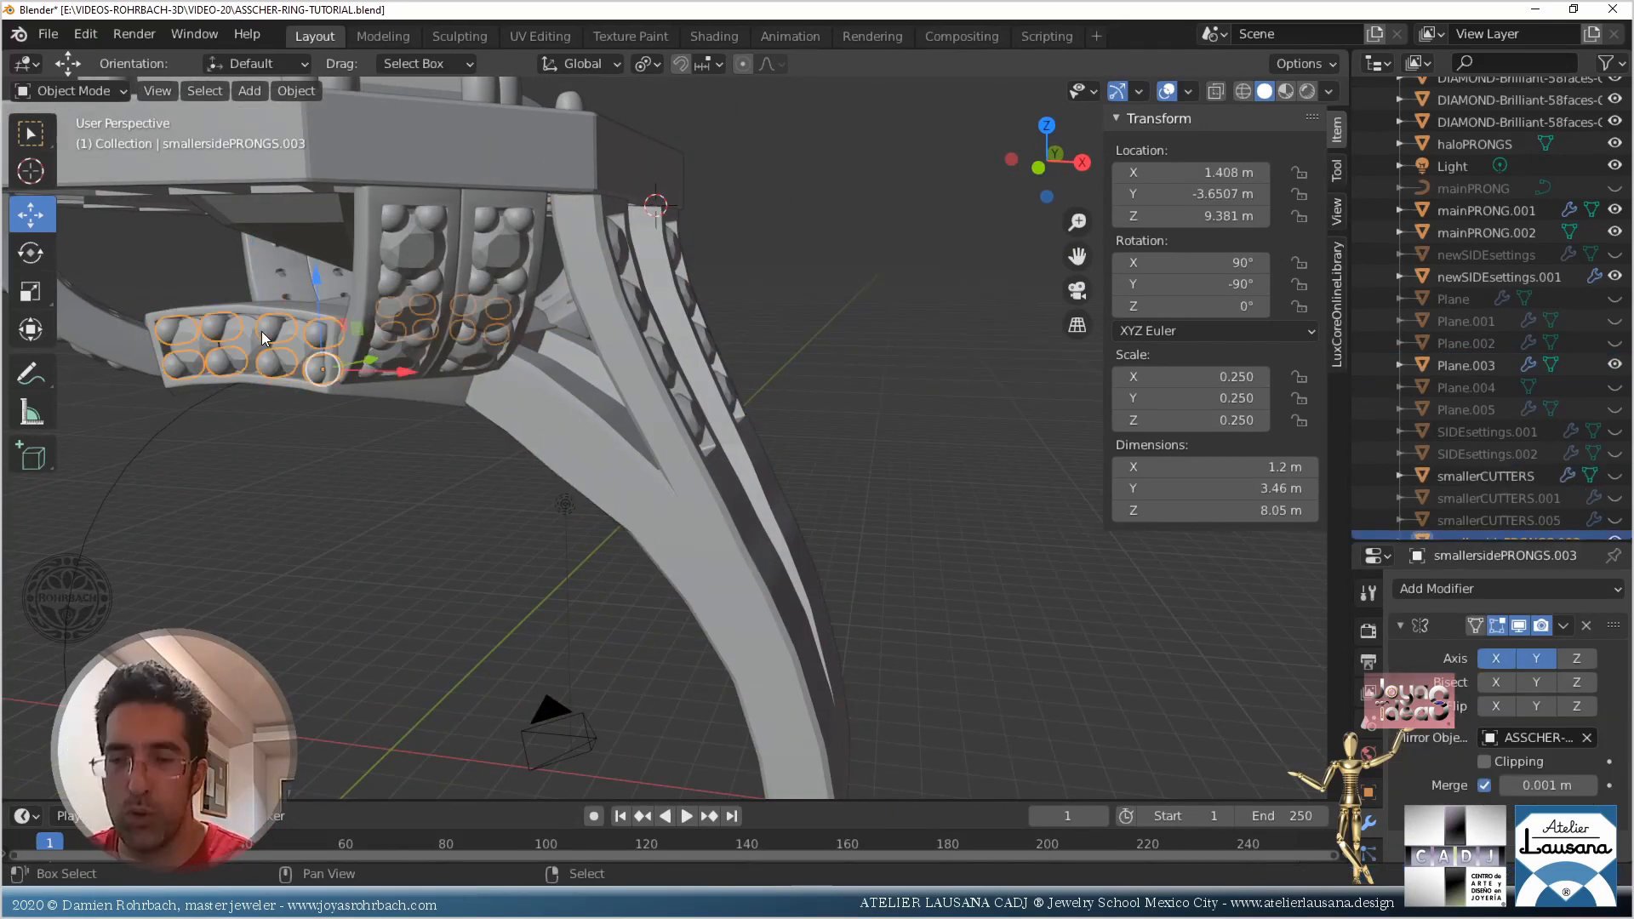
{"action": "key", "text": "shift+d"}
{"action": "right_click", "coordinate": [262, 330]}
In the duplicated prong mesh, keep one upper prong and delete all the others
{"action": "key", "text": "Tab"}
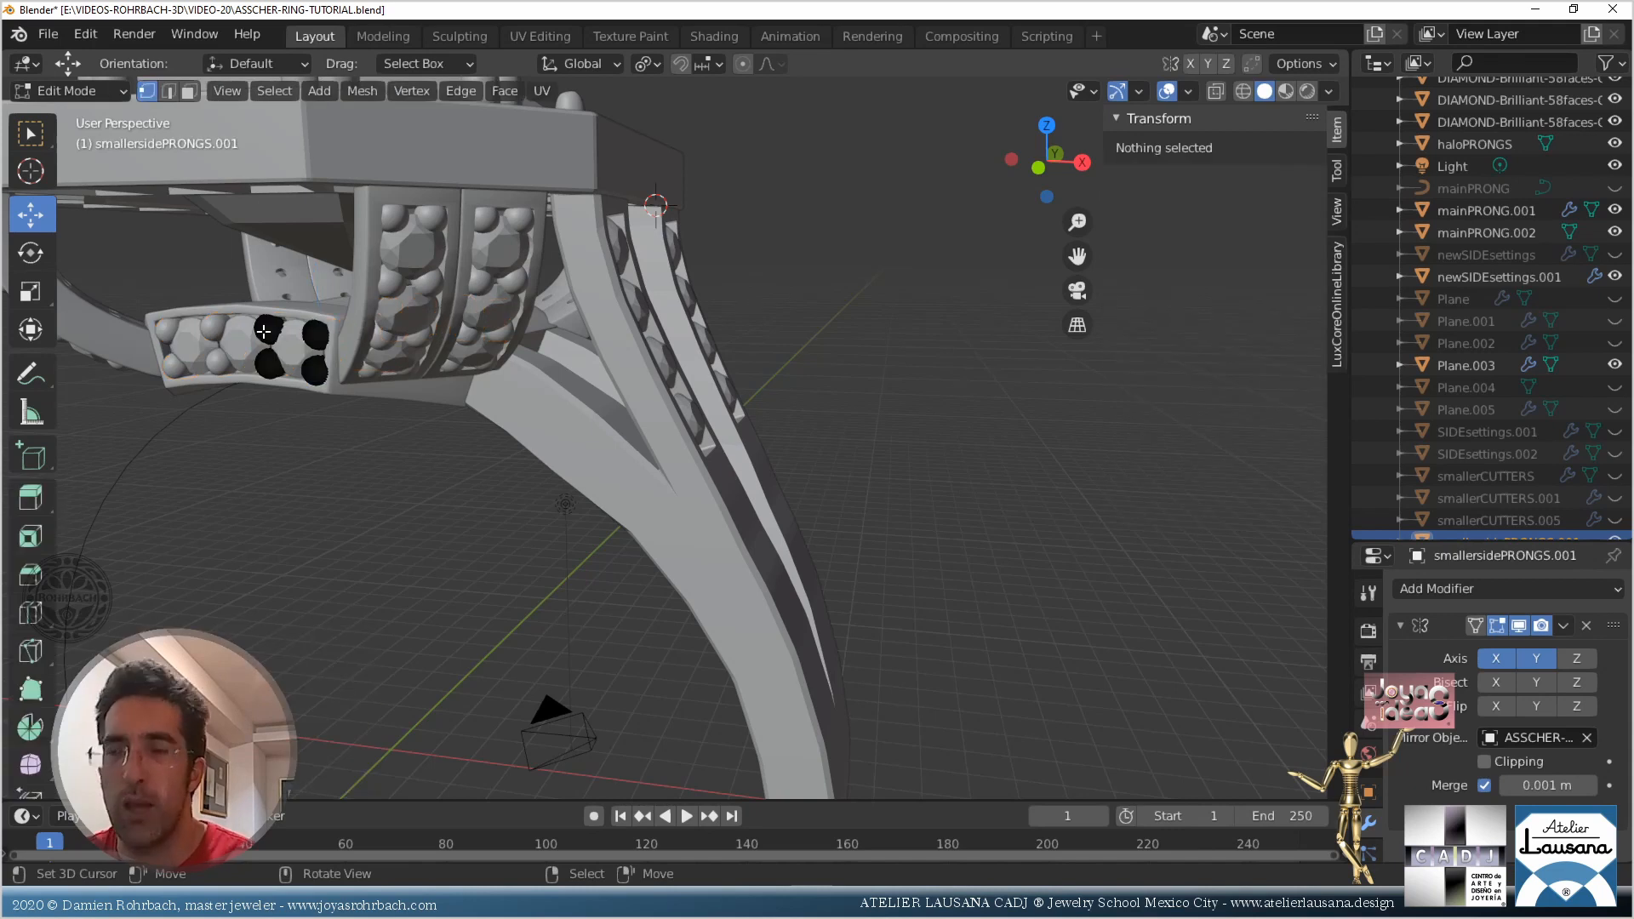
{"action": "key", "text": "l"}
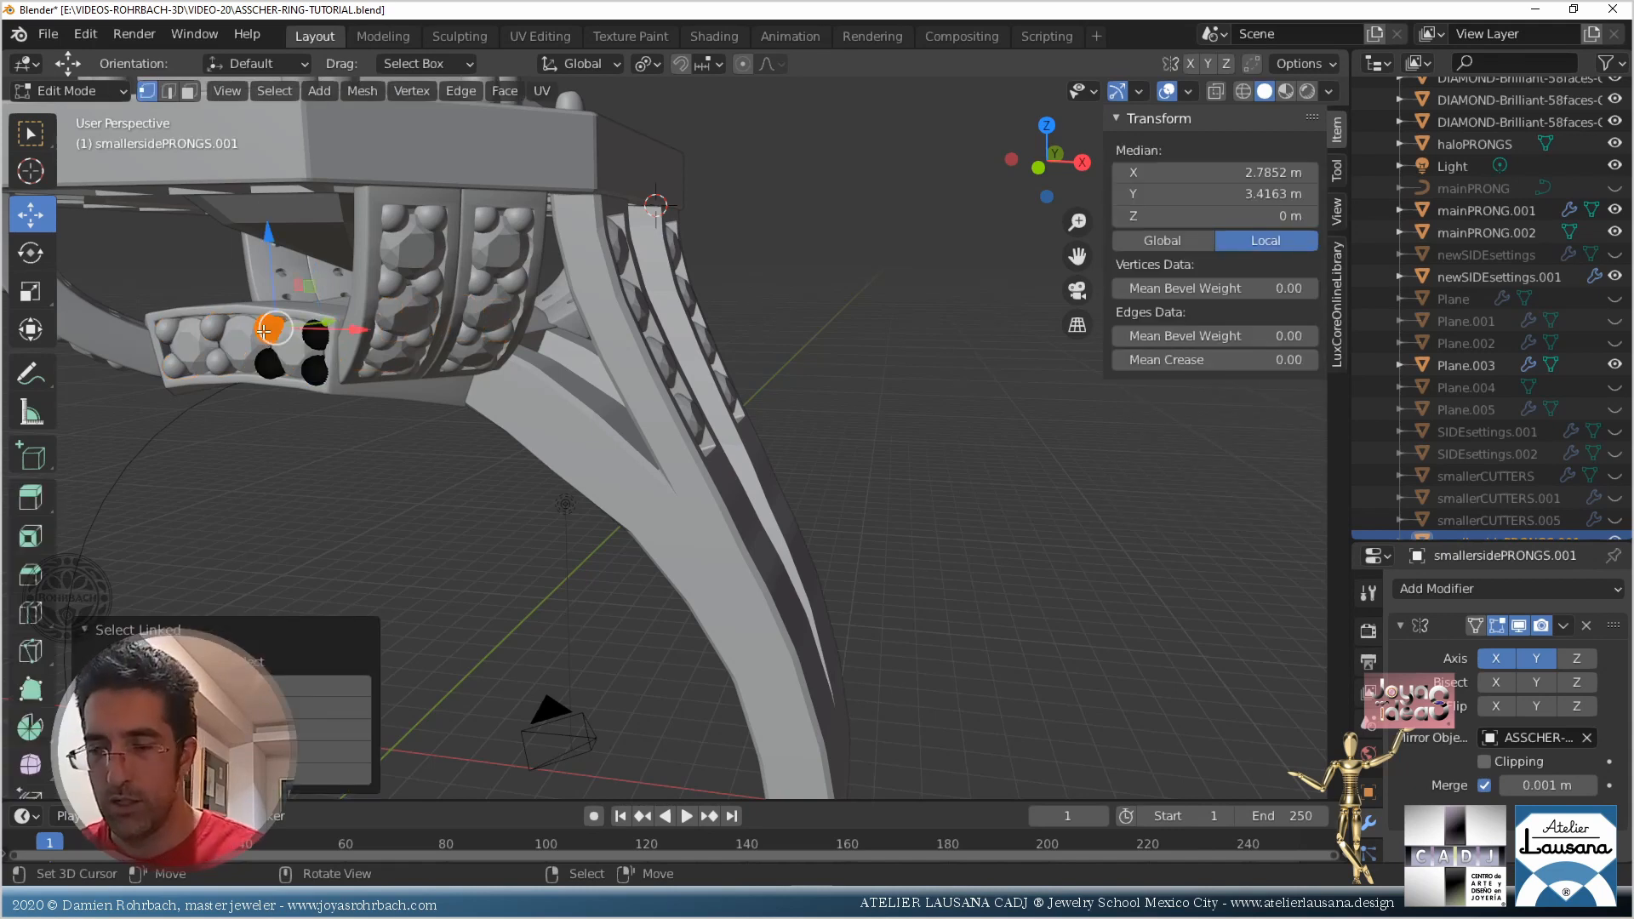
{"action": "key", "text": "x"}
{"action": "left_click", "coordinate": [263, 330]}
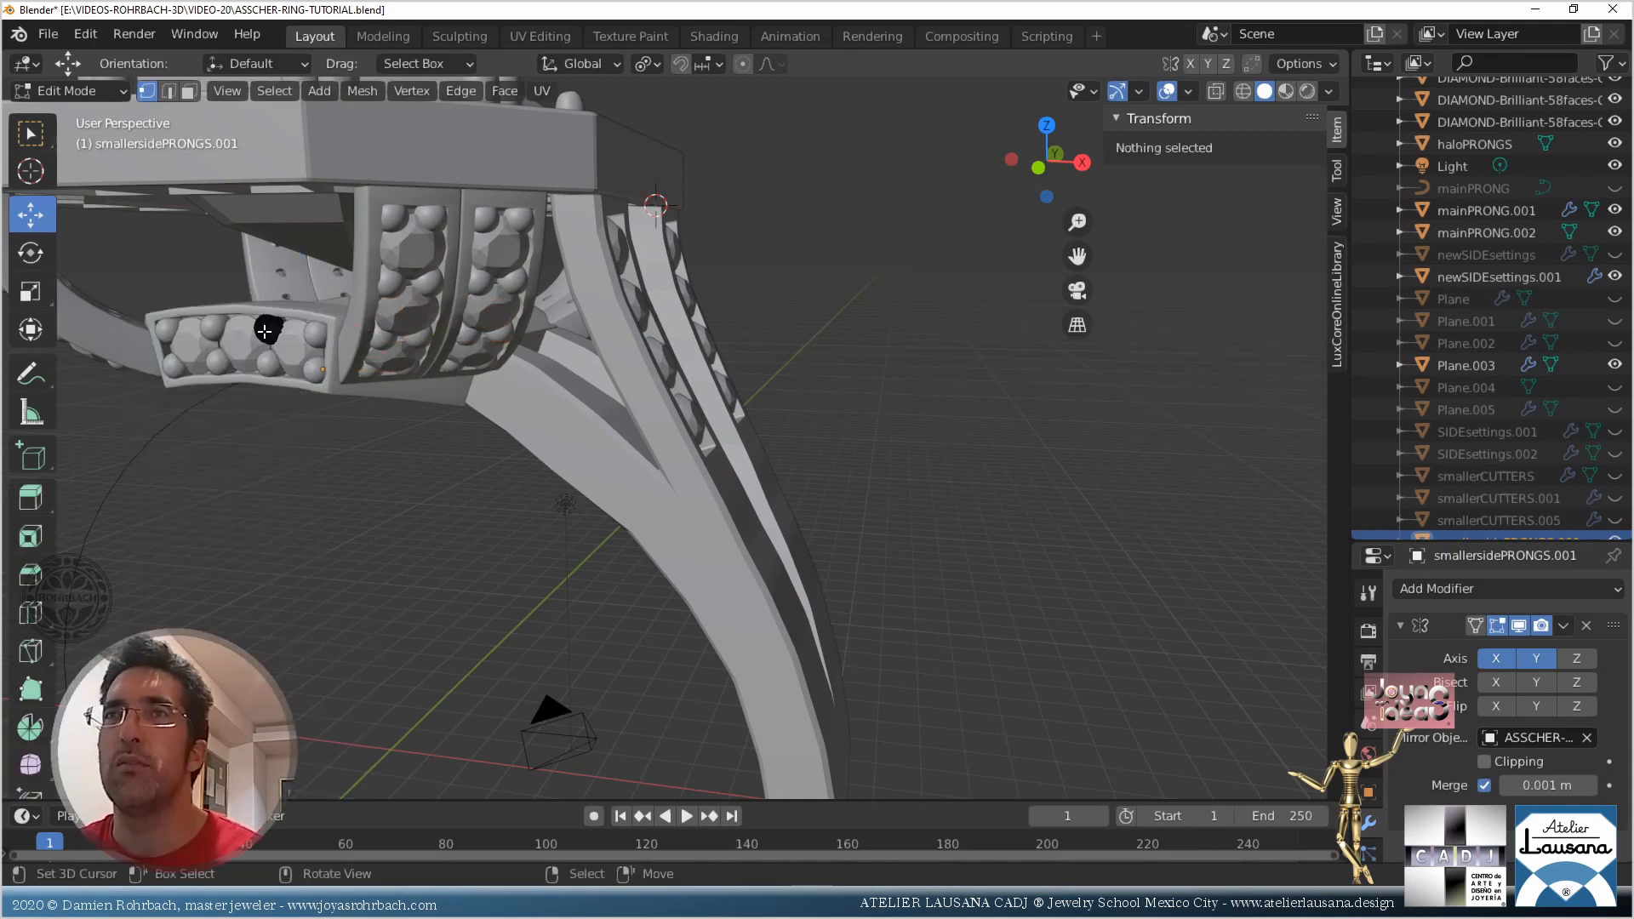
{"action": "key", "text": "Tab"}
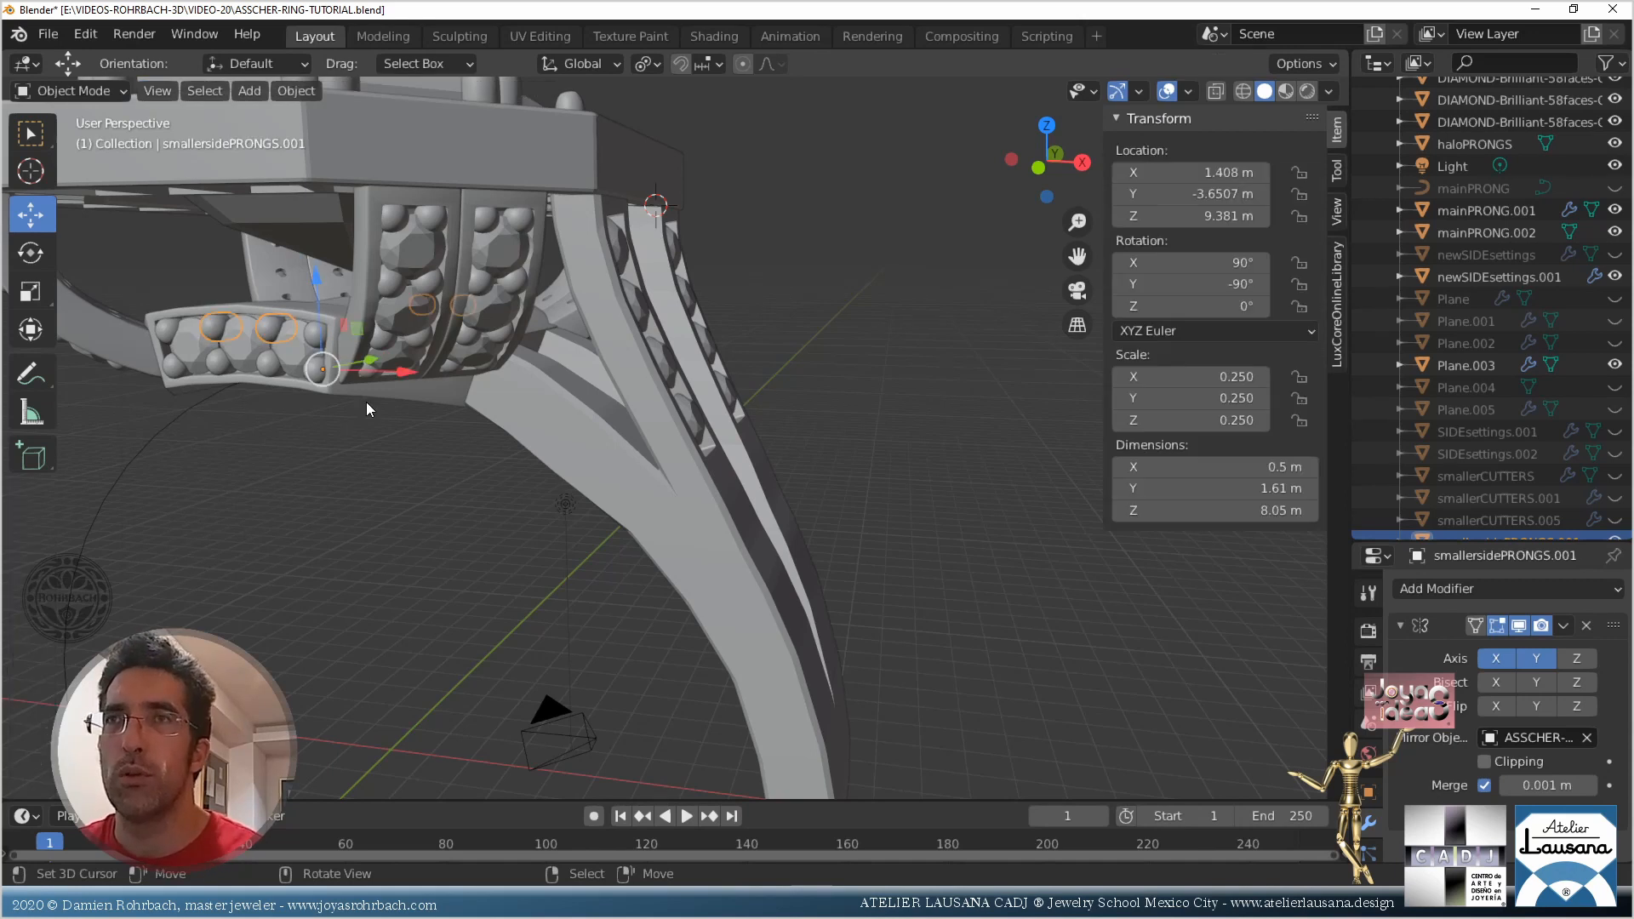
Remove the Mirror modifier from the single prong and set its origin to its geometry
{"action": "left_click", "coordinate": [1587, 627]}
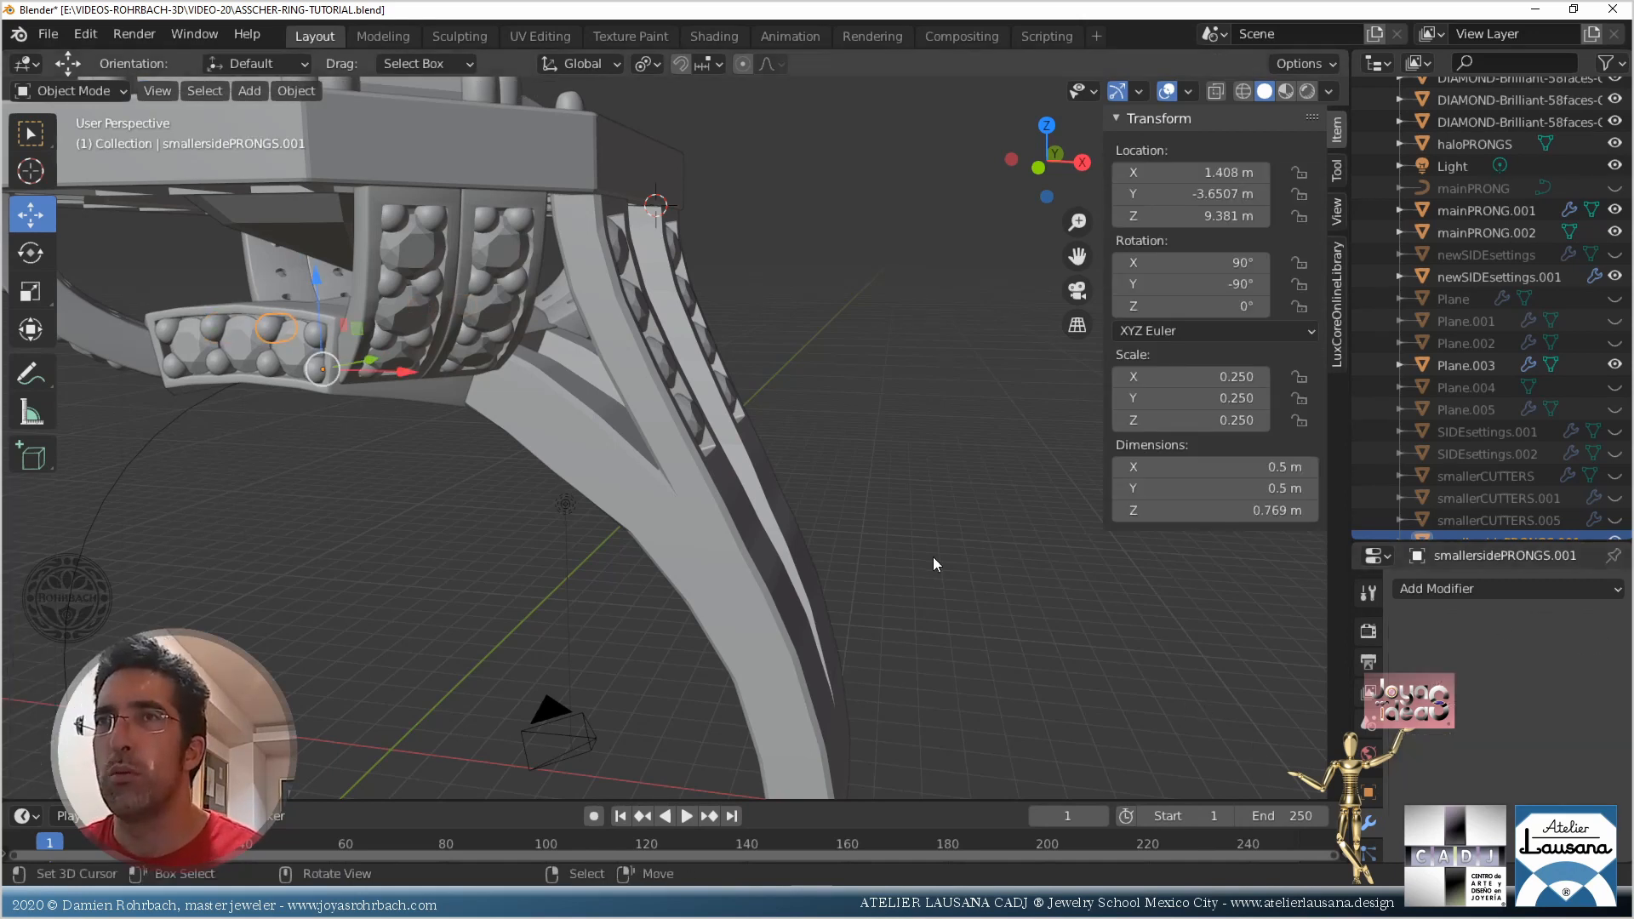
{"action": "left_click", "coordinate": [296, 90]}
{"action": "mouse_move", "coordinate": [349, 136]}
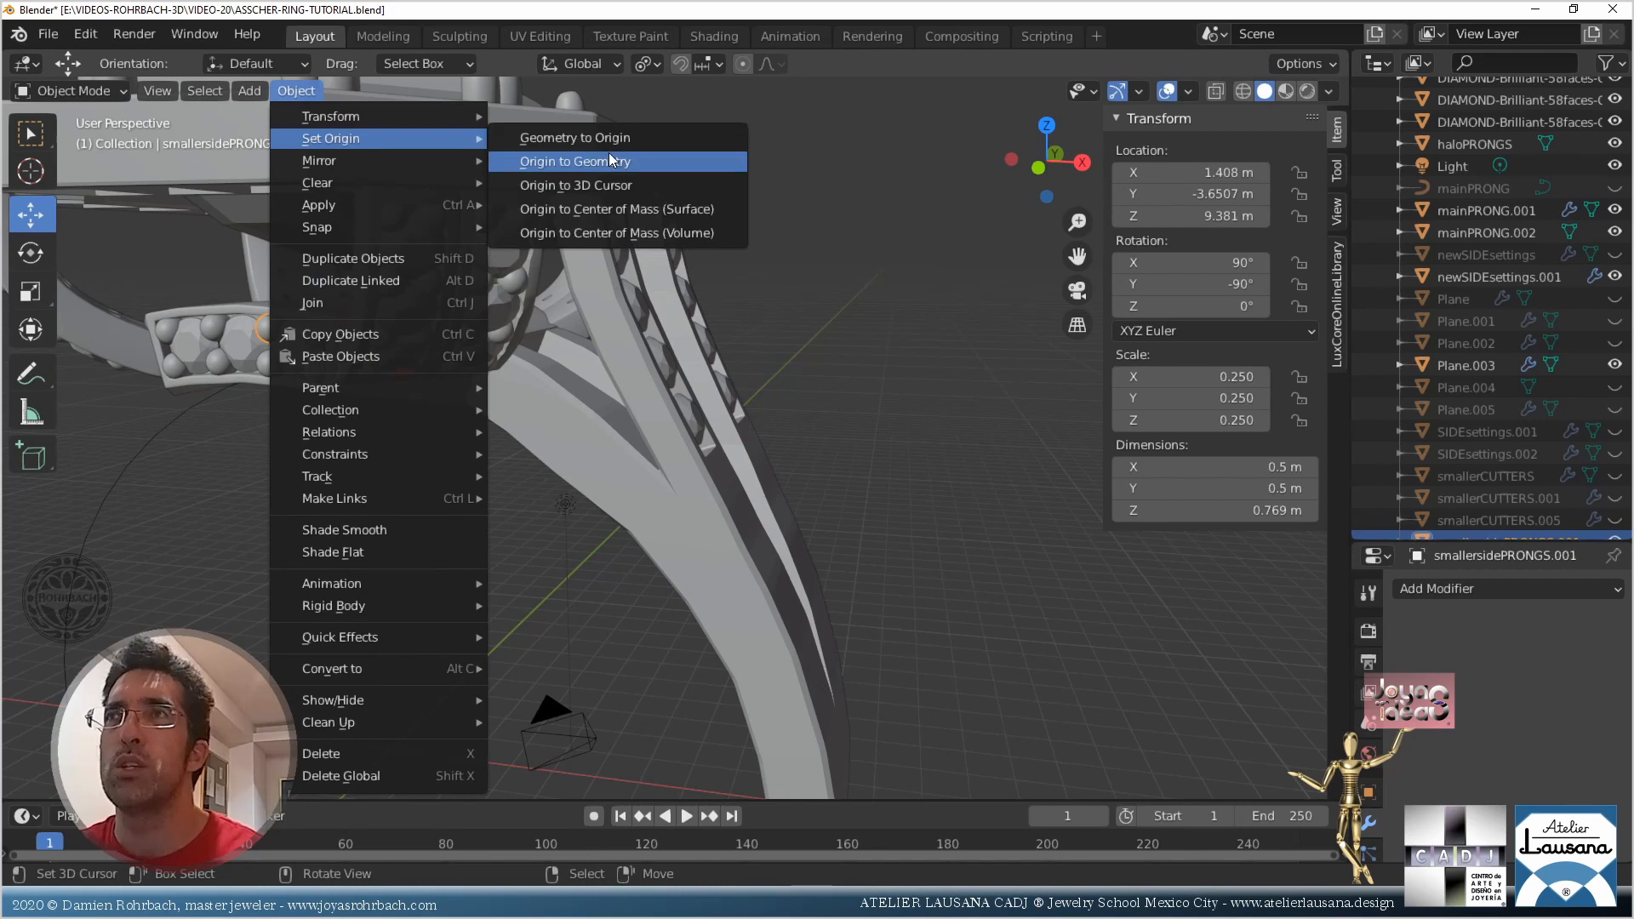
{"action": "left_click", "coordinate": [579, 162]}
Set the prong's Z rotation to 90° and move it in front view to the upper end of the split leg
{"action": "key", "text": "KP_1"}
{"action": "double_click", "coordinate": [1208, 305]}
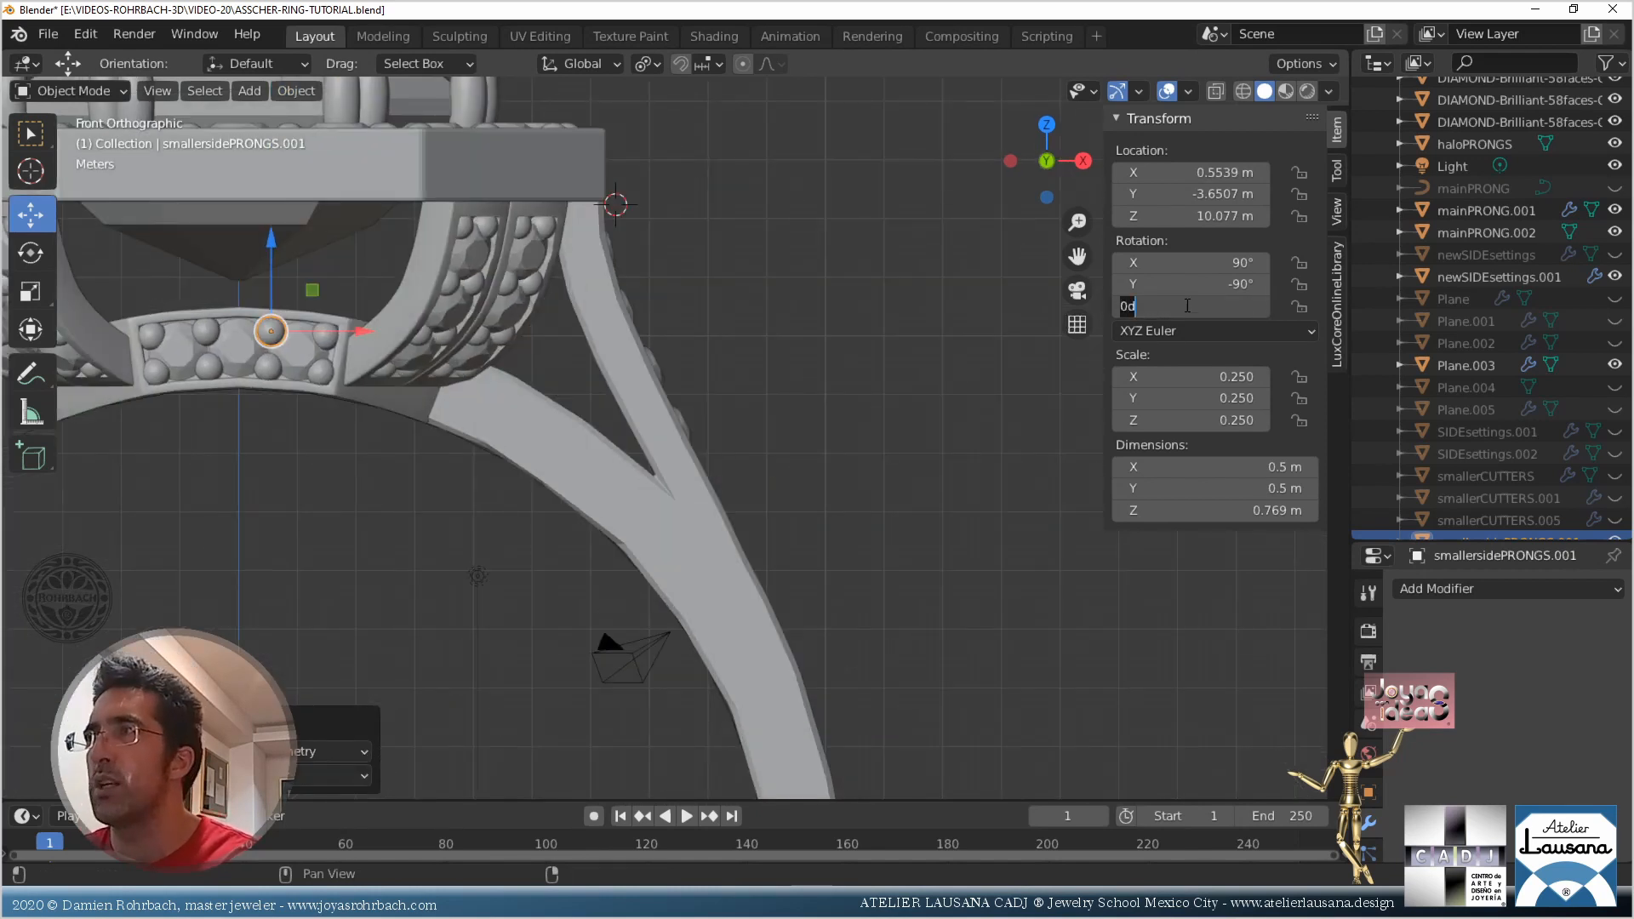
{"action": "type", "text": "90"}
{"action": "key", "text": "Return"}
{"action": "key", "text": "g"}
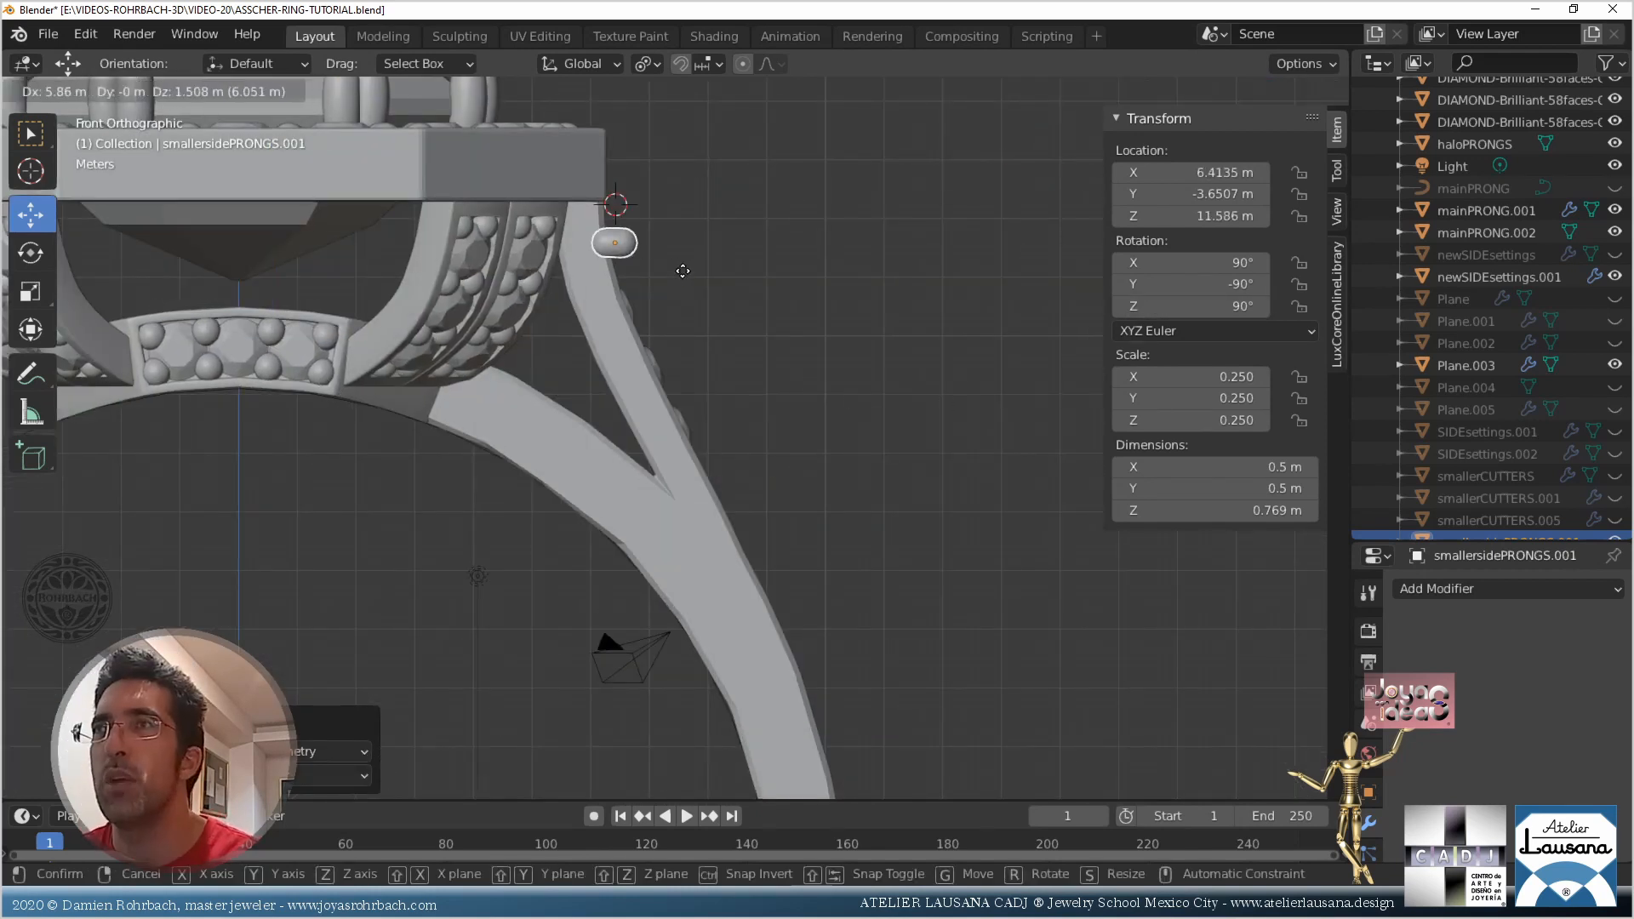
{"action": "left_click", "coordinate": [671, 264]}
Tilt the prong to a Y rotation of about -79° to follow the leg and sink it into the leg's stone recess
{"action": "key", "text": "alt+z"}
{"action": "left_click_drag", "start_coordinate": [691, 218], "coordinate": [728, 366], "text": "shift"}
{"action": "middle_click_drag", "start_coordinate": [729, 367], "coordinate": [728, 387], "text": "shift"}
{"action": "scroll", "coordinate": [702, 319], "scroll_direction": "up", "scroll_amount": 8}
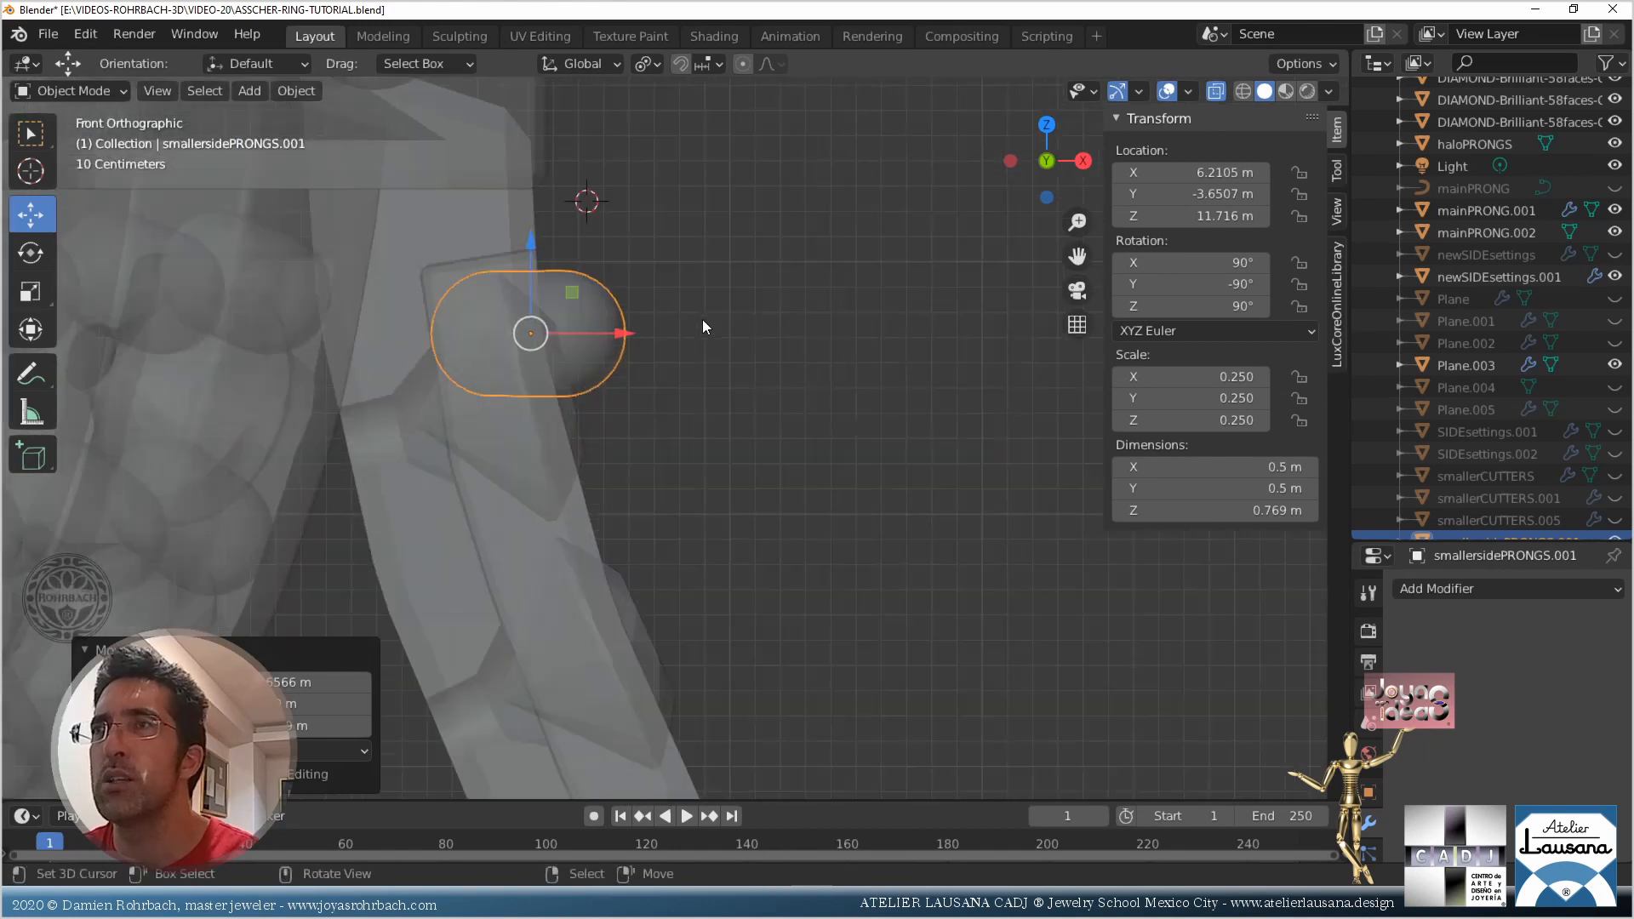
{"action": "key", "text": "r"}
{"action": "left_click", "coordinate": [668, 241]}
{"action": "key", "text": "g"}
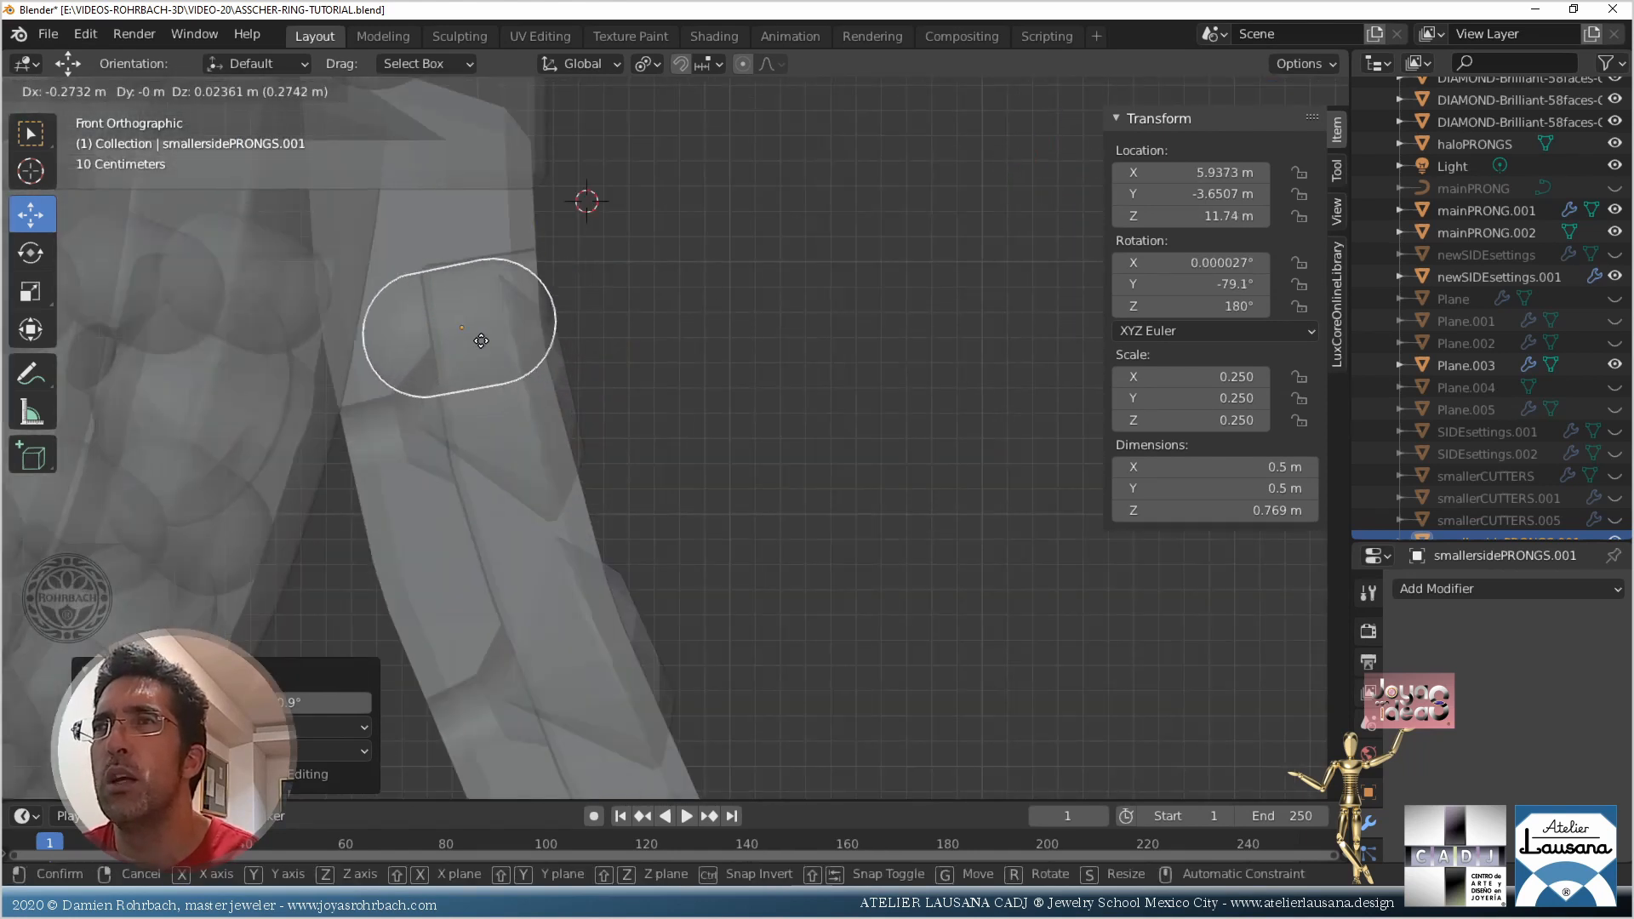
{"action": "left_click", "coordinate": [489, 342]}
Move the prong along Y and fit it into the outer upper corner of the recess, overlapping the first stone
{"action": "key", "text": "KP_3"}
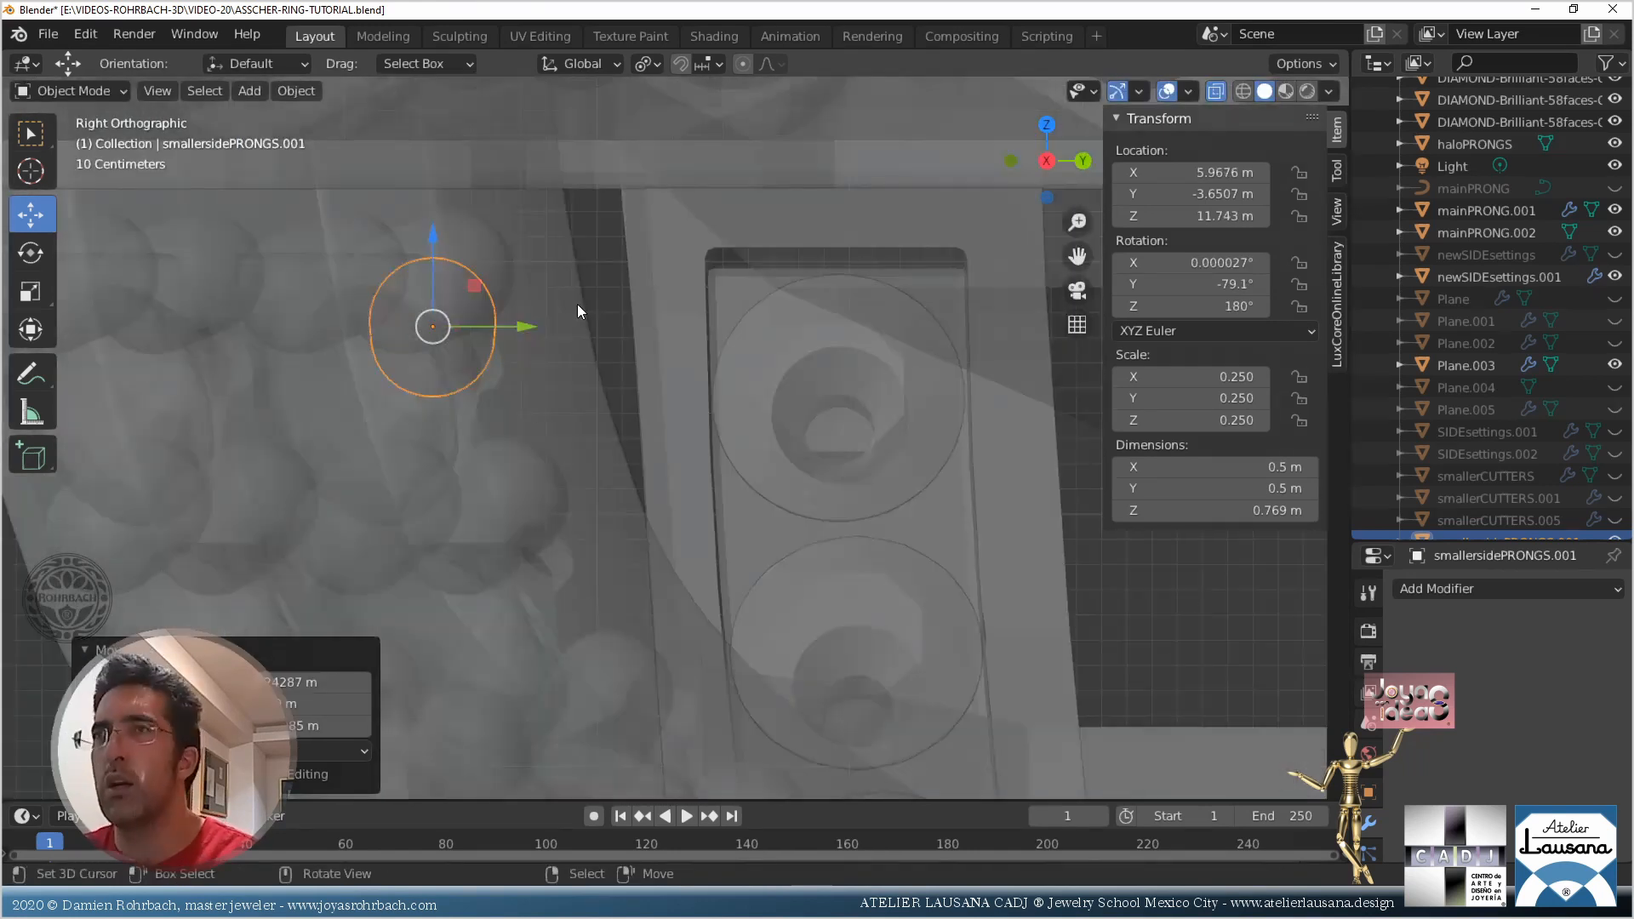
{"action": "key", "text": "g"}
{"action": "key", "text": "y"}
{"action": "left_click", "coordinate": [850, 348]}
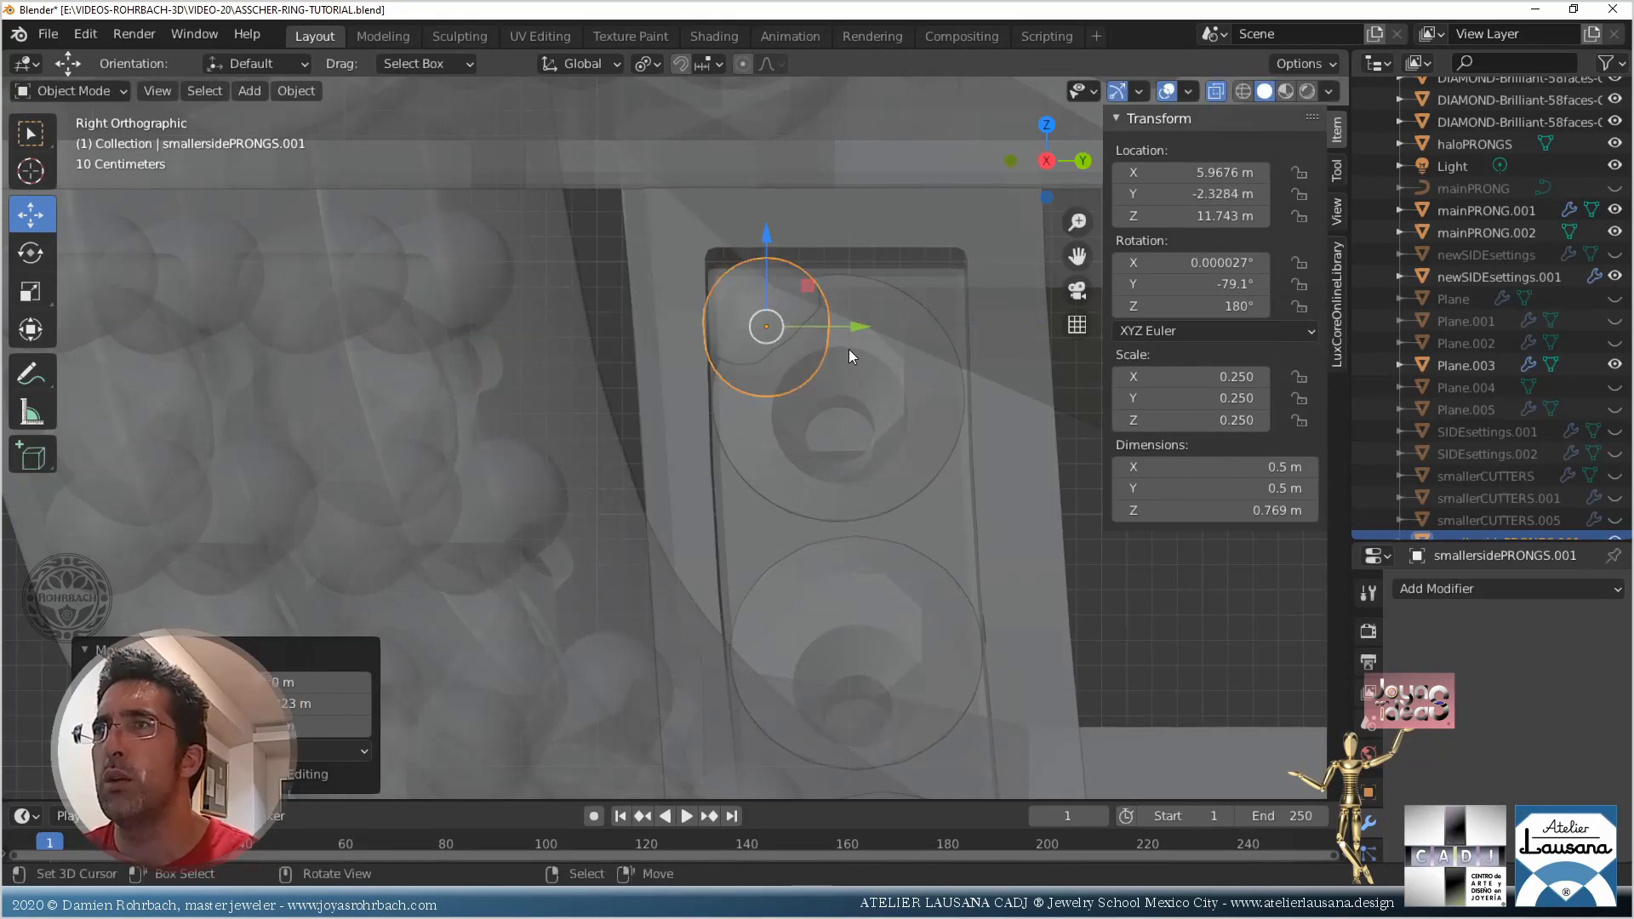
{"action": "key", "text": "alt+z"}
{"action": "middle_click_drag", "start_coordinate": [845, 330], "coordinate": [758, 424], "text": "shift"}
{"action": "scroll", "coordinate": [758, 423], "scroll_direction": "up", "scroll_amount": 2}
{"action": "key", "text": "g"}
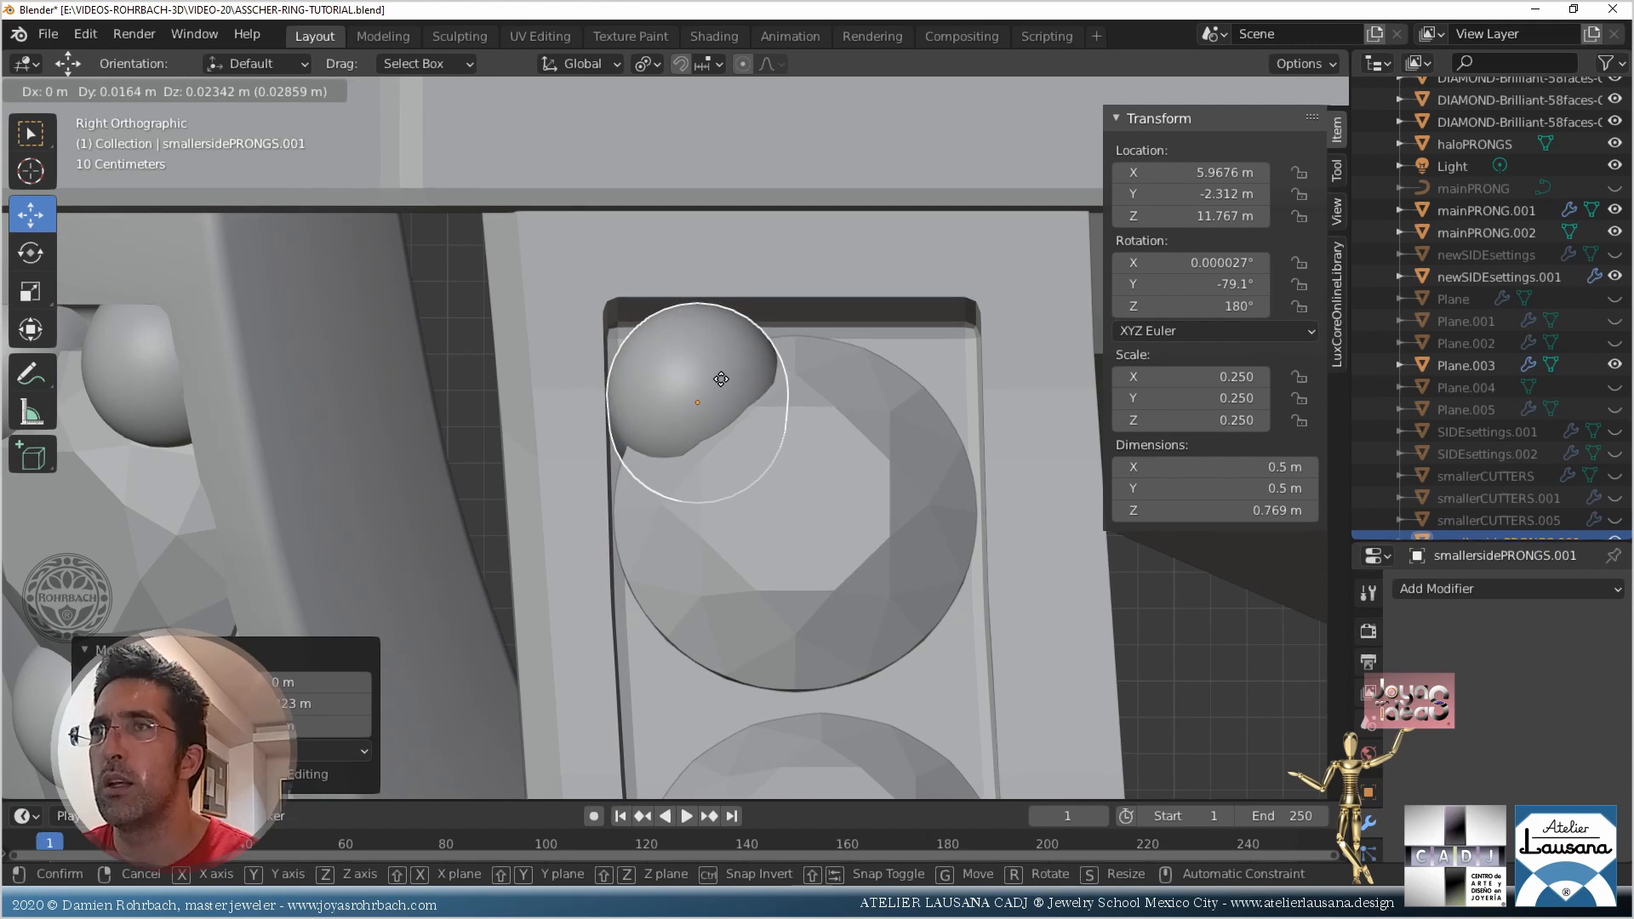
{"action": "left_click", "coordinate": [757, 403]}
Duplicate the prong about 0.54 m along Y to the opposite upper corner of the recess
{"action": "key", "text": "shift+d"}
{"action": "key", "text": "y"}
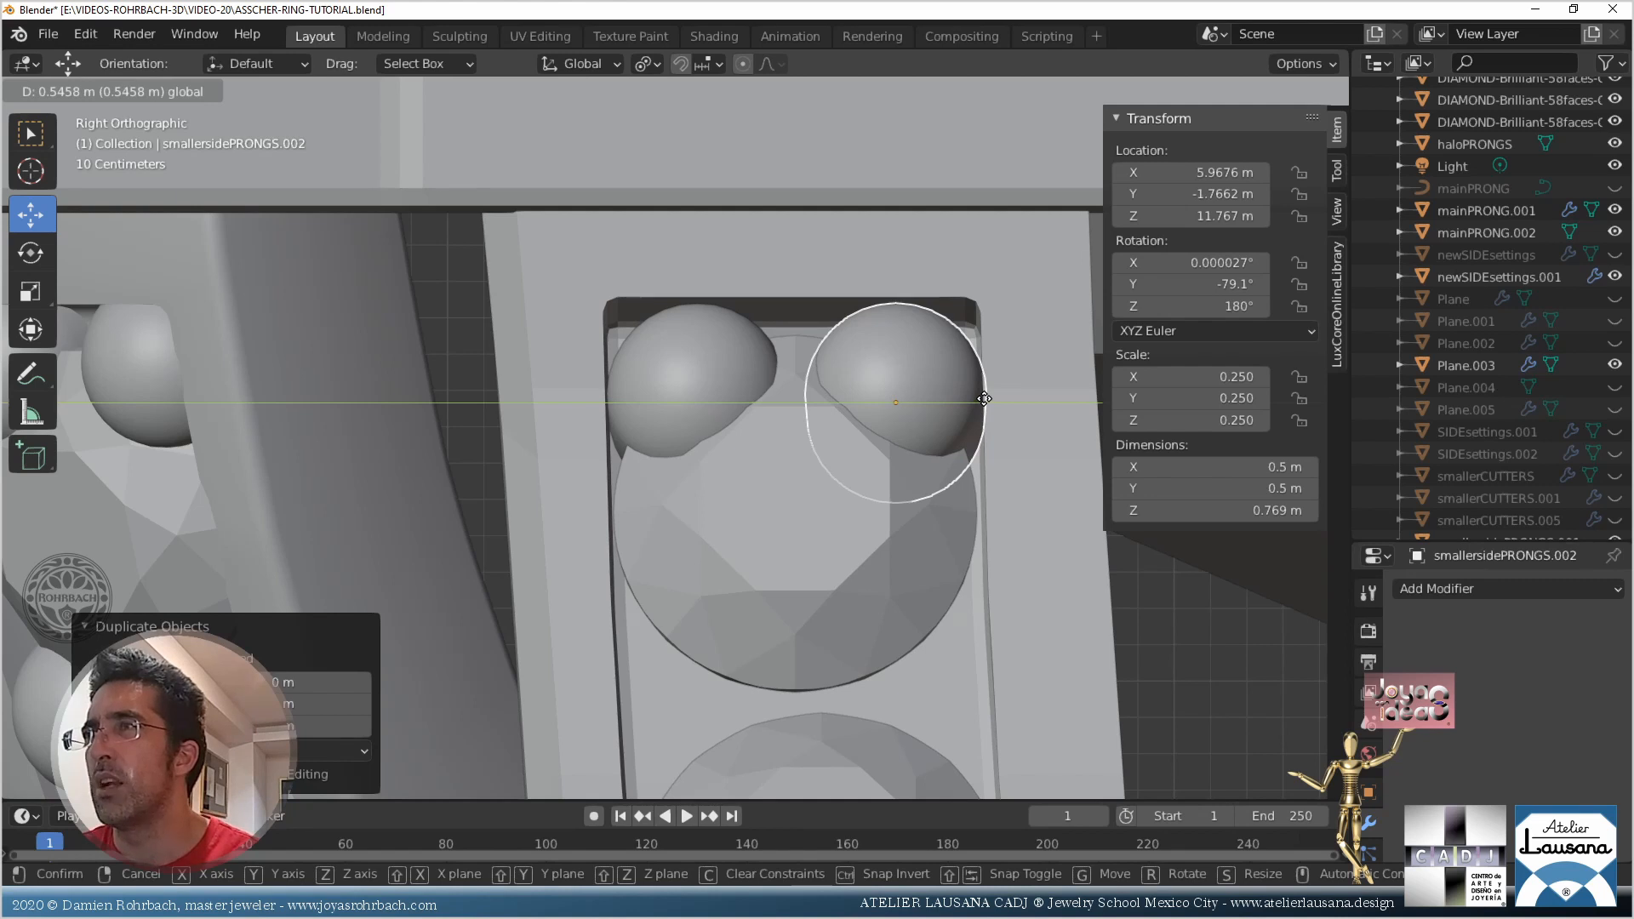
{"action": "left_click", "coordinate": [981, 398]}
{"action": "middle_click_drag", "start_coordinate": [837, 499], "coordinate": [824, 362], "text": "shift"}
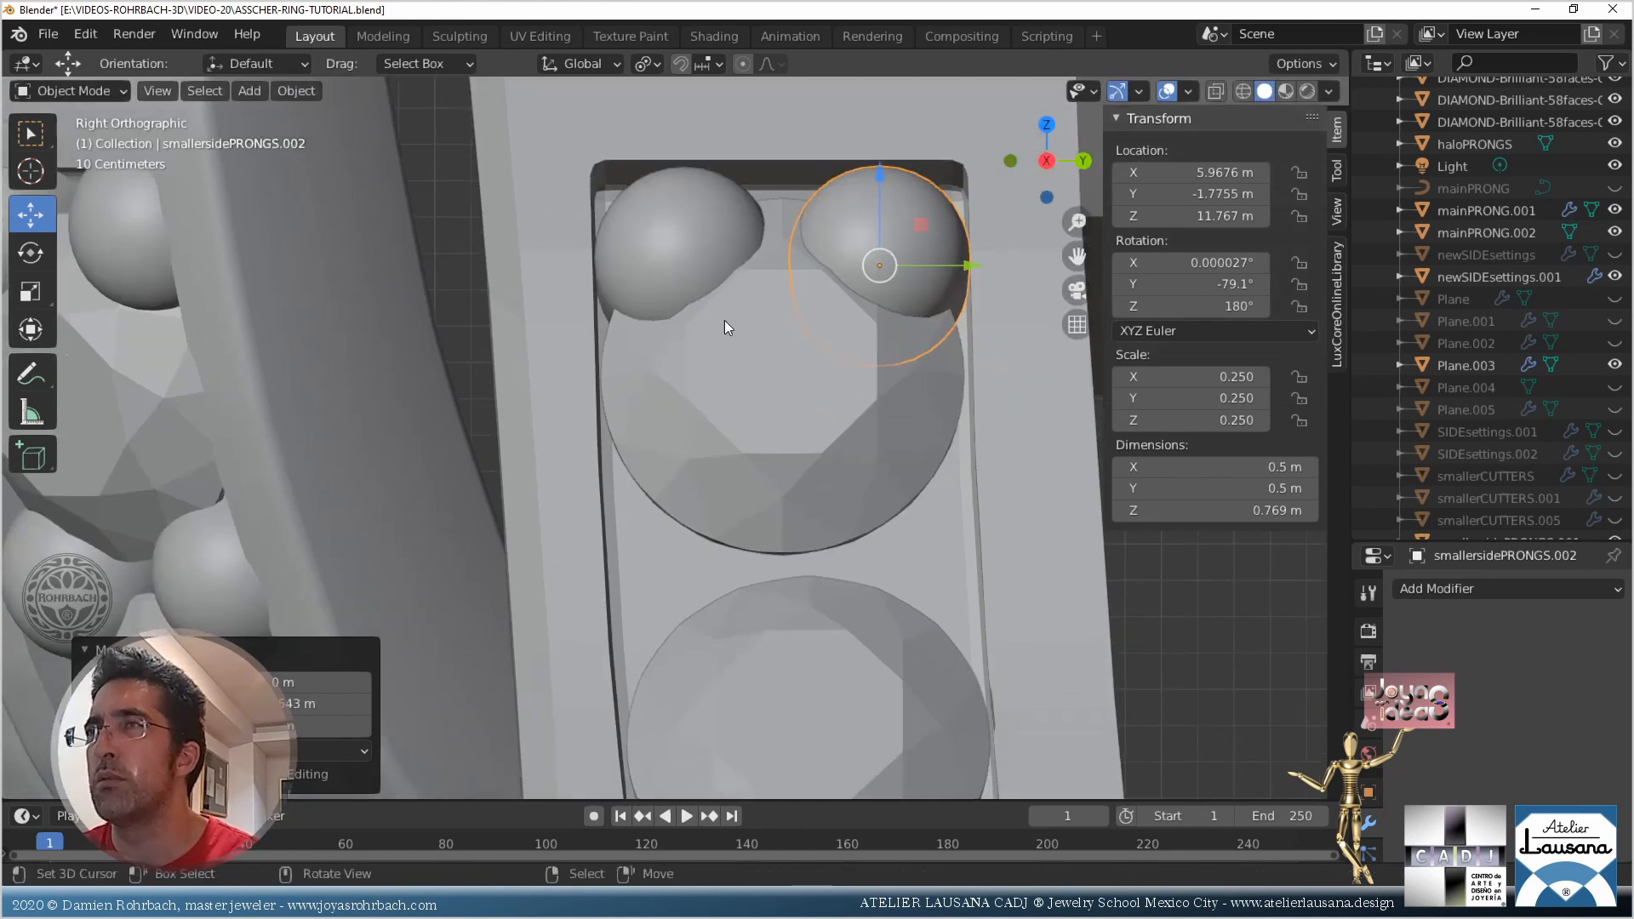
Duplicate the outer upper prong about 0.9 m down to the gap between the first and second stones
{"action": "left_click", "coordinate": [706, 260]}
{"action": "key", "text": "shift+d"}
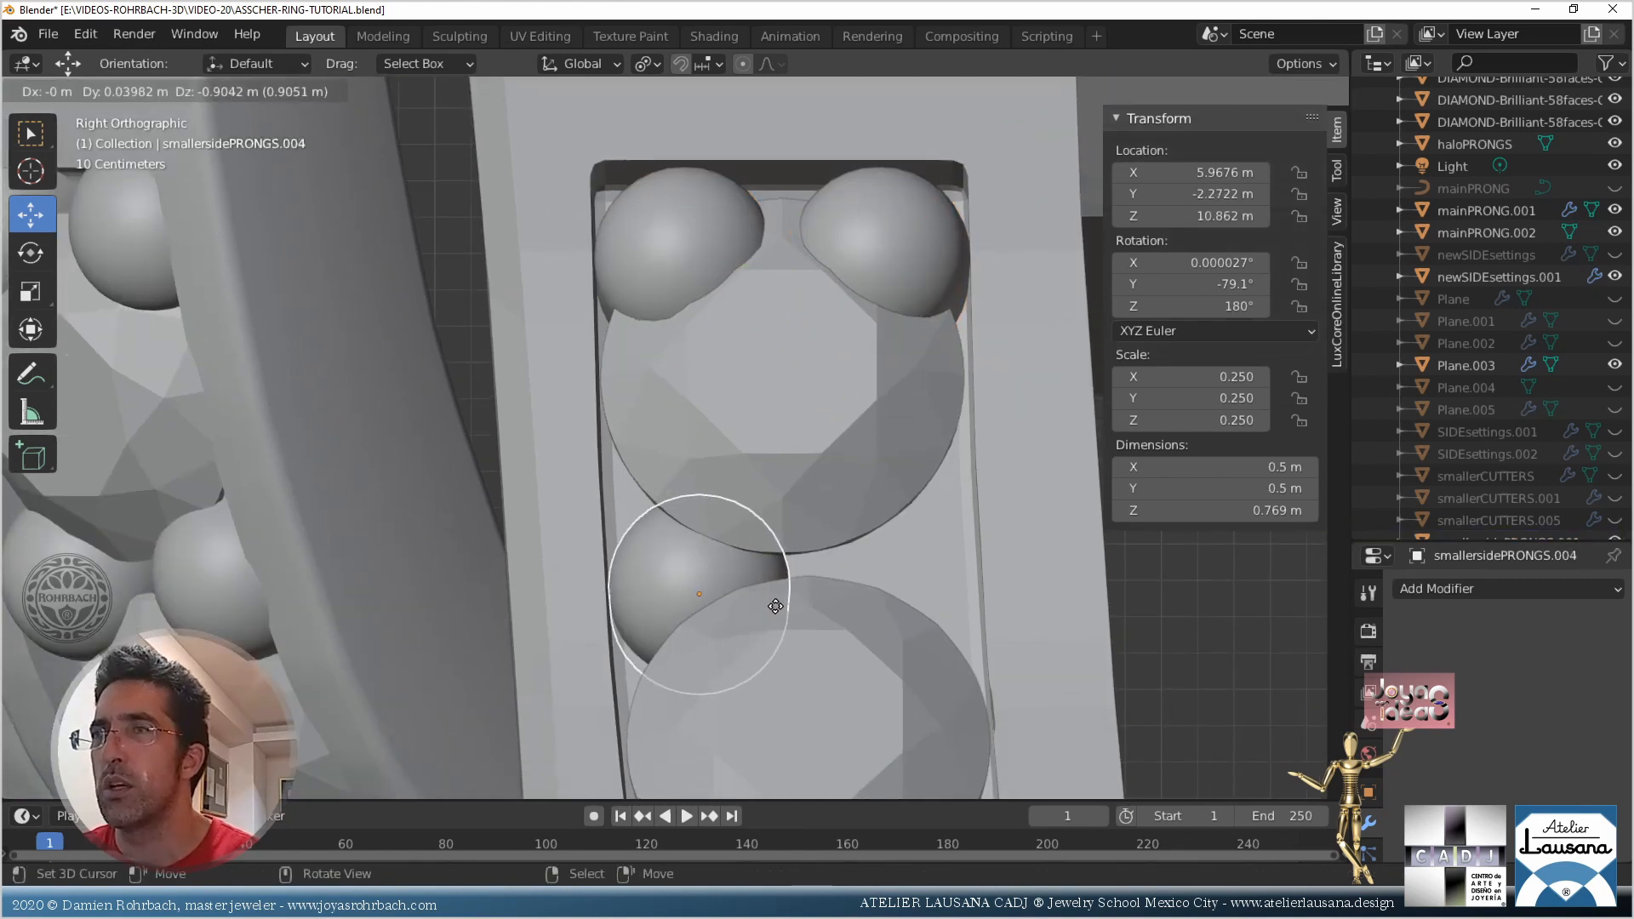
{"action": "left_click", "coordinate": [775, 606]}
Tilt the second-row prong to a Y rotation of about -70° and shift it about 0.2 m outward to fit the leg's surface
{"action": "key", "text": "KP_1"}
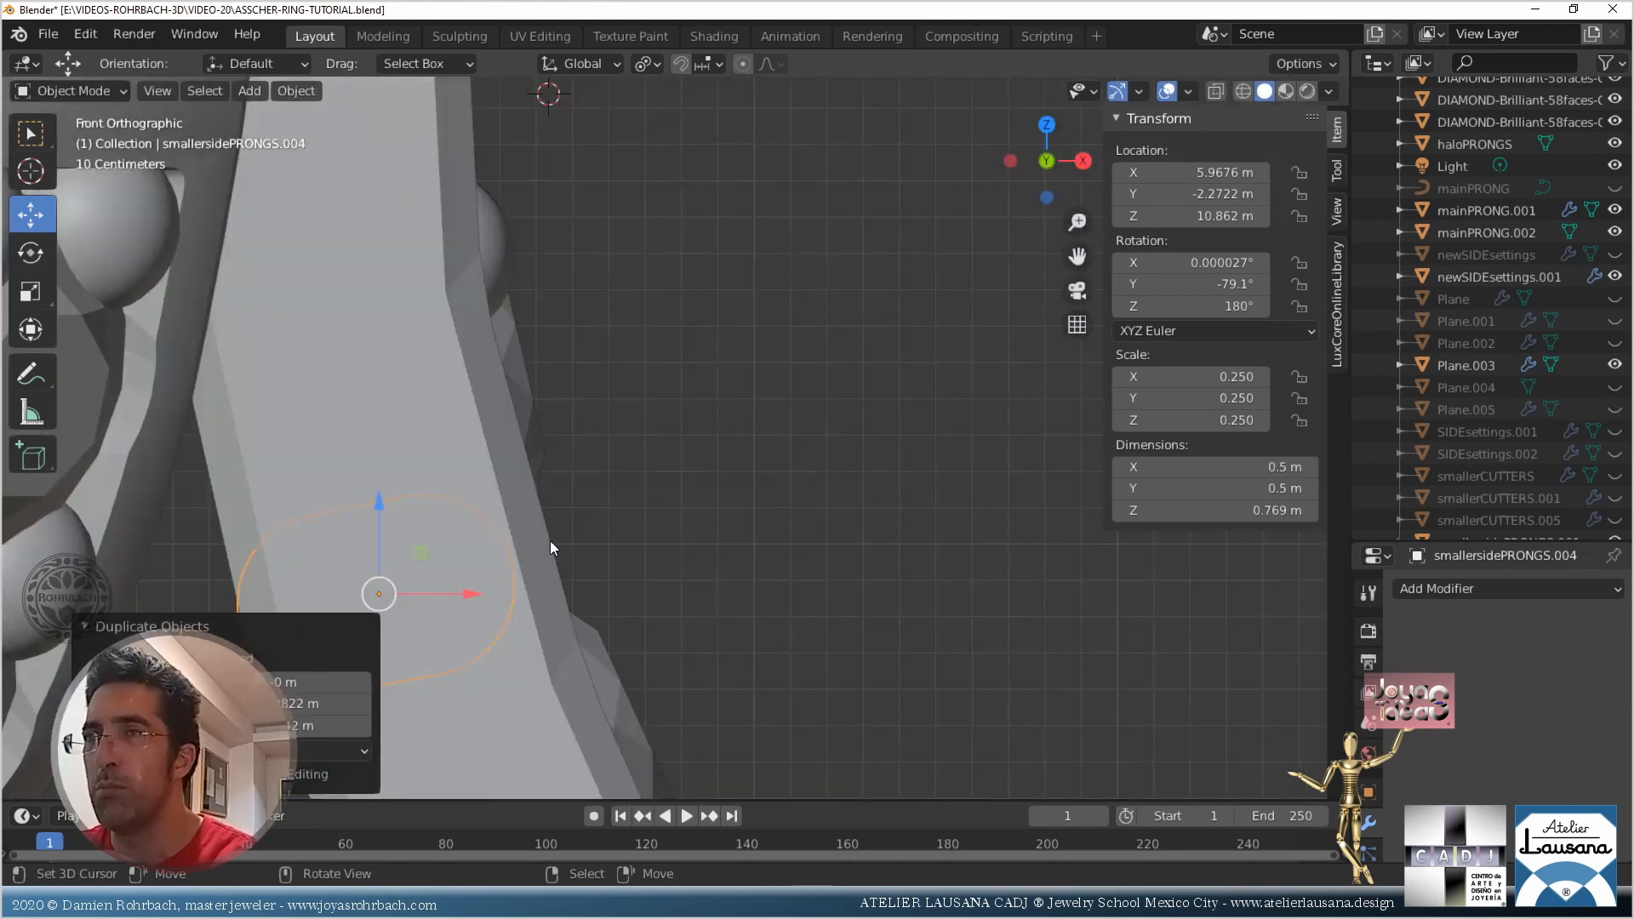
{"action": "key", "text": "alt+z"}
{"action": "key", "text": "r"}
{"action": "left_click", "coordinate": [619, 391]}
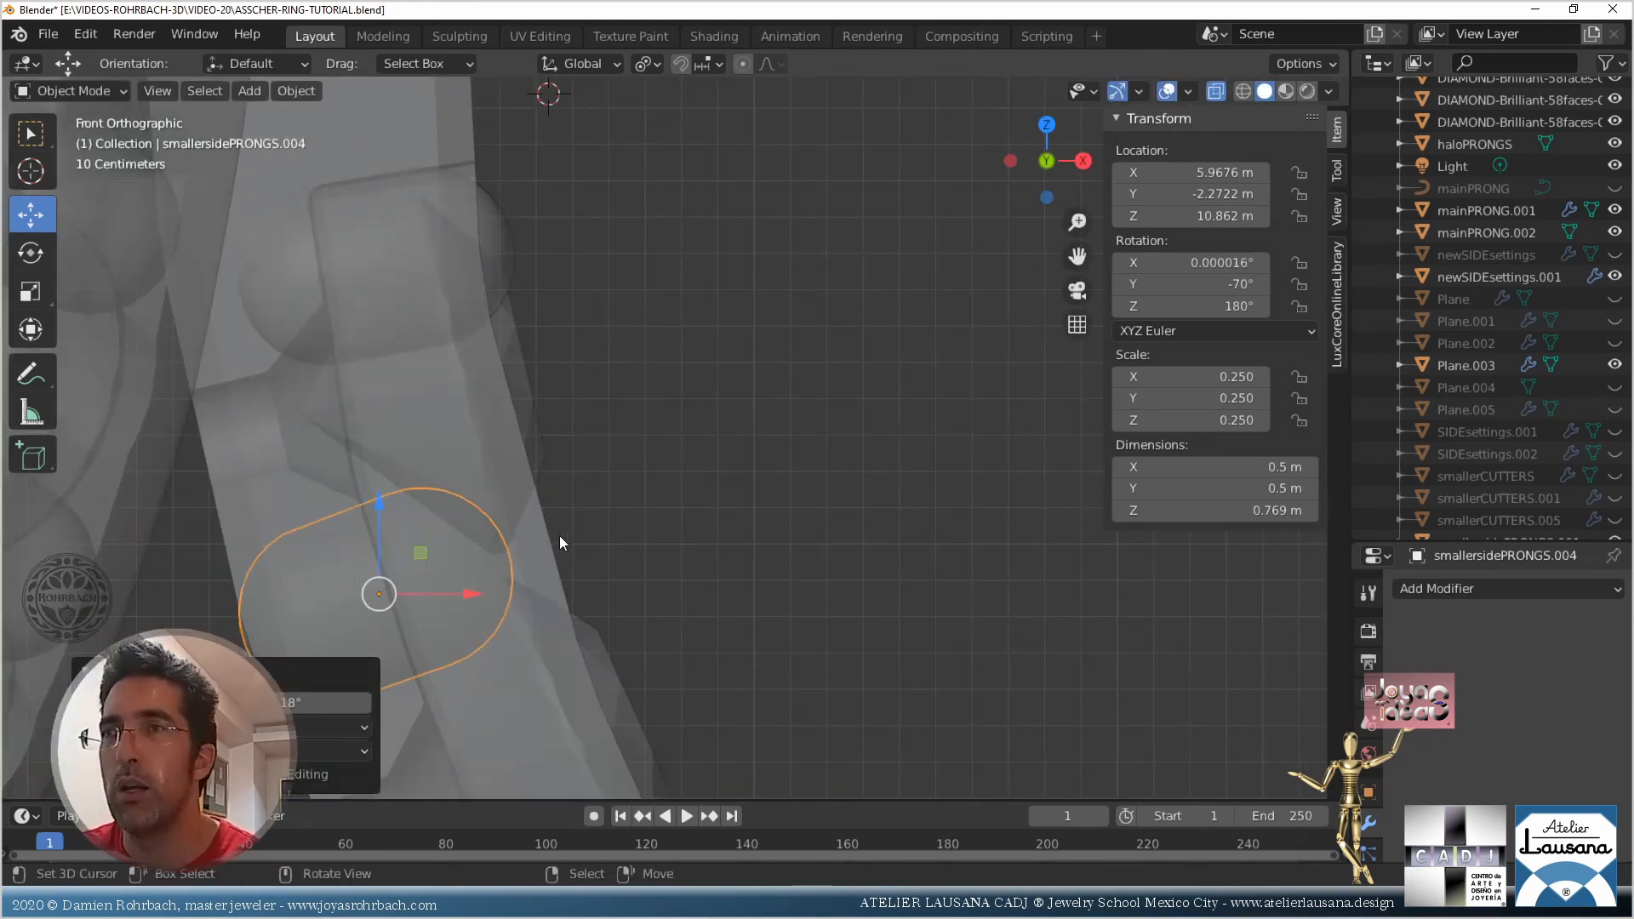
{"action": "right_click", "coordinate": [611, 550]}
{"action": "key", "text": "ctrl+z"}
{"action": "key", "text": "g"}
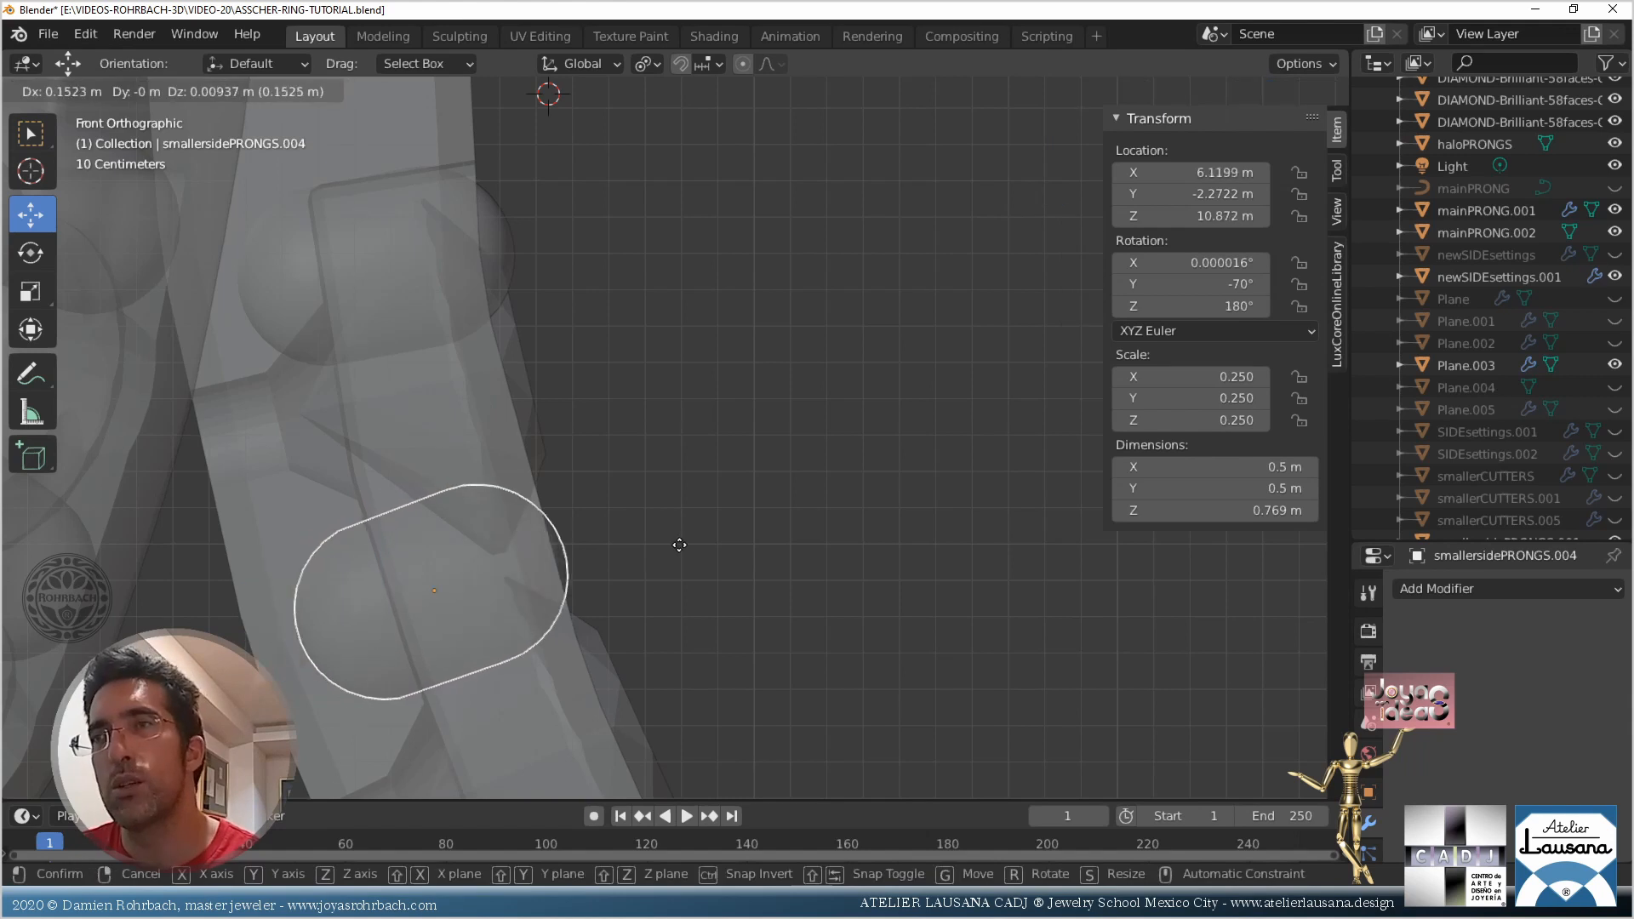
{"action": "left_click", "coordinate": [697, 539]}
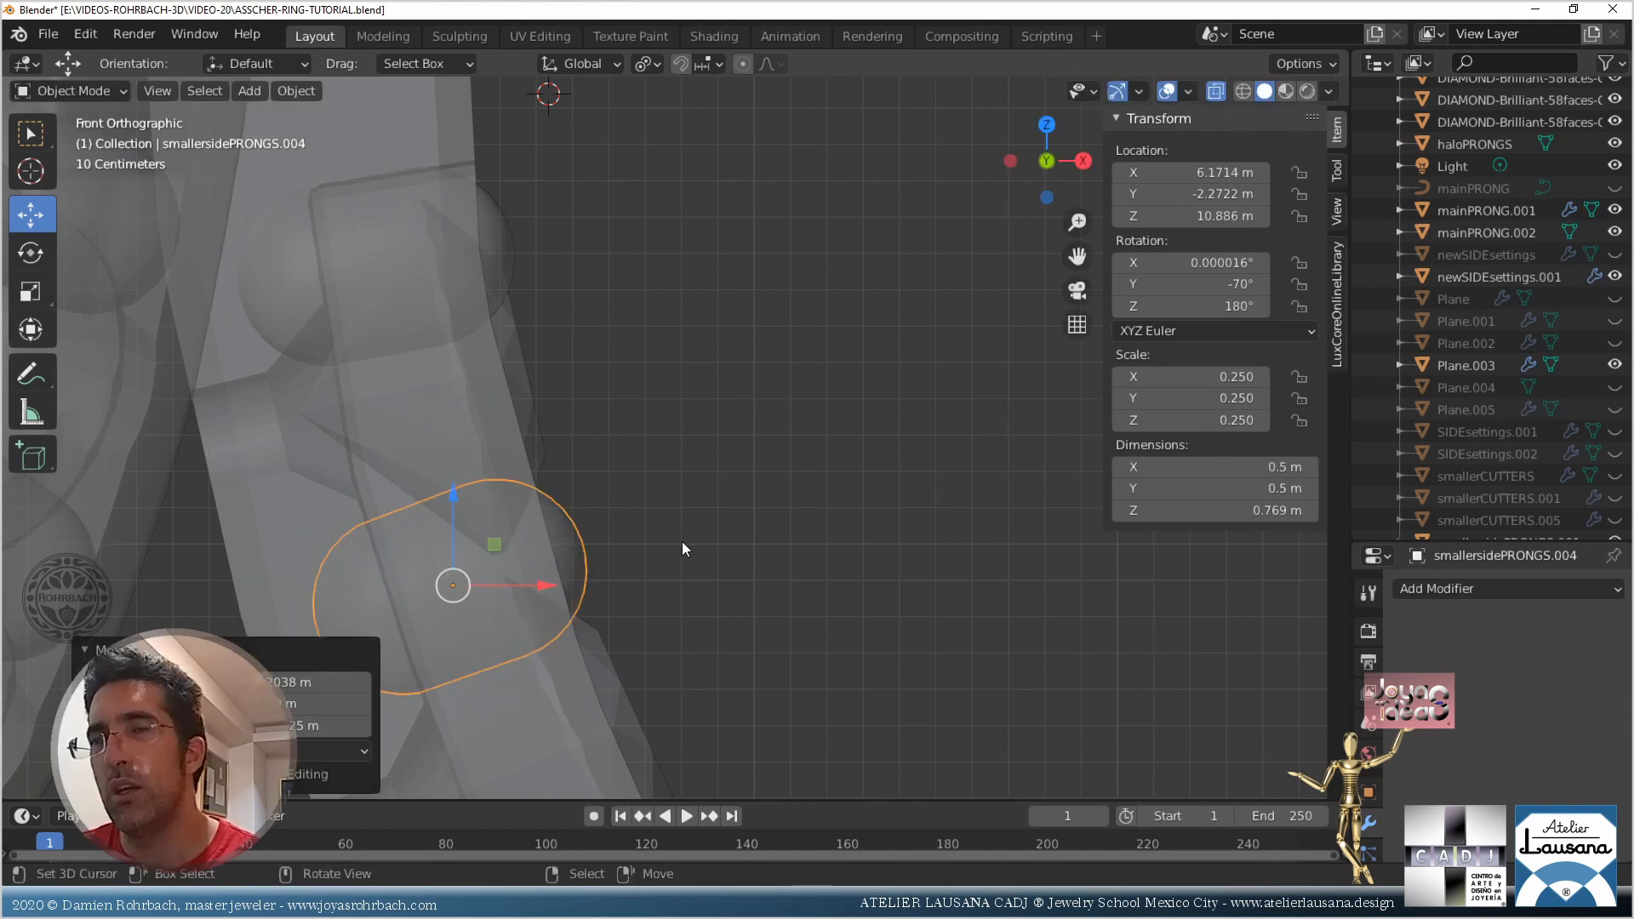
{"action": "key", "text": "alt+z"}
Duplicate the second-row prong and move the copy about 0.53 m along Y to the recess's opposite edge
{"action": "middle_click_drag", "start_coordinate": [680, 541], "coordinate": [594, 554]}
{"action": "key", "text": "KP_3"}
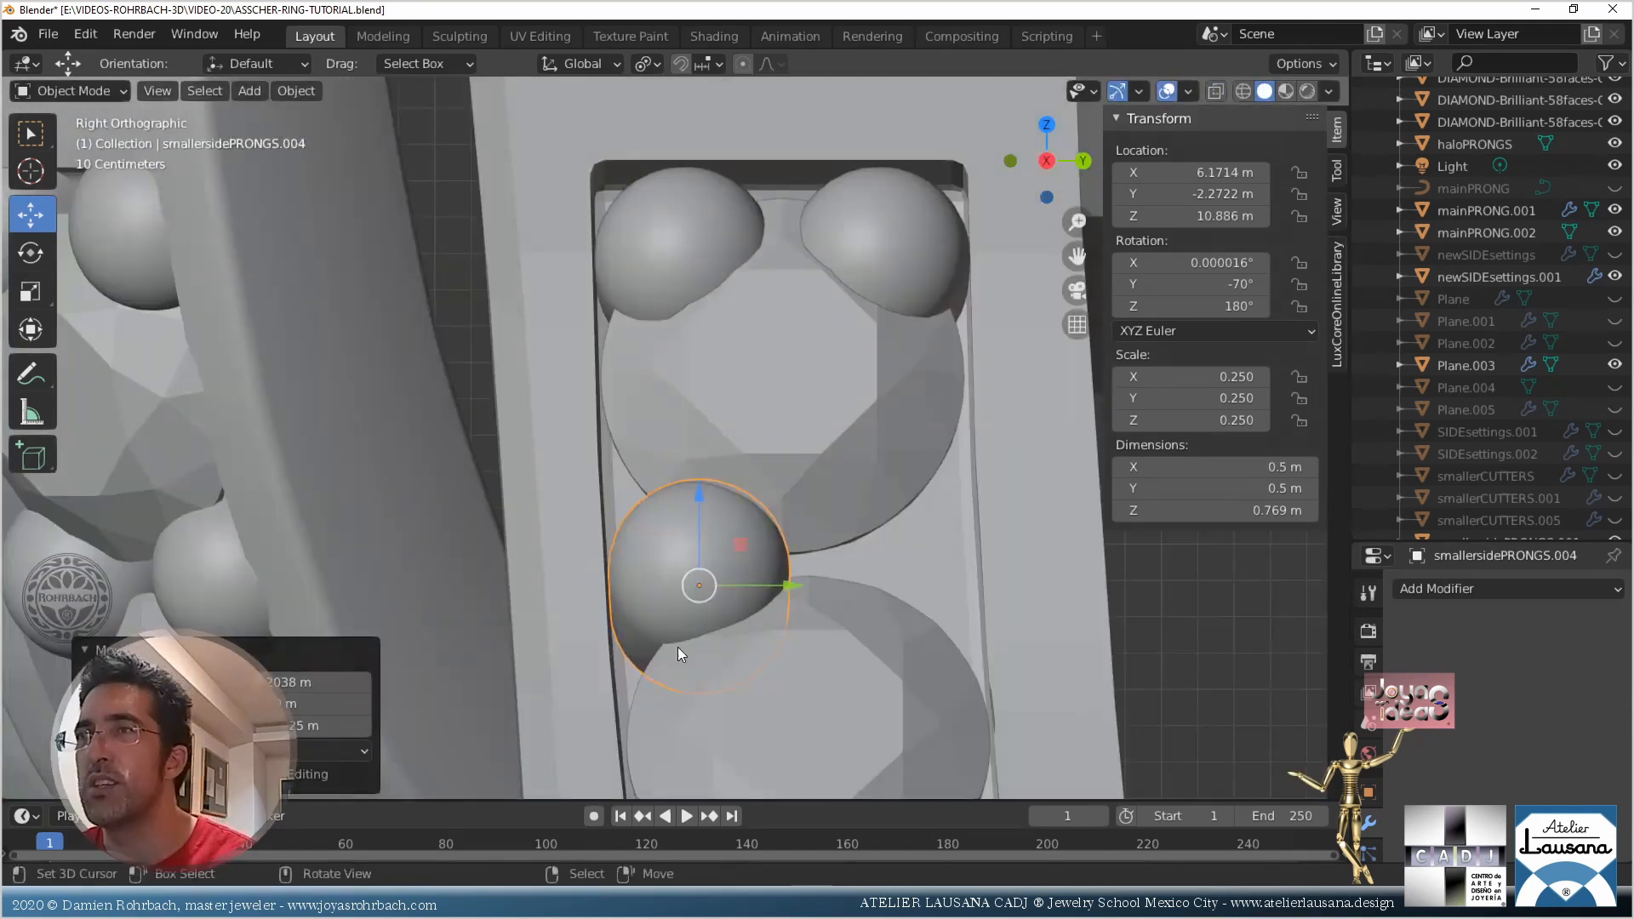
{"action": "key", "text": "shift+d"}
{"action": "right_click", "coordinate": [811, 596]}
{"action": "left_click_drag", "start_coordinate": [788, 575], "coordinate": [981, 582]}
{"action": "middle_click_drag", "start_coordinate": [885, 738], "coordinate": [832, 192], "text": "shift"}
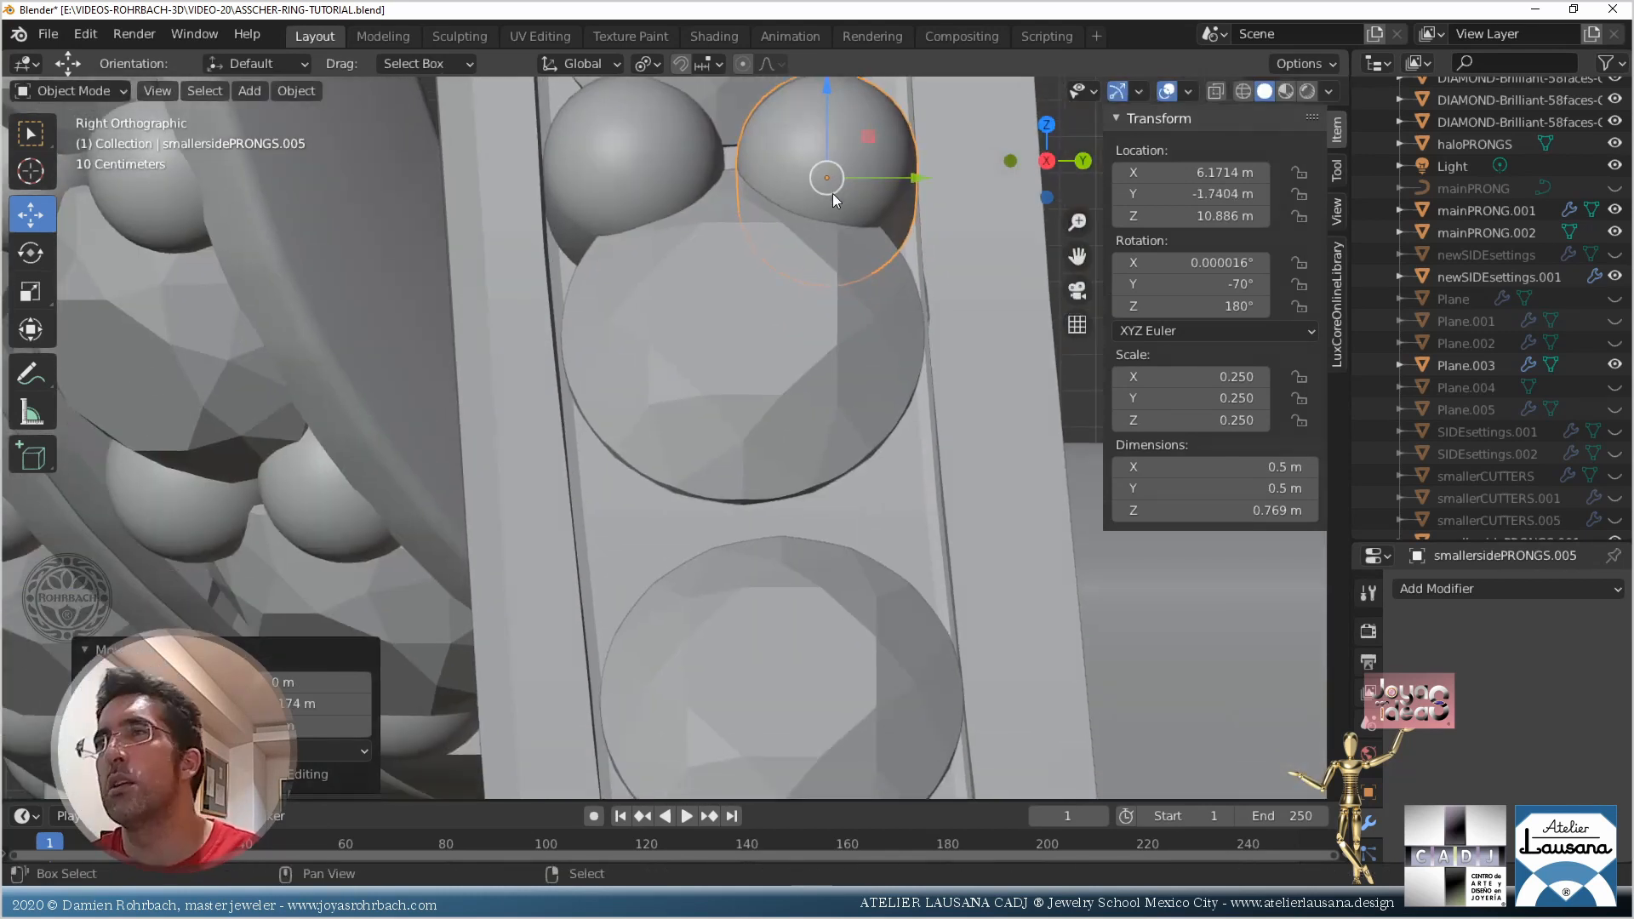
Duplicate the second-row prong about 1.07 m down to the outer side of the gap between the second and third stones
{"action": "key", "text": "shift+d"}
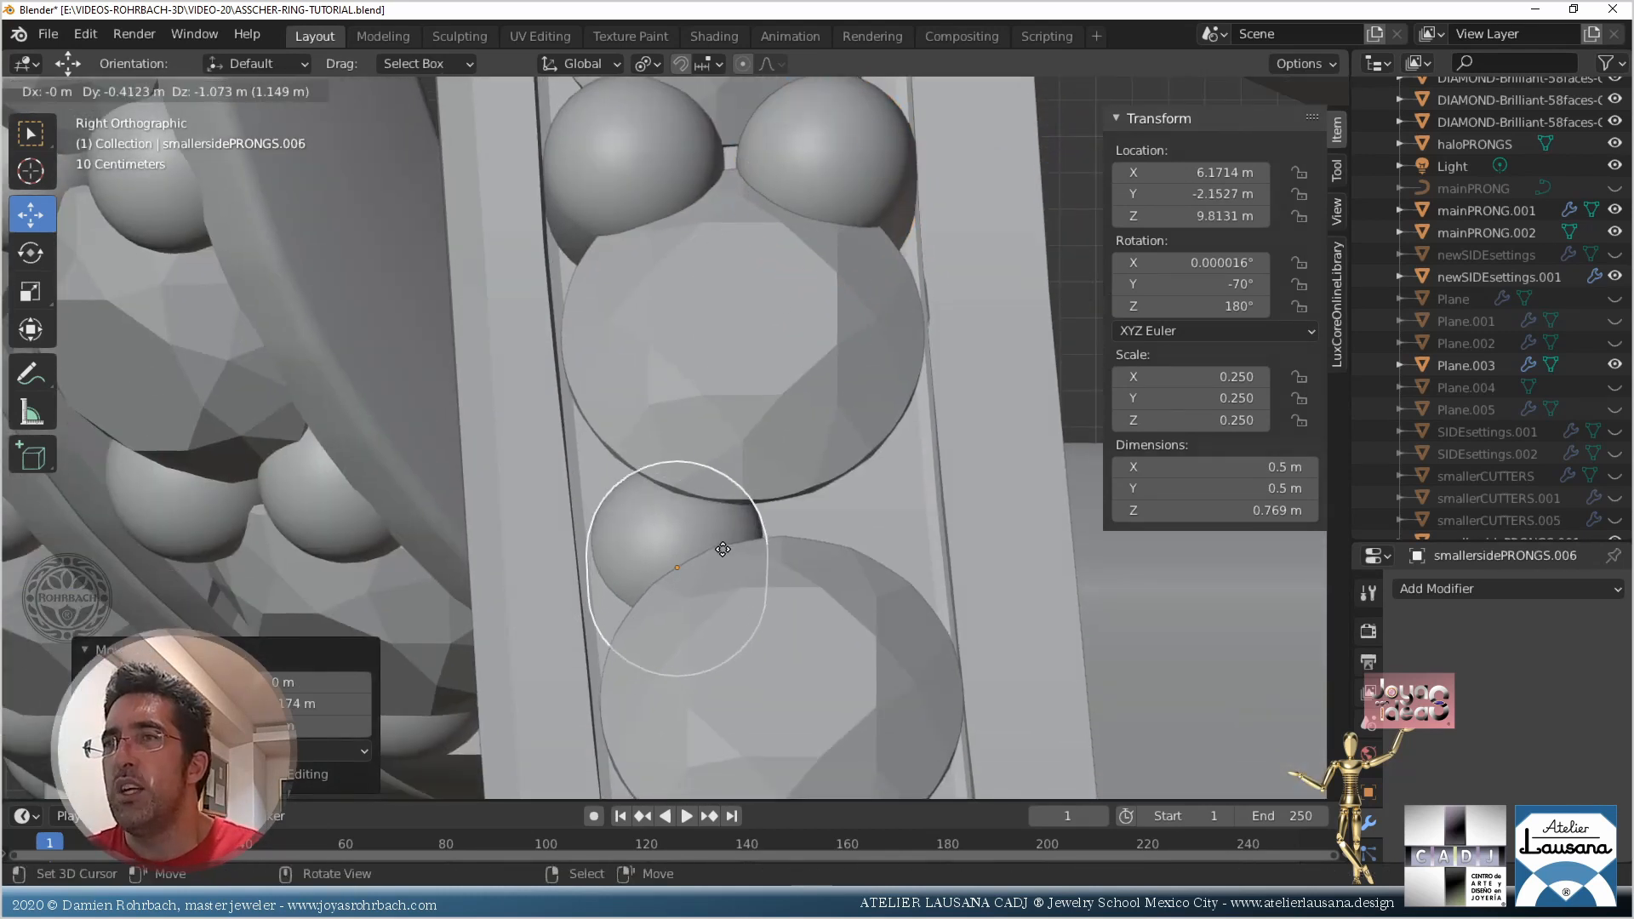
{"action": "left_click", "coordinate": [722, 549]}
{"action": "key", "text": "KP_1"}
{"action": "key", "text": "alt+z"}
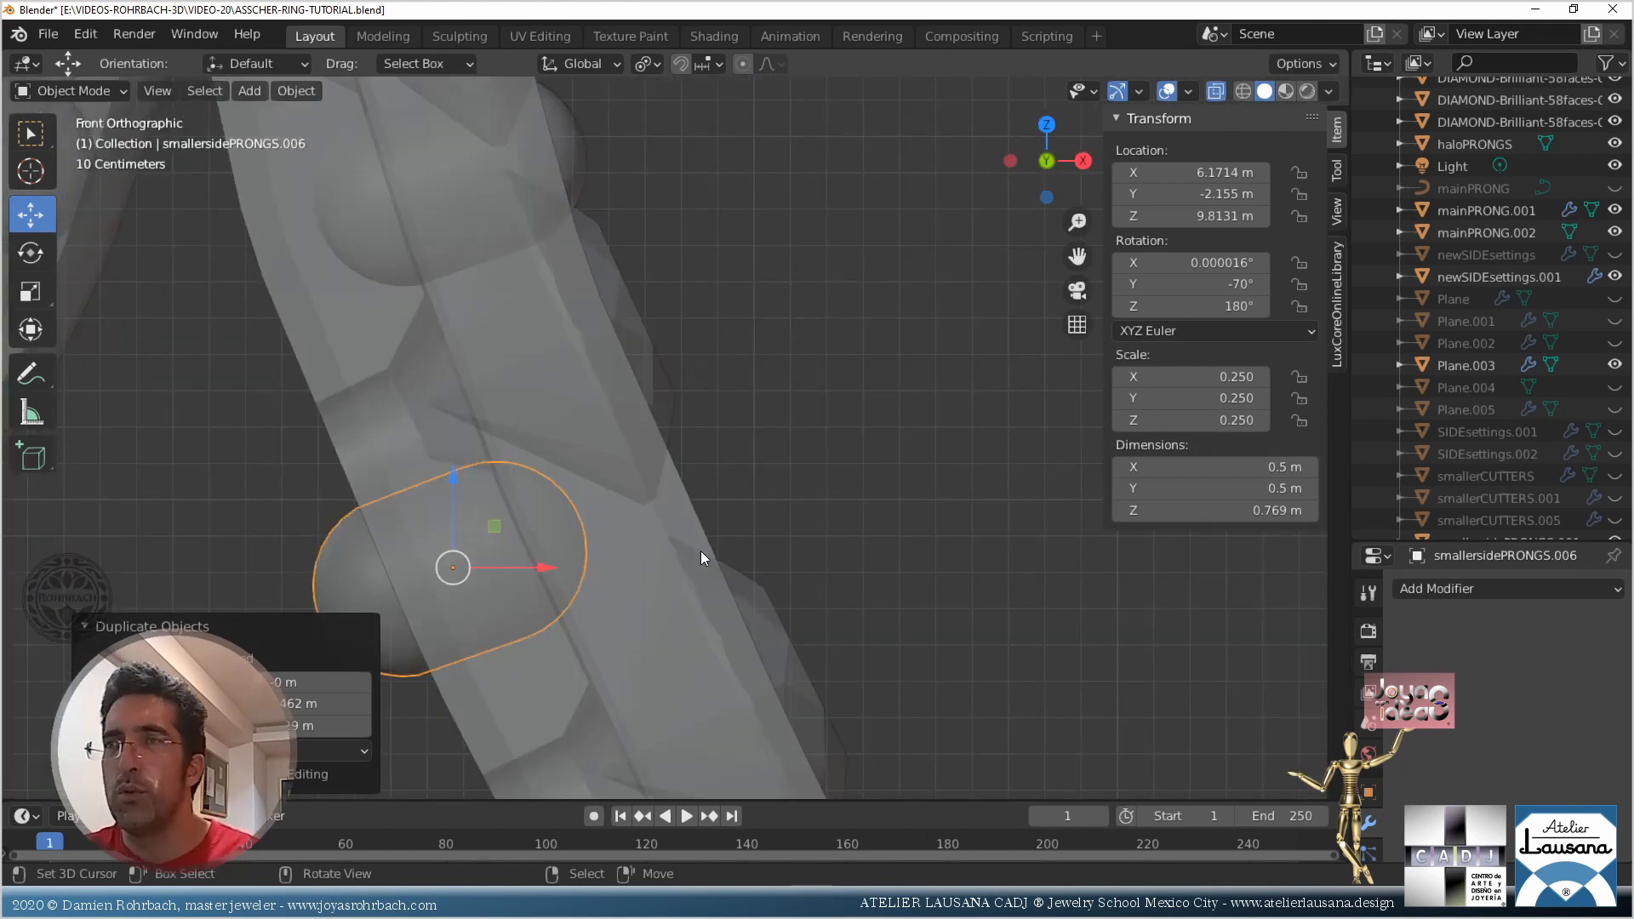
Tilt the third-row prong to a Y rotation of about -62.4° and move it about 0.4 m outward to fit the leg
{"action": "key", "text": "r"}
{"action": "left_click", "coordinate": [708, 378]}
{"action": "key", "text": "g"}
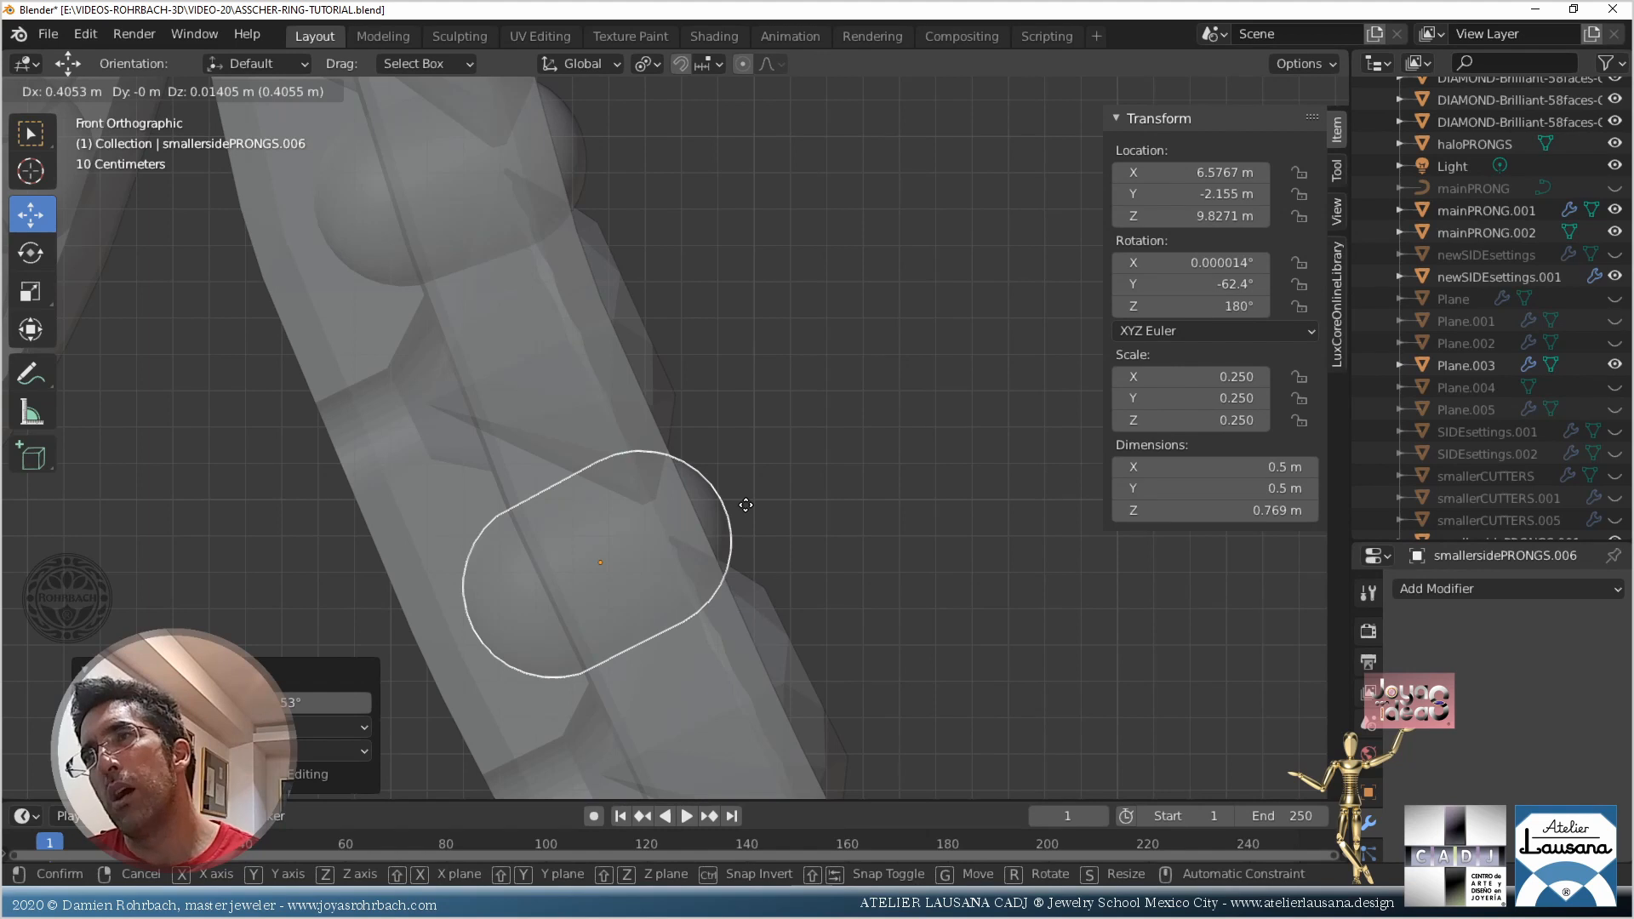
{"action": "left_click", "coordinate": [747, 510]}
{"action": "key", "text": "KP_3"}
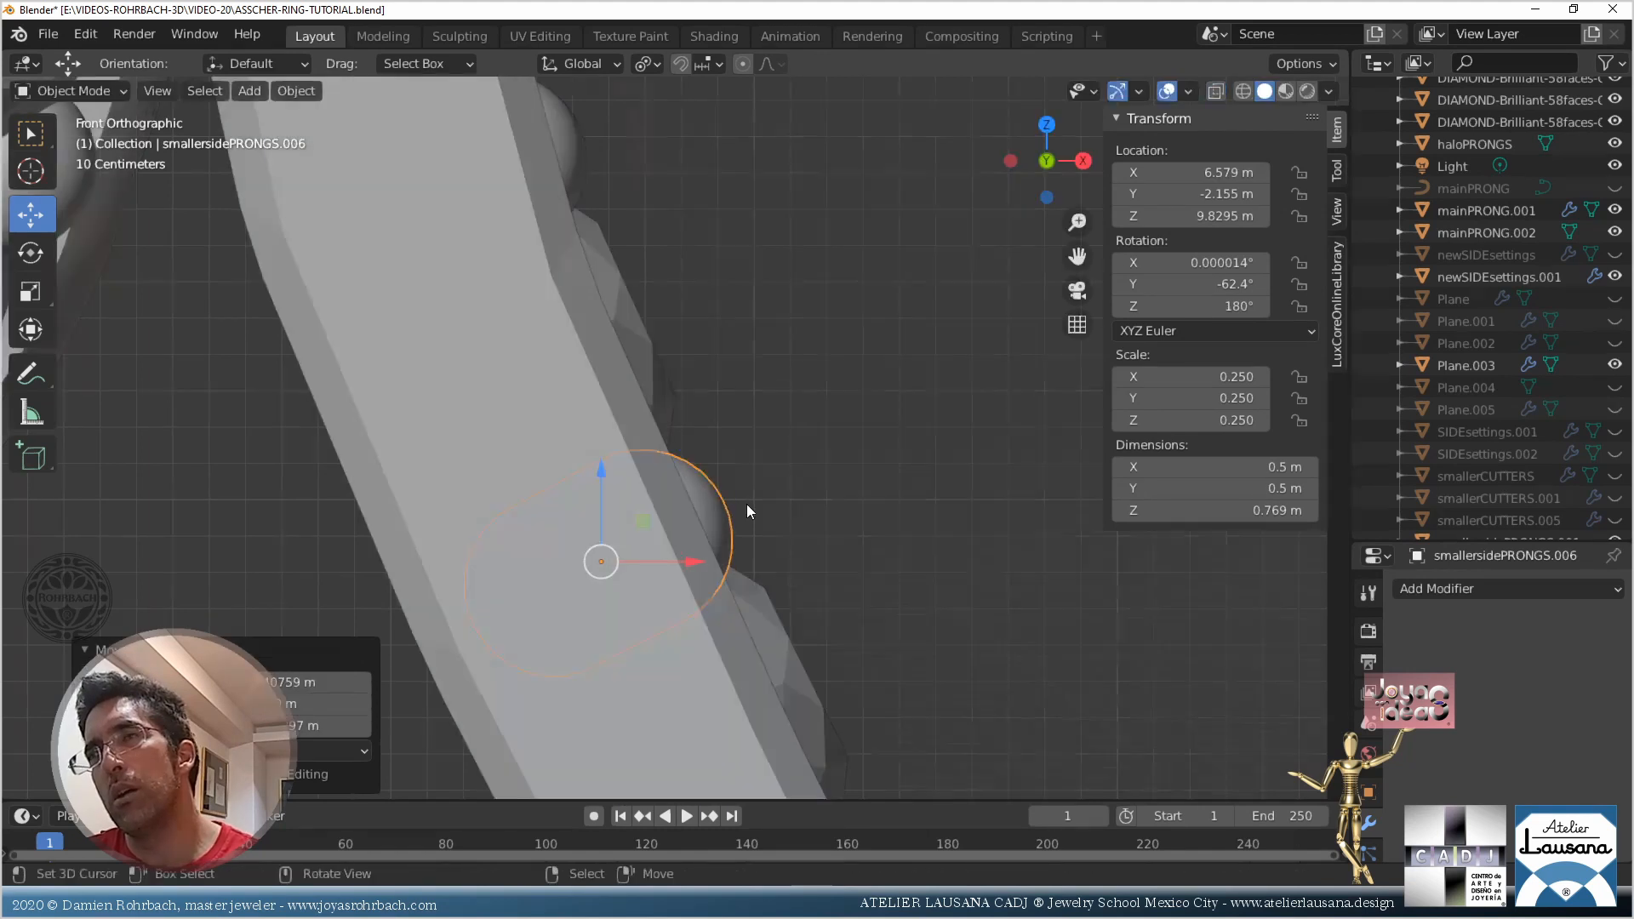
{"action": "key", "text": "alt+z"}
Nudge the third-row prong toward the recess's outer edge and duplicate it about 0.55 m along Y to the opposite edge
{"action": "left_click_drag", "start_coordinate": [754, 560], "coordinate": [749, 560]}
{"action": "key", "text": "shift+d"}
{"action": "key", "text": "y"}
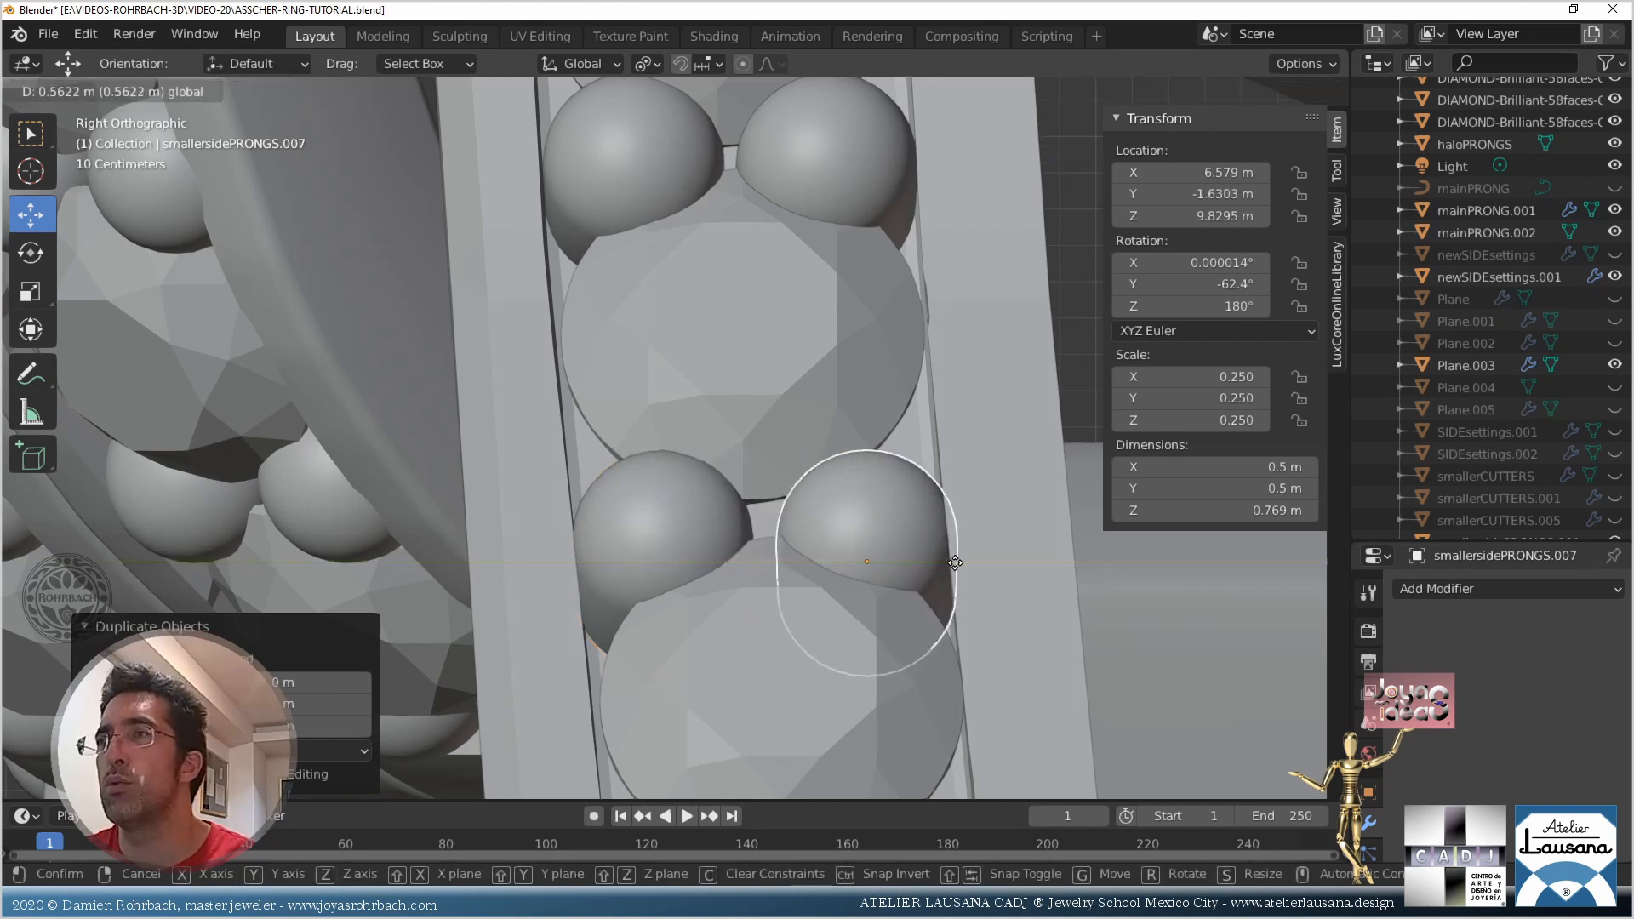
{"action": "left_click", "coordinate": [927, 485]}
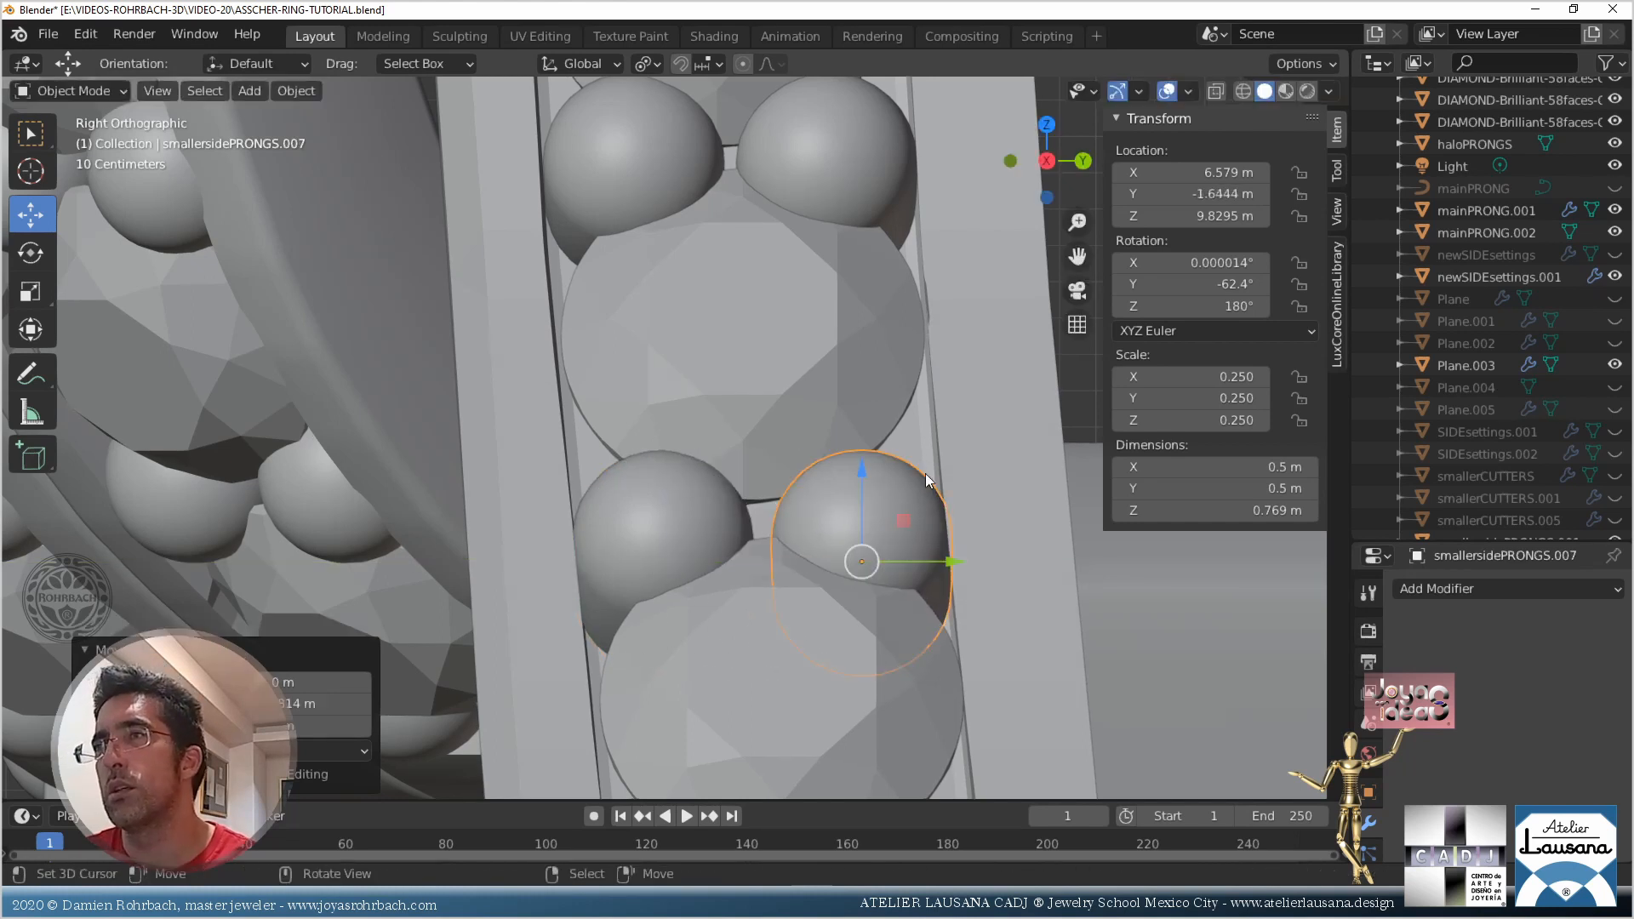
{"action": "scroll", "coordinate": [919, 502], "scroll_direction": "down", "scroll_amount": 5}
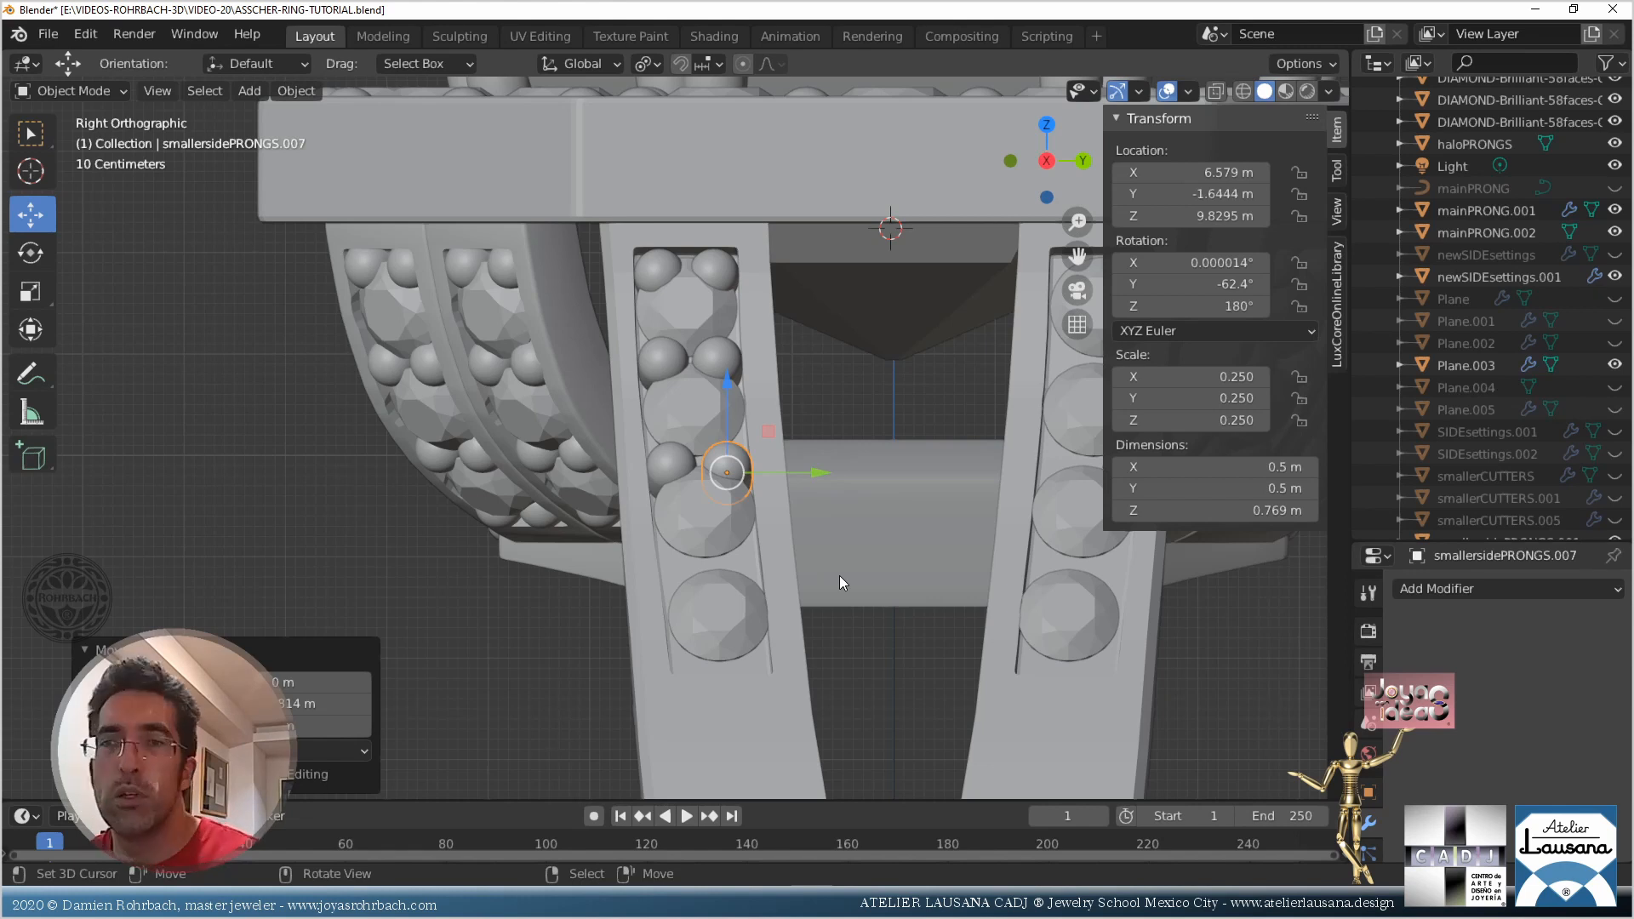
{"action": "scroll", "coordinate": [818, 525], "scroll_direction": "up", "scroll_amount": 8}
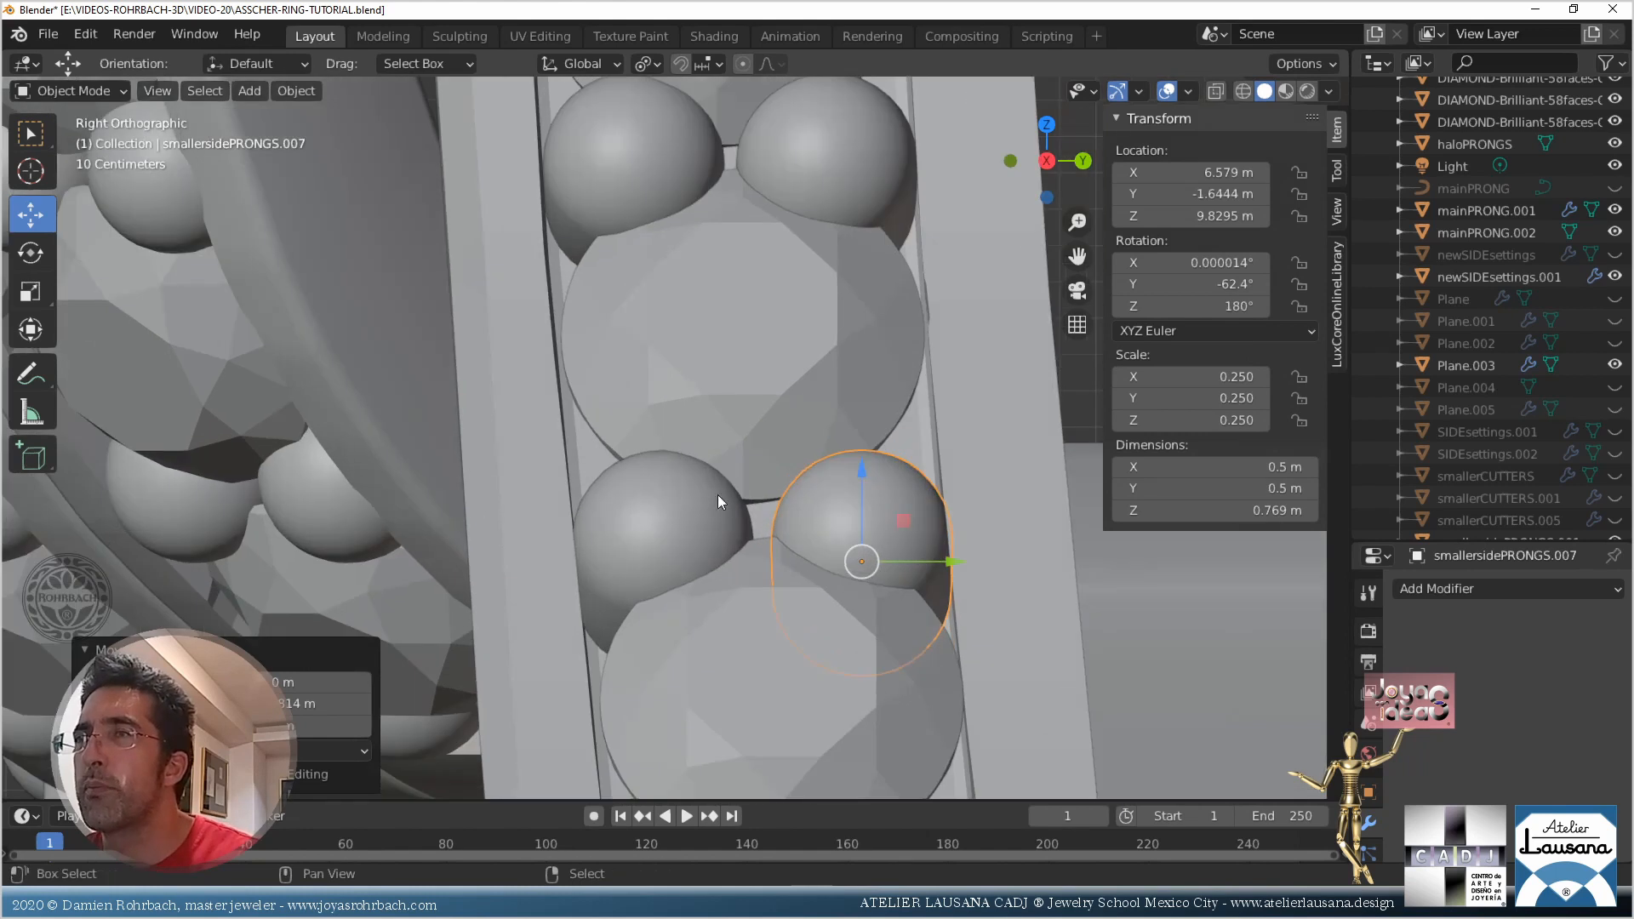
Reposition the third-row prong pair slightly higher against the stones and nudge the second-row pair upward by about 0.008 m
{"action": "left_click", "coordinate": [717, 493], "text": "shift"}
{"action": "left_click_drag", "start_coordinate": [763, 467], "coordinate": [813, 447]}
{"action": "middle_click_drag", "start_coordinate": [813, 447], "coordinate": [1030, 579]}
{"action": "left_click_drag", "start_coordinate": [734, 504], "coordinate": [725, 498]}
{"action": "middle_click_drag", "start_coordinate": [696, 279], "coordinate": [615, 382], "text": "shift"}
{"action": "left_click", "coordinate": [614, 381]}
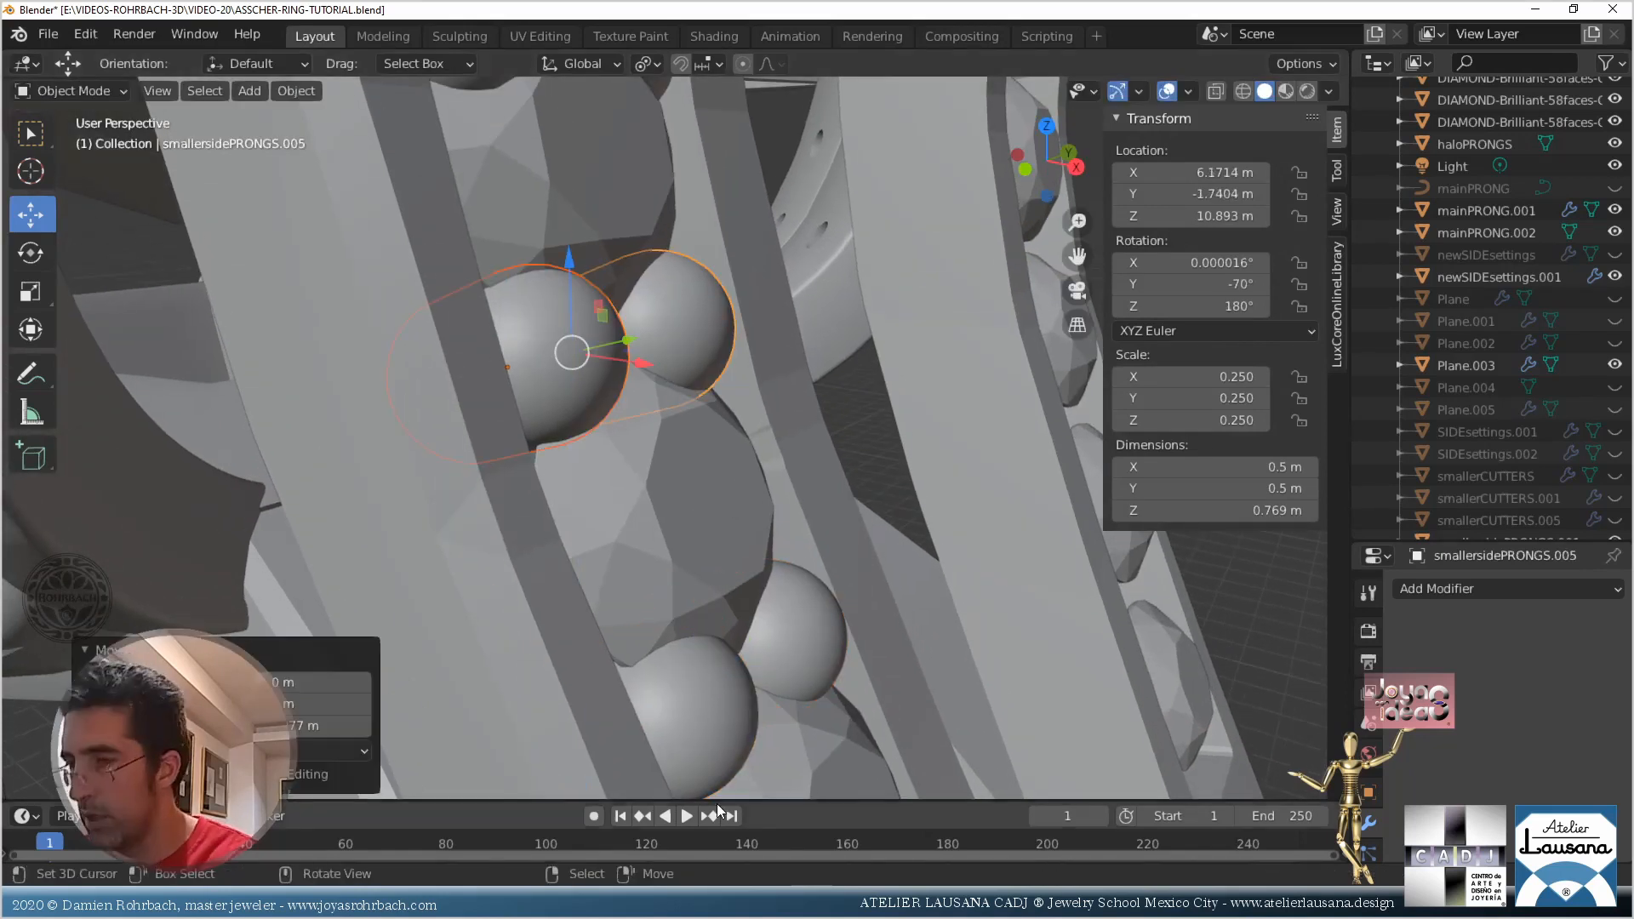
{"action": "left_click", "coordinate": [742, 724]}
{"action": "left_click", "coordinate": [769, 645], "text": "shift"}
{"action": "key", "text": "KP_3"}
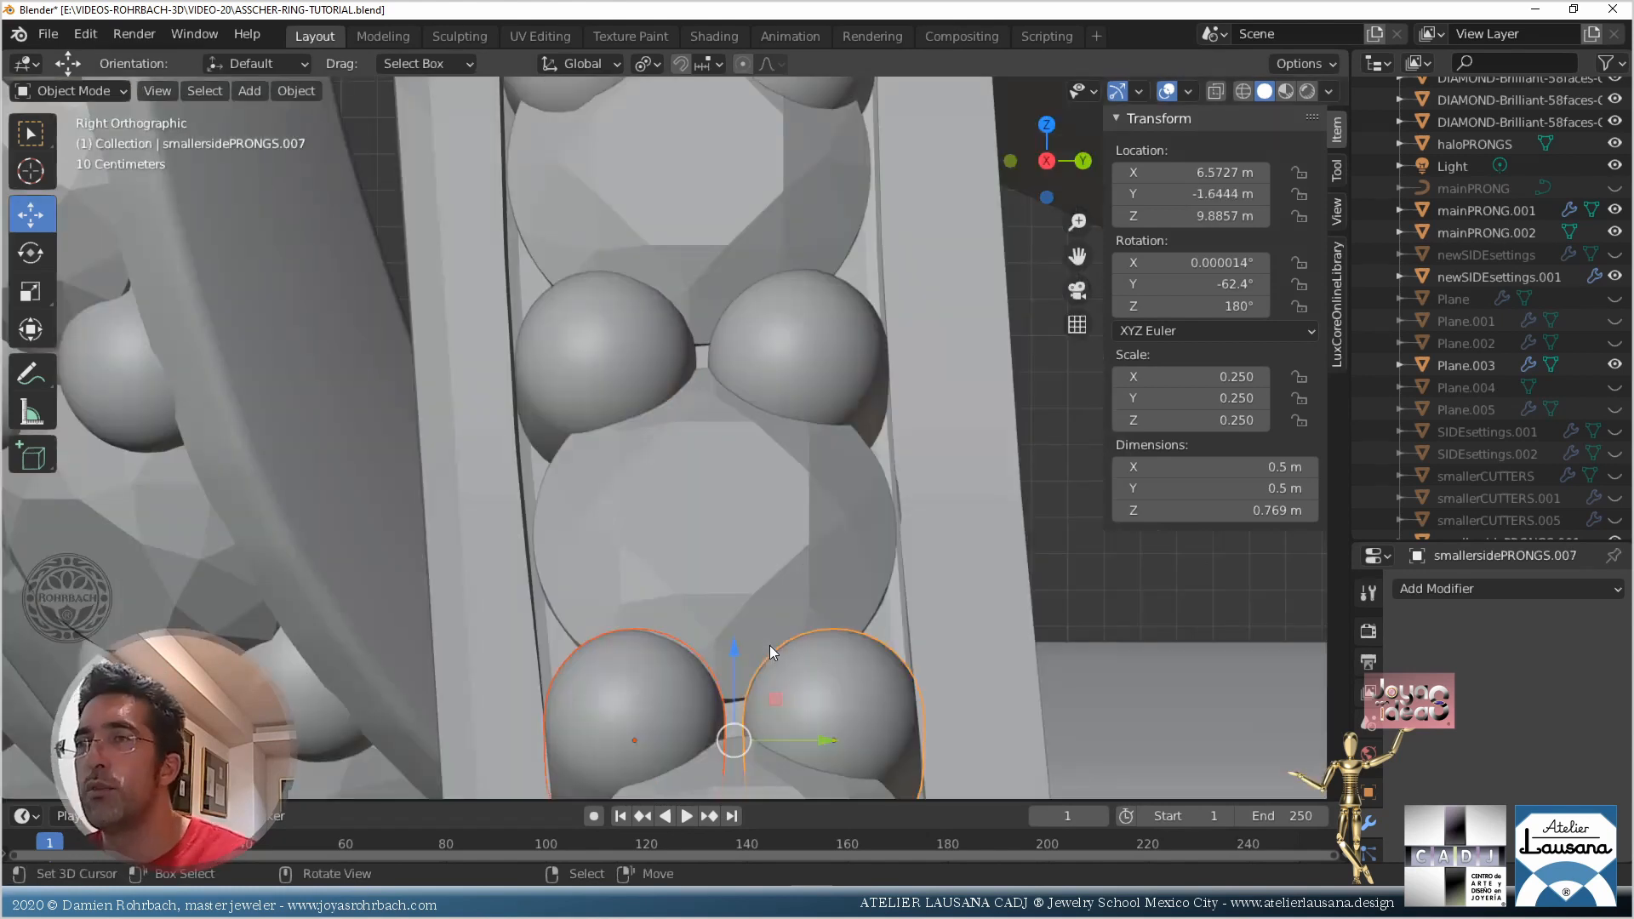
{"action": "middle_click_drag", "start_coordinate": [770, 645], "coordinate": [753, 291], "text": "shift"}
{"action": "key", "text": "shift+d"}
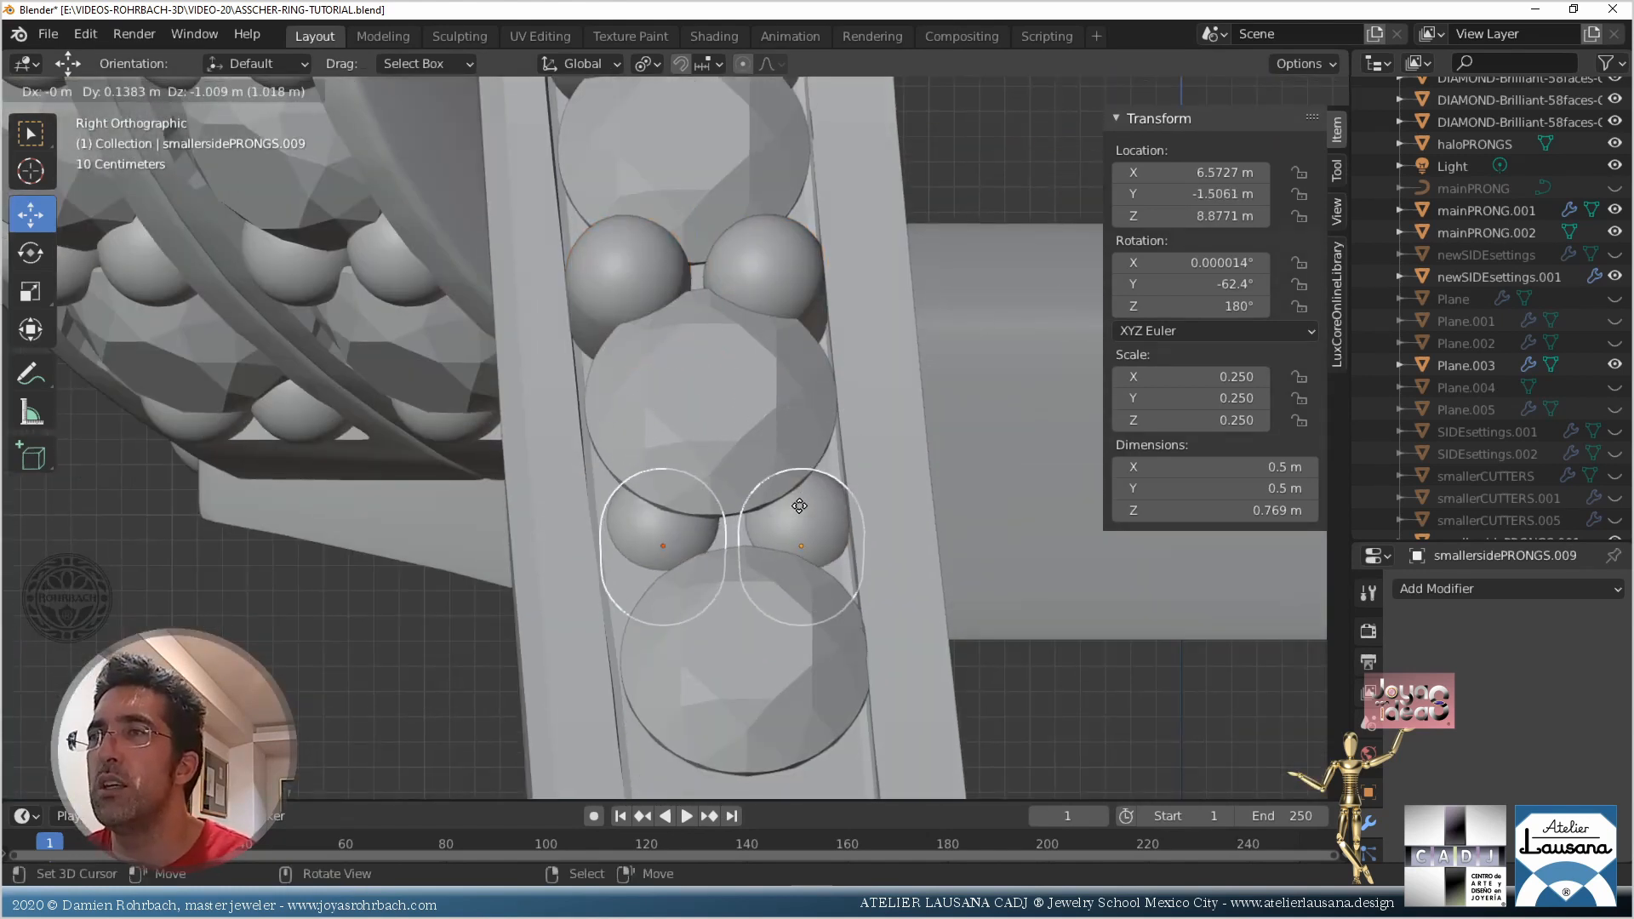
{"action": "right_click", "coordinate": [785, 517]}
Duplicate the outer third-row prong about 1.13 m down to the gap between the third and fourth stones
{"action": "left_click", "coordinate": [639, 240]}
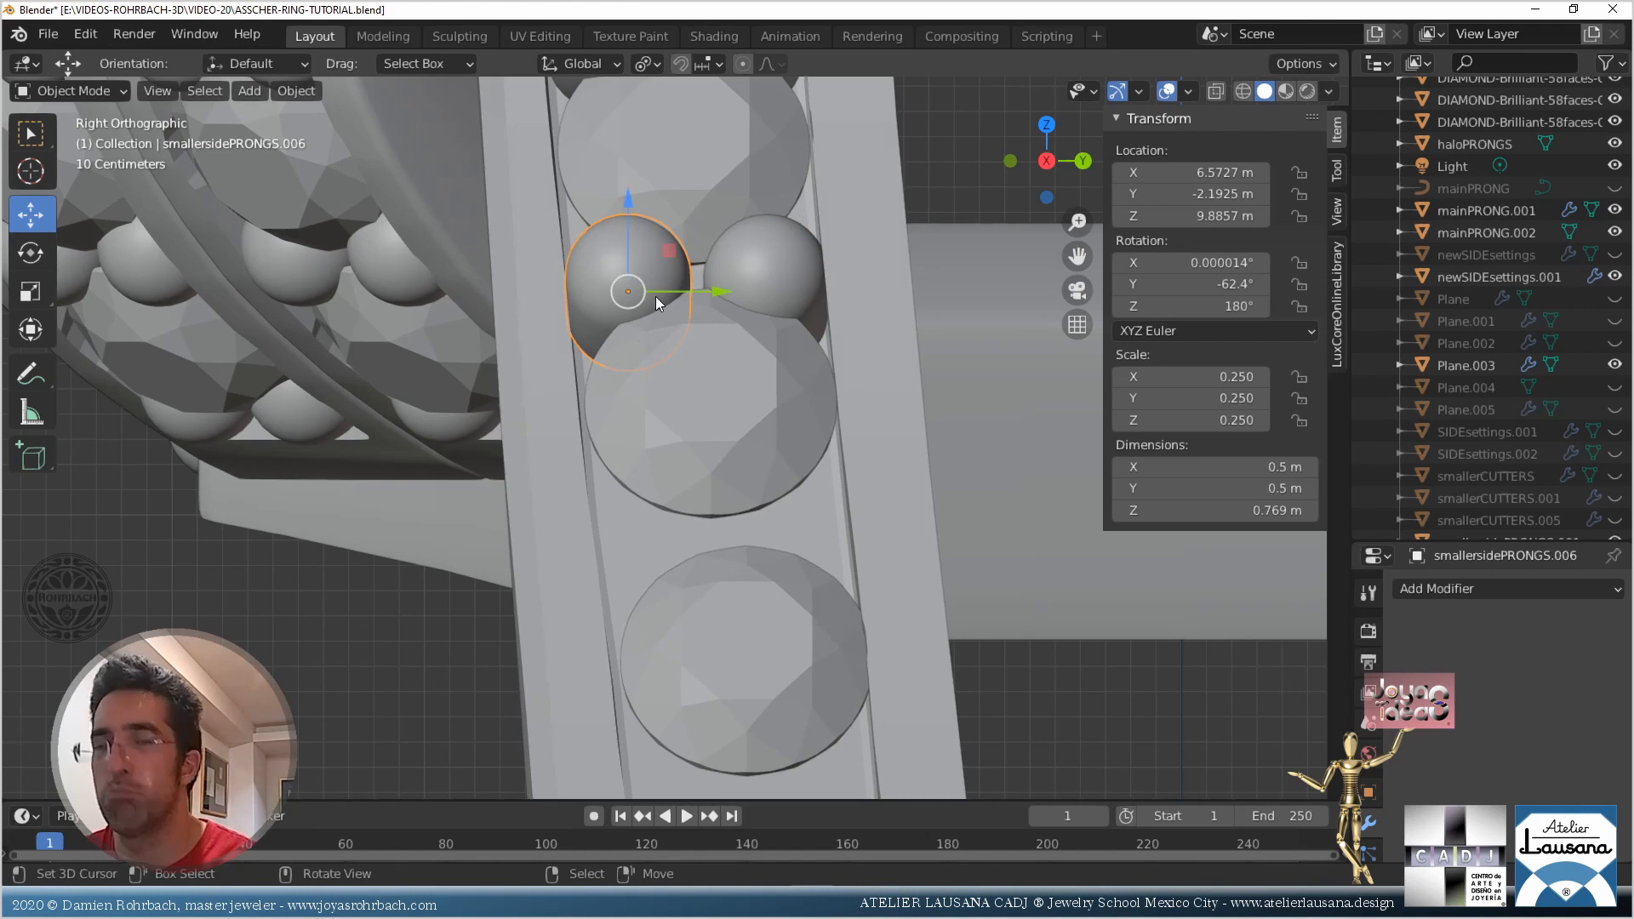
{"action": "key", "text": "g"}
{"action": "left_click", "coordinate": [723, 563]}
{"action": "mouse_move", "coordinate": [722, 563]}
{"action": "middle_mouse_down"}
{"action": "mouse_move", "coordinate": [765, 511]}
{"action": "mouse_move", "coordinate": [722, 564]}
{"action": "middle_mouse_up"}
Tilt the fourth-row prong to a Y rotation of about -58.5° and move it about 0.52 m outward to fit the leg
{"action": "key", "text": "KP_1"}
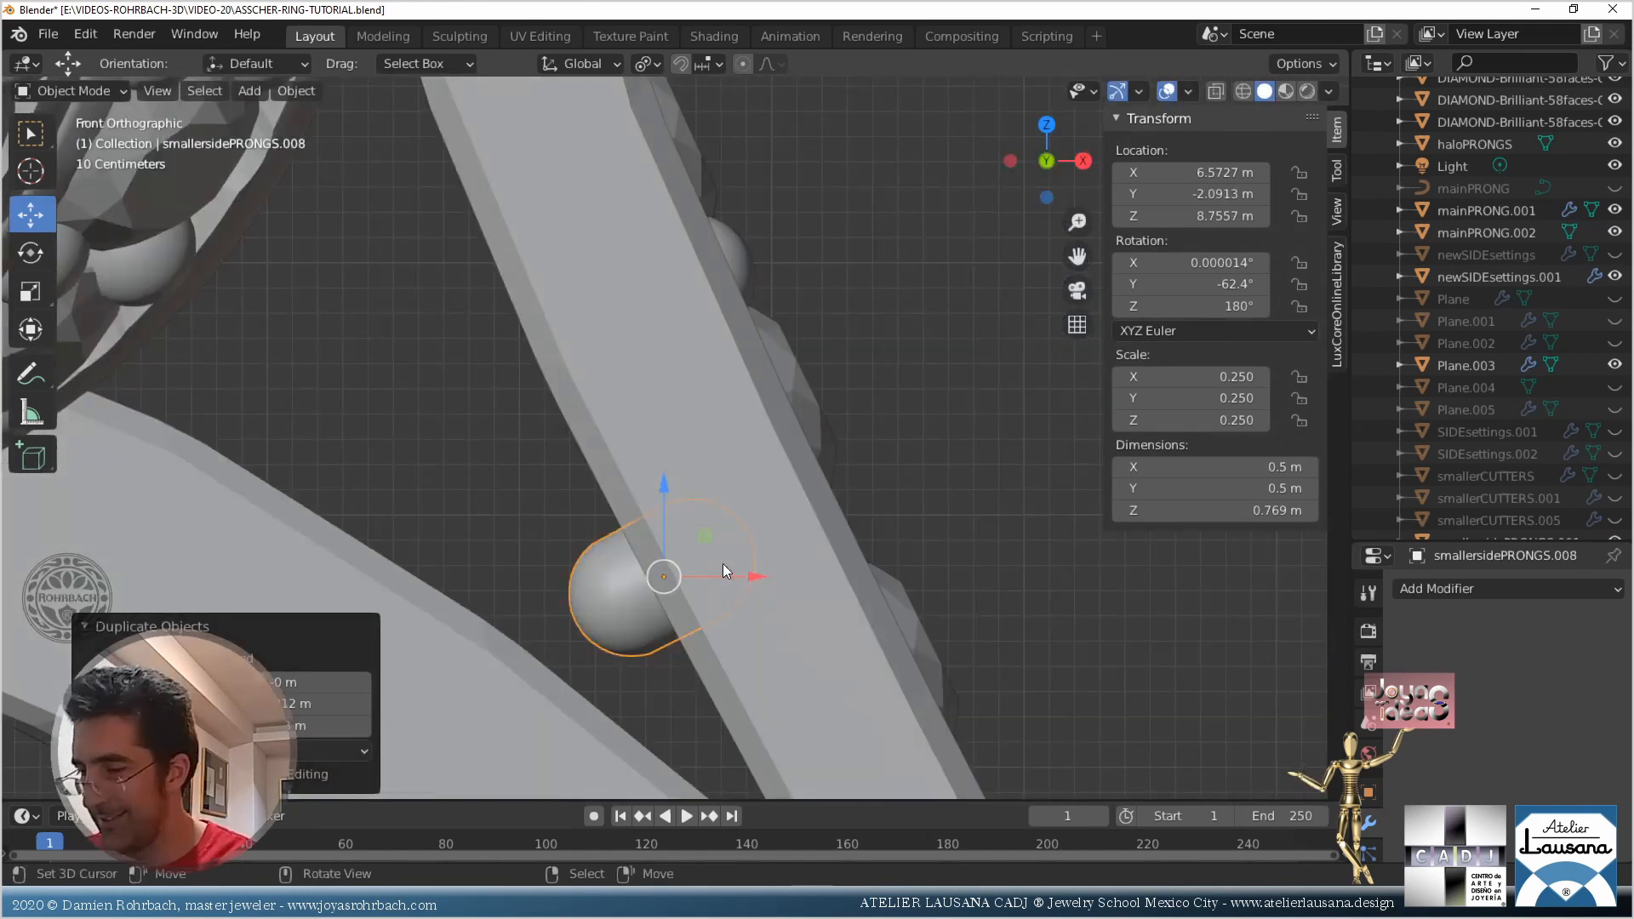
{"action": "key", "text": "KP_Decimal"}
{"action": "scroll", "coordinate": [723, 568], "scroll_direction": "down", "scroll_amount": 5}
{"action": "key", "text": "r"}
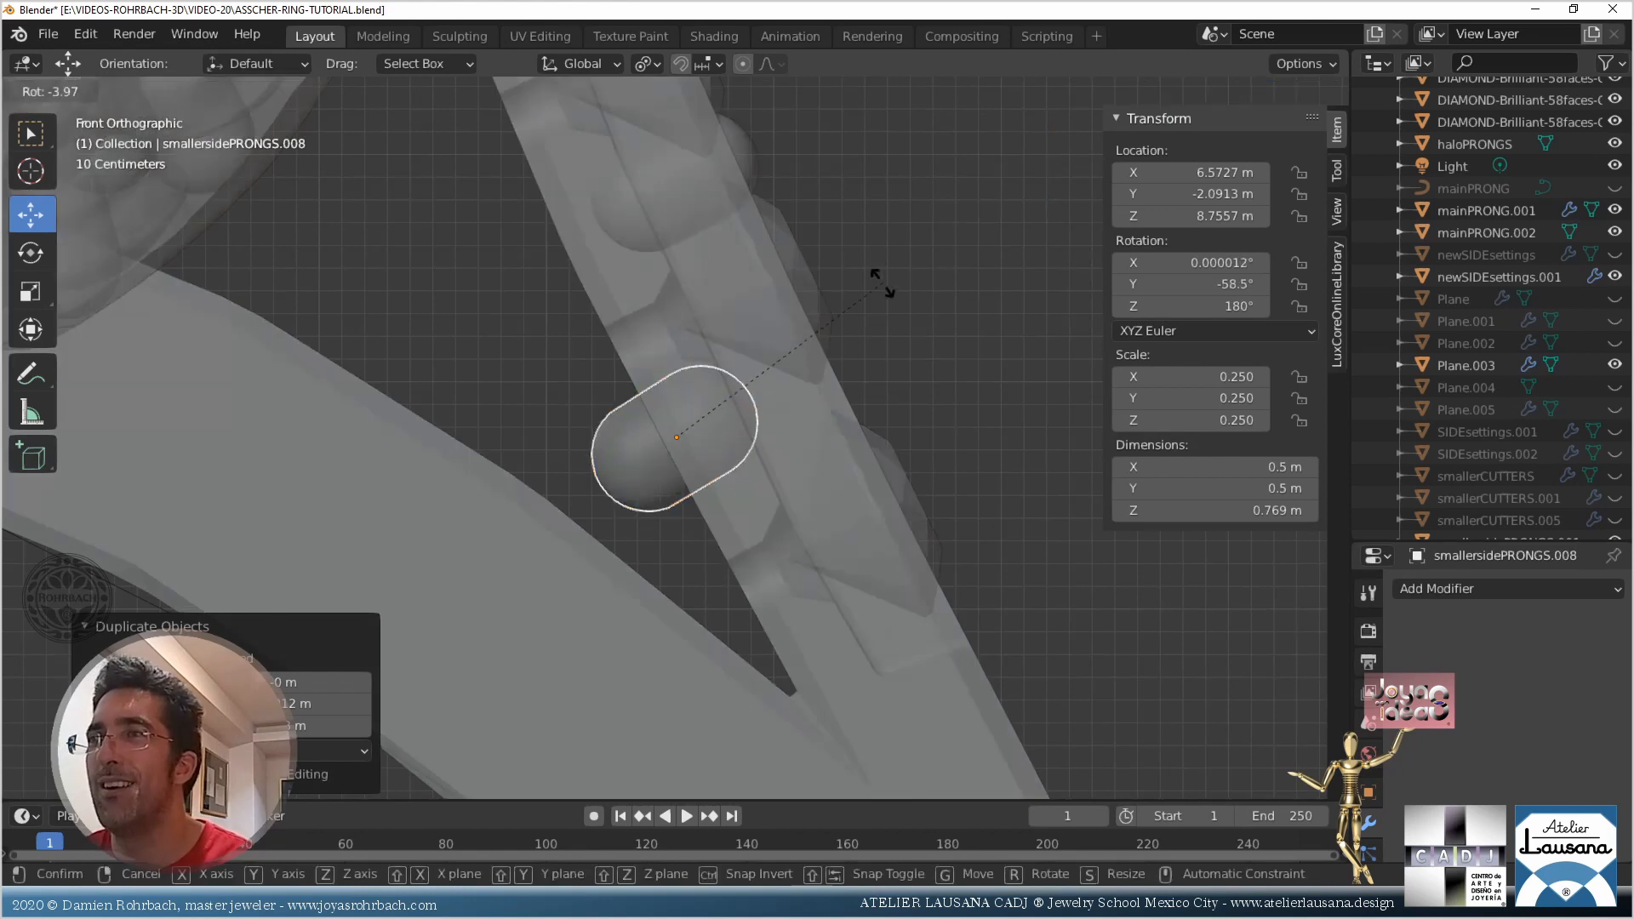
{"action": "left_click", "coordinate": [869, 279]}
{"action": "key", "text": "g"}
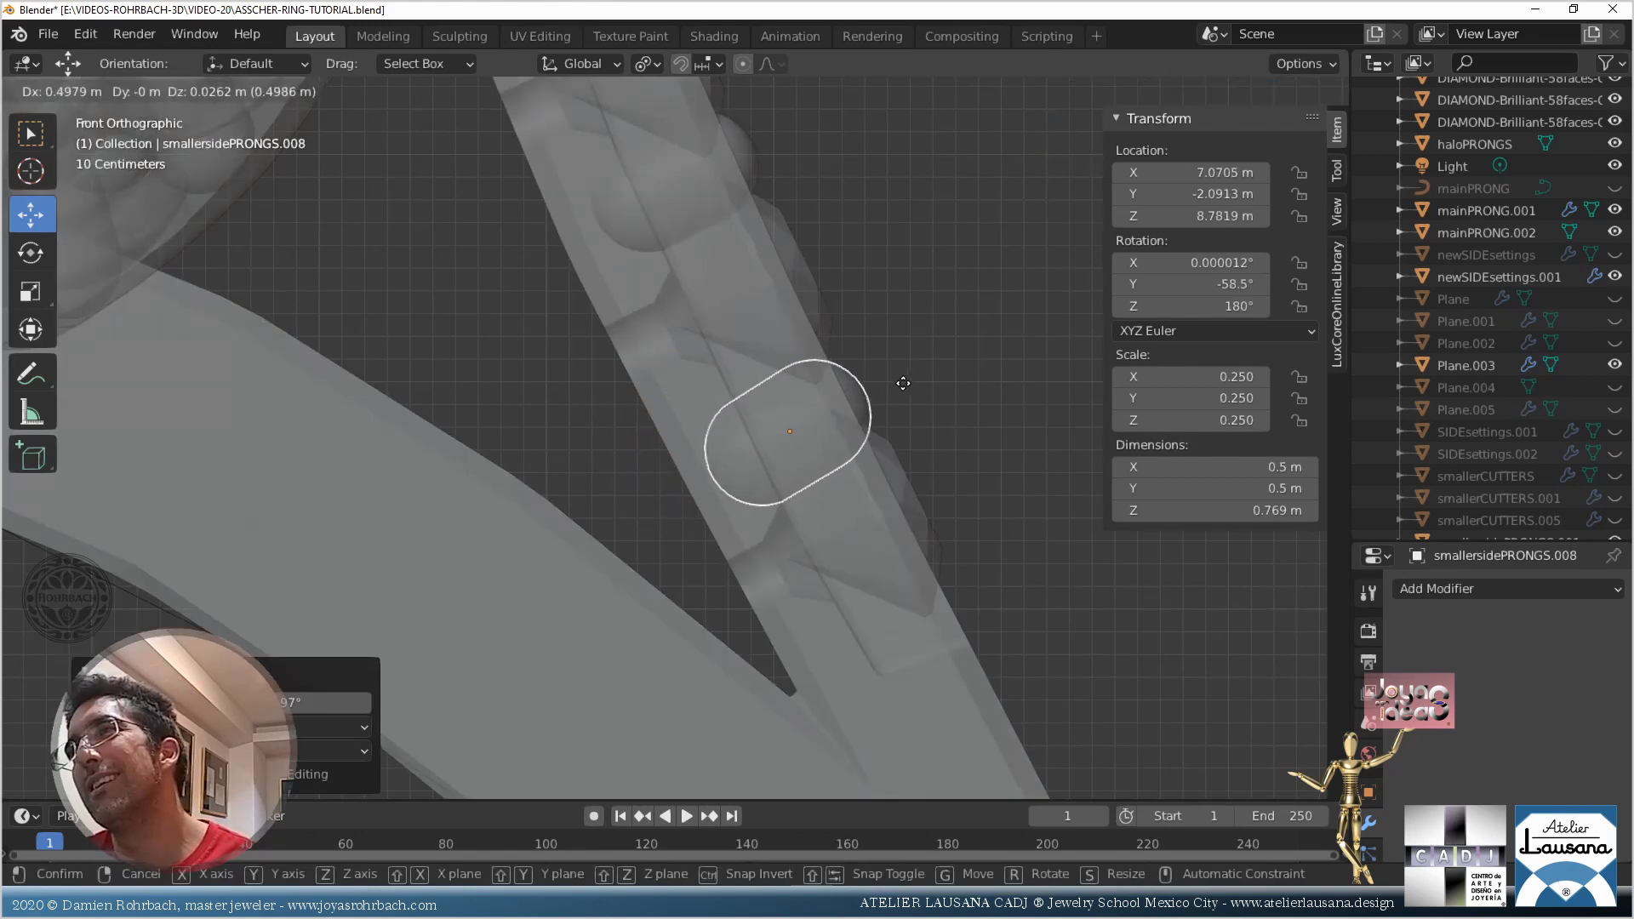
{"action": "left_click", "coordinate": [909, 382]}
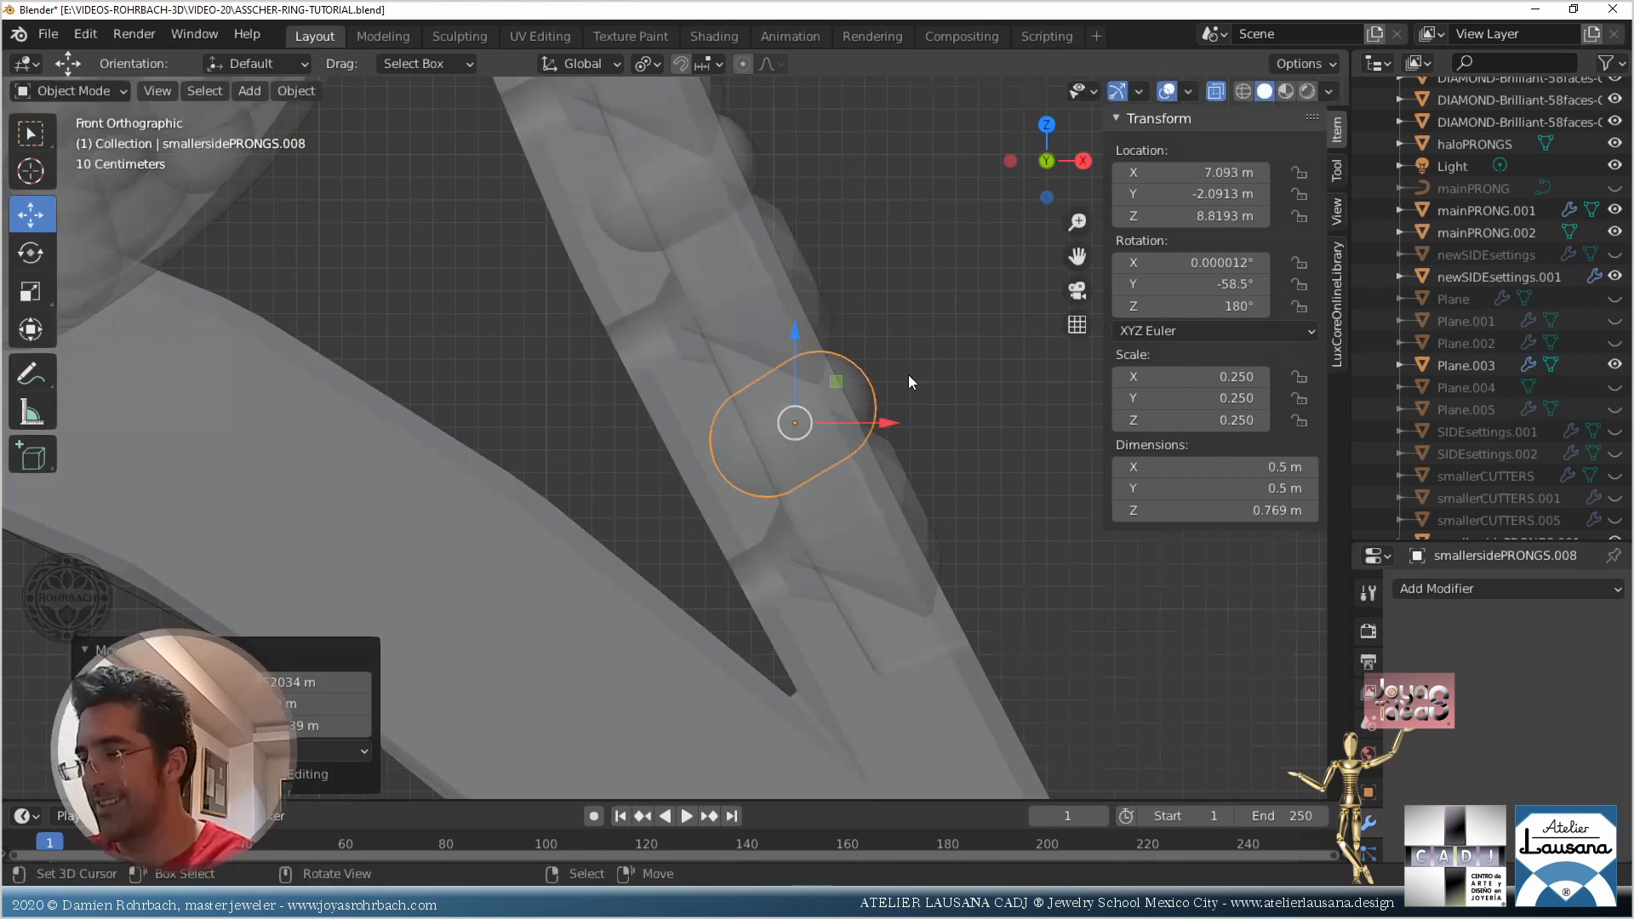
Duplicate the fourth-row prong about 0.52 m along Y to the opposite edge and nudge the original about 0.03 m inward
{"action": "key", "text": "KP_3"}
{"action": "key", "text": "shift+d"}
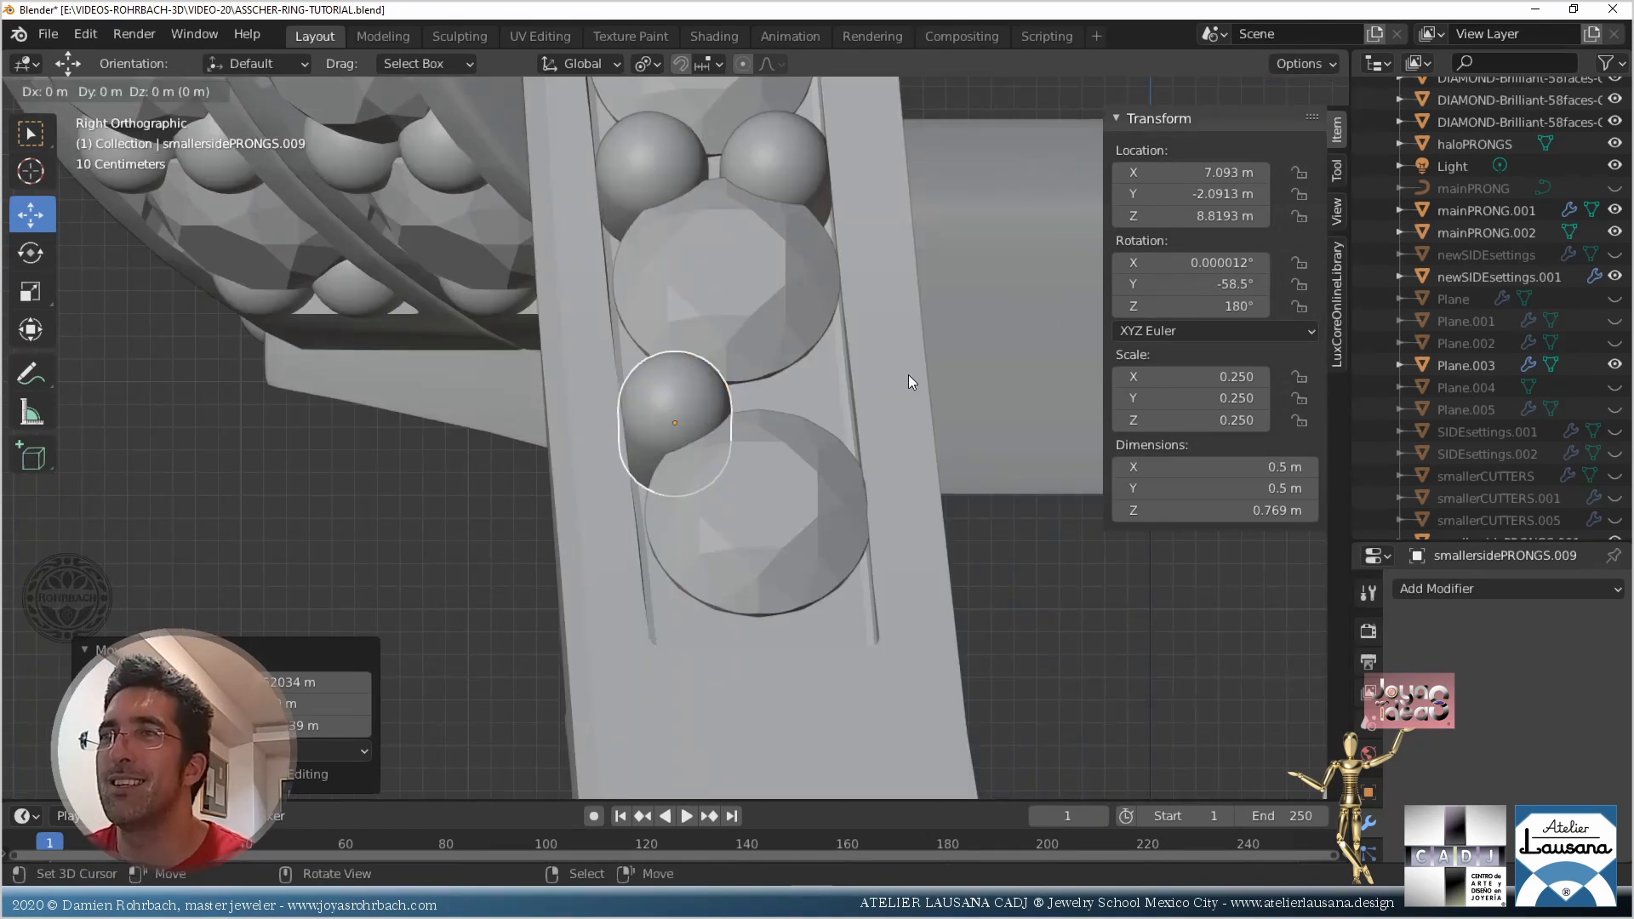
{"action": "right_click", "coordinate": [907, 374]}
{"action": "key", "text": "g"}
{"action": "key", "text": "y"}
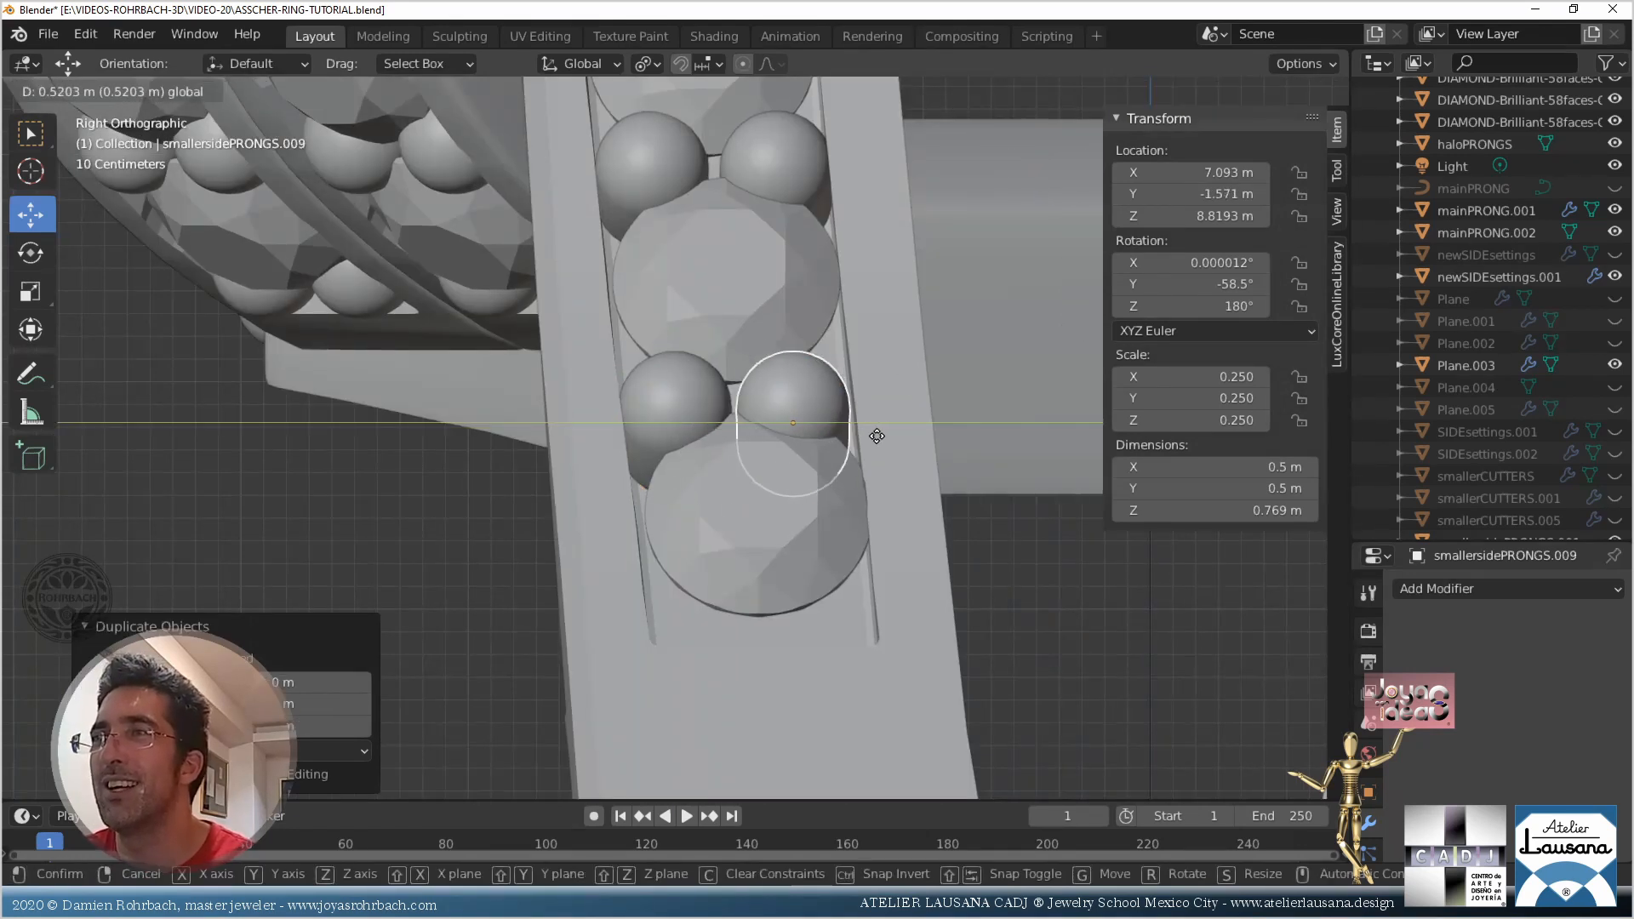
{"action": "left_click", "coordinate": [876, 436]}
{"action": "scroll", "coordinate": [742, 390], "scroll_direction": "up", "scroll_amount": 3}
{"action": "left_click", "coordinate": [774, 401]}
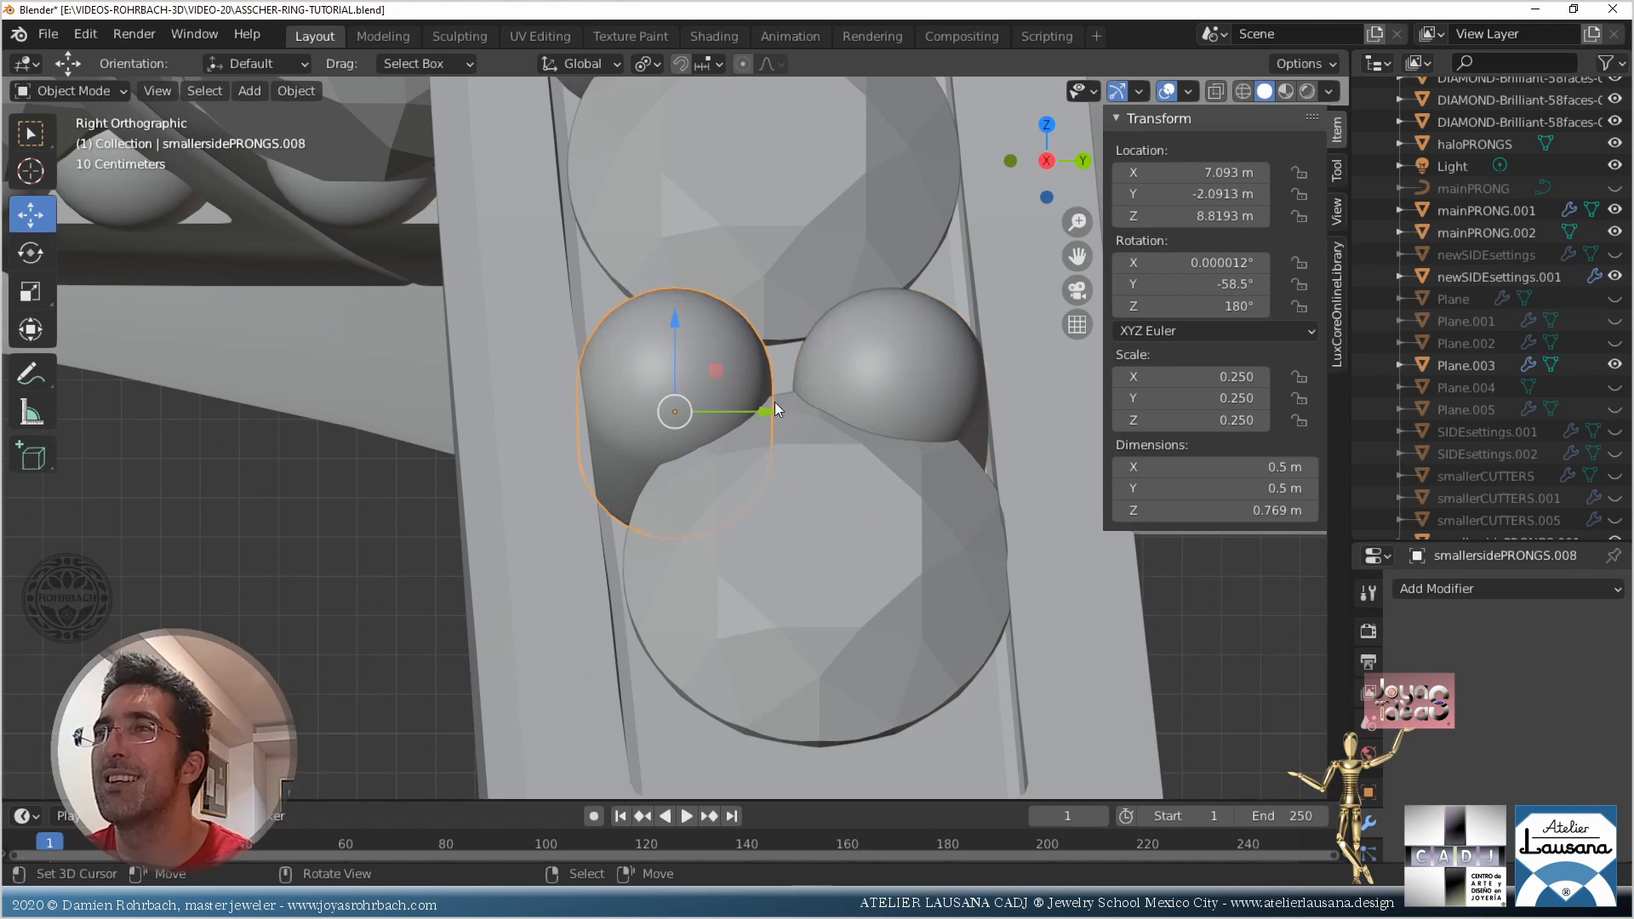
{"action": "left_click_drag", "start_coordinate": [775, 410], "coordinate": [774, 412]}
Duplicate the outer fourth-row prong about 1.02 m down along the leg to the end of the recess below the fourth stone
{"action": "scroll", "coordinate": [773, 412], "scroll_direction": "down", "scroll_amount": 3}
{"action": "middle_click_drag", "start_coordinate": [686, 452], "coordinate": [718, 353]}
{"action": "key", "text": "KP_1"}
{"action": "key", "text": "alt+z"}
{"action": "scroll", "coordinate": [713, 237], "scroll_direction": "up", "scroll_amount": 2}
{"action": "key", "text": "shift+d"}
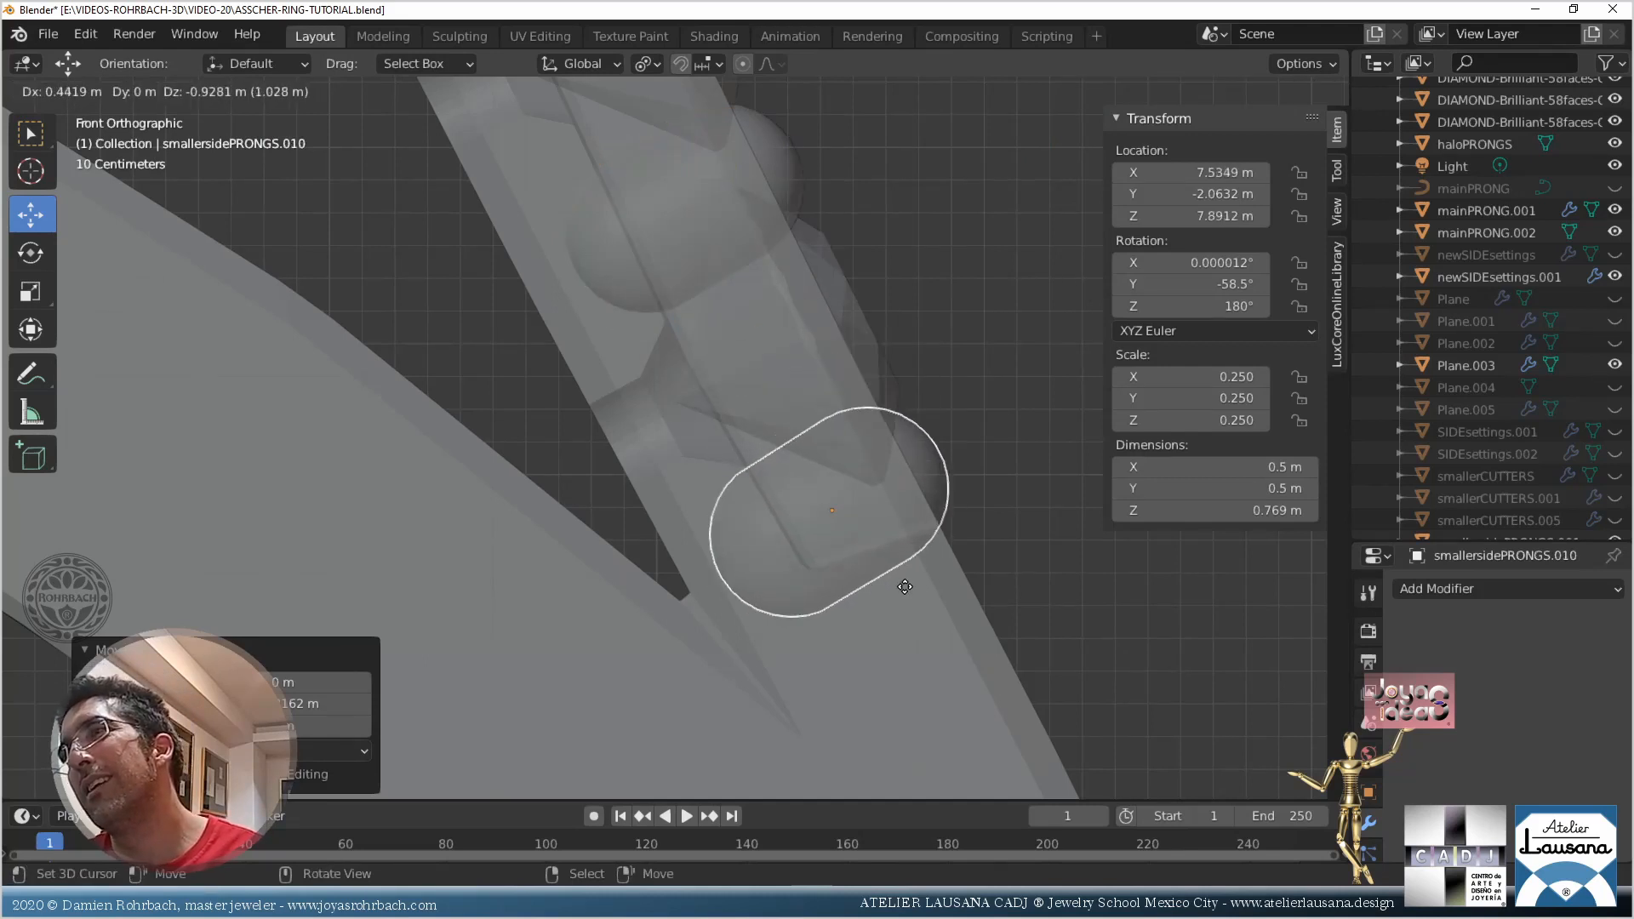
{"action": "left_click", "coordinate": [891, 589]}
Shift the fifth-row prong about 0.08 m inward along Y and duplicate it about 0.54 m along Y to the opposite edge
{"action": "key", "text": "KP_3"}
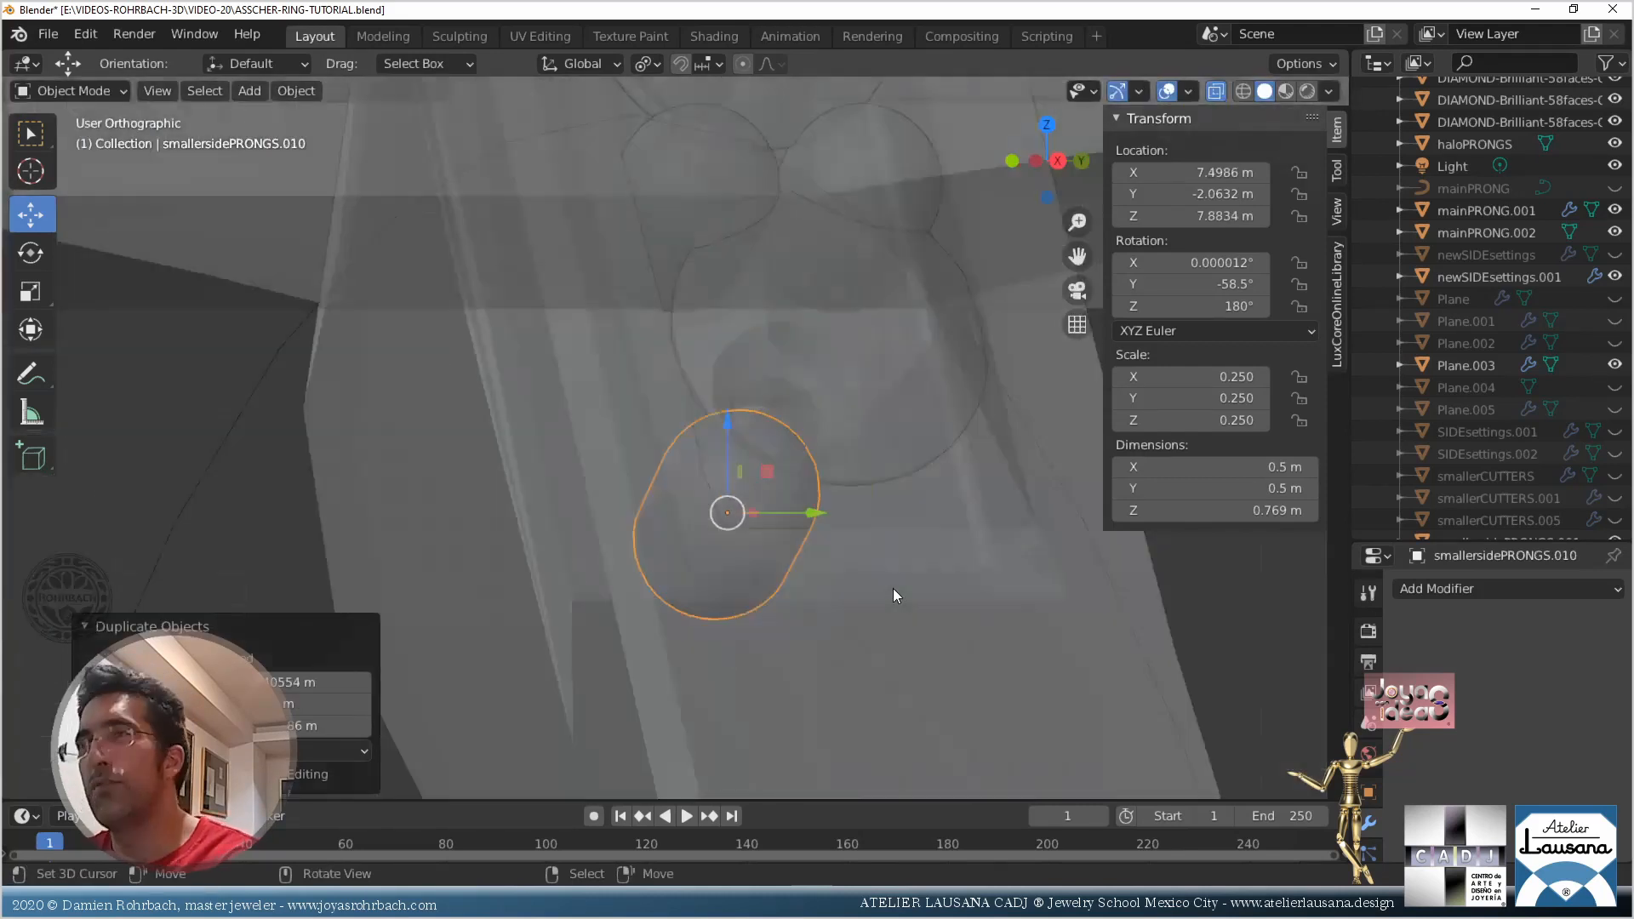
{"action": "key", "text": "alt+z"}
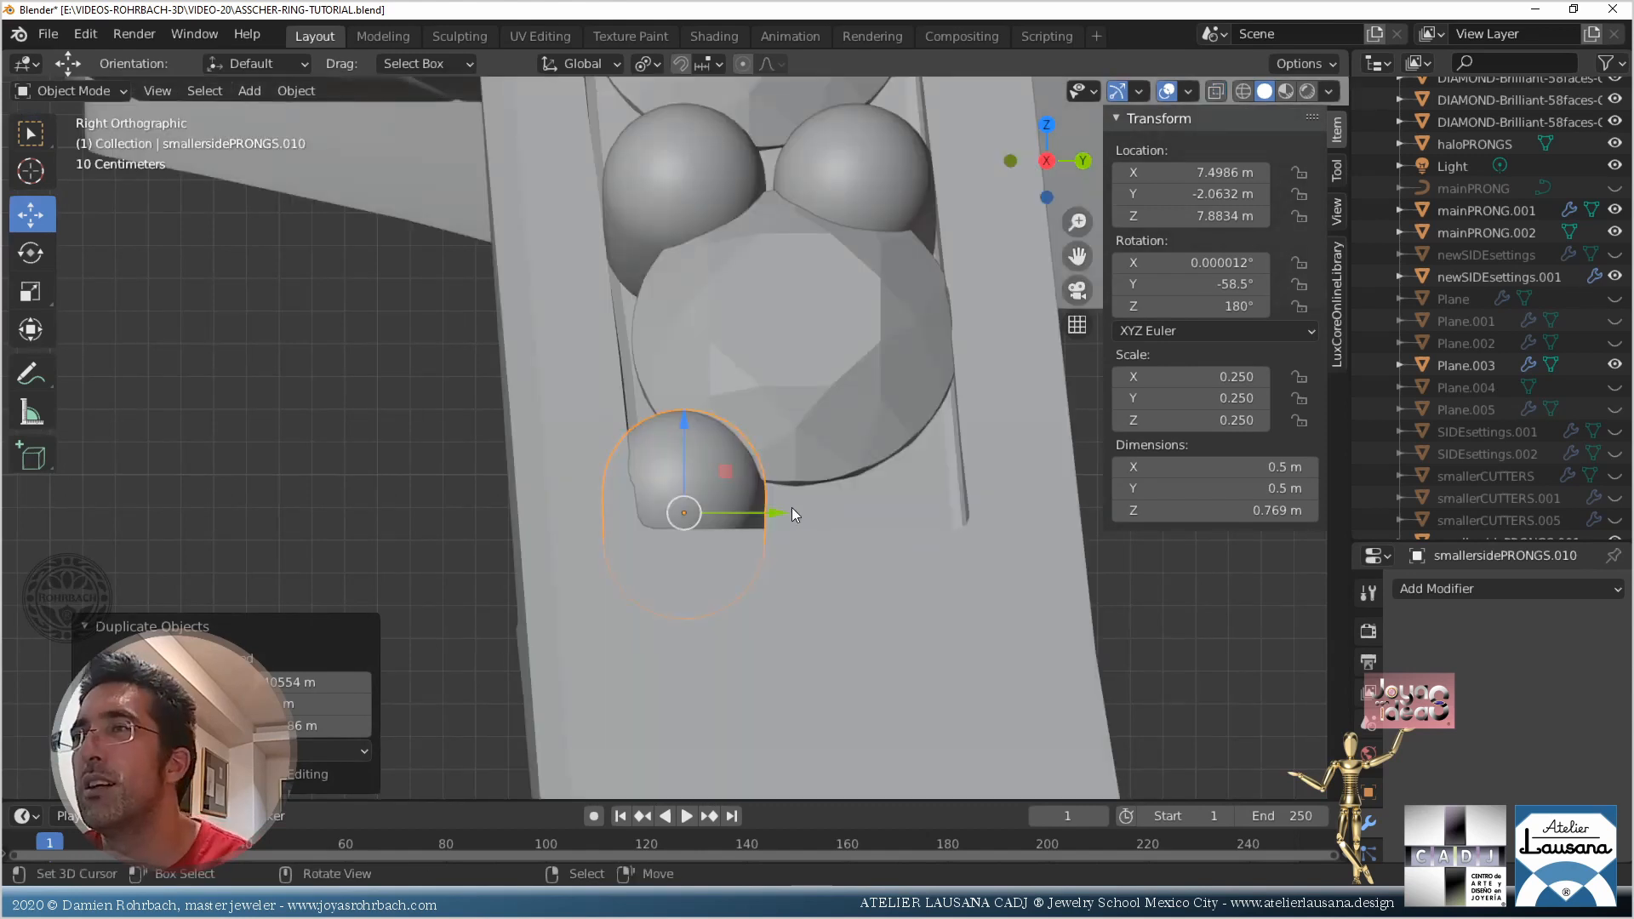
{"action": "left_click_drag", "start_coordinate": [791, 514], "coordinate": [801, 512]}
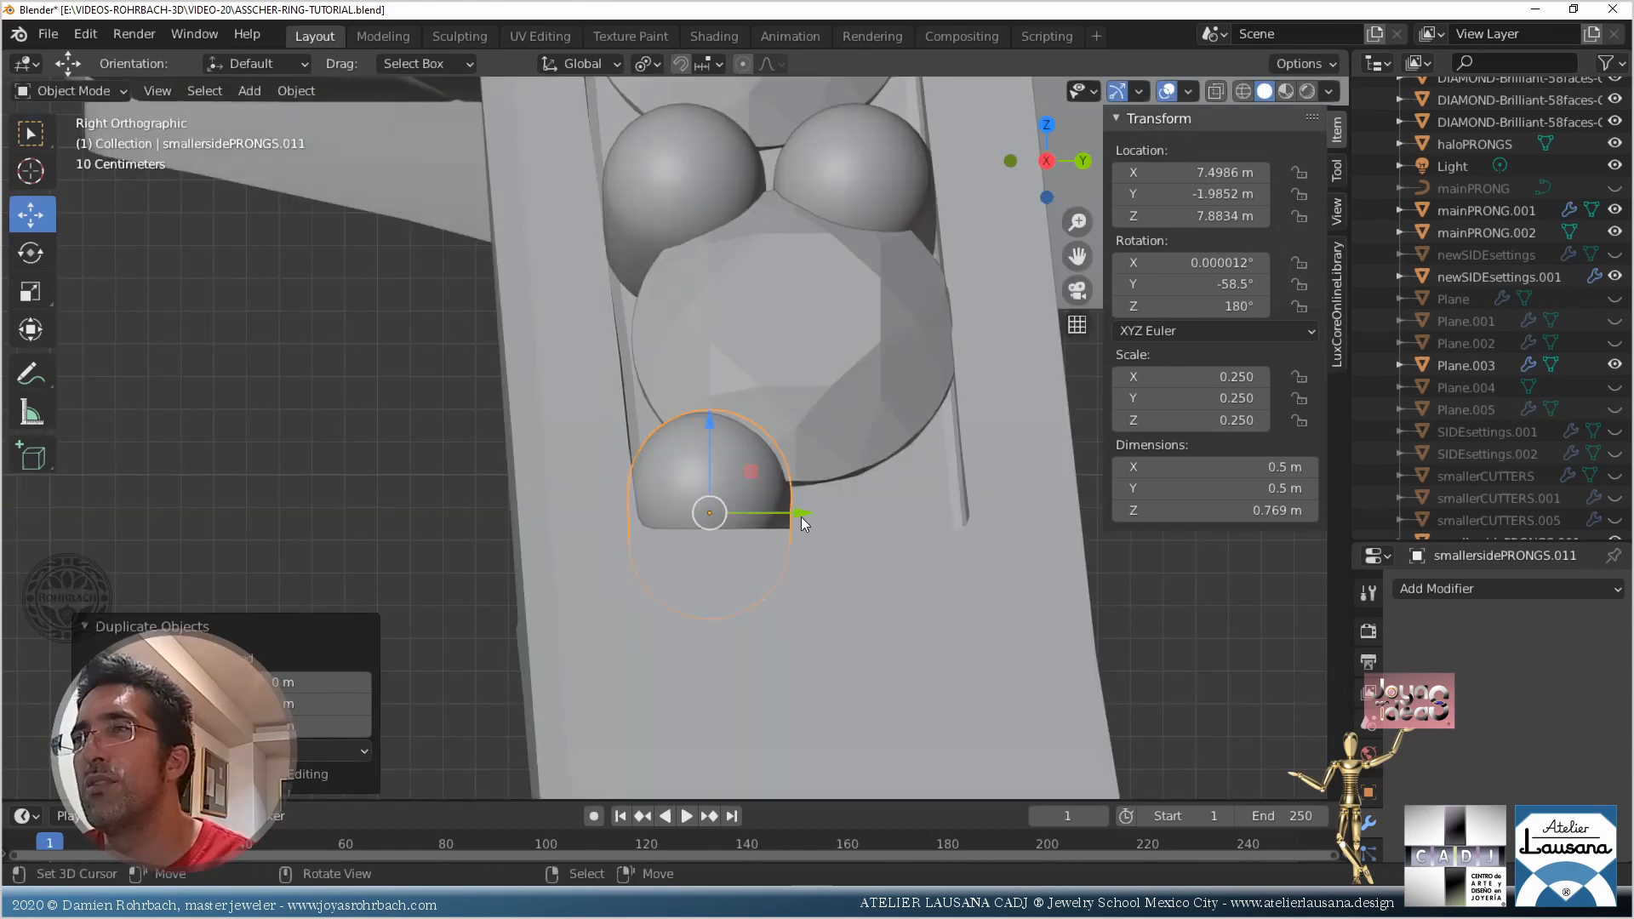
{"action": "key", "text": "shift+d"}
{"action": "key", "text": "y"}
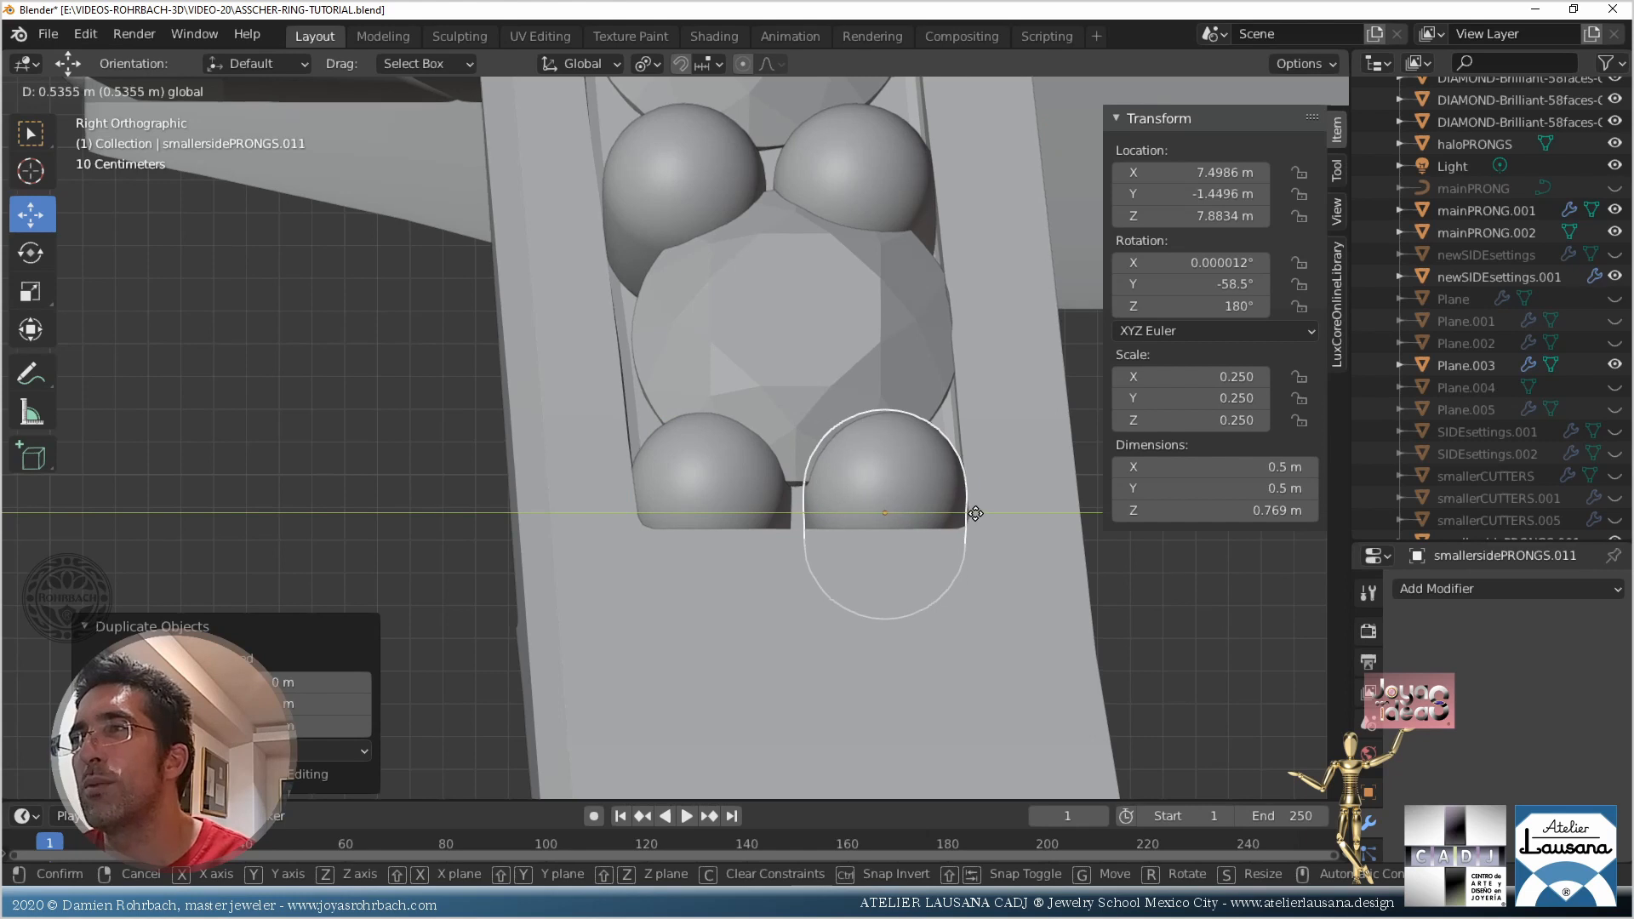
{"action": "left_click", "coordinate": [975, 513]}
Nudge the duplicated fifth-row prong about 0.023 m along X and 0.018 m upward so it sits higher on the leg
{"action": "left_click", "coordinate": [696, 520]}
{"action": "middle_click_drag", "start_coordinate": [696, 520], "coordinate": [805, 630]}
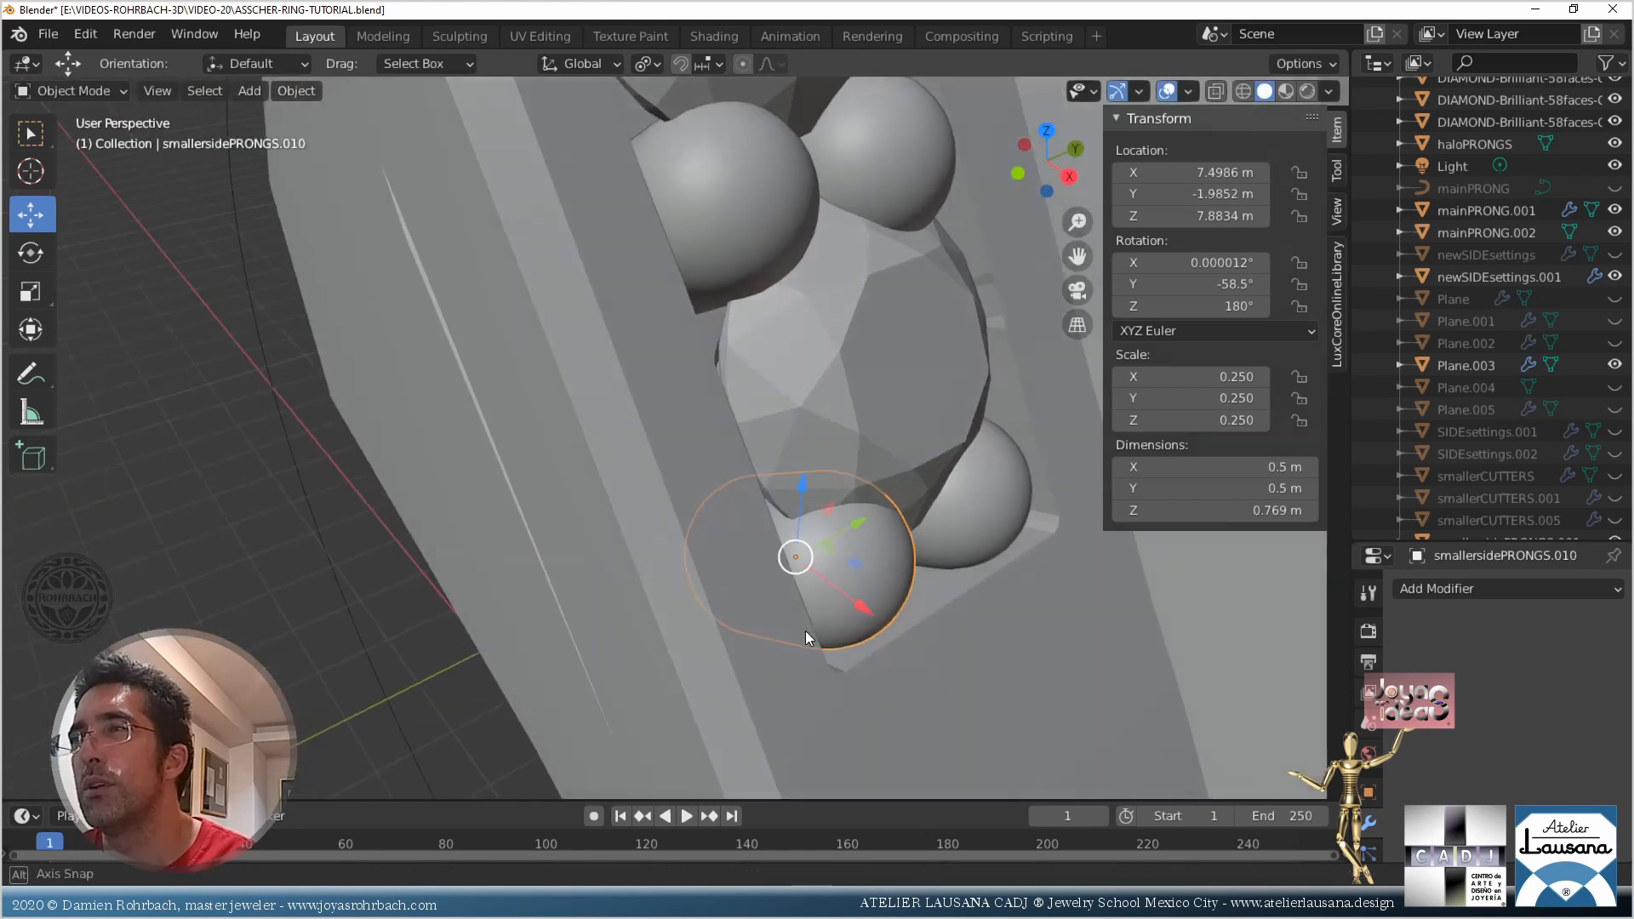
{"action": "left_click", "coordinate": [978, 505]}
{"action": "key", "text": "KP_1"}
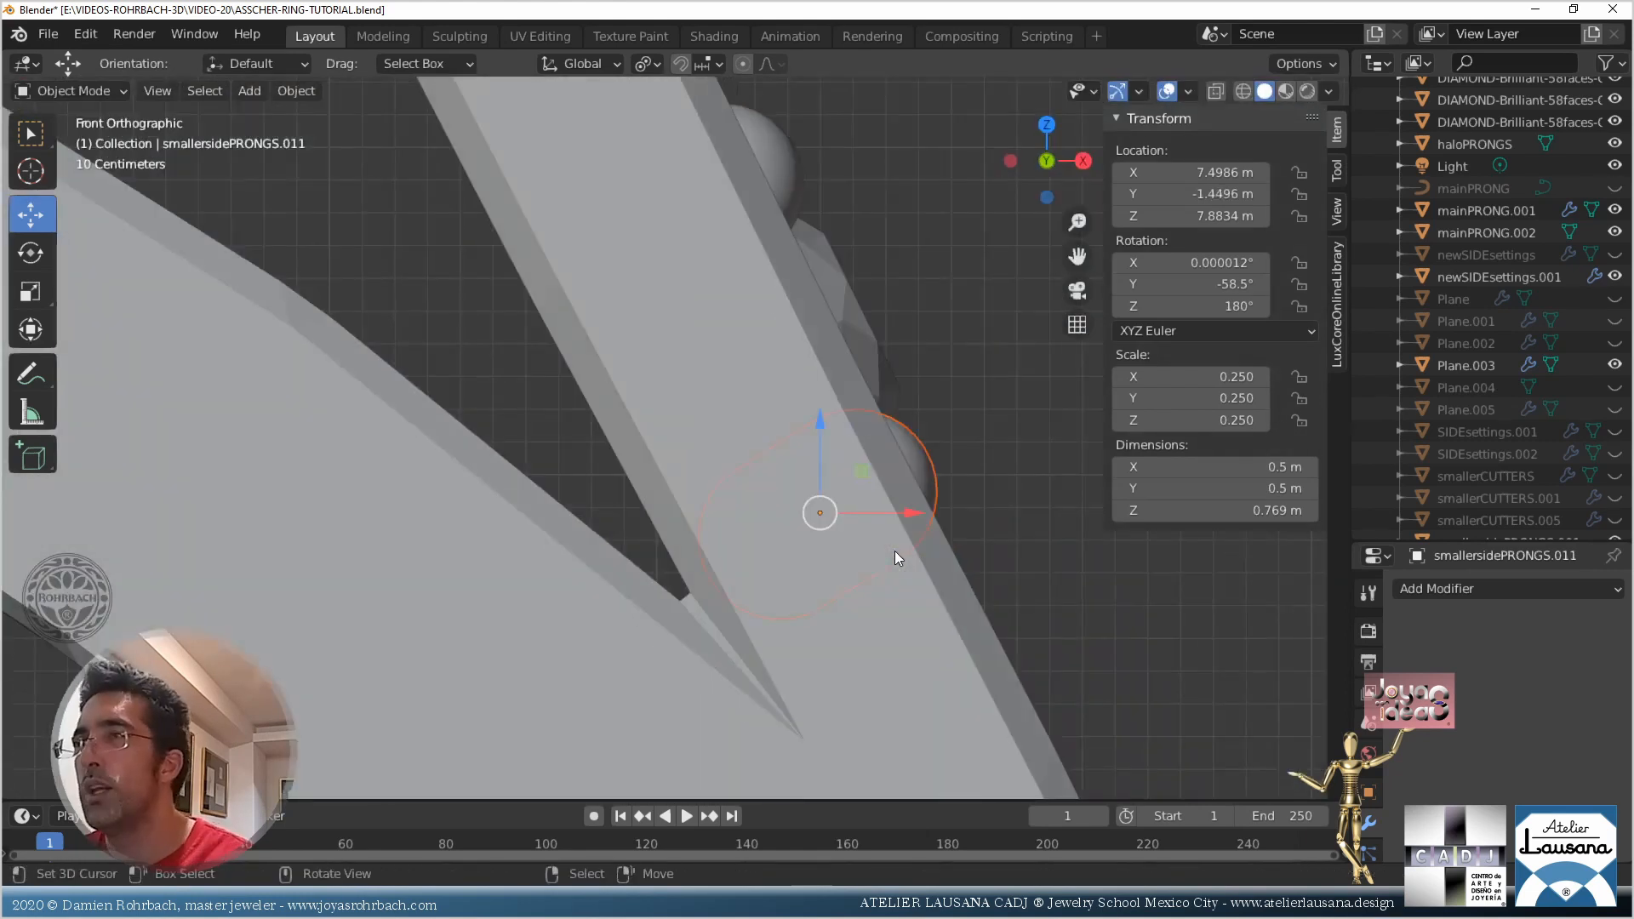
{"action": "key", "text": "alt+z"}
{"action": "key", "text": "g"}
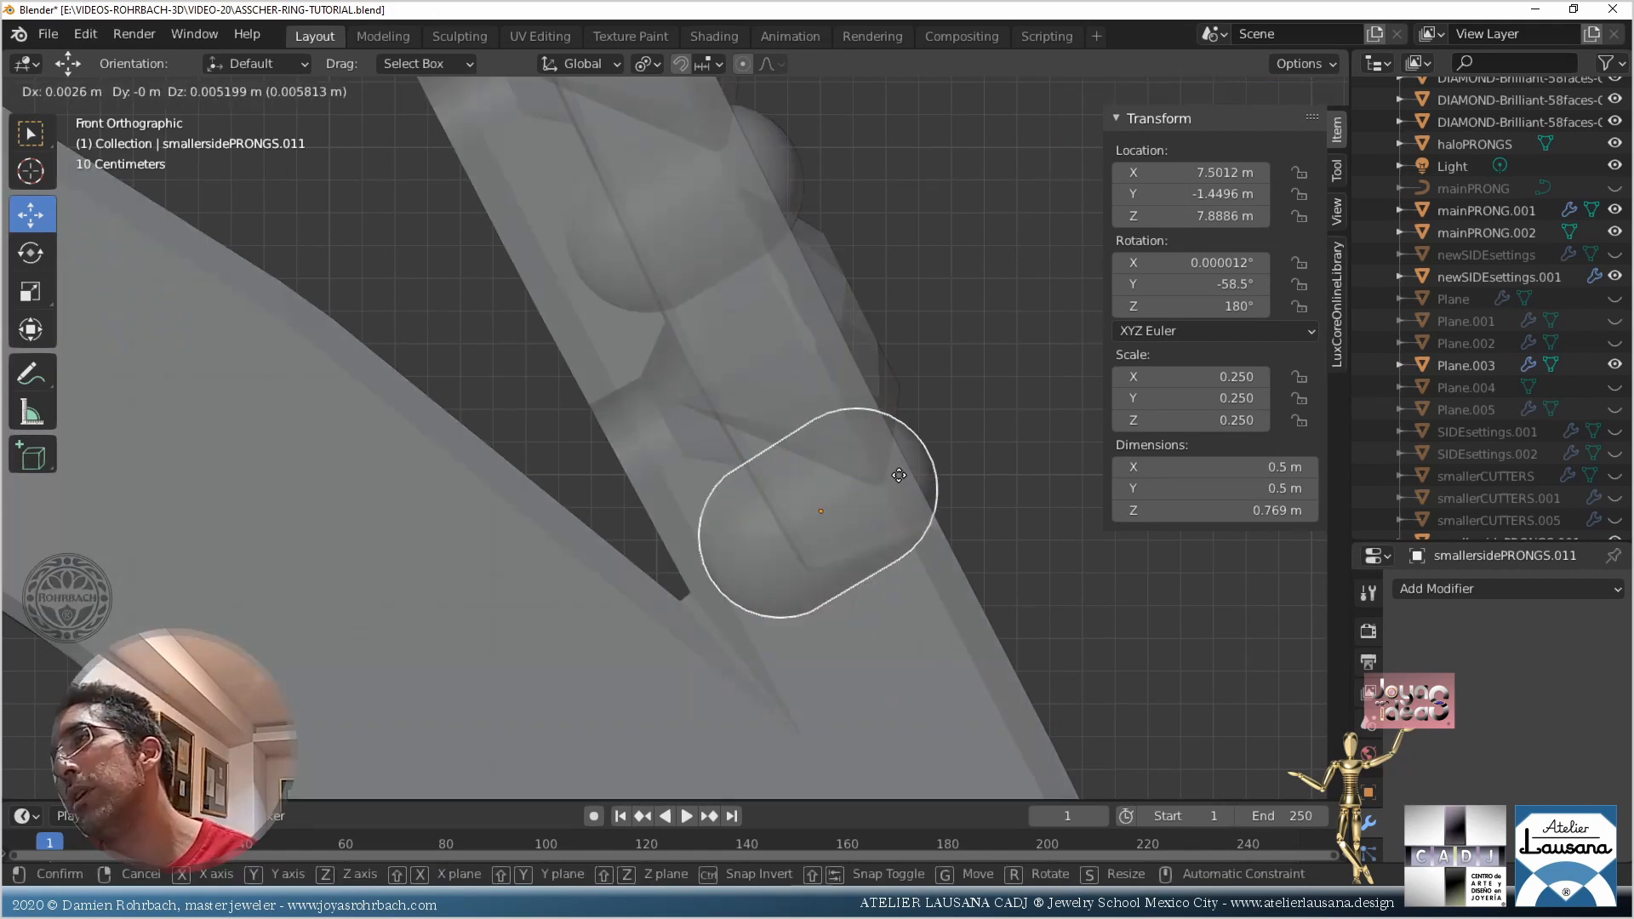
{"action": "left_click", "coordinate": [905, 471]}
{"action": "middle_click_drag", "start_coordinate": [907, 471], "coordinate": [897, 562]}
{"action": "key", "text": "alt+z"}
{"action": "scroll", "coordinate": [897, 562], "scroll_direction": "down", "scroll_amount": 5}
{"action": "middle_click_drag", "start_coordinate": [829, 521], "coordinate": [722, 602]}
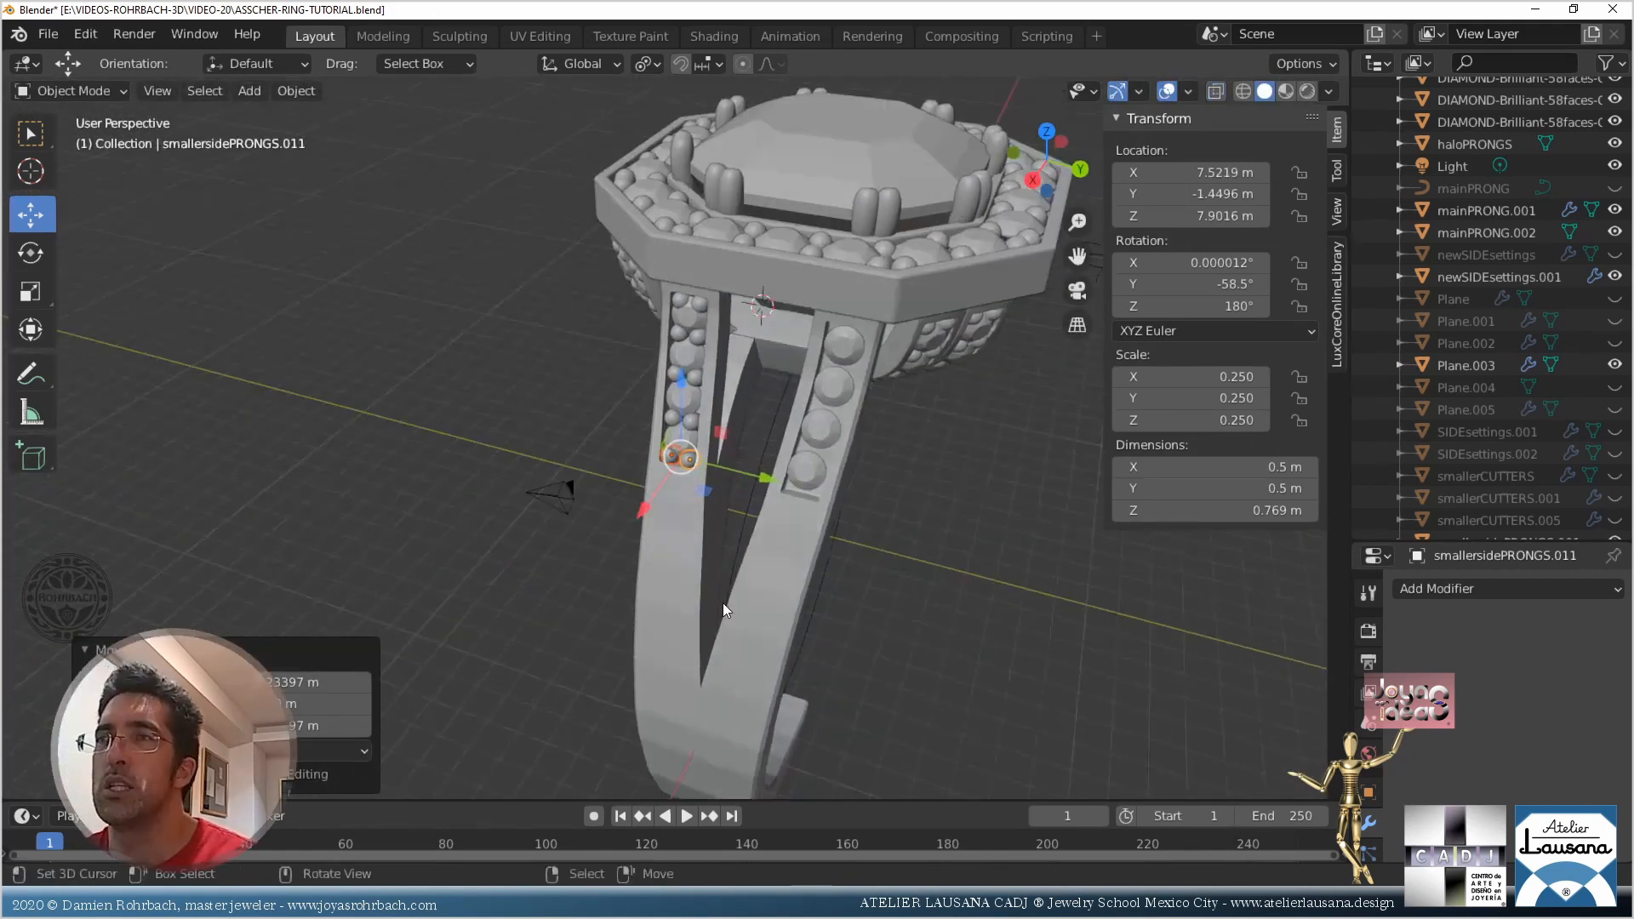
{"action": "scroll", "coordinate": [684, 400], "scroll_direction": "up", "scroll_amount": 7}
{"action": "left_click", "coordinate": [702, 393], "text": "shift"}
{"action": "left_click", "coordinate": [711, 398], "text": "shift"}
{"action": "left_click", "coordinate": [722, 272], "text": "shift"}
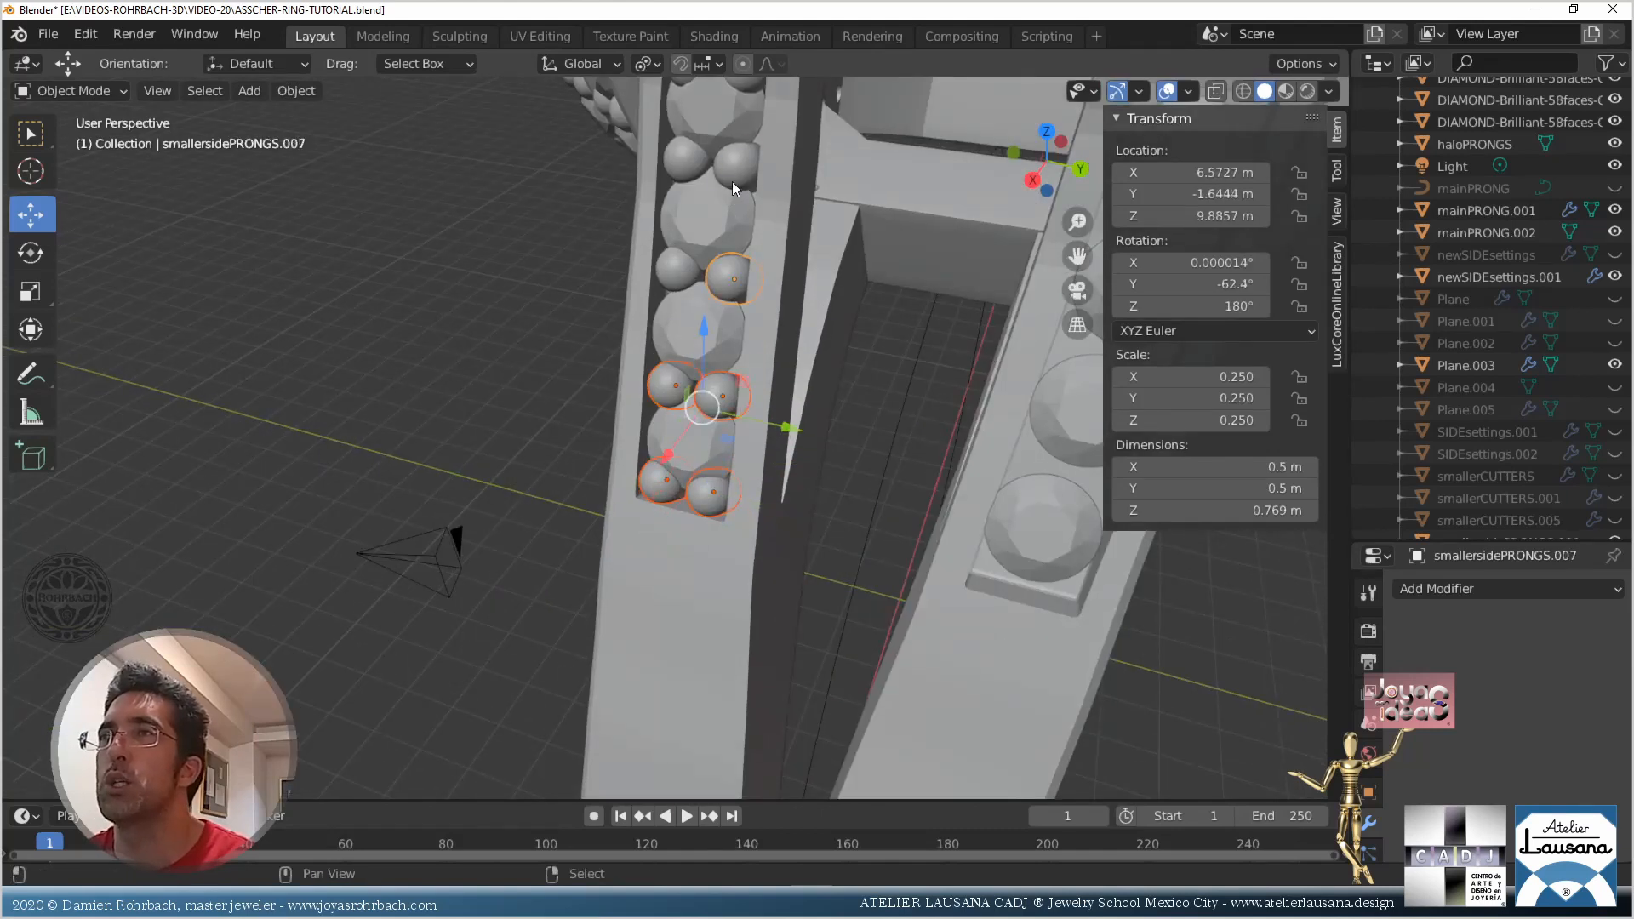
{"action": "left_click", "coordinate": [731, 182], "text": "shift"}
{"action": "middle_click_drag", "start_coordinate": [732, 182], "coordinate": [702, 498], "text": "shift"}
{"action": "left_click", "coordinate": [646, 304], "text": "shift"}
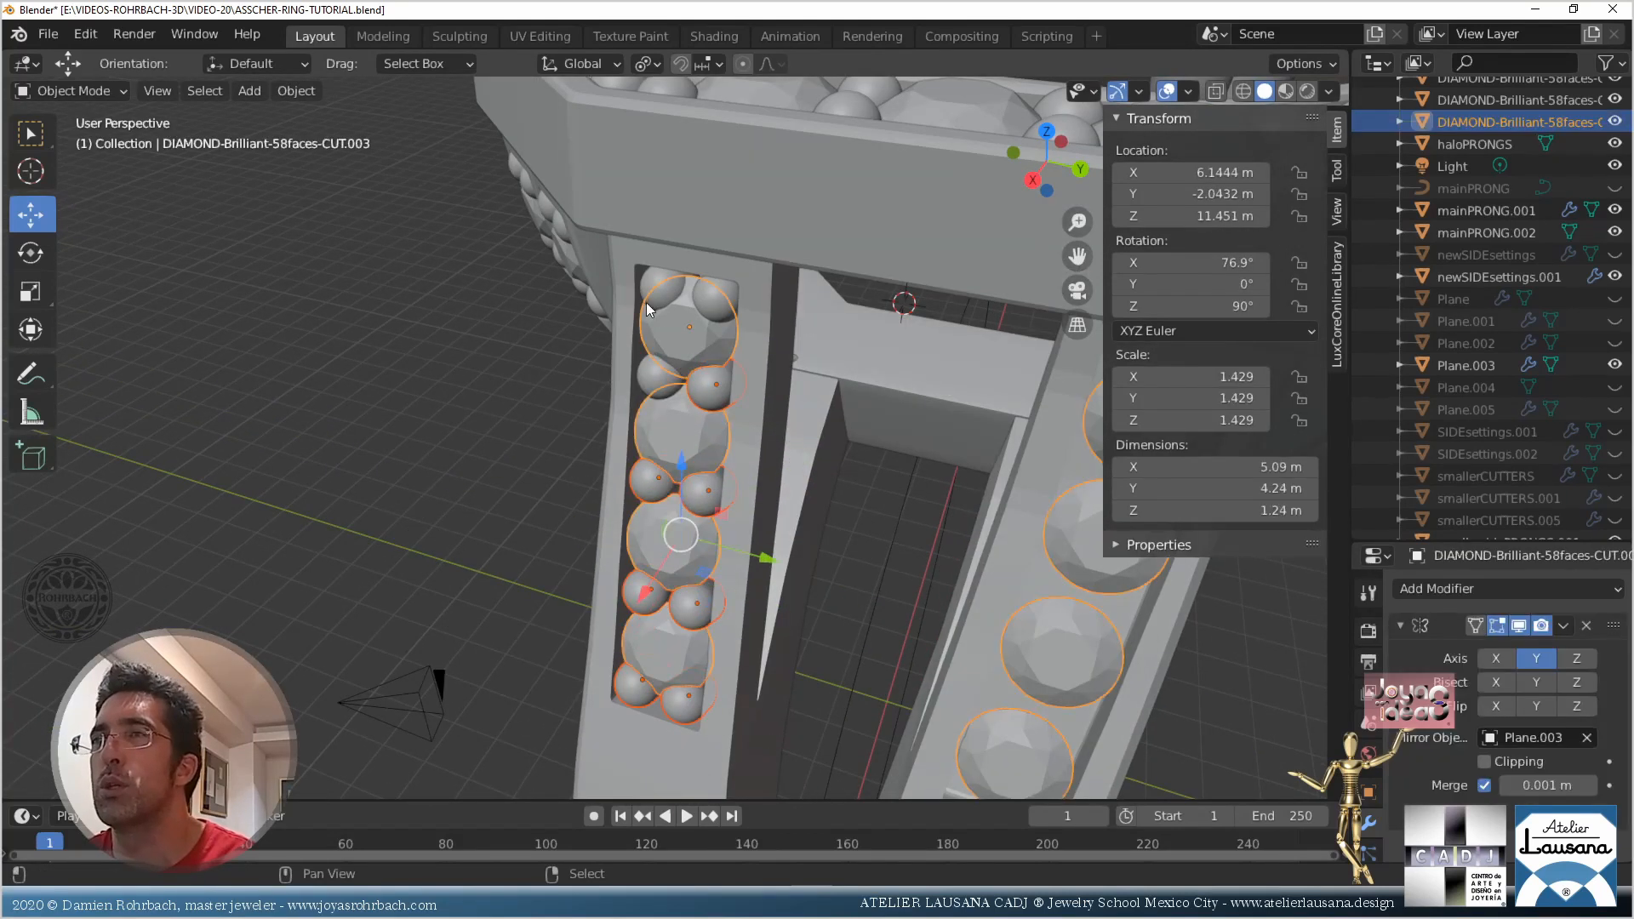
Select all ten prongs along the leg and join them into one object, keeping the inner fifth-row prong active
{"action": "left_click", "coordinate": [655, 373]}
{"action": "left_click", "coordinate": [655, 300], "text": "shift"}
{"action": "left_click", "coordinate": [723, 294], "text": "shift"}
{"action": "left_click", "coordinate": [706, 386], "text": "shift"}
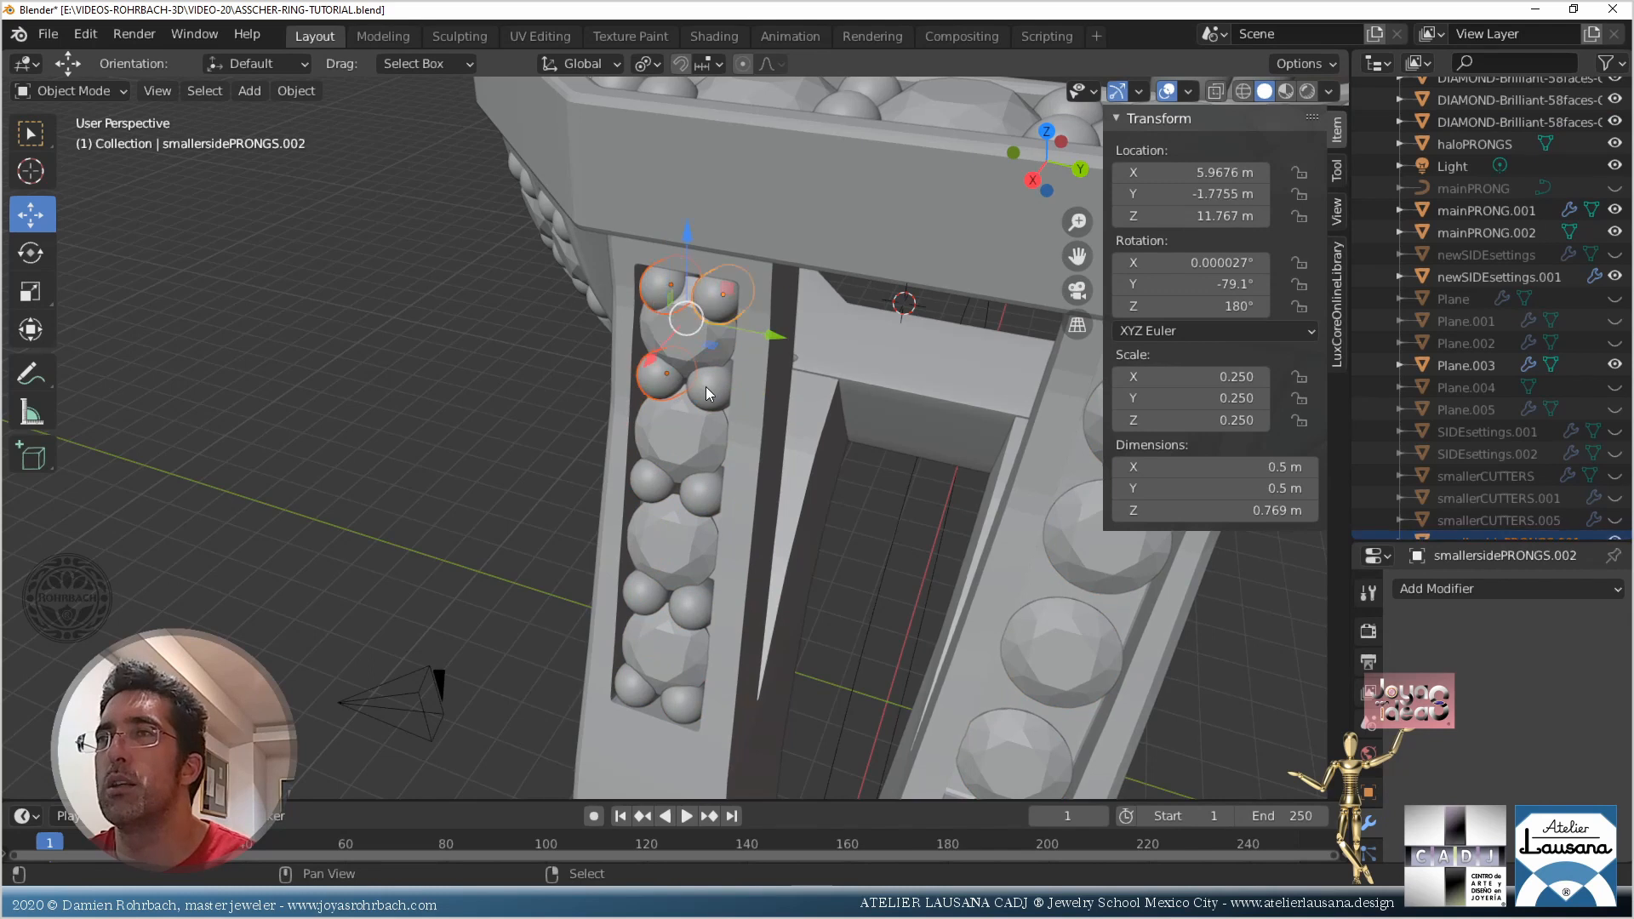
{"action": "left_click", "coordinate": [655, 480], "text": "shift"}
{"action": "left_click", "coordinate": [691, 487], "text": "shift"}
{"action": "left_click", "coordinate": [696, 606], "text": "shift"}
{"action": "left_click", "coordinate": [652, 604], "text": "shift"}
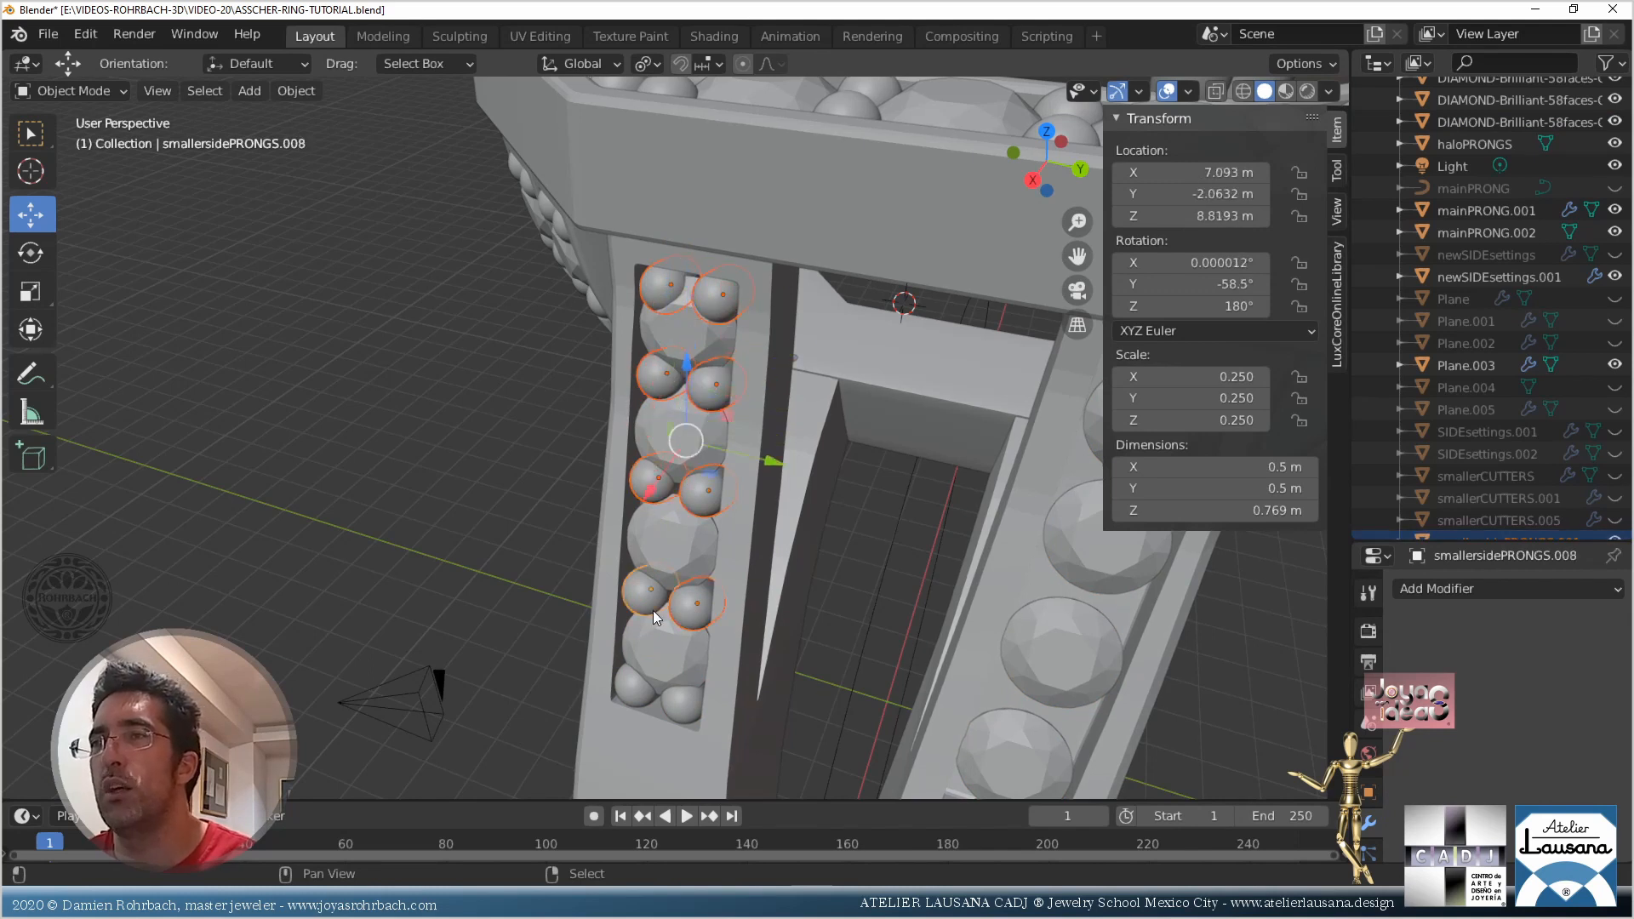
{"action": "left_click", "coordinate": [634, 672], "text": "shift"}
{"action": "left_click", "coordinate": [683, 706], "text": "shift"}
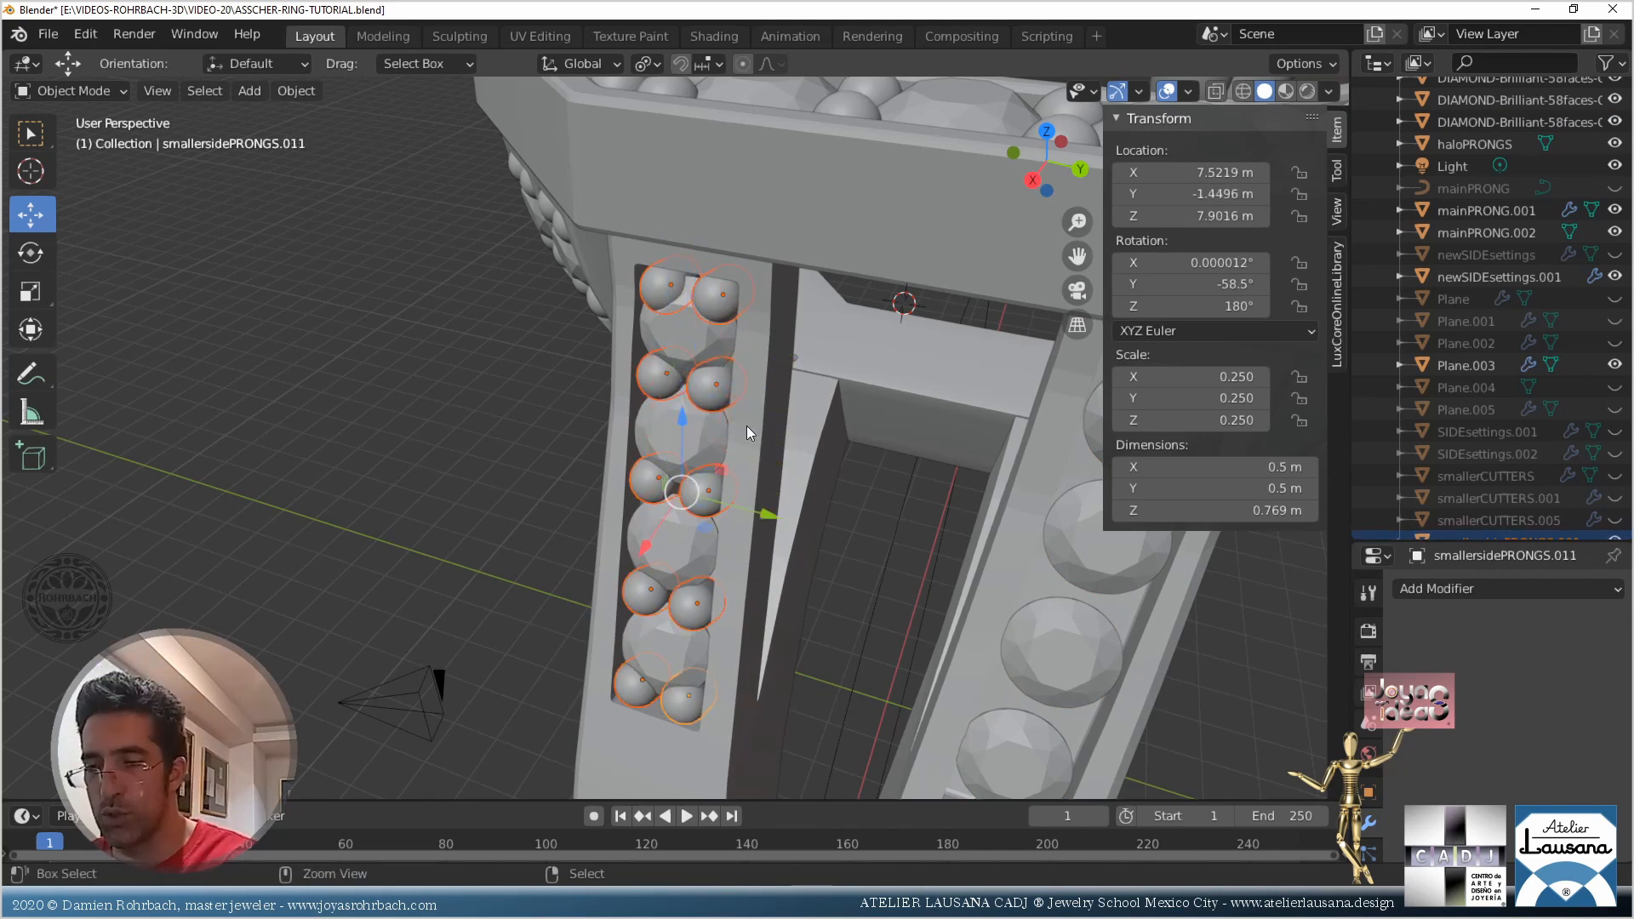
Add a Mirror modifier on X and Y to the joined prongs, using the ASSCHER head object as the mirror object
{"action": "left_click", "coordinate": [1501, 589]}
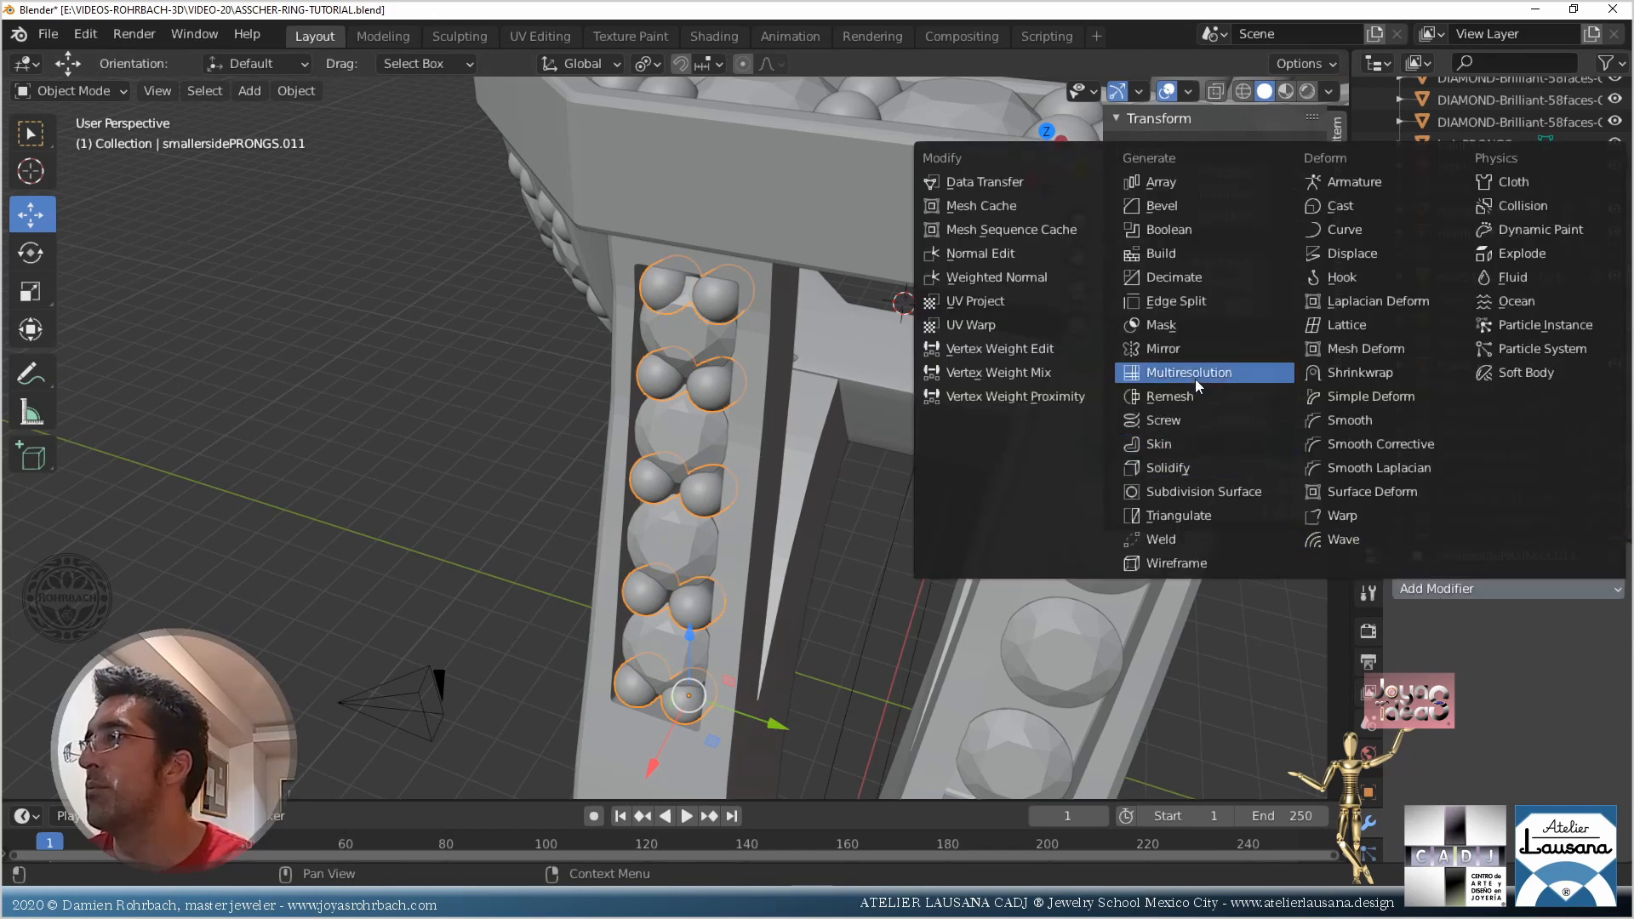
{"action": "left_click", "coordinate": [1183, 348]}
{"action": "left_click", "coordinate": [1539, 660]}
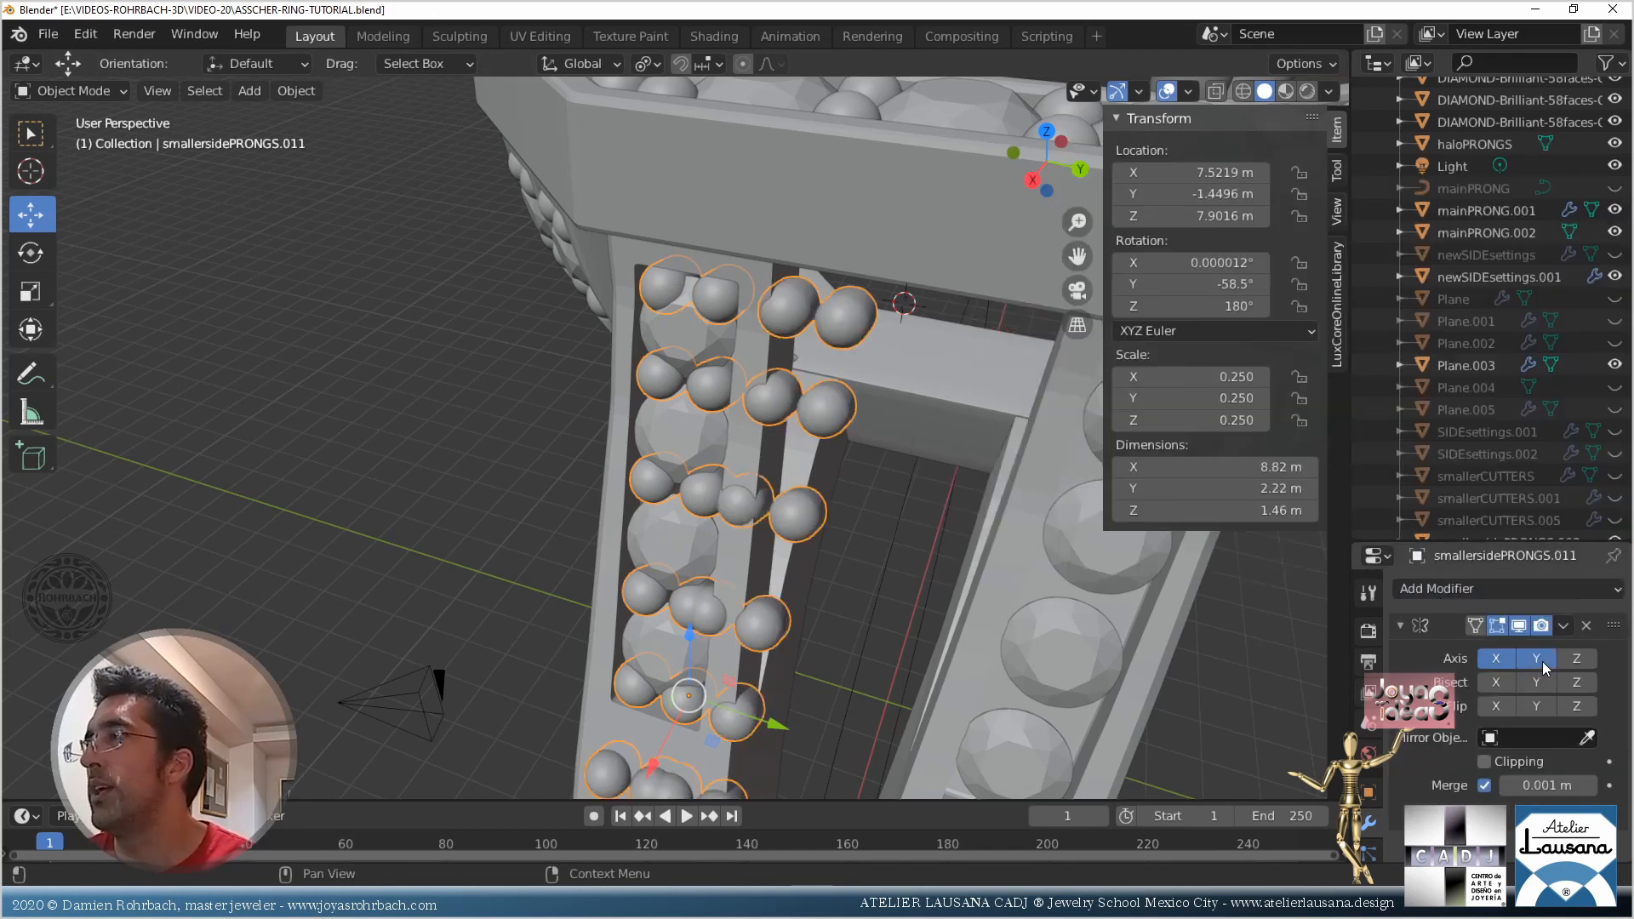
{"action": "left_click", "coordinate": [1585, 742]}
{"action": "left_click", "coordinate": [989, 231]}
{"action": "scroll", "coordinate": [881, 356], "scroll_direction": "down", "scroll_amount": 8}
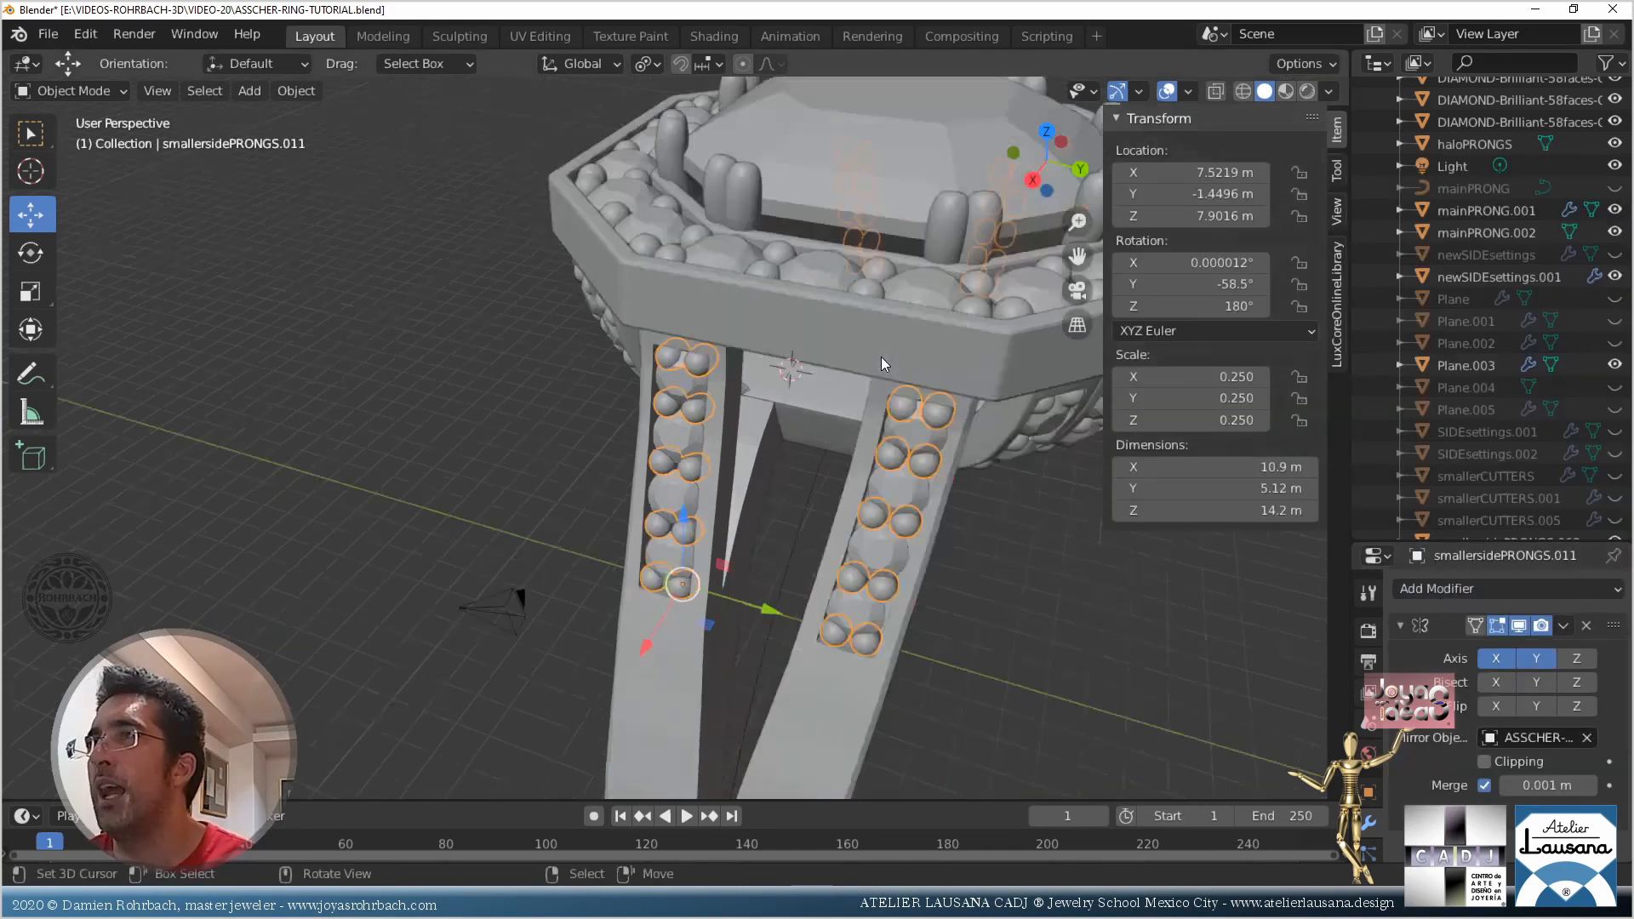
Duplicate the split shank Plane.003 in place and hide the original
{"action": "middle_click_drag", "start_coordinate": [741, 493], "coordinate": [849, 650]}
{"action": "left_click", "coordinate": [813, 636]}
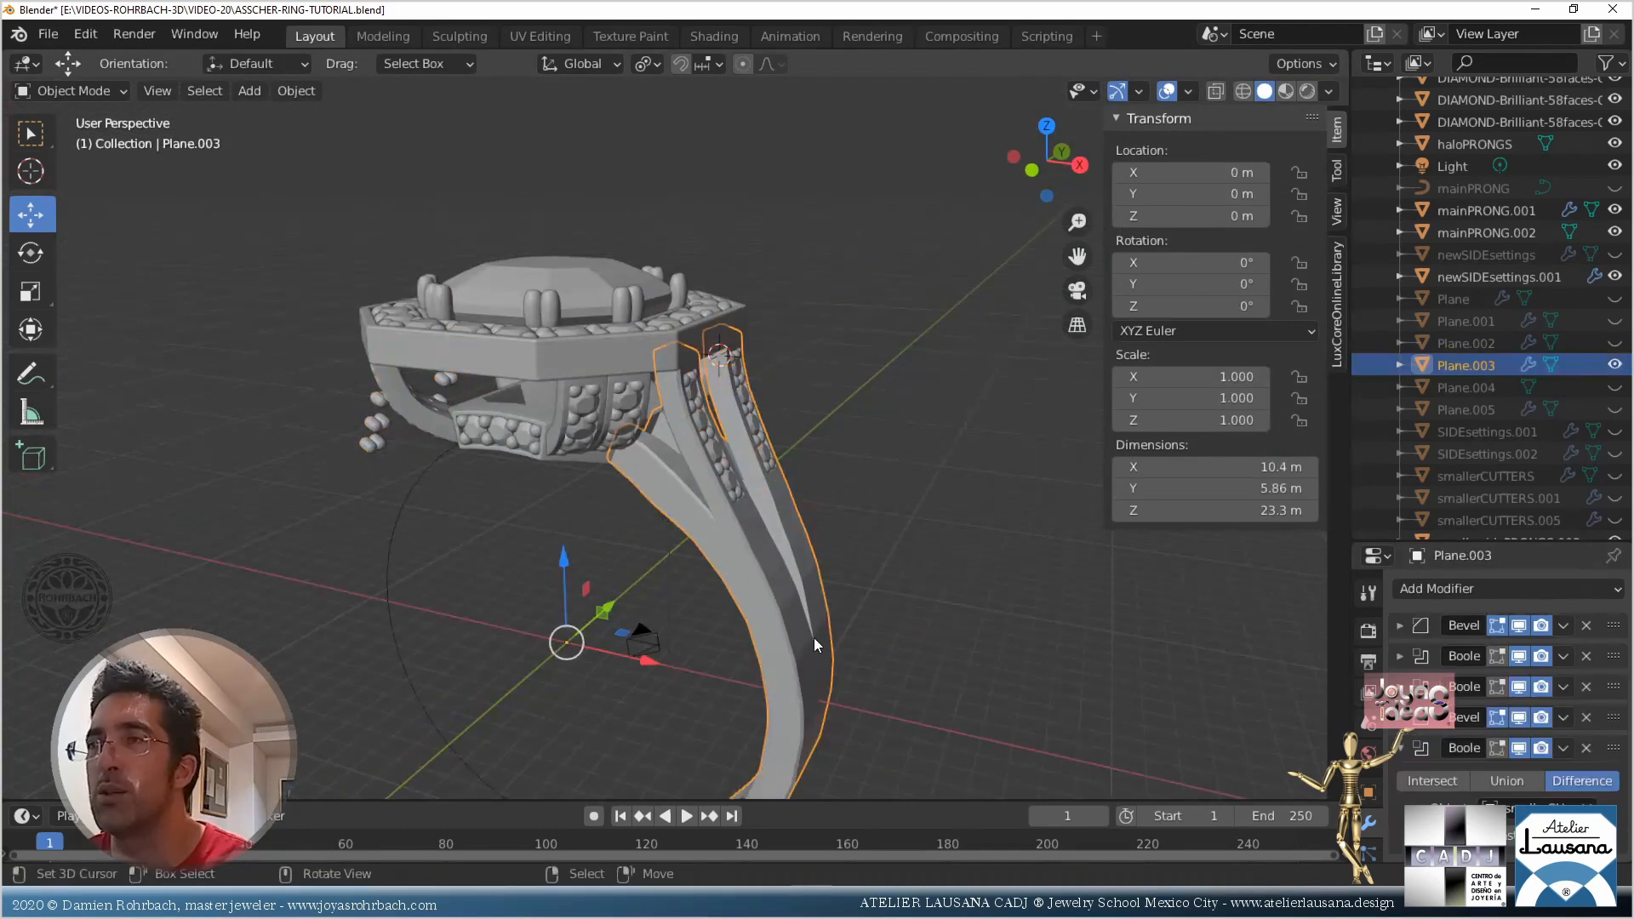
{"action": "key", "text": "shift+d"}
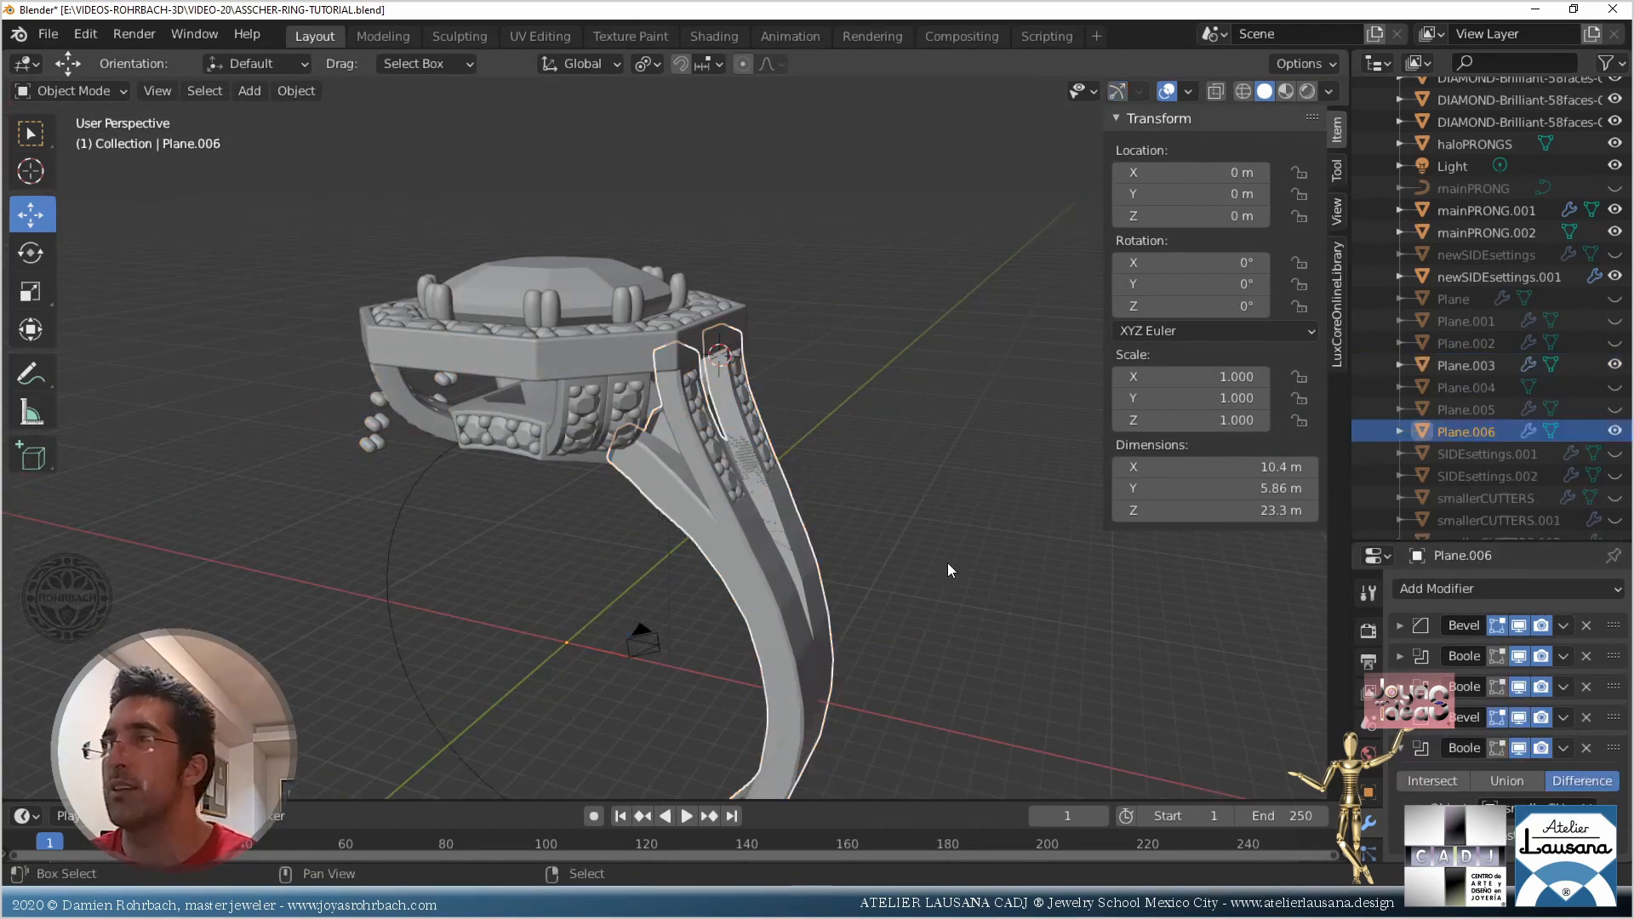
{"action": "key", "text": "Escape"}
{"action": "left_click", "coordinate": [1615, 367]}
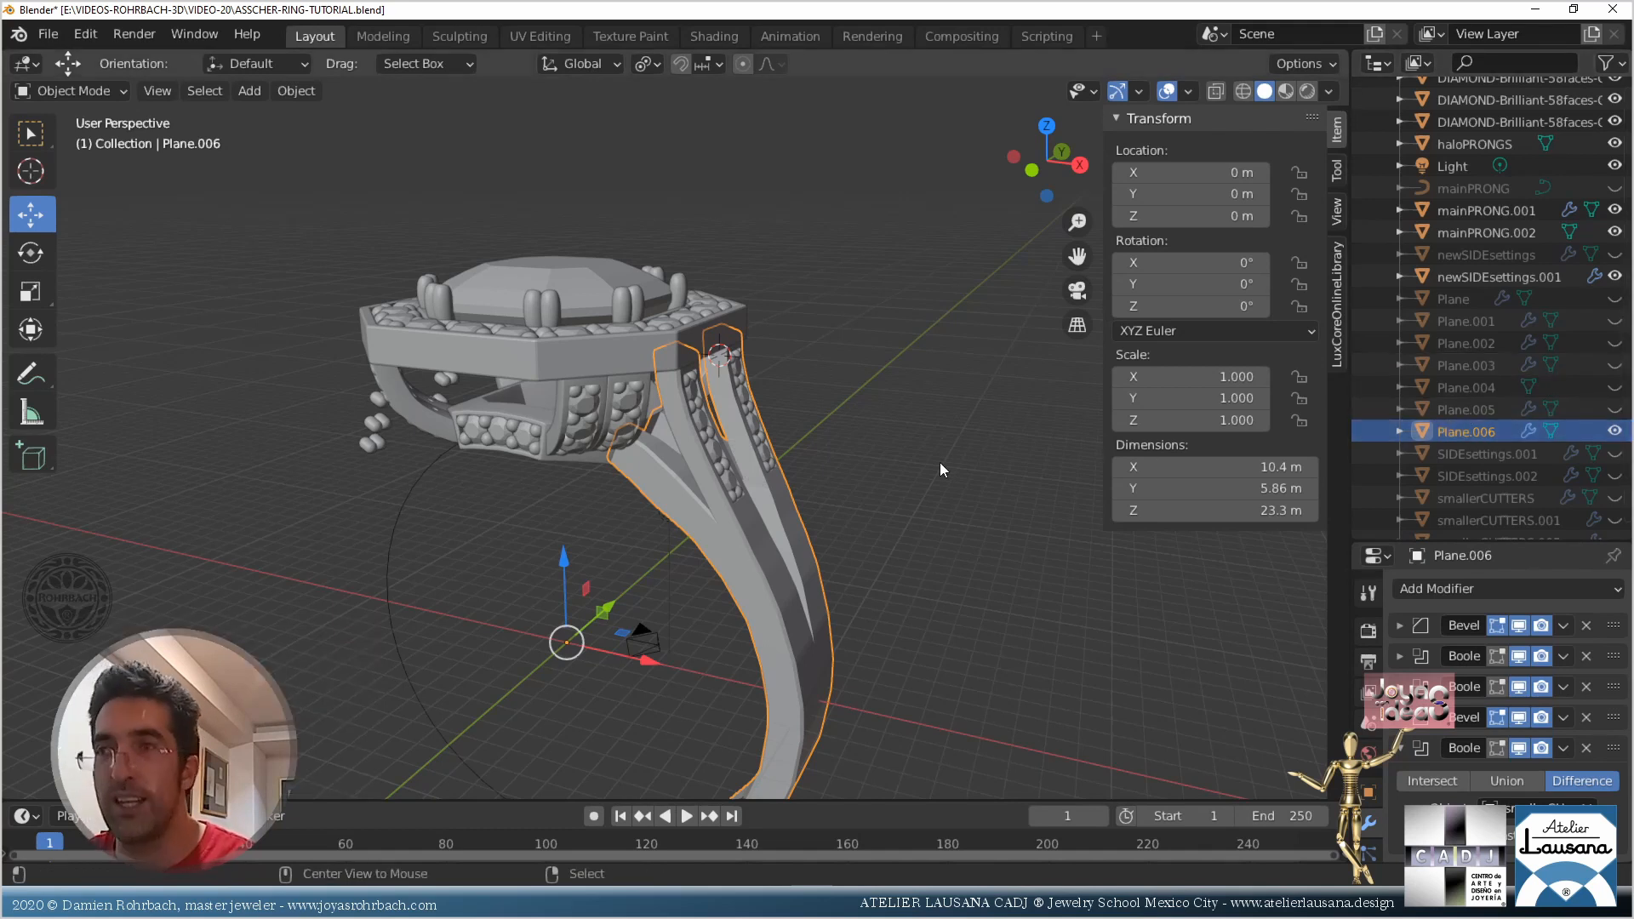
Convert the shank copy to a mesh and add a Mirror modifier on X to complete the ring band
{"action": "key", "text": "alt+c"}
{"action": "scroll", "coordinate": [919, 370], "scroll_direction": "down", "scroll_amount": 1}
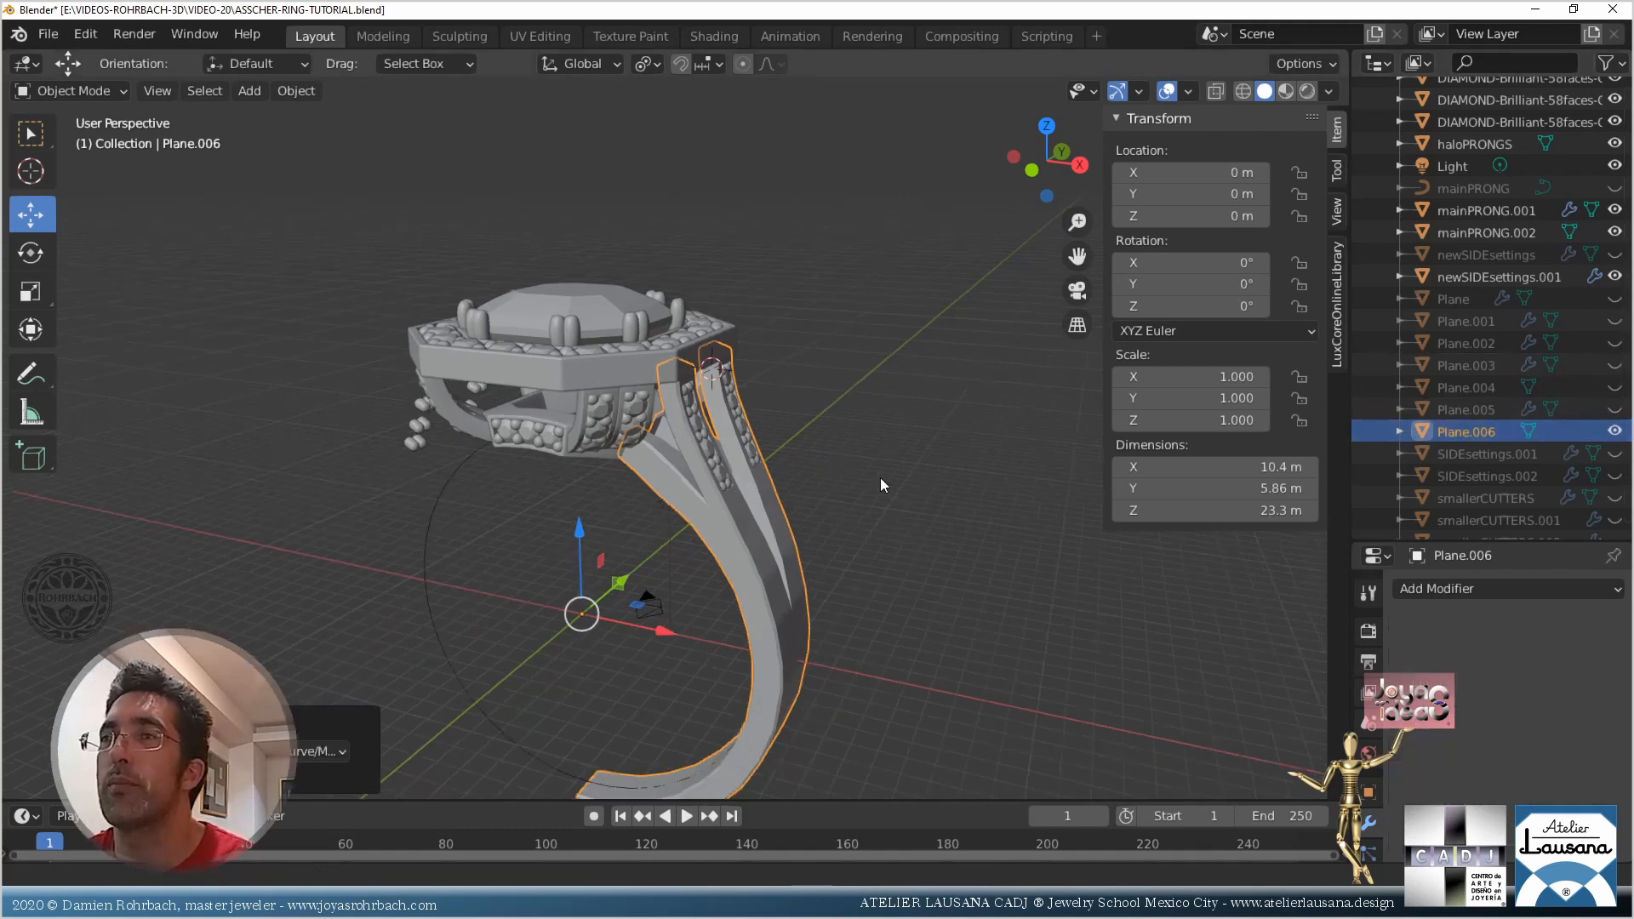
{"action": "middle_click_drag", "start_coordinate": [863, 563], "coordinate": [892, 411], "text": "shift"}
{"action": "scroll", "coordinate": [892, 411], "scroll_direction": "up", "scroll_amount": 1}
{"action": "left_click", "coordinate": [1508, 588]}
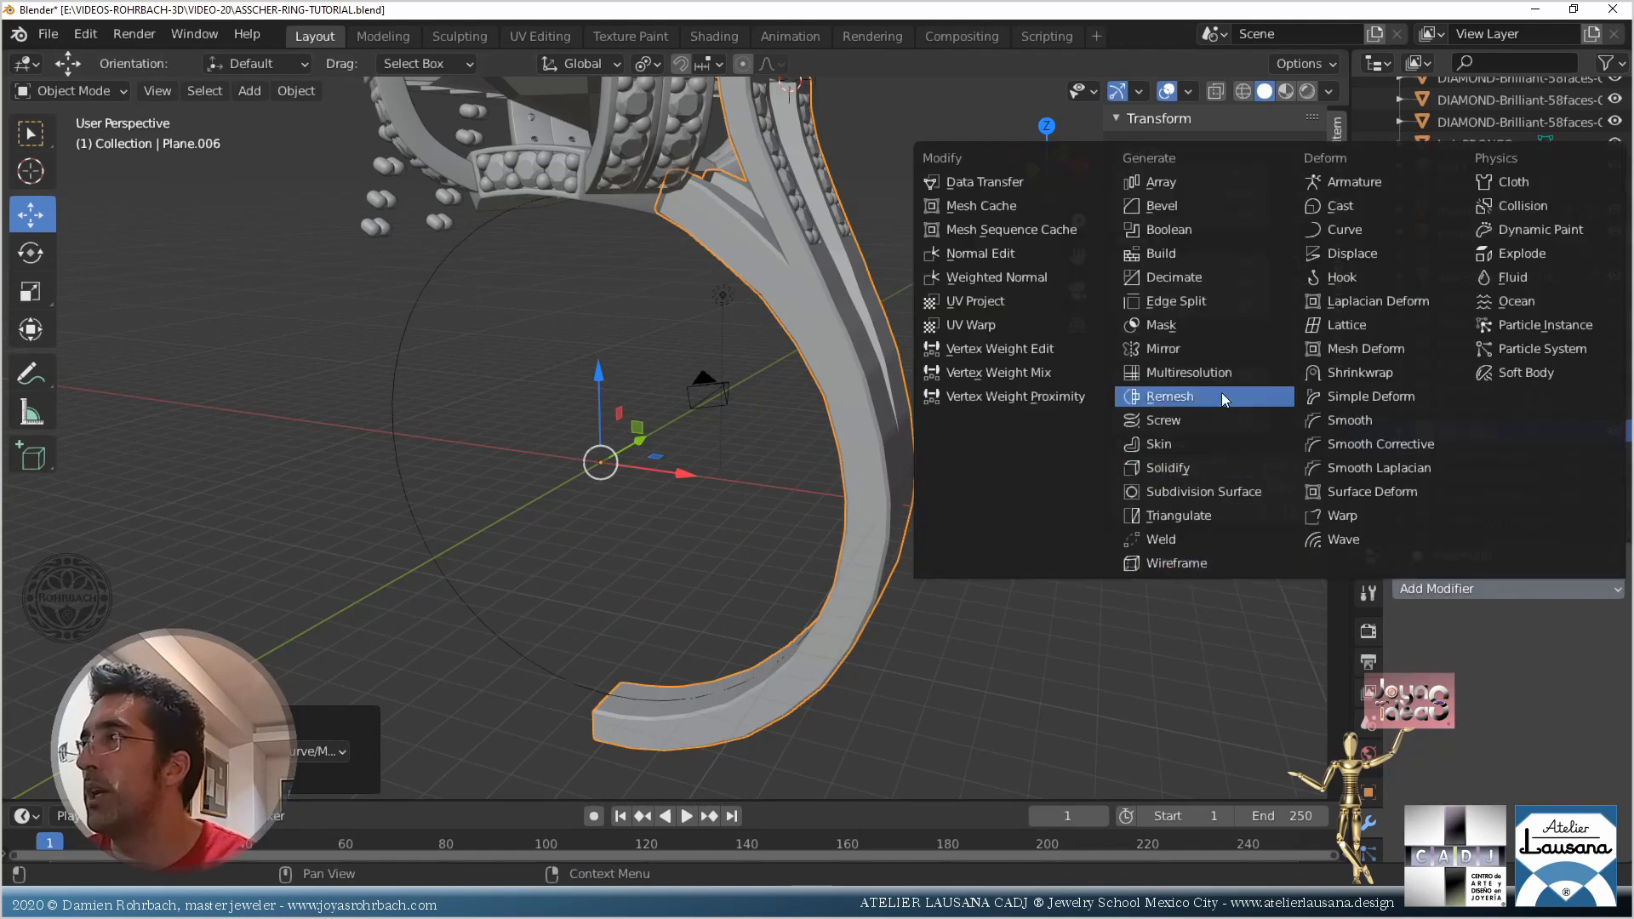
{"action": "left_click", "coordinate": [1207, 349]}
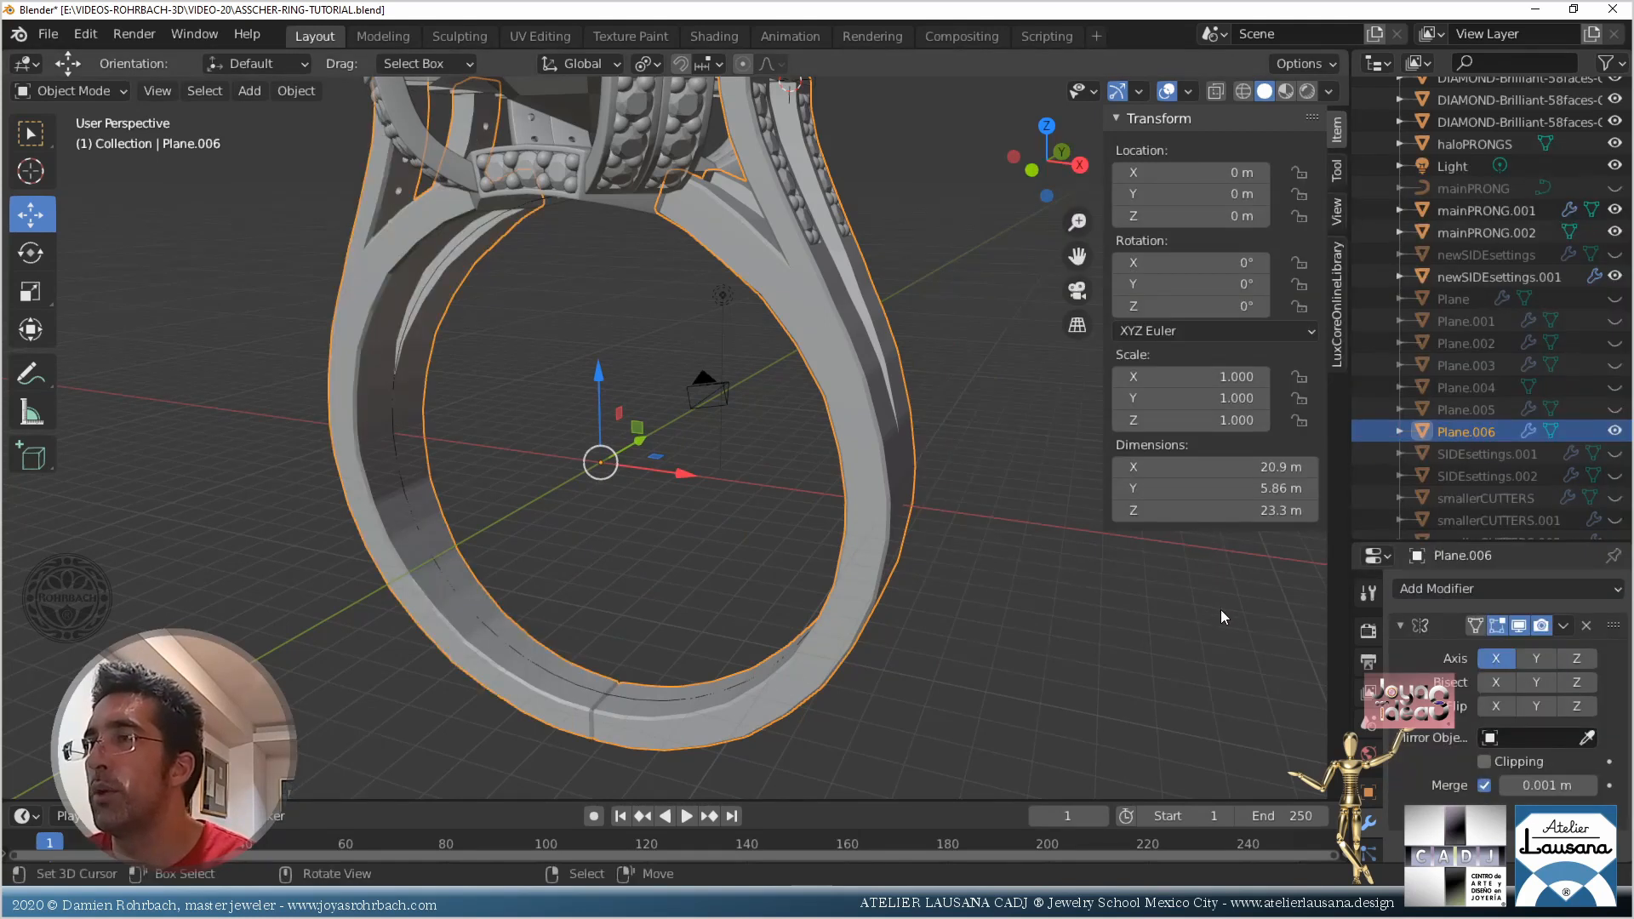
Convert the mirrored shank to a mesh to bake its Mirror modifier, and delete the beveled seam geometry along the centre line at the band's base
{"action": "key", "text": "alt+c"}
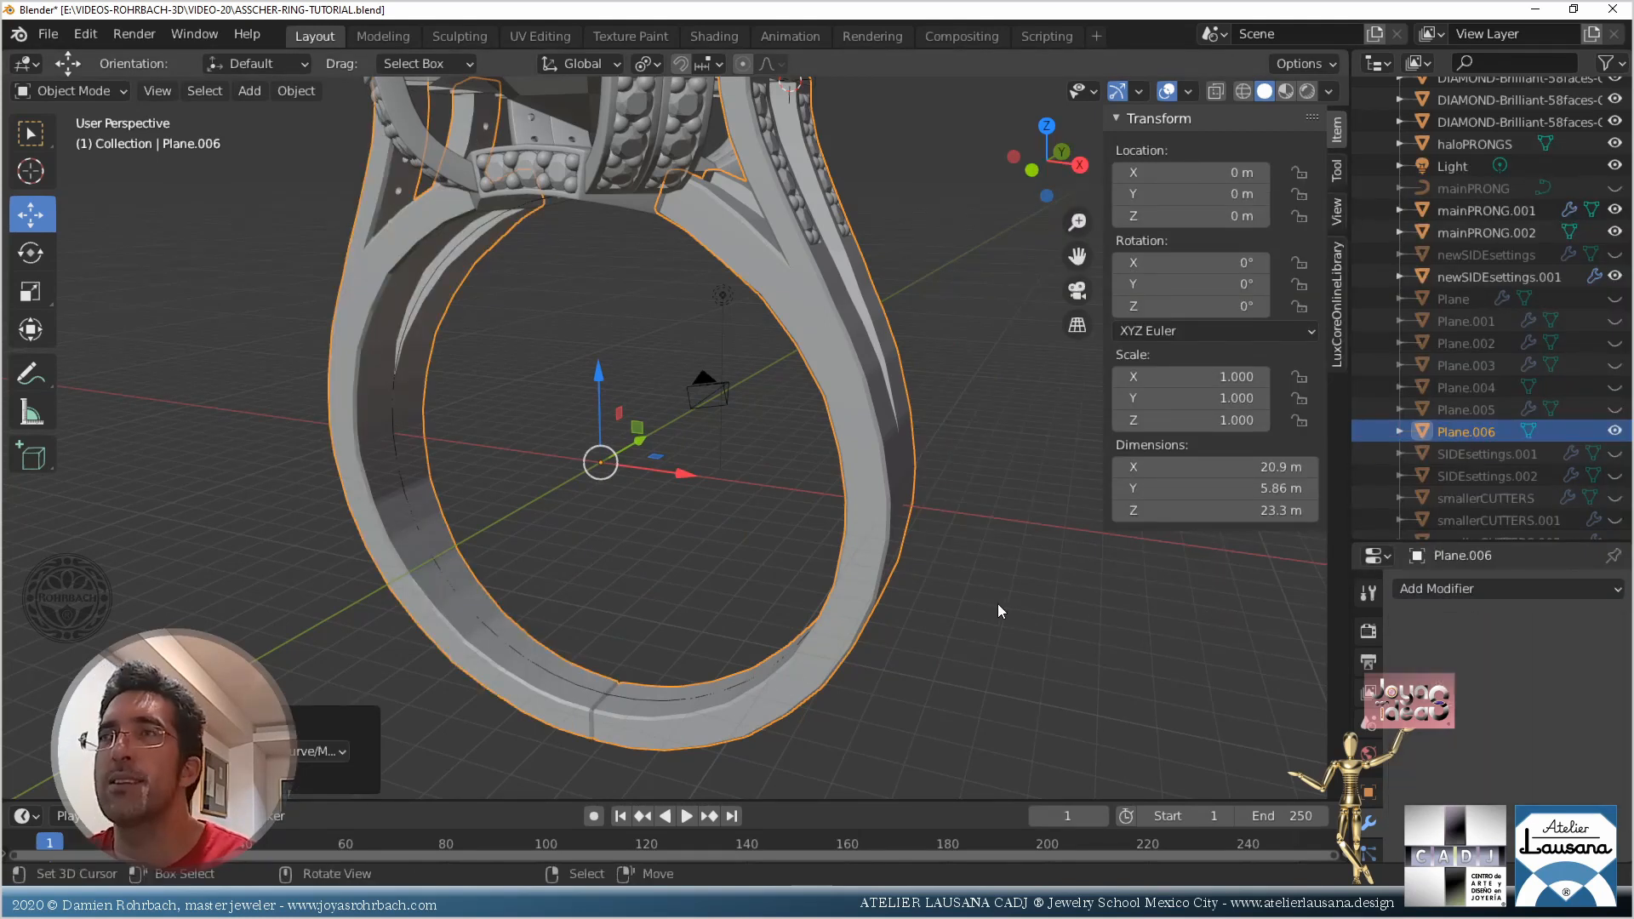
{"action": "key", "text": "Tab"}
{"action": "key", "text": "KP_1"}
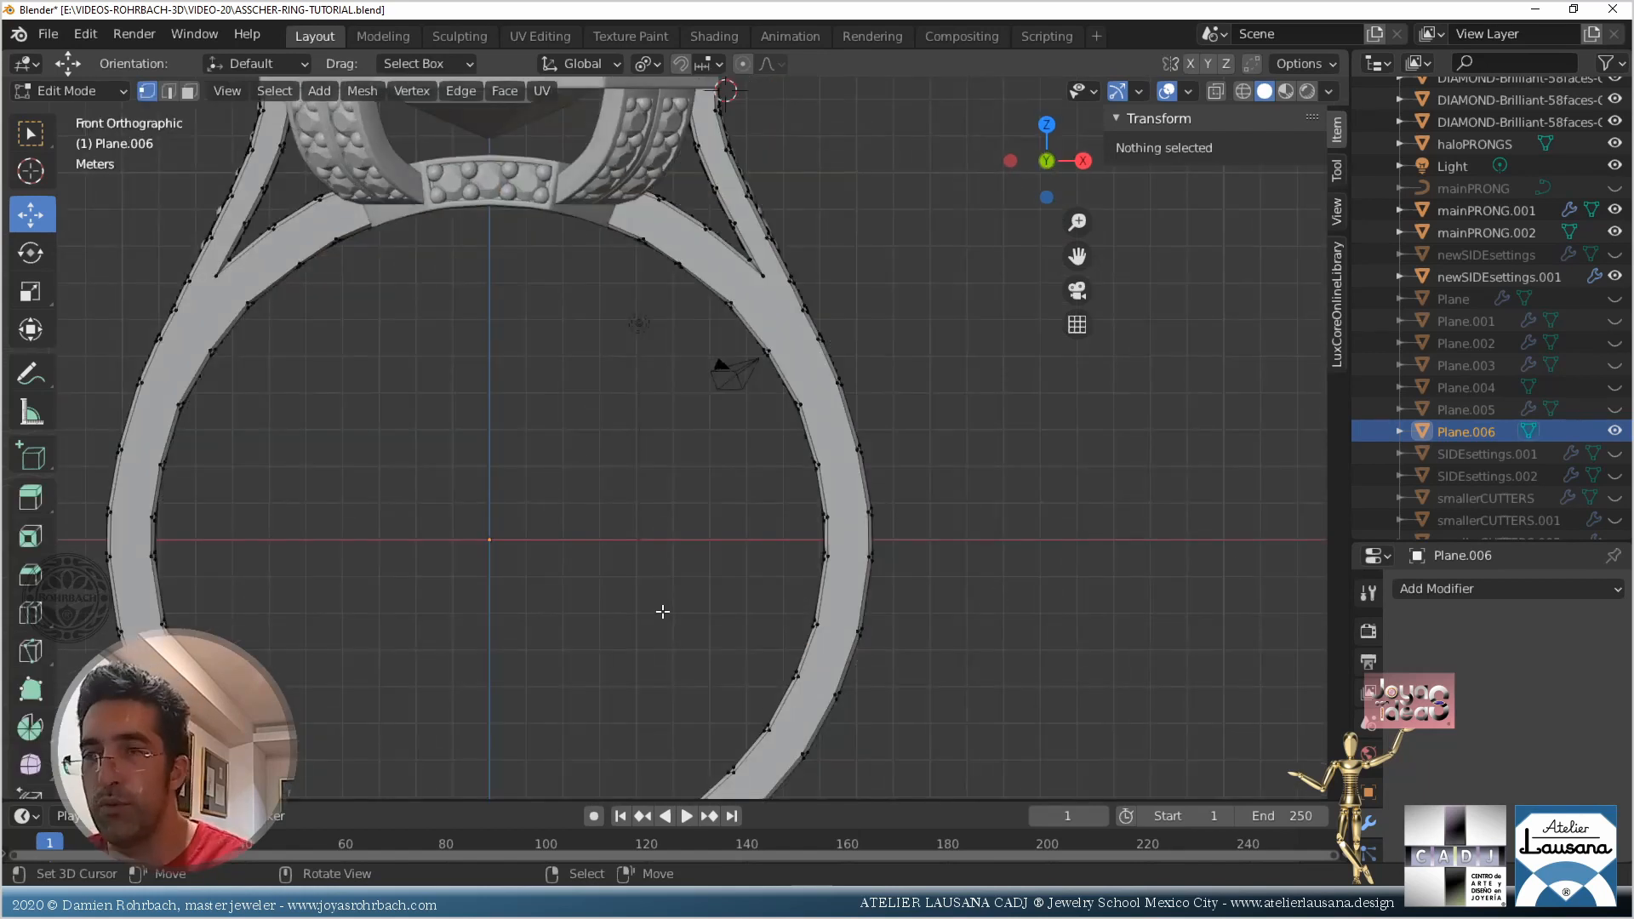
{"action": "scroll", "coordinate": [662, 610], "scroll_direction": "up", "scroll_amount": 8}
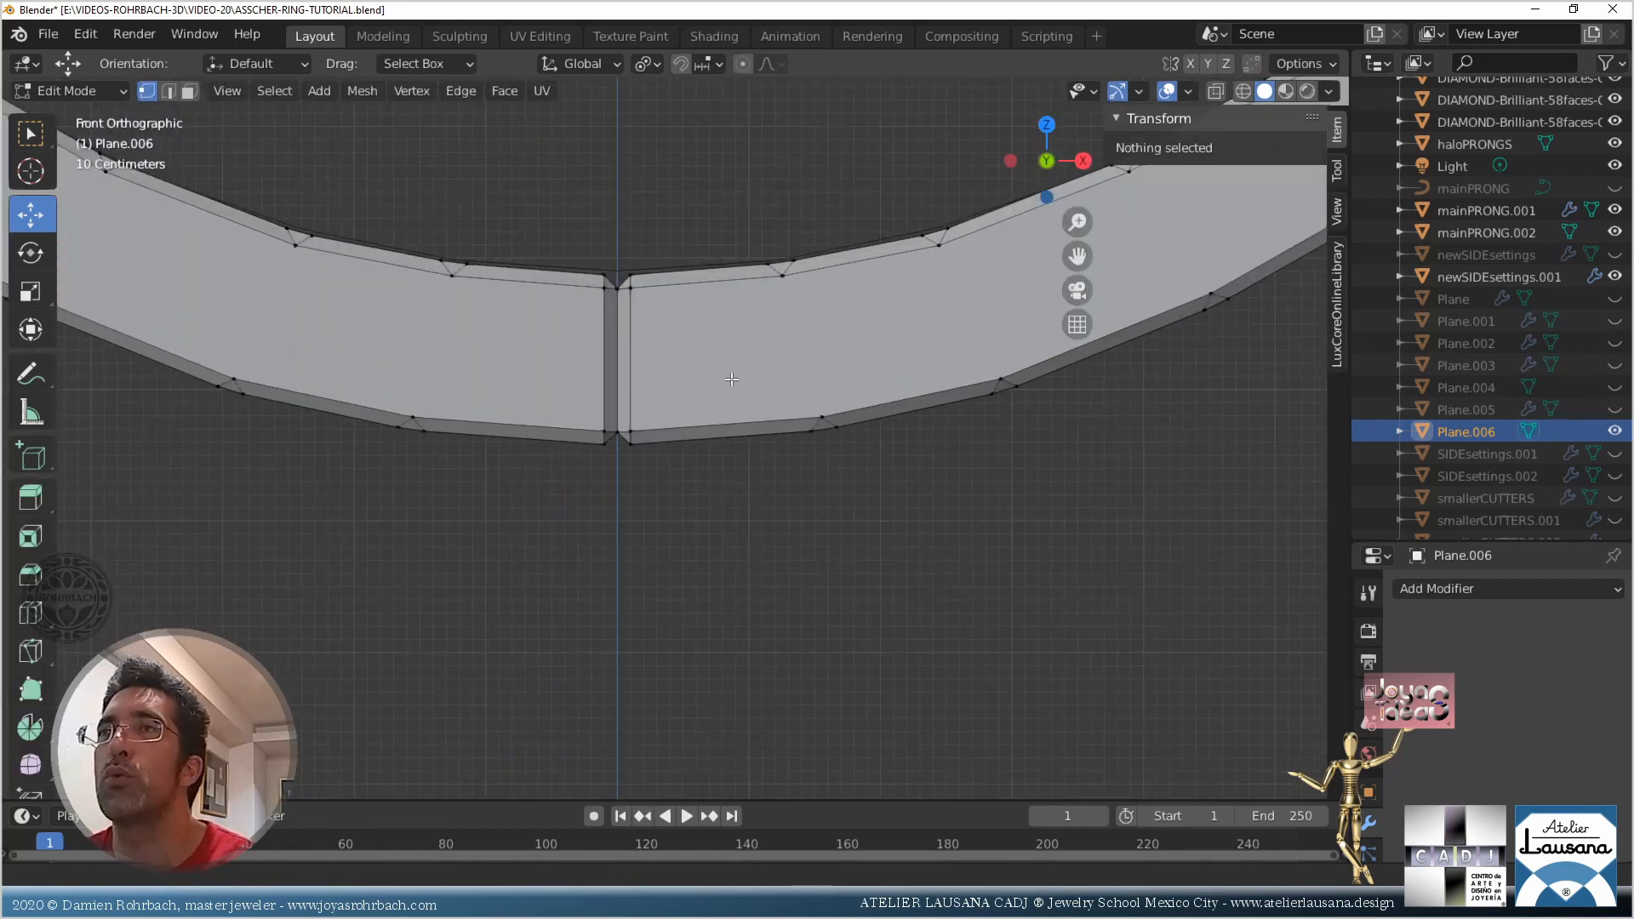
{"action": "scroll", "coordinate": [731, 380], "scroll_direction": "up", "scroll_amount": 3}
{"action": "key", "text": "alt+z"}
{"action": "middle_click_drag", "start_coordinate": [684, 309], "coordinate": [759, 446], "text": "shift"}
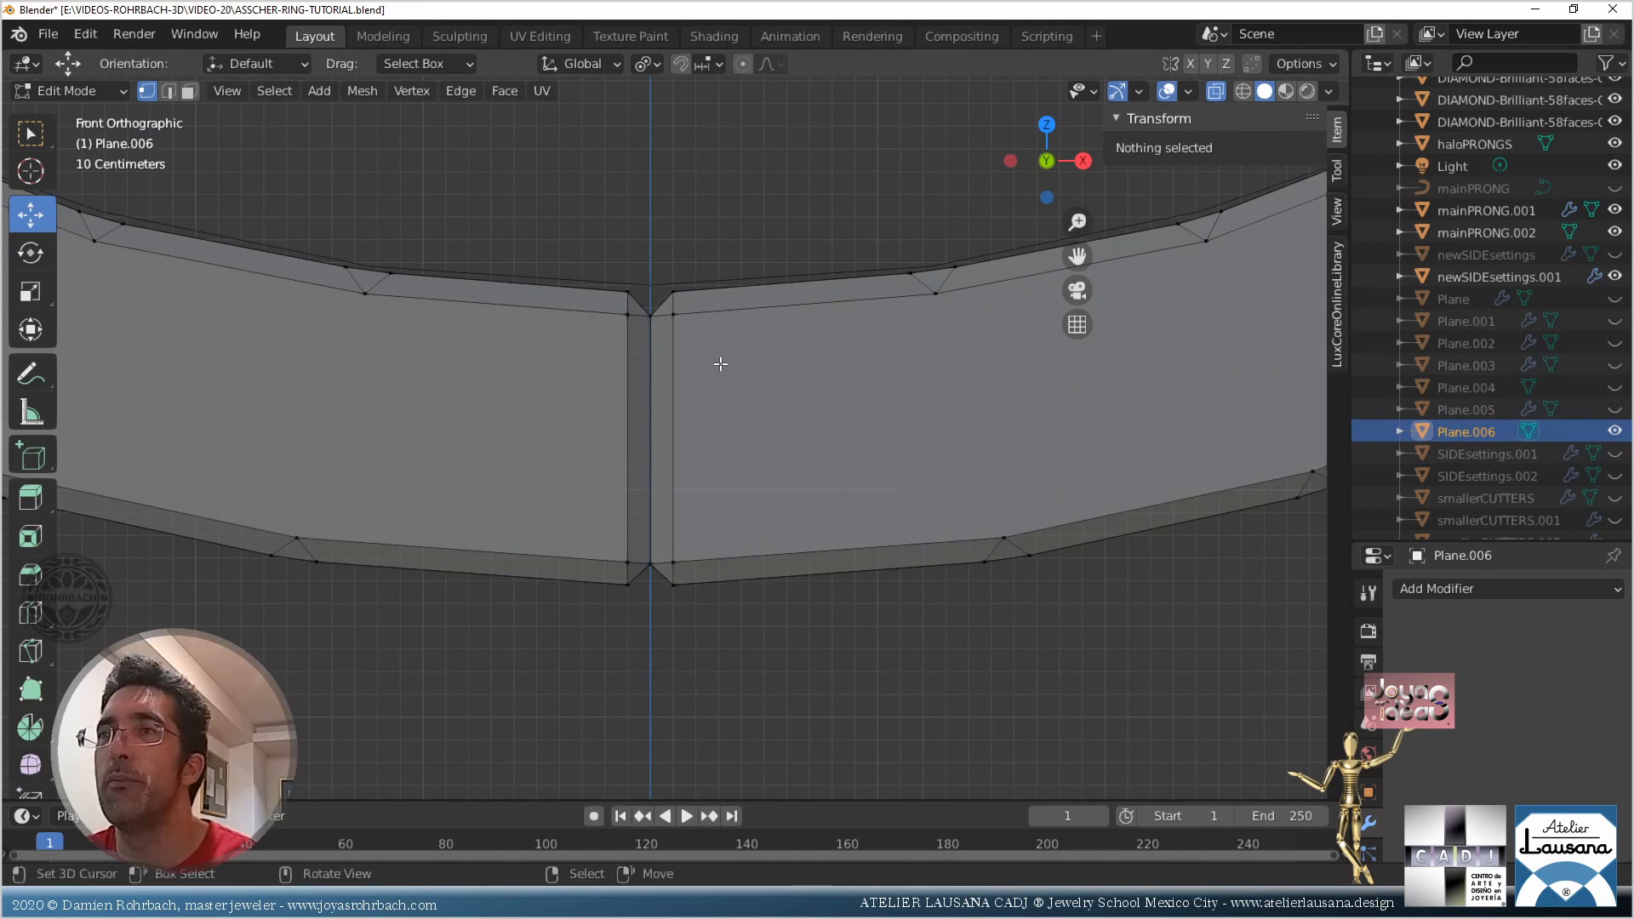
{"action": "left_click_drag", "start_coordinate": [644, 274], "coordinate": [667, 635]}
{"action": "key", "text": "x"}
{"action": "left_click", "coordinate": [738, 294]}
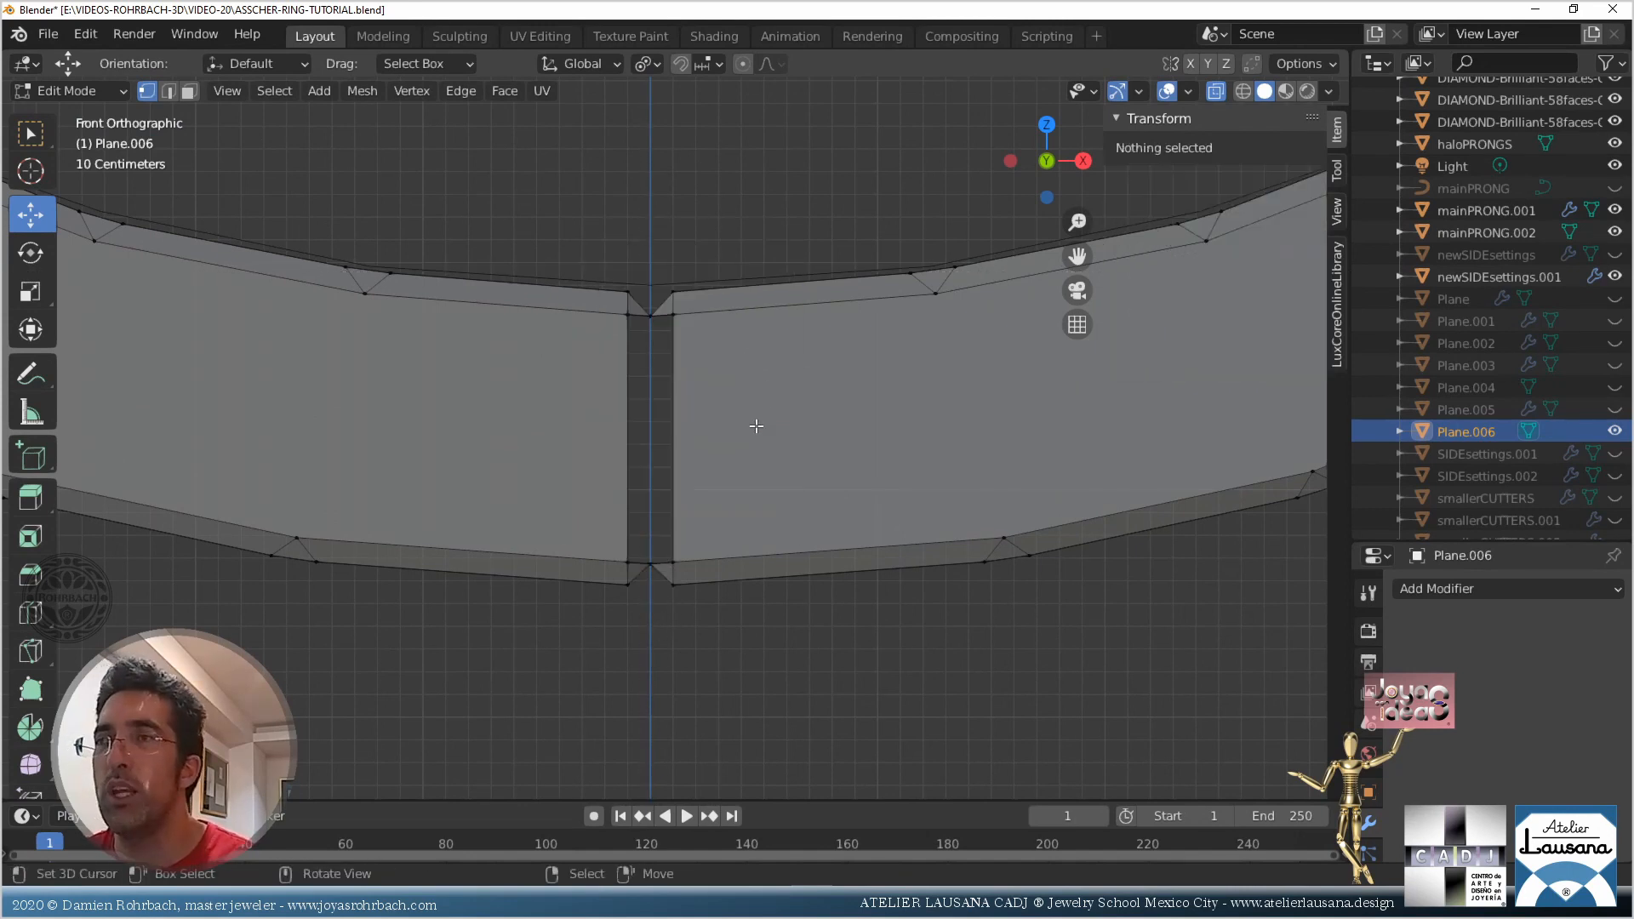
{"action": "left_click_drag", "start_coordinate": [640, 286], "coordinate": [653, 616]}
{"action": "key", "text": "x"}
{"action": "left_click", "coordinate": [682, 365]}
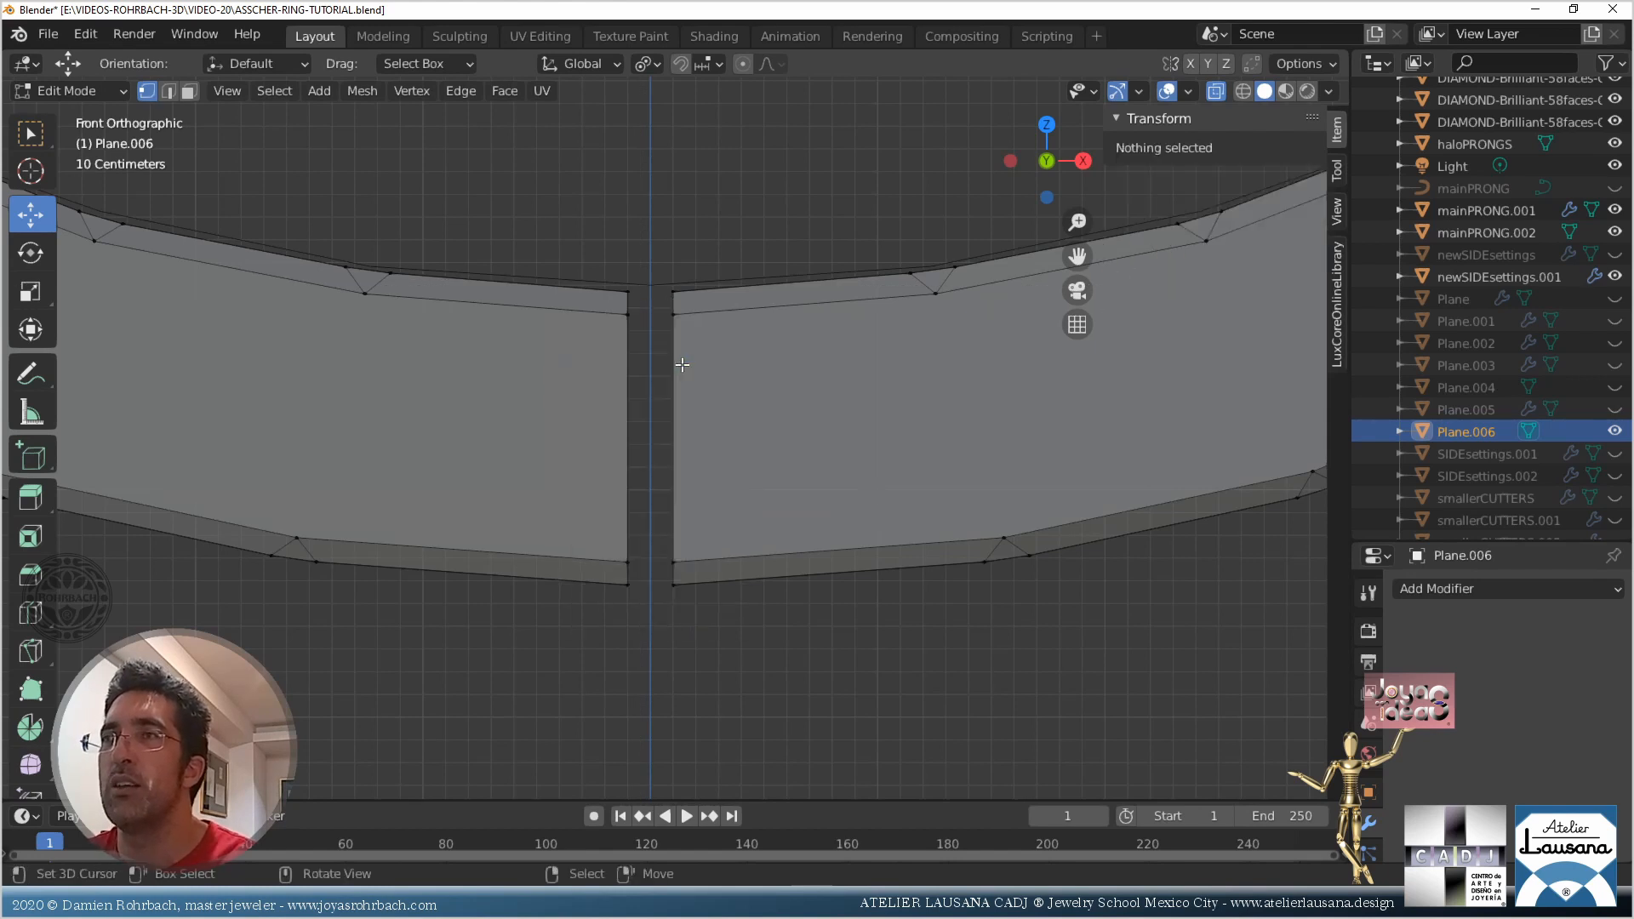
Close the gap at the band's base by bridging the two open edge loops on either side of the centre line
{"action": "left_click_drag", "start_coordinate": [580, 248], "coordinate": [719, 624]}
{"action": "scroll", "coordinate": [726, 620], "scroll_direction": "down", "scroll_amount": 8}
{"action": "scroll", "coordinate": [704, 352], "scroll_direction": "up", "scroll_amount": 4}
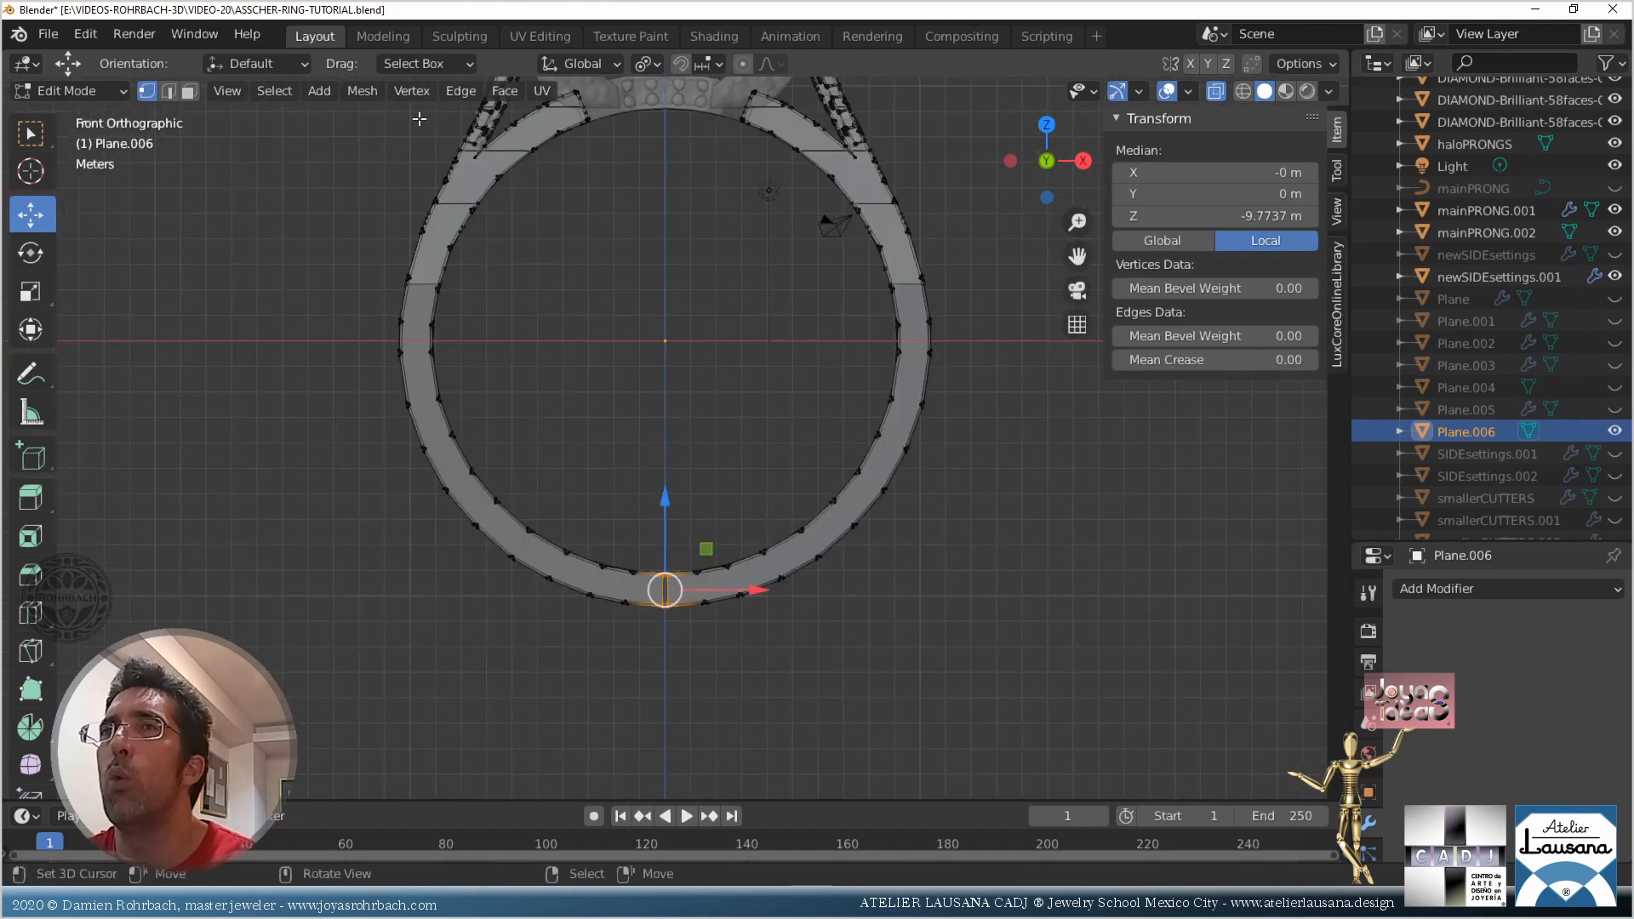
{"action": "left_click", "coordinate": [460, 91]}
{"action": "left_click", "coordinate": [496, 139]}
{"action": "key", "text": "Tab"}
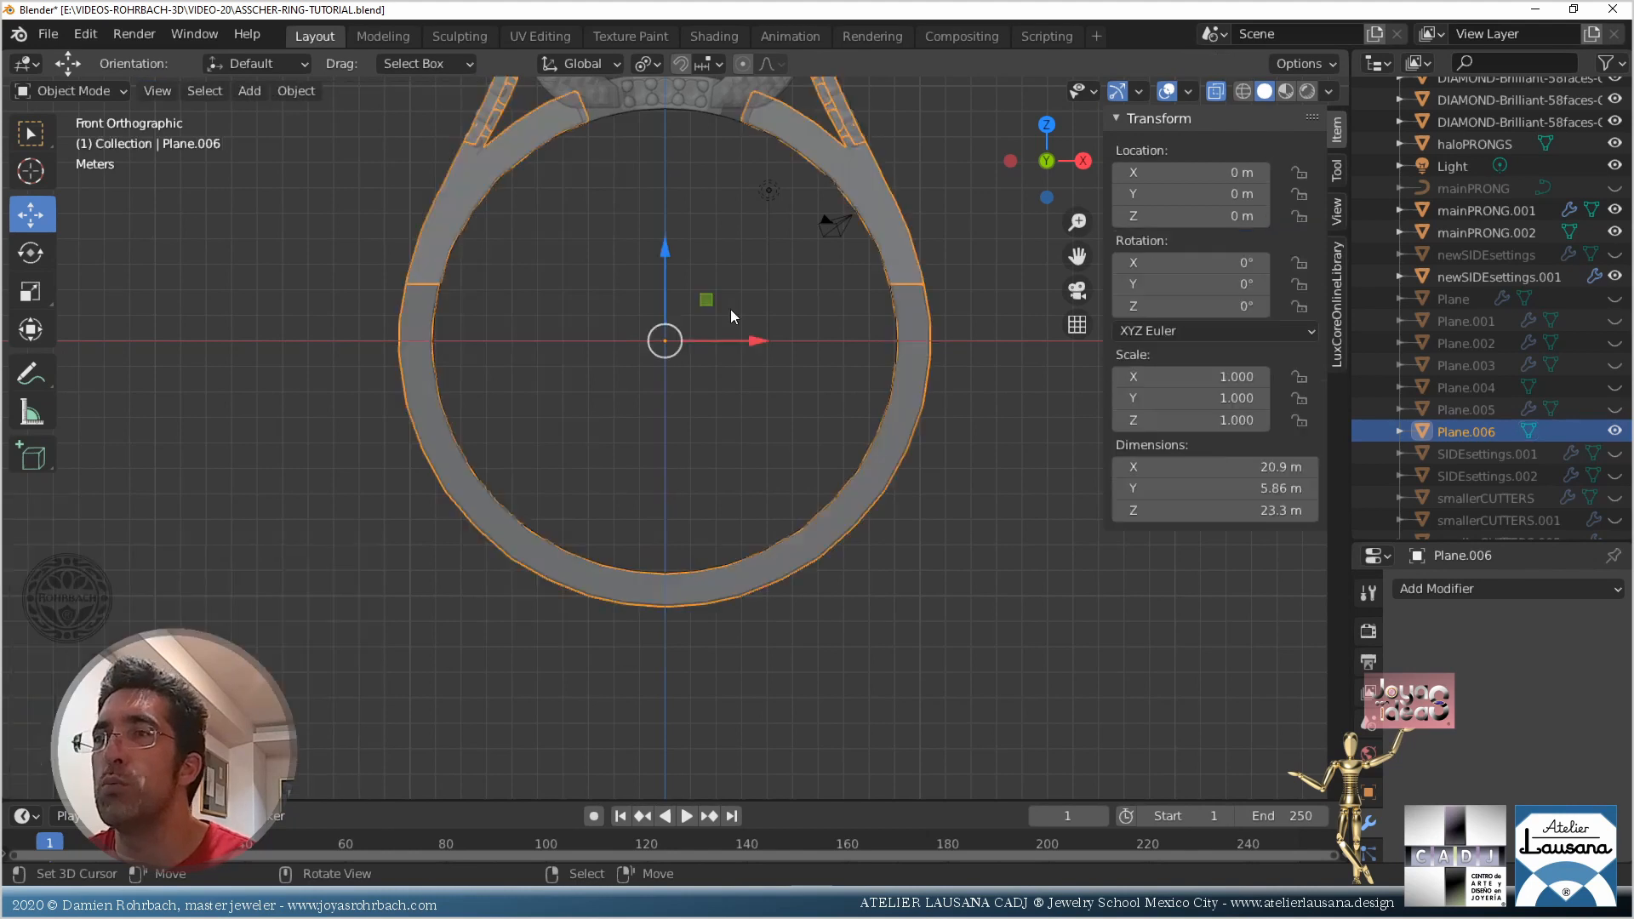
Shade the ring band smooth and enable Auto Smooth at 30° for its normals
{"action": "mouse_move", "coordinate": [838, 491]}
{"action": "middle_mouse_down"}
{"action": "mouse_move", "coordinate": [829, 407]}
{"action": "mouse_move", "coordinate": [711, 418]}
{"action": "mouse_move", "coordinate": [780, 349]}
{"action": "mouse_move", "coordinate": [679, 479]}
{"action": "mouse_move", "coordinate": [658, 466]}
{"action": "mouse_move", "coordinate": [611, 507]}
{"action": "mouse_move", "coordinate": [639, 583]}
{"action": "mouse_move", "coordinate": [768, 601]}
{"action": "mouse_move", "coordinate": [973, 548]}
{"action": "mouse_move", "coordinate": [1071, 577]}
{"action": "mouse_move", "coordinate": [1030, 635]}
{"action": "mouse_move", "coordinate": [722, 527]}
{"action": "mouse_move", "coordinate": [493, 499]}
{"action": "mouse_move", "coordinate": [679, 618]}
{"action": "mouse_move", "coordinate": [805, 480]}
{"action": "mouse_move", "coordinate": [997, 489]}
{"action": "mouse_move", "coordinate": [847, 520]}
{"action": "middle_mouse_up"}
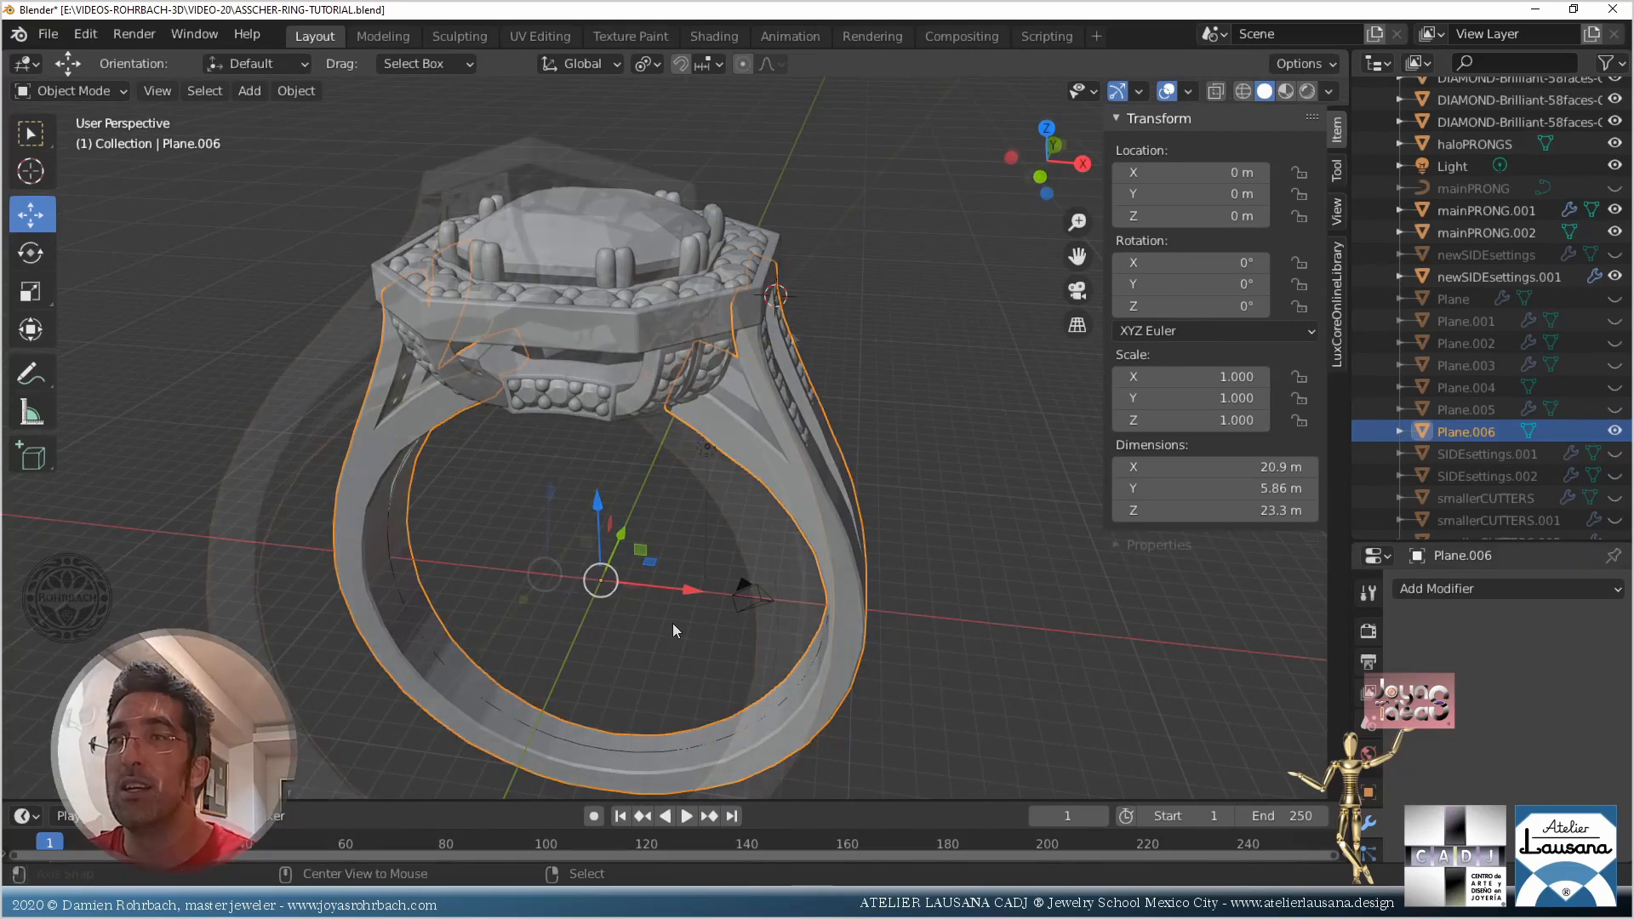
{"action": "scroll", "coordinate": [724, 403], "scroll_direction": "up", "scroll_amount": 3}
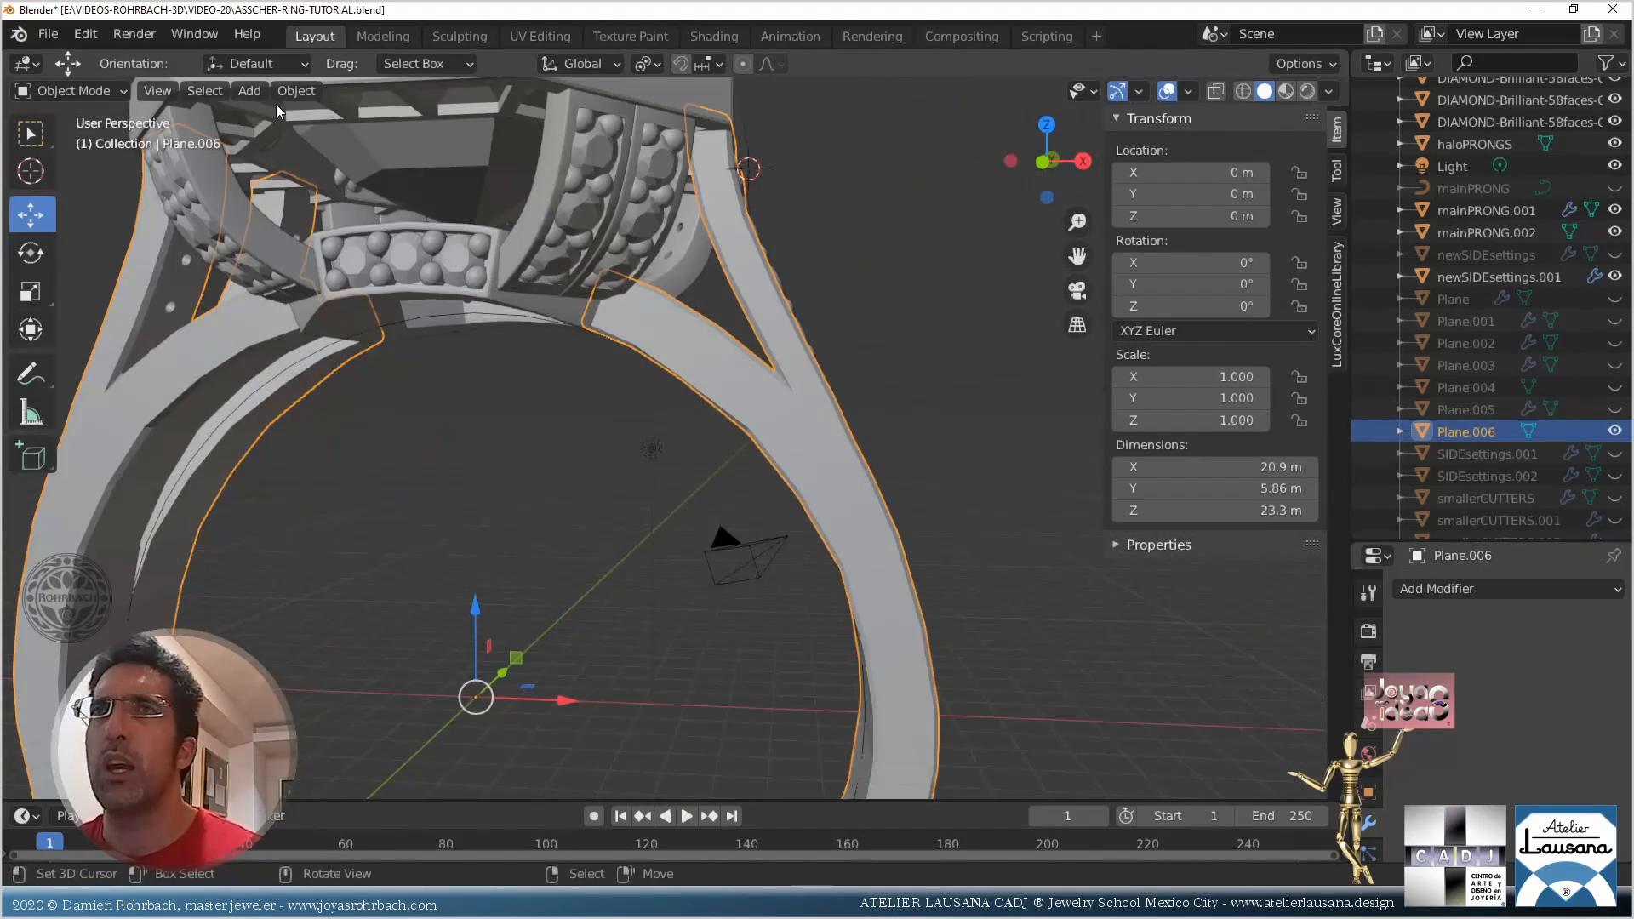
{"action": "left_click", "coordinate": [295, 90]}
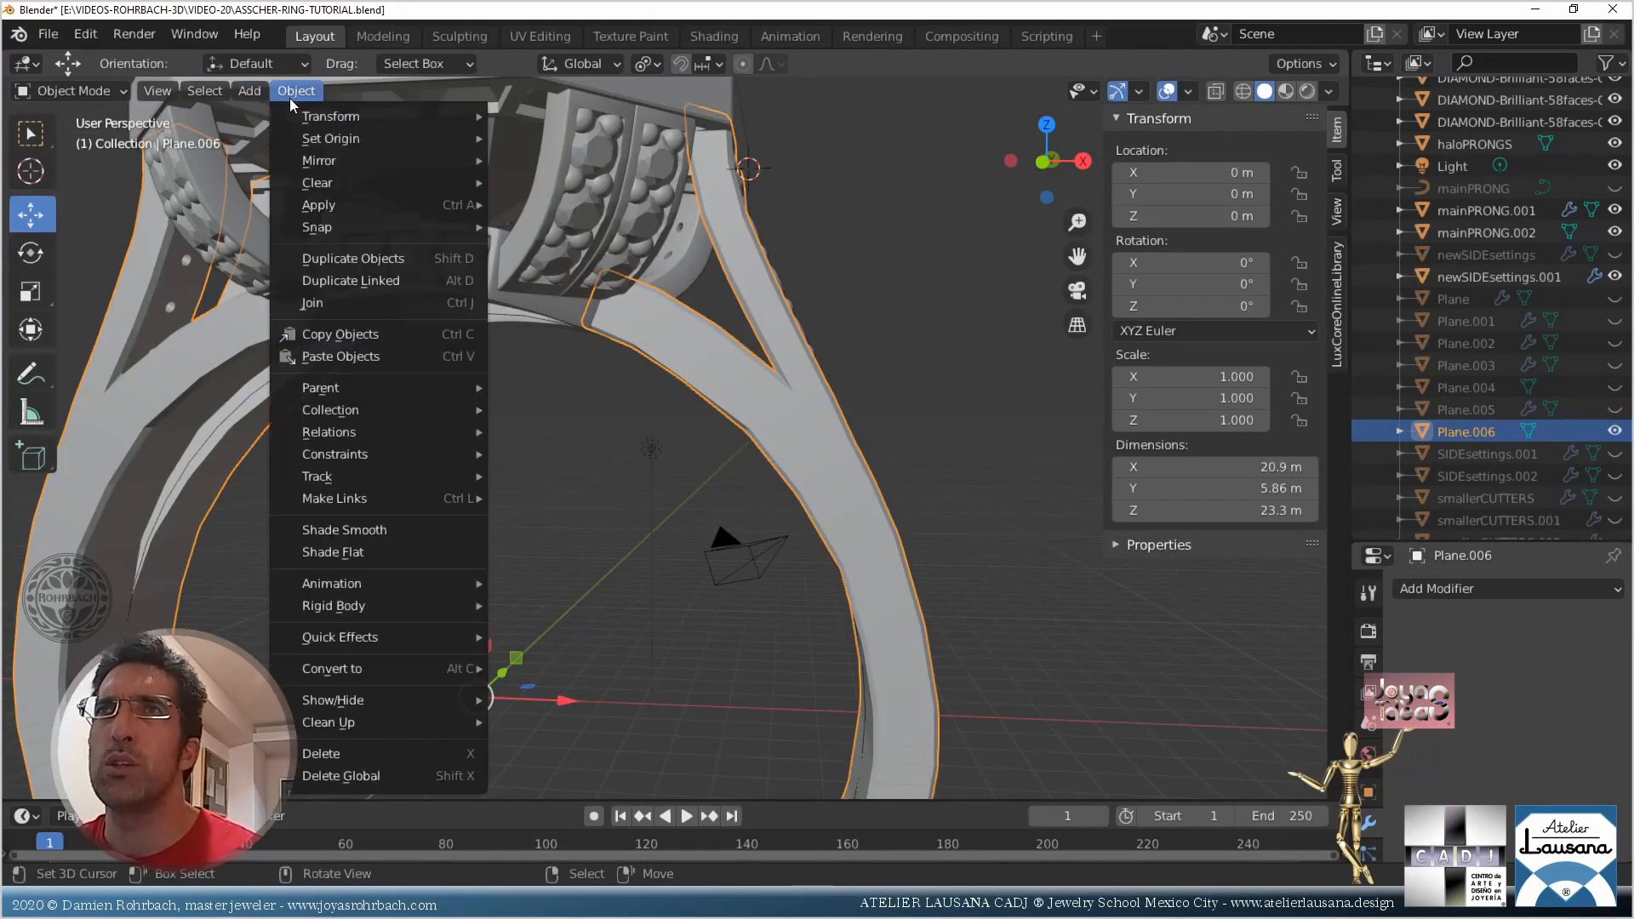
{"action": "left_click", "coordinate": [365, 621]}
{"action": "scroll", "coordinate": [1098, 633], "scroll_direction": "down", "scroll_amount": 4}
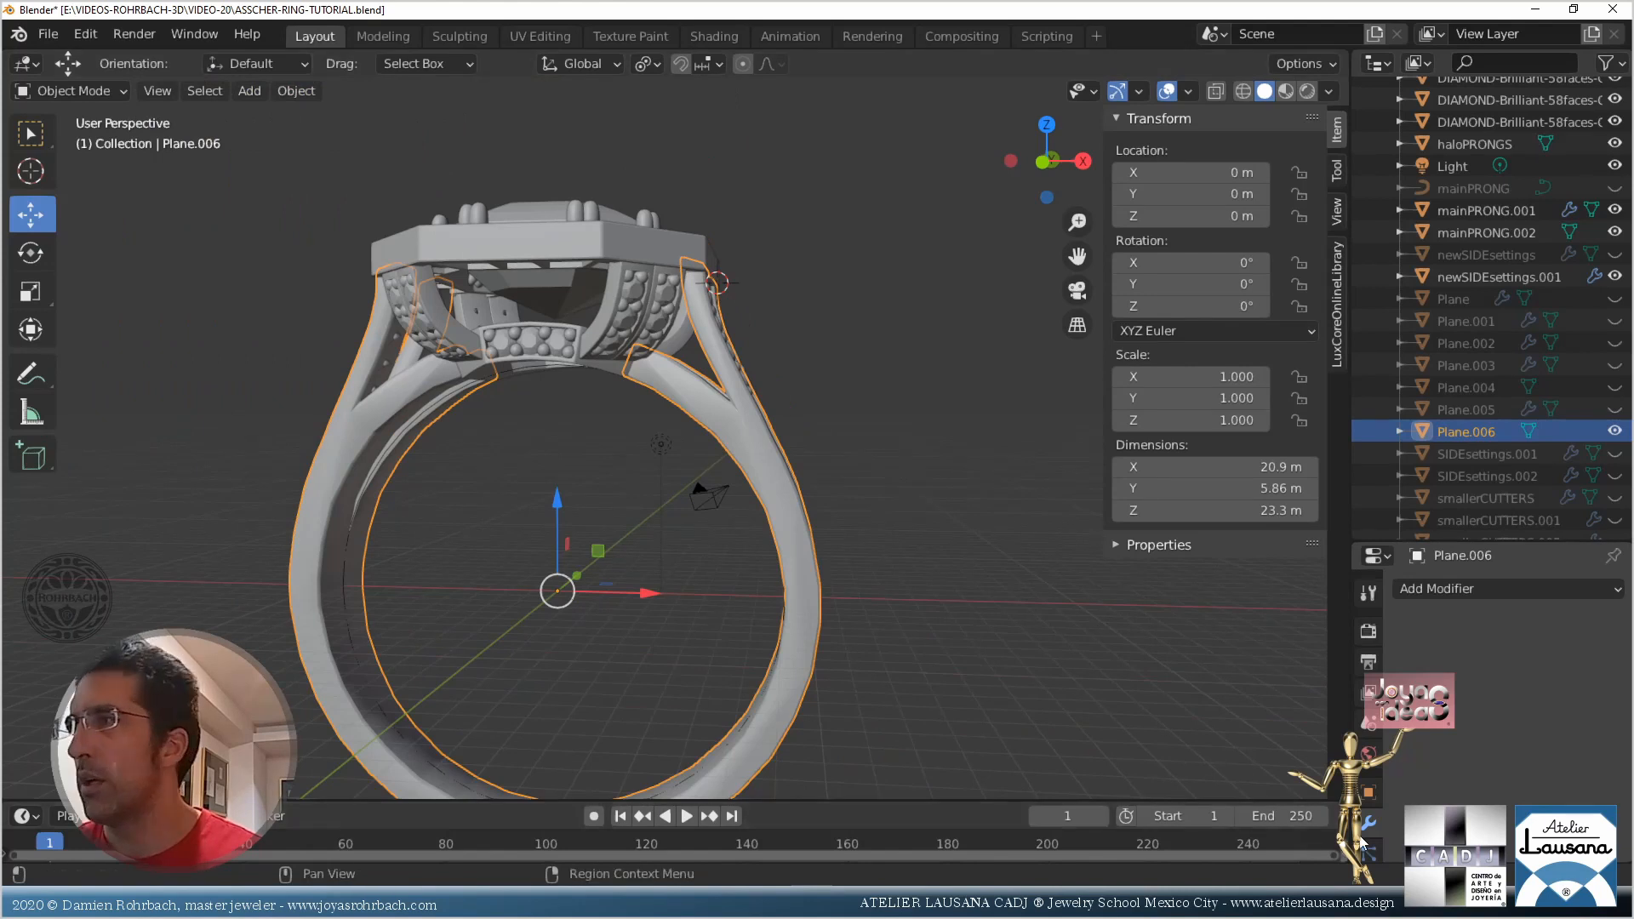
{"action": "scroll", "coordinate": [1367, 840], "scroll_direction": "down", "scroll_amount": 4}
{"action": "left_click", "coordinate": [1369, 774]}
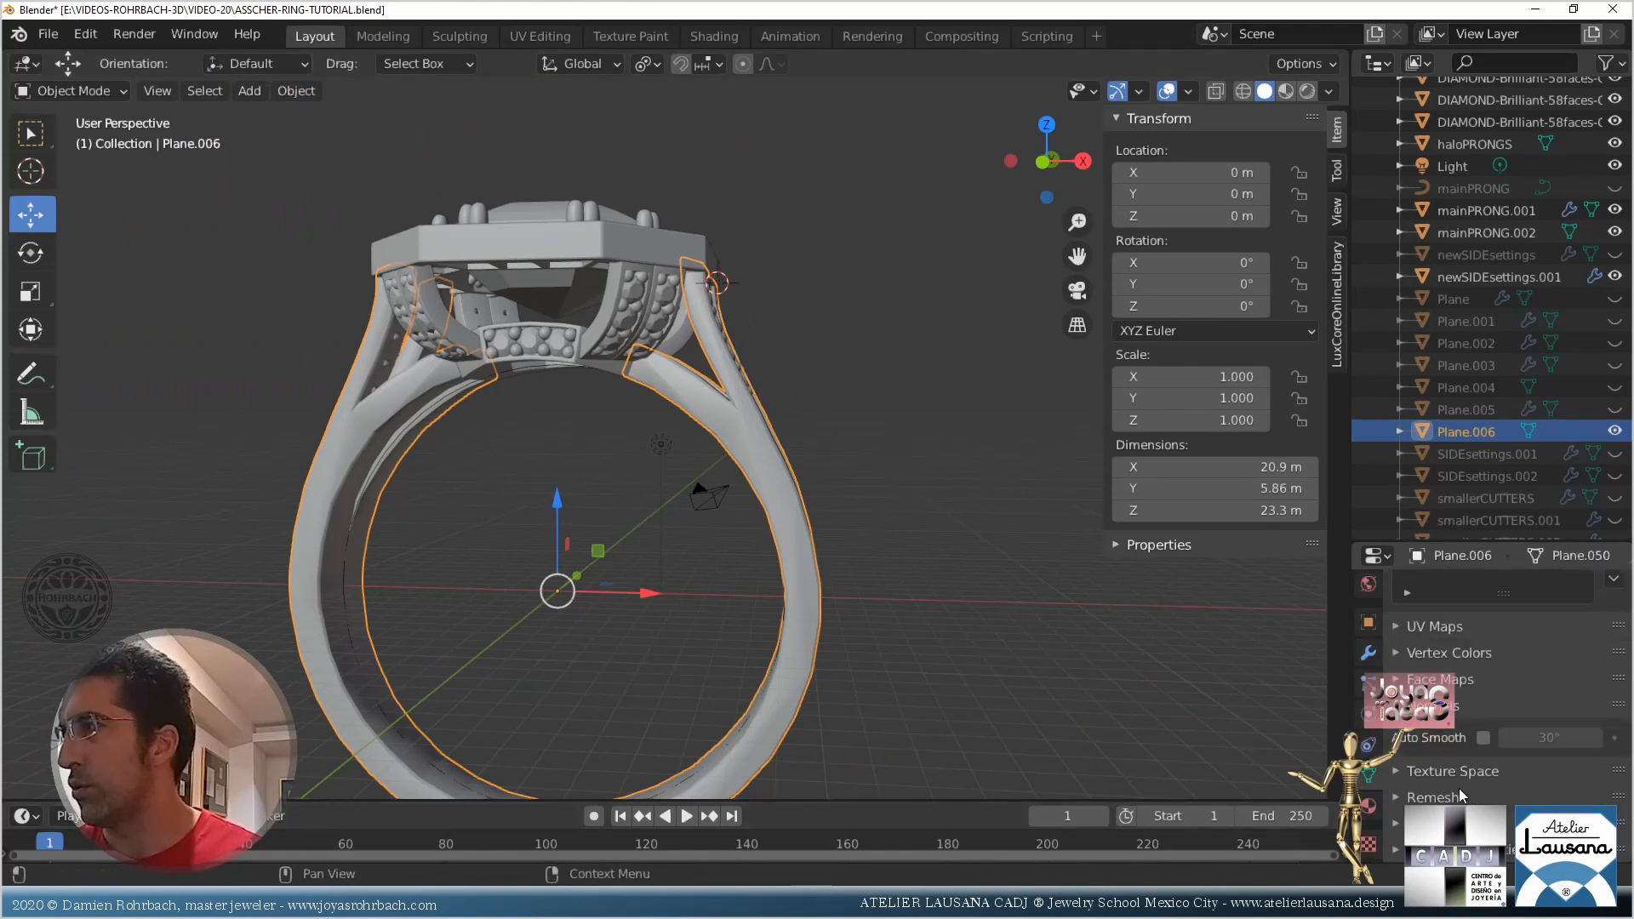
Enable the X axis in the leg stones' Mirror modifier, in addition to Y, and save the file
{"action": "middle_click_drag", "start_coordinate": [800, 601], "coordinate": [625, 570]}
{"action": "scroll", "coordinate": [684, 294], "scroll_direction": "up", "scroll_amount": 5}
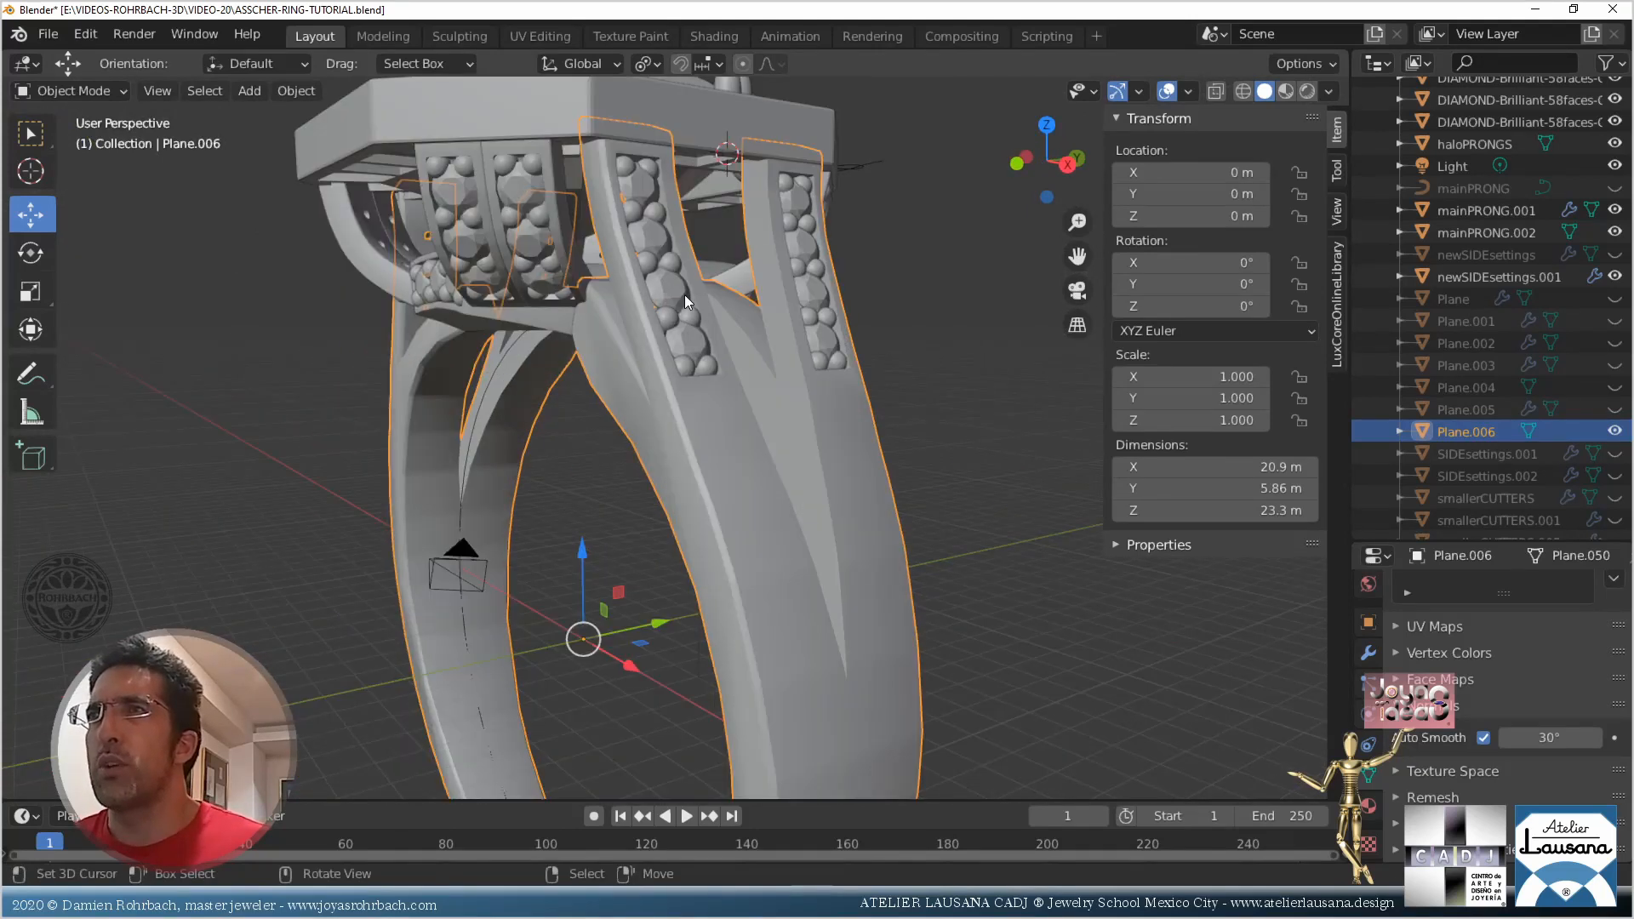
{"action": "left_click", "coordinate": [683, 295]}
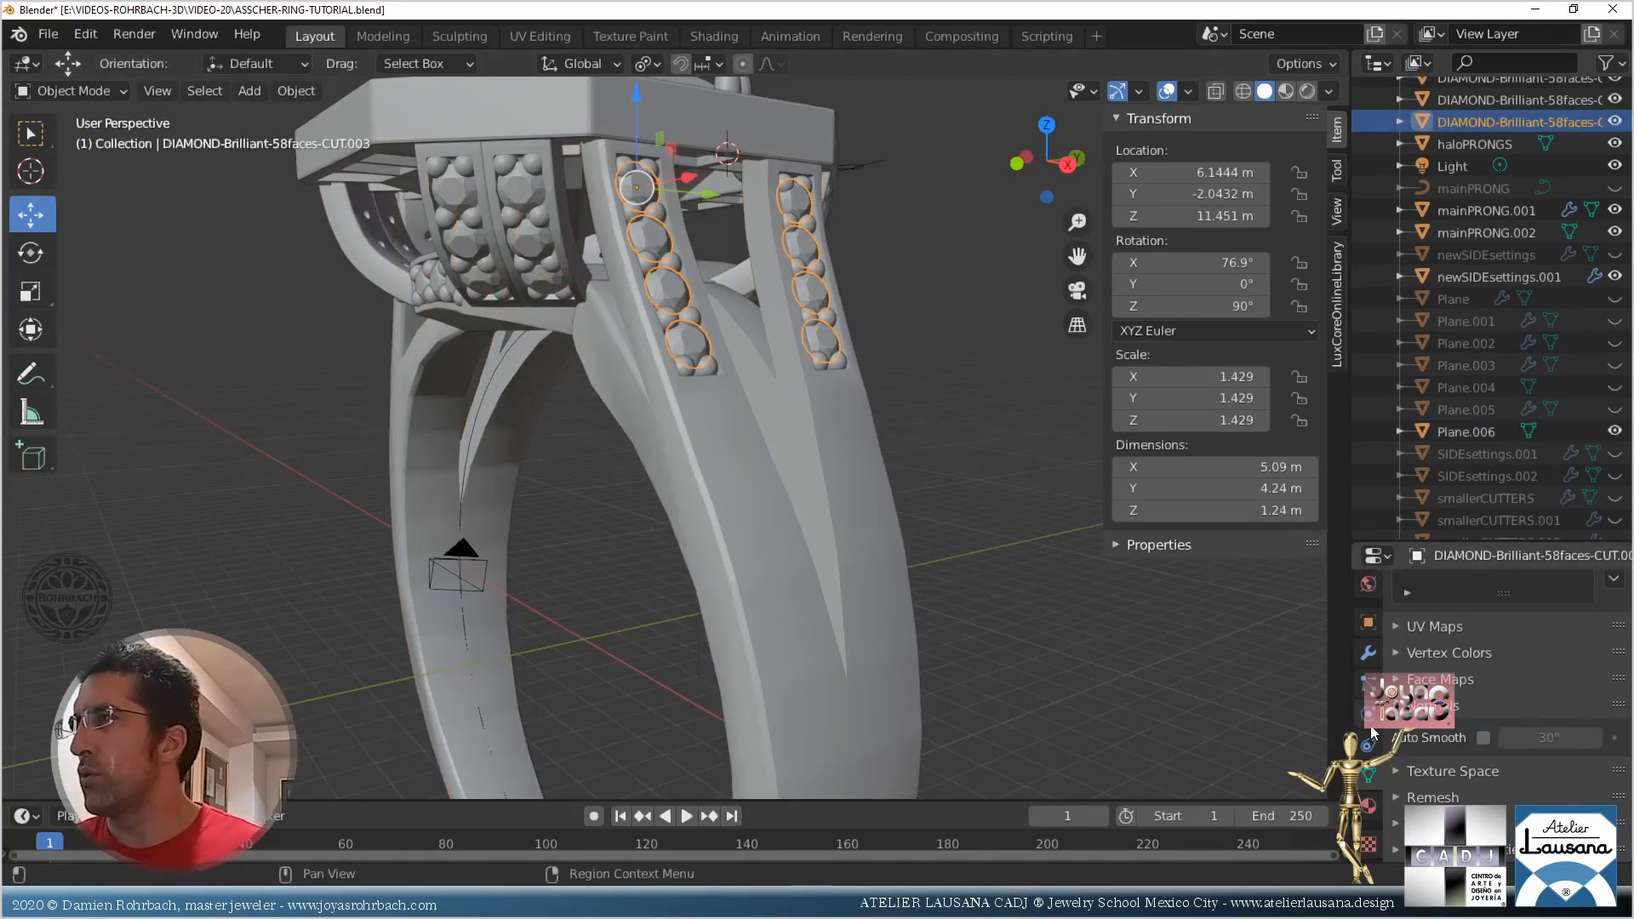
{"action": "left_click", "coordinate": [1371, 667]}
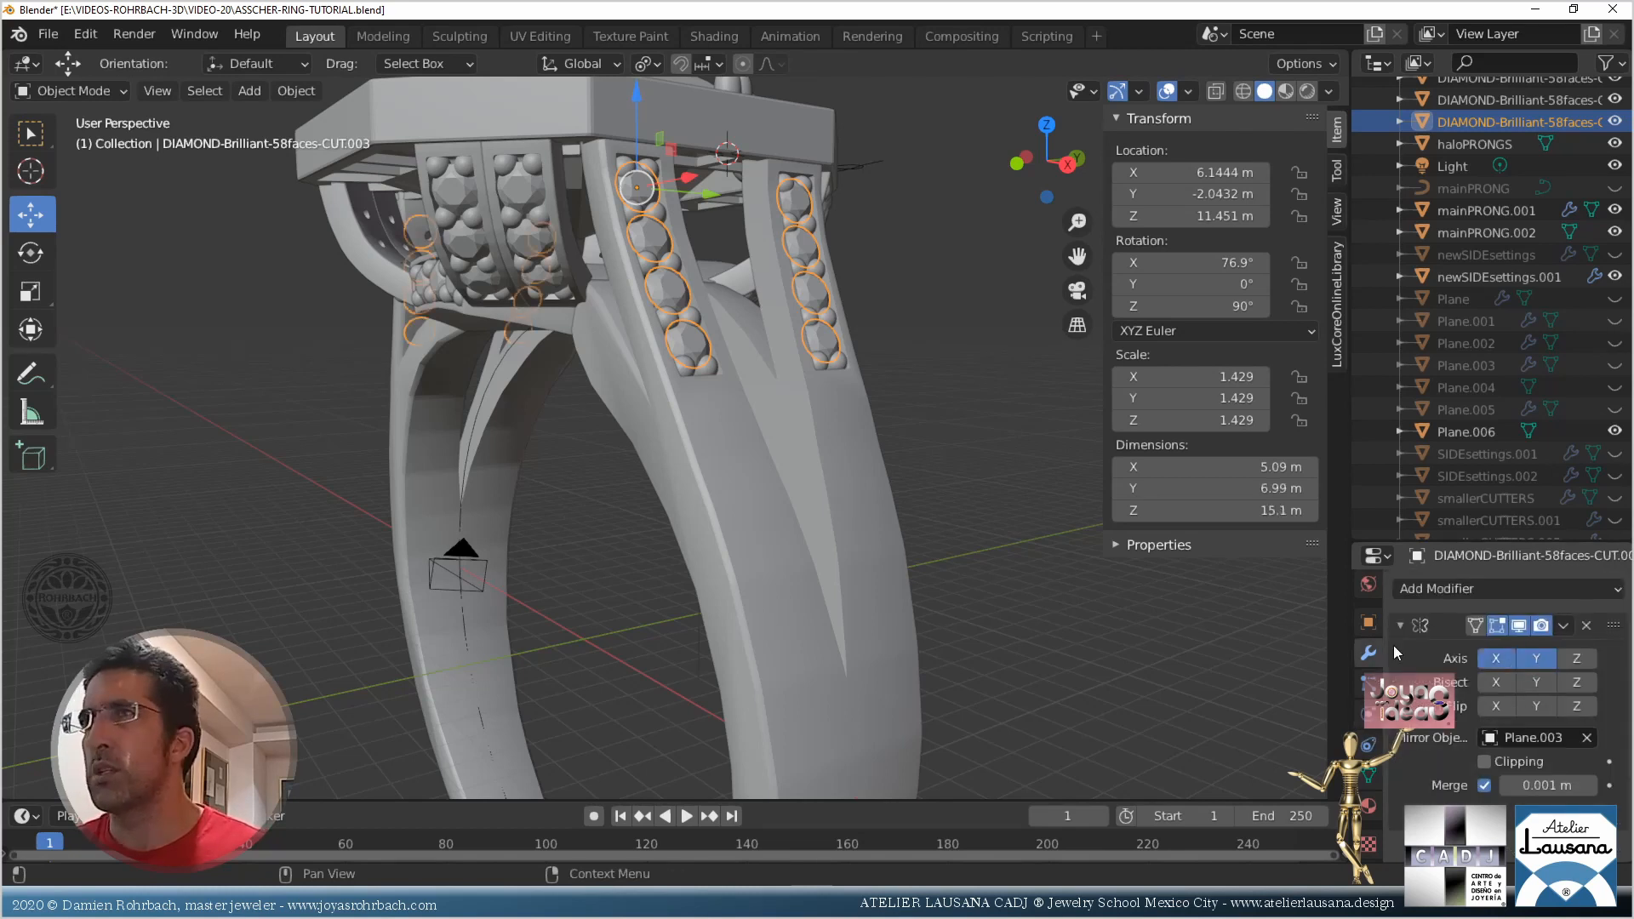
{"action": "middle_click_drag", "start_coordinate": [545, 485], "coordinate": [627, 555]}
{"action": "key", "text": "ctrl+s"}
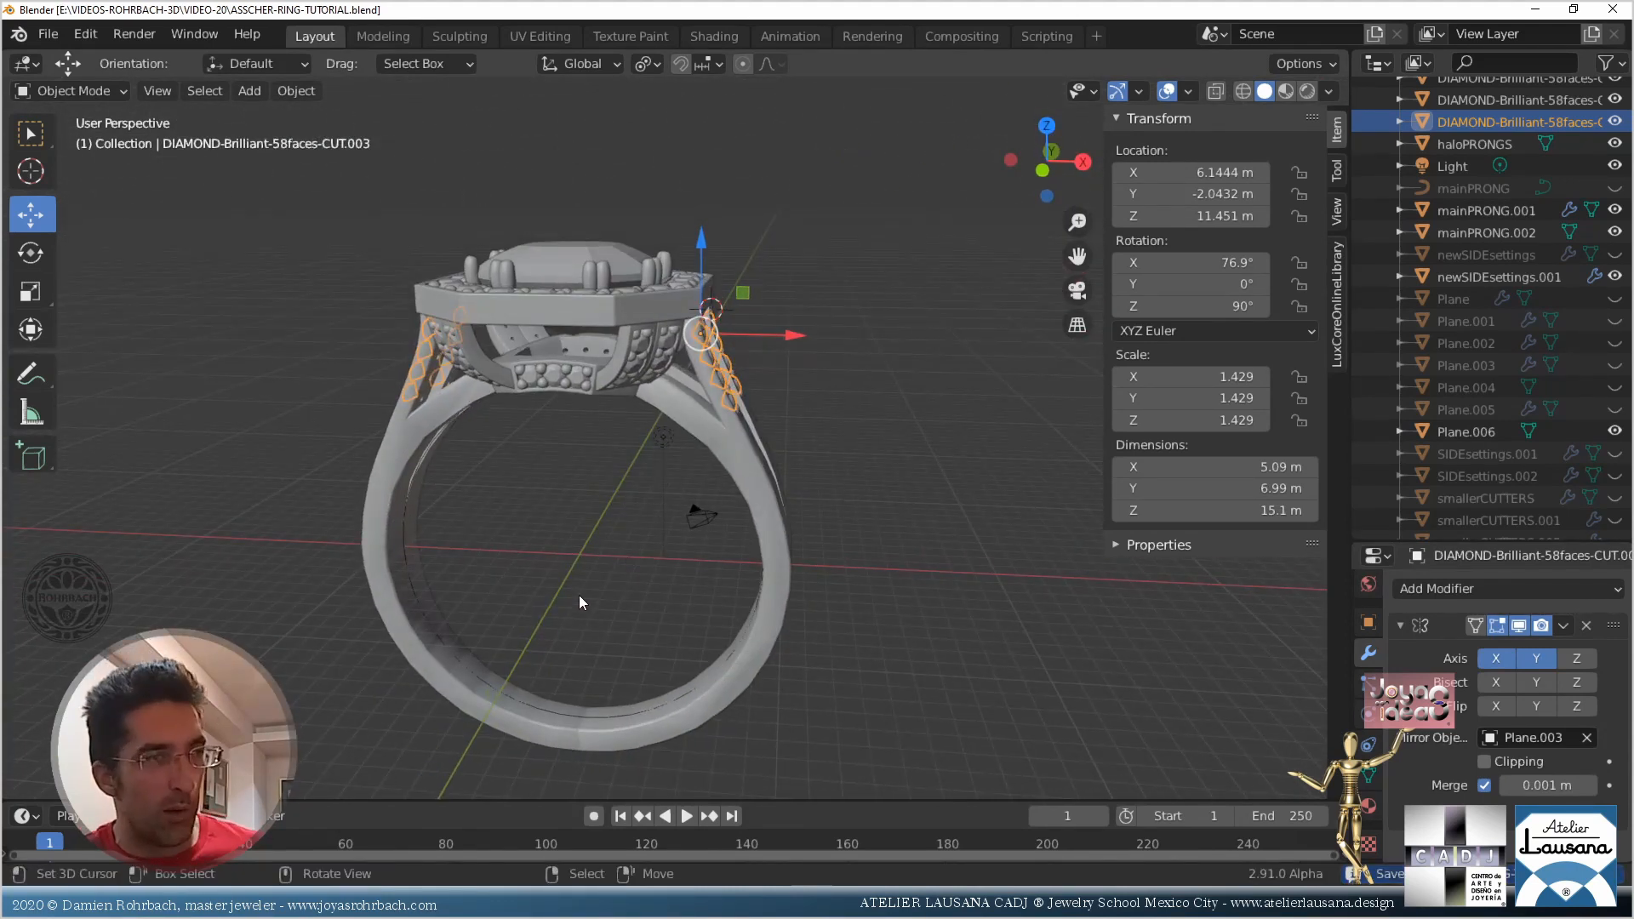
Add a text object in top view and move it near the Y axis, just beyond the ring head
{"action": "scroll", "coordinate": [580, 593], "scroll_direction": "up", "scroll_amount": 3}
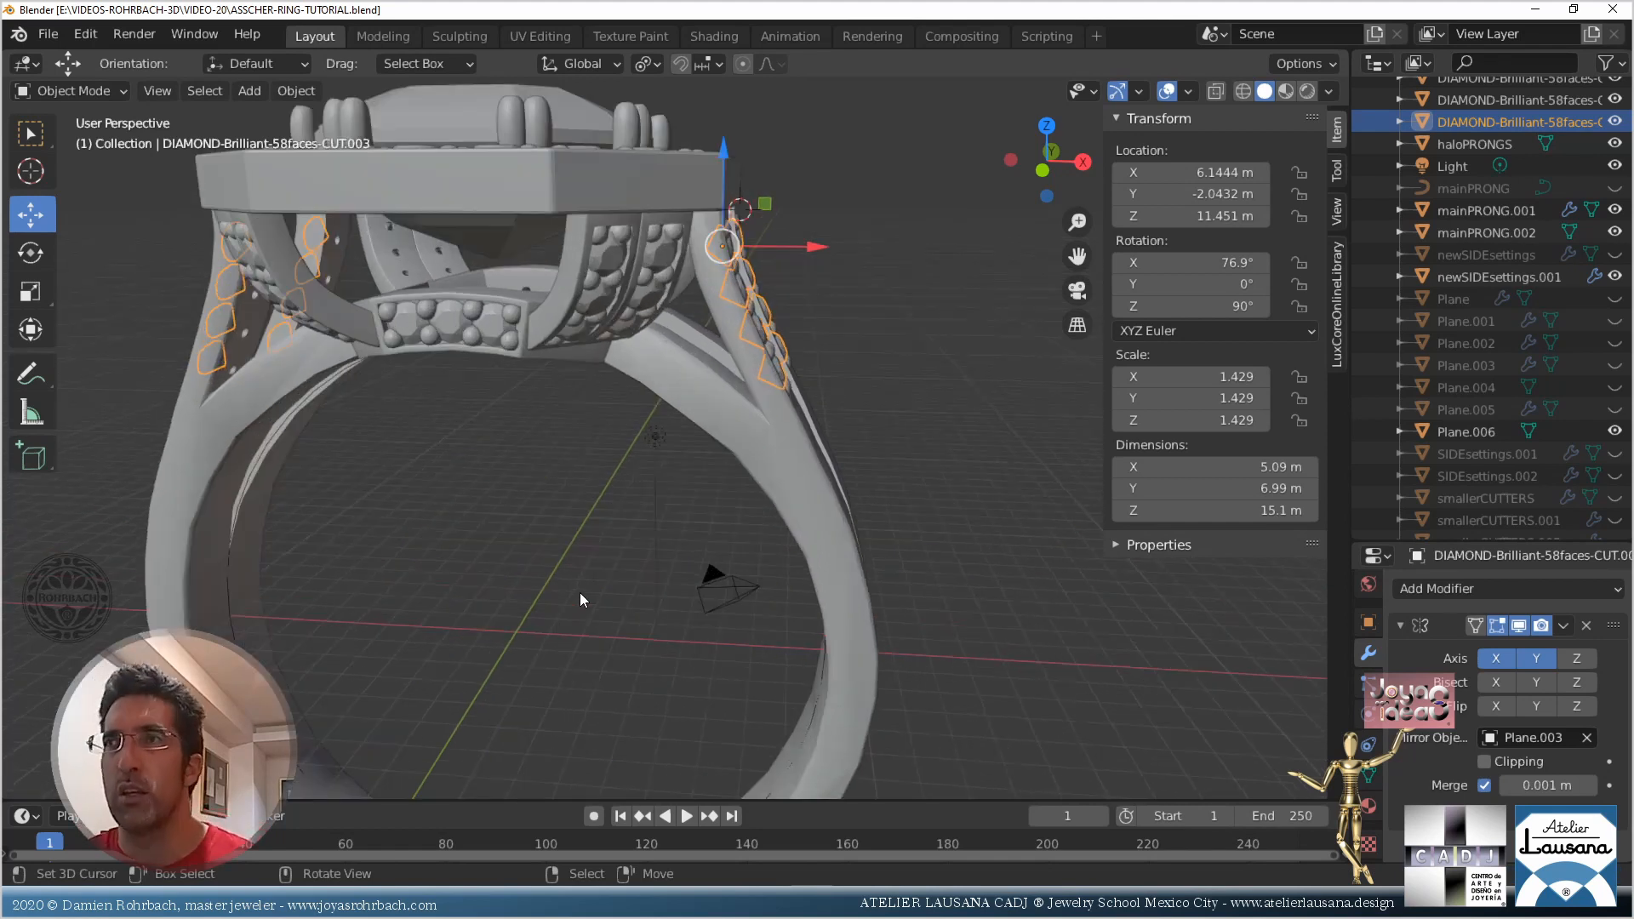
{"action": "middle_click_drag", "start_coordinate": [580, 592], "coordinate": [615, 652]}
{"action": "scroll", "coordinate": [615, 652], "scroll_direction": "down", "scroll_amount": 4}
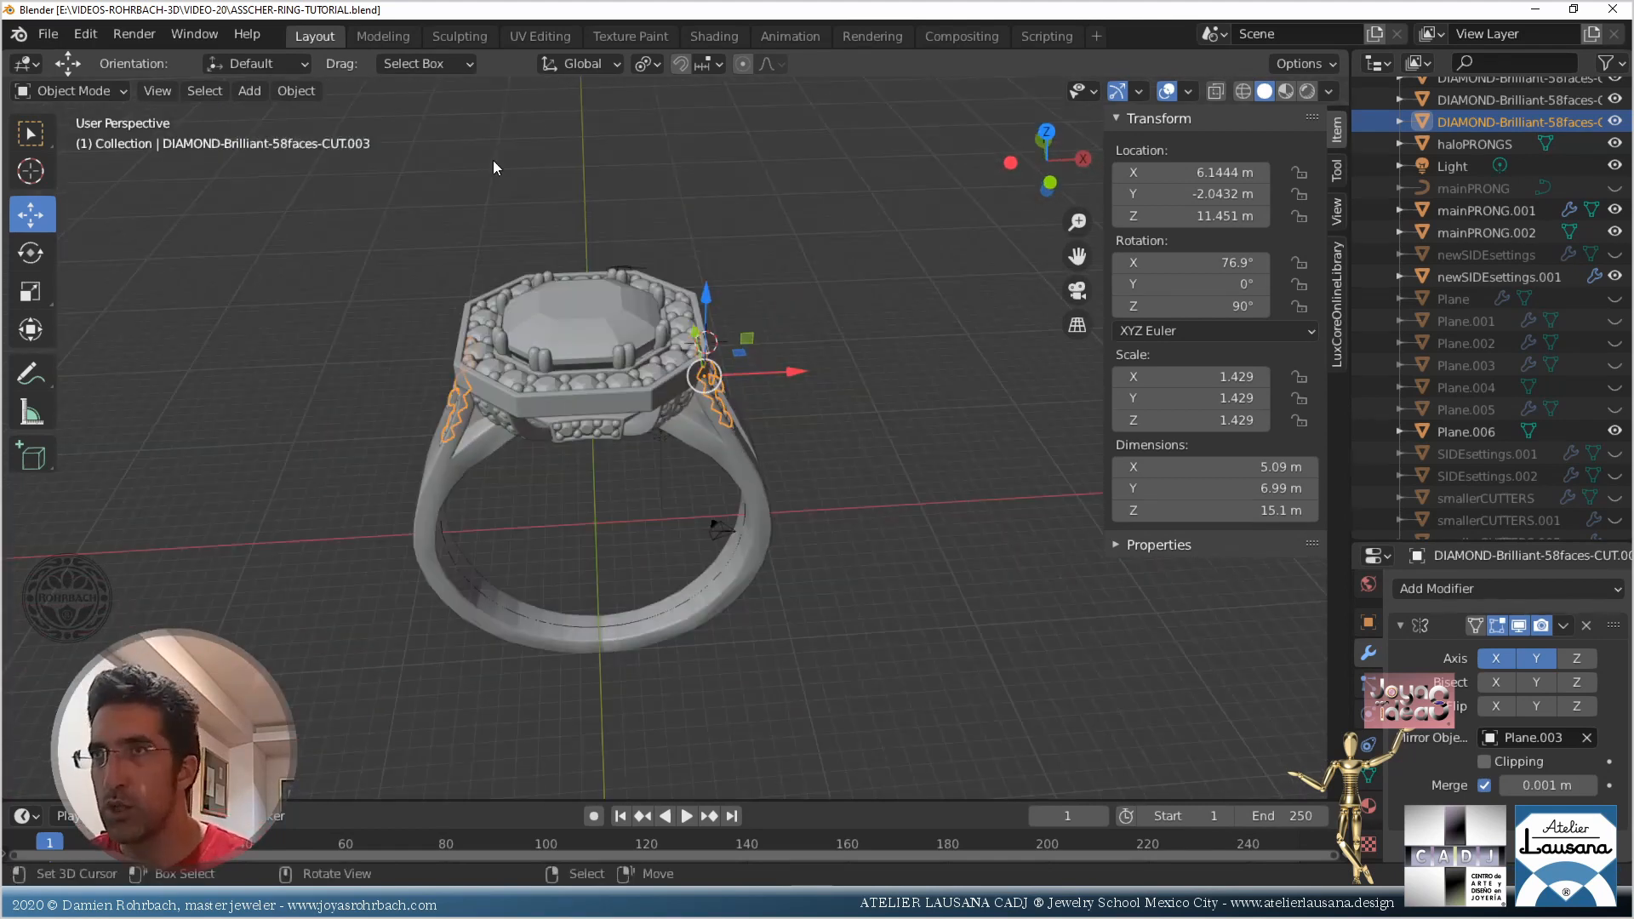
{"action": "key", "text": "KP_7"}
{"action": "right_click", "coordinate": [518, 247], "text": "shift"}
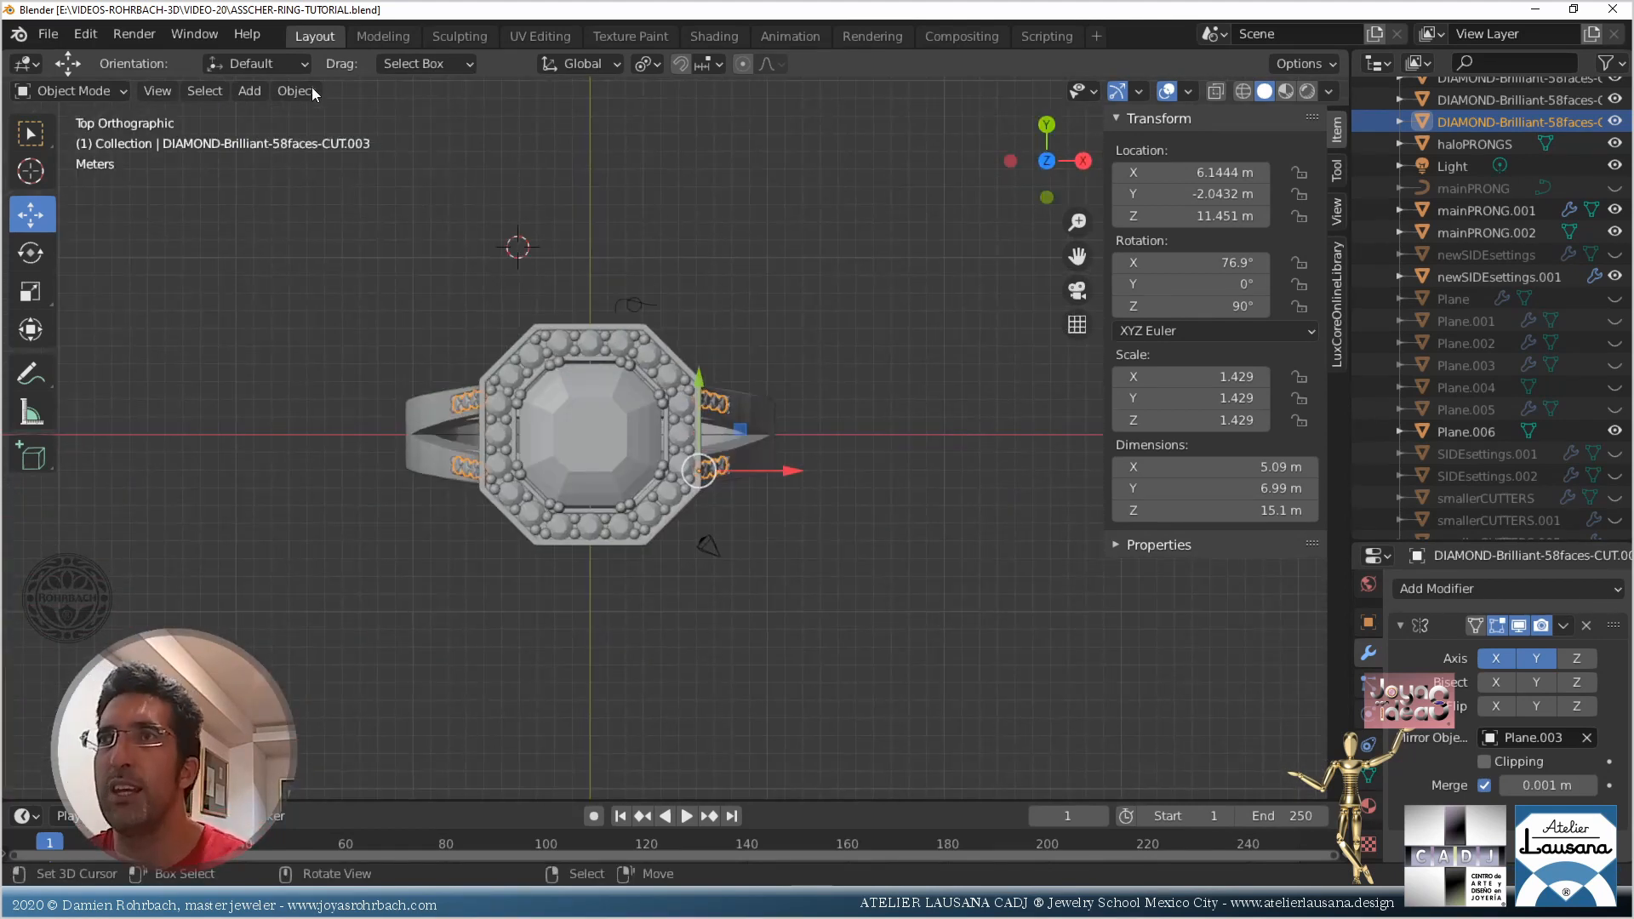
{"action": "left_click", "coordinate": [251, 94]}
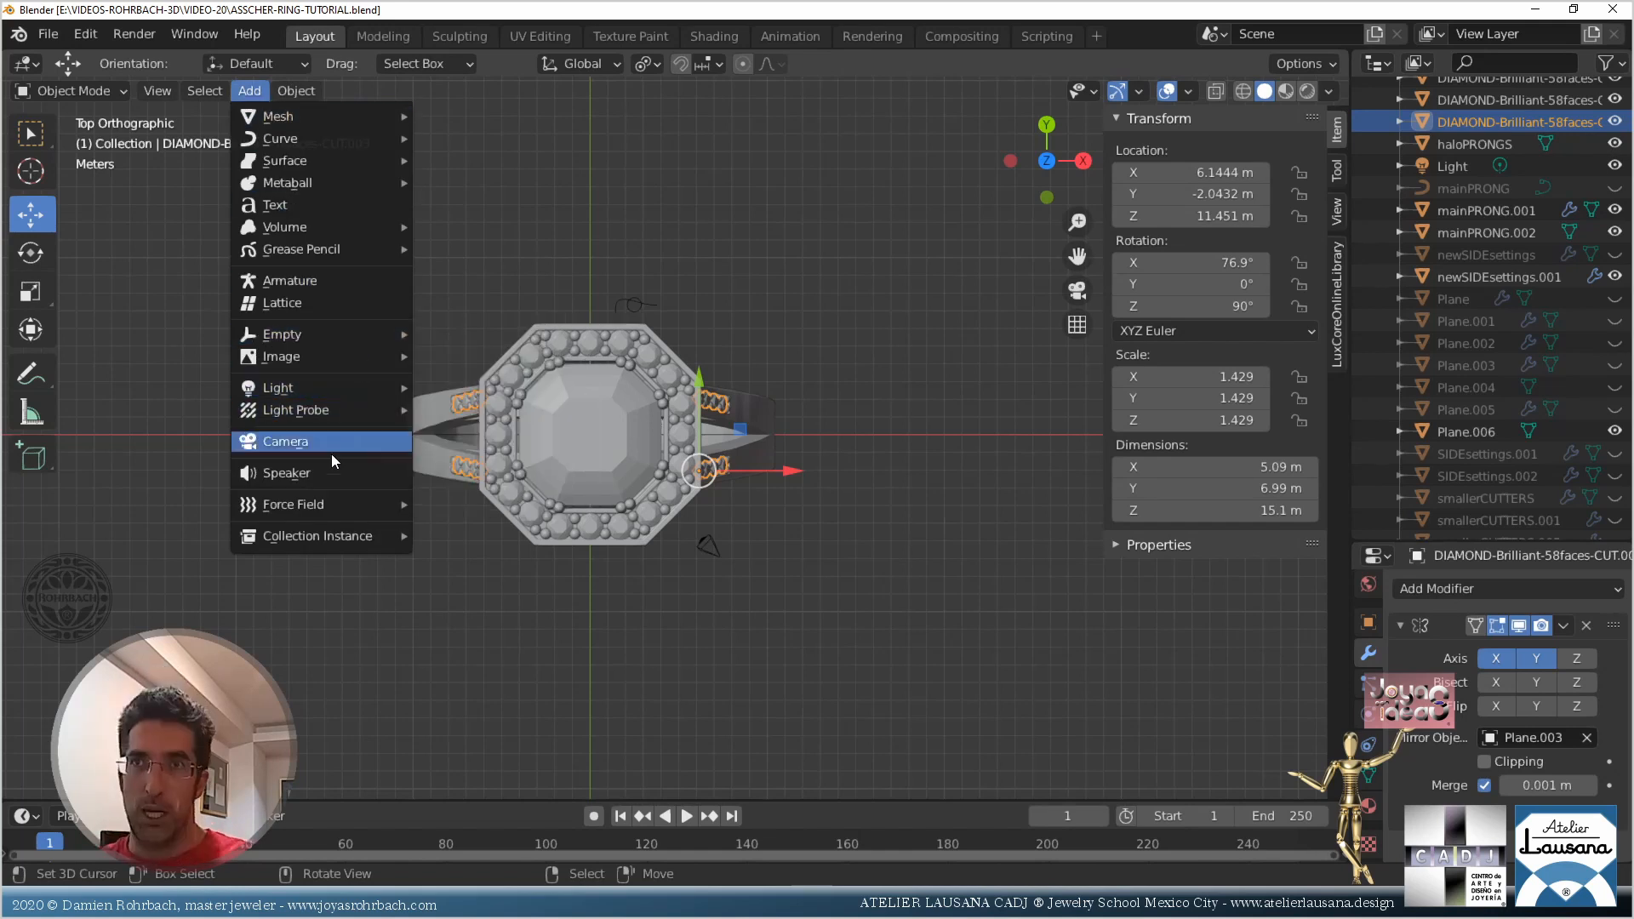
{"action": "left_click", "coordinate": [314, 205]}
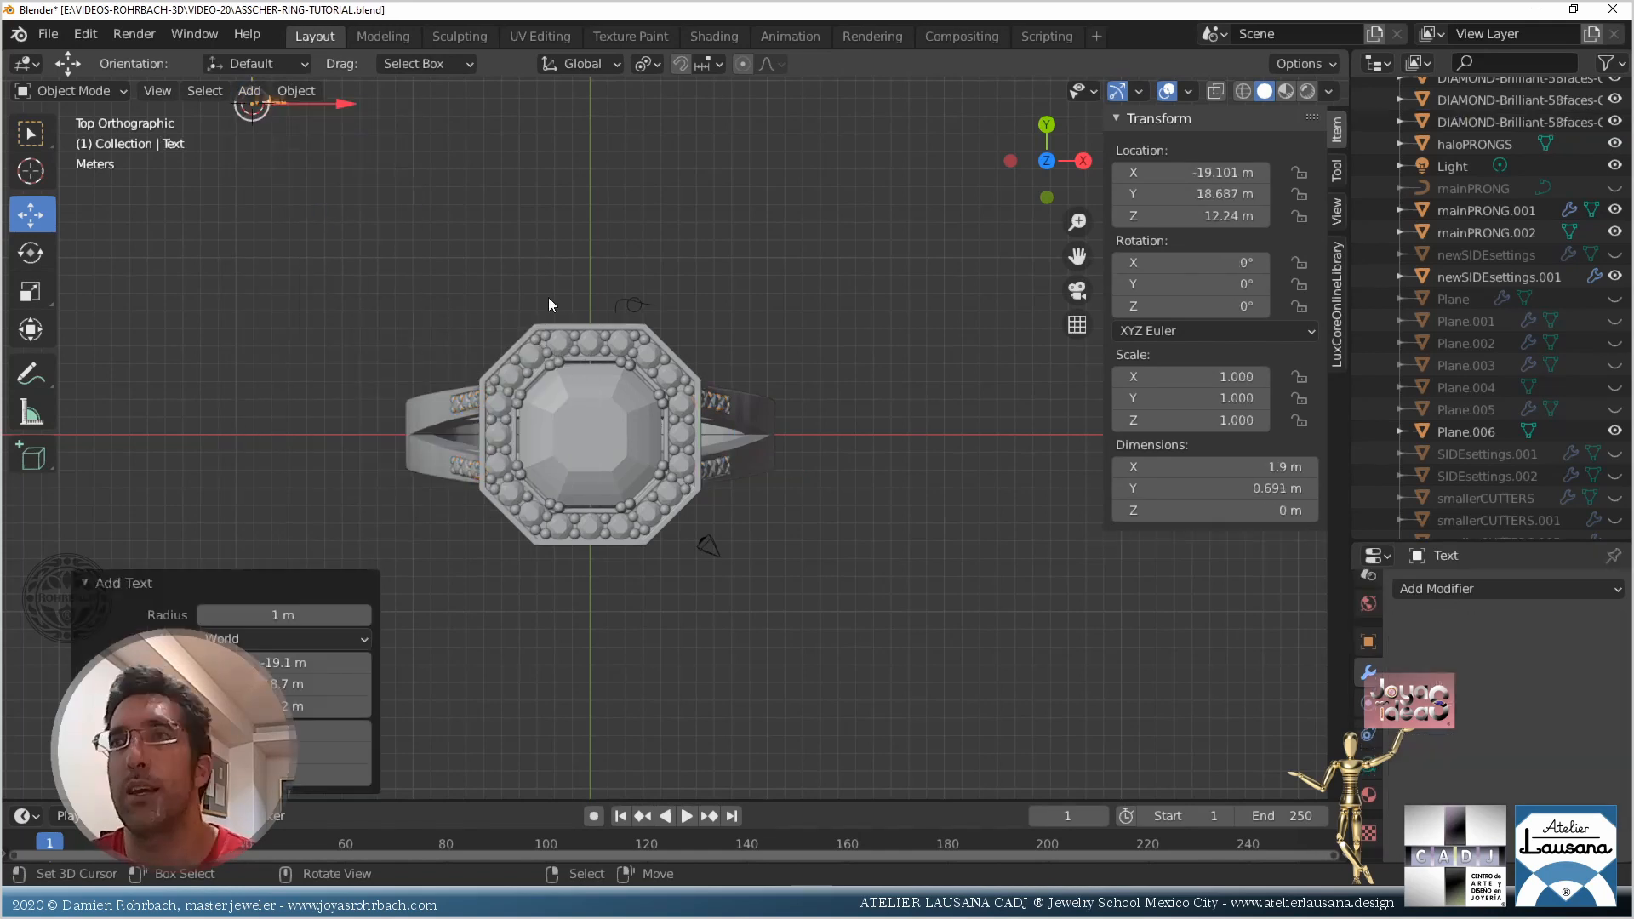
{"action": "middle_click_drag", "start_coordinate": [514, 184], "coordinate": [605, 335], "text": "shift"}
{"action": "scroll", "coordinate": [606, 334], "scroll_direction": "up", "scroll_amount": 2}
{"action": "key", "text": "g"}
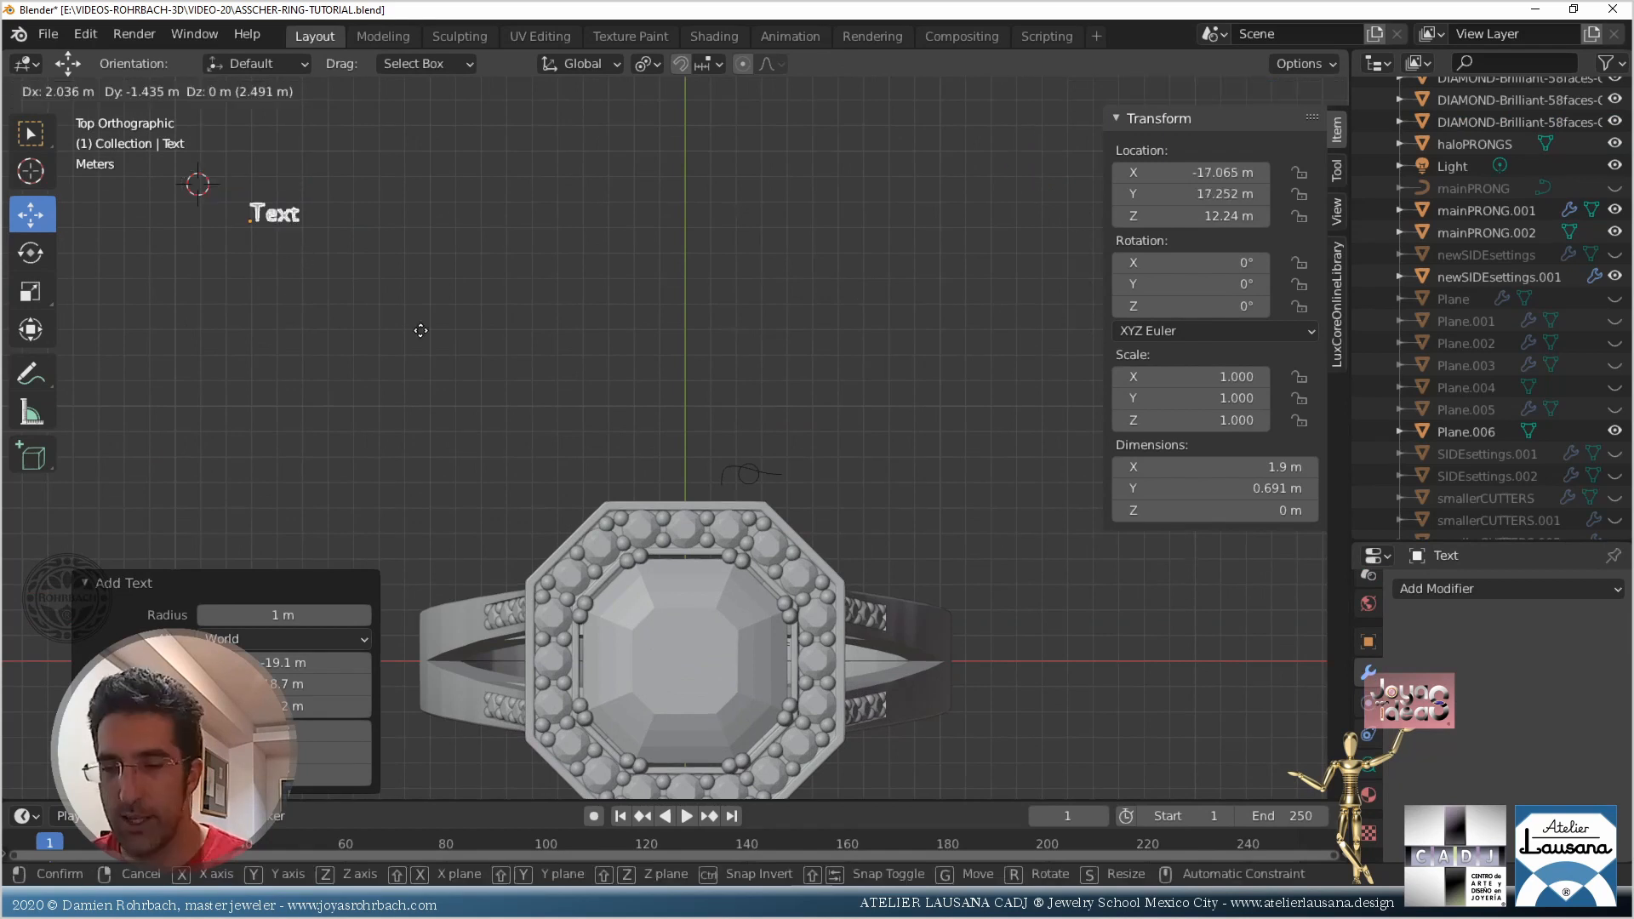
{"action": "left_click", "coordinate": [784, 454]}
Replace the default text with "14K", a gap of spaces and the jeweller's surname in capitals
{"action": "key", "text": "Tab"}
{"action": "key", "text": "BackSpace"}
{"action": "key", "text": "BackSpace"}
{"action": "key", "text": "BackSpace"}
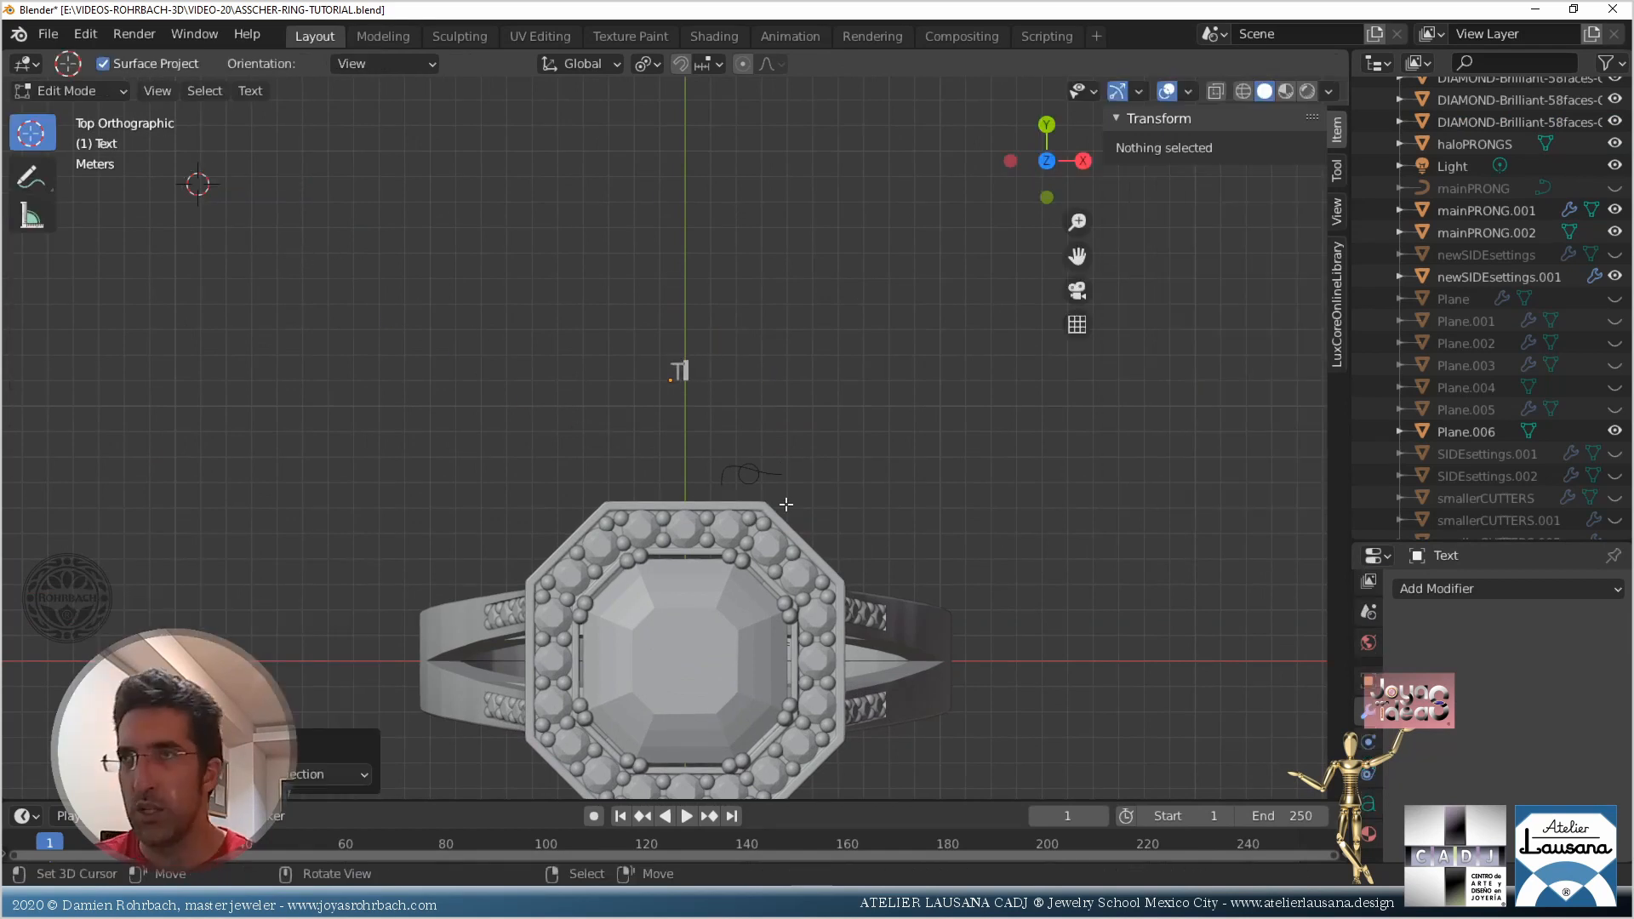
{"action": "type", "text": "ROHRBACH"}
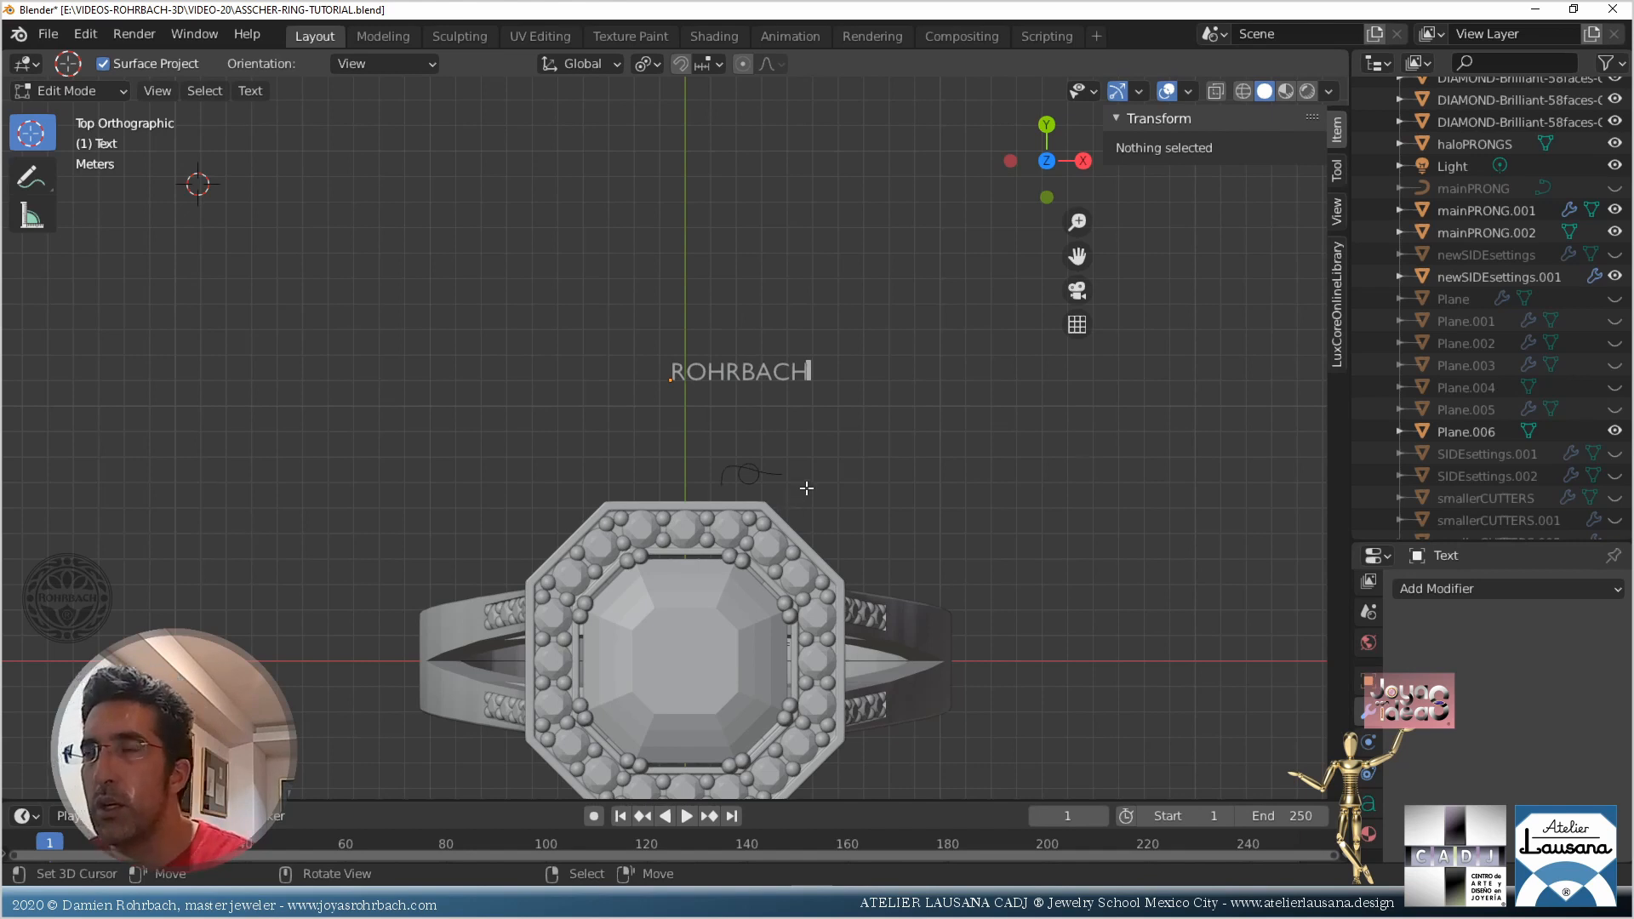
{"action": "key", "text": "Home"}
{"action": "type", "text": "14K"}
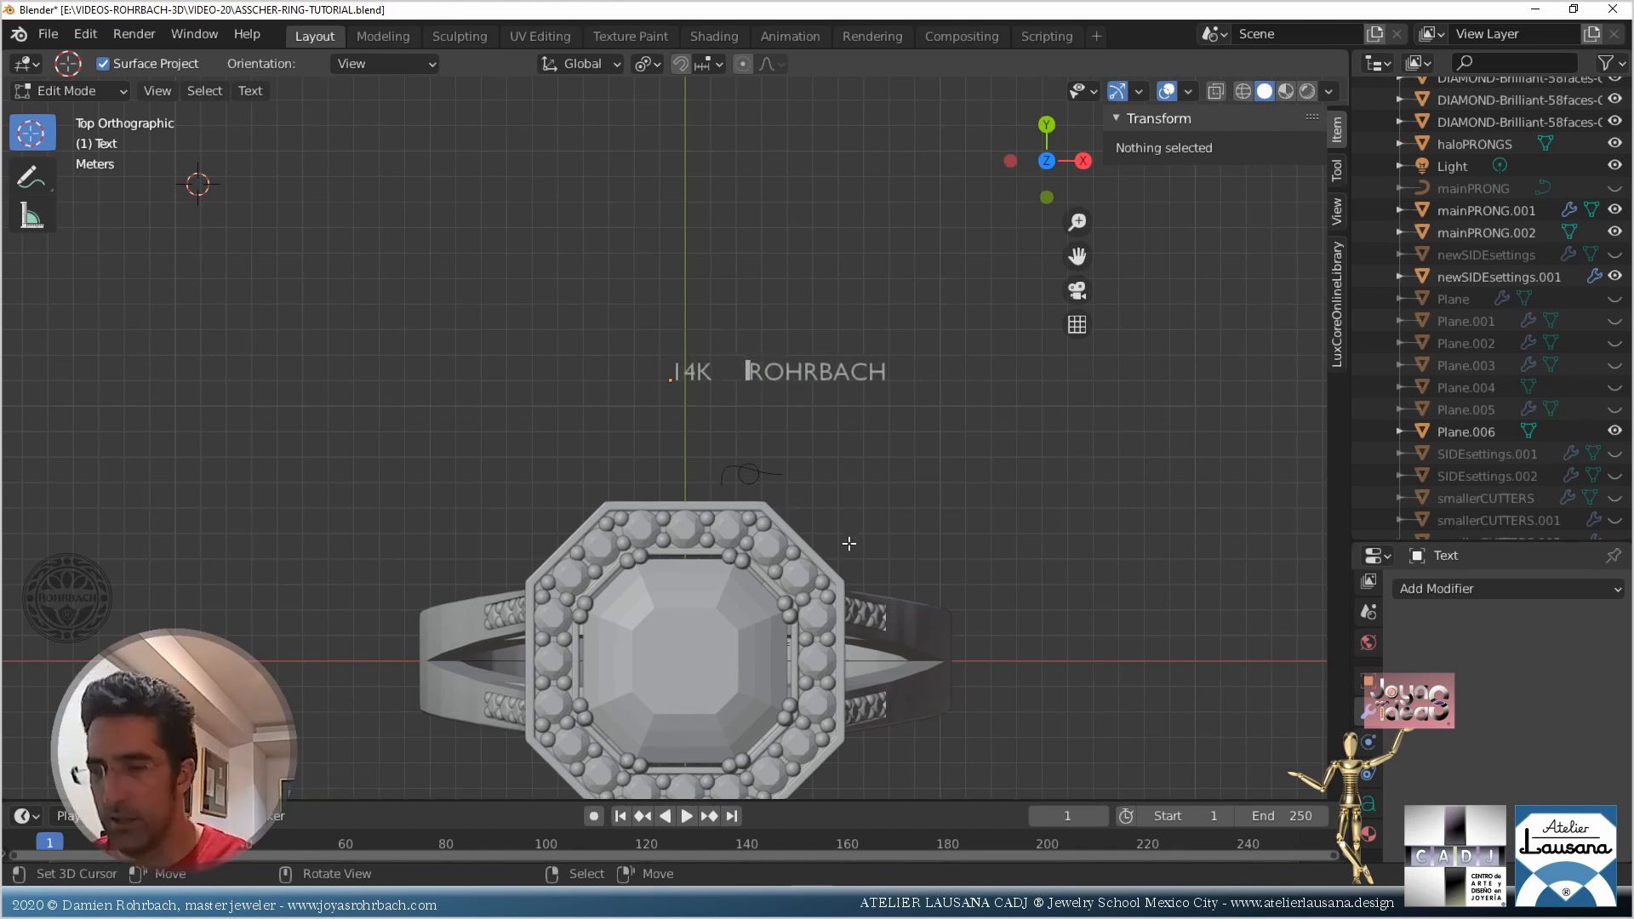
{"action": "key", "text": "BackSpace"}
Load Bodoni Bd BT Bold.ttf from C:\WINDOWS\Fonts\ as the text's Regular font
{"action": "left_click", "coordinate": [1368, 804]}
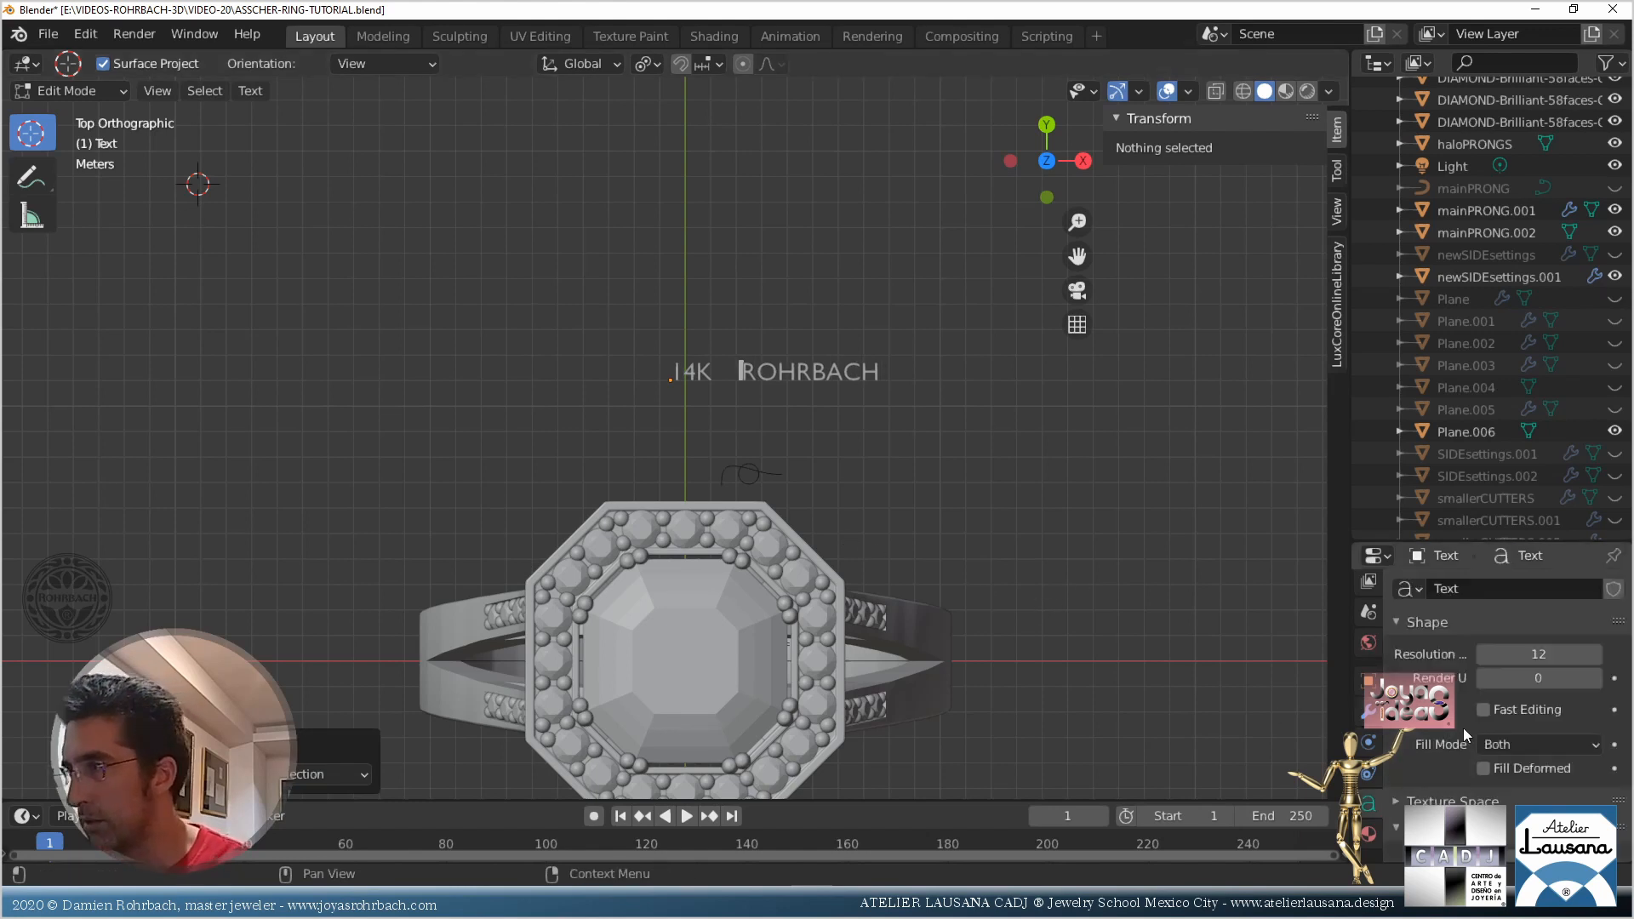
{"action": "scroll", "coordinate": [1463, 727], "scroll_direction": "down", "scroll_amount": 5}
{"action": "scroll", "coordinate": [1485, 768], "scroll_direction": "down", "scroll_amount": 5}
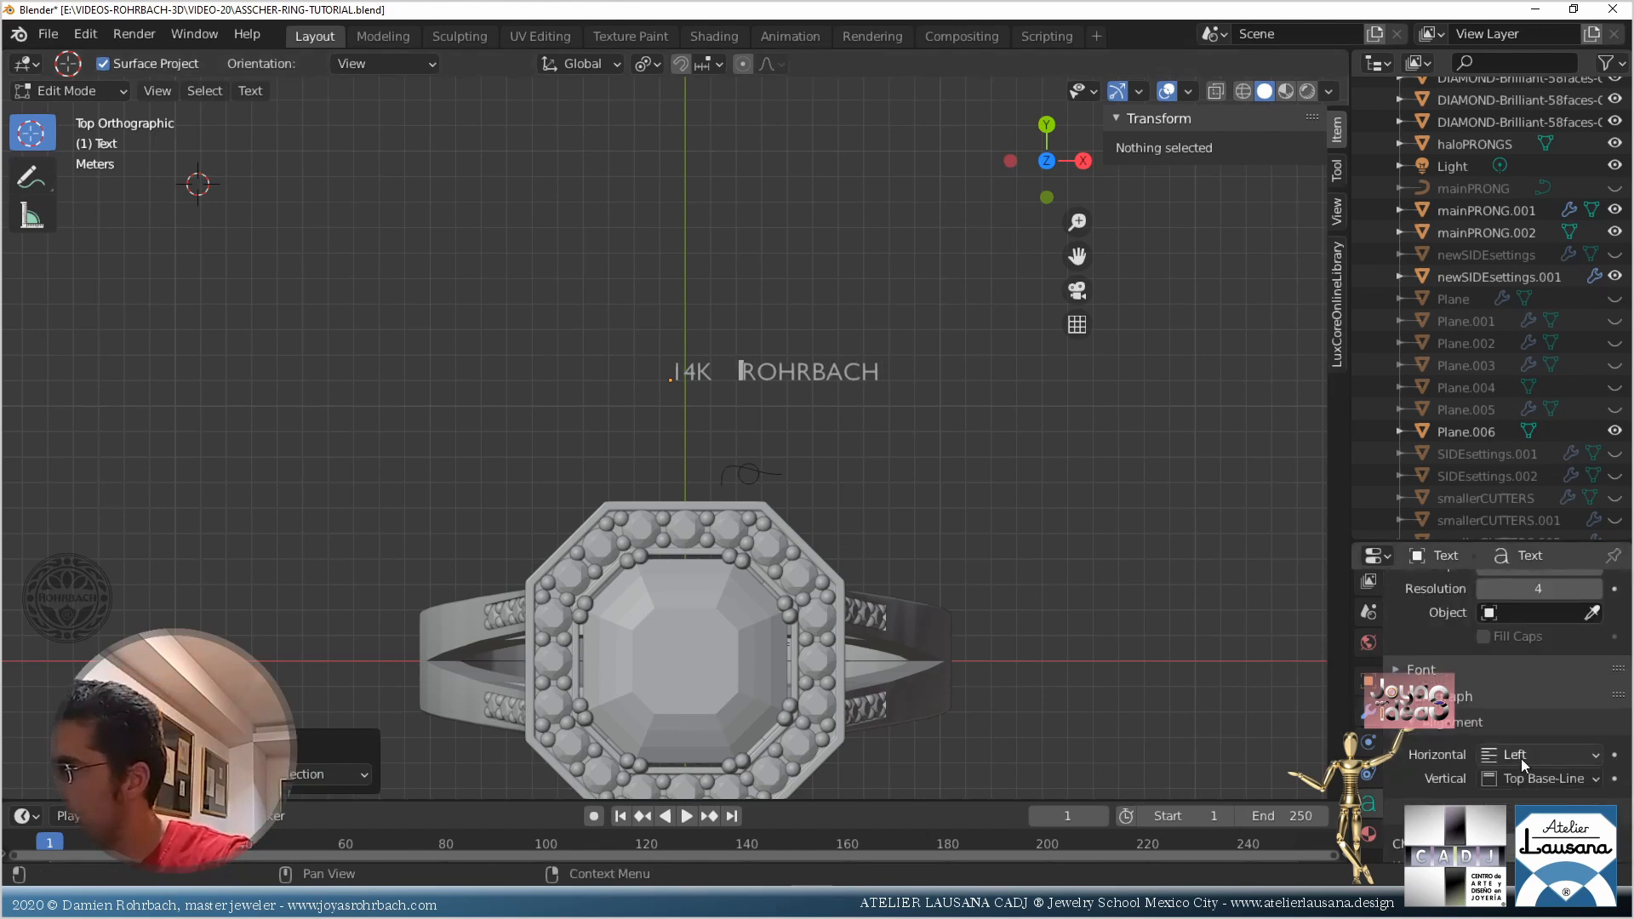
{"action": "scroll", "coordinate": [1519, 776], "scroll_direction": "down", "scroll_amount": 3}
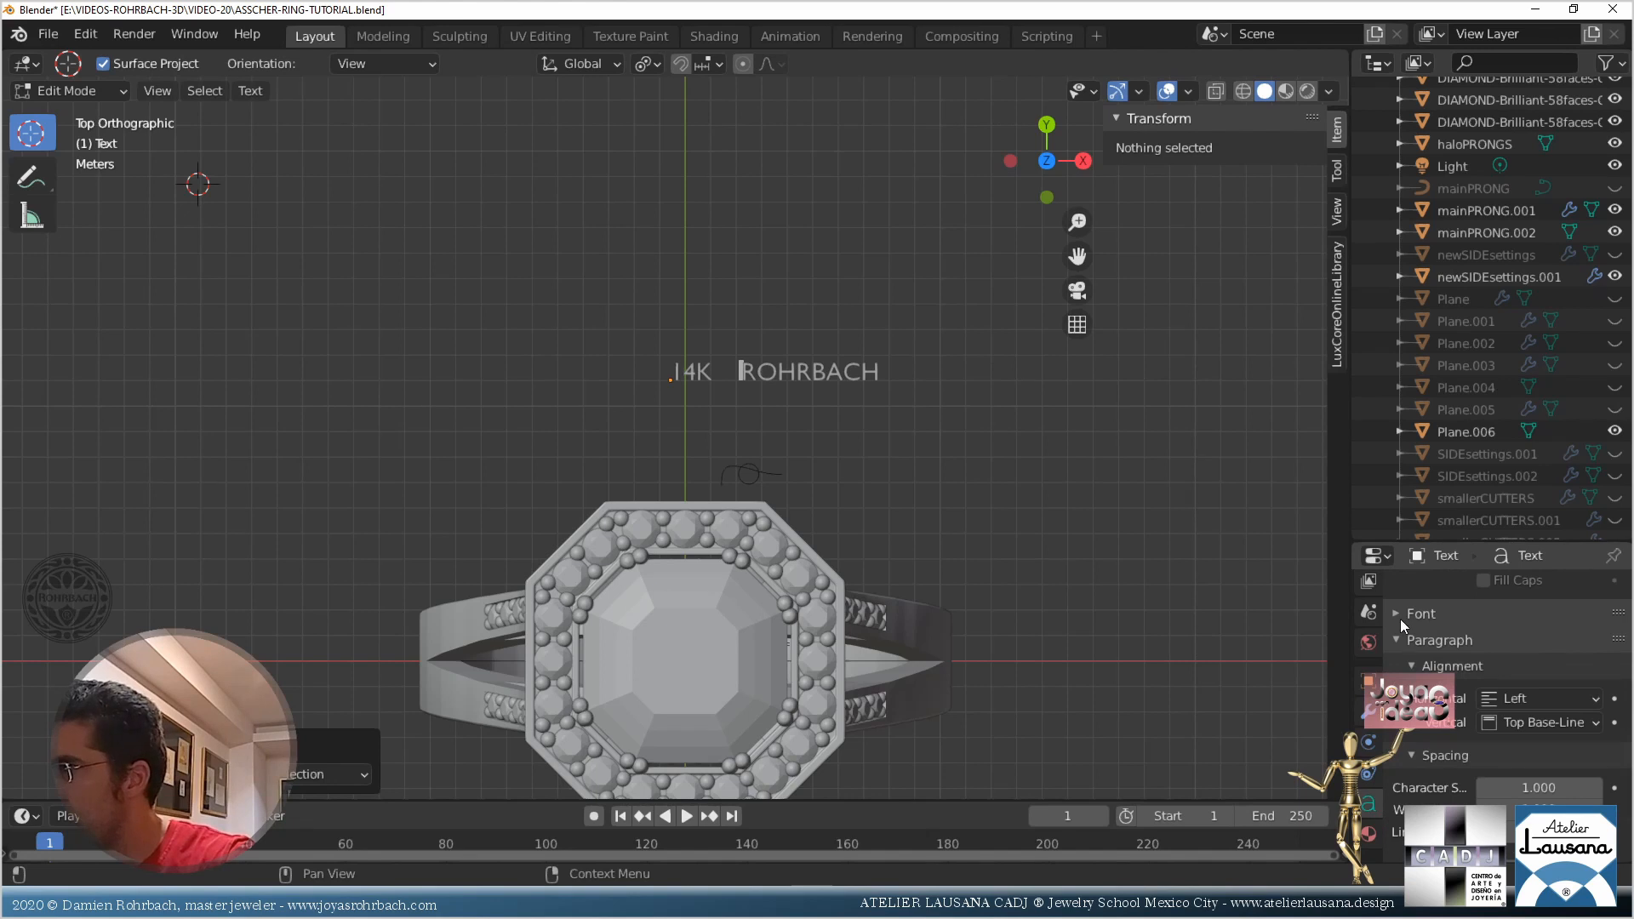
{"action": "left_click", "coordinate": [1400, 616]}
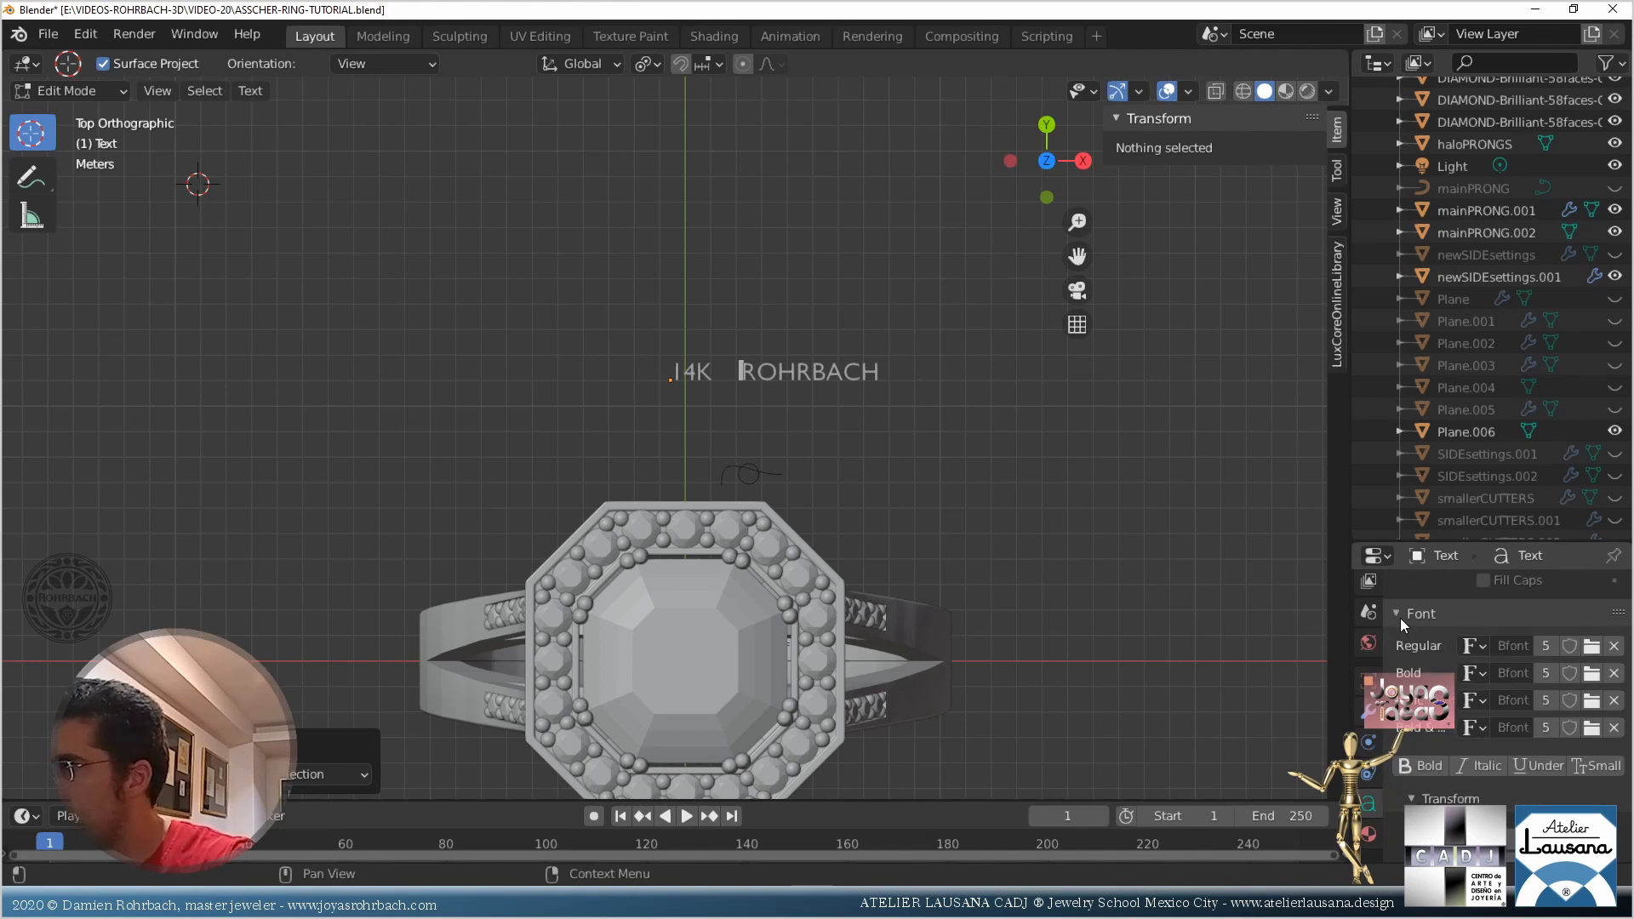
{"action": "left_click", "coordinate": [1588, 646]}
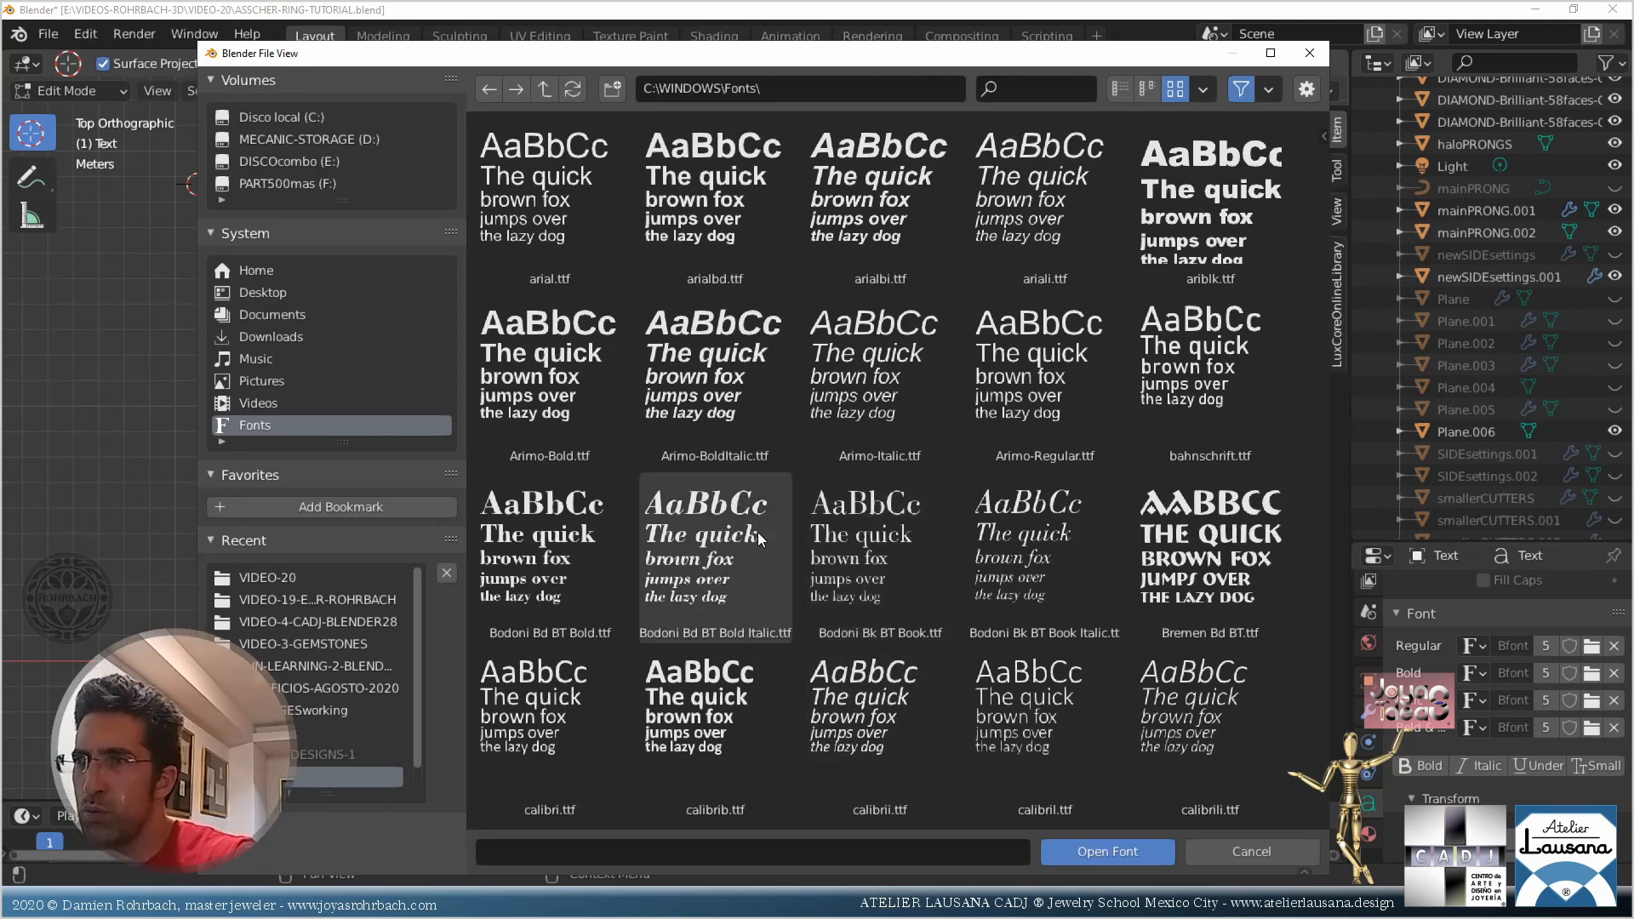
{"action": "double_click", "coordinate": [554, 595]}
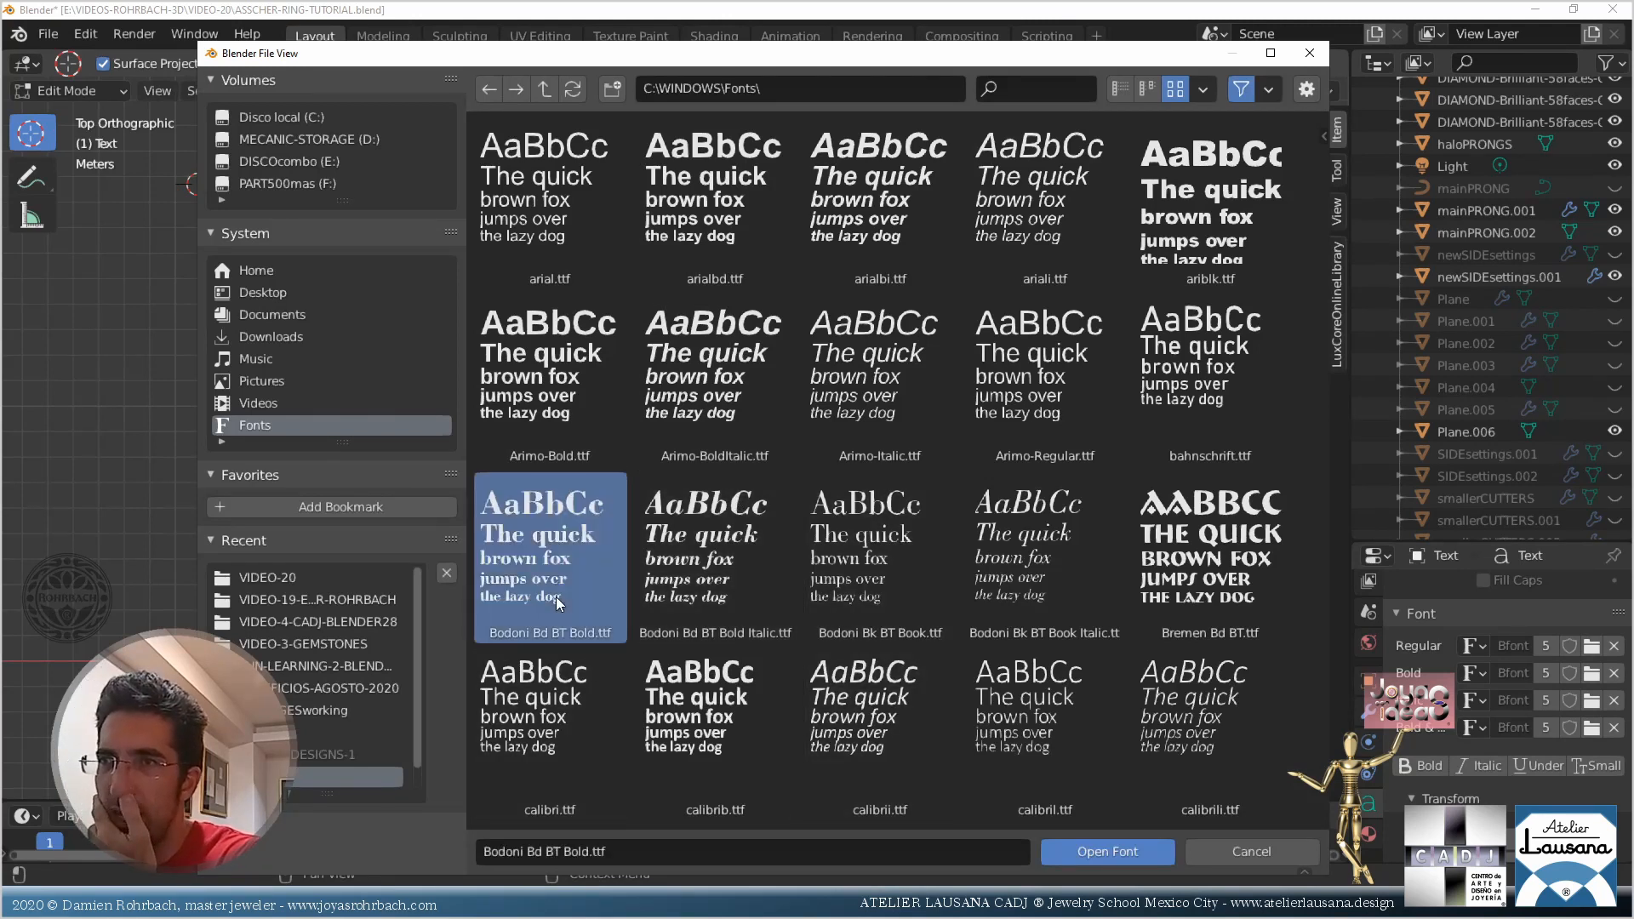
Change the text's Regular font to cambria.ttc from C:\WINDOWS\Fonts\
{"action": "scroll", "coordinate": [792, 354], "scroll_direction": "up", "scroll_amount": 5}
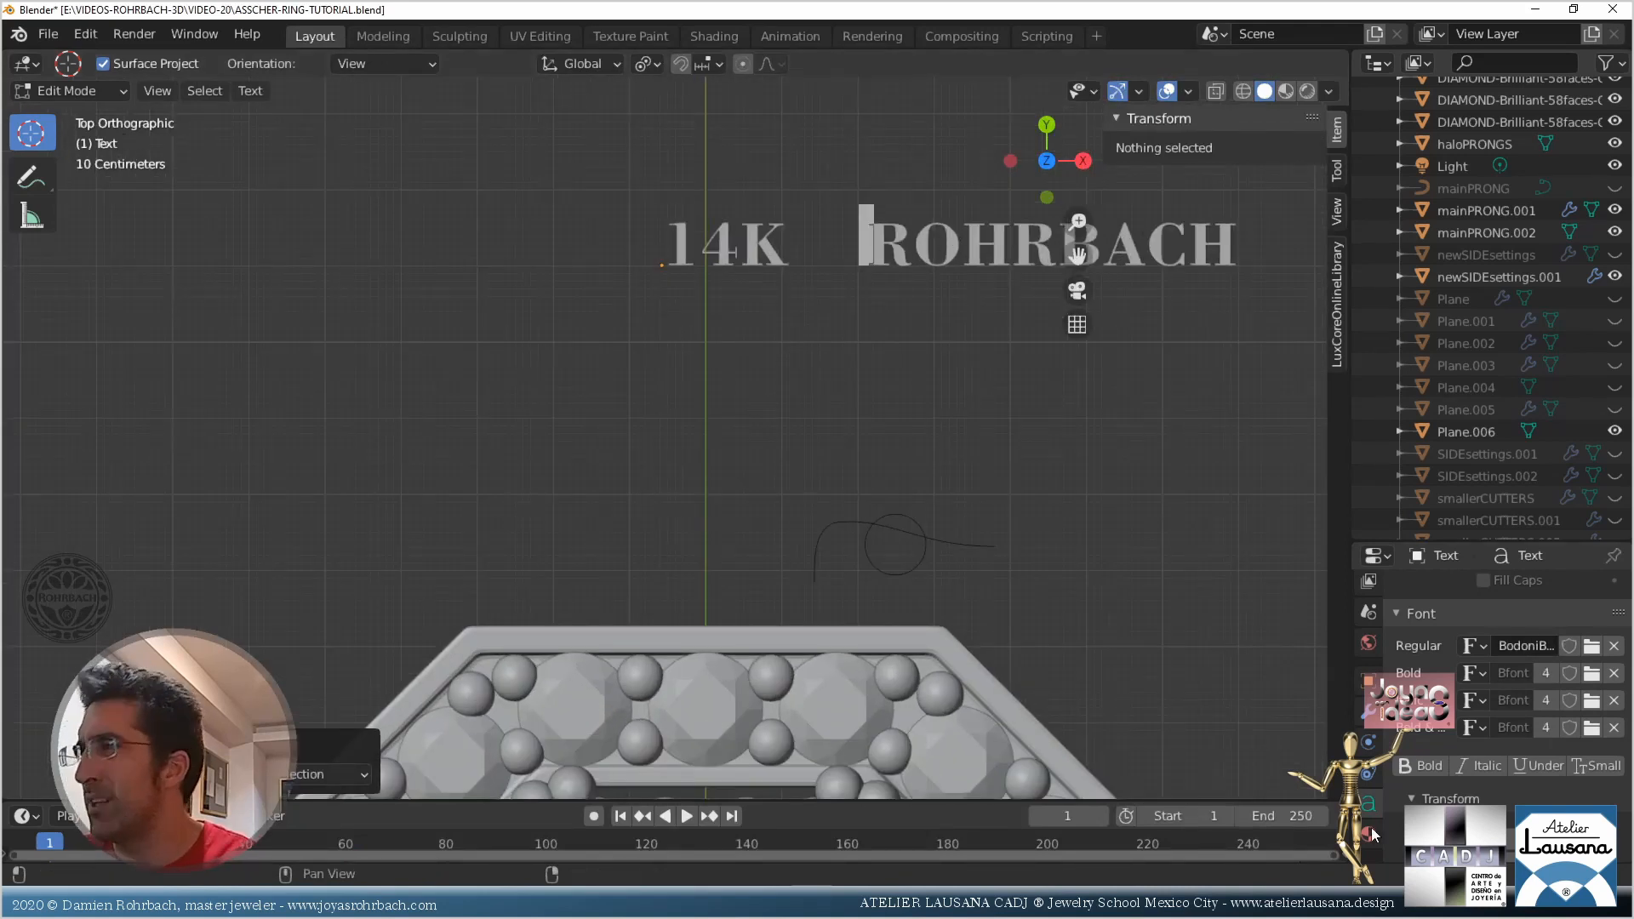
{"action": "left_click", "coordinate": [1591, 672]}
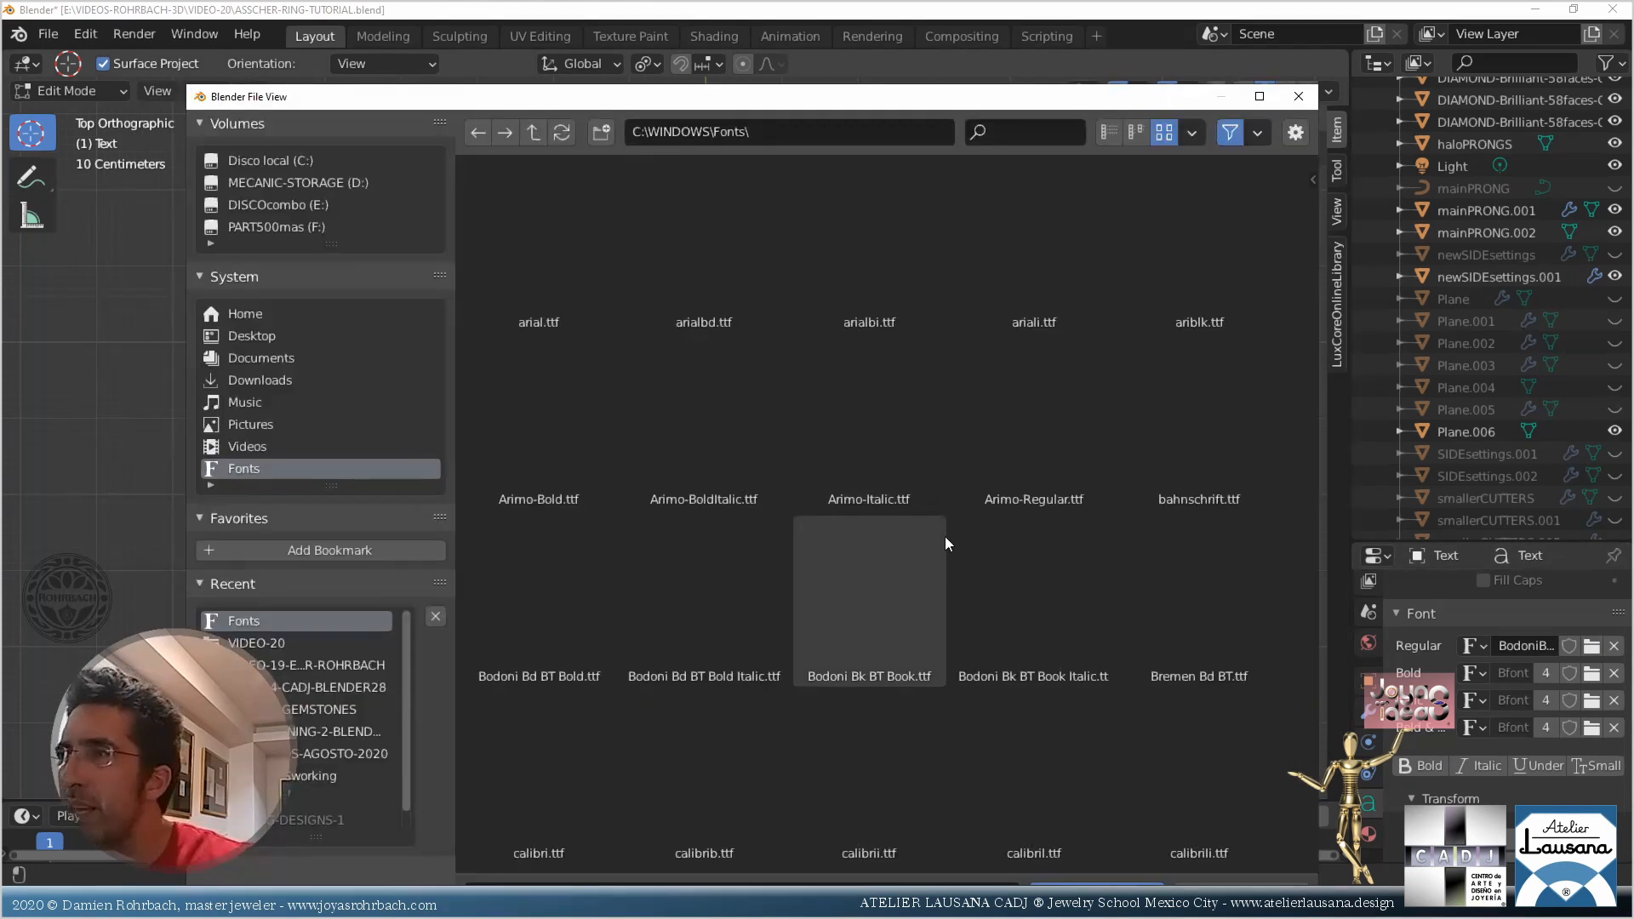
{"action": "scroll", "coordinate": [987, 672], "scroll_direction": "up", "scroll_amount": 2}
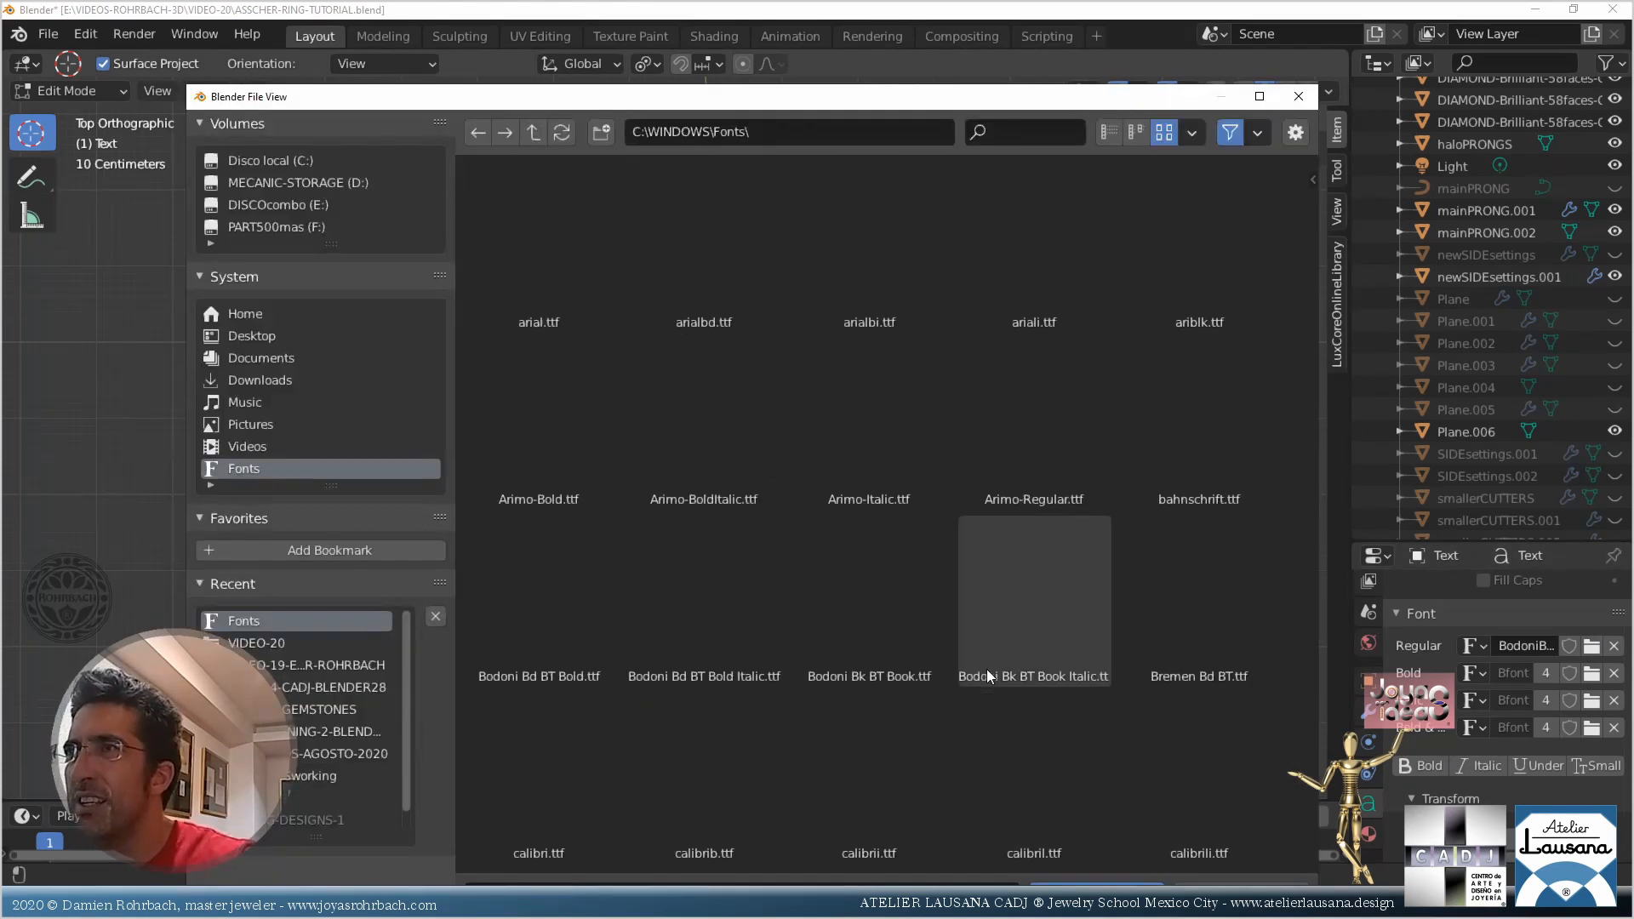
{"action": "scroll", "coordinate": [987, 668], "scroll_direction": "down", "scroll_amount": 5}
{"action": "scroll", "coordinate": [987, 669], "scroll_direction": "up", "scroll_amount": 2}
{"action": "left_click", "coordinate": [1054, 529]}
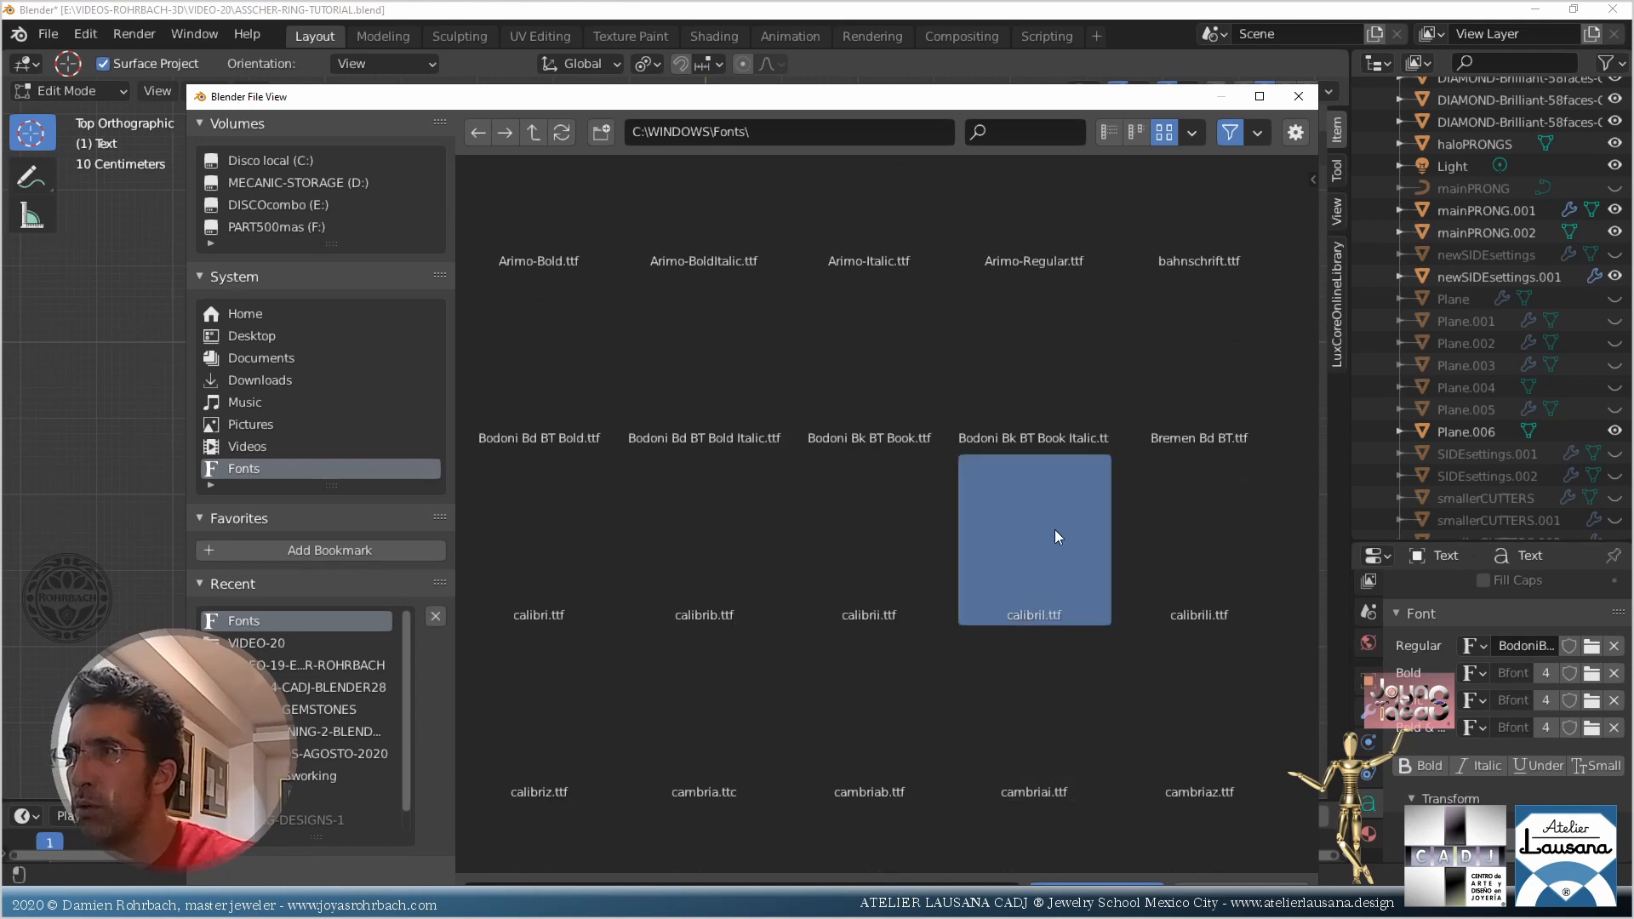
{"action": "left_click", "coordinate": [1039, 377]}
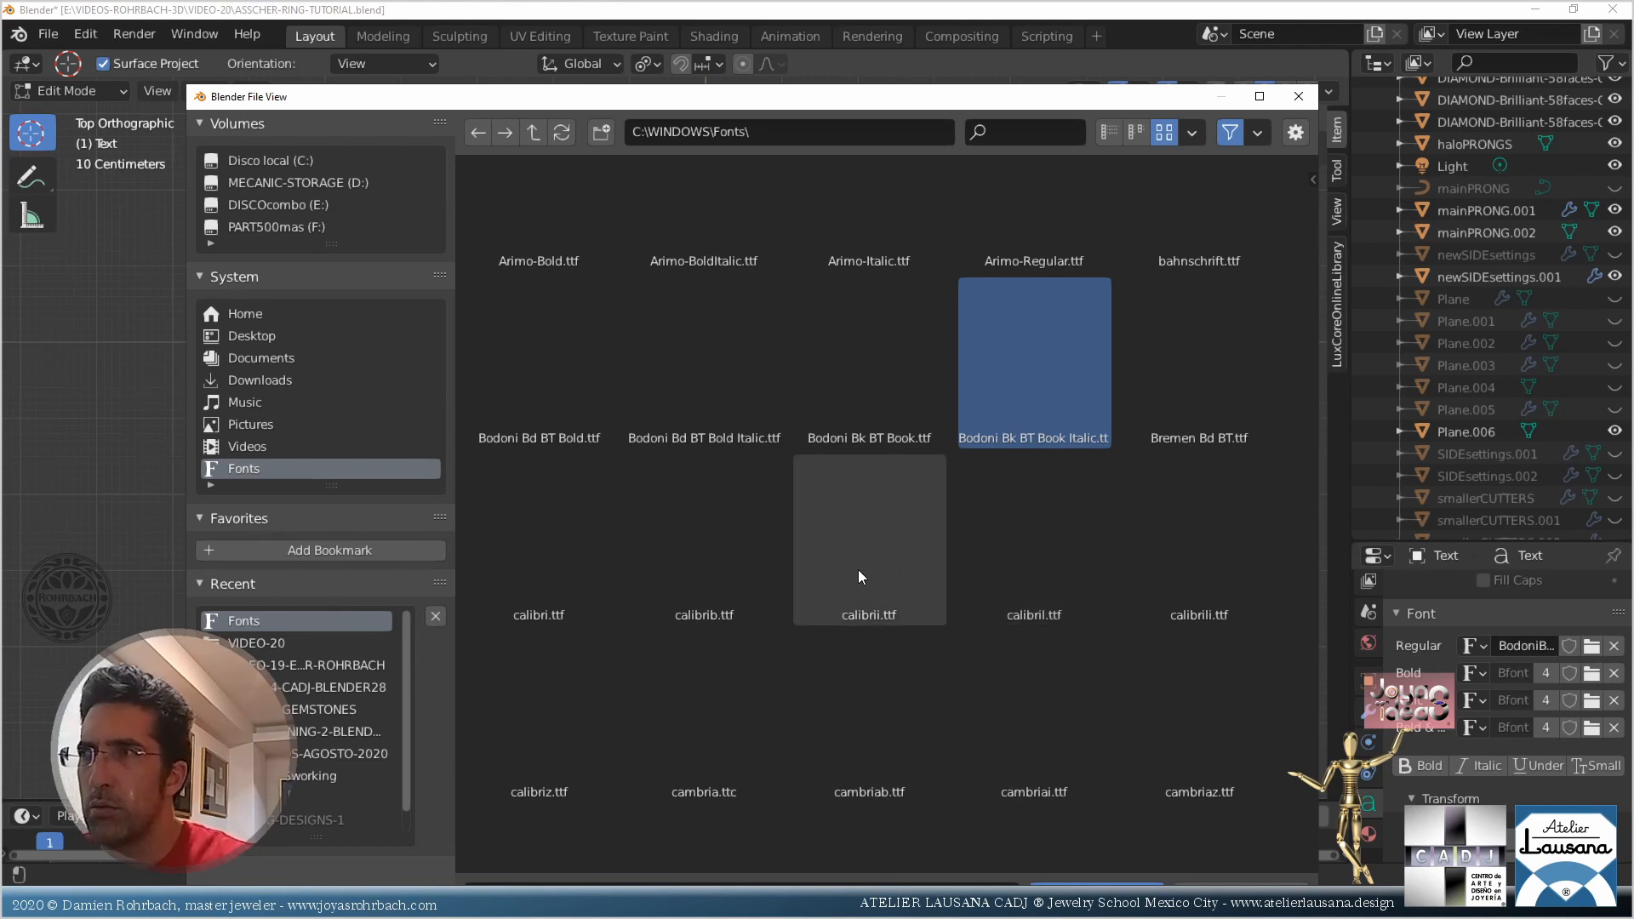
{"action": "scroll", "coordinate": [858, 571], "scroll_direction": "down", "scroll_amount": 3}
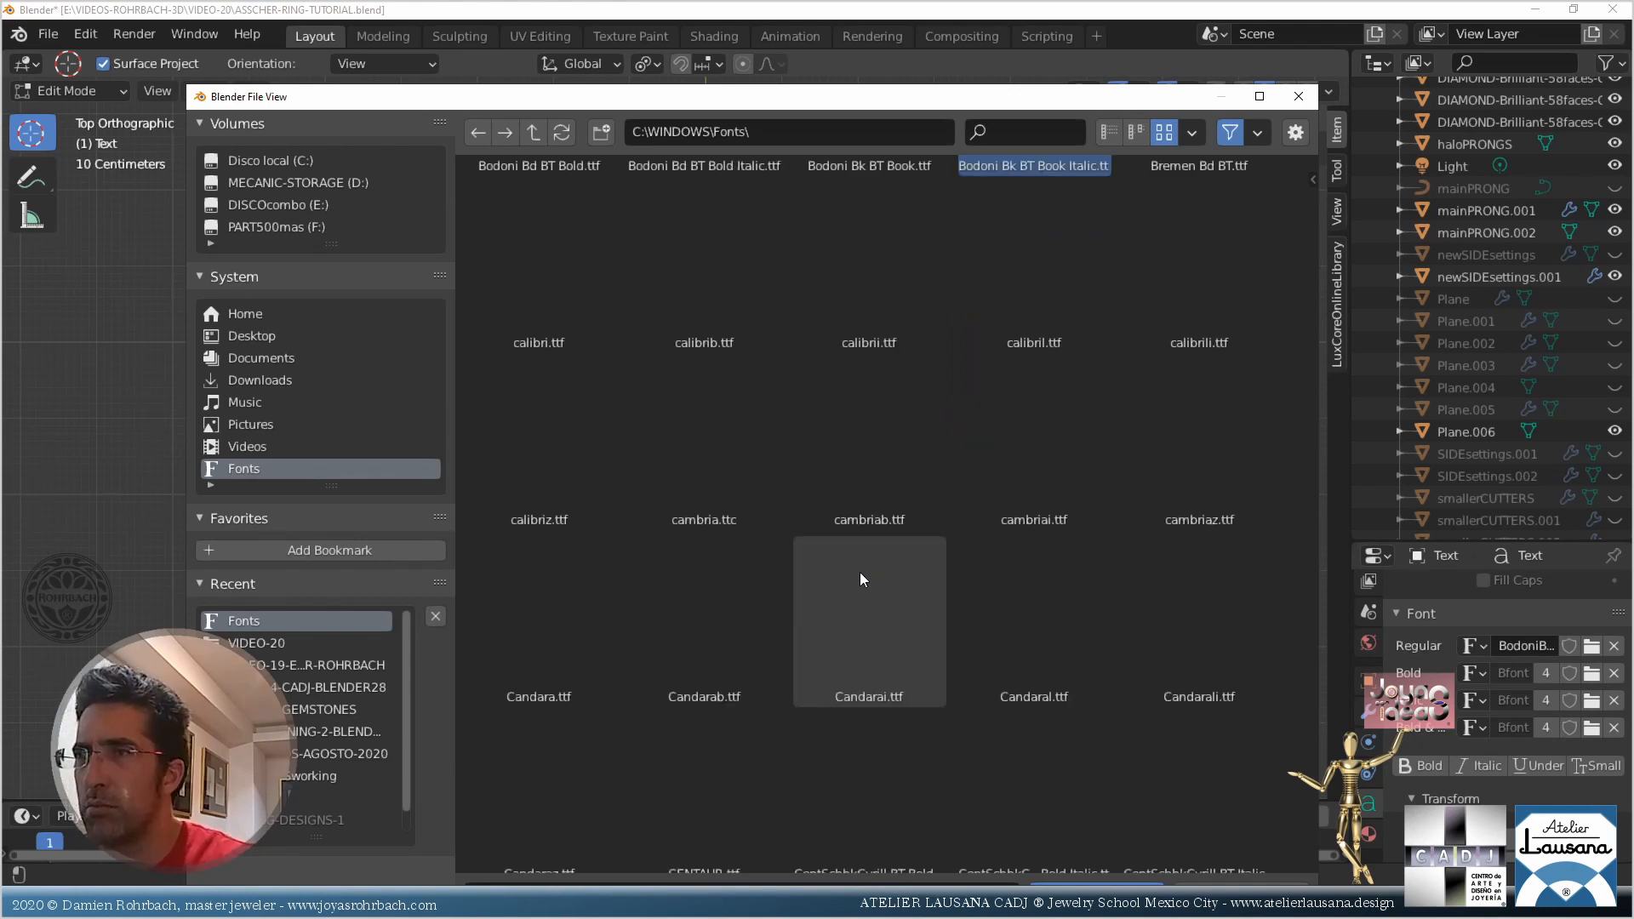
{"action": "double_click", "coordinate": [676, 497]}
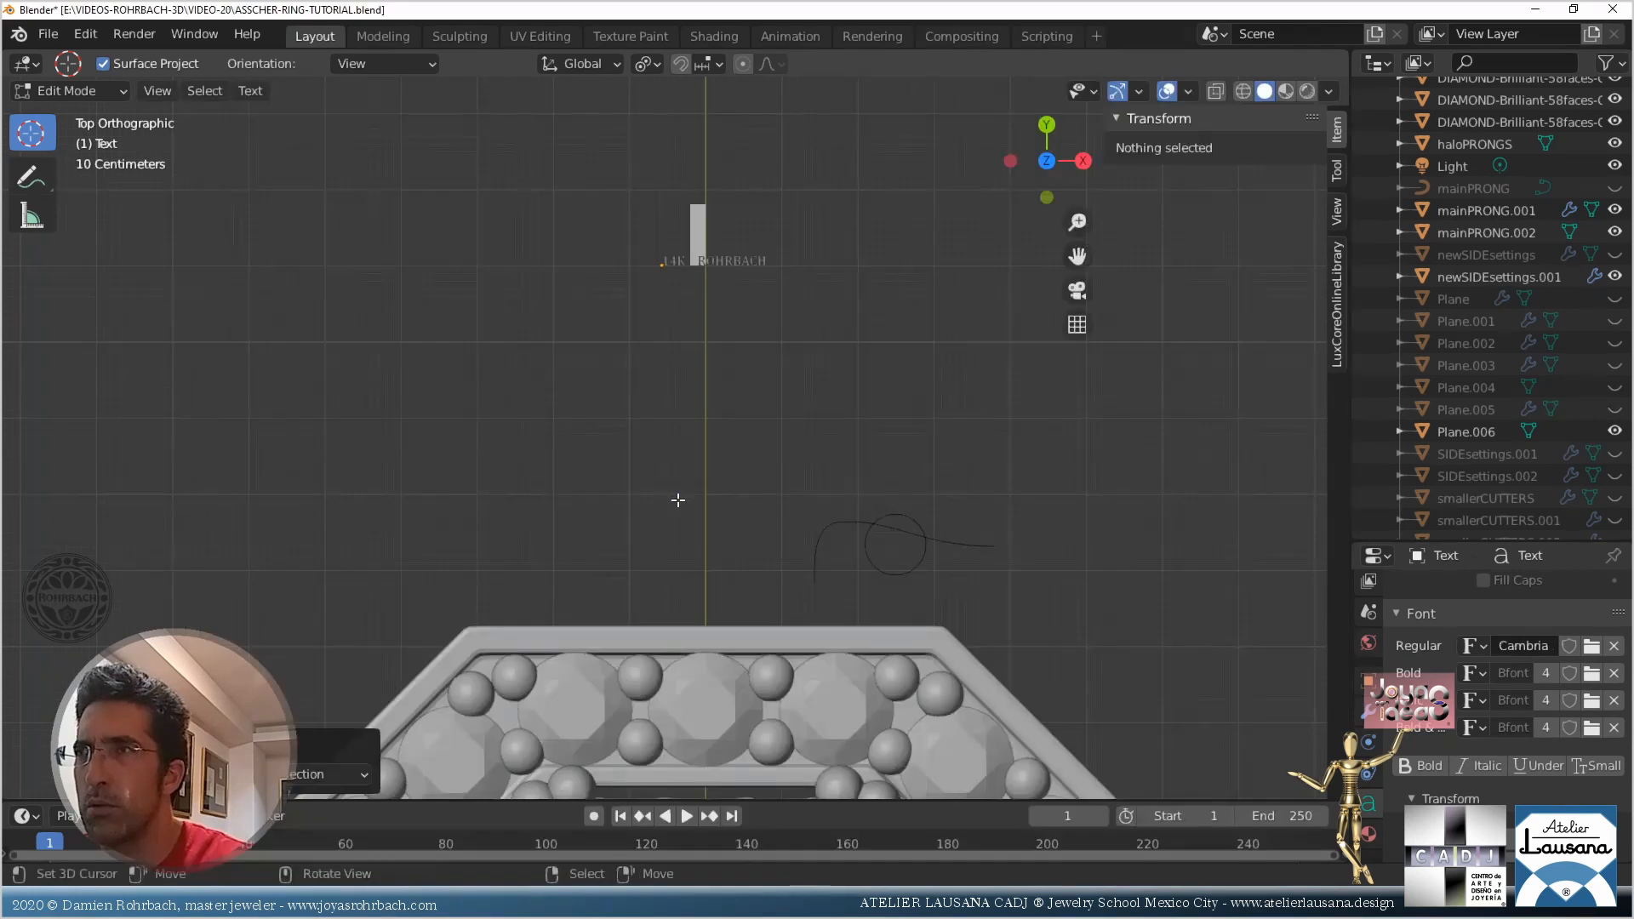
Finish editing the text, scale it uniformly to about 3.742, roughly 5.05 m wide, and save the file
{"action": "scroll", "coordinate": [696, 444], "scroll_direction": "up", "scroll_amount": 3}
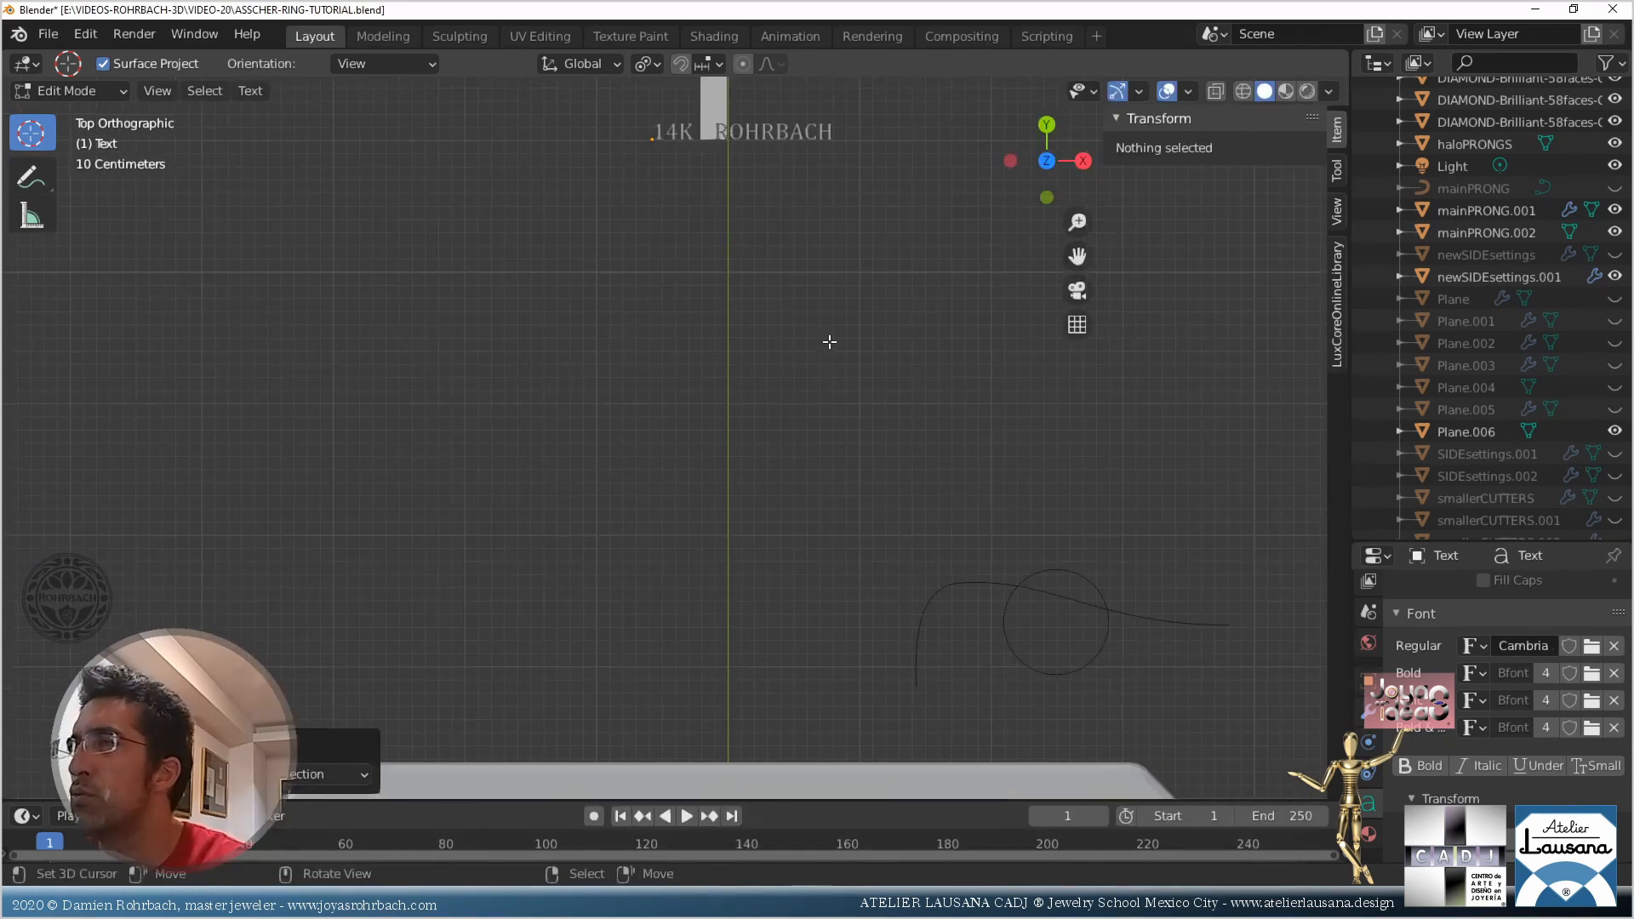
{"action": "key", "text": "Tab"}
{"action": "middle_click_drag", "start_coordinate": [839, 308], "coordinate": [738, 459], "text": "shift"}
{"action": "key", "text": "s"}
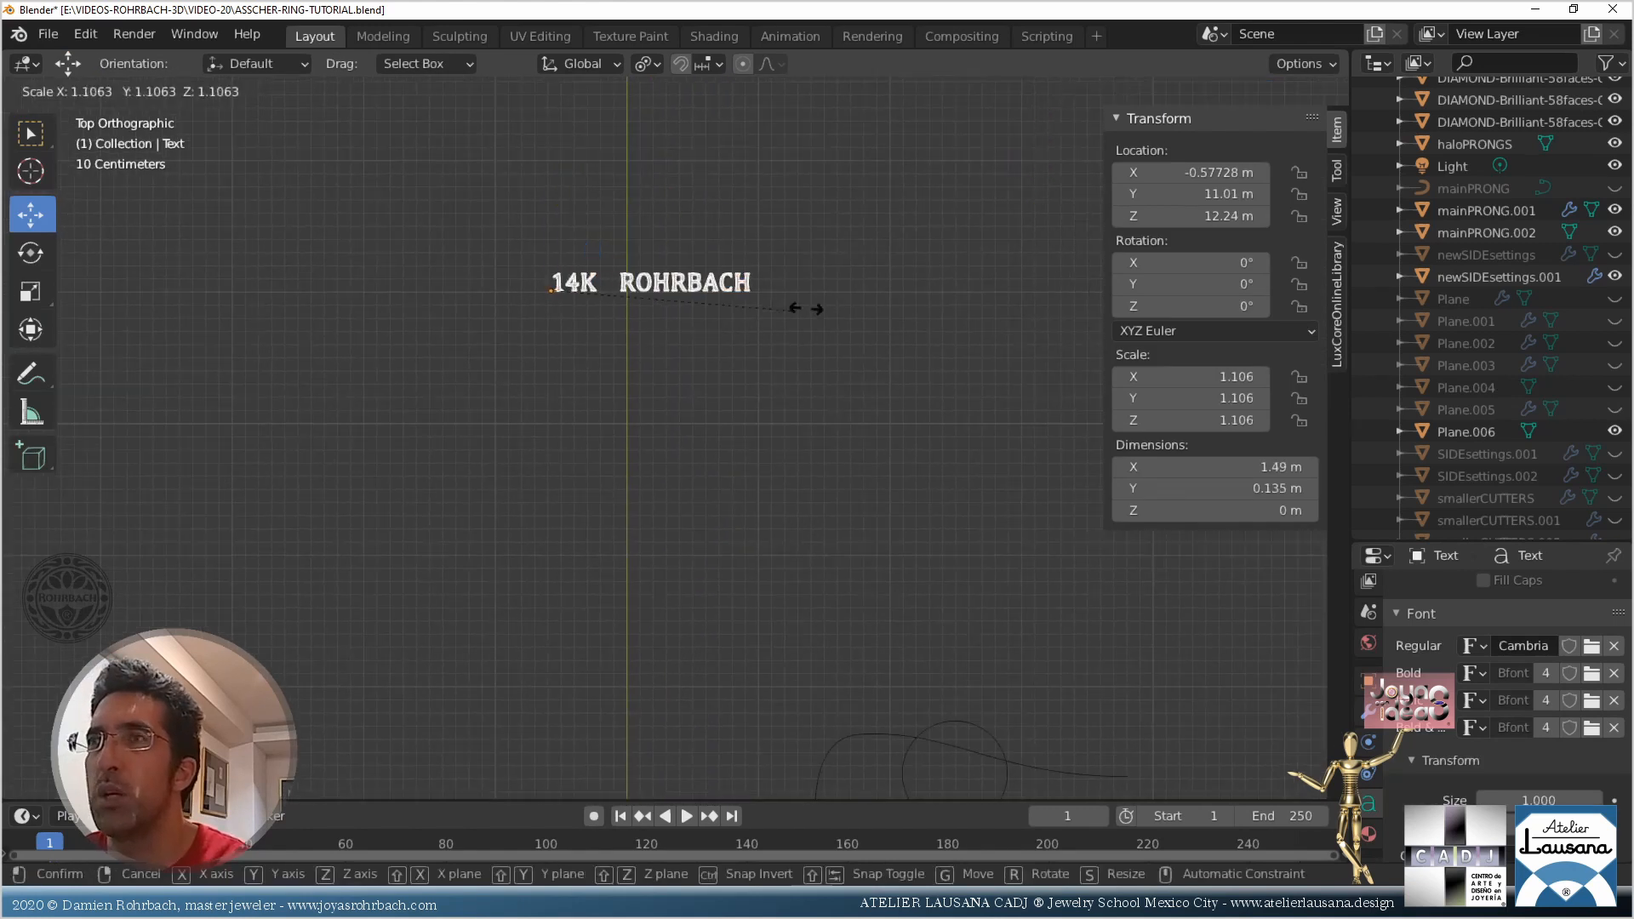
{"action": "left_click", "coordinate": [1039, 292]}
{"action": "scroll", "coordinate": [715, 395], "scroll_direction": "down", "scroll_amount": 4}
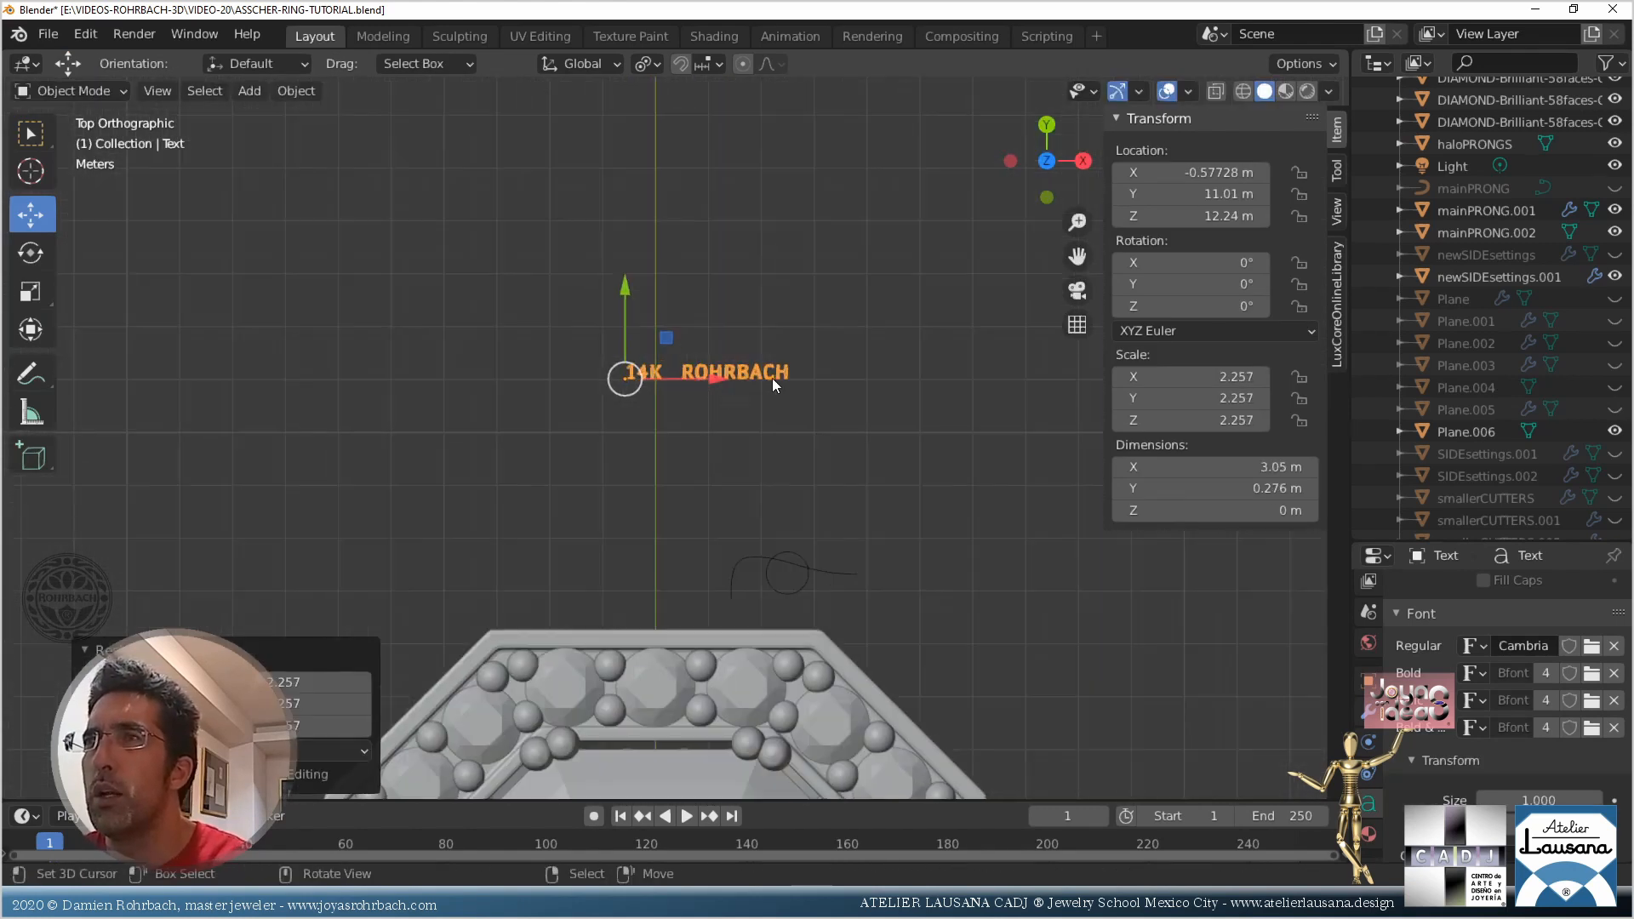
{"action": "key", "text": "s"}
{"action": "left_click", "coordinate": [860, 374]}
{"action": "key", "text": "ctrl+s"}
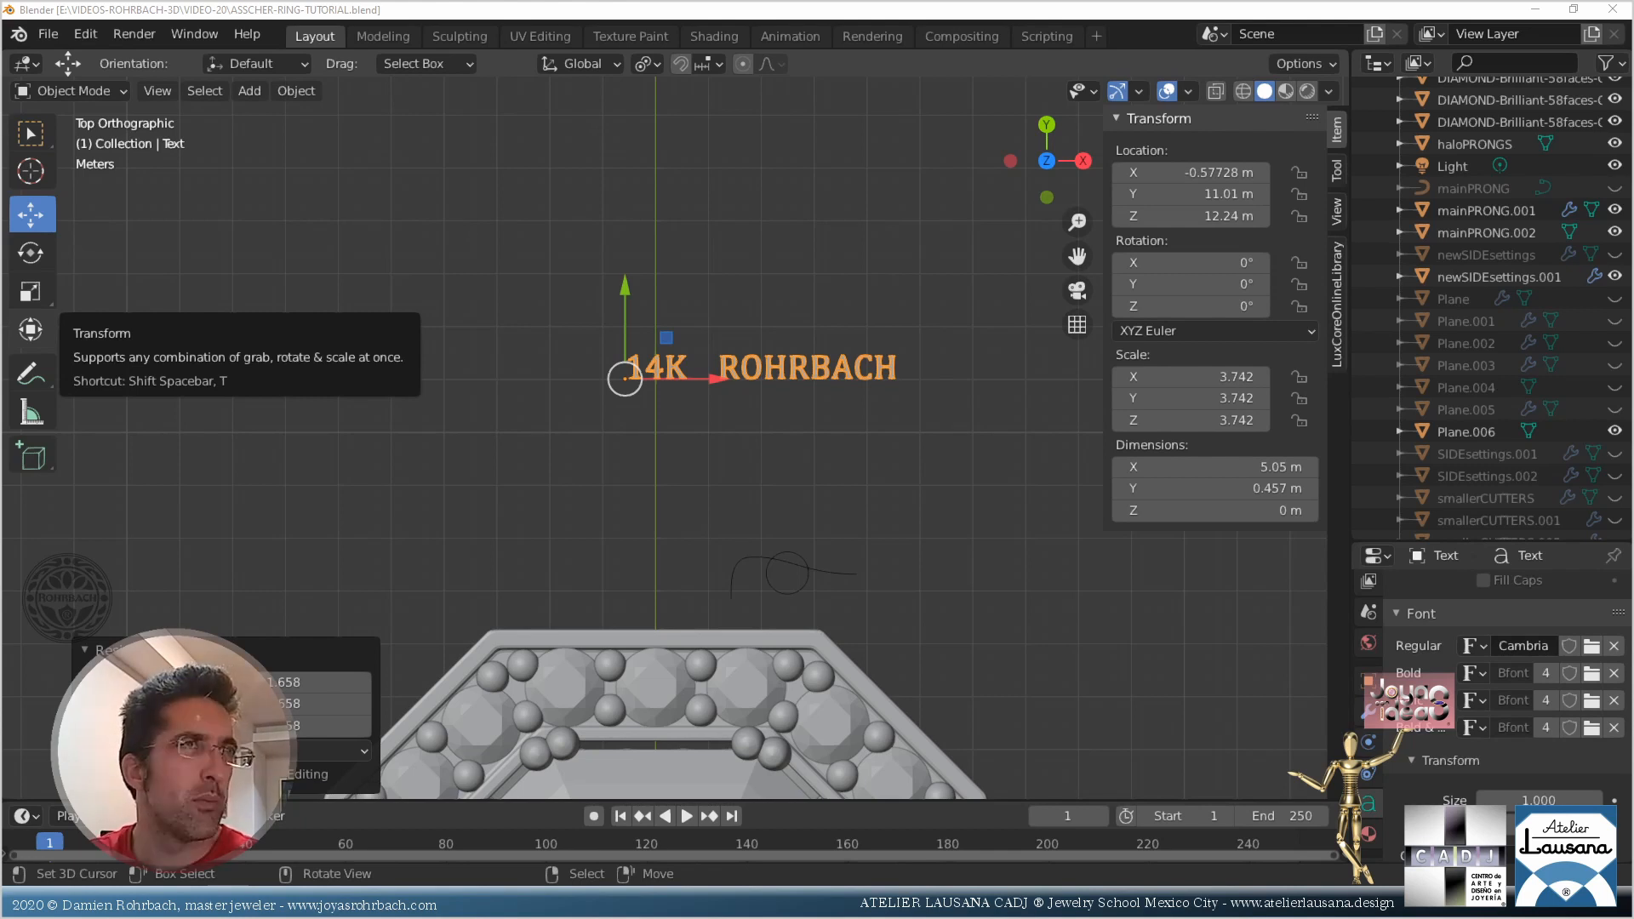
Check the ® mark on the jeweller's website, append a space and ® after the surname in the text, and save the file
{"action": "left_click_drag", "start_coordinate": [2, 172], "coordinate": [525, 136]}
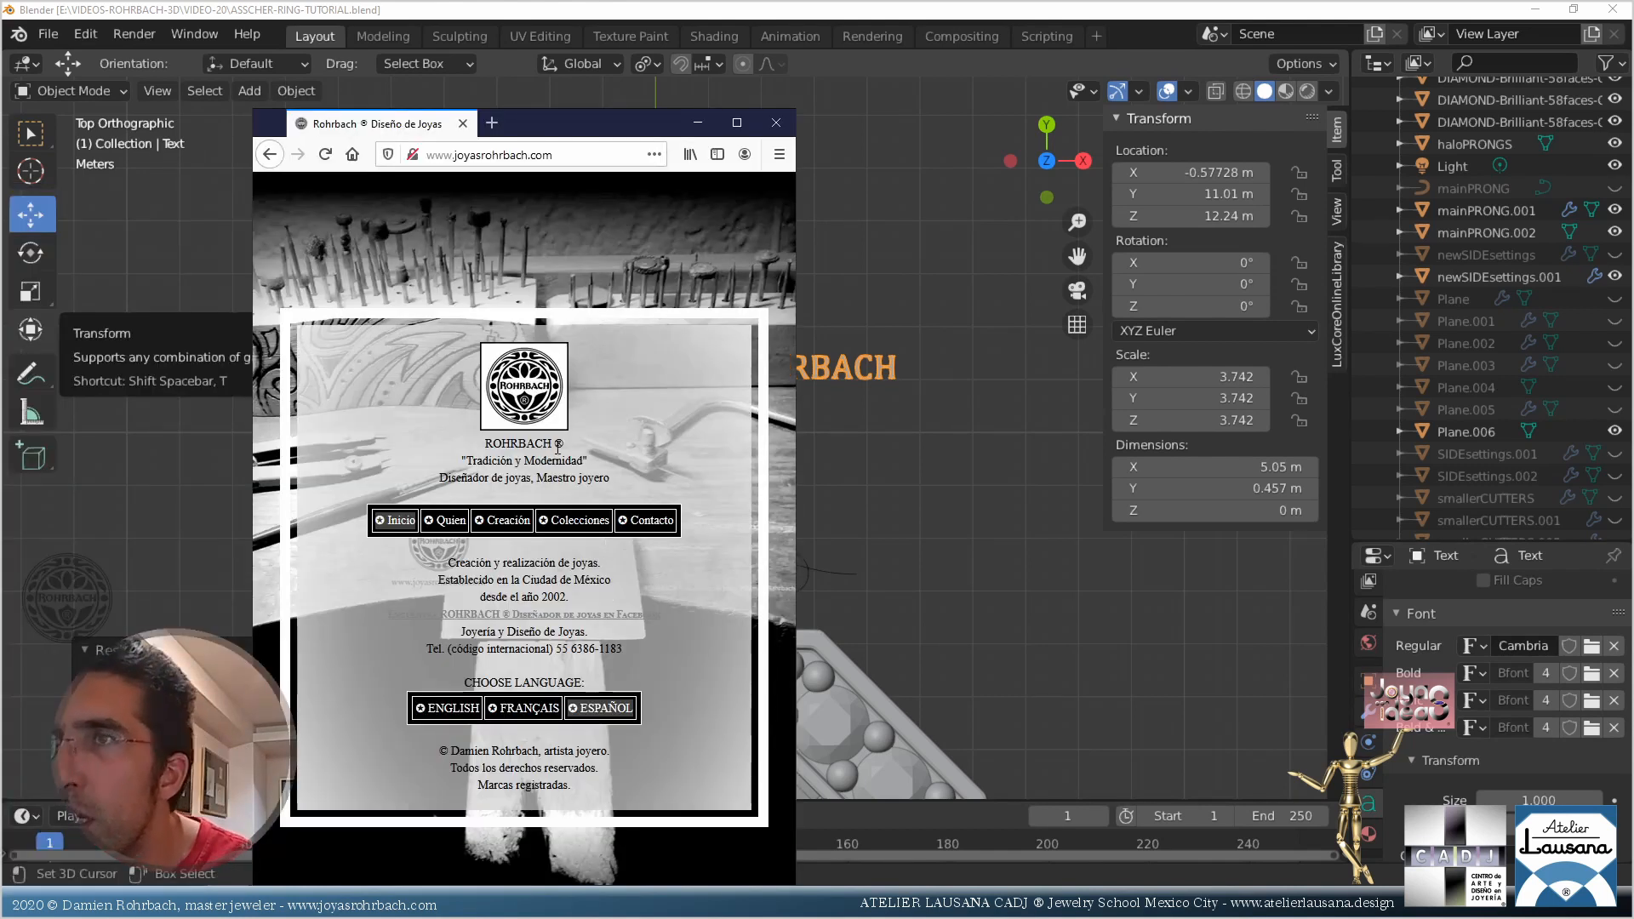
{"action": "left_click", "coordinate": [863, 286]}
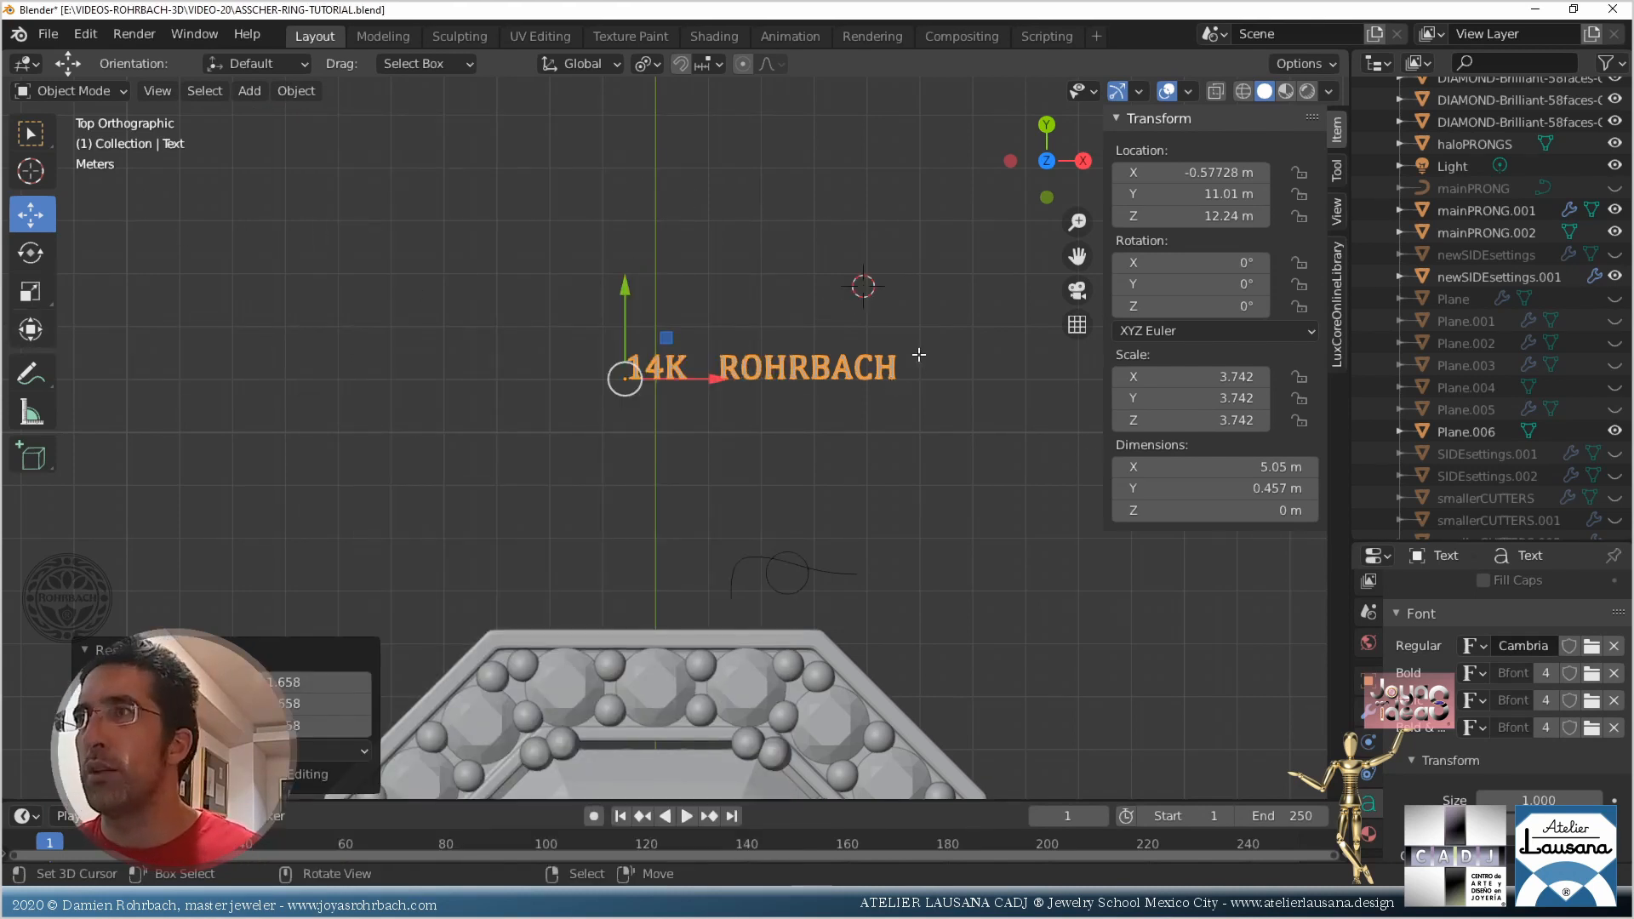
{"action": "key", "text": "Tab"}
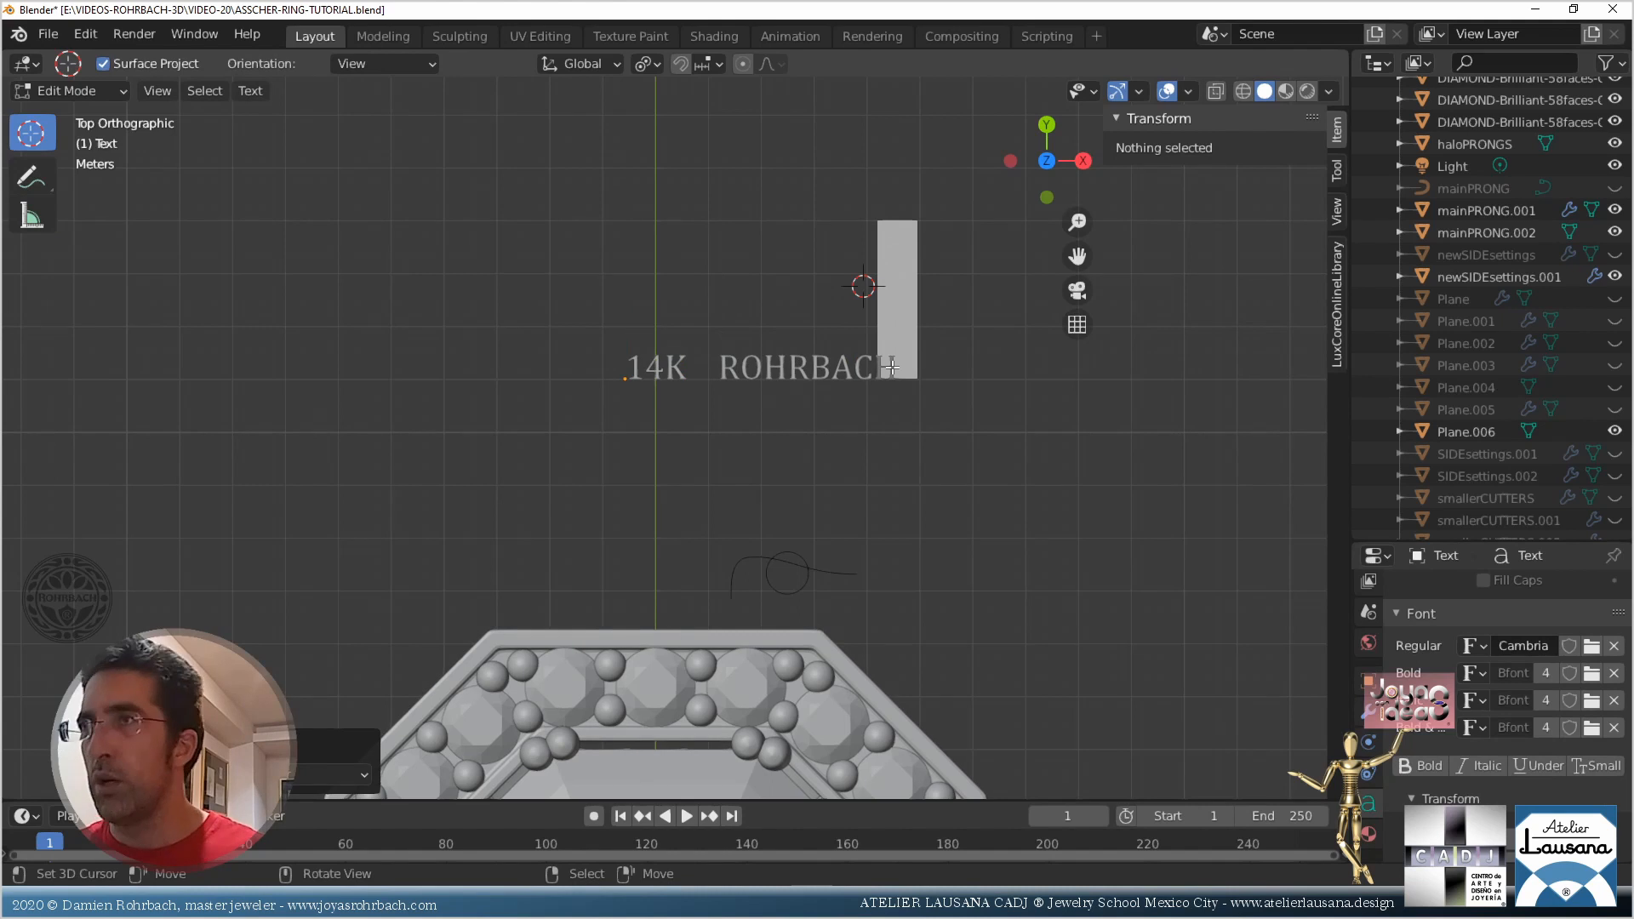
{"action": "key", "text": "alt+r"}
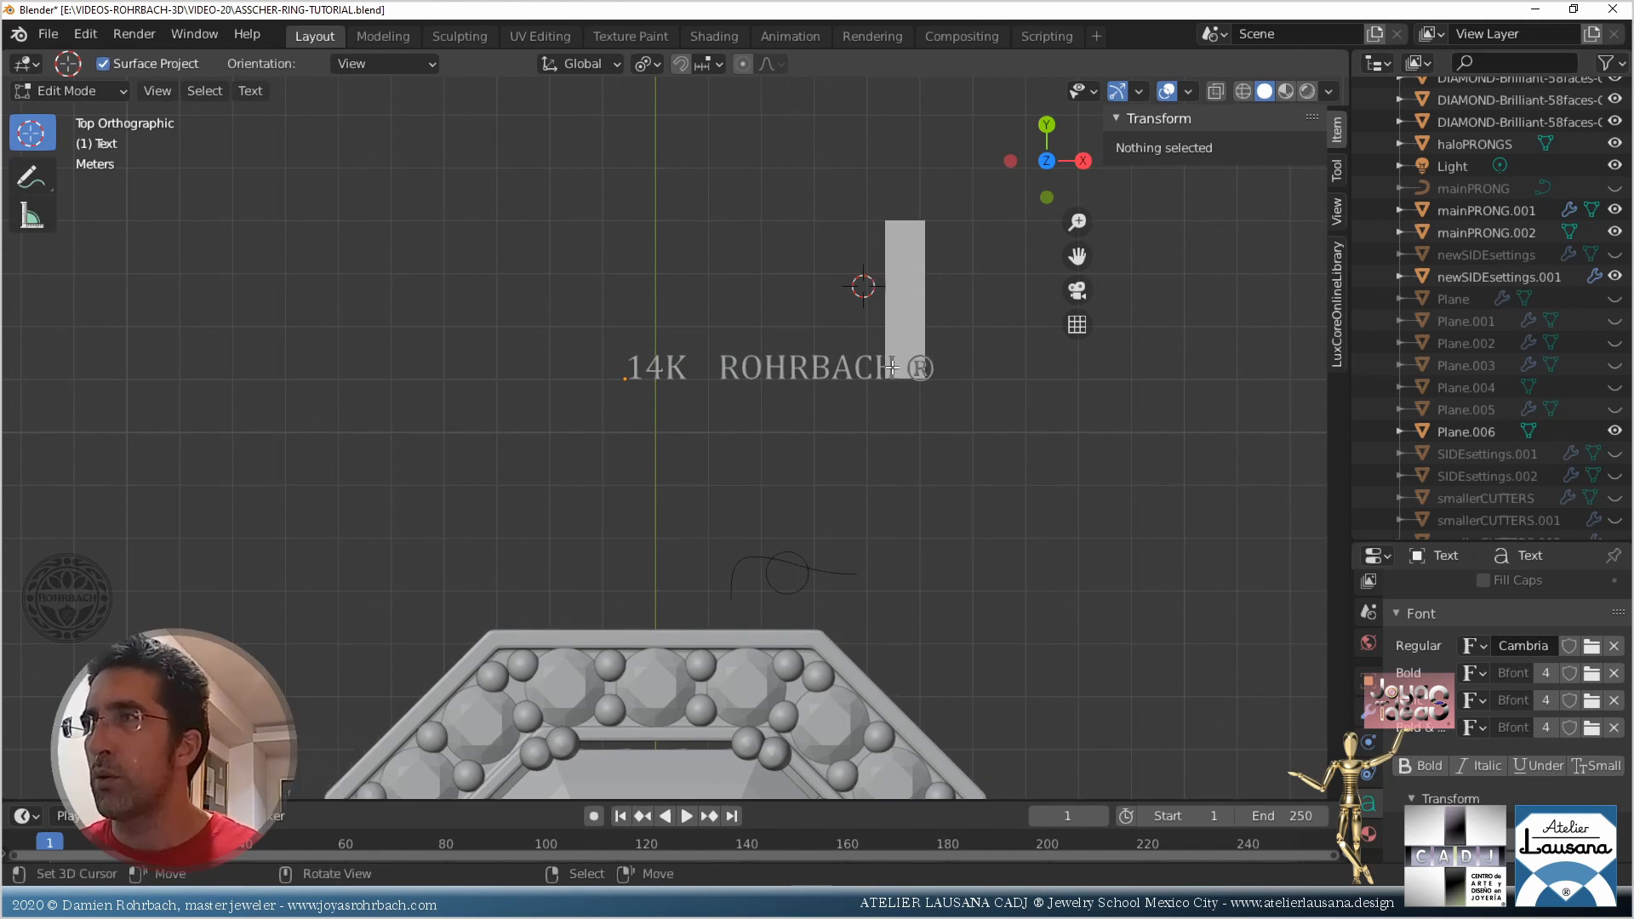
{"action": "key", "text": "BackSpace"}
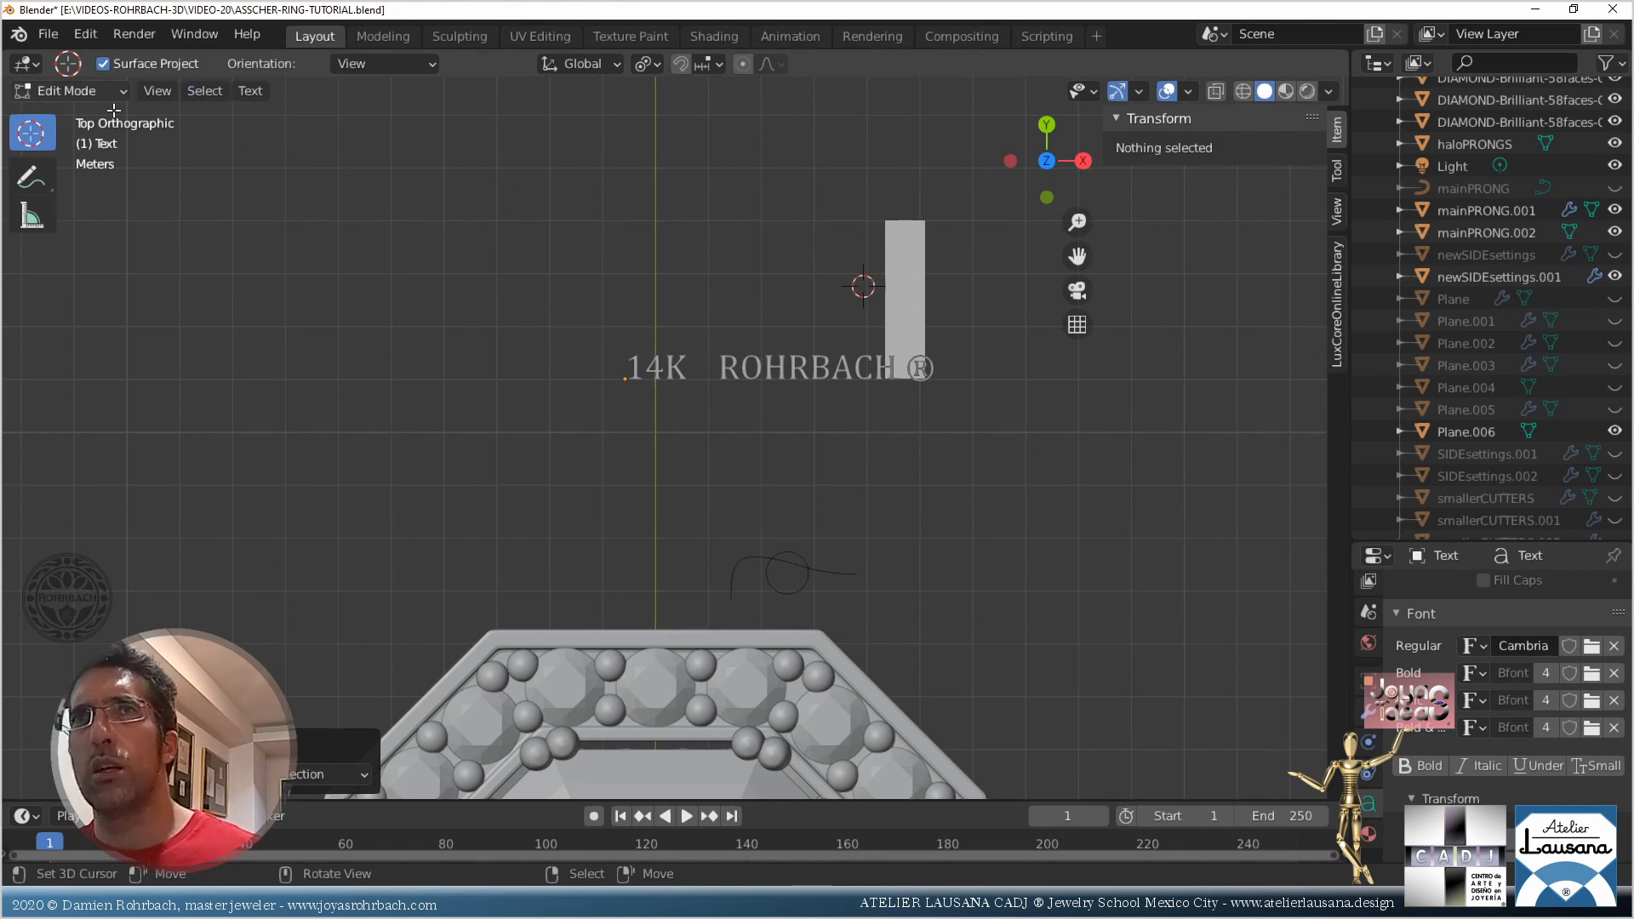
{"action": "key", "text": "Tab"}
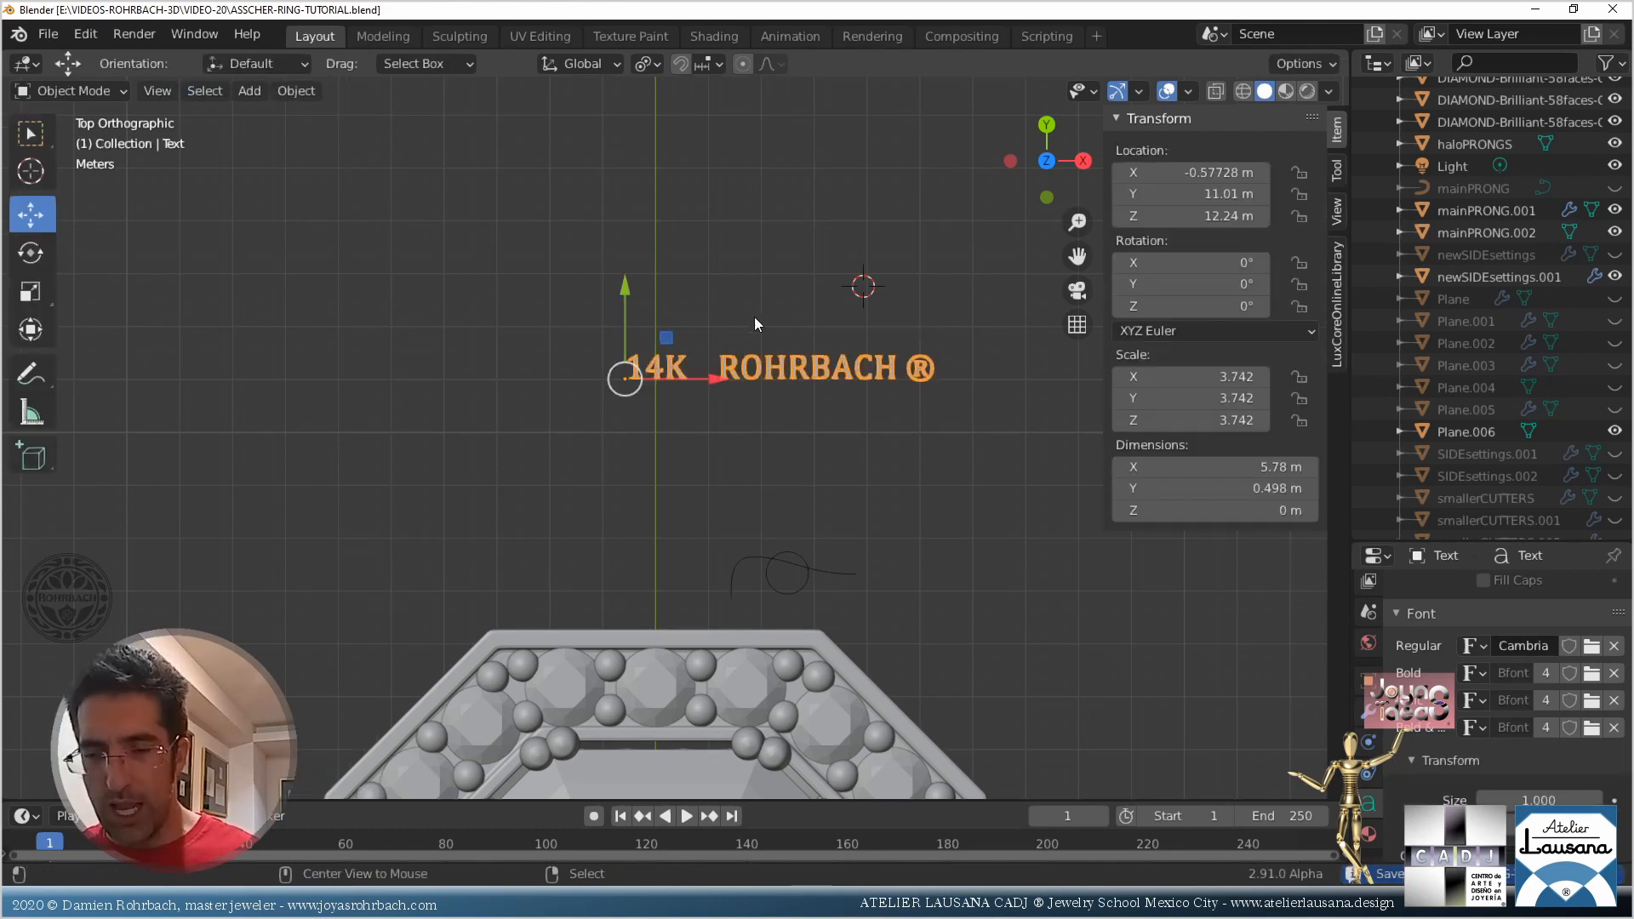
Convert the text to a mesh and extrude the whole lettering about 1.39 m along its normal
{"action": "key", "text": "alt+c"}
{"action": "left_click", "coordinate": [777, 391]}
{"action": "key", "text": "Tab"}
{"action": "key", "text": "a"}
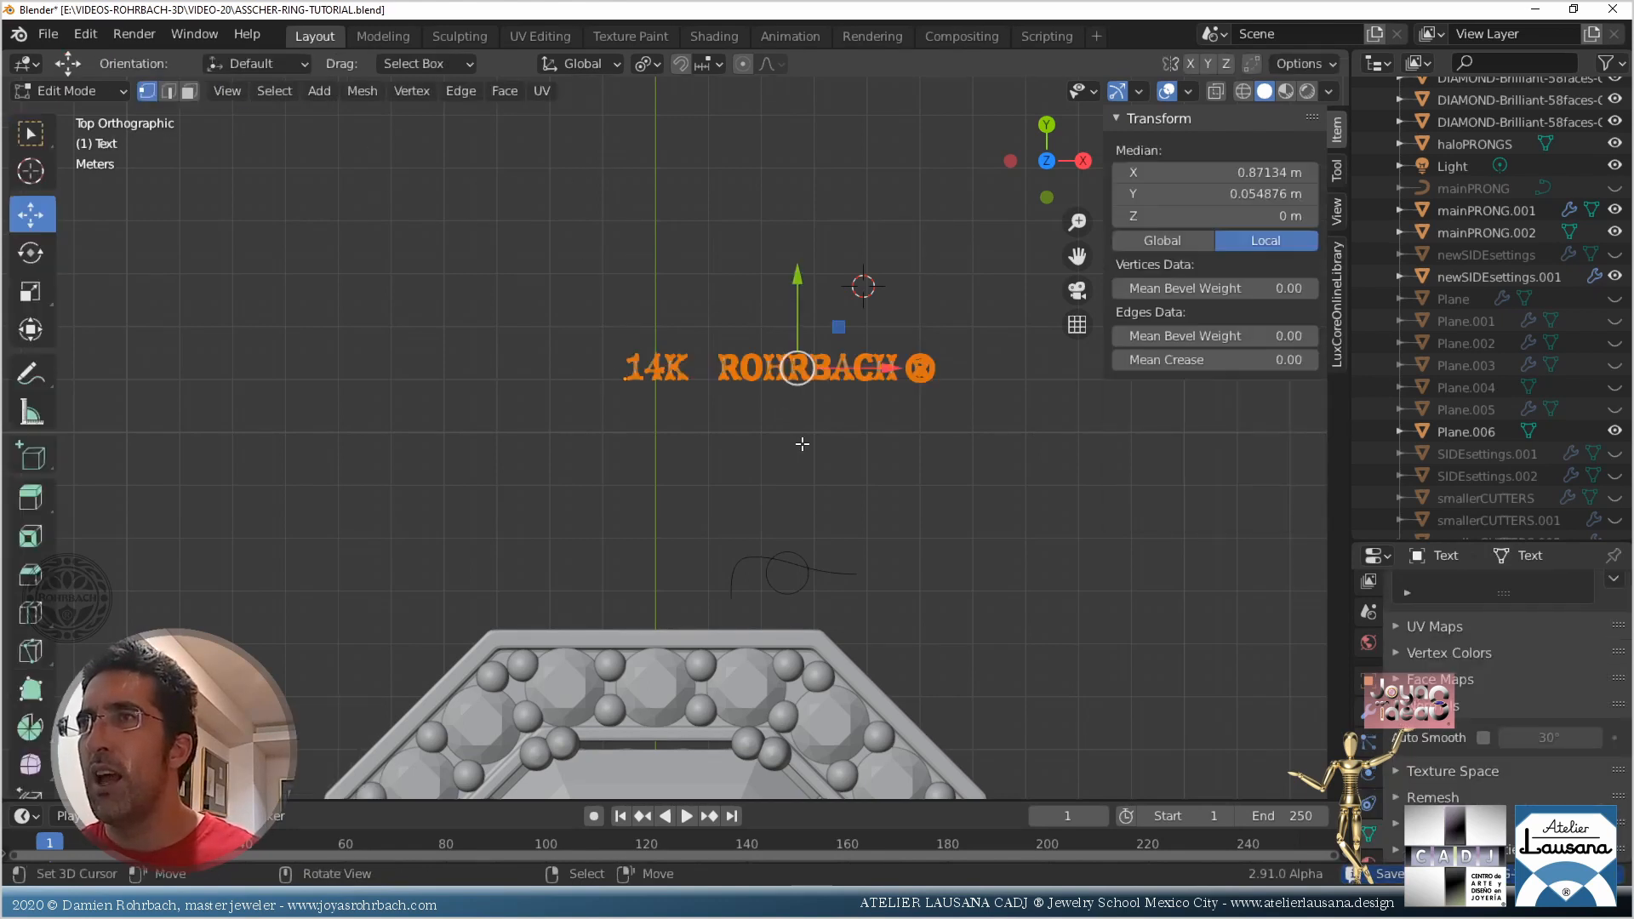
{"action": "middle_click_drag", "start_coordinate": [773, 491], "coordinate": [800, 384]}
{"action": "scroll", "coordinate": [801, 386], "scroll_direction": "down", "scroll_amount": 4}
{"action": "key", "text": "e"}
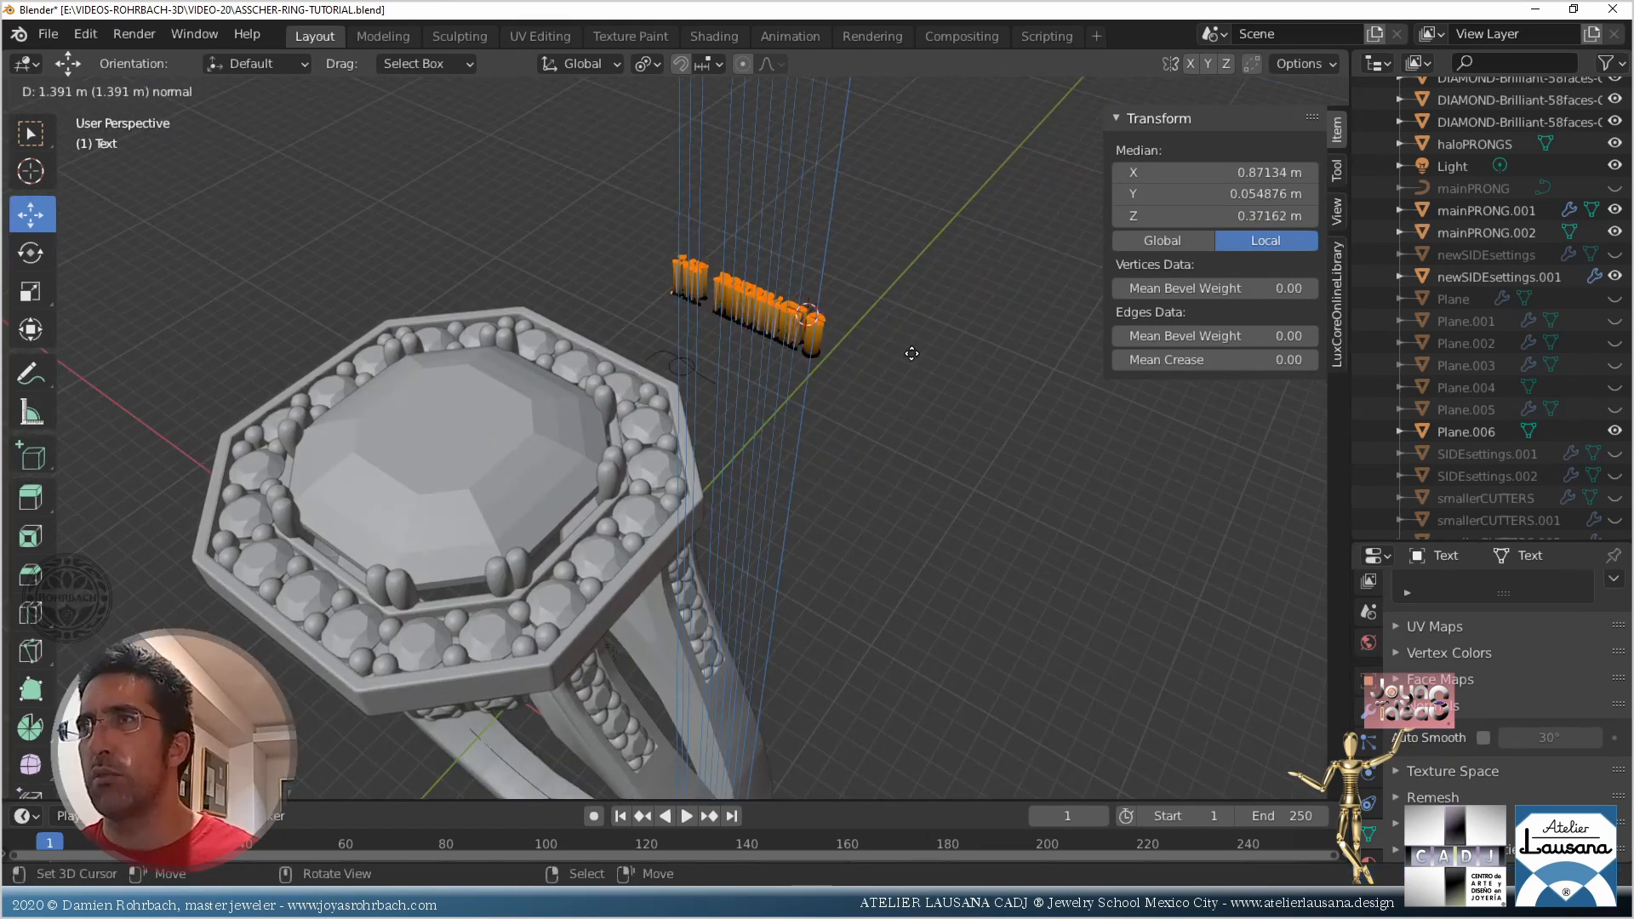
{"action": "left_click", "coordinate": [872, 444]}
{"action": "key", "text": "Tab"}
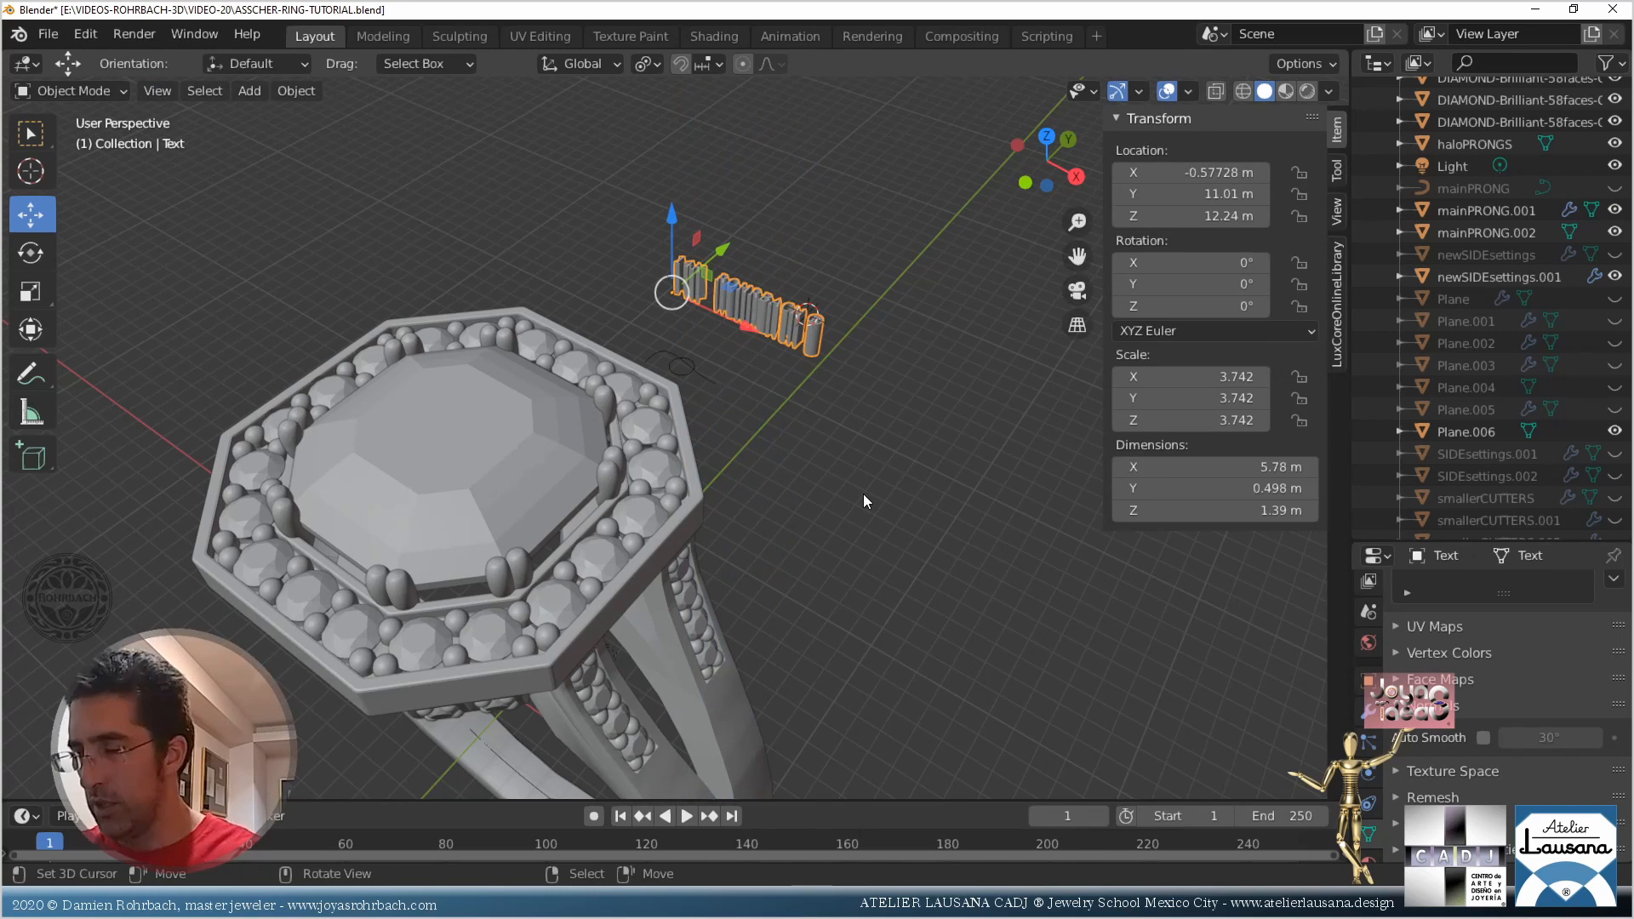
In front view, set the text mesh's origin to its geometry
{"action": "key", "text": "KP_1"}
{"action": "left_click", "coordinate": [296, 91]}
{"action": "mouse_move", "coordinate": [374, 138]}
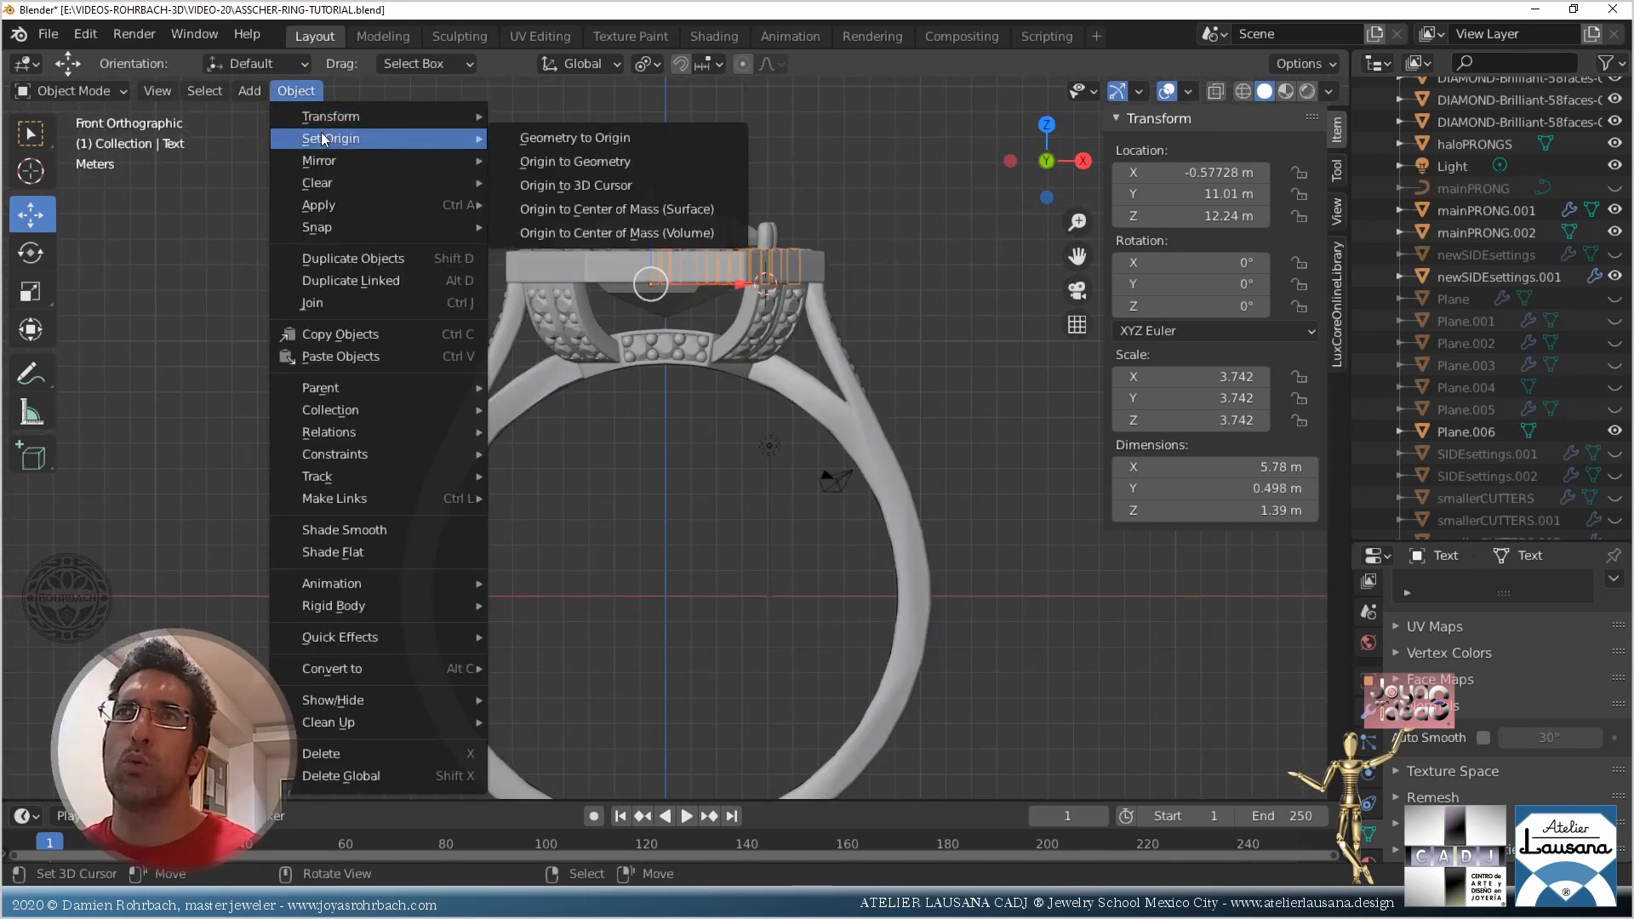
{"action": "left_click", "coordinate": [681, 165]}
Scale the text mesh up to about 8.97 m wide and apply its scale
{"action": "middle_click_drag", "start_coordinate": [733, 534], "coordinate": [713, 394], "text": "shift"}
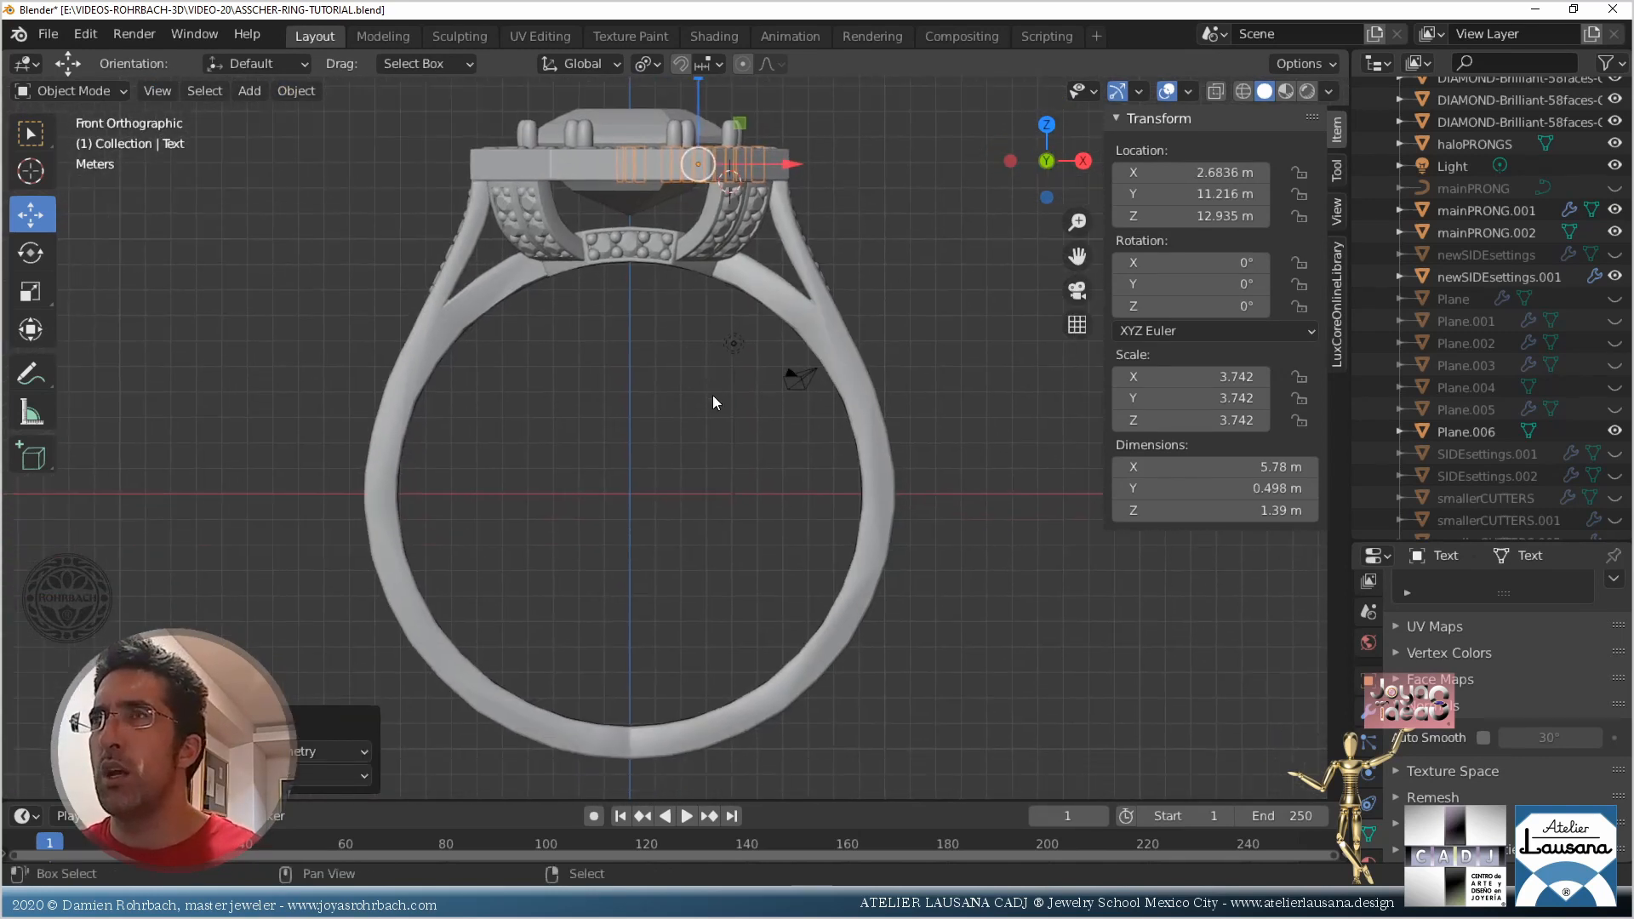
{"action": "key", "text": "s"}
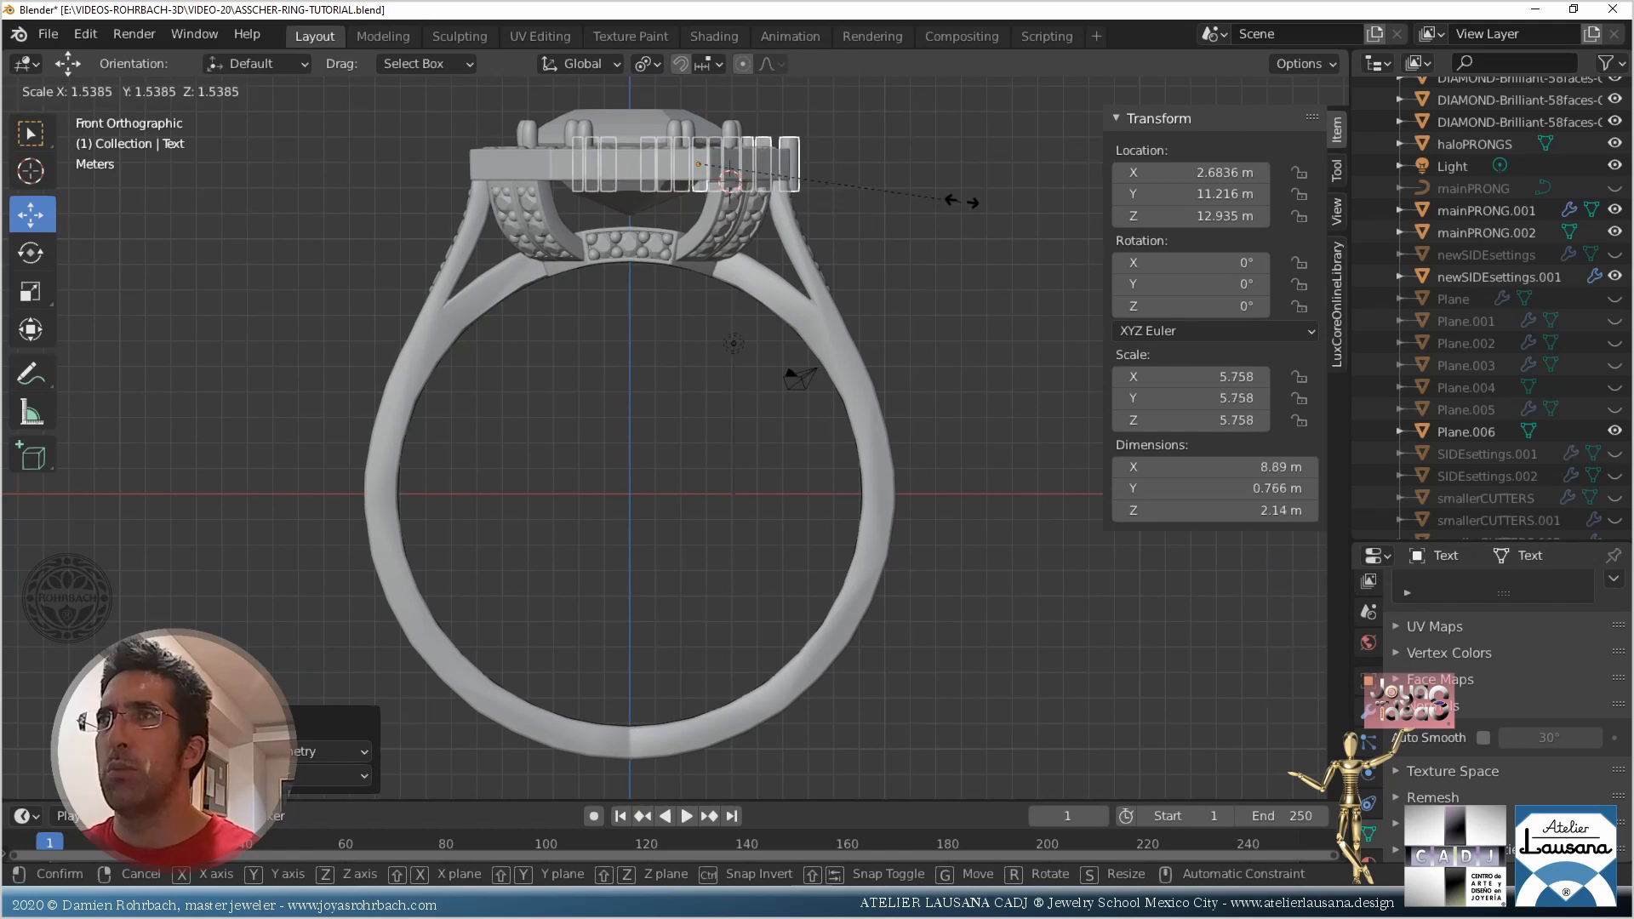
{"action": "left_click", "coordinate": [957, 198]}
{"action": "key", "text": "ctrl+a"}
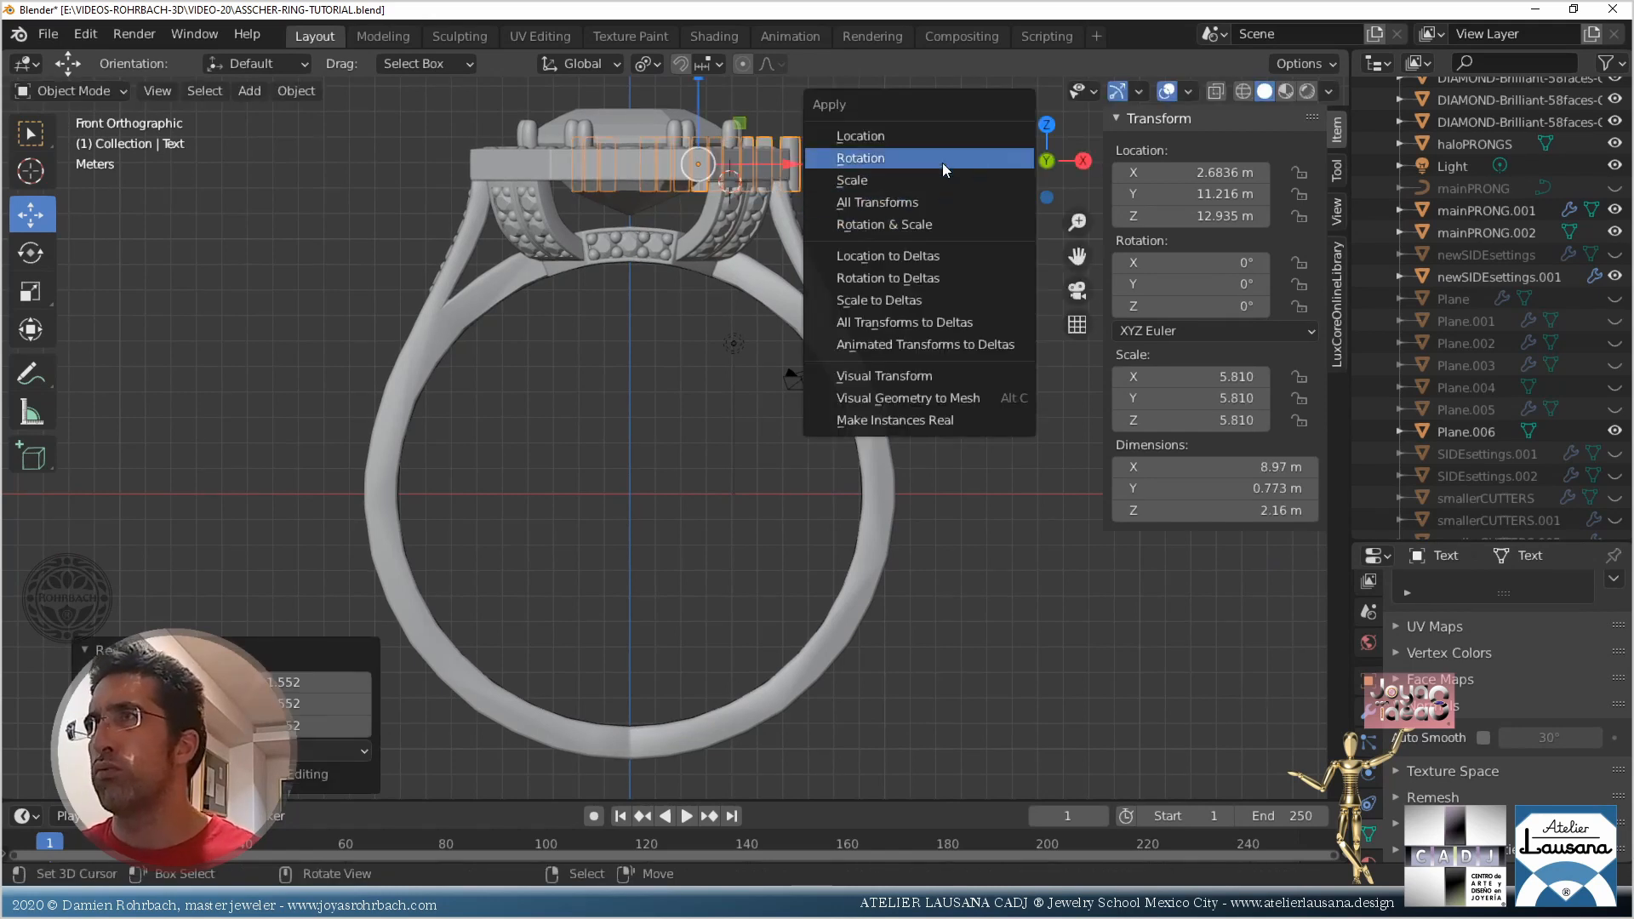
{"action": "left_click", "coordinate": [930, 180]}
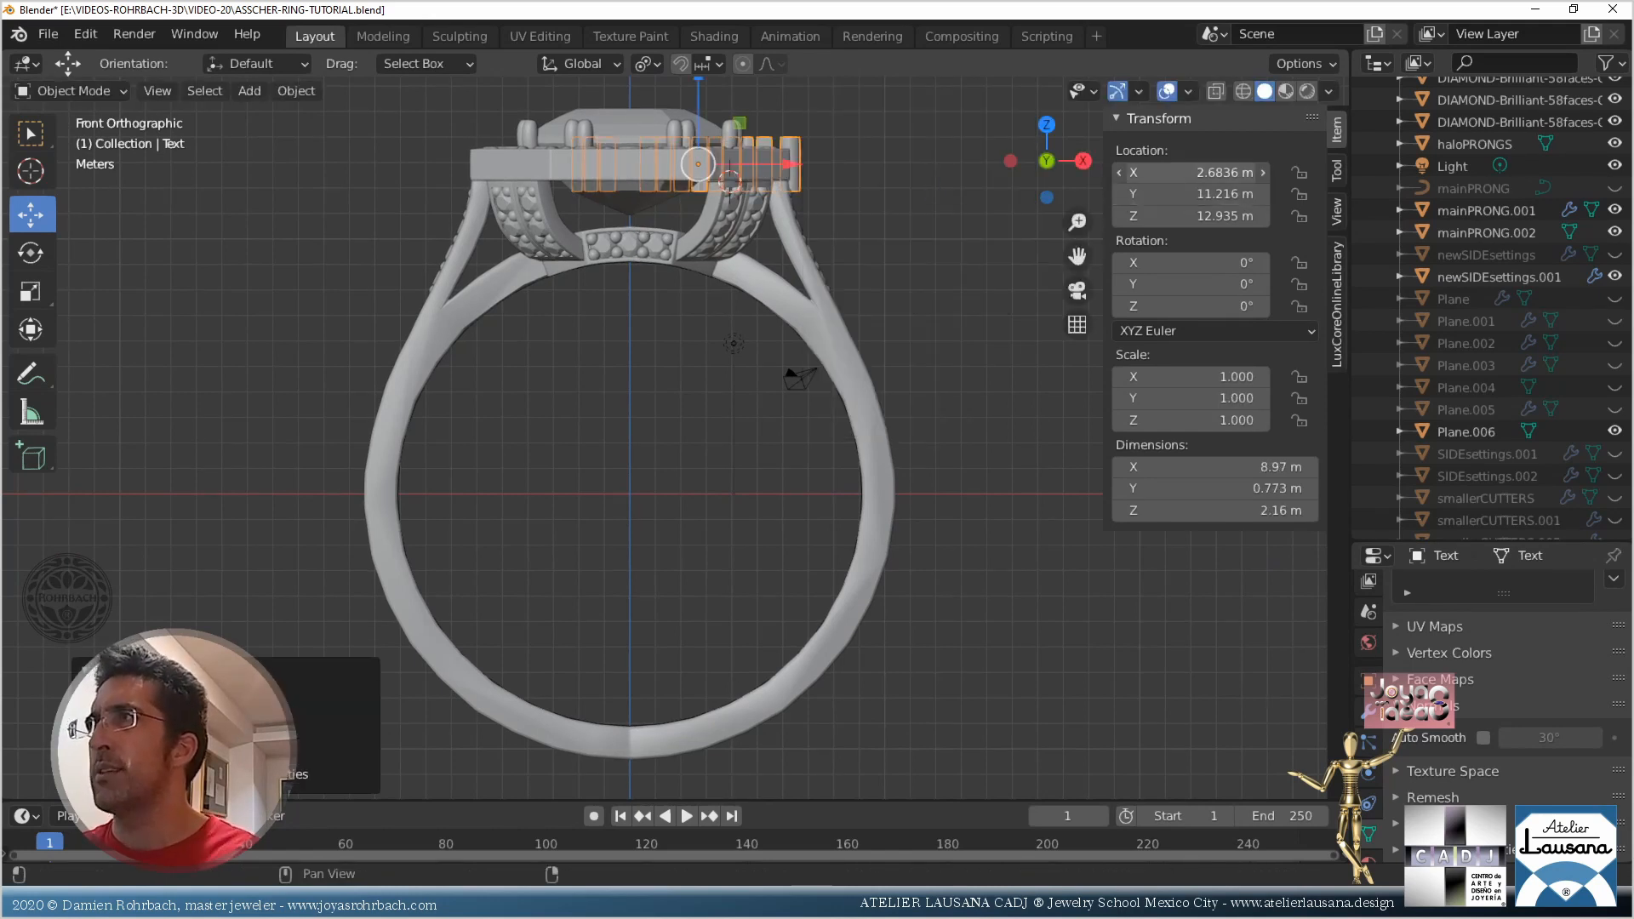
Reset the text mesh's X, Y and Z location to 0 m
{"action": "key", "text": "BackSpace"}
{"action": "key", "text": "BackSpace"}
{"action": "key", "text": "BackSpace"}
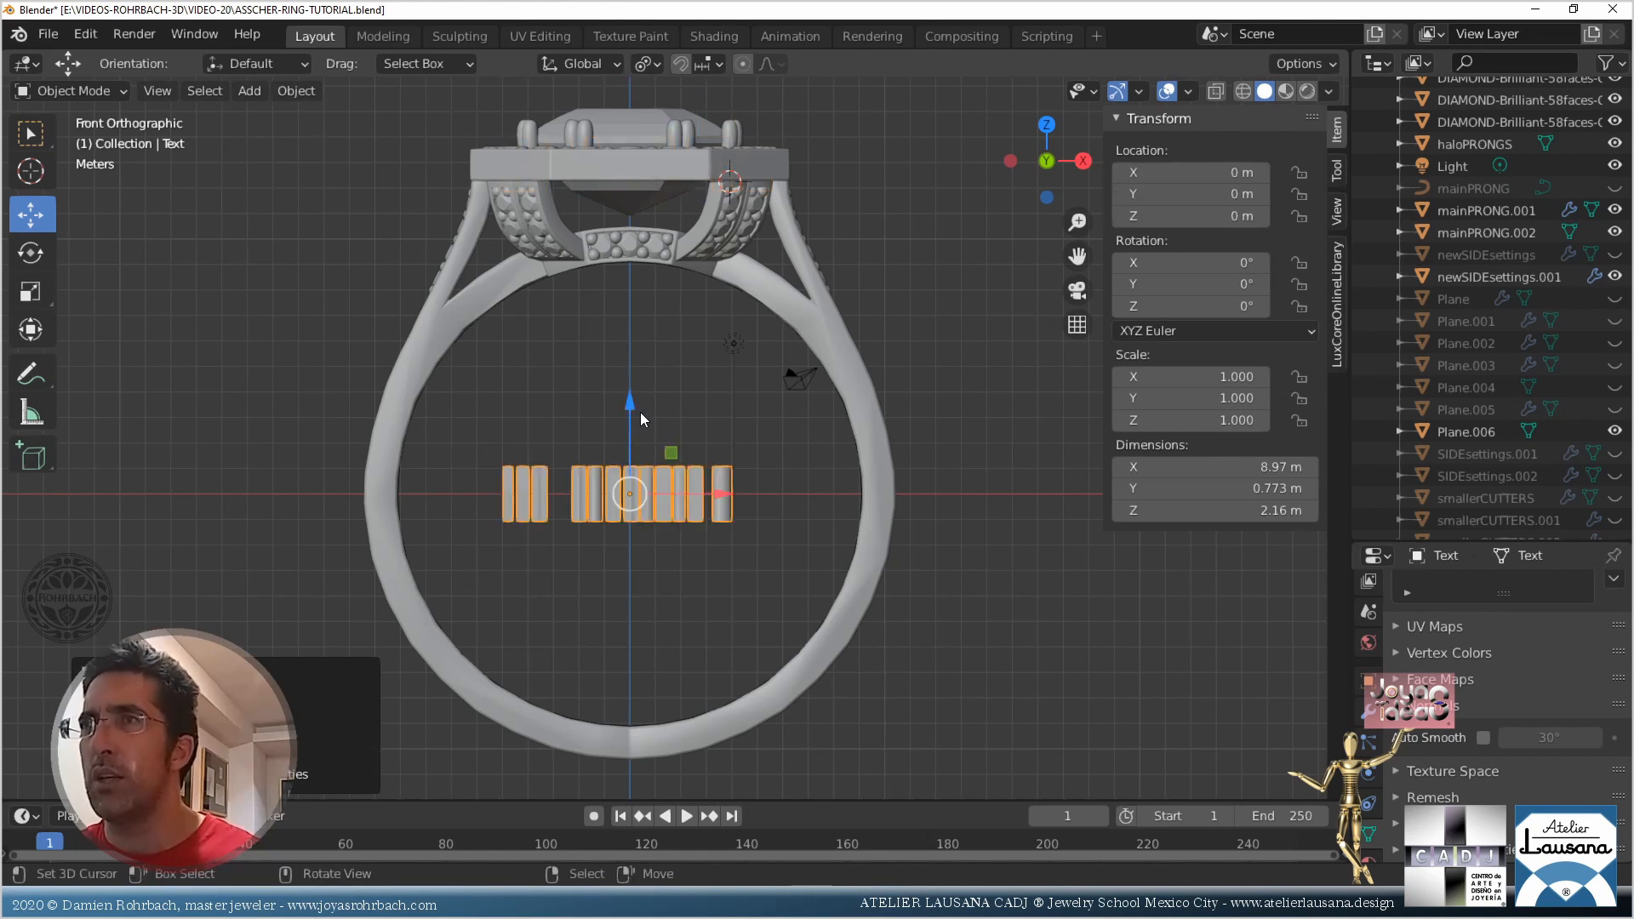
Lower the text along Z to about -8.678 m, so it crosses the bottom of the ring band, and save the file
{"action": "left_click_drag", "start_coordinate": [631, 405], "coordinate": [660, 628]}
{"action": "middle_click_drag", "start_coordinate": [713, 636], "coordinate": [775, 569], "text": "shift"}
{"action": "scroll", "coordinate": [723, 449], "scroll_direction": "up", "scroll_amount": 1}
{"action": "key", "text": "ctrl+s"}
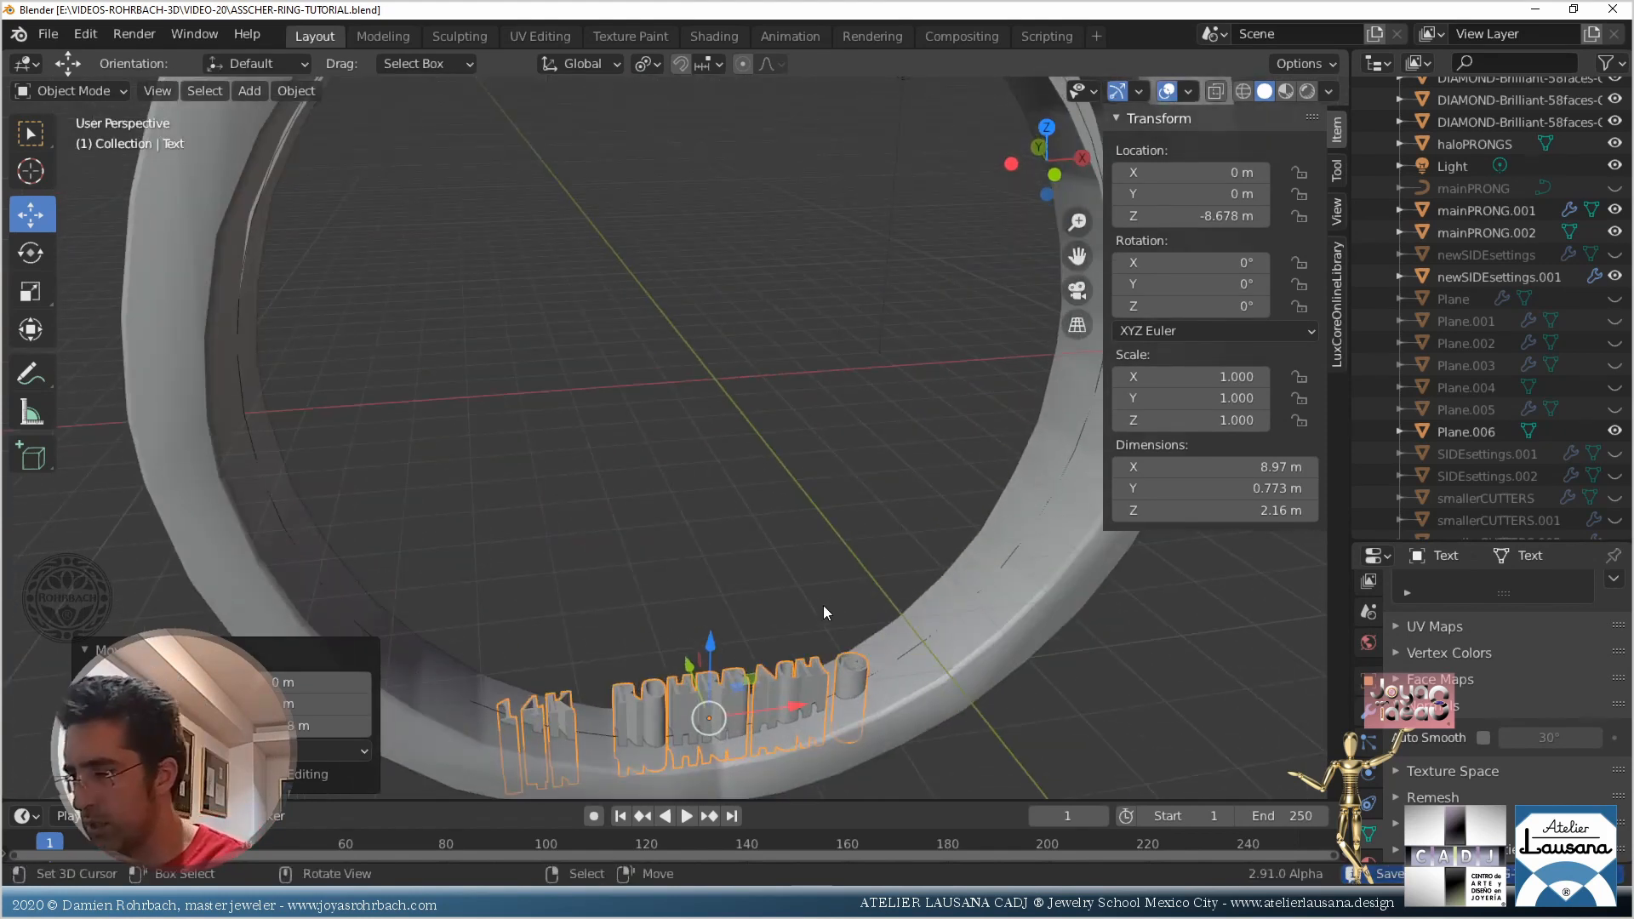
In front view, add a Simple Deform modifier to the text and set its mode to Bend
{"action": "key", "text": "KP_3"}
{"action": "key", "text": "KP_1"}
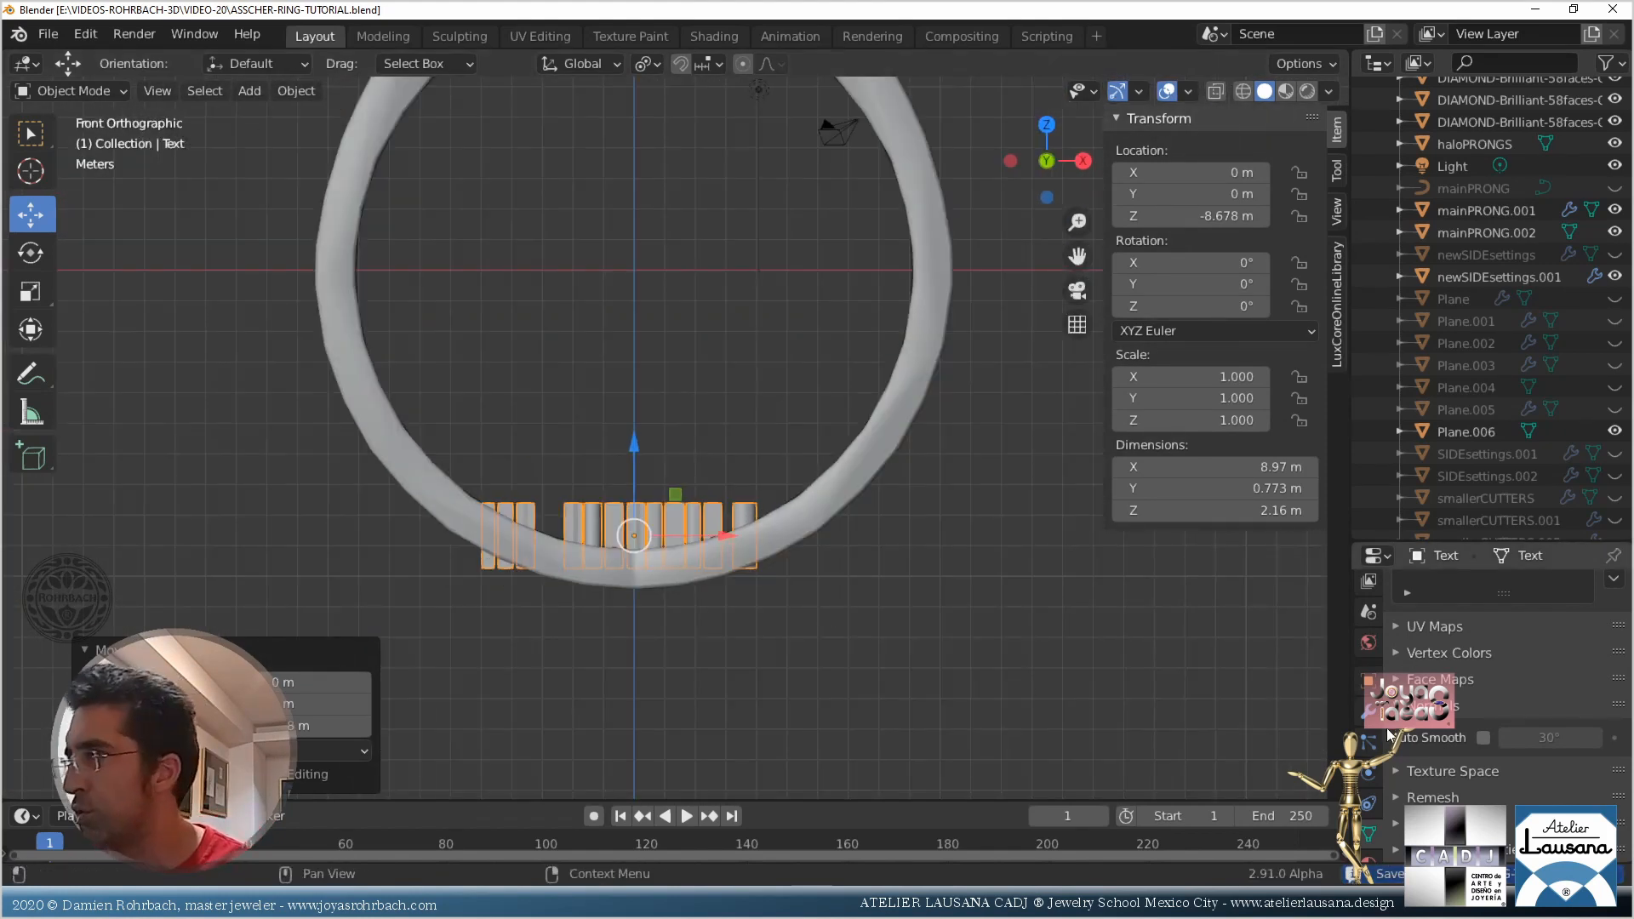
{"action": "left_click_drag", "start_coordinate": [1444, 542], "coordinate": [1444, 218]}
{"action": "left_click", "coordinate": [1369, 501]}
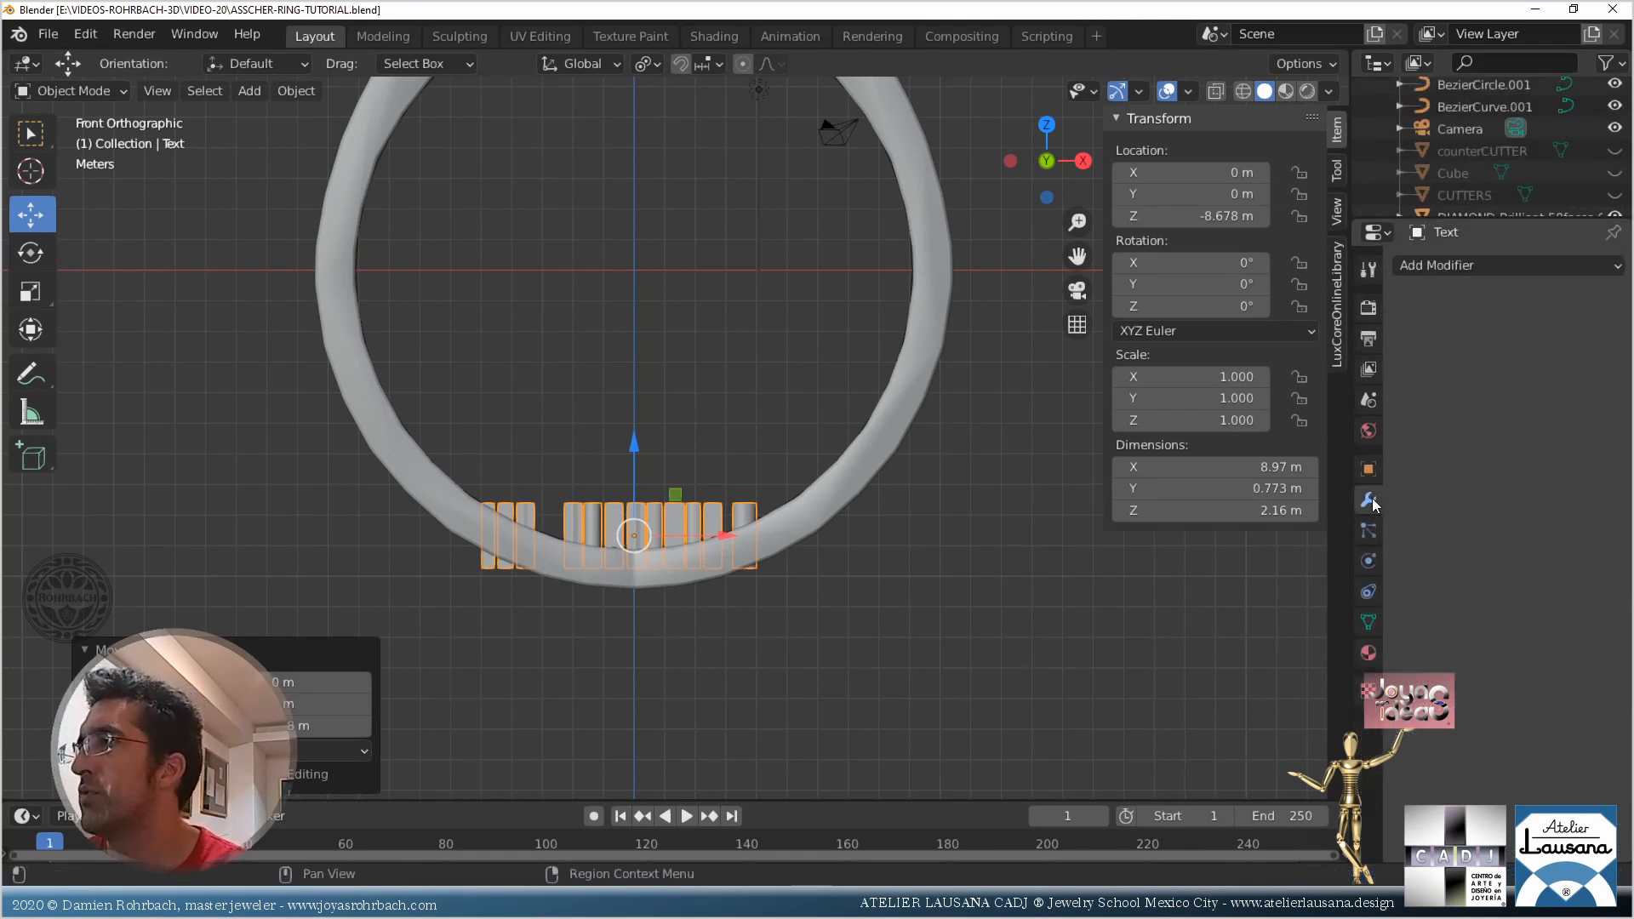
{"action": "left_click", "coordinate": [1463, 267]}
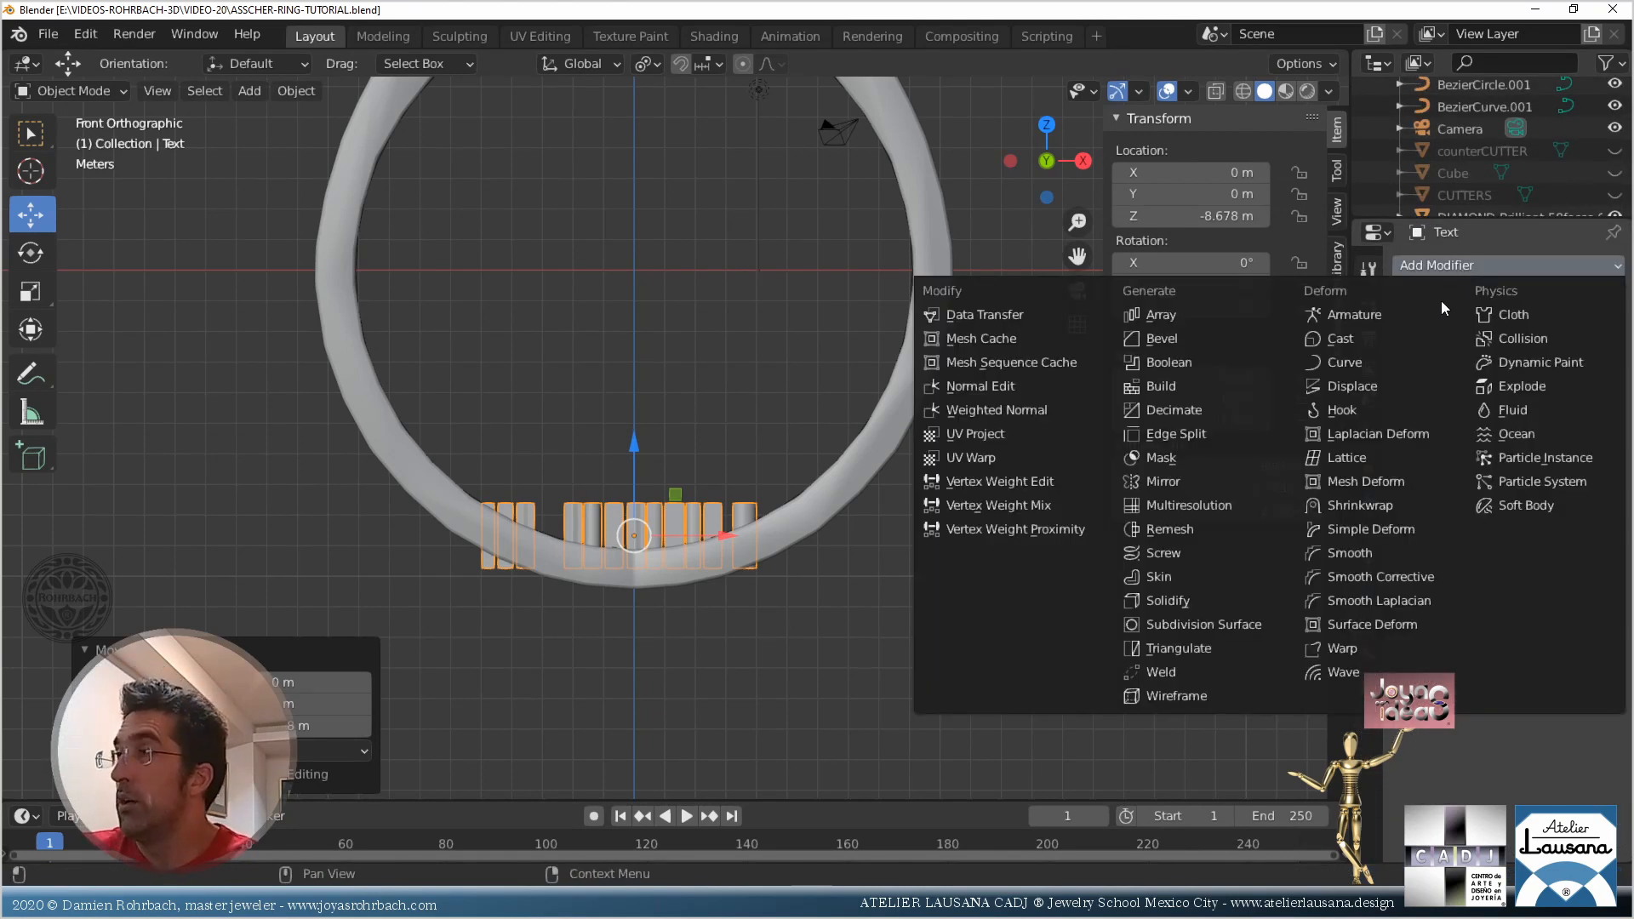
{"action": "left_click", "coordinate": [1355, 527]}
{"action": "left_click", "coordinate": [1479, 336]}
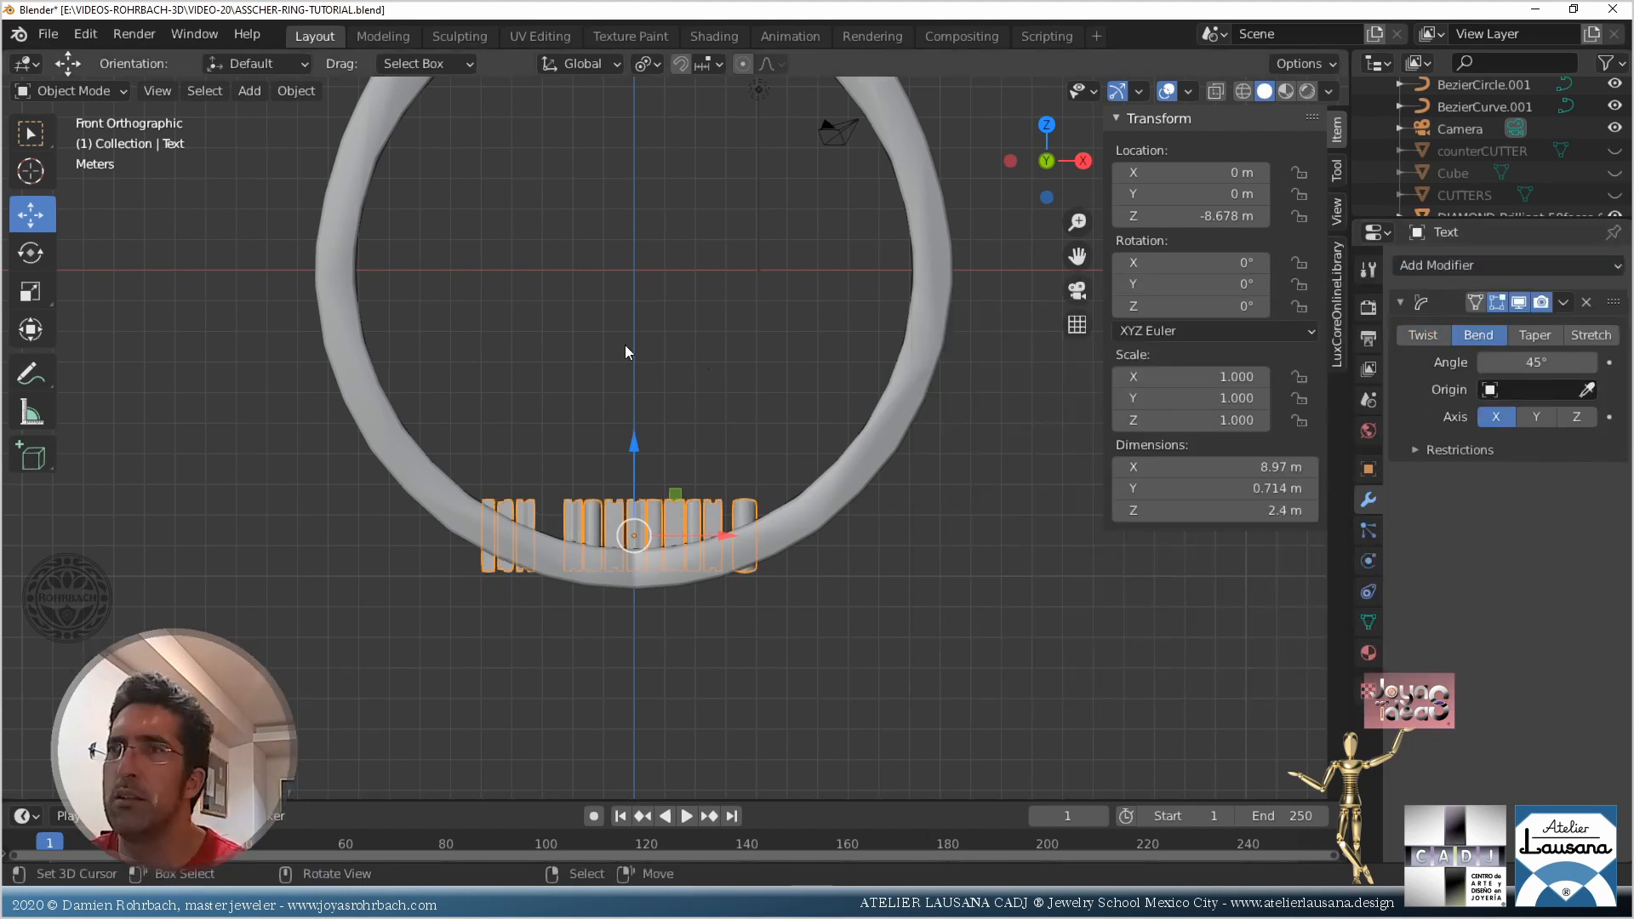
Add a mesh cube and set its X, Y and Z location to 0 m, at the centre of the ring
{"action": "left_click", "coordinate": [249, 90]}
{"action": "mouse_move", "coordinate": [340, 116]}
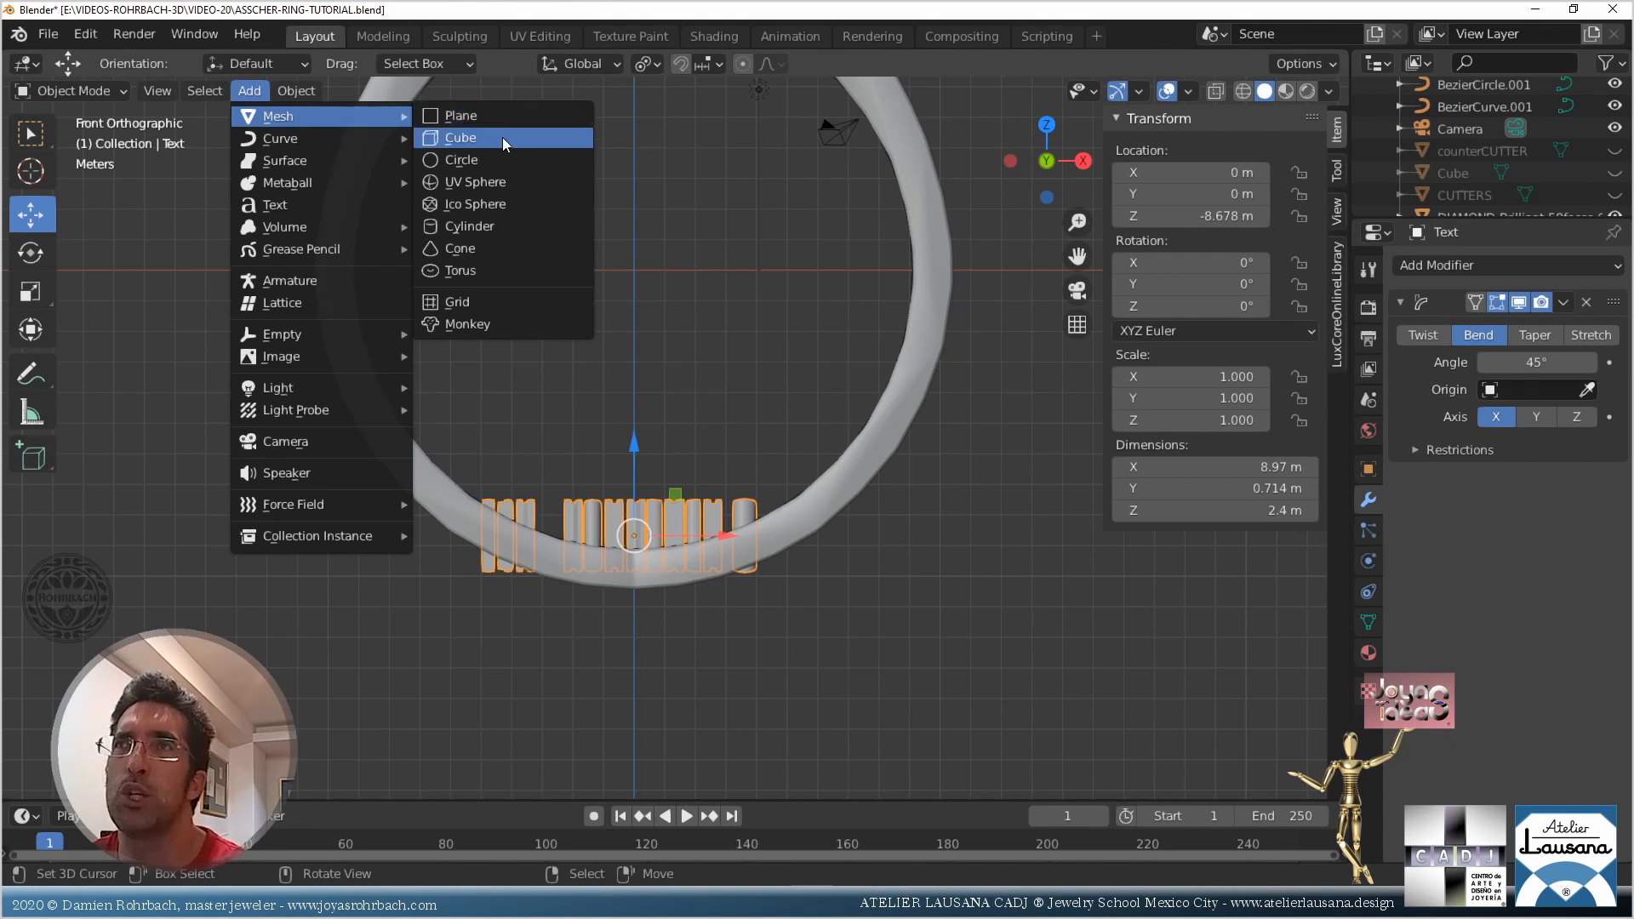
{"action": "left_click", "coordinate": [505, 139]}
{"action": "left_click", "coordinate": [1191, 216]}
{"action": "type", "text": "0"}
{"action": "key", "text": "Return"}
{"action": "left_click", "coordinate": [1191, 195]}
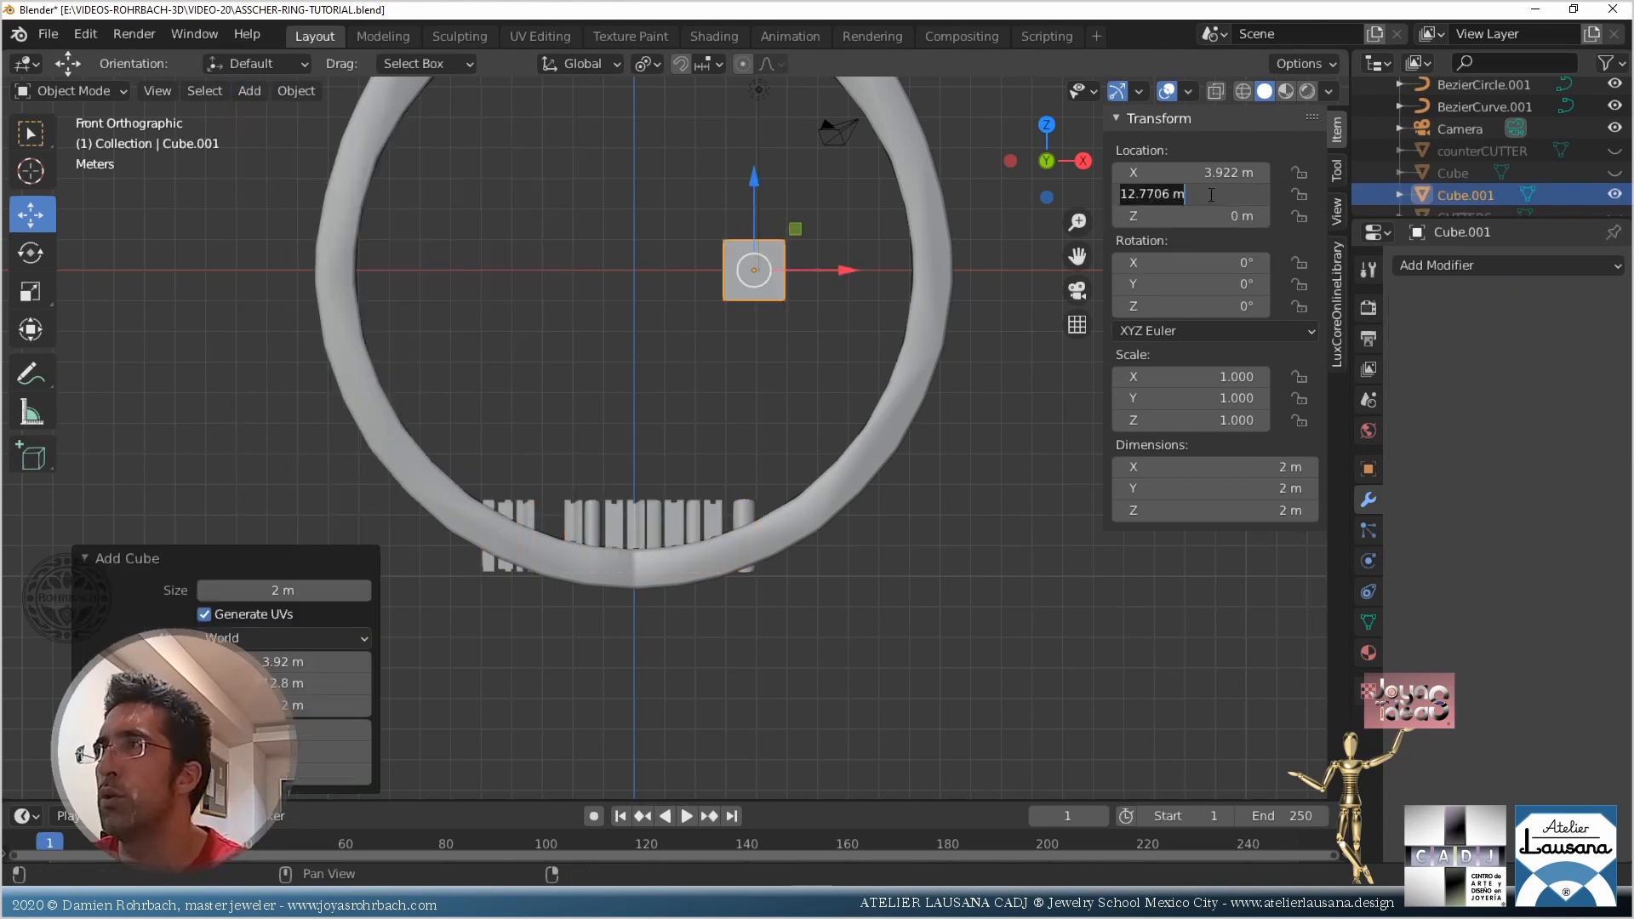
{"action": "type", "text": "0"}
{"action": "key", "text": "Return"}
{"action": "left_click", "coordinate": [1192, 173]}
{"action": "key", "text": "Escape"}
{"action": "left_click", "coordinate": [1208, 172]}
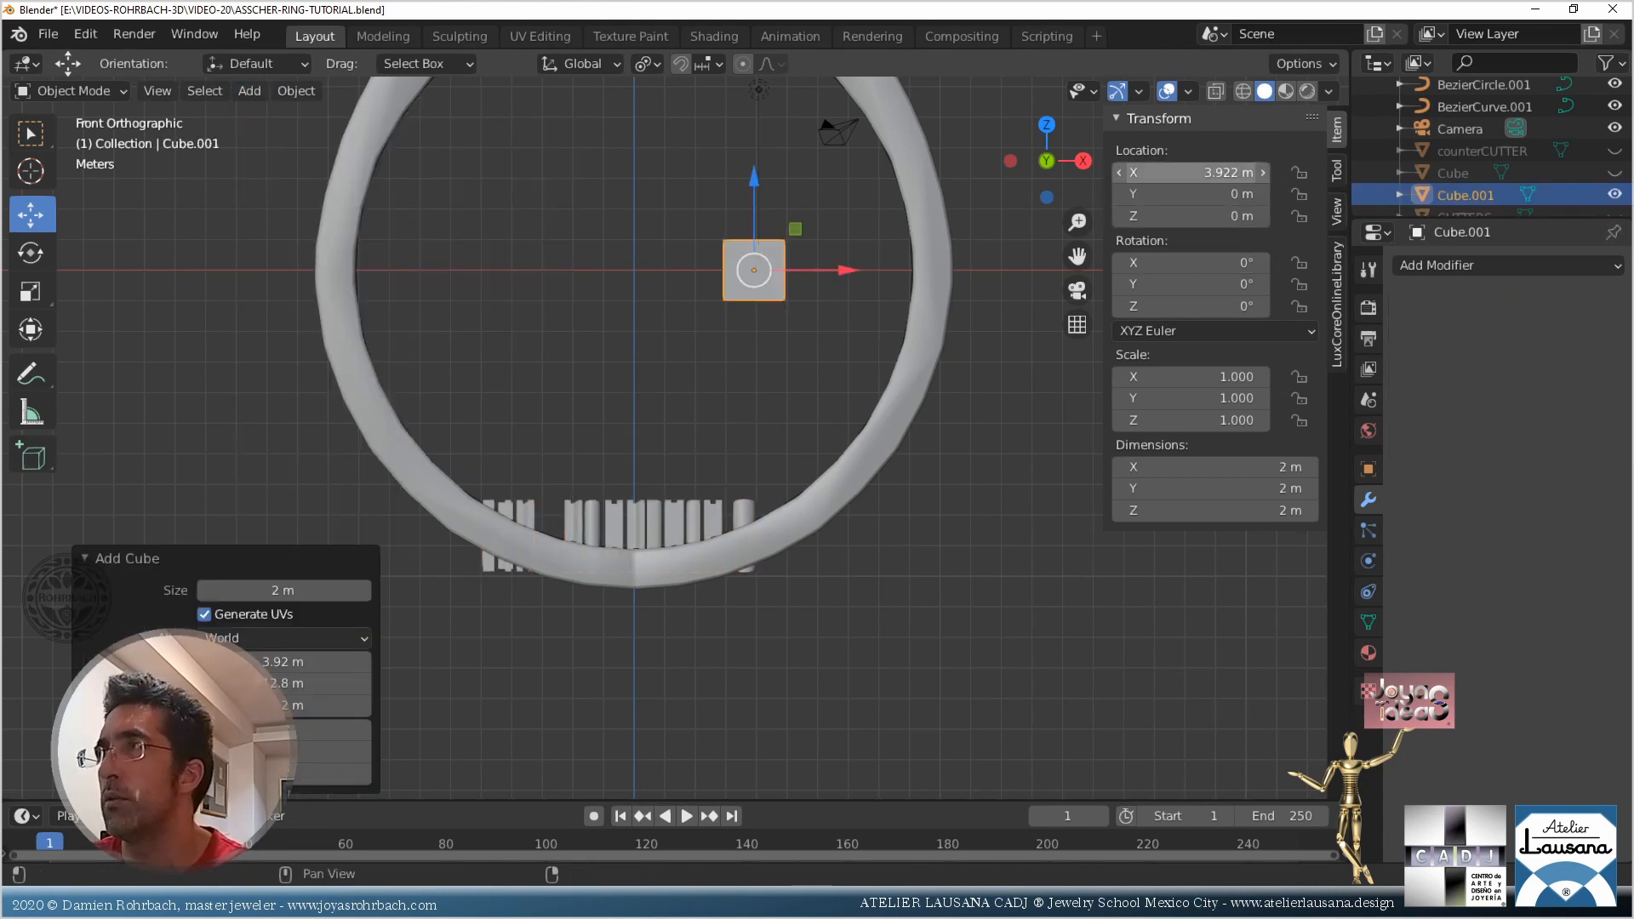
{"action": "type", "text": "0"}
{"action": "key", "text": "Return"}
Set the new cube as the origin object of the text's Simple Deform modifier
{"action": "left_click", "coordinate": [746, 517]}
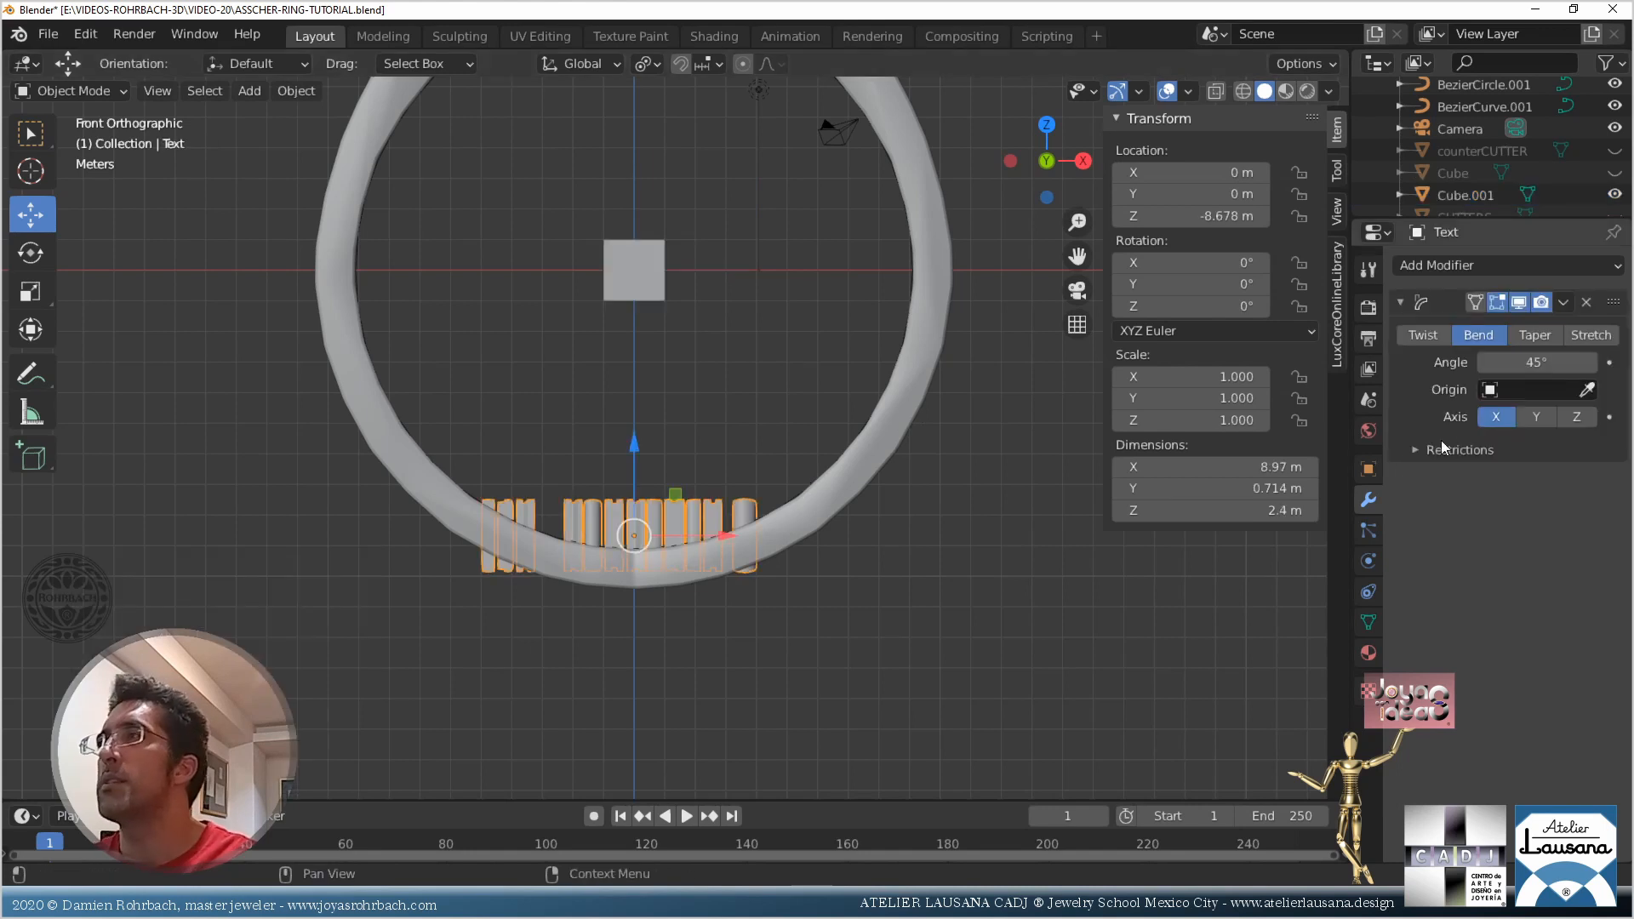
{"action": "left_click", "coordinate": [1587, 389]}
{"action": "left_click", "coordinate": [634, 266]}
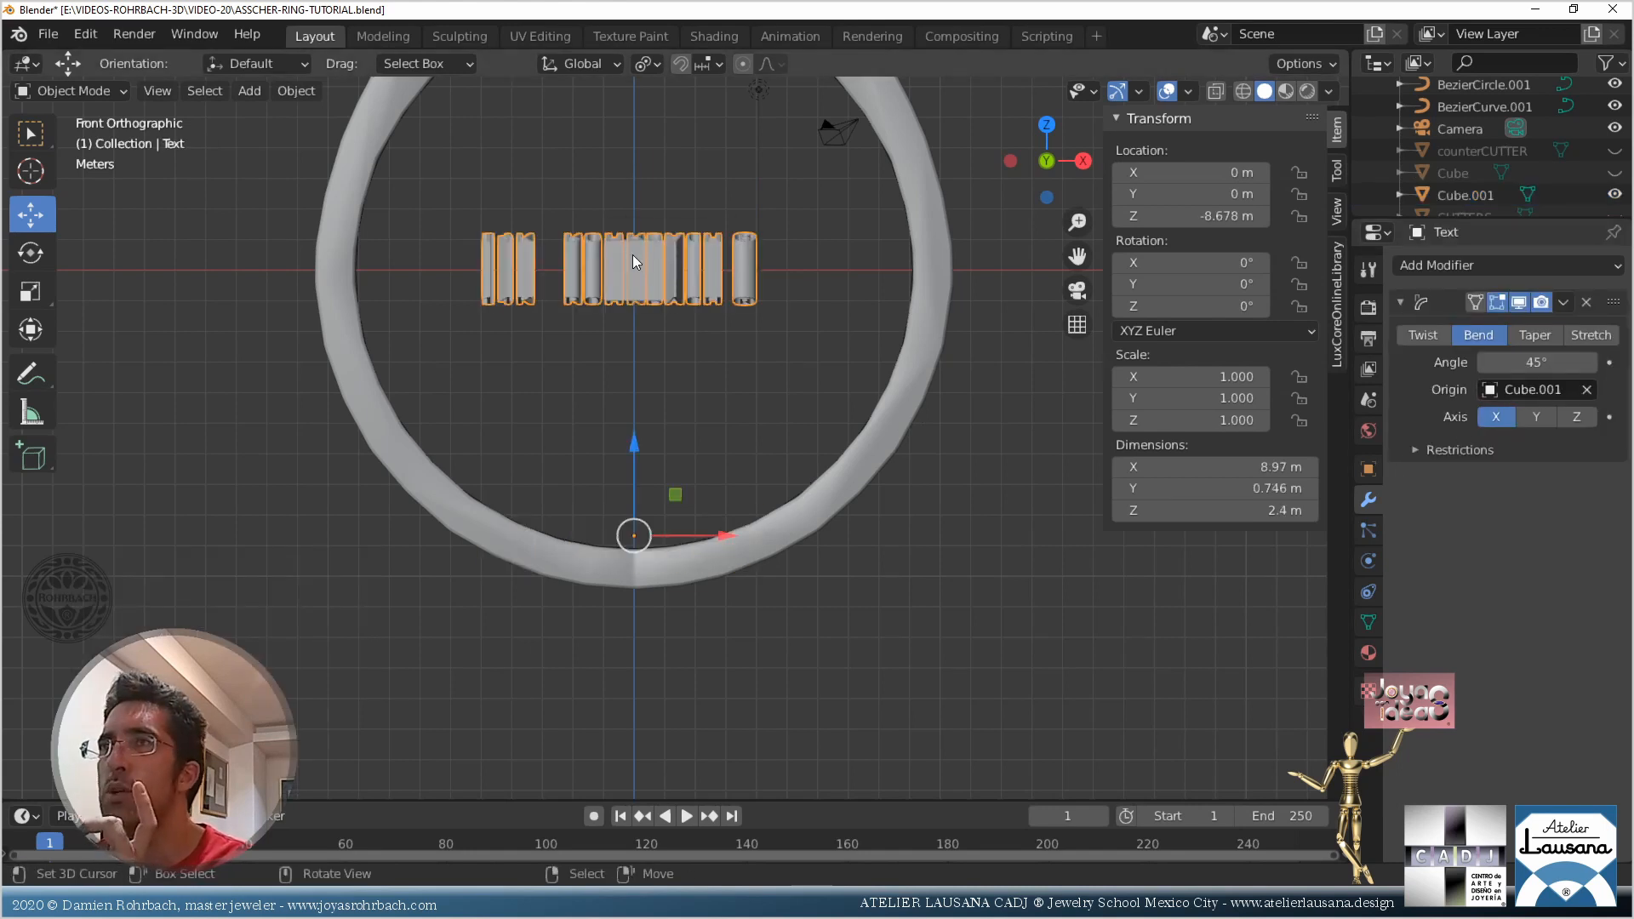
Set the X rotation of the cube at the ring's centre to 90°
{"action": "left_click", "coordinate": [634, 269]}
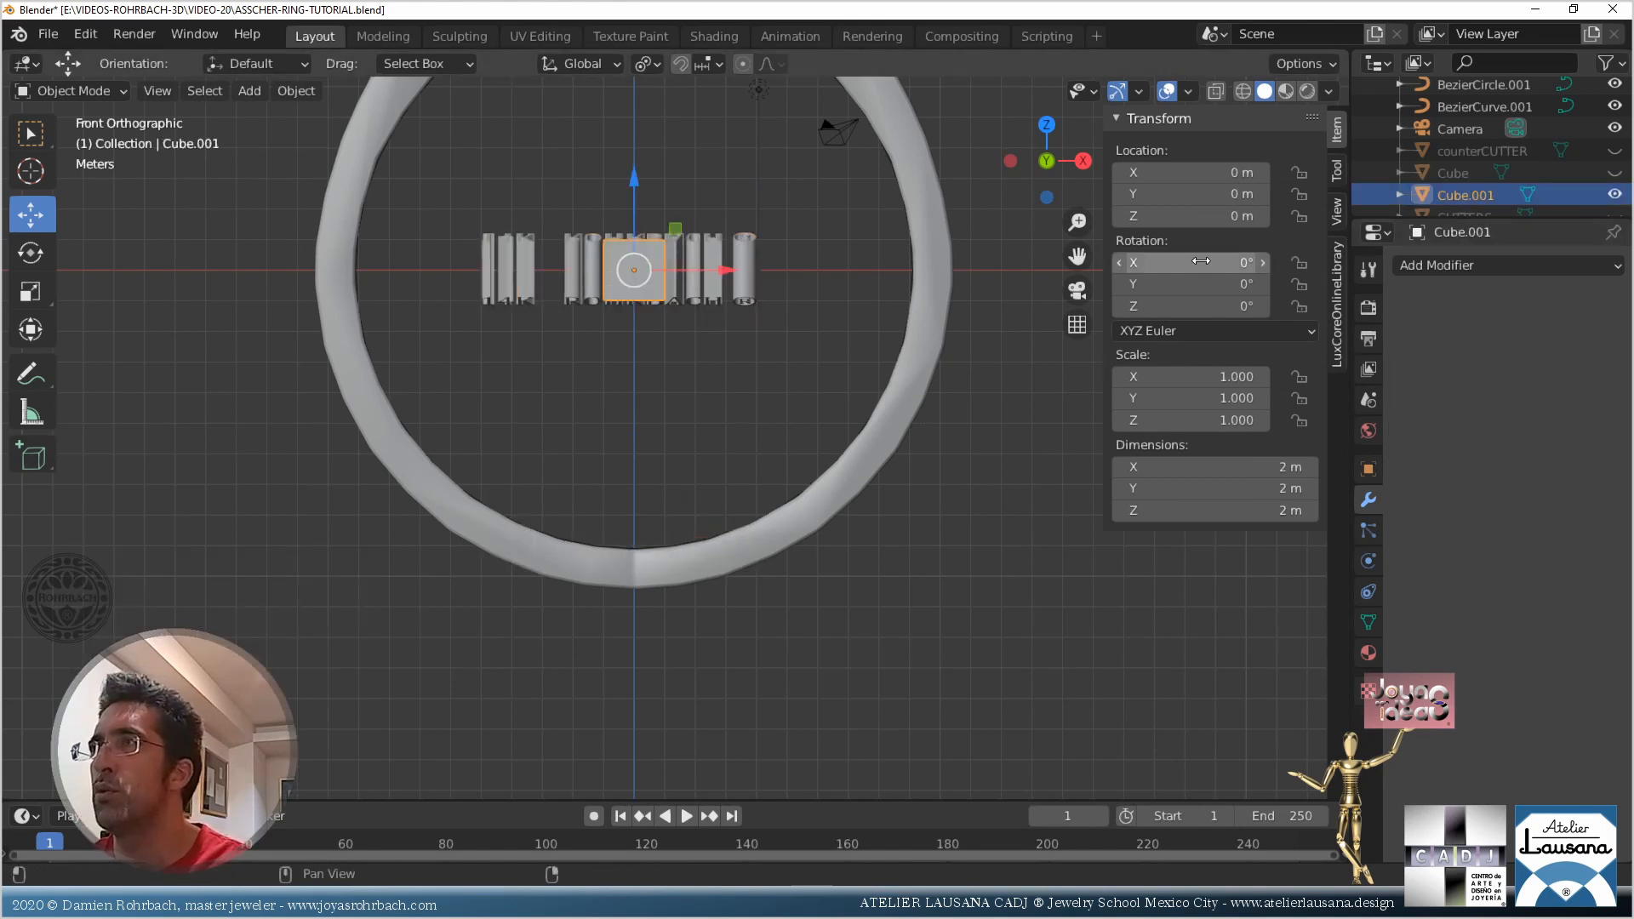
{"action": "left_click", "coordinate": [747, 253]}
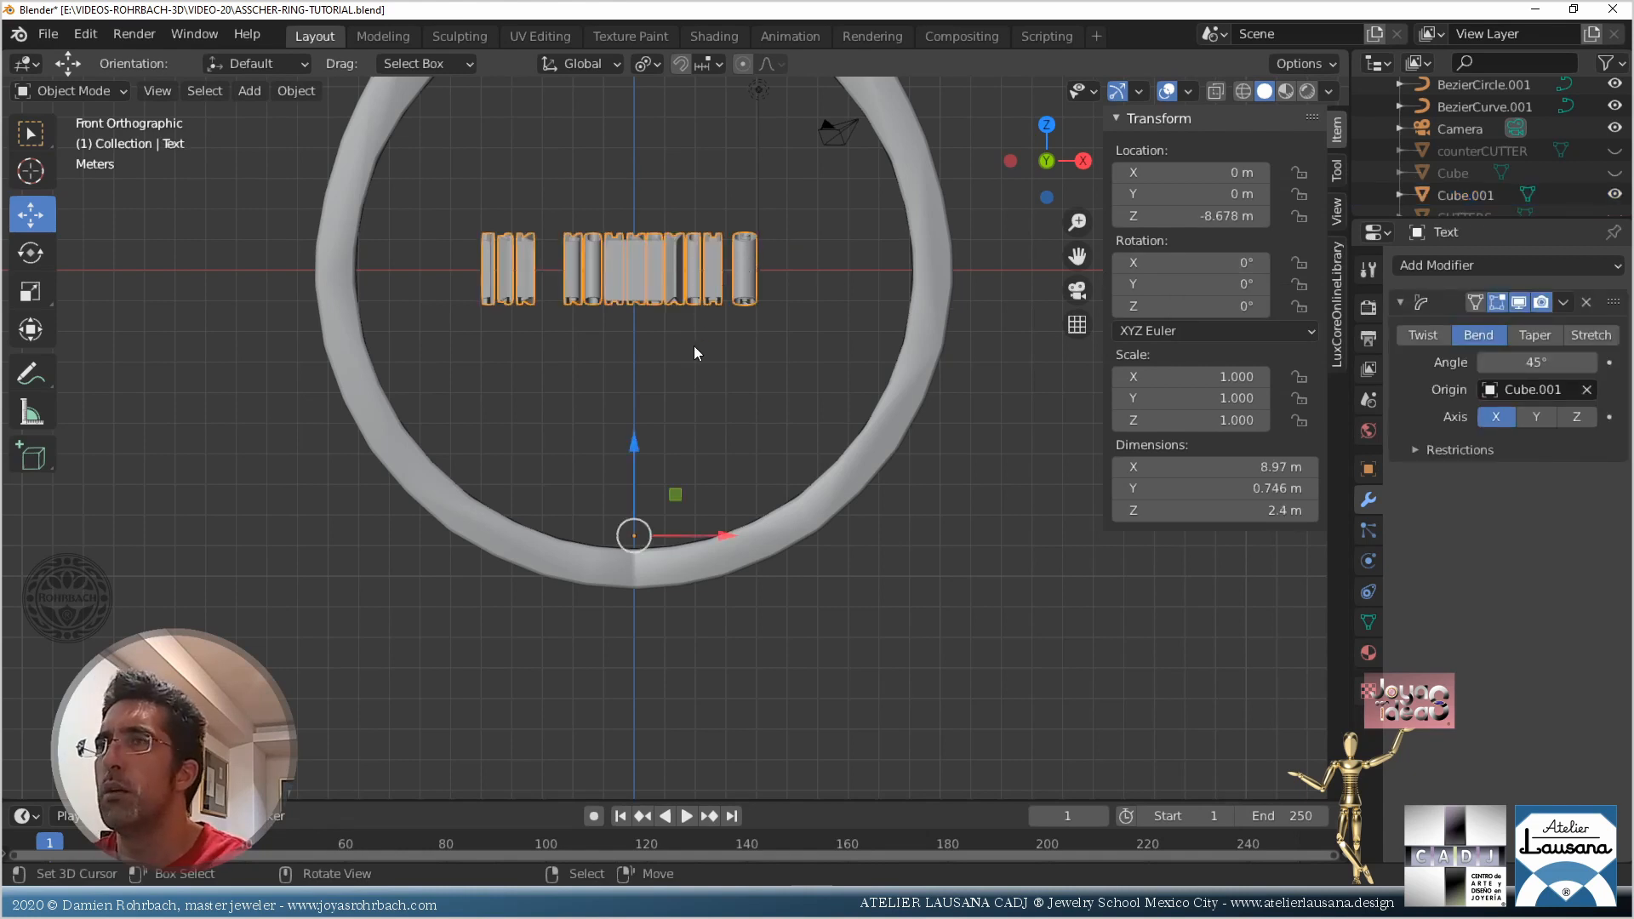
{"action": "left_click", "coordinate": [656, 267]}
{"action": "left_click", "coordinate": [1217, 262]}
{"action": "type", "text": "90"}
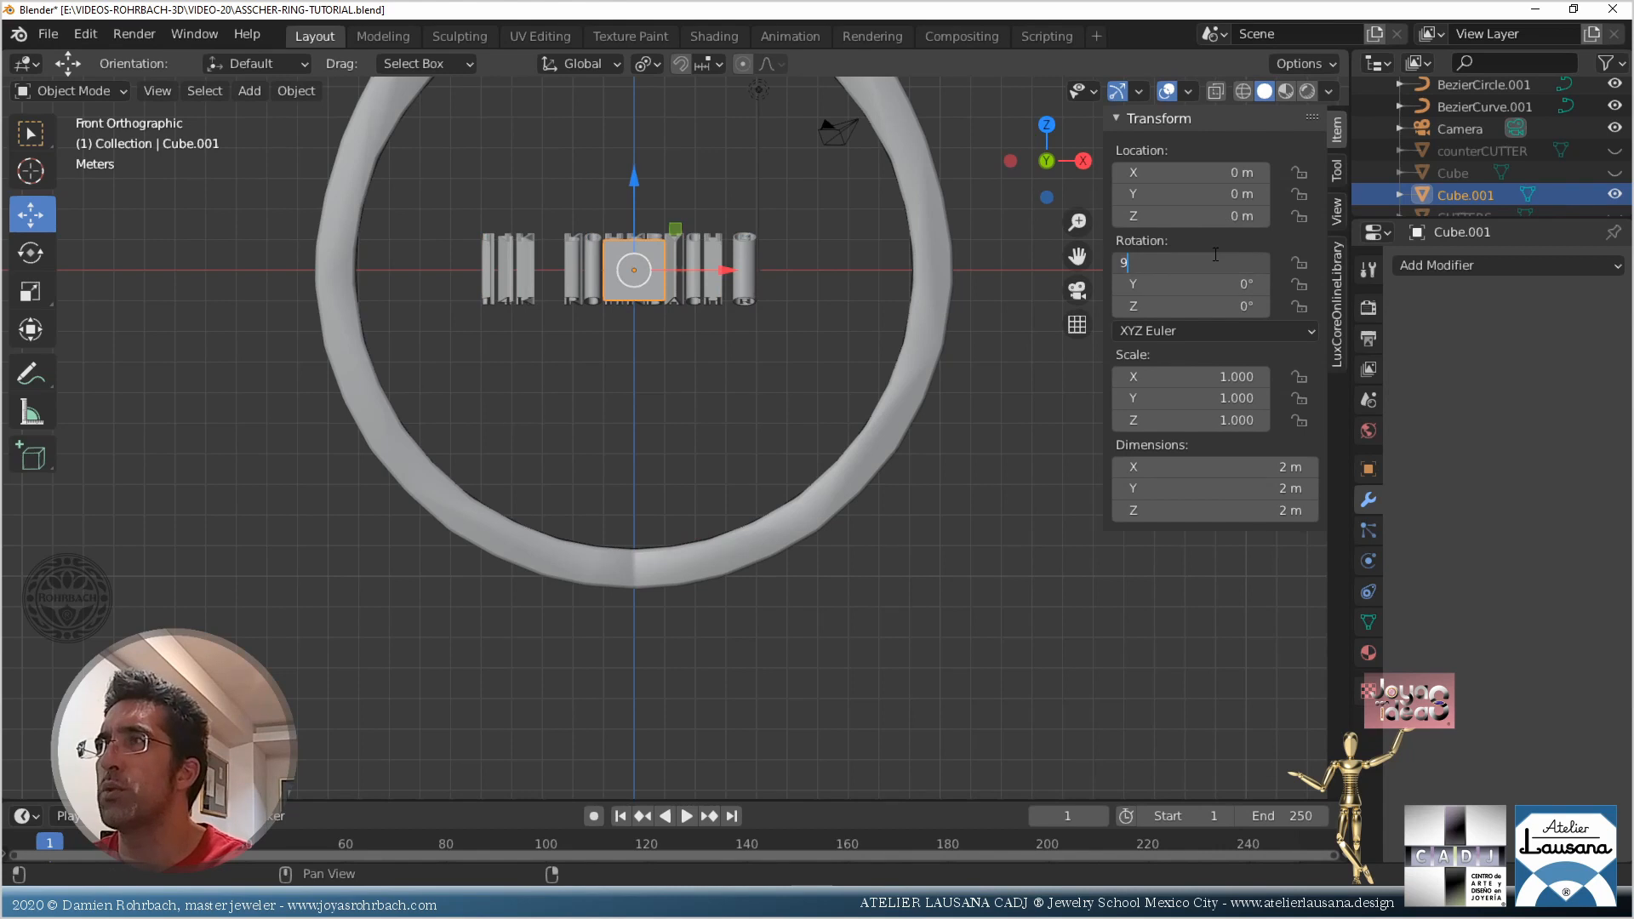
{"action": "key", "text": "Return"}
Set the axis of the text's Bend deformation to Z
{"action": "left_click", "coordinate": [695, 484]}
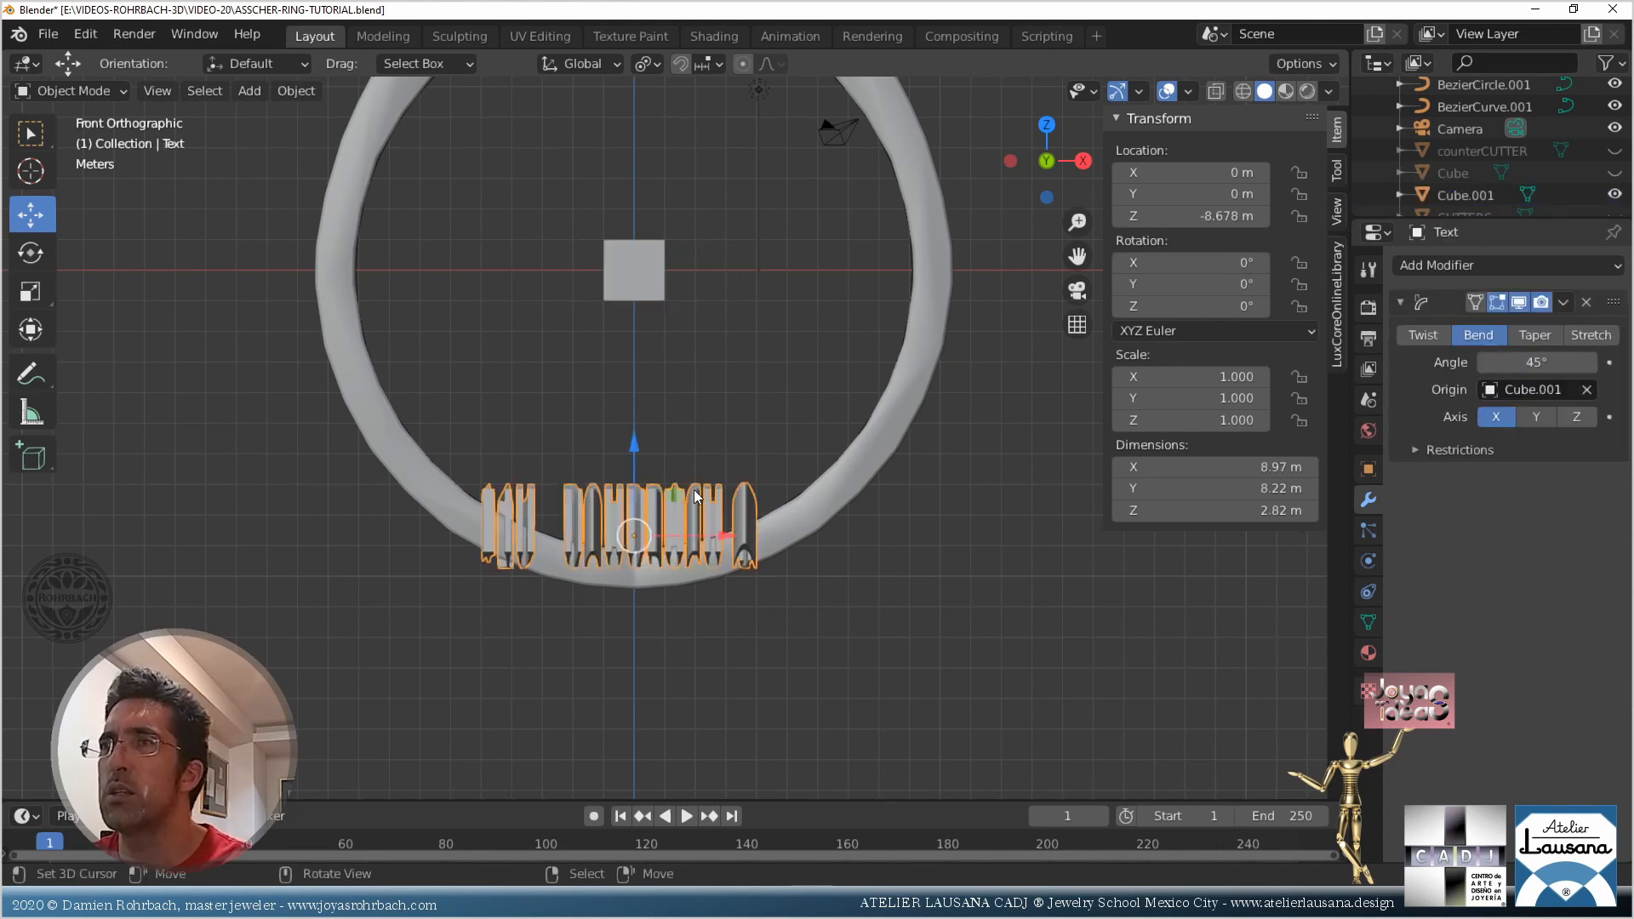
{"action": "left_click", "coordinate": [1534, 422]}
{"action": "left_click", "coordinate": [1576, 416]}
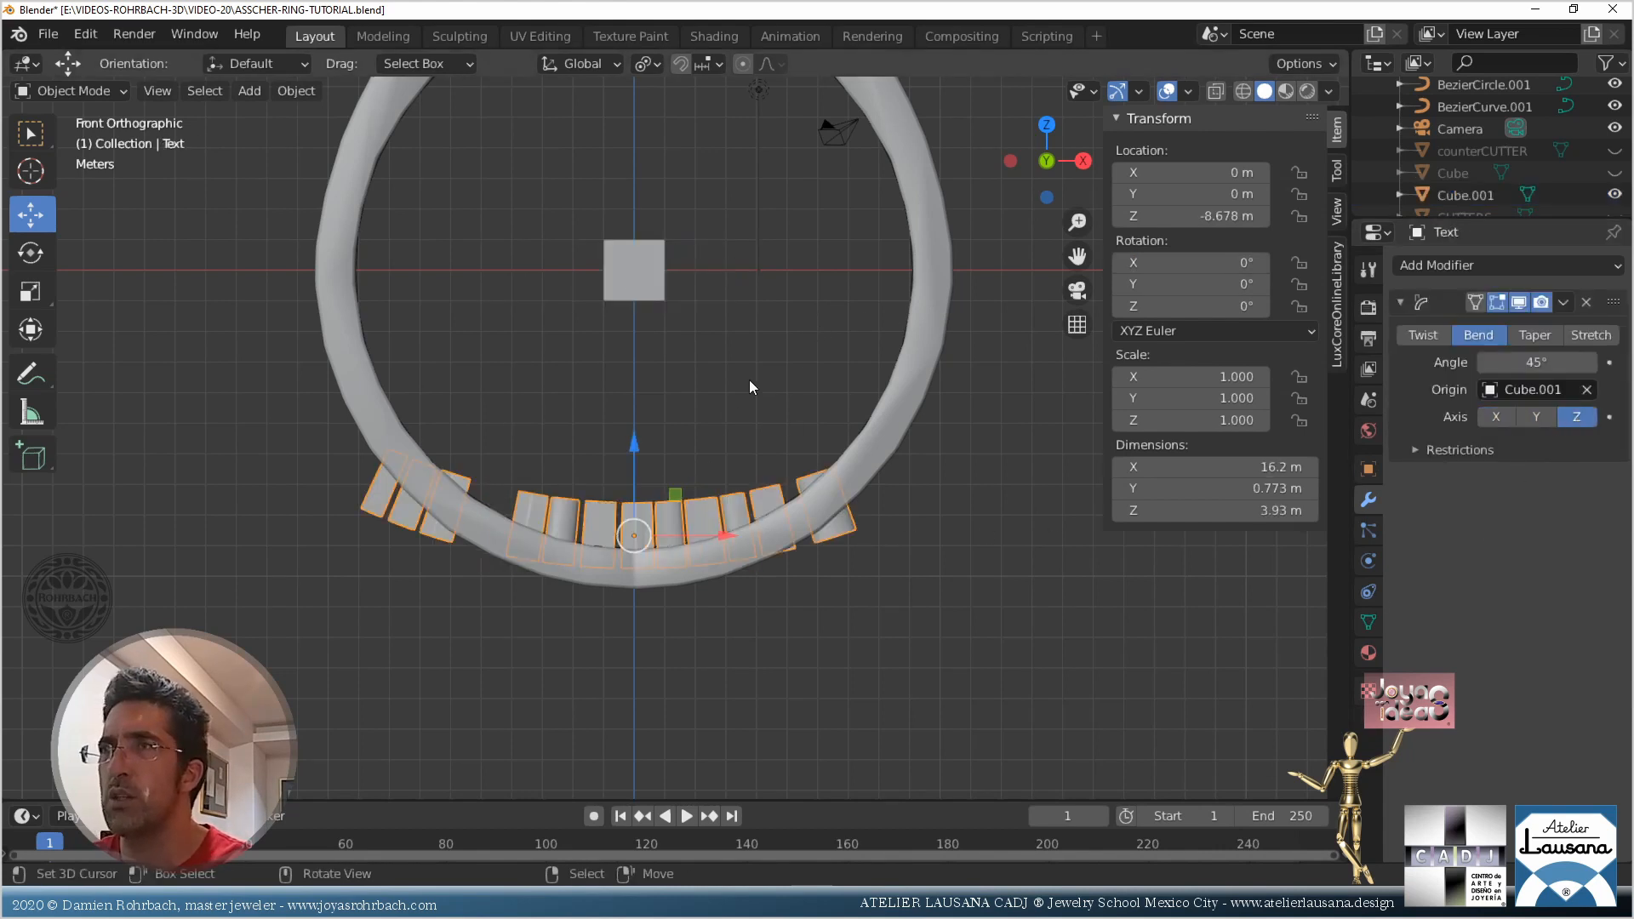
Lower the origin cube along Z to about -4.728 m to adjust how the text bends
{"action": "left_click", "coordinate": [636, 270]}
{"action": "left_click_drag", "start_coordinate": [633, 215], "coordinate": [633, 391]}
{"action": "scroll", "coordinate": [633, 391], "scroll_direction": "up", "scroll_amount": 2}
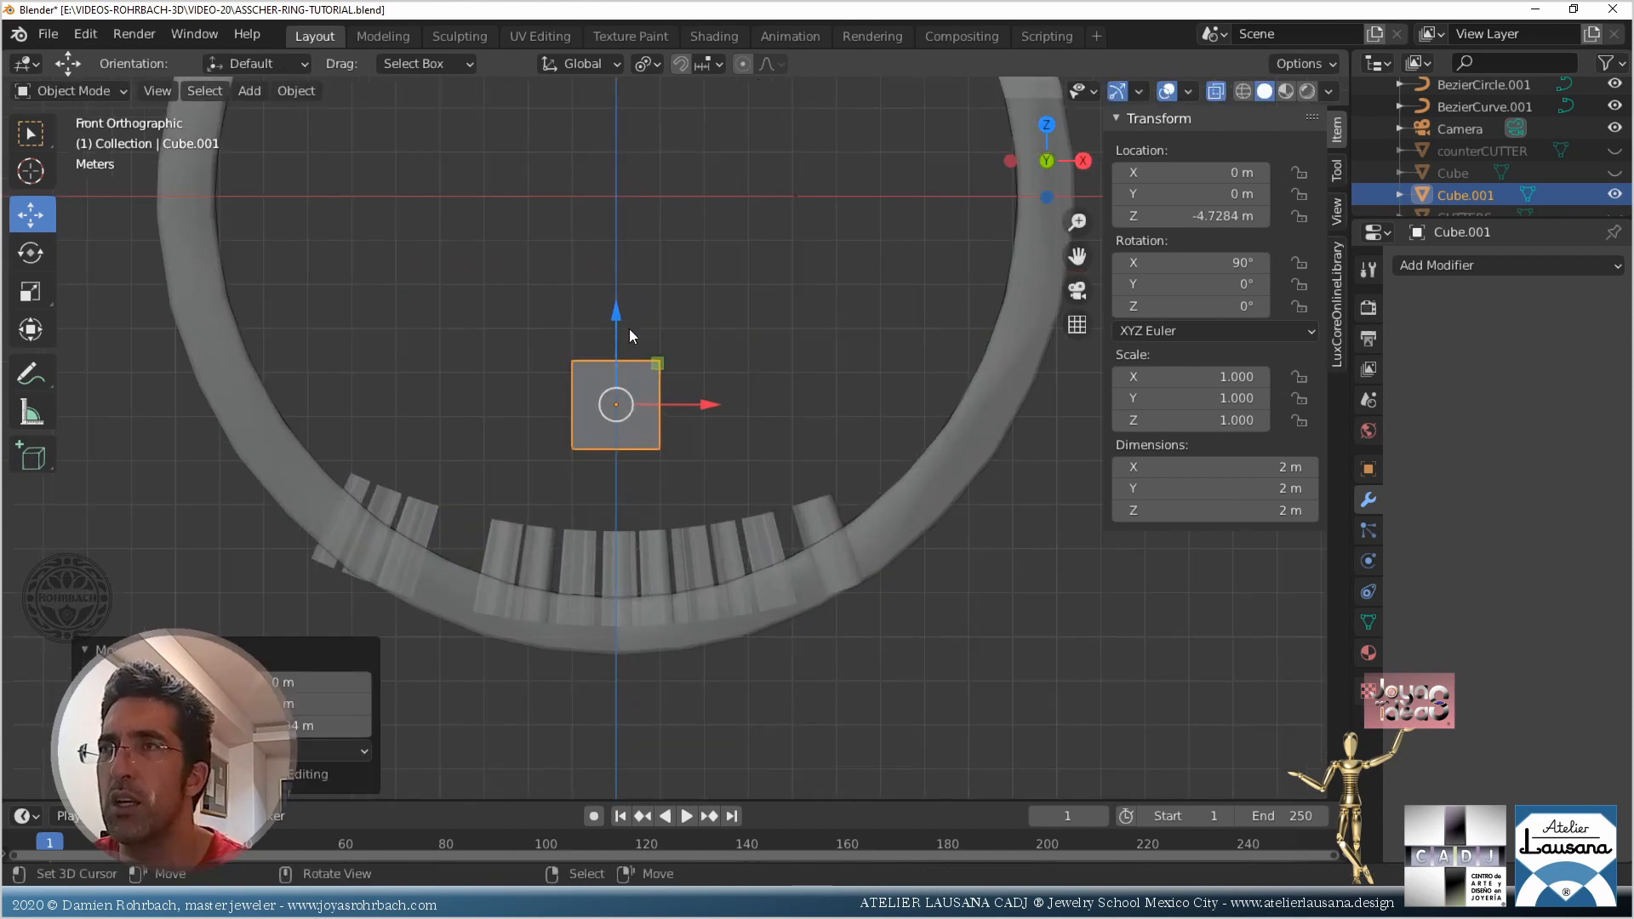
Try bend angles of 30° and 60° on the text, and set the angle to 72°
{"action": "left_click", "coordinate": [667, 538]}
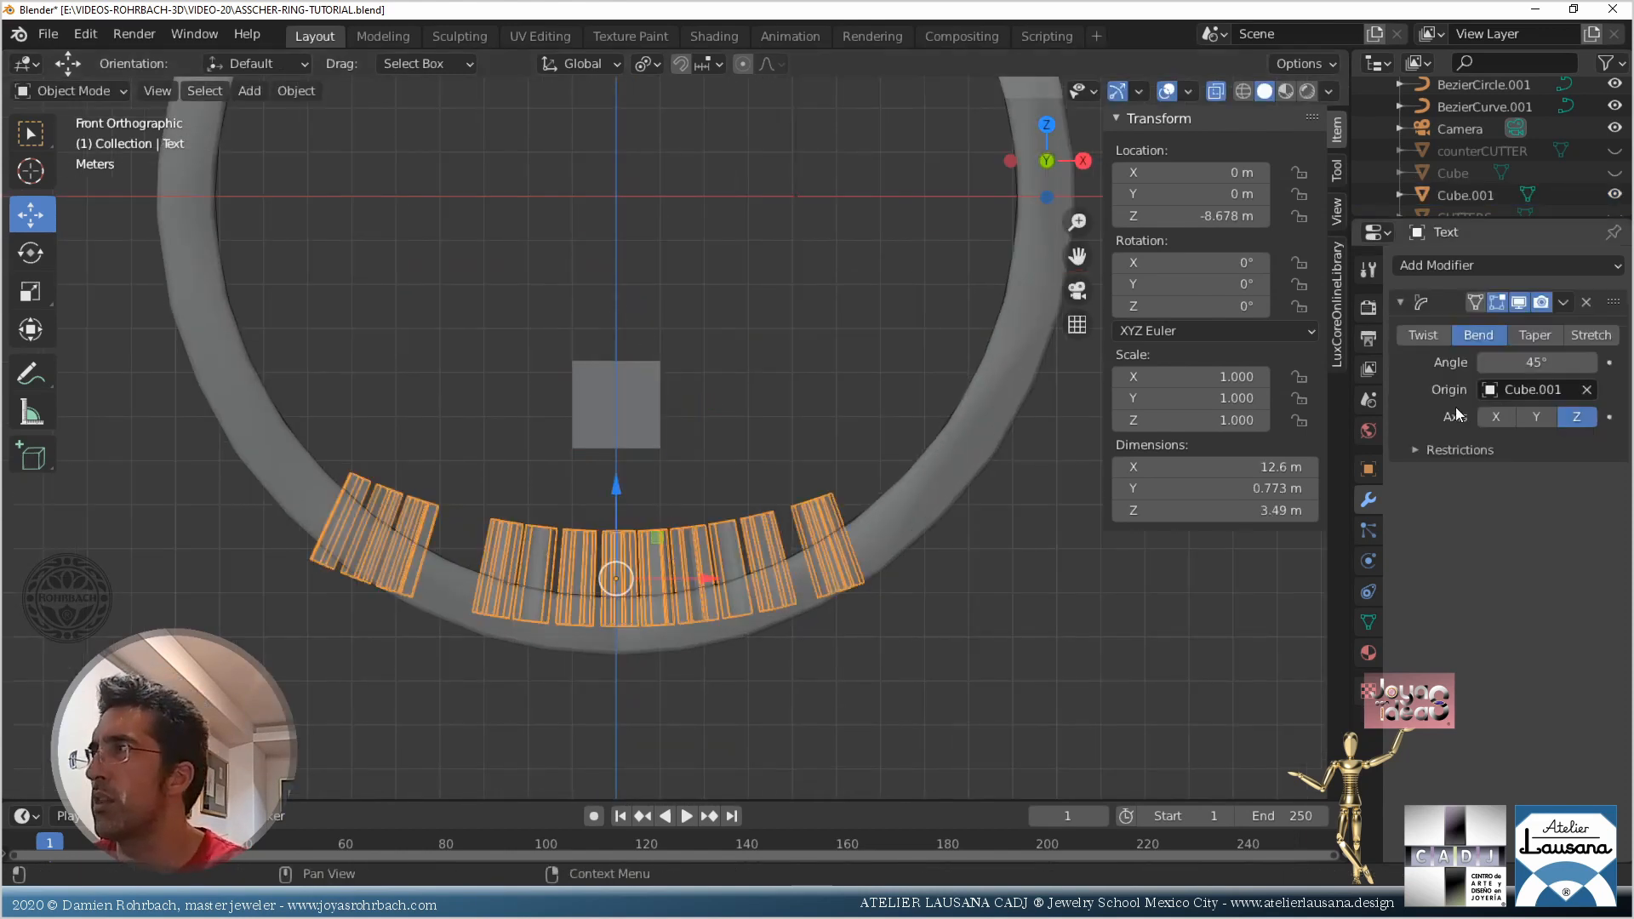
{"action": "left_click", "coordinate": [1531, 361]}
{"action": "type", "text": "30"}
{"action": "key", "text": "Return"}
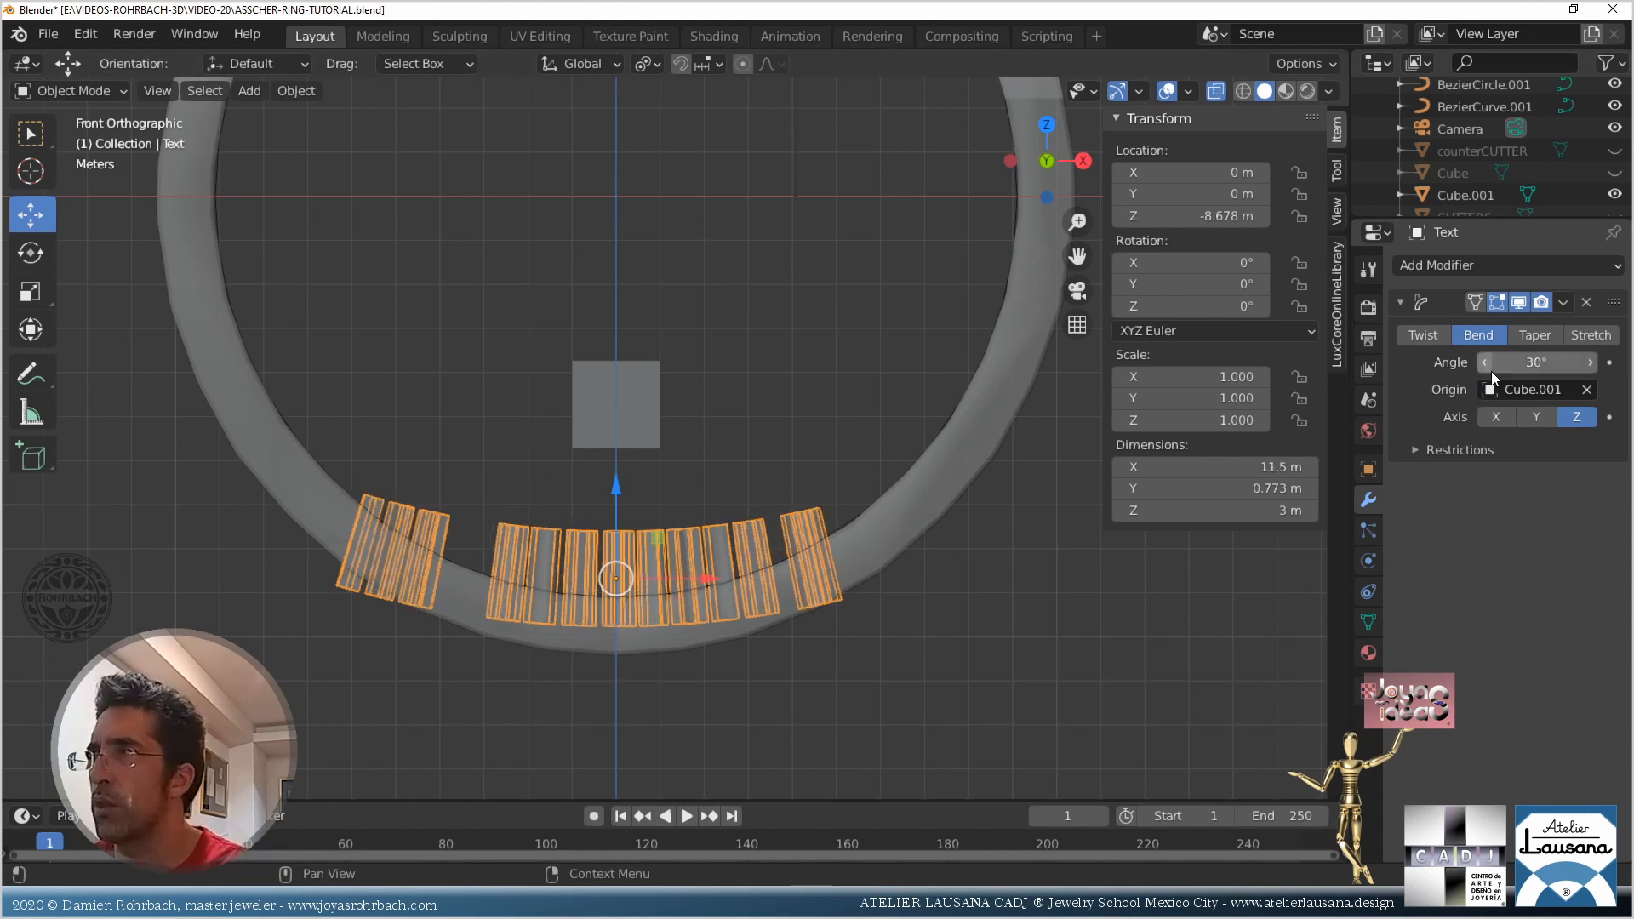
{"action": "left_click", "coordinate": [1516, 358]}
{"action": "type", "text": "60"}
{"action": "key", "text": "Return"}
{"action": "left_click", "coordinate": [1517, 355]}
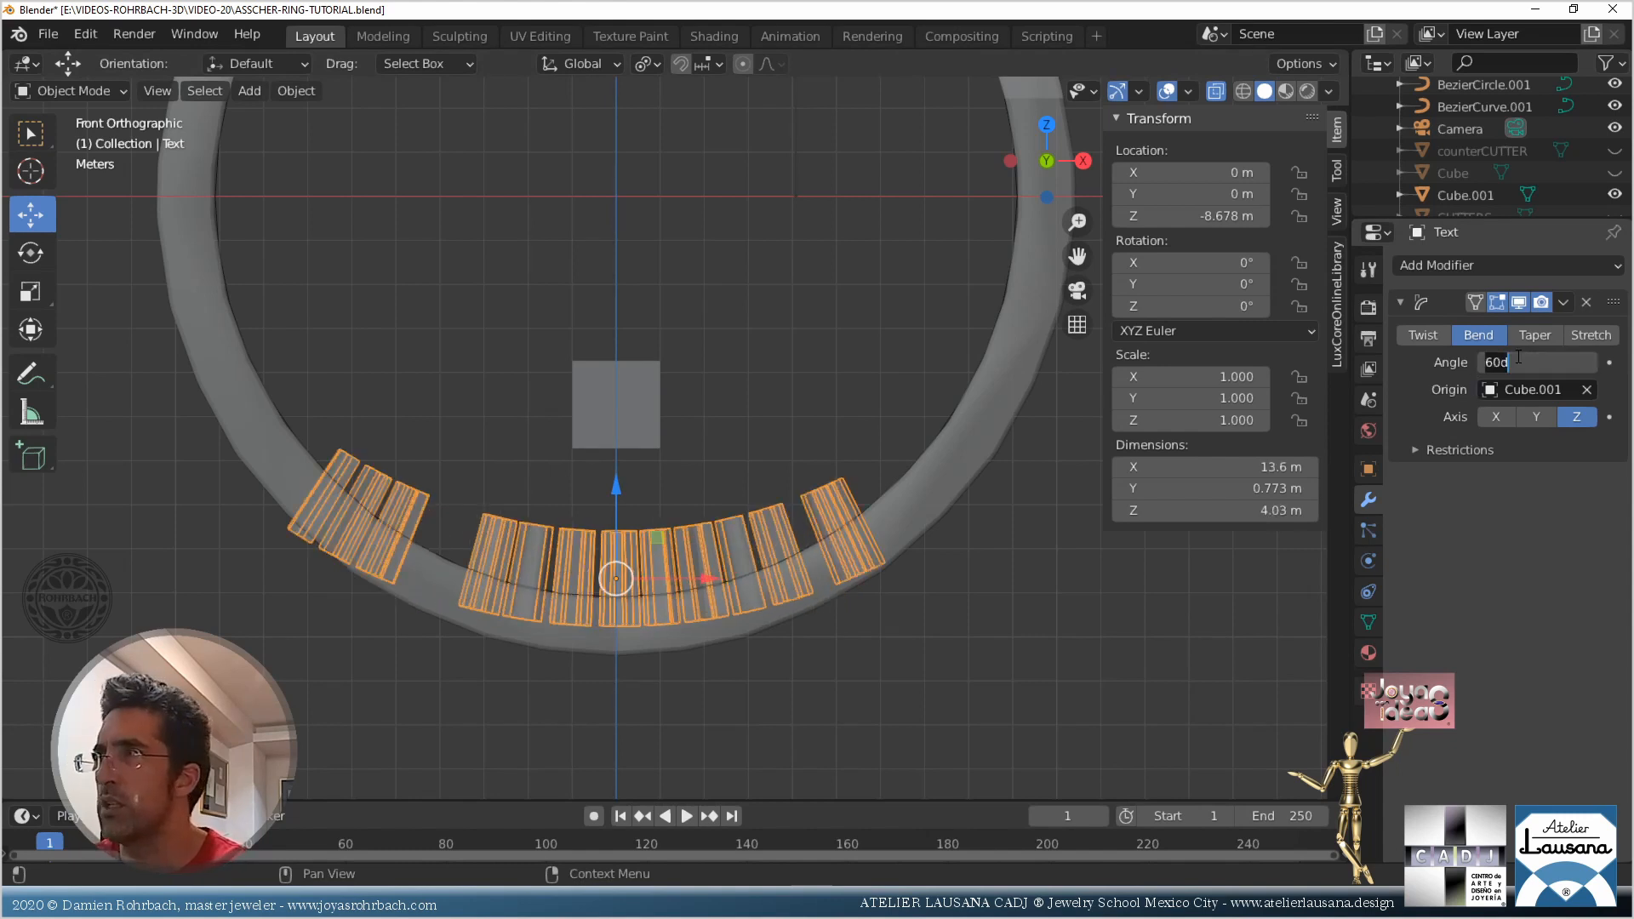
{"action": "type", "text": "72"}
{"action": "key", "text": "Return"}
Lower the origin cube along Z to about -7.317 m and check the text against the inside of the band
{"action": "left_click", "coordinate": [646, 400]}
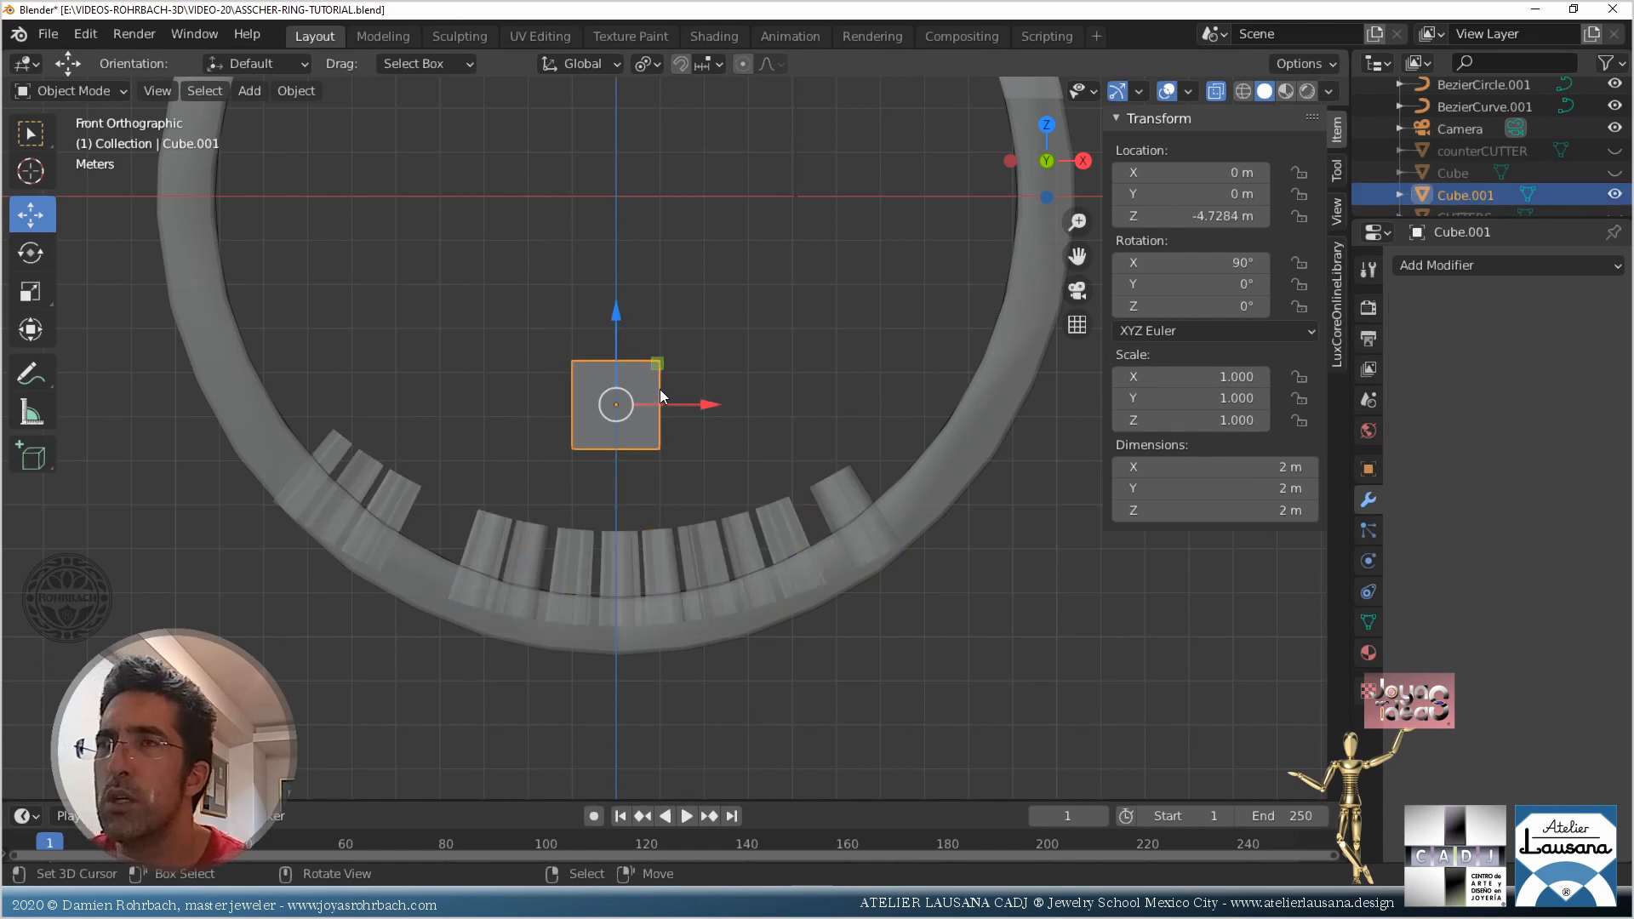
{"action": "left_click_drag", "start_coordinate": [626, 328], "coordinate": [606, 434]}
{"action": "middle_click_drag", "start_coordinate": [720, 339], "coordinate": [796, 420]}
{"action": "scroll", "coordinate": [742, 405], "scroll_direction": "up", "scroll_amount": 5}
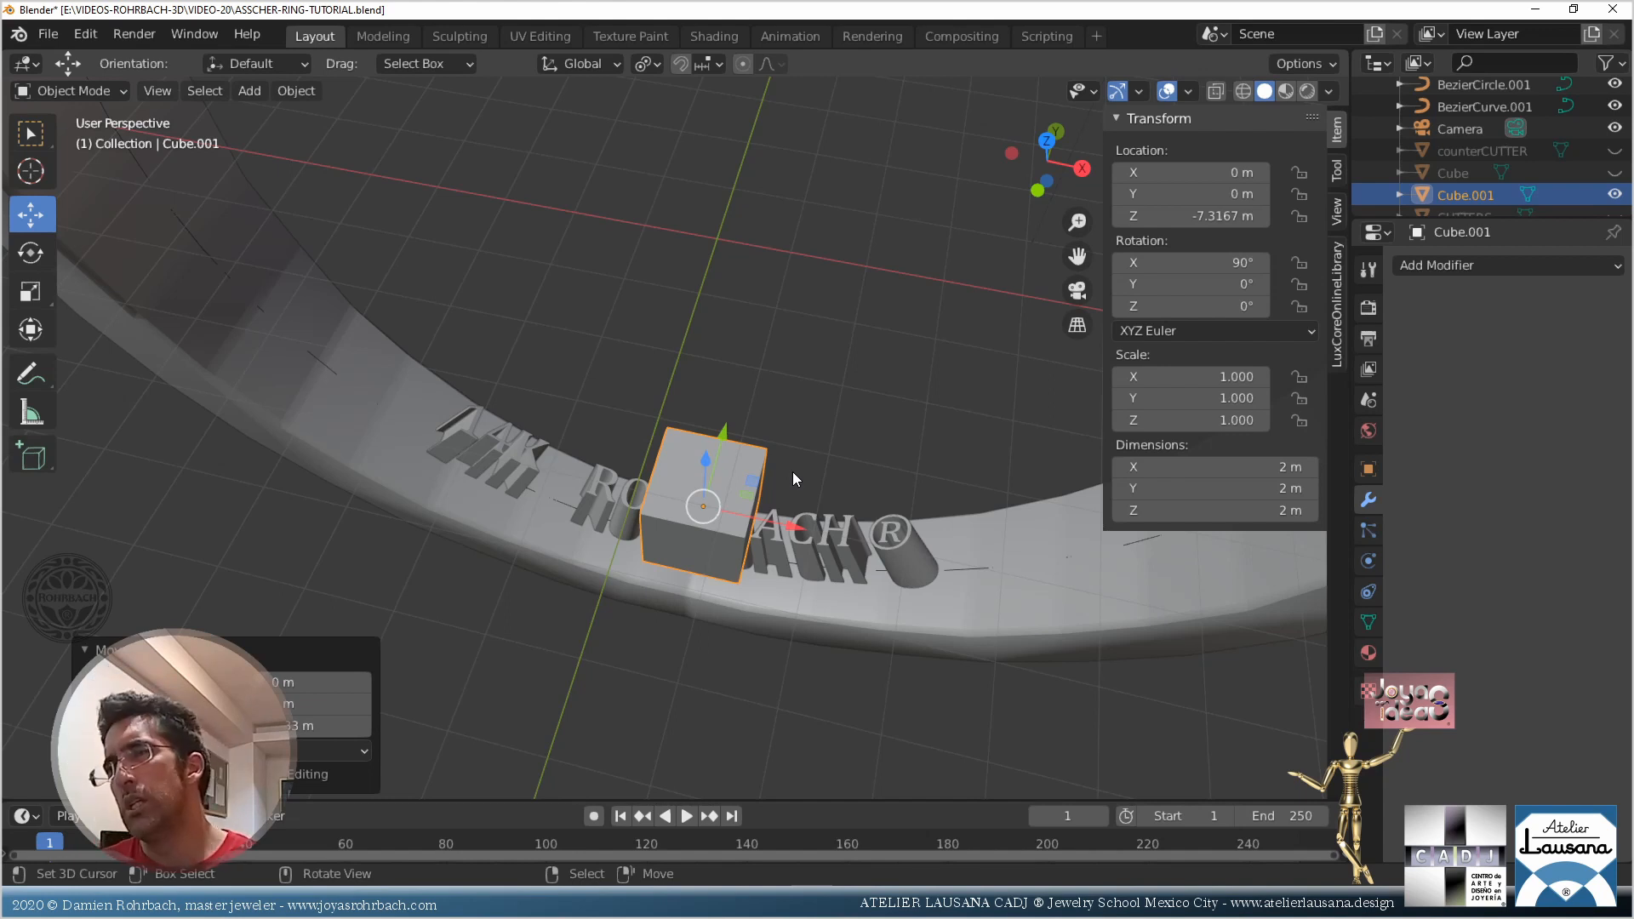
In front view, raise the text along Z to about -8.485 m
{"action": "key", "text": "KP_1"}
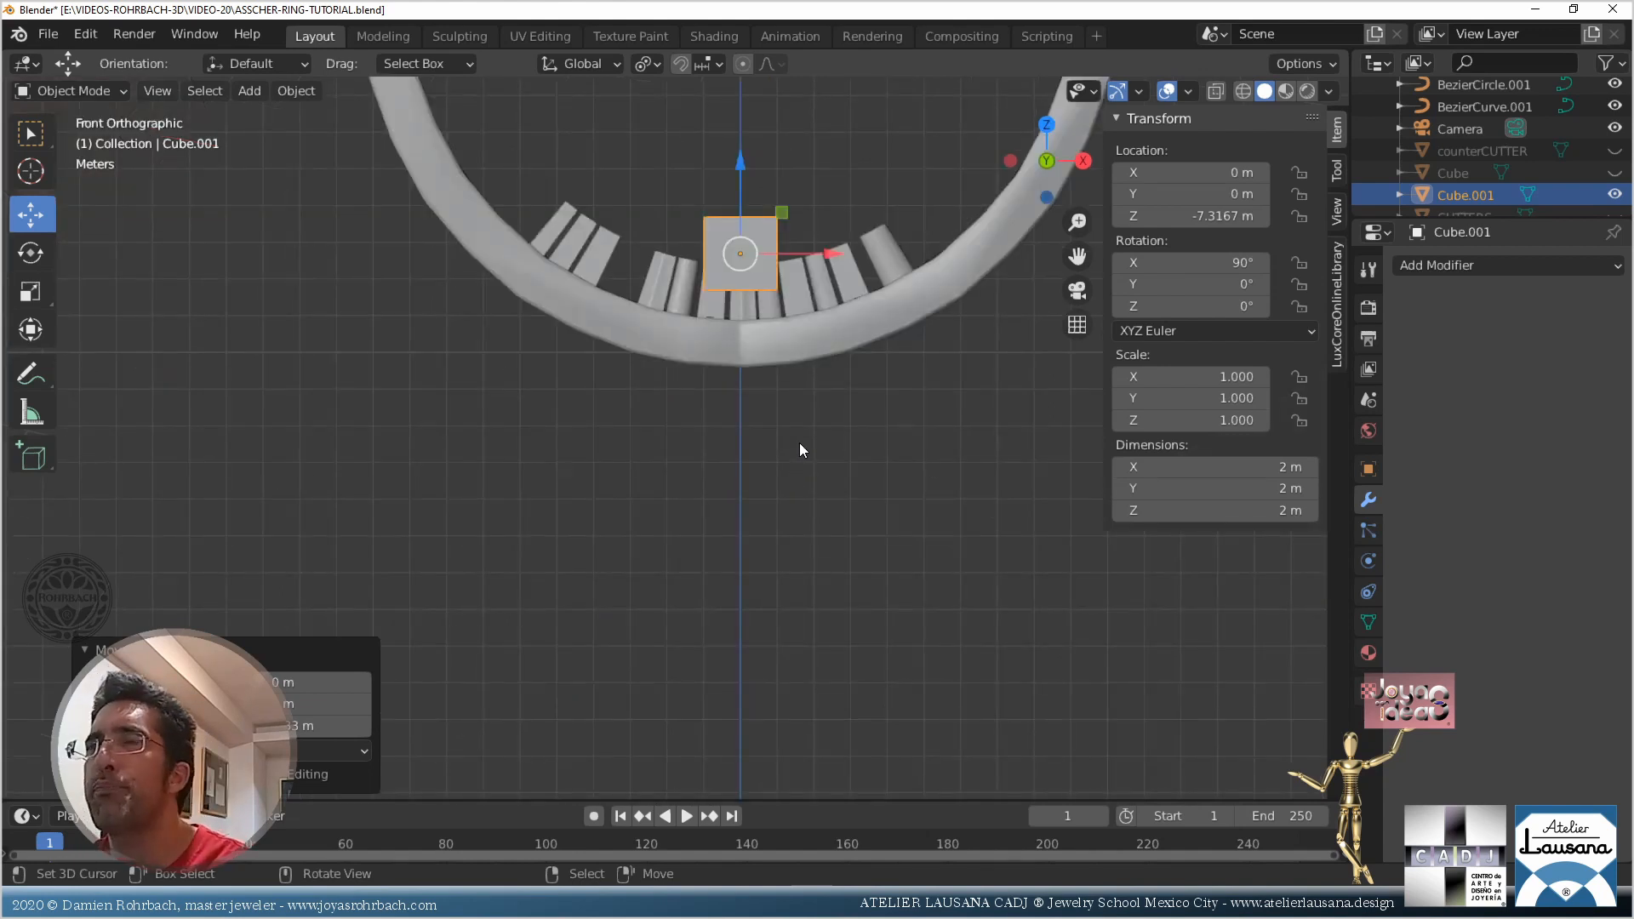
{"action": "left_click", "coordinate": [841, 279]}
{"action": "scroll", "coordinate": [756, 305], "scroll_direction": "up", "scroll_amount": 3}
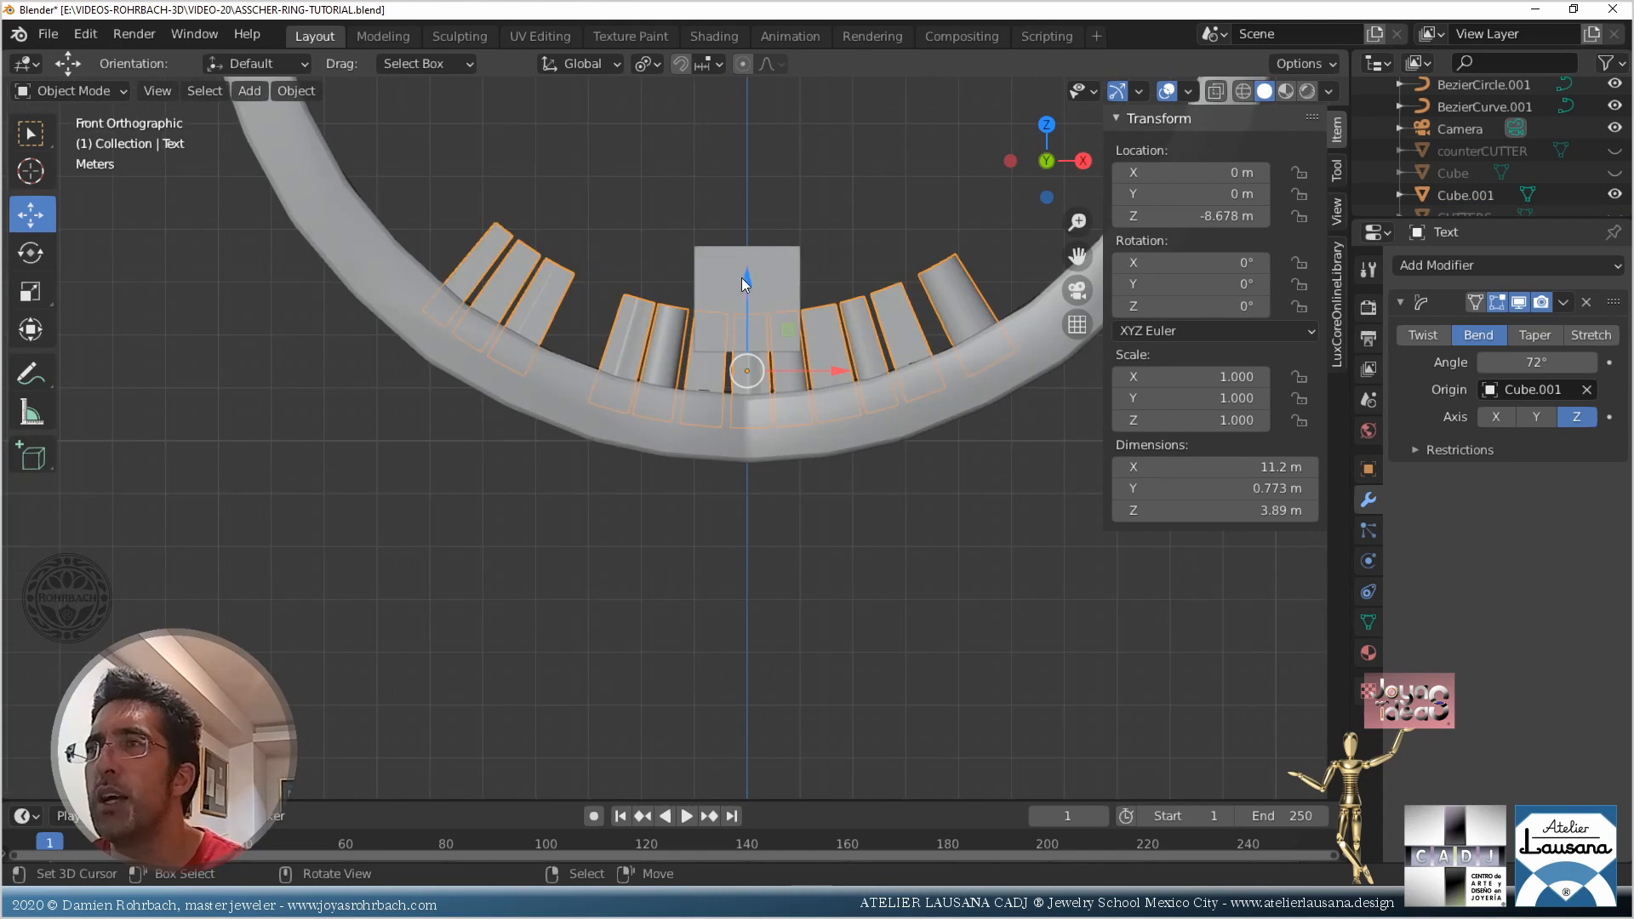
{"action": "key", "text": "g"}
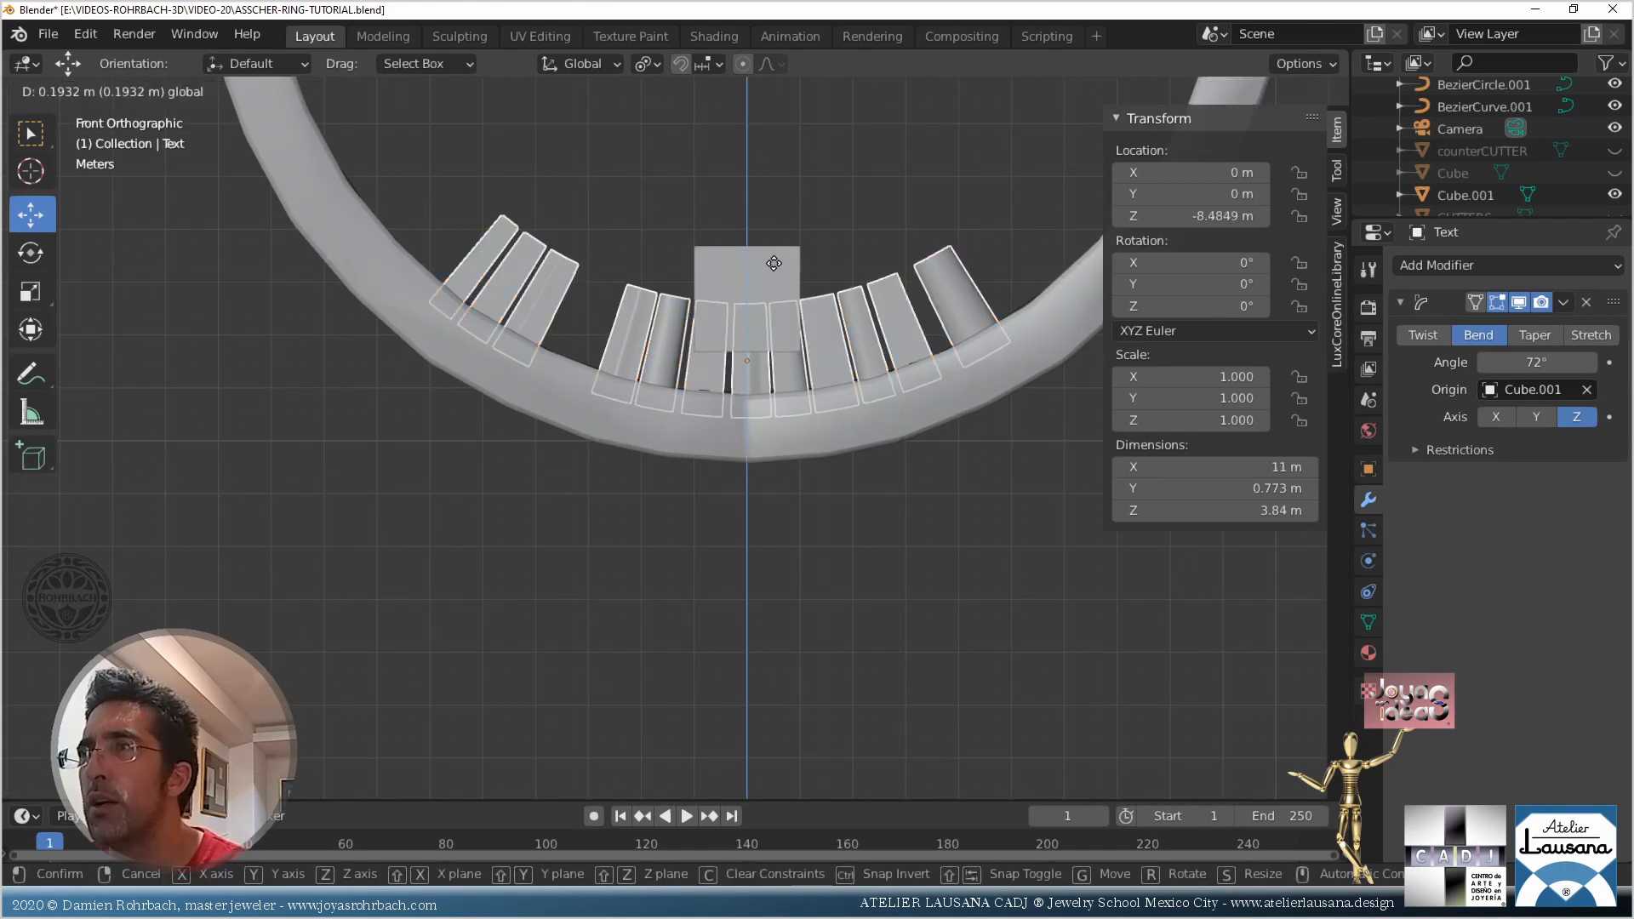
{"action": "left_click", "coordinate": [750, 258]}
{"action": "left_click", "coordinate": [750, 257]}
Adjust the text's bend angle to 75° to match the band's curve, and save the file
{"action": "left_click", "coordinate": [874, 294]}
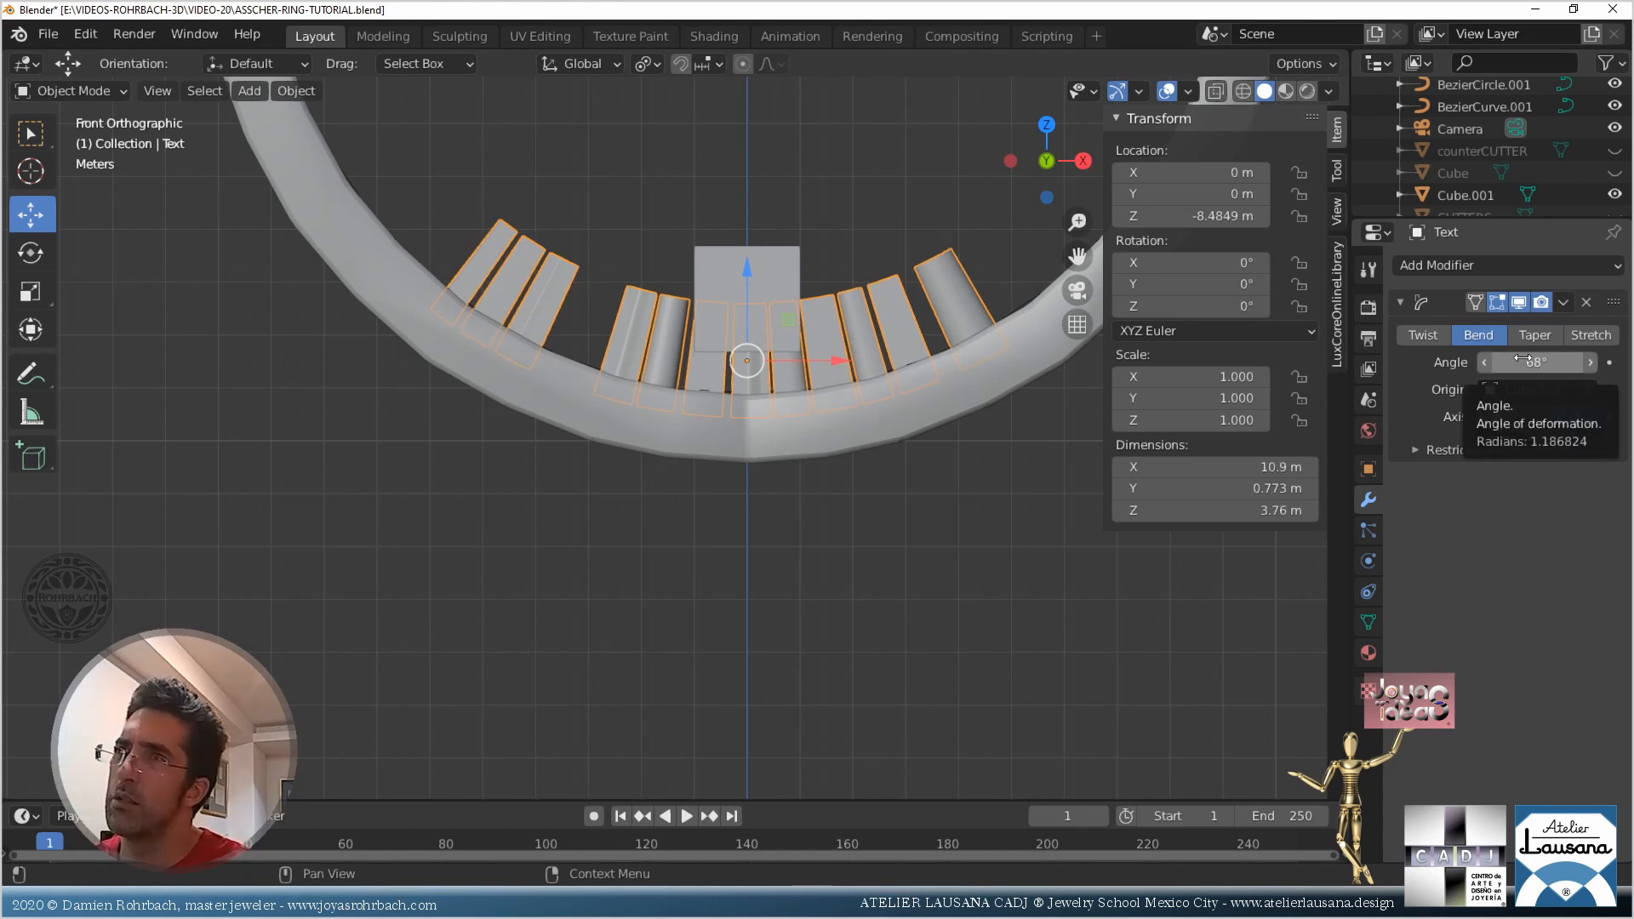
{"action": "left_click_drag", "start_coordinate": [1522, 359], "coordinate": [1520, 395]}
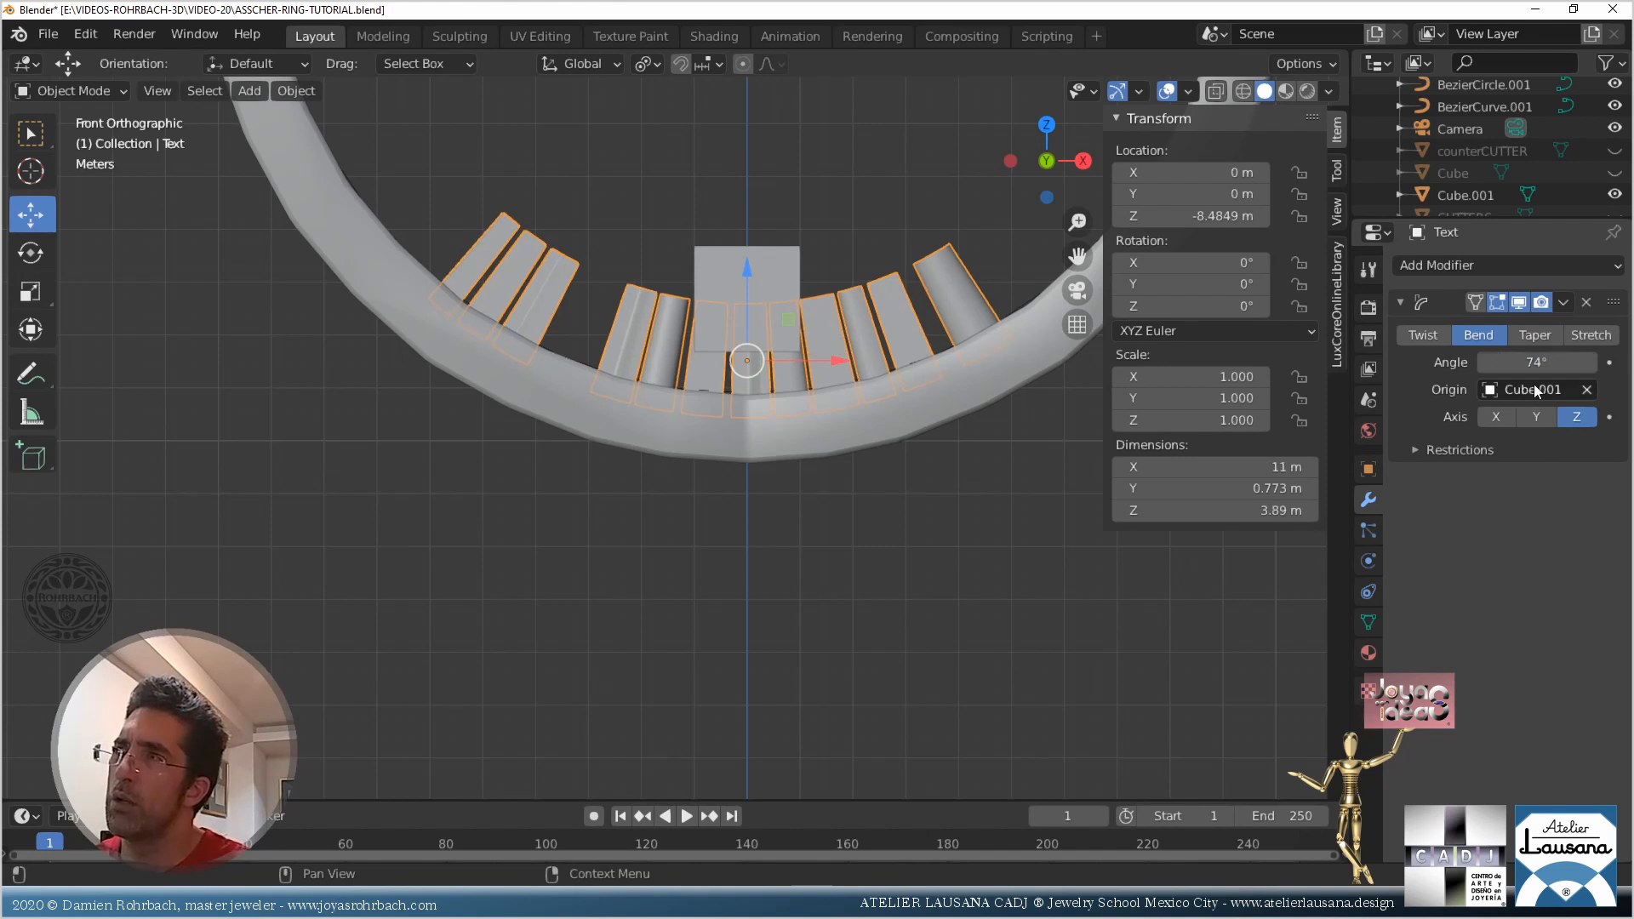
{"action": "left_click", "coordinate": [1586, 361]}
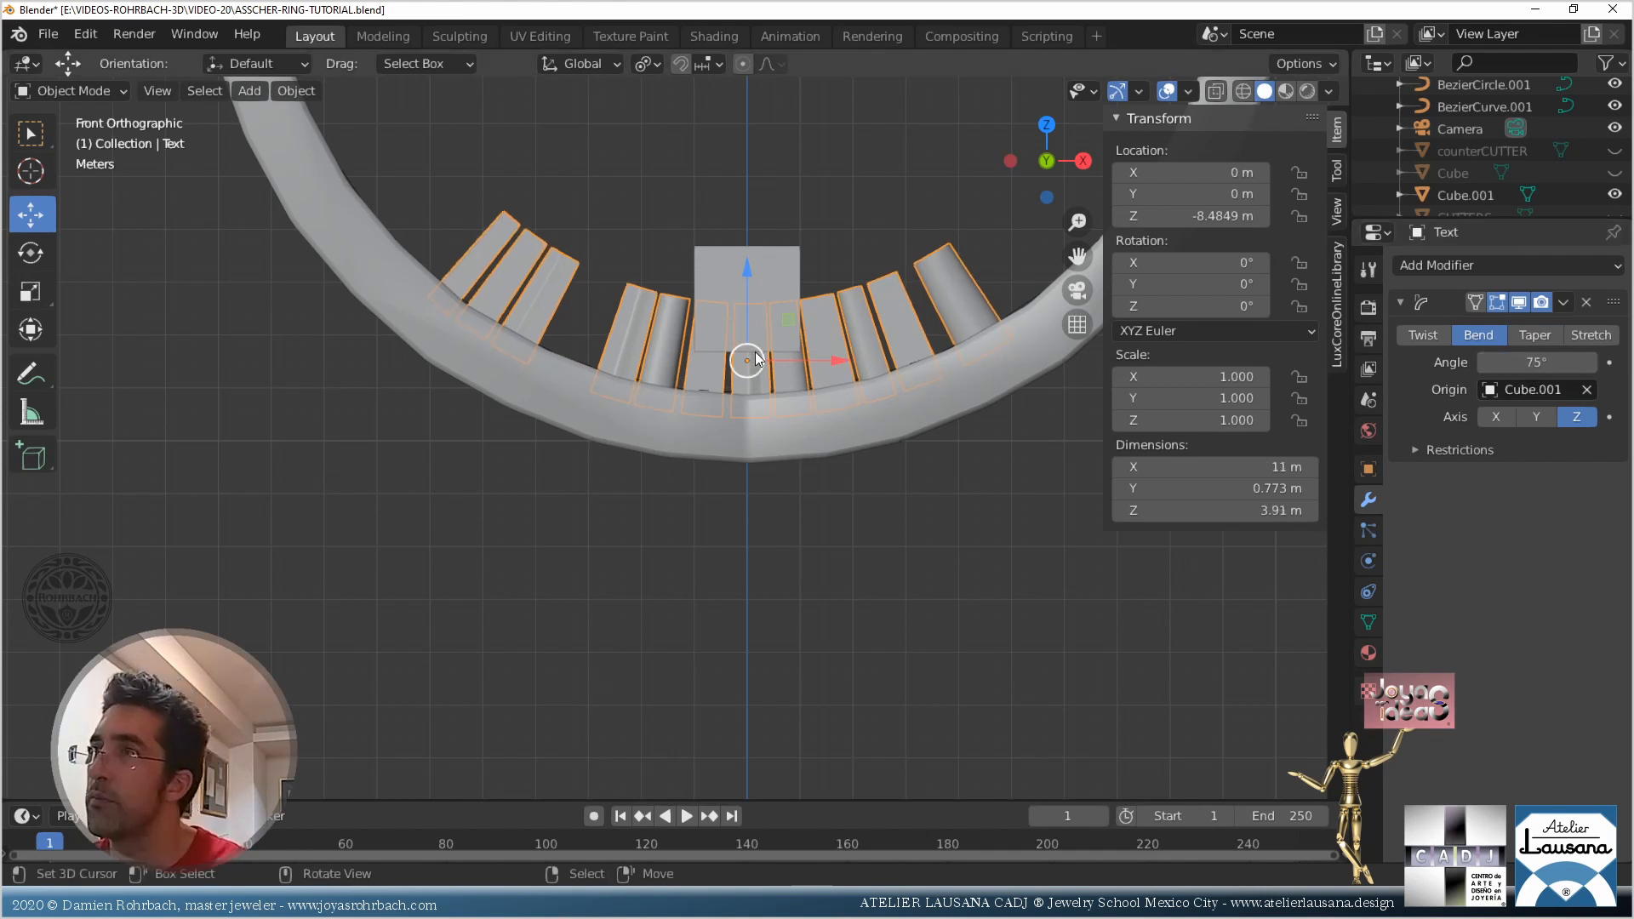
{"action": "key", "text": "ctrl+s"}
Lower the text along Z to about -8.533 m so it sinks into the band, and save the file
{"action": "middle_click_drag", "start_coordinate": [842, 290], "coordinate": [820, 355], "text": "shift"}
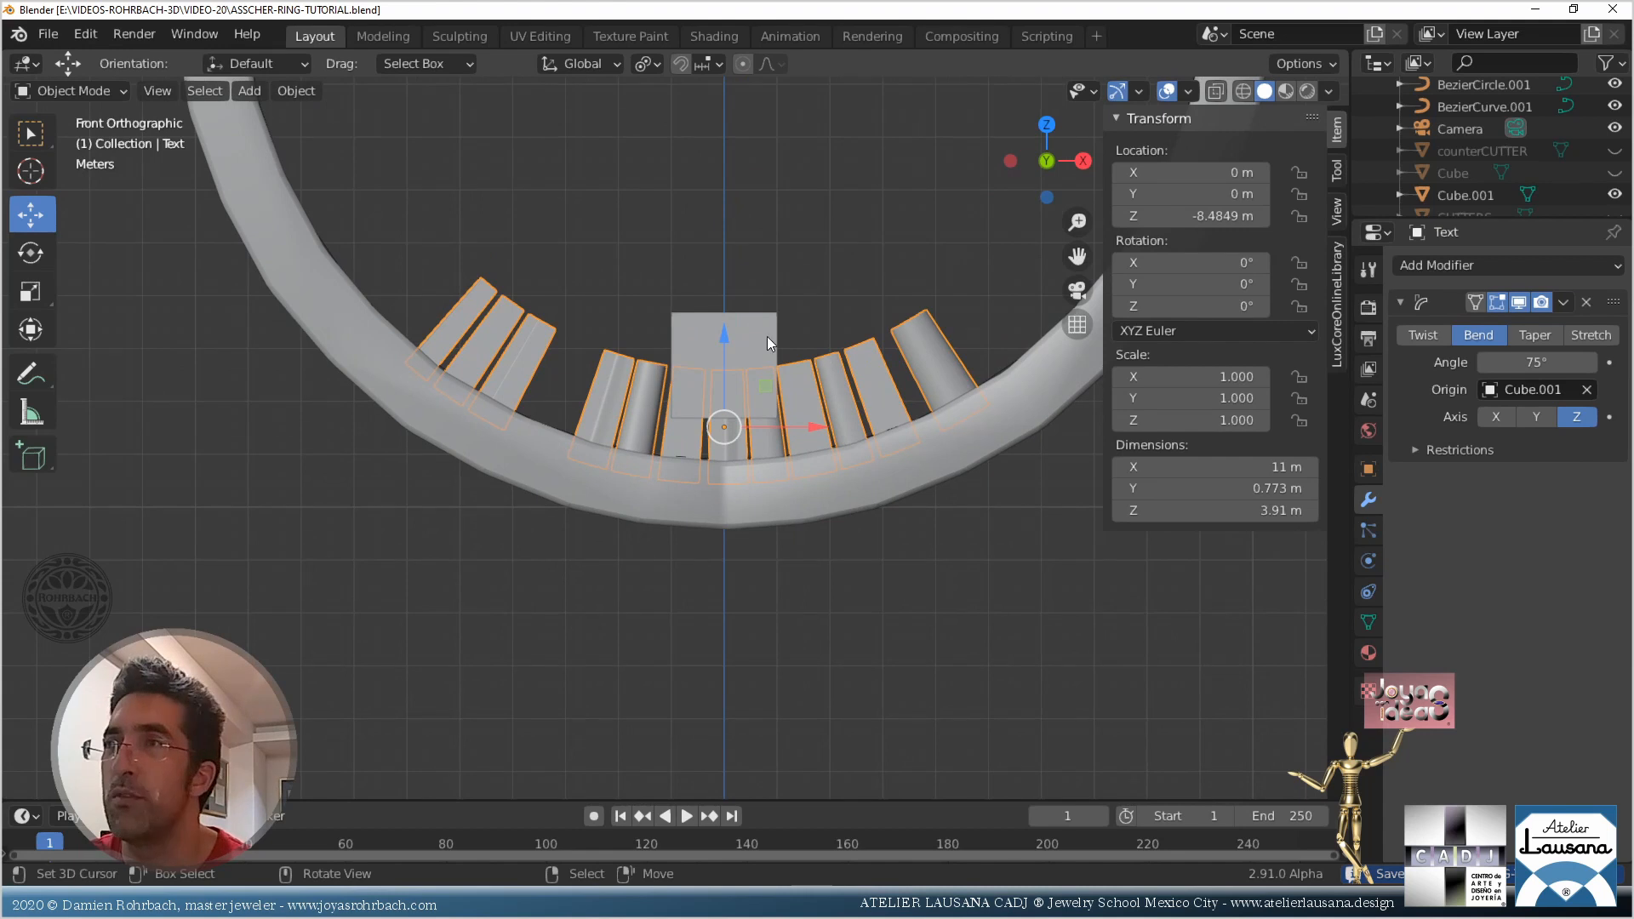
{"action": "left_click_drag", "start_coordinate": [725, 340], "coordinate": [713, 338]}
{"action": "middle_click_drag", "start_coordinate": [714, 339], "coordinate": [781, 453]}
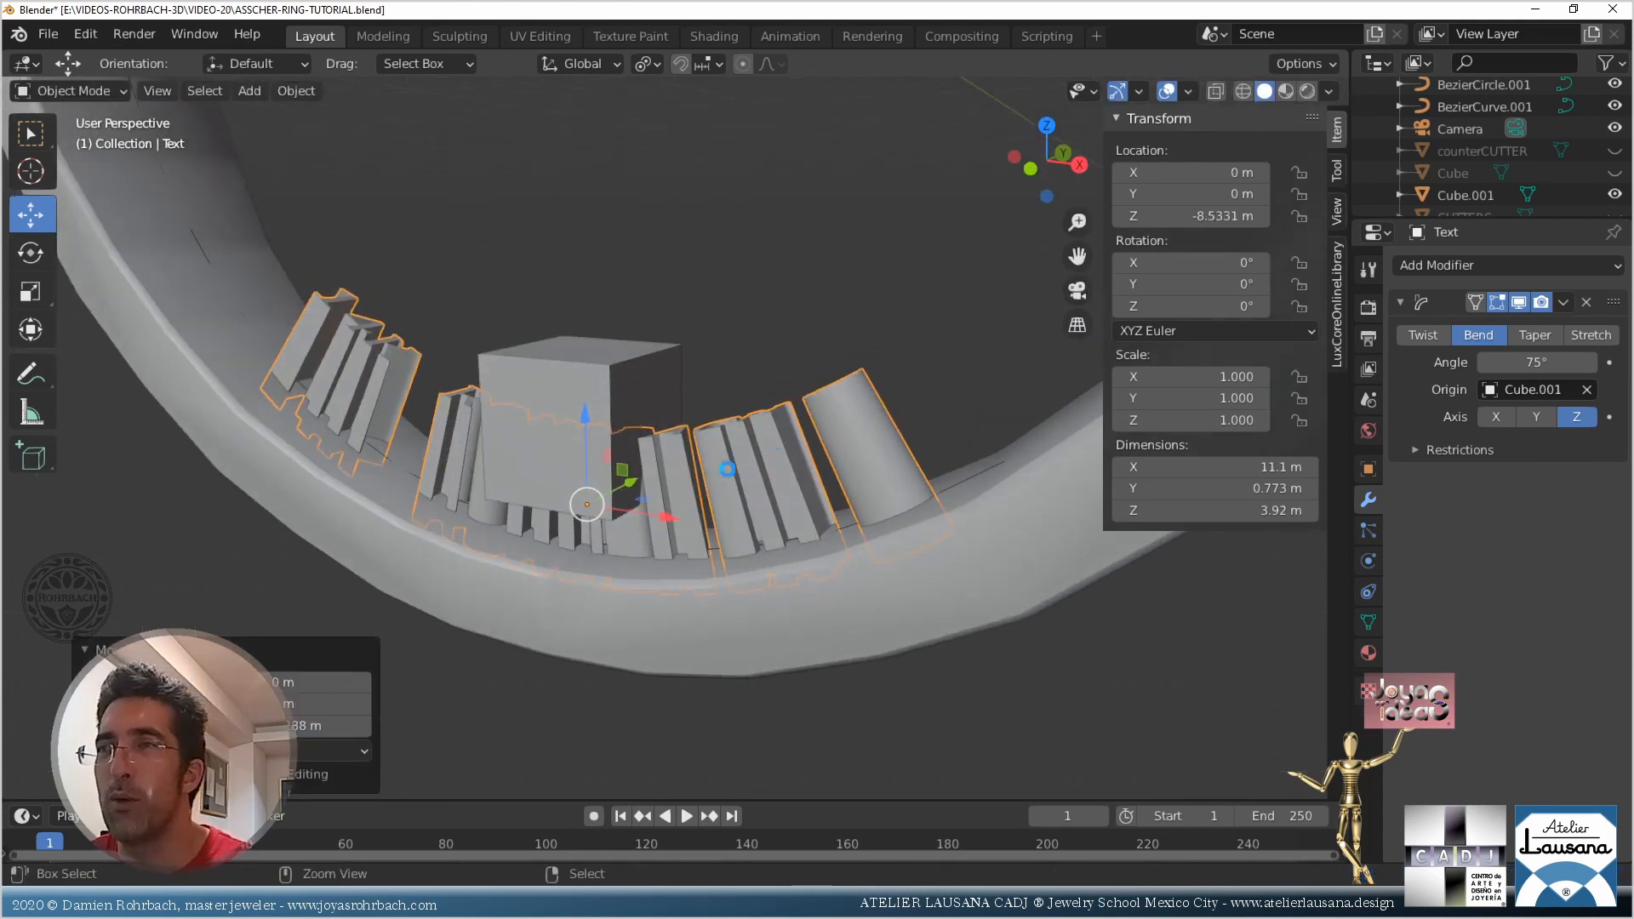
{"action": "key", "text": "ctrl+s"}
Apply the Simple Deform modifier to the text and delete the helper cube
{"action": "middle_click_drag", "start_coordinate": [662, 396], "coordinate": [769, 519]}
{"action": "left_click", "coordinate": [733, 410]}
{"action": "scroll", "coordinate": [834, 565], "scroll_direction": "up", "scroll_amount": 4}
{"action": "left_click", "coordinate": [895, 587]}
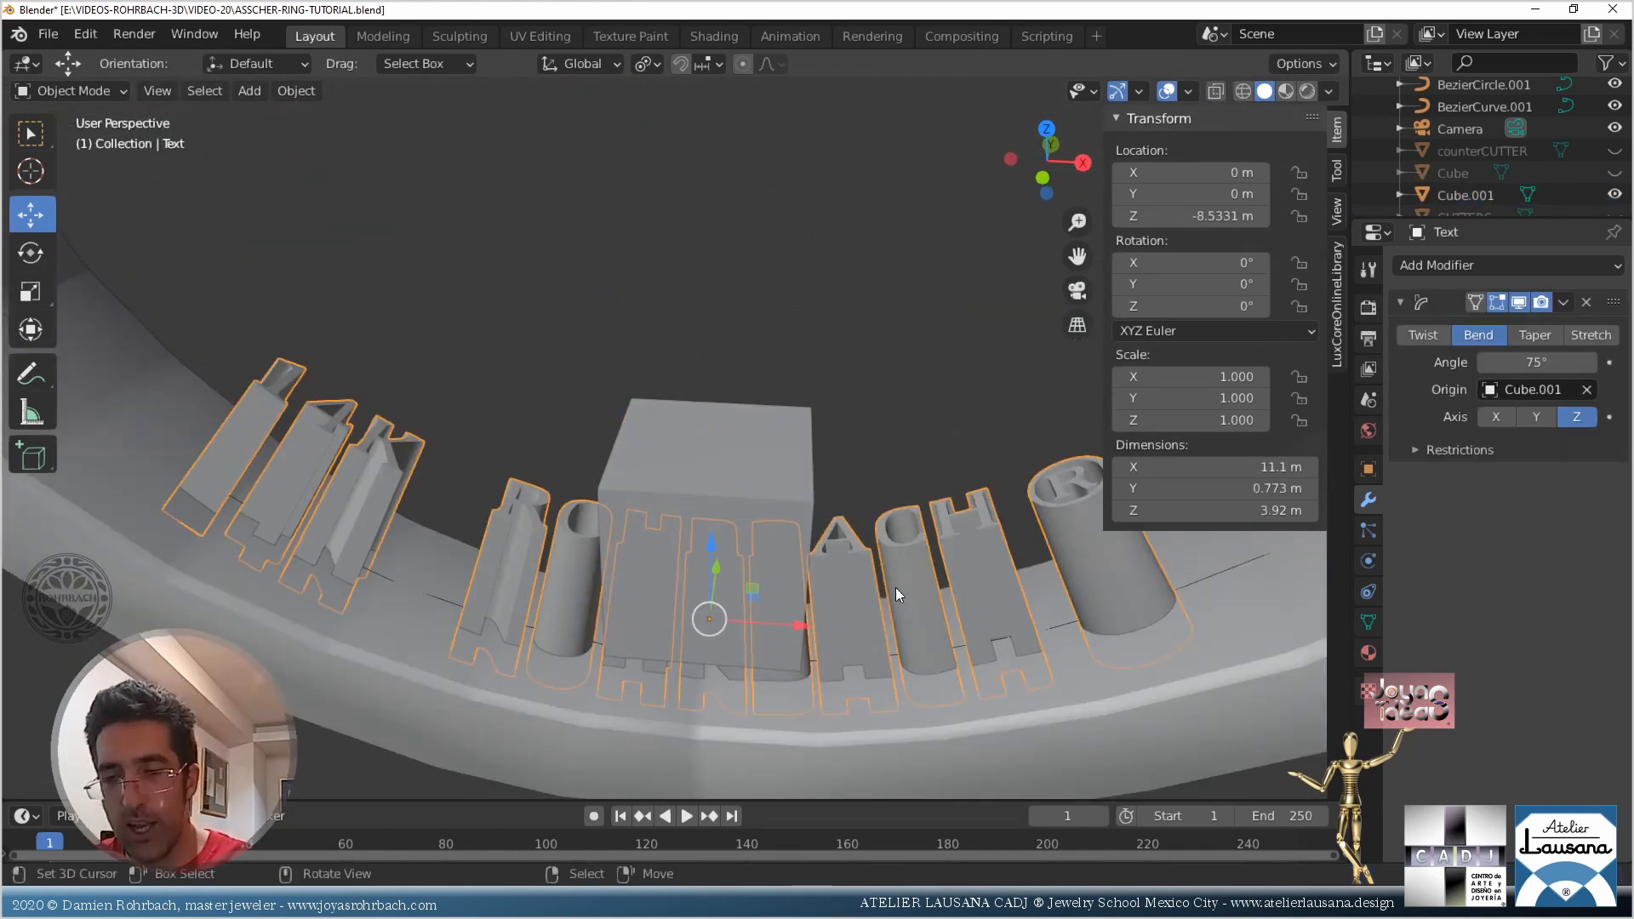
{"action": "left_click", "coordinate": [719, 431]}
{"action": "key", "text": "Delete"}
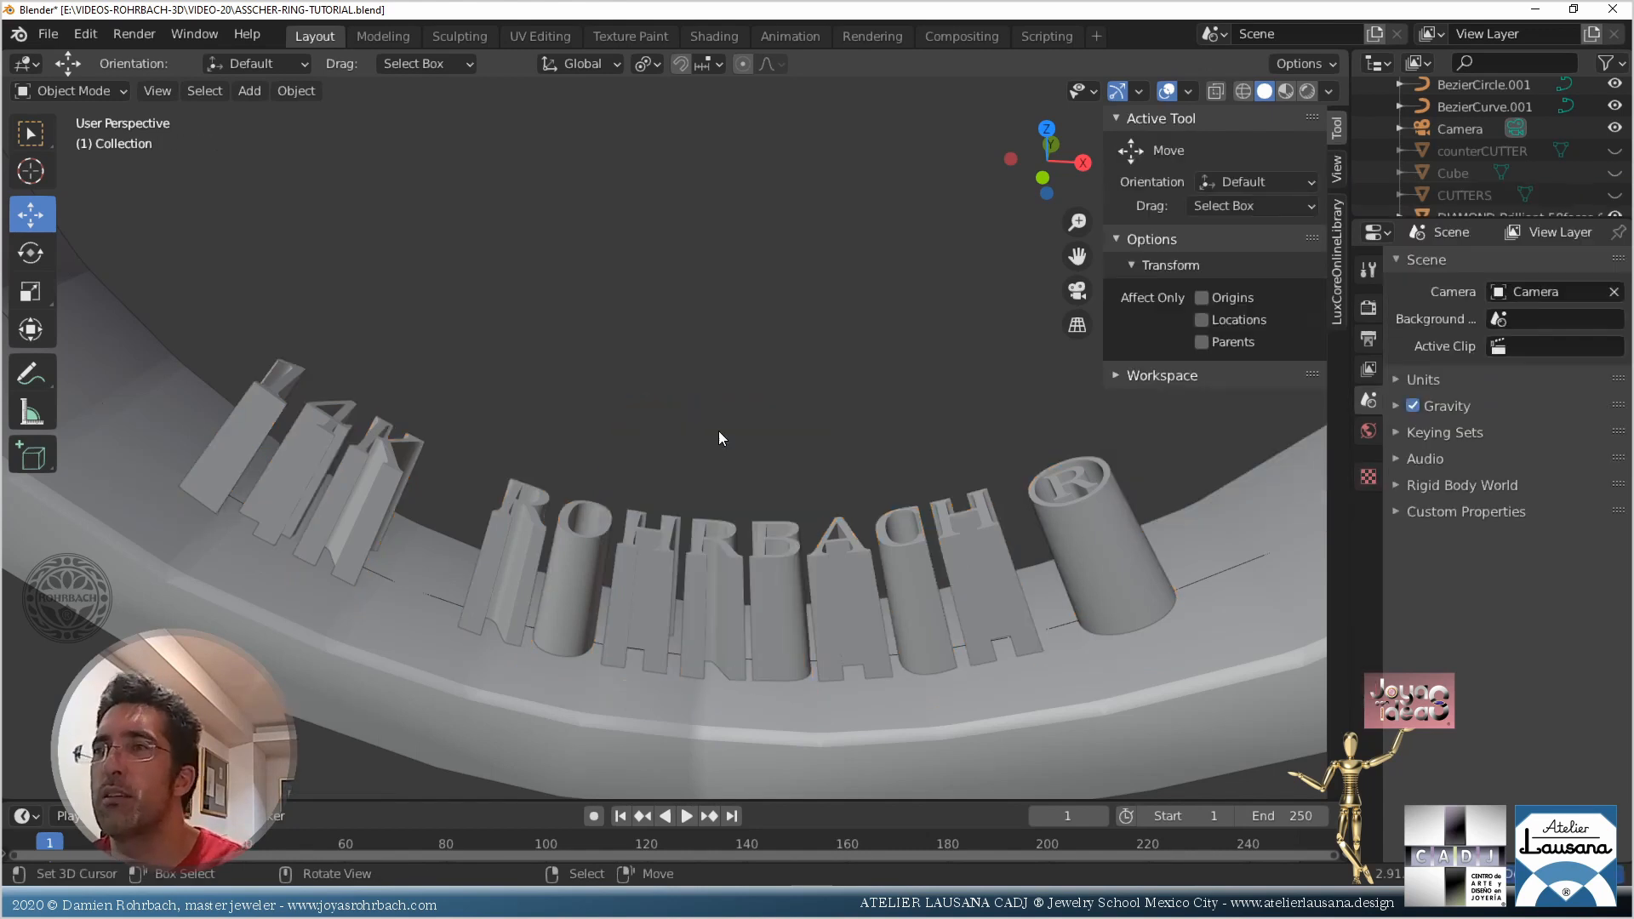
Apply all transforms to the bent text so its origin sits at the ring's centre
{"action": "scroll", "coordinate": [718, 431], "scroll_direction": "down", "scroll_amount": 4}
{"action": "left_click", "coordinate": [758, 514]}
{"action": "key", "text": "ctrl+a"}
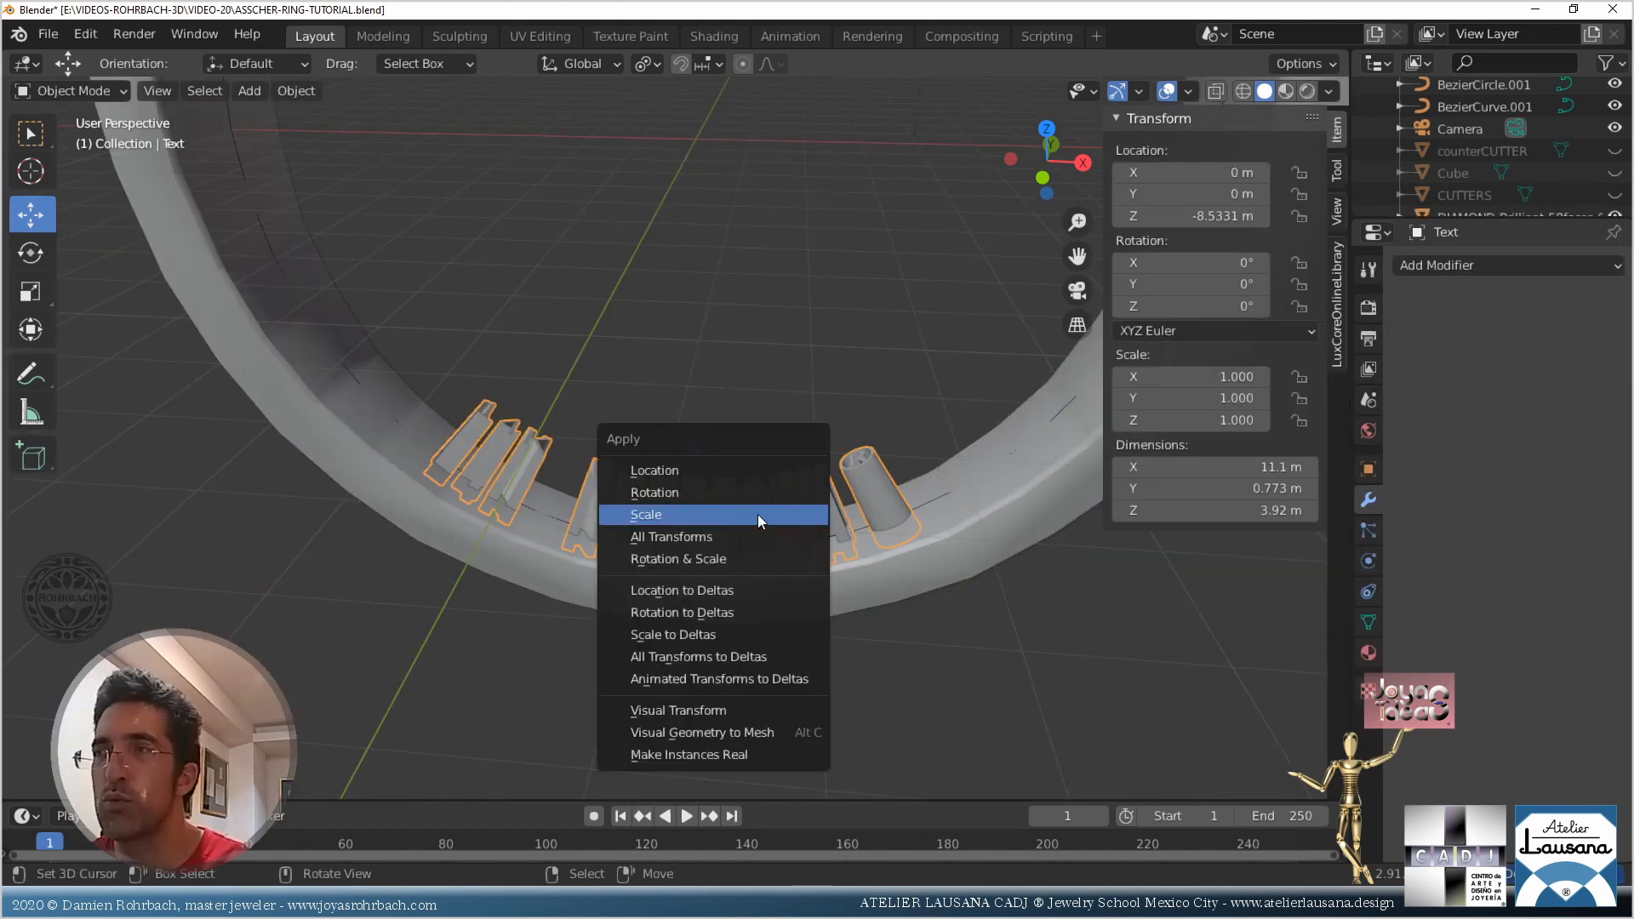
{"action": "left_click", "coordinate": [757, 536]}
In front view, rotate the text around the ring's centre to a Y rotation of about 48.4°
{"action": "scroll", "coordinate": [758, 536], "scroll_direction": "down", "scroll_amount": 6}
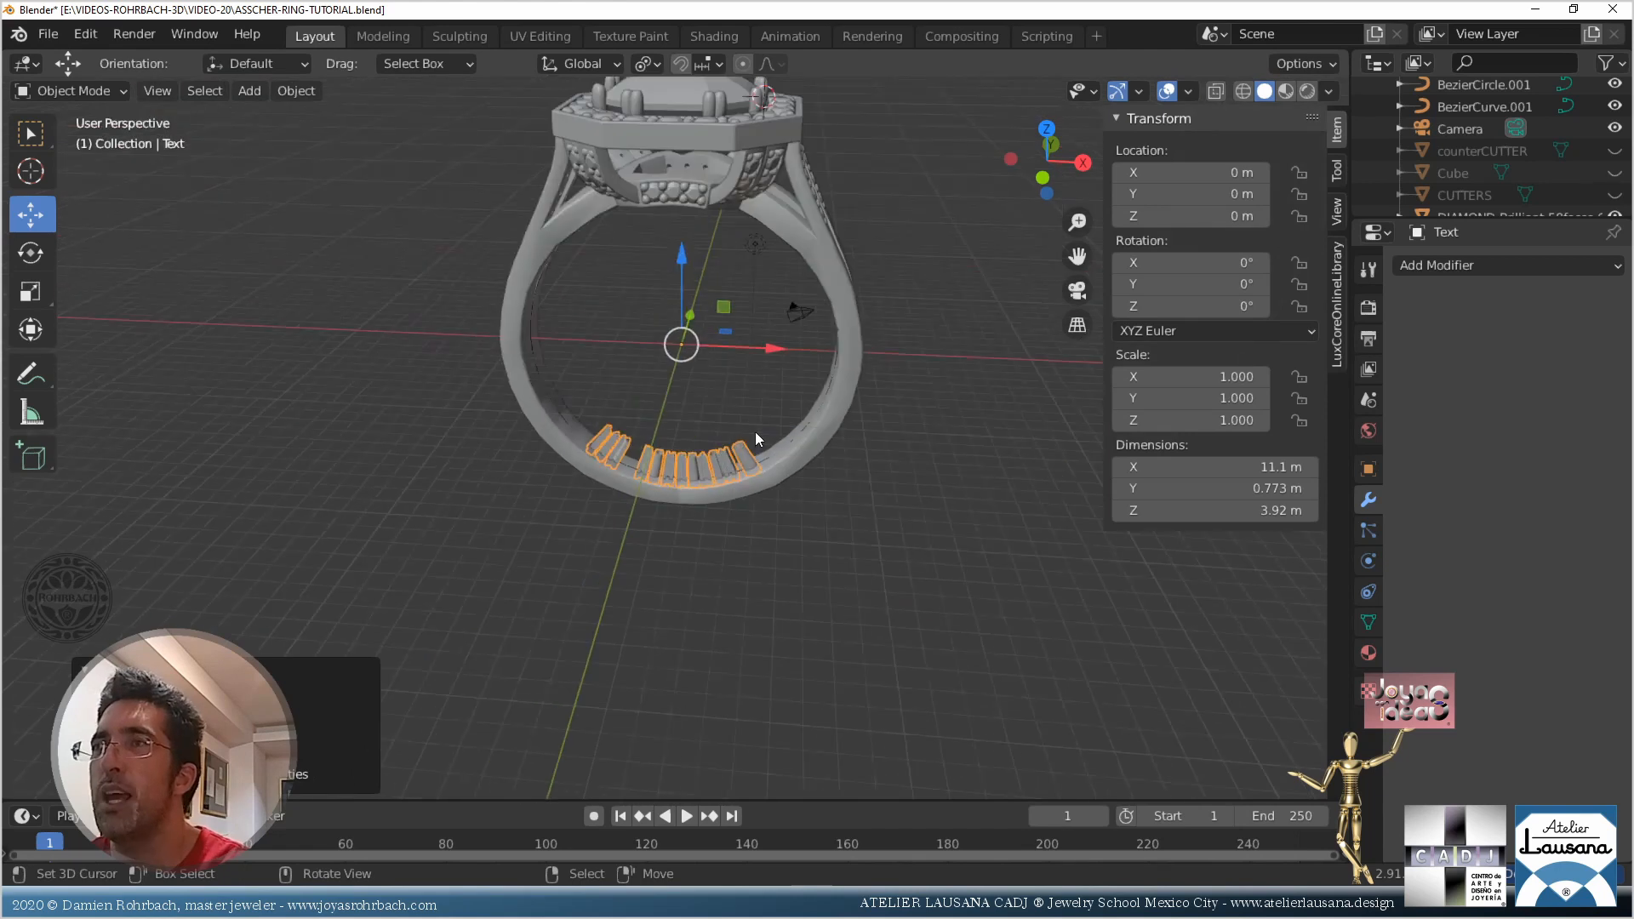
{"action": "key", "text": "KP_1"}
{"action": "key", "text": "r"}
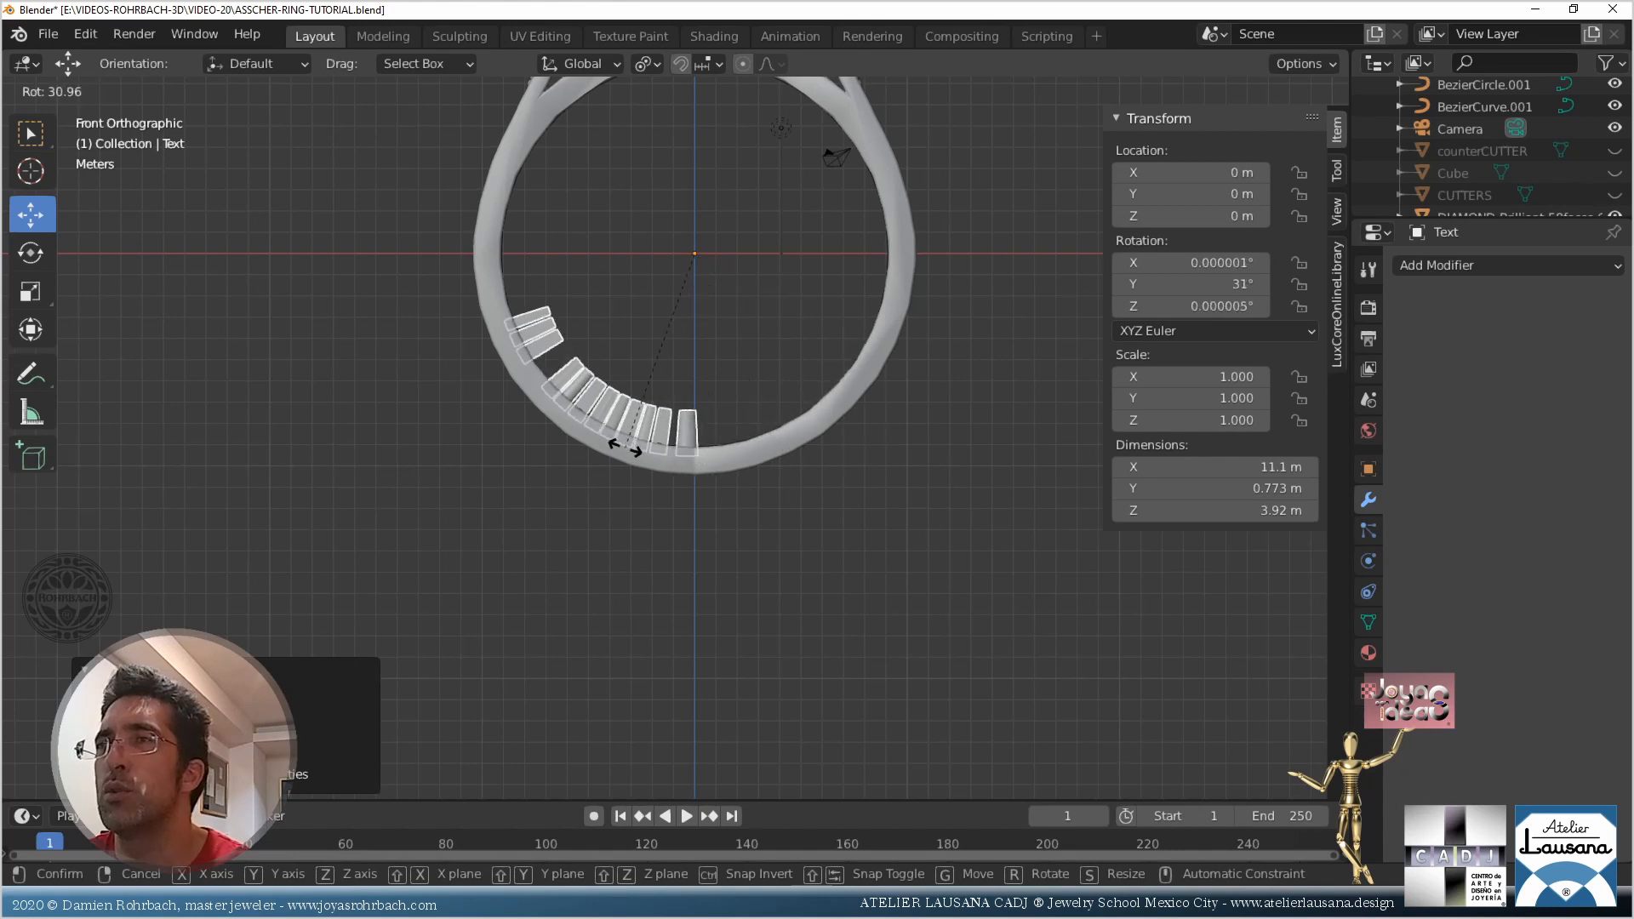
{"action": "left_click", "coordinate": [620, 445]}
{"action": "middle_click_drag", "start_coordinate": [620, 445], "coordinate": [676, 304]}
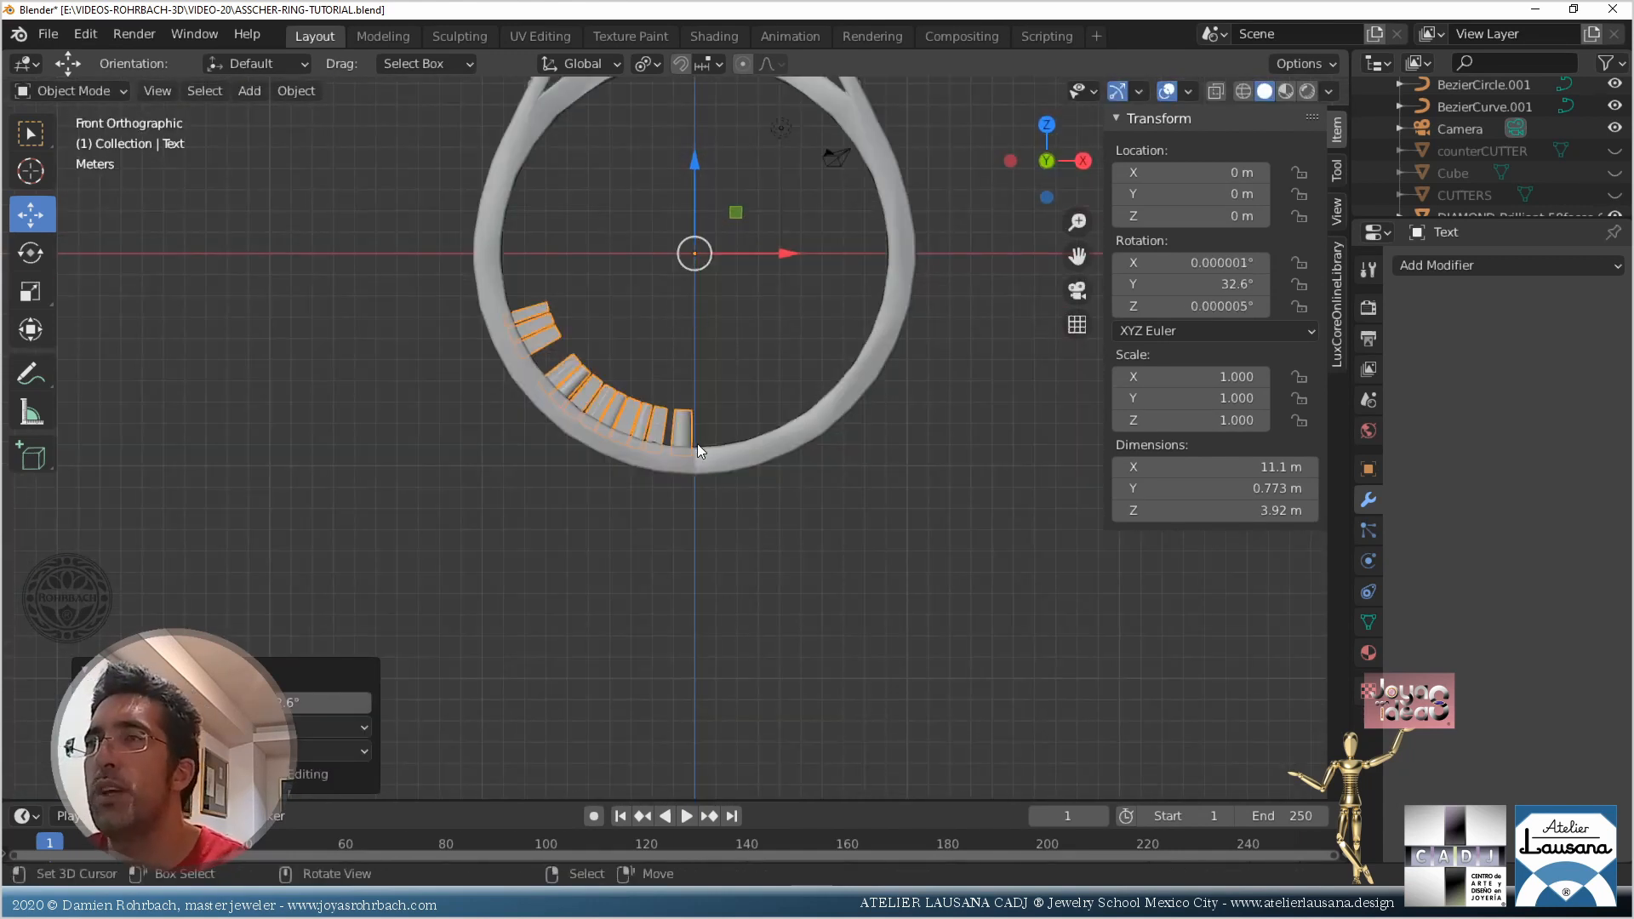
{"action": "key", "text": "r"}
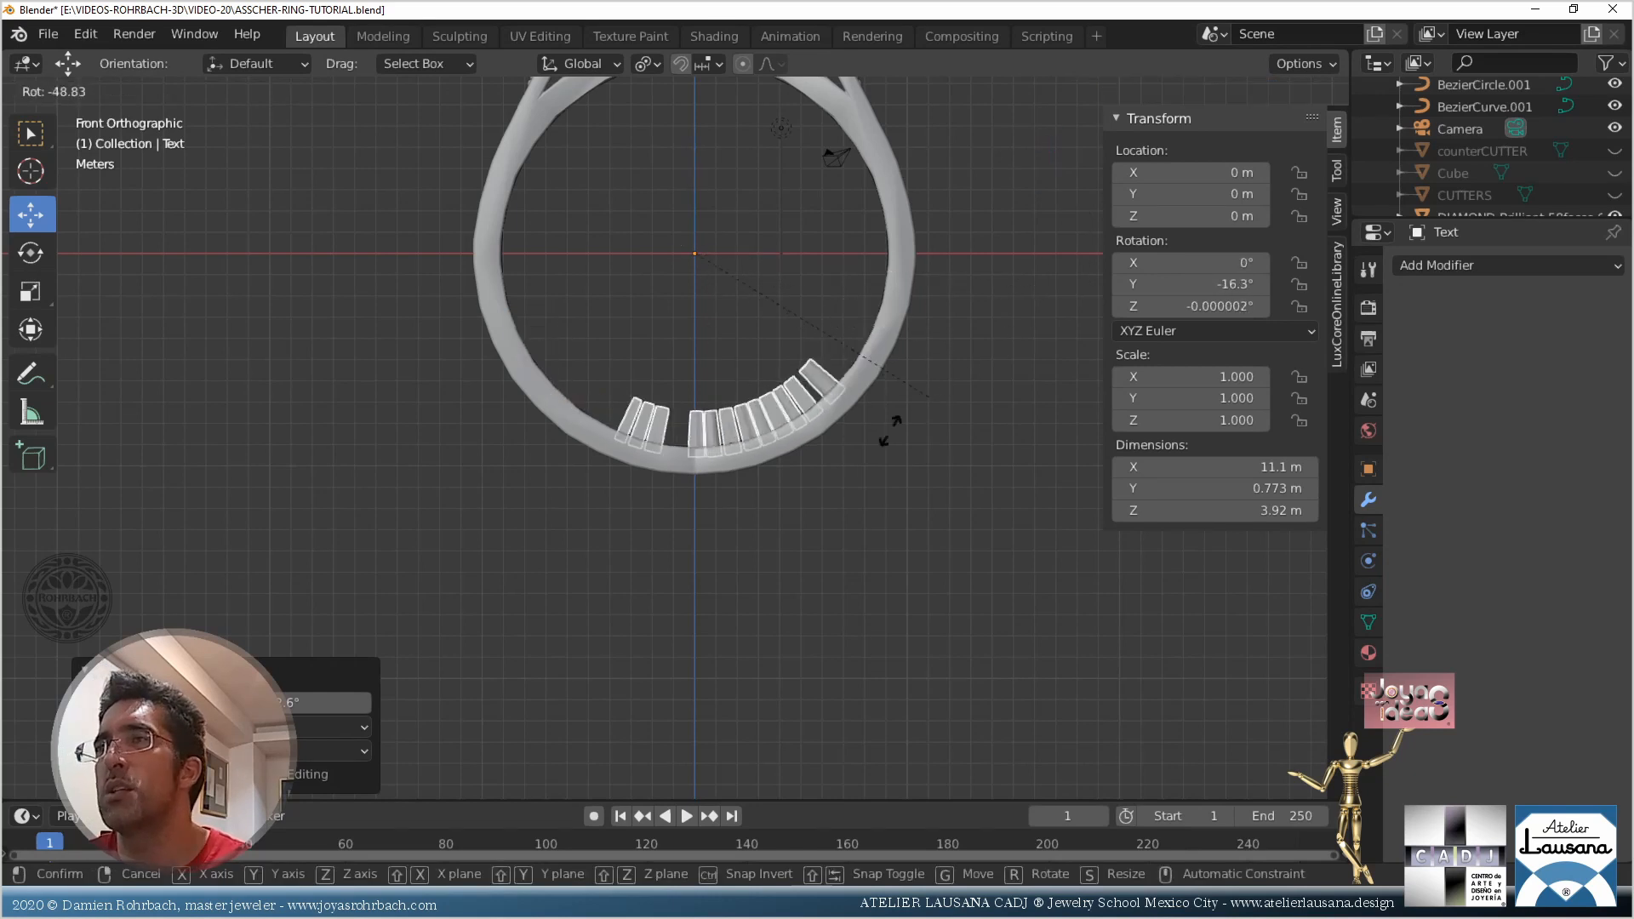
{"action": "left_click", "coordinate": [691, 459]}
{"action": "middle_click_drag", "start_coordinate": [691, 459], "coordinate": [639, 326]}
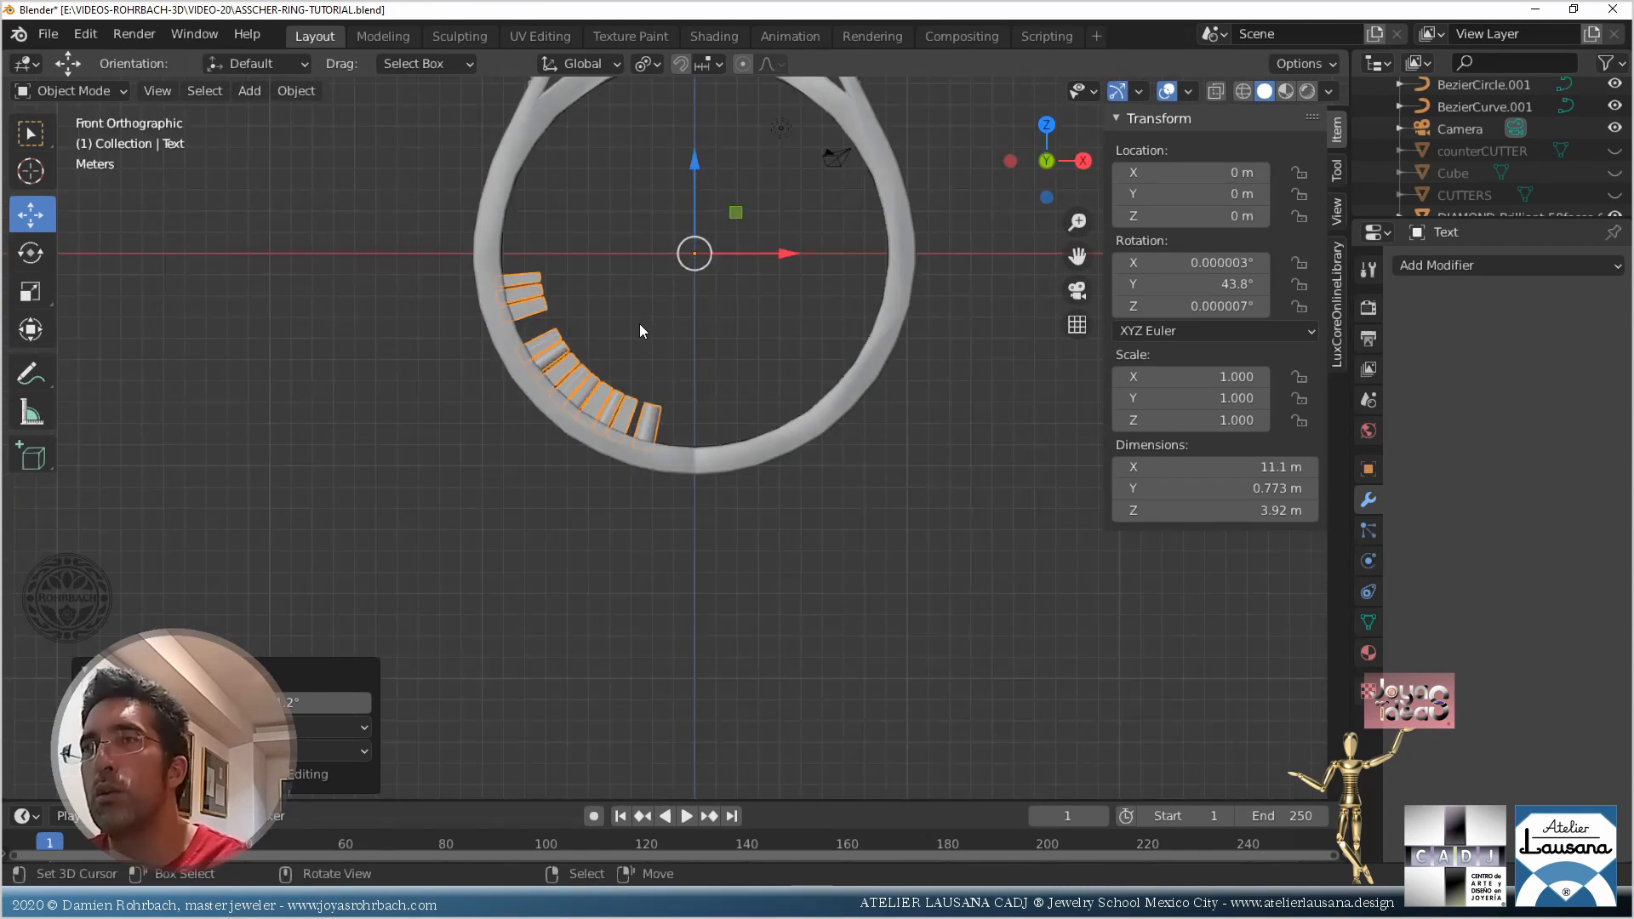
{"action": "key", "text": "r"}
{"action": "left_click", "coordinate": [635, 440]}
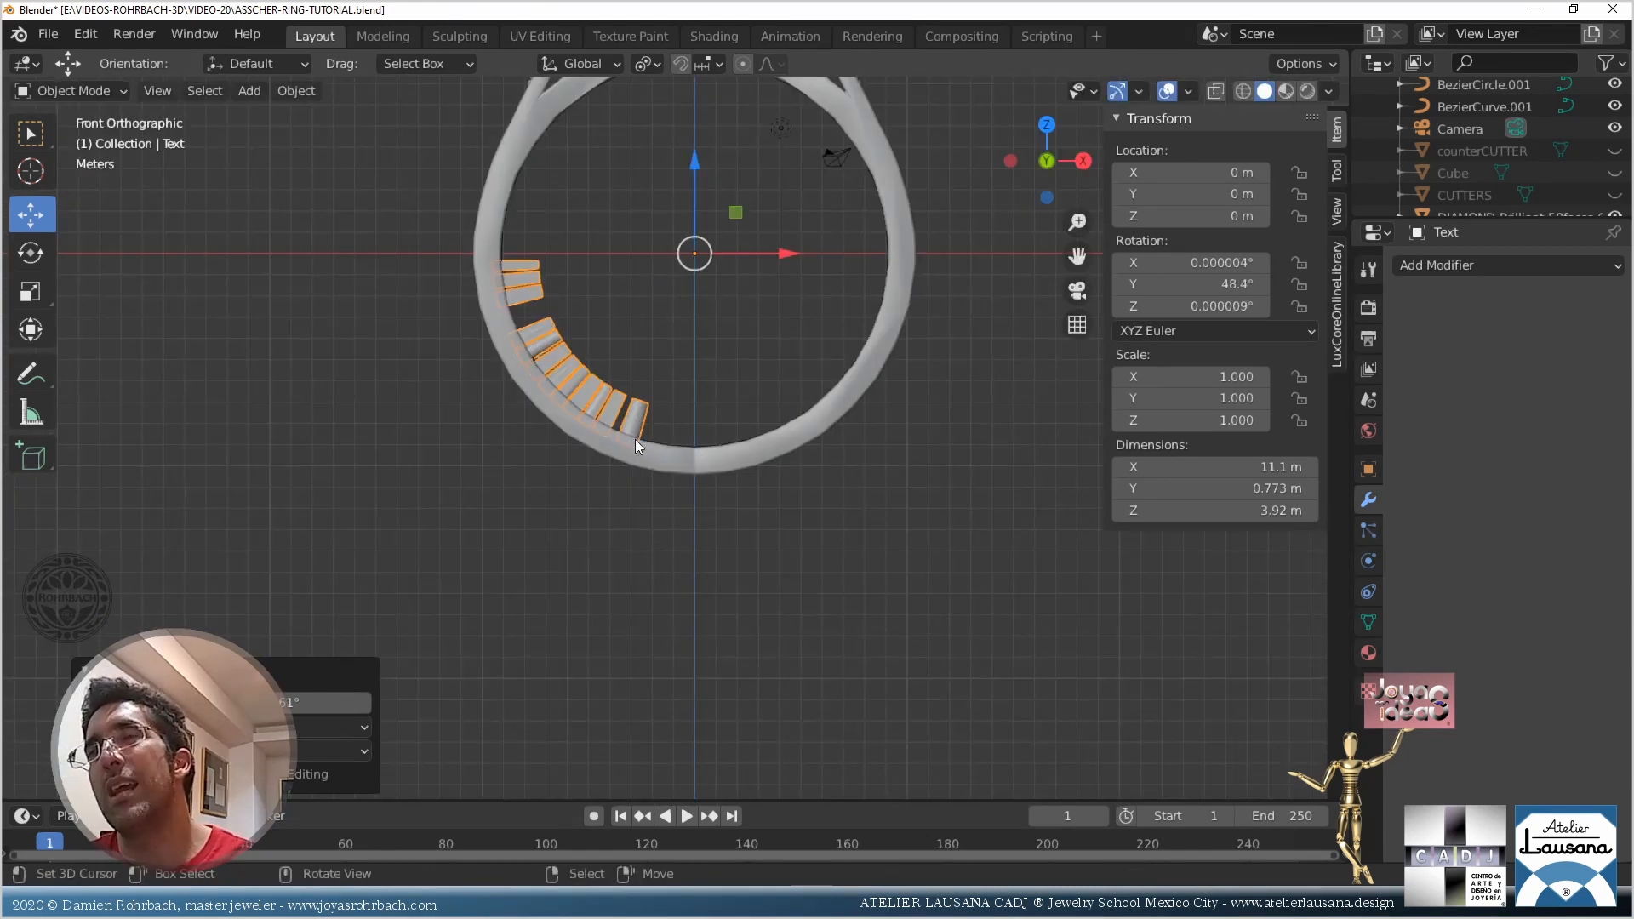
{"action": "middle_click_drag", "start_coordinate": [672, 310], "coordinate": [584, 383]}
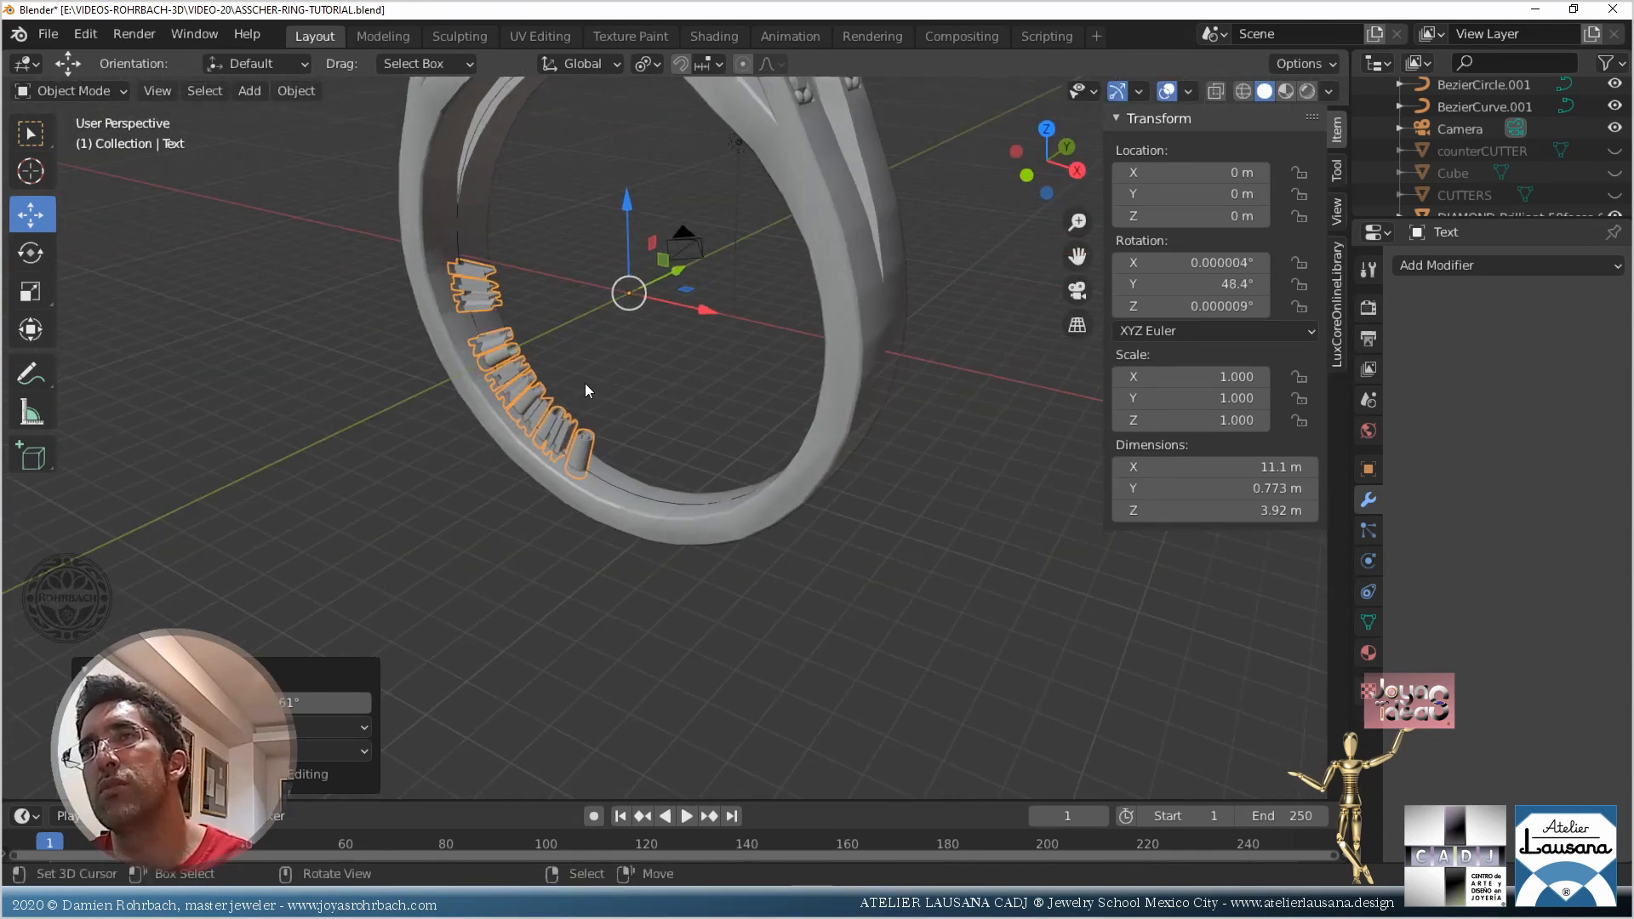
Add a Boolean modifier in Difference mode to the ring band, with the text as the cutting object
{"action": "left_click", "coordinate": [664, 542]}
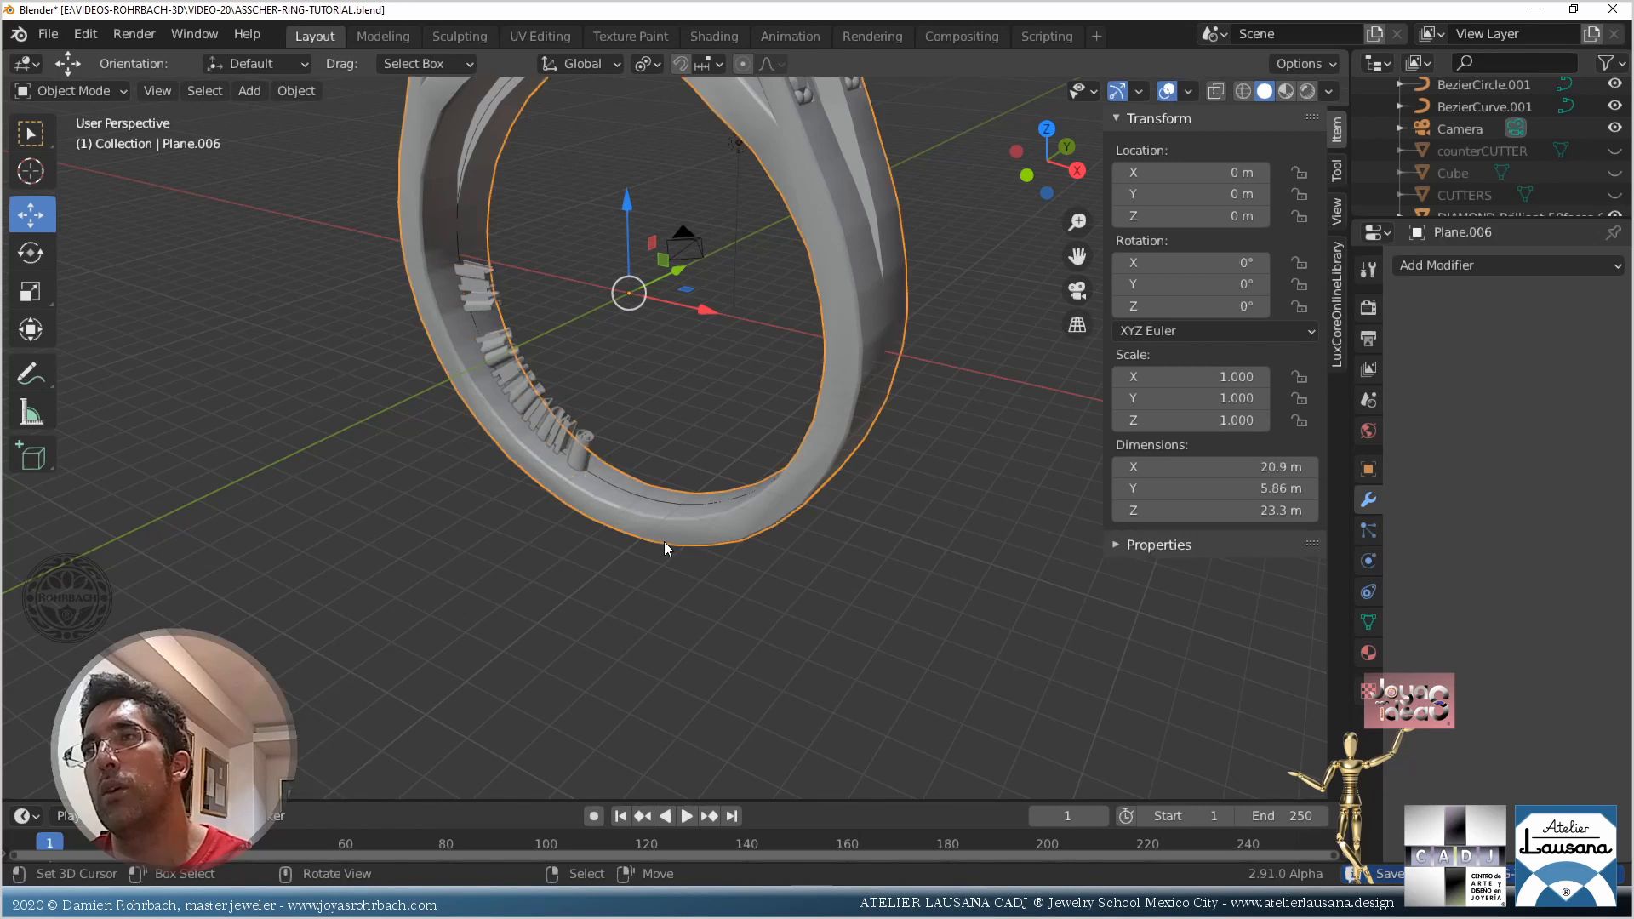
{"action": "left_click", "coordinate": [1421, 265]}
{"action": "left_click", "coordinate": [1209, 364]}
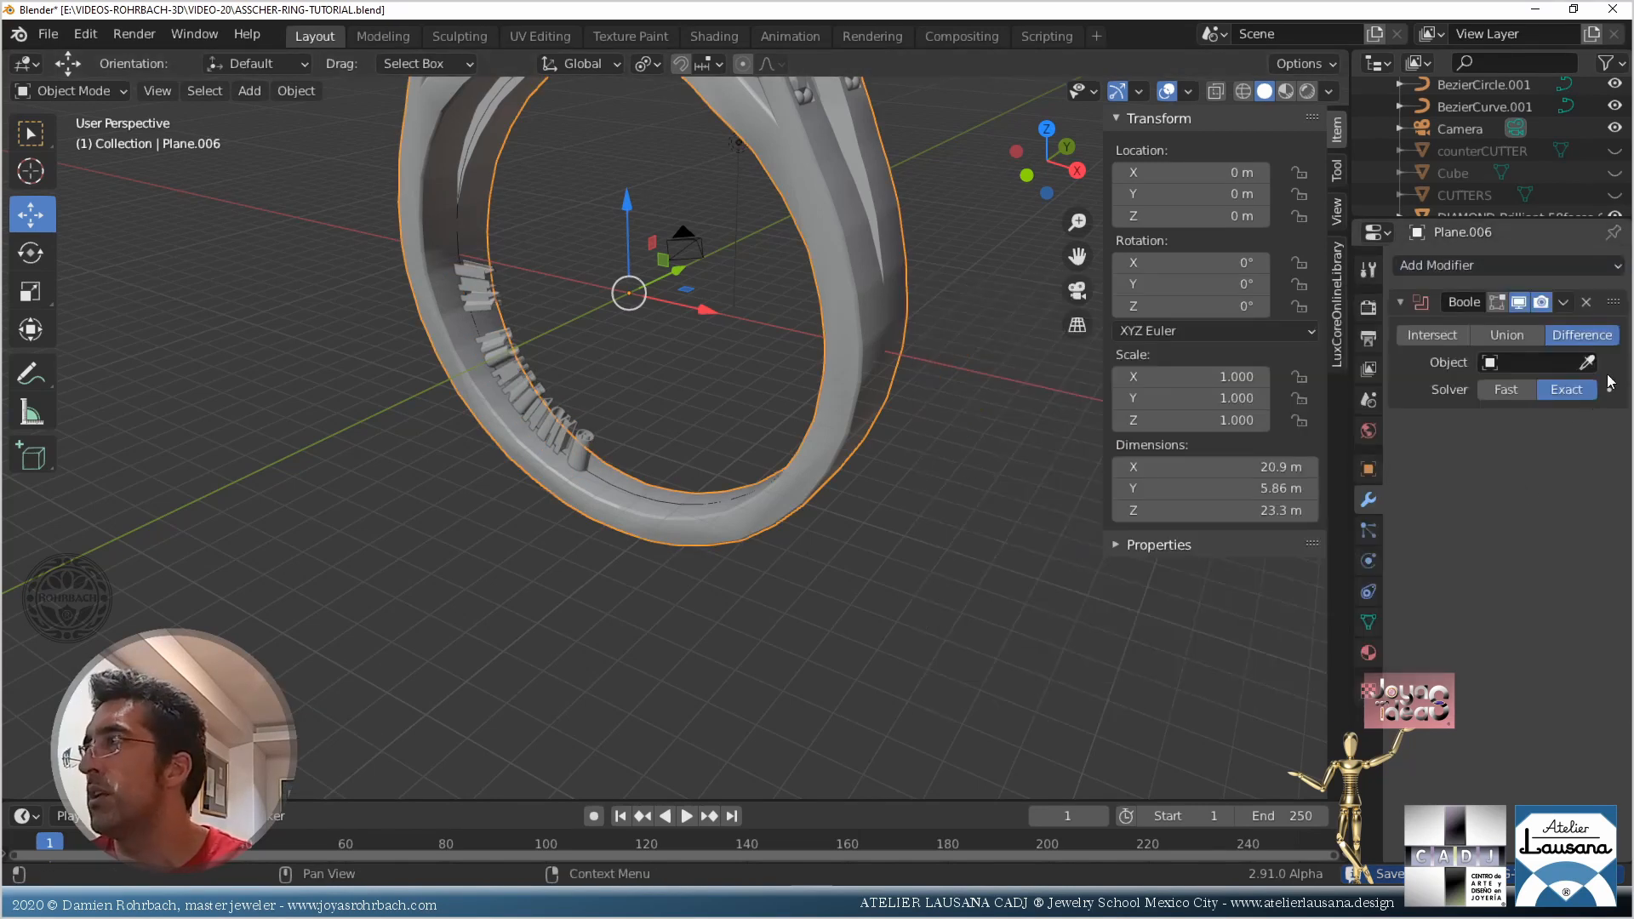
{"action": "left_click", "coordinate": [1586, 361]}
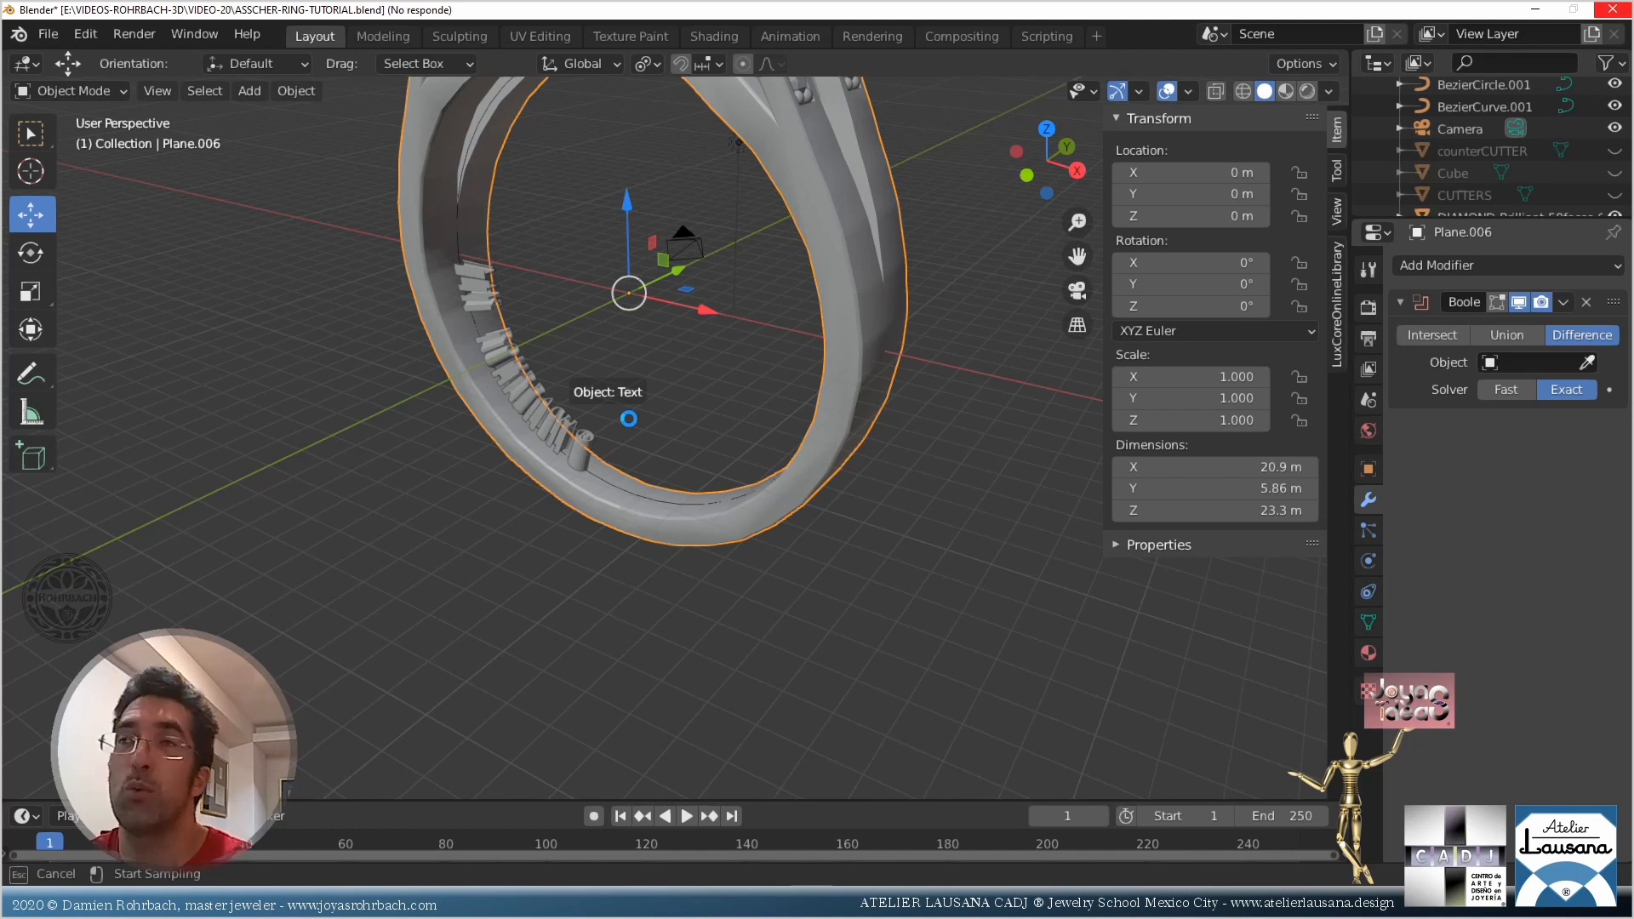
{"action": "left_click", "coordinate": [585, 433]}
Hide the text mesh to expose the engraving inside the band, and save the file
{"action": "middle_click_drag", "start_coordinate": [679, 308], "coordinate": [775, 456]}
{"action": "scroll", "coordinate": [630, 371], "scroll_direction": "up", "scroll_amount": 6}
{"action": "key", "text": "ctrl+s"}
{"action": "scroll", "coordinate": [774, 456], "scroll_direction": "up", "scroll_amount": 8}
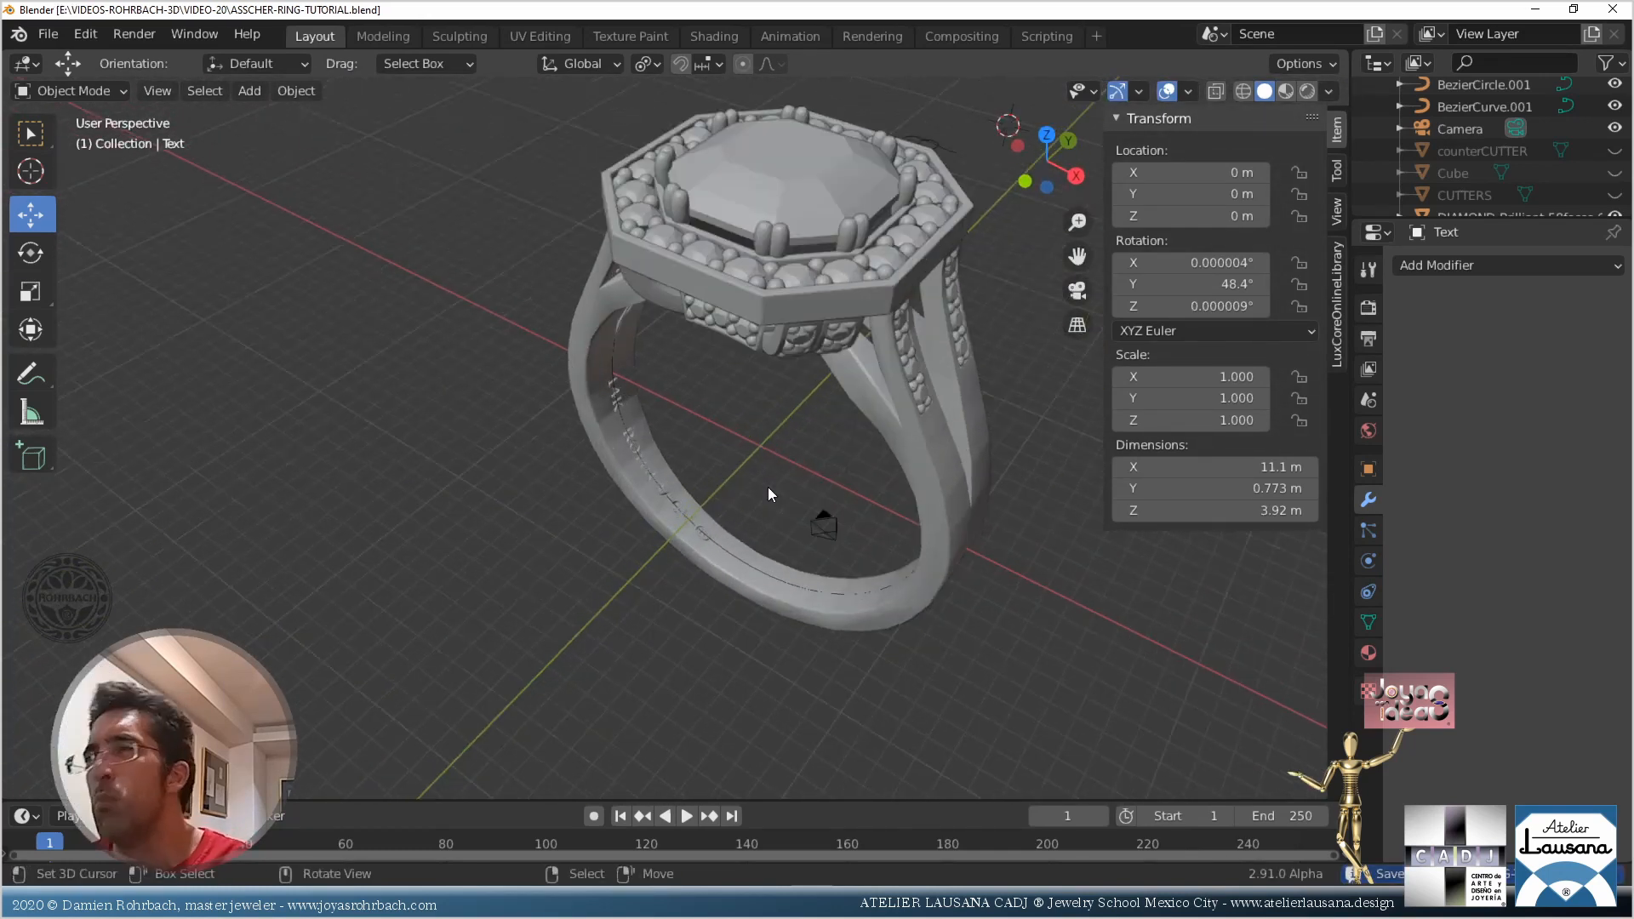
Show the hidden Text mesh in the scene again
{"action": "scroll", "coordinate": [768, 492], "scroll_direction": "down", "scroll_amount": 4}
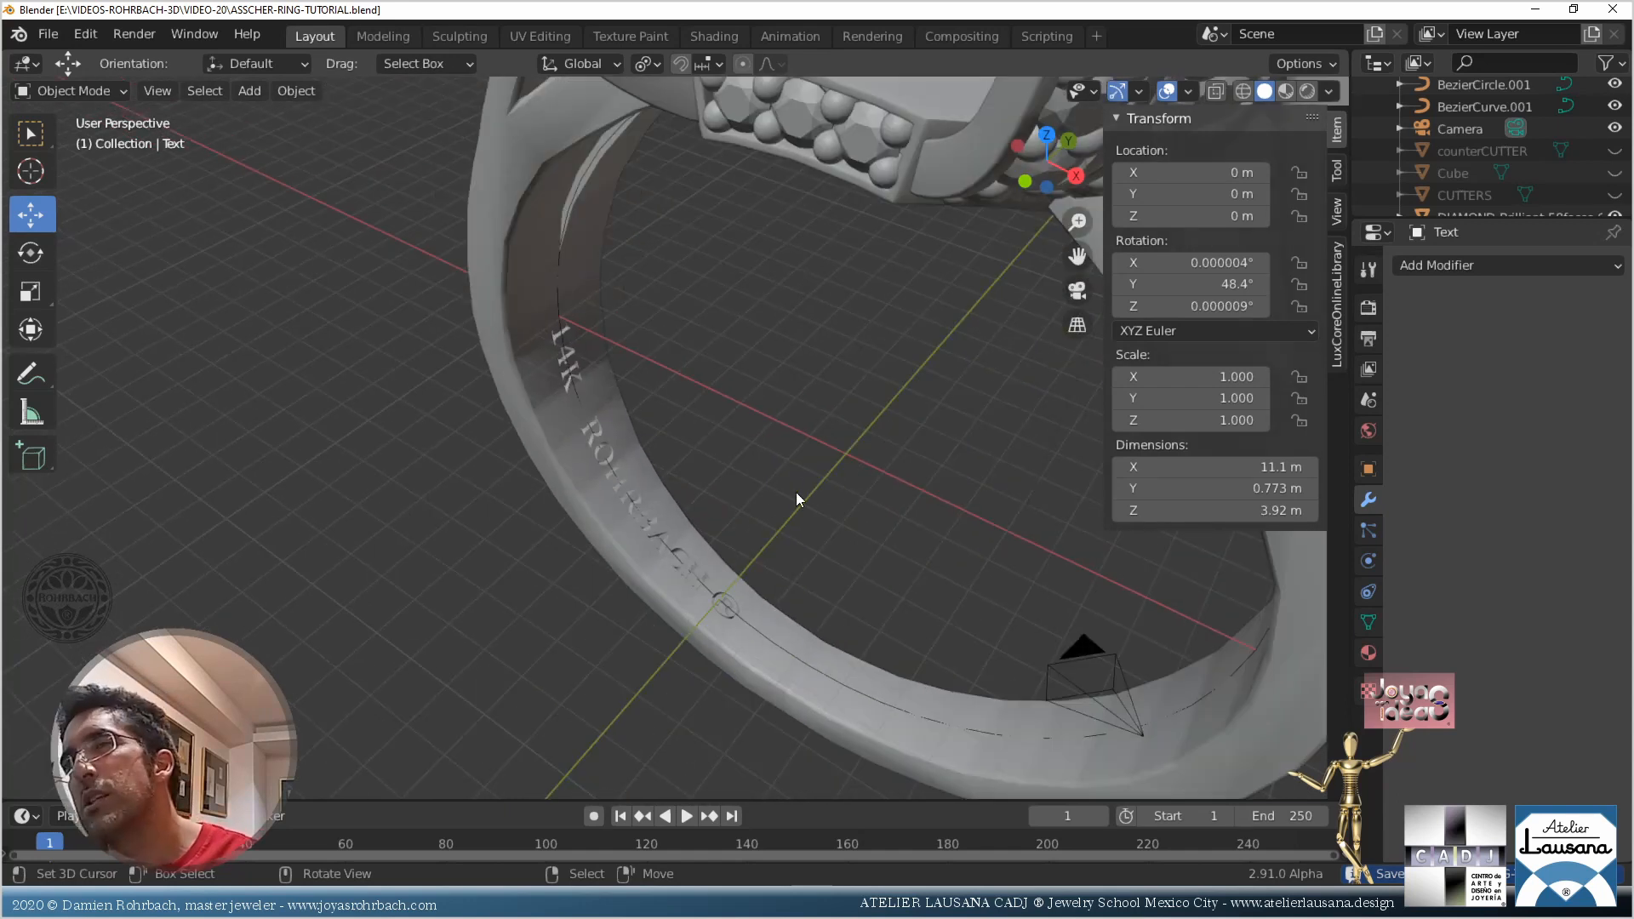
{"action": "middle_click_drag", "start_coordinate": [795, 492], "coordinate": [759, 451]}
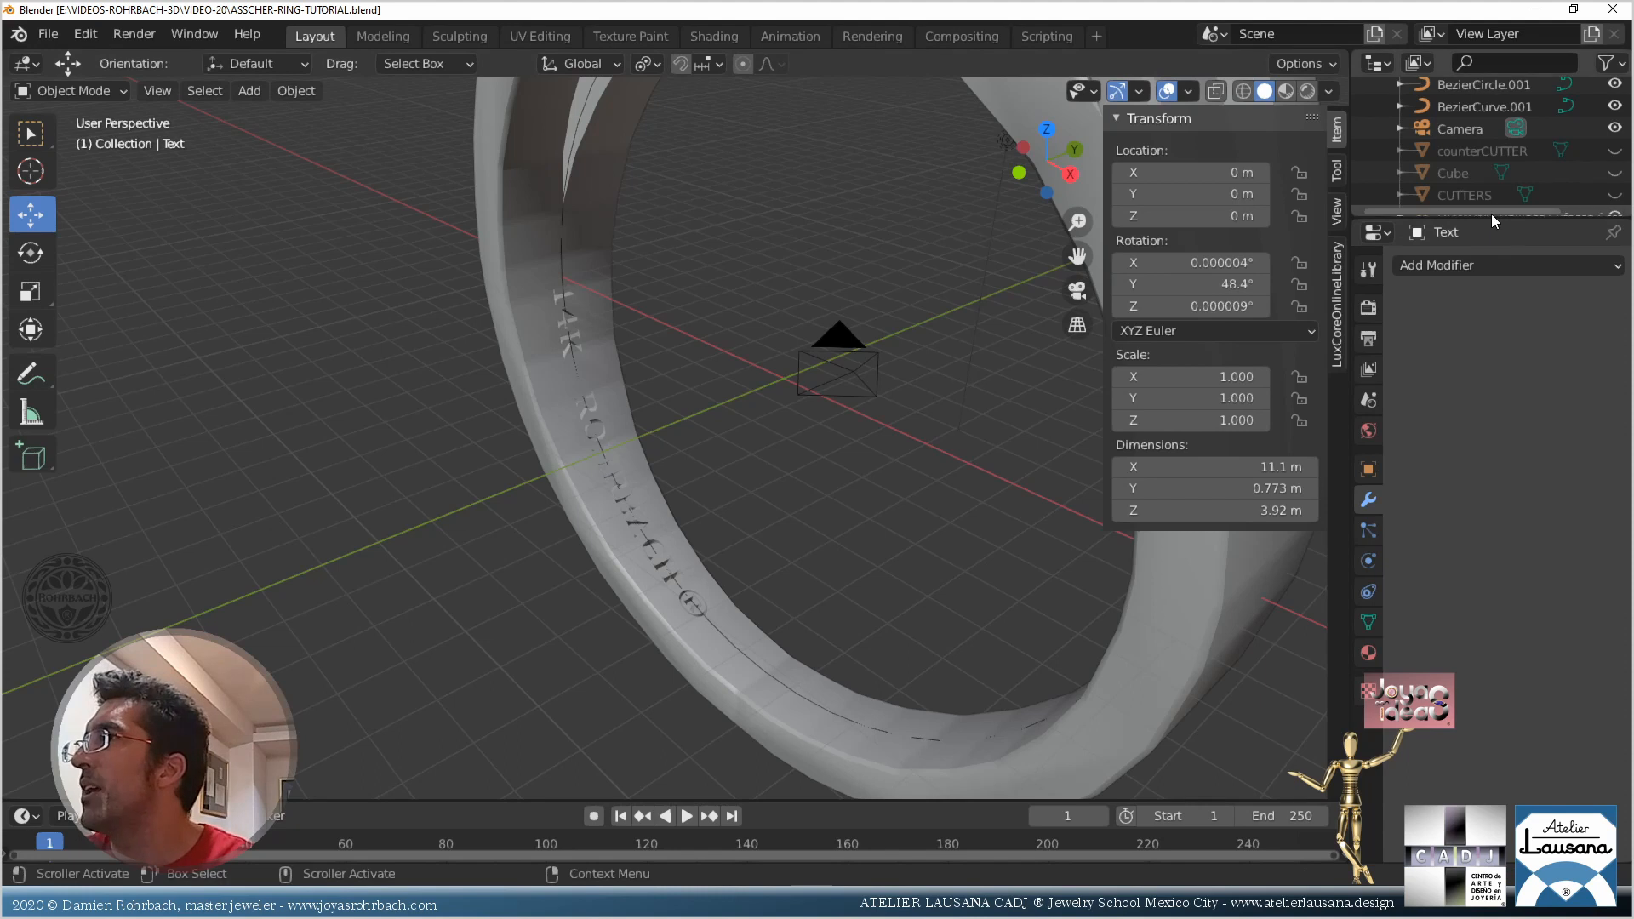
{"action": "left_click_drag", "start_coordinate": [1481, 219], "coordinate": [1500, 795]}
{"action": "scroll", "coordinate": [1518, 662], "scroll_direction": "down", "scroll_amount": 6}
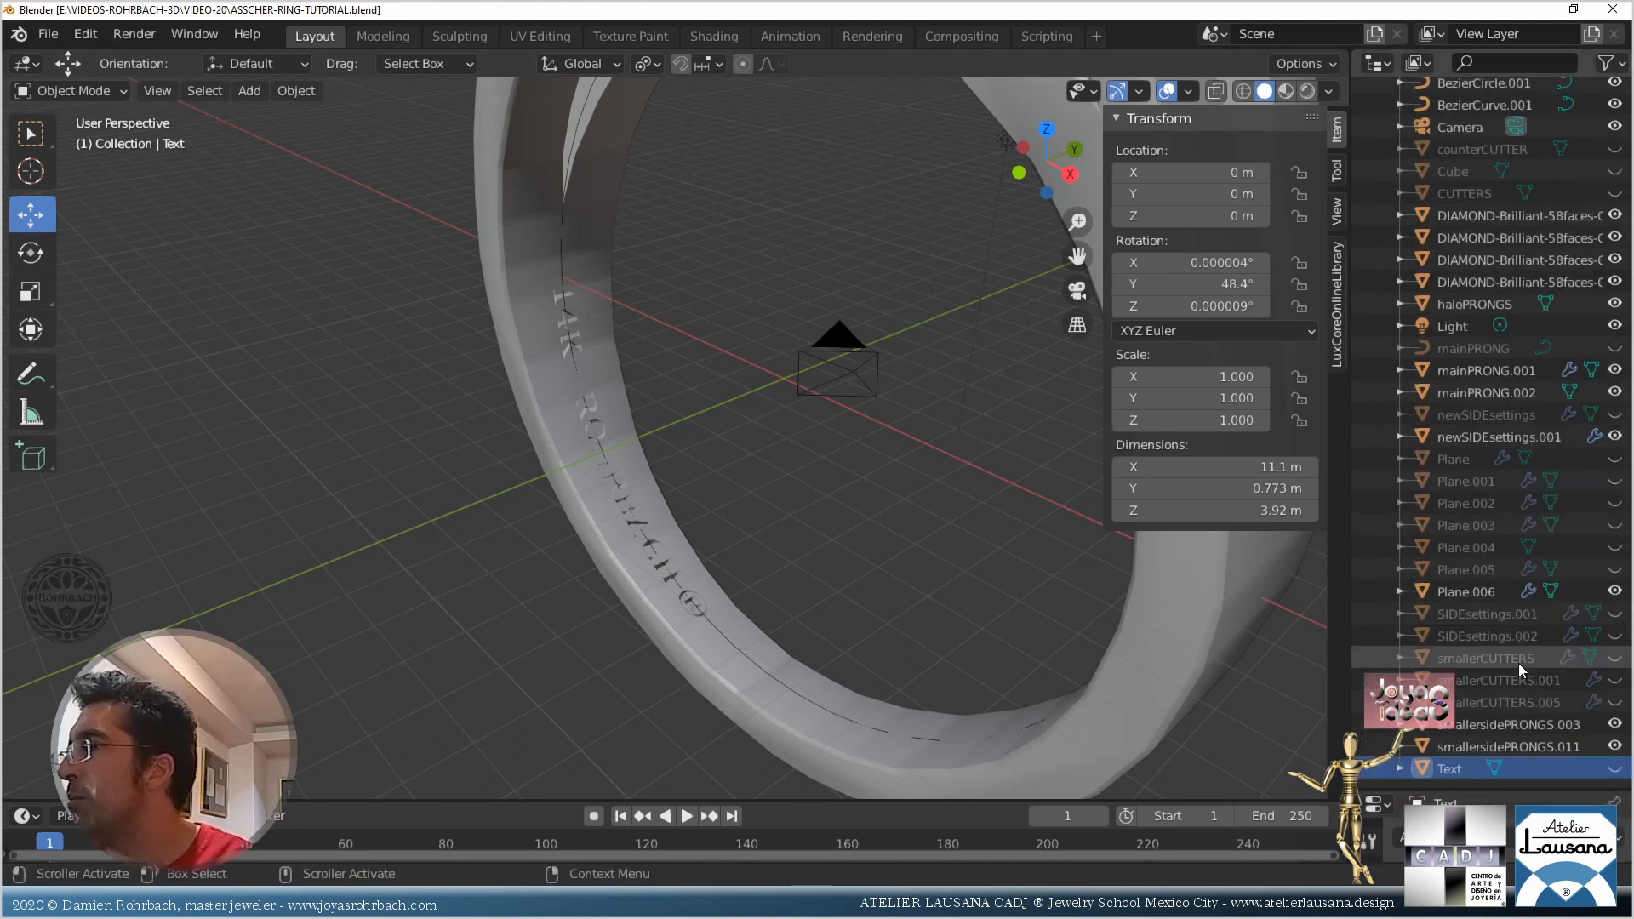
{"action": "left_click", "coordinate": [1613, 769]}
{"action": "left_click", "coordinate": [703, 579]}
{"action": "key", "text": "KP_1"}
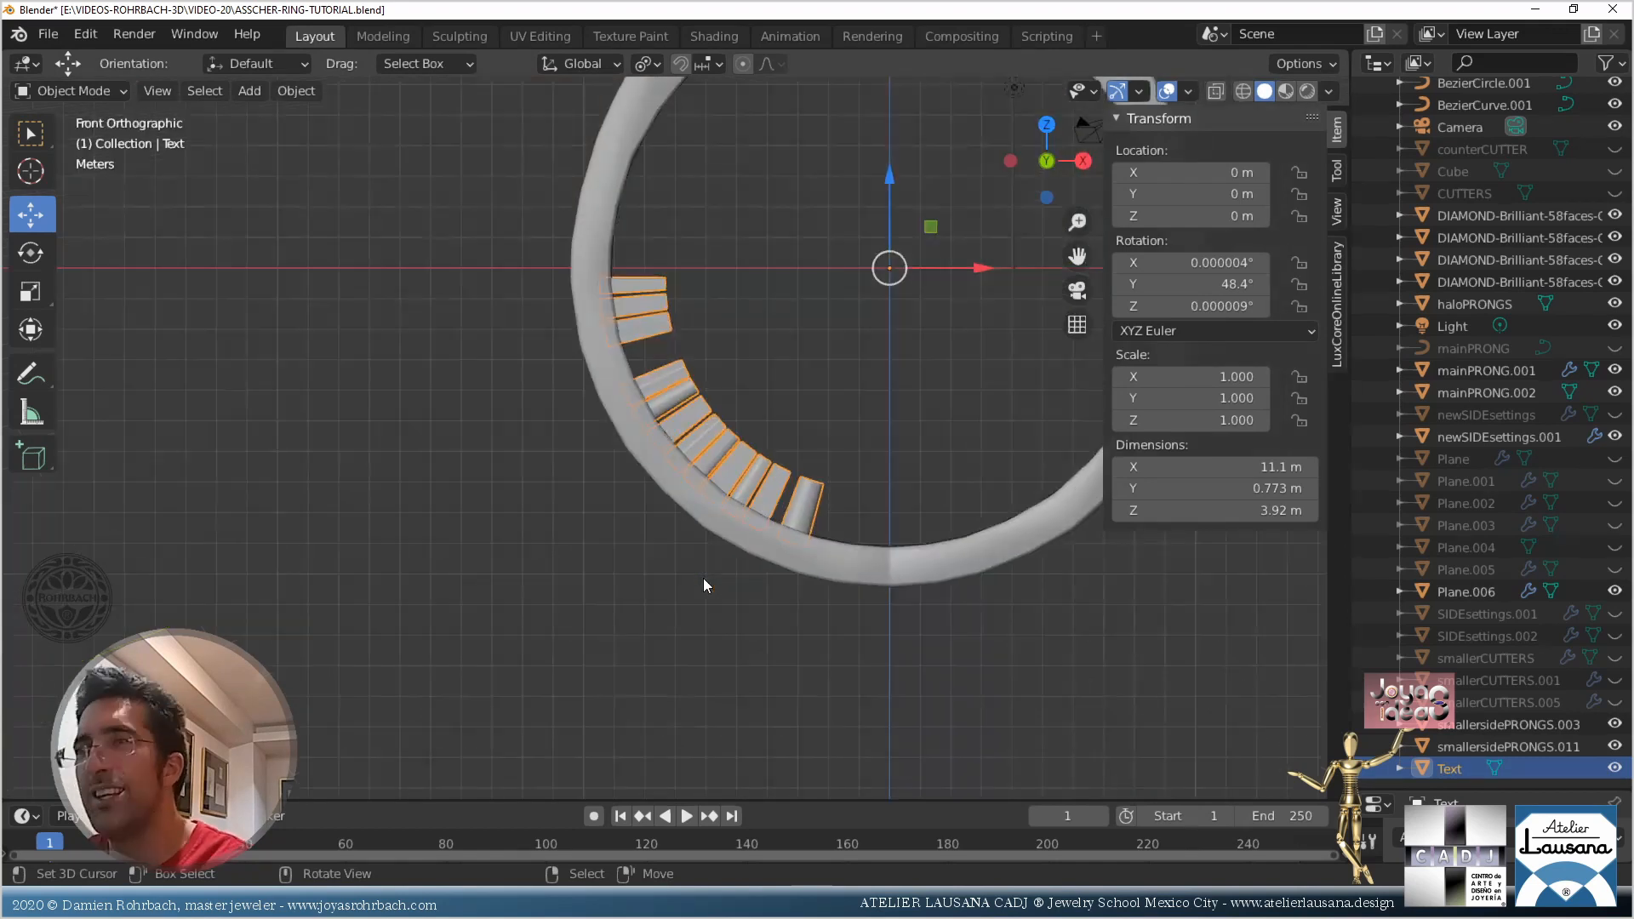
{"action": "scroll", "coordinate": [899, 287], "scroll_direction": "up", "scroll_amount": 3}
{"action": "middle_click_drag", "start_coordinate": [898, 295], "coordinate": [777, 354], "text": "shift"}
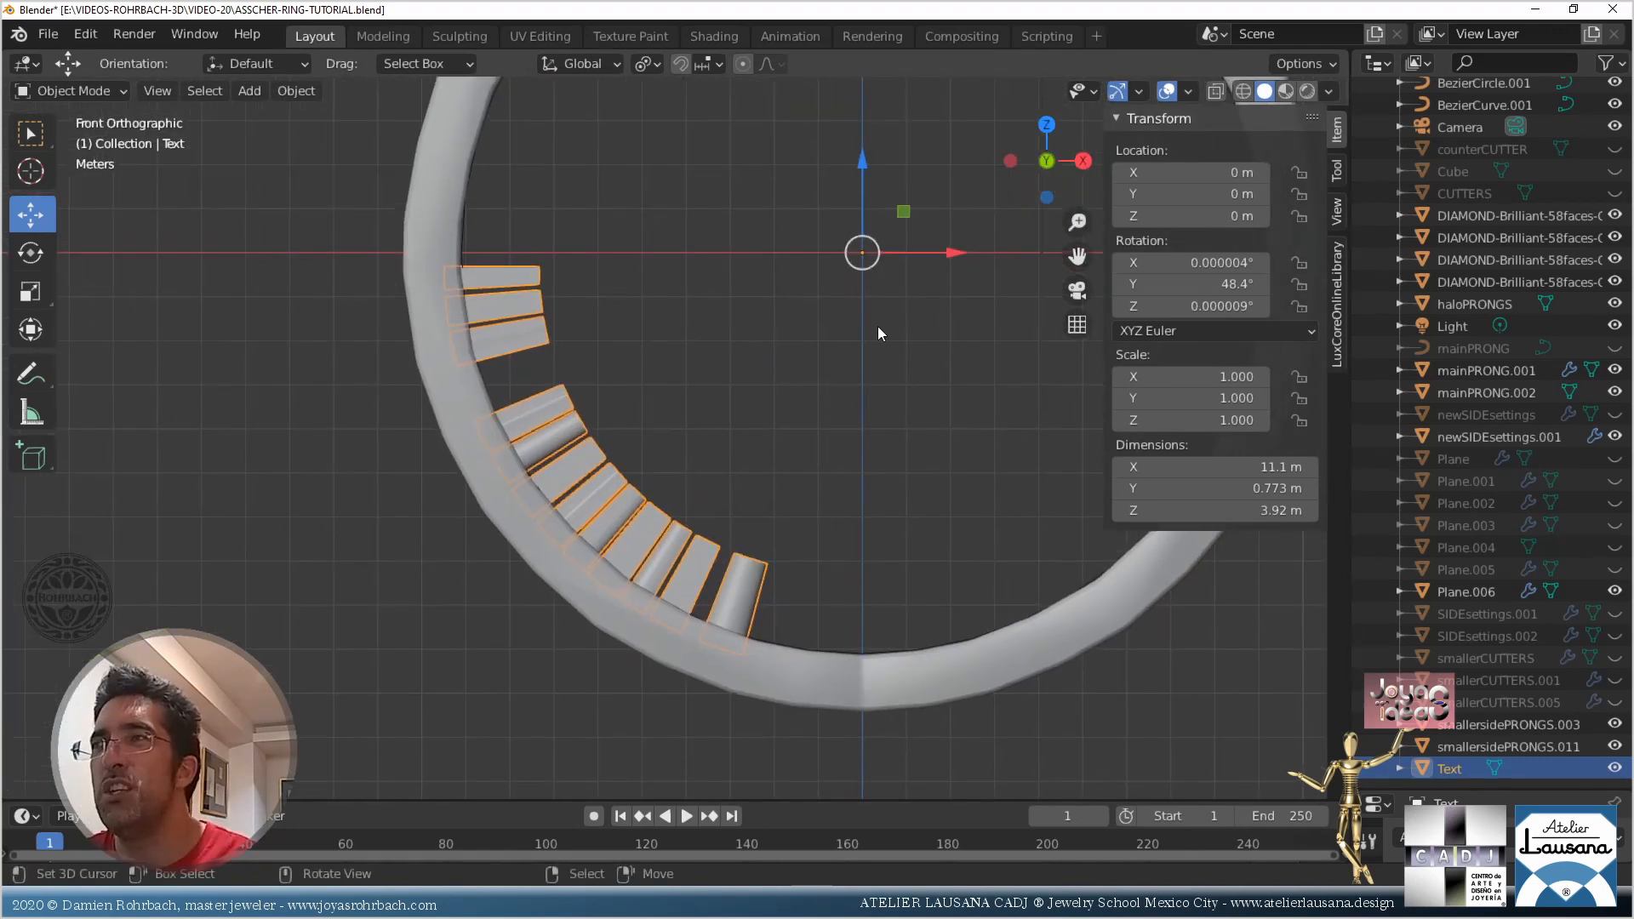
{"action": "key", "text": "s"}
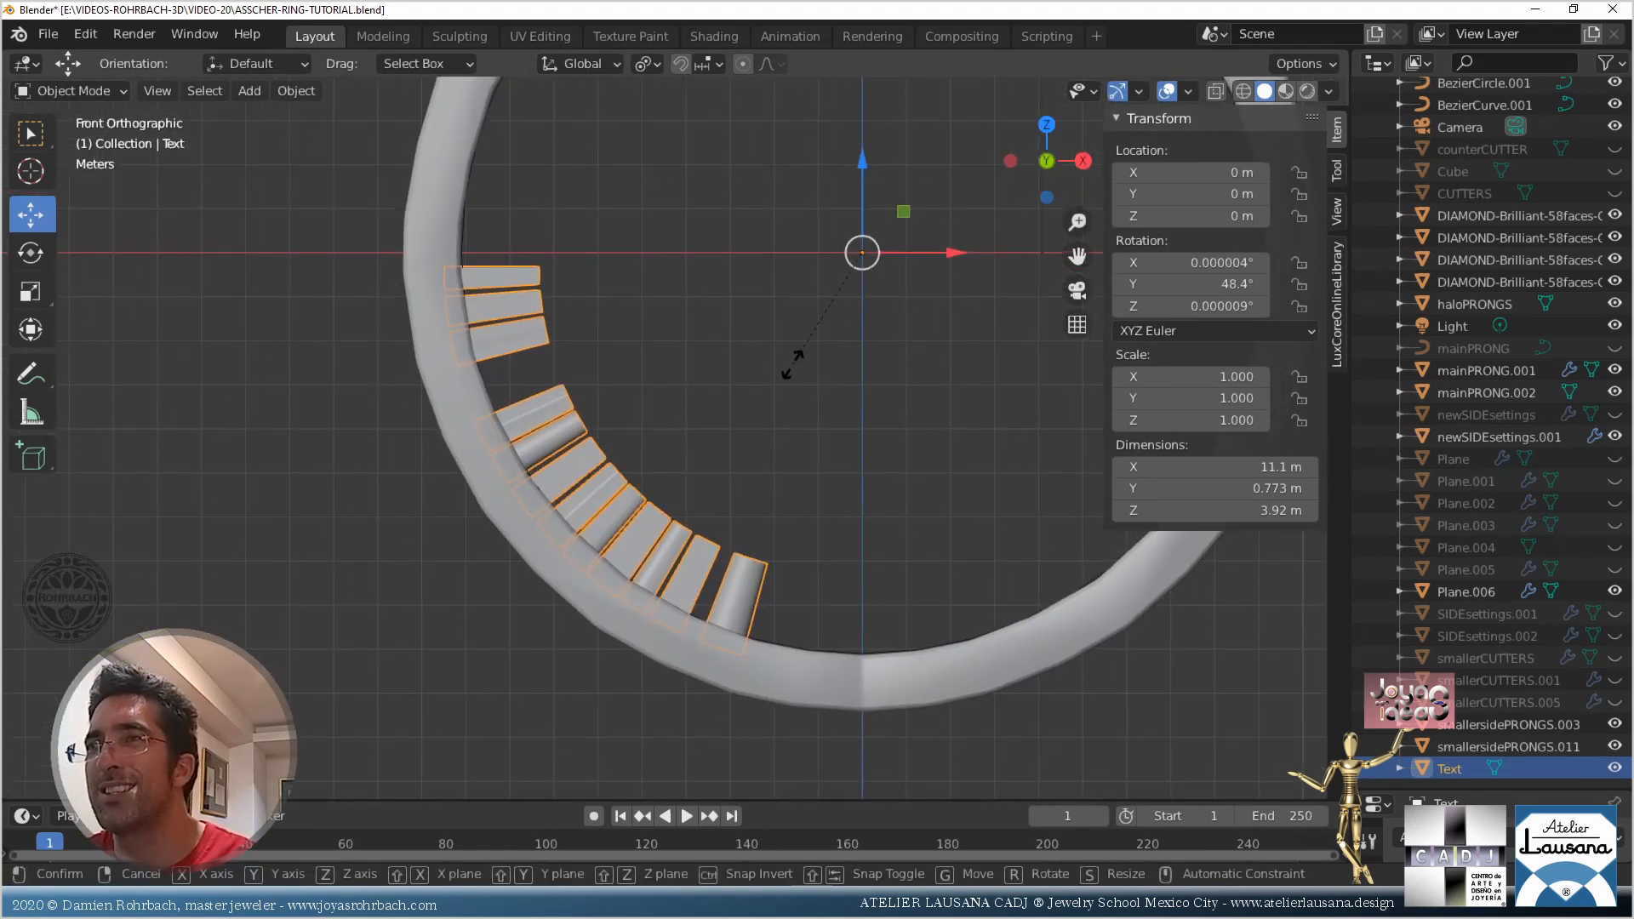
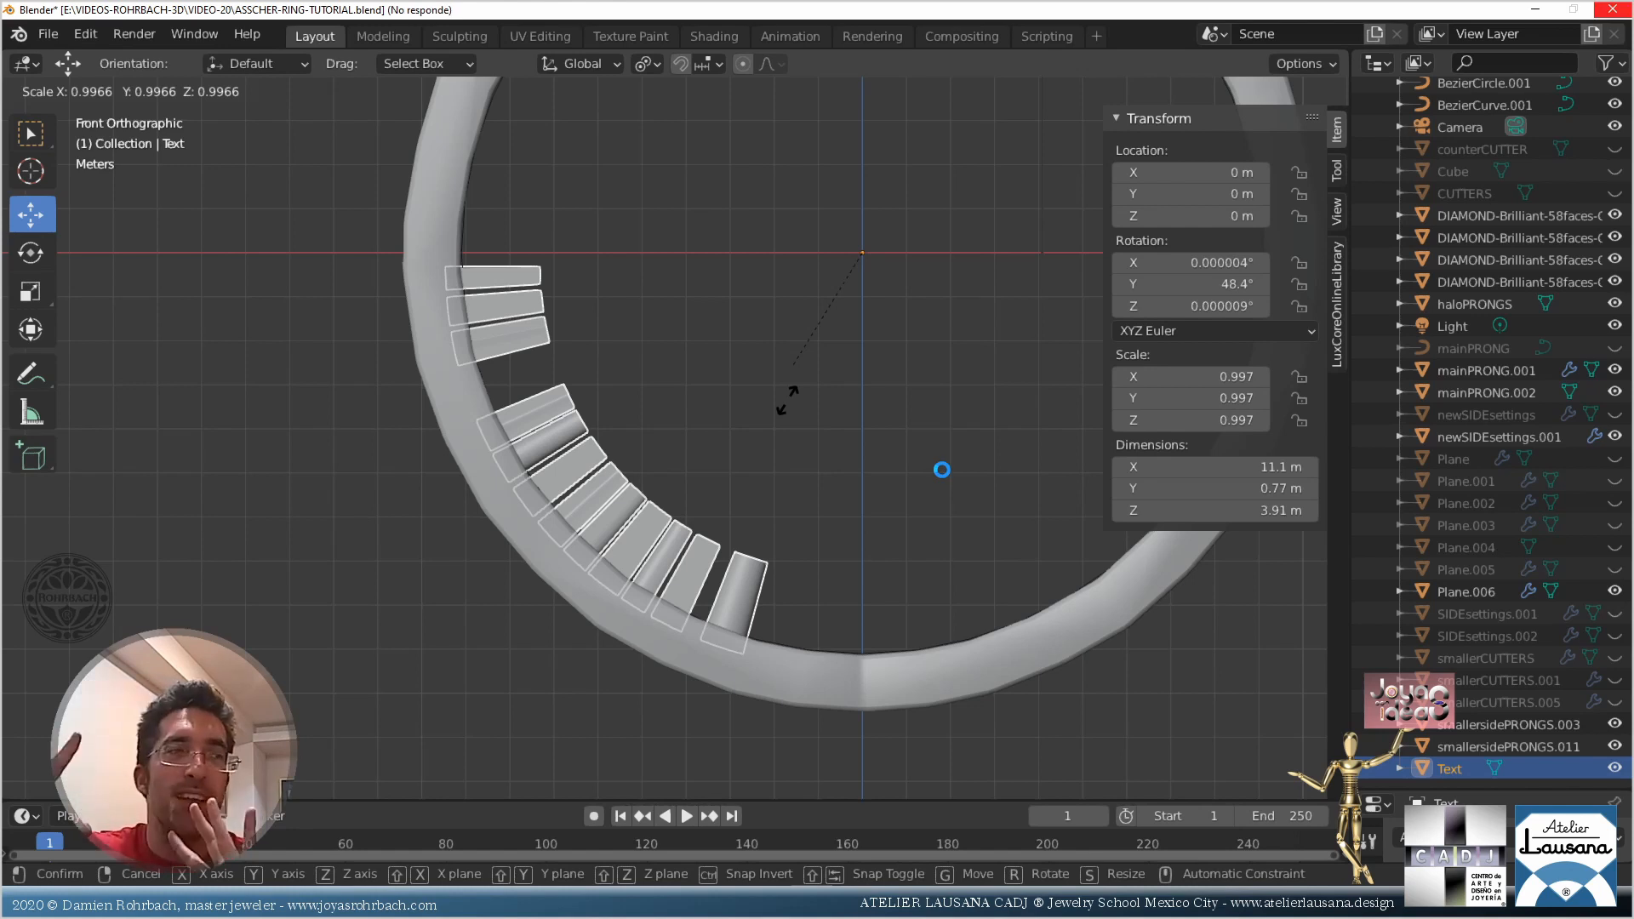
Select the ring band, rename the object RING/SHANK, and save the file
{"action": "left_click", "coordinate": [1079, 638]}
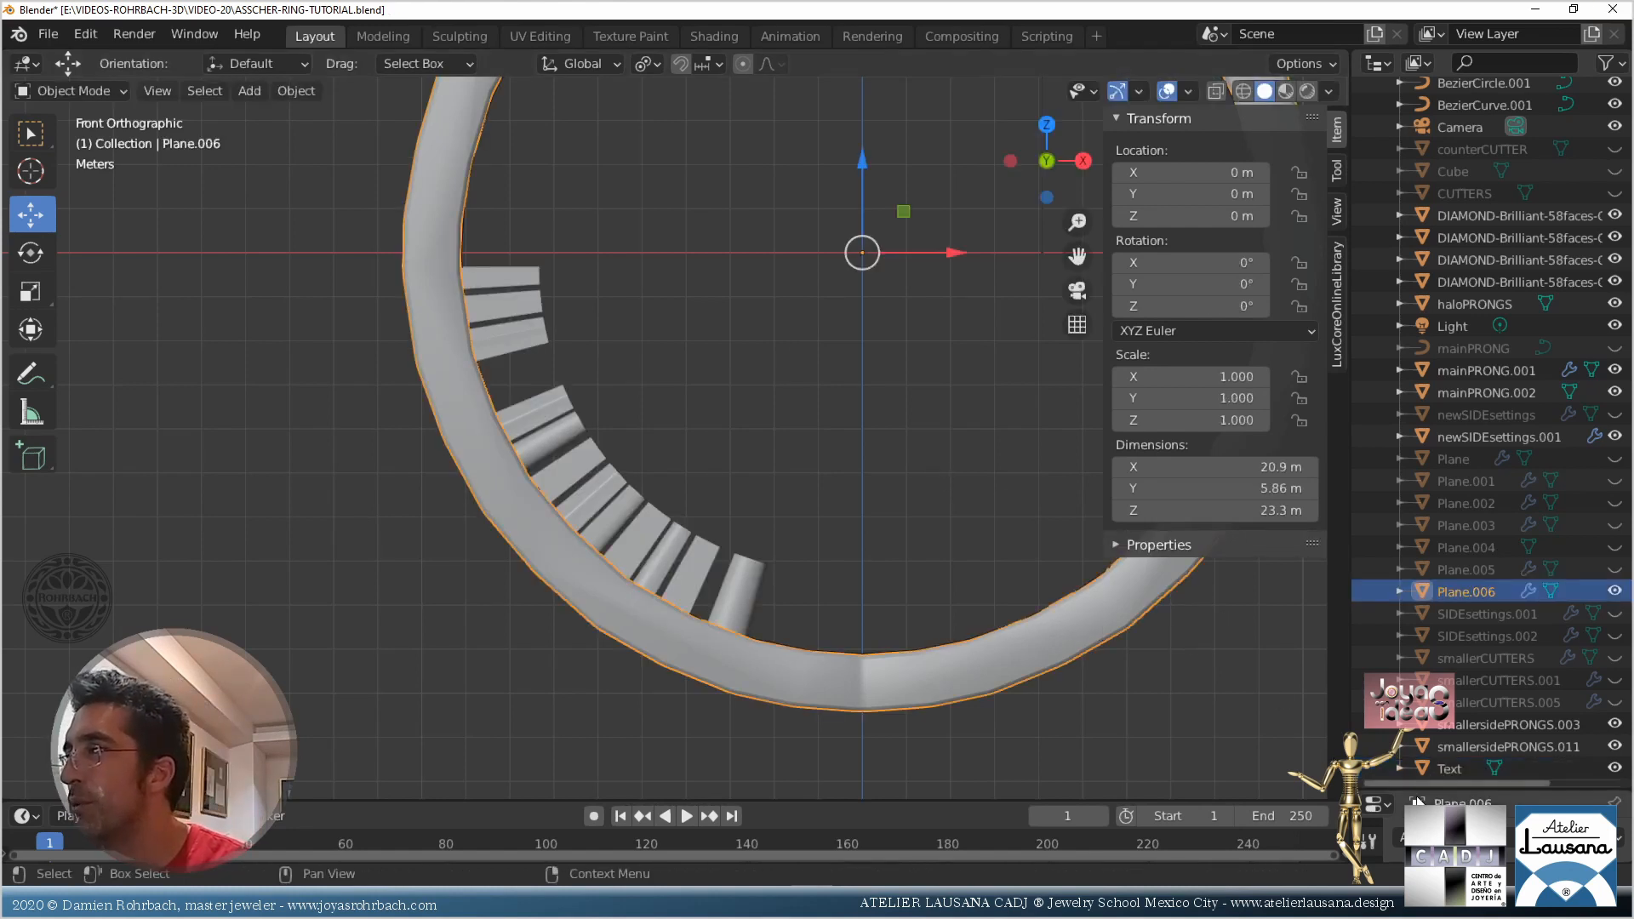
{"action": "double_click", "coordinate": [1467, 596]}
{"action": "type", "text": "RING"}
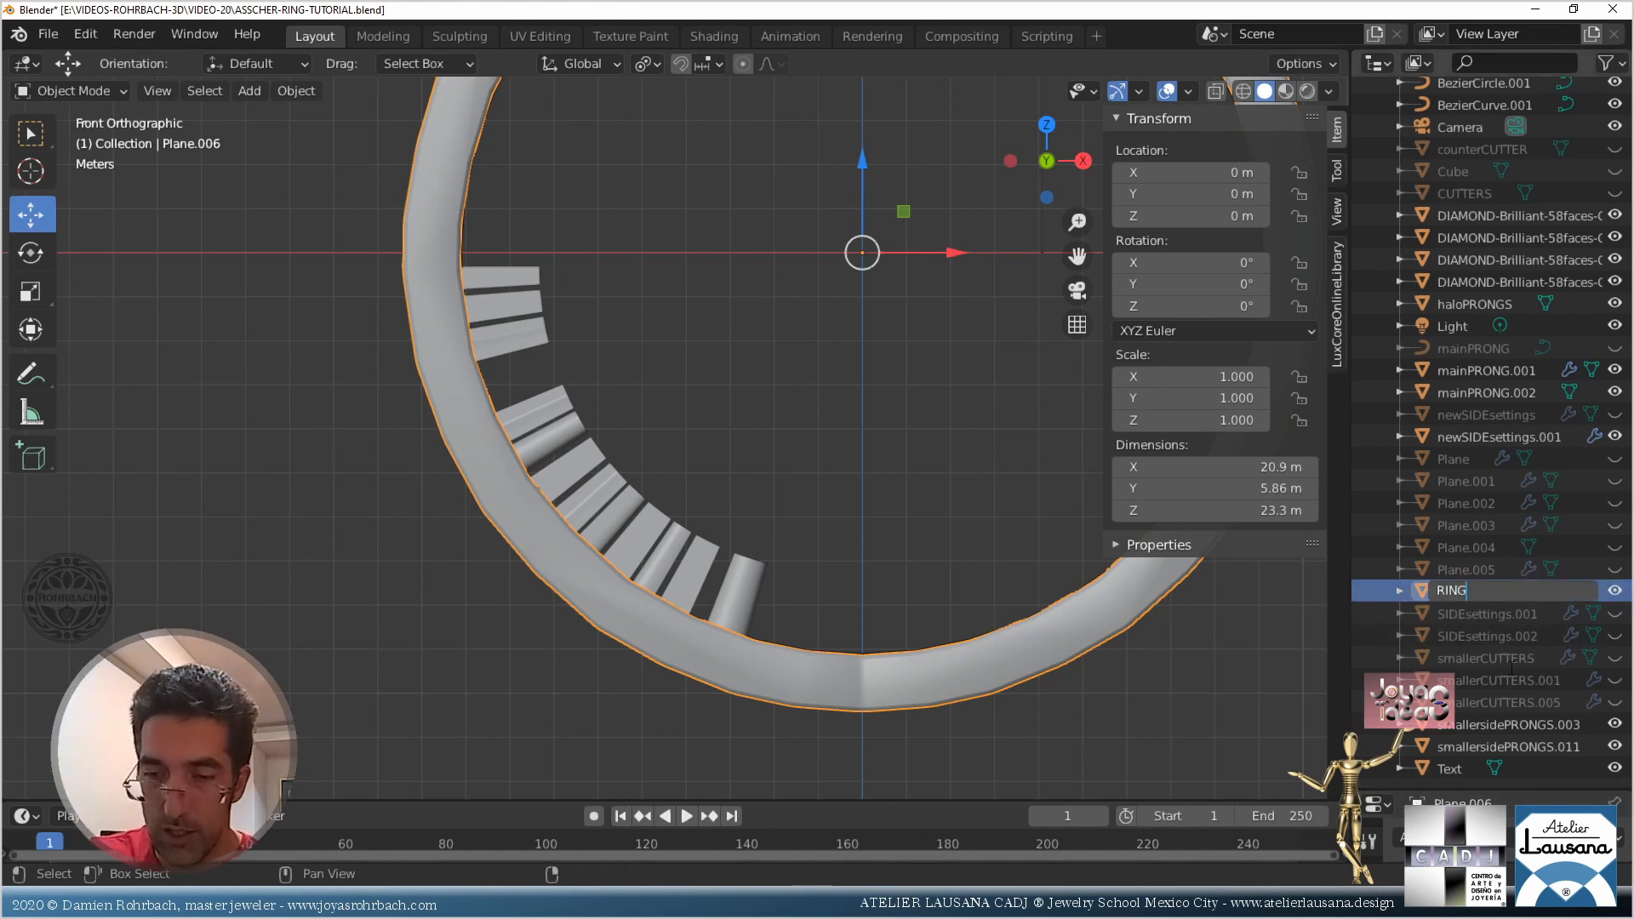
{"action": "type", "text": "/SHANK"}
{"action": "key", "text": "Return"}
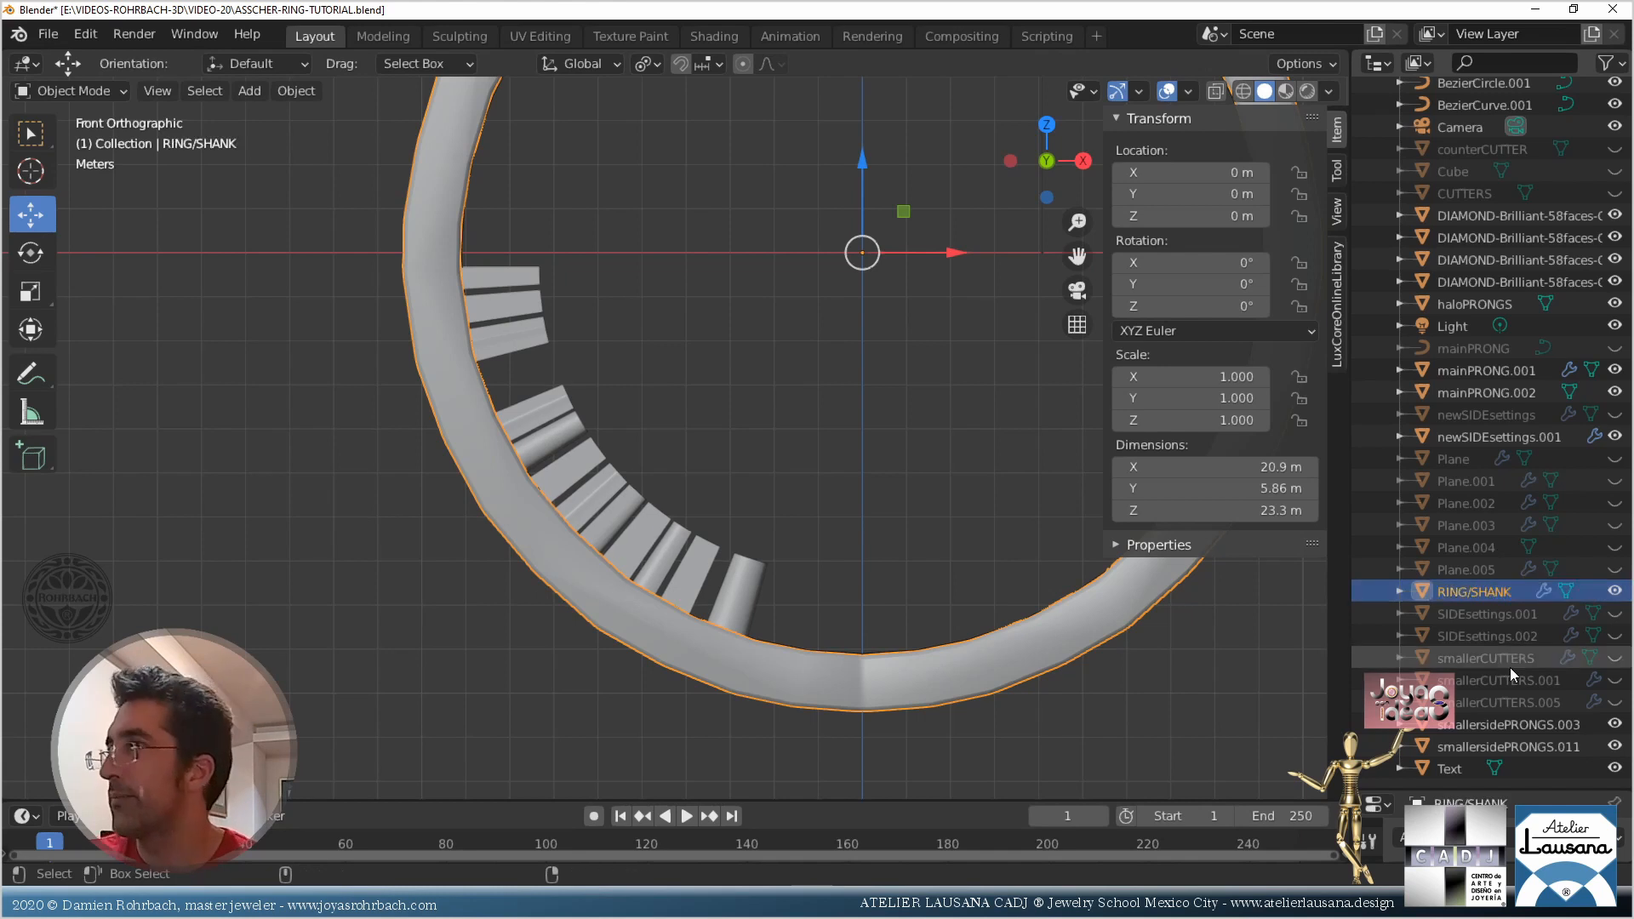
{"action": "key", "text": "ctrl+s"}
Replace the slash in the band object's name with a hyphen so it reads RING-SHANK, and save the file
{"action": "double_click", "coordinate": [1466, 590]}
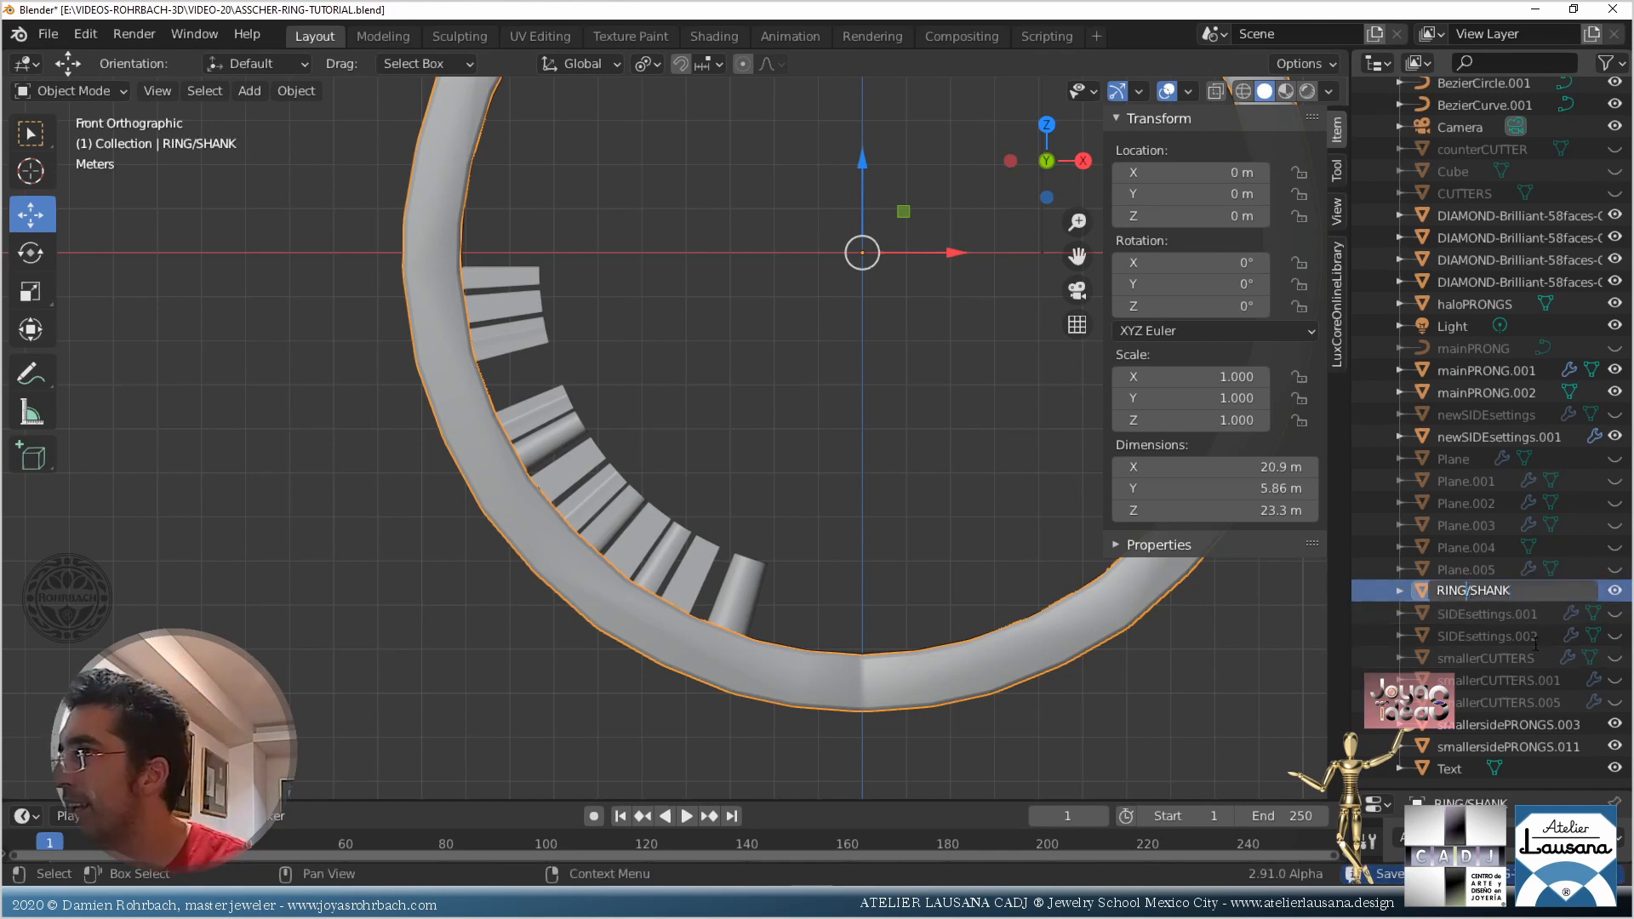
{"action": "key", "text": "Return"}
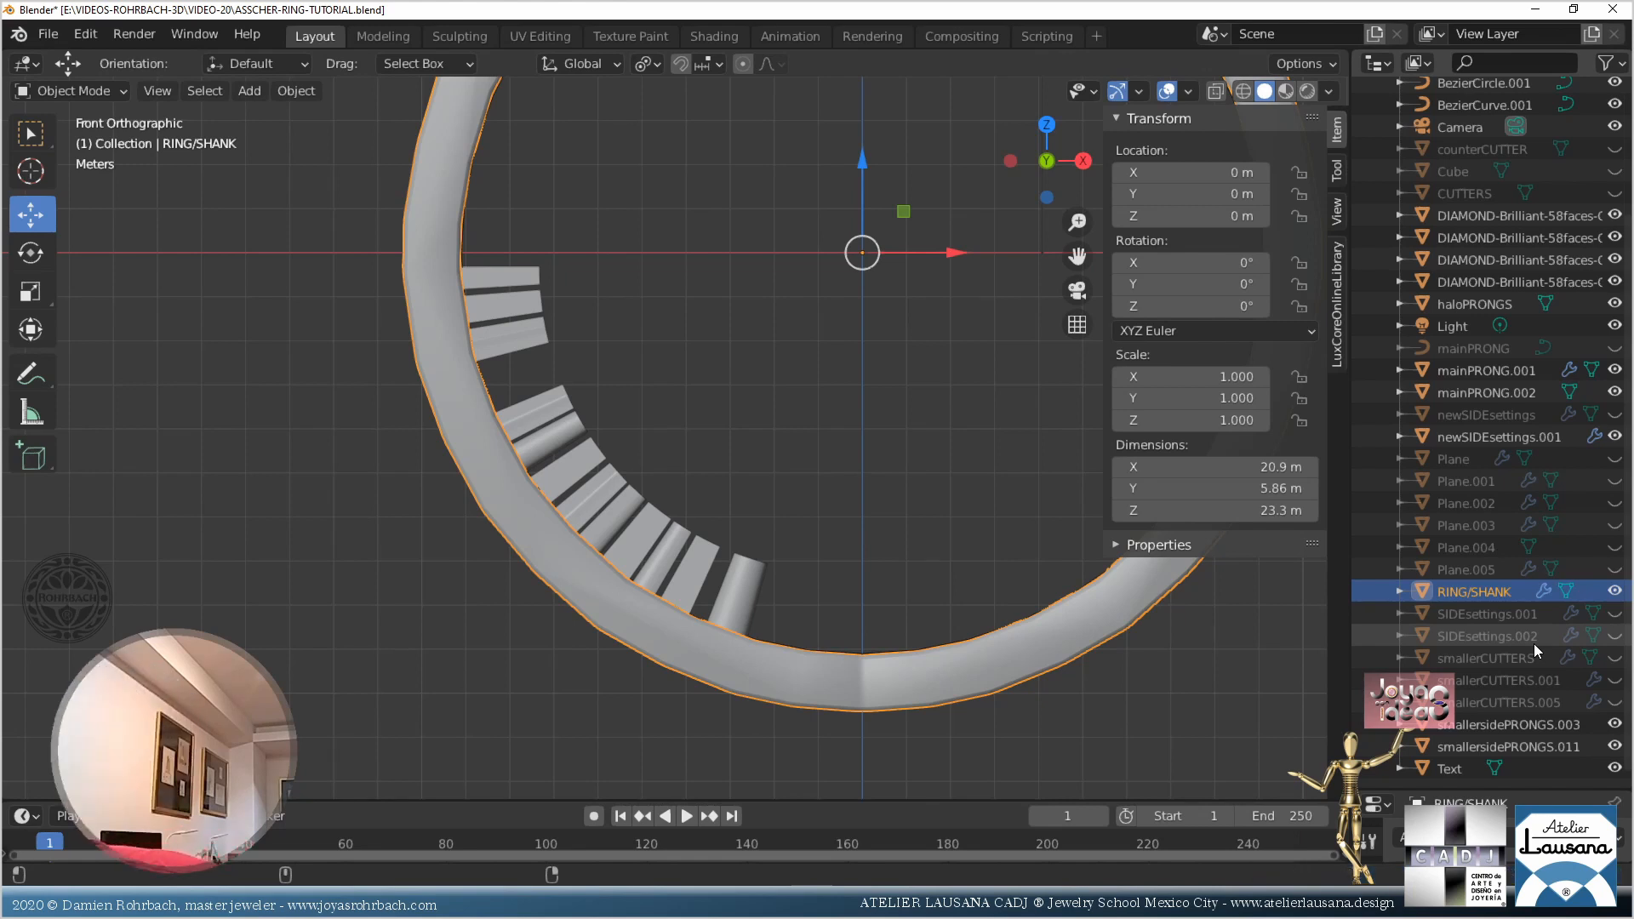
{"action": "double_click", "coordinate": [1467, 592]}
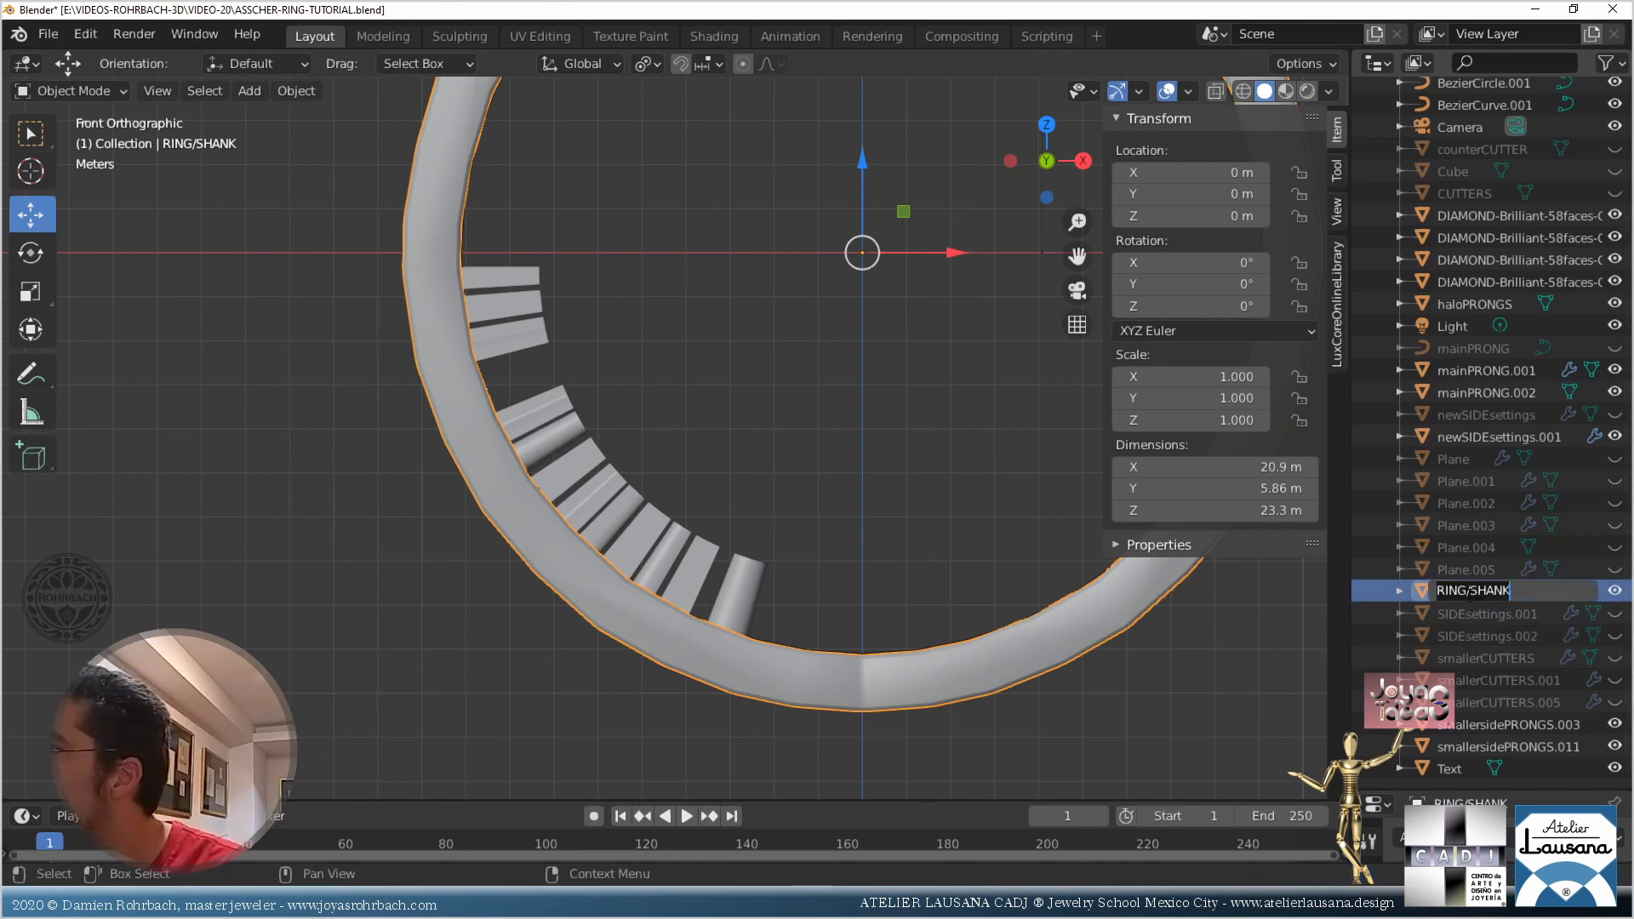
{"action": "left_click", "coordinate": [1468, 591]}
{"action": "key", "text": "Delete"}
{"action": "type", "text": "-"}
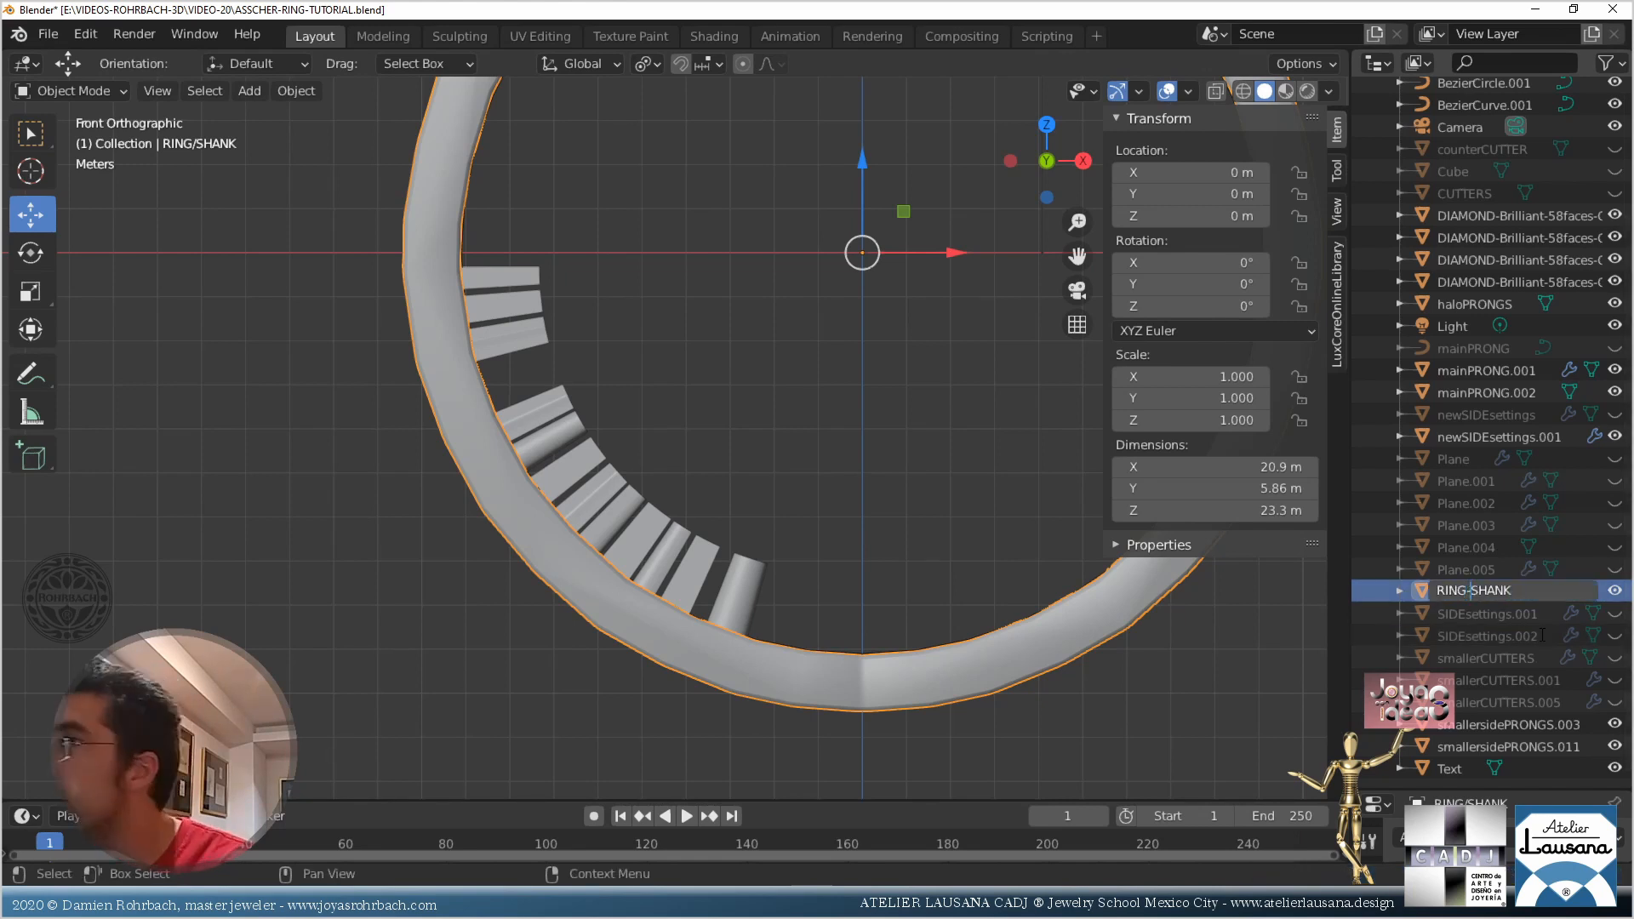
{"action": "key", "text": "Return"}
{"action": "key", "text": "ctrl+s"}
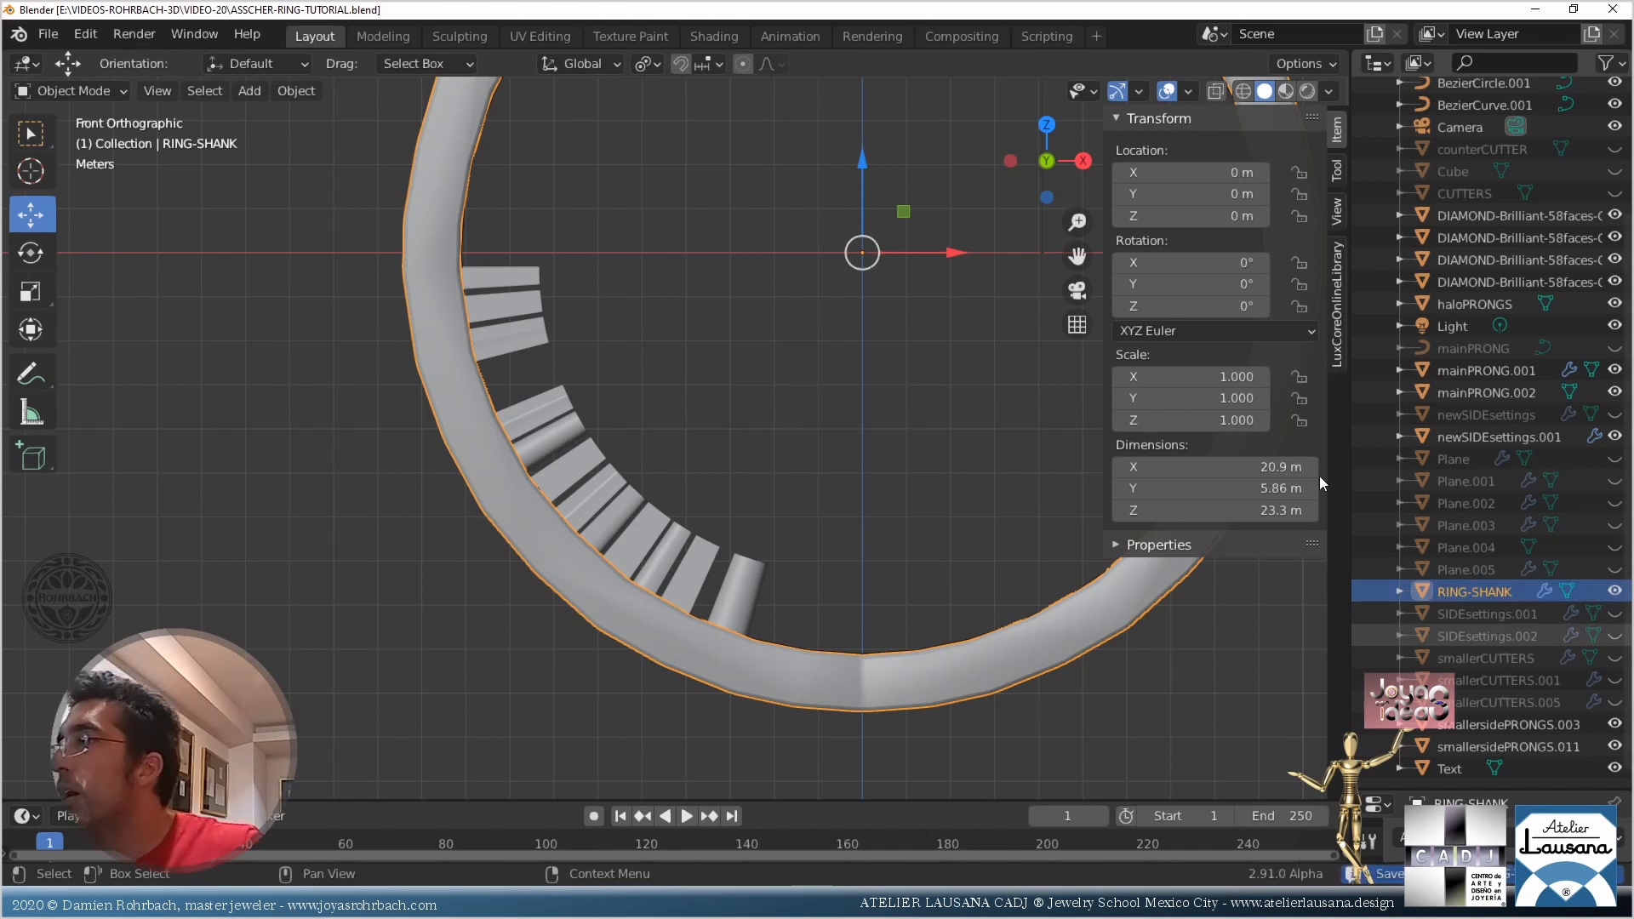
Turn off the viewport display of RING-SHANK's Boolean modifier, select the text mesh, and save the file
{"action": "middle_click_drag", "start_coordinate": [946, 498], "coordinate": [691, 624]}
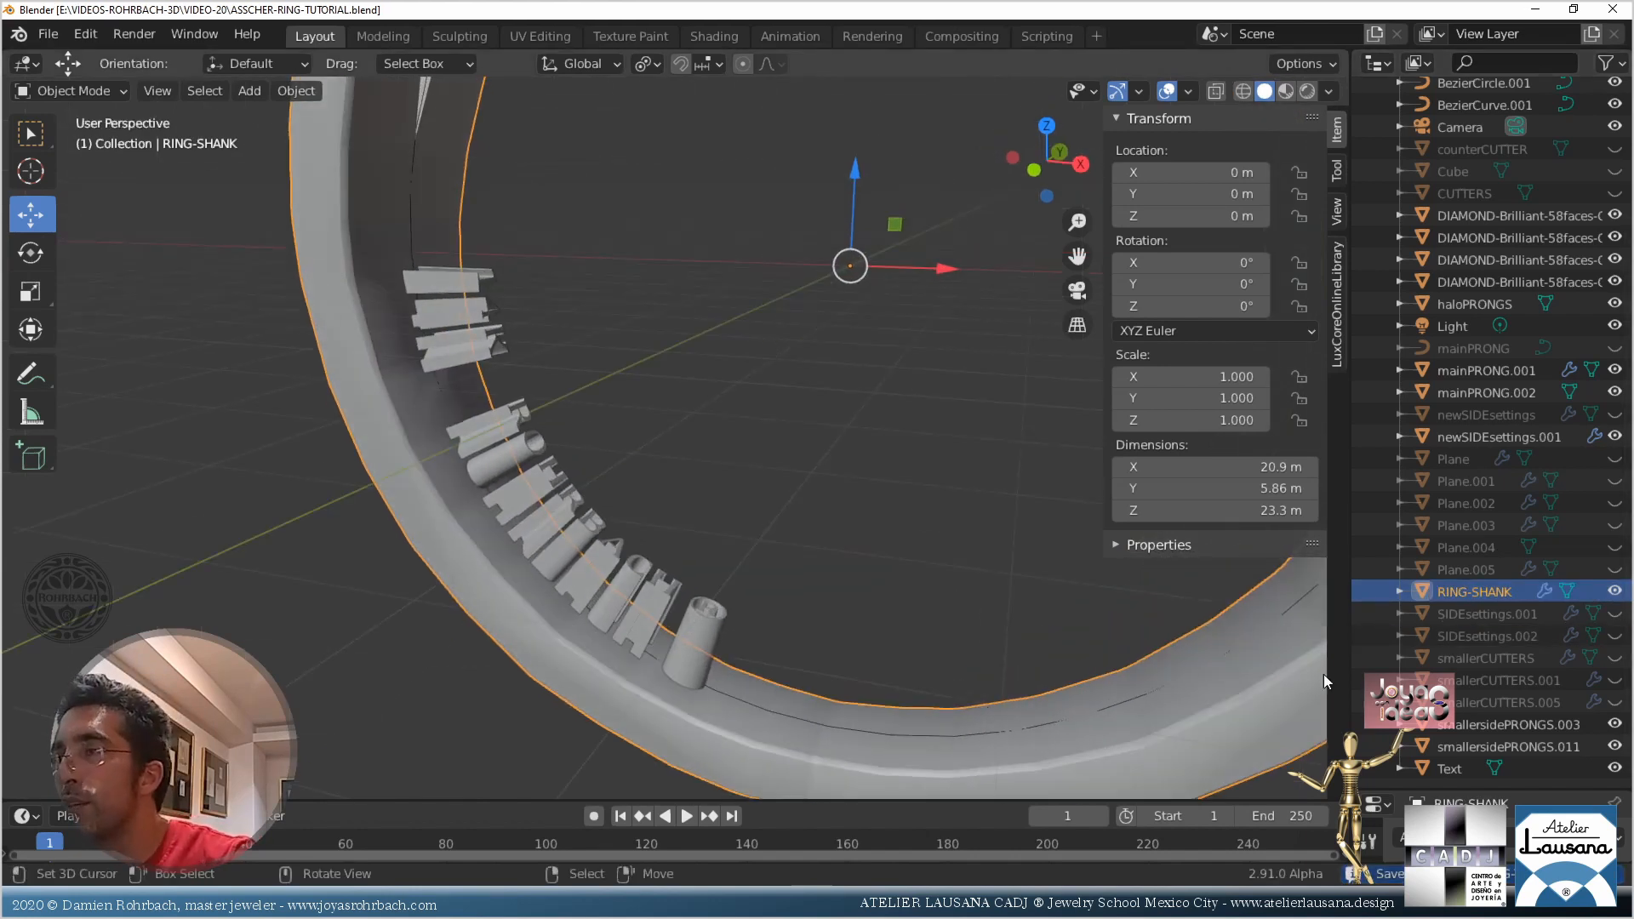
{"action": "left_click_drag", "start_coordinate": [1461, 790], "coordinate": [1491, 247]}
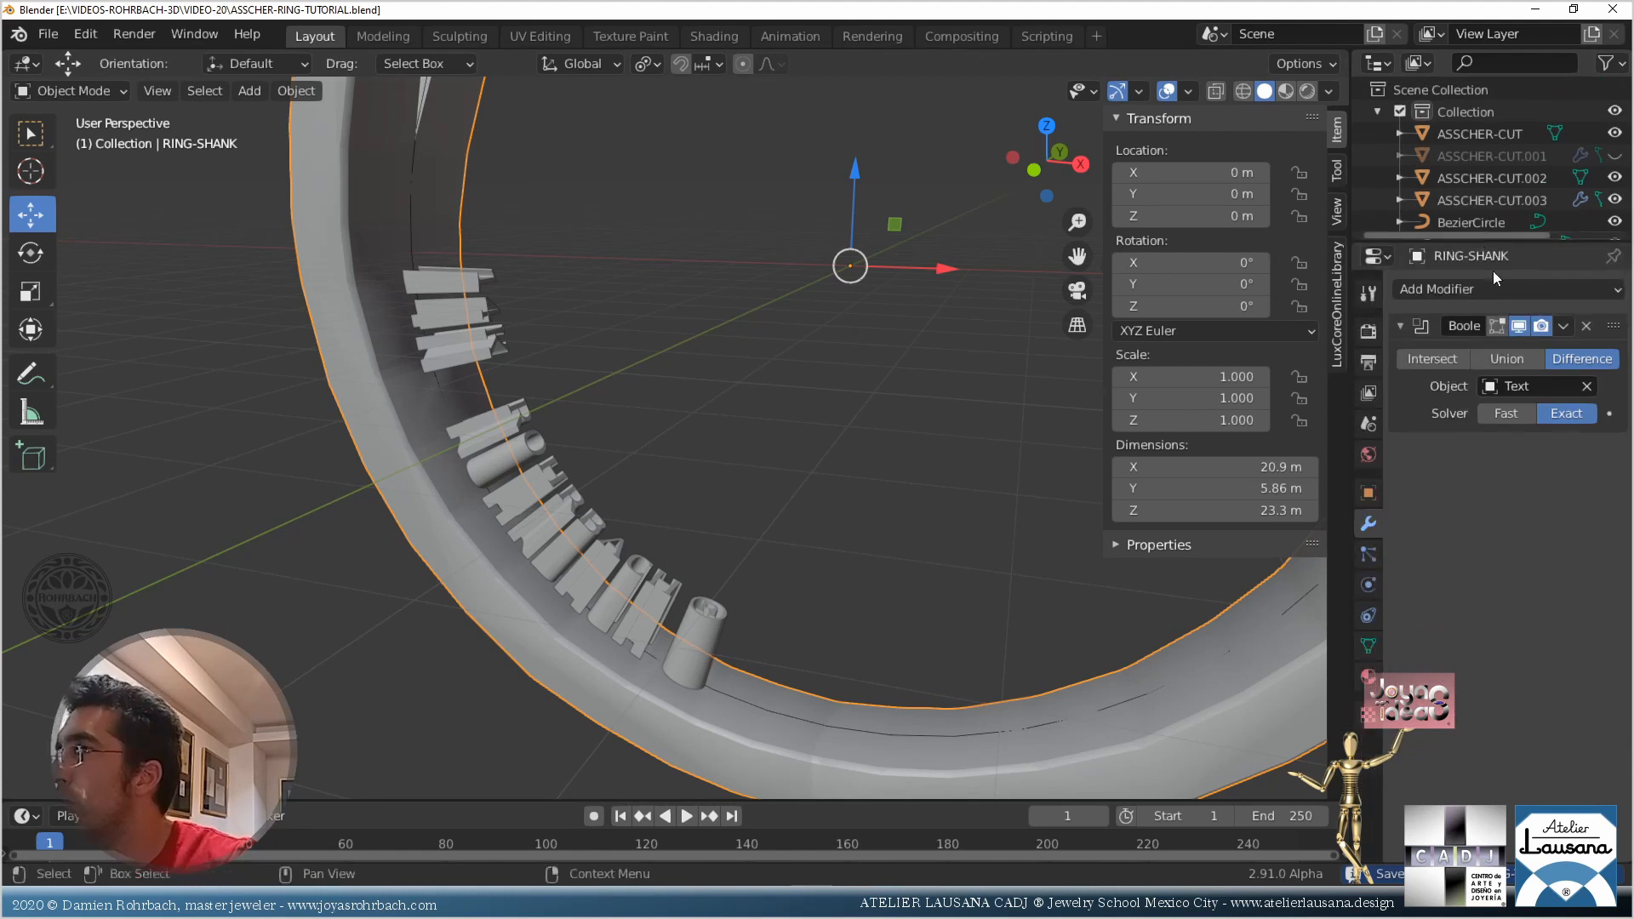
{"action": "left_click", "coordinate": [1519, 326]}
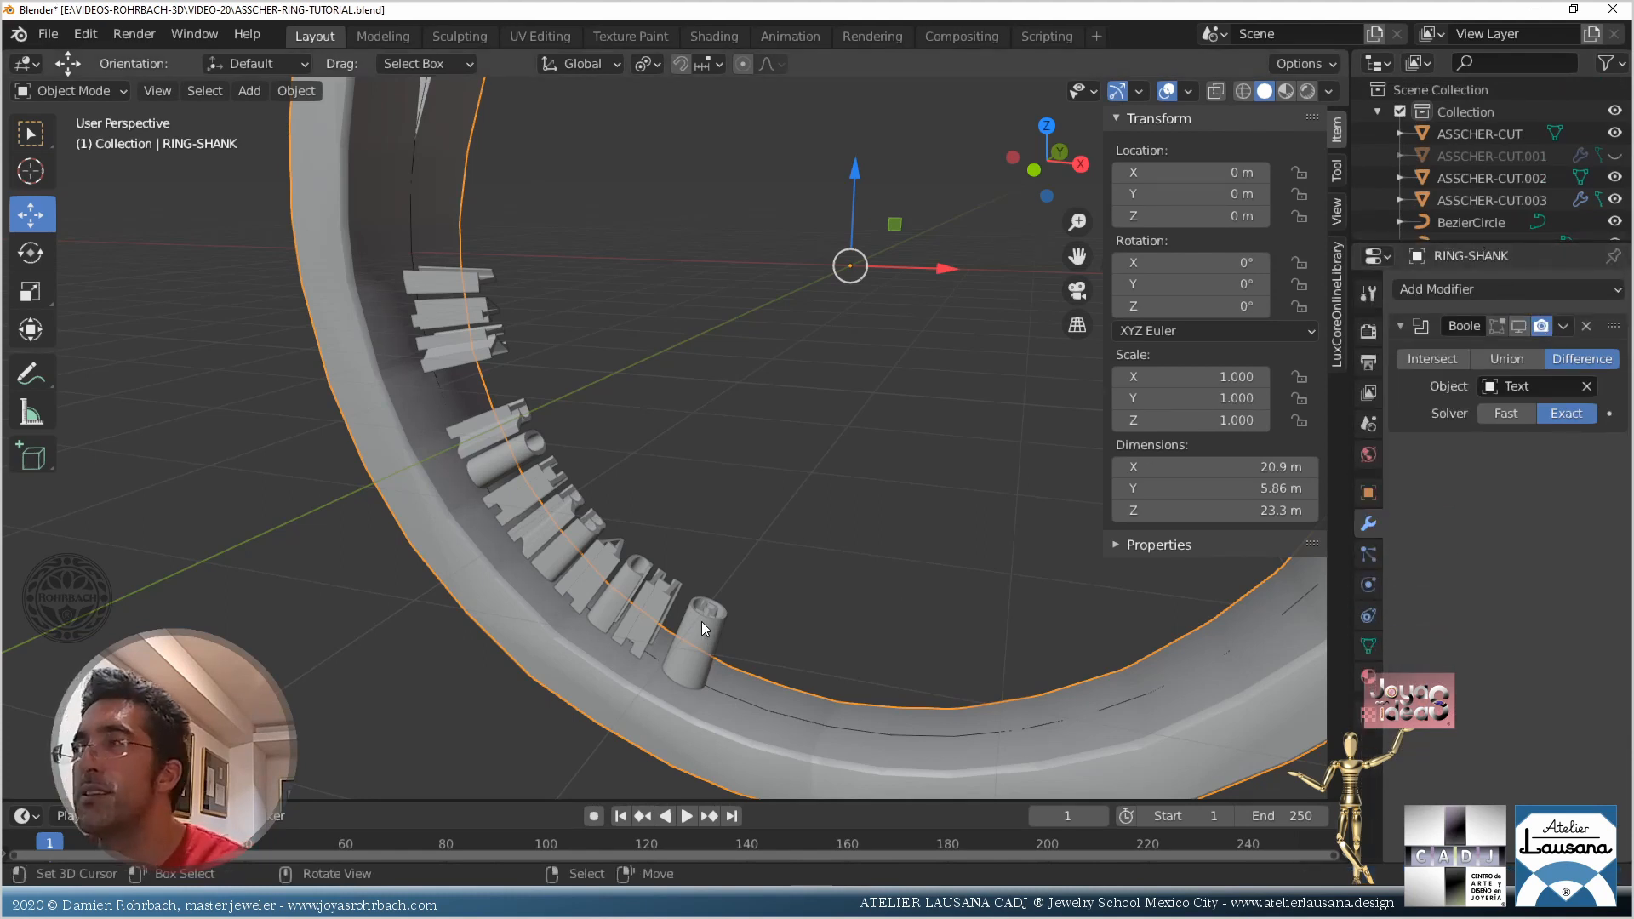
{"action": "left_click", "coordinate": [701, 621]}
{"action": "key", "text": "ctrl+s"}
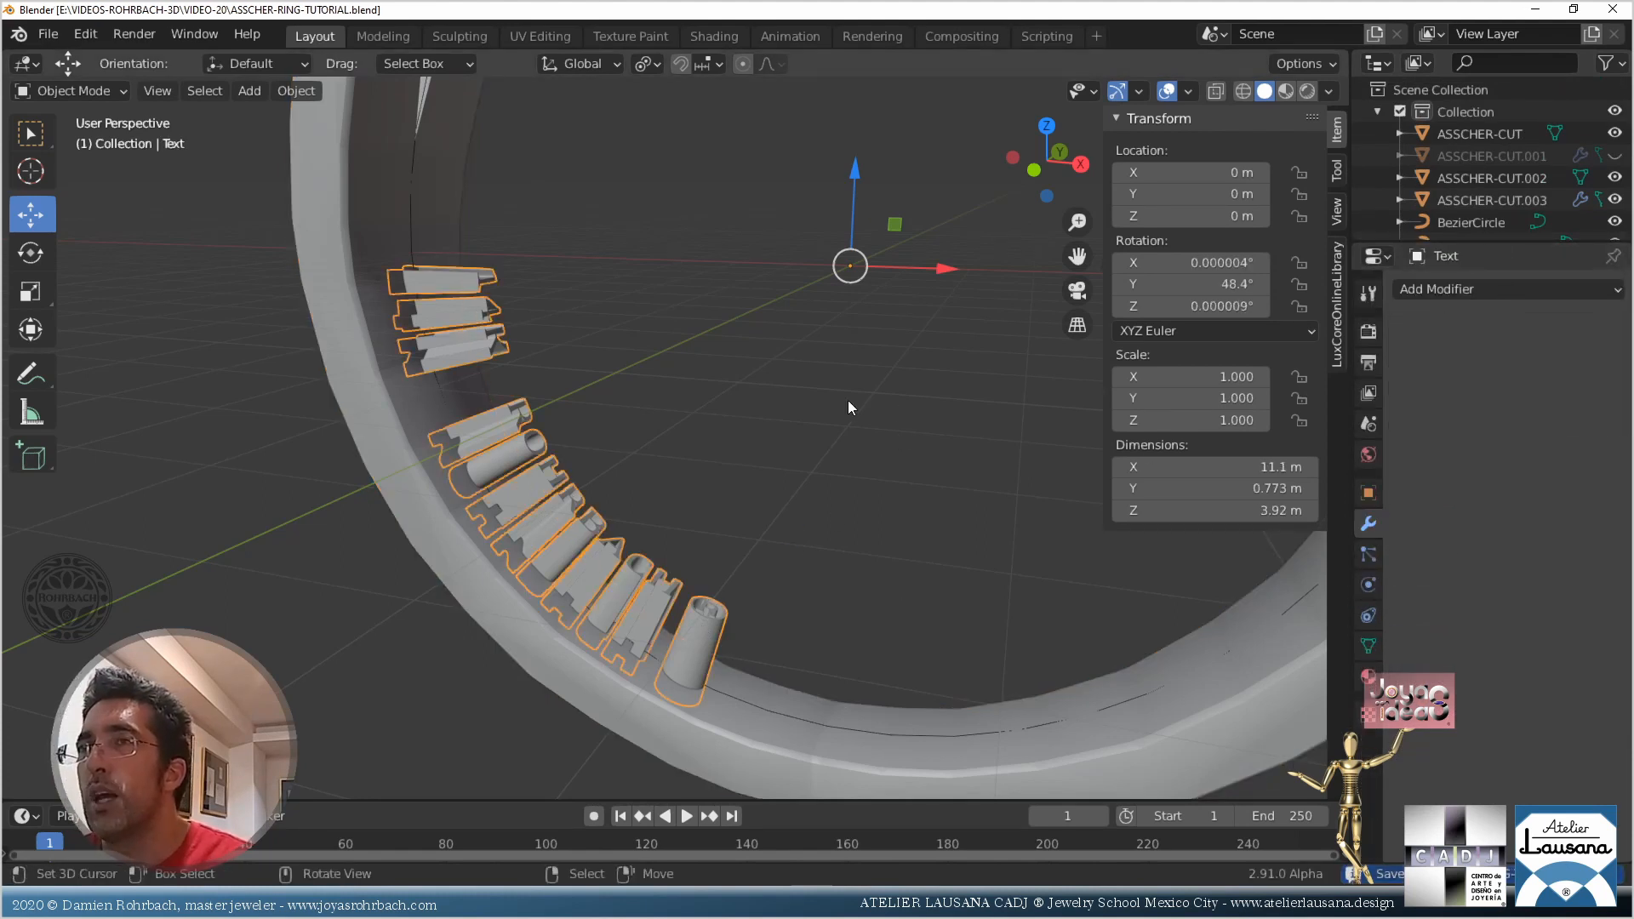
Scale the text uniformly to about 1.180 and, in front view, move it to about X 1.41 m, Z 1.101 m
{"action": "key", "text": "s"}
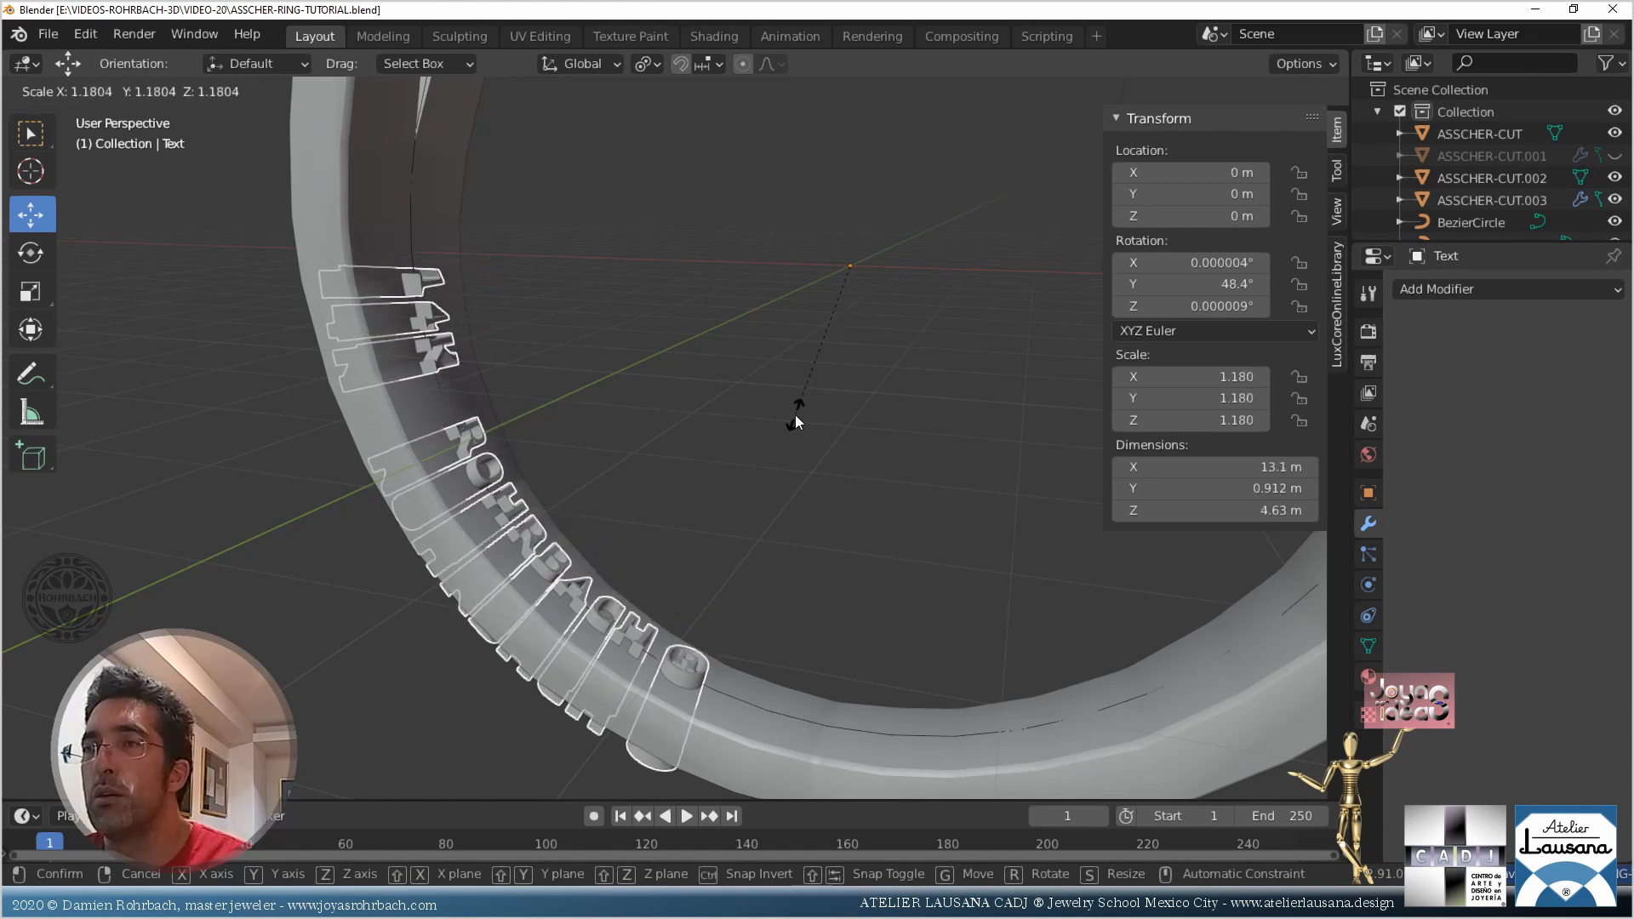
{"action": "left_click", "coordinate": [791, 419]}
{"action": "key", "text": "KP_1"}
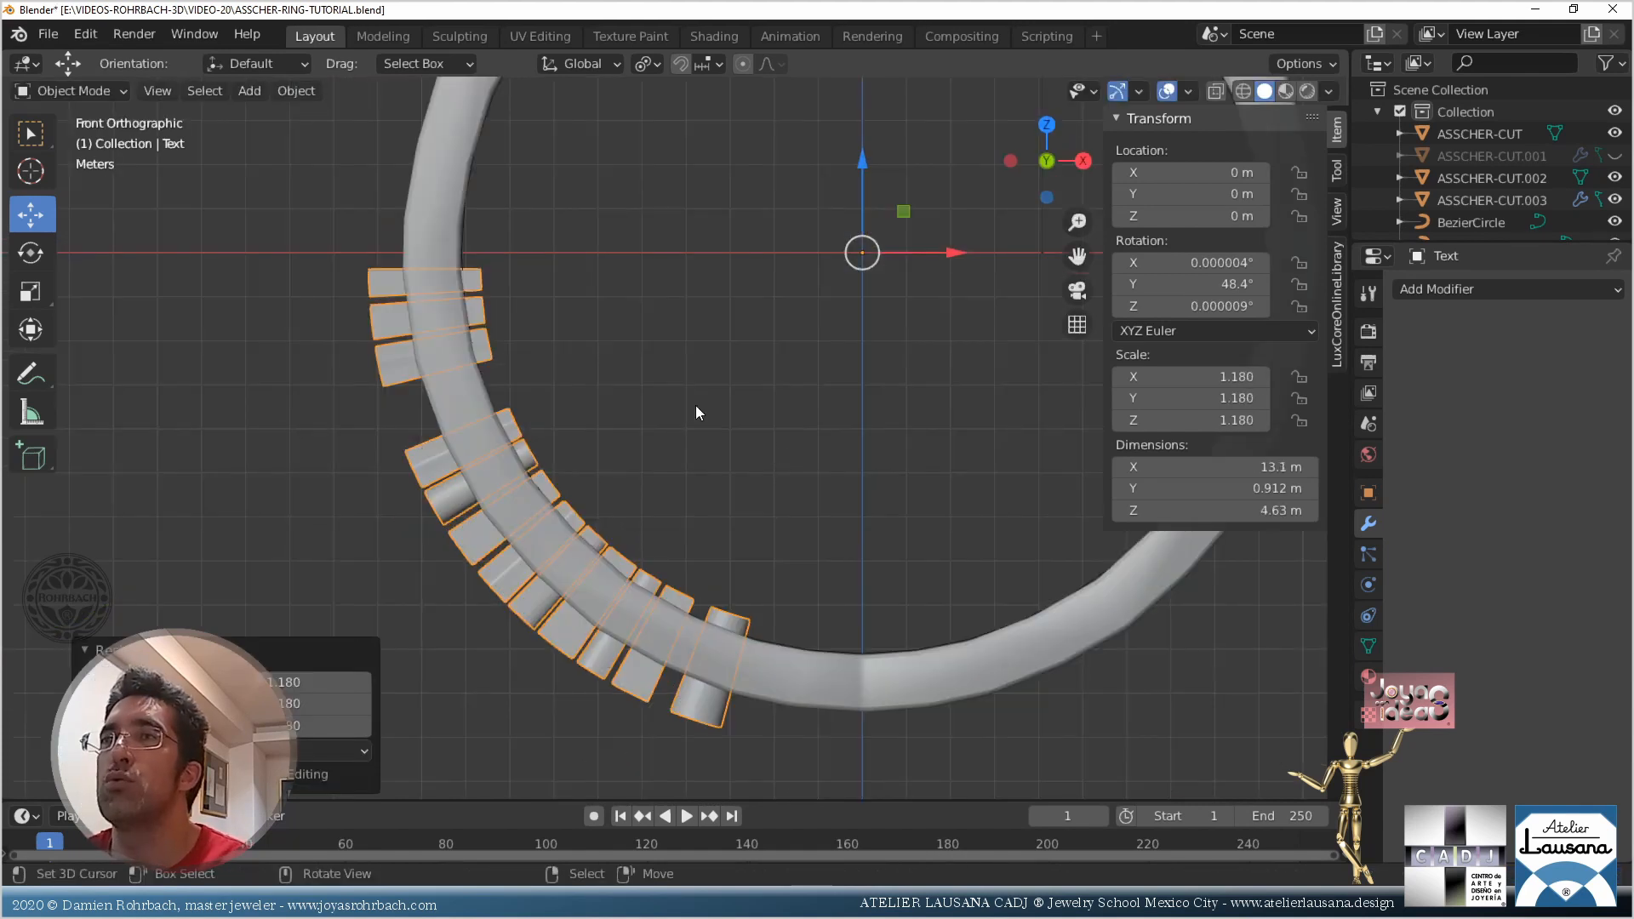
{"action": "key", "text": "g"}
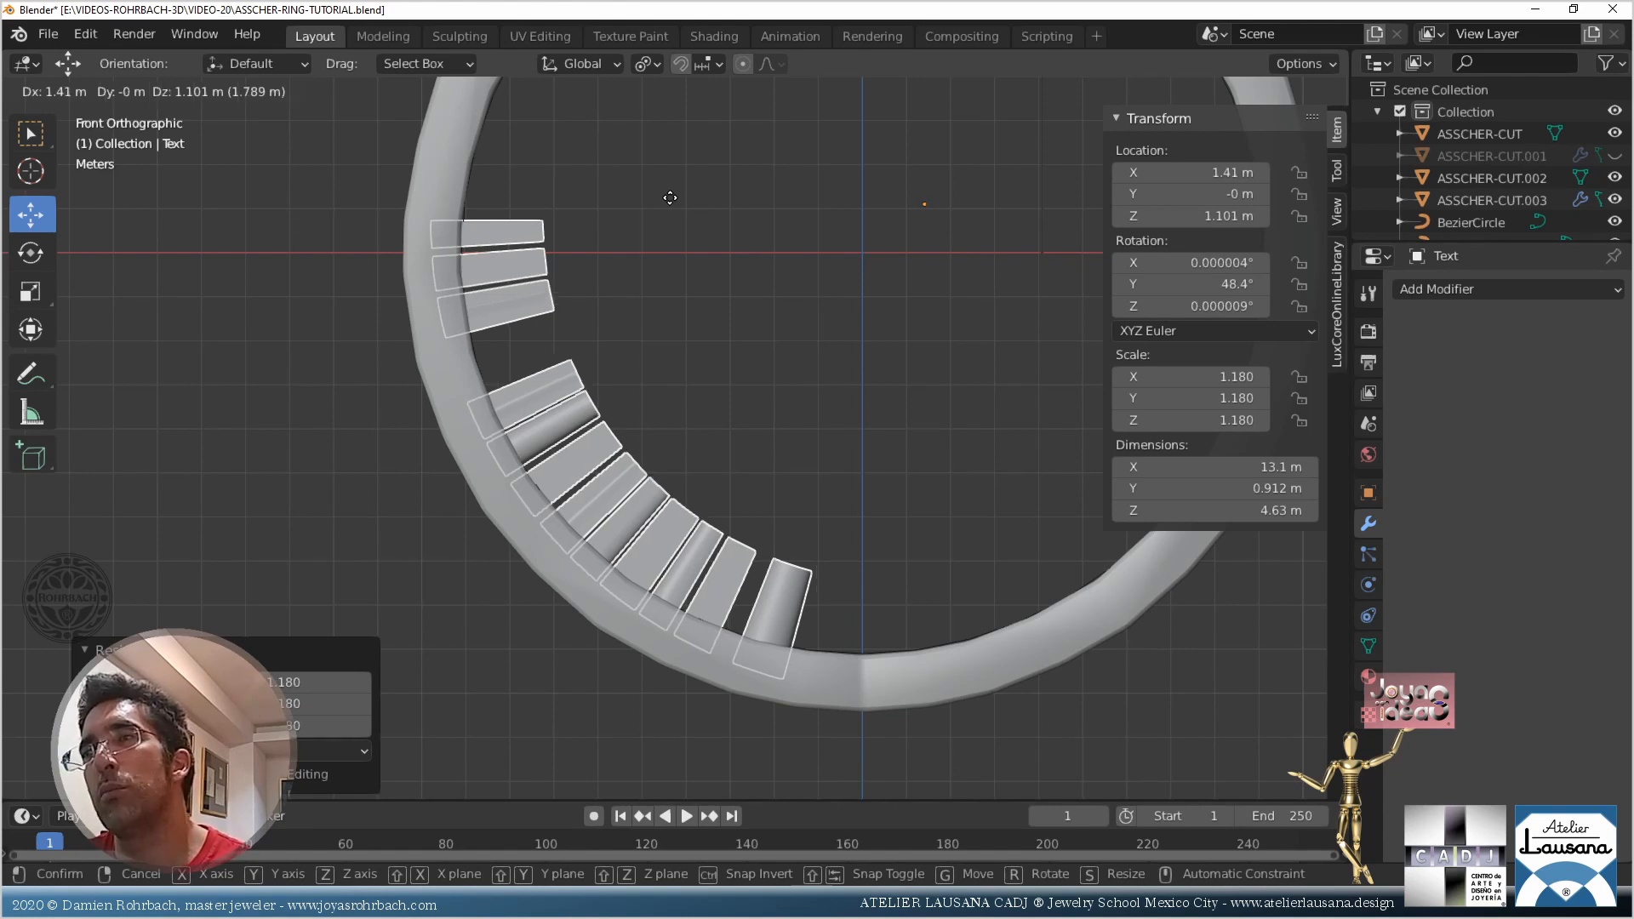
{"action": "left_click", "coordinate": [670, 197]}
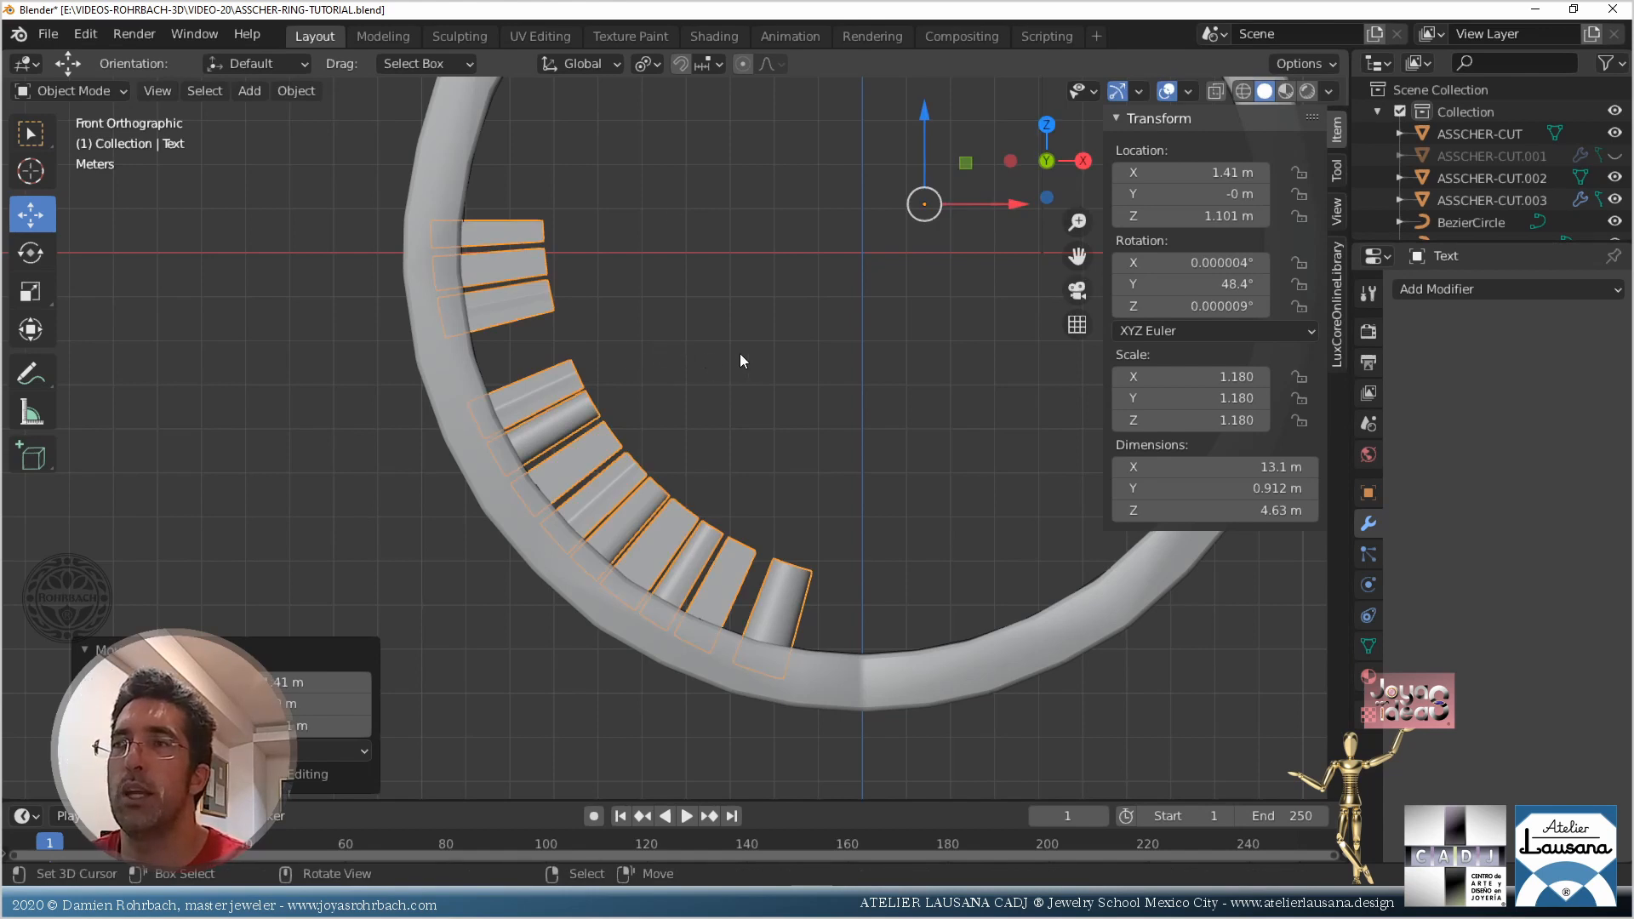
{"action": "key", "text": "s"}
{"action": "key", "text": "x"}
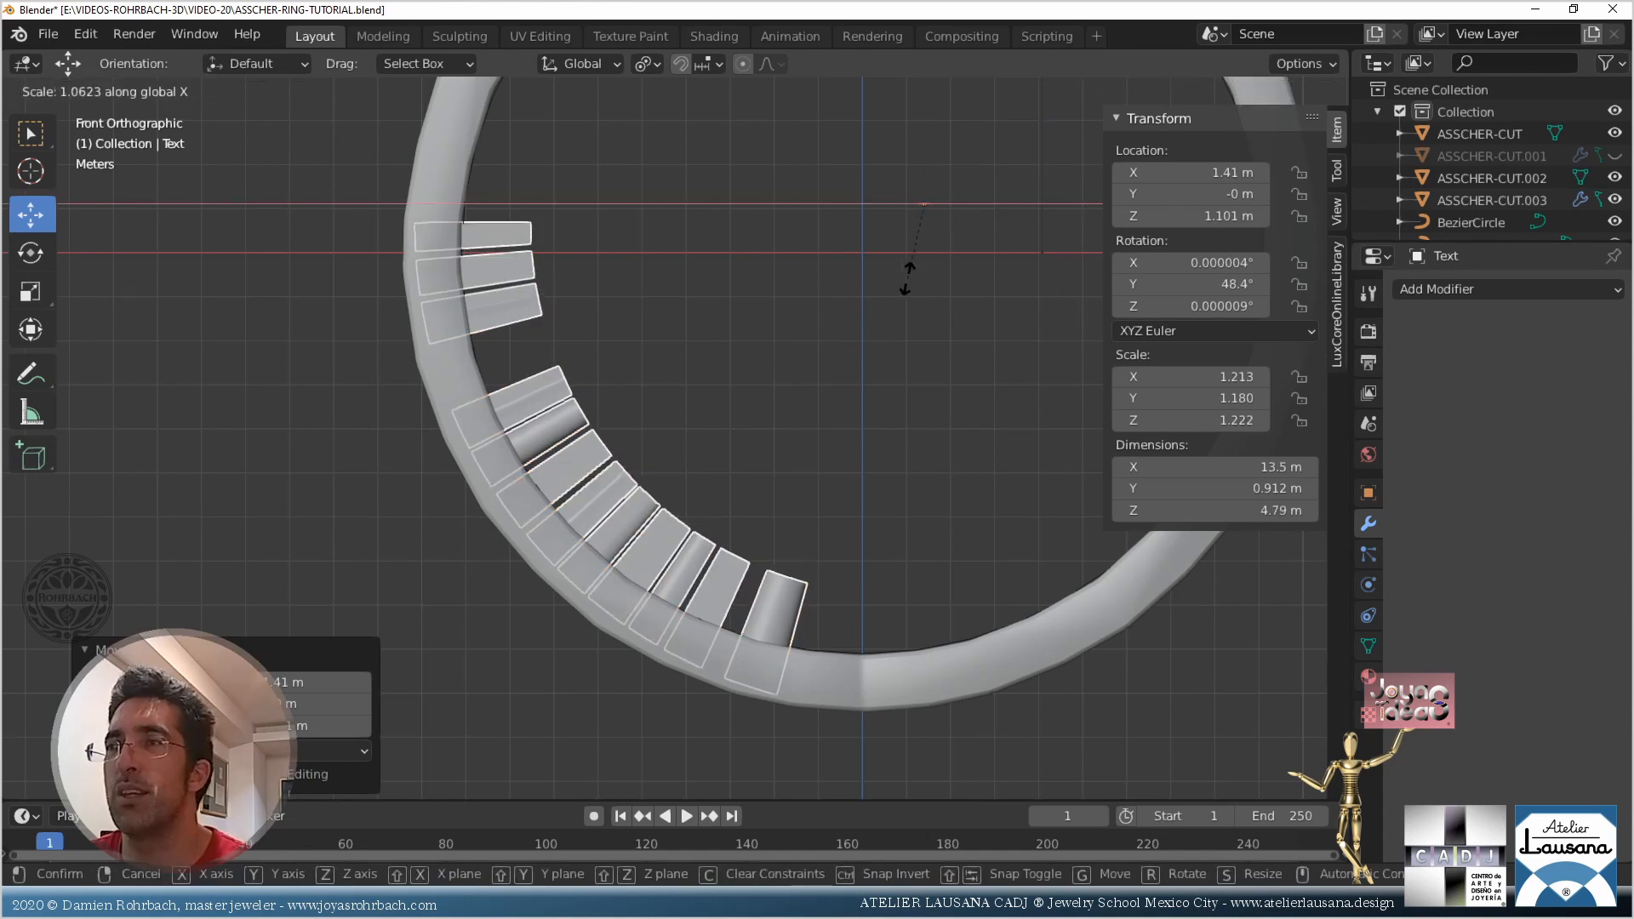
{"action": "key", "text": "Escape"}
{"action": "key", "text": "s"}
{"action": "key", "text": "x"}
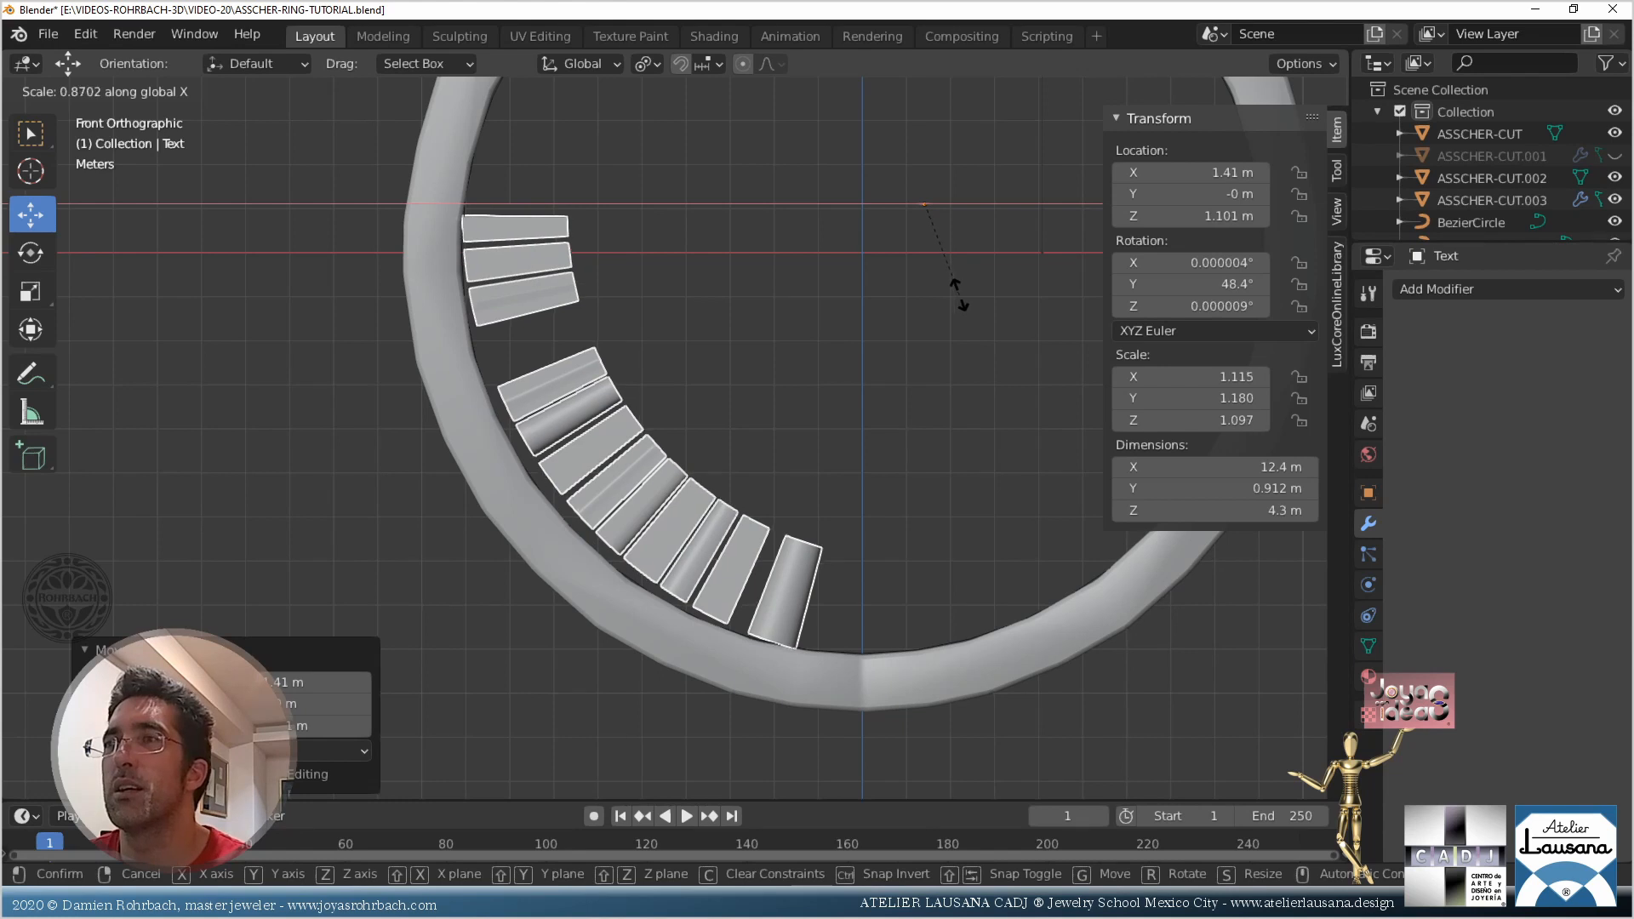
{"action": "key", "text": "Escape"}
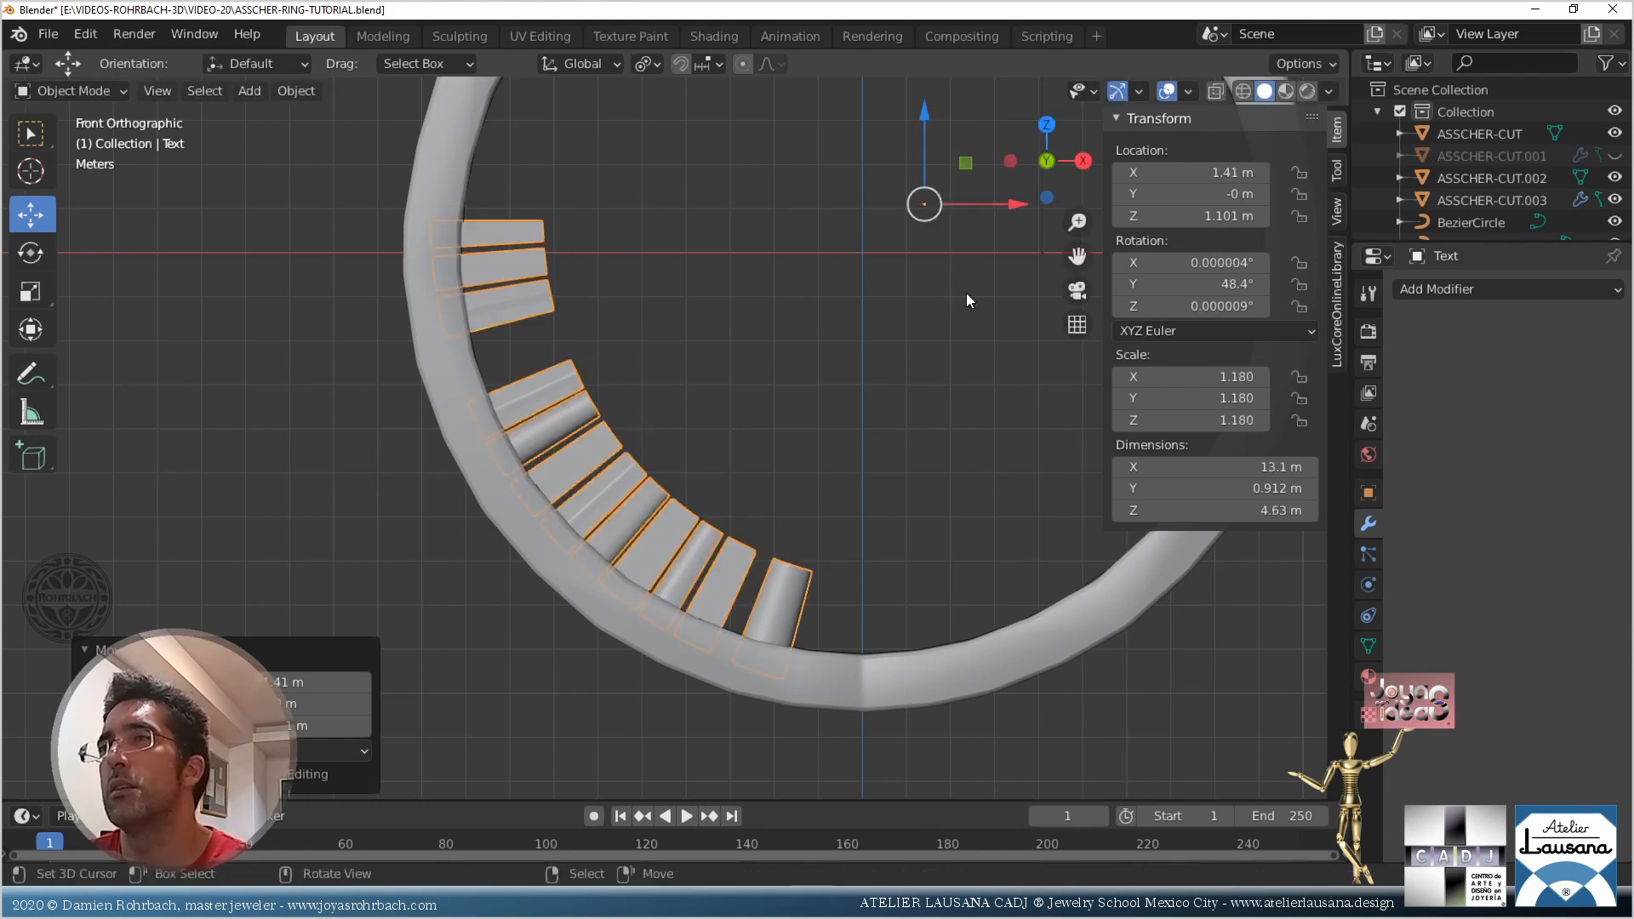
Shrink the text along global Z to a scale of about 1.150, 1.180, 1.156 and move it to about X 1.101 m, Z 1.043 m
{"action": "key", "text": "s"}
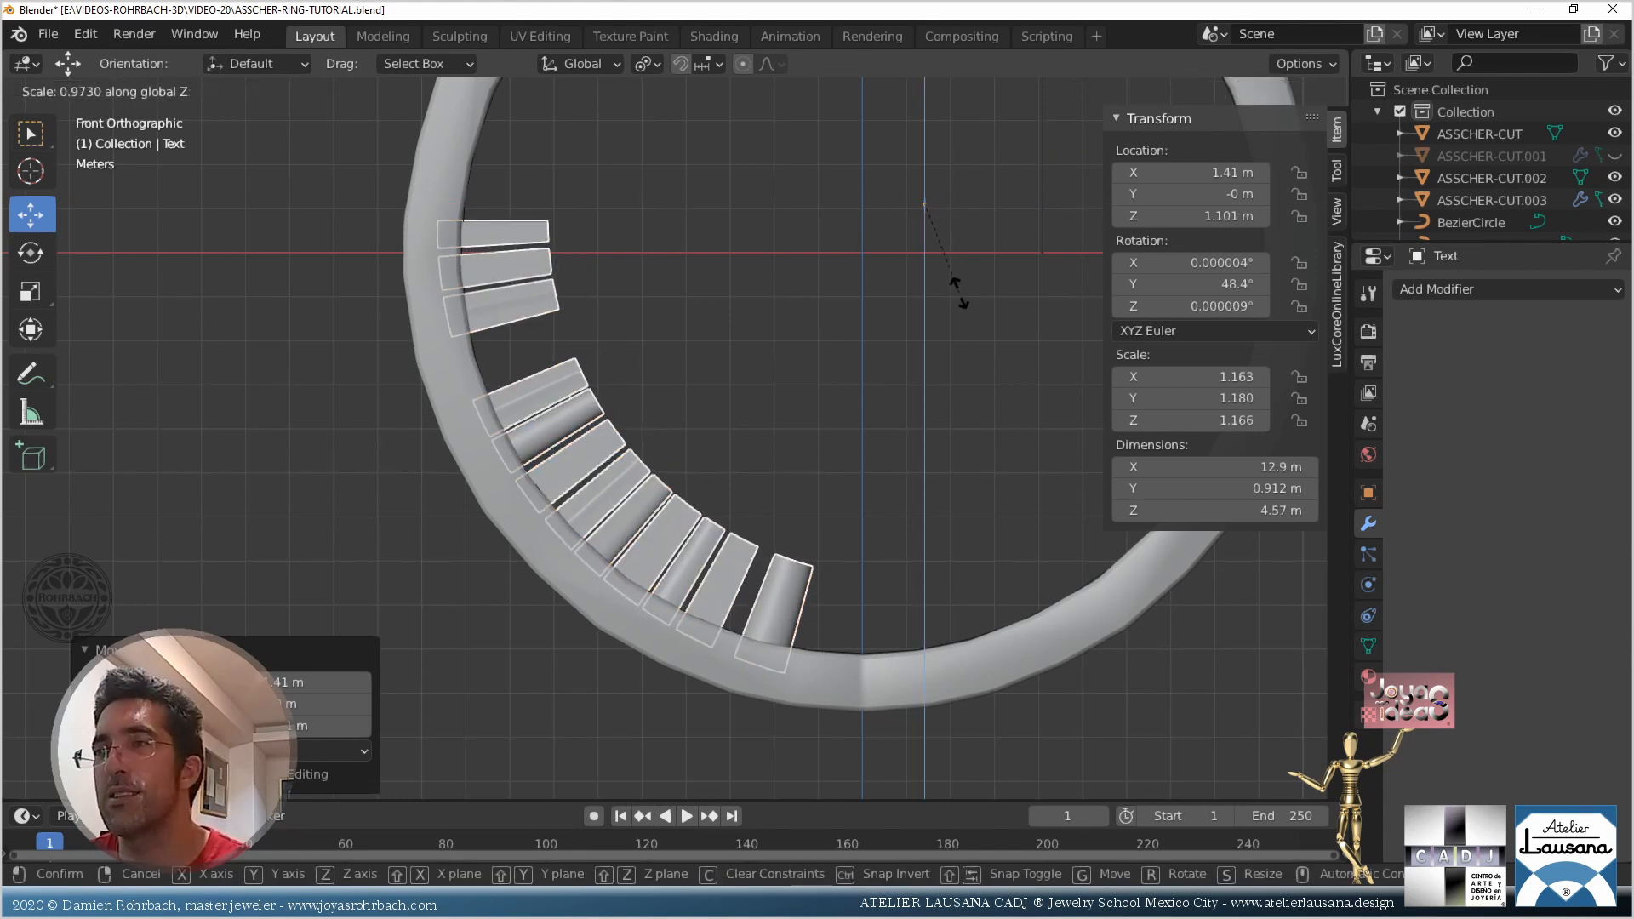
{"action": "left_click", "coordinate": [954, 299]}
{"action": "key", "text": "g"}
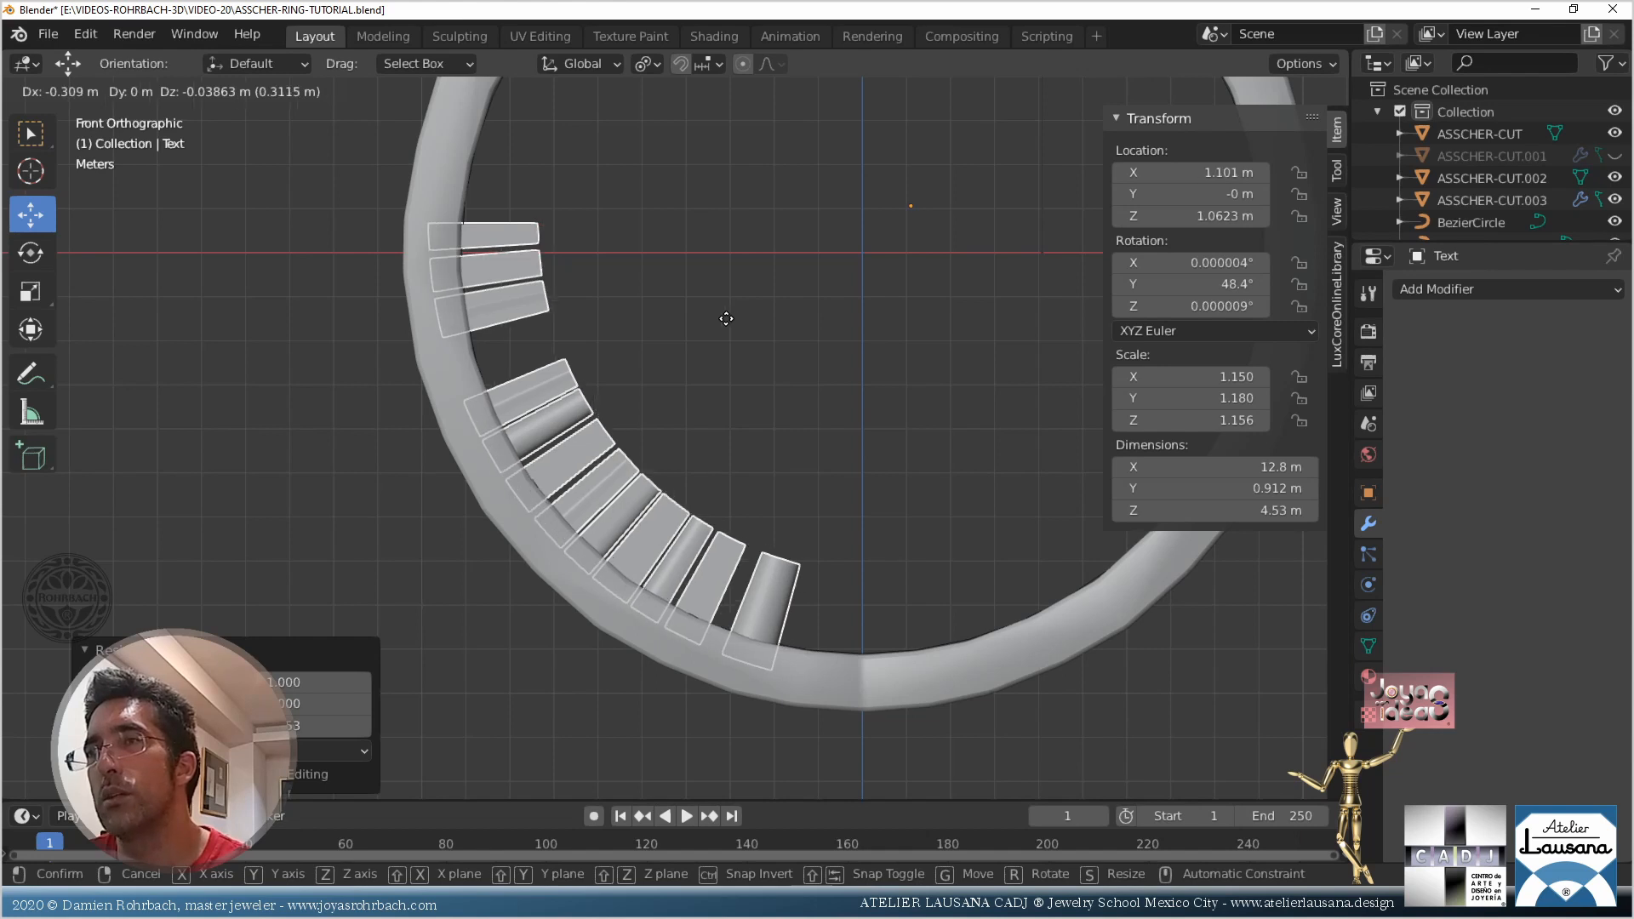
{"action": "left_click", "coordinate": [726, 318]}
Turn on the viewport display of RING-SHANK's Boolean modifier and convert the band to a mesh to bake in the text cut
{"action": "middle_click_drag", "start_coordinate": [727, 322], "coordinate": [631, 417]}
{"action": "left_click", "coordinate": [728, 636]}
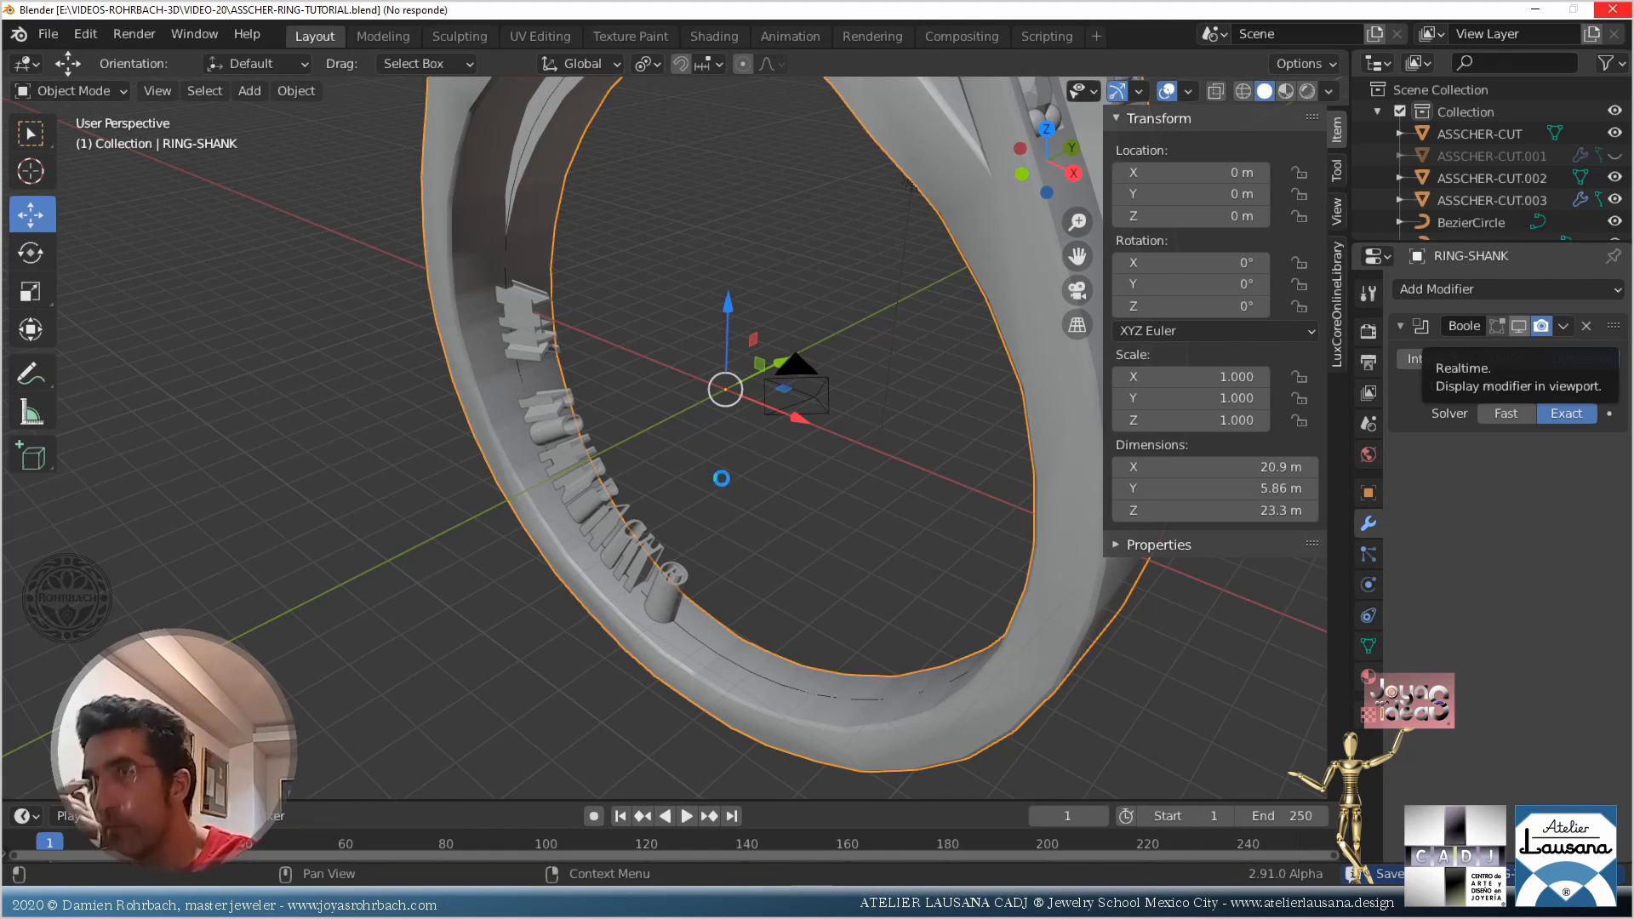
{"action": "key", "text": "alt"}
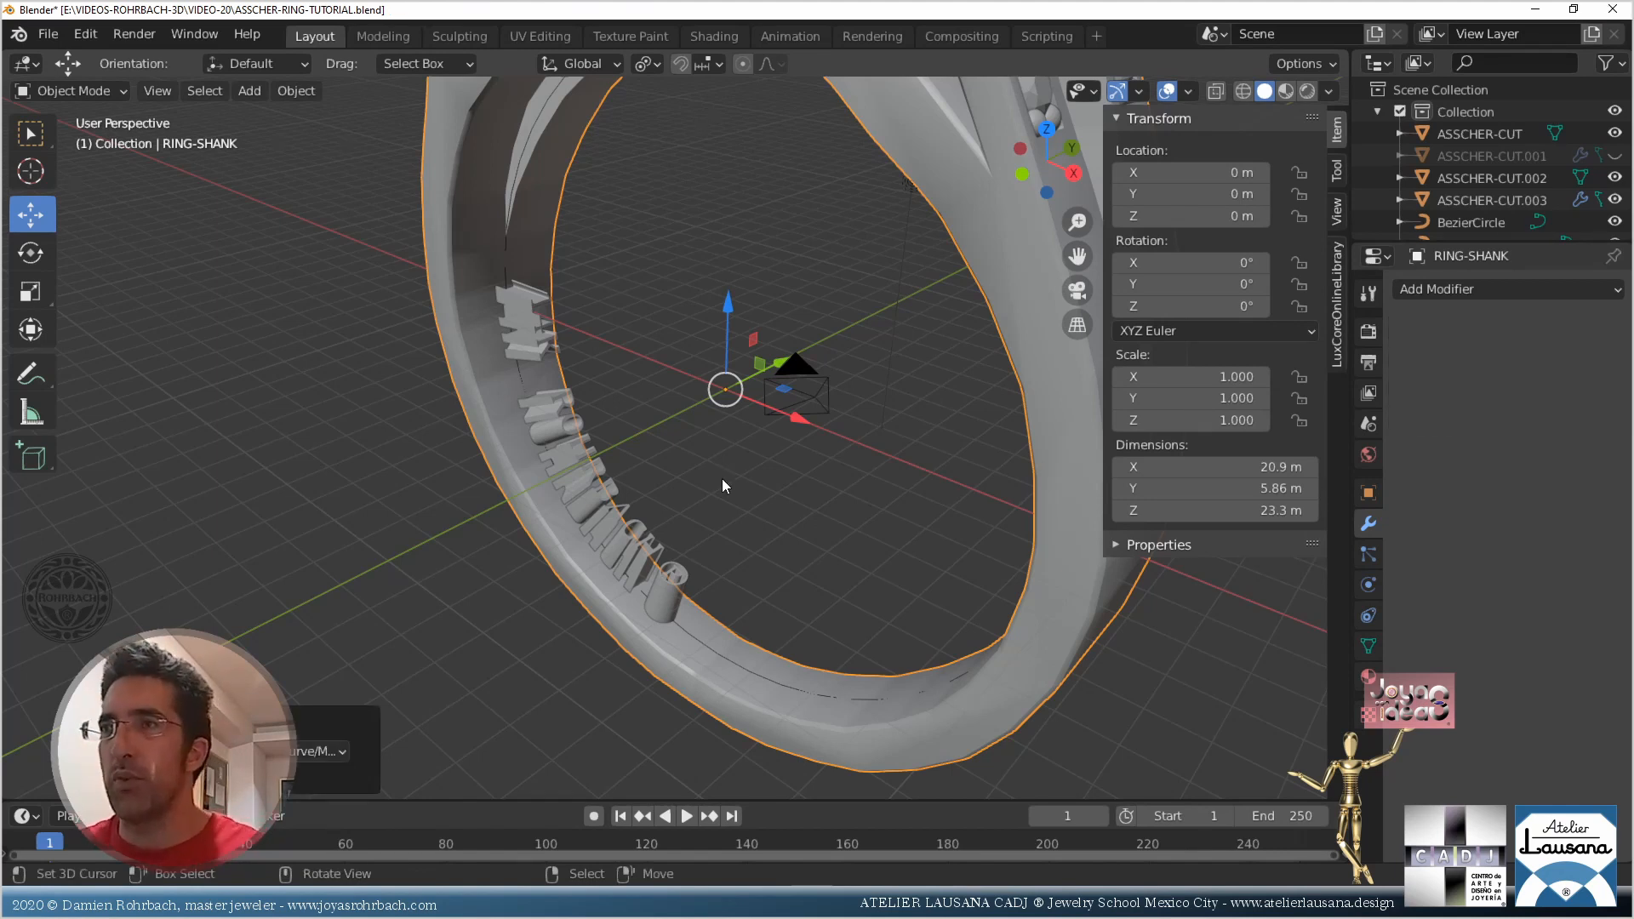
Hide the text mesh to expose the engraved lettering inside the band
{"action": "left_click", "coordinate": [669, 568]}
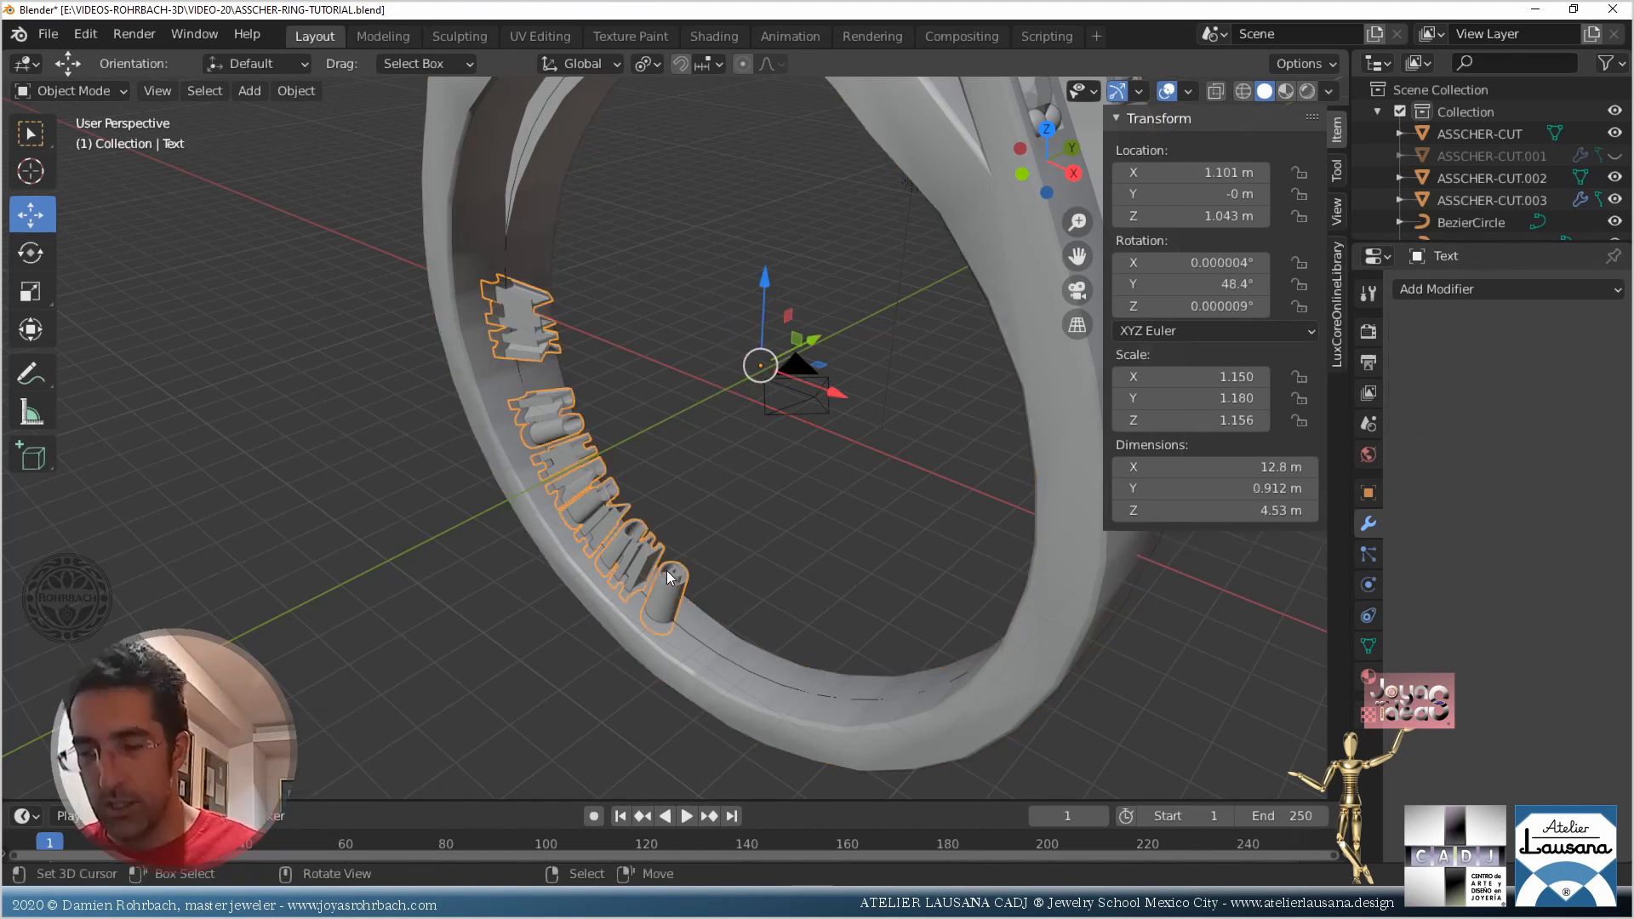
{"action": "key", "text": "h"}
{"action": "middle_click_drag", "start_coordinate": [667, 571], "coordinate": [702, 418]}
{"action": "scroll", "coordinate": [692, 546], "scroll_direction": "down", "scroll_amount": 4}
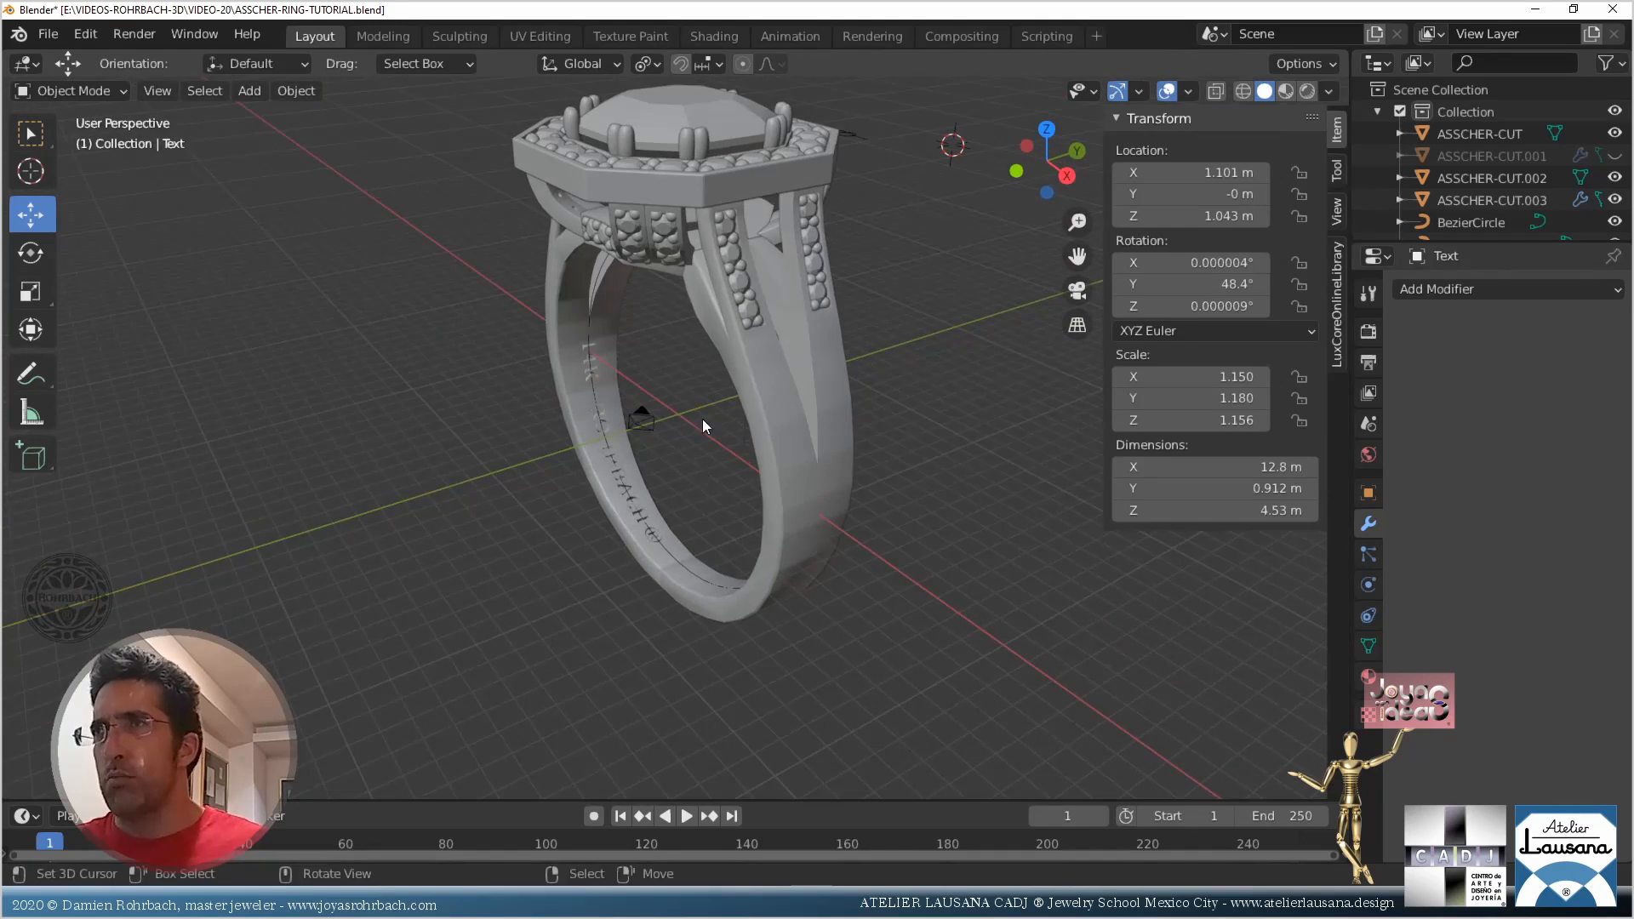
Undo the text hiding and the RING-SHANK mesh conversion, going back to its live Boolean Difference modifier with the Text object
{"action": "left_click", "coordinate": [773, 446]}
{"action": "scroll", "coordinate": [689, 462], "scroll_direction": "up", "scroll_amount": 4}
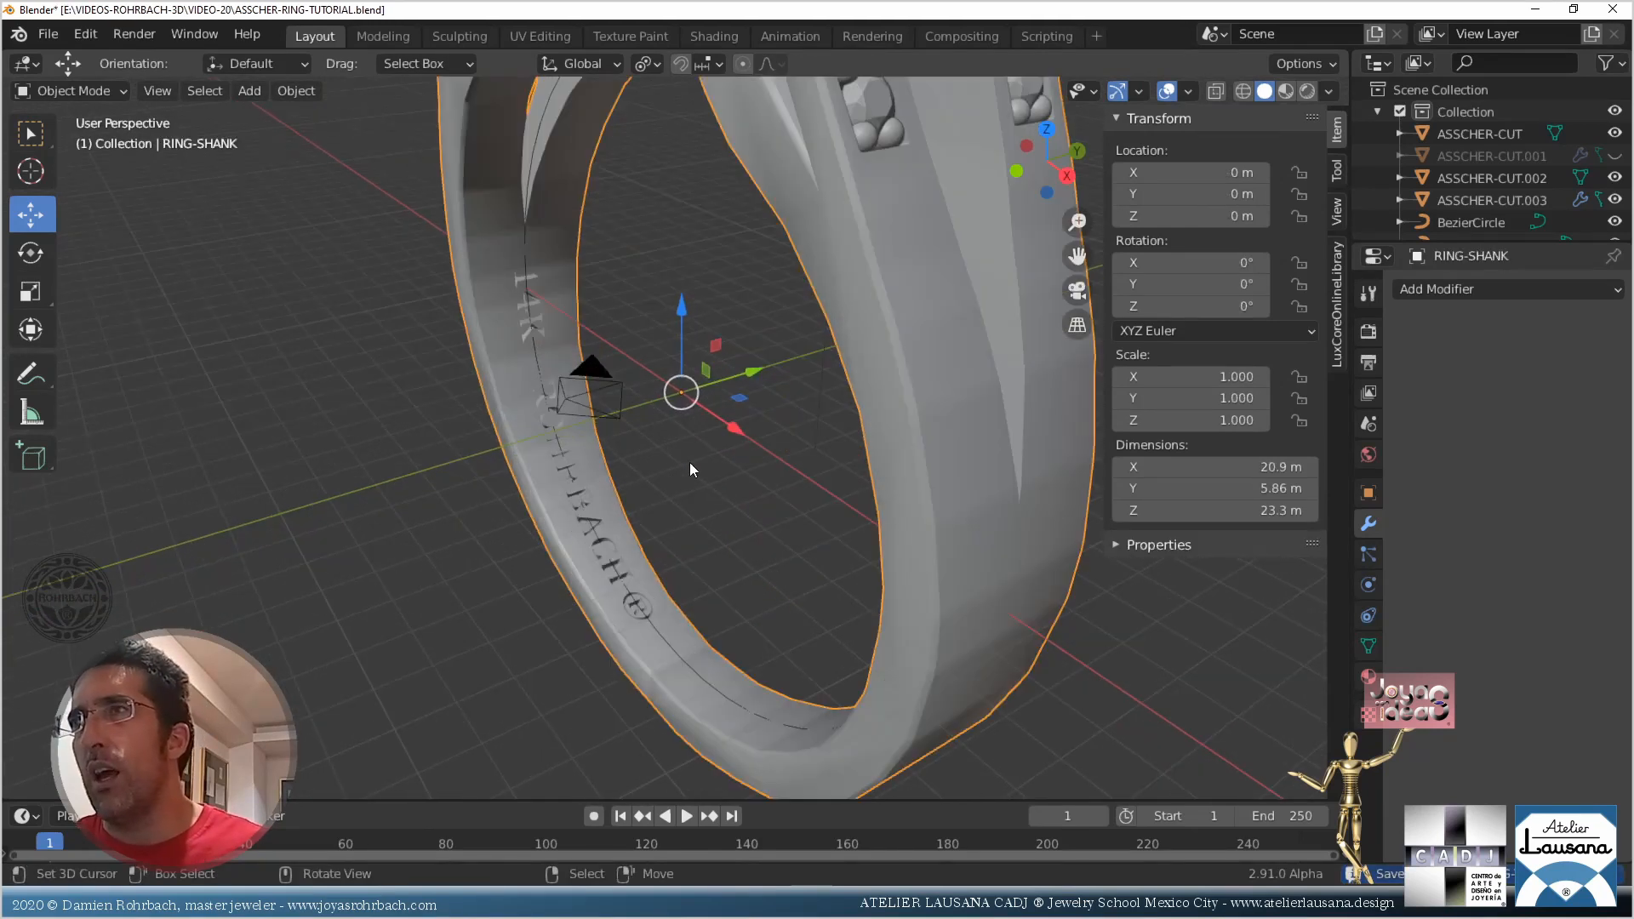
{"action": "scroll", "coordinate": [689, 467], "scroll_direction": "down", "scroll_amount": 3}
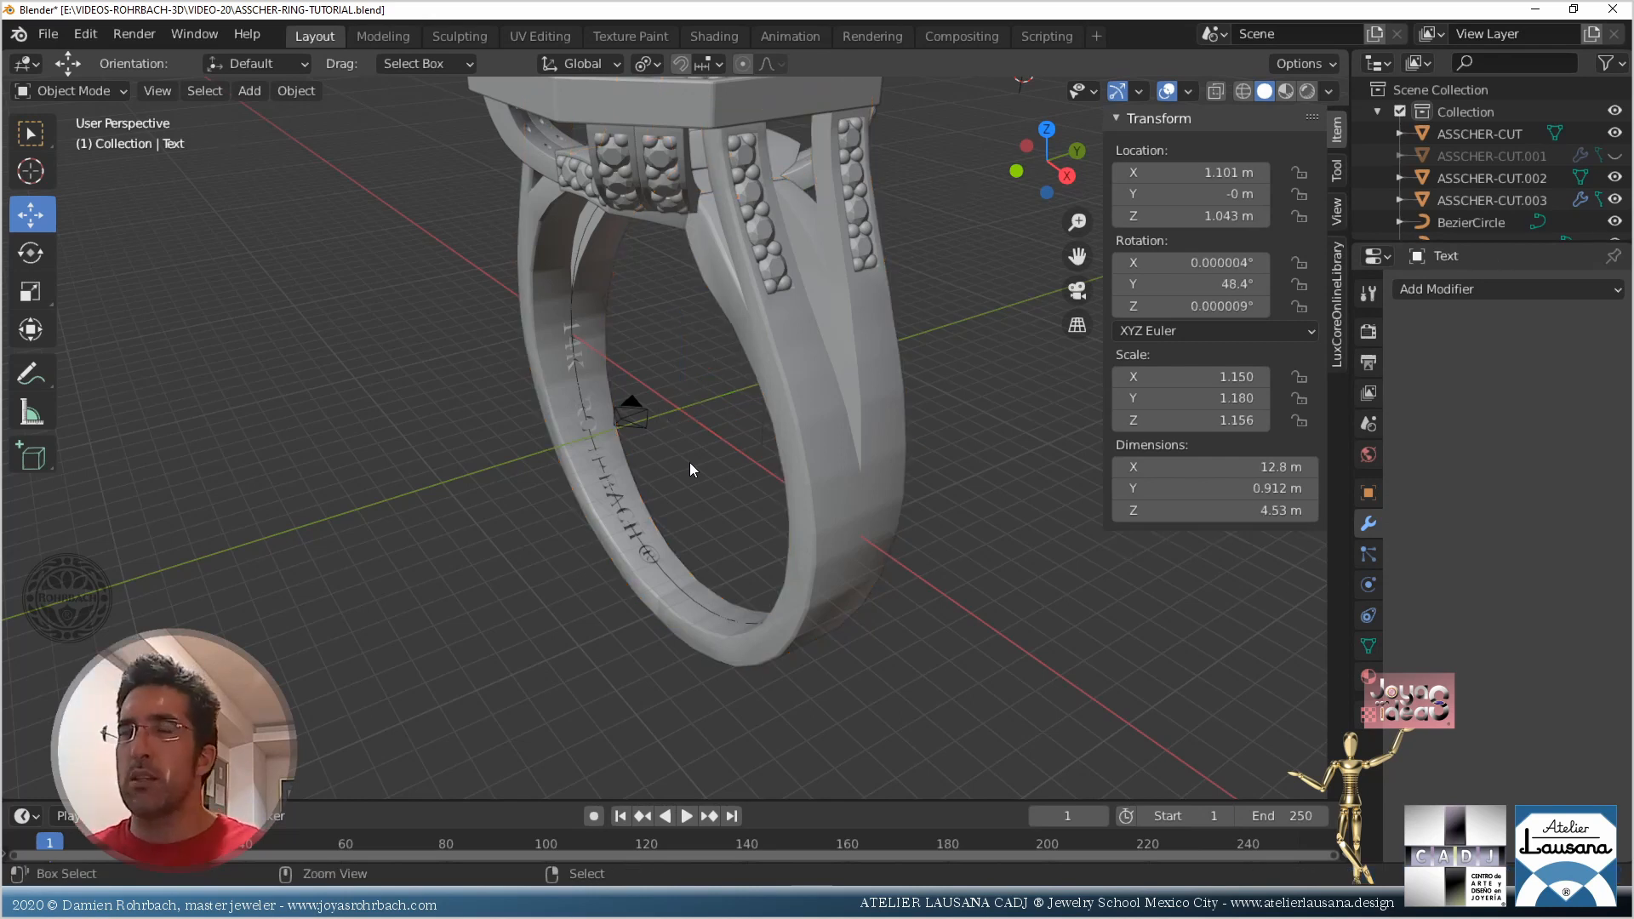
{"action": "left_click", "coordinate": [690, 469]}
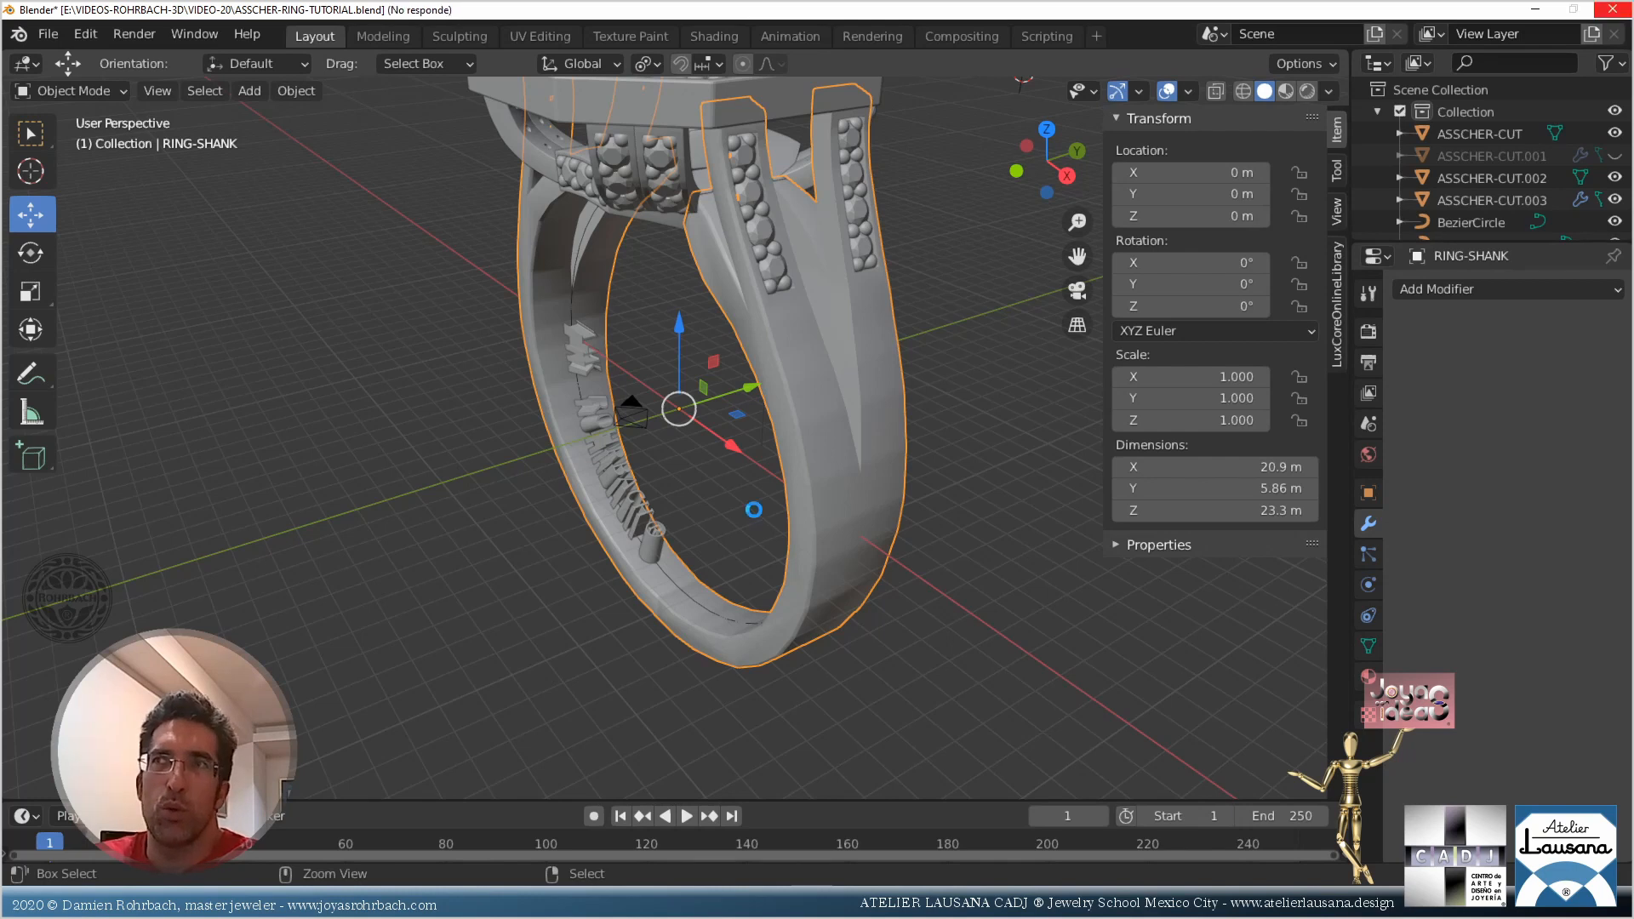
{"action": "key", "text": "ctrl+shift+KP_Subtract"}
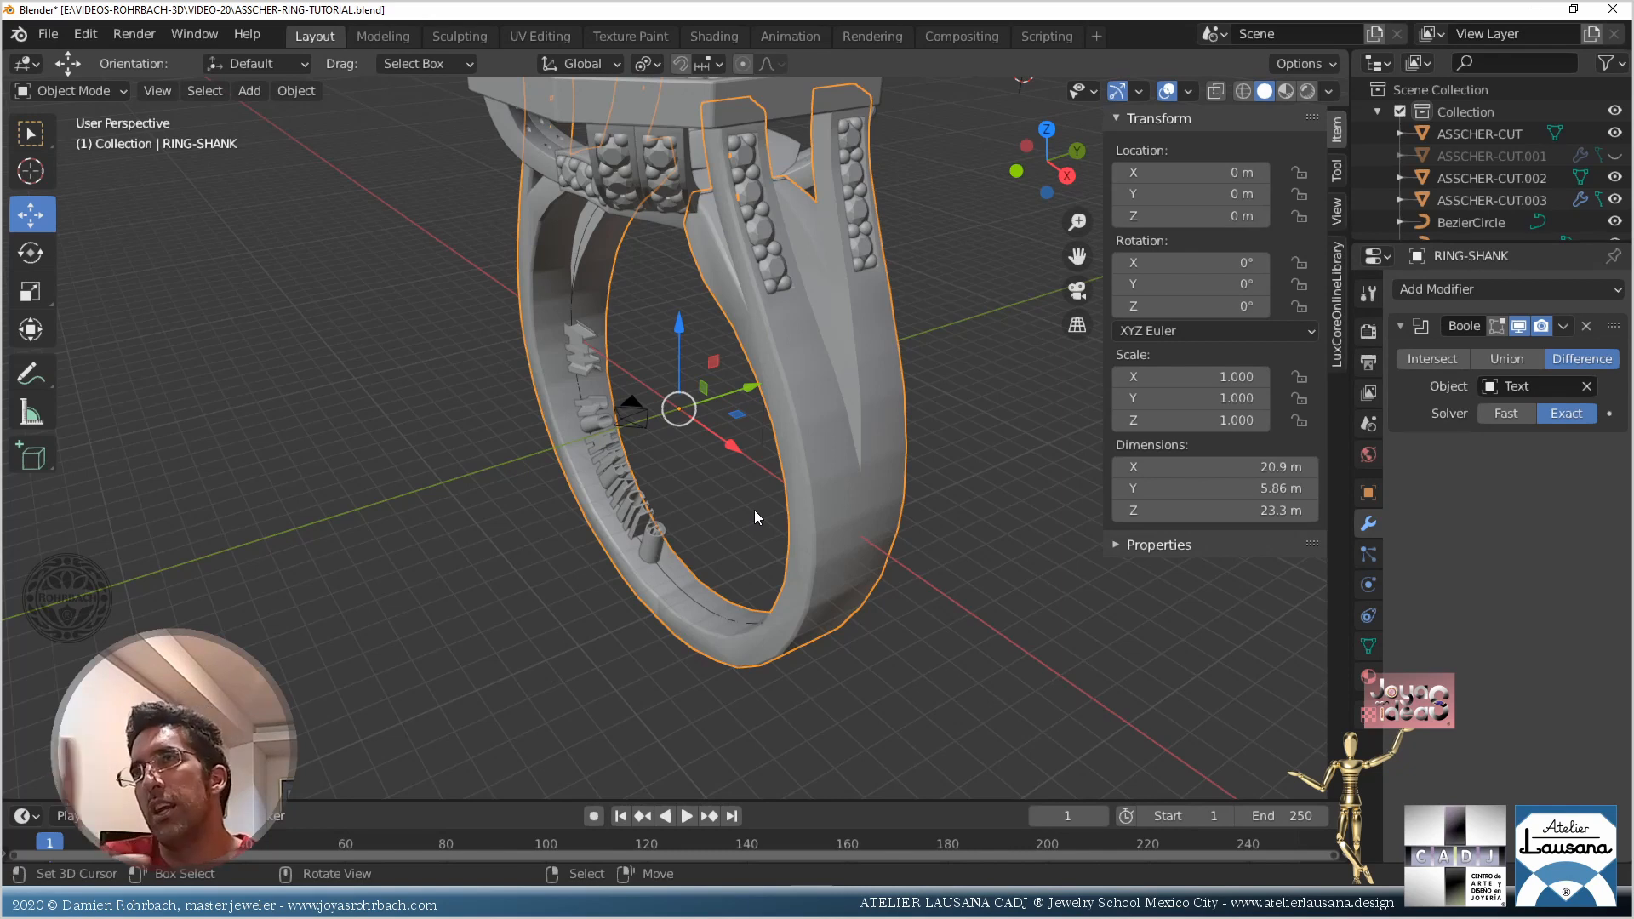
Hide the text mesh inside the band and save the file
{"action": "key", "text": "KP_1"}
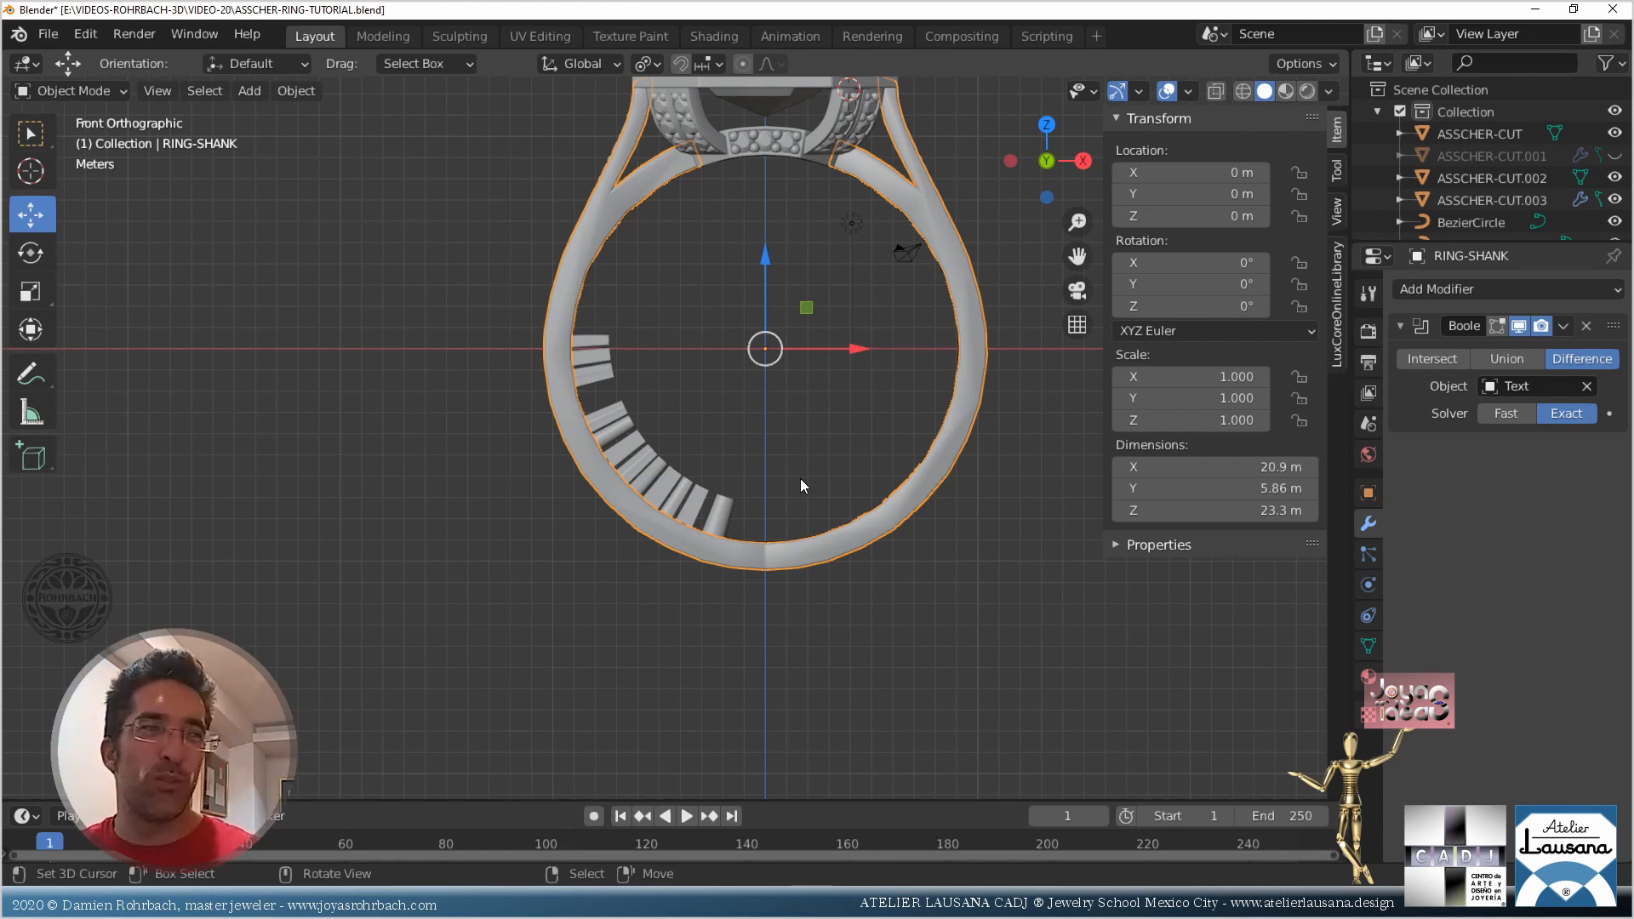
{"action": "left_click", "coordinate": [708, 507]}
{"action": "key", "text": "h"}
{"action": "middle_click_drag", "start_coordinate": [815, 371], "coordinate": [720, 516]}
{"action": "key", "text": "ctrl+s"}
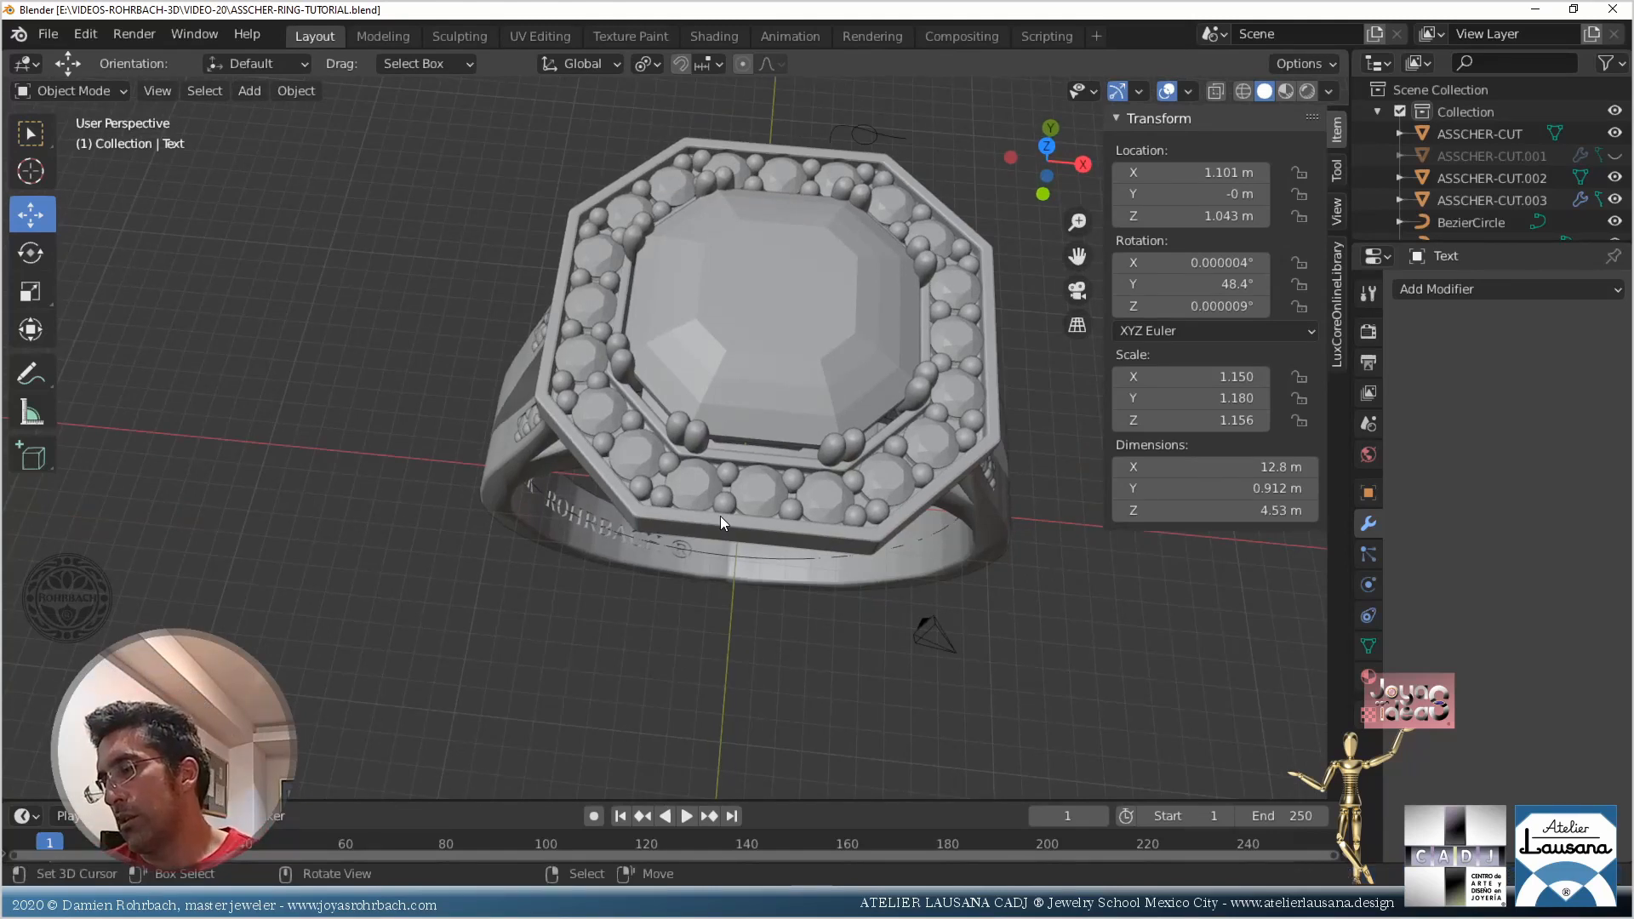
Hide the viewport's transform sidebar to give the ring more room and save the file again
{"action": "key", "text": "KP_3"}
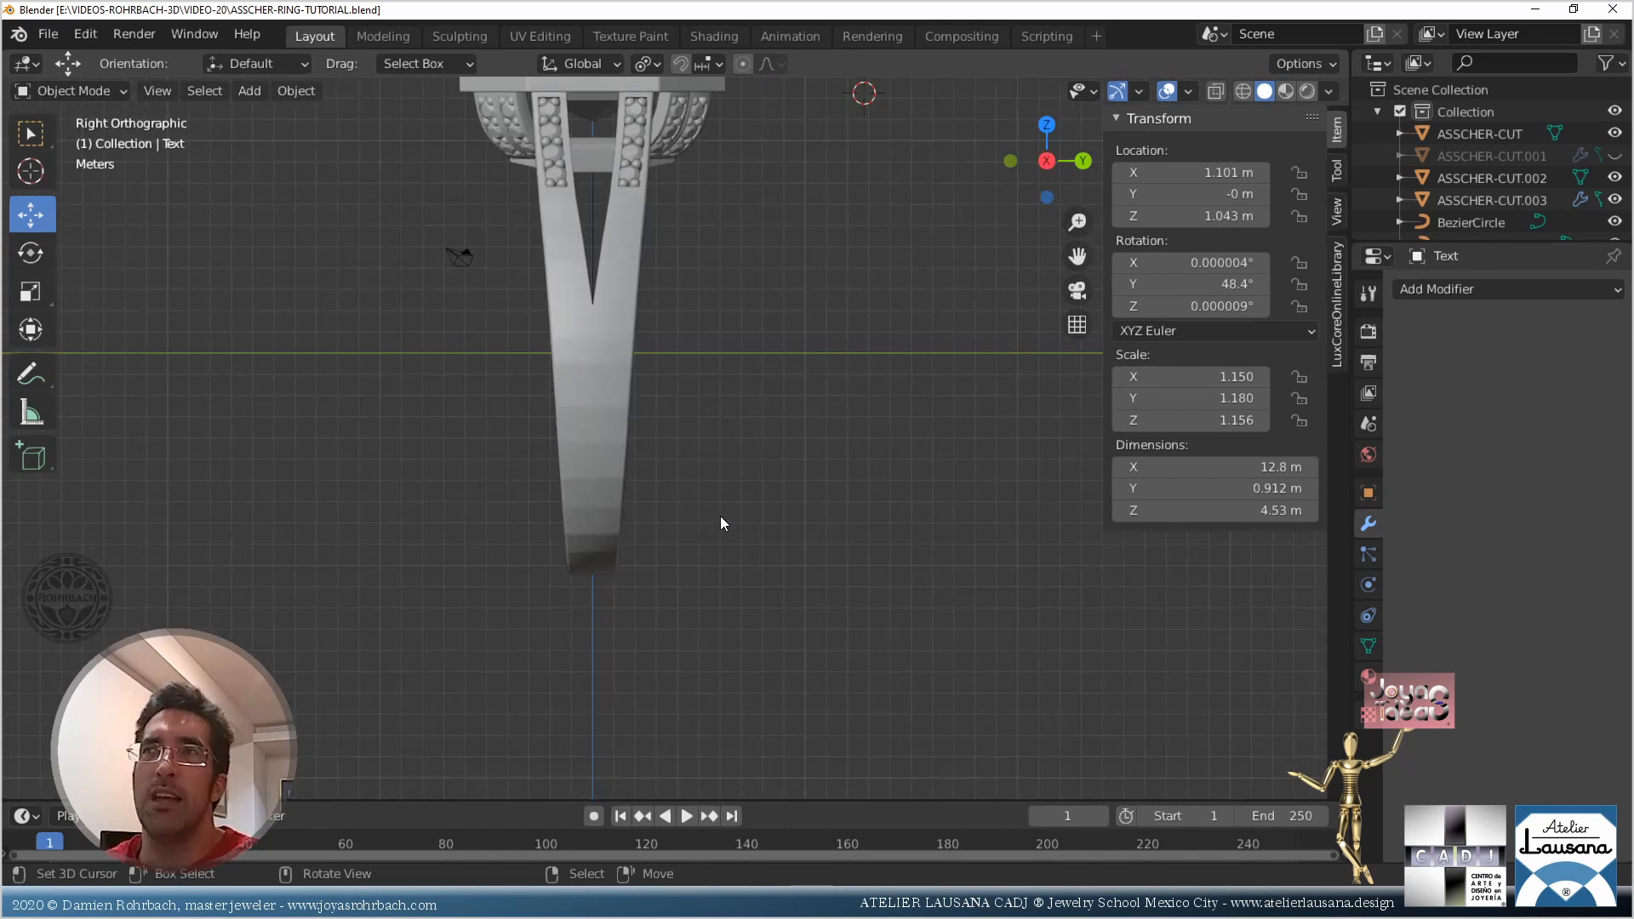
{"action": "middle_click_drag", "start_coordinate": [198, 394], "coordinate": [551, 598]}
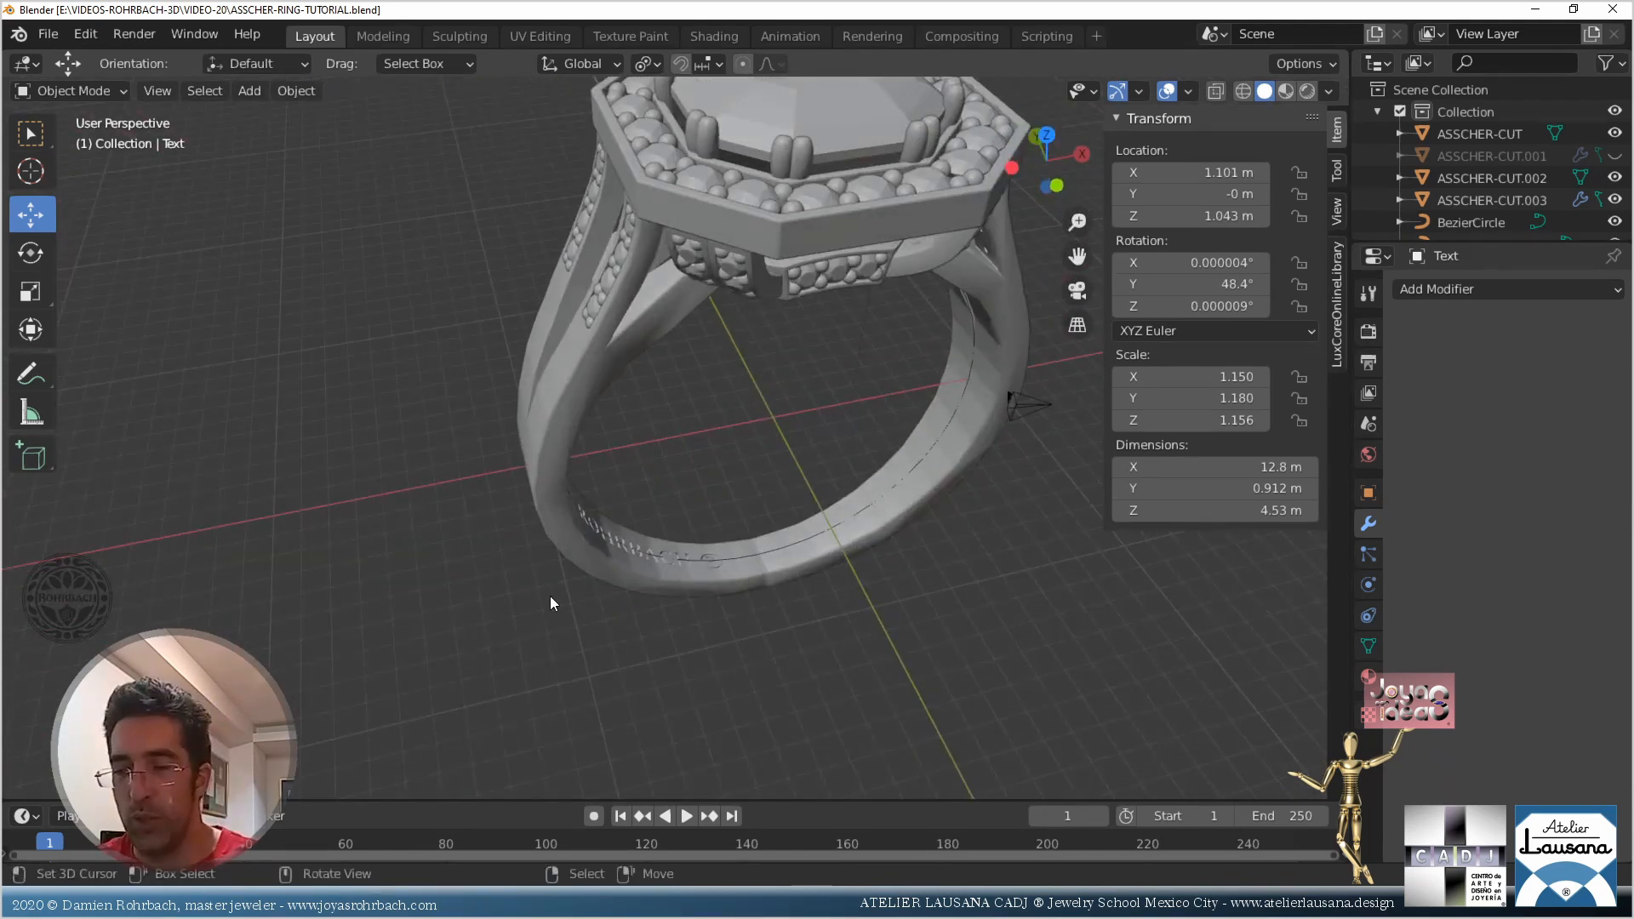
{"action": "key", "text": "n"}
{"action": "middle_click_drag", "start_coordinate": [804, 390], "coordinate": [738, 487]}
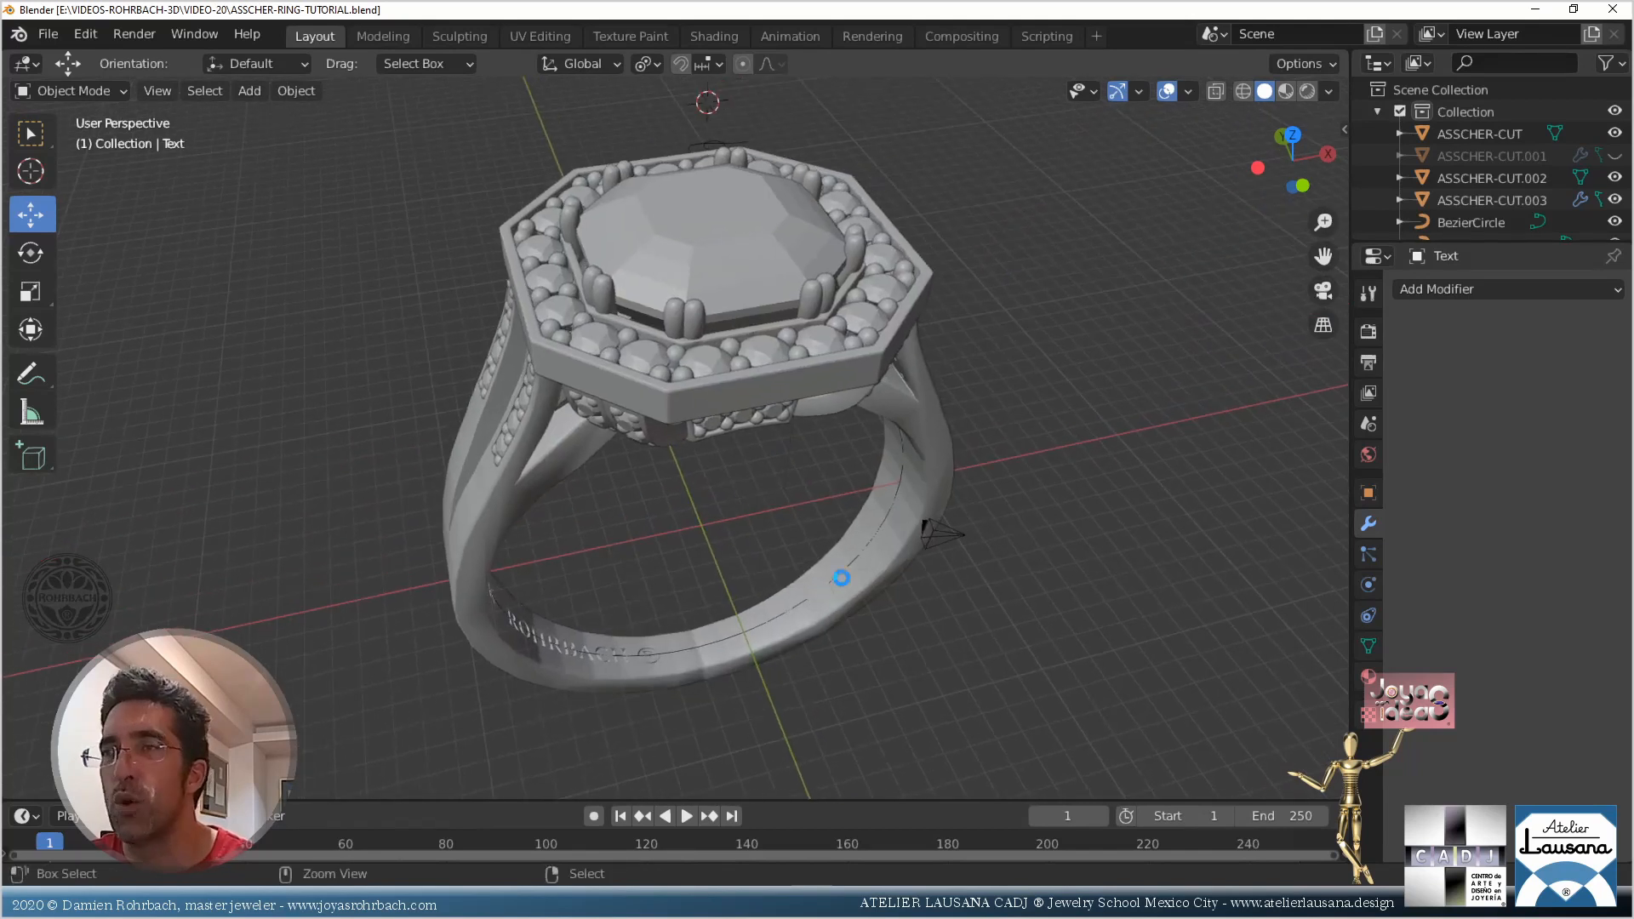
{"action": "key", "text": "ctrl+s"}
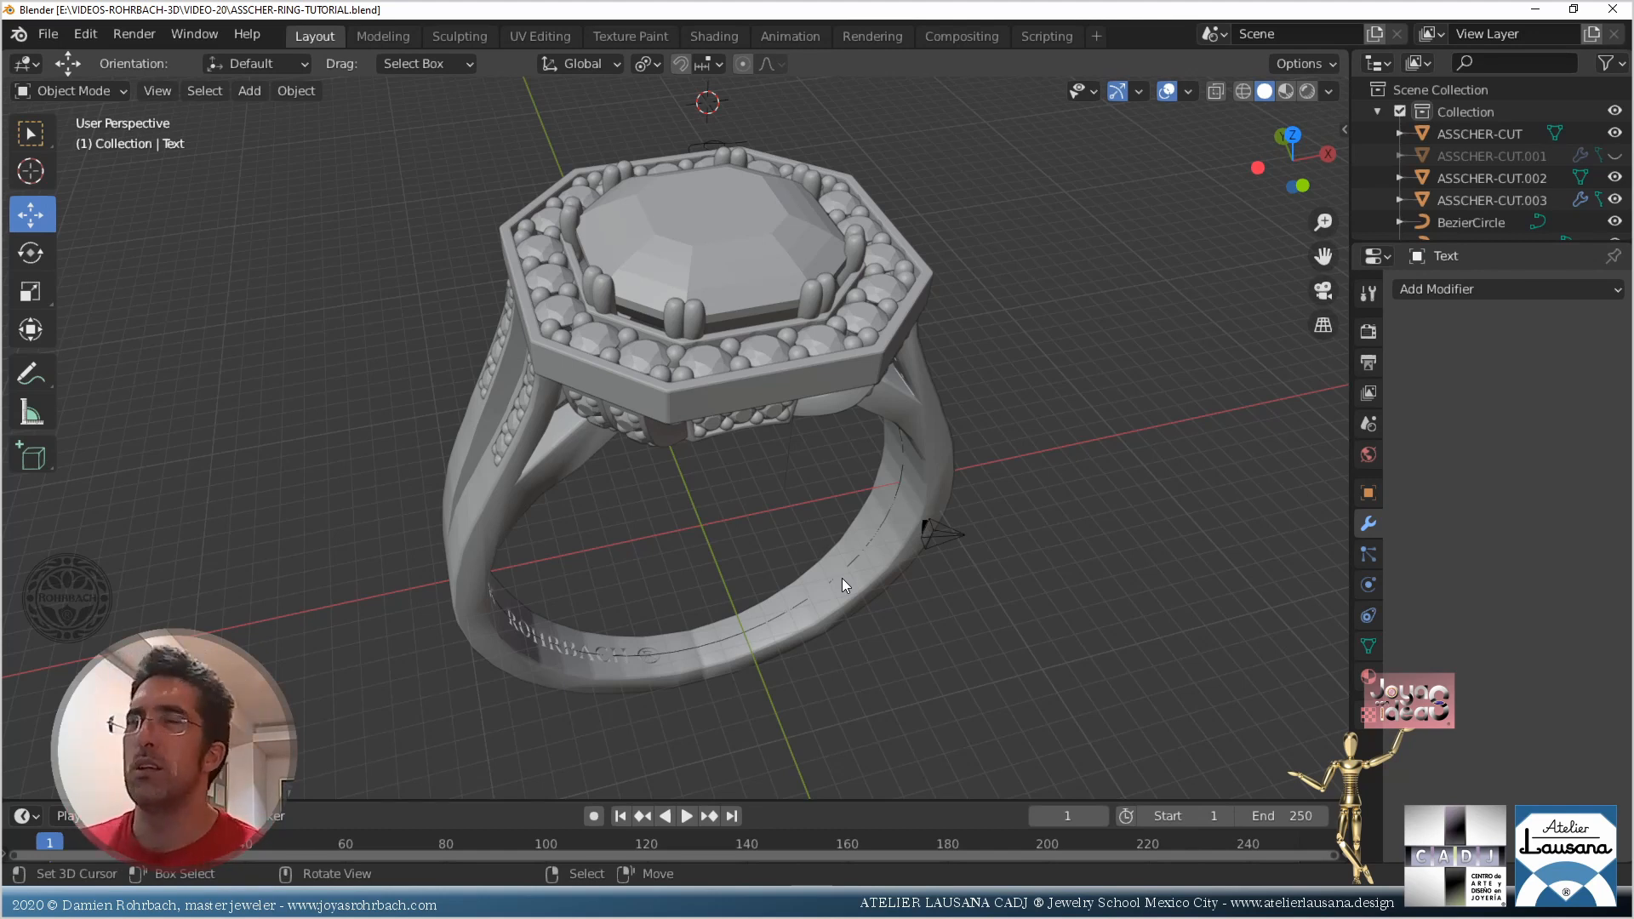
Inspect the finished ring in front, right and top views, and examine the engraved lettering inside the band in perspective
{"action": "key", "text": "KP_1"}
{"action": "key", "text": "KP_3"}
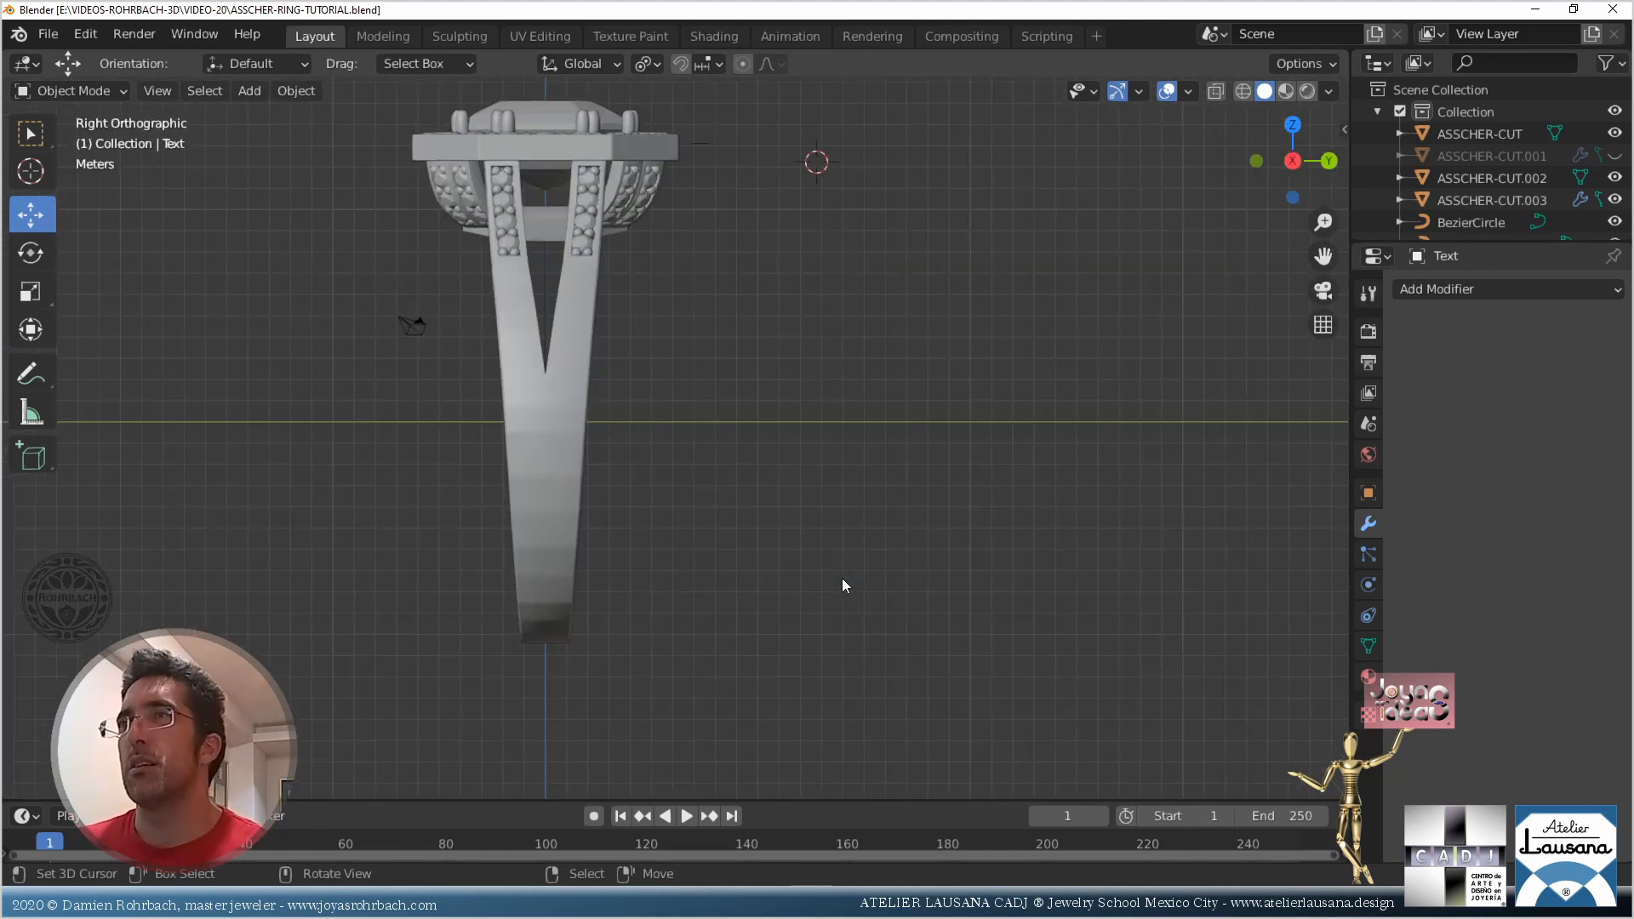
{"action": "key", "text": "KP_1"}
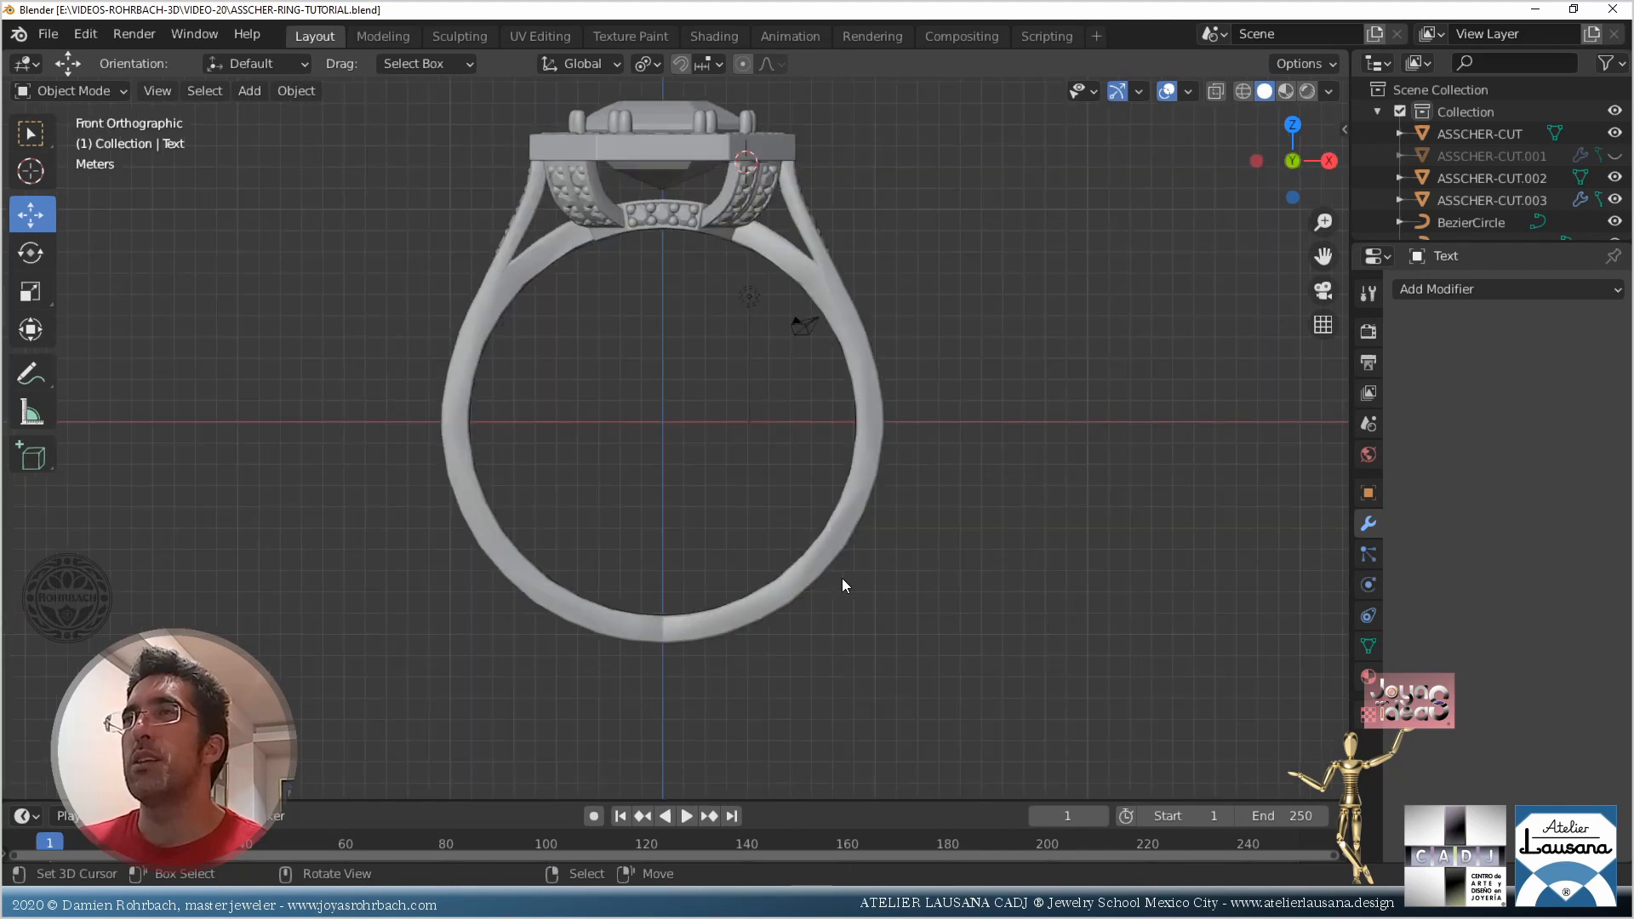
{"action": "key", "text": "KP_7"}
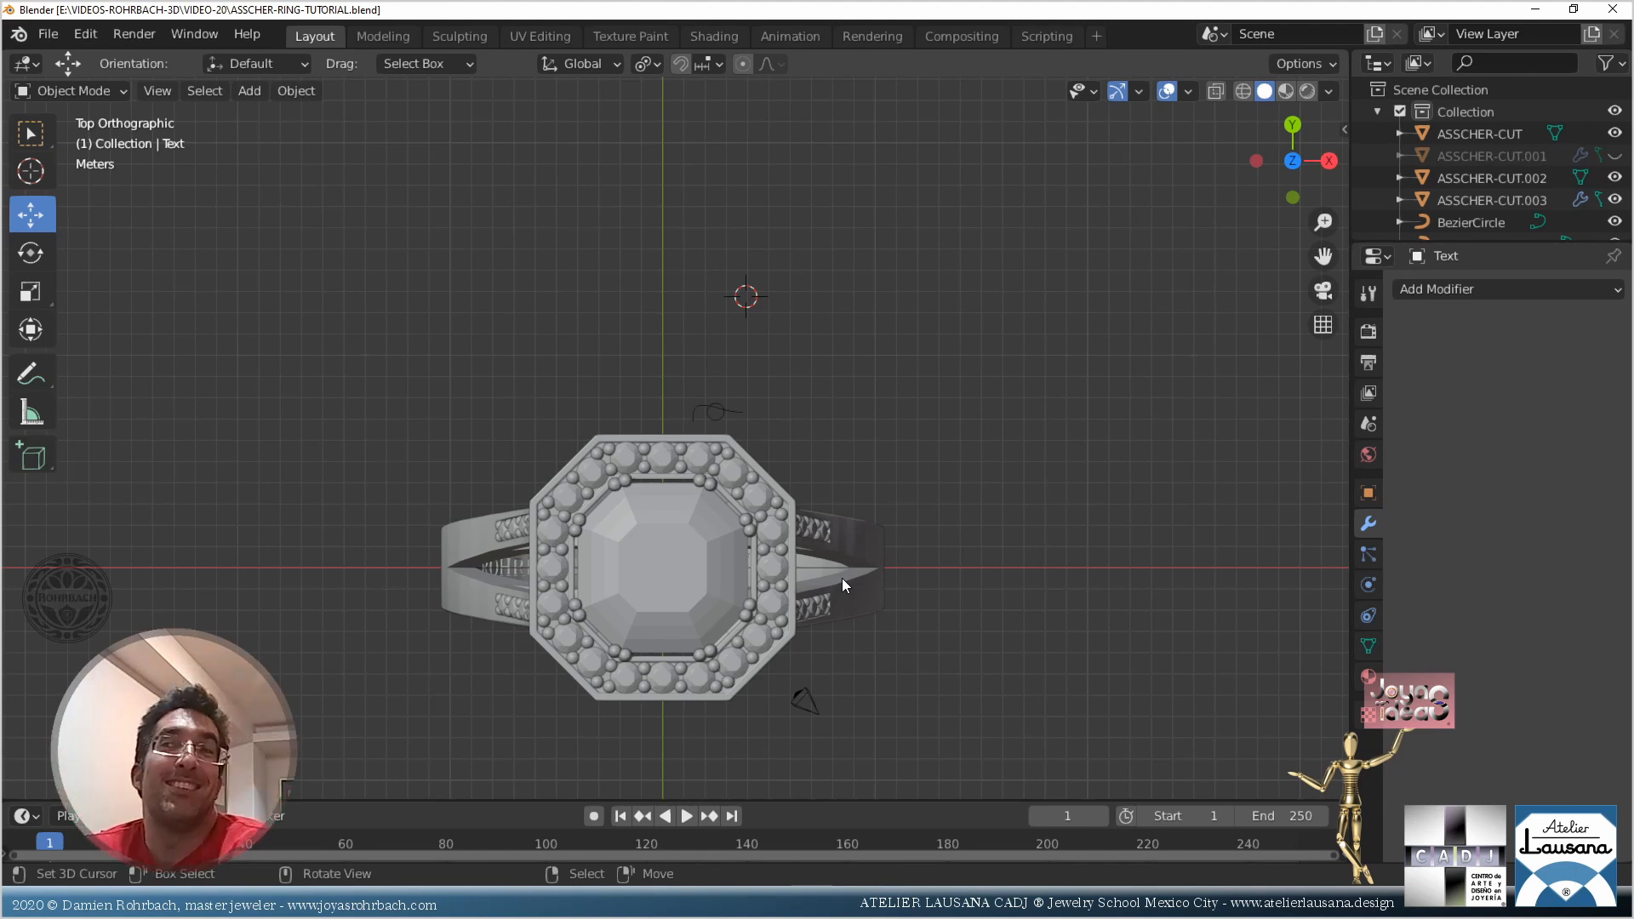
{"action": "key", "text": "KP_1"}
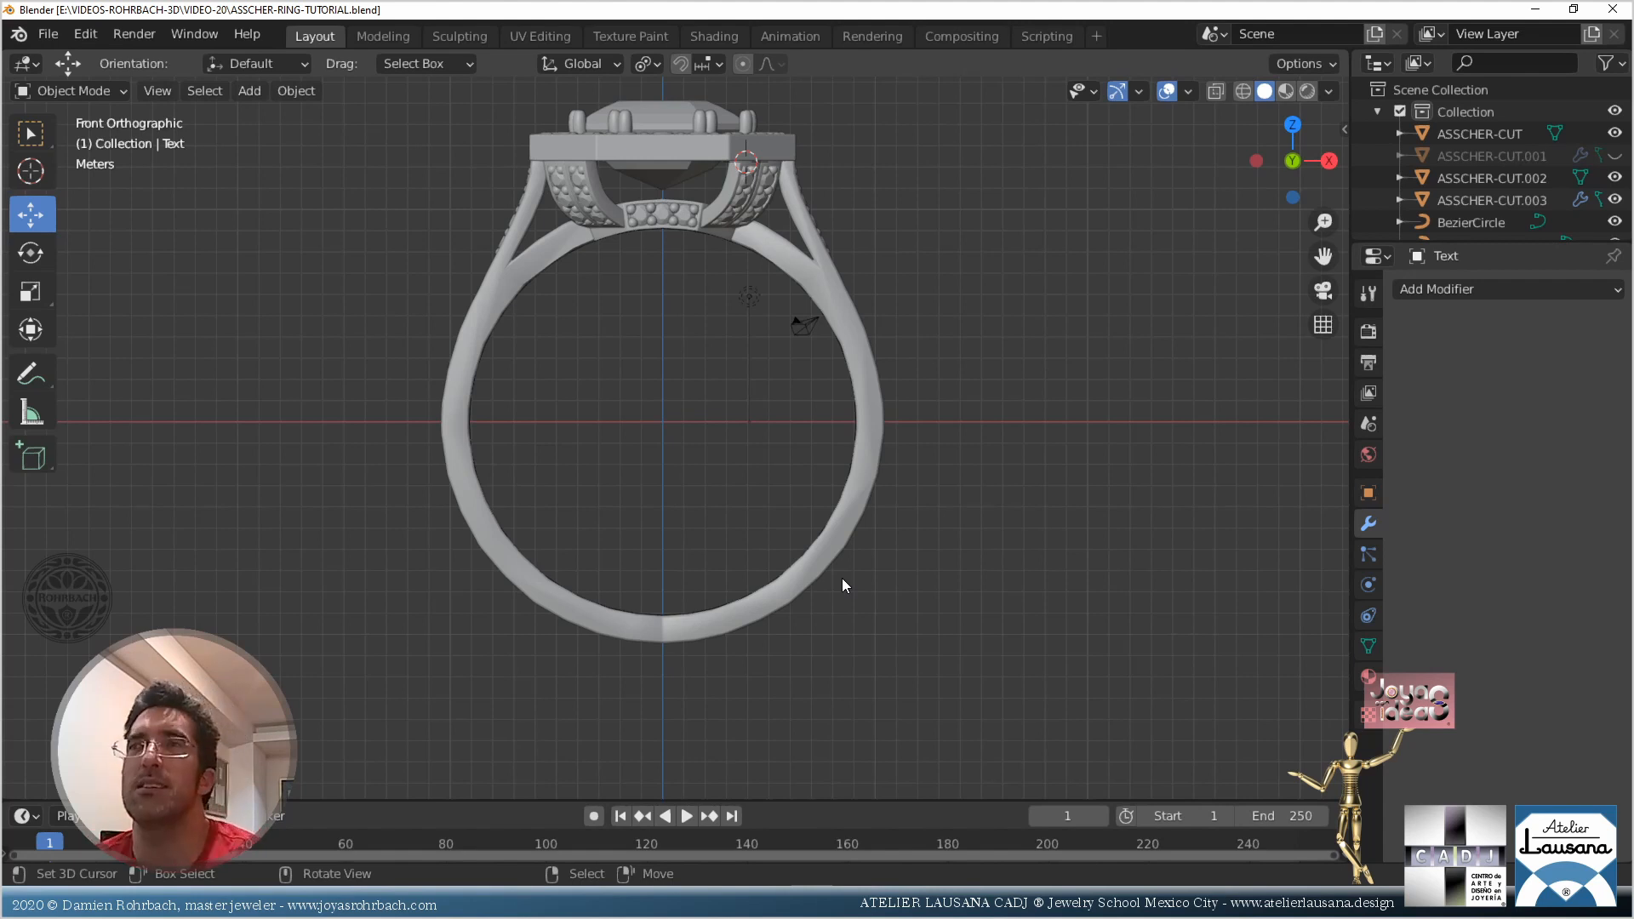
{"action": "middle_click_drag", "start_coordinate": [618, 358], "coordinate": [680, 461]}
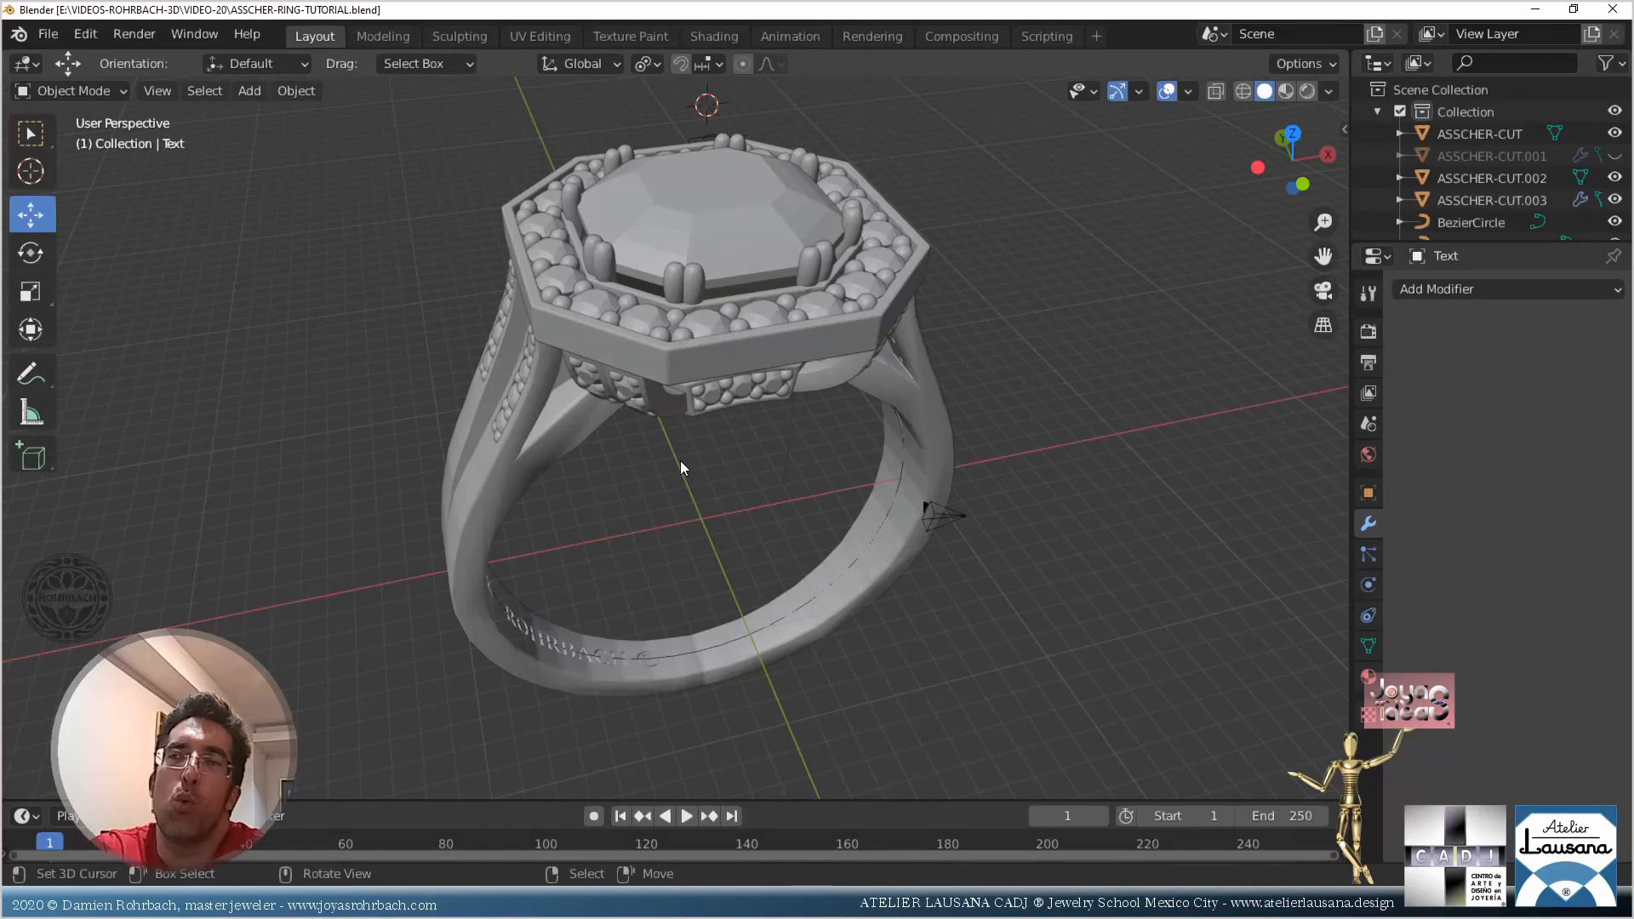
{"action": "middle_click_drag", "start_coordinate": [916, 473], "coordinate": [742, 492]}
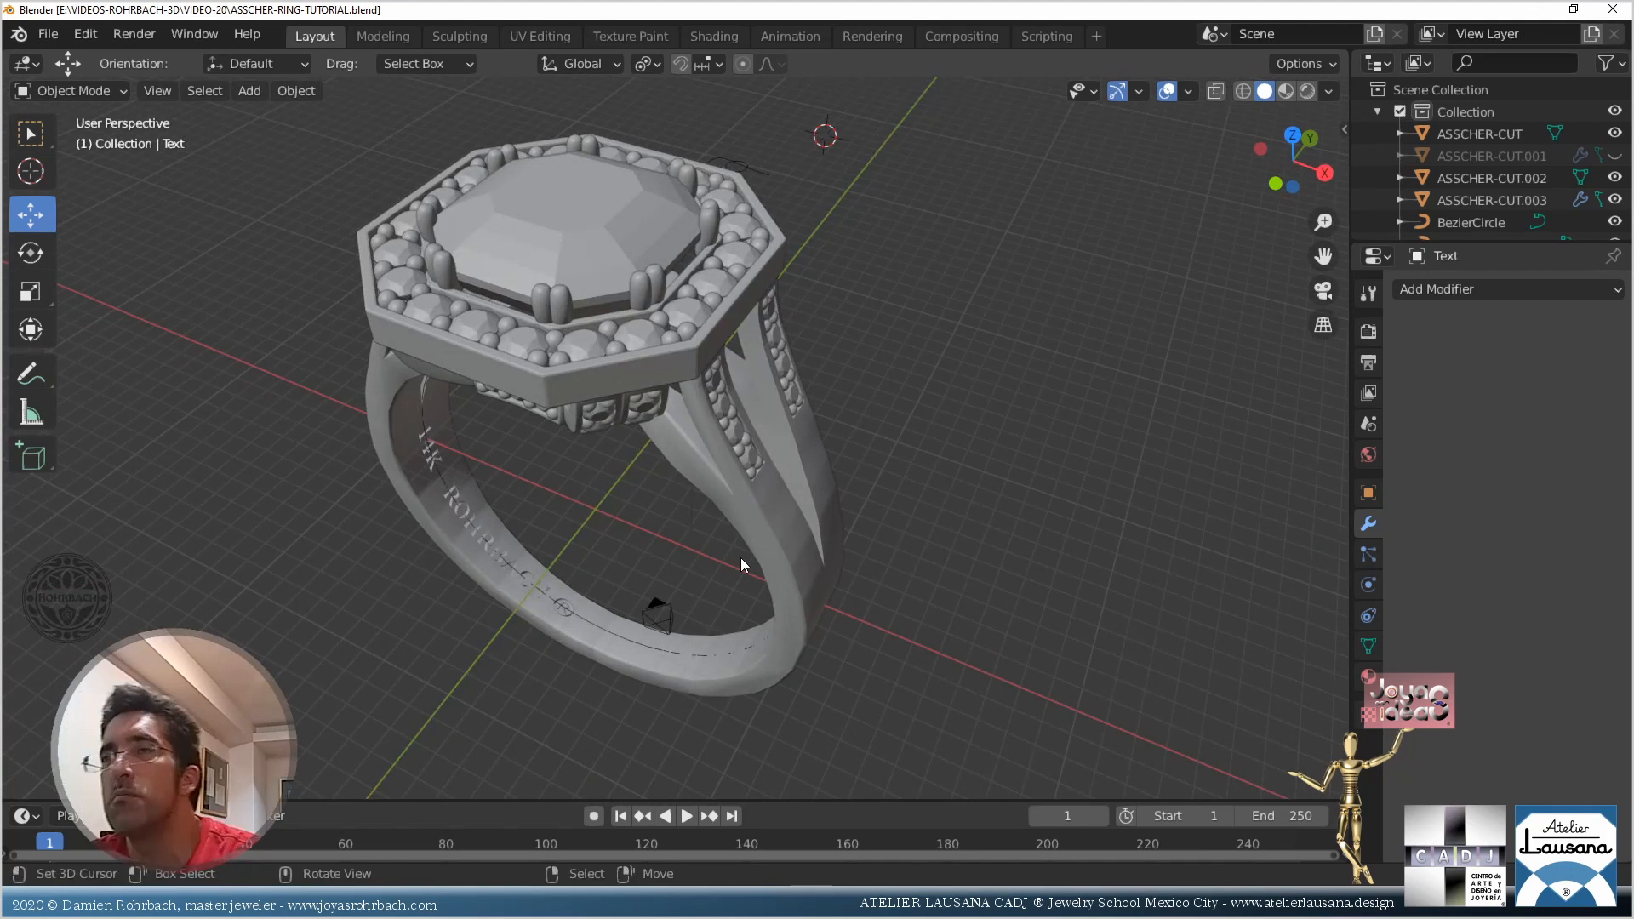